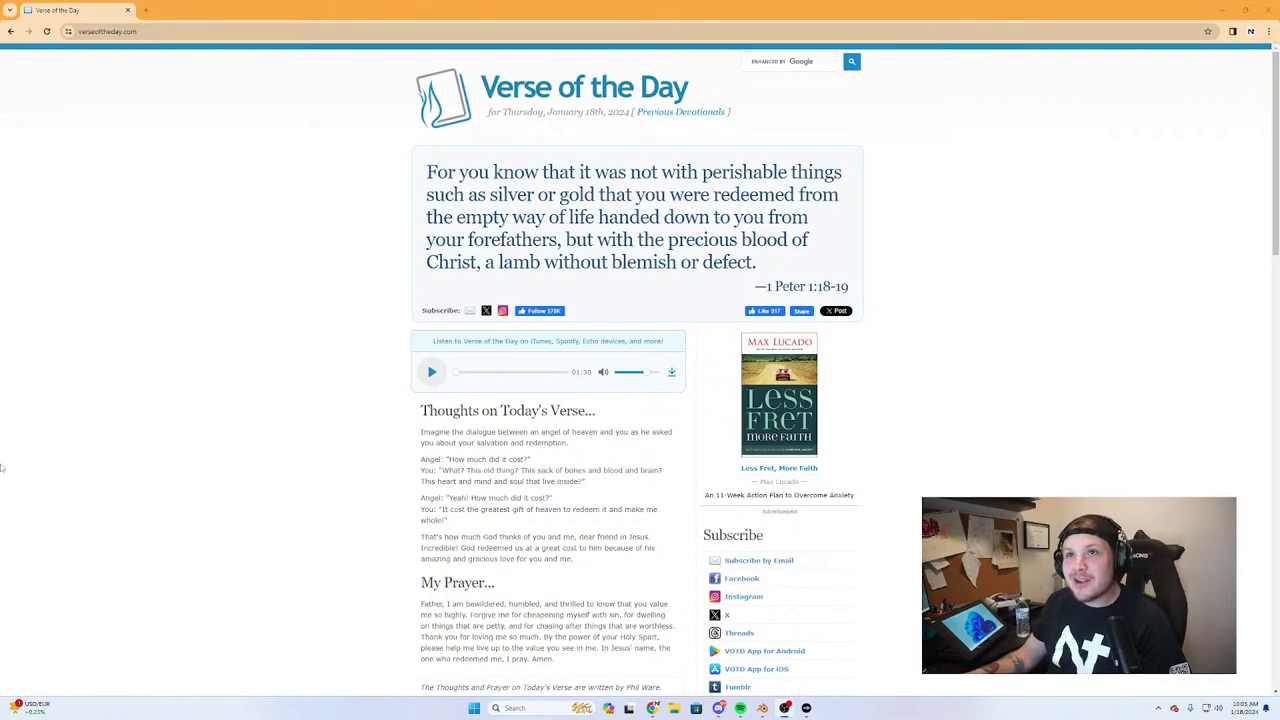
Close the verse page, switch to Blender and open the recent file Rainforest_Tree_Medium_1.blend without saving the current scene
{"action": "left_click", "coordinate": [1268, 9]}
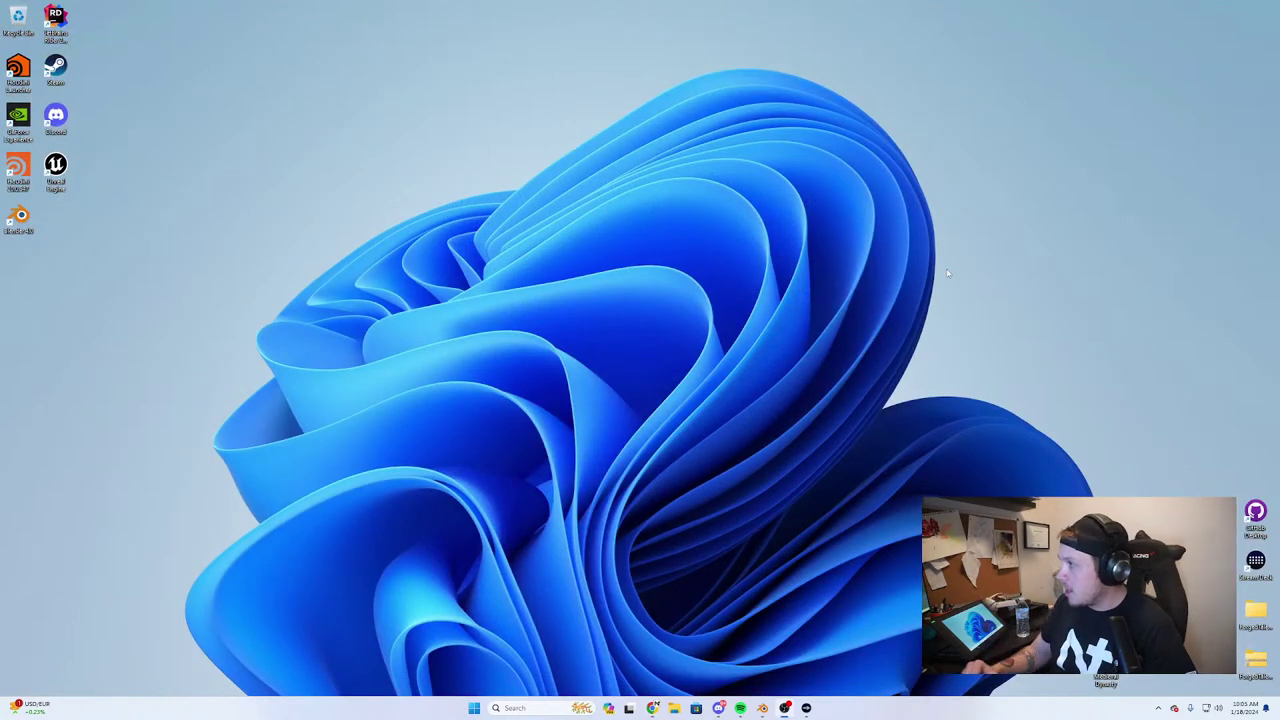
{"action": "left_click", "coordinate": [806, 708]}
{"action": "left_click", "coordinate": [806, 708]}
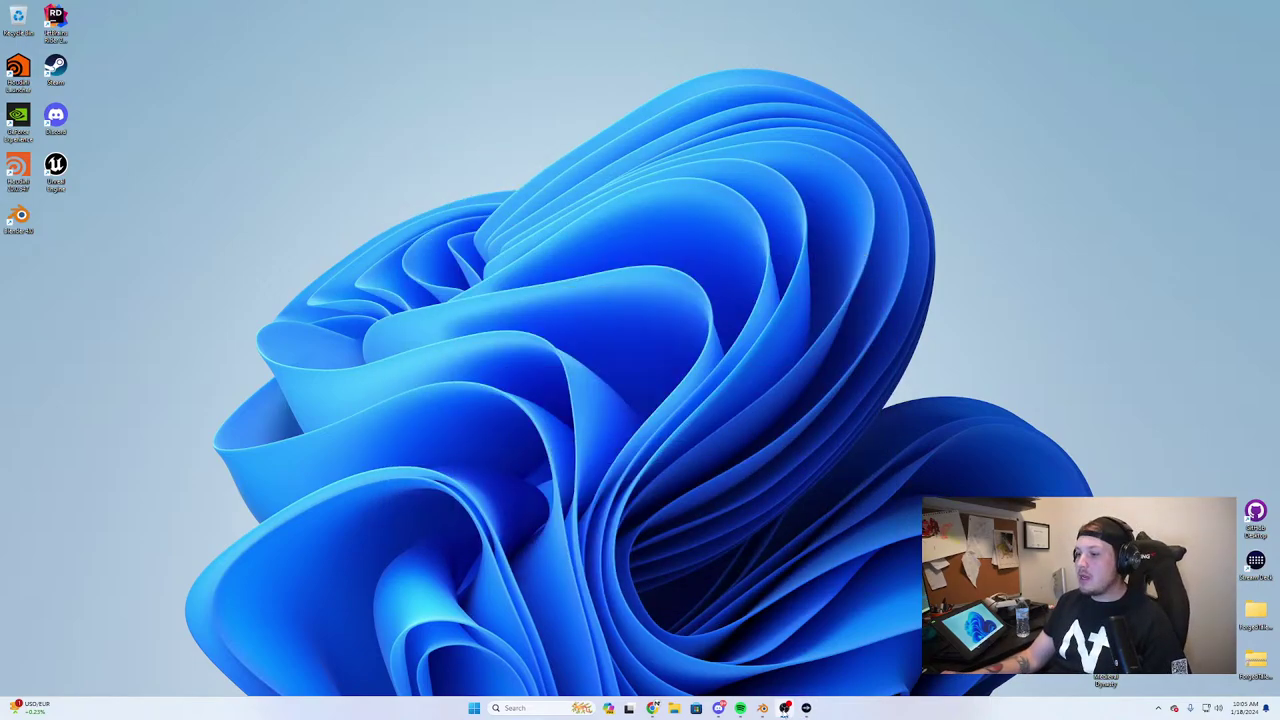
{"action": "left_click", "coordinate": [762, 708]}
{"action": "left_click", "coordinate": [25, 18]}
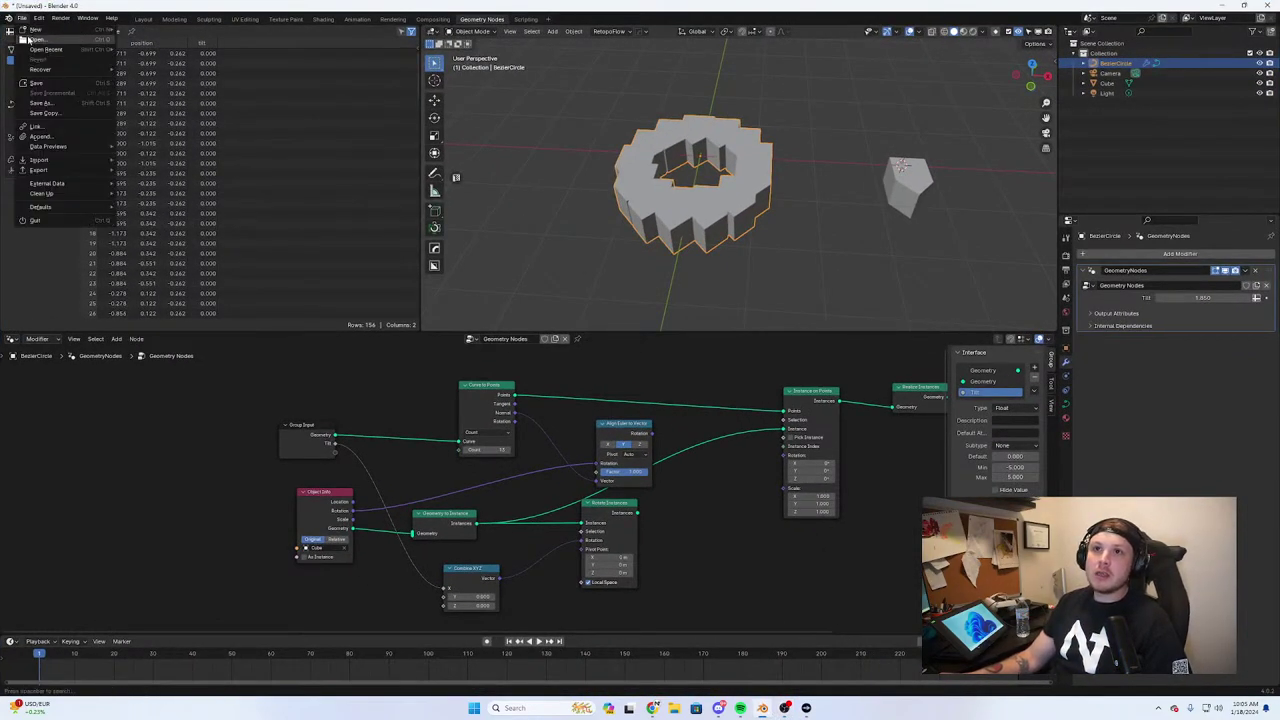
{"action": "mouse_move", "coordinate": [40, 40]}
{"action": "left_click", "coordinate": [165, 50]}
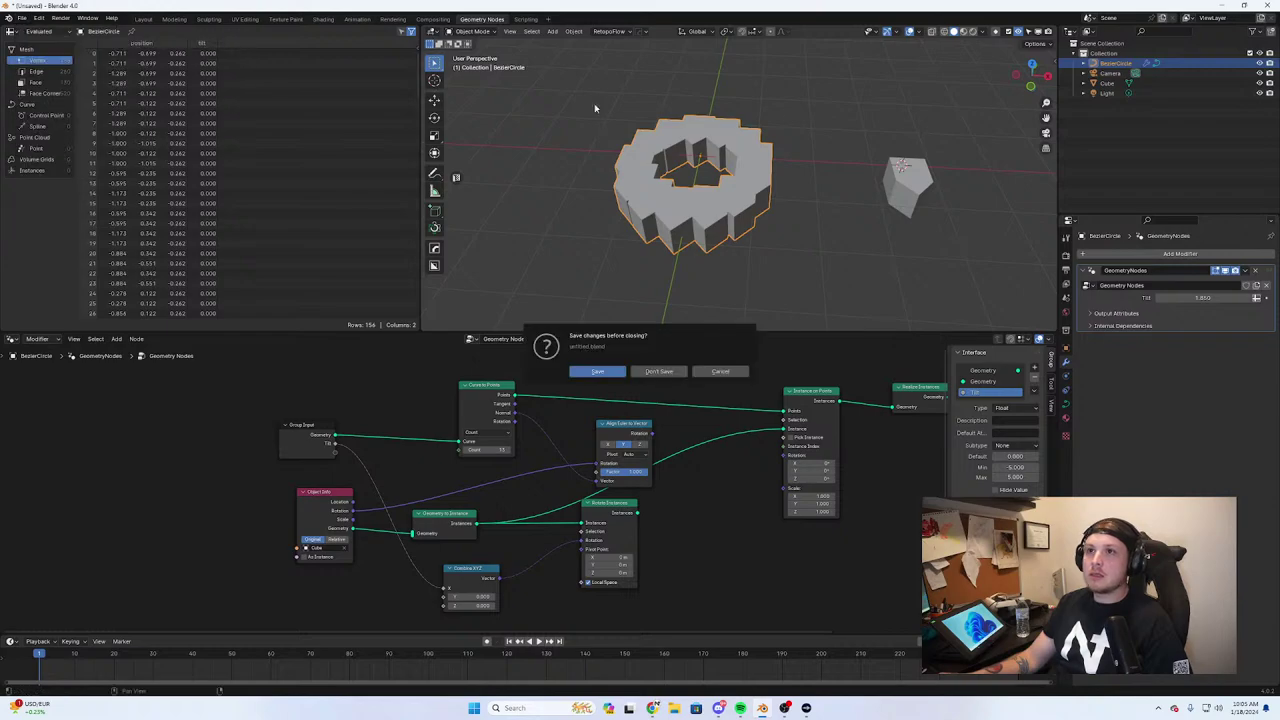
{"action": "left_click", "coordinate": [659, 372]}
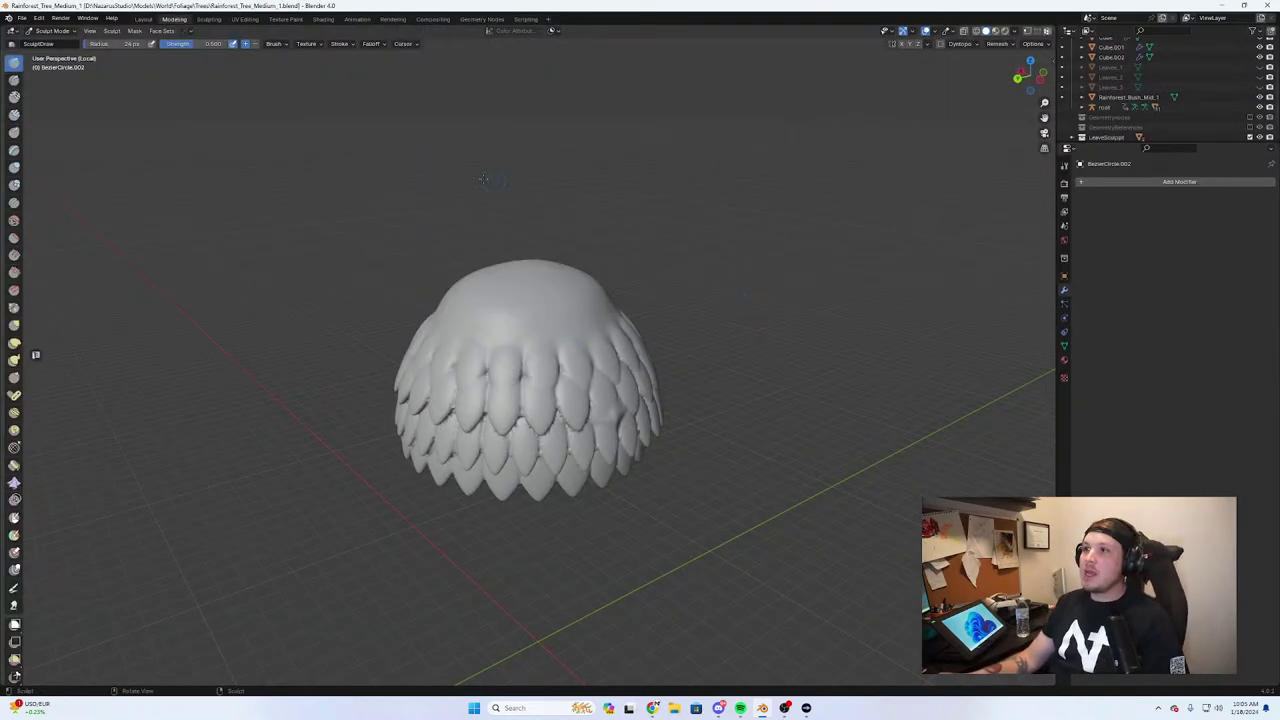
Switch the sculpted leaf canopy from Sculpt Mode to Object Mode
{"action": "scroll", "coordinate": [483, 179], "scroll_direction": "down", "scroll_amount": 6}
{"action": "middle_click_drag", "start_coordinate": [580, 480], "coordinate": [594, 360]}
{"action": "scroll", "coordinate": [547, 348], "scroll_direction": "up", "scroll_amount": 6}
{"action": "middle_click_drag", "start_coordinate": [550, 275], "coordinate": [565, 369]}
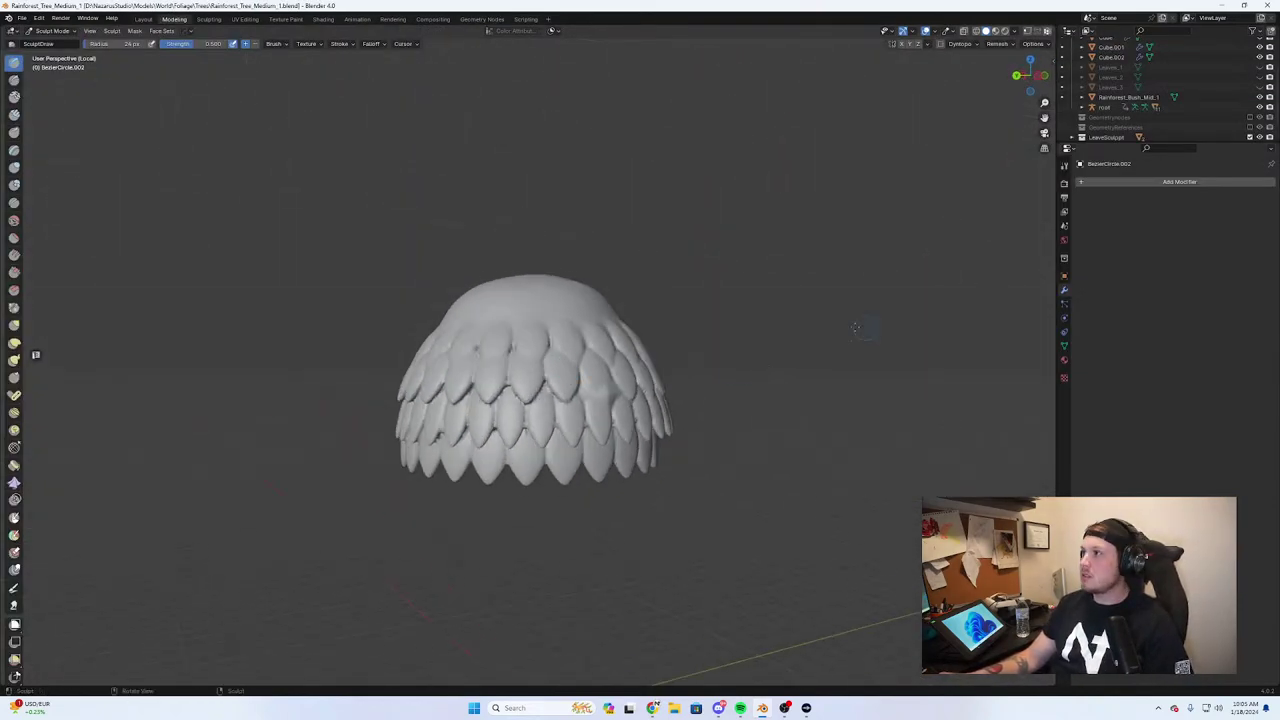
{"action": "middle_click_drag", "start_coordinate": [856, 327], "coordinate": [760, 250]}
{"action": "left_click", "coordinate": [52, 31]}
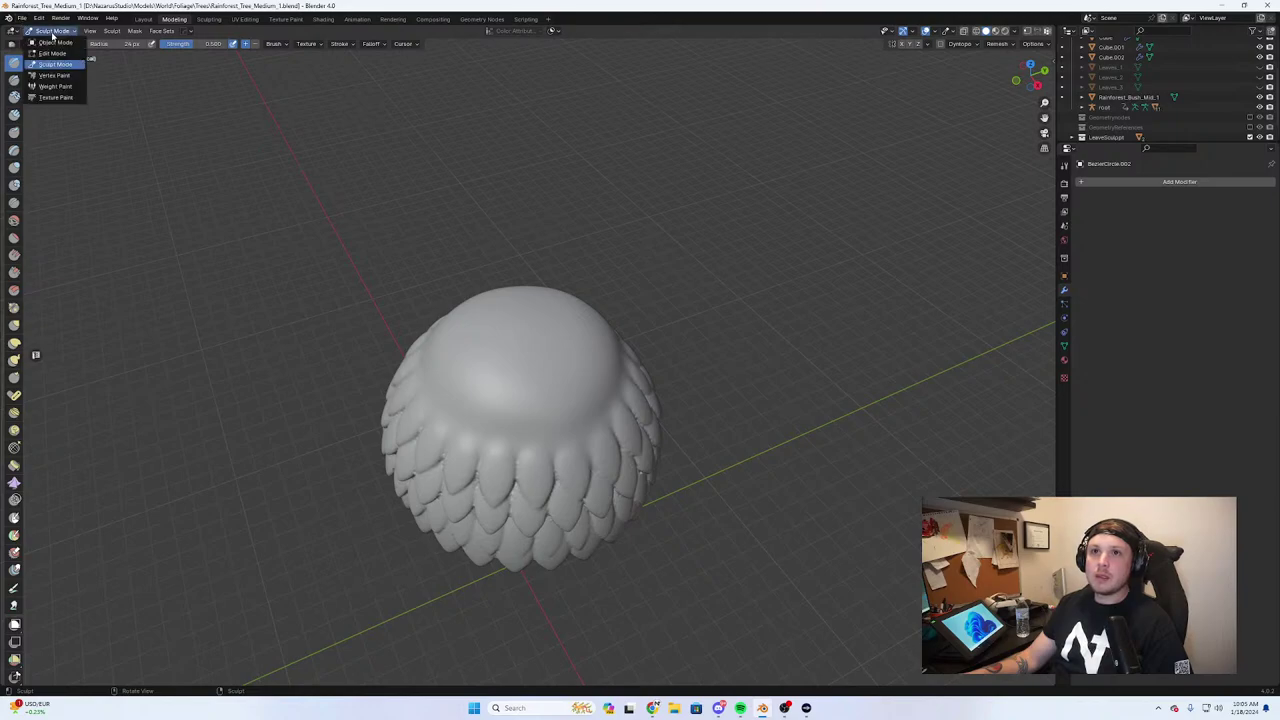
{"action": "left_click", "coordinate": [55, 42]}
{"action": "scroll", "coordinate": [314, 269], "scroll_direction": "down", "scroll_amount": 3}
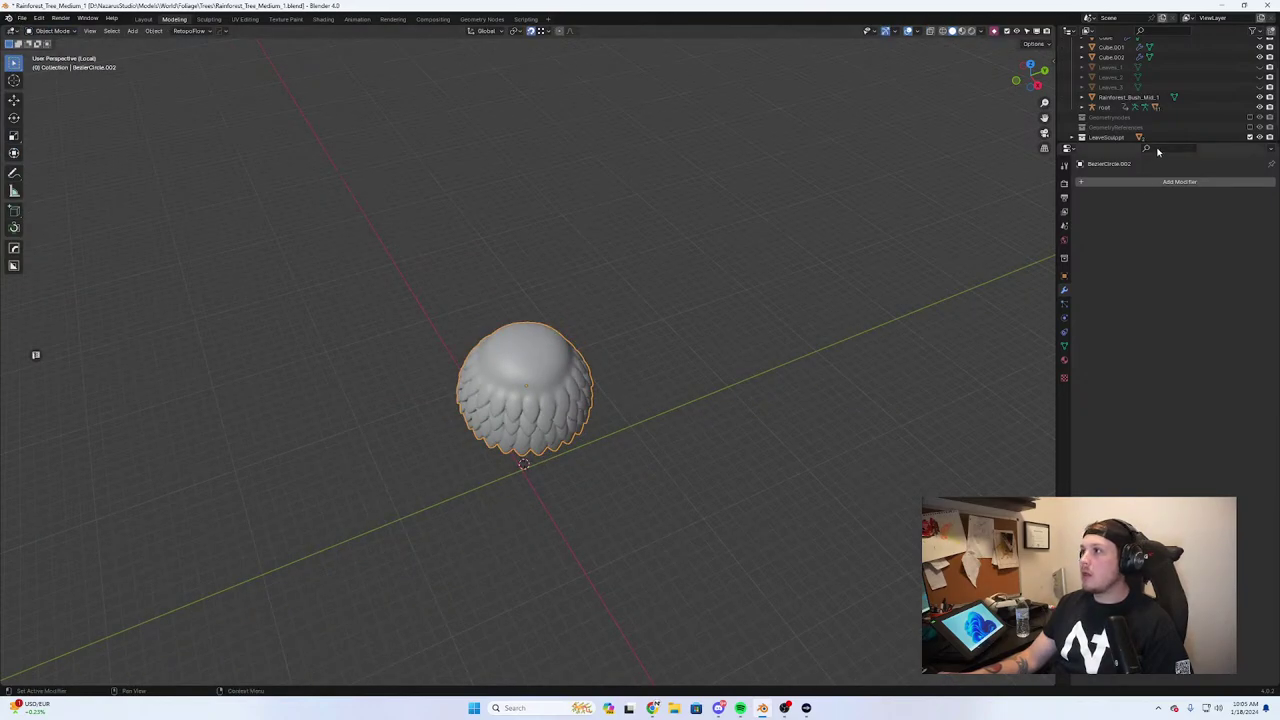
Leave the canopy's local view and show the whole tree in front orthographic view
{"action": "left_click", "coordinate": [709, 298]}
{"action": "key", "text": "slash"}
{"action": "scroll", "coordinate": [740, 346], "scroll_direction": "down", "scroll_amount": 5}
{"action": "middle_click_drag", "start_coordinate": [480, 290], "coordinate": [679, 390]}
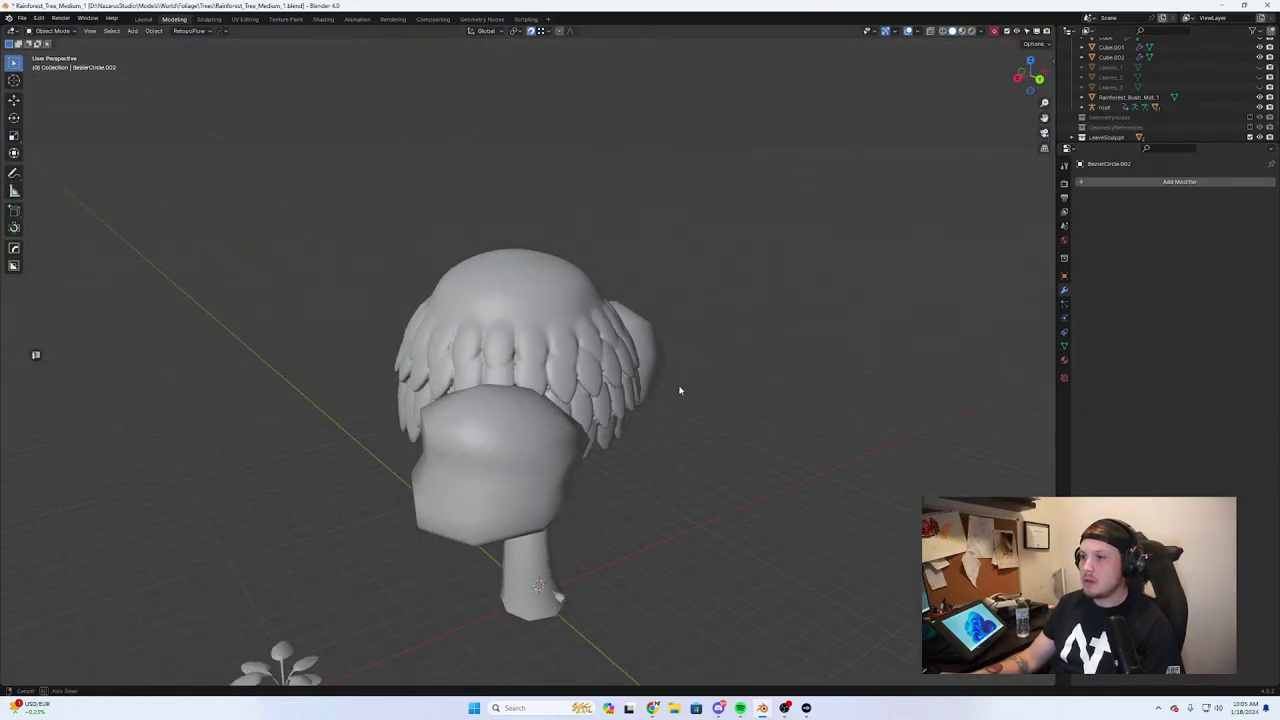
{"action": "scroll", "coordinate": [679, 390], "scroll_direction": "down", "scroll_amount": 3}
{"action": "key", "text": "KP_1"}
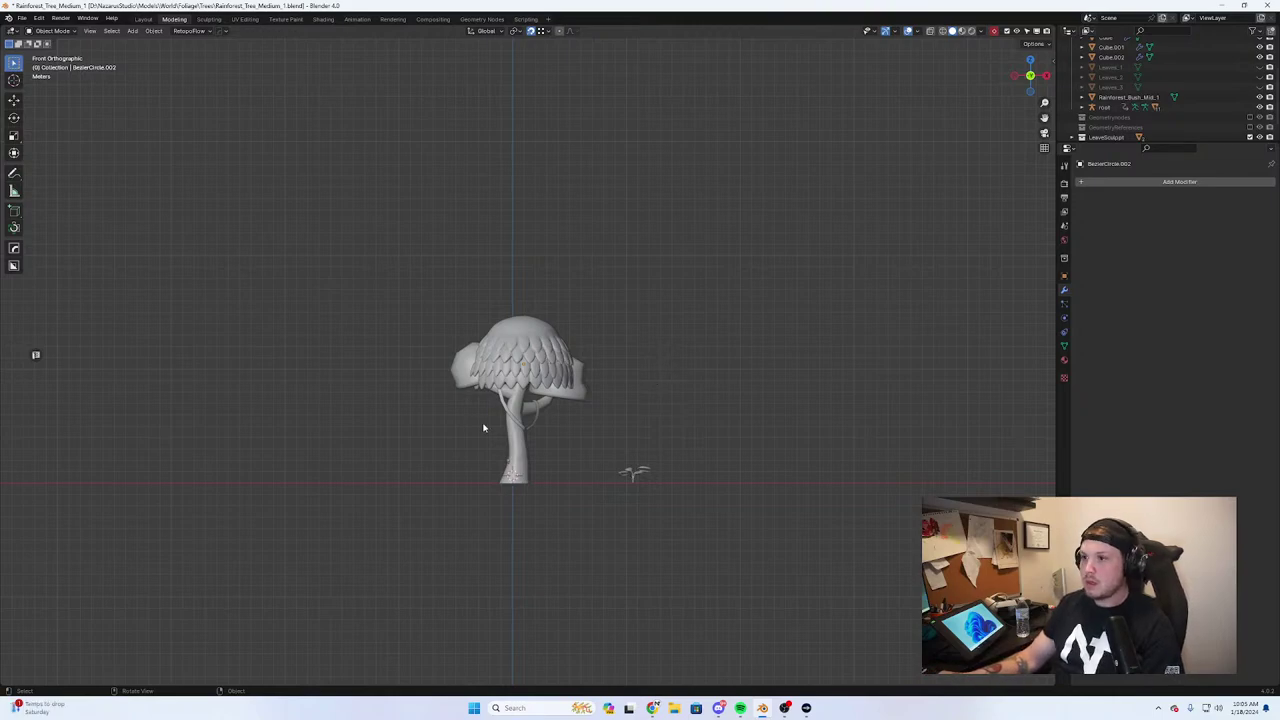
{"action": "scroll", "coordinate": [483, 428], "scroll_direction": "up", "scroll_amount": 4}
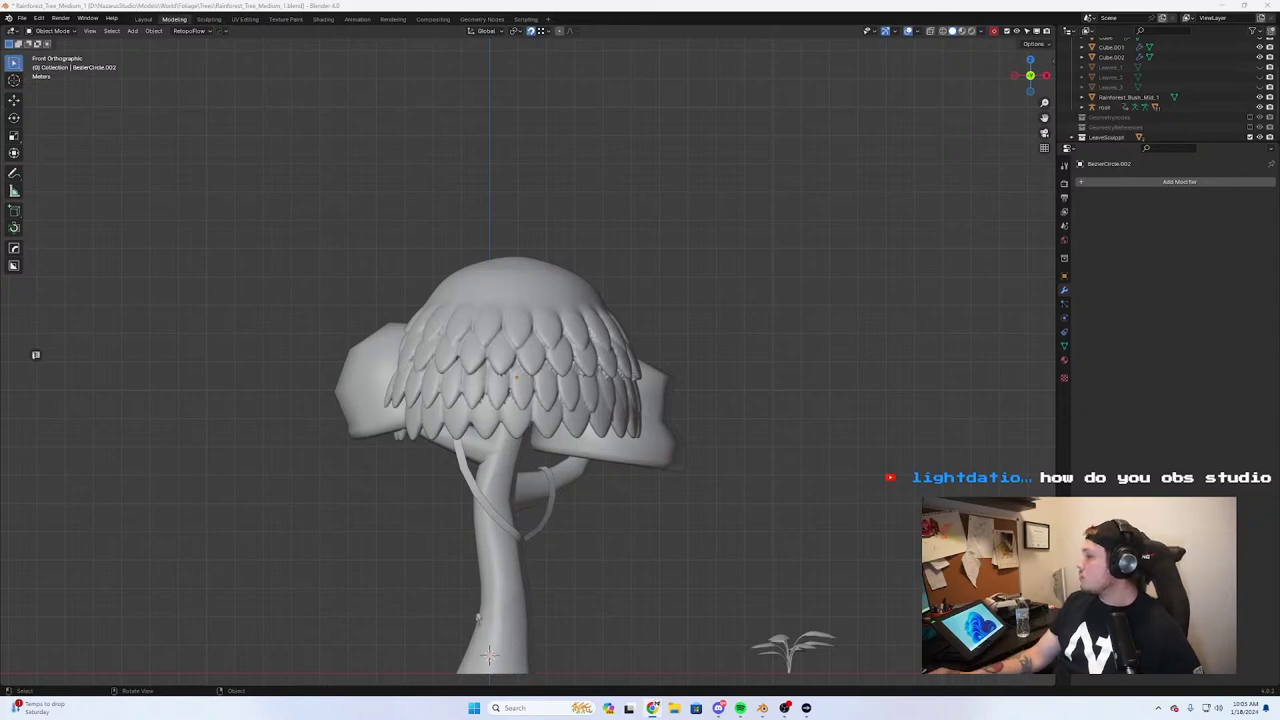
{"action": "key", "text": "alt+Tab"}
{"action": "key", "text": "alt+Tab"}
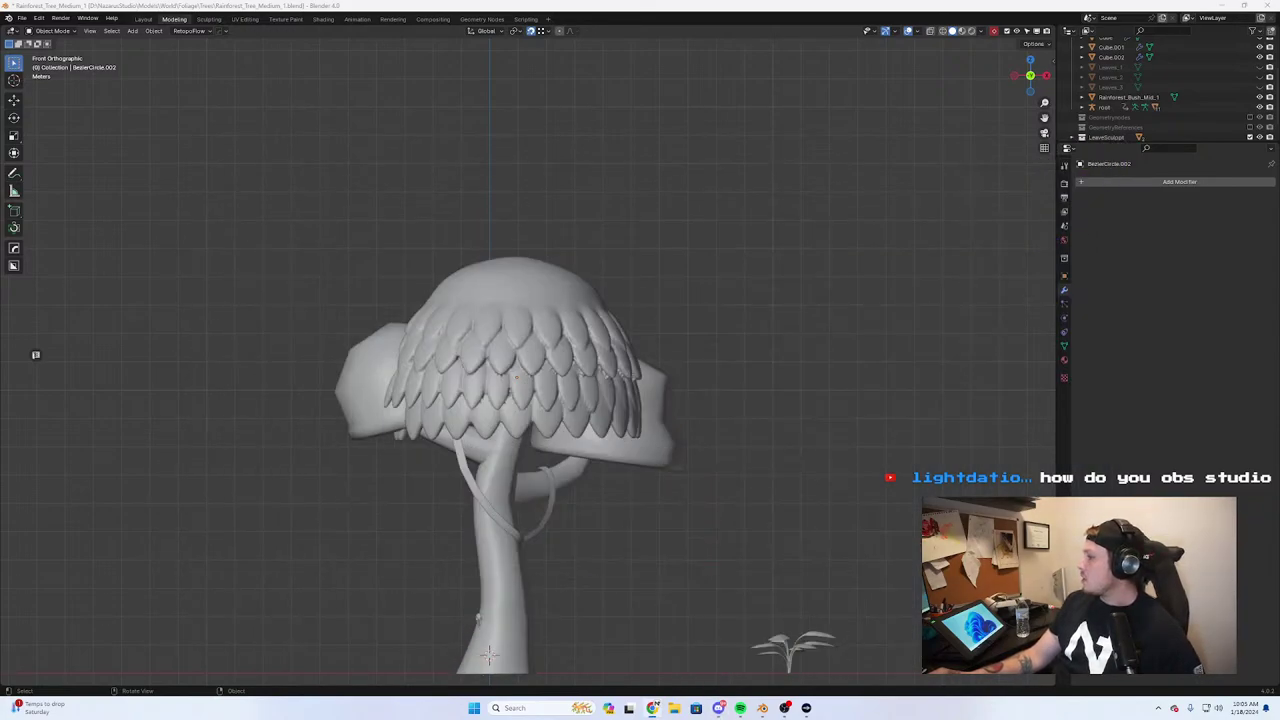
{"action": "key", "text": "alt+Tab"}
{"action": "key", "text": "alt+Tab"}
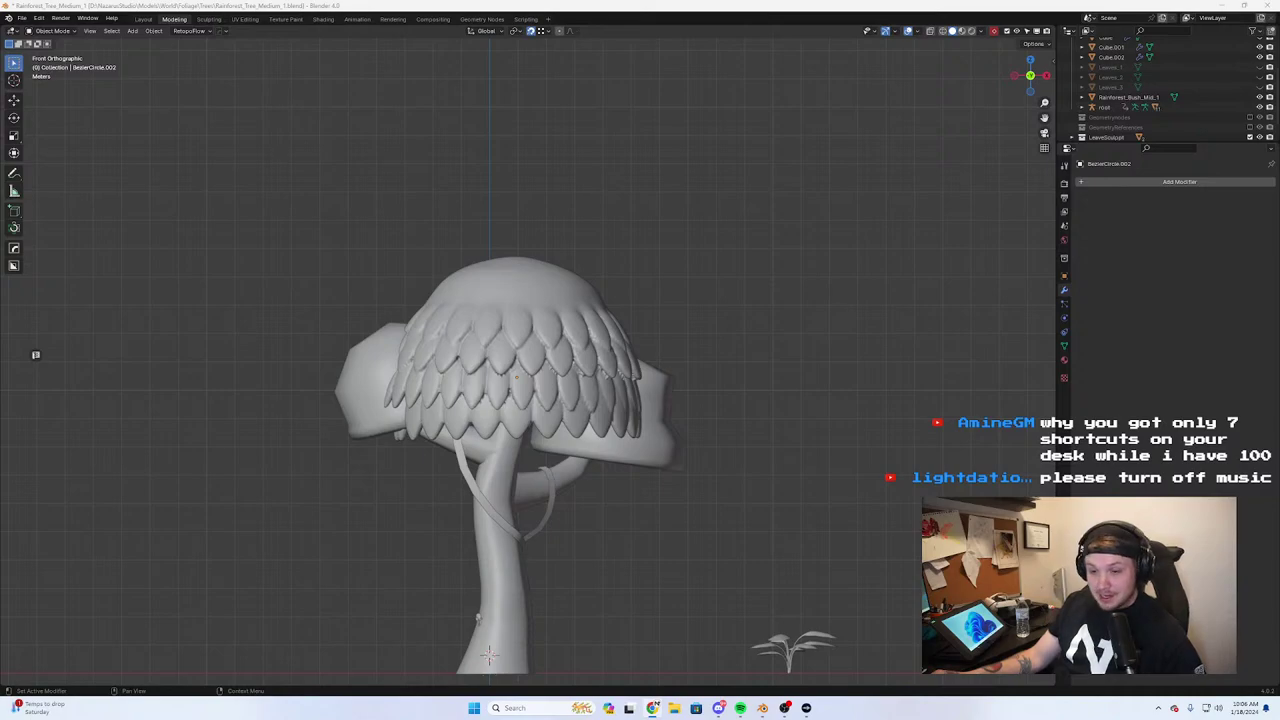
{"action": "left_click_drag", "start_coordinate": [1090, 715], "coordinate": [650, 3]}
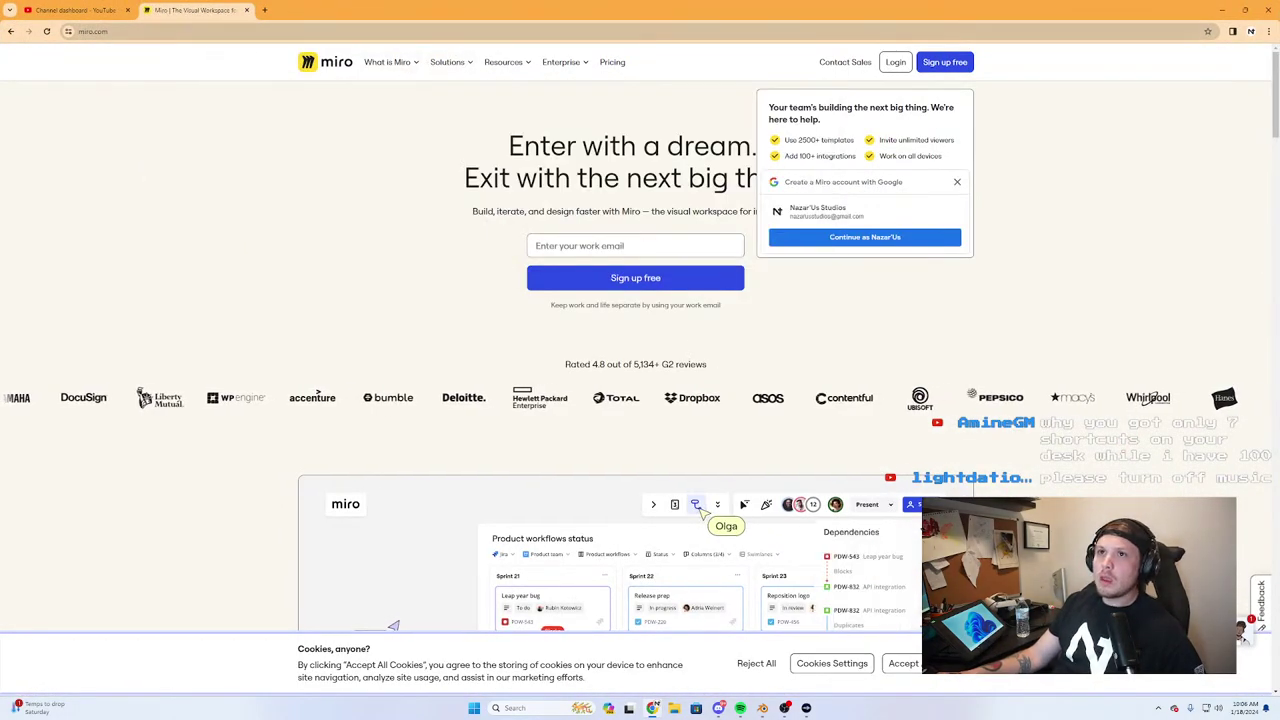
{"action": "left_click_drag", "start_coordinate": [766, 6], "coordinate": [1279, 170]}
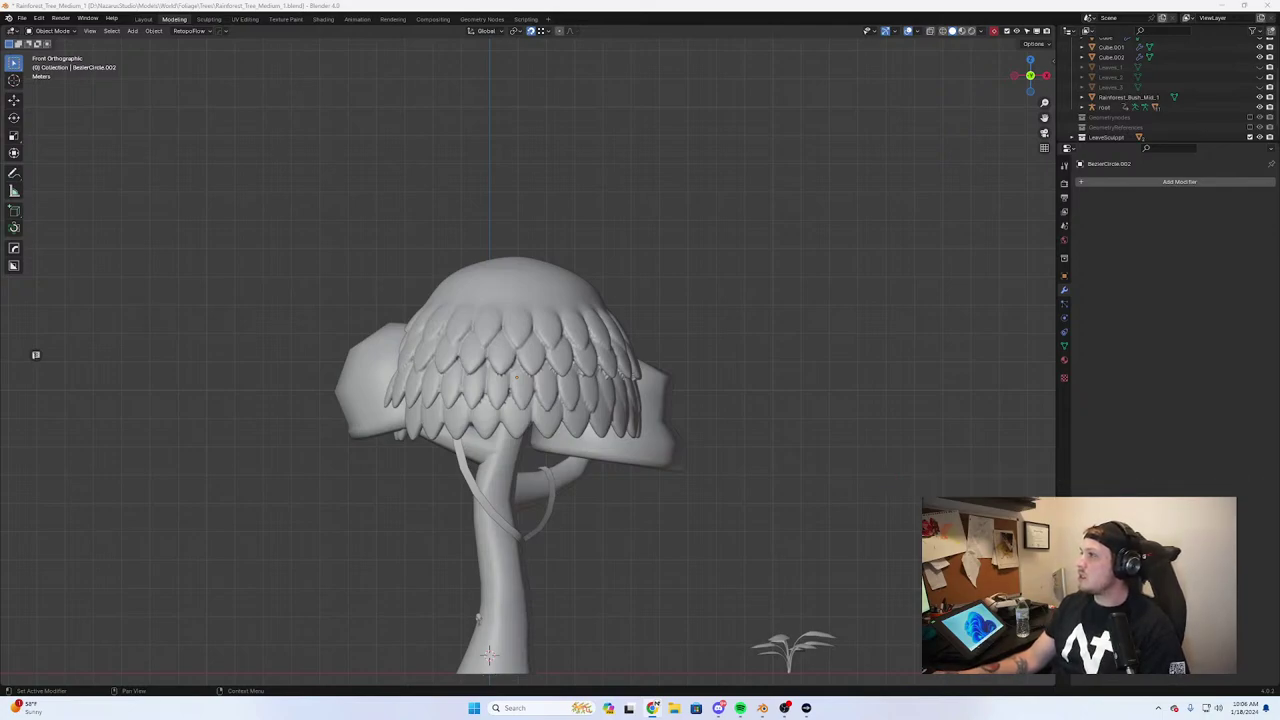
Switch to the Miro board World environment STUFF and examine its Sonic and Mario reference images with the Talktrack panel closed
{"action": "left_click_drag", "start_coordinate": [1279, 600], "coordinate": [443, 1]}
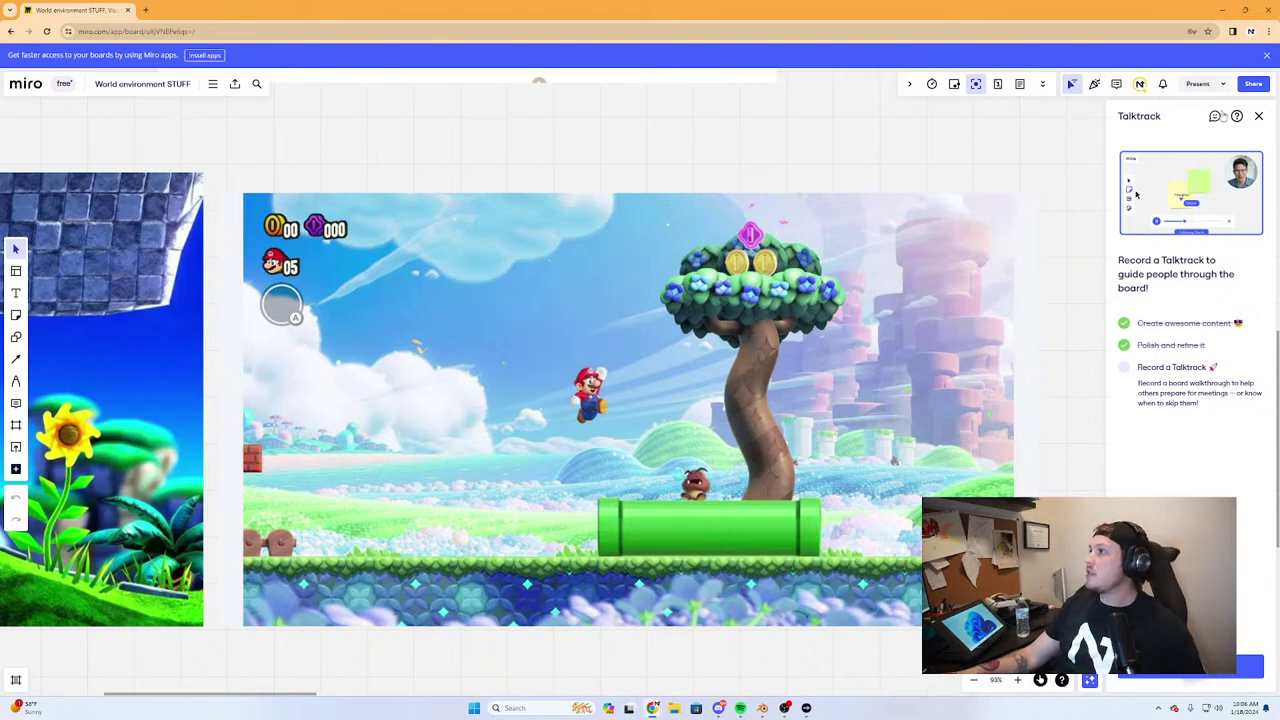
{"action": "left_click", "coordinate": [1258, 117]}
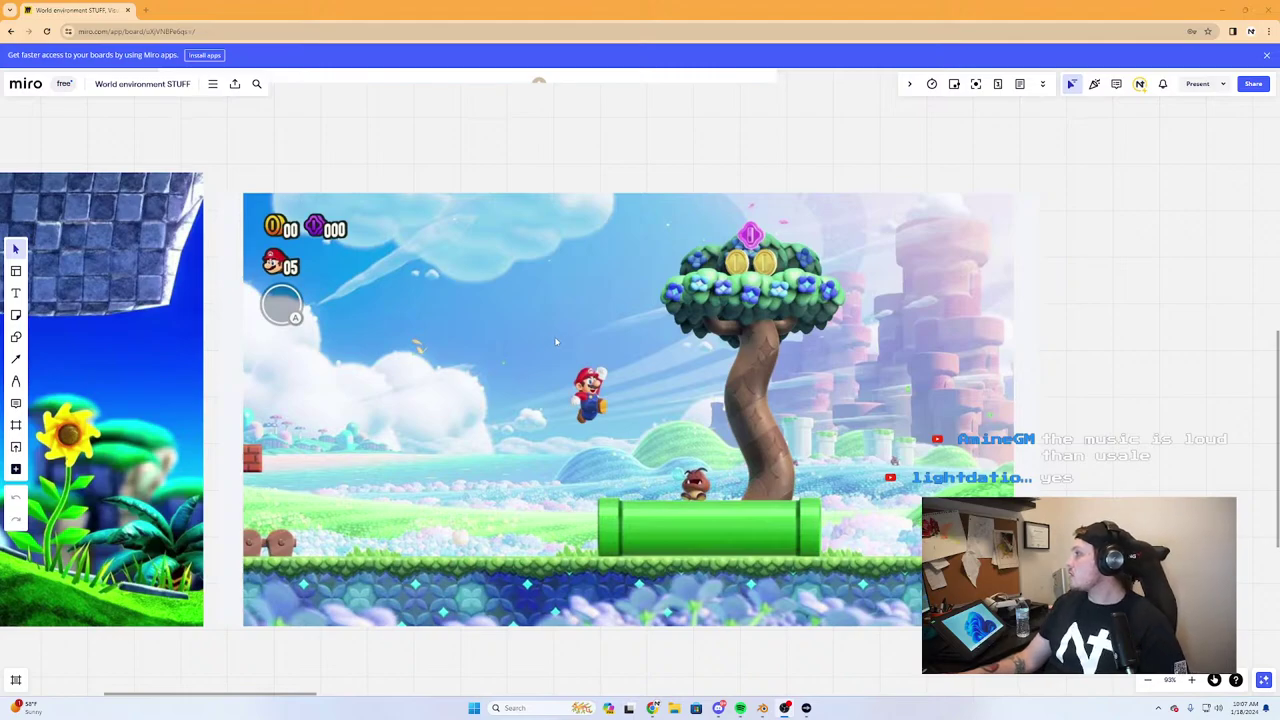
{"action": "scroll", "coordinate": [536, 275], "scroll_direction": "down", "scroll_amount": 3}
{"action": "scroll", "coordinate": [570, 330], "scroll_direction": "up", "scroll_amount": 2}
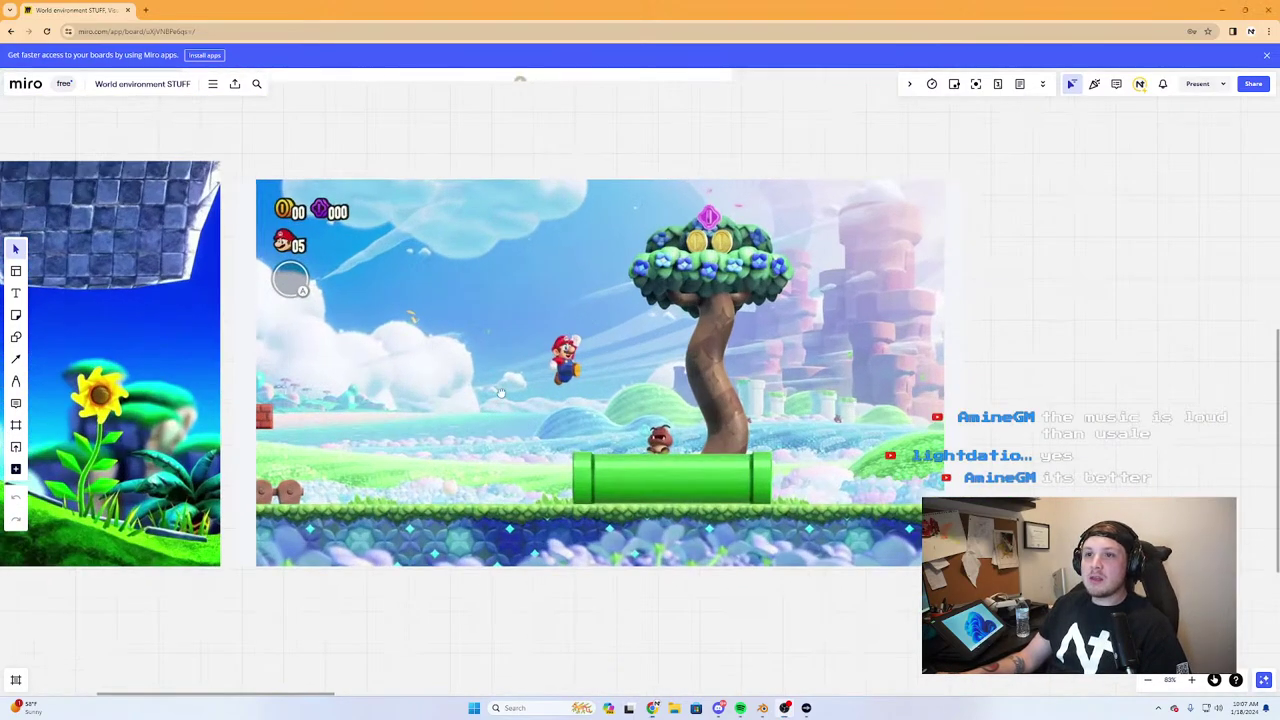
{"action": "middle_click_drag", "start_coordinate": [129, 454], "coordinate": [574, 370]}
{"action": "scroll", "coordinate": [574, 370], "scroll_direction": "down", "scroll_amount": 3}
{"action": "middle_click_drag", "start_coordinate": [338, 217], "coordinate": [466, 295]}
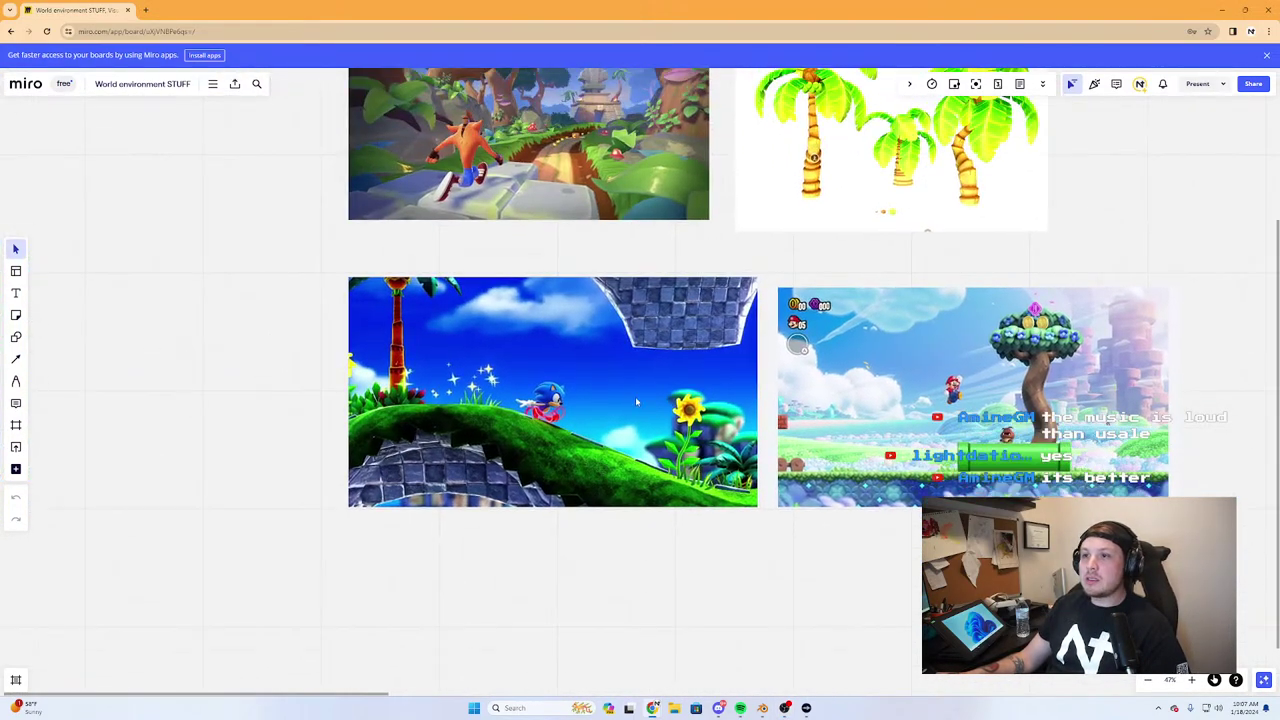
{"action": "scroll", "coordinate": [466, 295], "scroll_direction": "up", "scroll_amount": 3}
{"action": "middle_click_drag", "start_coordinate": [892, 346], "coordinate": [344, 356]}
{"action": "scroll", "coordinate": [812, 322], "scroll_direction": "up", "scroll_amount": 5}
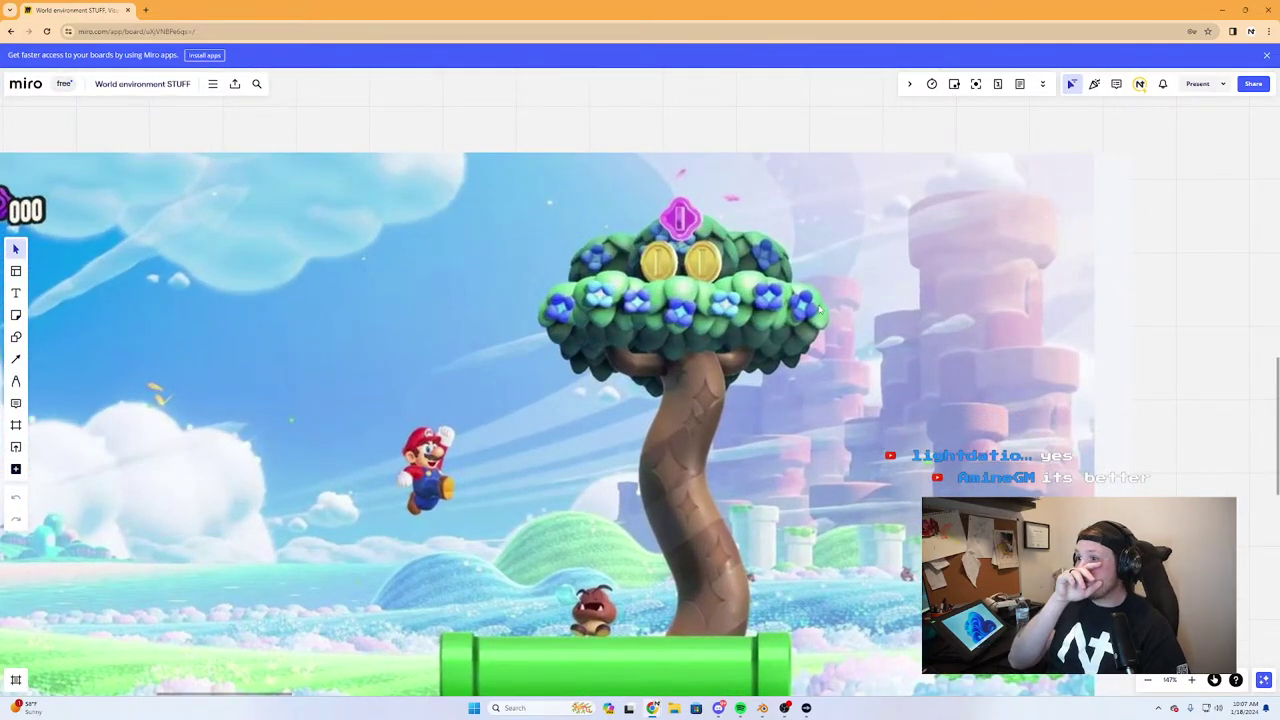
Return to Blender, exclude the LeaveSculpt collection from the view layer and enable the Geometrynodes collection
{"action": "left_click", "coordinate": [1221, 8]}
{"action": "scroll", "coordinate": [634, 331], "scroll_direction": "down", "scroll_amount": 3}
{"action": "scroll", "coordinate": [520, 368], "scroll_direction": "up", "scroll_amount": 2}
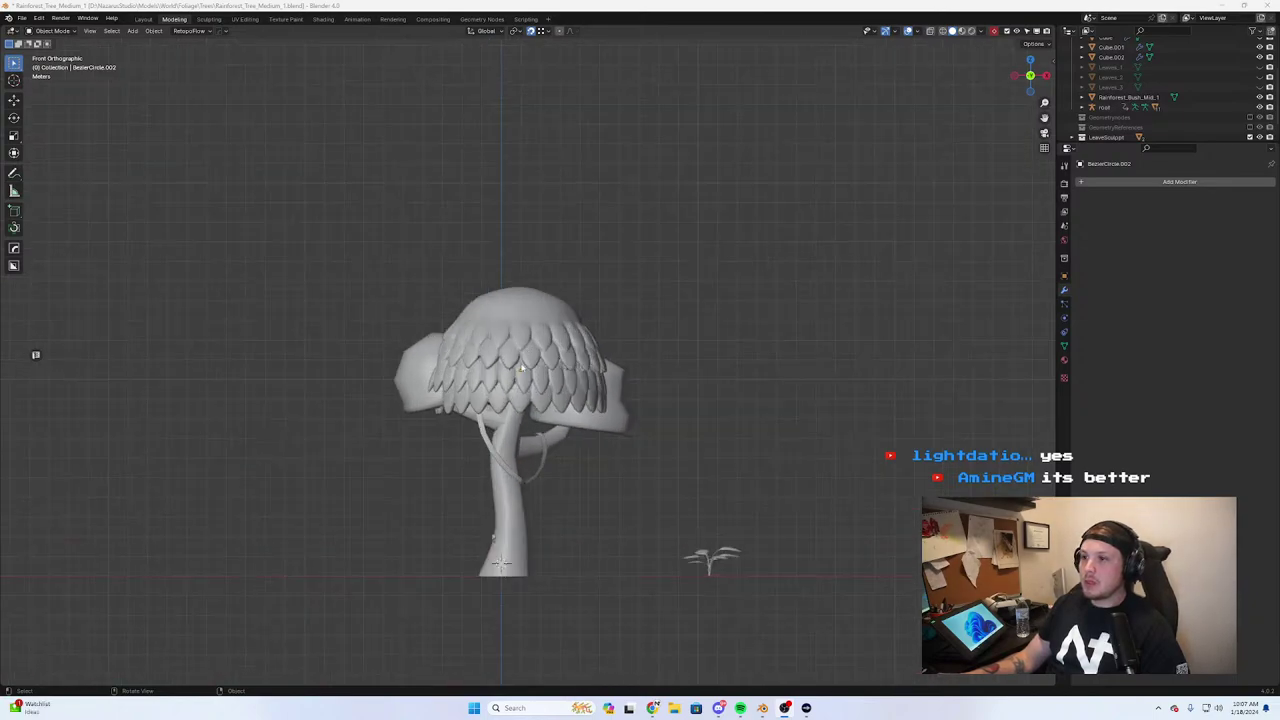
{"action": "middle_click_drag", "start_coordinate": [521, 368], "coordinate": [720, 357]}
{"action": "scroll", "coordinate": [1150, 95], "scroll_direction": "down", "scroll_amount": 2}
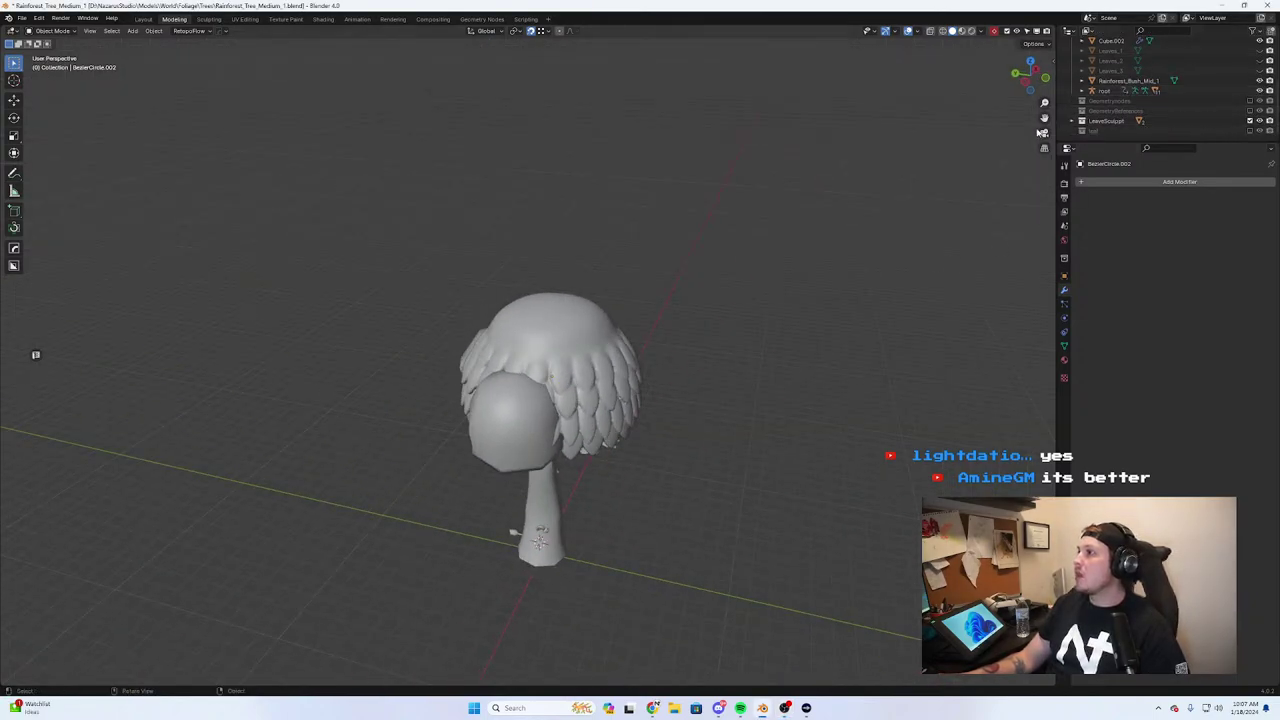
{"action": "scroll", "coordinate": [1110, 100], "scroll_direction": "up", "scroll_amount": 3}
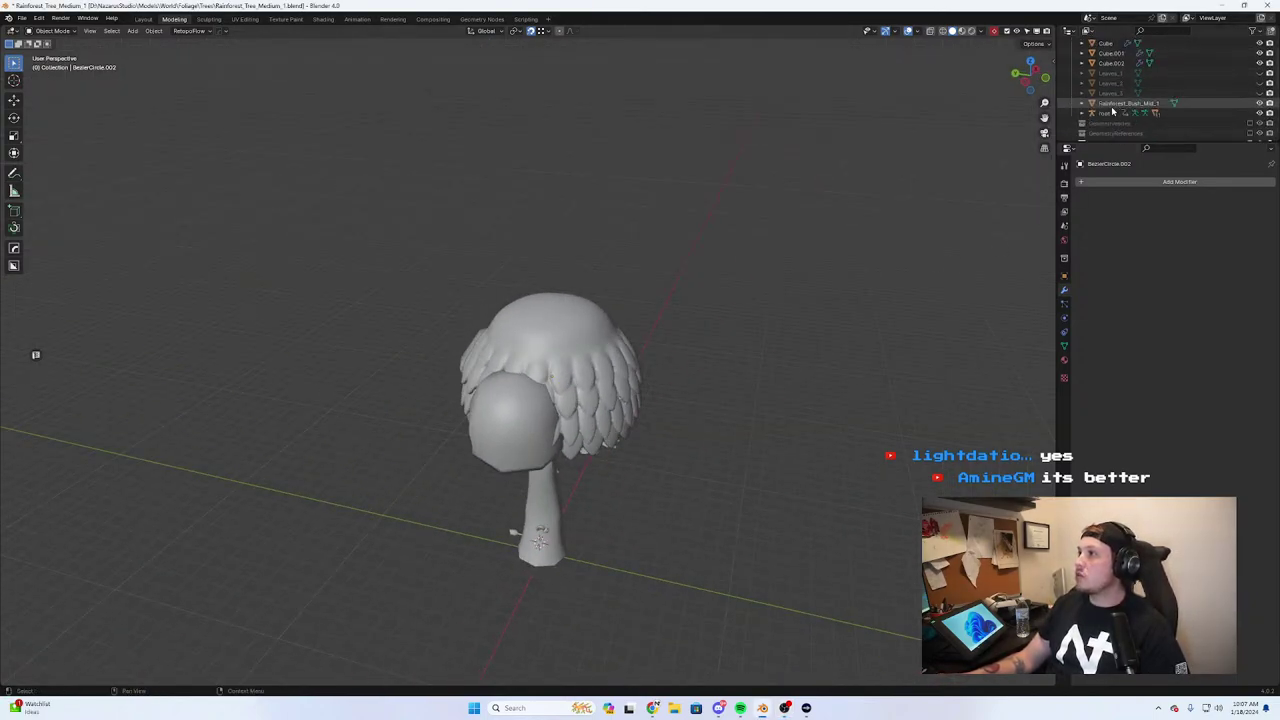
{"action": "scroll", "coordinate": [1112, 112], "scroll_direction": "up", "scroll_amount": 5}
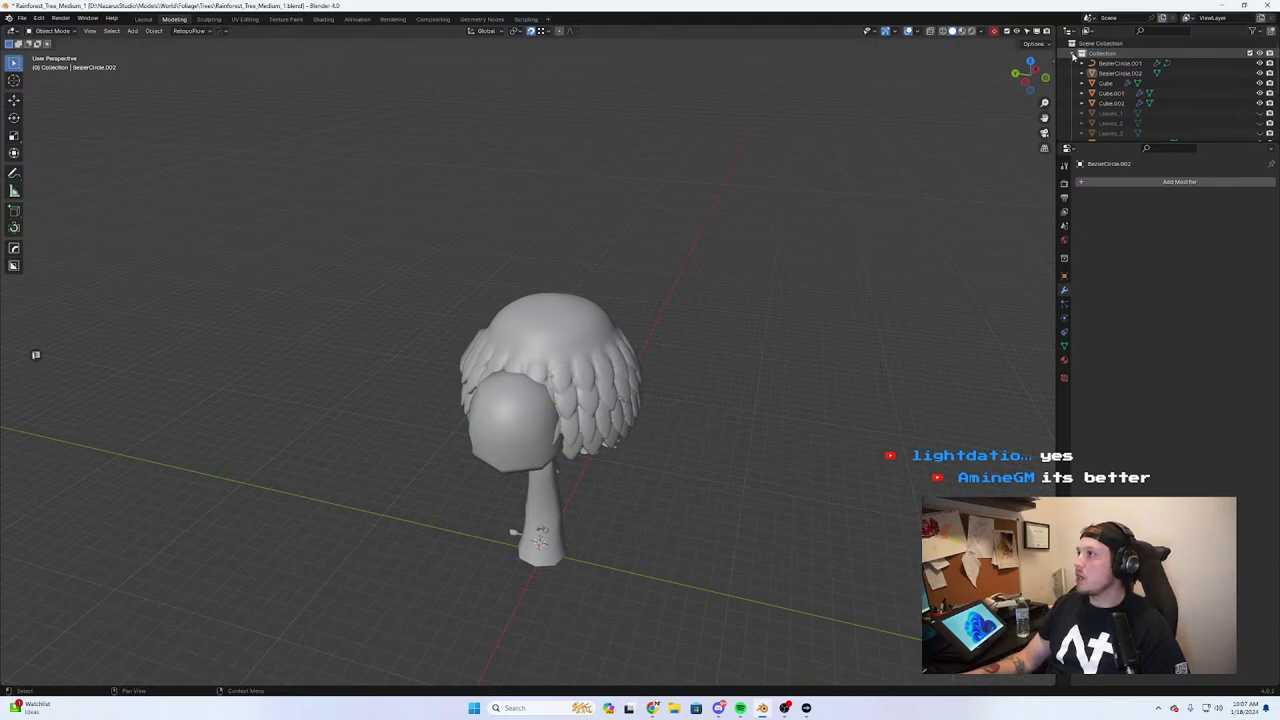
{"action": "middle_click_drag", "start_coordinate": [694, 366], "coordinate": [583, 334]}
{"action": "scroll", "coordinate": [1191, 83], "scroll_direction": "down", "scroll_amount": 4}
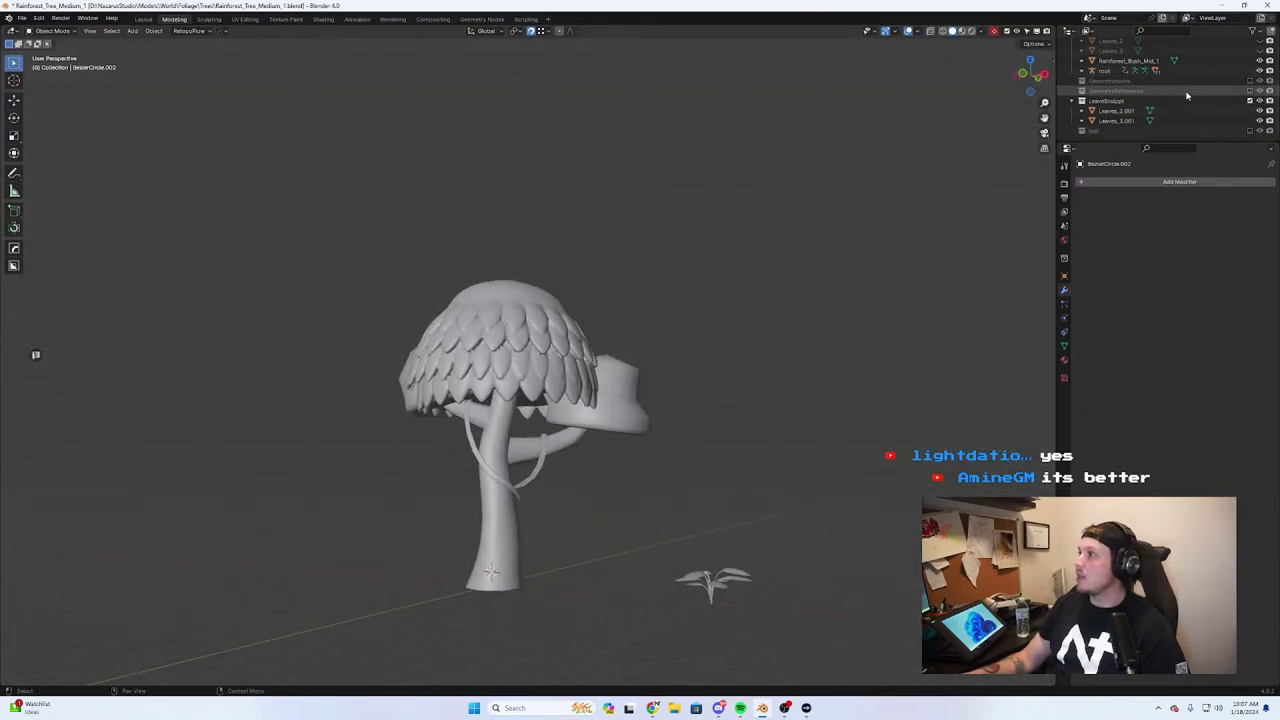
{"action": "left_click", "coordinate": [1095, 111]}
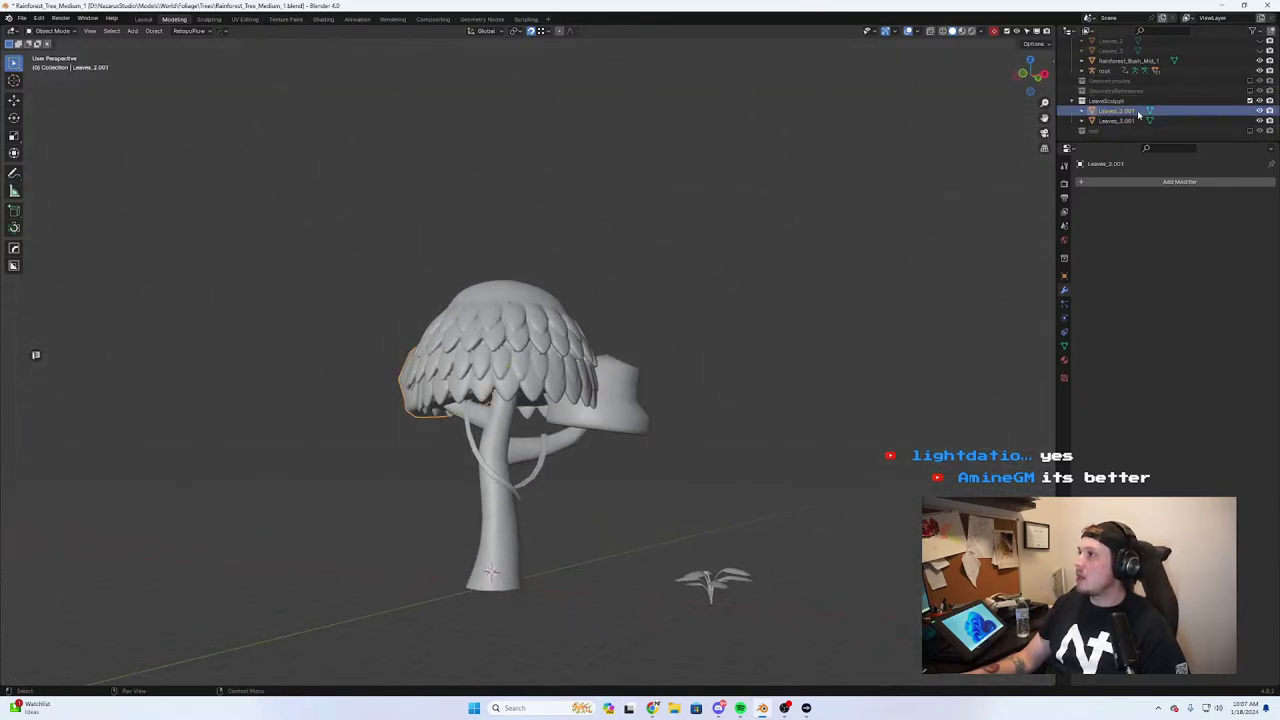
{"action": "left_click", "coordinate": [1250, 101]}
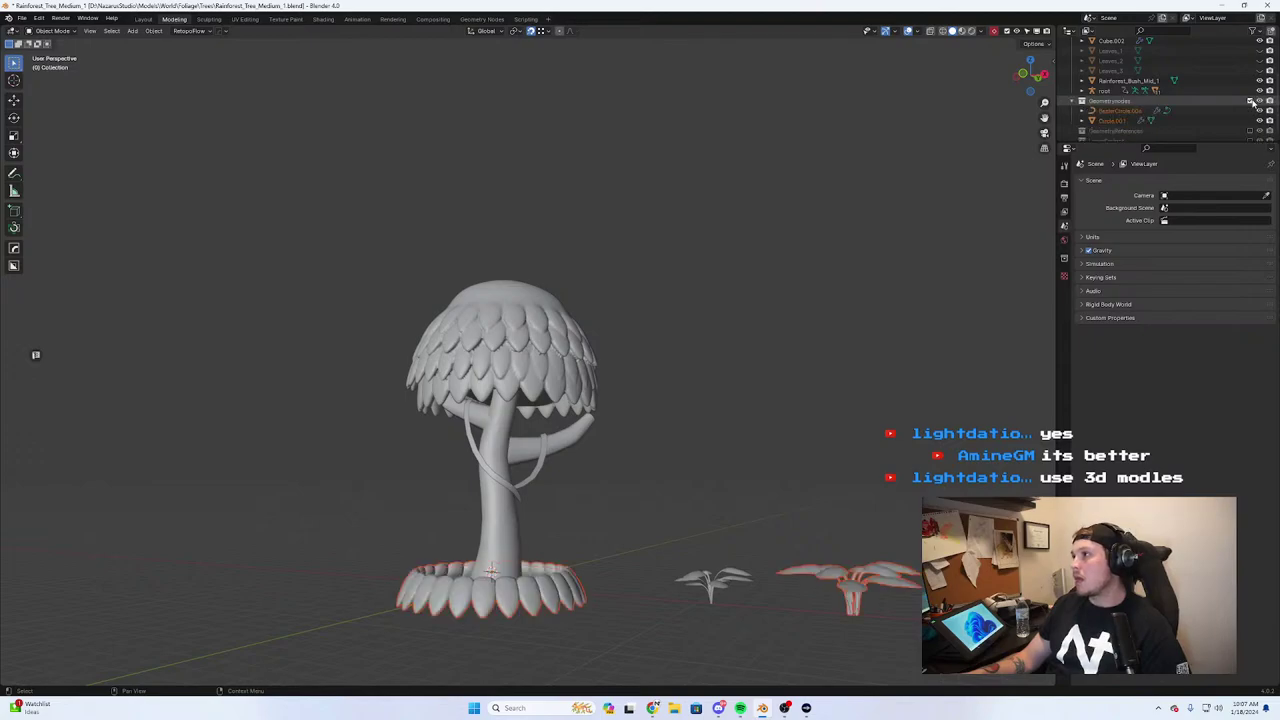
Exclude the main Collection and examine the ring of leaves in the Geometrynodes collection
{"action": "scroll", "coordinate": [1250, 90], "scroll_direction": "up", "scroll_amount": 6}
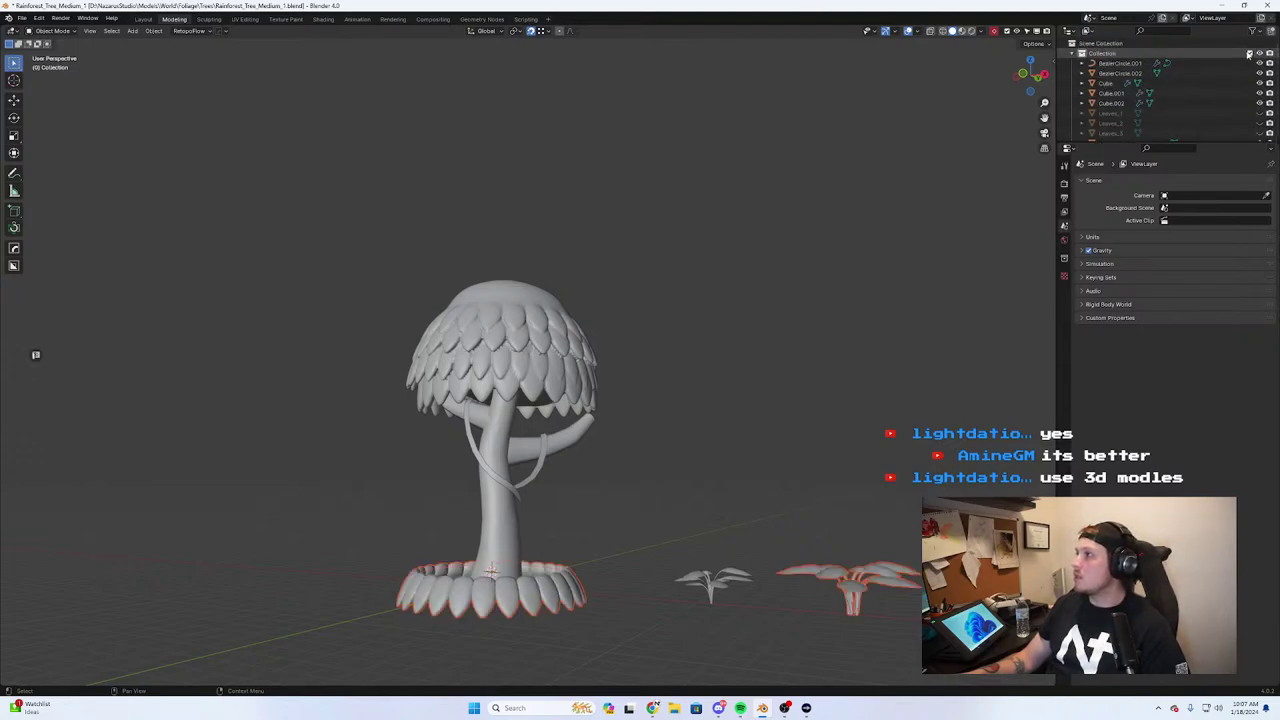
{"action": "left_click", "coordinate": [1249, 53]}
{"action": "middle_click_drag", "start_coordinate": [1000, 194], "coordinate": [635, 455]}
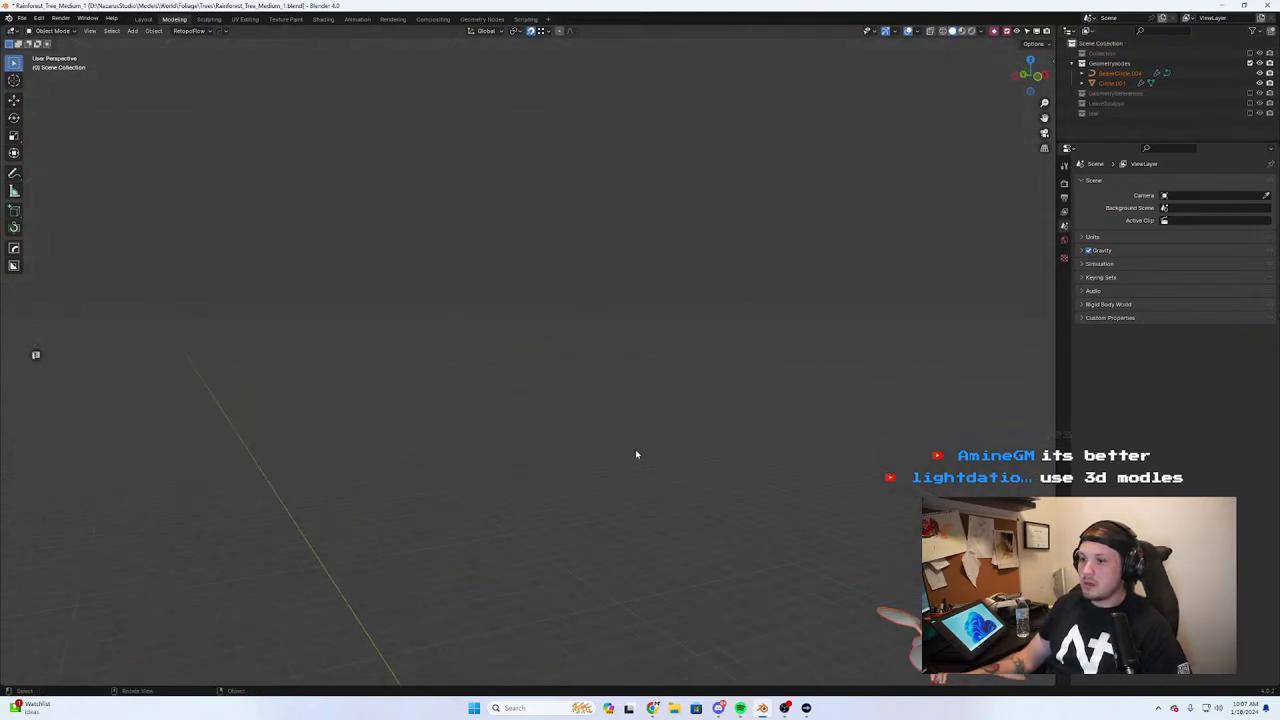
{"action": "scroll", "coordinate": [635, 455], "scroll_direction": "up", "scroll_amount": 1}
{"action": "middle_click_drag", "start_coordinate": [606, 497], "coordinate": [689, 309], "text": "shift"}
{"action": "scroll", "coordinate": [689, 309], "scroll_direction": "down", "scroll_amount": 5}
{"action": "middle_click_drag", "start_coordinate": [574, 489], "coordinate": [574, 411], "text": "shift"}
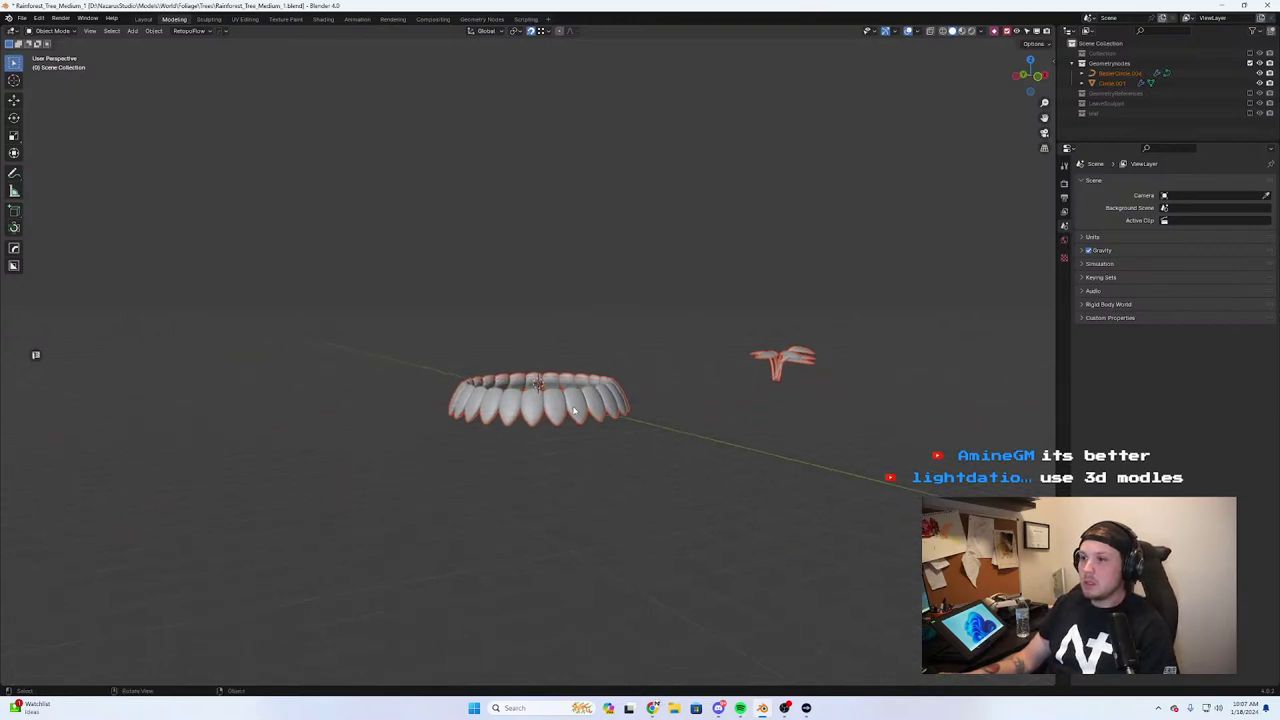
{"action": "left_click", "coordinate": [574, 410]}
{"action": "middle_click_drag", "start_coordinate": [671, 356], "coordinate": [880, 445]}
{"action": "scroll", "coordinate": [619, 381], "scroll_direction": "up", "scroll_amount": 3}
{"action": "mouse_move", "coordinate": [1198, 242]}
{"action": "left_mouse_down"}
{"action": "mouse_move", "coordinate": [1243, 242]}
{"action": "mouse_move", "coordinate": [1210, 242]}
{"action": "left_mouse_up"}
Exclude the Geometrynodes collection and bring the main Collection back into the view layer
{"action": "left_click", "coordinate": [1250, 64]}
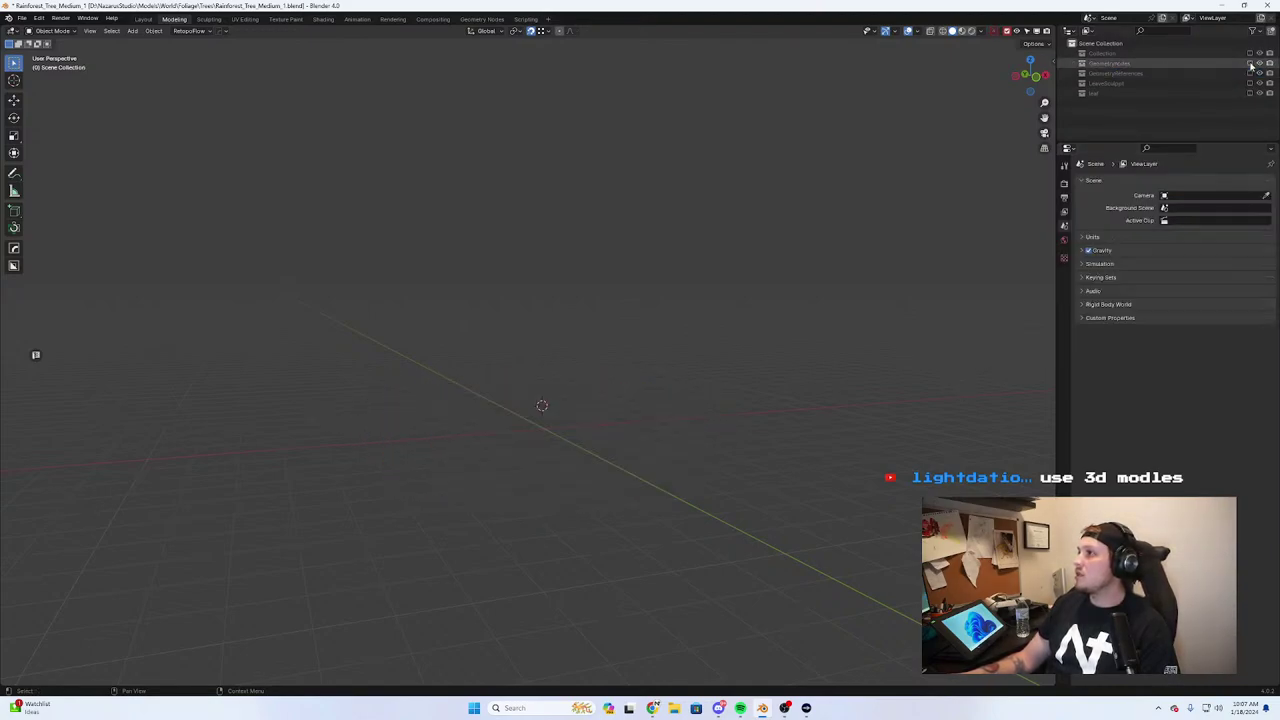
{"action": "left_click", "coordinate": [1250, 54]}
{"action": "scroll", "coordinate": [598, 258], "scroll_direction": "down", "scroll_amount": 3}
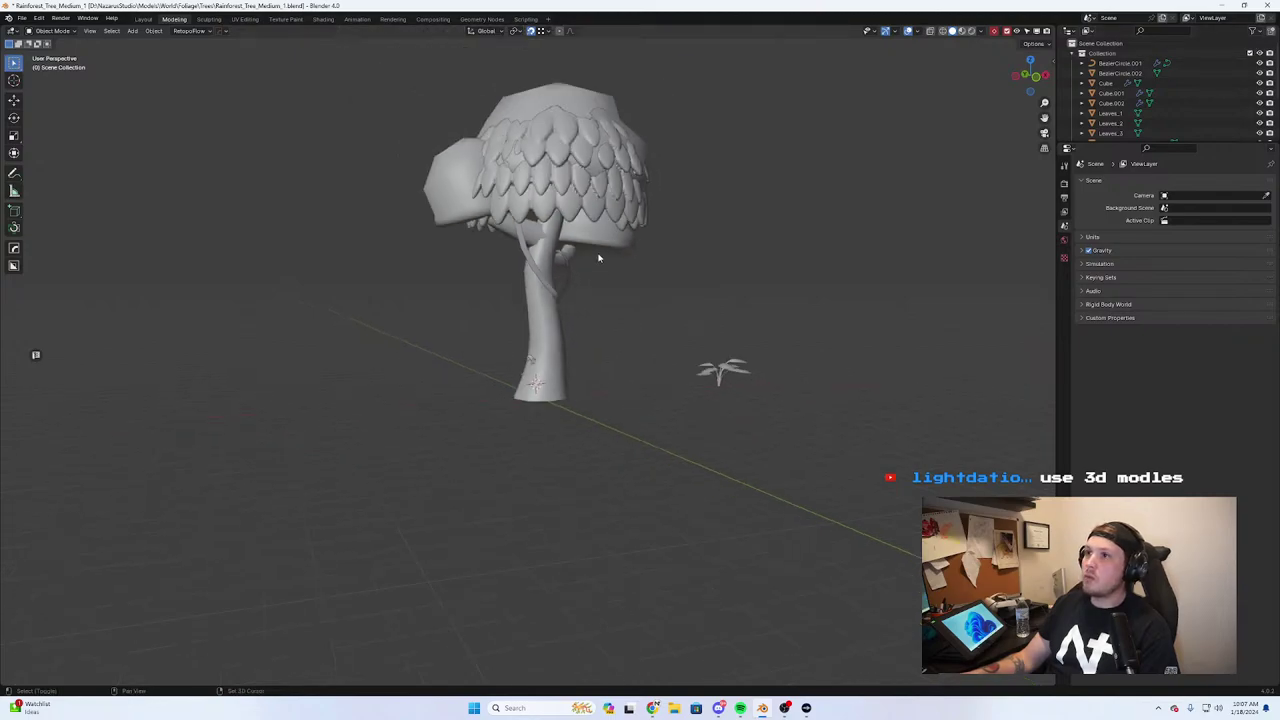
Hide the Leaves_1 blockout mesh that overlaps the upper part of the layered leaf canopy
{"action": "scroll", "coordinate": [612, 322], "scroll_direction": "up", "scroll_amount": 1}
{"action": "middle_click_drag", "start_coordinate": [599, 258], "coordinate": [540, 330], "text": "shift"}
{"action": "left_click", "coordinate": [562, 137]}
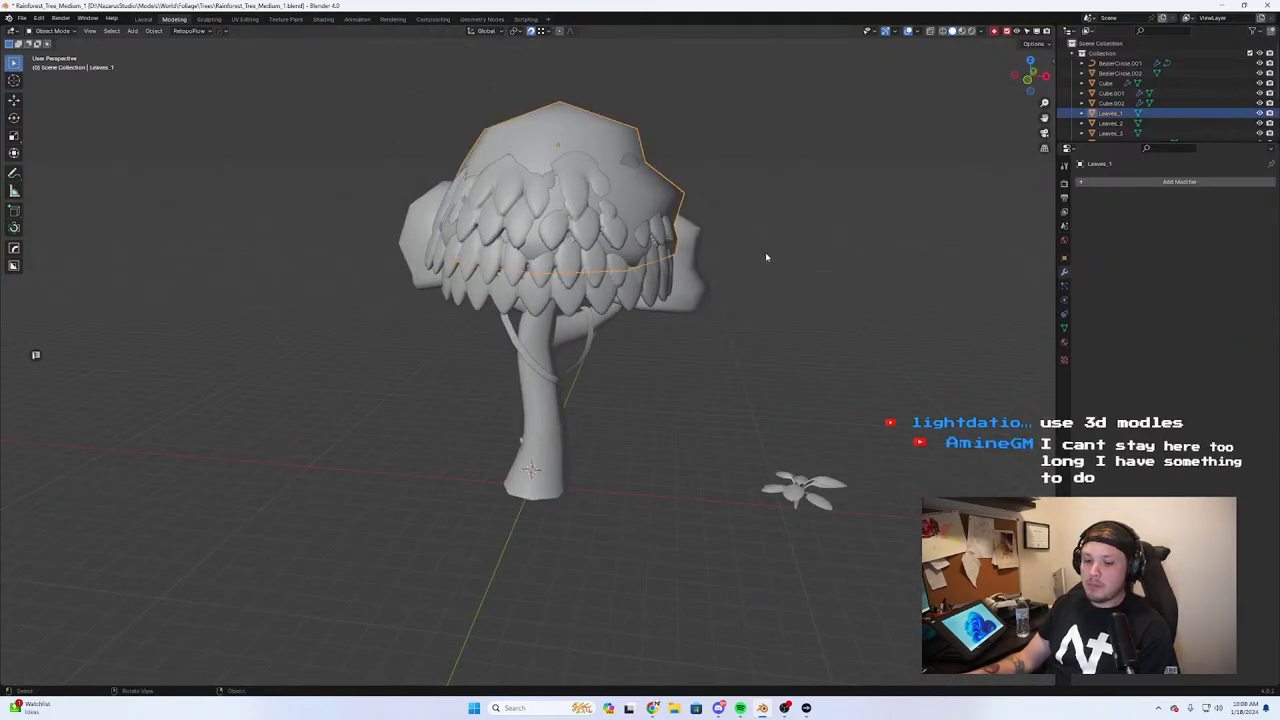
{"action": "key", "text": "h"}
{"action": "middle_click_drag", "start_coordinate": [737, 258], "coordinate": [755, 290]}
{"action": "middle_click_drag", "start_coordinate": [821, 350], "coordinate": [580, 304]}
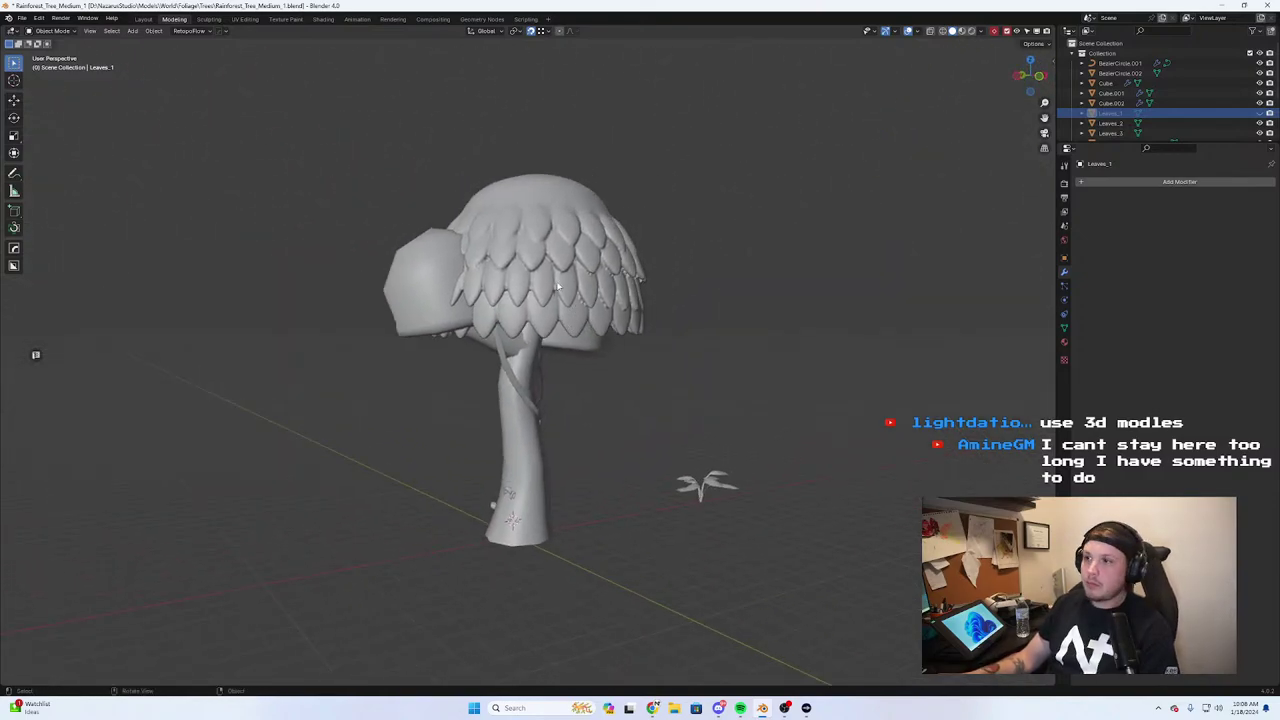
Select the layered leaf canopy BezierCircle.002 and inspect its overlapping leaves up close
{"action": "left_click", "coordinate": [582, 302]}
{"action": "middle_click_drag", "start_coordinate": [762, 267], "coordinate": [603, 281]}
{"action": "scroll", "coordinate": [603, 282], "scroll_direction": "up", "scroll_amount": 3}
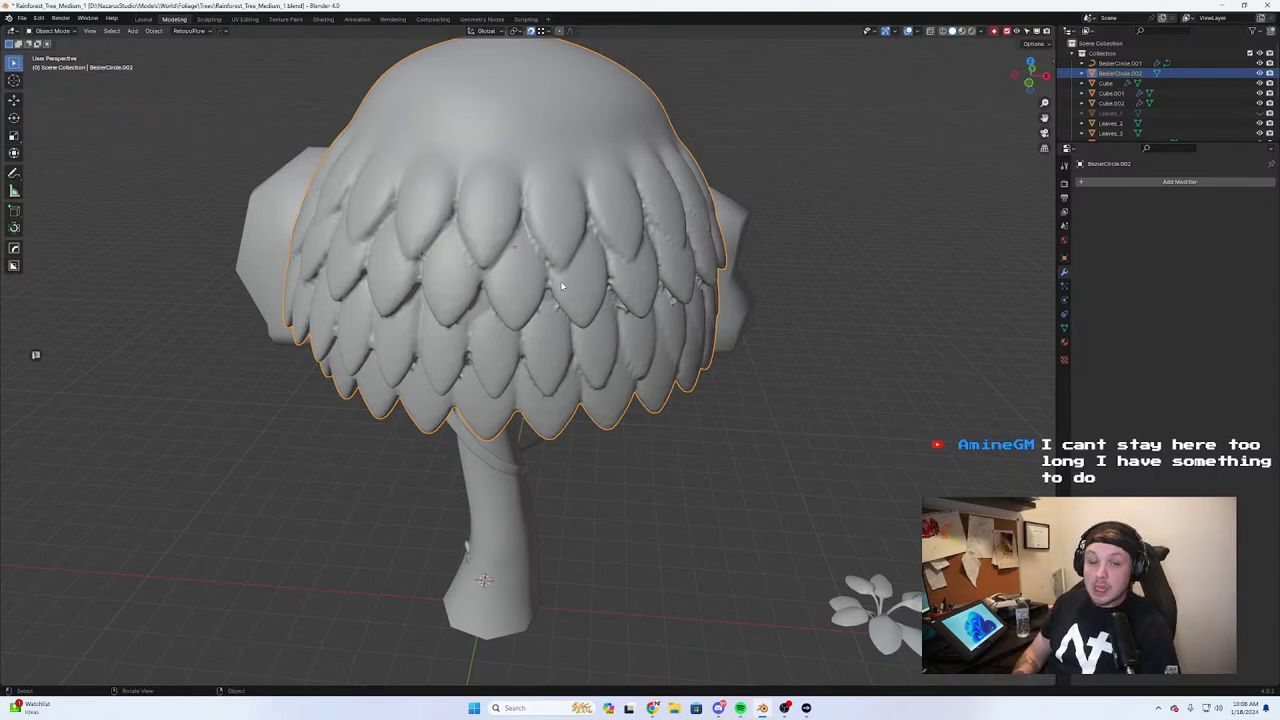
Examine the underside of the layered leaf canopy and the whole tree from a distance
{"action": "middle_click_drag", "start_coordinate": [559, 279], "coordinate": [572, 360]}
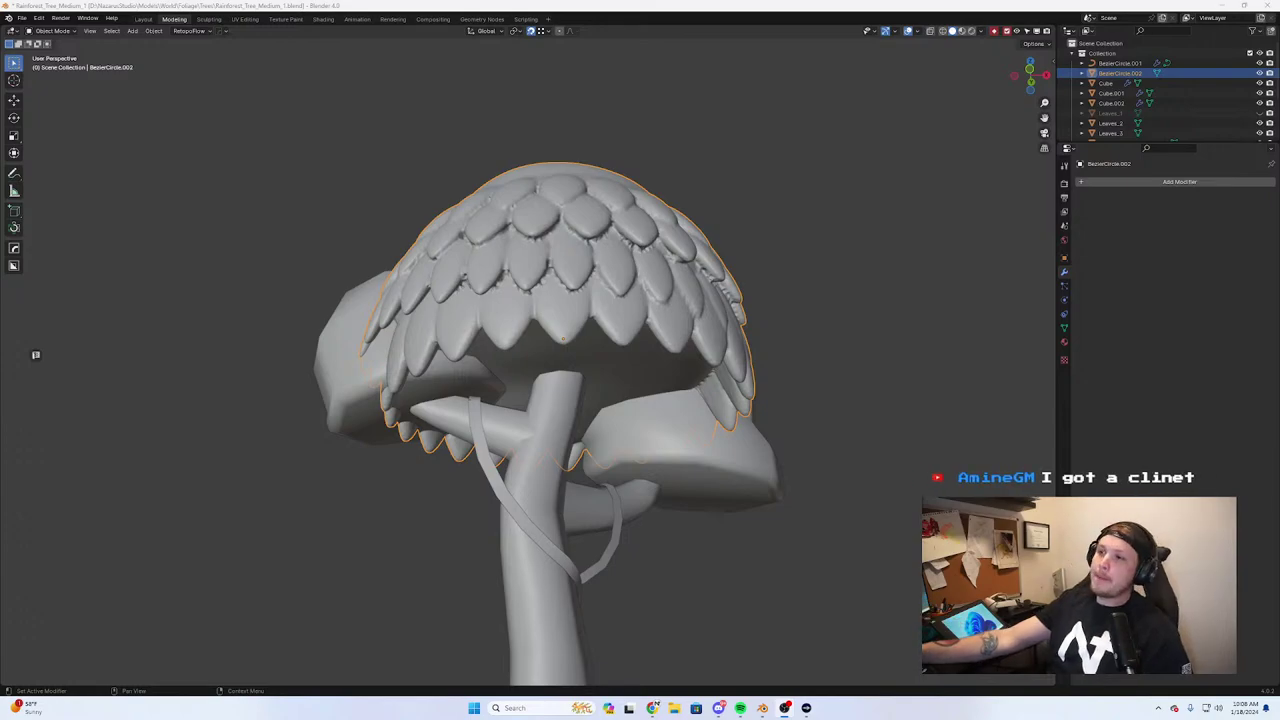
{"action": "scroll", "coordinate": [716, 426], "scroll_direction": "down", "scroll_amount": 5}
{"action": "middle_click_drag", "start_coordinate": [649, 377], "coordinate": [706, 480]}
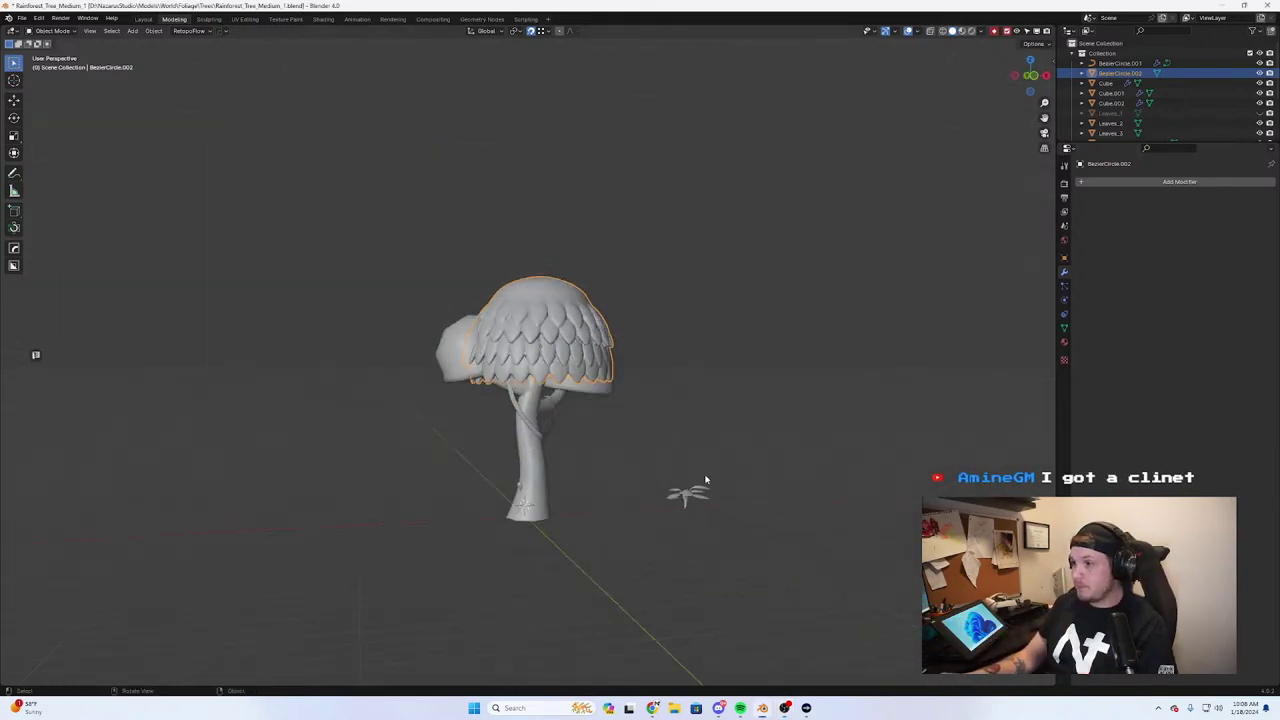
Select the small rainforest bush beside the tree and examine its leaves and stems up close
{"action": "scroll", "coordinate": [720, 506], "scroll_direction": "up", "scroll_amount": 4}
{"action": "middle_click_drag", "start_coordinate": [734, 534], "coordinate": [507, 384], "text": "shift"}
{"action": "scroll", "coordinate": [507, 384], "scroll_direction": "up", "scroll_amount": 5}
{"action": "middle_click_drag", "start_coordinate": [540, 335], "coordinate": [510, 425]}
{"action": "left_click", "coordinate": [541, 344]}
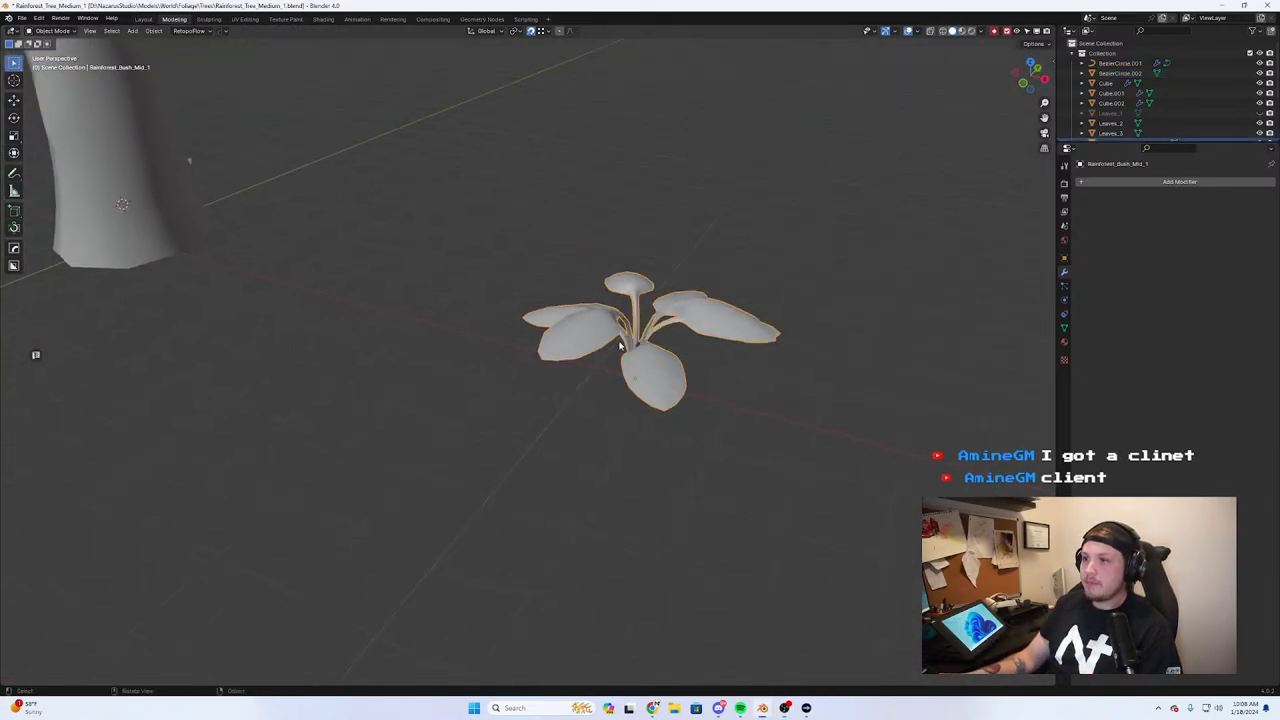
{"action": "middle_click_drag", "start_coordinate": [610, 420], "coordinate": [660, 334]}
{"action": "scroll", "coordinate": [640, 376], "scroll_direction": "up", "scroll_amount": 3}
{"action": "scroll", "coordinate": [619, 417], "scroll_direction": "up", "scroll_amount": 2}
{"action": "key", "text": "Tab"}
{"action": "middle_click_drag", "start_coordinate": [541, 474], "coordinate": [584, 350], "text": "shift"}
{"action": "scroll", "coordinate": [591, 434], "scroll_direction": "down", "scroll_amount": 1}
{"action": "key", "text": "Tab"}
{"action": "scroll", "coordinate": [594, 460], "scroll_direction": "down", "scroll_amount": 1}
{"action": "mouse_move", "coordinate": [584, 350]}
{"action": "middle_mouse_down"}
{"action": "mouse_move", "coordinate": [586, 323]}
{"action": "mouse_move", "coordinate": [508, 330]}
{"action": "mouse_move", "coordinate": [606, 338]}
{"action": "middle_mouse_up"}
{"action": "scroll", "coordinate": [606, 338], "scroll_direction": "down", "scroll_amount": 5}
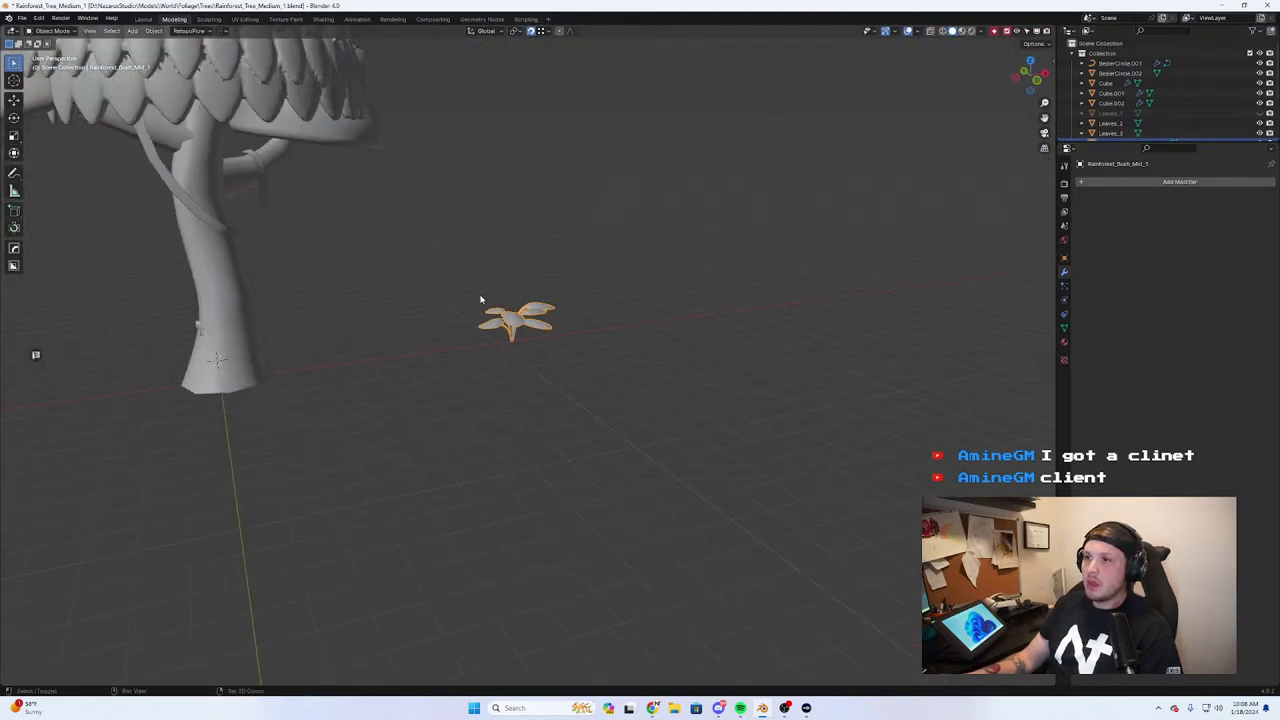
Reselect the layered leaf canopy BezierCircle.002 and examine it from several sides together with the smaller blockout clumps
{"action": "middle_click_drag", "start_coordinate": [480, 300], "coordinate": [648, 338], "text": "shift"}
{"action": "middle_click_drag", "start_coordinate": [648, 338], "coordinate": [636, 280]}
{"action": "middle_click_drag", "start_coordinate": [565, 240], "coordinate": [632, 364], "text": "shift"}
{"action": "left_click", "coordinate": [580, 205]}
{"action": "middle_click_drag", "start_coordinate": [590, 200], "coordinate": [555, 215]}
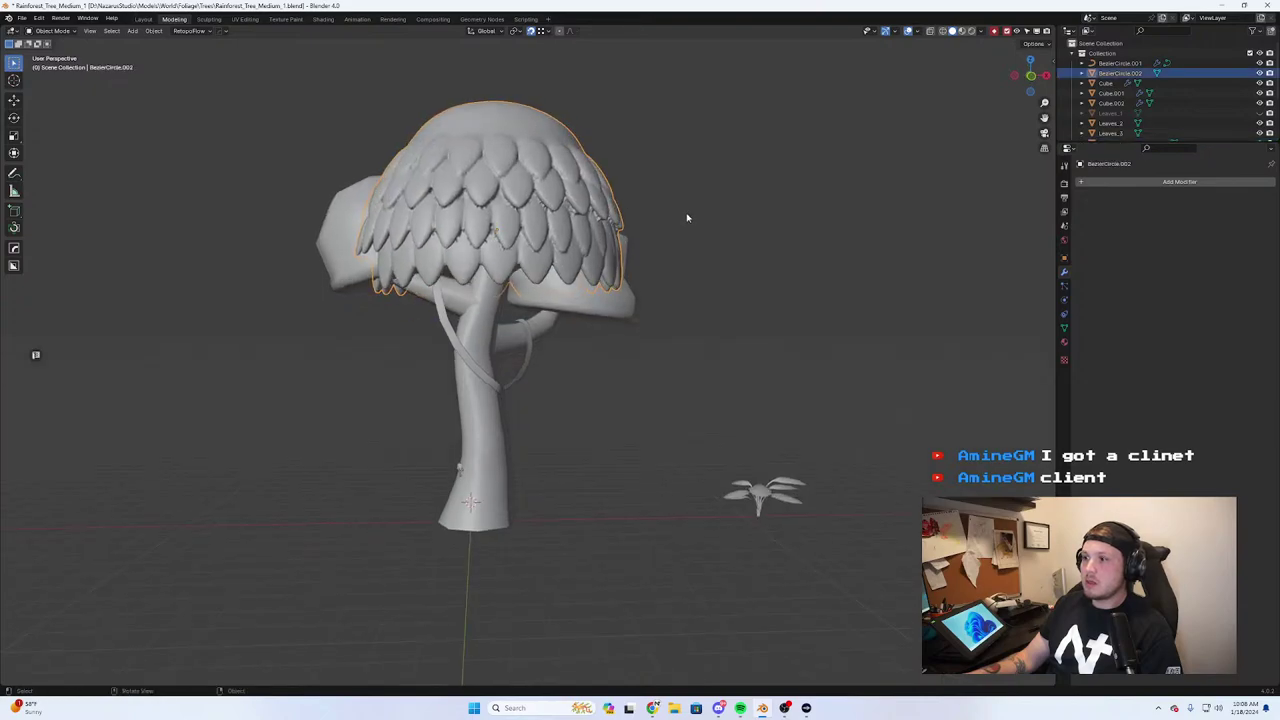
{"action": "scroll", "coordinate": [651, 203], "scroll_direction": "down", "scroll_amount": 2}
{"action": "left_click", "coordinate": [848, 276]}
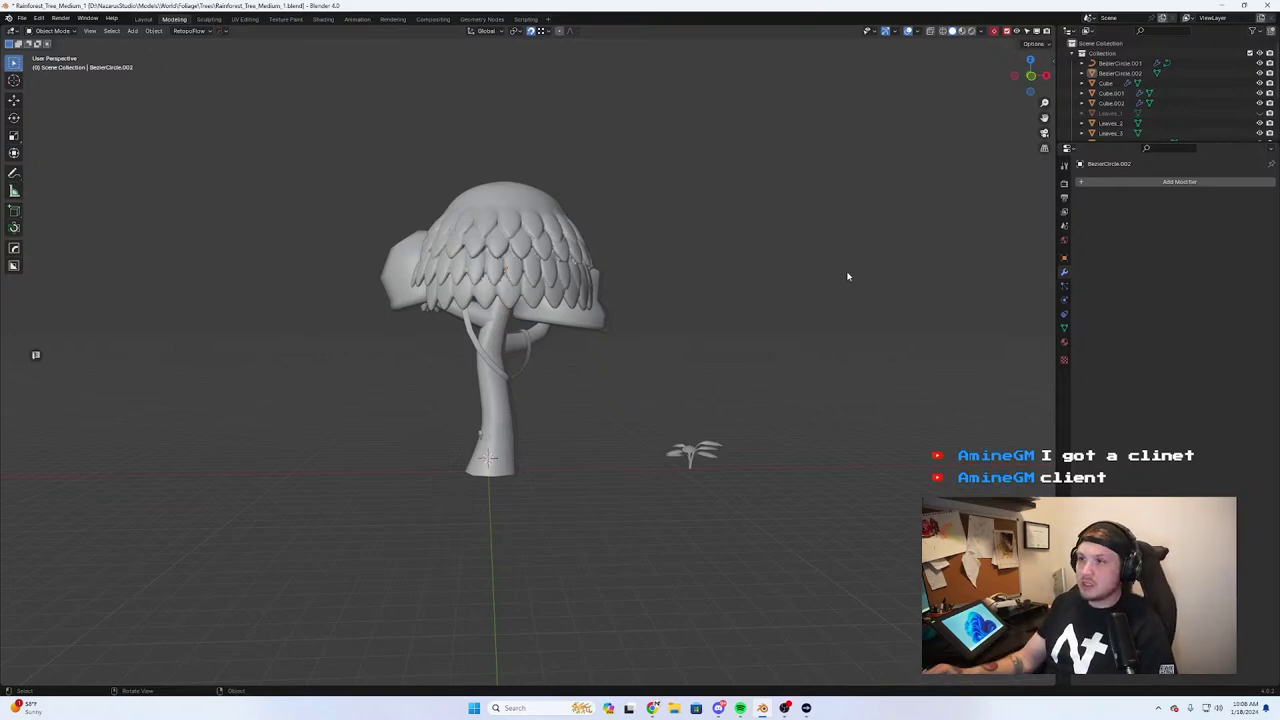
{"action": "left_click", "coordinate": [459, 214]}
{"action": "middle_click_drag", "start_coordinate": [459, 214], "coordinate": [686, 297]}
{"action": "scroll", "coordinate": [686, 297], "scroll_direction": "up", "scroll_amount": 4}
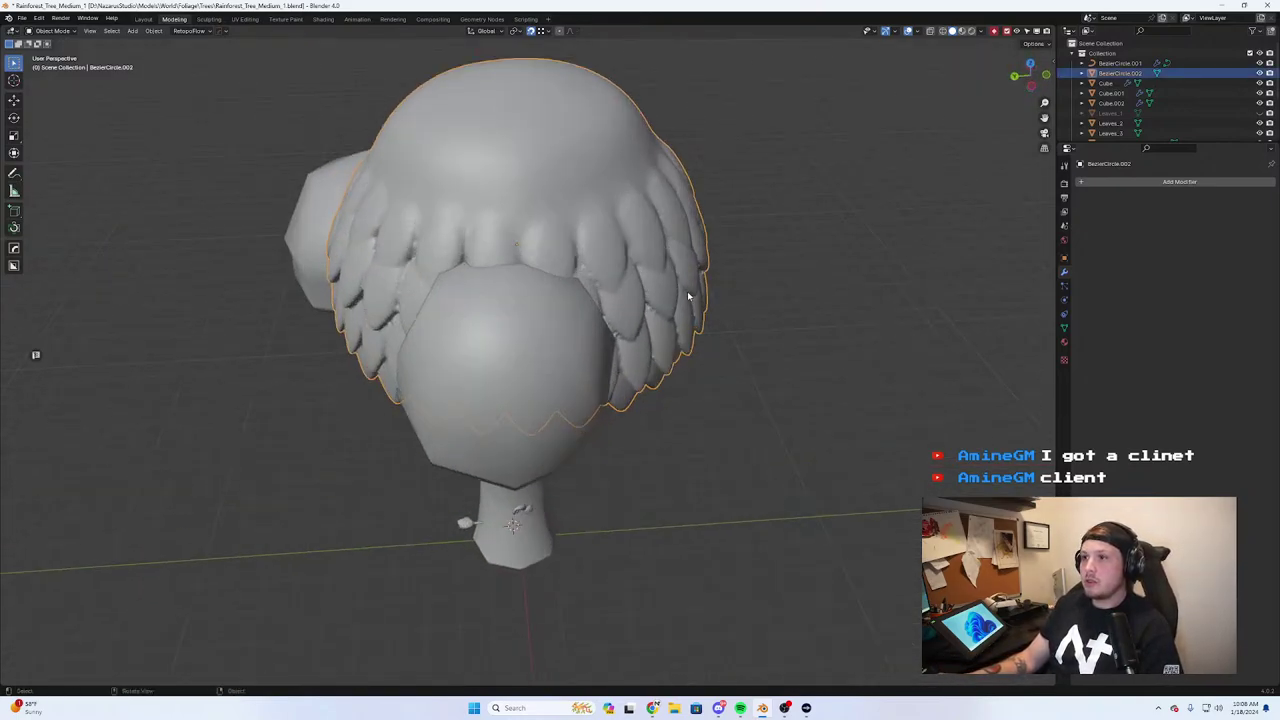
{"action": "scroll", "coordinate": [707, 326], "scroll_direction": "down", "scroll_amount": 4}
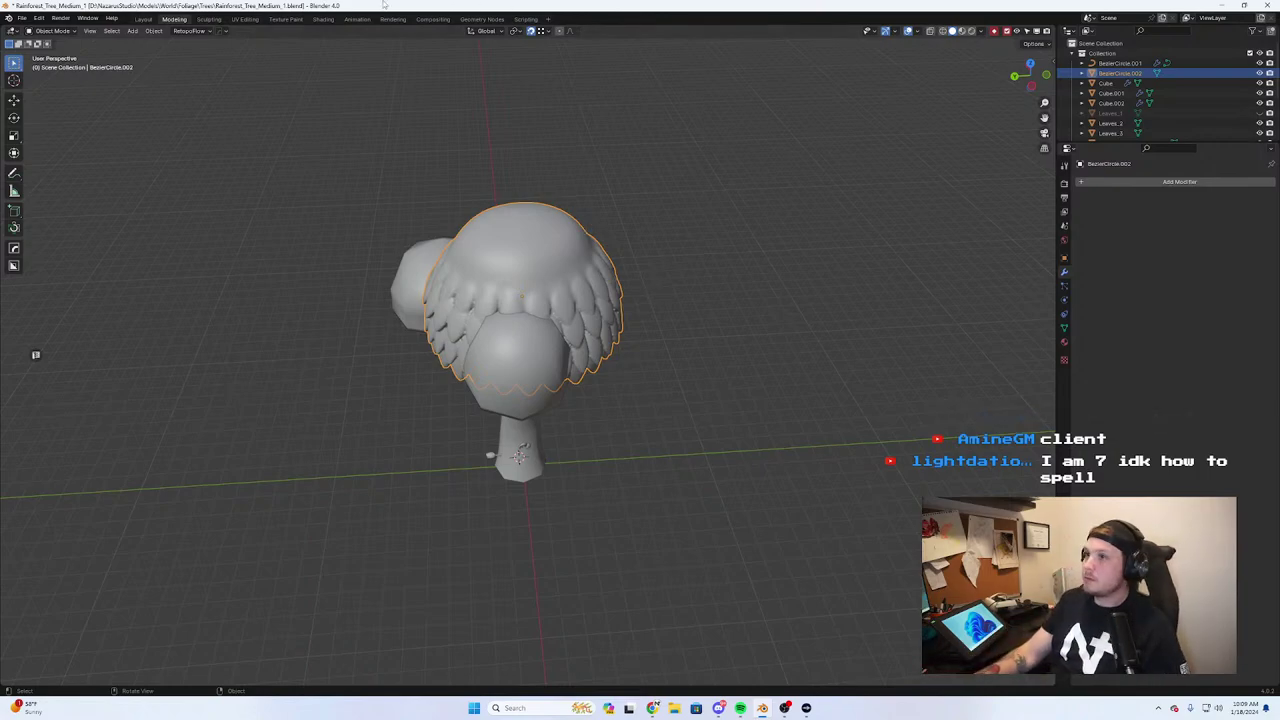
Move the Blender window onto the pen display
{"action": "left_click_drag", "start_coordinate": [523, 4], "coordinate": [1279, 452]}
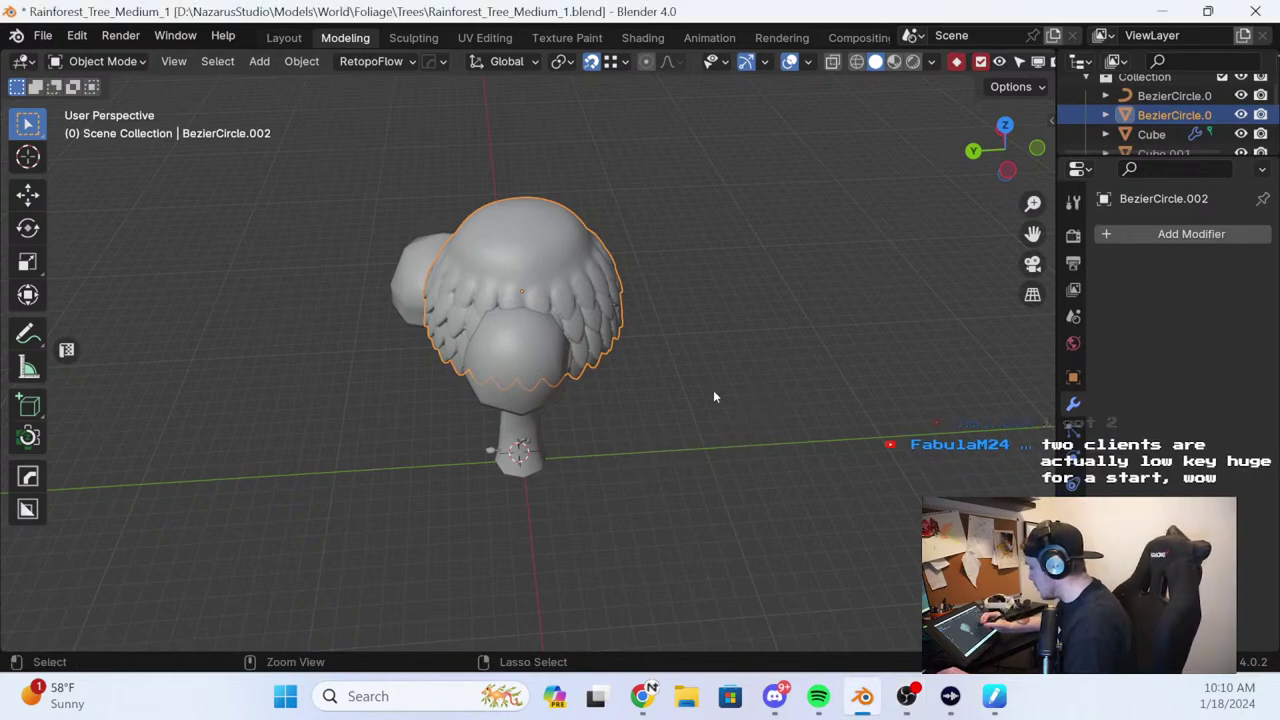
{"action": "left_click", "coordinate": [548, 240], "text": "ctrl"}
{"action": "left_click", "coordinate": [578, 270], "text": "ctrl"}
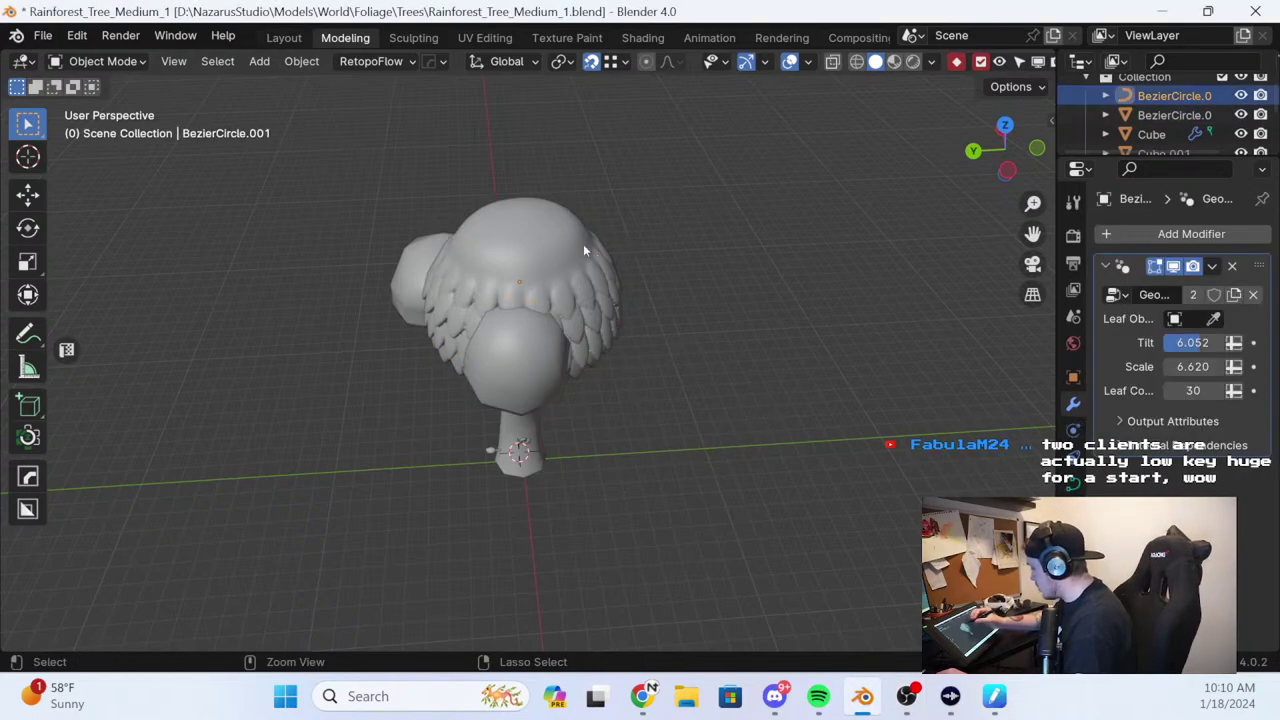
{"action": "left_click", "coordinate": [584, 249], "text": "ctrl"}
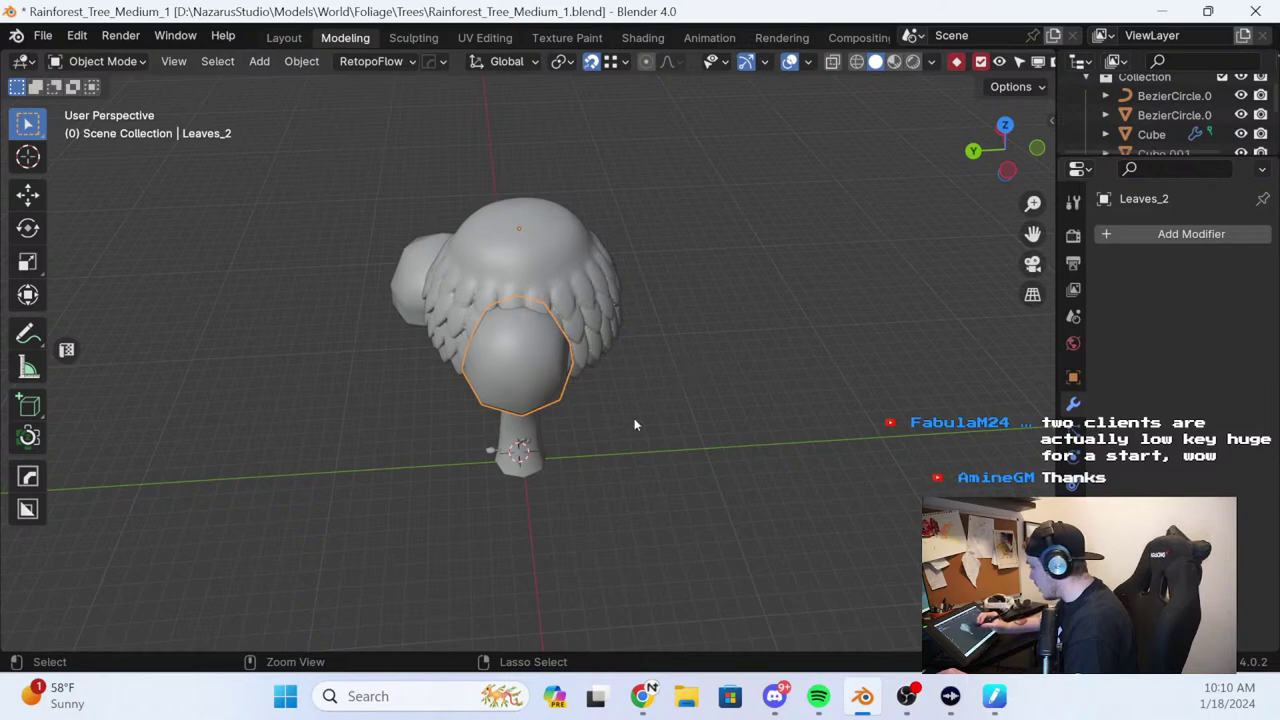
{"action": "left_click", "coordinate": [628, 310]}
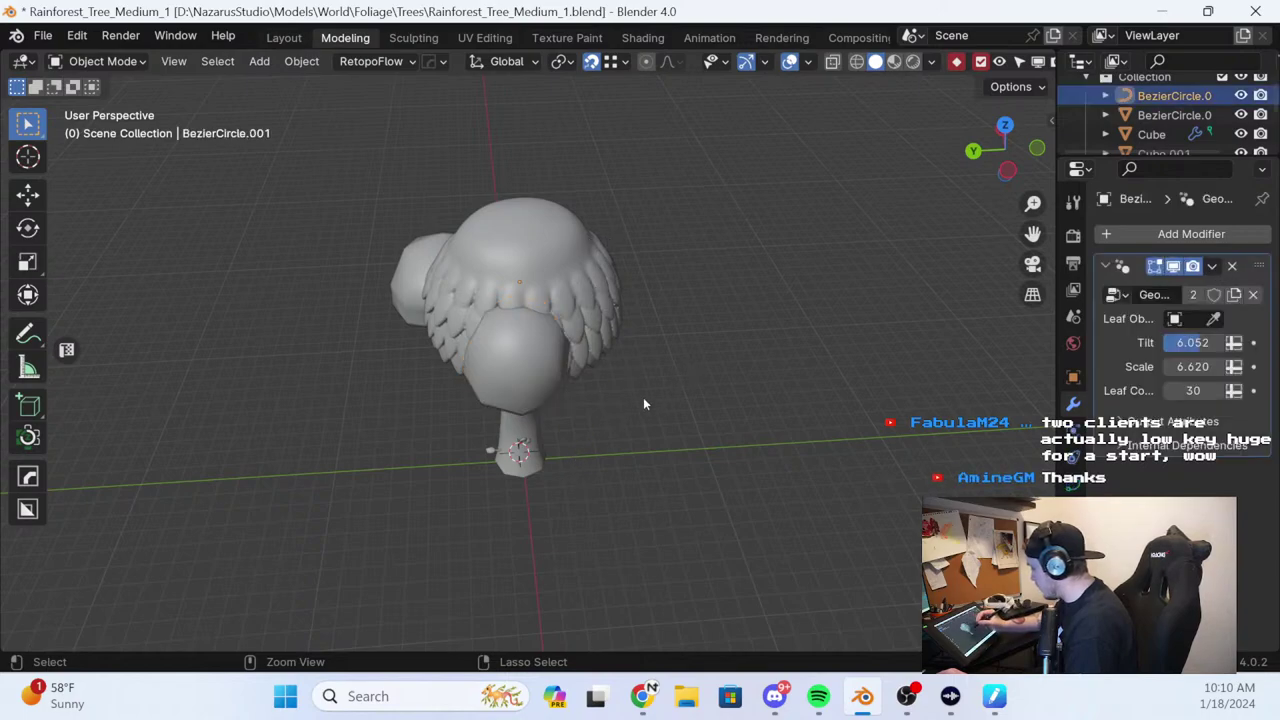
{"action": "left_click", "coordinate": [545, 378]}
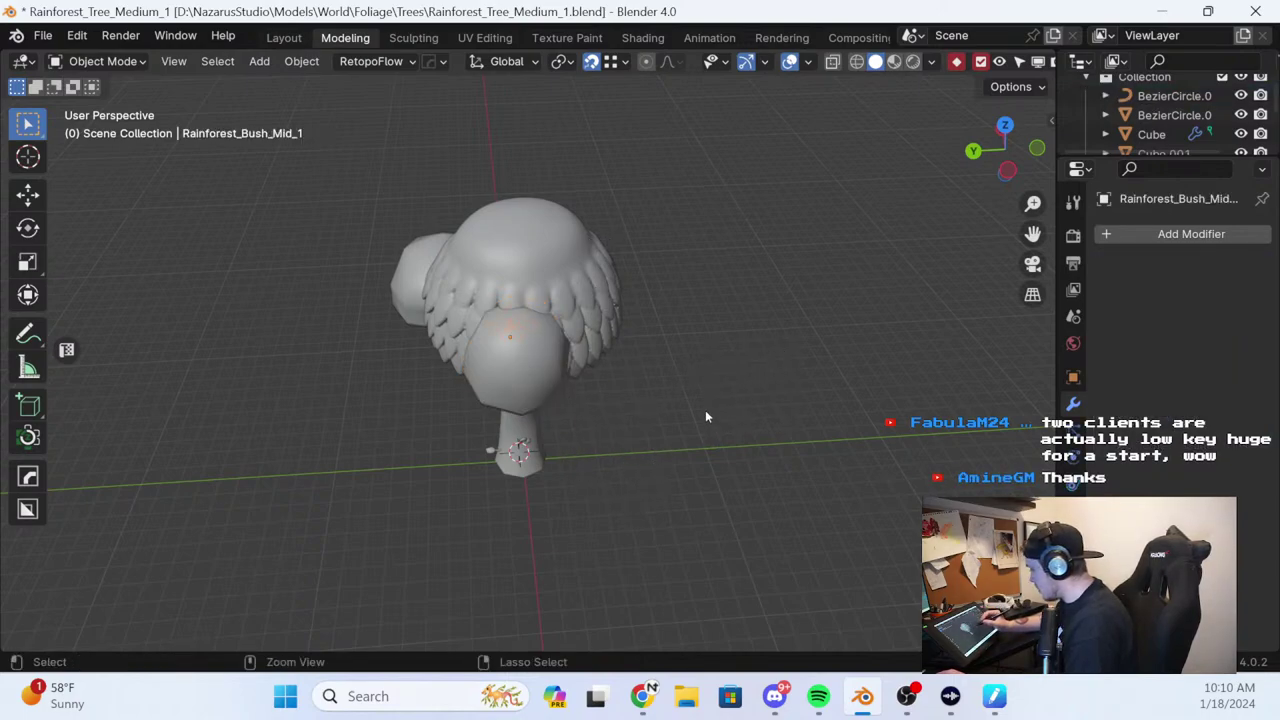
{"action": "left_click", "coordinate": [522, 458]}
{"action": "left_click", "coordinate": [520, 452]}
{"action": "left_click", "coordinate": [518, 448]}
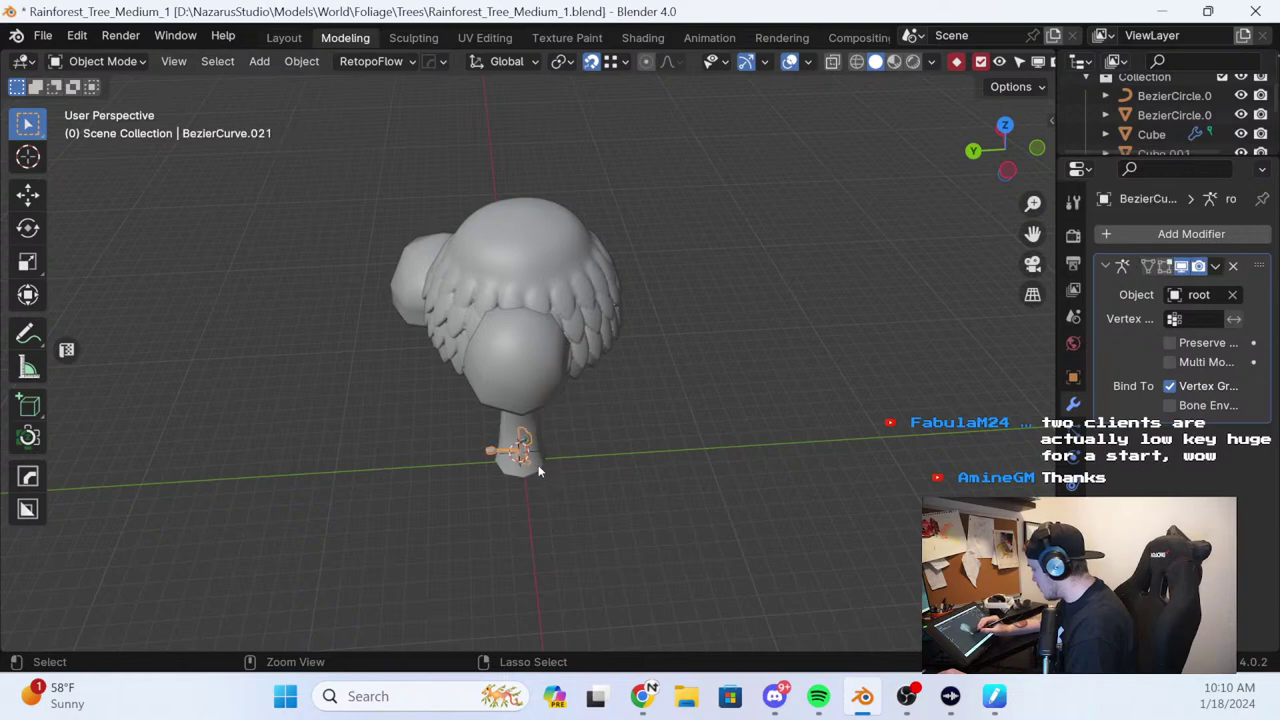
{"action": "left_click", "coordinate": [517, 422]}
{"action": "left_click", "coordinate": [553, 257]}
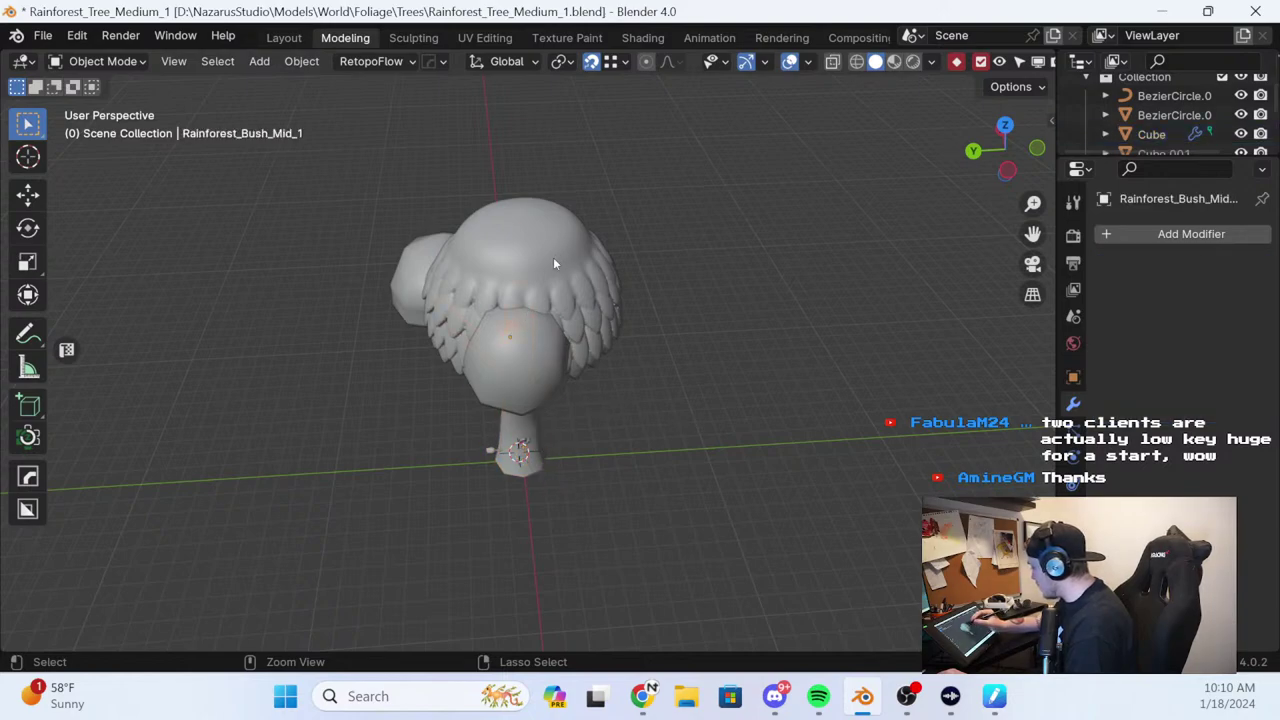
{"action": "left_click", "coordinate": [555, 250]}
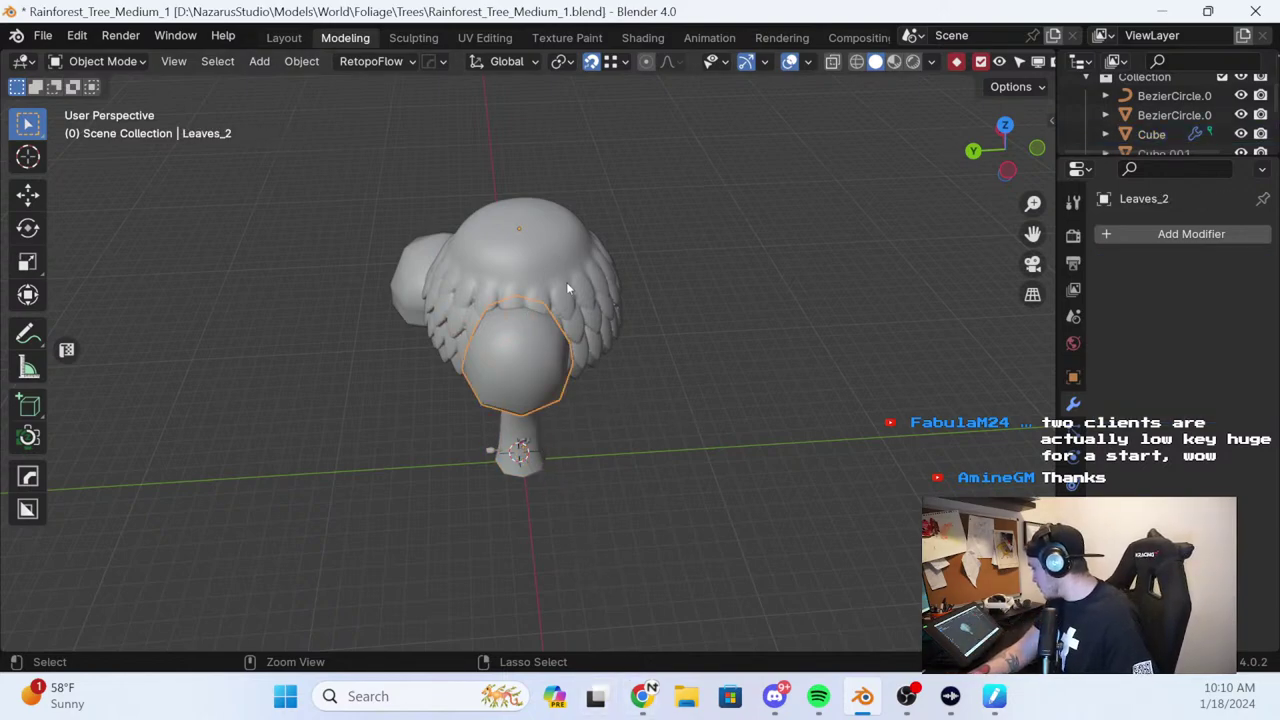
{"action": "left_click", "coordinate": [560, 271]}
{"action": "scroll", "coordinate": [682, 338], "scroll_direction": "up", "scroll_amount": 2}
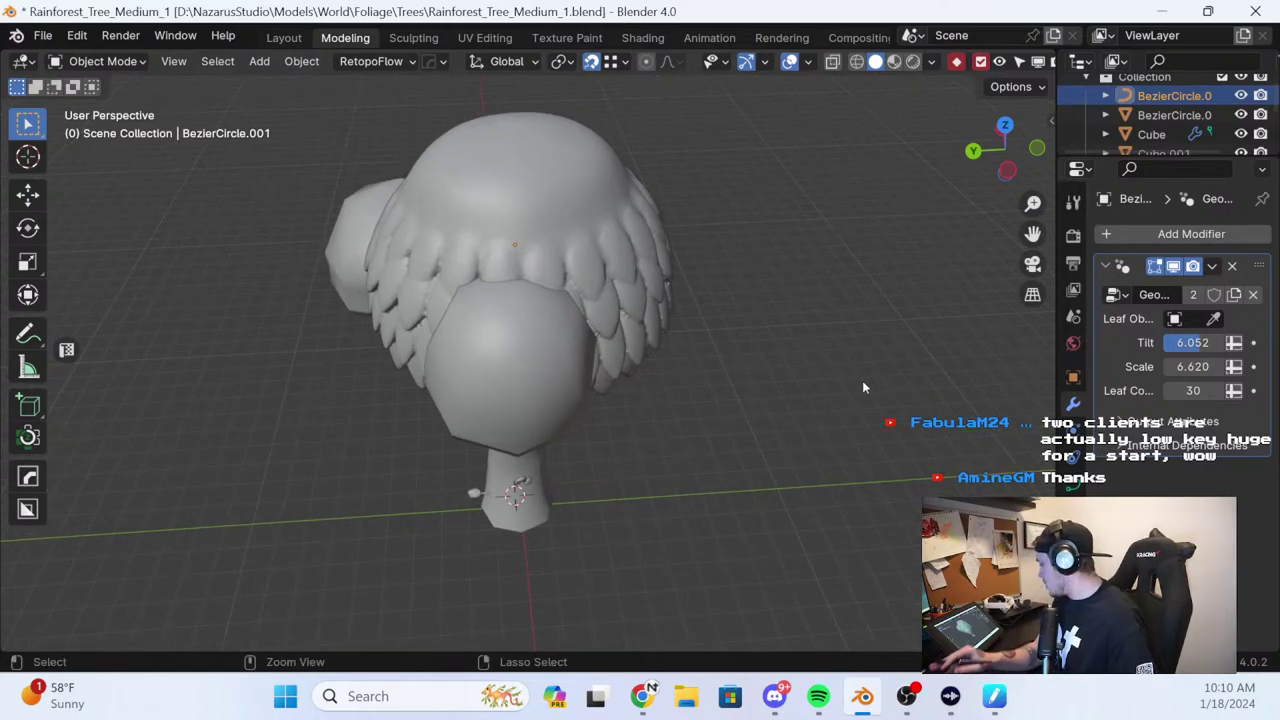
{"action": "middle_click_drag", "start_coordinate": [791, 389], "coordinate": [714, 428], "text": "ctrl+shift"}
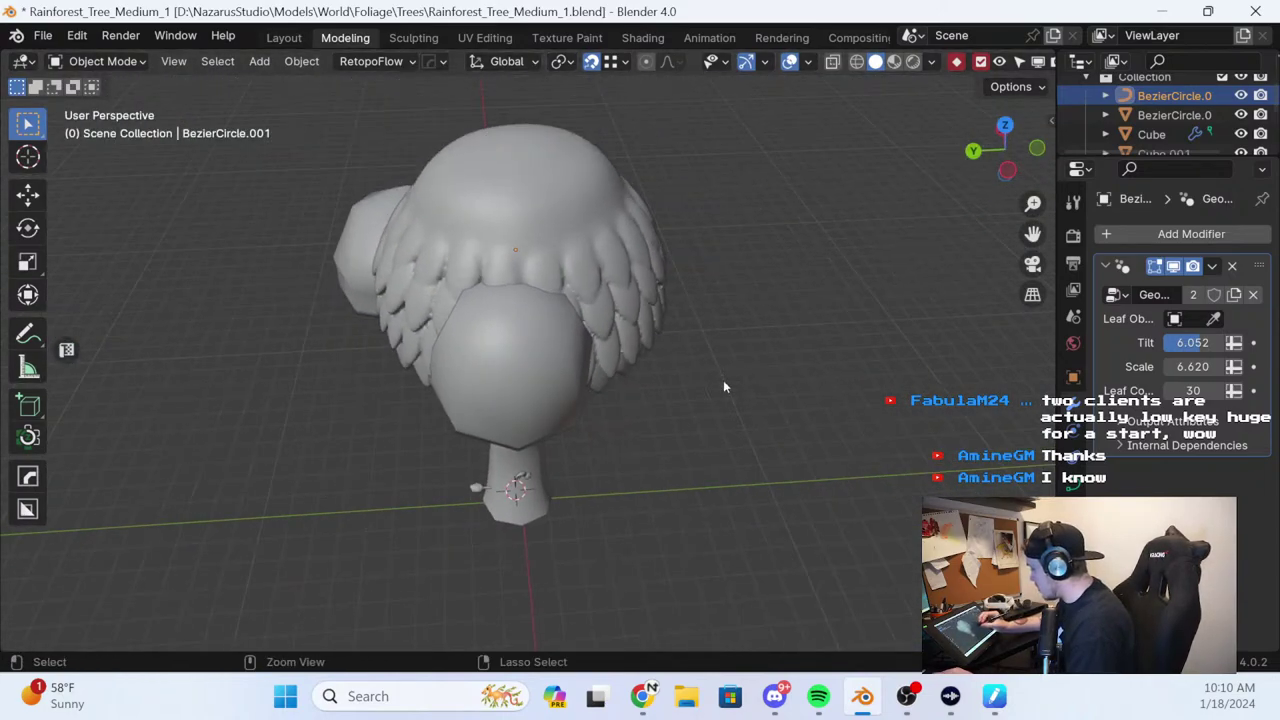
Select the layered leaf canopy BezierCircle.002 and isolate it in local view
{"action": "middle_click_drag", "start_coordinate": [723, 380], "coordinate": [553, 200], "text": "ctrl"}
{"action": "key", "text": "ctrl+shift+space"}
{"action": "key", "text": "ctrl+z"}
{"action": "left_click", "coordinate": [553, 200]}
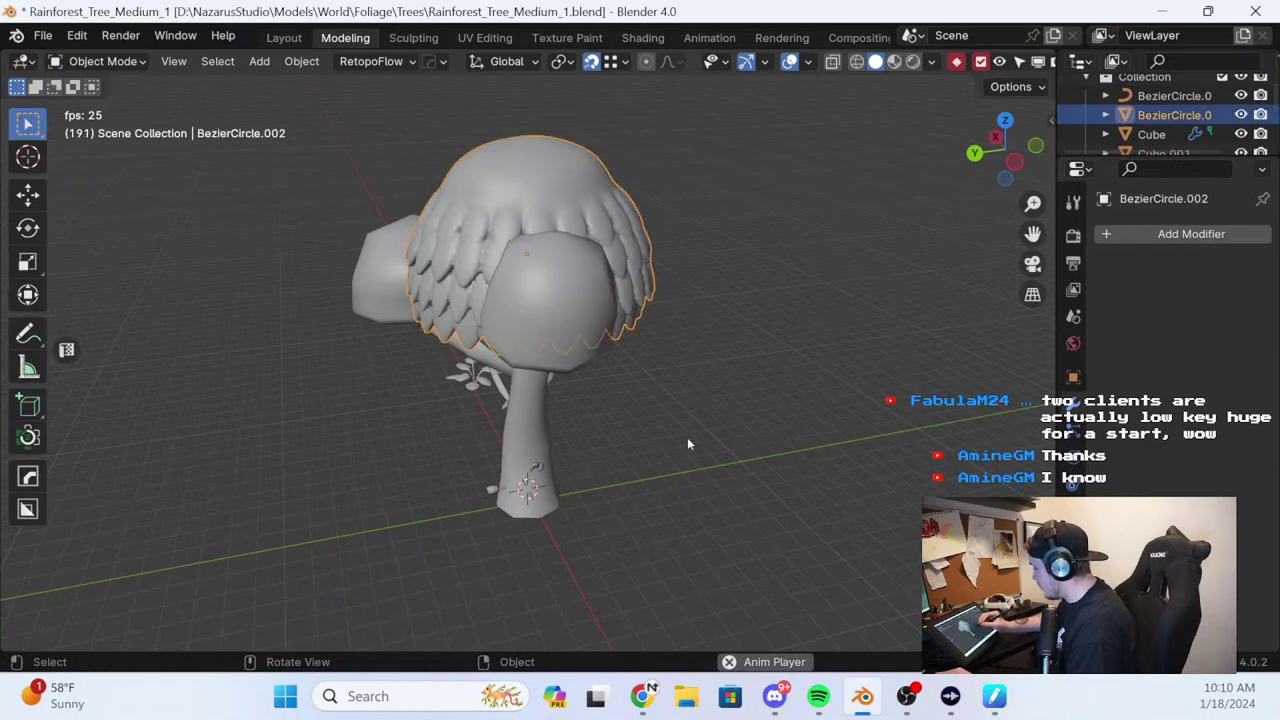
{"action": "middle_click_drag", "start_coordinate": [687, 437], "coordinate": [766, 363]}
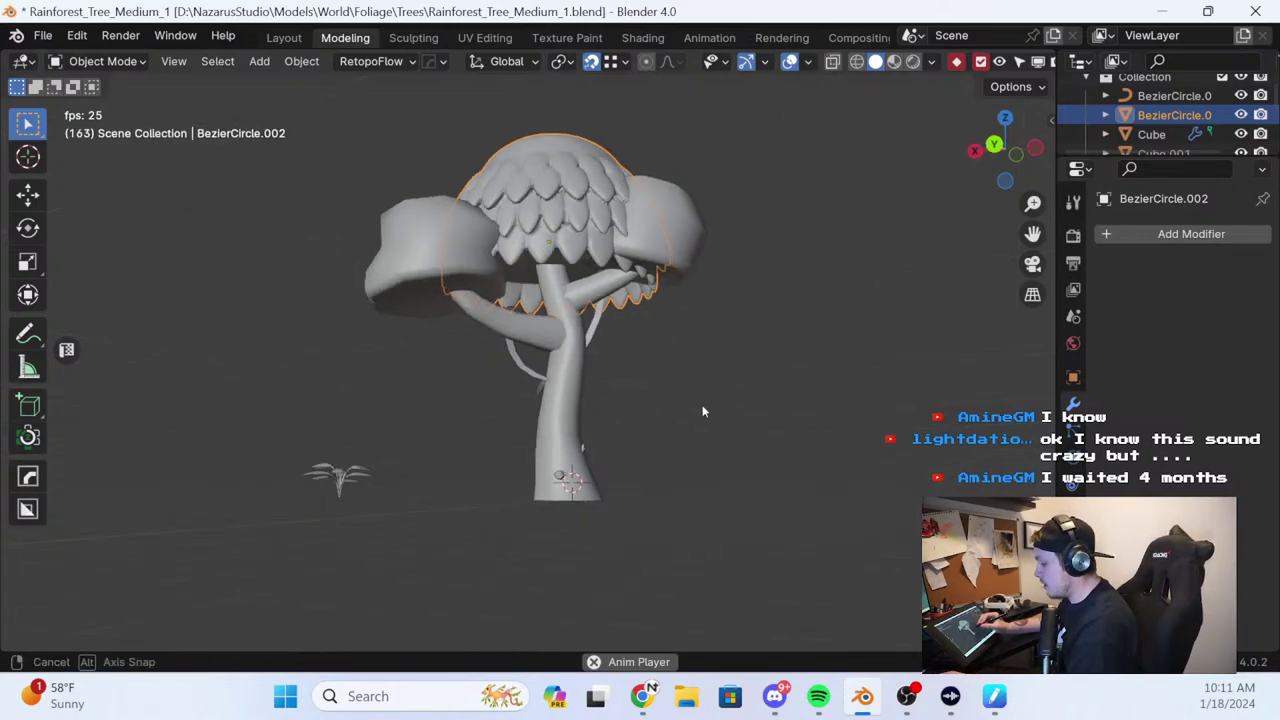
{"action": "middle_click_drag", "start_coordinate": [703, 409], "coordinate": [638, 433]}
{"action": "left_click", "coordinate": [704, 446]}
{"action": "left_click", "coordinate": [476, 328]}
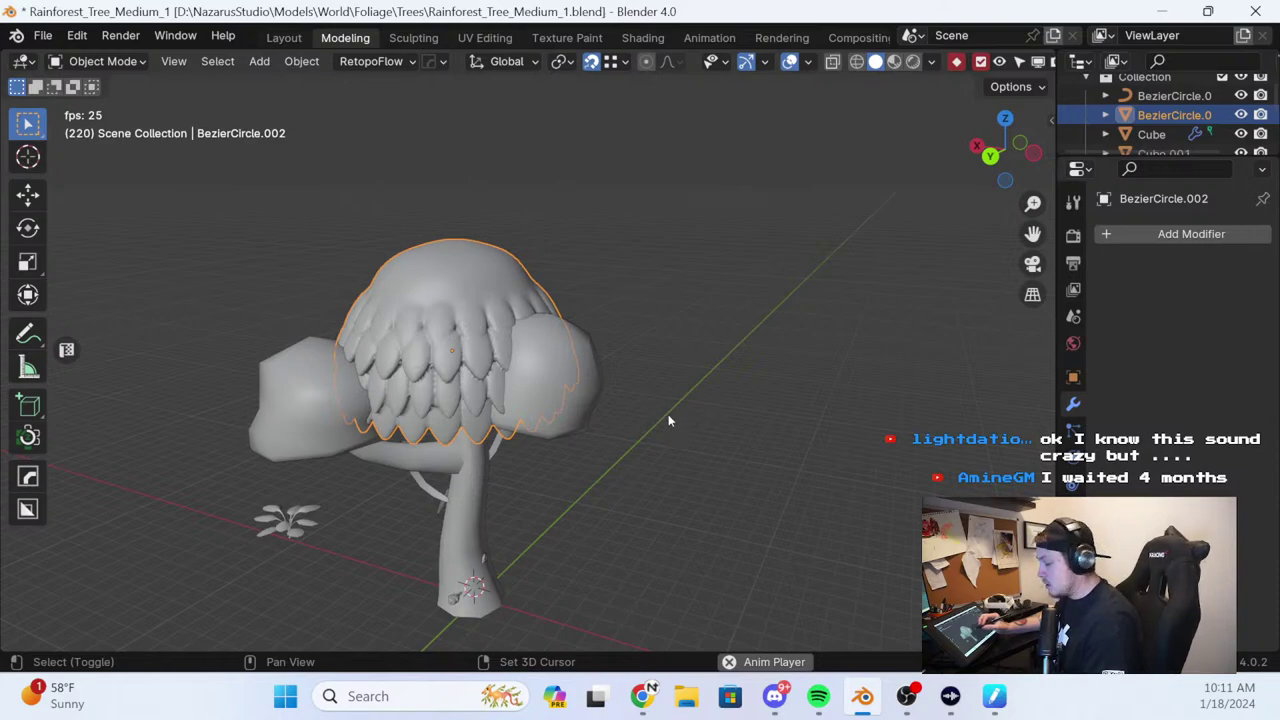
{"action": "middle_click_drag", "start_coordinate": [662, 415], "coordinate": [670, 355]}
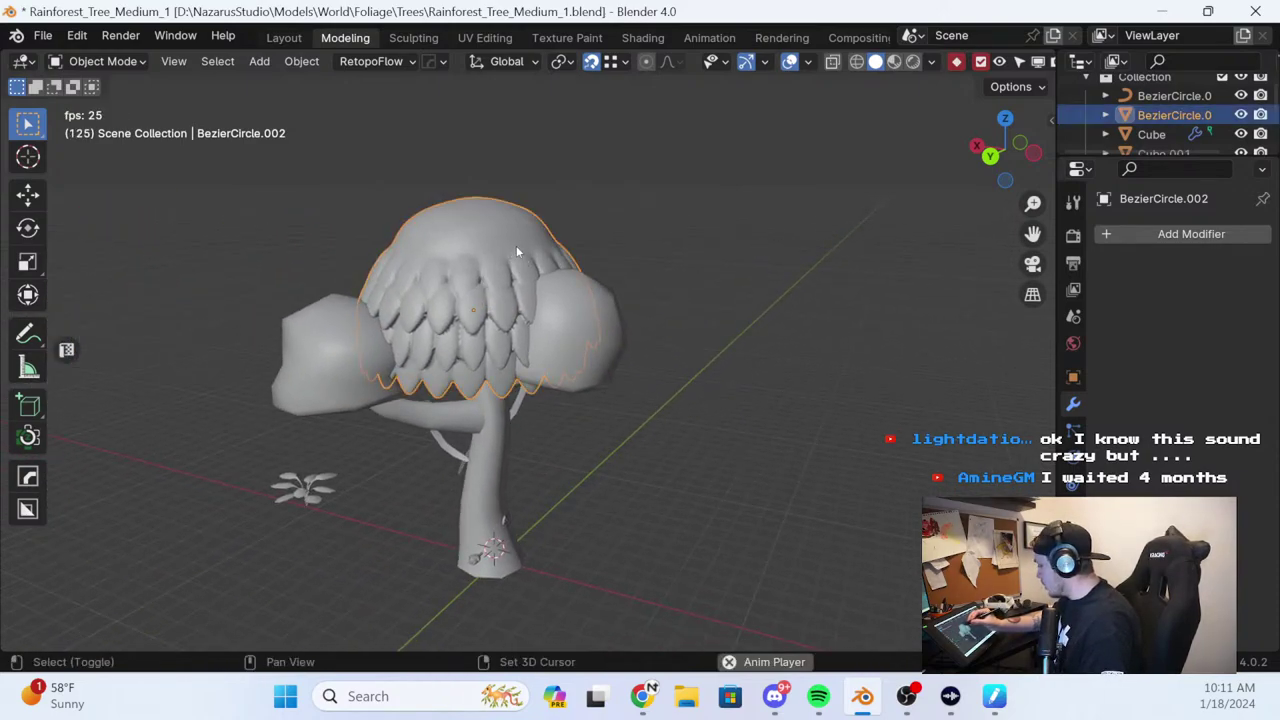
{"action": "middle_click_drag", "start_coordinate": [702, 366], "coordinate": [513, 405]}
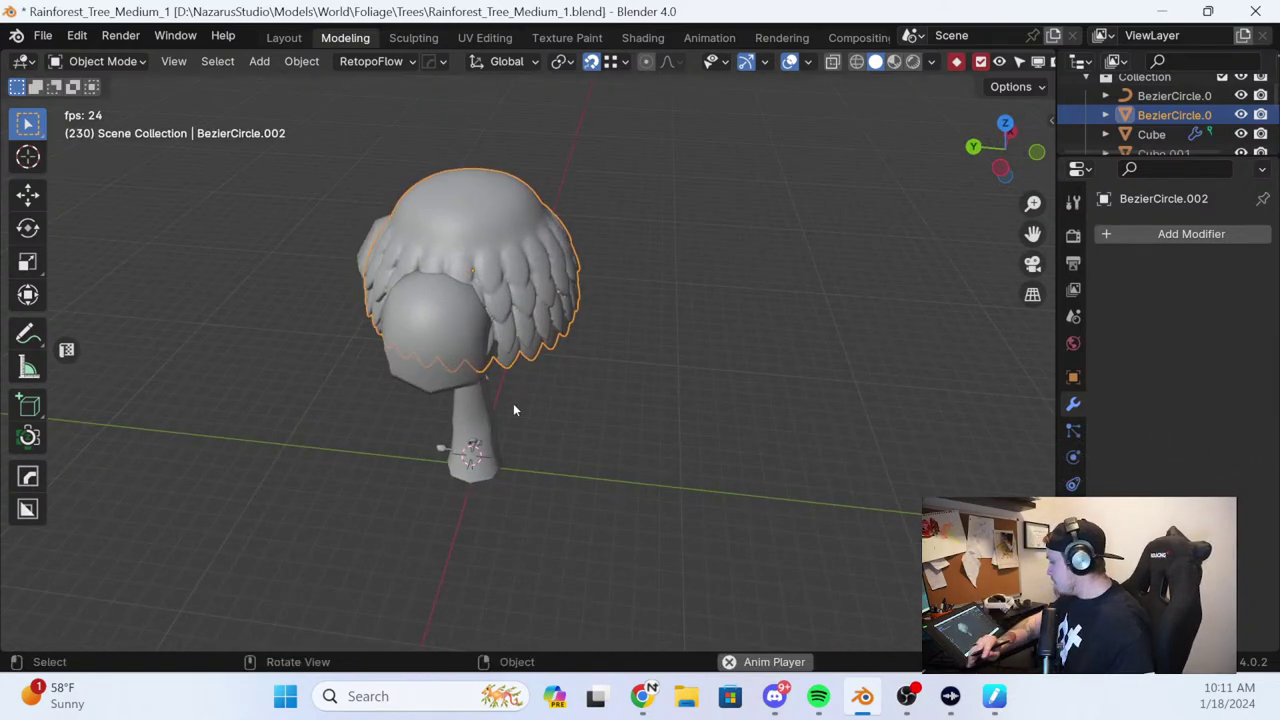
{"action": "key", "text": "Tab"}
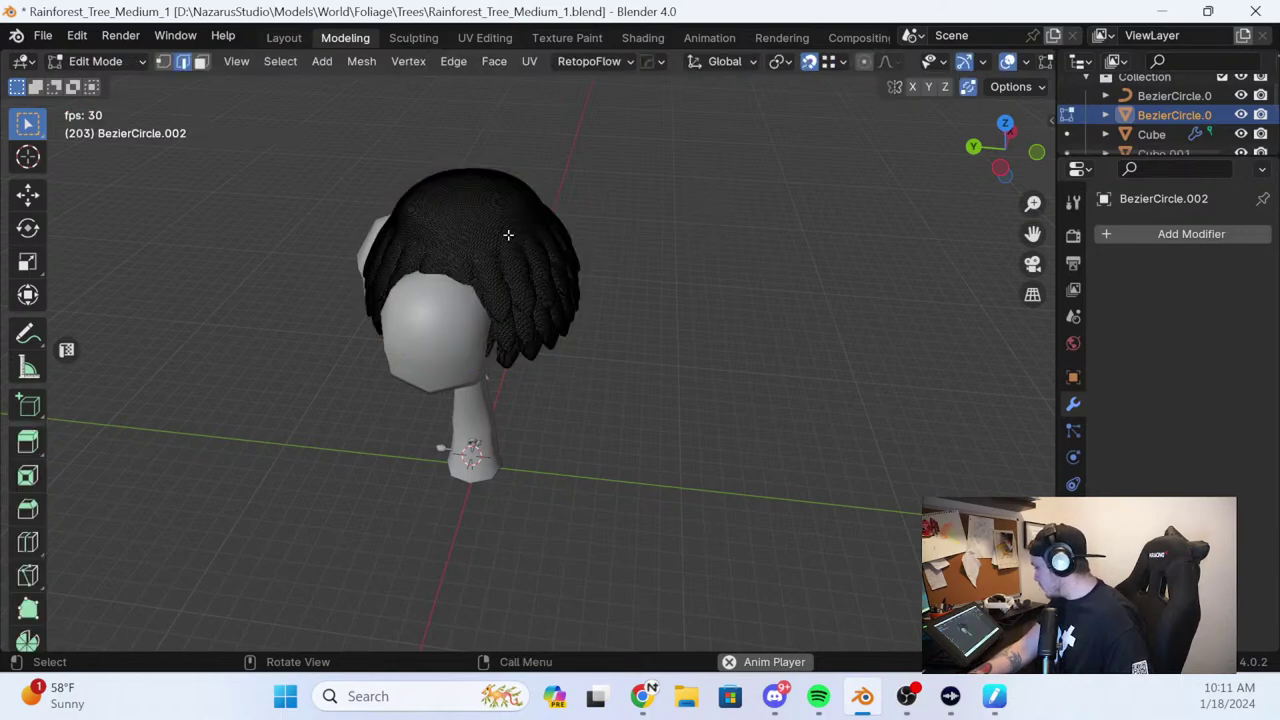
{"action": "key", "text": "Tab"}
{"action": "key", "text": "KP_Divide"}
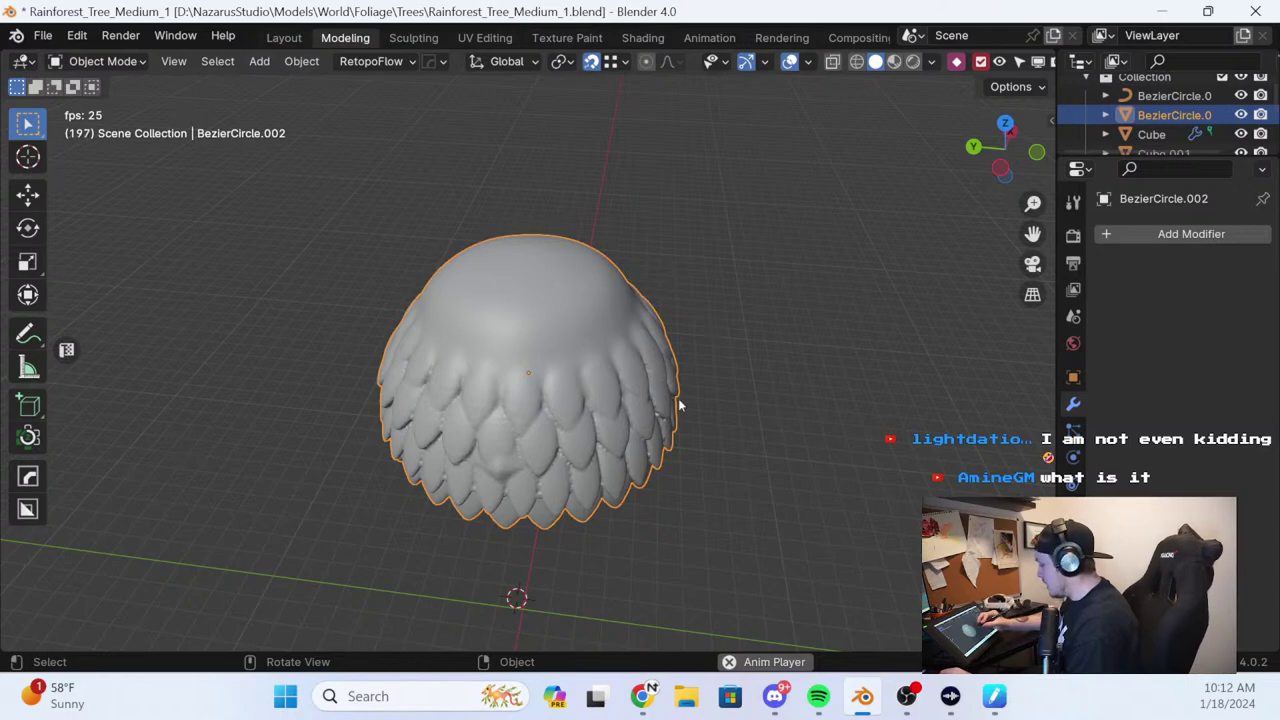
Switch the isolated leaf canopy to Sculpt Mode
{"action": "middle_click_drag", "start_coordinate": [680, 403], "coordinate": [780, 349]}
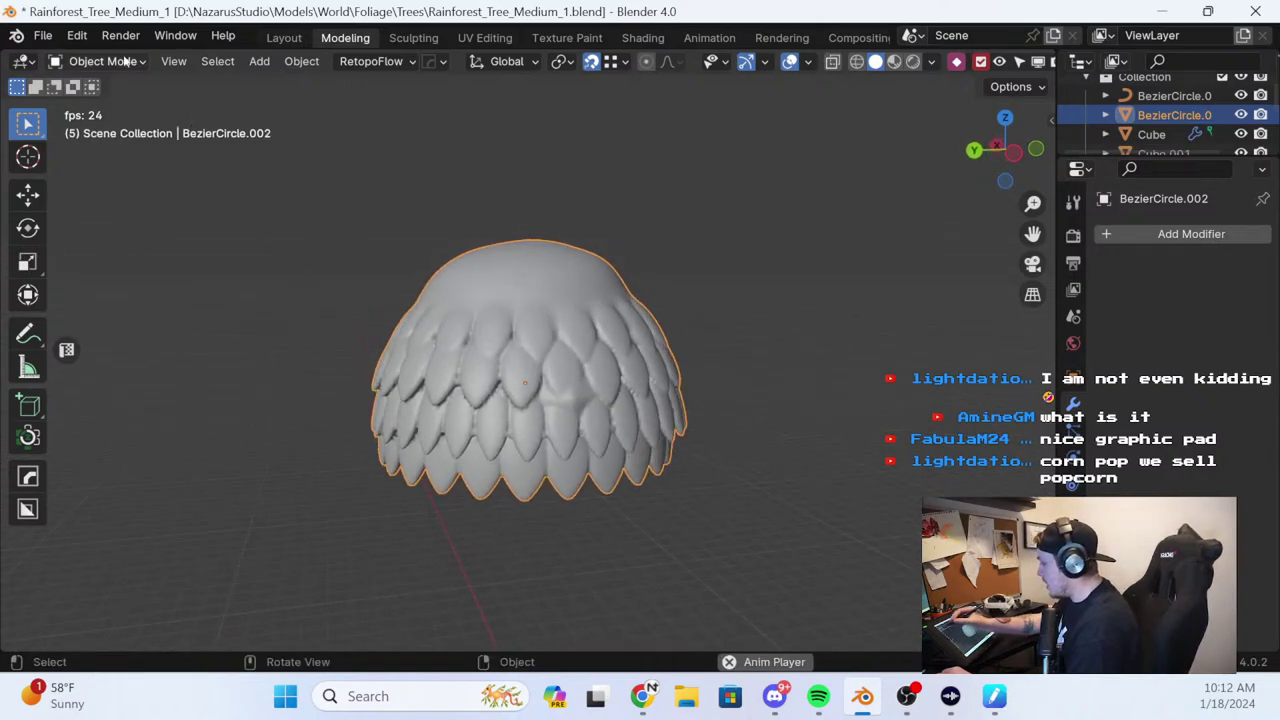
{"action": "key", "text": "ctrl+Tab"}
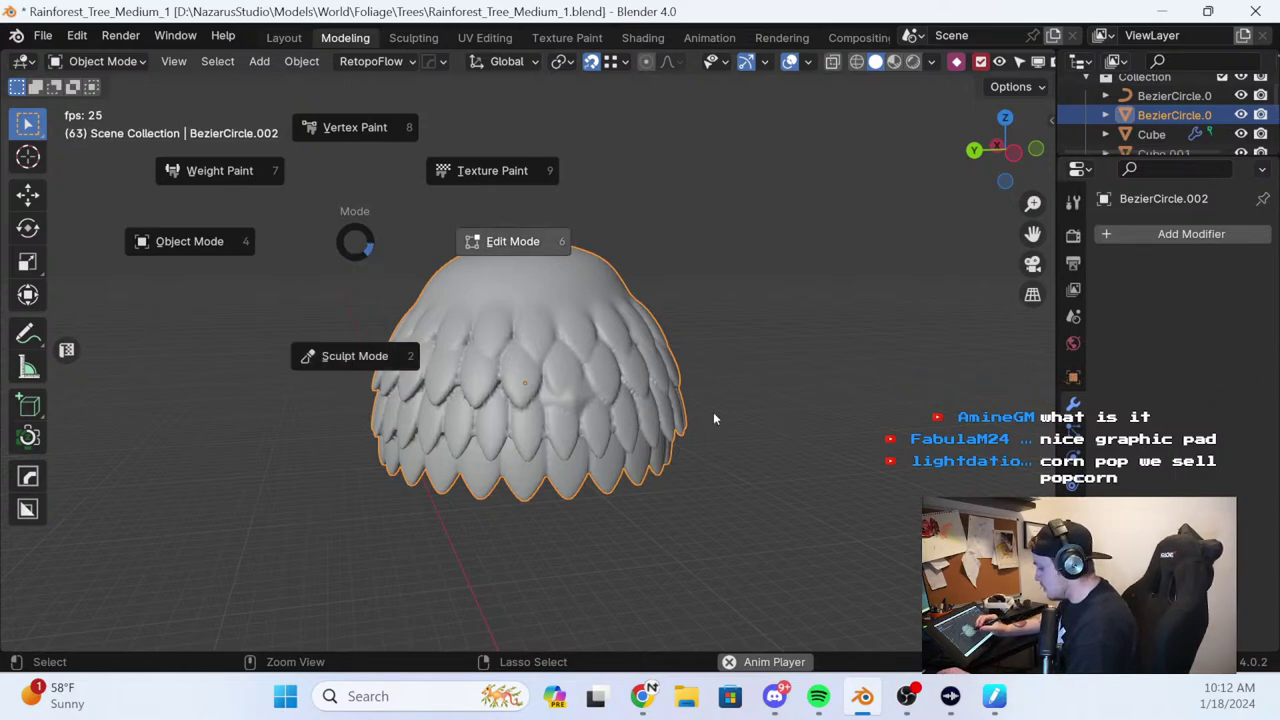
{"action": "left_click", "coordinate": [794, 438]}
{"action": "middle_click_drag", "start_coordinate": [791, 409], "coordinate": [690, 420]}
{"action": "left_click", "coordinate": [100, 62]}
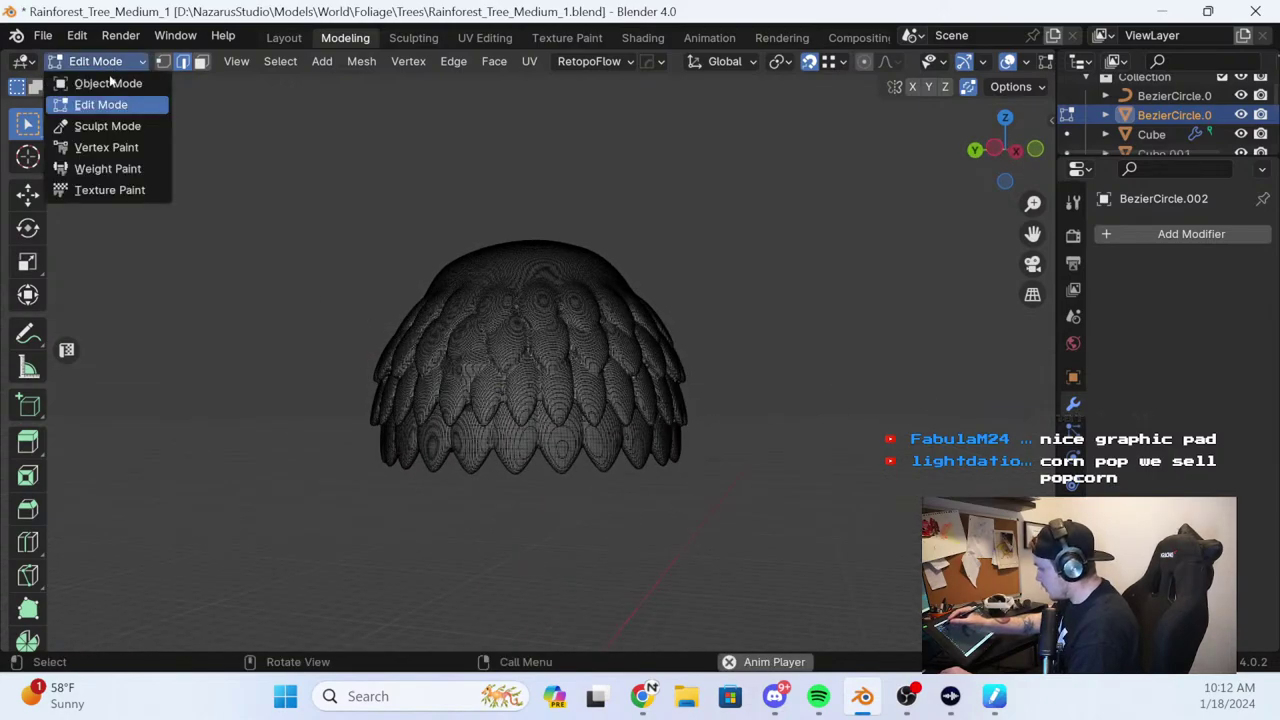
{"action": "left_click", "coordinate": [120, 125]}
Examine the rough seams between the overlapping leaves around the canopy up close
{"action": "middle_click_drag", "start_coordinate": [768, 418], "coordinate": [623, 457]}
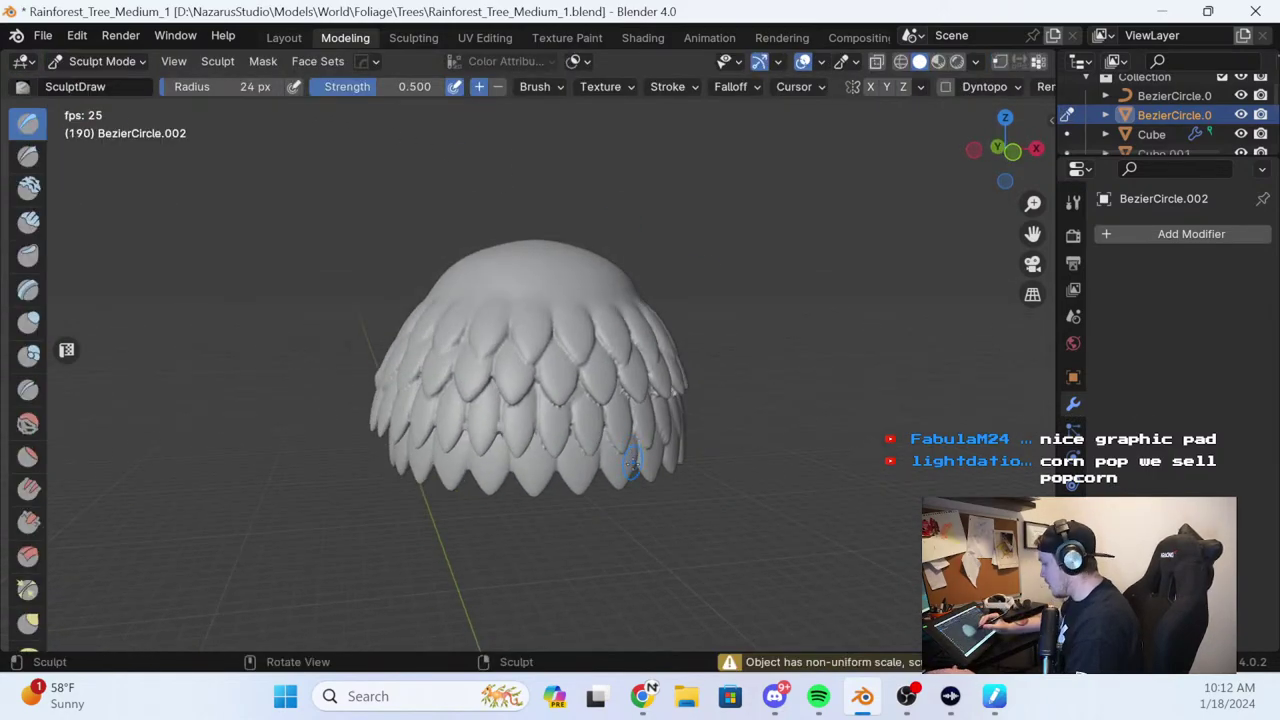
{"action": "scroll", "coordinate": [626, 476], "scroll_direction": "up", "scroll_amount": 2}
{"action": "scroll", "coordinate": [626, 476], "scroll_direction": "up", "scroll_amount": 2}
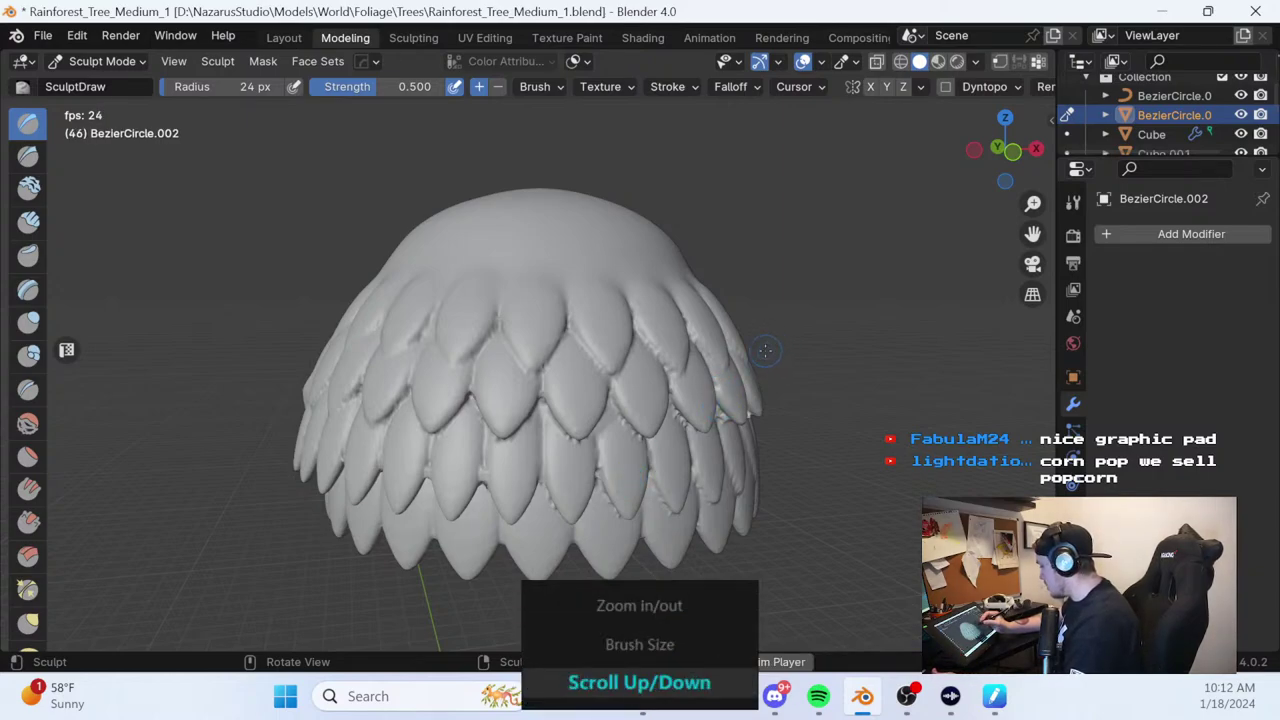
{"action": "mouse_move", "coordinate": [829, 316]}
{"action": "middle_mouse_down"}
{"action": "mouse_move", "coordinate": [786, 311]}
{"action": "mouse_move", "coordinate": [754, 335]}
{"action": "middle_mouse_up"}
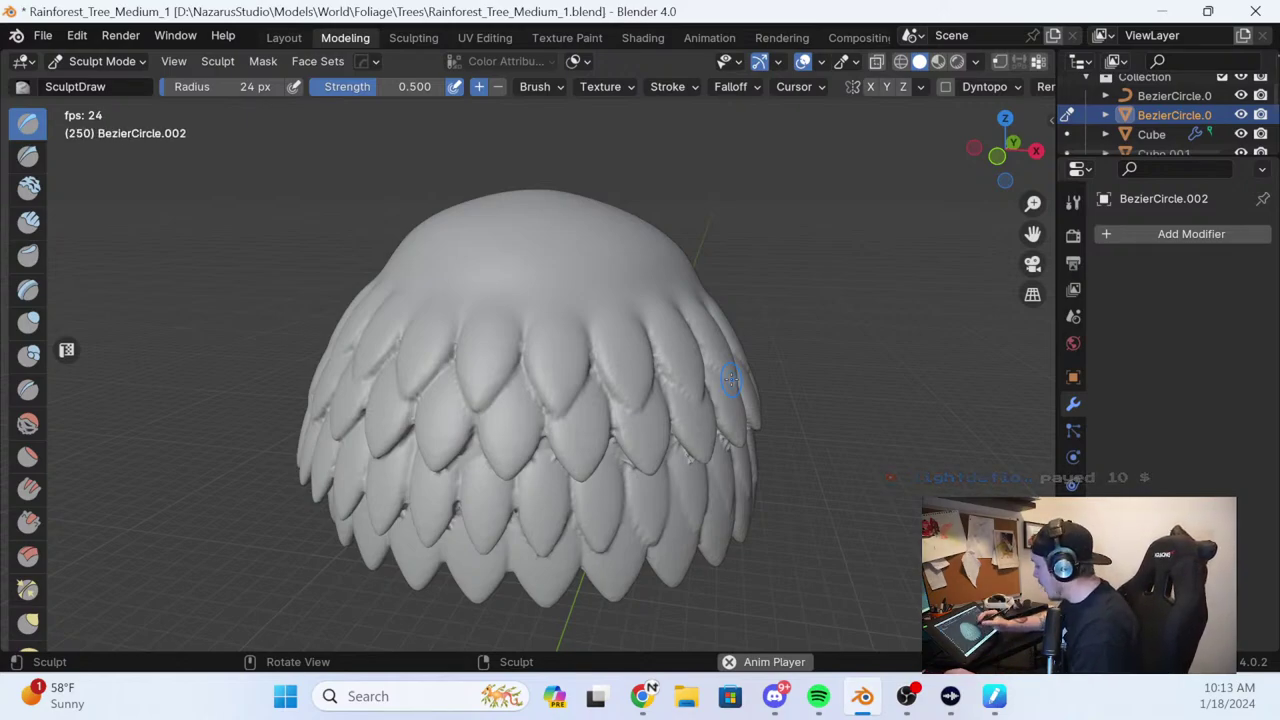
{"action": "mouse_move", "coordinate": [731, 378]}
{"action": "middle_mouse_down"}
{"action": "mouse_move", "coordinate": [675, 378]}
{"action": "mouse_move", "coordinate": [740, 389]}
{"action": "middle_mouse_up"}
{"action": "left_click_drag", "start_coordinate": [581, 318], "coordinate": [594, 363], "text": "ctrl"}
{"action": "mouse_move", "coordinate": [726, 385]}
{"action": "middle_mouse_down"}
{"action": "mouse_move", "coordinate": [692, 359]}
{"action": "mouse_move", "coordinate": [590, 368]}
{"action": "middle_mouse_up"}
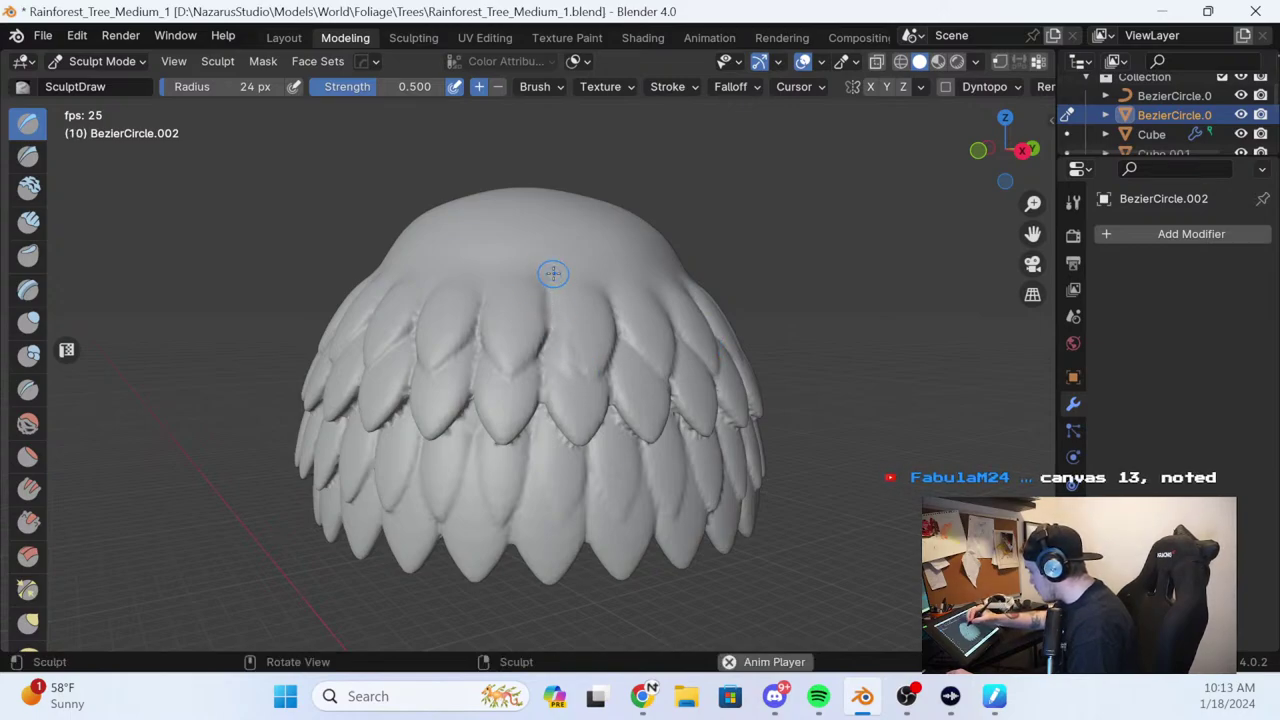
{"action": "mouse_move", "coordinate": [634, 391]}
{"action": "middle_mouse_down", "text": "ctrl"}
{"action": "mouse_move", "coordinate": [634, 363]}
{"action": "mouse_move", "coordinate": [713, 400]}
{"action": "mouse_move", "coordinate": [625, 468]}
{"action": "mouse_move", "coordinate": [615, 397]}
{"action": "middle_mouse_up", "text": "ctrl"}
{"action": "left_click_drag", "start_coordinate": [566, 317], "coordinate": [506, 408]}
{"action": "left_click_drag", "start_coordinate": [558, 308], "coordinate": [540, 350]}
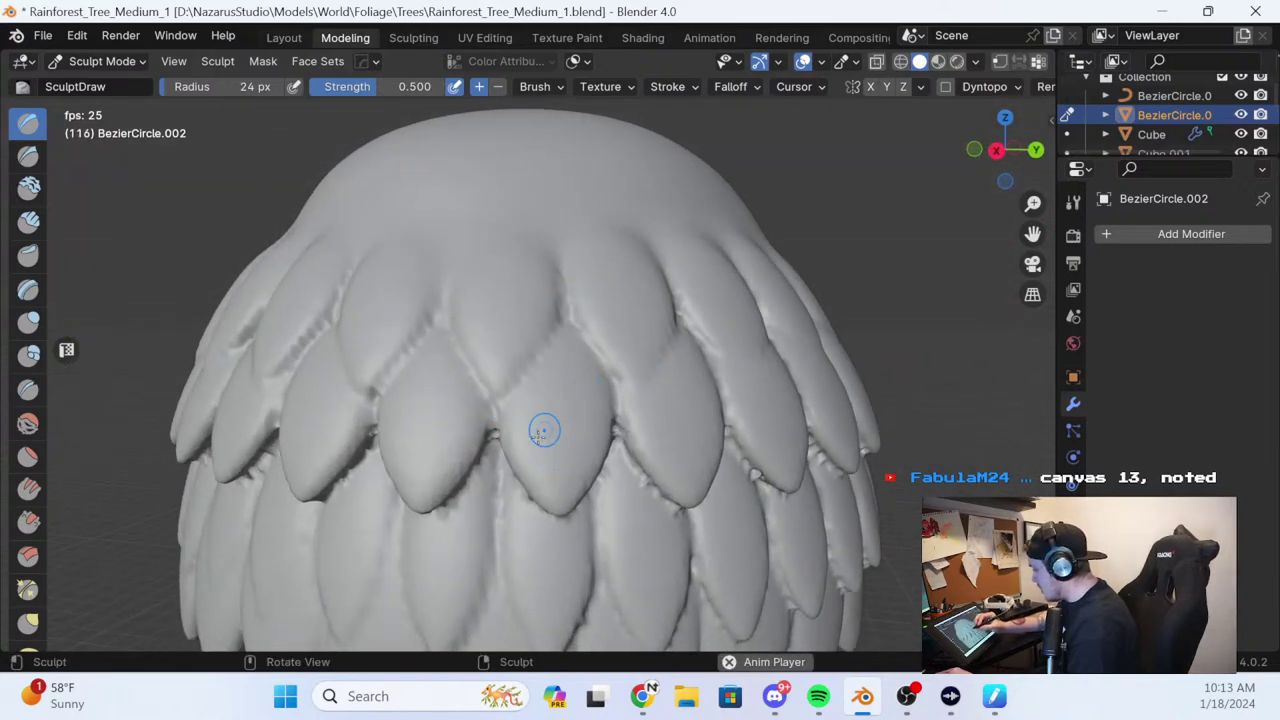
Define the lower edge and tip of a front leaf in the canopy's top row with the Crease brush
{"action": "middle_click_drag", "start_coordinate": [671, 317], "coordinate": [600, 343]}
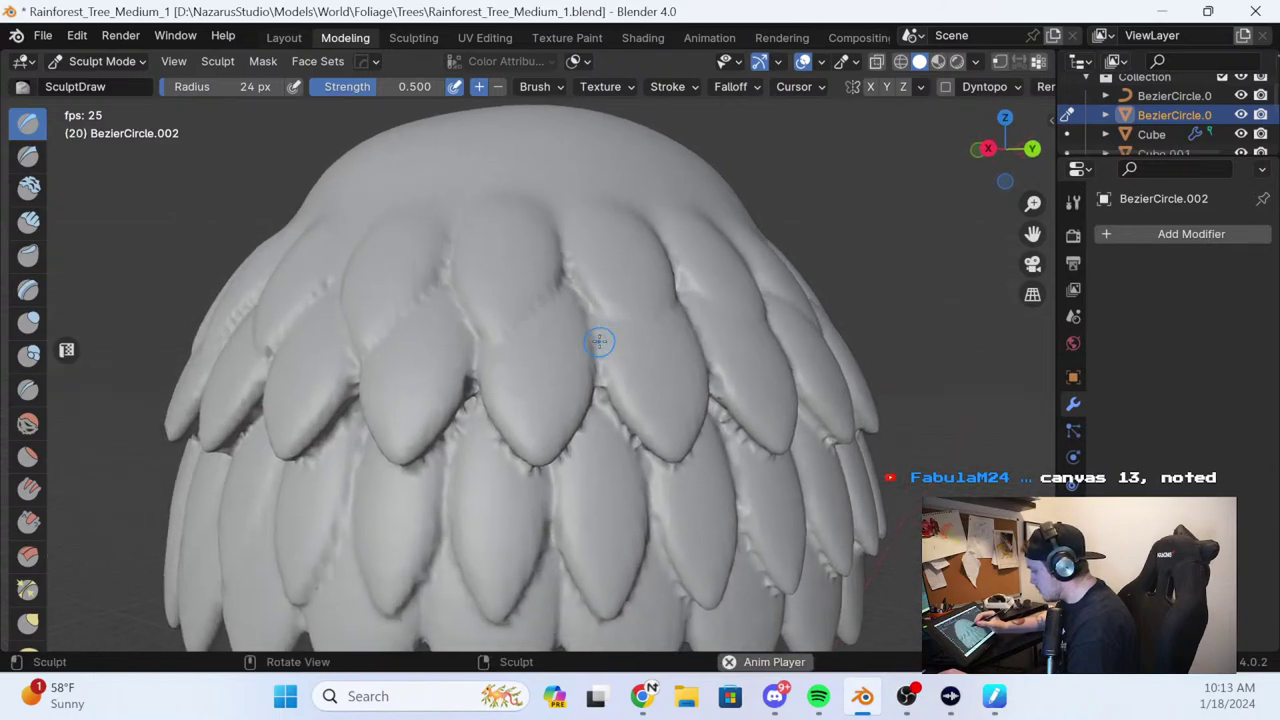
{"action": "left_click", "coordinate": [28, 390]}
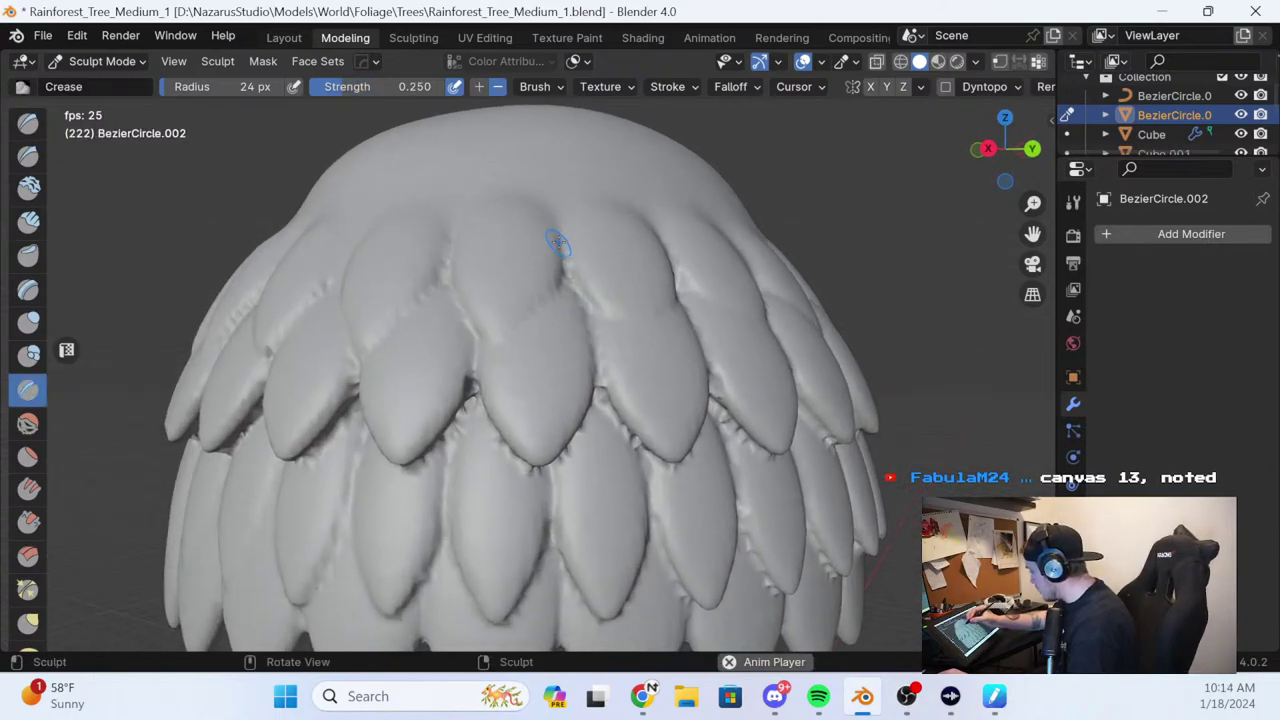
{"action": "mouse_move", "coordinate": [560, 246]}
{"action": "left_mouse_down"}
{"action": "mouse_move", "coordinate": [537, 337]}
{"action": "mouse_move", "coordinate": [516, 336]}
{"action": "left_mouse_up"}
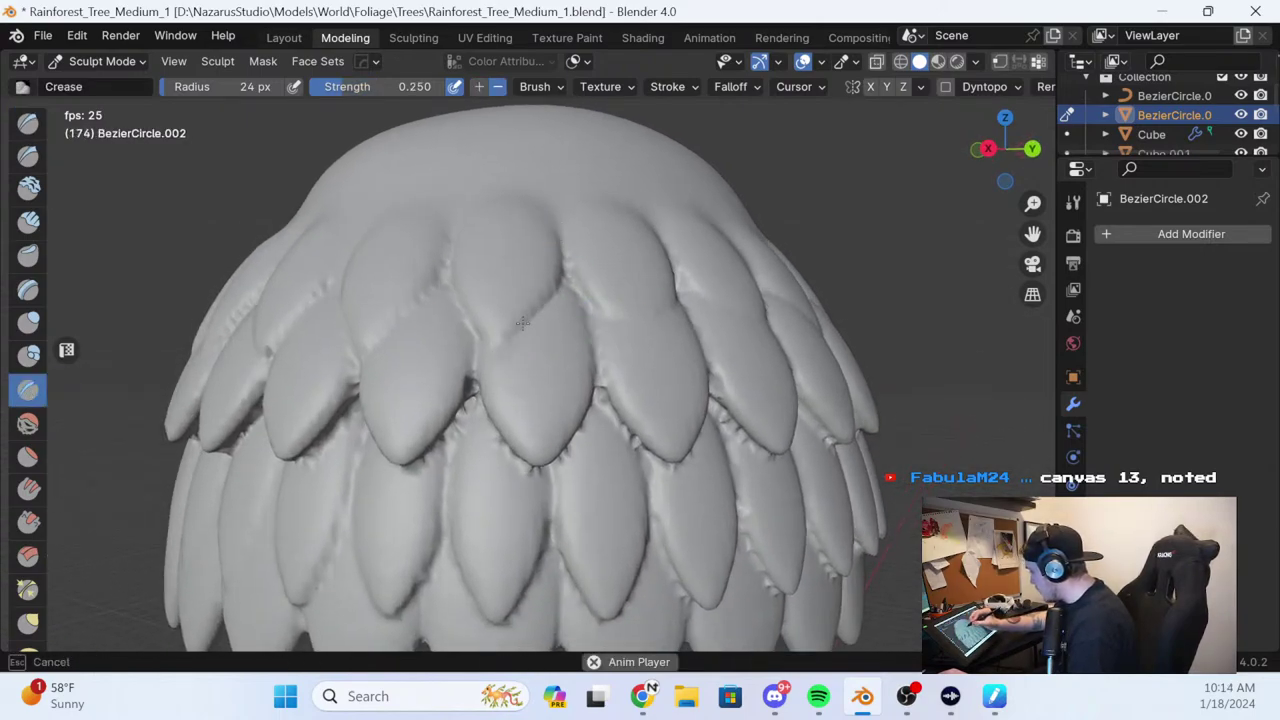
{"action": "left_click_drag", "start_coordinate": [483, 352], "coordinate": [486, 349]}
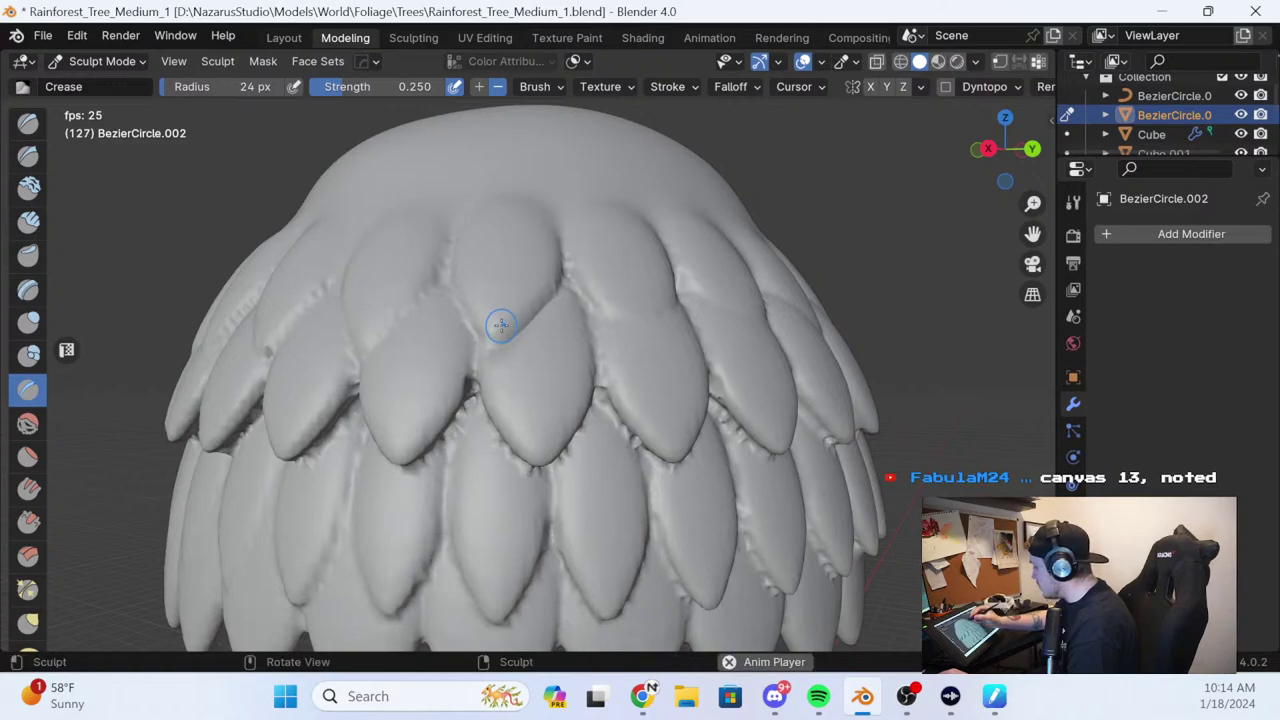
Crease the seam around the neighbouring top-row leaf, from its side edges down to its tip
{"action": "middle_click_drag", "start_coordinate": [500, 323], "coordinate": [634, 300]}
{"action": "left_click_drag", "start_coordinate": [527, 337], "coordinate": [540, 365]}
{"action": "left_click_drag", "start_coordinate": [498, 276], "coordinate": [501, 282]}
{"action": "left_click_drag", "start_coordinate": [499, 277], "coordinate": [505, 290]}
{"action": "mouse_move", "coordinate": [500, 280]}
{"action": "left_mouse_down"}
{"action": "mouse_move", "coordinate": [534, 349]}
{"action": "mouse_move", "coordinate": [507, 286]}
{"action": "mouse_move", "coordinate": [449, 358]}
{"action": "left_mouse_up"}
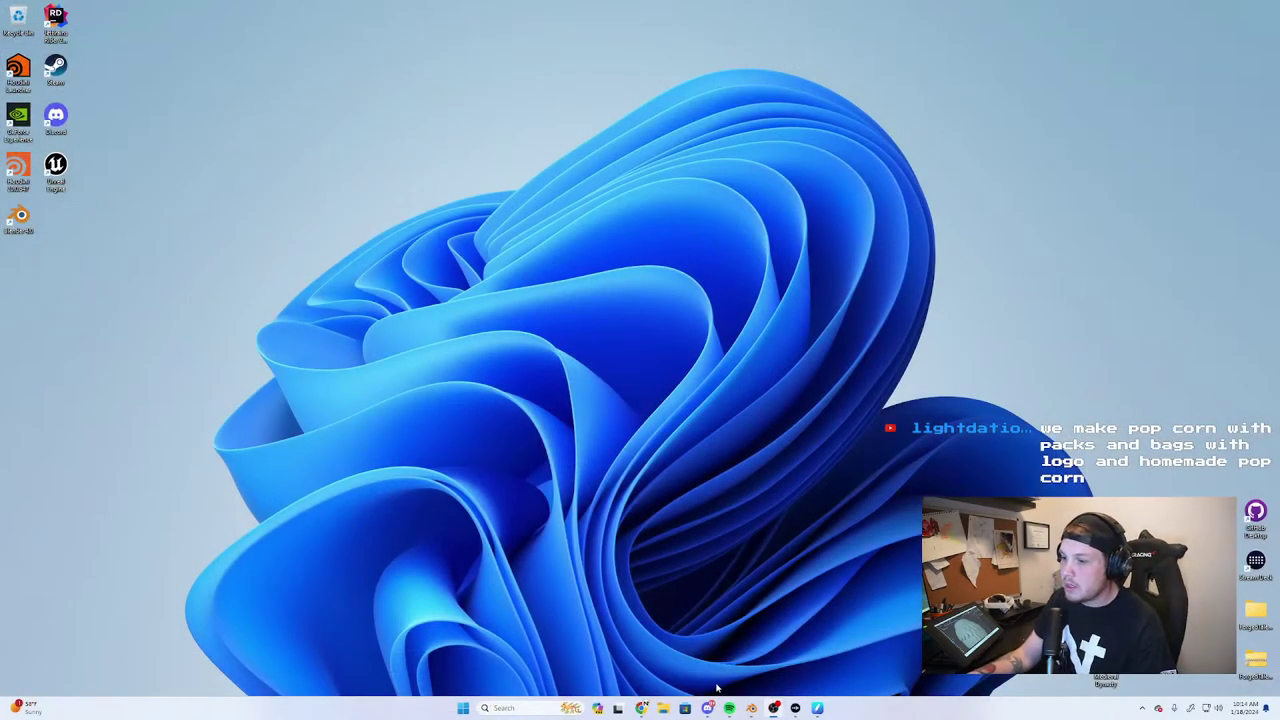
Switch to Chrome, search Google for "houion" in a new tab and open the Huion Official Store
{"action": "mouse_move", "coordinate": [641, 708]}
{"action": "left_click", "coordinate": [676, 666]}
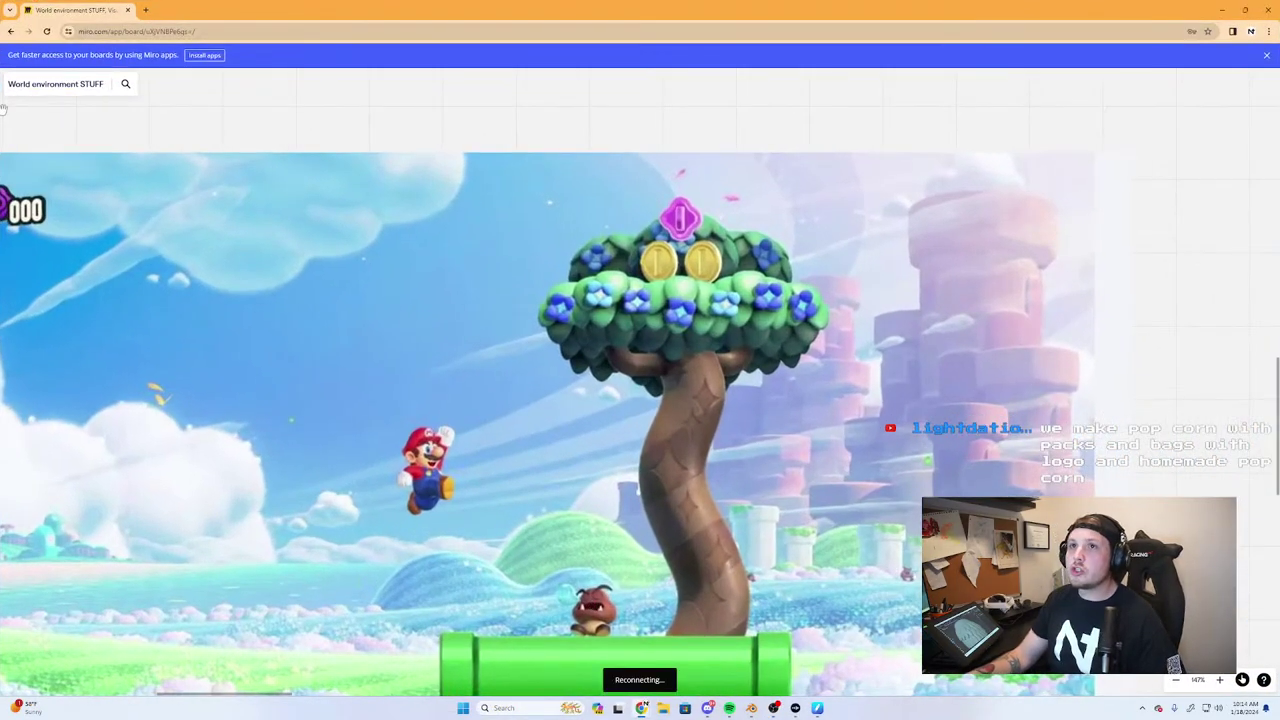
{"action": "left_click", "coordinate": [144, 10]}
{"action": "left_click", "coordinate": [528, 180]}
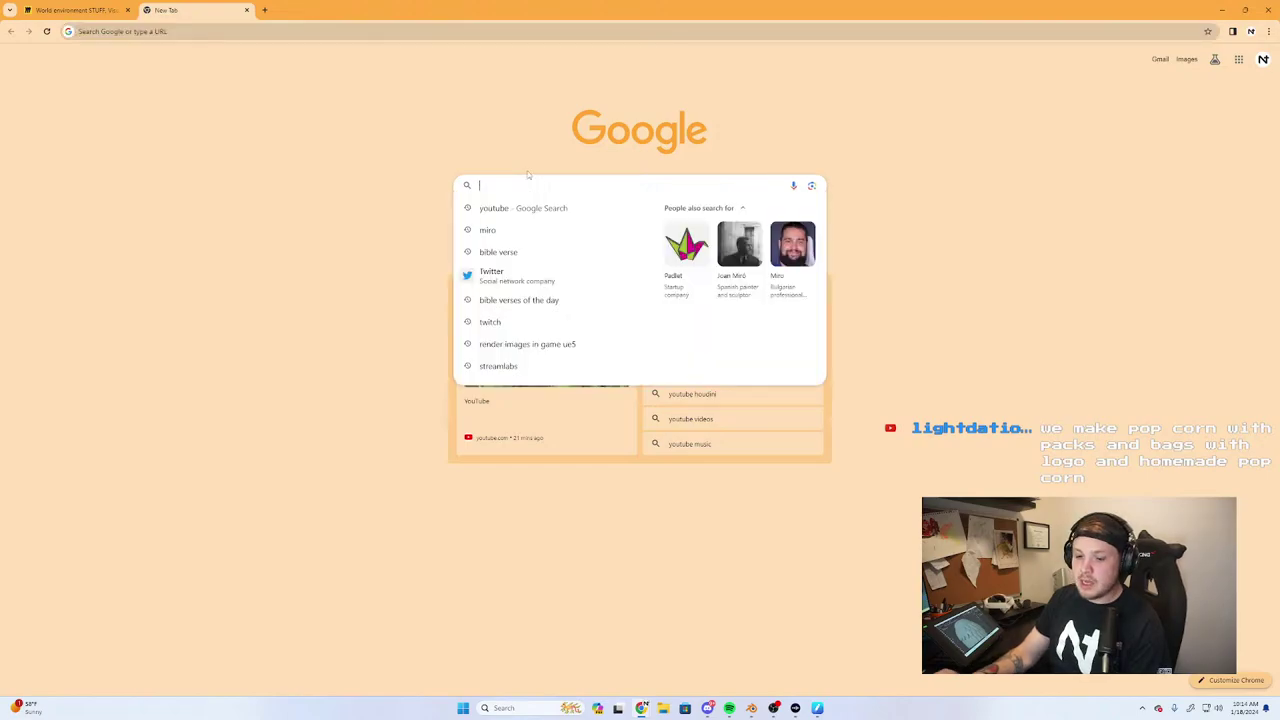
{"action": "type", "text": "houion"}
{"action": "key", "text": "Return"}
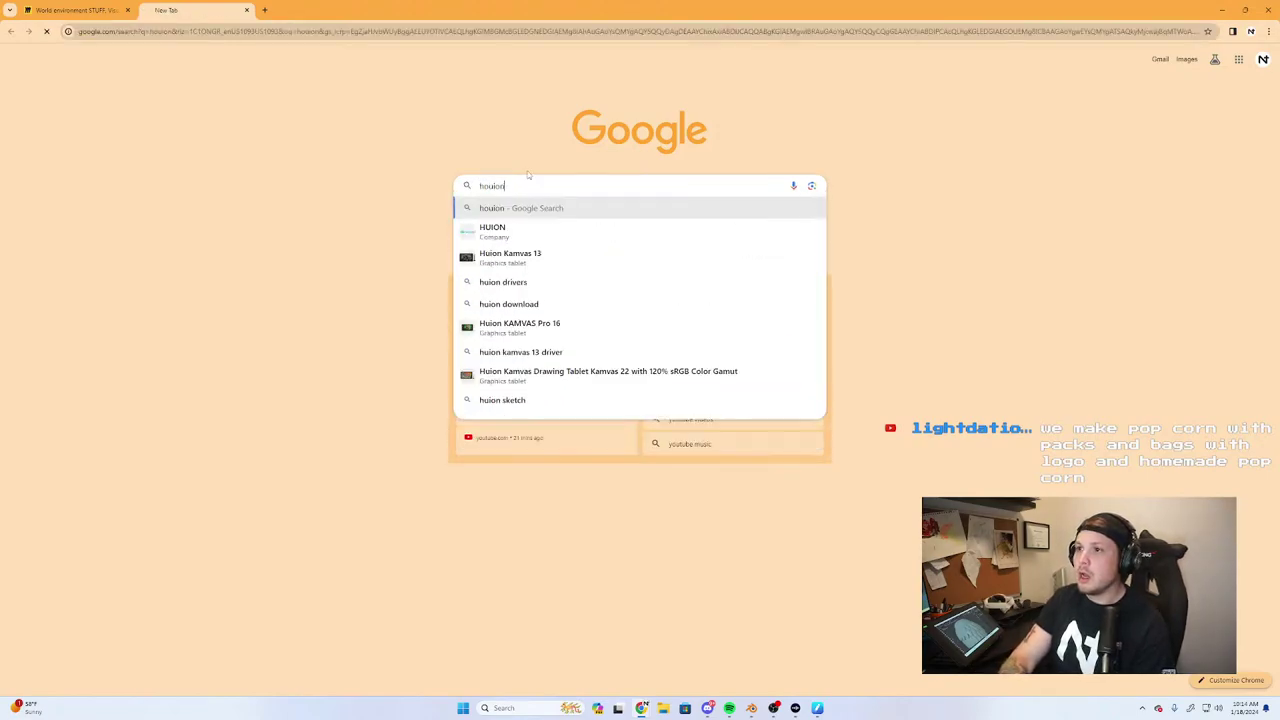
{"action": "left_click", "coordinate": [226, 255]}
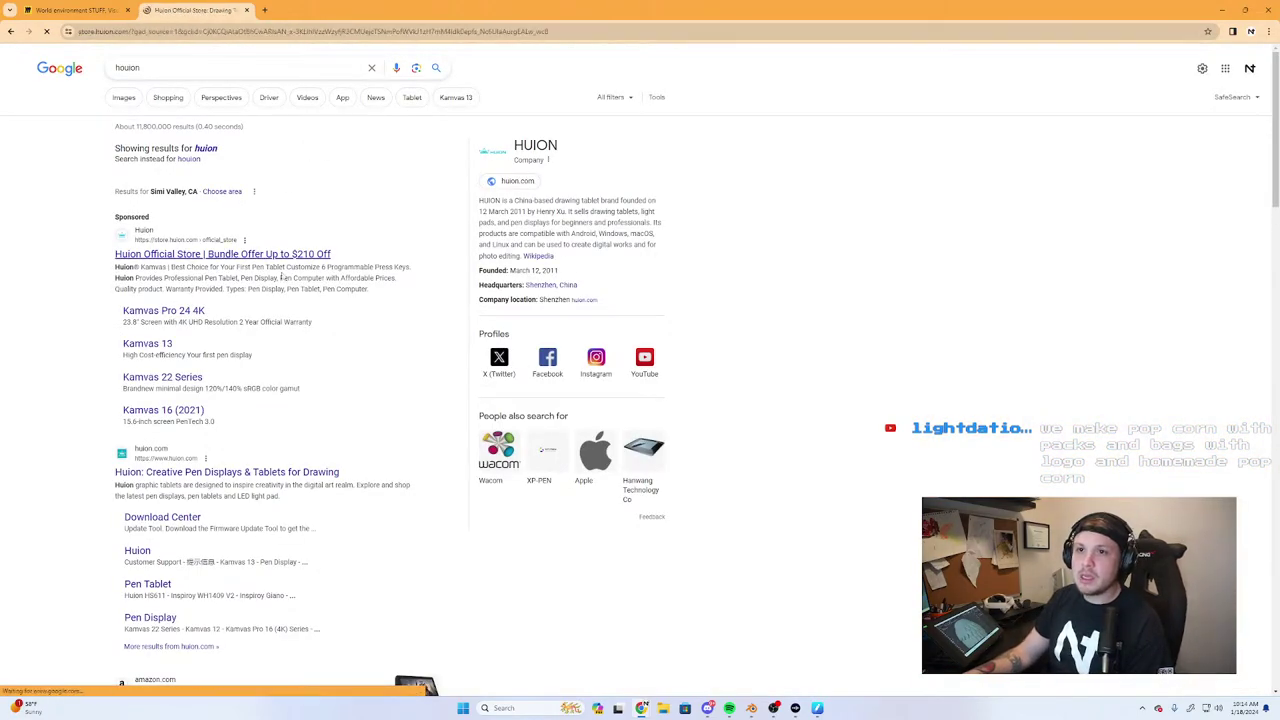
Look through the store's featured and best-selling pen displays and open the Kamvas Pro 13 (2.5K) product page
{"action": "scroll", "coordinate": [540, 420], "scroll_direction": "down", "scroll_amount": 5}
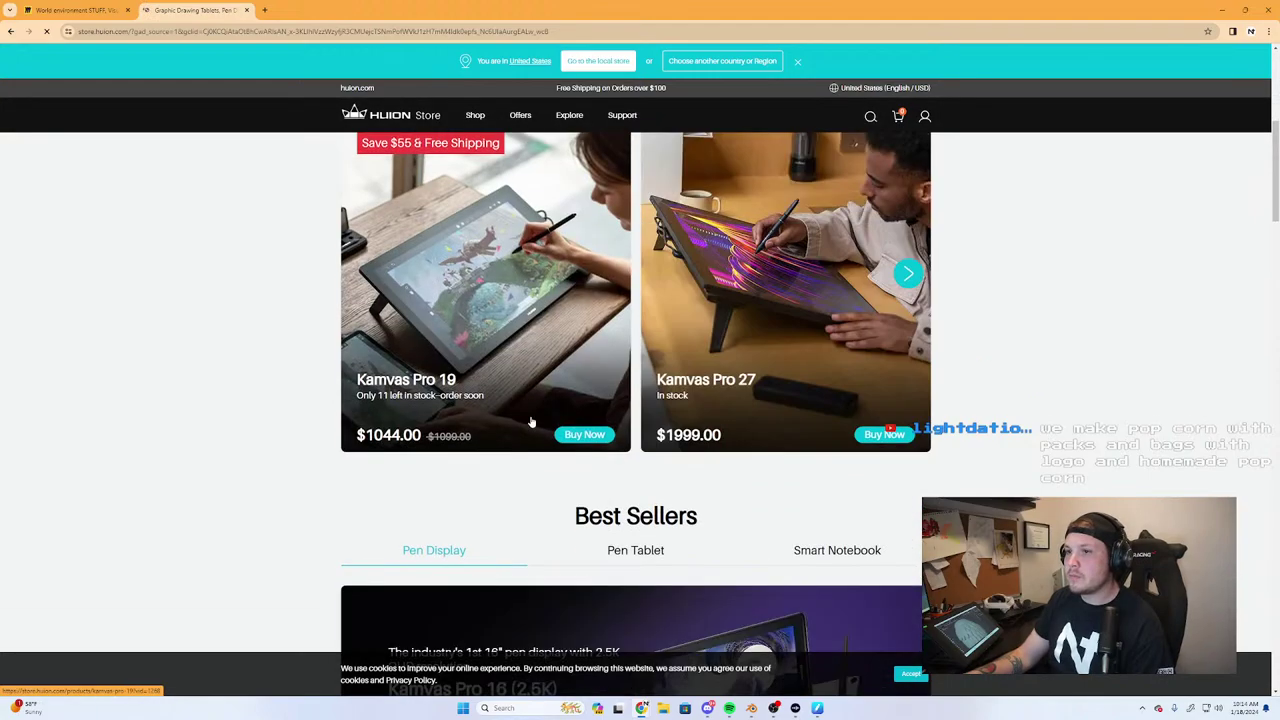
{"action": "scroll", "coordinate": [528, 424], "scroll_direction": "down", "scroll_amount": 2}
{"action": "scroll", "coordinate": [700, 420], "scroll_direction": "up", "scroll_amount": 2}
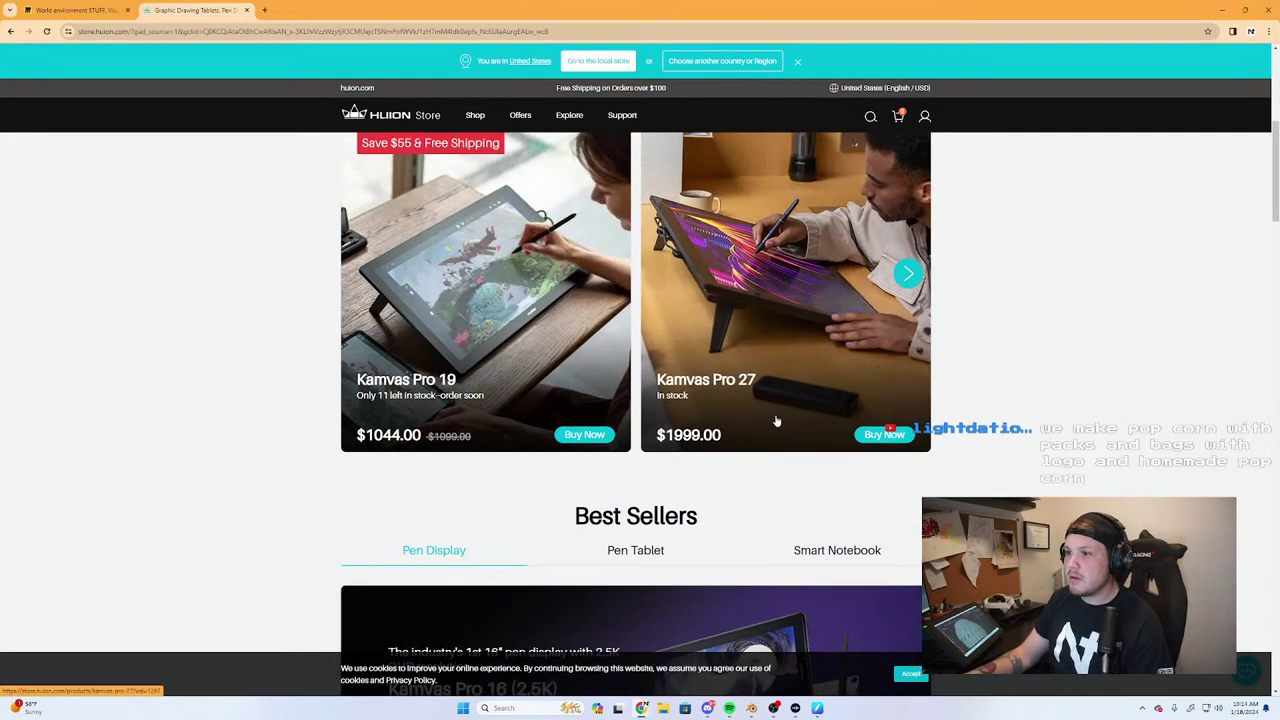
{"action": "scroll", "coordinate": [774, 420], "scroll_direction": "down", "scroll_amount": 2}
{"action": "scroll", "coordinate": [562, 462], "scroll_direction": "up", "scroll_amount": 2}
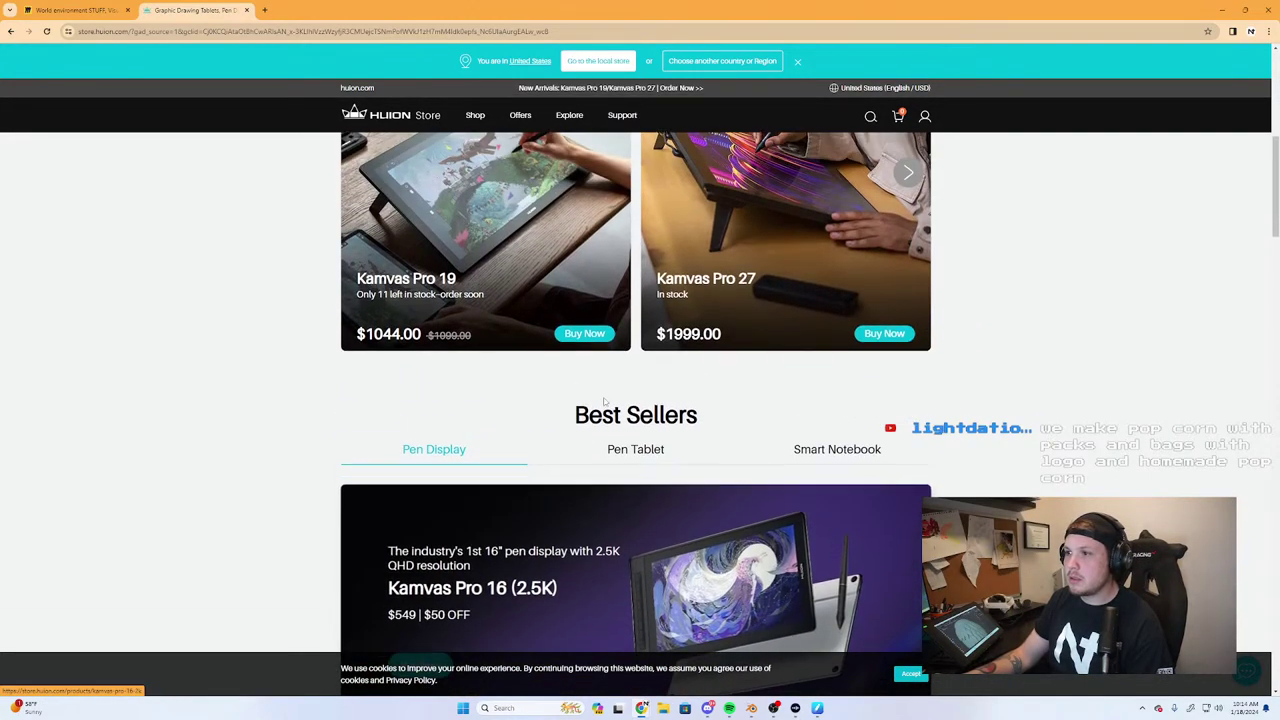
{"action": "scroll", "coordinate": [645, 485], "scroll_direction": "down", "scroll_amount": 1}
{"action": "scroll", "coordinate": [468, 465], "scroll_direction": "down", "scroll_amount": 2}
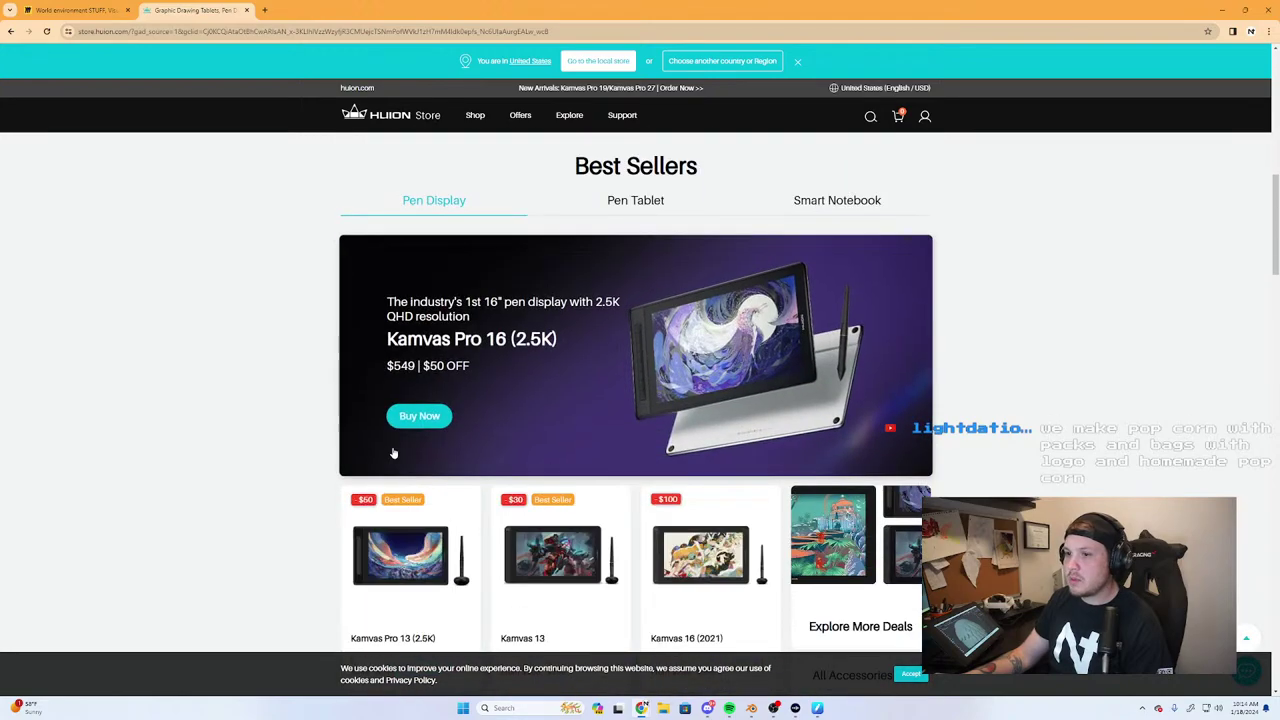
{"action": "scroll", "coordinate": [410, 440], "scroll_direction": "down", "scroll_amount": 2}
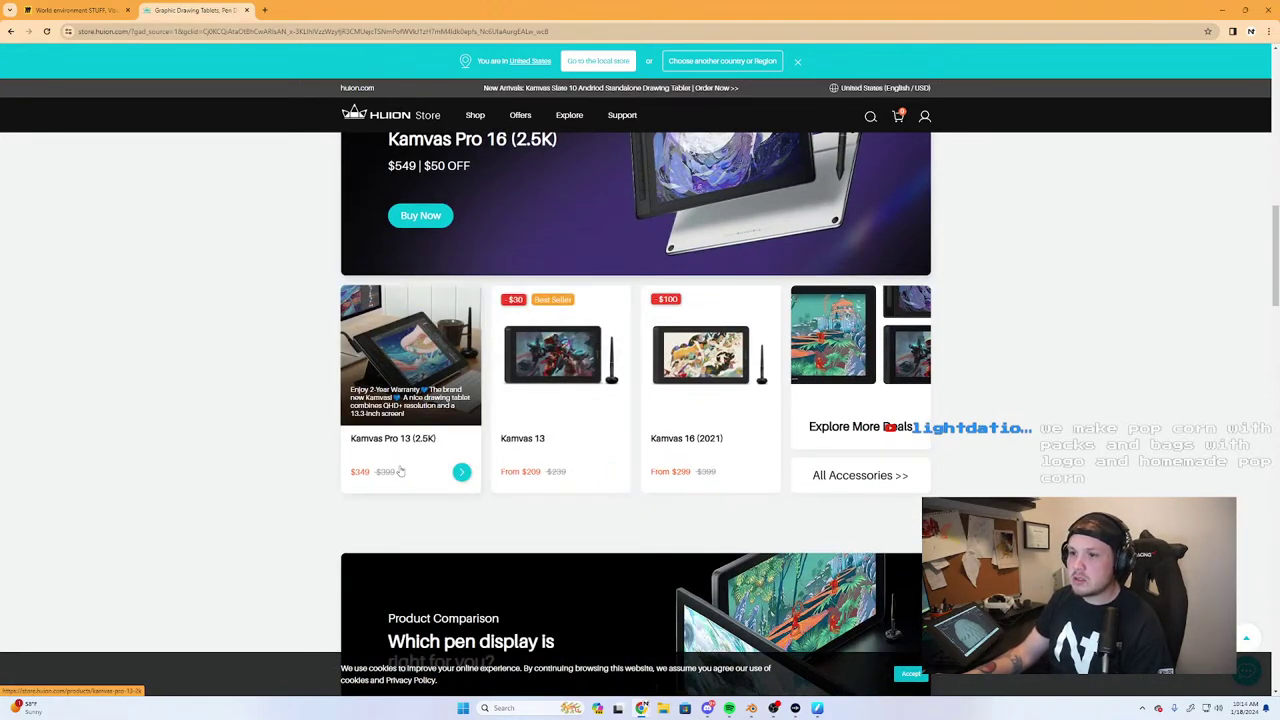
{"action": "left_click", "coordinate": [430, 415]}
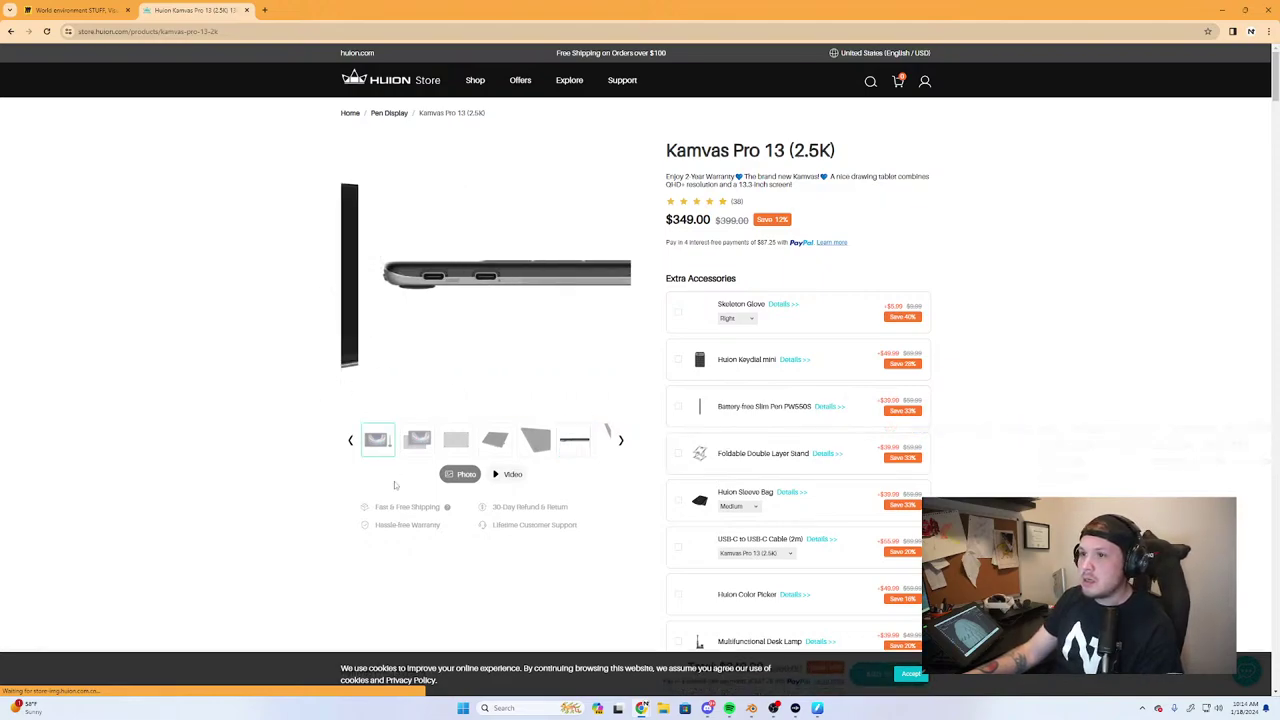
Compare the first two Kamvas Pro 13 (2.5K) product photos and enlarge the front view with the pen
{"action": "left_click", "coordinate": [407, 449]}
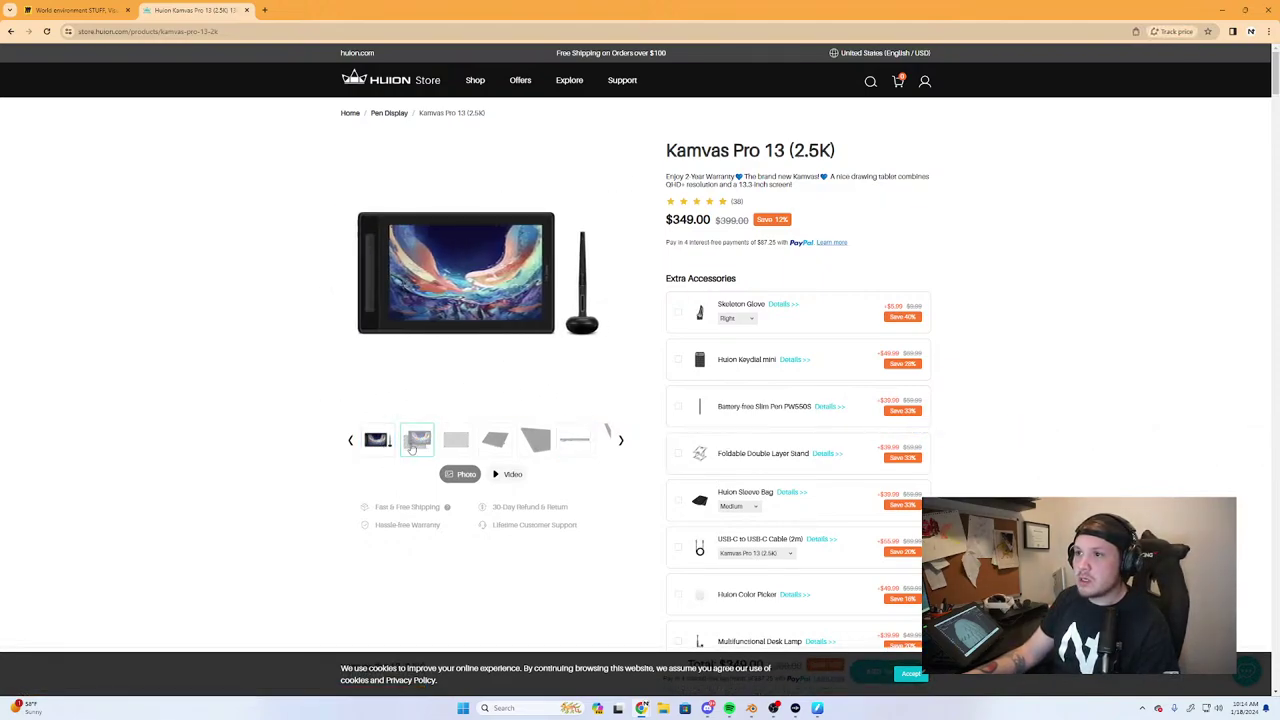
{"action": "left_click", "coordinate": [374, 446]}
{"action": "left_click", "coordinate": [412, 446]}
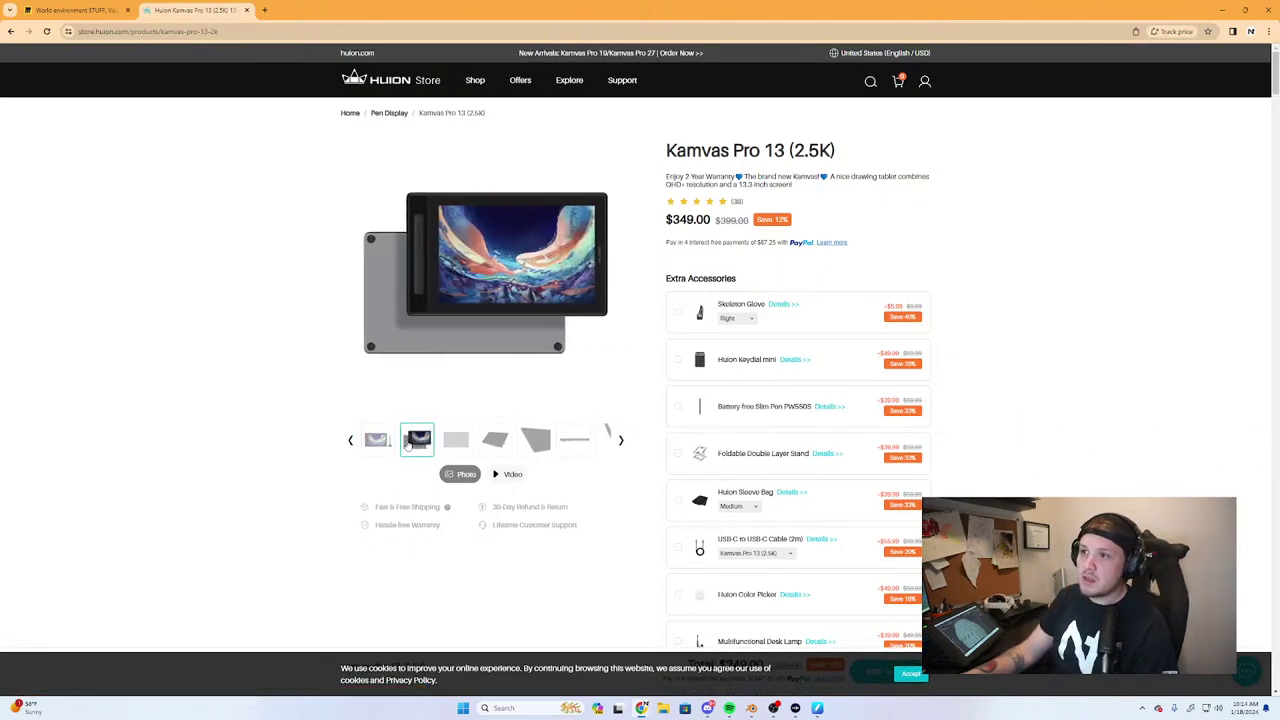
{"action": "left_click", "coordinate": [372, 447]}
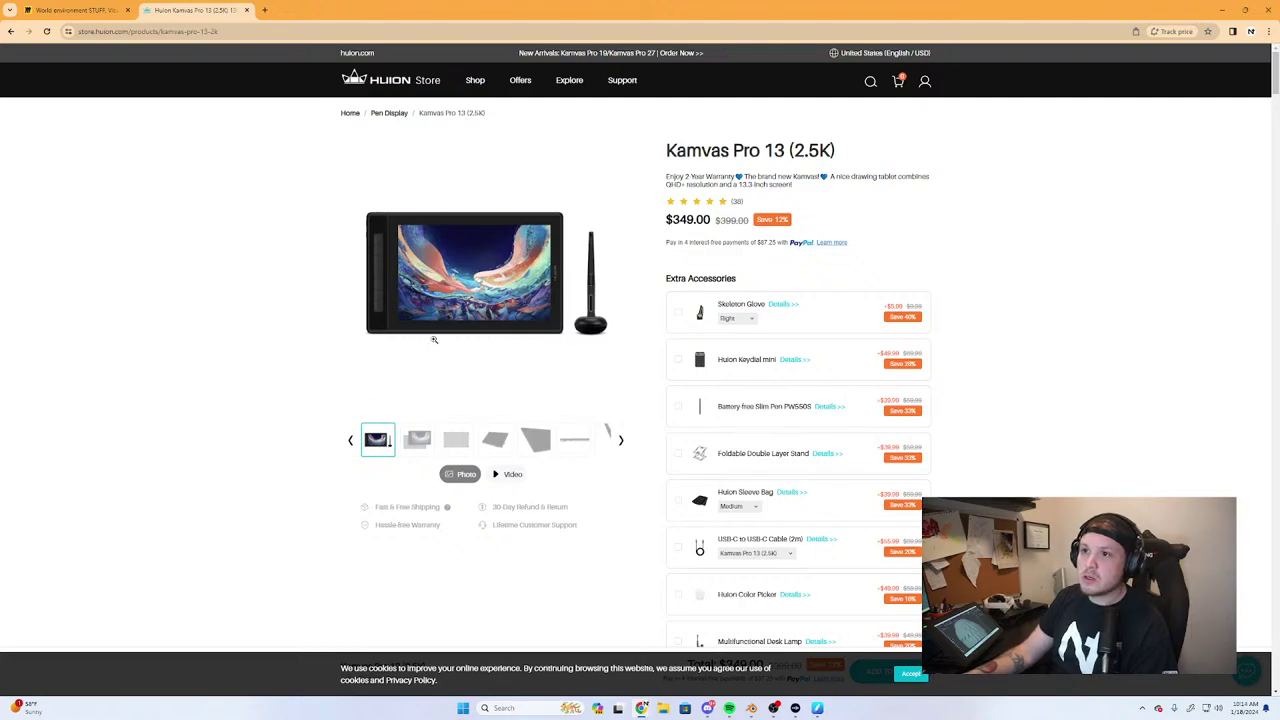
{"action": "left_click", "coordinate": [380, 279]}
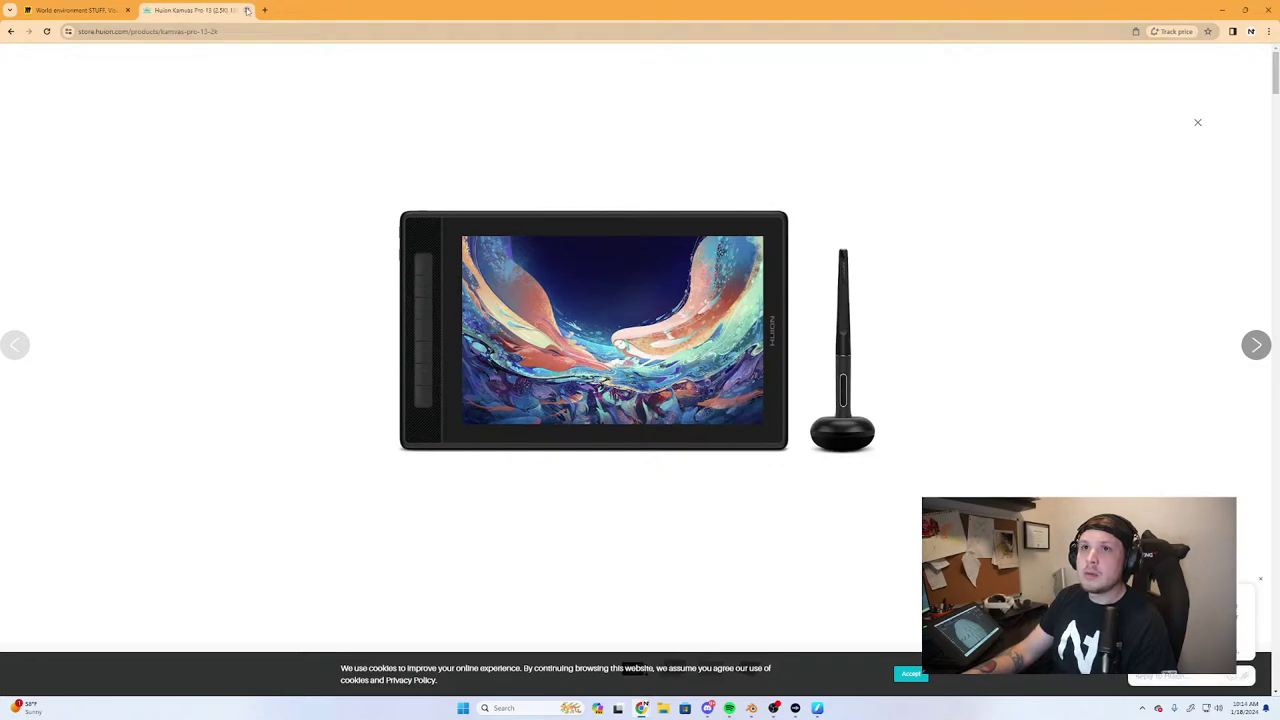
Return to the store's front page, look through its offers and open the Kamvas 16 (2021) product page
{"action": "left_click", "coordinate": [10, 31]}
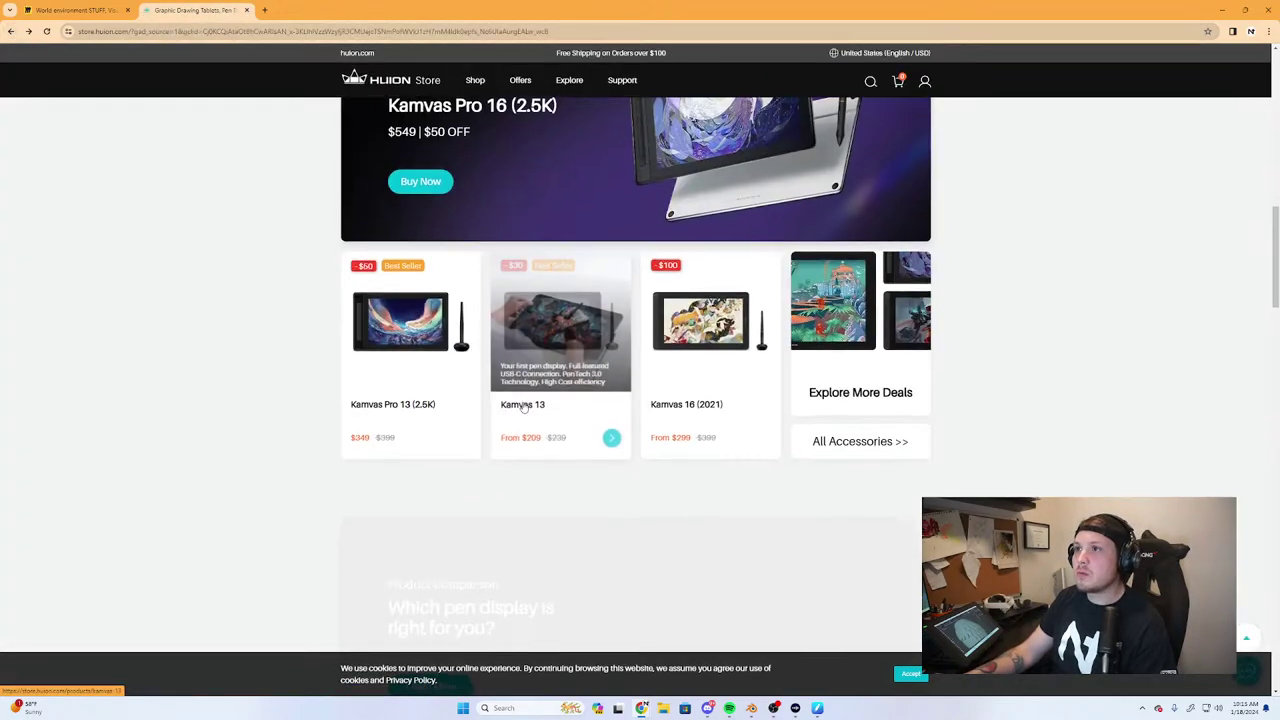
{"action": "scroll", "coordinate": [565, 449], "scroll_direction": "down", "scroll_amount": 2}
{"action": "scroll", "coordinate": [565, 449], "scroll_direction": "down", "scroll_amount": 10}
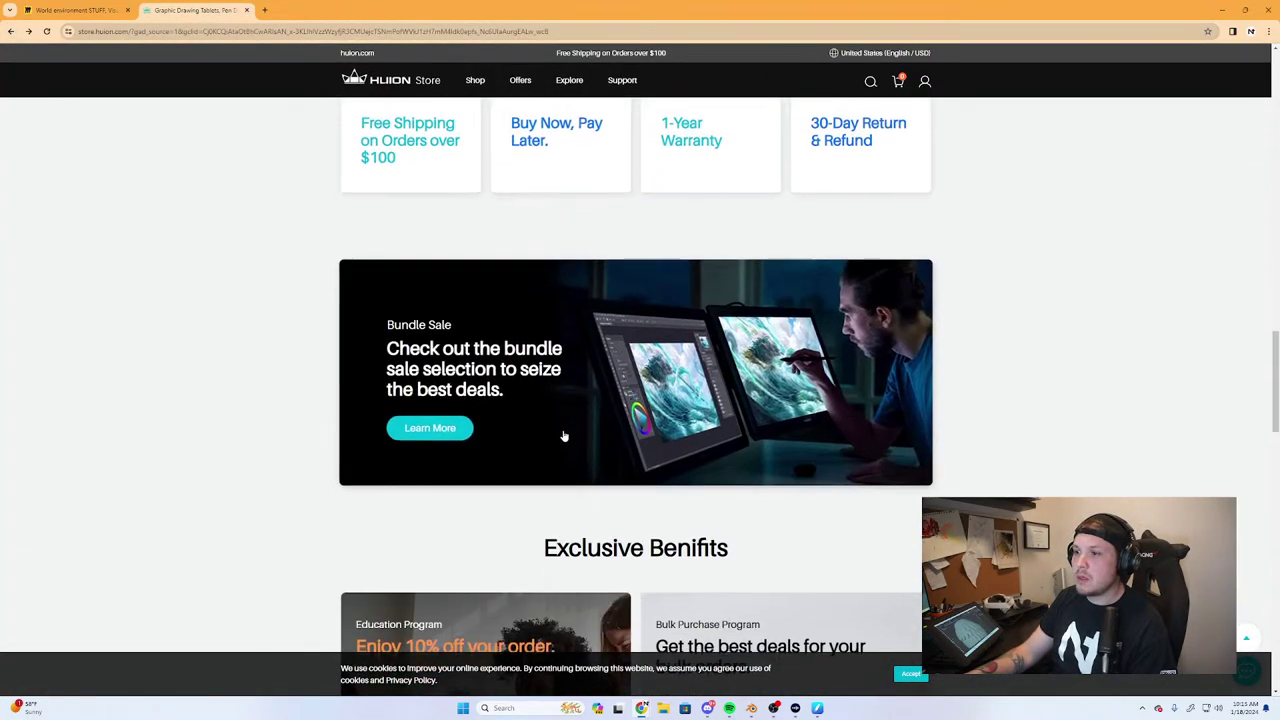
{"action": "scroll", "coordinate": [590, 429], "scroll_direction": "up", "scroll_amount": 8}
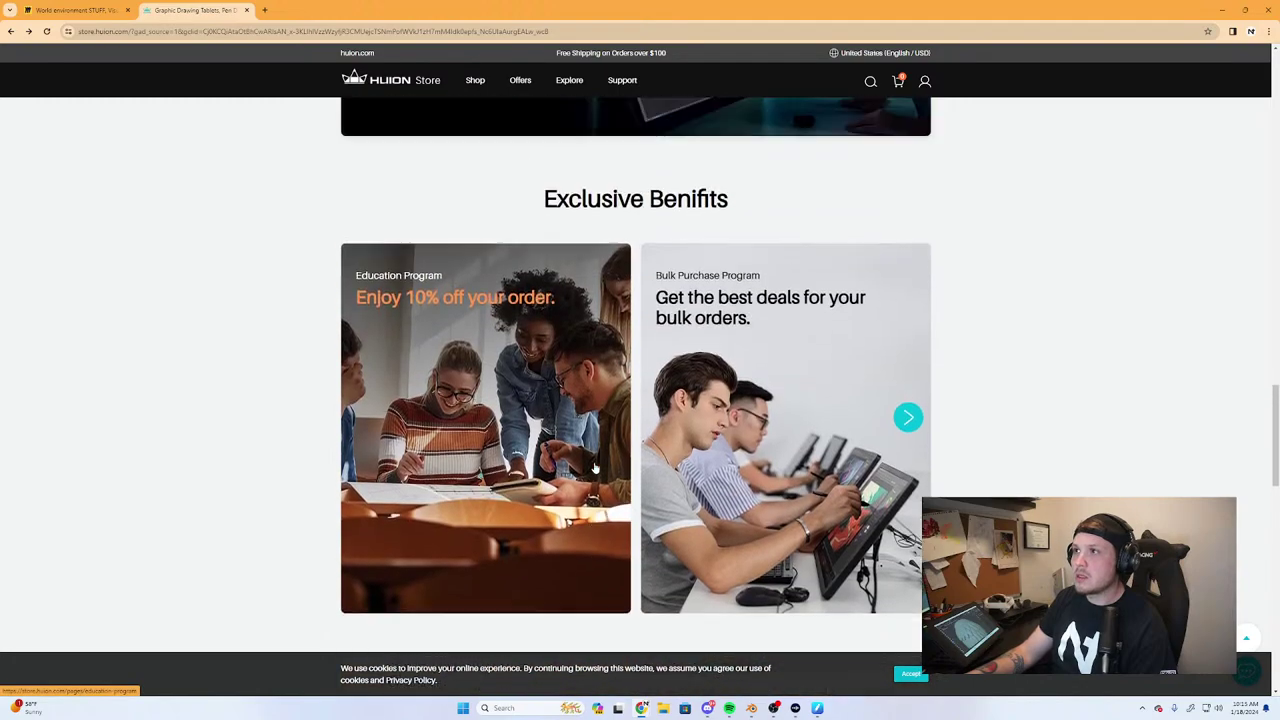
{"action": "scroll", "coordinate": [634, 331], "scroll_direction": "up", "scroll_amount": 5}
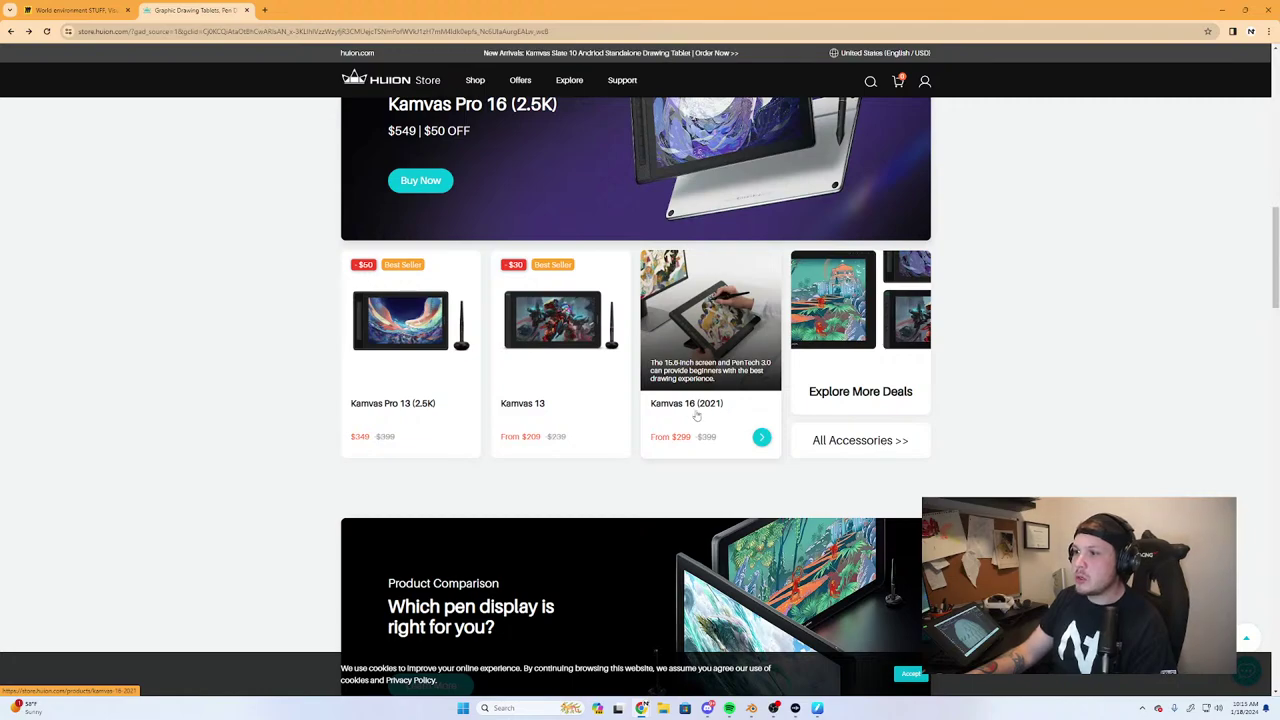
{"action": "left_click", "coordinate": [714, 340]}
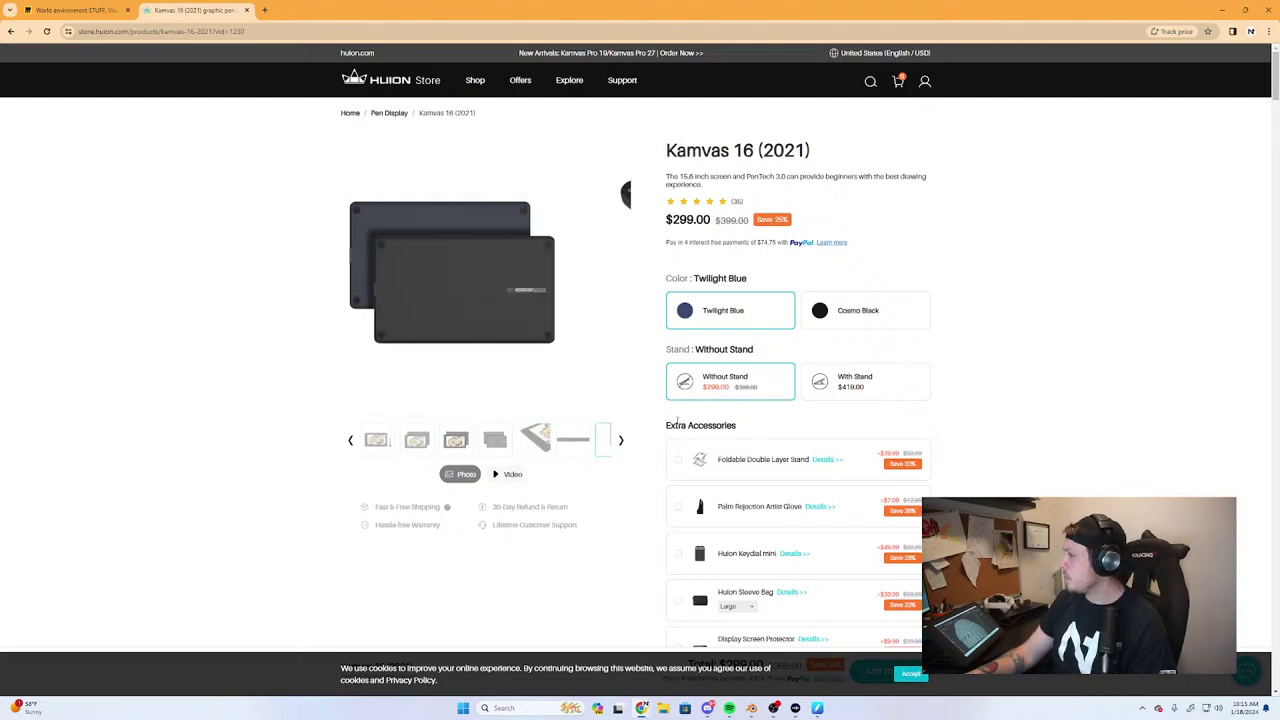
Switch back to Blender and crease the edges and tips of the next leaves along the canopy's top row
{"action": "left_click", "coordinate": [1221, 11]}
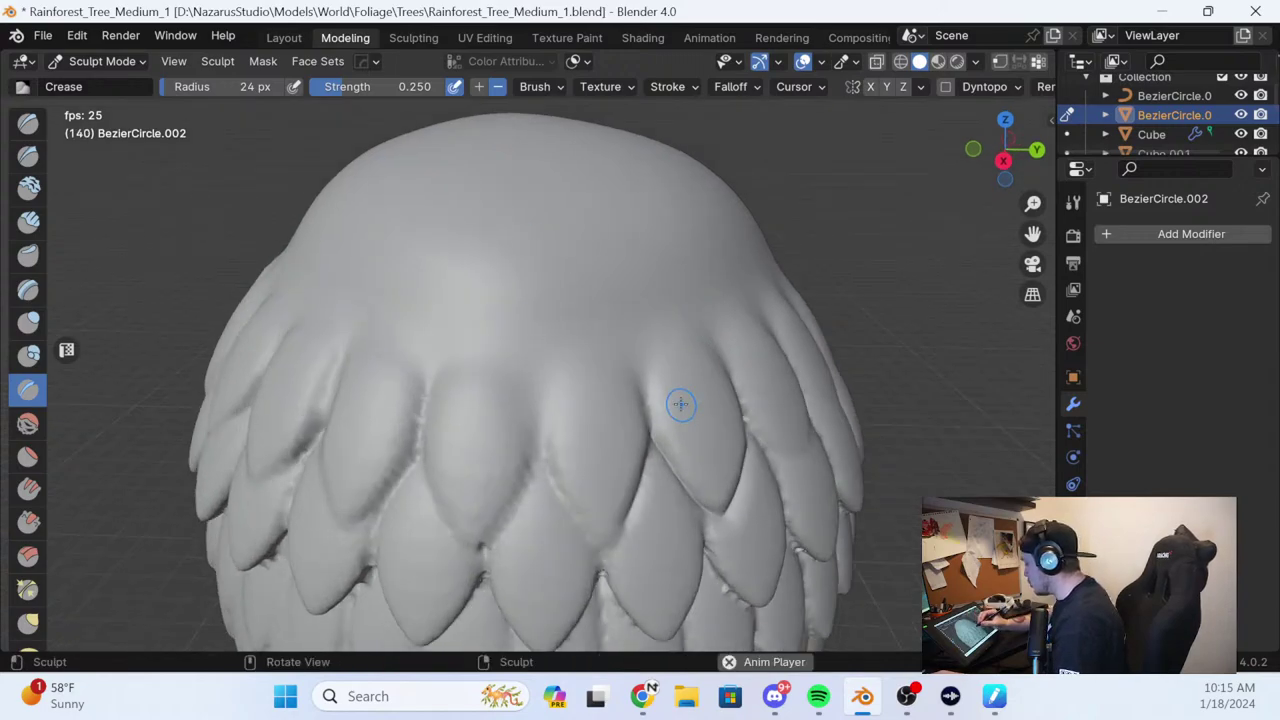
{"action": "mouse_move", "coordinate": [645, 385]}
{"action": "middle_mouse_down"}
{"action": "mouse_move", "coordinate": [640, 329]}
{"action": "mouse_move", "coordinate": [628, 348]}
{"action": "middle_mouse_up"}
{"action": "mouse_move", "coordinate": [564, 338]}
{"action": "left_mouse_down"}
{"action": "mouse_move", "coordinate": [548, 304]}
{"action": "mouse_move", "coordinate": [608, 420]}
{"action": "left_mouse_up"}
{"action": "middle_click_drag", "start_coordinate": [697, 314], "coordinate": [623, 340]}
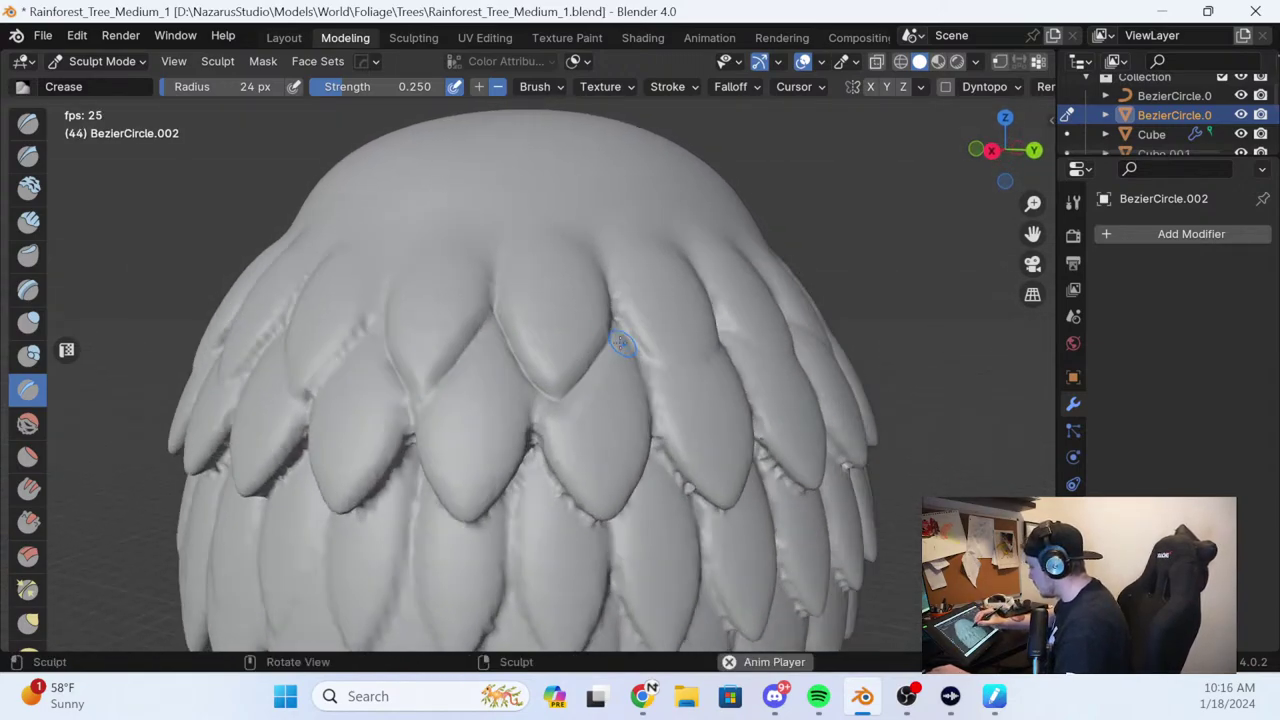
{"action": "left_click_drag", "start_coordinate": [416, 364], "coordinate": [421, 398]}
{"action": "middle_click_drag", "start_coordinate": [574, 330], "coordinate": [626, 343]}
{"action": "mouse_move", "coordinate": [583, 340]}
{"action": "left_mouse_down"}
{"action": "mouse_move", "coordinate": [553, 408]}
{"action": "mouse_move", "coordinate": [543, 418]}
{"action": "mouse_move", "coordinate": [538, 405]}
{"action": "left_mouse_up"}
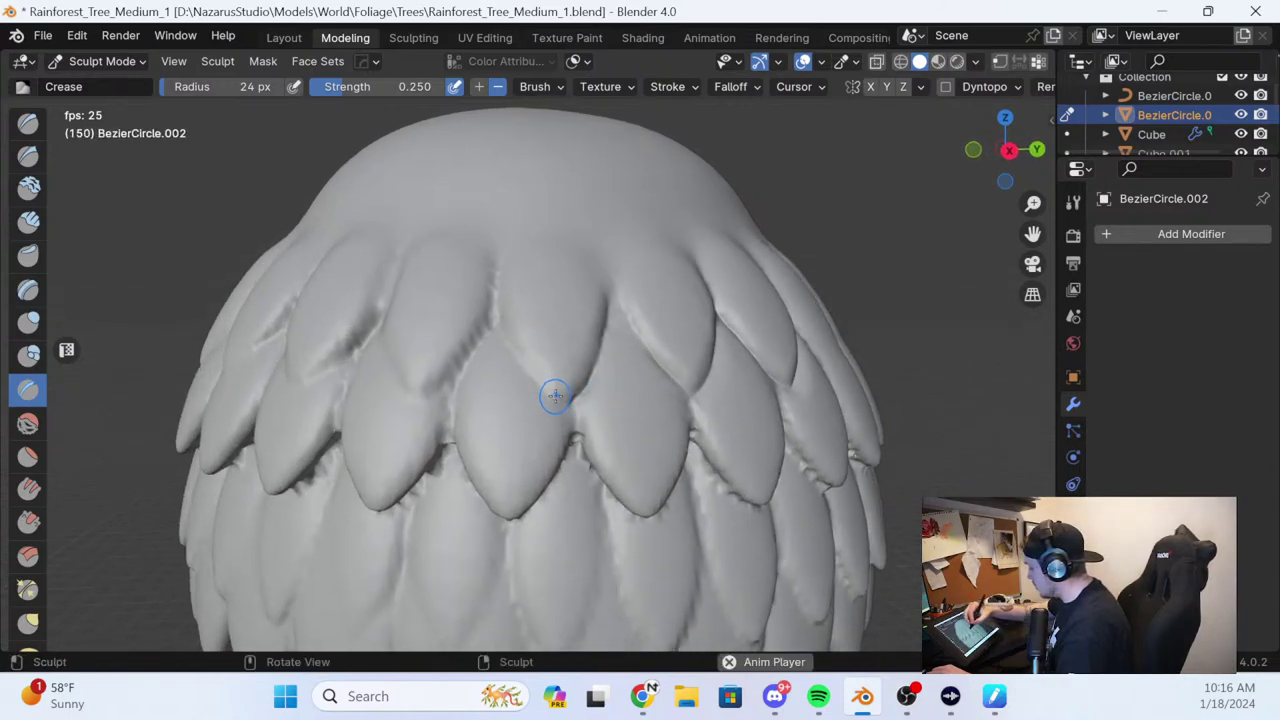
Deepen the gaps between the following top-row leaves and crease down to the leaf tip while working around the canopy
{"action": "middle_click_drag", "start_coordinate": [557, 391], "coordinate": [573, 401]}
{"action": "middle_click_drag", "start_coordinate": [516, 361], "coordinate": [568, 440]}
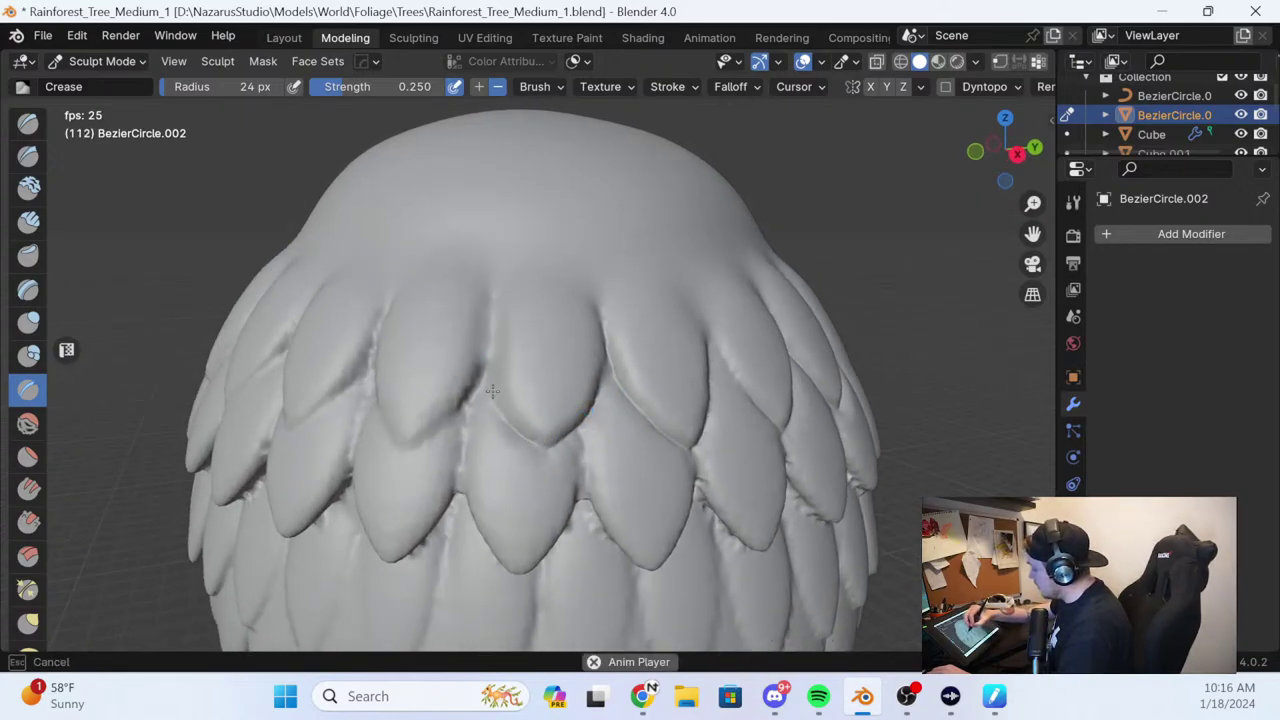
{"action": "left_click_drag", "start_coordinate": [490, 371], "coordinate": [494, 276]}
{"action": "mouse_move", "coordinate": [616, 310]}
{"action": "middle_mouse_down"}
{"action": "mouse_move", "coordinate": [623, 340]}
{"action": "mouse_move", "coordinate": [586, 352]}
{"action": "middle_mouse_up"}
{"action": "mouse_move", "coordinate": [481, 455]}
{"action": "left_mouse_down"}
{"action": "mouse_move", "coordinate": [478, 500]}
{"action": "mouse_move", "coordinate": [484, 415]}
{"action": "left_mouse_up"}
{"action": "middle_click_drag", "start_coordinate": [557, 371], "coordinate": [650, 328]}
{"action": "mouse_move", "coordinate": [586, 320]}
{"action": "left_mouse_down"}
{"action": "mouse_move", "coordinate": [568, 380]}
{"action": "mouse_move", "coordinate": [575, 308]}
{"action": "mouse_move", "coordinate": [552, 410]}
{"action": "left_mouse_up"}
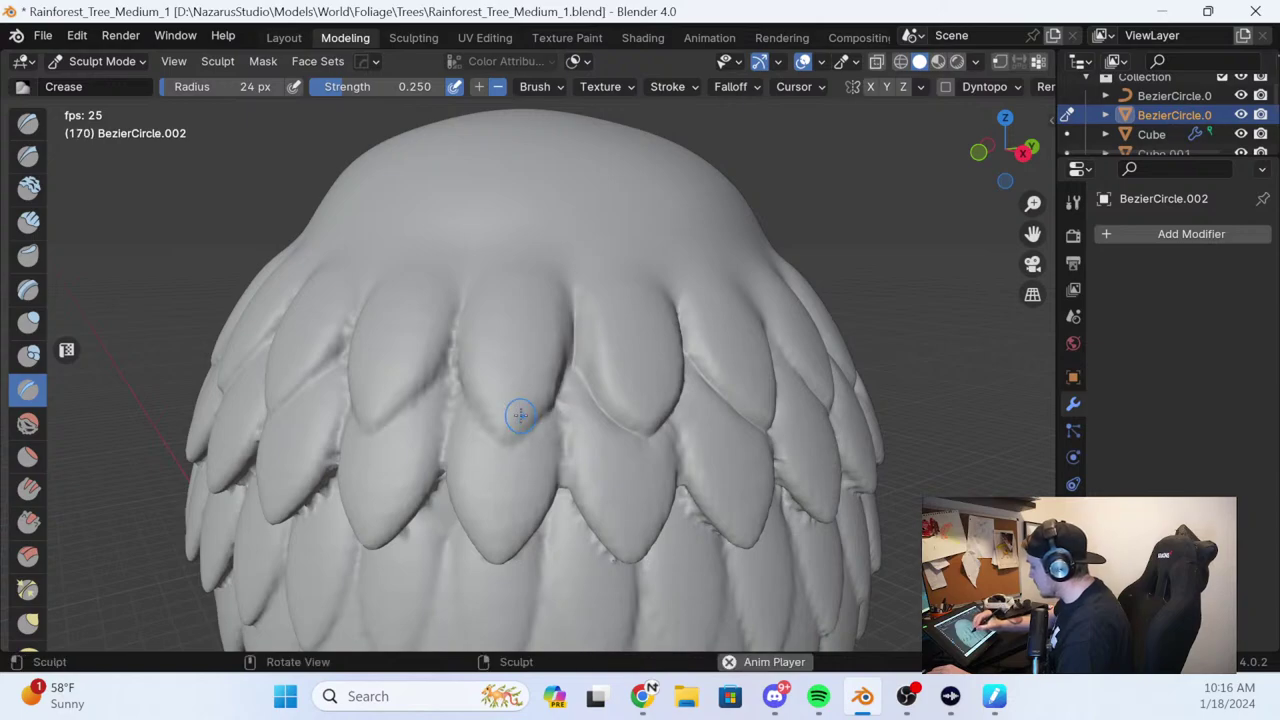
Crease the lower edges and tips of the next top-row leaves where they overlap the second row
{"action": "mouse_move", "coordinate": [600, 368]}
{"action": "middle_mouse_down"}
{"action": "mouse_move", "coordinate": [572, 428]}
{"action": "mouse_move", "coordinate": [529, 309]}
{"action": "middle_mouse_up"}
{"action": "left_click_drag", "start_coordinate": [529, 309], "coordinate": [517, 347]}
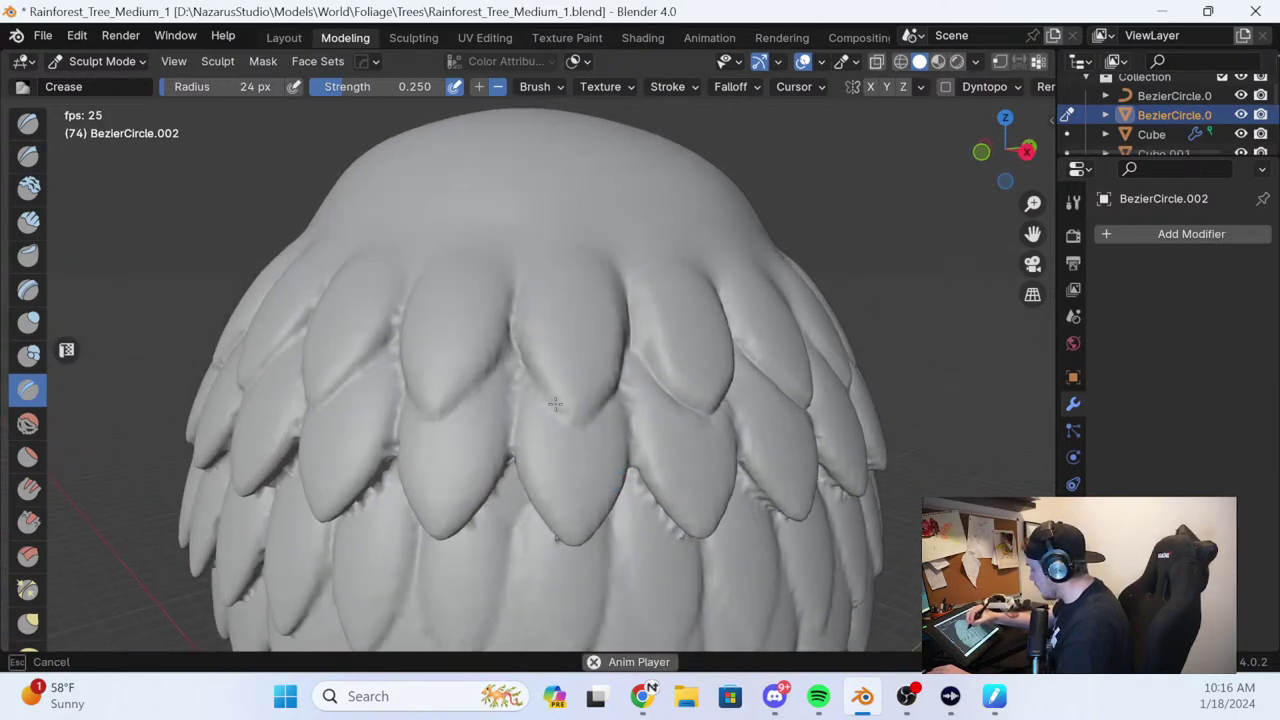
{"action": "middle_click_drag", "start_coordinate": [626, 409], "coordinate": [500, 357]}
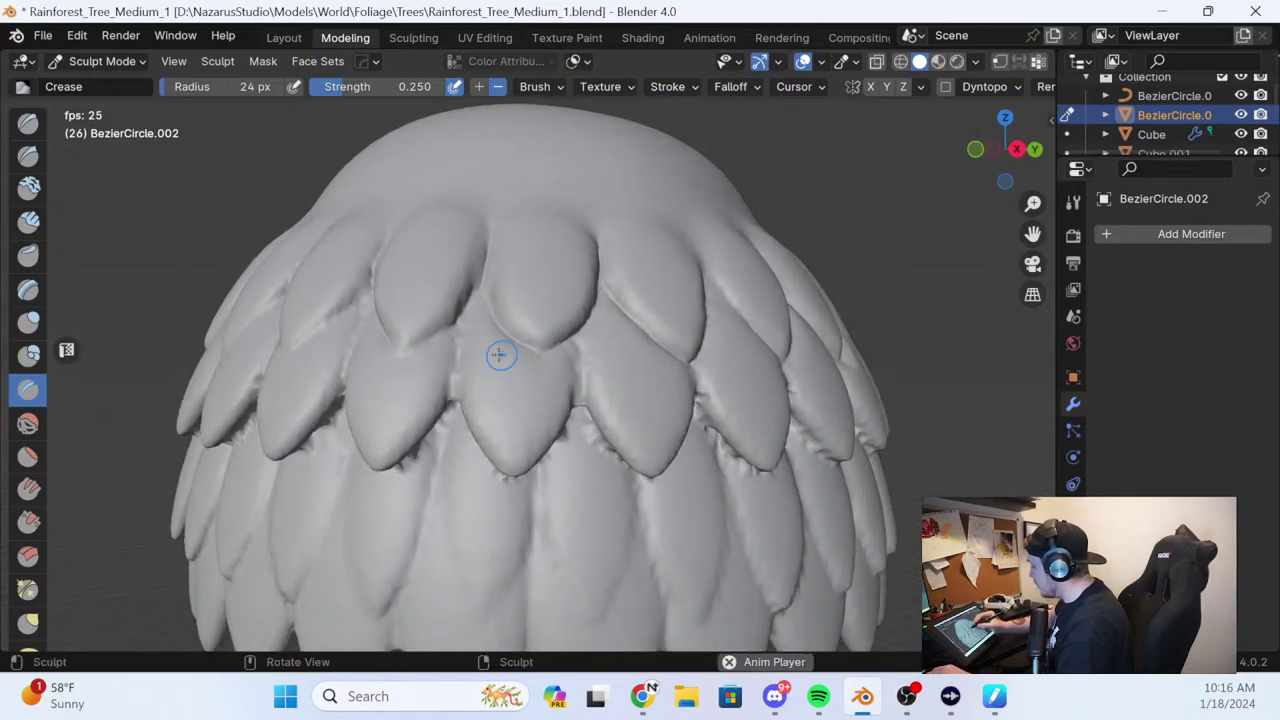
{"action": "left_click_drag", "start_coordinate": [459, 302], "coordinate": [460, 304]}
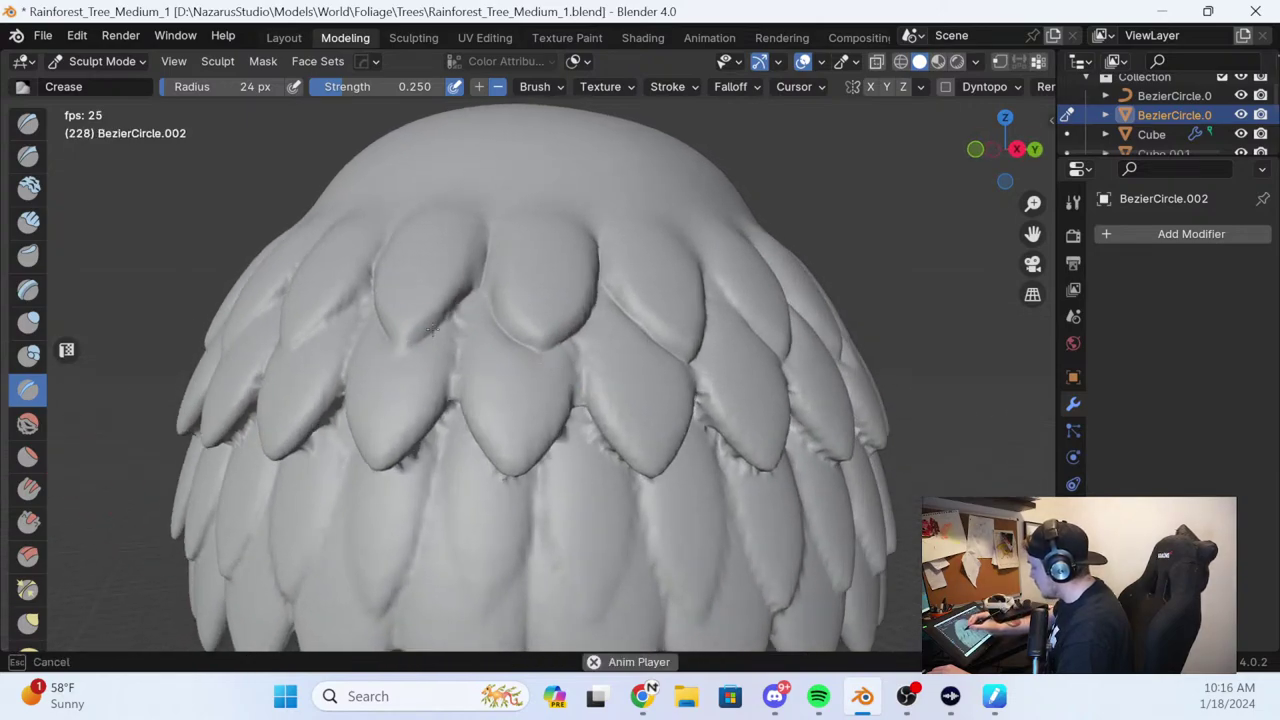
{"action": "middle_click_drag", "start_coordinate": [480, 317], "coordinate": [586, 337]}
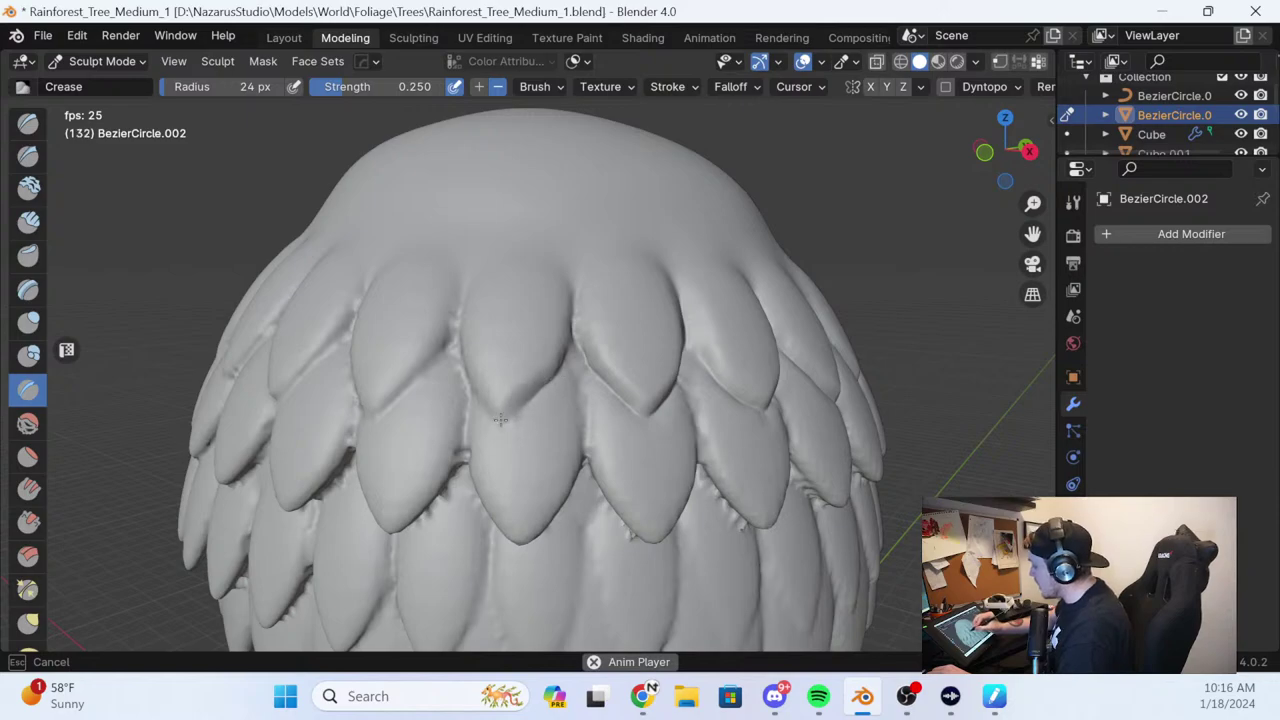
{"action": "middle_click_drag", "start_coordinate": [508, 386], "coordinate": [614, 360]}
{"action": "left_click_drag", "start_coordinate": [545, 370], "coordinate": [559, 398]}
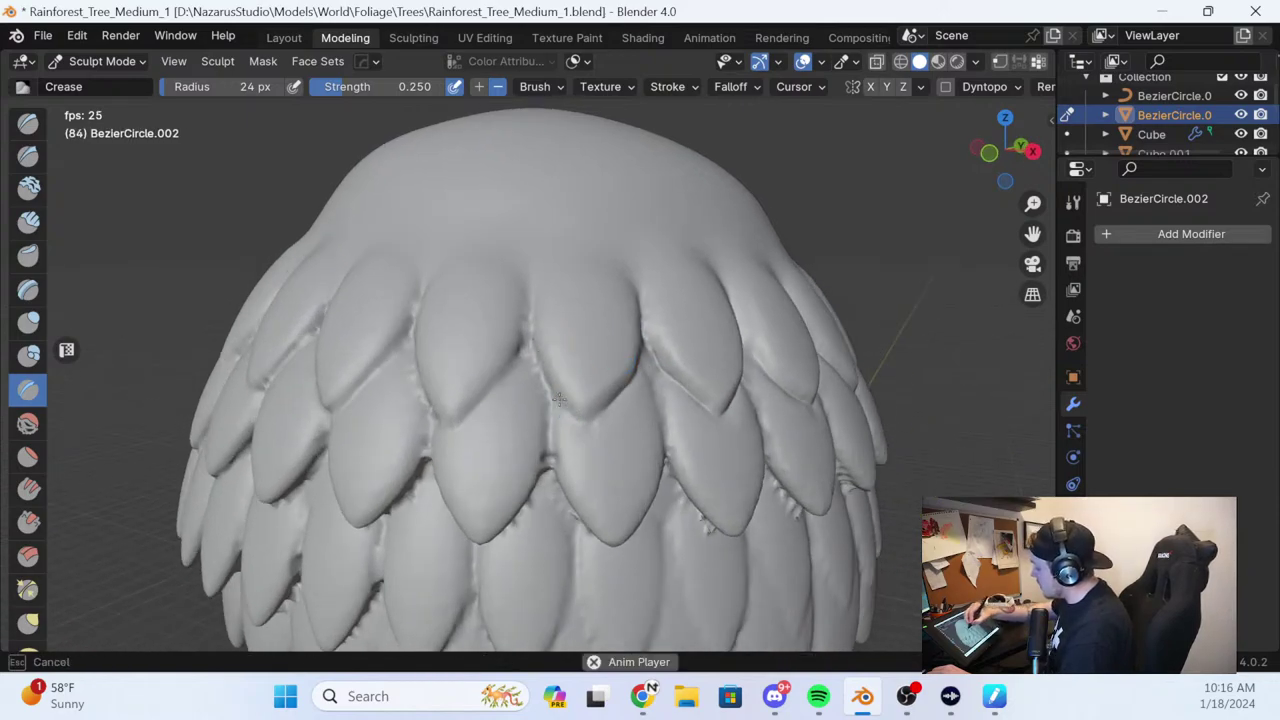
{"action": "middle_click_drag", "start_coordinate": [586, 337], "coordinate": [611, 294]}
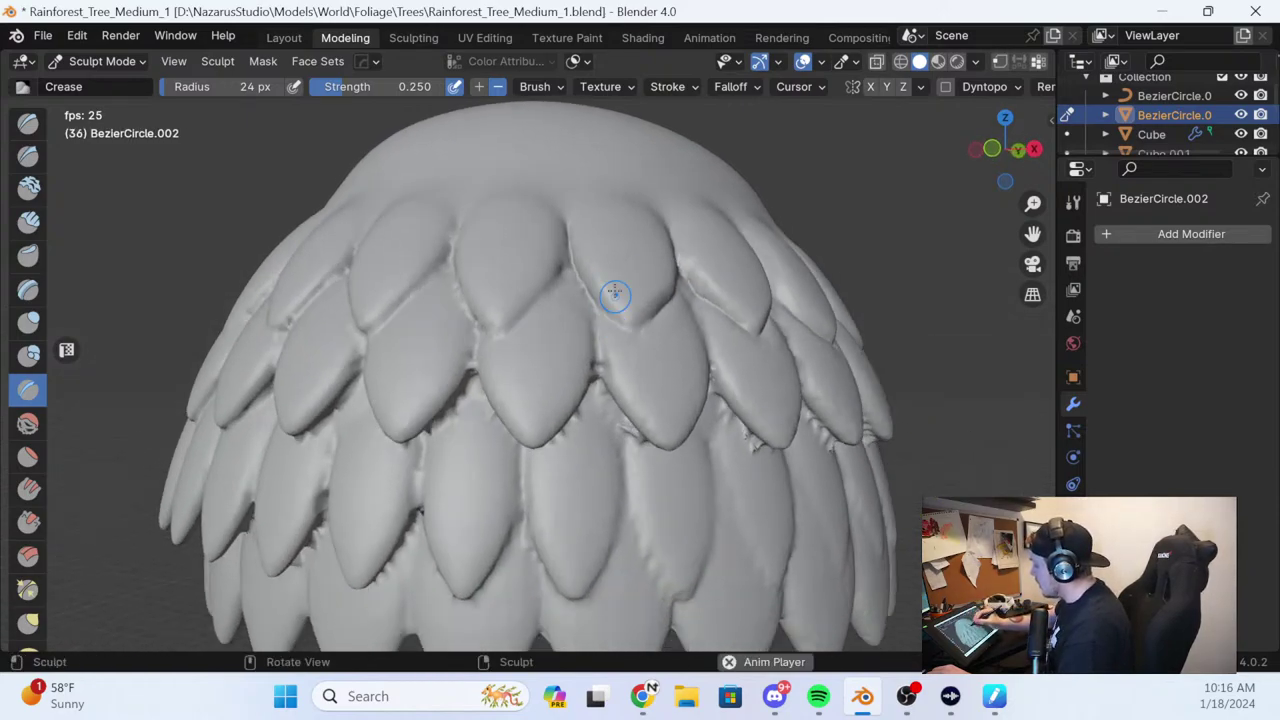
{"action": "left_click_drag", "start_coordinate": [538, 302], "coordinate": [545, 293]}
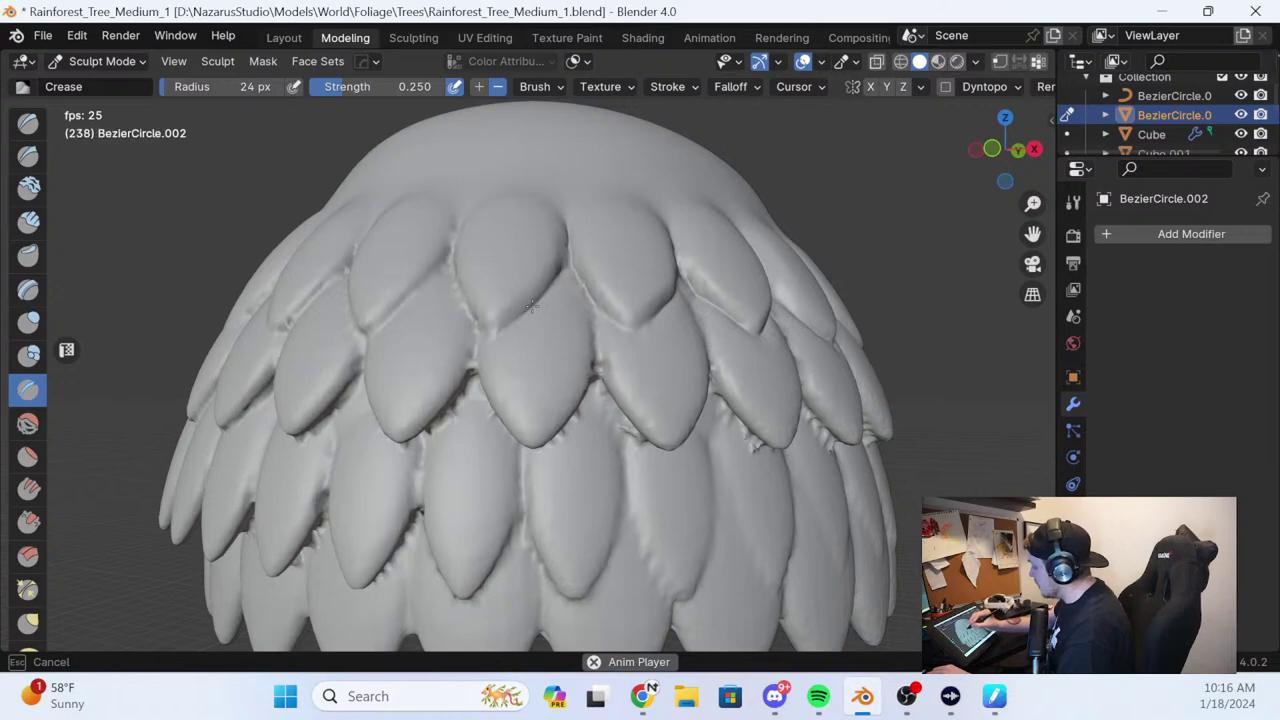
Deepen the gaps between the following top-row leaves, from the notches at their upper sides down to their tips
{"action": "middle_click_drag", "start_coordinate": [563, 300], "coordinate": [583, 363]}
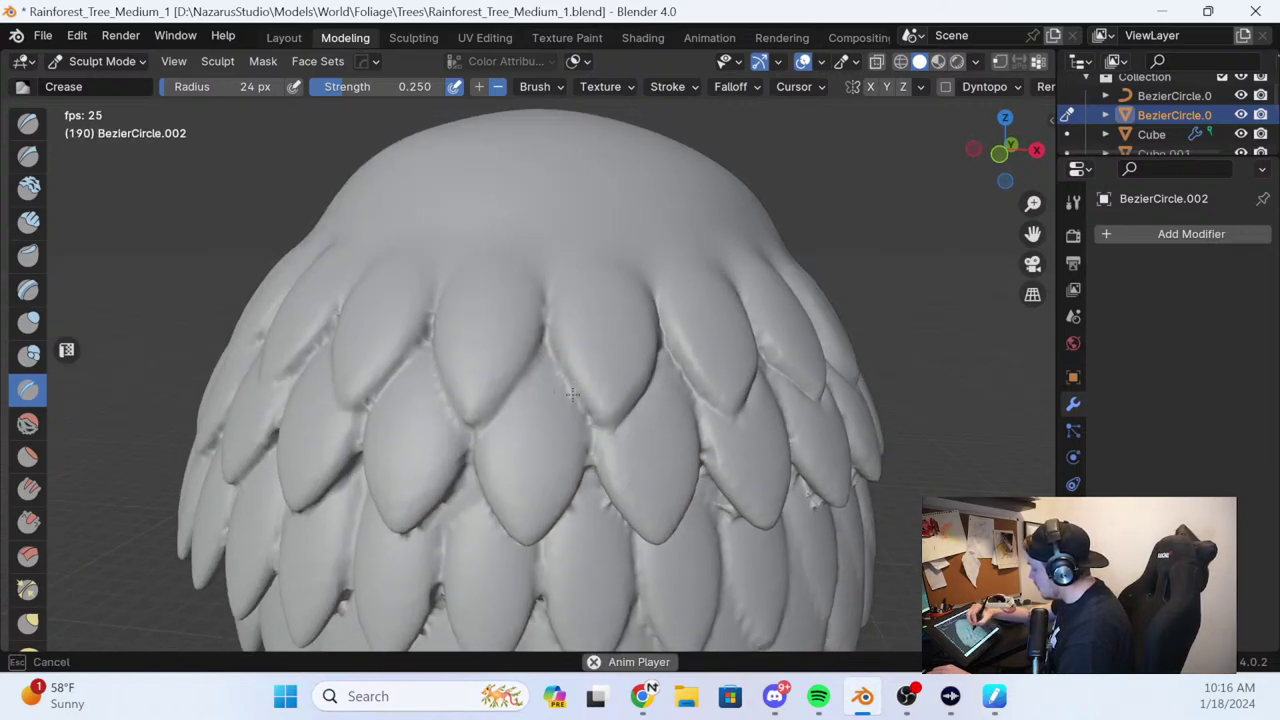
{"action": "middle_click_drag", "start_coordinate": [537, 260], "coordinate": [582, 303]}
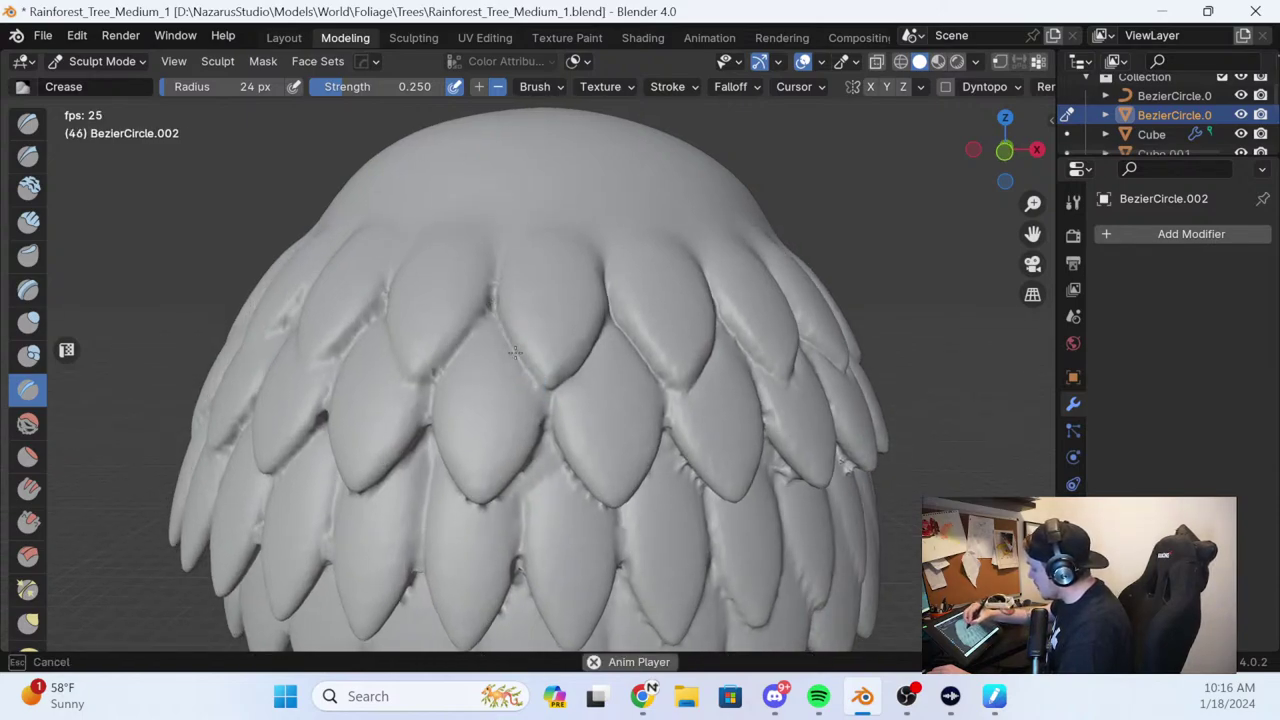
{"action": "left_click_drag", "start_coordinate": [497, 292], "coordinate": [503, 261]}
{"action": "middle_click_drag", "start_coordinate": [590, 300], "coordinate": [632, 308]}
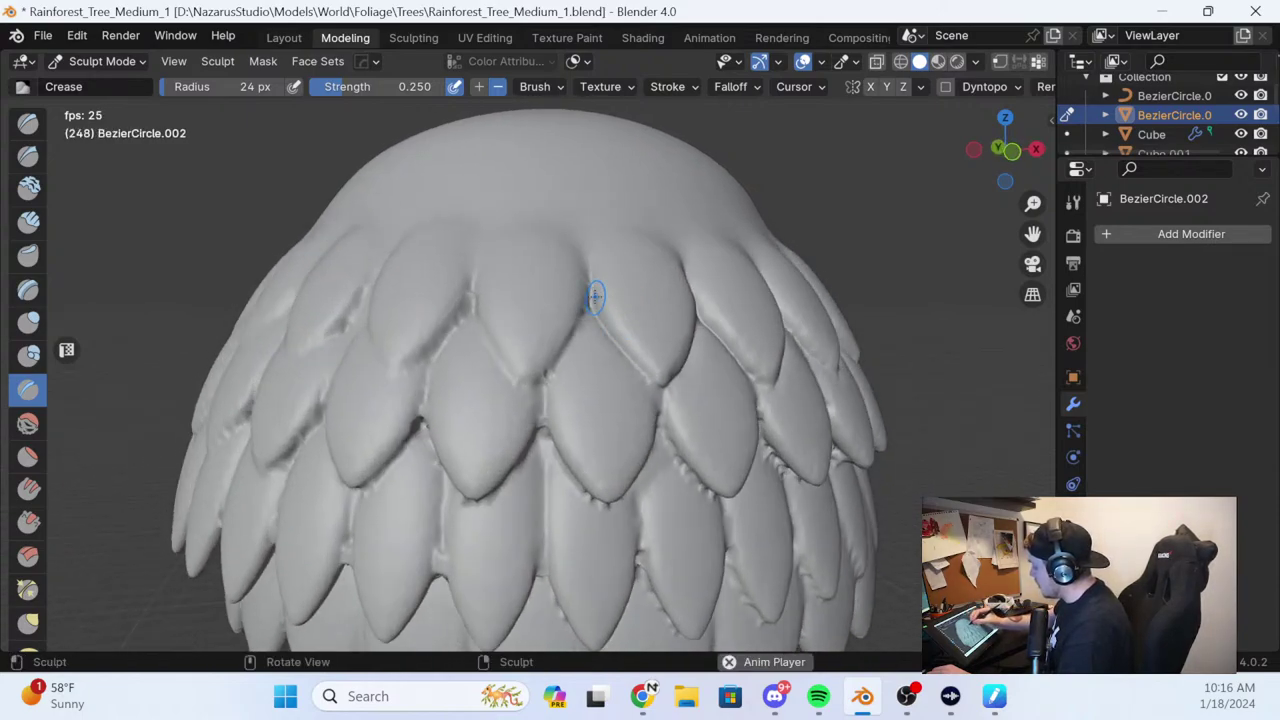
{"action": "left_click_drag", "start_coordinate": [557, 357], "coordinate": [584, 309]}
{"action": "left_click_drag", "start_coordinate": [551, 364], "coordinate": [556, 356]}
{"action": "middle_click_drag", "start_coordinate": [585, 325], "coordinate": [617, 357]}
{"action": "left_click_drag", "start_coordinate": [569, 434], "coordinate": [586, 443]}
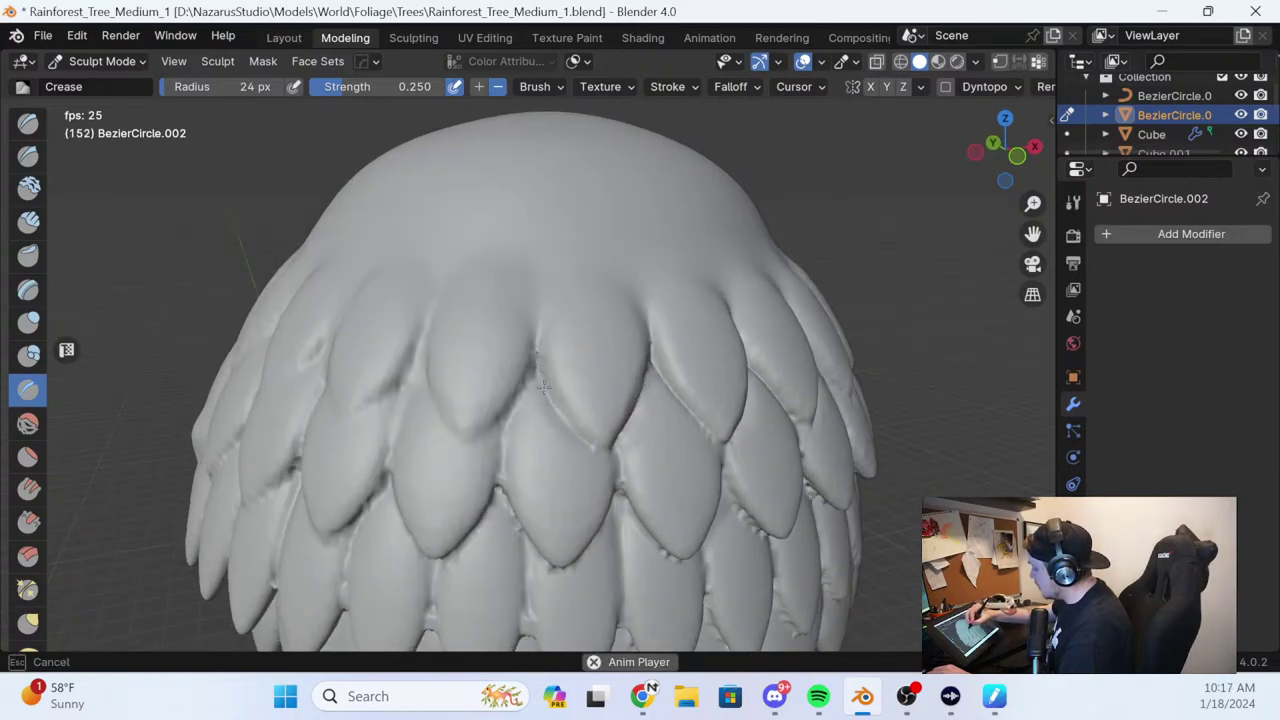
{"action": "left_click_drag", "start_coordinate": [538, 356], "coordinate": [541, 292]}
Sharpen the pointed outlines of the next top-row leaves on the way to the lumpy second-row leaf
{"action": "middle_click_drag", "start_coordinate": [578, 334], "coordinate": [594, 305]}
{"action": "mouse_move", "coordinate": [560, 304]}
{"action": "left_mouse_down"}
{"action": "mouse_move", "coordinate": [546, 342]}
{"action": "mouse_move", "coordinate": [567, 287]}
{"action": "mouse_move", "coordinate": [513, 362]}
{"action": "left_mouse_up"}
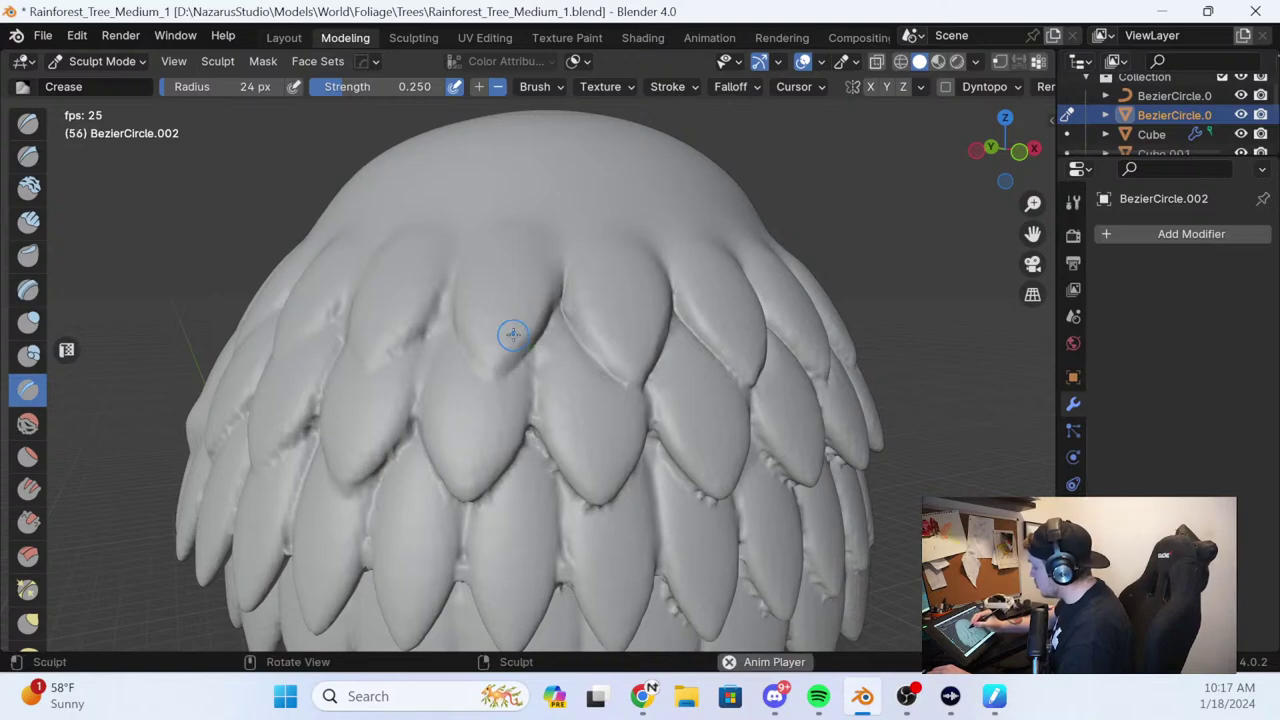
{"action": "middle_click_drag", "start_coordinate": [603, 333], "coordinate": [625, 369]}
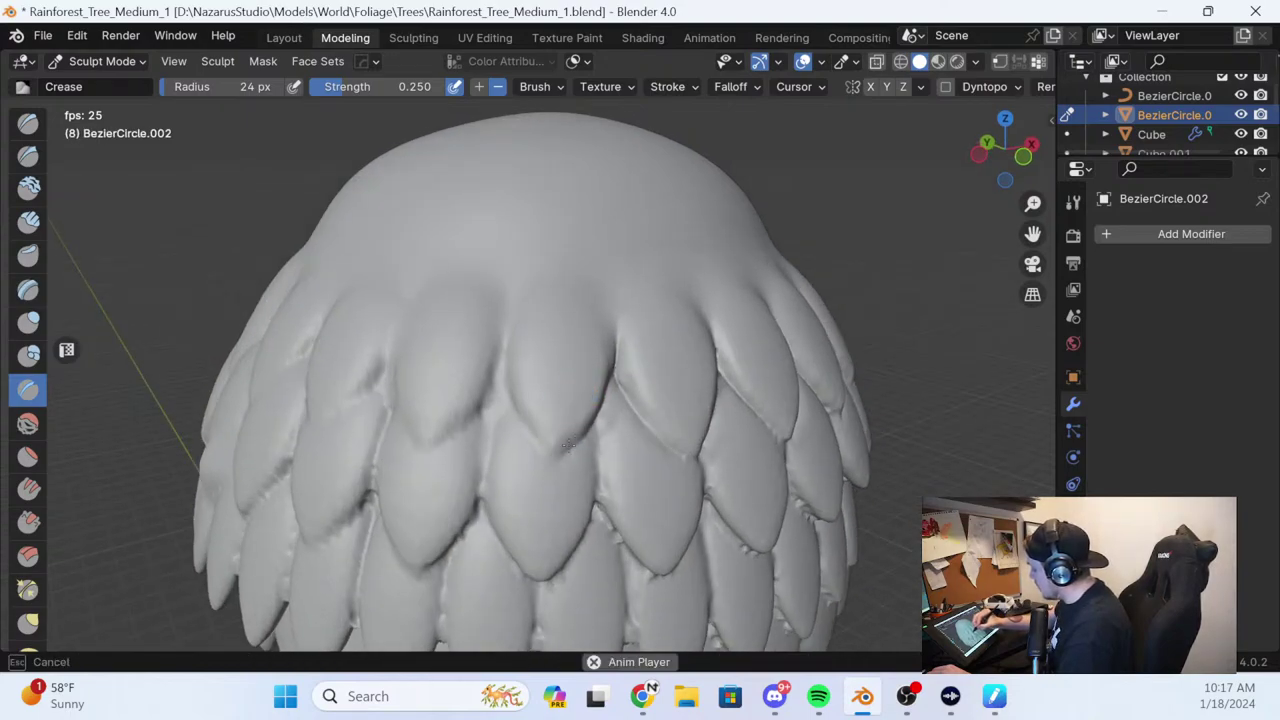
{"action": "middle_click_drag", "start_coordinate": [524, 420], "coordinate": [537, 437]}
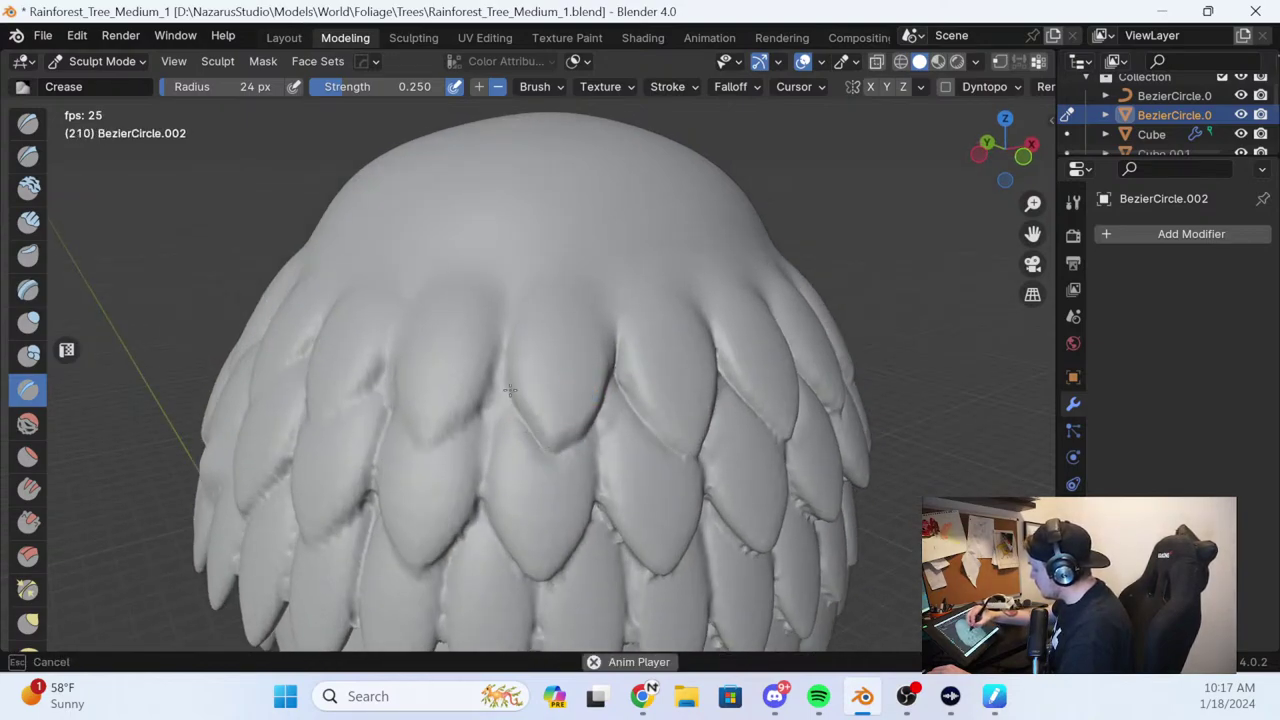
{"action": "middle_click_drag", "start_coordinate": [504, 332], "coordinate": [570, 343]}
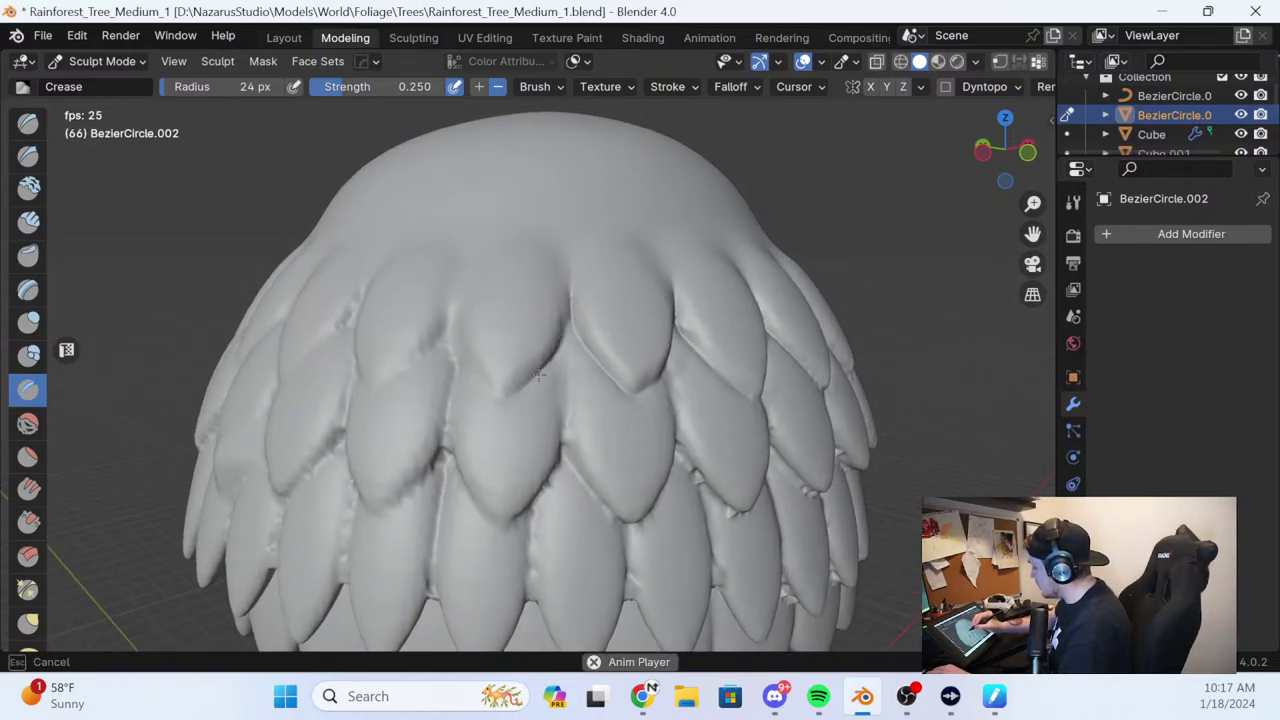
{"action": "middle_click_drag", "start_coordinate": [539, 374], "coordinate": [606, 369]}
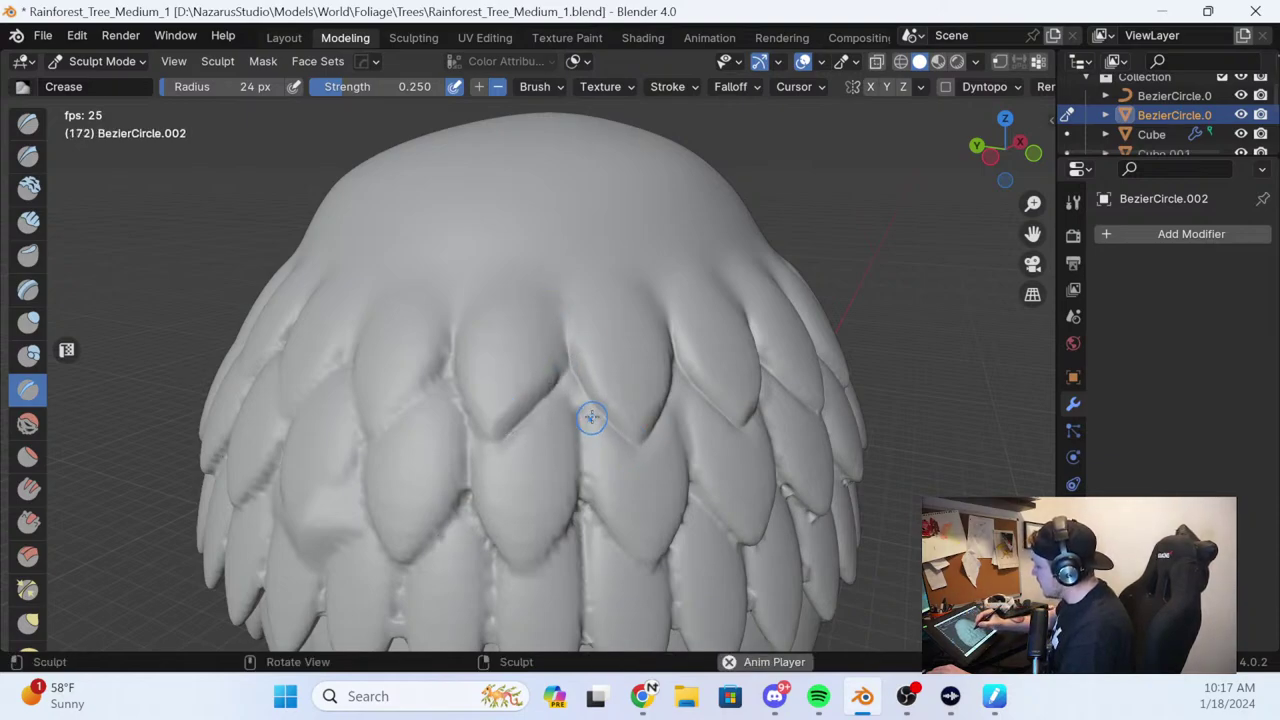
{"action": "middle_click_drag", "start_coordinate": [589, 417], "coordinate": [522, 437]}
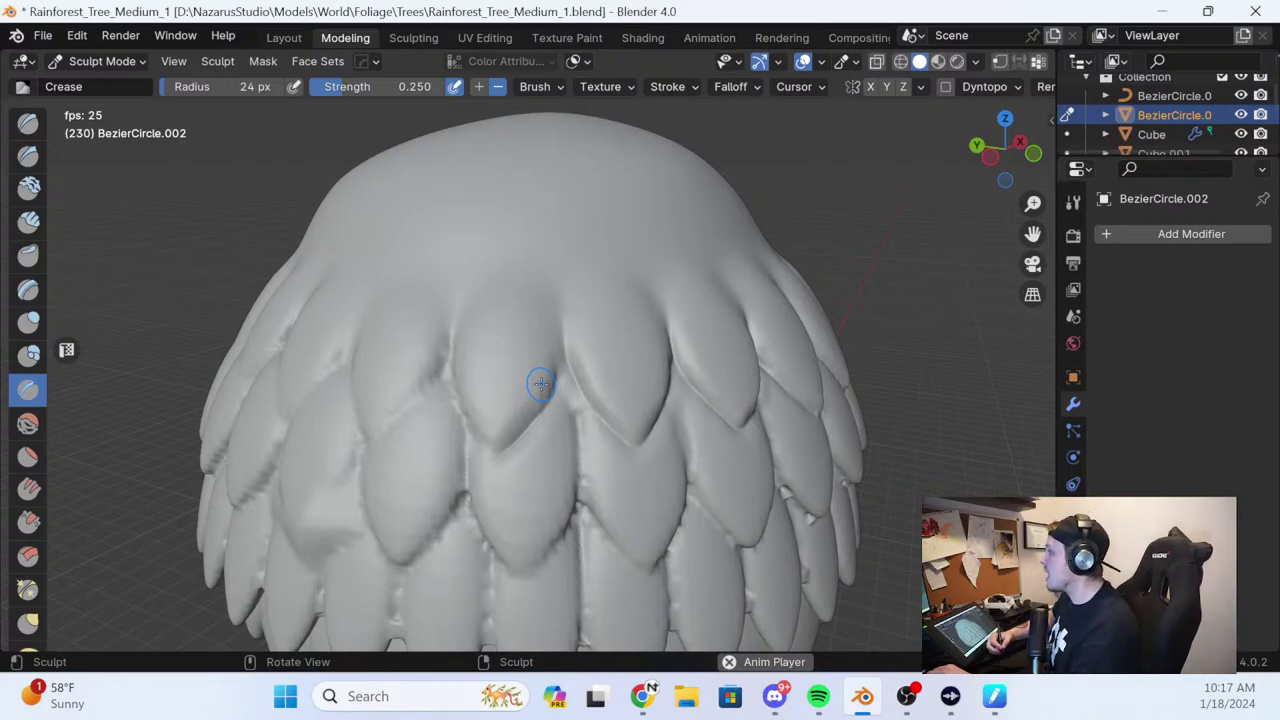
{"action": "middle_click_drag", "start_coordinate": [568, 388], "coordinate": [603, 350]}
Crease V-shaped lower edges on the top-row leaves around and above the lumpy second-row leaf
{"action": "left_click_drag", "start_coordinate": [559, 338], "coordinate": [604, 389]}
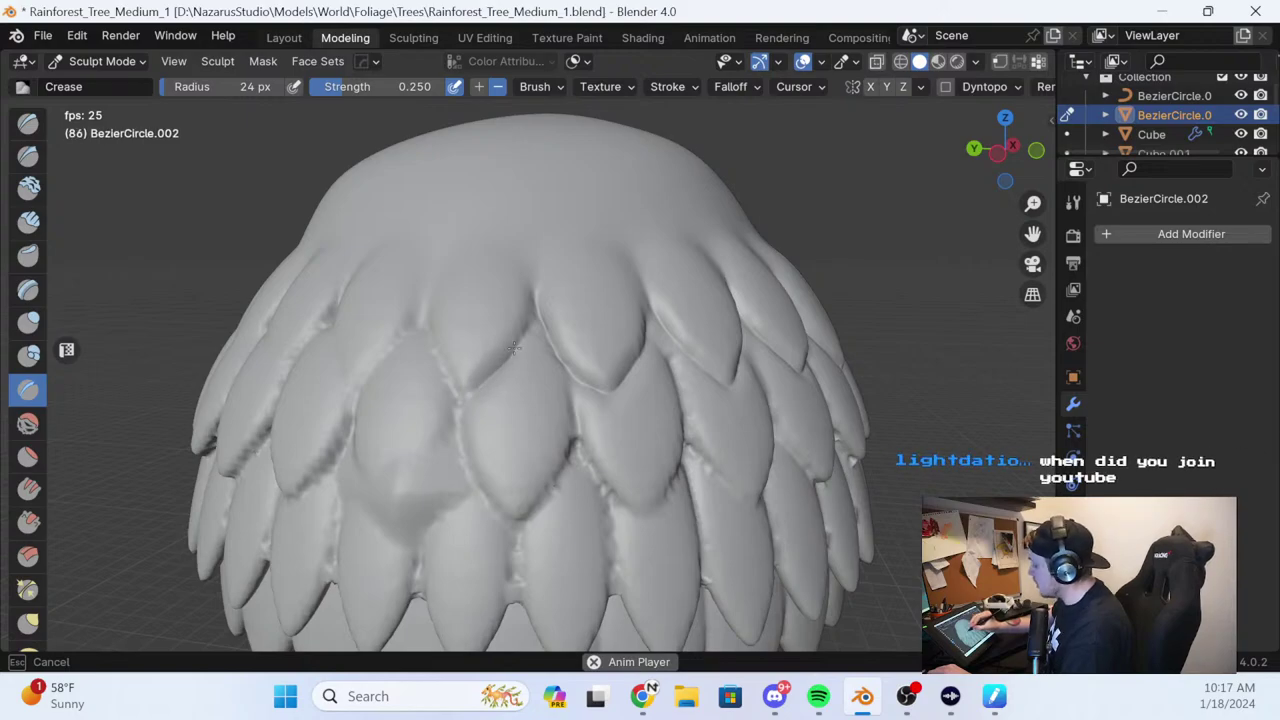
{"action": "middle_click_drag", "start_coordinate": [543, 349], "coordinate": [594, 366]}
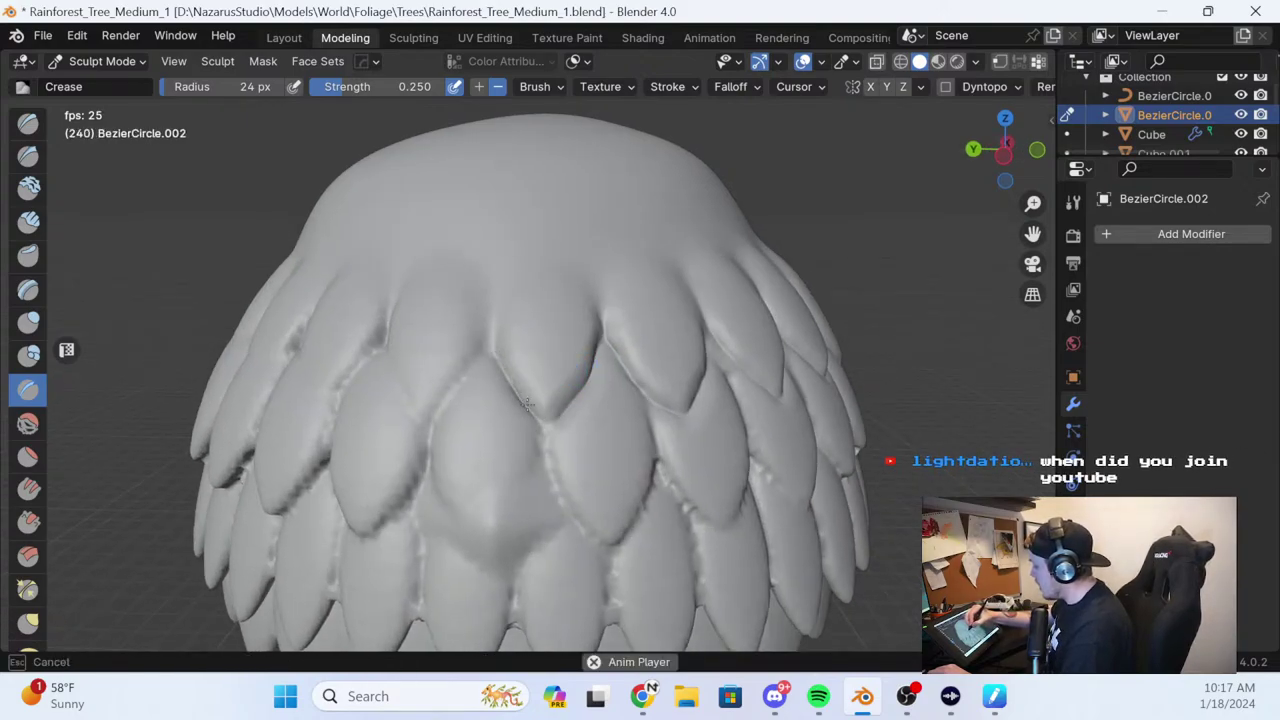
{"action": "left_click_drag", "start_coordinate": [495, 345], "coordinate": [493, 276]}
{"action": "mouse_move", "coordinate": [557, 359]}
{"action": "middle_mouse_down"}
{"action": "mouse_move", "coordinate": [556, 292]}
{"action": "mouse_move", "coordinate": [553, 311]}
{"action": "mouse_move", "coordinate": [591, 363]}
{"action": "middle_mouse_up"}
{"action": "left_click_drag", "start_coordinate": [526, 398], "coordinate": [547, 348]}
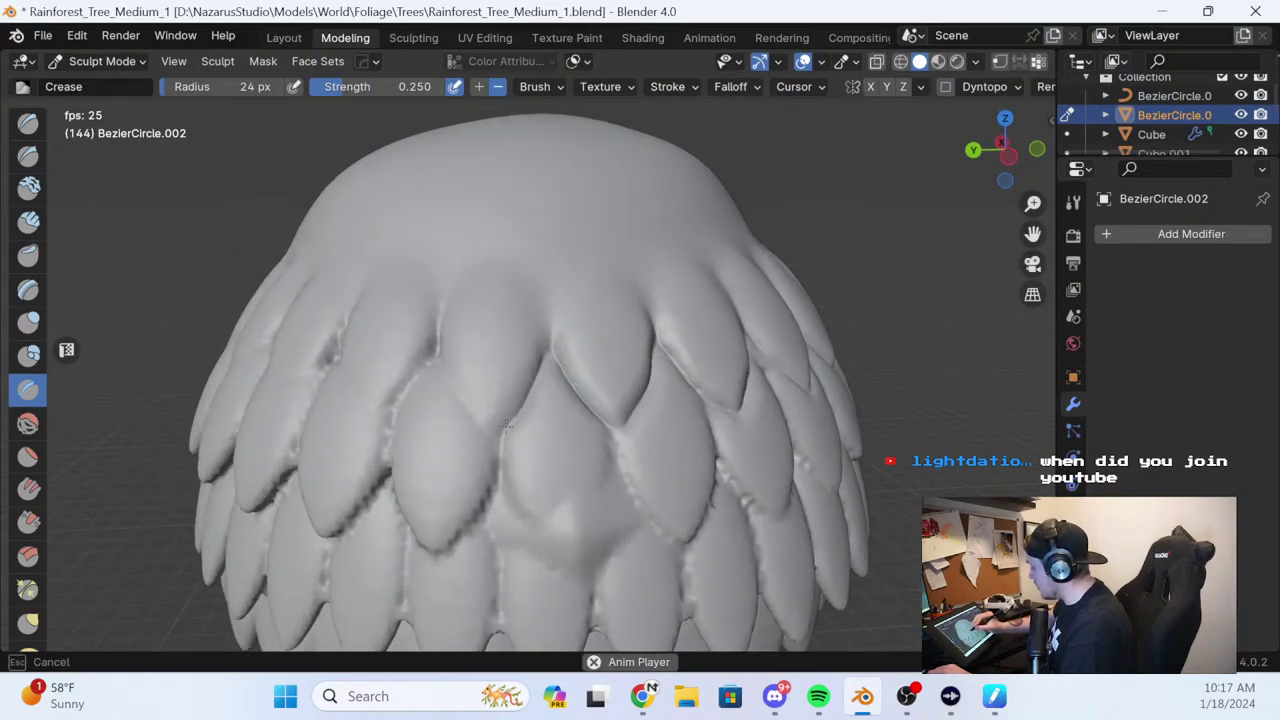
{"action": "left_click_drag", "start_coordinate": [485, 443], "coordinate": [486, 430]}
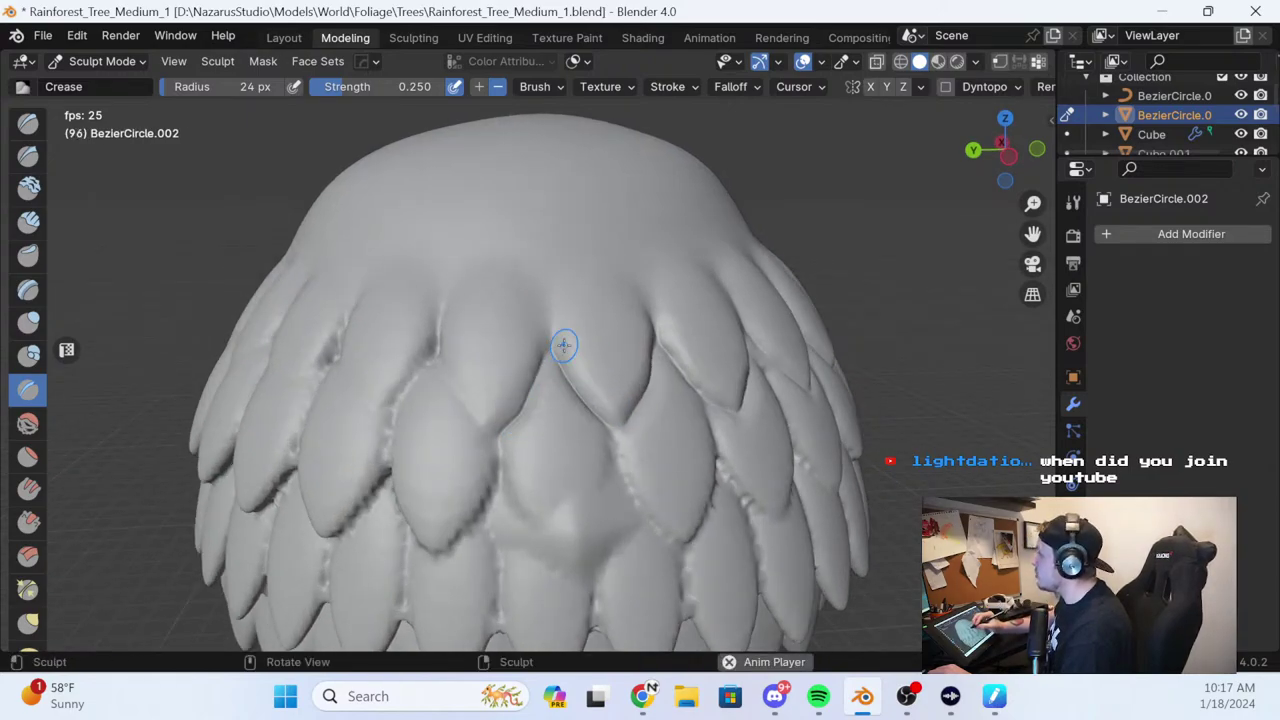
{"action": "middle_click_drag", "start_coordinate": [570, 374], "coordinate": [596, 387]}
{"action": "left_click_drag", "start_coordinate": [555, 459], "coordinate": [546, 456]}
{"action": "middle_click_drag", "start_coordinate": [546, 456], "coordinate": [455, 460]}
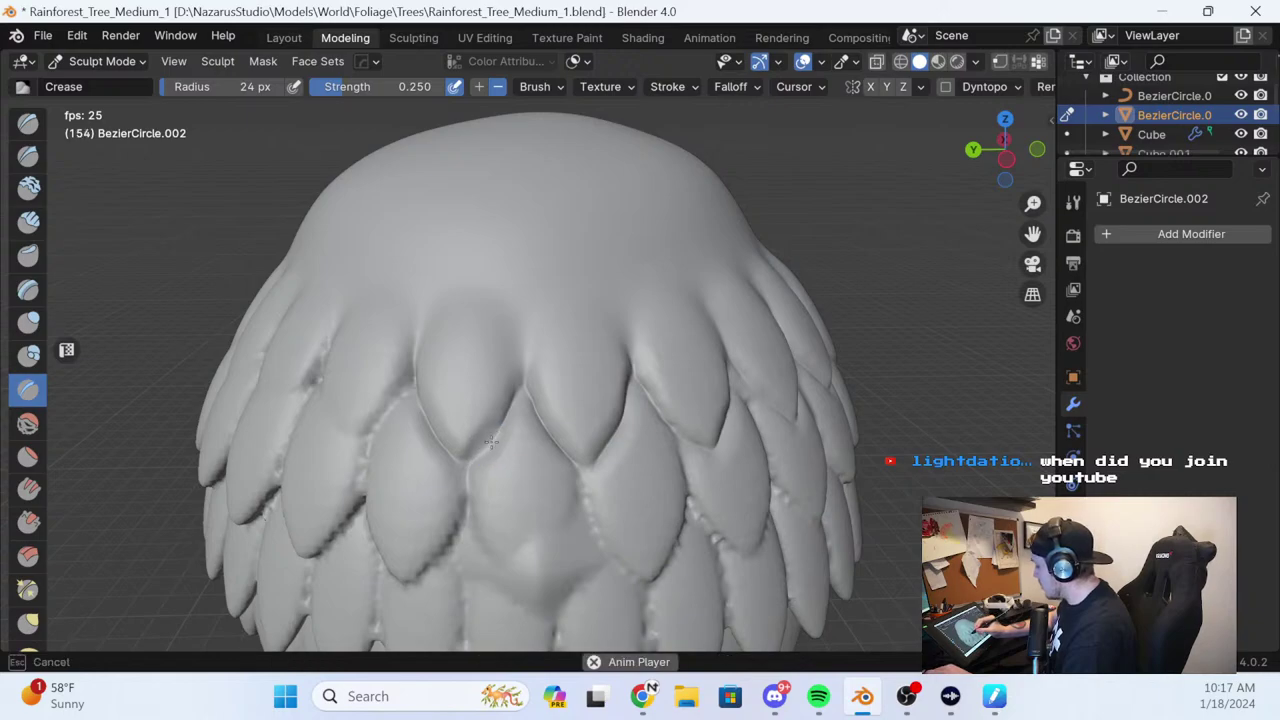
{"action": "left_click_drag", "start_coordinate": [491, 442], "coordinate": [489, 449]}
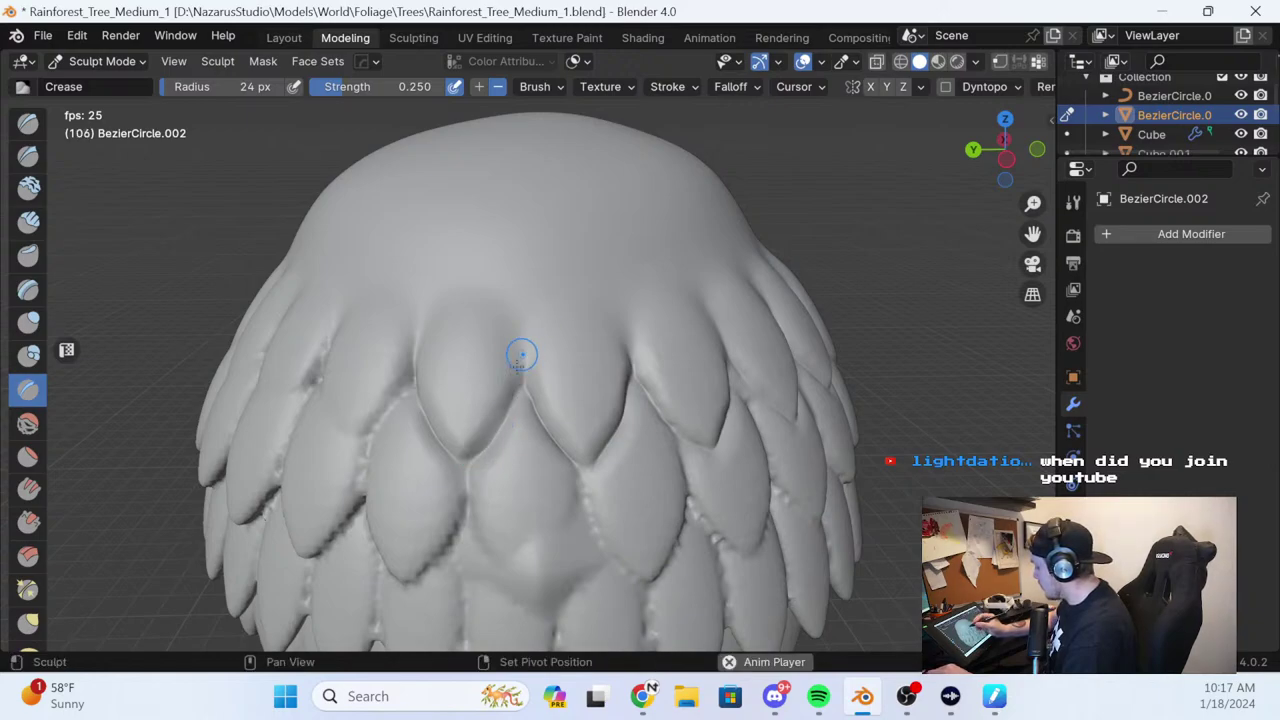
Separate the blunt top-row leaves past the lumpy leaf from the leaves beneath by creasing their sides and lower edges
{"action": "middle_click_drag", "start_coordinate": [521, 355], "coordinate": [624, 412]}
{"action": "left_click_drag", "start_coordinate": [492, 374], "coordinate": [488, 397]}
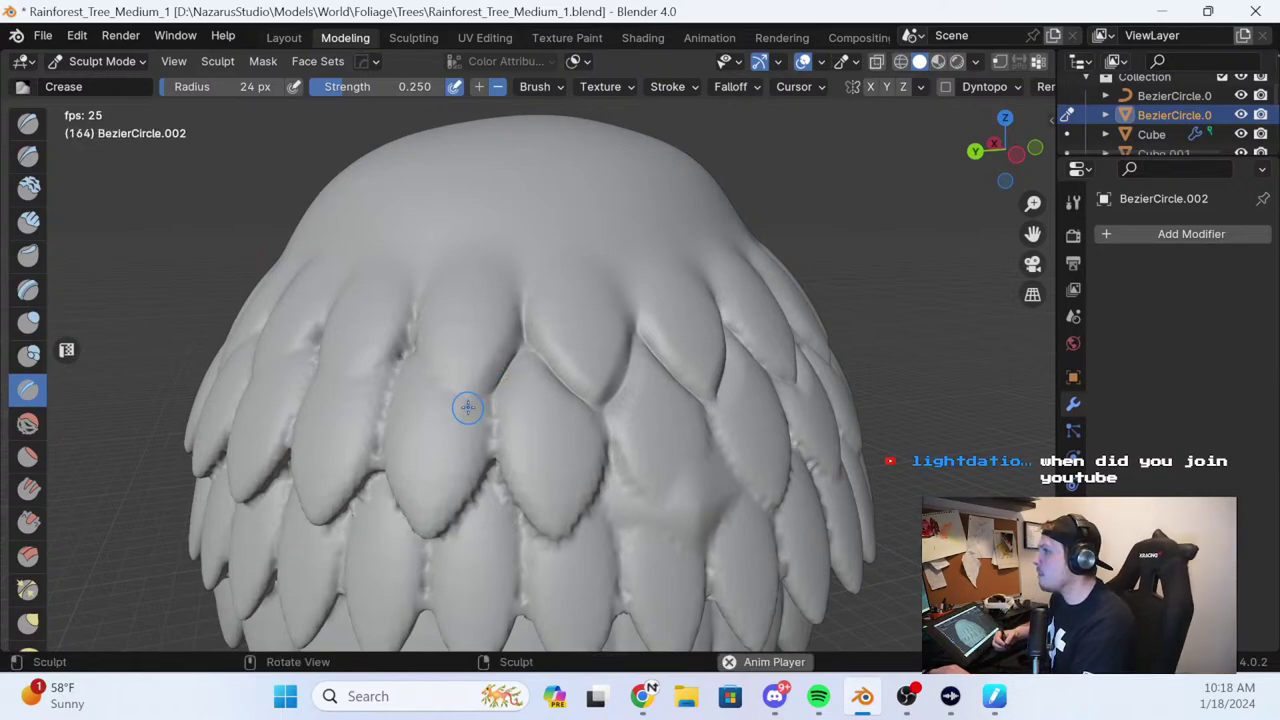
{"action": "middle_click_drag", "start_coordinate": [467, 406], "coordinate": [594, 424]}
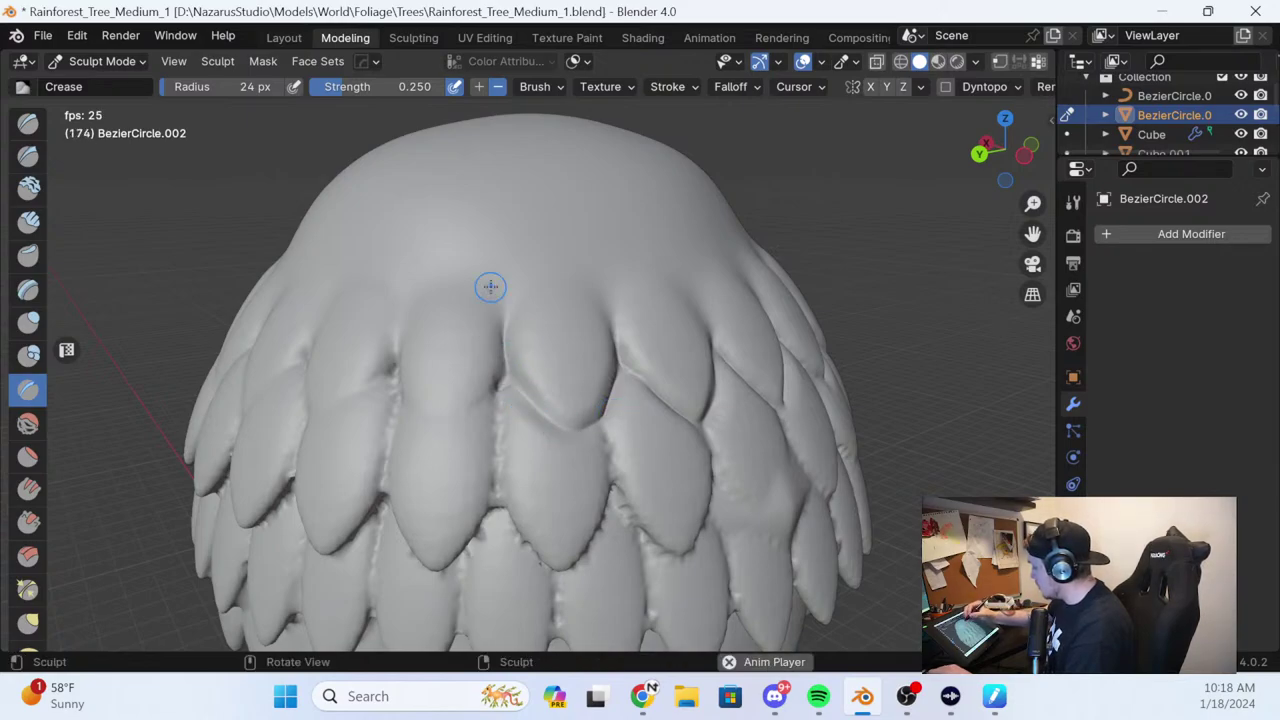
{"action": "middle_click_drag", "start_coordinate": [531, 383], "coordinate": [549, 417]}
{"action": "left_click_drag", "start_coordinate": [520, 398], "coordinate": [522, 420]}
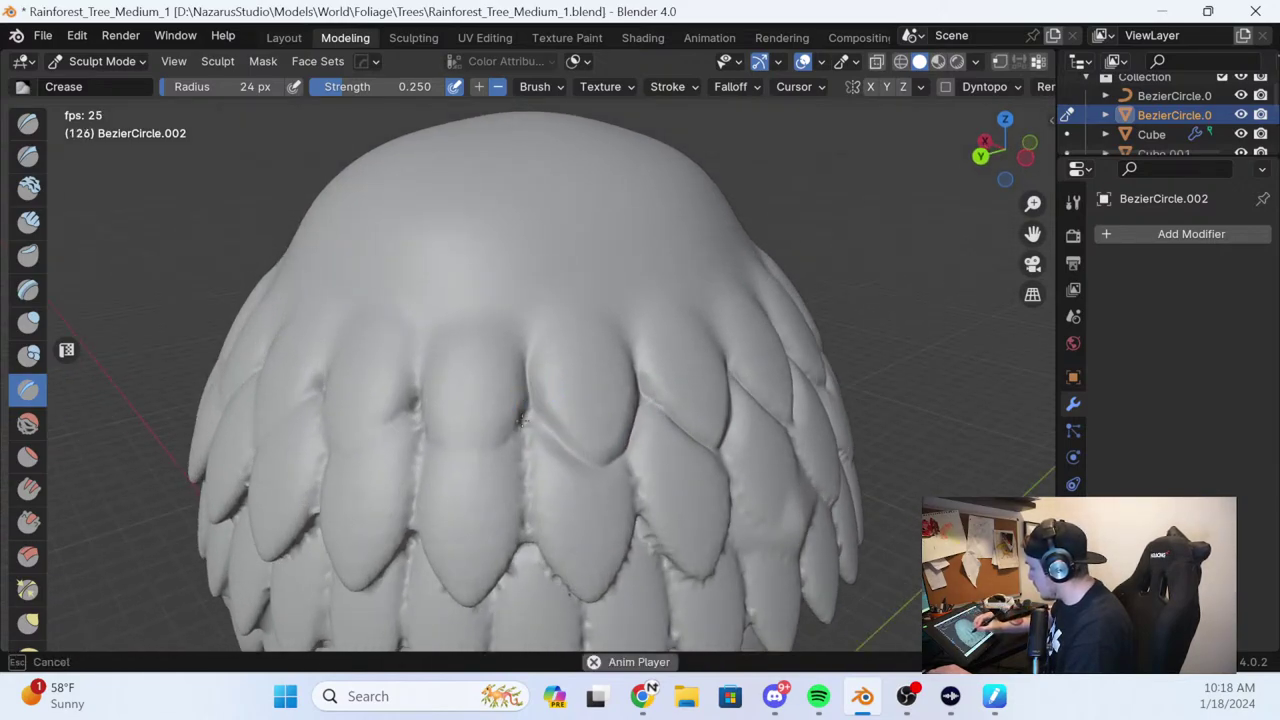
{"action": "left_click_drag", "start_coordinate": [462, 464], "coordinate": [451, 462]}
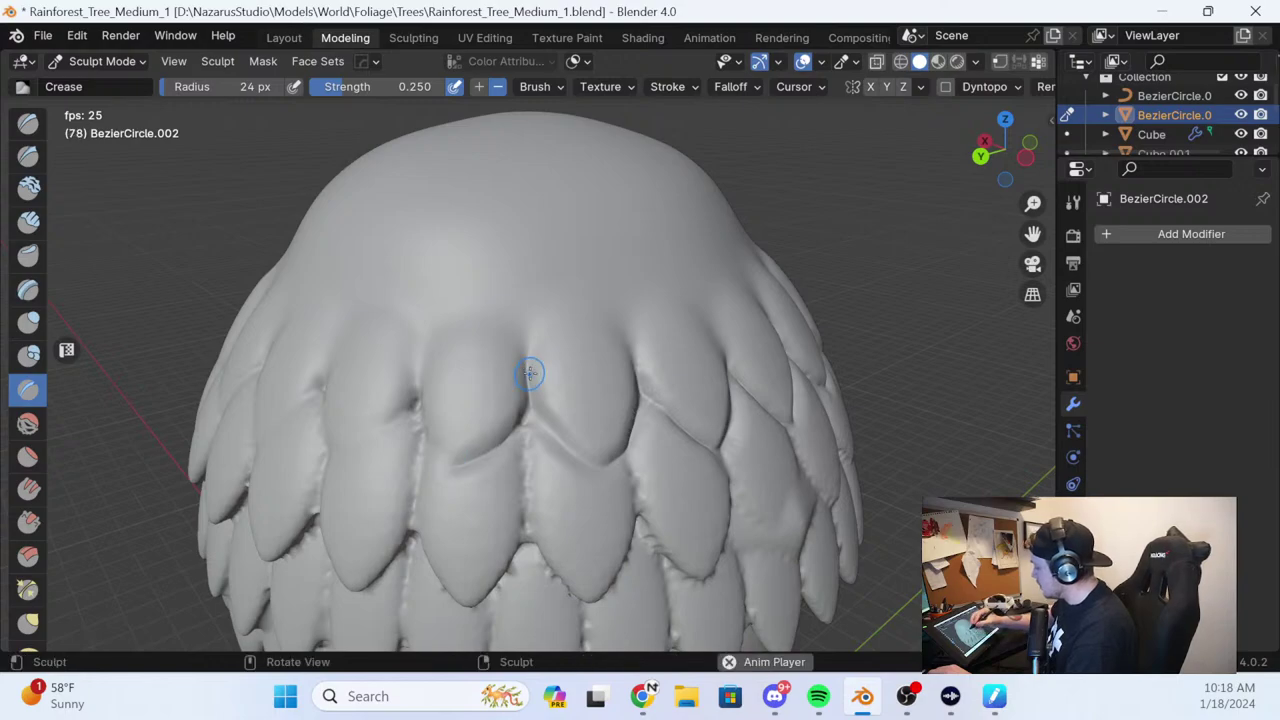
{"action": "middle_click_drag", "start_coordinate": [558, 376], "coordinate": [623, 352]}
{"action": "middle_click_drag", "start_coordinate": [531, 400], "coordinate": [517, 449]}
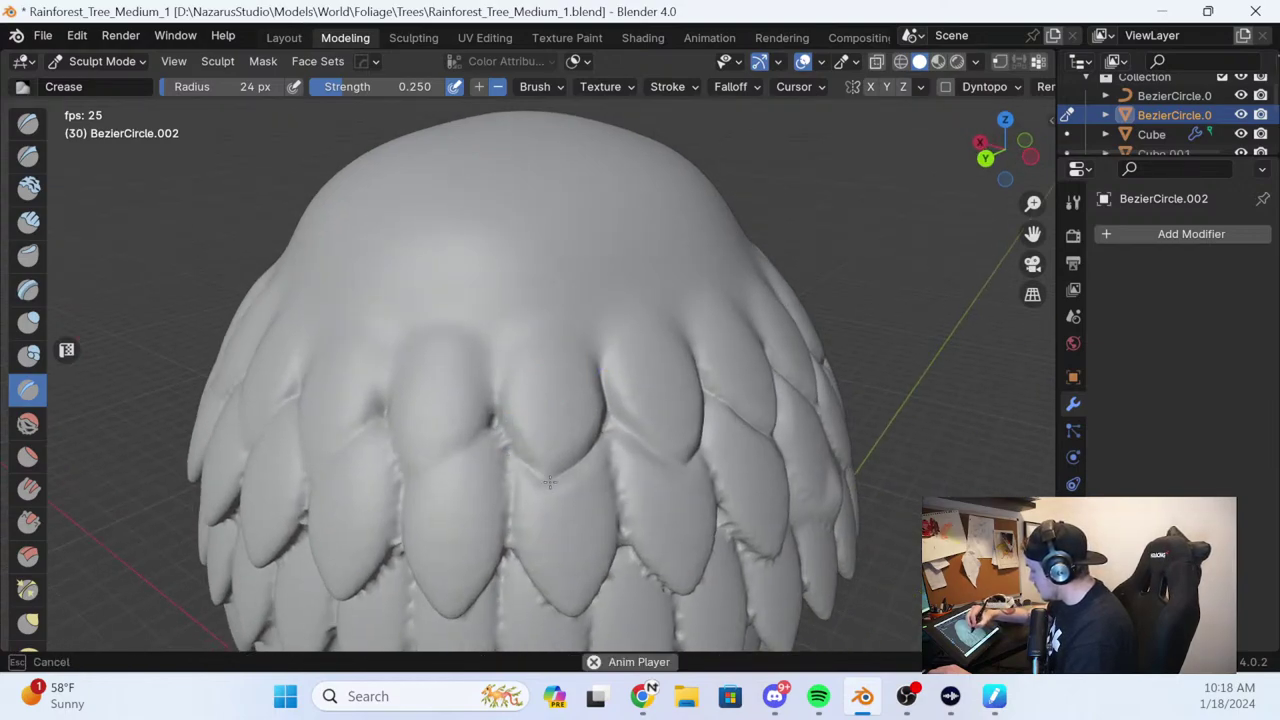
{"action": "mouse_move", "coordinate": [529, 462]}
{"action": "left_mouse_down"}
{"action": "mouse_move", "coordinate": [497, 397]}
{"action": "mouse_move", "coordinate": [520, 451]}
{"action": "left_mouse_up"}
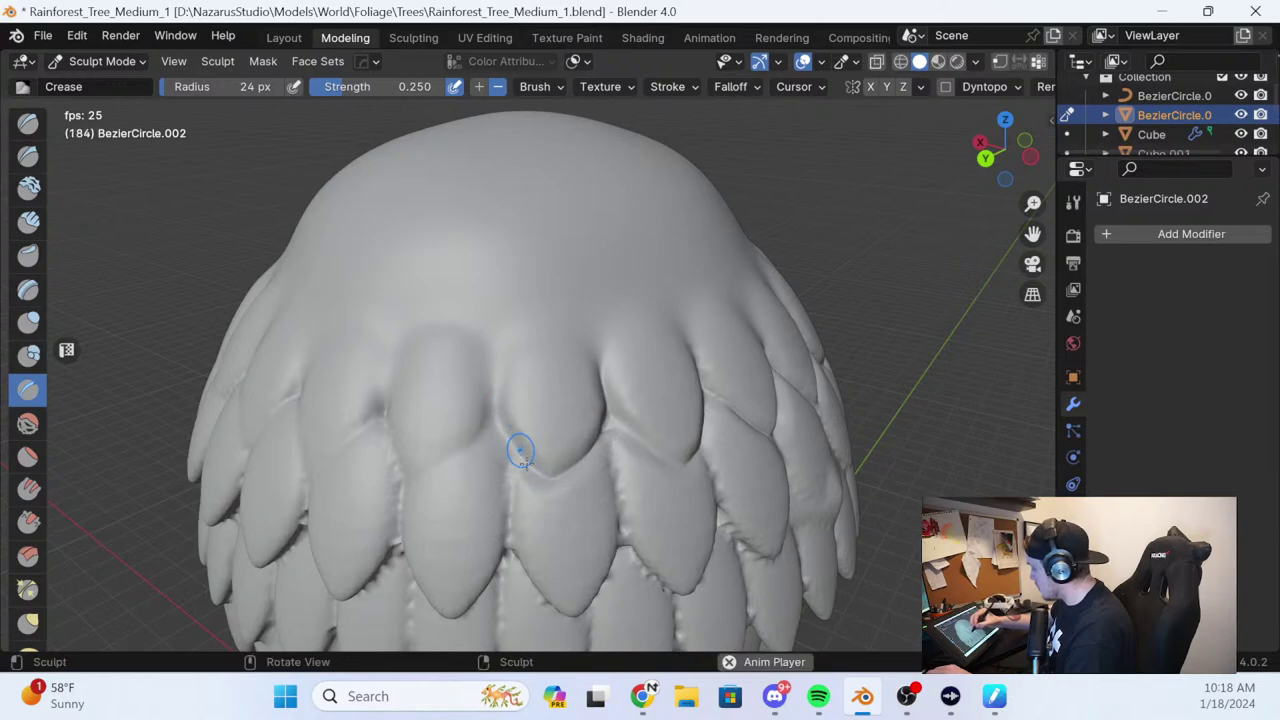
Continue around the canopy, creasing the side seams and tapered tips of the next softly defined top-row leaves
{"action": "mouse_move", "coordinate": [543, 410]}
{"action": "middle_mouse_down"}
{"action": "mouse_move", "coordinate": [603, 360]}
{"action": "mouse_move", "coordinate": [590, 335]}
{"action": "mouse_move", "coordinate": [583, 392]}
{"action": "mouse_move", "coordinate": [569, 360]}
{"action": "mouse_move", "coordinate": [527, 377]}
{"action": "middle_mouse_up"}
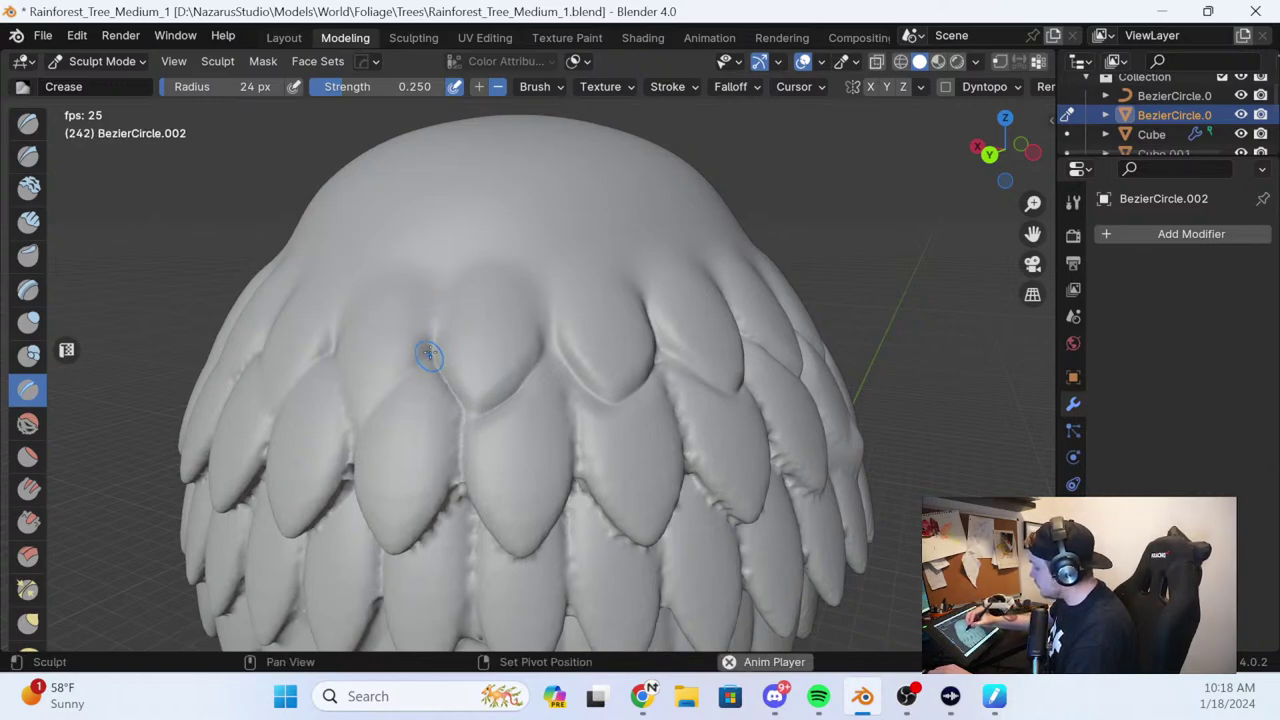
{"action": "middle_click_drag", "start_coordinate": [429, 303], "coordinate": [485, 376]}
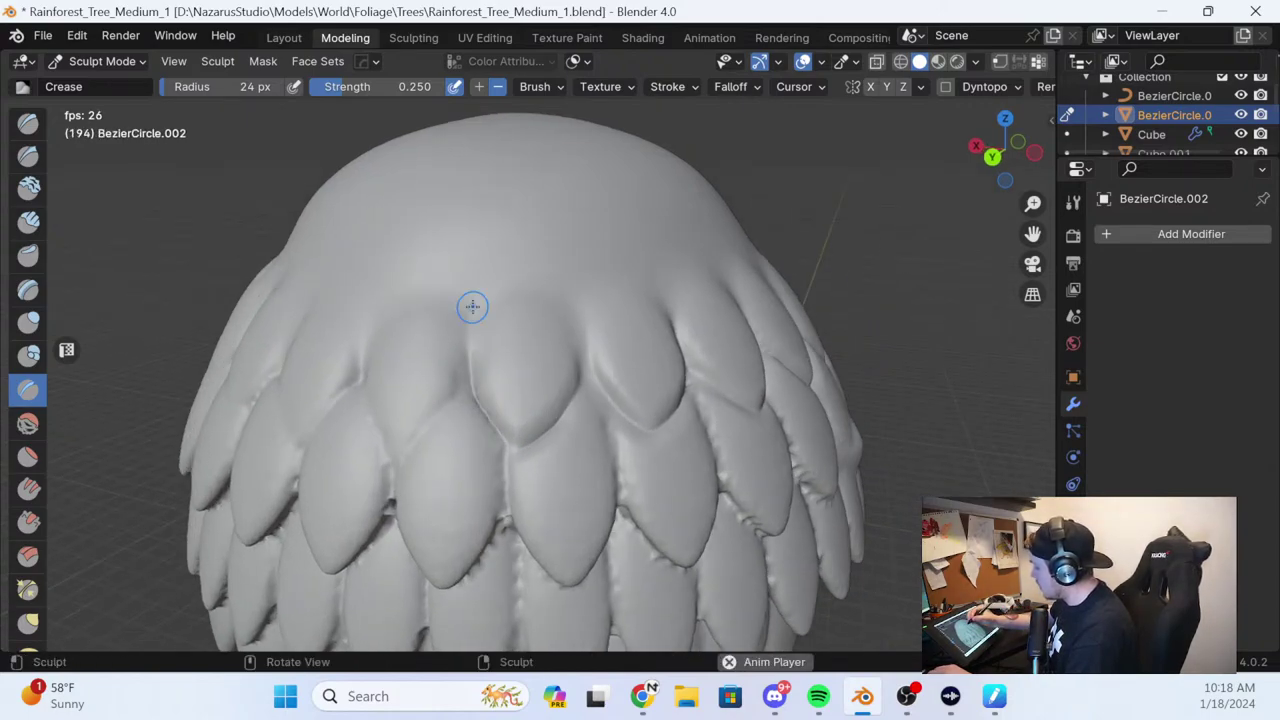
{"action": "left_click_drag", "start_coordinate": [476, 347], "coordinate": [477, 367]}
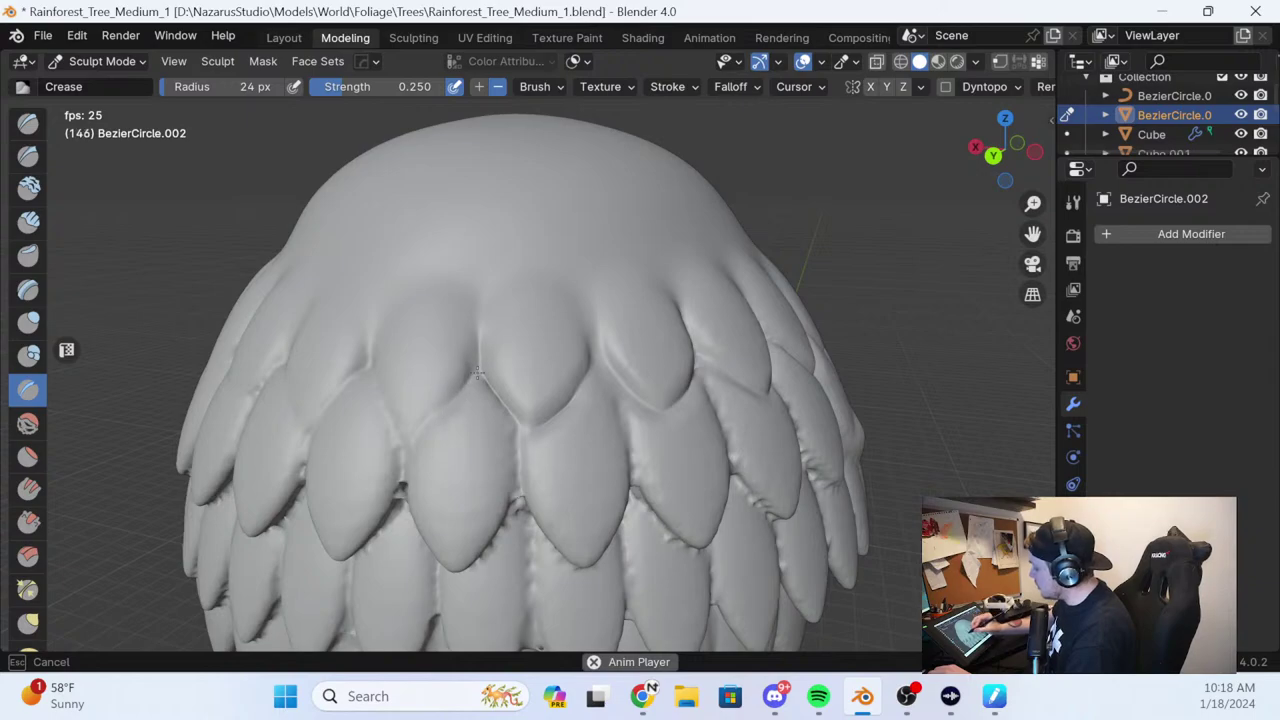
{"action": "left_click_drag", "start_coordinate": [425, 424], "coordinate": [412, 437]}
{"action": "middle_click_drag", "start_coordinate": [426, 401], "coordinate": [520, 403]}
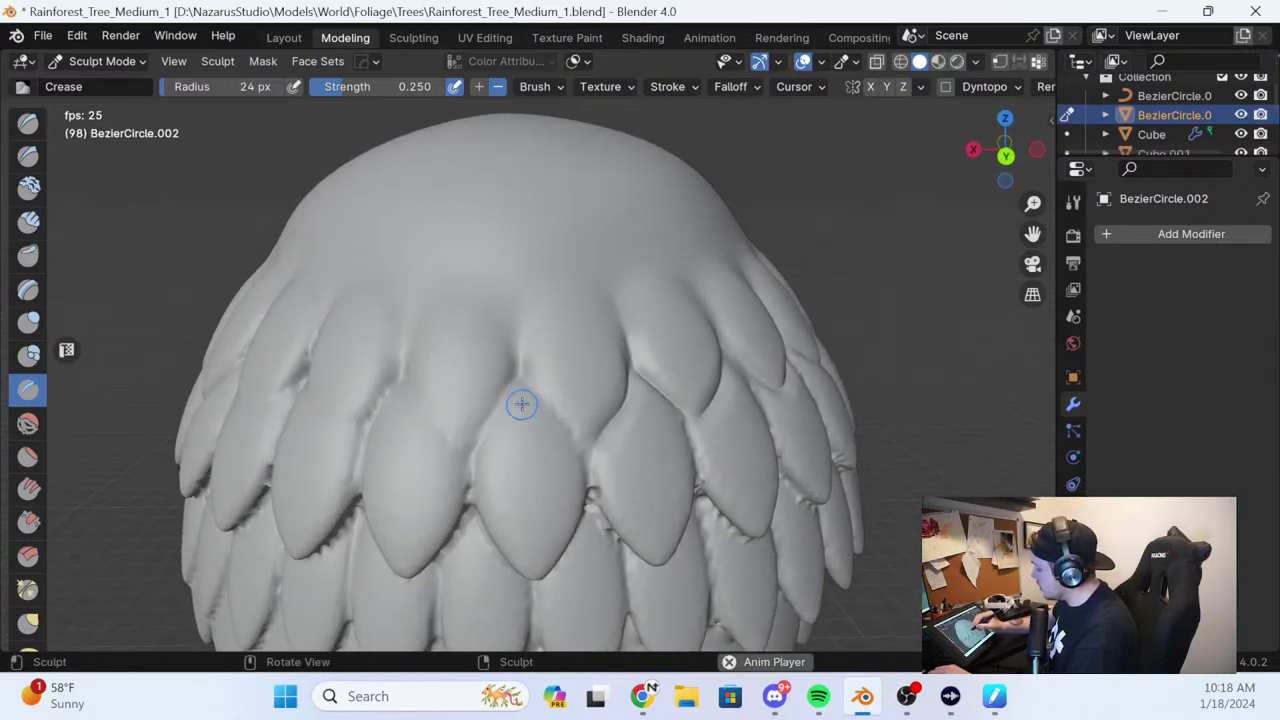
{"action": "middle_click_drag", "start_coordinate": [555, 363], "coordinate": [562, 398]}
{"action": "mouse_move", "coordinate": [500, 455]}
{"action": "left_mouse_down"}
{"action": "mouse_move", "coordinate": [503, 476]}
{"action": "mouse_move", "coordinate": [466, 460]}
{"action": "left_mouse_up"}
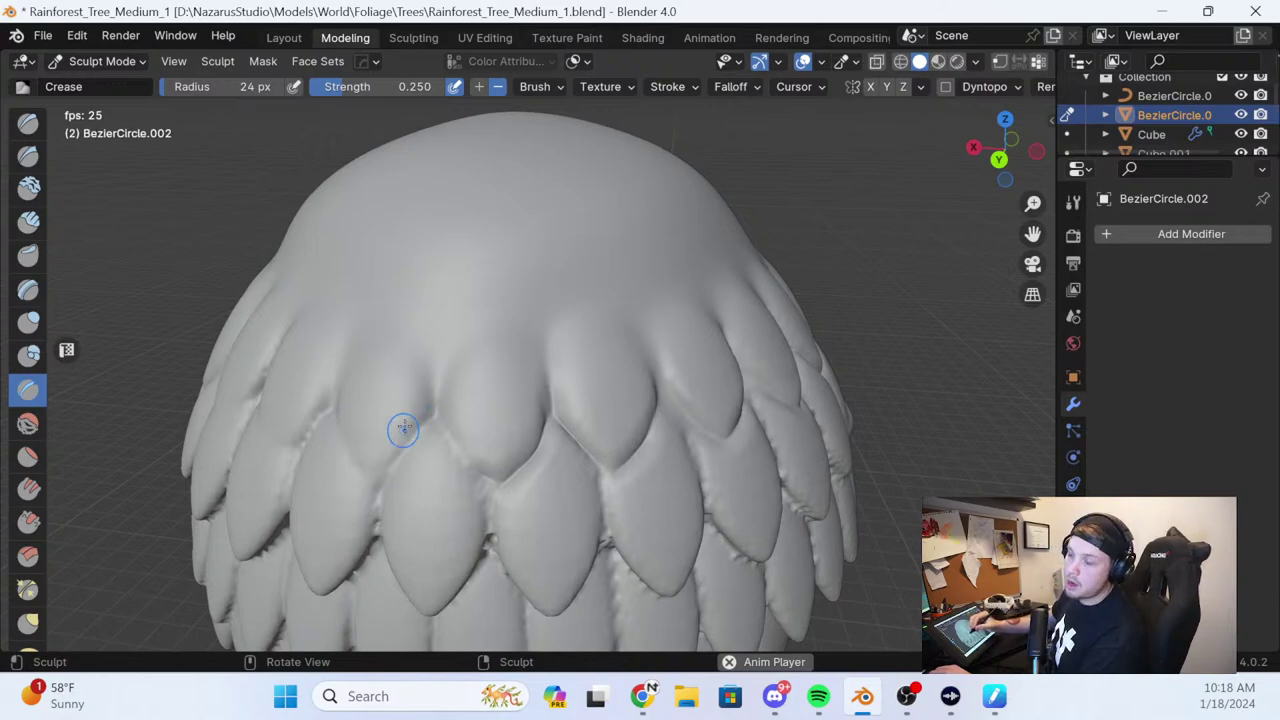
{"action": "middle_click_drag", "start_coordinate": [464, 392], "coordinate": [548, 344]}
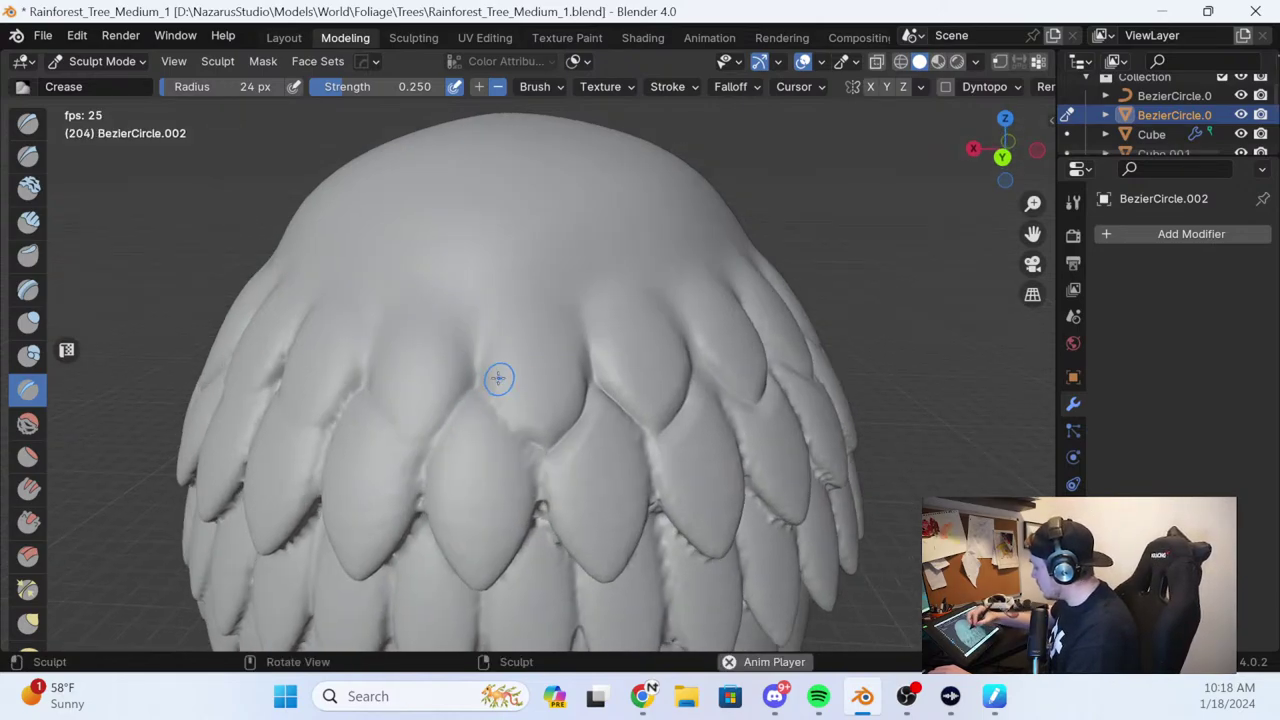
Crease the lower edges and side seams of the next top-row leaves to bring their tips to clean points
{"action": "mouse_move", "coordinate": [547, 427]}
{"action": "left_mouse_down"}
{"action": "mouse_move", "coordinate": [527, 451]}
{"action": "mouse_move", "coordinate": [546, 447]}
{"action": "left_mouse_up"}
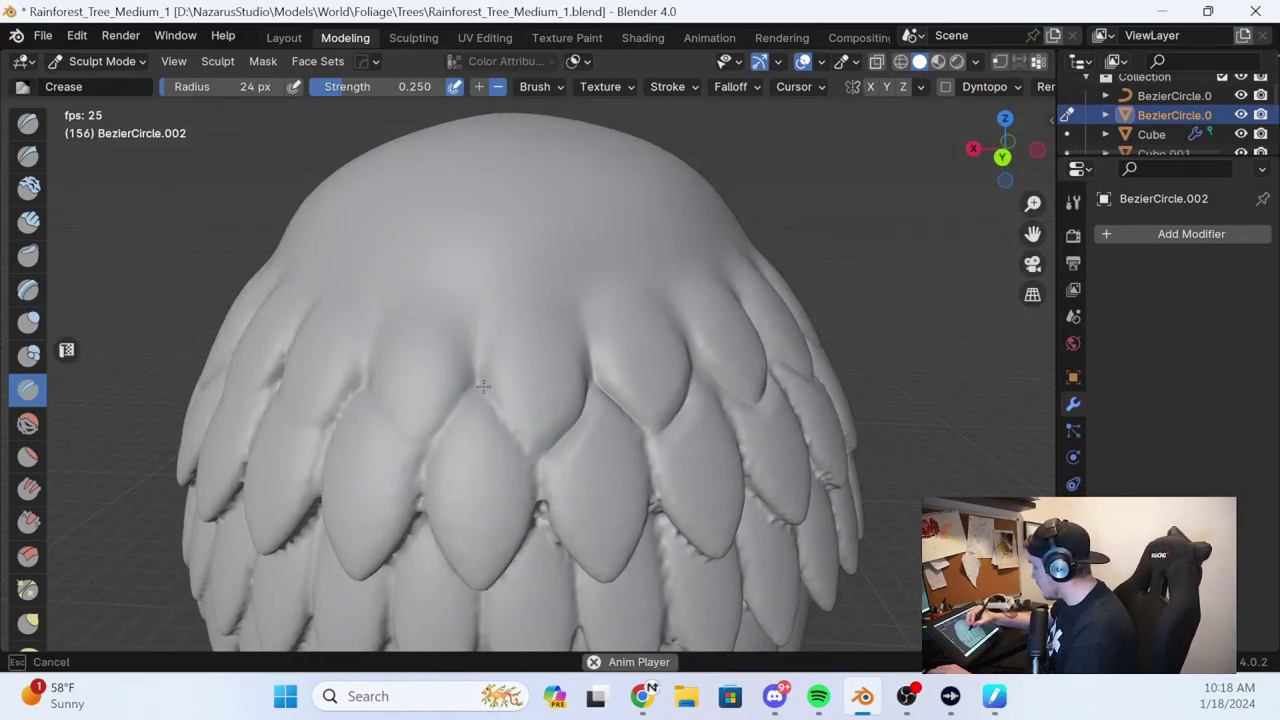
{"action": "mouse_move", "coordinate": [478, 388]}
{"action": "left_mouse_down"}
{"action": "mouse_move", "coordinate": [468, 335]}
{"action": "mouse_move", "coordinate": [449, 421]}
{"action": "mouse_move", "coordinate": [393, 408]}
{"action": "left_mouse_up"}
{"action": "middle_click_drag", "start_coordinate": [514, 437], "coordinate": [559, 424]}
{"action": "left_click_drag", "start_coordinate": [494, 364], "coordinate": [543, 396]}
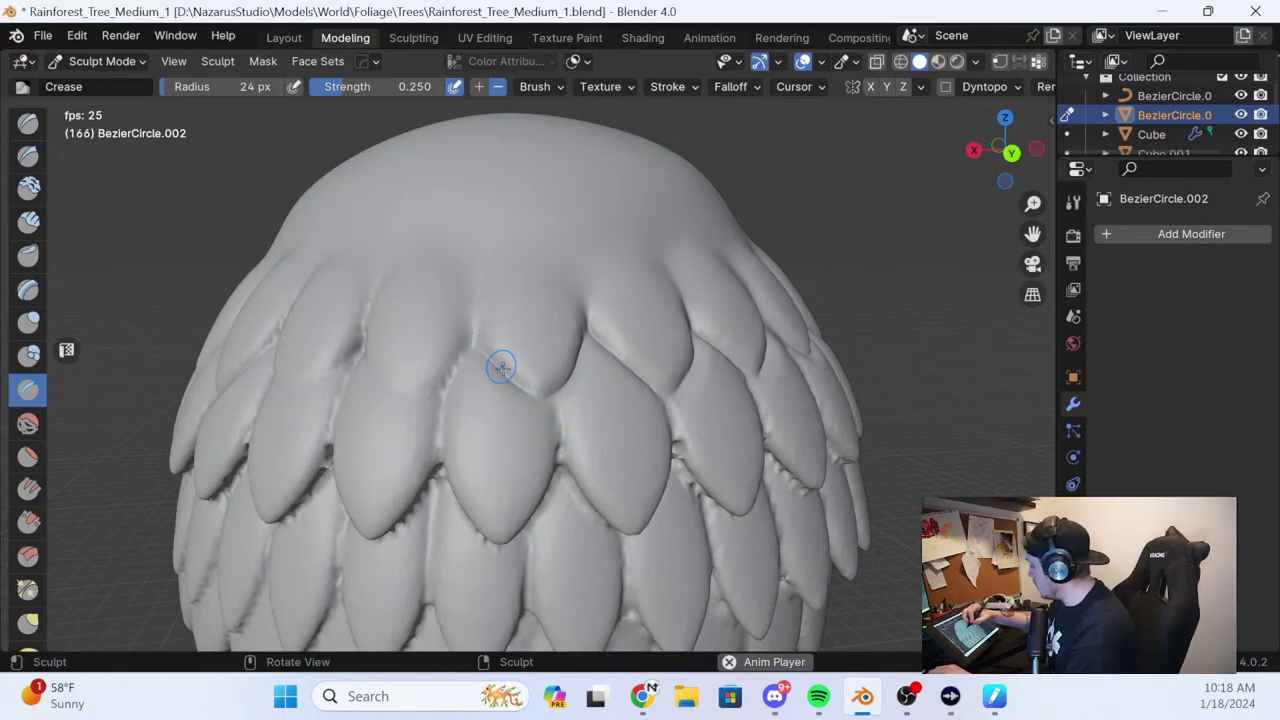
{"action": "mouse_move", "coordinate": [502, 367]}
{"action": "left_mouse_down"}
{"action": "mouse_move", "coordinate": [528, 386]}
{"action": "mouse_move", "coordinate": [463, 286]}
{"action": "mouse_move", "coordinate": [465, 340]}
{"action": "mouse_move", "coordinate": [410, 386]}
{"action": "left_mouse_up"}
Smooth the side seam beside the adjacent top-row leaf and crease its lower edge into a defined tip
{"action": "middle_click_drag", "start_coordinate": [394, 380], "coordinate": [460, 403]}
{"action": "left_click_drag", "start_coordinate": [465, 404], "coordinate": [484, 419]}
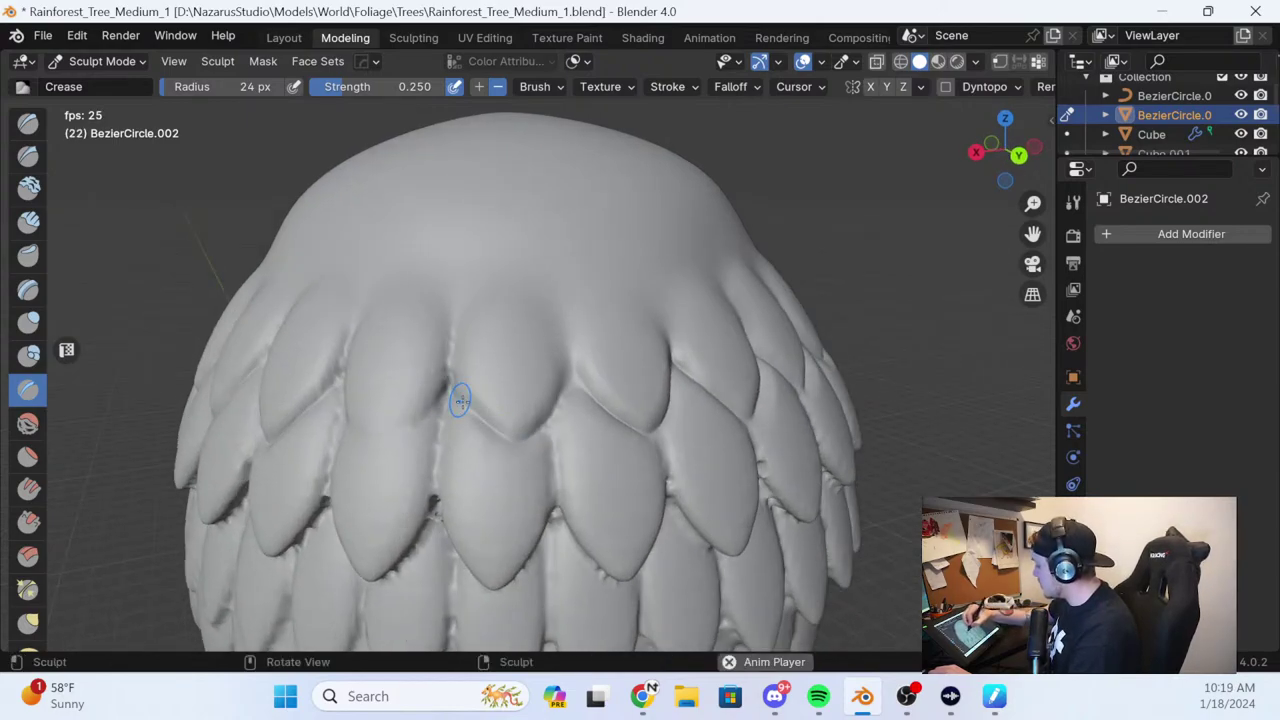
{"action": "mouse_move", "coordinate": [451, 349]}
{"action": "left_mouse_down", "text": "shift"}
{"action": "mouse_move", "coordinate": [429, 406]}
{"action": "mouse_move", "coordinate": [449, 362]}
{"action": "mouse_move", "coordinate": [452, 376]}
{"action": "left_mouse_up", "text": "shift"}
{"action": "left_click_drag", "start_coordinate": [489, 417], "coordinate": [531, 416]}
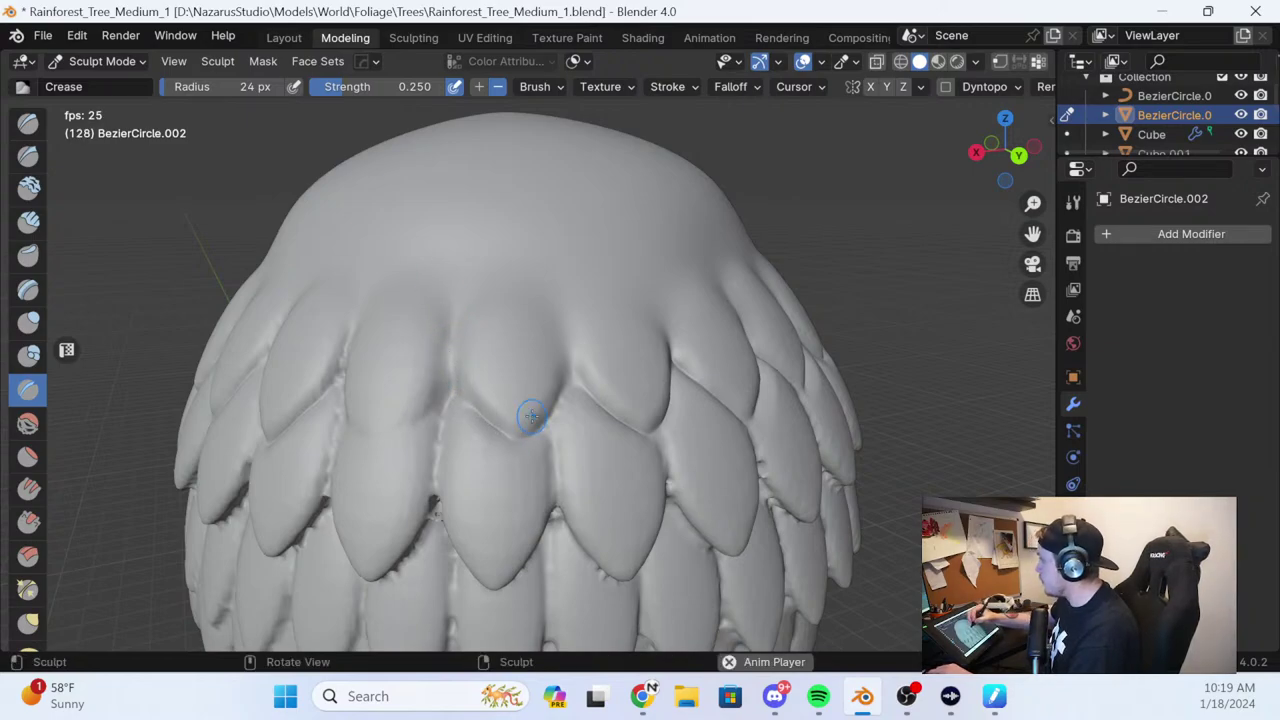
Outline the next soft-edged top-row leaf with creases, and deepen the seam between the second-row leaves beneath it
{"action": "mouse_move", "coordinate": [540, 387]}
{"action": "middle_mouse_down"}
{"action": "mouse_move", "coordinate": [651, 337]}
{"action": "mouse_move", "coordinate": [560, 350]}
{"action": "middle_mouse_up"}
{"action": "left_click_drag", "start_coordinate": [545, 360], "coordinate": [539, 352]}
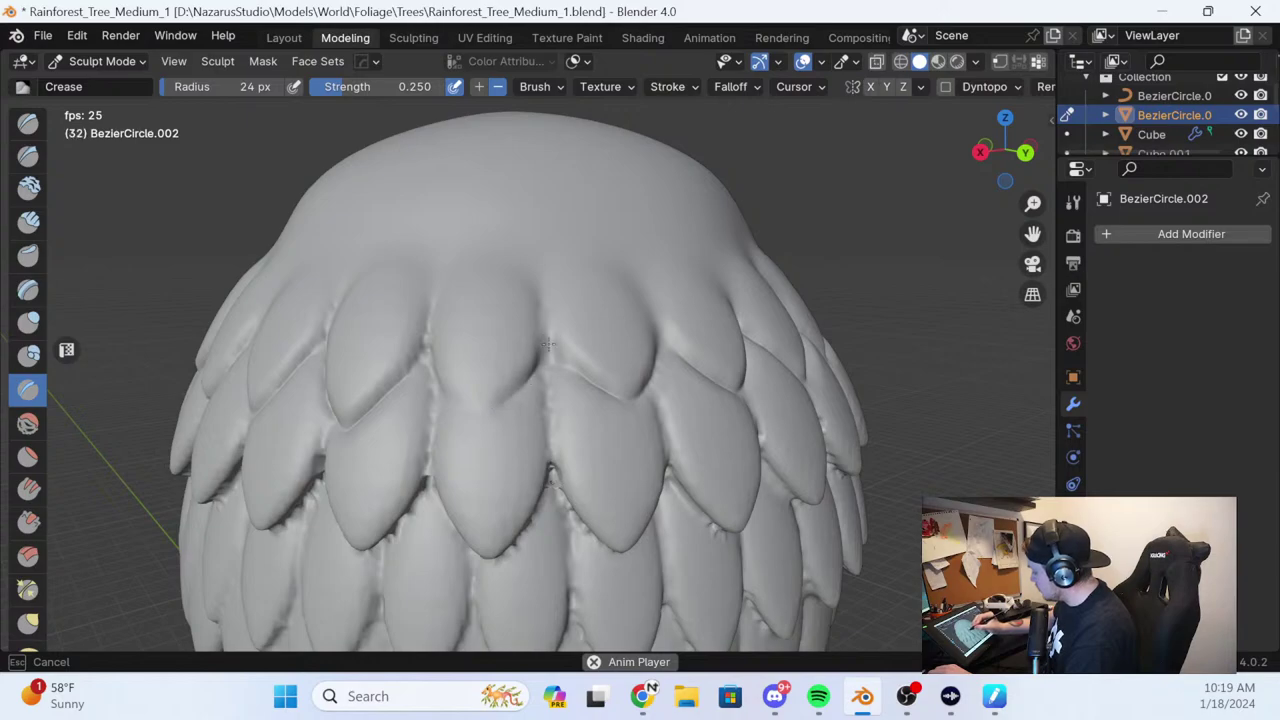
{"action": "left_click_drag", "start_coordinate": [480, 413], "coordinate": [436, 374]}
{"action": "left_click_drag", "start_coordinate": [433, 363], "coordinate": [423, 344]}
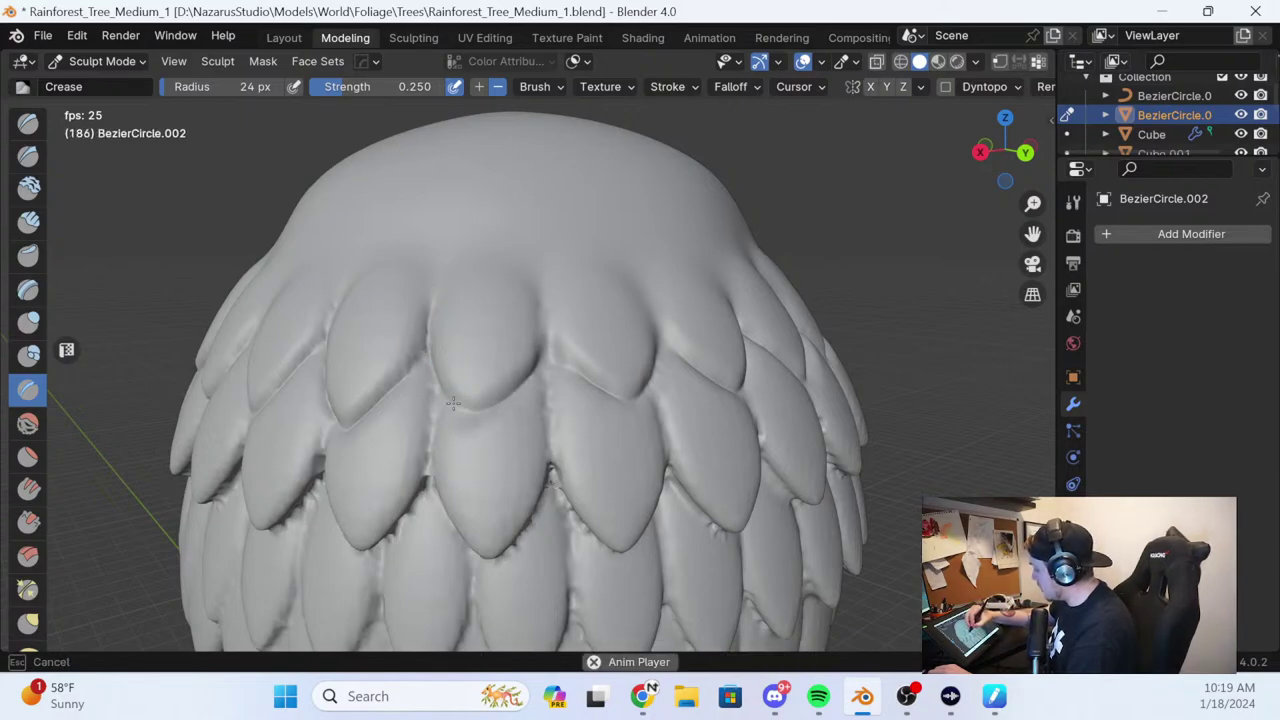
{"action": "left_click_drag", "start_coordinate": [453, 403], "coordinate": [476, 405]}
{"action": "mouse_move", "coordinate": [625, 407]}
{"action": "middle_mouse_down"}
{"action": "mouse_move", "coordinate": [594, 428]}
{"action": "mouse_move", "coordinate": [567, 415]}
{"action": "middle_mouse_up"}
{"action": "left_click_drag", "start_coordinate": [466, 342], "coordinate": [466, 396]}
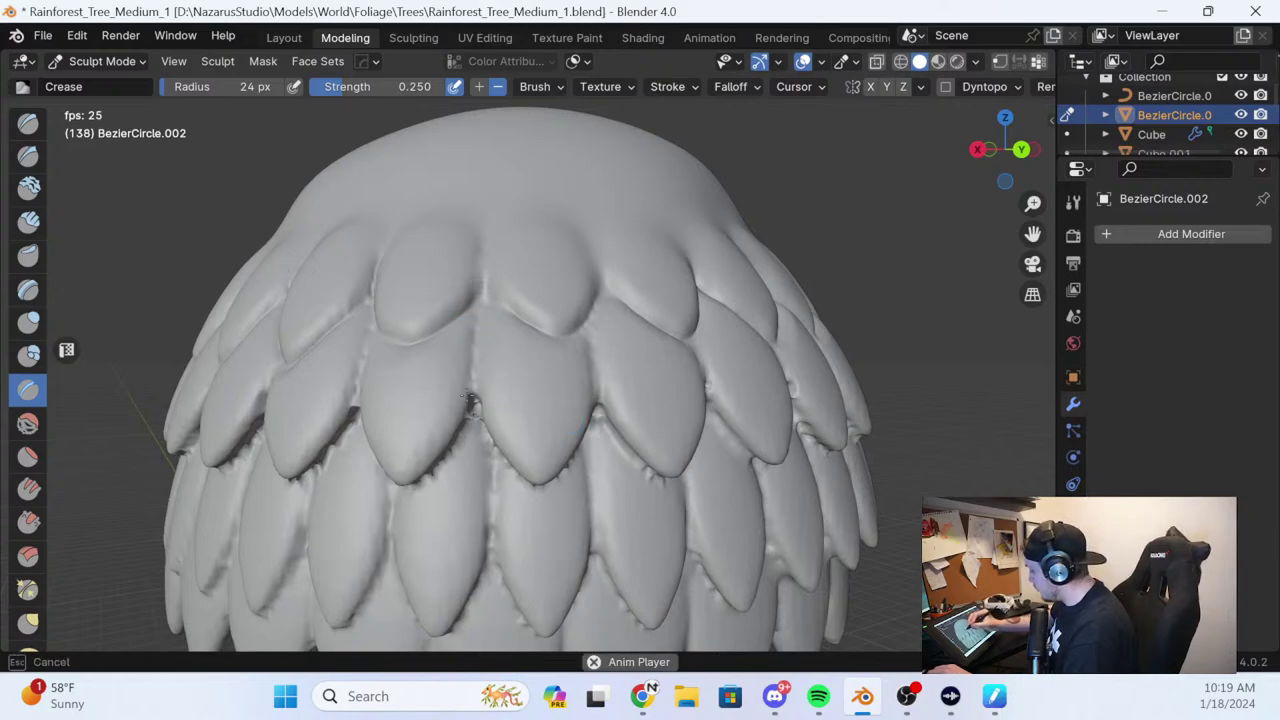
{"action": "middle_click_drag", "start_coordinate": [467, 429], "coordinate": [506, 337]}
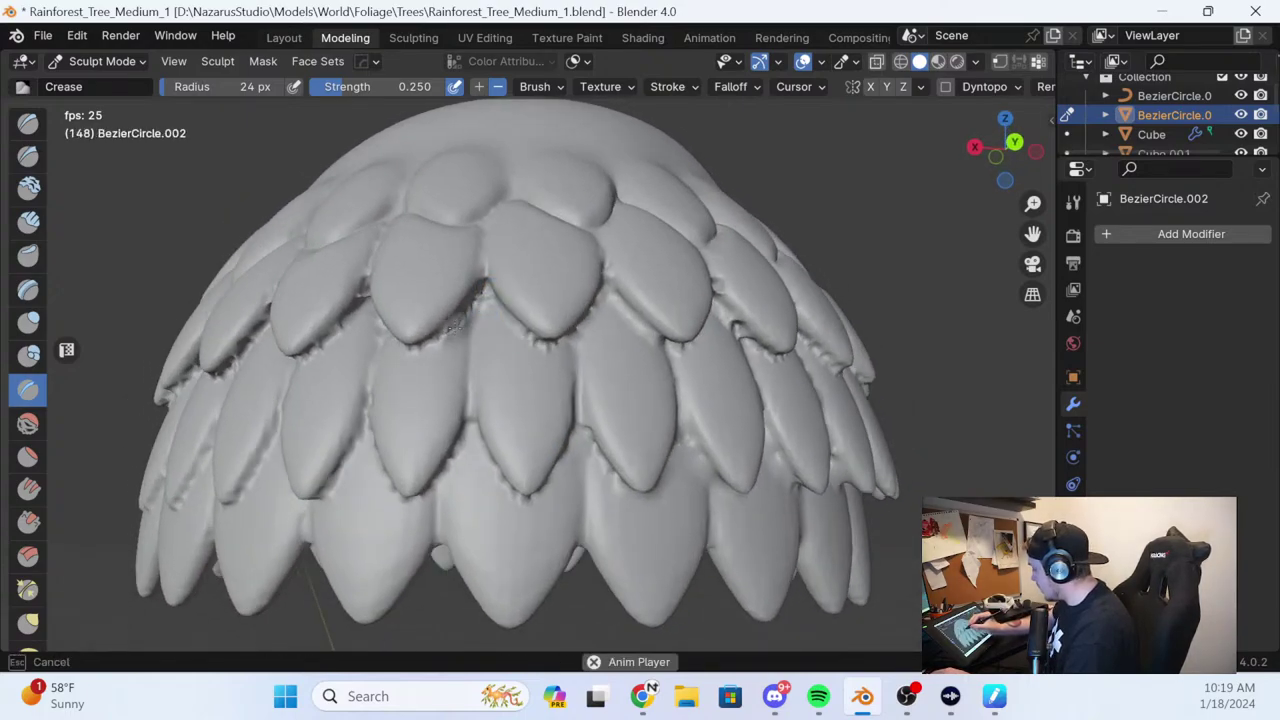
Build up the ragged recesses under the second-row leaf edges with the Clay Strips brush
{"action": "left_click", "coordinate": [29, 221]}
{"action": "middle_click_drag", "start_coordinate": [481, 303], "coordinate": [456, 270]}
{"action": "mouse_move", "coordinate": [448, 254]}
{"action": "left_mouse_down"}
{"action": "mouse_move", "coordinate": [408, 298]}
{"action": "mouse_move", "coordinate": [438, 257]}
{"action": "left_mouse_up"}
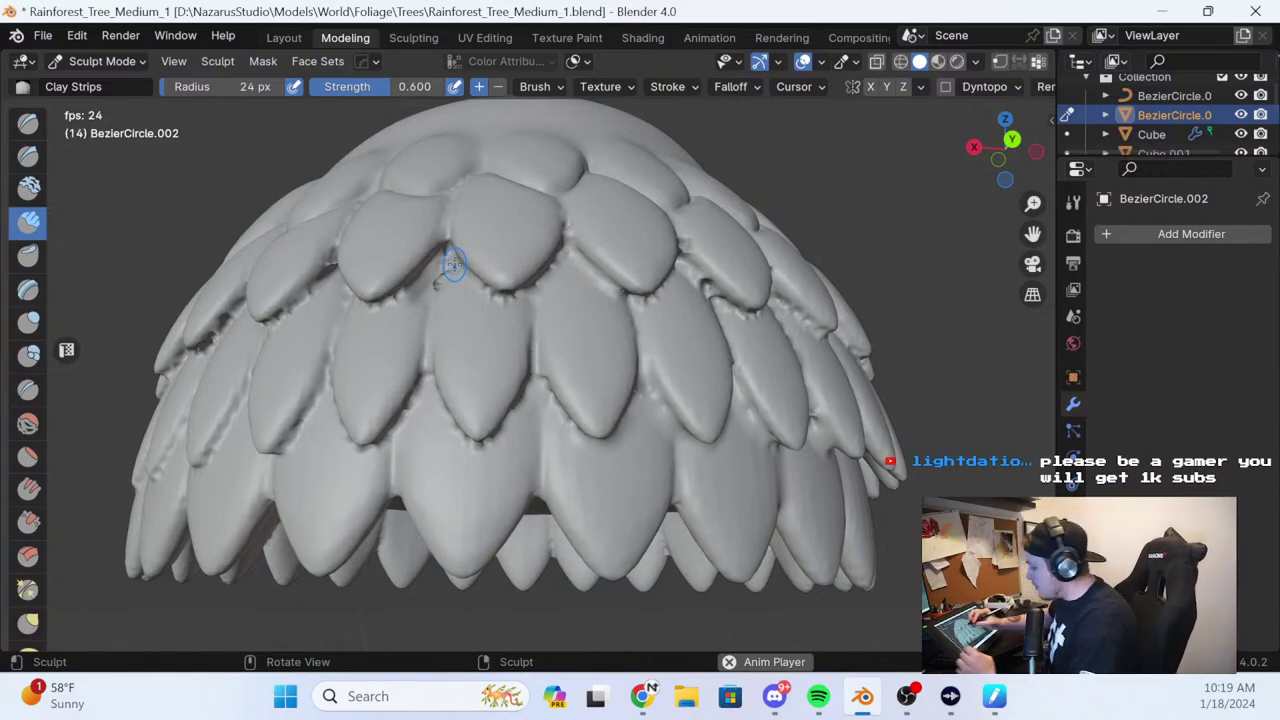
{"action": "middle_click_drag", "start_coordinate": [507, 348], "coordinate": [527, 360]}
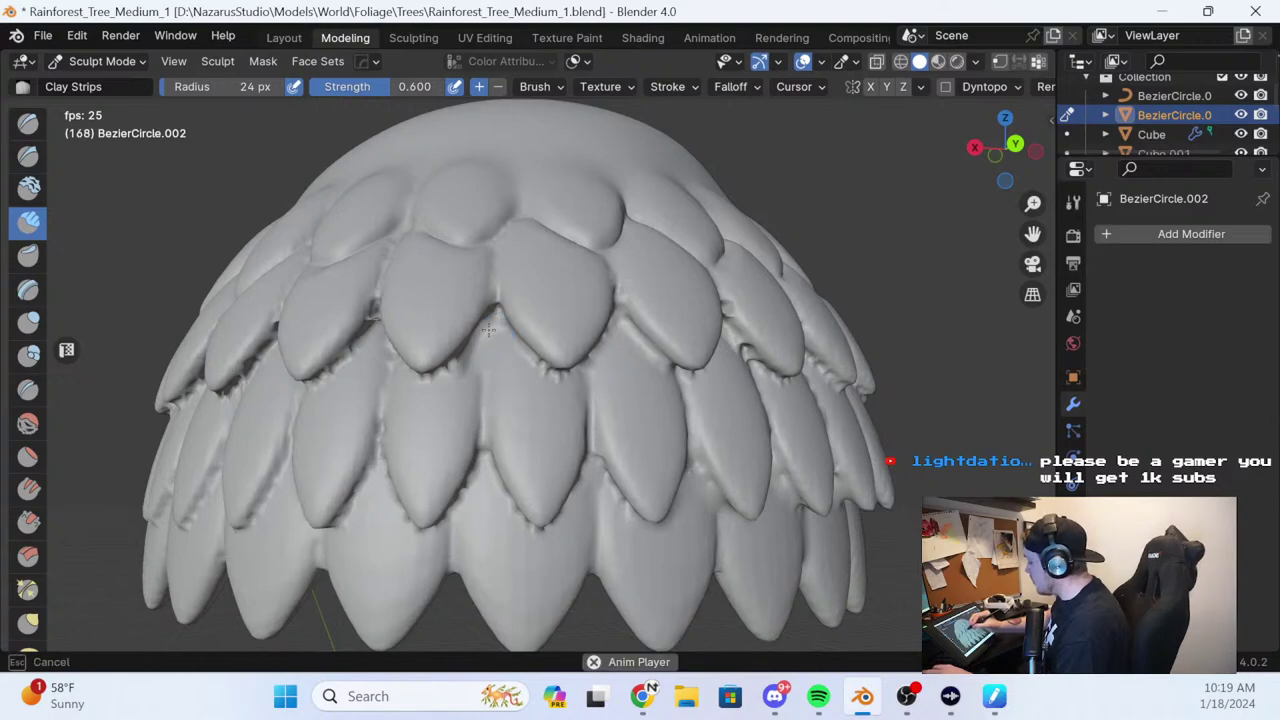
{"action": "mouse_move", "coordinate": [457, 354]}
{"action": "middle_mouse_down"}
{"action": "mouse_move", "coordinate": [538, 352]}
{"action": "mouse_move", "coordinate": [557, 299]}
{"action": "mouse_move", "coordinate": [600, 278]}
{"action": "mouse_move", "coordinate": [666, 277]}
{"action": "middle_mouse_up"}
{"action": "mouse_move", "coordinate": [654, 270]}
{"action": "left_mouse_down"}
{"action": "mouse_move", "coordinate": [700, 311]}
{"action": "mouse_move", "coordinate": [640, 255]}
{"action": "left_mouse_up"}
{"action": "middle_click_drag", "start_coordinate": [641, 255], "coordinate": [645, 250]}
{"action": "middle_click_drag", "start_coordinate": [674, 206], "coordinate": [549, 263]}
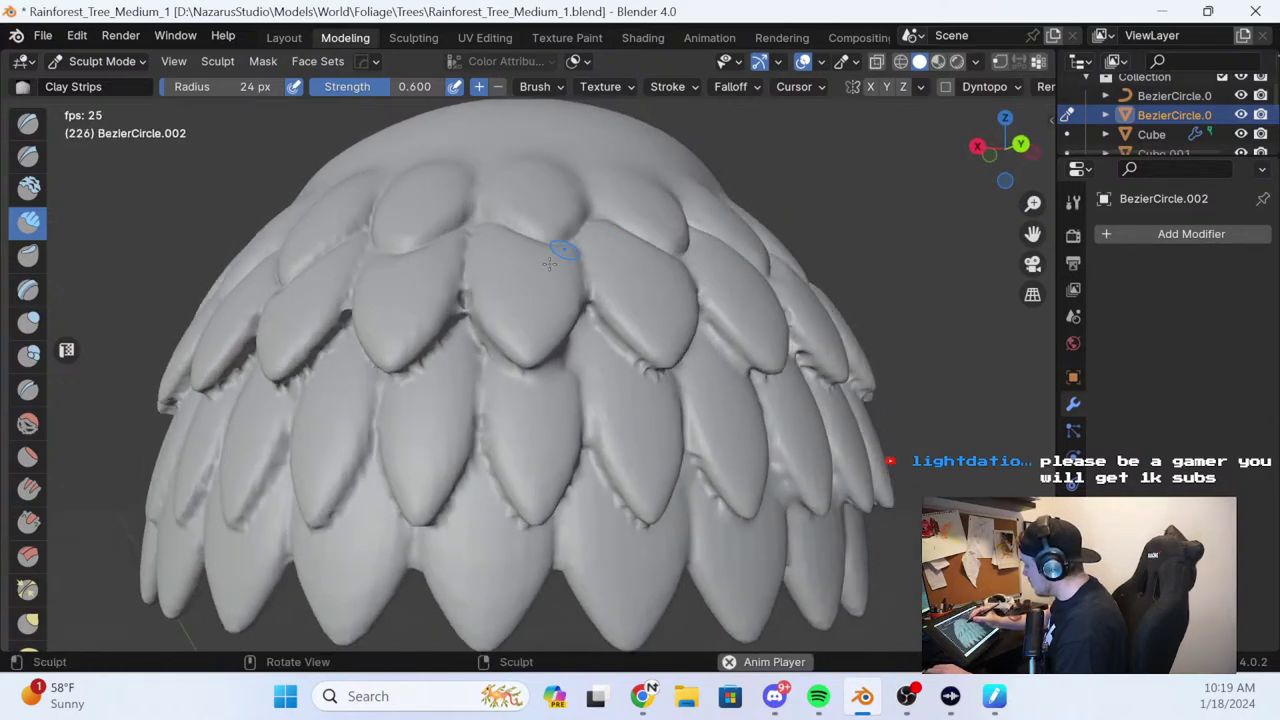
Fill the dark hole between two neighbouring second-row leaves with Clay Strips and build up the seam above it
{"action": "left_click_drag", "start_coordinate": [464, 303], "coordinate": [466, 302]}
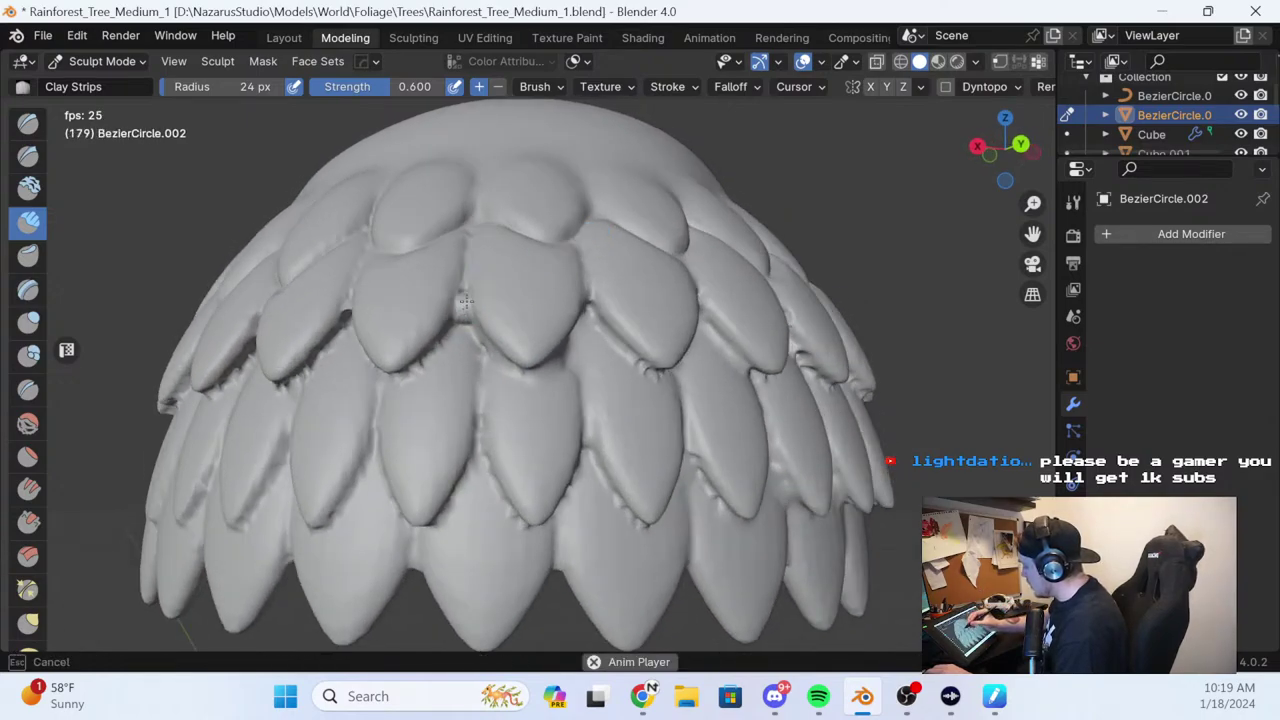
{"action": "middle_click_drag", "start_coordinate": [462, 318], "coordinate": [457, 321]}
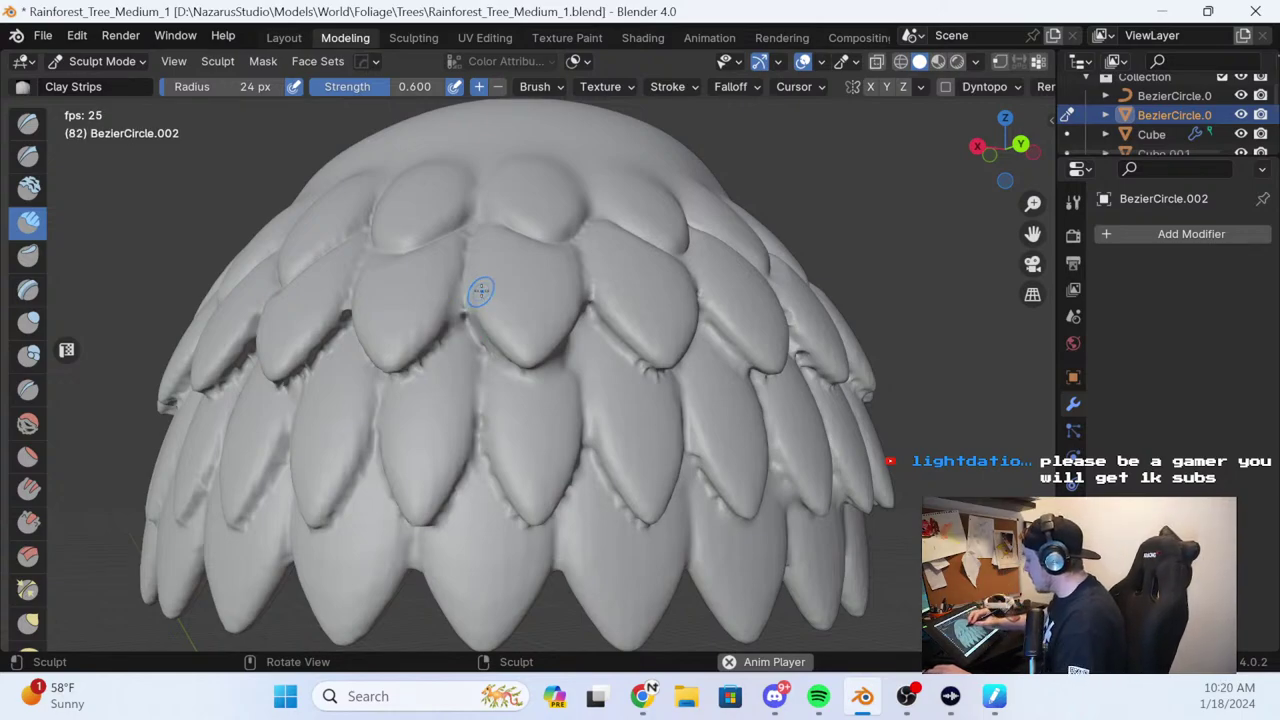
{"action": "mouse_move", "coordinate": [500, 300]}
{"action": "middle_mouse_down"}
{"action": "mouse_move", "coordinate": [491, 349]}
{"action": "mouse_move", "coordinate": [477, 332]}
{"action": "mouse_move", "coordinate": [448, 345]}
{"action": "middle_mouse_up"}
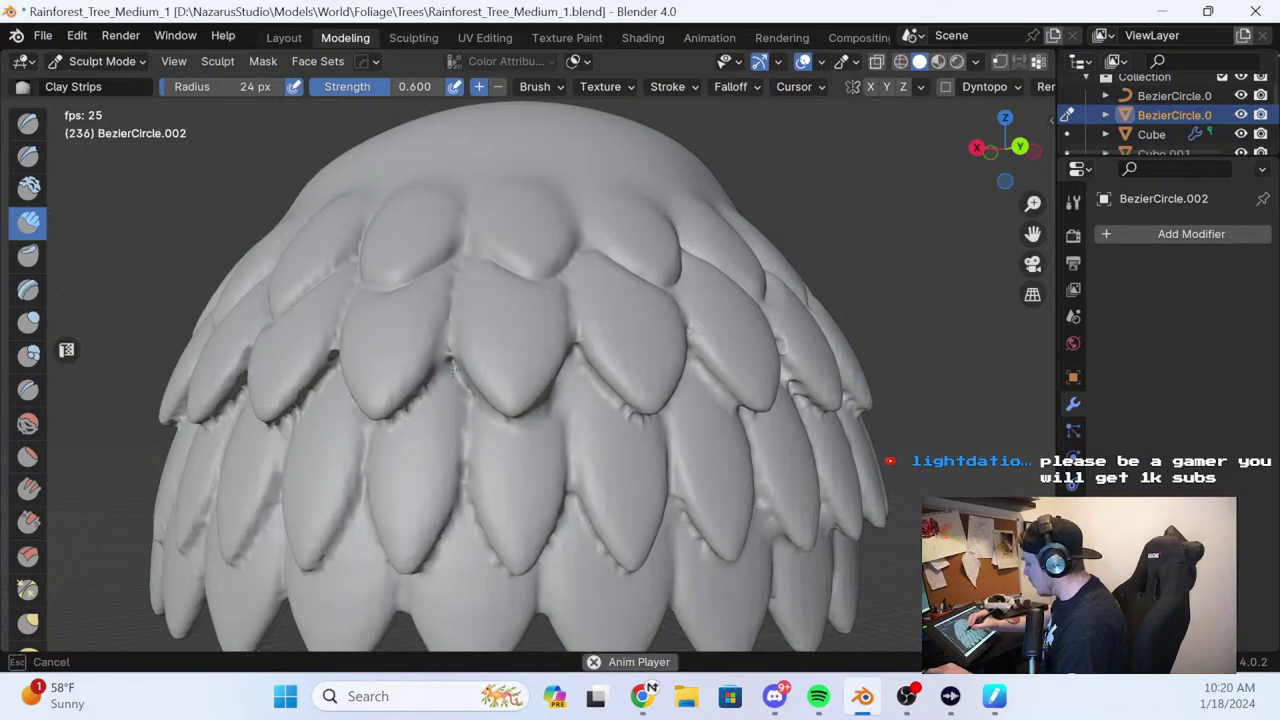
{"action": "left_click_drag", "start_coordinate": [450, 347], "coordinate": [447, 370]}
{"action": "middle_click_drag", "start_coordinate": [447, 370], "coordinate": [450, 353]}
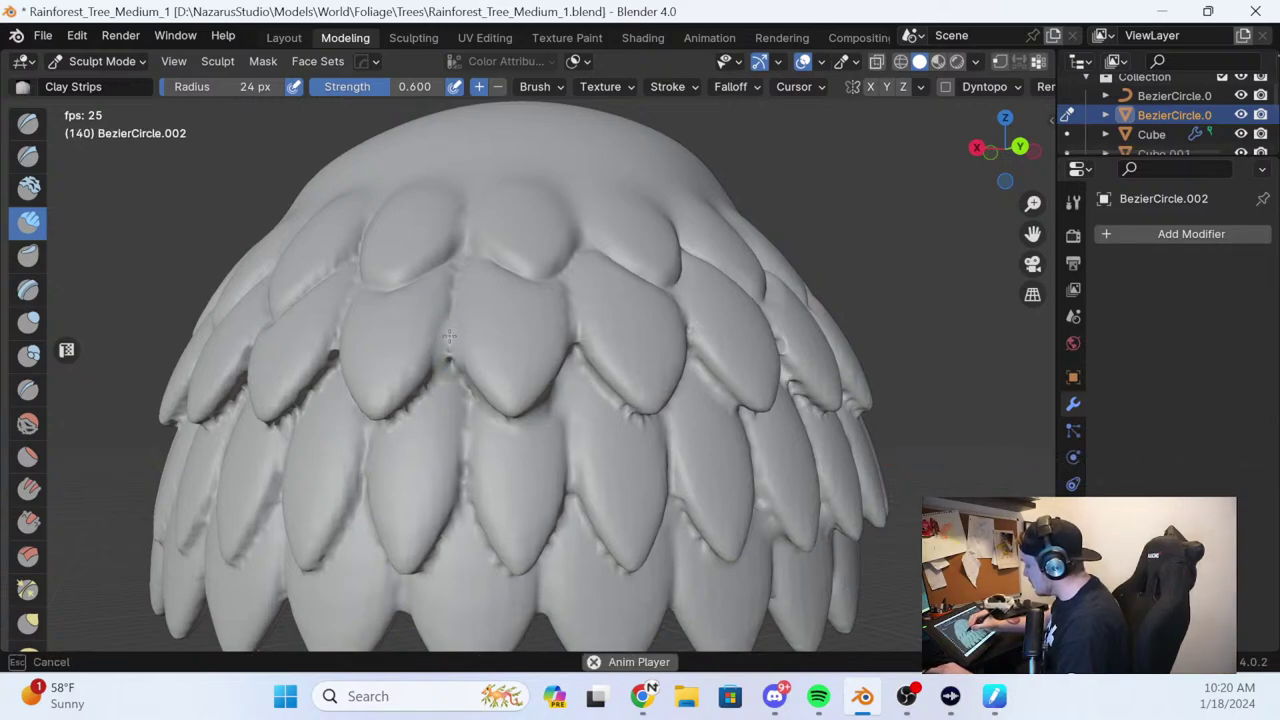
{"action": "left_click_drag", "start_coordinate": [449, 336], "coordinate": [449, 350]}
{"action": "mouse_move", "coordinate": [462, 276]}
{"action": "left_mouse_down"}
{"action": "mouse_move", "coordinate": [450, 350]}
{"action": "mouse_move", "coordinate": [446, 340]}
{"action": "left_mouse_up"}
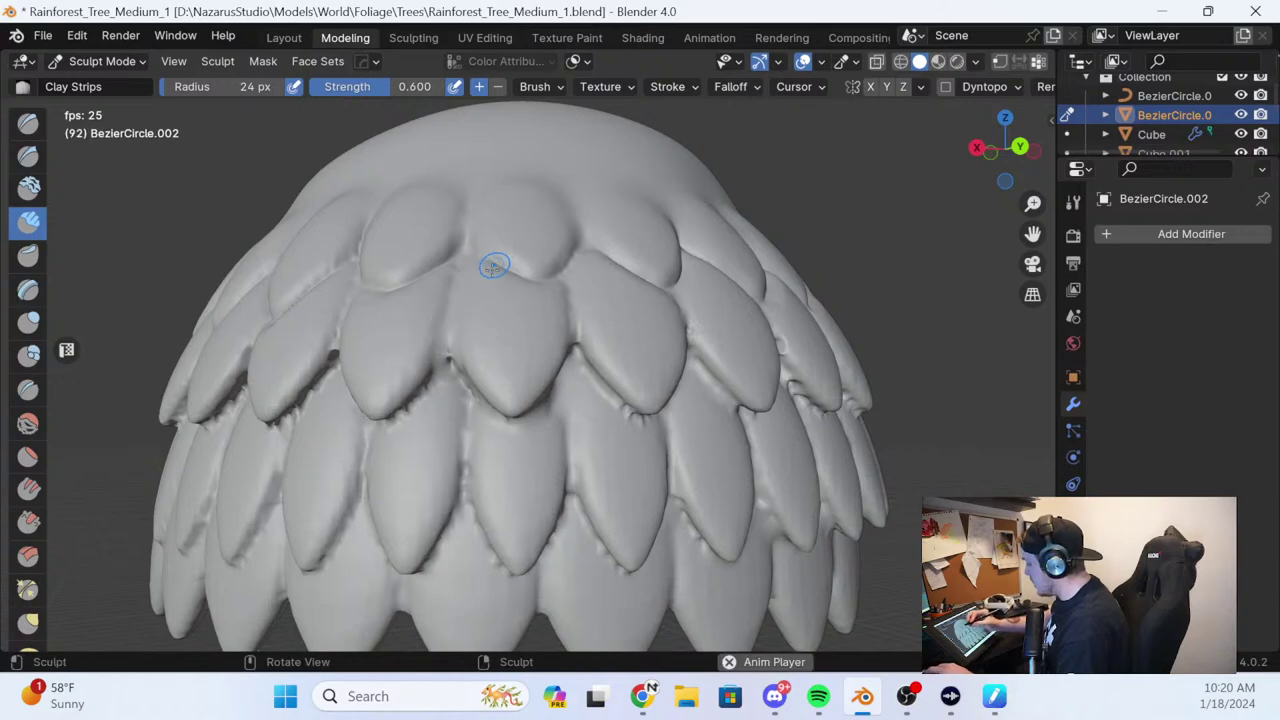
Switch back to the Crease brush and sharpen the seams between the third-row leaves just beneath the second row
{"action": "left_click", "coordinate": [30, 387]}
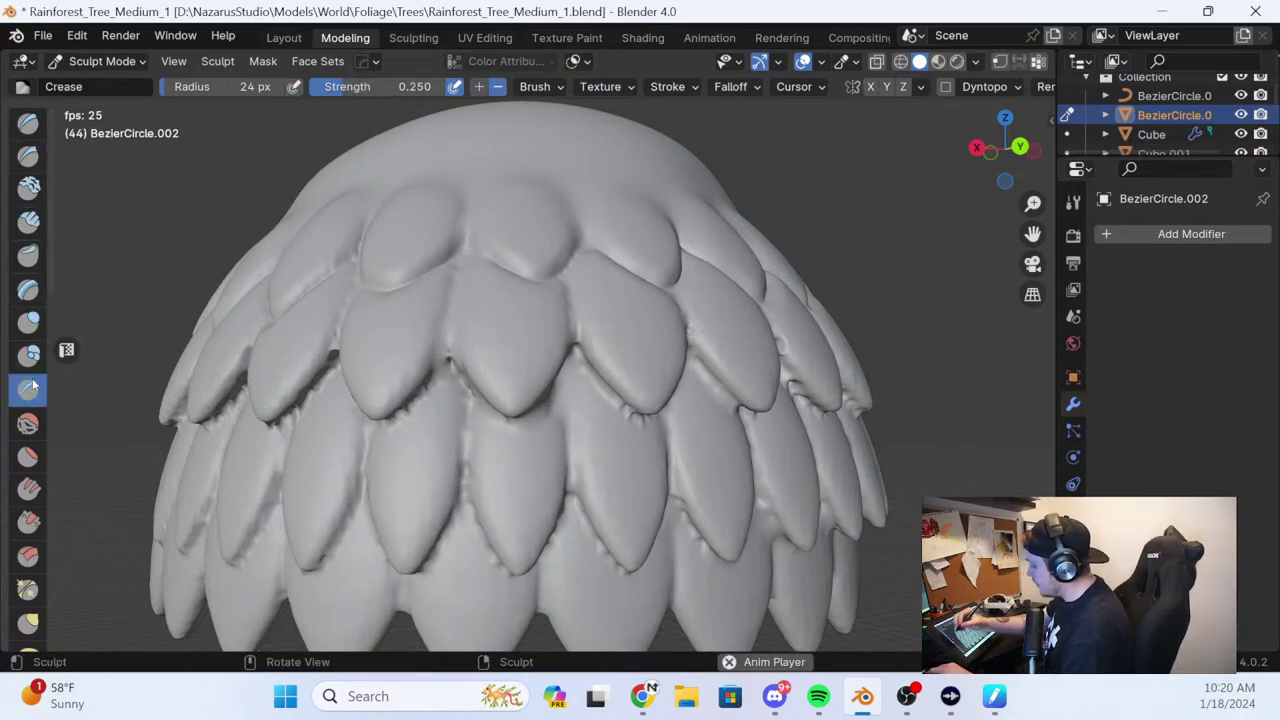
{"action": "mouse_move", "coordinate": [461, 284]}
{"action": "middle_mouse_down"}
{"action": "mouse_move", "coordinate": [446, 336]}
{"action": "mouse_move", "coordinate": [456, 368]}
{"action": "mouse_move", "coordinate": [443, 363]}
{"action": "mouse_move", "coordinate": [547, 372]}
{"action": "mouse_move", "coordinate": [531, 349]}
{"action": "mouse_move", "coordinate": [530, 360]}
{"action": "mouse_move", "coordinate": [531, 286]}
{"action": "mouse_move", "coordinate": [431, 323]}
{"action": "mouse_move", "coordinate": [438, 364]}
{"action": "mouse_move", "coordinate": [423, 371]}
{"action": "mouse_move", "coordinate": [534, 302]}
{"action": "mouse_move", "coordinate": [531, 187]}
{"action": "mouse_move", "coordinate": [583, 248]}
{"action": "middle_mouse_up"}
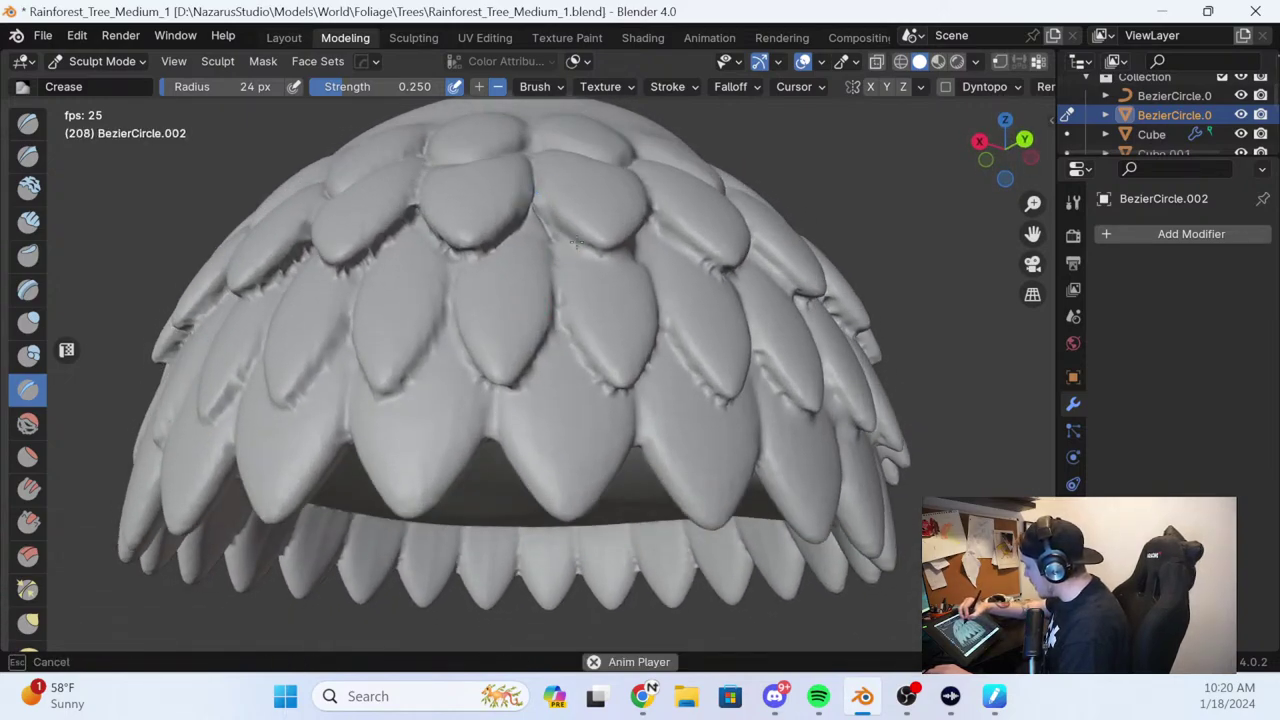
{"action": "left_click_drag", "start_coordinate": [540, 227], "coordinate": [553, 265]}
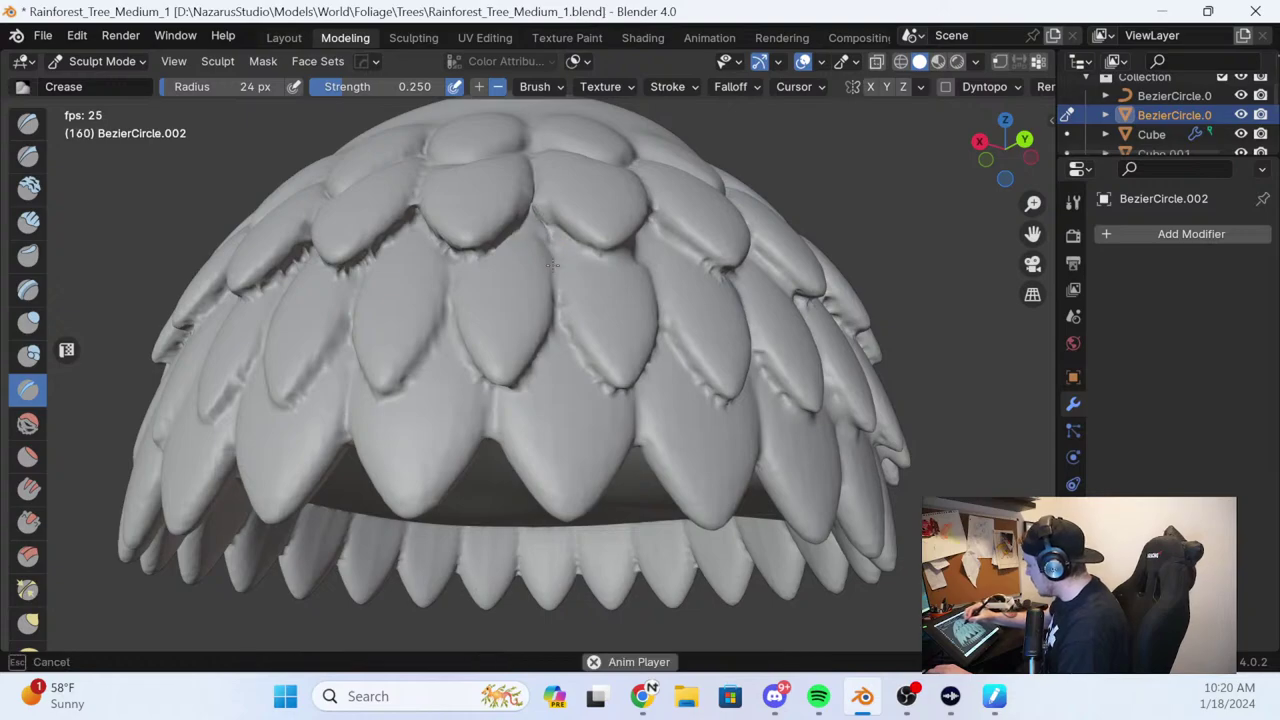
{"action": "middle_click_drag", "start_coordinate": [531, 211], "coordinate": [531, 211]}
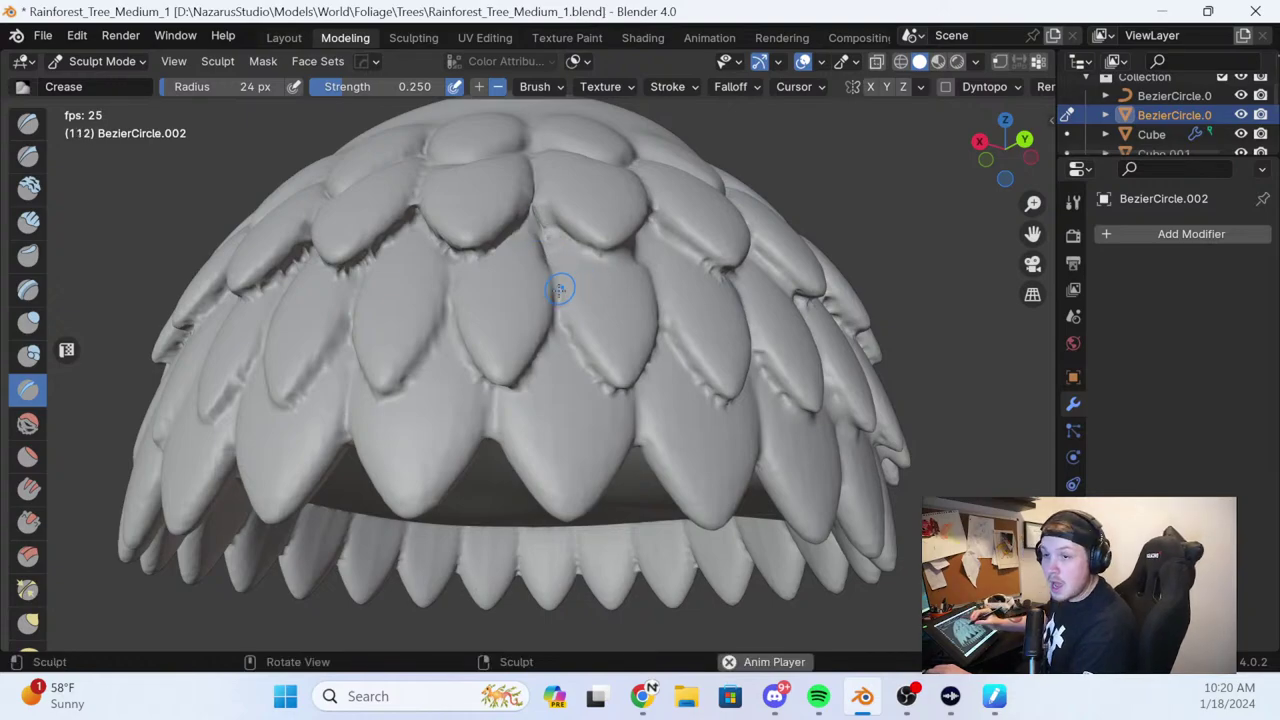
{"action": "middle_click_drag", "start_coordinate": [574, 295], "coordinate": [566, 328]}
{"action": "middle_click_drag", "start_coordinate": [516, 254], "coordinate": [486, 291]}
{"action": "left_click_drag", "start_coordinate": [430, 321], "coordinate": [424, 328]}
{"action": "mouse_move", "coordinate": [398, 360]}
{"action": "middle_mouse_down"}
{"action": "mouse_move", "coordinate": [514, 251]}
{"action": "mouse_move", "coordinate": [600, 249]}
{"action": "mouse_move", "coordinate": [565, 150]}
{"action": "mouse_move", "coordinate": [601, 182]}
{"action": "middle_mouse_up"}
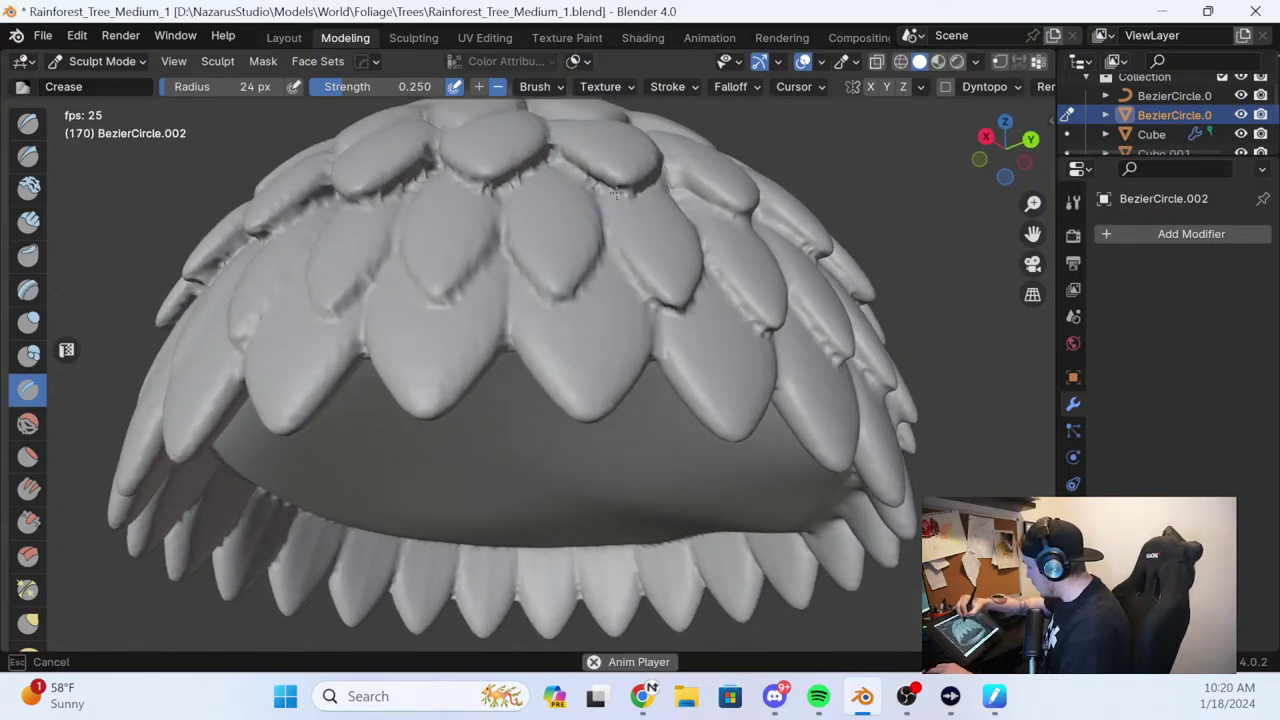
{"action": "mouse_move", "coordinate": [601, 184]}
{"action": "left_mouse_down"}
{"action": "mouse_move", "coordinate": [574, 169]}
{"action": "mouse_move", "coordinate": [599, 185]}
{"action": "left_mouse_up"}
{"action": "mouse_move", "coordinate": [597, 184]}
{"action": "middle_mouse_down"}
{"action": "mouse_move", "coordinate": [587, 165]}
{"action": "mouse_move", "coordinate": [614, 191]}
{"action": "mouse_move", "coordinate": [590, 175]}
{"action": "middle_mouse_up"}
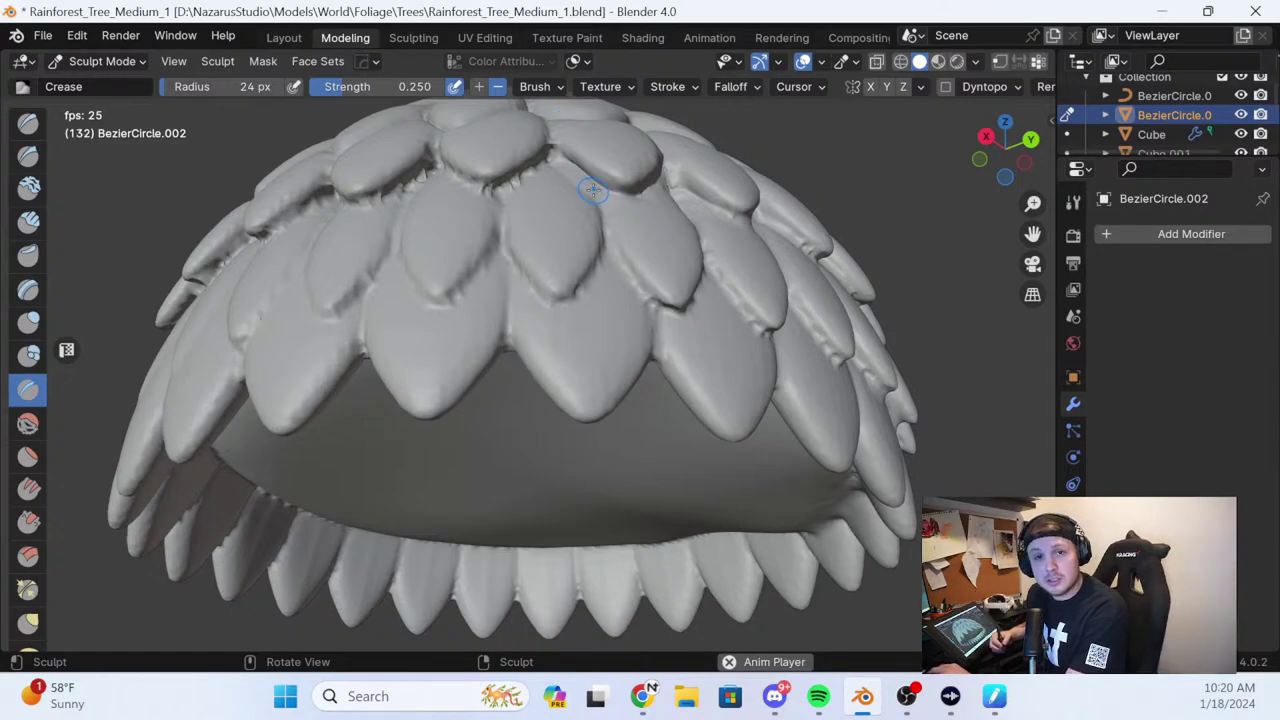
Crease the notch where two second-row leaves meet, smoothing and redefining the seam above it
{"action": "middle_click_drag", "start_coordinate": [586, 194], "coordinate": [509, 319]}
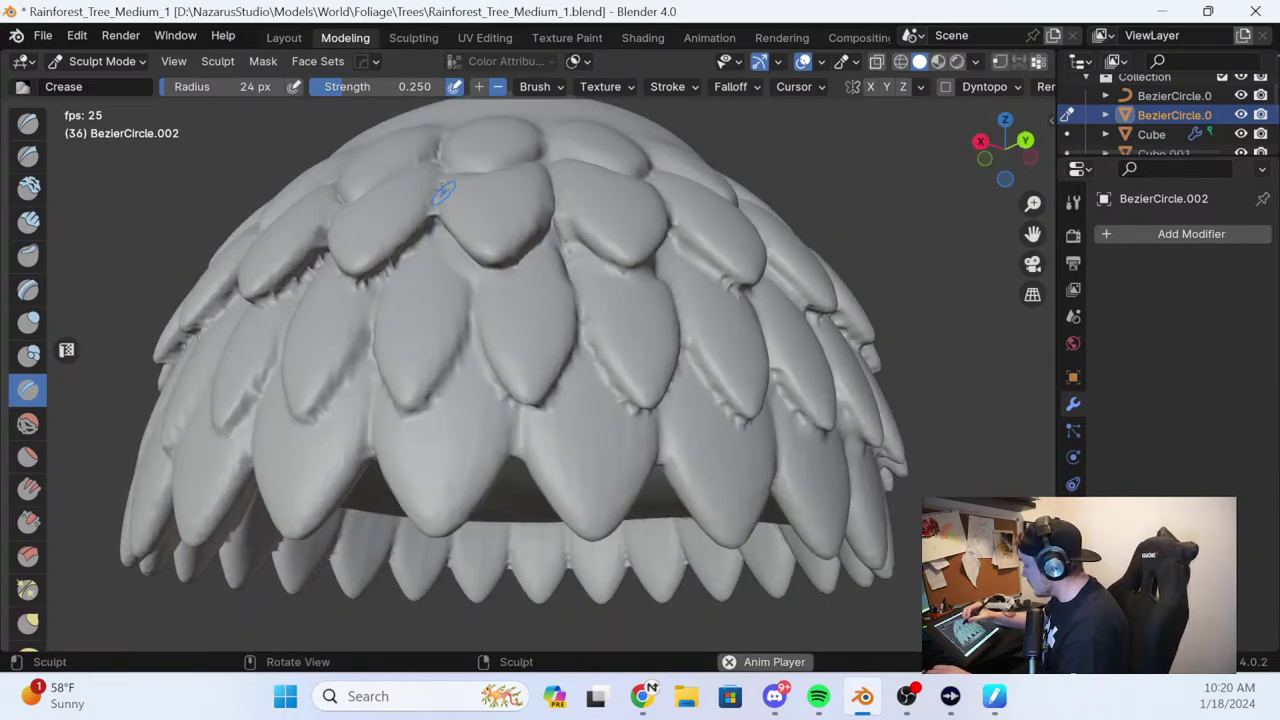
{"action": "middle_click_drag", "start_coordinate": [444, 193], "coordinate": [459, 253]}
{"action": "left_click_drag", "start_coordinate": [494, 432], "coordinate": [487, 425]}
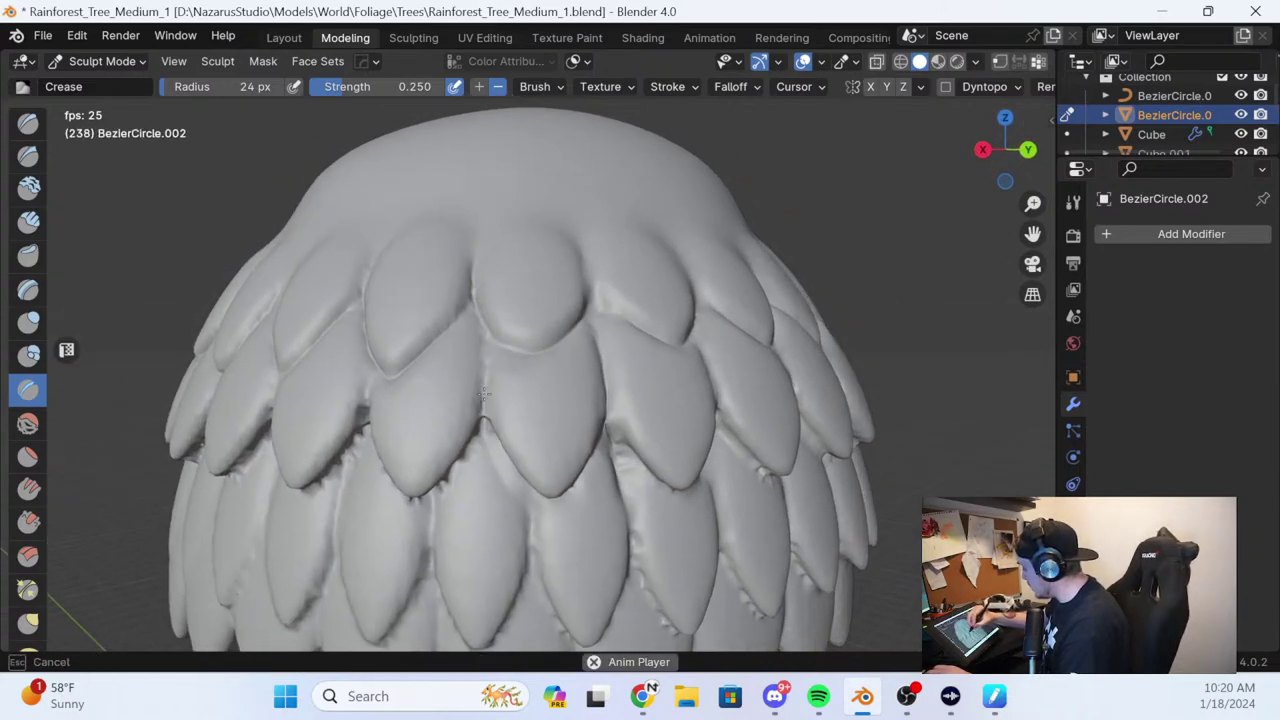
{"action": "middle_click_drag", "start_coordinate": [484, 418], "coordinate": [474, 386]}
{"action": "left_click_drag", "start_coordinate": [474, 385], "coordinate": [471, 325], "text": "shift"}
{"action": "left_click_drag", "start_coordinate": [471, 334], "coordinate": [471, 323]}
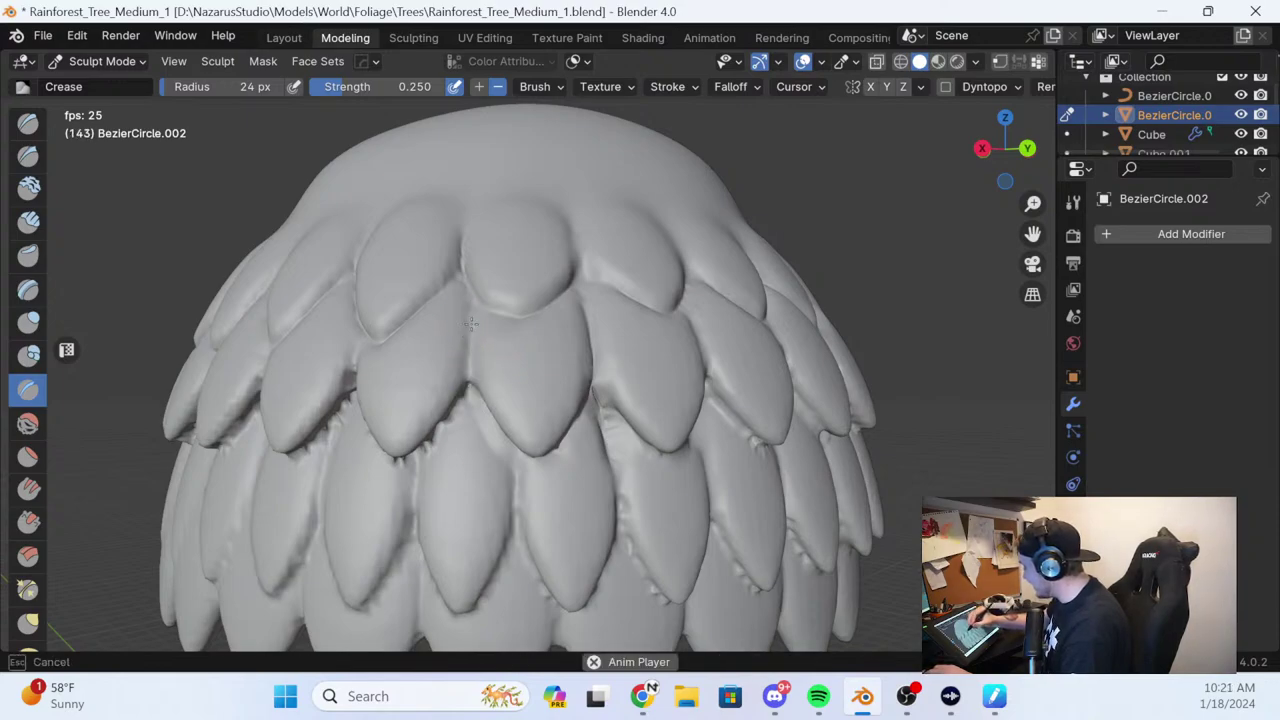
Patch the rough gap beneath the next pair of second-row leaves with Clay Strips, then crease their lower edge again
{"action": "mouse_move", "coordinate": [462, 392]}
{"action": "middle_mouse_down"}
{"action": "mouse_move", "coordinate": [445, 388]}
{"action": "mouse_move", "coordinate": [450, 300]}
{"action": "mouse_move", "coordinate": [435, 270]}
{"action": "mouse_move", "coordinate": [372, 306]}
{"action": "mouse_move", "coordinate": [394, 302]}
{"action": "middle_mouse_up"}
{"action": "middle_click_drag", "start_coordinate": [425, 260], "coordinate": [612, 194]}
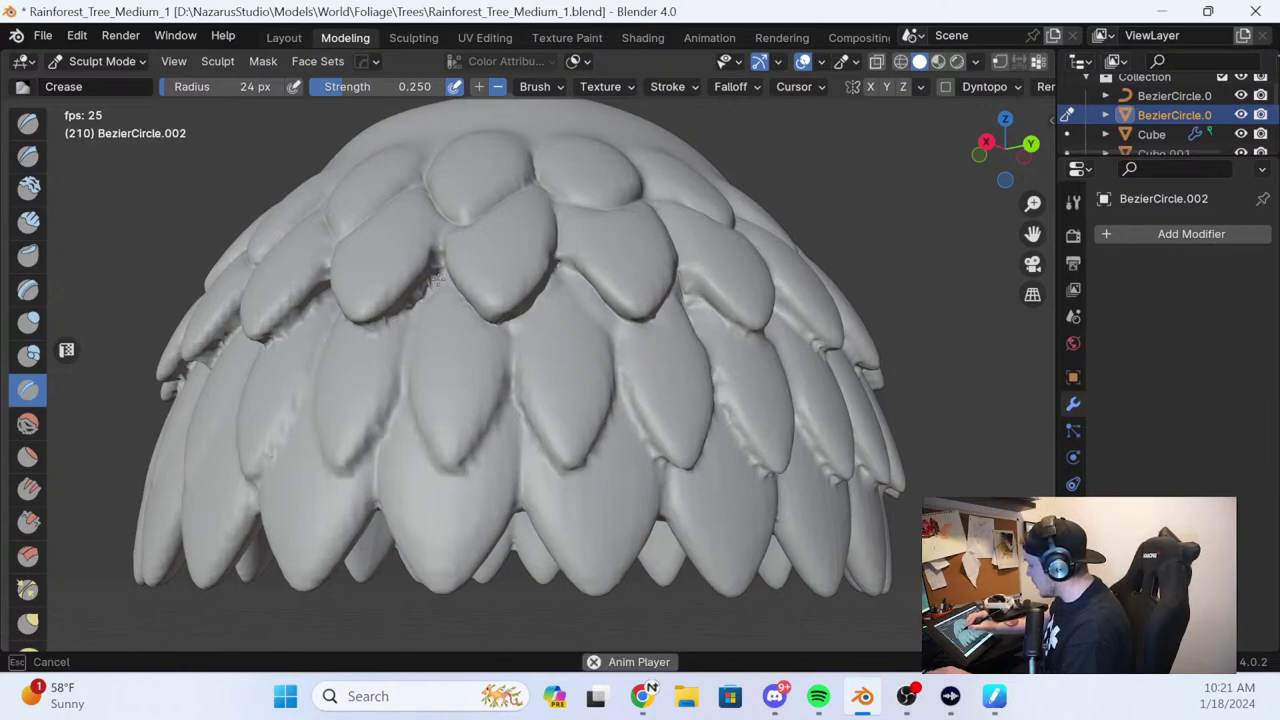
{"action": "left_click", "coordinate": [28, 221]}
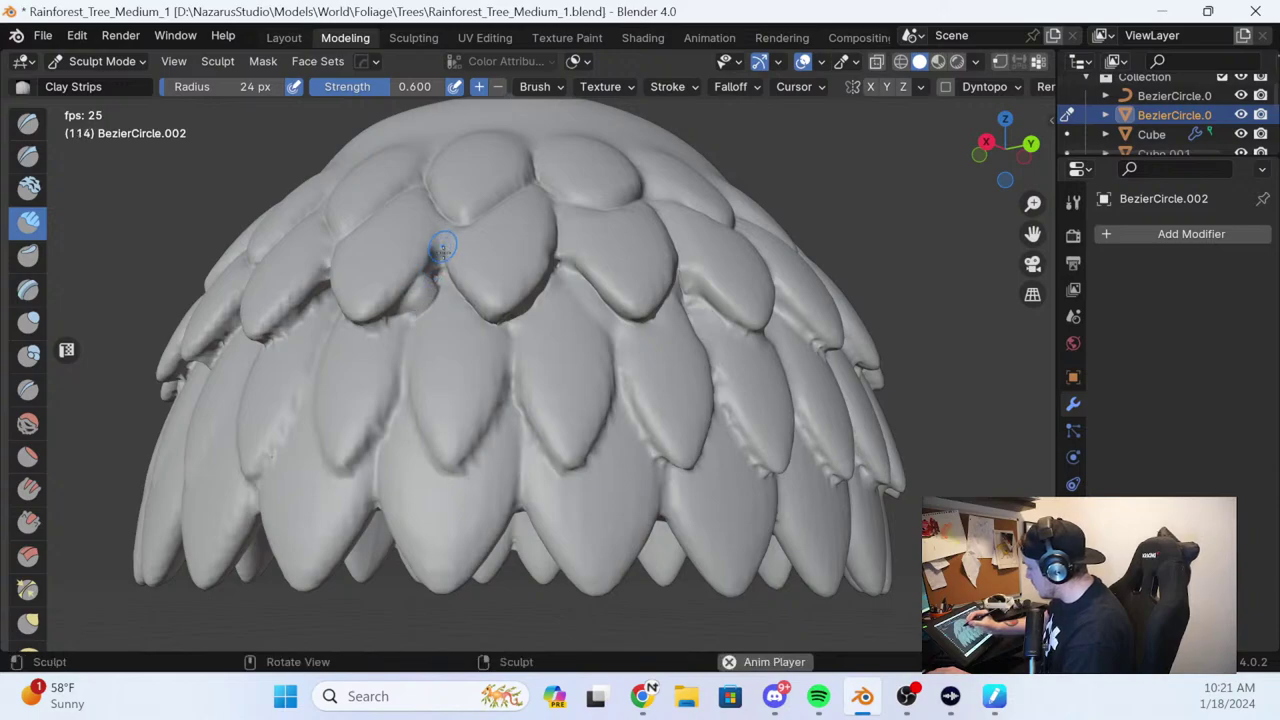
{"action": "mouse_move", "coordinate": [423, 254]}
{"action": "left_mouse_down"}
{"action": "mouse_move", "coordinate": [437, 266]}
{"action": "mouse_move", "coordinate": [426, 284]}
{"action": "mouse_move", "coordinate": [436, 272]}
{"action": "left_mouse_up"}
{"action": "left_click", "coordinate": [28, 389]}
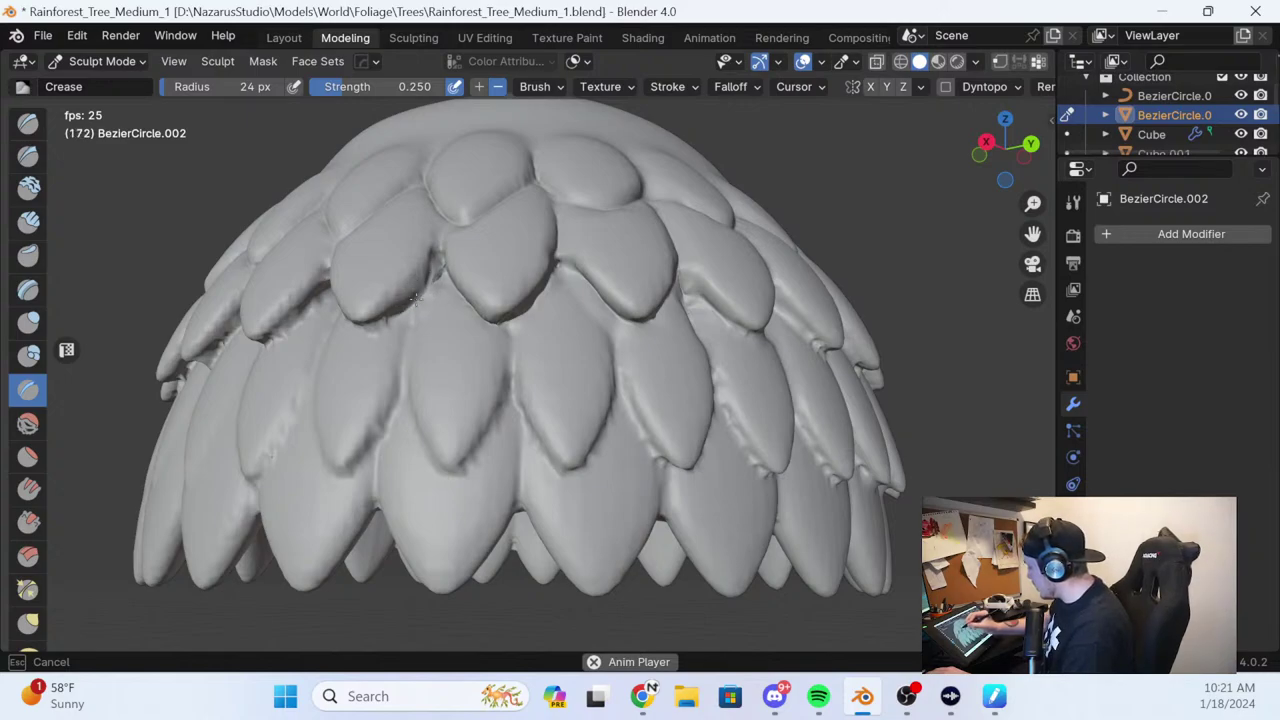
{"action": "left_click_drag", "start_coordinate": [413, 303], "coordinate": [423, 263]}
Check the canopy from all around, return it to Object Mode and leave the isolated view to show the whole tree
{"action": "mouse_move", "coordinate": [423, 263]}
{"action": "middle_mouse_down"}
{"action": "mouse_move", "coordinate": [480, 335]}
{"action": "mouse_move", "coordinate": [539, 340]}
{"action": "middle_mouse_up"}
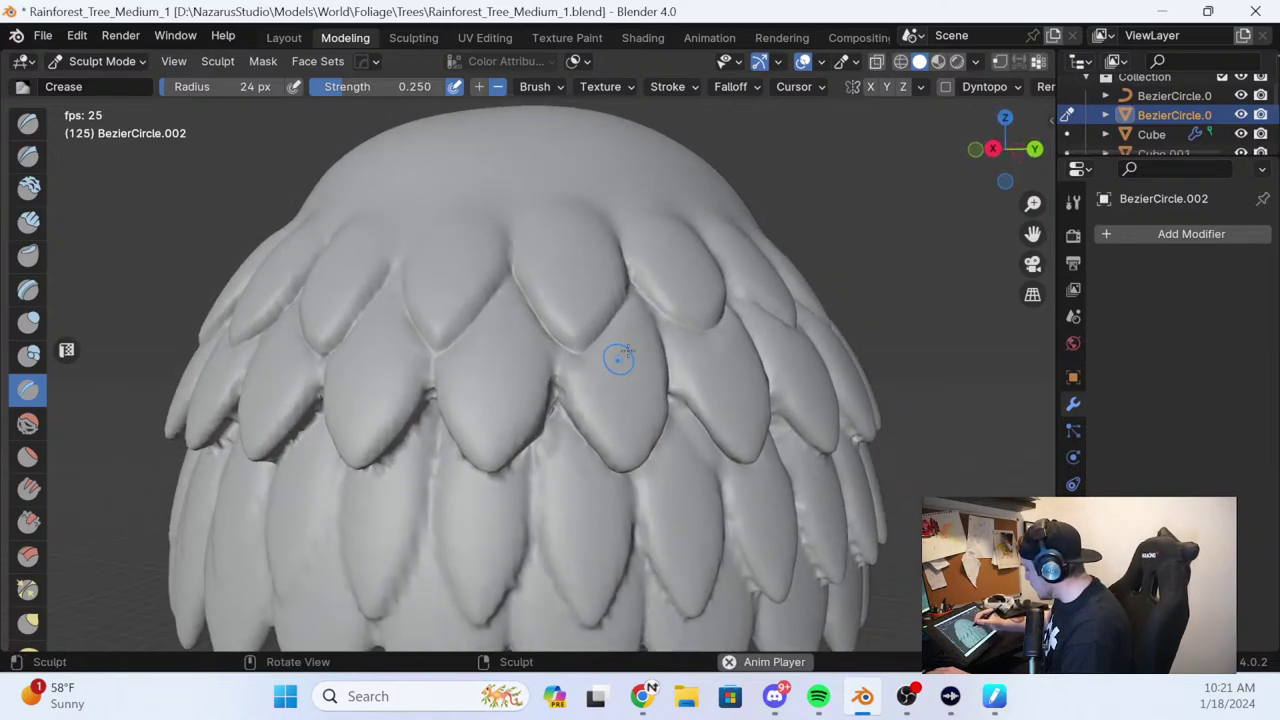
{"action": "mouse_move", "coordinate": [617, 360]}
{"action": "middle_mouse_down"}
{"action": "mouse_move", "coordinate": [613, 331]}
{"action": "mouse_move", "coordinate": [440, 466]}
{"action": "mouse_move", "coordinate": [434, 384]}
{"action": "mouse_move", "coordinate": [431, 397]}
{"action": "middle_mouse_up"}
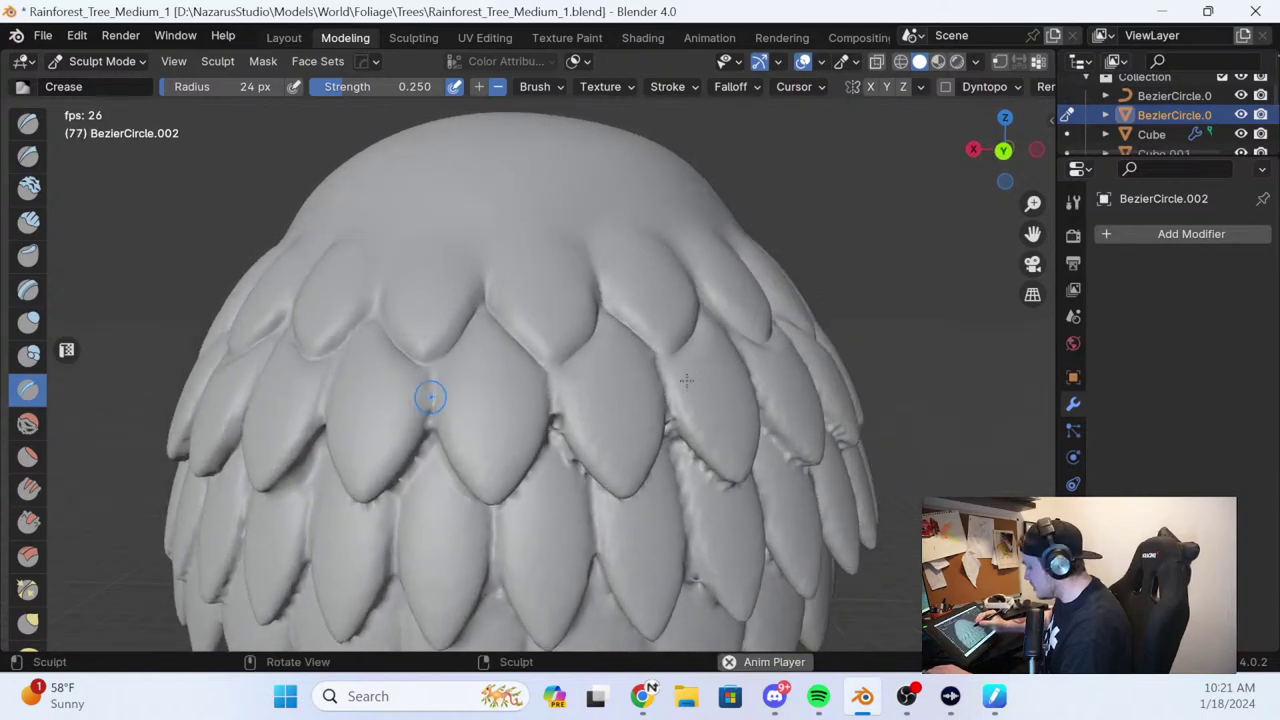
{"action": "scroll", "coordinate": [648, 410], "scroll_direction": "down", "scroll_amount": 2}
{"action": "middle_click_drag", "start_coordinate": [697, 389], "coordinate": [497, 393]}
{"action": "mouse_move", "coordinate": [663, 314]}
{"action": "middle_mouse_down"}
{"action": "mouse_move", "coordinate": [1002, 348]}
{"action": "mouse_move", "coordinate": [975, 400]}
{"action": "mouse_move", "coordinate": [884, 446]}
{"action": "middle_mouse_up"}
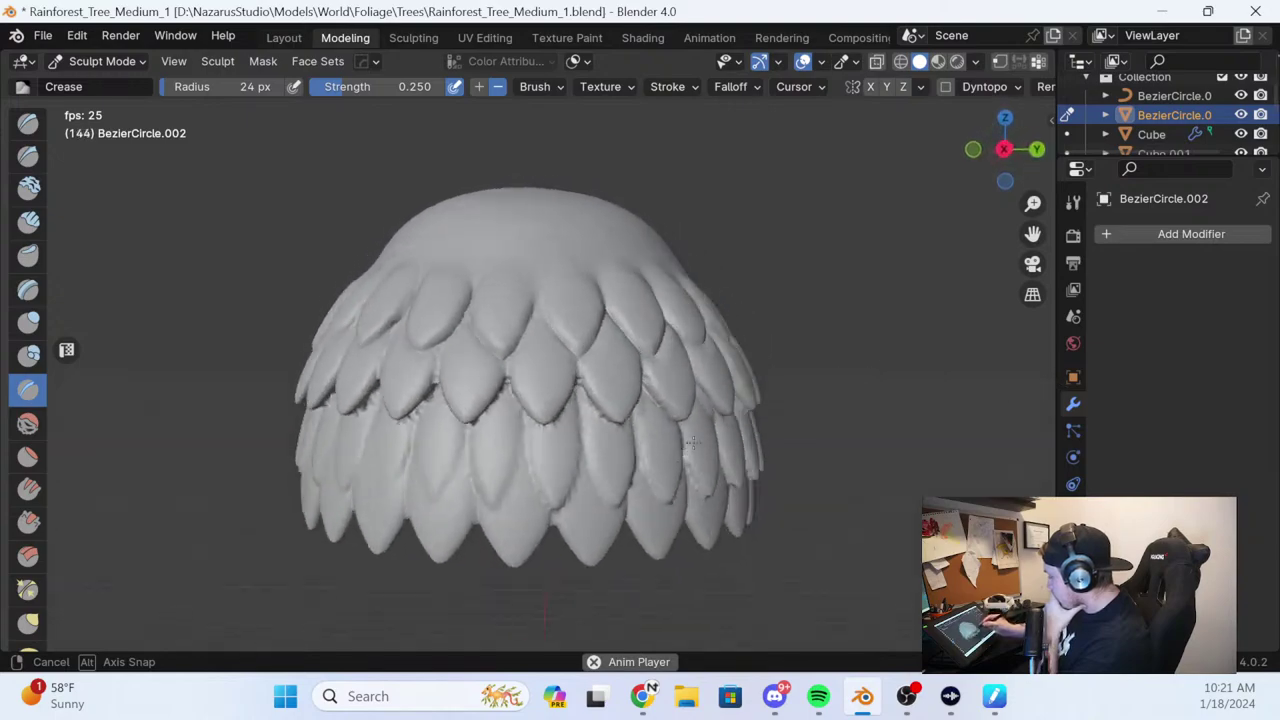
{"action": "mouse_move", "coordinate": [692, 441]}
{"action": "middle_mouse_down"}
{"action": "mouse_move", "coordinate": [487, 473]}
{"action": "mouse_move", "coordinate": [345, 423]}
{"action": "mouse_move", "coordinate": [420, 445]}
{"action": "mouse_move", "coordinate": [868, 414]}
{"action": "mouse_move", "coordinate": [531, 481]}
{"action": "mouse_move", "coordinate": [951, 417]}
{"action": "mouse_move", "coordinate": [420, 432]}
{"action": "mouse_move", "coordinate": [677, 394]}
{"action": "mouse_move", "coordinate": [445, 440]}
{"action": "mouse_move", "coordinate": [480, 423]}
{"action": "middle_mouse_up"}
{"action": "left_click", "coordinate": [100, 61]}
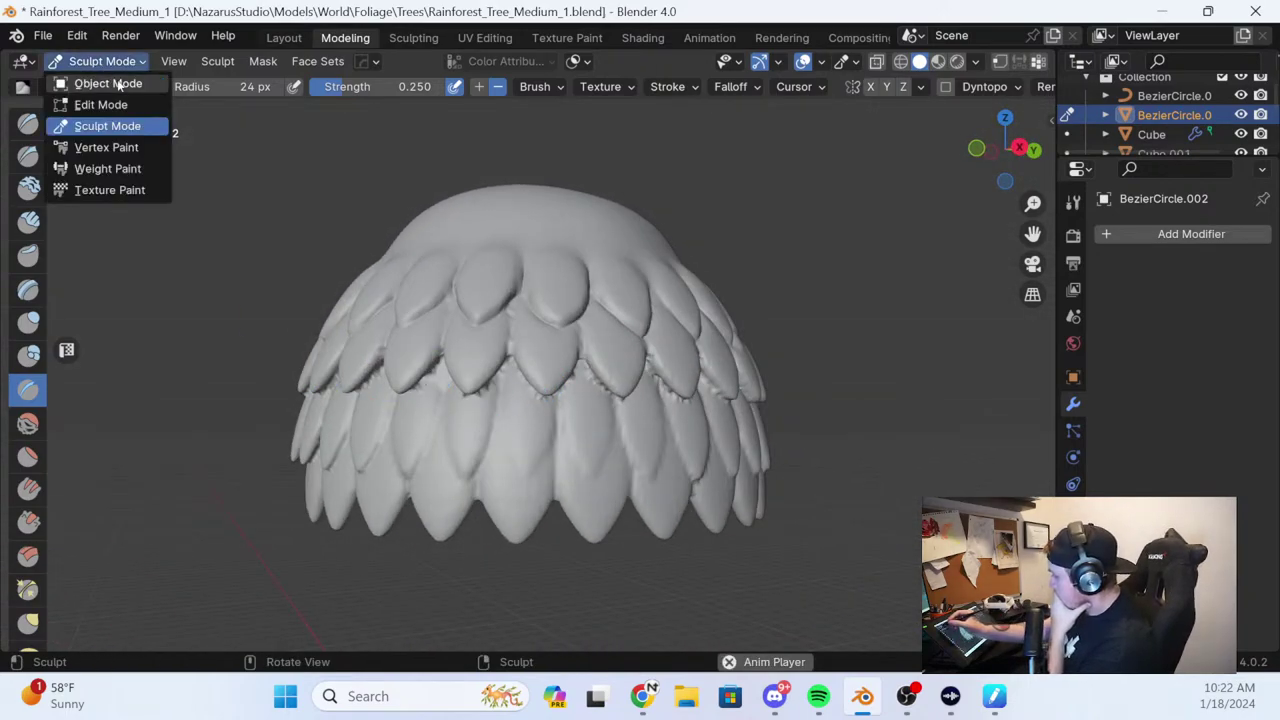
{"action": "left_click", "coordinate": [120, 82]}
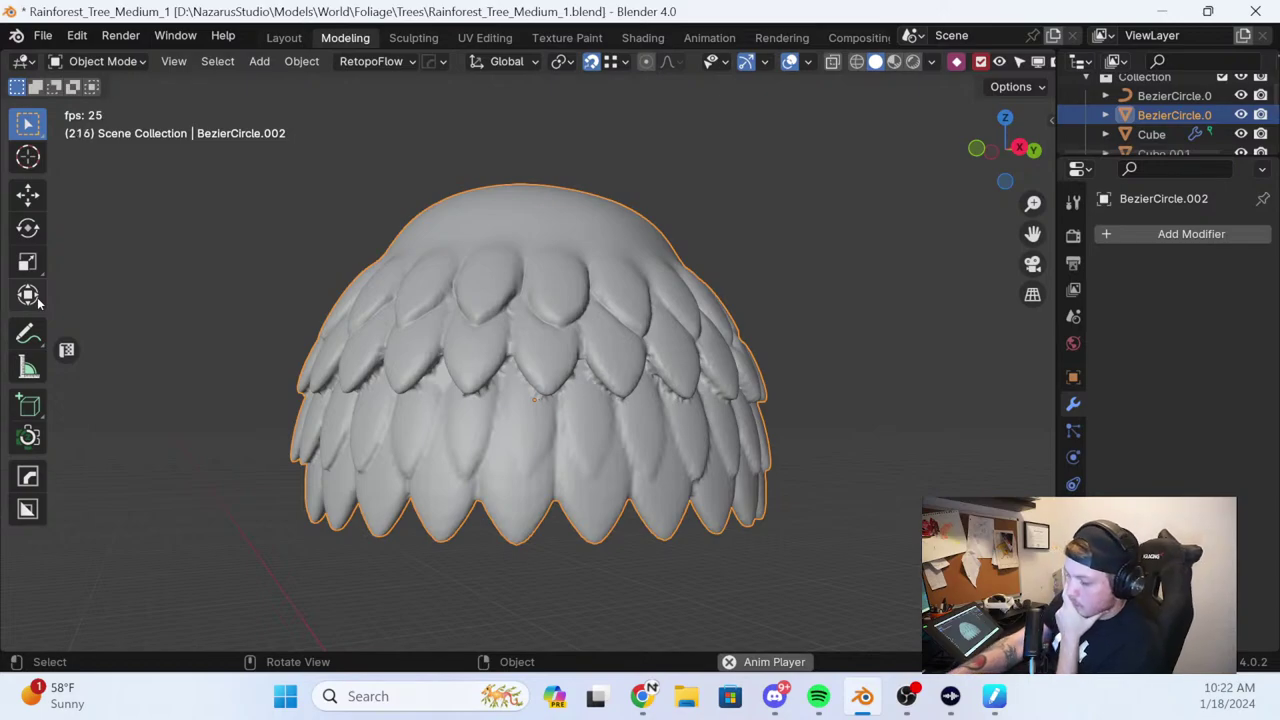
{"action": "scroll", "coordinate": [720, 430], "scroll_direction": "down", "scroll_amount": 4}
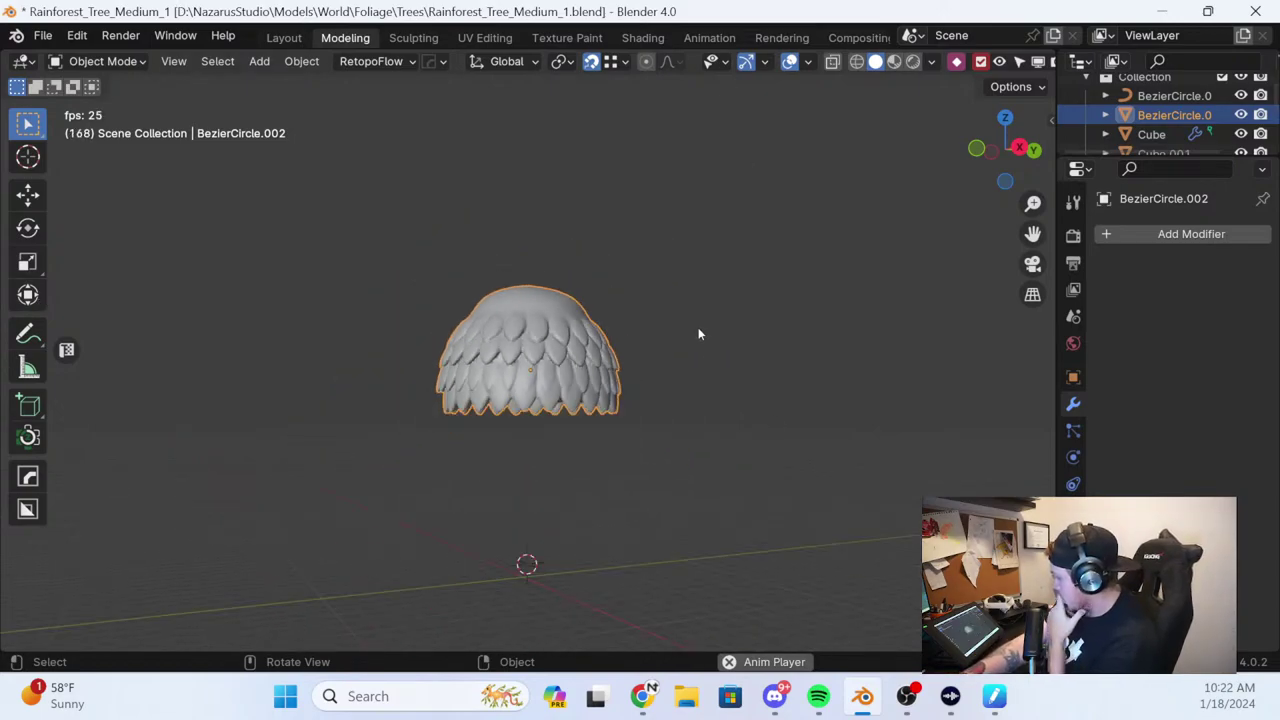
{"action": "key", "text": "slash"}
{"action": "middle_click_drag", "start_coordinate": [690, 316], "coordinate": [615, 378]}
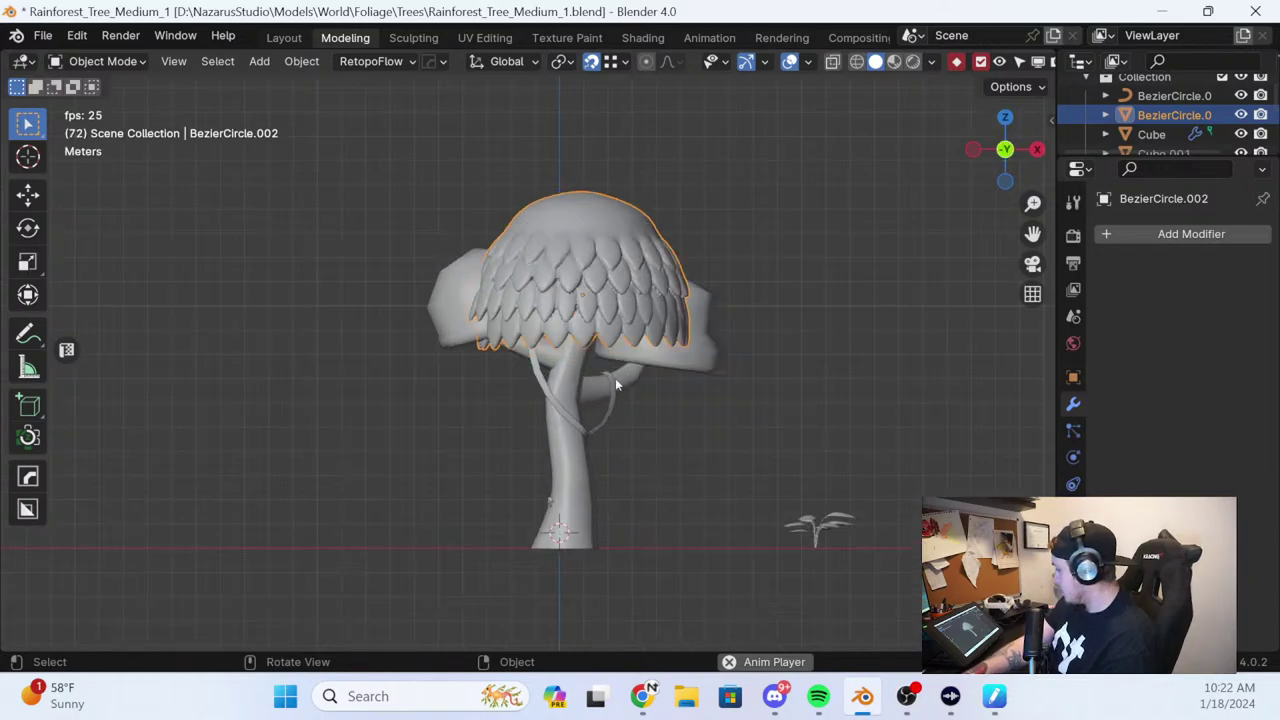
Examine the sculpted leaf canopy on the whole tree from several angles and distances
{"action": "scroll", "coordinate": [675, 343], "scroll_direction": "up", "scroll_amount": 3}
{"action": "middle_click_drag", "start_coordinate": [866, 289], "coordinate": [806, 333]}
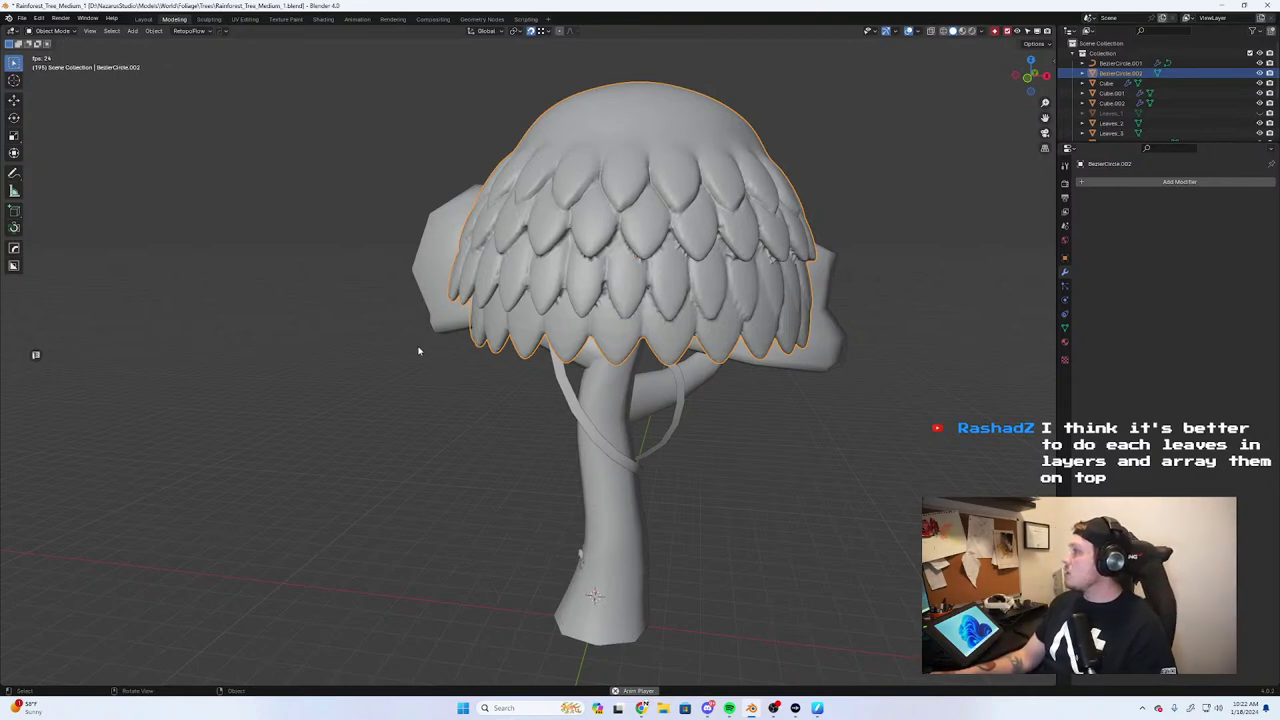
{"action": "scroll", "coordinate": [611, 313], "scroll_direction": "down", "scroll_amount": 4}
{"action": "middle_click_drag", "start_coordinate": [611, 313], "coordinate": [700, 326]}
{"action": "scroll", "coordinate": [560, 311], "scroll_direction": "up", "scroll_amount": 4}
{"action": "scroll", "coordinate": [542, 306], "scroll_direction": "down", "scroll_amount": 5}
{"action": "scroll", "coordinate": [541, 308], "scroll_direction": "down", "scroll_amount": 3}
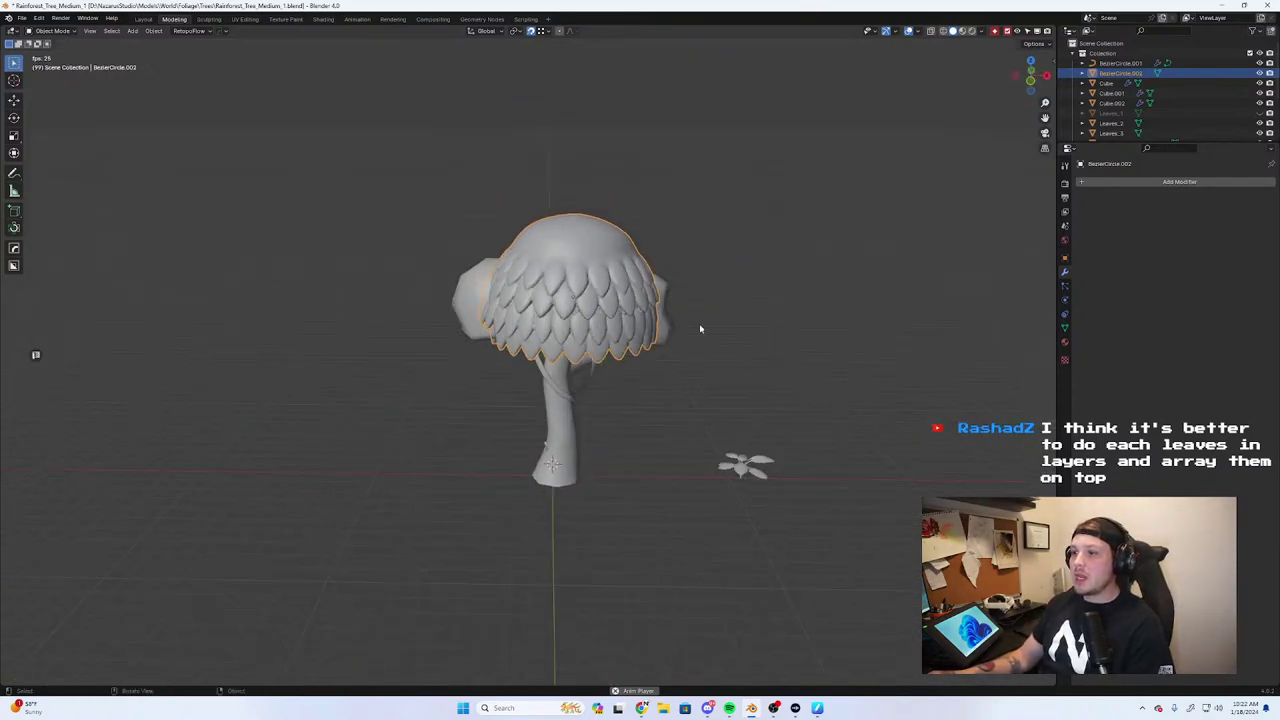
{"action": "scroll", "coordinate": [1160, 100], "scroll_direction": "down", "scroll_amount": 3}
{"action": "scroll", "coordinate": [652, 263], "scroll_direction": "up", "scroll_amount": 3}
{"action": "scroll", "coordinate": [652, 263], "scroll_direction": "up", "scroll_amount": 1}
Hide the sculpted canopy and reveal and select the original rounded Leaves_1 mesh
{"action": "key", "text": "h"}
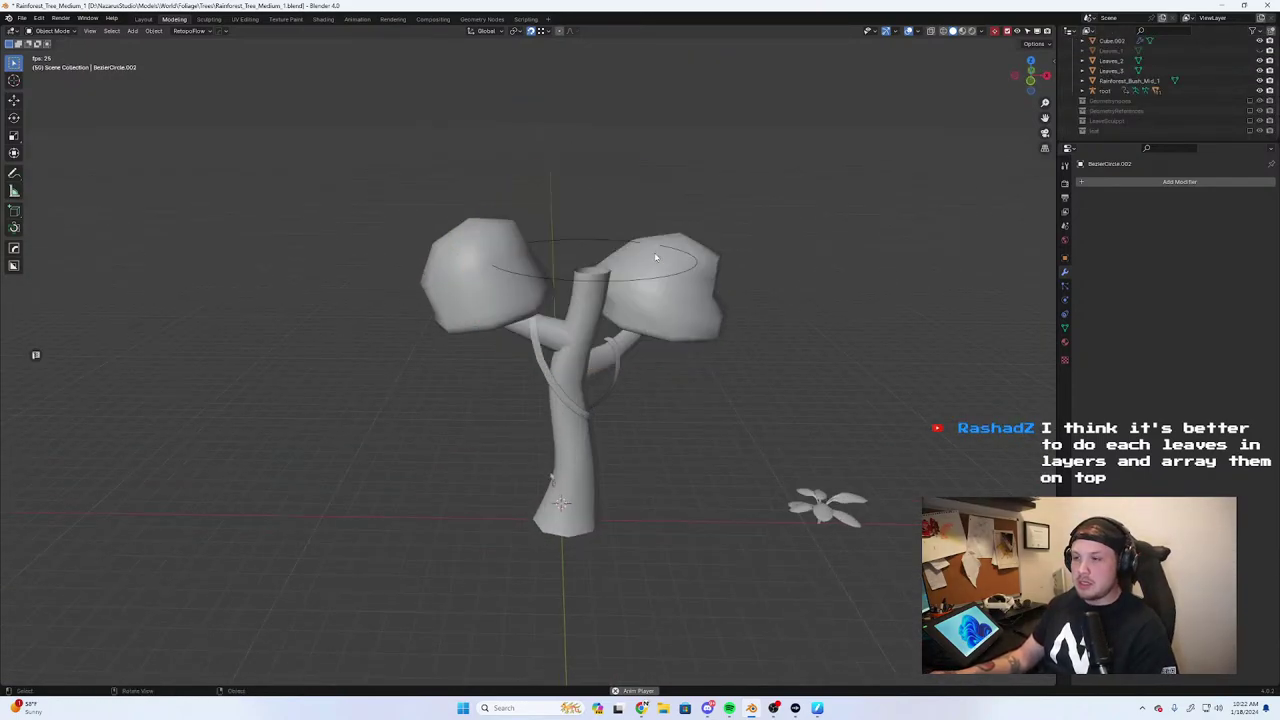
{"action": "scroll", "coordinate": [1200, 100], "scroll_direction": "up", "scroll_amount": 3}
{"action": "left_click", "coordinate": [1259, 117]}
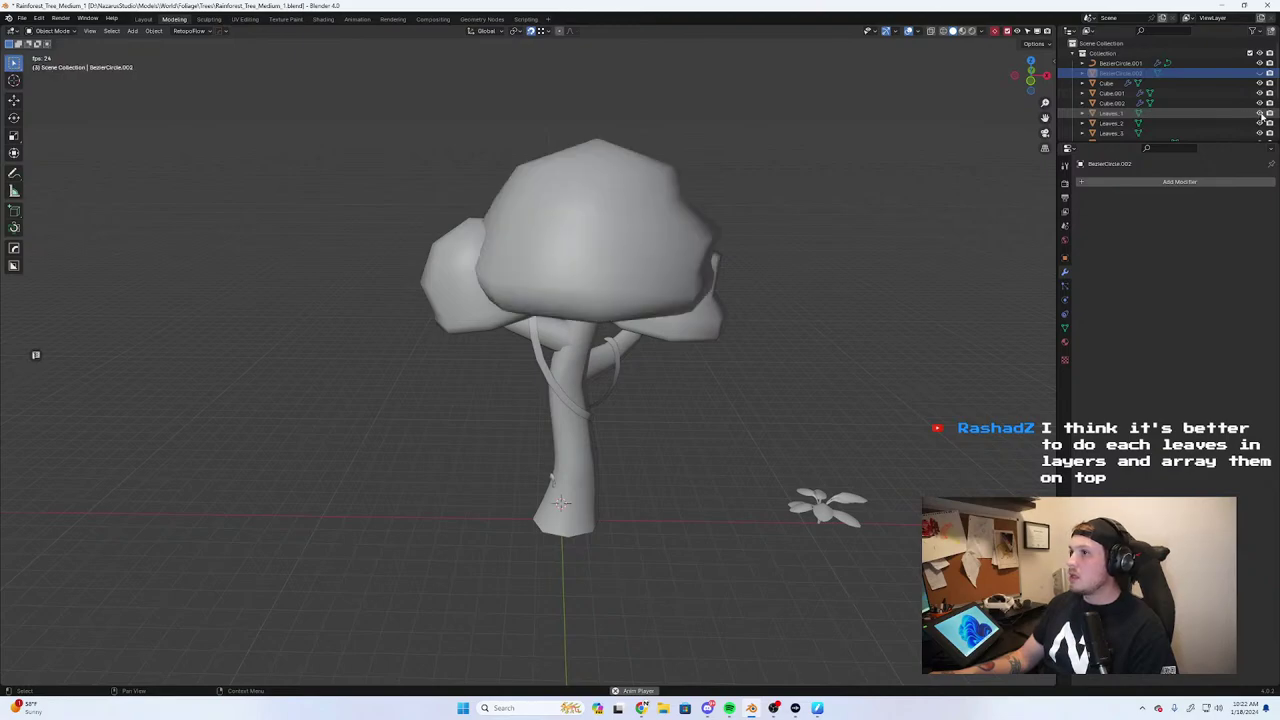
{"action": "left_click", "coordinate": [1112, 113]}
Enable the GeometryNodes collection and select the leaf ring around the trunk's base
{"action": "scroll", "coordinate": [1112, 113], "scroll_direction": "down", "scroll_amount": 3}
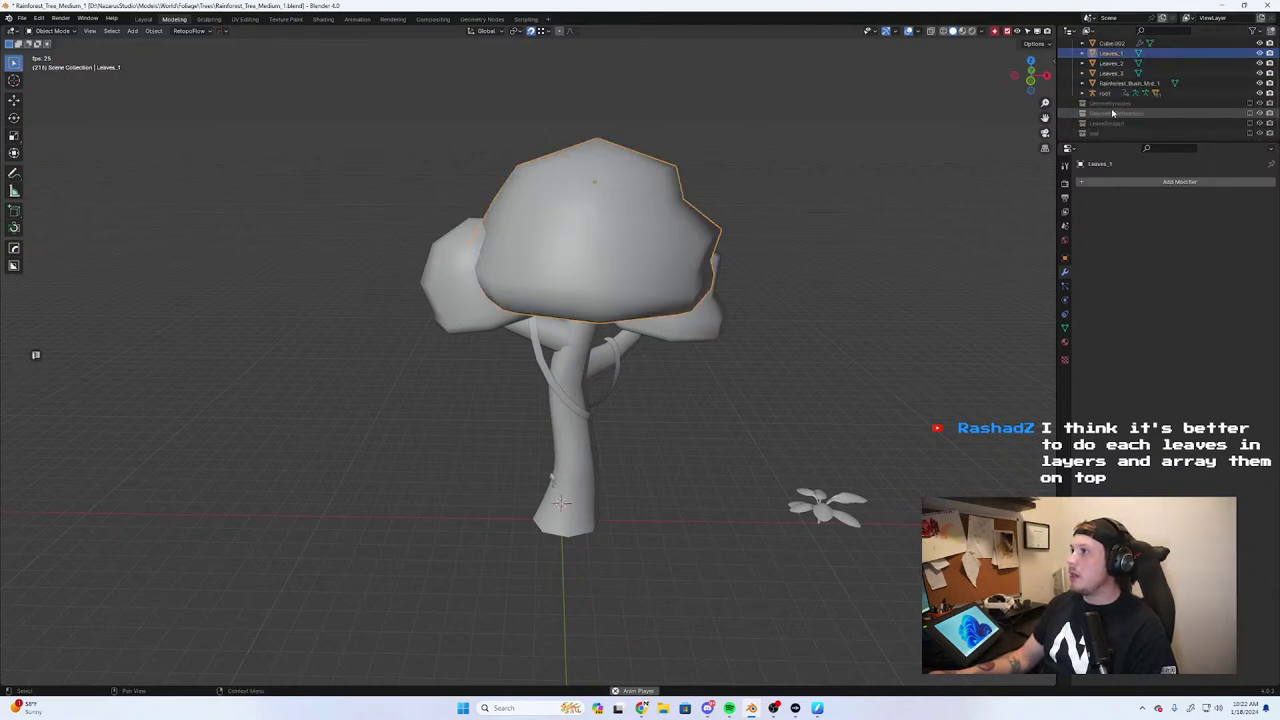
{"action": "left_click", "coordinate": [1249, 103]}
{"action": "scroll", "coordinate": [573, 486], "scroll_direction": "down", "scroll_amount": 3}
{"action": "middle_click_drag", "start_coordinate": [573, 486], "coordinate": [581, 450], "text": "shift"}
{"action": "left_click", "coordinate": [580, 452]}
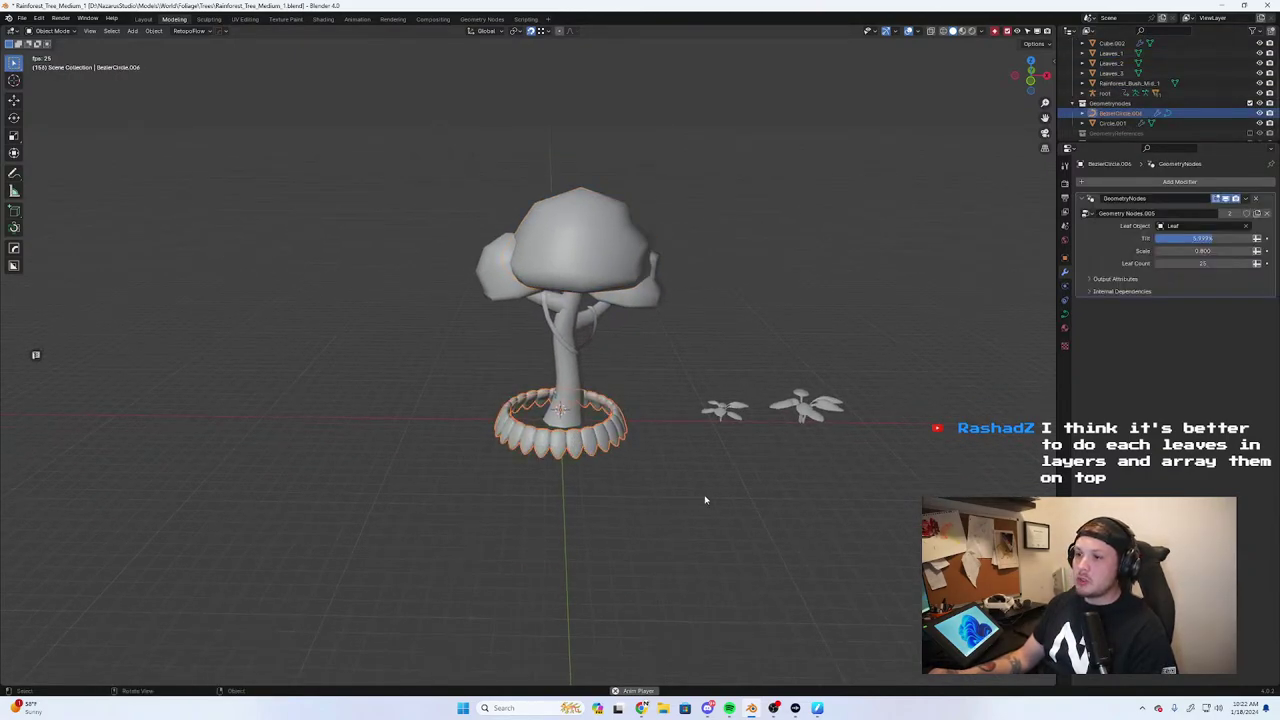
Raise the leaf ring about 12.2 m along Z, then reposition it around the lower part of the Leaves_1 canopy
{"action": "scroll", "coordinate": [700, 490], "scroll_direction": "up", "scroll_amount": 5}
{"action": "key", "text": "g"}
{"action": "key", "text": "z"}
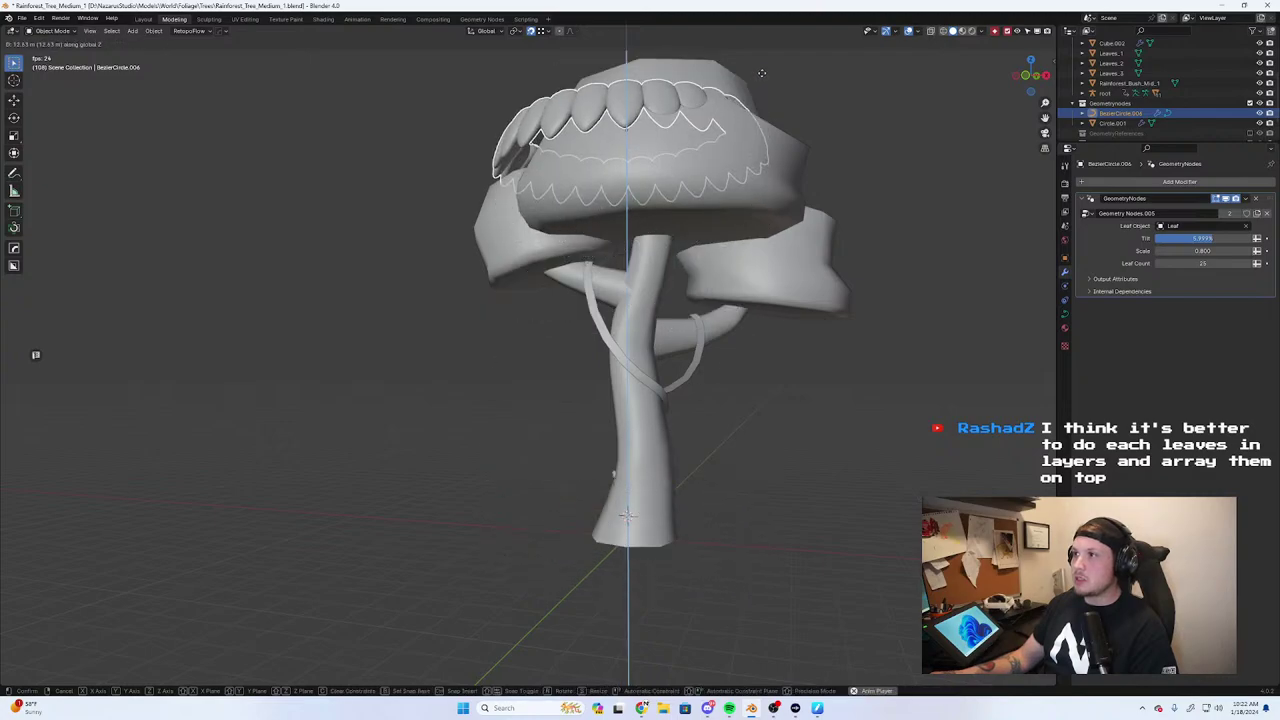
{"action": "left_click", "coordinate": [780, 92]}
{"action": "middle_click_drag", "start_coordinate": [784, 100], "coordinate": [851, 197]}
{"action": "key", "text": "g"}
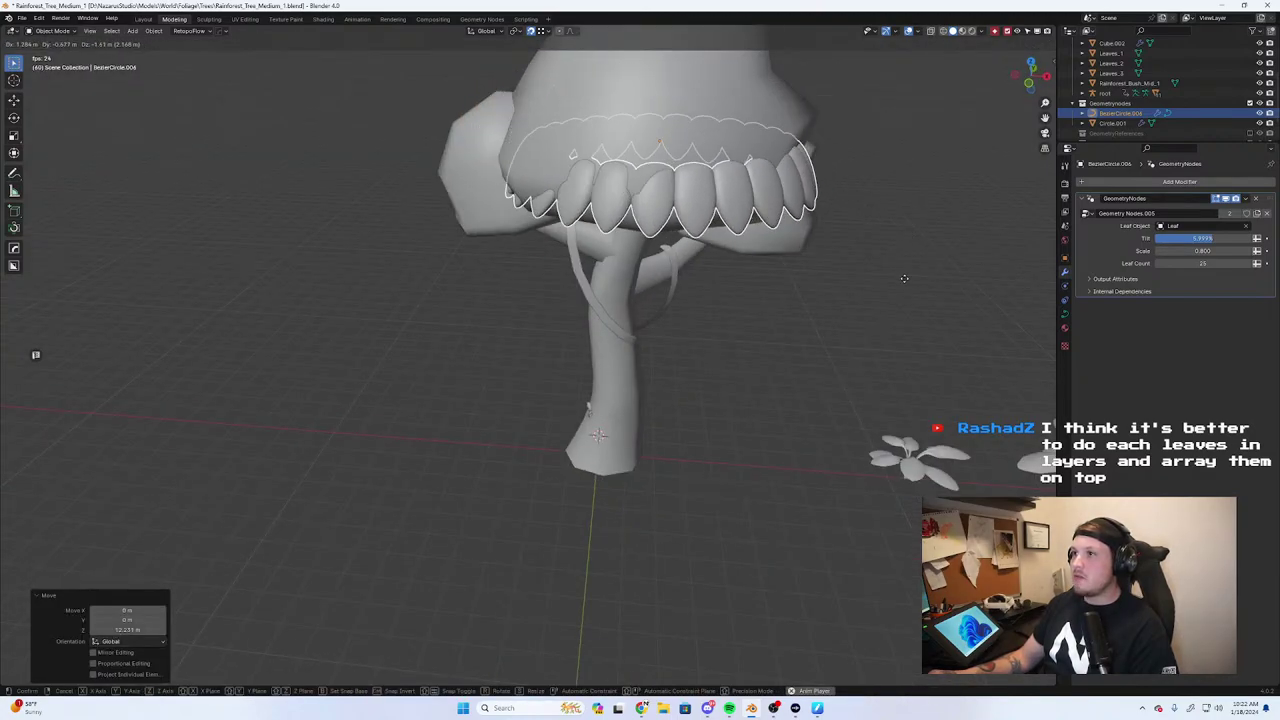
{"action": "left_click", "coordinate": [912, 282]}
Enlarge the leaf ring by about 1.12 and lower it to the canopy's bottom rim, with its leaf count set to 22
{"action": "key", "text": "s"}
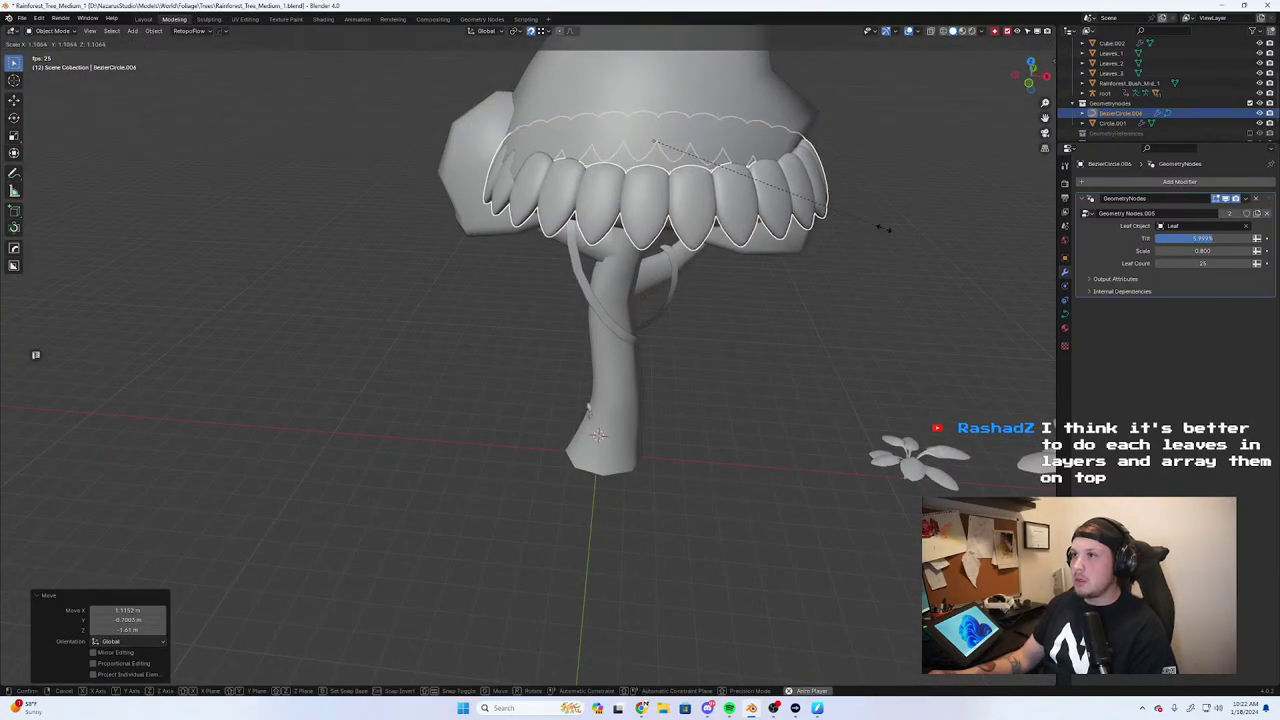
{"action": "left_click", "coordinate": [887, 229]}
{"action": "middle_click_drag", "start_coordinate": [887, 229], "coordinate": [878, 222]}
{"action": "key", "text": "KP_1"}
{"action": "key", "text": "g"}
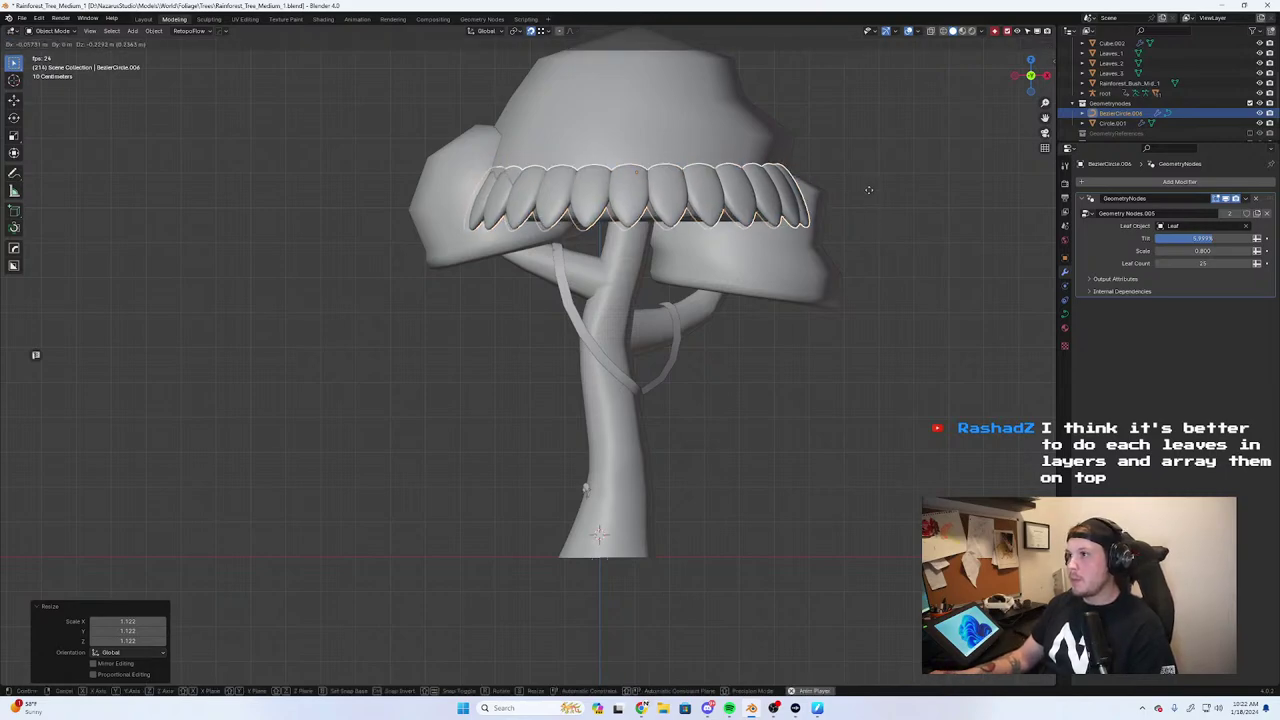
{"action": "left_click", "coordinate": [871, 223]}
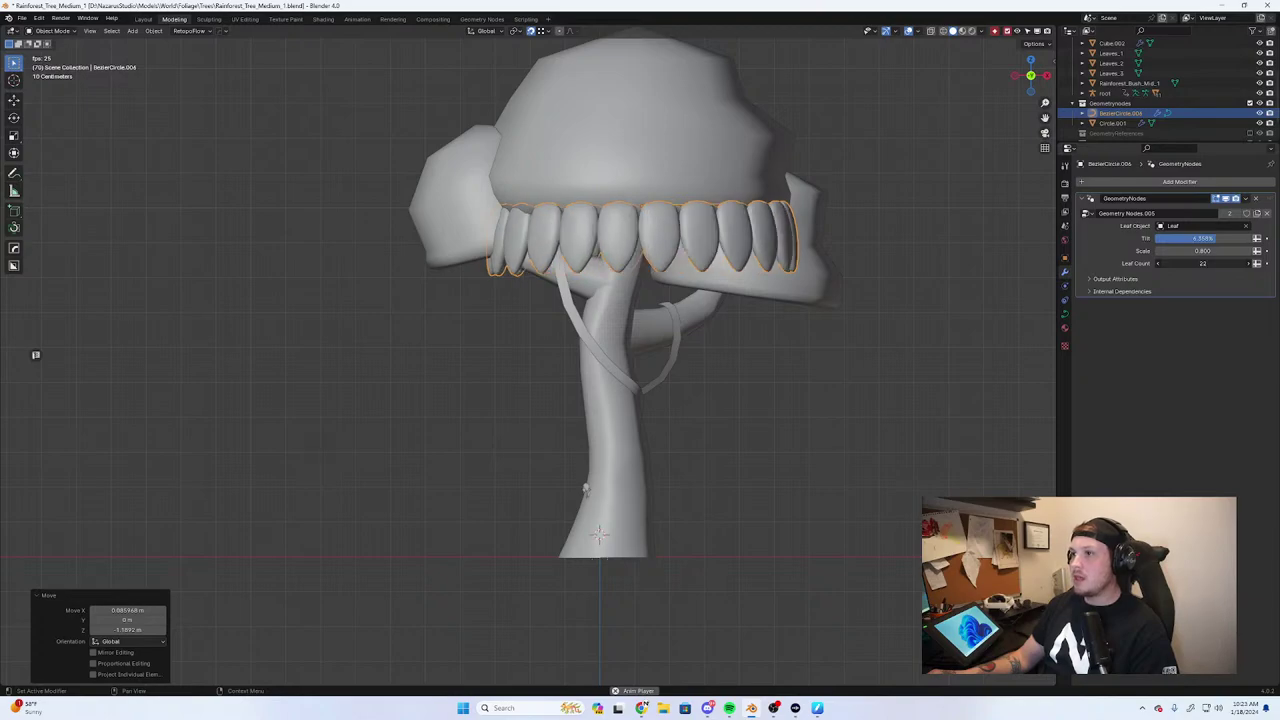
Nudge the leaf ring into line with the canopy's bottom edge and scale it by 1.046
{"action": "left_click", "coordinate": [867, 299]}
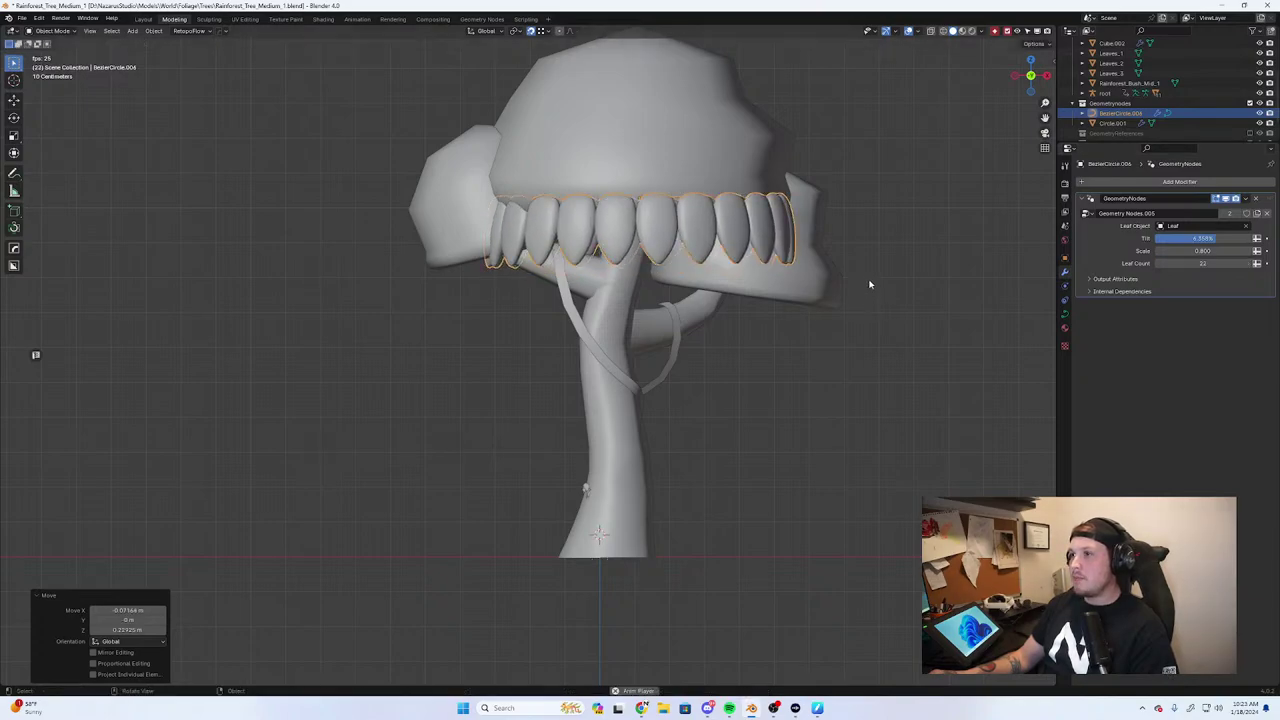
{"action": "middle_click_drag", "start_coordinate": [869, 283], "coordinate": [809, 289]}
{"action": "scroll", "coordinate": [903, 294], "scroll_direction": "down", "scroll_amount": 1}
{"action": "key", "text": "KP_1"}
{"action": "key", "text": "g"}
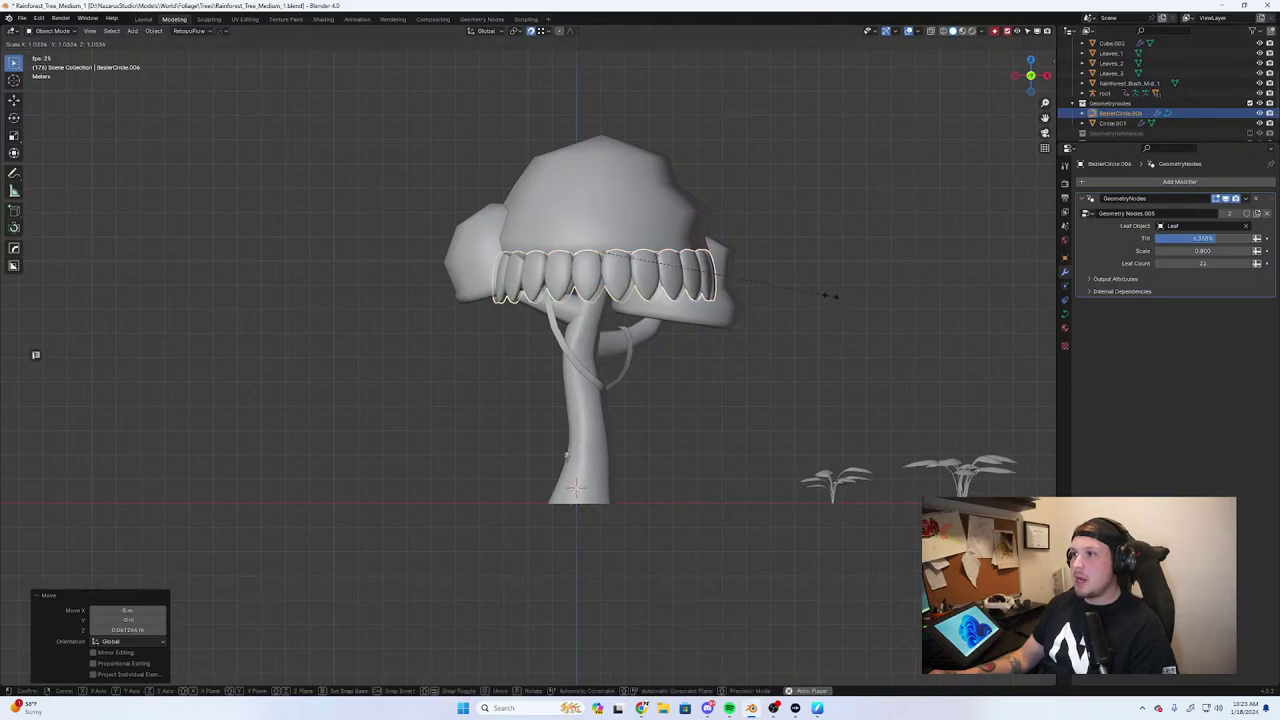
{"action": "left_click", "coordinate": [832, 295]}
Duplicate the leaf ring about 1 m upward as a second row and set its leaf scale to 0.870
{"action": "key", "text": "g"}
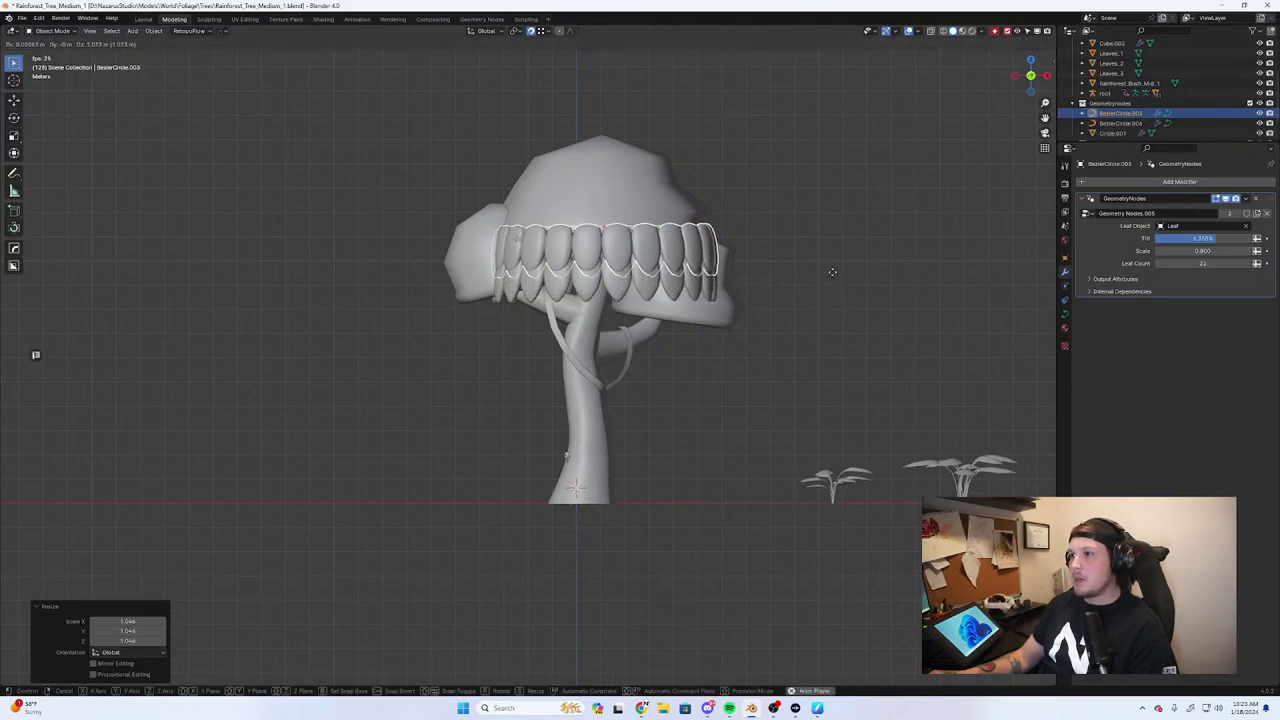
{"action": "left_click", "coordinate": [832, 271]}
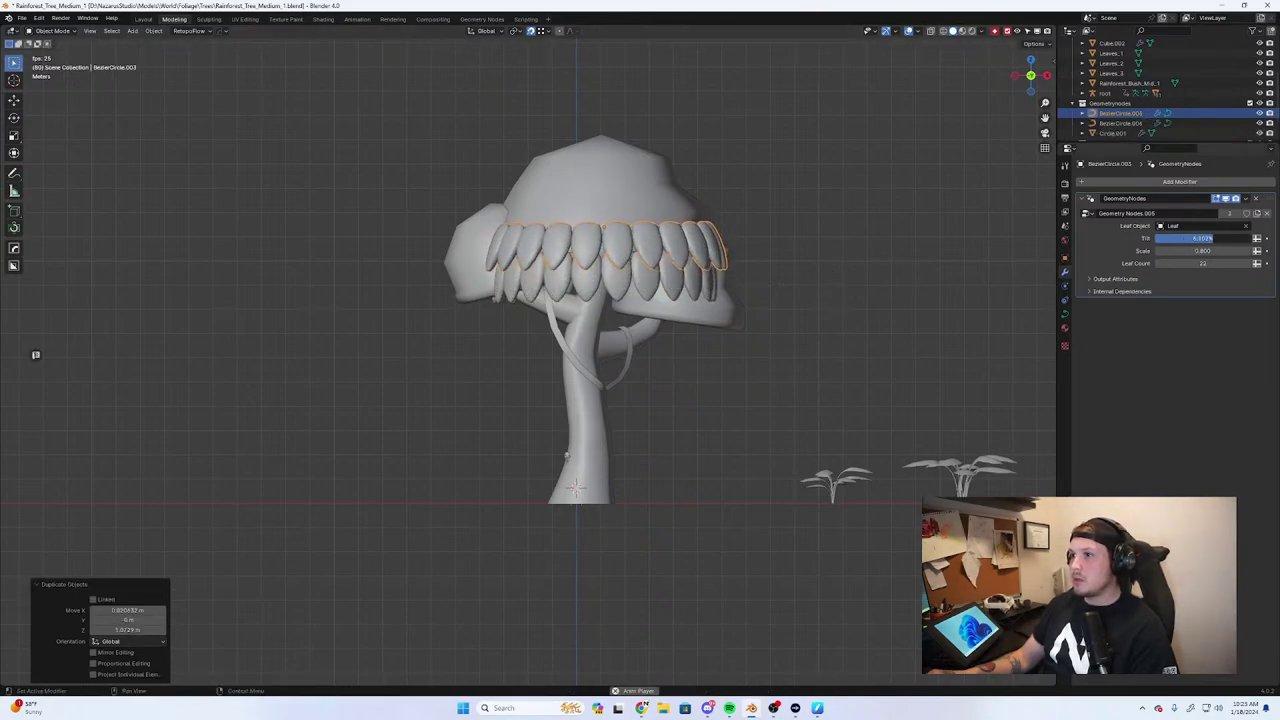
{"action": "left_click_drag", "start_coordinate": [1216, 251], "coordinate": [1229, 251]}
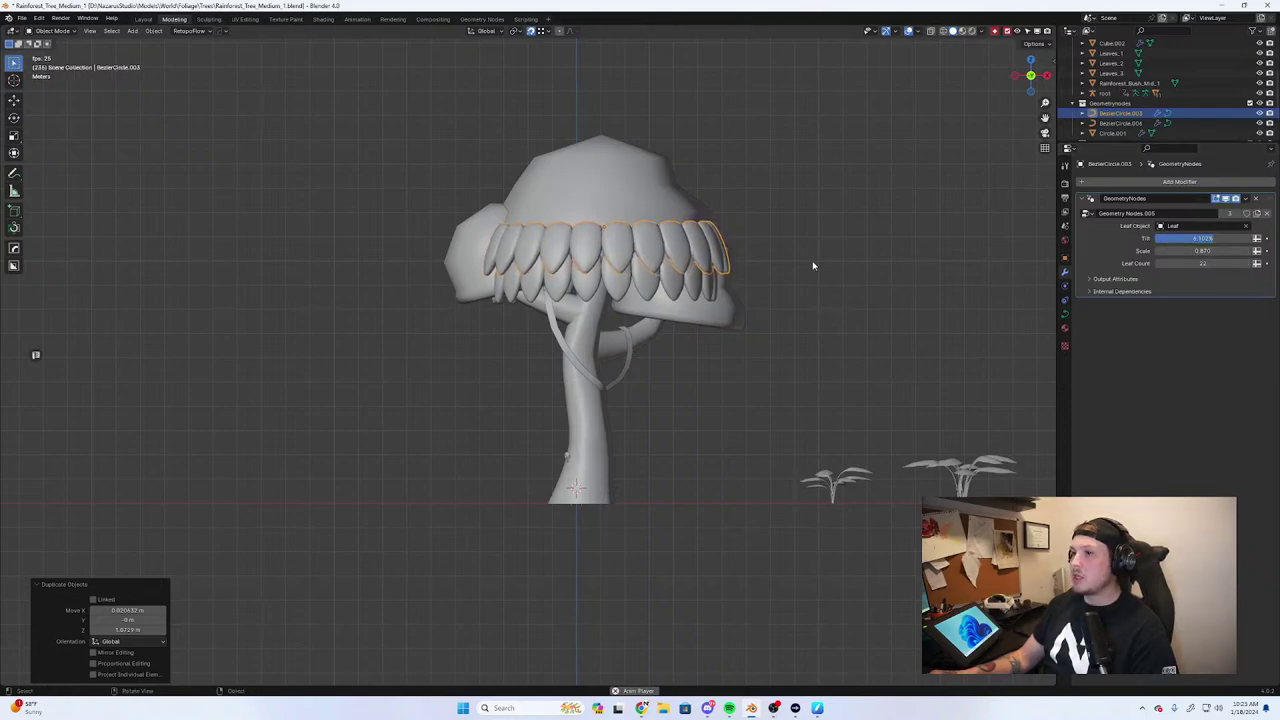
Rotate the second leaf row around Z so its leaves stagger with the row below
{"action": "key", "text": "r"}
{"action": "key", "text": "z"}
{"action": "left_click", "coordinate": [885, 315]}
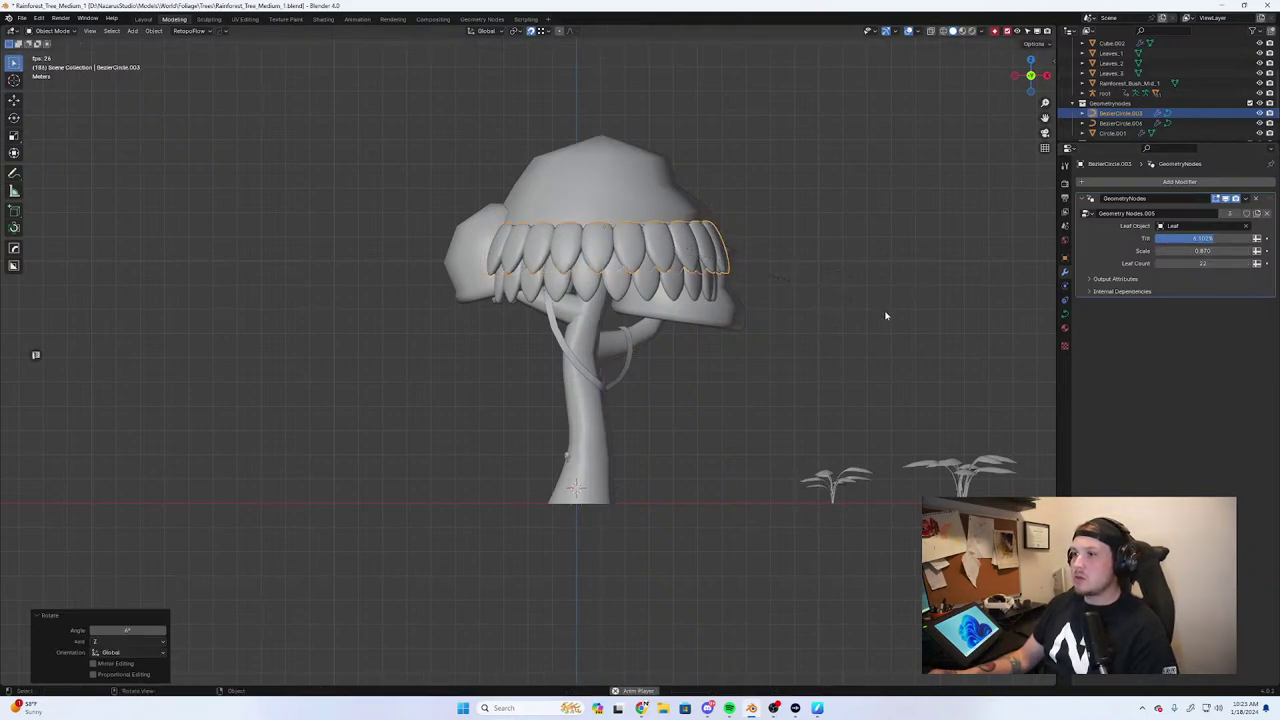
{"action": "left_click", "coordinate": [935, 381]}
Duplicate the second leaf row about 1 m upward along Z and rotate the copy around Z to stagger its leaves
{"action": "left_click", "coordinate": [601, 243]}
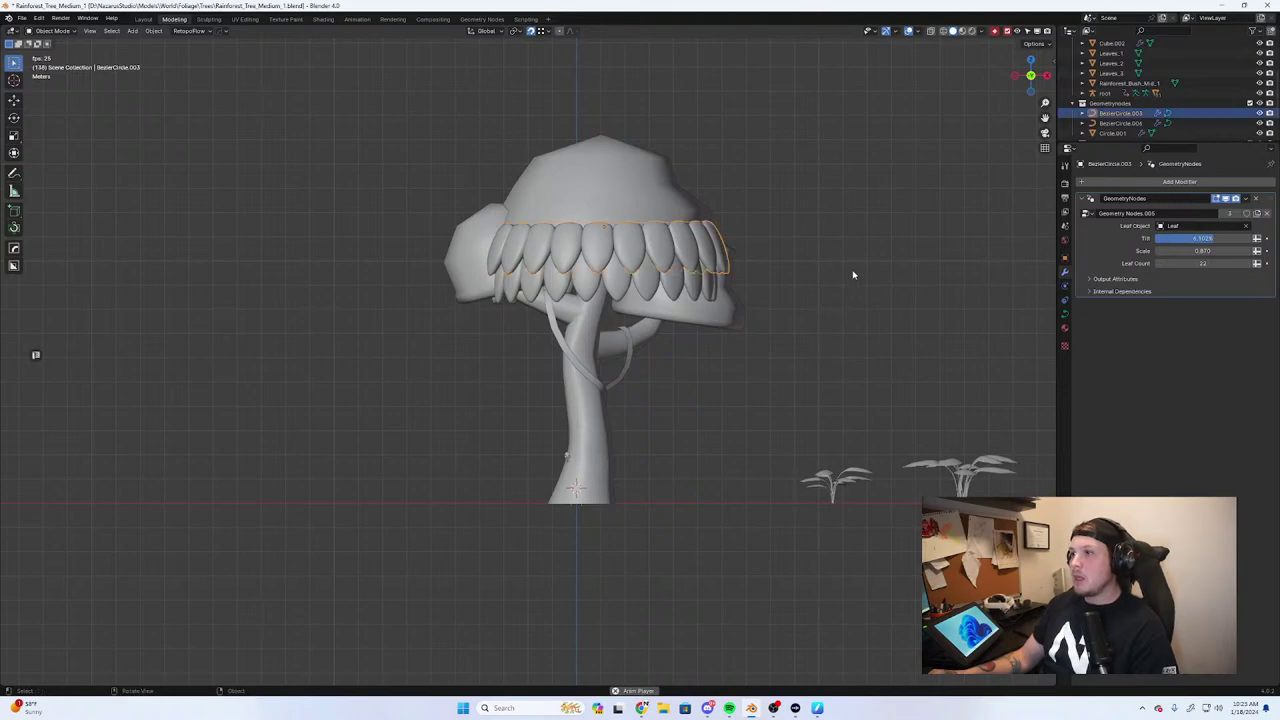
{"action": "key", "text": "shift+d"}
{"action": "key", "text": "z"}
{"action": "left_click", "coordinate": [855, 253]}
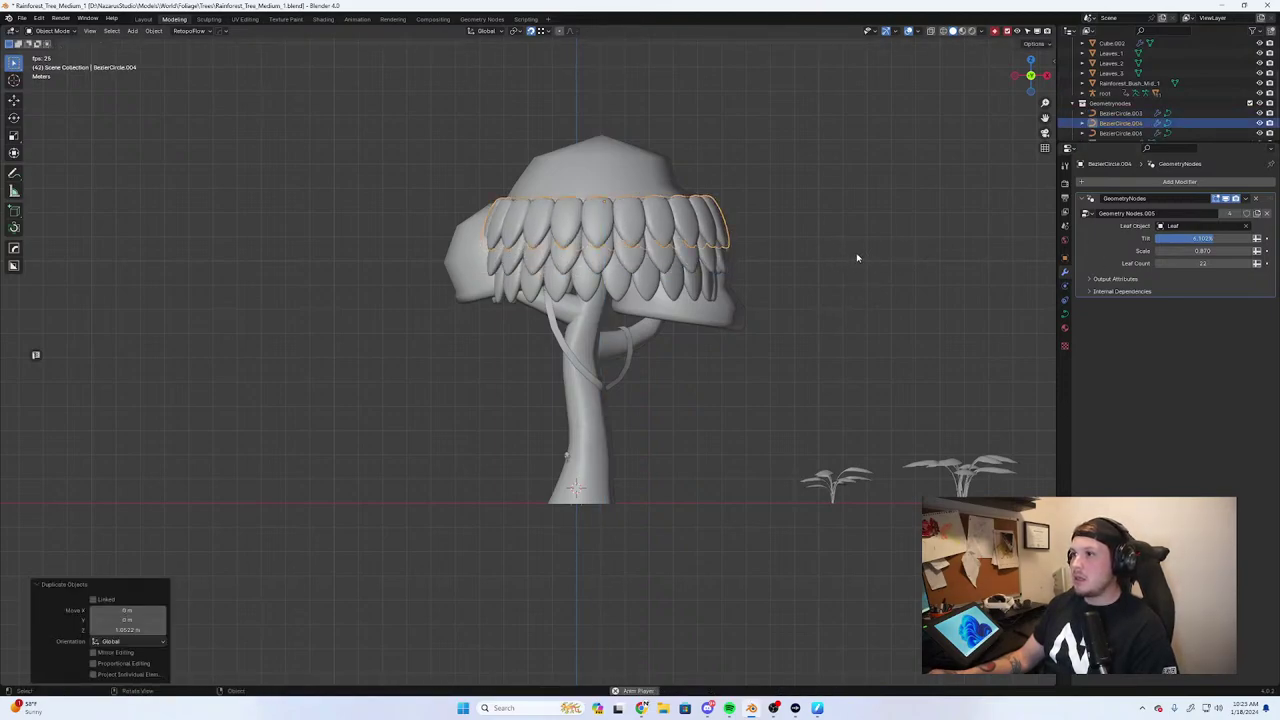
{"action": "key", "text": "r"}
{"action": "key", "text": "z"}
{"action": "left_click", "coordinate": [733, 271]}
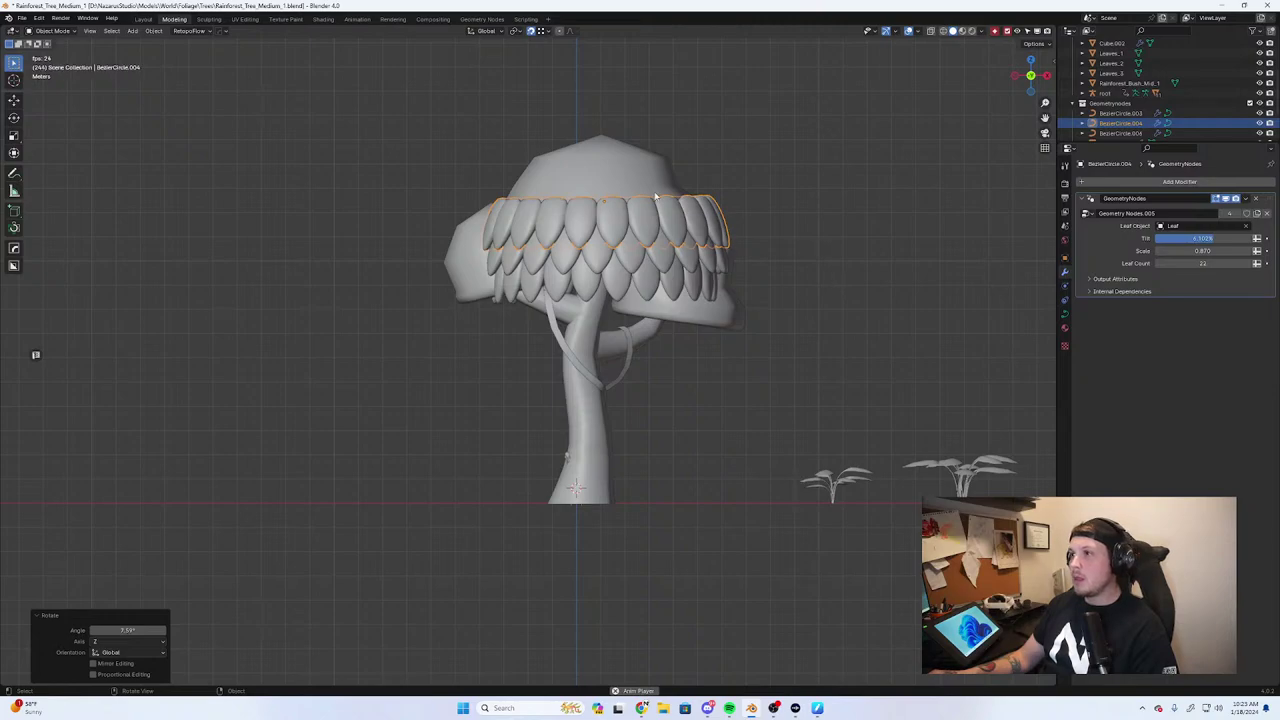
Duplicate the third leaf row upward as a fourth row, scaling it by 0.844 and readjusting its leaf tilt
{"action": "key", "text": "shift+d"}
{"action": "left_click", "coordinate": [820, 226]}
{"action": "key", "text": "s"}
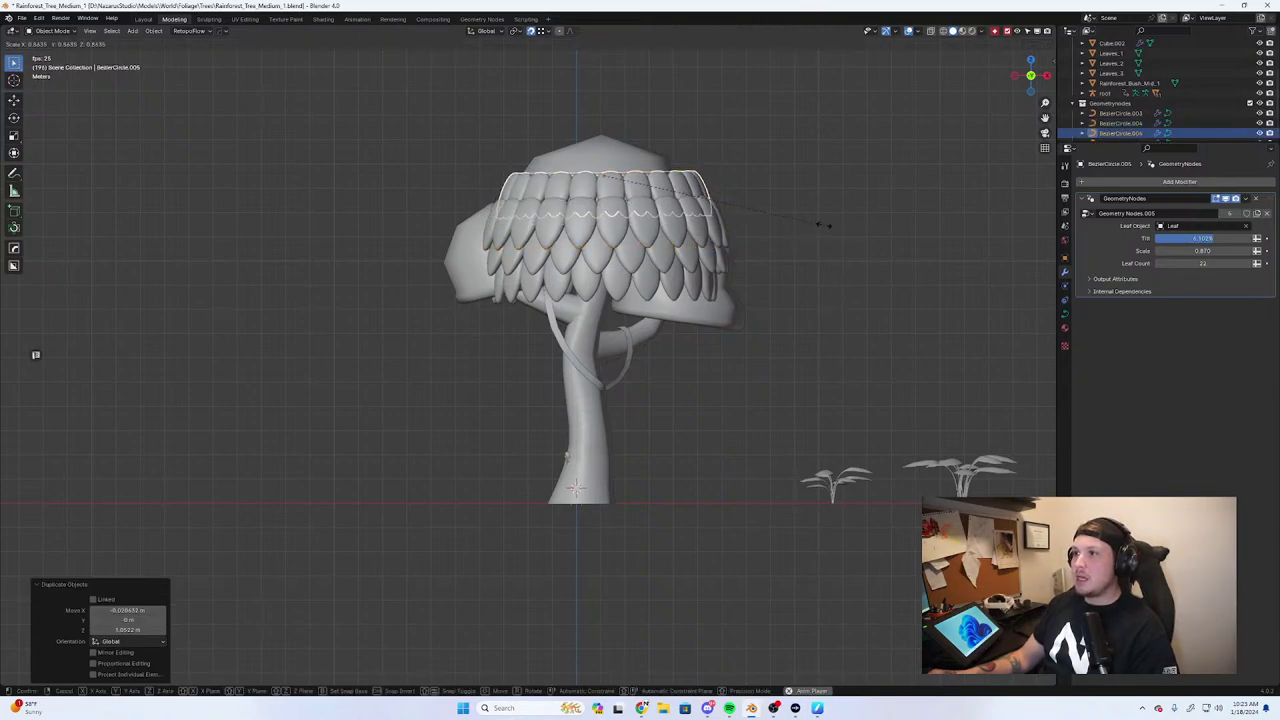
{"action": "left_click", "coordinate": [820, 226]}
{"action": "left_click_drag", "start_coordinate": [1200, 238], "coordinate": [1188, 238]}
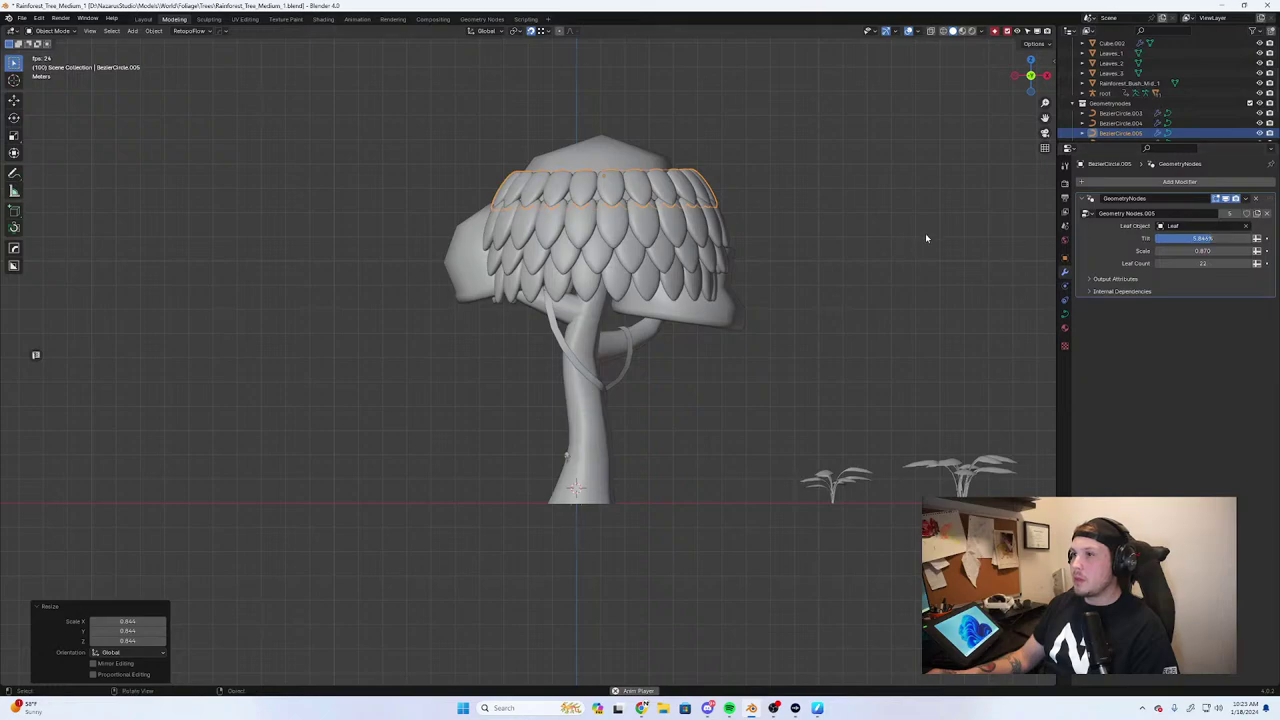
Rotate the fourth leaf row around Z to stagger it and raise its leaf count to 28
{"action": "key", "text": "r"}
{"action": "key", "text": "z"}
{"action": "left_click", "coordinate": [881, 258]}
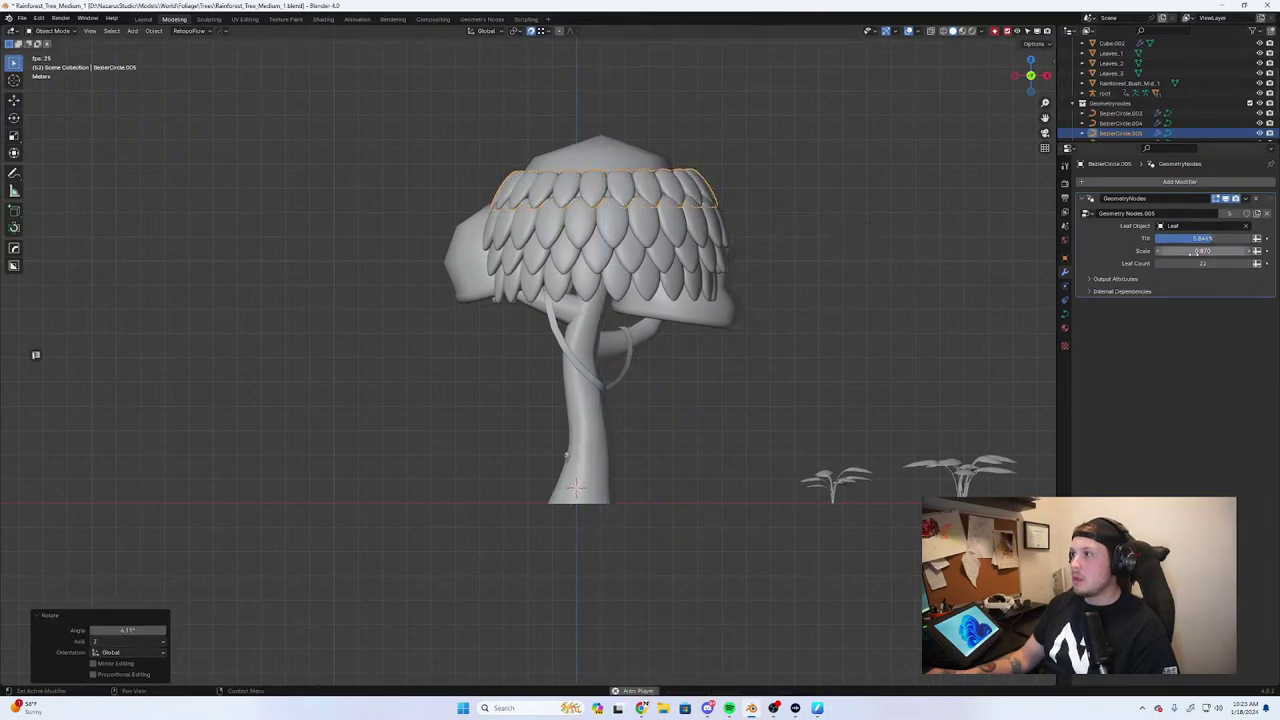
{"action": "left_click_drag", "start_coordinate": [1250, 265], "coordinate": [1180, 261]}
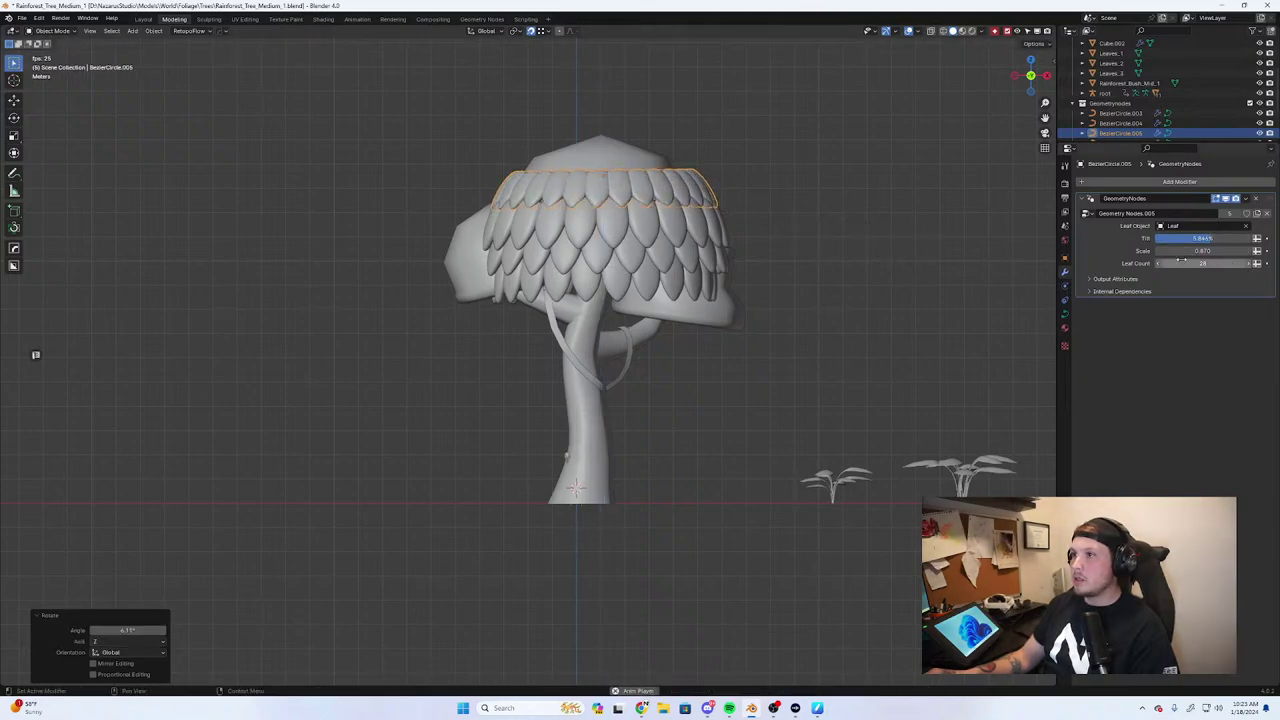
Refine the fourth leaf row's overall size, finishing with a 0.938 scaling, and fine-tune its leaf tilt
{"action": "key", "text": "s"}
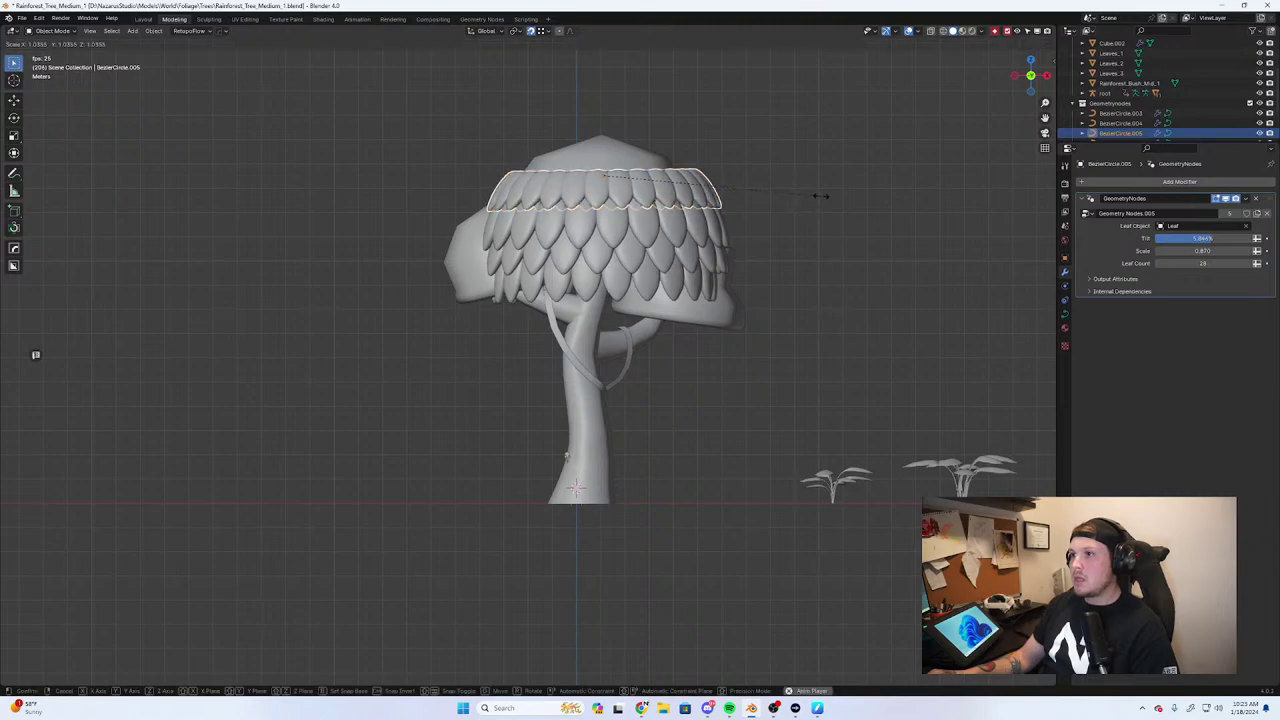
{"action": "left_click", "coordinate": [827, 200]}
{"action": "middle_click_drag", "start_coordinate": [800, 197], "coordinate": [760, 220]}
{"action": "key", "text": "s"}
{"action": "left_click", "coordinate": [785, 197]}
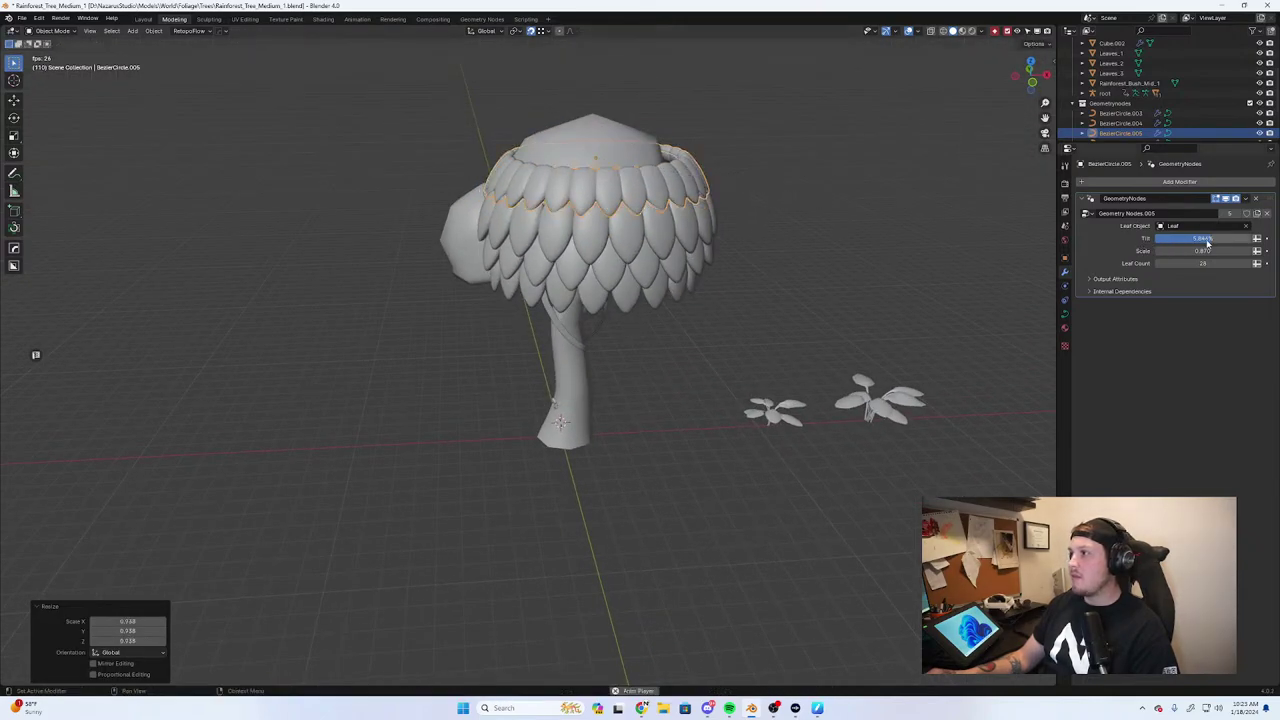
{"action": "left_click_drag", "start_coordinate": [1206, 239], "coordinate": [1200, 239]}
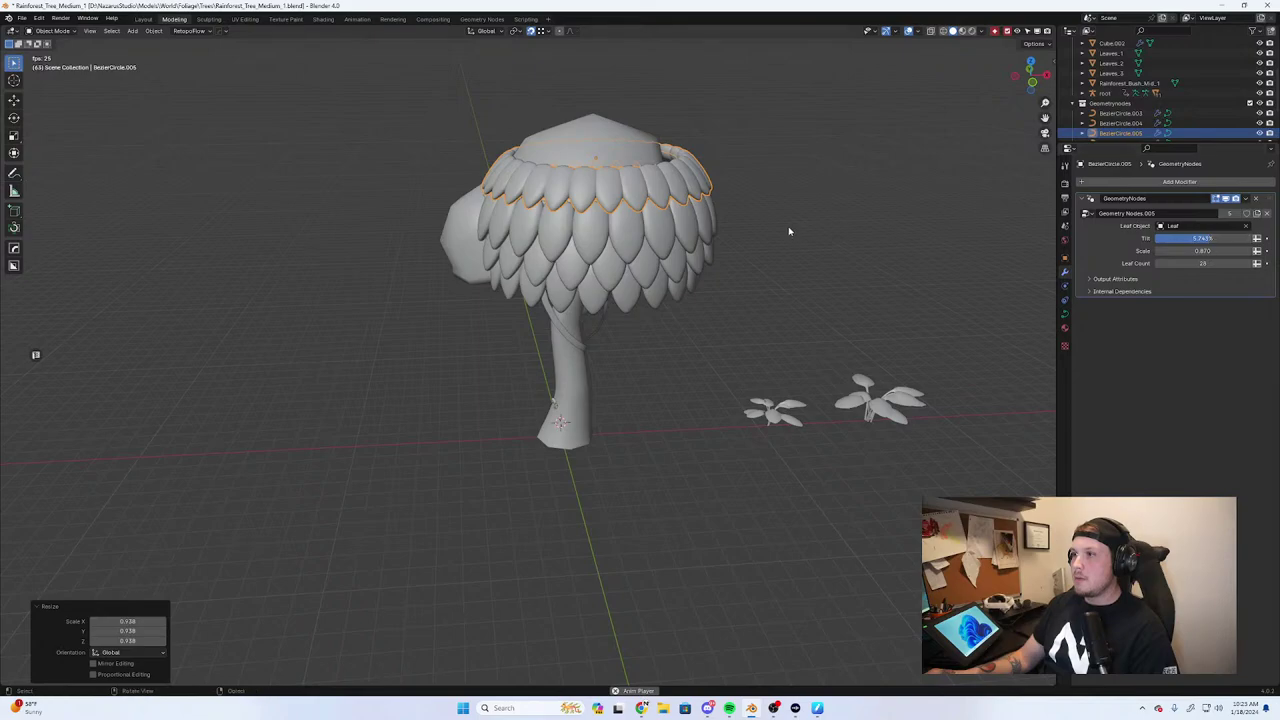
Lower the fourth leaf row slightly along Z and rotate it around Z to offset its leaves from the third row
{"action": "middle_click_drag", "start_coordinate": [789, 231], "coordinate": [768, 207]}
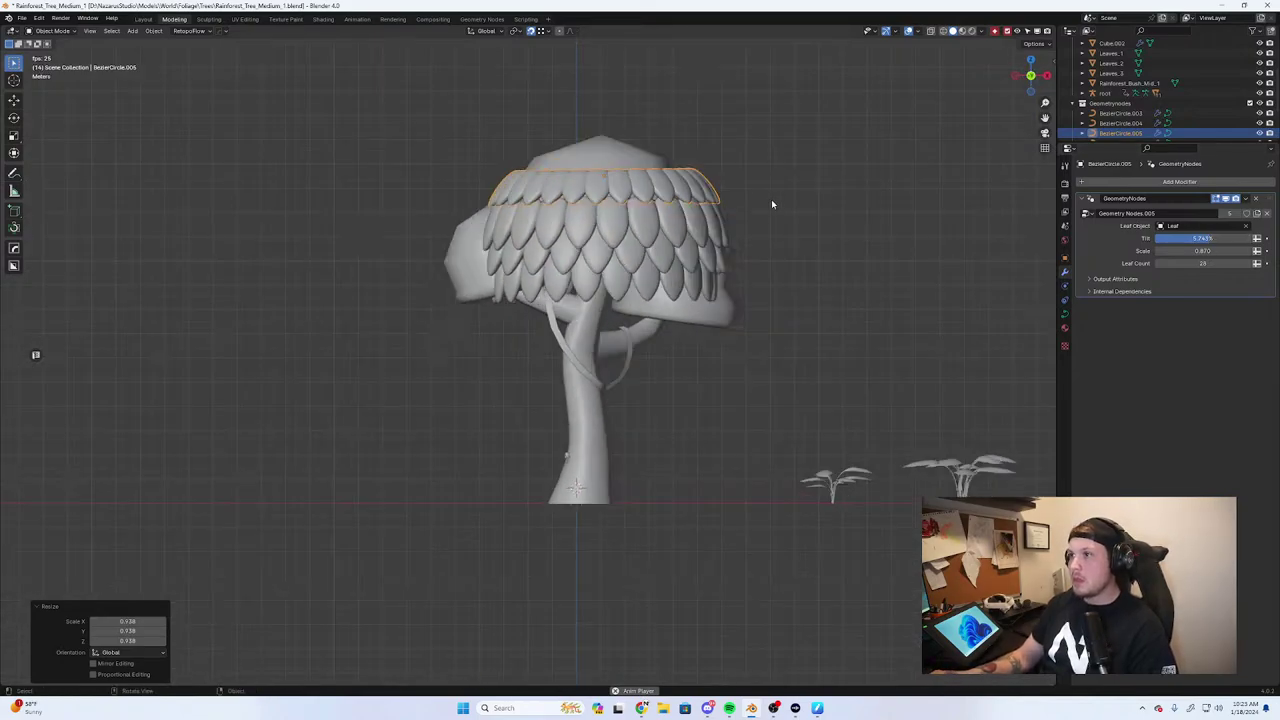
{"action": "key", "text": "g"}
{"action": "key", "text": "z"}
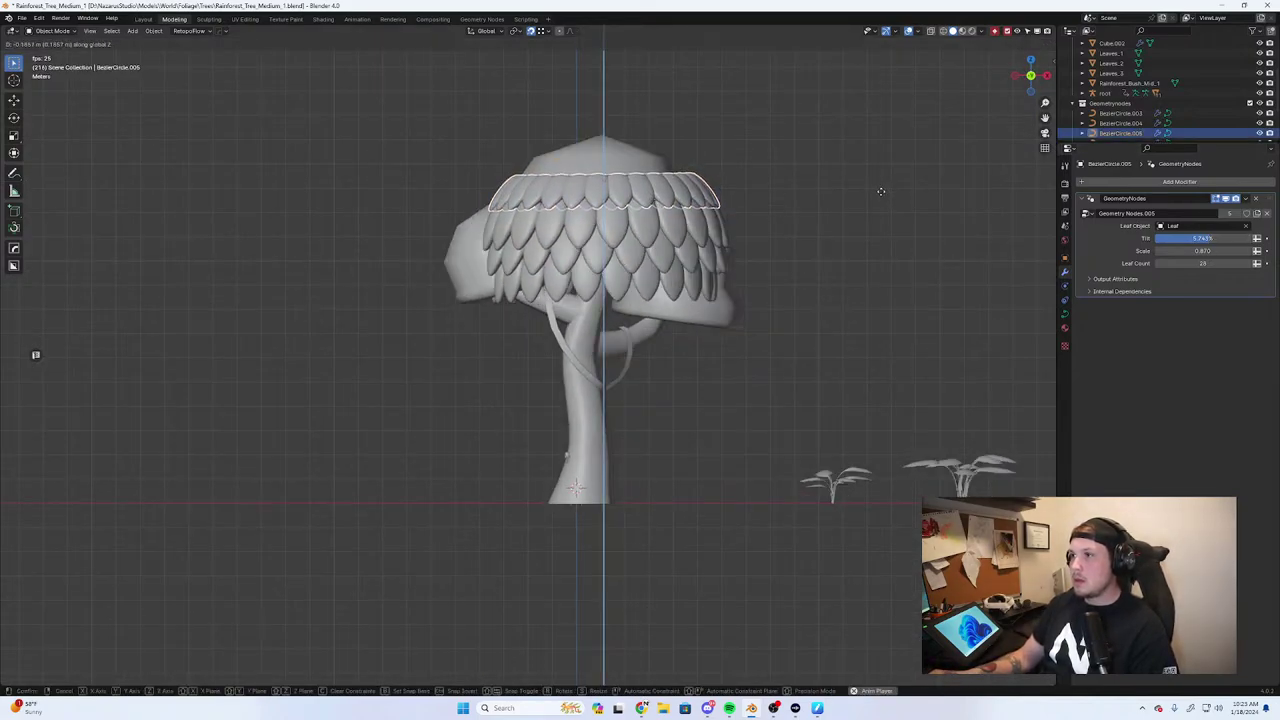
{"action": "left_click", "coordinate": [880, 193]}
{"action": "key", "text": "r"}
{"action": "key", "text": "z"}
{"action": "left_click", "coordinate": [872, 198]}
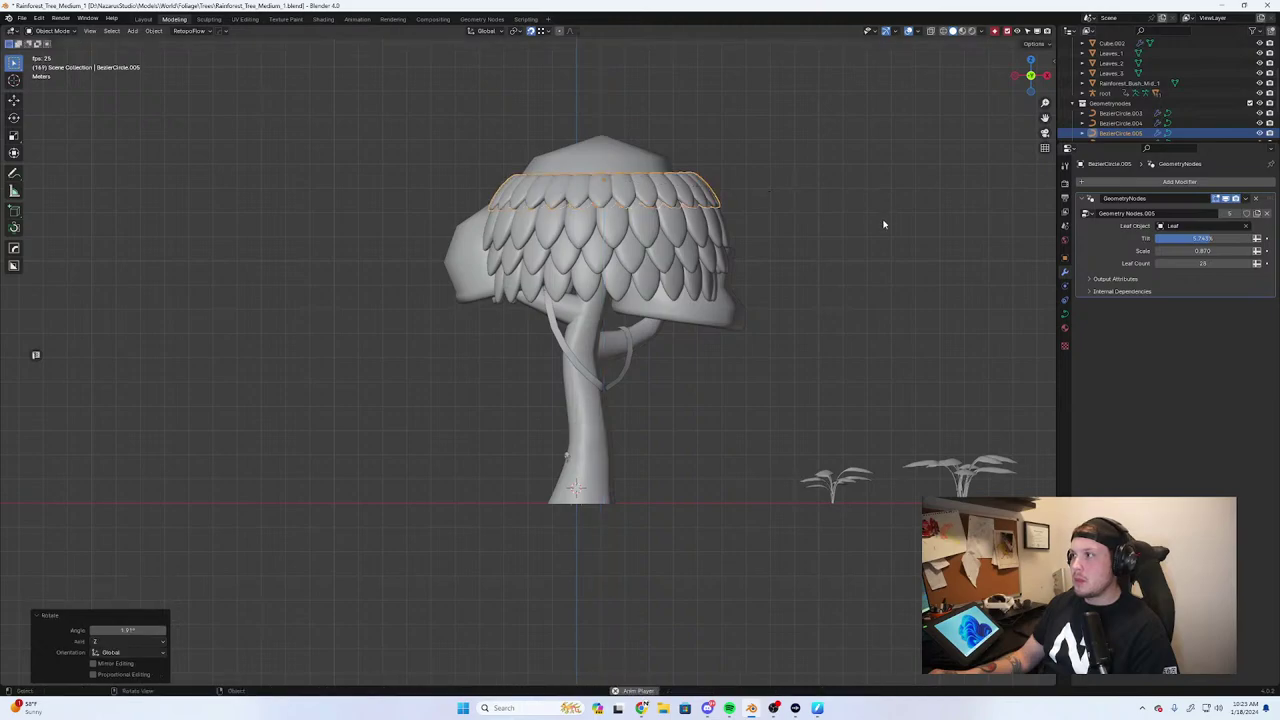
Stretch the fourth leaf row by 1.212 along Z and adjust its height so it overlaps the row beneath
{"action": "key", "text": "s"}
{"action": "key", "text": "z"}
{"action": "left_click", "coordinate": [931, 190]}
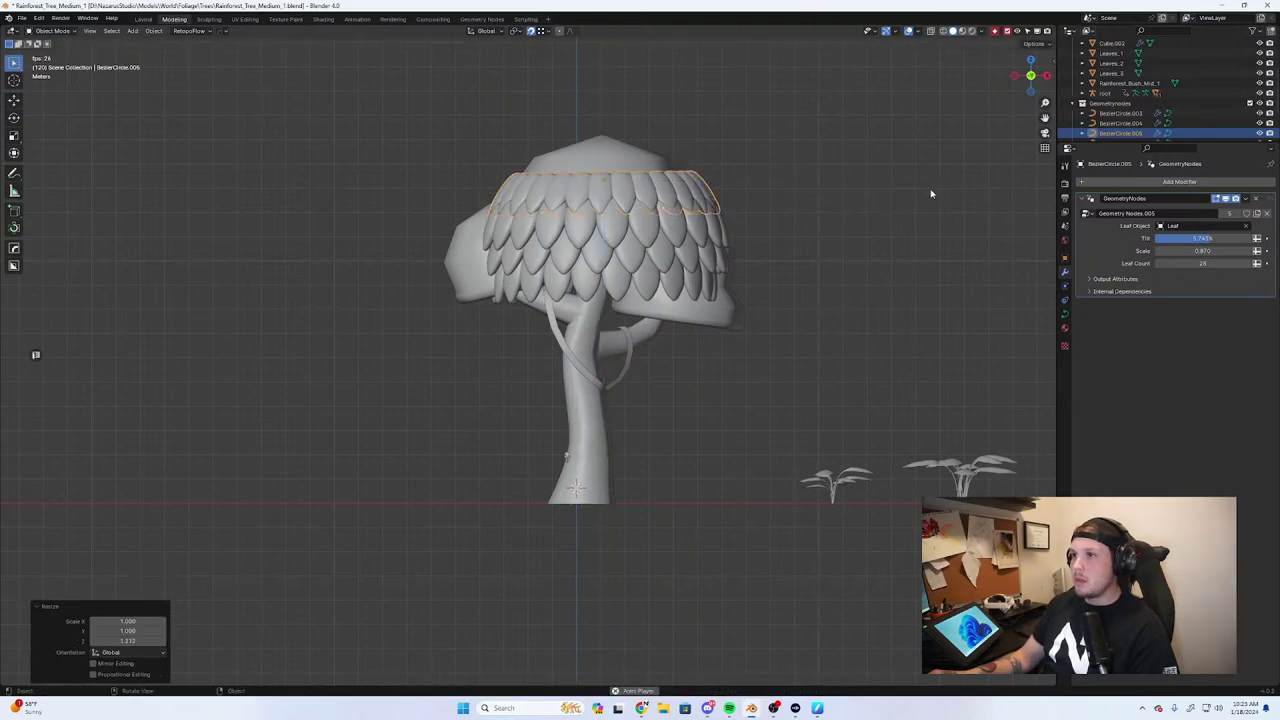
{"action": "key", "text": "g"}
{"action": "key", "text": "z"}
{"action": "left_click", "coordinate": [909, 204]}
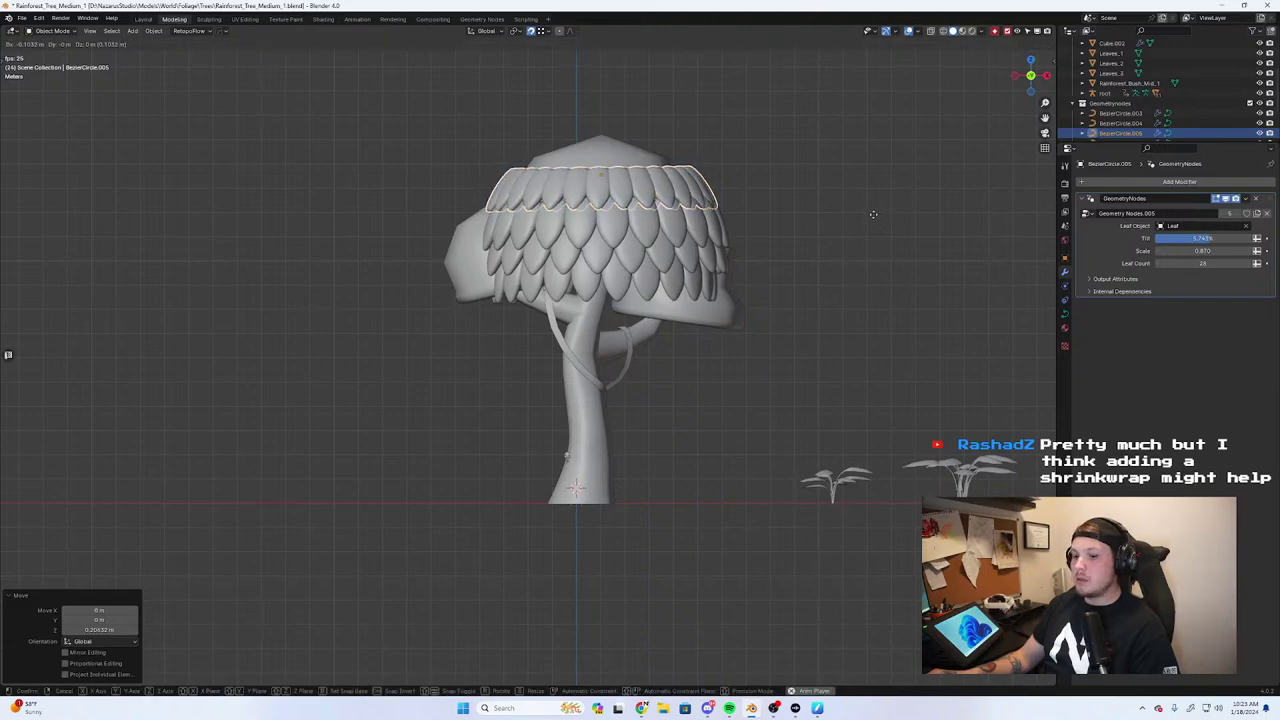
{"action": "key", "text": "g"}
{"action": "key", "text": "z"}
{"action": "left_click", "coordinate": [839, 221]}
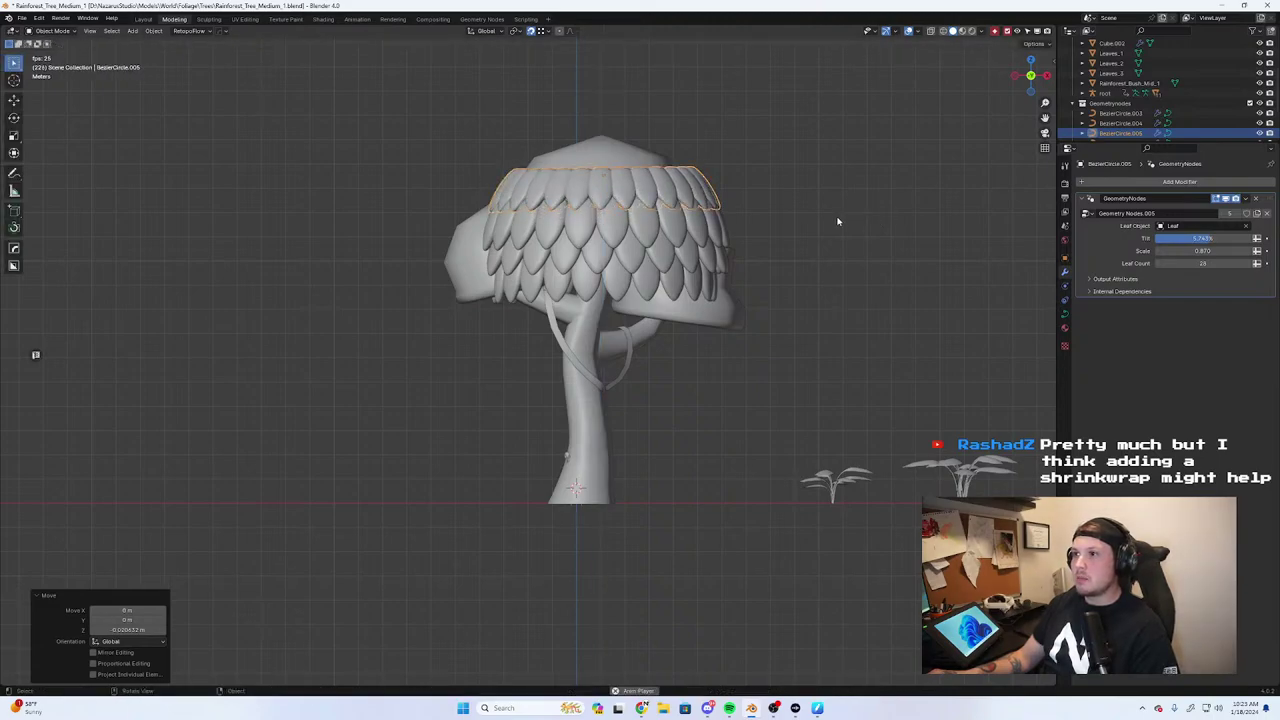
Scale the fourth leaf row by 0.961 and collapse its GeometryNodes modifier settings
{"action": "key", "text": "s"}
{"action": "left_click", "coordinate": [801, 186]}
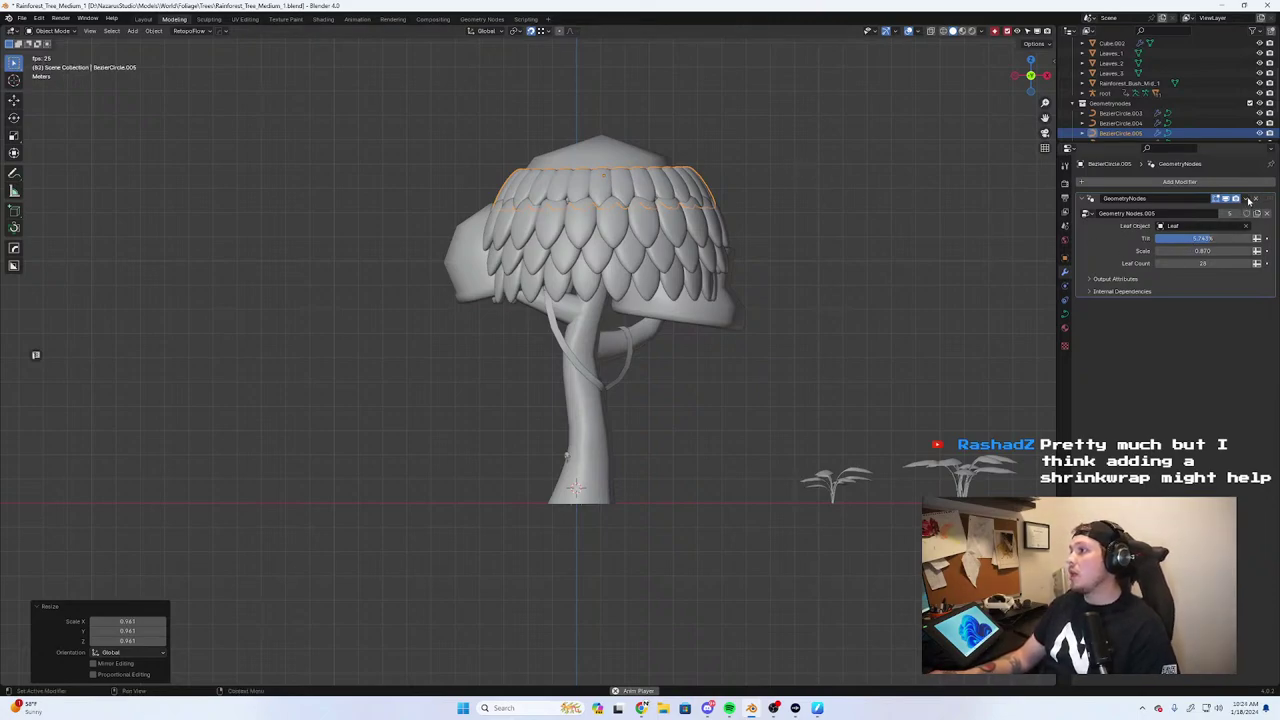
{"action": "left_click", "coordinate": [1085, 199]}
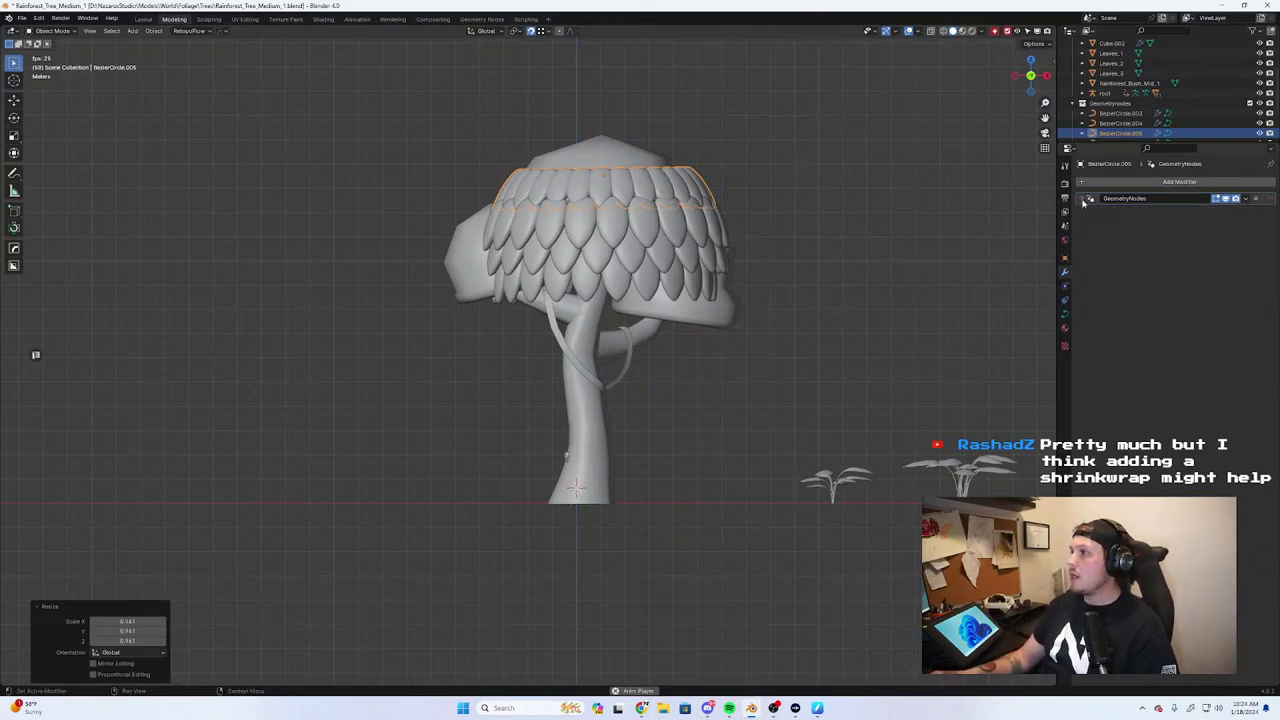
Try a Shrinkwrap modifier on the fourth leaf row with Leaves_1 as target and a small offset, and remove it again
{"action": "left_click", "coordinate": [1224, 185]}
{"action": "type", "text": "shrink"}
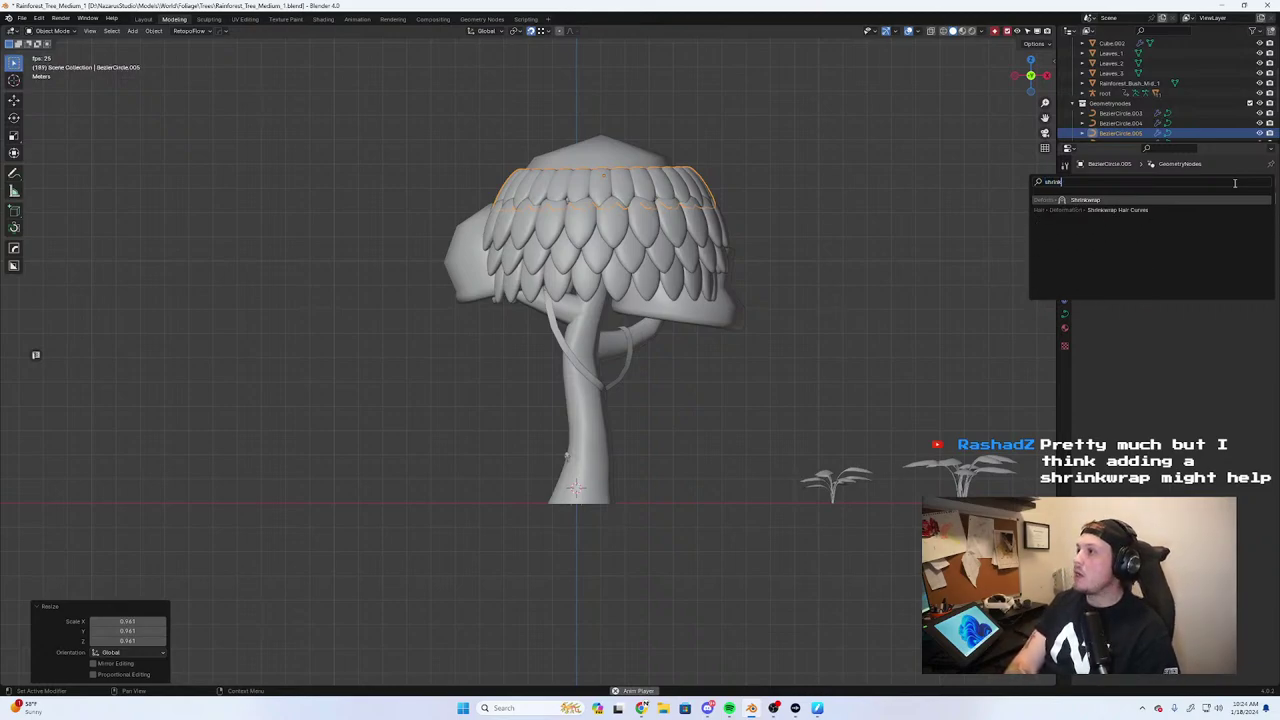
{"action": "key", "text": "Return"}
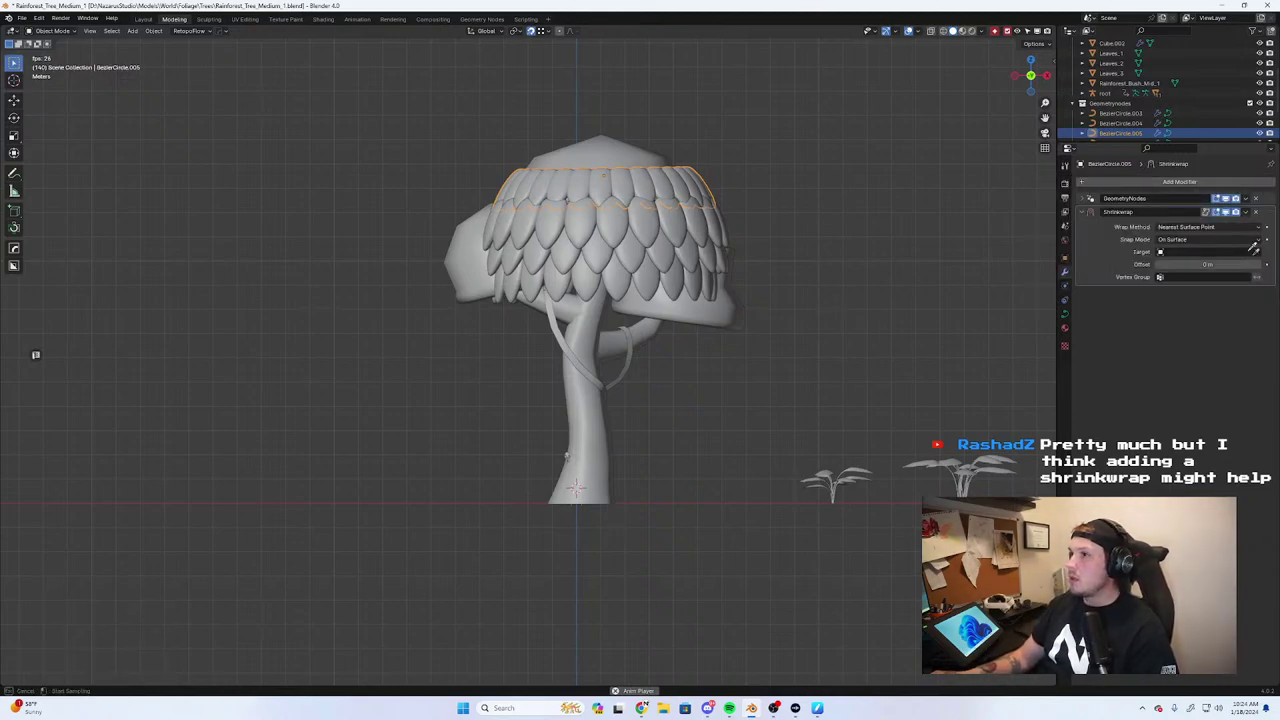
{"action": "left_click", "coordinate": [618, 145]}
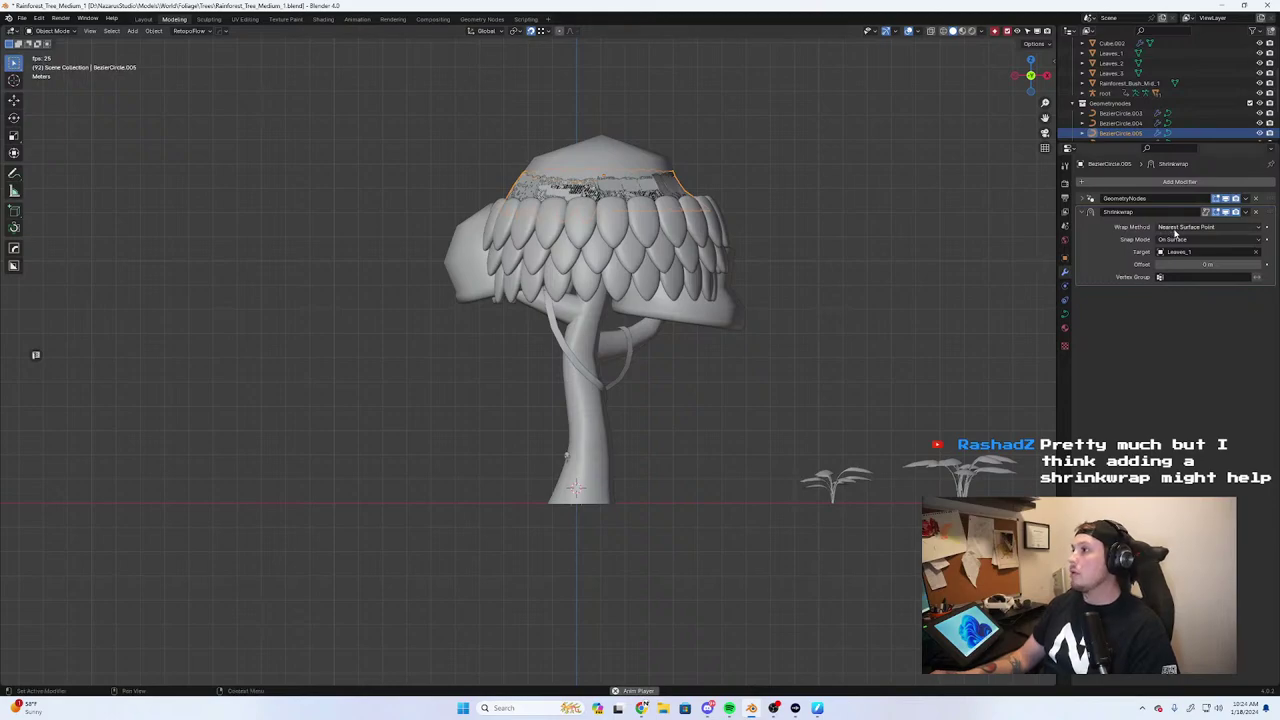
{"action": "mouse_move", "coordinate": [1209, 264]}
{"action": "left_mouse_down"}
{"action": "mouse_move", "coordinate": [1250, 264]}
{"action": "mouse_move", "coordinate": [1215, 264]}
{"action": "left_mouse_up"}
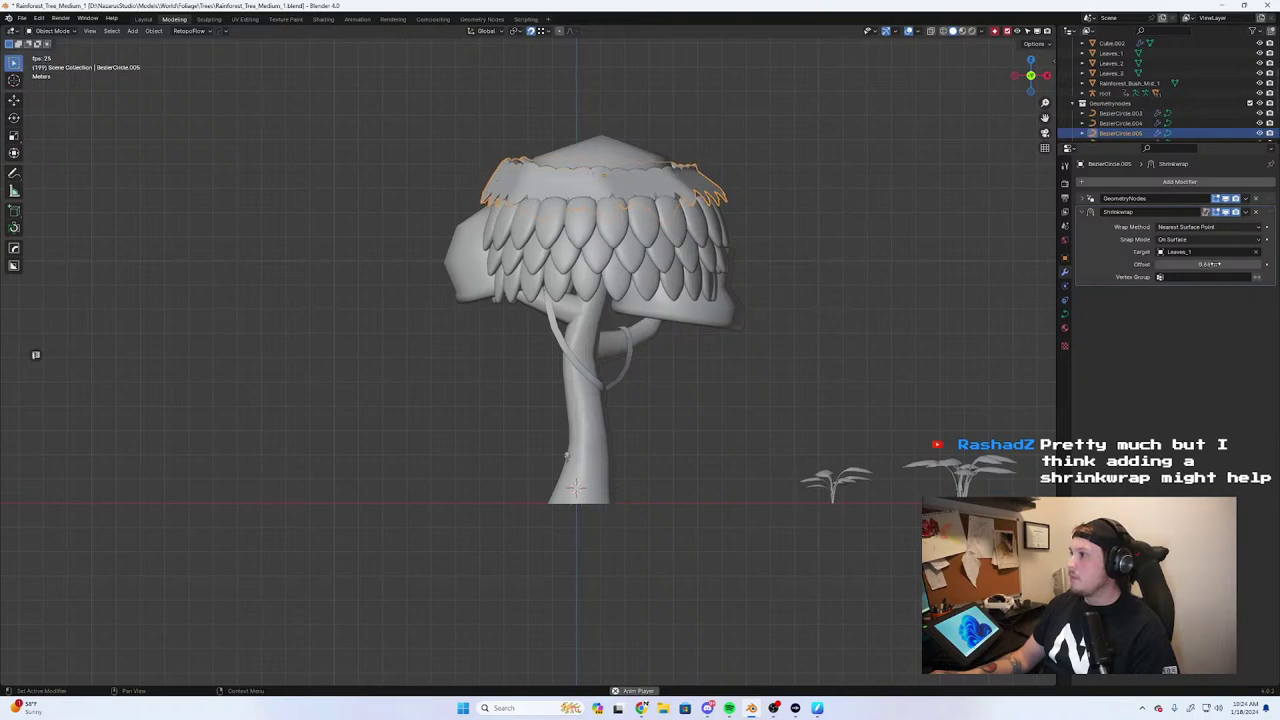
{"action": "left_click", "coordinate": [1257, 212]}
Inspect how the fourth leaf row fits around the canopy and fine-tune its leaf tilt in the GeometryNodes modifier
{"action": "middle_click_drag", "start_coordinate": [660, 228], "coordinate": [760, 270]}
{"action": "scroll", "coordinate": [449, 198], "scroll_direction": "up", "scroll_amount": 5}
{"action": "middle_click_drag", "start_coordinate": [449, 198], "coordinate": [576, 181]}
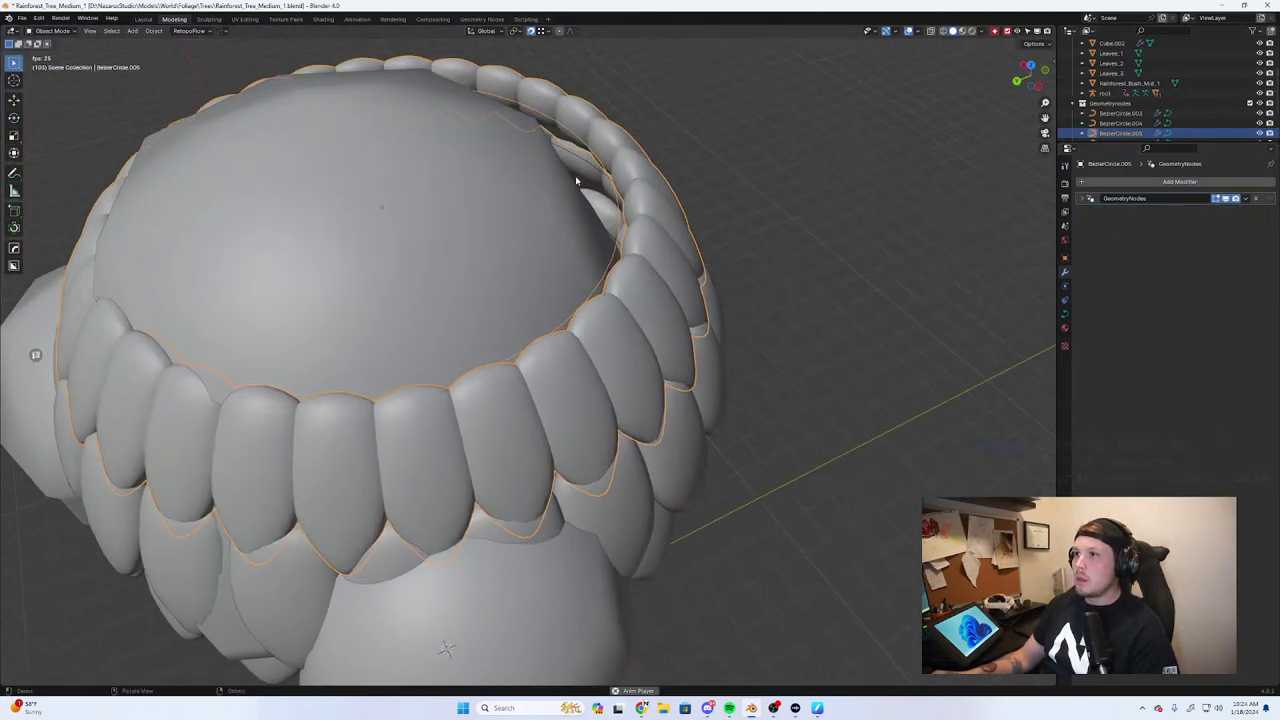
{"action": "middle_click_drag", "start_coordinate": [759, 223], "coordinate": [566, 214]}
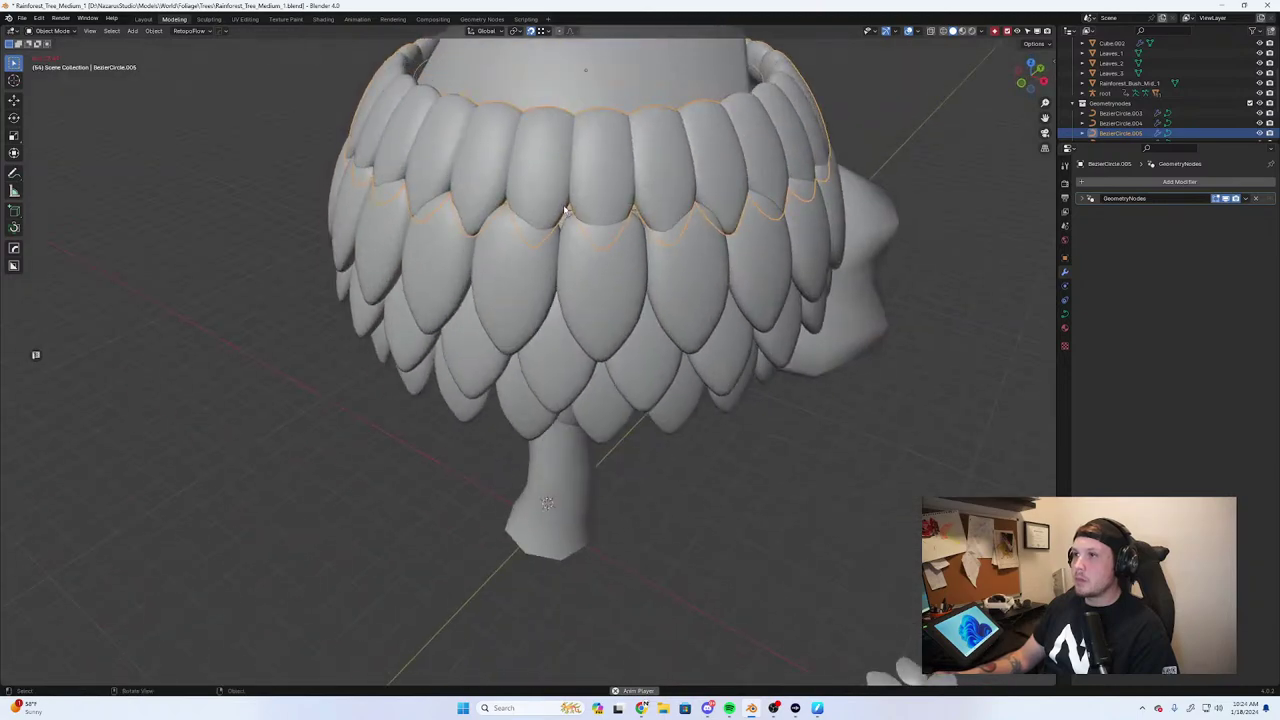
{"action": "scroll", "coordinate": [593, 197], "scroll_direction": "down", "scroll_amount": 3}
{"action": "key", "text": "KP_1"}
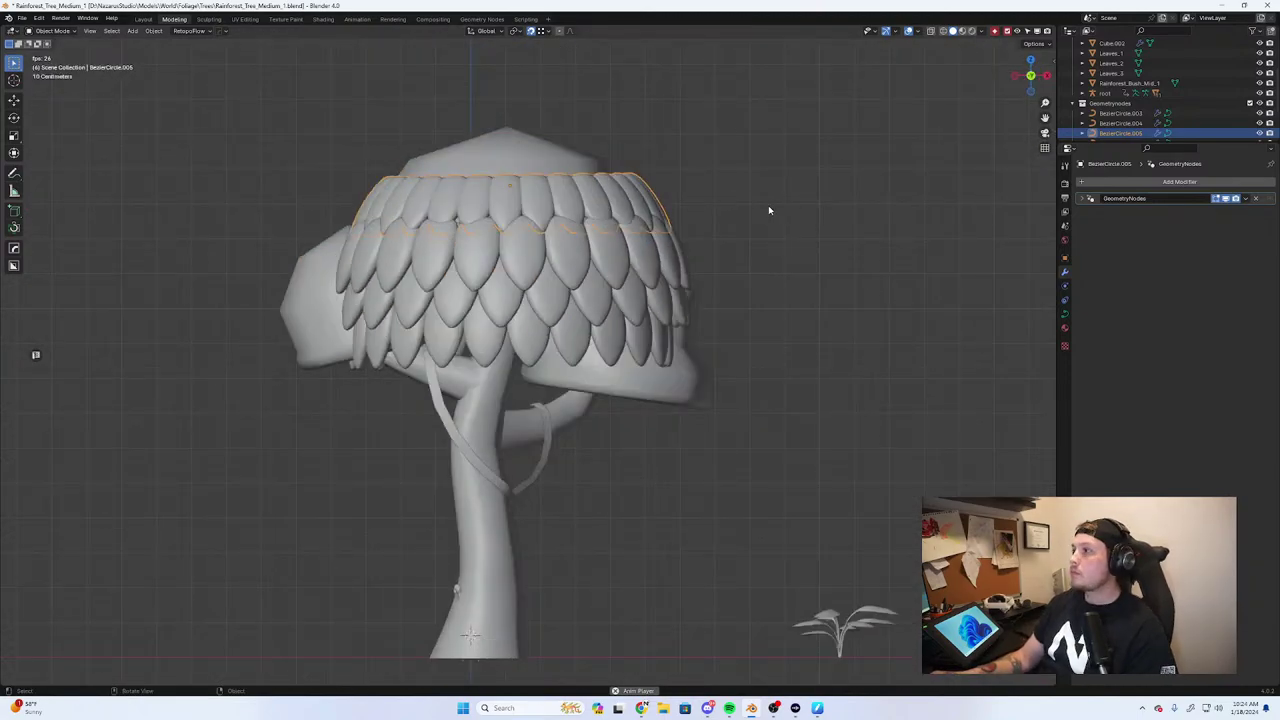
{"action": "left_click", "coordinate": [1084, 199]}
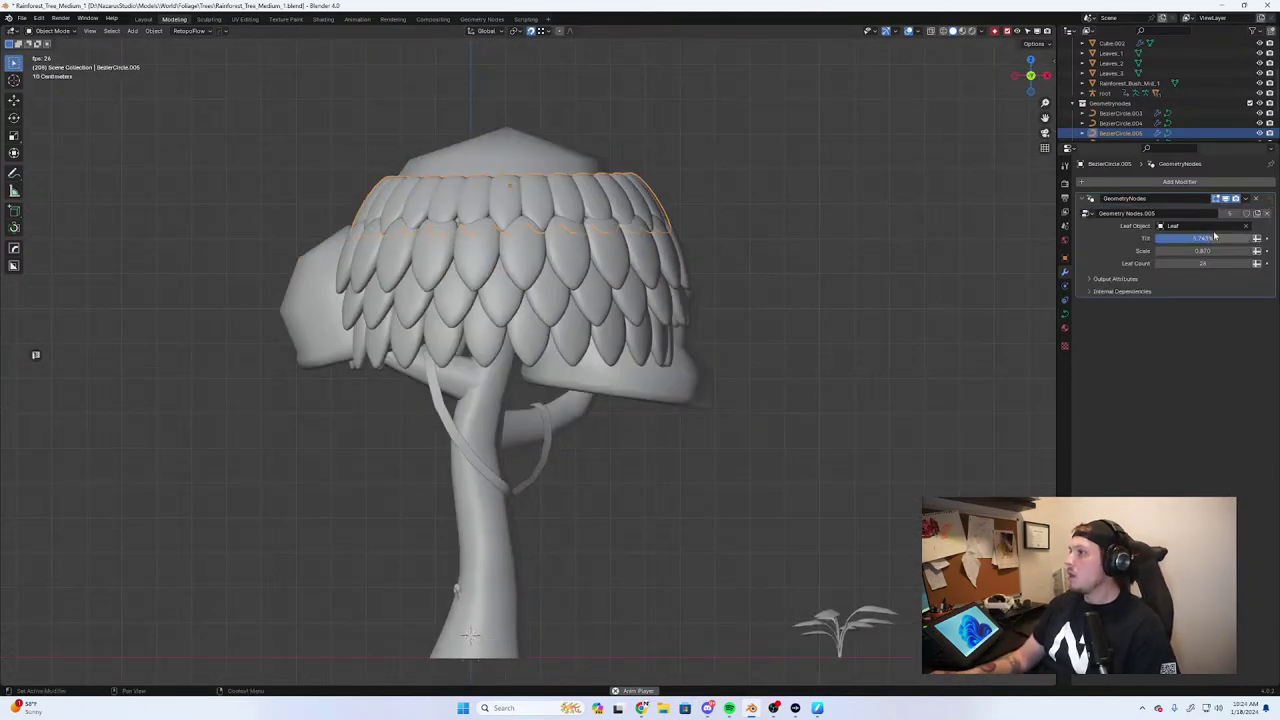
{"action": "mouse_move", "coordinate": [1200, 238]}
{"action": "left_mouse_down"}
{"action": "mouse_move", "coordinate": [1215, 238]}
{"action": "mouse_move", "coordinate": [1203, 238]}
{"action": "left_mouse_up"}
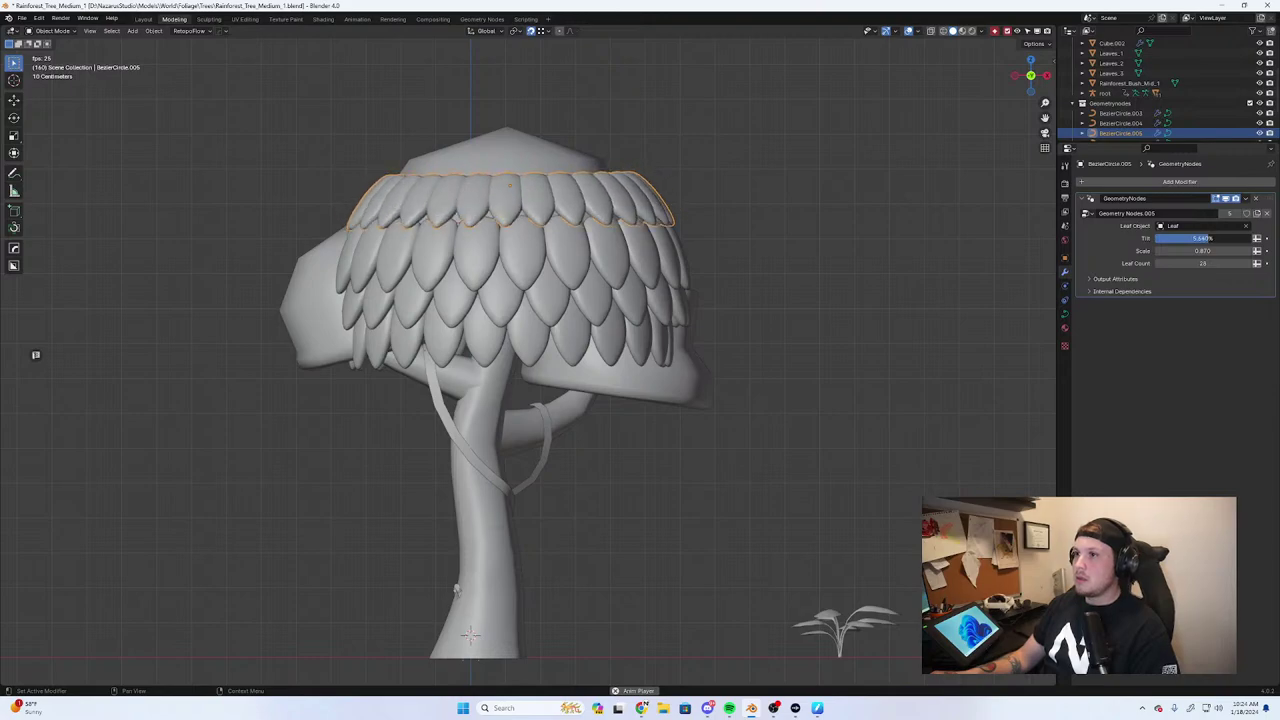
Rotate the fourth leaf row around Z to stagger its leaves against the third row and lower it slightly along Z
{"action": "key", "text": "r"}
{"action": "key", "text": "z"}
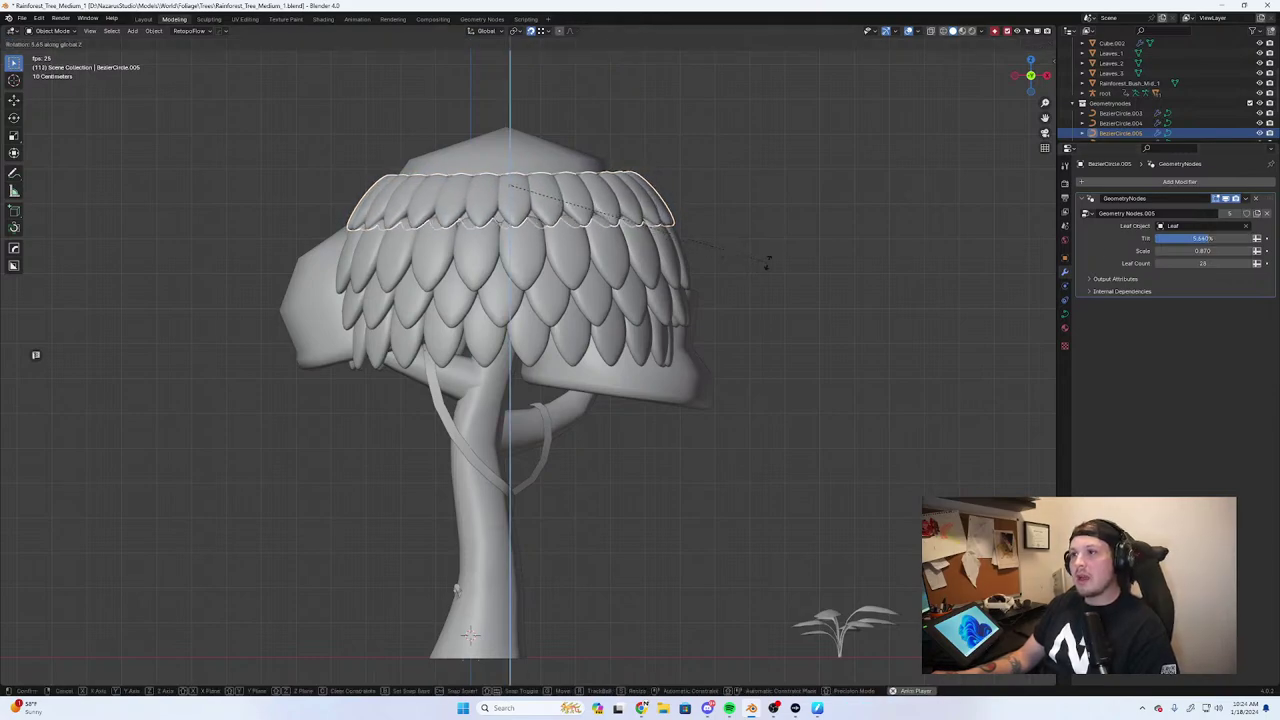
{"action": "left_click", "coordinate": [771, 265]}
{"action": "key", "text": "g"}
{"action": "key", "text": "z"}
{"action": "left_click", "coordinate": [764, 266]}
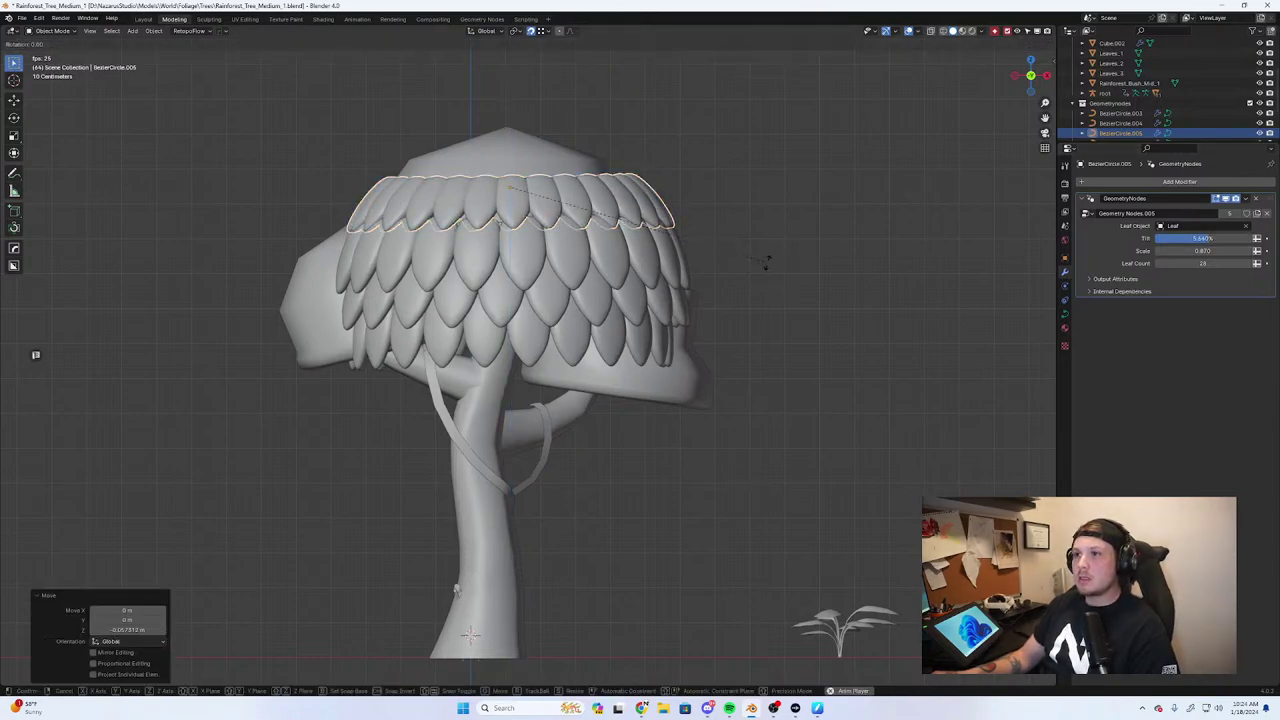
{"action": "key", "text": "r"}
{"action": "key", "text": "z"}
{"action": "left_click", "coordinate": [716, 278]}
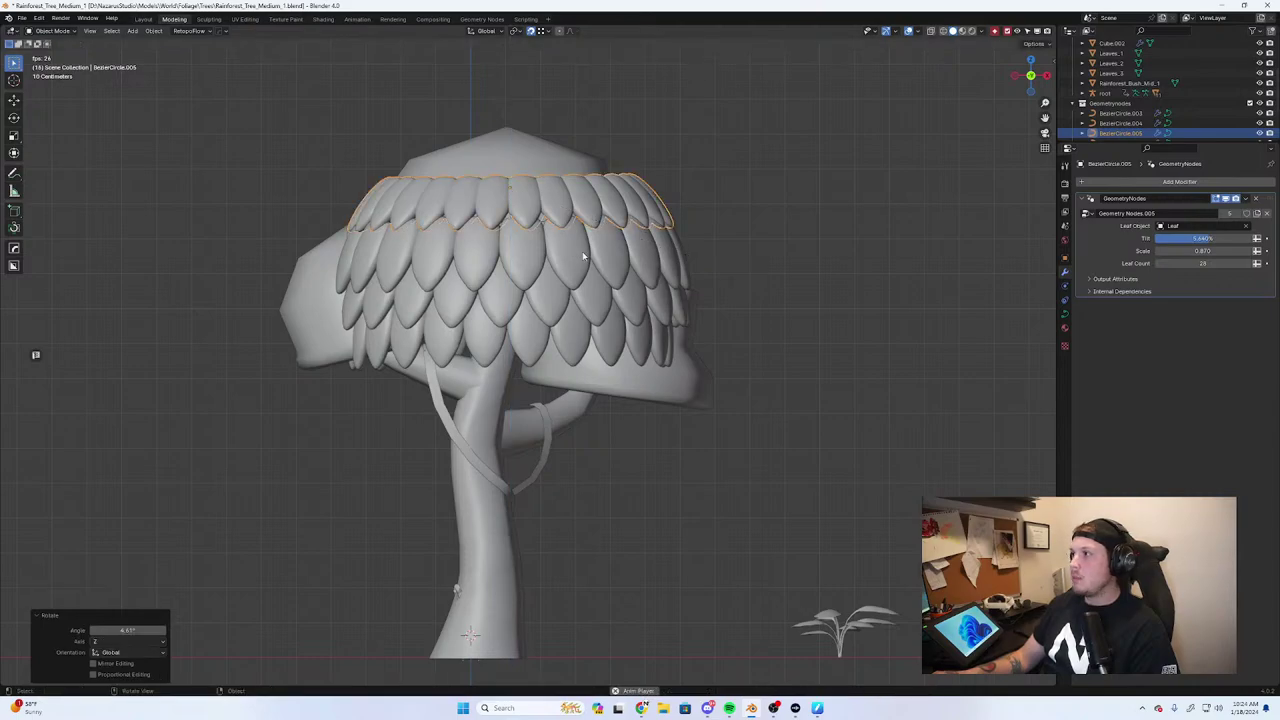
{"action": "left_click", "coordinate": [613, 262]}
{"action": "left_click", "coordinate": [578, 207]}
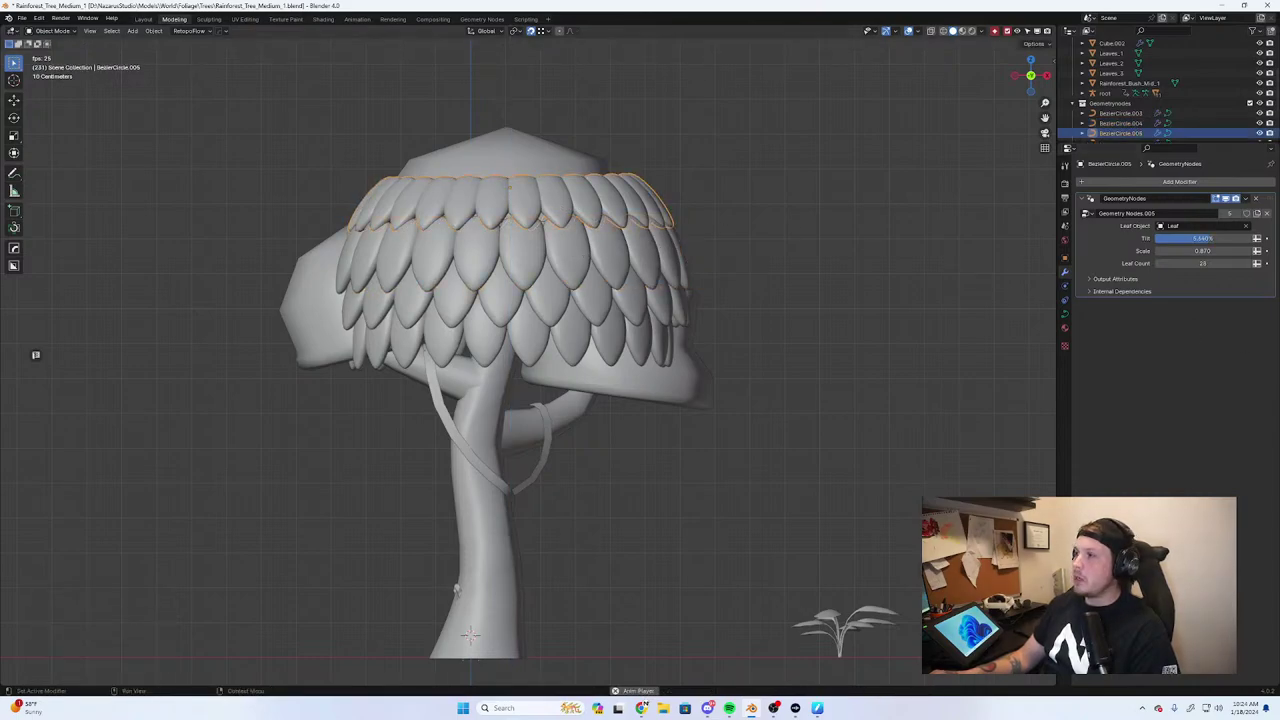
Raise the fourth row's leaf count to 23 and scale the row by 0.996
{"action": "left_click", "coordinate": [1248, 265]}
{"action": "left_click", "coordinate": [1248, 265]}
{"action": "left_click", "coordinate": [1248, 265]}
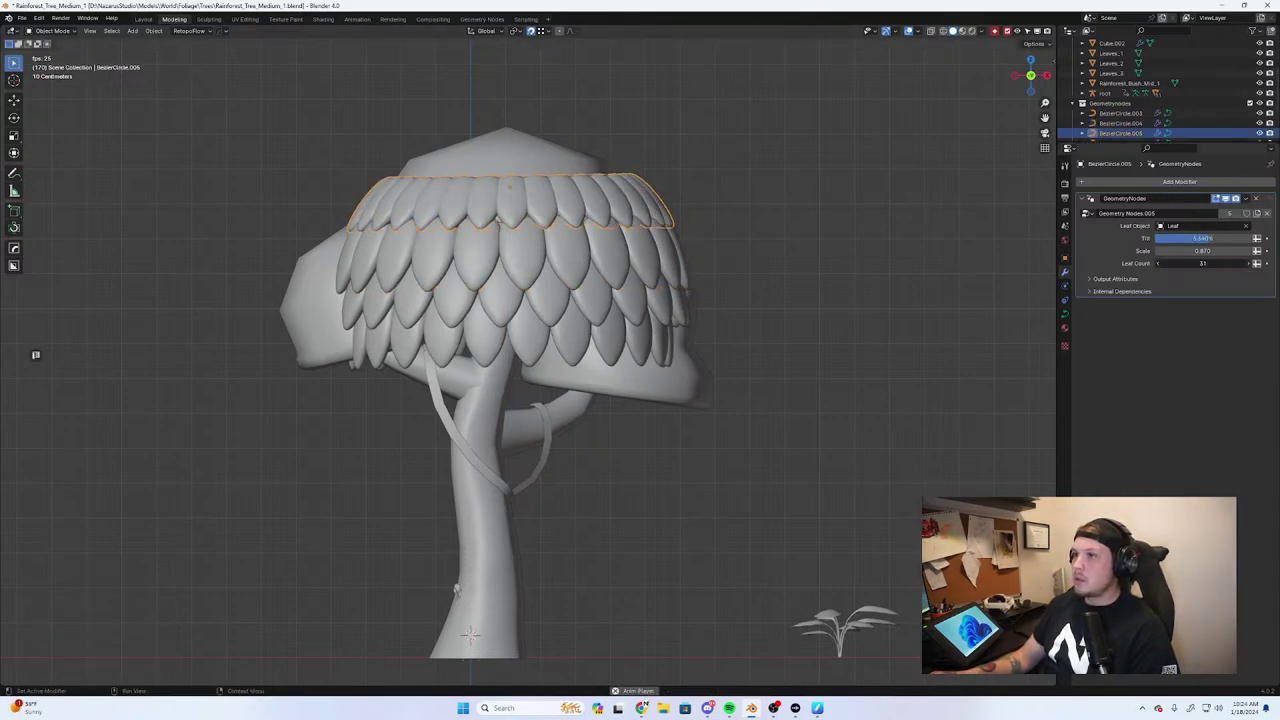
{"action": "left_click", "coordinate": [1249, 265]}
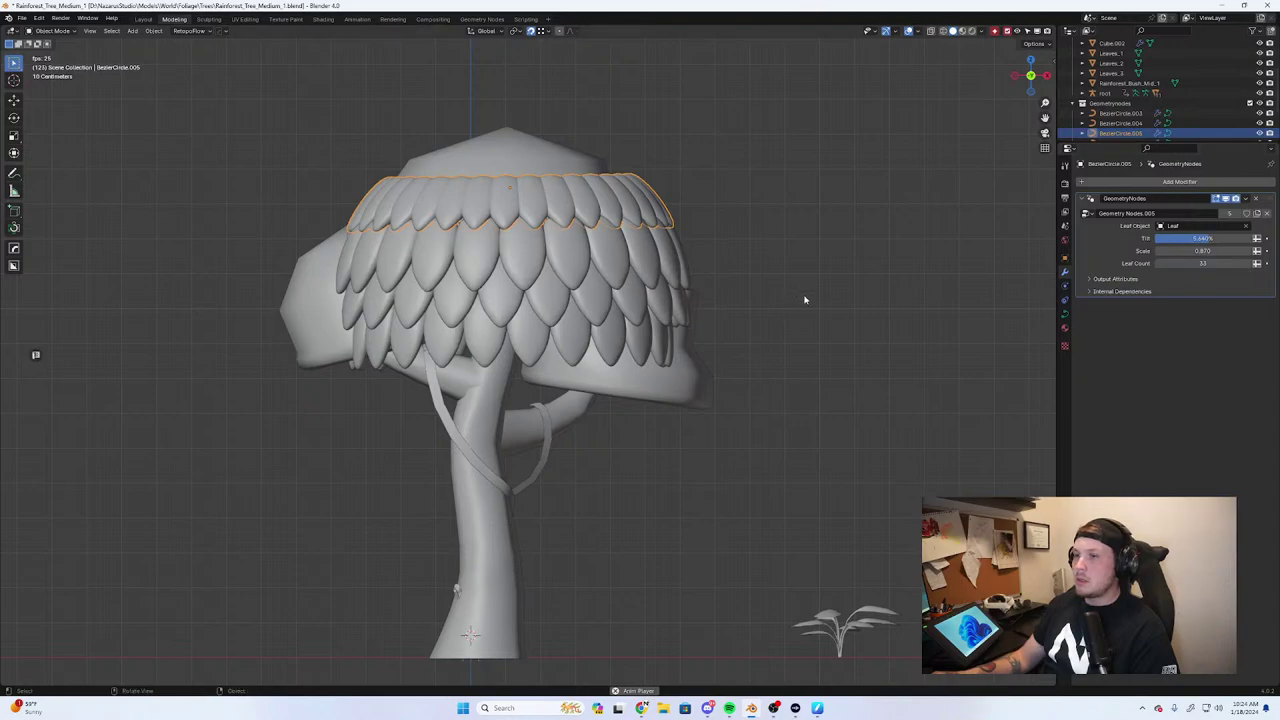
{"action": "key", "text": "s"}
{"action": "left_click", "coordinate": [855, 278]}
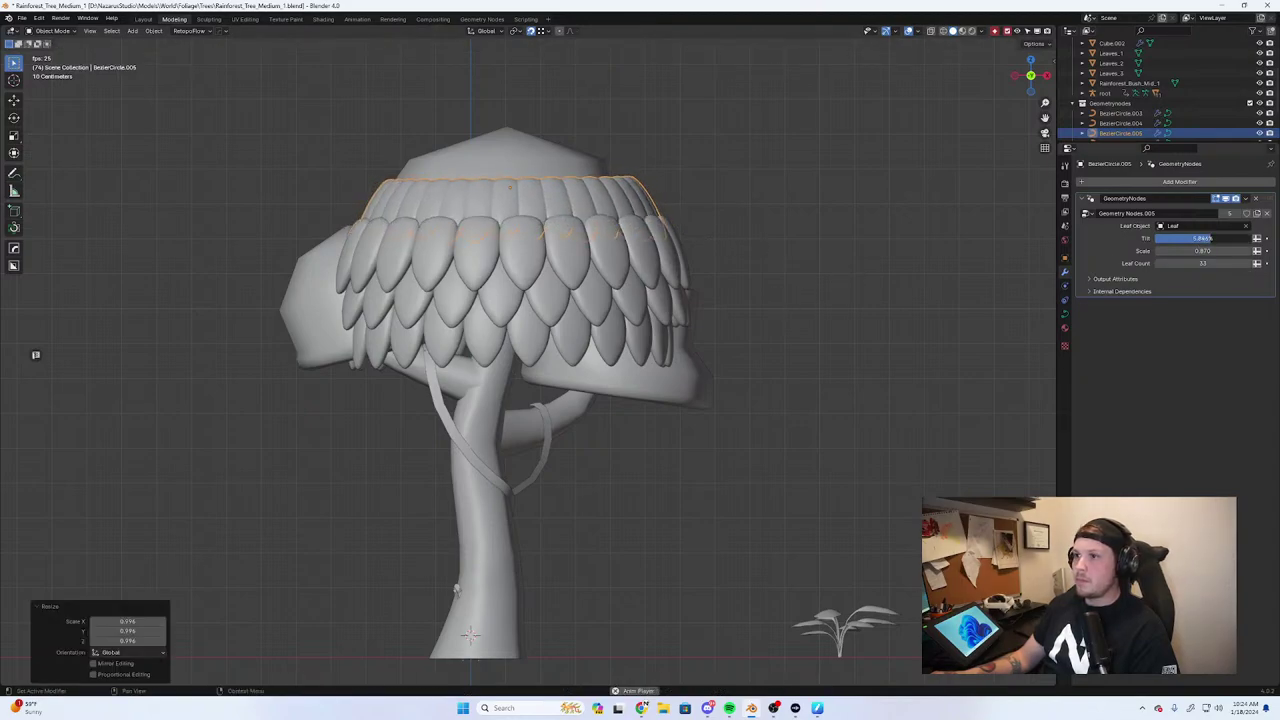
Rotate the fourth leaf row slightly around Z and increase its leaf count to 27
{"action": "key", "text": "r"}
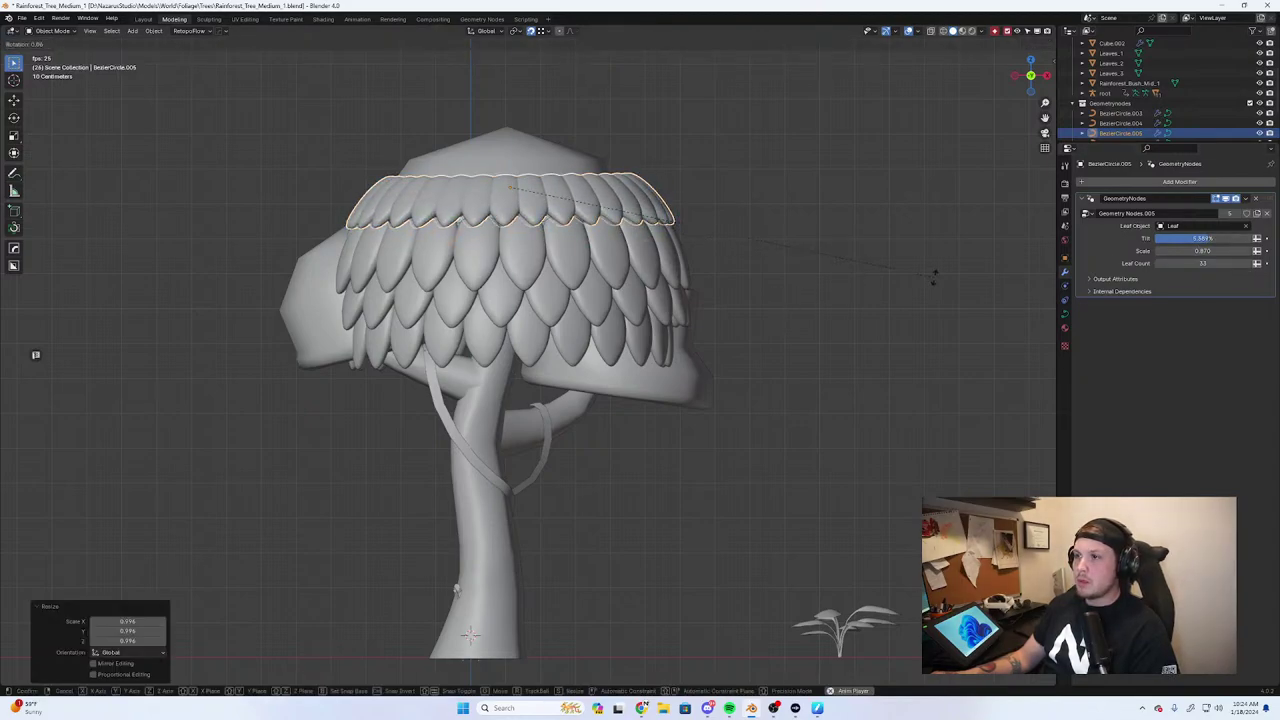
{"action": "key", "text": "z"}
{"action": "left_click", "coordinate": [917, 297]}
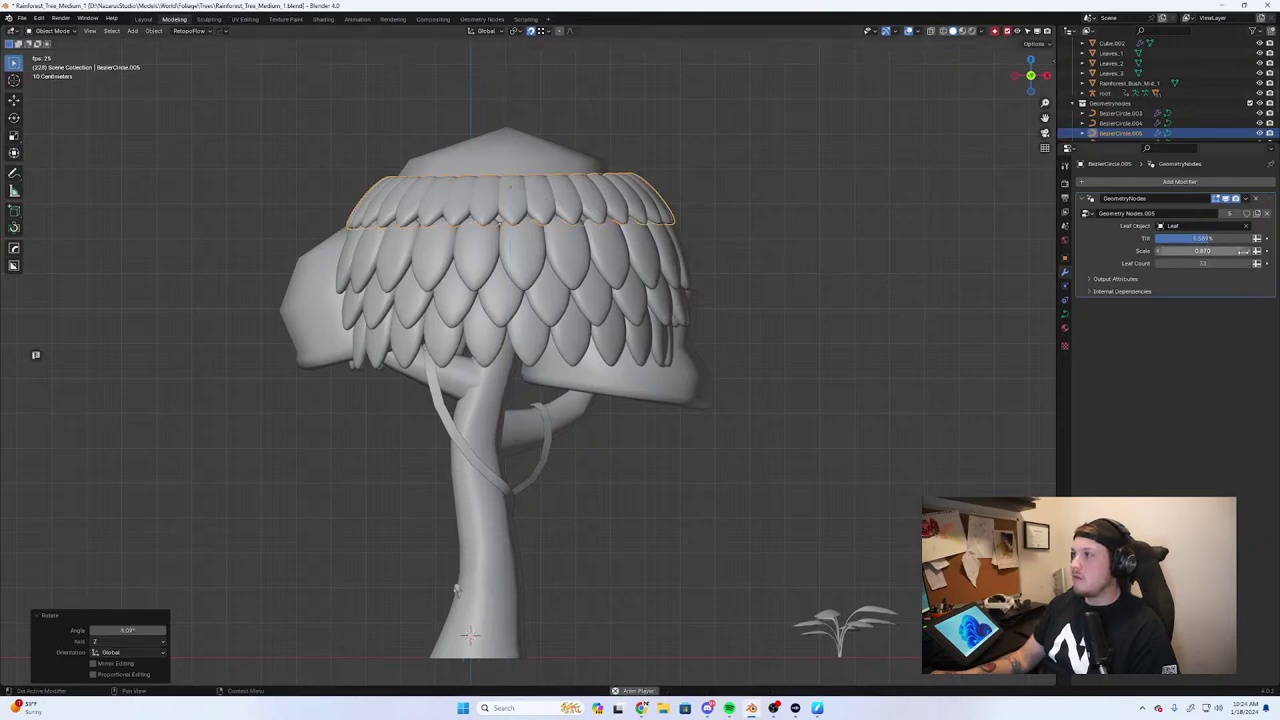
{"action": "left_click", "coordinate": [1247, 265]}
{"action": "left_click", "coordinate": [1247, 265]}
{"action": "left_click", "coordinate": [1247, 265]}
{"action": "left_click", "coordinate": [1247, 265]}
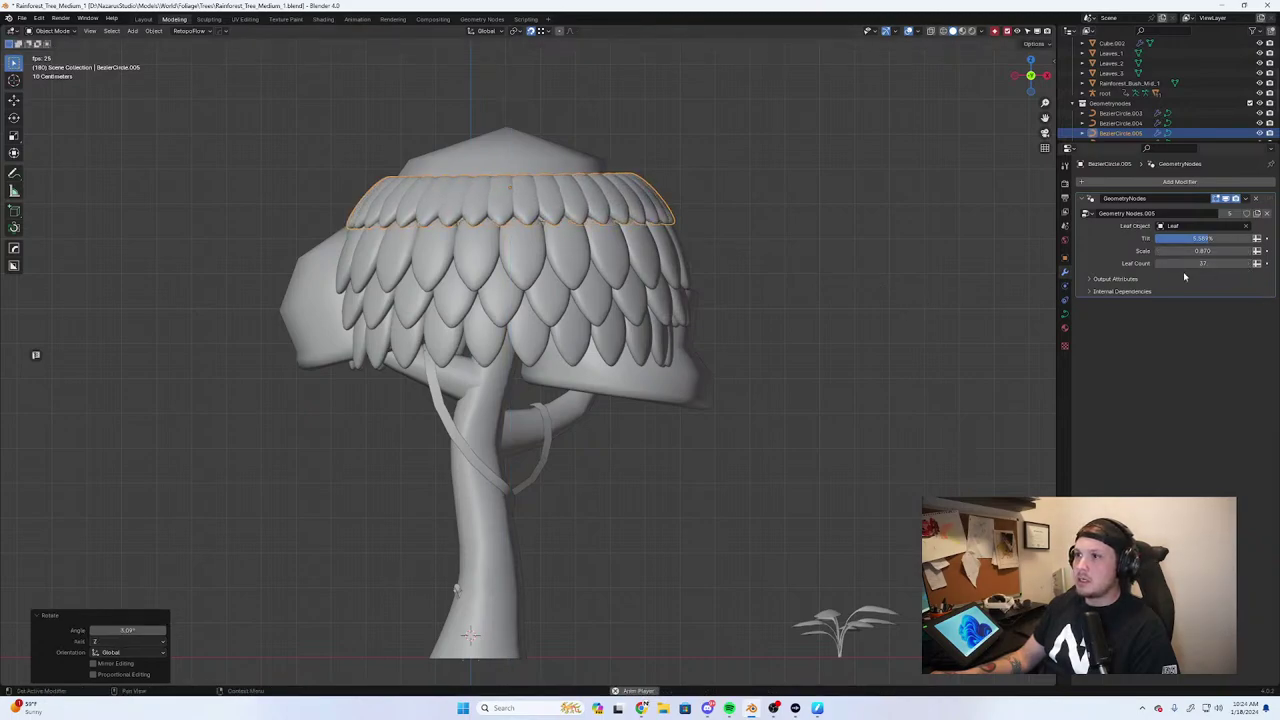
Reduce the fourth row's leaf count slightly and lower the row a little along Z onto the third row
{"action": "left_click", "coordinate": [704, 273]}
{"action": "scroll", "coordinate": [704, 275], "scroll_direction": "down", "scroll_amount": 6}
{"action": "scroll", "coordinate": [685, 295], "scroll_direction": "up", "scroll_amount": 5}
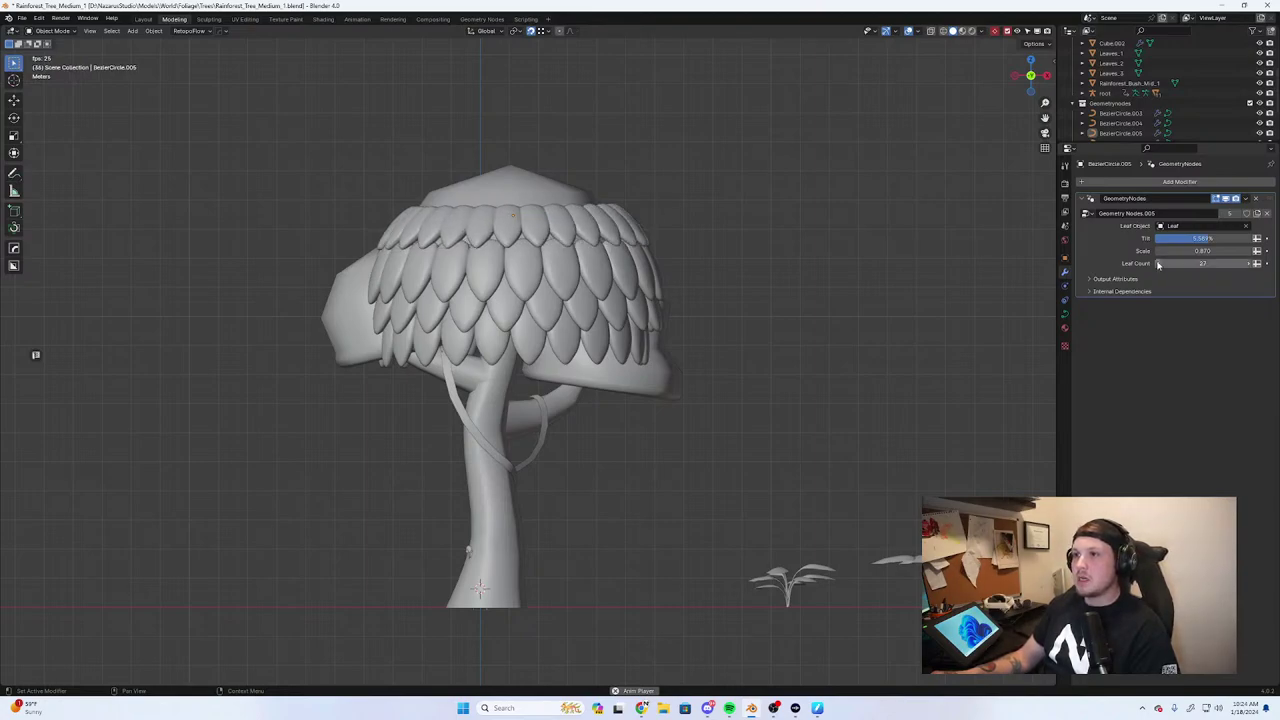
{"action": "key", "text": "z"}
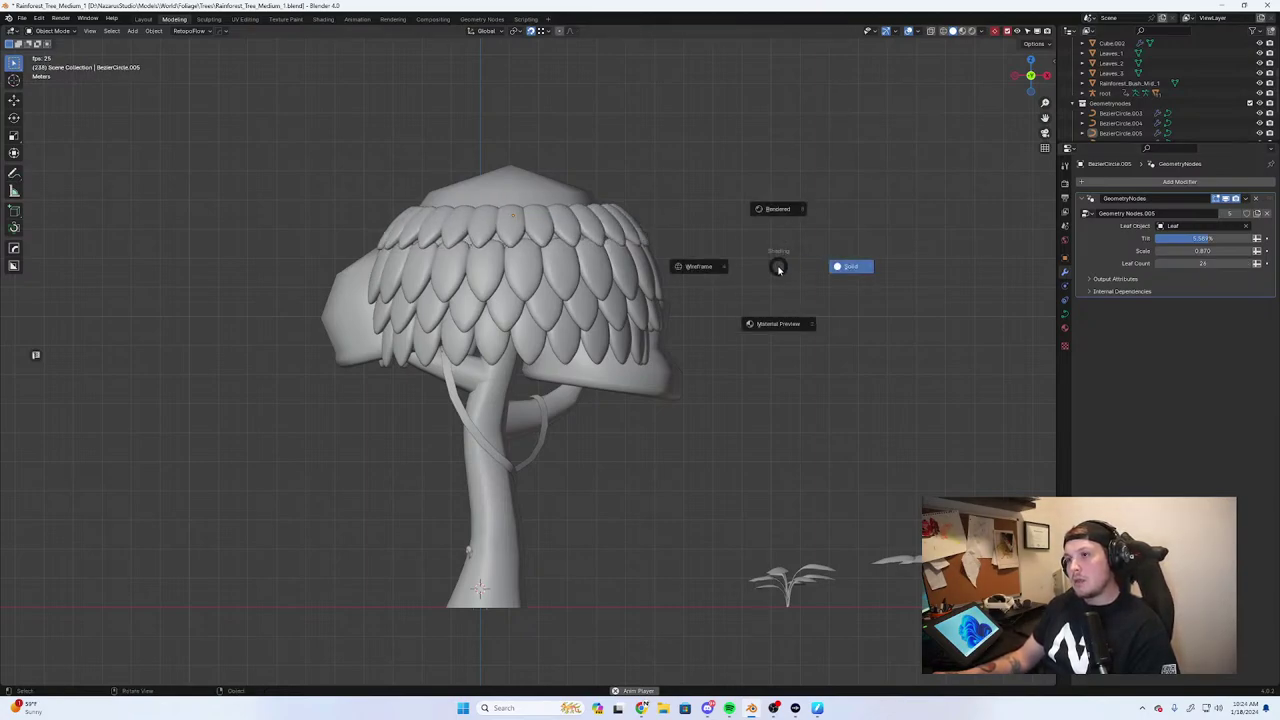
{"action": "left_click", "coordinate": [556, 218]}
{"action": "key", "text": "g"}
{"action": "key", "text": "z"}
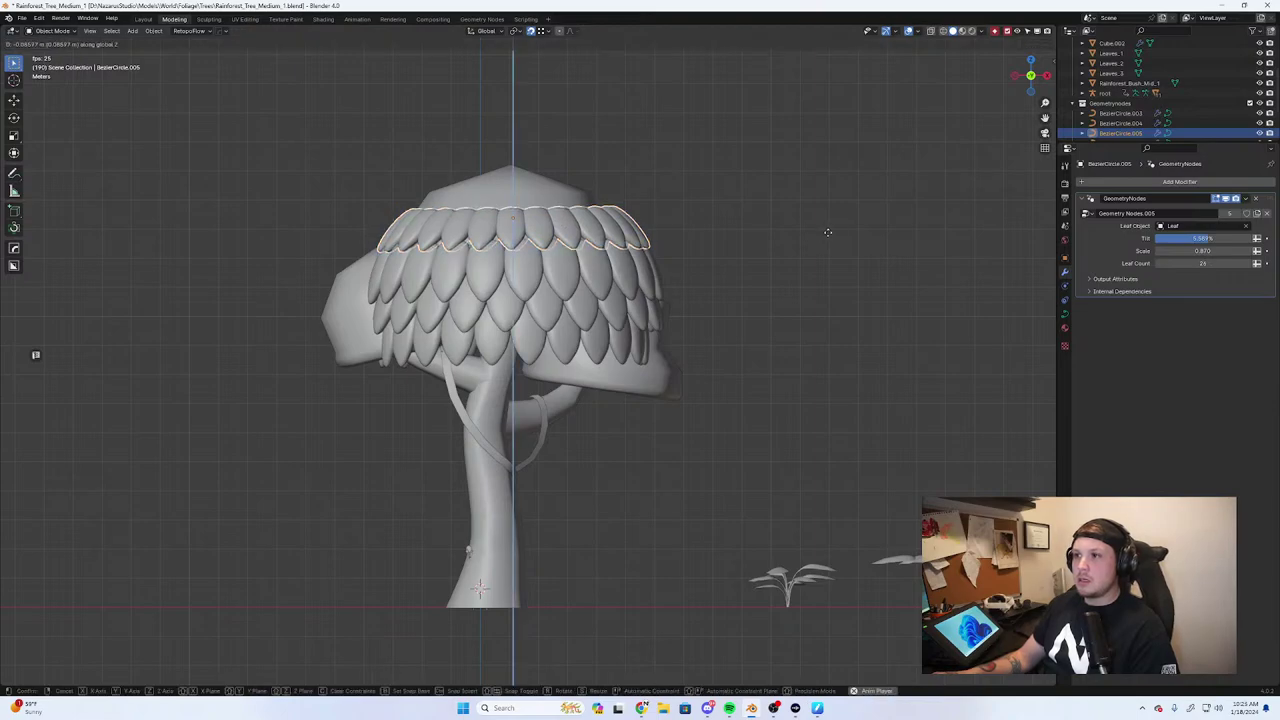
{"action": "left_click", "coordinate": [833, 238]}
Duplicate the fourth leaf row upward as a fifth row and scale the copy to about 0.81
{"action": "key", "text": "shift+d"}
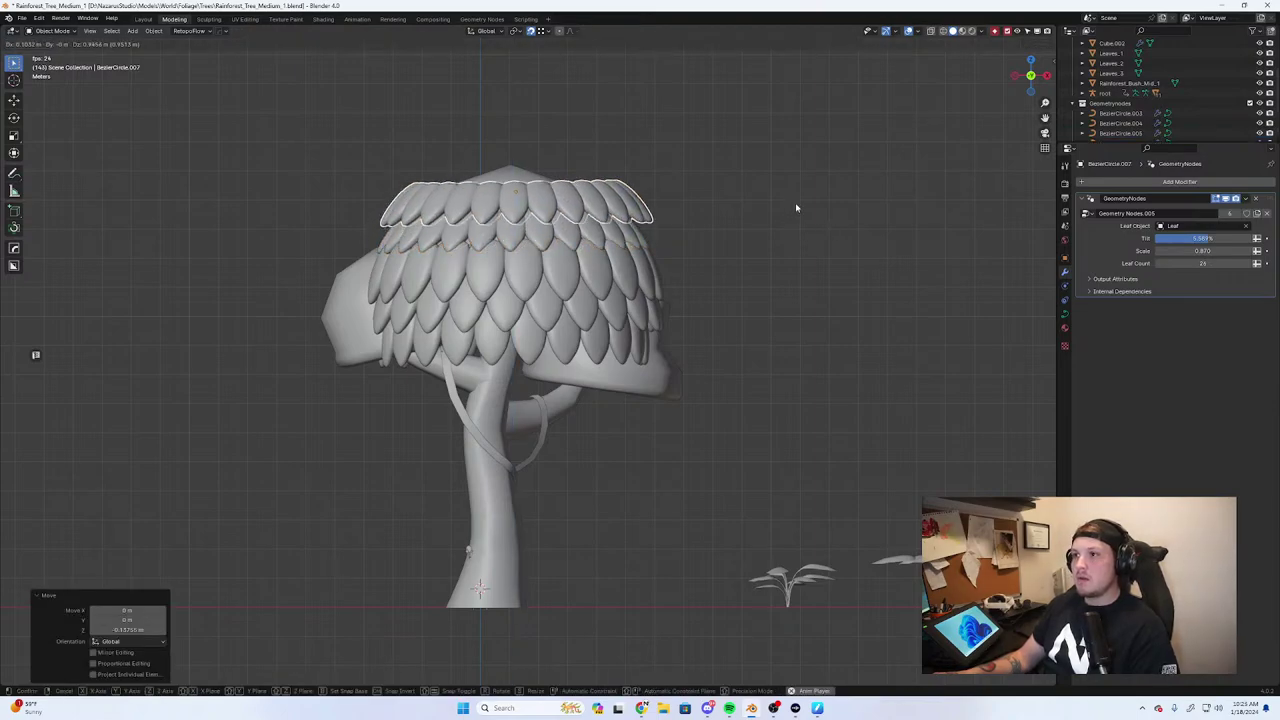
{"action": "left_click", "coordinate": [795, 202]}
{"action": "key", "text": "s"}
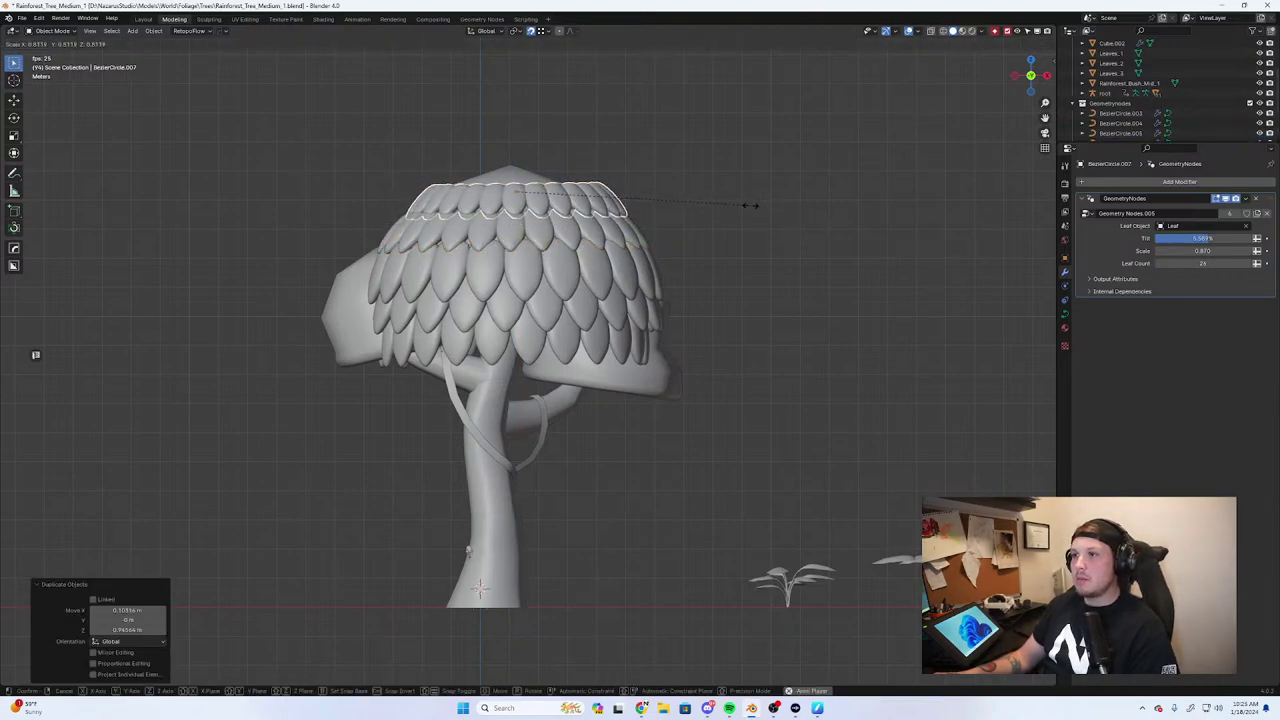
{"action": "left_click", "coordinate": [752, 205]}
{"action": "scroll", "coordinate": [714, 266], "scroll_direction": "down", "scroll_amount": 5}
{"action": "middle_click_drag", "start_coordinate": [714, 266], "coordinate": [636, 318]}
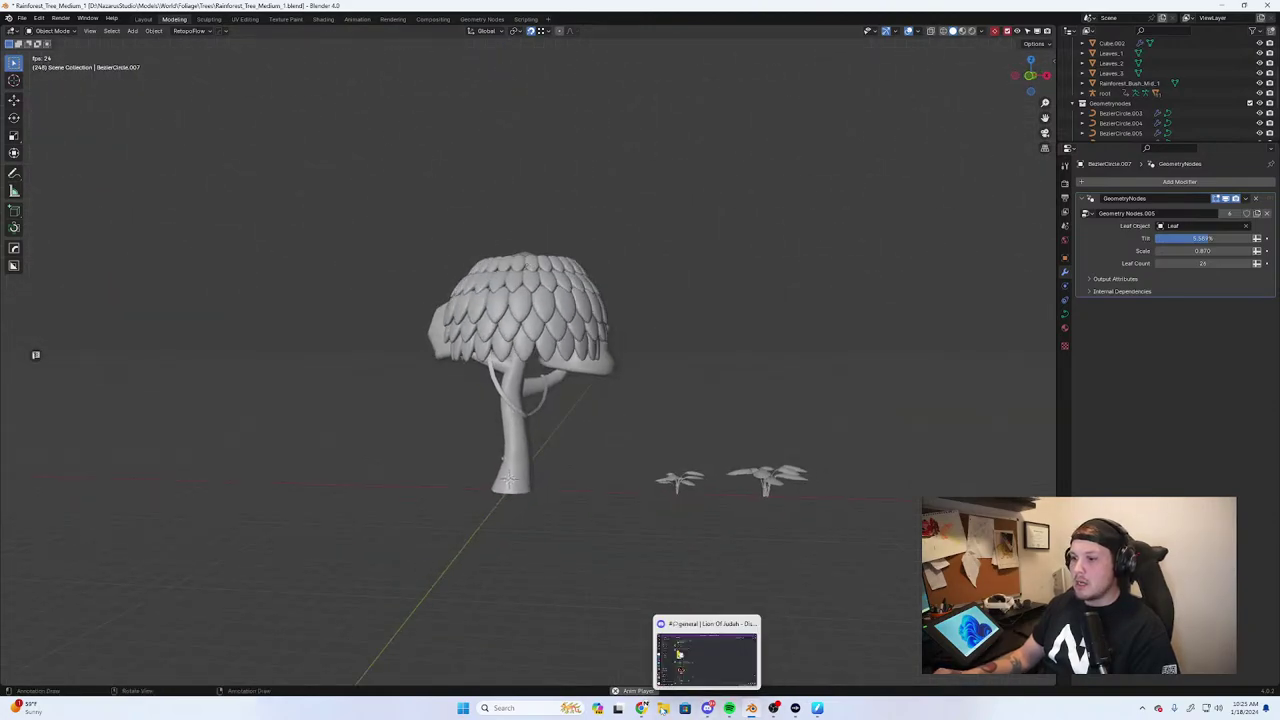
Switch to Chrome, close the Kamvas 16 product page tab and look at the remaining World environment page
{"action": "mouse_move", "coordinate": [641, 708]}
{"action": "left_click", "coordinate": [717, 662]}
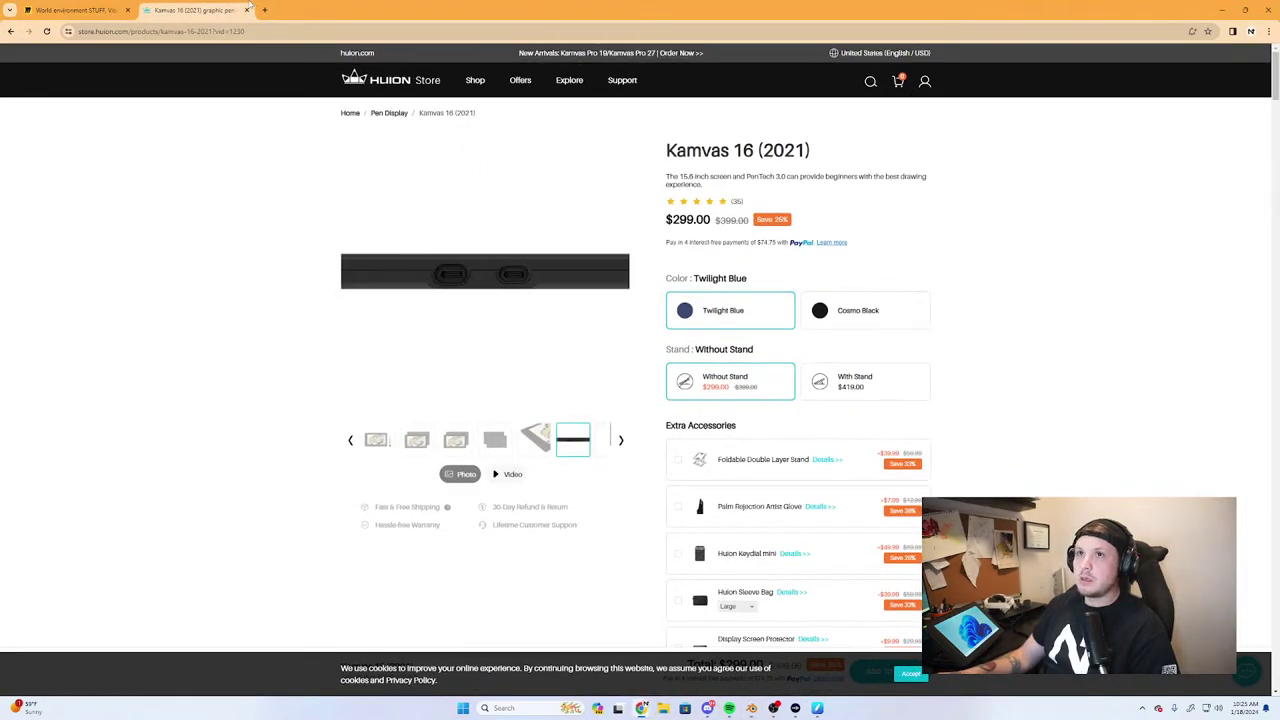
{"action": "left_click", "coordinate": [247, 10]}
{"action": "scroll", "coordinate": [690, 380], "scroll_direction": "up", "scroll_amount": 5}
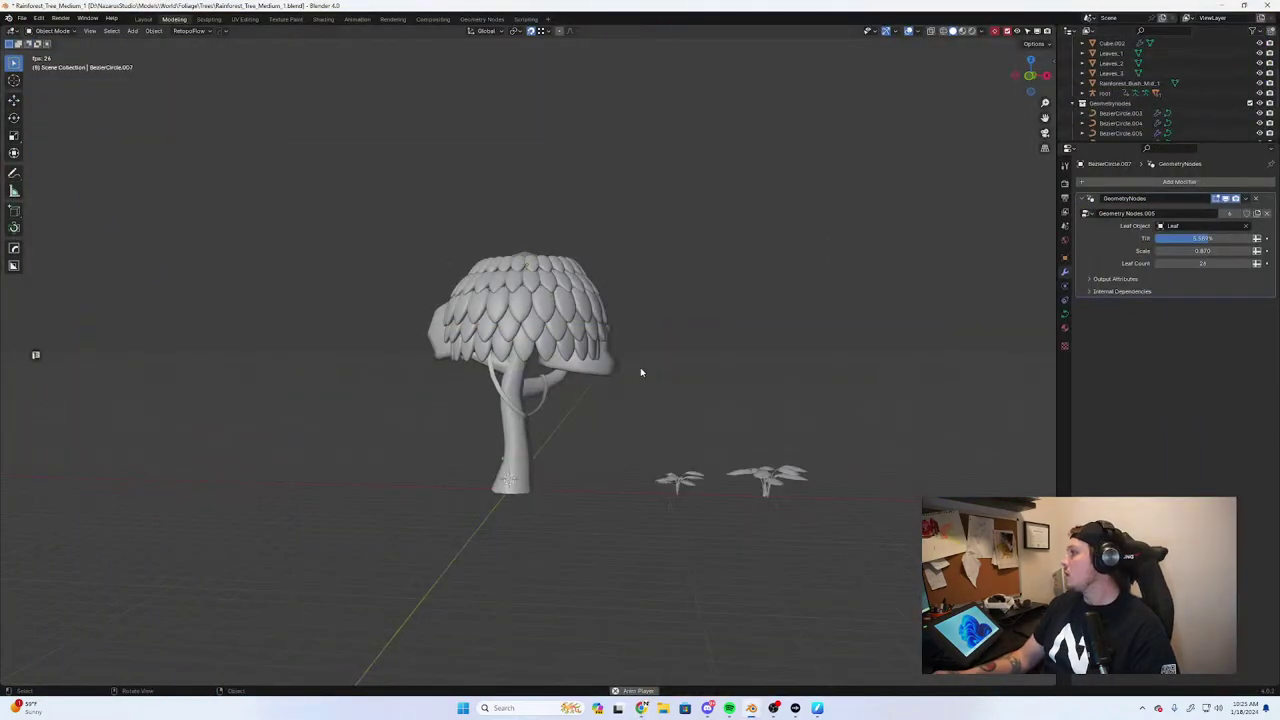
Shift the fifth leaf row along X to centre it on the canopy
{"action": "scroll", "coordinate": [640, 367], "scroll_direction": "up", "scroll_amount": 4}
{"action": "middle_click_drag", "start_coordinate": [640, 367], "coordinate": [543, 355]}
{"action": "key", "text": "g"}
{"action": "key", "text": "x"}
{"action": "left_click", "coordinate": [771, 300]}
Duplicate the rounded Leaves_1 mesh in place as a backup and hide the copy
{"action": "left_click", "coordinate": [563, 308]}
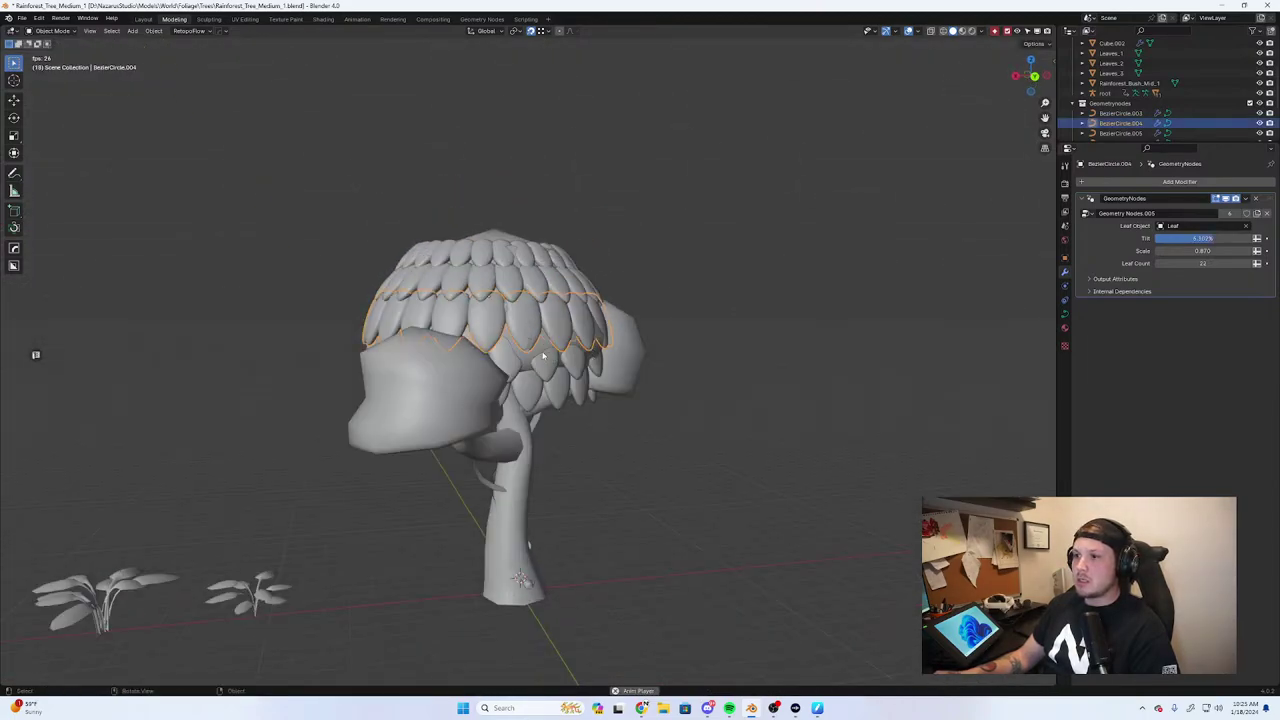
{"action": "left_click", "coordinate": [550, 350]}
{"action": "scroll", "coordinate": [548, 354], "scroll_direction": "up", "scroll_amount": 1}
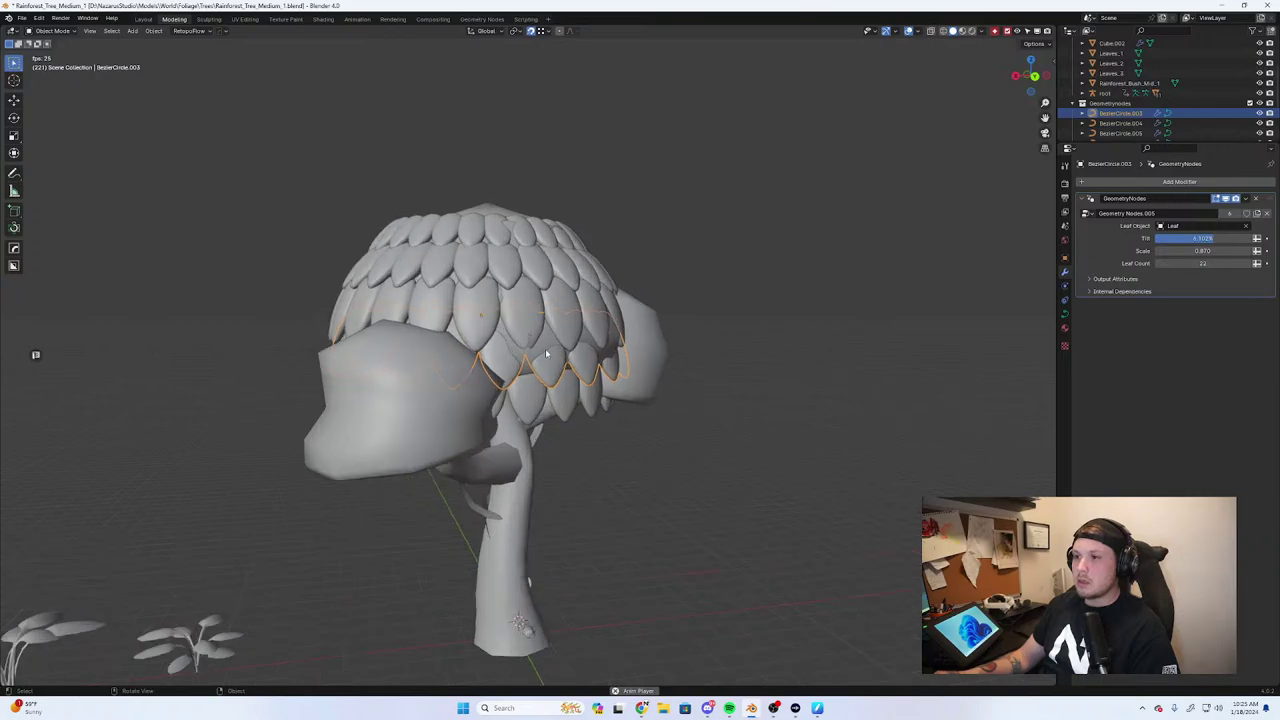
{"action": "left_click", "coordinate": [548, 352]}
{"action": "middle_click_drag", "start_coordinate": [649, 356], "coordinate": [786, 347]}
{"action": "key", "text": "s"}
{"action": "right_click", "coordinate": [790, 343]}
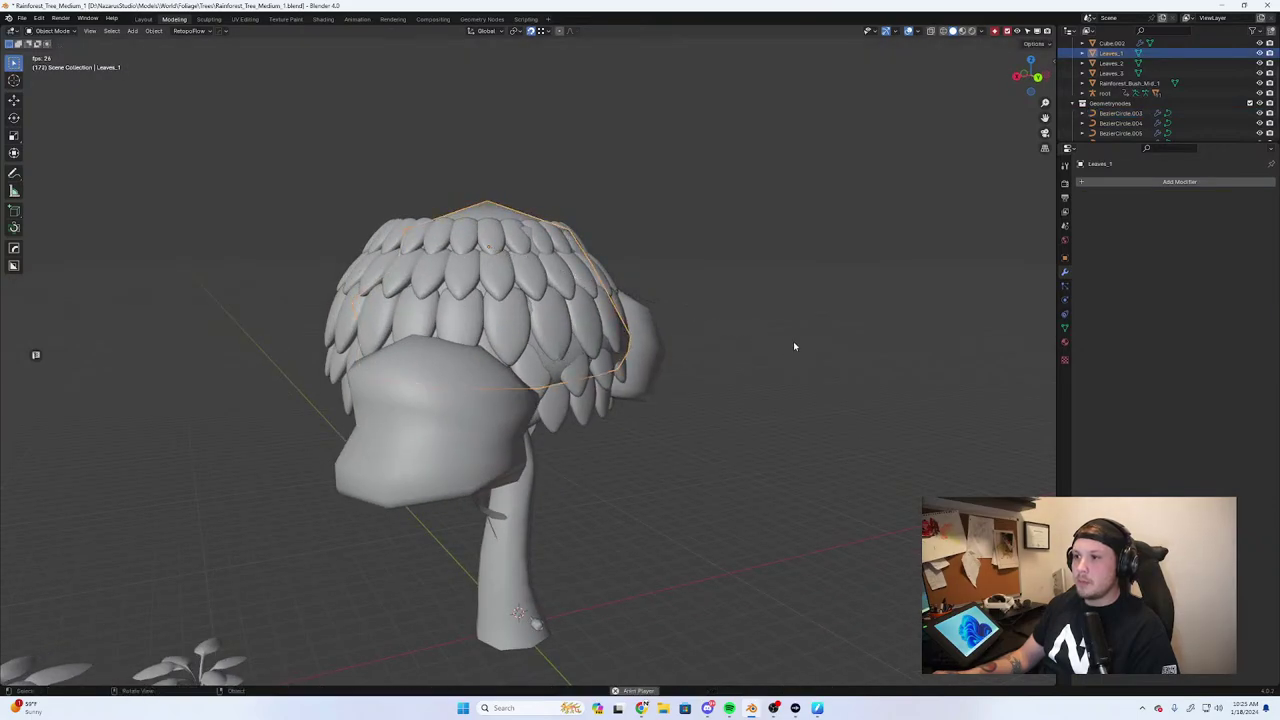
{"action": "key", "text": "shift+d"}
{"action": "right_click", "coordinate": [746, 340]}
{"action": "key", "text": "m"}
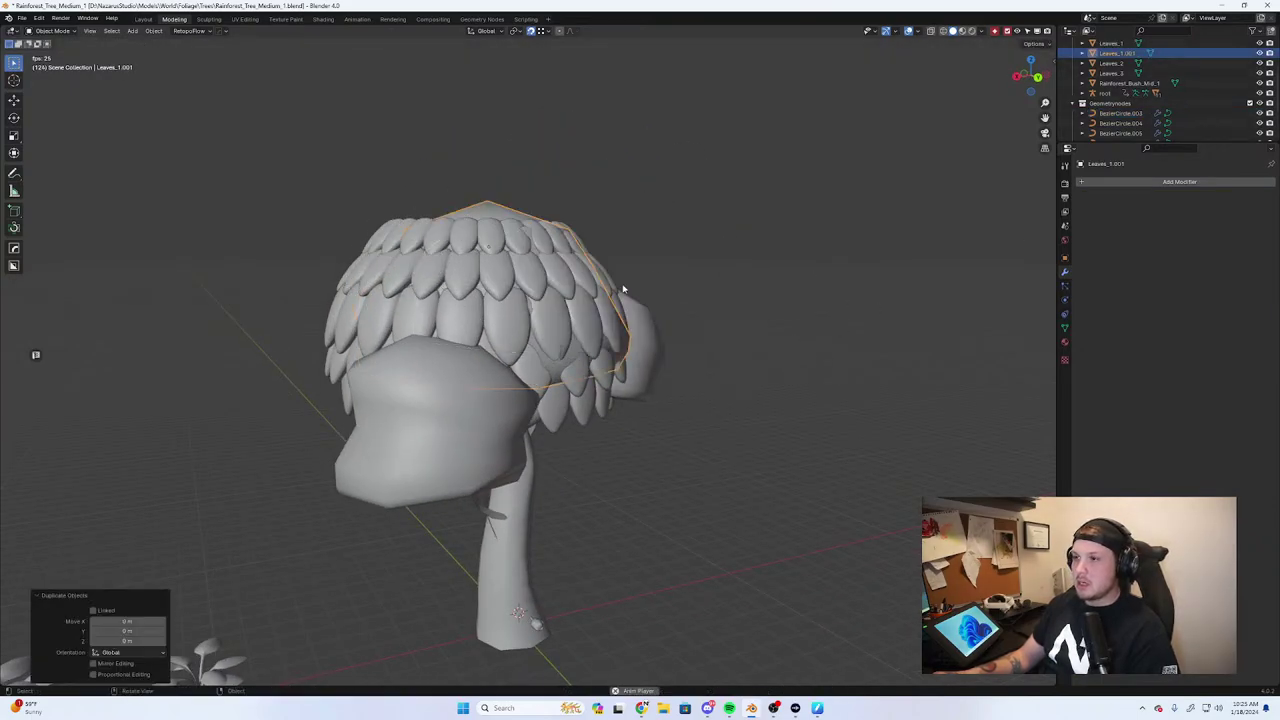
{"action": "key", "text": "g"}
{"action": "right_click", "coordinate": [894, 256]}
{"action": "key", "text": "h"}
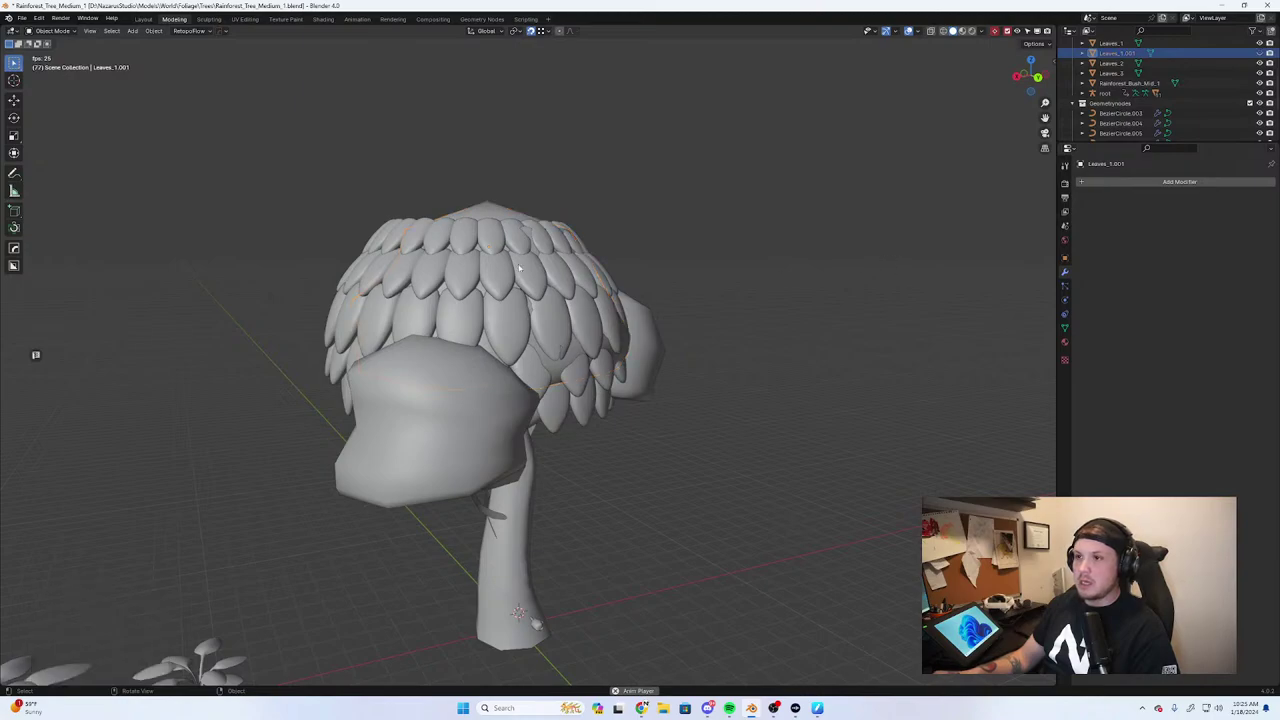
Flatten Leaves_1 to about half its height along Z, lower it and position it inside the leaf rows
{"action": "left_click", "coordinate": [540, 218]}
{"action": "middle_click_drag", "start_coordinate": [588, 238], "coordinate": [770, 302]}
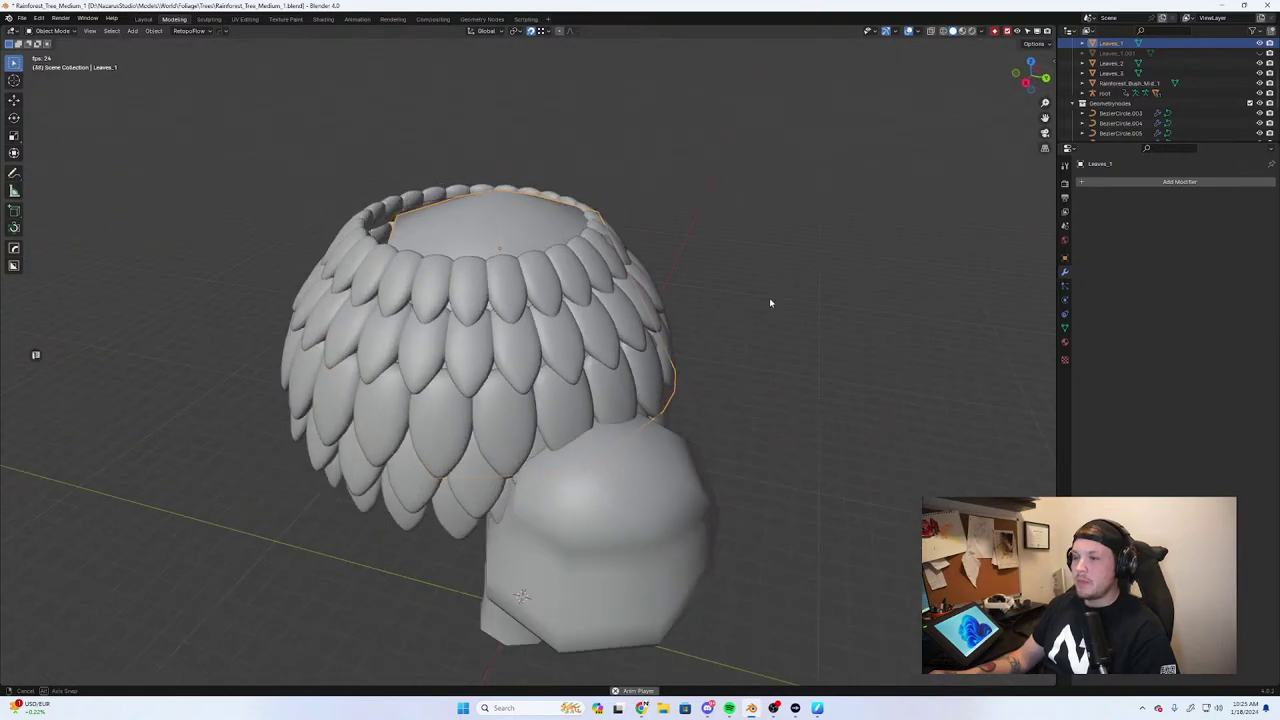
{"action": "key", "text": "Delete"}
{"action": "middle_click_drag", "start_coordinate": [648, 298], "coordinate": [880, 322]}
{"action": "key", "text": "g"}
{"action": "key", "text": "z"}
{"action": "left_click", "coordinate": [762, 268]}
{"action": "key", "text": "g"}
{"action": "key", "text": "z"}
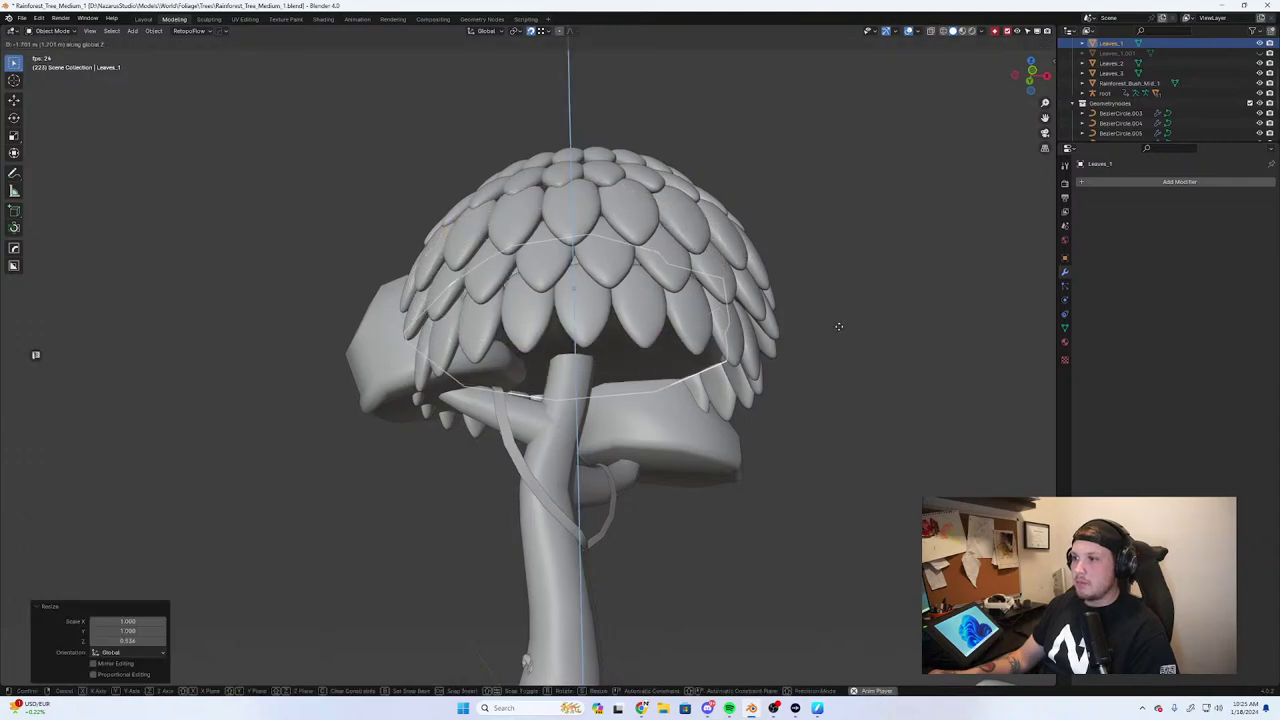
{"action": "left_click", "coordinate": [802, 349]}
{"action": "middle_click_drag", "start_coordinate": [802, 345], "coordinate": [818, 366]}
{"action": "key", "text": "g"}
{"action": "left_click", "coordinate": [846, 369]}
Duplicate the flattened Leaves_1 mesh and raise the copy along Z into the upper leaf rows
{"action": "key", "text": "shift+d"}
{"action": "key", "text": "z"}
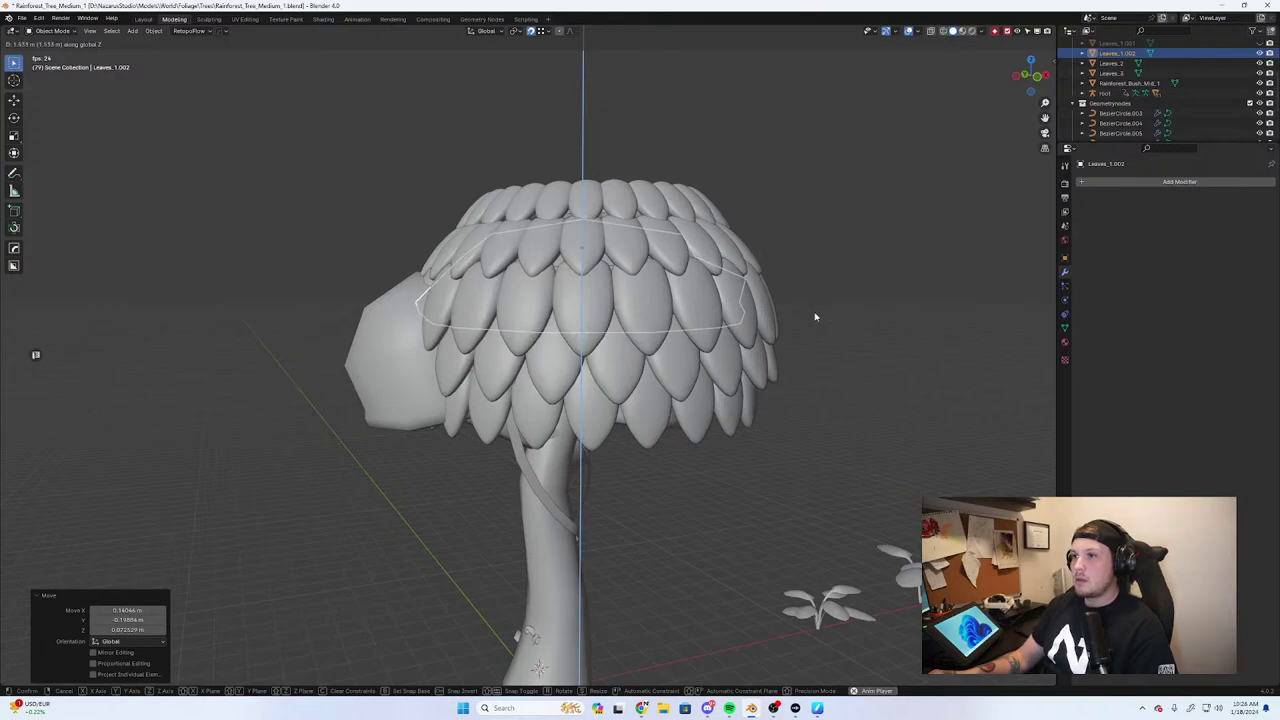
{"action": "right_click", "coordinate": [815, 317]}
{"action": "middle_click_drag", "start_coordinate": [815, 317], "coordinate": [837, 363]}
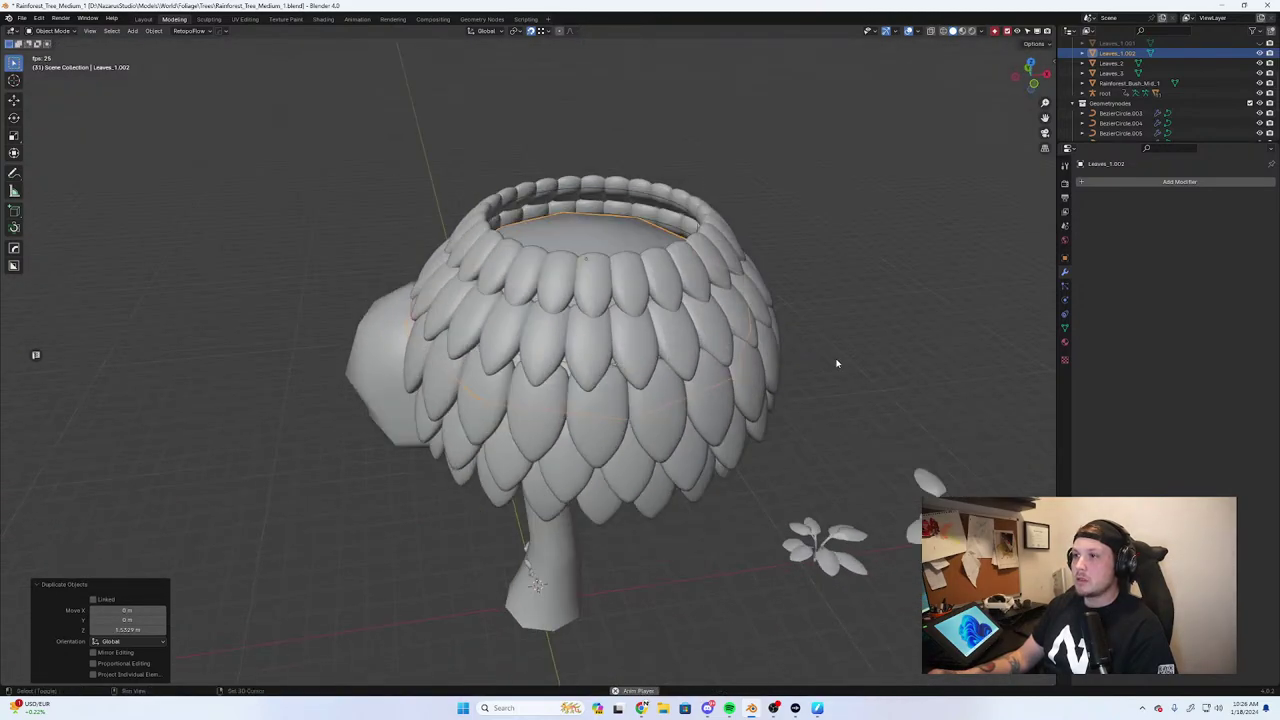
Add another copy above the raised one, scaled to 0.863 along X and flattened slightly along Z
{"action": "key", "text": "shift+d"}
{"action": "key", "text": "s"}
{"action": "key", "text": "x"}
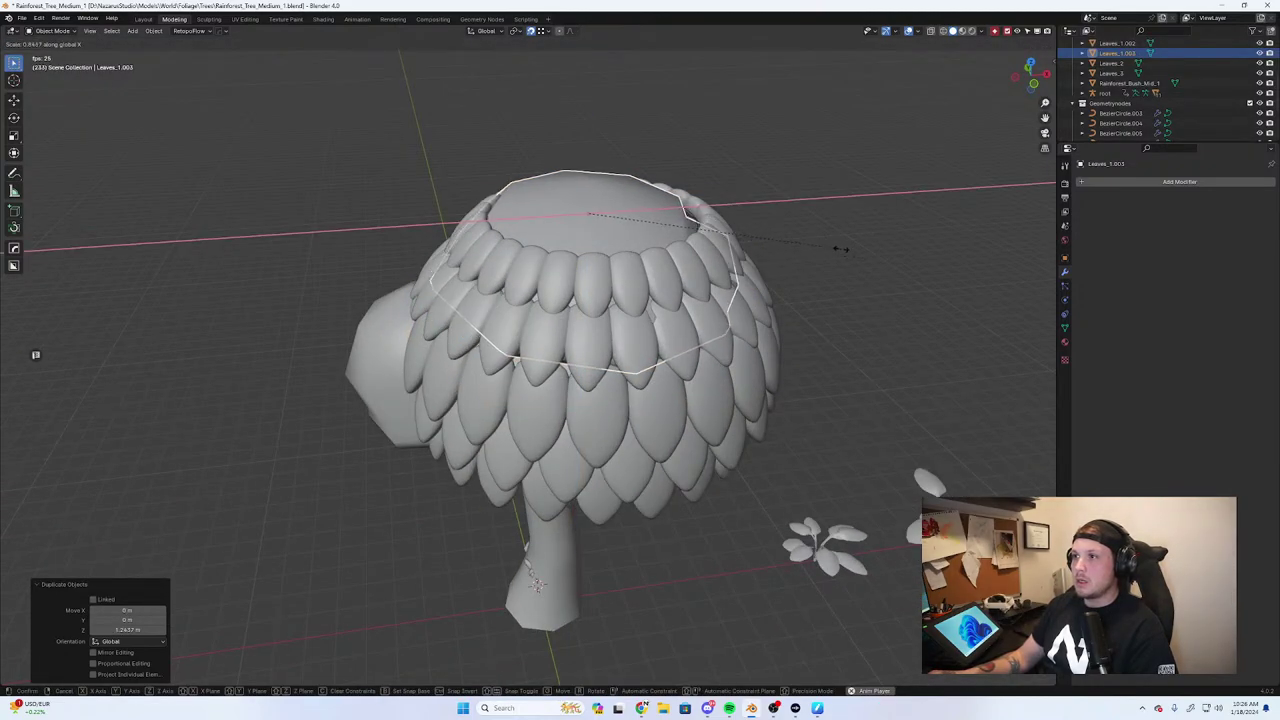
{"action": "left_click", "coordinate": [840, 249]}
{"action": "middle_click_drag", "start_coordinate": [873, 294], "coordinate": [853, 277]}
{"action": "key", "text": "s"}
{"action": "key", "text": "z"}
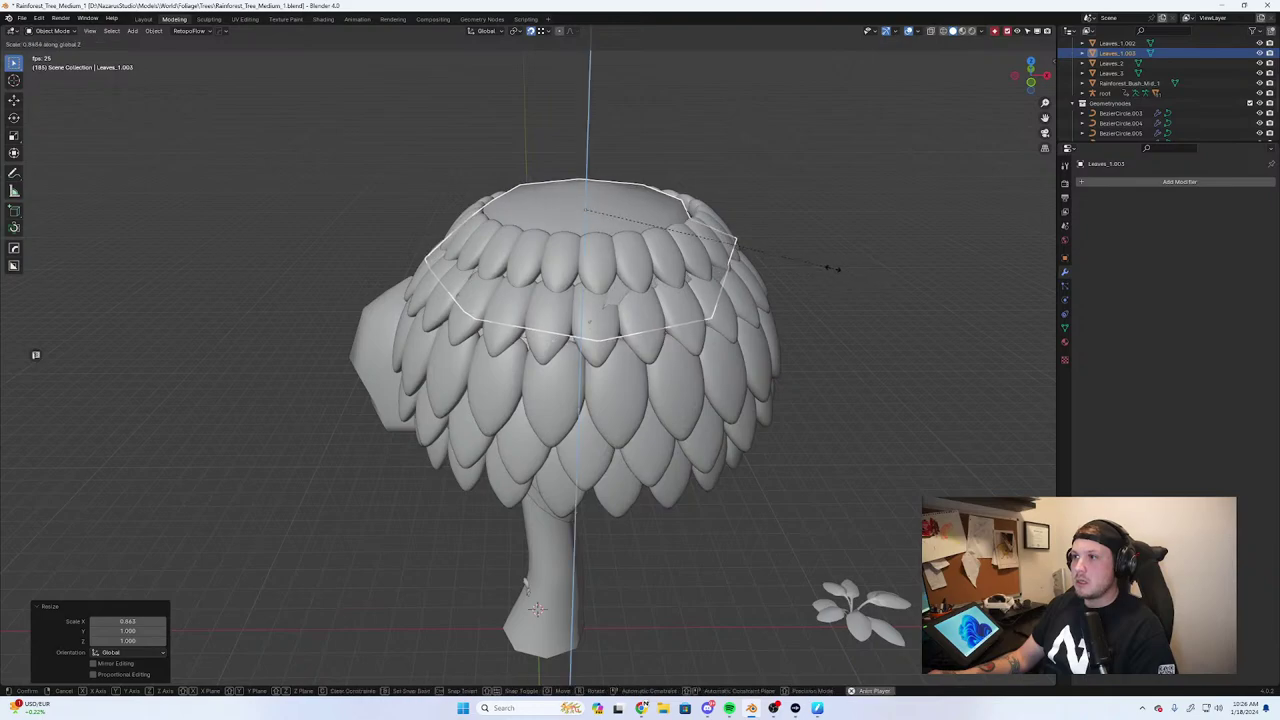
{"action": "left_click", "coordinate": [829, 268]}
Scale the topmost copy uniformly to 0.899 and adjust its height along Z to meet the top leaf row
{"action": "key", "text": "s"}
{"action": "left_click", "coordinate": [820, 258]}
{"action": "key", "text": "g"}
{"action": "key", "text": "z"}
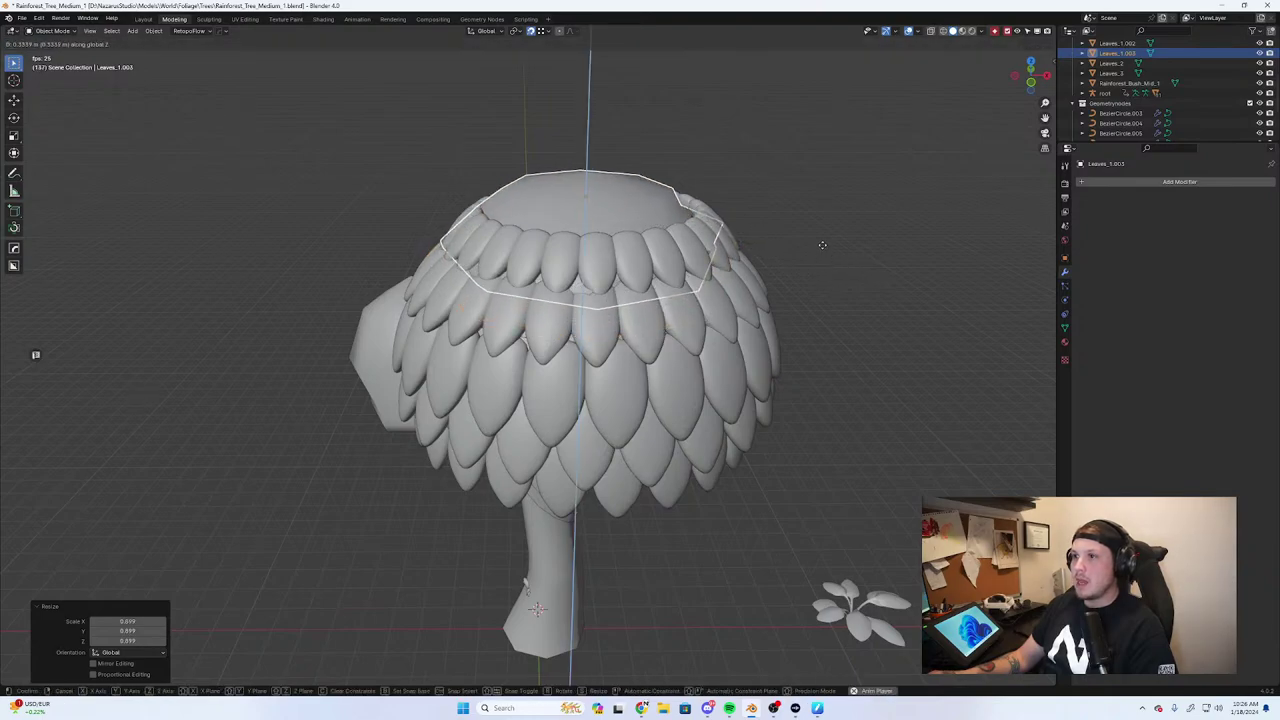
{"action": "left_click", "coordinate": [823, 251]}
{"action": "middle_click_drag", "start_coordinate": [823, 251], "coordinate": [713, 231]}
{"action": "key", "text": "g"}
{"action": "key", "text": "z"}
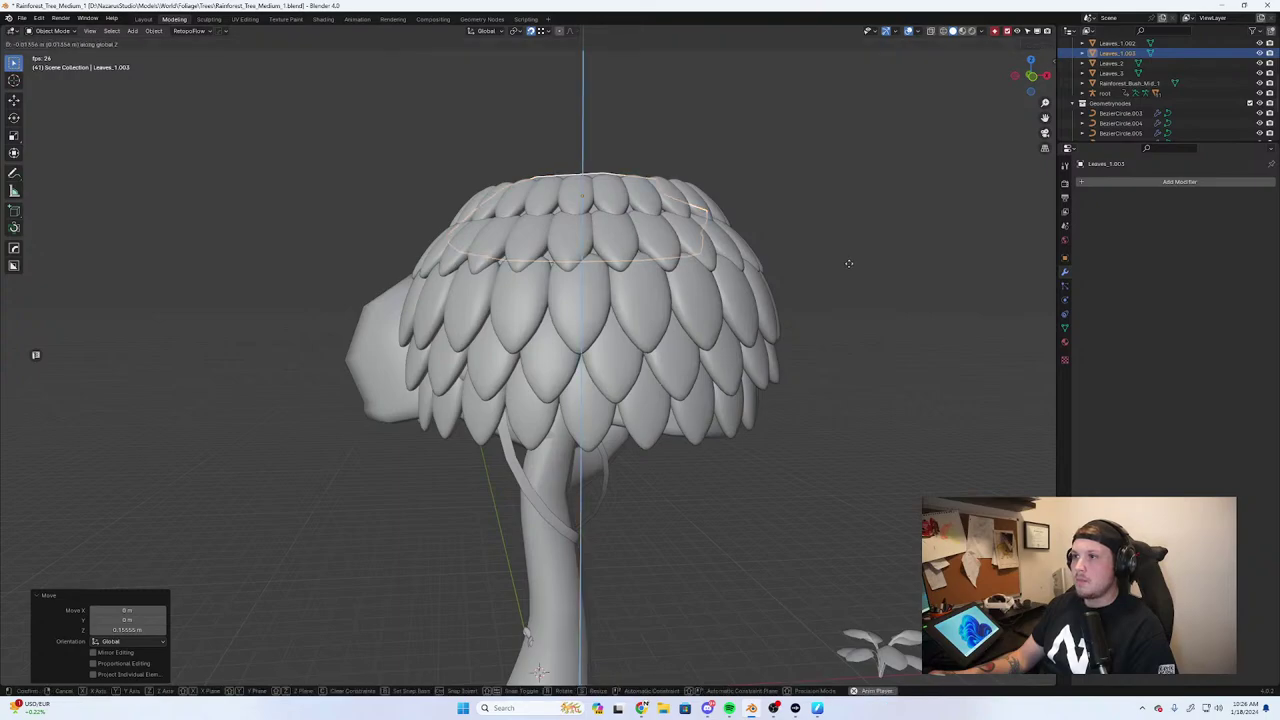
{"action": "left_click", "coordinate": [848, 269]}
Rotate the topmost copy about Z and resize it to fit inside the top leaf ring
{"action": "middle_click_drag", "start_coordinate": [848, 269], "coordinate": [627, 325]}
{"action": "key", "text": "r"}
{"action": "key", "text": "z"}
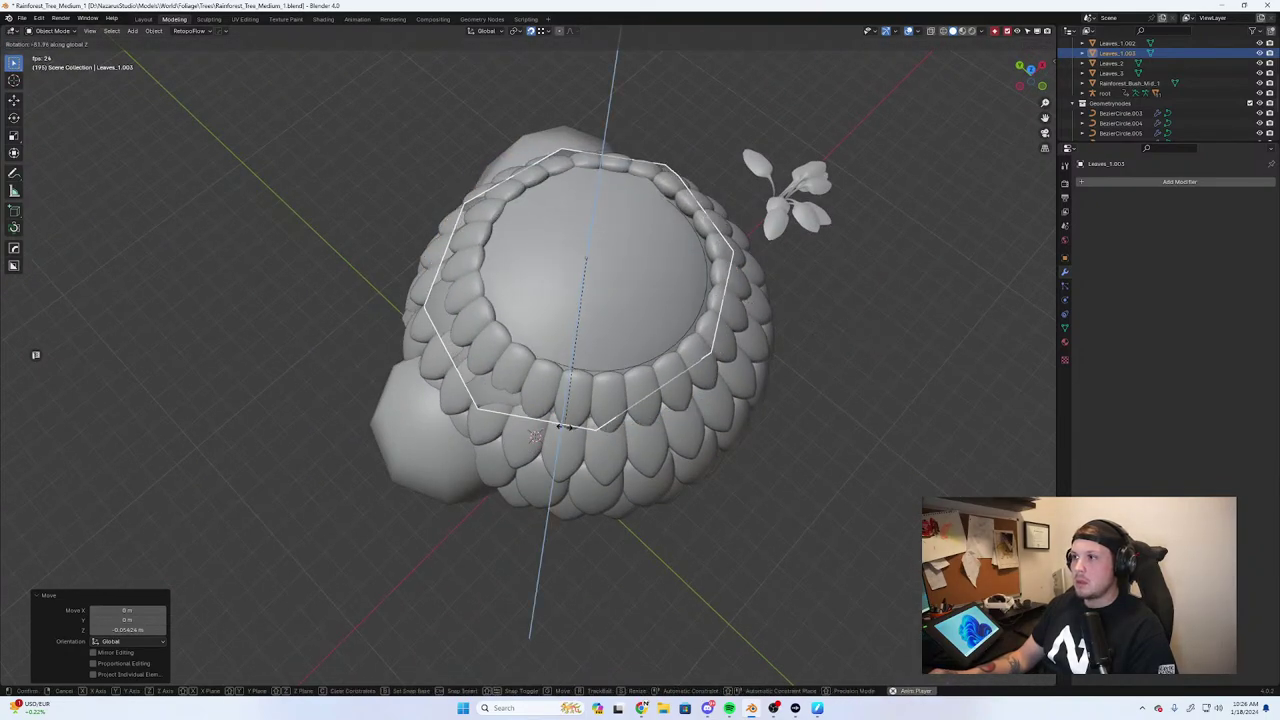
{"action": "left_click", "coordinate": [503, 366]}
{"action": "middle_click_drag", "start_coordinate": [503, 366], "coordinate": [705, 345]}
{"action": "key", "text": "s"}
{"action": "left_click", "coordinate": [731, 263]}
Select the face ring around the topmost copy's cap and enlarge it by 1.170 and 1.043, nudging it between the two scalings
{"action": "key", "text": "Tab"}
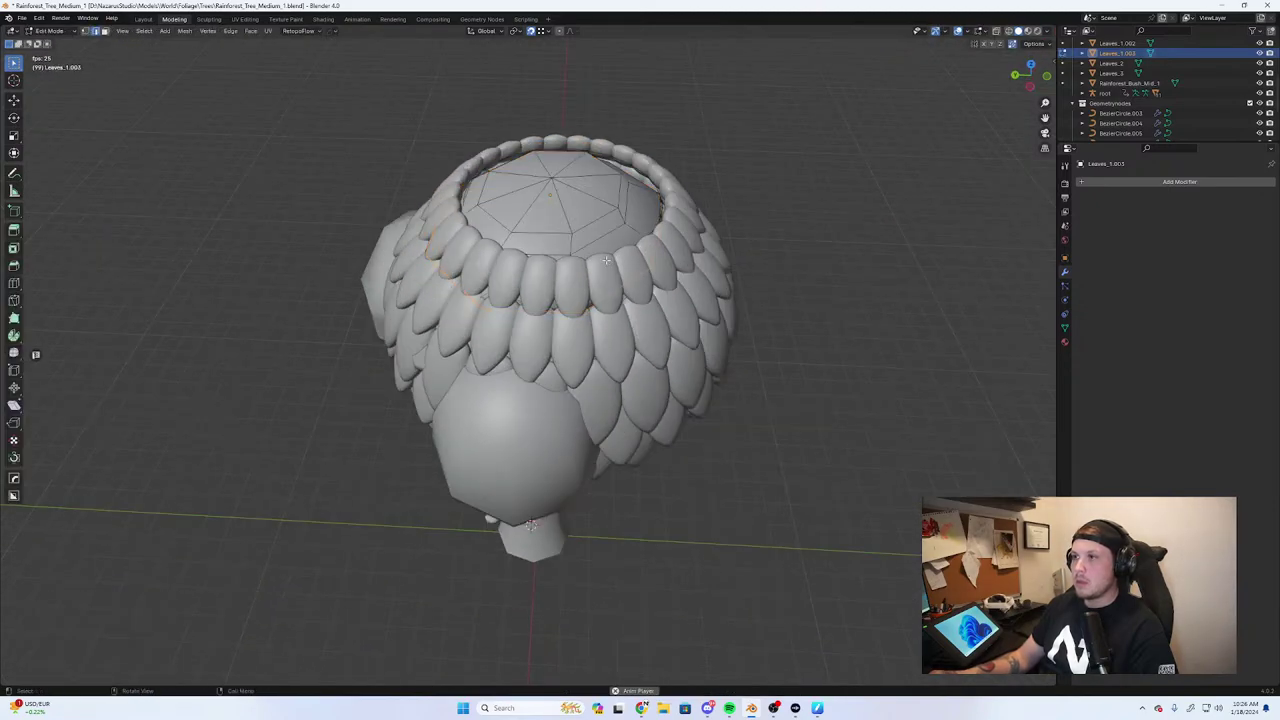
{"action": "scroll", "coordinate": [626, 188], "scroll_direction": "up", "scroll_amount": 3}
{"action": "middle_click_drag", "start_coordinate": [627, 188], "coordinate": [680, 160]}
{"action": "left_click", "coordinate": [691, 142], "text": "alt"}
{"action": "middle_click_drag", "start_coordinate": [880, 188], "coordinate": [711, 191], "text": "shift"}
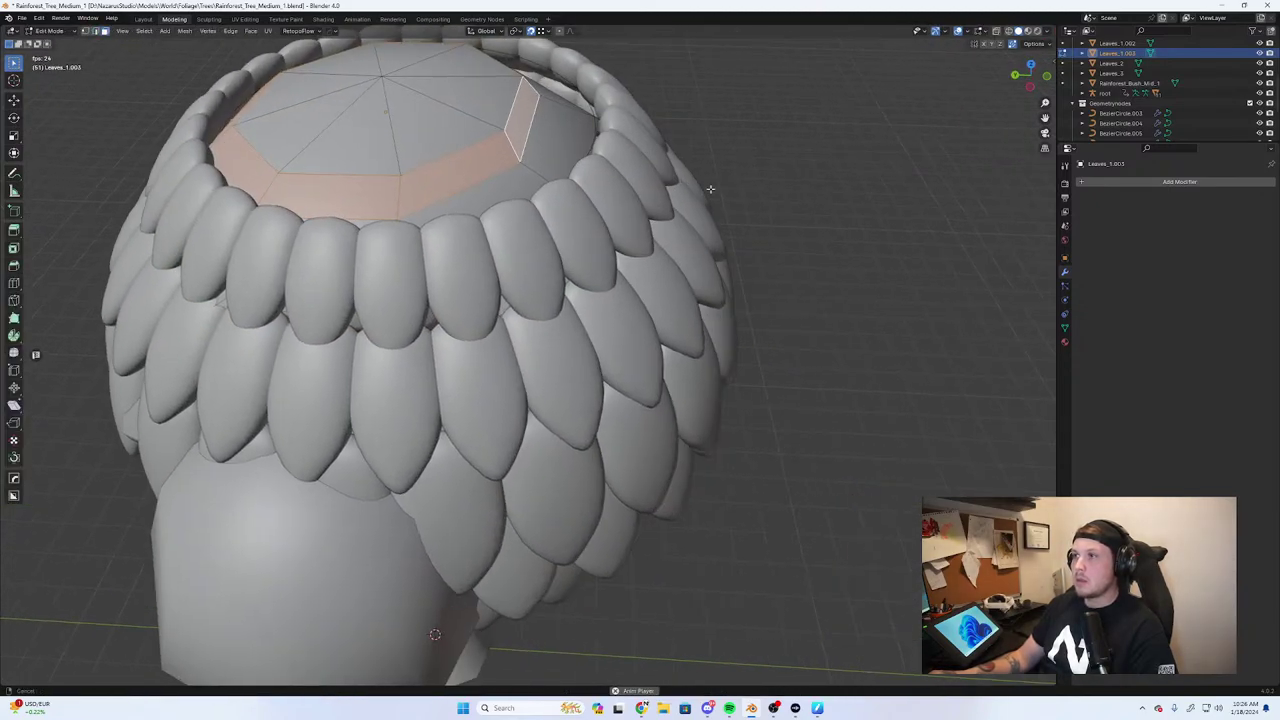
{"action": "key", "text": "g"}
{"action": "right_click", "coordinate": [738, 226]}
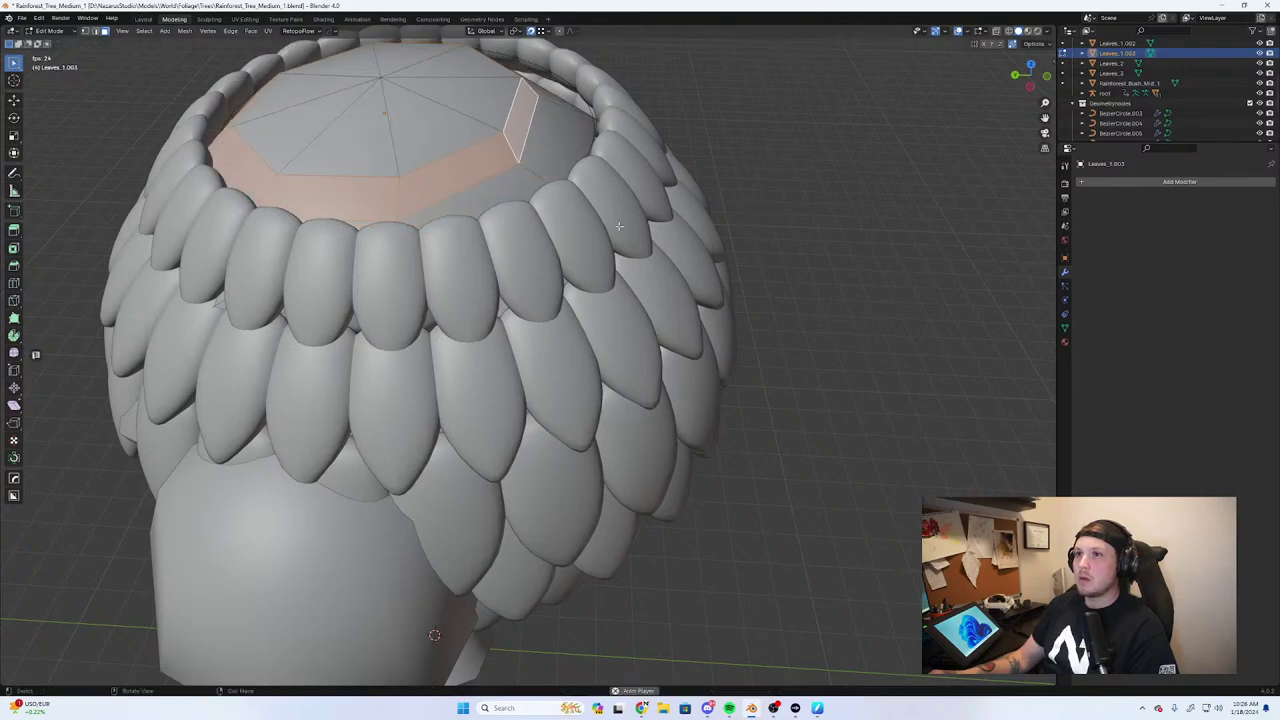
{"action": "middle_click_drag", "start_coordinate": [618, 227], "coordinate": [718, 170]}
{"action": "key", "text": "s"}
{"action": "left_click", "coordinate": [776, 170]}
{"action": "key", "text": "g"}
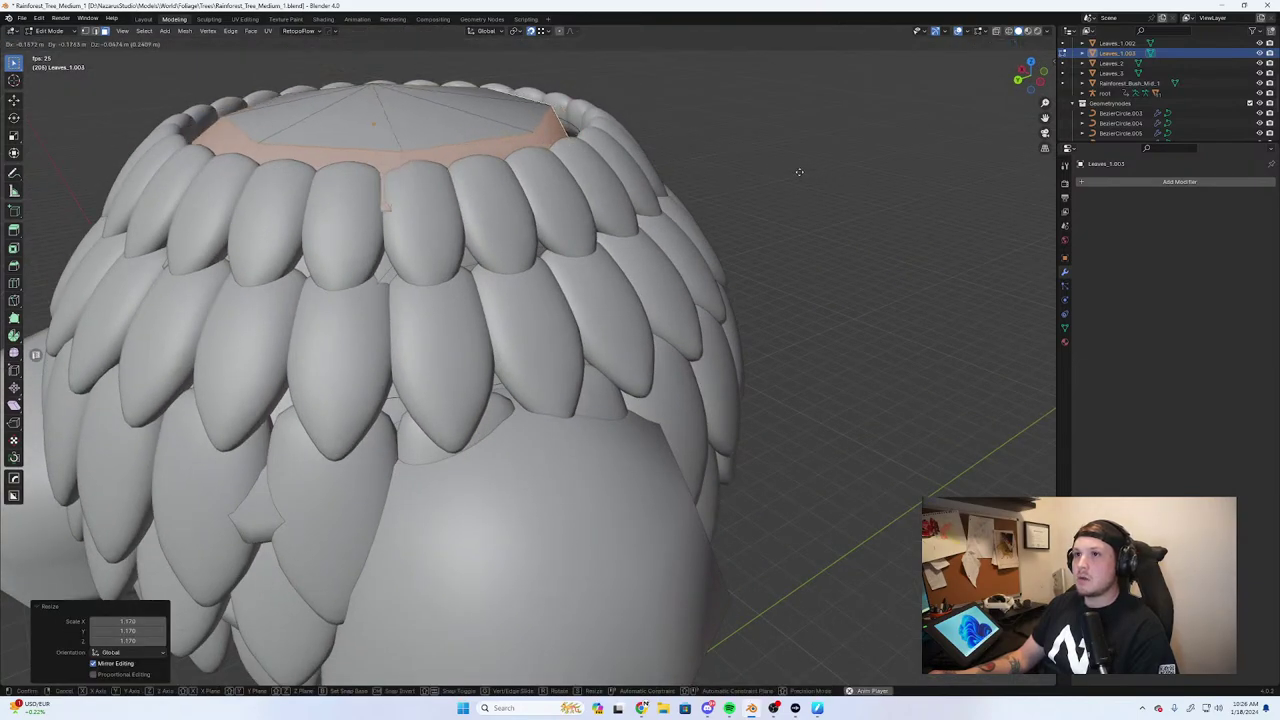
{"action": "left_click", "coordinate": [805, 171]}
{"action": "key", "text": "s"}
{"action": "left_click", "coordinate": [820, 172]}
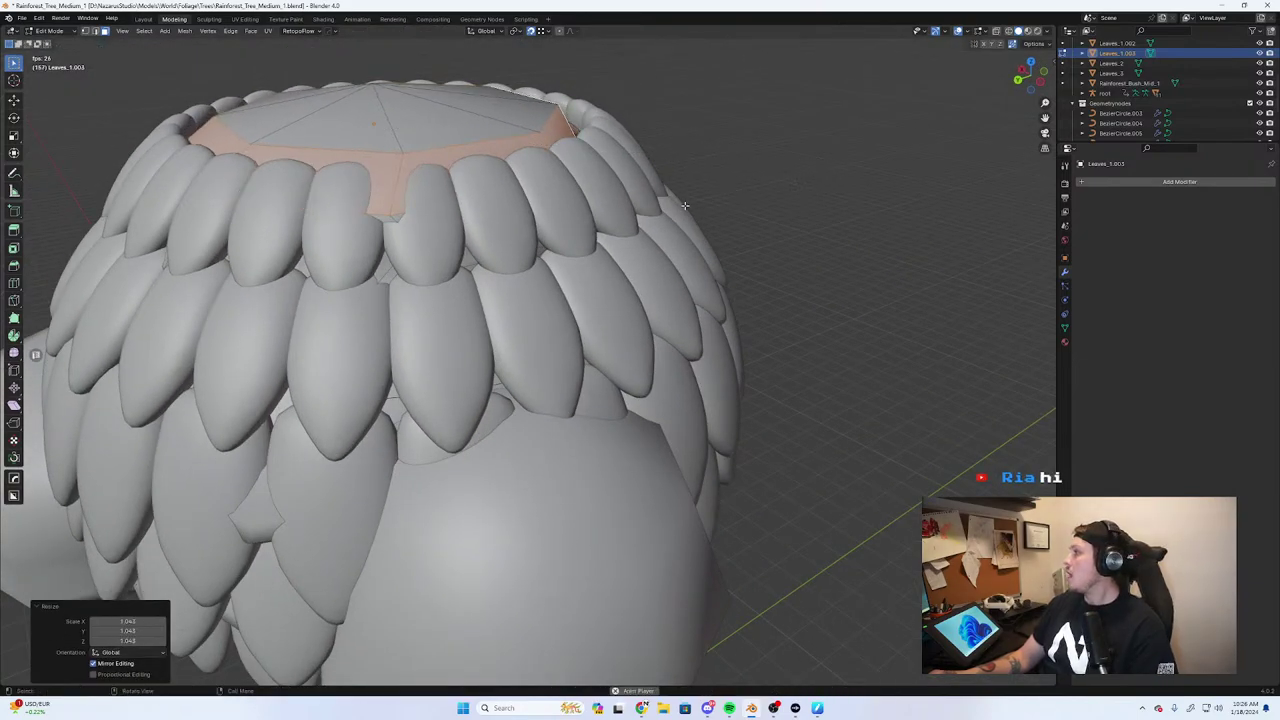
Shift the cap's selected face ring about 0.257 m along X to centre it in the leaf opening
{"action": "middle_click_drag", "start_coordinate": [622, 218], "coordinate": [720, 360]}
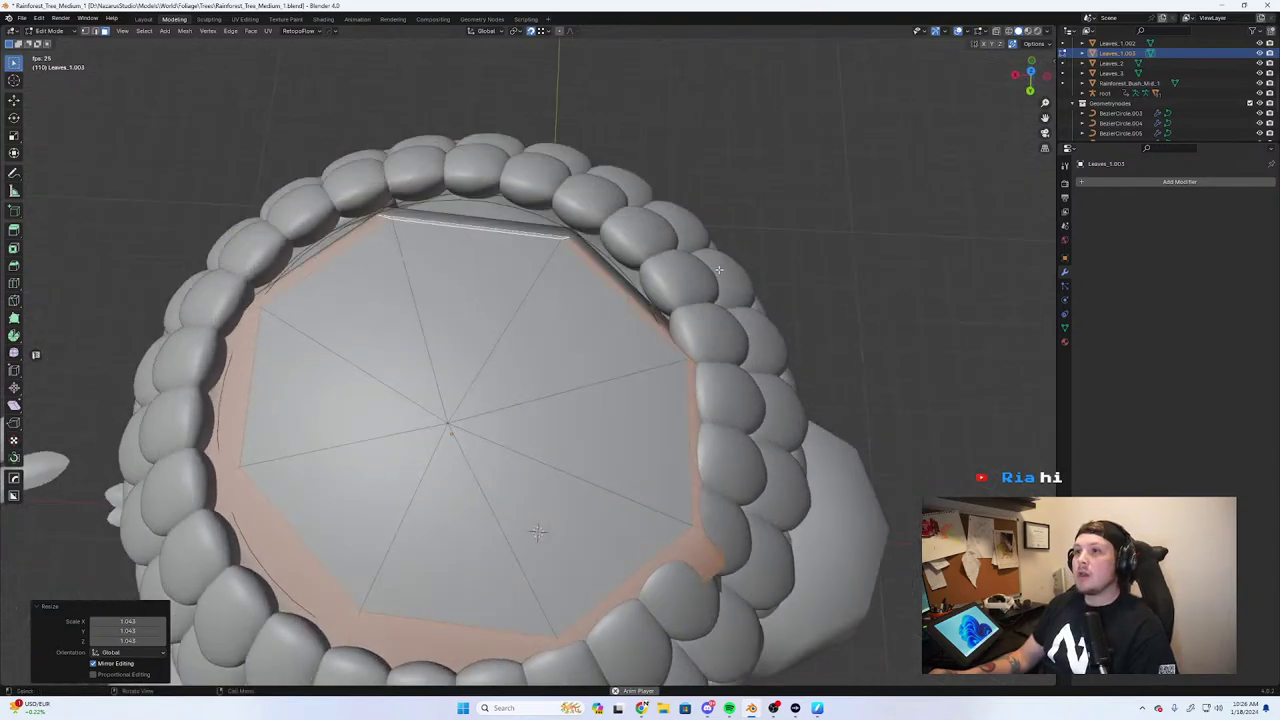
{"action": "key", "text": "g"}
{"action": "key", "text": "x"}
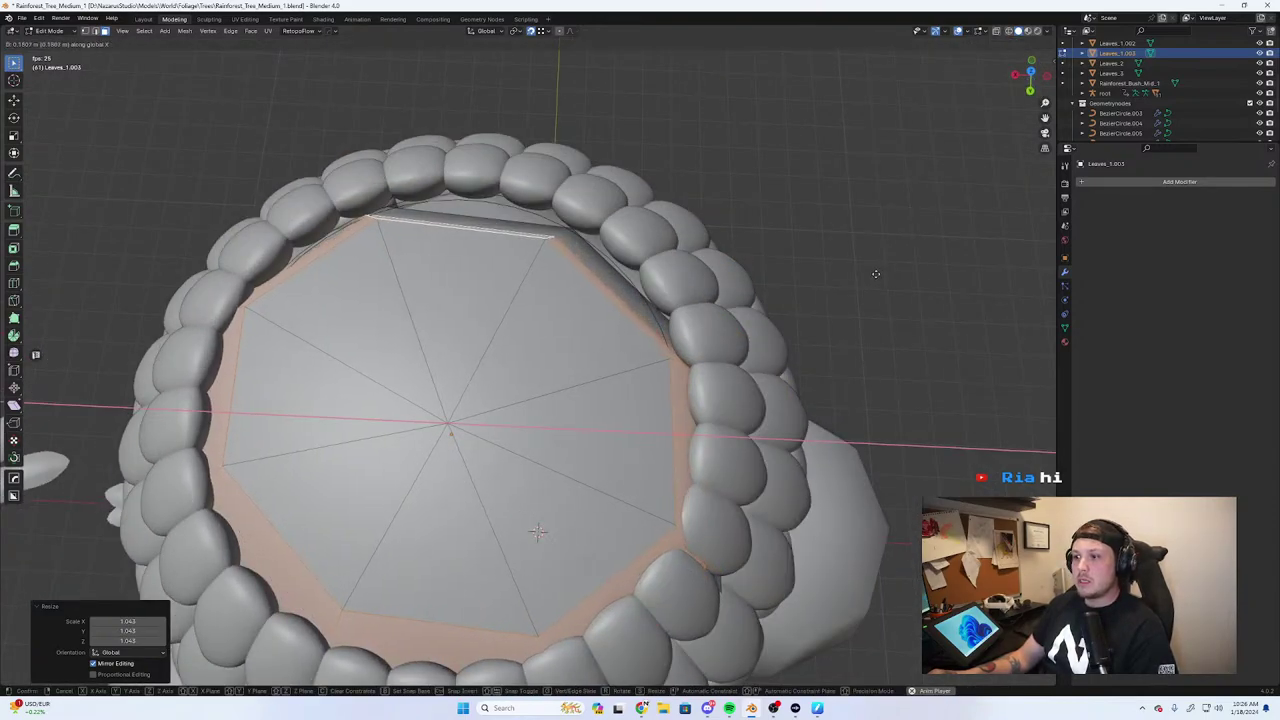
{"action": "left_click", "coordinate": [869, 274]}
Stretch the selected face ring along Y by about 1.12 and shift it slightly along Y towards the leaves
{"action": "key", "text": "s"}
{"action": "key", "text": "y"}
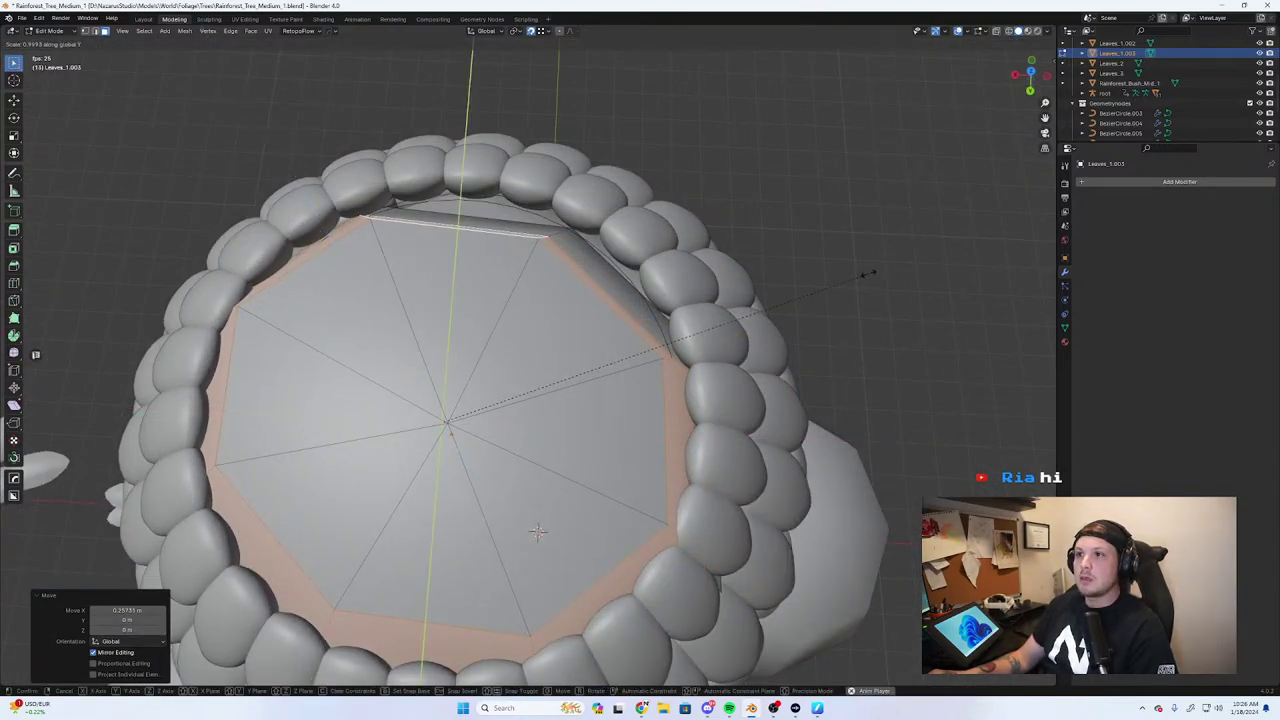
{"action": "left_click", "coordinate": [893, 220]}
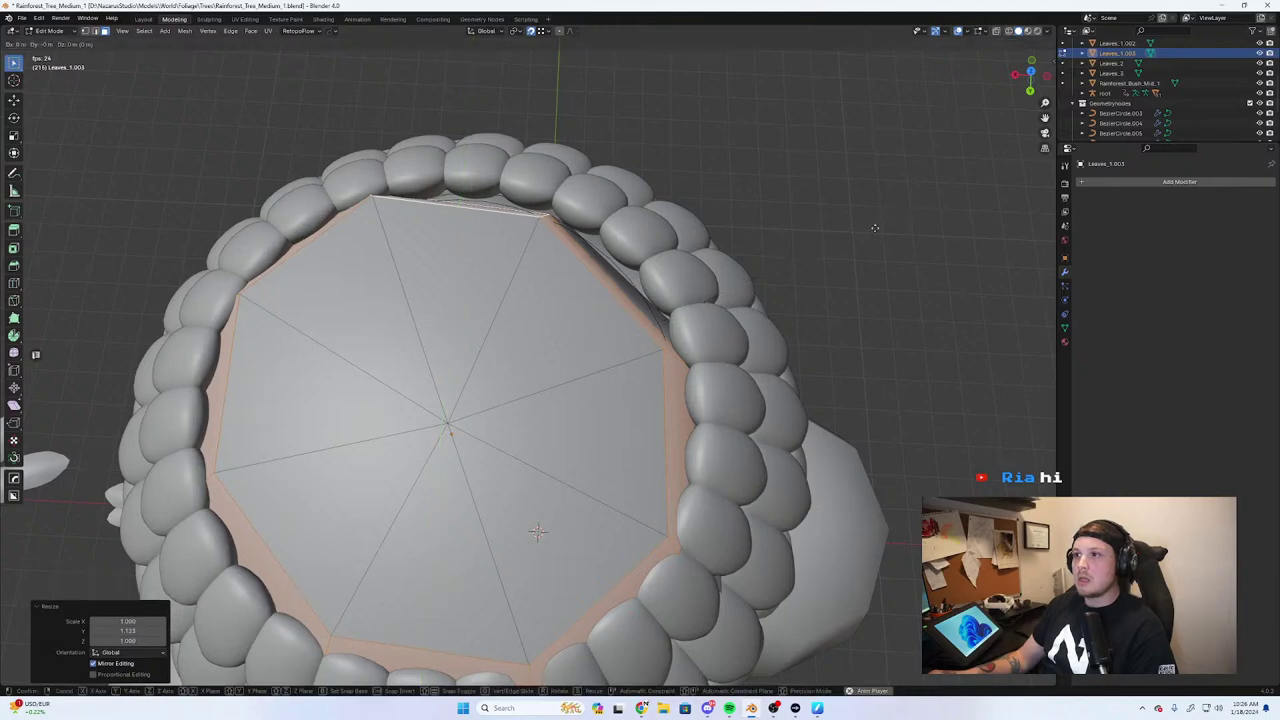
{"action": "key", "text": "g"}
{"action": "key", "text": "y"}
{"action": "left_click", "coordinate": [877, 222]}
{"action": "key", "text": "s"}
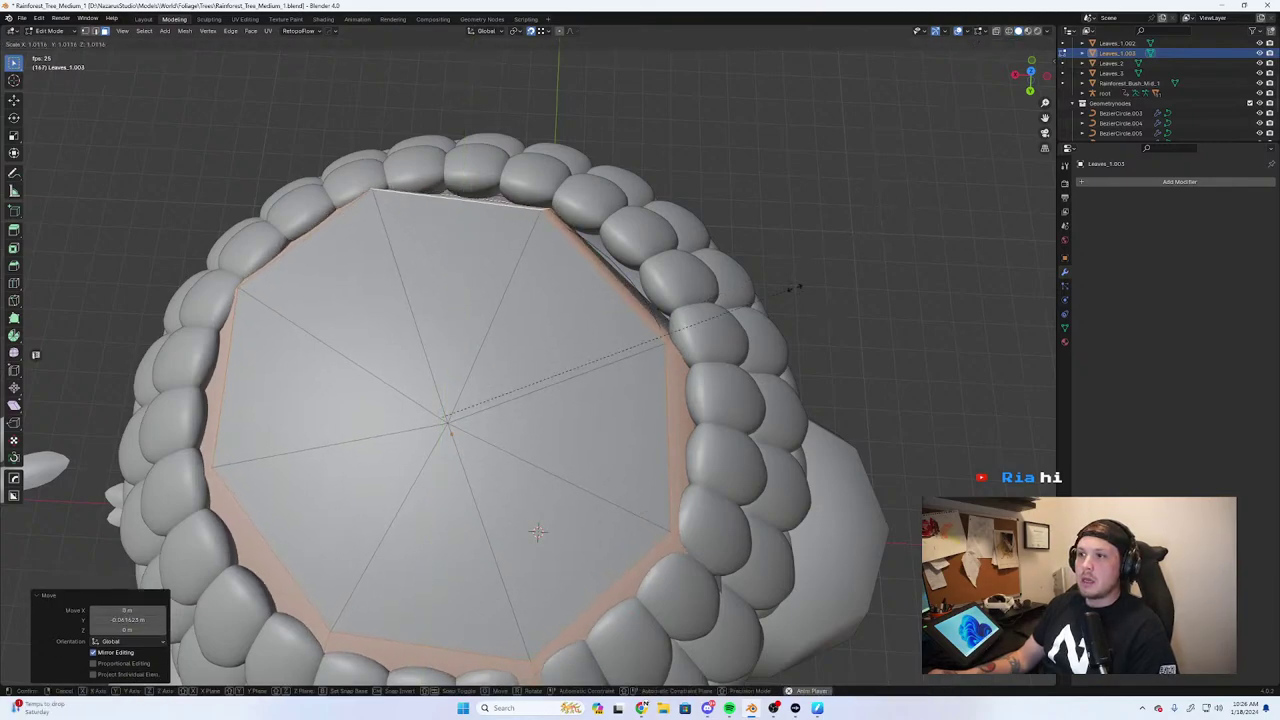
{"action": "left_click", "coordinate": [801, 278]}
{"action": "key", "text": "ctrl+z"}
{"action": "right_click", "coordinate": [712, 274]}
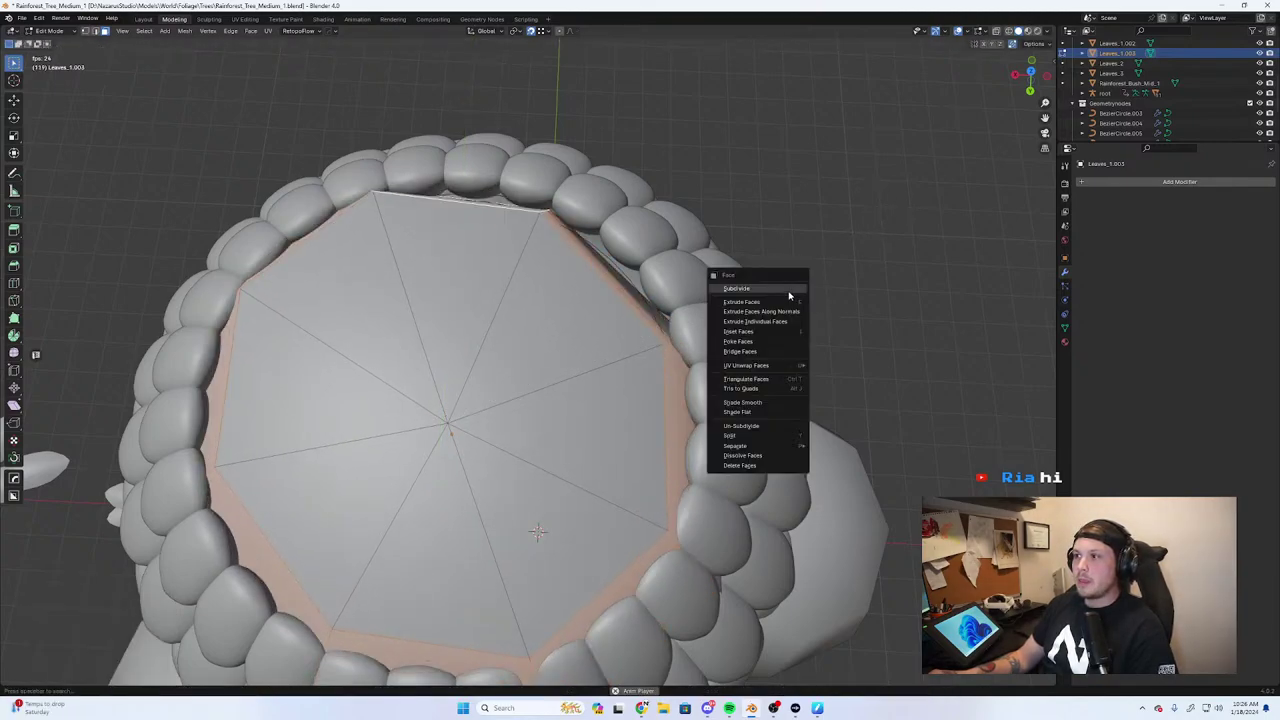
{"action": "right_click", "coordinate": [441, 337]}
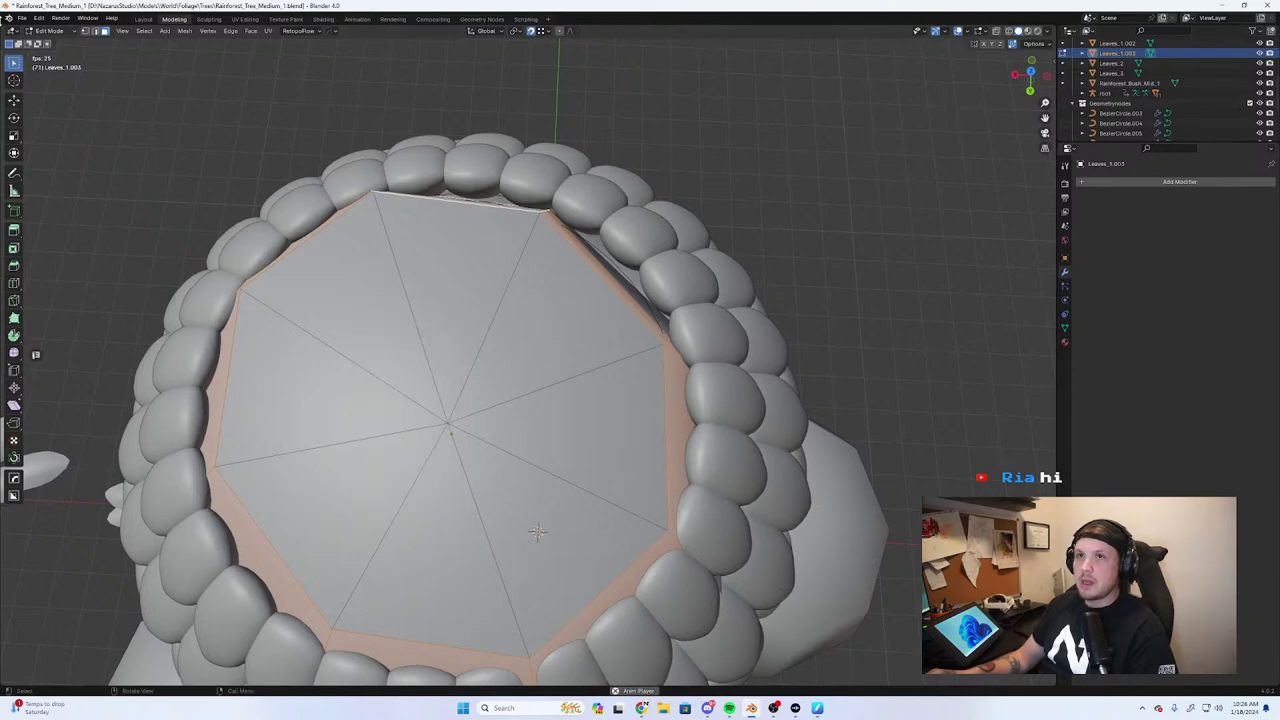
Enable the Mesh: LoopTools add-on in the preferences
{"action": "left_click", "coordinate": [38, 19]}
{"action": "left_click", "coordinate": [63, 147]}
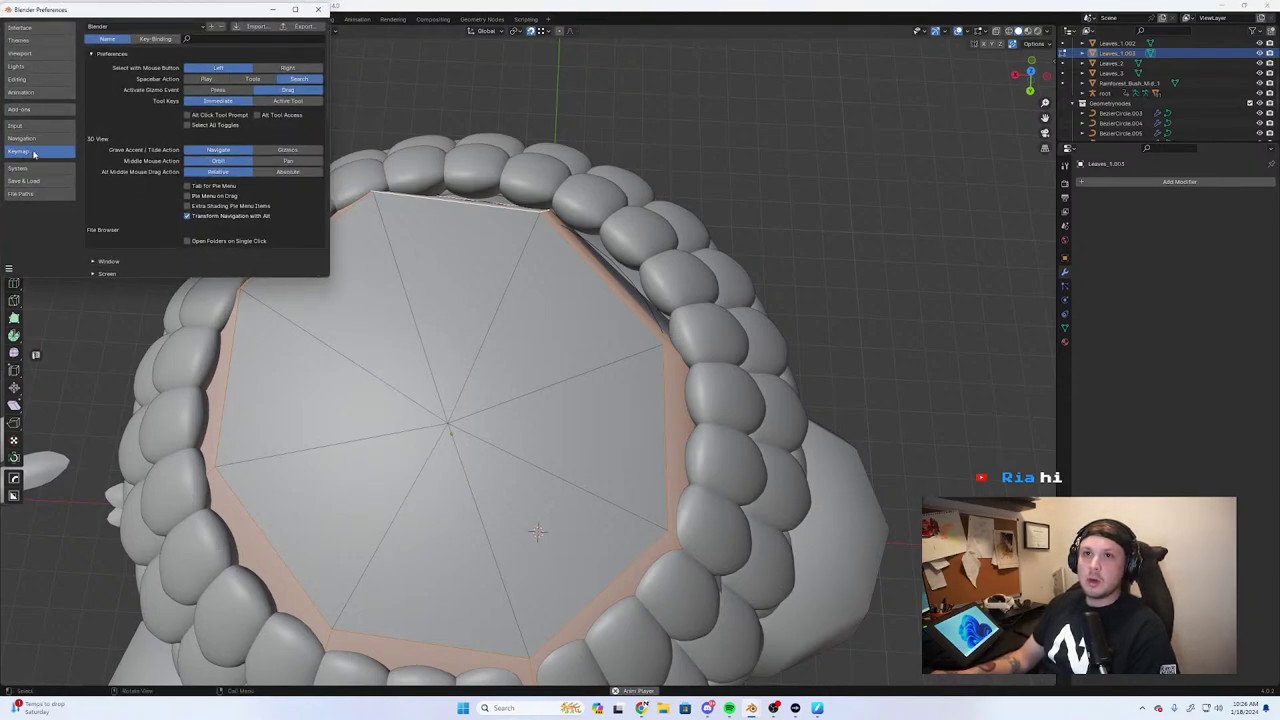
{"action": "left_click", "coordinate": [20, 108]}
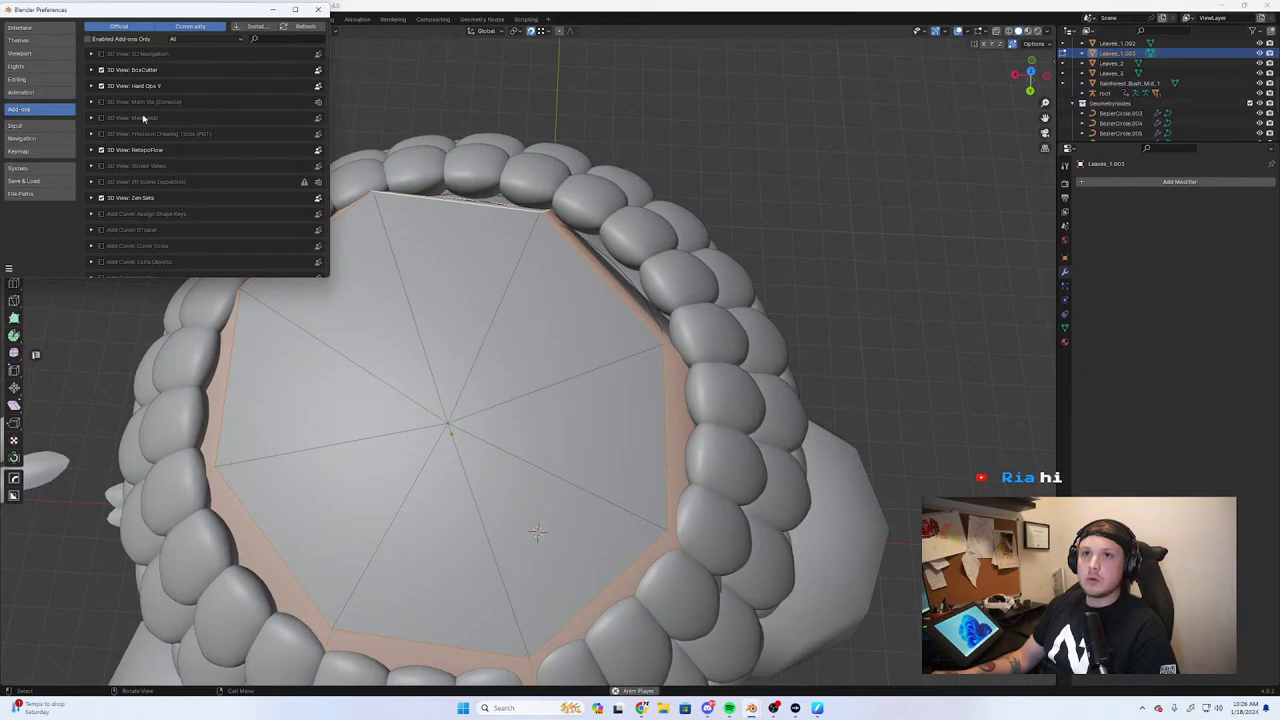
{"action": "left_click", "coordinate": [276, 39]}
{"action": "type", "text": "loop"}
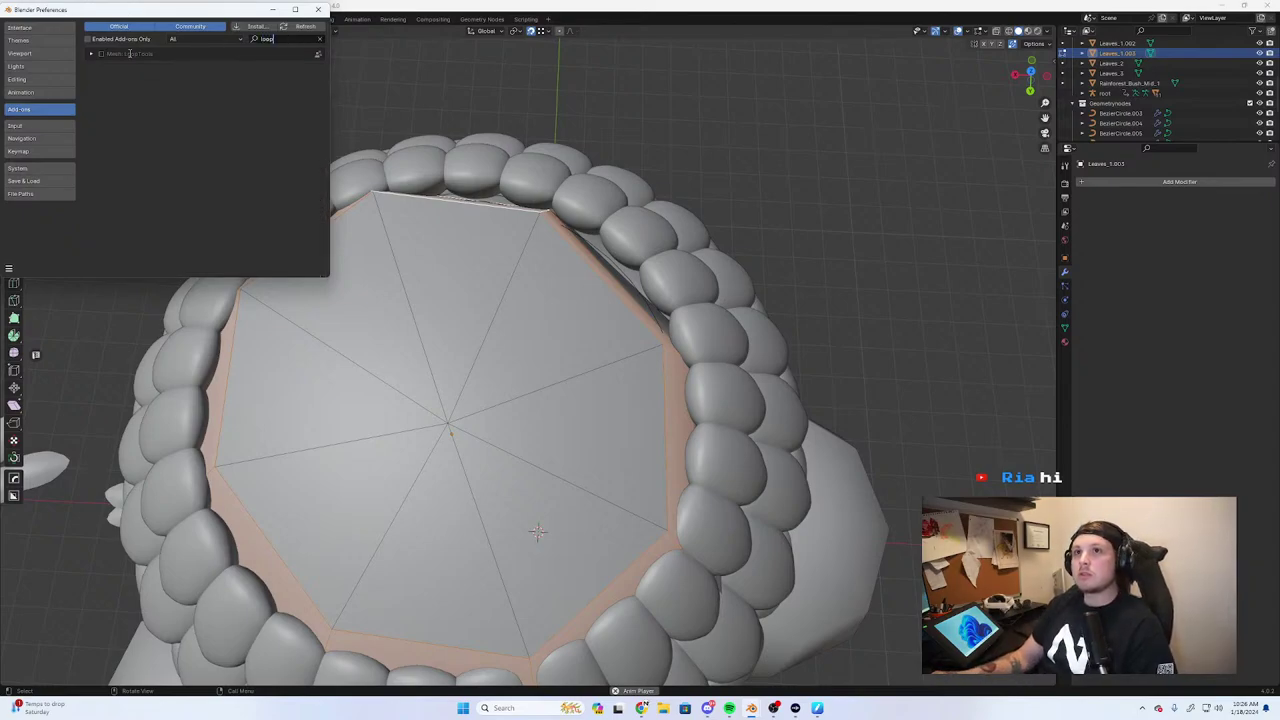
{"action": "left_click", "coordinate": [101, 55]}
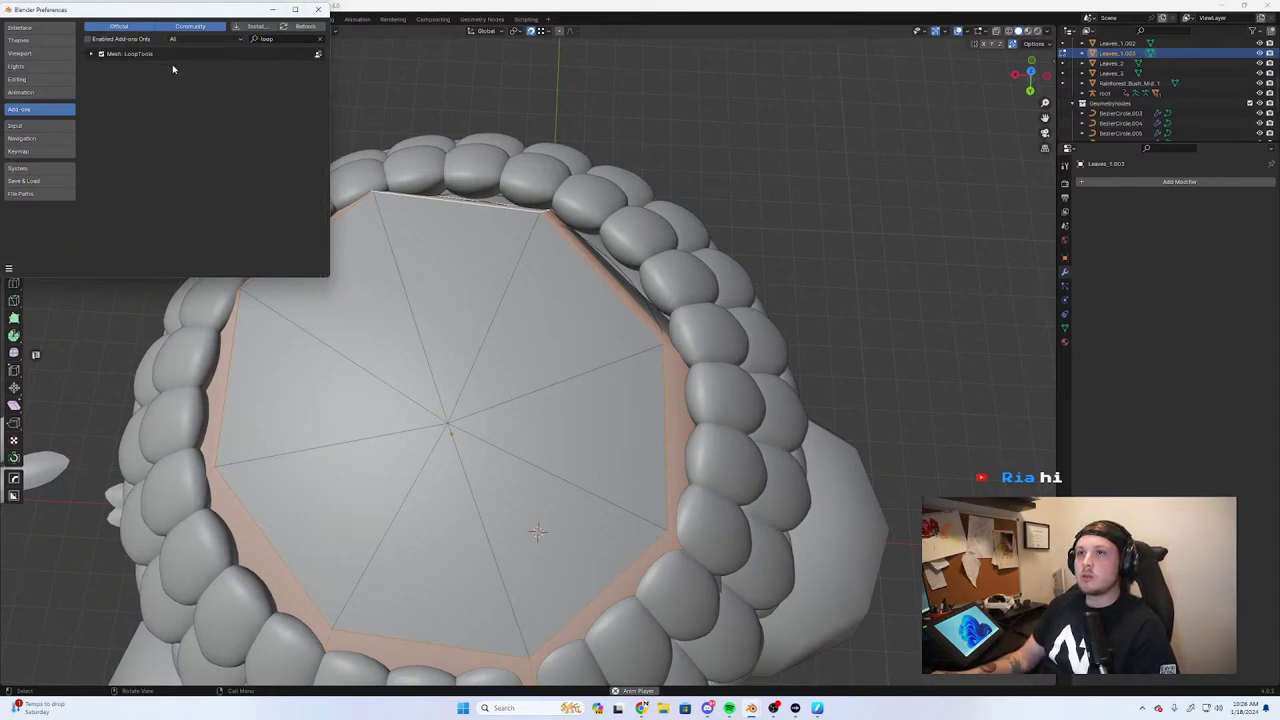
{"action": "left_click", "coordinate": [319, 10]}
Make the selected face ring around the cap circular with LoopTools Circle
{"action": "middle_click_drag", "start_coordinate": [620, 380], "coordinate": [443, 206]}
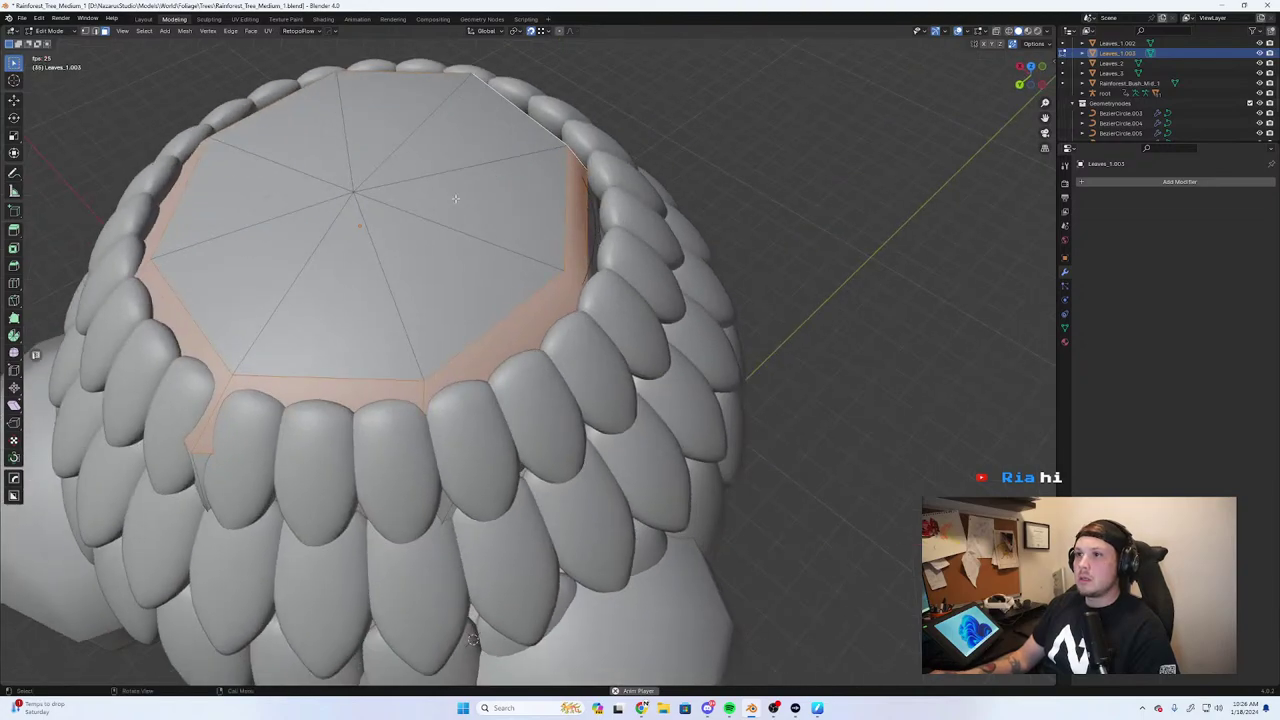
{"action": "right_click", "coordinate": [455, 183]}
{"action": "key", "text": "Escape"}
{"action": "right_click", "coordinate": [455, 183]}
{"action": "mouse_move", "coordinate": [451, 171]}
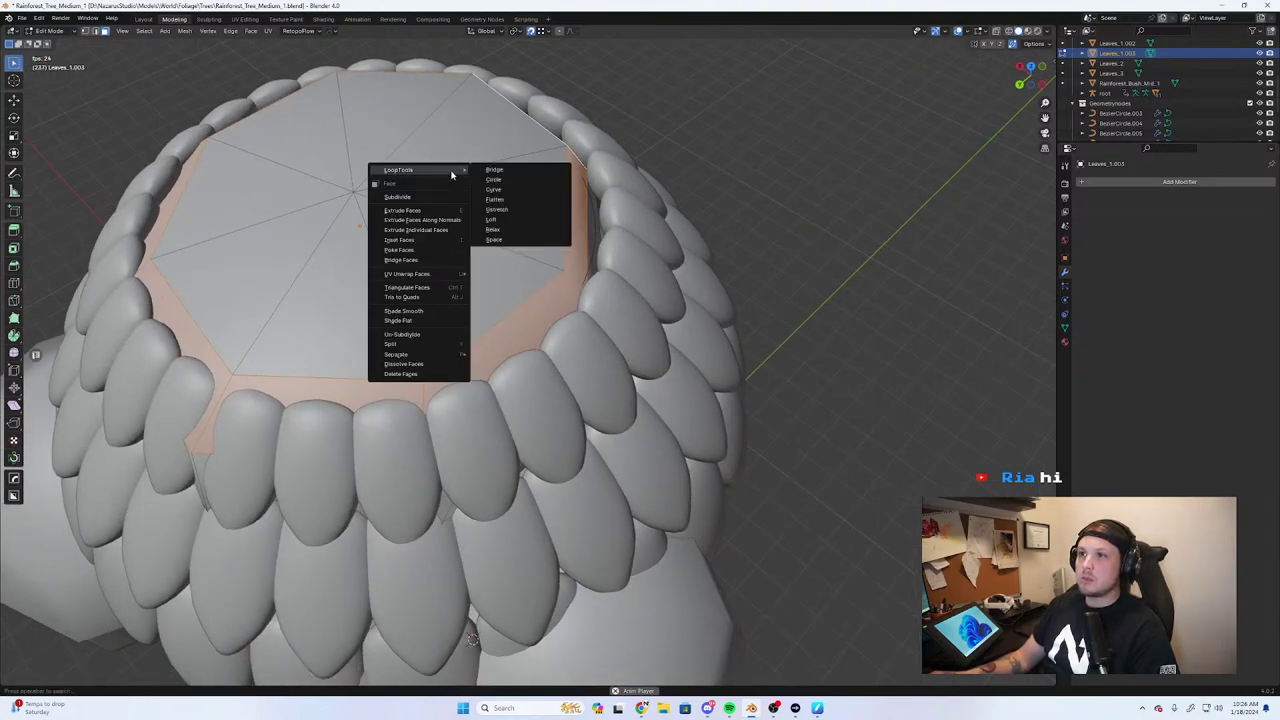
{"action": "left_click", "coordinate": [494, 179]}
Scale the circular ring to 0.914, widen it along Y and shift it to sit against the surrounding leaves
{"action": "middle_click_drag", "start_coordinate": [510, 186], "coordinate": [631, 218]}
{"action": "key", "text": "s"}
{"action": "left_click", "coordinate": [766, 217]}
{"action": "key", "text": "s"}
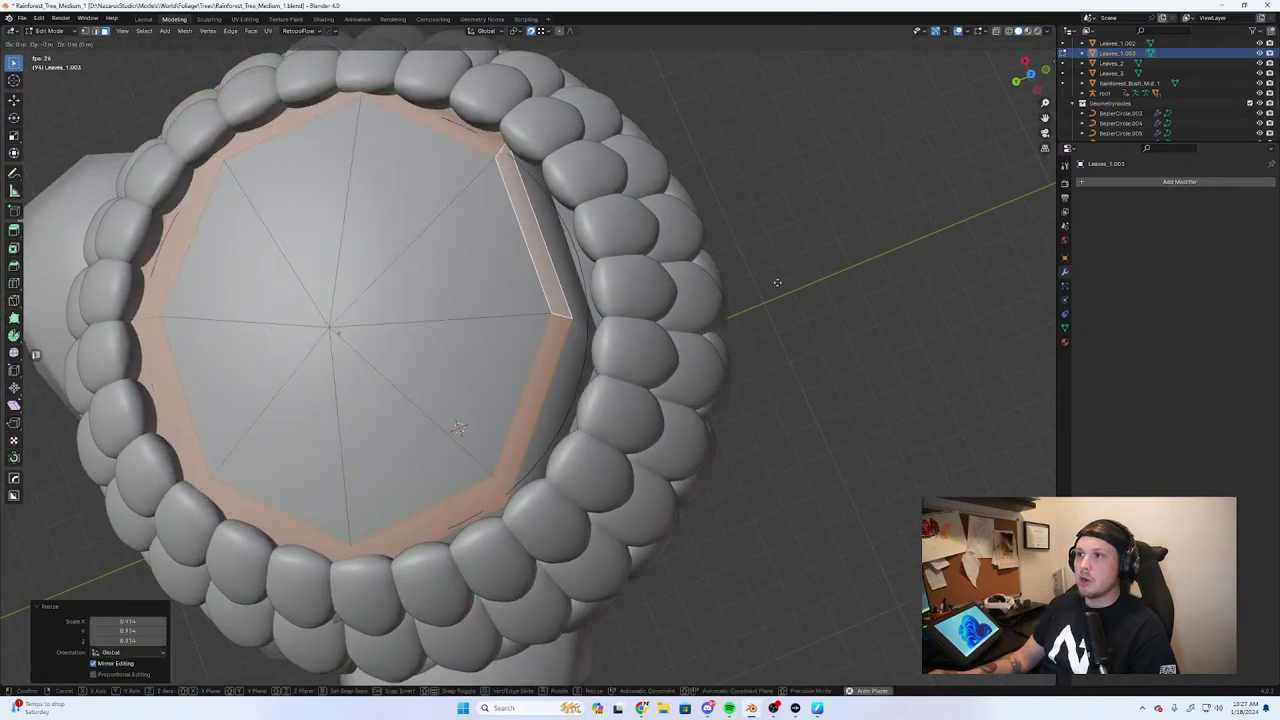
{"action": "key", "text": "y"}
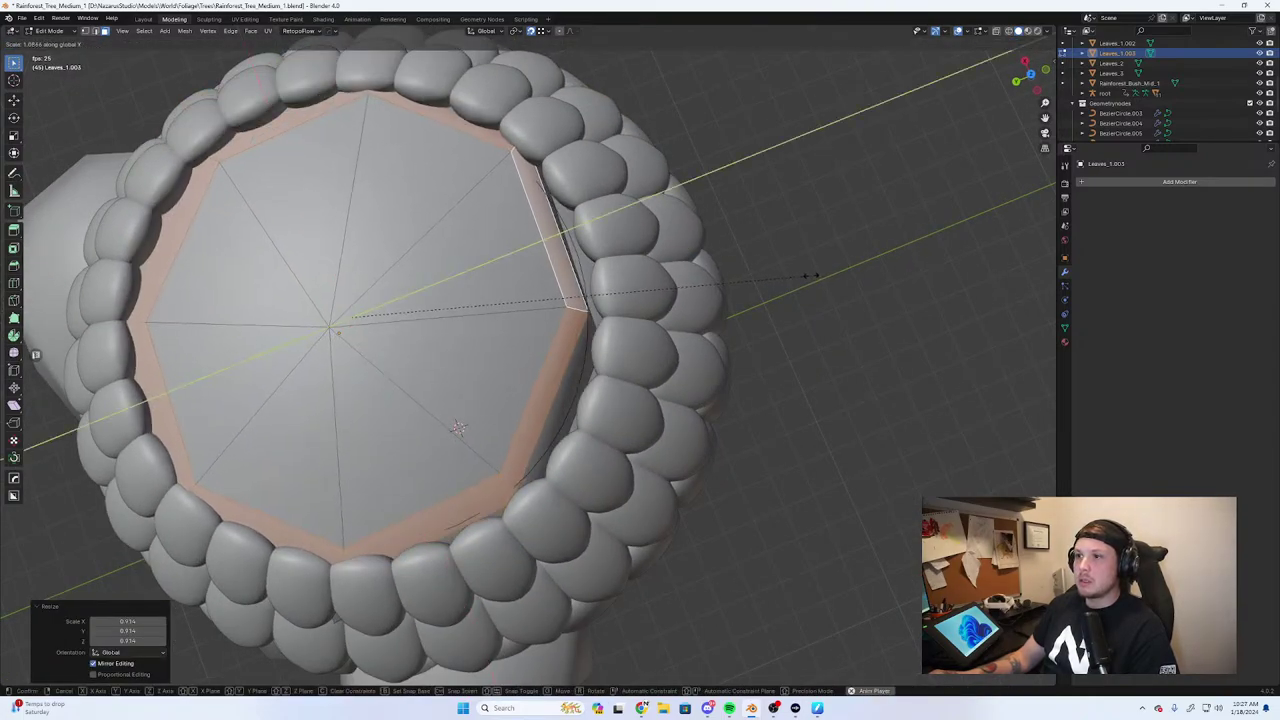
{"action": "left_click", "coordinate": [811, 274]}
{"action": "key", "text": "g"}
{"action": "left_click", "coordinate": [791, 361]}
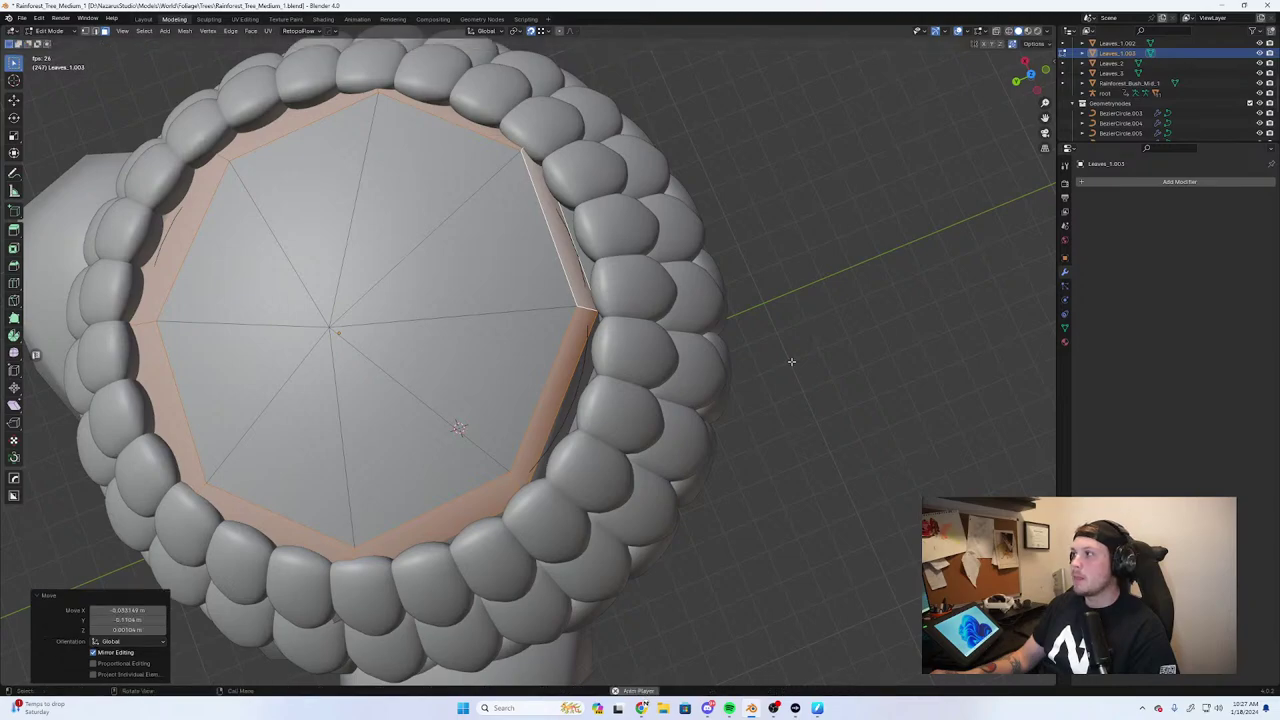
Raise the cap's centre vertex about 0.32 m along Z to make the top more domed
{"action": "middle_click_drag", "start_coordinate": [825, 337], "coordinate": [605, 80]}
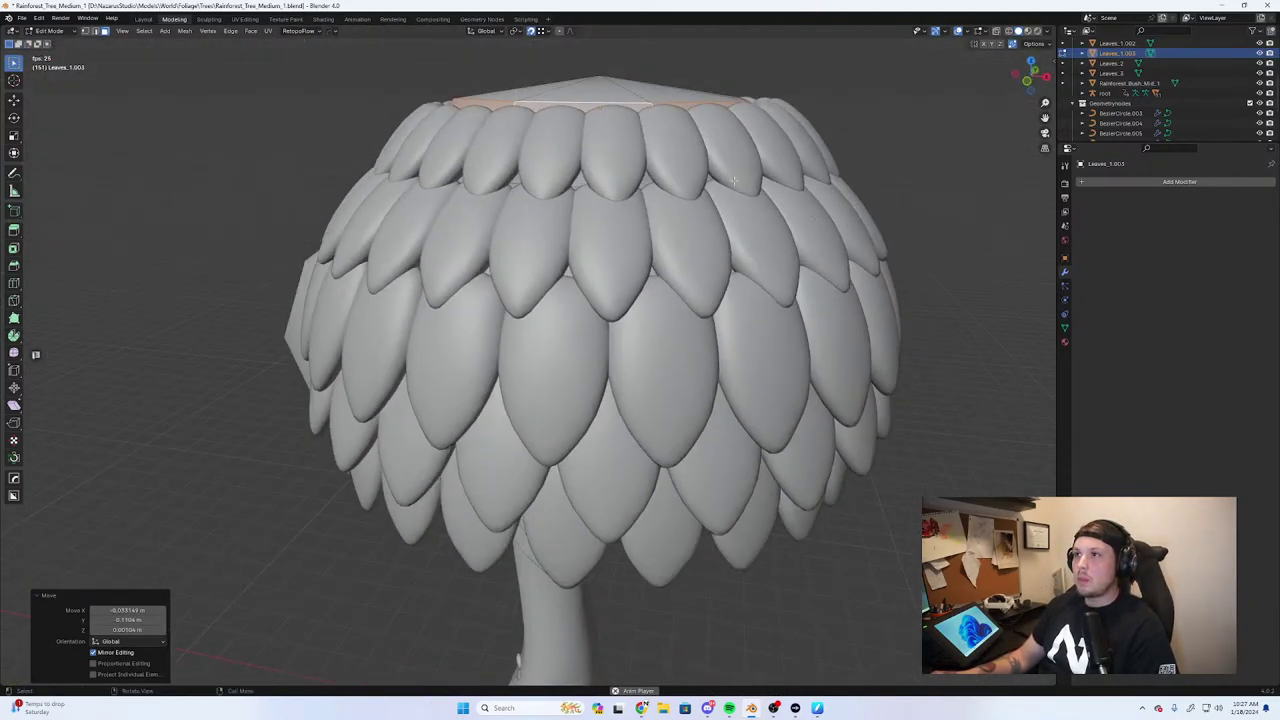
{"action": "scroll", "coordinate": [929, 214], "scroll_direction": "down", "scroll_amount": 4}
{"action": "key", "text": "g"}
{"action": "key", "text": "z"}
{"action": "left_click", "coordinate": [923, 223]}
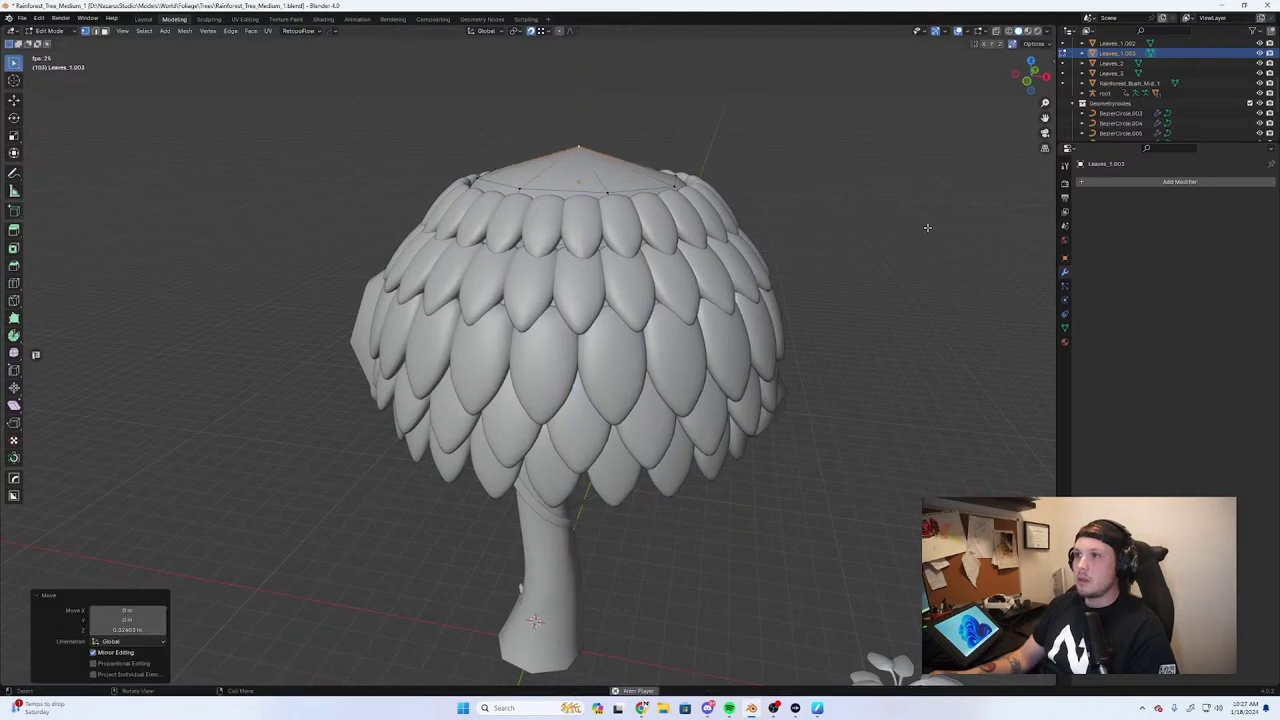
{"action": "left_click", "coordinate": [620, 170]}
{"action": "key", "text": "ctrl+z"}
Select all the triangular faces of the cap and inset them by about 0.8 m
{"action": "middle_click_drag", "start_coordinate": [768, 165], "coordinate": [760, 245]}
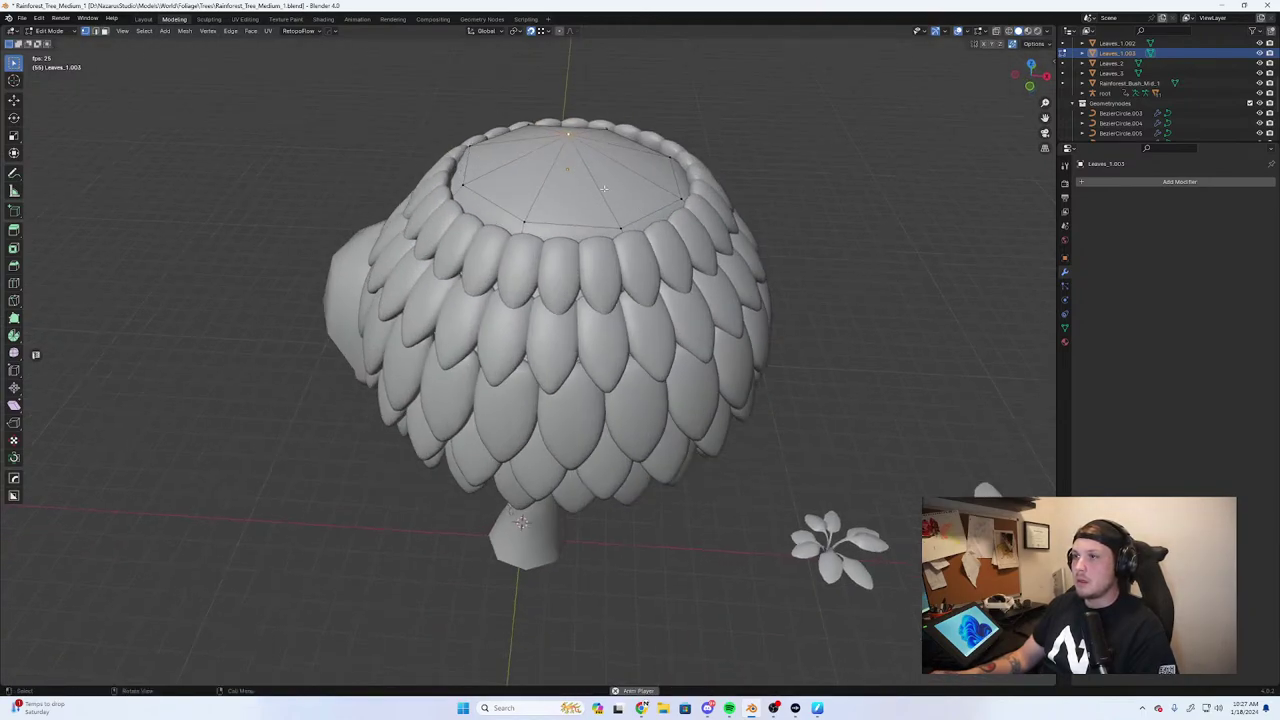
{"action": "key", "text": "3"}
{"action": "key", "text": "c"}
{"action": "left_click", "coordinate": [581, 181]}
{"action": "left_click_drag", "start_coordinate": [580, 178], "coordinate": [566, 146]}
{"action": "key", "text": "Escape"}
{"action": "key", "text": "i"}
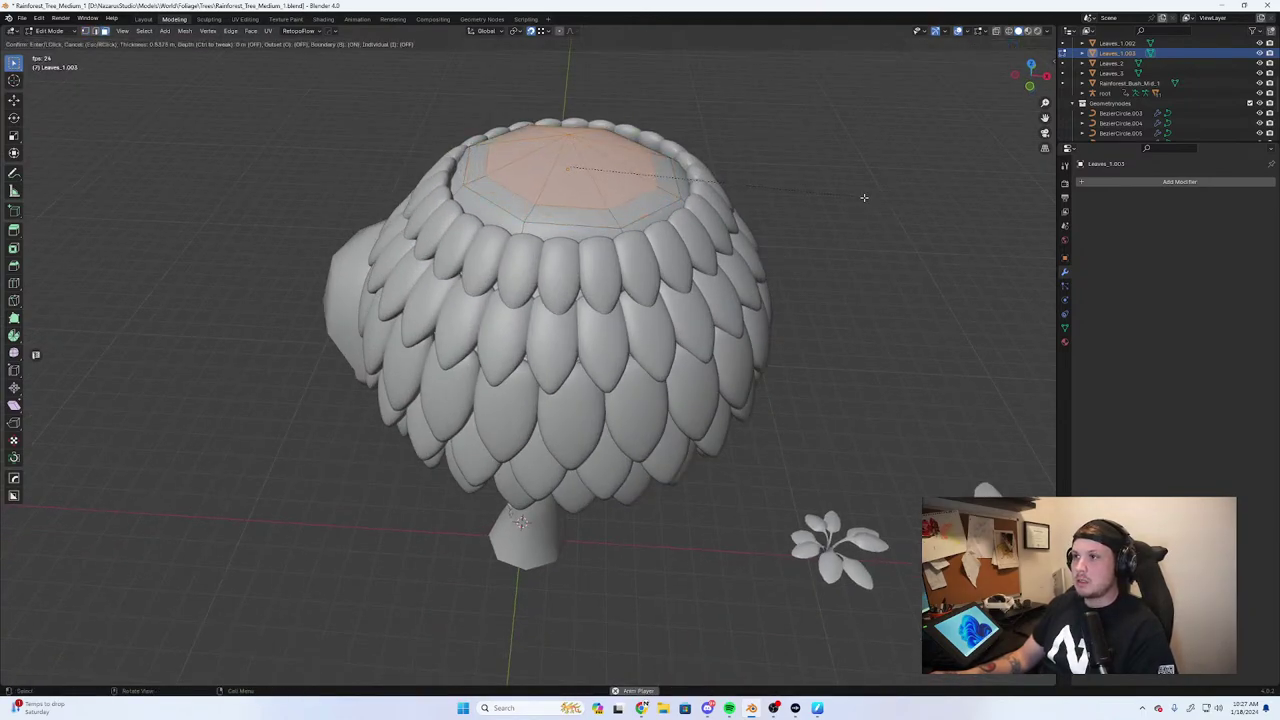
{"action": "left_click", "coordinate": [853, 191]}
Raise the inset cap faces along Z in front view to round off the top
{"action": "middle_click_drag", "start_coordinate": [853, 191], "coordinate": [829, 209]}
{"action": "key", "text": "KP_1"}
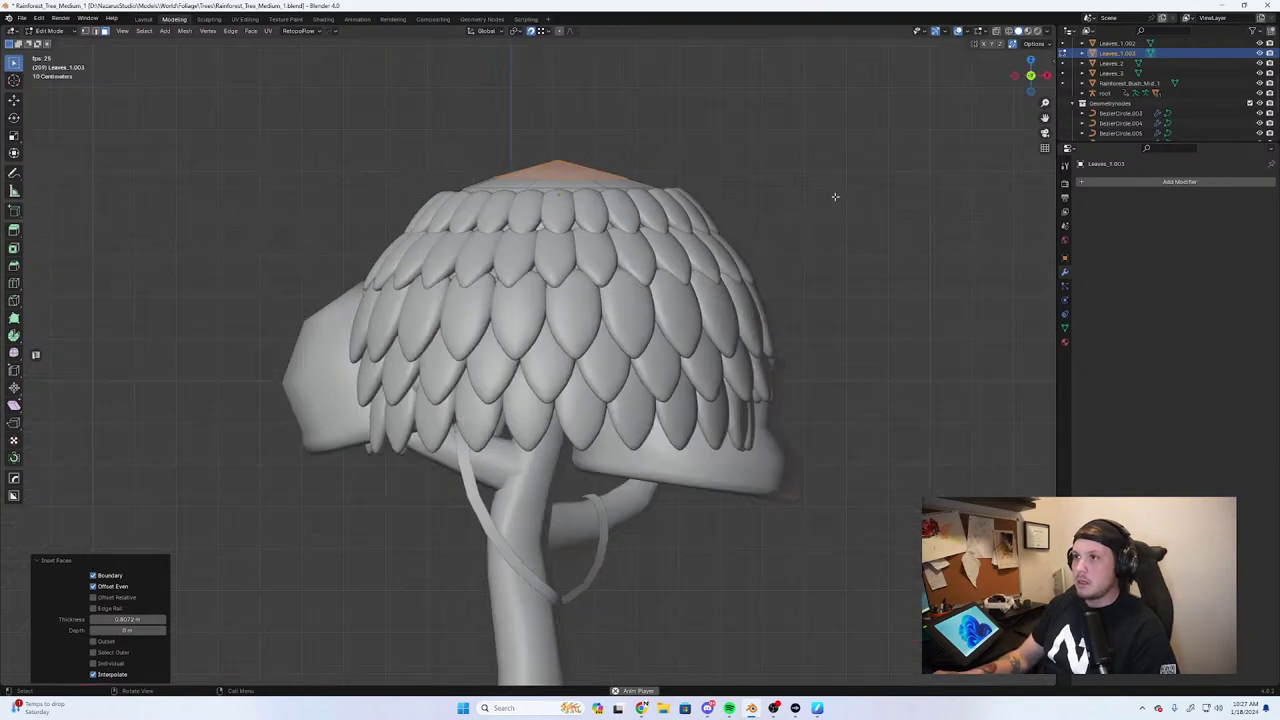
{"action": "key", "text": "g"}
{"action": "key", "text": "z"}
{"action": "left_click", "coordinate": [837, 194]}
Select the sloping face loop around the cap's inset centre and scale it up slightly
{"action": "middle_click_drag", "start_coordinate": [837, 194], "coordinate": [594, 197]}
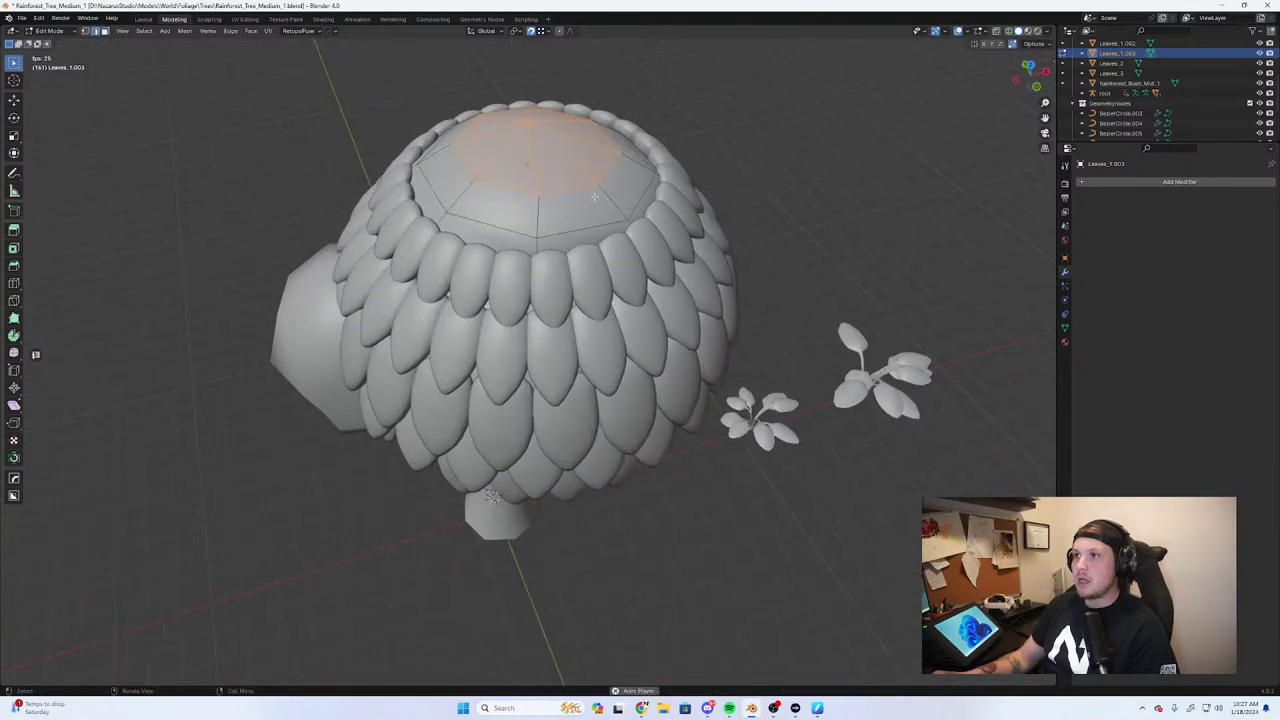
{"action": "left_click", "coordinate": [603, 195], "text": "alt"}
{"action": "left_click", "coordinate": [622, 182], "text": "alt"}
{"action": "key", "text": "s"}
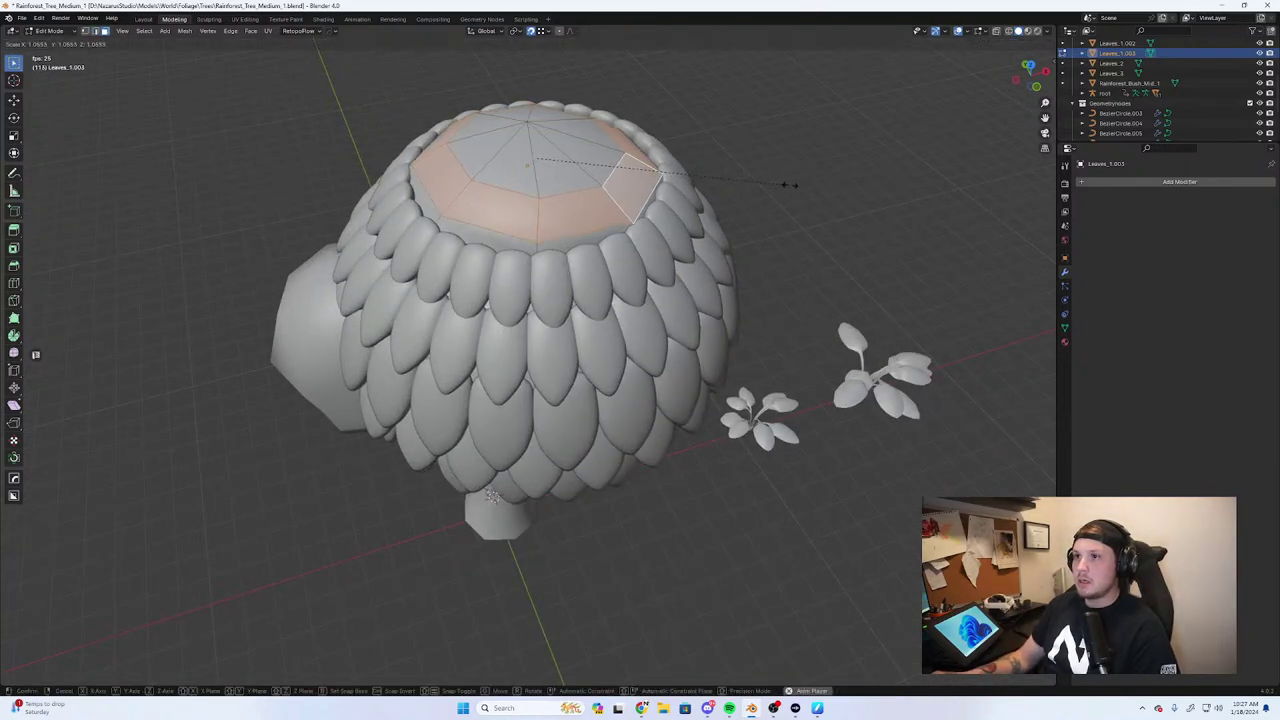
{"action": "left_click", "coordinate": [787, 186]}
Select the cap's outermost rim face loop and smooth the whole cap with a level 2 Subdivision modifier
{"action": "middle_click_drag", "start_coordinate": [517, 266], "coordinate": [578, 225]}
{"action": "key", "text": "2"}
{"action": "left_click", "coordinate": [568, 227], "text": "alt"}
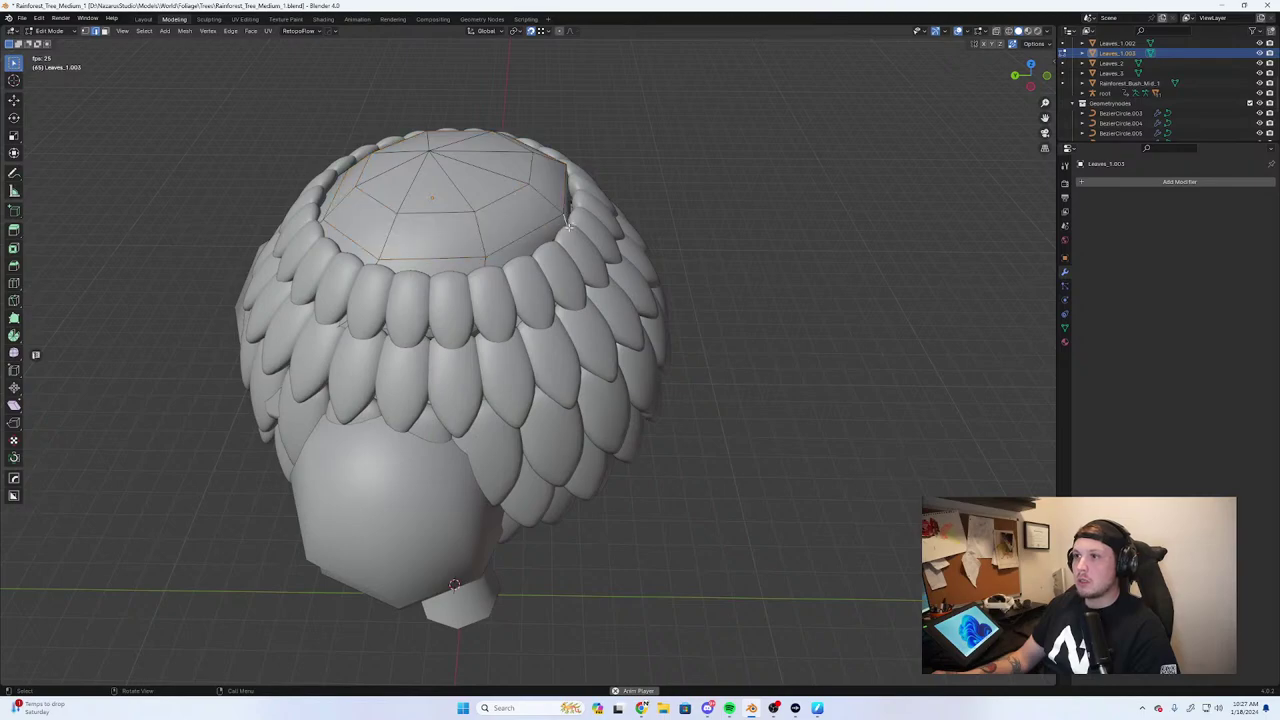
{"action": "key", "text": "3"}
{"action": "middle_click_drag", "start_coordinate": [493, 258], "coordinate": [502, 210]}
{"action": "left_click", "coordinate": [530, 218], "text": "alt"}
{"action": "middle_click_drag", "start_coordinate": [580, 218], "coordinate": [670, 238]}
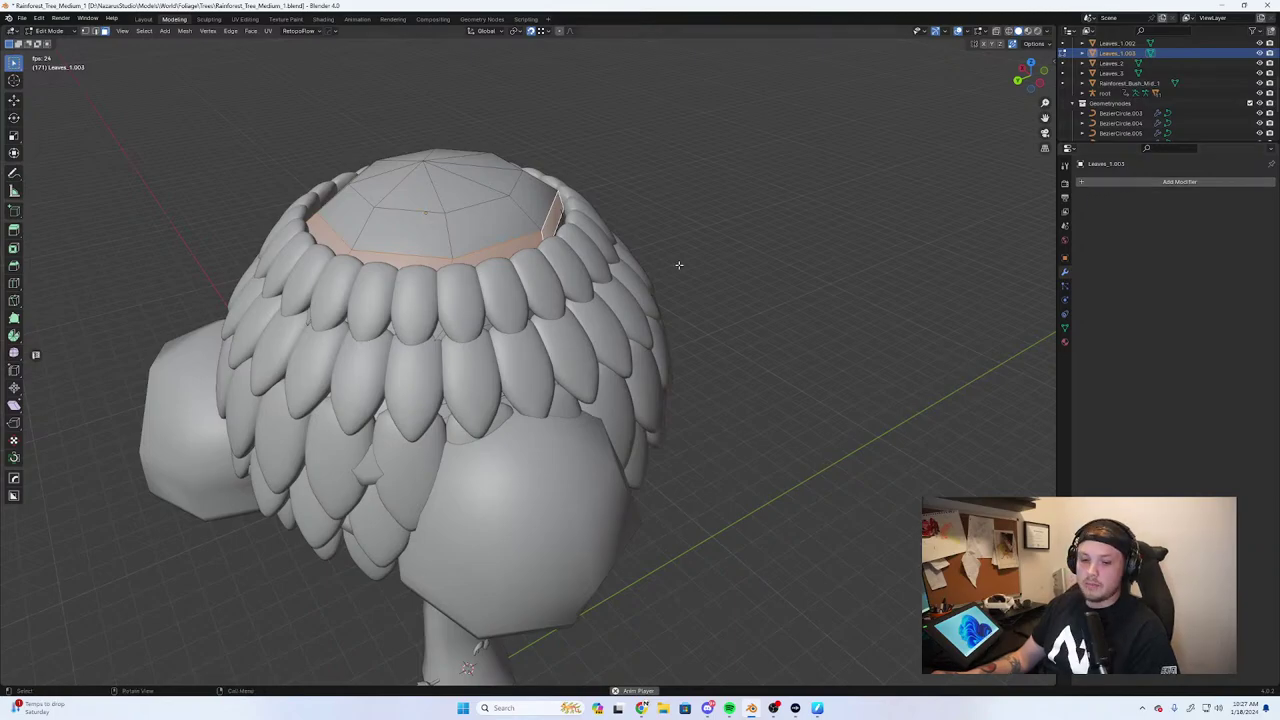
{"action": "key", "text": "Tab"}
{"action": "key", "text": "ctrl+2"}
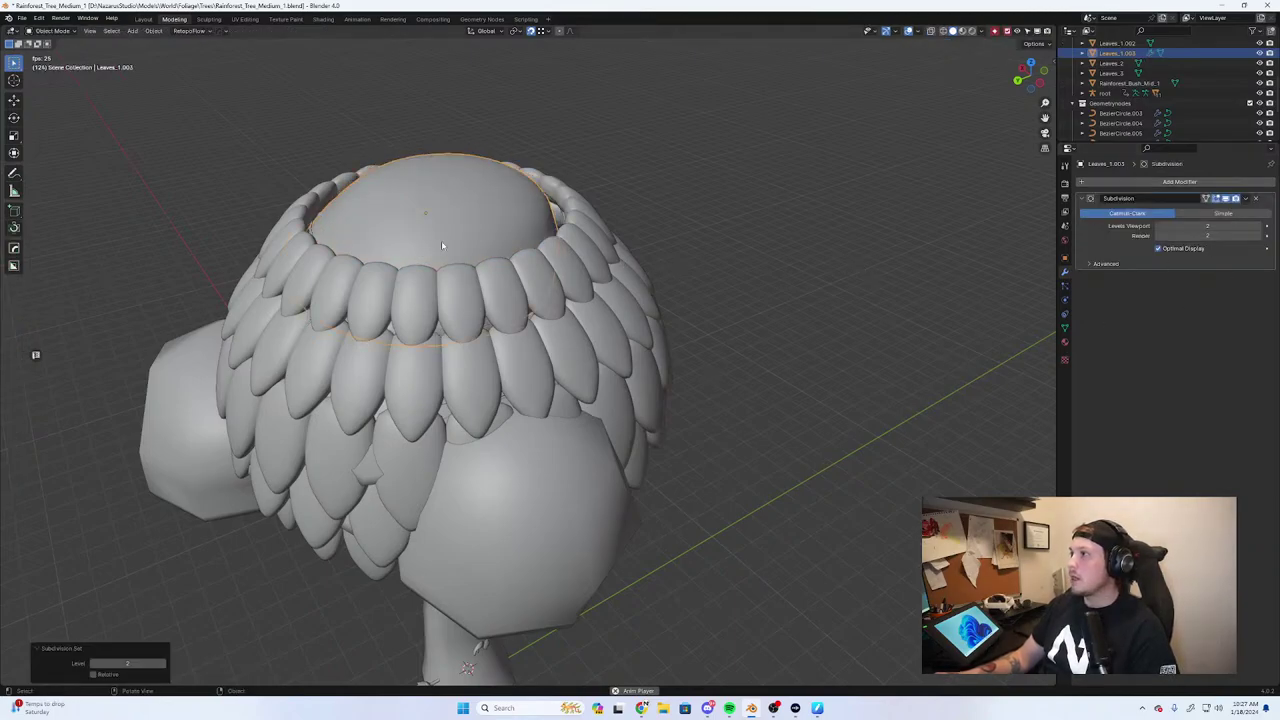
Enlarge the cap's rim faces uniformly and stretch them slightly along Y to meet the top leaf ring
{"action": "key", "text": "Tab"}
{"action": "key", "text": "s"}
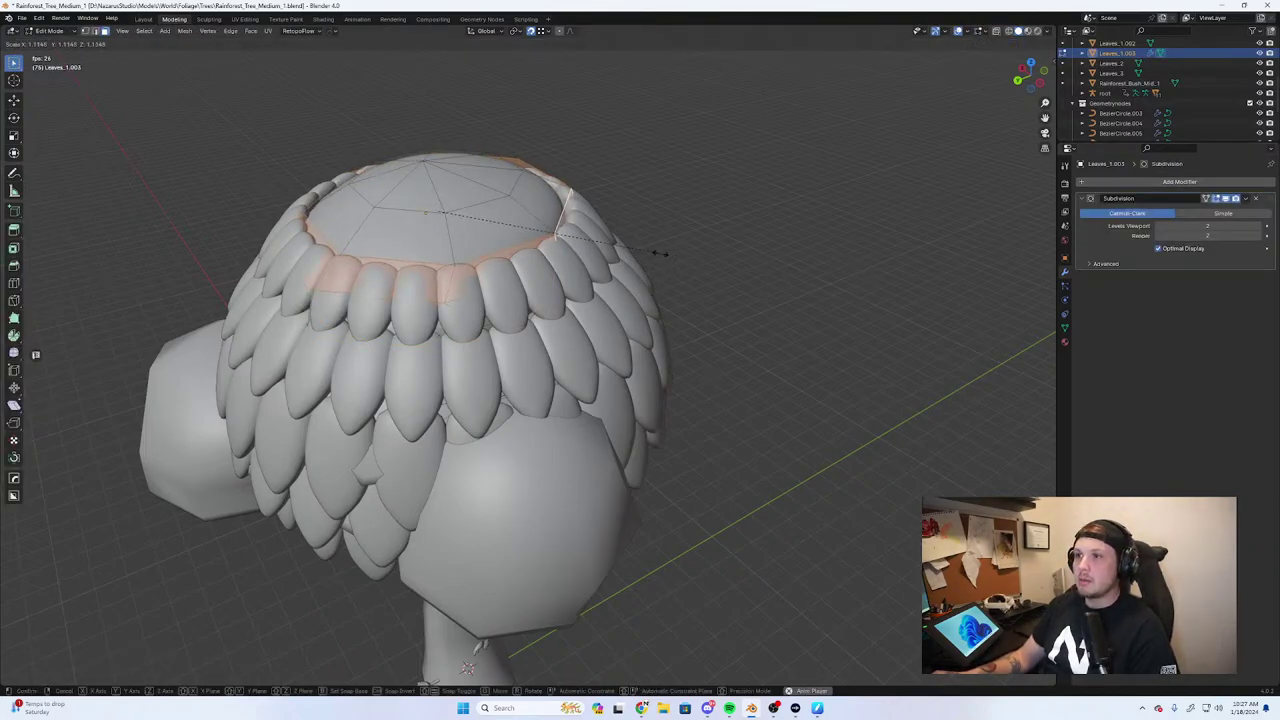
{"action": "left_click", "coordinate": [664, 256]}
{"action": "middle_click_drag", "start_coordinate": [664, 256], "coordinate": [690, 330]}
{"action": "key", "text": "s"}
{"action": "key", "text": "y"}
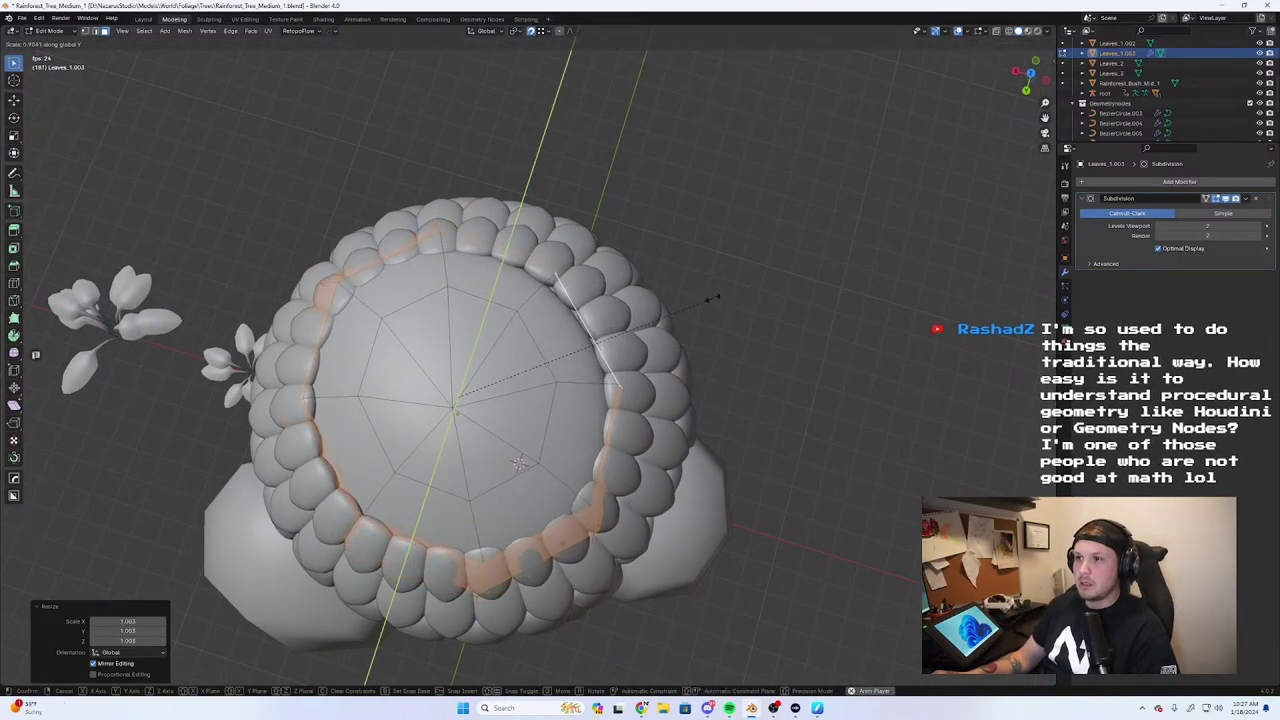
{"action": "left_click", "coordinate": [719, 295]}
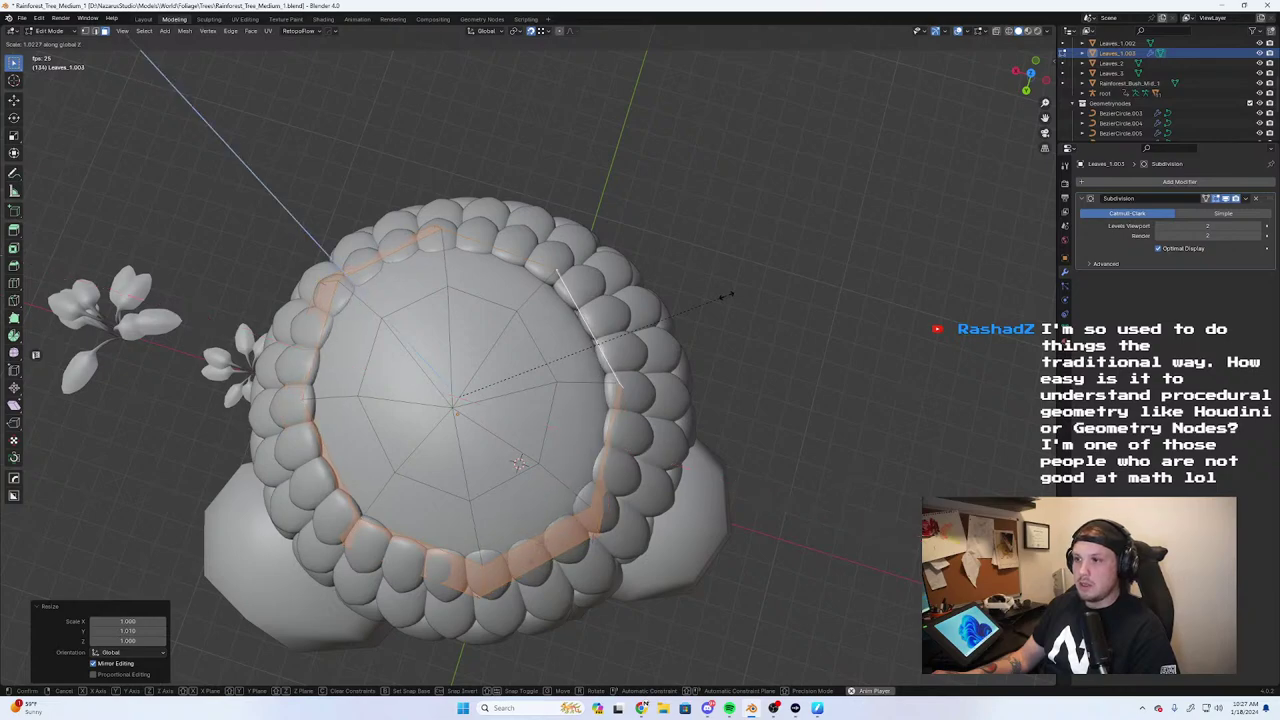
Shift the rim face on one side of the cap about 0.31 m along X to fit the leaves
{"action": "middle_click_drag", "start_coordinate": [716, 293], "coordinate": [700, 314]}
{"action": "key", "text": "g"}
{"action": "key", "text": "x"}
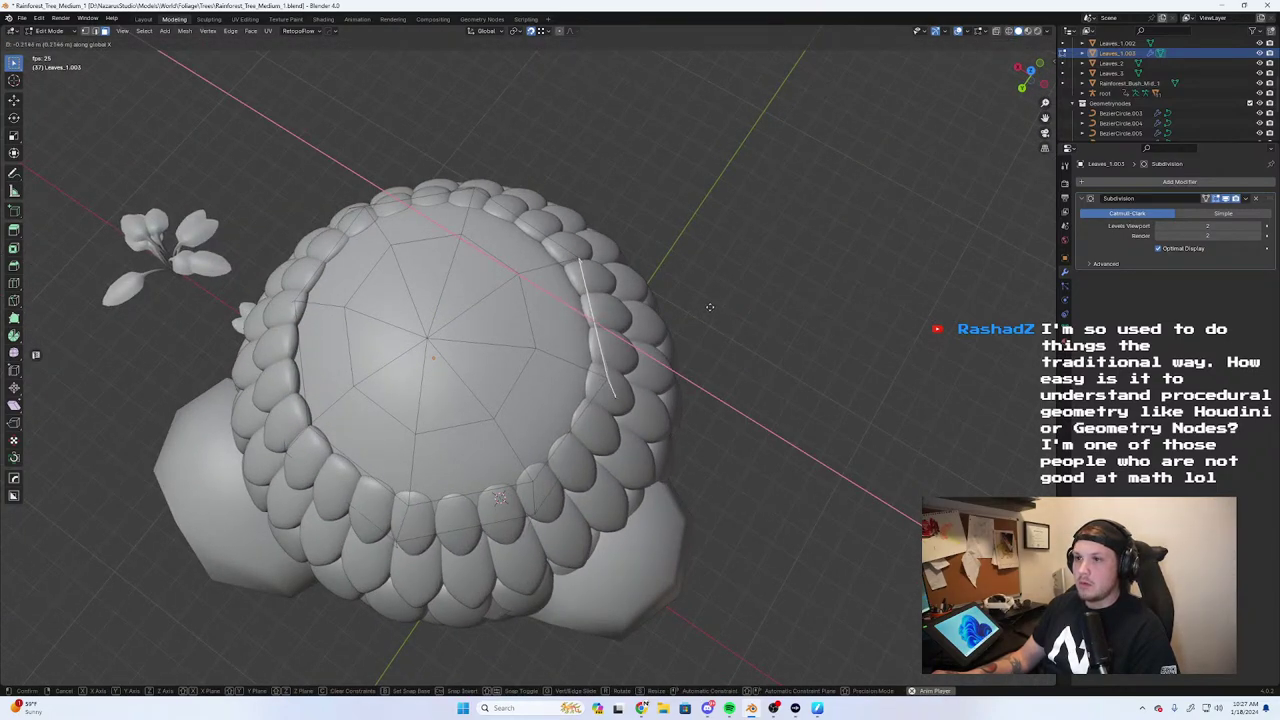
{"action": "left_click", "coordinate": [708, 307]}
Move the rim face on the opposite side of the cap against the leaves and scale it down slightly
{"action": "left_click", "coordinate": [290, 340]}
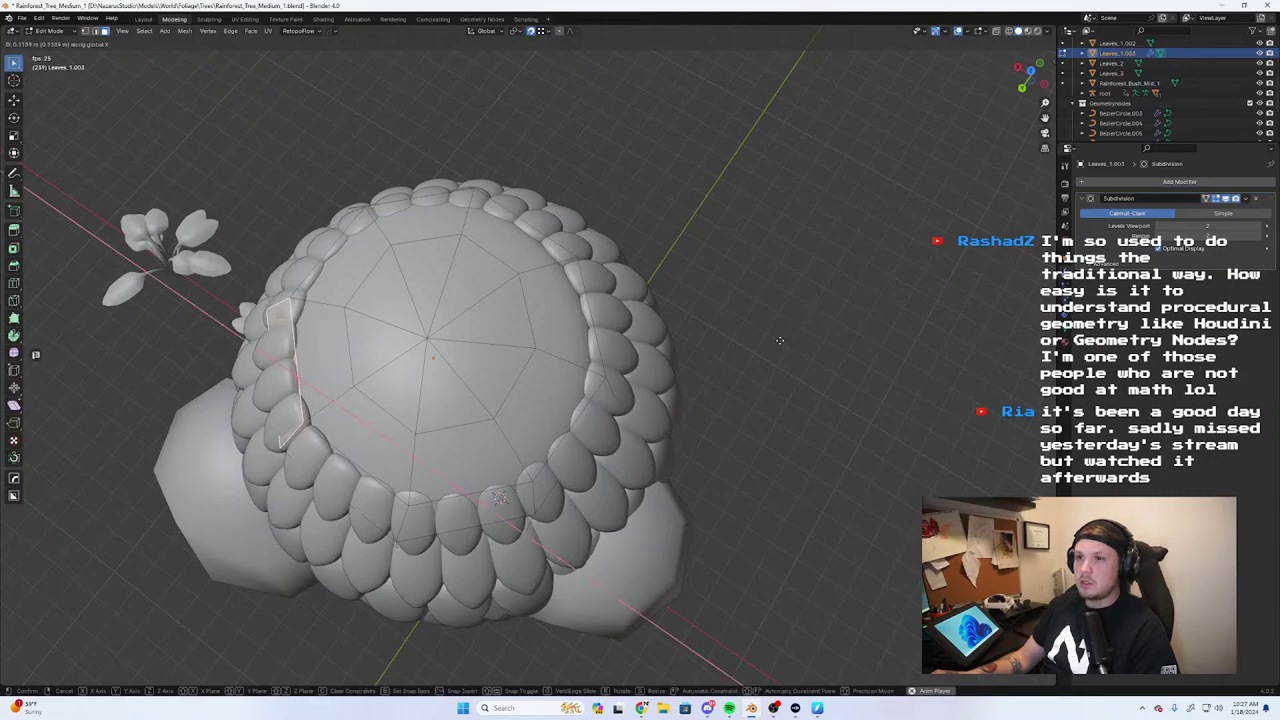
{"action": "key", "text": "y"}
{"action": "middle_click_drag", "start_coordinate": [797, 149], "coordinate": [840, 221]}
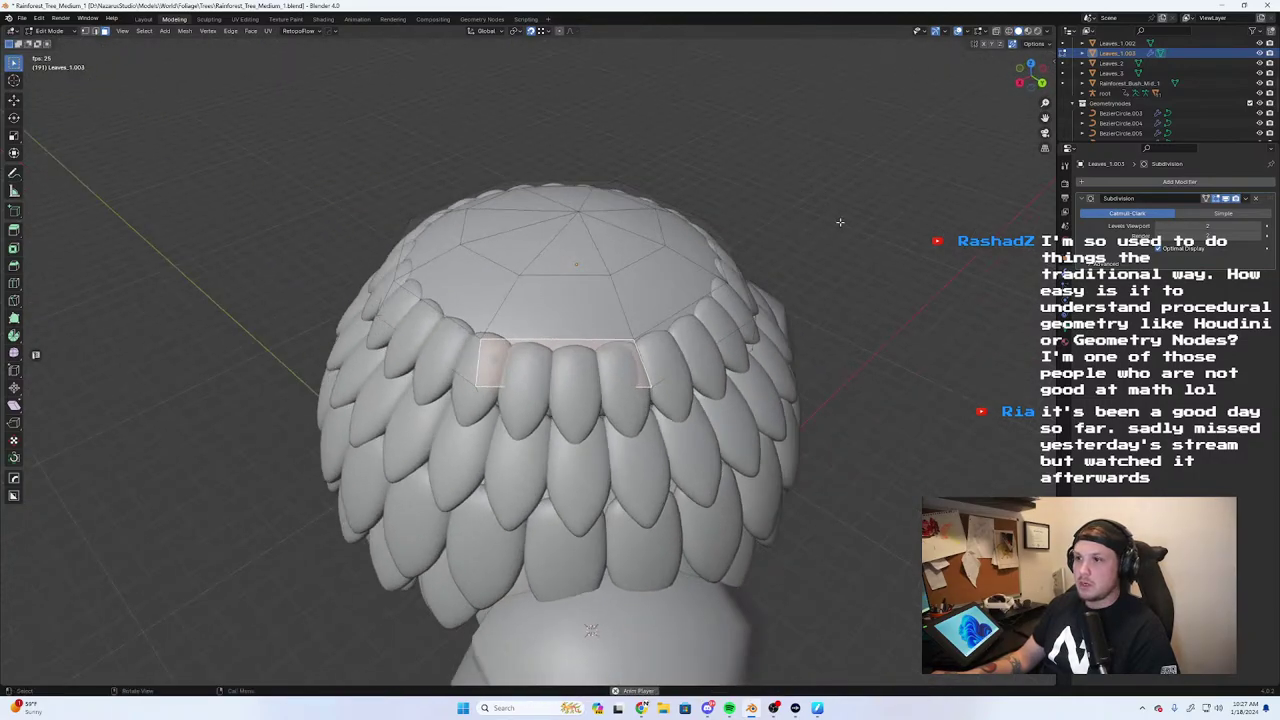
{"action": "key", "text": "g"}
{"action": "left_click", "coordinate": [842, 228]}
{"action": "key", "text": "s"}
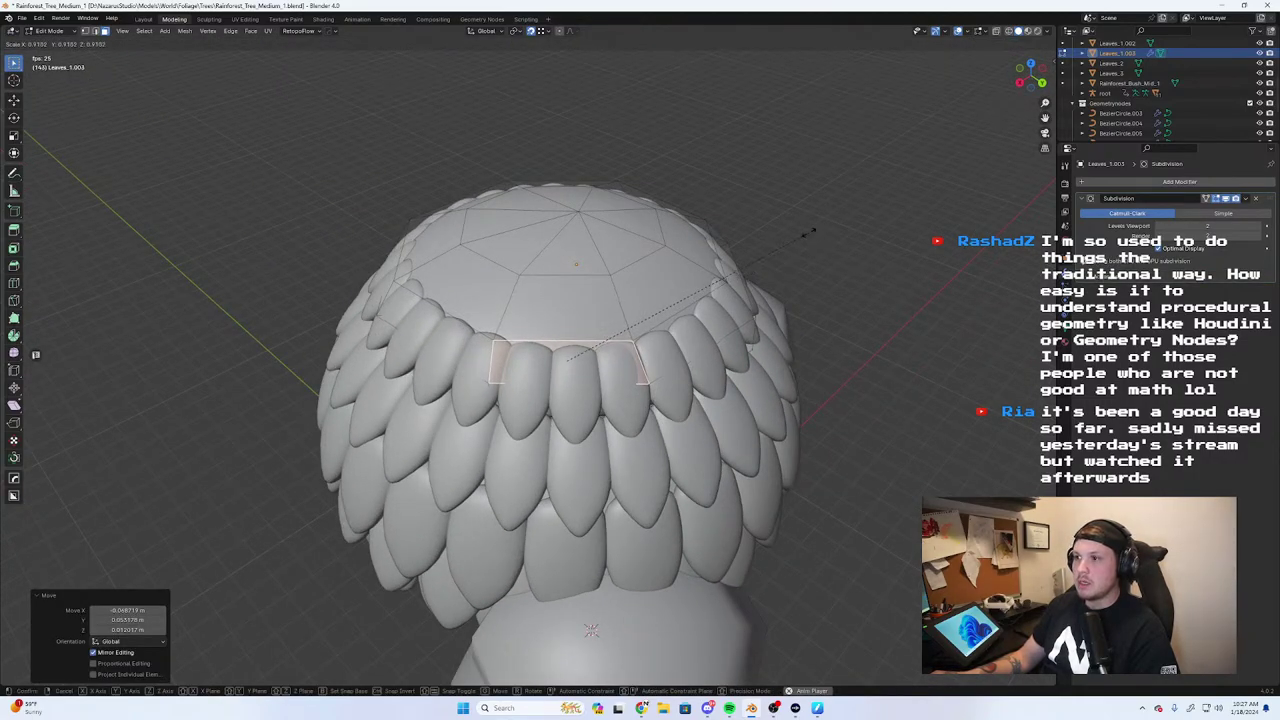
{"action": "left_click", "coordinate": [808, 229]}
Leave mesh editing and examine the capped canopy from below, from above and all around
{"action": "middle_click_drag", "start_coordinate": [515, 285], "coordinate": [582, 301]}
{"action": "scroll", "coordinate": [581, 300], "scroll_direction": "down", "scroll_amount": 6}
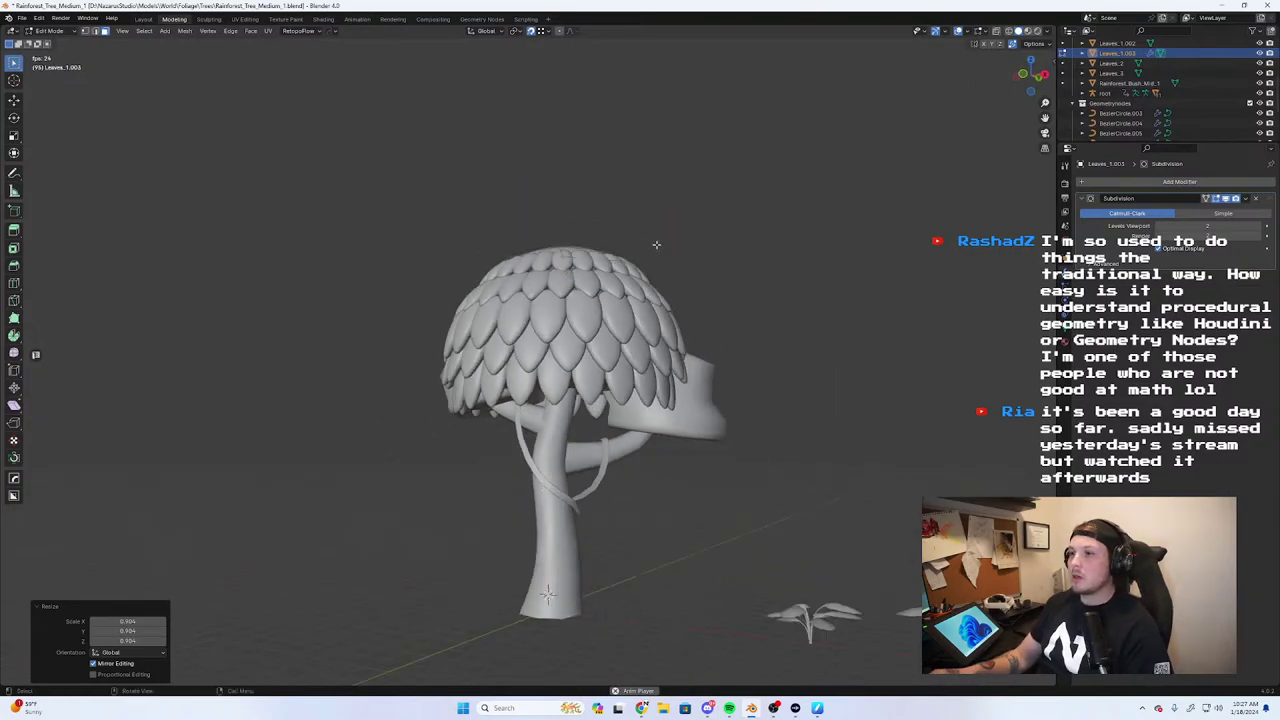
{"action": "middle_click_drag", "start_coordinate": [652, 246], "coordinate": [591, 348]}
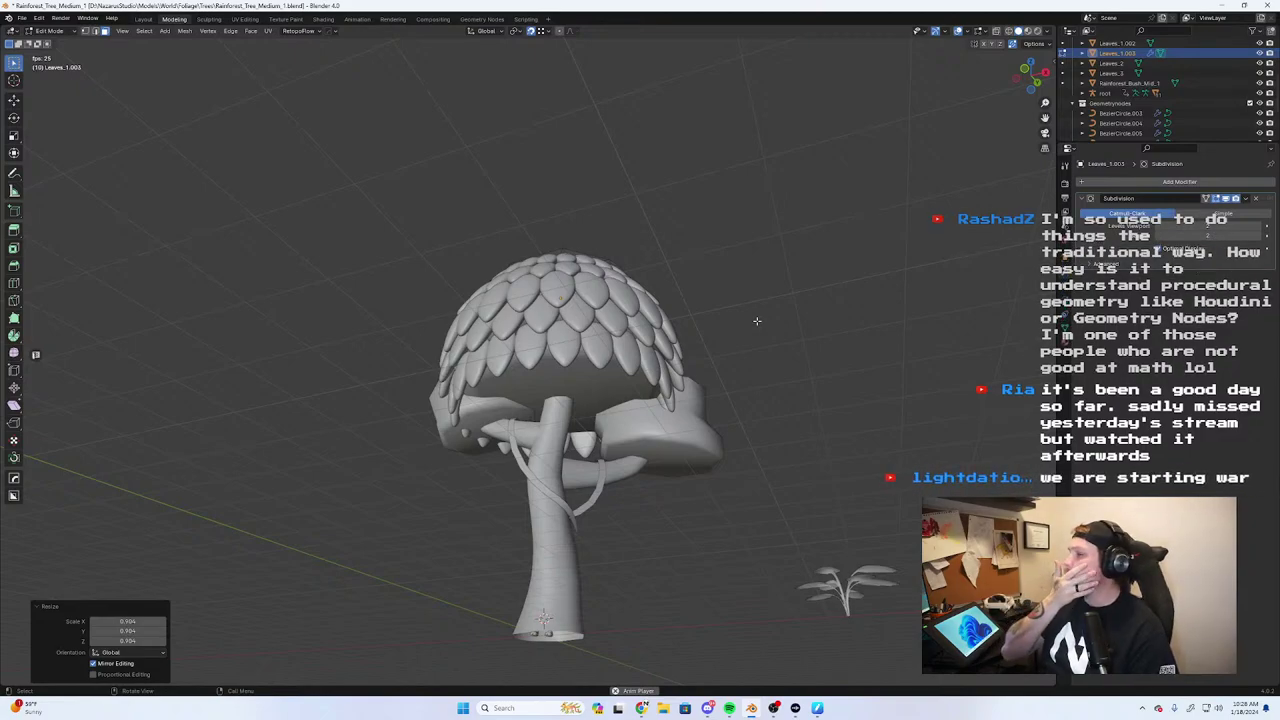
{"action": "middle_click_drag", "start_coordinate": [687, 228], "coordinate": [703, 304]}
{"action": "key", "text": "Tab"}
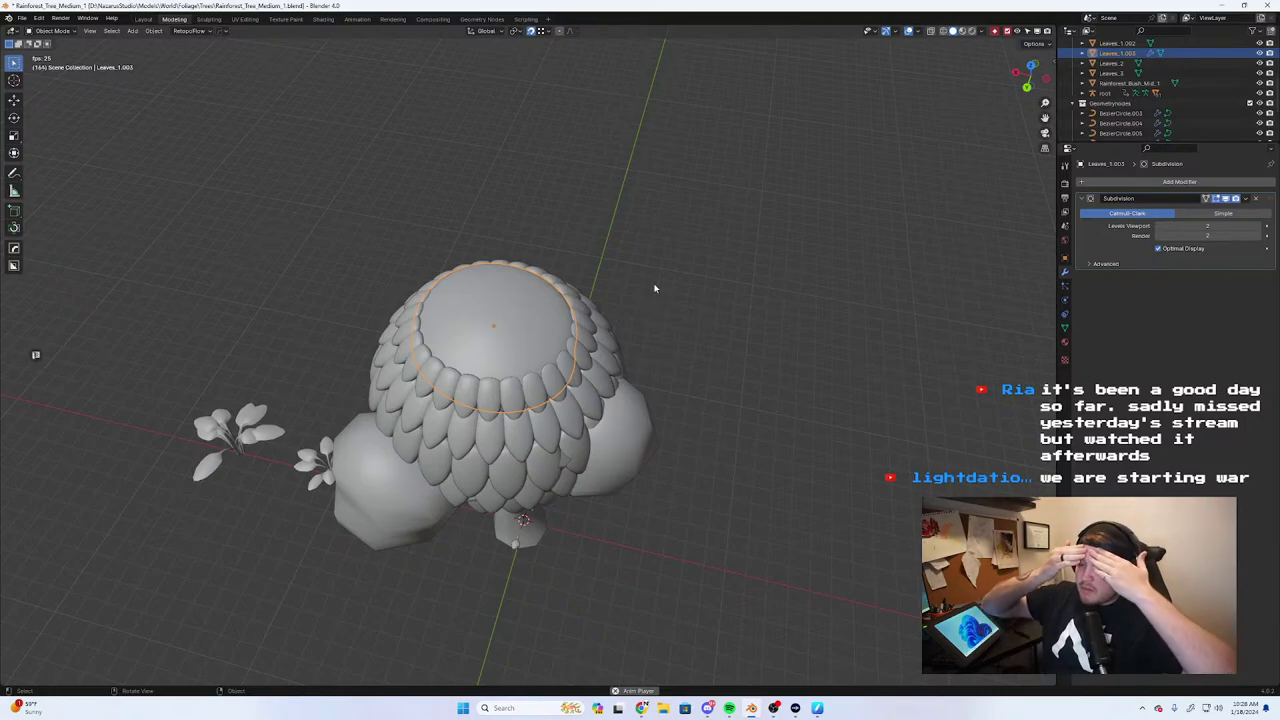
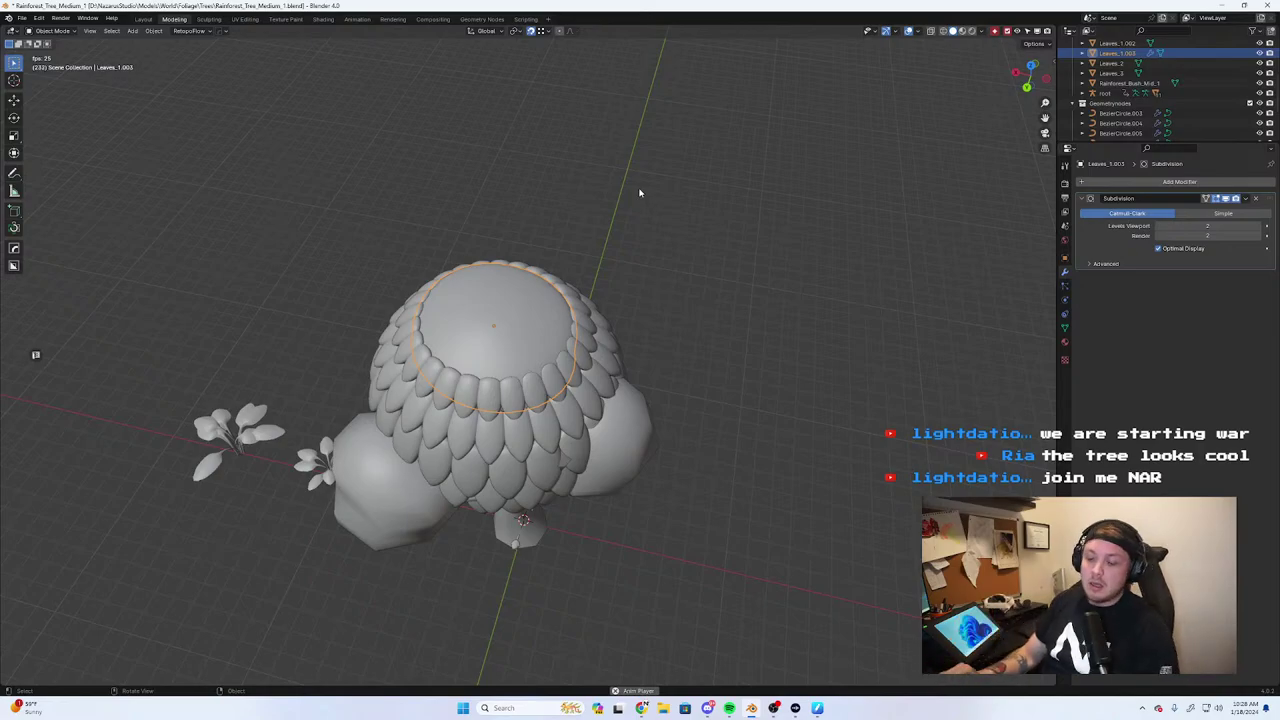
{"action": "middle_click_drag", "start_coordinate": [640, 192], "coordinate": [651, 223]}
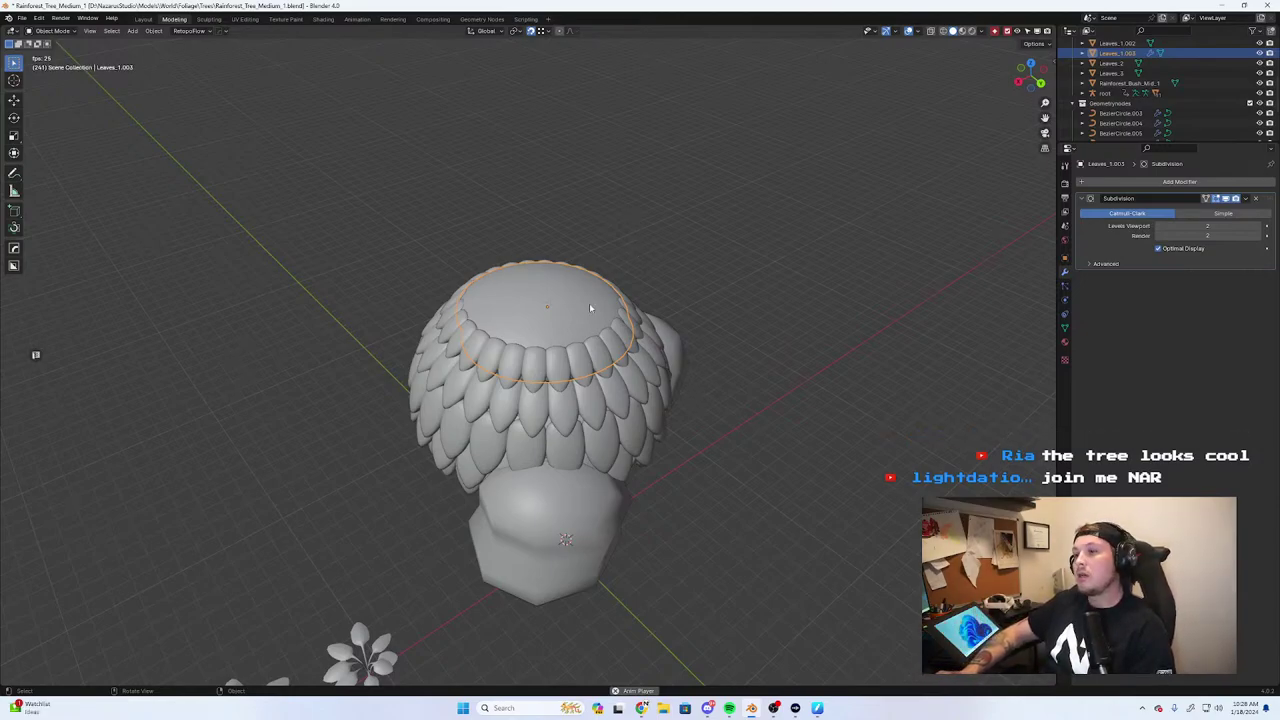
{"action": "middle_click_drag", "start_coordinate": [643, 259], "coordinate": [740, 254]}
{"action": "scroll", "coordinate": [708, 255], "scroll_direction": "up", "scroll_amount": 3}
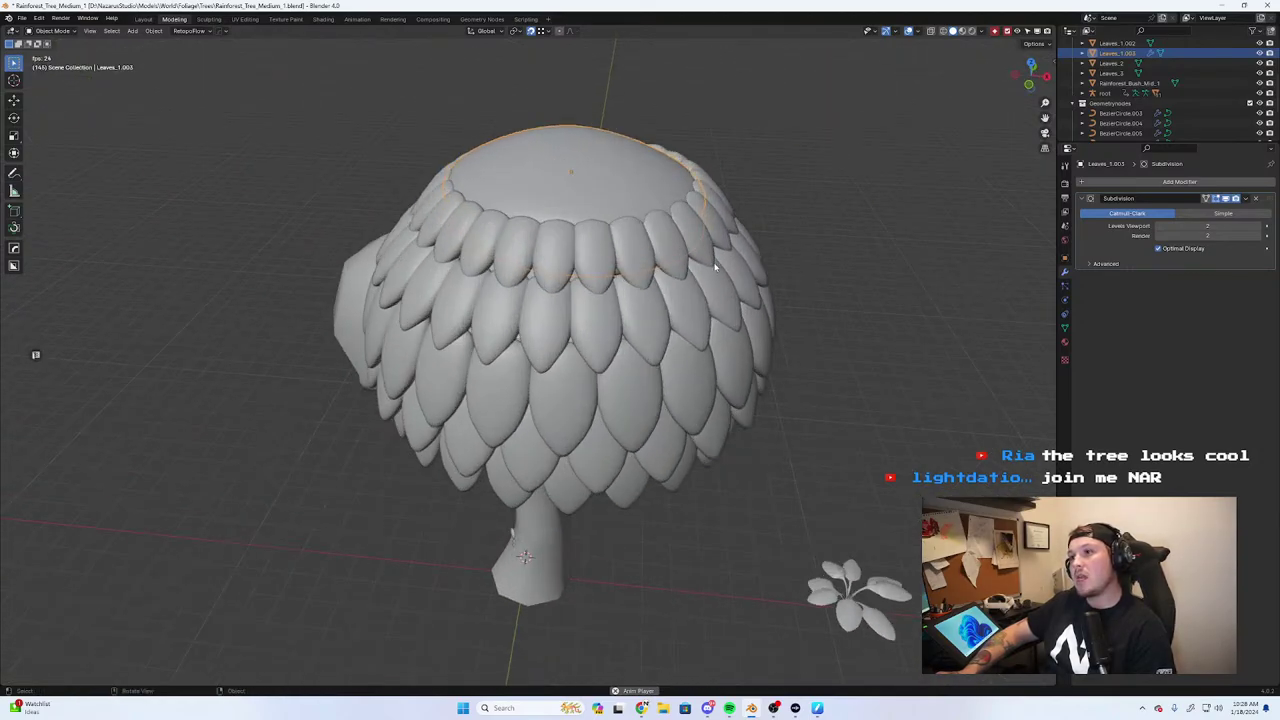
{"action": "middle_click_drag", "start_coordinate": [675, 249], "coordinate": [806, 270]}
{"action": "scroll", "coordinate": [805, 265], "scroll_direction": "down", "scroll_amount": 5}
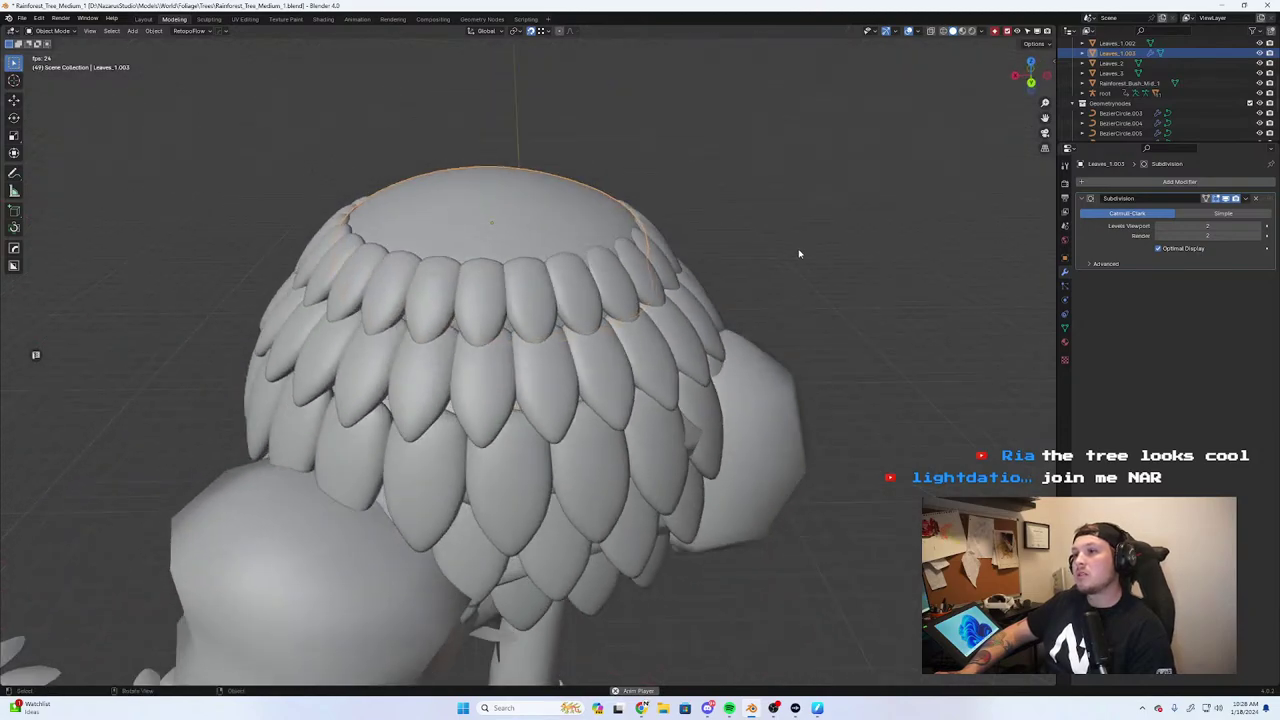
{"action": "middle_click_drag", "start_coordinate": [677, 257], "coordinate": [780, 289]}
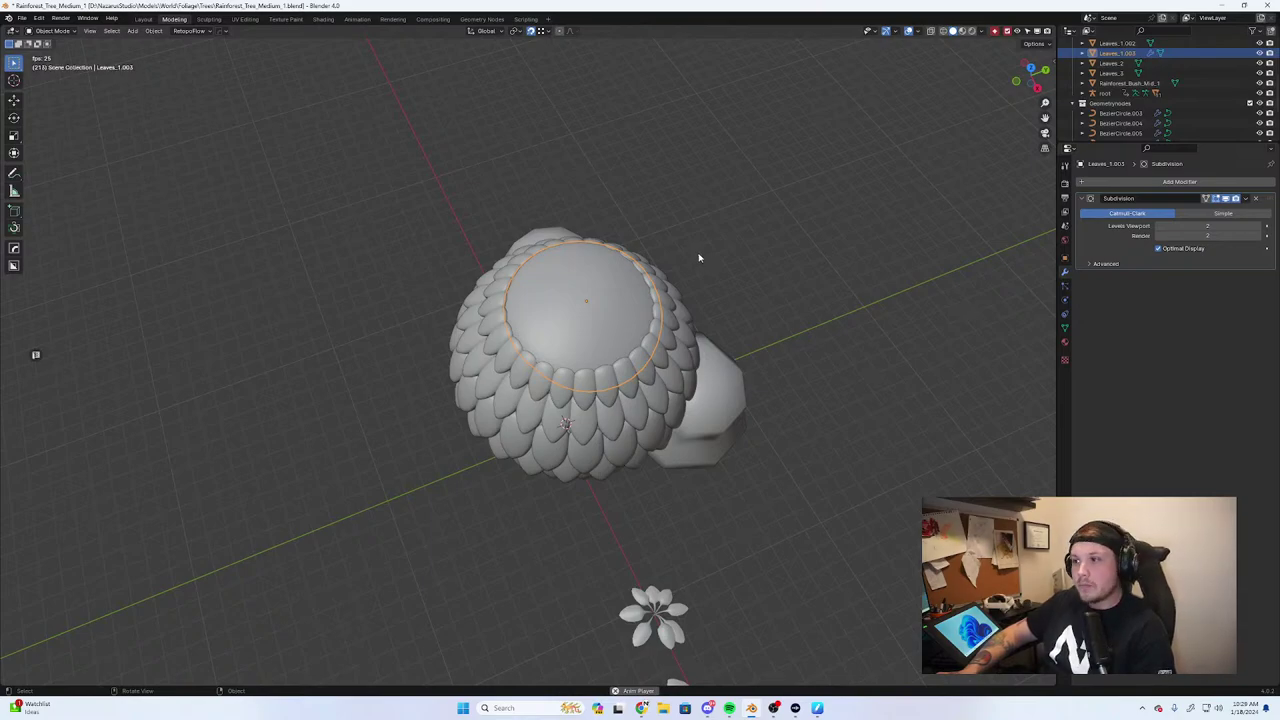
Rotate the top leaf ring about 5° around Z so its leaves are staggered against the ring below
{"action": "middle_click_drag", "start_coordinate": [697, 253], "coordinate": [560, 330]}
{"action": "left_click", "coordinate": [429, 334]}
{"action": "middle_click_drag", "start_coordinate": [650, 293], "coordinate": [771, 306]}
{"action": "key", "text": "r"}
{"action": "key", "text": "z"}
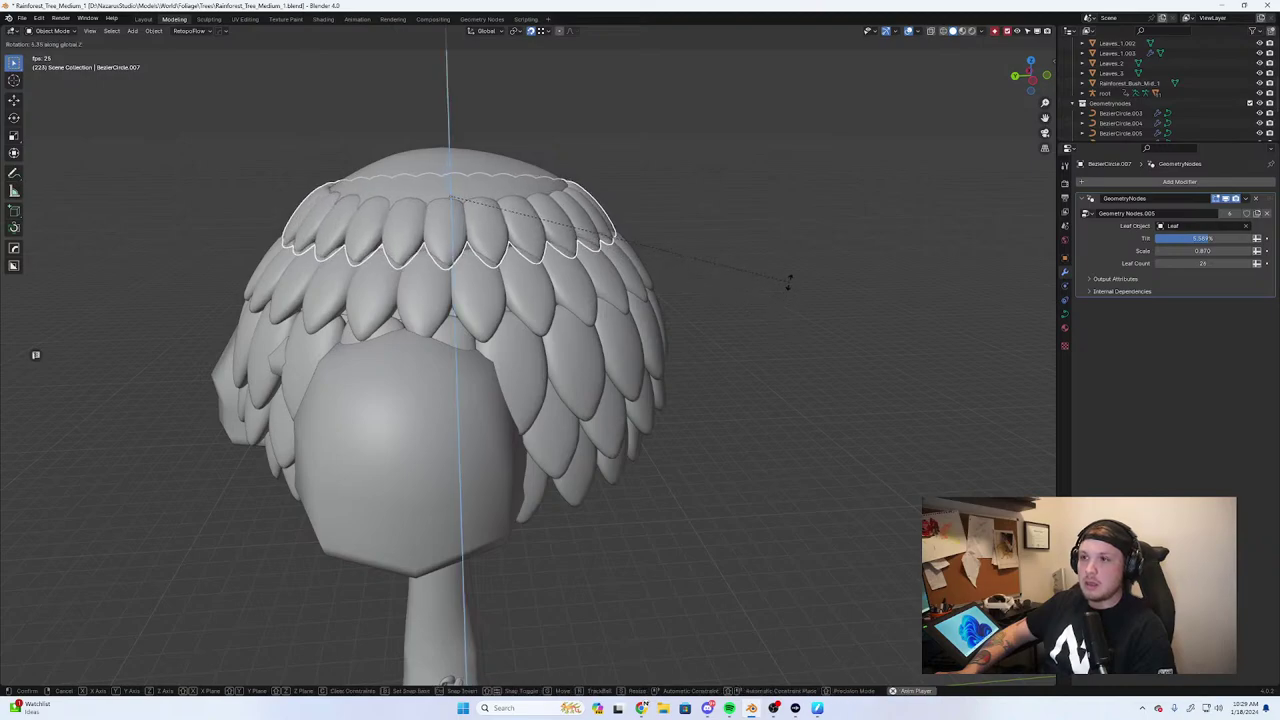
{"action": "left_click", "coordinate": [782, 280]}
Review the whole tree in front view and study the layered canopy of the reference tree on the Miro board
{"action": "middle_click_drag", "start_coordinate": [743, 274], "coordinate": [631, 255]}
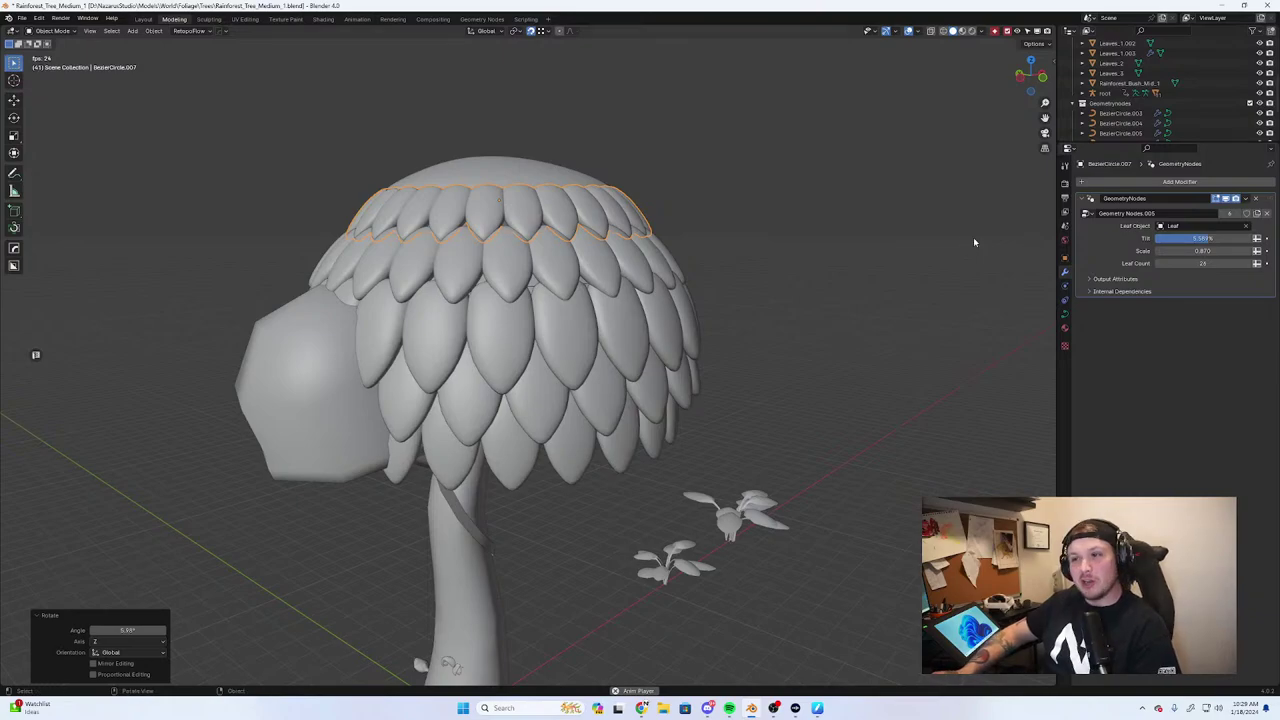
{"action": "middle_click_drag", "start_coordinate": [973, 237], "coordinate": [838, 247]}
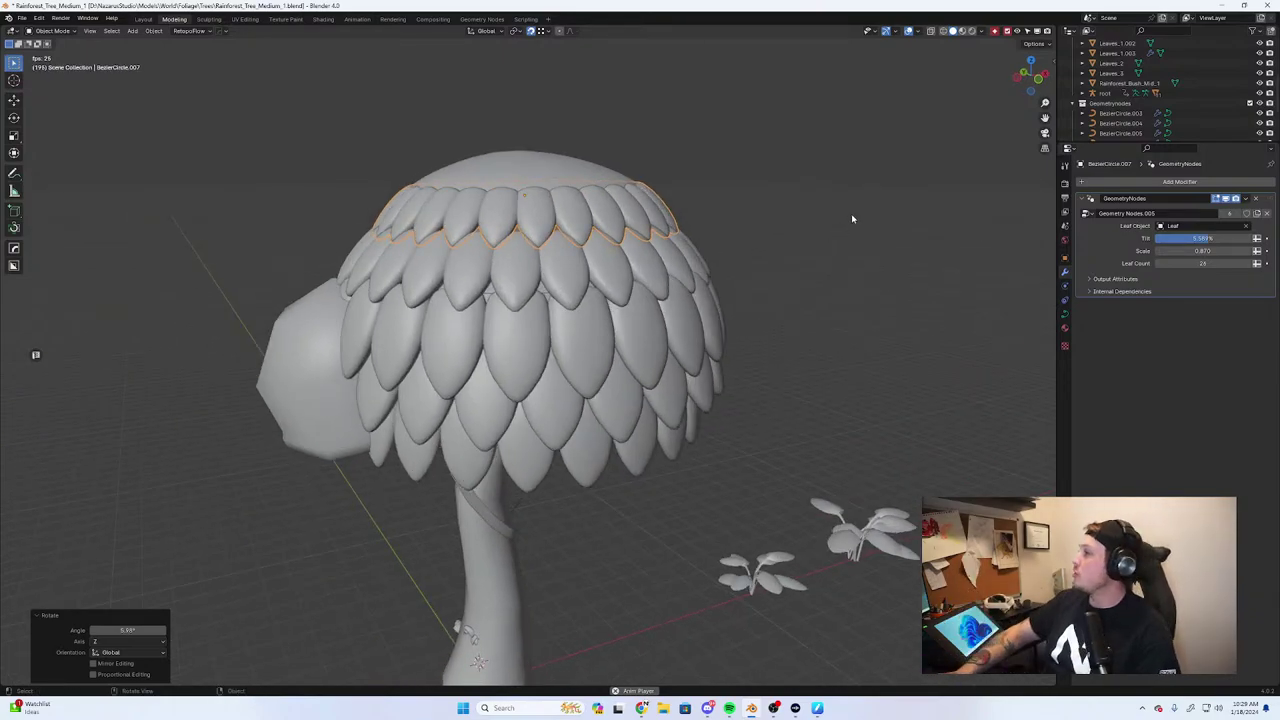
{"action": "scroll", "coordinate": [843, 377], "scroll_direction": "down", "scroll_amount": 4}
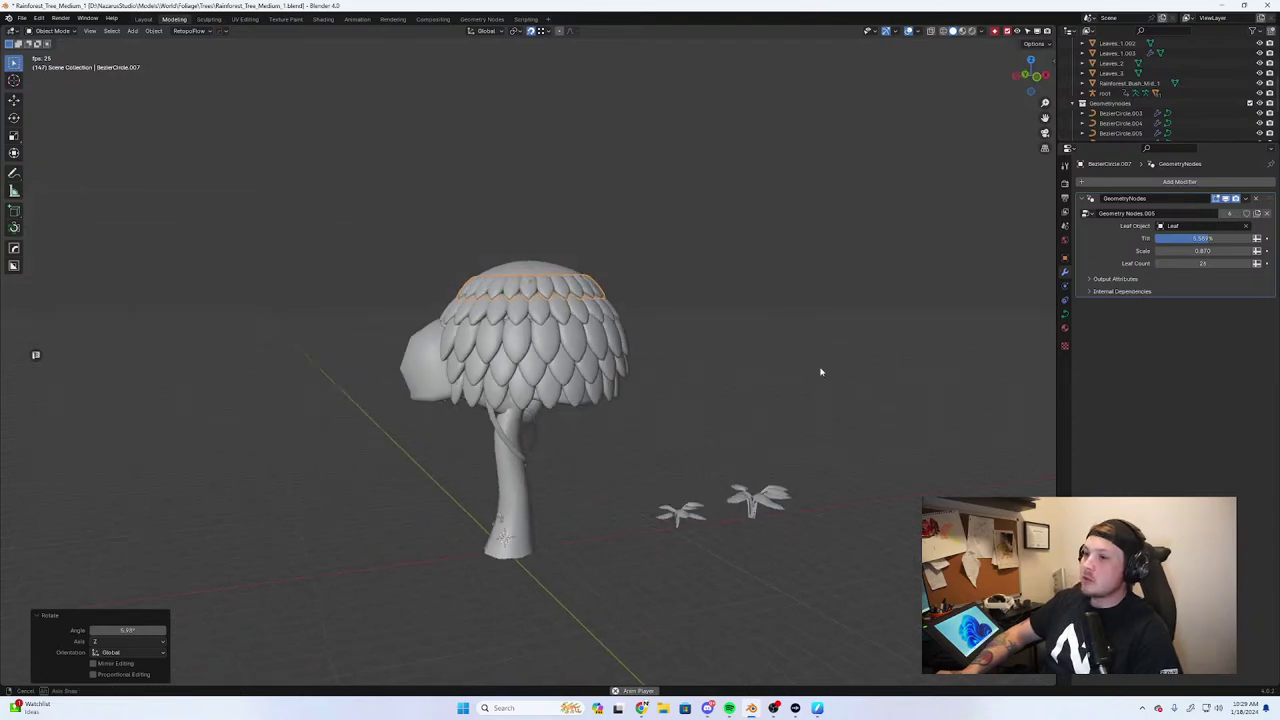
{"action": "middle_click_drag", "start_coordinate": [820, 371], "coordinate": [717, 362]}
{"action": "key", "text": "KP_1"}
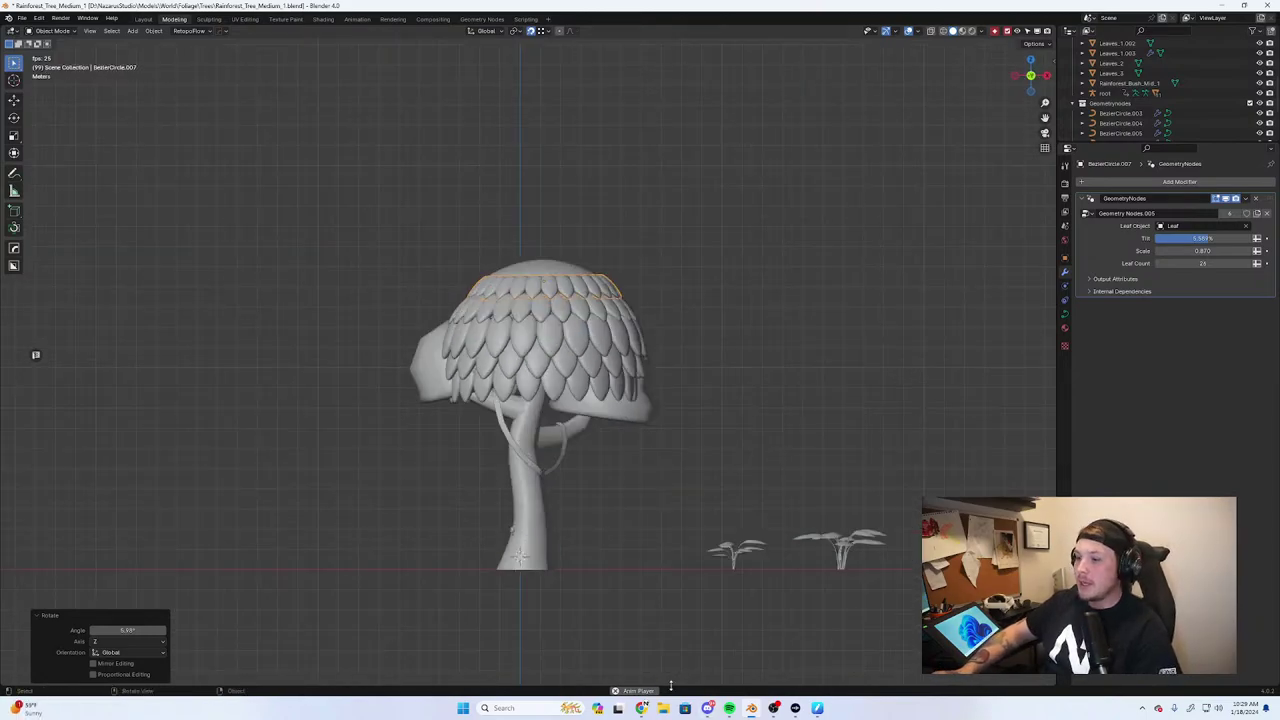
{"action": "mouse_move", "coordinate": [641, 708]}
{"action": "left_click", "coordinate": [695, 628]}
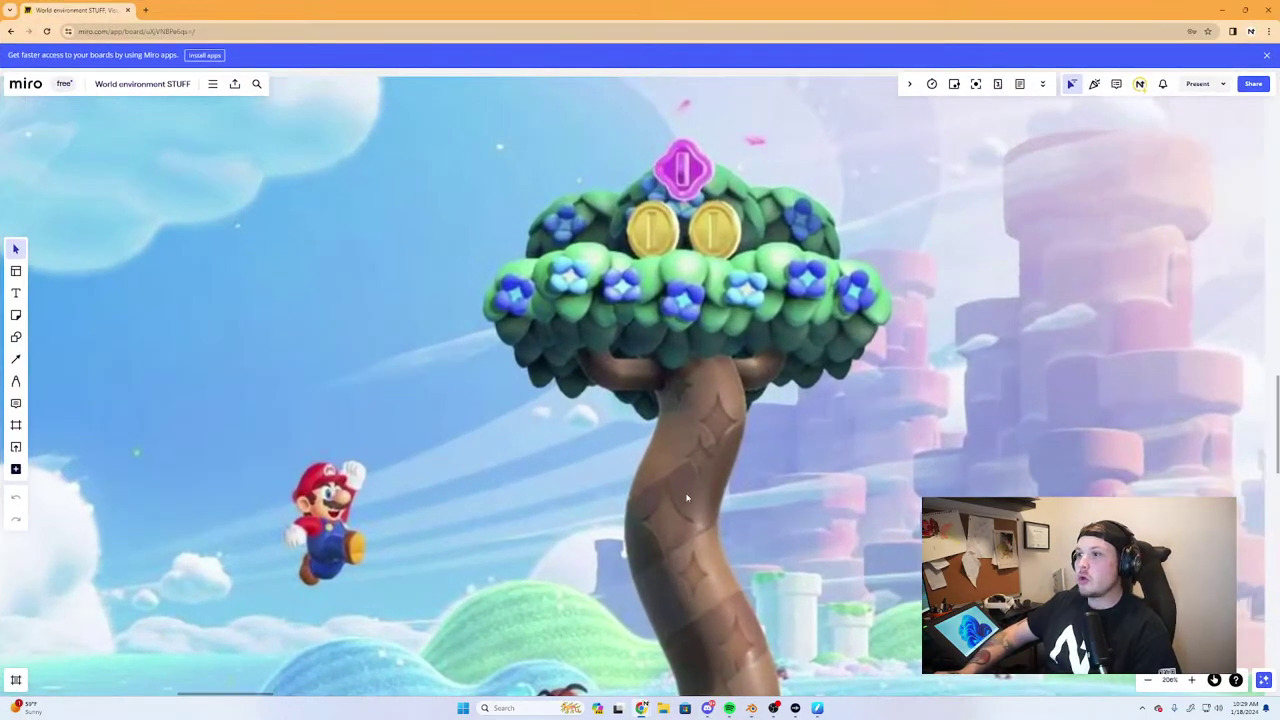
{"action": "scroll", "coordinate": [687, 497], "scroll_direction": "down", "scroll_amount": 3}
{"action": "scroll", "coordinate": [749, 413], "scroll_direction": "left", "scroll_amount": 1}
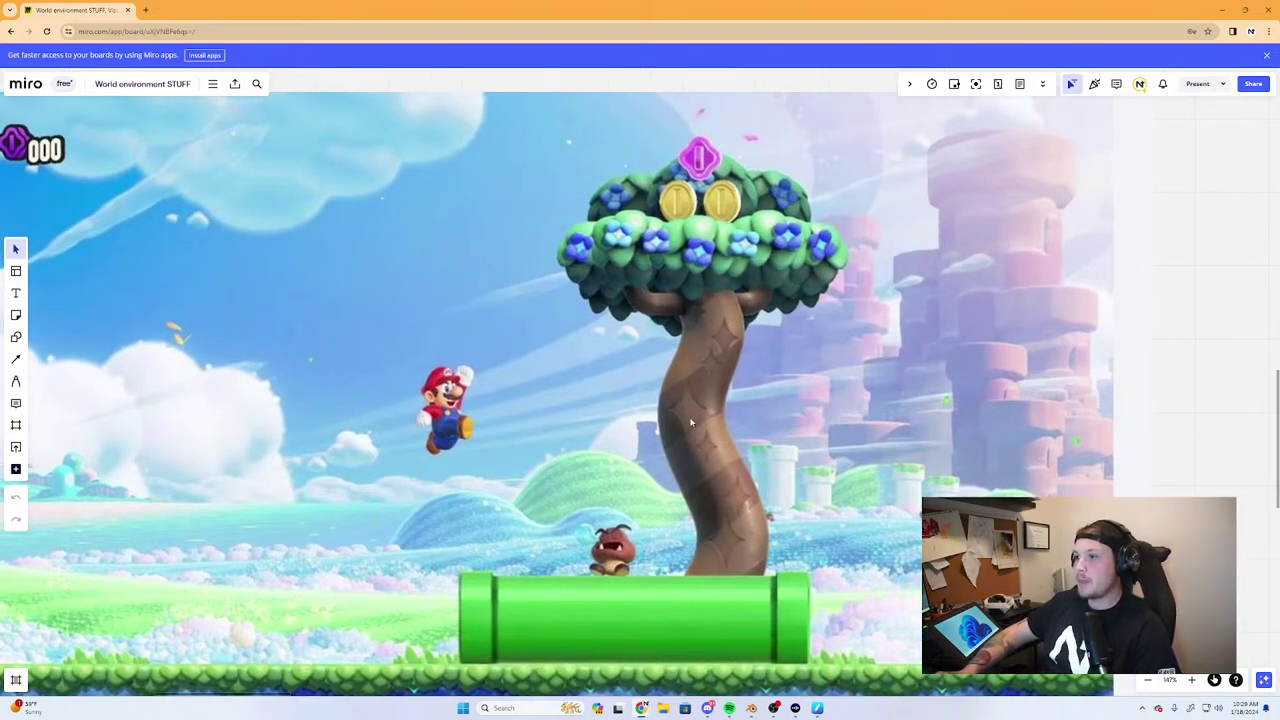
{"action": "scroll", "coordinate": [722, 222], "scroll_direction": "up", "scroll_amount": 5}
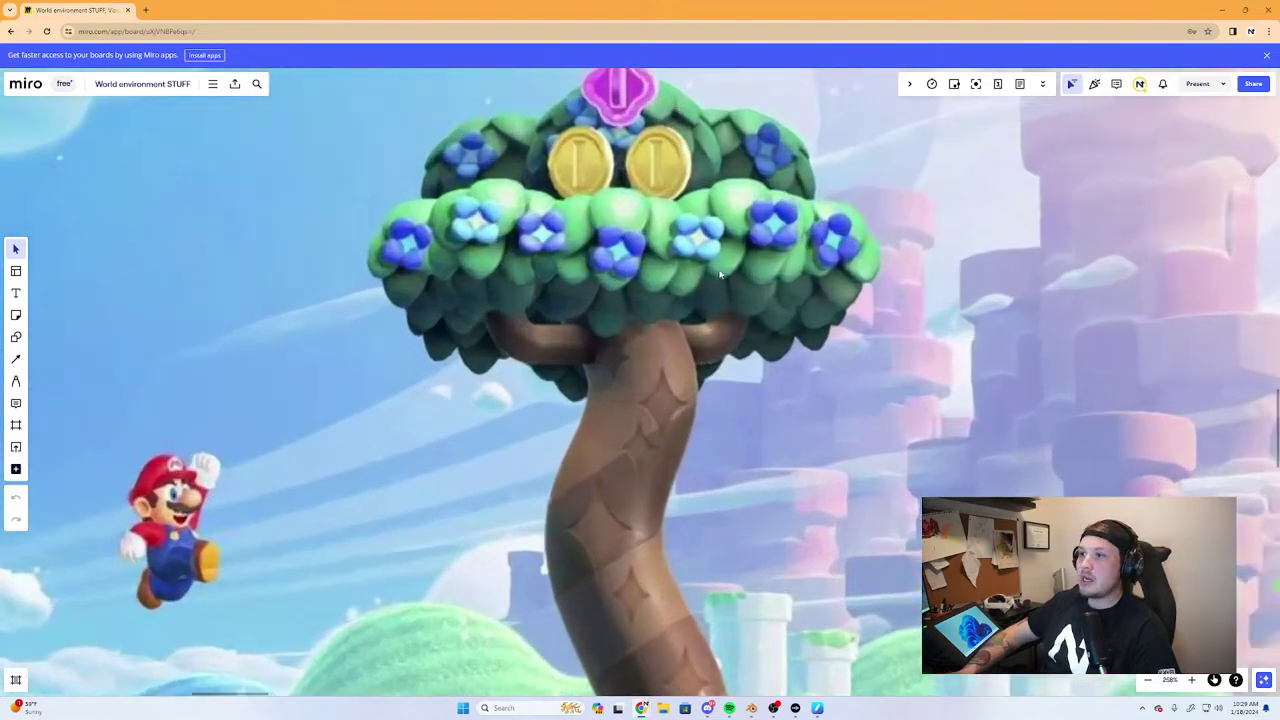
{"action": "scroll", "coordinate": [655, 286], "scroll_direction": "down", "scroll_amount": 2}
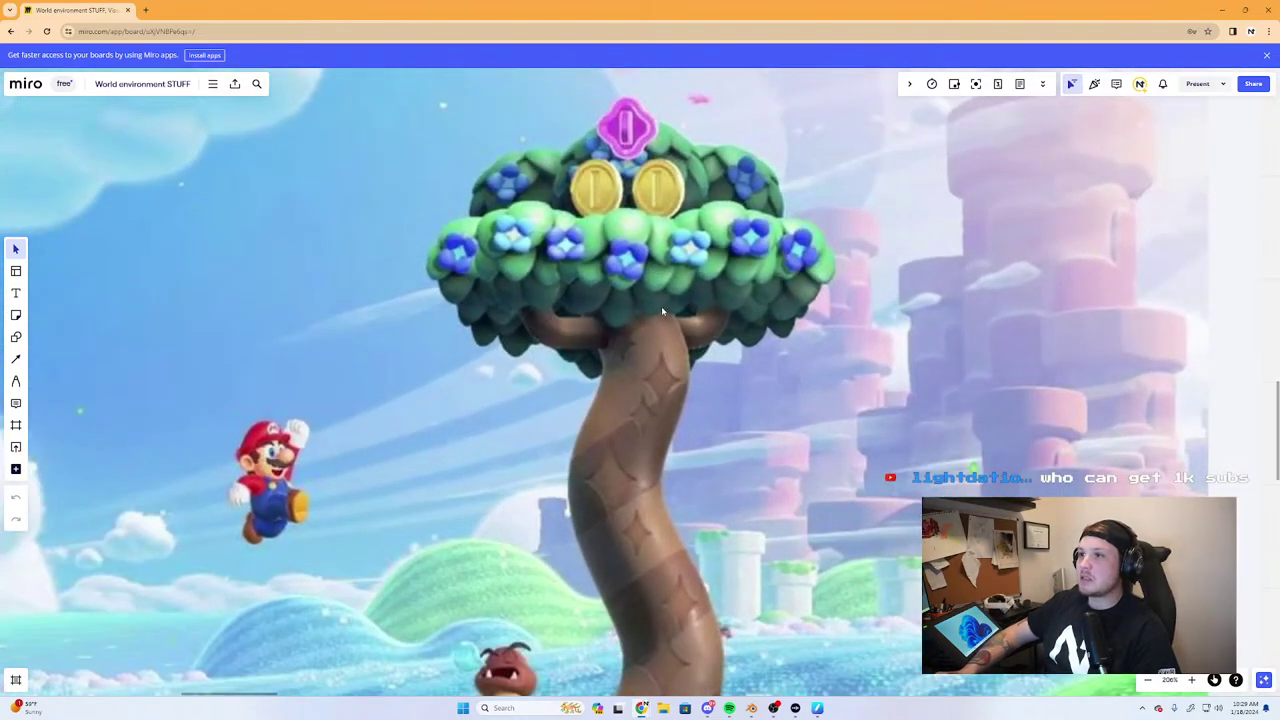
{"action": "scroll", "coordinate": [585, 304], "scroll_direction": "down", "scroll_amount": 3}
{"action": "scroll", "coordinate": [557, 262], "scroll_direction": "up", "scroll_amount": 3}
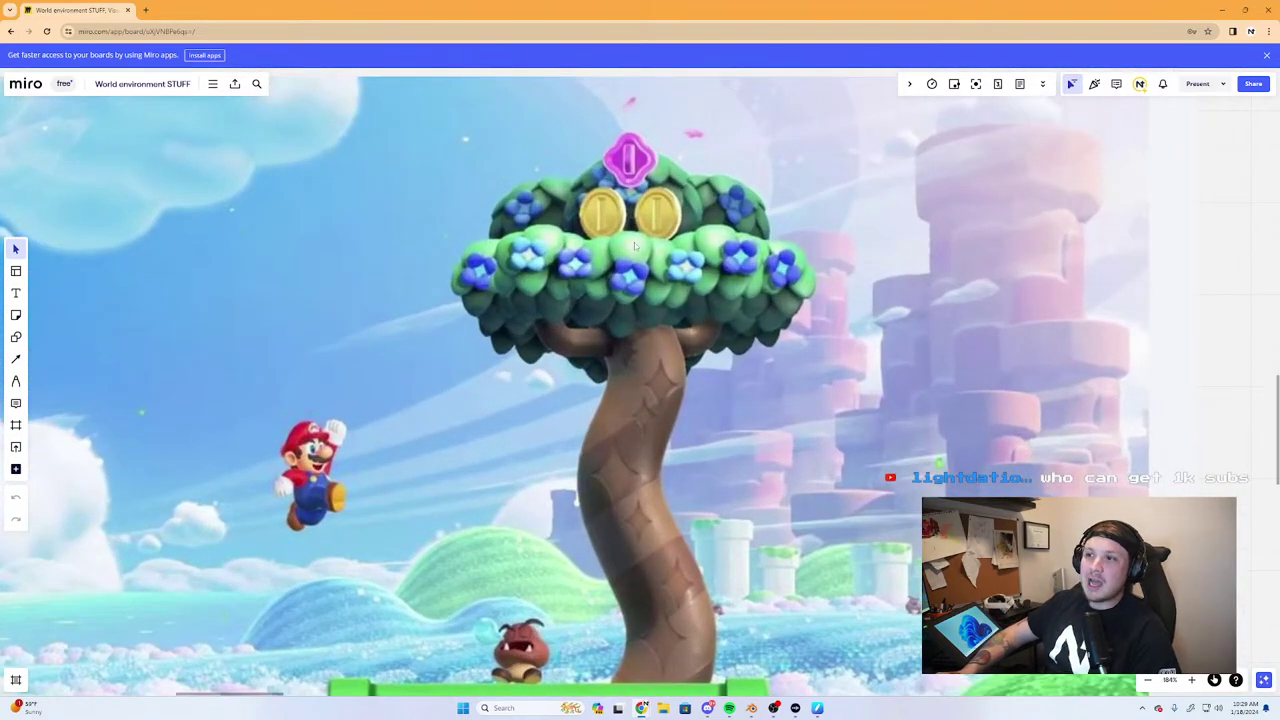
{"action": "scroll", "coordinate": [770, 298], "scroll_direction": "up", "scroll_amount": 1}
{"action": "scroll", "coordinate": [720, 320], "scroll_direction": "down", "scroll_amount": 3}
{"action": "scroll", "coordinate": [665, 350], "scroll_direction": "up", "scroll_amount": 2}
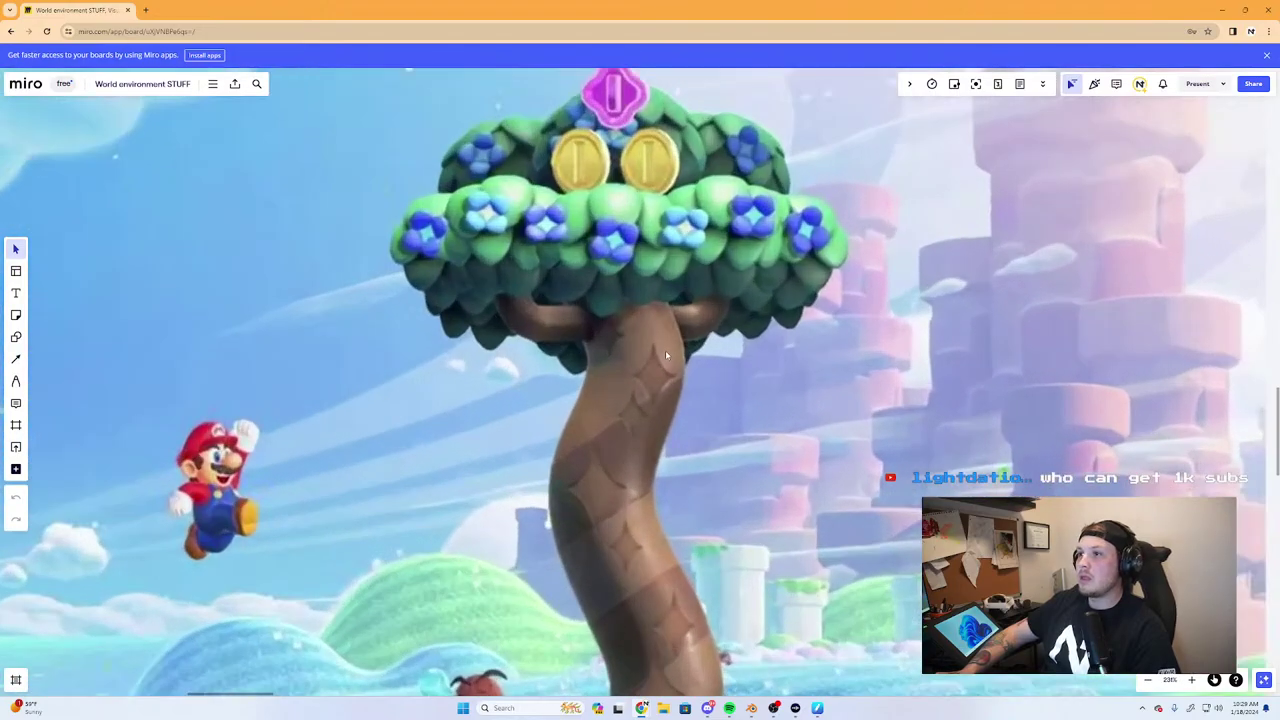
{"action": "scroll", "coordinate": [660, 348], "scroll_direction": "down", "scroll_amount": 2}
{"action": "scroll", "coordinate": [660, 350], "scroll_direction": "up", "scroll_amount": 3}
{"action": "scroll", "coordinate": [657, 360], "scroll_direction": "down", "scroll_amount": 1}
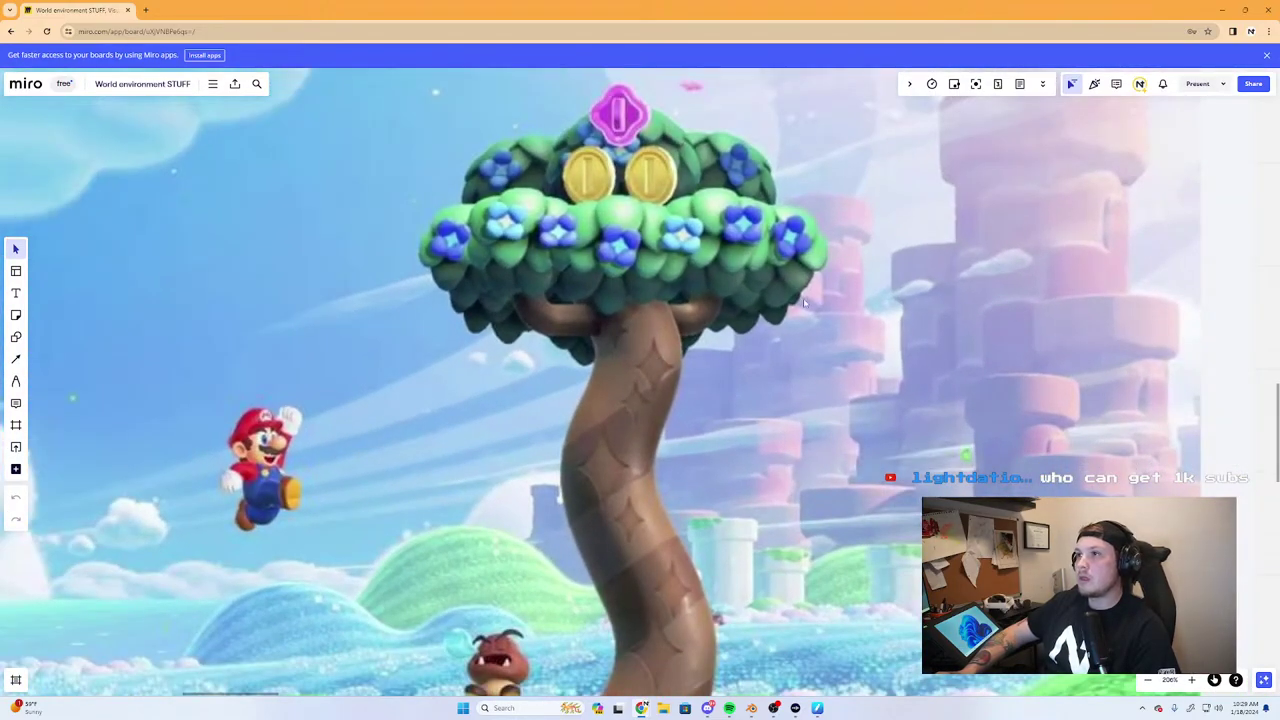
{"action": "scroll", "coordinate": [940, 200], "scroll_direction": "down", "scroll_amount": 2}
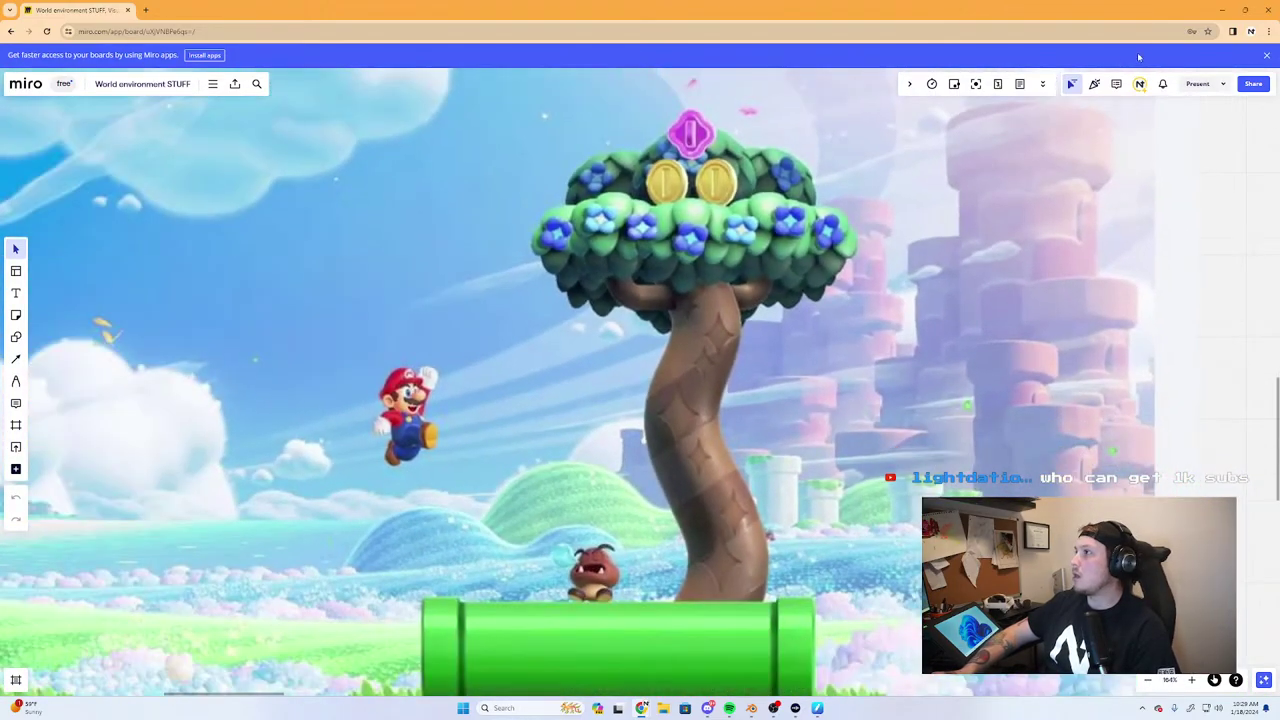
Switch back to Blender, enable the GeometryReferences collection and select its Plane object
{"action": "left_click", "coordinate": [1222, 10]}
{"action": "middle_click_drag", "start_coordinate": [561, 556], "coordinate": [563, 494], "text": "shift"}
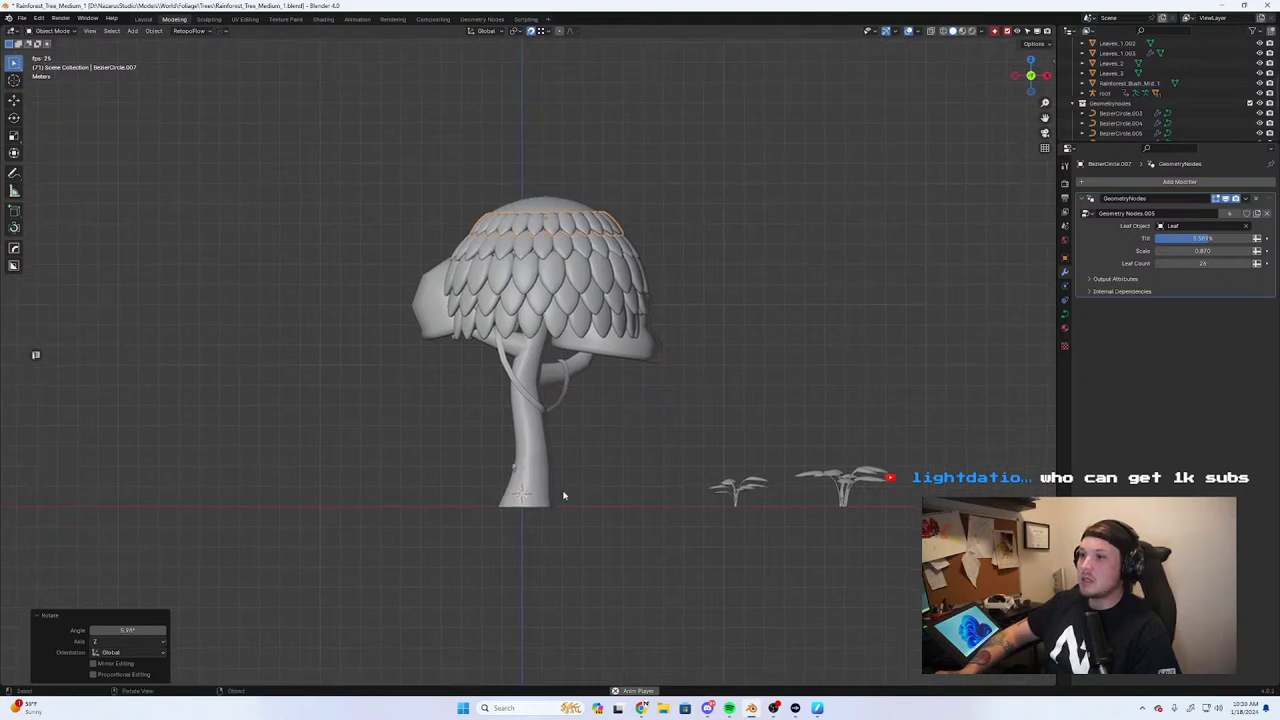
{"action": "scroll", "coordinate": [1140, 120], "scroll_direction": "down", "scroll_amount": 3}
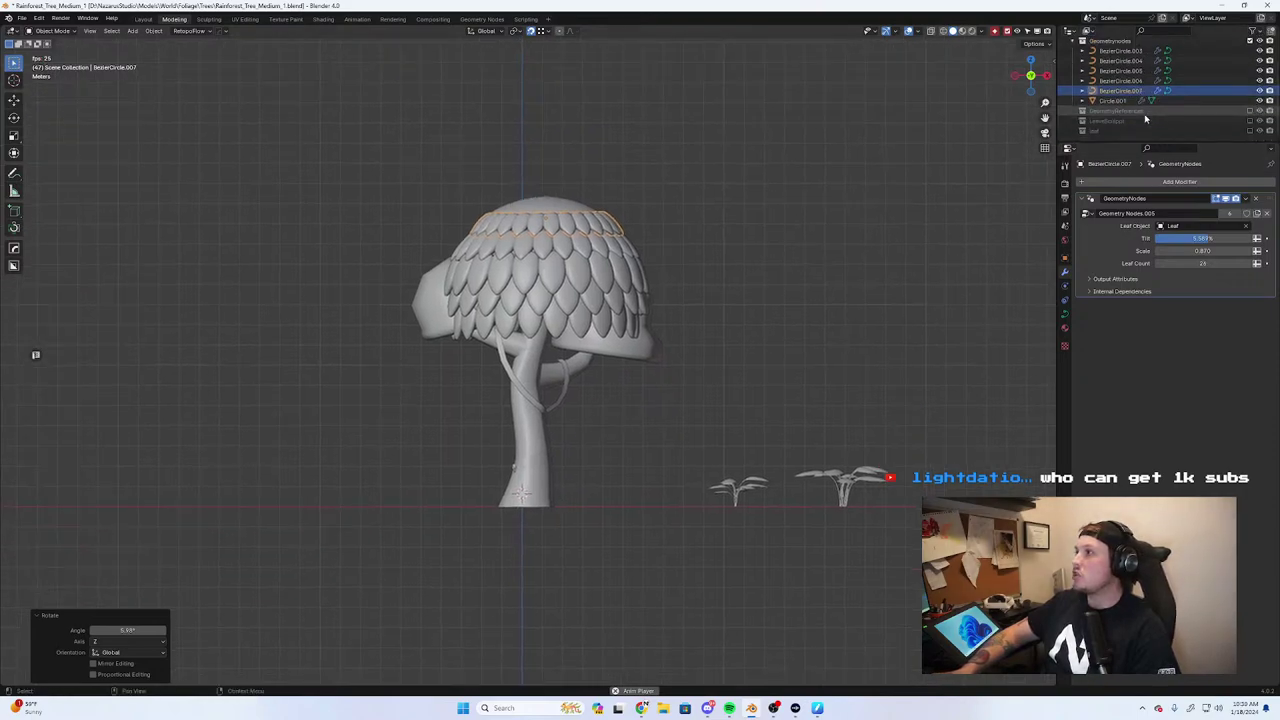
{"action": "left_click", "coordinate": [1250, 110]}
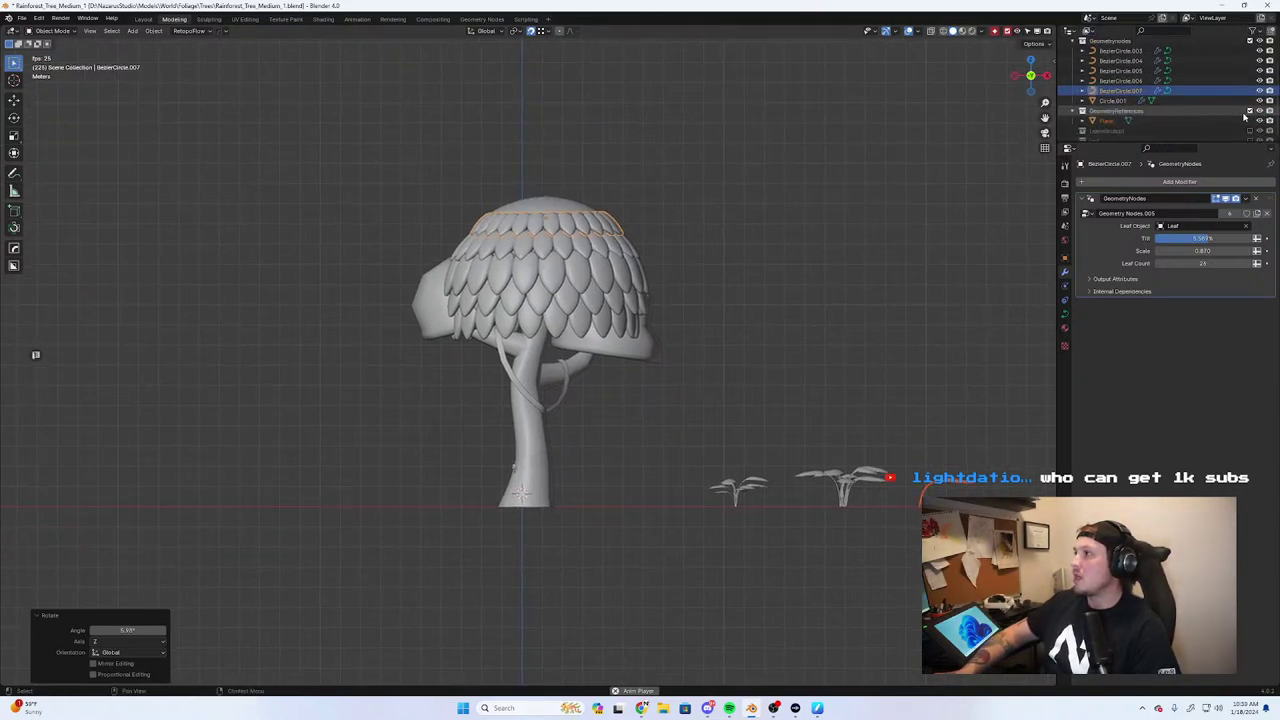
{"action": "left_click", "coordinate": [1108, 120]}
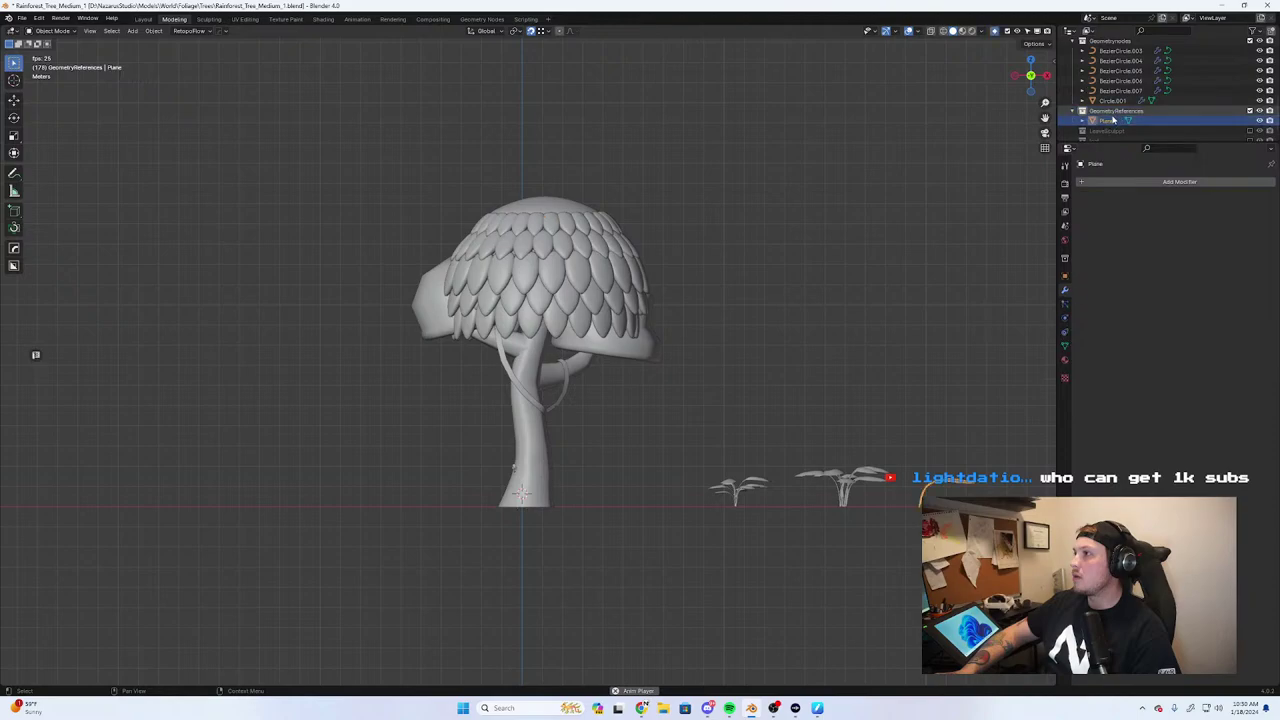
Duplicate the leaf ring BezierCircle.003, second from the canopy's lower edge, and move the copy straight down along Z to the trunk's base
{"action": "scroll", "coordinate": [1119, 115], "scroll_direction": "up", "scroll_amount": 4}
{"action": "scroll", "coordinate": [1127, 131], "scroll_direction": "down", "scroll_amount": 2}
{"action": "left_click", "coordinate": [1126, 92]}
{"action": "scroll", "coordinate": [1129, 115], "scroll_direction": "down", "scroll_amount": 2}
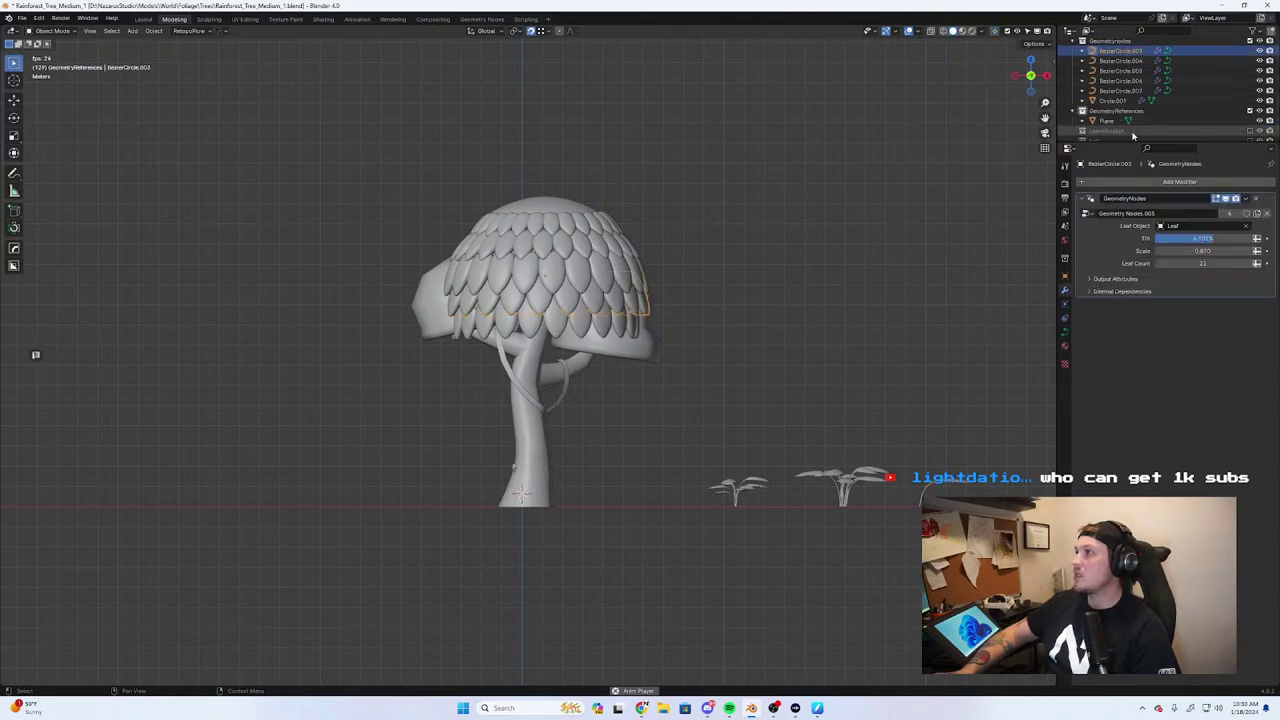
{"action": "left_click", "coordinate": [1128, 91]}
{"action": "left_click", "coordinate": [1120, 102]}
{"action": "left_click", "coordinate": [1124, 94]}
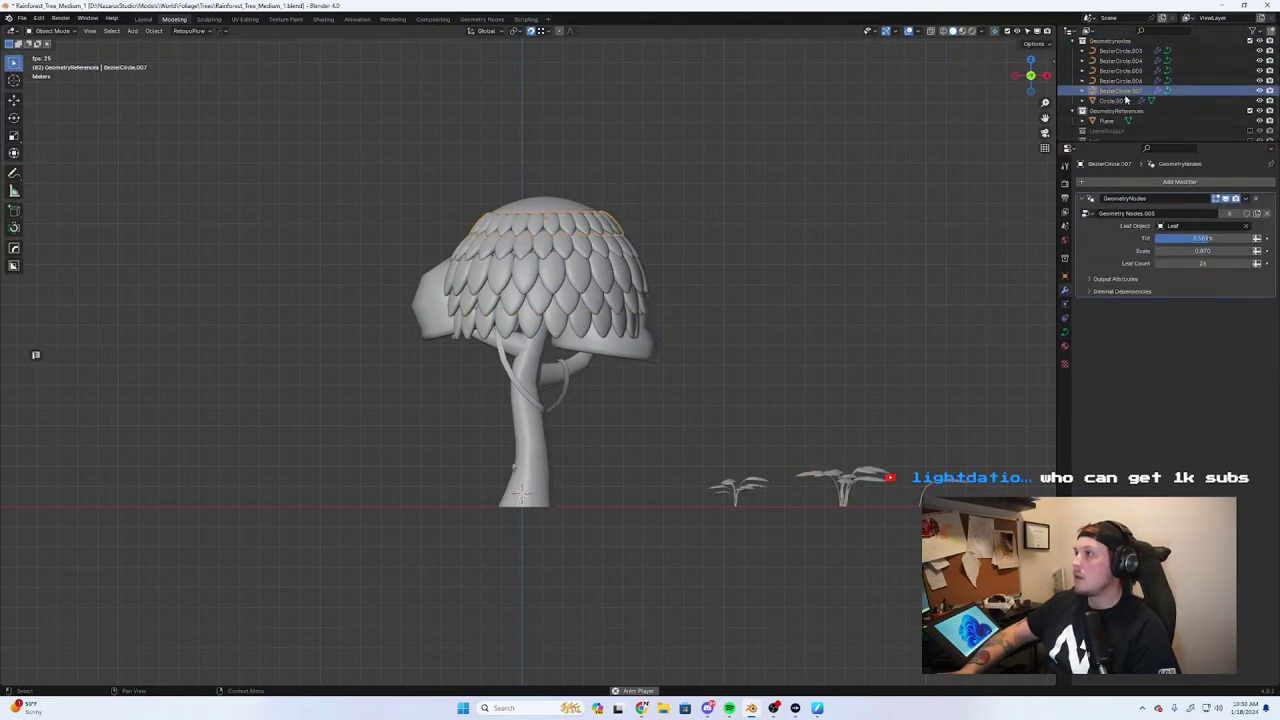
{"action": "left_click", "coordinate": [1122, 51]}
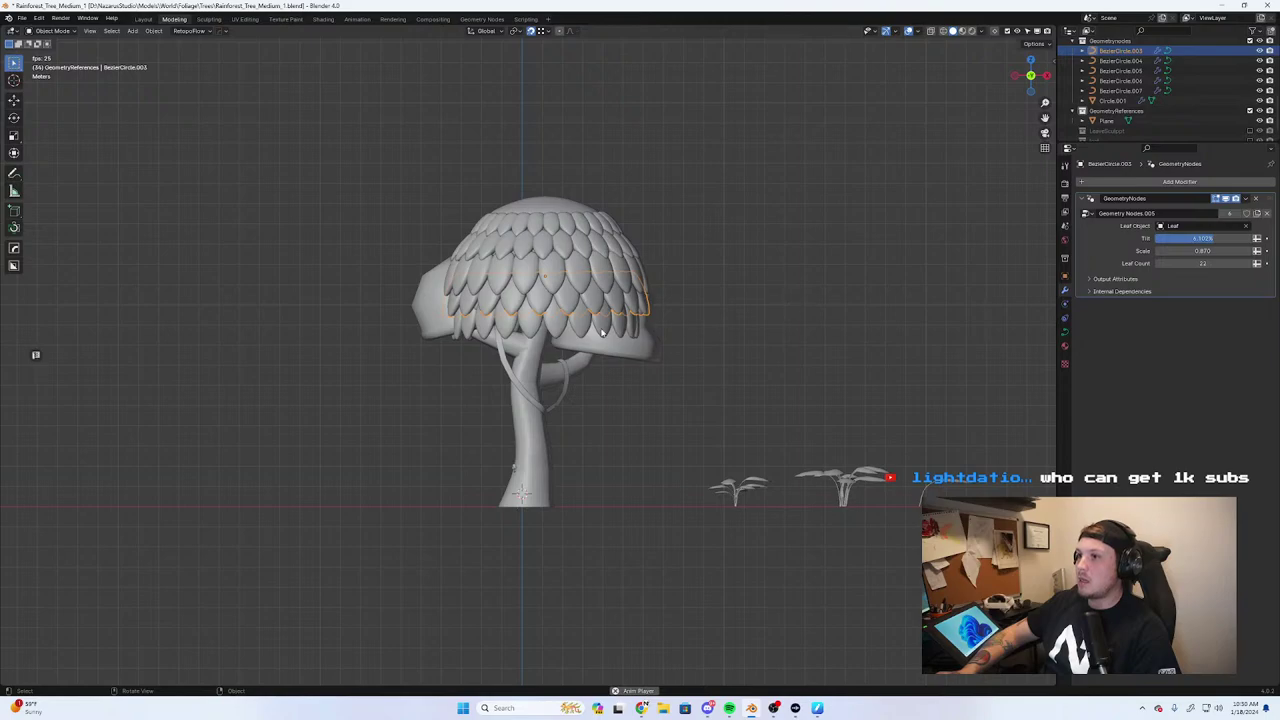
{"action": "key", "text": "shift+d"}
{"action": "key", "text": "z"}
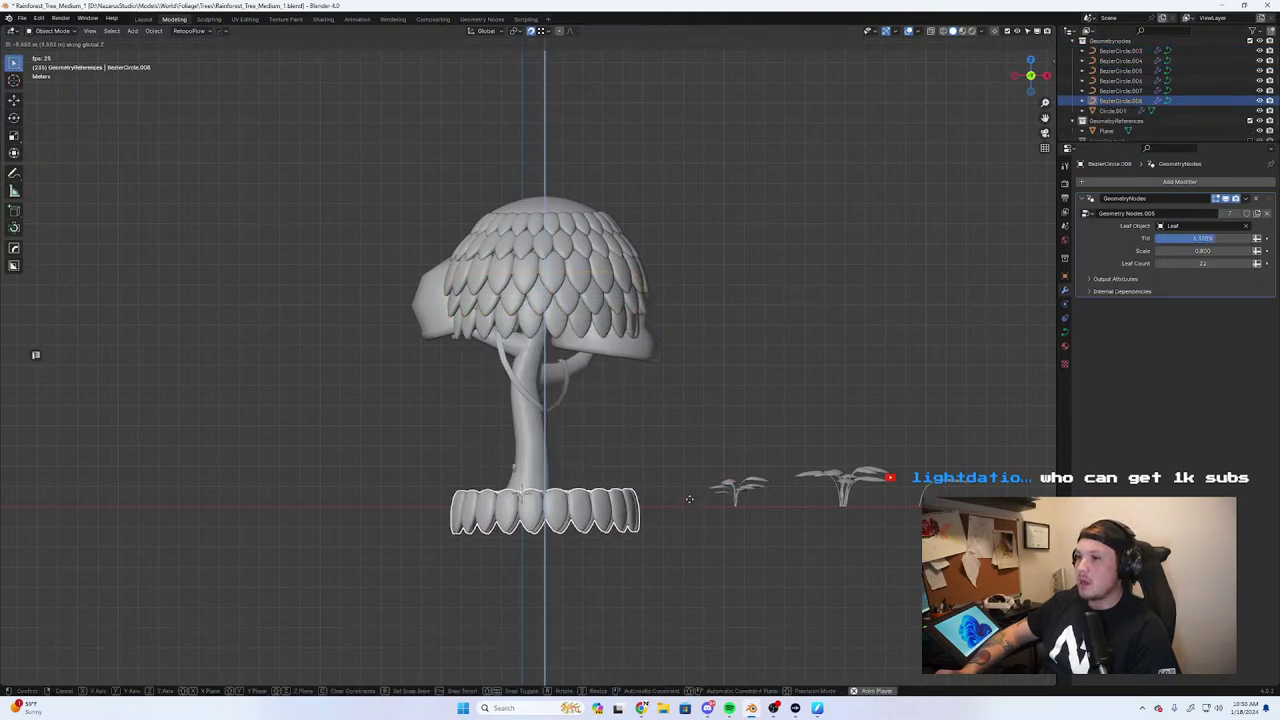
{"action": "left_click", "coordinate": [689, 499]}
Select the five leaf rings of the canopy and move them into the collection named Collection
{"action": "left_click", "coordinate": [582, 300]}
{"action": "left_click", "coordinate": [566, 316], "text": "shift"}
{"action": "left_click", "coordinate": [562, 256], "text": "shift"}
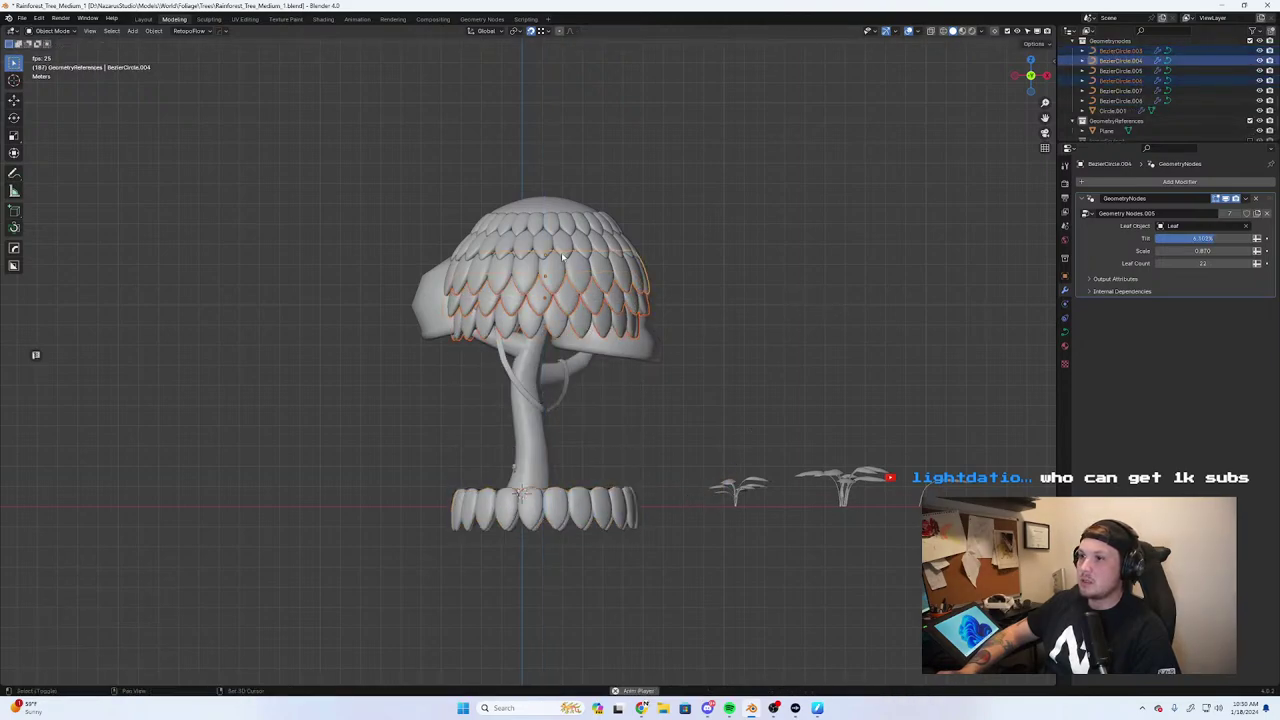
{"action": "left_click", "coordinate": [566, 236], "text": "shift"}
{"action": "left_click", "coordinate": [570, 219], "text": "shift"}
{"action": "key", "text": "m"}
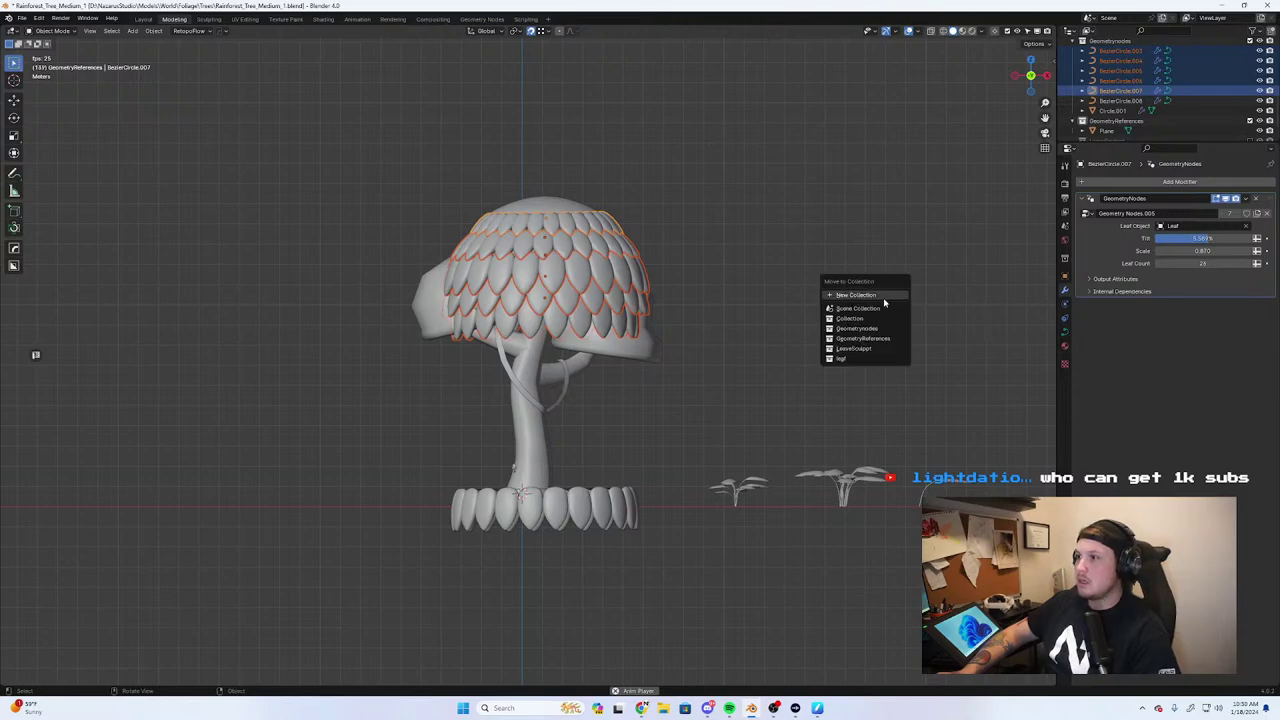
{"action": "left_click", "coordinate": [866, 328]}
{"action": "scroll", "coordinate": [1185, 80], "scroll_direction": "up", "scroll_amount": 3}
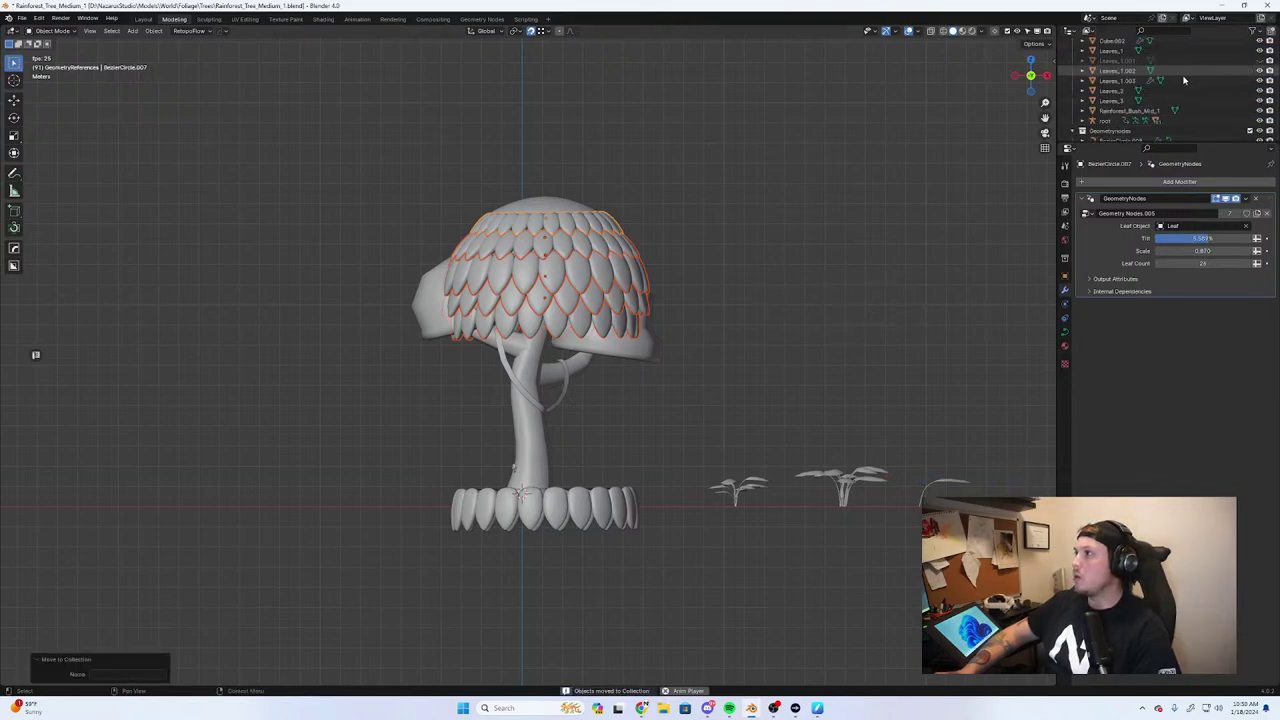
{"action": "scroll", "coordinate": [1185, 80], "scroll_direction": "up", "scroll_amount": 5}
Move the five selected canopy leaf rings into a new collection named Leaves
{"action": "key", "text": "m"}
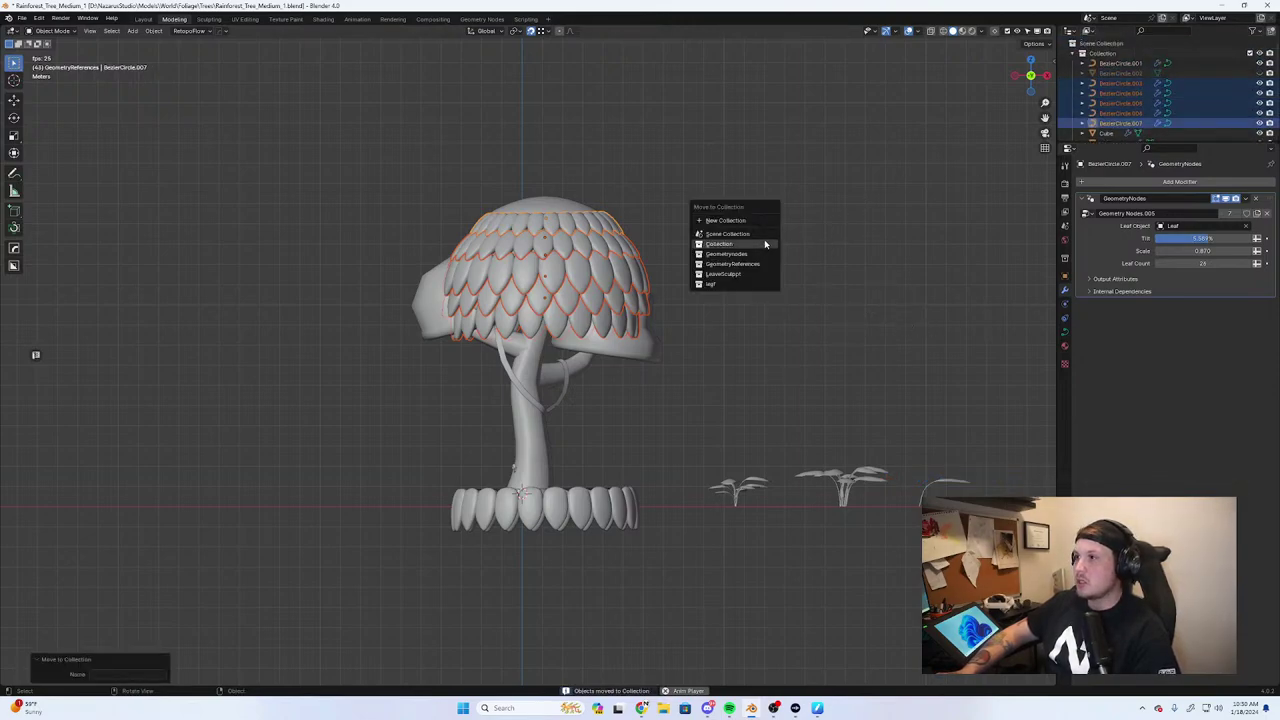
{"action": "left_click", "coordinate": [737, 220]}
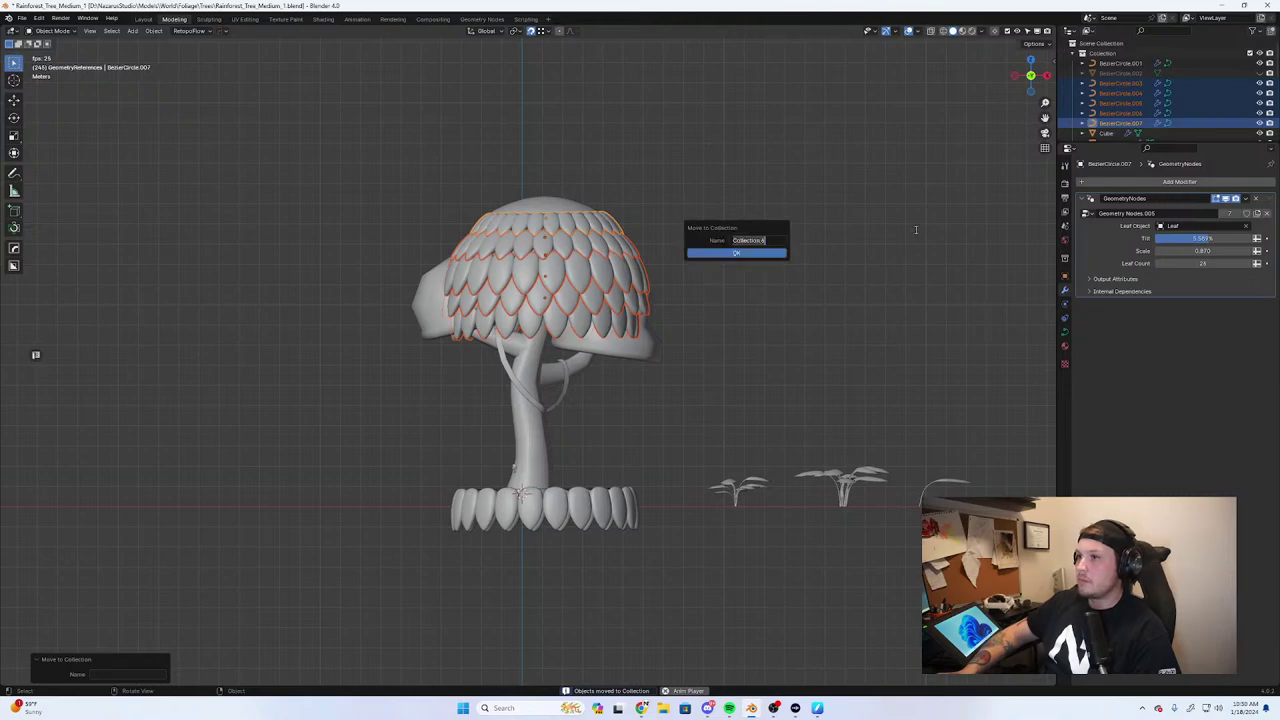
{"action": "type", "text": "Leaves"}
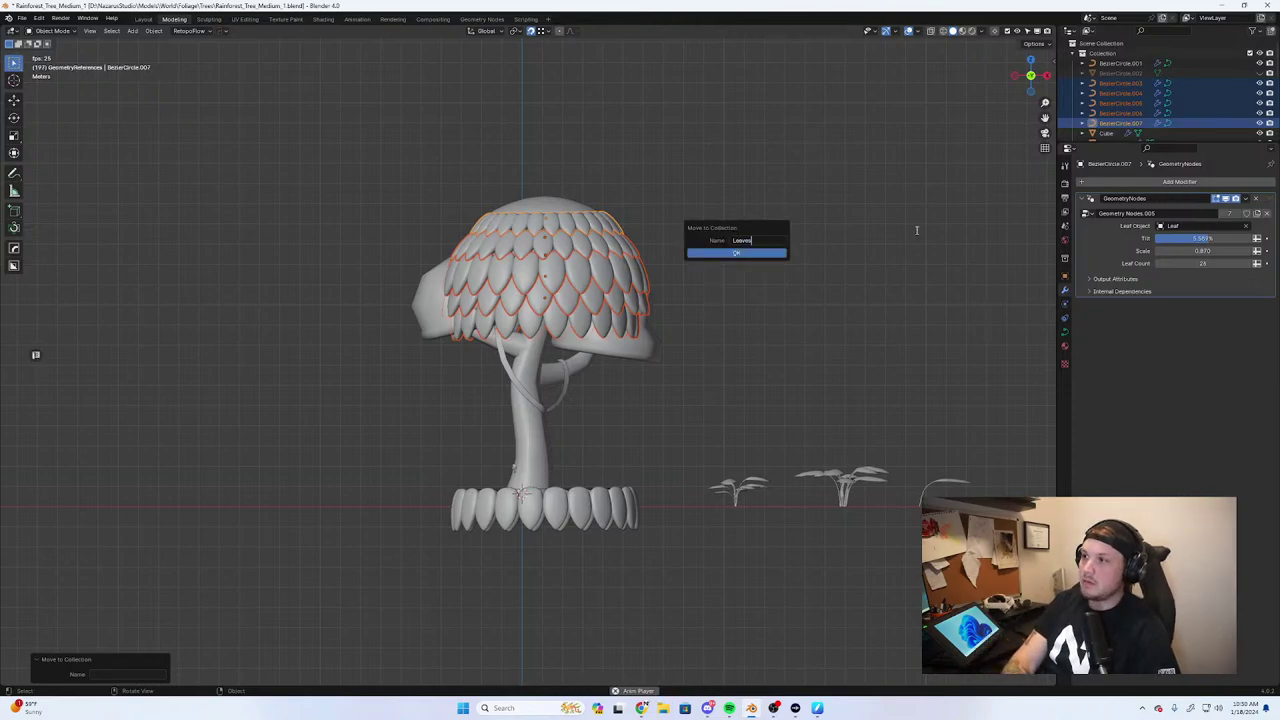
{"action": "key", "text": "Return"}
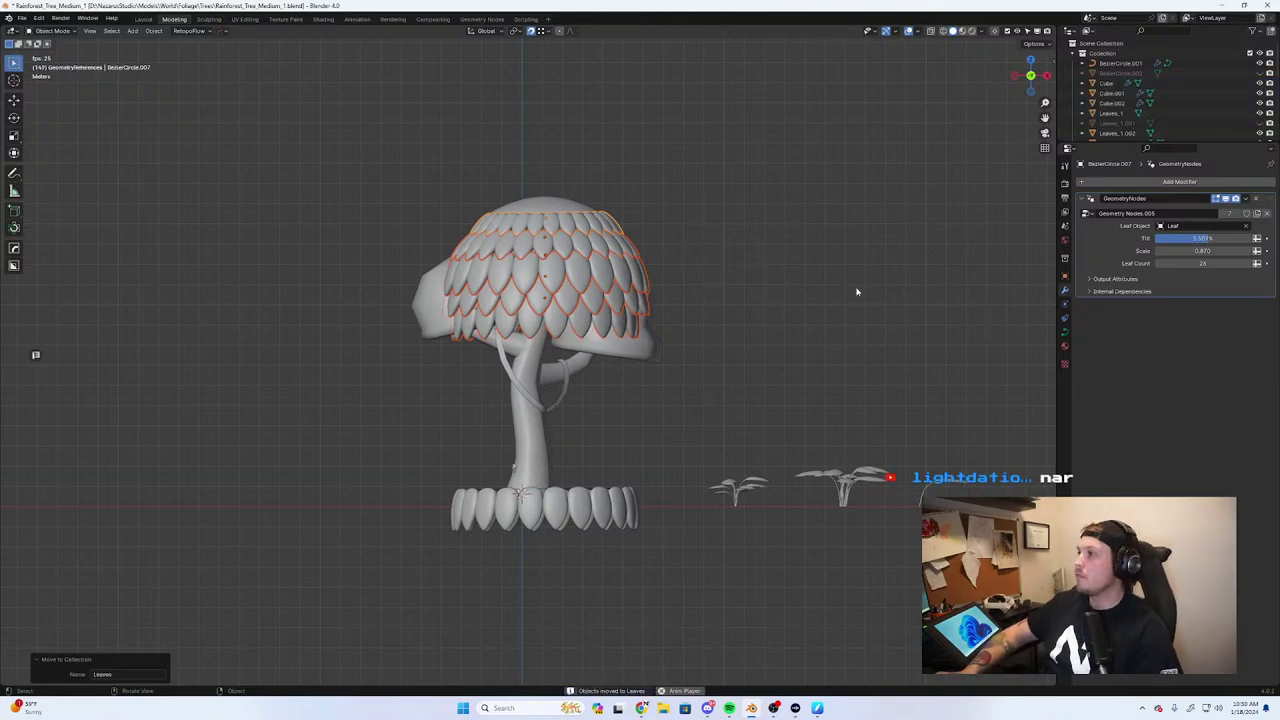
{"action": "middle_click_drag", "start_coordinate": [856, 290], "coordinate": [749, 277]}
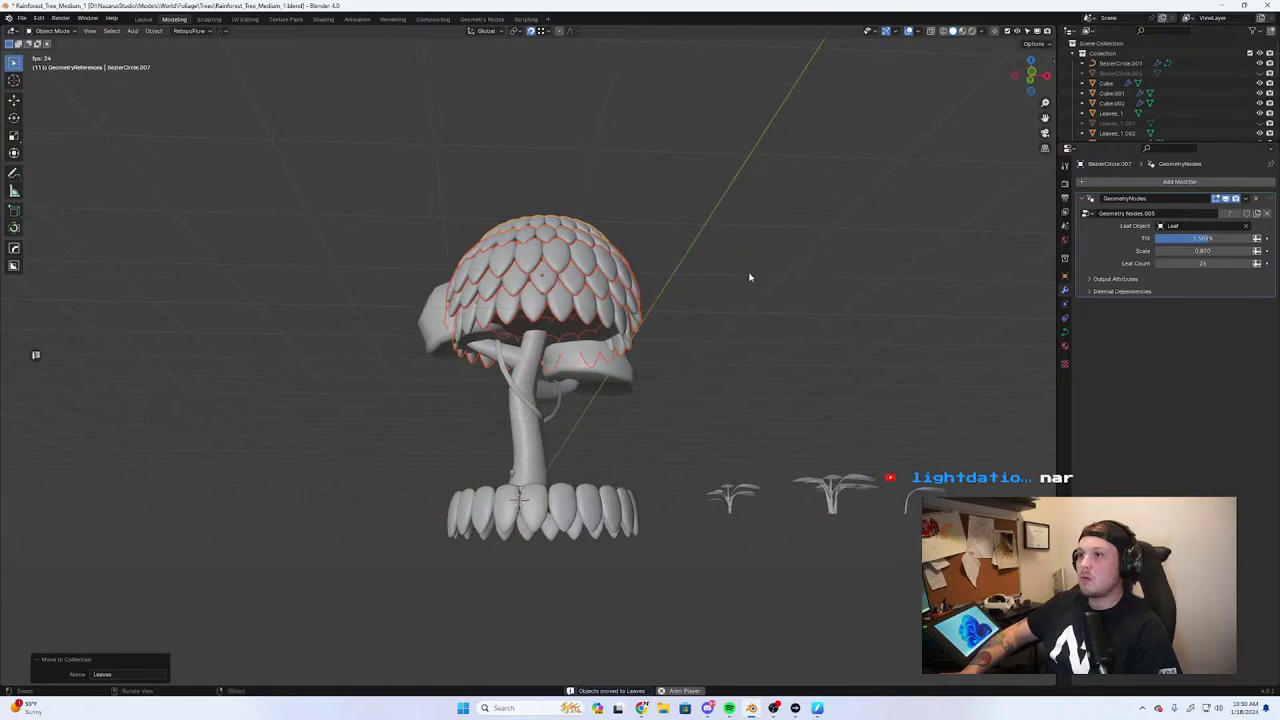
Try a different leaf tilt on the duplicated ring at the trunk's base and undo the change
{"action": "left_click", "coordinate": [521, 530]}
{"action": "middle_click_drag", "start_coordinate": [521, 530], "coordinate": [672, 440]}
{"action": "key", "text": "Tab"}
{"action": "middle_click_drag", "start_coordinate": [674, 528], "coordinate": [488, 449], "text": "shift"}
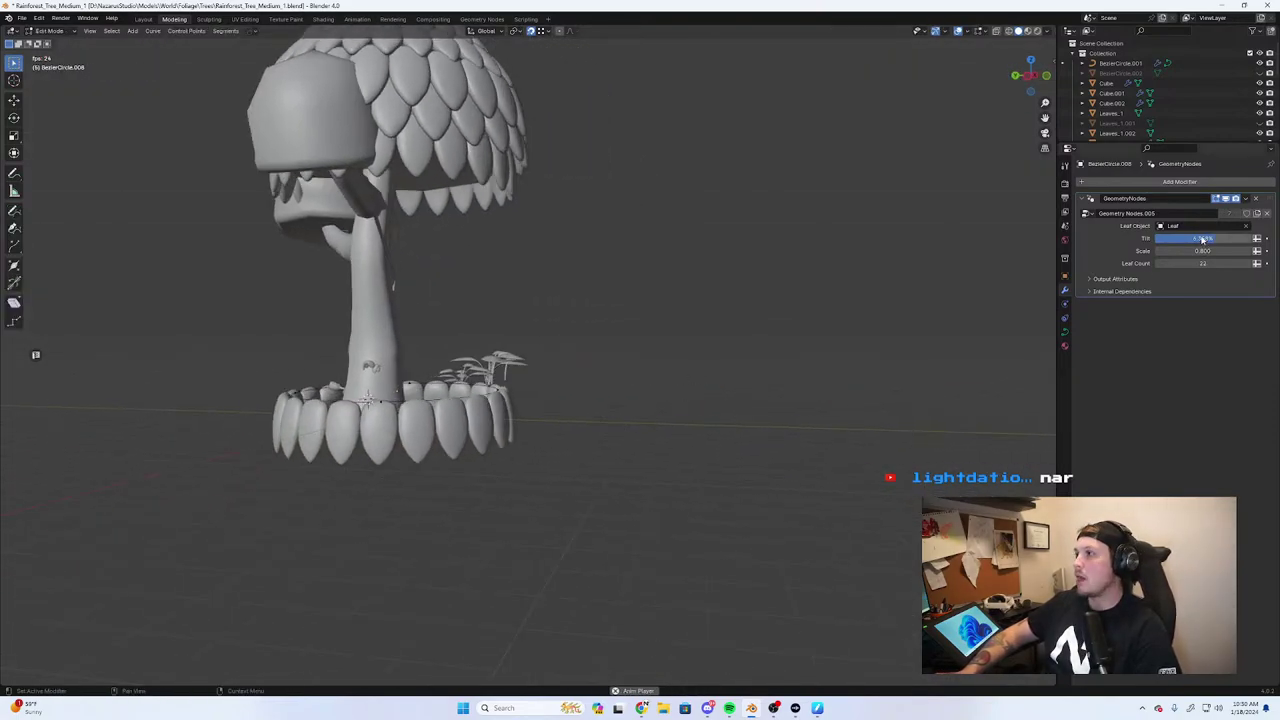
{"action": "mouse_move", "coordinate": [1205, 239]}
{"action": "left_mouse_down"}
{"action": "mouse_move", "coordinate": [1223, 239]}
{"action": "mouse_move", "coordinate": [1222, 251]}
{"action": "mouse_move", "coordinate": [1175, 251]}
{"action": "mouse_move", "coordinate": [1205, 251]}
{"action": "left_mouse_up"}
{"action": "key", "text": "ctrl+z"}
{"action": "key", "text": "ctrl+z"}
Vary the Tilt of the duplicated ring until its leaves hang downward, and collapse its GeometryNodes modifier
{"action": "middle_click_drag", "start_coordinate": [783, 414], "coordinate": [551, 431]}
{"action": "left_click", "coordinate": [508, 387]}
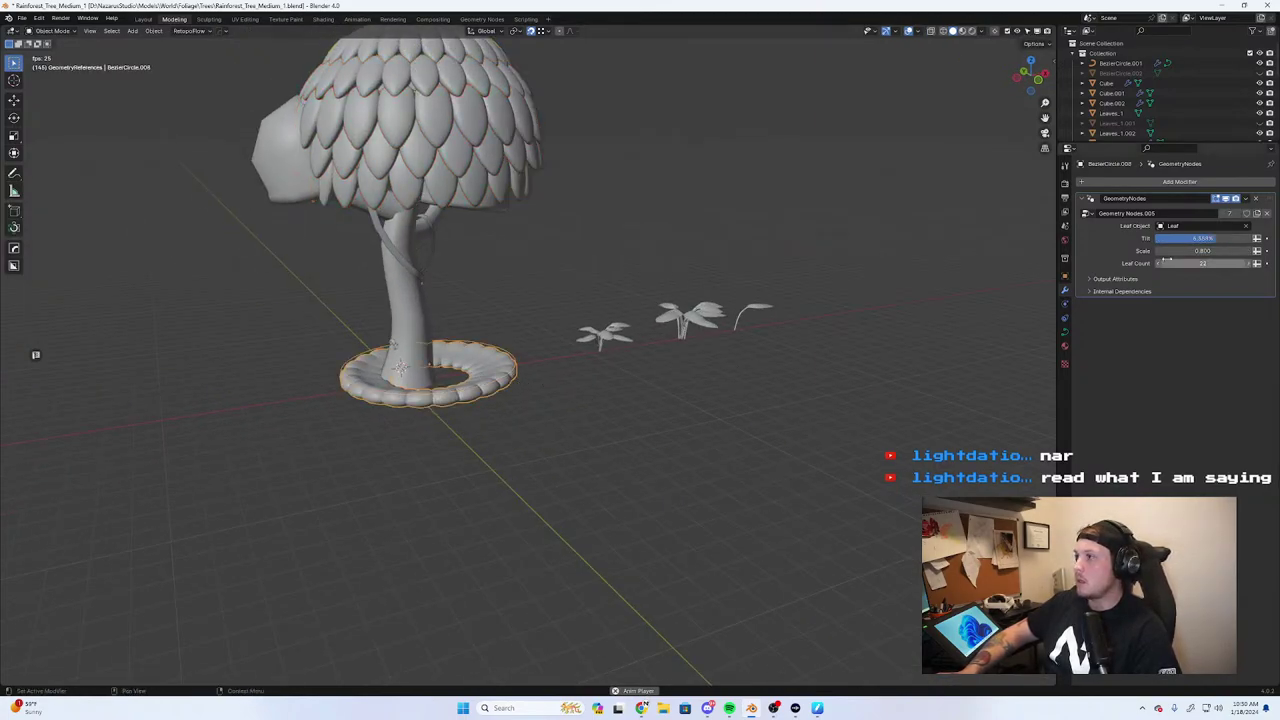
{"action": "left_click_drag", "start_coordinate": [1200, 238], "coordinate": [1184, 264]}
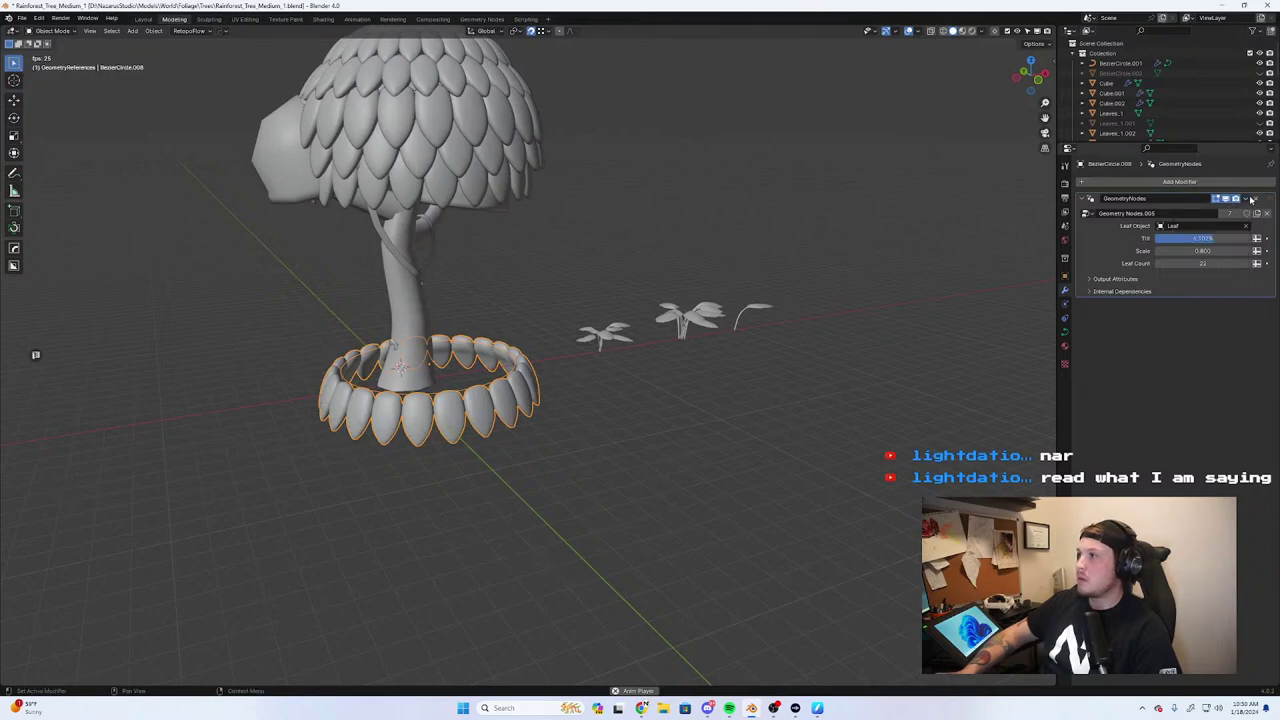
{"action": "left_click", "coordinate": [1084, 199]}
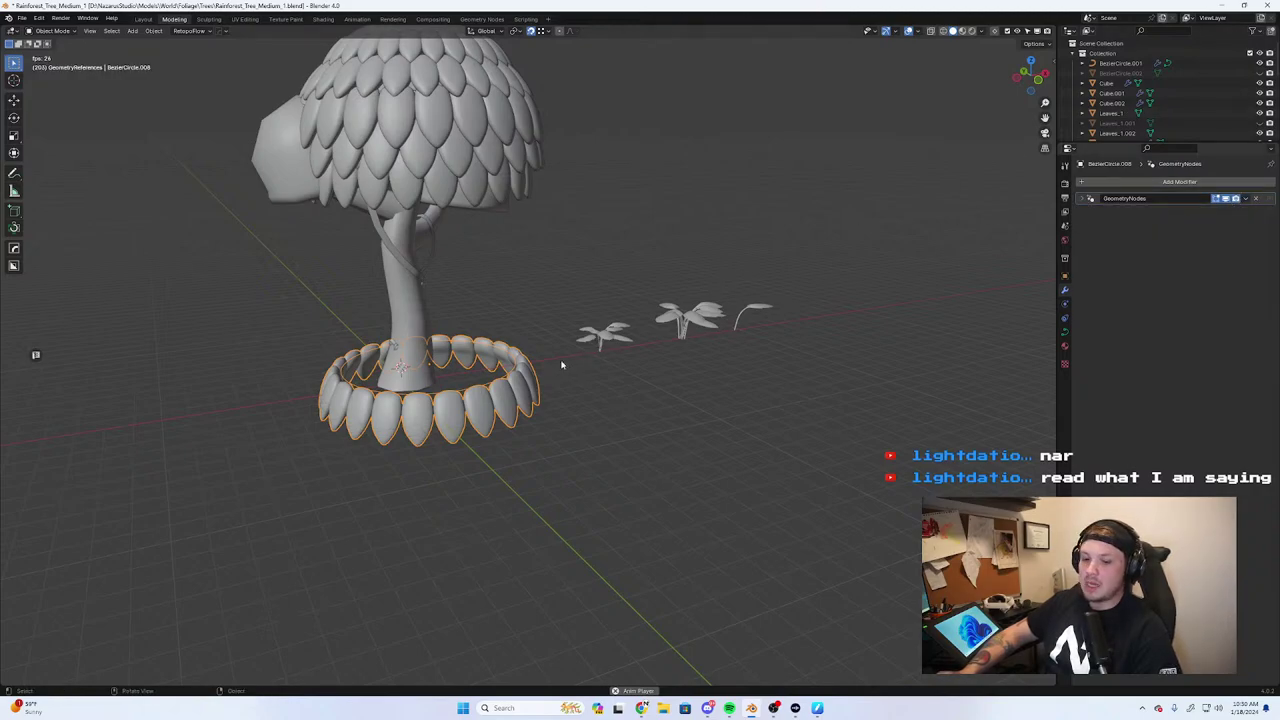
Exclude the Geometrynodes collection from the scene and view the remaining tree from the front
{"action": "scroll", "coordinate": [1206, 86], "scroll_direction": "down", "scroll_amount": 5}
{"action": "left_click", "coordinate": [1250, 93]}
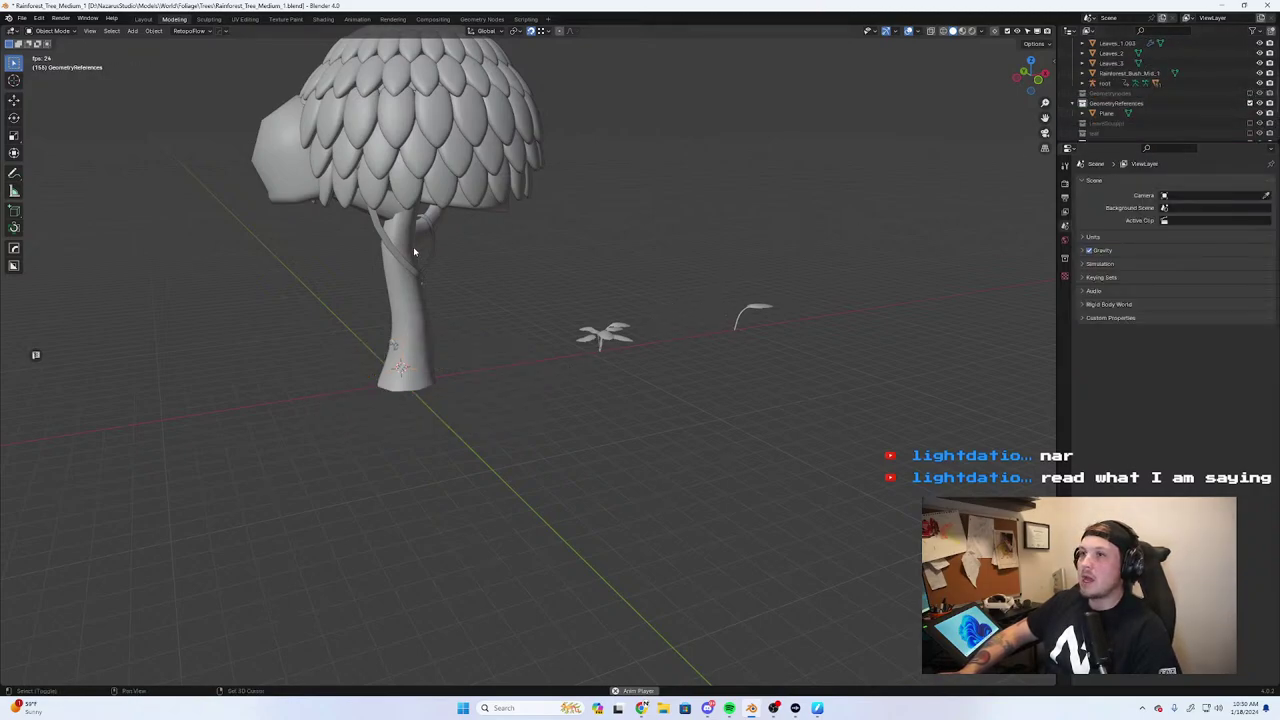
{"action": "middle_click_drag", "start_coordinate": [413, 250], "coordinate": [546, 197]}
{"action": "scroll", "coordinate": [600, 300], "scroll_direction": "down", "scroll_amount": 5}
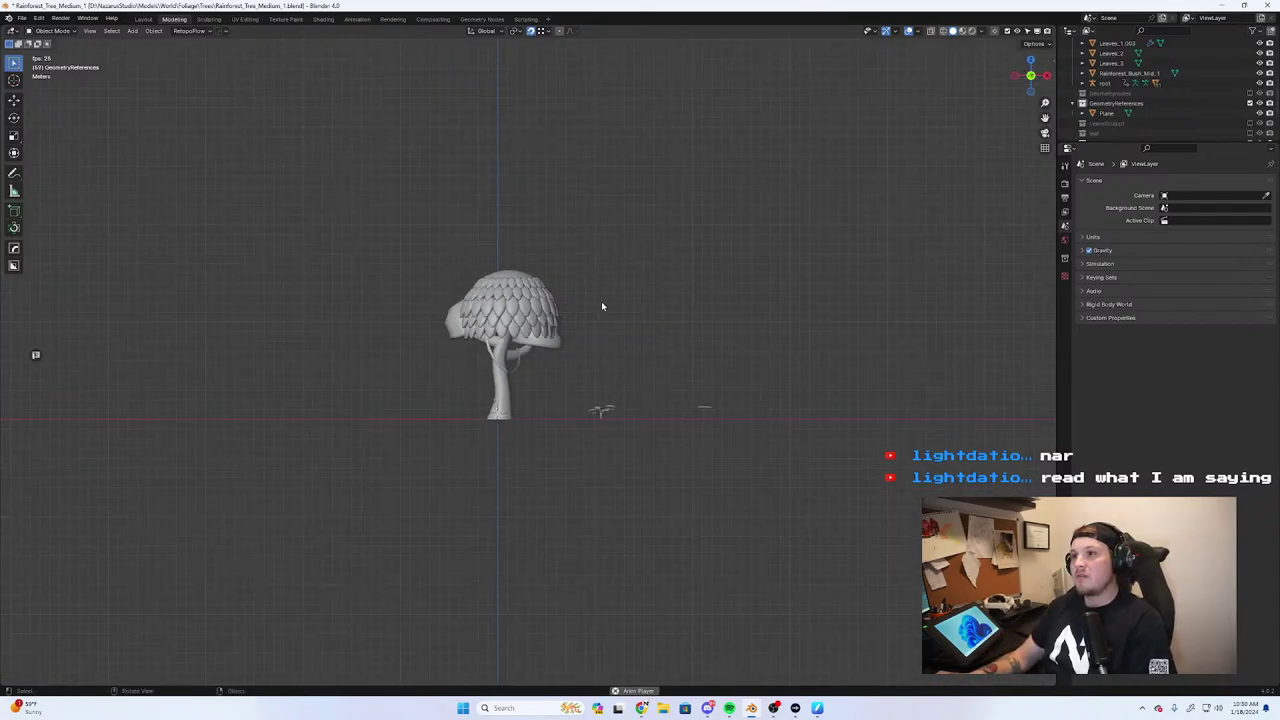
{"action": "scroll", "coordinate": [597, 329], "scroll_direction": "up", "scroll_amount": 6}
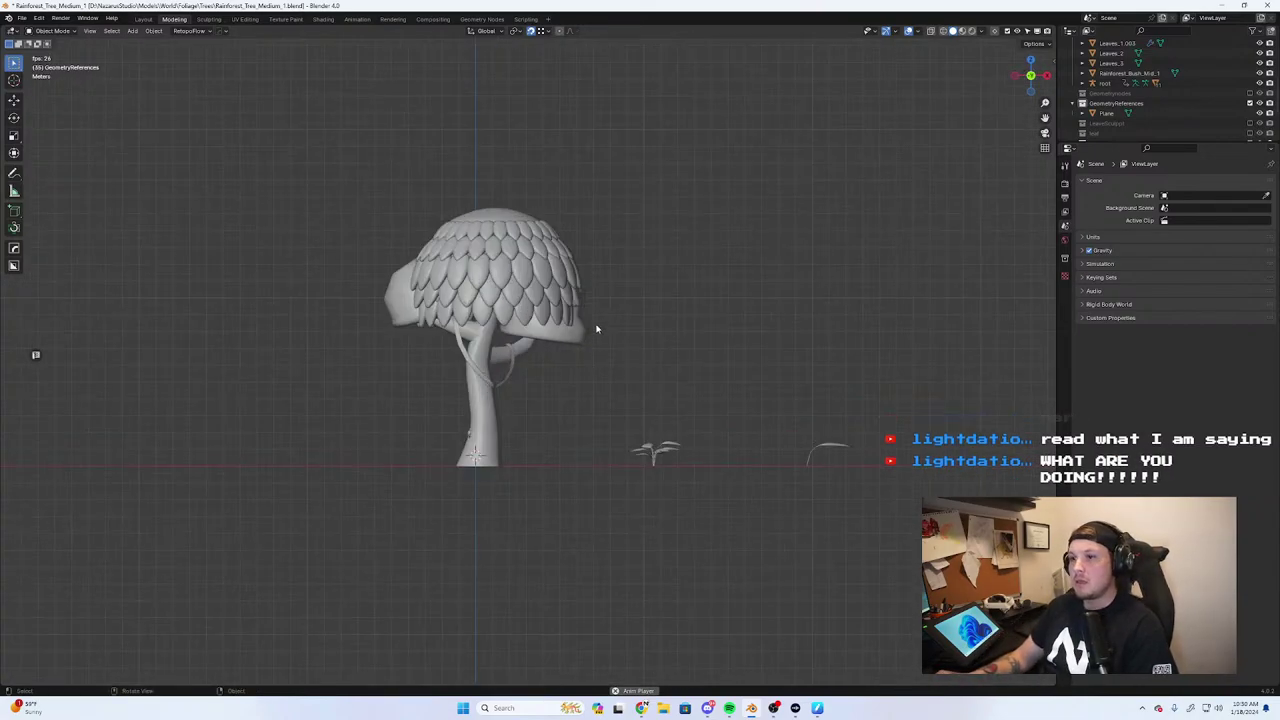
Try twice to move the root object in the negative X direction, out of the trunk
{"action": "left_click", "coordinate": [459, 452]}
{"action": "left_click", "coordinate": [1127, 85]}
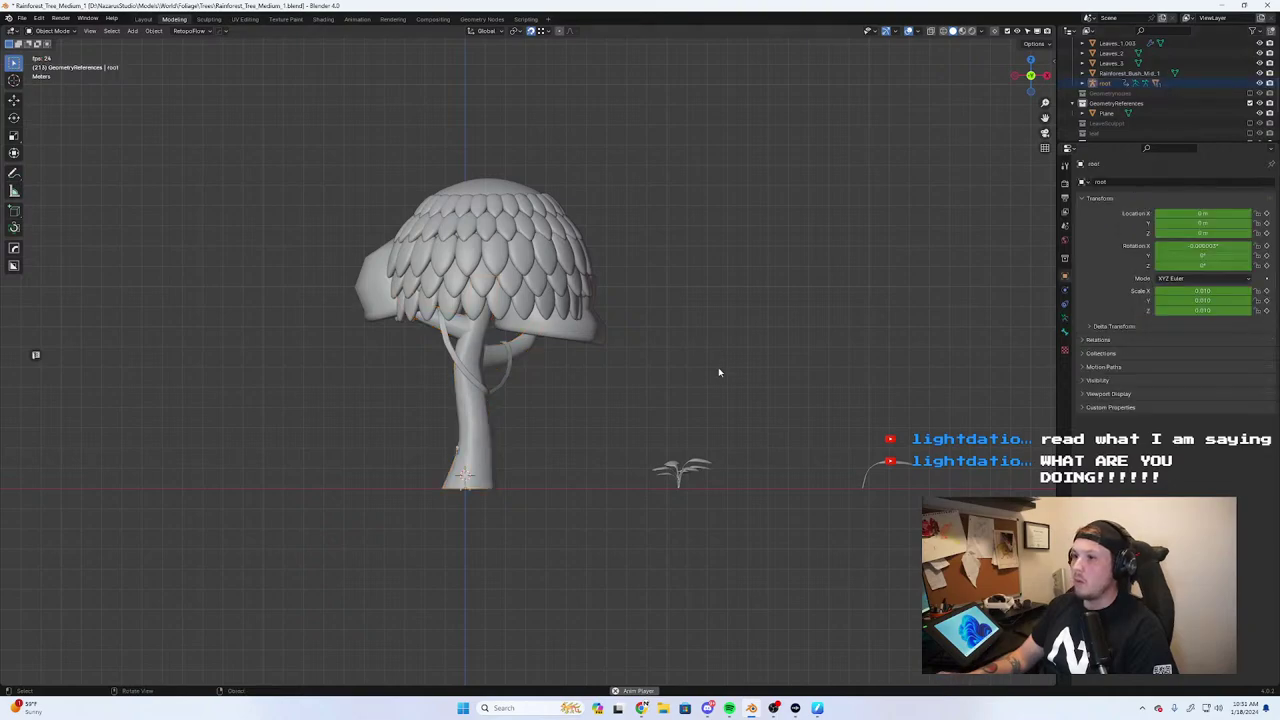
{"action": "key", "text": "g"}
{"action": "key", "text": "x"}
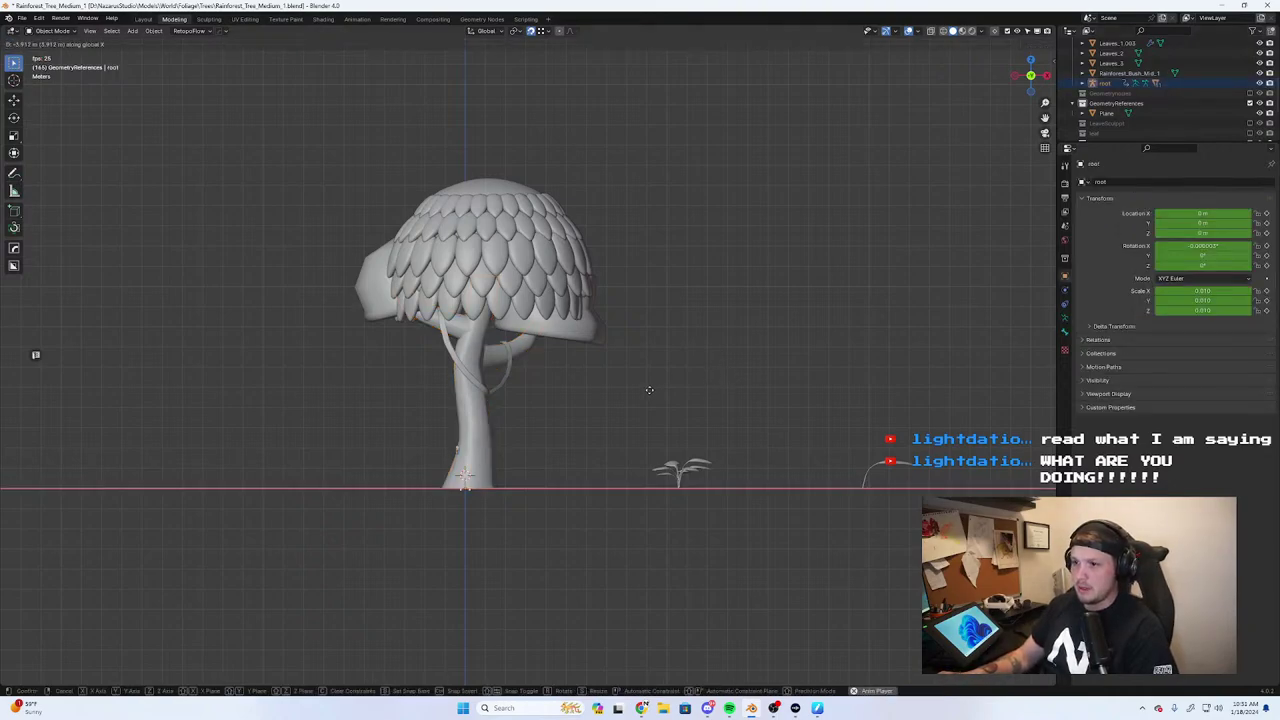
{"action": "left_click", "coordinate": [603, 428]}
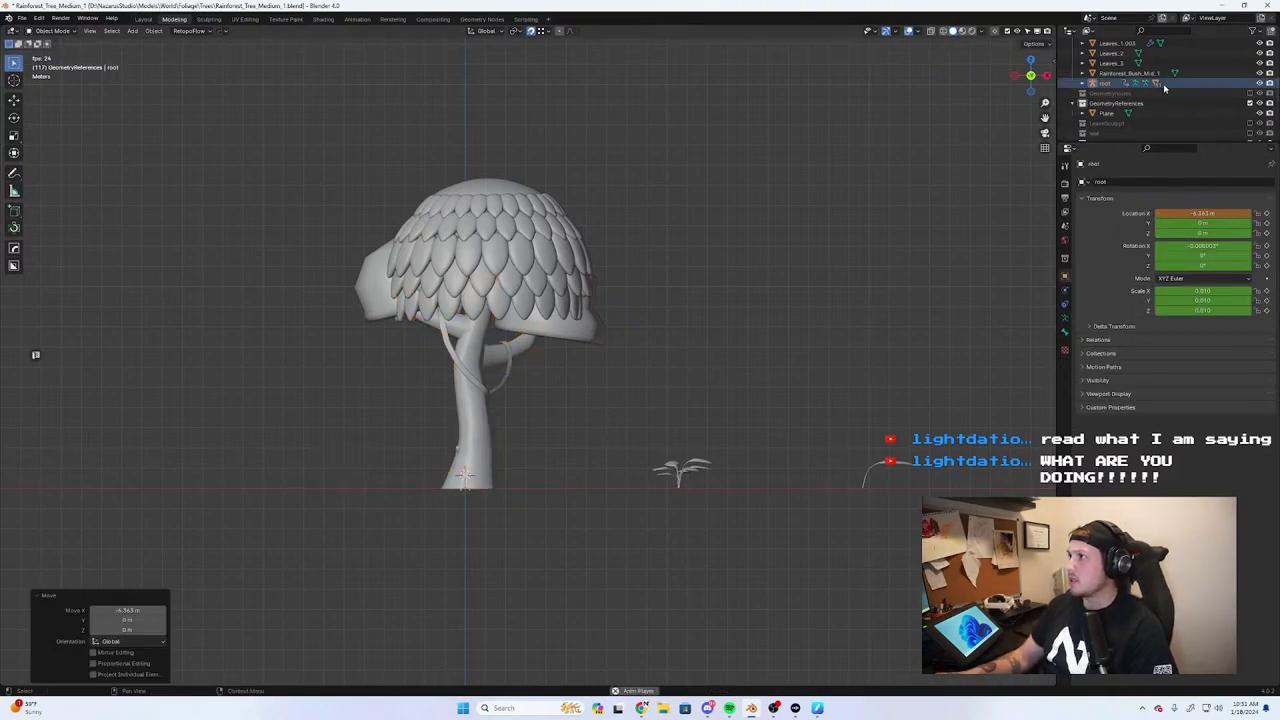
{"action": "key", "text": "g"}
{"action": "key", "text": "x"}
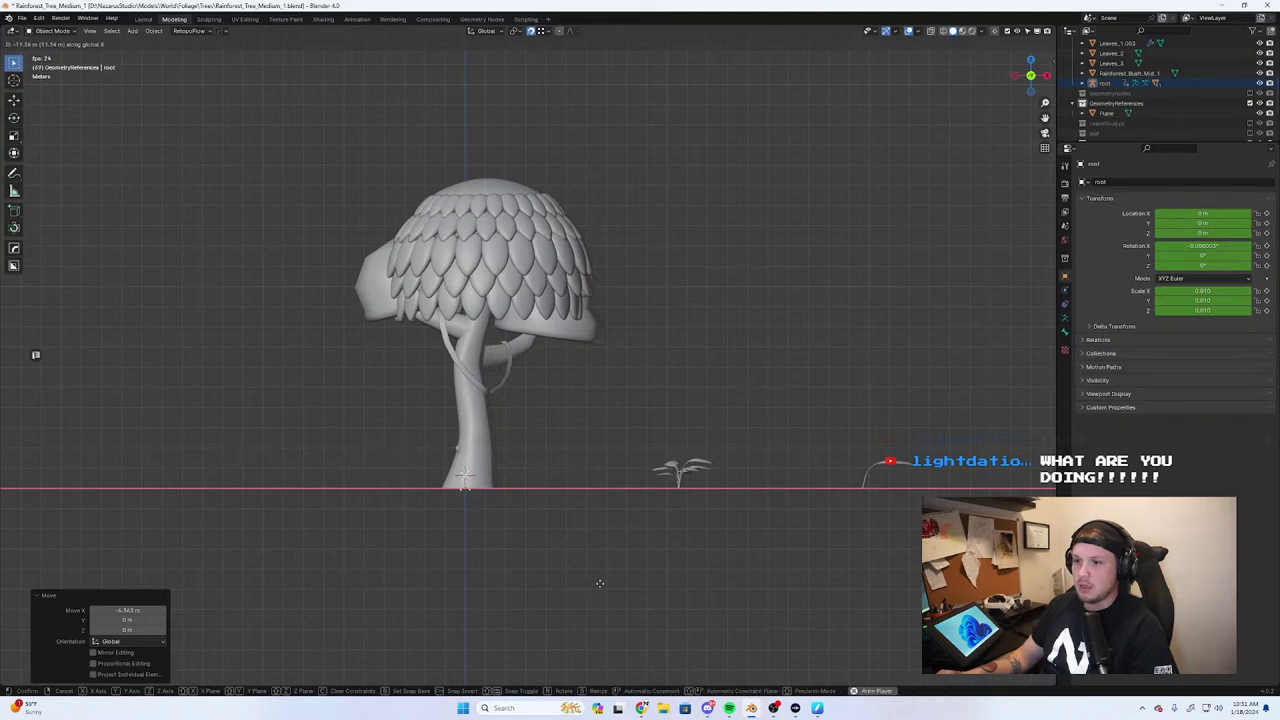
{"action": "left_click", "coordinate": [590, 607]}
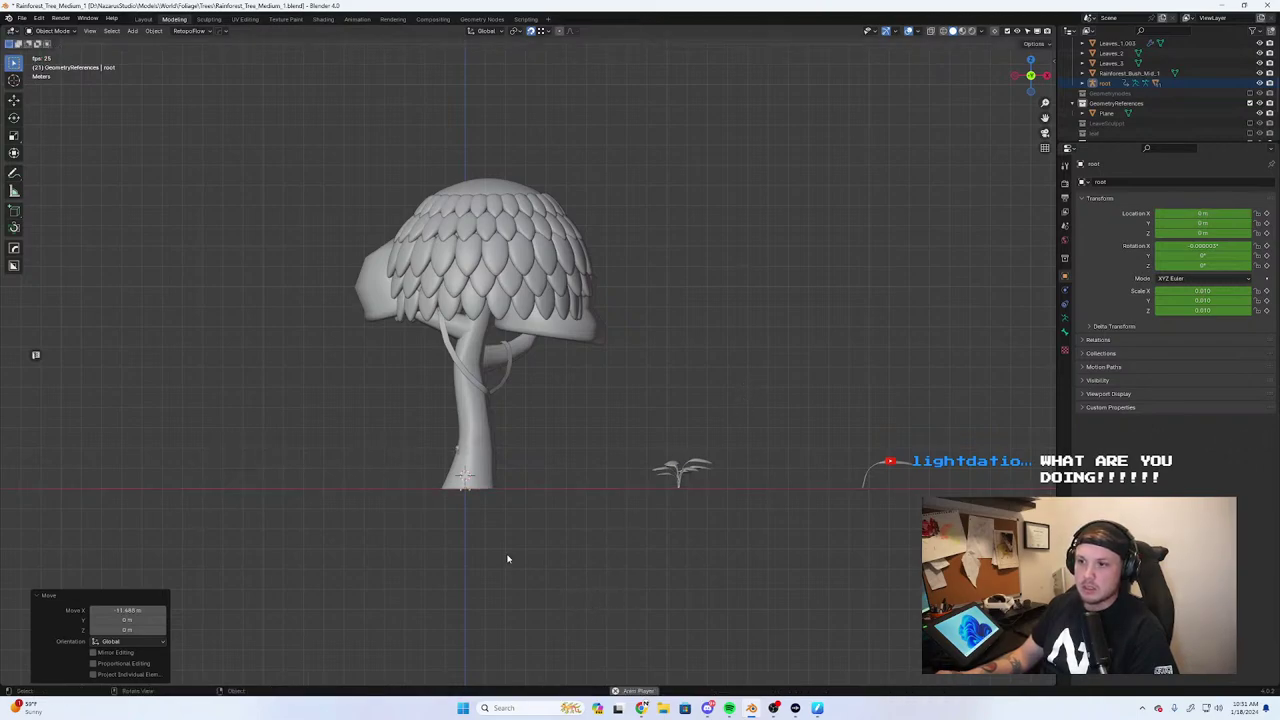
Examine the character inside the trunk from below, try removing its root object from the scene, and undo the removal
{"action": "middle_click_drag", "start_coordinate": [508, 559], "coordinate": [531, 517]}
{"action": "scroll", "coordinate": [531, 517], "scroll_direction": "up", "scroll_amount": 4}
{"action": "middle_click_drag", "start_coordinate": [434, 560], "coordinate": [520, 394], "text": "shift"}
{"action": "scroll", "coordinate": [499, 474], "scroll_direction": "up", "scroll_amount": 3}
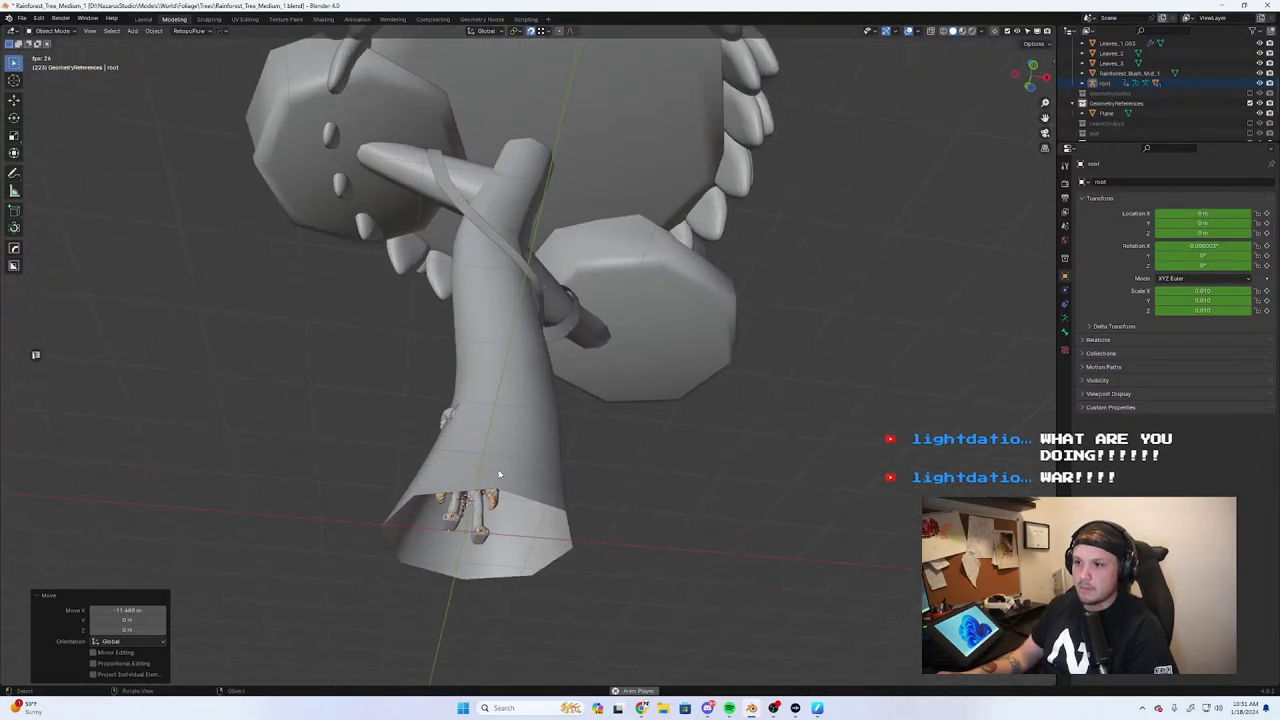
{"action": "middle_click_drag", "start_coordinate": [499, 474], "coordinate": [545, 378]}
{"action": "left_click", "coordinate": [528, 448]}
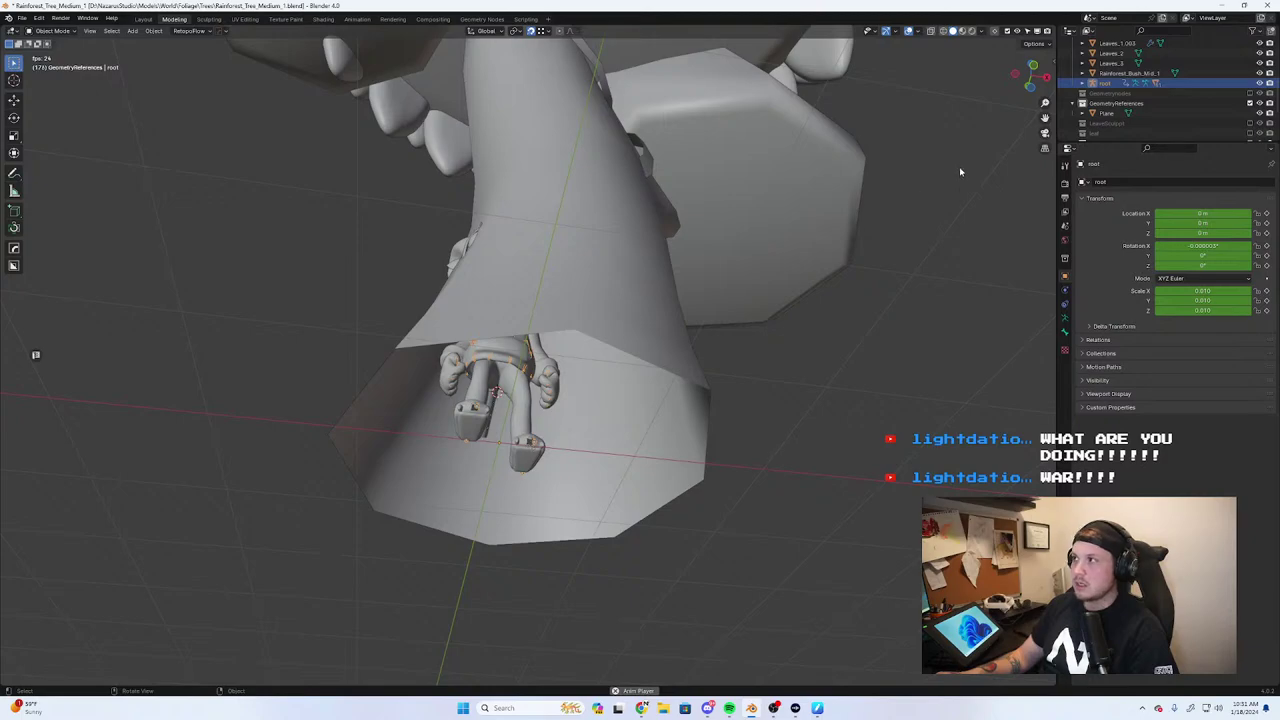
{"action": "right_click", "coordinate": [1080, 84]}
{"action": "left_click", "coordinate": [1080, 119]}
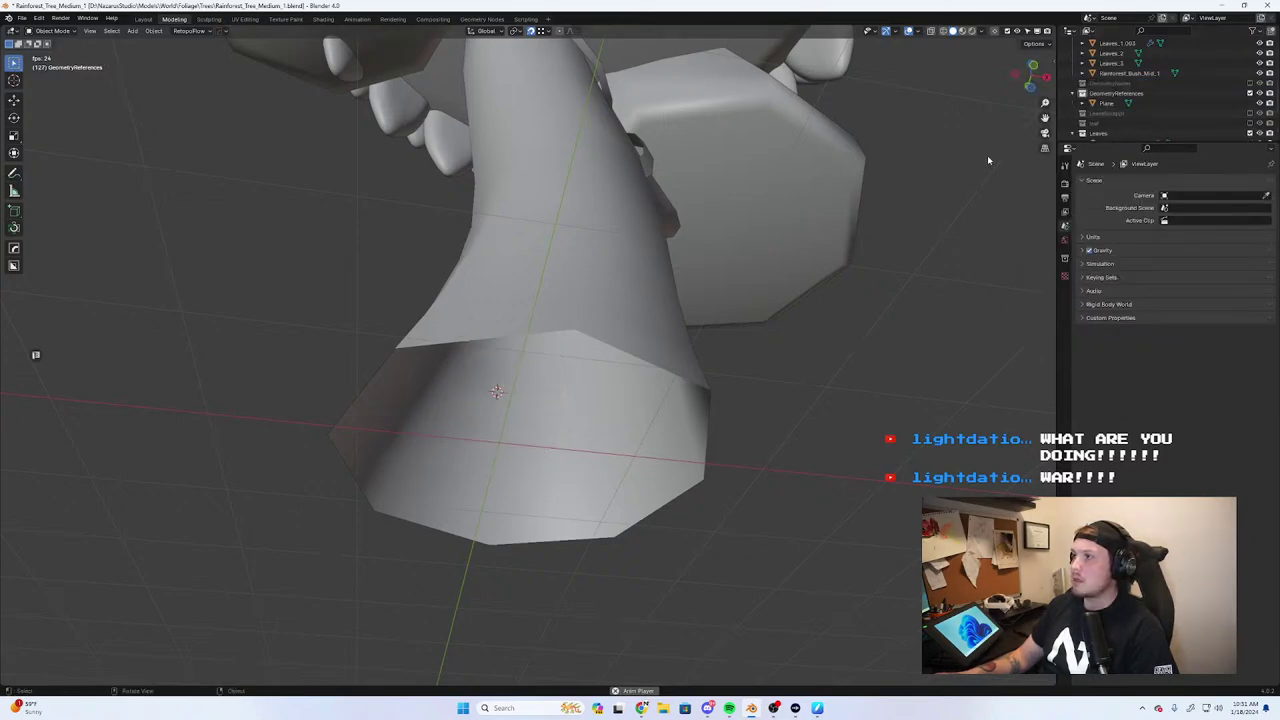
{"action": "key", "text": "ctrl+z"}
Select the entire hierarchy of the root object and show it in front view
{"action": "right_click", "coordinate": [1090, 73]}
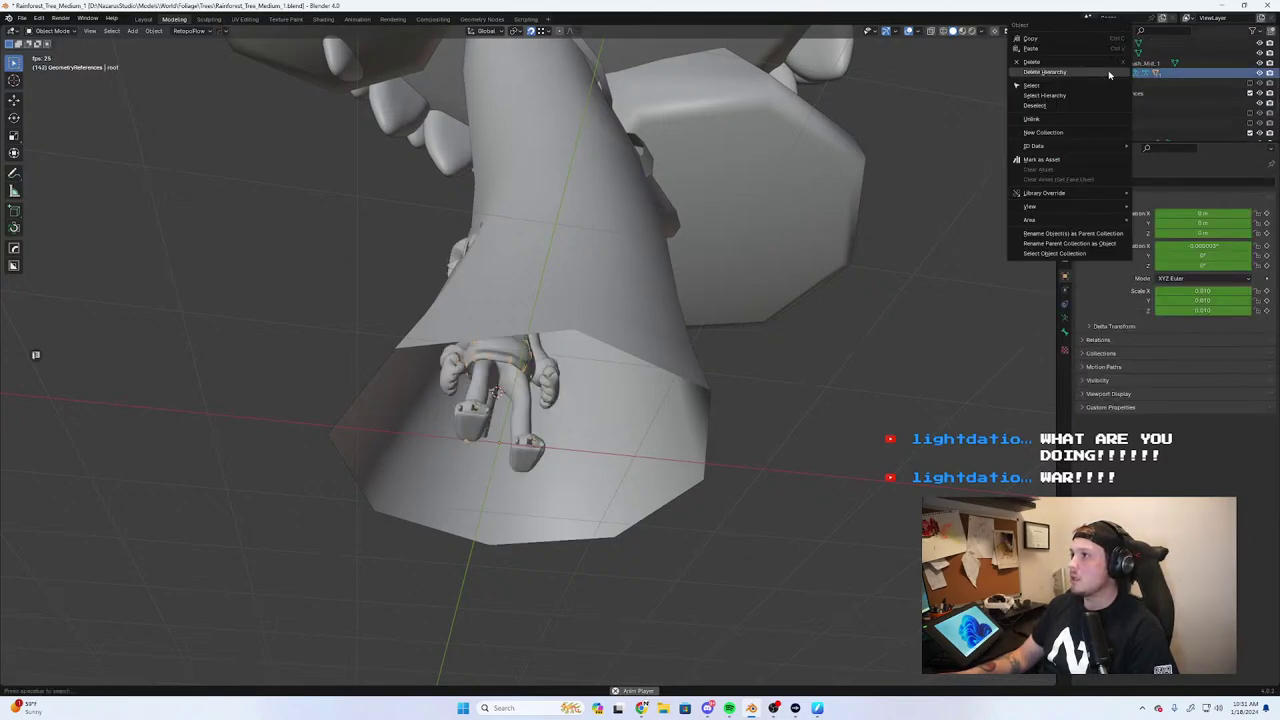
{"action": "left_click", "coordinate": [1057, 97]}
{"action": "key", "text": "KP_Decimal"}
{"action": "key", "text": "KP_1"}
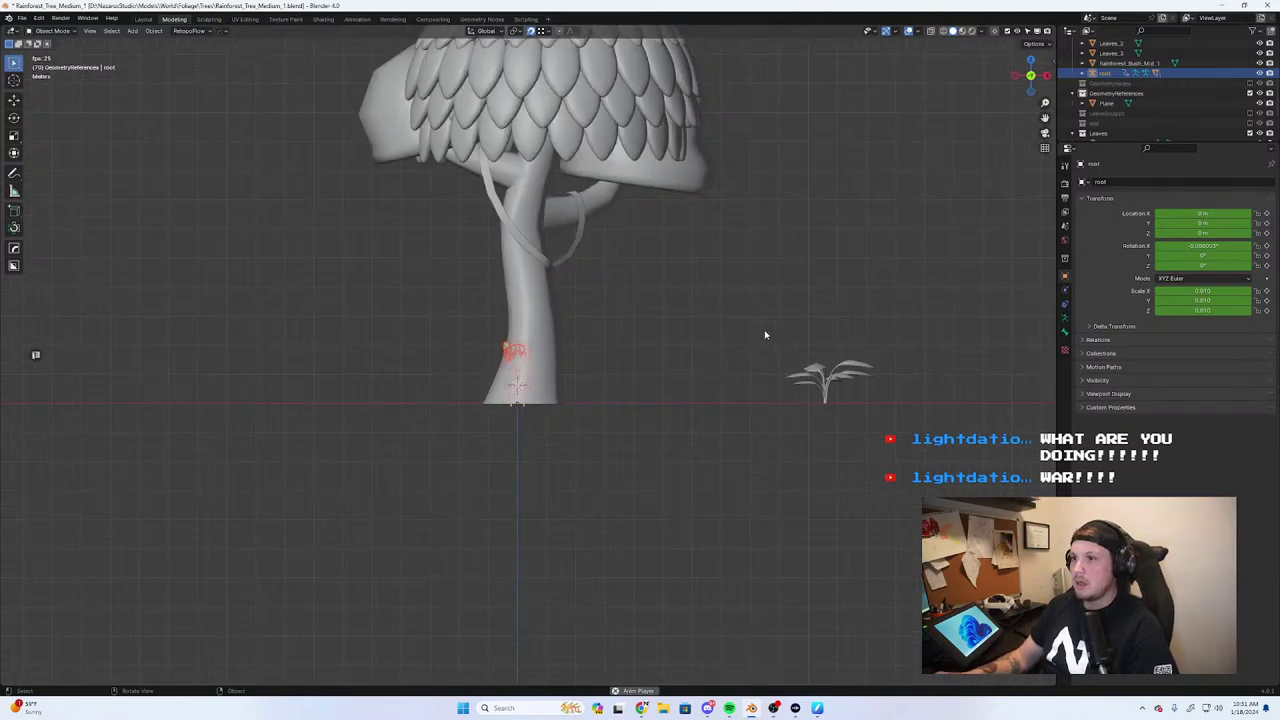
Try to move the selected character hierarchy about 9 m in the negative X direction, away from the trunk
{"action": "key", "text": "g"}
{"action": "key", "text": "x"}
{"action": "left_click", "coordinate": [523, 512]}
{"action": "scroll", "coordinate": [626, 476], "scroll_direction": "down", "scroll_amount": 3}
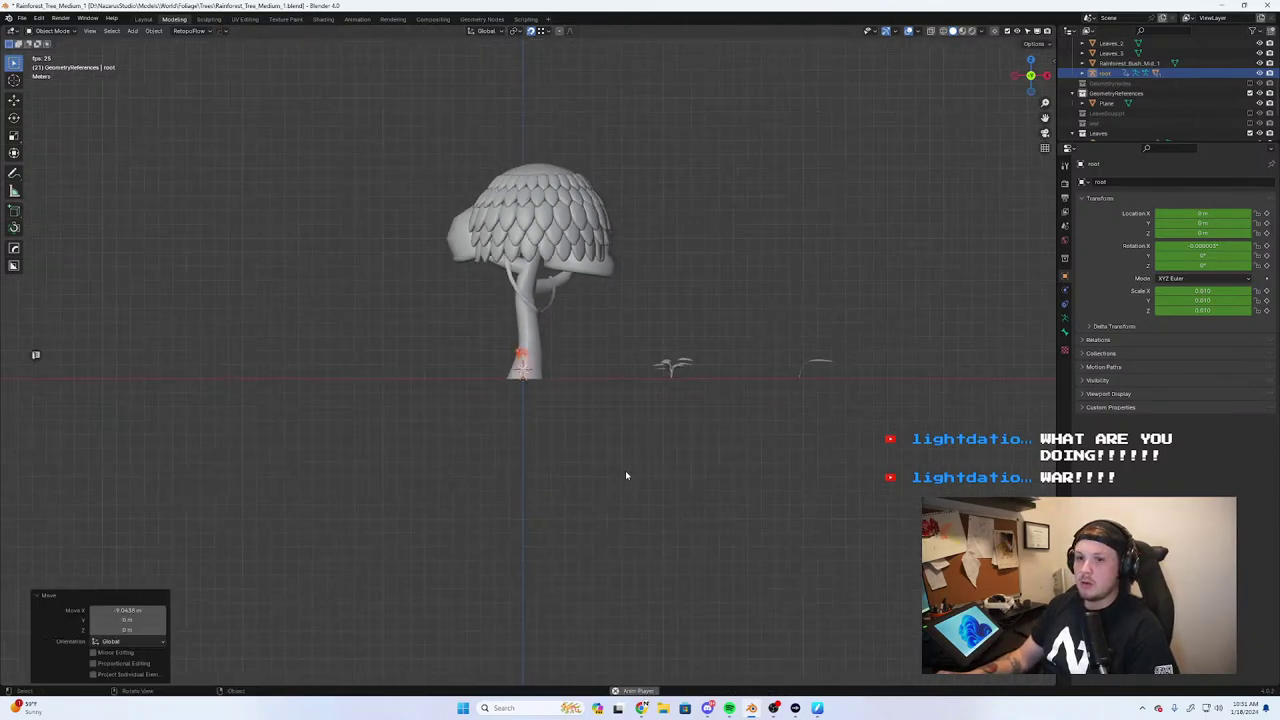
{"action": "scroll", "coordinate": [622, 470], "scroll_direction": "down", "scroll_amount": 1}
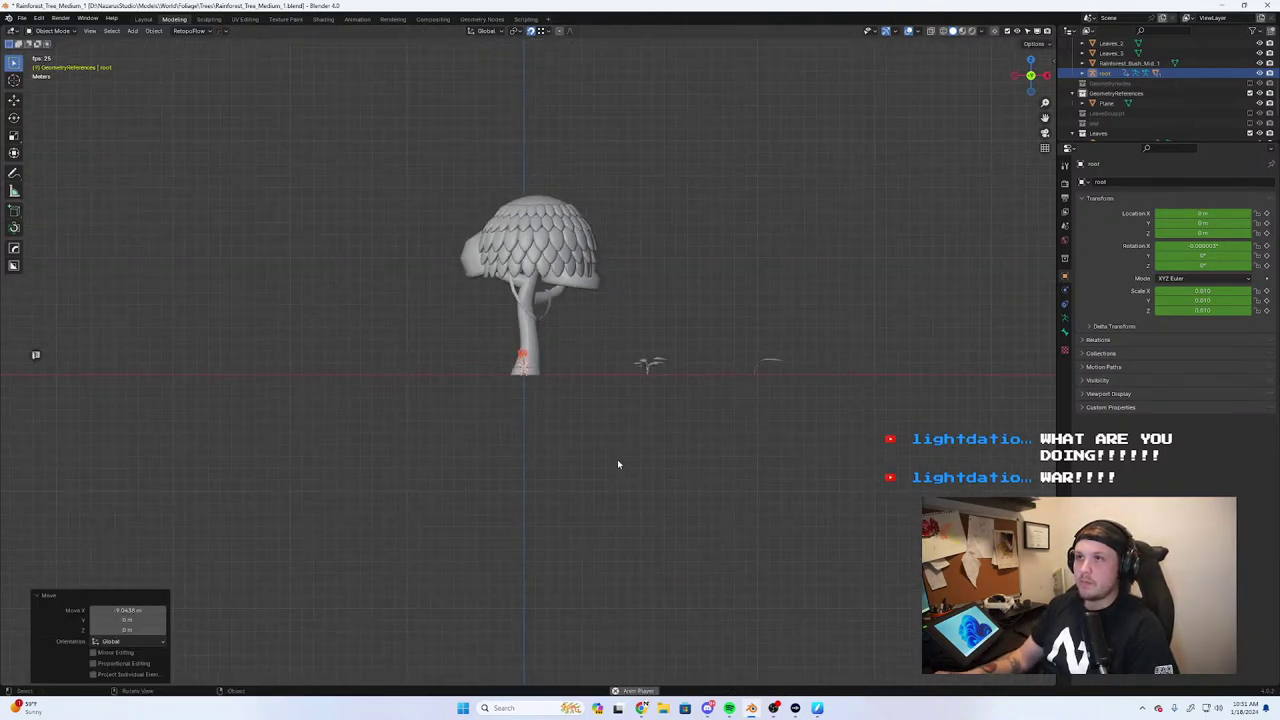
In the Animation workspace, show the root object's actions in the Action Editor and set the current frame to 0
{"action": "left_click", "coordinate": [357, 19]}
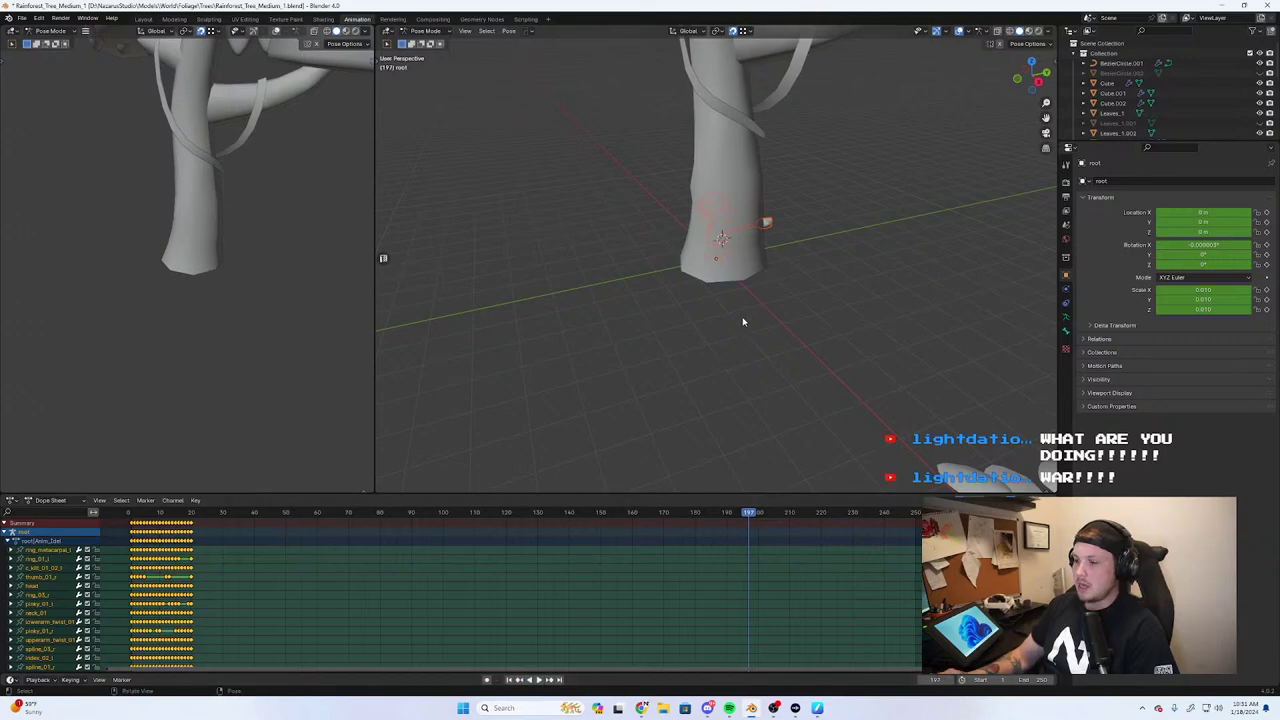
{"action": "left_click", "coordinate": [49, 506]}
{"action": "left_click", "coordinate": [56, 537]}
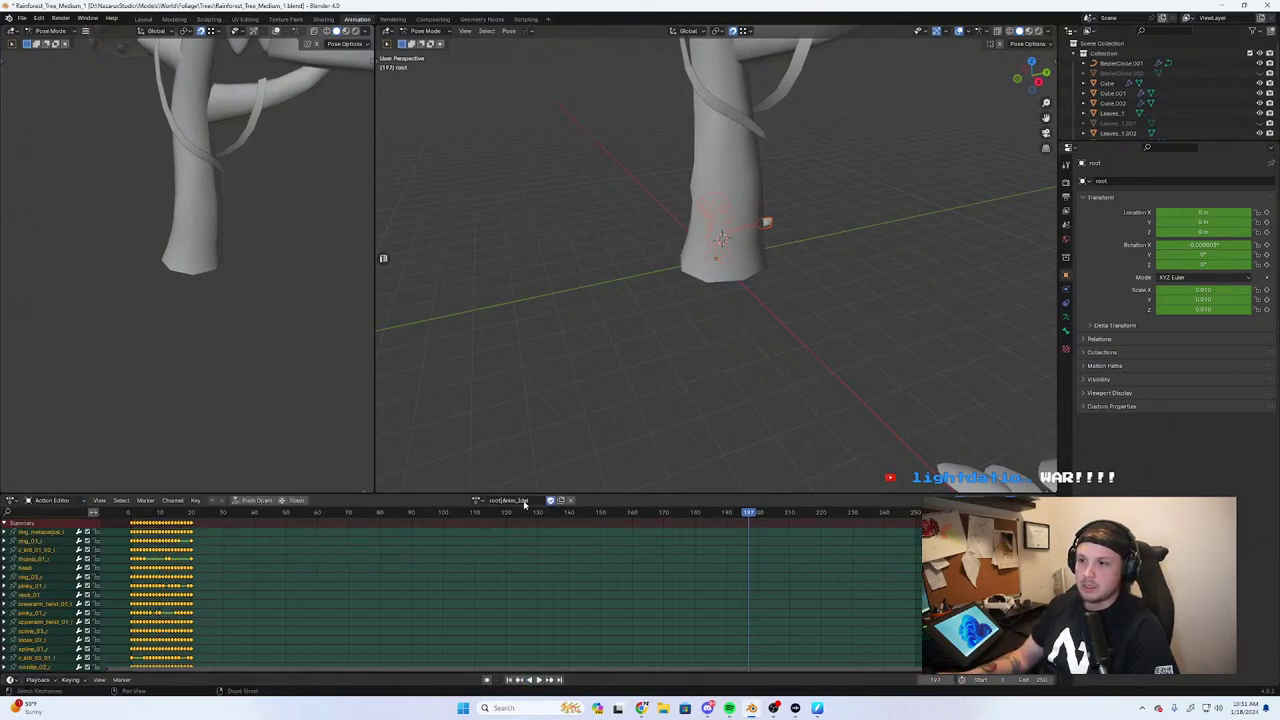
{"action": "left_click_drag", "start_coordinate": [200, 515], "coordinate": [114, 519]}
{"action": "middle_click_drag", "start_coordinate": [715, 383], "coordinate": [812, 342]}
{"action": "key", "text": "g"}
{"action": "key", "text": "x"}
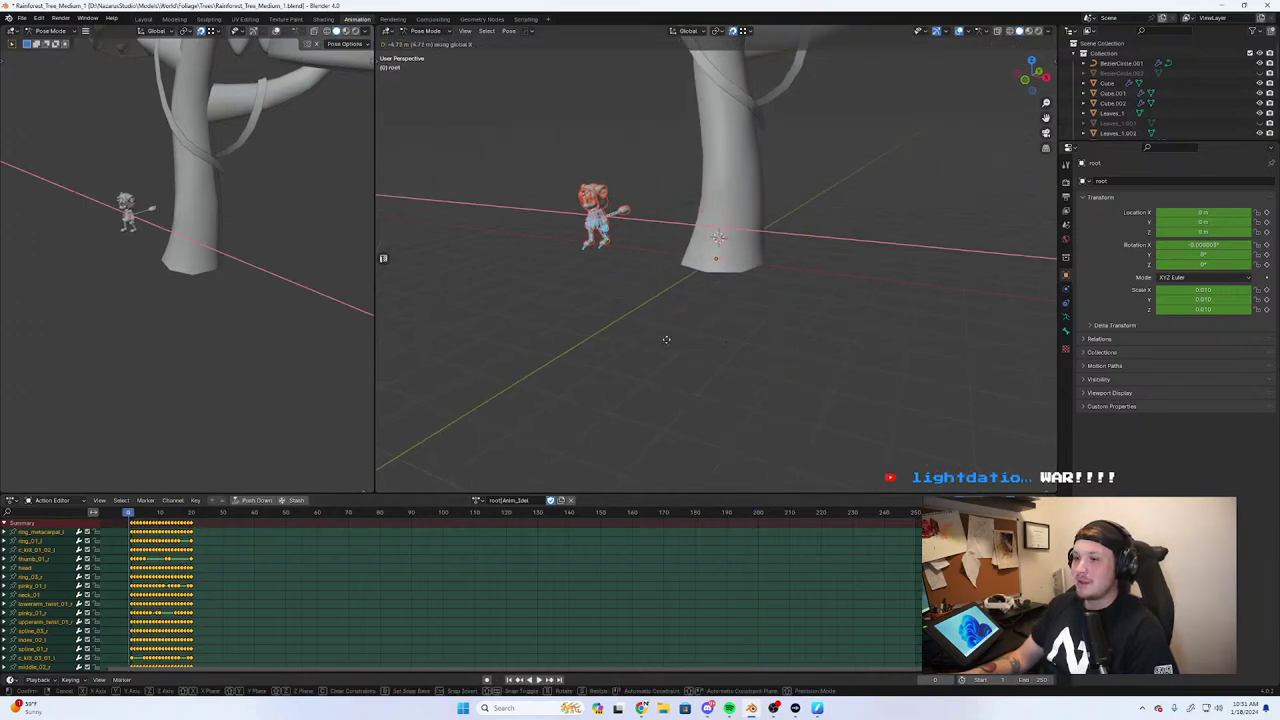
{"action": "right_click", "coordinate": [511, 461]}
Assign the root|Anim_Starter action and move the posed character in the negative X direction, out of the trunk
{"action": "left_click", "coordinate": [477, 500]}
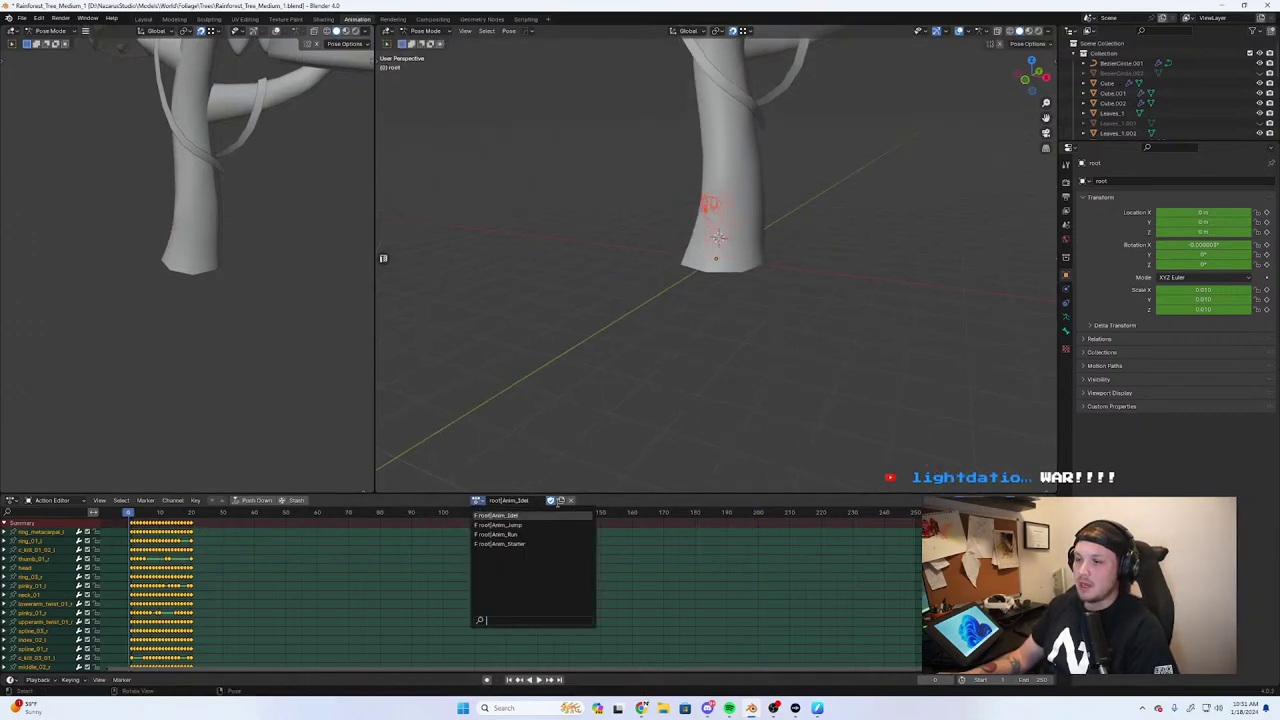
{"action": "left_click", "coordinate": [515, 543]}
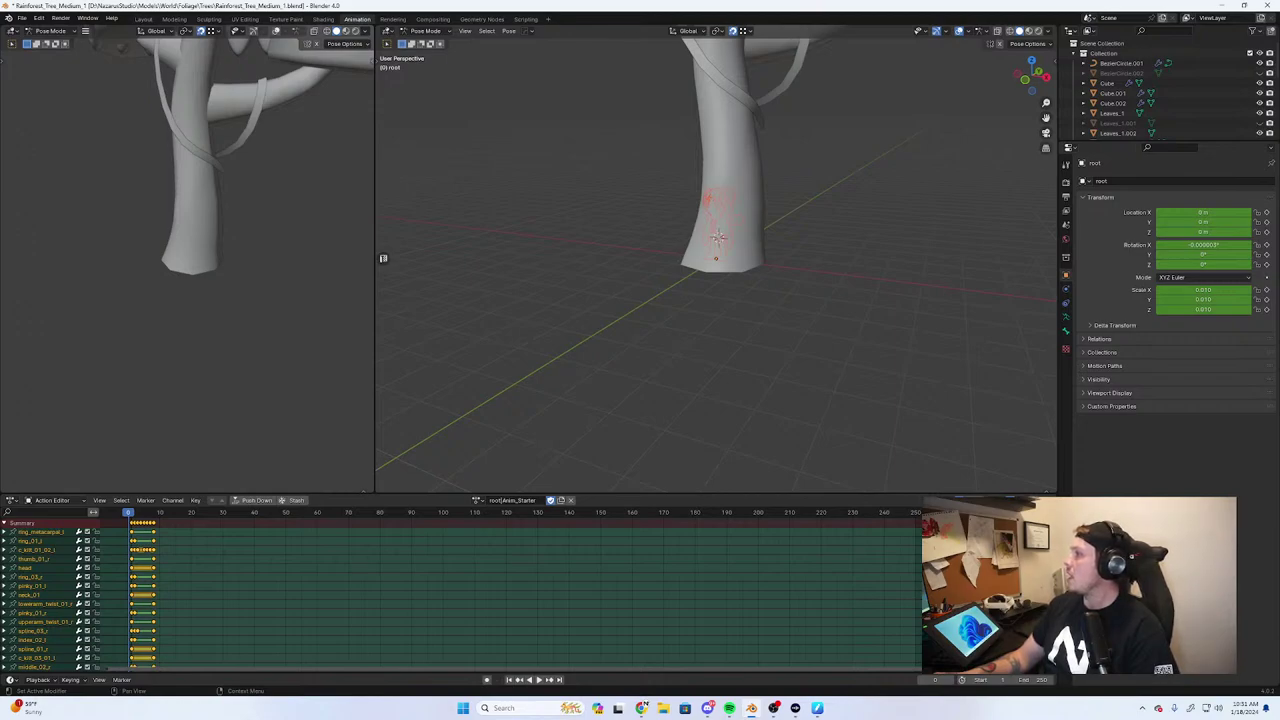
{"action": "middle_click_drag", "start_coordinate": [797, 296], "coordinate": [820, 297]}
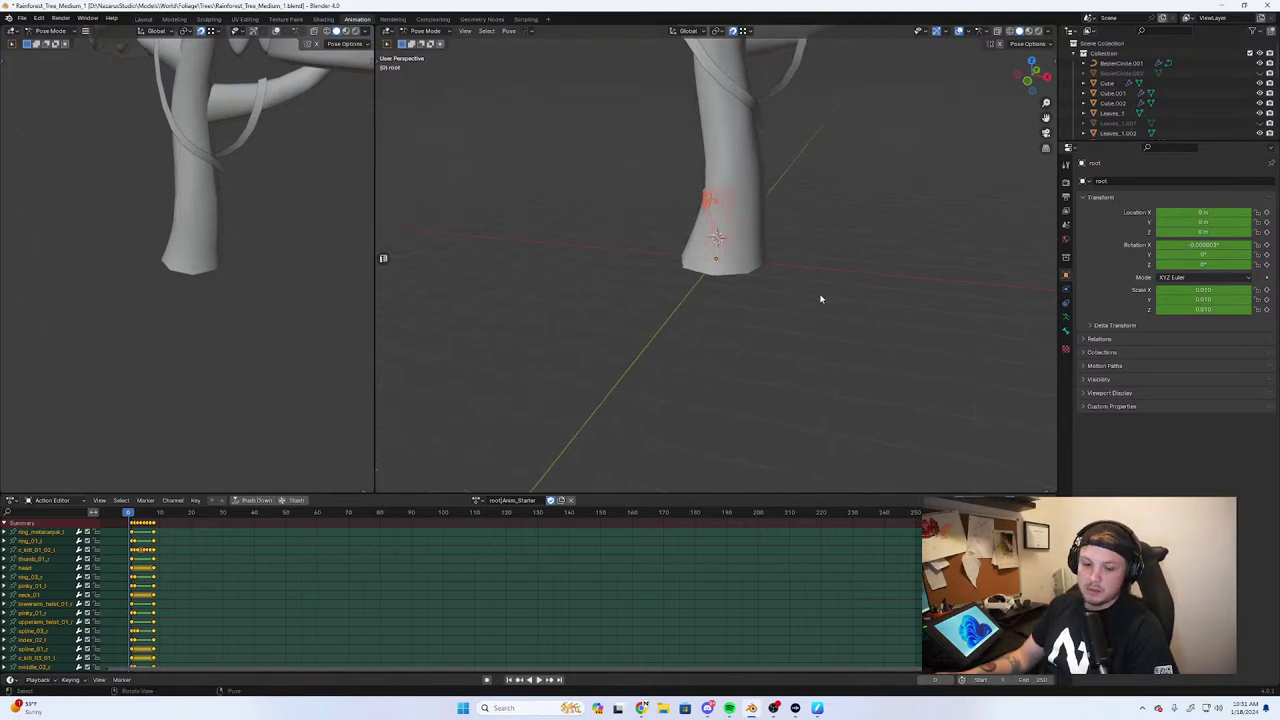
{"action": "key", "text": "g"}
{"action": "key", "text": "x"}
{"action": "left_click", "coordinate": [553, 352]}
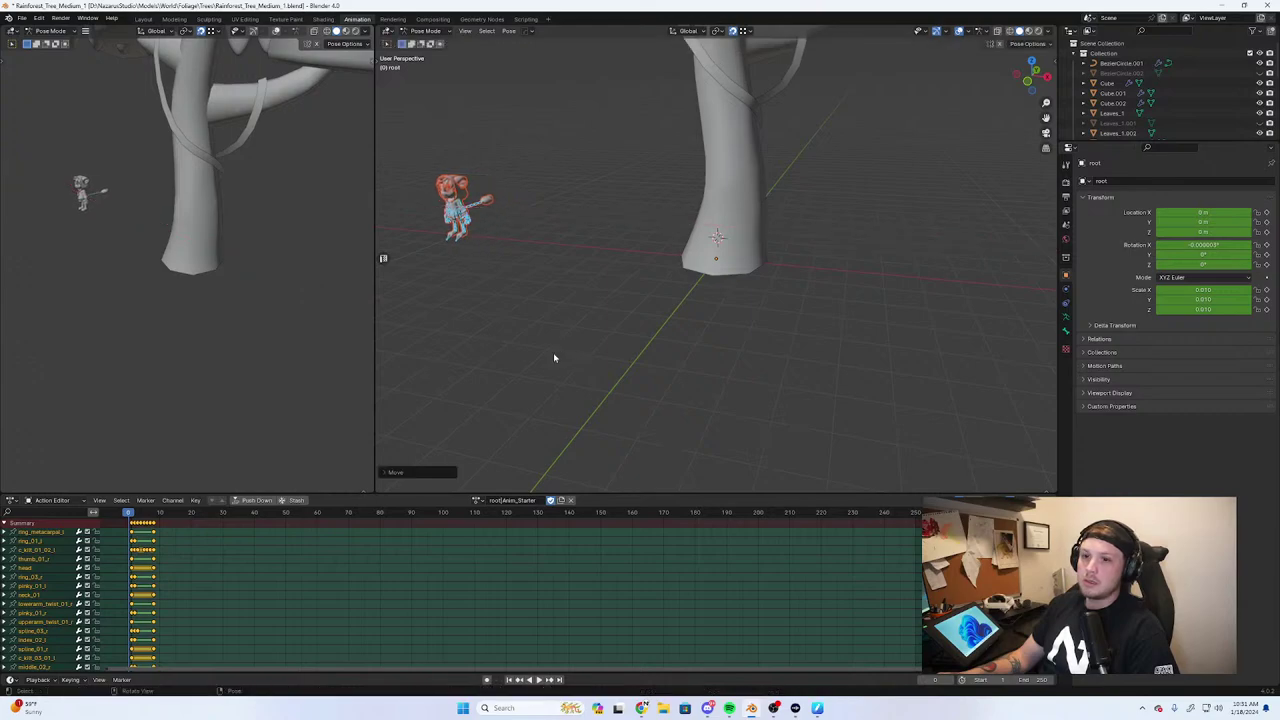
Insert an Available keyframe for the moved character pose at frame 0
{"action": "middle_click_drag", "start_coordinate": [503, 324], "coordinate": [640, 337]}
{"action": "key", "text": "i"}
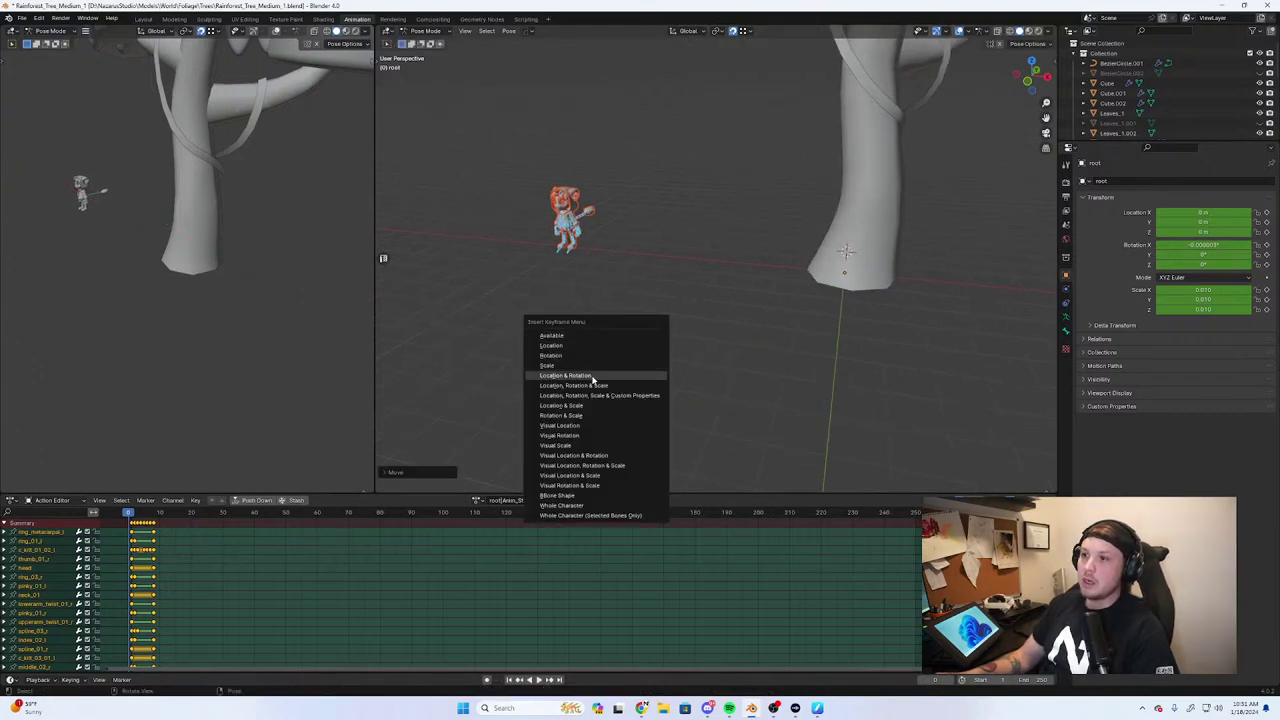
{"action": "left_click", "coordinate": [577, 337]}
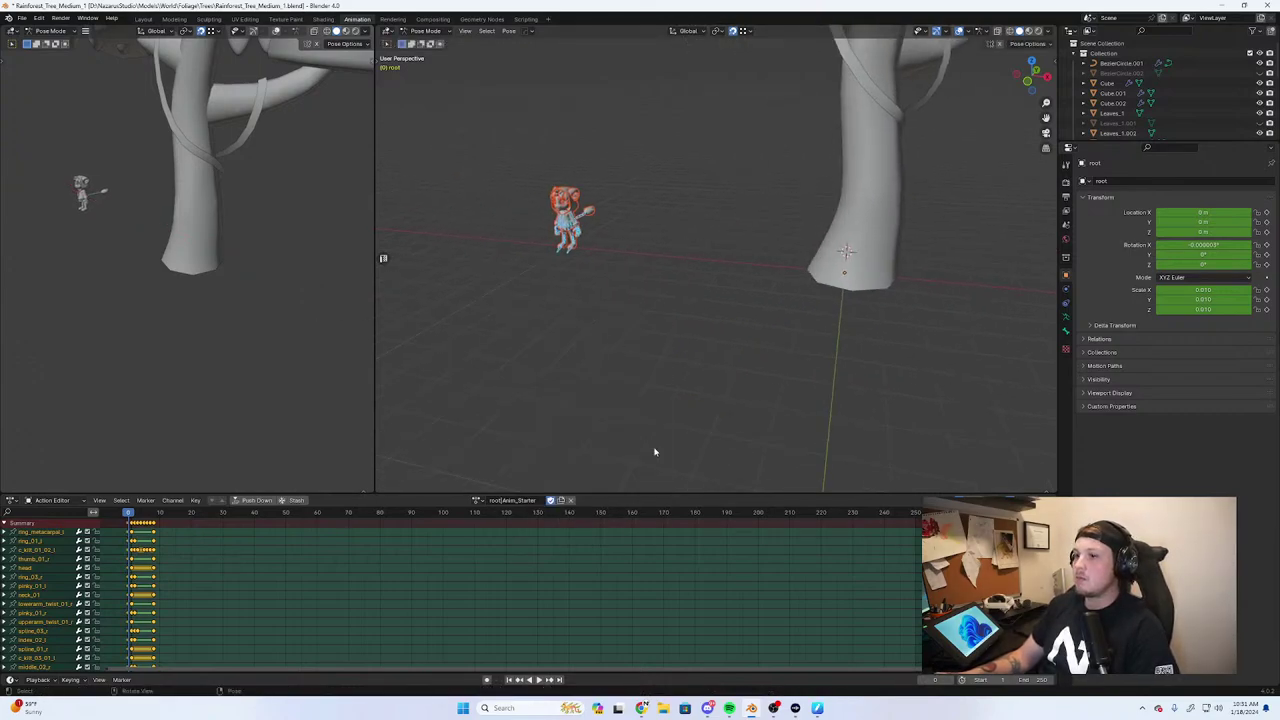
Rotate the posed character about the global Z axis so that it faces the tree, and show the scene in front view
{"action": "middle_click_drag", "start_coordinate": [437, 451], "coordinate": [641, 274]}
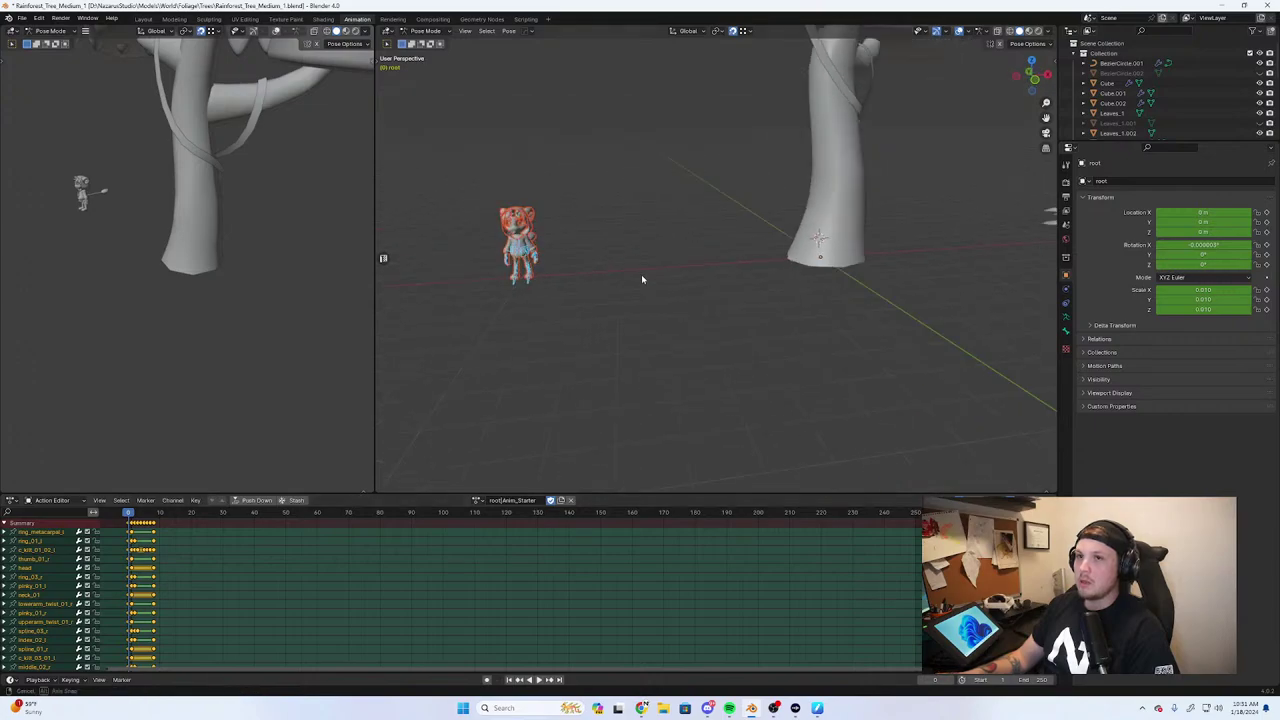
{"action": "key", "text": "r"}
{"action": "key", "text": "z"}
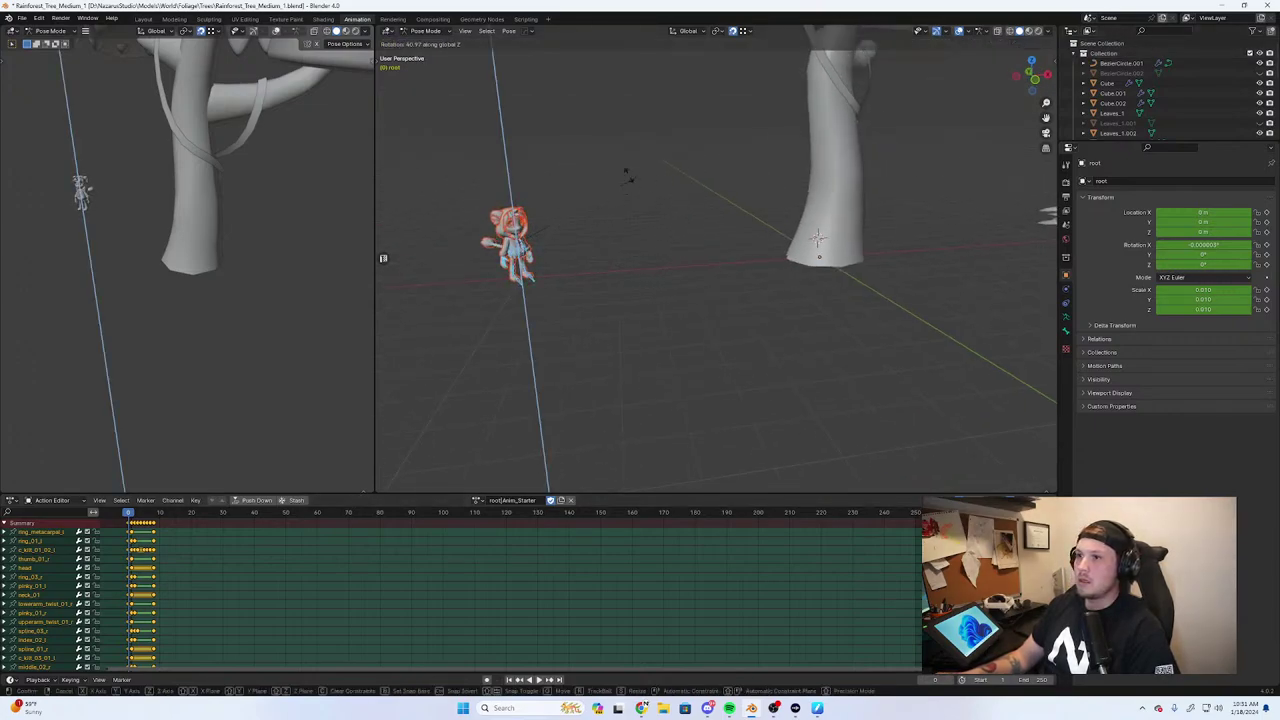
{"action": "left_click", "coordinate": [525, 172]}
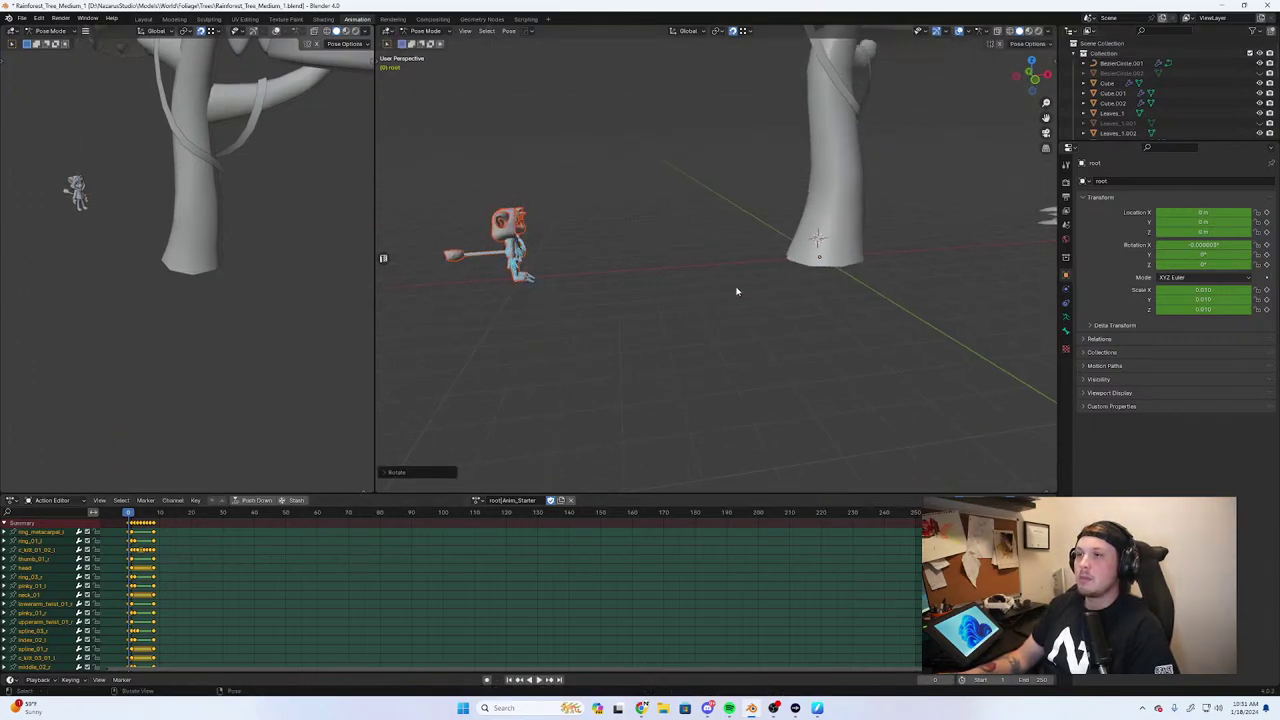
{"action": "scroll", "coordinate": [736, 291], "scroll_direction": "down", "scroll_amount": 3}
{"action": "key", "text": "KP_1"}
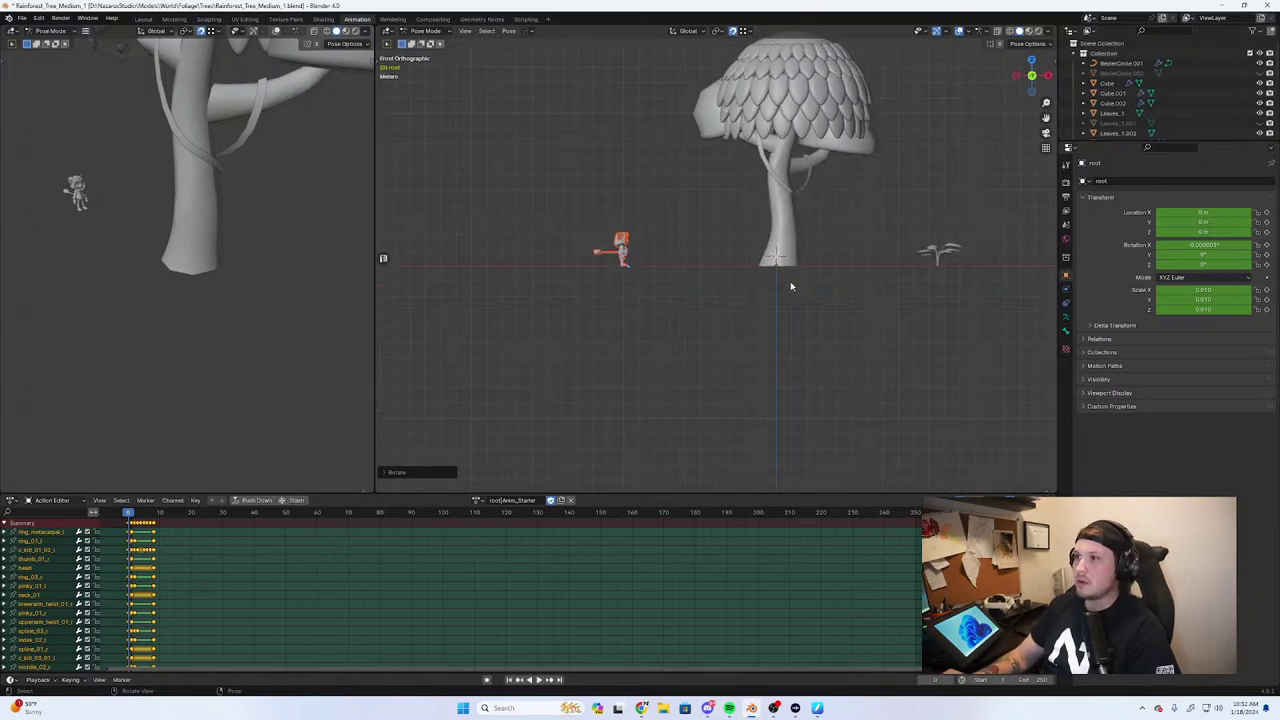
Return to the Modeling workspace and delete all bones of the root armature inside the trunk
{"action": "left_click", "coordinate": [176, 19]}
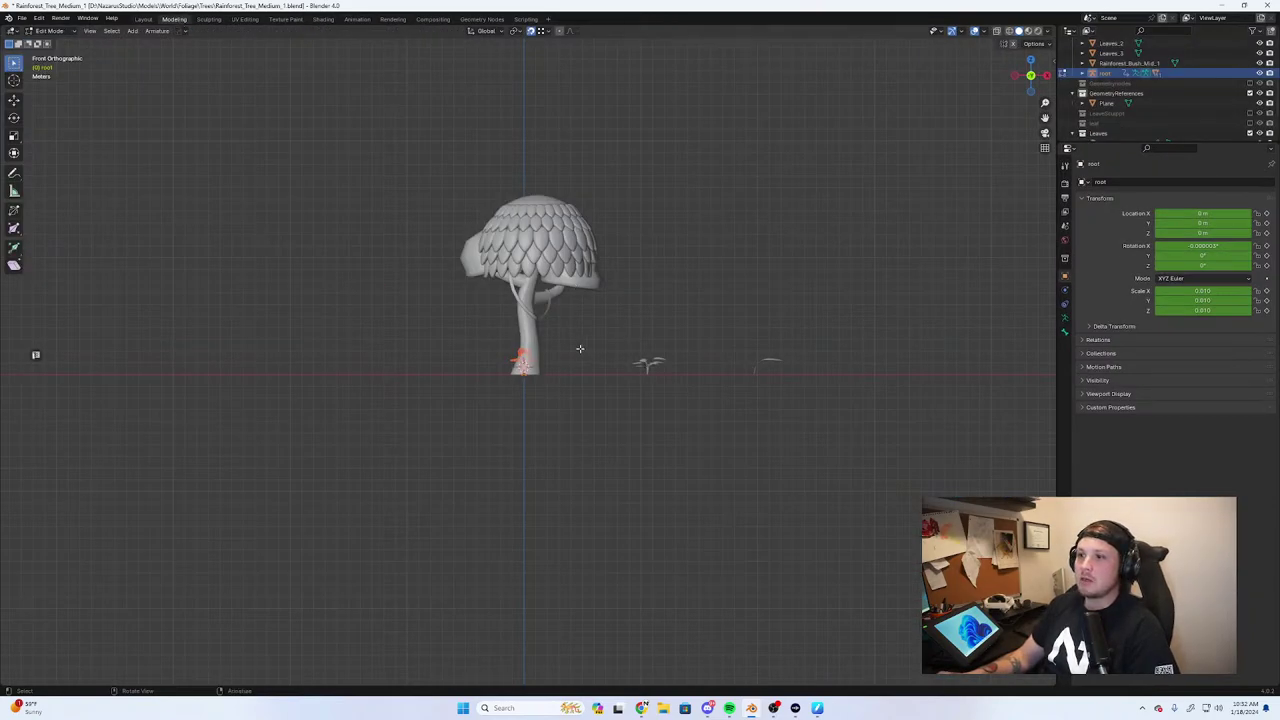
{"action": "scroll", "coordinate": [579, 348], "scroll_direction": "up", "scroll_amount": 5}
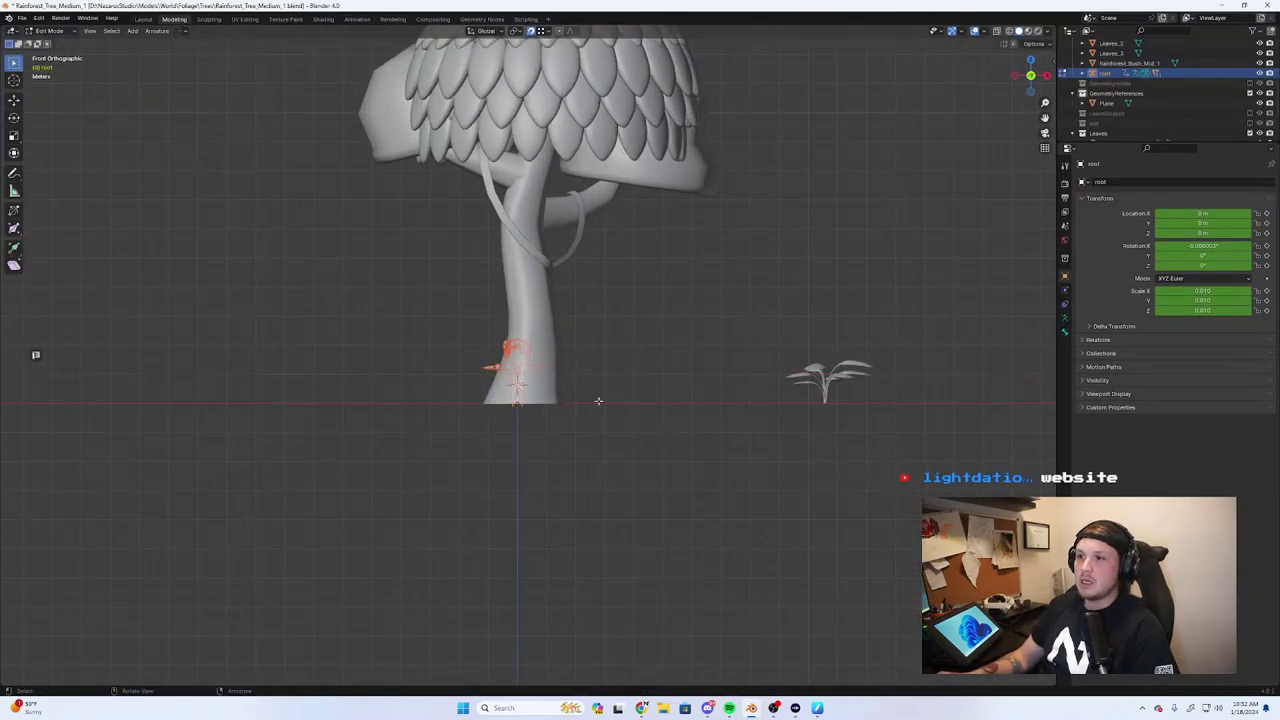
{"action": "scroll", "coordinate": [612, 438], "scroll_direction": "up", "scroll_amount": 4}
{"action": "key", "text": "a"}
{"action": "key", "text": "x"}
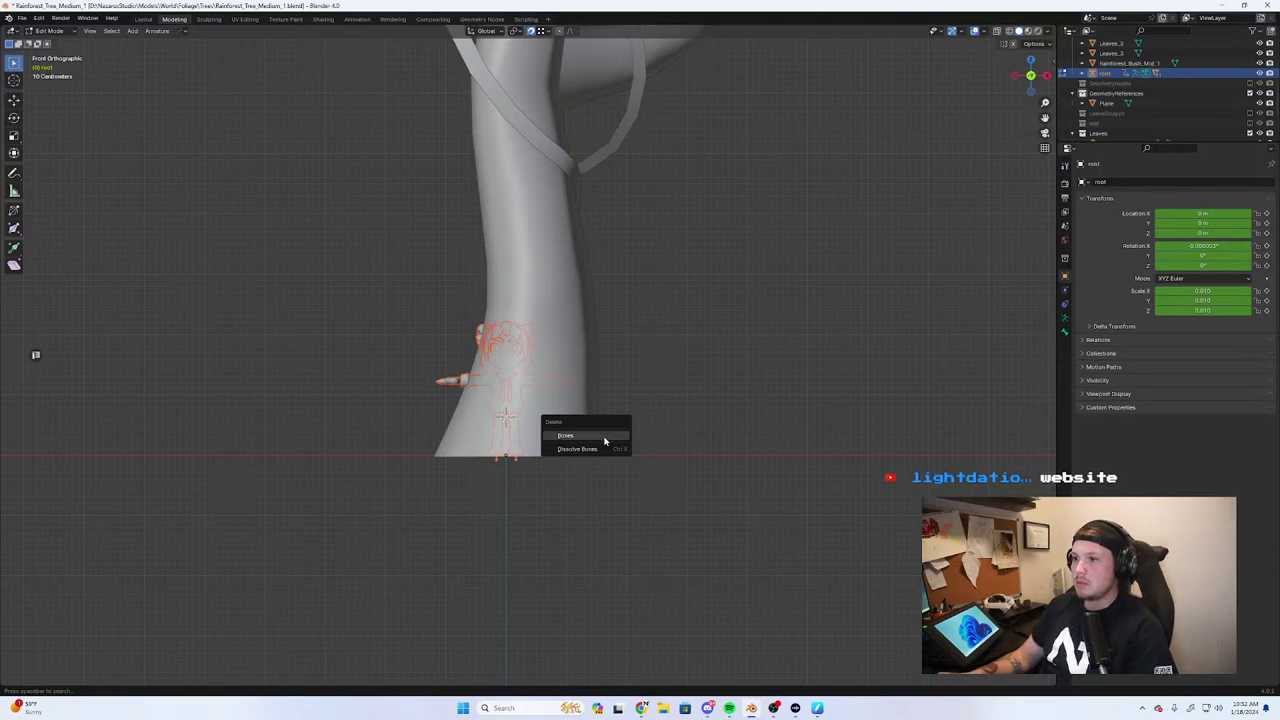
{"action": "left_click", "coordinate": [604, 436]}
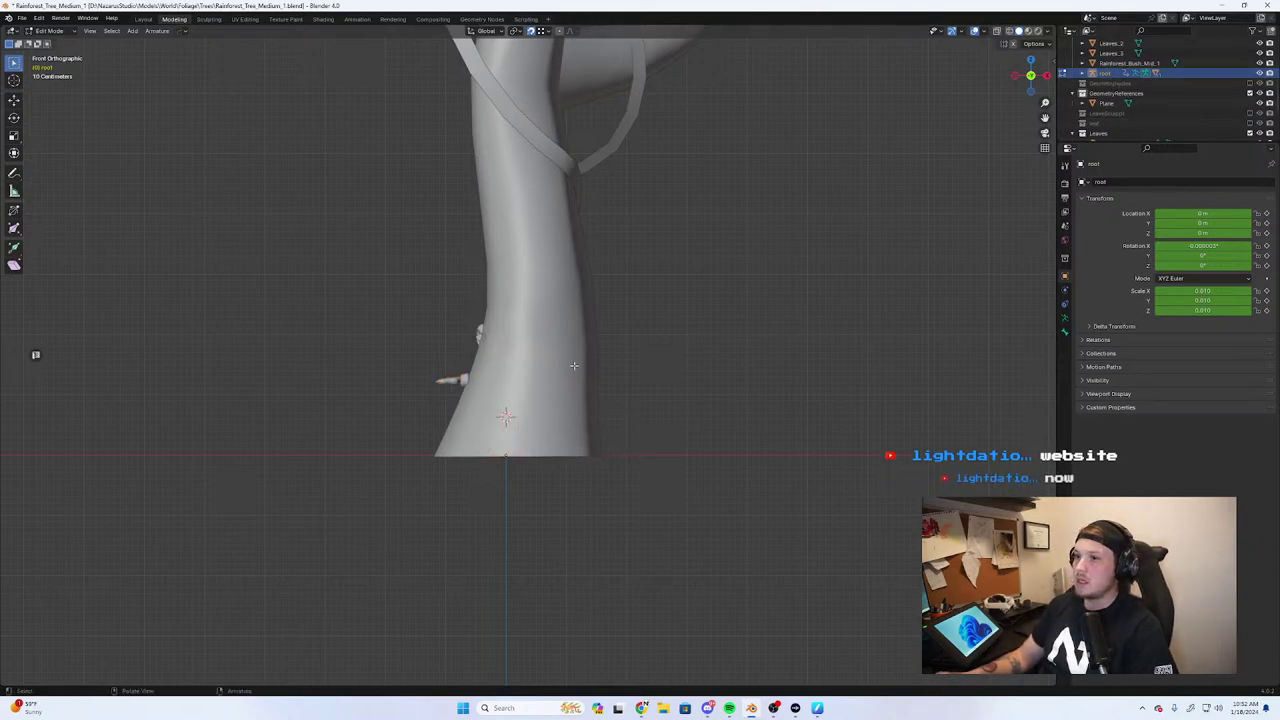
Select the root object's whole hierarchy and, in Object Mode, move it about 9.05 m in the negative X direction
{"action": "right_click", "coordinate": [1100, 90]}
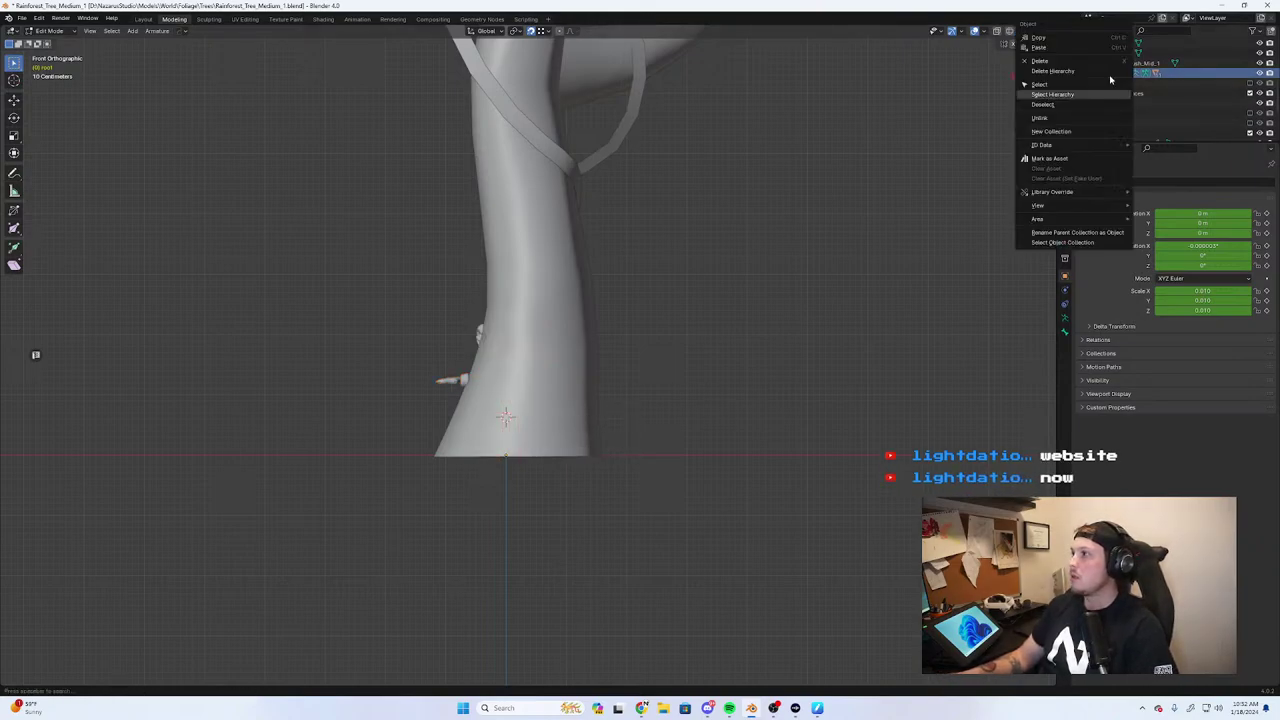
{"action": "left_click", "coordinate": [1062, 95]}
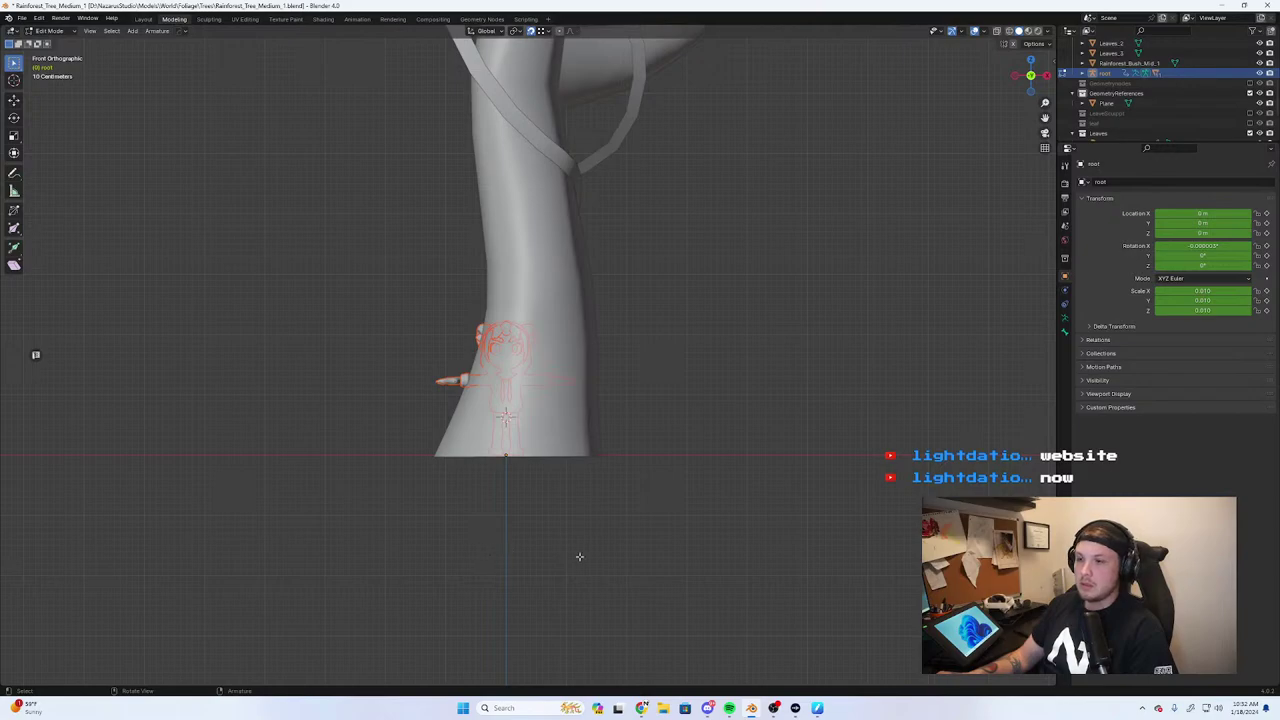
{"action": "scroll", "coordinate": [584, 523], "scroll_direction": "down", "scroll_amount": 5}
{"action": "scroll", "coordinate": [634, 431], "scroll_direction": "up", "scroll_amount": 3}
{"action": "key", "text": "Tab"}
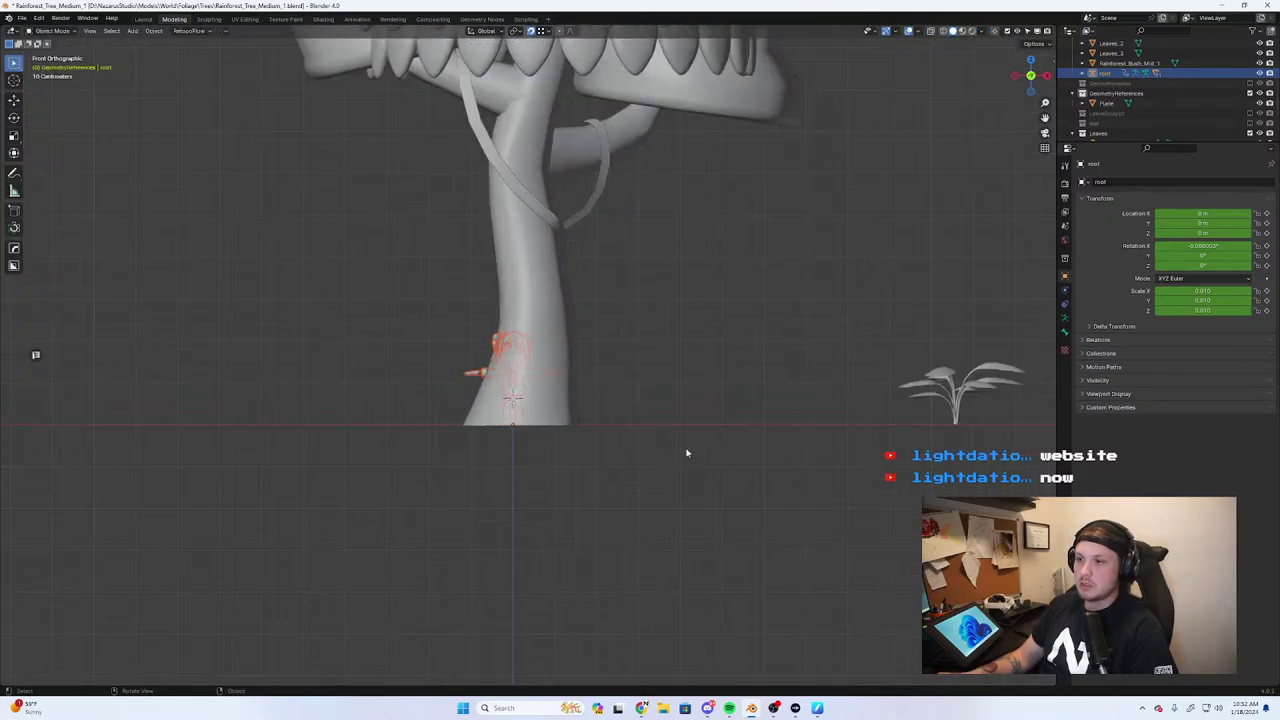
{"action": "key", "text": "g"}
{"action": "key", "text": "x"}
{"action": "left_click", "coordinate": [309, 503]}
Rotate the character hierarchy 90° about the global Z axis so that it faces the tree
{"action": "key", "text": "r"}
{"action": "key", "text": "z"}
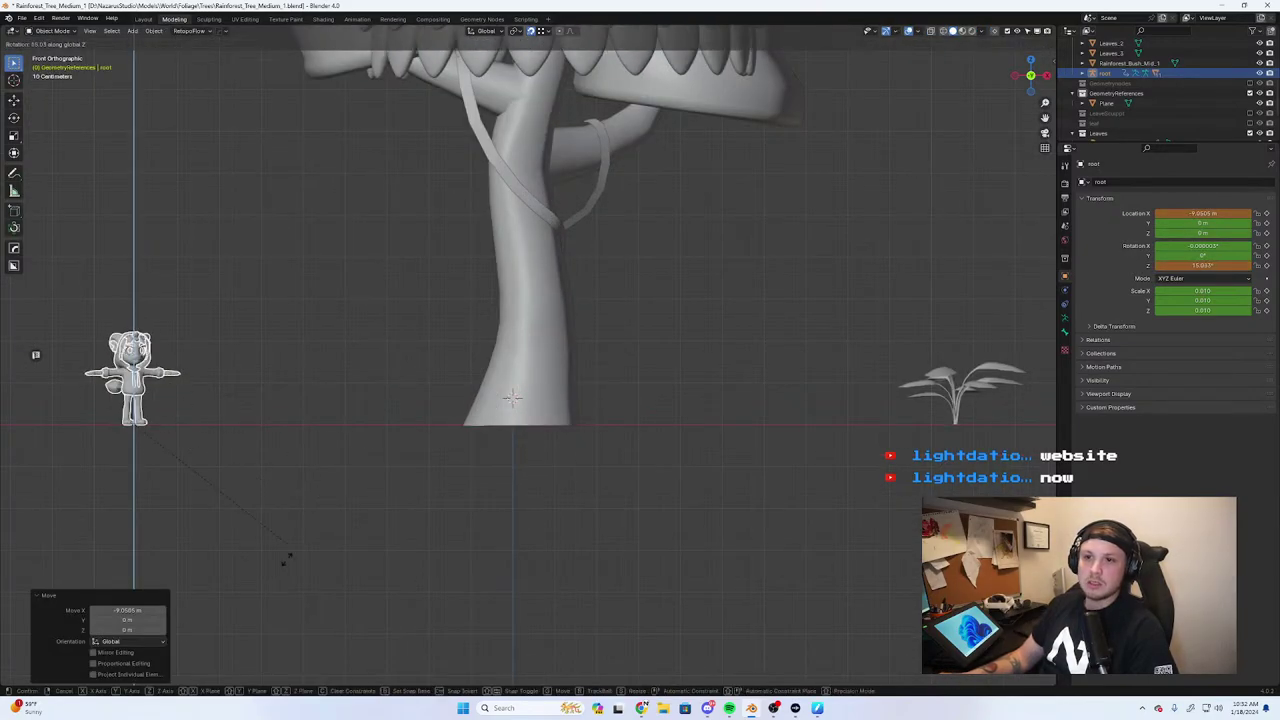
{"action": "left_click", "coordinate": [84, 548]}
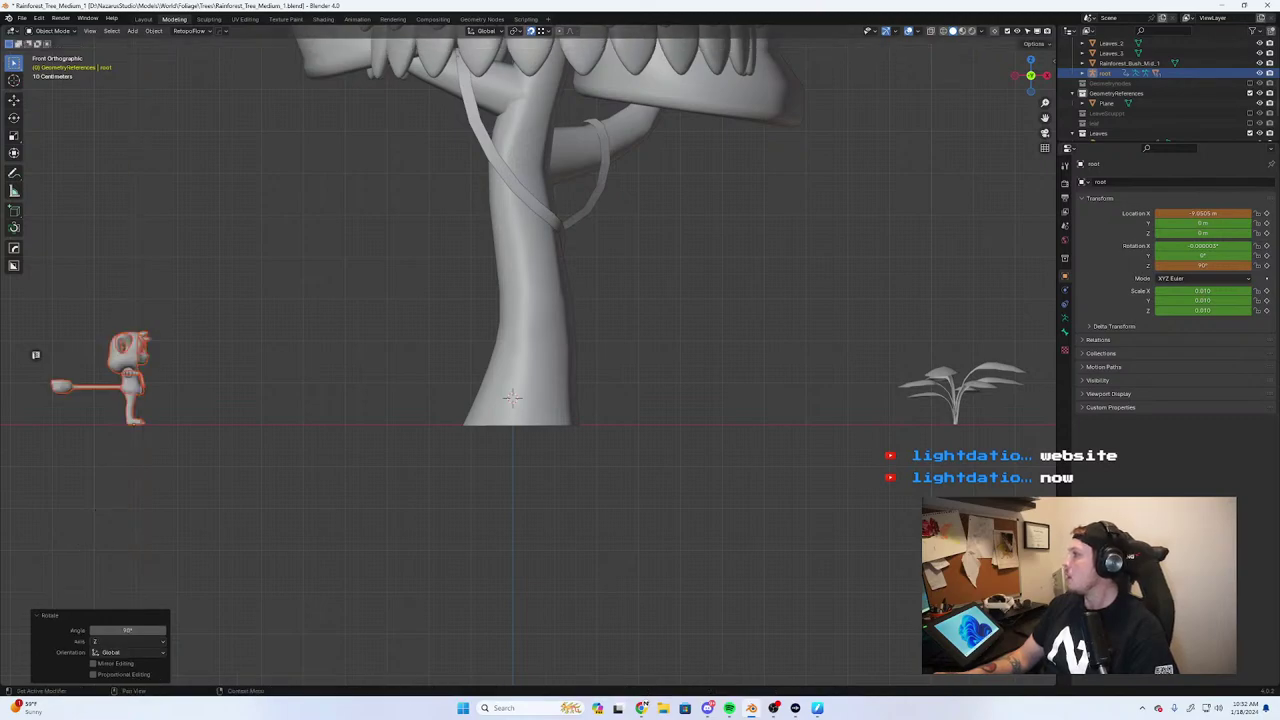
Examine the character's scale and placement beside the tree from the front and from an angled view
{"action": "scroll", "coordinate": [450, 480], "scroll_direction": "down", "scroll_amount": 5}
{"action": "scroll", "coordinate": [600, 400], "scroll_direction": "up", "scroll_amount": 2}
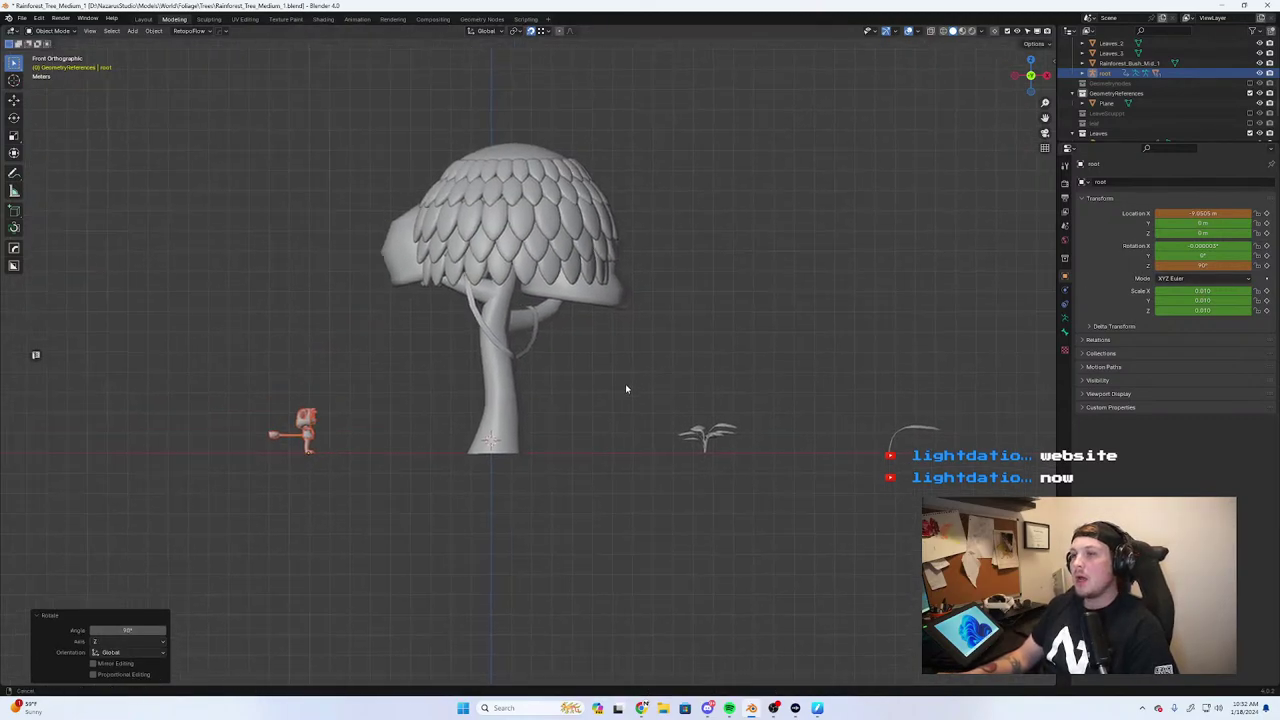
{"action": "scroll", "coordinate": [330, 513], "scroll_direction": "up", "scroll_amount": 2}
{"action": "middle_click_drag", "start_coordinate": [309, 520], "coordinate": [485, 402], "text": "shift"}
{"action": "scroll", "coordinate": [385, 468], "scroll_direction": "up", "scroll_amount": 2}
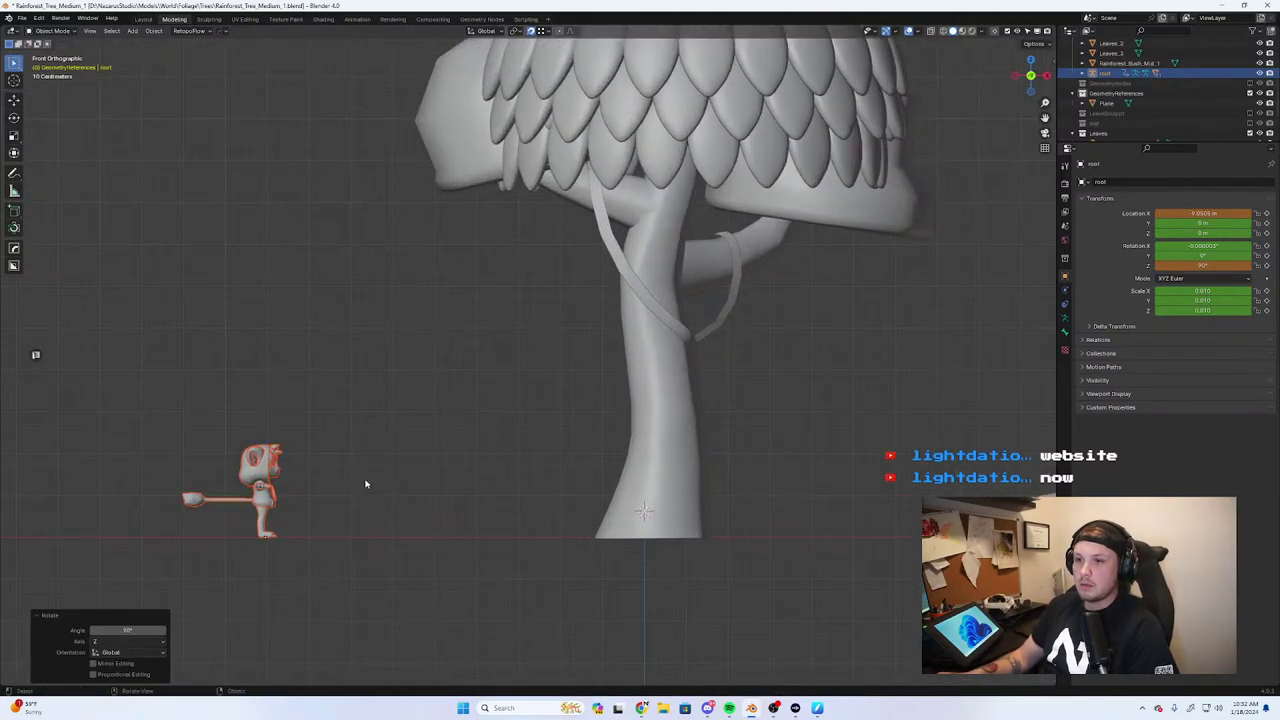
{"action": "scroll", "coordinate": [363, 482], "scroll_direction": "down", "scroll_amount": 2}
{"action": "middle_click_drag", "start_coordinate": [363, 482], "coordinate": [650, 420]}
Switch to Unreal Editor and start playing the TestWorld level of MobileProject1
{"action": "mouse_move", "coordinate": [751, 712]}
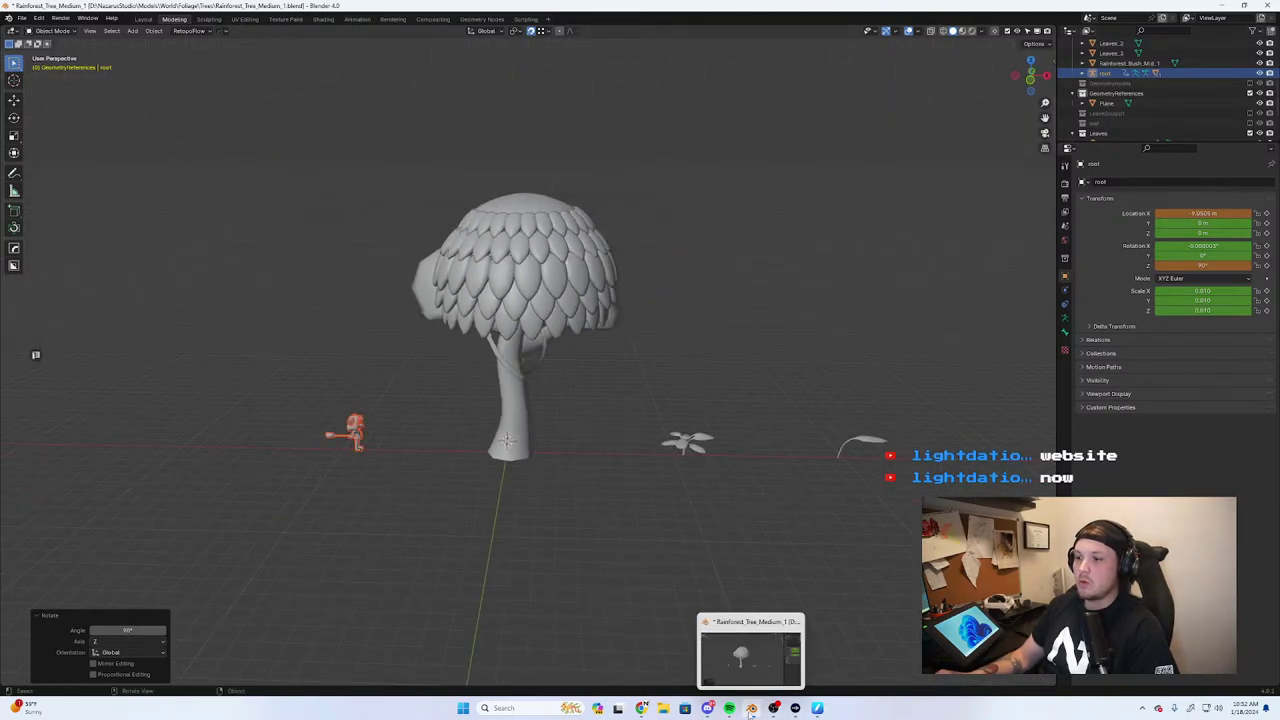
{"action": "left_click", "coordinate": [663, 710]}
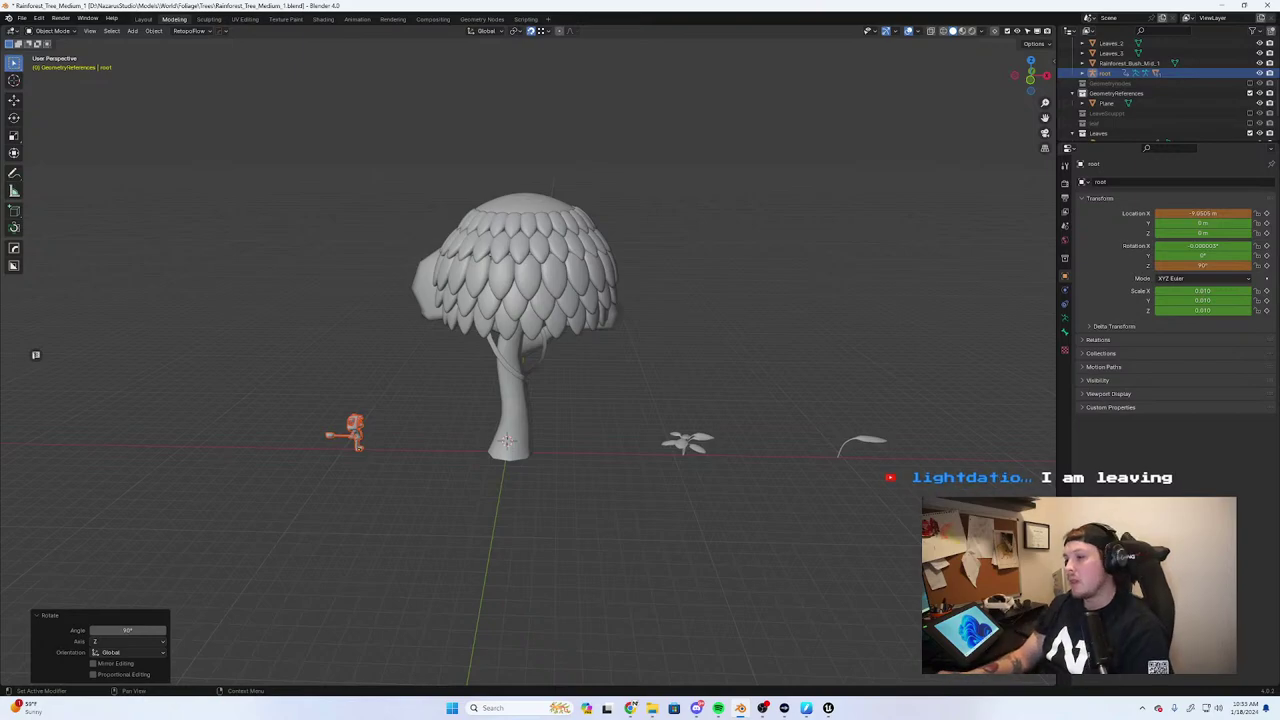
{"action": "left_click", "coordinate": [828, 708]}
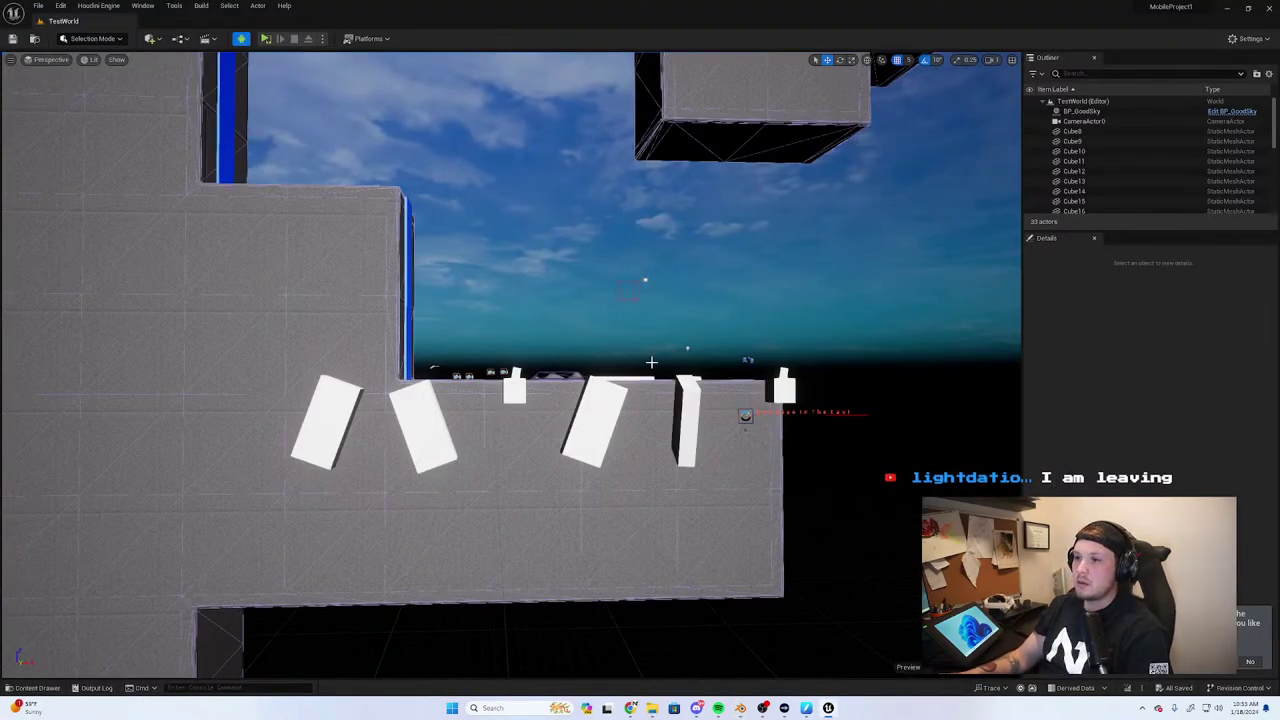
{"action": "scroll", "coordinate": [651, 362], "scroll_direction": "down", "scroll_amount": 1}
{"action": "left_click", "coordinate": [266, 38]}
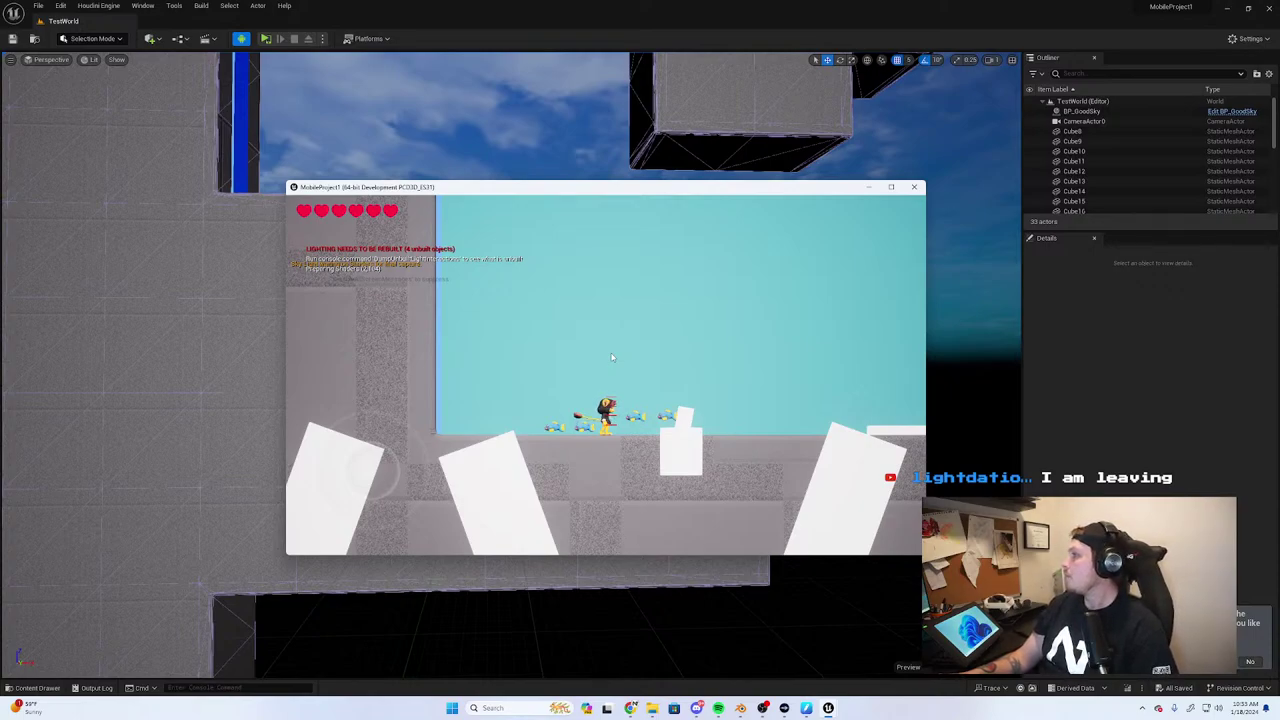
Play-test the character by running both ways, jumping over the obstacles and moving across the ledges of the level
{"action": "key", "text": "d"}
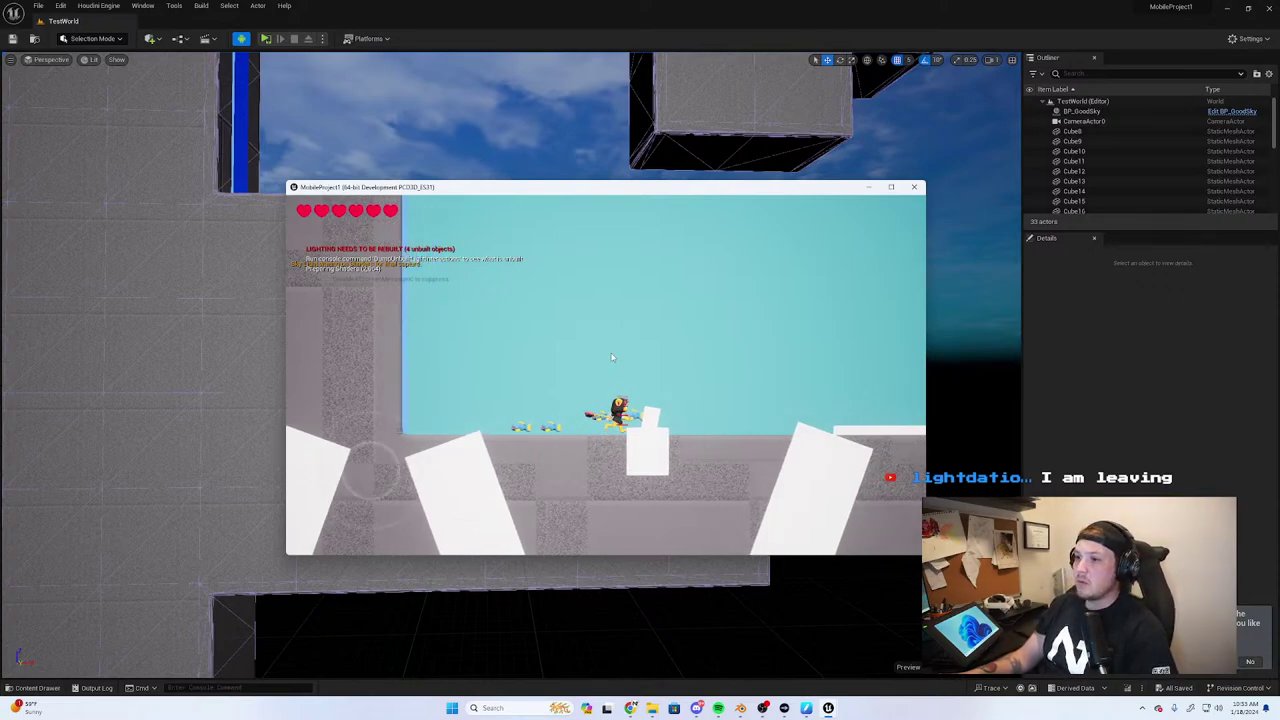
{"action": "key", "text": "space"}
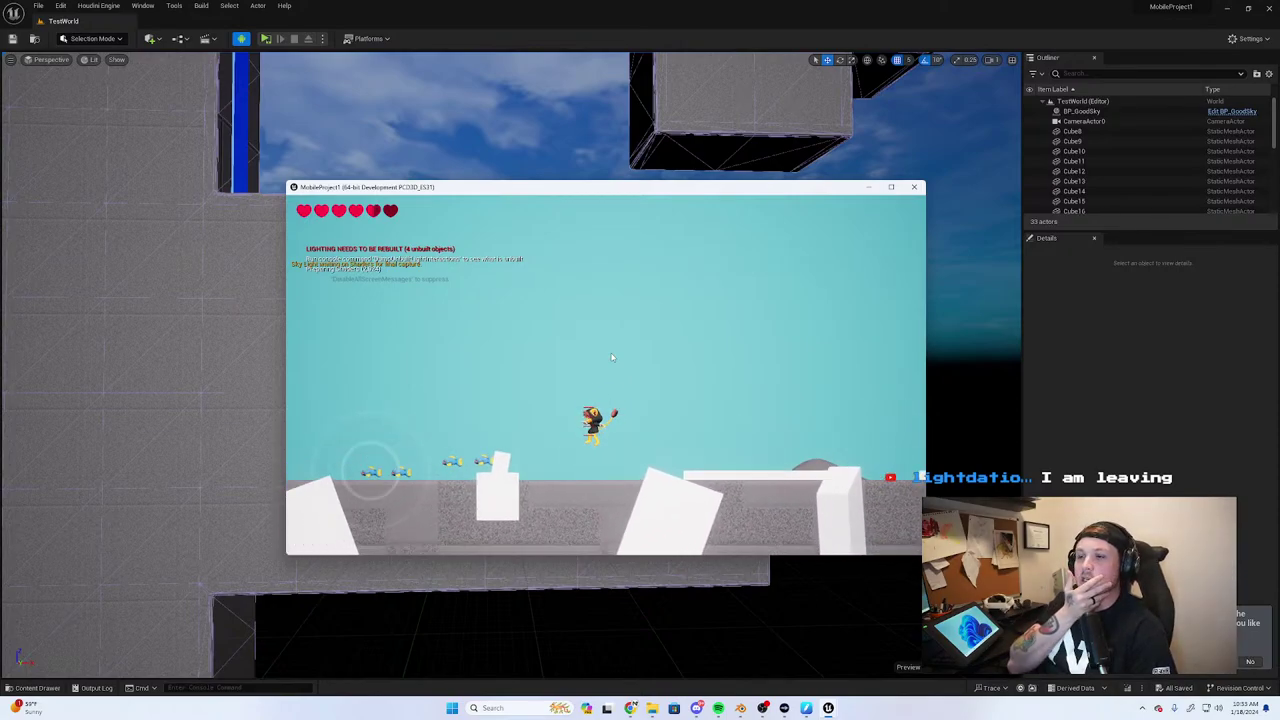
{"action": "key", "text": "a"}
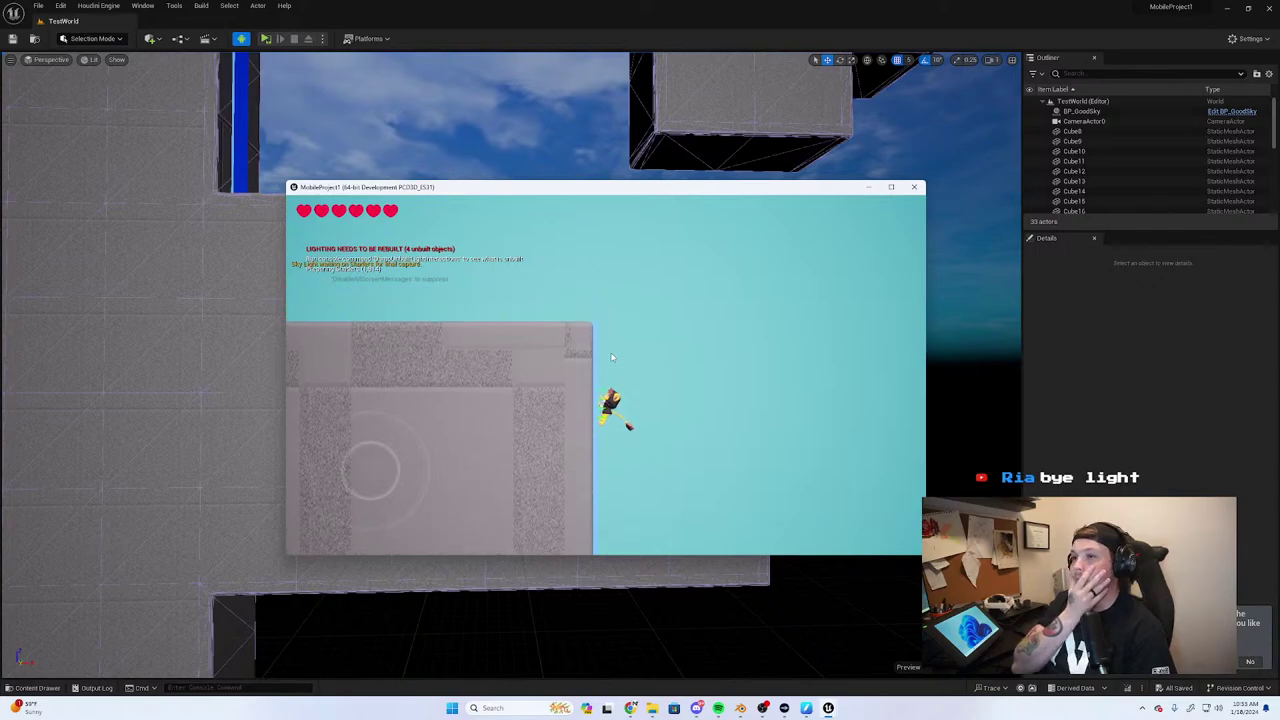
{"action": "key", "text": "a"}
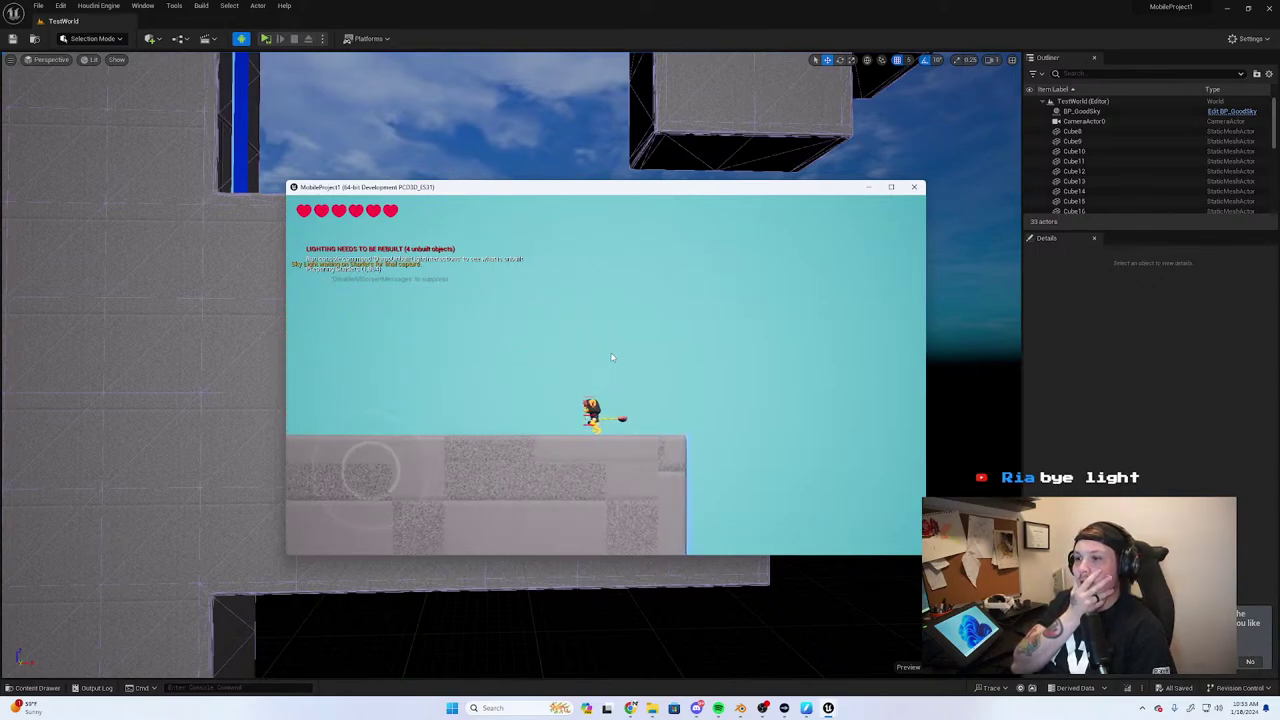
{"action": "key", "text": "a"}
{"action": "key", "text": "d"}
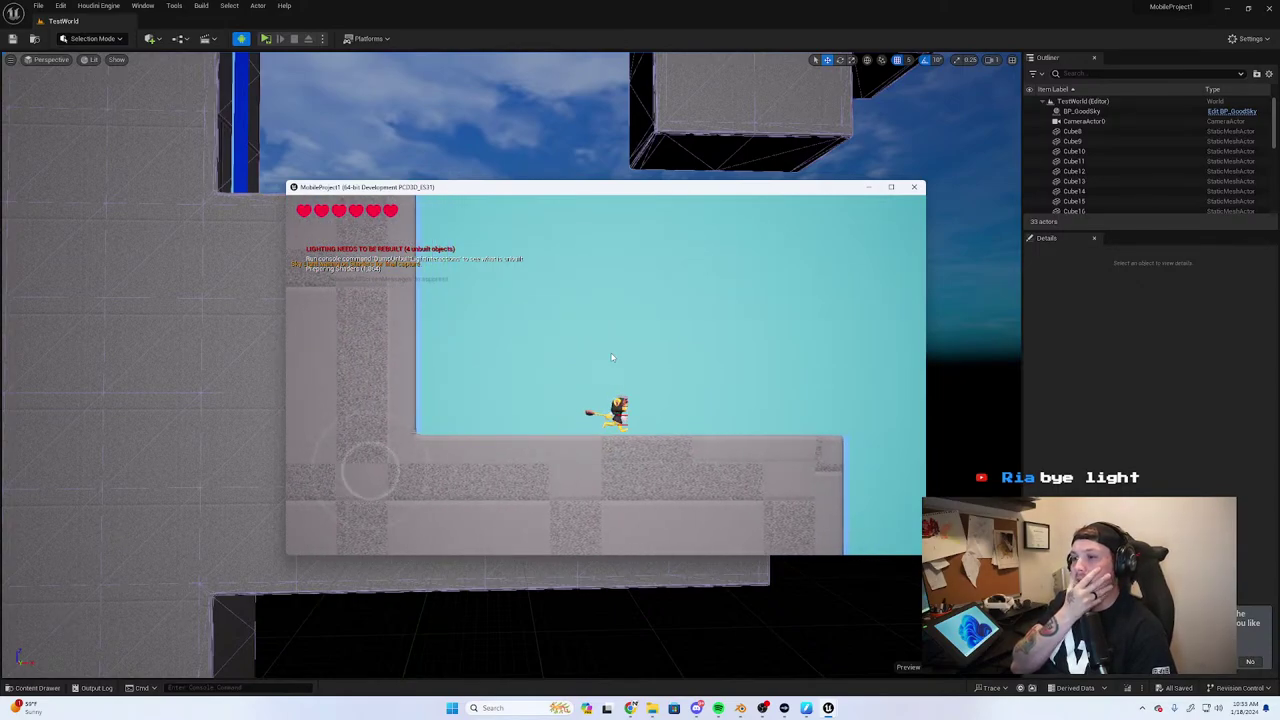
{"action": "key", "text": "d"}
{"action": "key", "text": "space"}
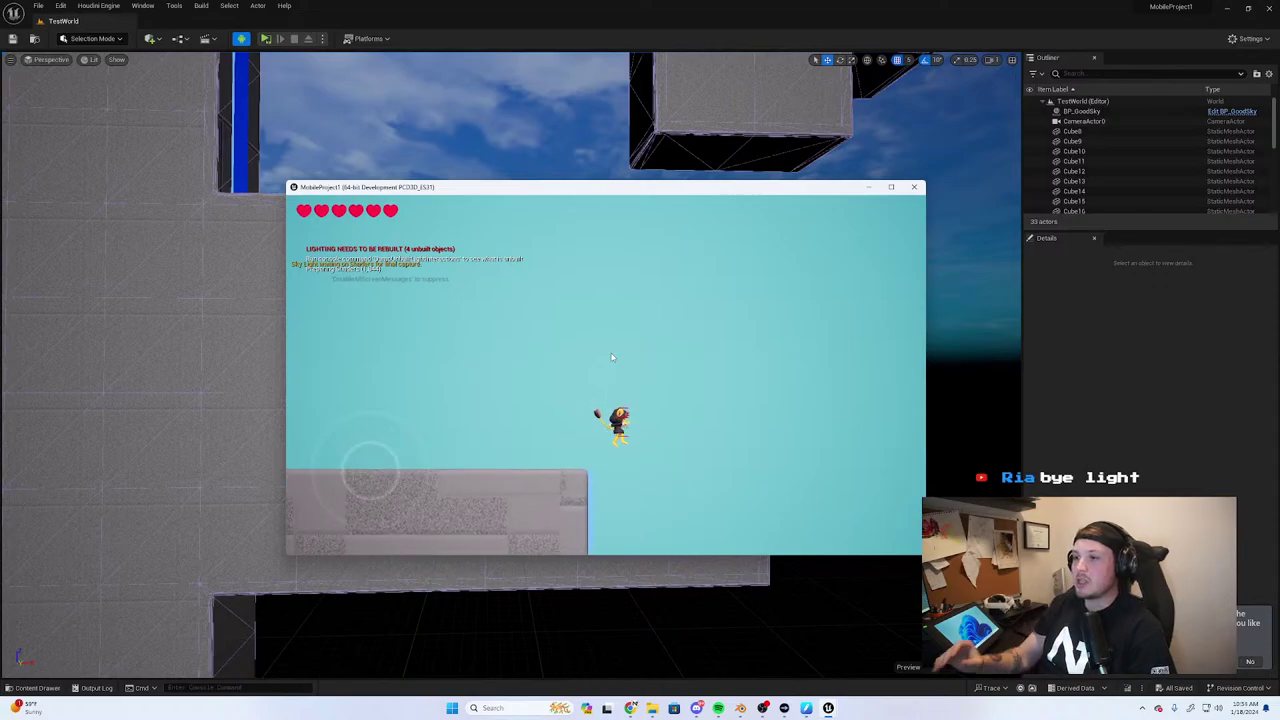
Stop the running game preview and switch to Blender for a closer look at the rainforest tree
{"action": "key", "text": "Escape"}
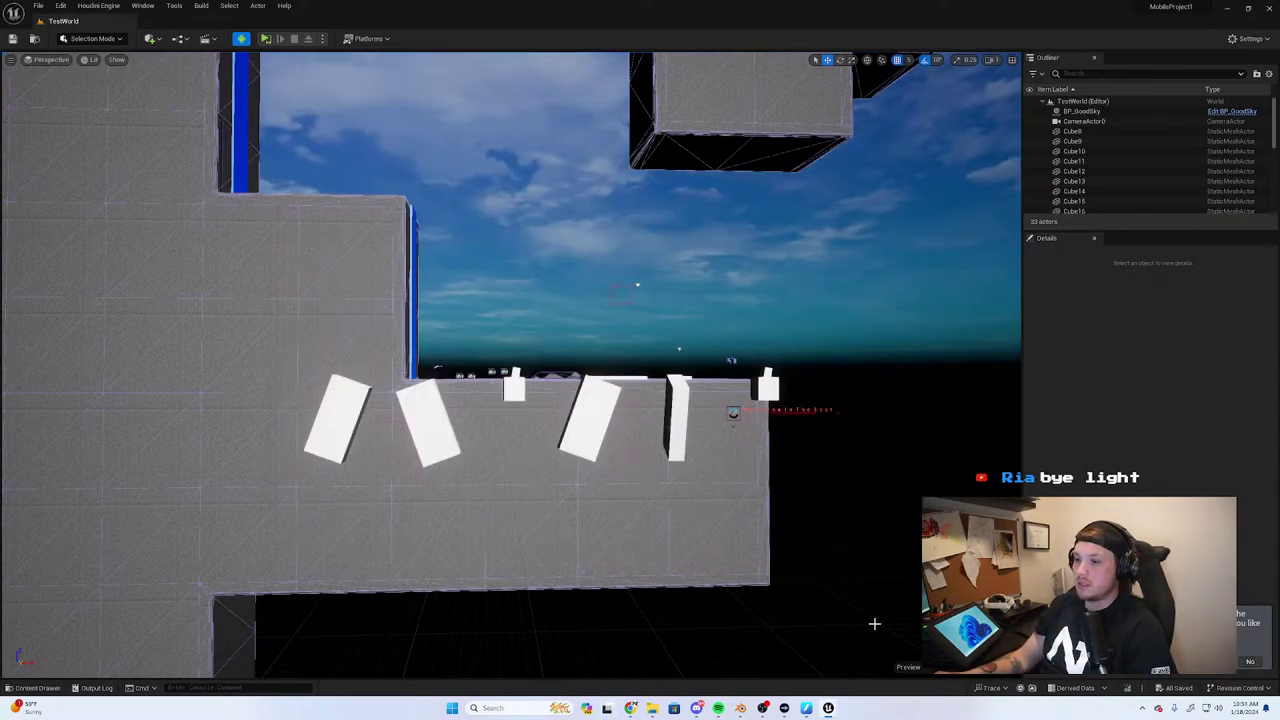
{"action": "left_click", "coordinate": [740, 708]}
{"action": "left_click", "coordinate": [522, 395]}
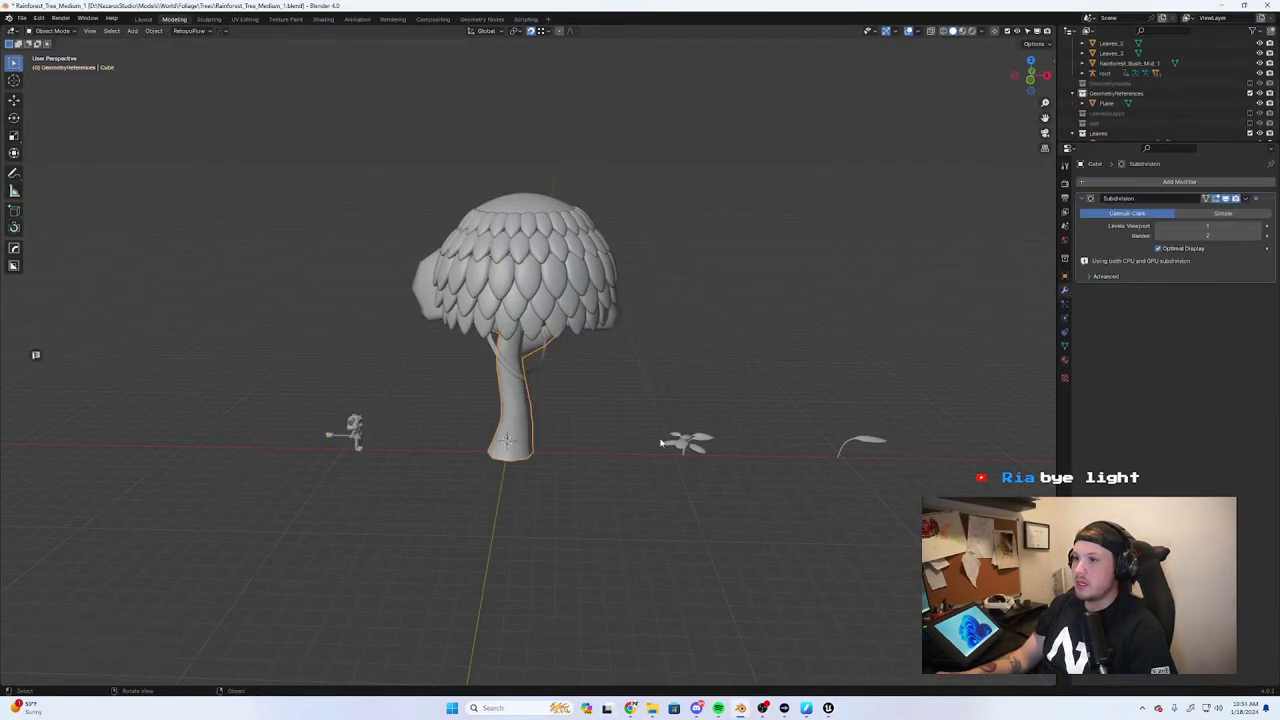
{"action": "middle_click_drag", "start_coordinate": [522, 395], "coordinate": [576, 355]}
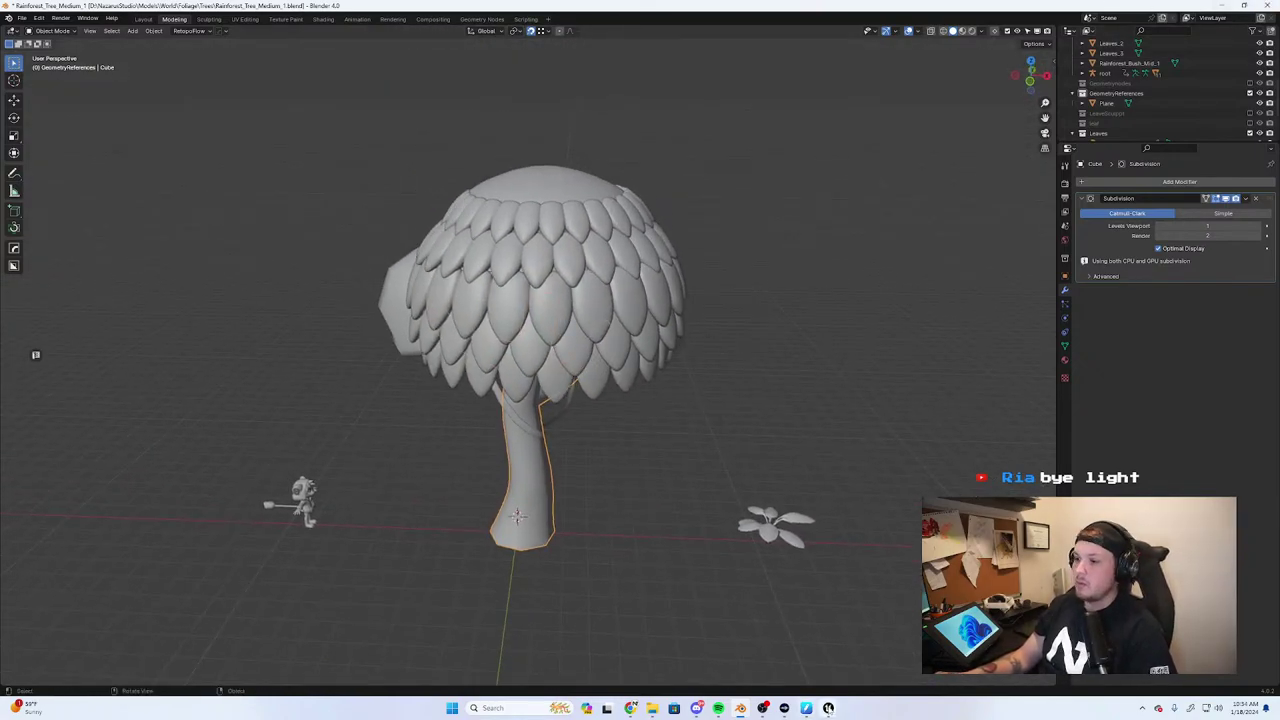
Bring up the Unreal editor, minimize it, and return to the tree model in Blender
{"action": "mouse_move", "coordinate": [828, 707]}
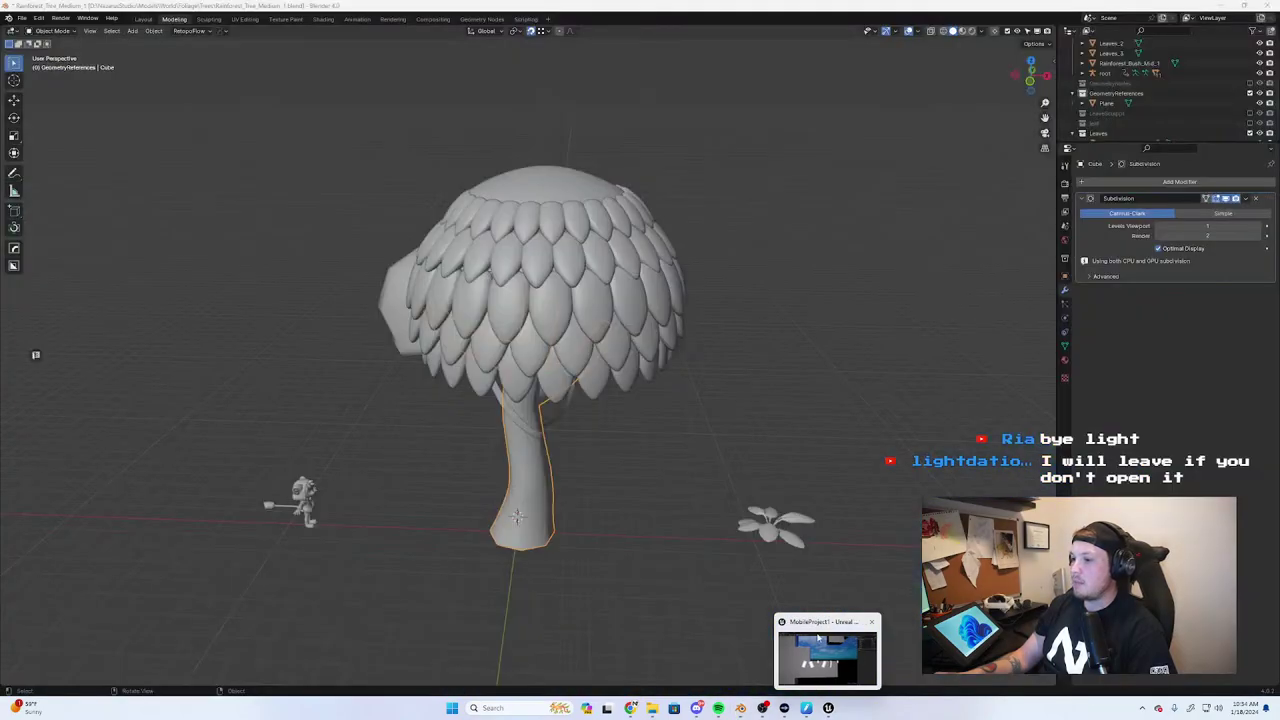
{"action": "left_click", "coordinate": [820, 648]}
{"action": "left_click", "coordinate": [1228, 7]}
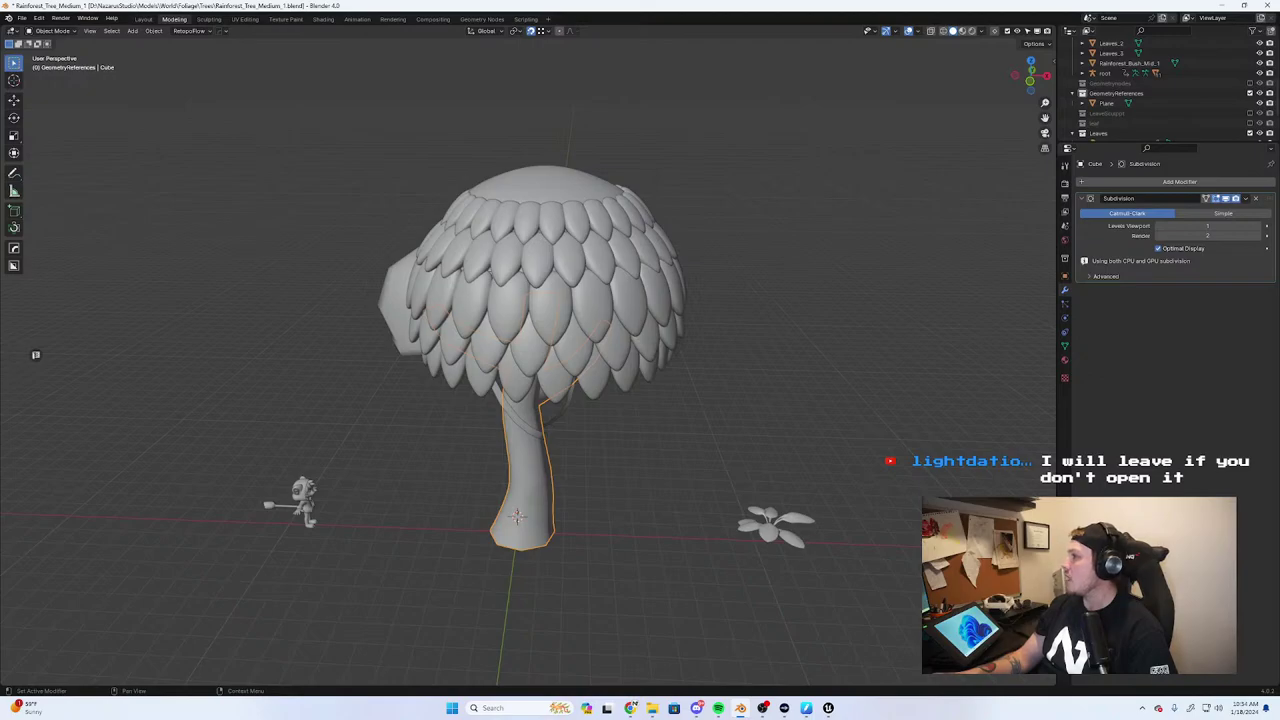
{"action": "left_click", "coordinate": [740, 708]}
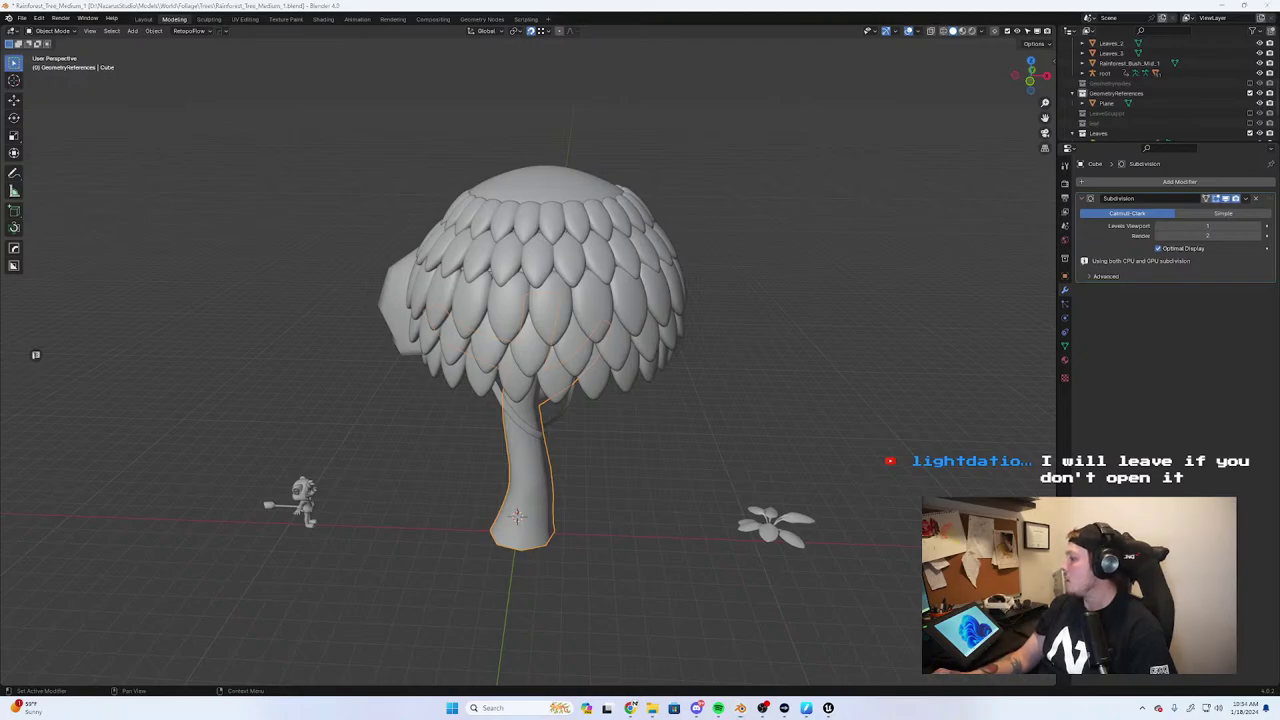
Move the Discord window off this screen and inspect the tree's trunk and side branches in Blender
{"action": "left_click", "coordinate": [188, 192]}
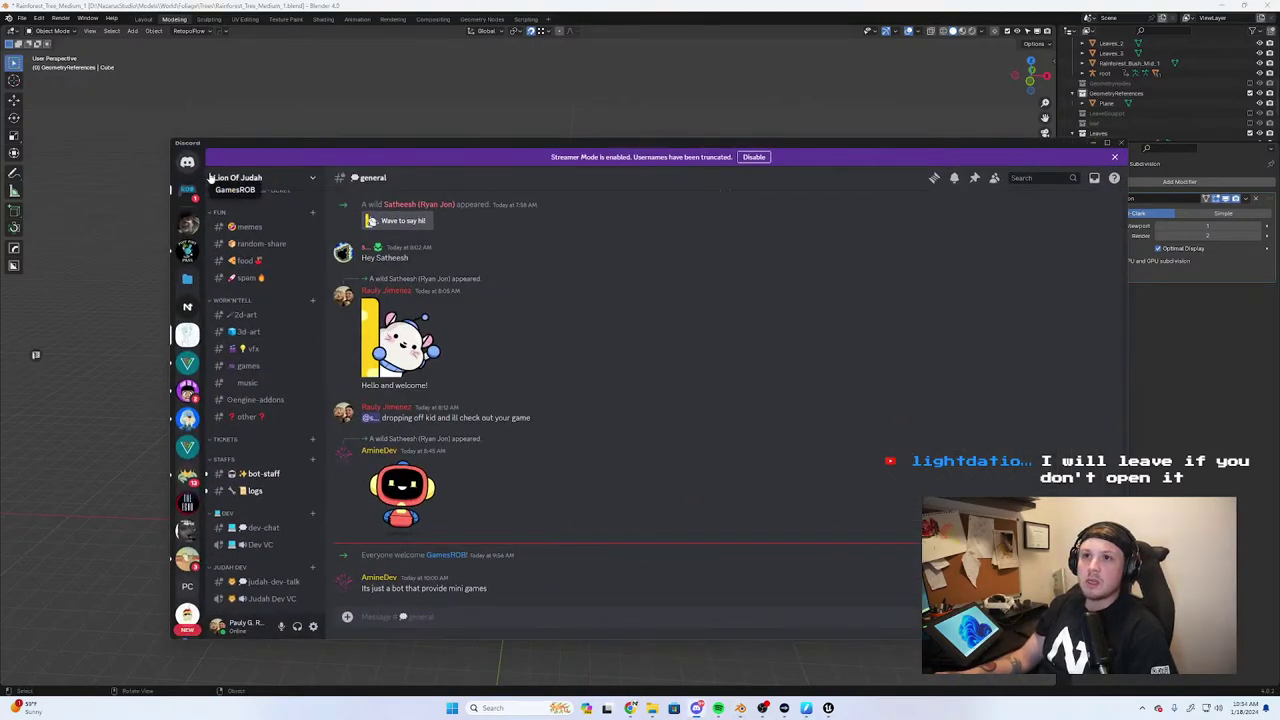
{"action": "left_click_drag", "start_coordinate": [228, 148], "coordinate": [1279, 149]}
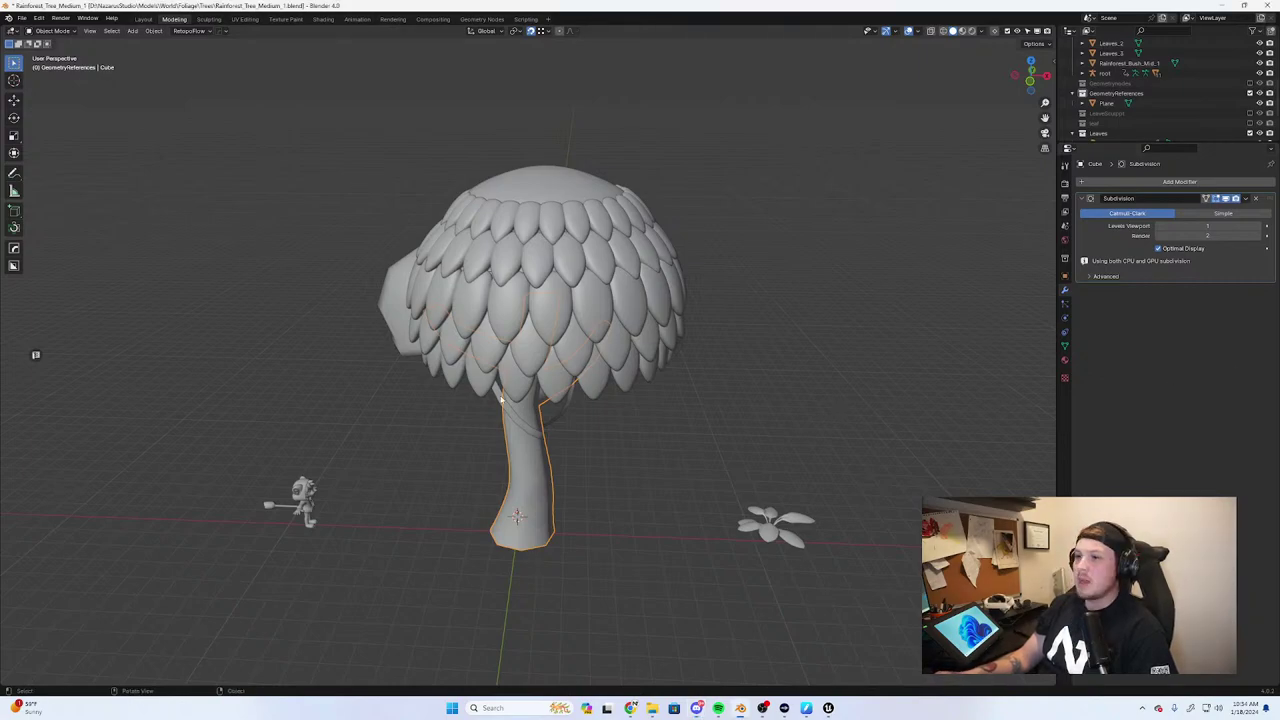
{"action": "middle_click_drag", "start_coordinate": [500, 398], "coordinate": [714, 408]}
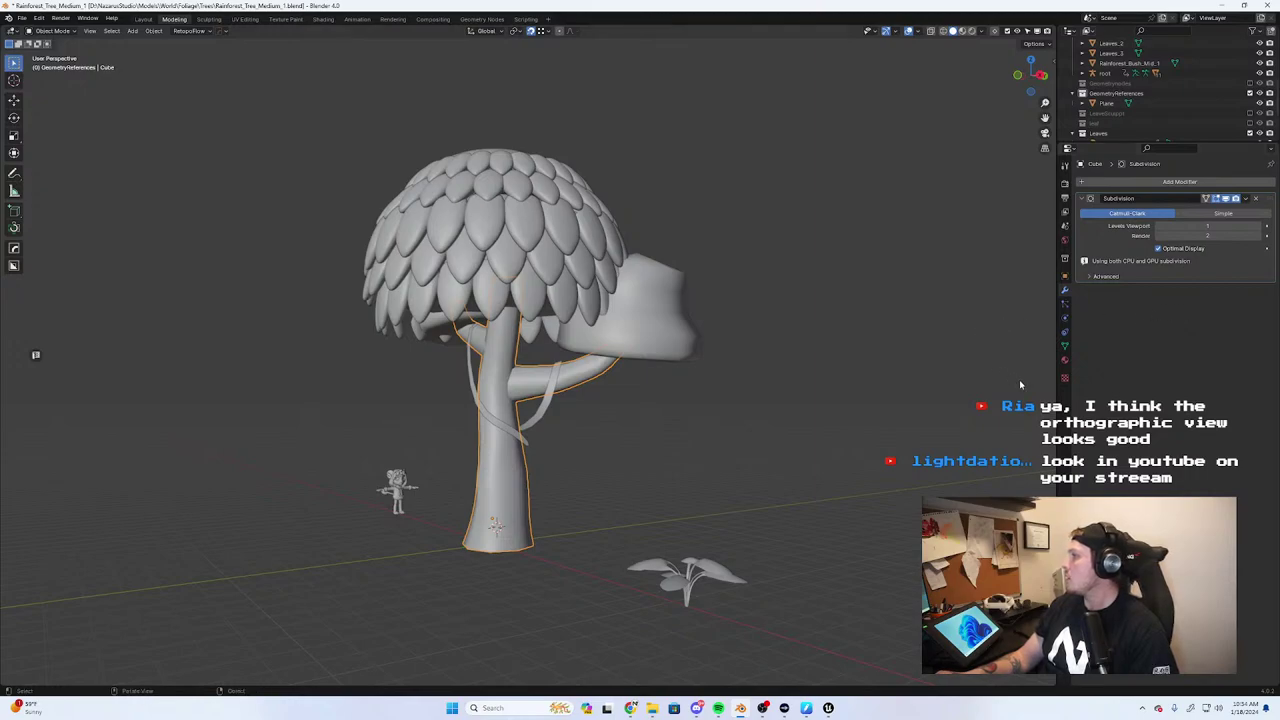
Switch to YouTube Studio in a maximized Chrome window and open the details of the current live stream
{"action": "mouse_move", "coordinate": [630, 708]}
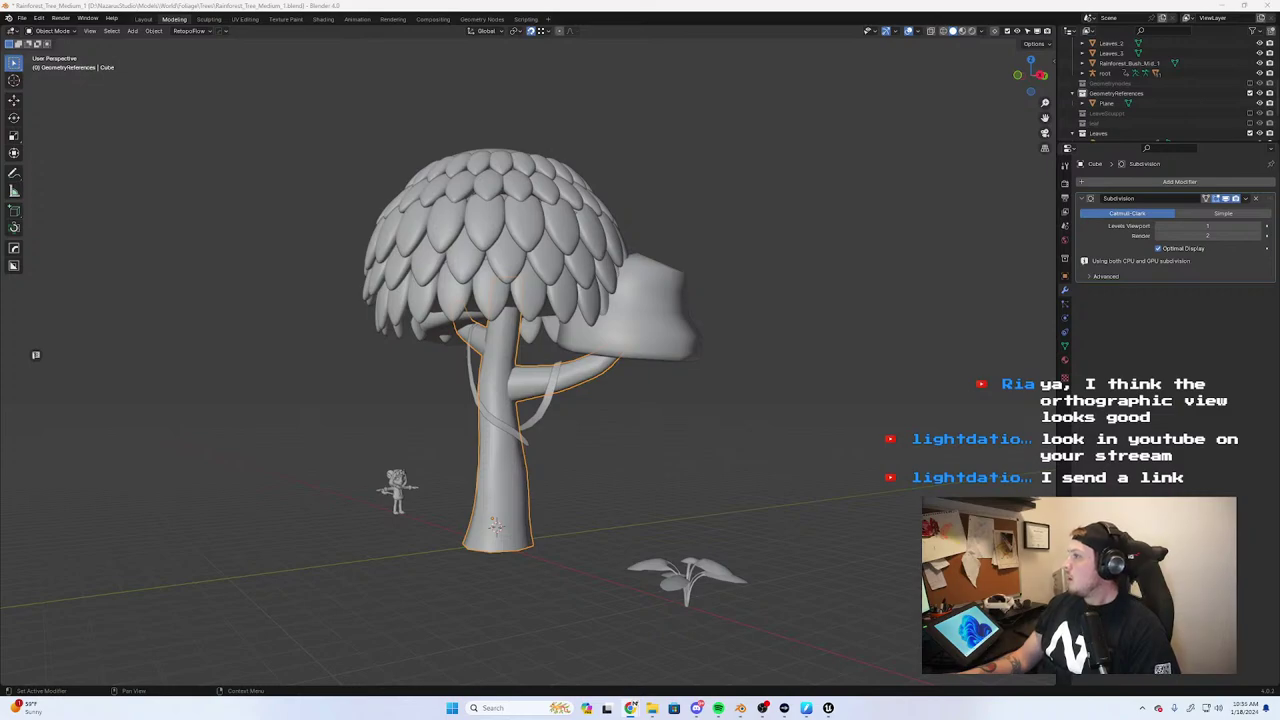
{"action": "left_click_drag", "start_coordinate": [864, 345], "coordinate": [660, 3]}
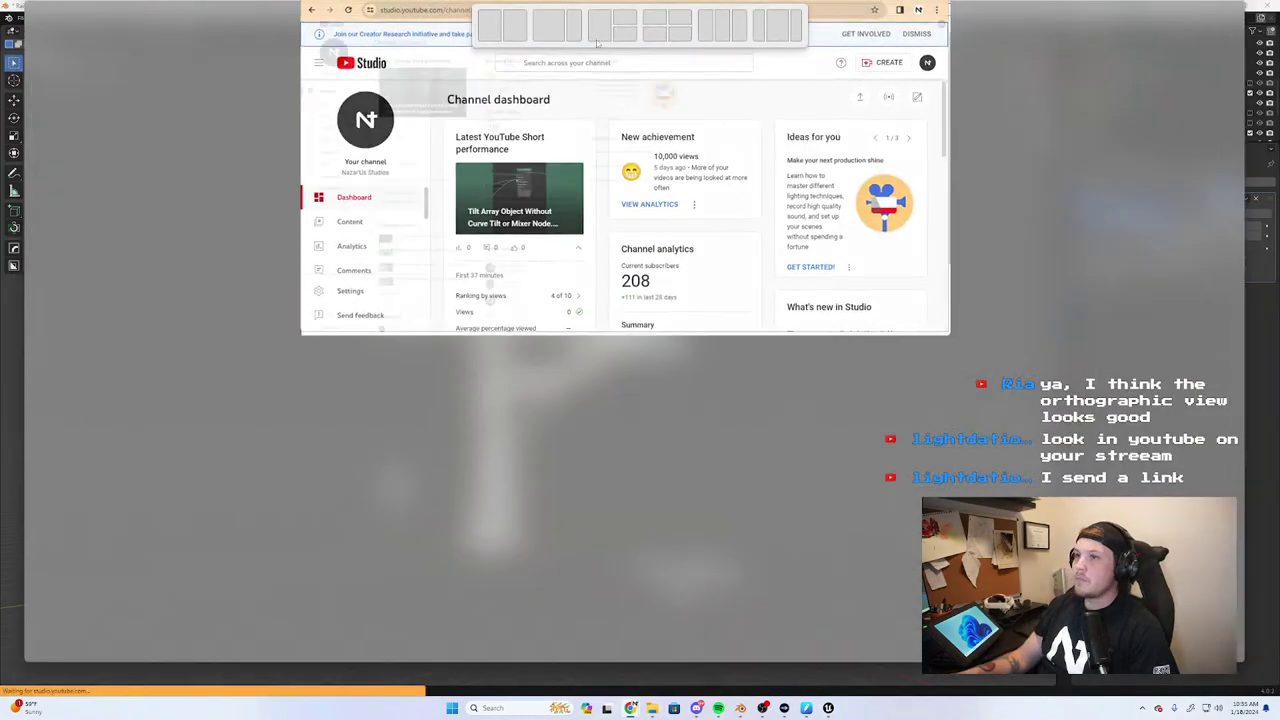
{"action": "left_click", "coordinate": [51, 240]}
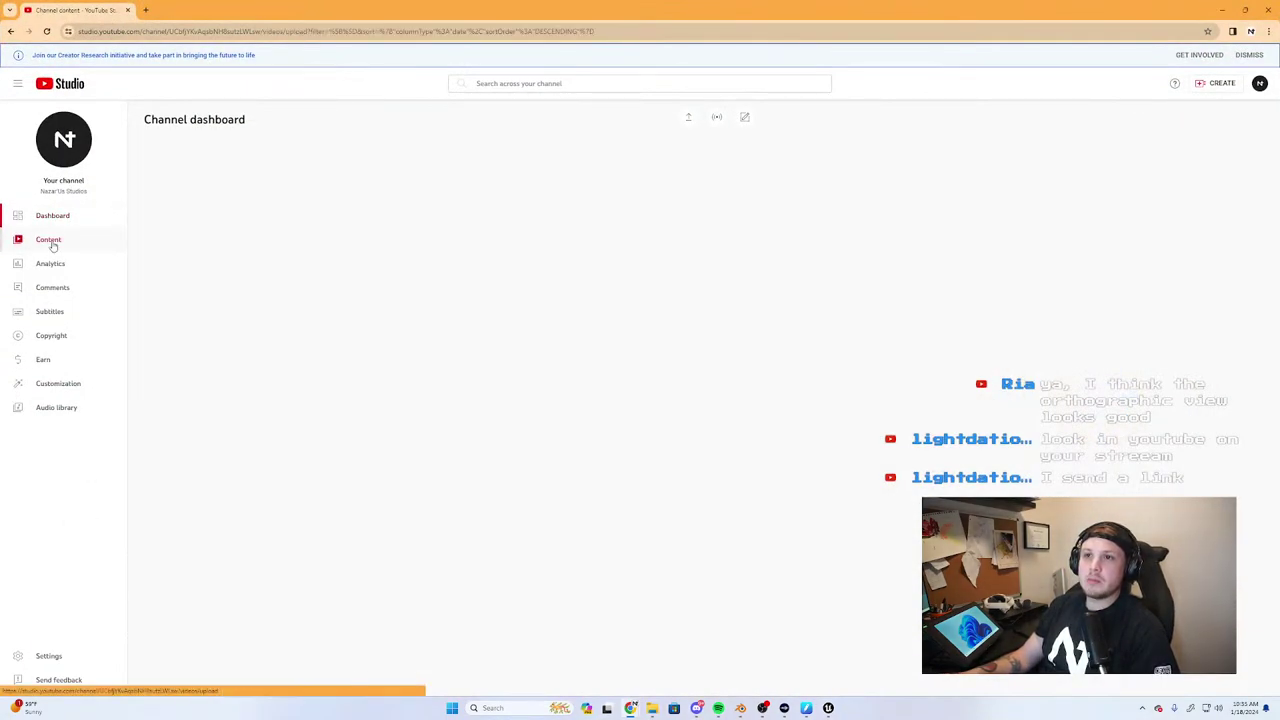
{"action": "left_click", "coordinate": [243, 147]}
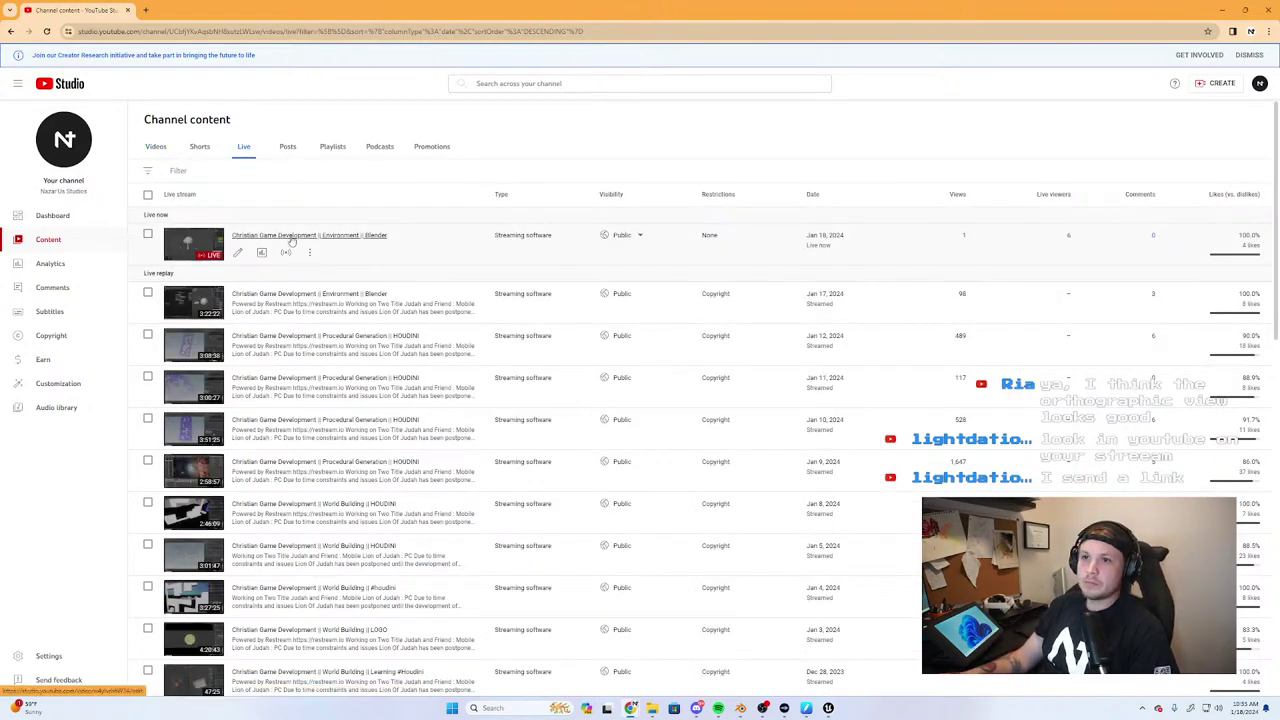
{"action": "left_click", "coordinate": [291, 237]}
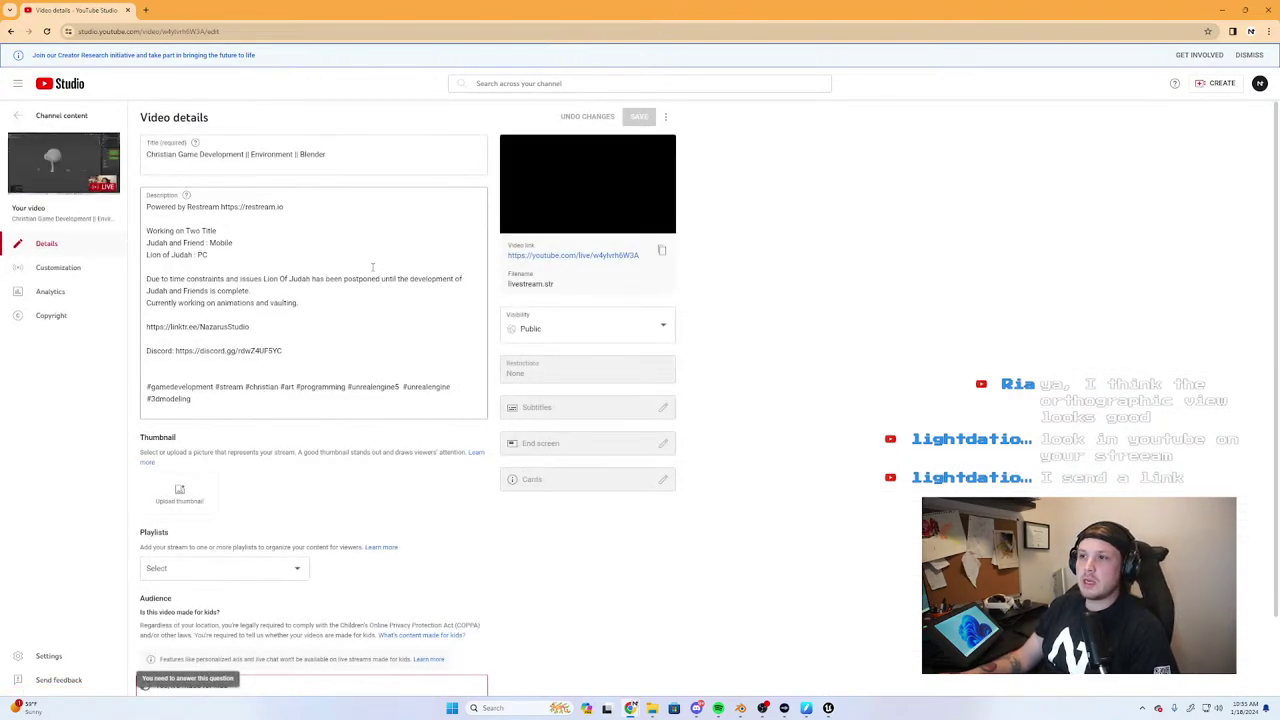
Mark the live stream as not made for kids and save the change
{"action": "scroll", "coordinate": [371, 266], "scroll_direction": "down", "scroll_amount": 2}
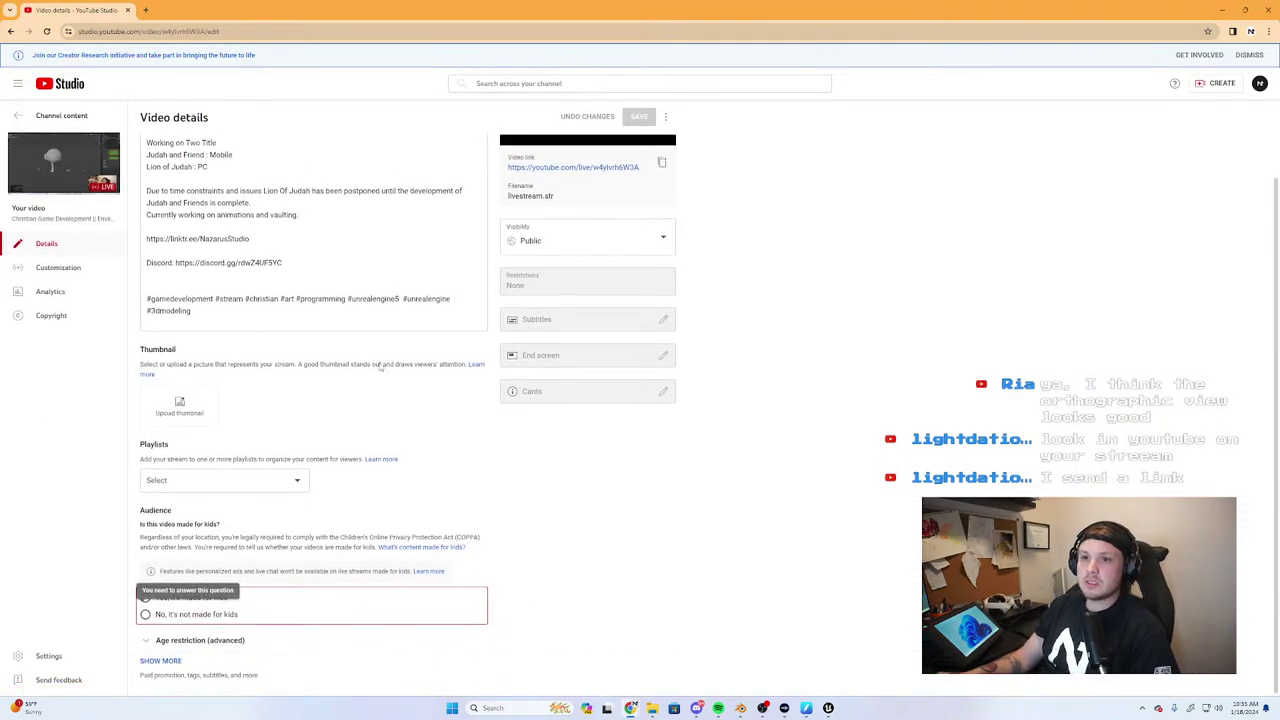
{"action": "left_click", "coordinate": [145, 613]}
{"action": "scroll", "coordinate": [640, 133], "scroll_direction": "up", "scroll_amount": 2}
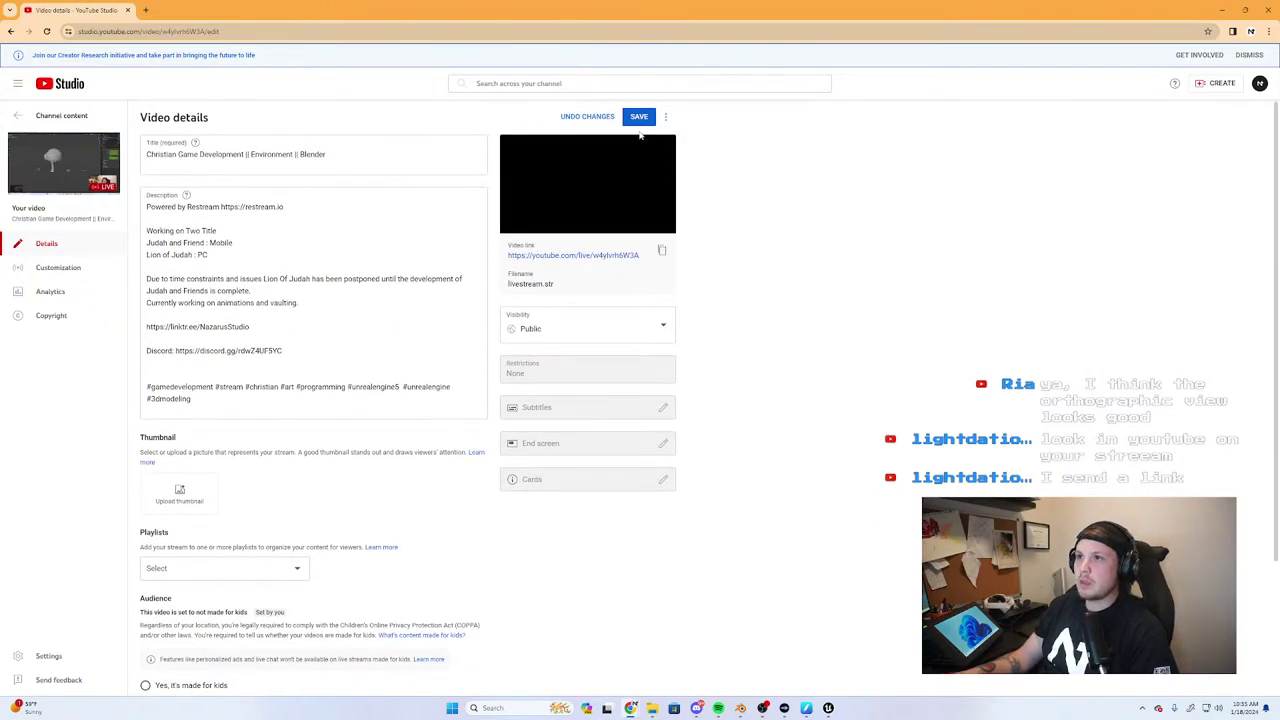
{"action": "left_click", "coordinate": [638, 117]}
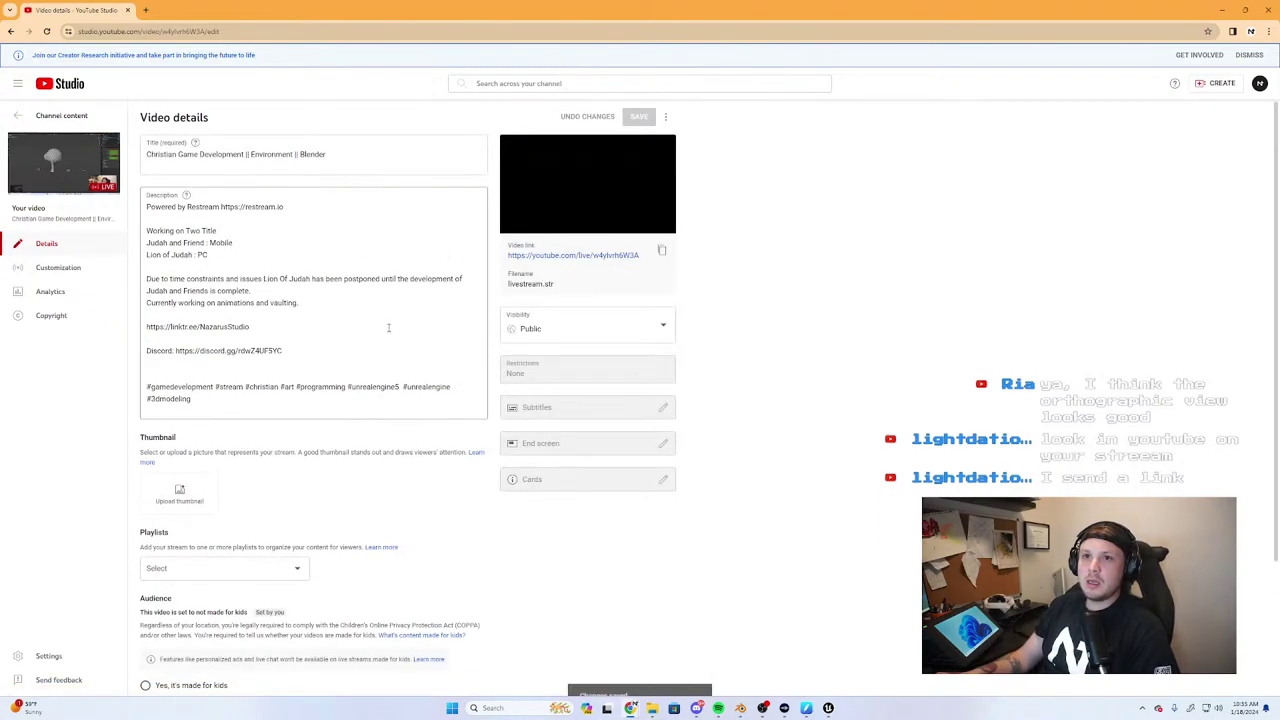
Disable automatic chapters and key moments, automatic places and automatic concepts for the live stream, and save
{"action": "scroll", "coordinate": [340, 440], "scroll_direction": "down", "scroll_amount": 2}
{"action": "left_click", "coordinate": [162, 660]}
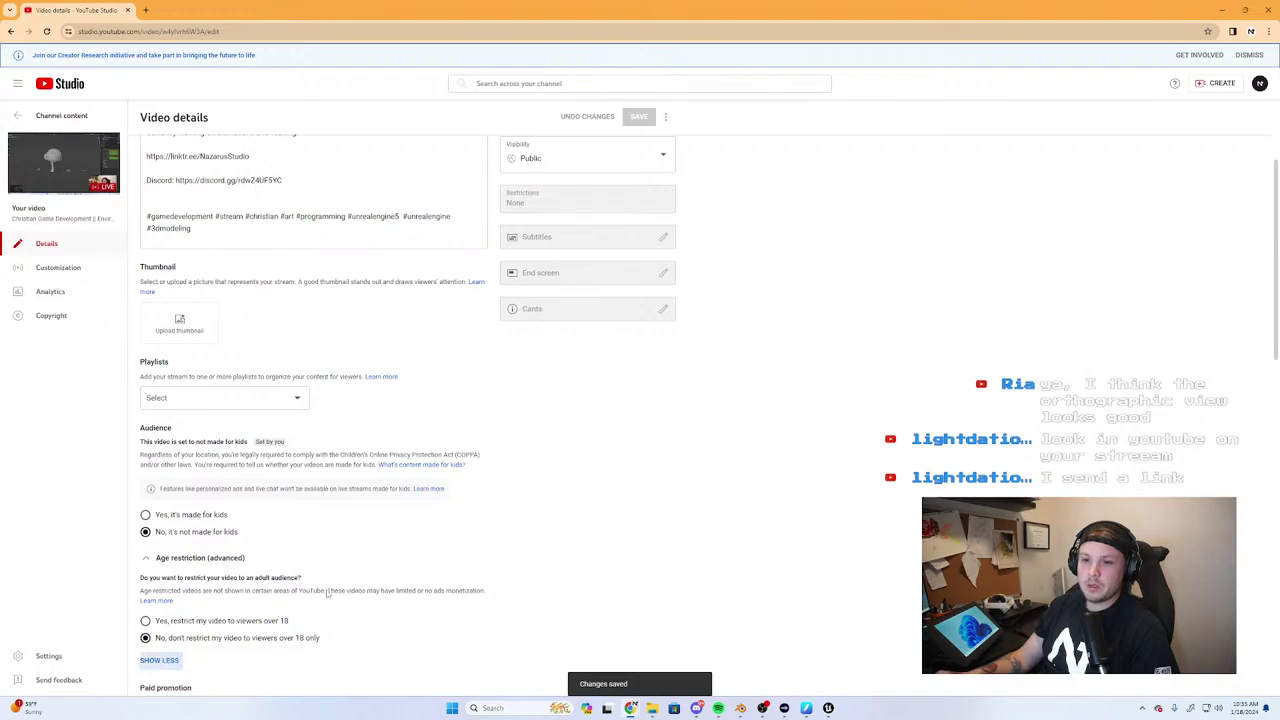
{"action": "scroll", "coordinate": [122, 350], "scroll_direction": "down", "scroll_amount": 6}
{"action": "scroll", "coordinate": [122, 350], "scroll_direction": "up", "scroll_amount": 1}
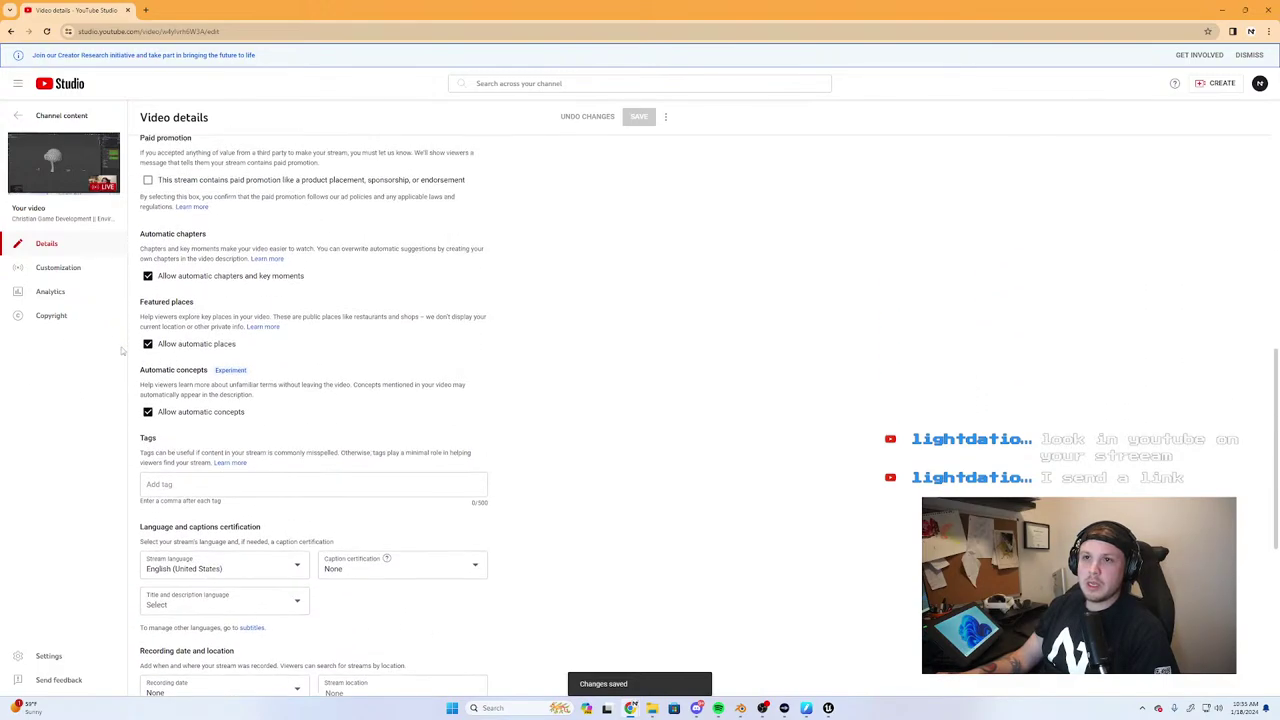
{"action": "left_click", "coordinate": [148, 277]}
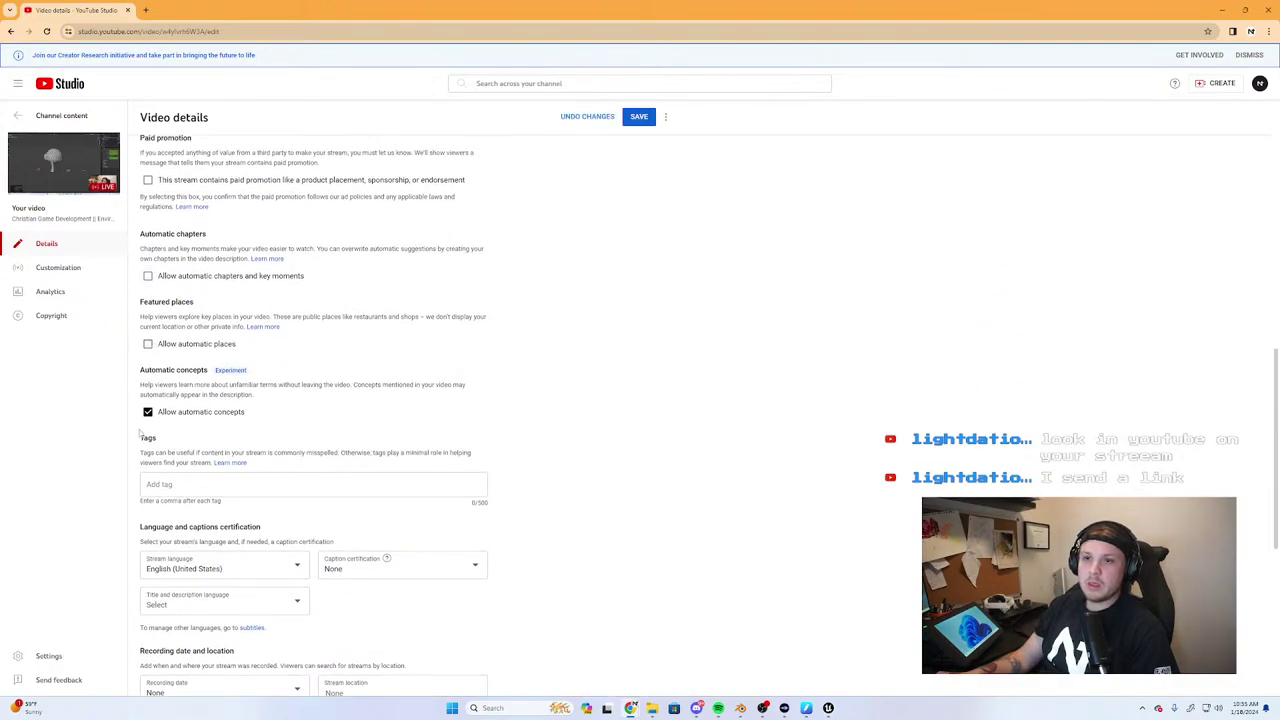
{"action": "left_click", "coordinate": [150, 412]}
{"action": "scroll", "coordinate": [484, 440], "scroll_direction": "down", "scroll_amount": 4}
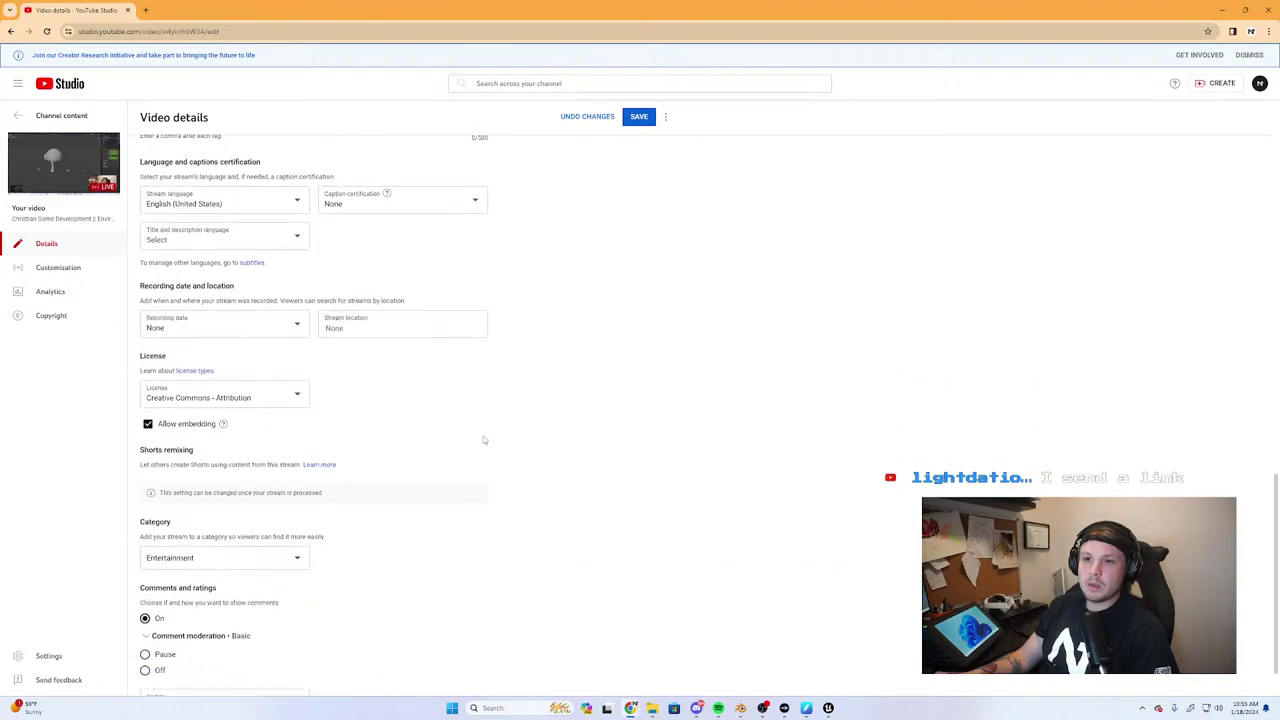
{"action": "scroll", "coordinate": [484, 440], "scroll_direction": "down", "scroll_amount": 1}
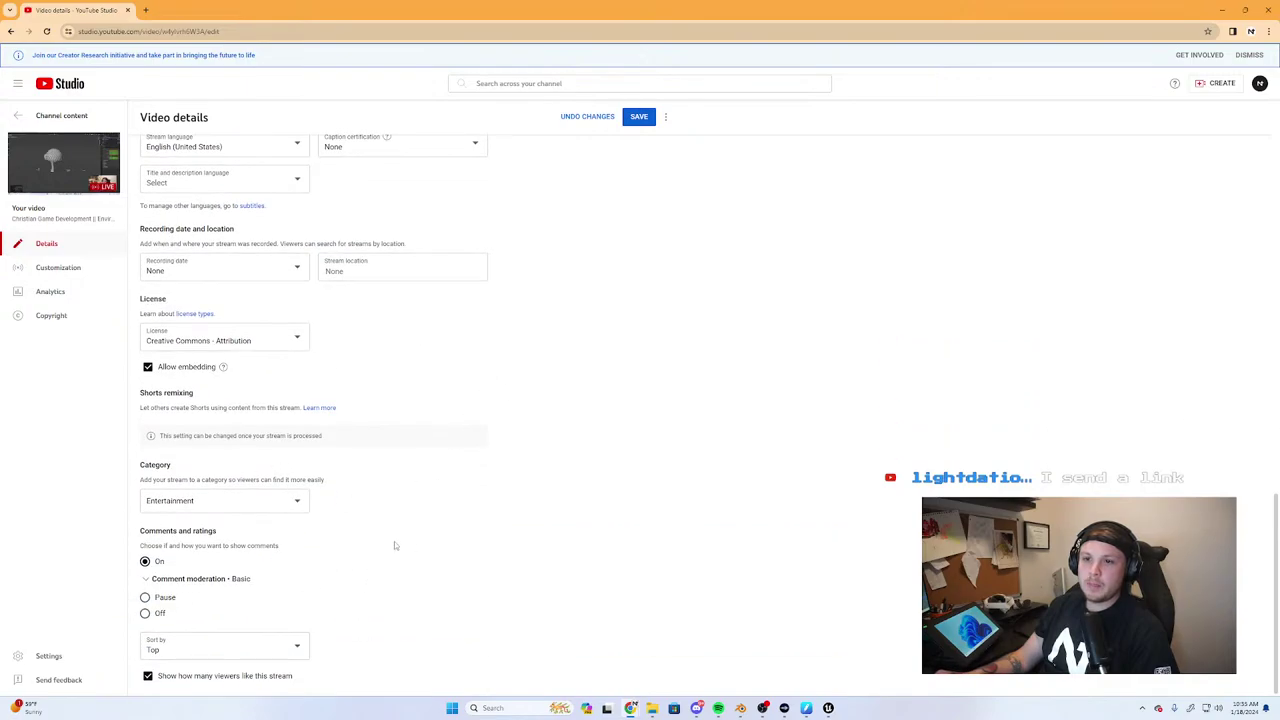
{"action": "scroll", "coordinate": [394, 545], "scroll_direction": "up", "scroll_amount": 10}
{"action": "left_click", "coordinate": [639, 116]}
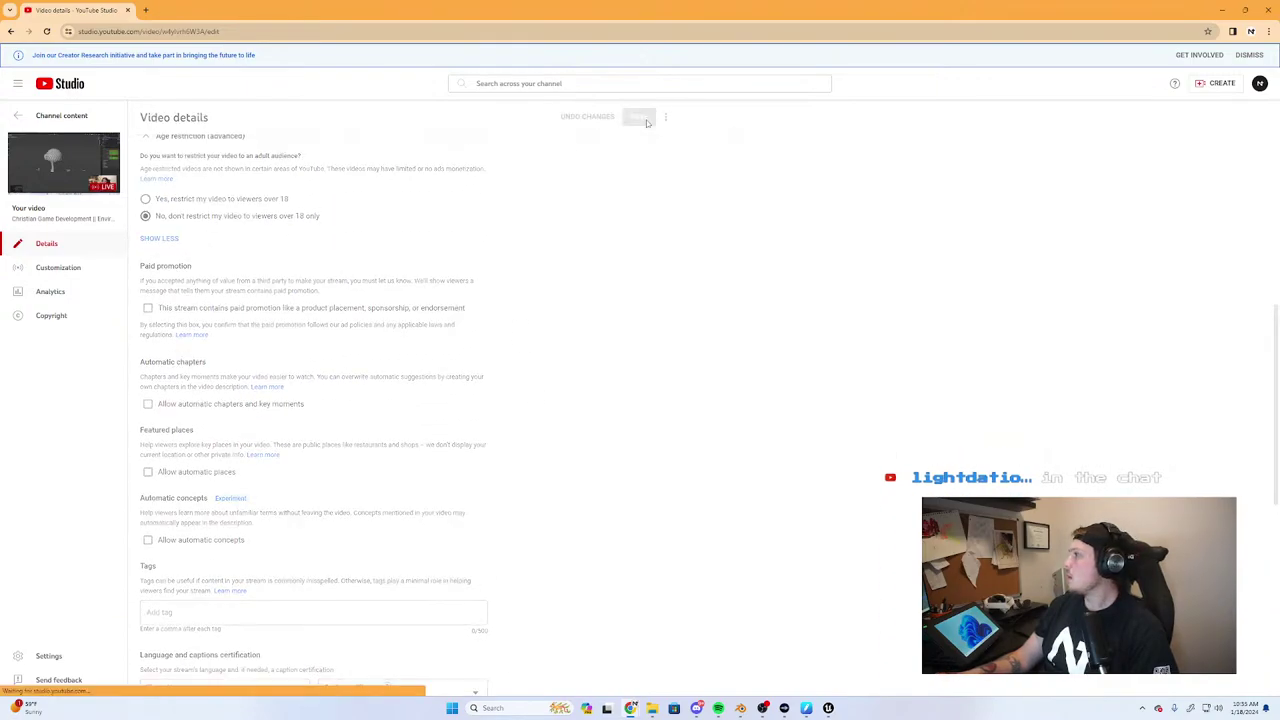
Open the current stream's live control room to read its chat and analytics, and return to the channel's live content list
{"action": "left_click", "coordinate": [16, 116]}
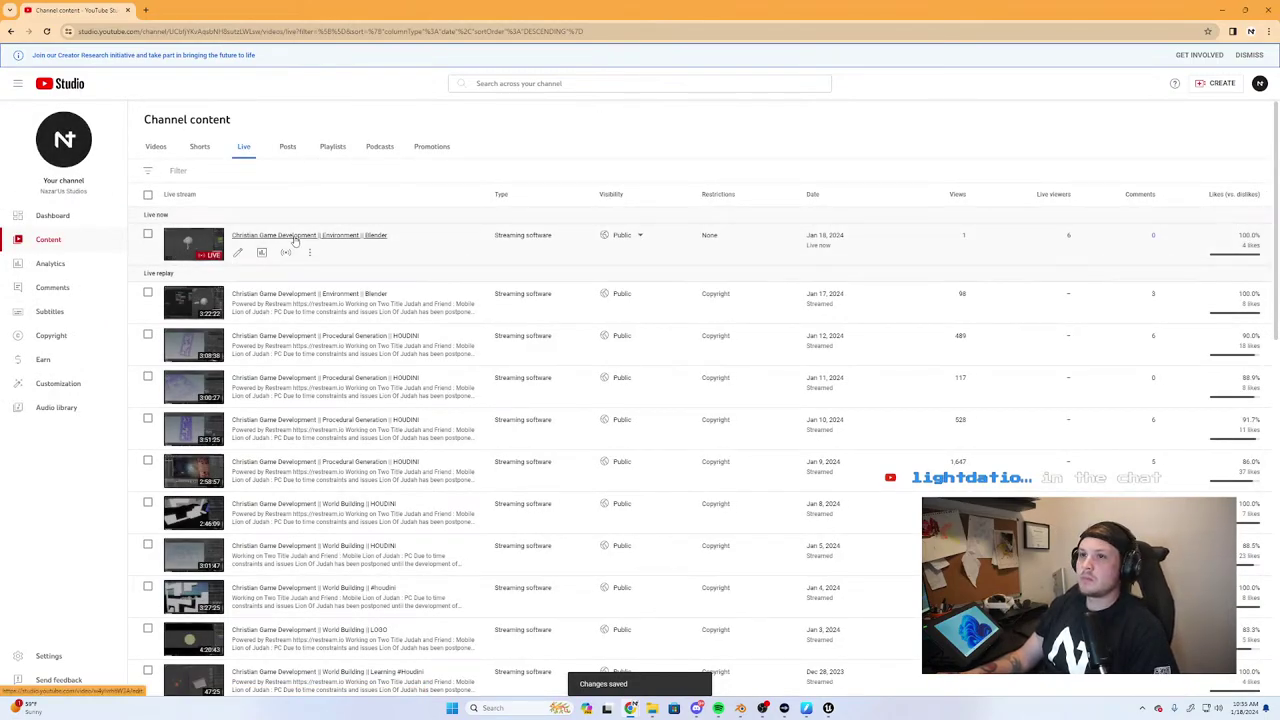
{"action": "left_click", "coordinate": [305, 236]}
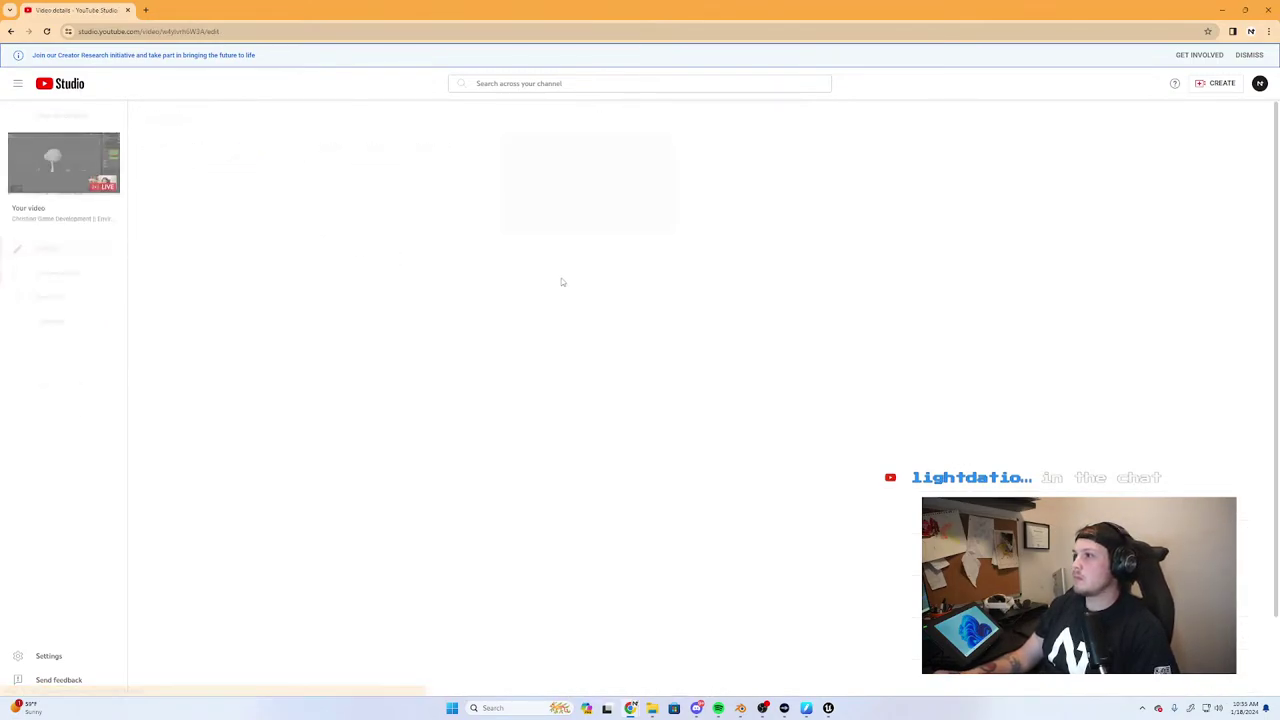
{"action": "left_click", "coordinate": [17, 116]}
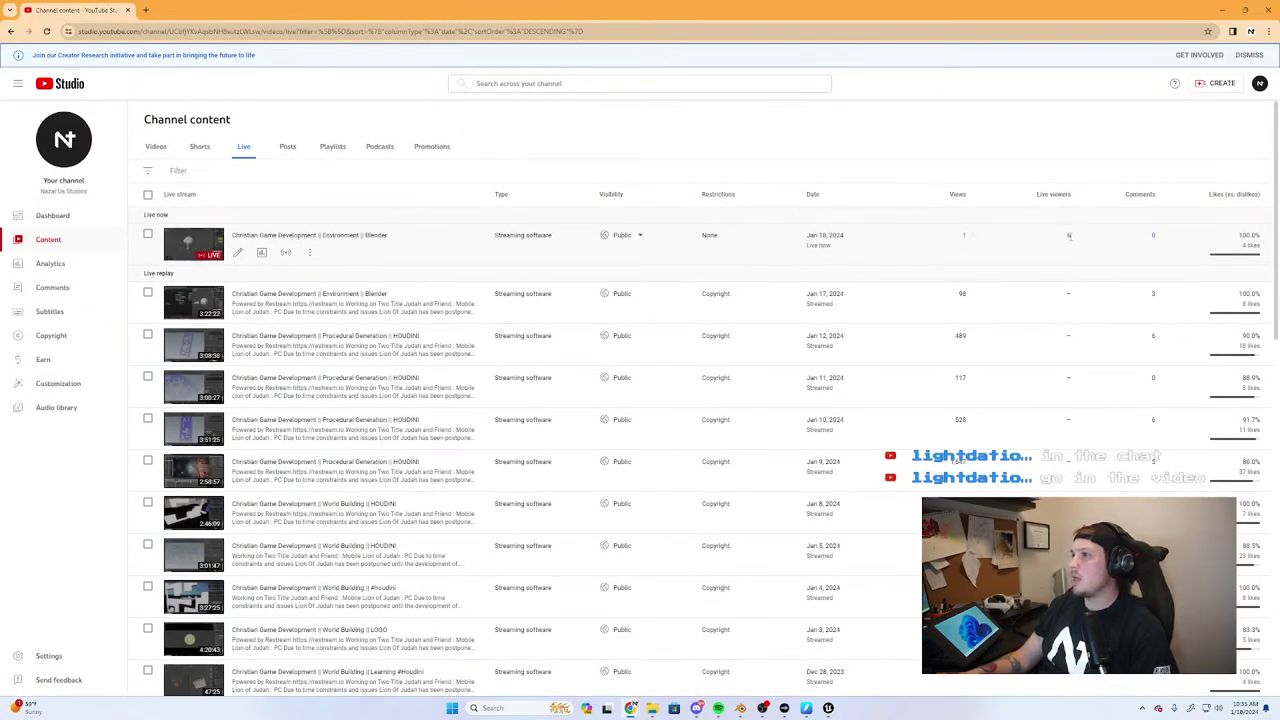
{"action": "left_click", "coordinate": [286, 252]}
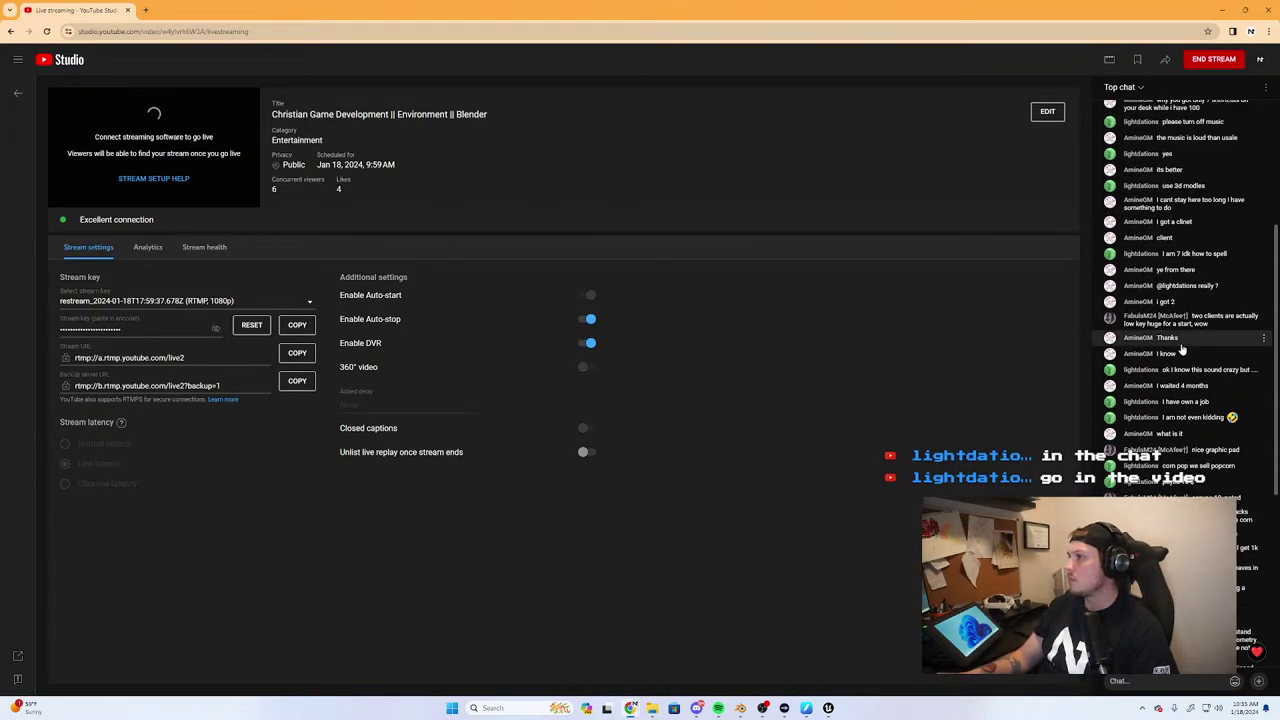
{"action": "scroll", "coordinate": [1191, 380], "scroll_direction": "down", "scroll_amount": 10}
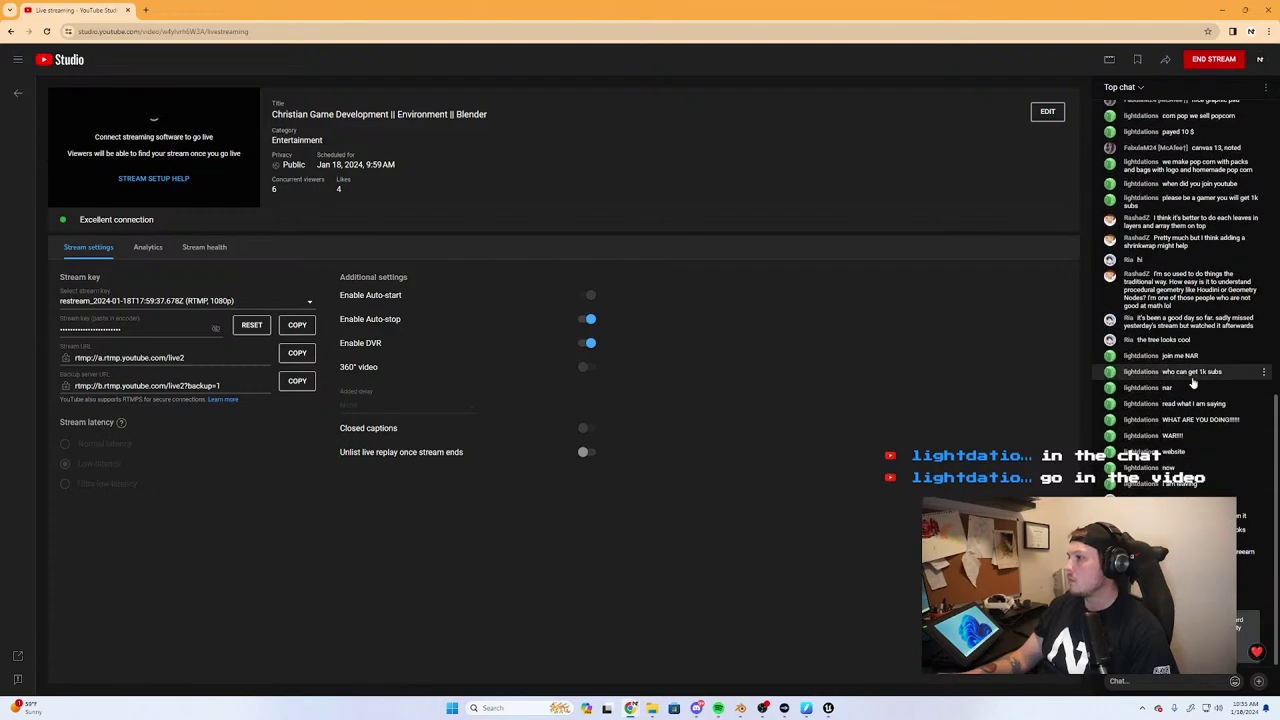
{"action": "left_click", "coordinate": [148, 247]}
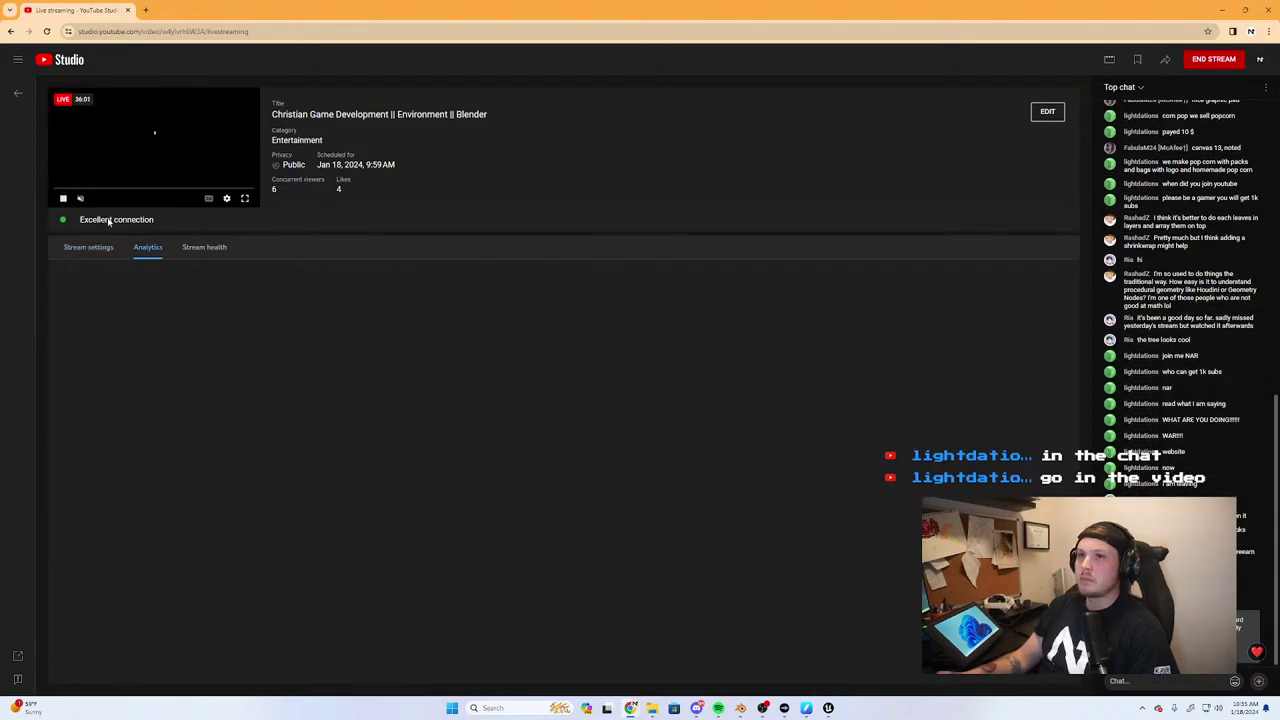
{"action": "left_click", "coordinate": [17, 92]}
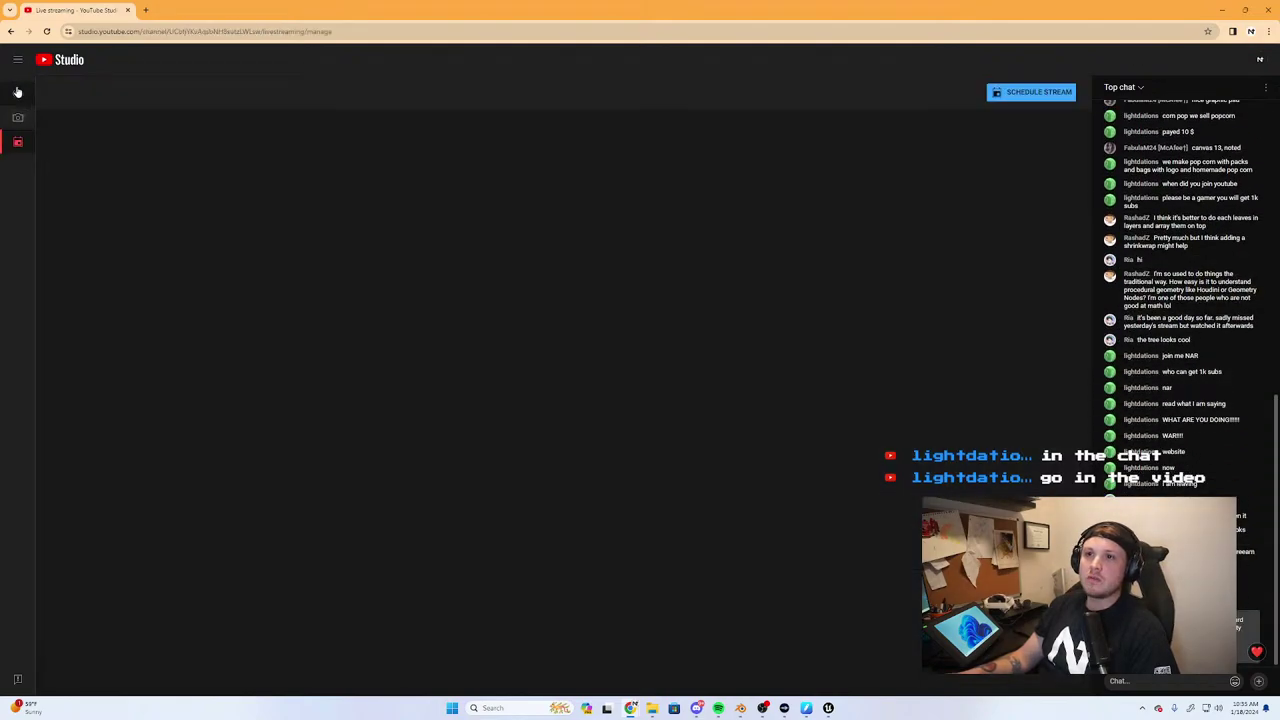
{"action": "left_click", "coordinate": [10, 31]}
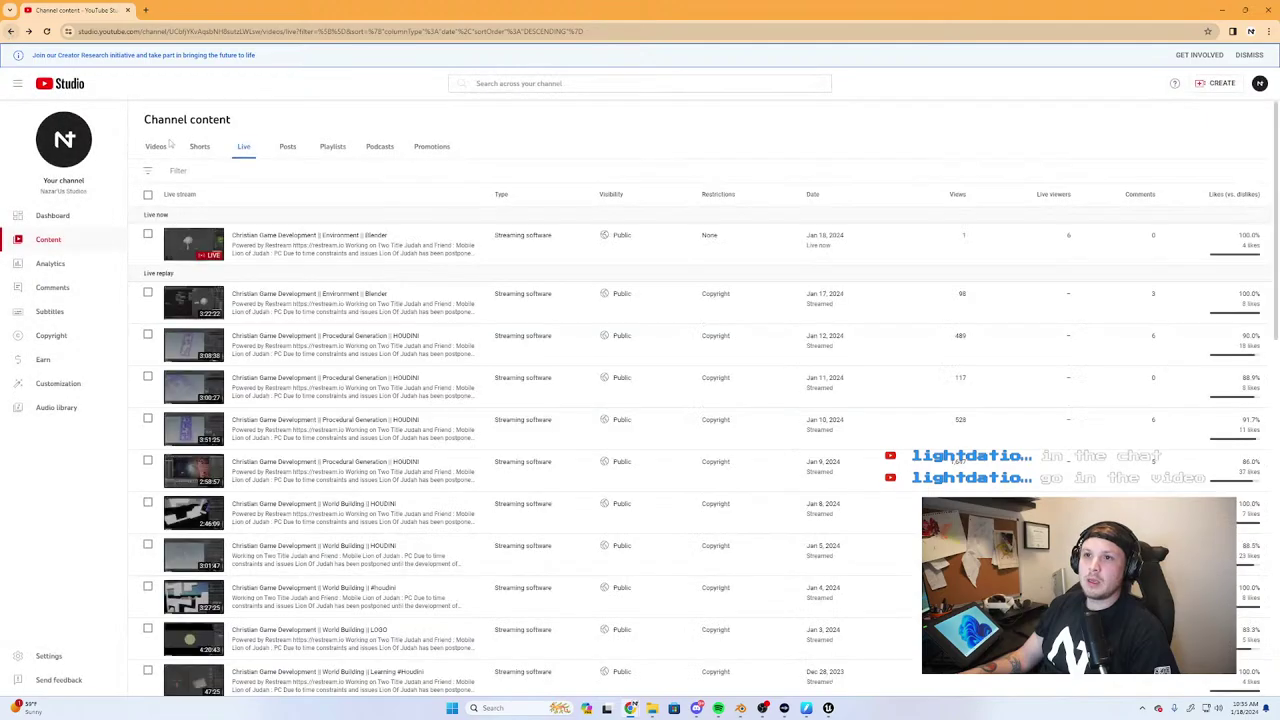
Look through the live stream's details, customization and analytics pages, and return to the channel content list
{"action": "left_click", "coordinate": [285, 239]}
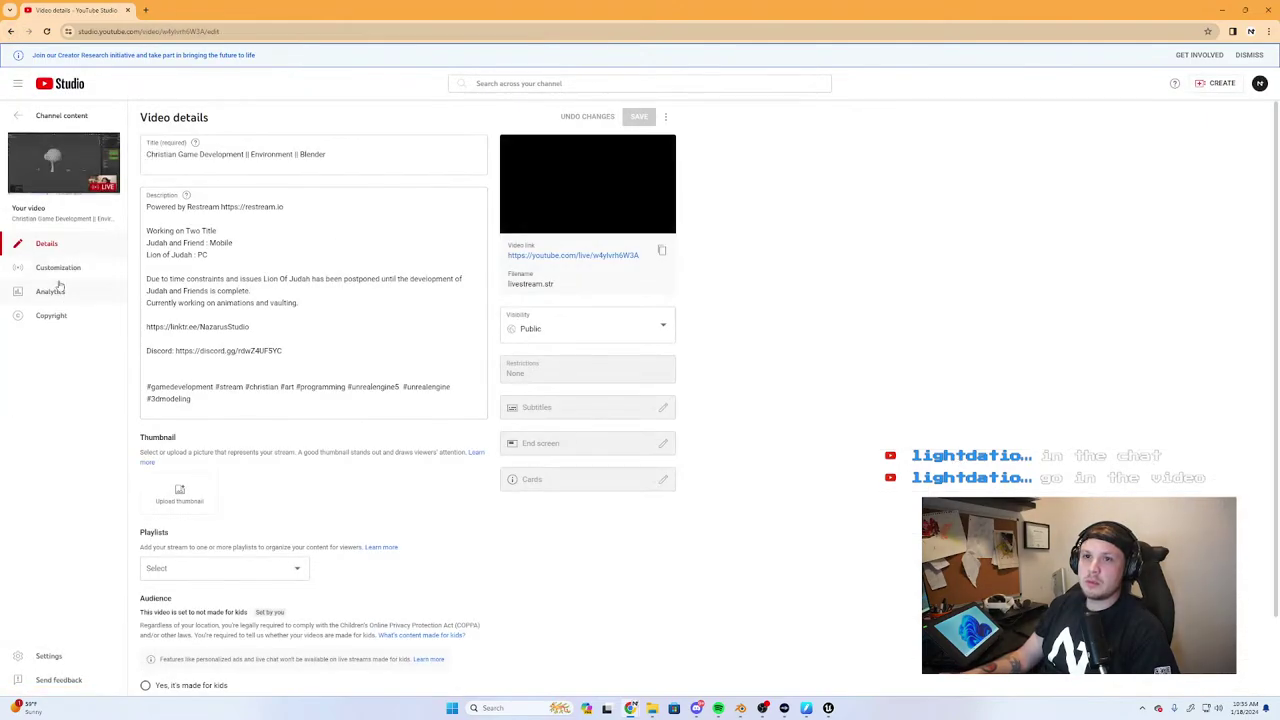
{"action": "left_click", "coordinate": [57, 276]}
{"action": "left_click", "coordinate": [53, 294]}
{"action": "left_click", "coordinate": [46, 246]}
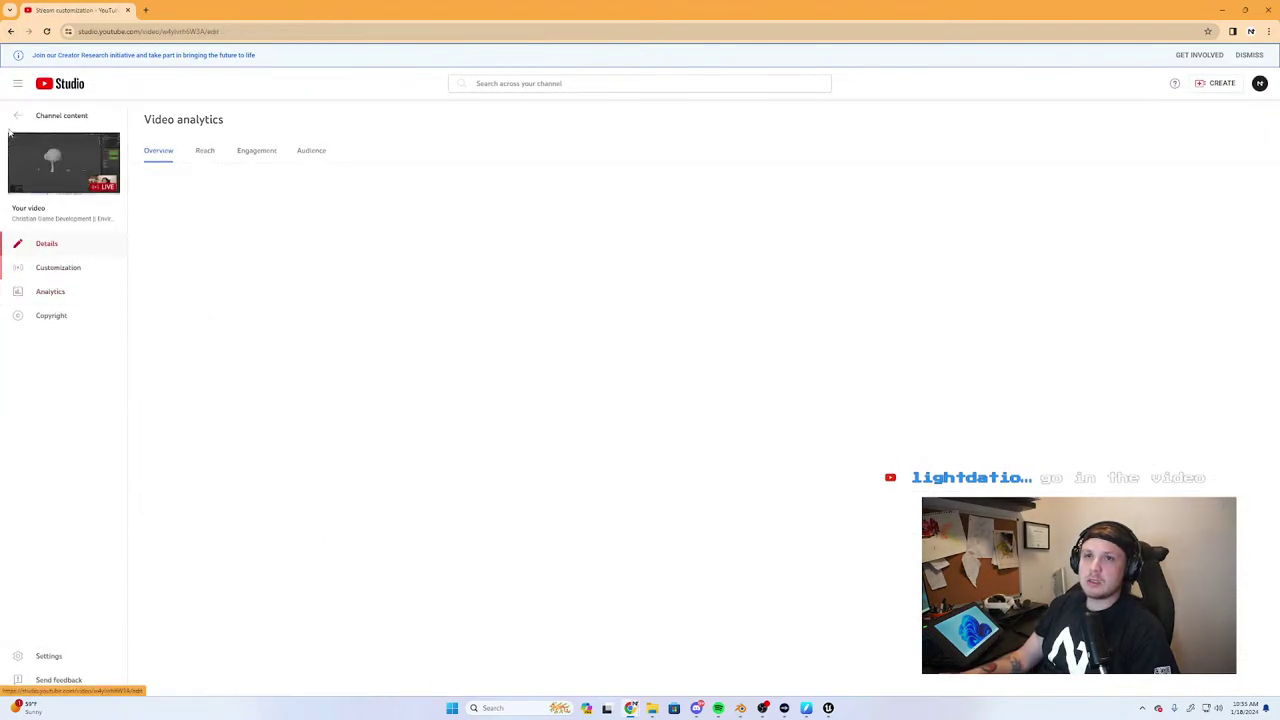
{"action": "left_click", "coordinate": [14, 120]}
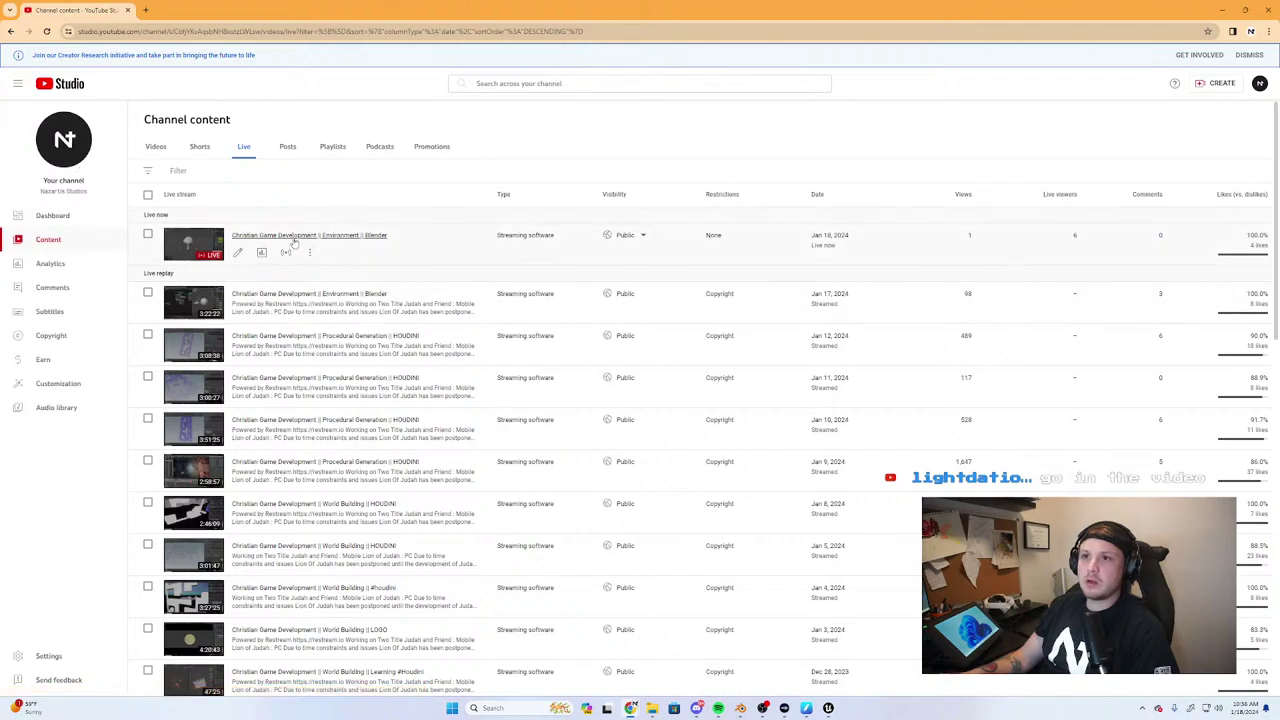
{"action": "left_click", "coordinate": [292, 240]}
{"action": "left_click", "coordinate": [15, 117]}
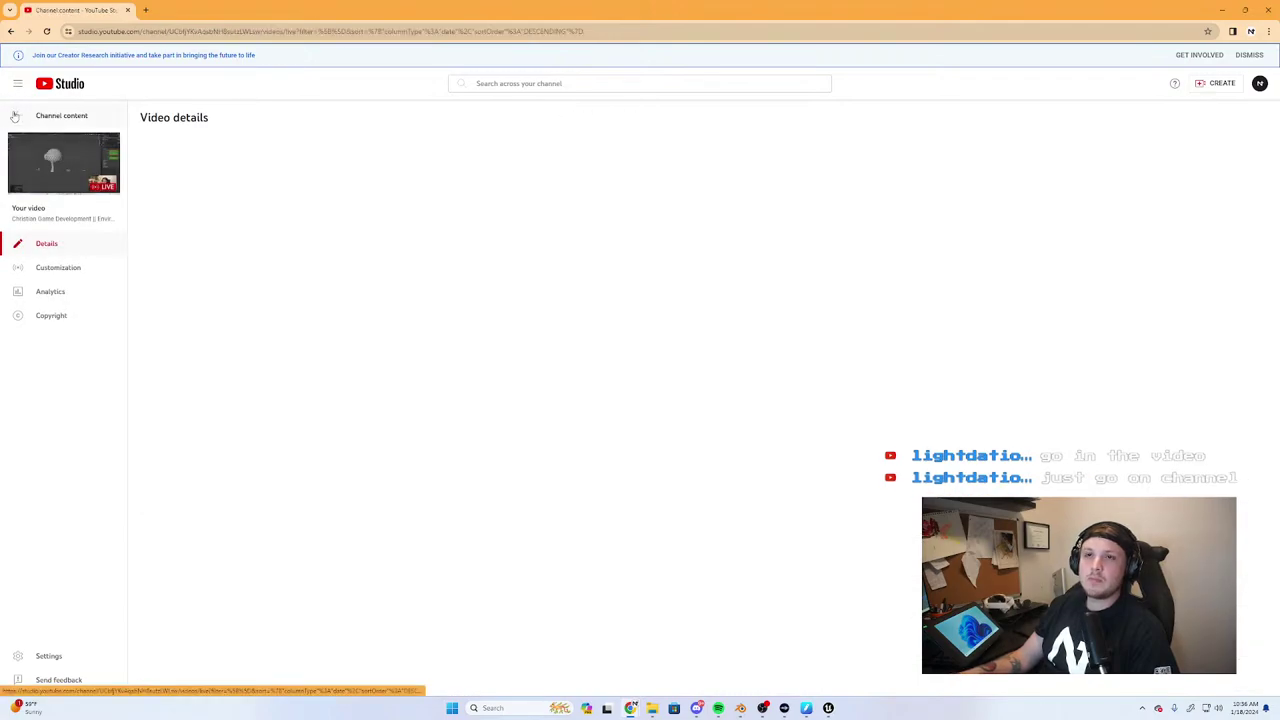
Open the channel's public page and go to the watch page of the current live stream
{"action": "left_click", "coordinate": [1259, 83]}
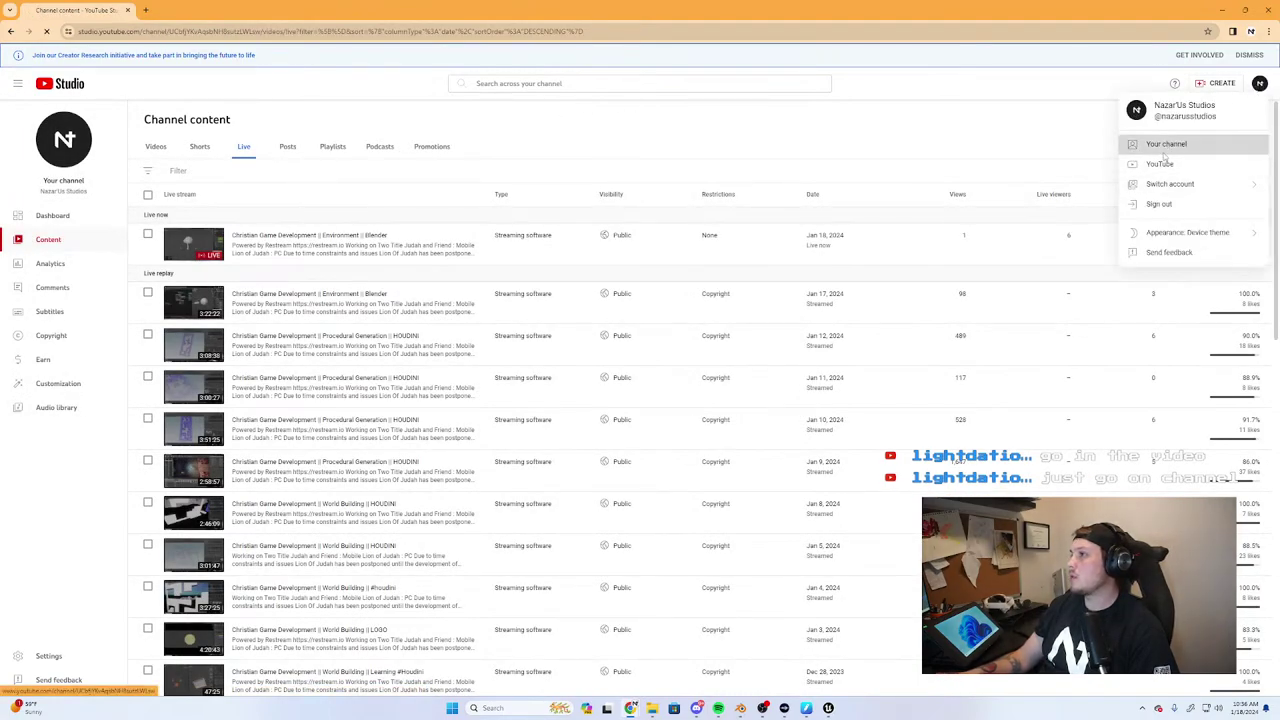
{"action": "left_click", "coordinate": [1165, 144]}
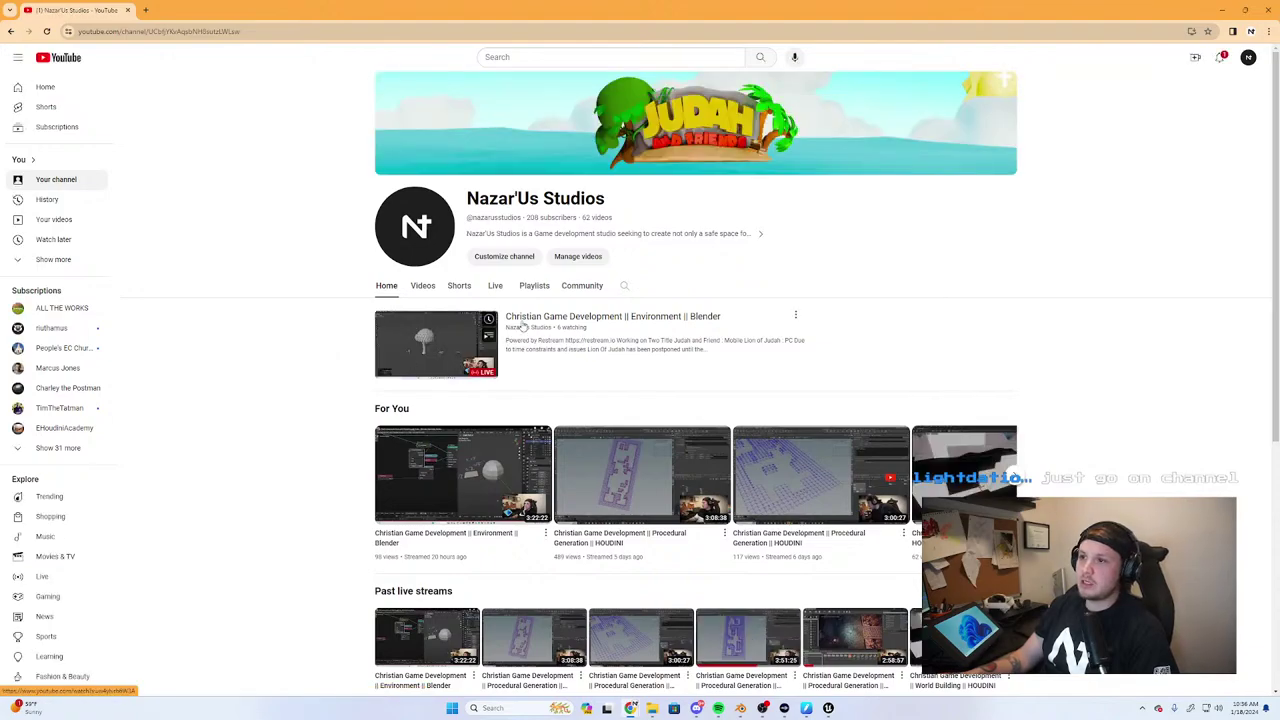
{"action": "left_click", "coordinate": [745, 342]}
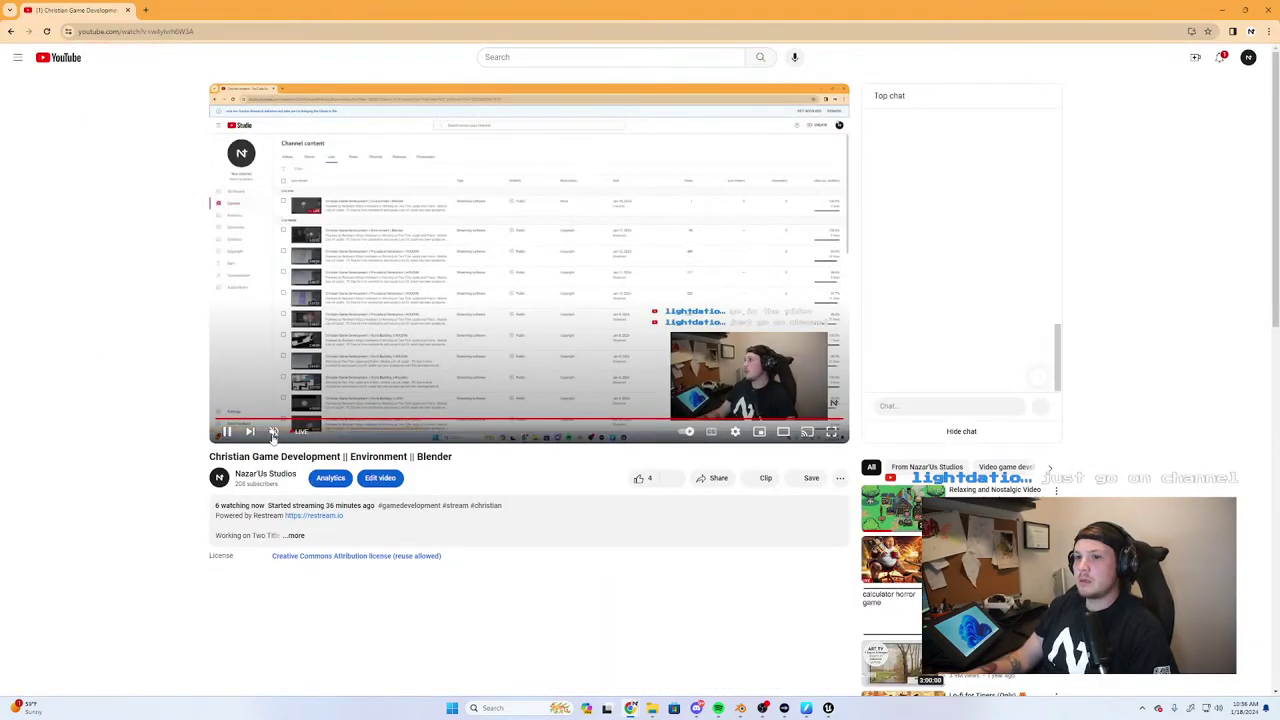
Look through the live stream's page and its earlier chat messages for the link a viewer sent
{"action": "scroll", "coordinate": [474, 549], "scroll_direction": "down", "scroll_amount": 3}
{"action": "scroll", "coordinate": [511, 457], "scroll_direction": "down", "scroll_amount": 1}
{"action": "scroll", "coordinate": [544, 462], "scroll_direction": "up", "scroll_amount": 5}
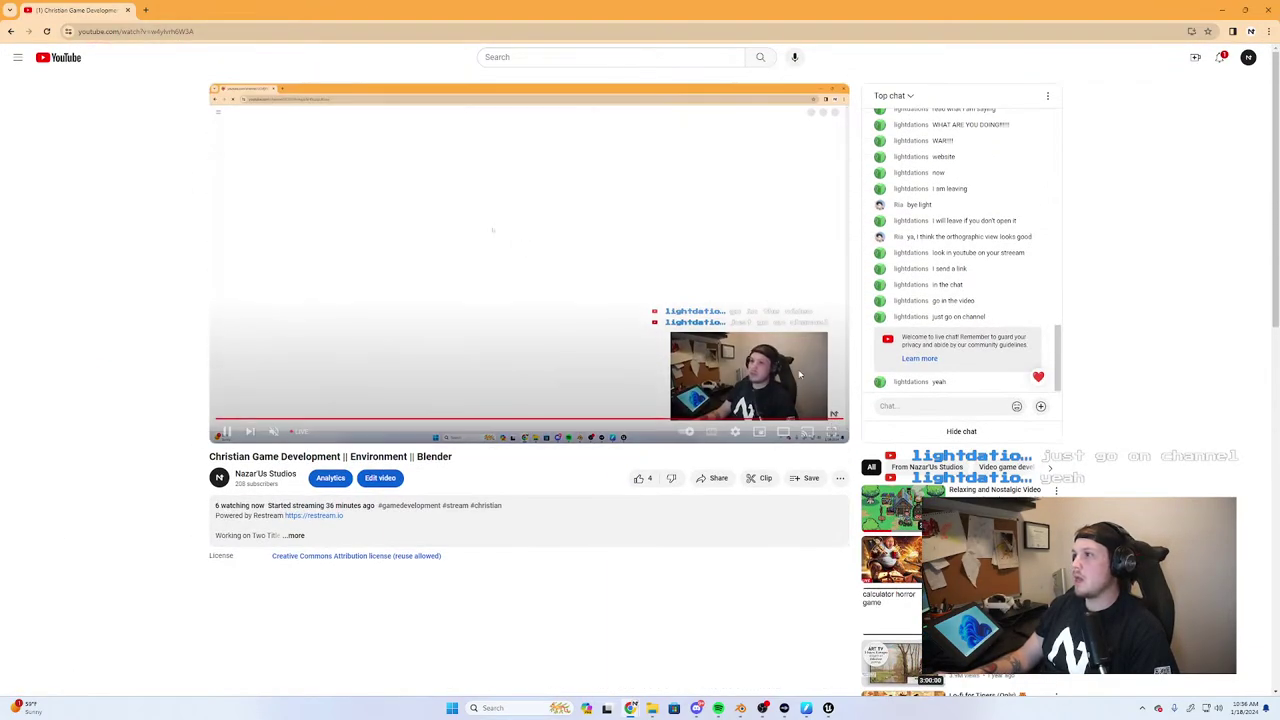
{"action": "scroll", "coordinate": [930, 316], "scroll_direction": "up", "scroll_amount": 5}
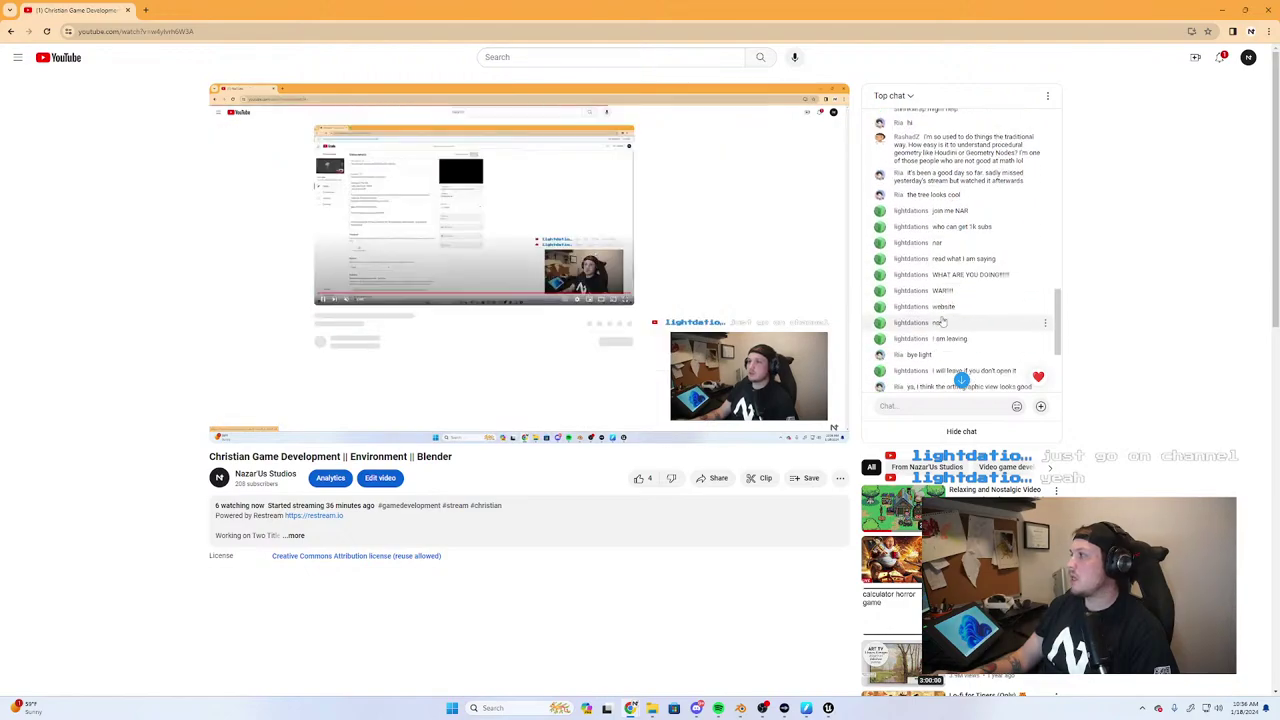
{"action": "scroll", "coordinate": [946, 306], "scroll_direction": "down", "scroll_amount": 5}
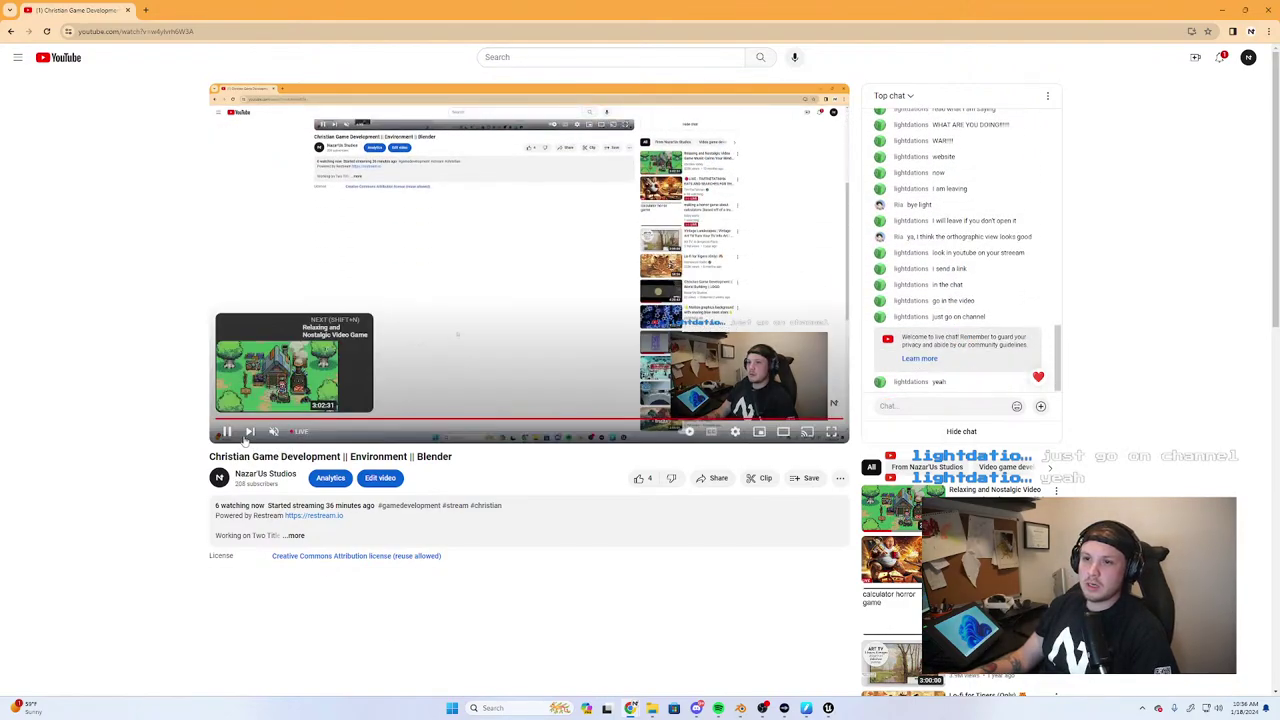
{"action": "scroll", "coordinate": [602, 548], "scroll_direction": "down", "scroll_amount": 2}
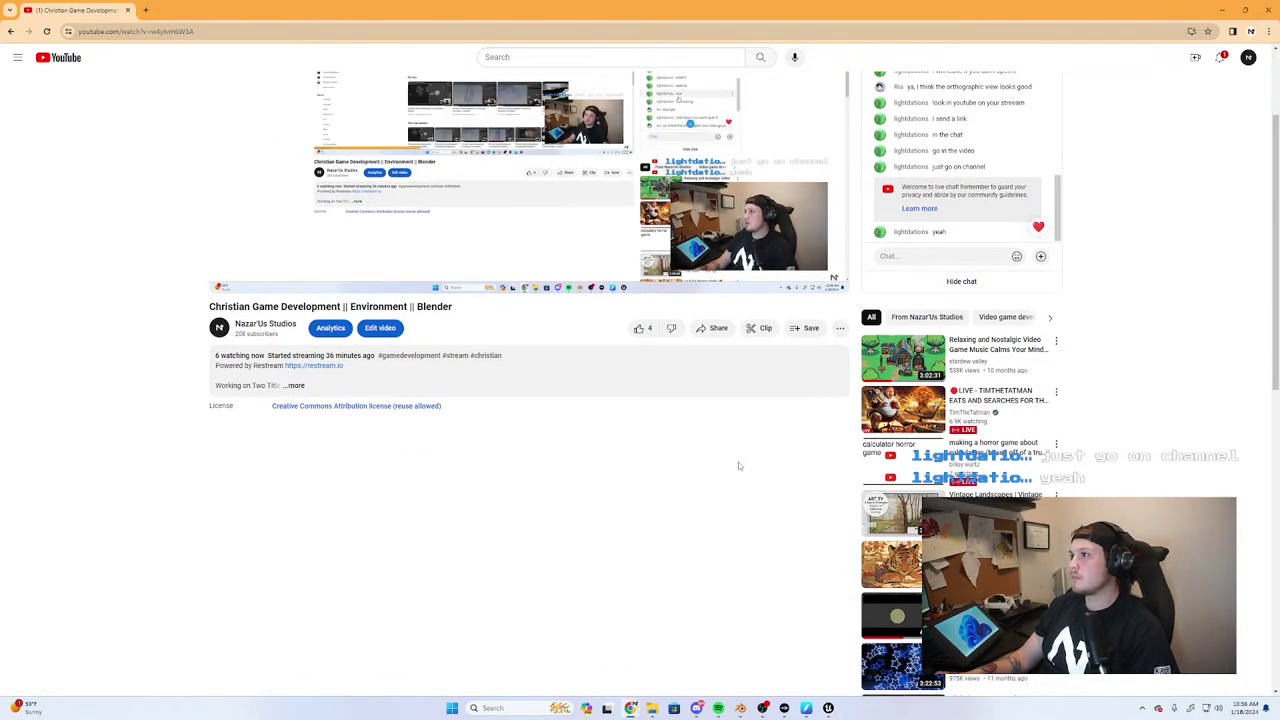
{"action": "scroll", "coordinate": [735, 474], "scroll_direction": "up", "scroll_amount": 2}
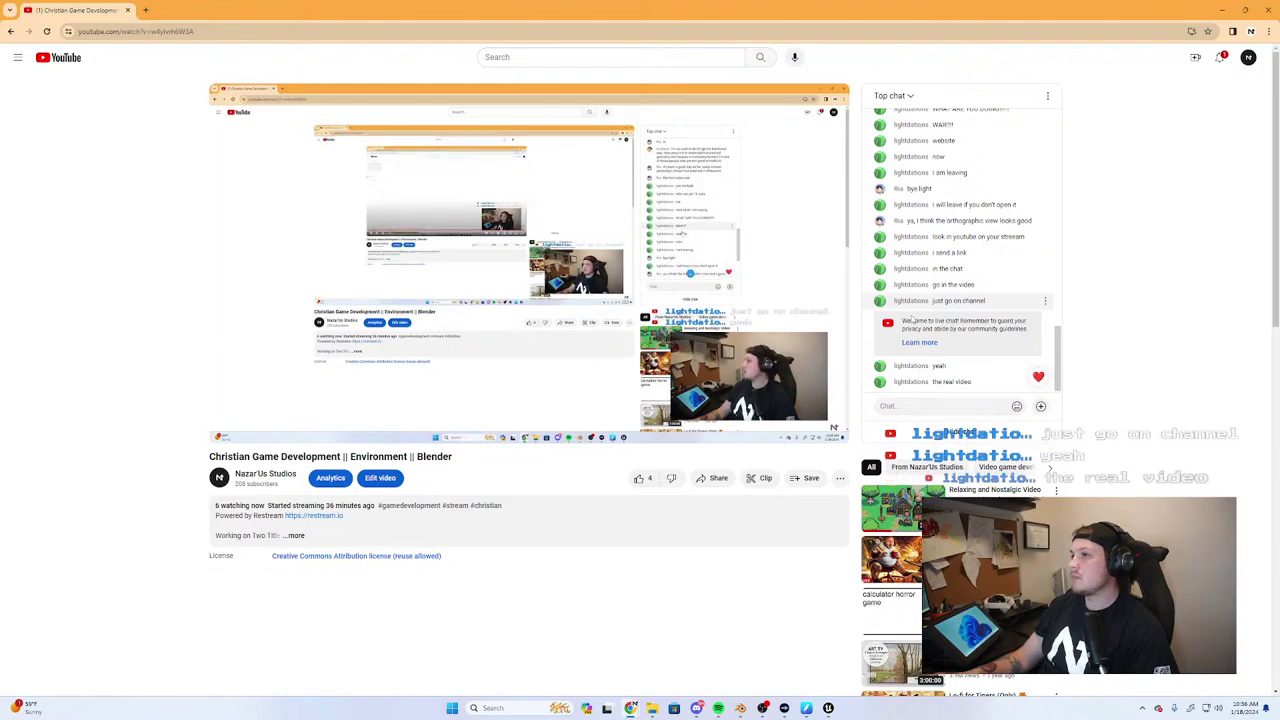
{"action": "scroll", "coordinate": [958, 308], "scroll_direction": "up", "scroll_amount": 10}
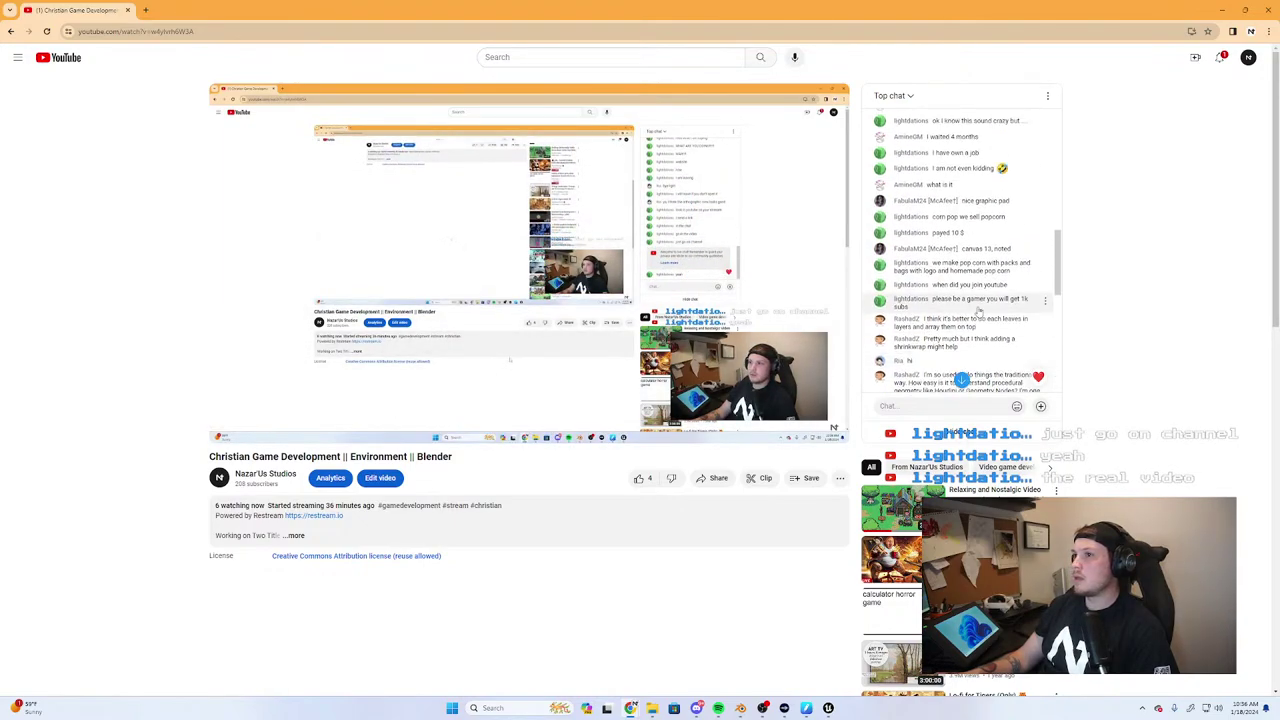
{"action": "scroll", "coordinate": [983, 310], "scroll_direction": "up", "scroll_amount": 3}
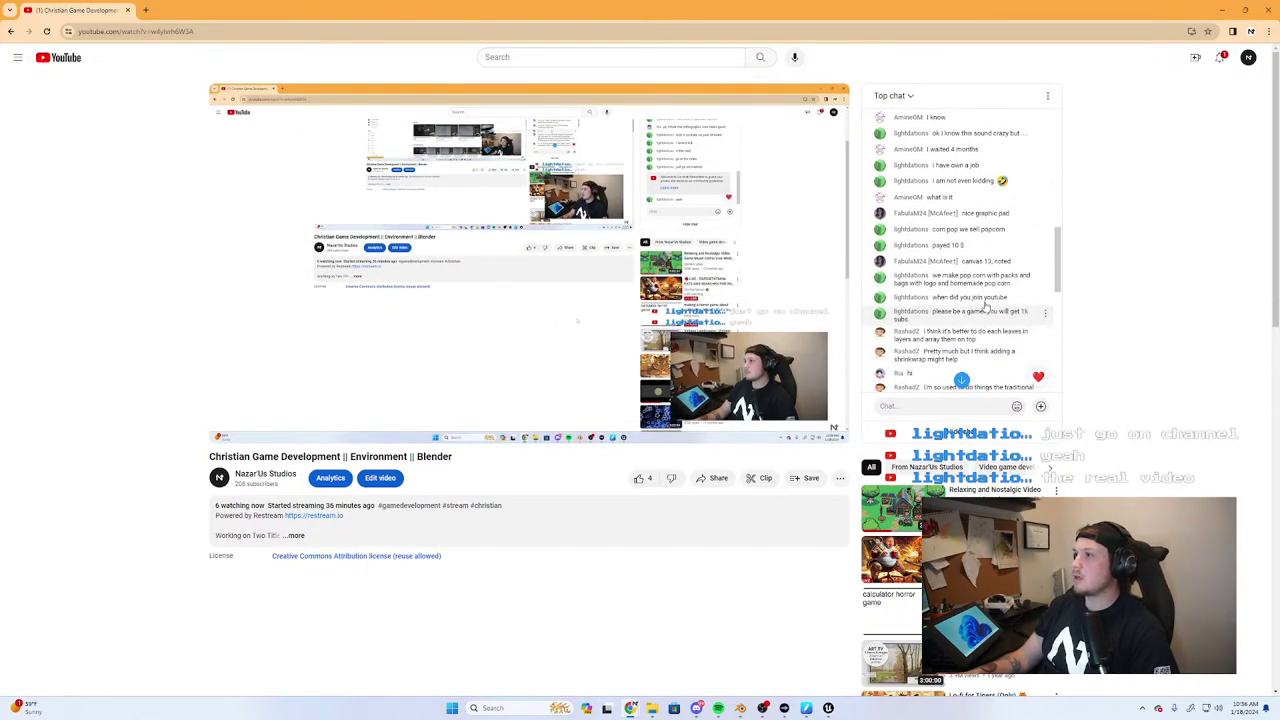
Check the YouTube notifications, and close the browser to return to the tree model in Blender
{"action": "left_click", "coordinate": [1219, 57]}
{"action": "left_click", "coordinate": [1219, 57]}
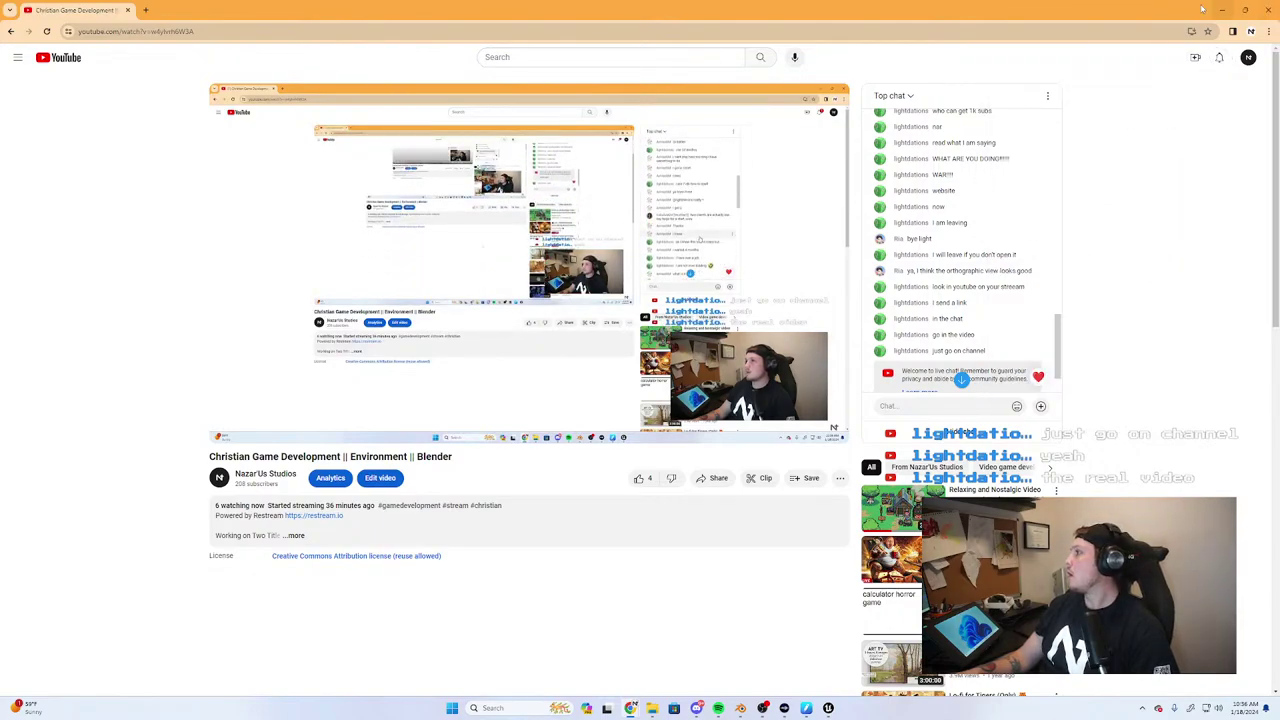
{"action": "left_click", "coordinate": [1263, 8]}
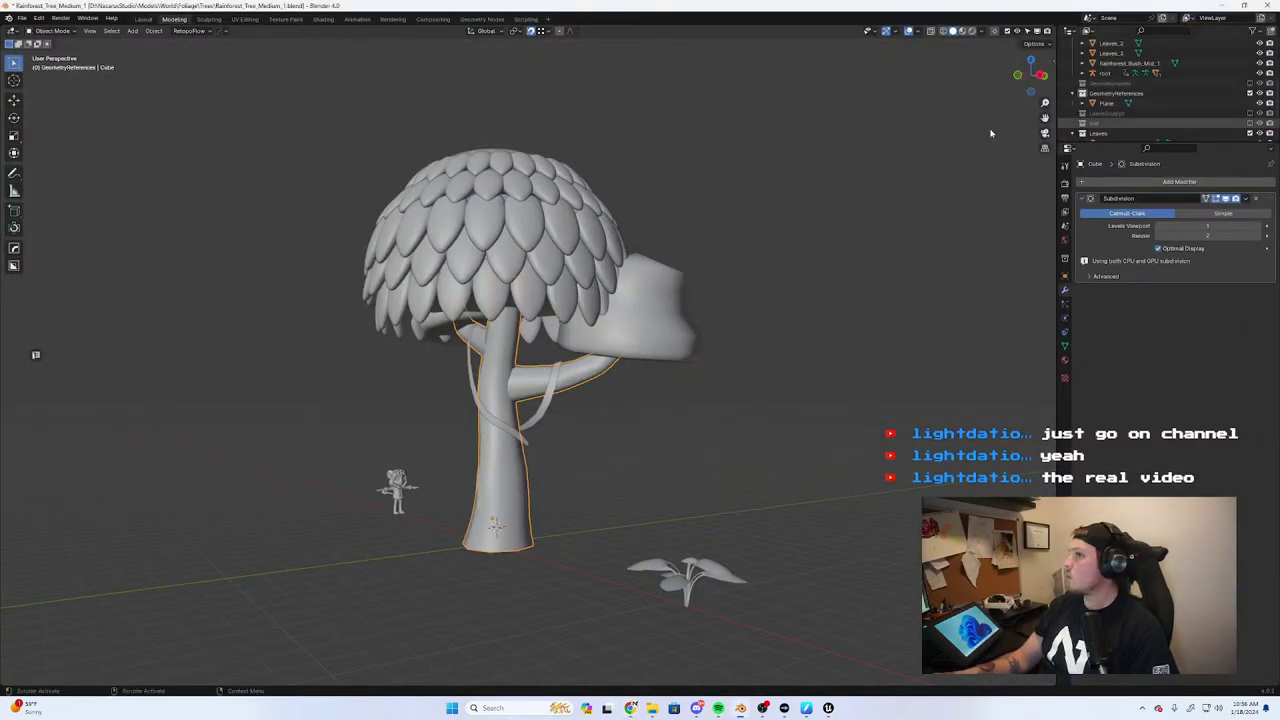
Select the main canopy mesh Leaves_1 under the leaf rings and switch it to Sculpt Mode with the Elastic Deform brush
{"action": "middle_click_drag", "start_coordinate": [480, 330], "coordinate": [694, 285]}
{"action": "left_click", "coordinate": [428, 285]}
{"action": "mouse_move", "coordinate": [592, 240]}
{"action": "middle_mouse_down"}
{"action": "mouse_move", "coordinate": [697, 266]}
{"action": "mouse_move", "coordinate": [592, 240]}
{"action": "middle_mouse_up"}
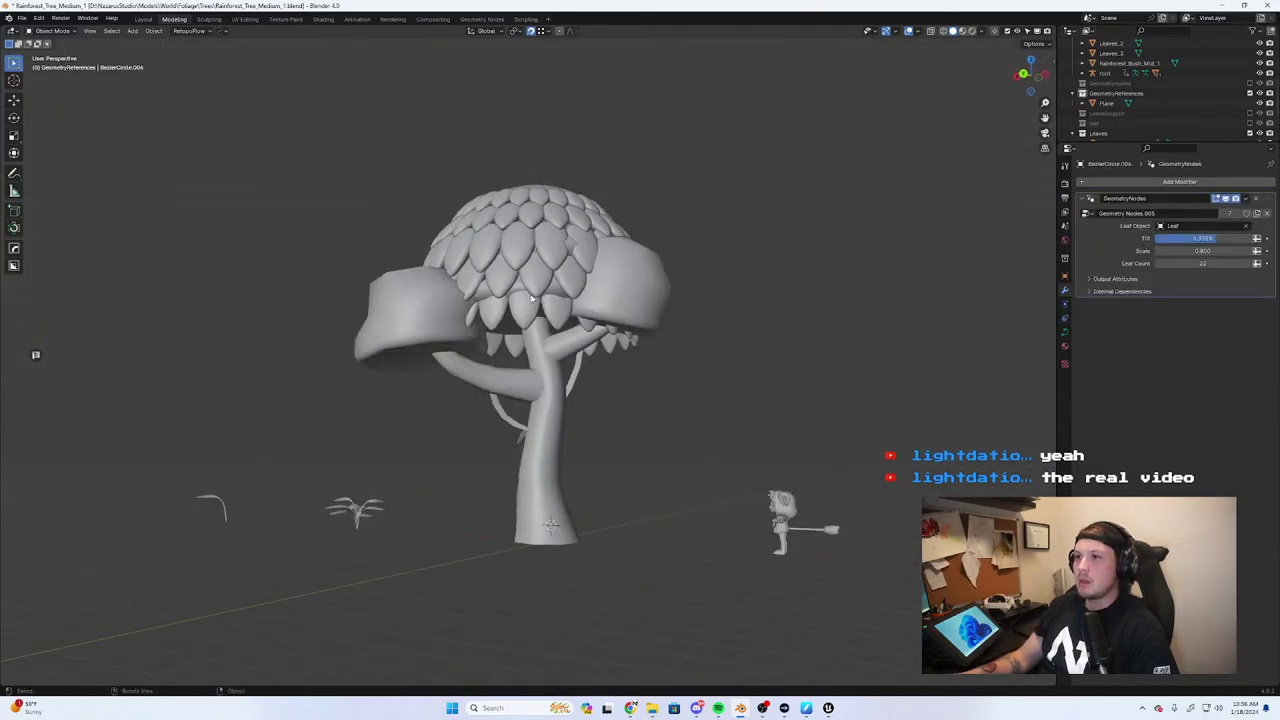
{"action": "scroll", "coordinate": [585, 262], "scroll_direction": "up", "scroll_amount": 3}
{"action": "middle_click_drag", "start_coordinate": [572, 290], "coordinate": [794, 293]}
{"action": "left_click", "coordinate": [457, 273]}
{"action": "left_click", "coordinate": [465, 219]}
{"action": "key", "text": "Tab"}
{"action": "middle_click_drag", "start_coordinate": [578, 265], "coordinate": [518, 262]}
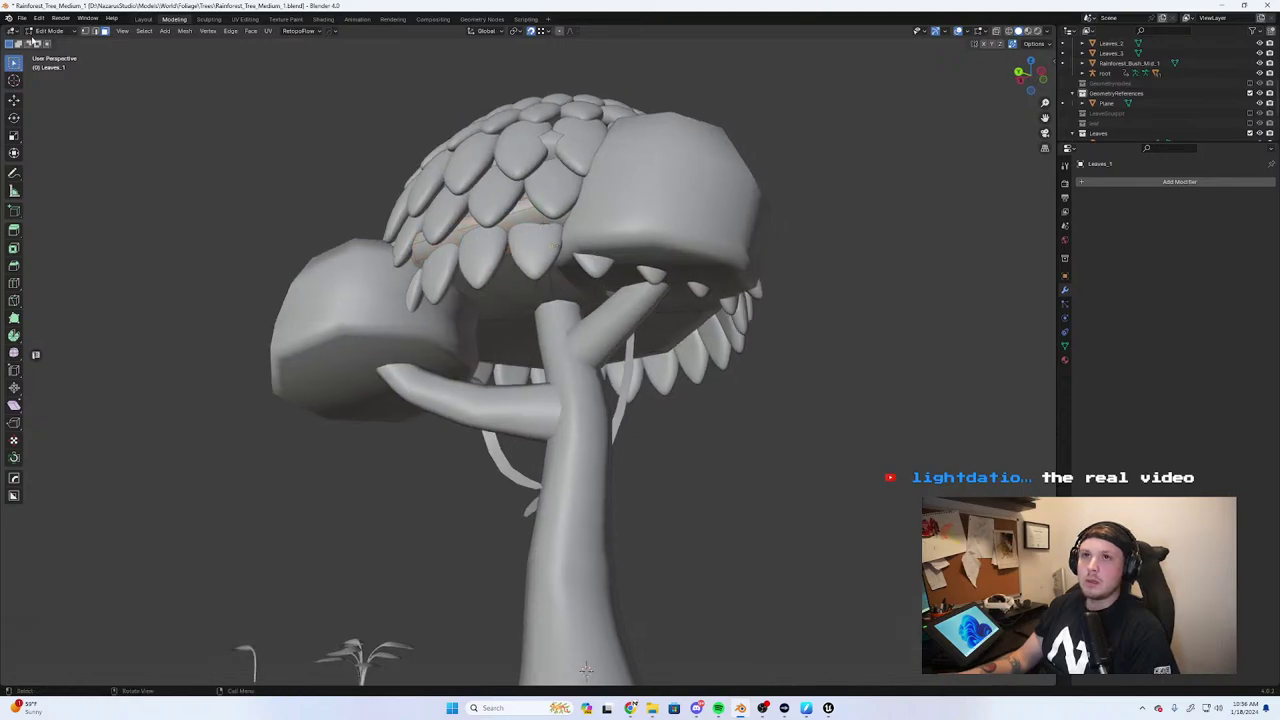
{"action": "left_click", "coordinate": [50, 32]}
{"action": "left_click", "coordinate": [54, 64]}
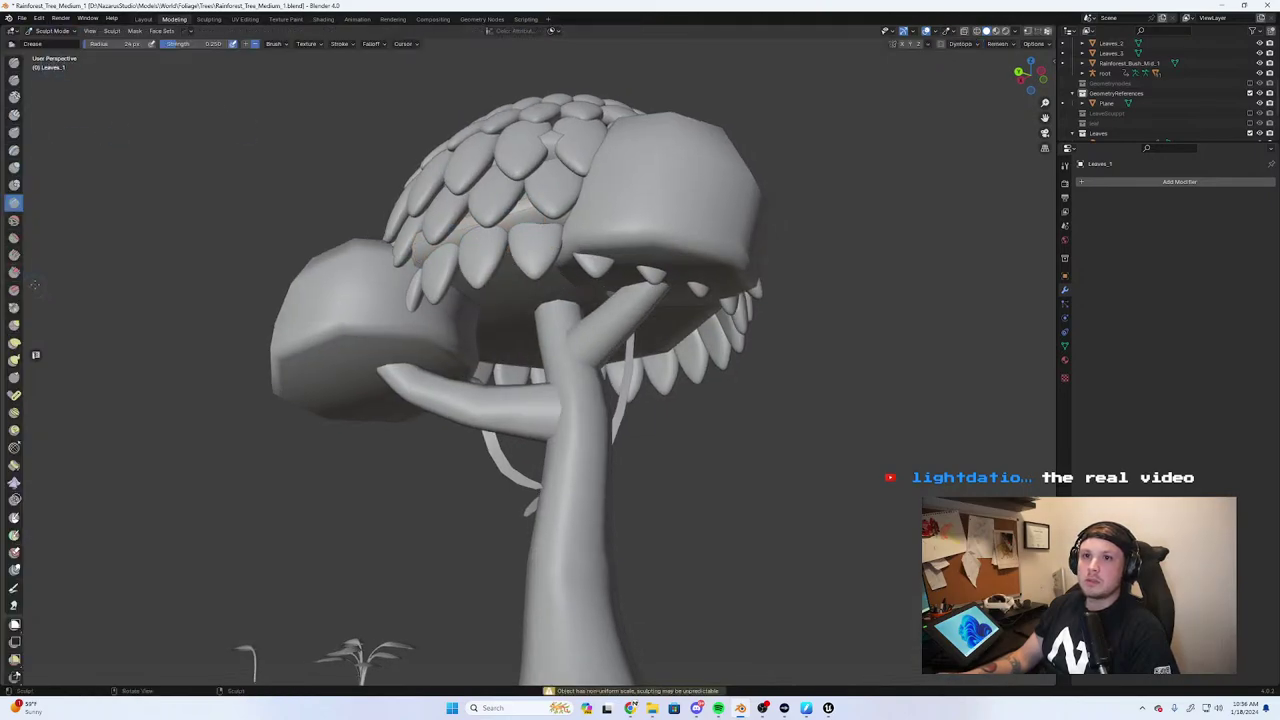
{"action": "left_click", "coordinate": [14, 343]}
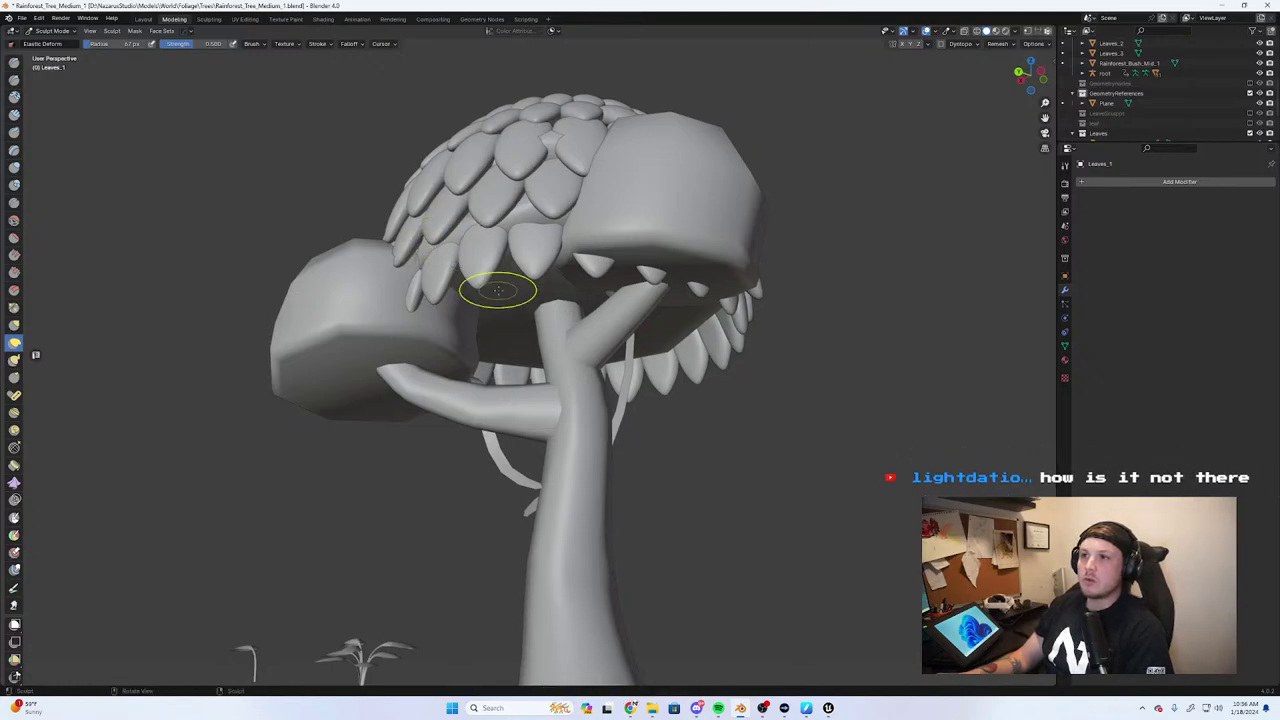
Push the canopy mesh's lower rim inward behind the leaves with Elastic Deform, and return to Object Mode
{"action": "middle_click_drag", "start_coordinate": [498, 290], "coordinate": [418, 272]}
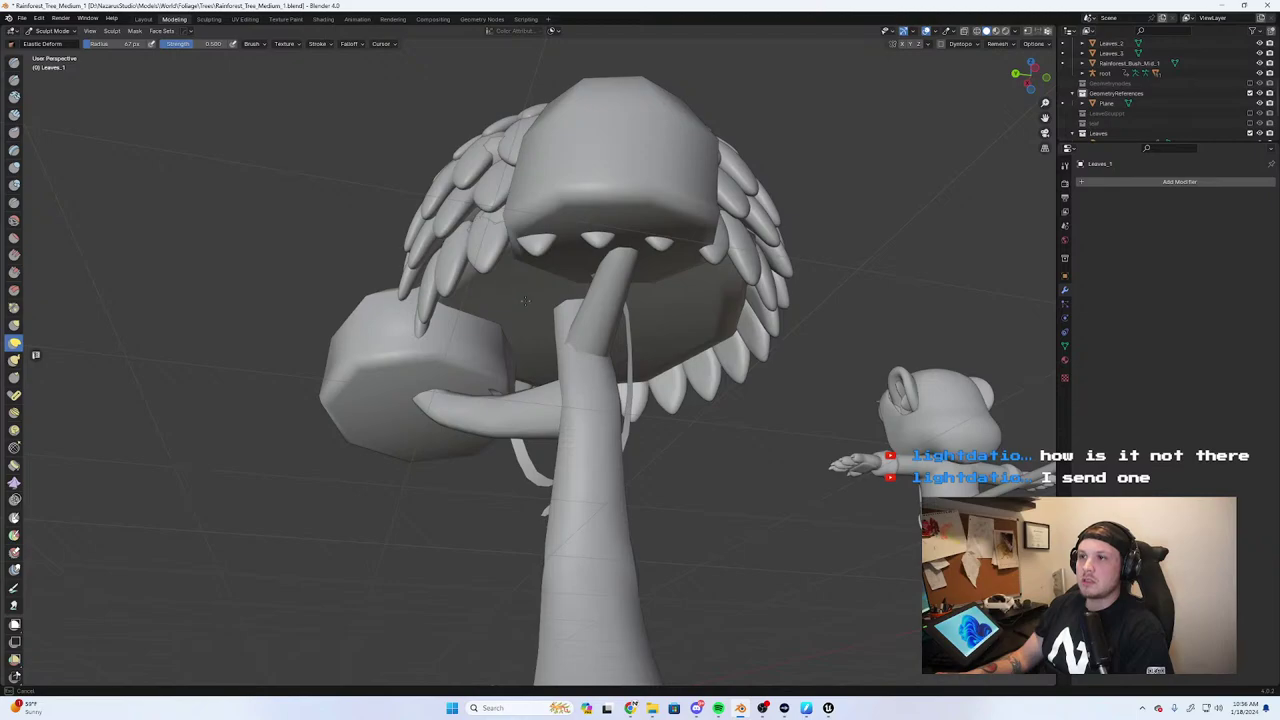
{"action": "middle_click_drag", "start_coordinate": [524, 299], "coordinate": [515, 240]}
{"action": "middle_click_drag", "start_coordinate": [579, 325], "coordinate": [670, 235]}
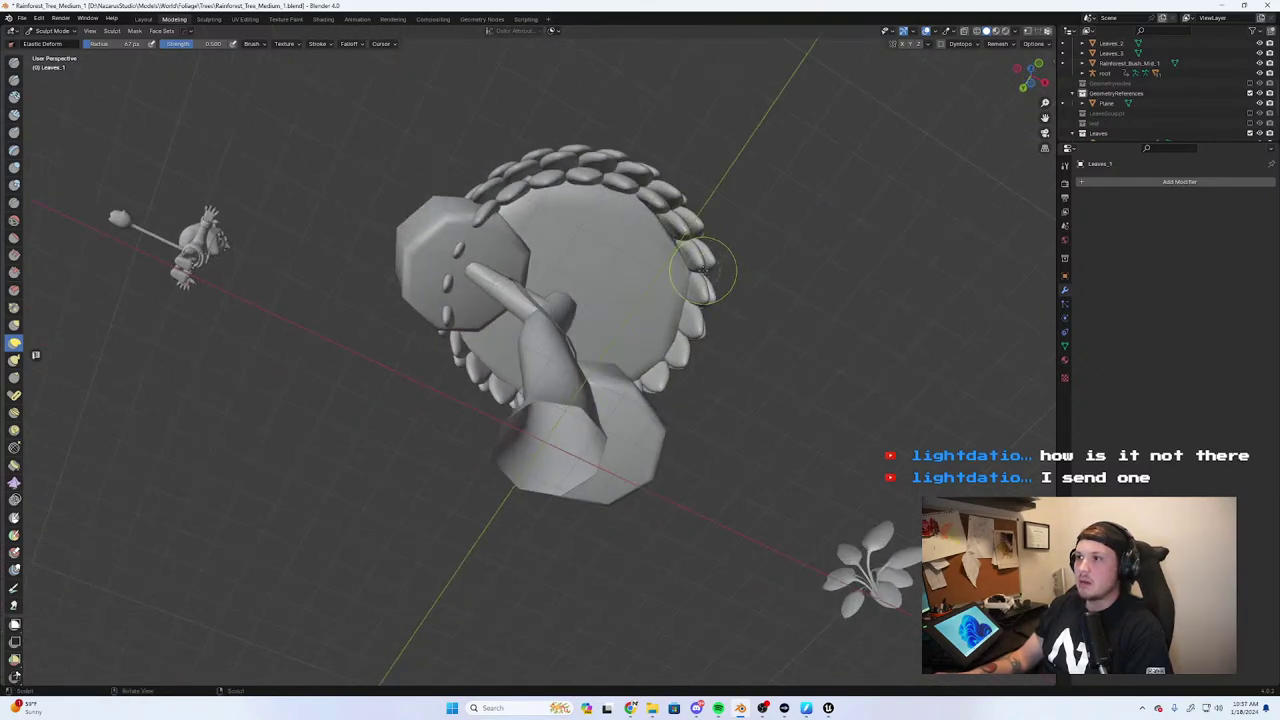
{"action": "left_click_drag", "start_coordinate": [703, 270], "coordinate": [663, 250]}
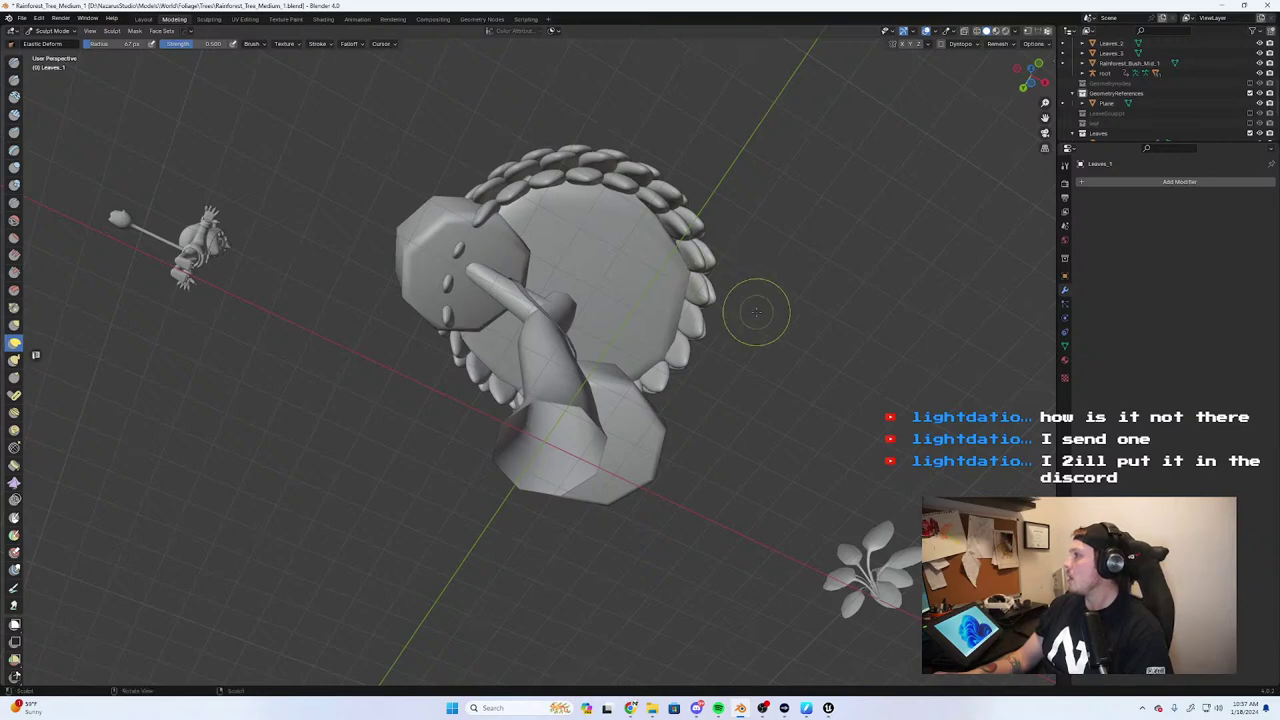
{"action": "middle_click_drag", "start_coordinate": [717, 320], "coordinate": [665, 285]}
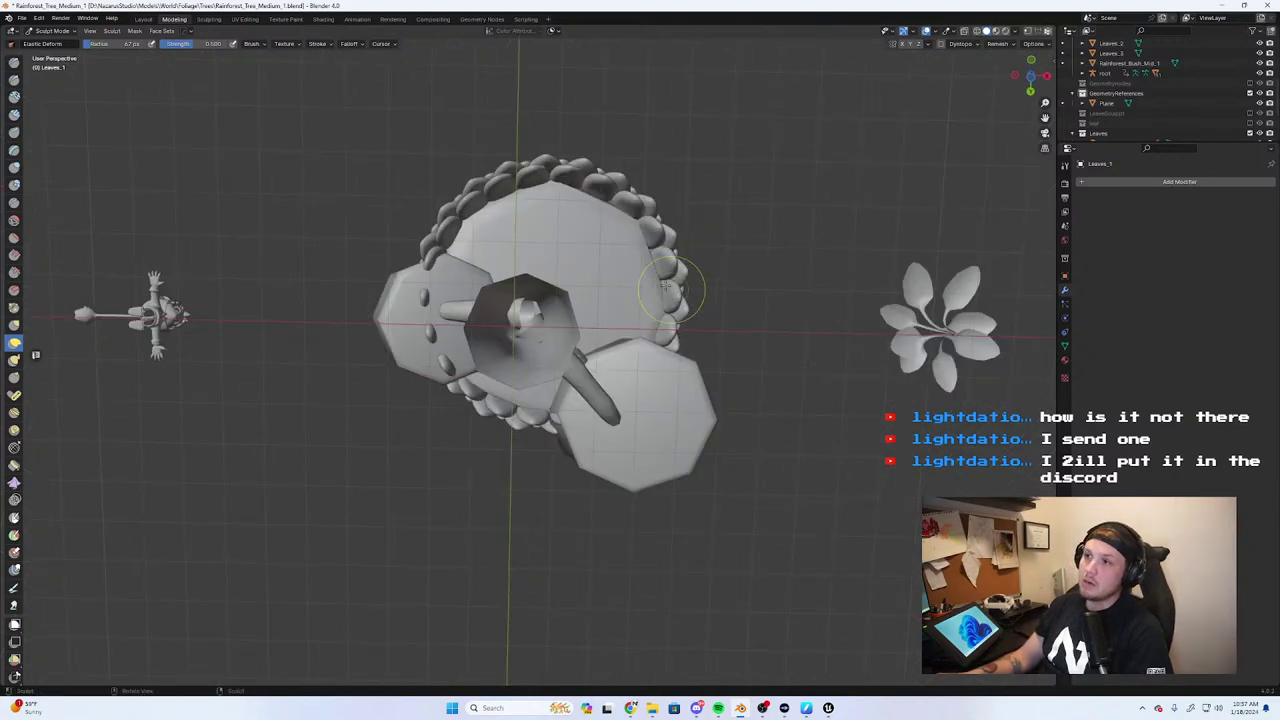
{"action": "middle_click_drag", "start_coordinate": [598, 195], "coordinate": [623, 342]}
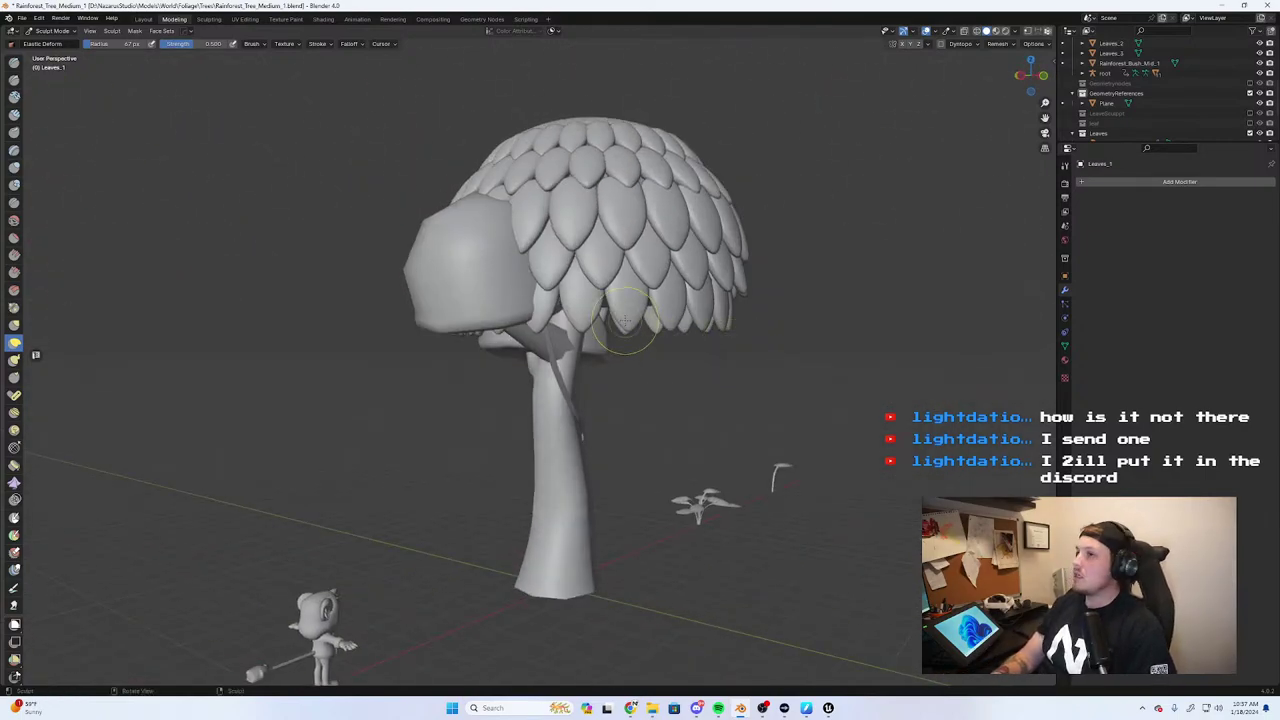
{"action": "middle_click_drag", "start_coordinate": [661, 268], "coordinate": [634, 225]}
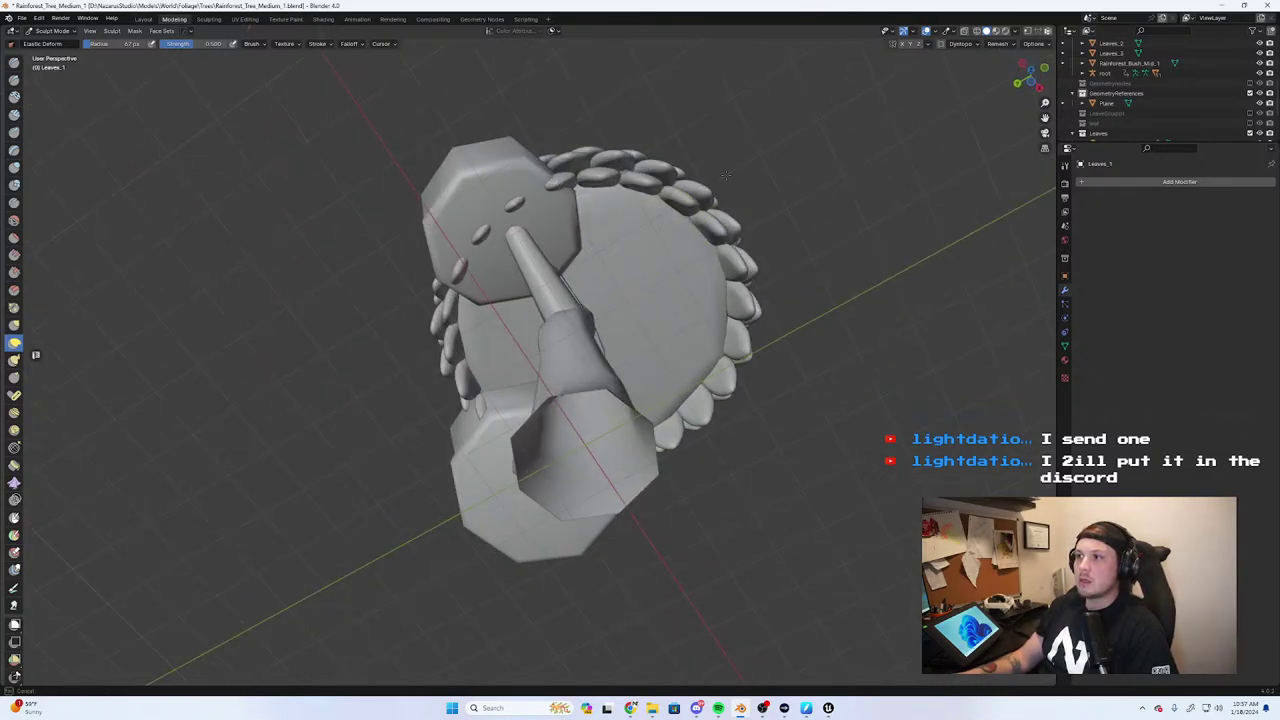
{"action": "mouse_move", "coordinate": [525, 380]}
{"action": "middle_mouse_down"}
{"action": "mouse_move", "coordinate": [430, 400]}
{"action": "mouse_move", "coordinate": [506, 396]}
{"action": "middle_mouse_up"}
{"action": "scroll", "coordinate": [506, 396], "scroll_direction": "down", "scroll_amount": 3}
{"action": "key", "text": "Tab"}
{"action": "scroll", "coordinate": [547, 297], "scroll_direction": "up", "scroll_amount": 3}
{"action": "left_click", "coordinate": [50, 31]}
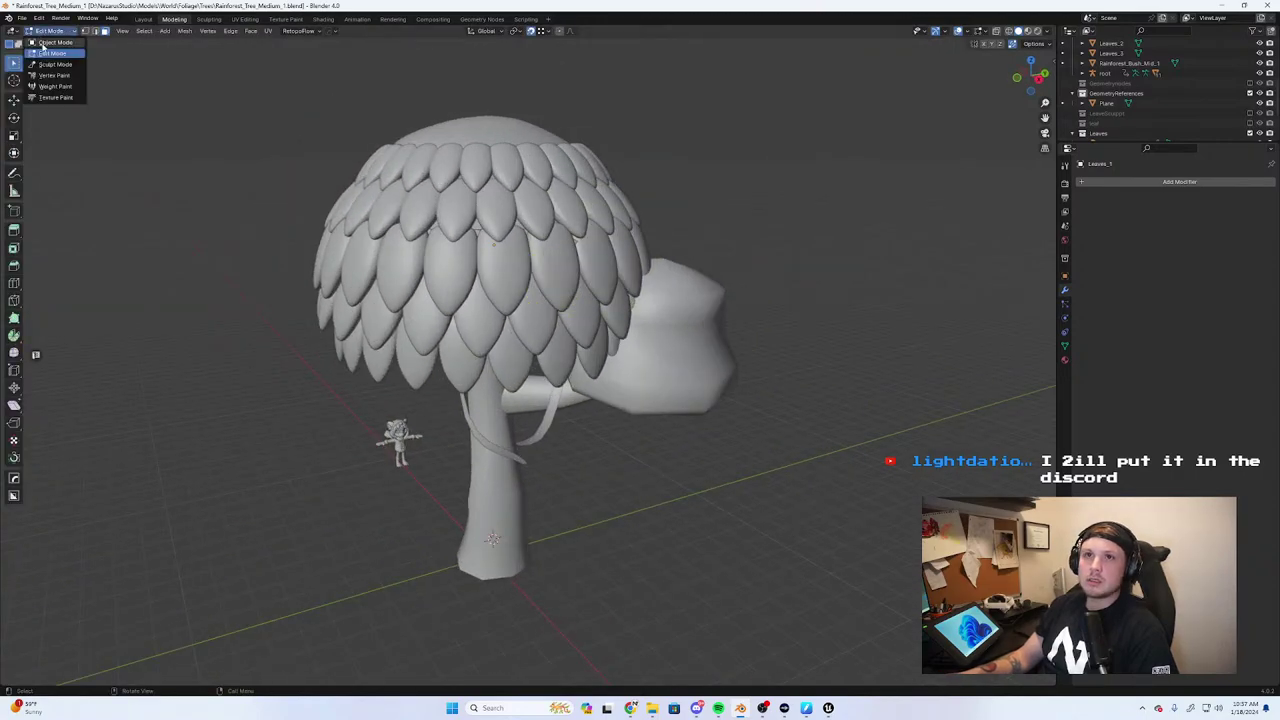
{"action": "left_click", "coordinate": [45, 46]}
Try to apply the GeometryNodes modifier on the lowest leaf ring of the canopy
{"action": "left_click", "coordinate": [483, 213]}
{"action": "left_click", "coordinate": [495, 274], "text": "shift"}
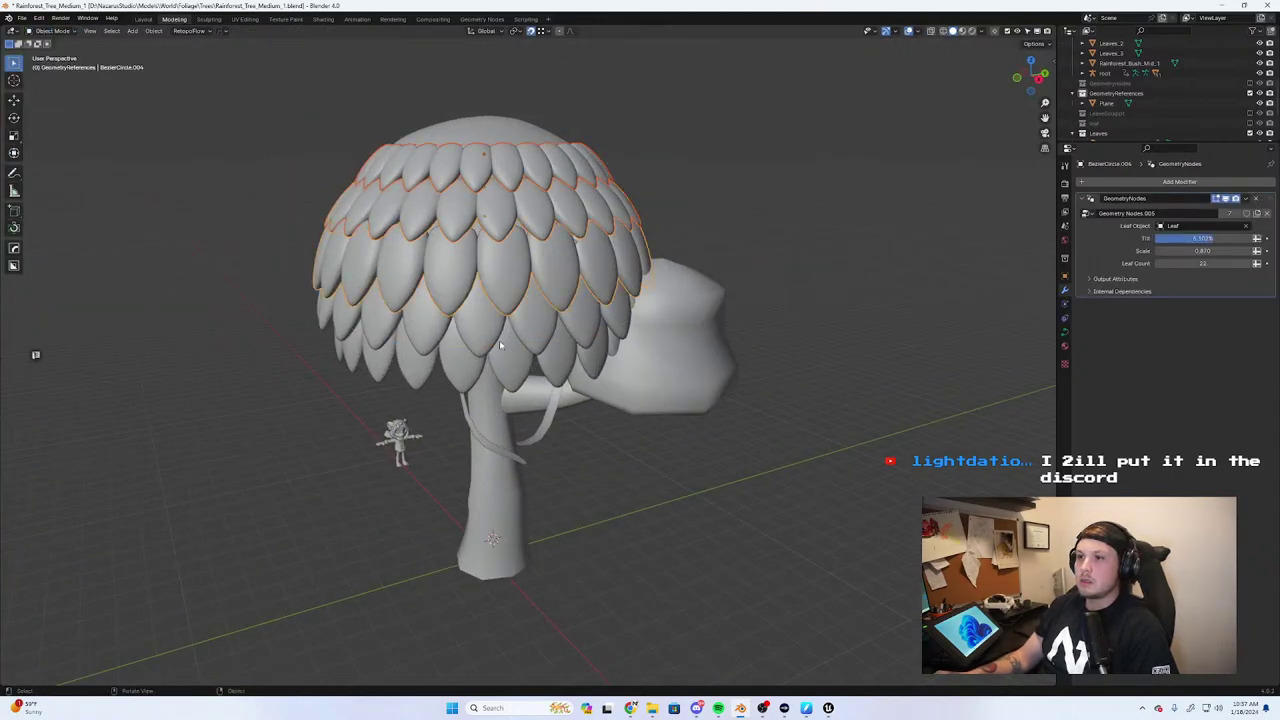
{"action": "left_click", "coordinate": [502, 338]}
{"action": "left_click", "coordinate": [509, 372]}
{"action": "right_click", "coordinate": [510, 375]}
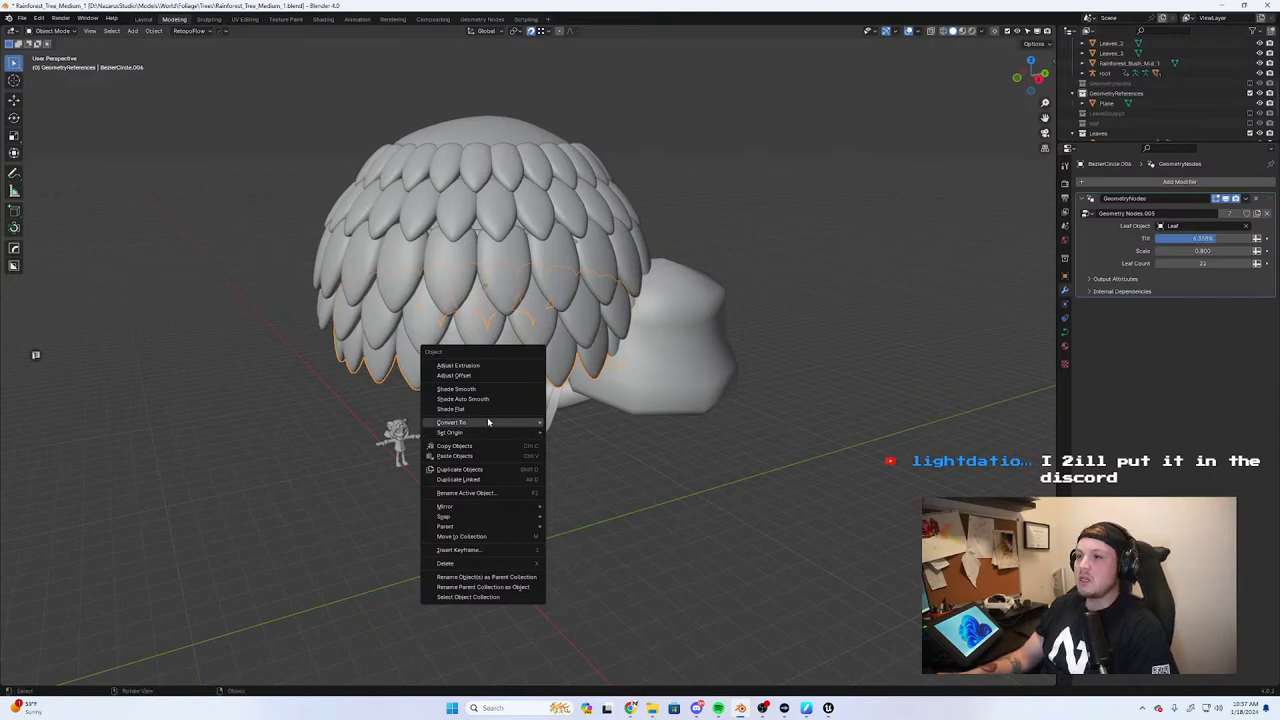
{"action": "left_click", "coordinate": [1246, 200]}
{"action": "left_click", "coordinate": [1217, 213]}
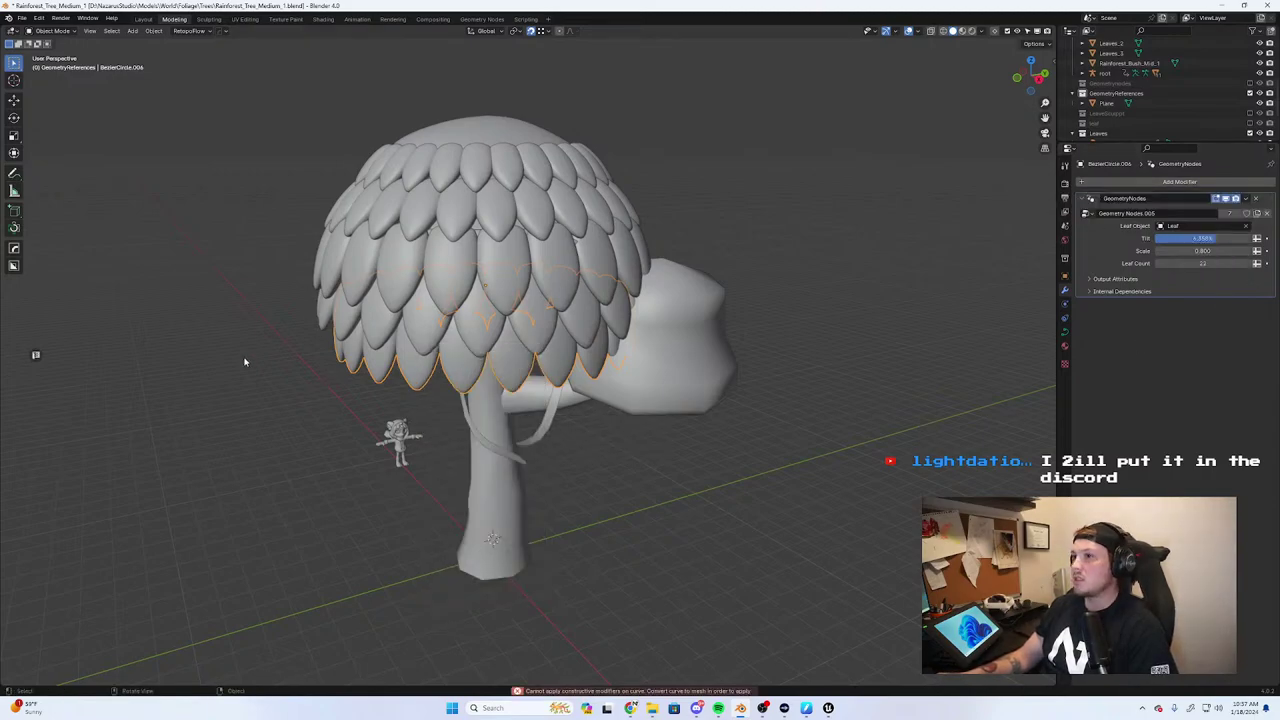
Convert the lowest leaf ring of the canopy from a curve to a mesh
{"action": "middle_click_drag", "start_coordinate": [586, 337], "coordinate": [526, 254]}
{"action": "scroll", "coordinate": [526, 254], "scroll_direction": "up", "scroll_amount": 2}
{"action": "right_click", "coordinate": [523, 254]}
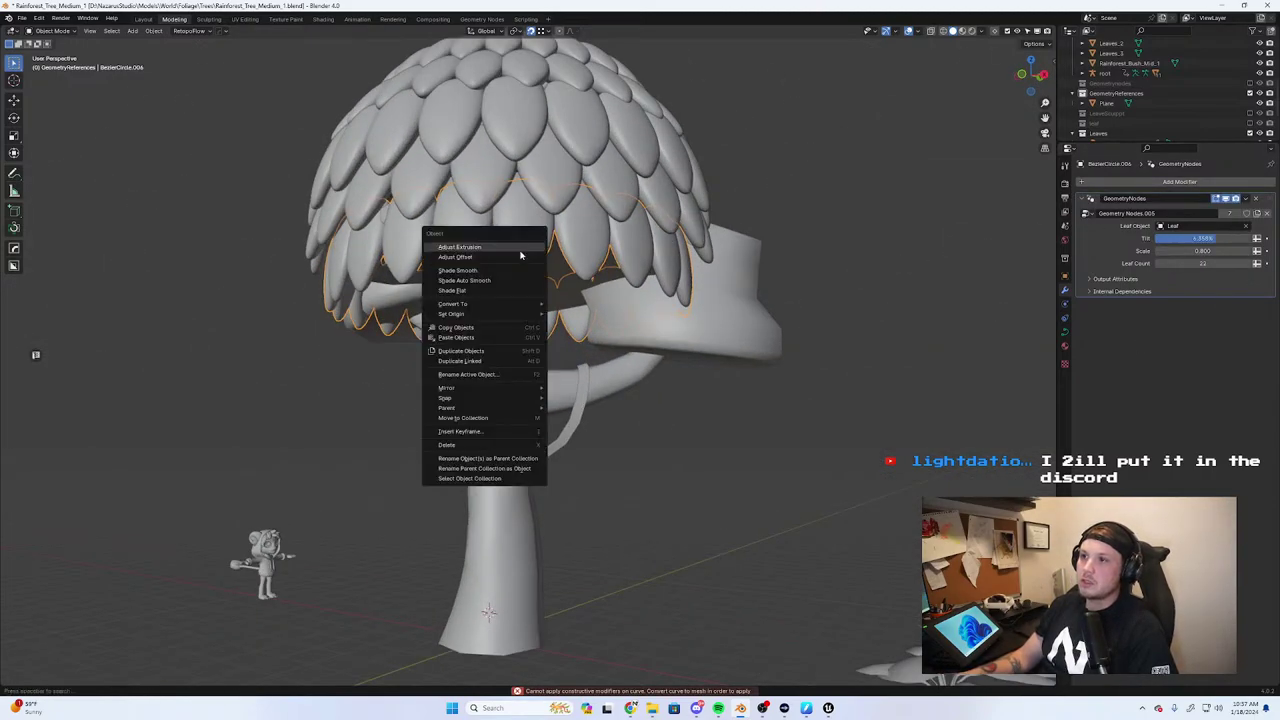
{"action": "mouse_move", "coordinate": [492, 305]}
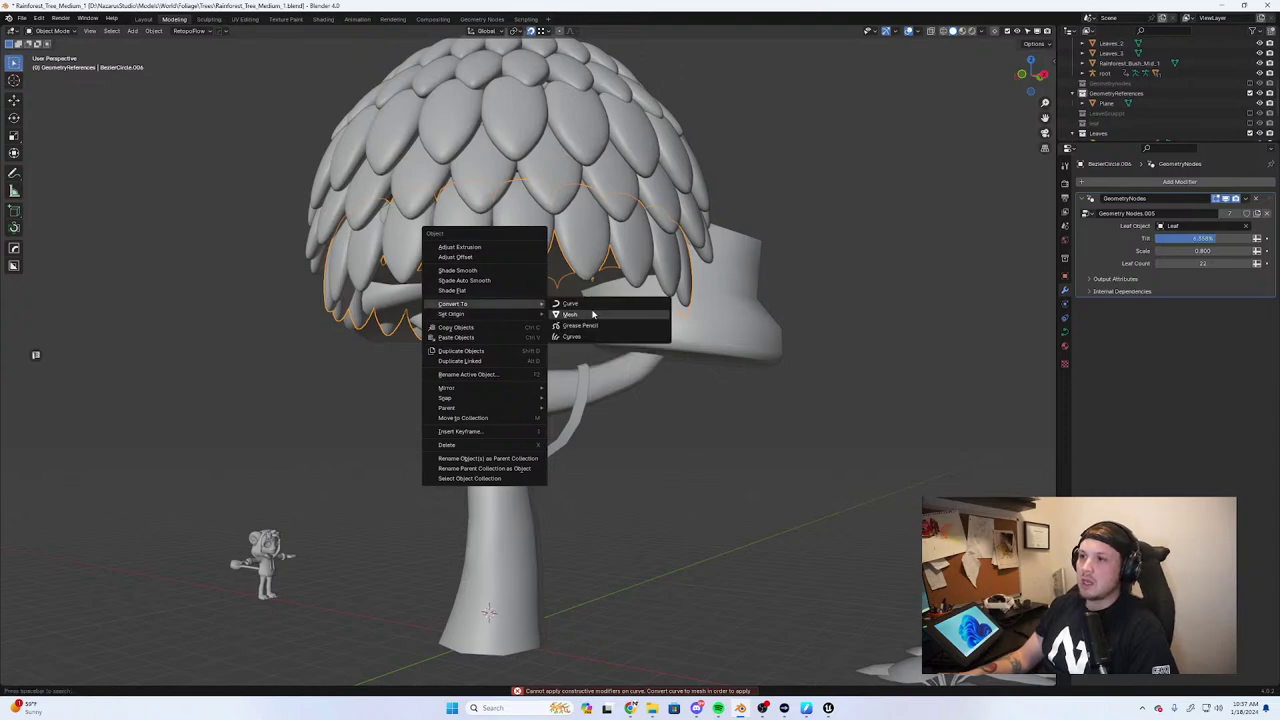
{"action": "left_click", "coordinate": [595, 315]}
Convert the second-lowest leaf ring of the canopy to a mesh
{"action": "middle_click_drag", "start_coordinate": [609, 318], "coordinate": [468, 257]}
{"action": "left_click", "coordinate": [547, 332]}
{"action": "right_click", "coordinate": [468, 257]}
{"action": "mouse_move", "coordinate": [468, 257]}
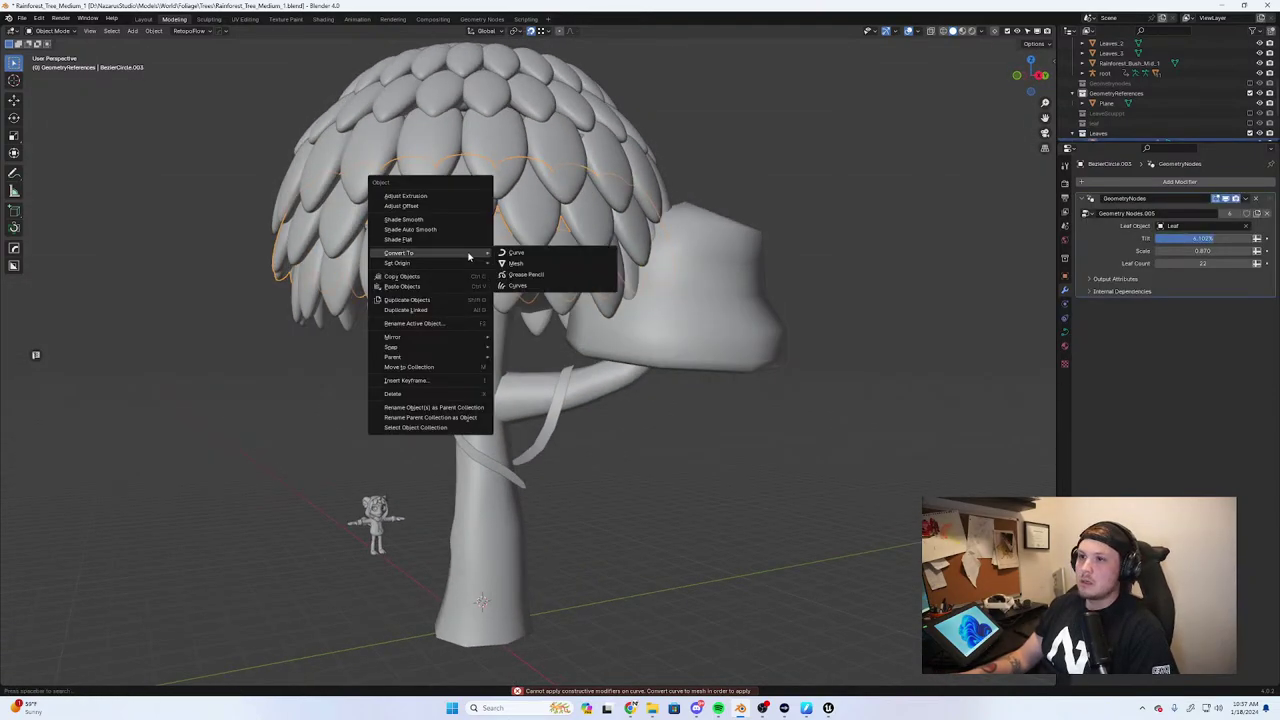
{"action": "left_click", "coordinate": [586, 270]}
Select the three remaining upper leaf rings of the canopy and convert them to meshes
{"action": "left_click", "coordinate": [481, 96]}
{"action": "right_click", "coordinate": [483, 62]}
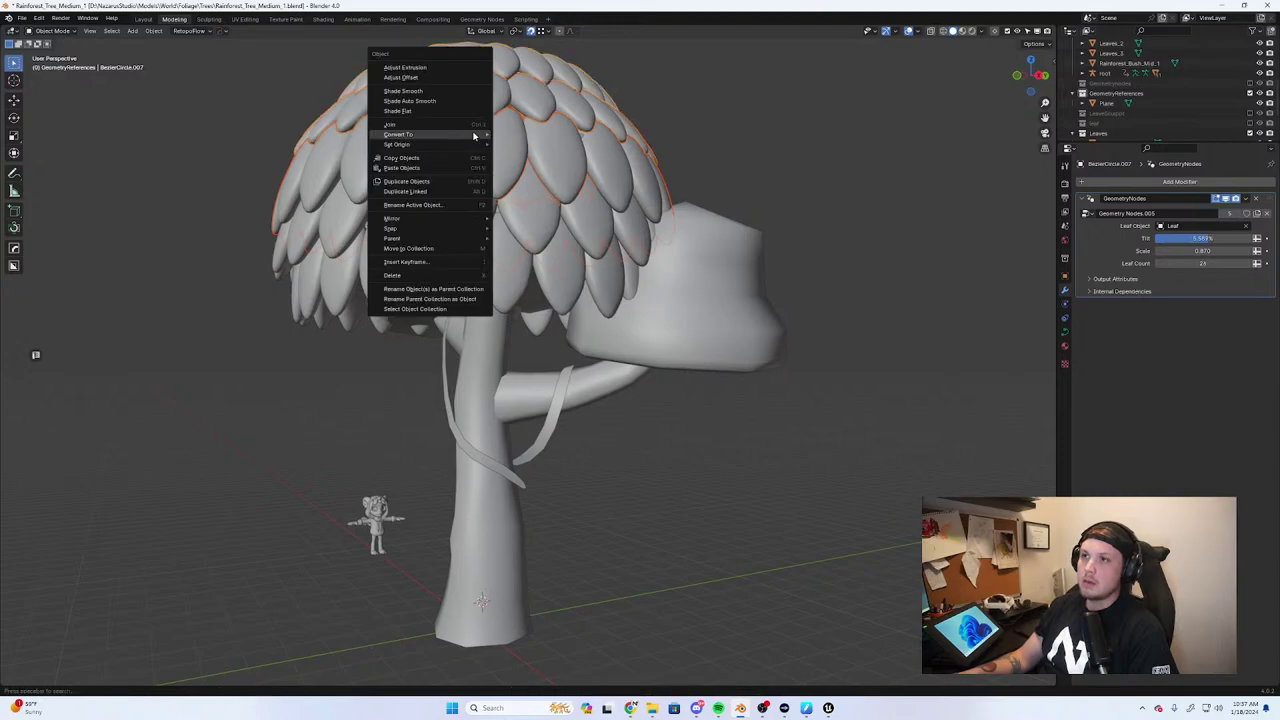
{"action": "mouse_move", "coordinate": [455, 137]}
{"action": "left_click", "coordinate": [525, 140]}
{"action": "middle_click_drag", "start_coordinate": [525, 140], "coordinate": [537, 205]}
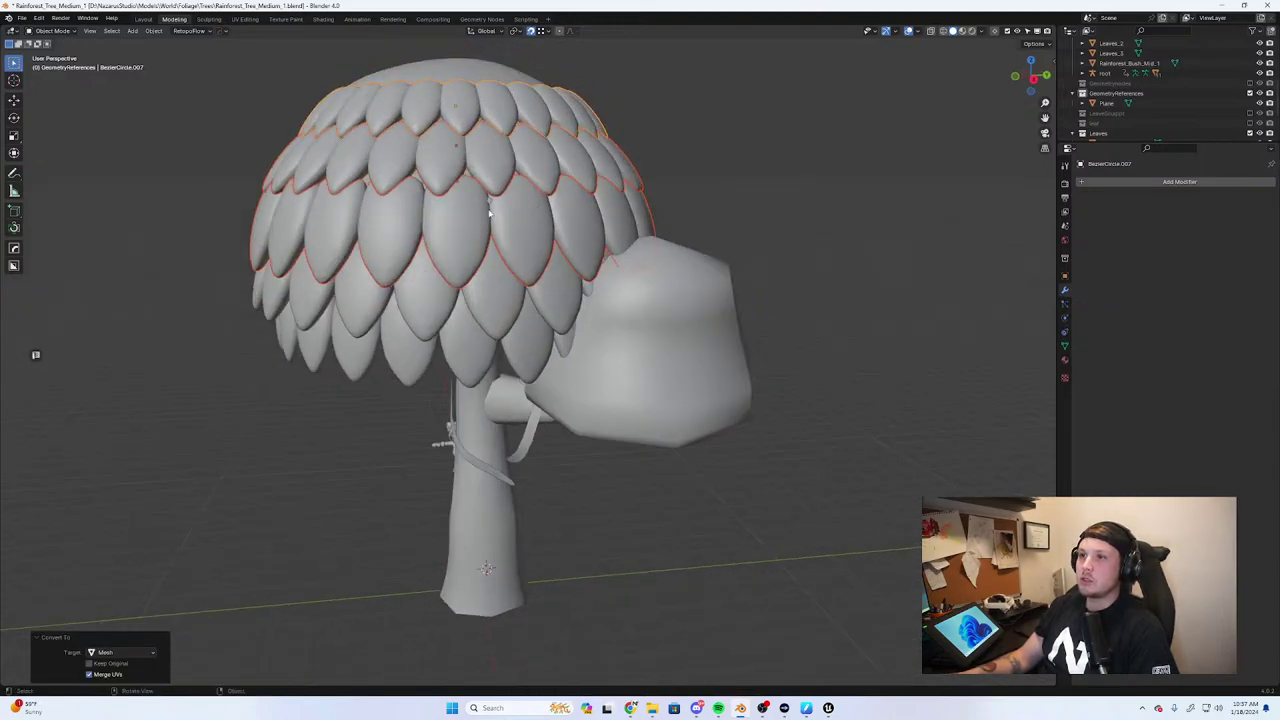
Select the foliage mesh Leaves_1.002, switch it to Sculpt Mode and view it from below
{"action": "left_click", "coordinate": [489, 212]}
{"action": "mouse_move", "coordinate": [657, 277]}
{"action": "middle_mouse_down"}
{"action": "mouse_move", "coordinate": [391, 220]}
{"action": "mouse_move", "coordinate": [300, 180]}
{"action": "mouse_move", "coordinate": [524, 165]}
{"action": "mouse_move", "coordinate": [688, 188]}
{"action": "middle_mouse_up"}
{"action": "left_click", "coordinate": [52, 31]}
{"action": "left_click", "coordinate": [55, 64]}
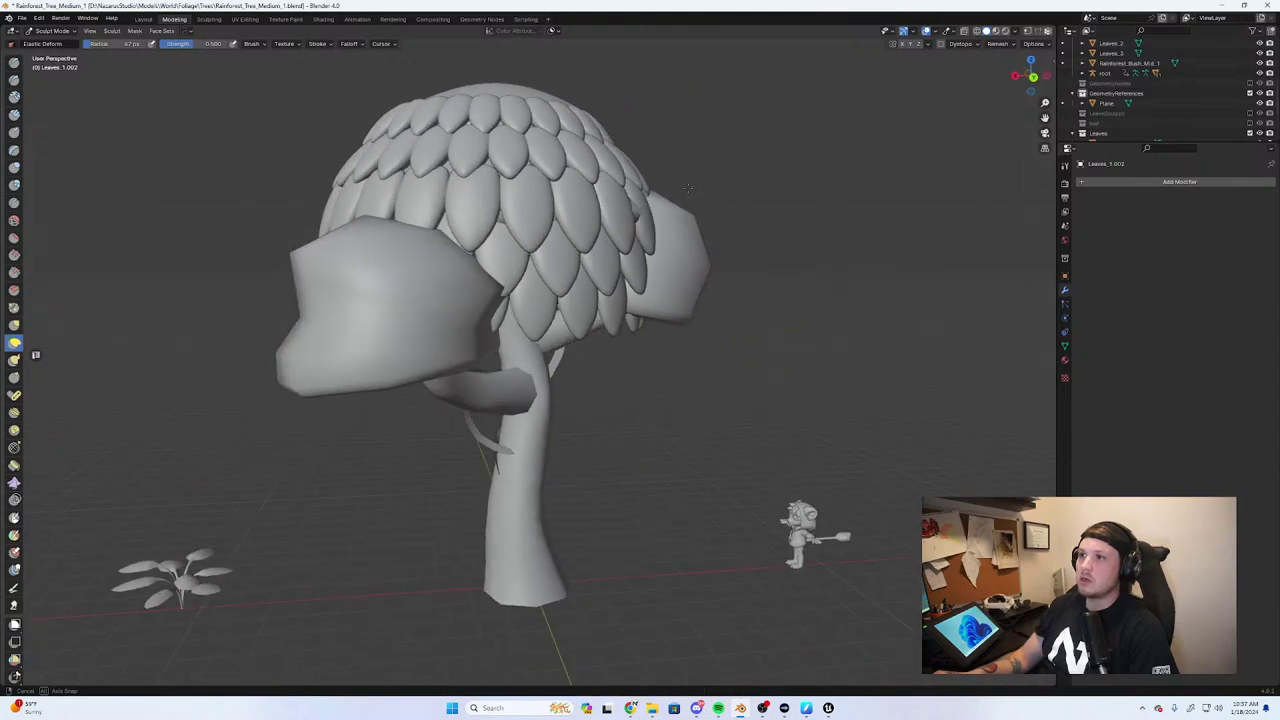
{"action": "middle_click_drag", "start_coordinate": [577, 208], "coordinate": [497, 207]}
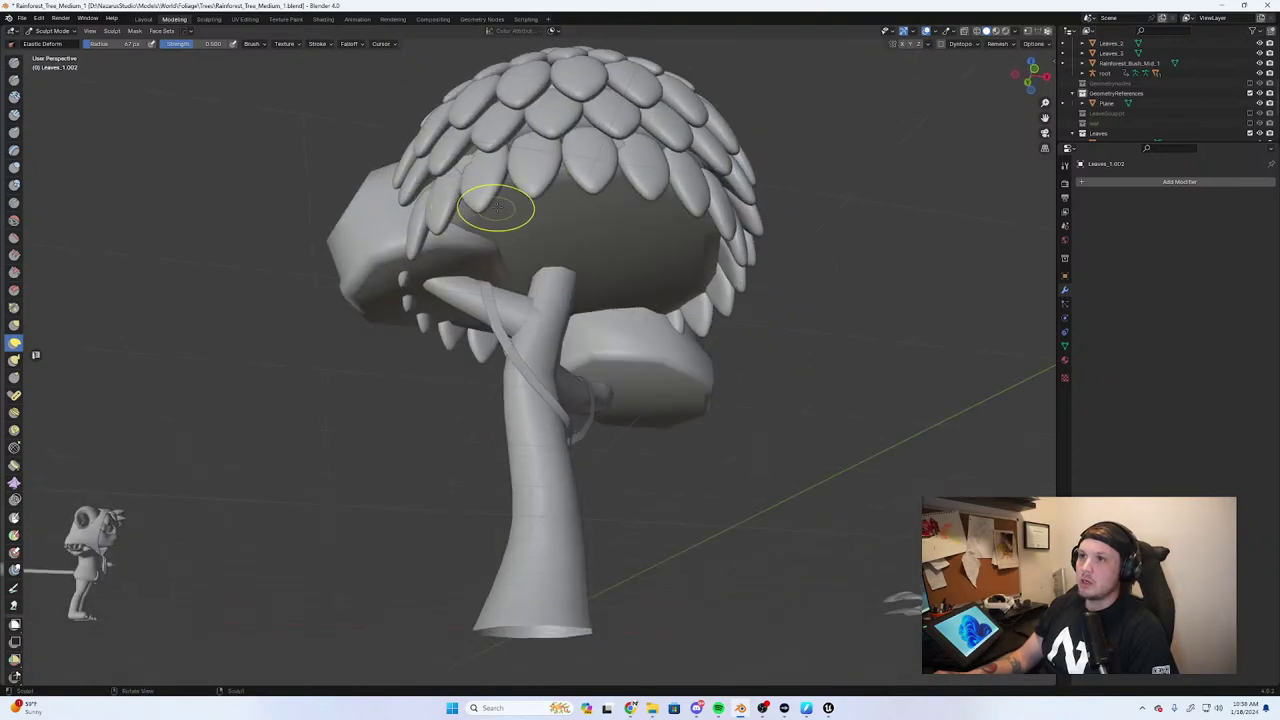
Return to Object Mode, select the main canopy mesh Leaves_1 and switch it to Sculpt Mode
{"action": "left_click", "coordinate": [48, 31]}
{"action": "left_click", "coordinate": [50, 43]}
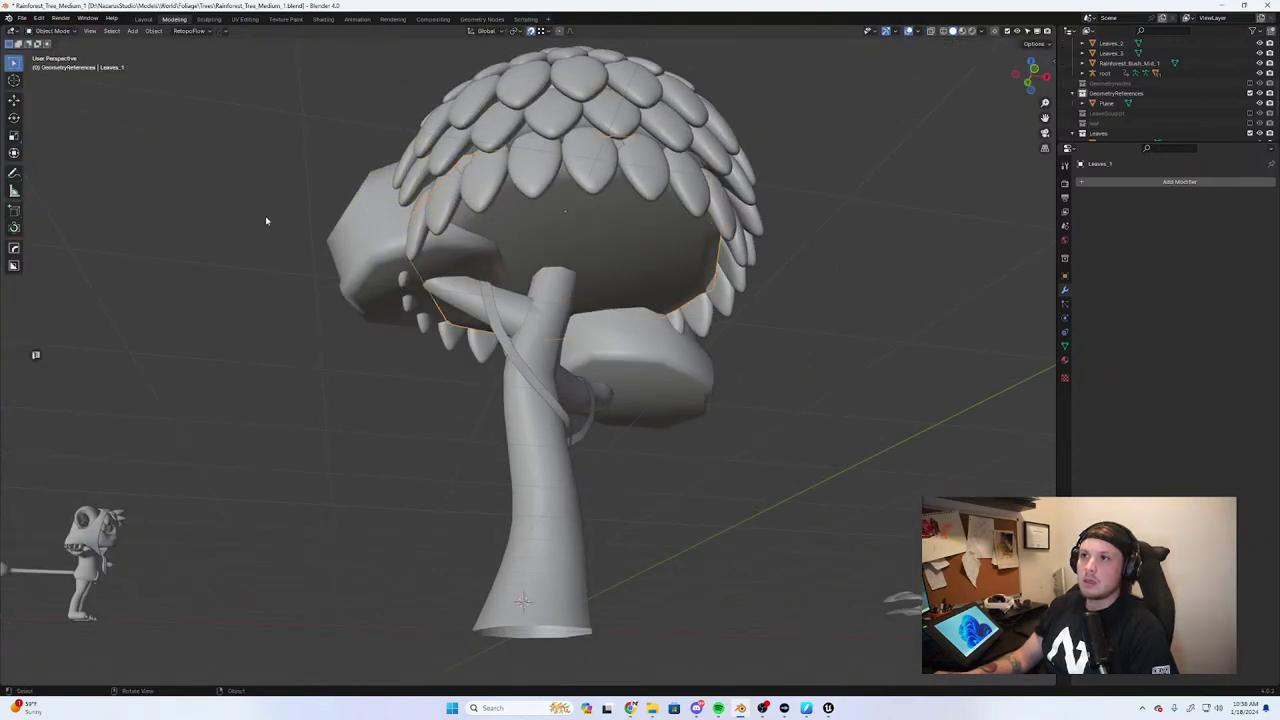
{"action": "left_click", "coordinate": [45, 31]}
{"action": "left_click", "coordinate": [55, 64]}
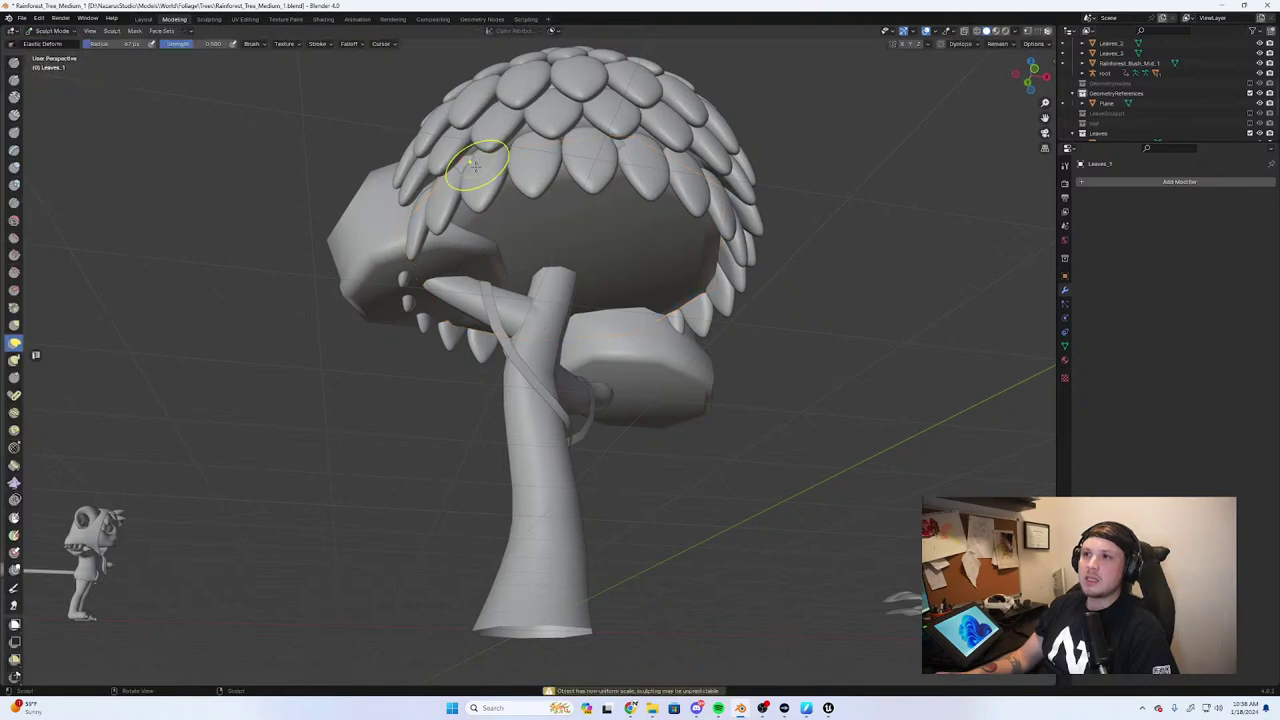
Examine the tree's leaf canopy from below, from the sides and in front orthographic view
{"action": "middle_click_drag", "start_coordinate": [471, 166], "coordinate": [581, 158]}
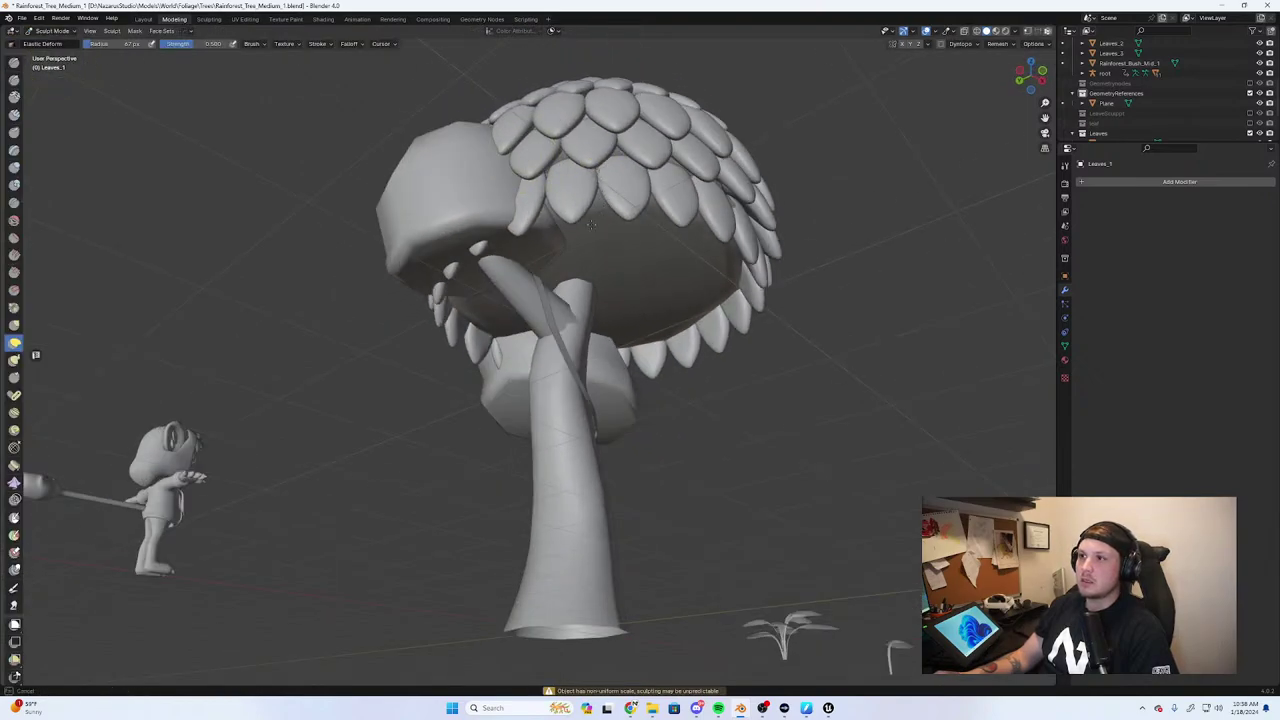
{"action": "middle_click_drag", "start_coordinate": [591, 224], "coordinate": [618, 182]}
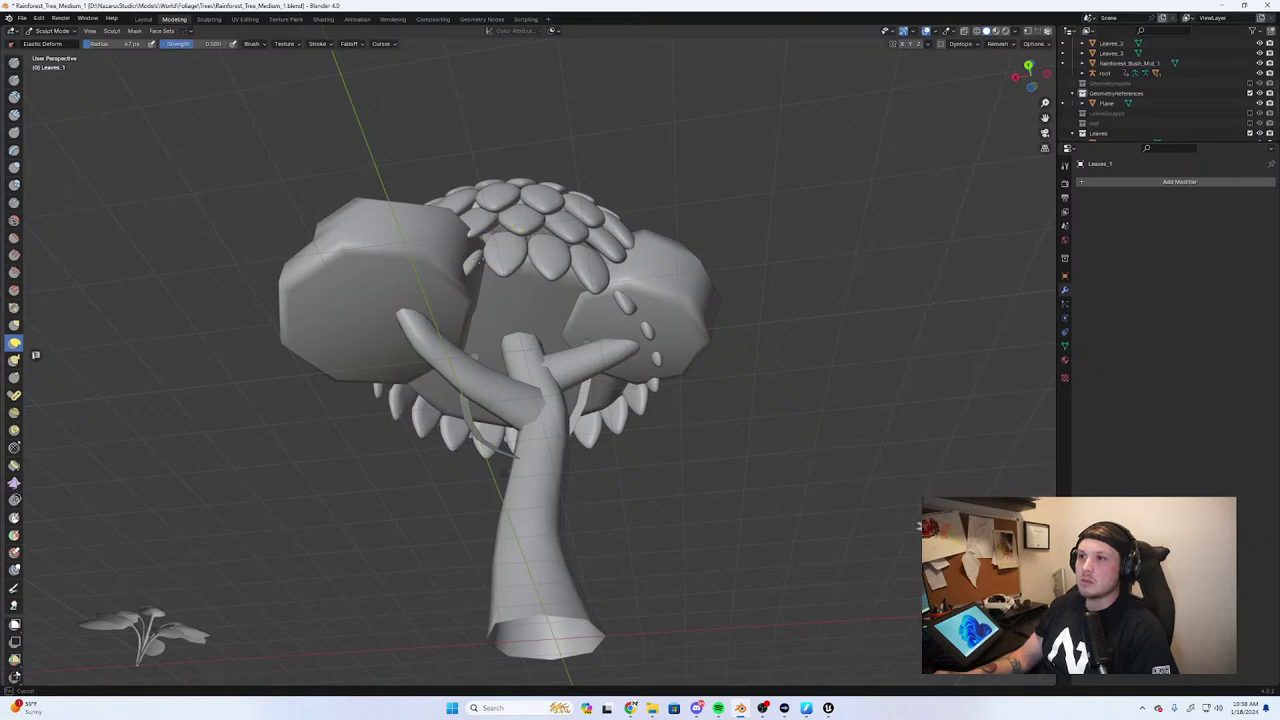
{"action": "middle_click_drag", "start_coordinate": [477, 289], "coordinate": [525, 294]}
{"action": "scroll", "coordinate": [563, 282], "scroll_direction": "down", "scroll_amount": 6}
{"action": "scroll", "coordinate": [524, 291], "scroll_direction": "up", "scroll_amount": 8}
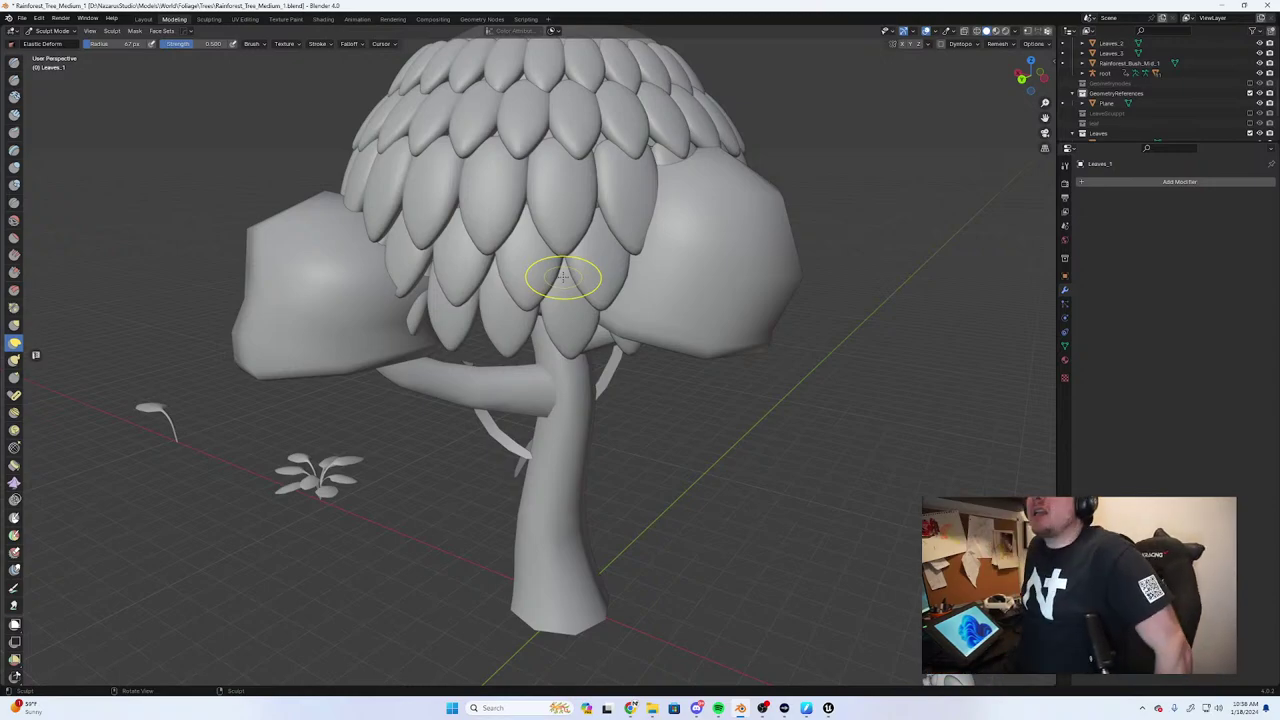
{"action": "scroll", "coordinate": [649, 277], "scroll_direction": "down", "scroll_amount": 7}
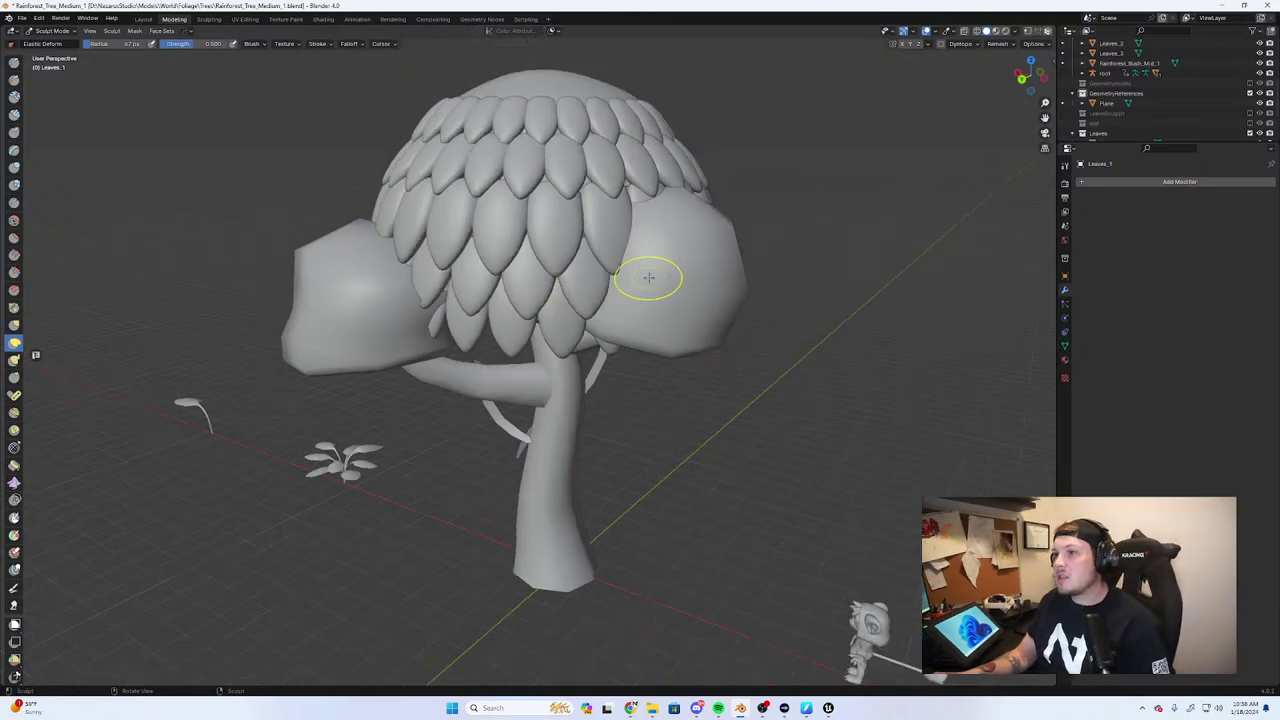
{"action": "middle_click_drag", "start_coordinate": [649, 277], "coordinate": [523, 321]}
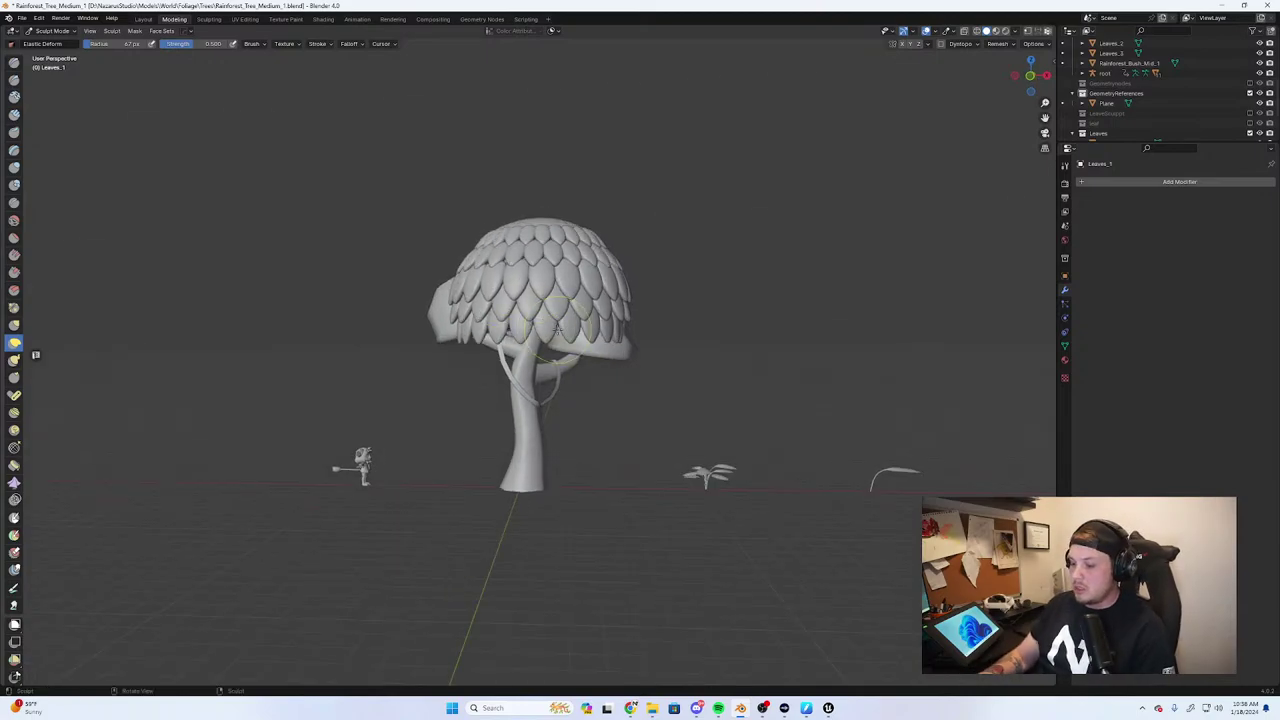
{"action": "key", "text": "KP_1"}
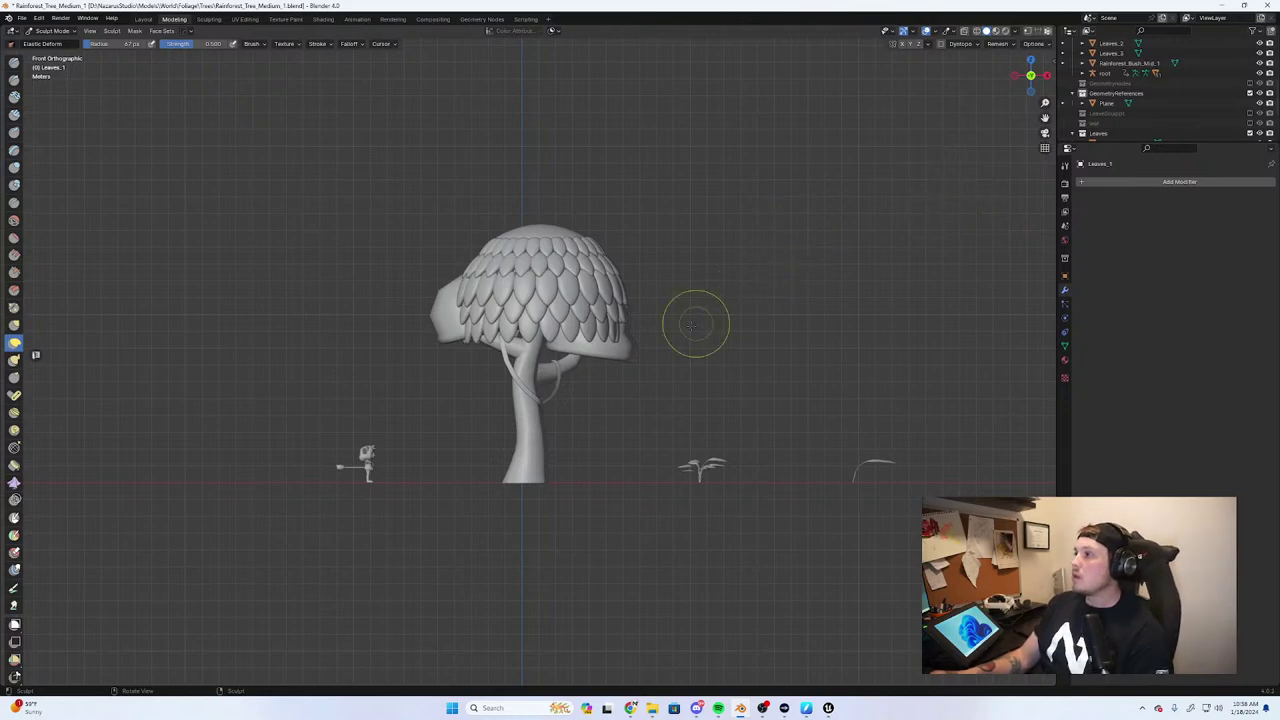
{"action": "scroll", "coordinate": [696, 323], "scroll_direction": "up", "scroll_amount": 4}
{"action": "scroll", "coordinate": [583, 365], "scroll_direction": "down", "scroll_amount": 3}
Return to Object Mode, switch to Unreal Engine and play the TestWorld level in the selected viewport
{"action": "left_click", "coordinate": [45, 31]}
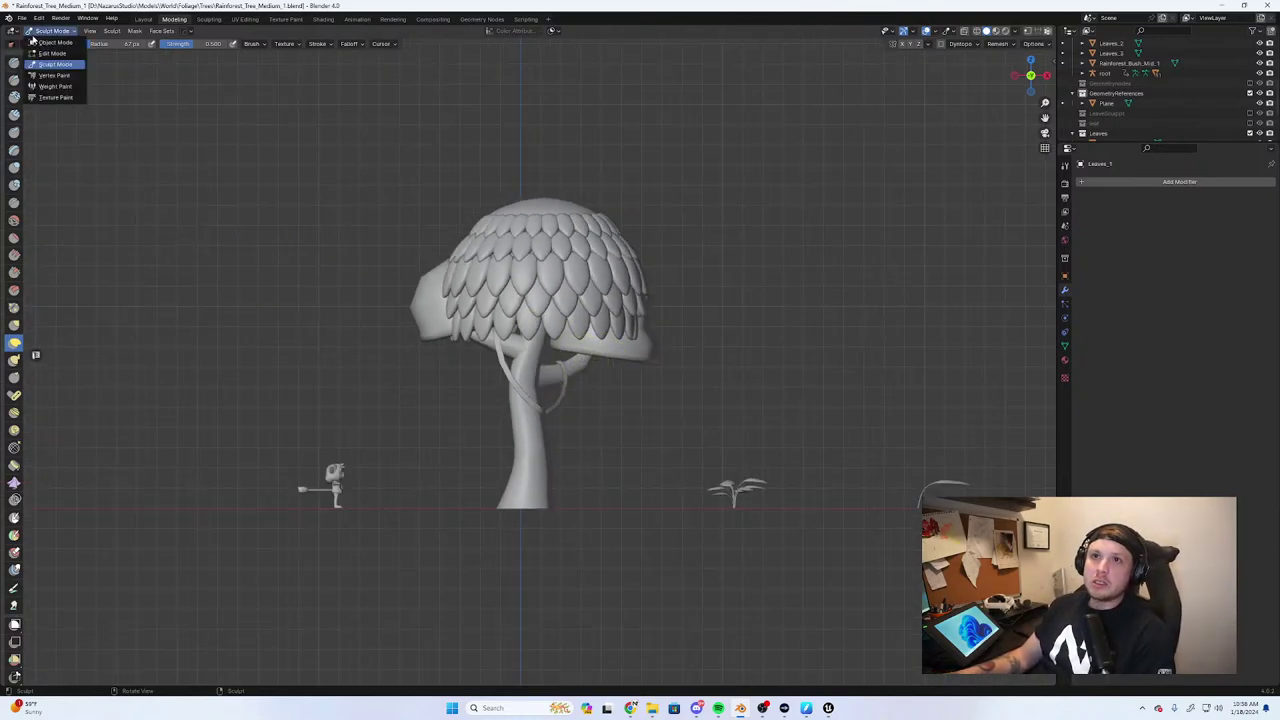
{"action": "left_click", "coordinate": [50, 44]}
{"action": "left_click", "coordinate": [1222, 6]}
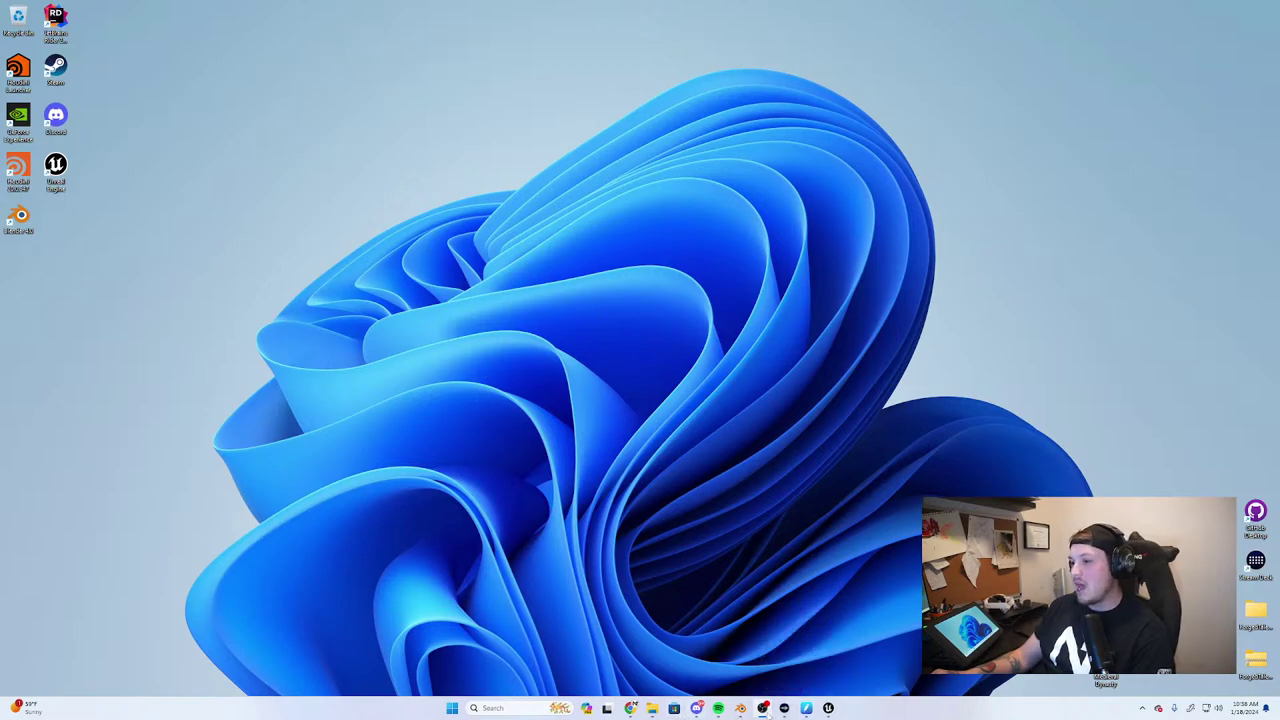
{"action": "left_click", "coordinate": [828, 708]}
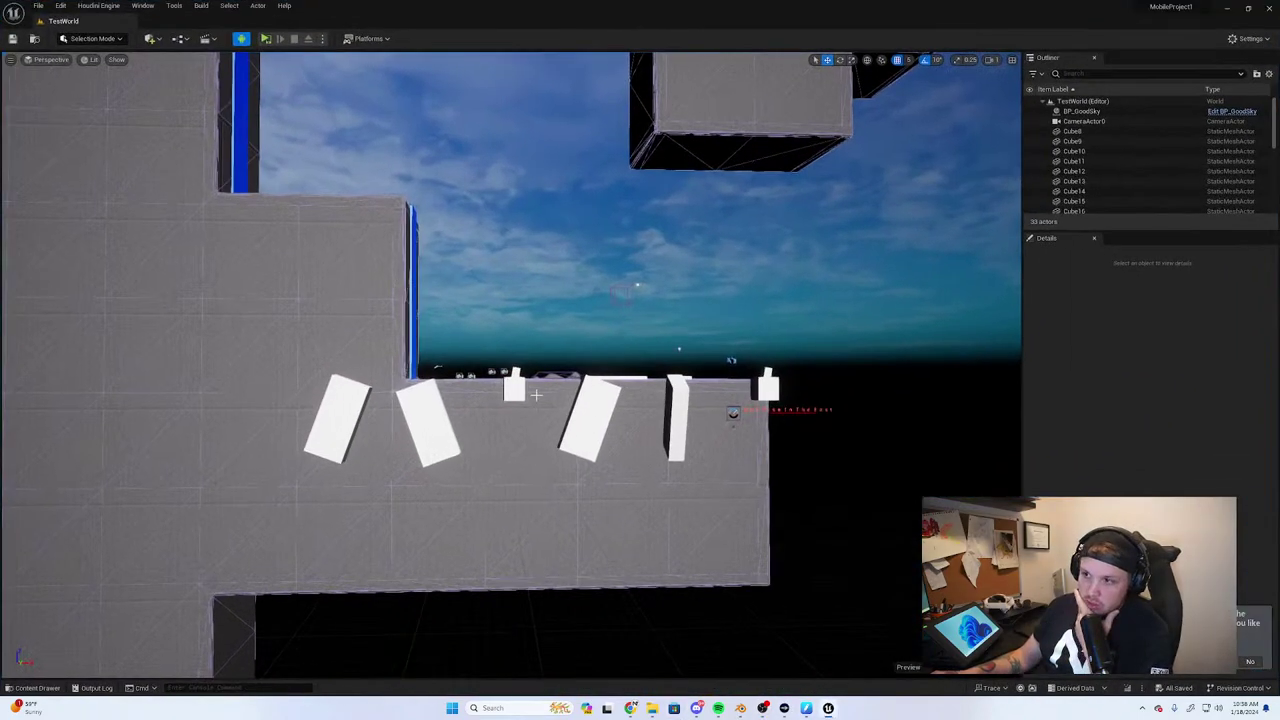
{"action": "left_click", "coordinate": [322, 39]}
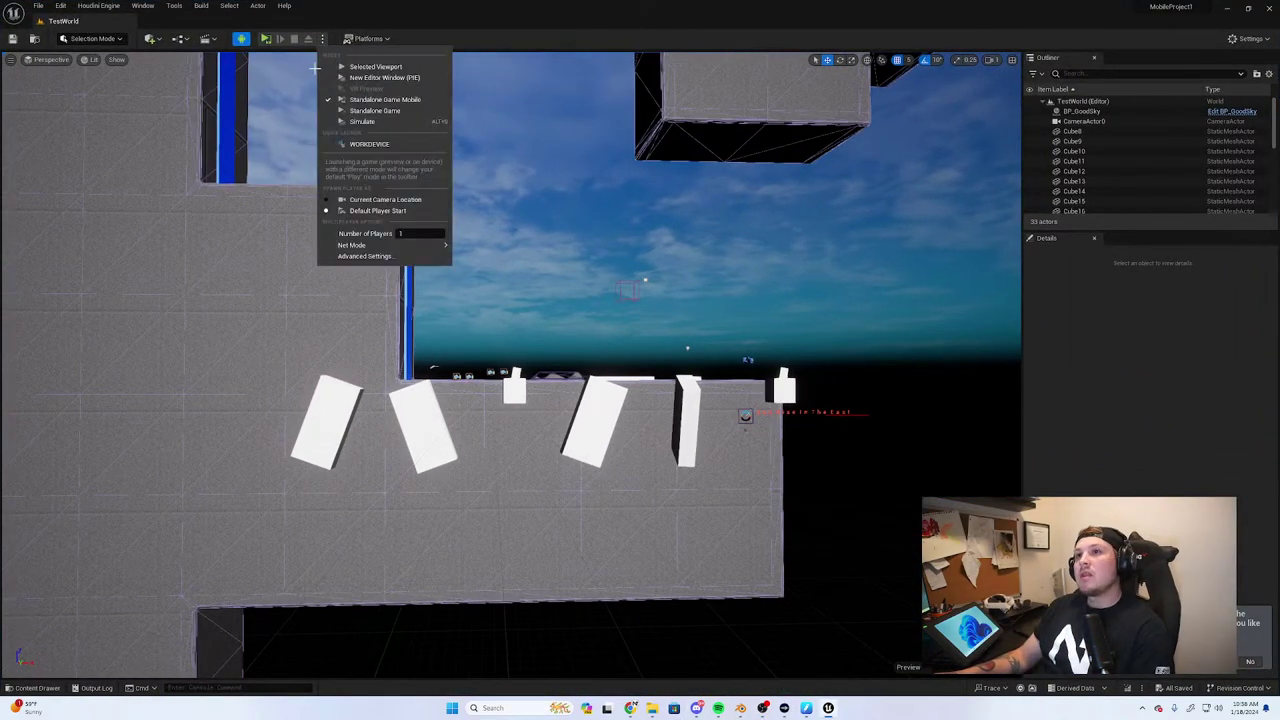
{"action": "left_click", "coordinate": [362, 67]}
Run and jump the monkey character back and forth through the level to check the side-on camera view, and stop playing
{"action": "key", "text": "d"}
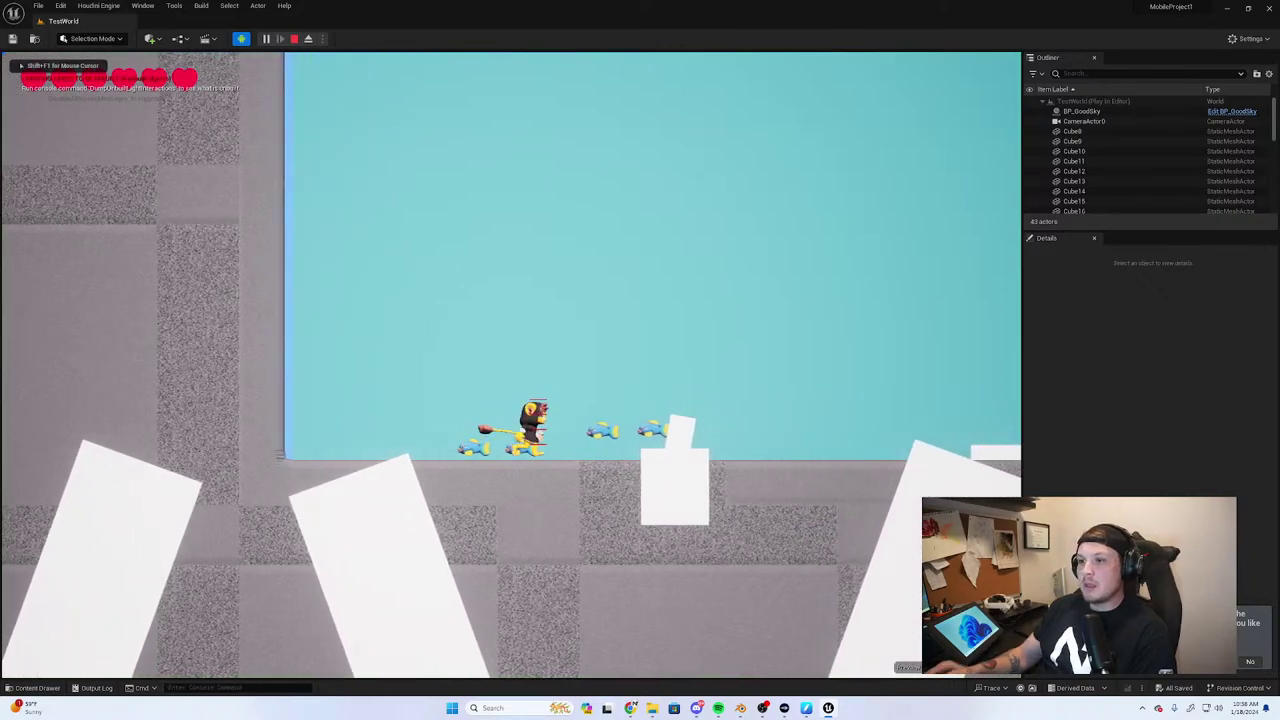
{"action": "key", "text": "space"}
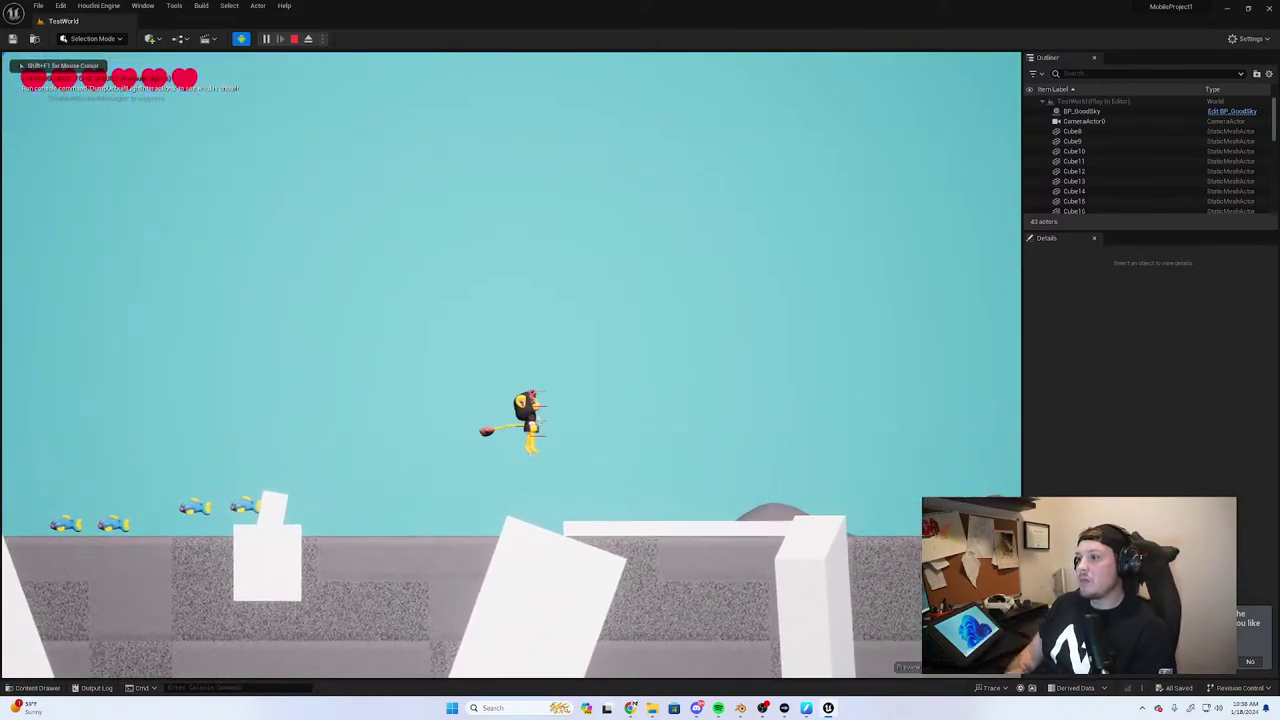
{"action": "key", "text": "space"}
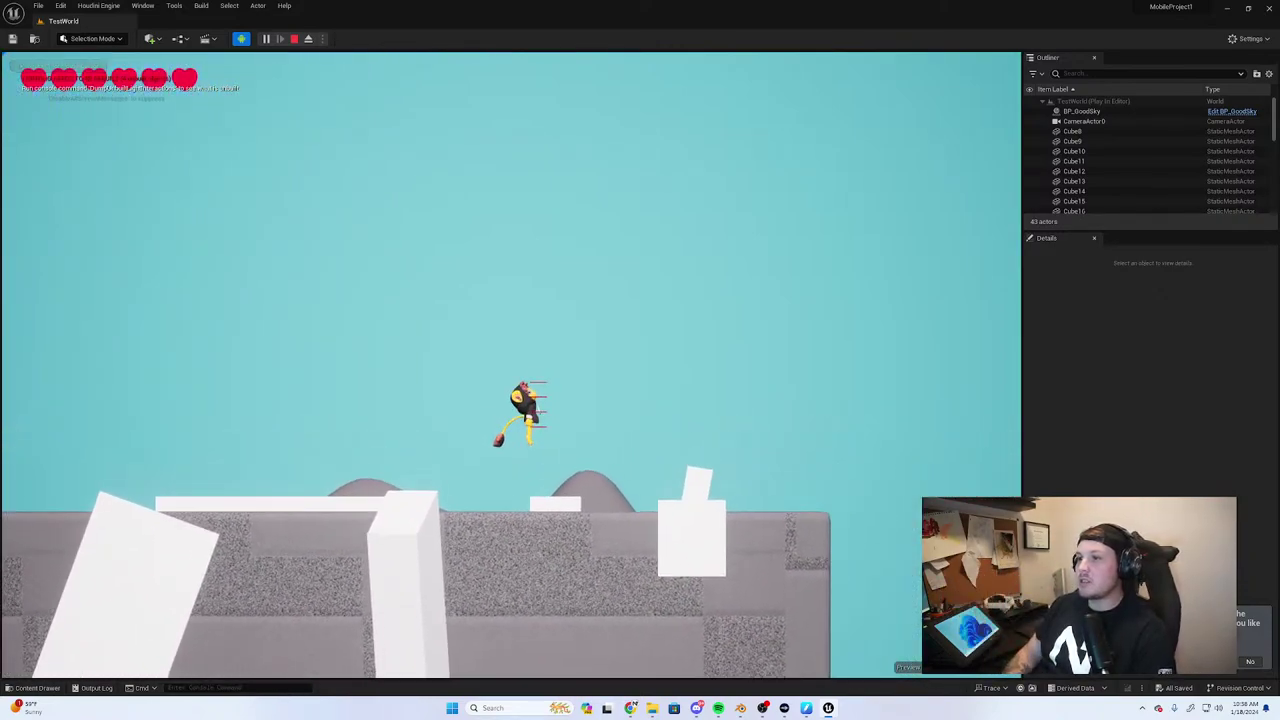
{"action": "key", "text": "a"}
{"action": "key", "text": "space"}
{"action": "key", "text": "space"}
{"action": "key", "text": "space"}
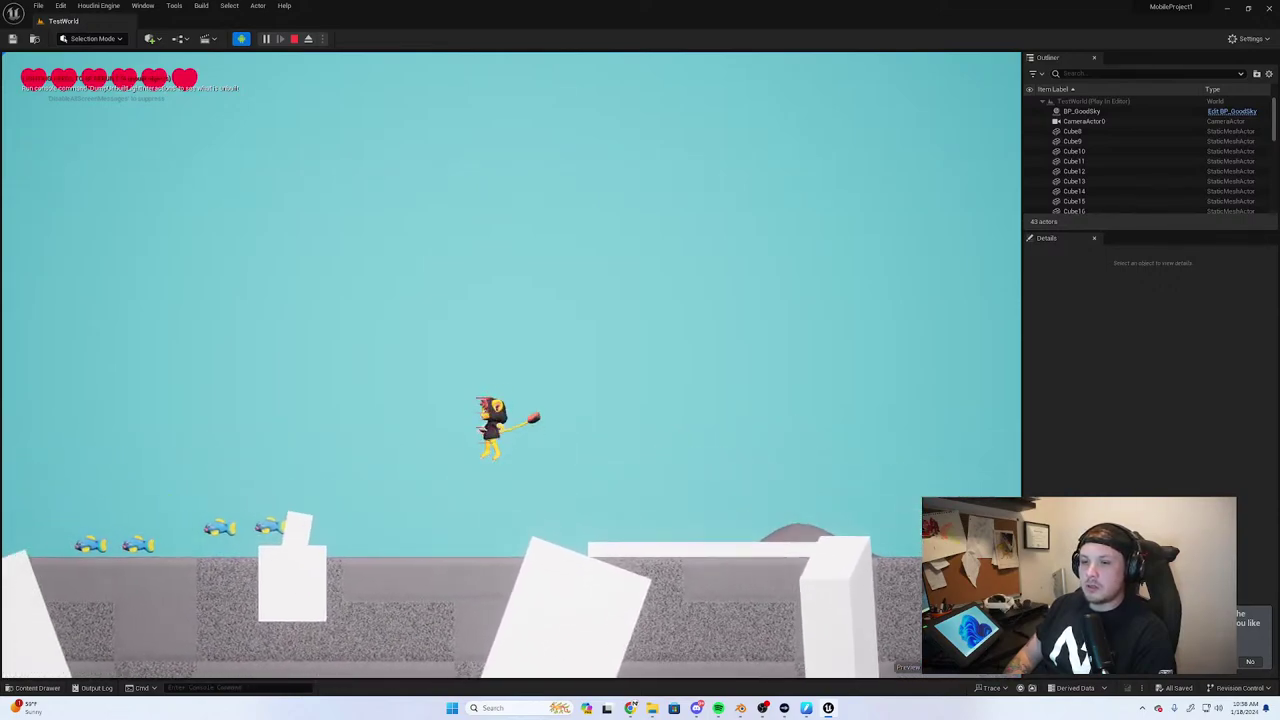
{"action": "key", "text": "space"}
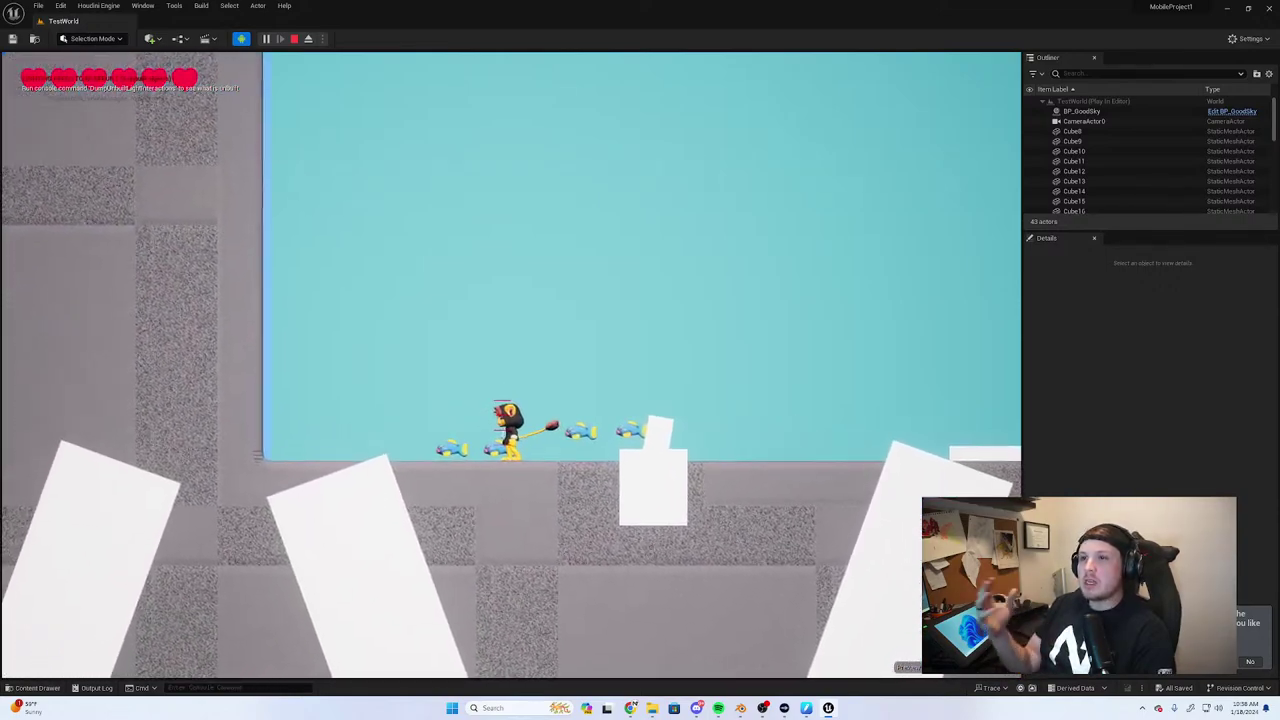
{"action": "key", "text": "d"}
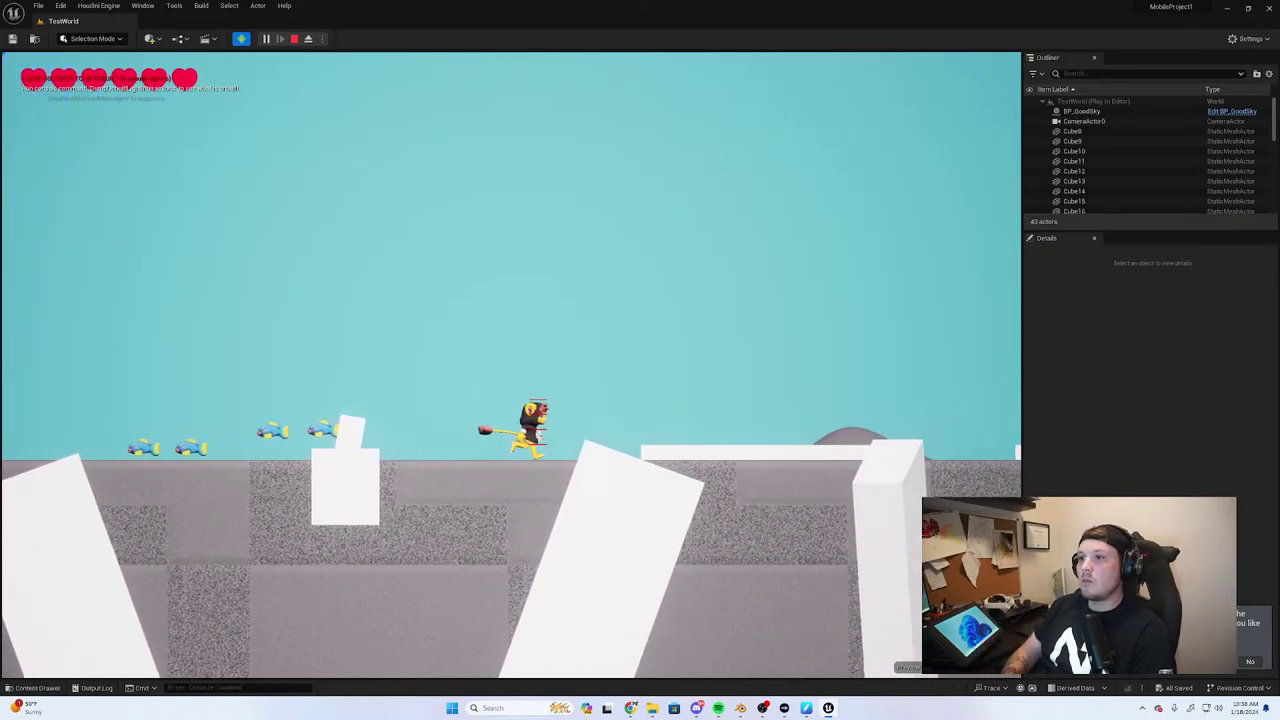
{"action": "key", "text": "space"}
{"action": "key", "text": "space"}
{"action": "key", "text": "Escape"}
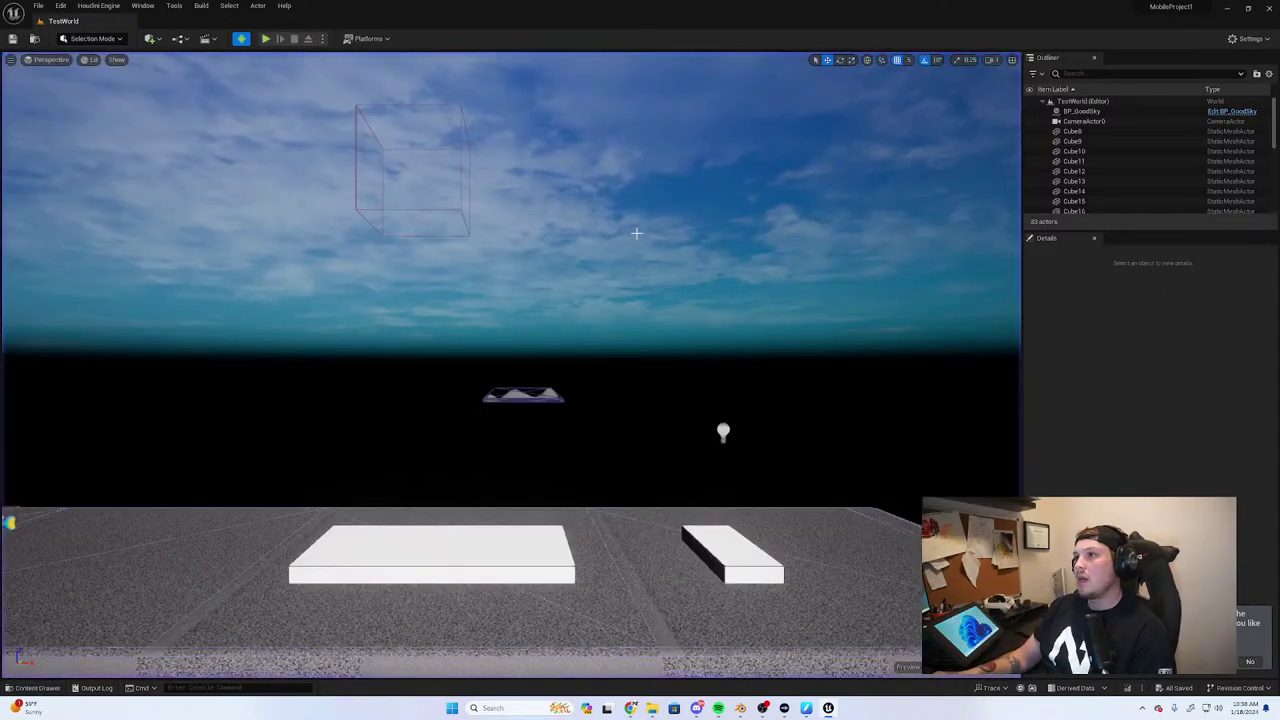
Switch back to Blender and select the main canopy mesh Leaves_1 from below
{"action": "left_click", "coordinate": [1227, 8]}
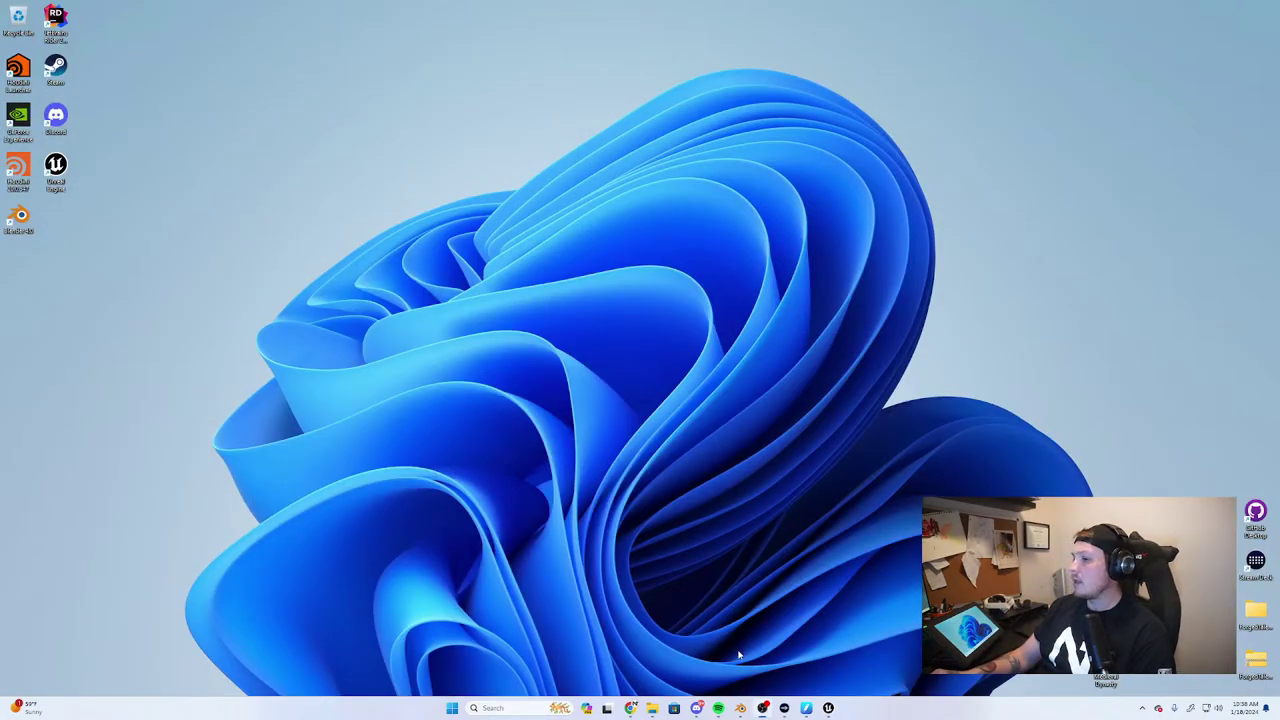
{"action": "left_click", "coordinate": [740, 708]}
{"action": "scroll", "coordinate": [592, 372], "scroll_direction": "up", "scroll_amount": 4}
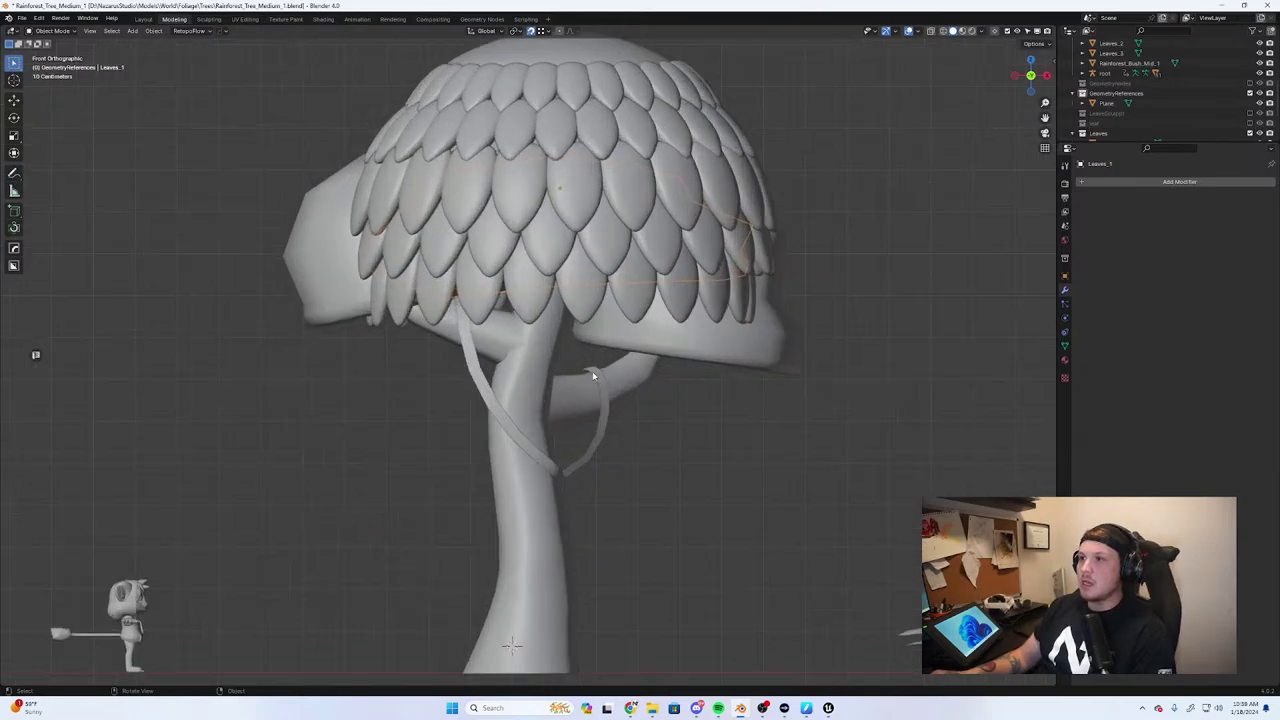
{"action": "middle_click_drag", "start_coordinate": [592, 372], "coordinate": [467, 245]}
{"action": "left_click", "coordinate": [503, 292]}
{"action": "left_click", "coordinate": [495, 292]}
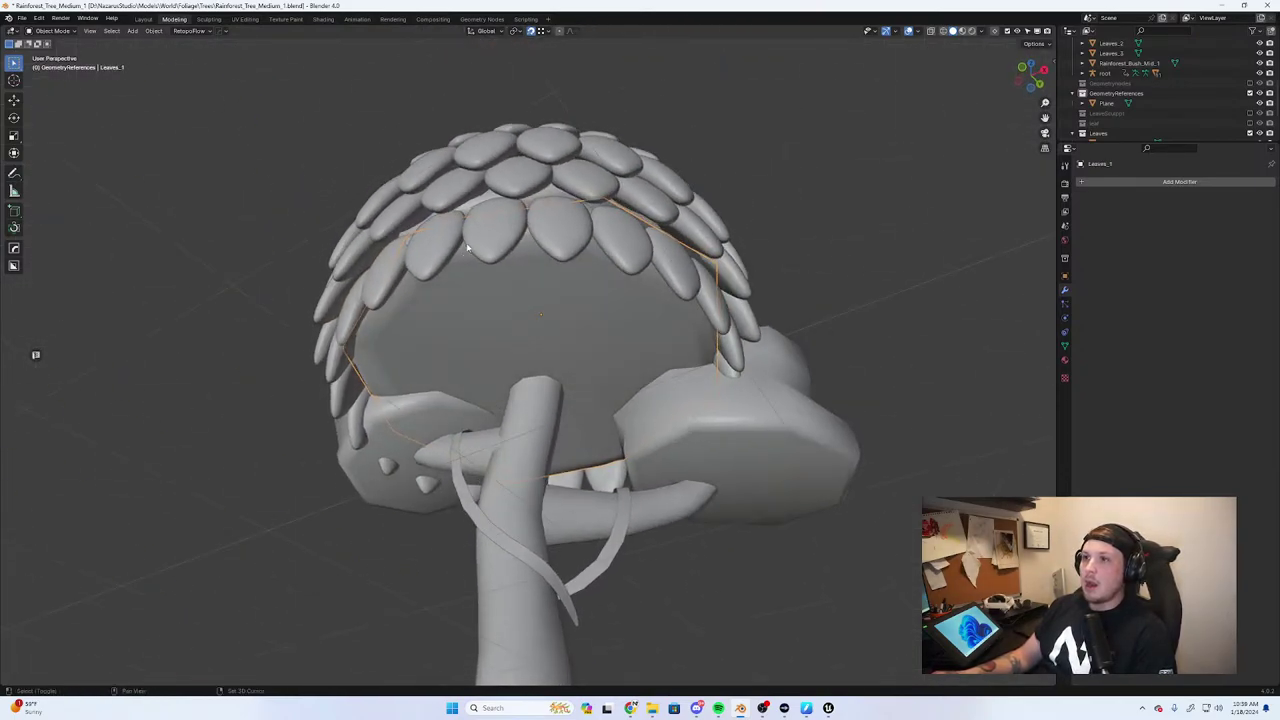
Try to join the canopy's dome cap with its top leaf ring BezierCircle.007
{"action": "left_click", "coordinate": [486, 197]}
{"action": "middle_click_drag", "start_coordinate": [486, 197], "coordinate": [605, 271]}
{"action": "left_click", "coordinate": [528, 285], "text": "shift"}
{"action": "left_click", "coordinate": [523, 220]}
{"action": "left_click", "coordinate": [601, 240]}
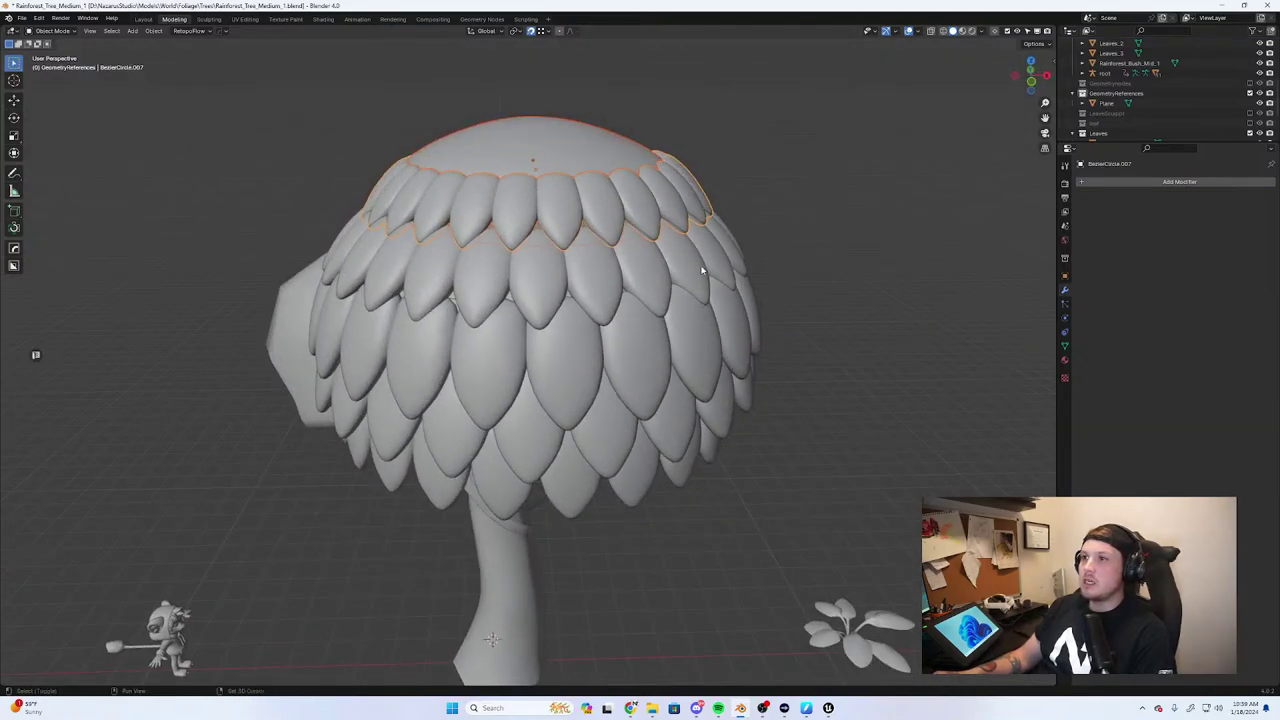
{"action": "key", "text": "ctrl+j"}
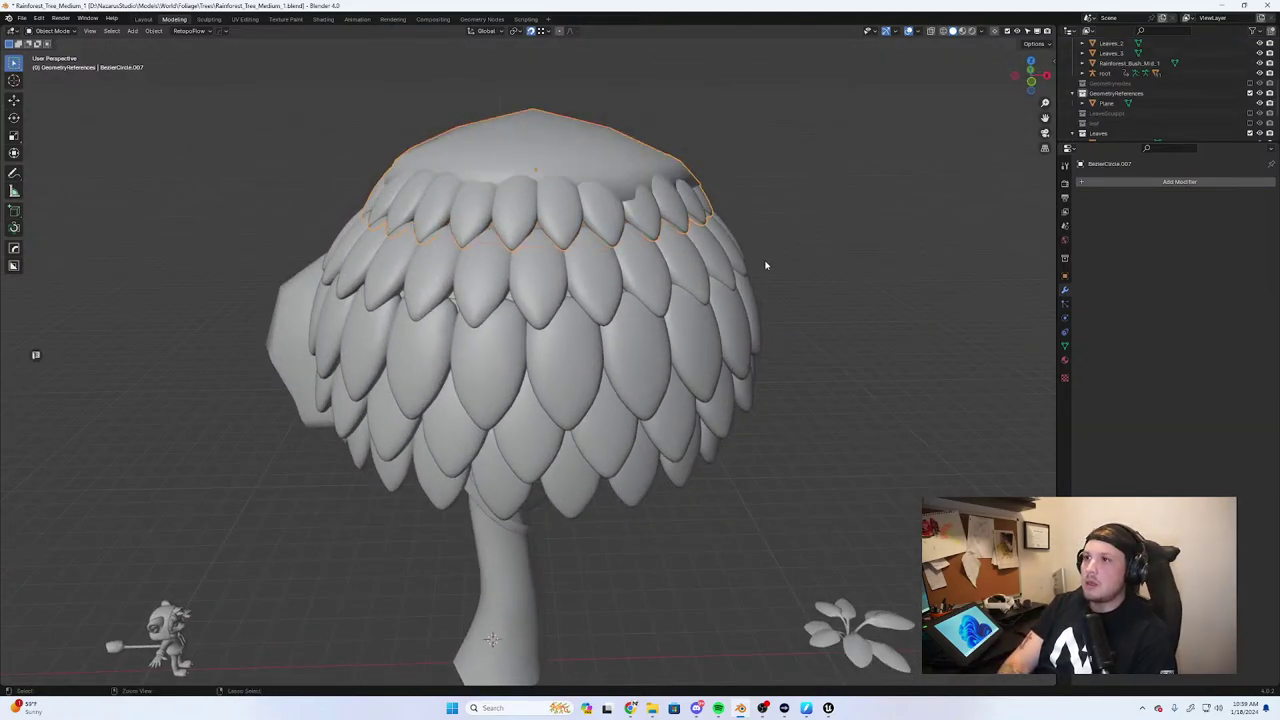
Apply the Subdivision modifier on the canopy's dome cap Leaves_1.003
{"action": "left_click", "coordinate": [509, 153]}
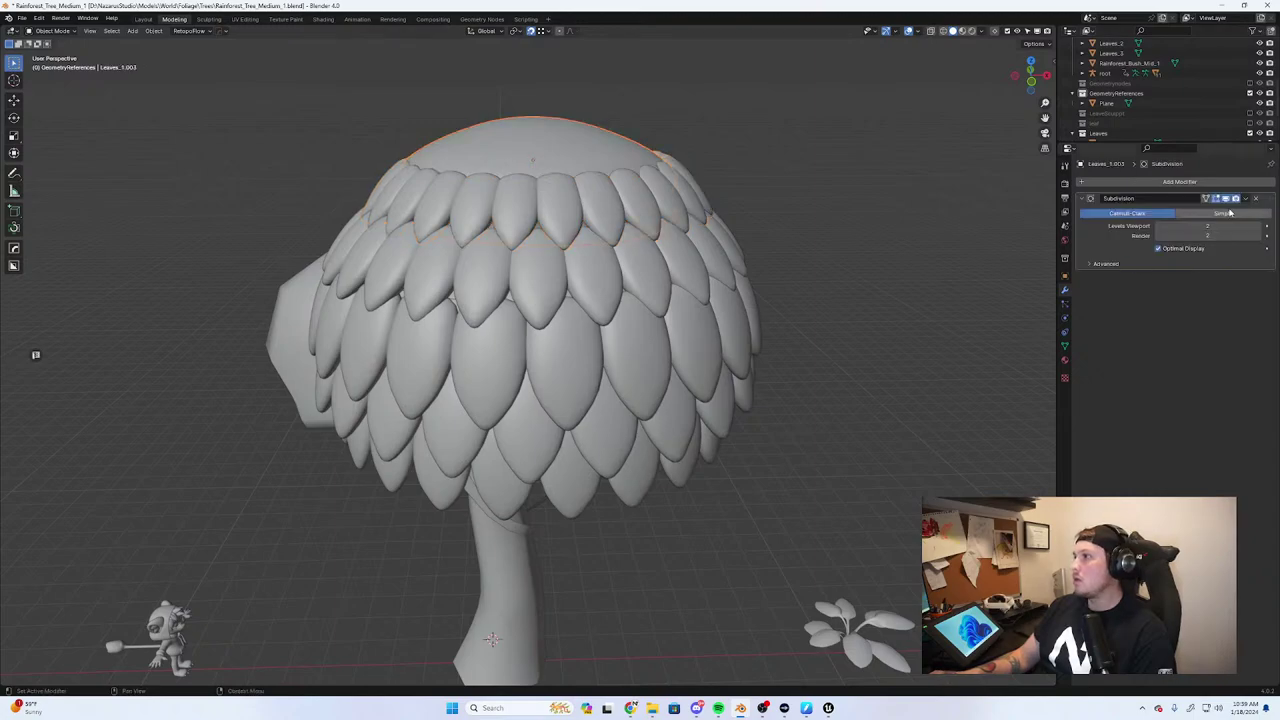
{"action": "left_click", "coordinate": [1248, 198]}
{"action": "left_click", "coordinate": [1216, 212]}
Start a selection of the canopy parts with the dome cap and the upper leaf rings
{"action": "middle_click_drag", "start_coordinate": [540, 215], "coordinate": [520, 298]}
{"action": "left_click", "coordinate": [448, 212]}
{"action": "left_click", "coordinate": [573, 203]}
{"action": "left_click", "coordinate": [505, 210], "text": "shift"}
{"action": "middle_click_drag", "start_coordinate": [508, 140], "coordinate": [521, 210]}
{"action": "left_click", "coordinate": [521, 203], "text": "shift"}
Extend the selection with the lower leaf rings of the canopy, picking them from below
{"action": "middle_click_drag", "start_coordinate": [560, 385], "coordinate": [553, 247]}
{"action": "left_click", "coordinate": [533, 215]}
{"action": "scroll", "coordinate": [529, 212], "scroll_direction": "up", "scroll_amount": 5}
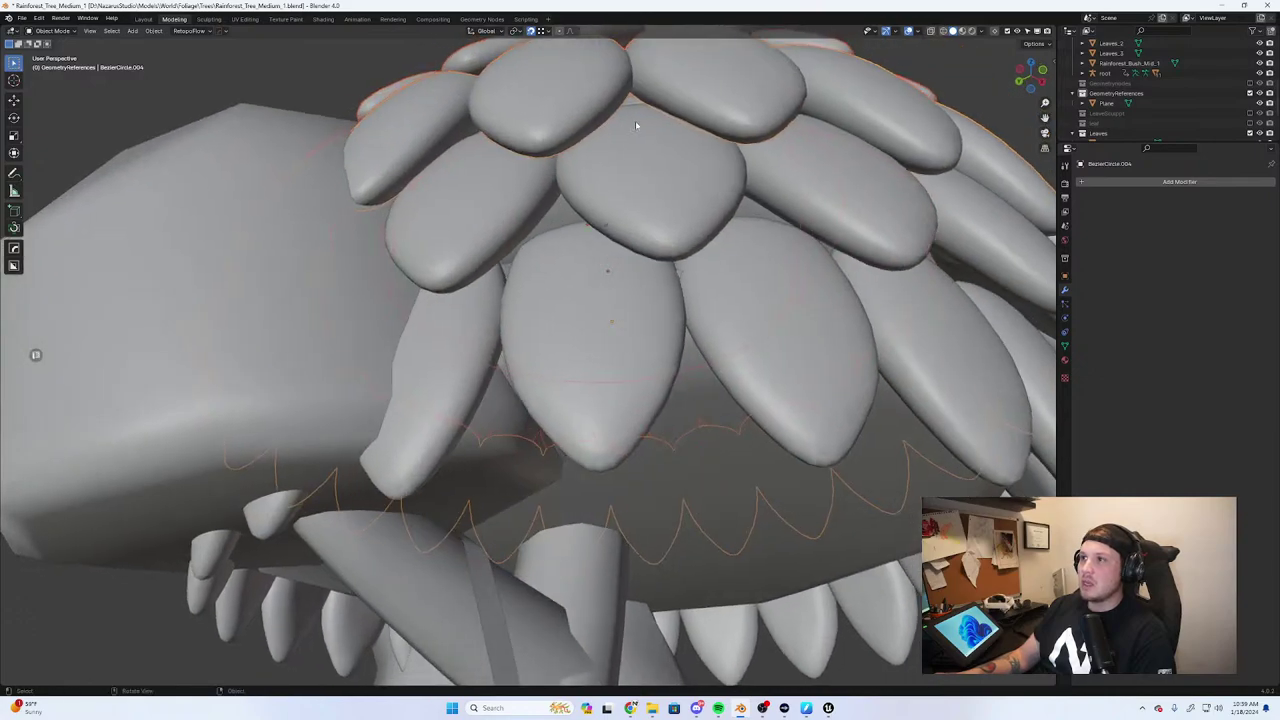
{"action": "left_click", "coordinate": [731, 177], "text": "shift"}
{"action": "middle_click_drag", "start_coordinate": [731, 177], "coordinate": [606, 251]}
{"action": "scroll", "coordinate": [617, 343], "scroll_direction": "down", "scroll_amount": 3}
{"action": "left_click", "coordinate": [606, 251], "text": "shift"}
{"action": "scroll", "coordinate": [638, 342], "scroll_direction": "down", "scroll_amount": 3}
{"action": "middle_click_drag", "start_coordinate": [706, 303], "coordinate": [759, 380]}
{"action": "scroll", "coordinate": [639, 342], "scroll_direction": "down", "scroll_amount": 4}
Test-move the selected parts, cancel the move, and add canopy mesh Leaves_1 and leaf ring BezierCircle.003 to the selection
{"action": "key", "text": "g"}
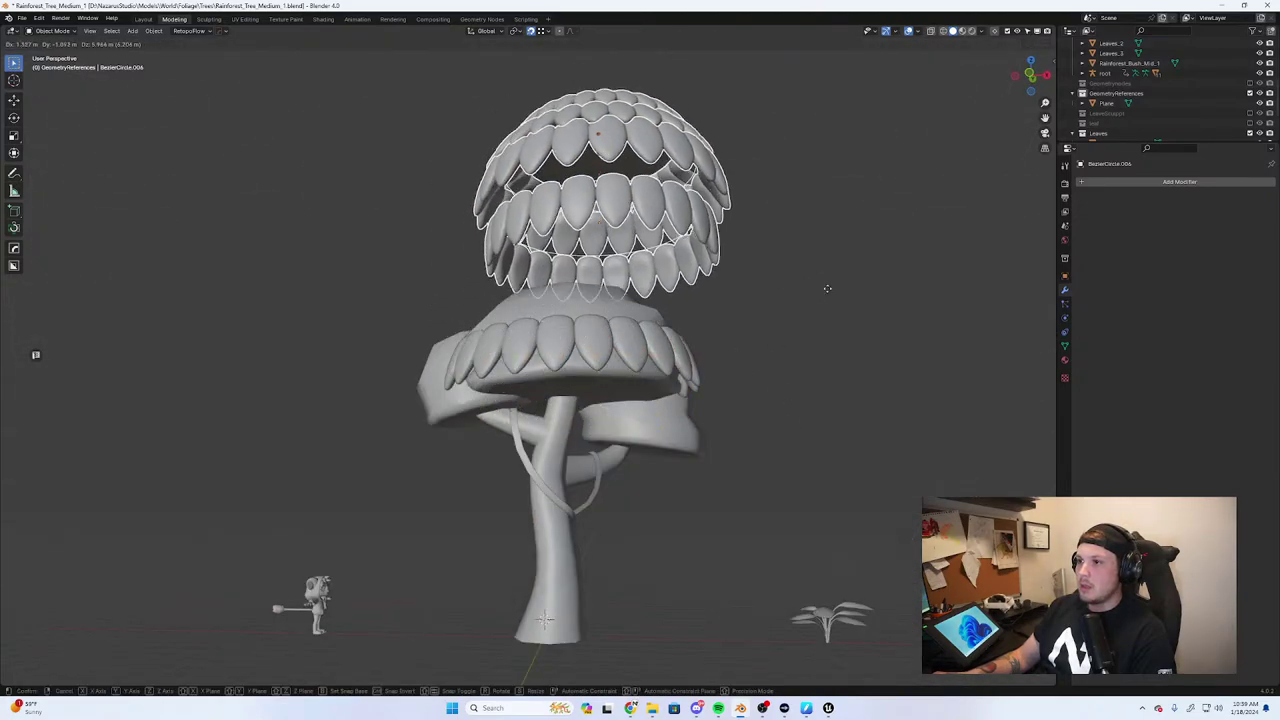
{"action": "right_click", "coordinate": [826, 287]}
{"action": "middle_click_drag", "start_coordinate": [648, 440], "coordinate": [631, 321]}
{"action": "scroll", "coordinate": [631, 321], "scroll_direction": "up", "scroll_amount": 2}
{"action": "middle_click_drag", "start_coordinate": [674, 275], "coordinate": [891, 343]}
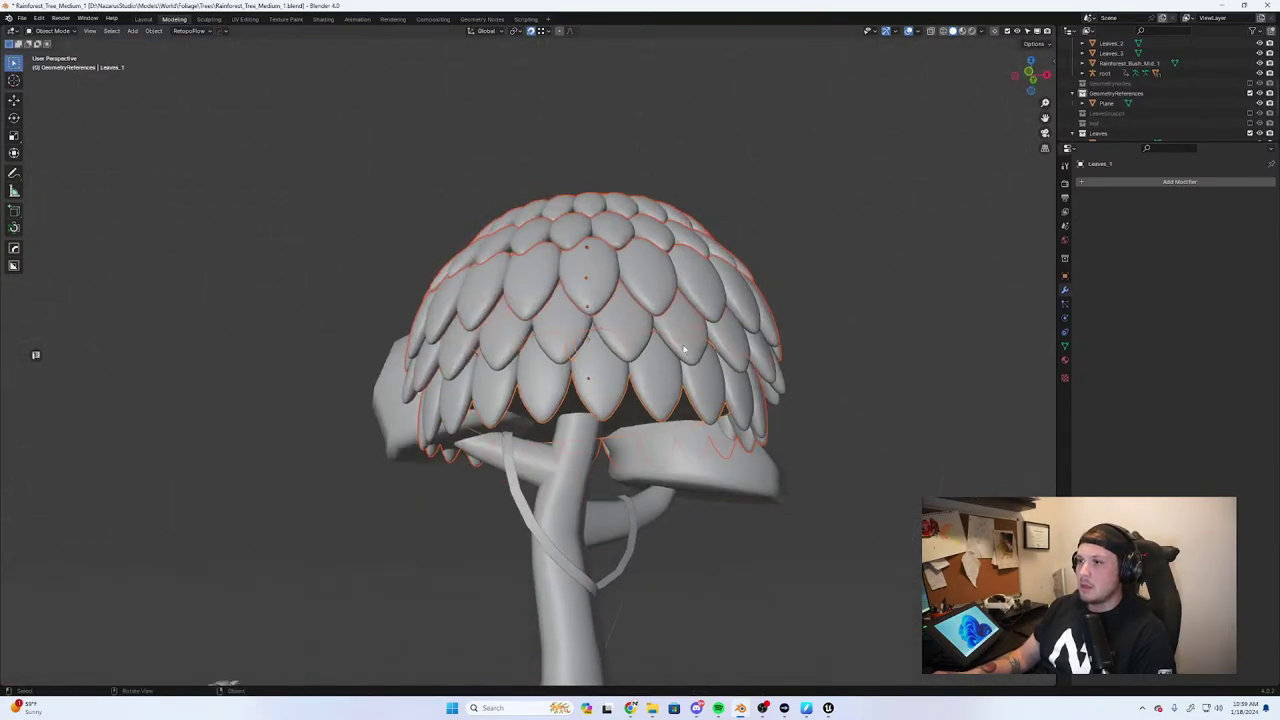
{"action": "left_click", "coordinate": [591, 333]}
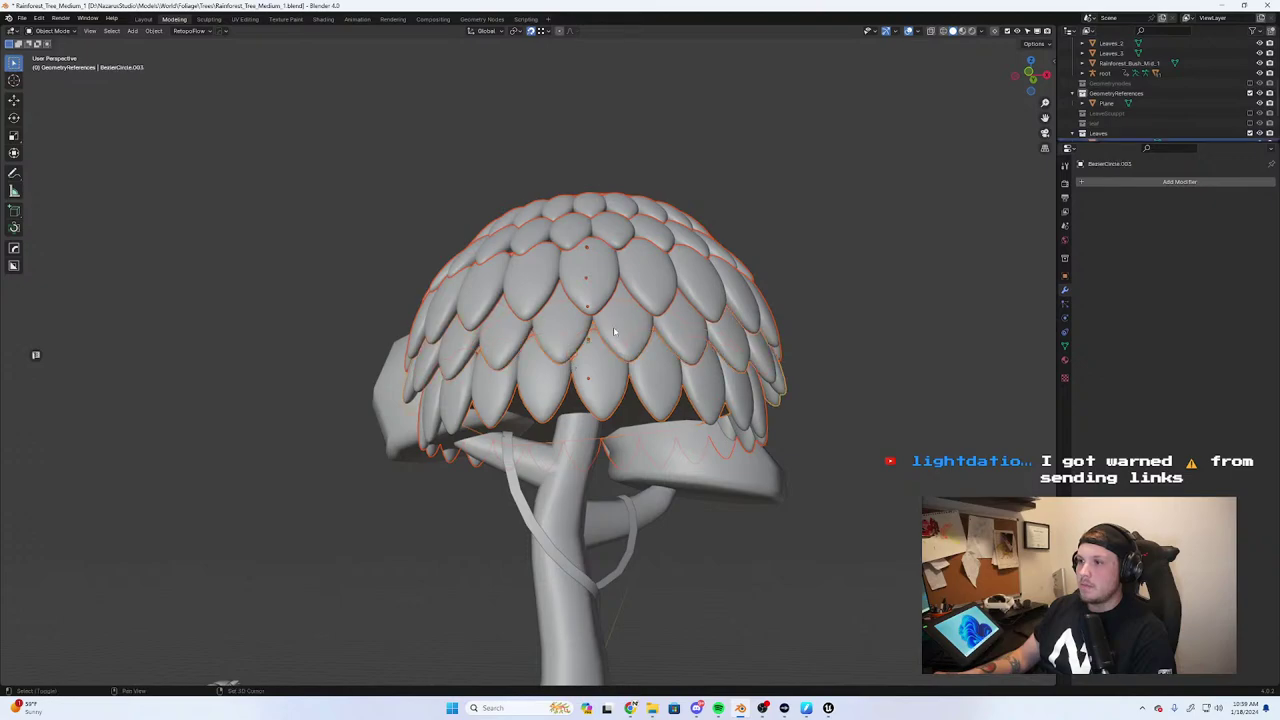
{"action": "middle_click_drag", "start_coordinate": [613, 326], "coordinate": [637, 385]}
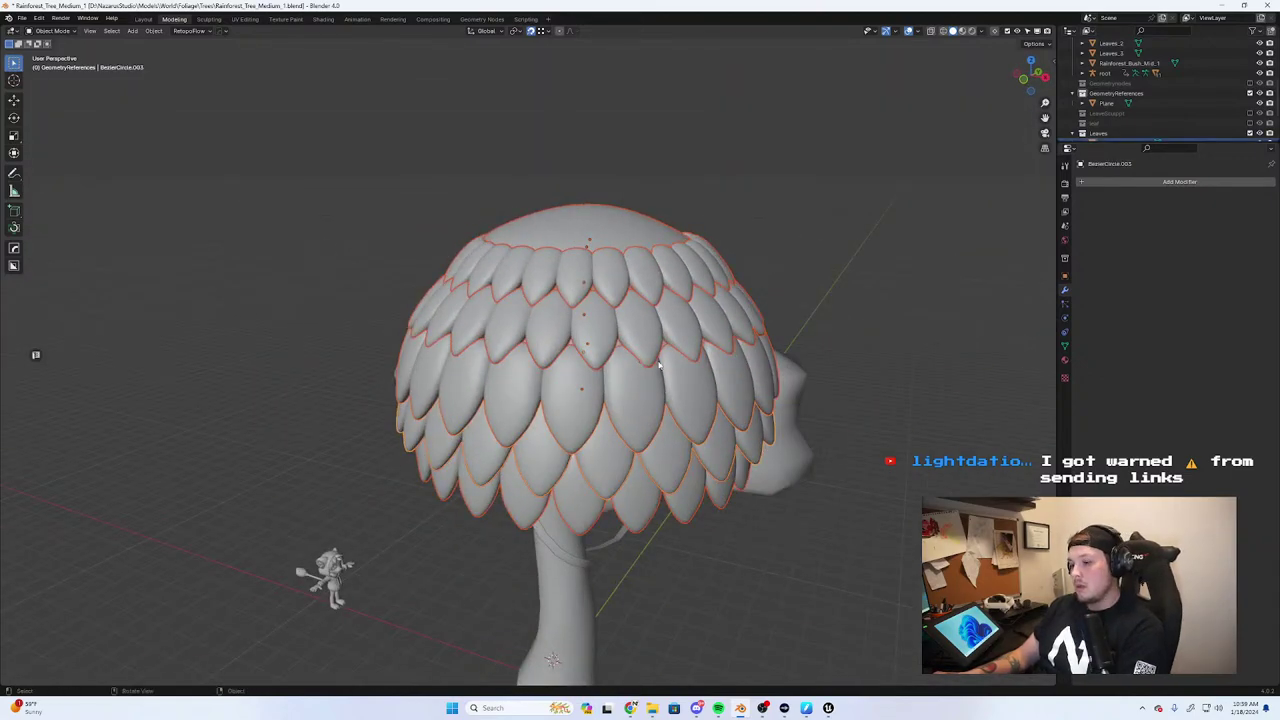
Isolate the selected canopy parts in local view, join them into one mesh and save the file
{"action": "key", "text": "KP_Divide"}
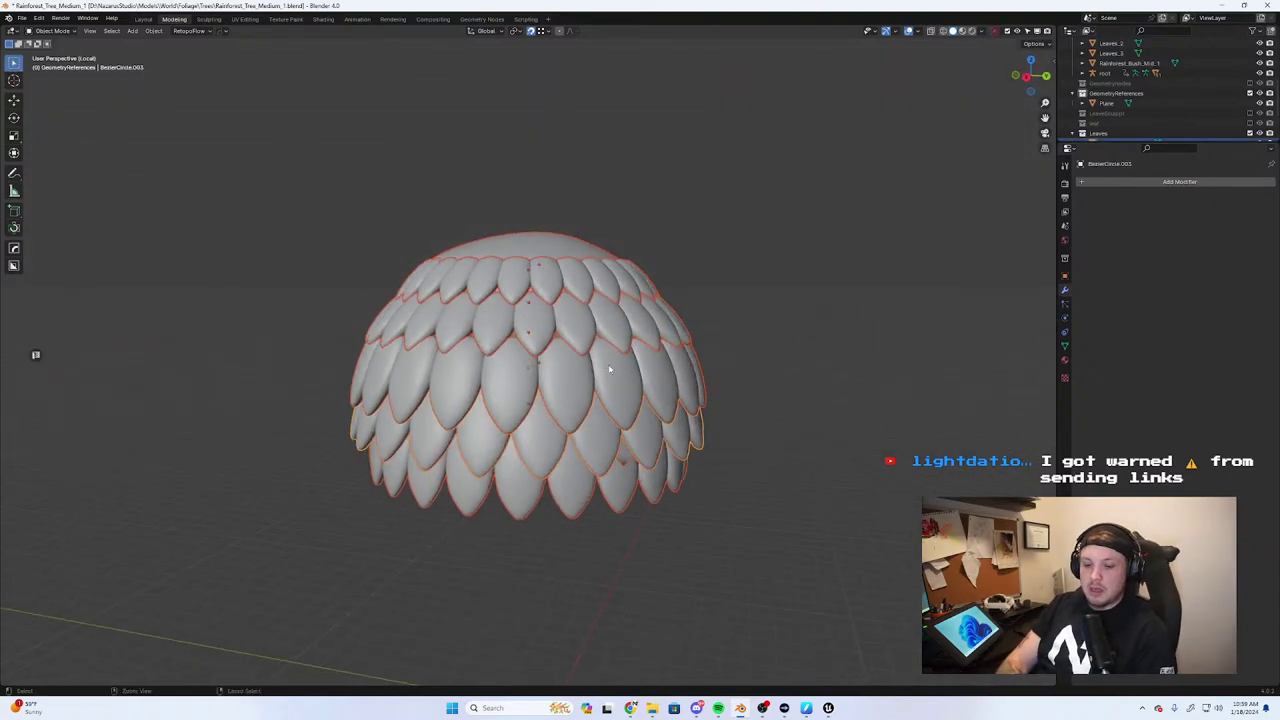
{"action": "key", "text": "ctrl+s"}
{"action": "middle_click_drag", "start_coordinate": [485, 234], "coordinate": [610, 287]}
{"action": "key", "text": "r"}
{"action": "right_click", "coordinate": [612, 289]}
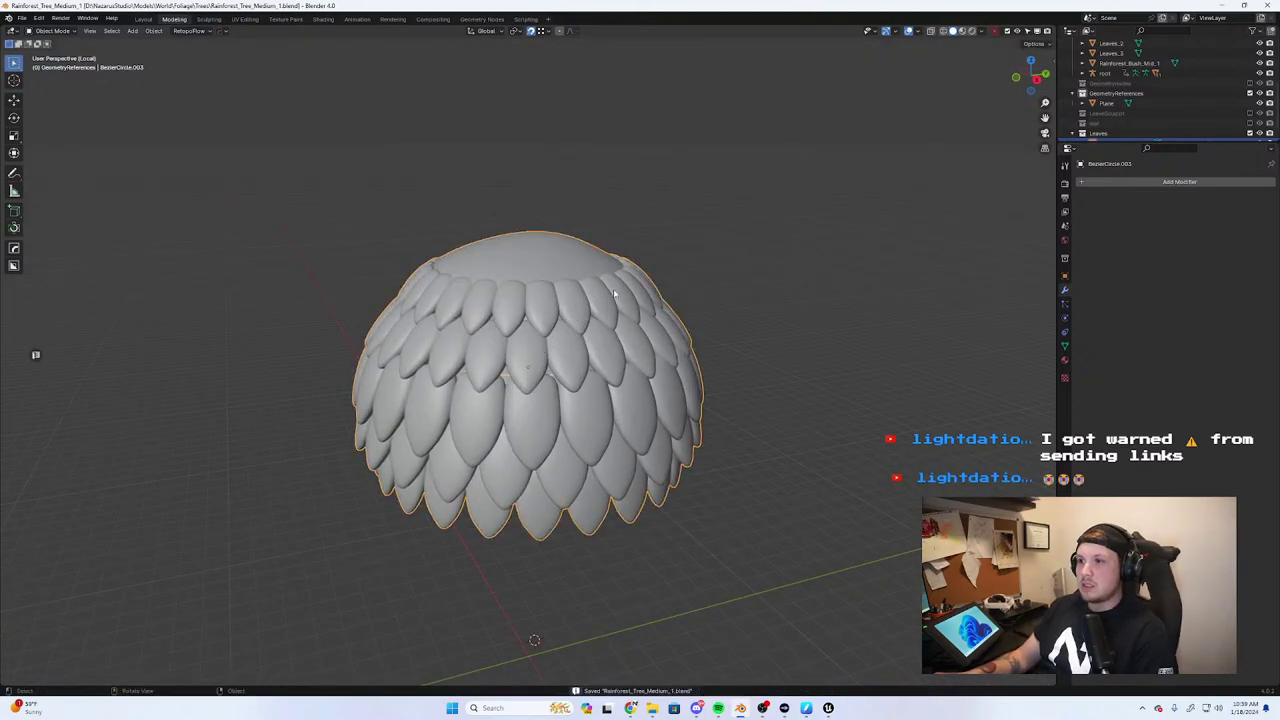
Switch the joined canopy to Sculpt Mode and set its remesh voxel size to about 0.0045 m
{"action": "left_click", "coordinate": [52, 31]}
{"action": "left_click", "coordinate": [64, 66]}
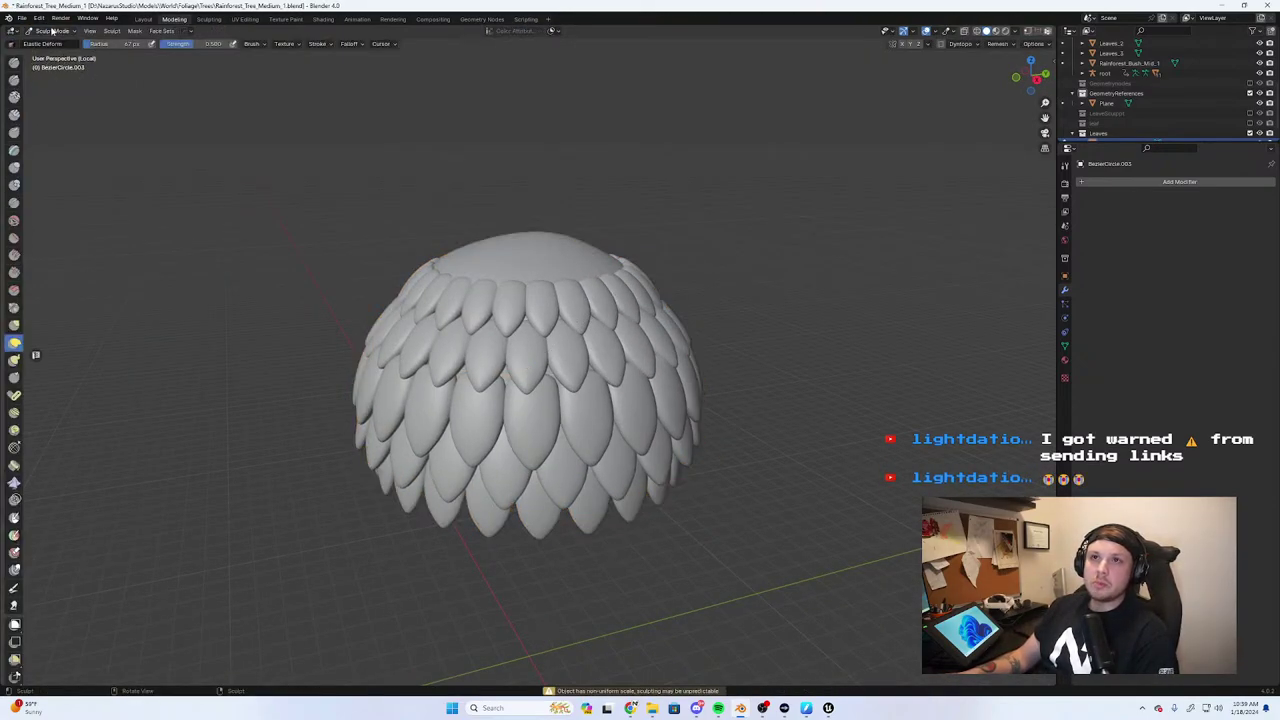
{"action": "key", "text": "r"}
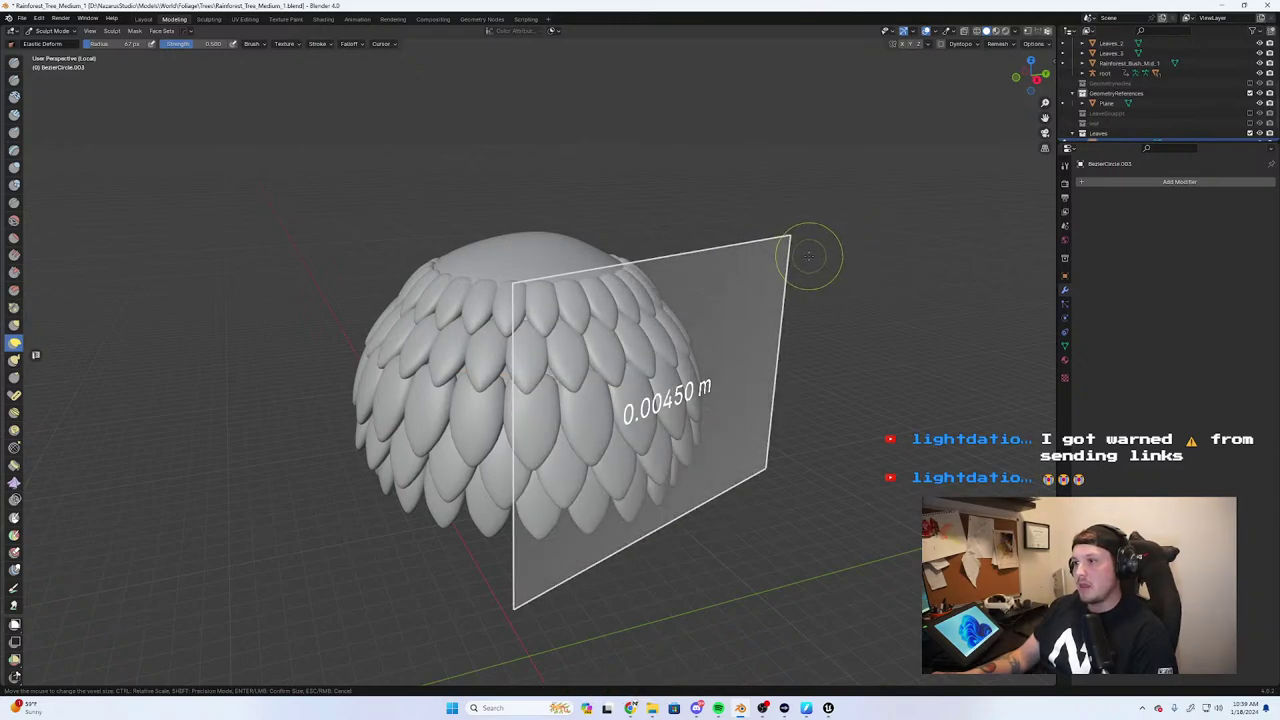
{"action": "left_click", "coordinate": [808, 256]}
Inspect the joined canopy from the side and below, and return it to Object Mode
{"action": "middle_click_drag", "start_coordinate": [820, 254], "coordinate": [714, 289]}
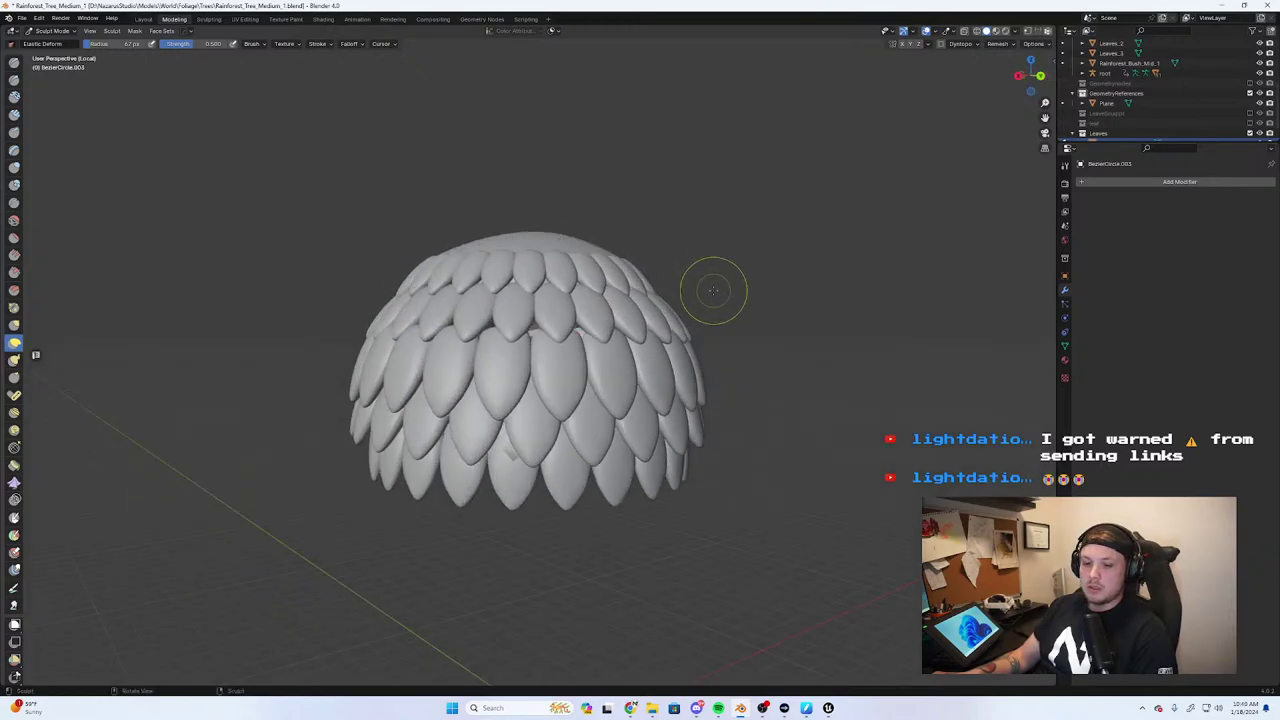
{"action": "mouse_move", "coordinate": [643, 318]}
{"action": "middle_mouse_down"}
{"action": "mouse_move", "coordinate": [629, 357]}
{"action": "mouse_move", "coordinate": [643, 277]}
{"action": "middle_mouse_up"}
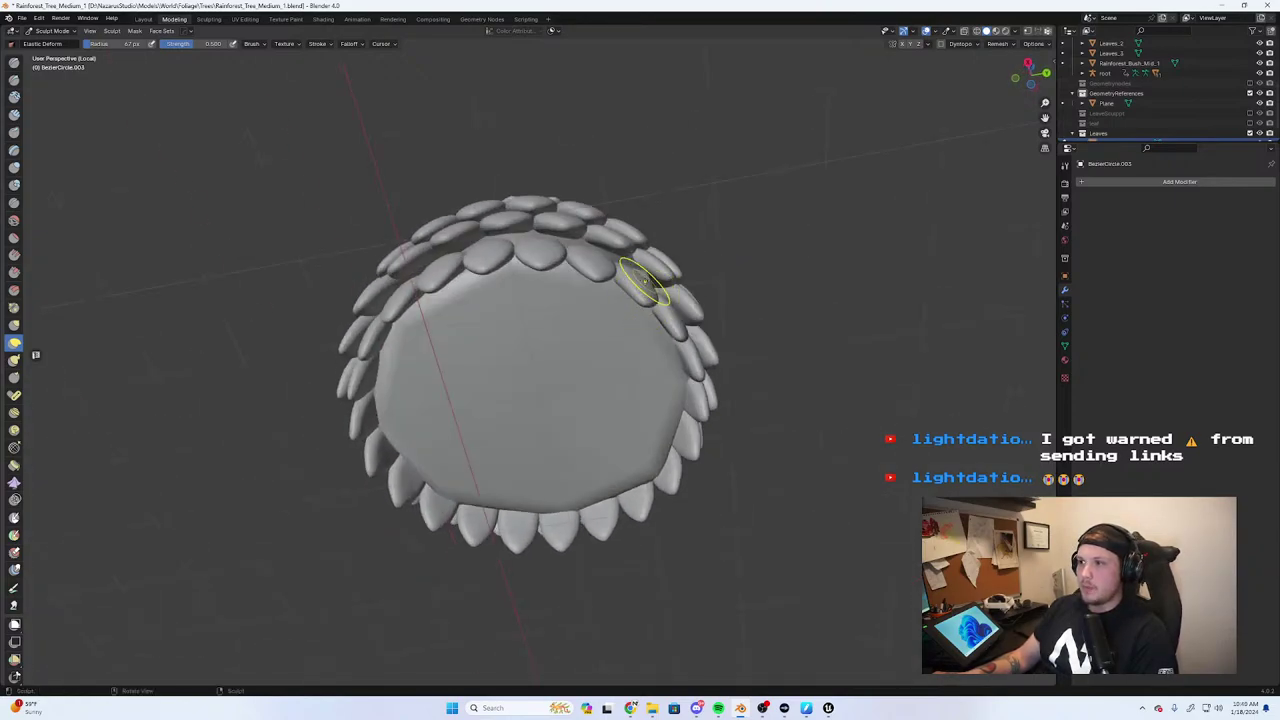
{"action": "left_click", "coordinate": [50, 31]}
{"action": "left_click", "coordinate": [46, 42]}
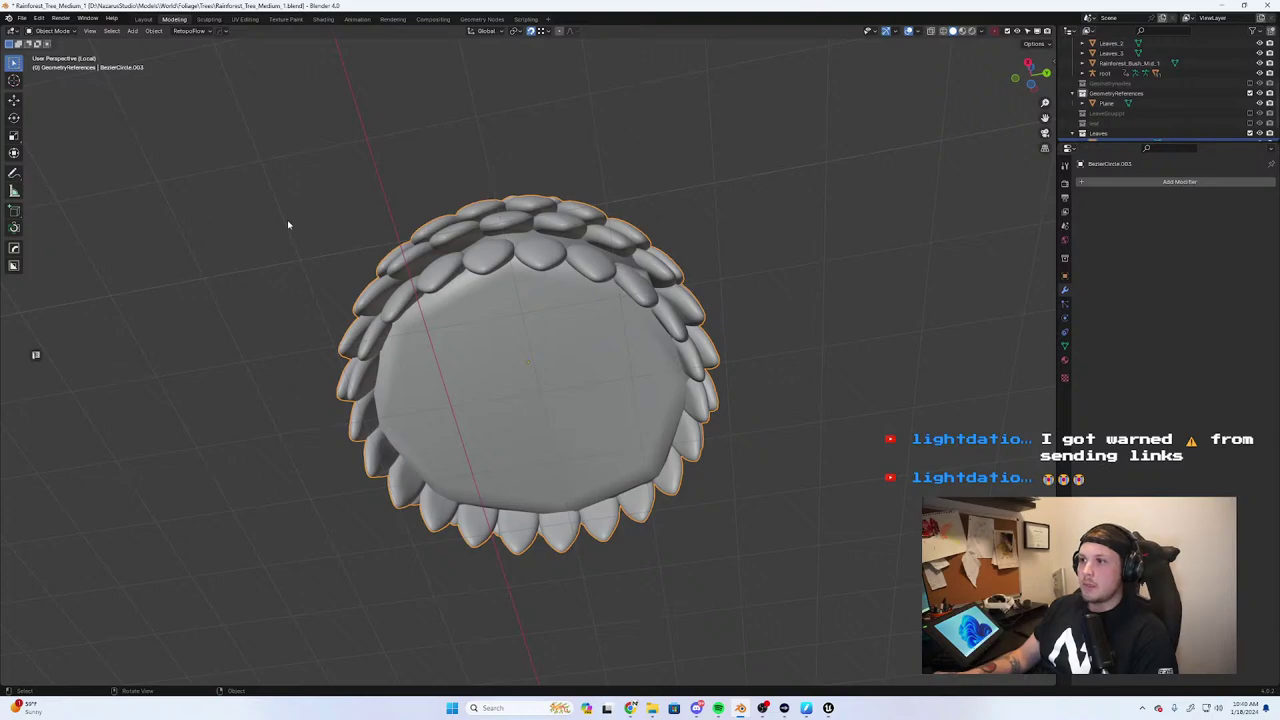
Select a face of the inner dome exposed between the canopy's leaves, grow the selection and try to move it along the X axis
{"action": "middle_click_drag", "start_coordinate": [465, 366], "coordinate": [742, 352]}
{"action": "mouse_move", "coordinate": [579, 398]}
{"action": "middle_mouse_down"}
{"action": "mouse_move", "coordinate": [526, 331]}
{"action": "mouse_move", "coordinate": [570, 400]}
{"action": "middle_mouse_up"}
{"action": "scroll", "coordinate": [503, 316], "scroll_direction": "up", "scroll_amount": 3}
{"action": "key", "text": "Tab"}
{"action": "scroll", "coordinate": [590, 443], "scroll_direction": "up", "scroll_amount": 2}
{"action": "middle_click_drag", "start_coordinate": [590, 443], "coordinate": [620, 445]}
{"action": "key", "text": "1"}
{"action": "key", "text": "3"}
{"action": "left_click", "coordinate": [685, 285]}
{"action": "key", "text": "ctrl+KP_Add"}
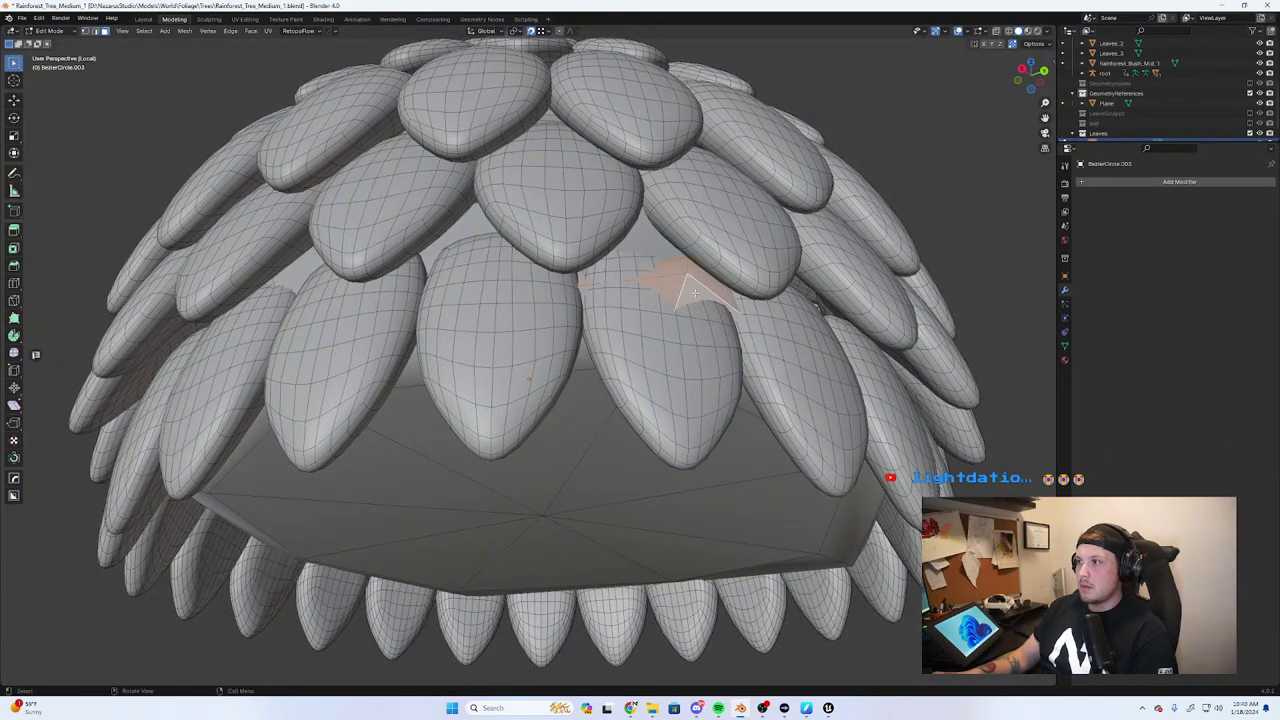
{"action": "middle_click_drag", "start_coordinate": [880, 328], "coordinate": [798, 328]}
{"action": "key", "text": "g"}
{"action": "key", "text": "x"}
{"action": "left_click", "coordinate": [970, 315]}
{"action": "scroll", "coordinate": [798, 328], "scroll_direction": "down", "scroll_amount": 6}
{"action": "key", "text": "Tab"}
{"action": "scroll", "coordinate": [625, 333], "scroll_direction": "up", "scroll_amount": 2}
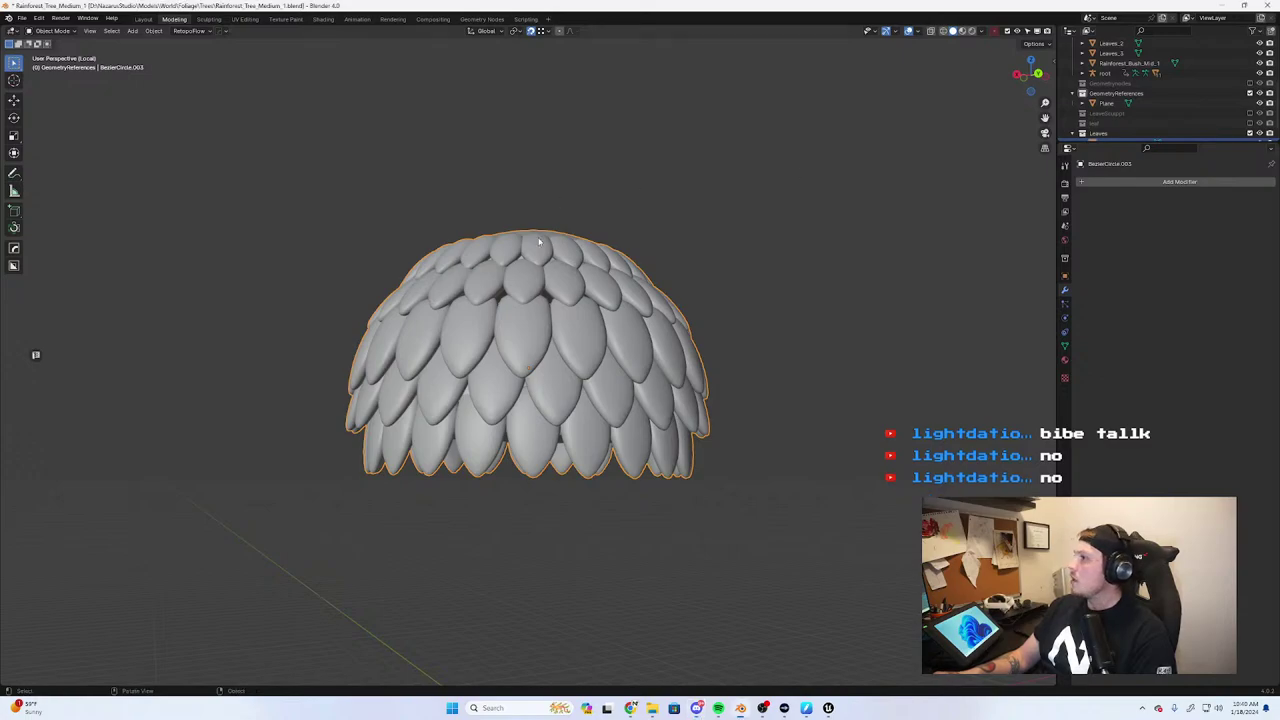
Inspect the gaps between the canopy's leaves up close in Edit Mode, leave local view and return to Object Mode
{"action": "middle_click_drag", "start_coordinate": [541, 258], "coordinate": [553, 358]}
{"action": "scroll", "coordinate": [564, 338], "scroll_direction": "up", "scroll_amount": 5}
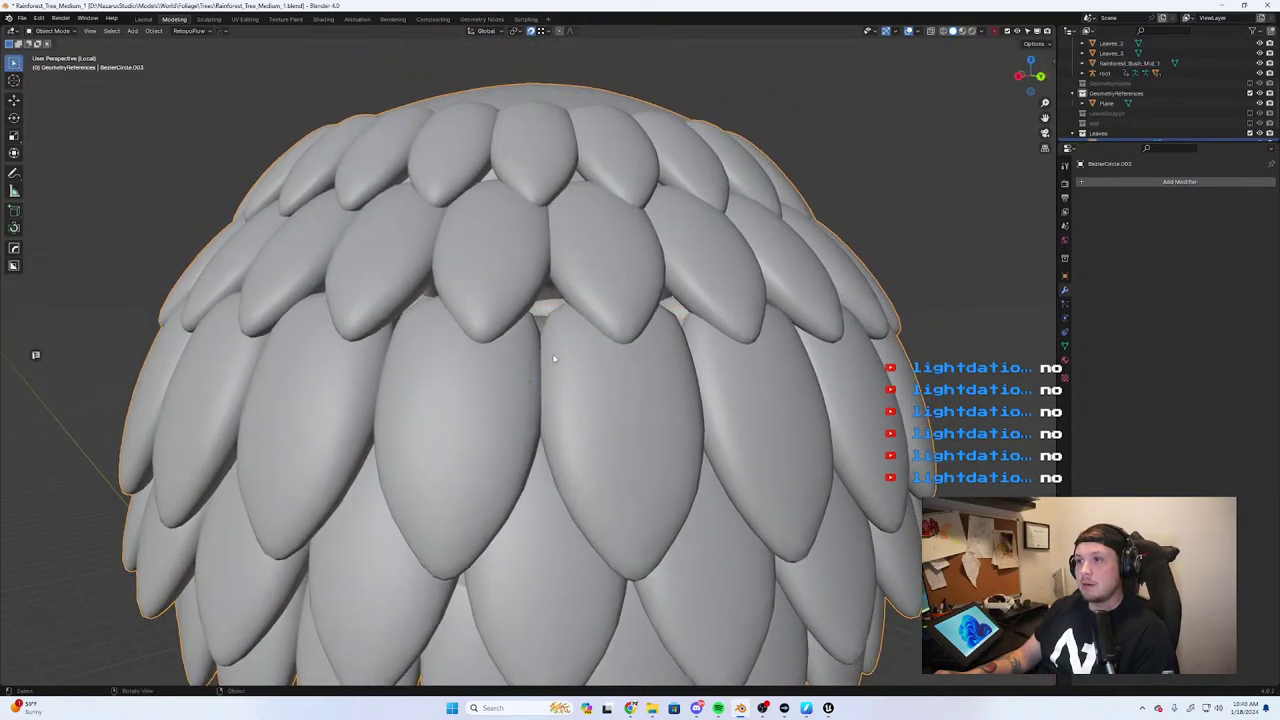
{"action": "key", "text": "Tab"}
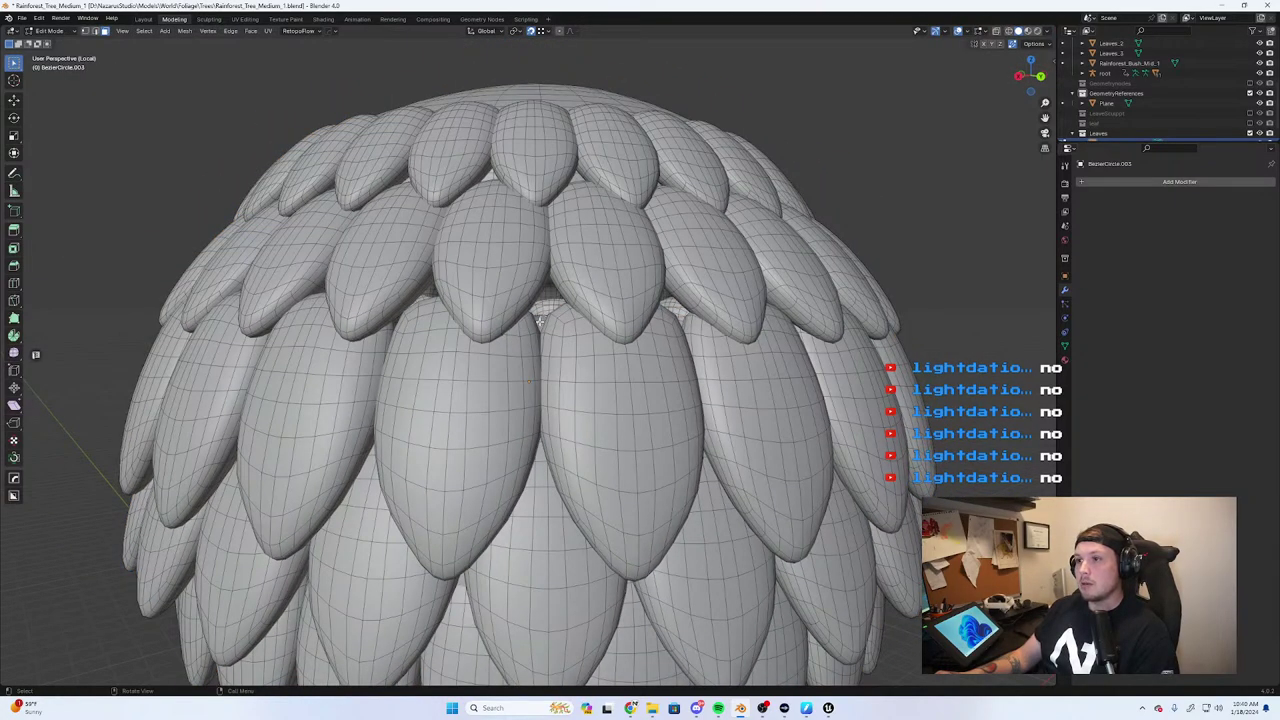
{"action": "mouse_move", "coordinate": [568, 321]}
{"action": "middle_mouse_down"}
{"action": "mouse_move", "coordinate": [551, 240]}
{"action": "mouse_move", "coordinate": [556, 340]}
{"action": "middle_mouse_up"}
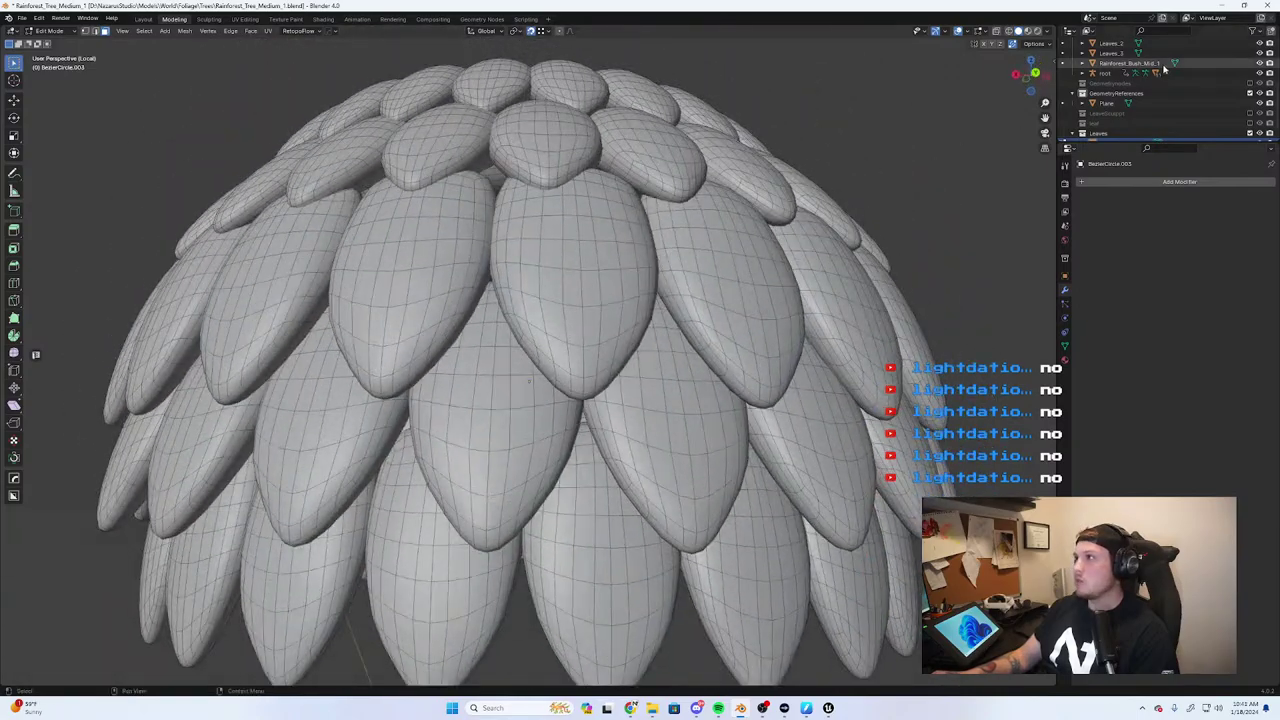
{"action": "scroll", "coordinate": [1163, 69], "scroll_direction": "up", "scroll_amount": 3}
{"action": "scroll", "coordinate": [1165, 94], "scroll_direction": "down", "scroll_amount": 2}
{"action": "key", "text": "slash"}
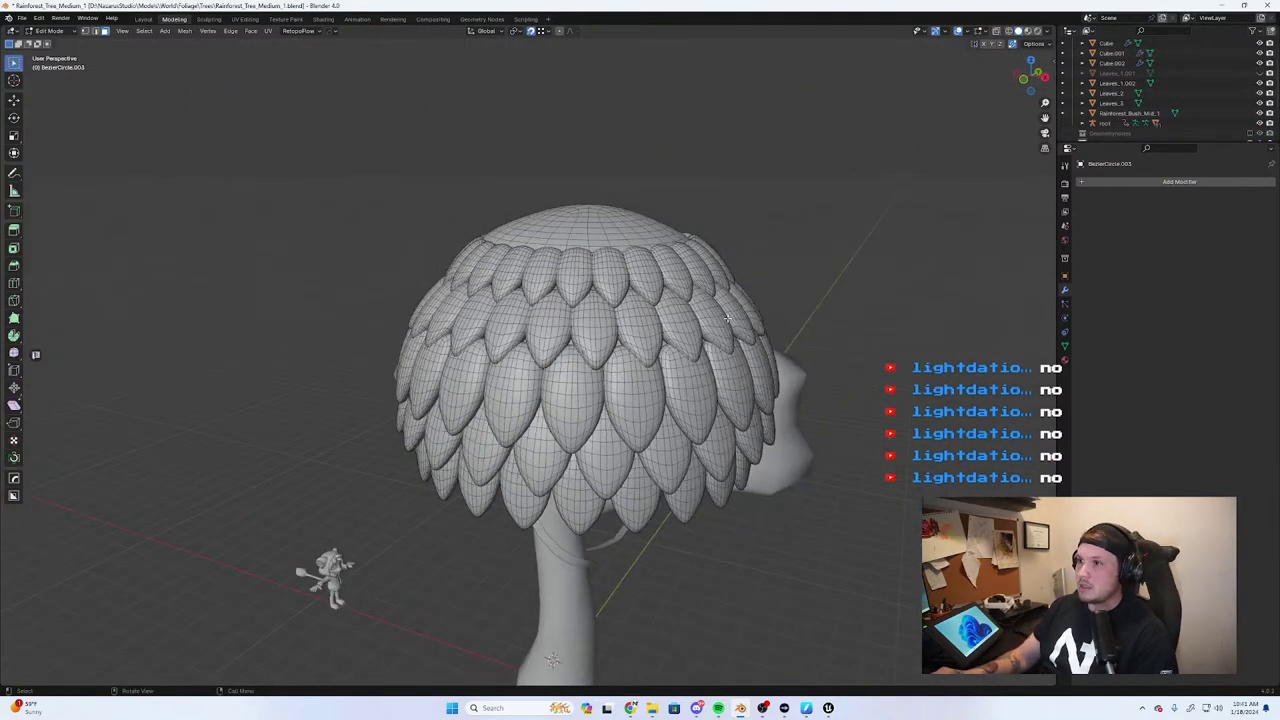
{"action": "middle_click_drag", "start_coordinate": [741, 337], "coordinate": [736, 306]}
{"action": "scroll", "coordinate": [640, 290], "scroll_direction": "up", "scroll_amount": 6}
{"action": "middle_click_drag", "start_coordinate": [625, 262], "coordinate": [593, 198]}
{"action": "key", "text": "Tab"}
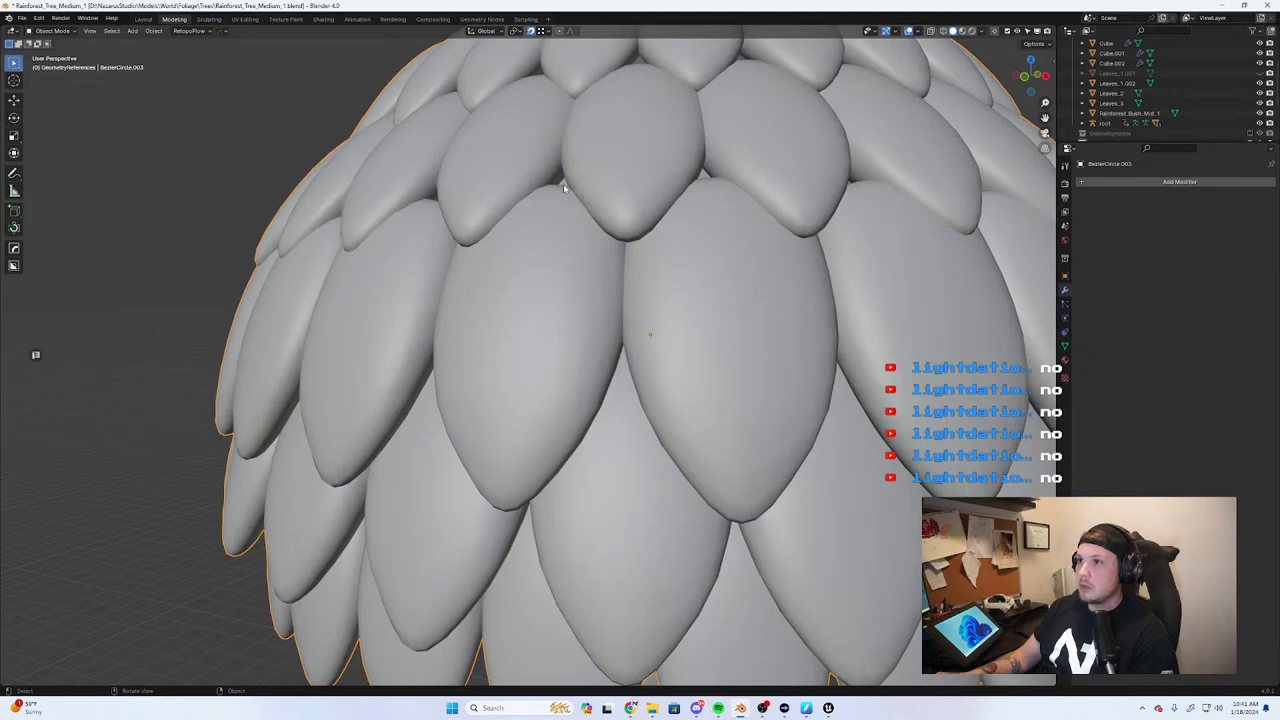
{"action": "scroll", "coordinate": [563, 183], "scroll_direction": "down", "scroll_amount": 8}
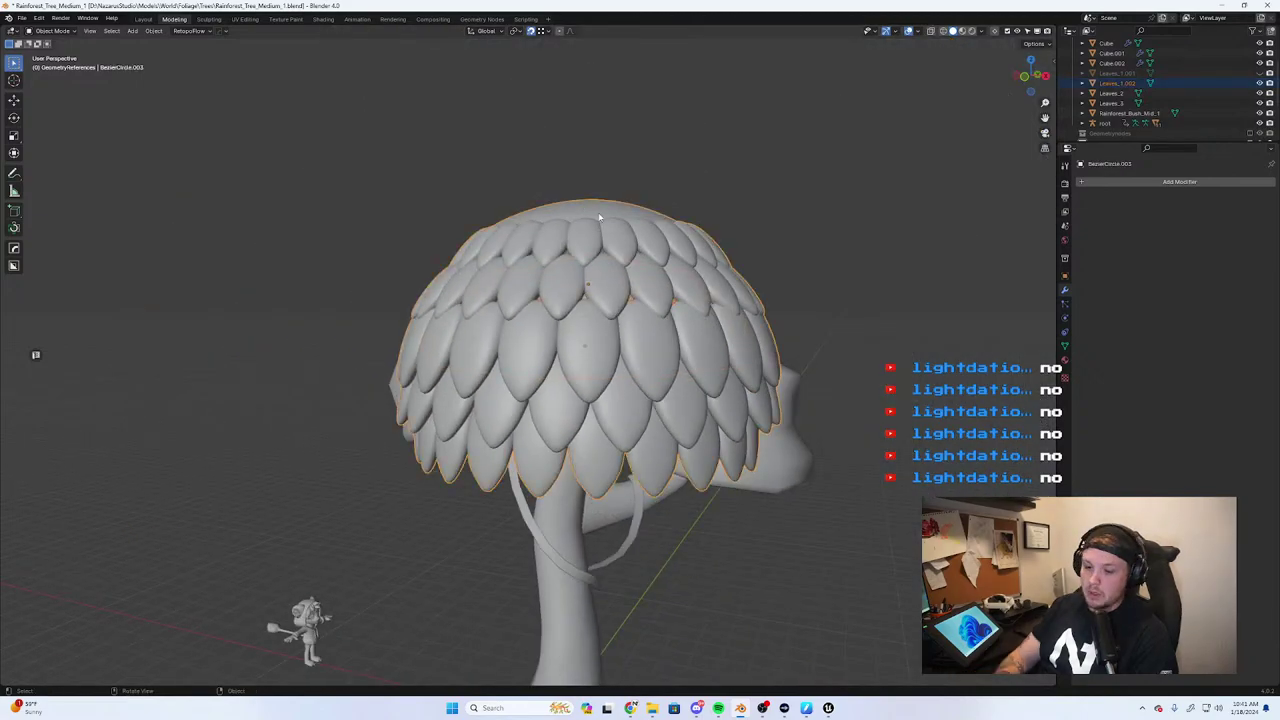
Join Leaves_1.002 into the canopy mesh, isolate the result in local view and enter Edit Mode
{"action": "middle_click_drag", "start_coordinate": [600, 217], "coordinate": [600, 325]}
{"action": "key", "text": "KP_Divide"}
{"action": "key", "text": "Tab"}
Select the loop of inner base faces behind the leaves, try to move it along the X axis and return to Object Mode
{"action": "scroll", "coordinate": [606, 268], "scroll_direction": "up", "scroll_amount": 4}
{"action": "key", "text": "c"}
{"action": "left_click_drag", "start_coordinate": [598, 272], "coordinate": [590, 233]}
{"action": "right_click", "coordinate": [590, 233]}
{"action": "left_click", "coordinate": [592, 258]}
{"action": "left_click", "coordinate": [598, 252], "text": "alt"}
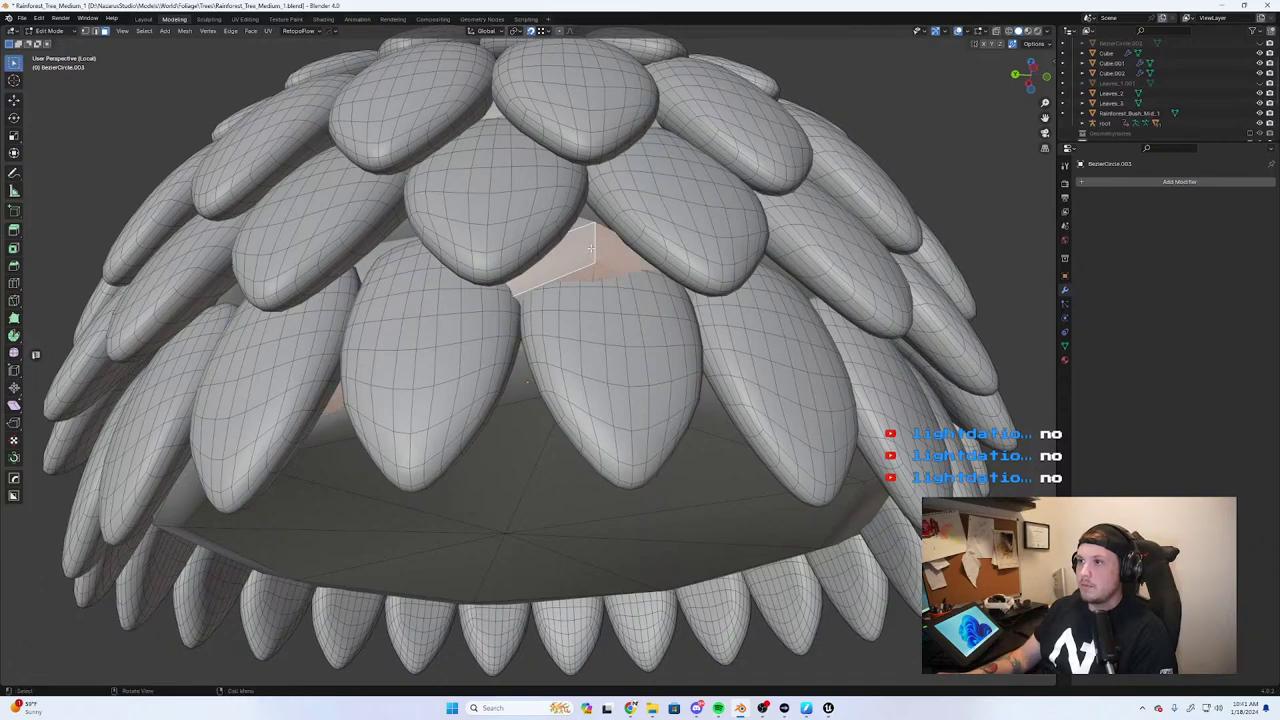
{"action": "middle_click_drag", "start_coordinate": [598, 251], "coordinate": [592, 292]}
{"action": "middle_click_drag", "start_coordinate": [579, 339], "coordinate": [740, 283]}
{"action": "scroll", "coordinate": [740, 283], "scroll_direction": "down", "scroll_amount": 3}
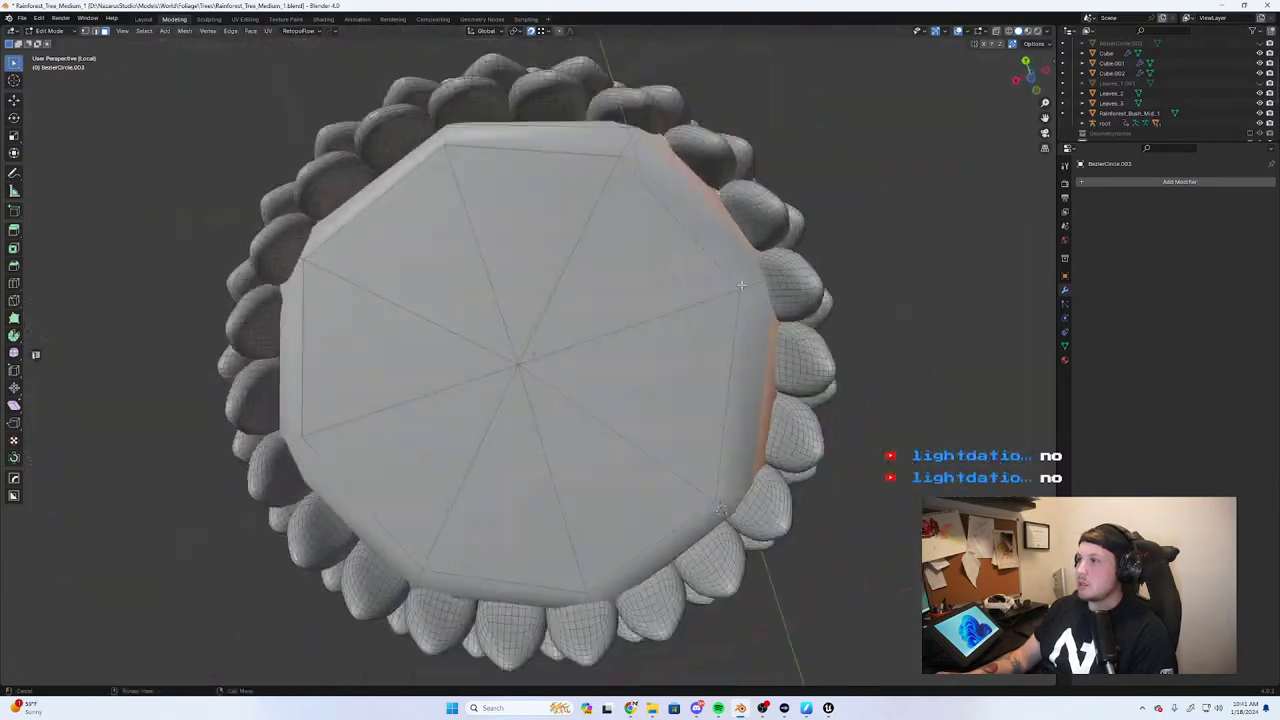
{"action": "key", "text": "g"}
{"action": "key", "text": "y"}
{"action": "key", "text": "x"}
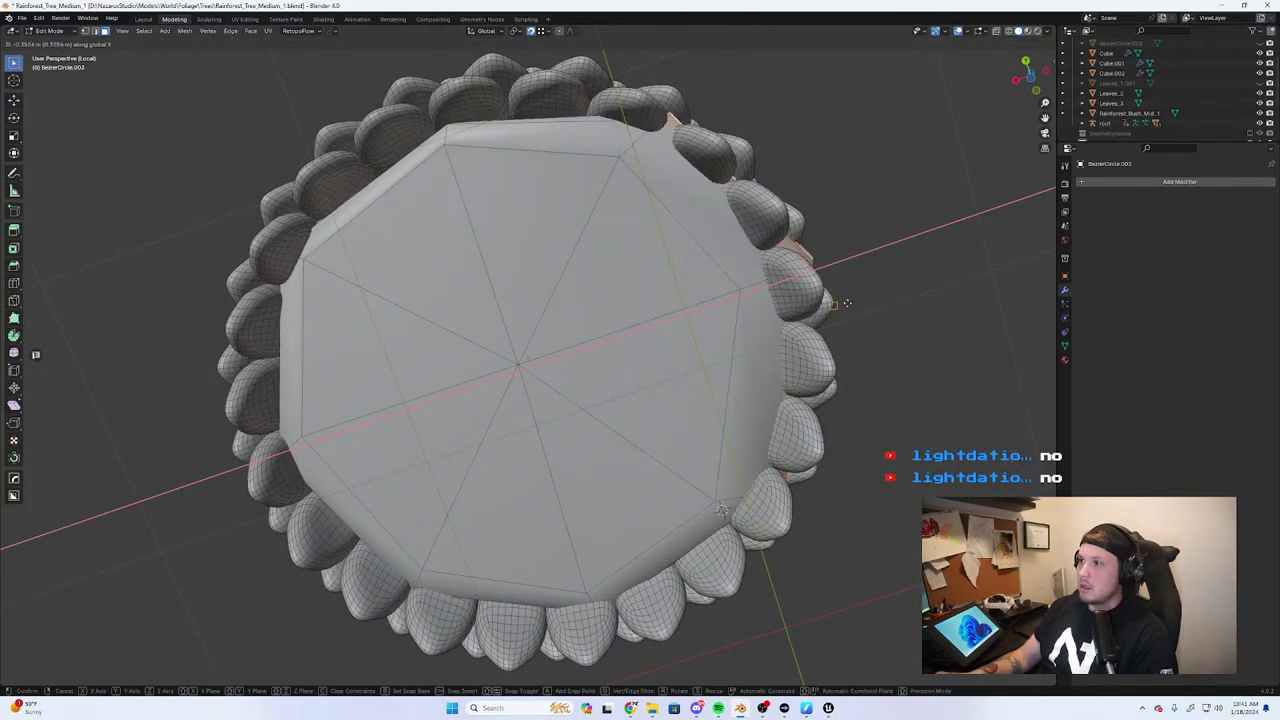
{"action": "left_click", "coordinate": [897, 433]}
{"action": "middle_click_drag", "start_coordinate": [897, 433], "coordinate": [490, 291]}
{"action": "scroll", "coordinate": [951, 323], "scroll_direction": "down", "scroll_amount": 4}
{"action": "key", "text": "Tab"}
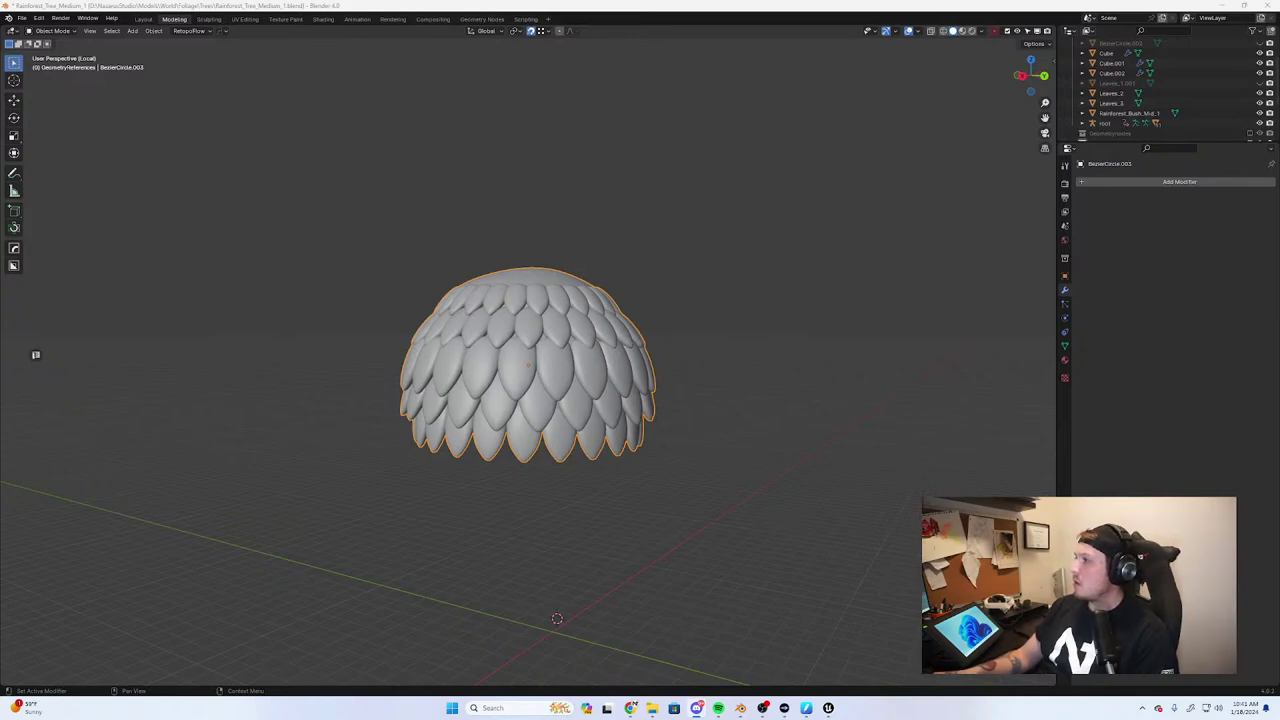
Switch to Discord, check the logs and game-development-news channels of the Lion Of Judah server, and minimize the window
{"action": "left_click_drag", "start_coordinate": [430, 715], "coordinate": [340, 137]}
{"action": "scroll", "coordinate": [200, 335], "scroll_direction": "up", "scroll_amount": 5}
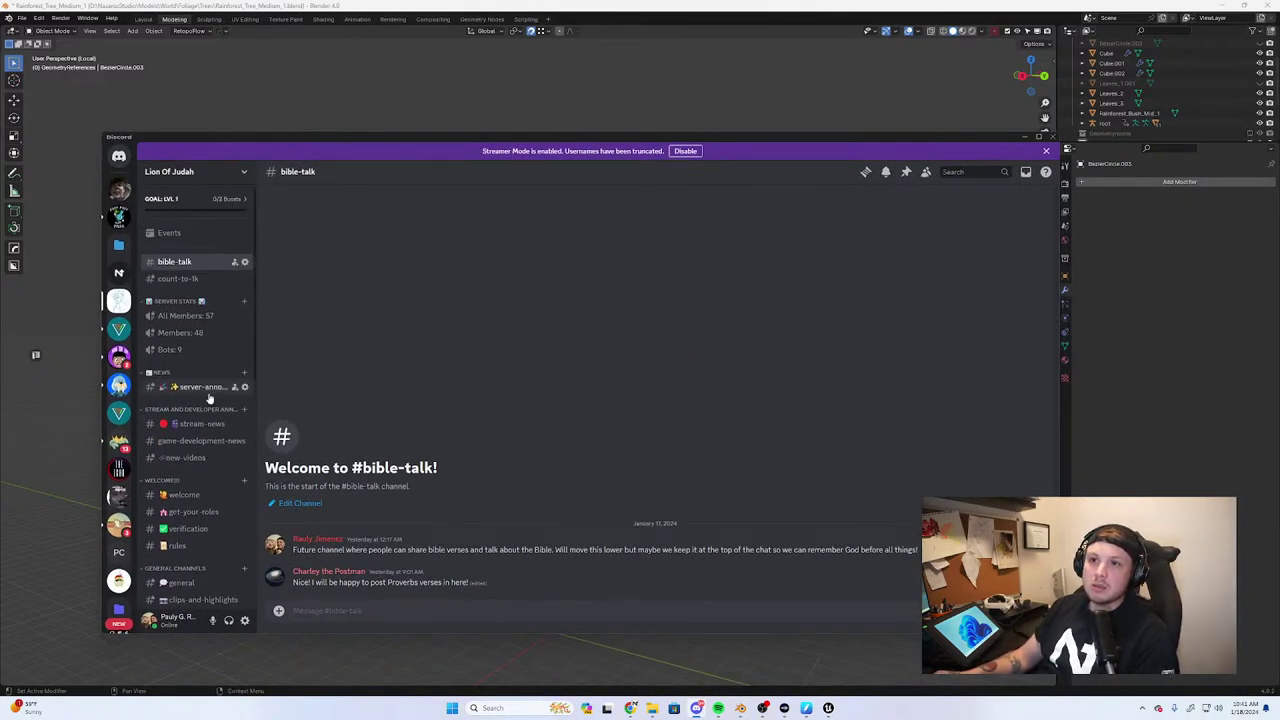
{"action": "scroll", "coordinate": [209, 398], "scroll_direction": "down", "scroll_amount": 8}
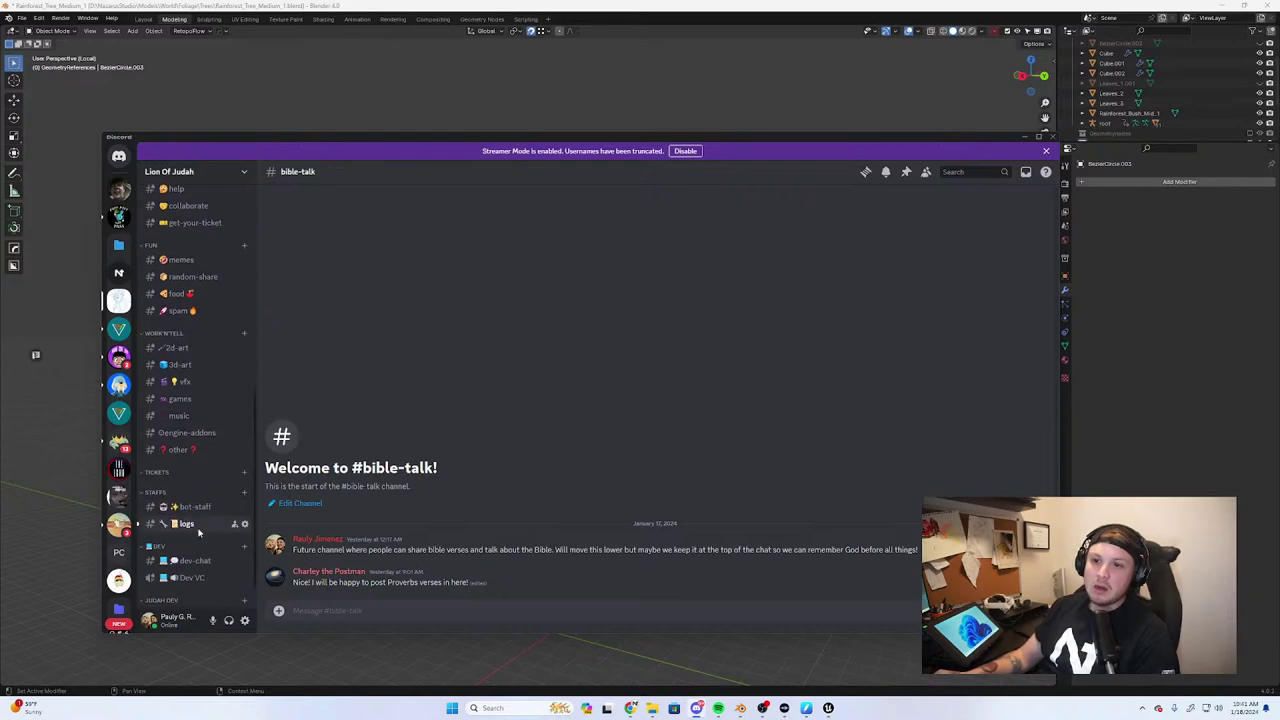
{"action": "scroll", "coordinate": [198, 533], "scroll_direction": "down", "scroll_amount": 1}
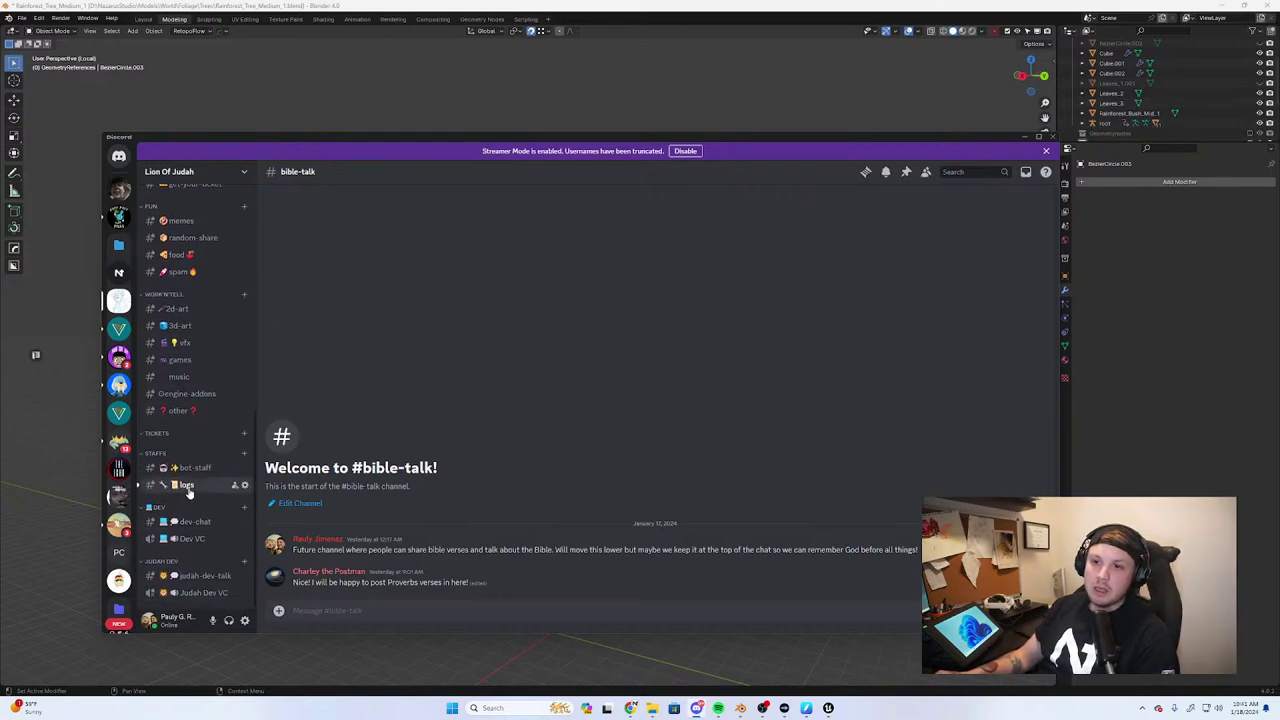
{"action": "left_click", "coordinate": [187, 485]}
{"action": "scroll", "coordinate": [199, 457], "scroll_direction": "up", "scroll_amount": 8}
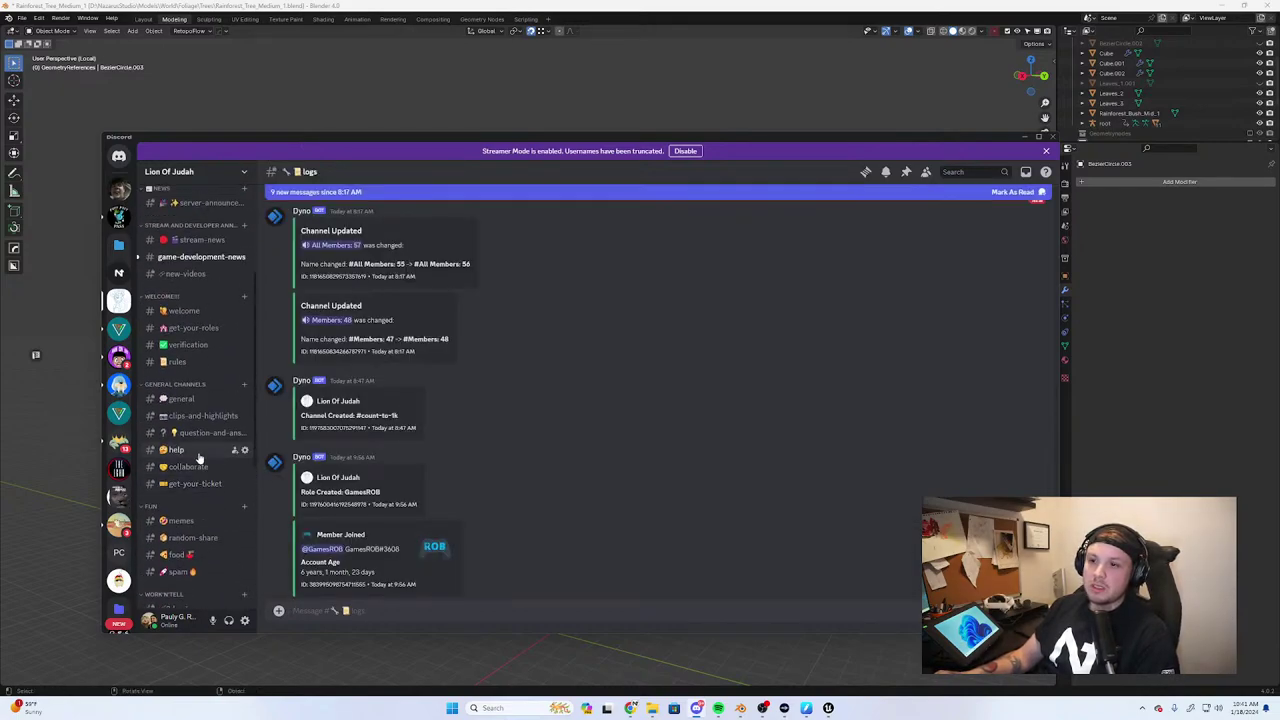
{"action": "scroll", "coordinate": [199, 457], "scroll_direction": "down", "scroll_amount": 1}
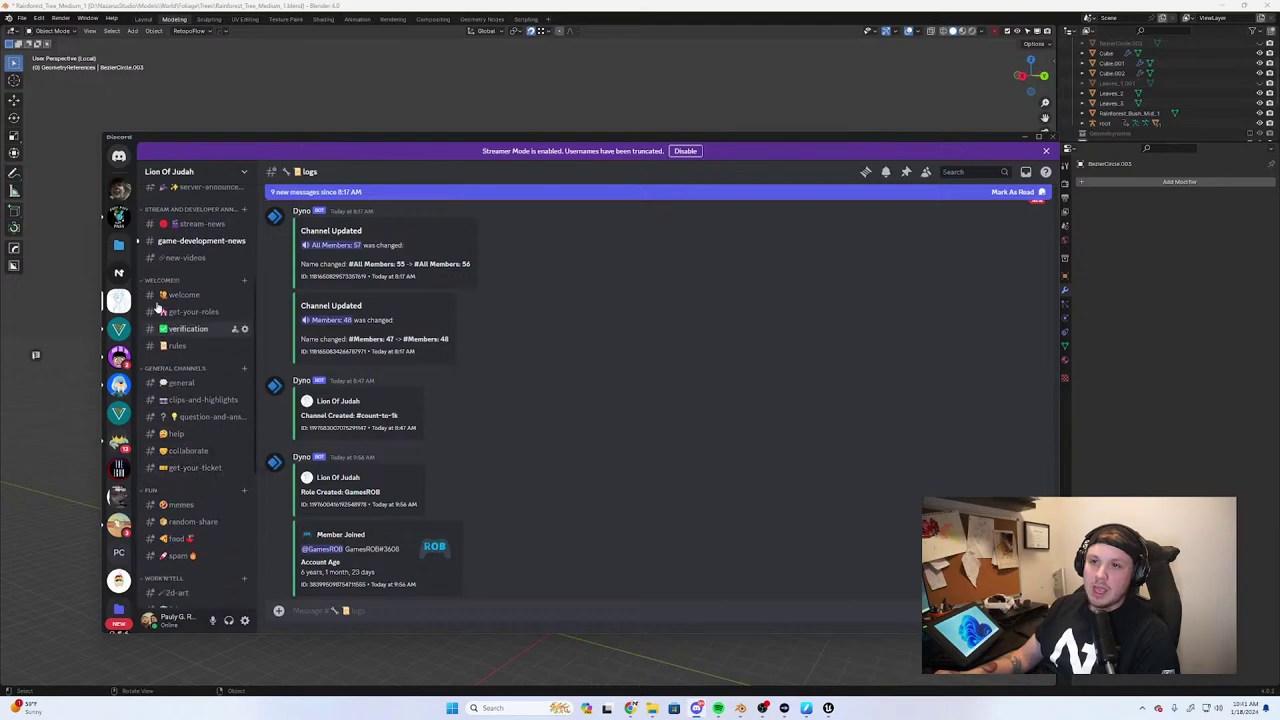
{"action": "left_click", "coordinate": [193, 241]}
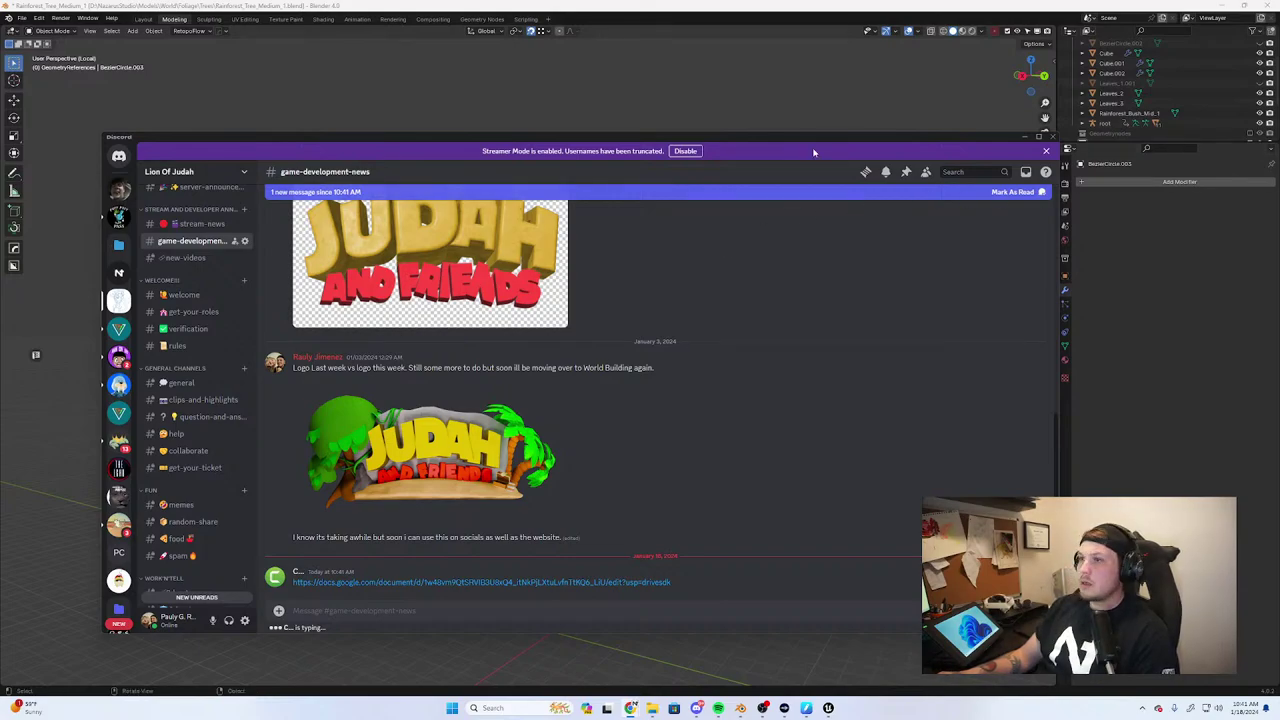
{"action": "left_click", "coordinate": [1025, 138]}
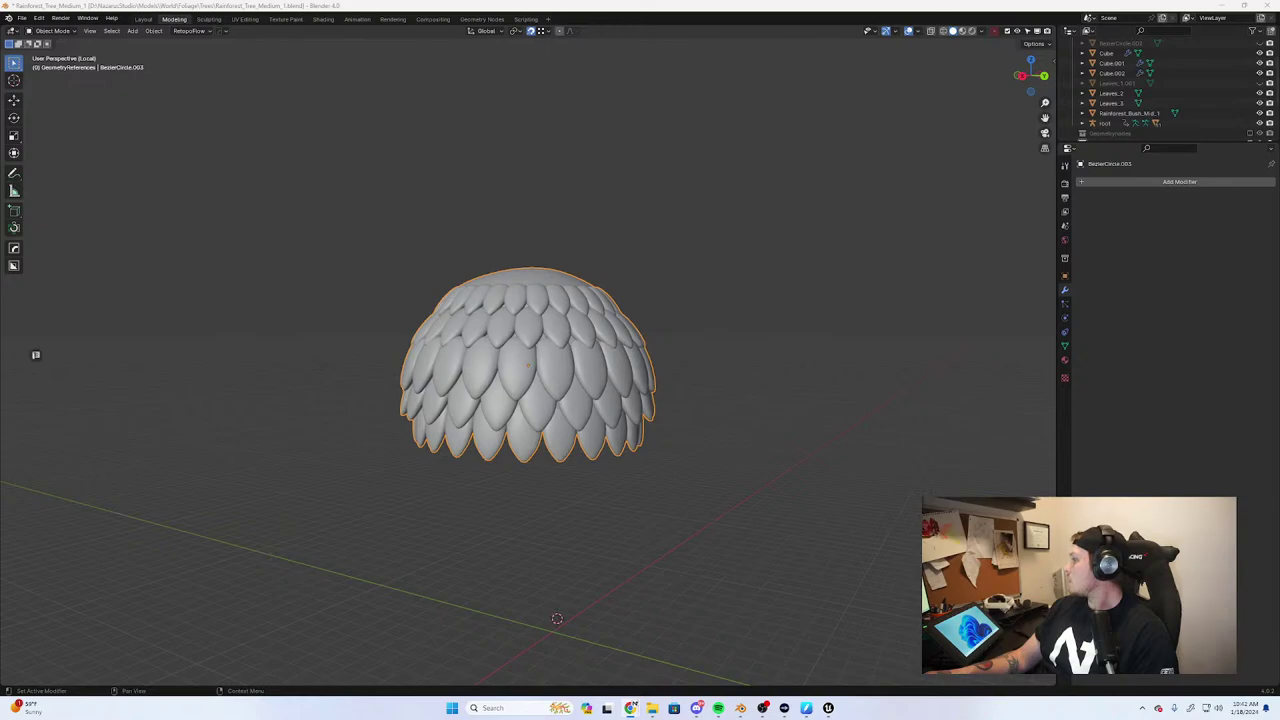
Save the file, start a test rotation of the canopy and cancel it
{"action": "key", "text": "ctrl+s"}
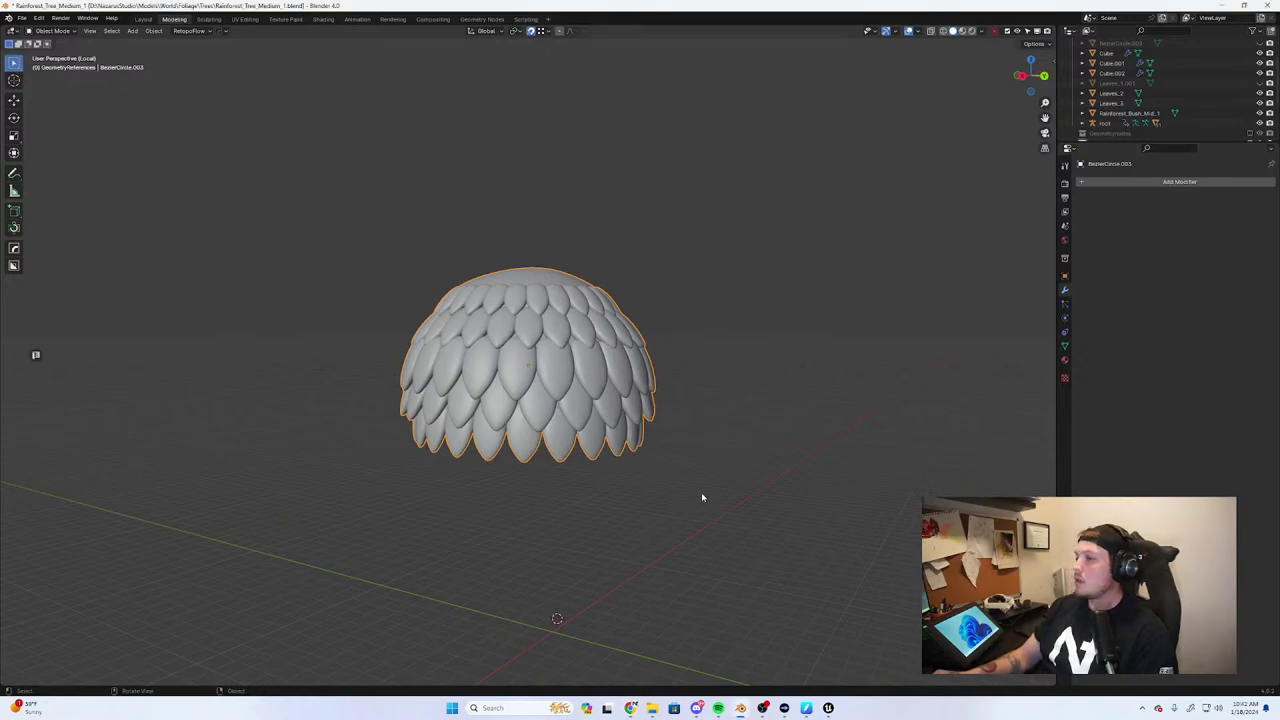
{"action": "middle_click_drag", "start_coordinate": [702, 497], "coordinate": [726, 304]}
{"action": "scroll", "coordinate": [726, 304], "scroll_direction": "down", "scroll_amount": 3}
{"action": "key", "text": "r"}
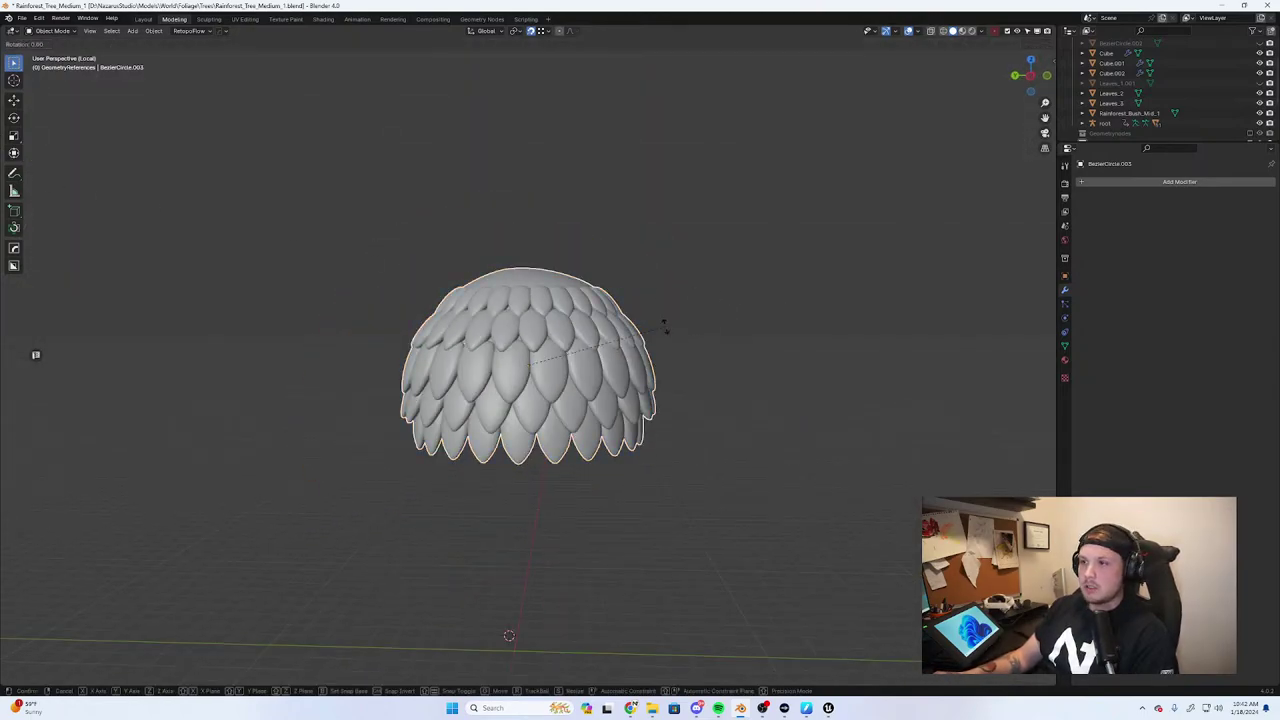
{"action": "right_click", "coordinate": [670, 334]}
Switch the canopy to Sculpt Mode, open its remesh voxel size for adjustment and cancel the adjustment
{"action": "left_click", "coordinate": [50, 31]}
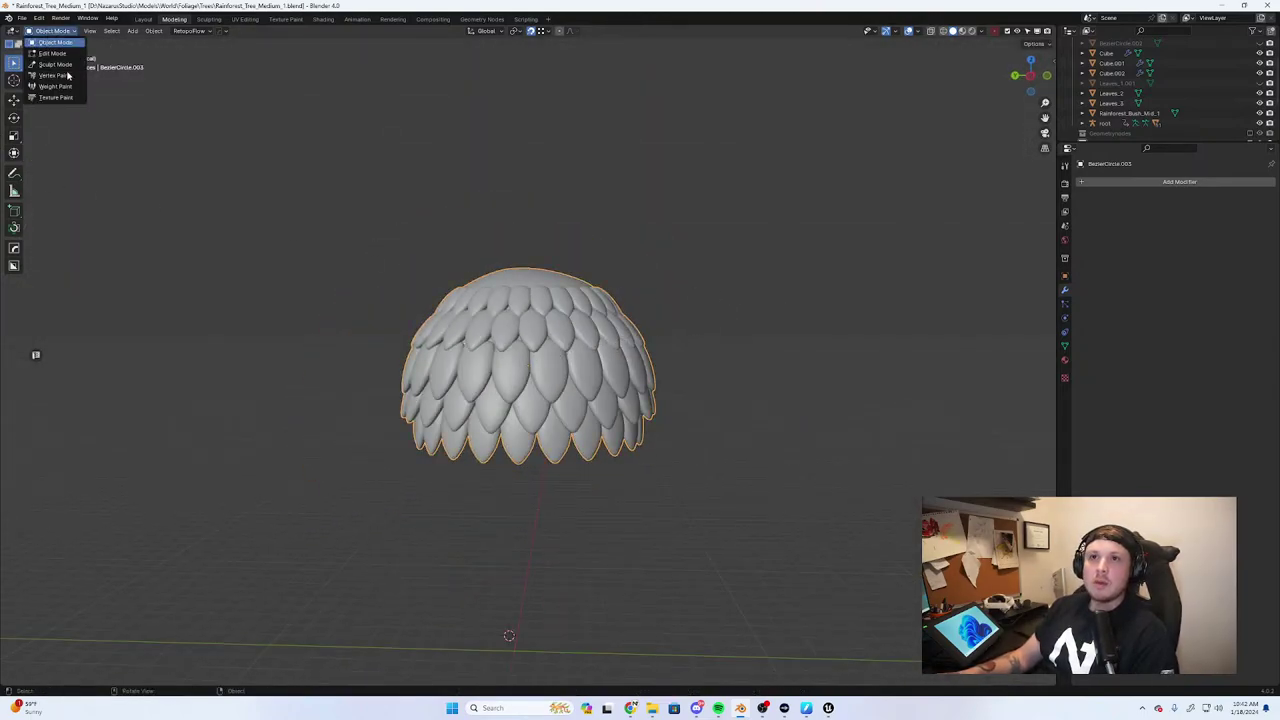
{"action": "left_click", "coordinate": [50, 65]}
{"action": "key", "text": "r"}
{"action": "key", "text": "Escape"}
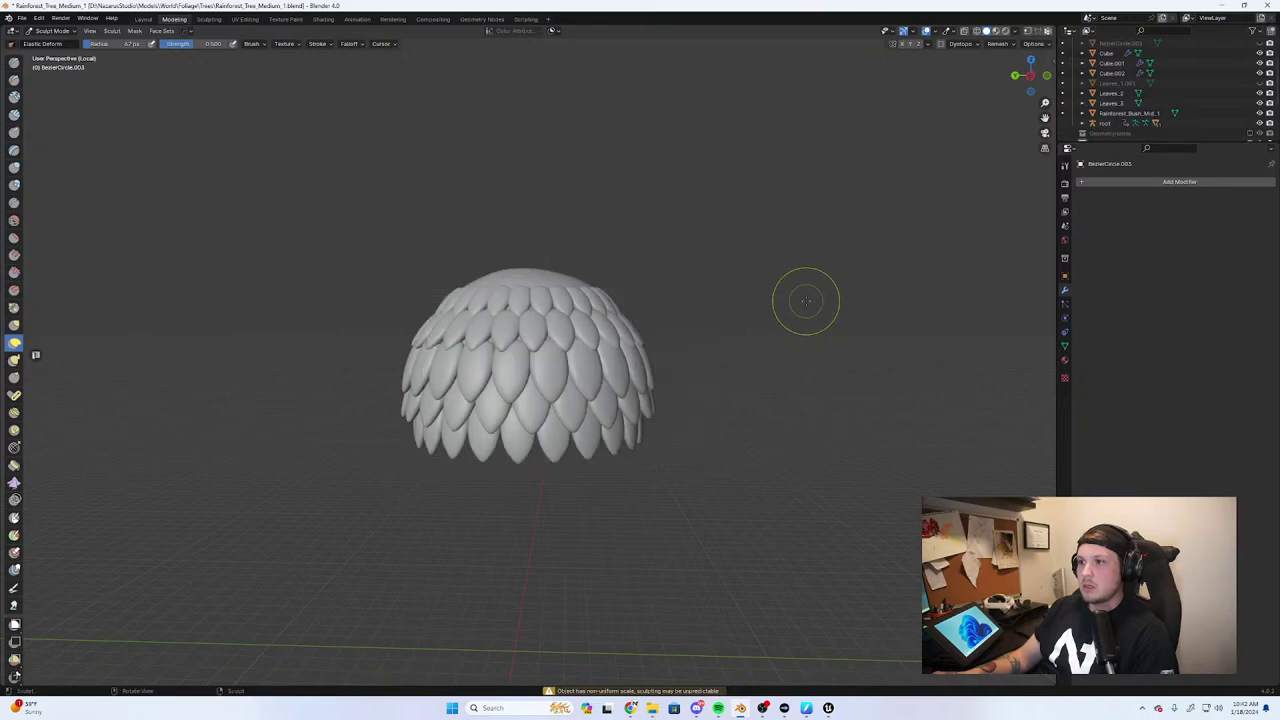
Reduce the Elastic Deform brush radius over the canopy's leaves
{"action": "middle_click_drag", "start_coordinate": [805, 300], "coordinate": [732, 324]}
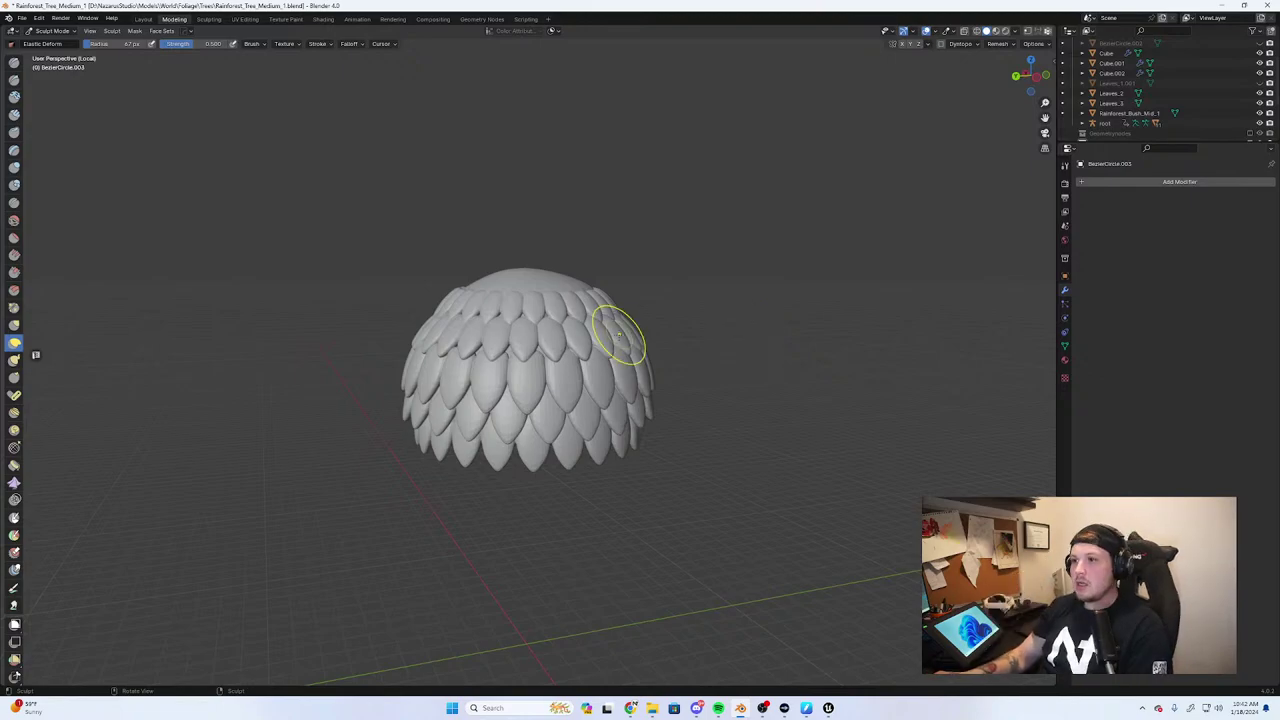
{"action": "middle_click_drag", "start_coordinate": [620, 343], "coordinate": [617, 410]}
{"action": "scroll", "coordinate": [520, 360], "scroll_direction": "up", "scroll_amount": 4}
{"action": "scroll", "coordinate": [766, 372], "scroll_direction": "down", "scroll_amount": 4}
{"action": "scroll", "coordinate": [617, 410], "scroll_direction": "up", "scroll_amount": 2}
{"action": "key", "text": "bracketleft"}
{"action": "key", "text": "bracketleft"}
{"action": "key", "text": "bracketleft"}
{"action": "key", "text": "bracketleft"}
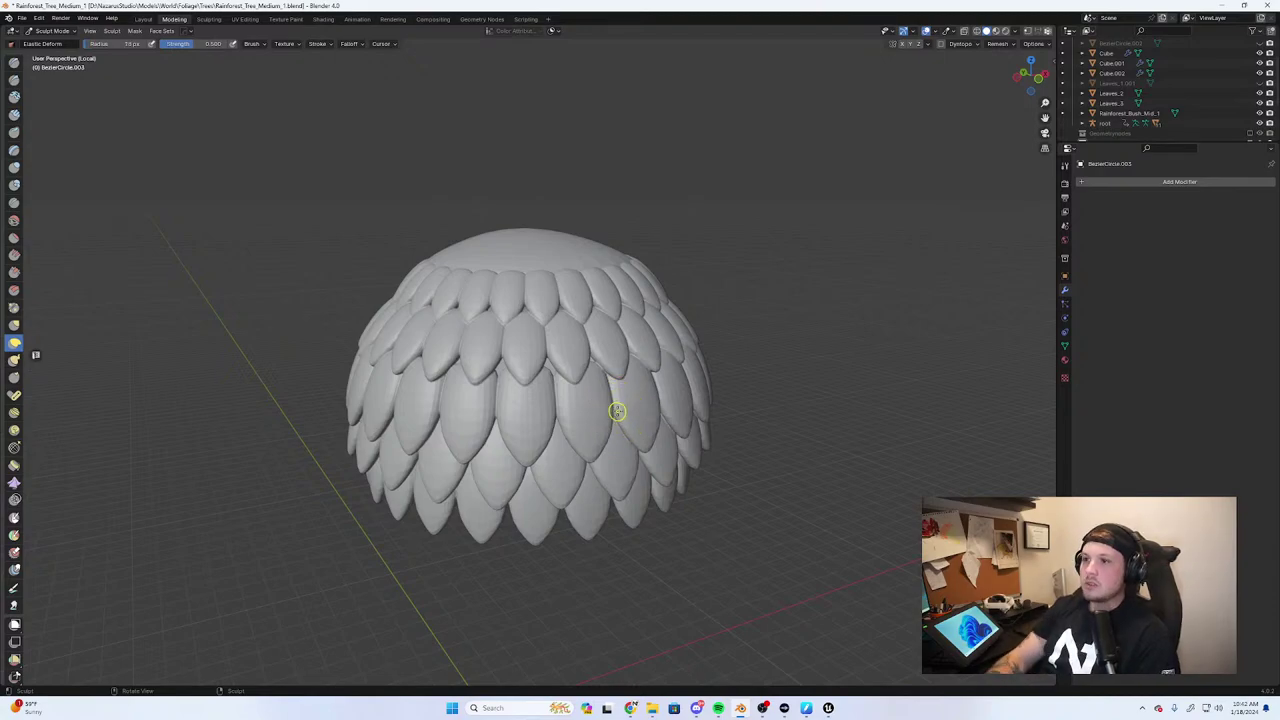
{"action": "middle_click_drag", "start_coordinate": [617, 410], "coordinate": [569, 426]}
{"action": "scroll", "coordinate": [457, 366], "scroll_direction": "up", "scroll_amount": 4}
{"action": "scroll", "coordinate": [452, 308], "scroll_direction": "down", "scroll_amount": 3}
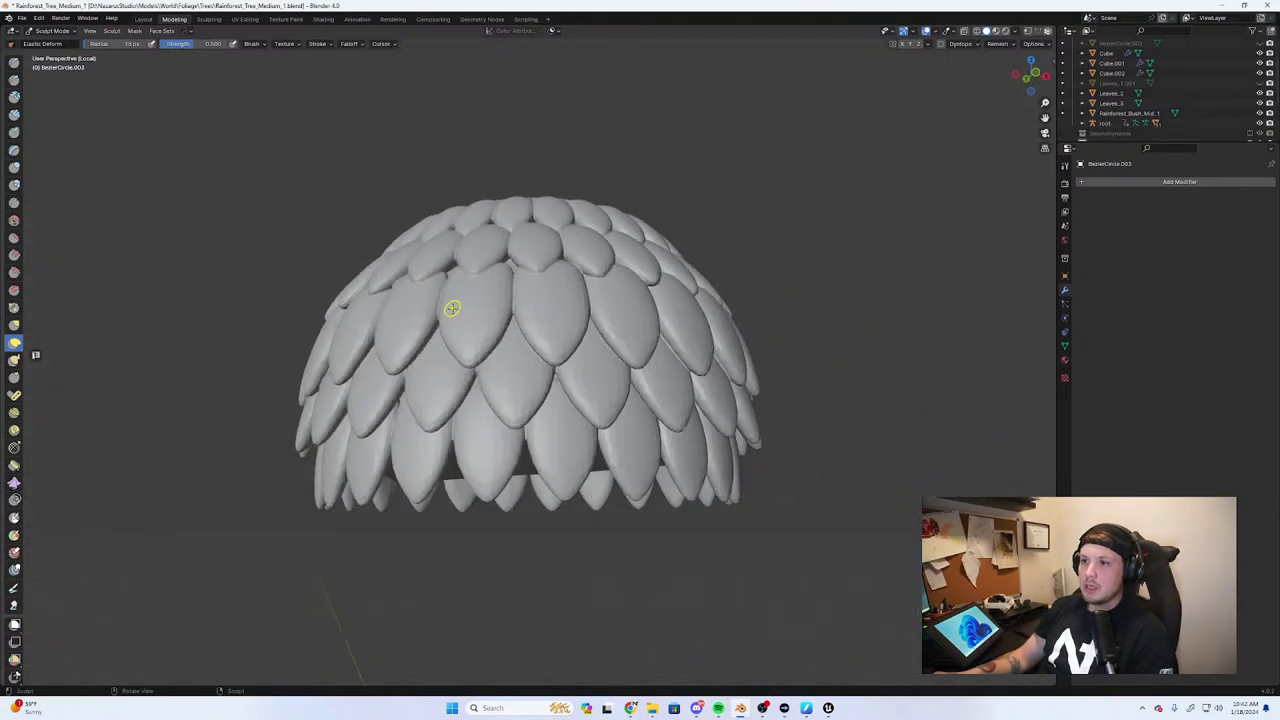
Enlarge the Elastic Deform brush radius to cover about one large leaf of the canopy
{"action": "middle_click_drag", "start_coordinate": [452, 308], "coordinate": [454, 313]}
{"action": "key", "text": "bracketright"}
{"action": "key", "text": "bracketright"}
{"action": "key", "text": "bracketright"}
{"action": "key", "text": "bracketright"}
{"action": "key", "text": "bracketright"}
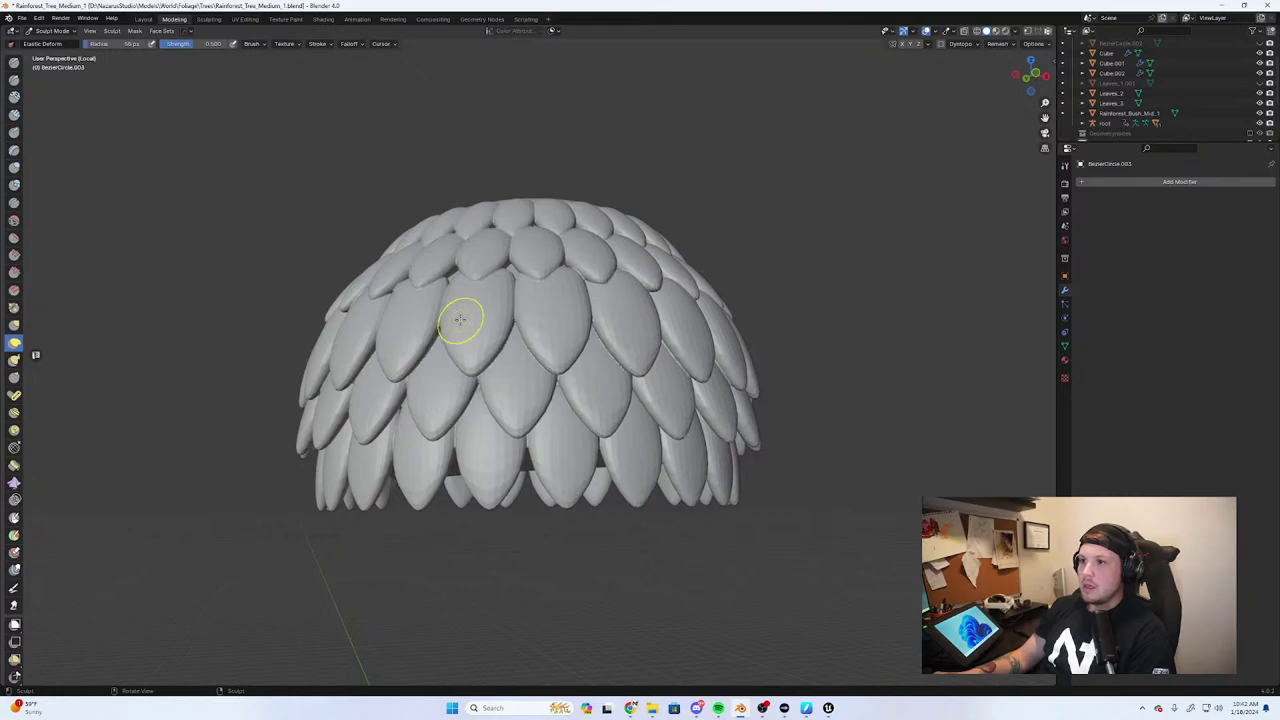
{"action": "middle_click_drag", "start_coordinate": [479, 323], "coordinate": [561, 373]}
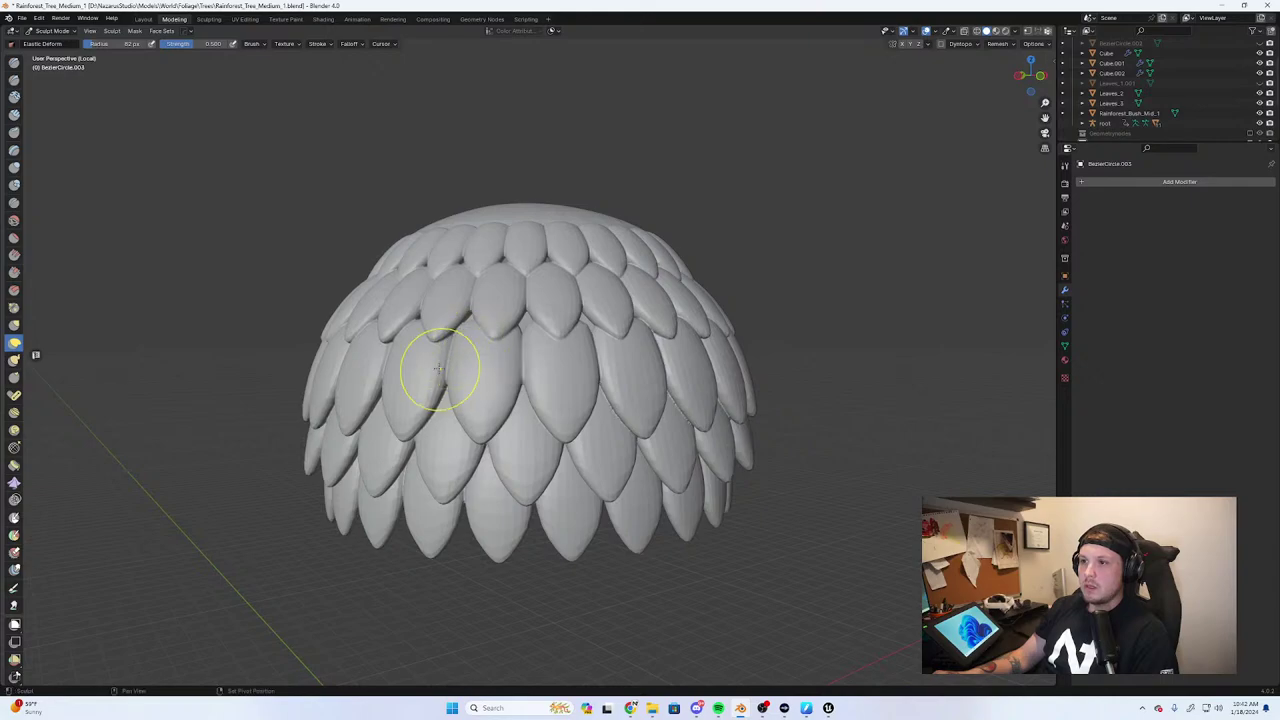
Examine the canopy's leaf rings and smooth cap from all around, from below and from above
{"action": "middle_click_drag", "start_coordinate": [406, 391], "coordinate": [591, 423]}
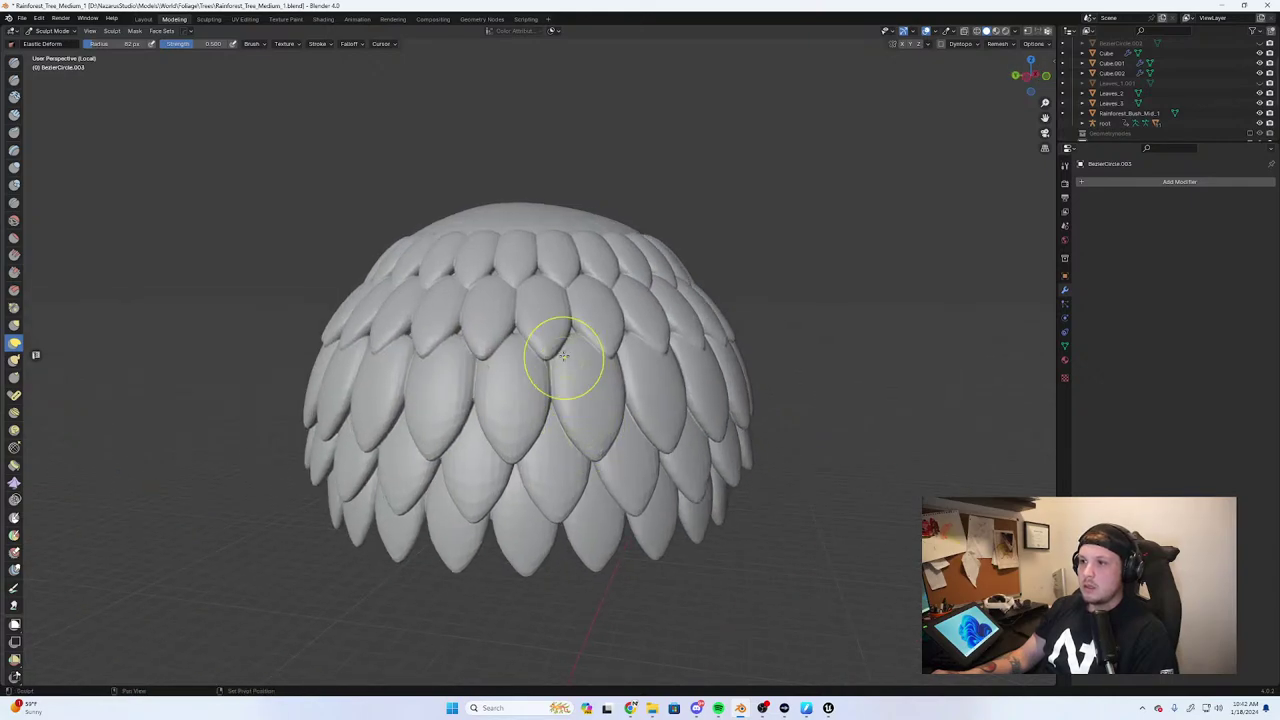
{"action": "mouse_move", "coordinate": [563, 356]}
{"action": "middle_mouse_down"}
{"action": "mouse_move", "coordinate": [620, 337]}
{"action": "mouse_move", "coordinate": [630, 290]}
{"action": "mouse_move", "coordinate": [643, 380]}
{"action": "mouse_move", "coordinate": [572, 357]}
{"action": "mouse_move", "coordinate": [586, 380]}
{"action": "middle_mouse_up"}
{"action": "middle_click_drag", "start_coordinate": [600, 466], "coordinate": [613, 388]}
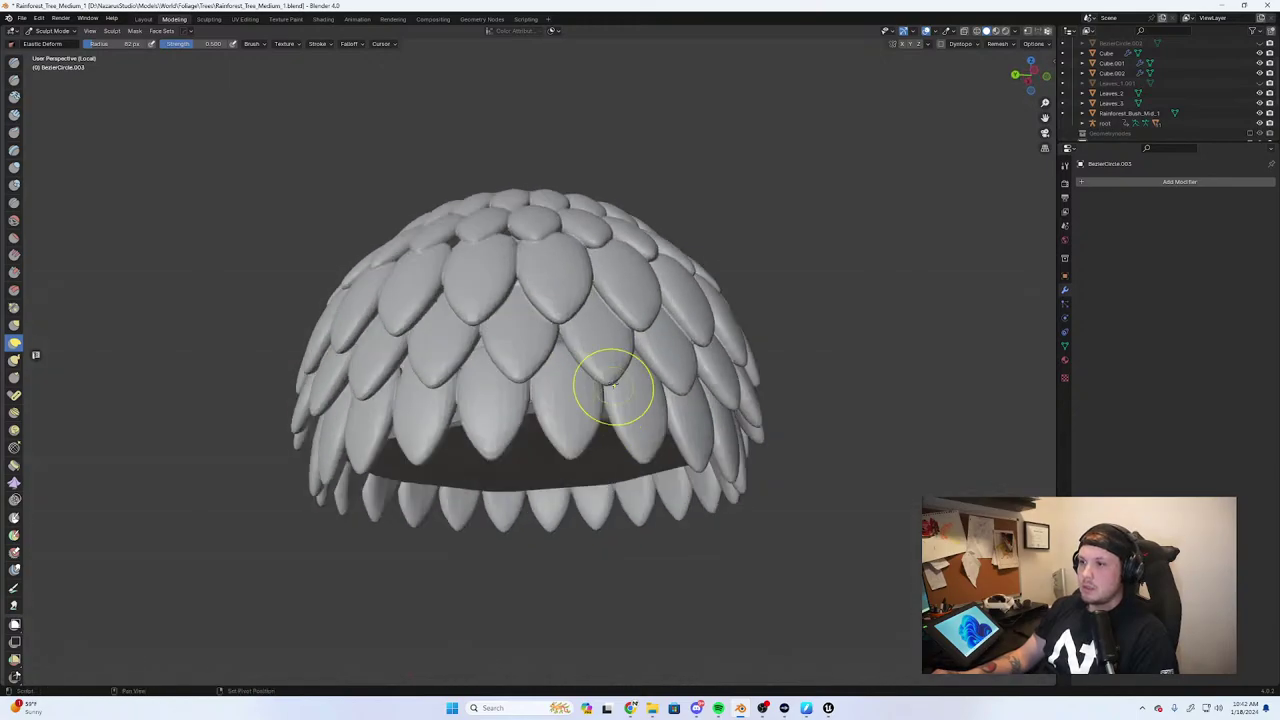
{"action": "middle_click_drag", "start_coordinate": [498, 288], "coordinate": [588, 388]}
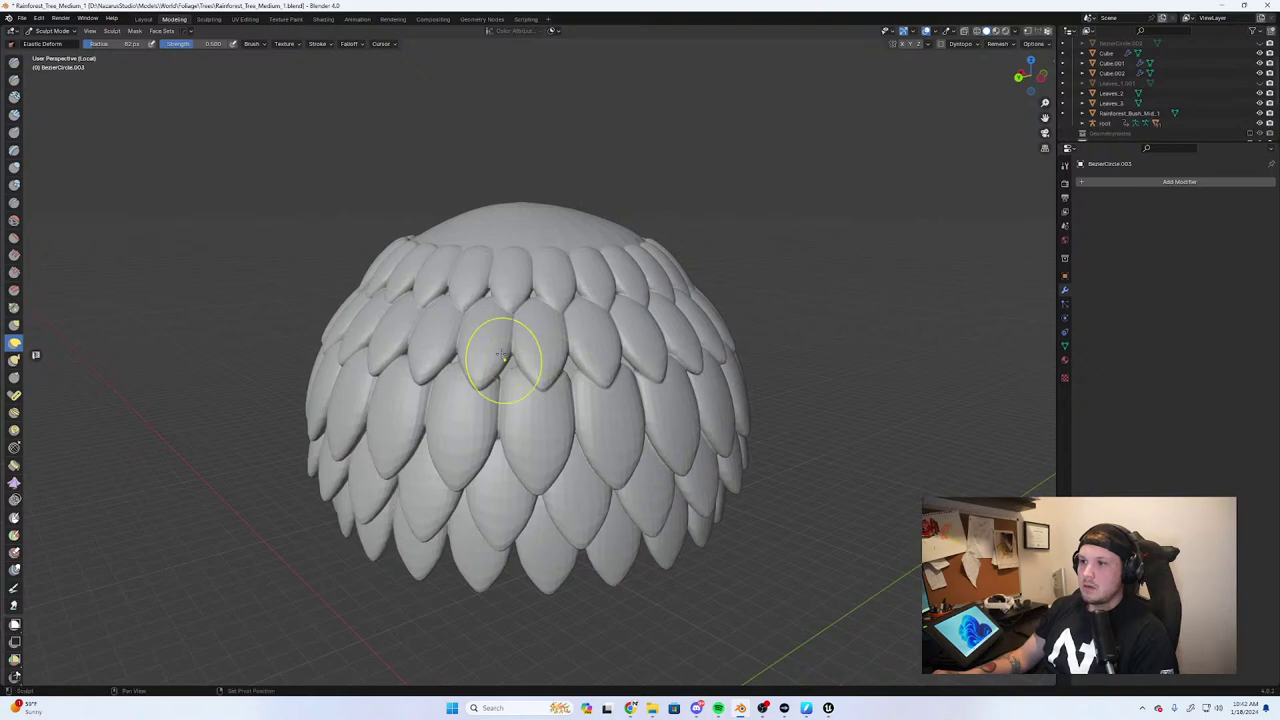
{"action": "mouse_move", "coordinate": [448, 361]}
{"action": "middle_mouse_down"}
{"action": "mouse_move", "coordinate": [542, 362]}
{"action": "mouse_move", "coordinate": [492, 408]}
{"action": "mouse_move", "coordinate": [521, 372]}
{"action": "middle_mouse_up"}
{"action": "middle_click_drag", "start_coordinate": [501, 325], "coordinate": [589, 362]}
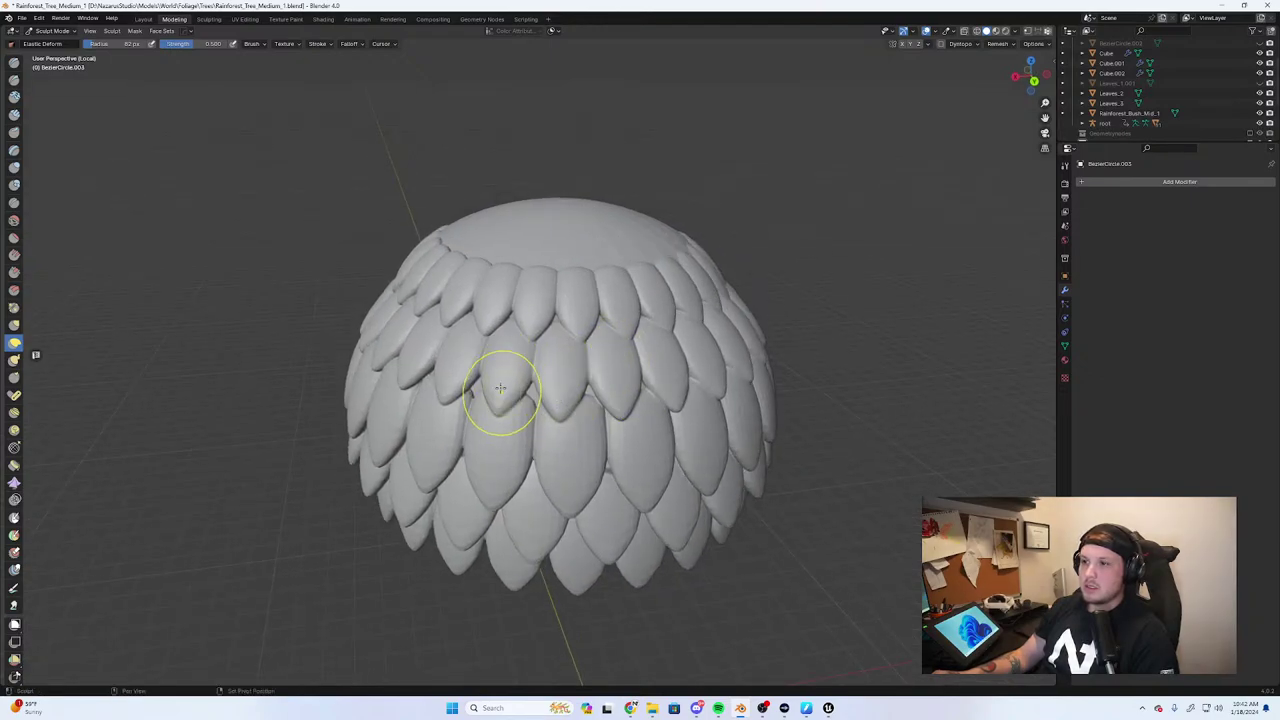
{"action": "middle_click_drag", "start_coordinate": [528, 328], "coordinate": [608, 343]}
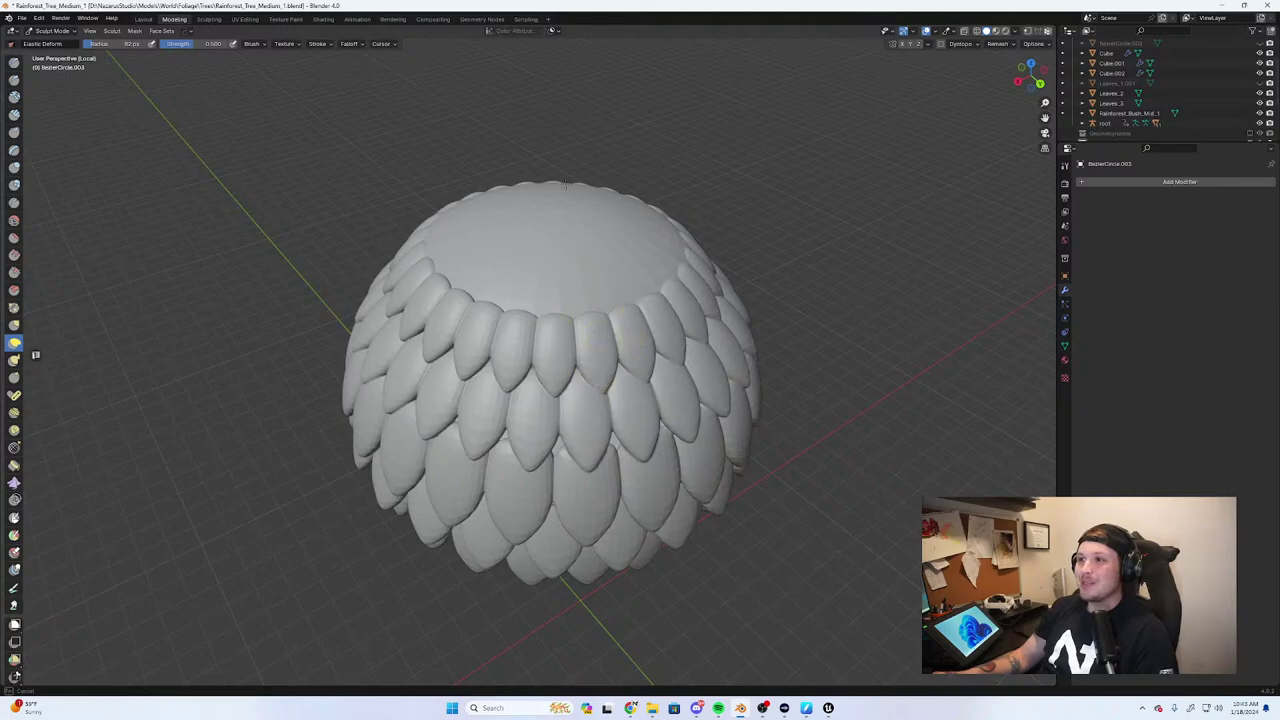
{"action": "middle_click_drag", "start_coordinate": [548, 229], "coordinate": [551, 280]}
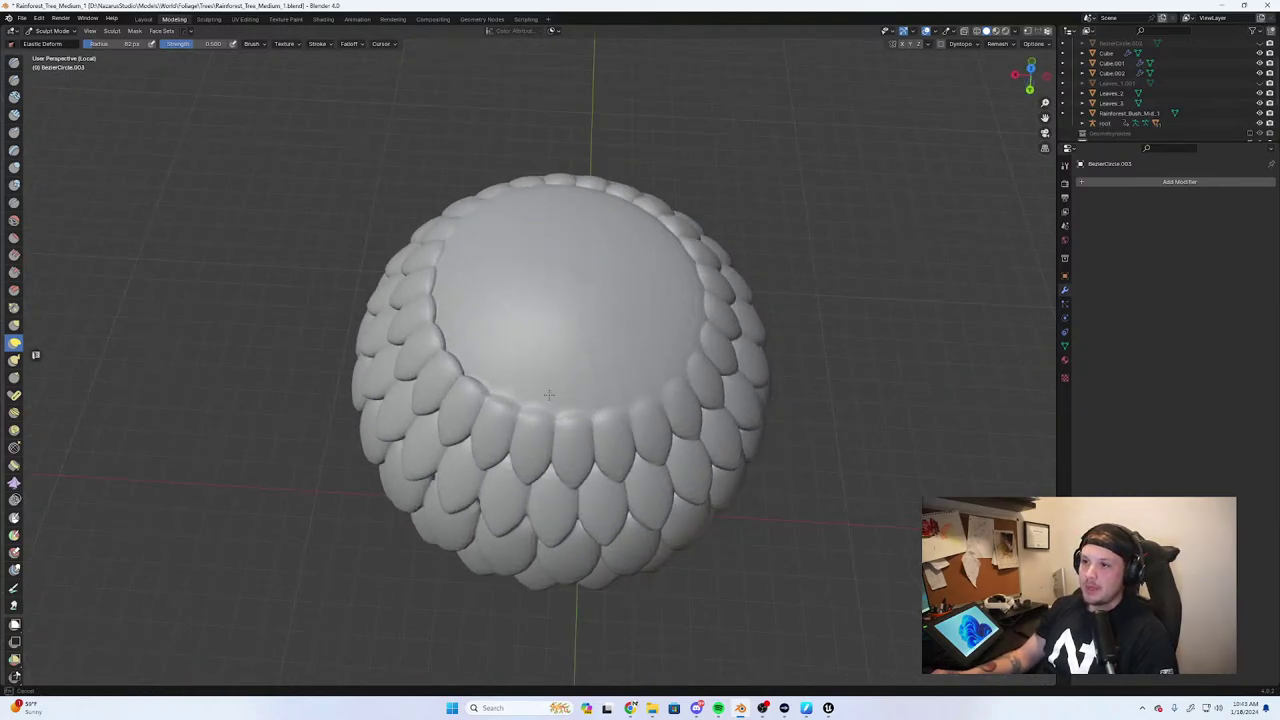
{"action": "middle_click_drag", "start_coordinate": [491, 329], "coordinate": [597, 261]}
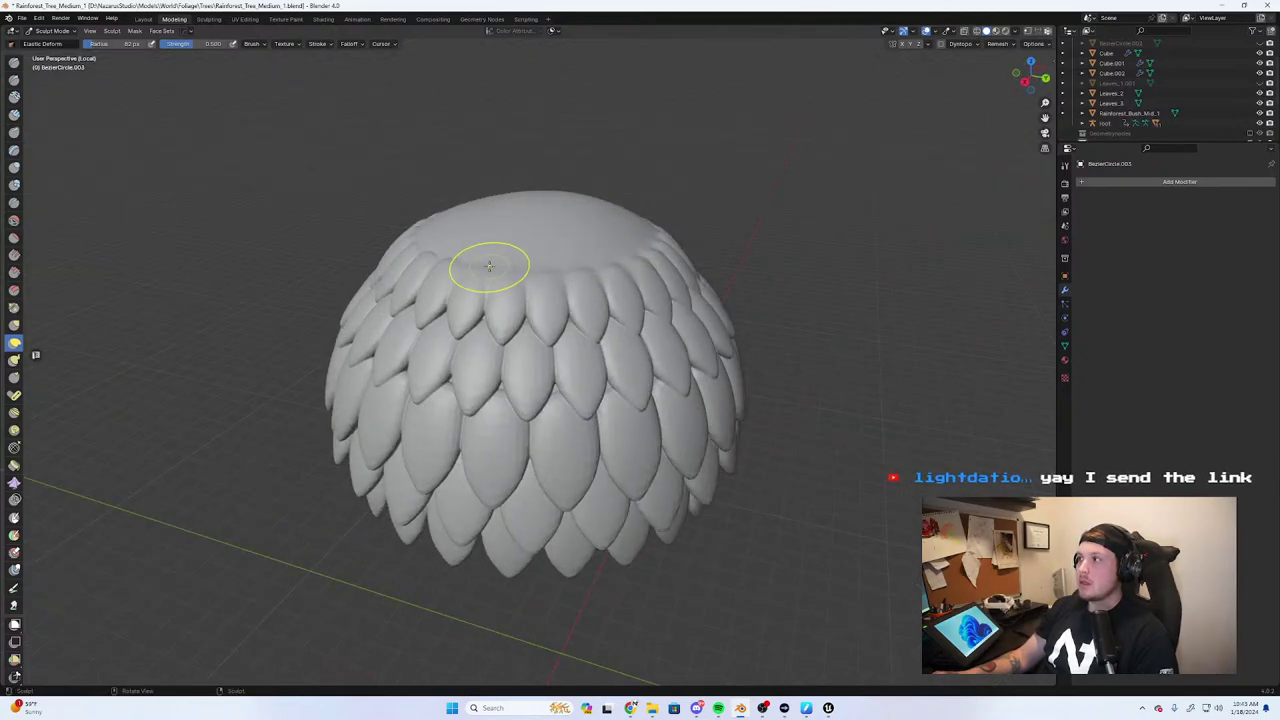
{"action": "middle_click_drag", "start_coordinate": [486, 271], "coordinate": [586, 283]}
{"action": "middle_click_drag", "start_coordinate": [421, 287], "coordinate": [531, 320]}
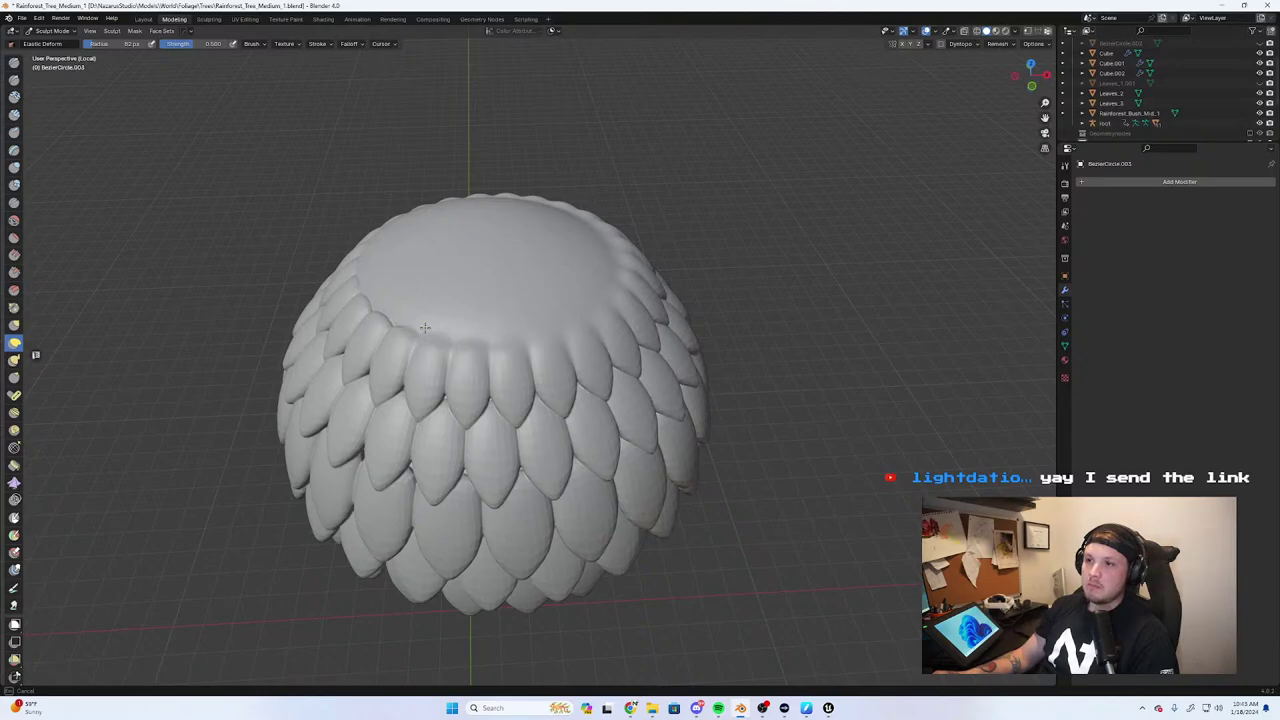
{"action": "middle_click_drag", "start_coordinate": [424, 328], "coordinate": [537, 300]}
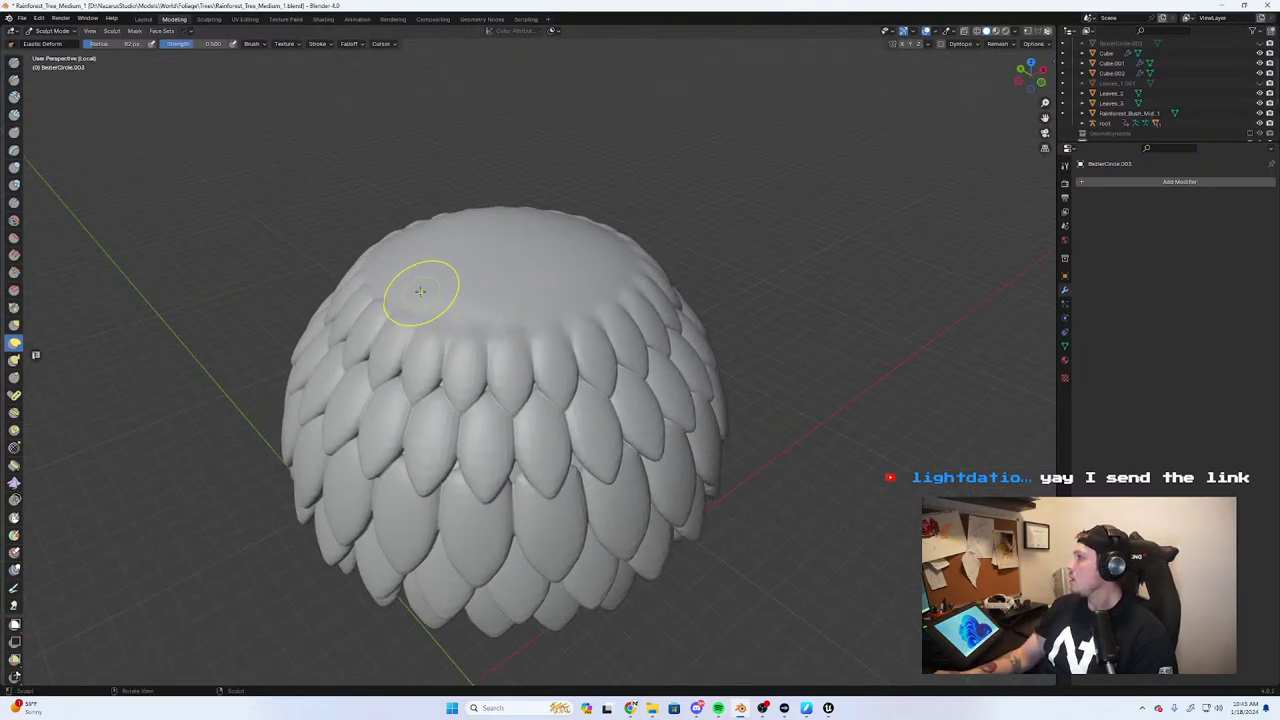
Switch to Discord, look through the server's channels, including count-to-1k, and open game-development-news to read the latest post
{"action": "left_click", "coordinate": [697, 708]}
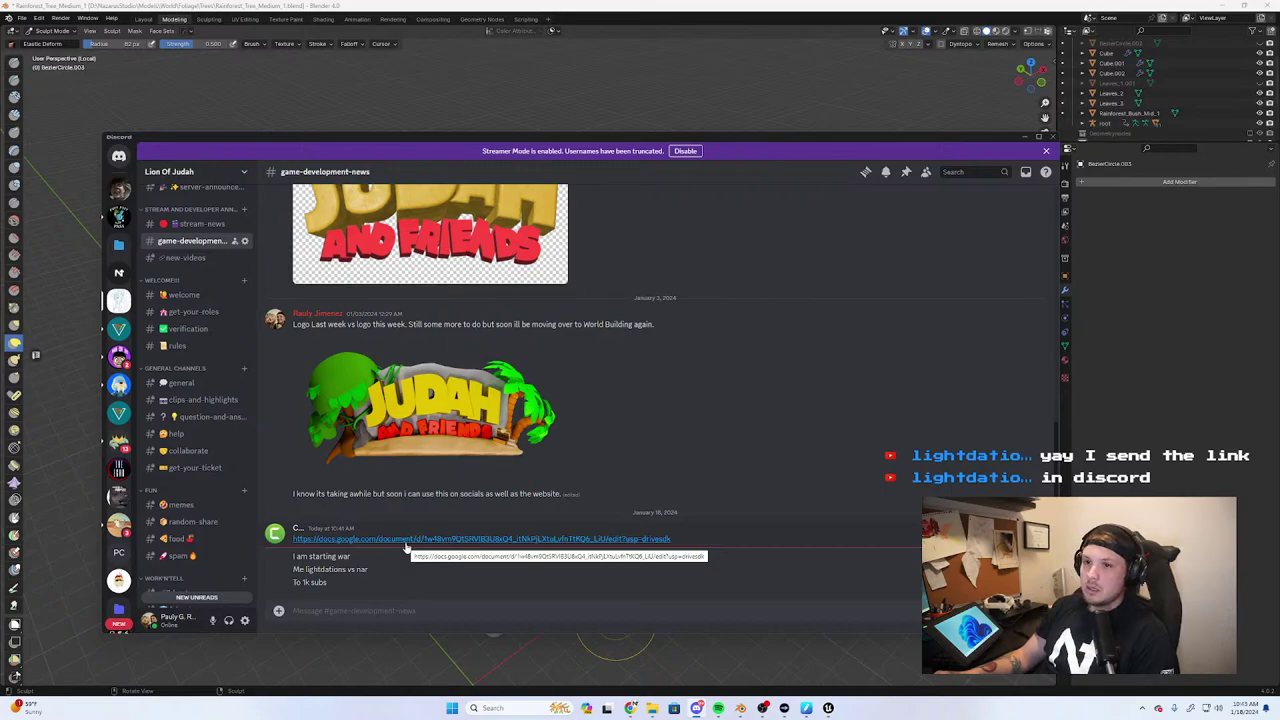
{"action": "scroll", "coordinate": [200, 435], "scroll_direction": "up", "scroll_amount": 4}
{"action": "left_click", "coordinate": [177, 279]}
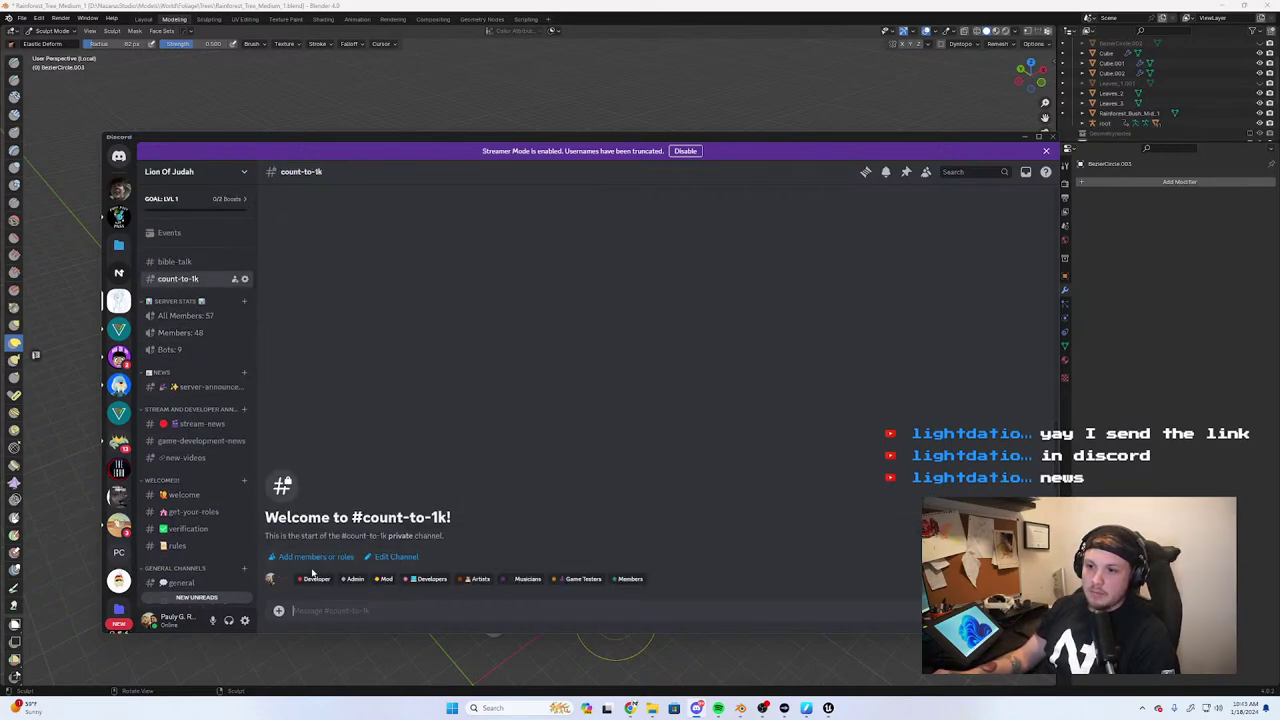
{"action": "scroll", "coordinate": [194, 440], "scroll_direction": "down", "scroll_amount": 3}
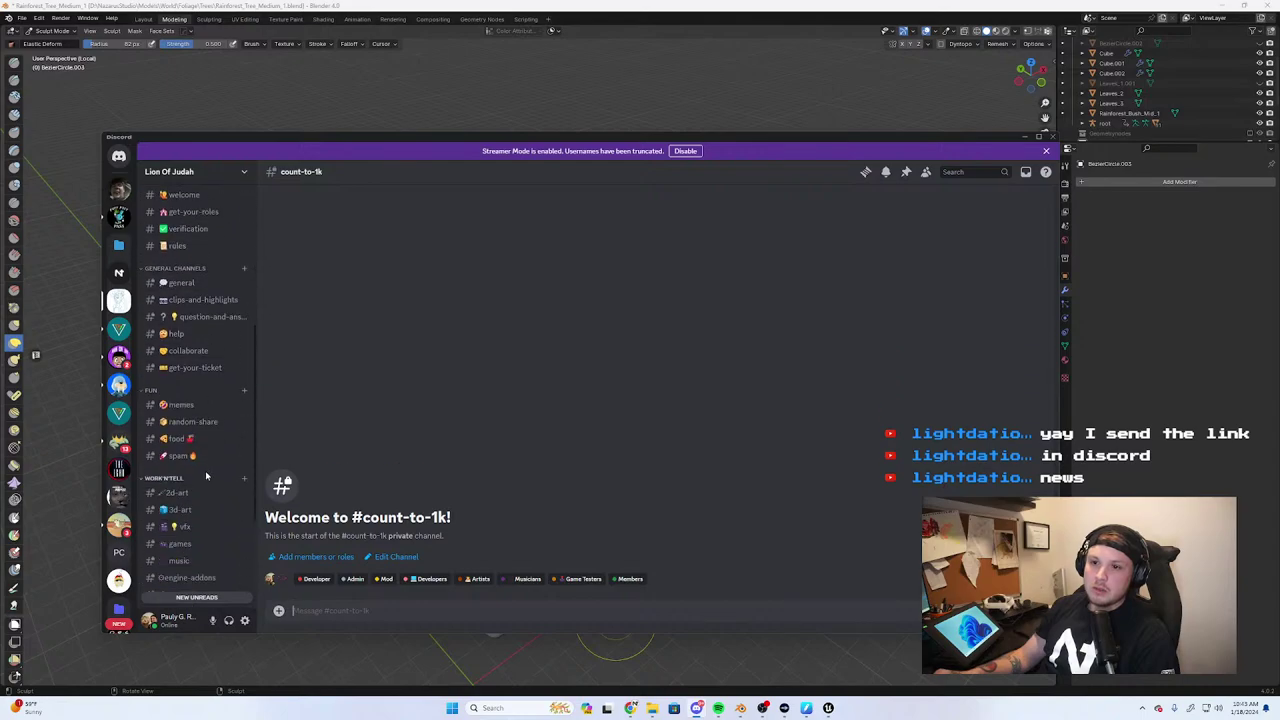
{"action": "scroll", "coordinate": [186, 400], "scroll_direction": "up", "scroll_amount": 3}
{"action": "scroll", "coordinate": [190, 290], "scroll_direction": "down", "scroll_amount": 5}
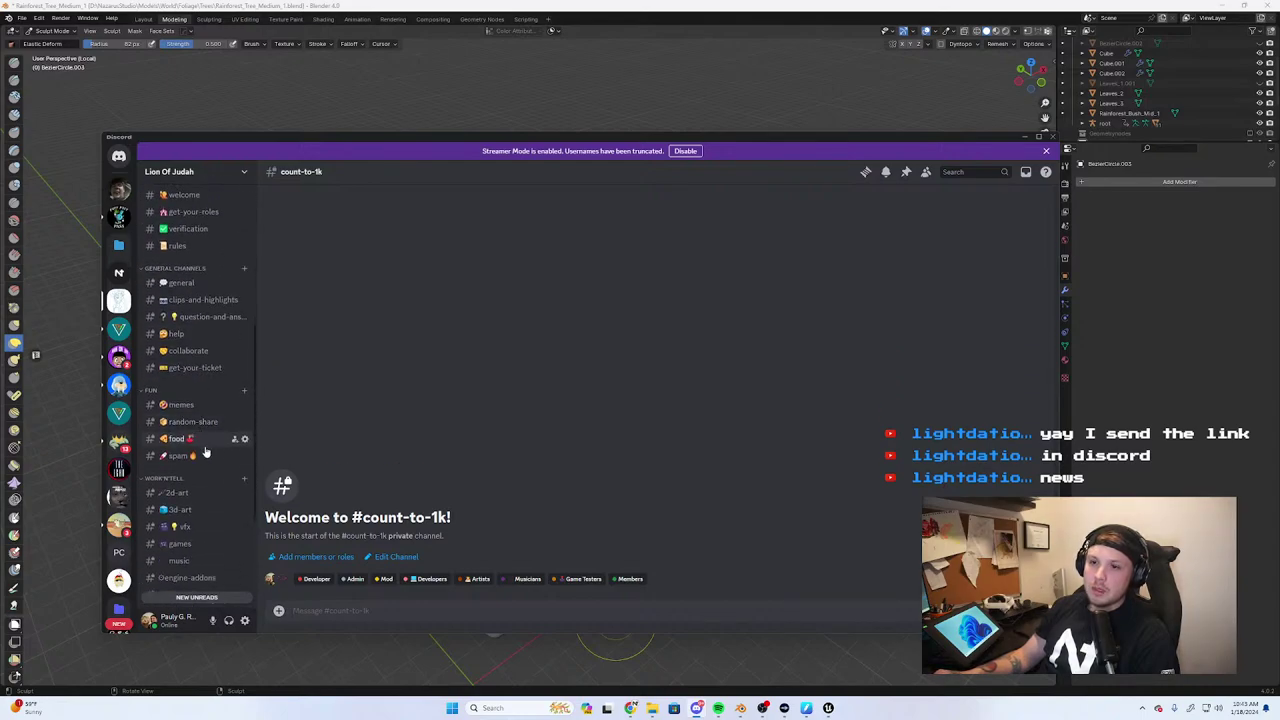
{"action": "scroll", "coordinate": [200, 360], "scroll_direction": "up", "scroll_amount": 4}
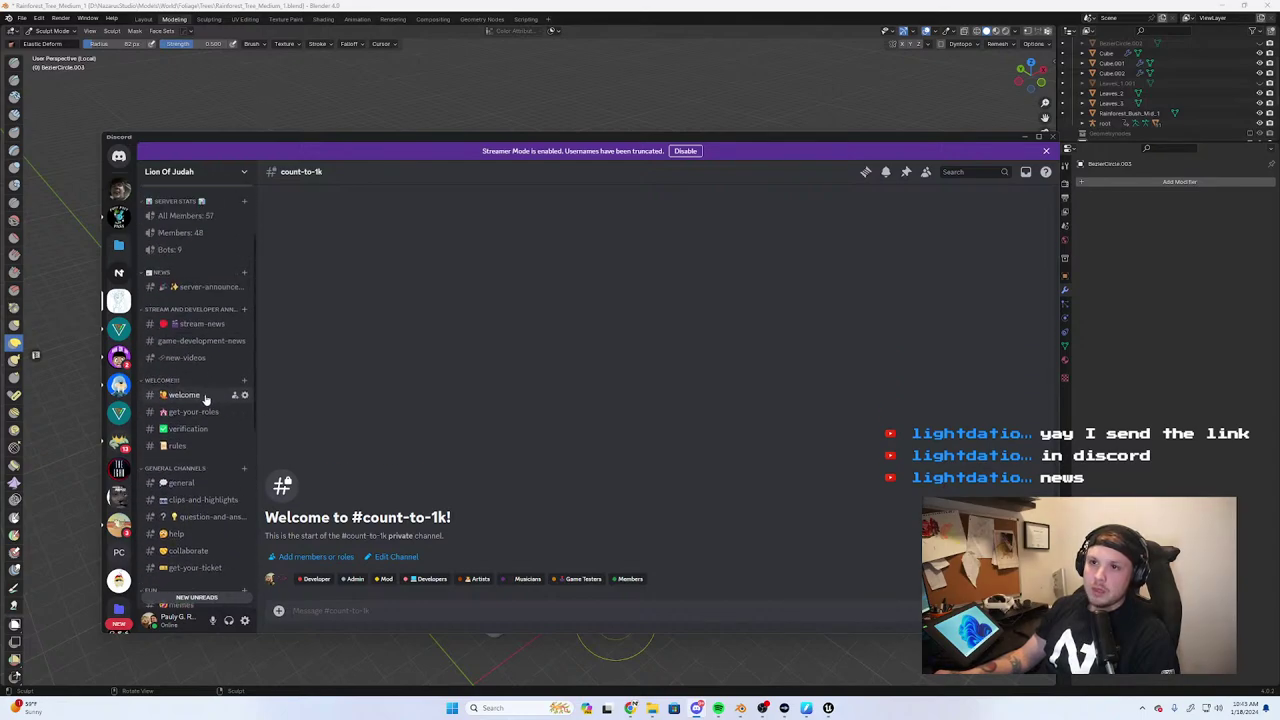
{"action": "left_click", "coordinate": [195, 340]}
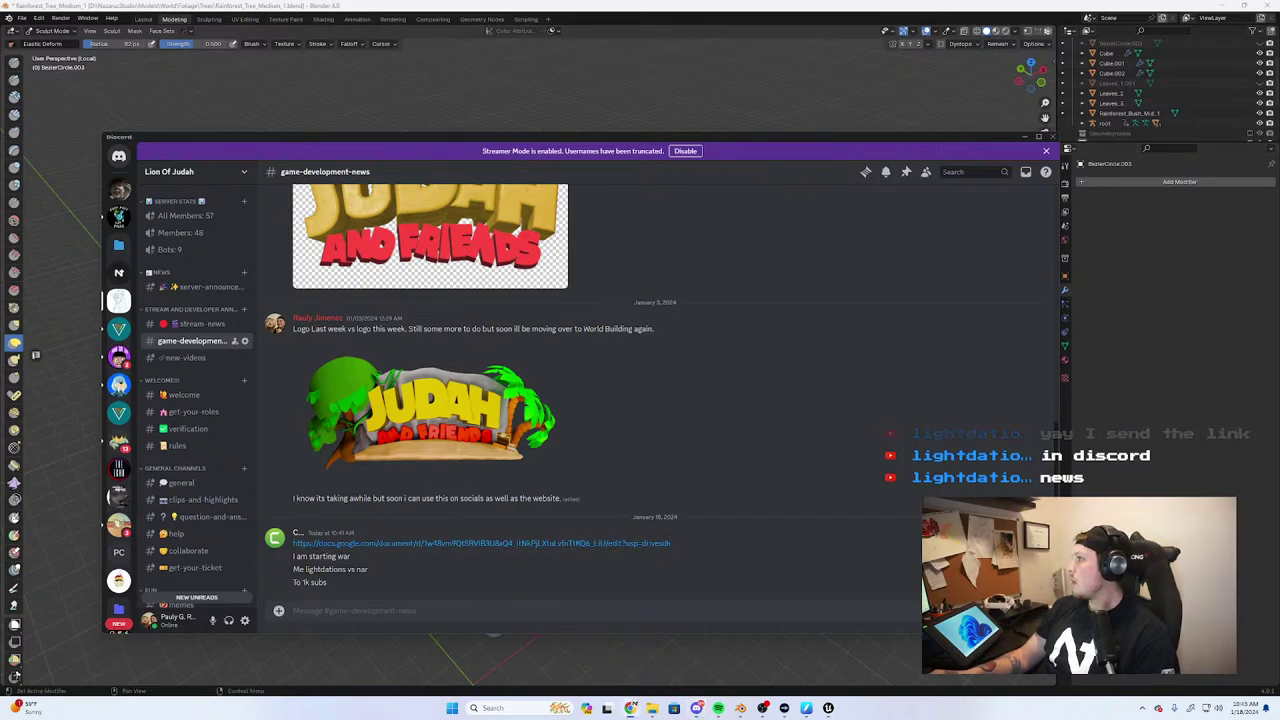
Bring up the browser page of the shared Google Docs link, close its tab and return to Blender
{"action": "left_click_drag", "start_coordinate": [1278, 418], "coordinate": [731, 2]}
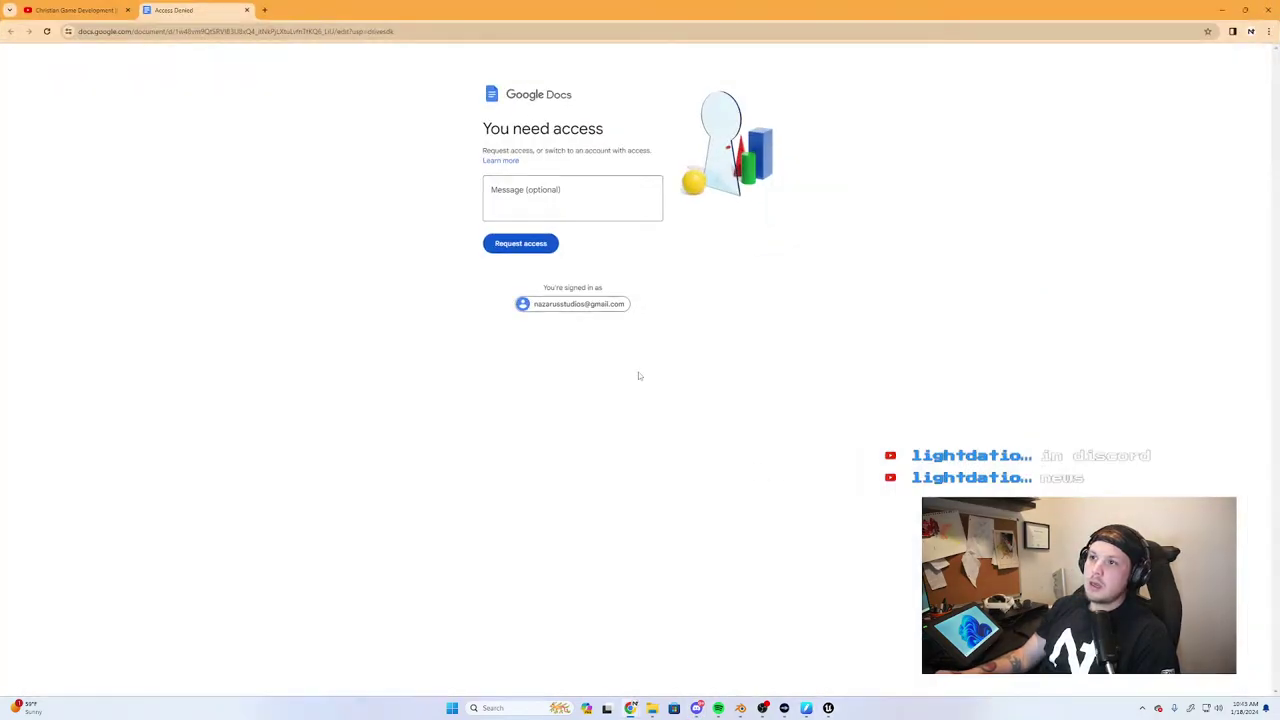
{"action": "left_click", "coordinate": [246, 10]}
{"action": "left_click", "coordinate": [1222, 10]}
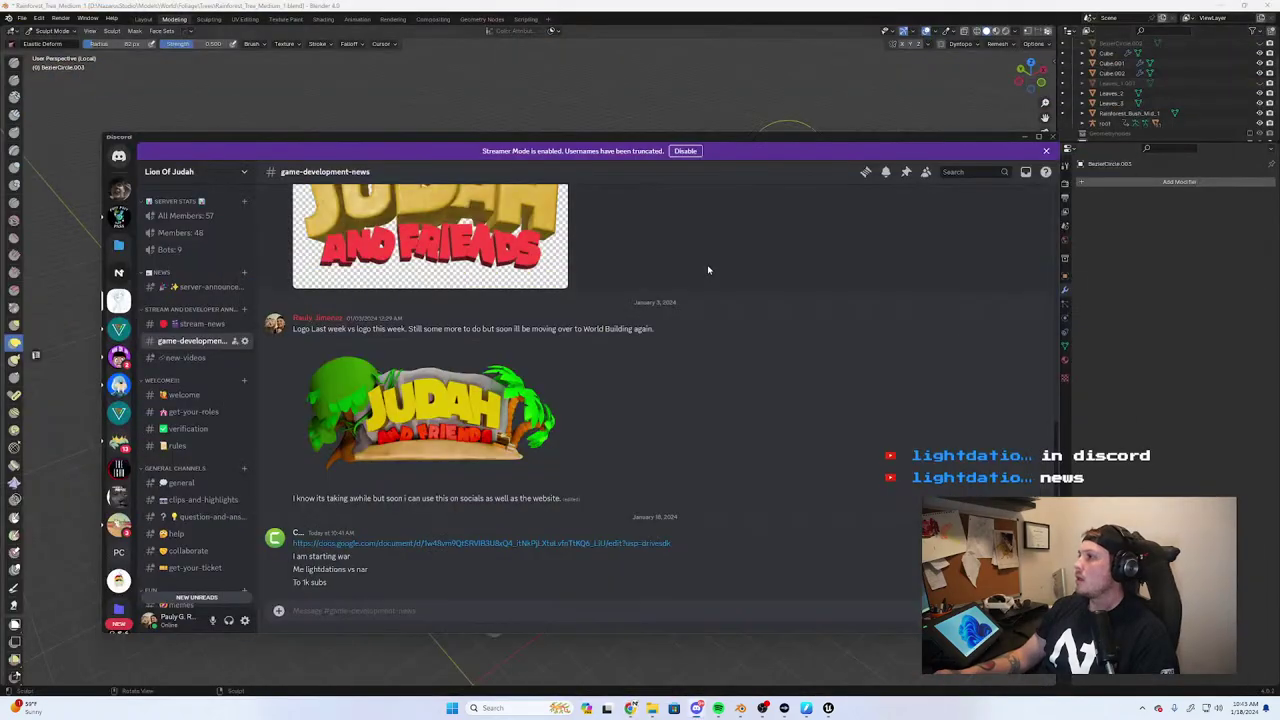
{"action": "left_click", "coordinate": [1124, 131]}
Examine the seam between the canopy's smooth cap and its uppermost leaf ring from all around
{"action": "middle_click_drag", "start_coordinate": [531, 323], "coordinate": [634, 329]}
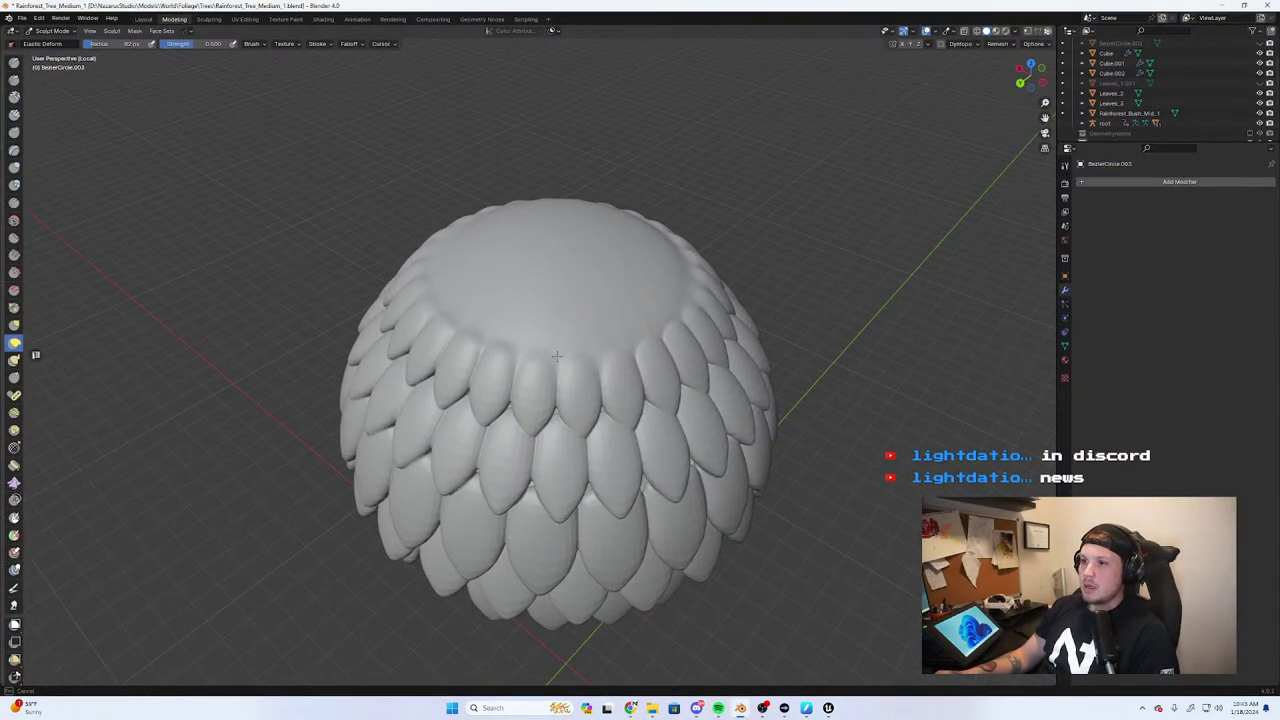
{"action": "middle_click_drag", "start_coordinate": [557, 356], "coordinate": [489, 340]}
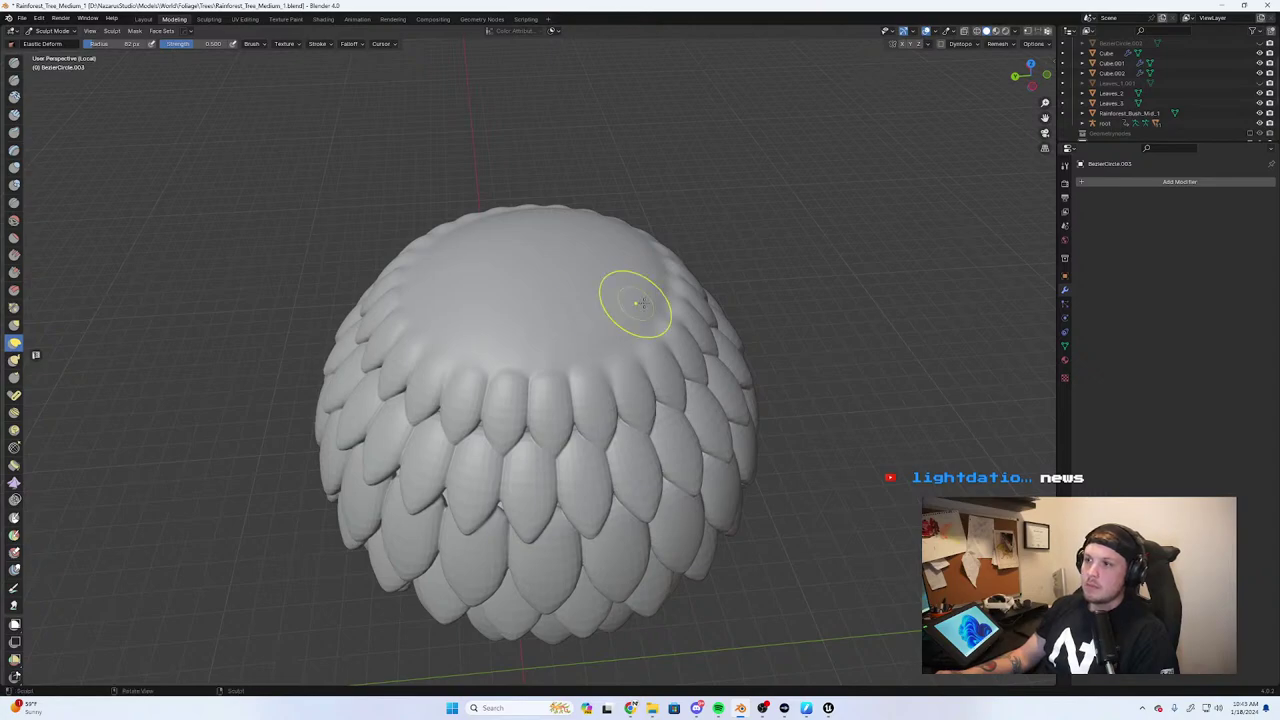
{"action": "middle_click_drag", "start_coordinate": [634, 297], "coordinate": [451, 331]}
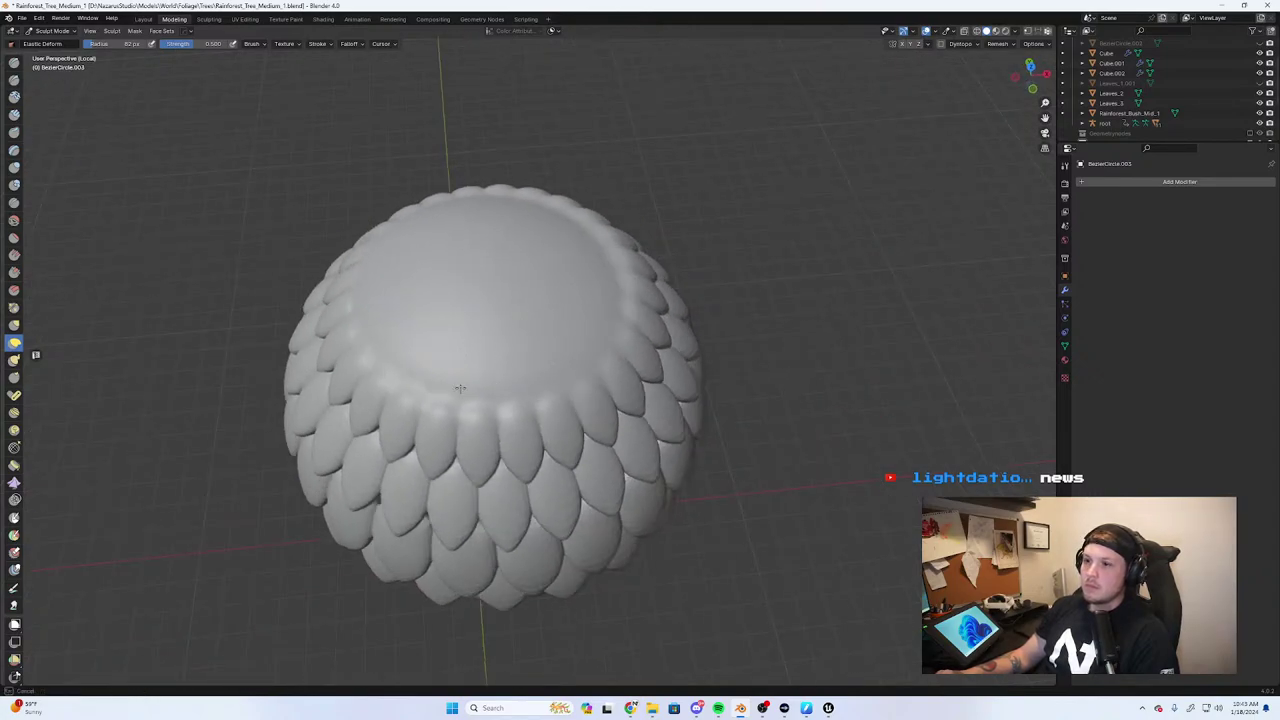
{"action": "middle_click_drag", "start_coordinate": [437, 380], "coordinate": [520, 309]}
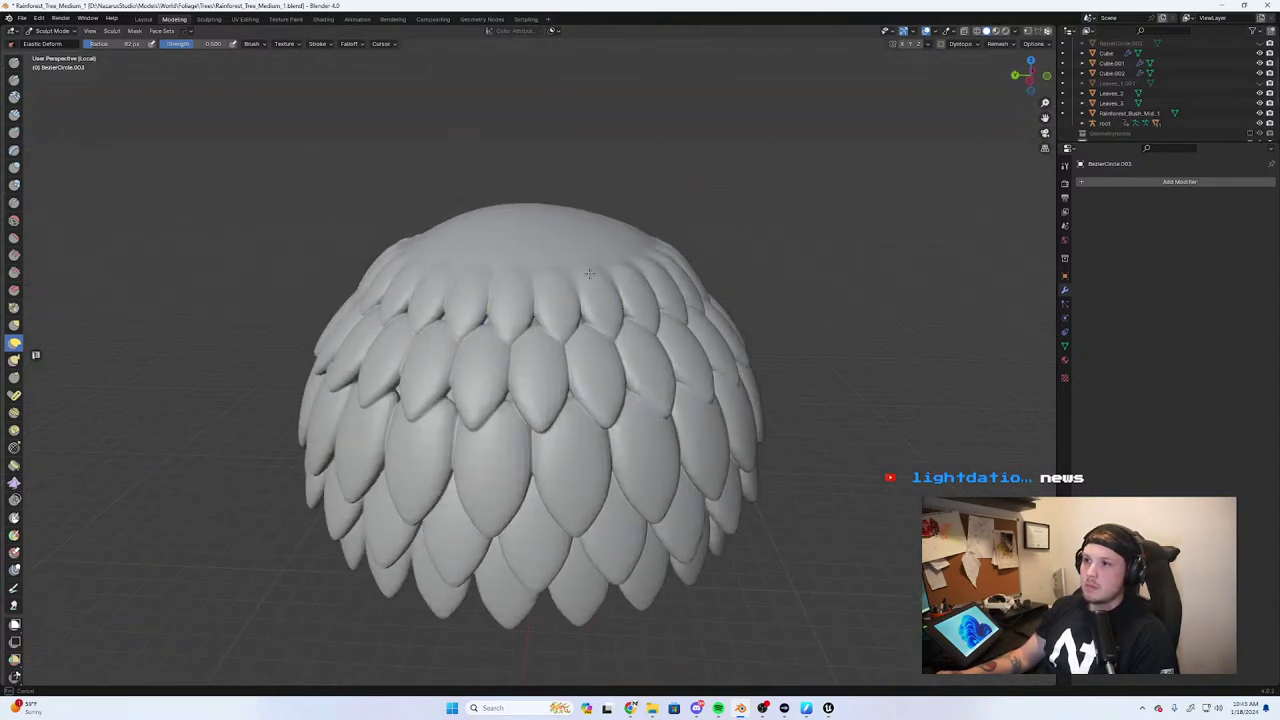
{"action": "middle_click_drag", "start_coordinate": [483, 270], "coordinate": [617, 260]}
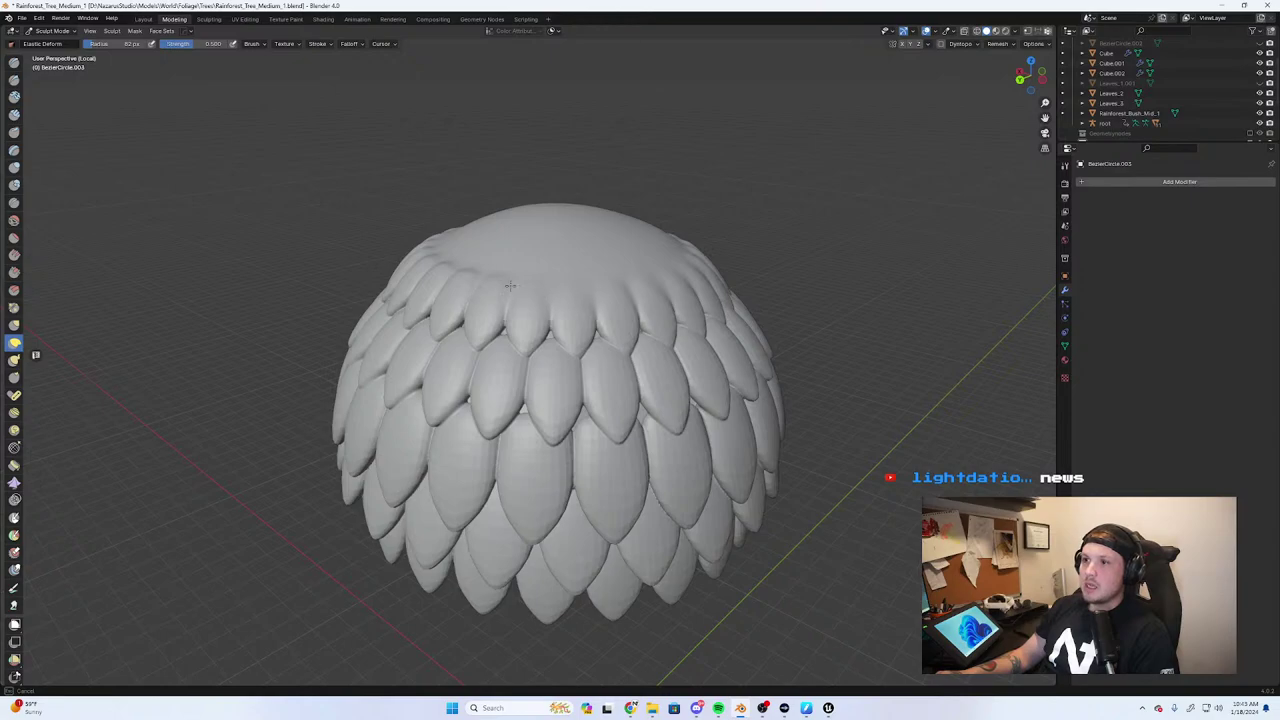
{"action": "middle_click_drag", "start_coordinate": [471, 263], "coordinate": [585, 279]}
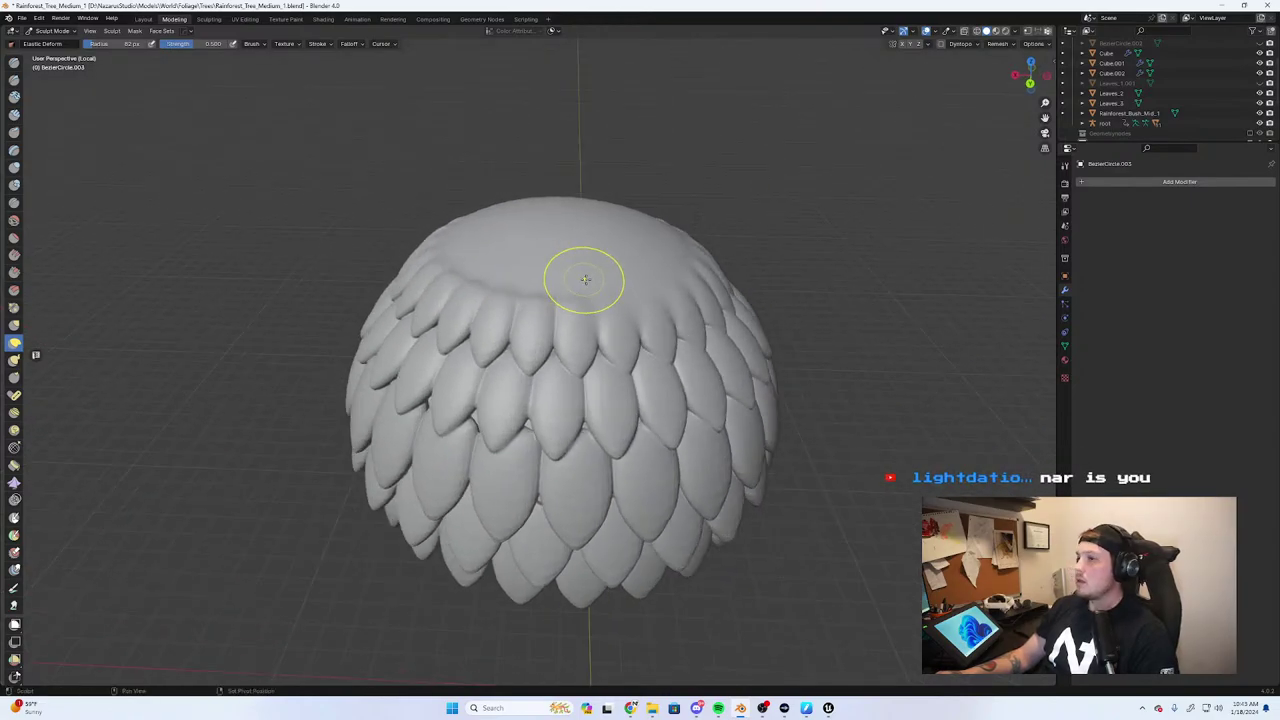
{"action": "left_click_drag", "start_coordinate": [561, 298], "coordinate": [561, 298]}
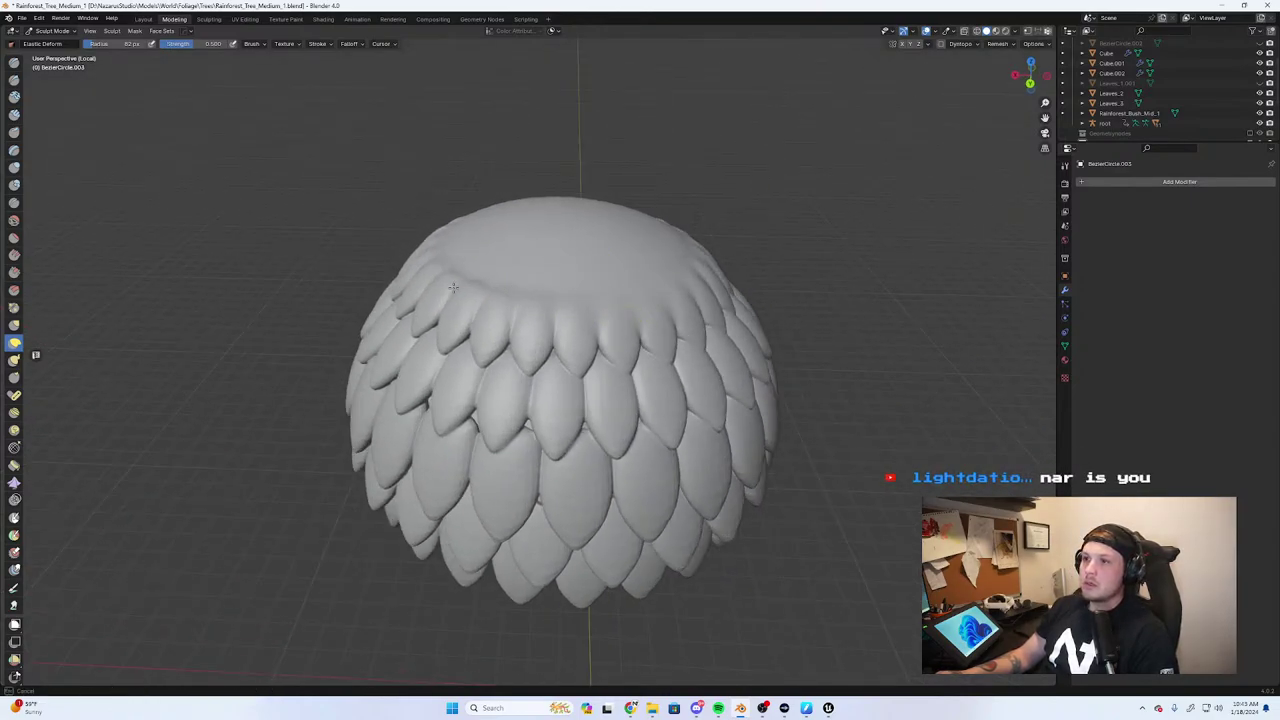
{"action": "middle_click_drag", "start_coordinate": [503, 277], "coordinate": [507, 293]}
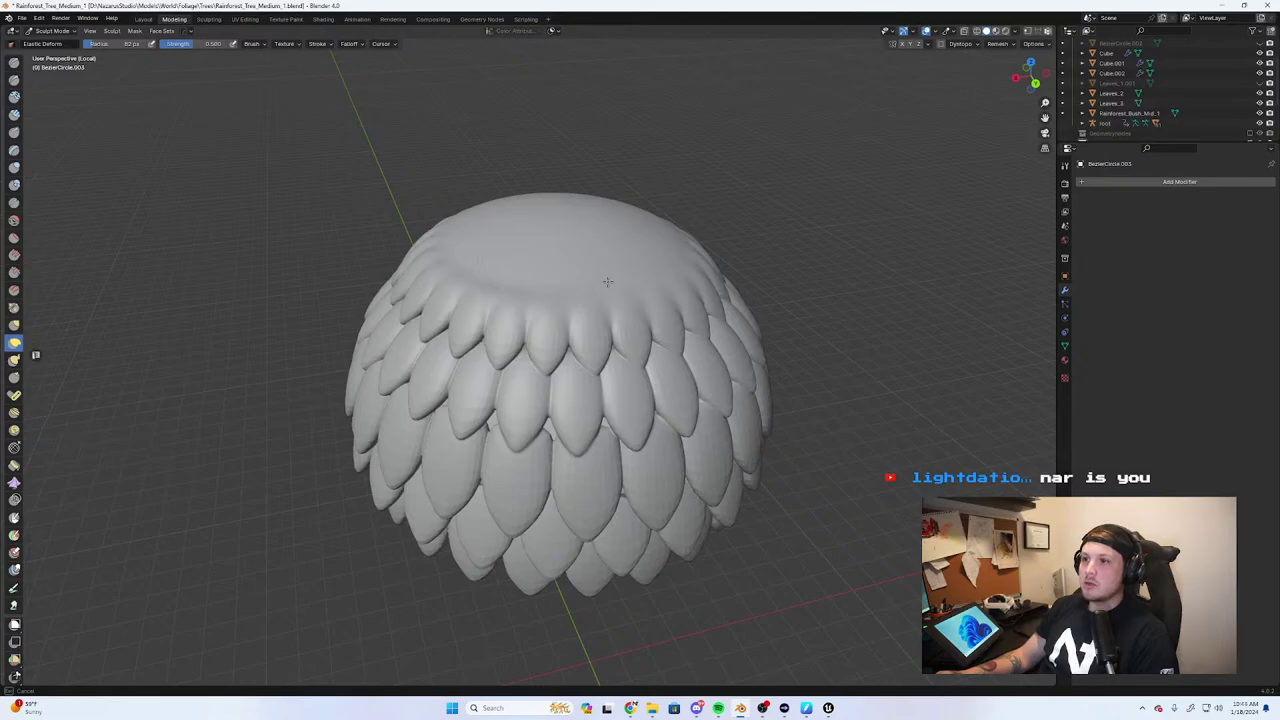
{"action": "middle_click_drag", "start_coordinate": [607, 282], "coordinate": [591, 286]}
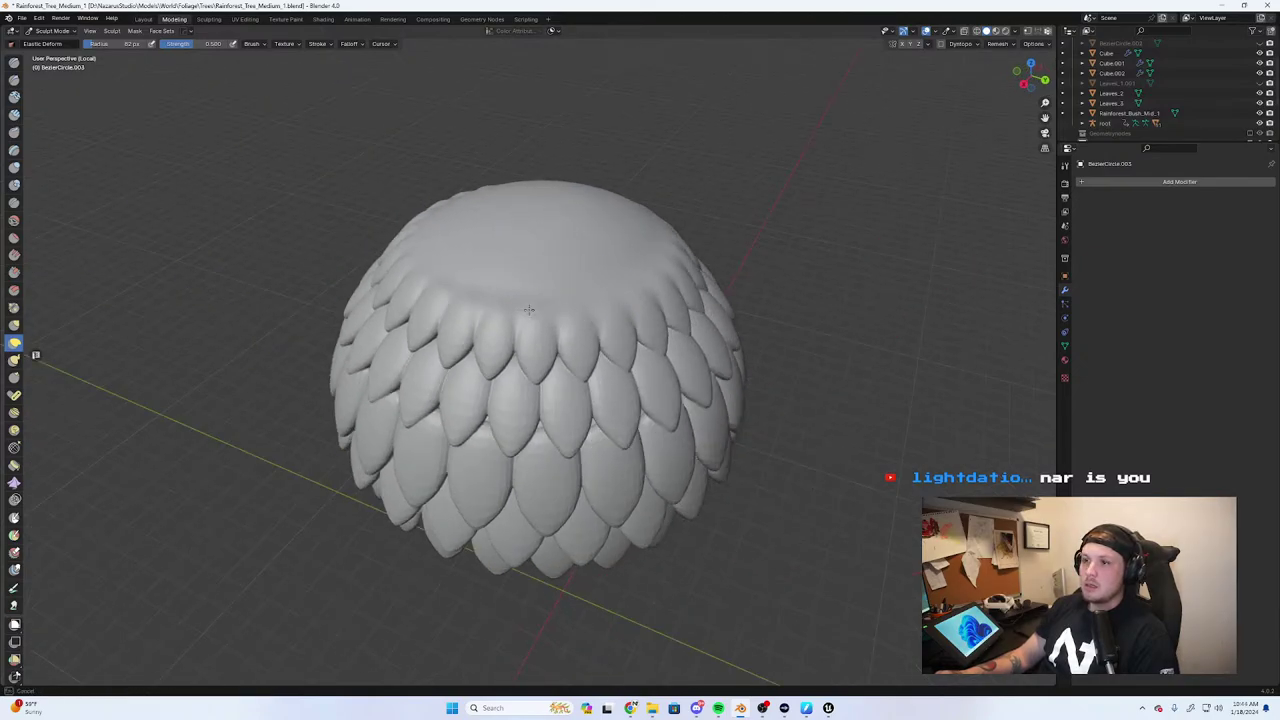
{"action": "middle_click_drag", "start_coordinate": [476, 297], "coordinate": [557, 288]}
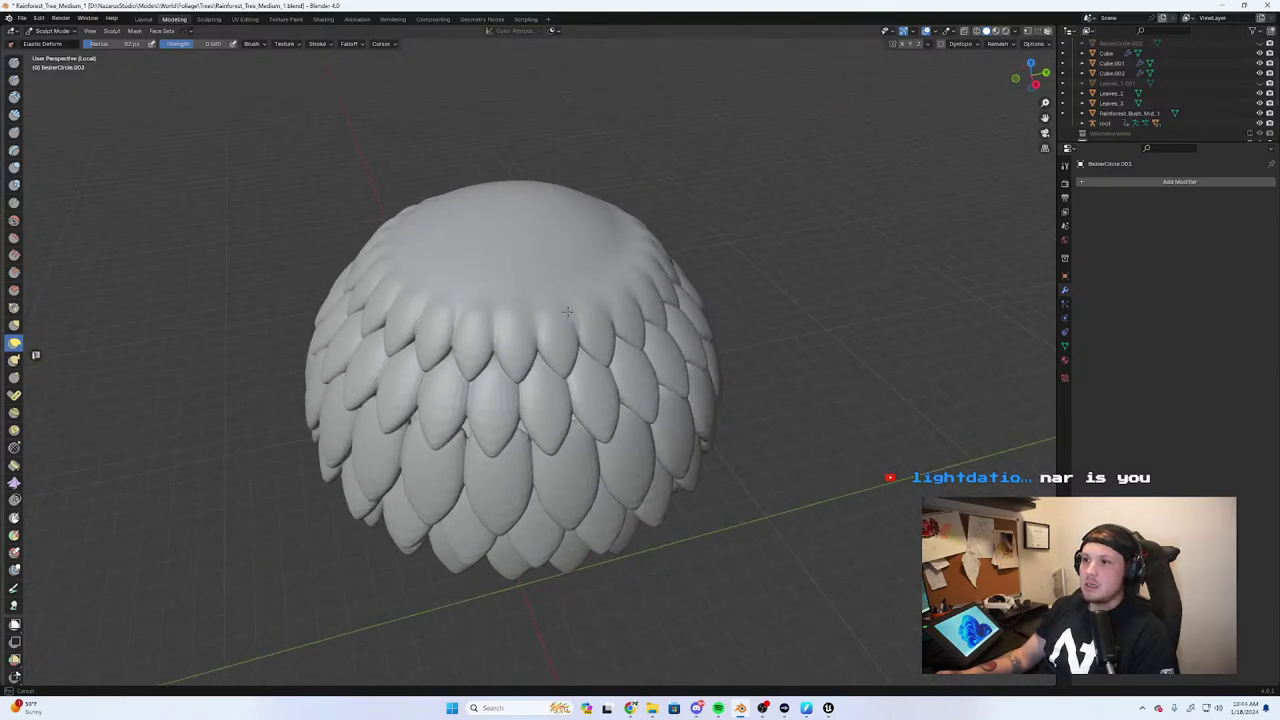
{"action": "mouse_move", "coordinate": [470, 293]}
{"action": "middle_mouse_down"}
{"action": "mouse_move", "coordinate": [448, 330]}
{"action": "mouse_move", "coordinate": [480, 286]}
{"action": "mouse_move", "coordinate": [586, 286]}
{"action": "middle_mouse_up"}
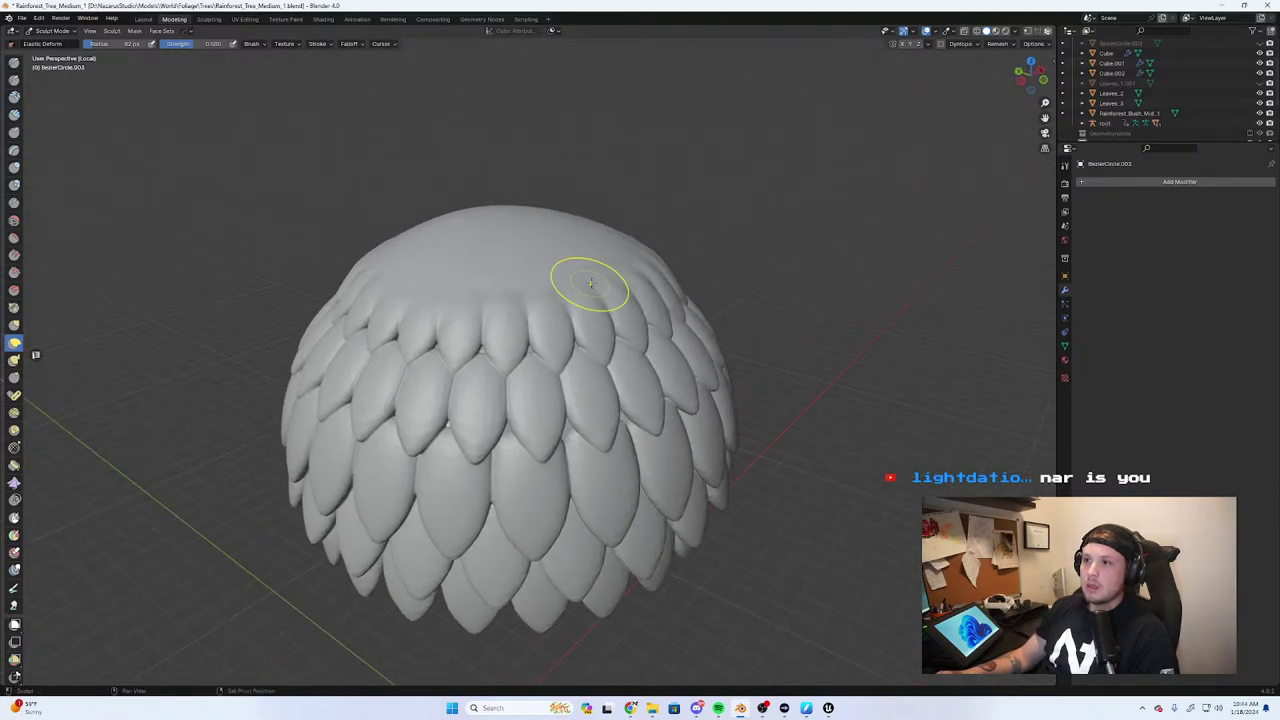
{"action": "middle_click_drag", "start_coordinate": [449, 263], "coordinate": [503, 291]}
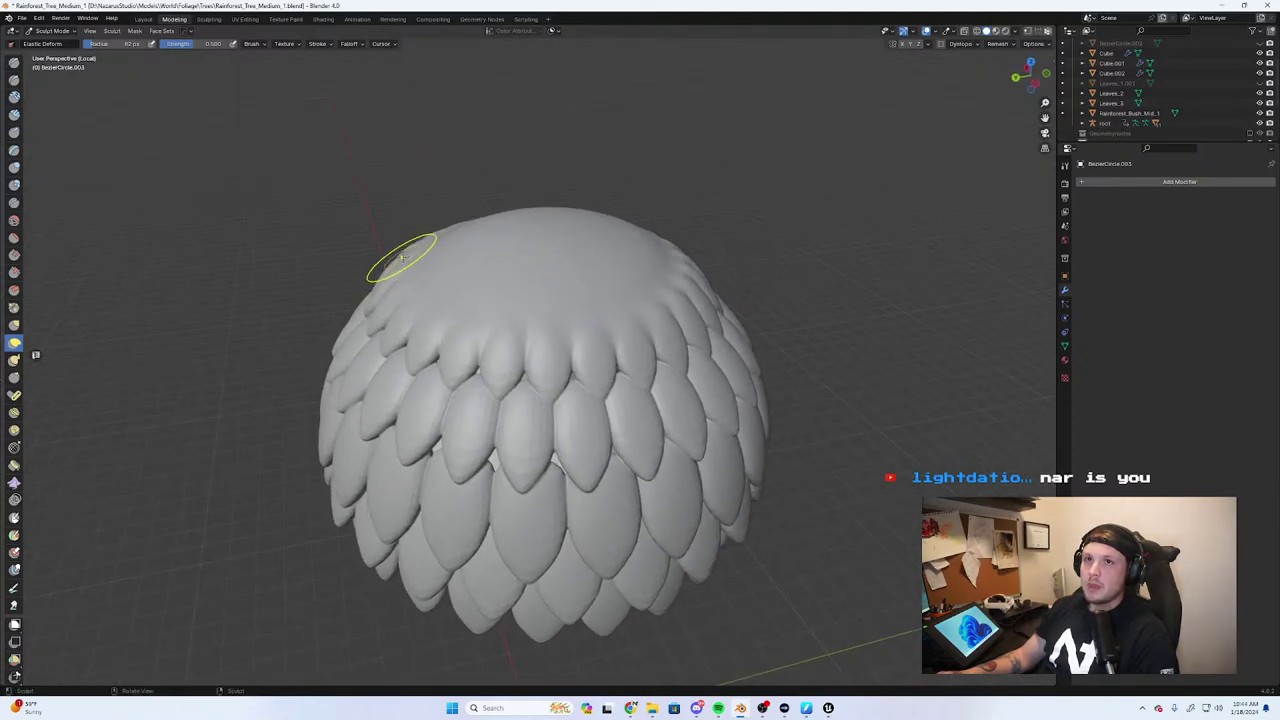
{"action": "middle_click_drag", "start_coordinate": [401, 258], "coordinate": [4, 97]}
Choose the Clay Strips brush and move the Blender window to the drawing tablet's display
{"action": "left_click", "coordinate": [14, 117]}
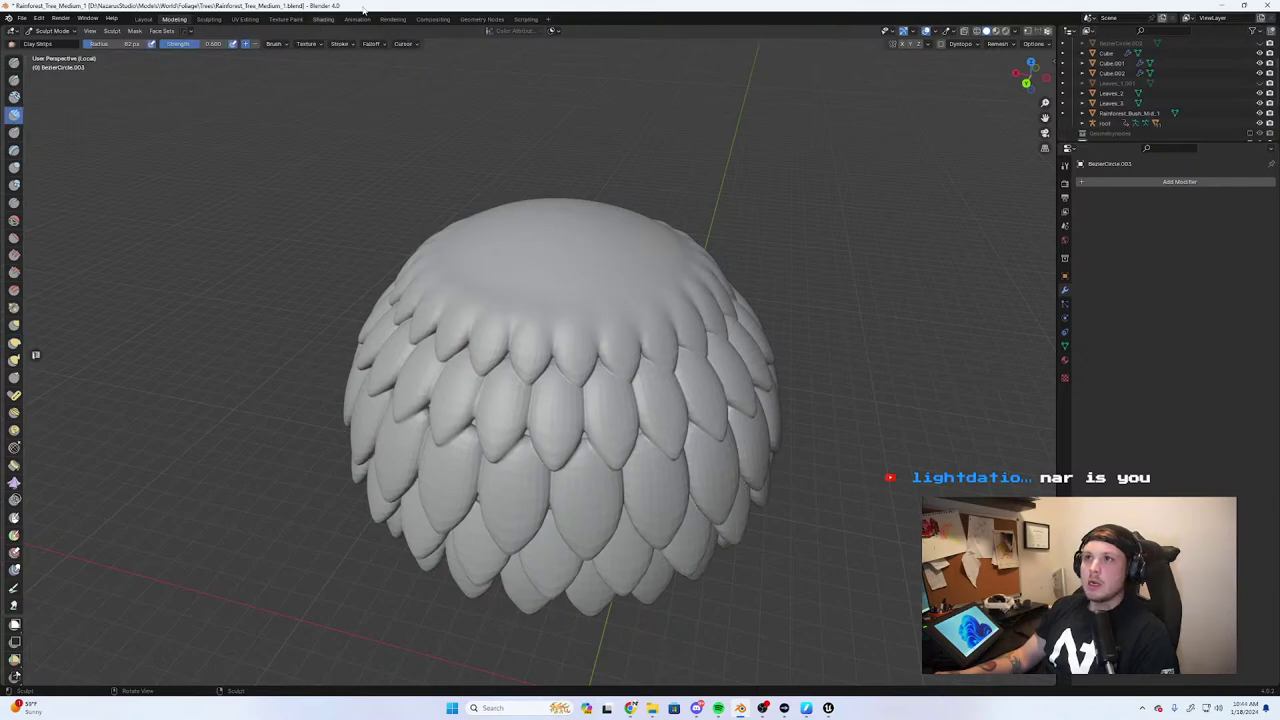
{"action": "left_click_drag", "start_coordinate": [359, 7], "coordinate": [1279, 300]}
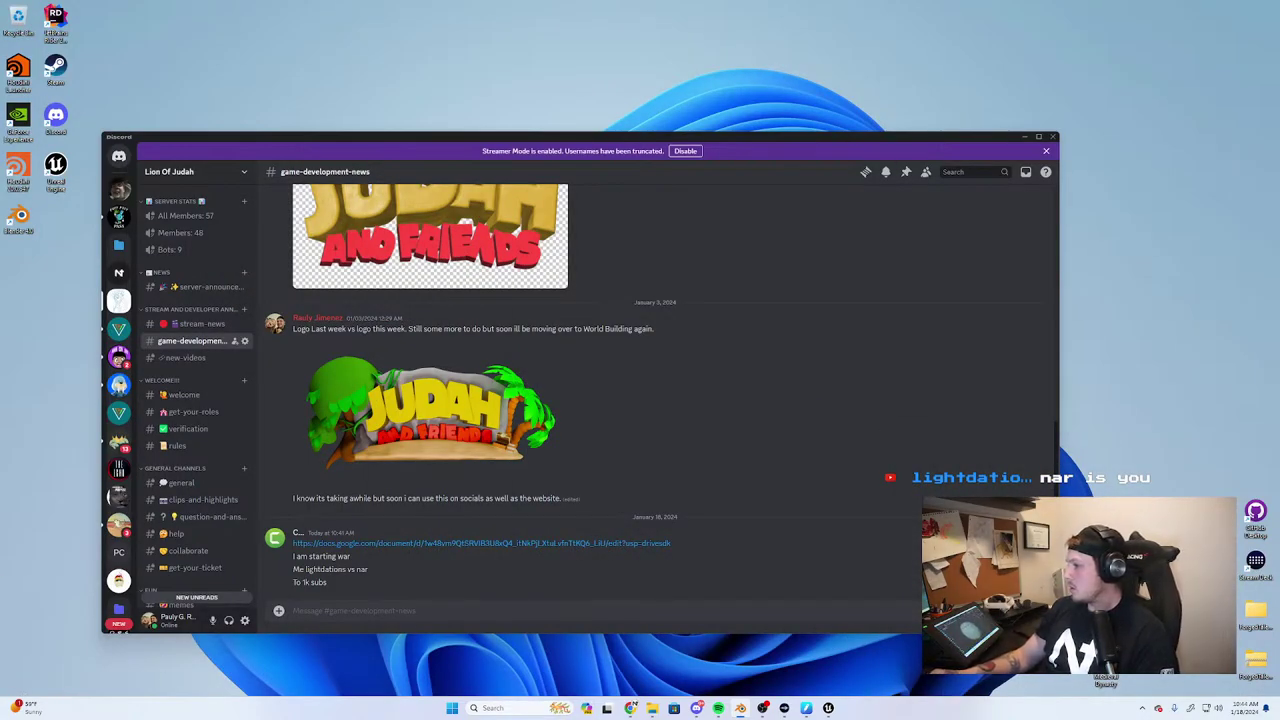
{"action": "key", "text": "alt+Tab"}
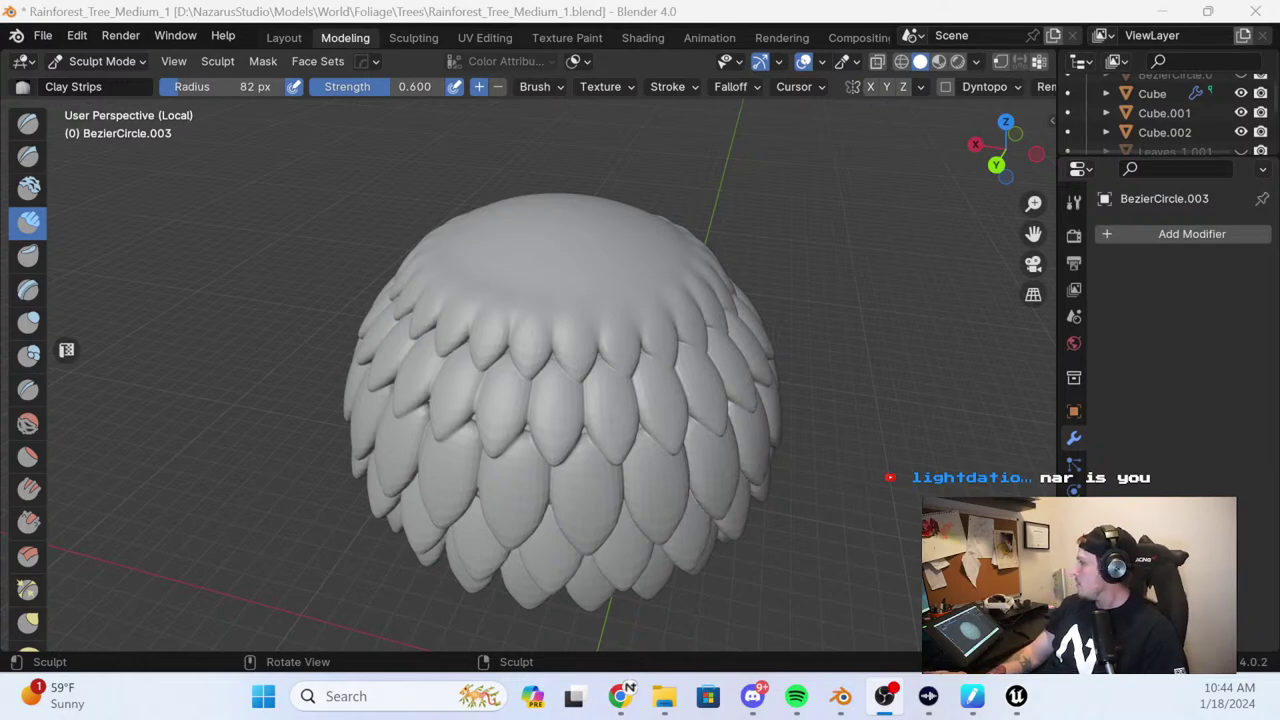
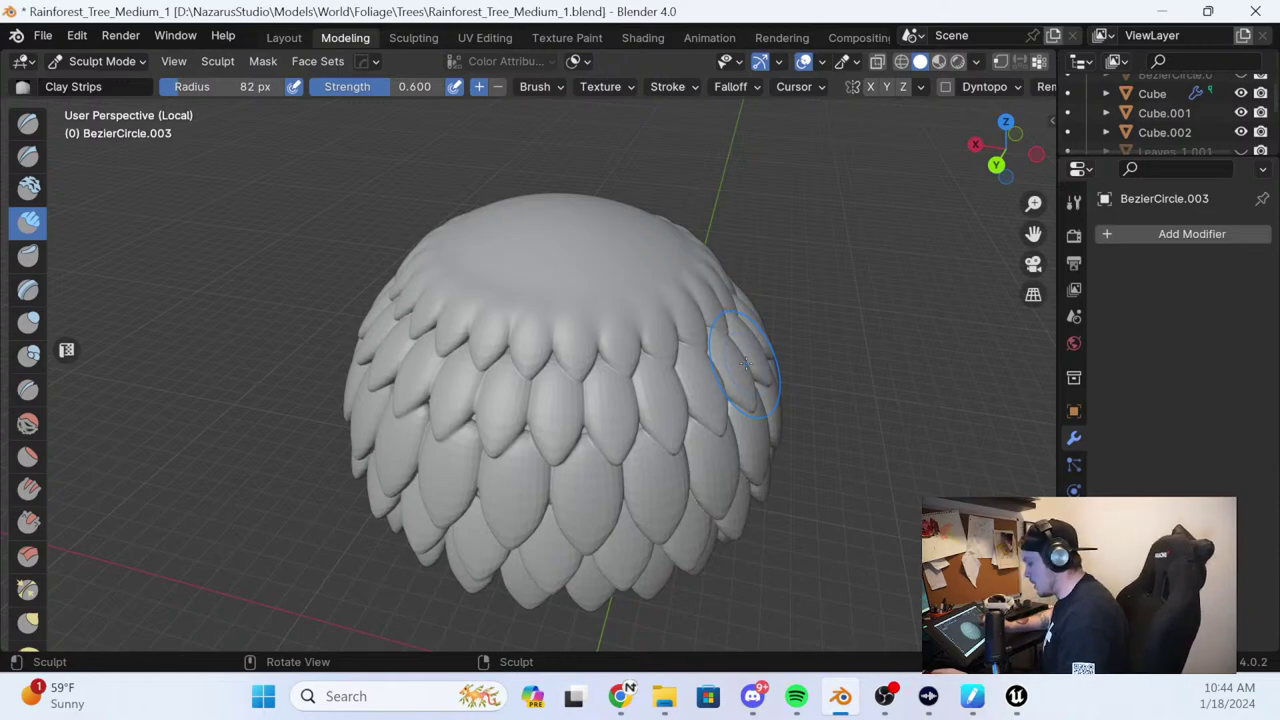
Build up the edge of the canopy's cap just above the uppermost leaf ring with Clay Strips strokes
{"action": "mouse_move", "coordinate": [811, 371]}
{"action": "middle_mouse_down"}
{"action": "mouse_move", "coordinate": [772, 392]}
{"action": "mouse_move", "coordinate": [678, 397]}
{"action": "middle_mouse_up"}
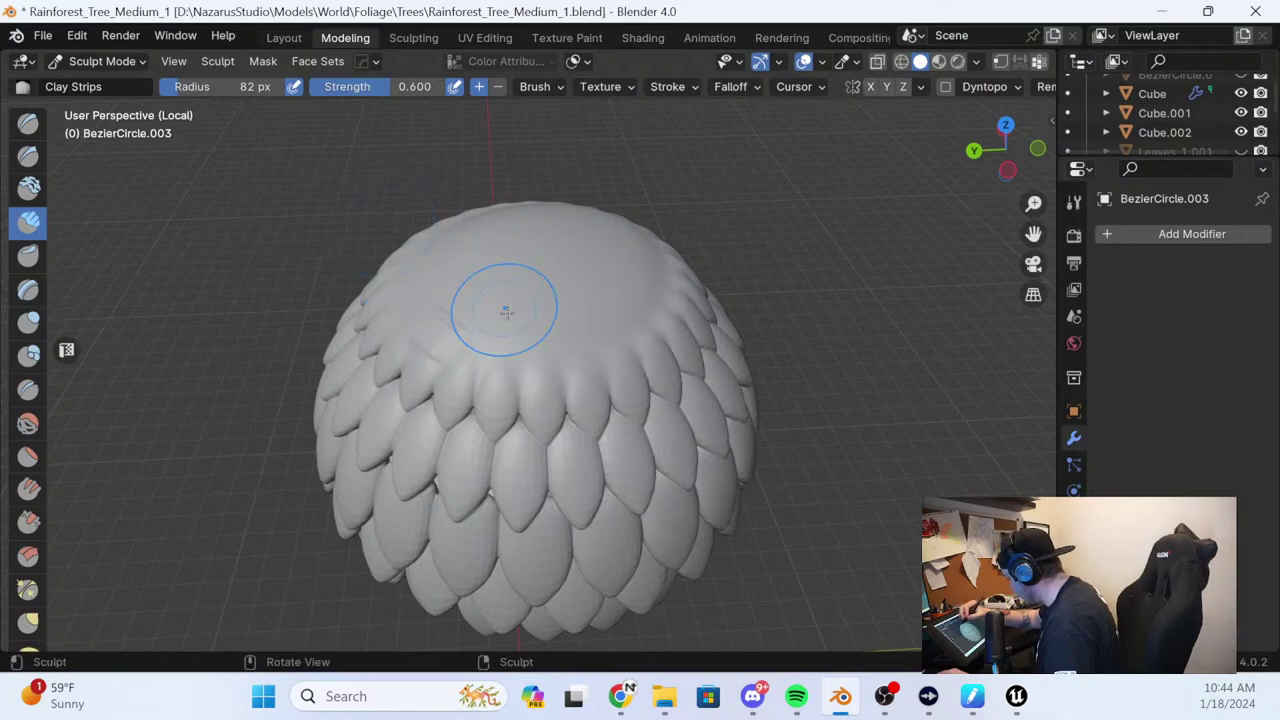
{"action": "mouse_move", "coordinate": [504, 305]}
{"action": "middle_mouse_down"}
{"action": "mouse_move", "coordinate": [629, 257]}
{"action": "mouse_move", "coordinate": [701, 321]}
{"action": "mouse_move", "coordinate": [666, 355]}
{"action": "middle_mouse_up"}
{"action": "scroll", "coordinate": [632, 265], "scroll_direction": "up", "scroll_amount": 2}
{"action": "left_click_drag", "start_coordinate": [459, 384], "coordinate": [517, 407]}
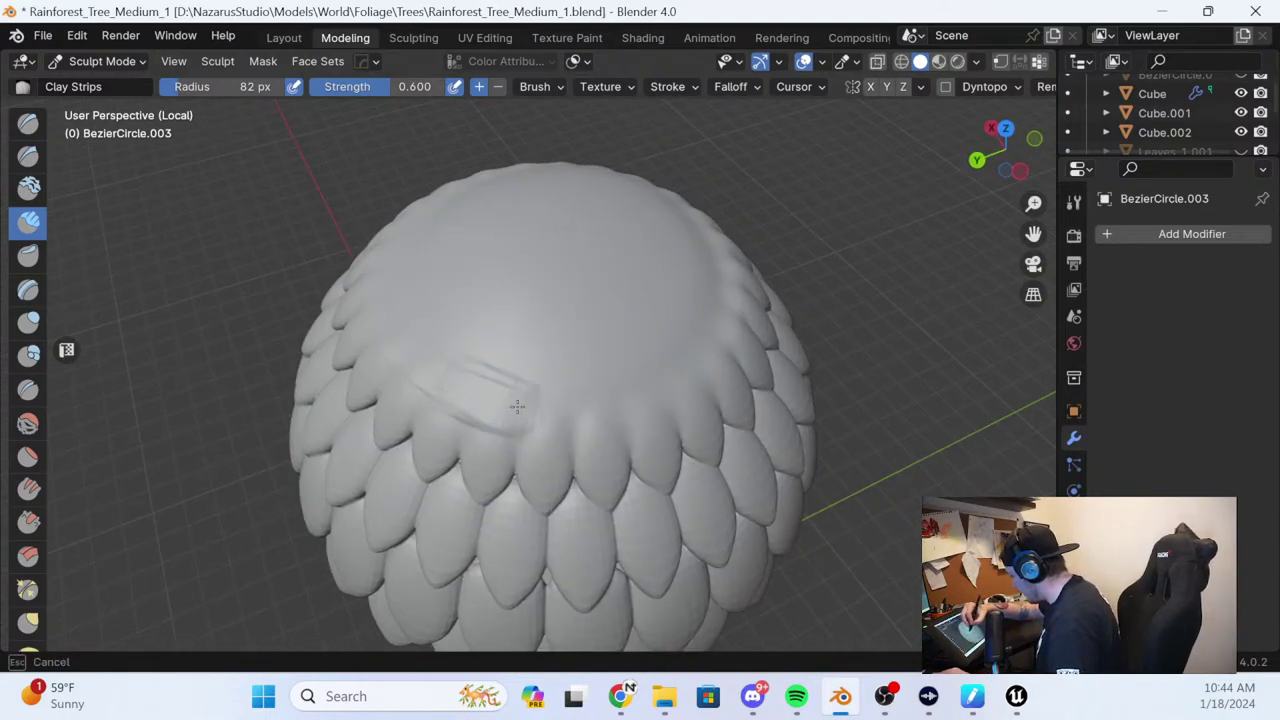
{"action": "mouse_move", "coordinate": [394, 340]}
{"action": "left_mouse_down"}
{"action": "mouse_move", "coordinate": [493, 374]}
{"action": "mouse_move", "coordinate": [437, 357]}
{"action": "mouse_move", "coordinate": [470, 371]}
{"action": "left_mouse_up"}
Extend the Clay Strips build-up around the cap's rim, blending it into the smooth top surface
{"action": "middle_click_drag", "start_coordinate": [505, 316], "coordinate": [584, 289]}
{"action": "mouse_move", "coordinate": [471, 286]}
{"action": "left_mouse_down"}
{"action": "mouse_move", "coordinate": [443, 214]}
{"action": "mouse_move", "coordinate": [457, 251]}
{"action": "mouse_move", "coordinate": [482, 260]}
{"action": "left_mouse_up"}
{"action": "mouse_move", "coordinate": [457, 194]}
{"action": "left_mouse_down"}
{"action": "mouse_move", "coordinate": [486, 223]}
{"action": "mouse_move", "coordinate": [449, 218]}
{"action": "left_mouse_up"}
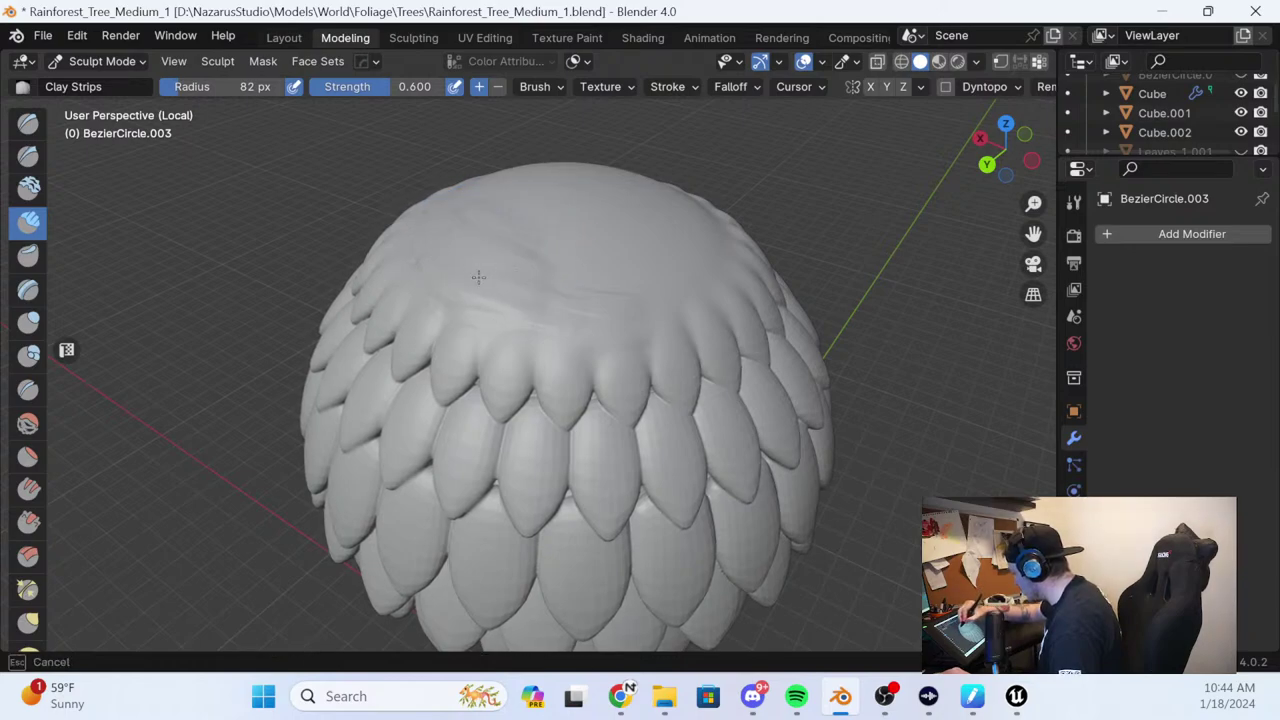
{"action": "left_click_drag", "start_coordinate": [479, 277], "coordinate": [484, 279]}
{"action": "middle_click_drag", "start_coordinate": [640, 274], "coordinate": [670, 294]}
{"action": "left_click_drag", "start_coordinate": [492, 298], "coordinate": [490, 299]}
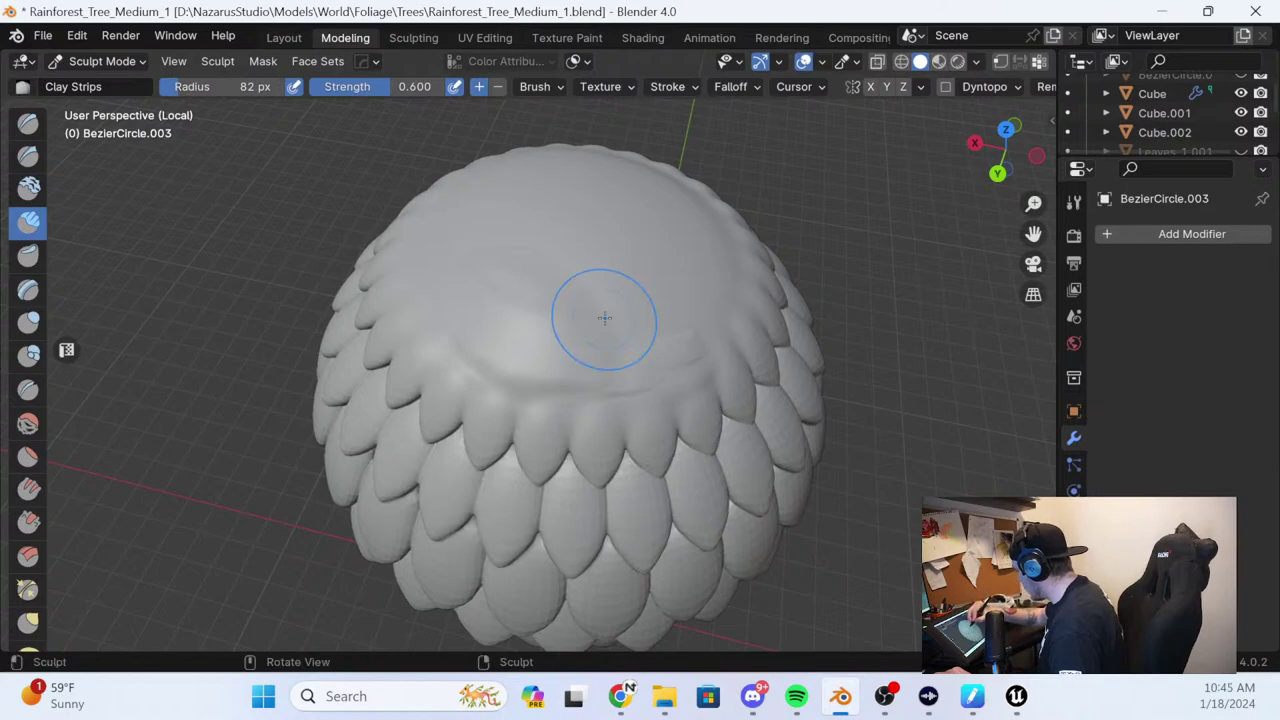
Sculpt the next stretch of the cap's rim with Clay Strips to fill the transition above the leaf bases
{"action": "mouse_move", "coordinate": [600, 317]}
{"action": "middle_mouse_down"}
{"action": "mouse_move", "coordinate": [710, 267]}
{"action": "mouse_move", "coordinate": [660, 270]}
{"action": "mouse_move", "coordinate": [703, 272]}
{"action": "middle_mouse_up"}
{"action": "scroll", "coordinate": [586, 264], "scroll_direction": "down", "scroll_amount": 2}
{"action": "scroll", "coordinate": [589, 274], "scroll_direction": "up", "scroll_amount": 2}
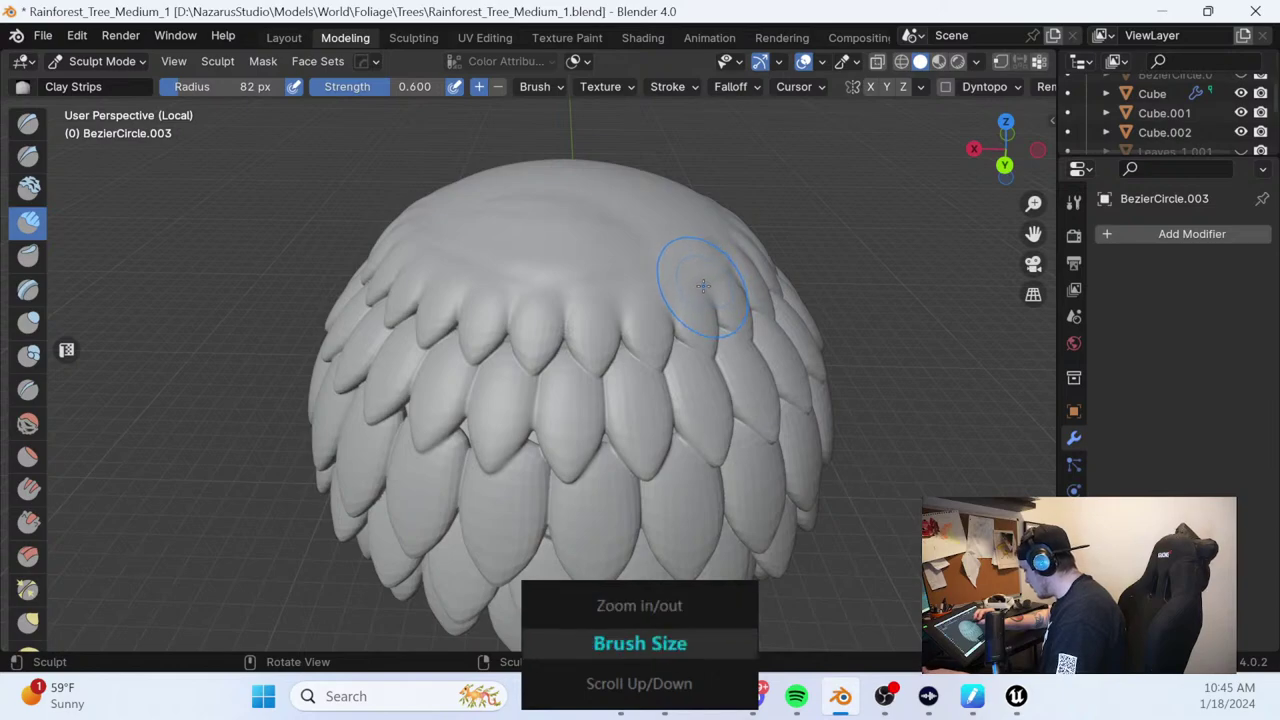
{"action": "mouse_move", "coordinate": [704, 254]}
{"action": "middle_mouse_down"}
{"action": "mouse_move", "coordinate": [722, 257]}
{"action": "mouse_move", "coordinate": [614, 294]}
{"action": "middle_mouse_up"}
{"action": "middle_click_drag", "start_coordinate": [602, 497], "coordinate": [605, 264]}
{"action": "left_click_drag", "start_coordinate": [606, 264], "coordinate": [641, 302], "text": "ctrl"}
{"action": "mouse_move", "coordinate": [641, 290]}
{"action": "middle_mouse_down"}
{"action": "mouse_move", "coordinate": [650, 246]}
{"action": "mouse_move", "coordinate": [691, 334]}
{"action": "middle_mouse_up"}
{"action": "left_click_drag", "start_coordinate": [467, 263], "coordinate": [452, 261]}
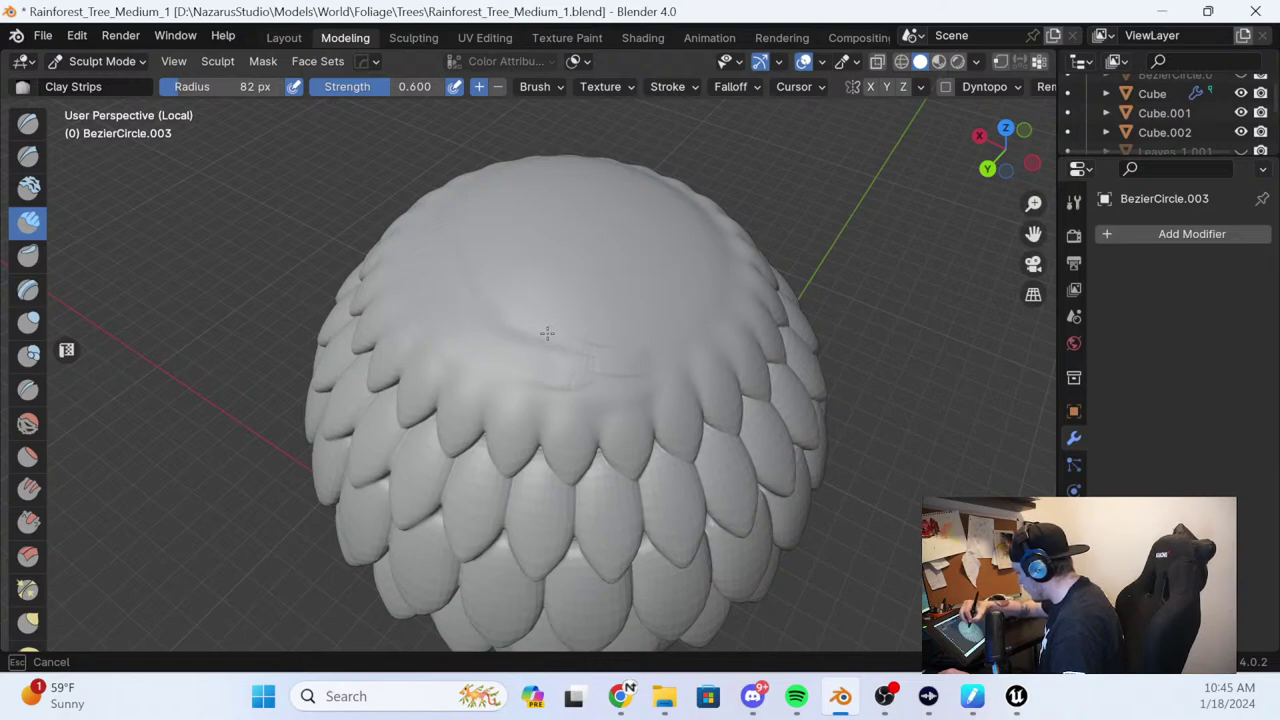
{"action": "left_click_drag", "start_coordinate": [525, 352], "coordinate": [512, 346]}
Build up the next stretch of the cap's rim with Clay Strips and smooth the stroke marks above the leaf bases
{"action": "mouse_move", "coordinate": [561, 369]}
{"action": "middle_mouse_down"}
{"action": "mouse_move", "coordinate": [617, 354]}
{"action": "mouse_move", "coordinate": [729, 401]}
{"action": "middle_mouse_up"}
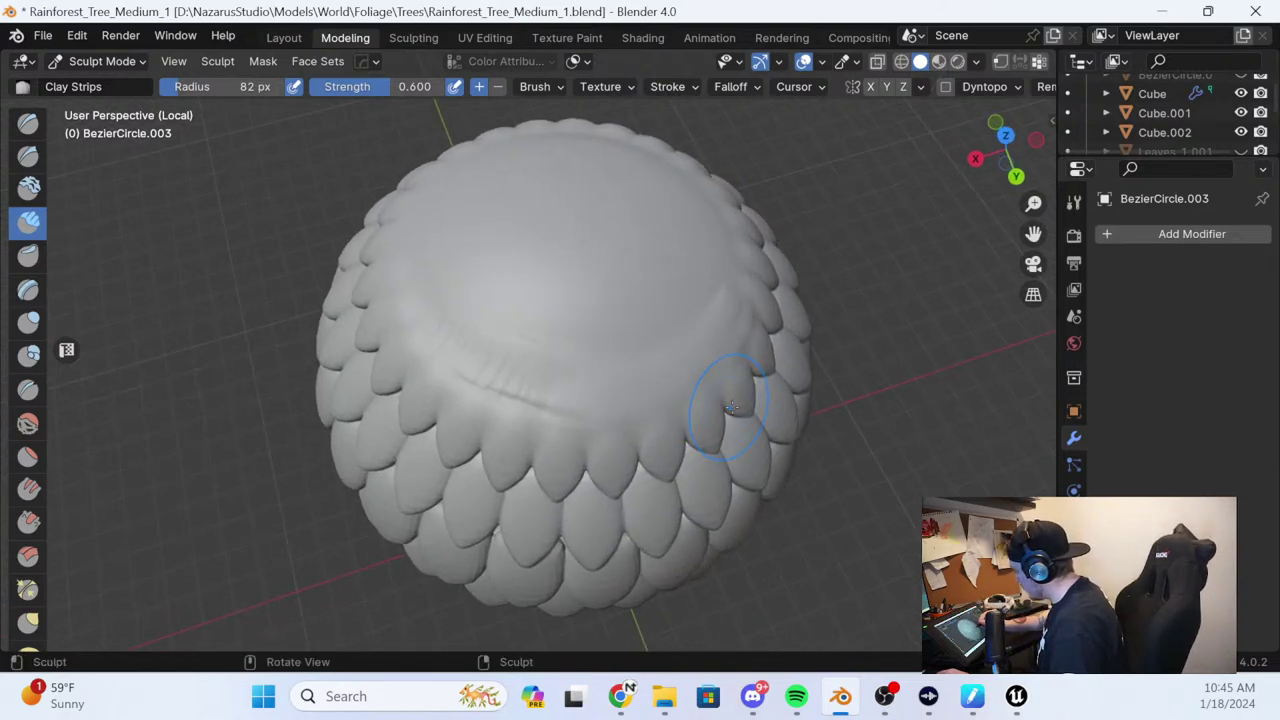
{"action": "mouse_move", "coordinate": [560, 372]}
{"action": "left_mouse_down"}
{"action": "mouse_move", "coordinate": [541, 378]}
{"action": "mouse_move", "coordinate": [486, 337]}
{"action": "left_mouse_up"}
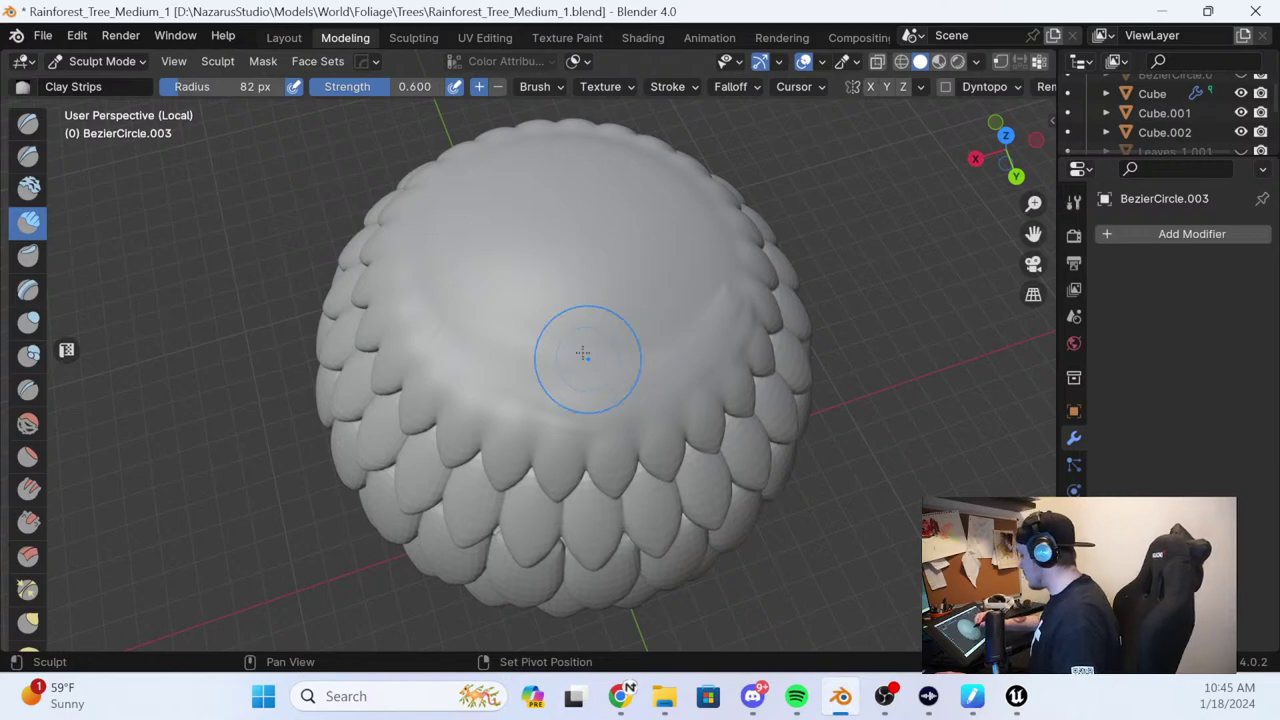
{"action": "mouse_move", "coordinate": [583, 353]}
{"action": "middle_mouse_down"}
{"action": "mouse_move", "coordinate": [613, 272]}
{"action": "mouse_move", "coordinate": [616, 284]}
{"action": "middle_mouse_up"}
{"action": "left_click_drag", "start_coordinate": [526, 269], "coordinate": [480, 260]}
{"action": "mouse_move", "coordinate": [551, 302]}
{"action": "left_mouse_down"}
{"action": "mouse_move", "coordinate": [468, 265]}
{"action": "mouse_move", "coordinate": [480, 283]}
{"action": "mouse_move", "coordinate": [434, 217]}
{"action": "mouse_move", "coordinate": [476, 258]}
{"action": "left_mouse_up"}
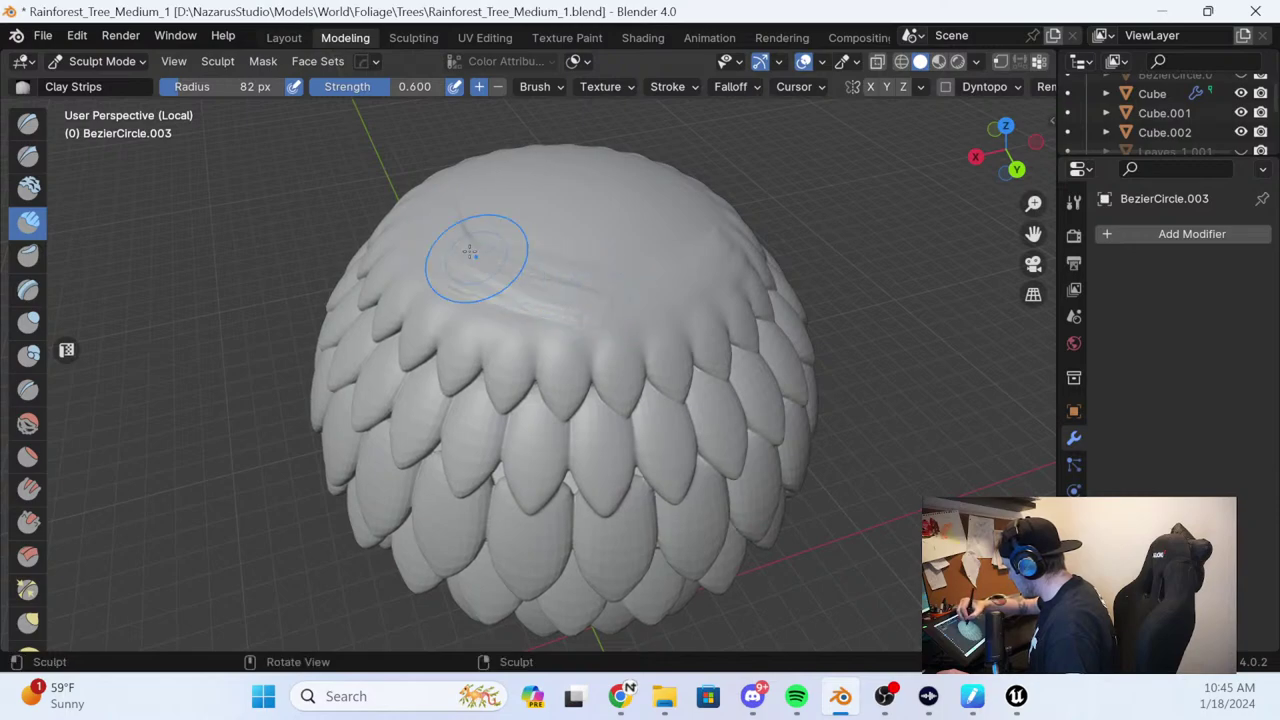
{"action": "mouse_move", "coordinate": [563, 281]}
{"action": "left_mouse_down", "text": "shift"}
{"action": "mouse_move", "coordinate": [492, 247]}
{"action": "mouse_move", "coordinate": [575, 297]}
{"action": "left_mouse_up", "text": "shift"}
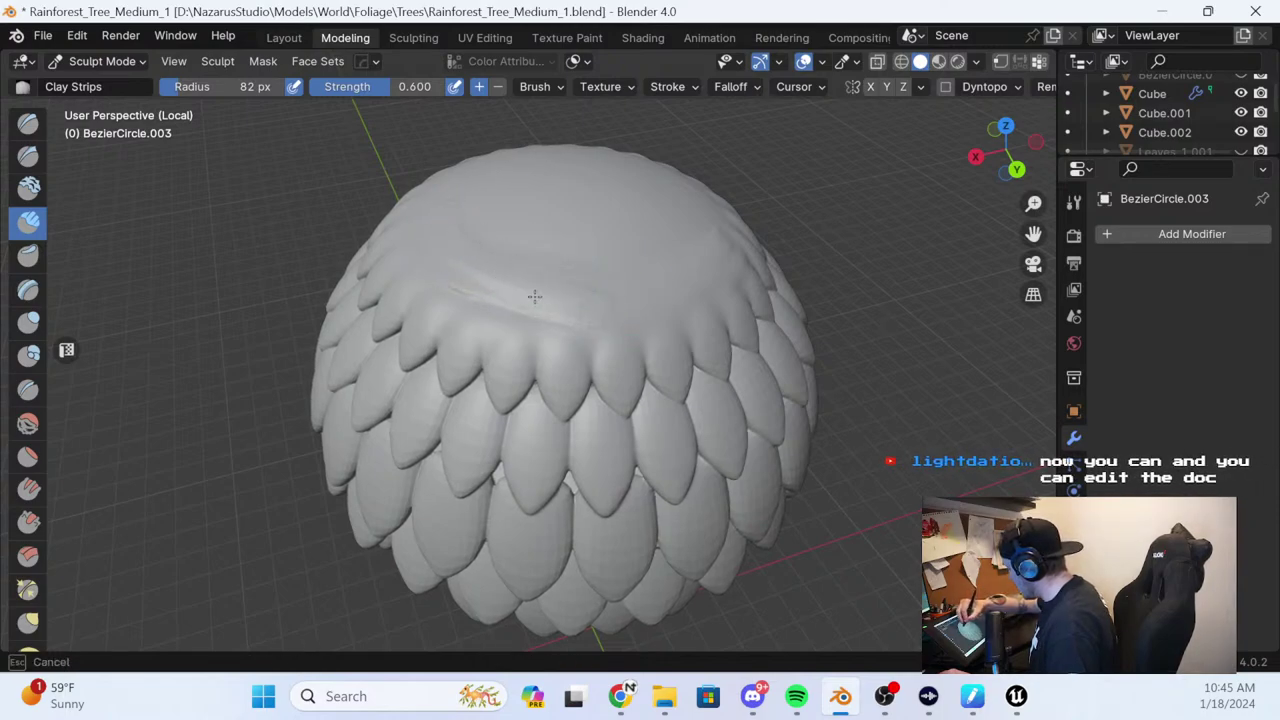
{"action": "left_click_drag", "start_coordinate": [437, 262], "coordinate": [443, 251], "text": "shift"}
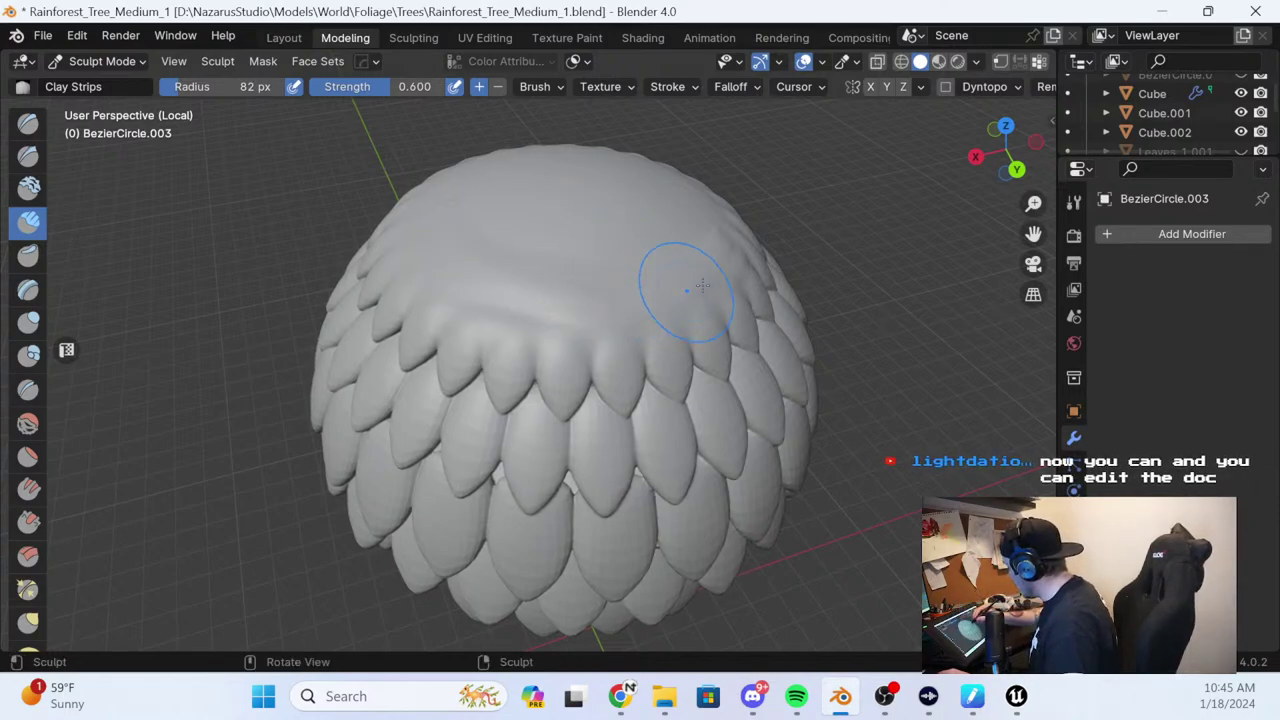
Fill the shallow dip just inside the cap's rim with further Clay Strips strokes
{"action": "middle_click_drag", "start_coordinate": [686, 286], "coordinate": [763, 262]}
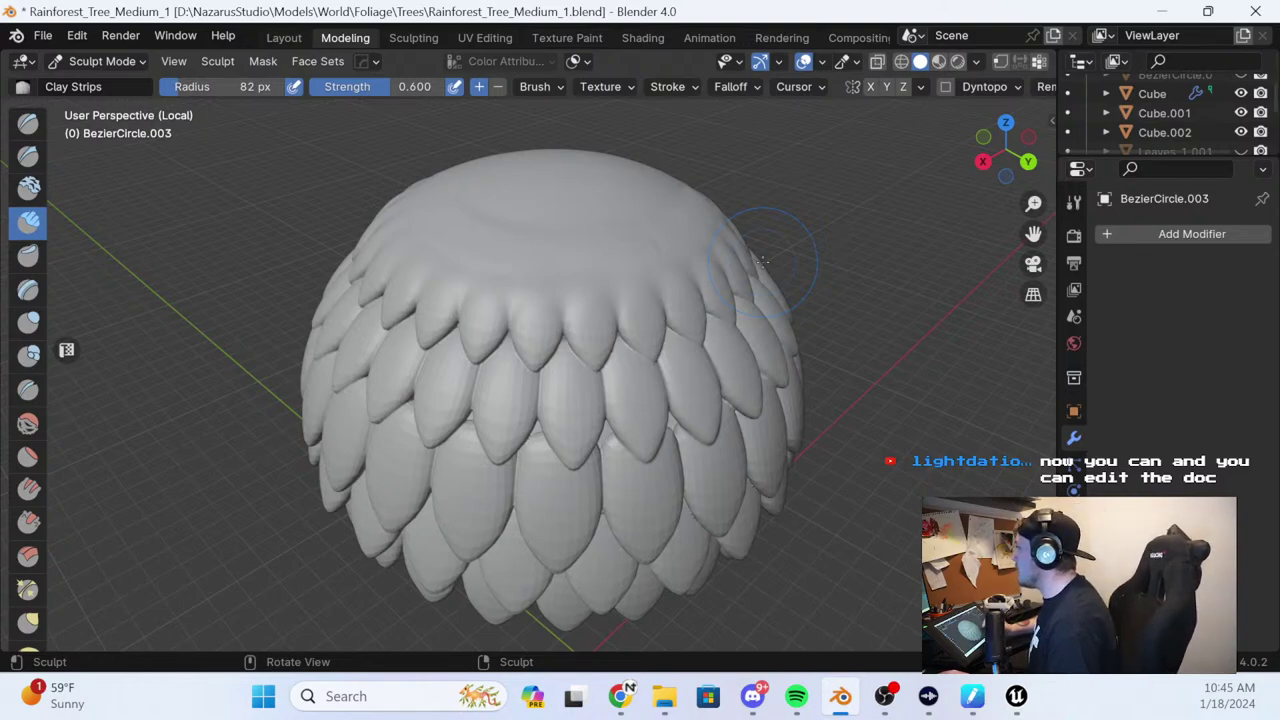
{"action": "middle_click_drag", "start_coordinate": [763, 262], "coordinate": [586, 457]}
{"action": "mouse_move", "coordinate": [532, 322]}
{"action": "left_mouse_down"}
{"action": "mouse_move", "coordinate": [403, 234]}
{"action": "mouse_move", "coordinate": [431, 239]}
{"action": "left_mouse_up"}
{"action": "left_click_drag", "start_coordinate": [532, 316], "coordinate": [442, 258]}
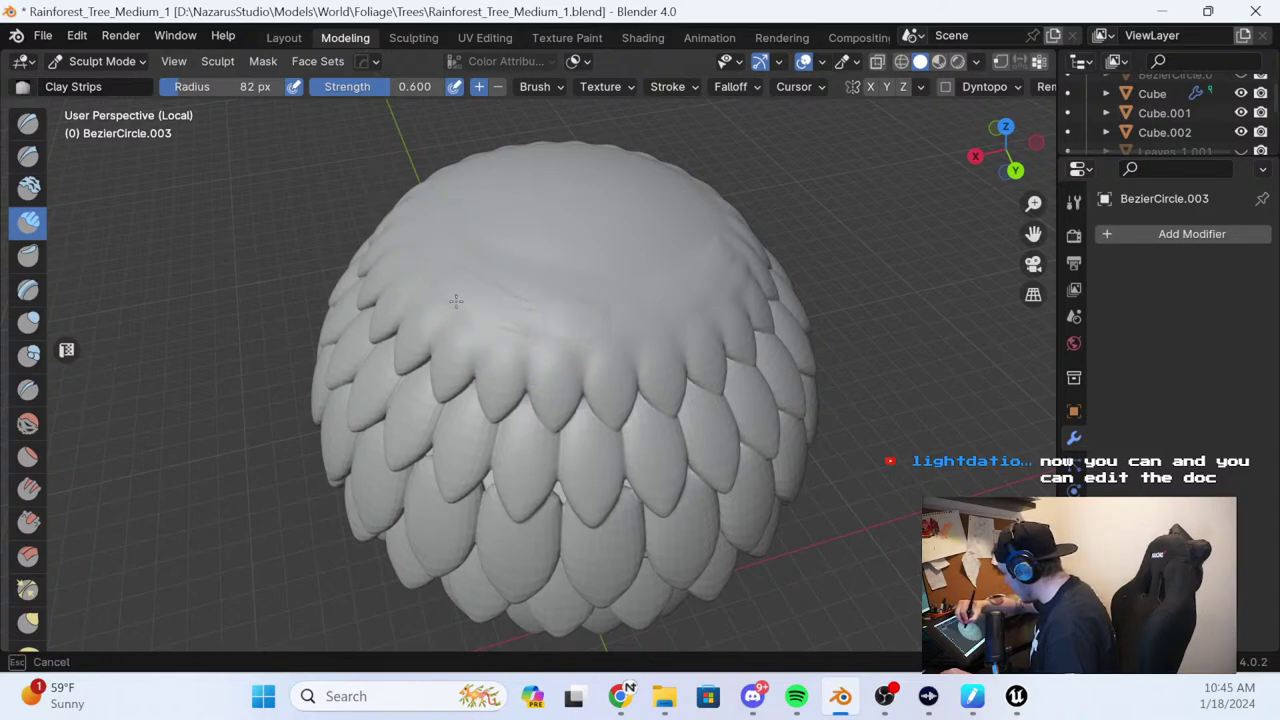
{"action": "mouse_move", "coordinate": [680, 235]}
{"action": "middle_mouse_down"}
{"action": "mouse_move", "coordinate": [594, 277]}
{"action": "mouse_move", "coordinate": [680, 240]}
{"action": "middle_mouse_up"}
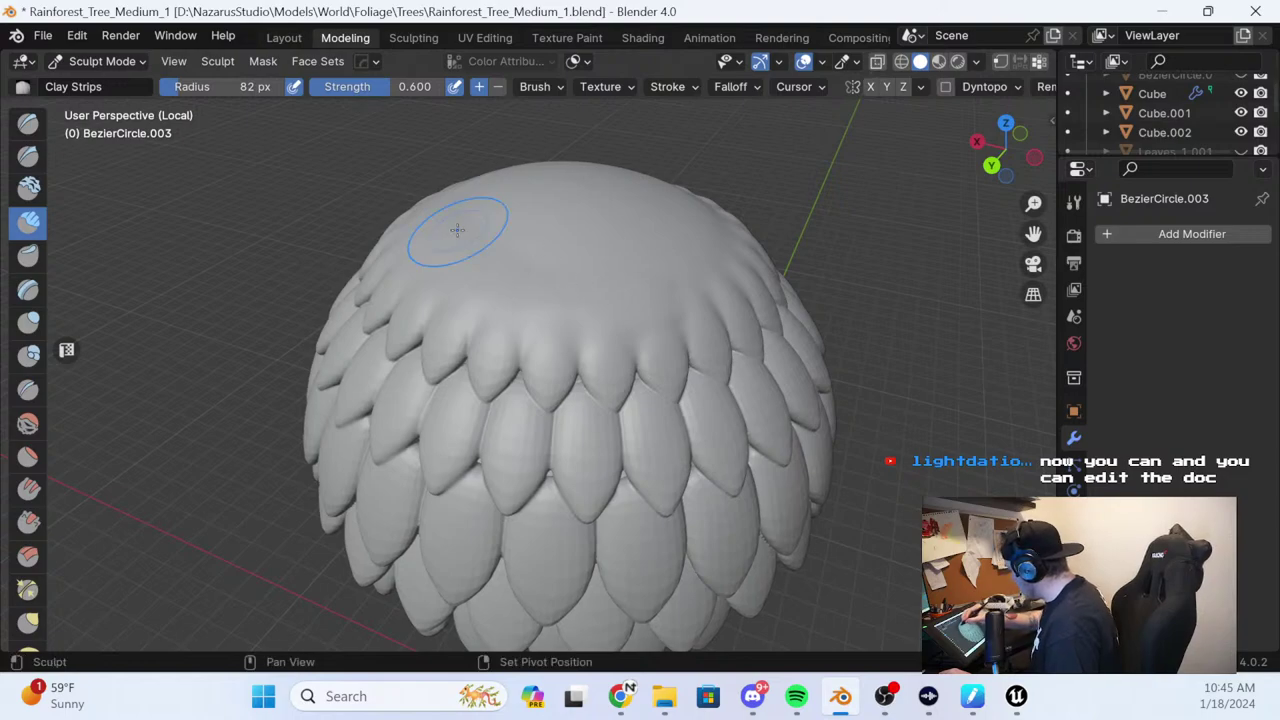
Continue the Clay Strips build-up around to the next side of the rim and smooth the ridge it leaves
{"action": "middle_click_drag", "start_coordinate": [451, 229], "coordinate": [832, 294]}
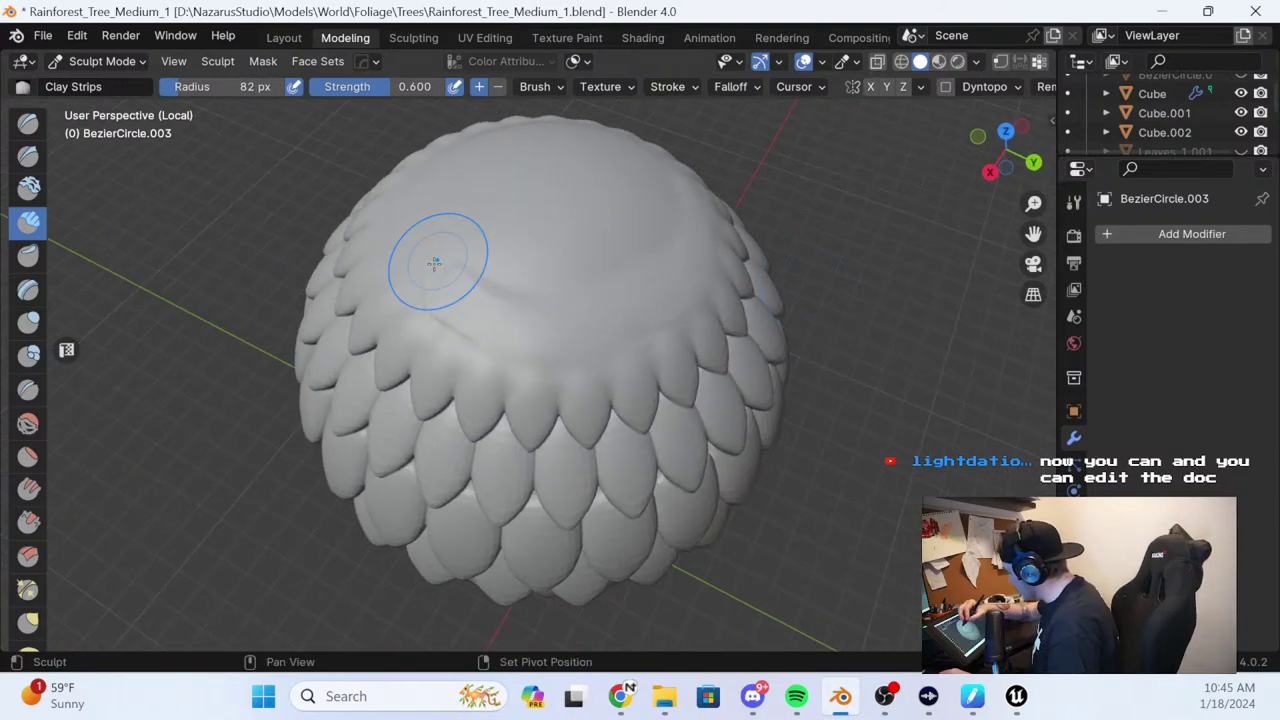
{"action": "left_click_drag", "start_coordinate": [444, 296], "coordinate": [404, 257]}
{"action": "middle_click_drag", "start_coordinate": [490, 301], "coordinate": [494, 313]}
{"action": "left_click_drag", "start_coordinate": [439, 298], "coordinate": [551, 329]}
{"action": "left_click_drag", "start_coordinate": [404, 285], "coordinate": [408, 287]}
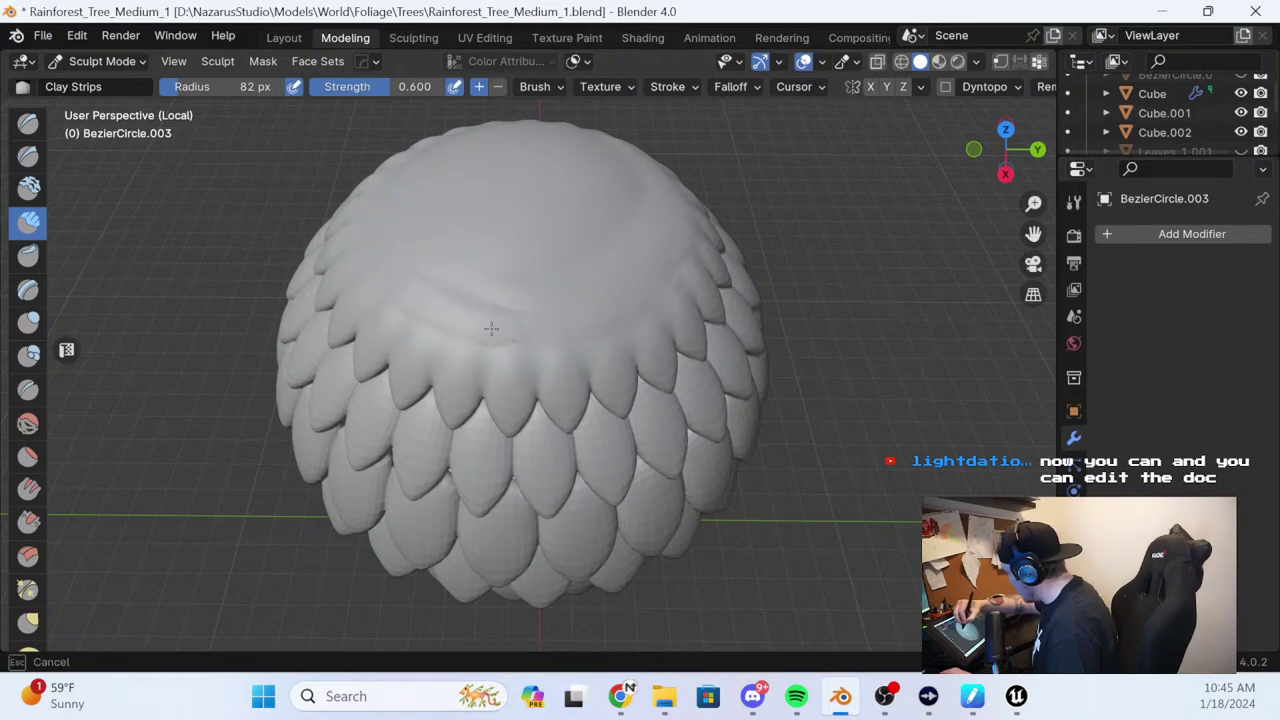
{"action": "mouse_move", "coordinate": [443, 320]}
{"action": "middle_mouse_down"}
{"action": "mouse_move", "coordinate": [500, 266]}
{"action": "mouse_move", "coordinate": [496, 192]}
{"action": "mouse_move", "coordinate": [560, 297]}
{"action": "middle_mouse_up"}
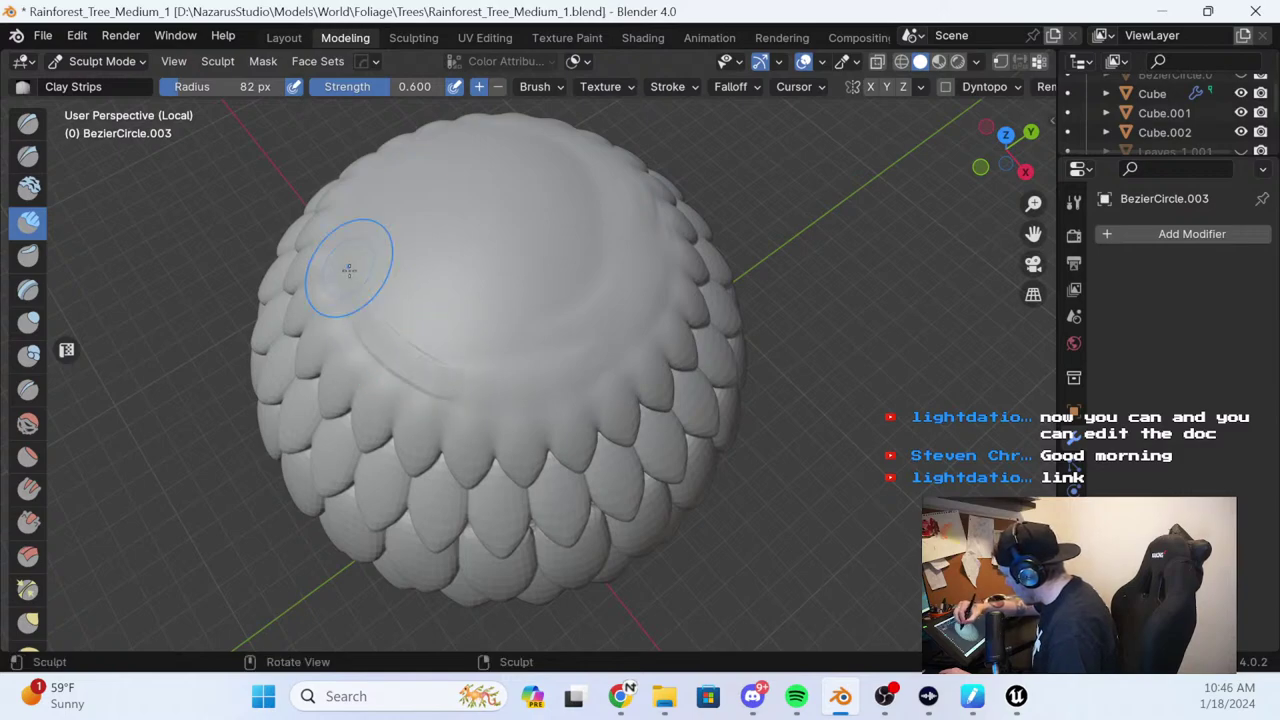
{"action": "mouse_move", "coordinate": [440, 392]}
{"action": "left_mouse_down", "text": "shift"}
{"action": "mouse_move", "coordinate": [340, 294]}
{"action": "mouse_move", "coordinate": [418, 374]}
{"action": "left_mouse_up", "text": "shift"}
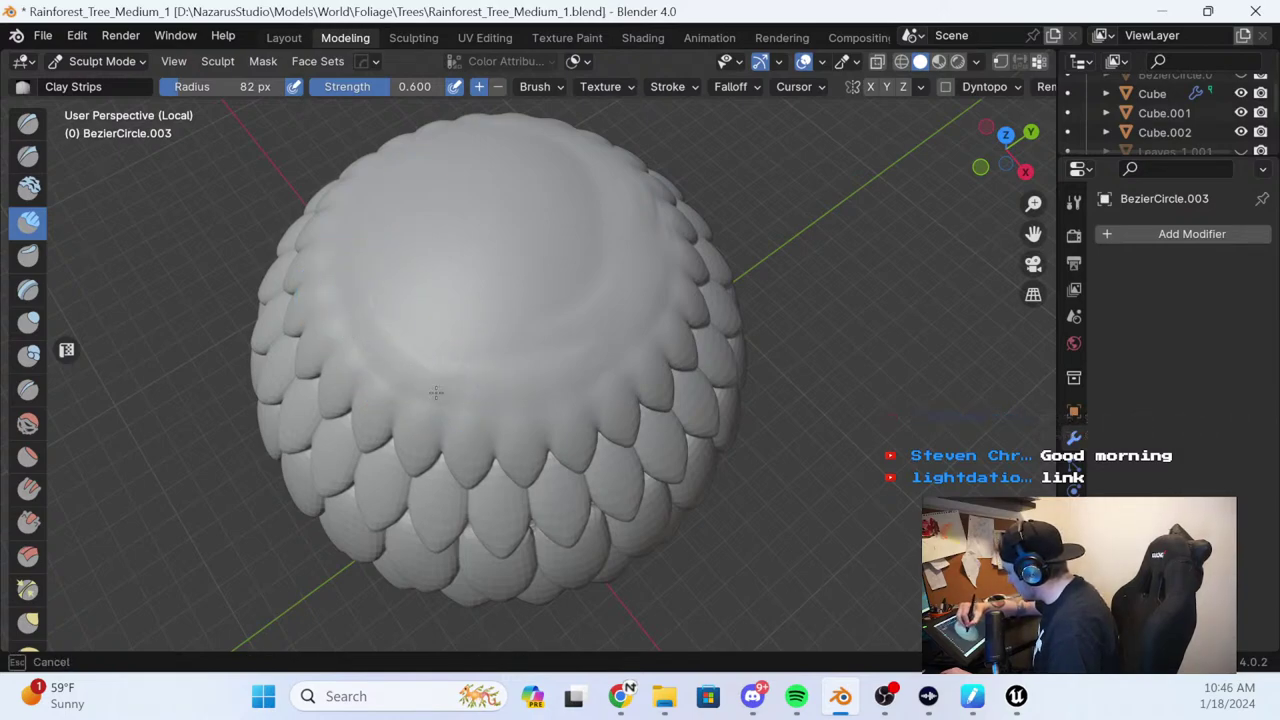
{"action": "left_click_drag", "start_coordinate": [342, 287], "coordinate": [400, 355], "text": "shift"}
Layer Clay Strips strokes over the groove between the smooth cap and the top row of leaf bases
{"action": "mouse_move", "coordinate": [535, 271]}
{"action": "middle_mouse_down"}
{"action": "mouse_move", "coordinate": [545, 208]}
{"action": "mouse_move", "coordinate": [617, 260]}
{"action": "middle_mouse_up"}
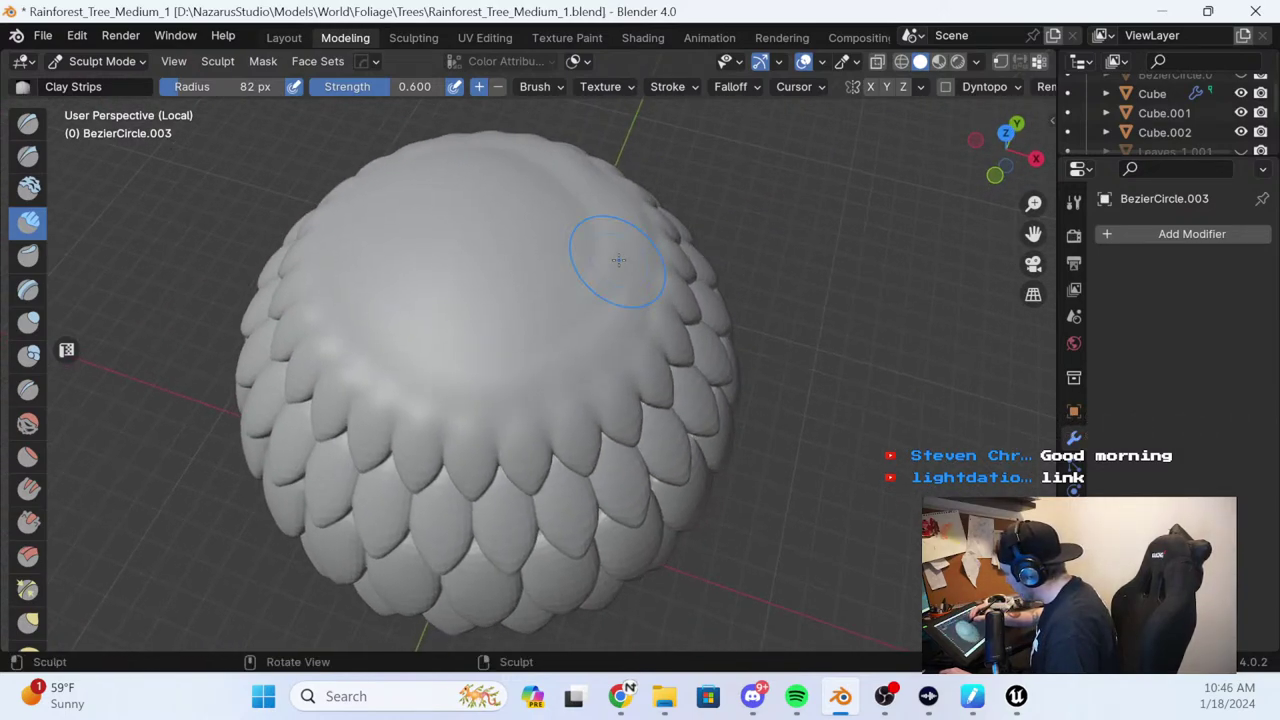
{"action": "mouse_move", "coordinate": [464, 382]}
{"action": "left_mouse_down"}
{"action": "mouse_move", "coordinate": [343, 286]}
{"action": "mouse_move", "coordinate": [306, 278]}
{"action": "mouse_move", "coordinate": [395, 360]}
{"action": "mouse_move", "coordinate": [372, 341]}
{"action": "mouse_move", "coordinate": [395, 318]}
{"action": "mouse_move", "coordinate": [389, 345]}
{"action": "left_mouse_up"}
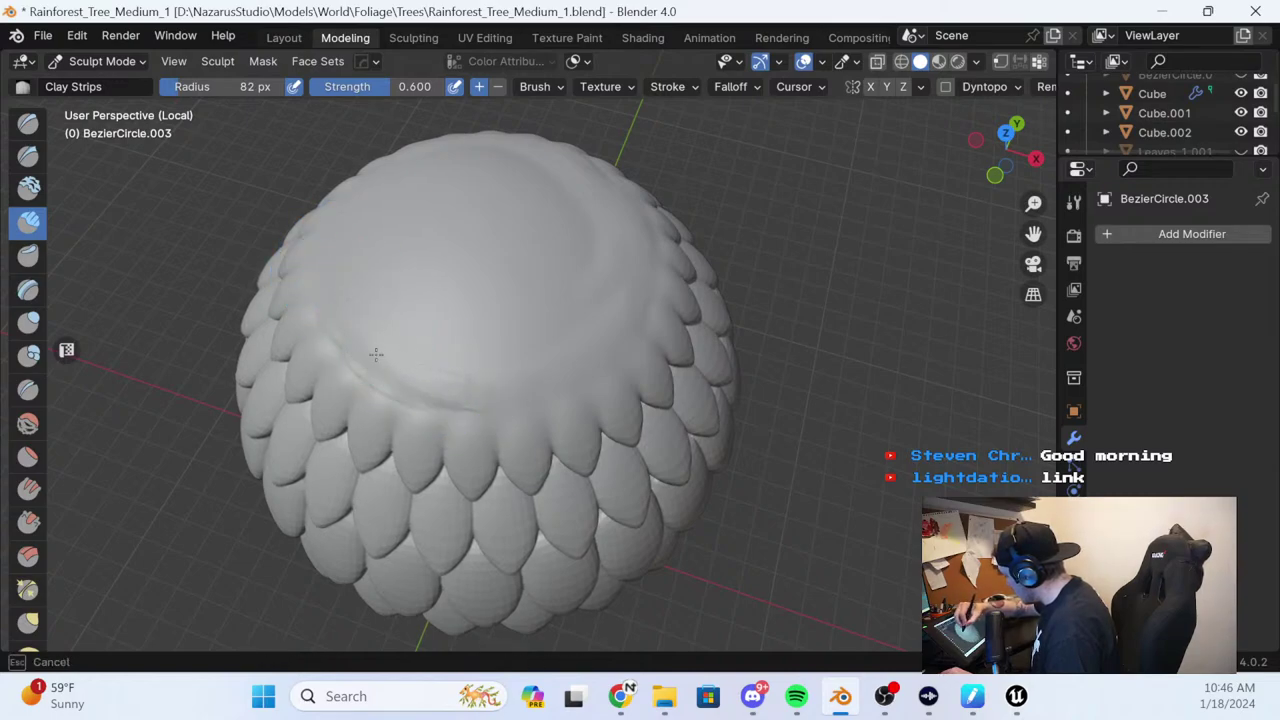
{"action": "left_click_drag", "start_coordinate": [416, 397], "coordinate": [405, 359]}
{"action": "mouse_move", "coordinate": [405, 359]}
{"action": "middle_mouse_down"}
{"action": "mouse_move", "coordinate": [350, 275]}
{"action": "mouse_move", "coordinate": [320, 255]}
{"action": "middle_mouse_up"}
{"action": "middle_click_drag", "start_coordinate": [520, 191], "coordinate": [513, 273]}
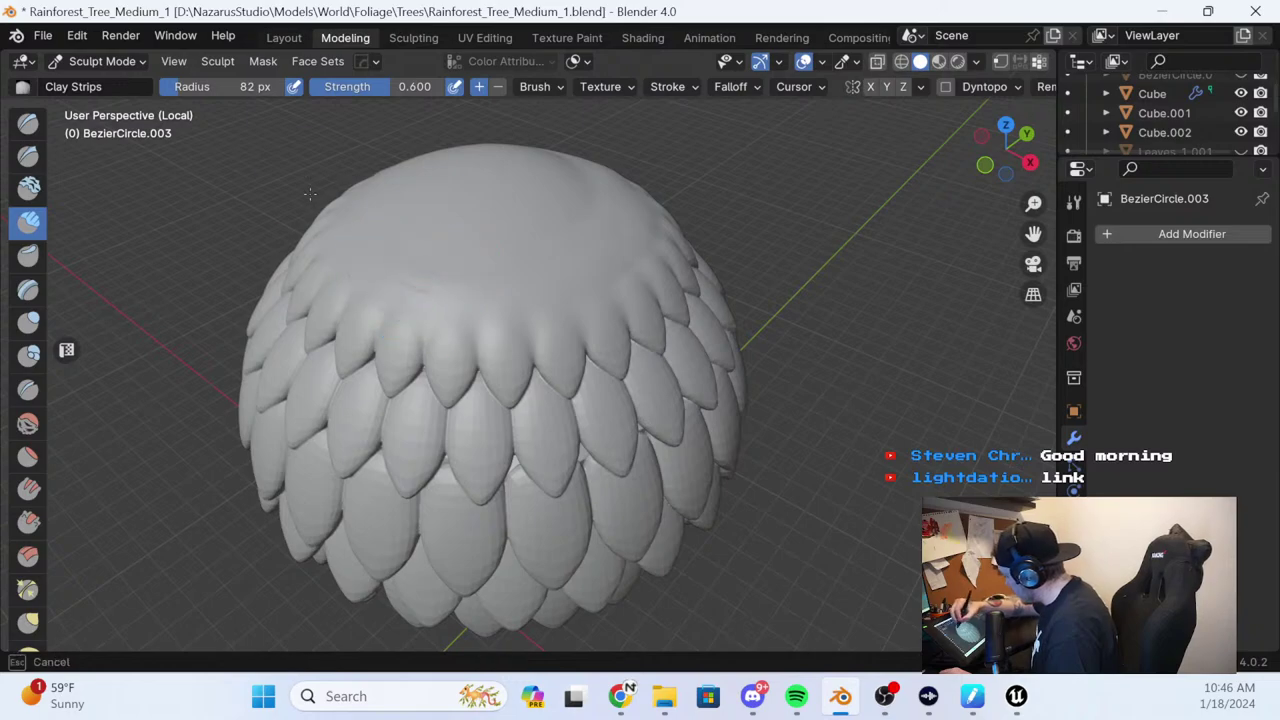
{"action": "middle_click_drag", "start_coordinate": [351, 229], "coordinate": [509, 290]}
{"action": "mouse_move", "coordinate": [400, 330]}
{"action": "left_mouse_down"}
{"action": "mouse_move", "coordinate": [359, 304]}
{"action": "mouse_move", "coordinate": [380, 284]}
{"action": "left_mouse_up"}
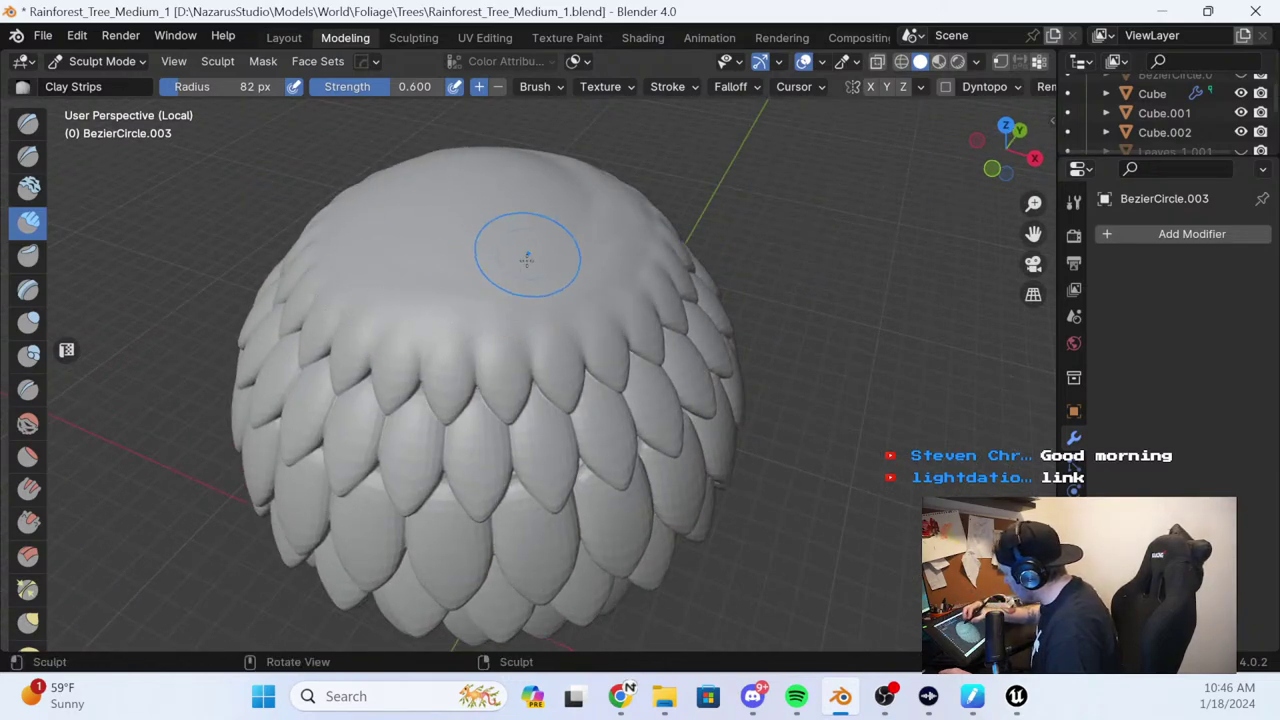
{"action": "middle_click_drag", "start_coordinate": [526, 257], "coordinate": [609, 286]}
{"action": "mouse_move", "coordinate": [380, 365]}
{"action": "left_mouse_down"}
{"action": "mouse_move", "coordinate": [361, 361]}
{"action": "mouse_move", "coordinate": [366, 334]}
{"action": "left_mouse_up"}
Add Clay Strips strokes along the cap's still sunken edge and blend them into the smooth top
{"action": "middle_click_drag", "start_coordinate": [549, 342], "coordinate": [629, 362]}
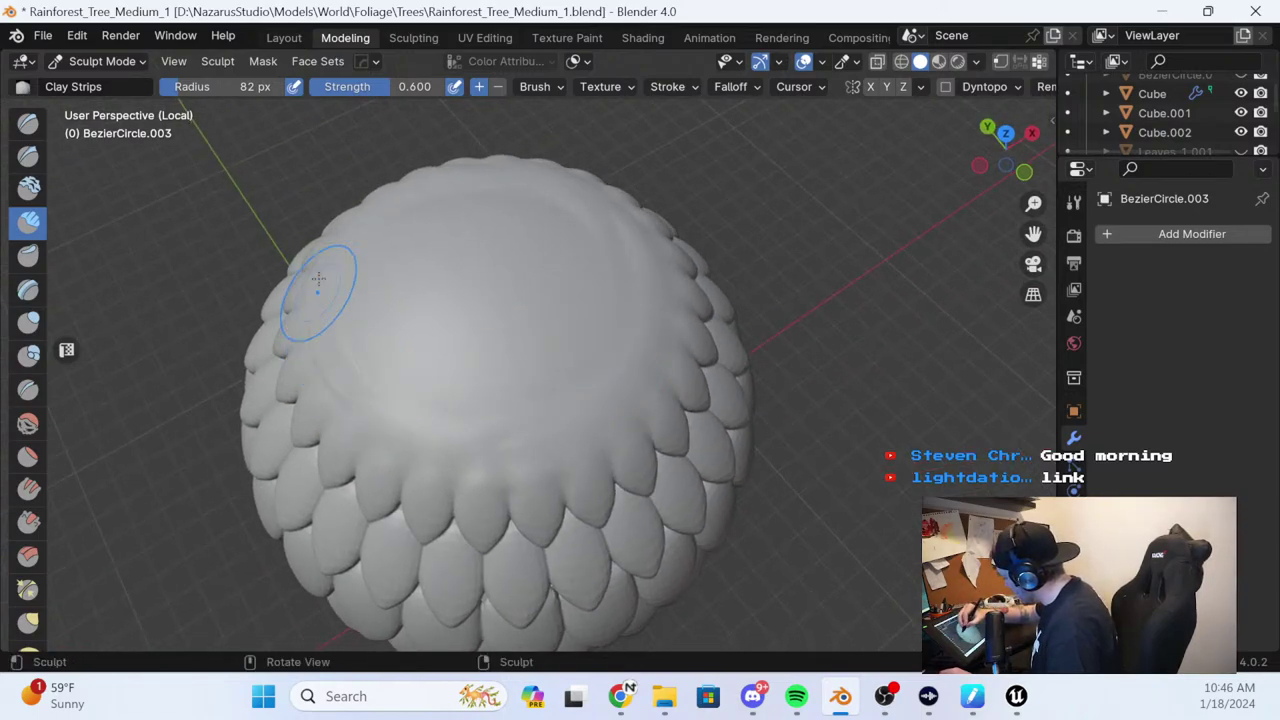
{"action": "mouse_move", "coordinate": [356, 393]}
{"action": "left_mouse_down"}
{"action": "mouse_move", "coordinate": [330, 320]}
{"action": "mouse_move", "coordinate": [342, 246]}
{"action": "left_mouse_up"}
{"action": "mouse_move", "coordinate": [383, 396]}
{"action": "left_mouse_down"}
{"action": "mouse_move", "coordinate": [350, 320]}
{"action": "mouse_move", "coordinate": [359, 236]}
{"action": "mouse_move", "coordinate": [372, 250]}
{"action": "left_mouse_up"}
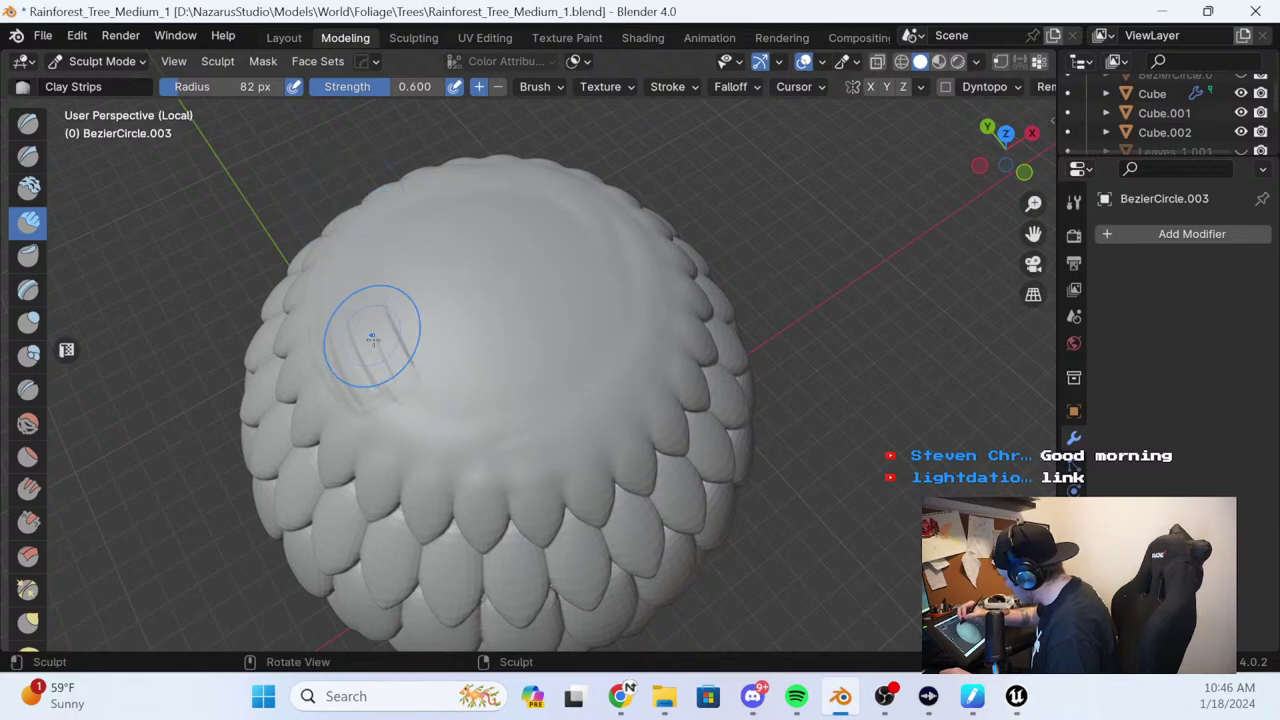
{"action": "left_click_drag", "start_coordinate": [372, 340], "coordinate": [359, 384]}
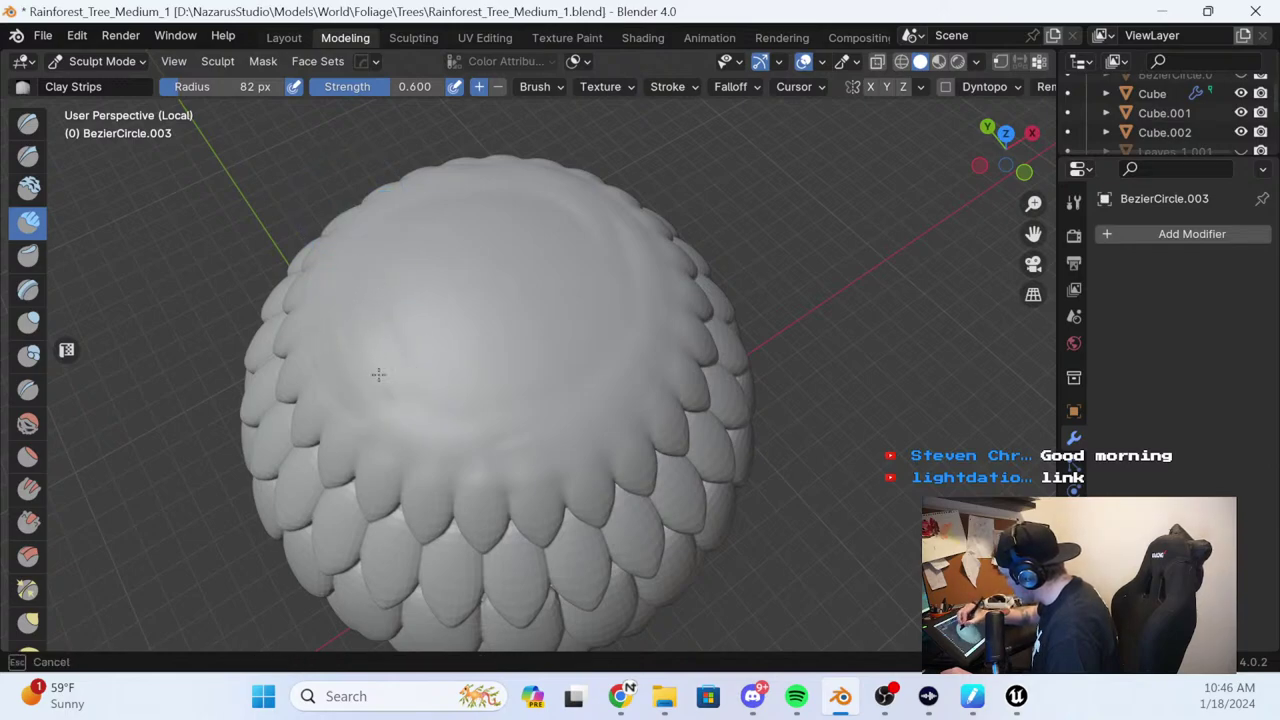
Round out the cap's flattened shoulder with Clay Strips and smooth the transition into the upper leaf bases
{"action": "mouse_move", "coordinate": [528, 353]}
{"action": "middle_mouse_down"}
{"action": "mouse_move", "coordinate": [720, 226]}
{"action": "mouse_move", "coordinate": [705, 330]}
{"action": "mouse_move", "coordinate": [734, 189]}
{"action": "mouse_move", "coordinate": [684, 228]}
{"action": "middle_mouse_up"}
{"action": "left_click_drag", "start_coordinate": [506, 224], "coordinate": [443, 250]}
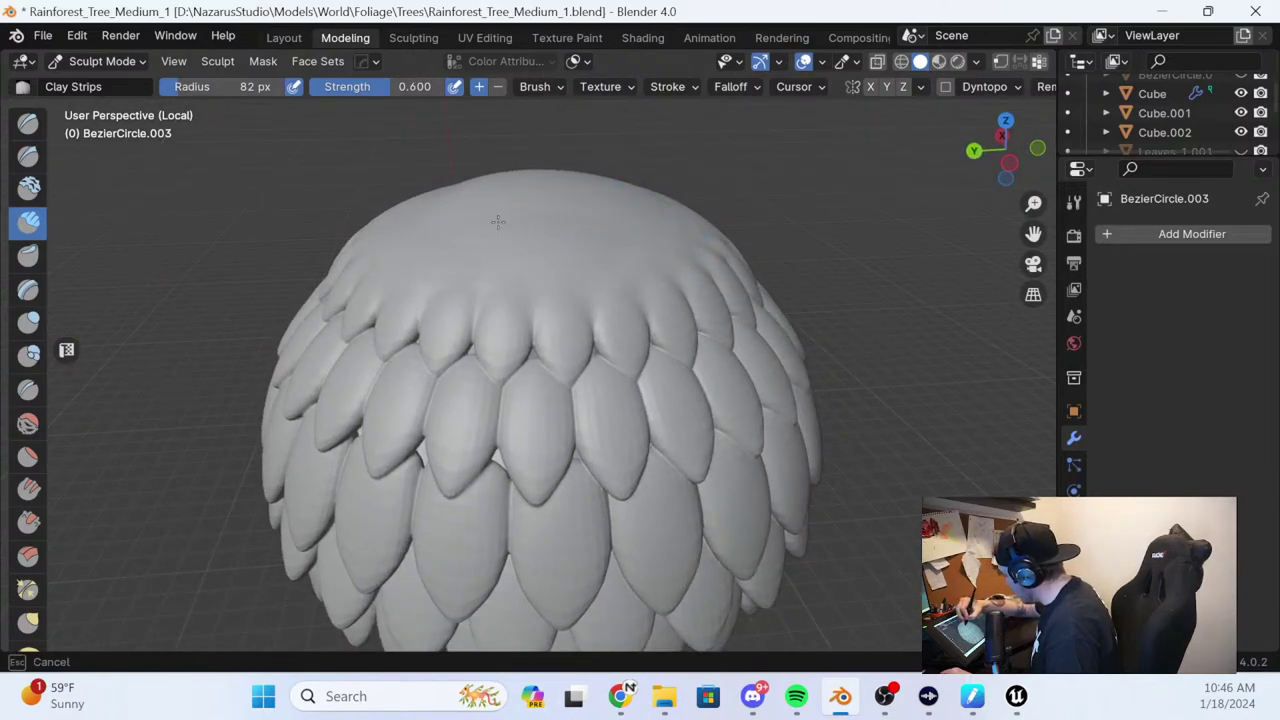
{"action": "left_click_drag", "start_coordinate": [626, 221], "coordinate": [629, 227]}
{"action": "mouse_move", "coordinate": [700, 220]}
{"action": "middle_mouse_down"}
{"action": "mouse_move", "coordinate": [680, 160]}
{"action": "mouse_move", "coordinate": [610, 210]}
{"action": "mouse_move", "coordinate": [494, 234]}
{"action": "middle_mouse_up"}
{"action": "left_click_drag", "start_coordinate": [377, 286], "coordinate": [352, 284], "text": "shift"}
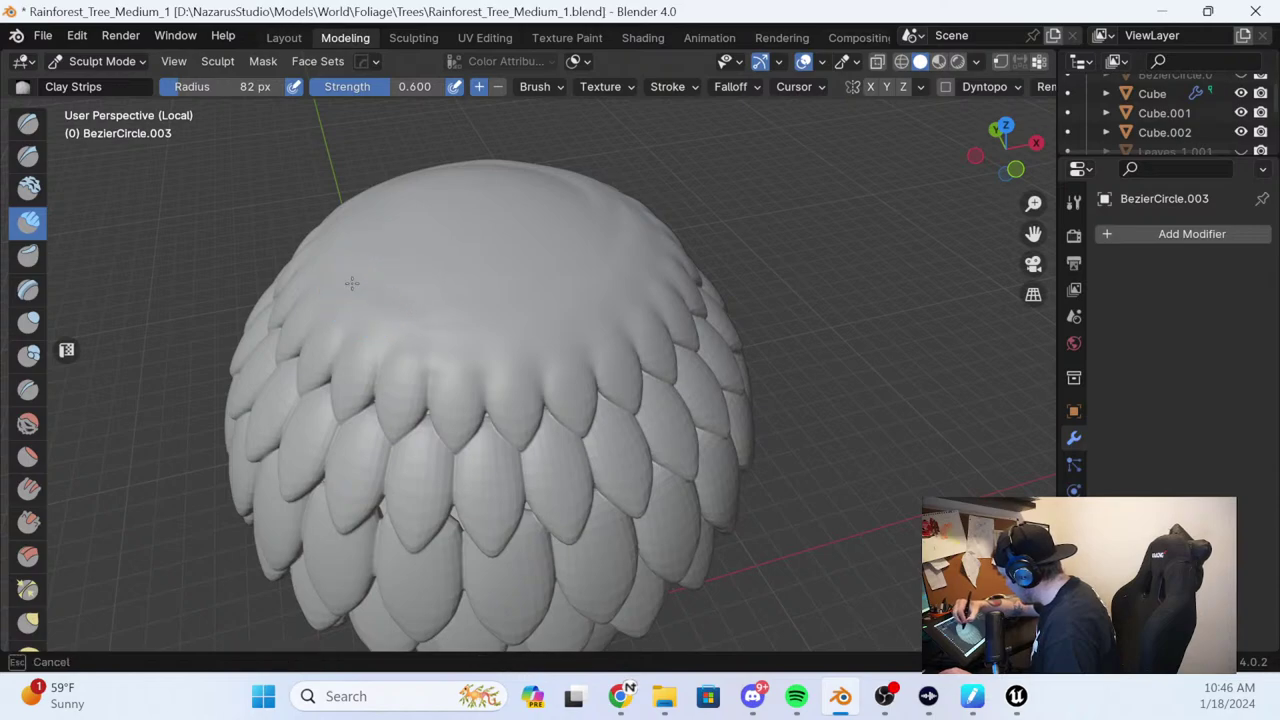
{"action": "mouse_move", "coordinate": [455, 322]}
{"action": "left_mouse_down", "text": "shift"}
{"action": "mouse_move", "coordinate": [463, 286]}
{"action": "mouse_move", "coordinate": [426, 283]}
{"action": "mouse_move", "coordinate": [529, 280]}
{"action": "left_mouse_up", "text": "shift"}
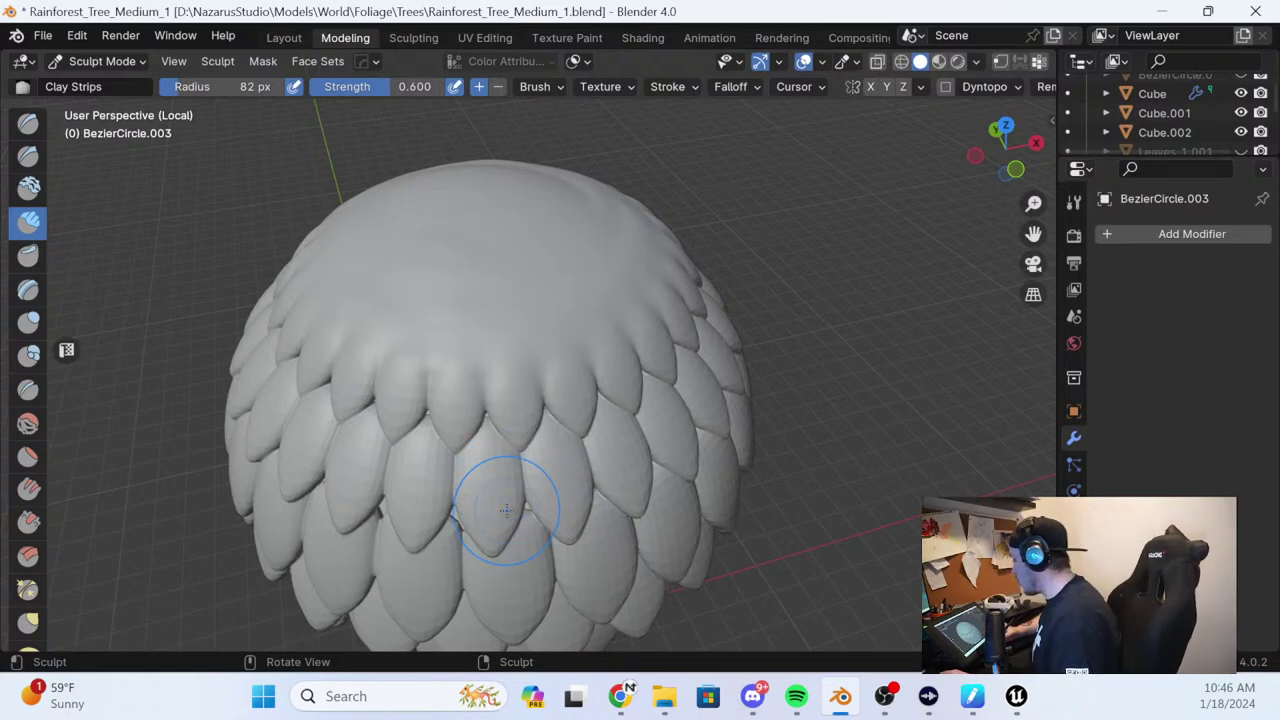
Sculpt the remaining uneven side of the cap's shoulder with Clay Strips and soften the ridges and dents
{"action": "middle_click_drag", "start_coordinate": [507, 510], "coordinate": [584, 242]}
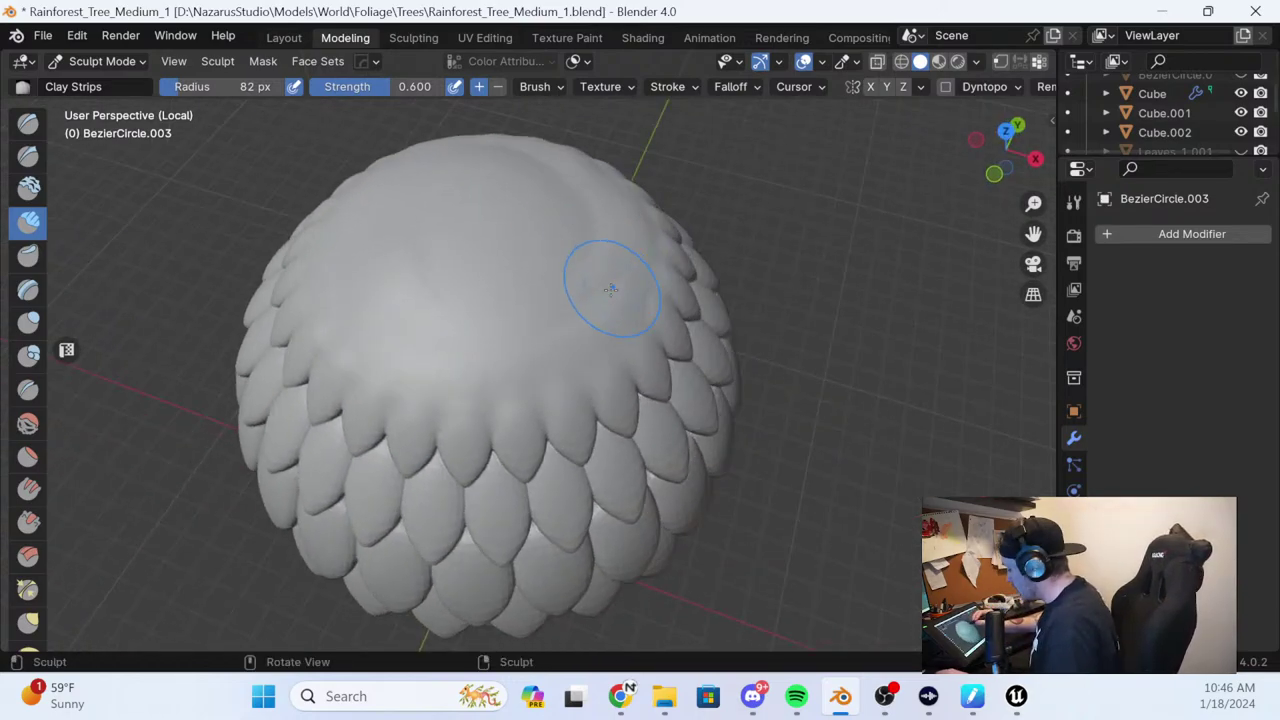
{"action": "middle_click_drag", "start_coordinate": [604, 336], "coordinate": [608, 236]}
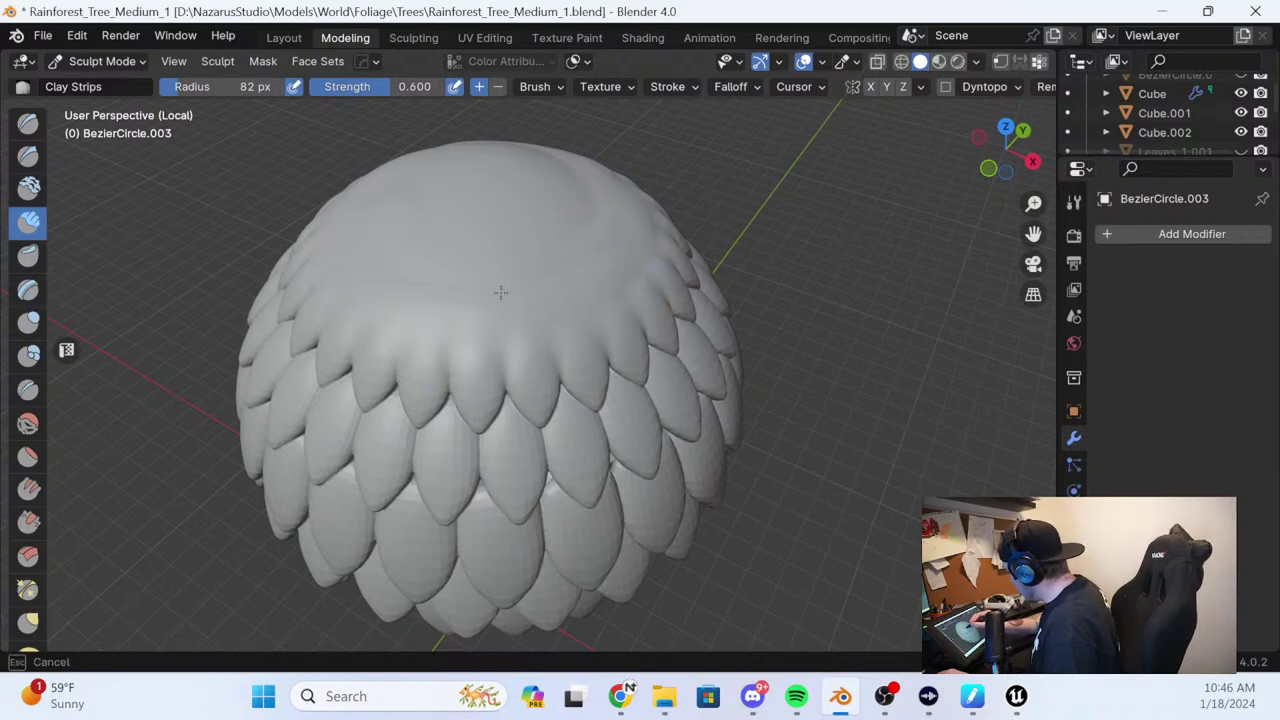
{"action": "mouse_move", "coordinate": [462, 263]}
{"action": "middle_mouse_down"}
{"action": "mouse_move", "coordinate": [617, 203]}
{"action": "mouse_move", "coordinate": [650, 216]}
{"action": "middle_mouse_up"}
{"action": "mouse_move", "coordinate": [651, 267]}
{"action": "middle_mouse_down"}
{"action": "mouse_move", "coordinate": [674, 240]}
{"action": "mouse_move", "coordinate": [584, 235]}
{"action": "mouse_move", "coordinate": [768, 276]}
{"action": "middle_mouse_up"}
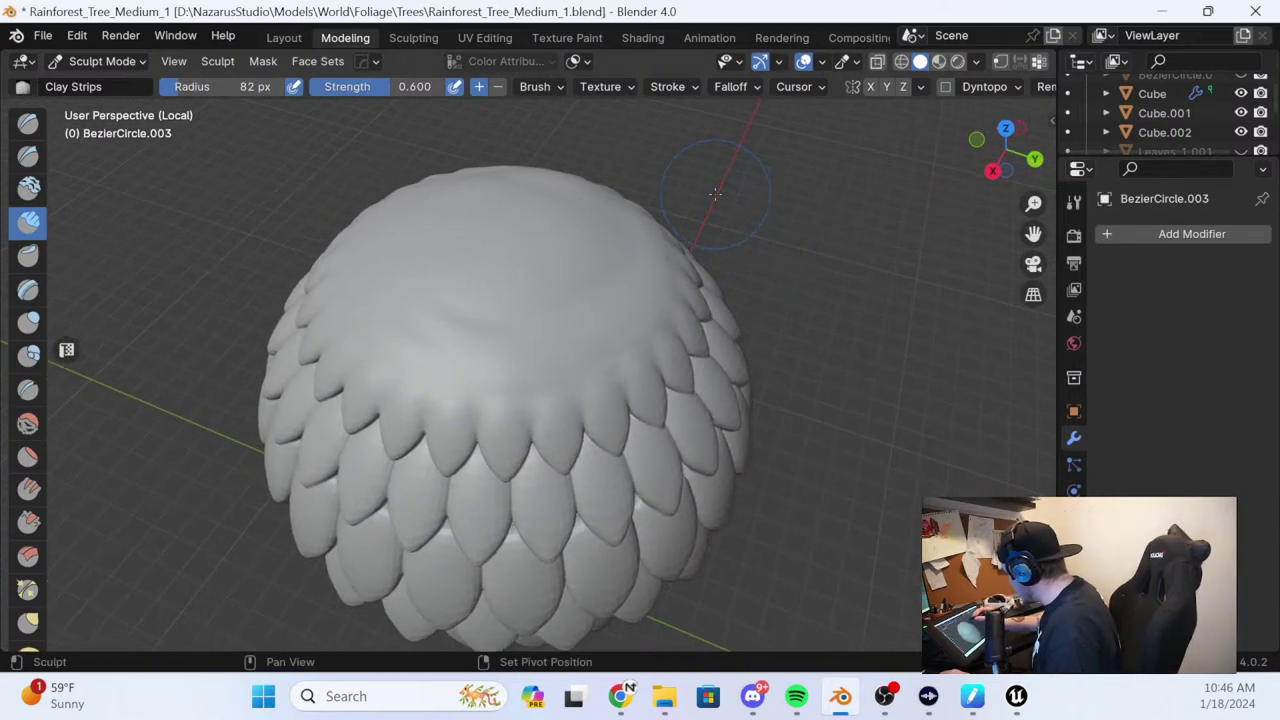
{"action": "middle_click_drag", "start_coordinate": [715, 193], "coordinate": [686, 271]}
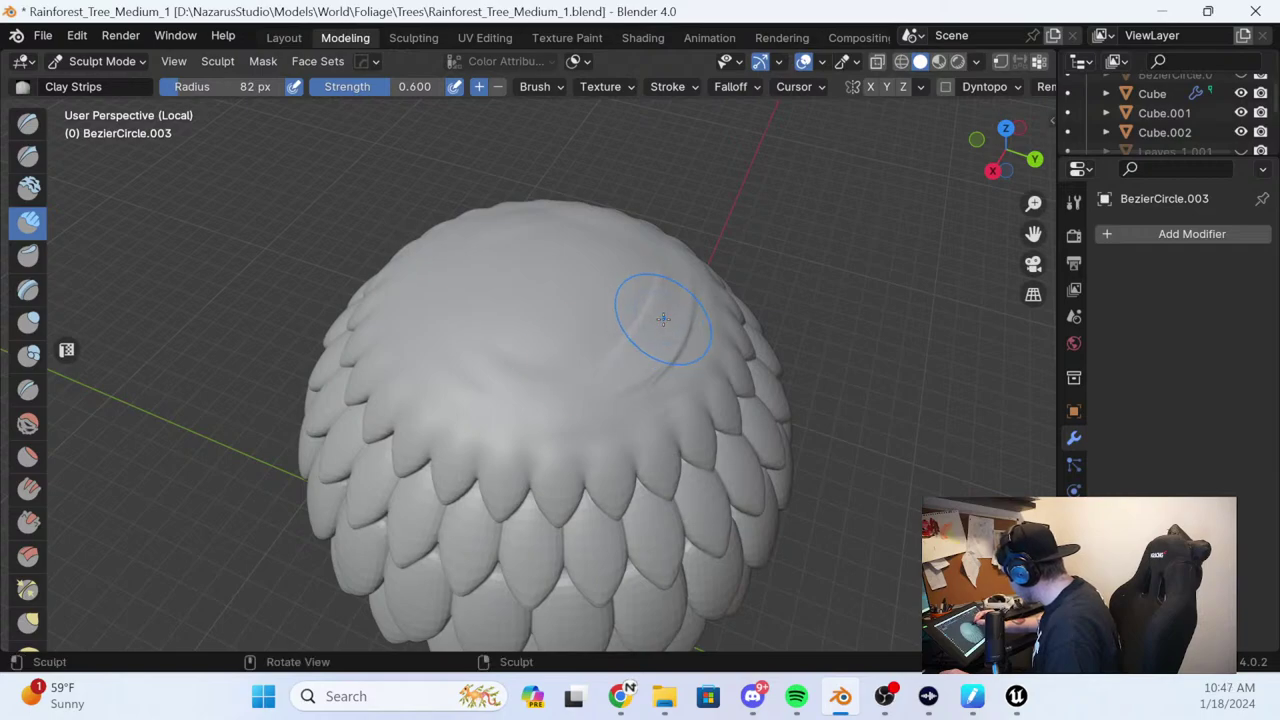
{"action": "left_click_drag", "start_coordinate": [654, 313], "coordinate": [651, 296]}
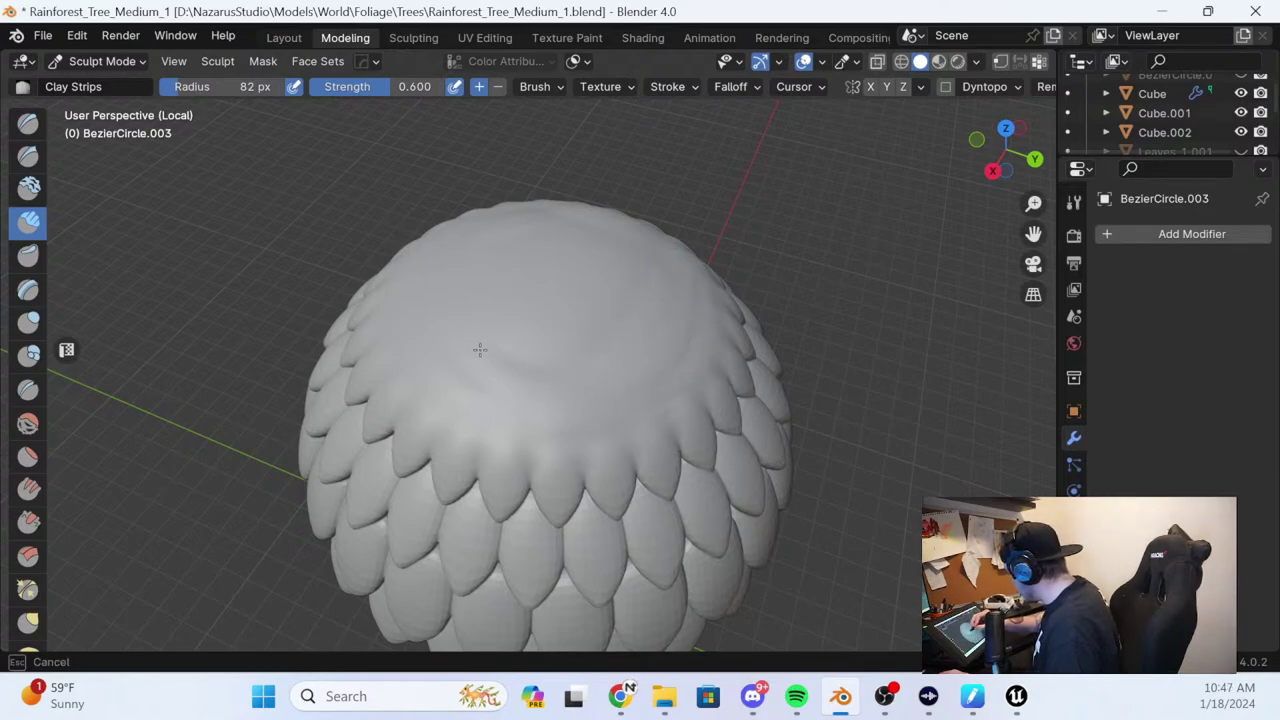
{"action": "left_click_drag", "start_coordinate": [480, 349], "coordinate": [512, 366]}
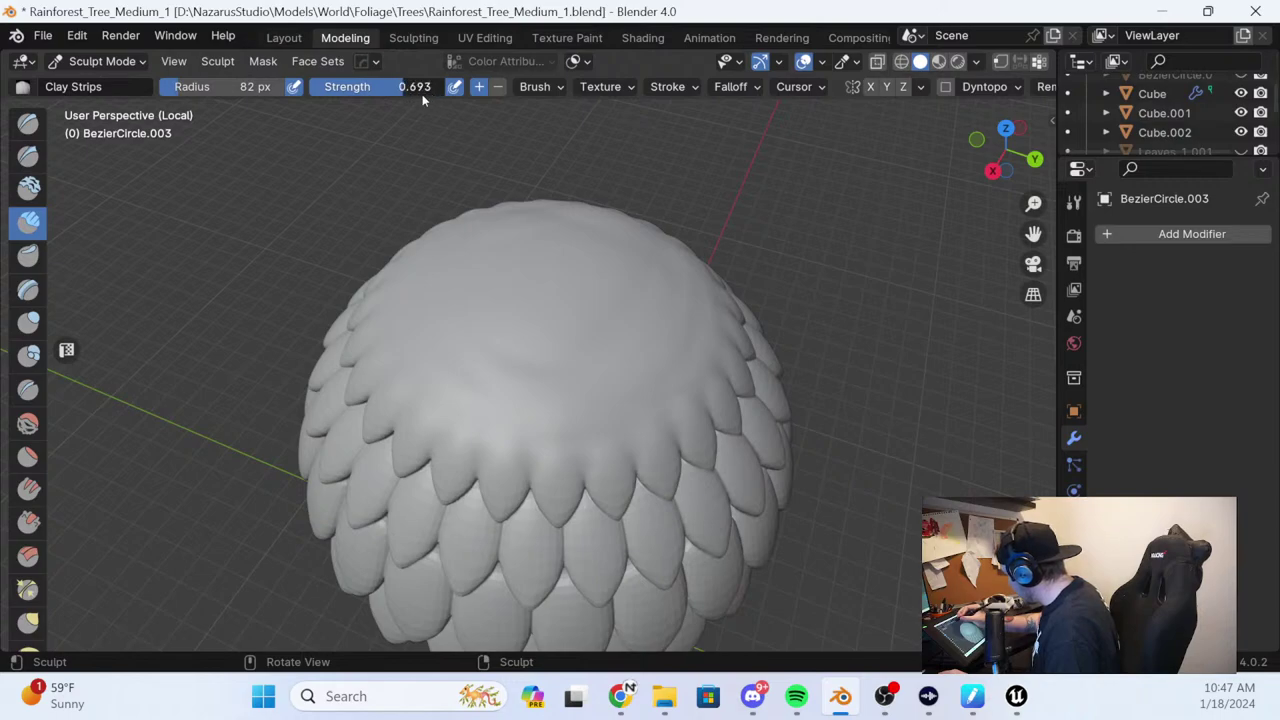
Build up the cap's shoulder with Clay Strips at strength 0.678, undoing one stroke and sculpting it again
{"action": "middle_click_drag", "start_coordinate": [626, 290], "coordinate": [720, 294]}
{"action": "mouse_move", "coordinate": [532, 359]}
{"action": "left_mouse_down"}
{"action": "mouse_move", "coordinate": [551, 357]}
{"action": "mouse_move", "coordinate": [490, 334]}
{"action": "mouse_move", "coordinate": [492, 320]}
{"action": "left_mouse_up"}
{"action": "key", "text": "ctrl+z"}
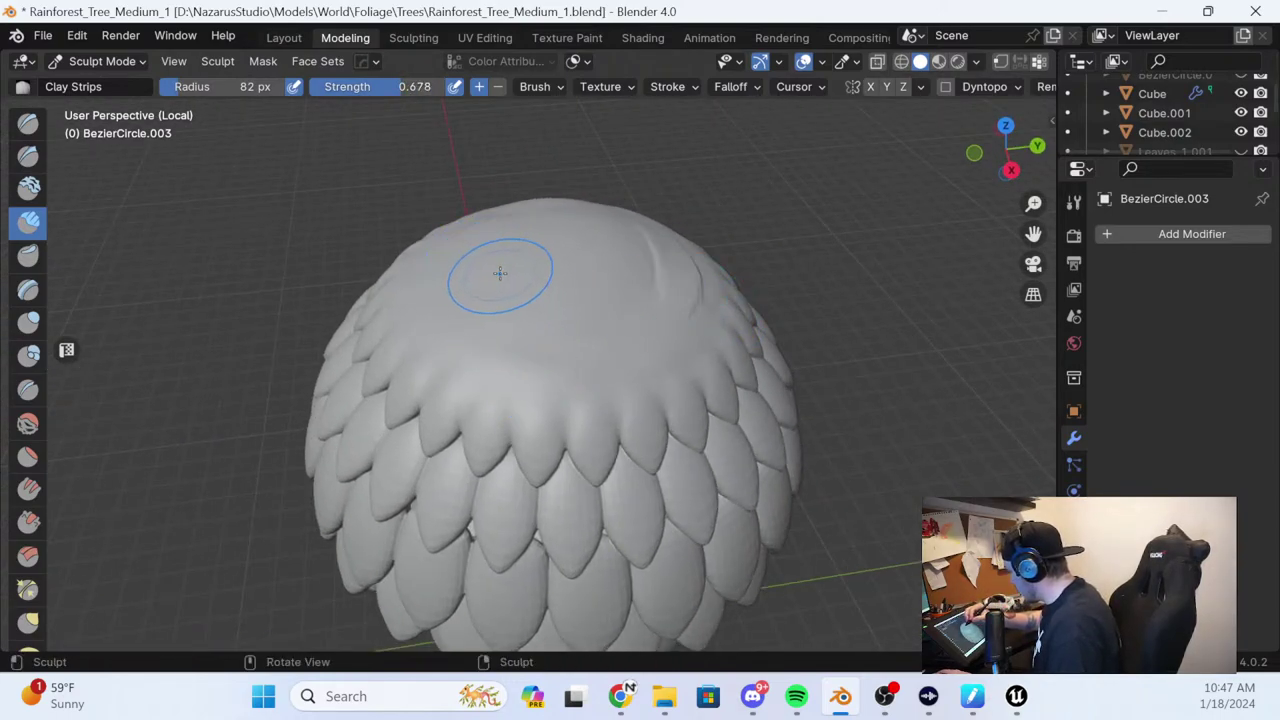
{"action": "mouse_move", "coordinate": [526, 329]}
{"action": "left_mouse_down"}
{"action": "mouse_move", "coordinate": [545, 347]}
{"action": "mouse_move", "coordinate": [465, 334]}
{"action": "left_mouse_up"}
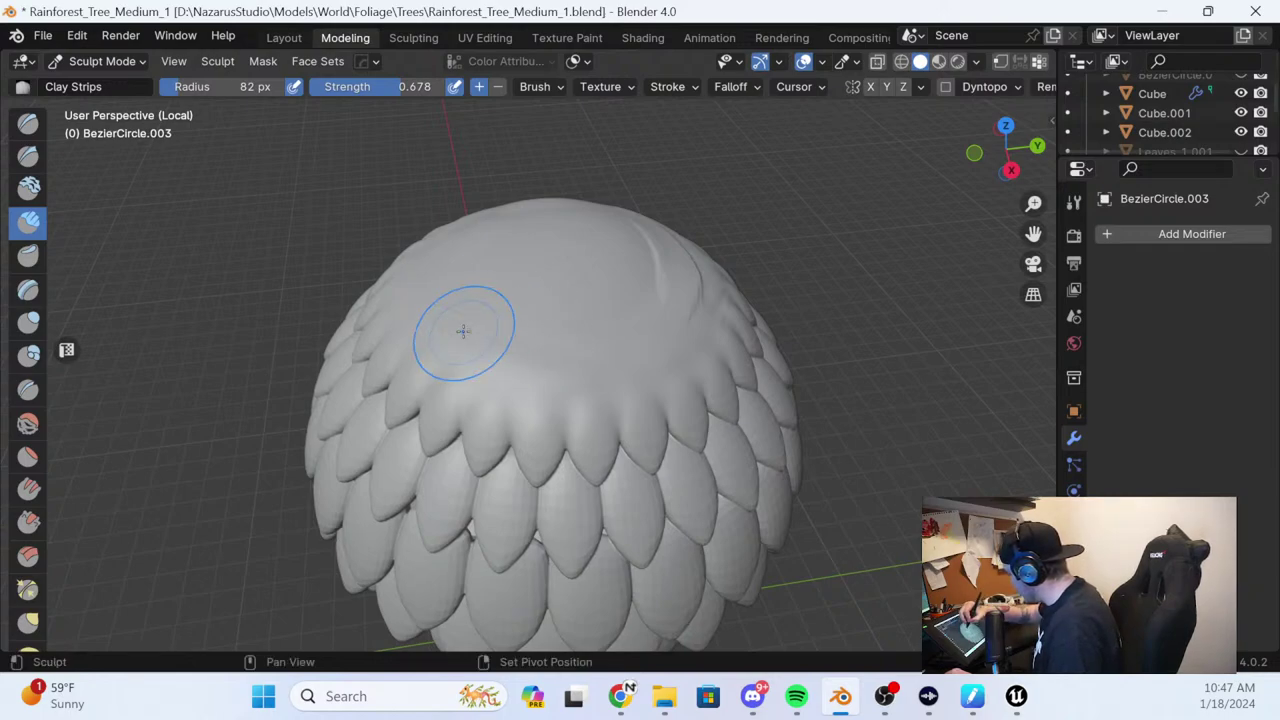
Set the Clay Strips brush strength to 0.395
{"action": "left_click", "coordinate": [370, 87]}
{"action": "left_click", "coordinate": [336, 167]}
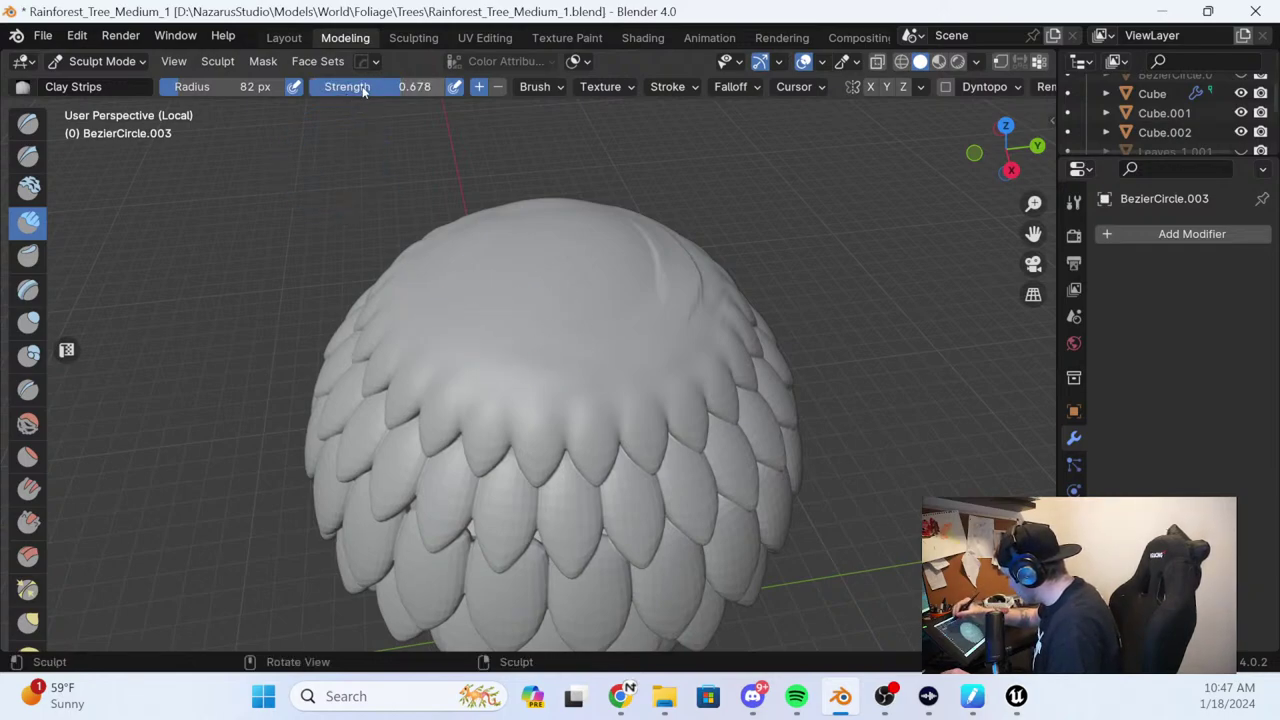
{"action": "mouse_move", "coordinate": [363, 90]}
{"action": "left_mouse_down"}
{"action": "mouse_move", "coordinate": [321, 82]}
{"action": "mouse_move", "coordinate": [362, 86]}
{"action": "left_mouse_up"}
Sculpt lighter Clay Strips strokes around the cap's rim and smooth the visible stroke ridges above the leaf bases
{"action": "middle_click_drag", "start_coordinate": [672, 259], "coordinate": [577, 293]}
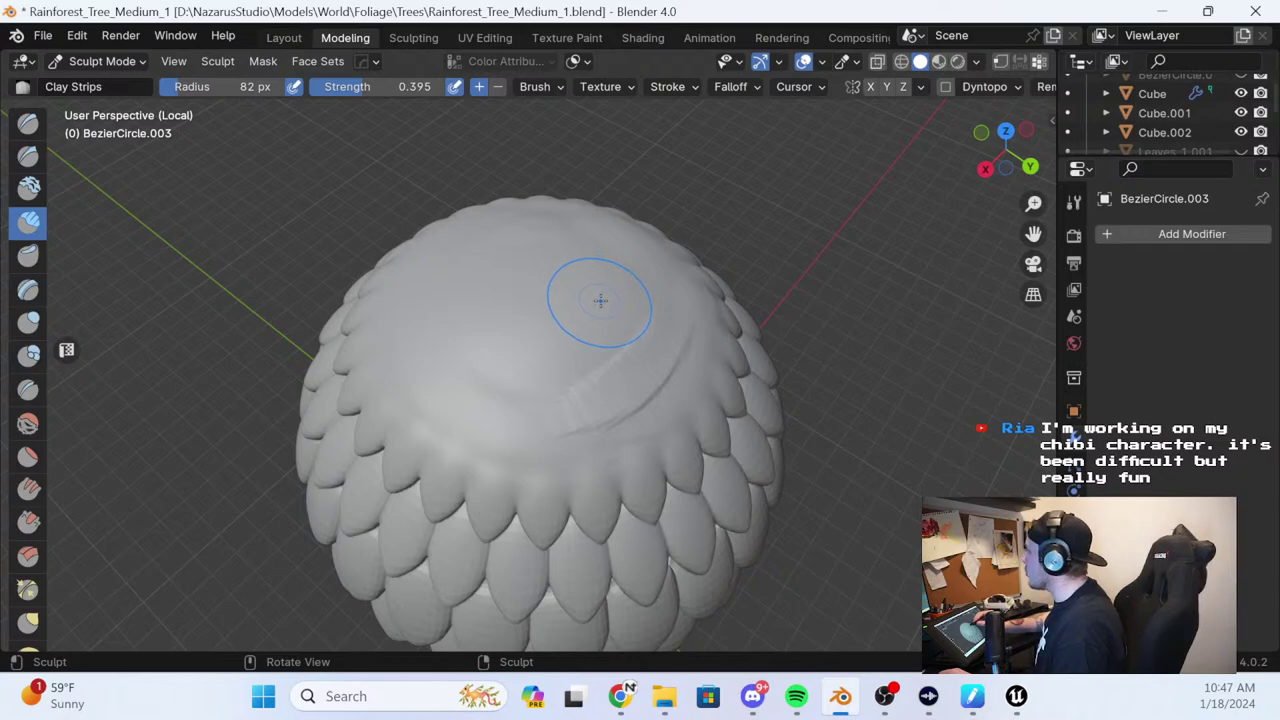
{"action": "middle_click_drag", "start_coordinate": [600, 301], "coordinate": [630, 291]}
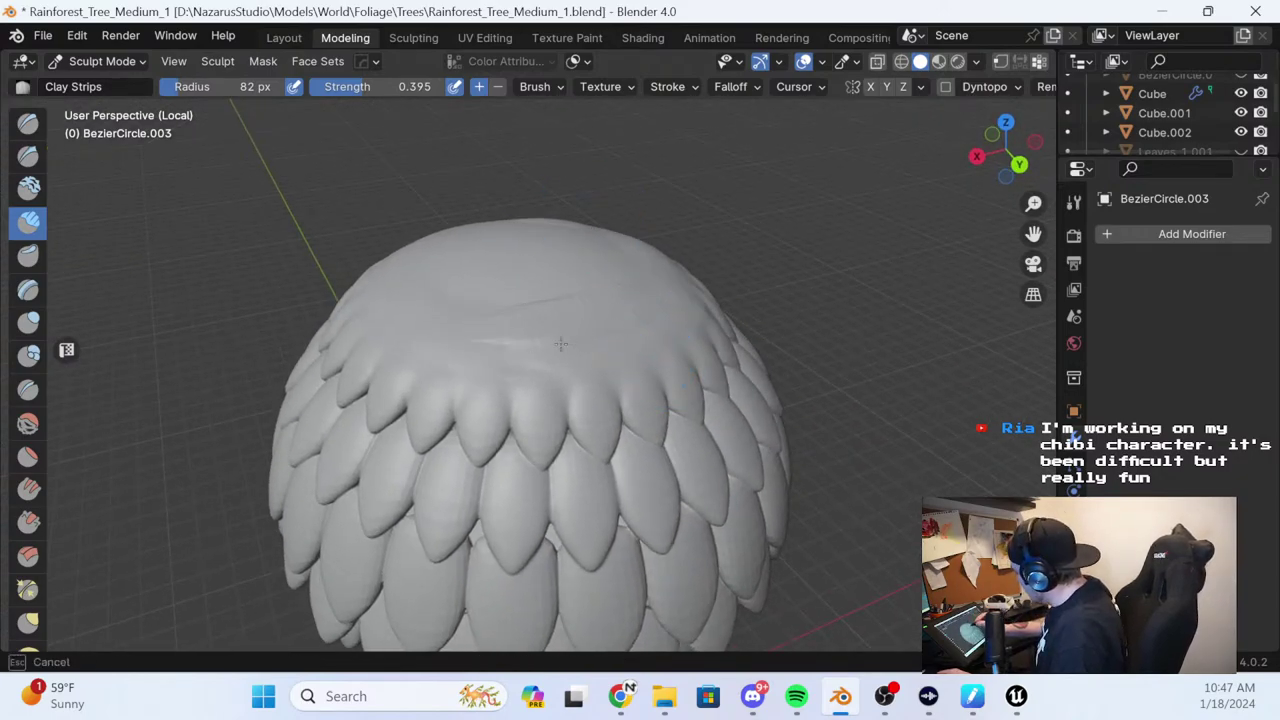
{"action": "mouse_move", "coordinate": [498, 337]}
{"action": "middle_mouse_down"}
{"action": "mouse_move", "coordinate": [623, 294]}
{"action": "mouse_move", "coordinate": [675, 347]}
{"action": "mouse_move", "coordinate": [650, 365]}
{"action": "middle_mouse_up"}
{"action": "middle_click_drag", "start_coordinate": [669, 298], "coordinate": [605, 362]}
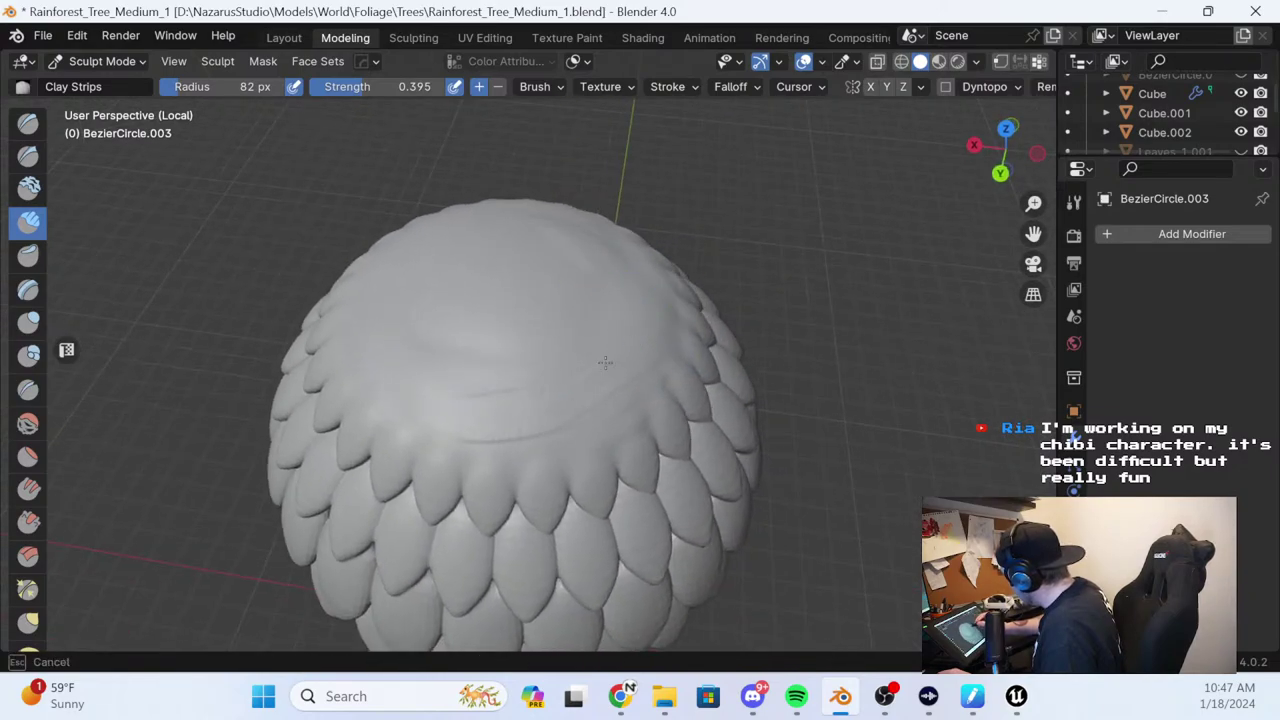
{"action": "left_click_drag", "start_coordinate": [415, 413], "coordinate": [386, 416], "text": "shift"}
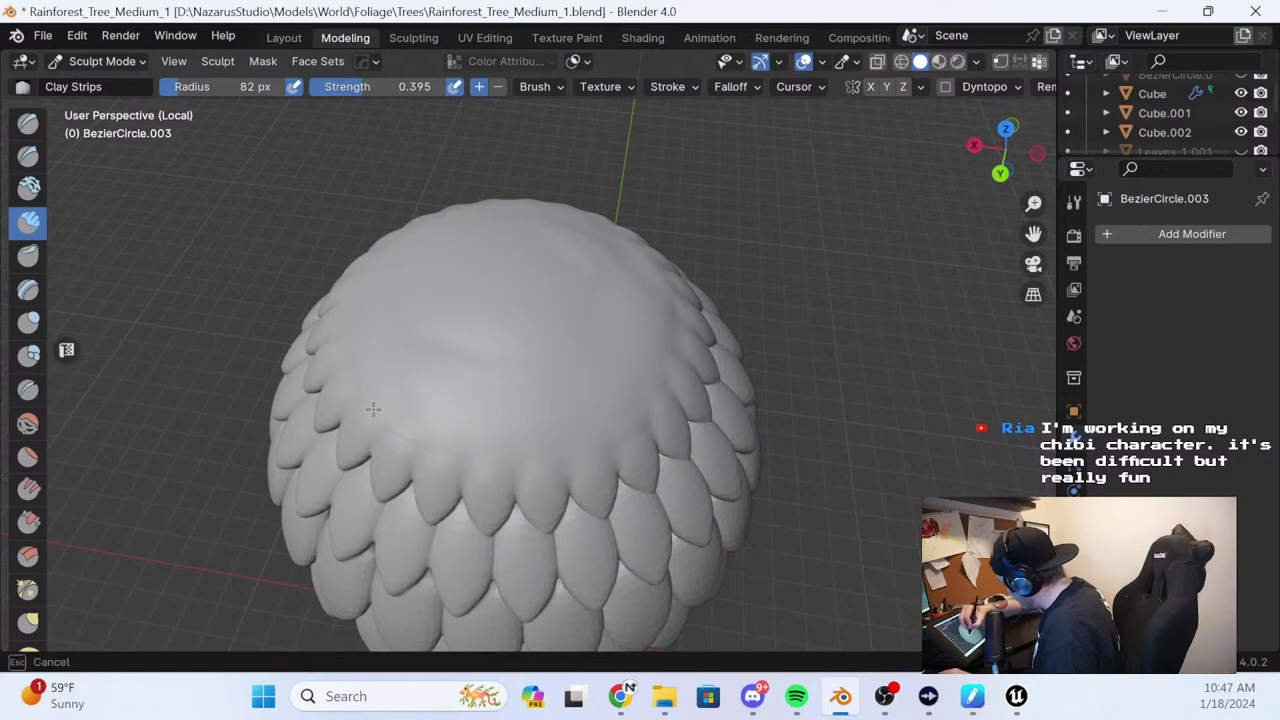
Sculpt light Clay Strips strokes across the cap's upper shoulder and blend the stroke marks into the surface
{"action": "middle_click_drag", "start_coordinate": [514, 400], "coordinate": [685, 372]}
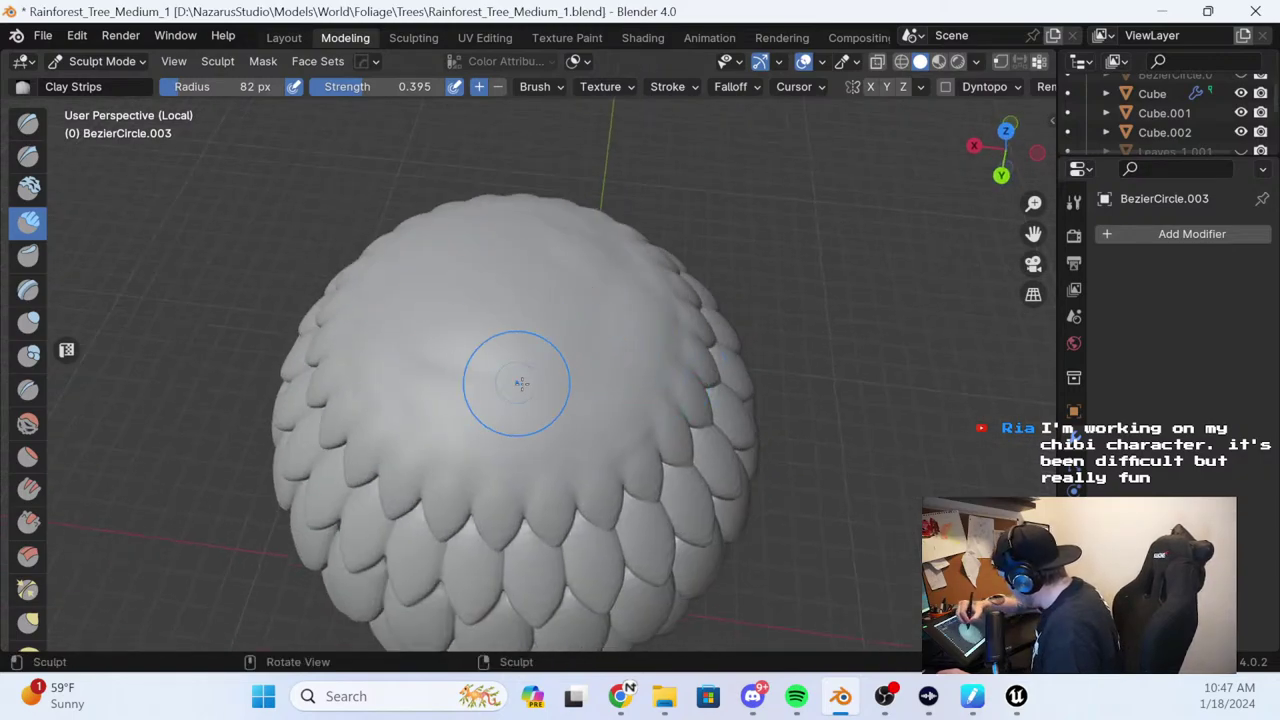
{"action": "mouse_move", "coordinate": [517, 383]}
{"action": "left_mouse_down"}
{"action": "mouse_move", "coordinate": [431, 321]}
{"action": "mouse_move", "coordinate": [467, 380]}
{"action": "mouse_move", "coordinate": [434, 294]}
{"action": "mouse_move", "coordinate": [476, 356]}
{"action": "left_mouse_up"}
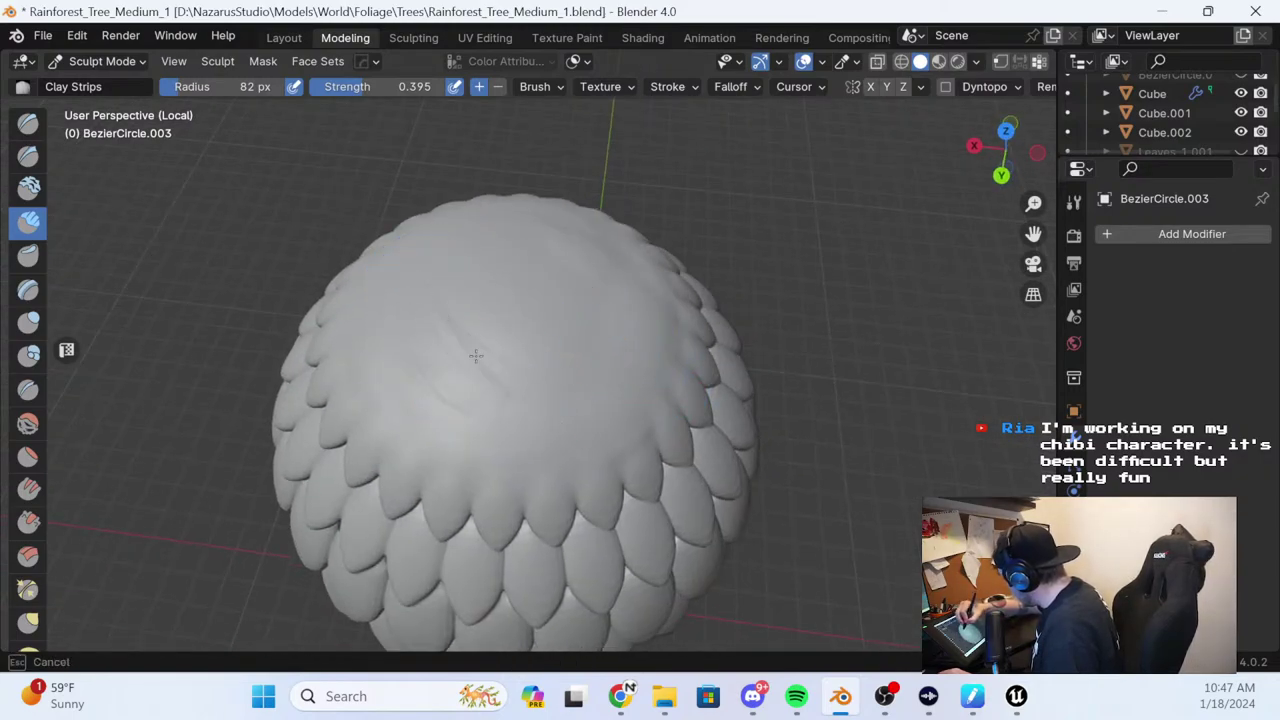
{"action": "mouse_move", "coordinate": [394, 323]}
{"action": "middle_mouse_down"}
{"action": "mouse_move", "coordinate": [828, 333]}
{"action": "mouse_move", "coordinate": [370, 300]}
{"action": "middle_mouse_up"}
{"action": "mouse_move", "coordinate": [388, 358]}
{"action": "left_mouse_down"}
{"action": "mouse_move", "coordinate": [480, 377]}
{"action": "mouse_move", "coordinate": [465, 376]}
{"action": "left_mouse_up"}
{"action": "left_click_drag", "start_coordinate": [465, 376], "coordinate": [420, 360]}
{"action": "middle_click_drag", "start_coordinate": [364, 343], "coordinate": [384, 361]}
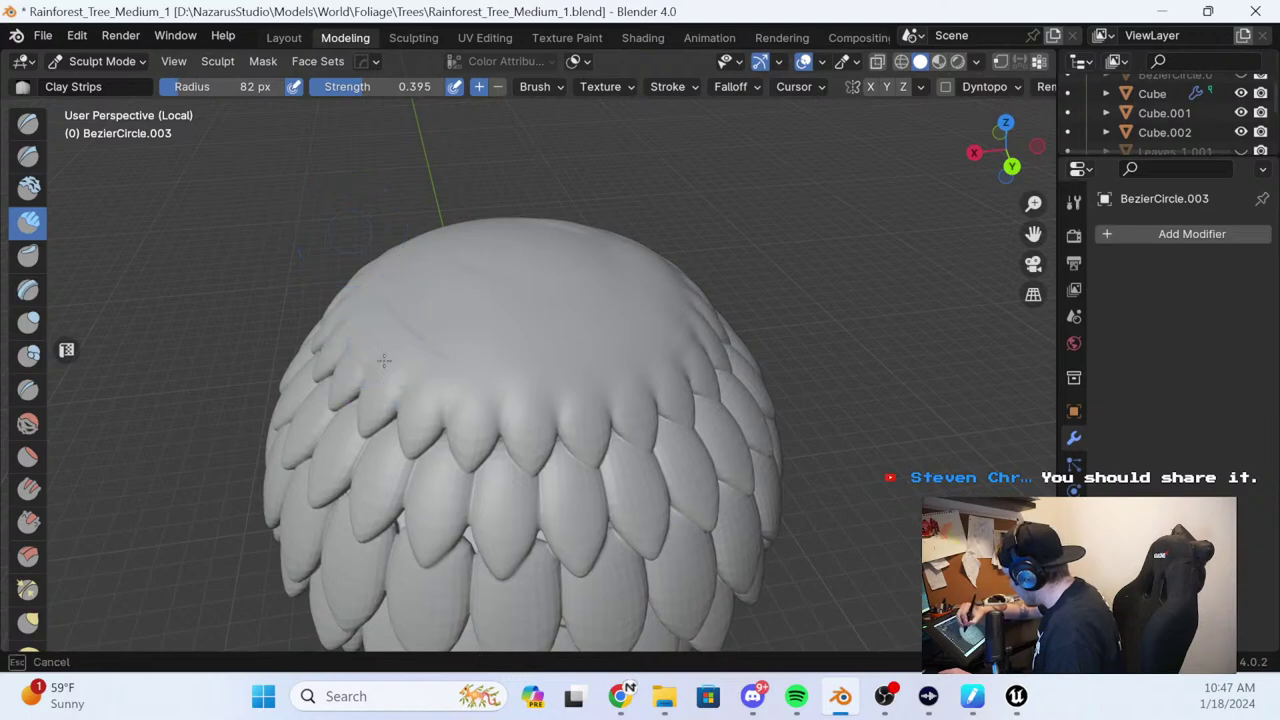
Fill the uneven shoulder on the adjoining sides of the cap with Clay Strips and smooth the stroke ridges
{"action": "middle_click_drag", "start_coordinate": [396, 309], "coordinate": [430, 309]}
{"action": "mouse_move", "coordinate": [686, 337]}
{"action": "middle_mouse_down"}
{"action": "mouse_move", "coordinate": [604, 333]}
{"action": "mouse_move", "coordinate": [399, 393]}
{"action": "middle_mouse_up"}
{"action": "middle_click_drag", "start_coordinate": [557, 266], "coordinate": [462, 185]}
{"action": "left_click_drag", "start_coordinate": [562, 392], "coordinate": [608, 245]}
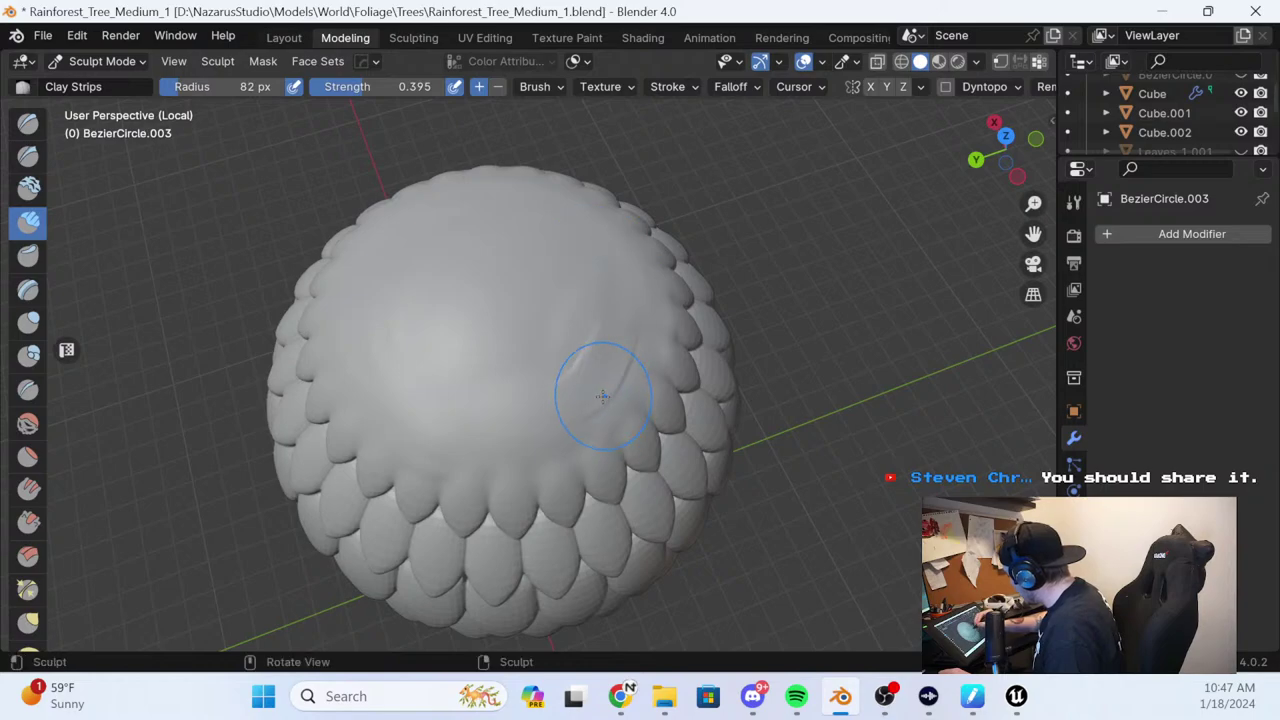
{"action": "middle_click_drag", "start_coordinate": [640, 250], "coordinate": [600, 212]}
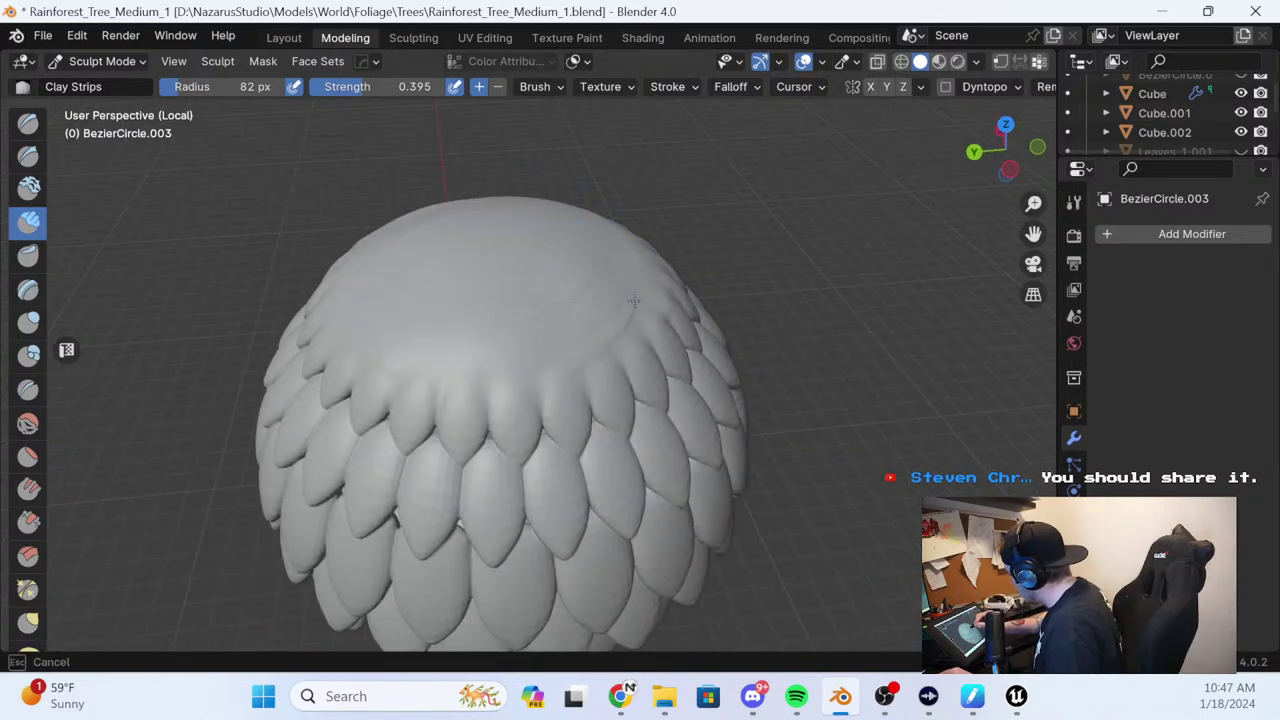
{"action": "left_click_drag", "start_coordinate": [634, 301], "coordinate": [657, 286], "text": "shift"}
{"action": "middle_click_drag", "start_coordinate": [657, 286], "coordinate": [556, 323]}
{"action": "left_click_drag", "start_coordinate": [566, 390], "coordinate": [619, 269]}
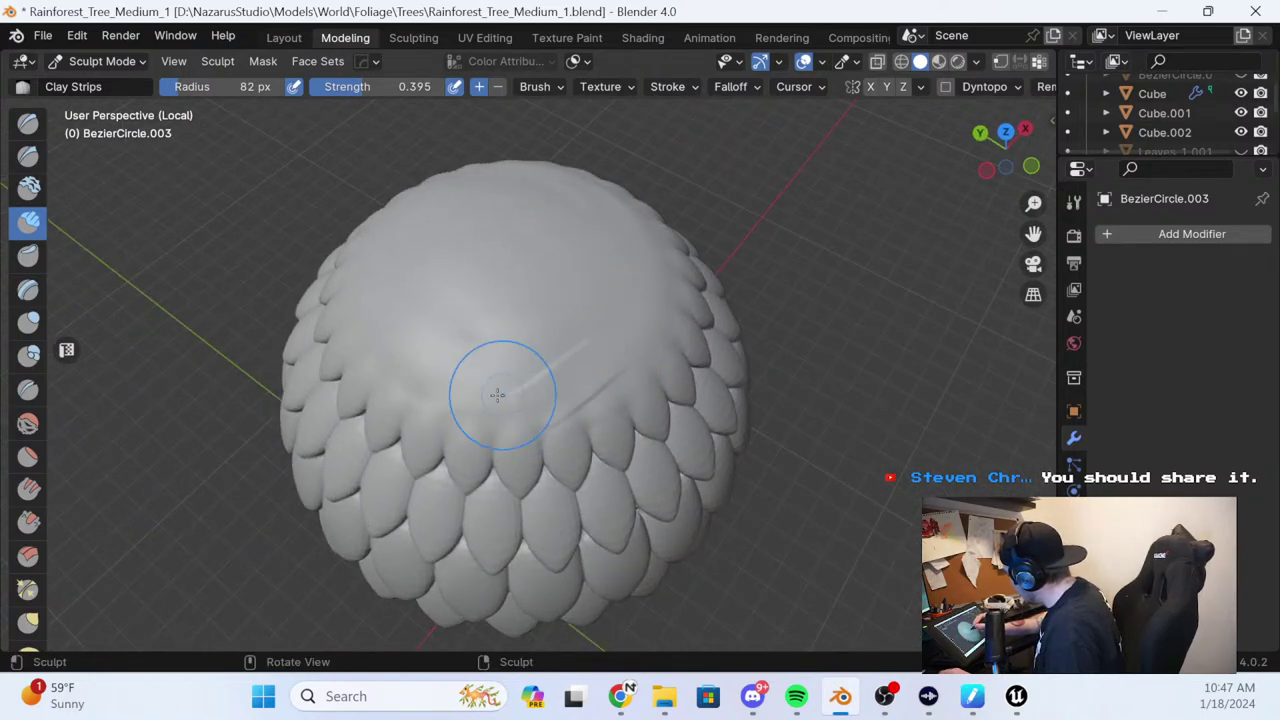
{"action": "mouse_move", "coordinate": [629, 272]}
{"action": "middle_mouse_down"}
{"action": "mouse_move", "coordinate": [629, 233]}
{"action": "mouse_move", "coordinate": [595, 308]}
{"action": "middle_mouse_up"}
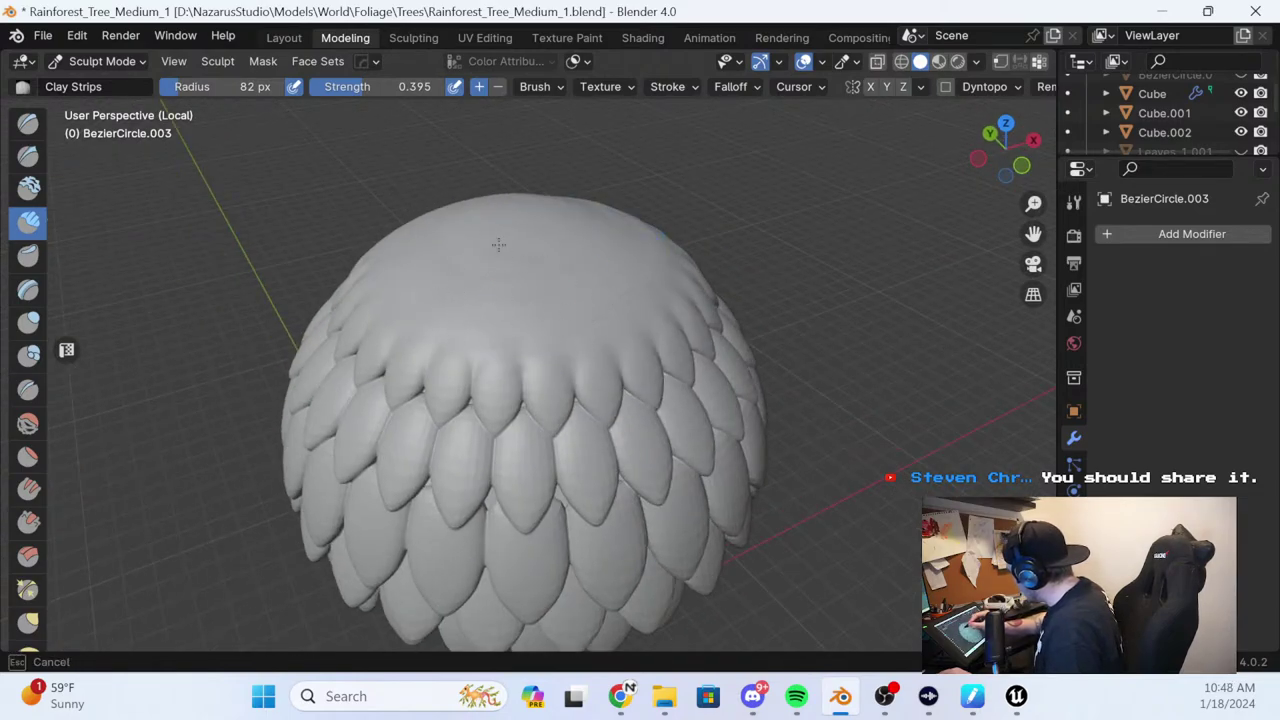
Layer Clay Strips strokes over the next side of the cap's dome to round it above the leaf bases
{"action": "middle_click_drag", "start_coordinate": [498, 244], "coordinate": [586, 280]}
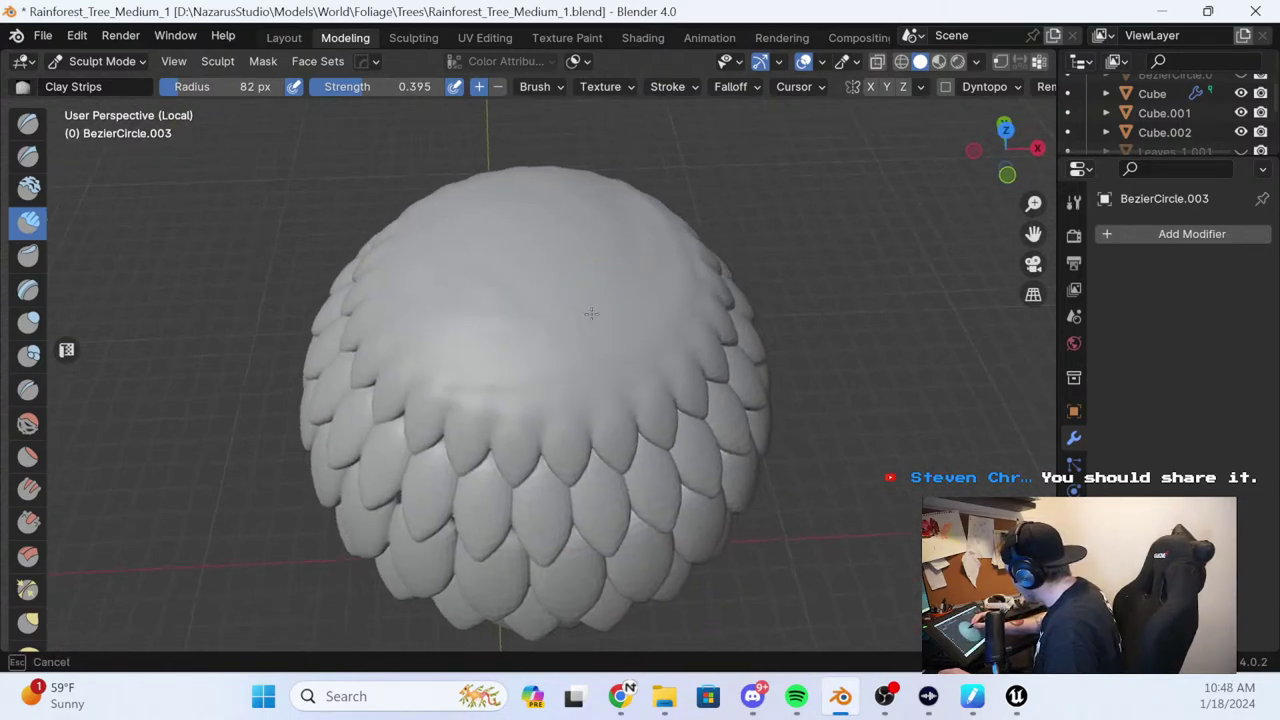
{"action": "left_click_drag", "start_coordinate": [591, 314], "coordinate": [644, 232]}
{"action": "mouse_move", "coordinate": [515, 345]}
{"action": "left_mouse_down"}
{"action": "mouse_move", "coordinate": [610, 325]}
{"action": "mouse_move", "coordinate": [655, 260]}
{"action": "left_mouse_up"}
{"action": "mouse_move", "coordinate": [520, 356]}
{"action": "left_mouse_down"}
{"action": "mouse_move", "coordinate": [610, 340]}
{"action": "mouse_move", "coordinate": [662, 291]}
{"action": "mouse_move", "coordinate": [632, 296]}
{"action": "left_mouse_up"}
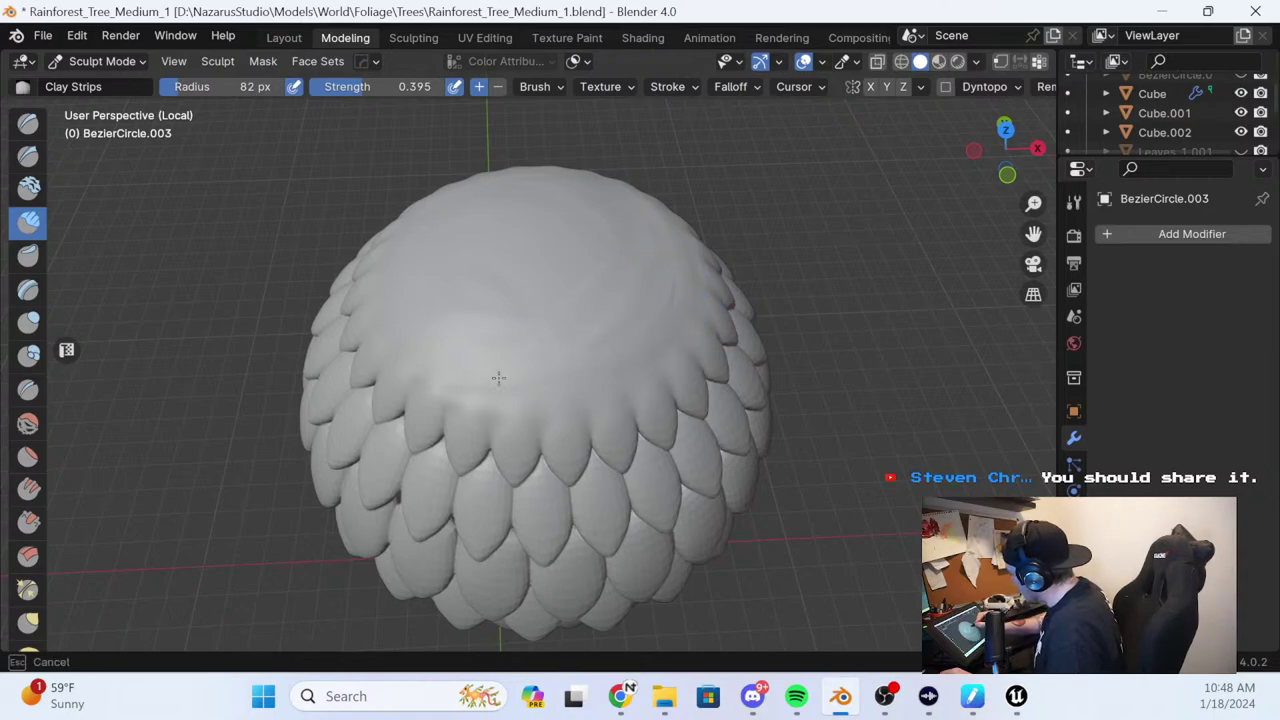
{"action": "left_click_drag", "start_coordinate": [505, 305], "coordinate": [644, 297]}
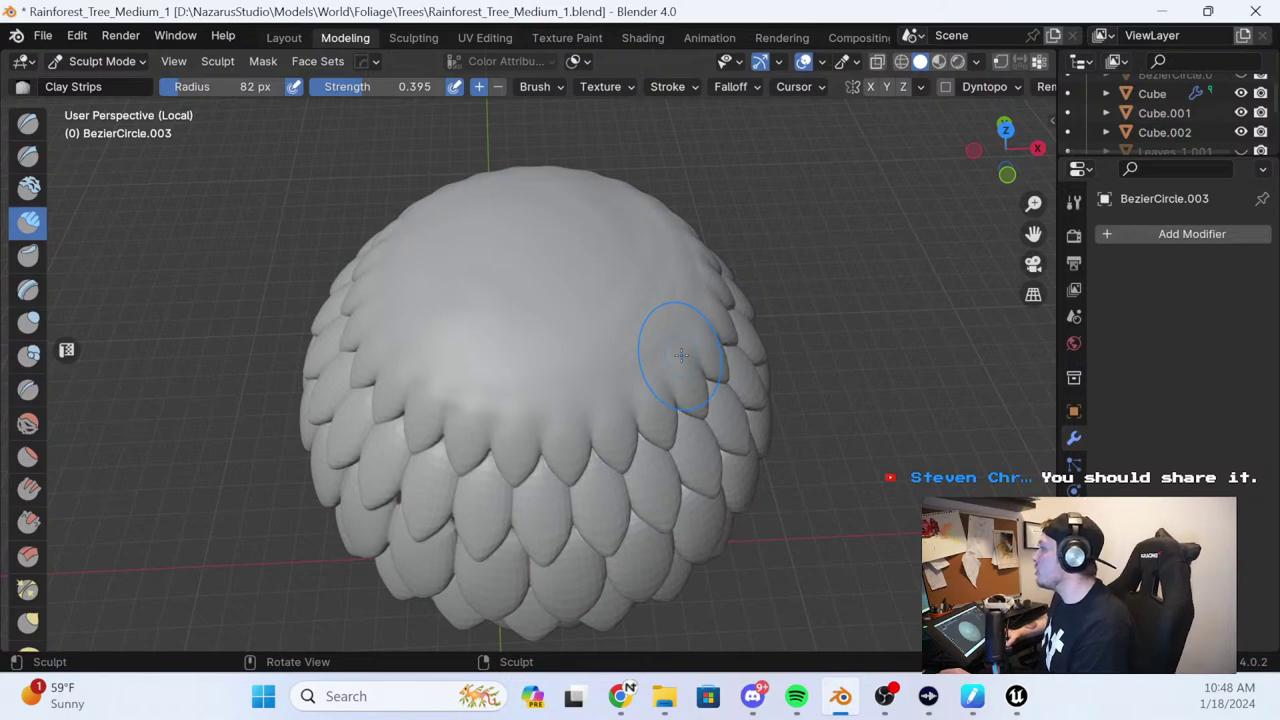
Build up the remaining side of the cap with Clay Strips and smooth the stroke lines across its top and shoulder
{"action": "mouse_move", "coordinate": [691, 269]}
{"action": "middle_mouse_down"}
{"action": "mouse_move", "coordinate": [704, 234]}
{"action": "mouse_move", "coordinate": [662, 277]}
{"action": "middle_mouse_up"}
{"action": "left_click_drag", "start_coordinate": [578, 323], "coordinate": [619, 291]}
{"action": "mouse_move", "coordinate": [619, 291]}
{"action": "left_mouse_down"}
{"action": "mouse_move", "coordinate": [637, 320]}
{"action": "mouse_move", "coordinate": [643, 282]}
{"action": "left_mouse_up"}
{"action": "mouse_move", "coordinate": [643, 282]}
{"action": "left_mouse_down"}
{"action": "mouse_move", "coordinate": [596, 301]}
{"action": "mouse_move", "coordinate": [645, 289]}
{"action": "left_mouse_up"}
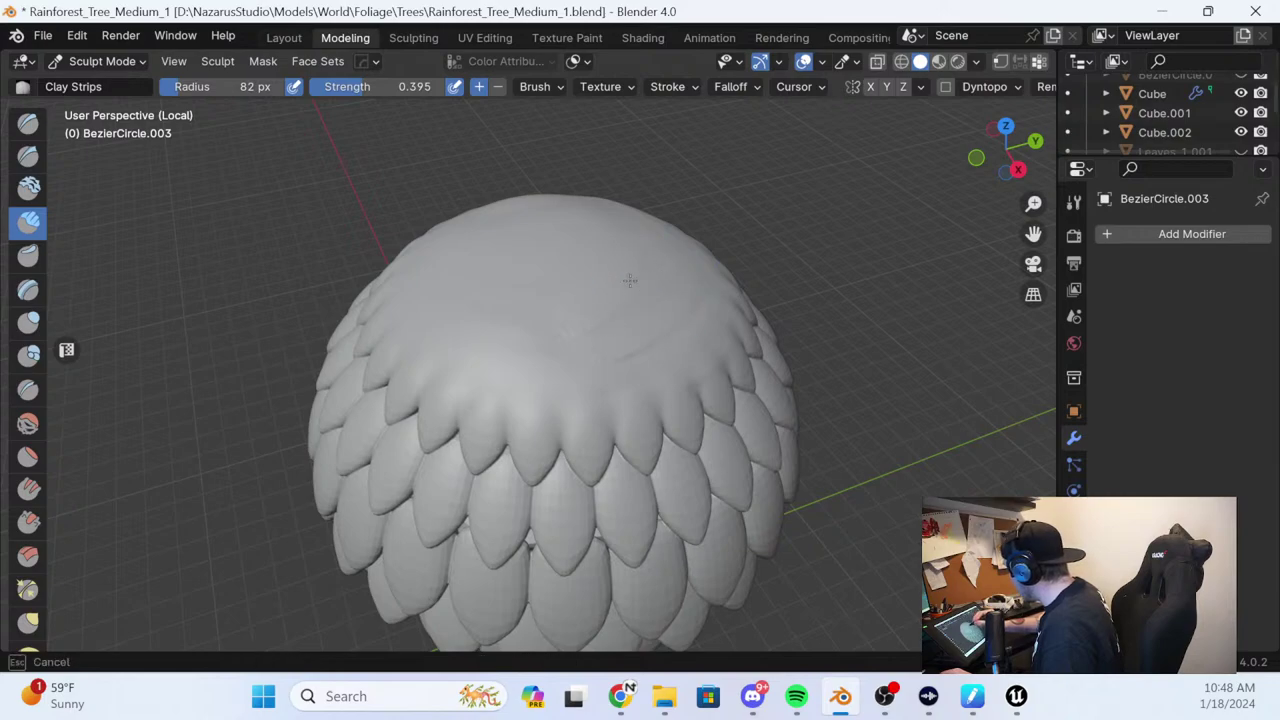
{"action": "left_click_drag", "start_coordinate": [574, 307], "coordinate": [700, 306]}
{"action": "middle_click_drag", "start_coordinate": [703, 309], "coordinate": [648, 271]}
{"action": "mouse_move", "coordinate": [574, 314]}
{"action": "left_mouse_down", "text": "shift"}
{"action": "mouse_move", "coordinate": [623, 289]}
{"action": "mouse_move", "coordinate": [630, 256]}
{"action": "left_mouse_up", "text": "shift"}
{"action": "middle_click_drag", "start_coordinate": [670, 345], "coordinate": [643, 337]}
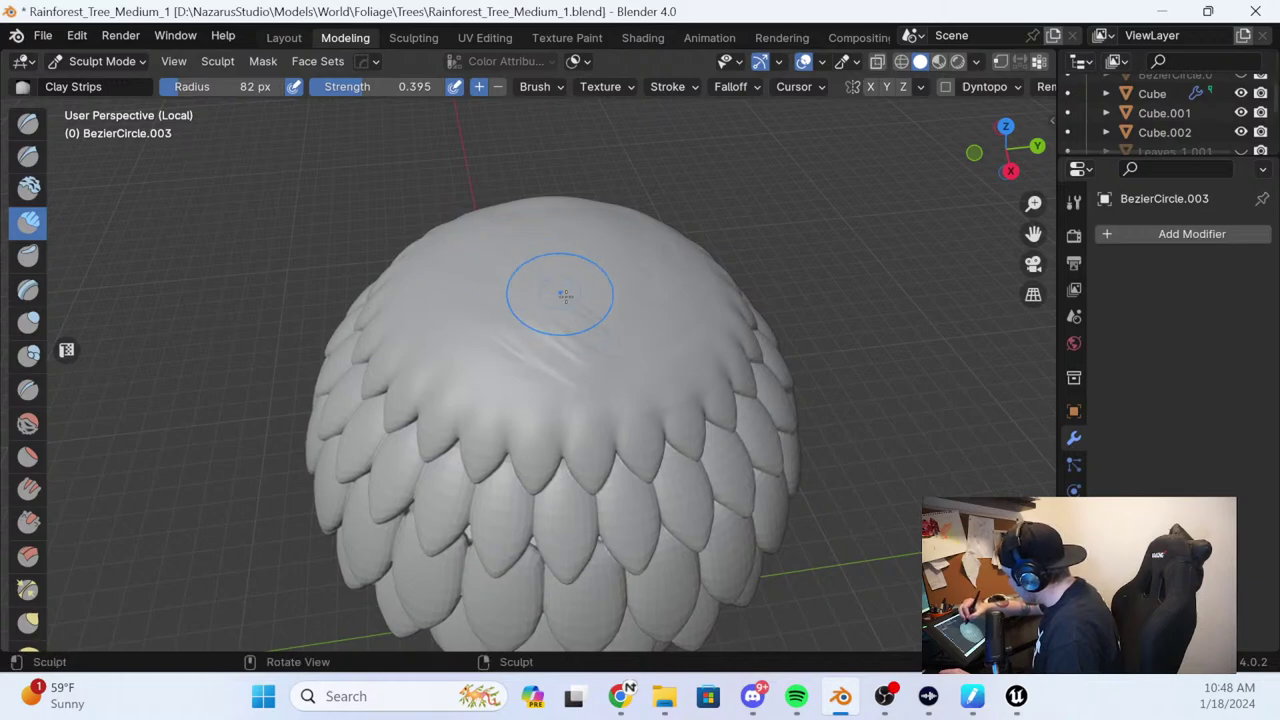
{"action": "left_click_drag", "start_coordinate": [521, 245], "coordinate": [523, 295]}
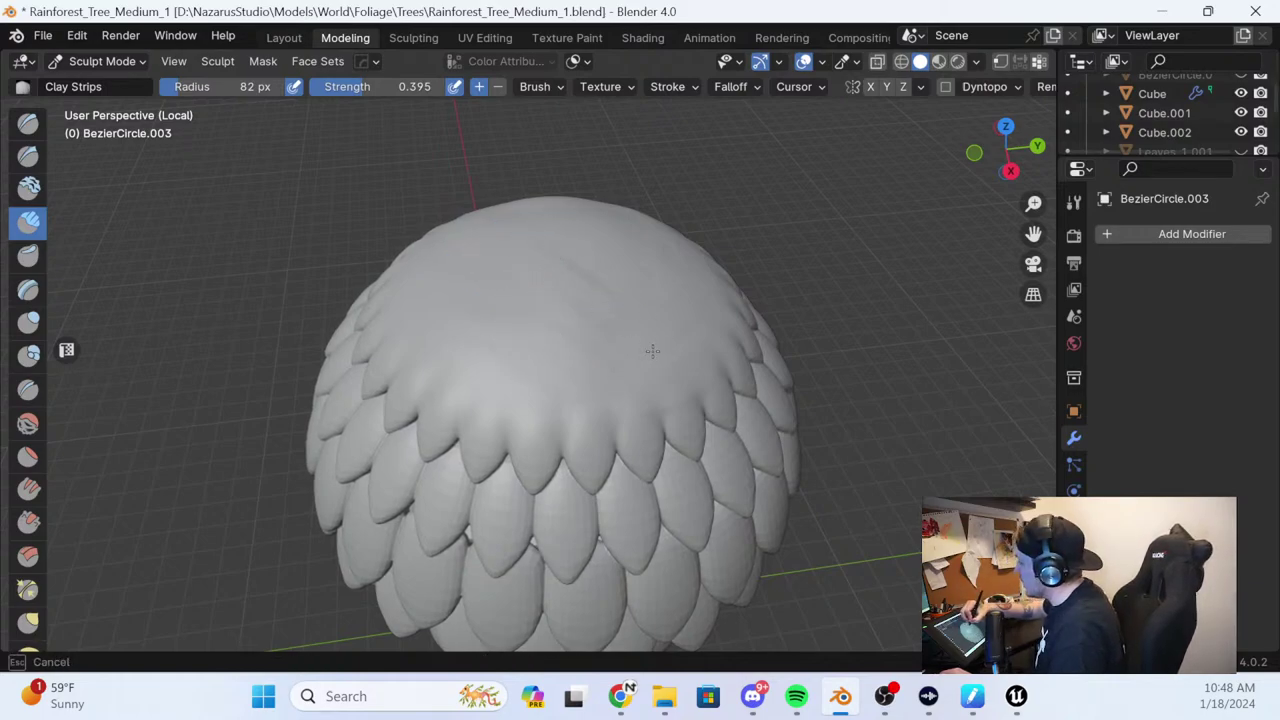
{"action": "left_click_drag", "start_coordinate": [652, 350], "coordinate": [652, 440]}
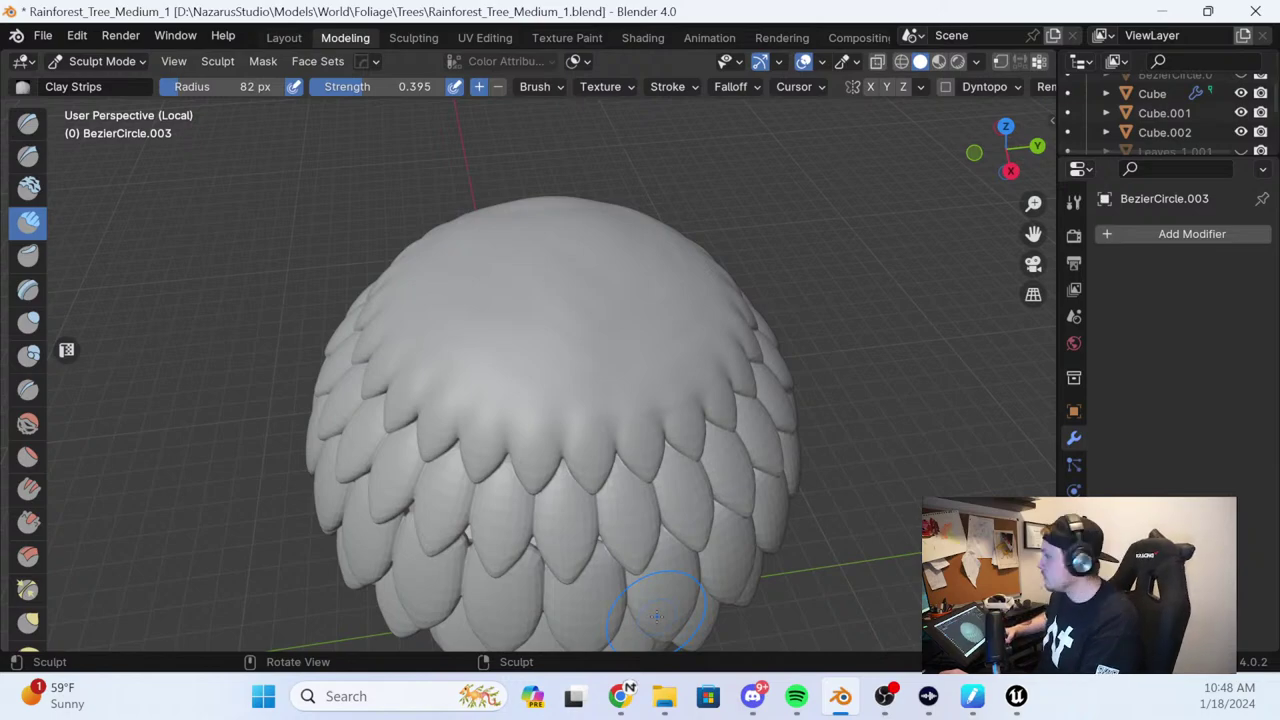
{"action": "middle_click_drag", "start_coordinate": [656, 616], "coordinate": [704, 363]}
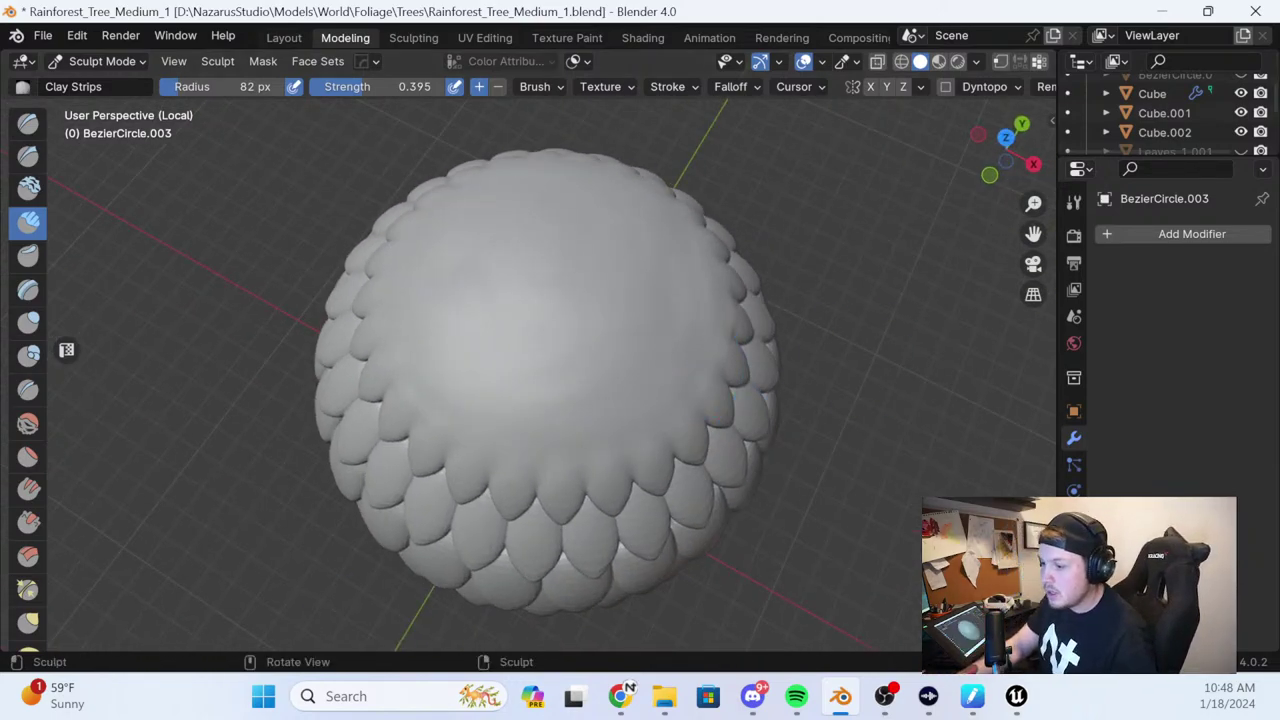
{"action": "key", "text": "alt+Tab"}
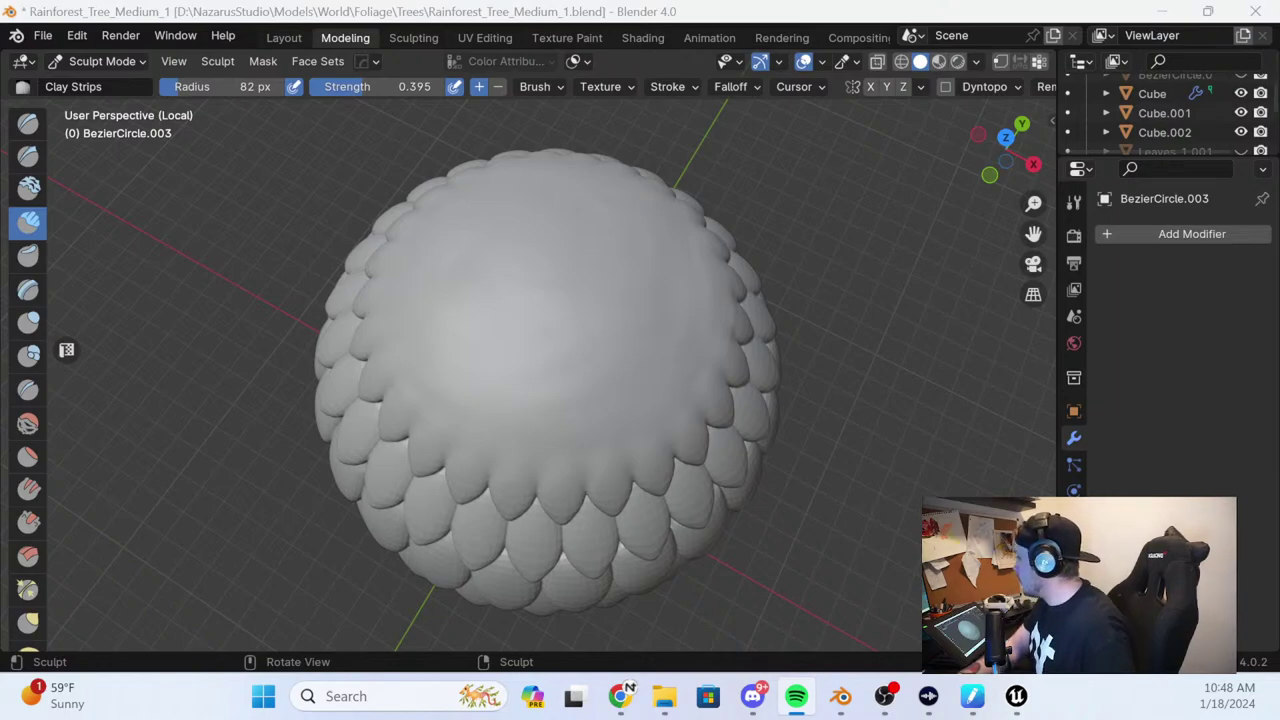
{"action": "key", "text": "alt+Tab"}
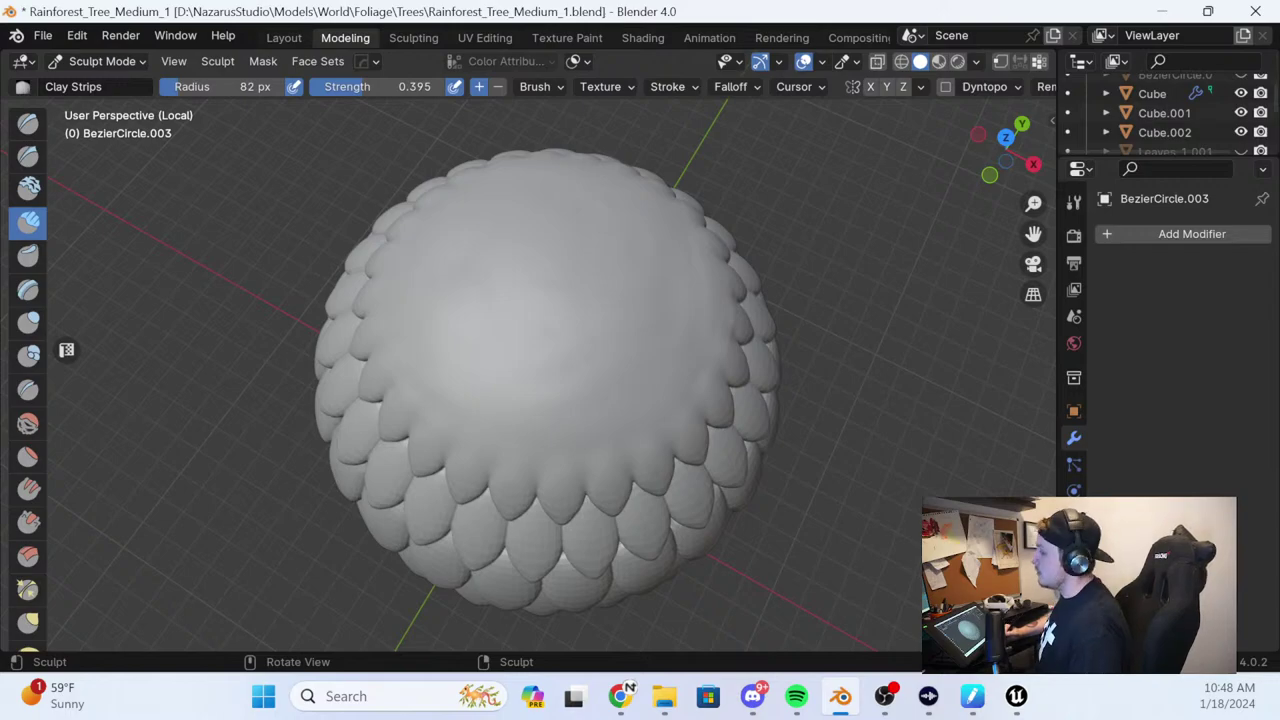
Flatten the bumps on the cap's shoulder just above the leaf bases with the Scrape brush at strength 0.700
{"action": "mouse_move", "coordinate": [676, 328]}
{"action": "middle_mouse_down"}
{"action": "mouse_move", "coordinate": [766, 229]}
{"action": "mouse_move", "coordinate": [749, 214]}
{"action": "mouse_move", "coordinate": [704, 244]}
{"action": "mouse_move", "coordinate": [645, 235]}
{"action": "mouse_move", "coordinate": [760, 320]}
{"action": "mouse_move", "coordinate": [749, 300]}
{"action": "mouse_move", "coordinate": [812, 402]}
{"action": "middle_mouse_up"}
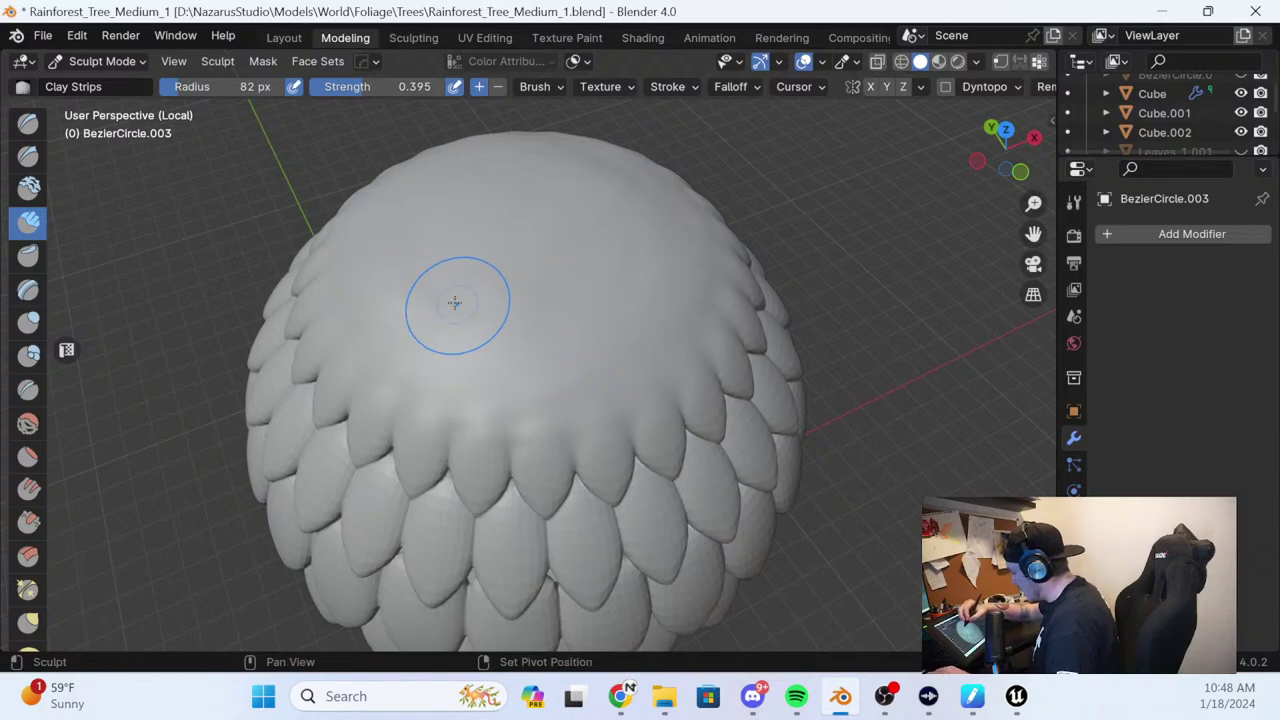
{"action": "middle_click_drag", "start_coordinate": [455, 308], "coordinate": [447, 335]}
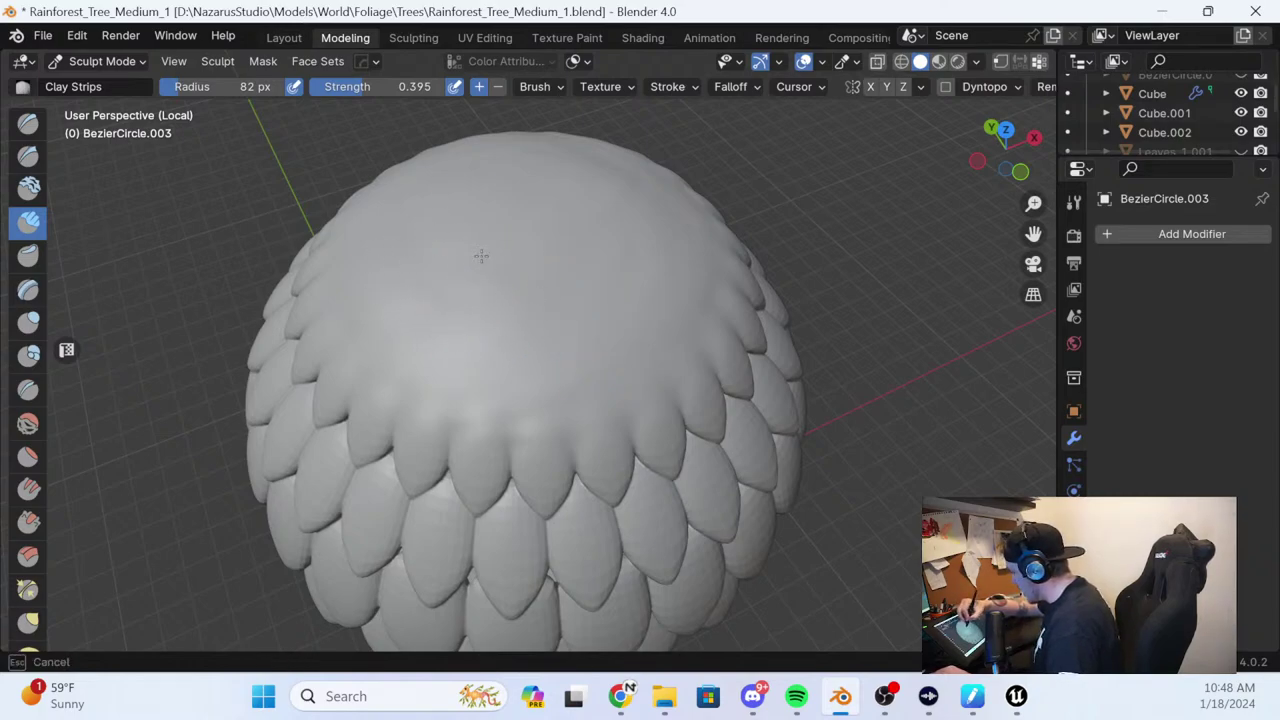
{"action": "middle_click_drag", "start_coordinate": [481, 256], "coordinate": [483, 258]}
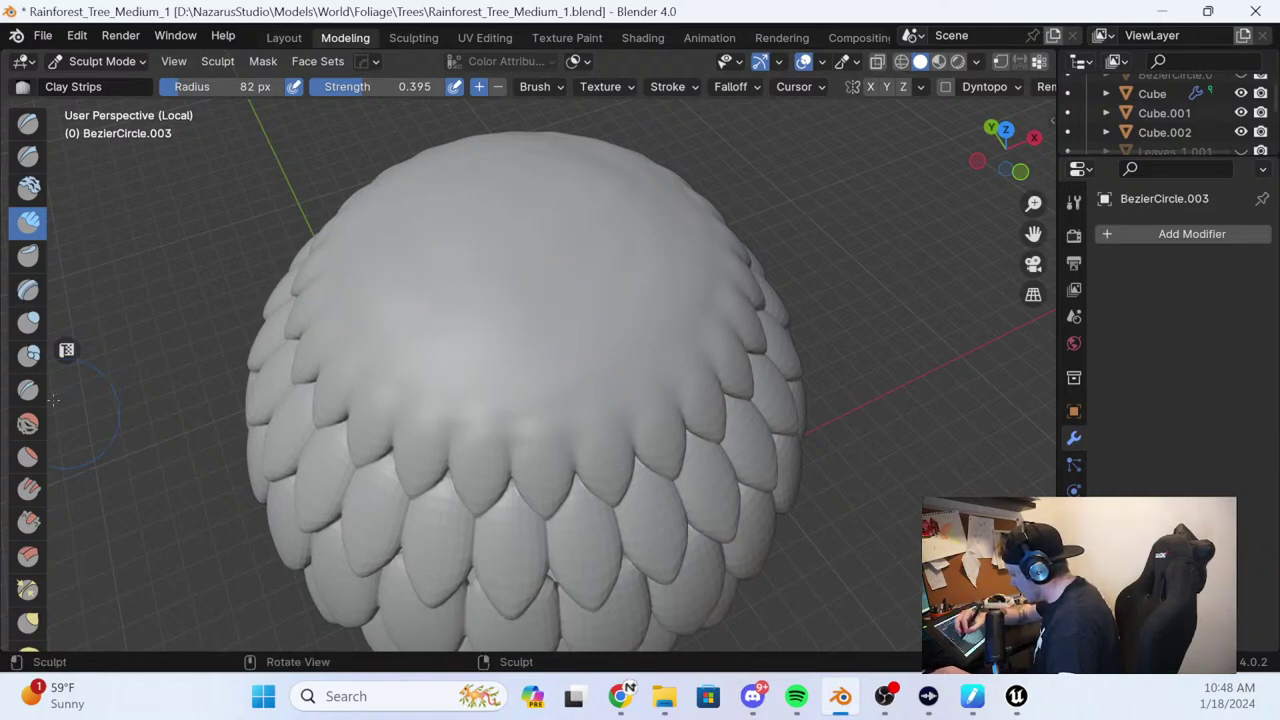
{"action": "left_click", "coordinate": [28, 521]}
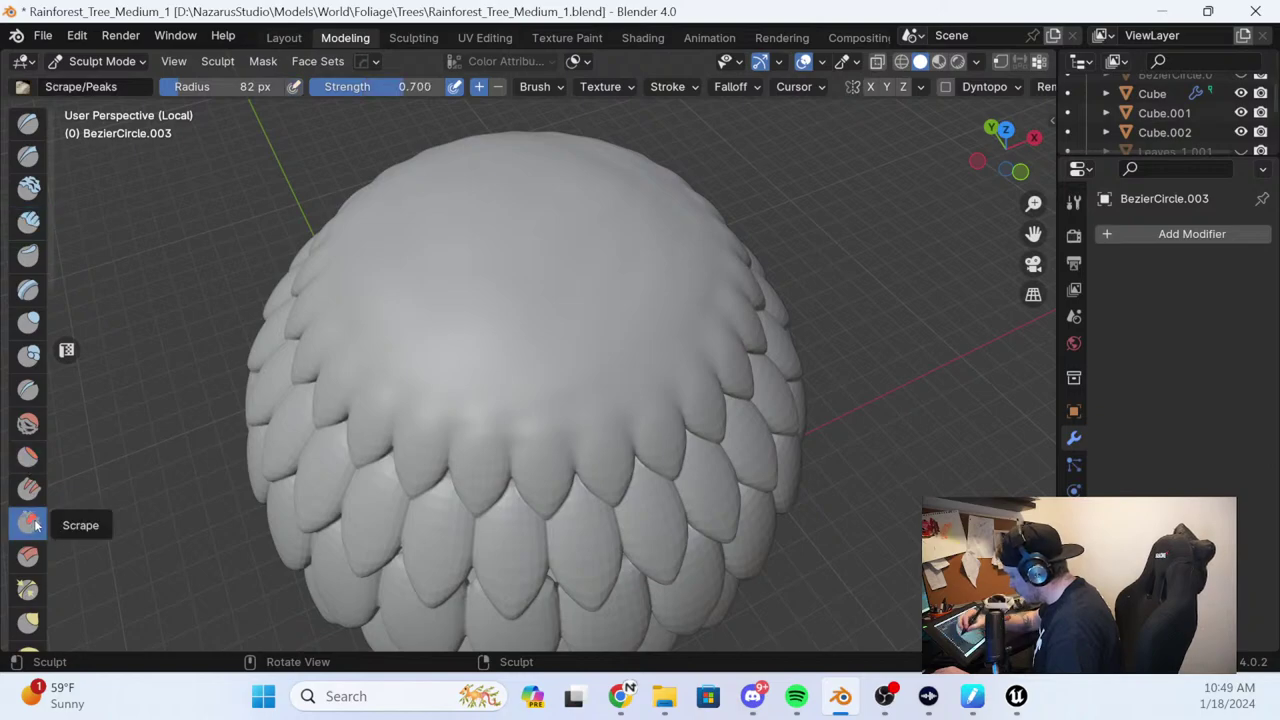
{"action": "middle_click_drag", "start_coordinate": [450, 370], "coordinate": [454, 376]}
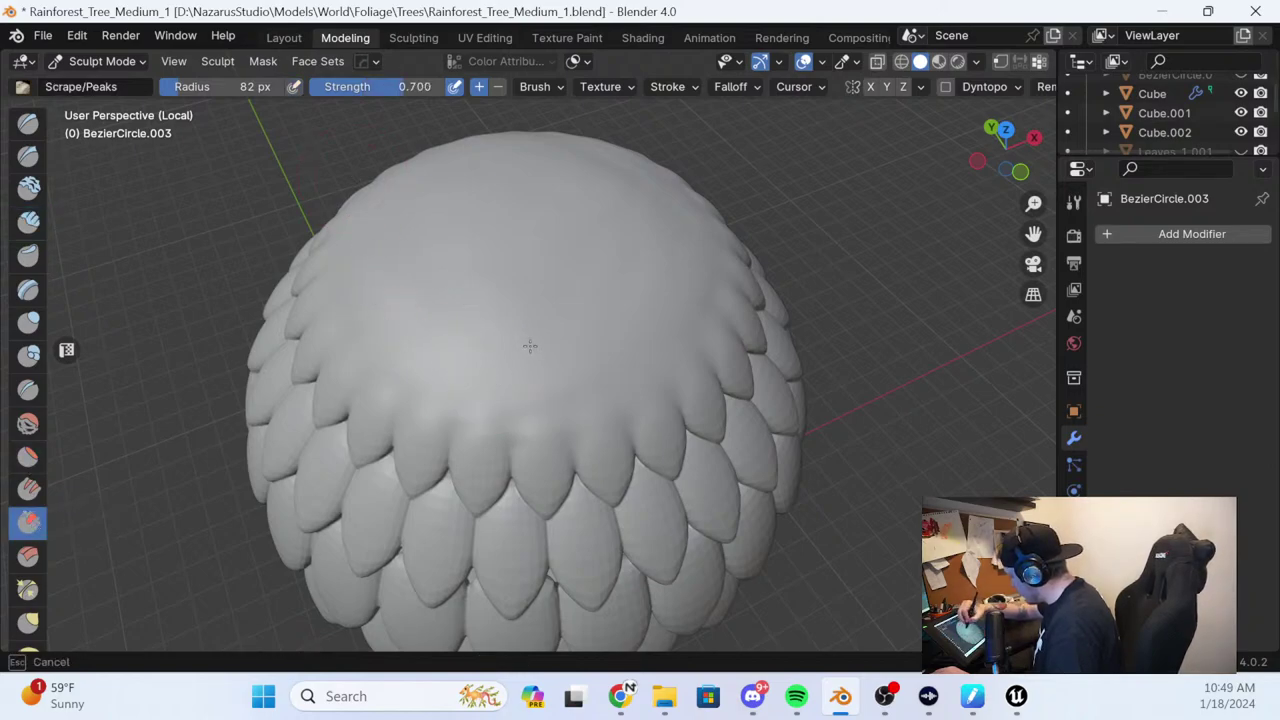
{"action": "middle_click_drag", "start_coordinate": [530, 346], "coordinate": [629, 276]}
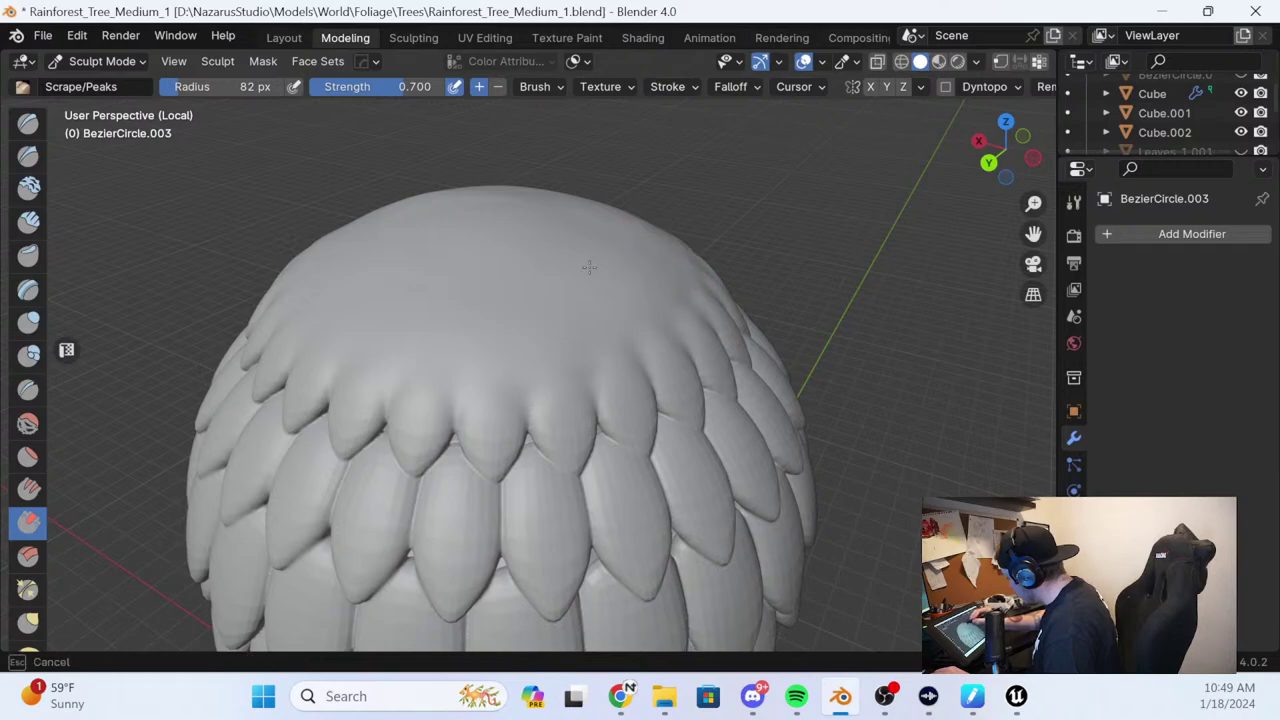
{"action": "middle_click_drag", "start_coordinate": [519, 326], "coordinate": [572, 288]}
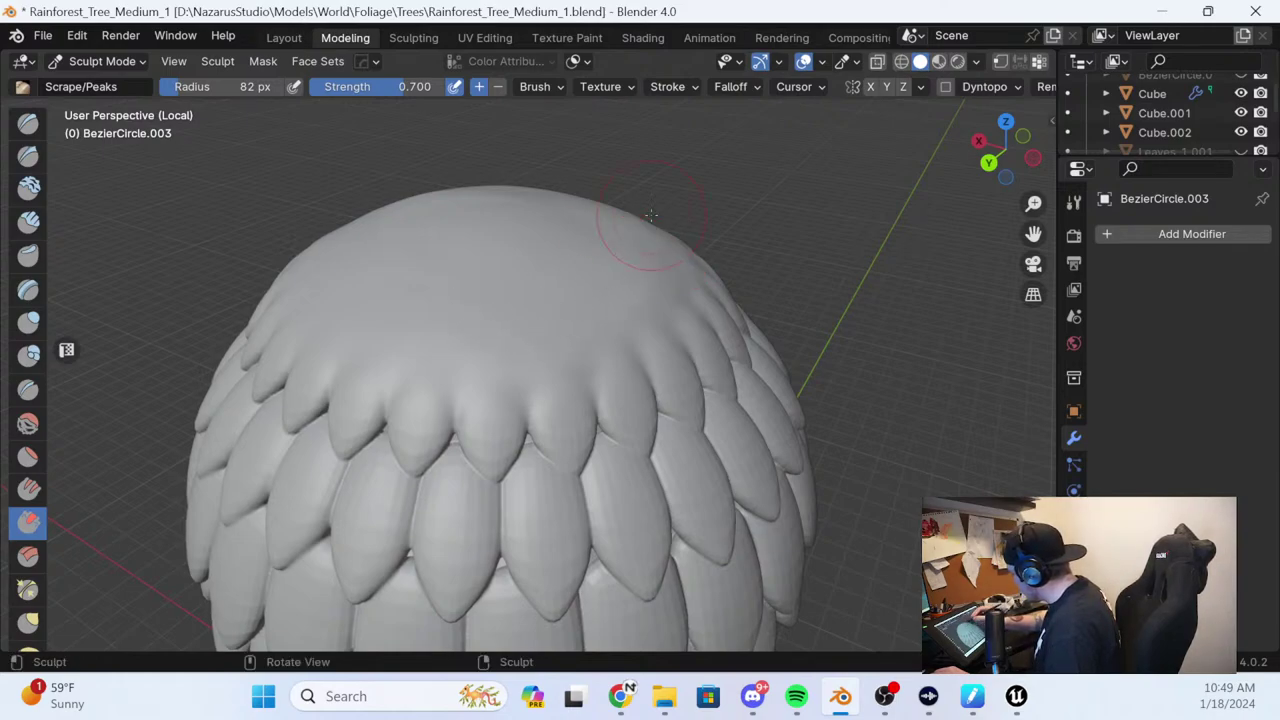
{"action": "middle_click_drag", "start_coordinate": [643, 229], "coordinate": [480, 414]}
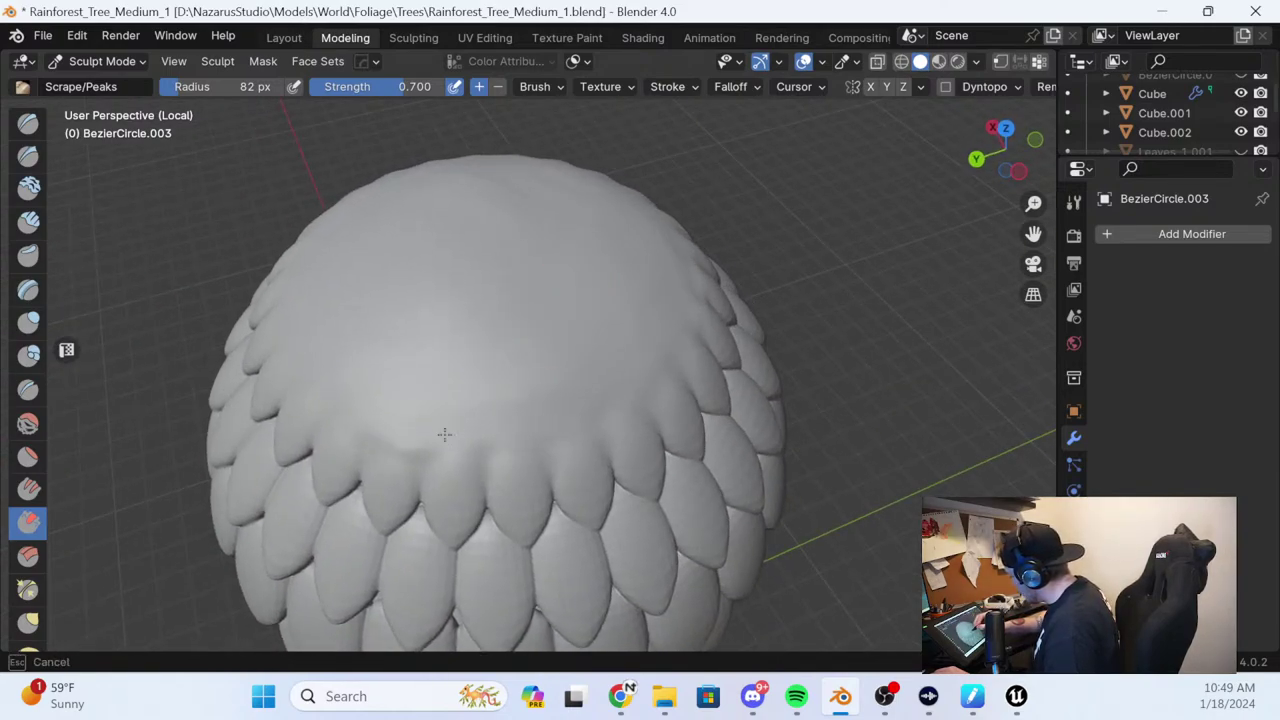
{"action": "mouse_move", "coordinate": [445, 434]}
{"action": "left_mouse_down"}
{"action": "mouse_move", "coordinate": [639, 374]}
{"action": "mouse_move", "coordinate": [410, 425]}
{"action": "mouse_move", "coordinate": [327, 379]}
{"action": "left_mouse_up"}
{"action": "left_click_drag", "start_coordinate": [475, 465], "coordinate": [430, 467]}
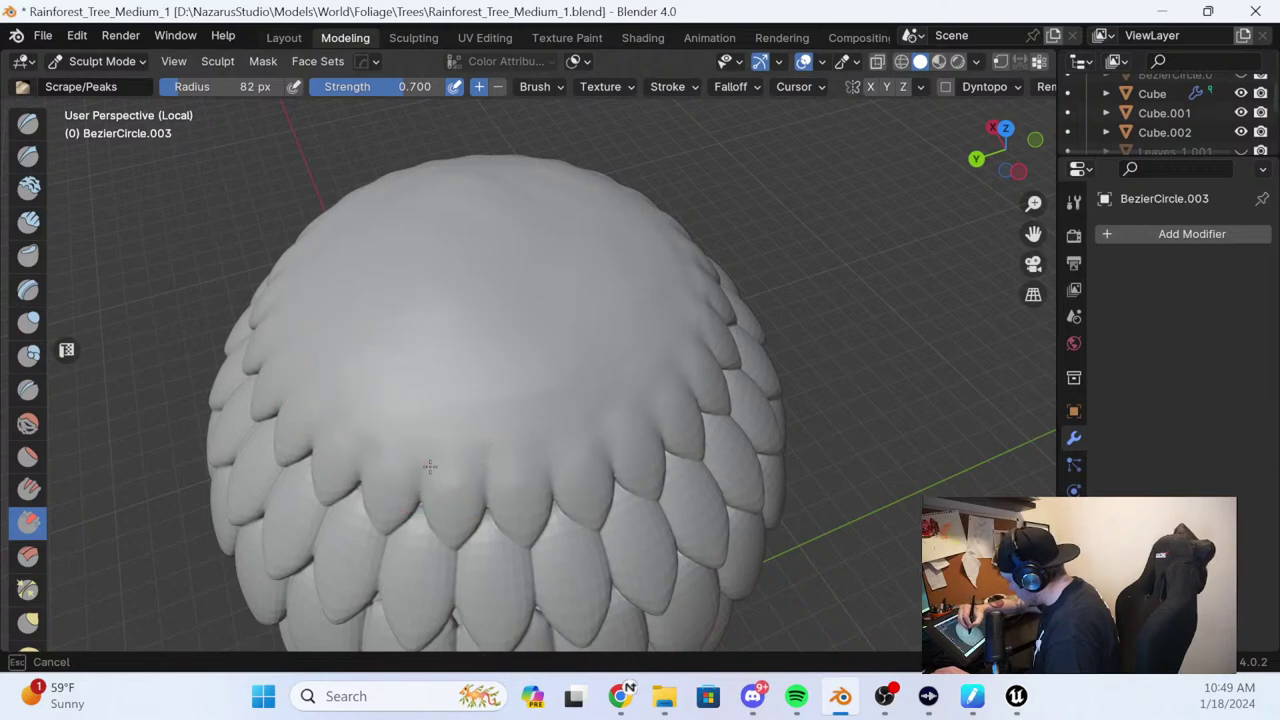
Scrape and even out the cap's surface around its other sides so the dome flows evenly into the leaves
{"action": "middle_click_drag", "start_coordinate": [463, 349], "coordinate": [456, 480]}
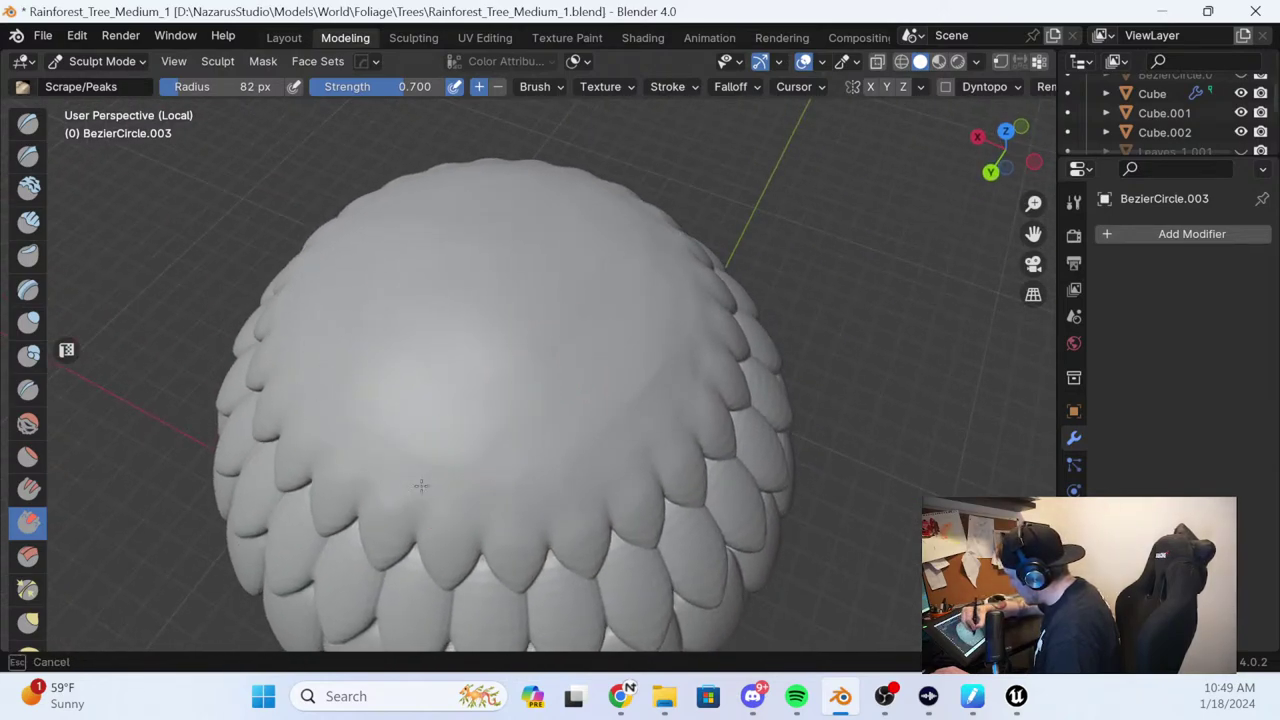
{"action": "mouse_move", "coordinate": [610, 262]}
{"action": "middle_mouse_down"}
{"action": "mouse_move", "coordinate": [773, 283]}
{"action": "mouse_move", "coordinate": [606, 300]}
{"action": "middle_mouse_up"}
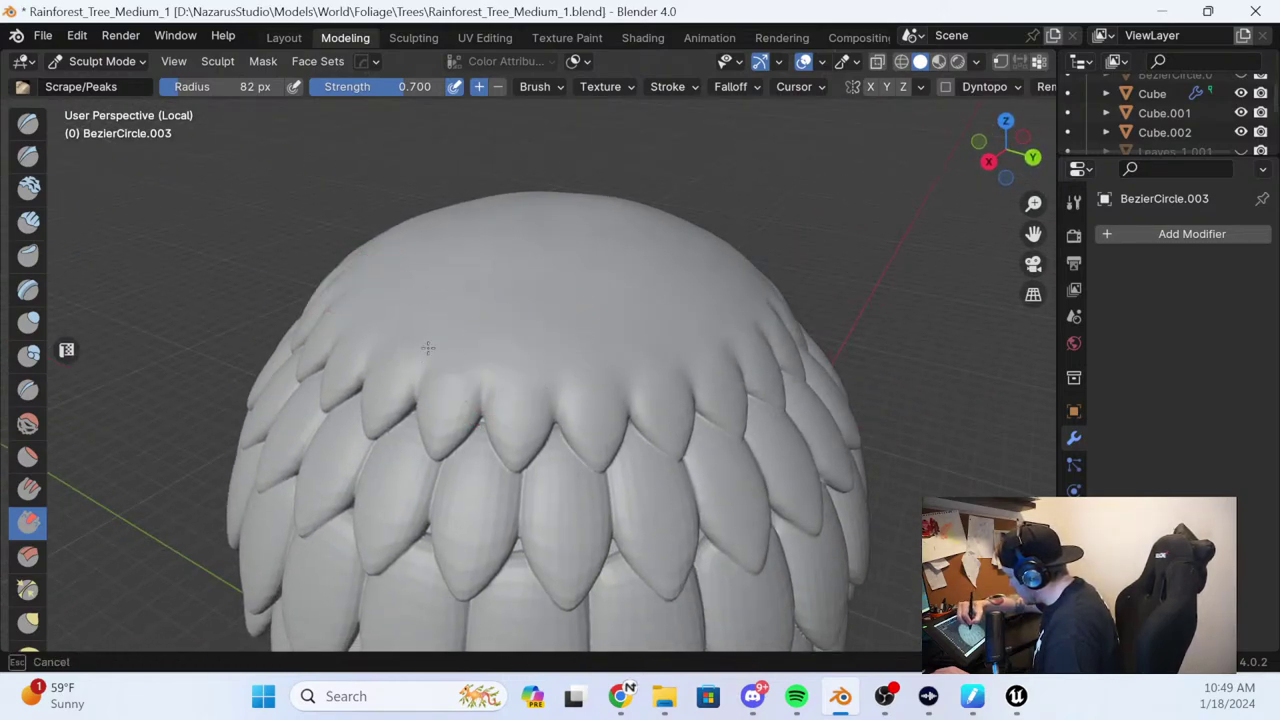
{"action": "mouse_move", "coordinate": [395, 346]}
{"action": "middle_mouse_down"}
{"action": "mouse_move", "coordinate": [552, 332]}
{"action": "mouse_move", "coordinate": [443, 414]}
{"action": "middle_mouse_up"}
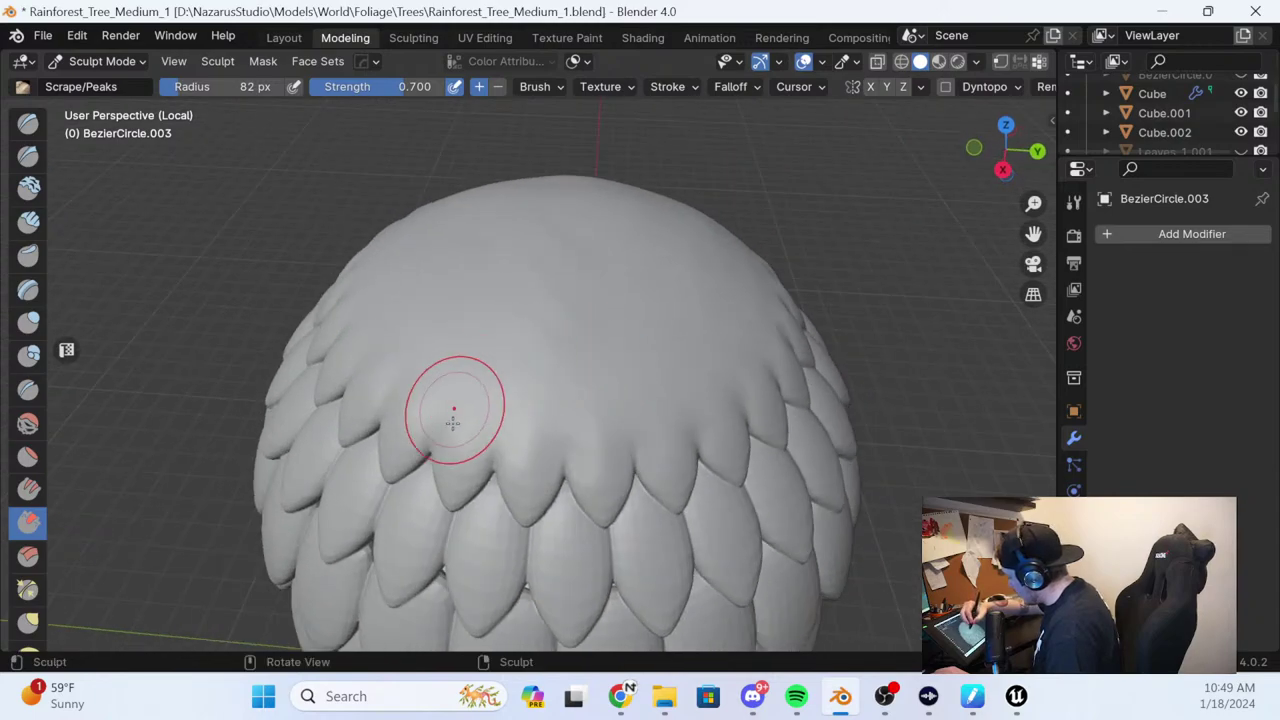
{"action": "middle_click_drag", "start_coordinate": [341, 236], "coordinate": [471, 429]}
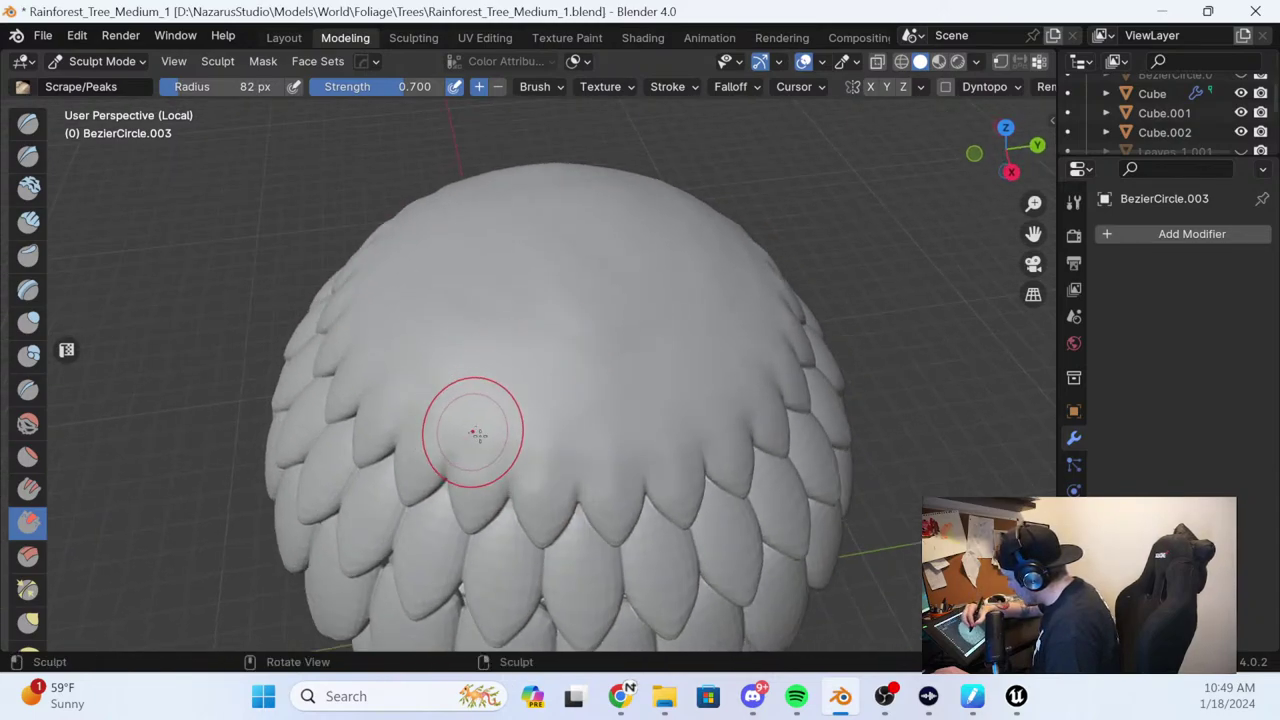
{"action": "middle_click_drag", "start_coordinate": [491, 229], "coordinate": [714, 309]}
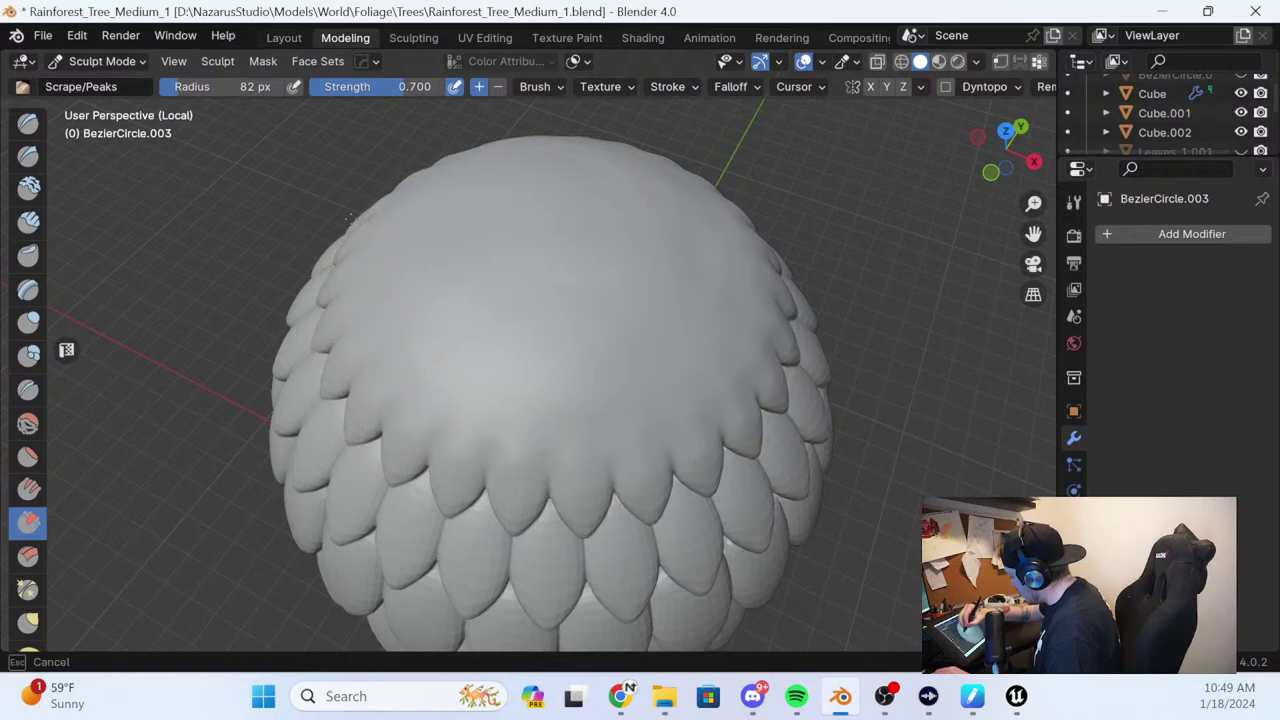
{"action": "mouse_move", "coordinate": [506, 318]}
{"action": "middle_mouse_down"}
{"action": "mouse_move", "coordinate": [496, 387]}
{"action": "mouse_move", "coordinate": [443, 430]}
{"action": "middle_mouse_up"}
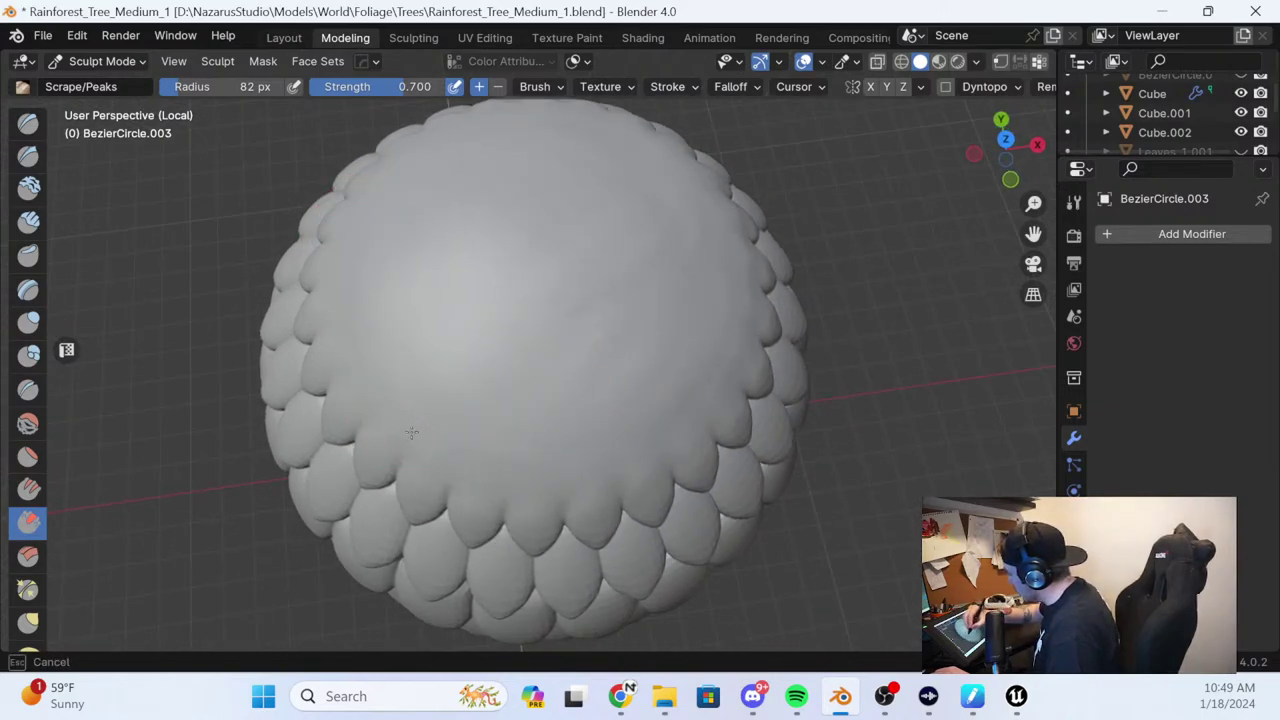
{"action": "mouse_move", "coordinate": [597, 338]}
{"action": "middle_mouse_down"}
{"action": "mouse_move", "coordinate": [795, 178]}
{"action": "mouse_move", "coordinate": [706, 231]}
{"action": "middle_mouse_up"}
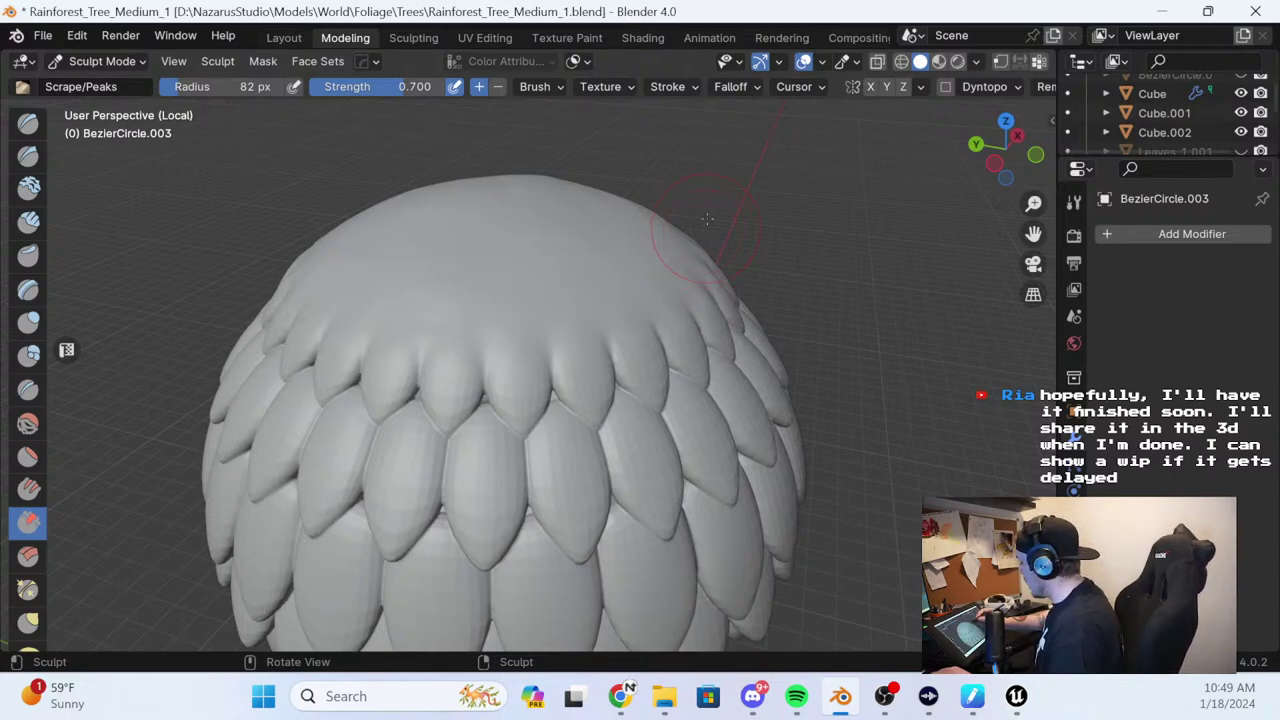
{"action": "mouse_move", "coordinate": [707, 218]}
{"action": "middle_mouse_down"}
{"action": "mouse_move", "coordinate": [560, 286]}
{"action": "mouse_move", "coordinate": [615, 233]}
{"action": "middle_mouse_up"}
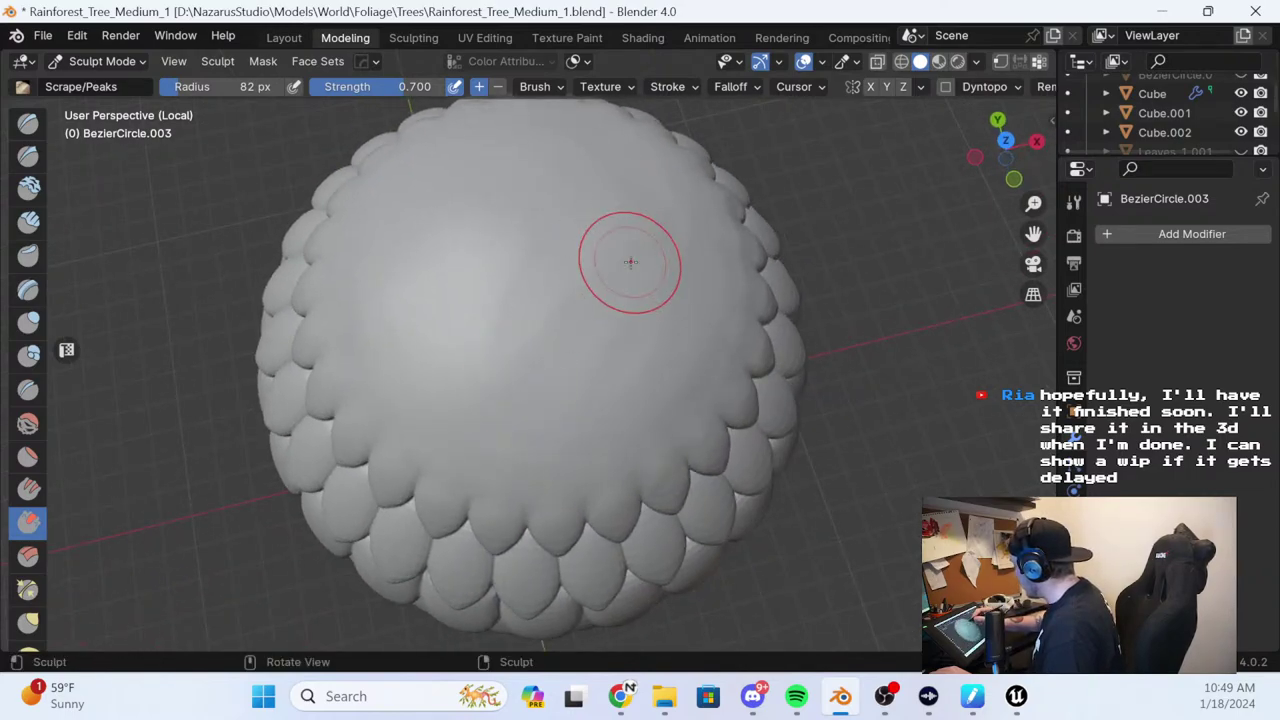
{"action": "mouse_move", "coordinate": [584, 383]}
{"action": "middle_mouse_down"}
{"action": "mouse_move", "coordinate": [486, 249]}
{"action": "mouse_move", "coordinate": [686, 186]}
{"action": "mouse_move", "coordinate": [756, 240]}
{"action": "mouse_move", "coordinate": [686, 337]}
{"action": "middle_mouse_up"}
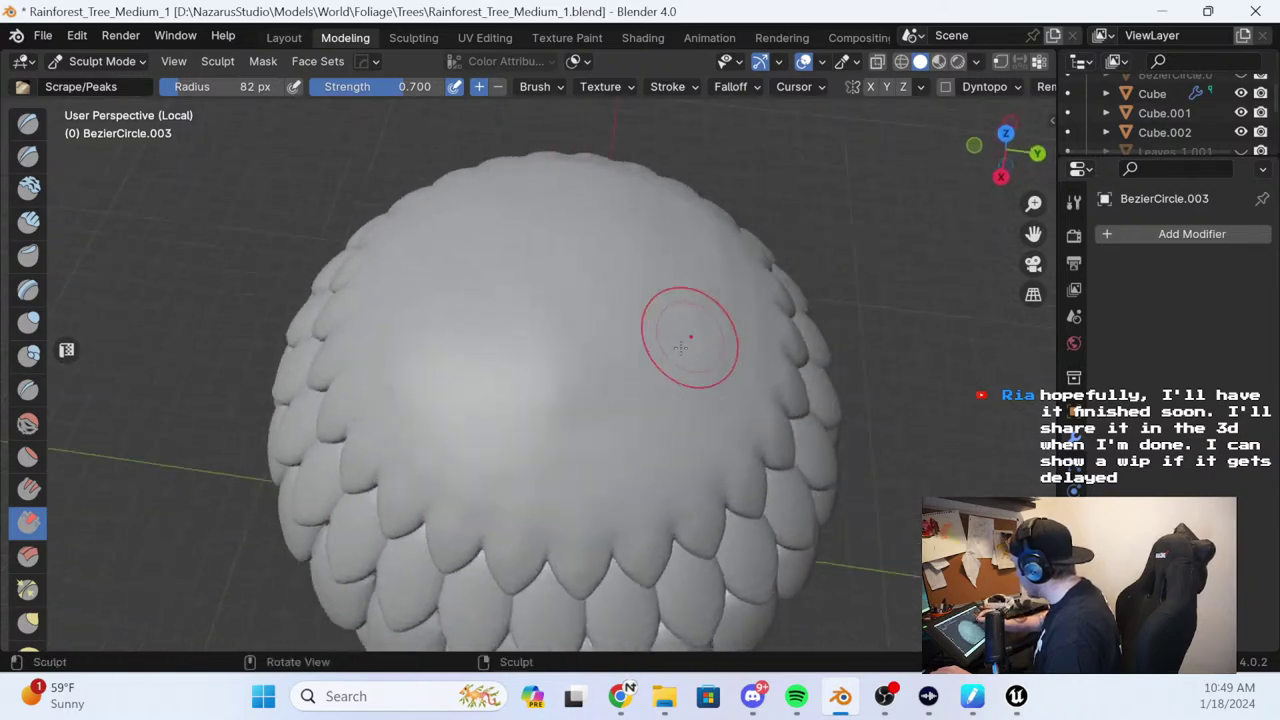
Scrape the front slope of the cap's dome with two more strokes to even out its surface
{"action": "left_click_drag", "start_coordinate": [516, 451], "coordinate": [614, 399]}
{"action": "left_click_drag", "start_coordinate": [614, 399], "coordinate": [552, 403]}
{"action": "mouse_move", "coordinate": [562, 348]}
{"action": "middle_mouse_down"}
{"action": "mouse_move", "coordinate": [515, 305]}
{"action": "mouse_move", "coordinate": [543, 261]}
{"action": "mouse_move", "coordinate": [498, 231]}
{"action": "mouse_move", "coordinate": [423, 380]}
{"action": "middle_mouse_up"}
Fill the low areas on the cap's slope above the leaf bases with Clay Strips at strength 0.395
{"action": "left_click", "coordinate": [28, 221]}
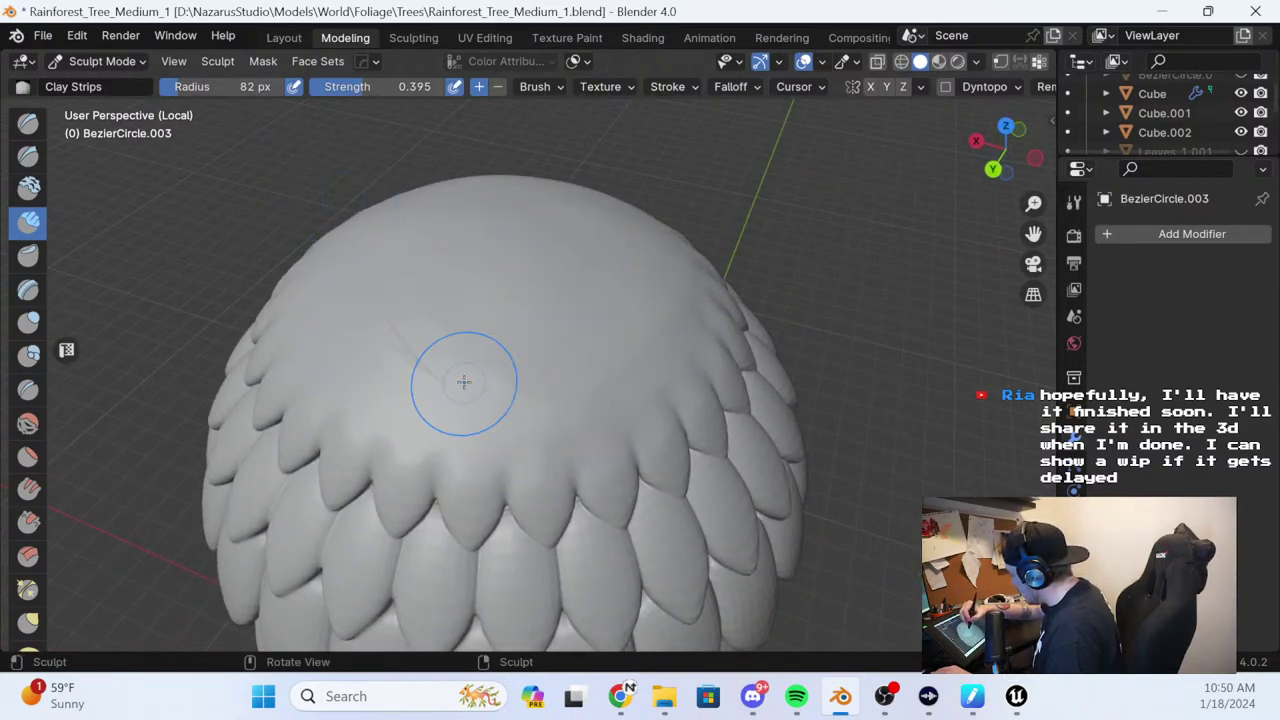
{"action": "mouse_move", "coordinate": [356, 254]}
{"action": "left_mouse_down"}
{"action": "mouse_move", "coordinate": [469, 411]}
{"action": "mouse_move", "coordinate": [369, 276]}
{"action": "left_mouse_up"}
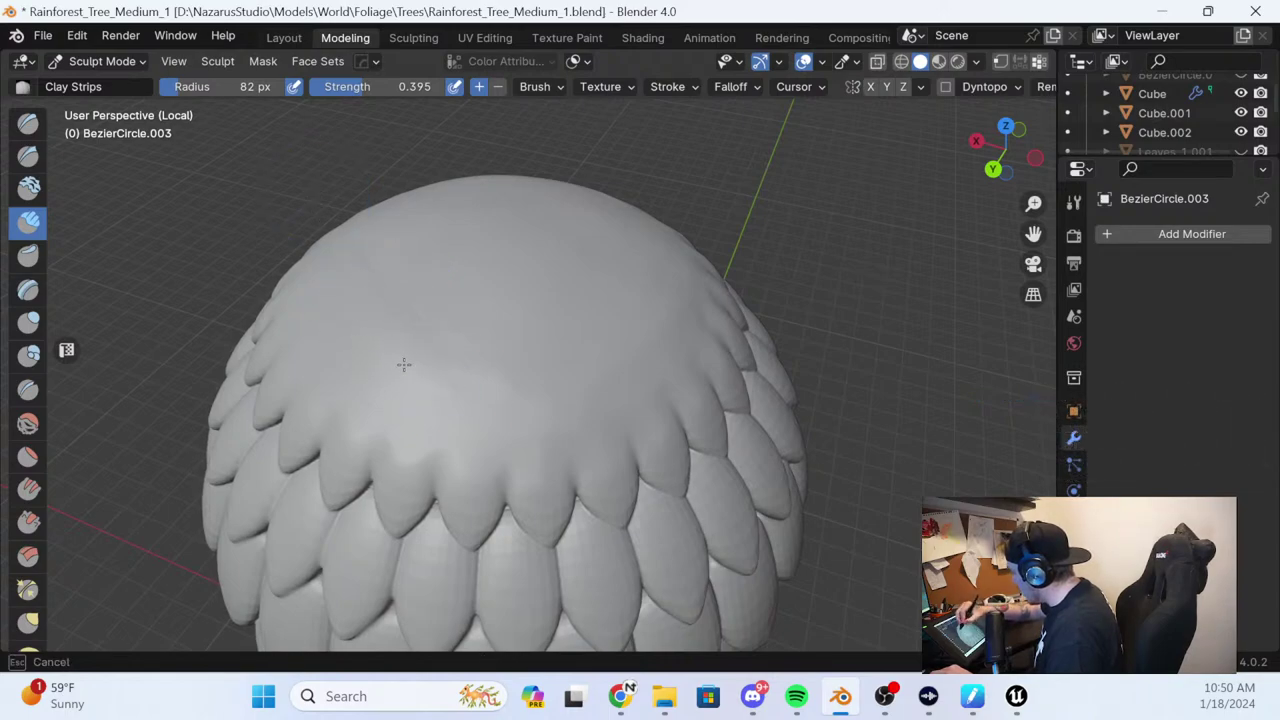
{"action": "mouse_move", "coordinate": [404, 364]}
{"action": "left_mouse_down"}
{"action": "mouse_move", "coordinate": [494, 320]}
{"action": "mouse_move", "coordinate": [337, 409]}
{"action": "mouse_move", "coordinate": [474, 467]}
{"action": "mouse_move", "coordinate": [562, 465]}
{"action": "left_mouse_up"}
{"action": "mouse_move", "coordinate": [662, 306]}
{"action": "middle_mouse_down"}
{"action": "mouse_move", "coordinate": [558, 214]}
{"action": "mouse_move", "coordinate": [489, 334]}
{"action": "middle_mouse_up"}
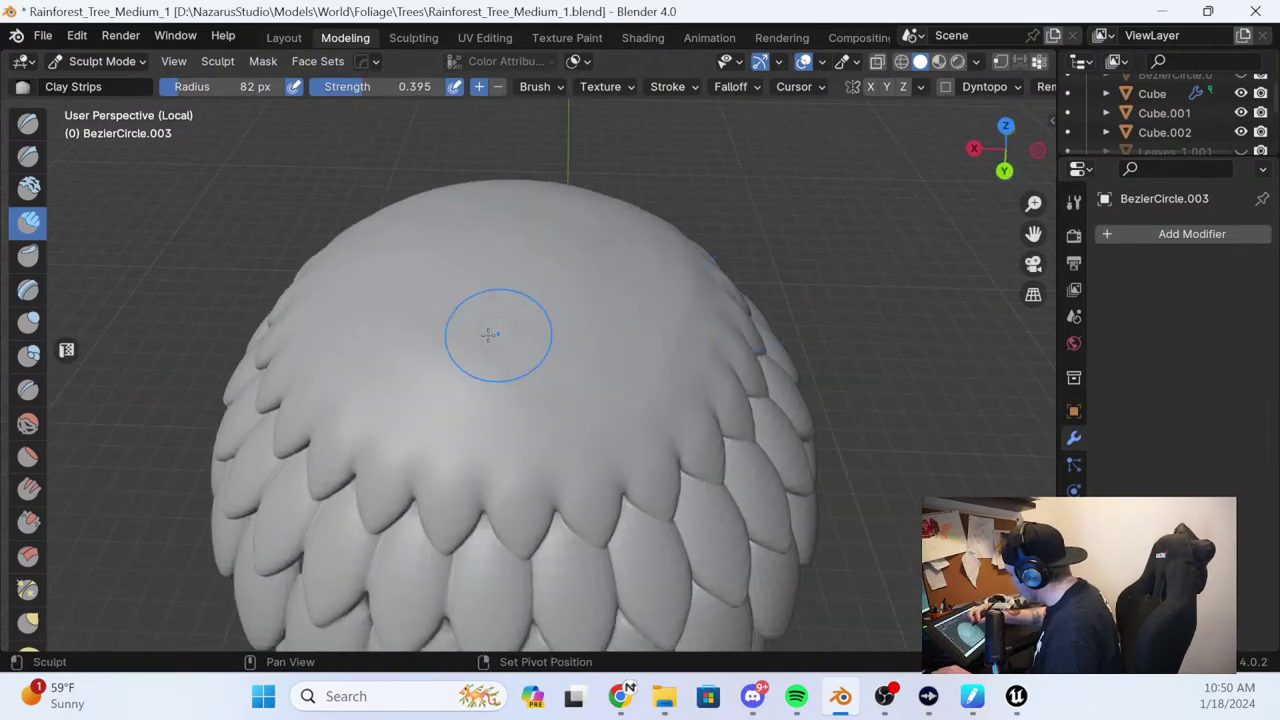
{"action": "left_click_drag", "start_coordinate": [489, 334], "coordinate": [353, 306]}
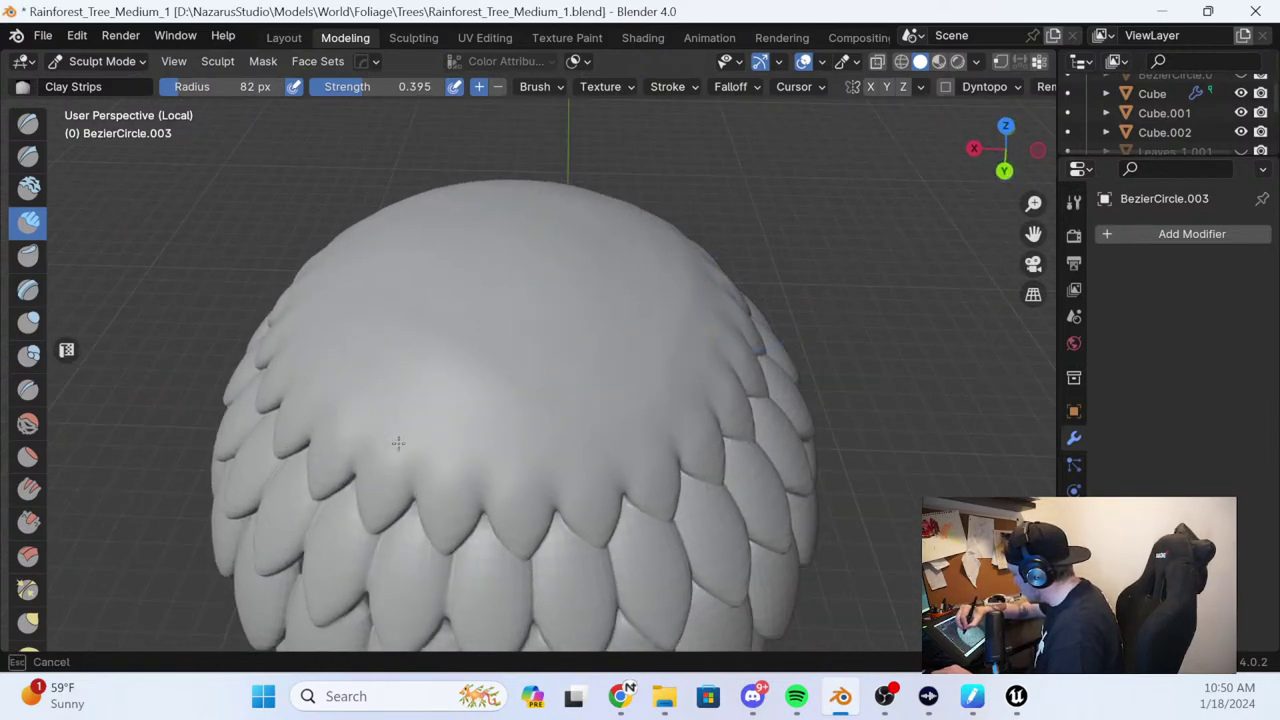
{"action": "left_click_drag", "start_coordinate": [398, 443], "coordinate": [411, 425]}
Add Clay Strips strokes to the neighbouring sides of the cap and smooth the lines they leave
{"action": "middle_click_drag", "start_coordinate": [618, 372], "coordinate": [734, 380]}
{"action": "middle_click_drag", "start_coordinate": [650, 354], "coordinate": [615, 345]}
{"action": "left_click_drag", "start_coordinate": [503, 372], "coordinate": [389, 283]}
{"action": "left_click_drag", "start_coordinate": [440, 391], "coordinate": [448, 394], "text": "shift"}
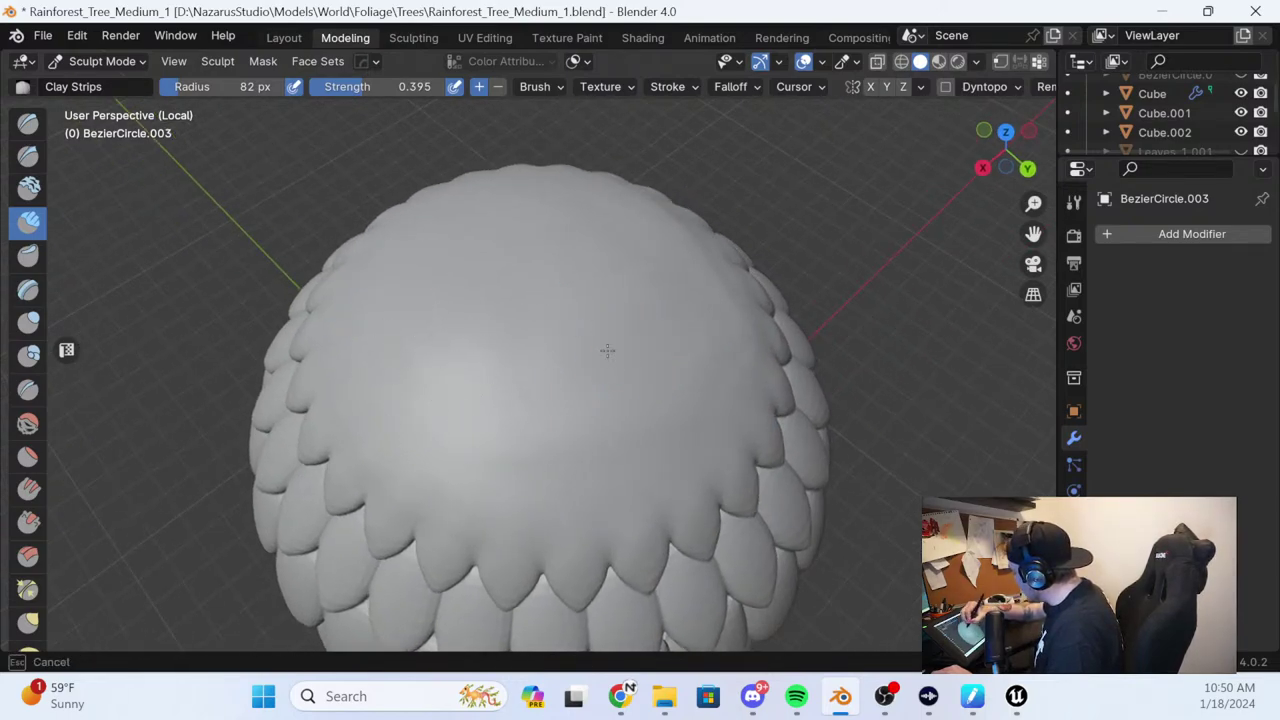
{"action": "left_click_drag", "start_coordinate": [607, 350], "coordinate": [672, 337]}
{"action": "middle_click_drag", "start_coordinate": [672, 337], "coordinate": [565, 323]}
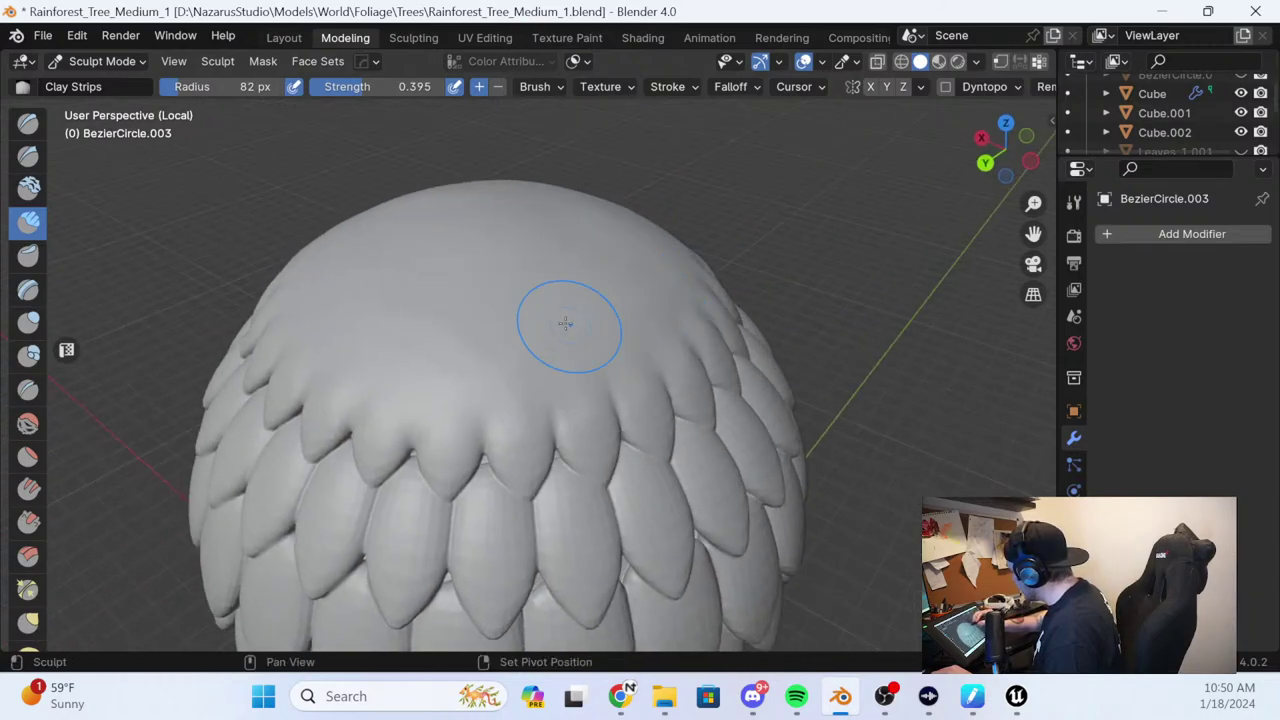
Build up the crown and upper slope of the cap with Clay Strips to make the dome rounder
{"action": "left_click_drag", "start_coordinate": [565, 323], "coordinate": [626, 291]}
{"action": "left_click_drag", "start_coordinate": [407, 295], "coordinate": [534, 223]}
{"action": "middle_click_drag", "start_coordinate": [534, 223], "coordinate": [553, 262]}
{"action": "left_click_drag", "start_coordinate": [553, 262], "coordinate": [500, 280]}
{"action": "mouse_move", "coordinate": [529, 237]}
{"action": "left_mouse_down"}
{"action": "mouse_move", "coordinate": [462, 250]}
{"action": "mouse_move", "coordinate": [508, 243]}
{"action": "mouse_move", "coordinate": [470, 230]}
{"action": "mouse_move", "coordinate": [458, 255]}
{"action": "left_mouse_up"}
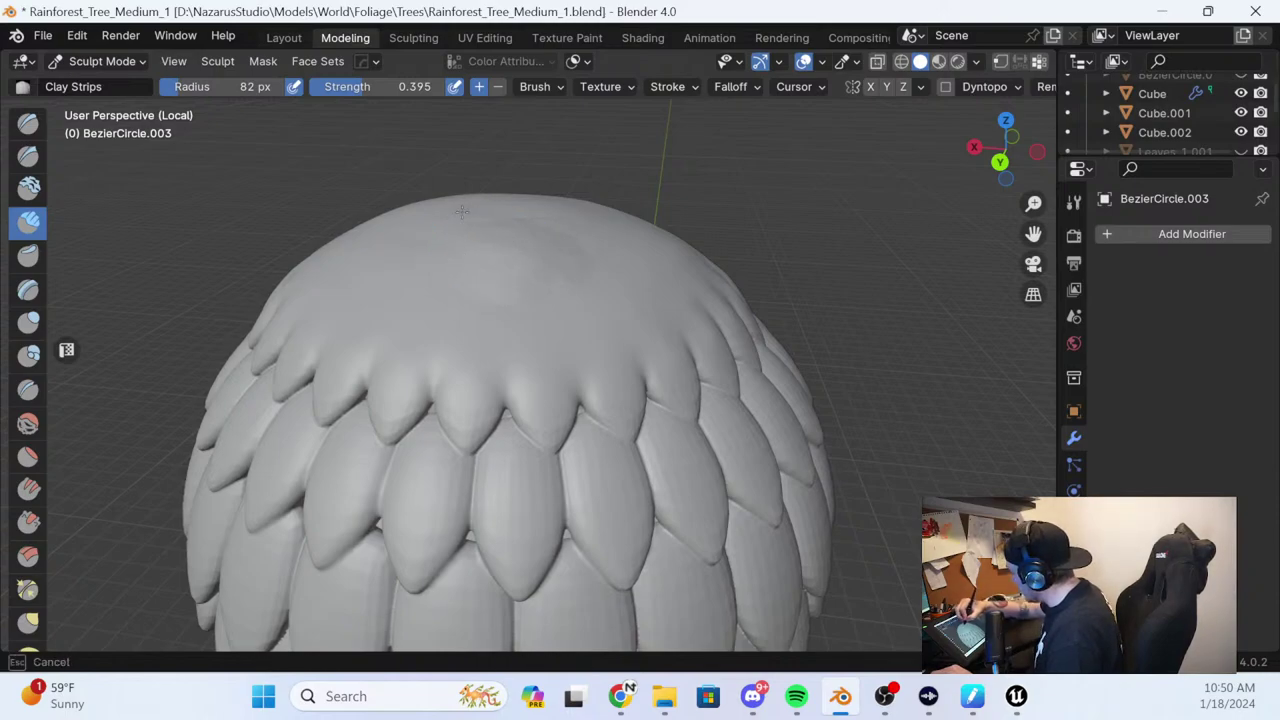
{"action": "left_click_drag", "start_coordinate": [560, 235], "coordinate": [572, 240]}
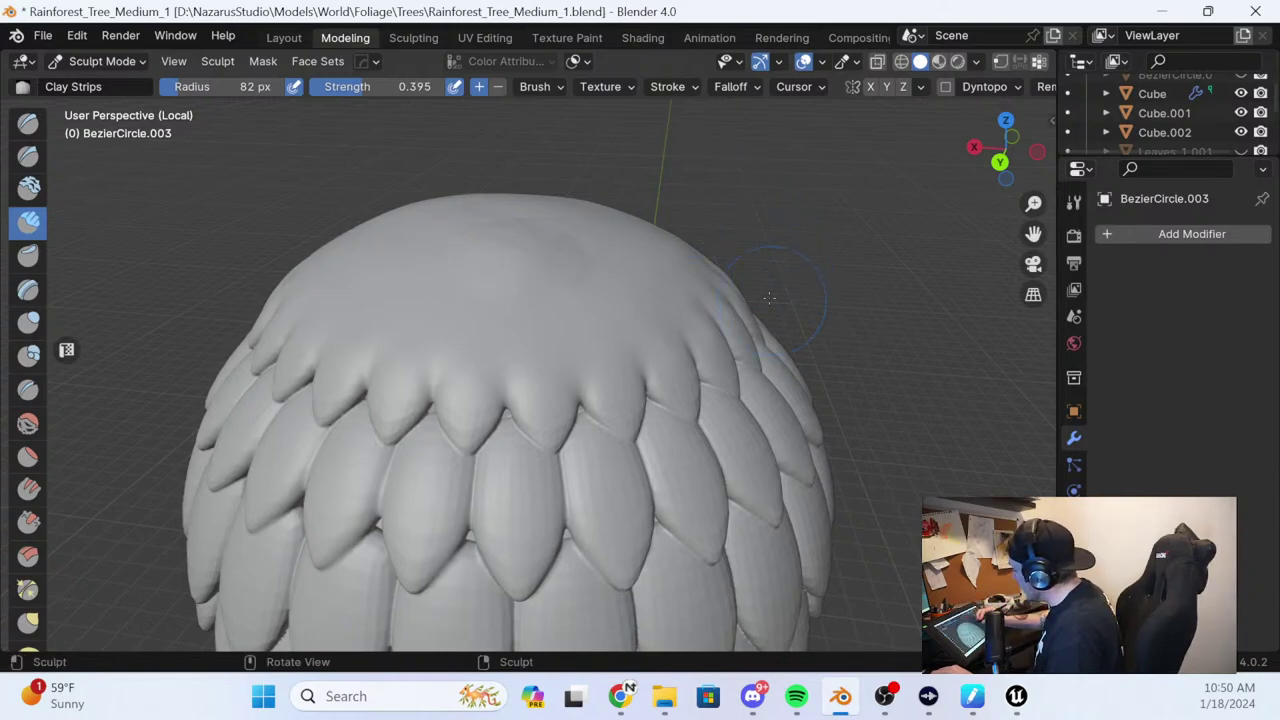
{"action": "middle_click_drag", "start_coordinate": [771, 294], "coordinate": [651, 323]}
{"action": "mouse_move", "coordinate": [422, 268]}
{"action": "left_mouse_down"}
{"action": "mouse_move", "coordinate": [400, 297]}
{"action": "mouse_move", "coordinate": [393, 398]}
{"action": "left_mouse_up"}
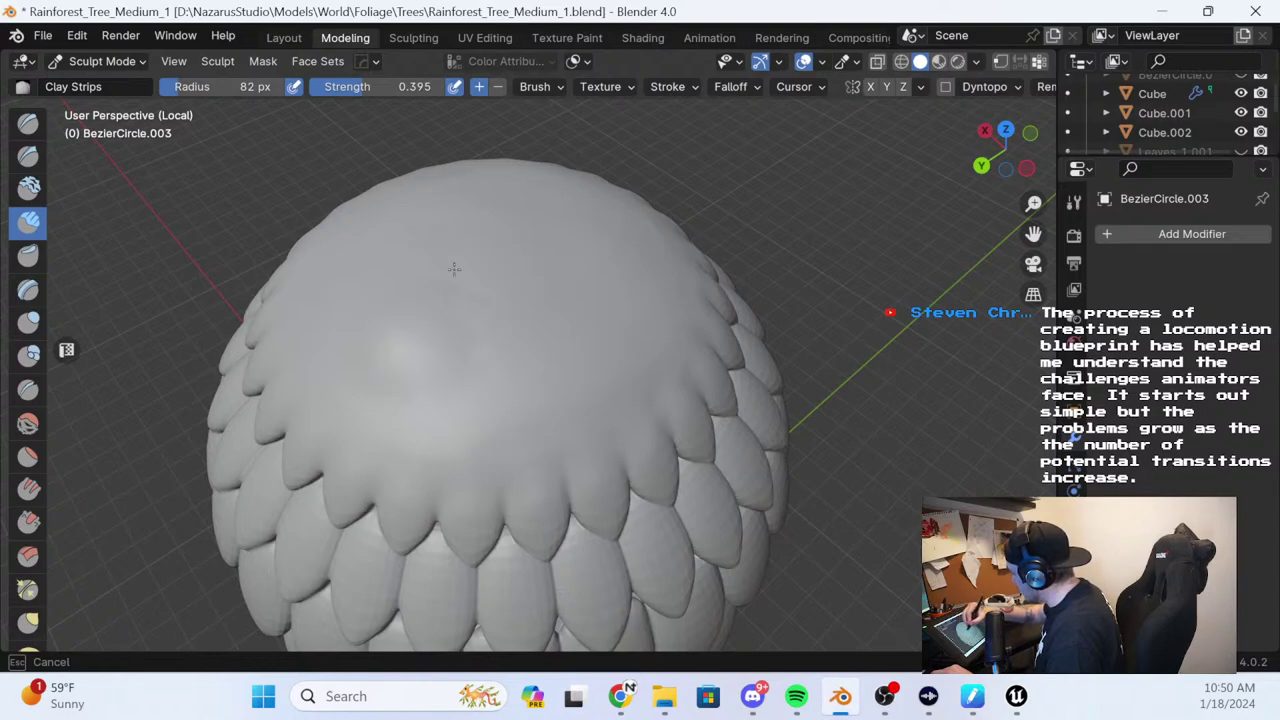
{"action": "left_click_drag", "start_coordinate": [454, 269], "coordinate": [402, 360]}
Level the freshly added clay on the cap's crown and slopes with the Scrape brush at strength 0.700
{"action": "left_click", "coordinate": [28, 520]}
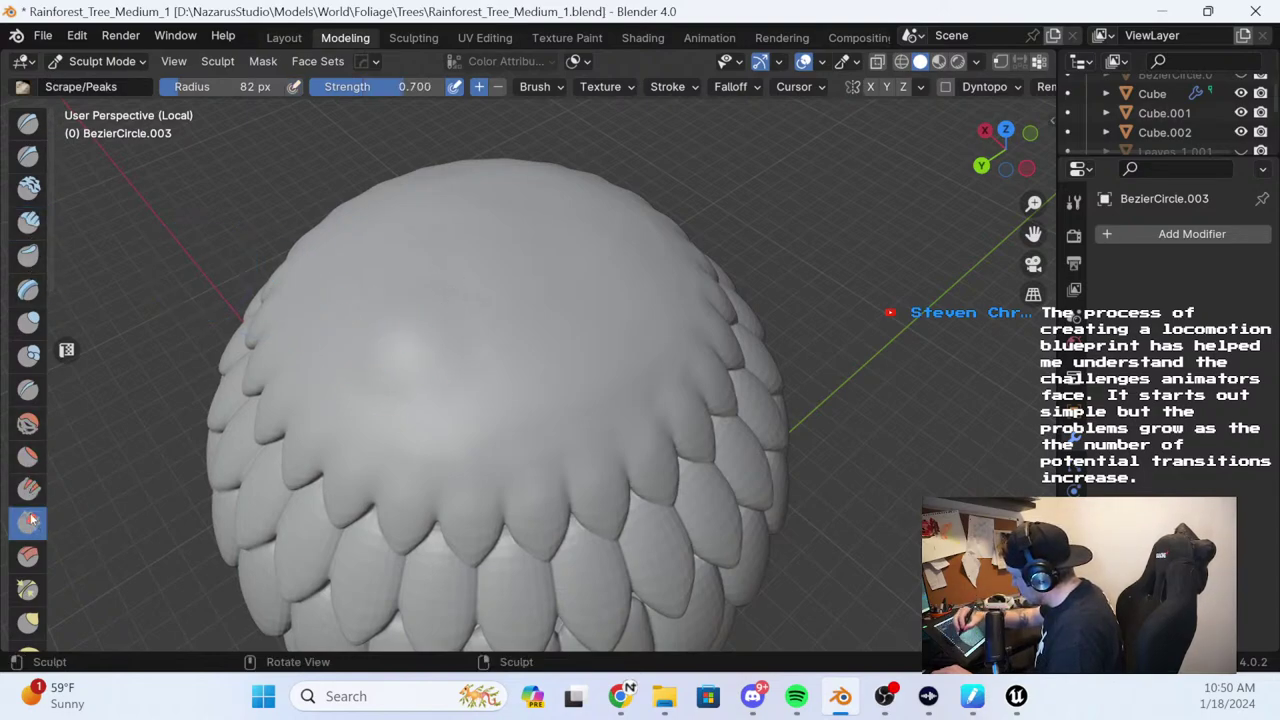
{"action": "left_click_drag", "start_coordinate": [353, 307], "coordinate": [452, 377]}
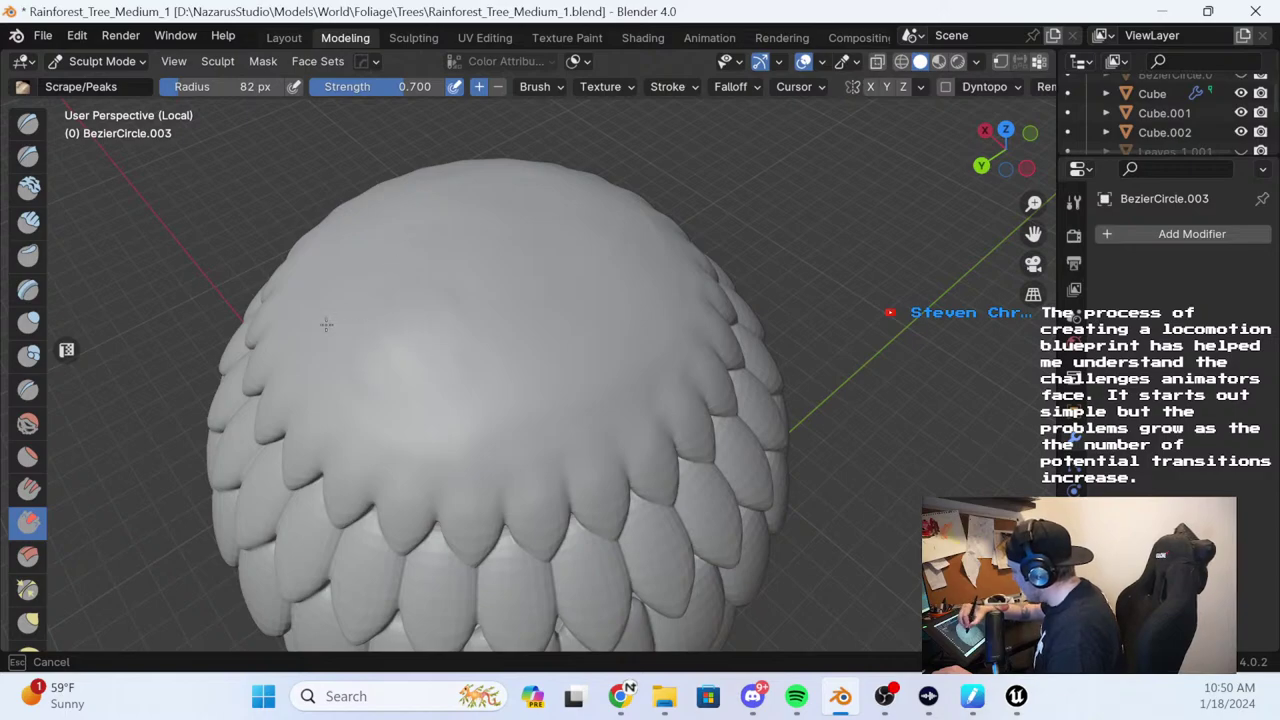
{"action": "left_click_drag", "start_coordinate": [452, 370], "coordinate": [383, 278]}
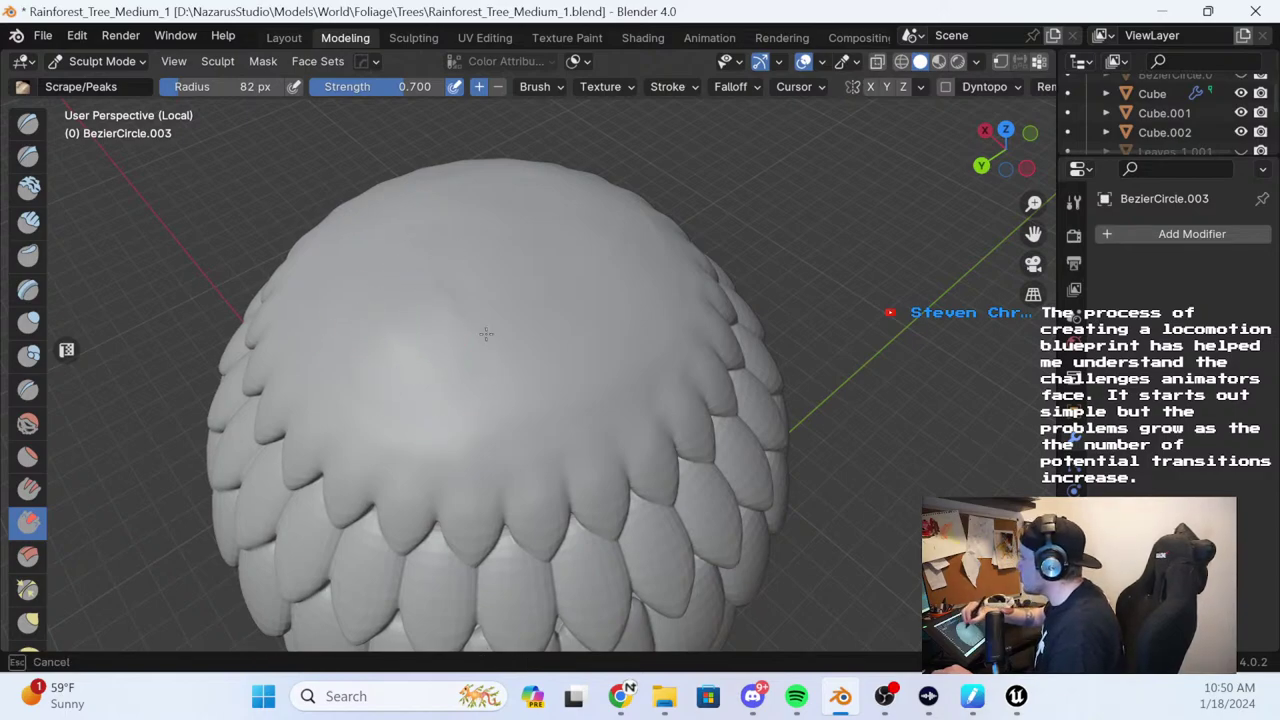
{"action": "left_click_drag", "start_coordinate": [486, 333], "coordinate": [521, 361]}
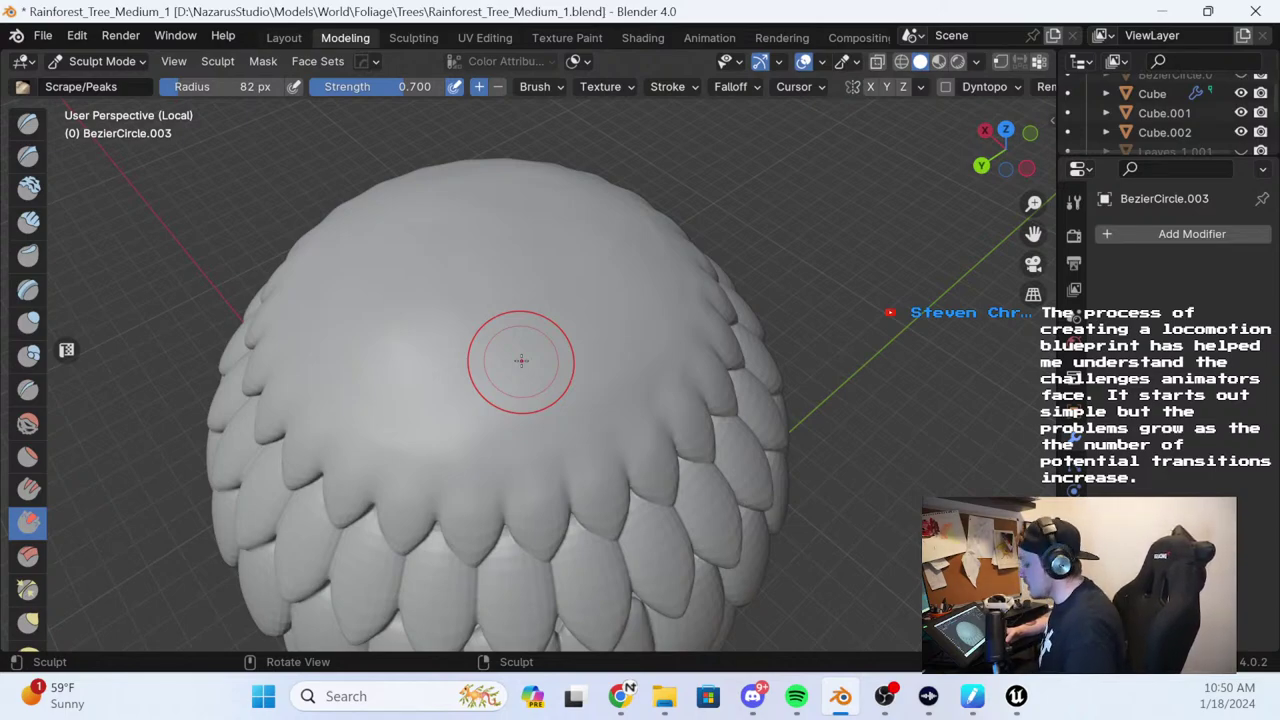
{"action": "middle_click_drag", "start_coordinate": [521, 360], "coordinate": [600, 229]}
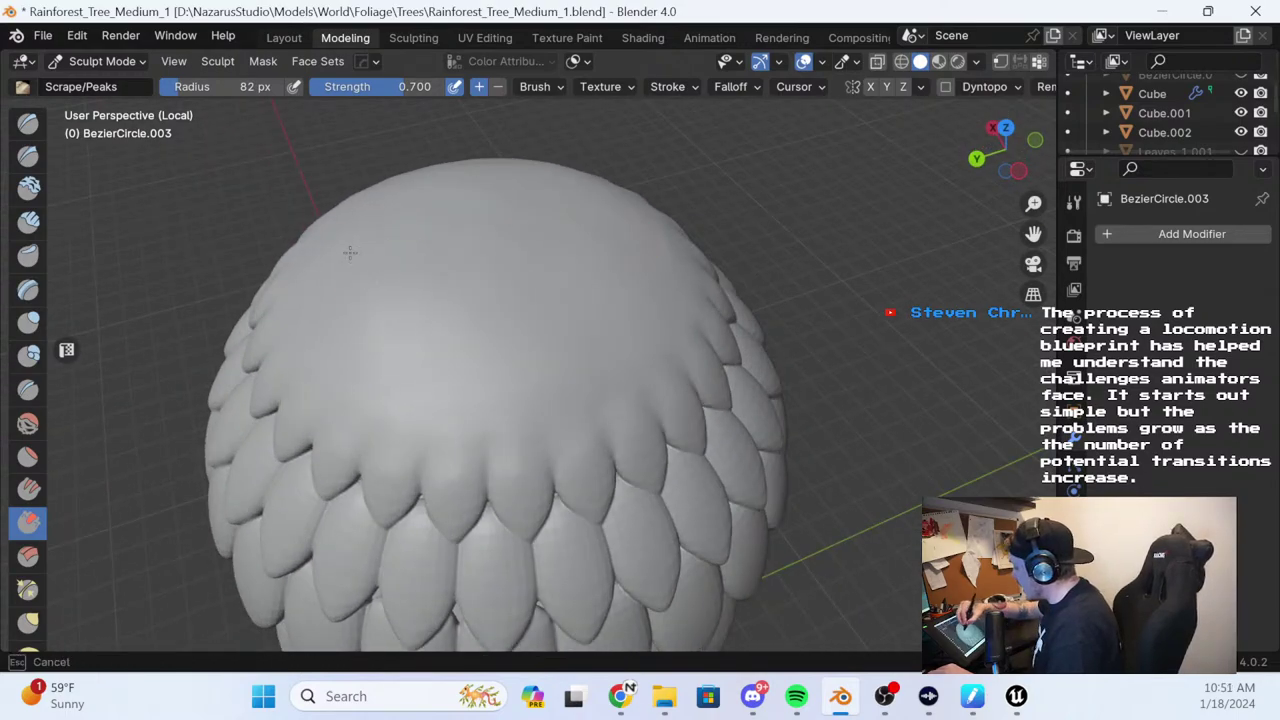
{"action": "mouse_move", "coordinate": [486, 263]}
{"action": "middle_mouse_down"}
{"action": "mouse_move", "coordinate": [577, 347]}
{"action": "mouse_move", "coordinate": [429, 263]}
{"action": "middle_mouse_up"}
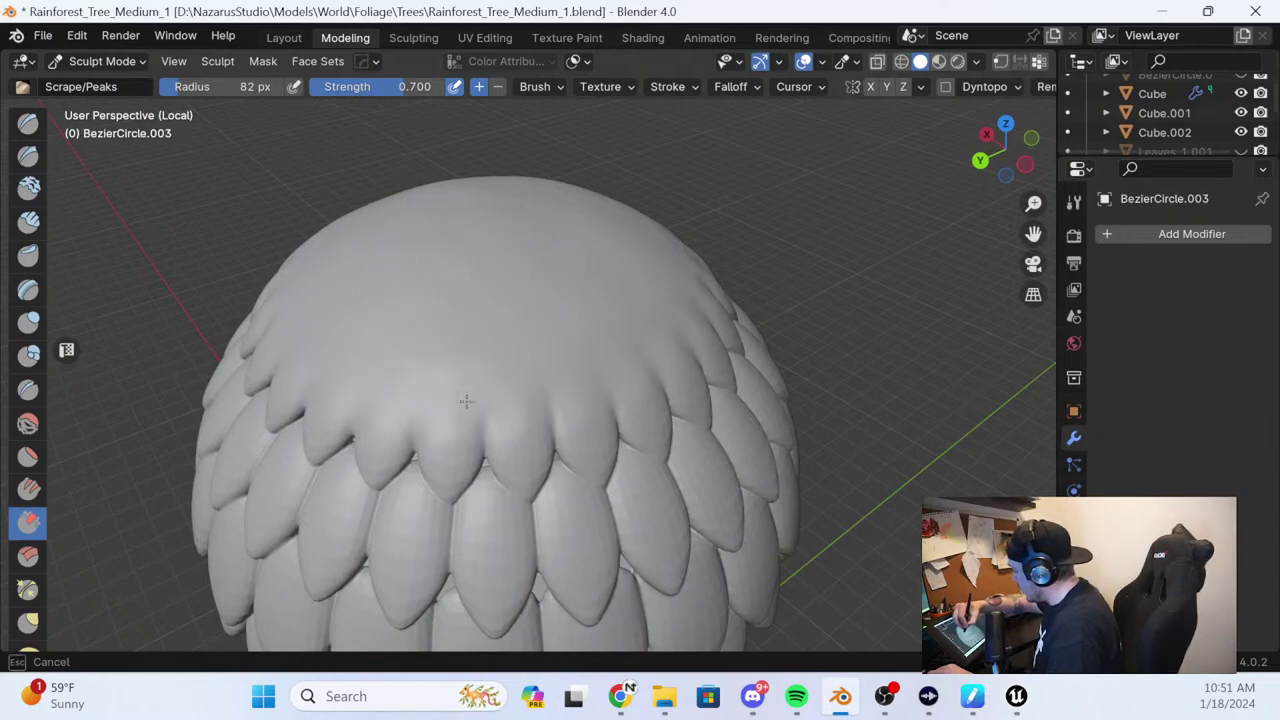
{"action": "mouse_move", "coordinate": [403, 391]}
{"action": "middle_mouse_down"}
{"action": "mouse_move", "coordinate": [468, 371]}
{"action": "mouse_move", "coordinate": [389, 334]}
{"action": "middle_mouse_up"}
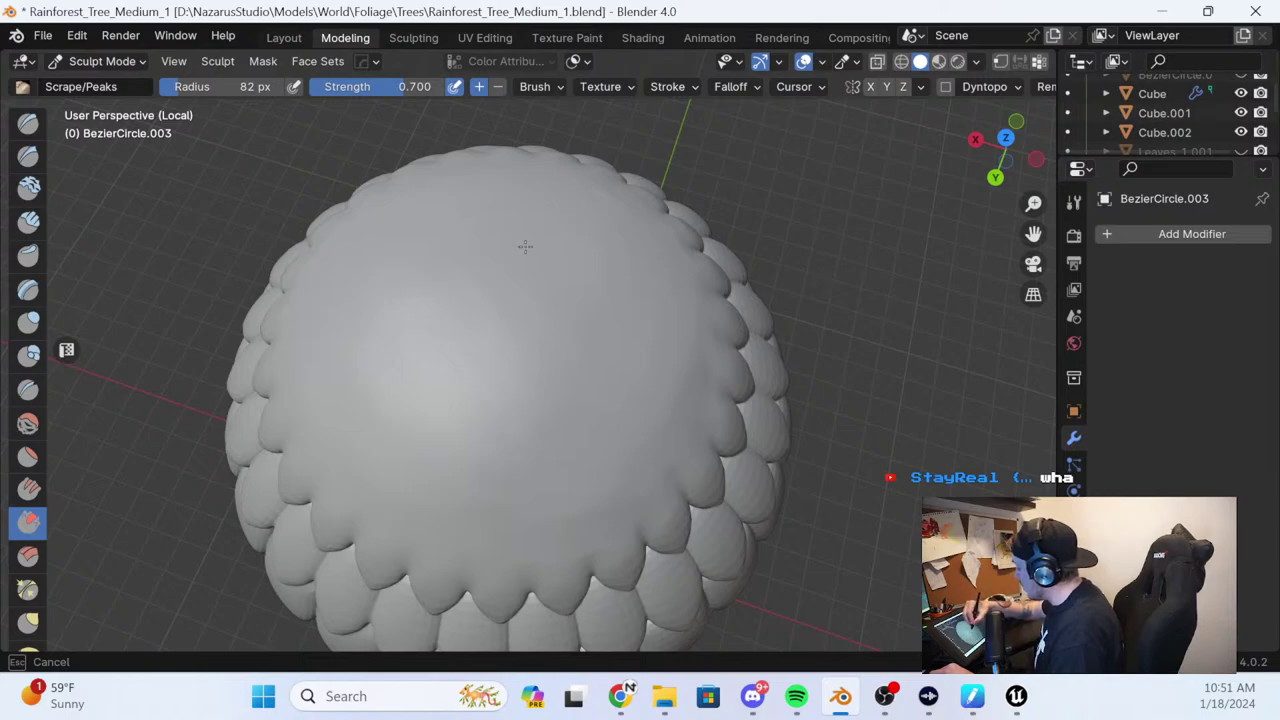
{"action": "left_click_drag", "start_coordinate": [525, 246], "coordinate": [537, 256]}
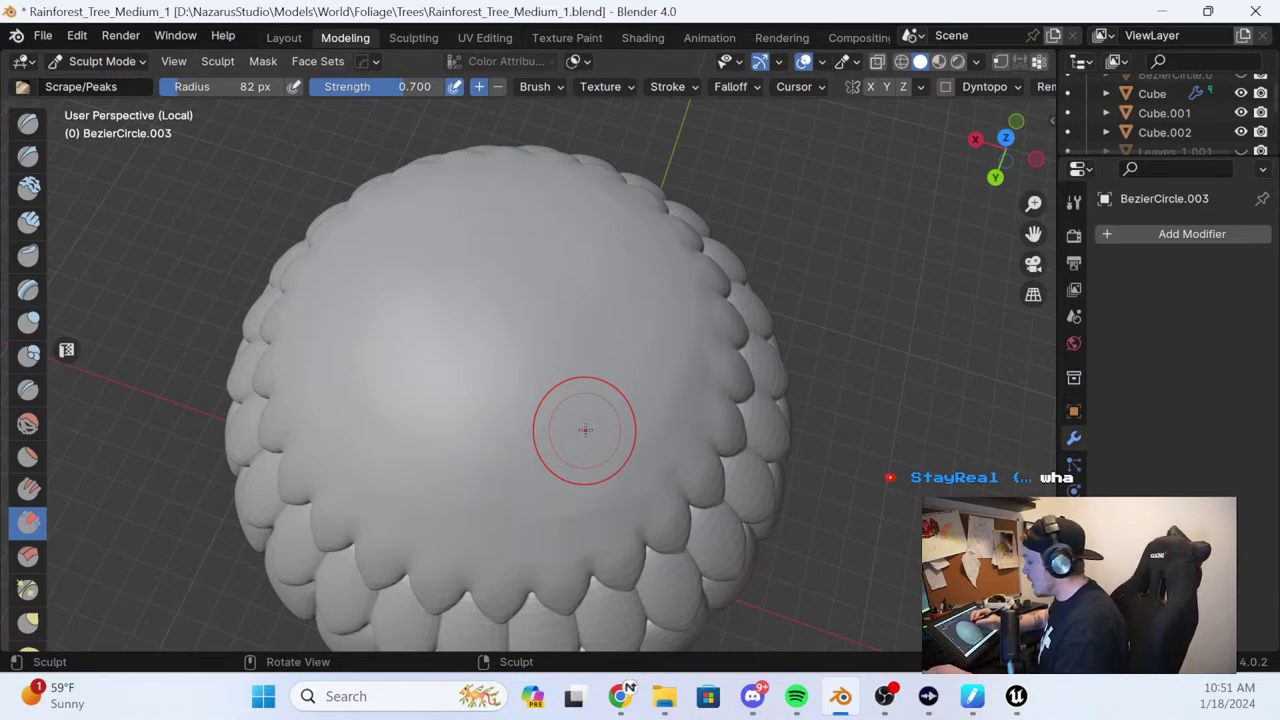
Scrape the remaining uneven spots around the cap and check the whole canopy's rounded shape
{"action": "middle_click_drag", "start_coordinate": [614, 271], "coordinate": [449, 369]}
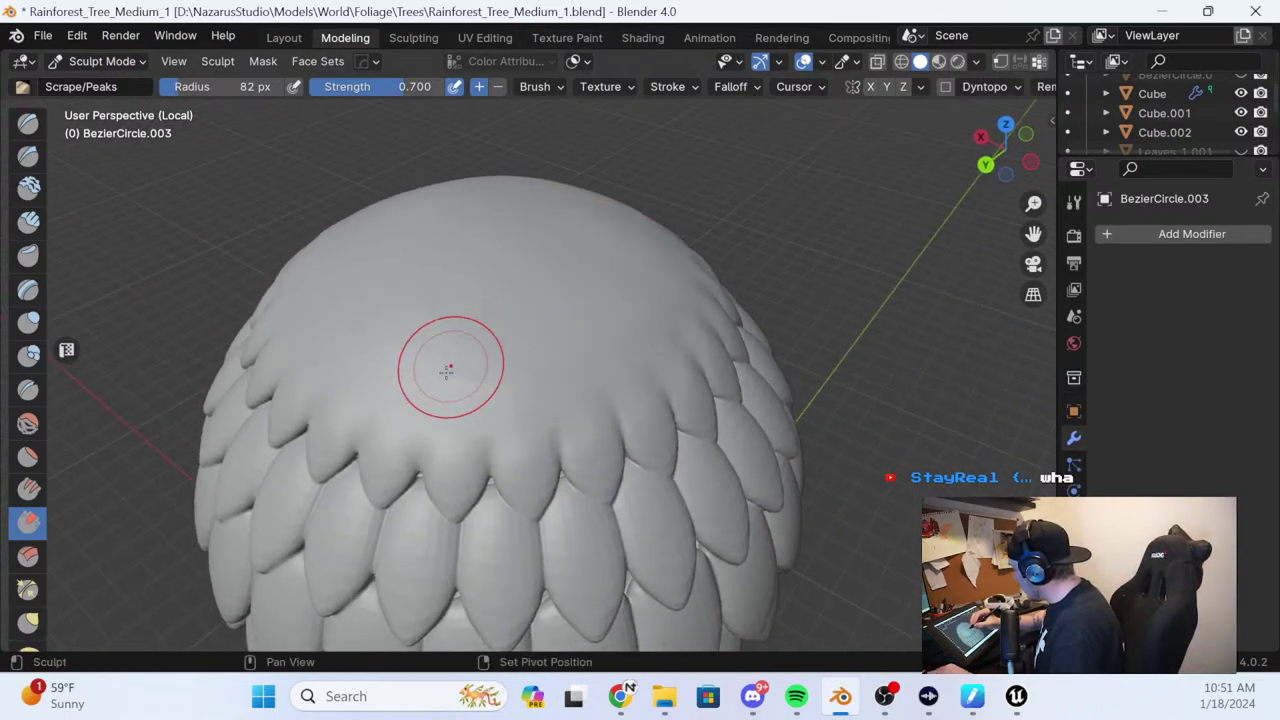
{"action": "mouse_move", "coordinate": [534, 257]}
{"action": "middle_mouse_down"}
{"action": "mouse_move", "coordinate": [672, 375]}
{"action": "mouse_move", "coordinate": [449, 380]}
{"action": "middle_mouse_up"}
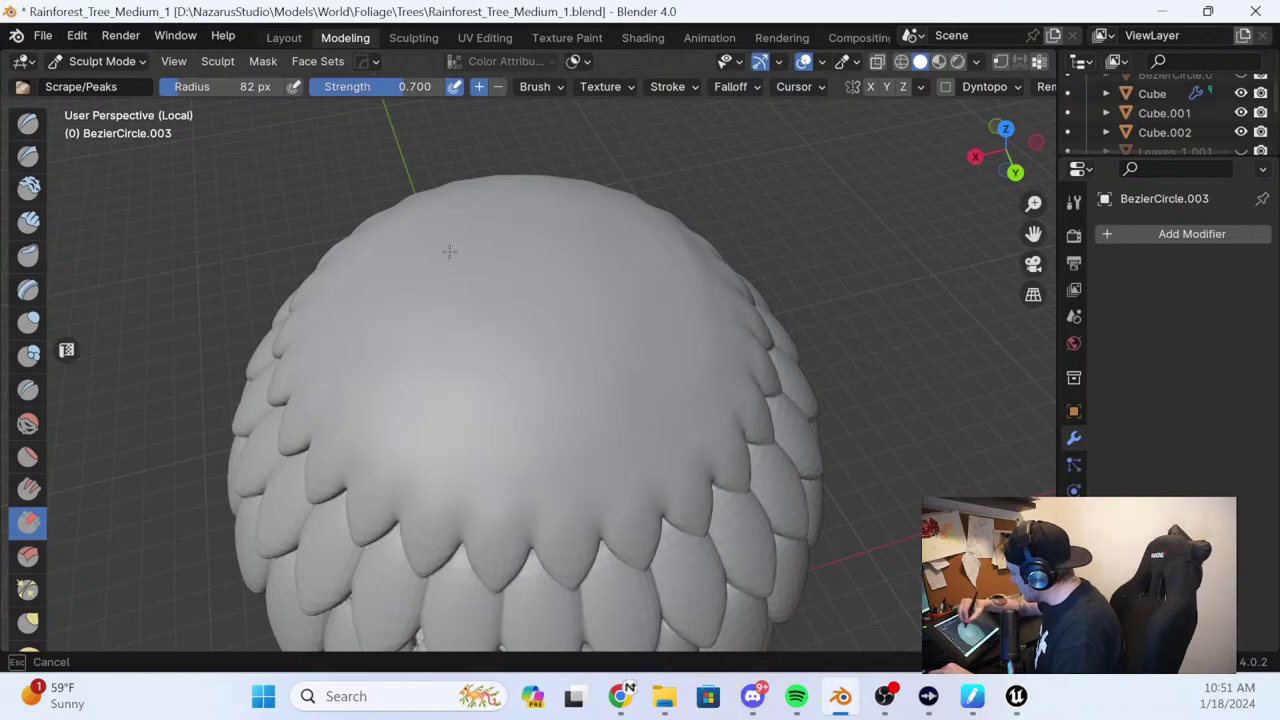
{"action": "mouse_move", "coordinate": [633, 372]}
{"action": "middle_mouse_down"}
{"action": "mouse_move", "coordinate": [697, 256]}
{"action": "mouse_move", "coordinate": [546, 283]}
{"action": "mouse_move", "coordinate": [390, 371]}
{"action": "middle_mouse_up"}
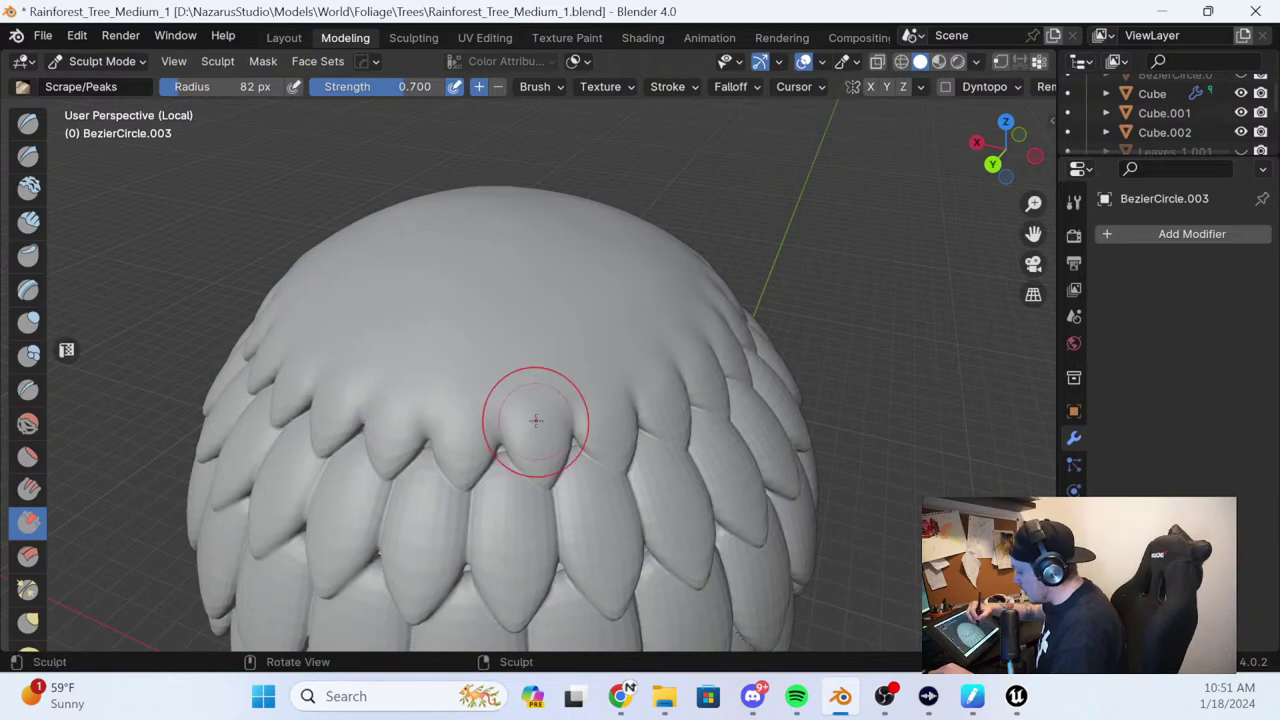
{"action": "scroll", "coordinate": [536, 420], "scroll_direction": "down", "scroll_amount": 4}
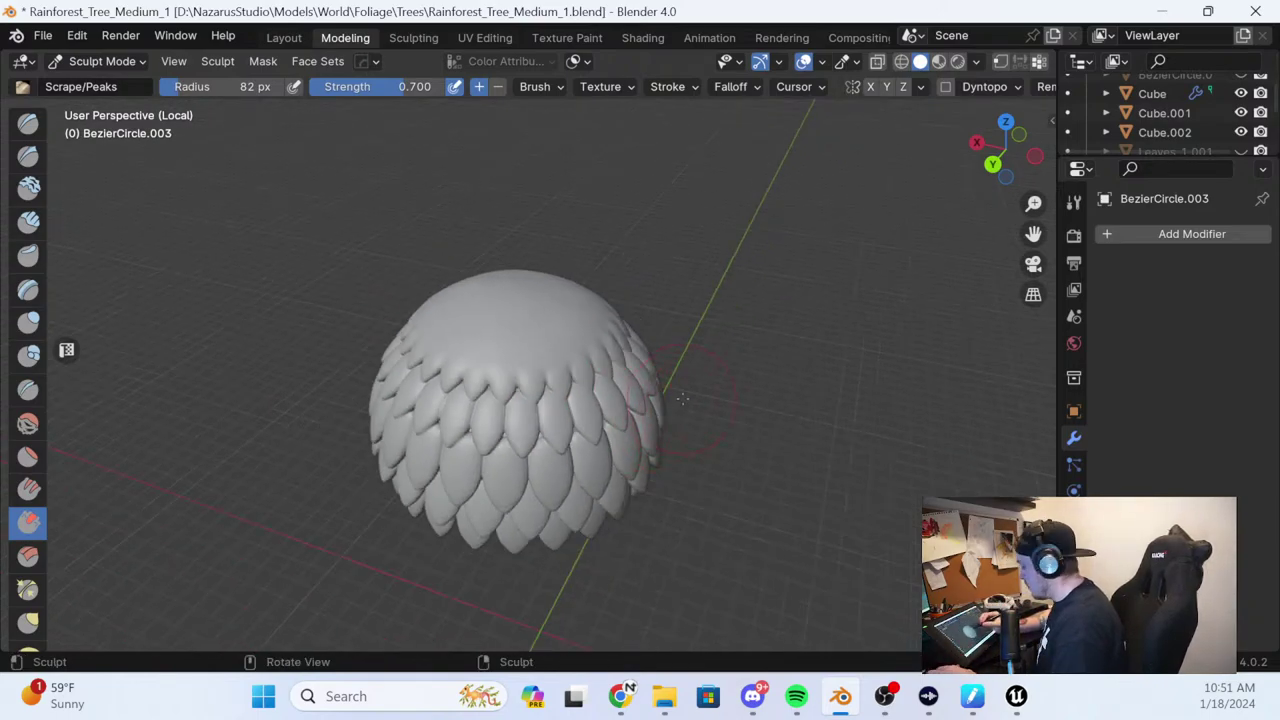
{"action": "mouse_move", "coordinate": [655, 457]}
{"action": "middle_mouse_down"}
{"action": "mouse_move", "coordinate": [628, 289]}
{"action": "mouse_move", "coordinate": [931, 200]}
{"action": "mouse_move", "coordinate": [586, 292]}
{"action": "mouse_move", "coordinate": [596, 254]}
{"action": "mouse_move", "coordinate": [623, 414]}
{"action": "mouse_move", "coordinate": [646, 290]}
{"action": "mouse_move", "coordinate": [537, 312]}
{"action": "middle_mouse_up"}
{"action": "scroll", "coordinate": [600, 278], "scroll_direction": "up", "scroll_amount": 3}
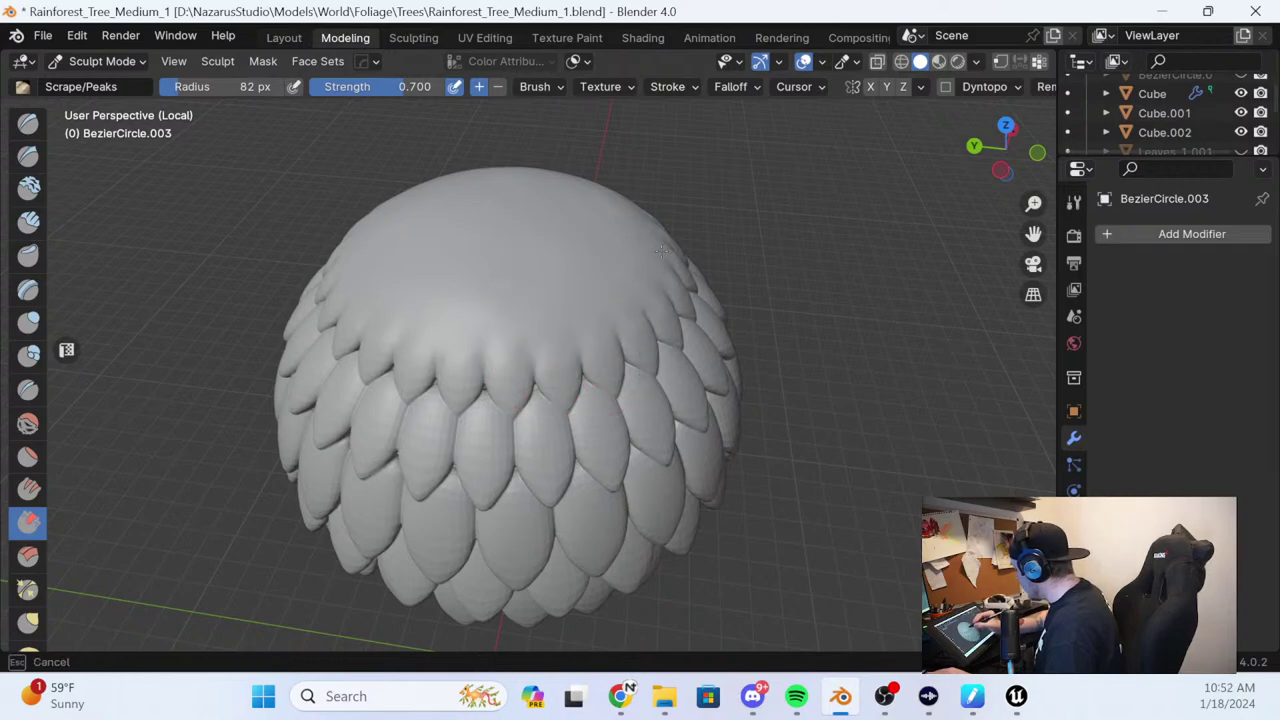
Work around the cap with the Scrape brush, flattening the ridge where the dome meets the top leaf ring
{"action": "mouse_move", "coordinate": [614, 228]}
{"action": "middle_mouse_down"}
{"action": "mouse_move", "coordinate": [716, 205]}
{"action": "mouse_move", "coordinate": [562, 325]}
{"action": "middle_mouse_up"}
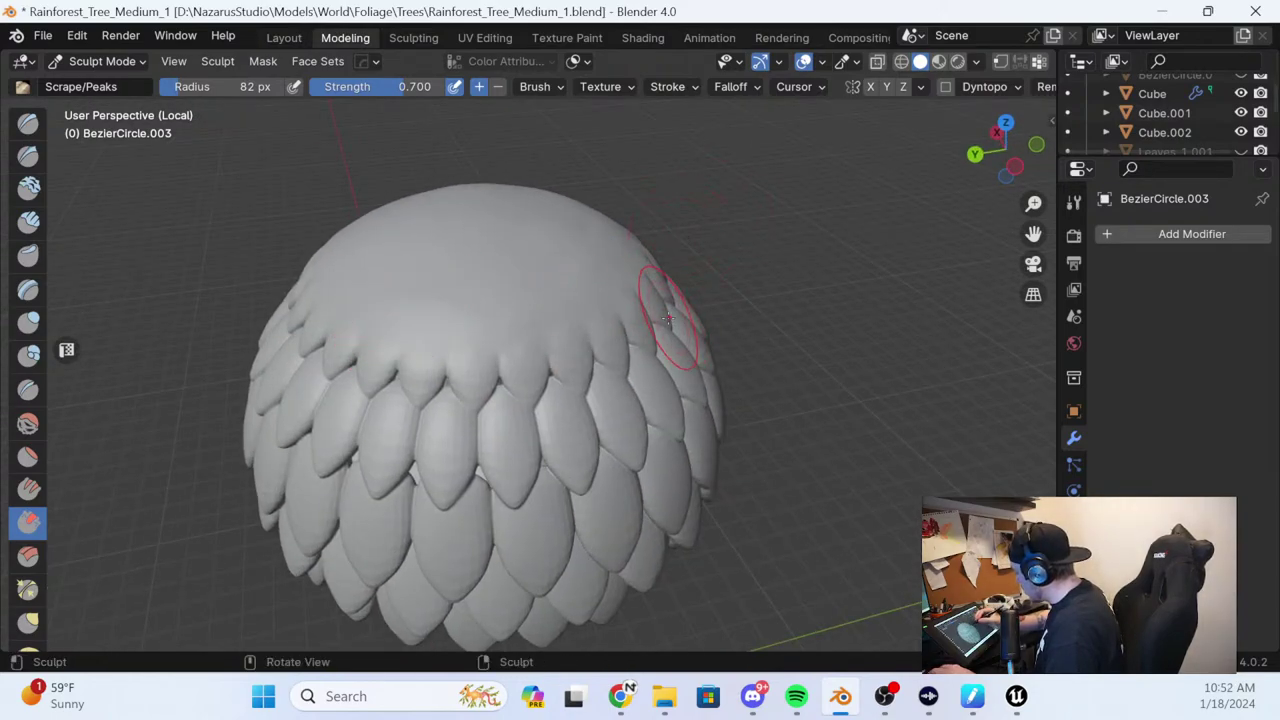
{"action": "mouse_move", "coordinate": [683, 236]}
{"action": "middle_mouse_down"}
{"action": "mouse_move", "coordinate": [878, 262]}
{"action": "mouse_move", "coordinate": [914, 287]}
{"action": "middle_mouse_up"}
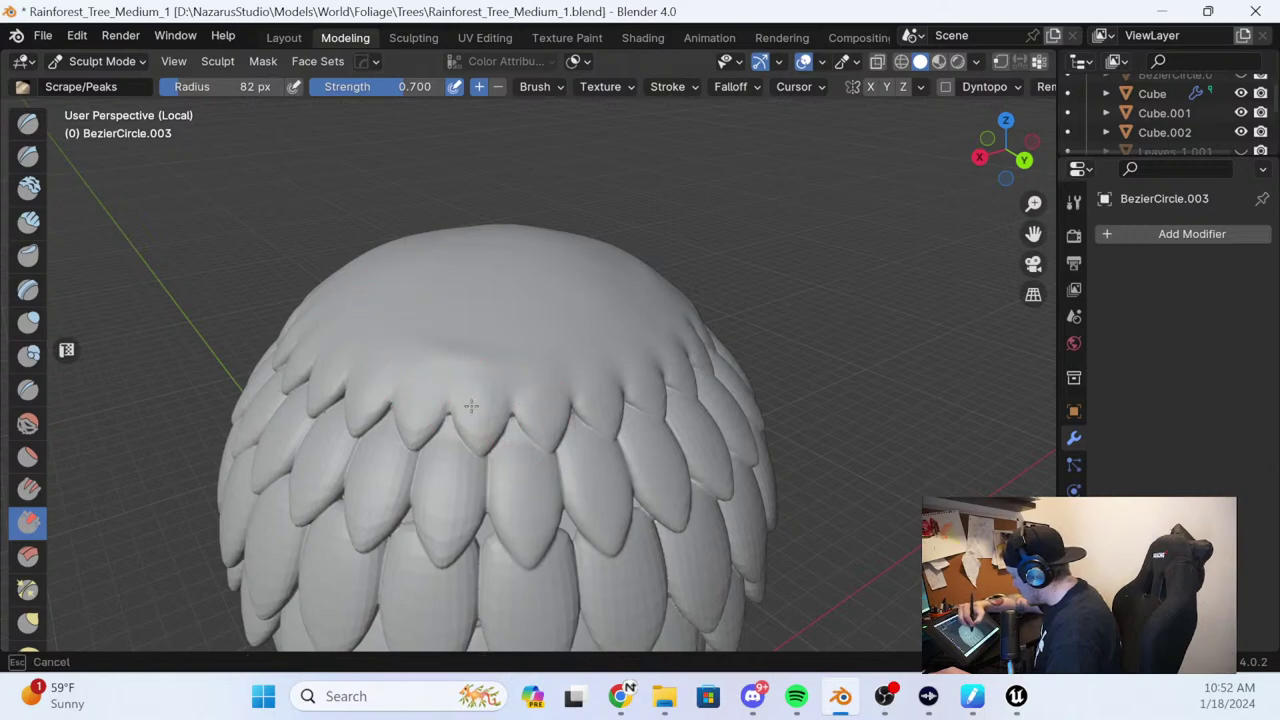
{"action": "mouse_move", "coordinate": [360, 268]}
{"action": "middle_mouse_down"}
{"action": "mouse_move", "coordinate": [460, 416]}
{"action": "mouse_move", "coordinate": [514, 383]}
{"action": "middle_mouse_up"}
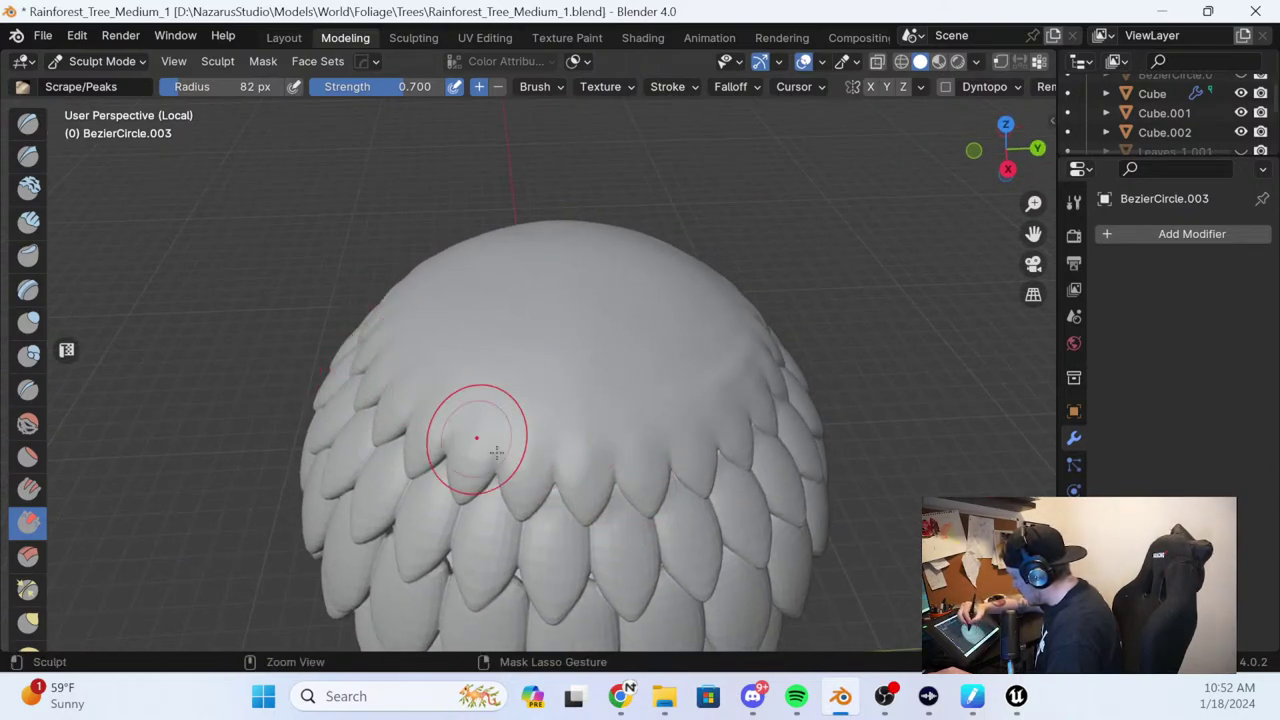
{"action": "middle_click_drag", "start_coordinate": [336, 301], "coordinate": [557, 461]}
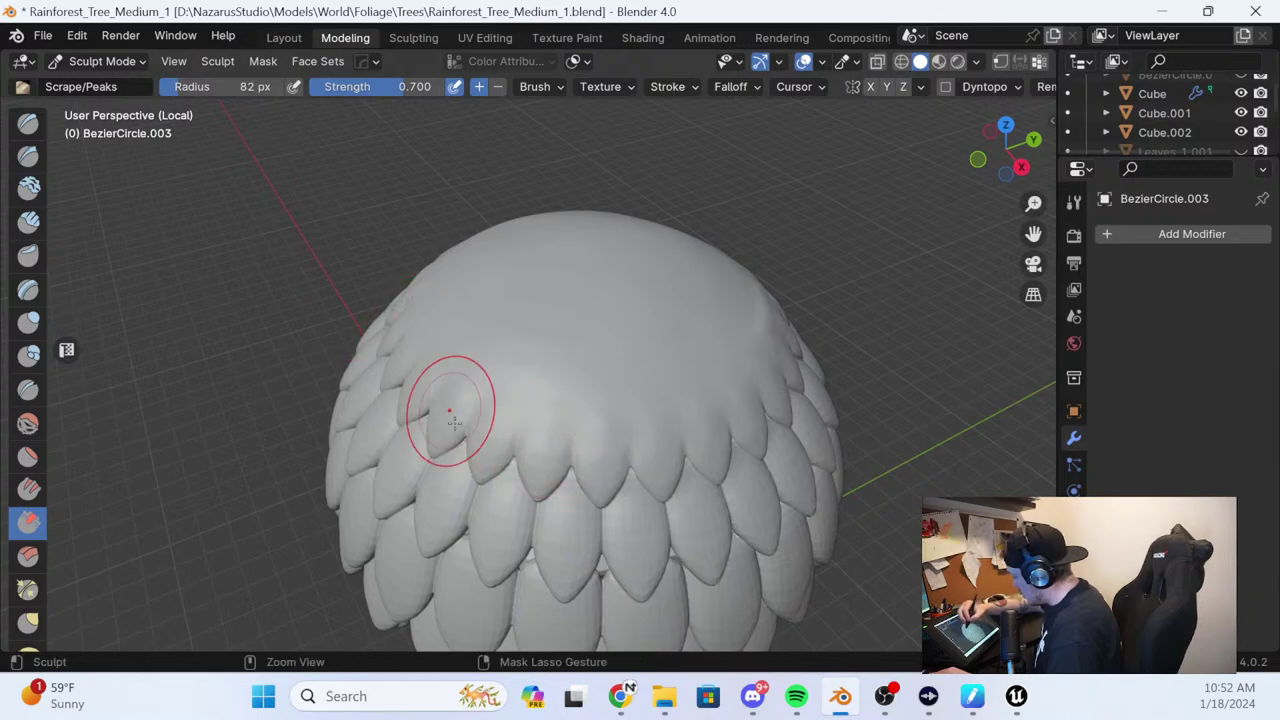
{"action": "middle_click_drag", "start_coordinate": [386, 324], "coordinate": [548, 311]}
{"action": "middle_click_drag", "start_coordinate": [583, 229], "coordinate": [600, 266]}
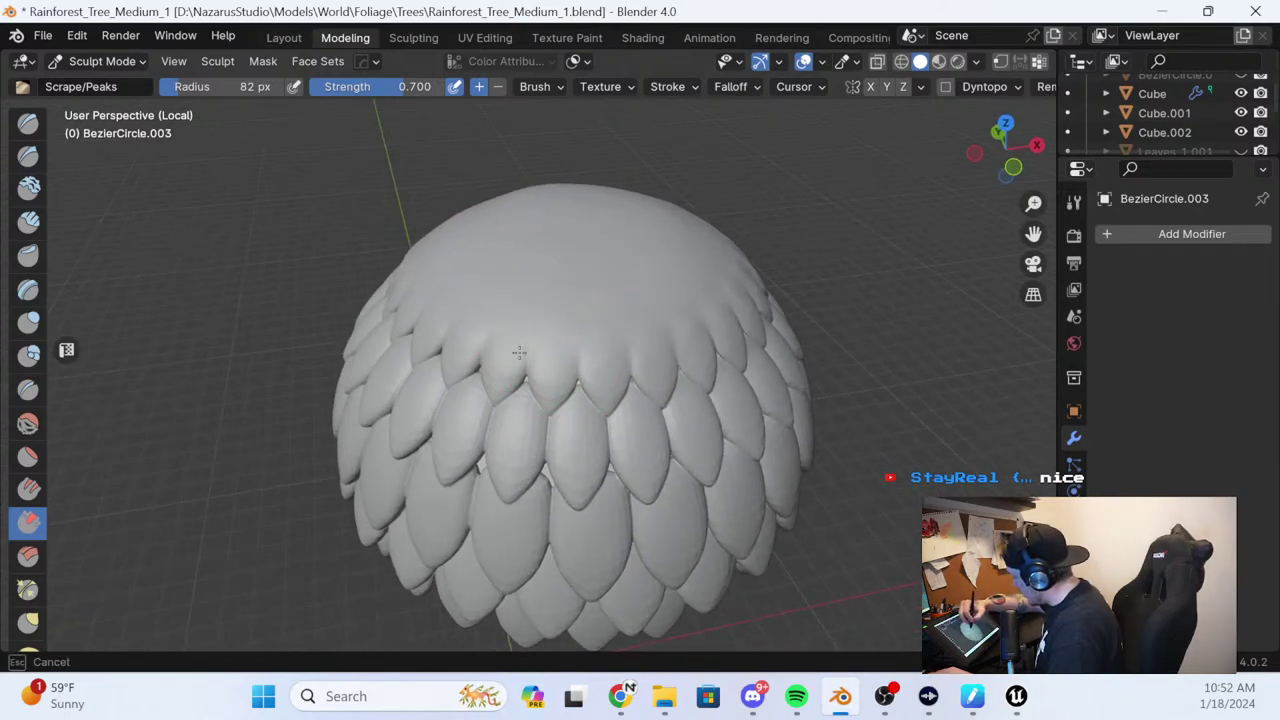
{"action": "mouse_move", "coordinate": [523, 375]}
{"action": "middle_mouse_down"}
{"action": "mouse_move", "coordinate": [530, 290]}
{"action": "mouse_move", "coordinate": [509, 334]}
{"action": "mouse_move", "coordinate": [527, 349]}
{"action": "mouse_move", "coordinate": [620, 260]}
{"action": "mouse_move", "coordinate": [729, 309]}
{"action": "mouse_move", "coordinate": [342, 370]}
{"action": "middle_mouse_up"}
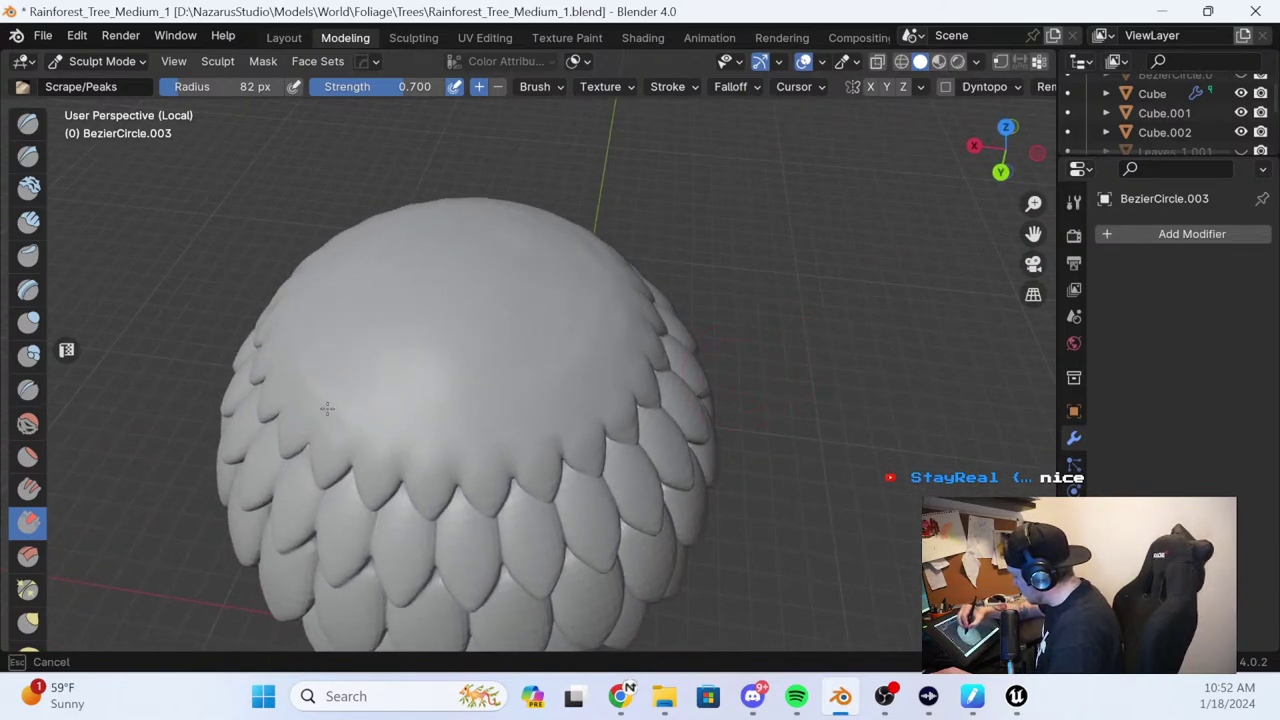
Smooth the cap's shoulder above the leaf bases and scrape its upper slope on the adjacent sides
{"action": "mouse_move", "coordinate": [312, 394]}
{"action": "left_mouse_down", "text": "shift"}
{"action": "mouse_move", "coordinate": [289, 346]}
{"action": "mouse_move", "coordinate": [400, 340]}
{"action": "left_mouse_up", "text": "shift"}
{"action": "mouse_move", "coordinate": [609, 314]}
{"action": "middle_mouse_down"}
{"action": "mouse_move", "coordinate": [609, 200]}
{"action": "mouse_move", "coordinate": [653, 264]}
{"action": "middle_mouse_up"}
{"action": "mouse_move", "coordinate": [343, 266]}
{"action": "left_mouse_down"}
{"action": "mouse_move", "coordinate": [339, 353]}
{"action": "mouse_move", "coordinate": [300, 330]}
{"action": "left_mouse_up"}
{"action": "mouse_move", "coordinate": [340, 300]}
{"action": "middle_mouse_down"}
{"action": "mouse_move", "coordinate": [352, 240]}
{"action": "mouse_move", "coordinate": [357, 291]}
{"action": "middle_mouse_up"}
{"action": "mouse_move", "coordinate": [357, 291]}
{"action": "left_mouse_down"}
{"action": "mouse_move", "coordinate": [312, 295]}
{"action": "mouse_move", "coordinate": [362, 333]}
{"action": "left_mouse_up"}
{"action": "mouse_move", "coordinate": [343, 265]}
{"action": "middle_mouse_down"}
{"action": "mouse_move", "coordinate": [423, 306]}
{"action": "mouse_move", "coordinate": [457, 391]}
{"action": "middle_mouse_up"}
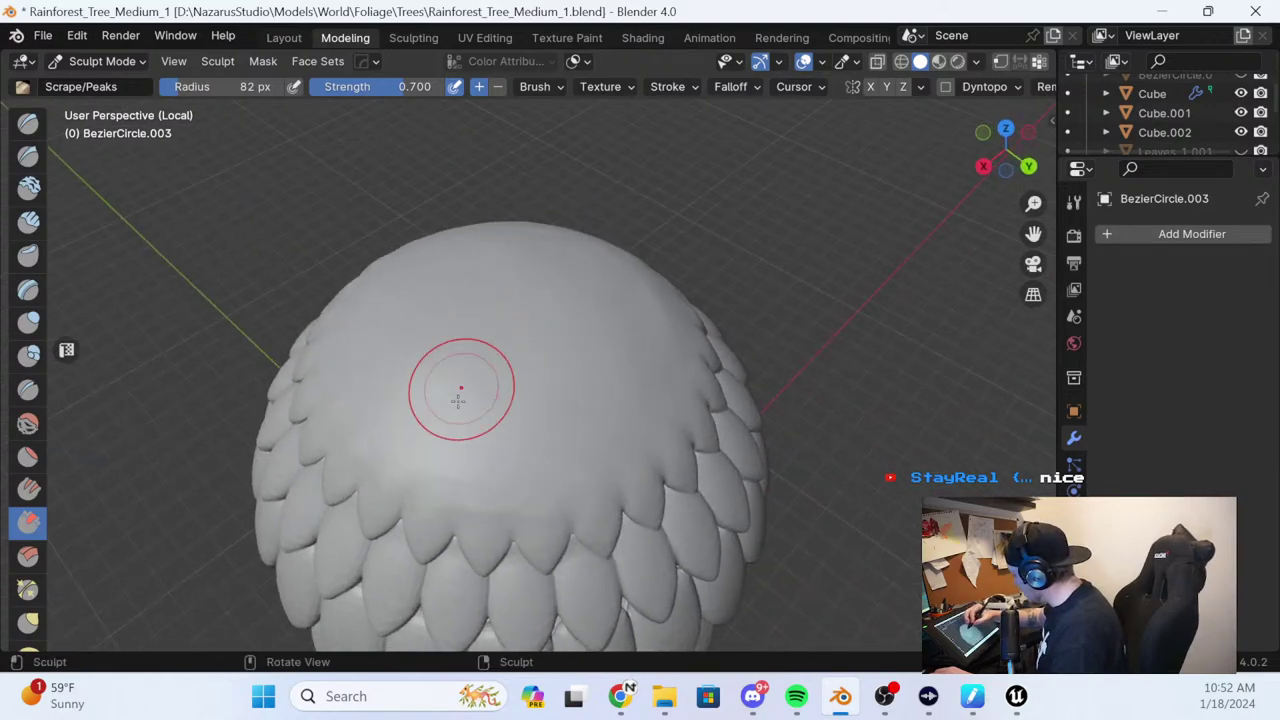
Scrape repeatedly along one shoulder of the cap to blend the dome into the leaf bases
{"action": "mouse_move", "coordinate": [457, 391]}
{"action": "left_mouse_down"}
{"action": "mouse_move", "coordinate": [429, 482]}
{"action": "mouse_move", "coordinate": [361, 445]}
{"action": "mouse_move", "coordinate": [349, 420]}
{"action": "left_mouse_up"}
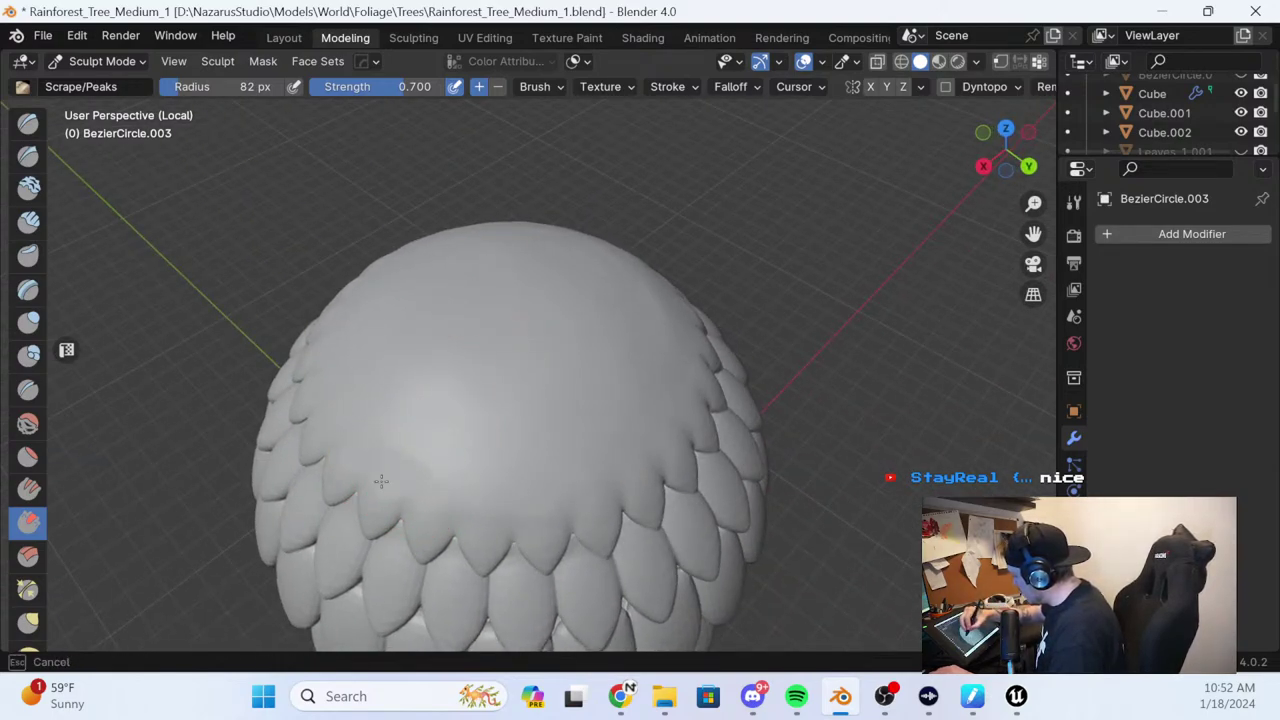
{"action": "left_click_drag", "start_coordinate": [381, 481], "coordinate": [414, 483]}
{"action": "left_click_drag", "start_coordinate": [378, 380], "coordinate": [410, 466]}
{"action": "left_click_drag", "start_coordinate": [374, 403], "coordinate": [355, 382]}
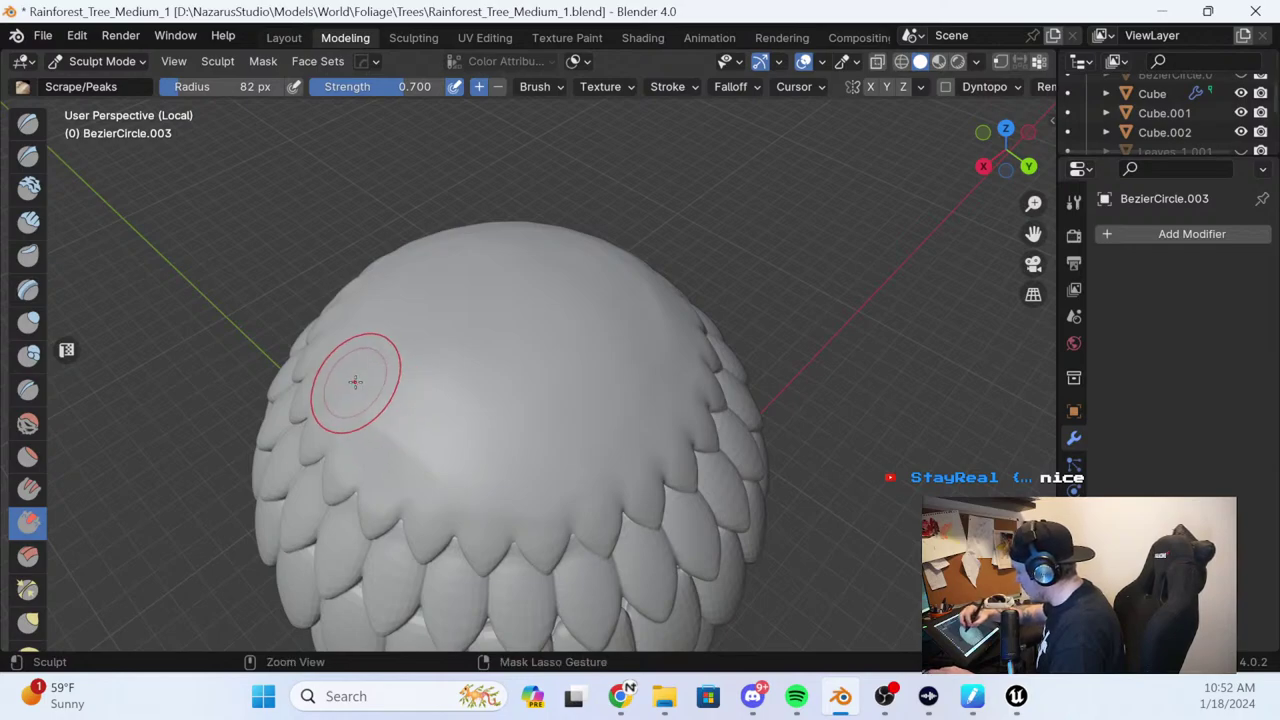
{"action": "mouse_move", "coordinate": [414, 457]}
{"action": "left_mouse_down"}
{"action": "mouse_move", "coordinate": [400, 457]}
{"action": "mouse_move", "coordinate": [342, 334]}
{"action": "left_mouse_up"}
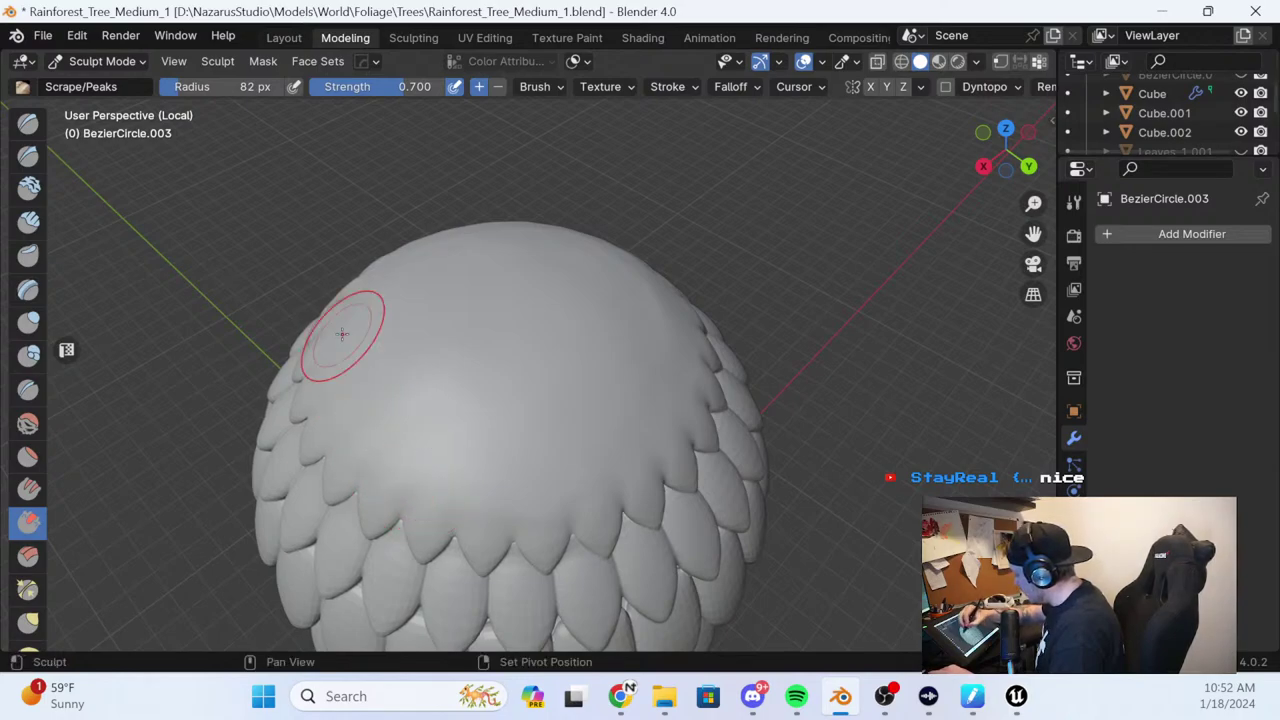
Smooth the opposite side of the cap's dome and check the canopy's silhouette from the side
{"action": "mouse_move", "coordinate": [342, 334]}
{"action": "middle_mouse_down"}
{"action": "mouse_move", "coordinate": [898, 316]}
{"action": "mouse_move", "coordinate": [840, 333]}
{"action": "middle_mouse_up"}
{"action": "mouse_move", "coordinate": [551, 311]}
{"action": "left_mouse_down", "text": "shift"}
{"action": "mouse_move", "coordinate": [498, 337]}
{"action": "mouse_move", "coordinate": [443, 262]}
{"action": "left_mouse_up", "text": "shift"}
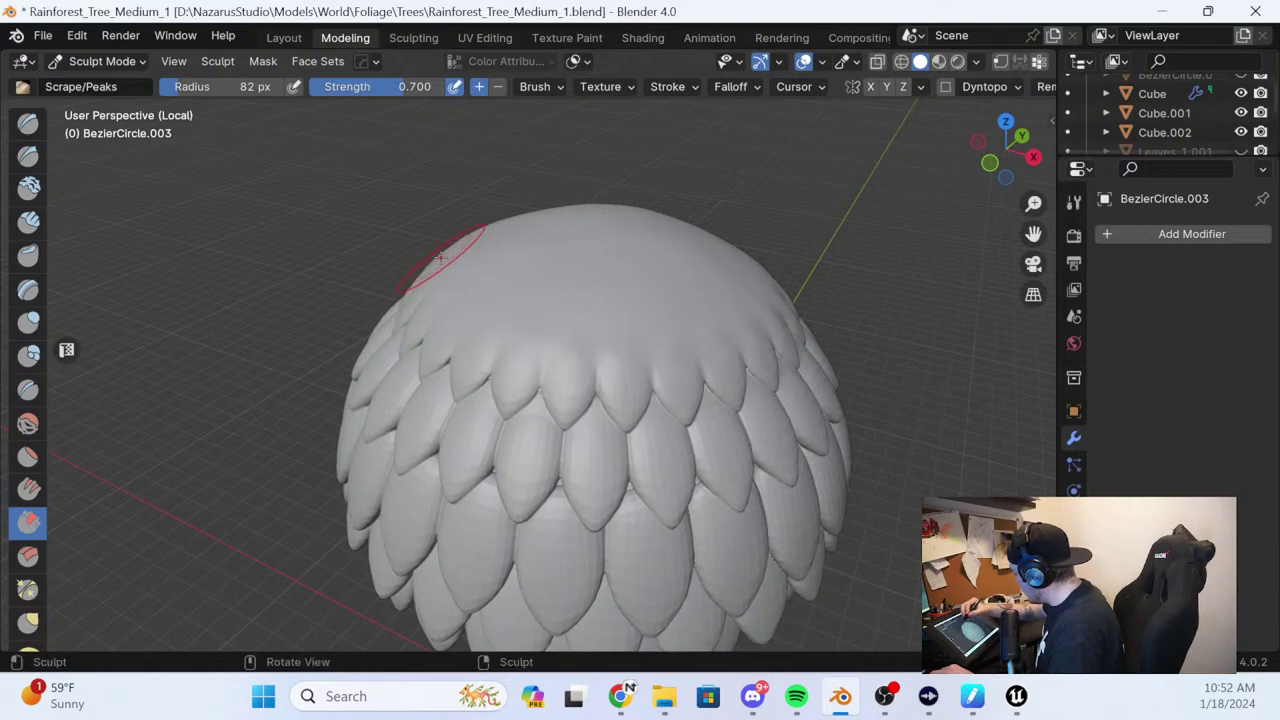
{"action": "mouse_move", "coordinate": [440, 258]}
{"action": "middle_mouse_down"}
{"action": "mouse_move", "coordinate": [669, 398]}
{"action": "mouse_move", "coordinate": [652, 323]}
{"action": "middle_mouse_up"}
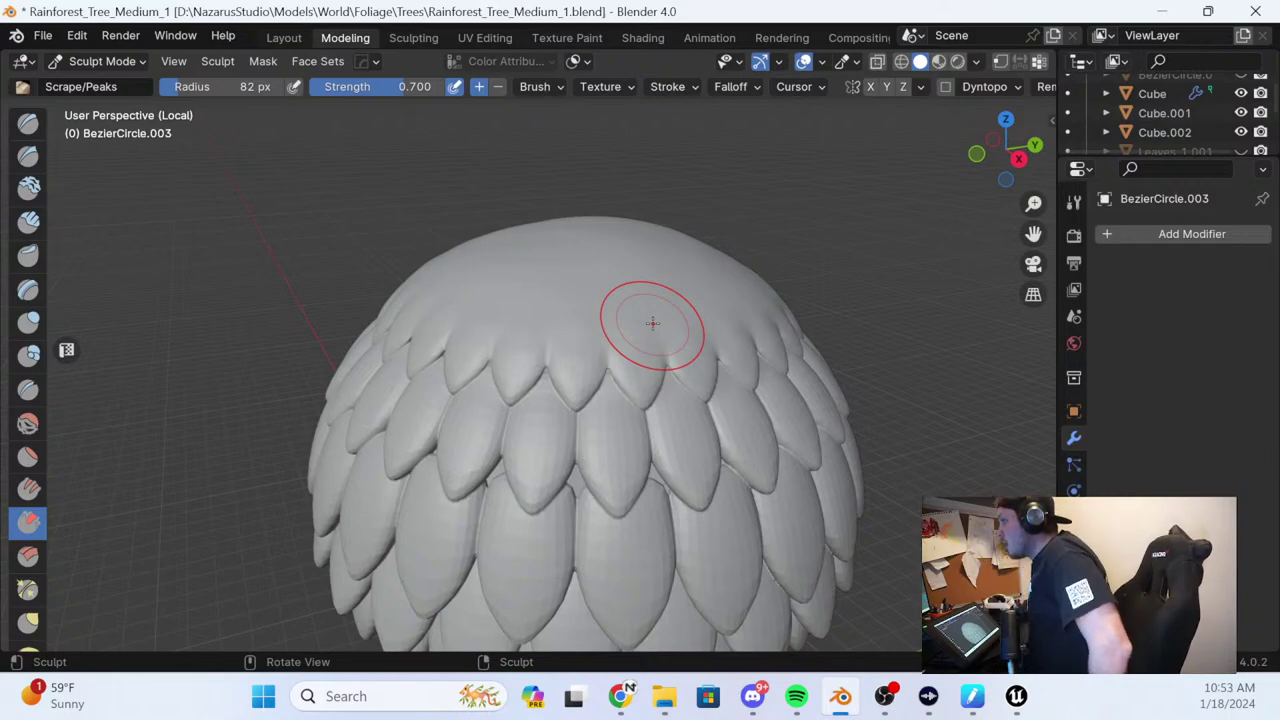
{"action": "mouse_move", "coordinate": [752, 392]}
{"action": "middle_mouse_down"}
{"action": "mouse_move", "coordinate": [680, 280]}
{"action": "mouse_move", "coordinate": [693, 294]}
{"action": "middle_mouse_up"}
{"action": "scroll", "coordinate": [693, 294], "scroll_direction": "down", "scroll_amount": 1}
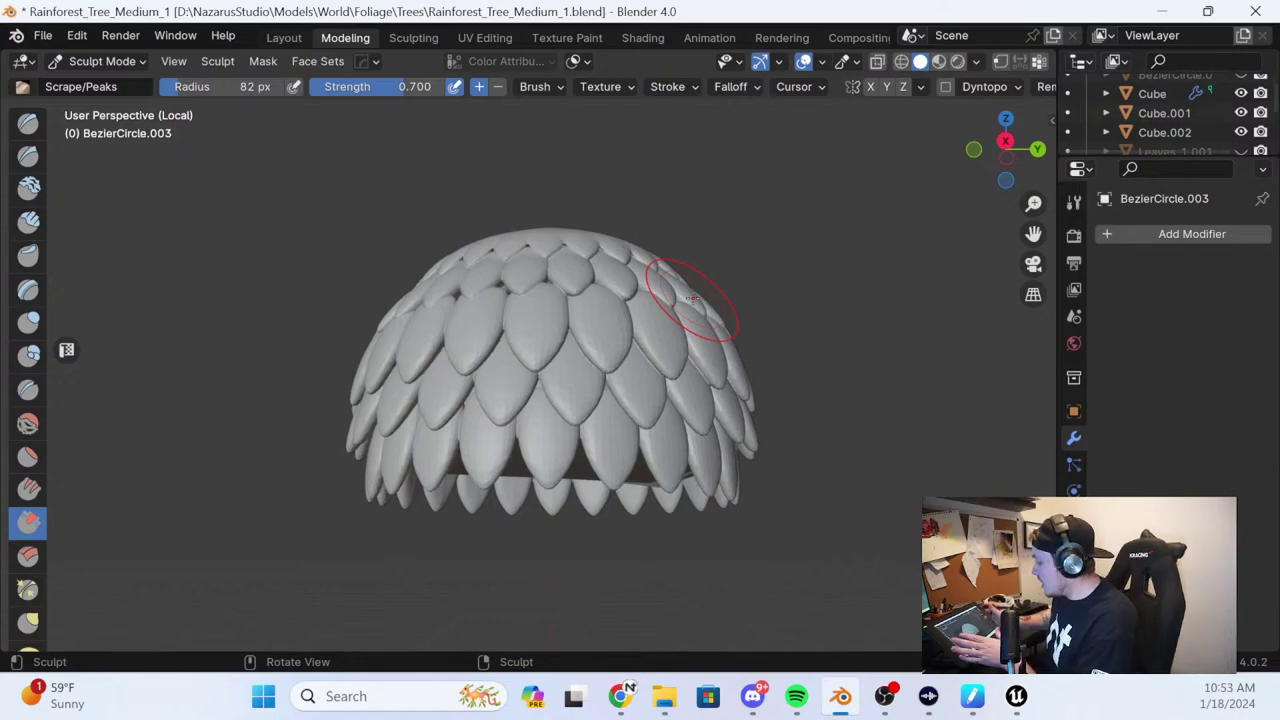
Check the canopy's silhouette from the side, then switch to Chrome and compare it with the tree on the Miro reference board
{"action": "middle_click_drag", "start_coordinate": [693, 297], "coordinate": [670, 298]}
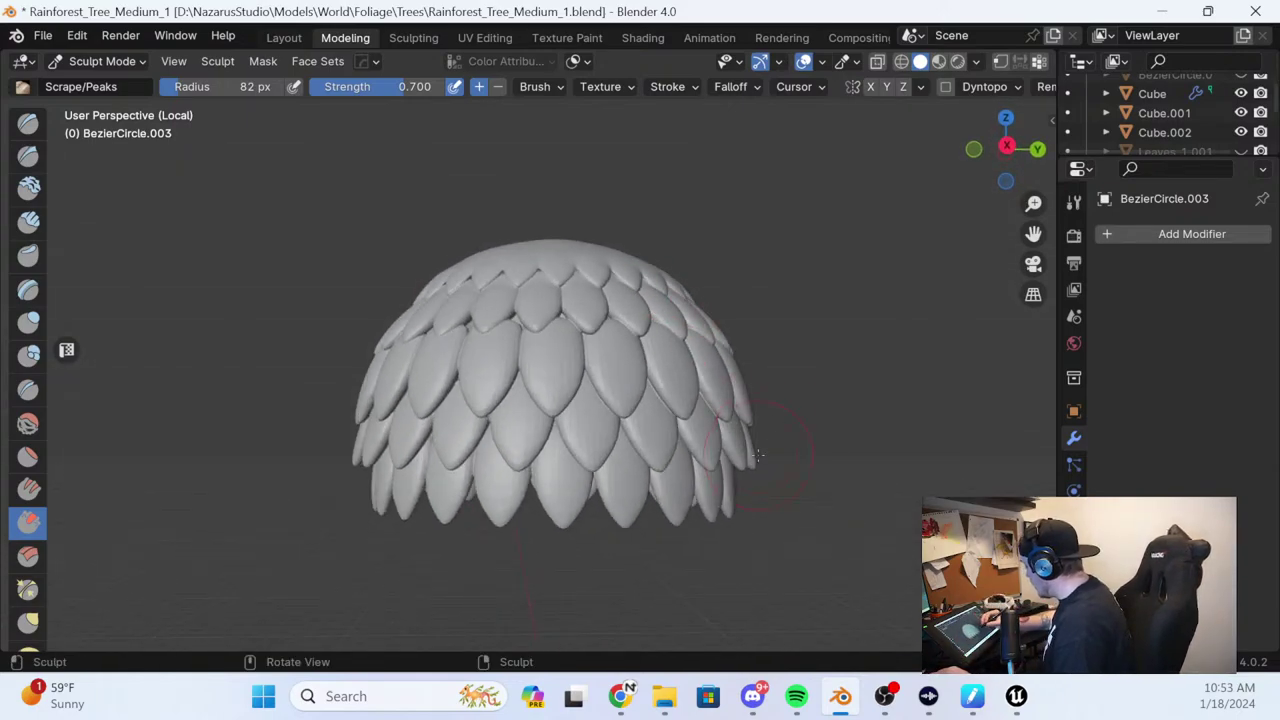
{"action": "mouse_move", "coordinate": [752, 696]}
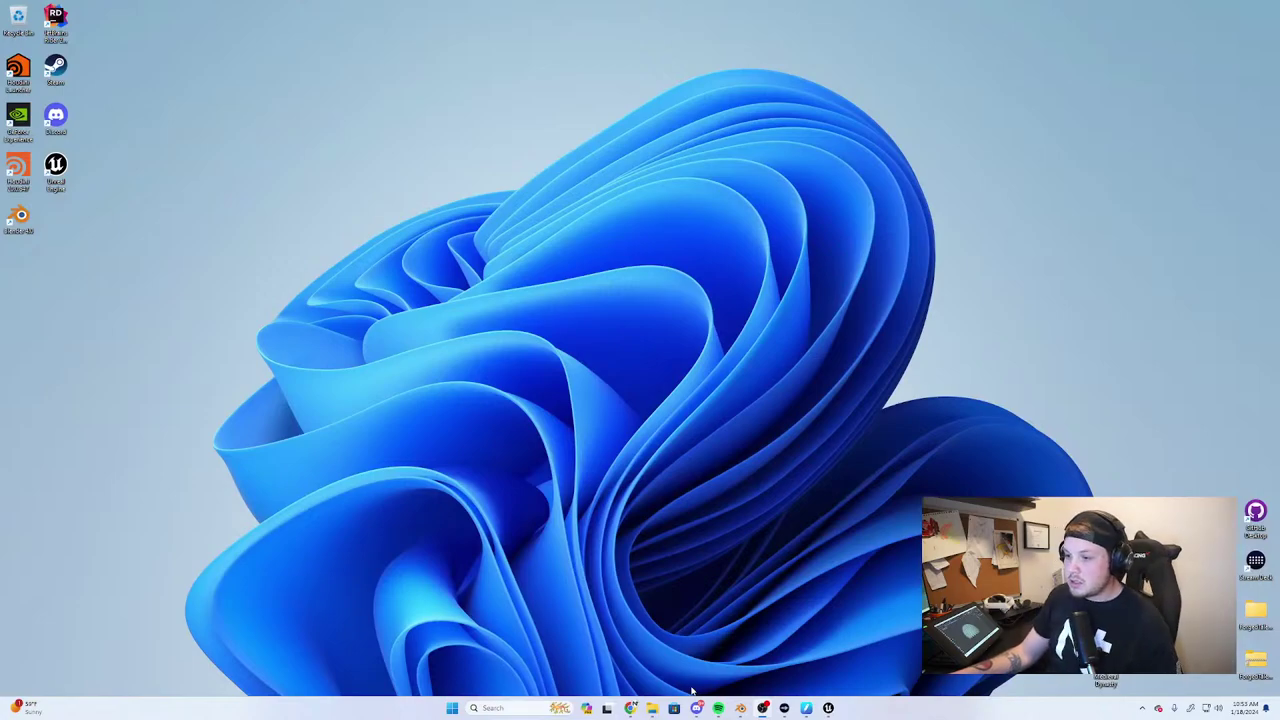
{"action": "mouse_move", "coordinate": [630, 708]}
{"action": "left_click", "coordinate": [668, 640]}
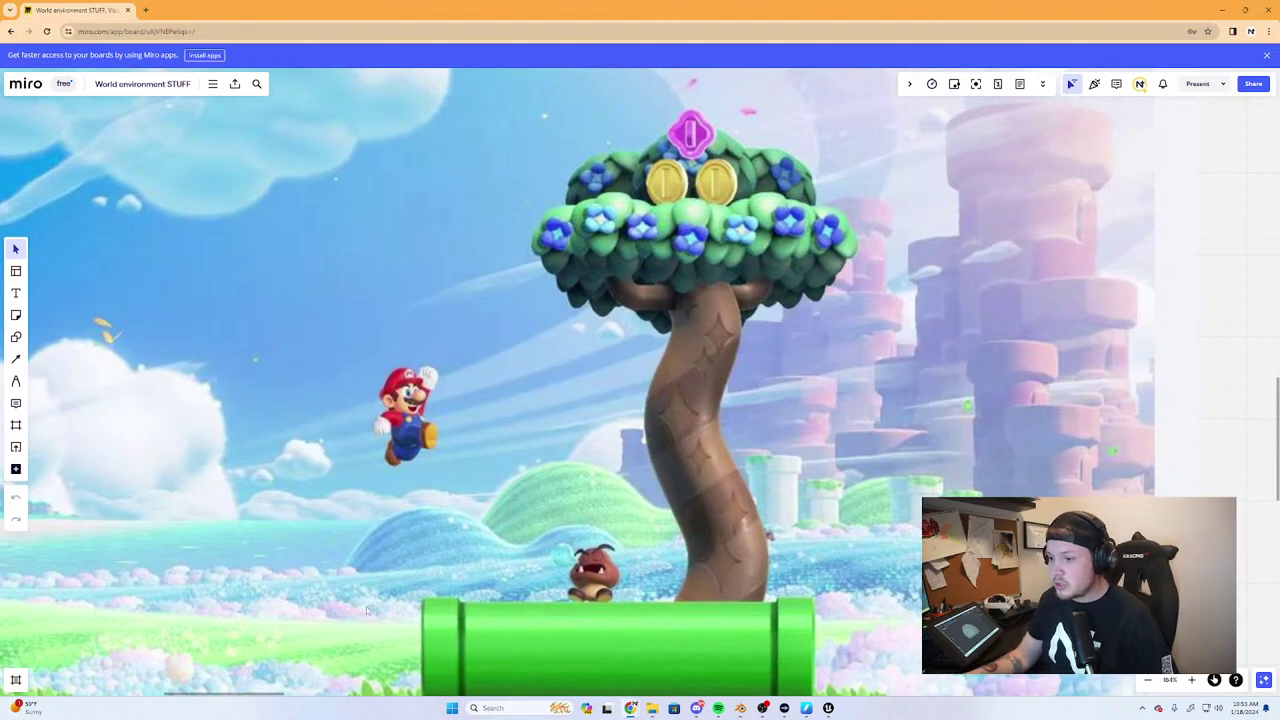
Bring up the live stream's YouTube page in Chrome and move its window off this screen
{"action": "mouse_move", "coordinate": [638, 708]}
{"action": "left_click", "coordinate": [608, 662]}
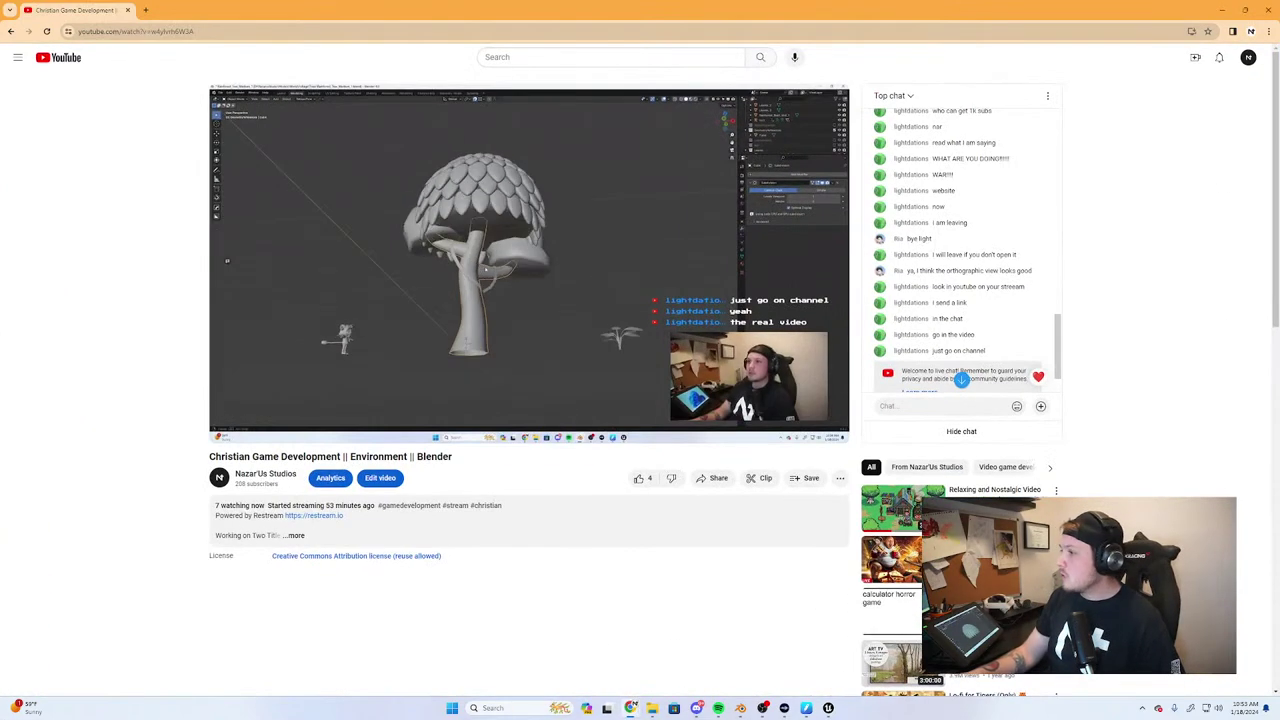
{"action": "left_click_drag", "start_coordinate": [510, 9], "coordinate": [1279, 285]}
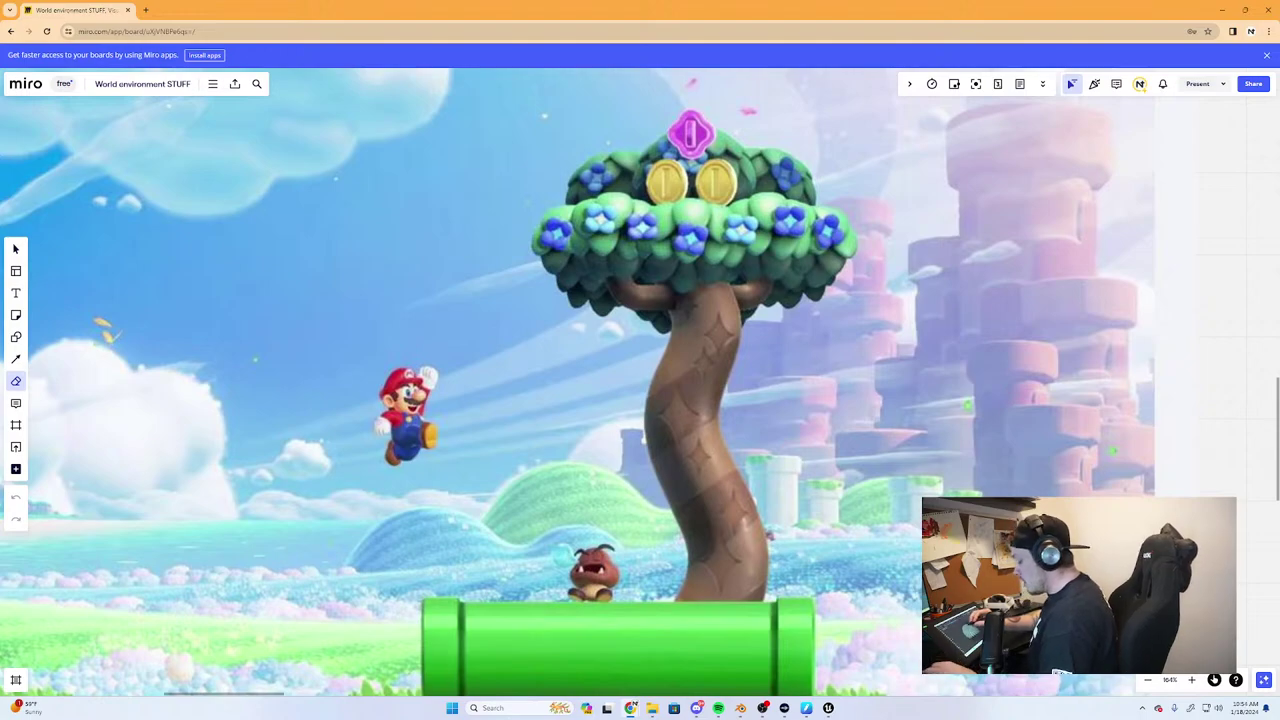
Try to save while the reference board is in focus, close the browser's save dialog and return to Blender
{"action": "key", "text": "ctrl+s"}
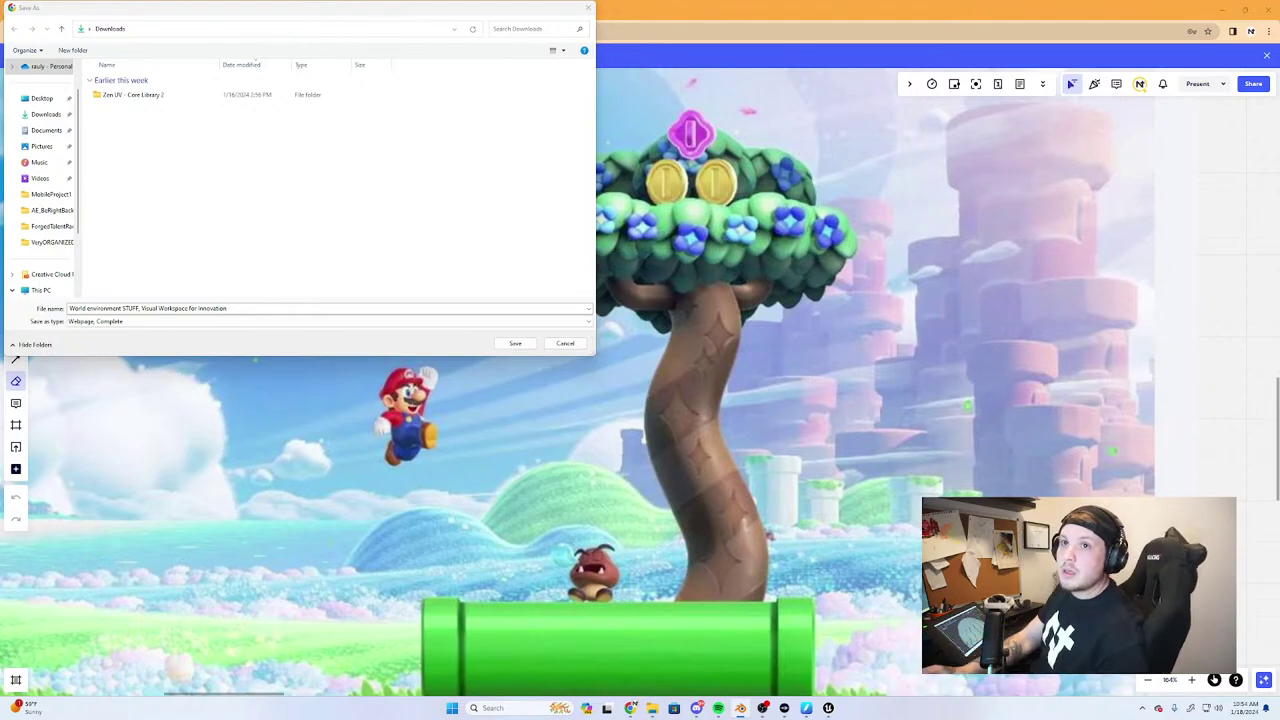
{"action": "key", "text": "Return"}
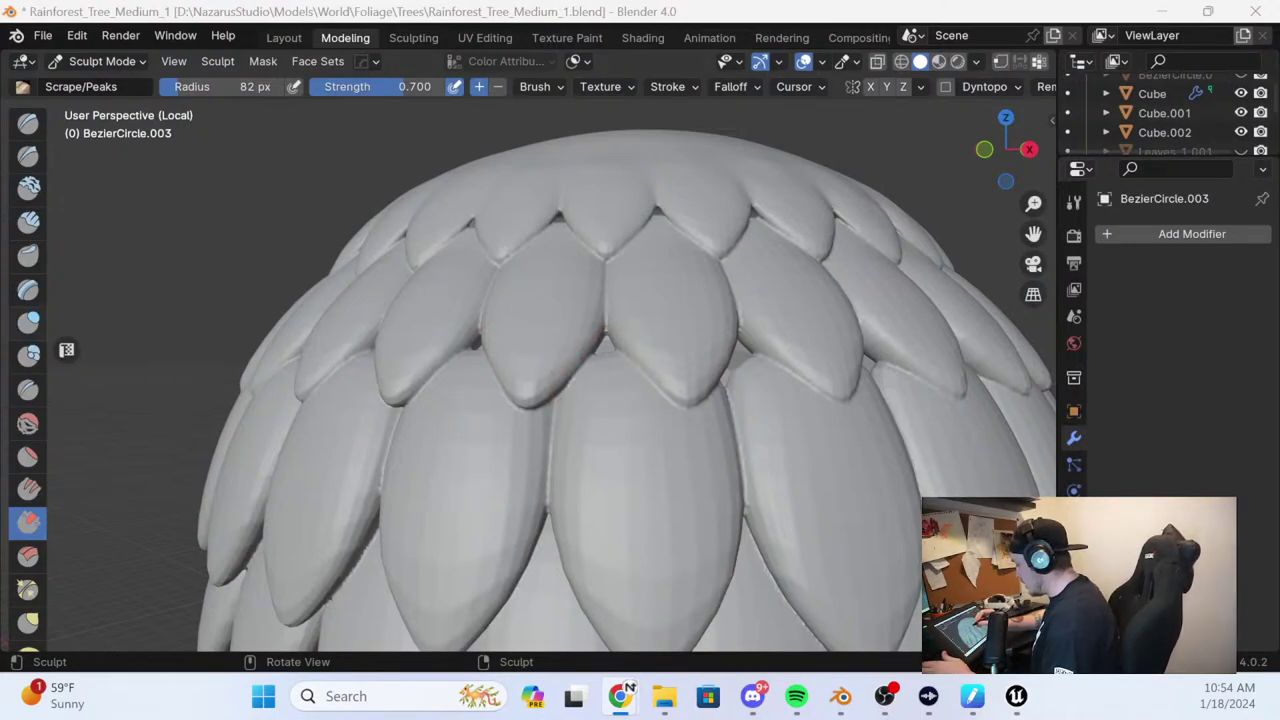
{"action": "left_click", "coordinate": [230, 262]}
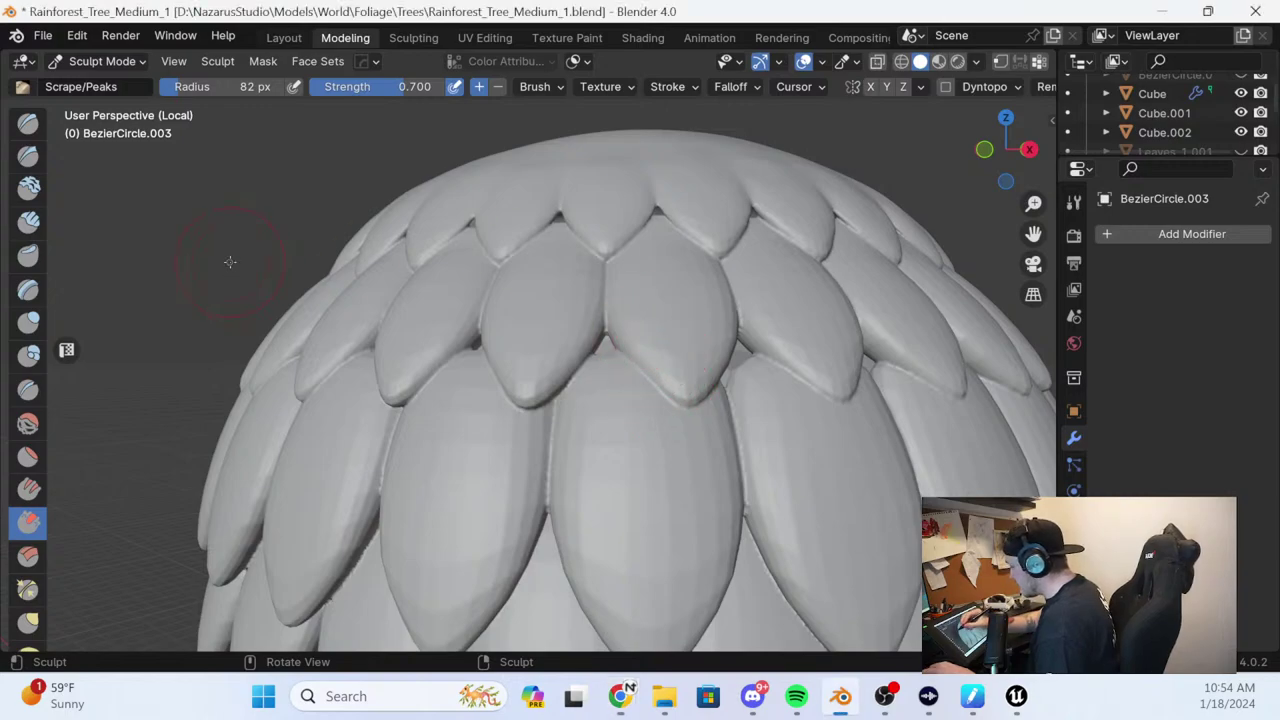
Reduce the brush radius to 51 px and smooth a top-ring leaf and the faceted second-ring leaf below it
{"action": "mouse_move", "coordinate": [517, 264]}
{"action": "middle_mouse_down"}
{"action": "mouse_move", "coordinate": [580, 357]}
{"action": "mouse_move", "coordinate": [780, 310]}
{"action": "mouse_move", "coordinate": [849, 309]}
{"action": "middle_mouse_up"}
{"action": "key", "text": "bracketleft"}
{"action": "key", "text": "bracketleft"}
{"action": "key", "text": "bracketleft"}
{"action": "key", "text": "bracketleft"}
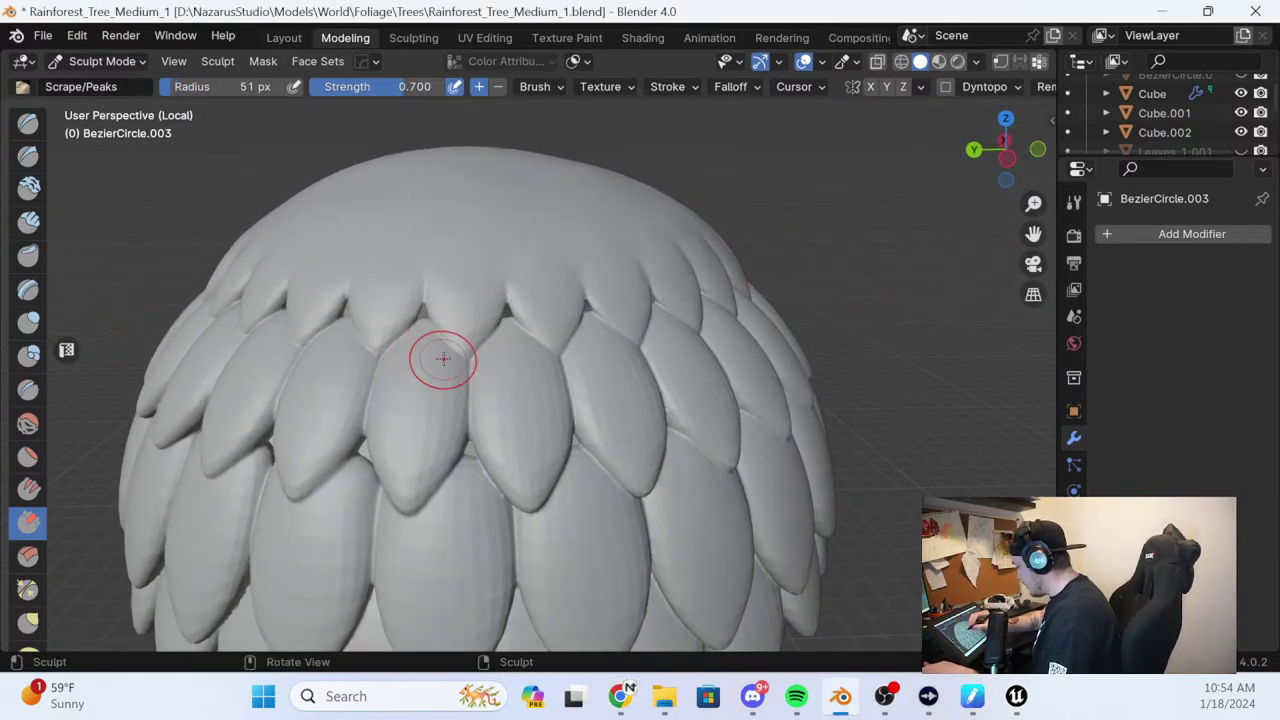
{"action": "left_click_drag", "start_coordinate": [466, 320], "coordinate": [466, 340], "text": "shift"}
{"action": "mouse_move", "coordinate": [483, 258]}
{"action": "left_mouse_down", "text": "shift"}
{"action": "mouse_move", "coordinate": [486, 243]}
{"action": "mouse_move", "coordinate": [480, 290]}
{"action": "left_mouse_up", "text": "shift"}
{"action": "left_click_drag", "start_coordinate": [487, 243], "coordinate": [468, 330], "text": "shift"}
{"action": "left_click_drag", "start_coordinate": [403, 400], "coordinate": [407, 478], "text": "shift"}
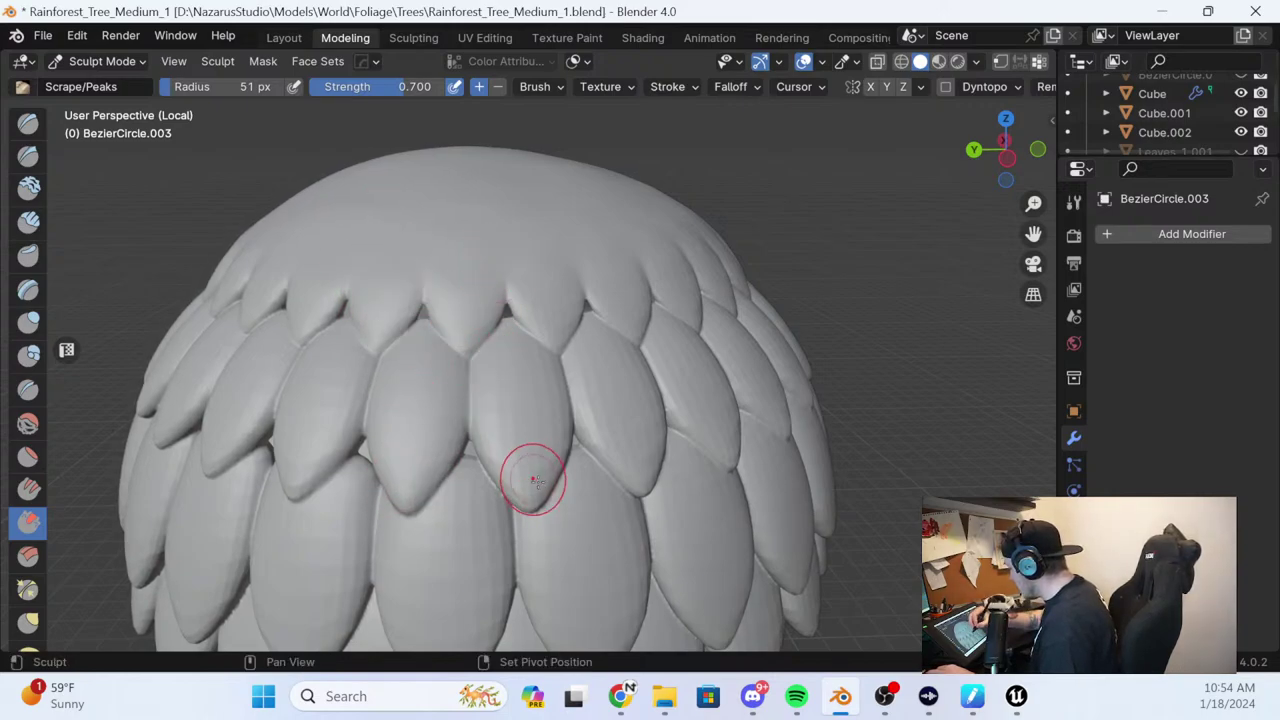
Smooth the neighbouring second-ring leaf along its full length, from its base under the cap to its tip
{"action": "left_click_drag", "start_coordinate": [498, 341], "coordinate": [516, 476]}
{"action": "mouse_move", "coordinate": [485, 328]}
{"action": "left_mouse_down"}
{"action": "mouse_move", "coordinate": [509, 351]}
{"action": "mouse_move", "coordinate": [513, 449]}
{"action": "left_mouse_up"}
{"action": "left_click_drag", "start_coordinate": [525, 365], "coordinate": [536, 470]}
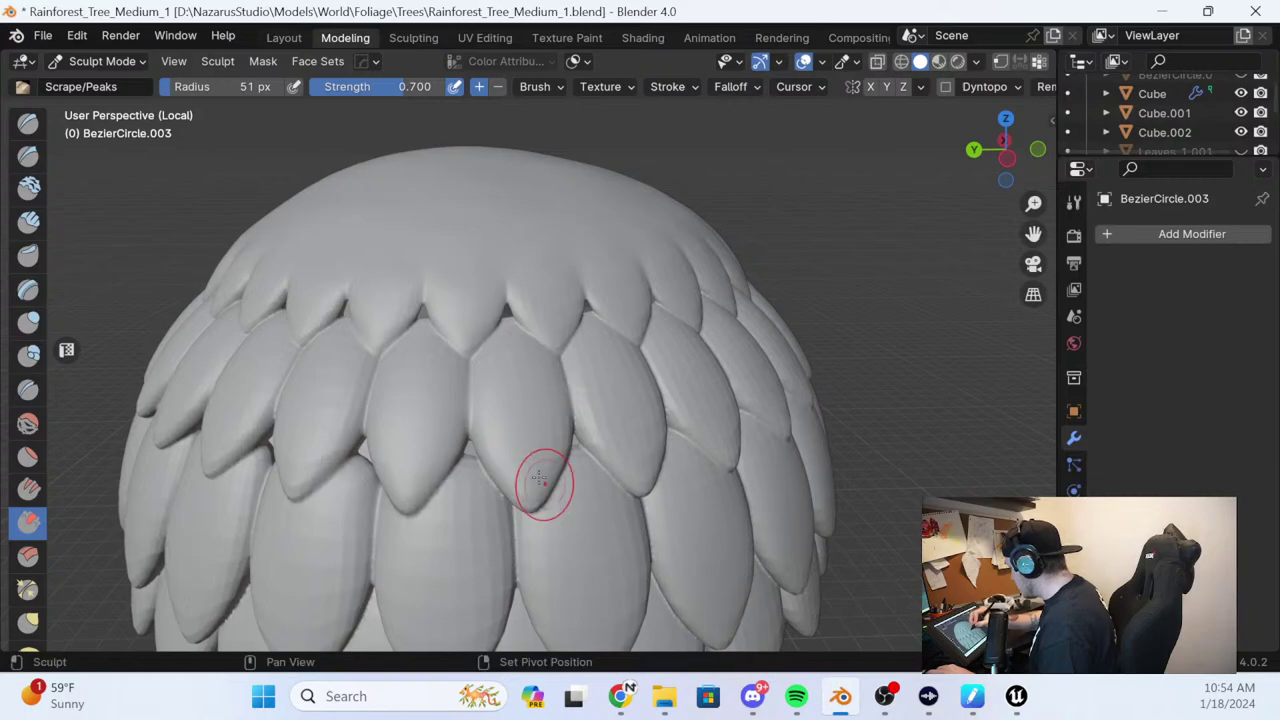
{"action": "middle_click_drag", "start_coordinate": [543, 290], "coordinate": [491, 403]}
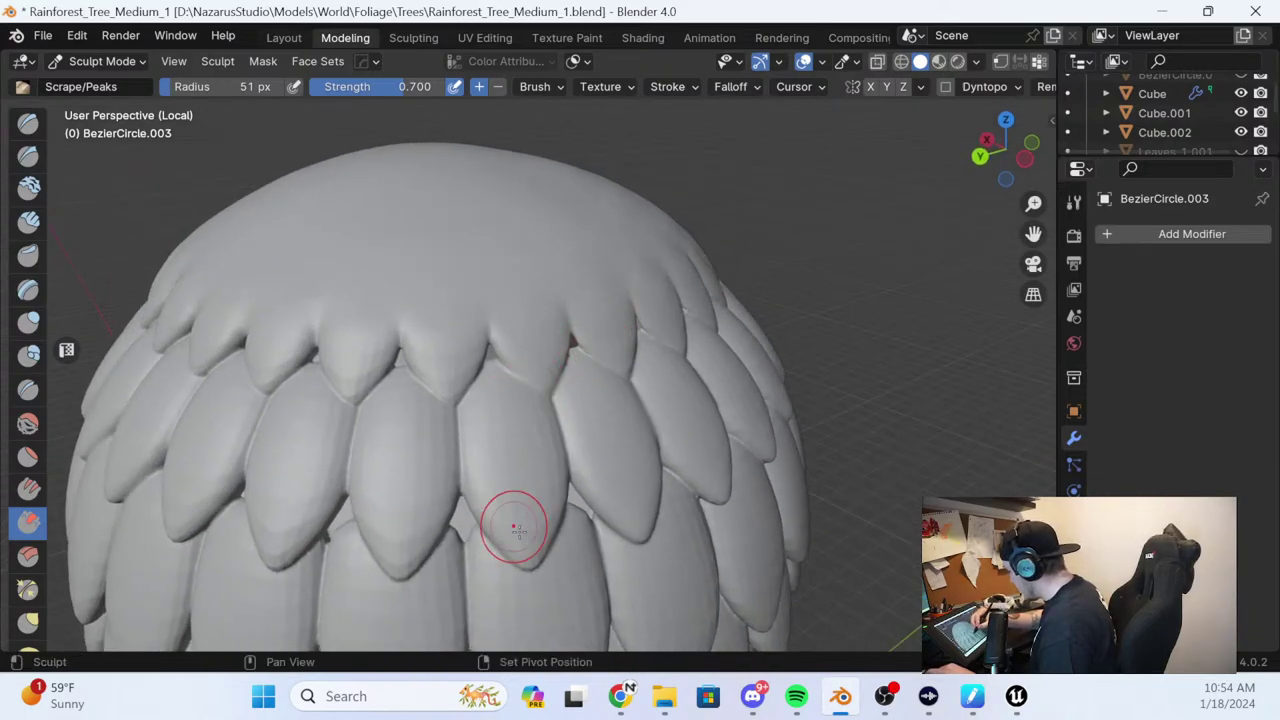
{"action": "left_click_drag", "start_coordinate": [487, 355], "coordinate": [529, 409]}
{"action": "mouse_move", "coordinate": [529, 409]}
{"action": "middle_mouse_down"}
{"action": "mouse_move", "coordinate": [494, 343]}
{"action": "mouse_move", "coordinate": [543, 357]}
{"action": "middle_mouse_up"}
{"action": "middle_click_drag", "start_coordinate": [473, 393], "coordinate": [383, 451]}
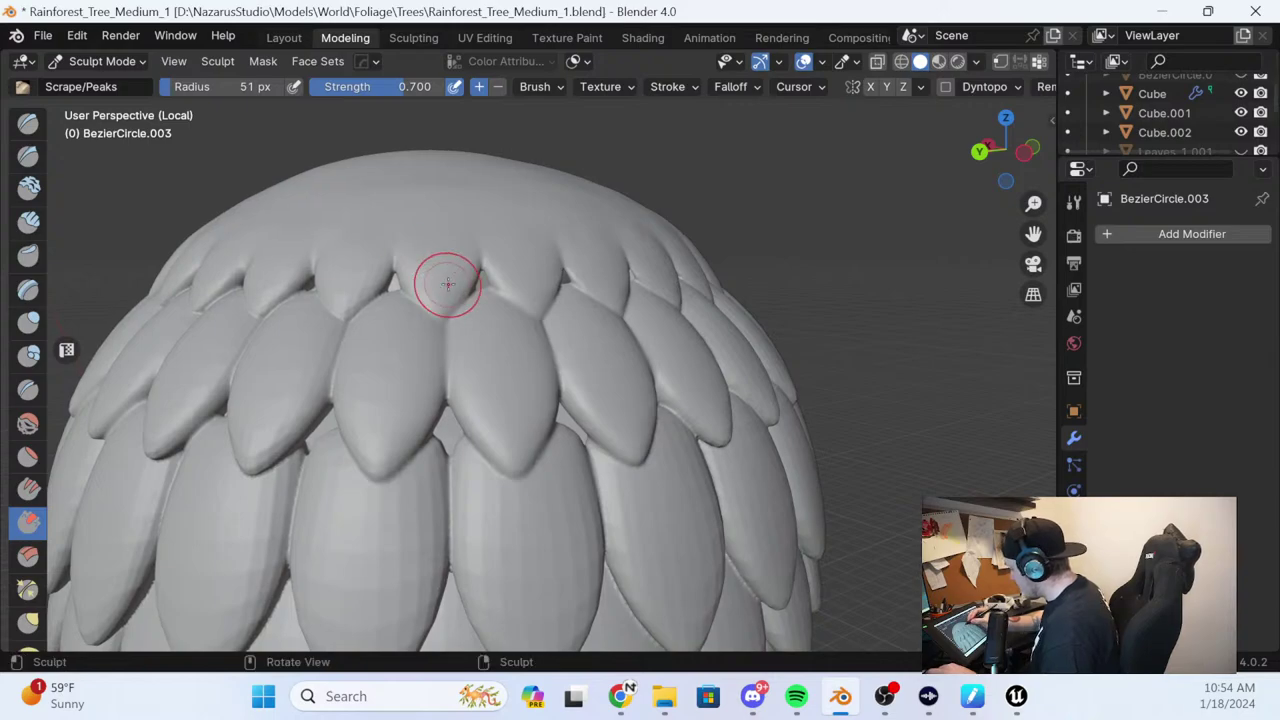
Smooth the next second-ring leaves around the canopy, evening out their faceted faces and tips
{"action": "middle_click_drag", "start_coordinate": [443, 286], "coordinate": [537, 289]}
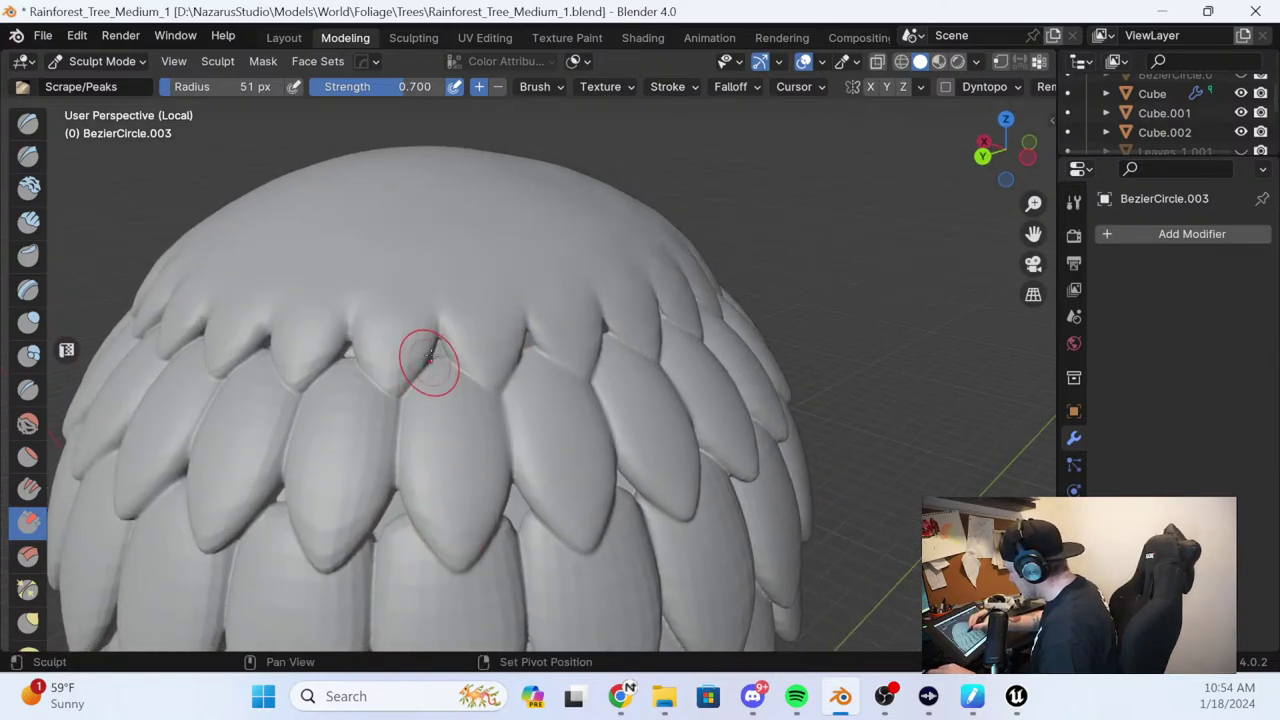
{"action": "middle_click_drag", "start_coordinate": [408, 316], "coordinate": [427, 530]}
{"action": "left_click_drag", "start_coordinate": [427, 530], "coordinate": [424, 534]}
{"action": "mouse_move", "coordinate": [421, 505]}
{"action": "left_mouse_down"}
{"action": "mouse_move", "coordinate": [397, 516]}
{"action": "mouse_move", "coordinate": [363, 381]}
{"action": "left_mouse_up"}
{"action": "left_click_drag", "start_coordinate": [395, 323], "coordinate": [419, 539]}
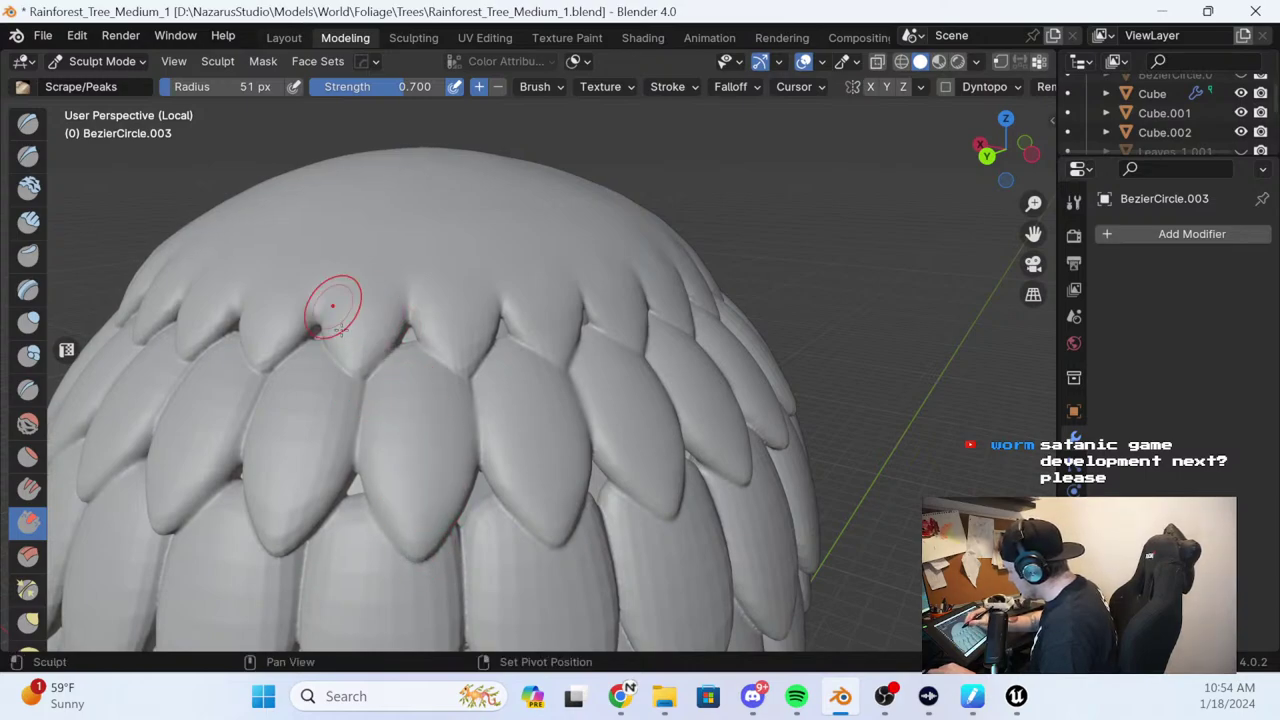
Continue around the canopy, smoothing each second-ring leaf and the top-ring tips that overlap it
{"action": "middle_click_drag", "start_coordinate": [491, 286], "coordinate": [480, 400]}
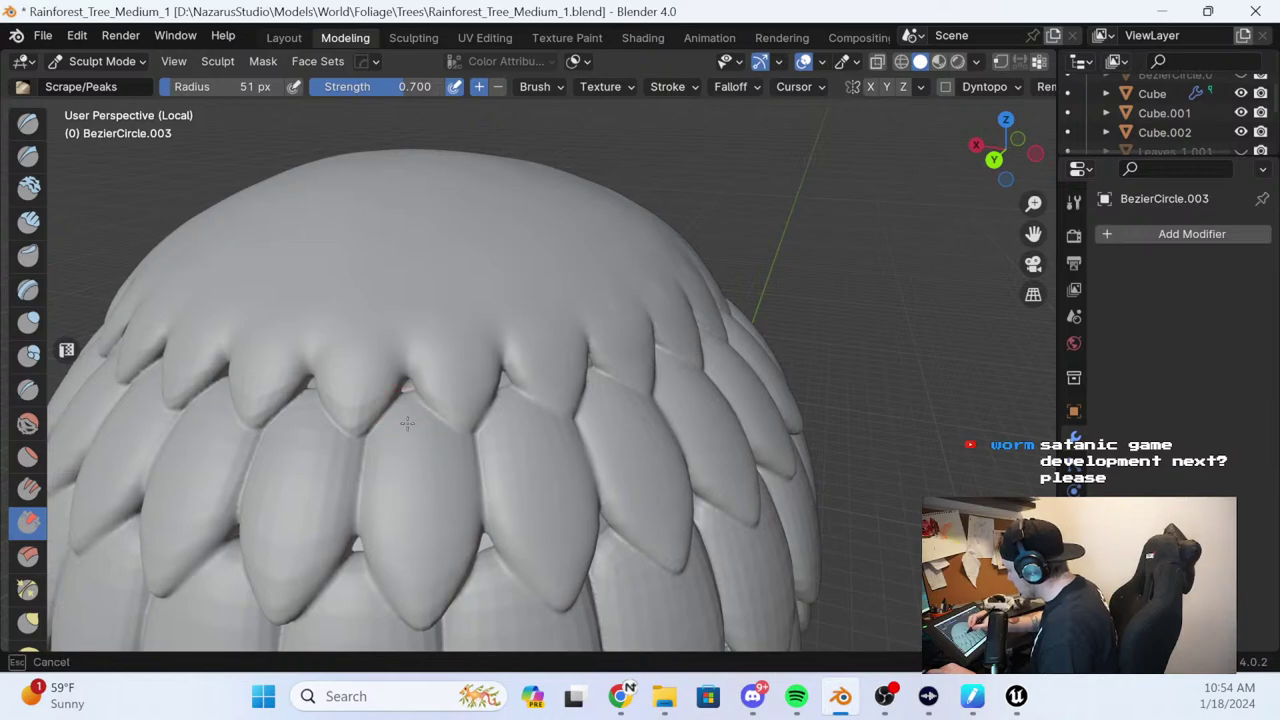
{"action": "left_click_drag", "start_coordinate": [407, 424], "coordinate": [408, 428]}
{"action": "mouse_move", "coordinate": [408, 428]}
{"action": "middle_mouse_down"}
{"action": "mouse_move", "coordinate": [440, 335]}
{"action": "mouse_move", "coordinate": [468, 371]}
{"action": "middle_mouse_up"}
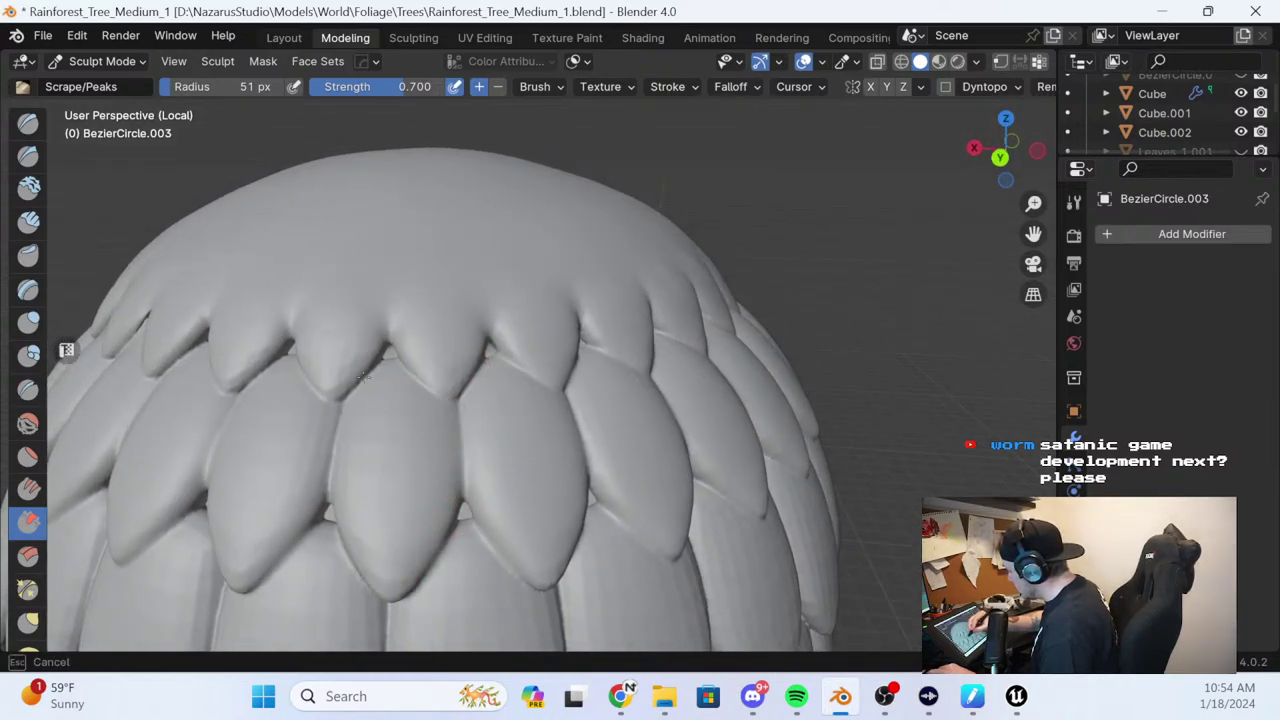
{"action": "middle_click_drag", "start_coordinate": [390, 347], "coordinate": [457, 383]}
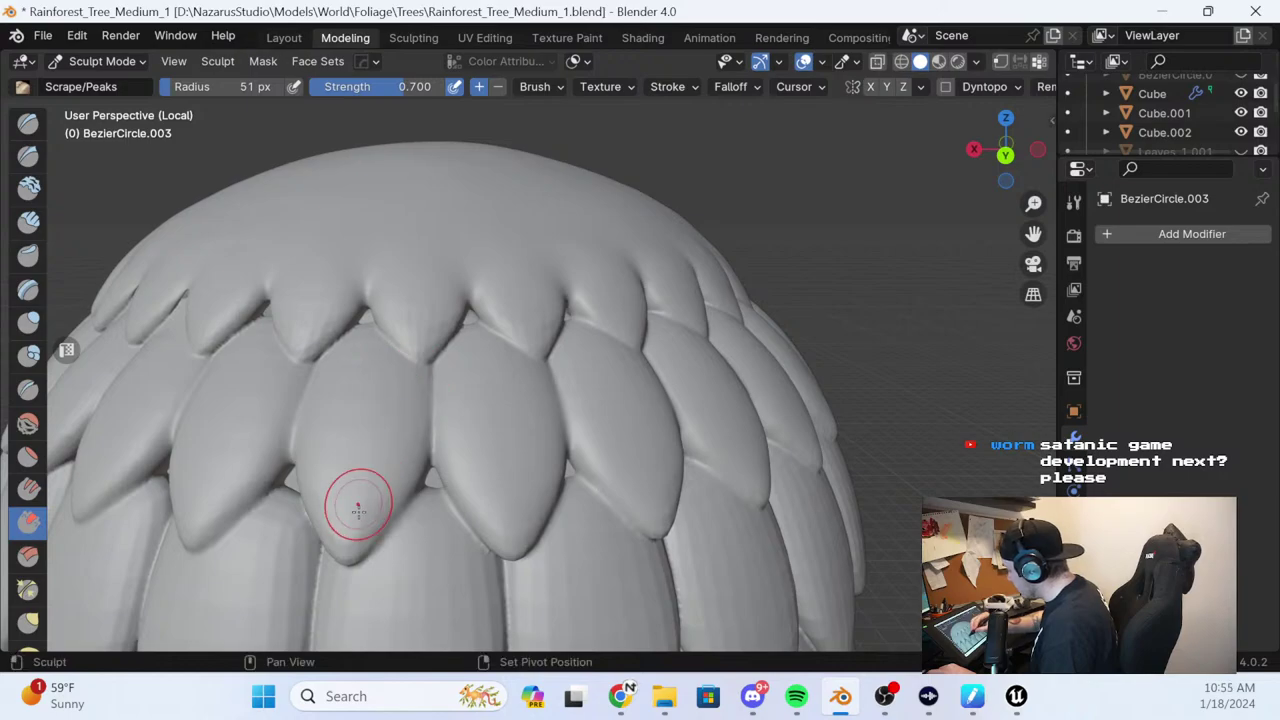
{"action": "mouse_move", "coordinate": [337, 357]}
{"action": "middle_mouse_down"}
{"action": "mouse_move", "coordinate": [456, 480]}
{"action": "mouse_move", "coordinate": [354, 374]}
{"action": "middle_mouse_up"}
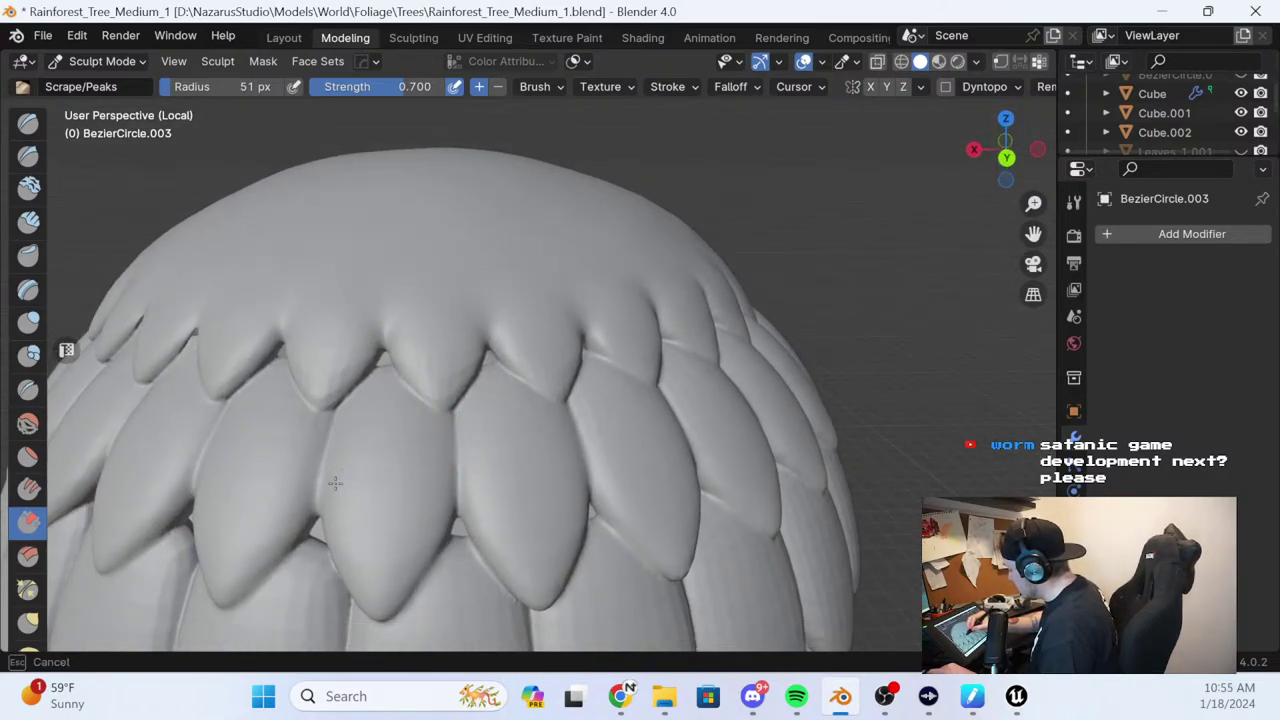
{"action": "mouse_move", "coordinate": [395, 424]}
{"action": "middle_mouse_down"}
{"action": "mouse_move", "coordinate": [443, 433]}
{"action": "mouse_move", "coordinate": [382, 435]}
{"action": "middle_mouse_up"}
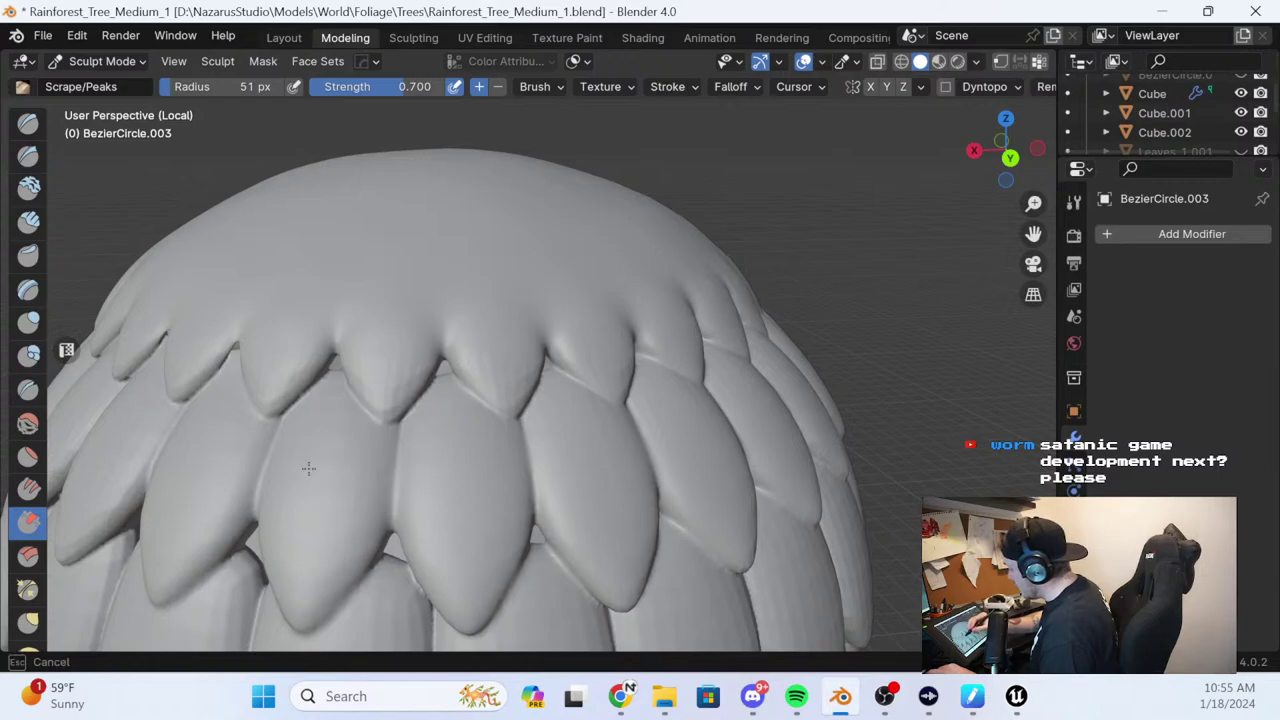
{"action": "middle_click_drag", "start_coordinate": [297, 429], "coordinate": [432, 387]}
Smooth the tips and edges of the top-ring leaves where they emerge from the cap
{"action": "middle_click_drag", "start_coordinate": [494, 466], "coordinate": [523, 343]}
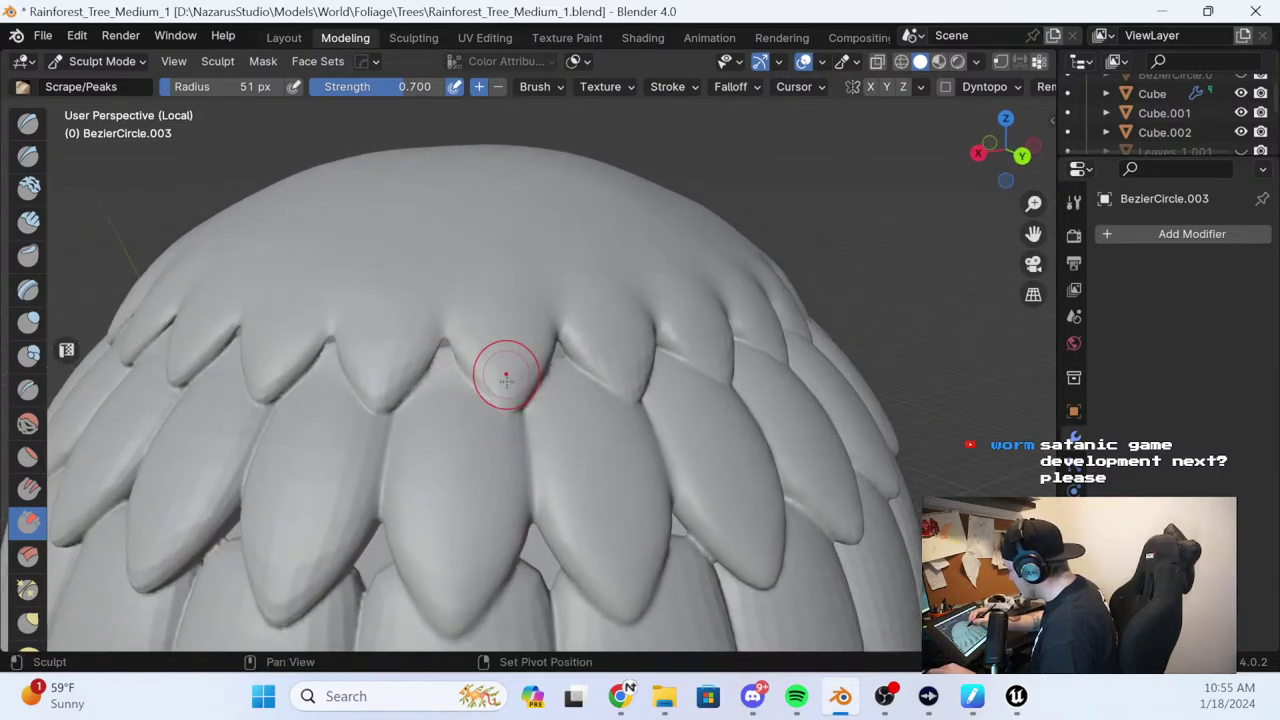
{"action": "middle_click_drag", "start_coordinate": [636, 340], "coordinate": [636, 376]}
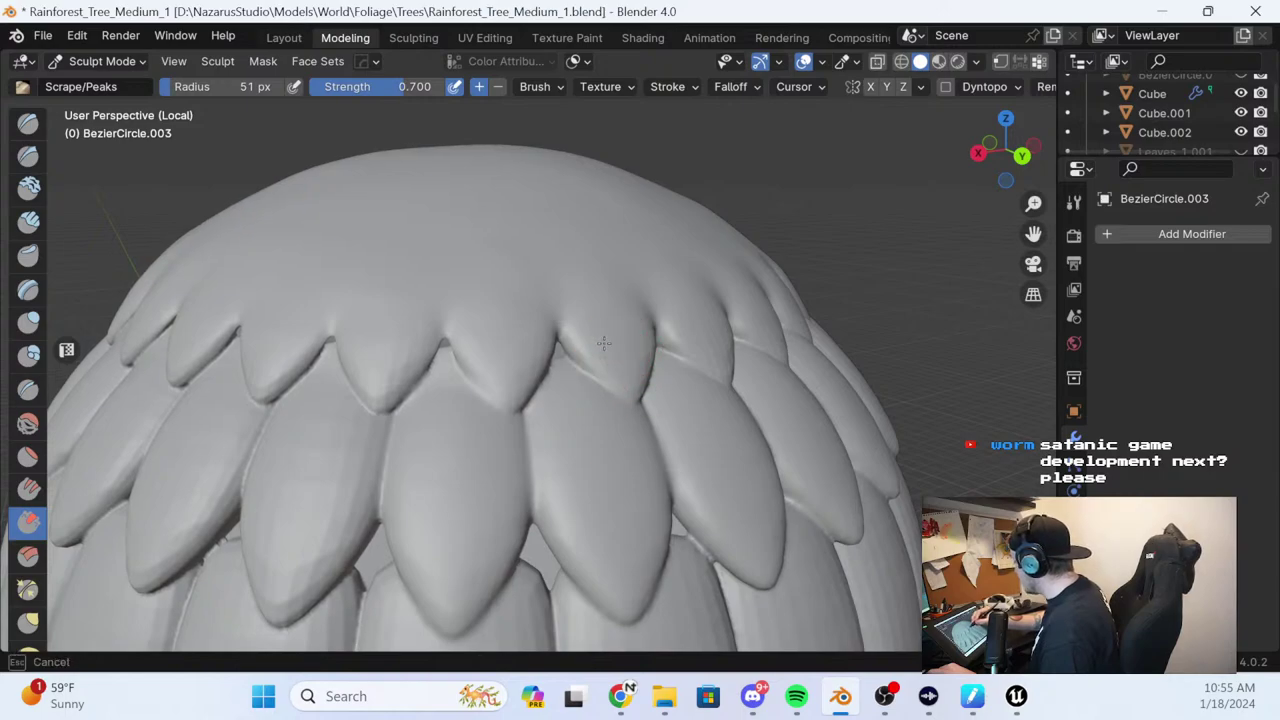
{"action": "left_click_drag", "start_coordinate": [604, 343], "coordinate": [623, 354]}
{"action": "left_click_drag", "start_coordinate": [721, 347], "coordinate": [709, 338]}
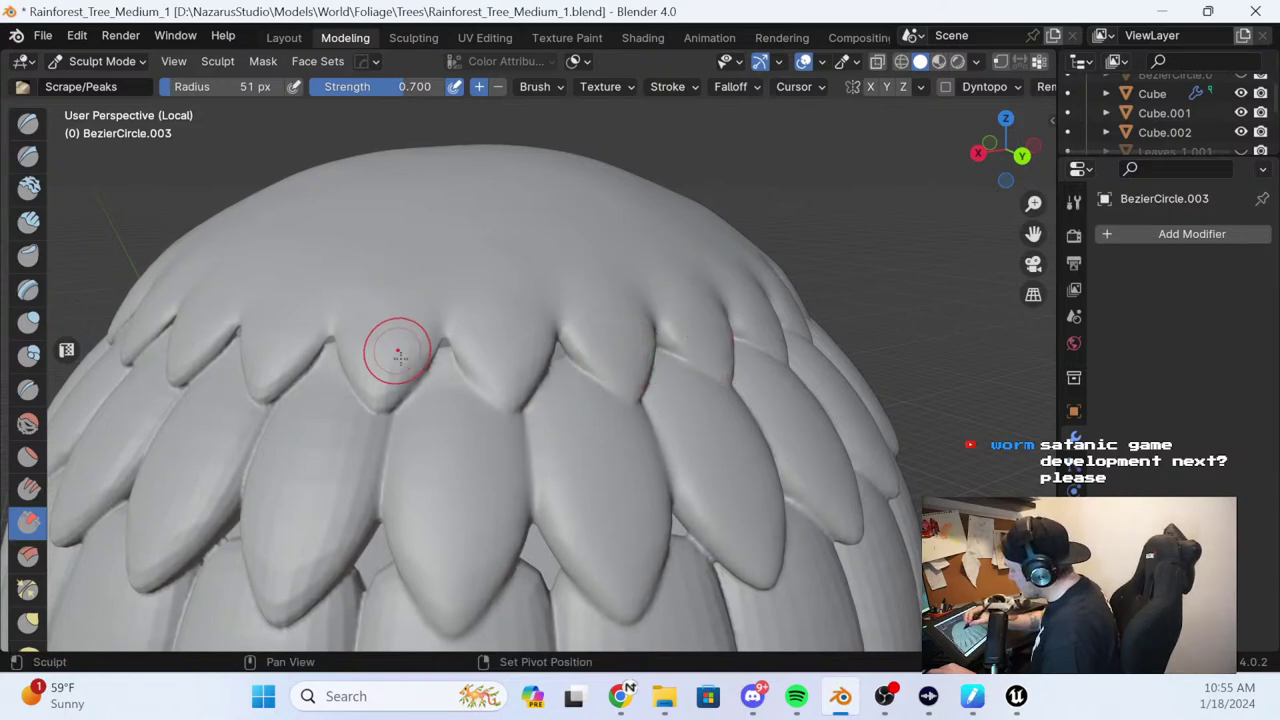
Smooth out the faceting on the second-ring leaf below the cap with repeated lengthwise strokes
{"action": "middle_click_drag", "start_coordinate": [400, 334], "coordinate": [491, 400]}
{"action": "middle_click_drag", "start_coordinate": [432, 507], "coordinate": [432, 507]}
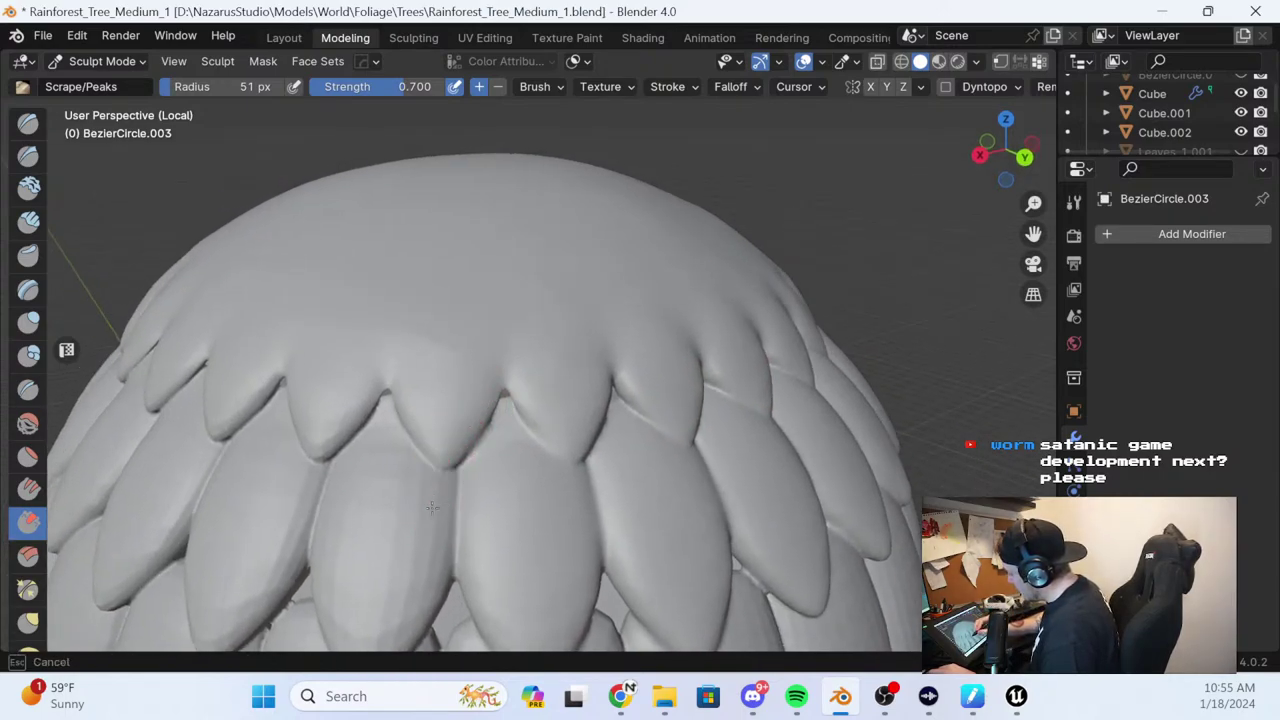
{"action": "left_click_drag", "start_coordinate": [432, 507], "coordinate": [413, 559]}
{"action": "mouse_move", "coordinate": [383, 378]}
{"action": "left_mouse_down"}
{"action": "mouse_move", "coordinate": [391, 454]}
{"action": "mouse_move", "coordinate": [370, 582]}
{"action": "left_mouse_up"}
{"action": "left_click_drag", "start_coordinate": [350, 445], "coordinate": [328, 574]}
{"action": "left_click_drag", "start_coordinate": [330, 585], "coordinate": [337, 618]}
{"action": "left_click_drag", "start_coordinate": [382, 532], "coordinate": [384, 539]}
{"action": "middle_click_drag", "start_coordinate": [409, 617], "coordinate": [423, 557]}
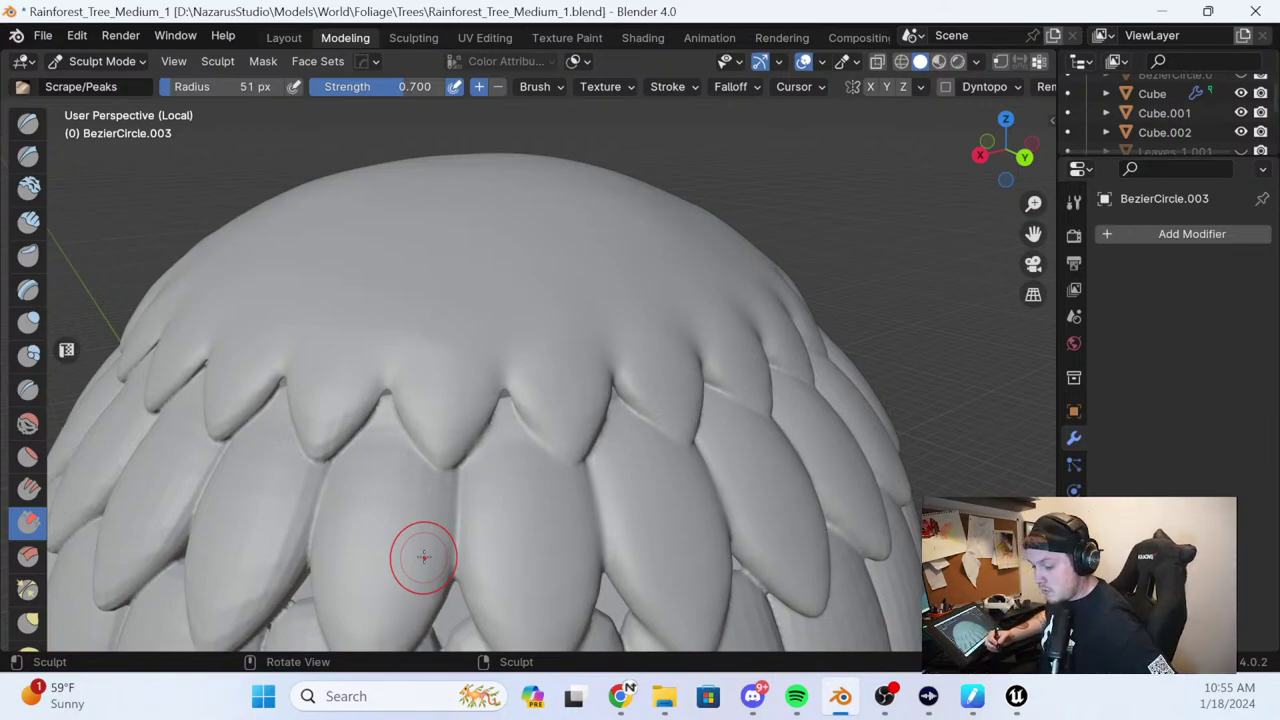
Smooth the top-ring leaf tips along the adjacent side of the cap
{"action": "middle_click_drag", "start_coordinate": [424, 557], "coordinate": [466, 556]}
{"action": "left_click_drag", "start_coordinate": [549, 431], "coordinate": [519, 396], "text": "shift"}
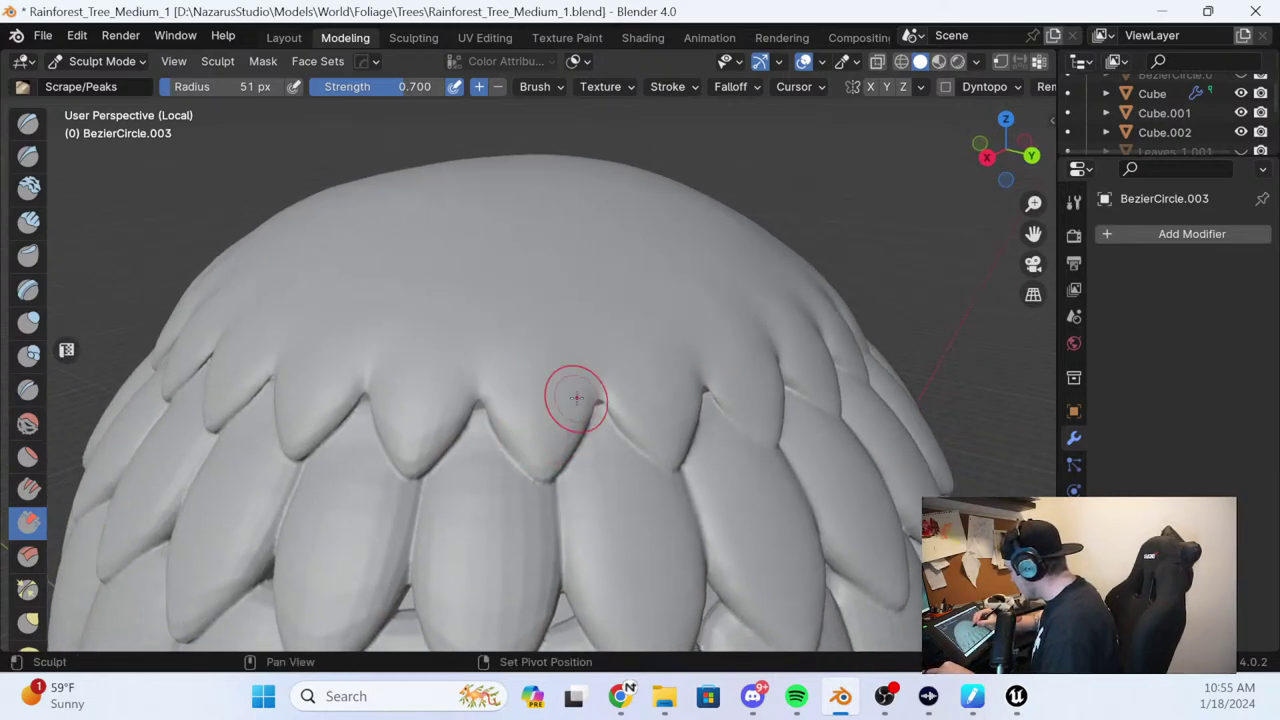
{"action": "middle_click_drag", "start_coordinate": [390, 442], "coordinate": [548, 390]}
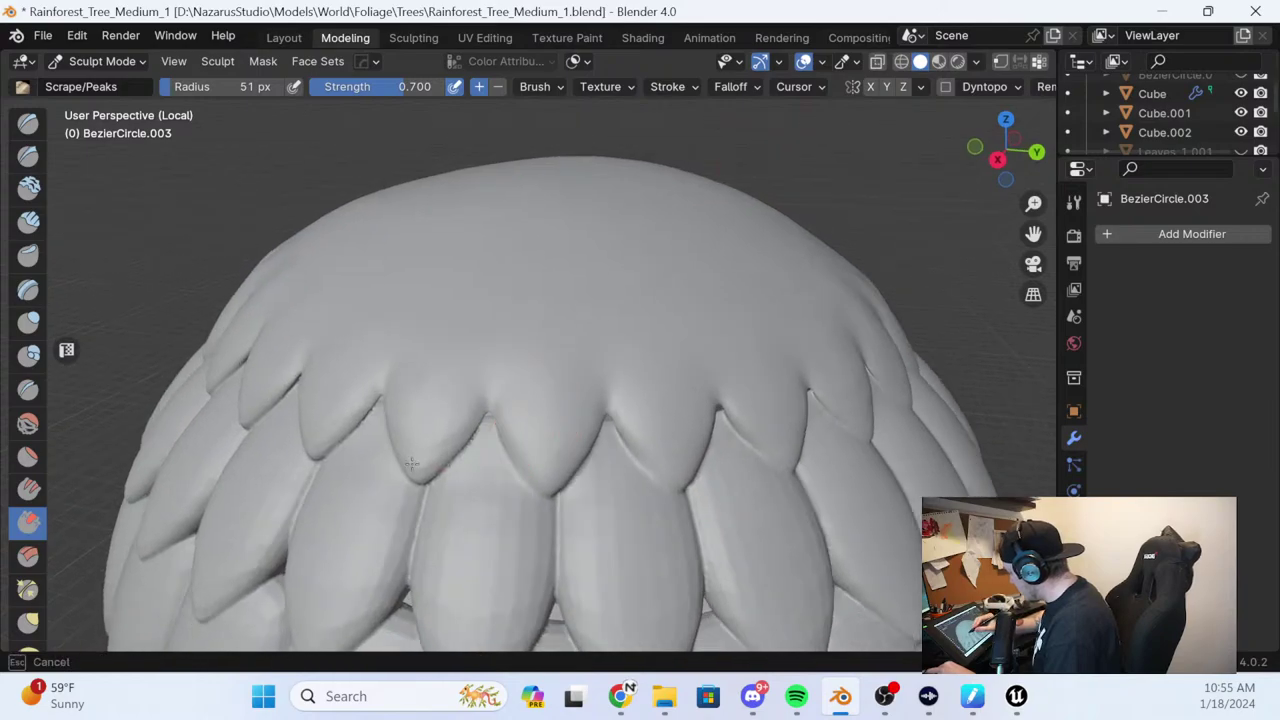
{"action": "middle_click_drag", "start_coordinate": [434, 449], "coordinate": [566, 417]}
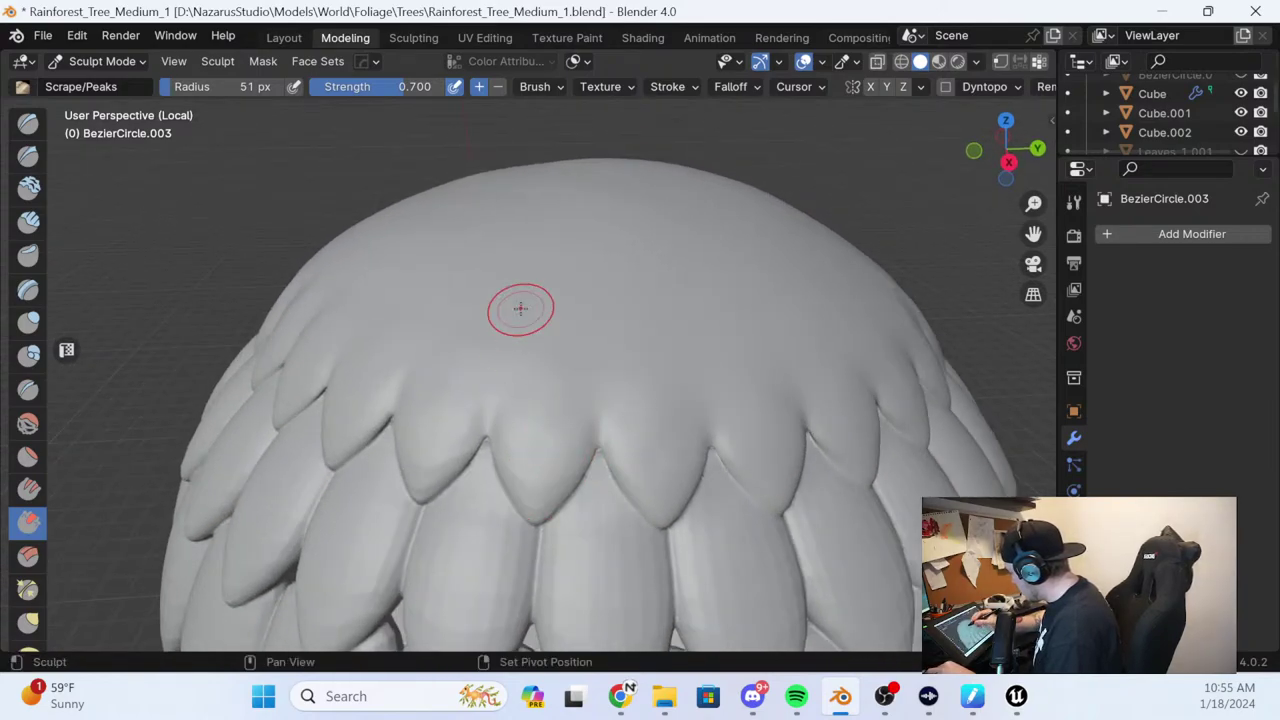
{"action": "middle_click_drag", "start_coordinate": [477, 349], "coordinate": [588, 396]}
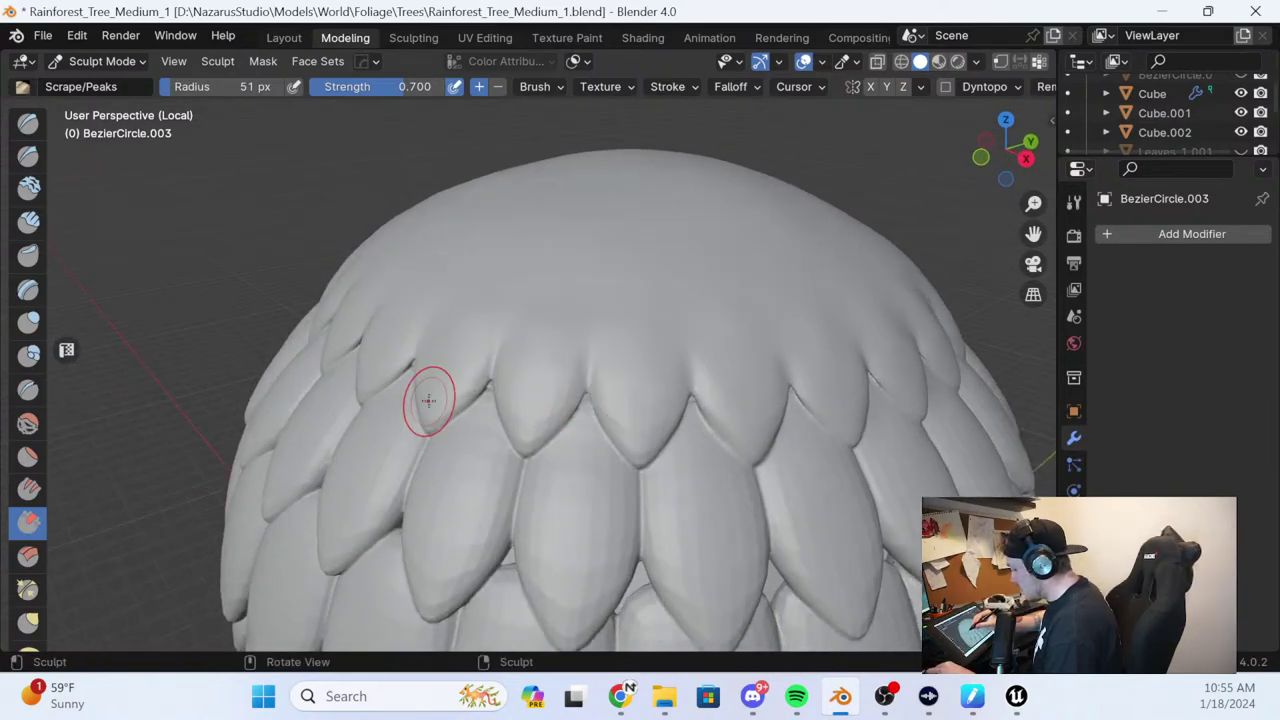
Smooth the faceted second-ring leaves beneath the freshly smoothed top-ring tips
{"action": "mouse_move", "coordinate": [428, 400]}
{"action": "middle_mouse_down"}
{"action": "mouse_move", "coordinate": [569, 354]}
{"action": "mouse_move", "coordinate": [517, 380]}
{"action": "middle_mouse_up"}
{"action": "left_click_drag", "start_coordinate": [522, 410], "coordinate": [470, 422]}
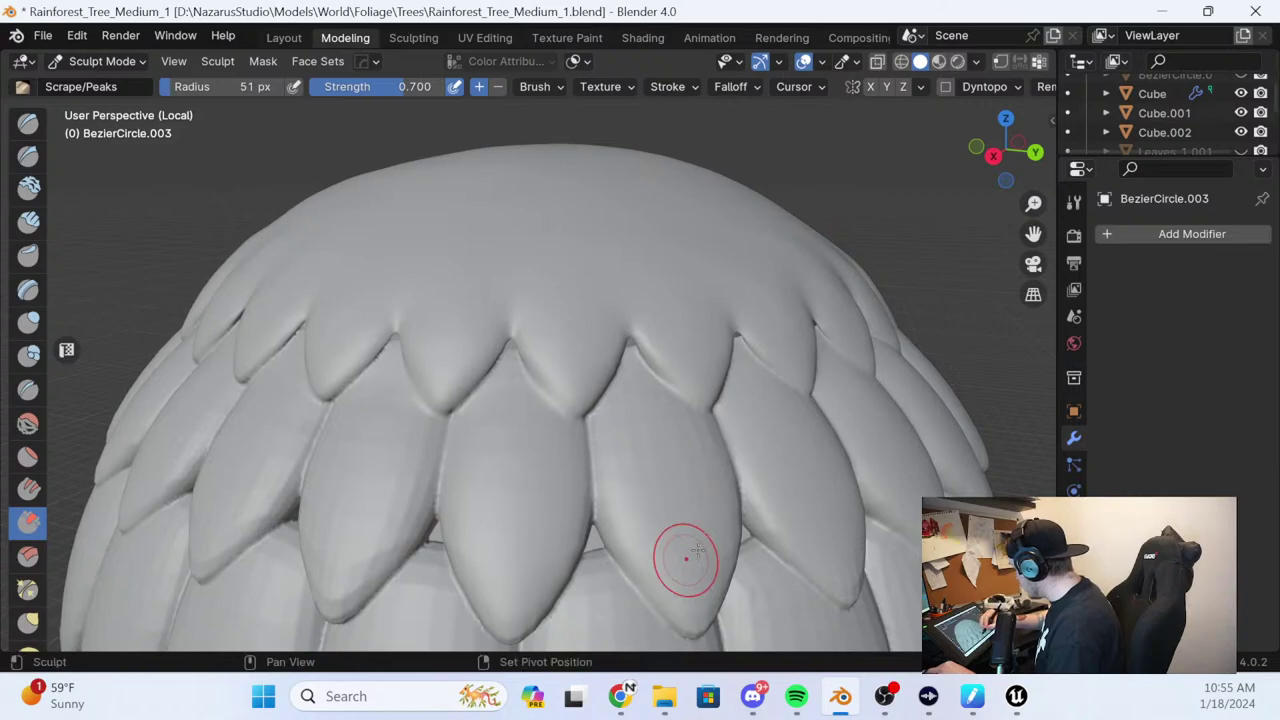
{"action": "middle_click_drag", "start_coordinate": [657, 594], "coordinate": [517, 429]}
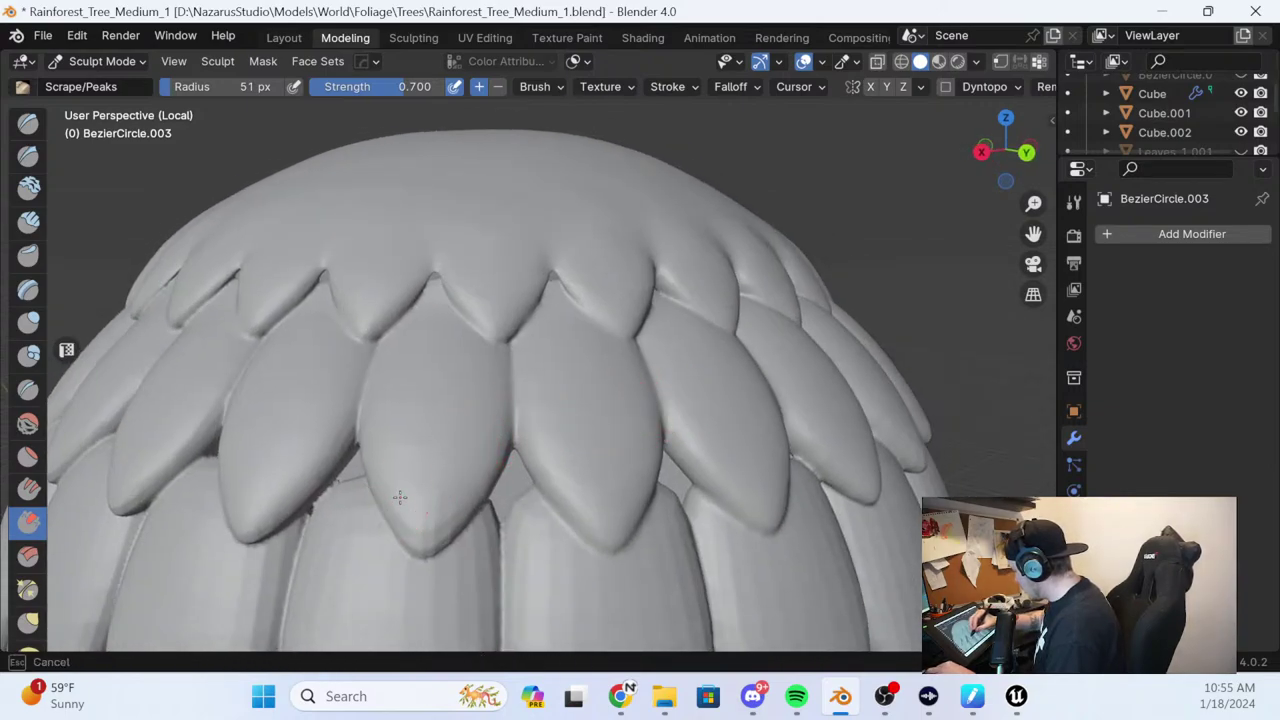
{"action": "mouse_move", "coordinate": [441, 540]}
{"action": "middle_mouse_down"}
{"action": "mouse_move", "coordinate": [511, 449]}
{"action": "mouse_move", "coordinate": [674, 449]}
{"action": "mouse_move", "coordinate": [655, 343]}
{"action": "middle_mouse_up"}
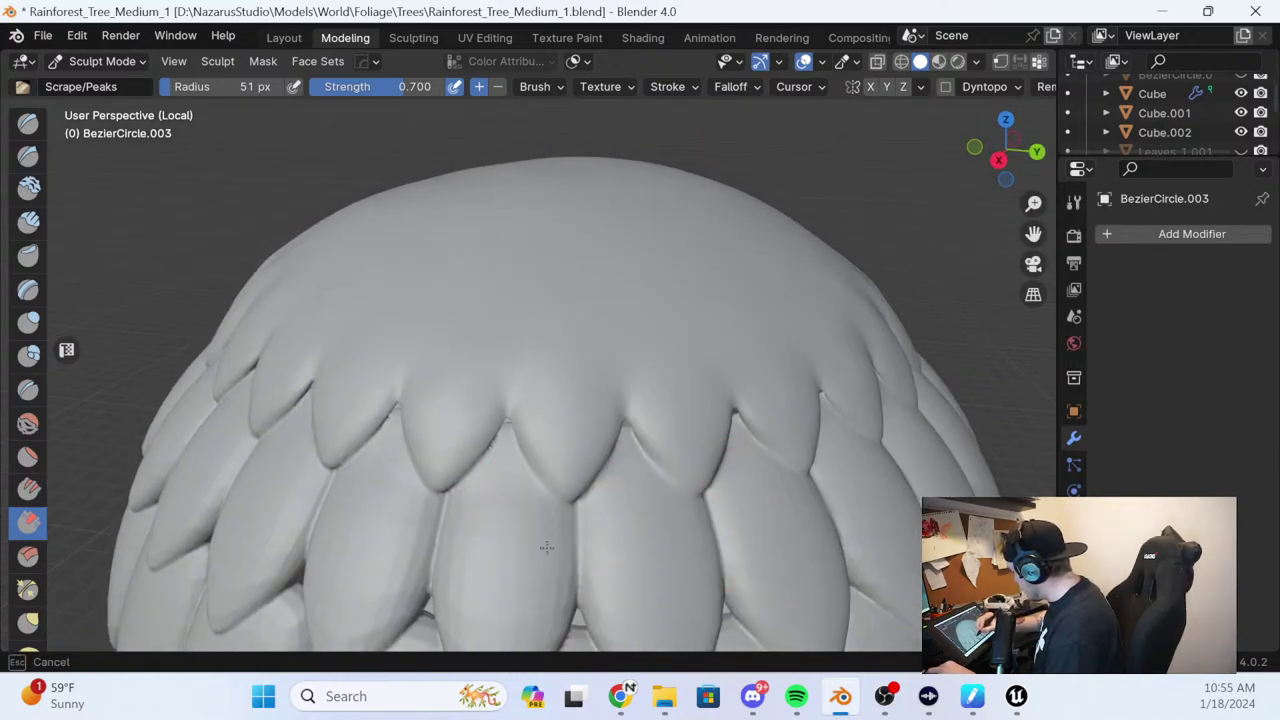
Smooth the faceted second-ring leaf beneath the top-ring tips, from its upper edge down to its point
{"action": "mouse_move", "coordinate": [660, 539]}
{"action": "middle_mouse_down", "text": "shift"}
{"action": "mouse_move", "coordinate": [642, 345]}
{"action": "mouse_move", "coordinate": [696, 317]}
{"action": "middle_mouse_up", "text": "shift"}
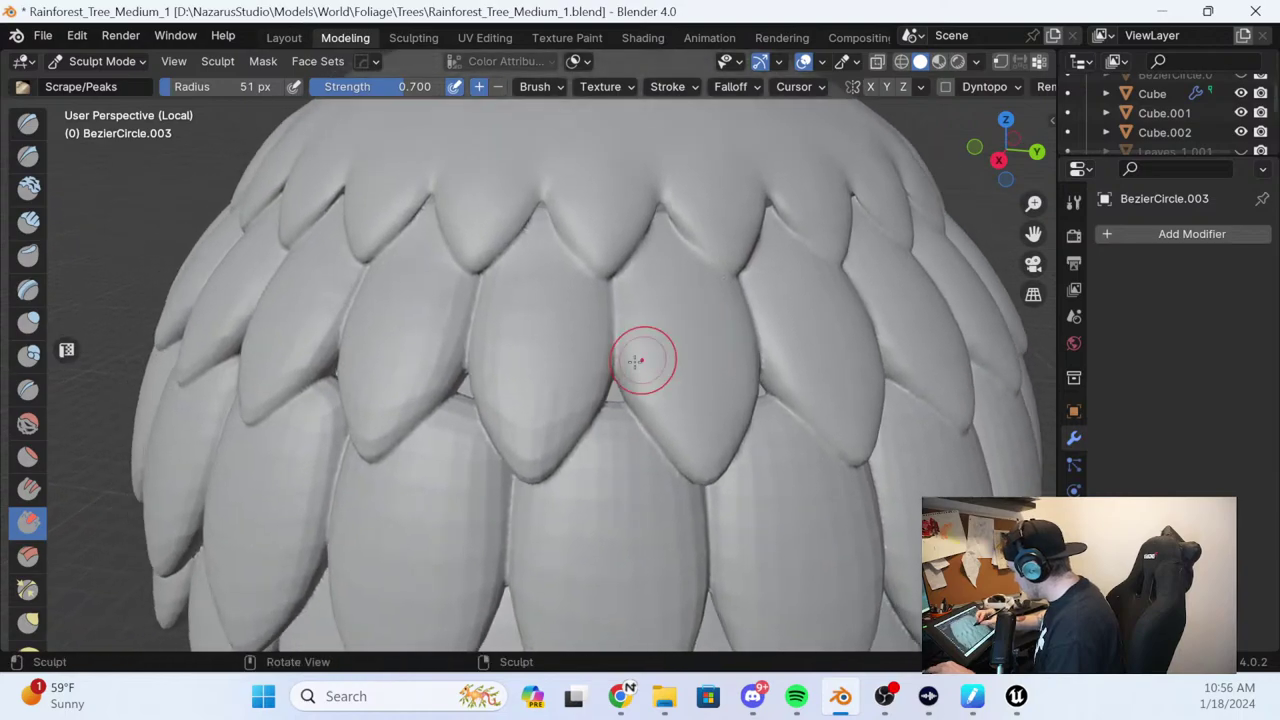
{"action": "left_click_drag", "start_coordinate": [555, 407], "coordinate": [577, 383]}
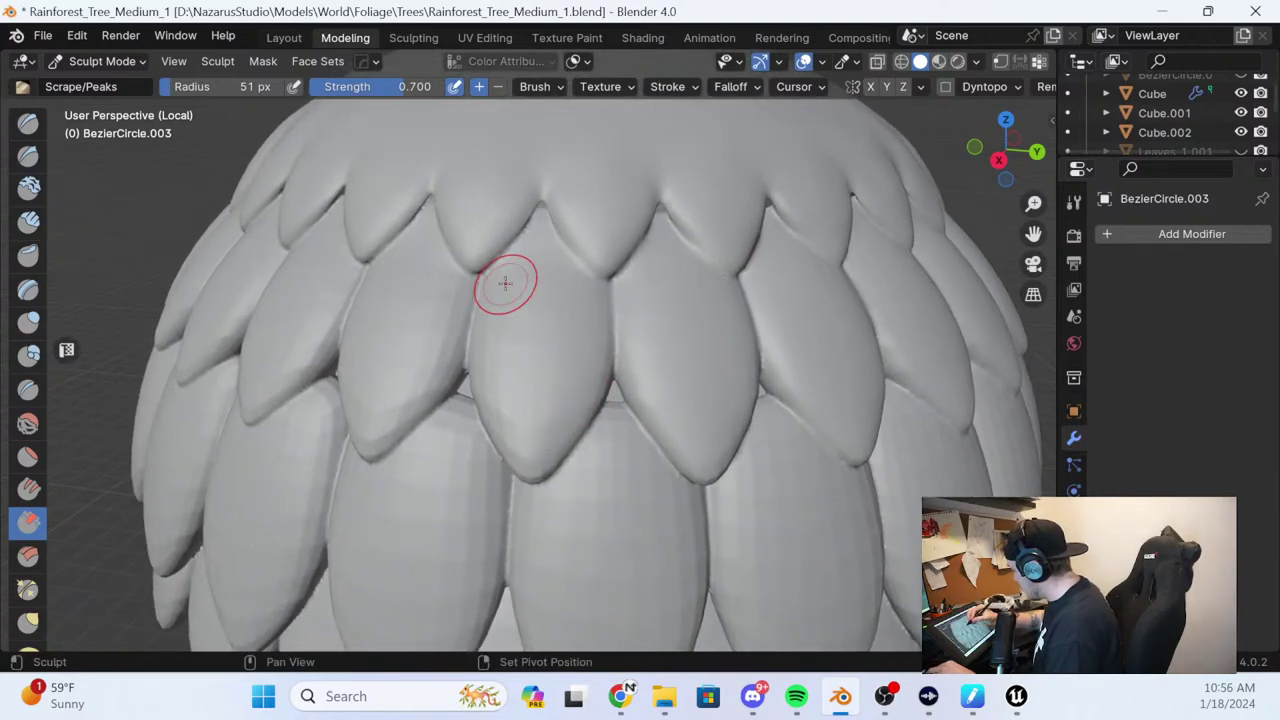
{"action": "left_click_drag", "start_coordinate": [542, 465], "coordinate": [536, 476]}
{"action": "mouse_move", "coordinate": [513, 342]}
{"action": "left_mouse_down"}
{"action": "mouse_move", "coordinate": [533, 484]}
{"action": "mouse_move", "coordinate": [500, 451]}
{"action": "left_mouse_up"}
{"action": "middle_click_drag", "start_coordinate": [572, 362], "coordinate": [607, 376]}
{"action": "left_click_drag", "start_coordinate": [526, 331], "coordinate": [549, 291]}
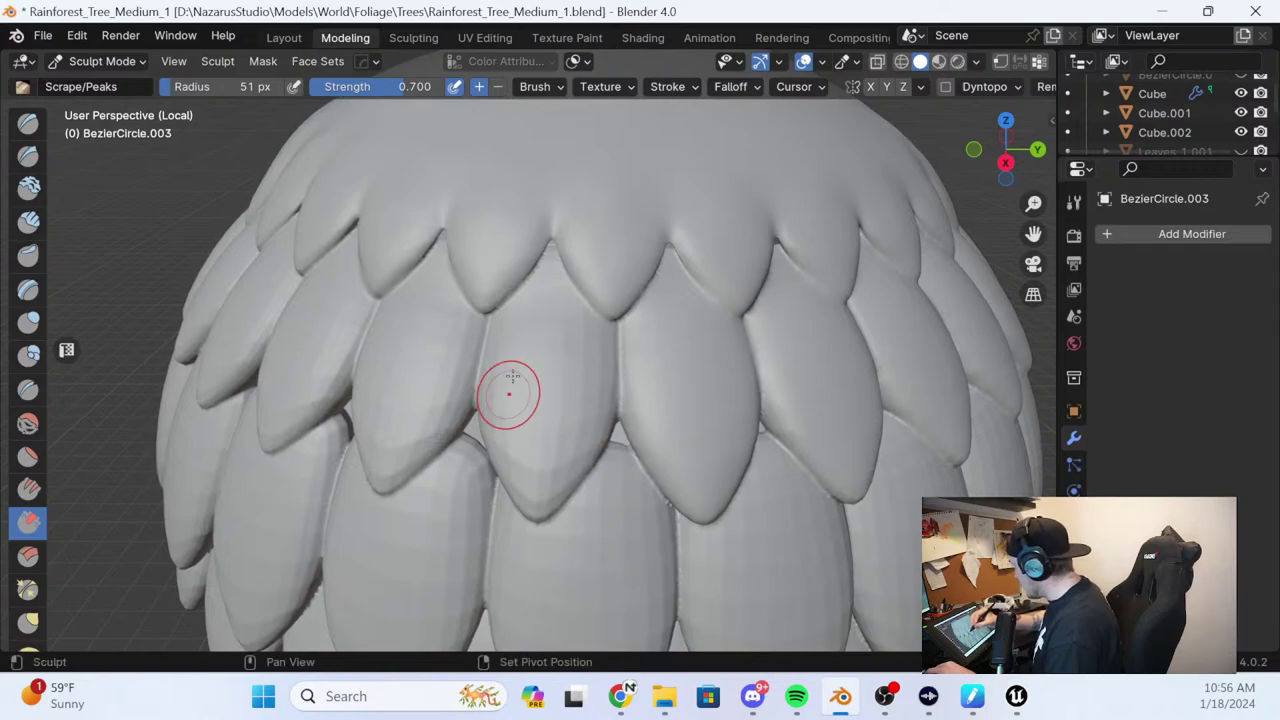
{"action": "left_click_drag", "start_coordinate": [516, 453], "coordinate": [534, 498]}
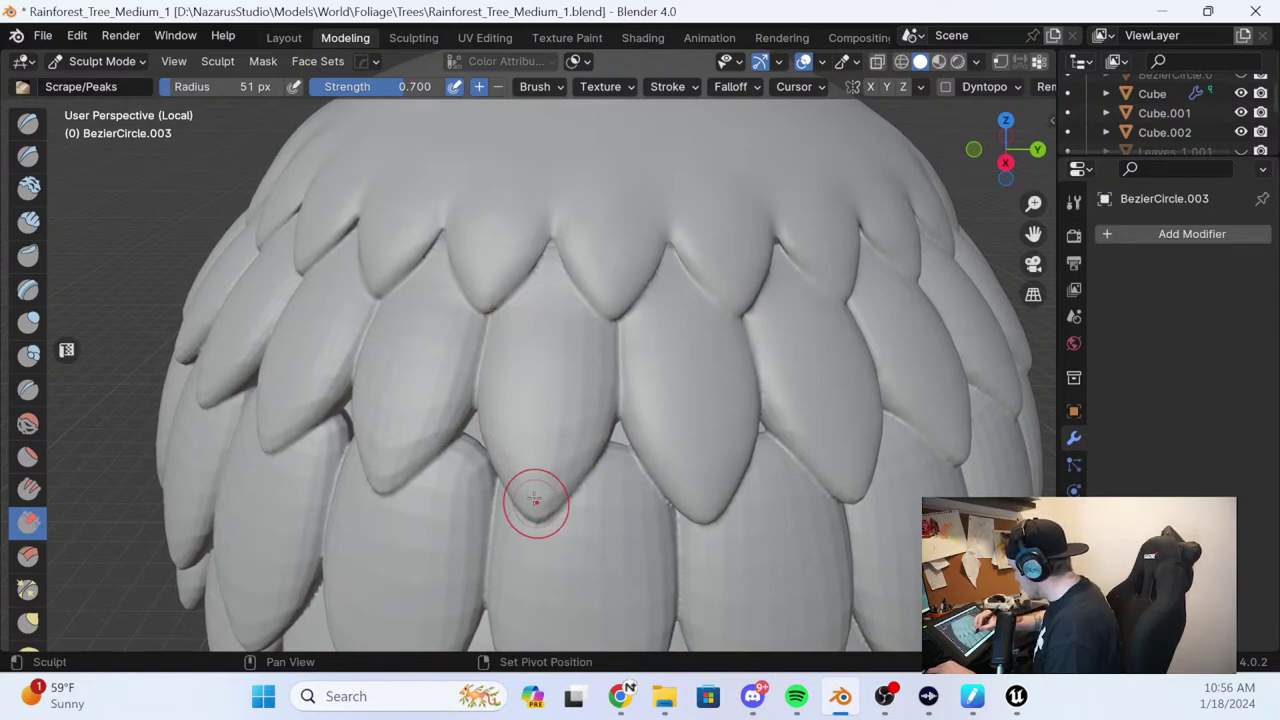
{"action": "mouse_move", "coordinate": [585, 345]}
{"action": "left_mouse_down"}
{"action": "mouse_move", "coordinate": [547, 458]}
{"action": "mouse_move", "coordinate": [582, 389]}
{"action": "left_mouse_up"}
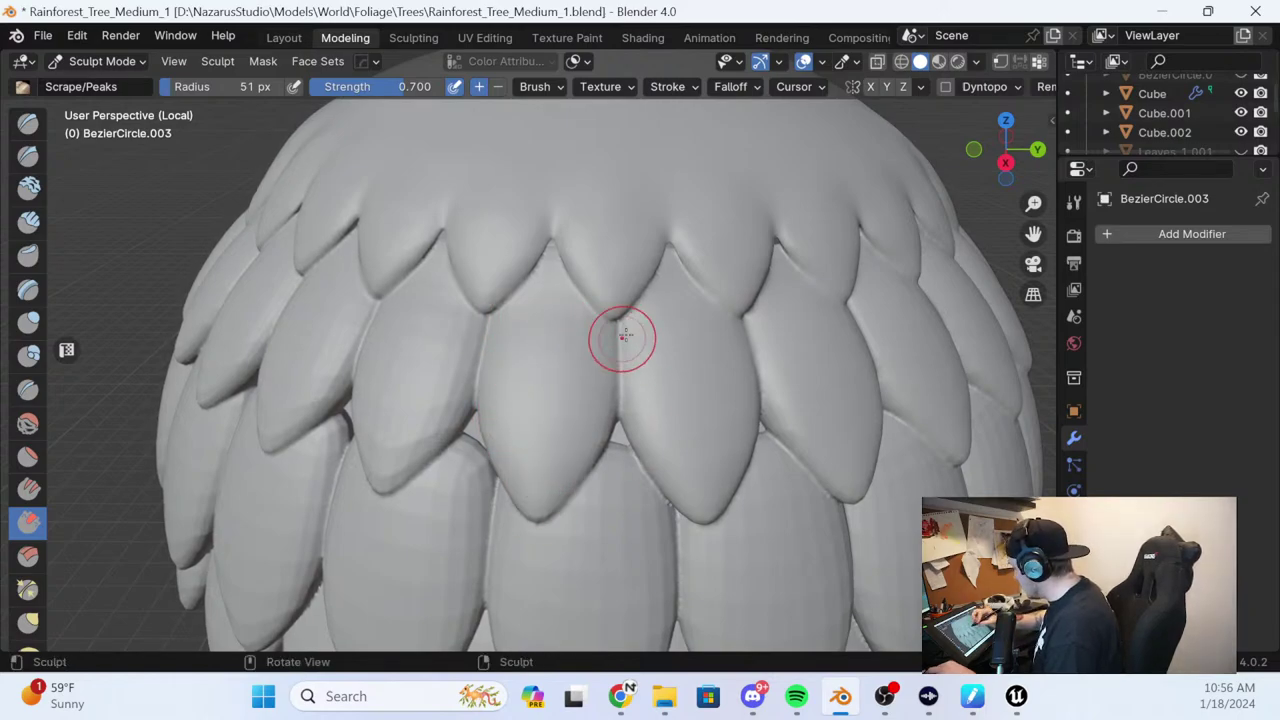
Smooth the next two faceted second-ring leaves around the canopy with lengthwise strokes down to their tips
{"action": "mouse_move", "coordinate": [623, 334]}
{"action": "middle_mouse_down"}
{"action": "mouse_move", "coordinate": [674, 349]}
{"action": "mouse_move", "coordinate": [679, 322]}
{"action": "mouse_move", "coordinate": [703, 309]}
{"action": "middle_mouse_up"}
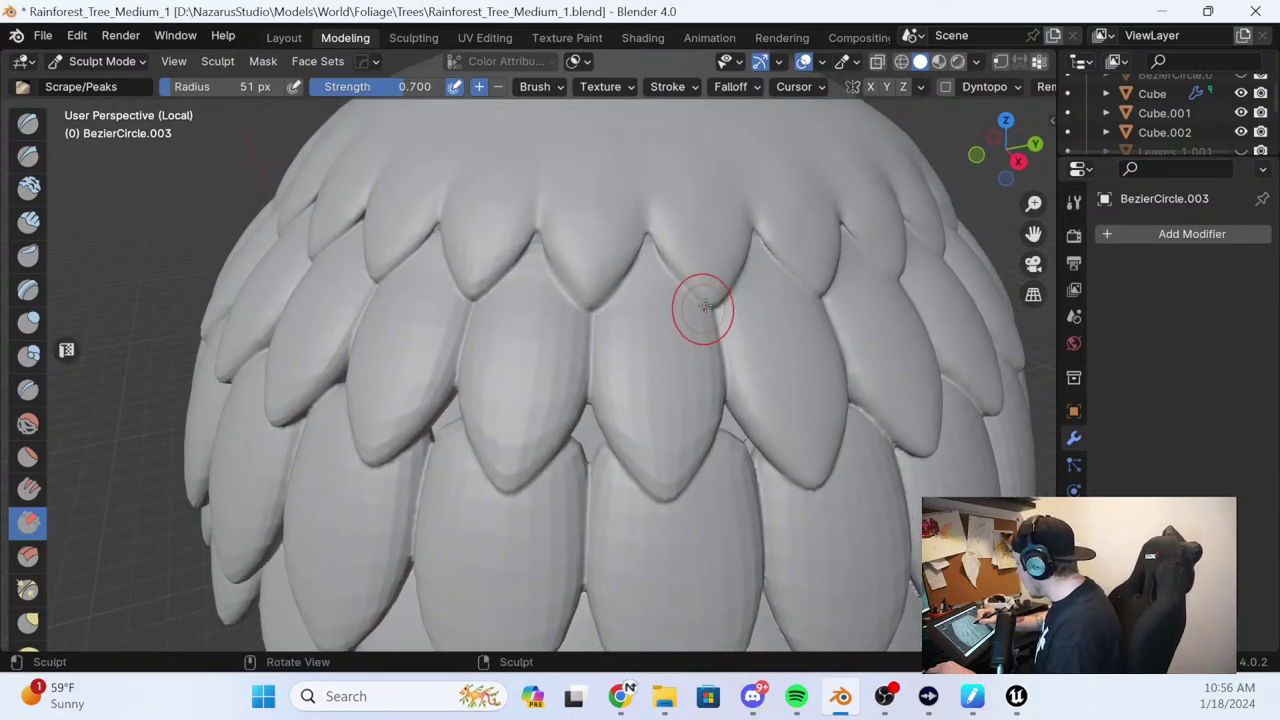
{"action": "middle_click_drag", "start_coordinate": [651, 277], "coordinate": [651, 277]}
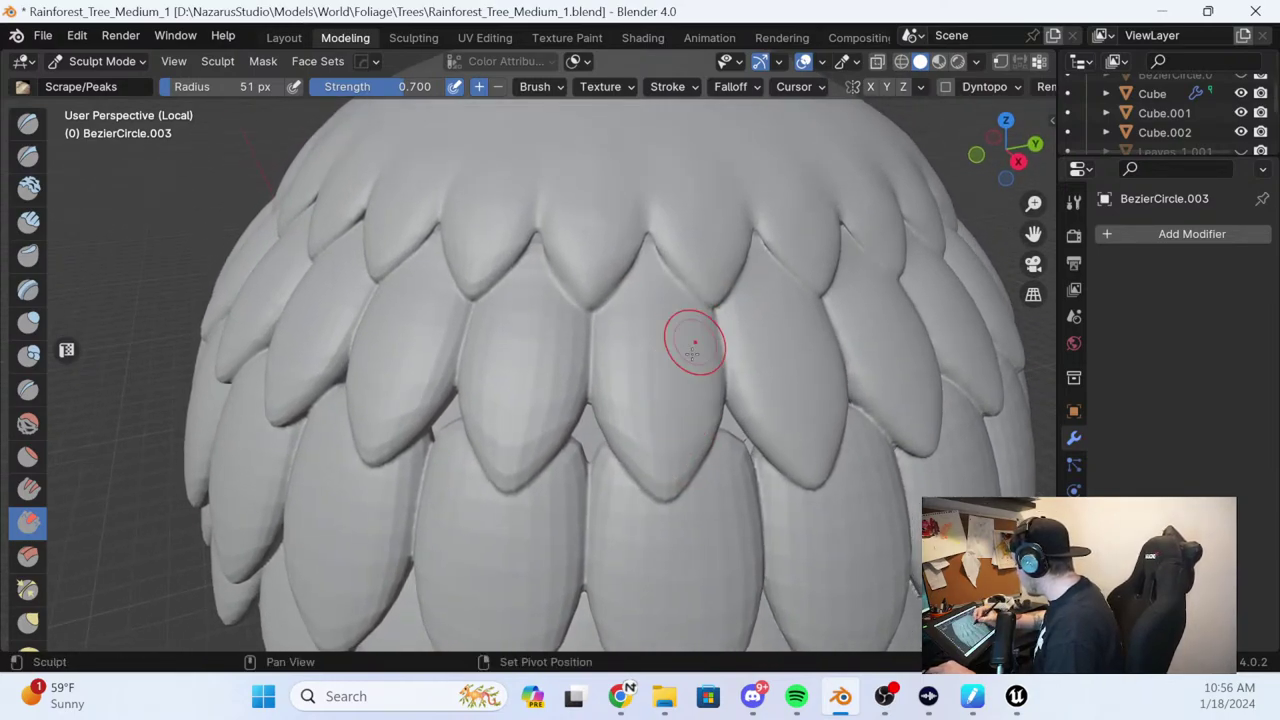
{"action": "middle_click_drag", "start_coordinate": [692, 352], "coordinate": [630, 426]}
{"action": "left_click_drag", "start_coordinate": [634, 402], "coordinate": [653, 437]}
{"action": "mouse_move", "coordinate": [642, 340]}
{"action": "left_mouse_down"}
{"action": "mouse_move", "coordinate": [620, 414]}
{"action": "mouse_move", "coordinate": [664, 469]}
{"action": "left_mouse_up"}
{"action": "left_click_drag", "start_coordinate": [536, 438], "coordinate": [530, 452]}
{"action": "mouse_move", "coordinate": [566, 313]}
{"action": "left_mouse_down"}
{"action": "mouse_move", "coordinate": [504, 429]}
{"action": "mouse_move", "coordinate": [518, 400]}
{"action": "left_mouse_up"}
{"action": "left_click_drag", "start_coordinate": [525, 285], "coordinate": [498, 419]}
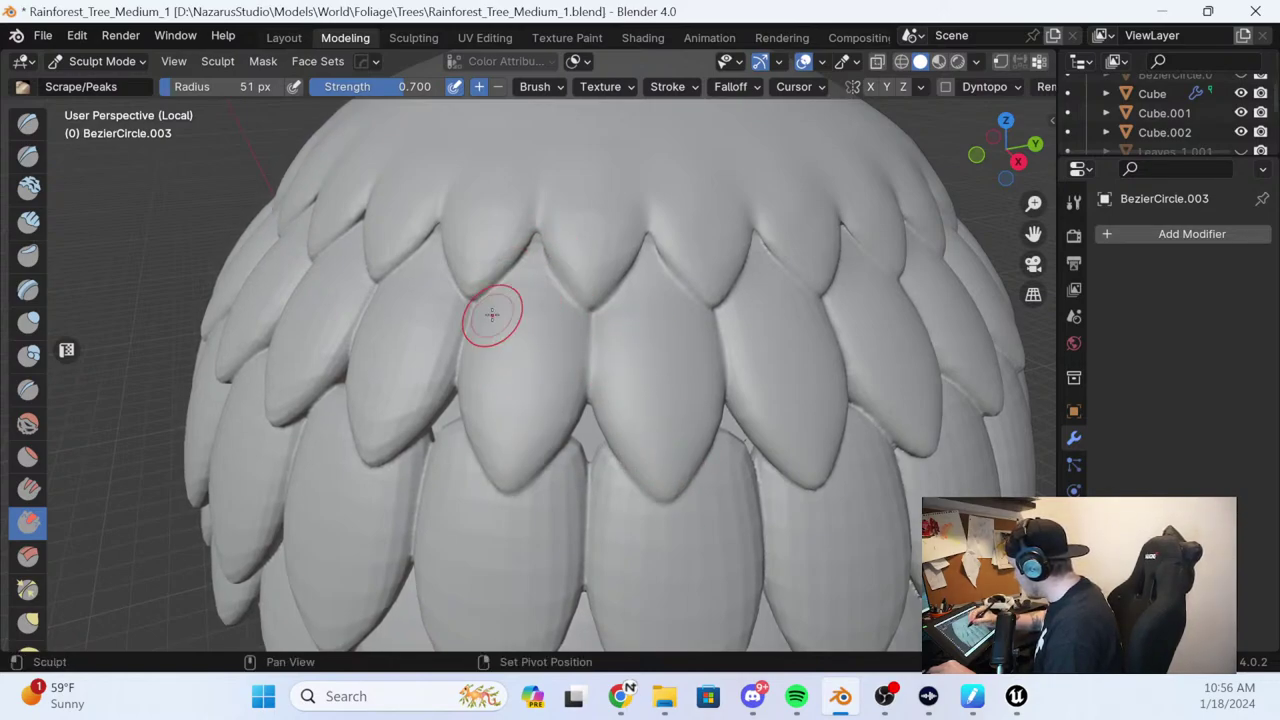
Smooth the body and tip of the following faceted second-ring leaf further around the canopy
{"action": "middle_click_drag", "start_coordinate": [588, 223], "coordinate": [655, 266]}
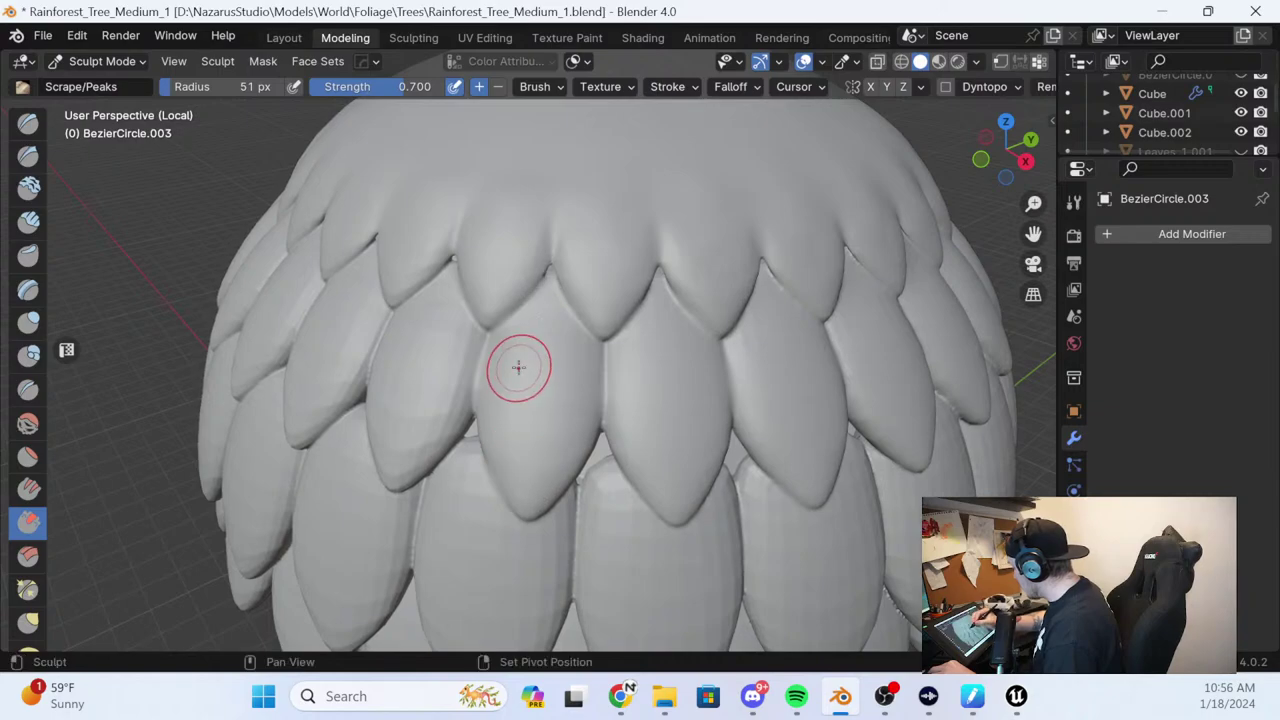
{"action": "middle_click_drag", "start_coordinate": [600, 314], "coordinate": [559, 322]}
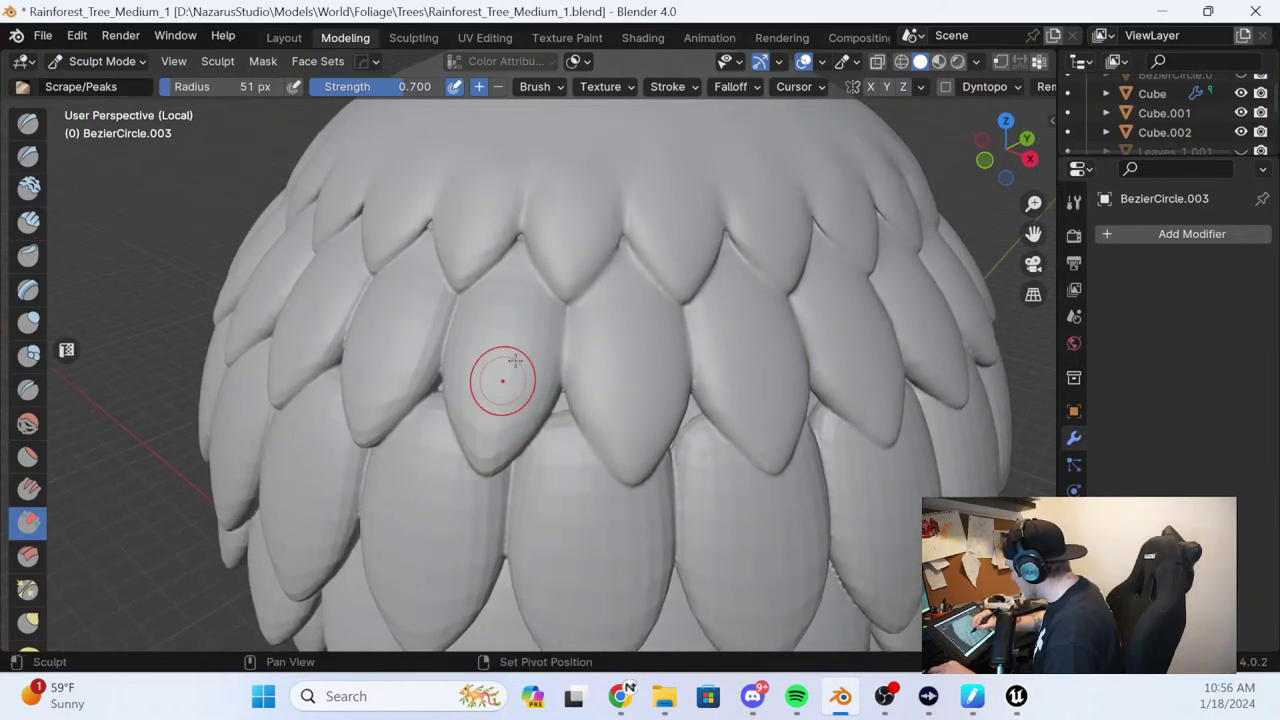
{"action": "left_click_drag", "start_coordinate": [470, 289], "coordinate": [478, 308], "text": "shift"}
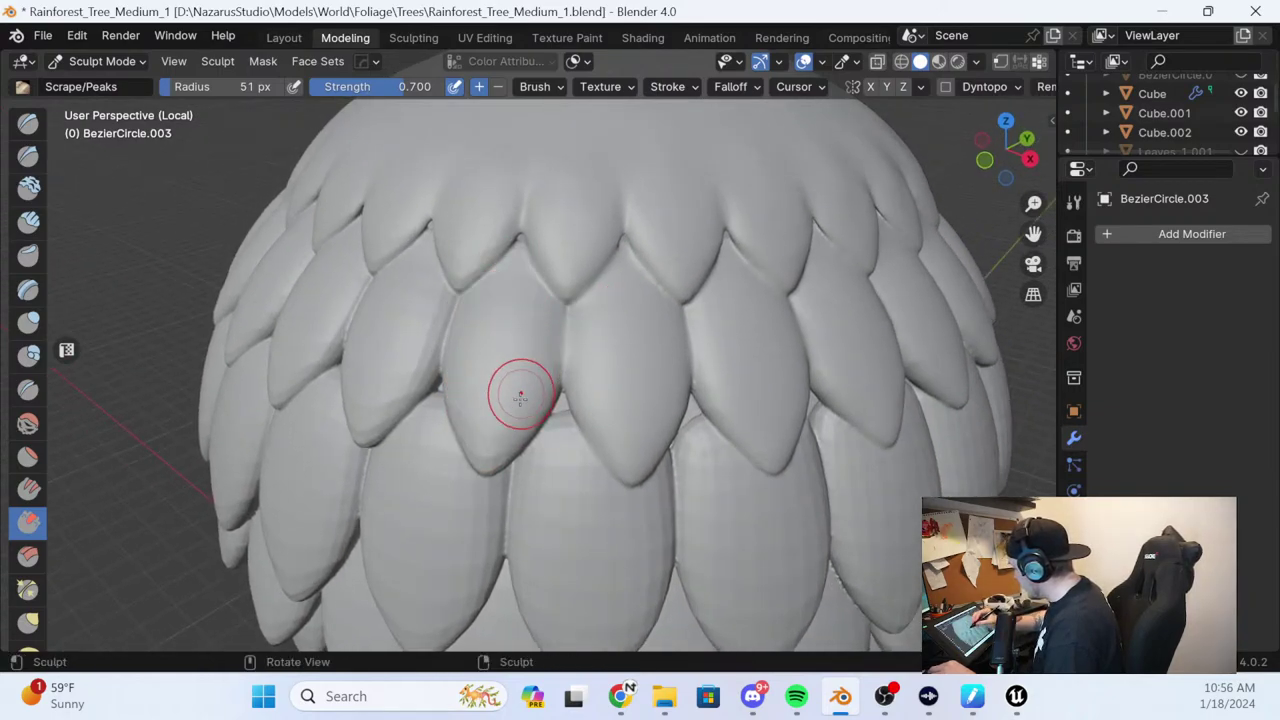
{"action": "left_click_drag", "start_coordinate": [488, 482], "coordinate": [490, 478]}
{"action": "middle_click_drag", "start_coordinate": [490, 478], "coordinate": [594, 380]}
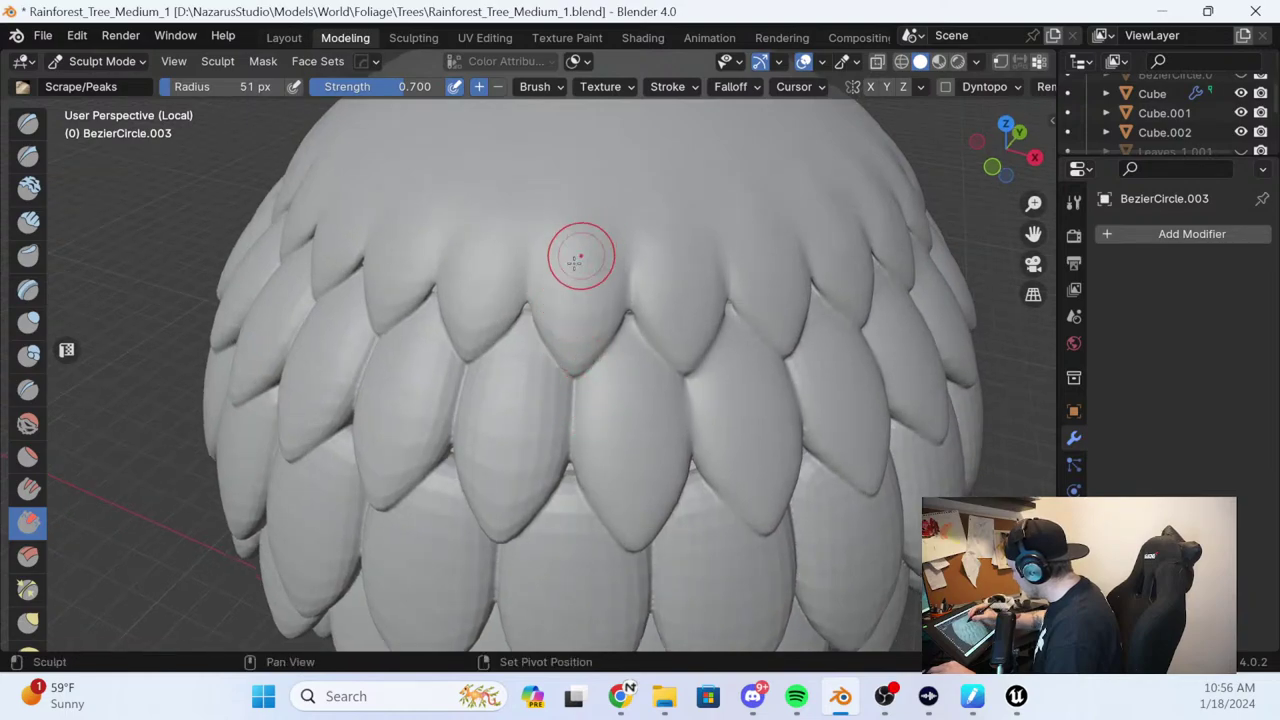
Smooth the next pair of faceted second-ring leaves, including the upper edges tucked under the top-ring tips
{"action": "left_click_drag", "start_coordinate": [551, 391], "coordinate": [512, 490]}
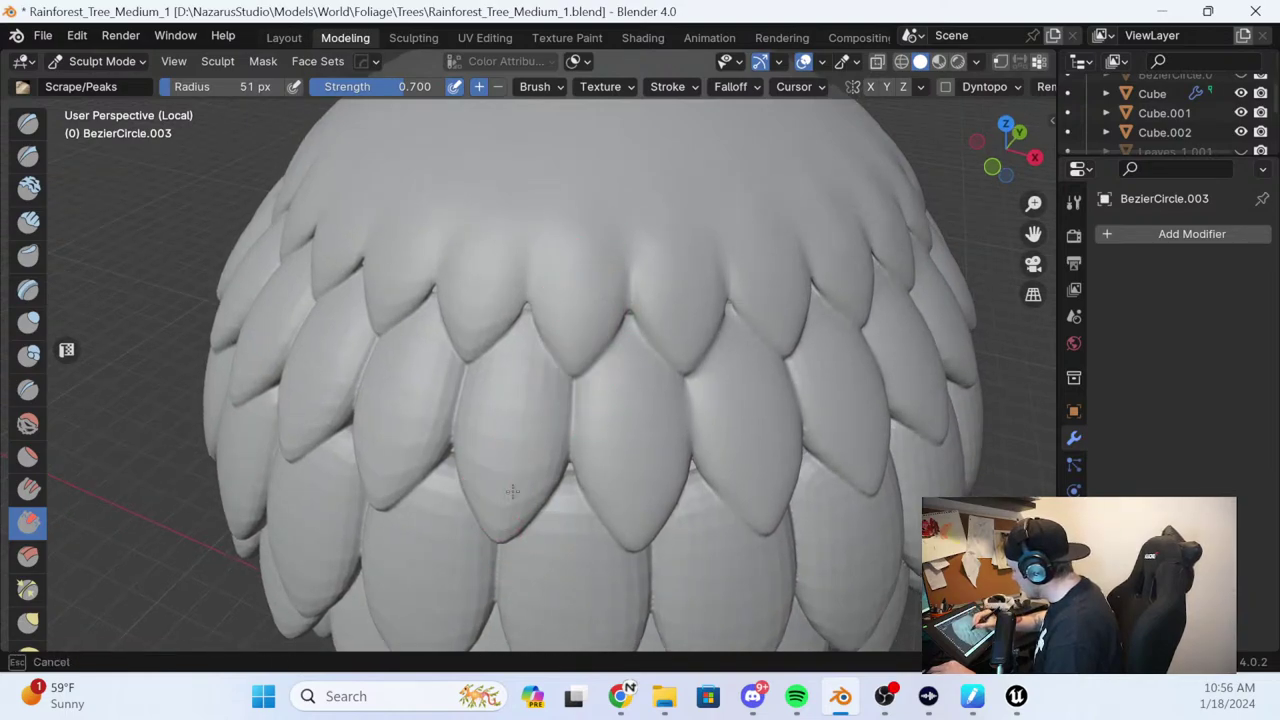
{"action": "left_click_drag", "start_coordinate": [505, 379], "coordinate": [549, 353]}
{"action": "middle_click_drag", "start_coordinate": [575, 349], "coordinate": [580, 357]}
{"action": "left_click_drag", "start_coordinate": [503, 408], "coordinate": [507, 367], "text": "shift"}
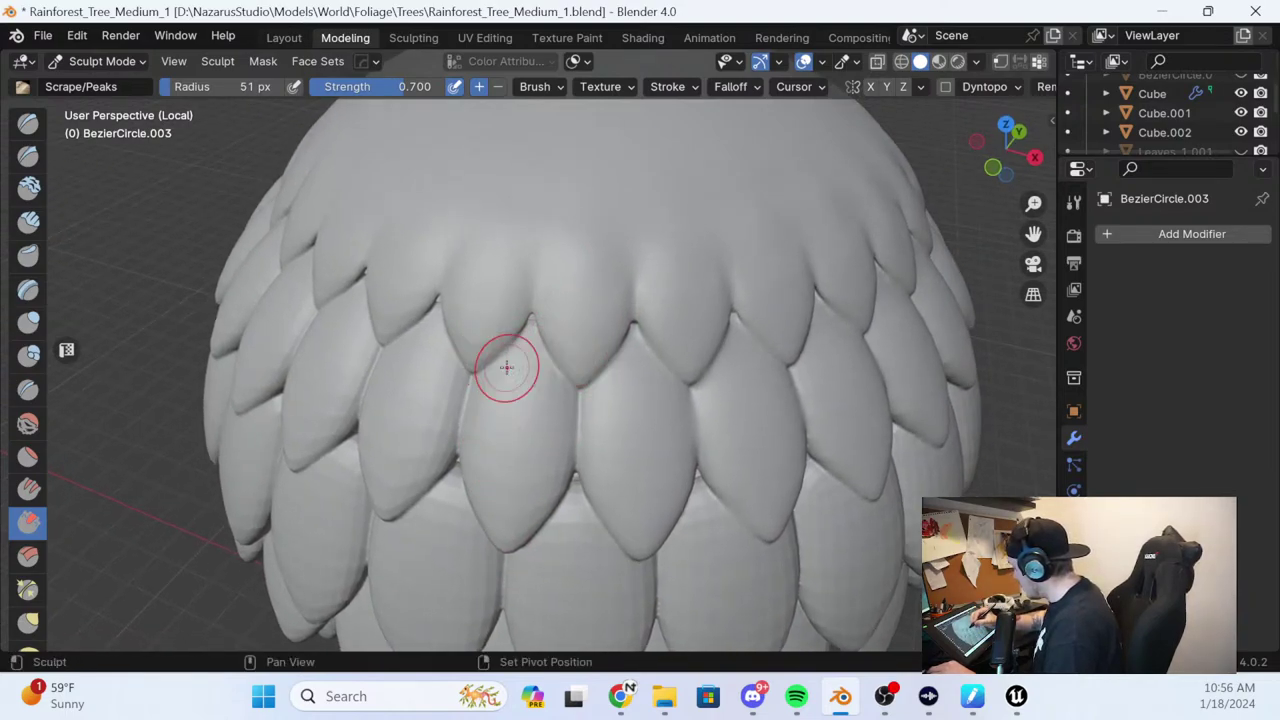
{"action": "middle_click_drag", "start_coordinate": [493, 481], "coordinate": [515, 478]}
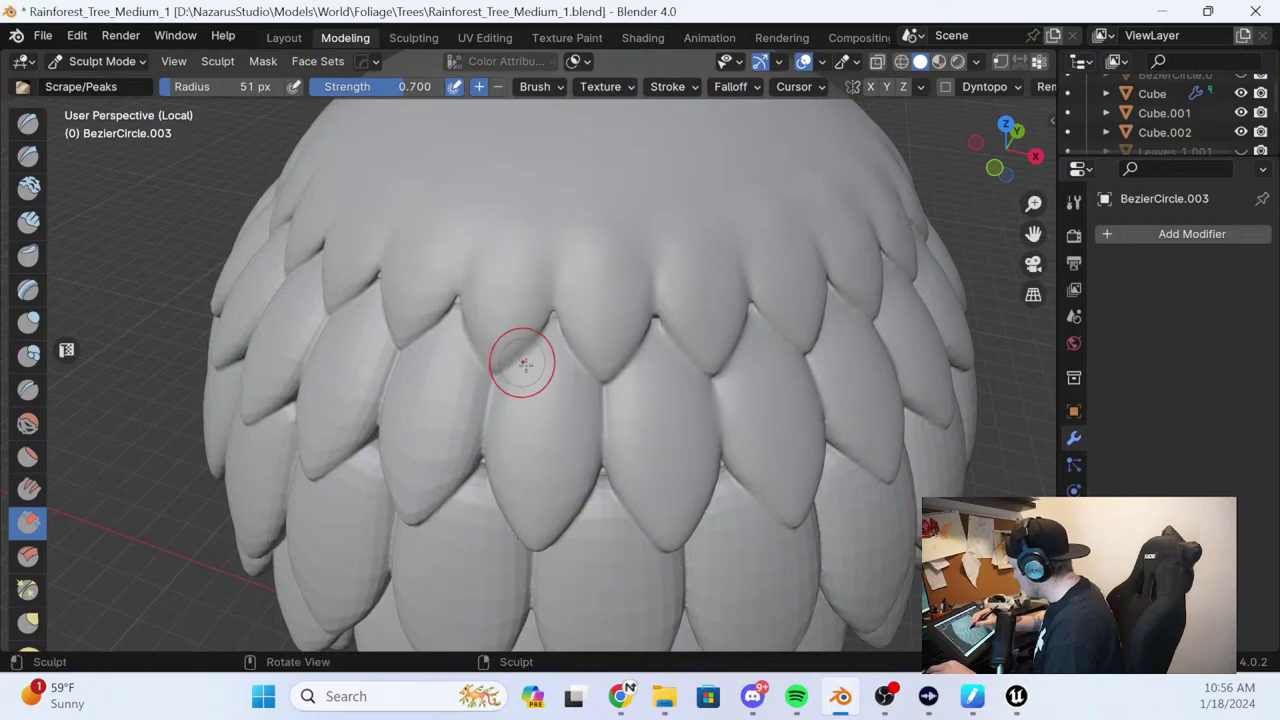
{"action": "middle_click_drag", "start_coordinate": [523, 363], "coordinate": [560, 352]}
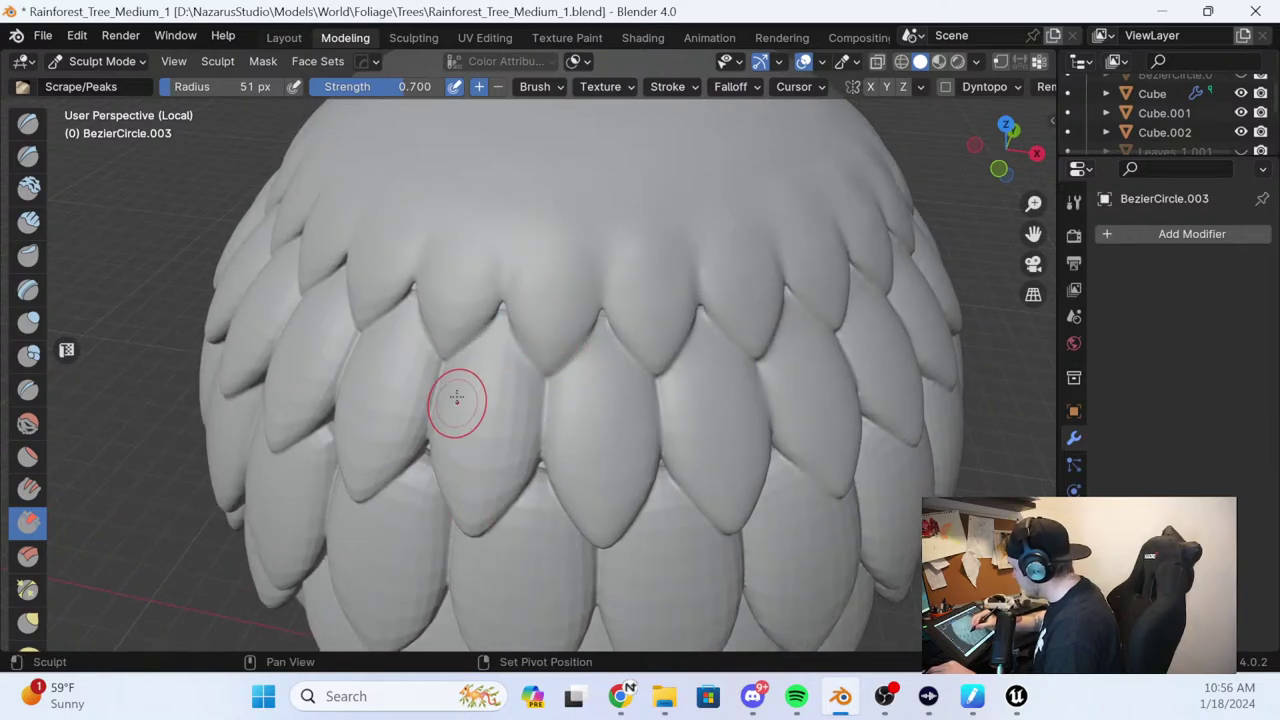
{"action": "left_click_drag", "start_coordinate": [460, 518], "coordinate": [482, 505]}
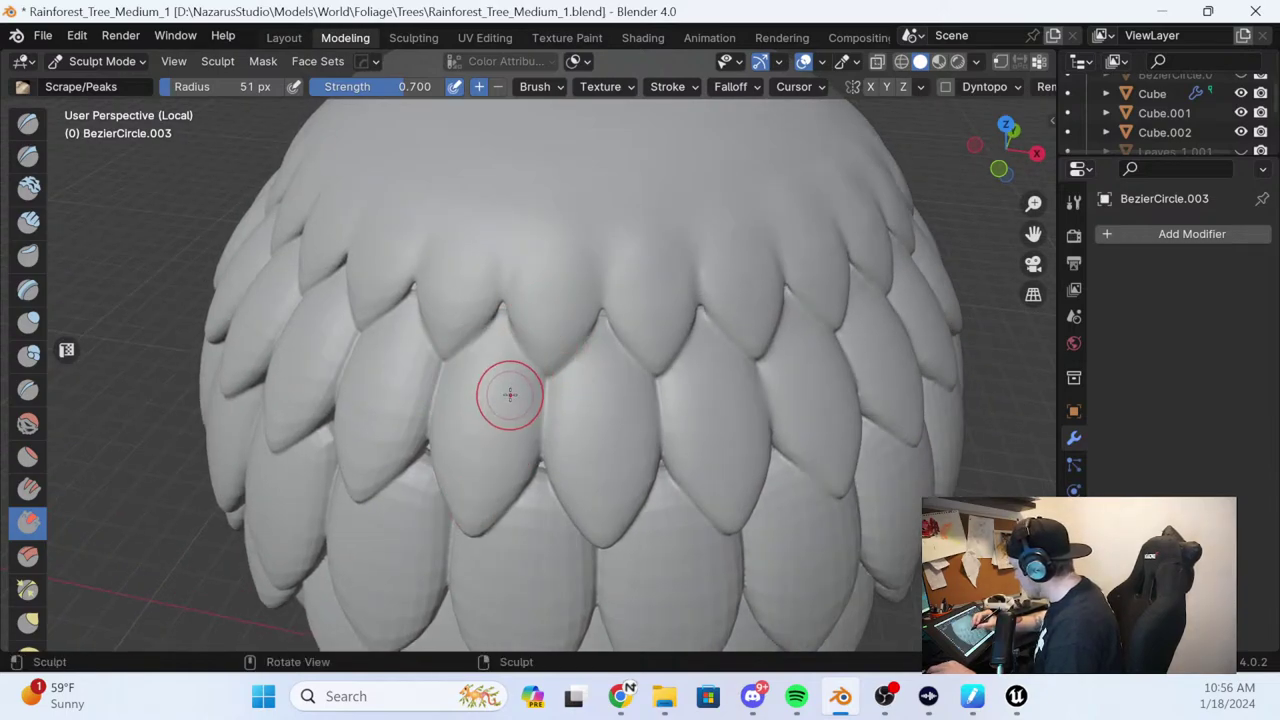
Smooth the remaining faceted second-ring leaves around the far side of the canopy to complete the ring
{"action": "middle_click_drag", "start_coordinate": [510, 394], "coordinate": [527, 345]}
{"action": "middle_click_drag", "start_coordinate": [483, 414], "coordinate": [531, 297]}
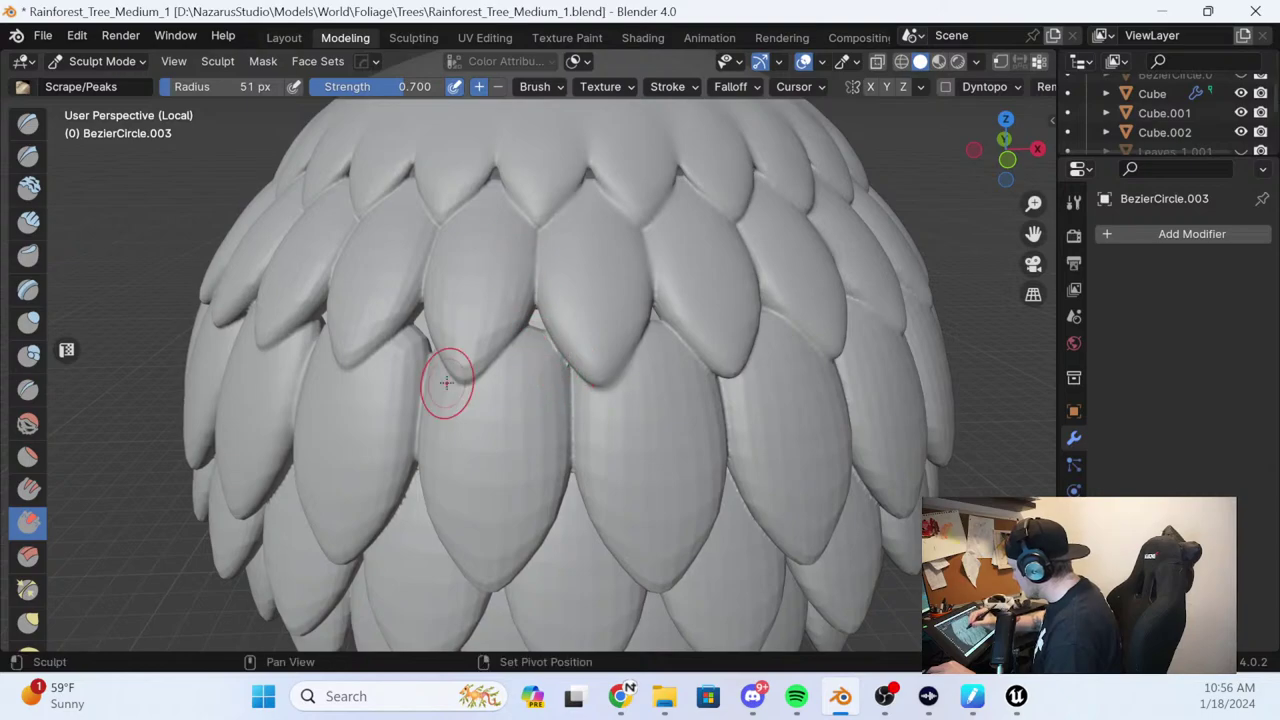
{"action": "middle_click_drag", "start_coordinate": [447, 383], "coordinate": [457, 223]}
{"action": "mouse_move", "coordinate": [425, 298]}
{"action": "middle_mouse_down"}
{"action": "mouse_move", "coordinate": [498, 300]}
{"action": "mouse_move", "coordinate": [499, 333]}
{"action": "middle_mouse_up"}
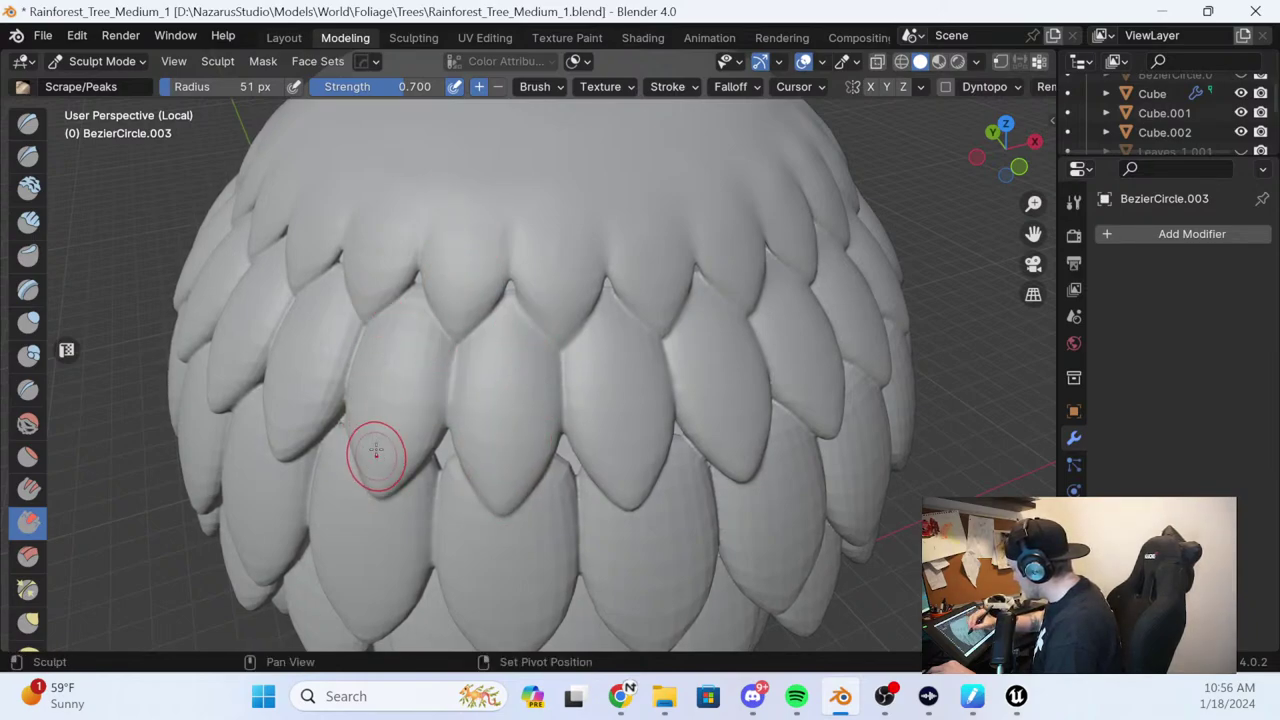
{"action": "mouse_move", "coordinate": [408, 350]}
{"action": "left_mouse_down", "text": "shift"}
{"action": "mouse_move", "coordinate": [423, 305]}
{"action": "mouse_move", "coordinate": [398, 290]}
{"action": "left_mouse_up", "text": "shift"}
{"action": "middle_click_drag", "start_coordinate": [506, 342], "coordinate": [529, 331]}
{"action": "left_click_drag", "start_coordinate": [400, 270], "coordinate": [376, 302], "text": "shift"}
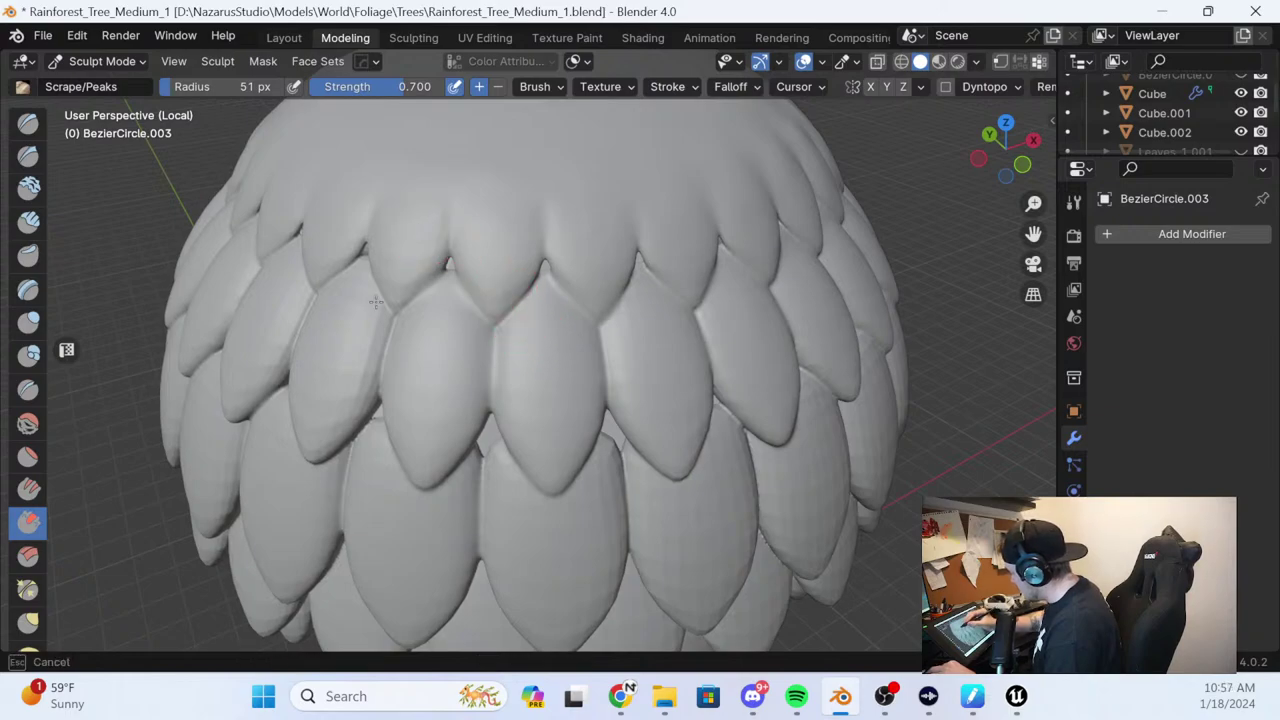
{"action": "middle_click_drag", "start_coordinate": [447, 327], "coordinate": [429, 380]}
{"action": "middle_click_drag", "start_coordinate": [392, 491], "coordinate": [392, 491]}
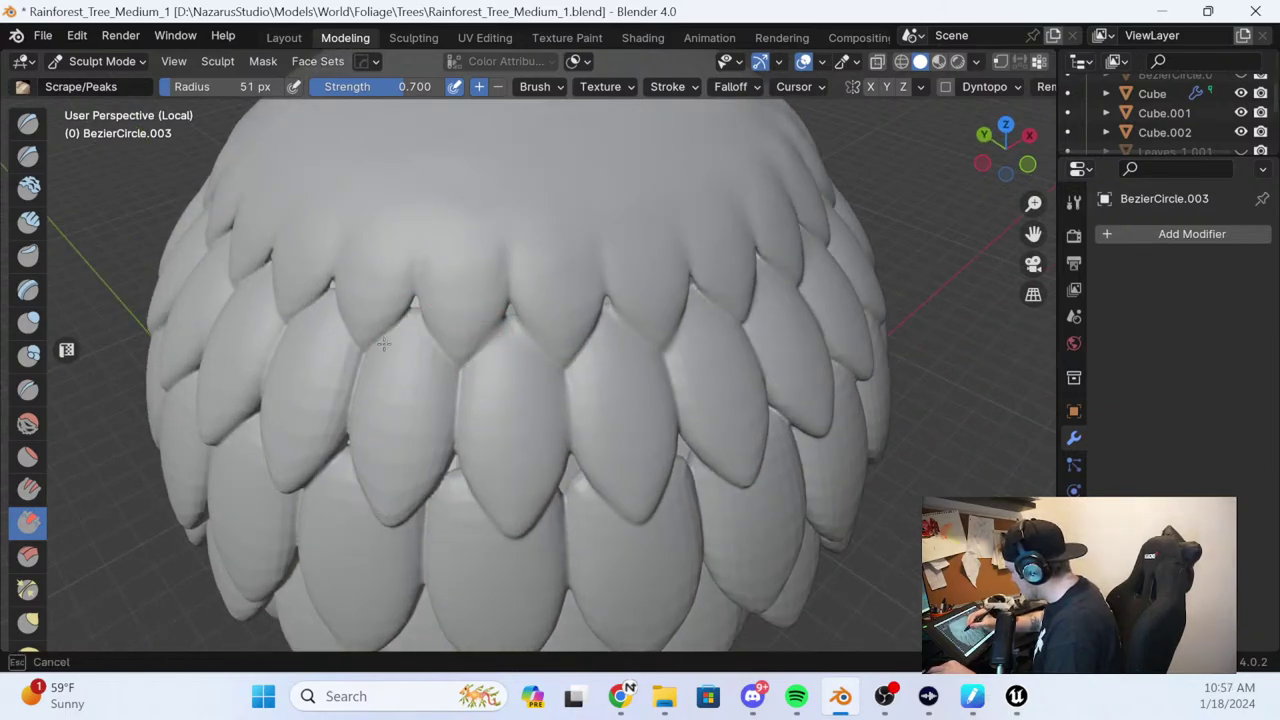
{"action": "middle_click_drag", "start_coordinate": [383, 305], "coordinate": [366, 389]}
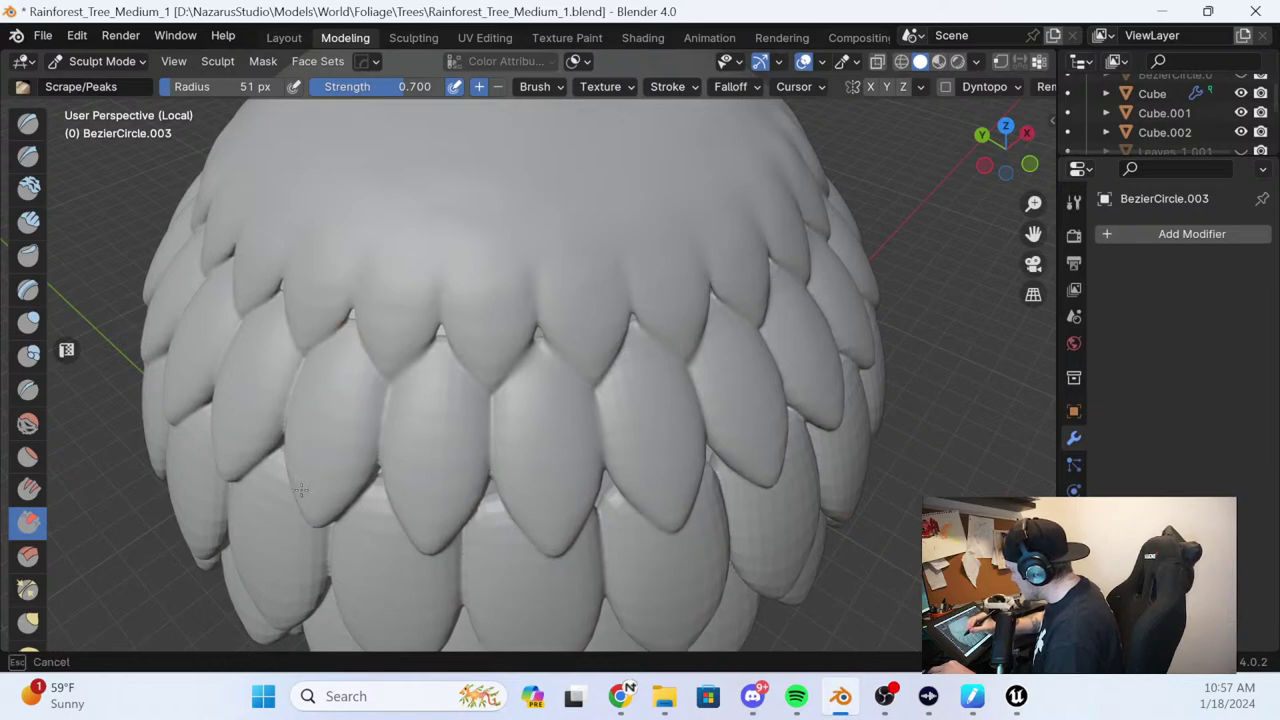
{"action": "mouse_move", "coordinate": [320, 440]}
{"action": "middle_mouse_down"}
{"action": "mouse_move", "coordinate": [429, 371]}
{"action": "mouse_move", "coordinate": [447, 340]}
{"action": "middle_mouse_up"}
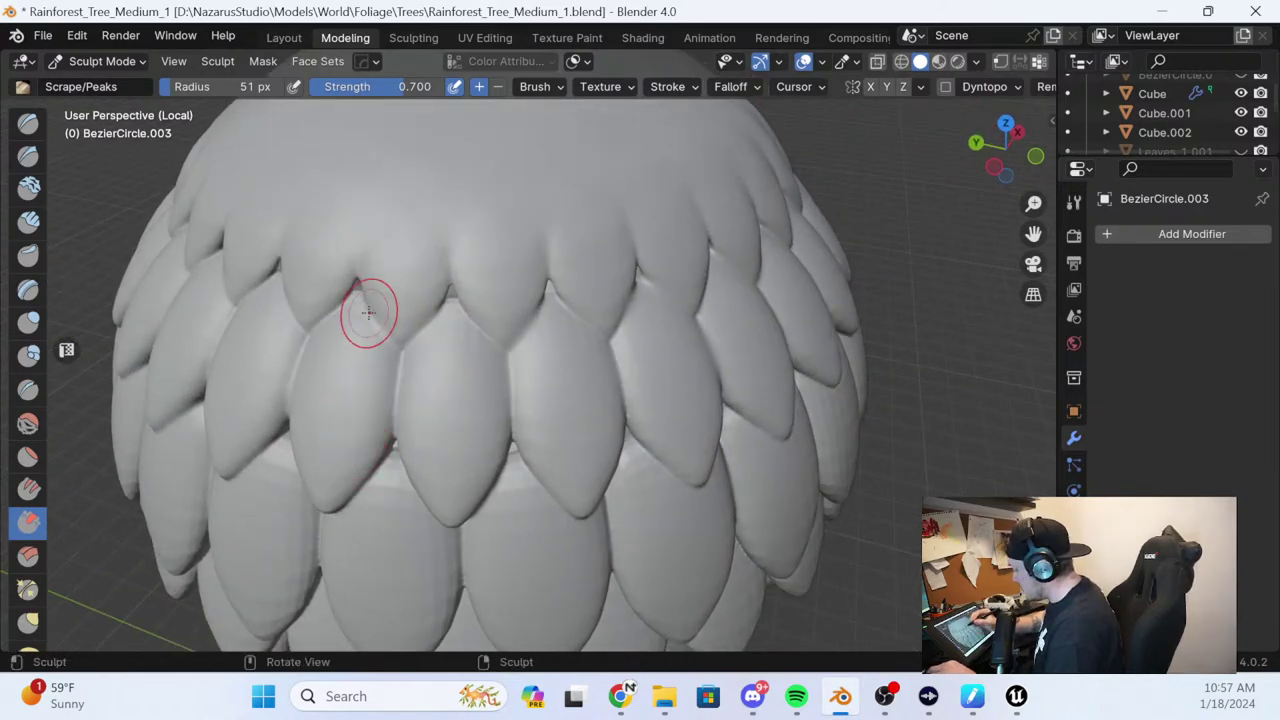
Start on the third ring by smoothing the first faceted leaves below the finished second ring
{"action": "scroll", "coordinate": [369, 312], "scroll_direction": "down", "scroll_amount": 4}
{"action": "mouse_move", "coordinate": [760, 386]}
{"action": "middle_mouse_down"}
{"action": "mouse_move", "coordinate": [515, 310]}
{"action": "mouse_move", "coordinate": [603, 380]}
{"action": "mouse_move", "coordinate": [666, 314]}
{"action": "middle_mouse_up"}
{"action": "scroll", "coordinate": [520, 315], "scroll_direction": "up", "scroll_amount": 3}
{"action": "scroll", "coordinate": [520, 315], "scroll_direction": "up", "scroll_amount": 3}
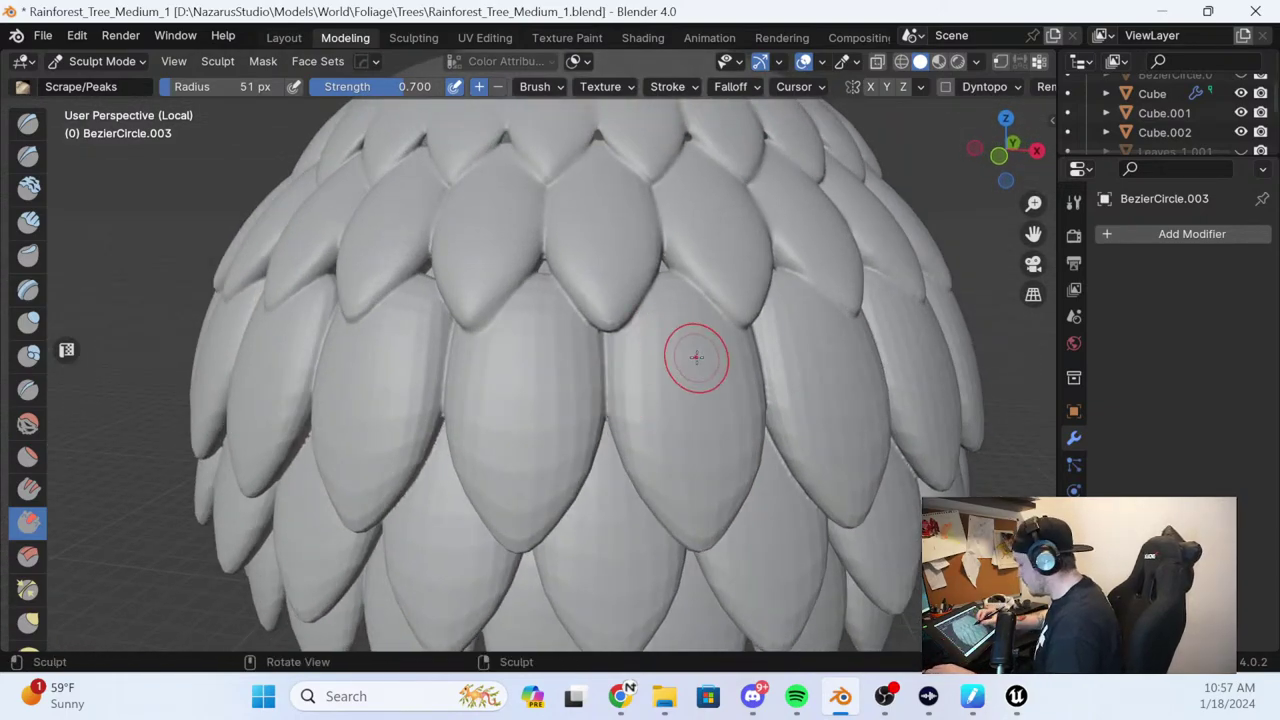
{"action": "middle_click_drag", "start_coordinate": [696, 357], "coordinate": [537, 306]}
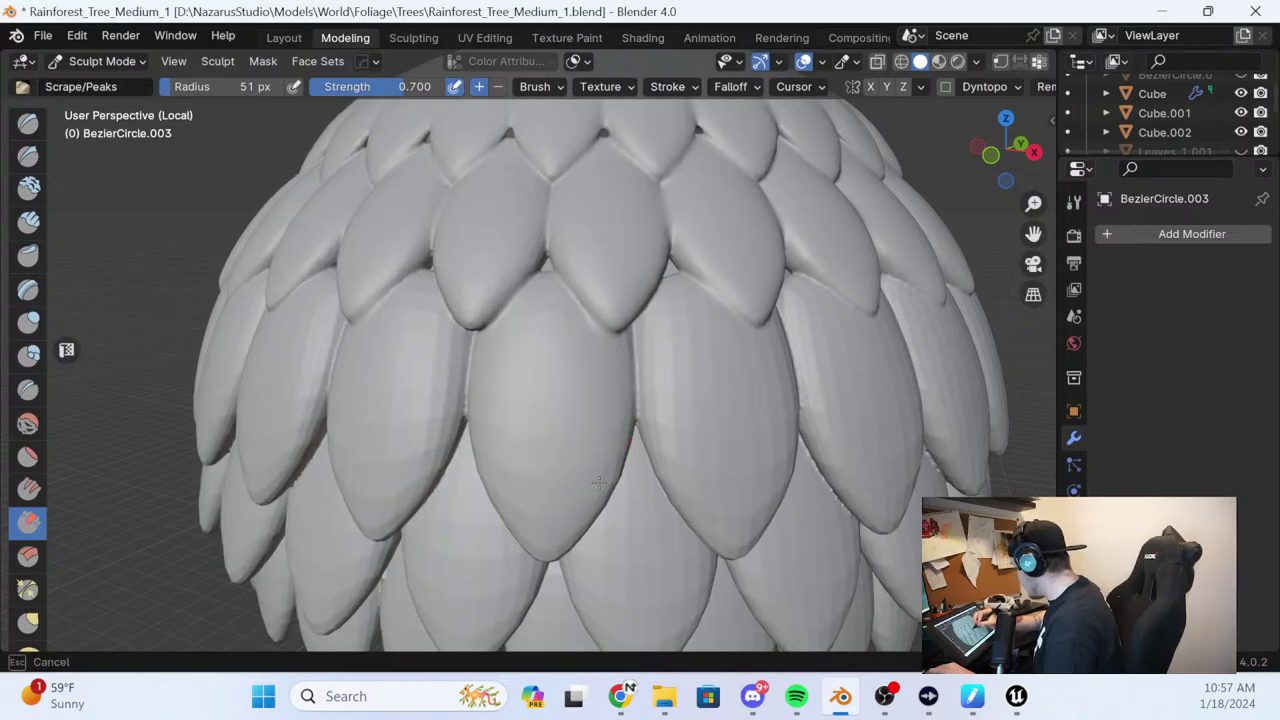
{"action": "middle_click_drag", "start_coordinate": [503, 372], "coordinate": [573, 343]}
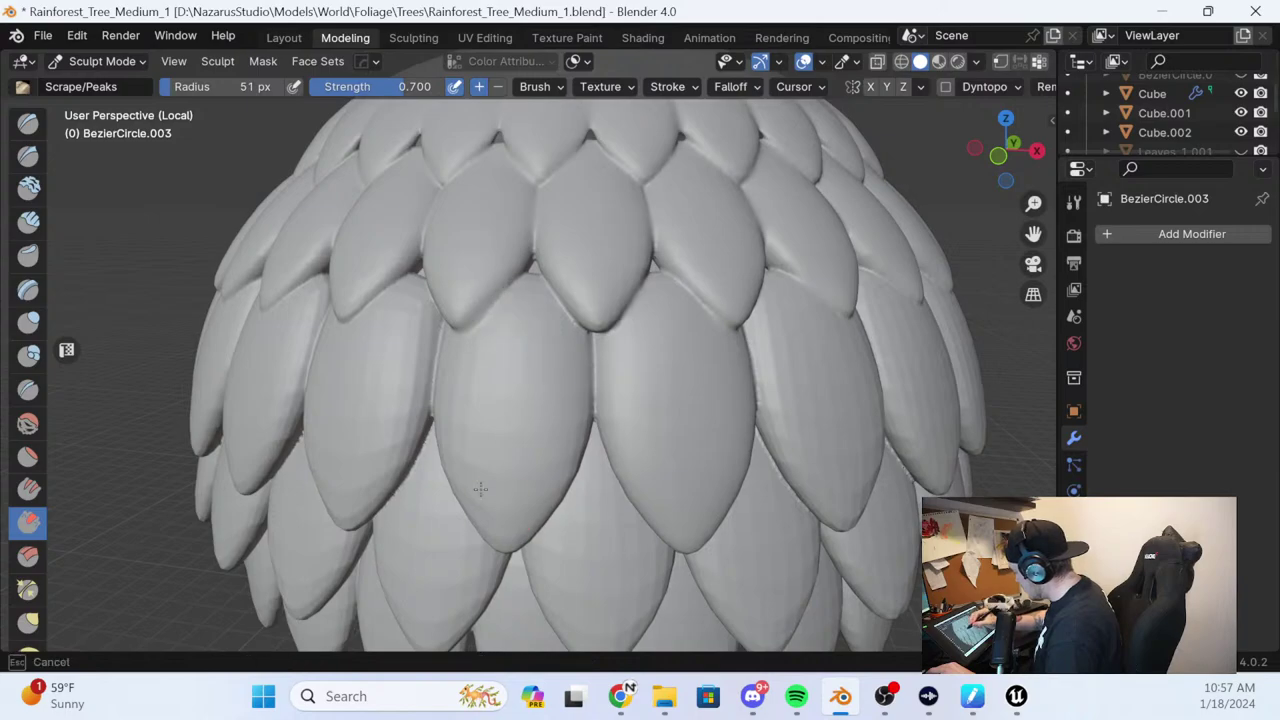
Smooth the adjacent third-ring leaves from their tips up to the corners beneath the second ring
{"action": "middle_click_drag", "start_coordinate": [506, 397], "coordinate": [582, 288]}
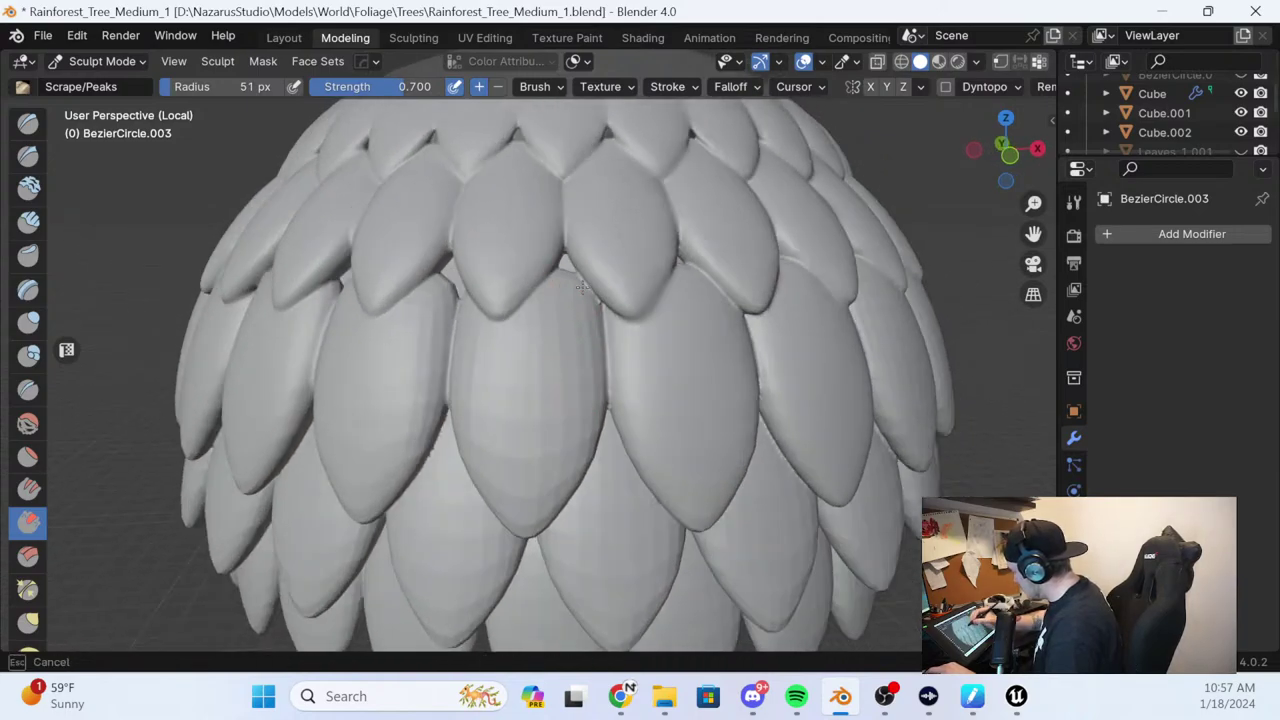
{"action": "left_click_drag", "start_coordinate": [534, 528], "coordinate": [512, 459], "text": "shift"}
{"action": "left_click_drag", "start_coordinate": [512, 459], "coordinate": [527, 501], "text": "shift"}
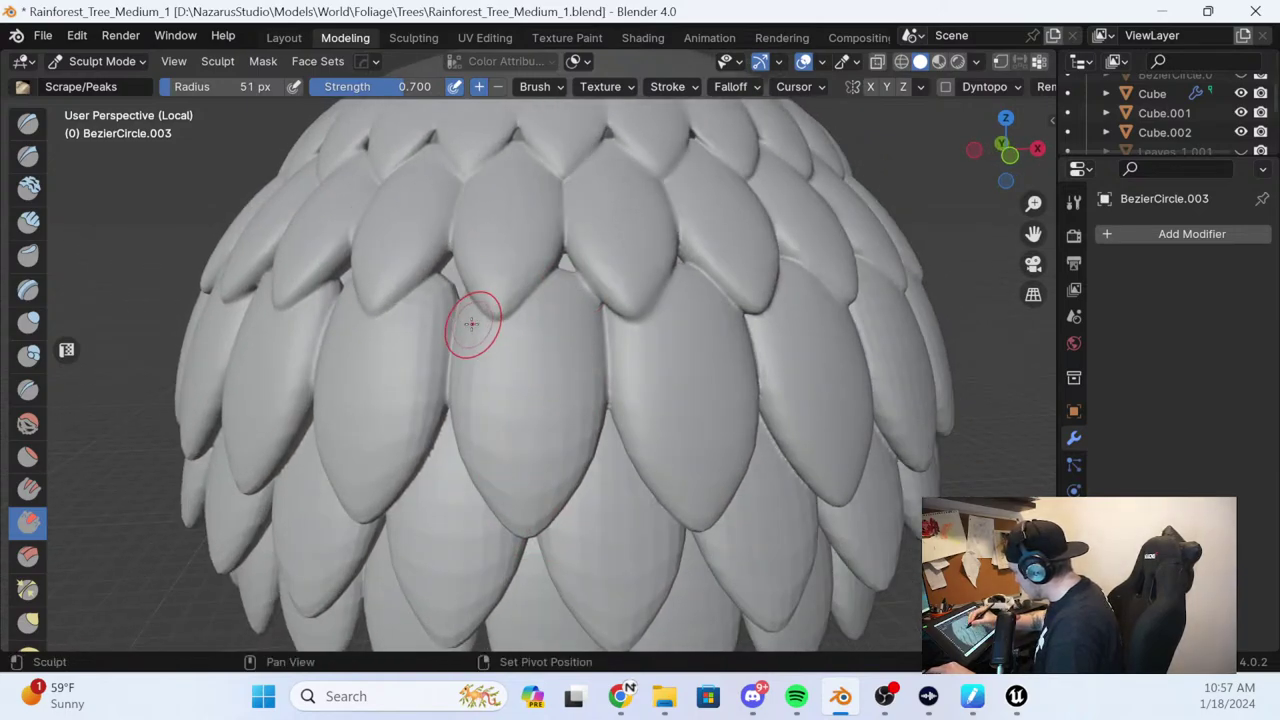
{"action": "middle_click_drag", "start_coordinate": [614, 400], "coordinate": [567, 292]}
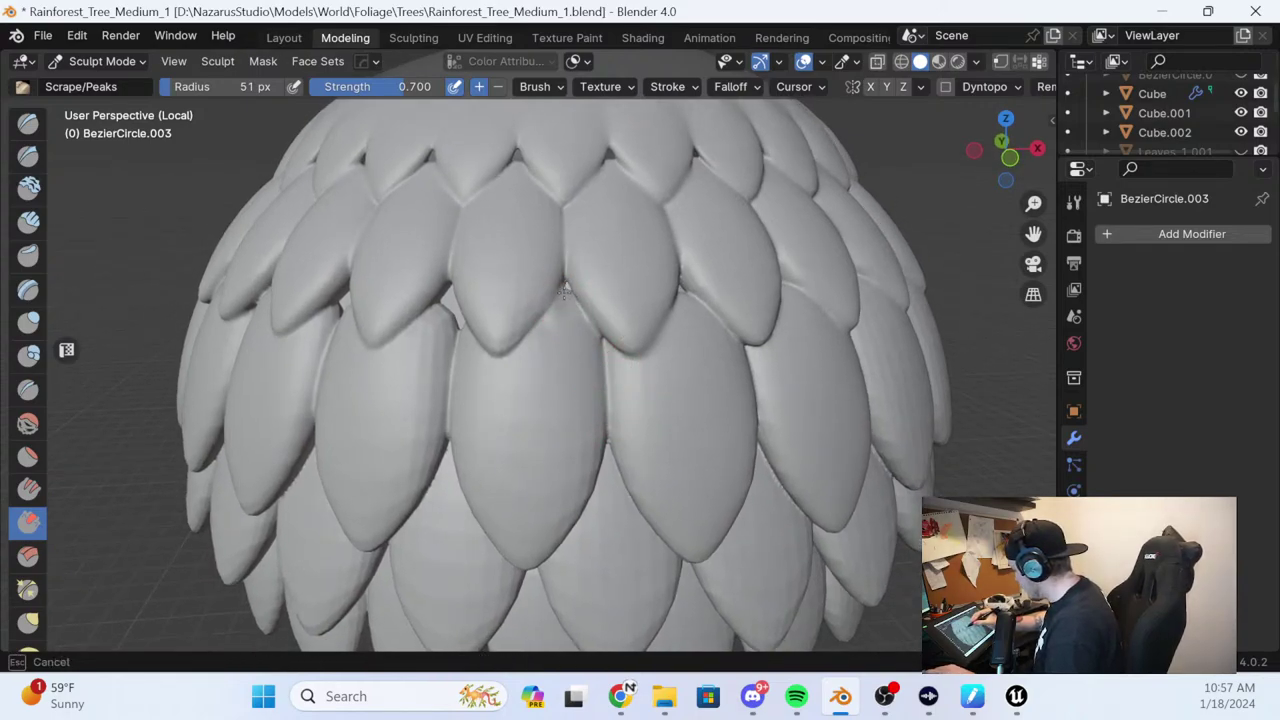
{"action": "mouse_move", "coordinate": [625, 314]}
{"action": "middle_mouse_down", "text": "shift"}
{"action": "mouse_move", "coordinate": [619, 305]}
{"action": "mouse_move", "coordinate": [534, 354]}
{"action": "mouse_move", "coordinate": [589, 321]}
{"action": "mouse_move", "coordinate": [543, 329]}
{"action": "mouse_move", "coordinate": [577, 348]}
{"action": "mouse_move", "coordinate": [600, 277]}
{"action": "middle_mouse_up", "text": "shift"}
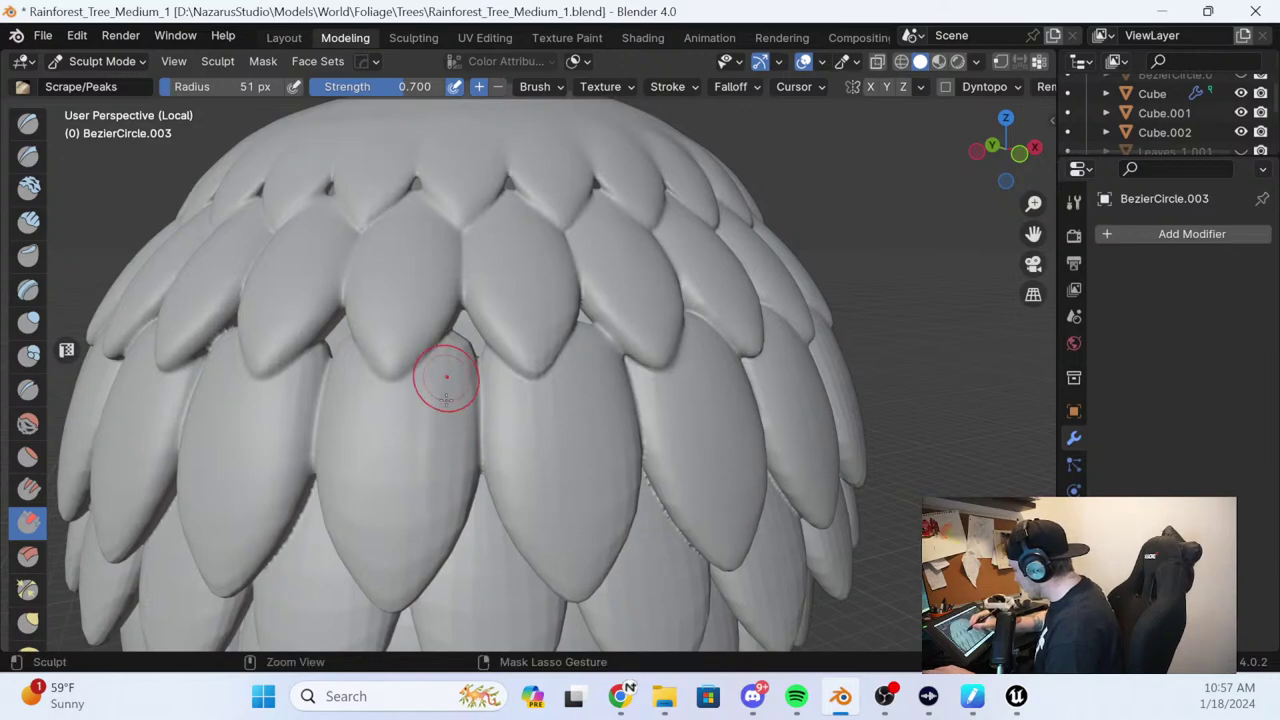
{"action": "left_click_drag", "start_coordinate": [417, 537], "coordinate": [456, 445], "text": "shift"}
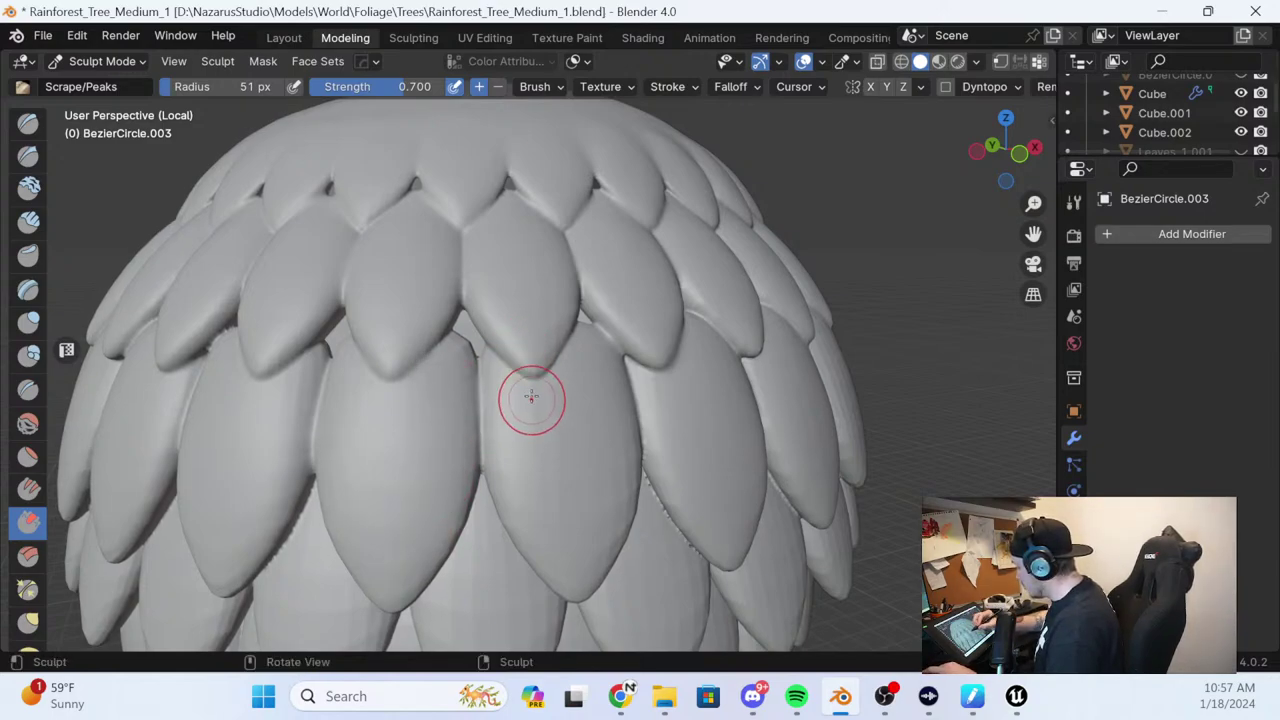
Smooth the facets on the next third-ring leaves around the canopy with repeated lengthwise strokes
{"action": "middle_click_drag", "start_coordinate": [531, 399], "coordinate": [583, 337]}
{"action": "middle_click_drag", "start_coordinate": [502, 360], "coordinate": [499, 356]}
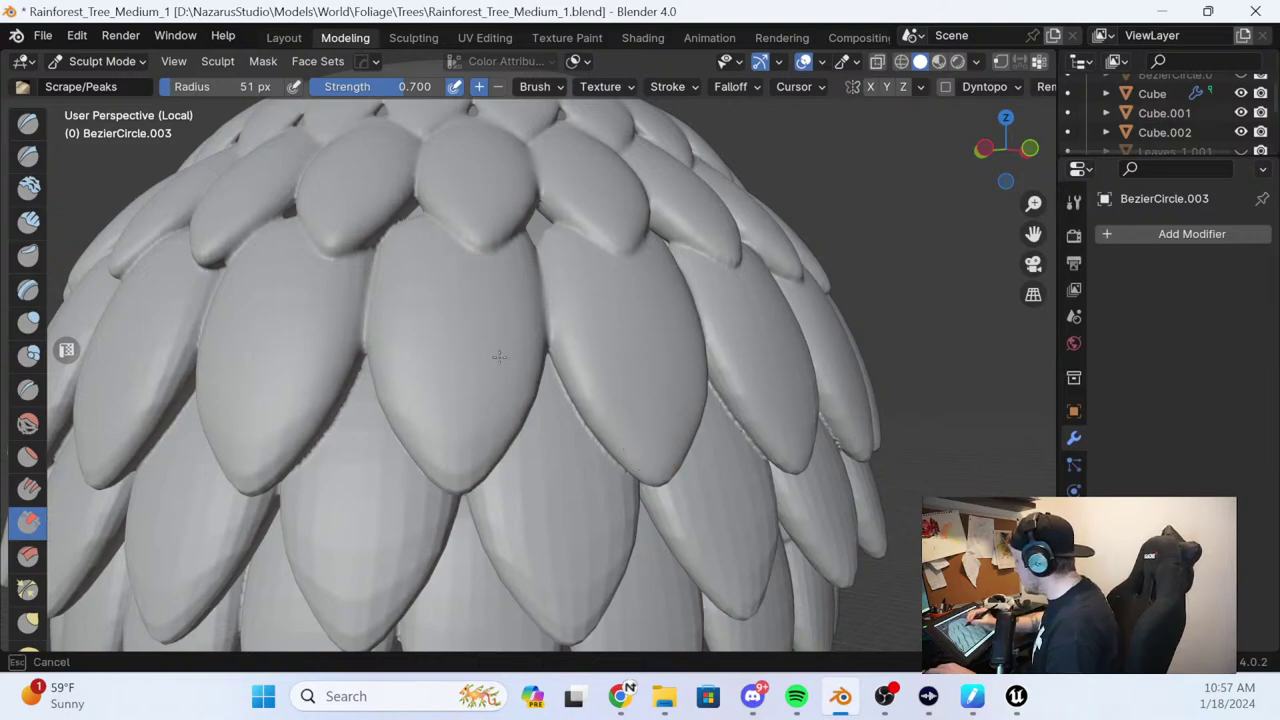
{"action": "left_click_drag", "start_coordinate": [499, 357], "coordinate": [484, 289]}
{"action": "middle_click_drag", "start_coordinate": [493, 341], "coordinate": [566, 365]}
{"action": "mouse_move", "coordinate": [570, 350]}
{"action": "left_mouse_down"}
{"action": "mouse_move", "coordinate": [526, 380]}
{"action": "mouse_move", "coordinate": [519, 516]}
{"action": "left_mouse_up"}
{"action": "mouse_move", "coordinate": [519, 516]}
{"action": "left_mouse_down"}
{"action": "mouse_move", "coordinate": [492, 403]}
{"action": "mouse_move", "coordinate": [484, 450]}
{"action": "left_mouse_up"}
{"action": "left_click_drag", "start_coordinate": [387, 403], "coordinate": [395, 530]}
{"action": "left_click_drag", "start_coordinate": [427, 420], "coordinate": [404, 547]}
{"action": "left_click_drag", "start_coordinate": [363, 424], "coordinate": [344, 546]}
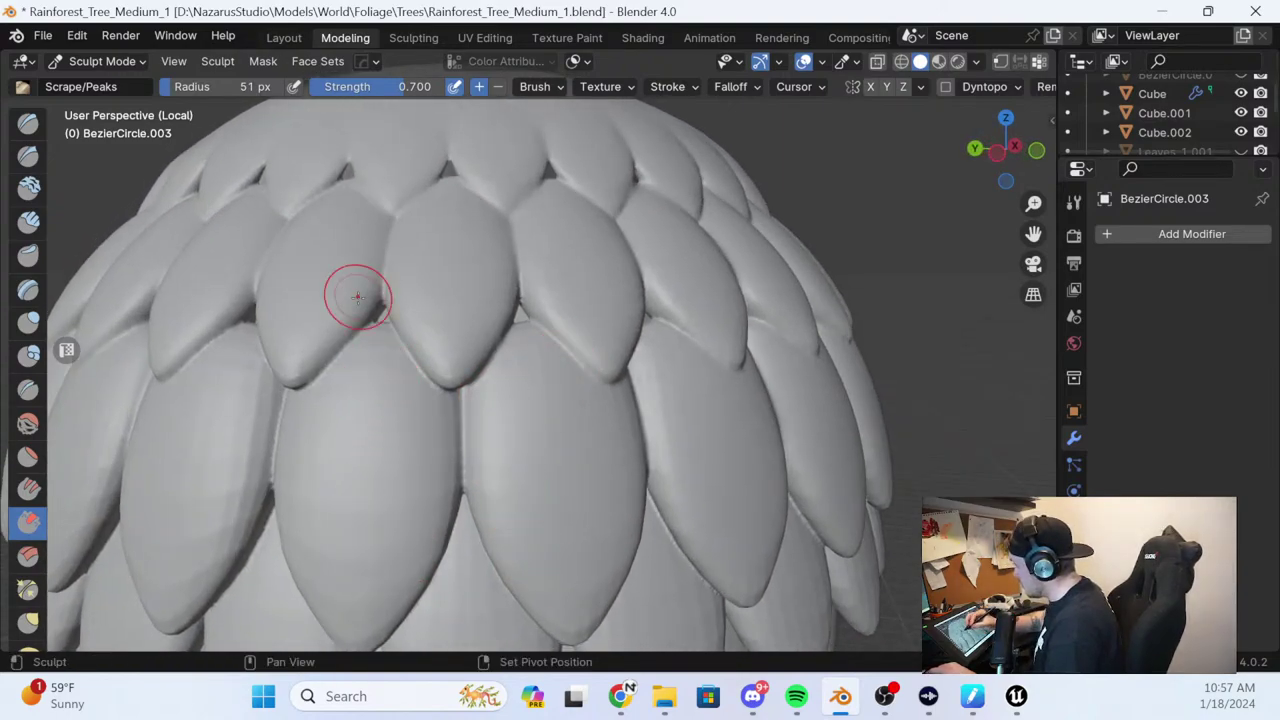
{"action": "mouse_move", "coordinate": [371, 388]}
{"action": "left_mouse_down"}
{"action": "mouse_move", "coordinate": [317, 406]}
{"action": "mouse_move", "coordinate": [297, 520]}
{"action": "left_mouse_up"}
Smooth the next faceted leaves of the third ring, working from their broad middles down to the tips
{"action": "middle_click_drag", "start_coordinate": [296, 519], "coordinate": [546, 263]}
{"action": "mouse_move", "coordinate": [571, 349]}
{"action": "middle_mouse_down"}
{"action": "mouse_move", "coordinate": [532, 415]}
{"action": "mouse_move", "coordinate": [534, 400]}
{"action": "mouse_move", "coordinate": [517, 457]}
{"action": "mouse_move", "coordinate": [533, 438]}
{"action": "mouse_move", "coordinate": [537, 366]}
{"action": "mouse_move", "coordinate": [577, 343]}
{"action": "mouse_move", "coordinate": [531, 205]}
{"action": "middle_mouse_up"}
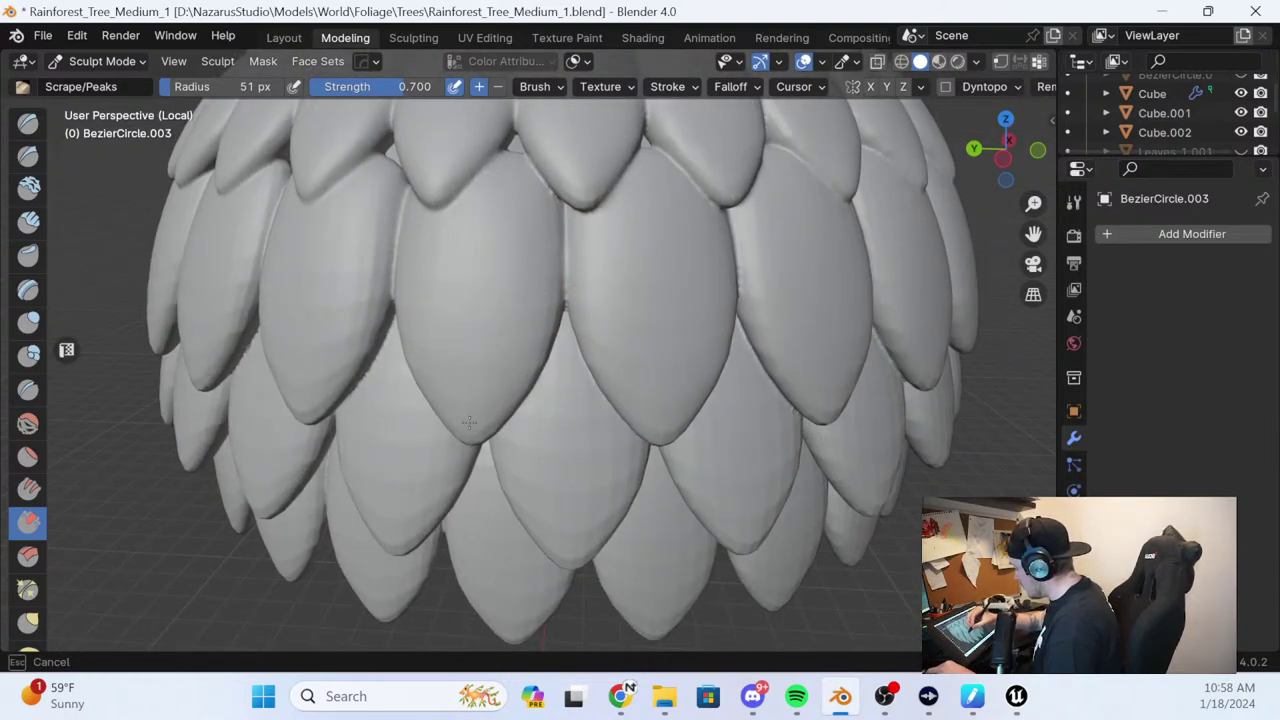
{"action": "middle_click_drag", "start_coordinate": [569, 316], "coordinate": [592, 272]}
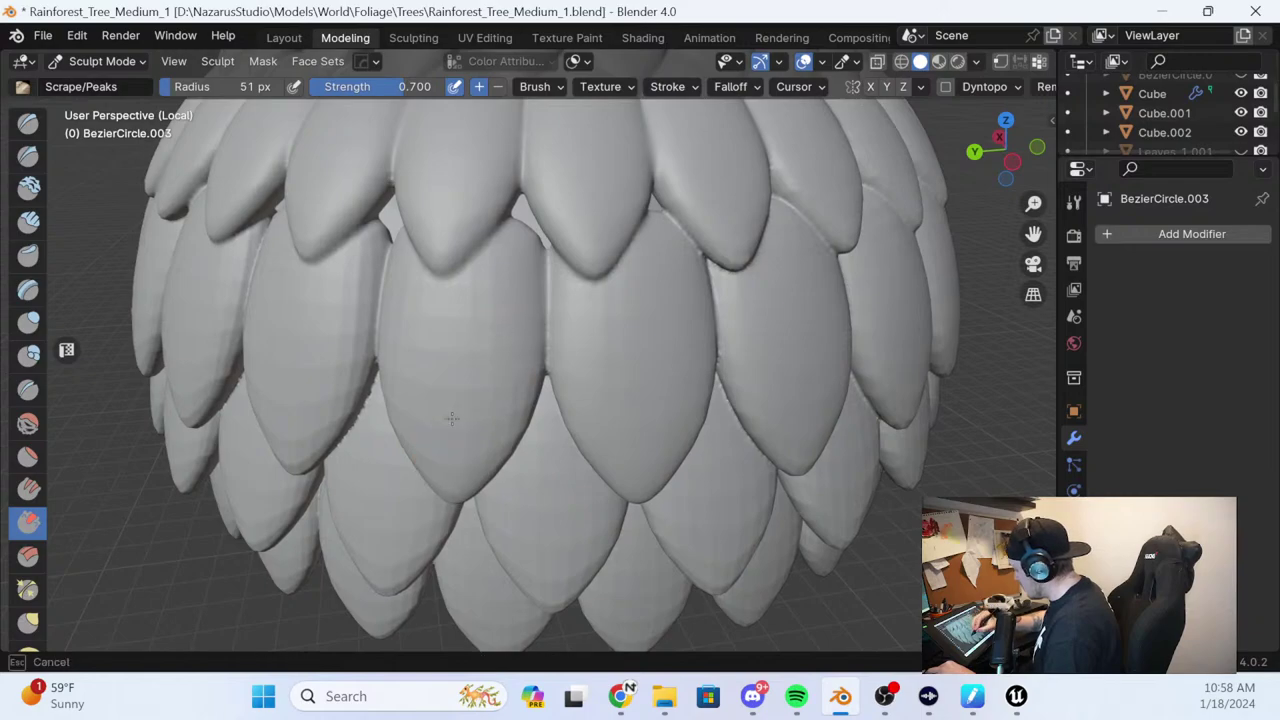
{"action": "middle_click_drag", "start_coordinate": [497, 306], "coordinate": [529, 306]}
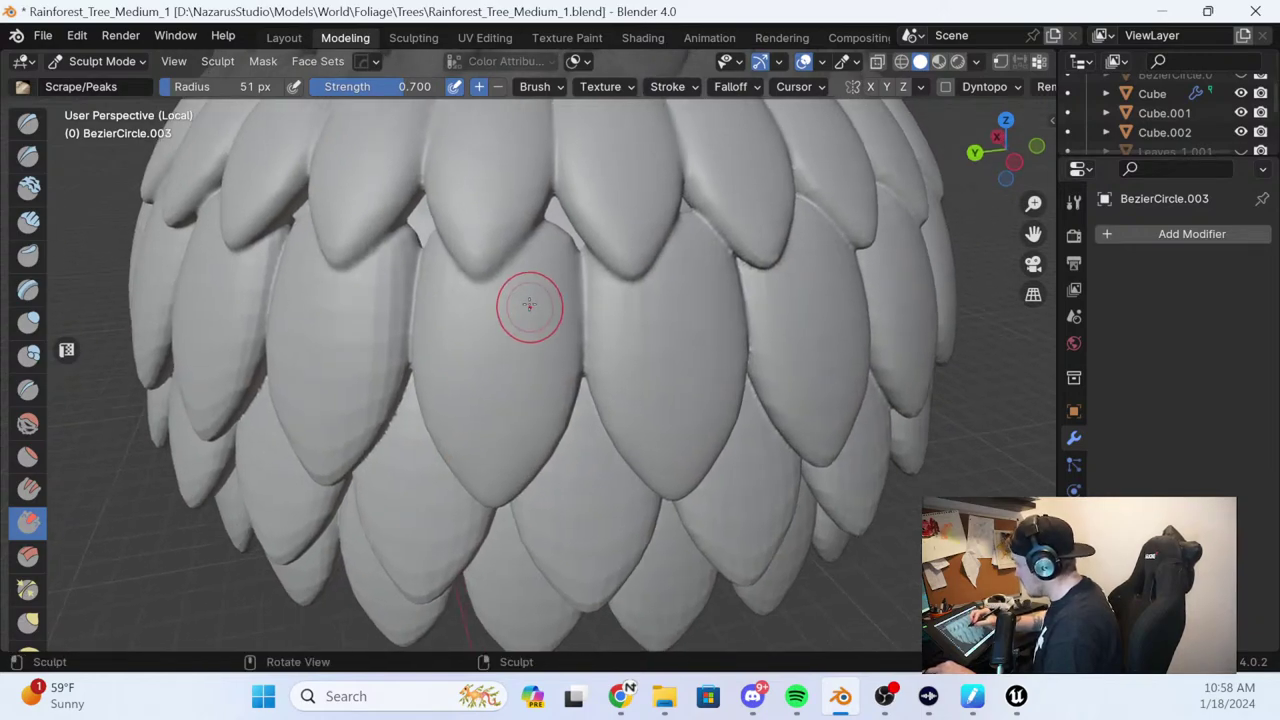
{"action": "middle_click_drag", "start_coordinate": [458, 440], "coordinate": [700, 209]}
{"action": "middle_click_drag", "start_coordinate": [659, 155], "coordinate": [535, 247]}
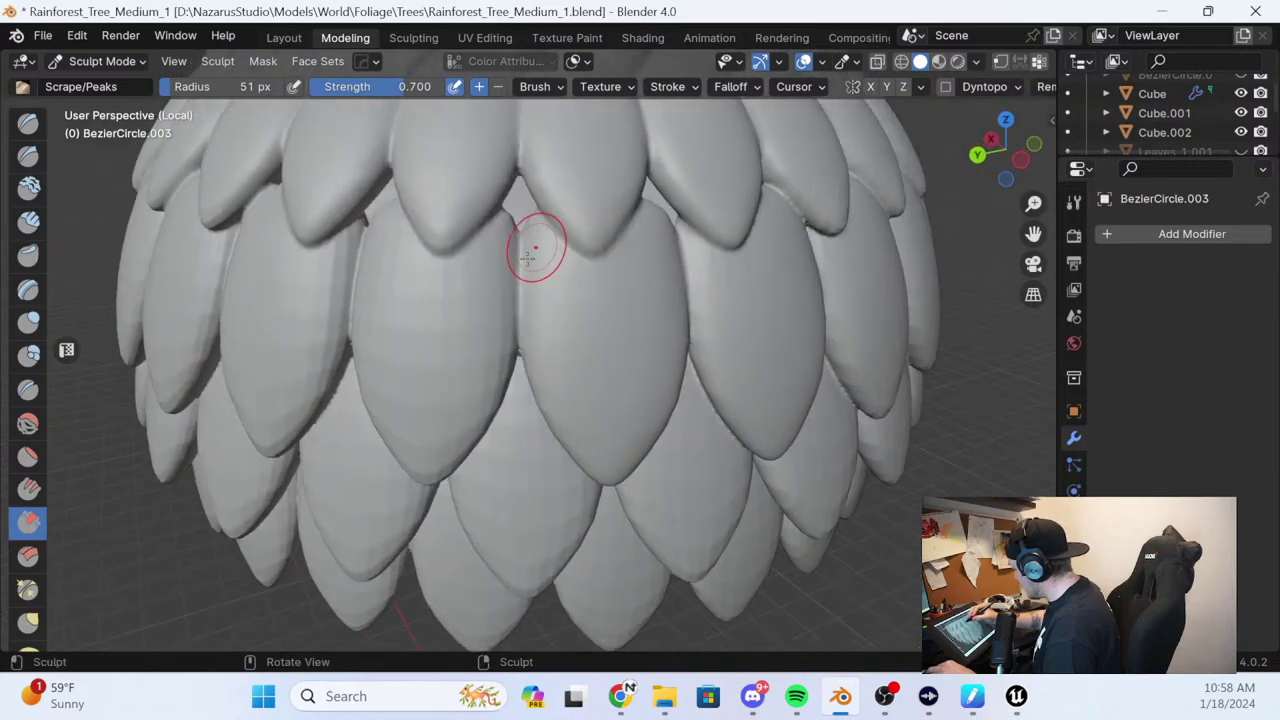
Smooth the following run of third-ring leaves, including the facets along their side edges beneath the second-ring tips
{"action": "middle_click_drag", "start_coordinate": [395, 444], "coordinate": [430, 380]}
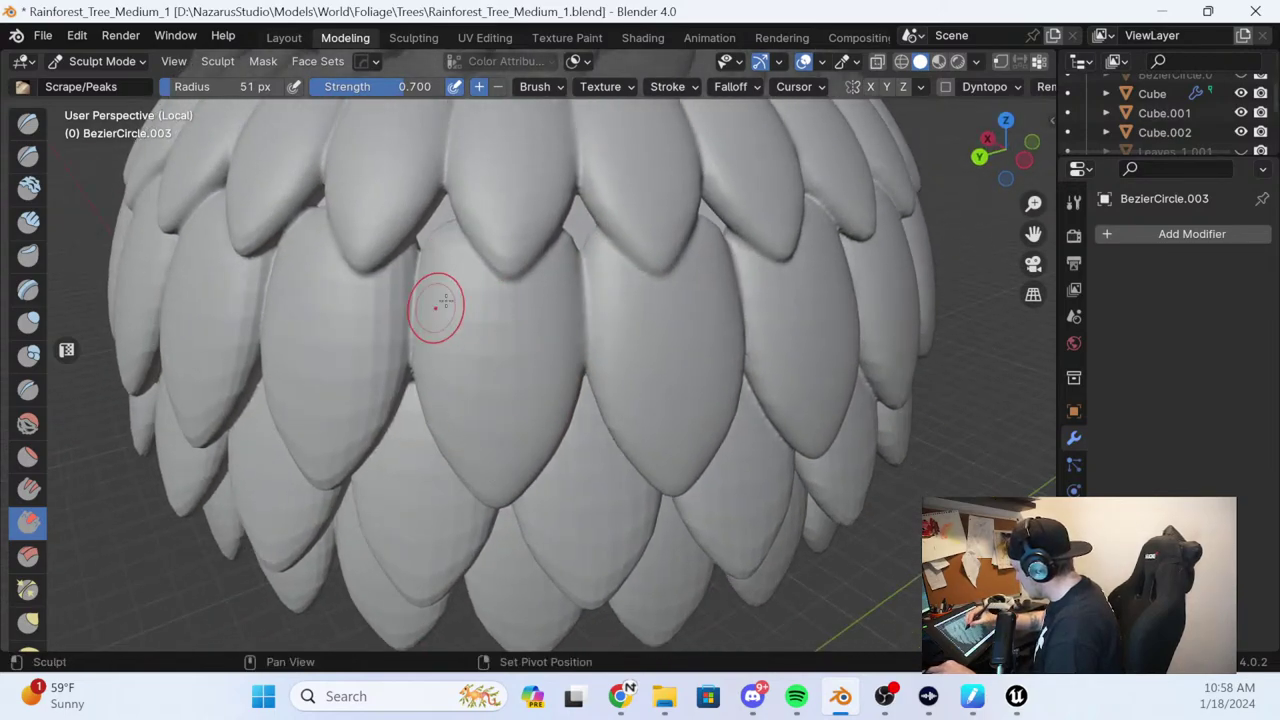
{"action": "mouse_move", "coordinate": [583, 337]}
{"action": "middle_mouse_down"}
{"action": "mouse_move", "coordinate": [607, 337]}
{"action": "mouse_move", "coordinate": [606, 309]}
{"action": "mouse_move", "coordinate": [606, 320]}
{"action": "middle_mouse_up"}
{"action": "middle_click_drag", "start_coordinate": [500, 260], "coordinate": [510, 237]}
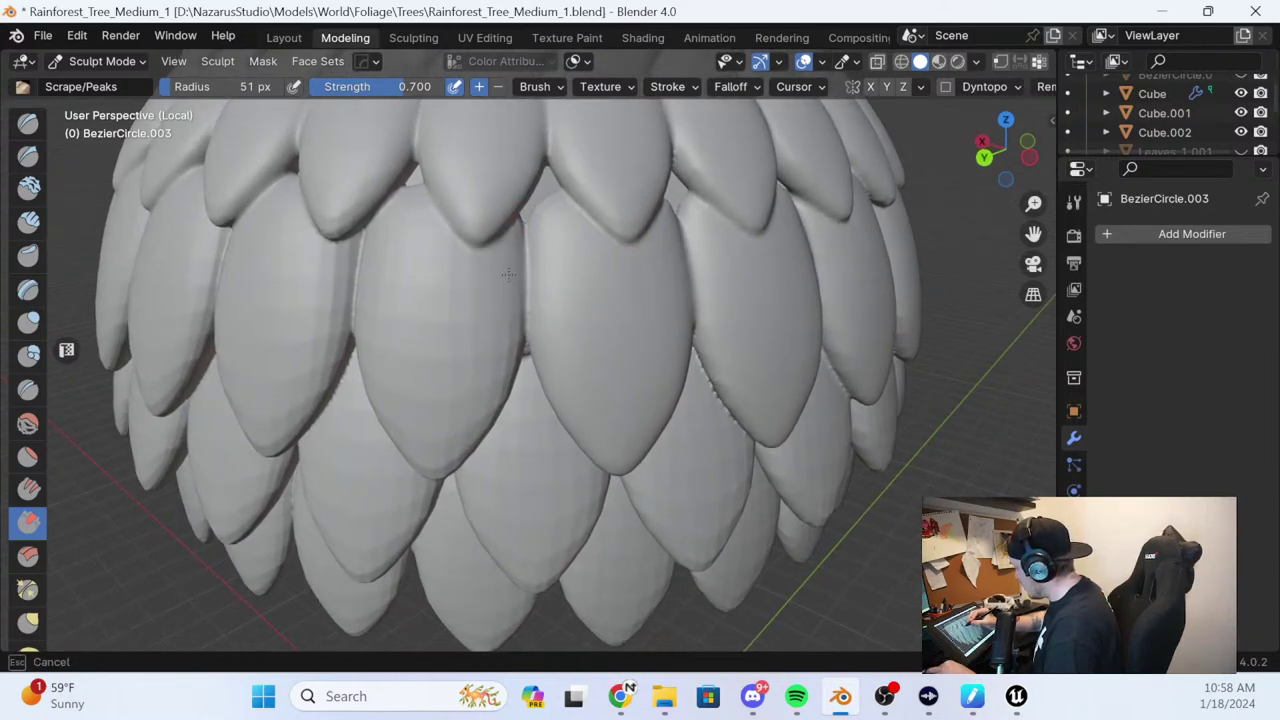
{"action": "middle_click_drag", "start_coordinate": [370, 312], "coordinate": [368, 316]}
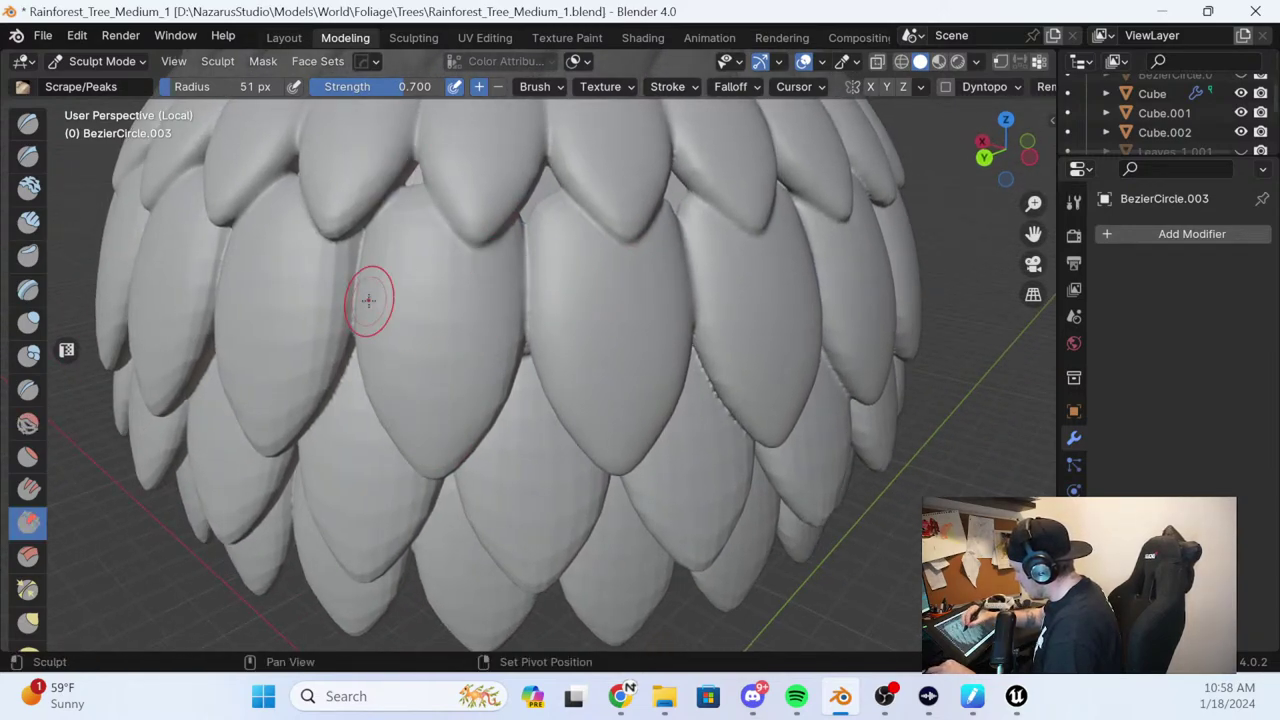
{"action": "middle_click_drag", "start_coordinate": [374, 272], "coordinate": [514, 229]}
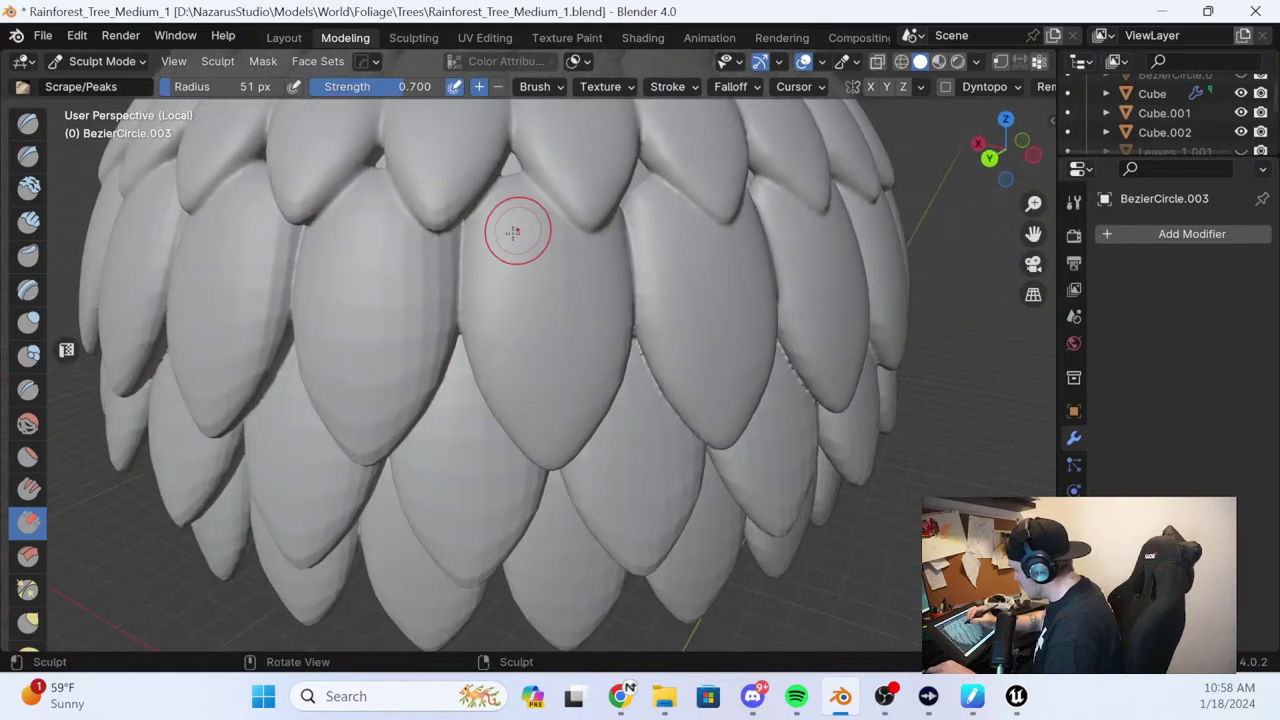
{"action": "middle_click_drag", "start_coordinate": [440, 300], "coordinate": [432, 315]}
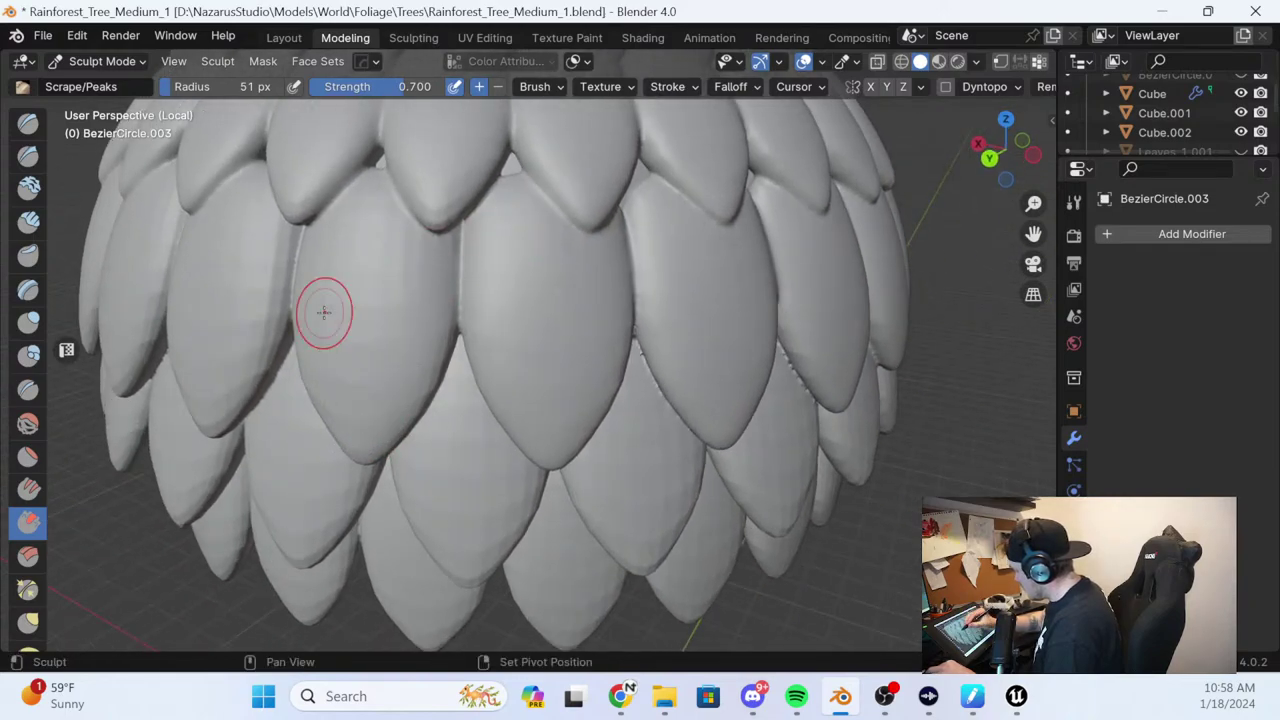
{"action": "middle_click_drag", "start_coordinate": [467, 243], "coordinate": [531, 229]}
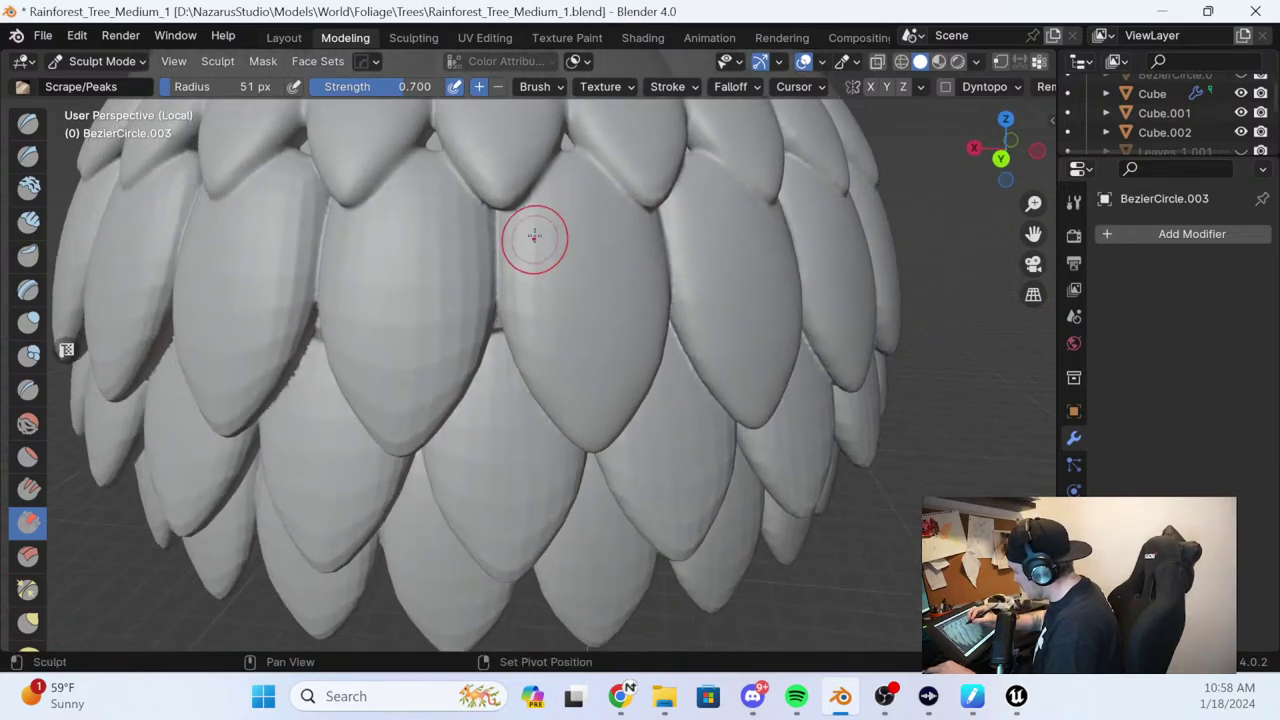
Smooth the next third-ring leaf across its full face, from the upper corners to the pointed tip
{"action": "middle_click_drag", "start_coordinate": [522, 300], "coordinate": [520, 306]}
{"action": "middle_click_drag", "start_coordinate": [442, 394], "coordinate": [440, 398]}
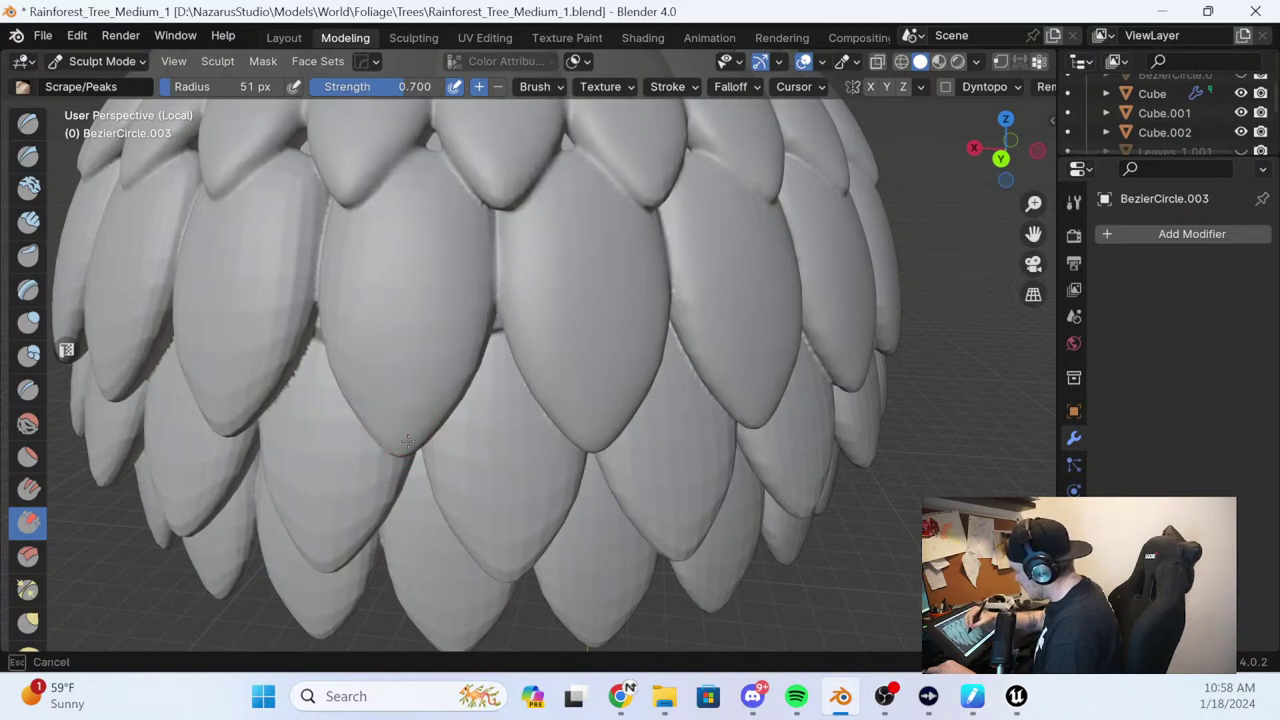
{"action": "middle_click_drag", "start_coordinate": [407, 441], "coordinate": [399, 430]}
{"action": "middle_click_drag", "start_coordinate": [347, 320], "coordinate": [352, 314]}
Smooth two more neighbouring third-ring leaves farther around the canopy, evening out their faces and rims
{"action": "middle_click_drag", "start_coordinate": [420, 222], "coordinate": [512, 328]}
{"action": "middle_click_drag", "start_coordinate": [479, 256], "coordinate": [470, 242]}
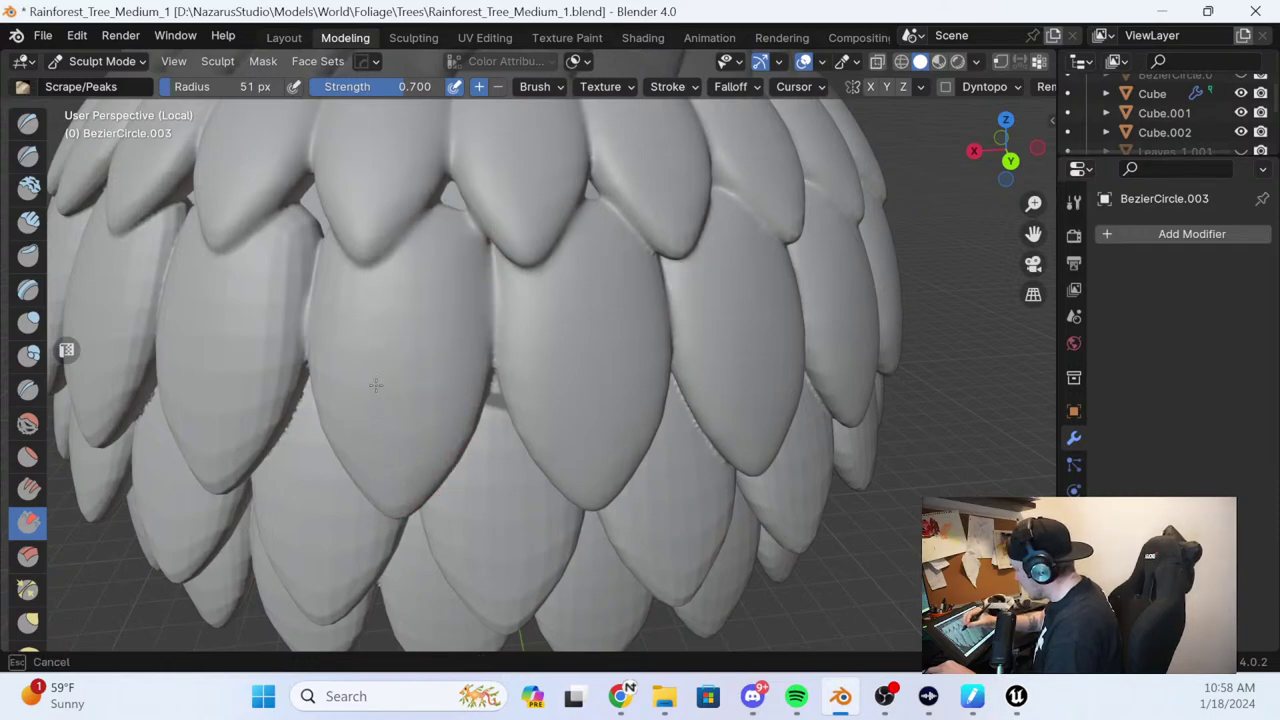
{"action": "middle_click_drag", "start_coordinate": [375, 385], "coordinate": [423, 221]}
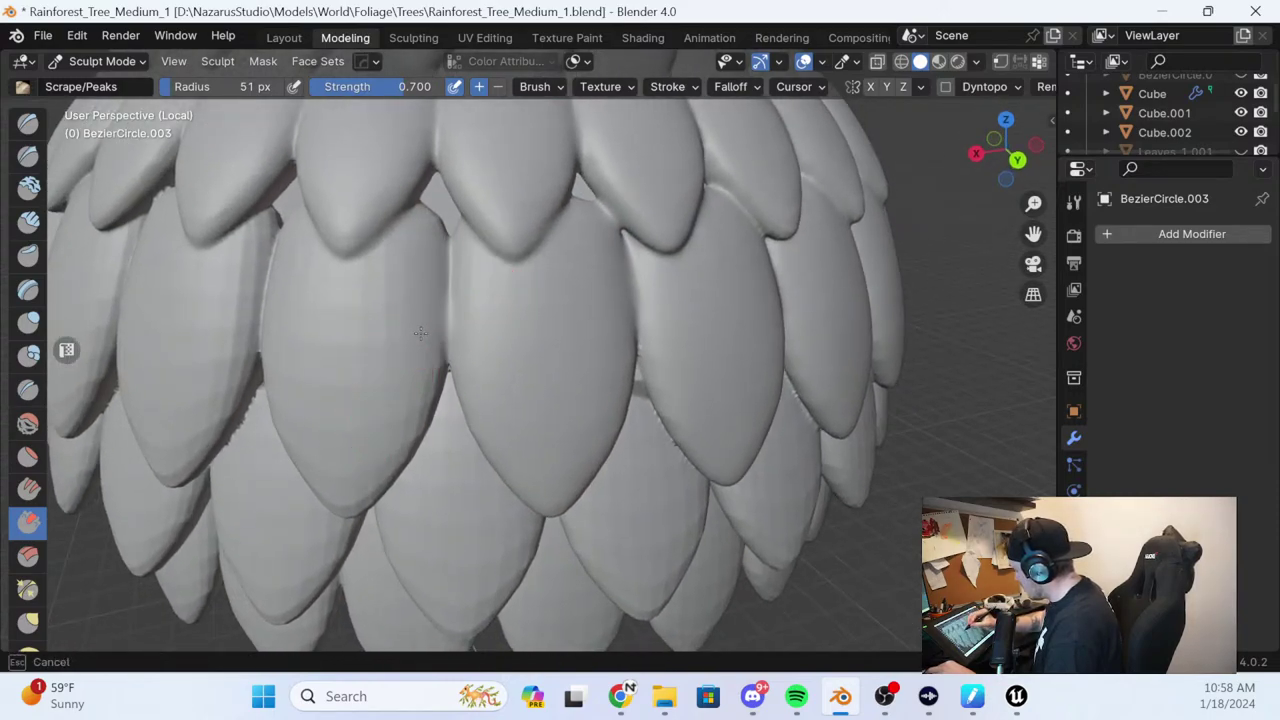
{"action": "mouse_move", "coordinate": [348, 334]}
{"action": "middle_mouse_down"}
{"action": "mouse_move", "coordinate": [477, 320]}
{"action": "mouse_move", "coordinate": [530, 451]}
{"action": "mouse_move", "coordinate": [493, 444]}
{"action": "middle_mouse_up"}
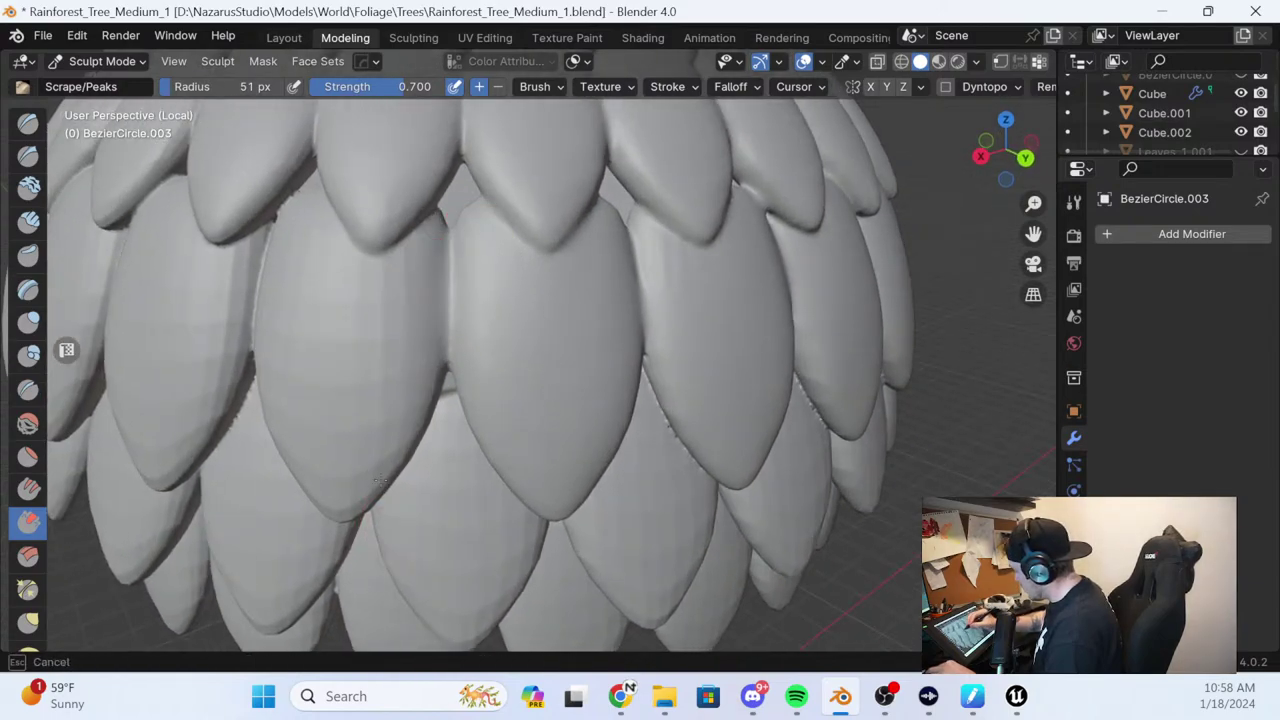
Smooth the adjacent faceted third-ring leaf with long strokes down its centre and along its side edge
{"action": "middle_click_drag", "start_coordinate": [425, 351], "coordinate": [343, 527]}
{"action": "middle_click_drag", "start_coordinate": [407, 259], "coordinate": [443, 166]}
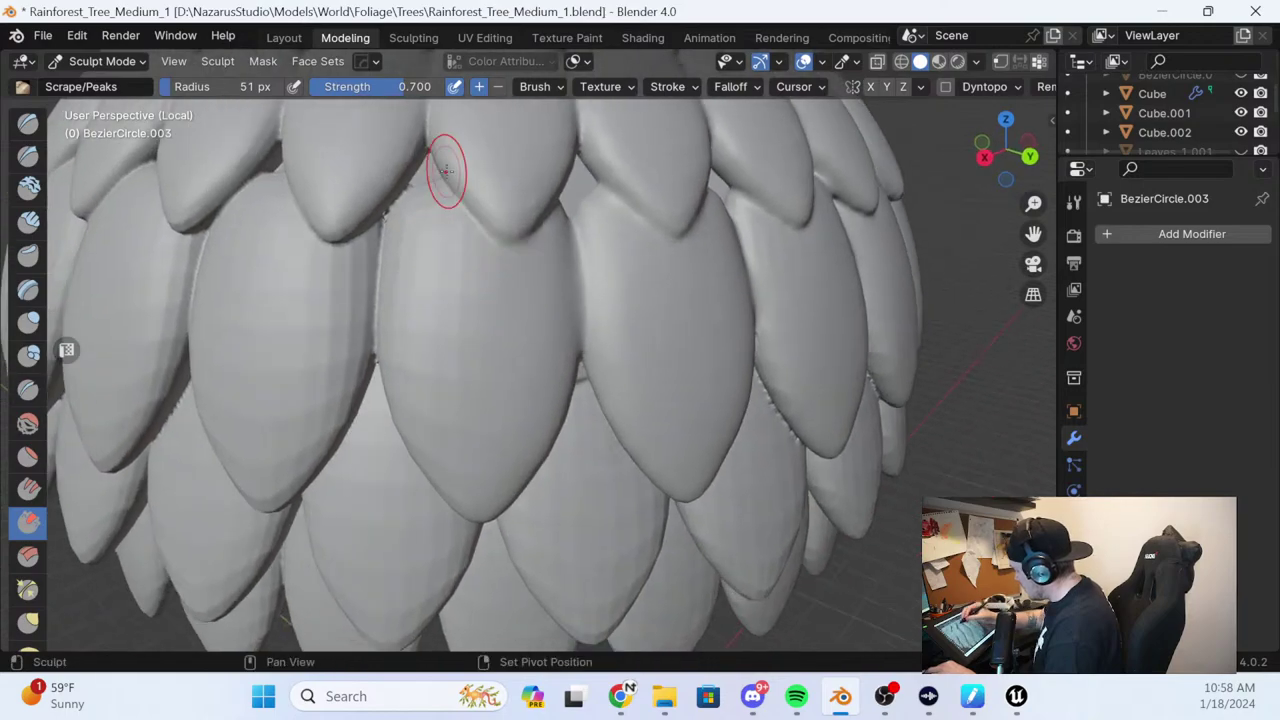
{"action": "middle_click_drag", "start_coordinate": [446, 226], "coordinate": [440, 248]}
{"action": "left_click_drag", "start_coordinate": [440, 248], "coordinate": [448, 275]}
{"action": "left_click_drag", "start_coordinate": [448, 275], "coordinate": [449, 400]}
{"action": "left_click_drag", "start_coordinate": [436, 190], "coordinate": [420, 414]}
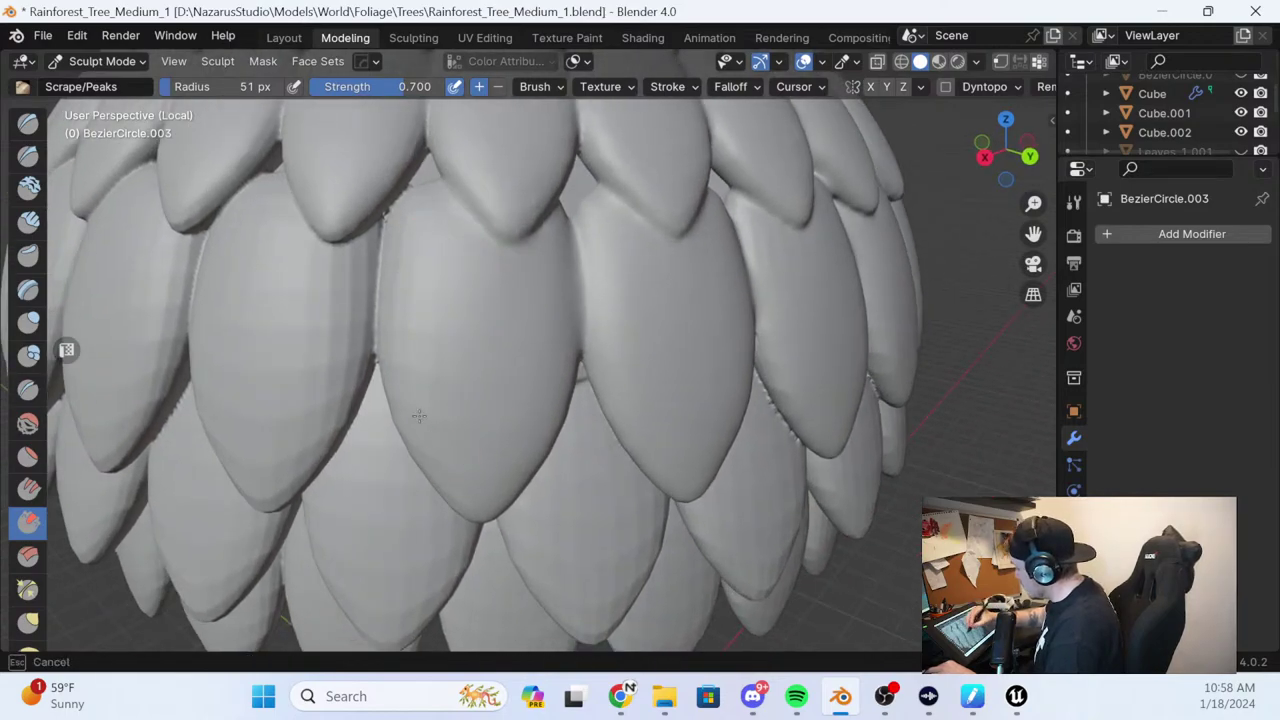
{"action": "mouse_move", "coordinate": [396, 266]}
{"action": "left_mouse_down"}
{"action": "mouse_move", "coordinate": [427, 382]}
{"action": "mouse_move", "coordinate": [416, 272]}
{"action": "left_mouse_up"}
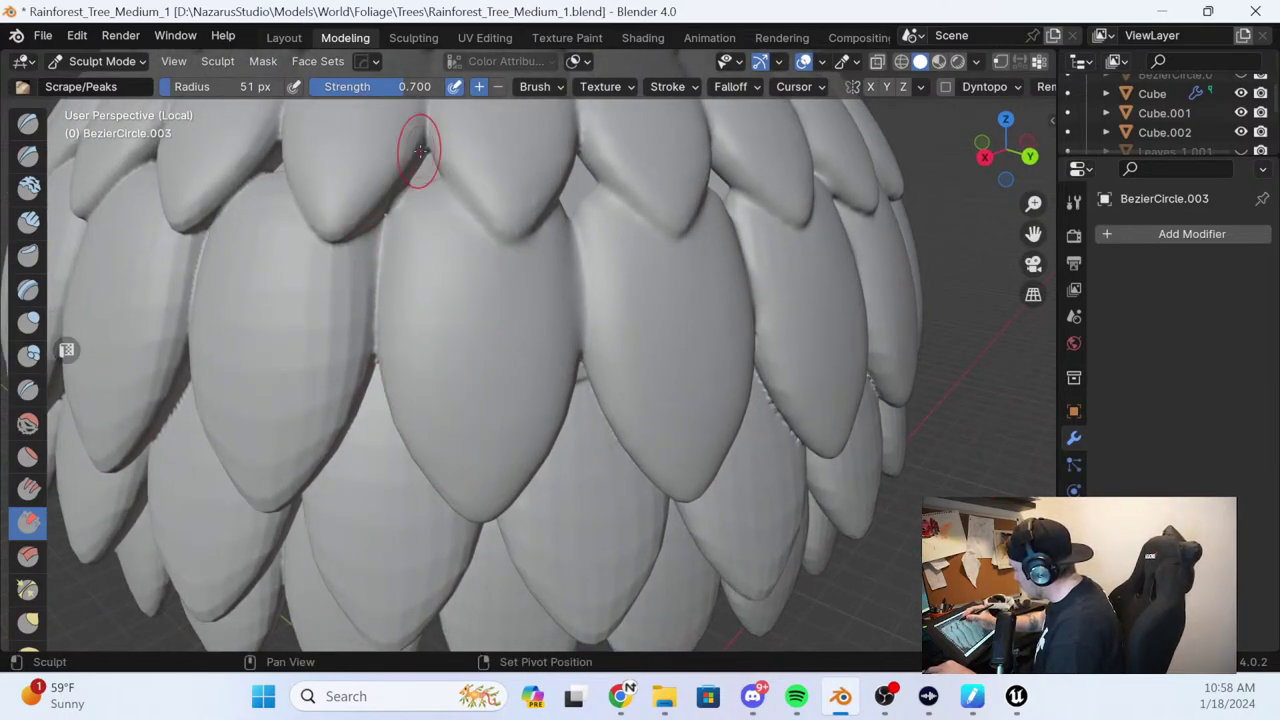
Smooth the next third-ring leaf from its upper part beneath the second ring through to its tip
{"action": "middle_click_drag", "start_coordinate": [395, 203], "coordinate": [407, 391]}
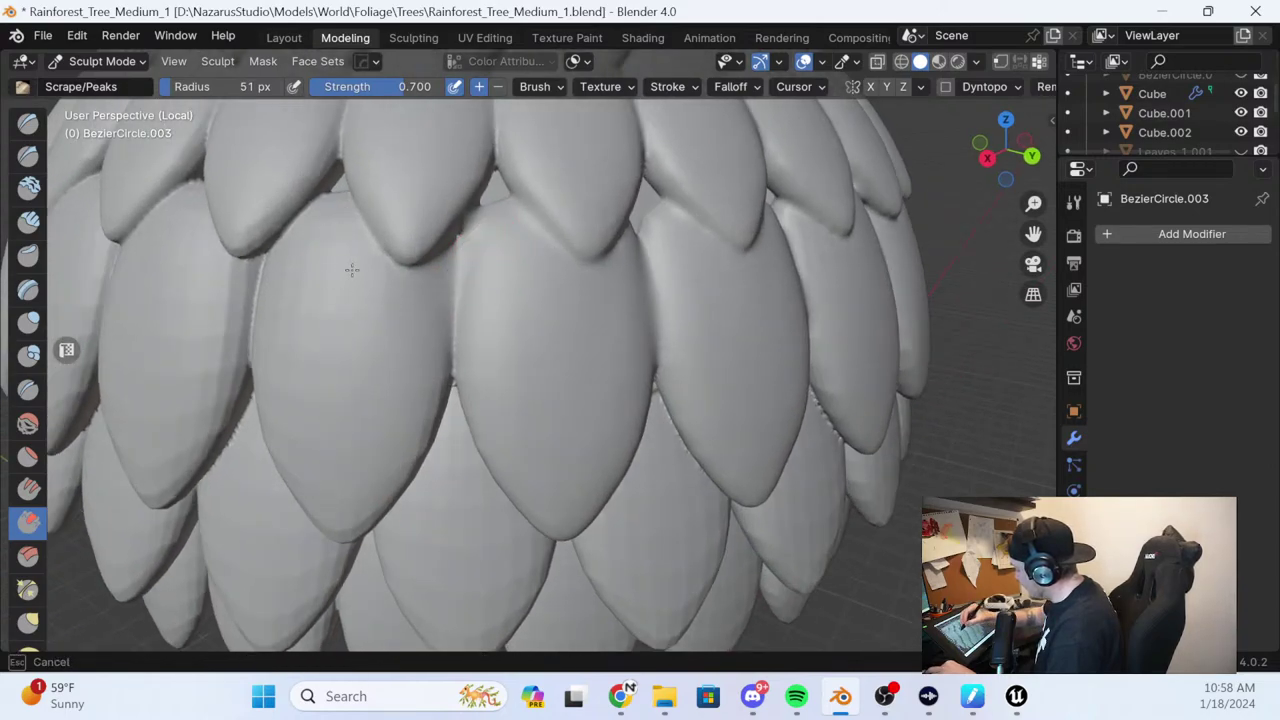
{"action": "left_click_drag", "start_coordinate": [352, 270], "coordinate": [344, 206], "text": "shift"}
{"action": "middle_click_drag", "start_coordinate": [373, 367], "coordinate": [502, 364]}
{"action": "left_click_drag", "start_coordinate": [522, 340], "coordinate": [510, 432]}
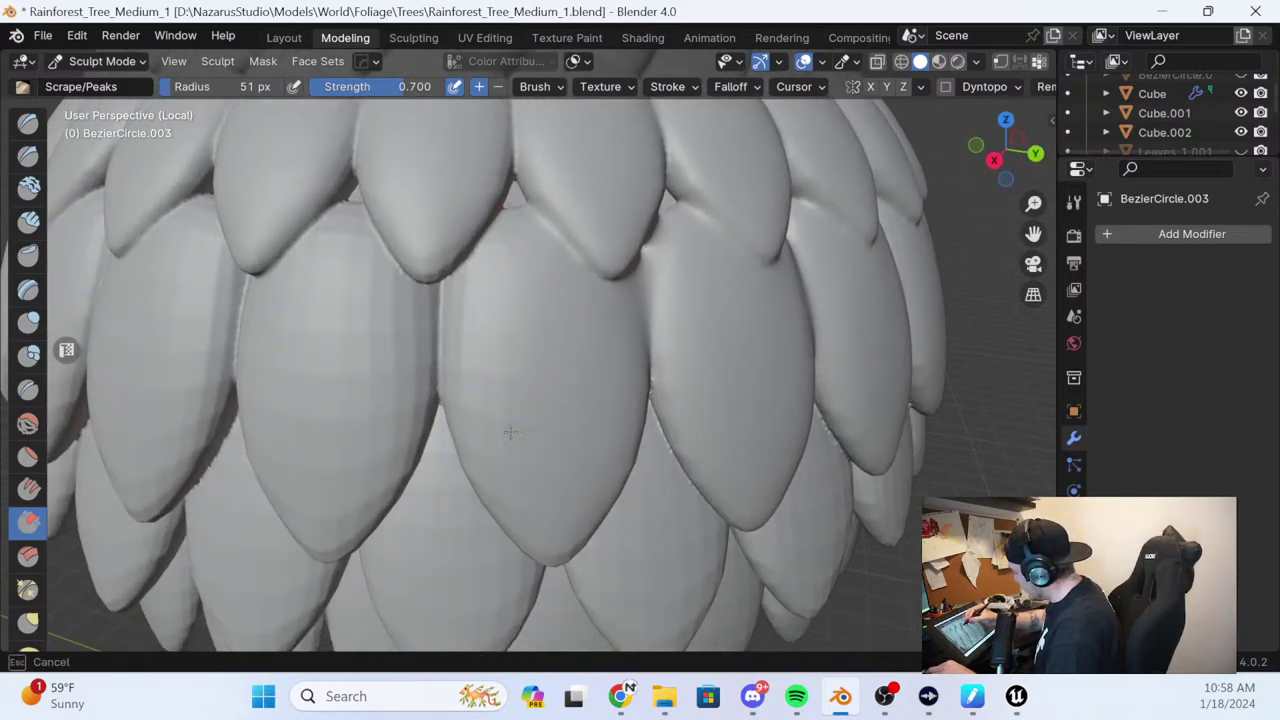
{"action": "left_click_drag", "start_coordinate": [505, 485], "coordinate": [537, 536]}
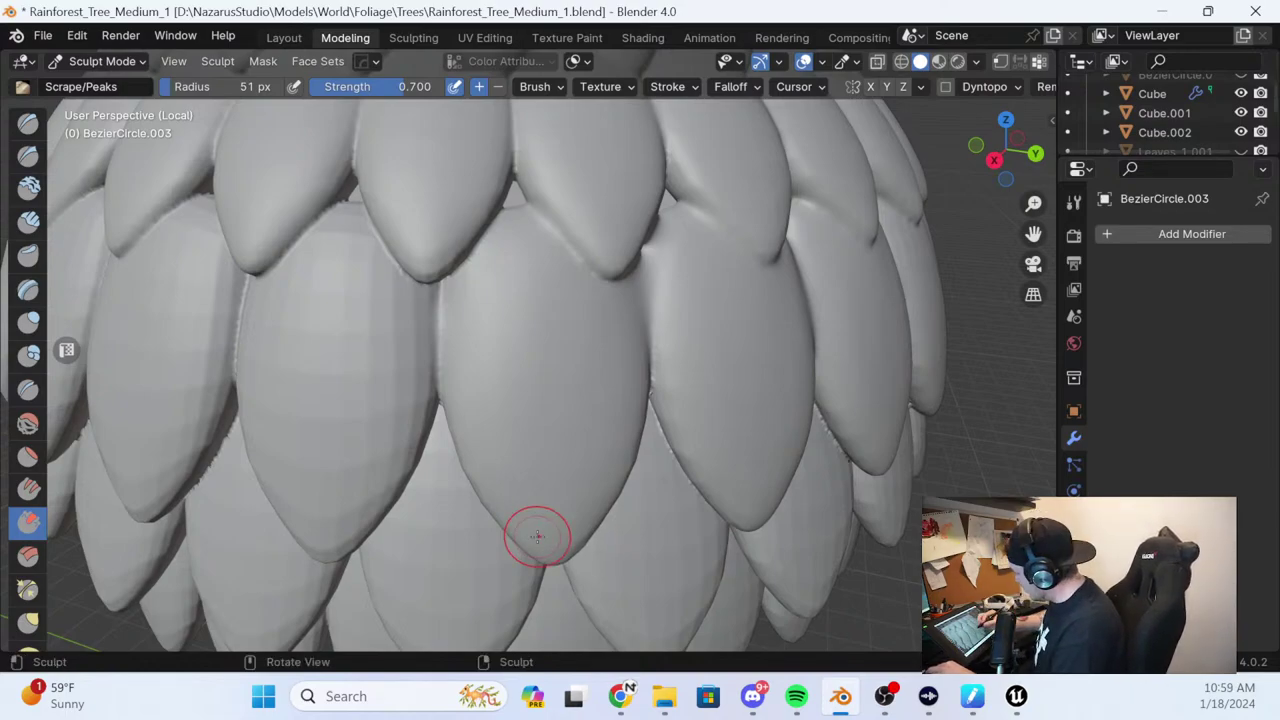
Smooth both sides, the centre and the tip of the following third-ring leaf with repeated lengthwise strokes
{"action": "mouse_move", "coordinate": [437, 306]}
{"action": "middle_mouse_down"}
{"action": "mouse_move", "coordinate": [477, 266]}
{"action": "mouse_move", "coordinate": [591, 289]}
{"action": "middle_mouse_up"}
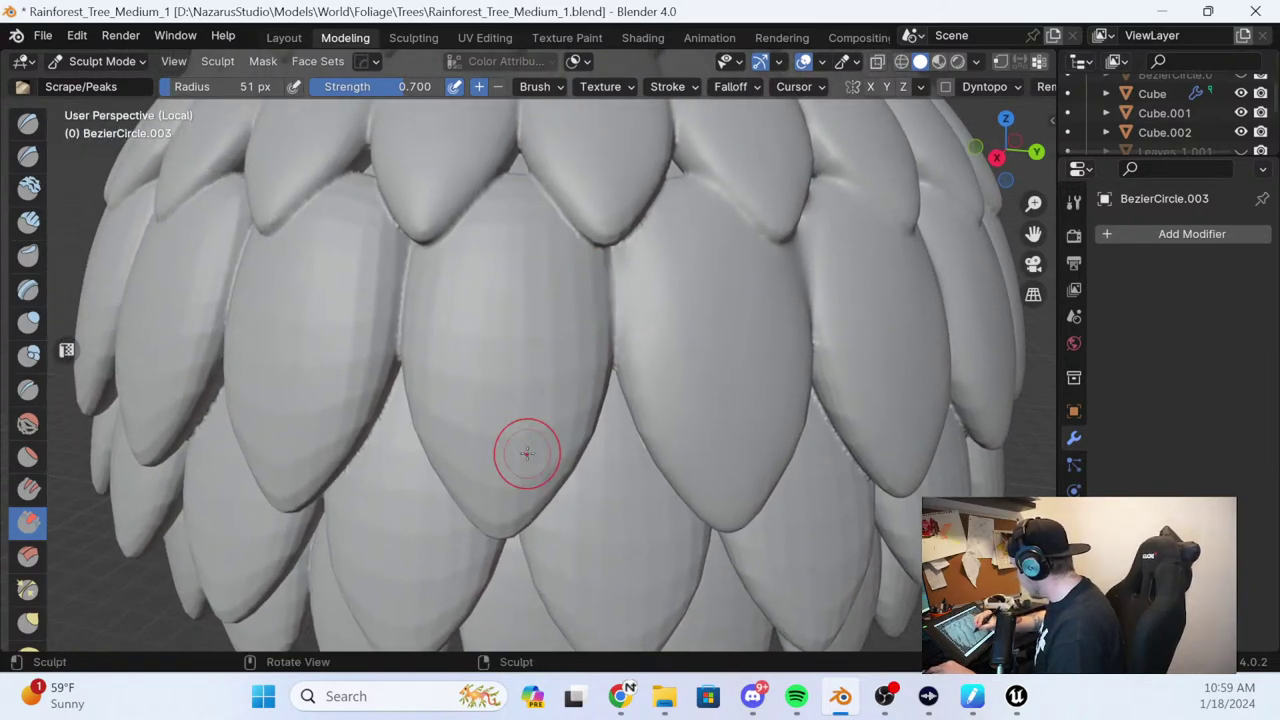
{"action": "left_click_drag", "start_coordinate": [587, 314], "coordinate": [523, 496]}
{"action": "mouse_move", "coordinate": [523, 501]}
{"action": "left_mouse_down"}
{"action": "mouse_move", "coordinate": [519, 530]}
{"action": "mouse_move", "coordinate": [570, 390]}
{"action": "left_mouse_up"}
{"action": "left_click_drag", "start_coordinate": [572, 375], "coordinate": [510, 525]}
{"action": "mouse_move", "coordinate": [543, 407]}
{"action": "left_mouse_down"}
{"action": "mouse_move", "coordinate": [469, 469]}
{"action": "mouse_move", "coordinate": [486, 505]}
{"action": "left_mouse_up"}
{"action": "mouse_move", "coordinate": [464, 236]}
{"action": "left_mouse_down"}
{"action": "mouse_move", "coordinate": [434, 434]}
{"action": "mouse_move", "coordinate": [470, 500]}
{"action": "left_mouse_up"}
{"action": "left_click_drag", "start_coordinate": [423, 289], "coordinate": [475, 495]}
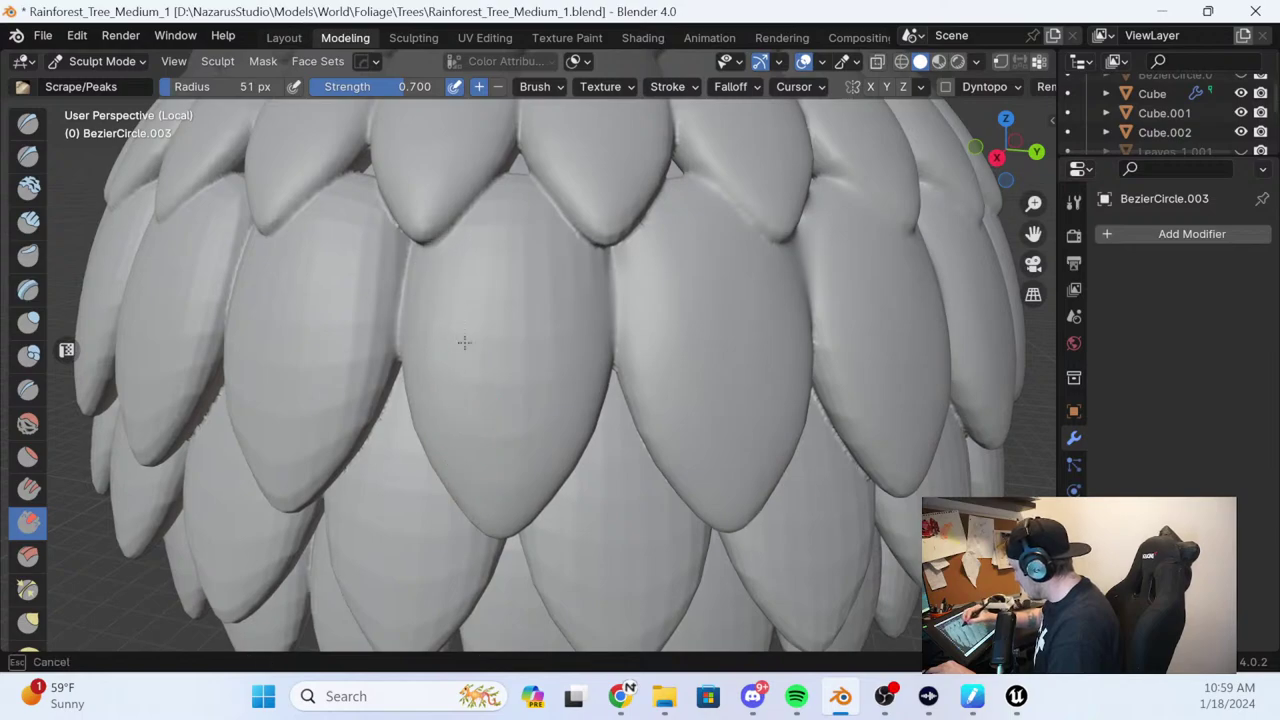
{"action": "left_click_drag", "start_coordinate": [539, 245], "coordinate": [543, 311]}
Smooth the facets off the next two third-ring leaves, covering their upper corners, middles and lower sides
{"action": "middle_click_drag", "start_coordinate": [543, 311], "coordinate": [590, 311]}
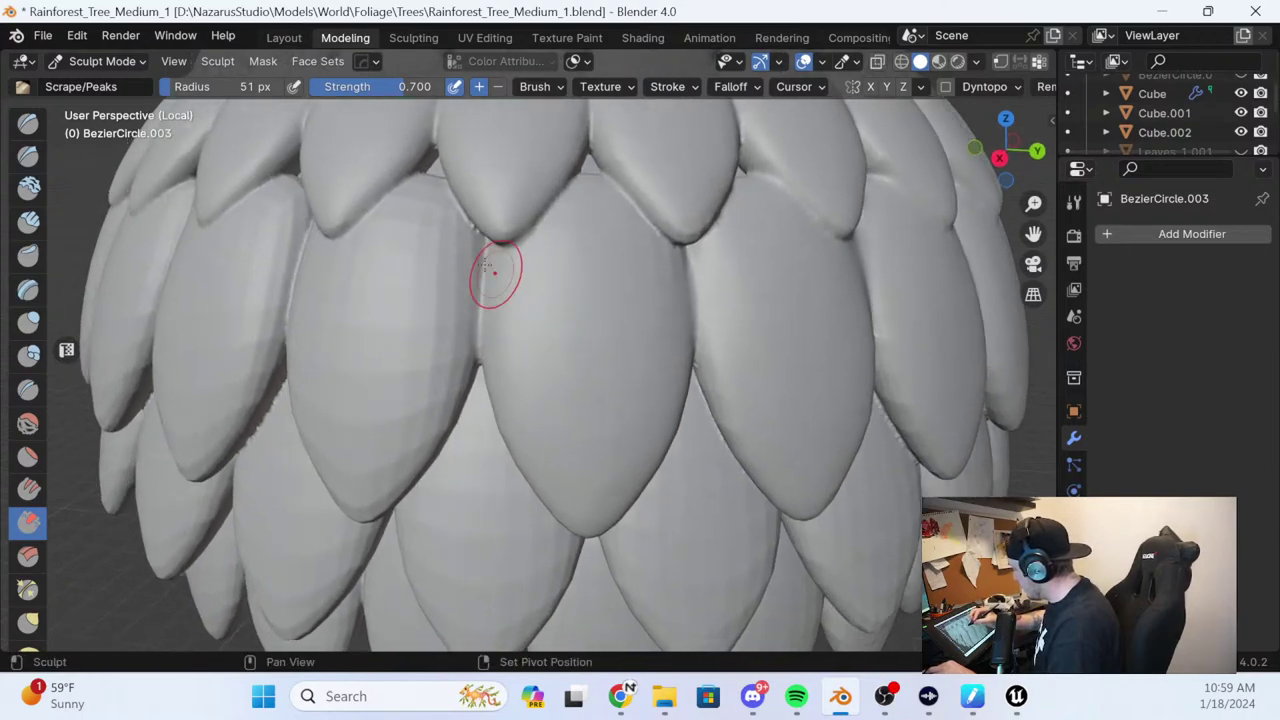
{"action": "mouse_move", "coordinate": [494, 271]}
{"action": "left_mouse_down", "text": "shift"}
{"action": "mouse_move", "coordinate": [438, 197]}
{"action": "mouse_move", "coordinate": [421, 222]}
{"action": "left_mouse_up", "text": "shift"}
{"action": "mouse_move", "coordinate": [405, 200]}
{"action": "left_mouse_down", "text": "shift"}
{"action": "mouse_move", "coordinate": [337, 311]}
{"action": "mouse_move", "coordinate": [402, 212]}
{"action": "left_mouse_up", "text": "shift"}
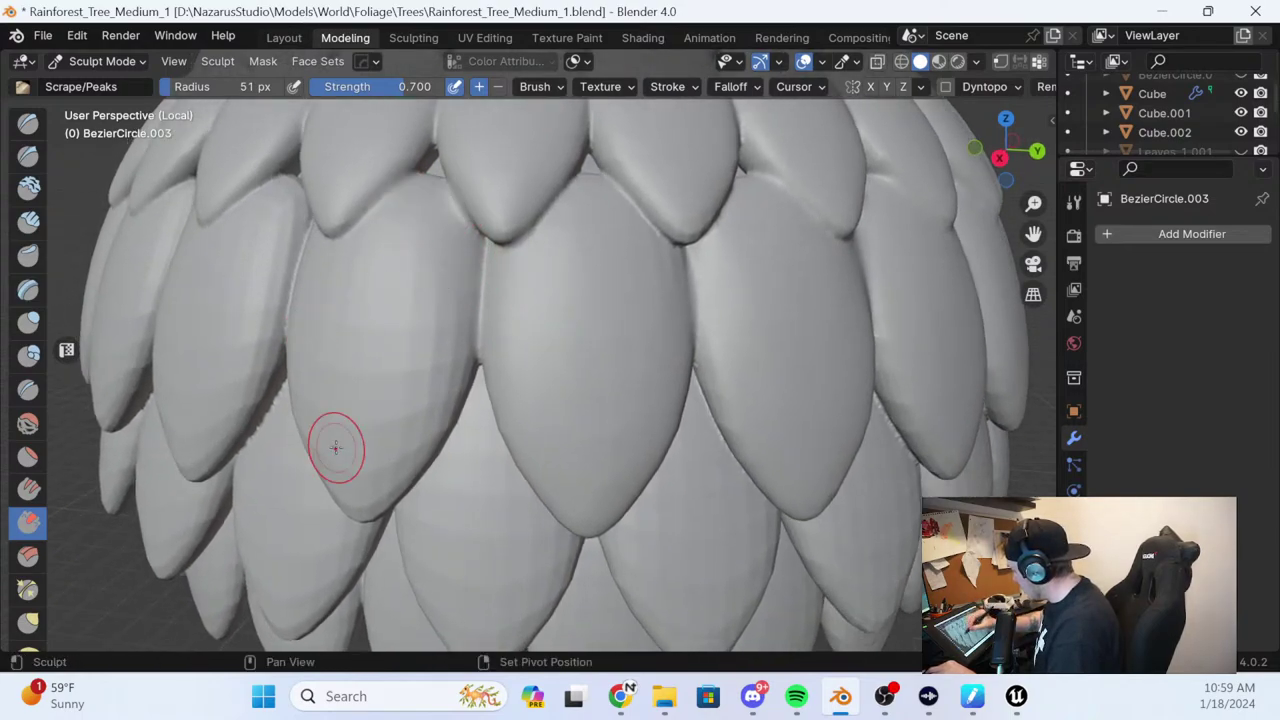
{"action": "left_click_drag", "start_coordinate": [334, 448], "coordinate": [408, 334], "text": "shift"}
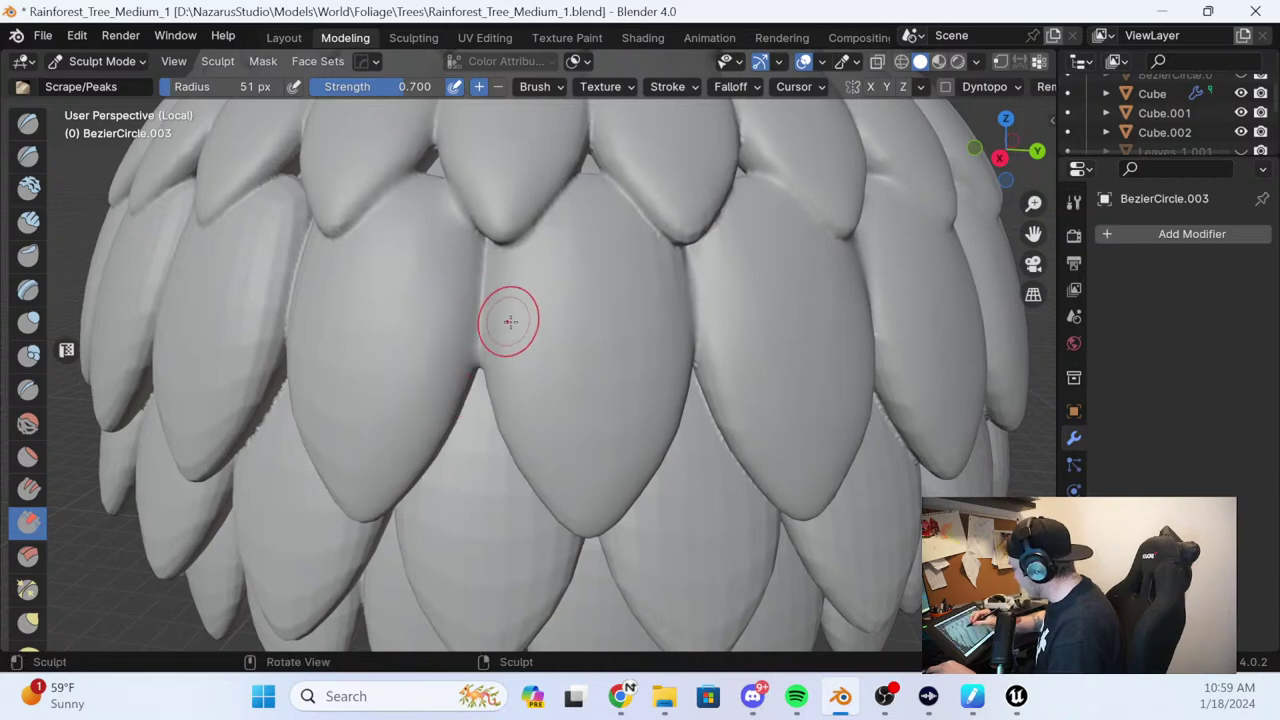
{"action": "middle_click_drag", "start_coordinate": [506, 320], "coordinate": [542, 482]}
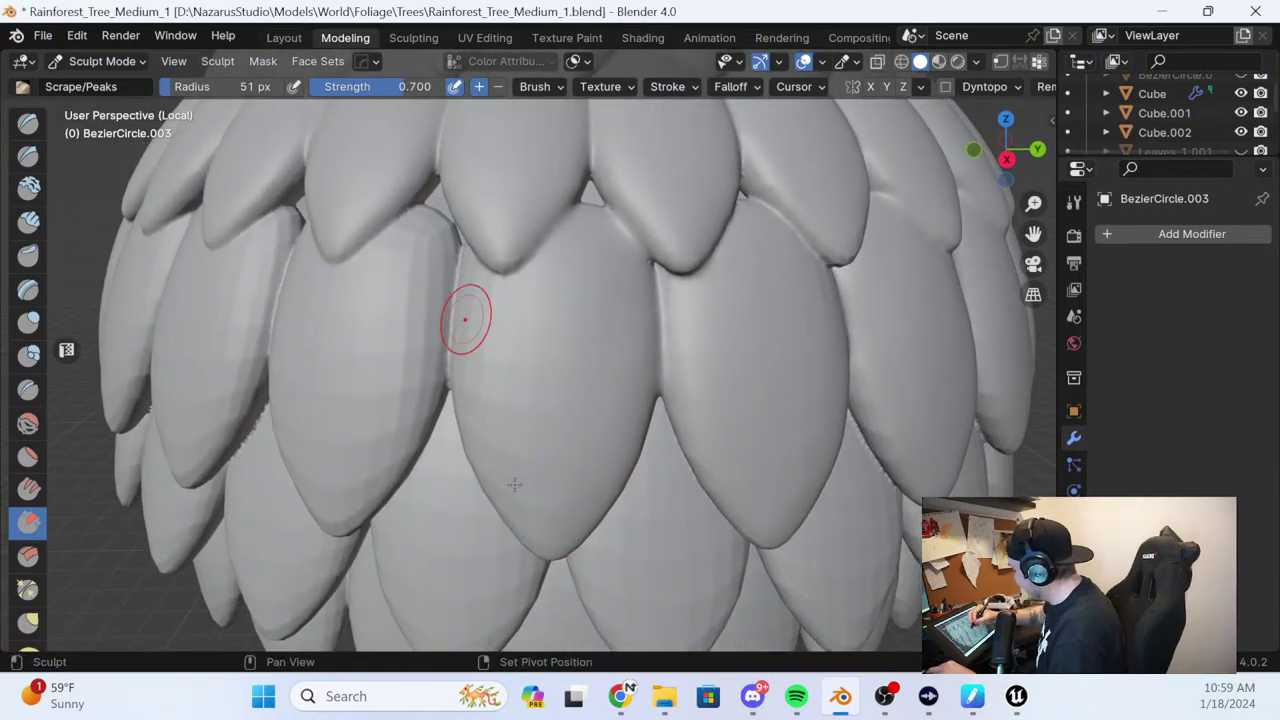
{"action": "middle_click_drag", "start_coordinate": [478, 332], "coordinate": [484, 338]}
{"action": "left_click_drag", "start_coordinate": [543, 371], "coordinate": [496, 284], "text": "shift"}
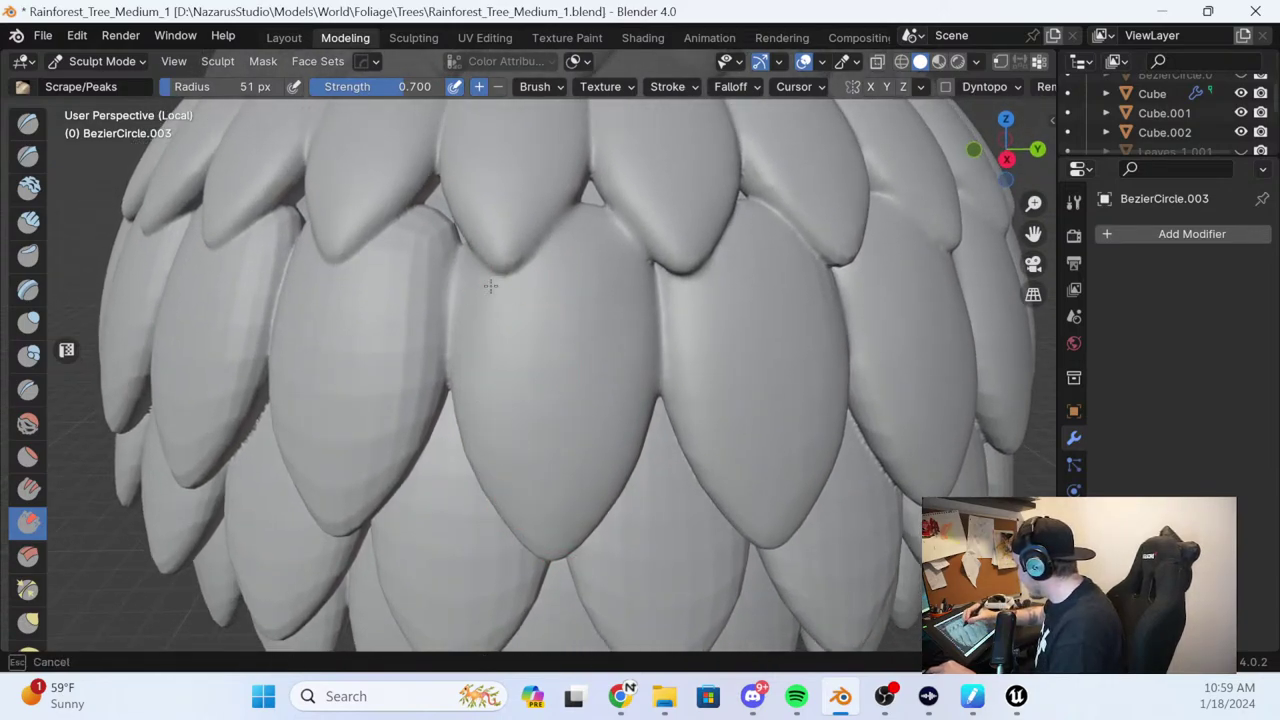
Smooth the next faceted third-ring leaf beside the finished ones, stroking from the top towards the tip
{"action": "middle_click_drag", "start_coordinate": [588, 308], "coordinate": [626, 275]}
{"action": "left_click_drag", "start_coordinate": [559, 205], "coordinate": [516, 459], "text": "shift"}
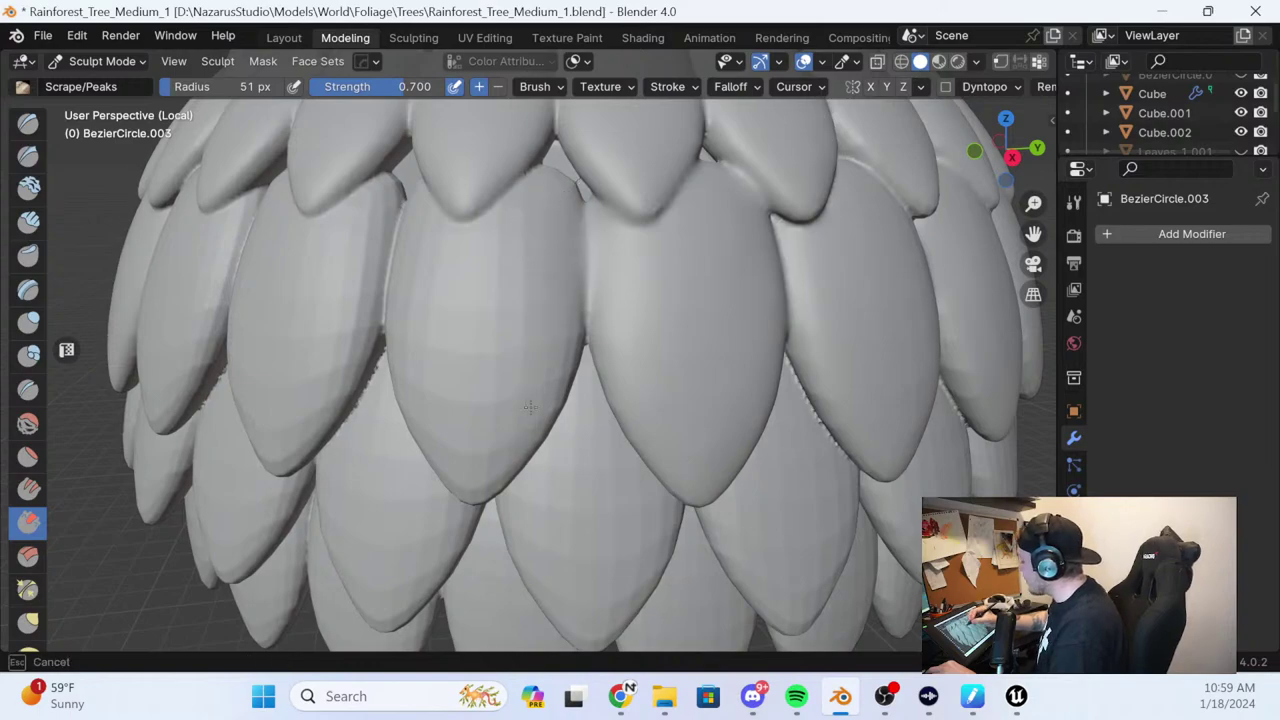
{"action": "middle_click_drag", "start_coordinate": [530, 405], "coordinate": [482, 410]}
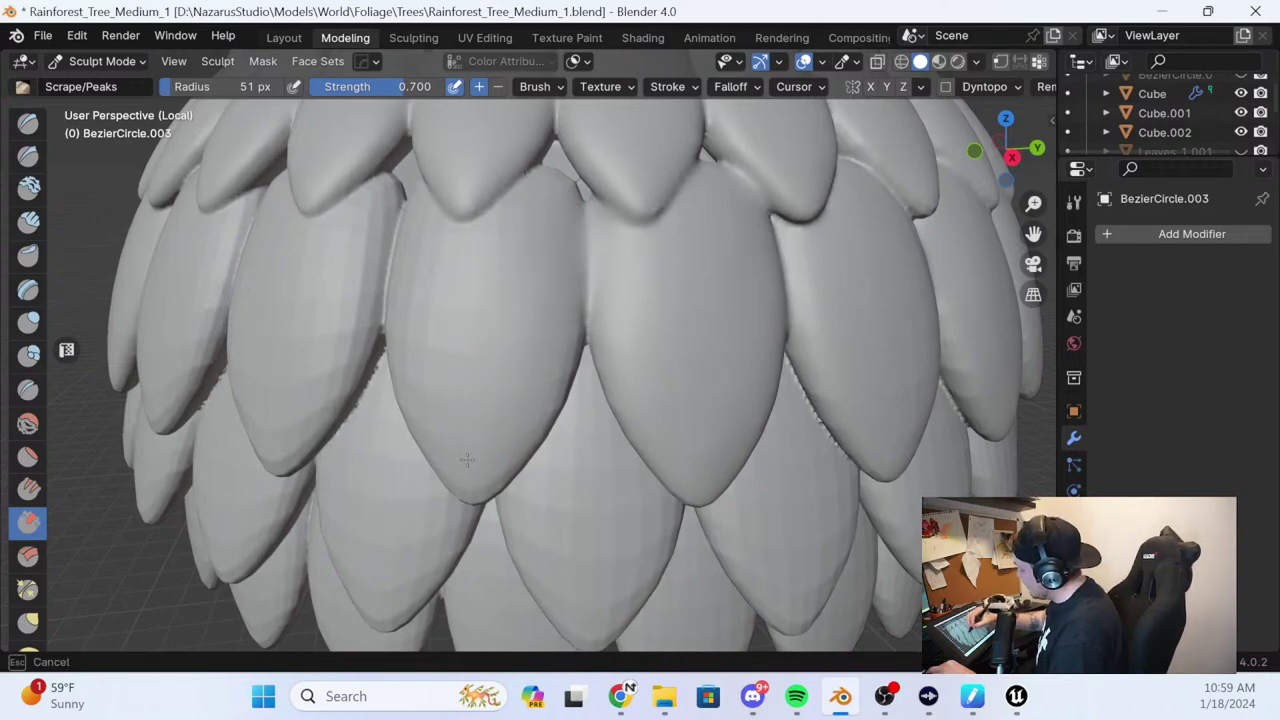
Smooth the two faceted leaves on the +X side in the third leaf row from the bottom
{"action": "mouse_move", "coordinate": [467, 459]}
{"action": "middle_mouse_down"}
{"action": "mouse_move", "coordinate": [480, 457]}
{"action": "mouse_move", "coordinate": [571, 277]}
{"action": "middle_mouse_up"}
{"action": "middle_click_drag", "start_coordinate": [536, 366], "coordinate": [536, 366]}
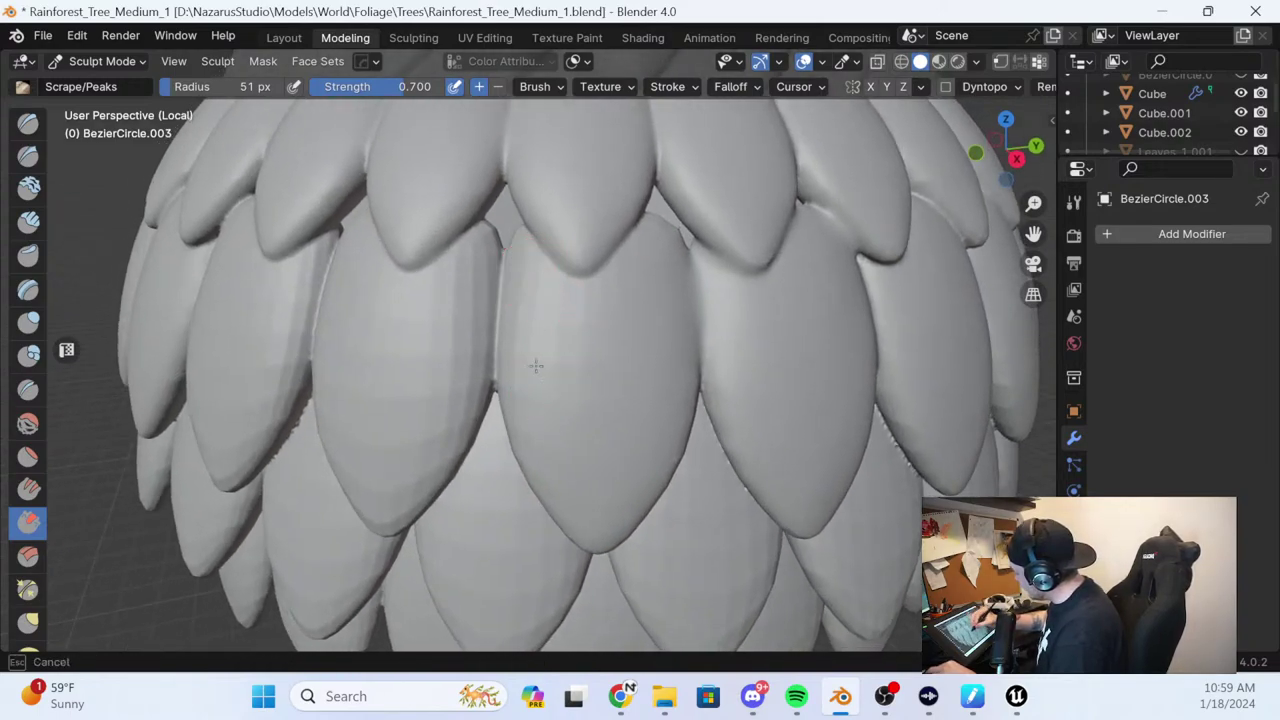
{"action": "left_click_drag", "start_coordinate": [588, 356], "coordinate": [520, 263]}
{"action": "mouse_move", "coordinate": [509, 397]}
{"action": "left_mouse_down"}
{"action": "mouse_move", "coordinate": [480, 247]}
{"action": "mouse_move", "coordinate": [490, 226]}
{"action": "left_mouse_up"}
{"action": "left_click_drag", "start_coordinate": [462, 378], "coordinate": [457, 369]}
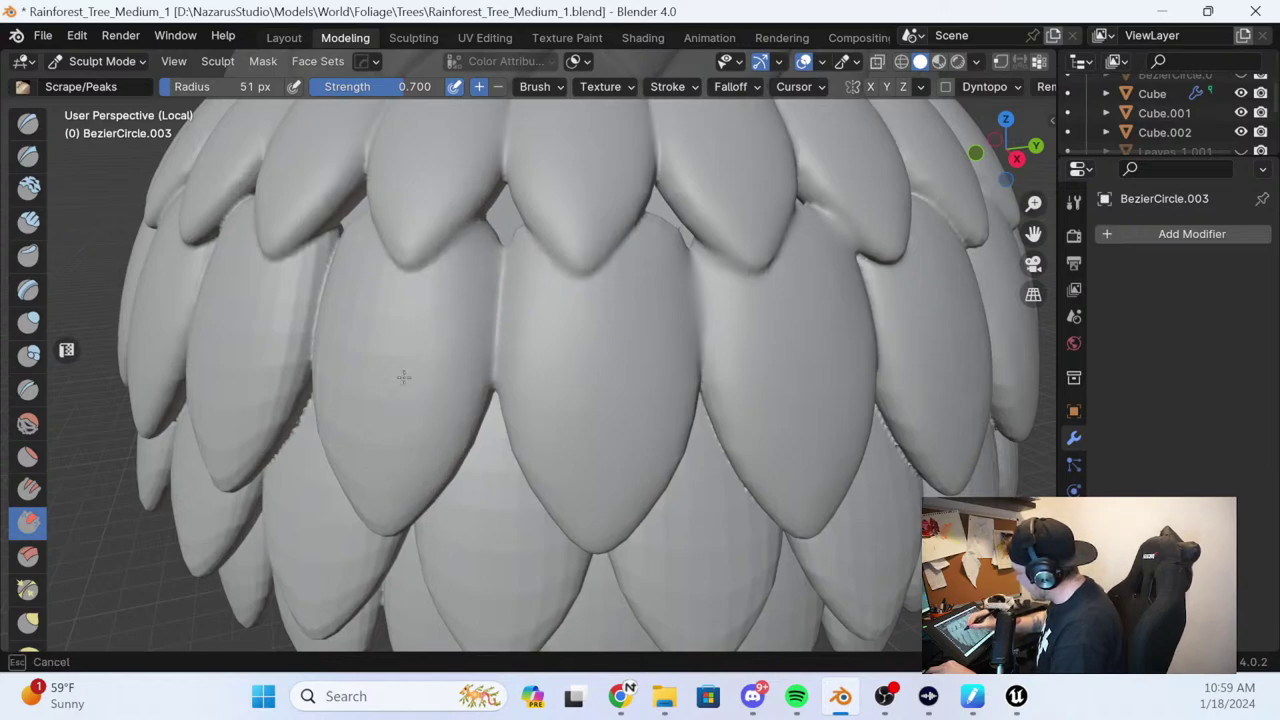
Smooth the remaining faceted leaves of the third row from the bottom between the +X and -Y sides
{"action": "middle_click_drag", "start_coordinate": [403, 376], "coordinate": [571, 451]}
{"action": "middle_click_drag", "start_coordinate": [607, 516], "coordinate": [607, 516]}
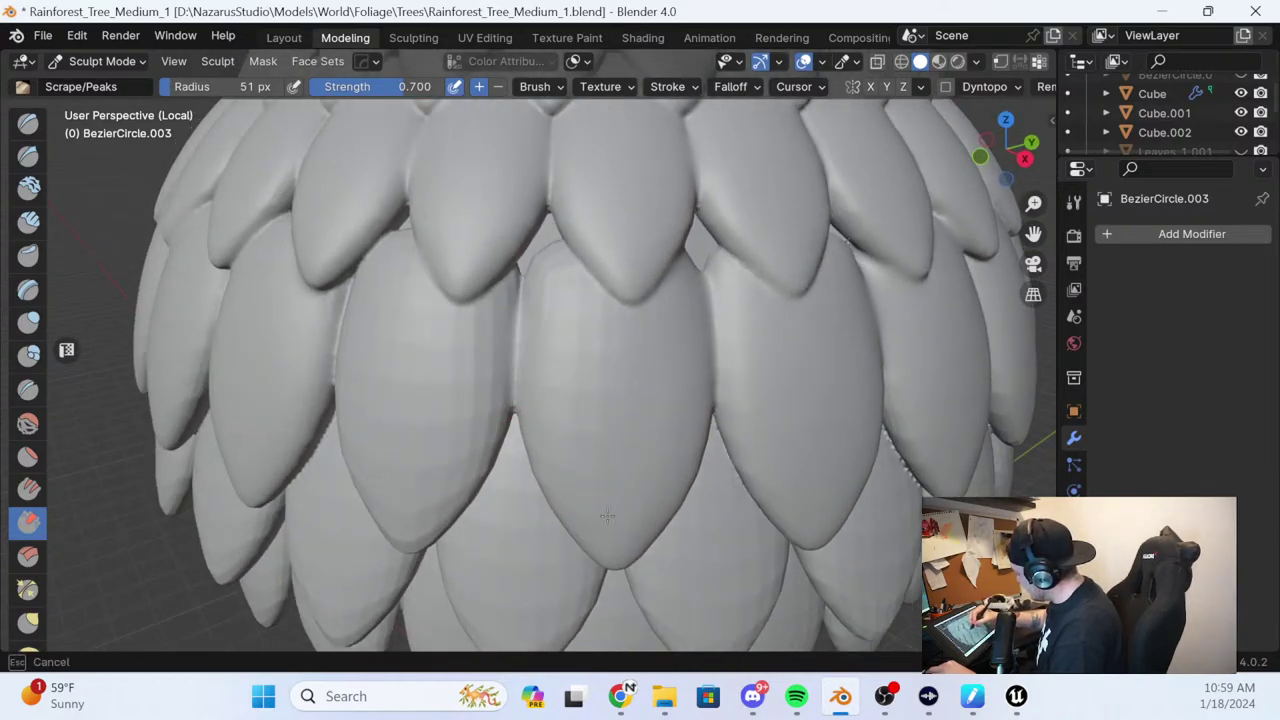
{"action": "left_click_drag", "start_coordinate": [558, 286], "coordinate": [574, 280]}
{"action": "middle_click_drag", "start_coordinate": [642, 292], "coordinate": [683, 286]}
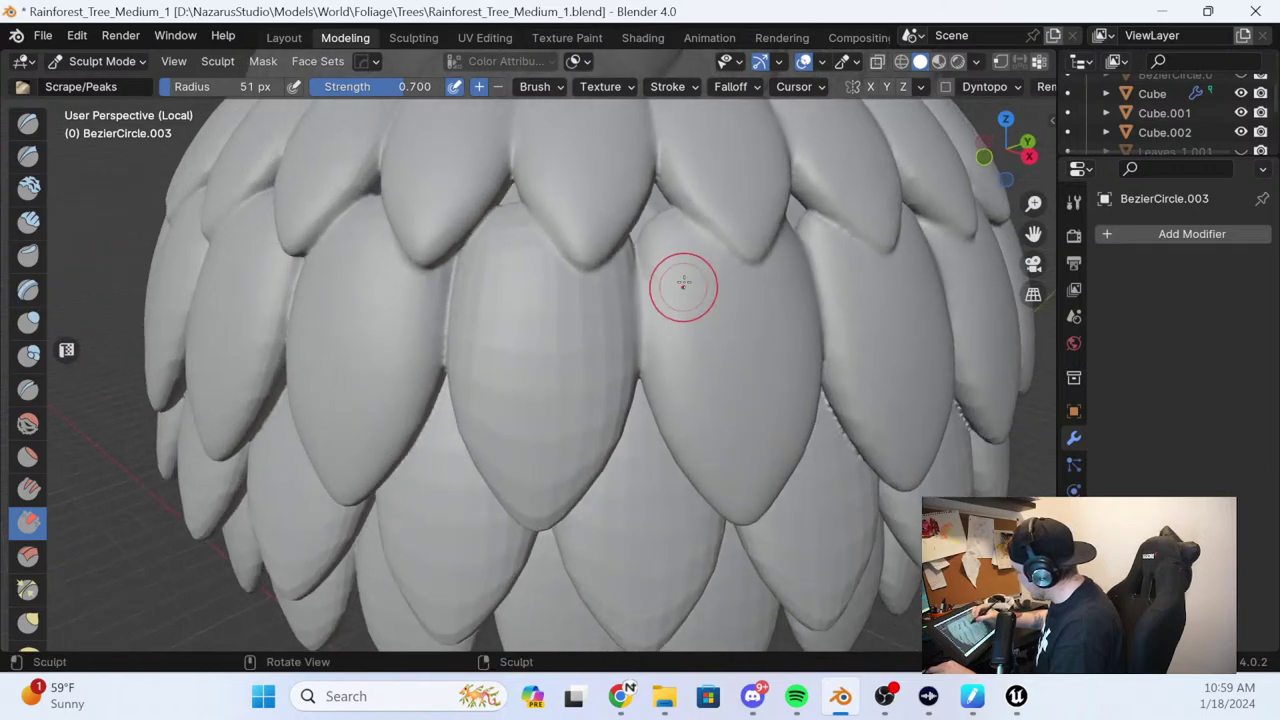
{"action": "mouse_move", "coordinate": [599, 273]}
{"action": "left_mouse_down"}
{"action": "mouse_move", "coordinate": [601, 351]}
{"action": "mouse_move", "coordinate": [542, 482]}
{"action": "left_mouse_up"}
{"action": "mouse_move", "coordinate": [542, 482]}
{"action": "left_mouse_down"}
{"action": "mouse_move", "coordinate": [610, 306]}
{"action": "mouse_move", "coordinate": [549, 398]}
{"action": "left_mouse_up"}
{"action": "left_click_drag", "start_coordinate": [549, 398], "coordinate": [558, 490]}
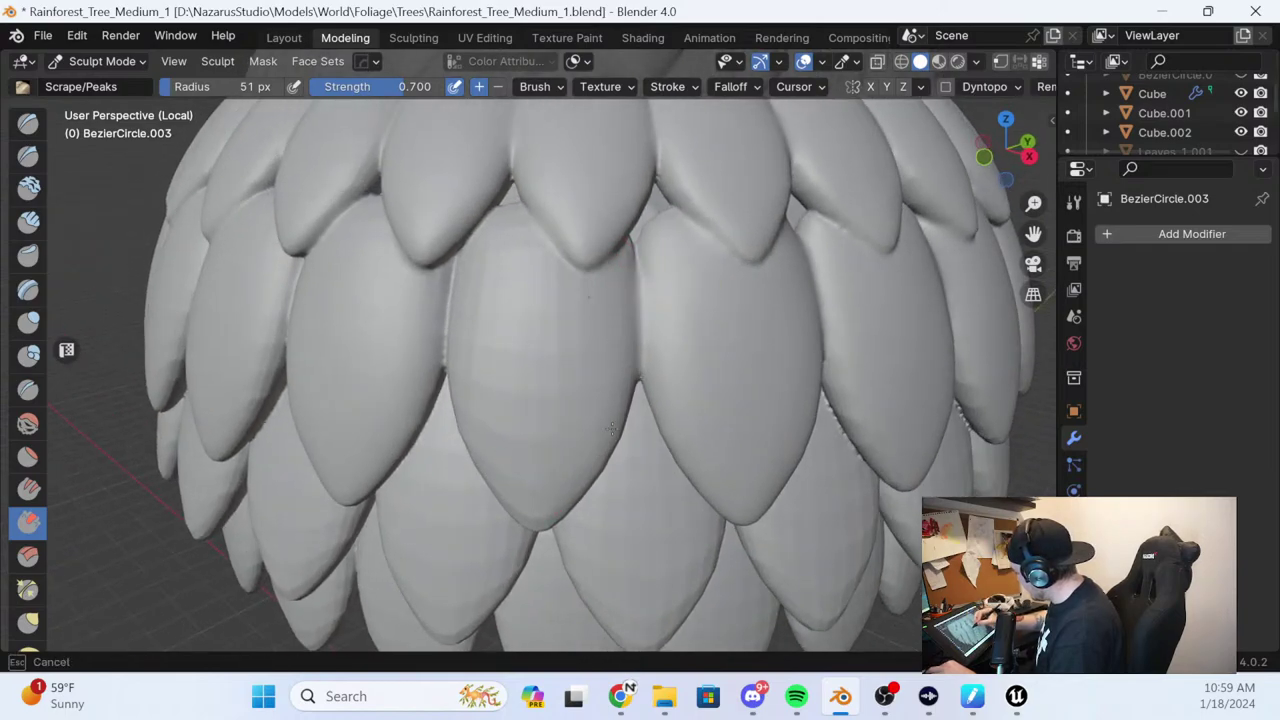
{"action": "middle_click_drag", "start_coordinate": [545, 406], "coordinate": [506, 314]}
{"action": "mouse_move", "coordinate": [611, 365]}
{"action": "middle_mouse_down"}
{"action": "mouse_move", "coordinate": [620, 277]}
{"action": "mouse_move", "coordinate": [559, 407]}
{"action": "mouse_move", "coordinate": [531, 377]}
{"action": "middle_mouse_up"}
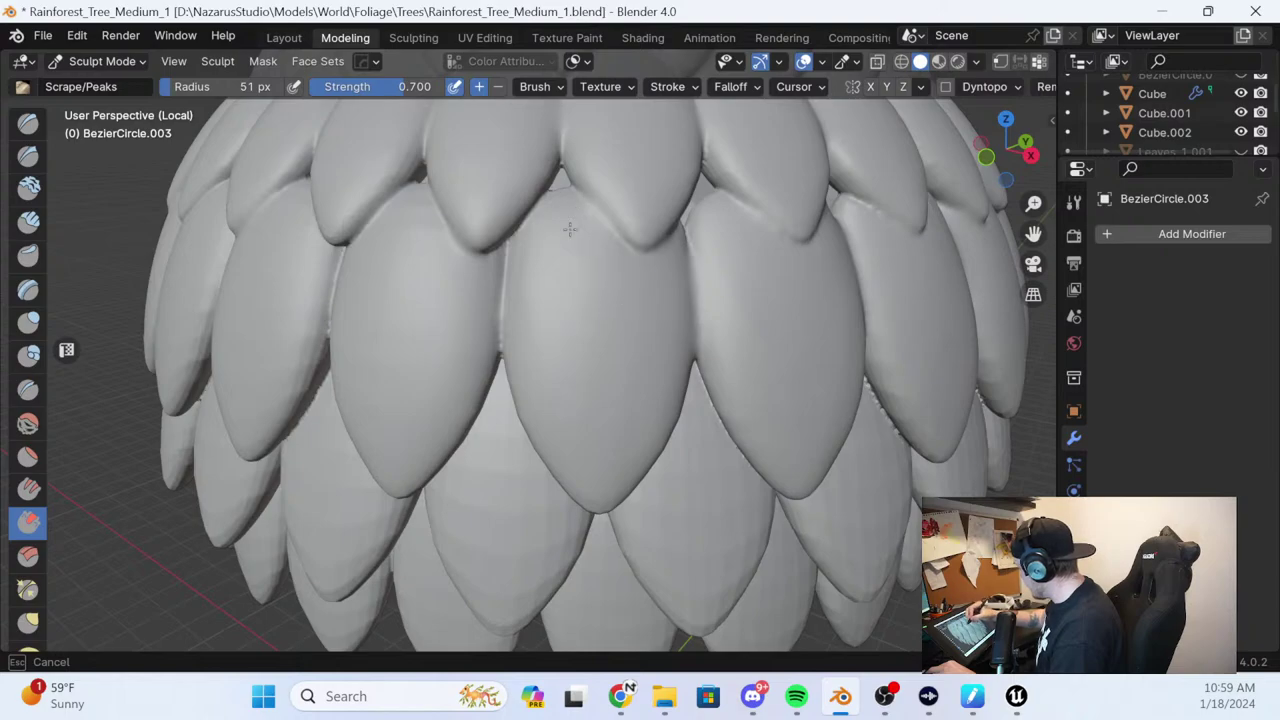
Smooth the lower edges and tips of the third-row leaves from the -Y side round to the -X side
{"action": "middle_click_drag", "start_coordinate": [554, 315], "coordinate": [591, 277]}
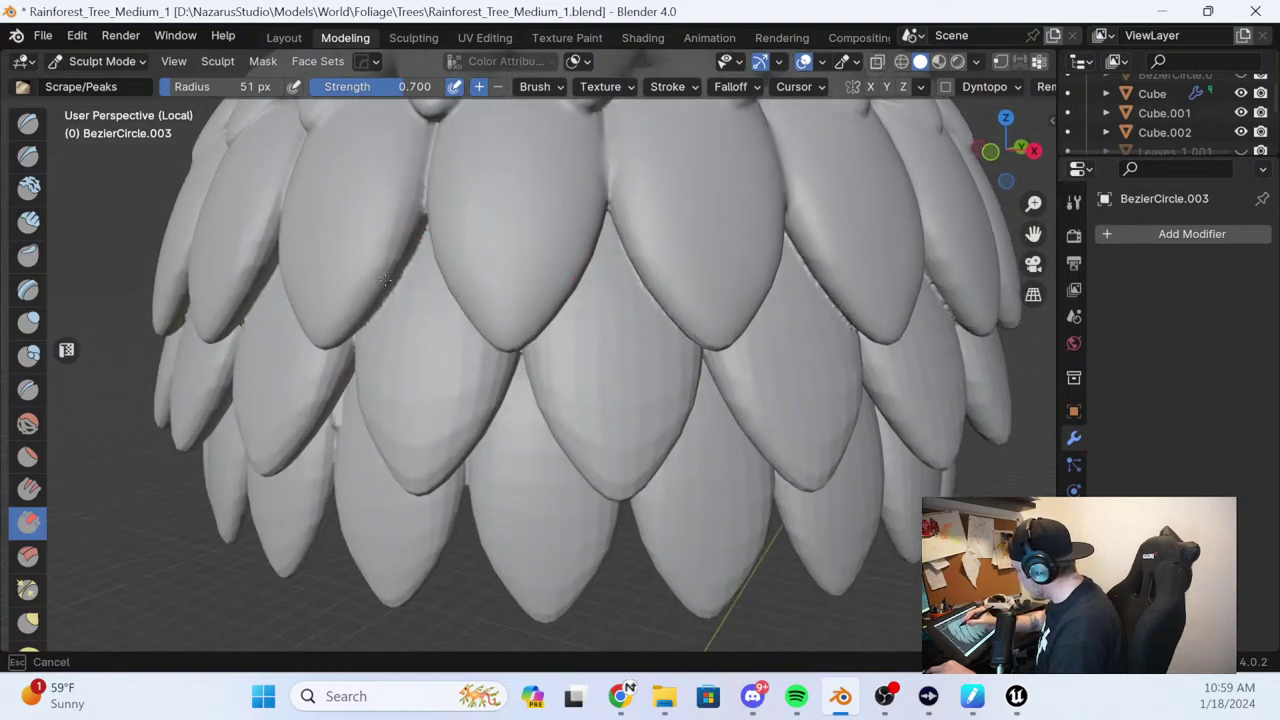
{"action": "middle_click_drag", "start_coordinate": [380, 211], "coordinate": [426, 222]}
{"action": "left_click_drag", "start_coordinate": [312, 158], "coordinate": [277, 247]}
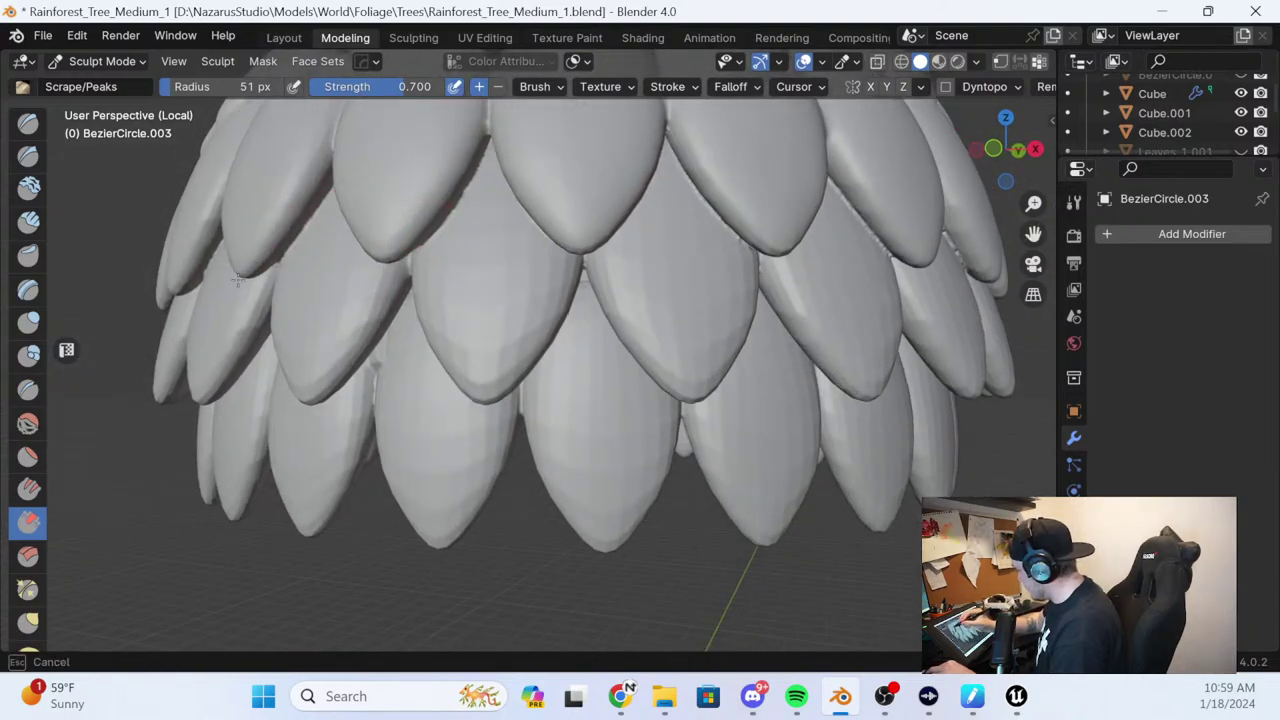
{"action": "middle_click_drag", "start_coordinate": [237, 280], "coordinate": [310, 160]}
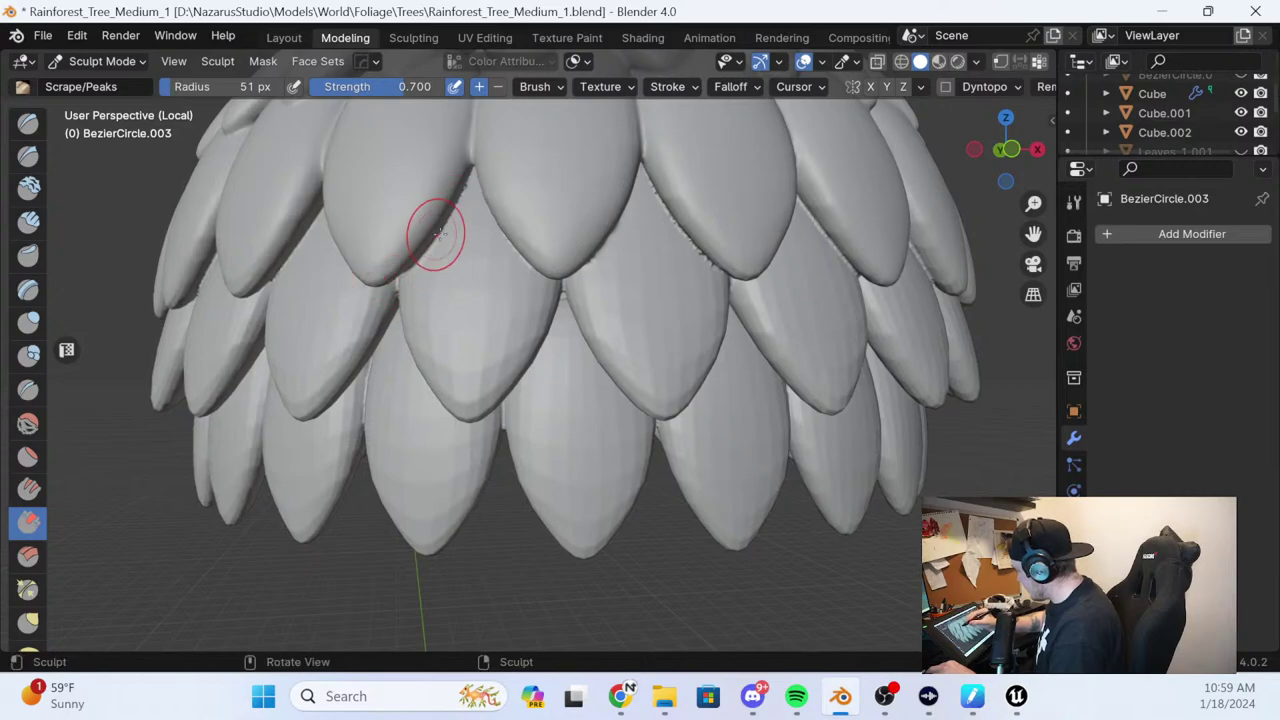
{"action": "middle_click_drag", "start_coordinate": [438, 233], "coordinate": [376, 260]}
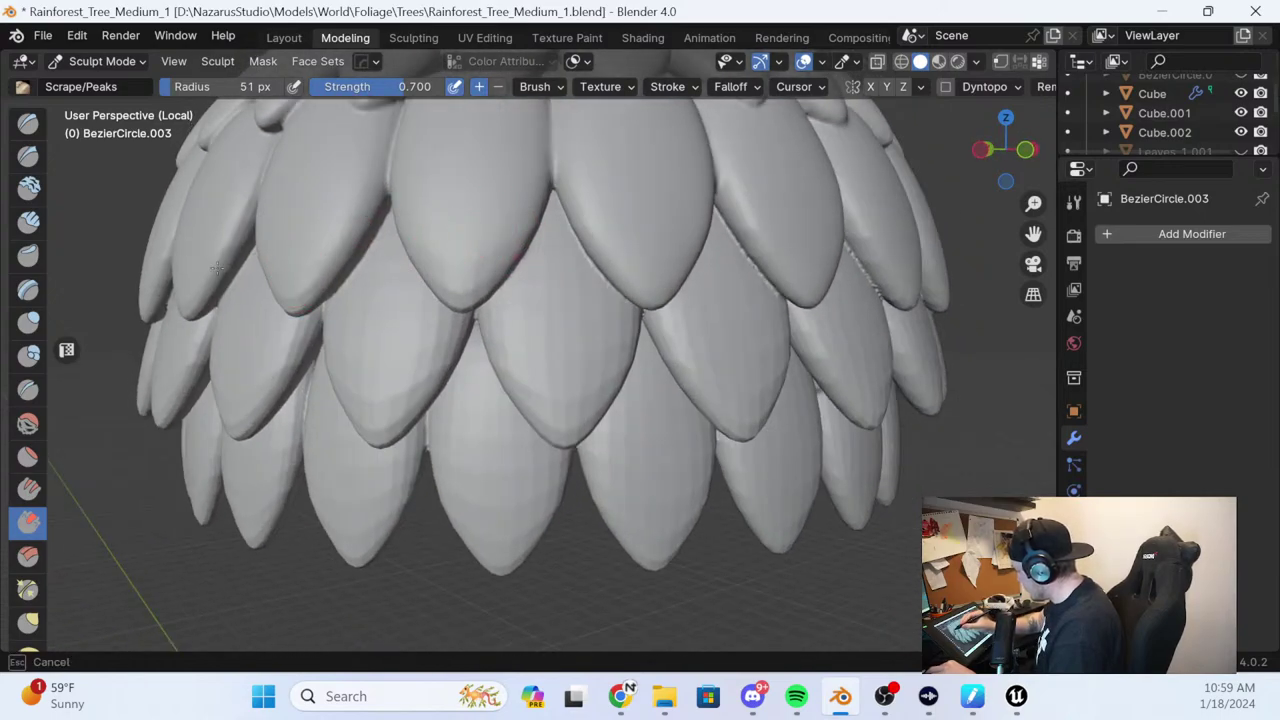
{"action": "middle_click_drag", "start_coordinate": [257, 233], "coordinate": [318, 233]}
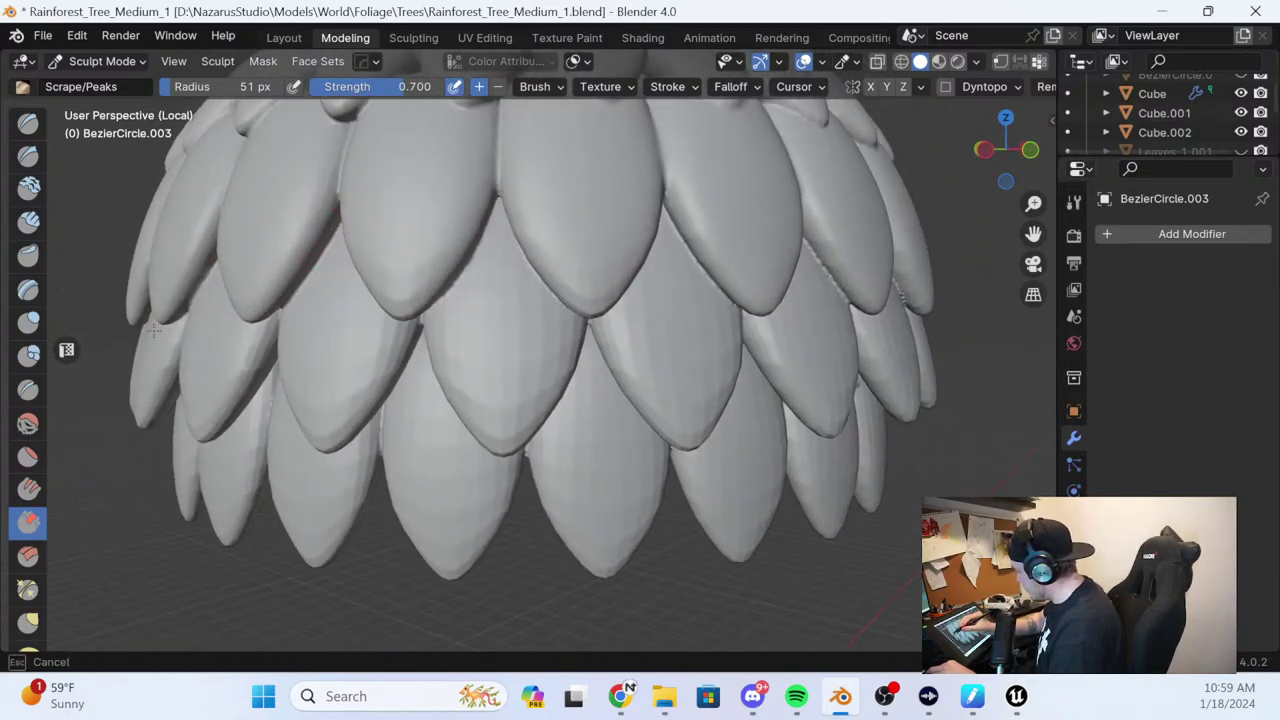
{"action": "middle_click_drag", "start_coordinate": [155, 330], "coordinate": [250, 215]}
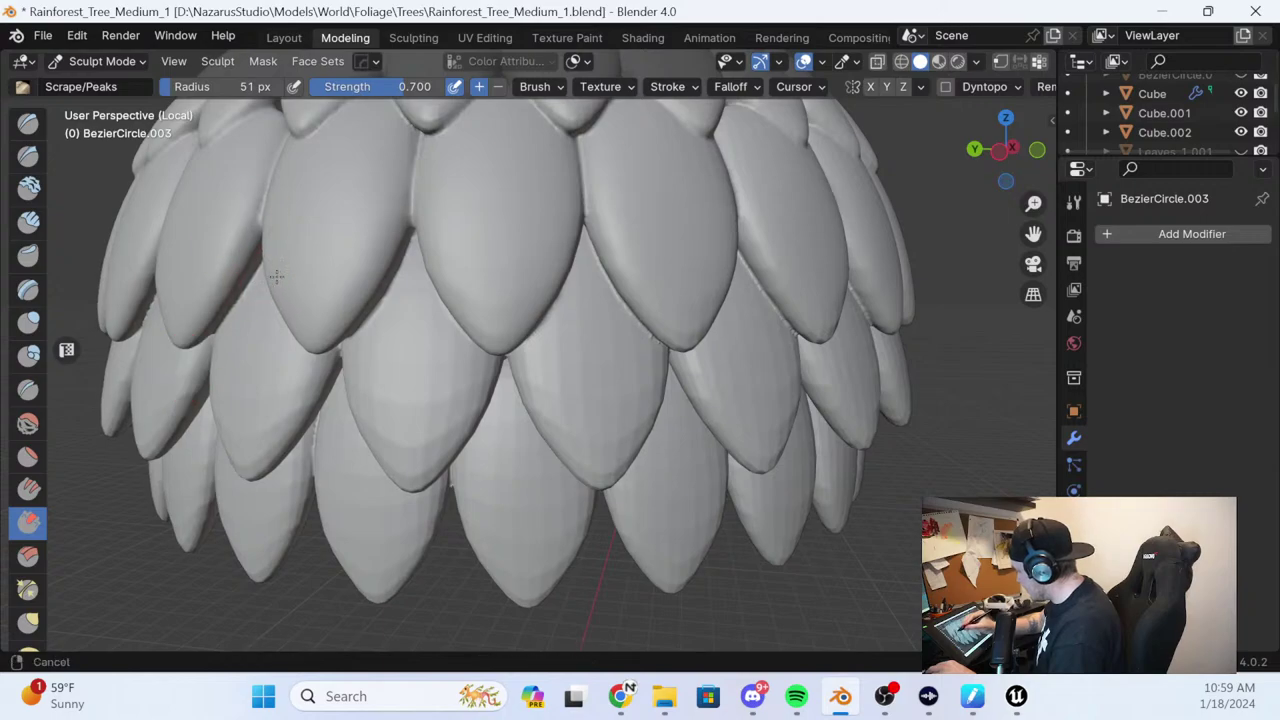
Touch up the third-row leaf edges and tips from the -X side past the +Y side back to +X
{"action": "mouse_move", "coordinate": [277, 277]}
{"action": "middle_mouse_down"}
{"action": "mouse_move", "coordinate": [251, 286]}
{"action": "mouse_move", "coordinate": [386, 223]}
{"action": "mouse_move", "coordinate": [424, 277]}
{"action": "mouse_move", "coordinate": [466, 281]}
{"action": "middle_mouse_up"}
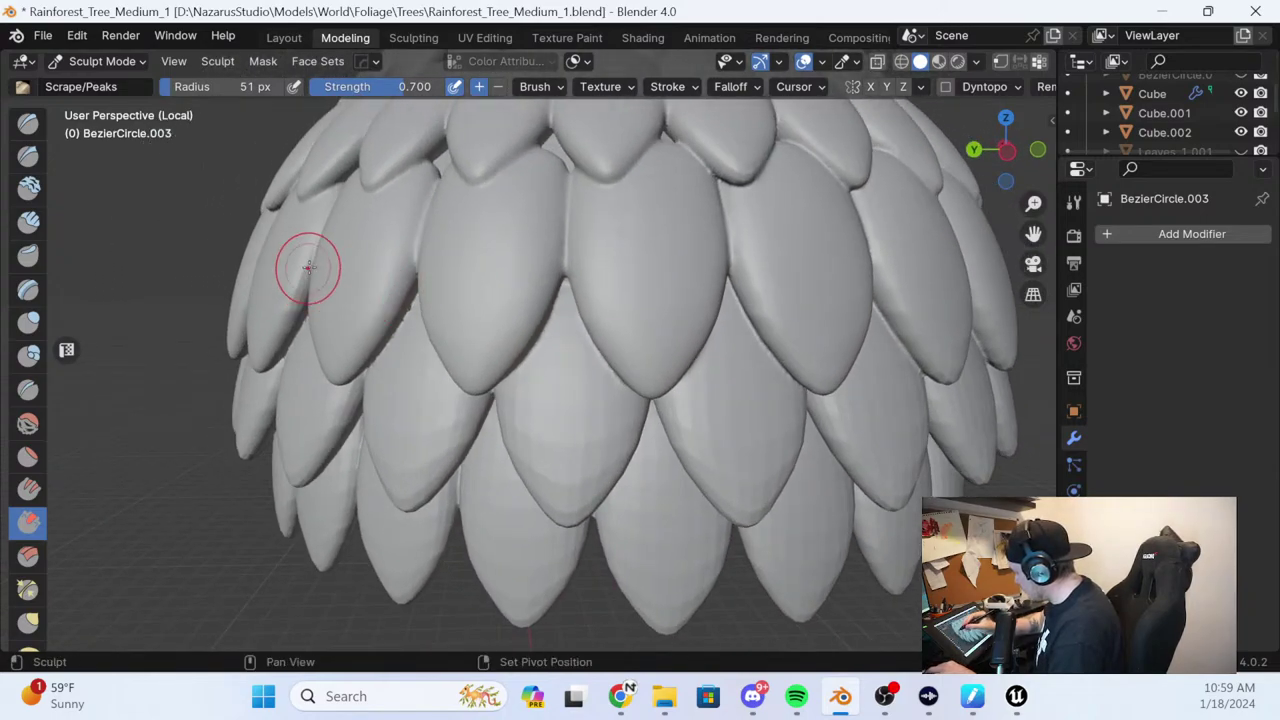
{"action": "middle_click_drag", "start_coordinate": [324, 286], "coordinate": [423, 289]}
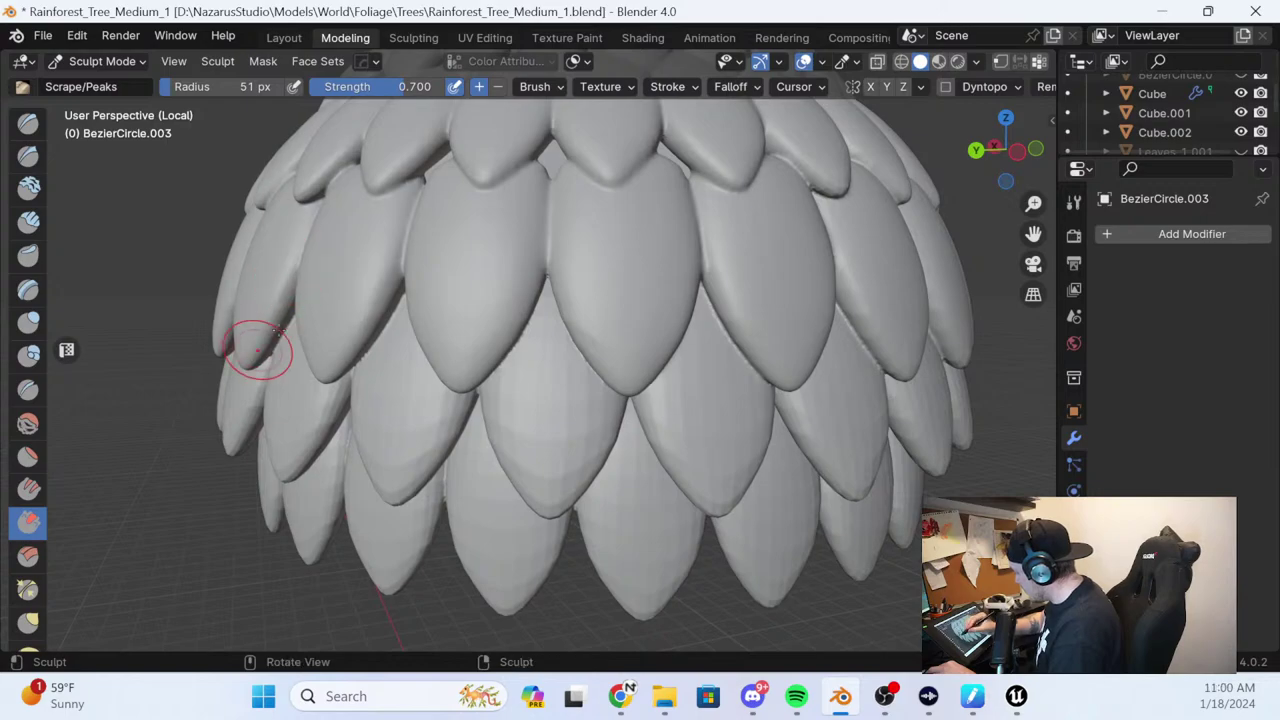
{"action": "middle_click_drag", "start_coordinate": [258, 350], "coordinate": [411, 290]}
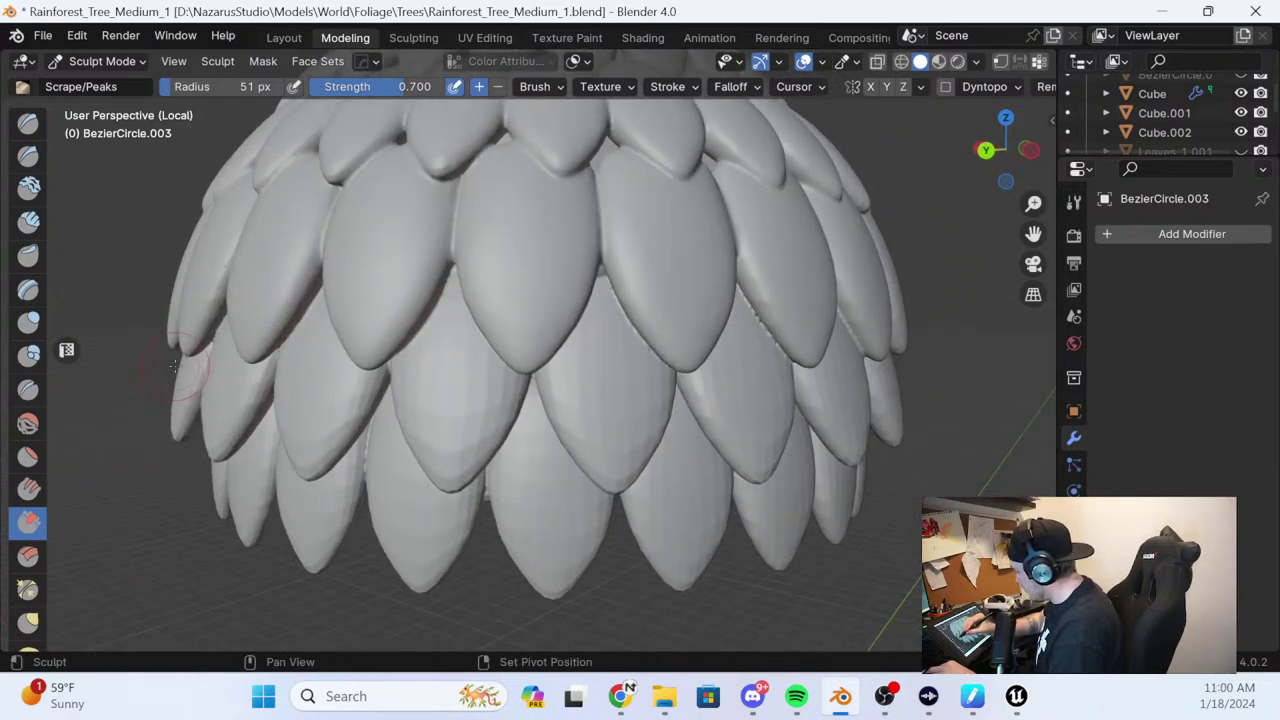
{"action": "middle_click_drag", "start_coordinate": [175, 366], "coordinate": [297, 312]}
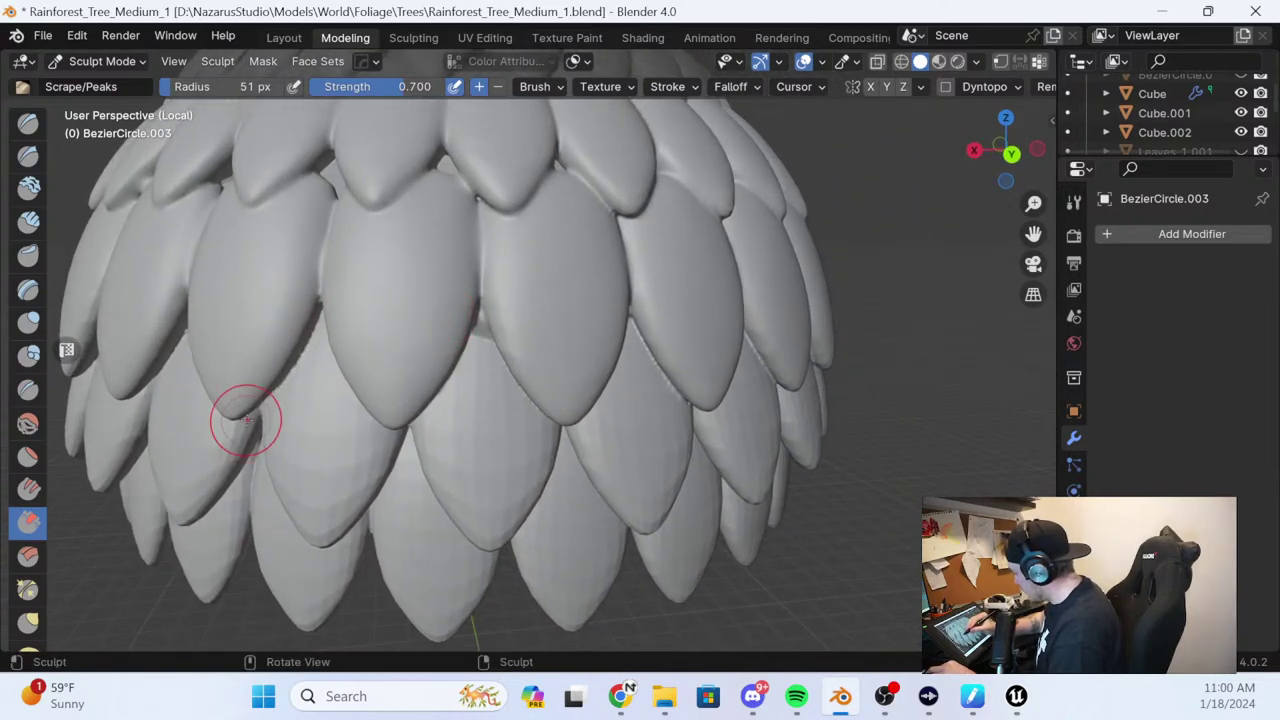
{"action": "middle_click_drag", "start_coordinate": [246, 420], "coordinate": [416, 292]}
{"action": "middle_click_drag", "start_coordinate": [283, 307], "coordinate": [221, 205]}
{"action": "mouse_move", "coordinate": [287, 245]}
{"action": "middle_mouse_down"}
{"action": "mouse_move", "coordinate": [363, 314]}
{"action": "mouse_move", "coordinate": [494, 314]}
{"action": "mouse_move", "coordinate": [455, 318]}
{"action": "mouse_move", "coordinate": [517, 294]}
{"action": "mouse_move", "coordinate": [531, 320]}
{"action": "middle_mouse_up"}
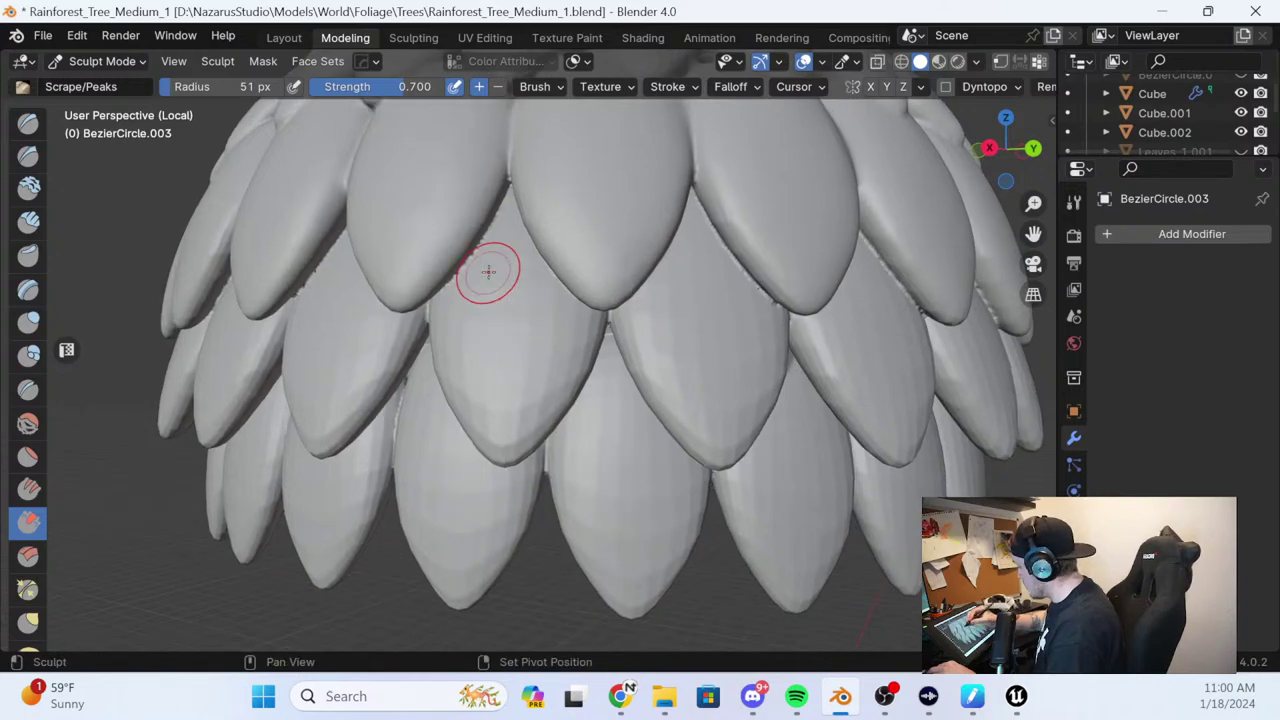
Smooth two neighbouring faceted leaves in the second row from the bottom, between the +Y and +X sides
{"action": "middle_click_drag", "start_coordinate": [488, 271], "coordinate": [504, 267]}
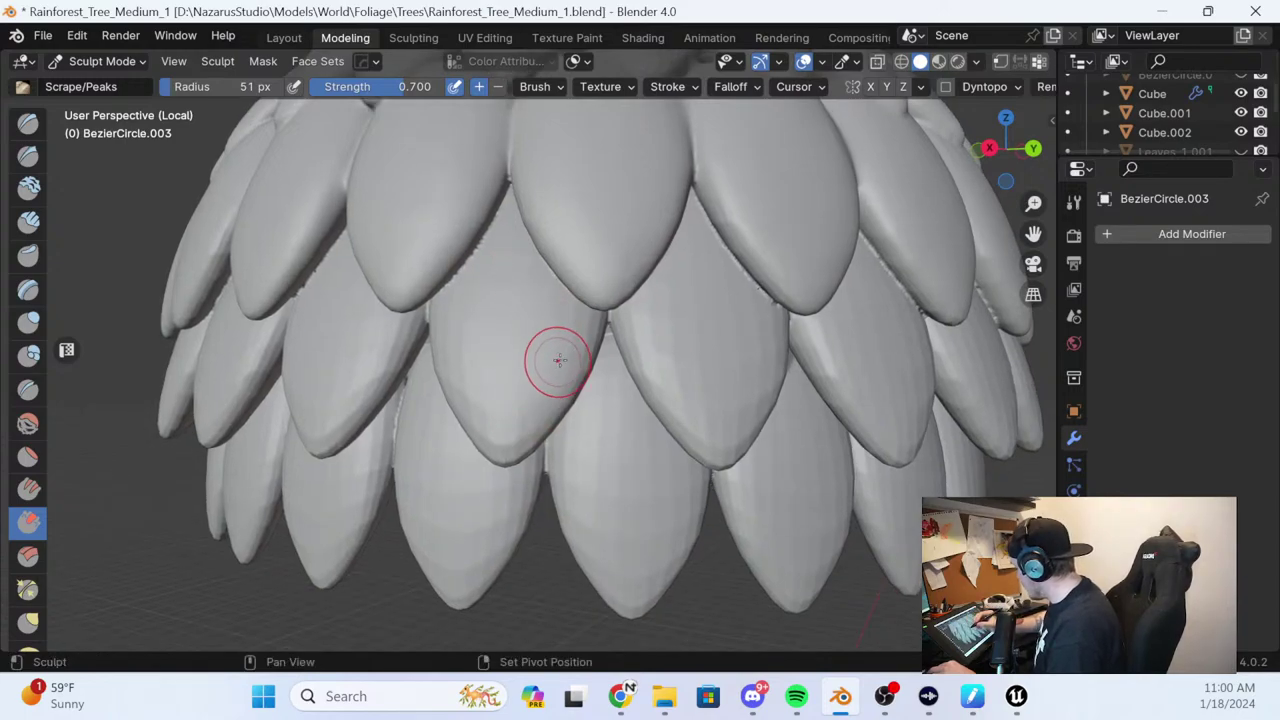
{"action": "middle_click_drag", "start_coordinate": [528, 415], "coordinate": [524, 421]}
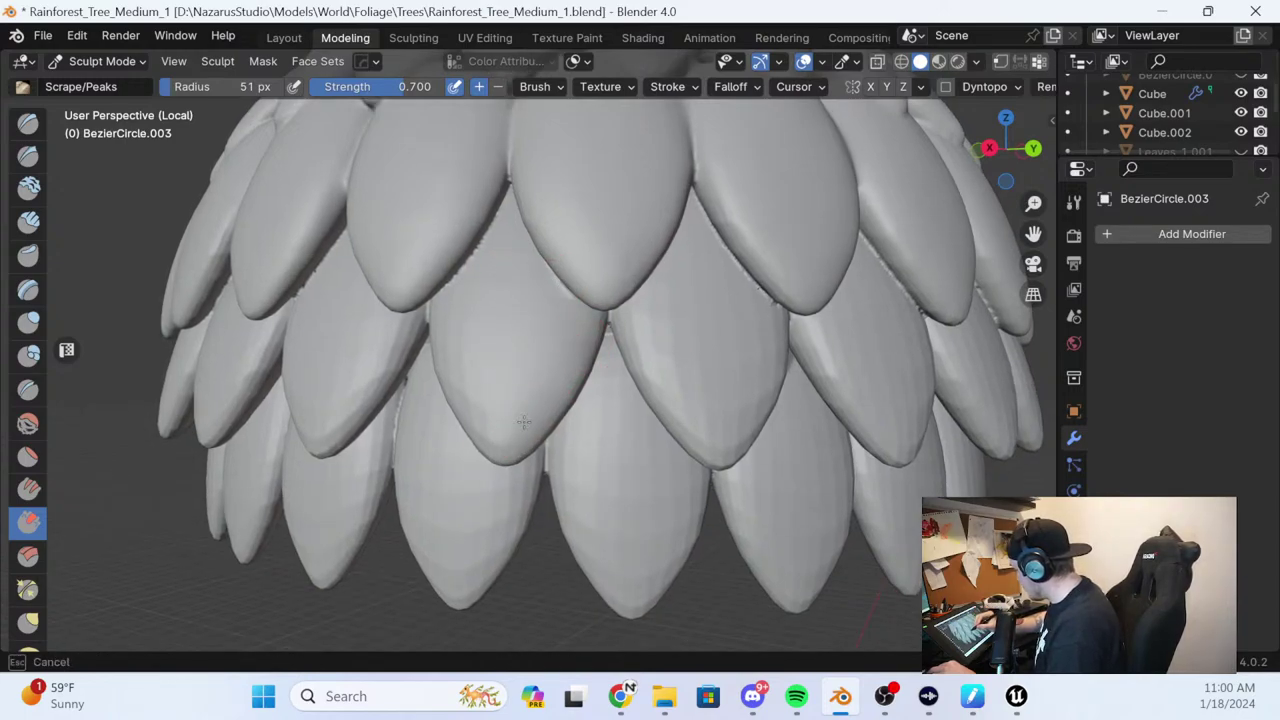
{"action": "middle_click_drag", "start_coordinate": [472, 297], "coordinate": [540, 338]}
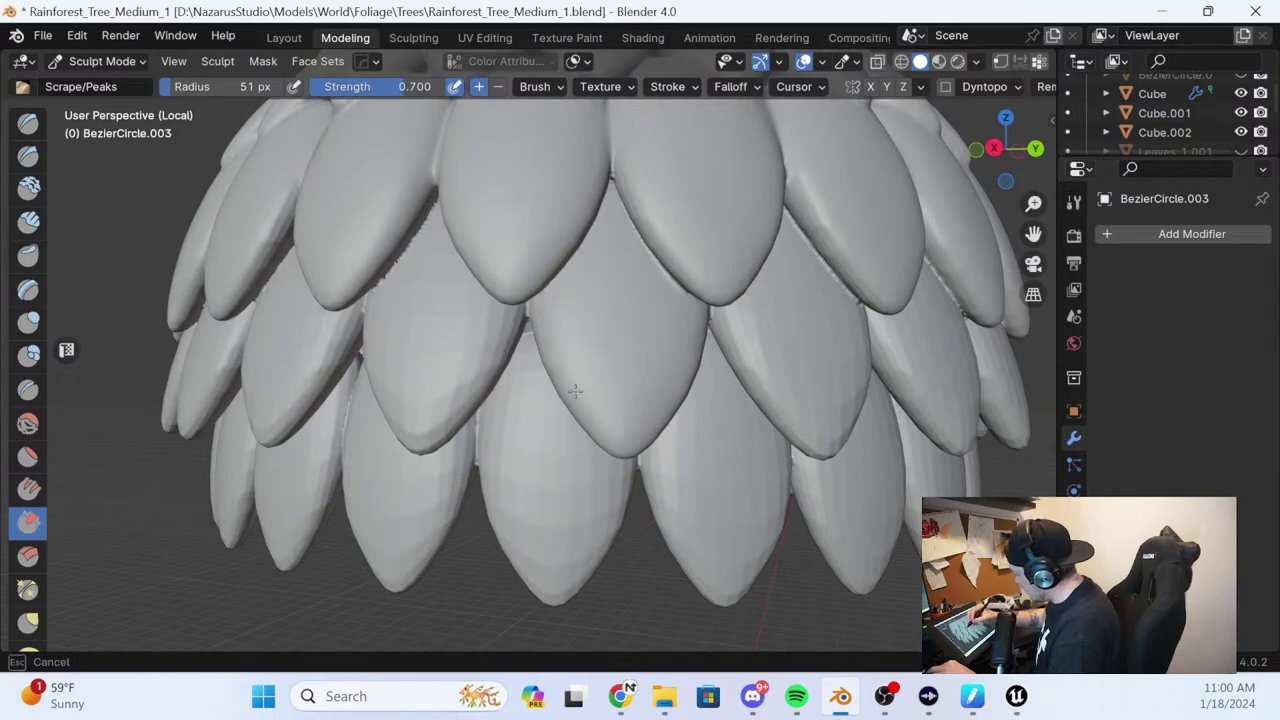
{"action": "left_click_drag", "start_coordinate": [575, 391], "coordinate": [609, 423]}
{"action": "mouse_move", "coordinate": [501, 306]}
{"action": "left_mouse_down"}
{"action": "mouse_move", "coordinate": [508, 330]}
{"action": "mouse_move", "coordinate": [431, 409]}
{"action": "left_mouse_up"}
{"action": "left_click_drag", "start_coordinate": [431, 409], "coordinate": [495, 326]}
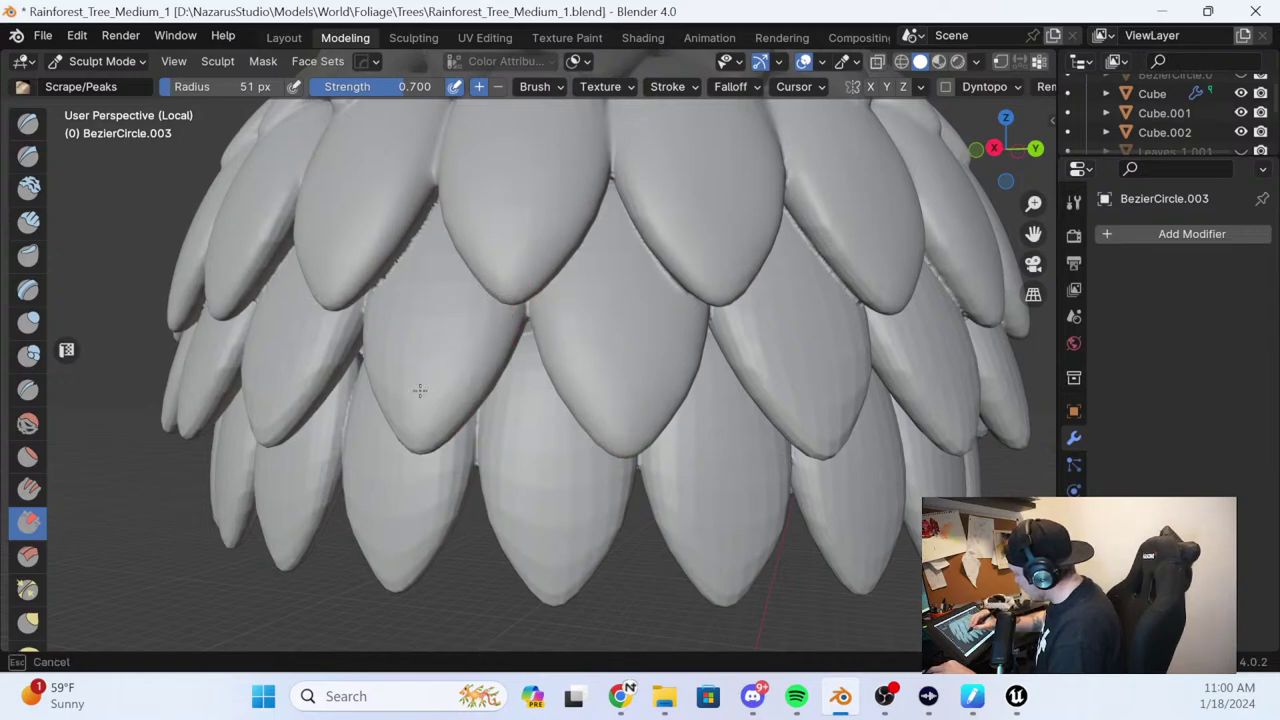
{"action": "left_click_drag", "start_coordinate": [411, 265], "coordinate": [385, 314]}
{"action": "left_click_drag", "start_coordinate": [385, 314], "coordinate": [436, 198]}
Smooth the faceted leaves of the second-lowest row on the +X side, up to the edges under the overlapping leaves
{"action": "middle_click_drag", "start_coordinate": [540, 250], "coordinate": [603, 230]}
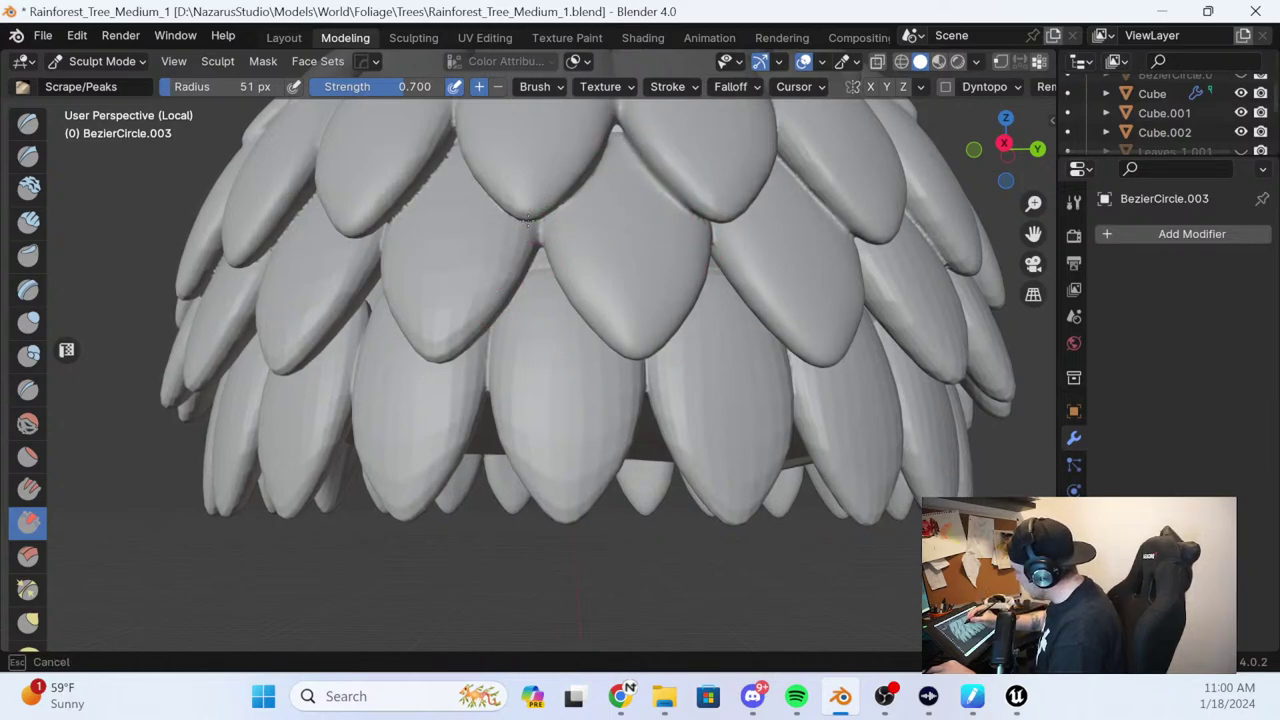
{"action": "middle_click_drag", "start_coordinate": [473, 292], "coordinate": [473, 292]}
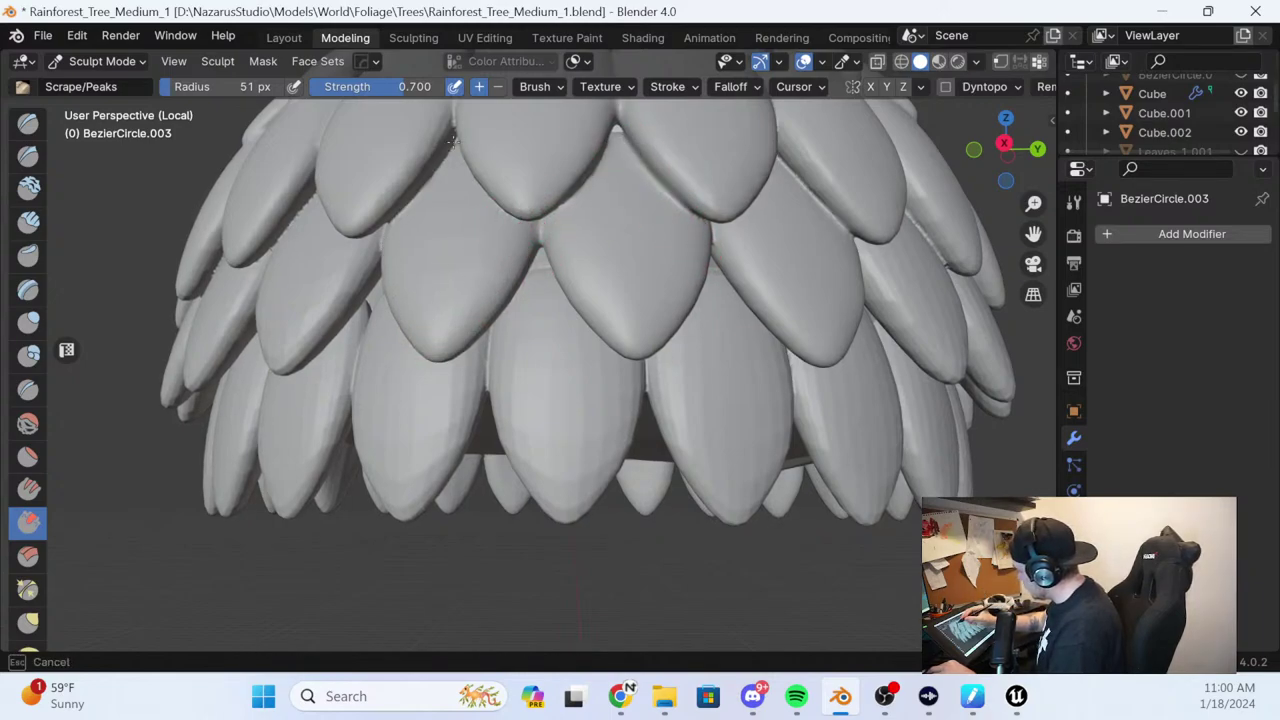
{"action": "mouse_move", "coordinate": [449, 170]}
{"action": "middle_mouse_down"}
{"action": "mouse_move", "coordinate": [649, 186]}
{"action": "mouse_move", "coordinate": [689, 171]}
{"action": "mouse_move", "coordinate": [634, 177]}
{"action": "middle_mouse_up"}
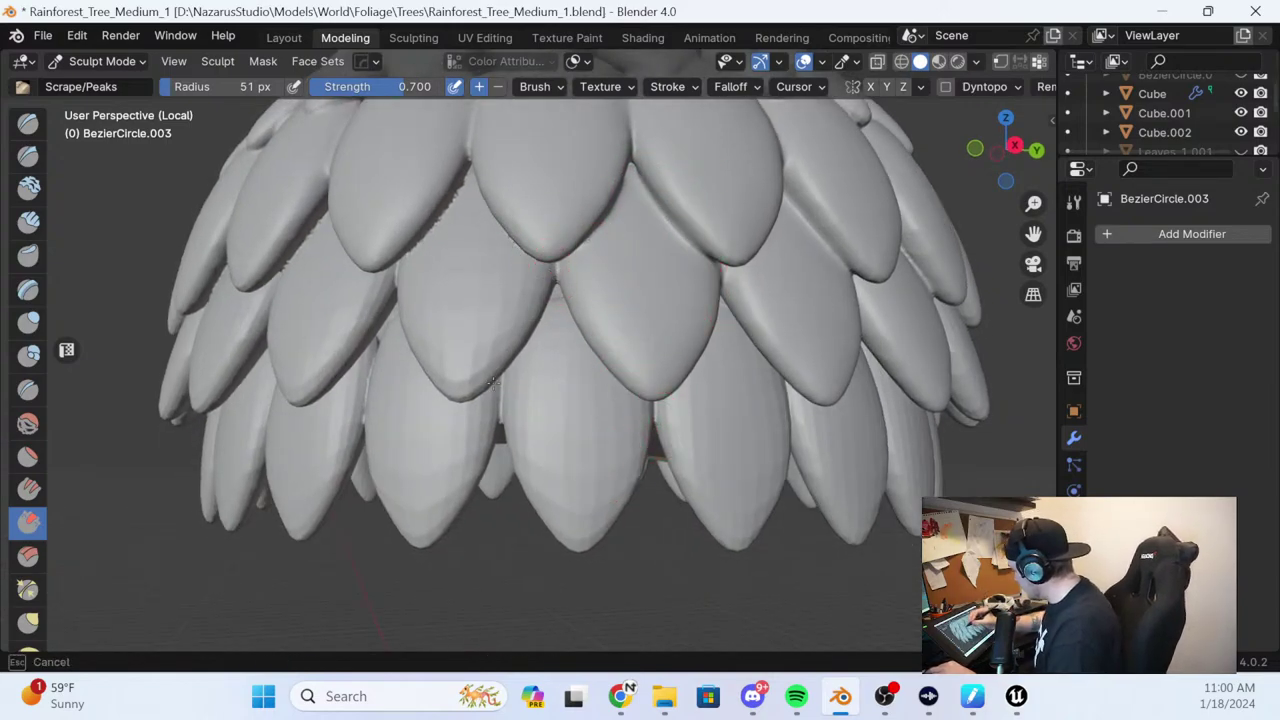
{"action": "middle_click_drag", "start_coordinate": [434, 209], "coordinate": [452, 196], "text": "shift"}
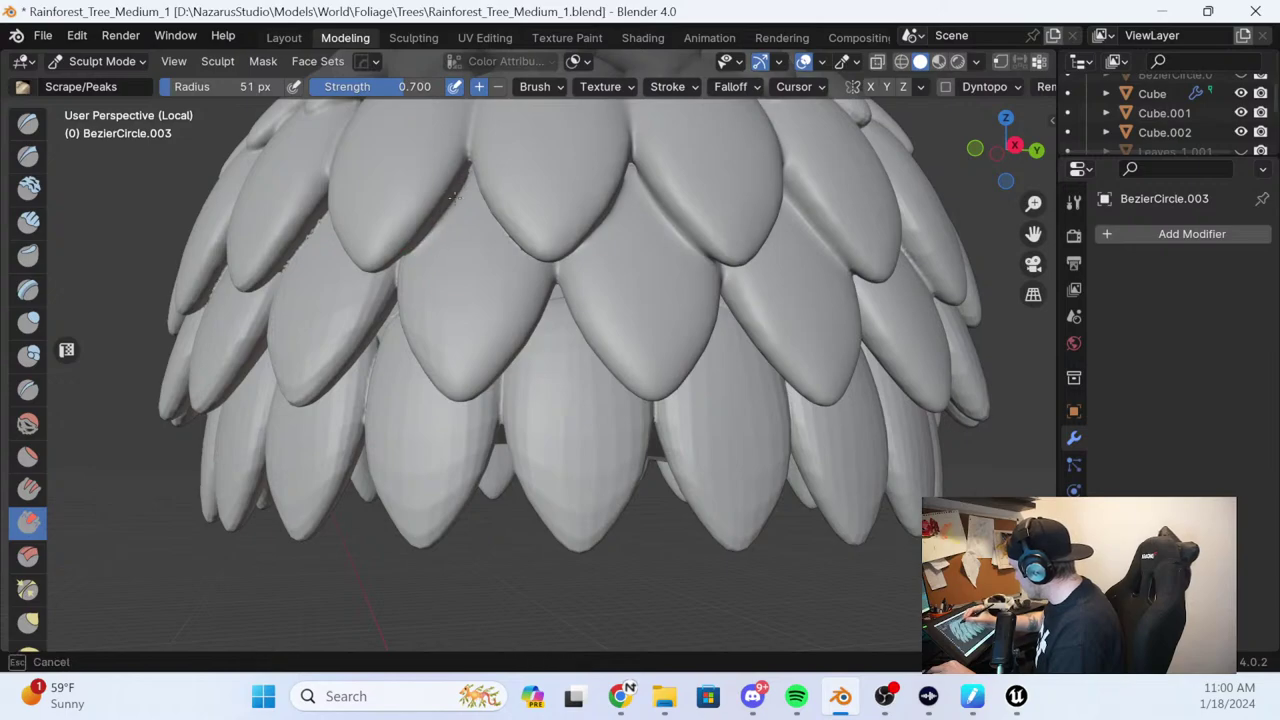
{"action": "middle_click_drag", "start_coordinate": [400, 268], "coordinate": [400, 268], "text": "shift"}
{"action": "mouse_move", "coordinate": [603, 319]}
{"action": "middle_mouse_down"}
{"action": "mouse_move", "coordinate": [518, 265]}
{"action": "mouse_move", "coordinate": [629, 278]}
{"action": "middle_mouse_up"}
{"action": "middle_click_drag", "start_coordinate": [578, 203], "coordinate": [617, 267]}
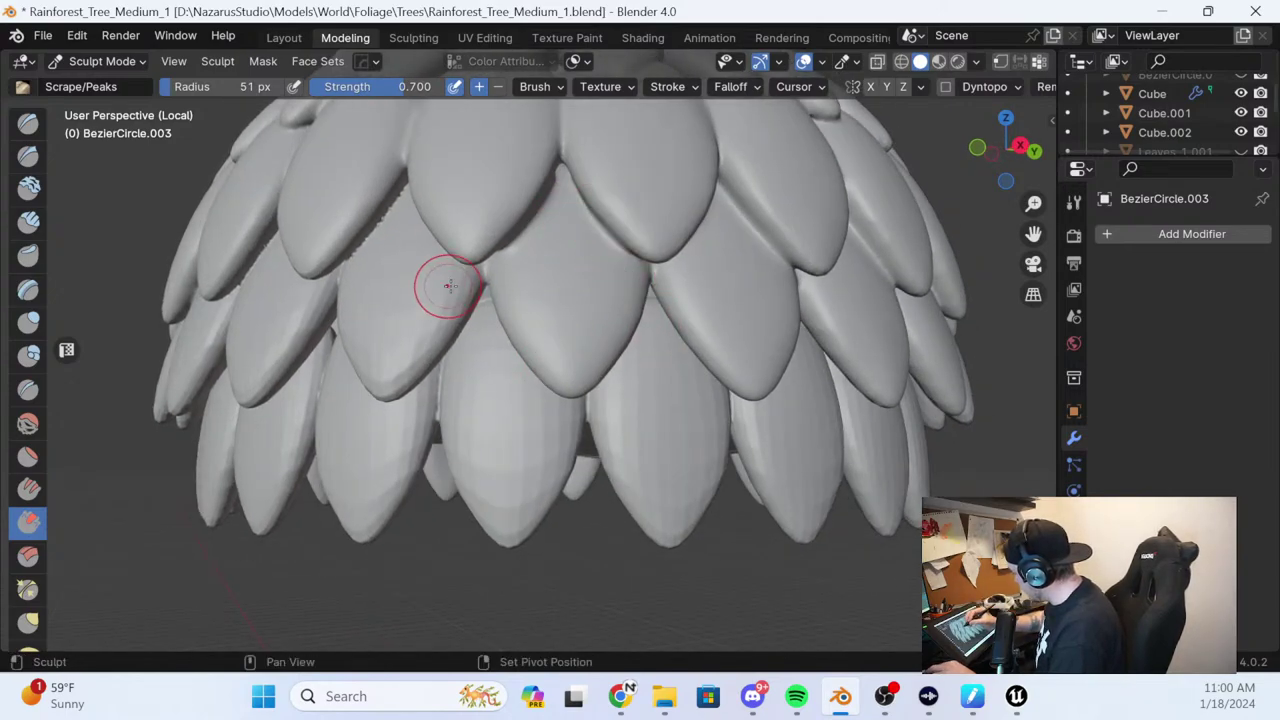
Smooth the second-lowest row's faceted leaves from the +X side round to the -Y side
{"action": "left_click_drag", "start_coordinate": [388, 350], "coordinate": [440, 320], "text": "shift"}
{"action": "middle_click_drag", "start_coordinate": [488, 283], "coordinate": [523, 234]}
{"action": "left_click_drag", "start_coordinate": [393, 318], "coordinate": [393, 323]}
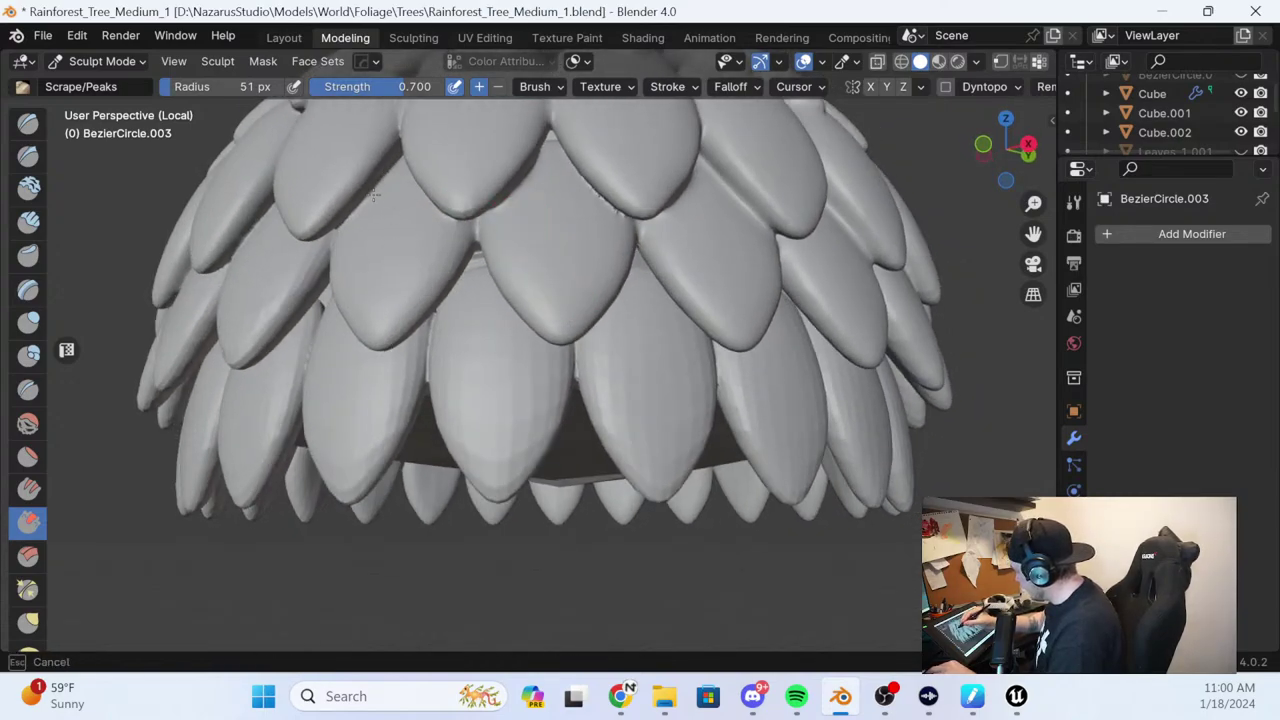
{"action": "mouse_move", "coordinate": [374, 194]}
{"action": "middle_mouse_down"}
{"action": "mouse_move", "coordinate": [443, 286]}
{"action": "mouse_move", "coordinate": [399, 299]}
{"action": "mouse_move", "coordinate": [466, 257]}
{"action": "middle_mouse_up"}
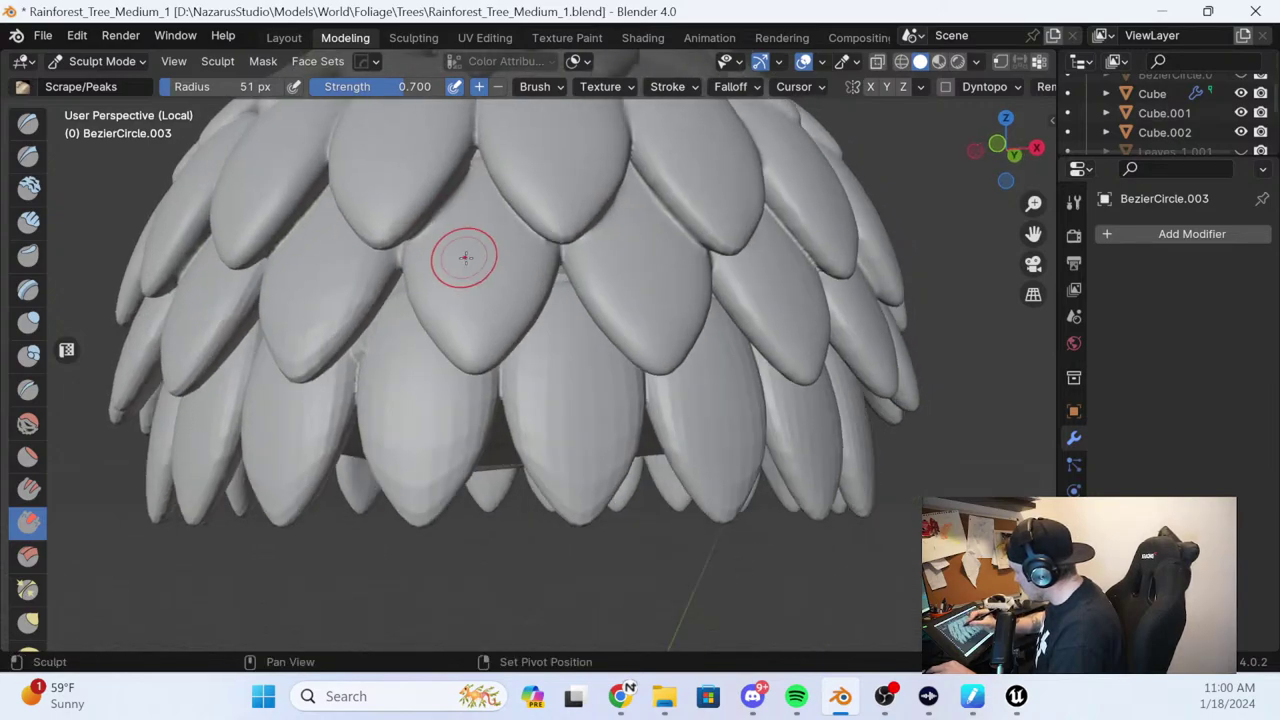
{"action": "middle_click_drag", "start_coordinate": [371, 300], "coordinate": [423, 343]}
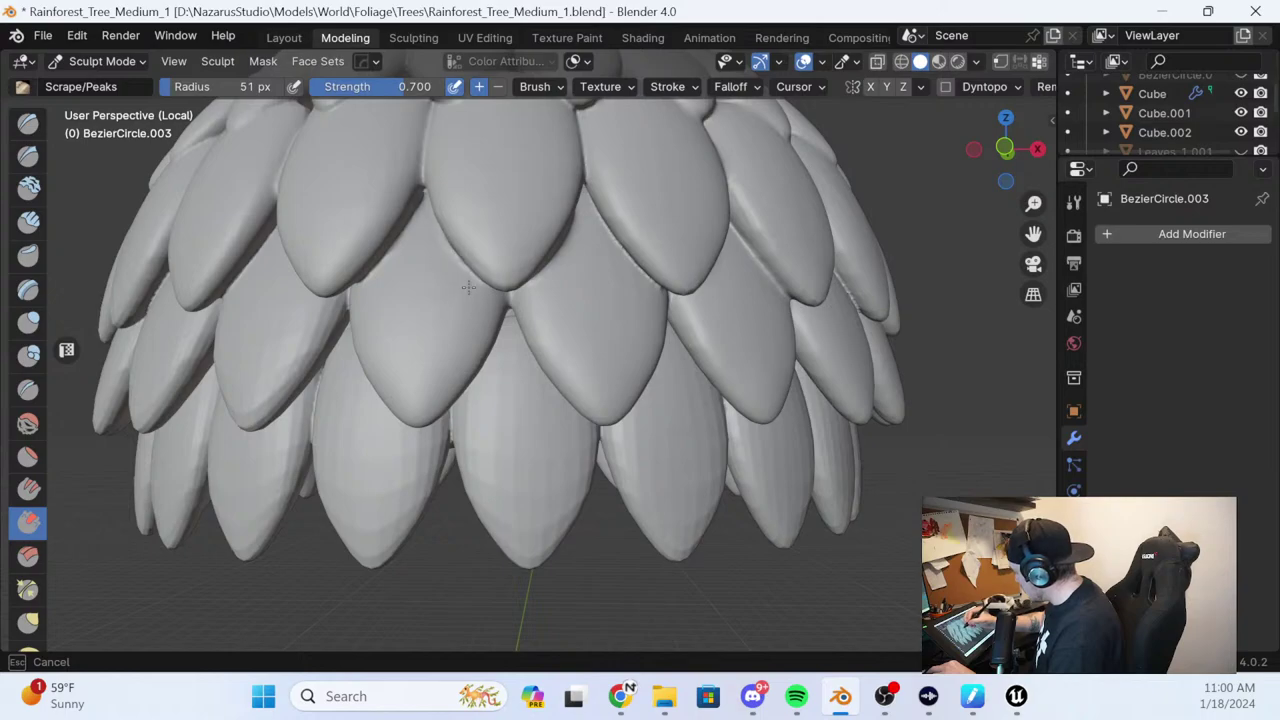
{"action": "mouse_move", "coordinate": [348, 300]}
{"action": "middle_mouse_down"}
{"action": "mouse_move", "coordinate": [466, 263]}
{"action": "mouse_move", "coordinate": [408, 248]}
{"action": "mouse_move", "coordinate": [434, 220]}
{"action": "middle_mouse_up"}
Smooth the faceted leaves of the second-lowest row just past the -Y side, including their tips and upper edges
{"action": "left_click_drag", "start_coordinate": [396, 292], "coordinate": [363, 294]}
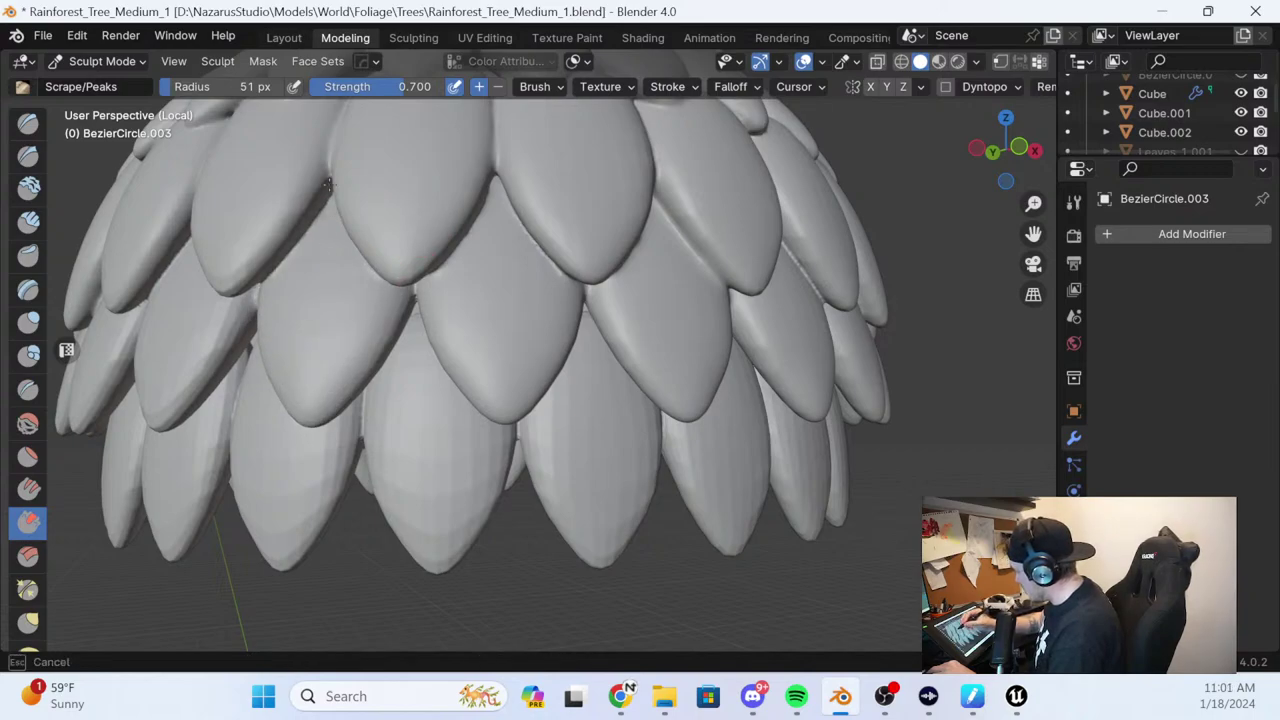
{"action": "left_click_drag", "start_coordinate": [329, 185], "coordinate": [310, 228]}
{"action": "middle_click_drag", "start_coordinate": [374, 237], "coordinate": [418, 237]}
{"action": "left_click_drag", "start_coordinate": [330, 272], "coordinate": [294, 292], "text": "shift"}
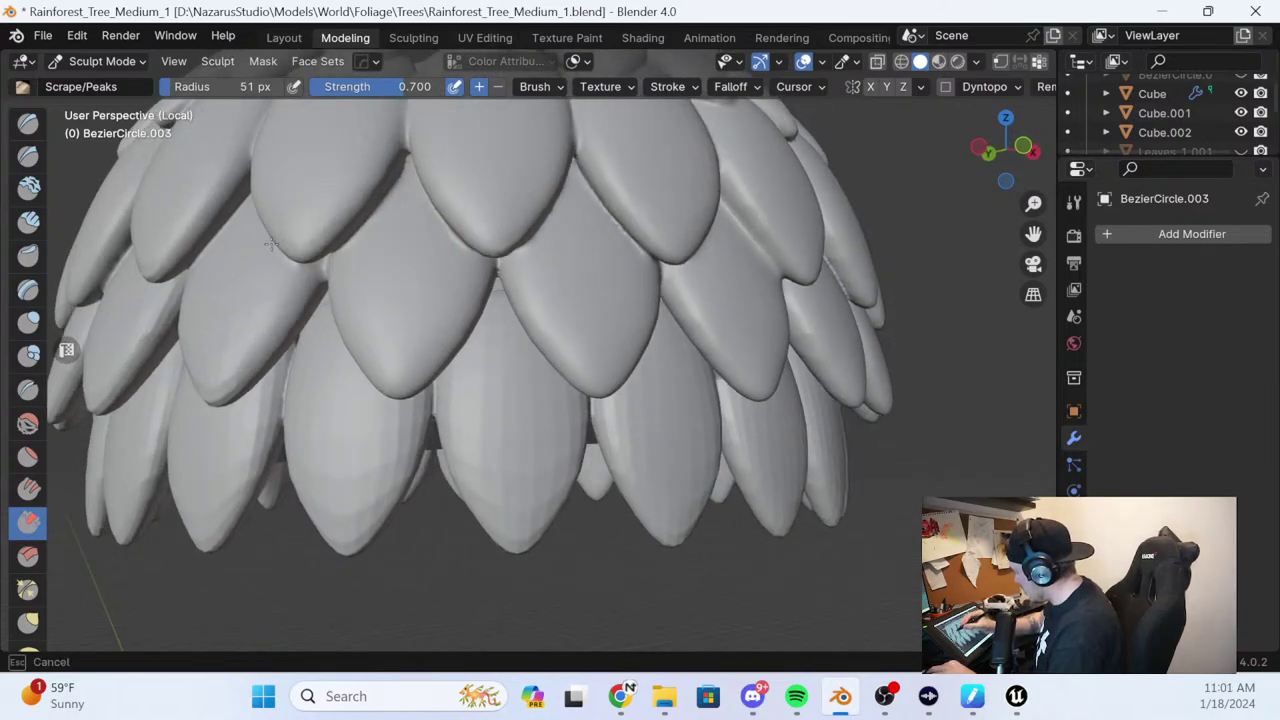
{"action": "left_click_drag", "start_coordinate": [212, 374], "coordinate": [214, 350]}
{"action": "mouse_move", "coordinate": [228, 298]}
{"action": "middle_mouse_down"}
{"action": "mouse_move", "coordinate": [317, 337]}
{"action": "mouse_move", "coordinate": [354, 321]}
{"action": "middle_mouse_up"}
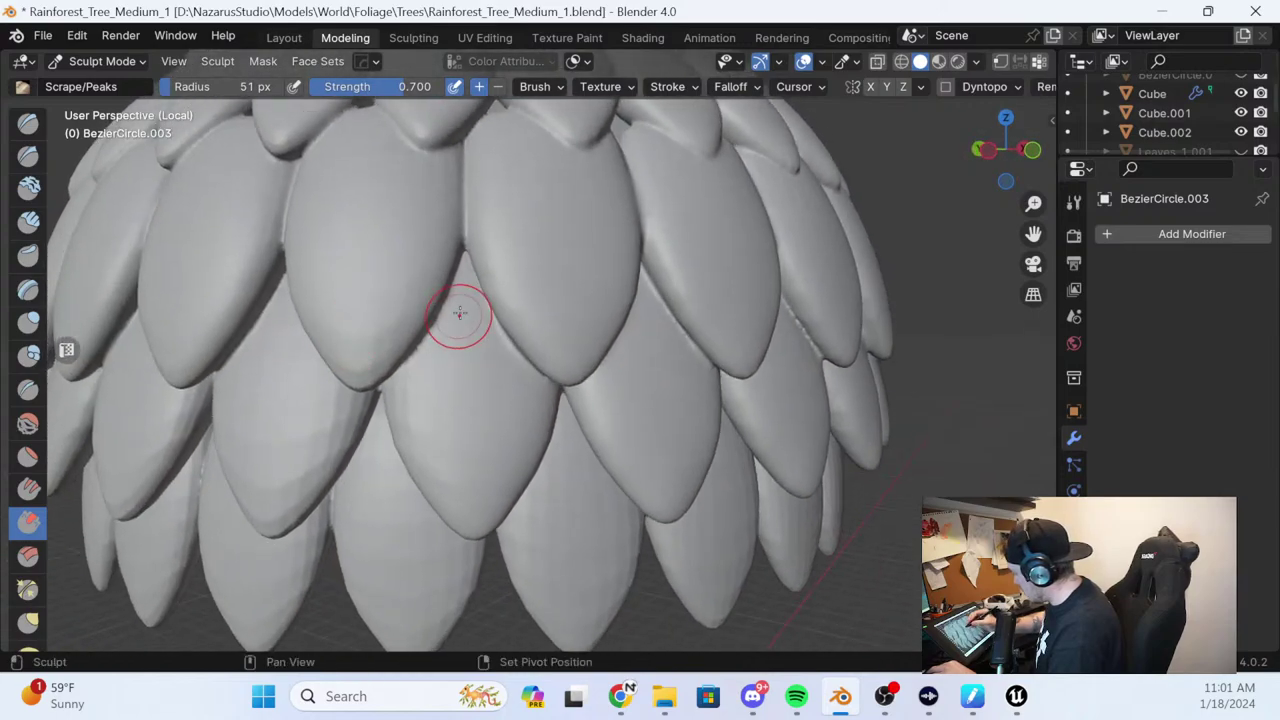
Smooth the adjoining faceted leaf of the second-lowest row near the -X side, including its side edges and tip
{"action": "left_click_drag", "start_coordinate": [398, 362], "coordinate": [423, 483]}
{"action": "left_click_drag", "start_coordinate": [385, 433], "coordinate": [319, 487]}
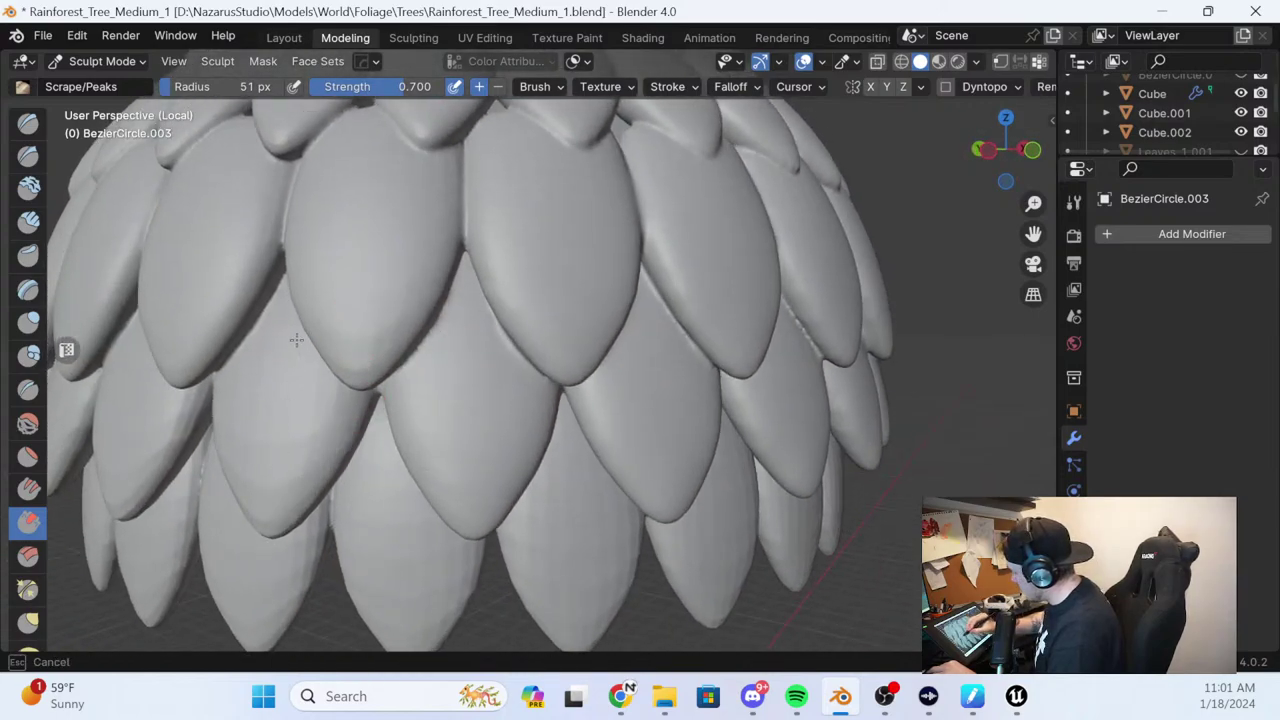
{"action": "left_click_drag", "start_coordinate": [213, 435], "coordinate": [265, 462]}
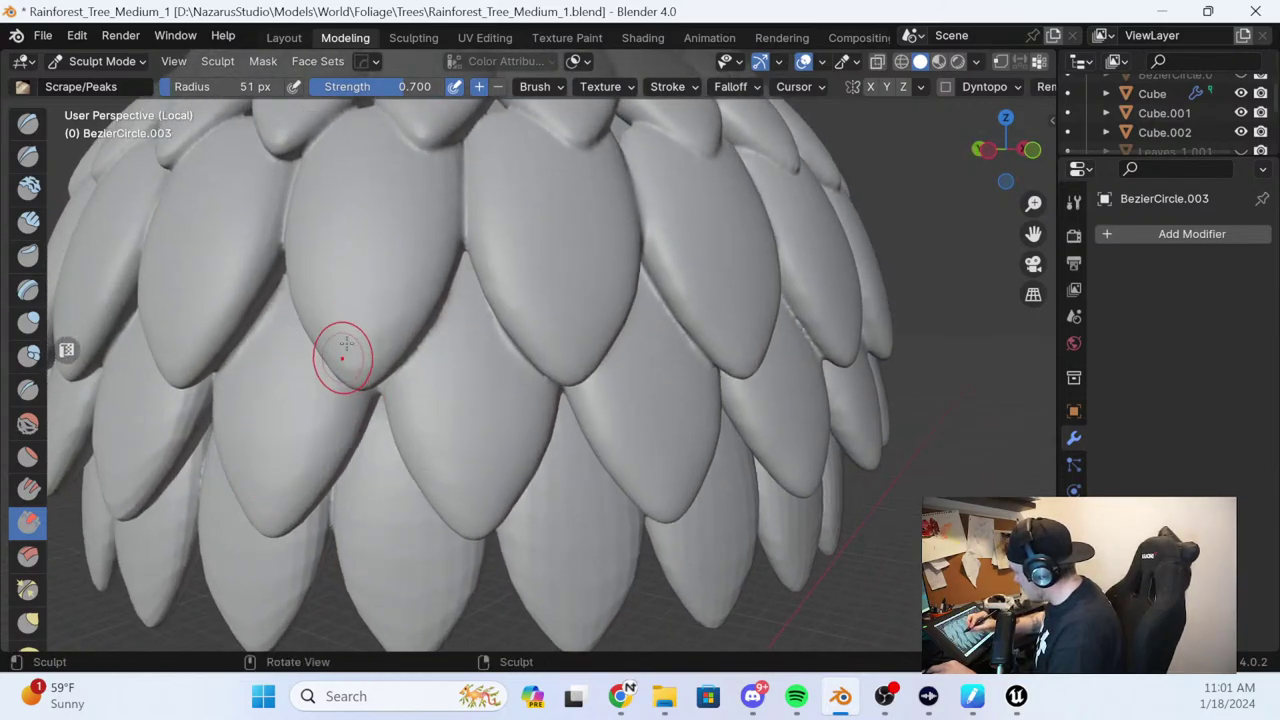
{"action": "middle_click_drag", "start_coordinate": [343, 357], "coordinate": [357, 300]}
{"action": "middle_click_drag", "start_coordinate": [292, 224], "coordinate": [334, 251]}
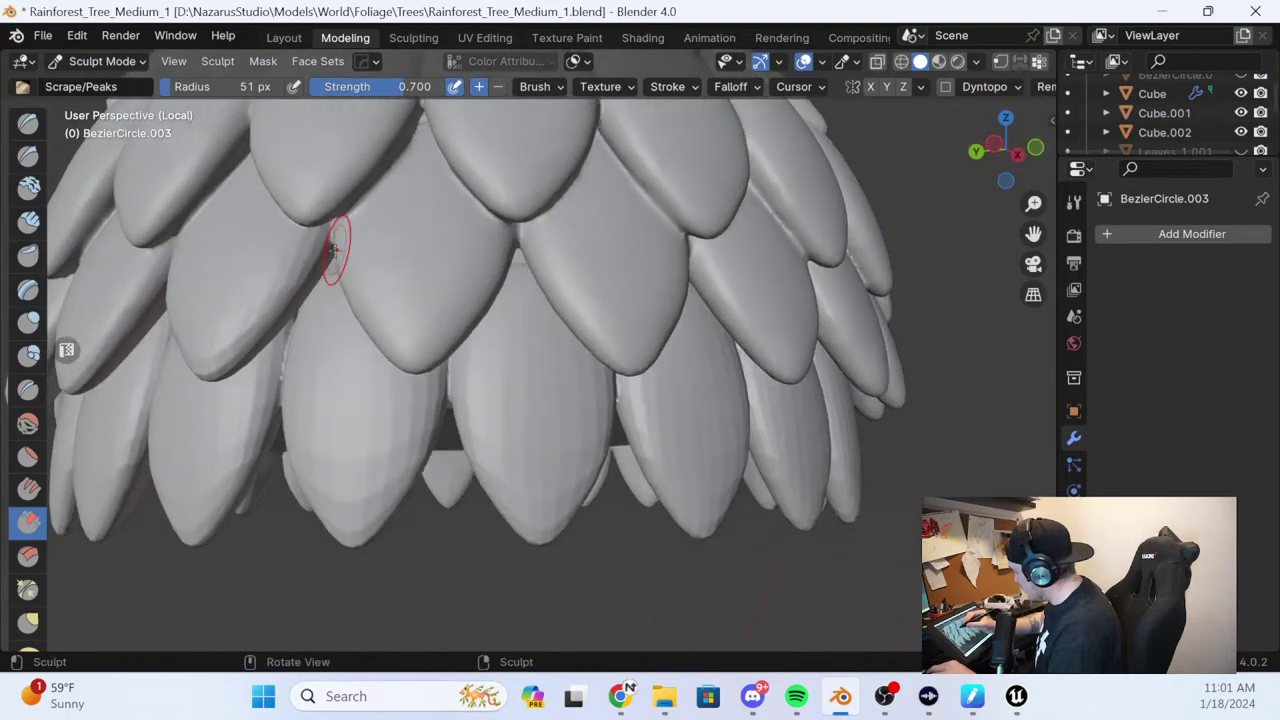
Smooth the second-lowest row's leaves on the -X side, including the gaps and edges tucked beneath the overlapping leaves
{"action": "left_click_drag", "start_coordinate": [334, 251], "coordinate": [318, 232]}
{"action": "left_click_drag", "start_coordinate": [174, 337], "coordinate": [200, 320]}
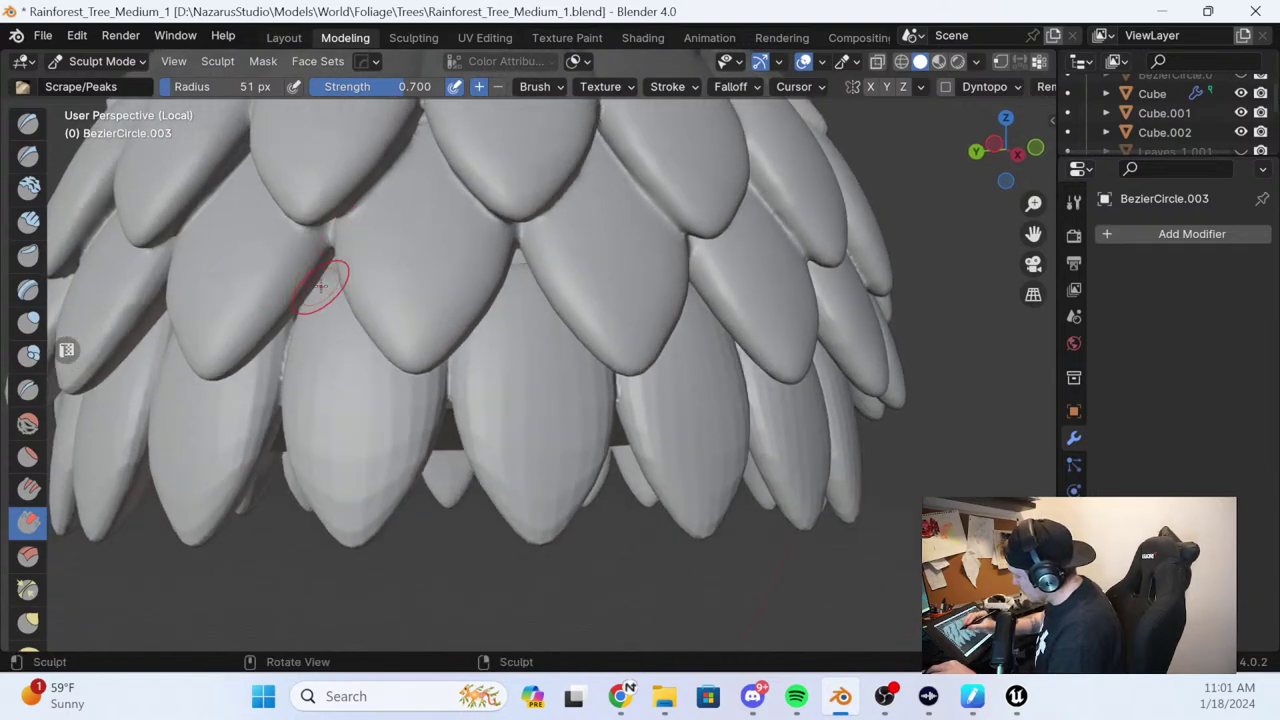
{"action": "middle_click_drag", "start_coordinate": [320, 277], "coordinate": [389, 323]}
{"action": "left_click_drag", "start_coordinate": [300, 306], "coordinate": [301, 234]}
{"action": "mouse_move", "coordinate": [380, 154]}
{"action": "left_mouse_down", "text": "shift"}
{"action": "mouse_move", "coordinate": [360, 150]}
{"action": "mouse_move", "coordinate": [357, 188]}
{"action": "left_mouse_up", "text": "shift"}
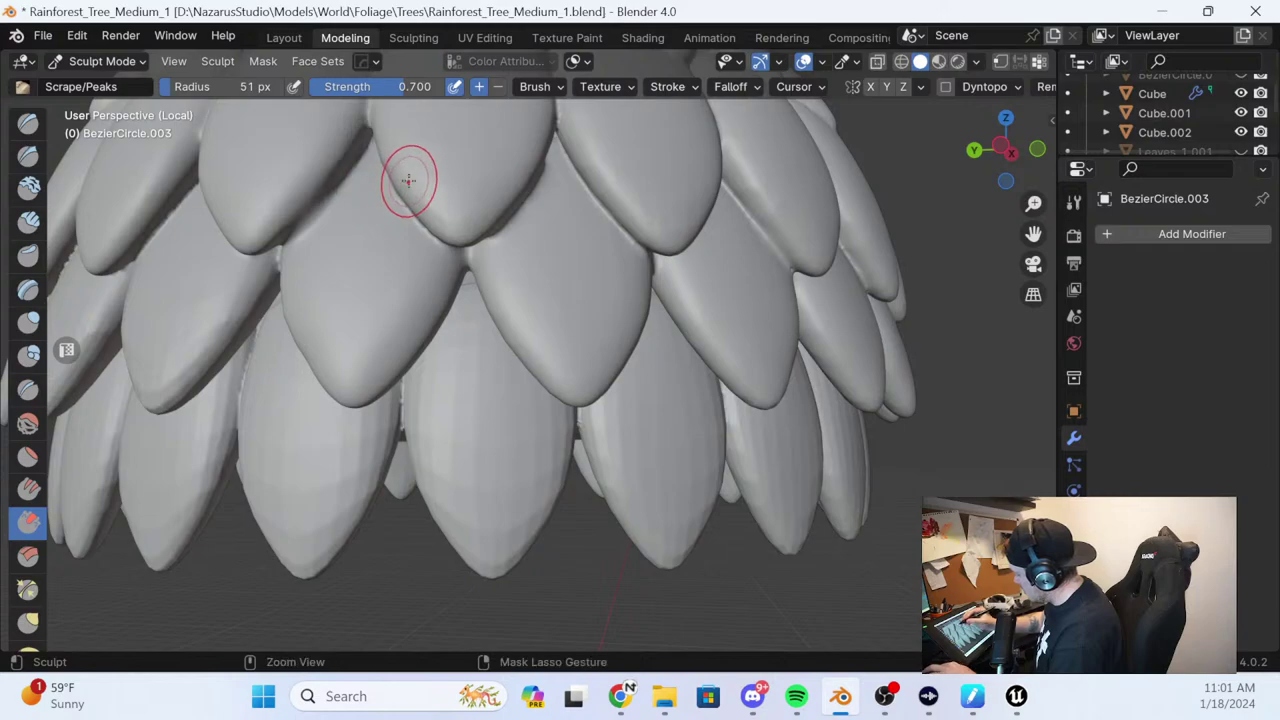
{"action": "middle_click_drag", "start_coordinate": [409, 194], "coordinate": [414, 243]}
{"action": "mouse_move", "coordinate": [330, 322]}
{"action": "left_mouse_down"}
{"action": "mouse_move", "coordinate": [320, 309]}
{"action": "mouse_move", "coordinate": [332, 326]}
{"action": "left_mouse_up"}
Smooth the tip, side edge and upper edges of the second-lowest row's leaves just past the -X side toward +Y
{"action": "middle_click_drag", "start_coordinate": [443, 243], "coordinate": [480, 277]}
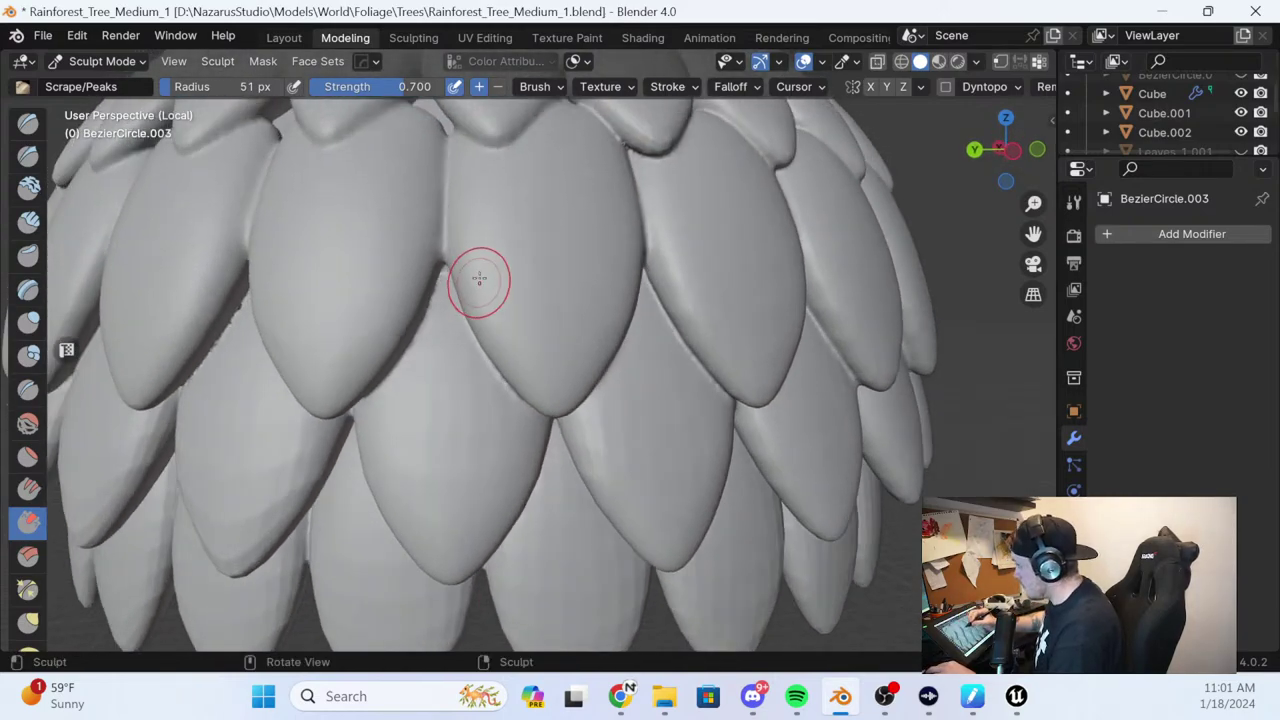
{"action": "left_click_drag", "start_coordinate": [344, 408], "coordinate": [253, 527]}
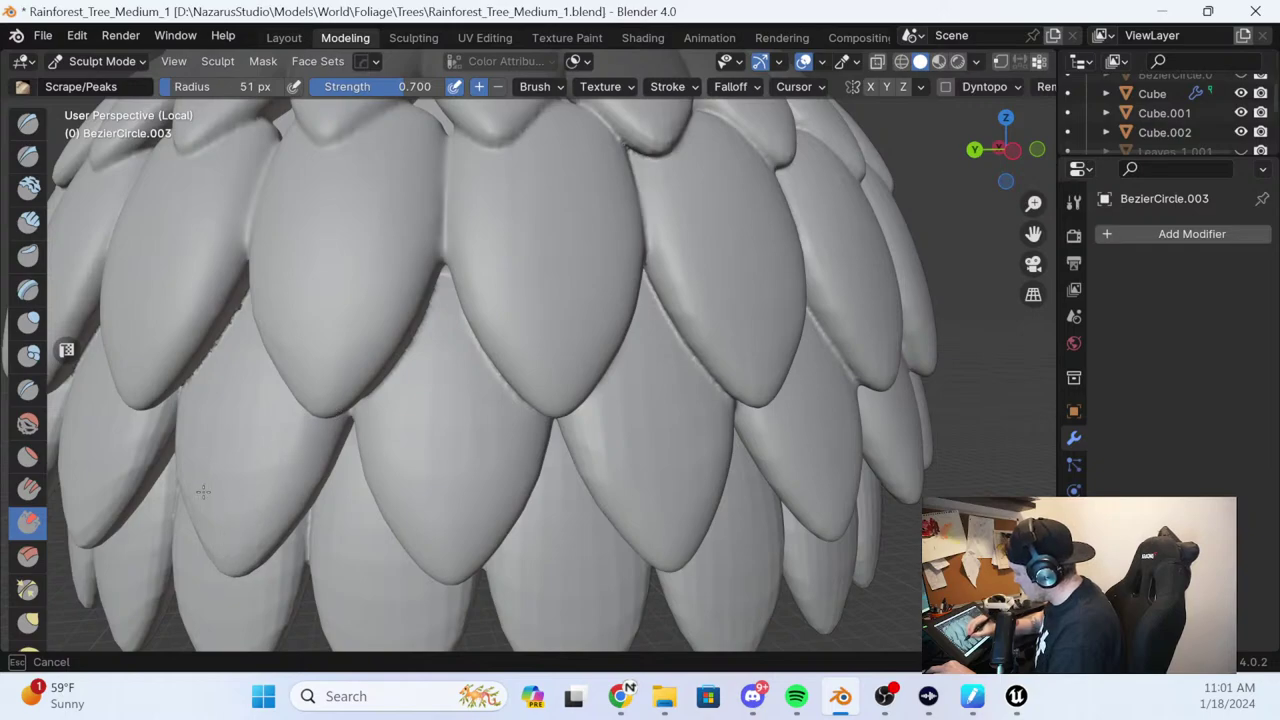
{"action": "left_click_drag", "start_coordinate": [207, 378], "coordinate": [177, 394]}
{"action": "middle_click_drag", "start_coordinate": [177, 394], "coordinate": [421, 262]}
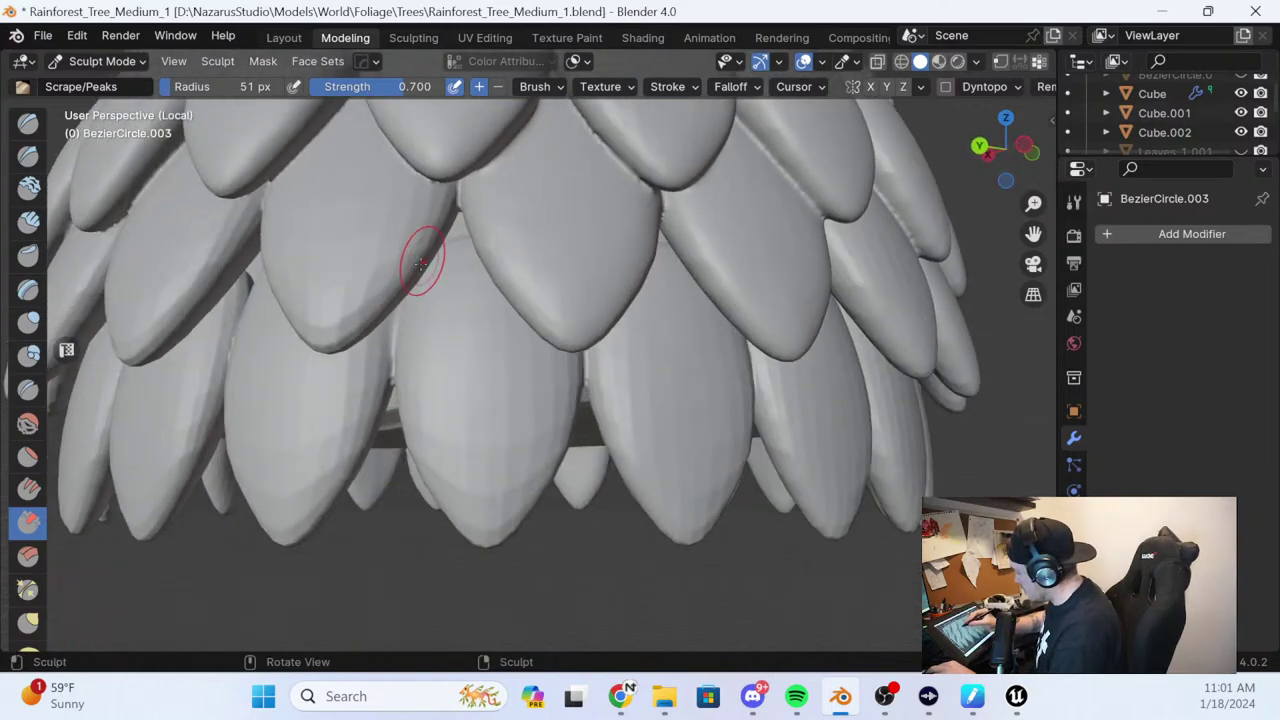
{"action": "left_click", "coordinate": [562, 90]}
{"action": "middle_click_drag", "start_coordinate": [749, 209], "coordinate": [694, 180]}
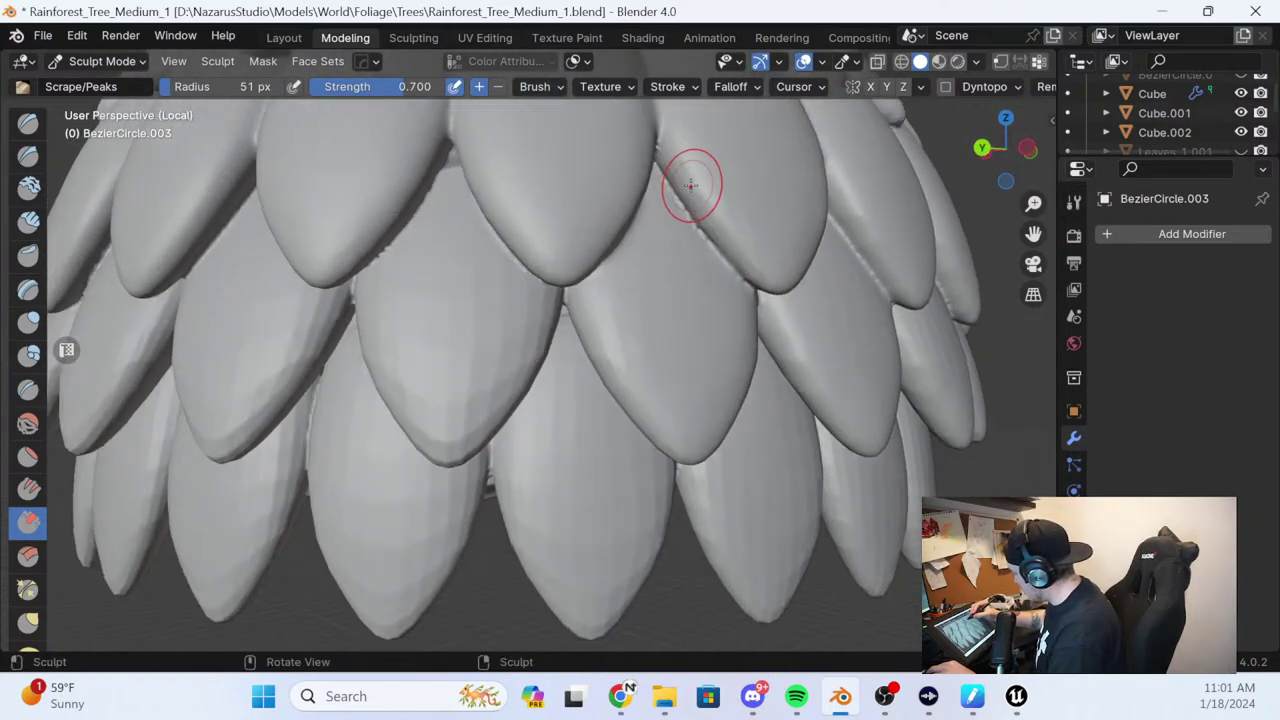
{"action": "left_click_drag", "start_coordinate": [694, 180], "coordinate": [737, 286]}
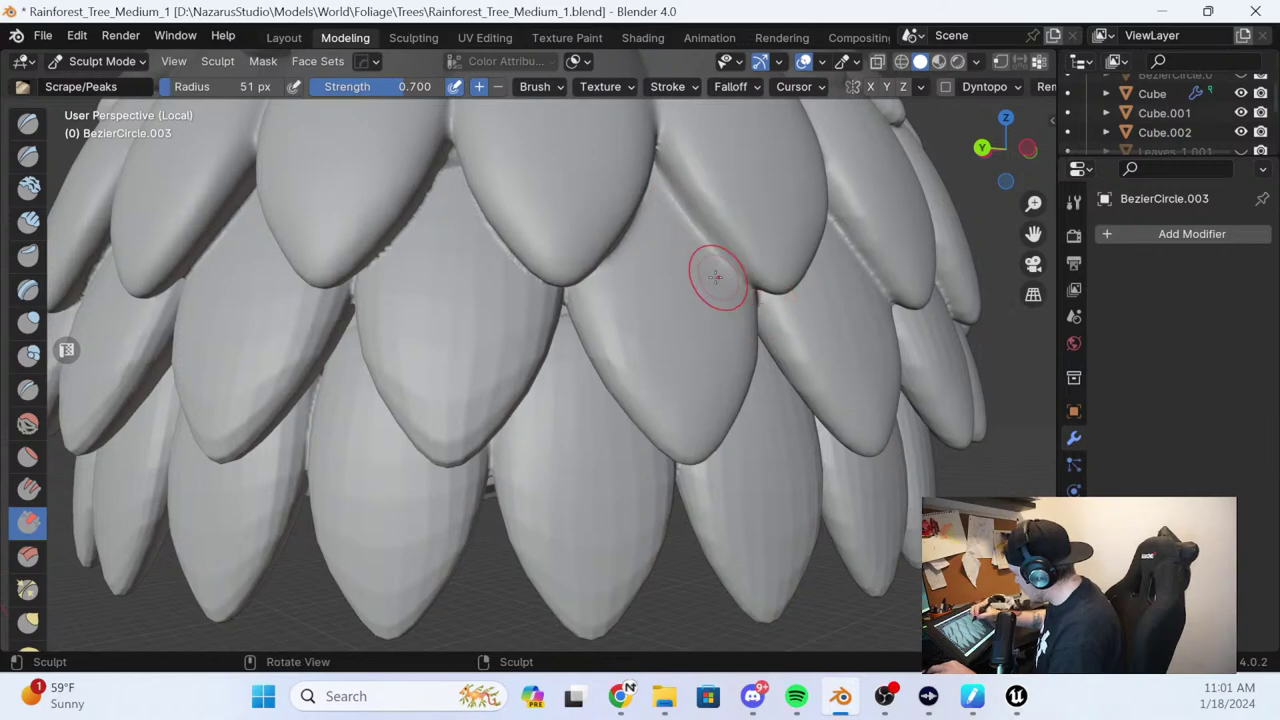
{"action": "left_click_drag", "start_coordinate": [469, 206], "coordinate": [510, 251], "text": "shift"}
Smooth the faceted second-lowest-row leaf between the -X and +Y sides from its overlapped upper edge down to its tip
{"action": "middle_click_drag", "start_coordinate": [566, 220], "coordinate": [626, 169]}
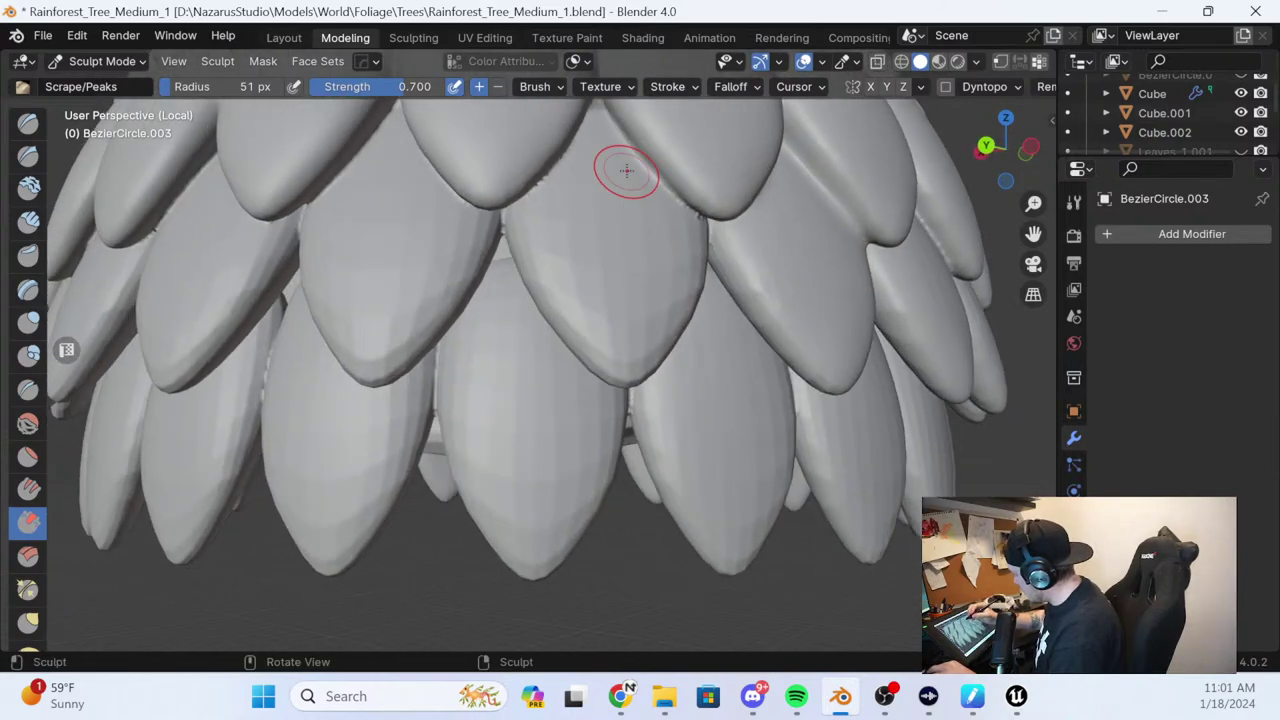
{"action": "left_click_drag", "start_coordinate": [630, 156], "coordinate": [721, 232], "text": "shift"}
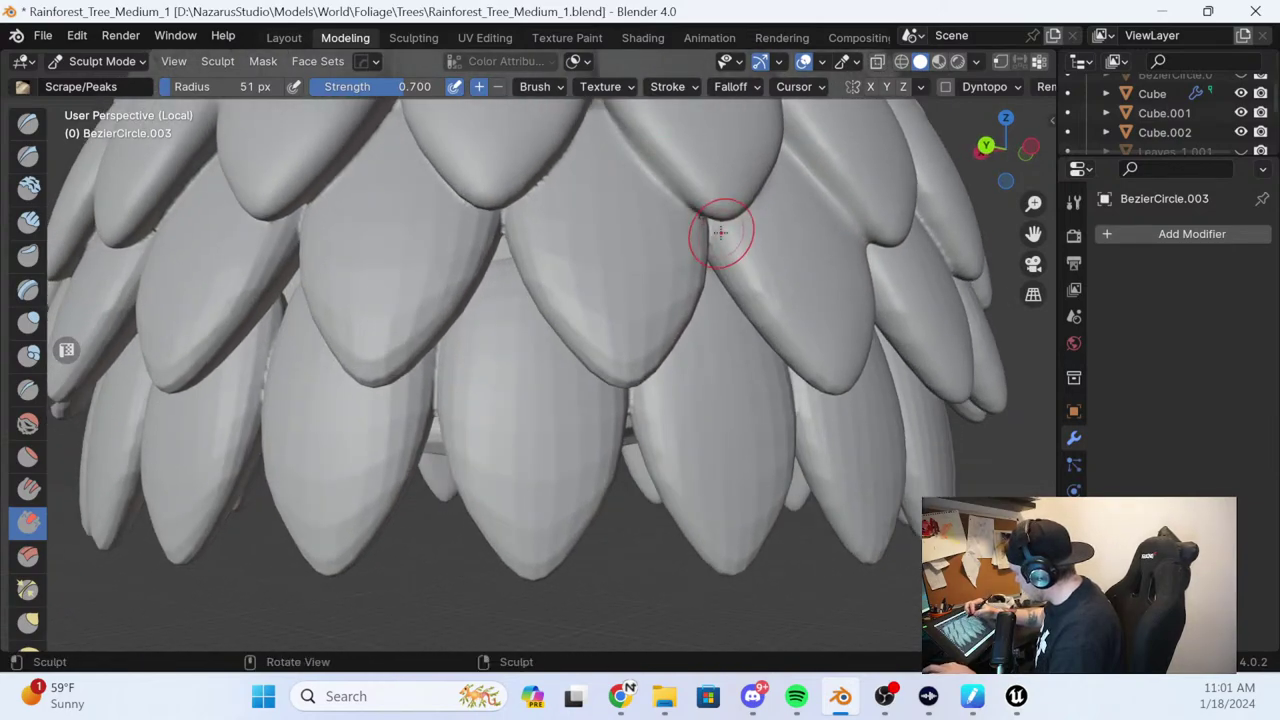
{"action": "mouse_move", "coordinate": [706, 180]}
{"action": "middle_mouse_down"}
{"action": "mouse_move", "coordinate": [604, 243]}
{"action": "mouse_move", "coordinate": [720, 320]}
{"action": "middle_mouse_up"}
{"action": "mouse_move", "coordinate": [723, 360]}
{"action": "left_mouse_down"}
{"action": "mouse_move", "coordinate": [703, 375]}
{"action": "mouse_move", "coordinate": [712, 429]}
{"action": "left_mouse_up"}
{"action": "left_click_drag", "start_coordinate": [340, 455], "coordinate": [297, 492]}
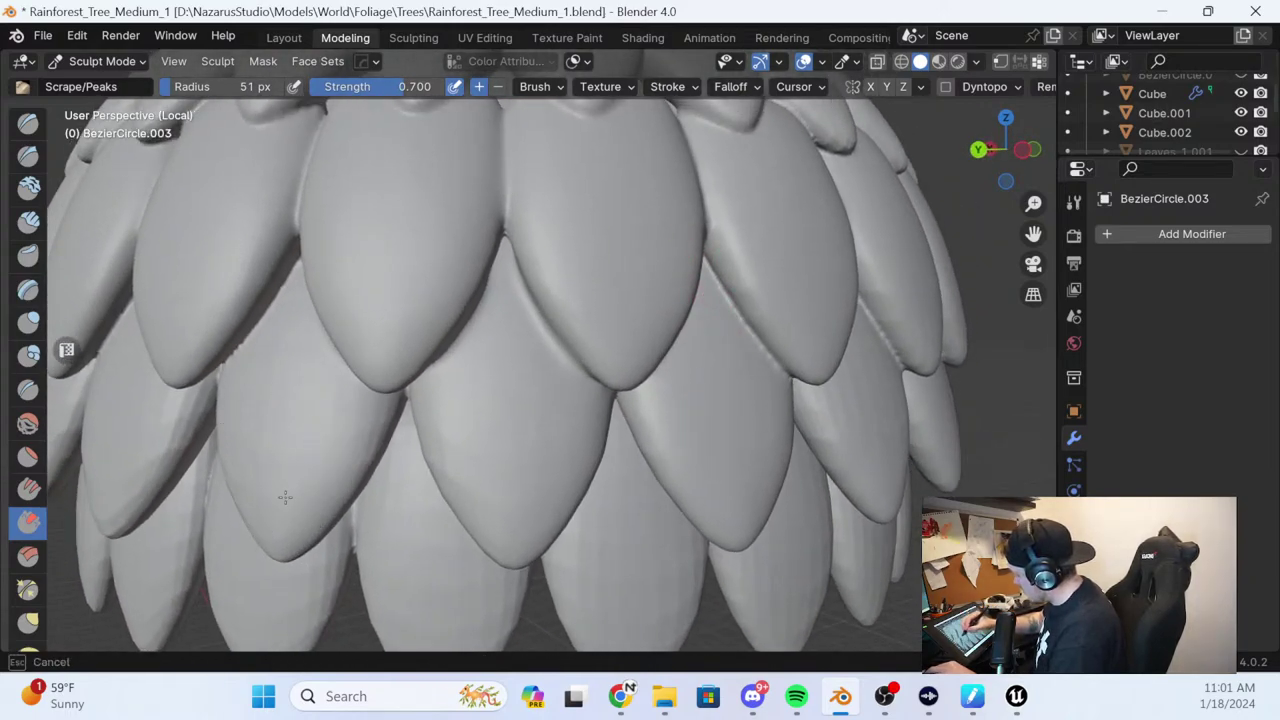
Smooth the two adjoining faceted leaves of the second-lowest row toward the +Y side, across their faces, side edges and tips
{"action": "middle_click_drag", "start_coordinate": [224, 371], "coordinate": [331, 320]}
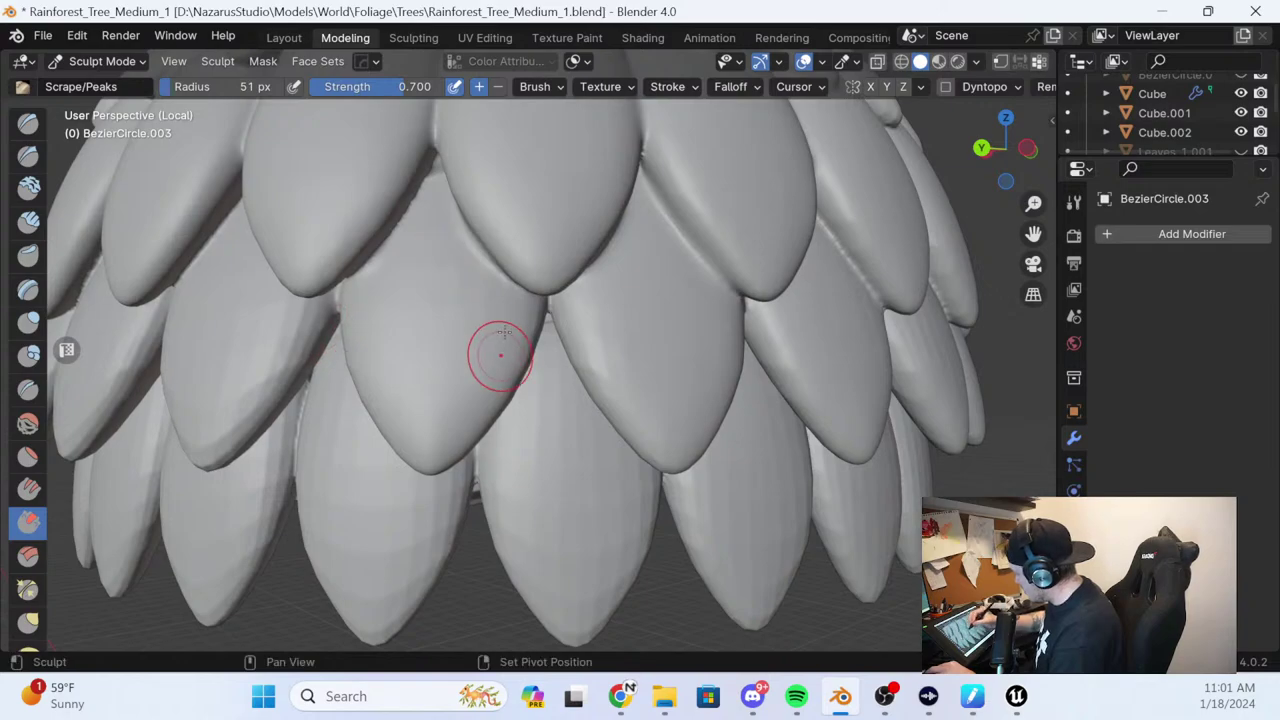
{"action": "left_click_drag", "start_coordinate": [544, 300], "coordinate": [467, 360]}
{"action": "left_click_drag", "start_coordinate": [309, 314], "coordinate": [302, 318]}
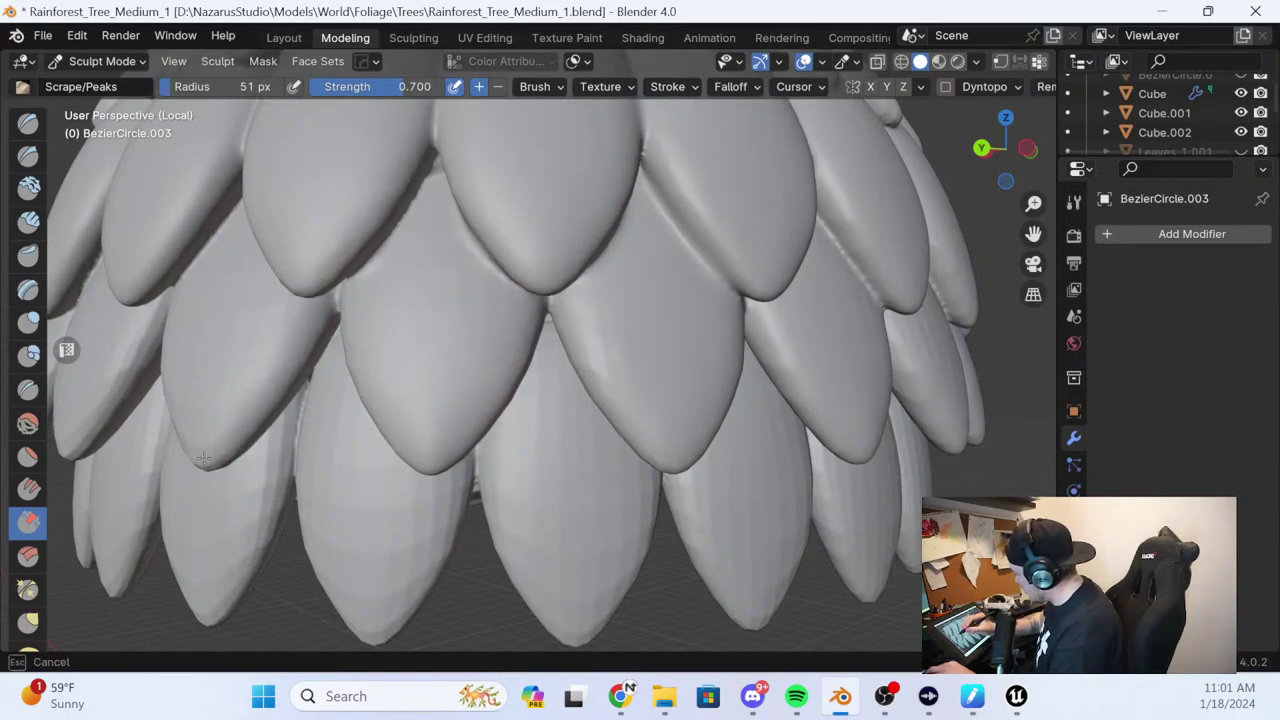
{"action": "left_click_drag", "start_coordinate": [204, 458], "coordinate": [171, 400]}
{"action": "middle_click_drag", "start_coordinate": [294, 334], "coordinate": [340, 343]}
{"action": "mouse_move", "coordinate": [344, 431]}
{"action": "left_mouse_down"}
{"action": "mouse_move", "coordinate": [323, 474]}
{"action": "mouse_move", "coordinate": [330, 310]}
{"action": "left_mouse_up"}
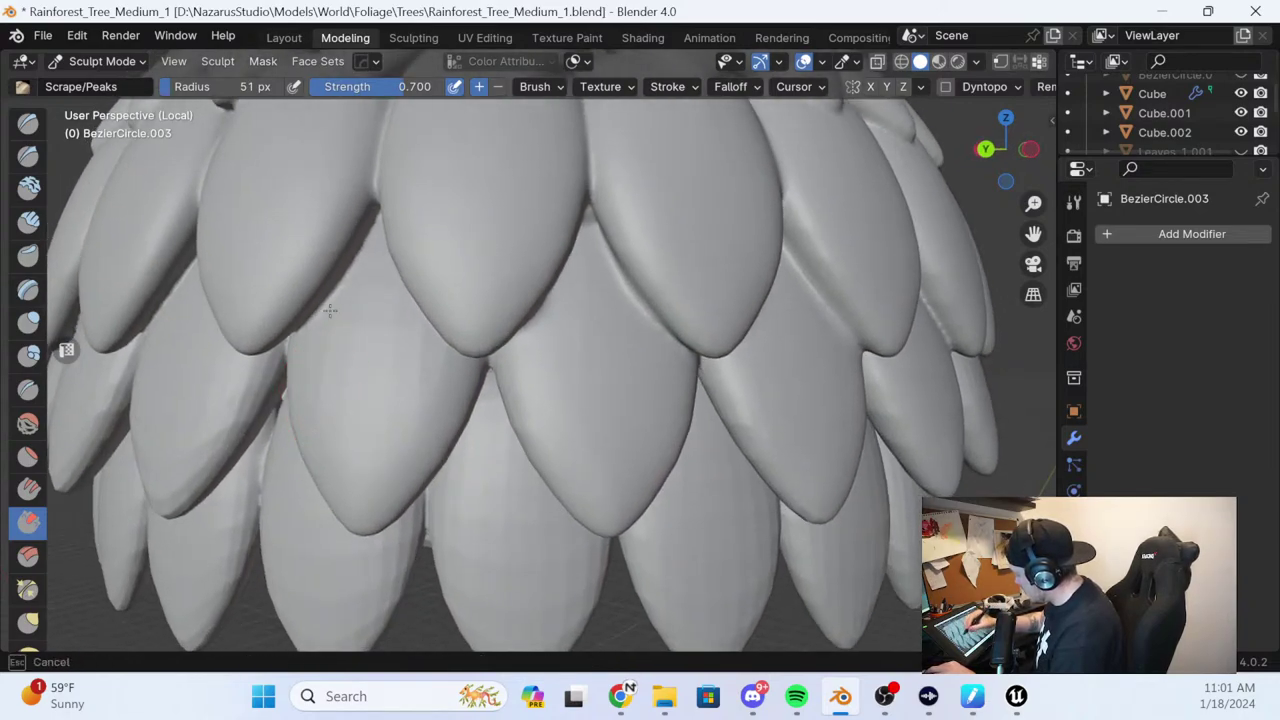
{"action": "left_click_drag", "start_coordinate": [466, 403], "coordinate": [451, 303]}
Smooth the faceted leaves of the second-lowest row where it turns onto the +Y side, including their tips and outer edges
{"action": "mouse_move", "coordinate": [451, 303]}
{"action": "middle_mouse_down"}
{"action": "mouse_move", "coordinate": [531, 200]}
{"action": "mouse_move", "coordinate": [505, 188]}
{"action": "middle_mouse_up"}
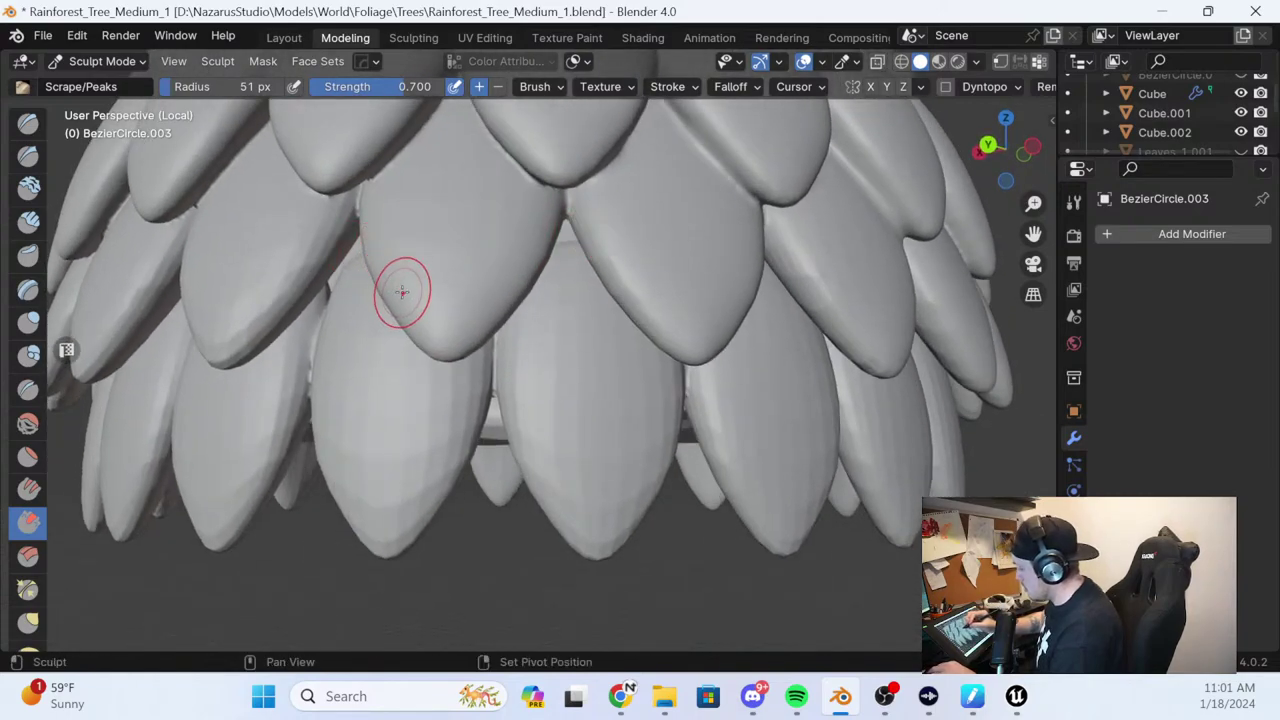
{"action": "middle_click_drag", "start_coordinate": [403, 289], "coordinate": [500, 285]}
{"action": "mouse_move", "coordinate": [500, 287]}
{"action": "left_mouse_down"}
{"action": "mouse_move", "coordinate": [495, 318]}
{"action": "mouse_move", "coordinate": [407, 433]}
{"action": "left_mouse_up"}
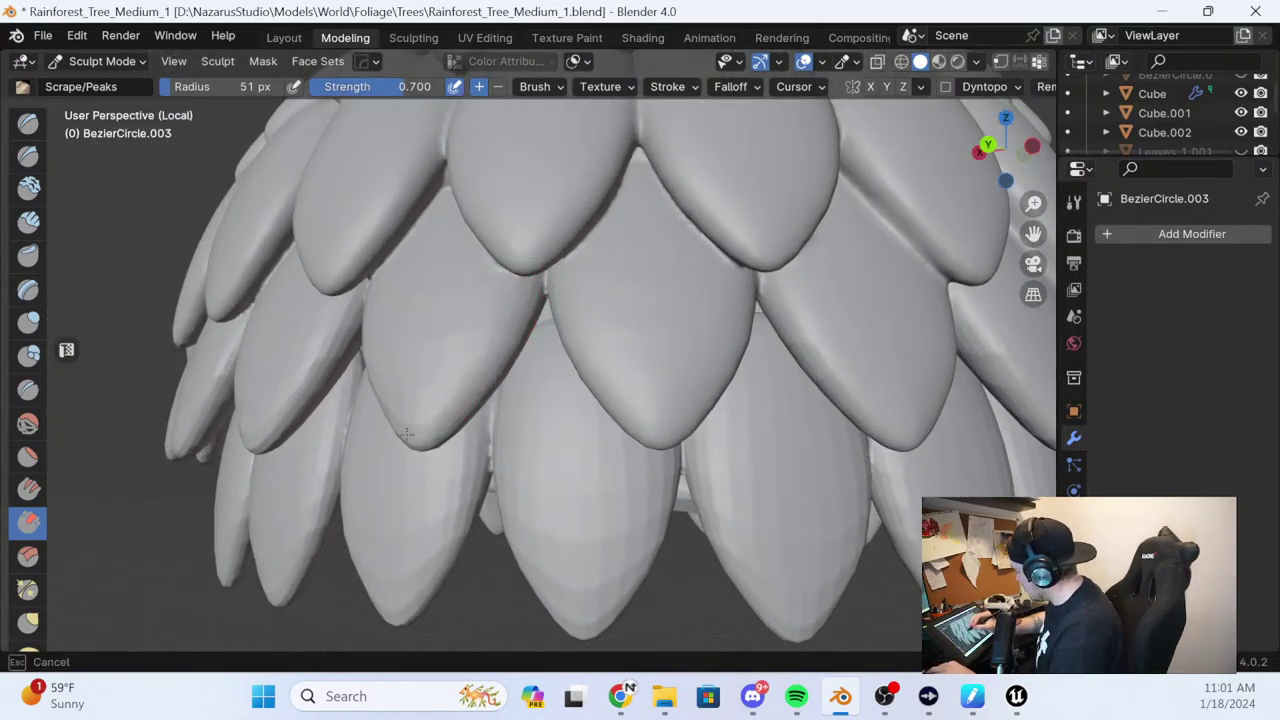
{"action": "left_click_drag", "start_coordinate": [403, 356], "coordinate": [491, 294]}
{"action": "middle_click_drag", "start_coordinate": [491, 294], "coordinate": [571, 309]}
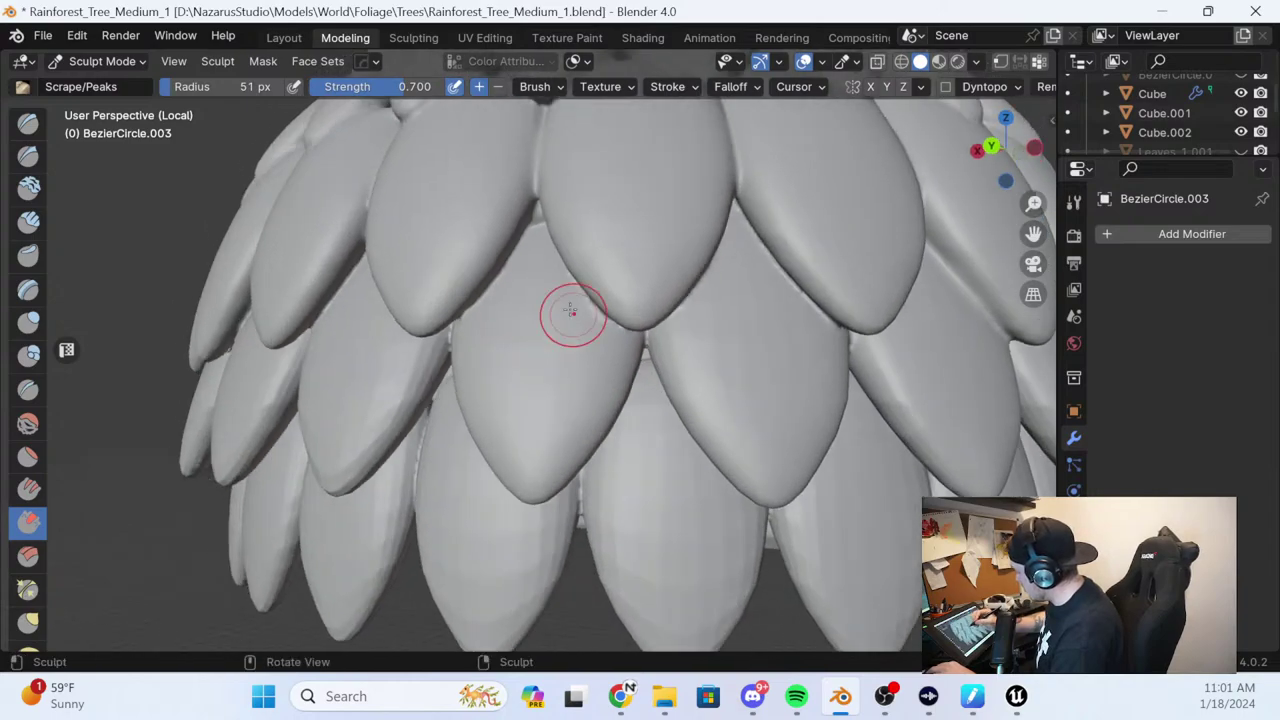
{"action": "mouse_move", "coordinate": [474, 294]}
{"action": "middle_mouse_down"}
{"action": "mouse_move", "coordinate": [458, 352]}
{"action": "mouse_move", "coordinate": [563, 229]}
{"action": "middle_mouse_up"}
{"action": "mouse_move", "coordinate": [563, 229]}
{"action": "left_mouse_down"}
{"action": "mouse_move", "coordinate": [541, 283]}
{"action": "mouse_move", "coordinate": [465, 348]}
{"action": "left_mouse_up"}
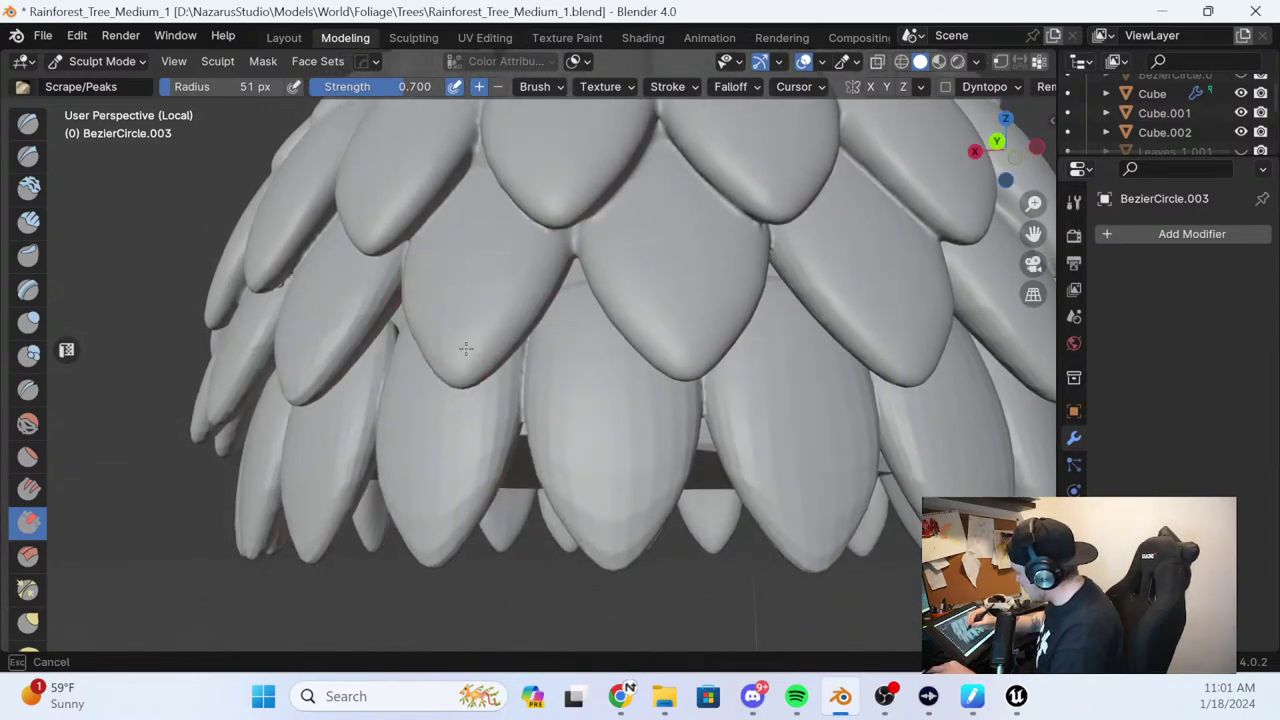
{"action": "mouse_move", "coordinate": [418, 220]}
{"action": "left_mouse_down"}
{"action": "mouse_move", "coordinate": [466, 214]}
{"action": "mouse_move", "coordinate": [440, 240]}
{"action": "left_mouse_up"}
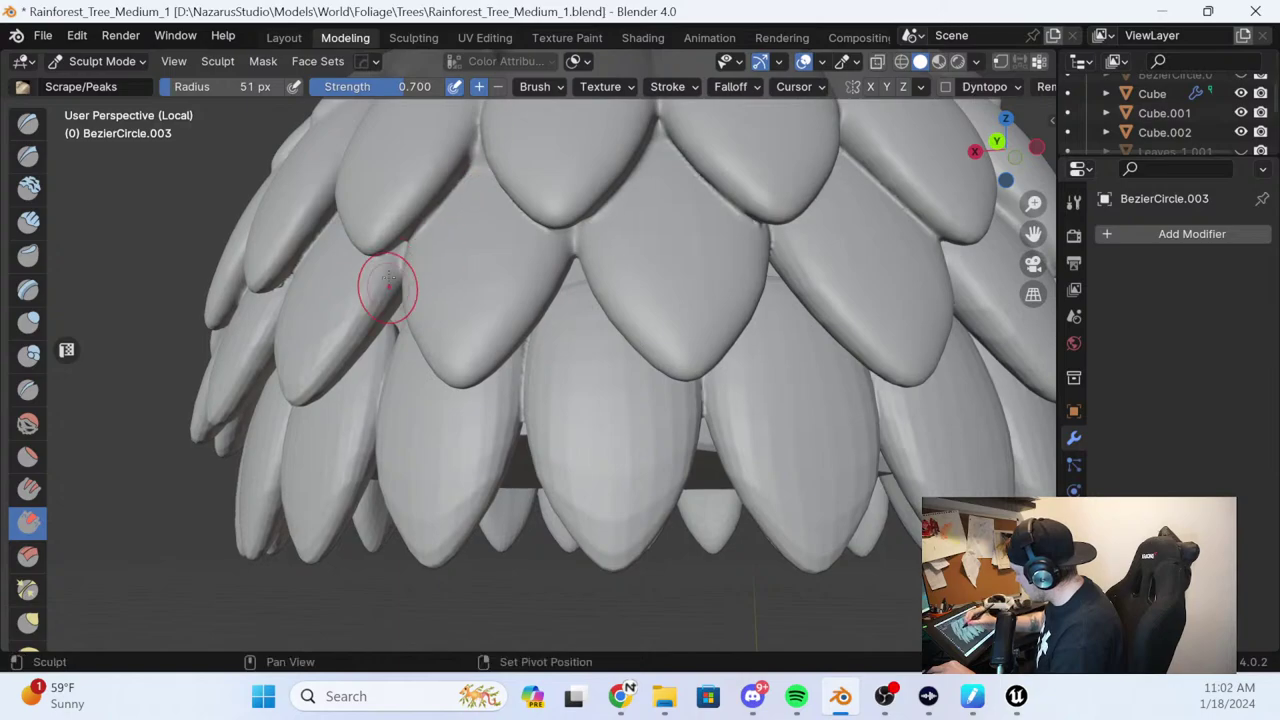
Smooth the second-lowest-row leaf on the +Y side, working its face, tip and the edge under the overlapping leaf
{"action": "mouse_move", "coordinate": [466, 277]}
{"action": "middle_mouse_down"}
{"action": "mouse_move", "coordinate": [510, 312]}
{"action": "mouse_move", "coordinate": [634, 277]}
{"action": "middle_mouse_up"}
{"action": "left_click_drag", "start_coordinate": [634, 277], "coordinate": [651, 281]}
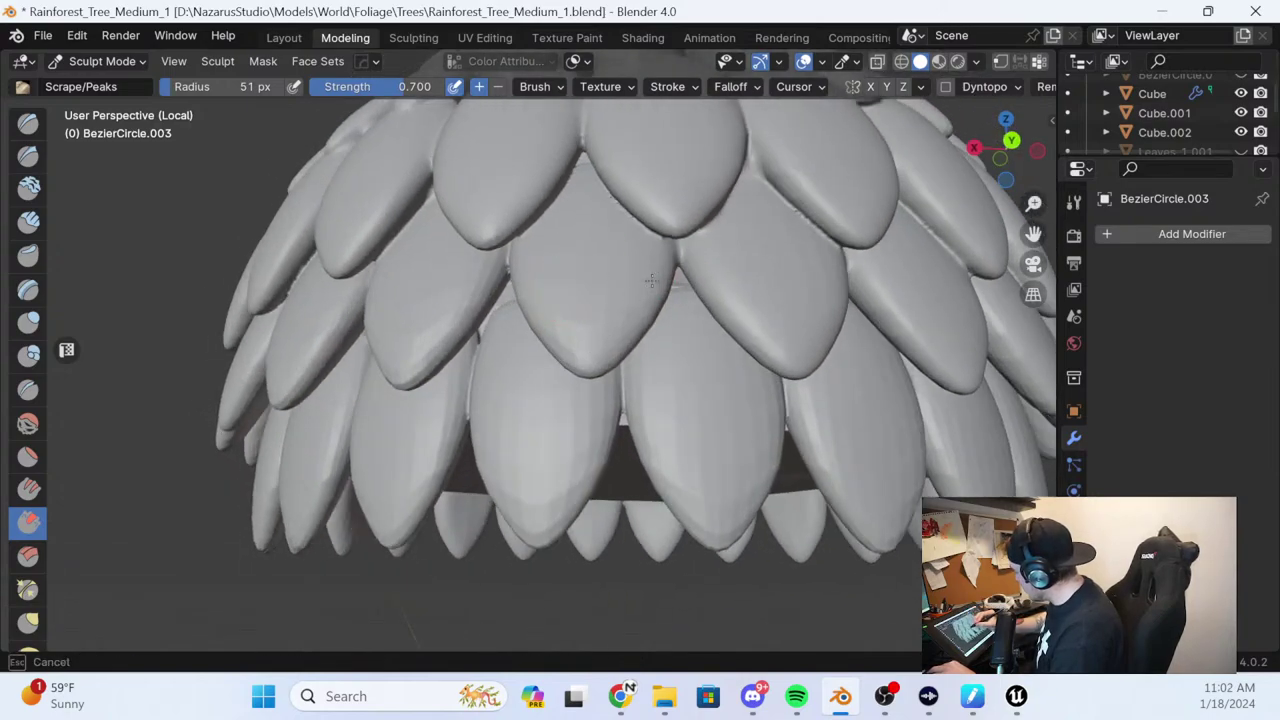
{"action": "left_click_drag", "start_coordinate": [666, 237], "coordinate": [637, 234]}
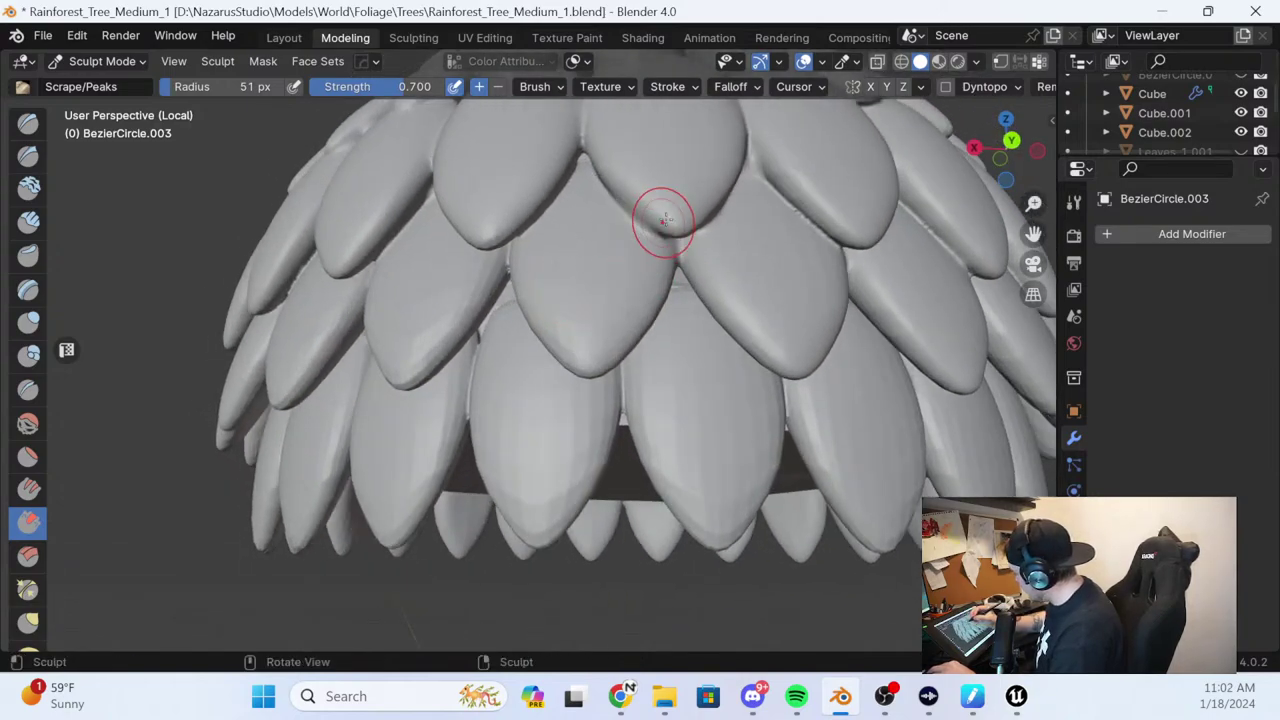
{"action": "left_click_drag", "start_coordinate": [597, 171], "coordinate": [652, 228]}
{"action": "left_click_drag", "start_coordinate": [662, 276], "coordinate": [583, 379]}
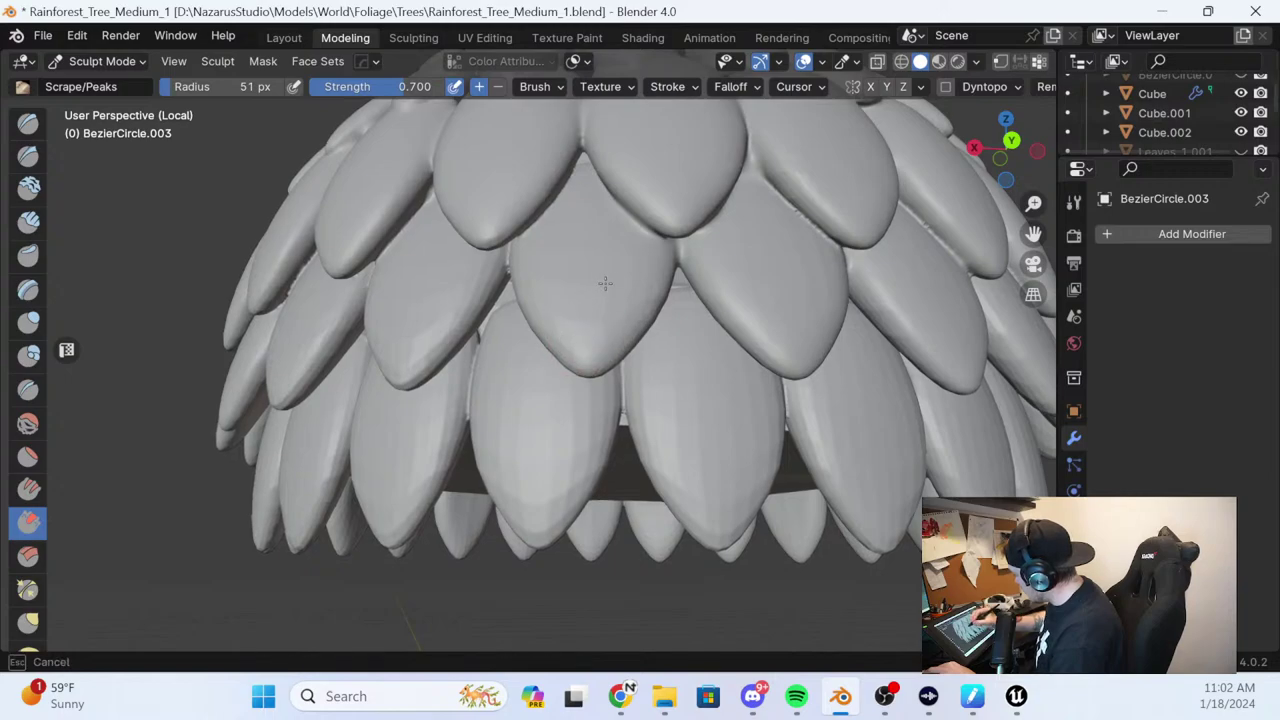
Smooth the remaining faceted leaves of the second-lowest row between the +Y and +X sides
{"action": "left_click_drag", "start_coordinate": [440, 351], "coordinate": [492, 290]}
{"action": "mouse_move", "coordinate": [492, 290]}
{"action": "middle_mouse_down"}
{"action": "mouse_move", "coordinate": [537, 300]}
{"action": "mouse_move", "coordinate": [560, 371]}
{"action": "middle_mouse_up"}
{"action": "mouse_move", "coordinate": [548, 355]}
{"action": "left_mouse_down"}
{"action": "mouse_move", "coordinate": [559, 242]}
{"action": "mouse_move", "coordinate": [471, 286]}
{"action": "left_mouse_up"}
{"action": "mouse_move", "coordinate": [417, 323]}
{"action": "left_mouse_down"}
{"action": "mouse_move", "coordinate": [392, 340]}
{"action": "mouse_move", "coordinate": [438, 286]}
{"action": "left_mouse_up"}
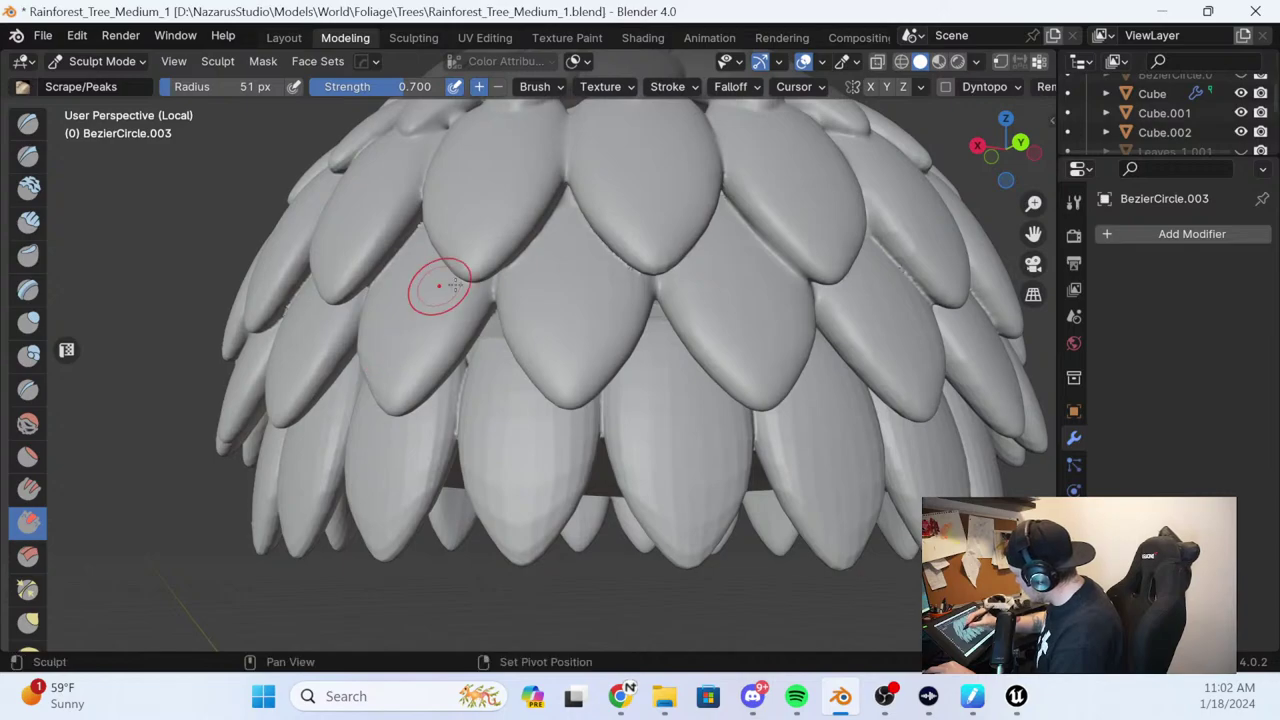
{"action": "middle_click_drag", "start_coordinate": [456, 285], "coordinate": [583, 329]}
{"action": "mouse_move", "coordinate": [584, 354]}
{"action": "left_mouse_down"}
{"action": "mouse_move", "coordinate": [534, 306]}
{"action": "mouse_move", "coordinate": [531, 352]}
{"action": "left_mouse_up"}
{"action": "mouse_move", "coordinate": [531, 352]}
{"action": "left_mouse_down"}
{"action": "mouse_move", "coordinate": [569, 236]}
{"action": "mouse_move", "coordinate": [604, 299]}
{"action": "left_mouse_up"}
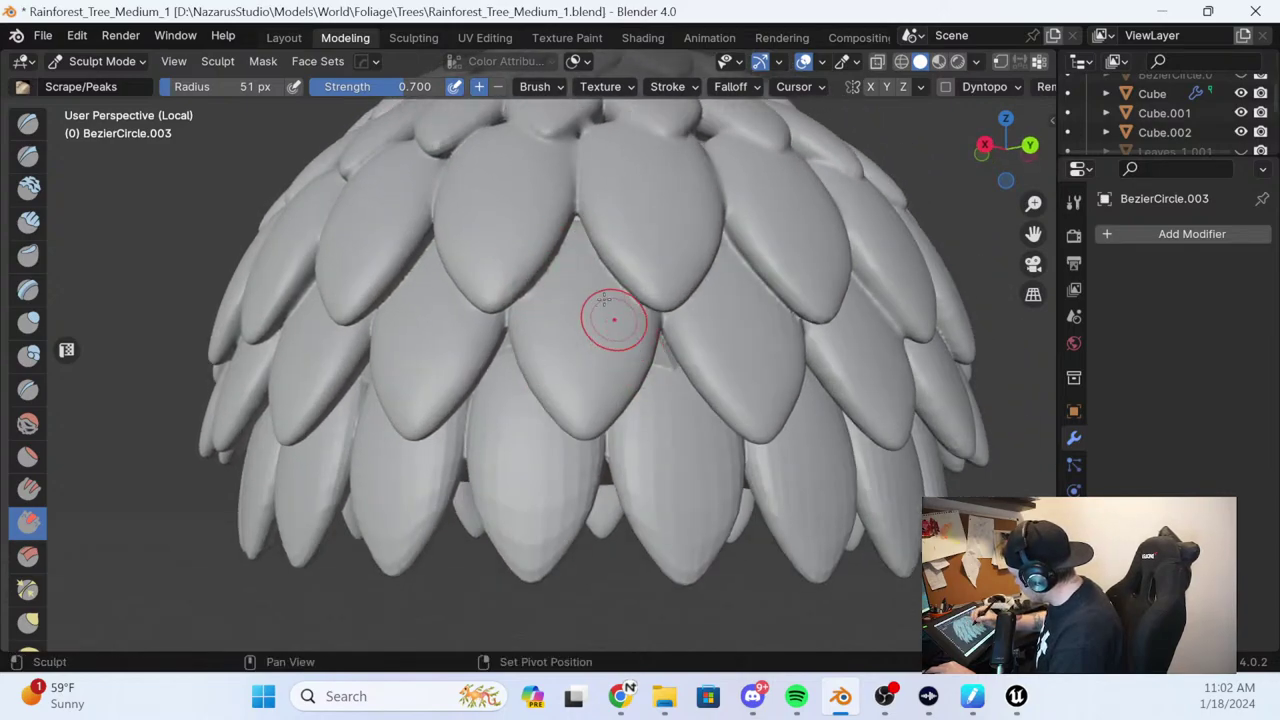
Smooth the first faceted leaves of the lowest row between the +X and +Y sides, including their edges and tips
{"action": "mouse_move", "coordinate": [646, 309]}
{"action": "middle_mouse_down"}
{"action": "mouse_move", "coordinate": [636, 267]}
{"action": "mouse_move", "coordinate": [623, 306]}
{"action": "middle_mouse_up"}
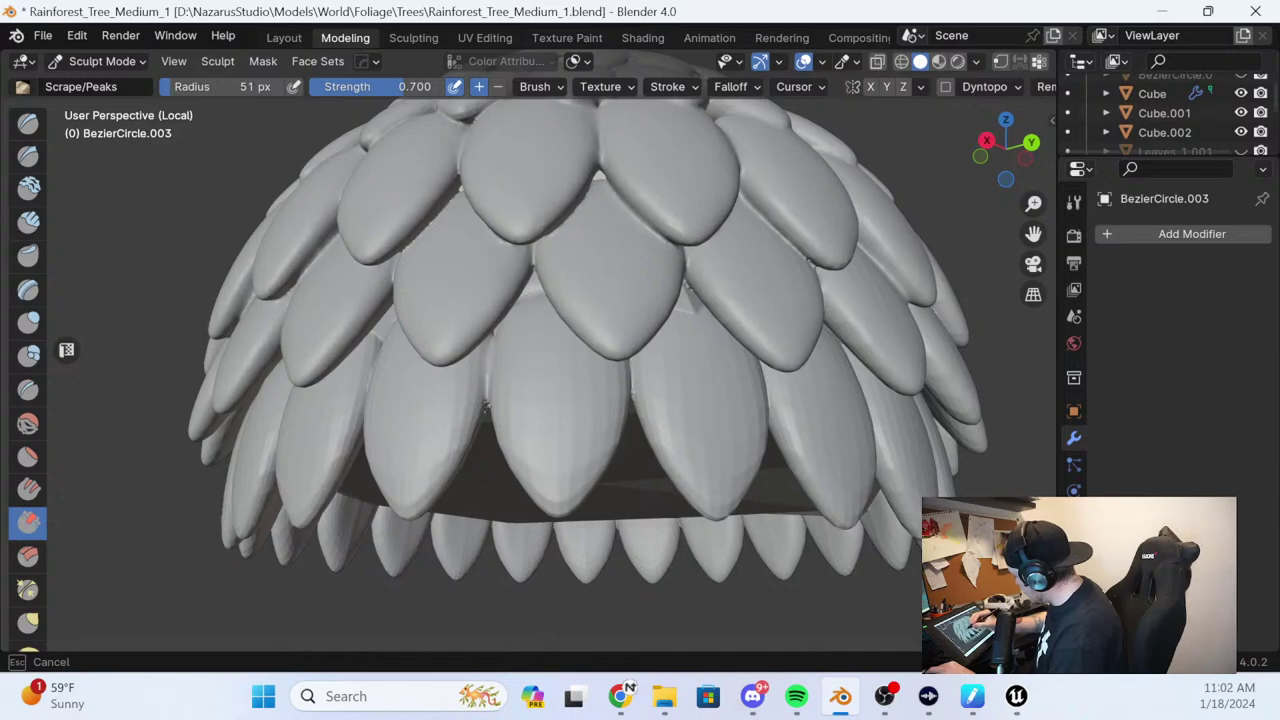
{"action": "middle_click_drag", "start_coordinate": [531, 331], "coordinate": [471, 286]}
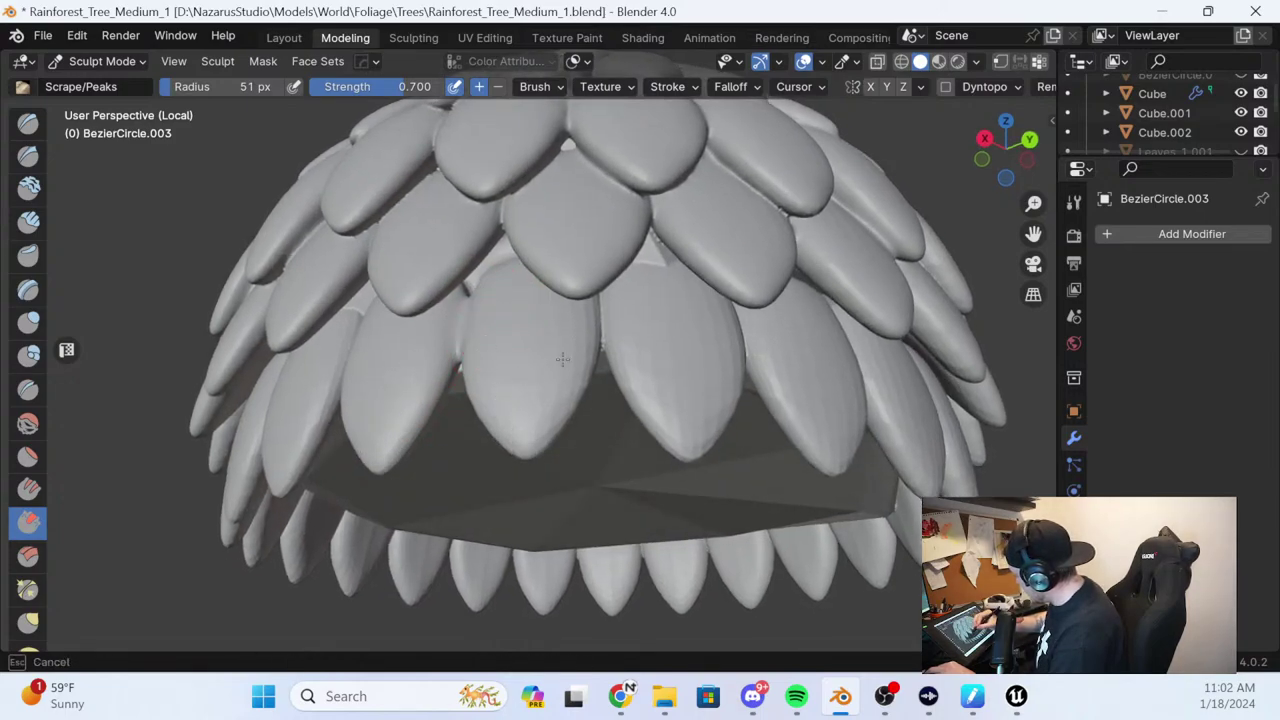
{"action": "middle_click_drag", "start_coordinate": [580, 263], "coordinate": [457, 286]}
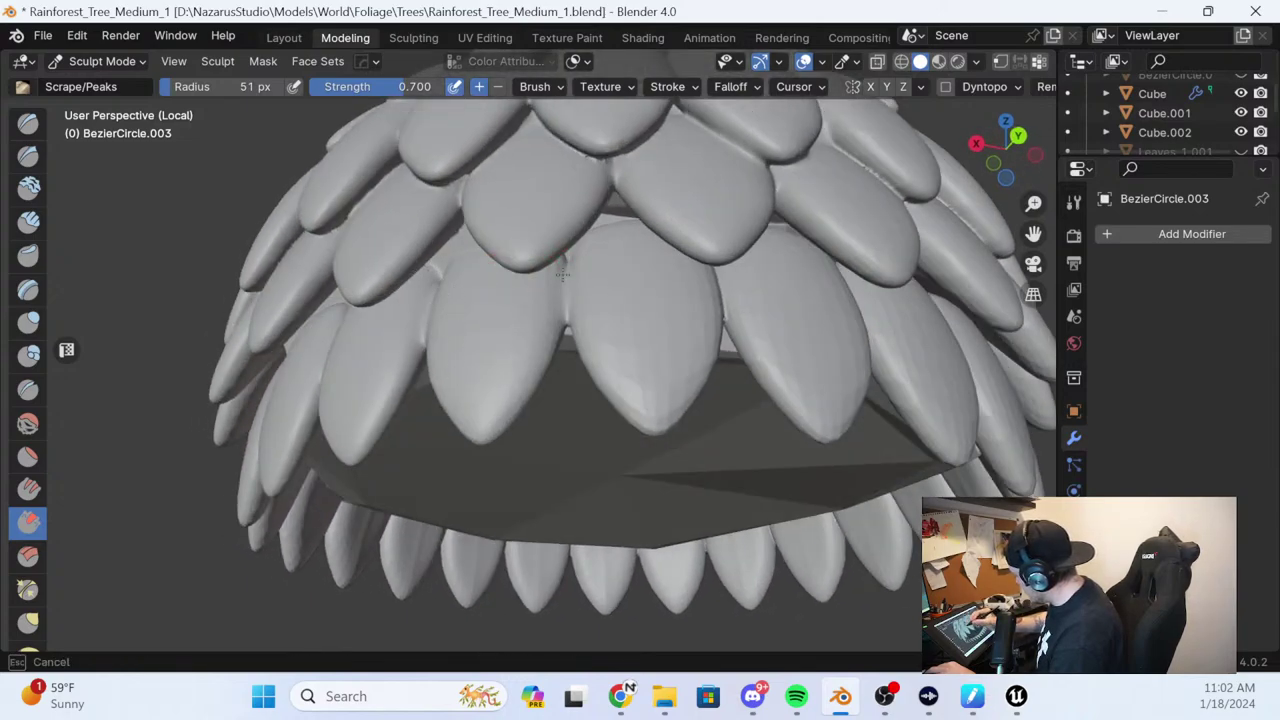
{"action": "middle_click_drag", "start_coordinate": [562, 272], "coordinate": [551, 257]}
Smooth the two adjoining faceted leaves of the lowest row toward the +Y side, from their upper edges to their tips
{"action": "middle_click_drag", "start_coordinate": [706, 286], "coordinate": [639, 317]}
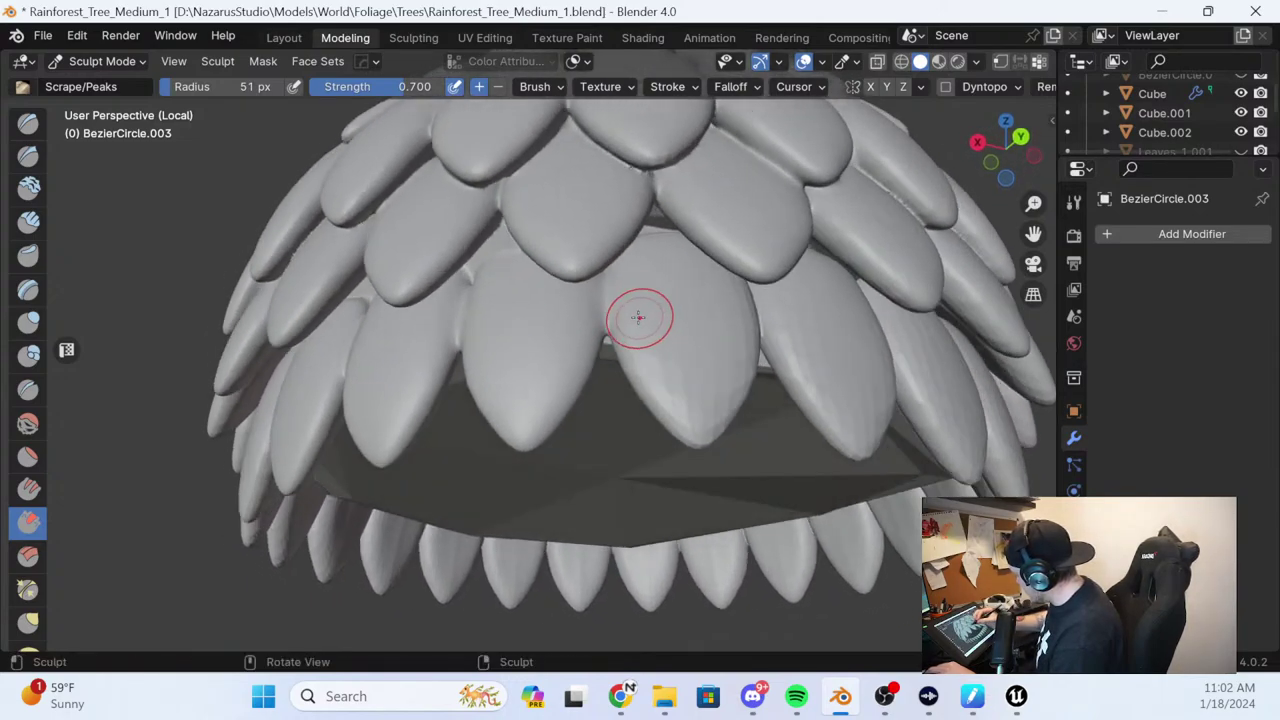
{"action": "left_click_drag", "start_coordinate": [638, 317], "coordinate": [641, 274]}
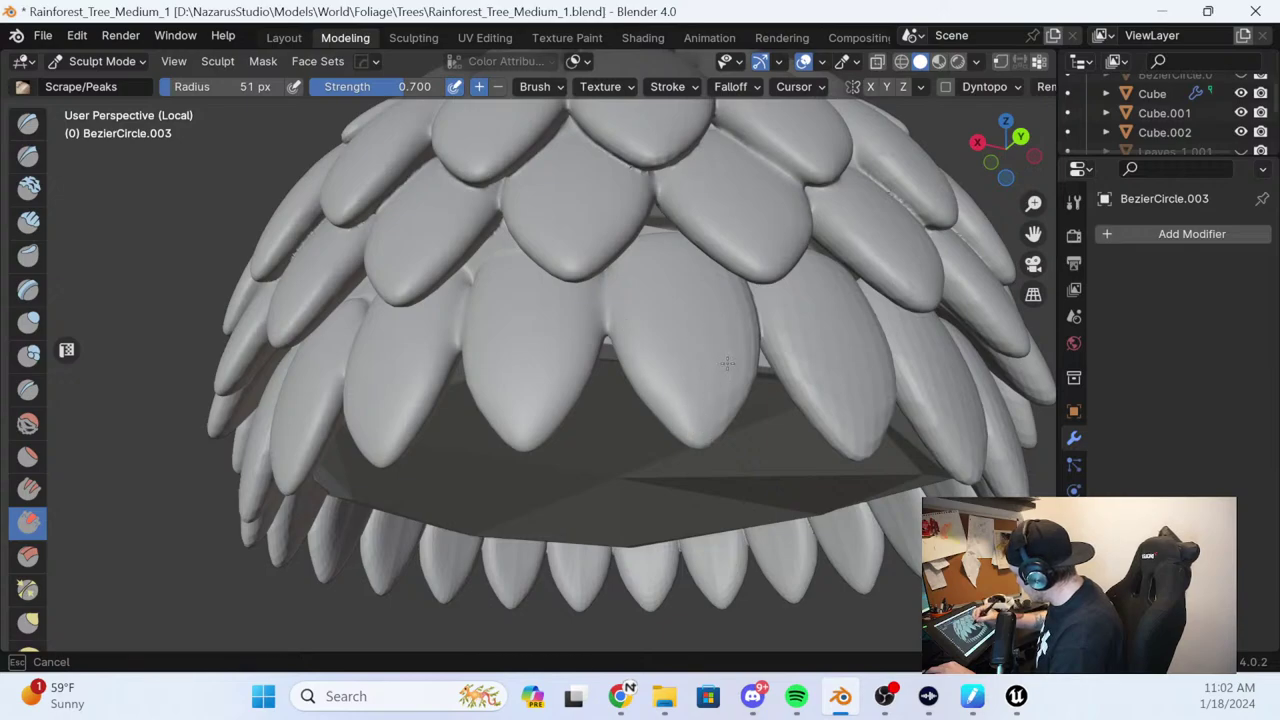
{"action": "middle_click_drag", "start_coordinate": [737, 341], "coordinate": [566, 266]}
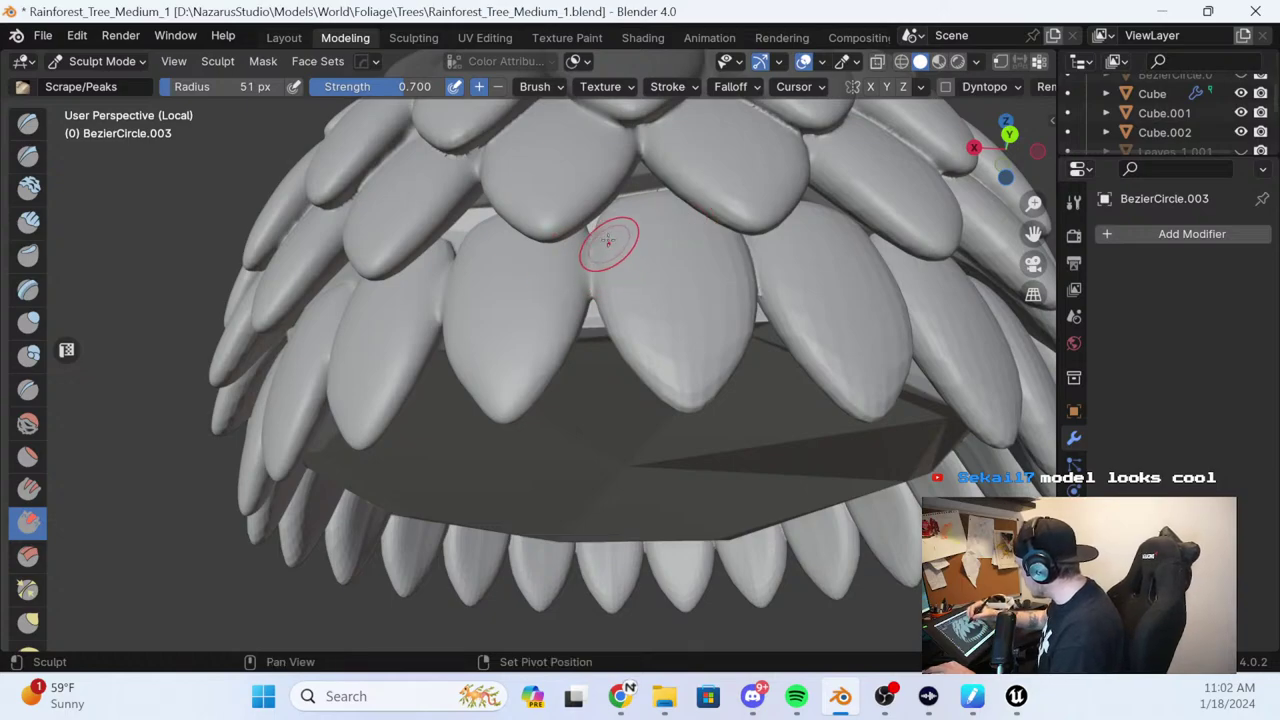
{"action": "mouse_move", "coordinate": [659, 374]}
{"action": "left_mouse_down", "text": "shift"}
{"action": "mouse_move", "coordinate": [697, 212]}
{"action": "mouse_move", "coordinate": [655, 280]}
{"action": "mouse_move", "coordinate": [638, 206]}
{"action": "left_mouse_up", "text": "shift"}
Smooth the faceted lowest-row leaf on the +Y side, including its upper edge, side edges and tip
{"action": "mouse_move", "coordinate": [829, 240]}
{"action": "middle_mouse_down", "text": "shift"}
{"action": "mouse_move", "coordinate": [701, 283]}
{"action": "mouse_move", "coordinate": [567, 232]}
{"action": "mouse_move", "coordinate": [536, 170]}
{"action": "mouse_move", "coordinate": [515, 174]}
{"action": "middle_mouse_up", "text": "shift"}
{"action": "left_click_drag", "start_coordinate": [522, 181], "coordinate": [512, 257]}
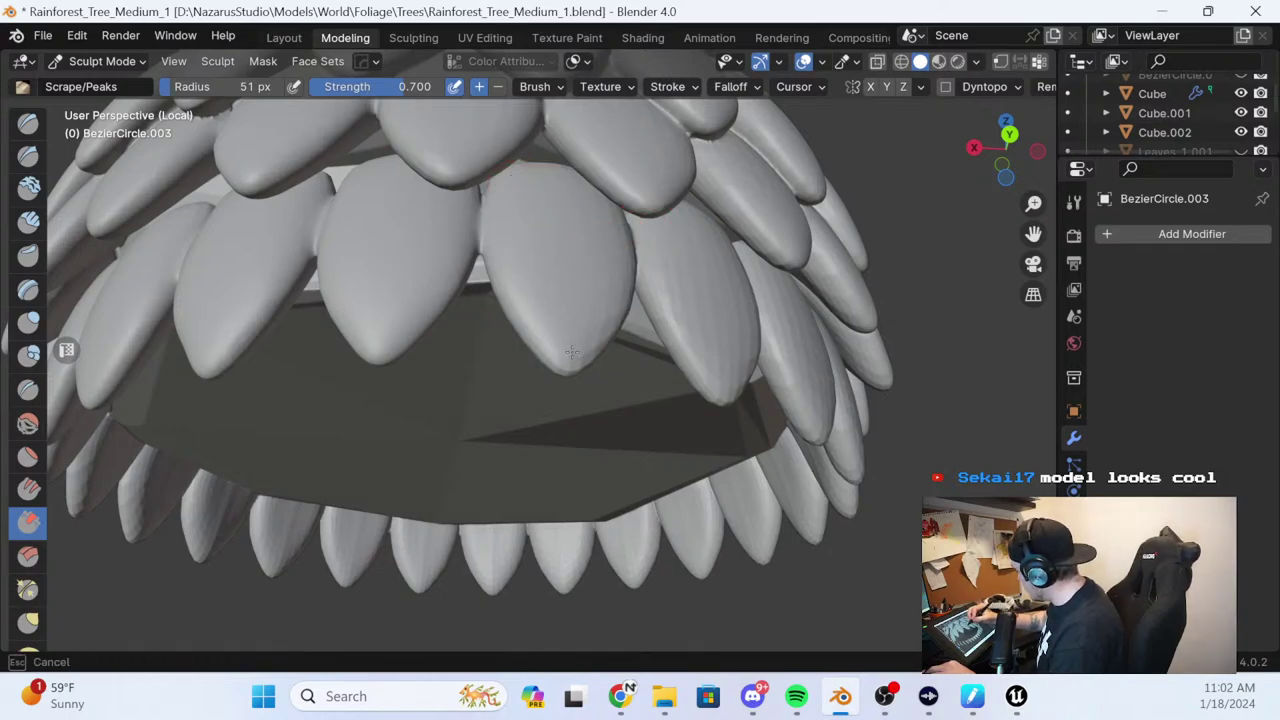
{"action": "middle_click_drag", "start_coordinate": [572, 350], "coordinate": [576, 344]}
{"action": "middle_click_drag", "start_coordinate": [609, 277], "coordinate": [723, 294]}
{"action": "middle_click_drag", "start_coordinate": [458, 342], "coordinate": [458, 342]}
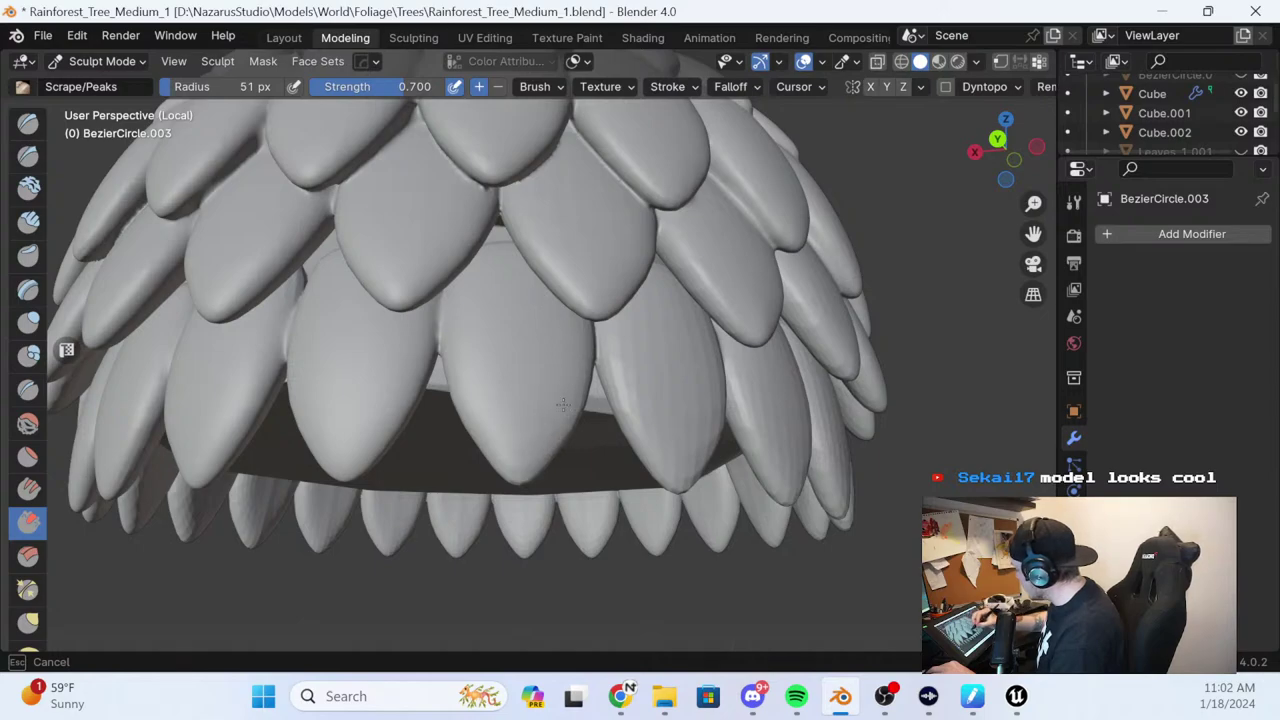
{"action": "middle_click_drag", "start_coordinate": [563, 404], "coordinate": [571, 349]}
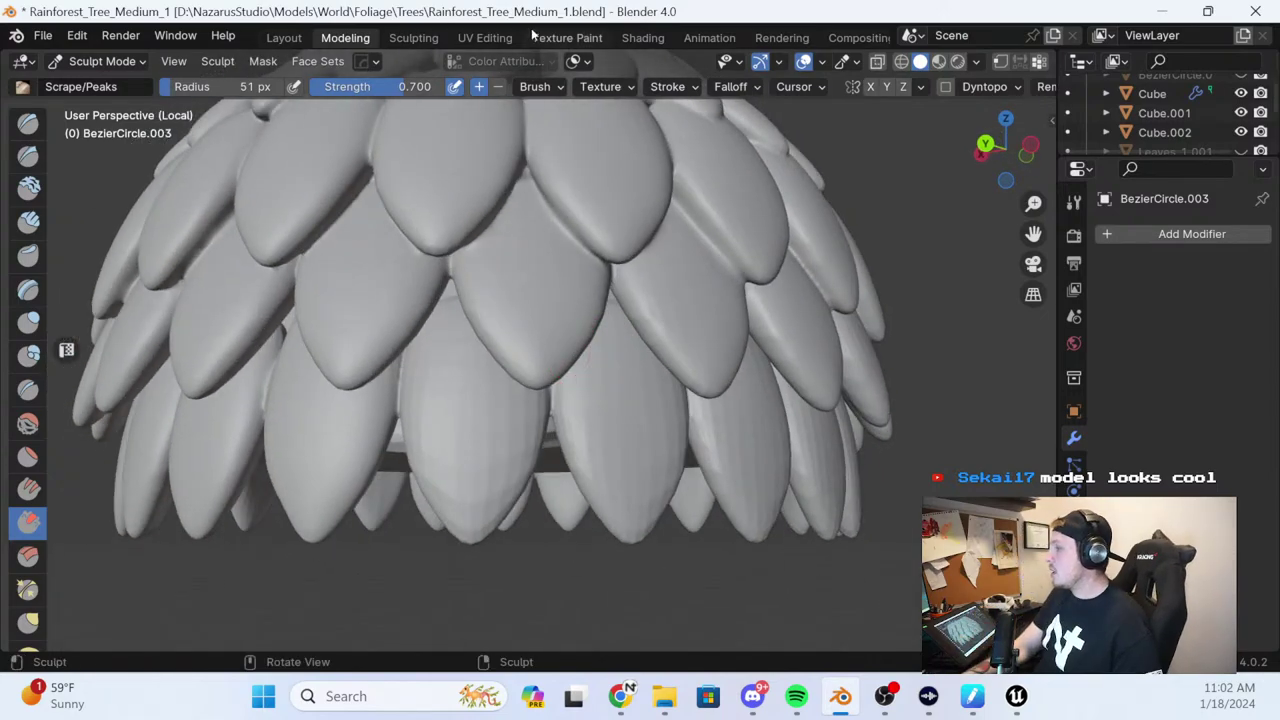
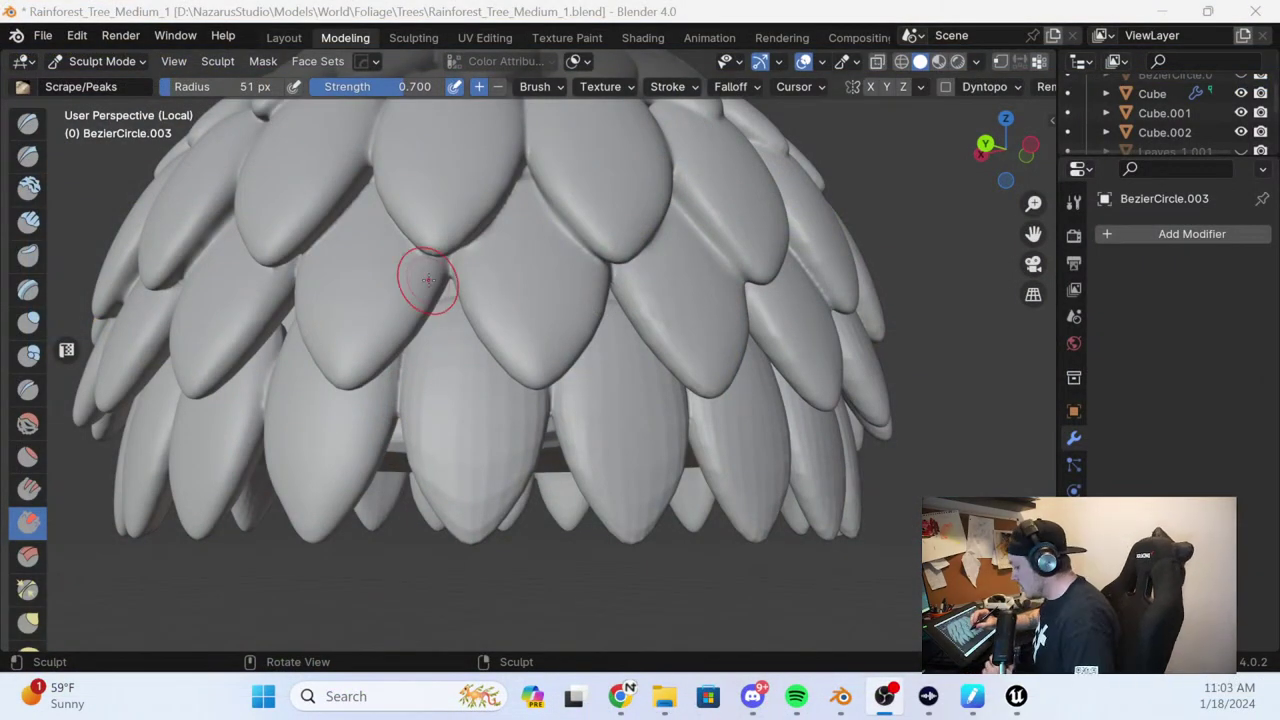
Smooth the next two faceted leaves of the lowest row between the +Y and -X sides, including their side edges and tips
{"action": "left_click", "coordinate": [447, 302]}
{"action": "mouse_move", "coordinate": [447, 461]}
{"action": "left_mouse_down", "text": "ctrl+shift"}
{"action": "mouse_move", "coordinate": [423, 366]}
{"action": "mouse_move", "coordinate": [420, 437]}
{"action": "mouse_move", "coordinate": [437, 500]}
{"action": "mouse_move", "coordinate": [475, 464]}
{"action": "mouse_move", "coordinate": [471, 451]}
{"action": "left_mouse_up", "text": "ctrl+shift"}
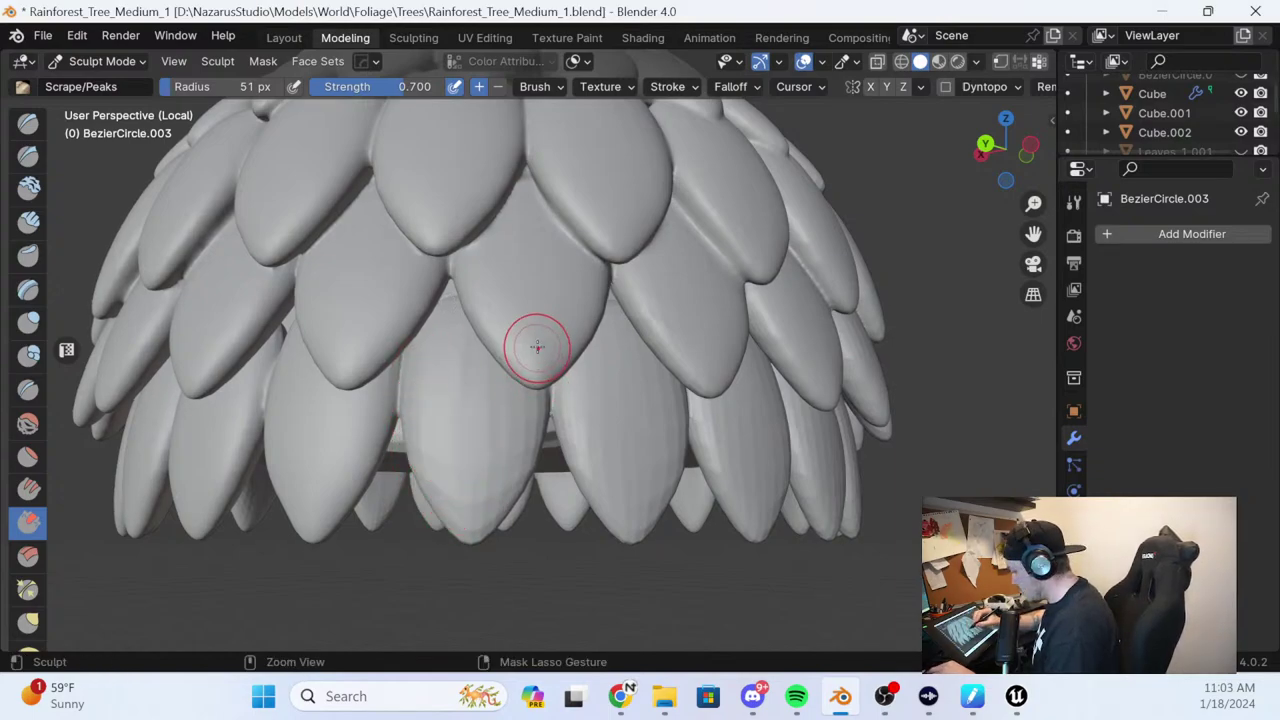
{"action": "mouse_move", "coordinate": [542, 378]}
{"action": "middle_mouse_down", "text": "ctrl"}
{"action": "mouse_move", "coordinate": [542, 342]}
{"action": "mouse_move", "coordinate": [543, 388]}
{"action": "mouse_move", "coordinate": [531, 377]}
{"action": "mouse_move", "coordinate": [565, 360]}
{"action": "mouse_move", "coordinate": [531, 385]}
{"action": "mouse_move", "coordinate": [543, 374]}
{"action": "mouse_move", "coordinate": [543, 394]}
{"action": "middle_mouse_up", "text": "ctrl"}
{"action": "key", "text": "F3"}
{"action": "left_click_drag", "start_coordinate": [511, 449], "coordinate": [496, 449], "text": "shift"}
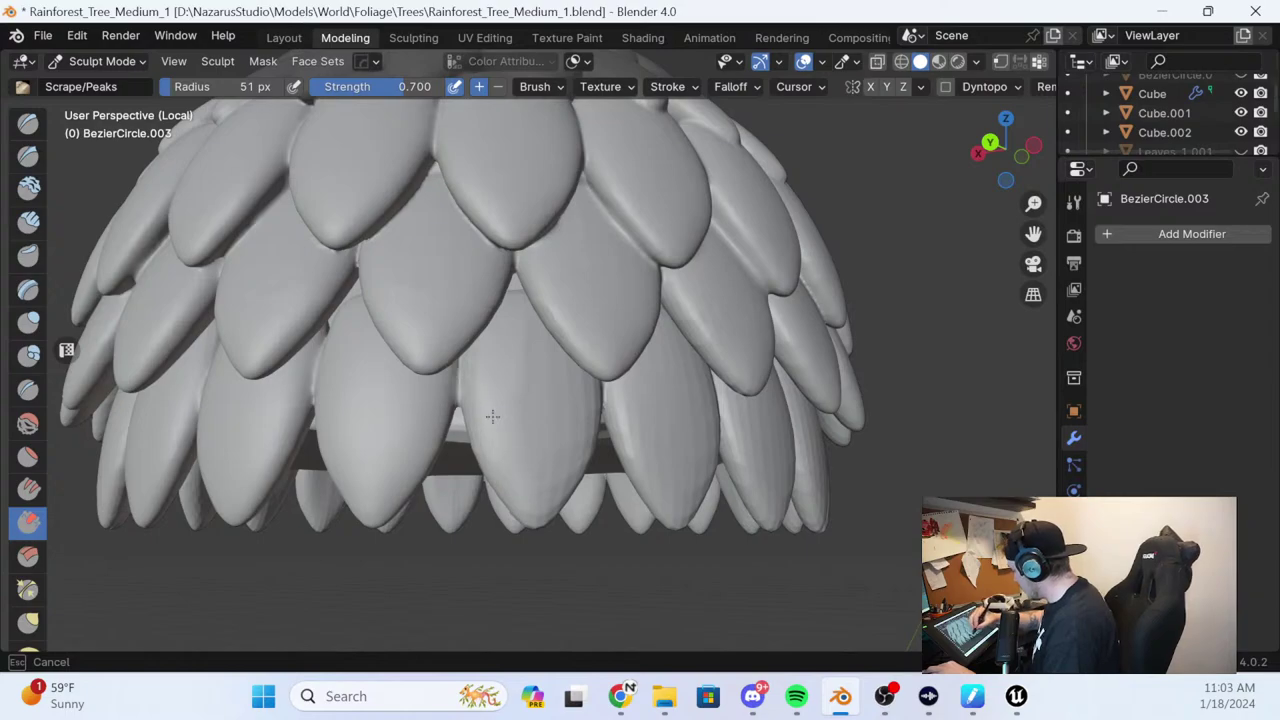
{"action": "left_click_drag", "start_coordinate": [561, 475], "coordinate": [516, 466]}
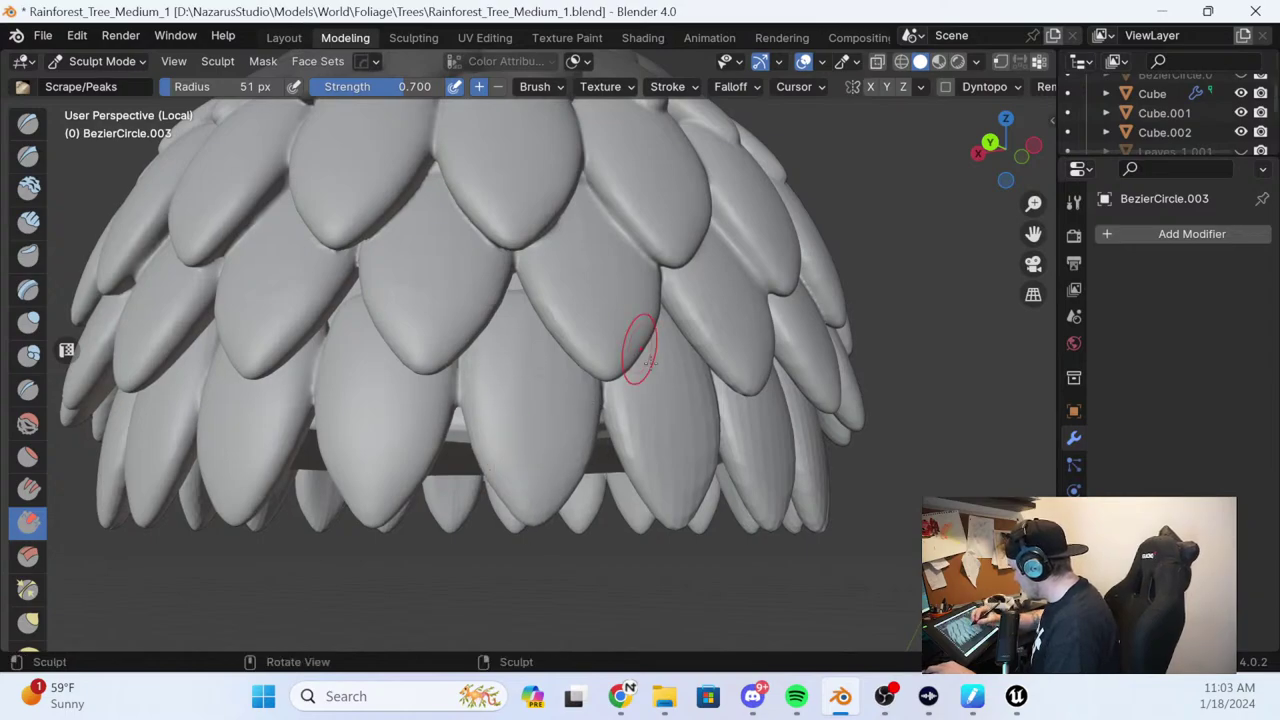
Smooth the following faceted lowest-row leaves up to the -X side, working from their upper edges to their tips
{"action": "middle_click_drag", "start_coordinate": [640, 349], "coordinate": [609, 386]}
{"action": "mouse_move", "coordinate": [534, 387]}
{"action": "left_mouse_down"}
{"action": "mouse_move", "coordinate": [520, 409]}
{"action": "mouse_move", "coordinate": [539, 381]}
{"action": "left_mouse_up"}
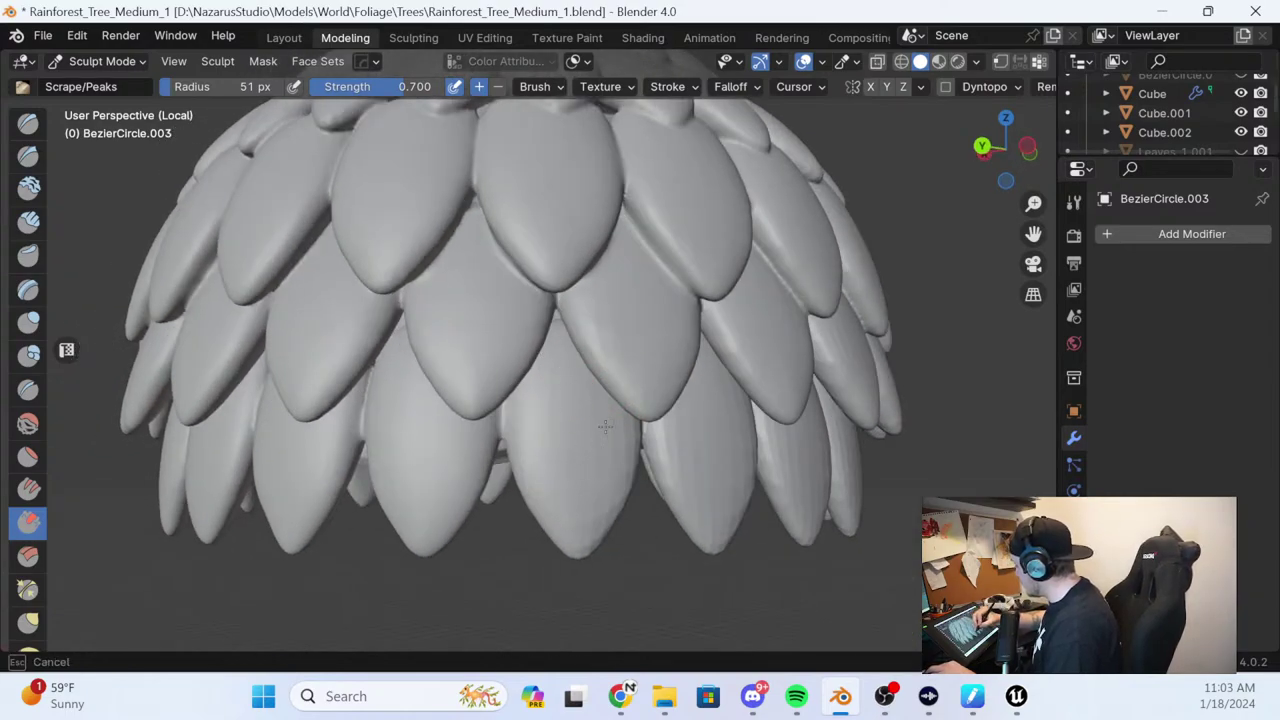
{"action": "left_click_drag", "start_coordinate": [586, 515], "coordinate": [573, 547]}
{"action": "mouse_move", "coordinate": [680, 417]}
{"action": "middle_mouse_down"}
{"action": "mouse_move", "coordinate": [651, 383]}
{"action": "mouse_move", "coordinate": [617, 394]}
{"action": "middle_mouse_up"}
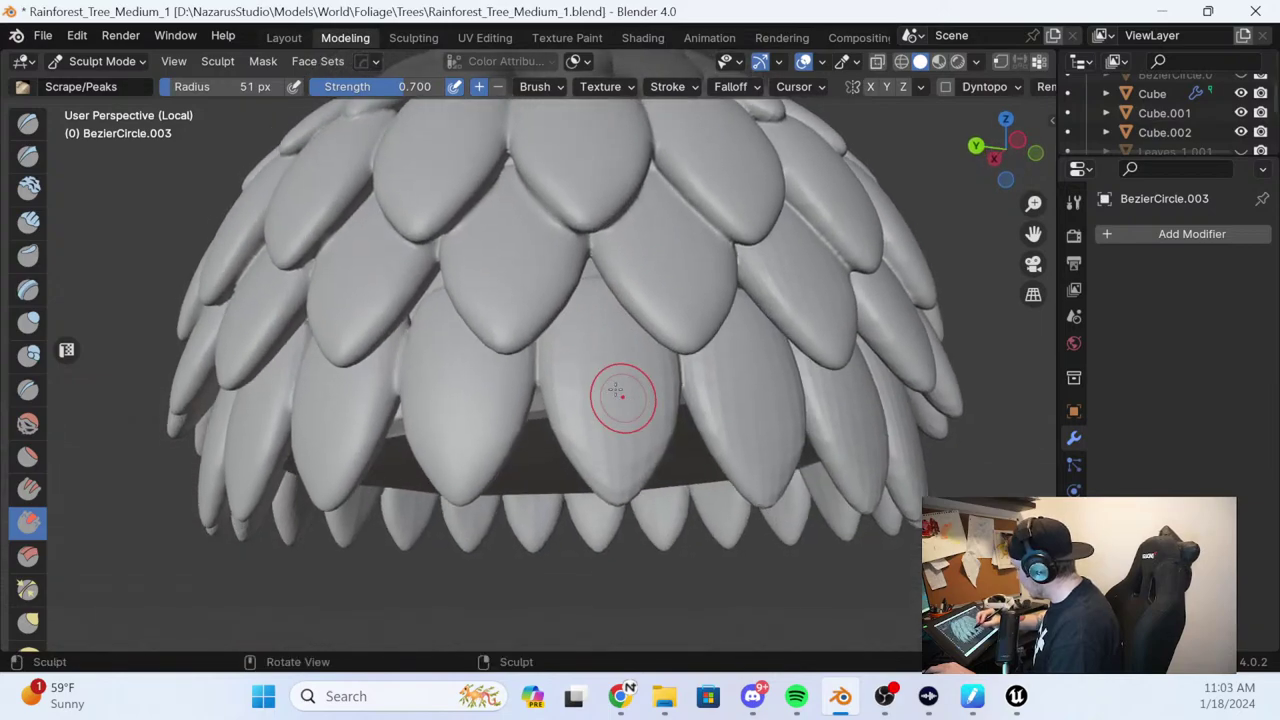
{"action": "left_click_drag", "start_coordinate": [617, 394], "coordinate": [548, 343]}
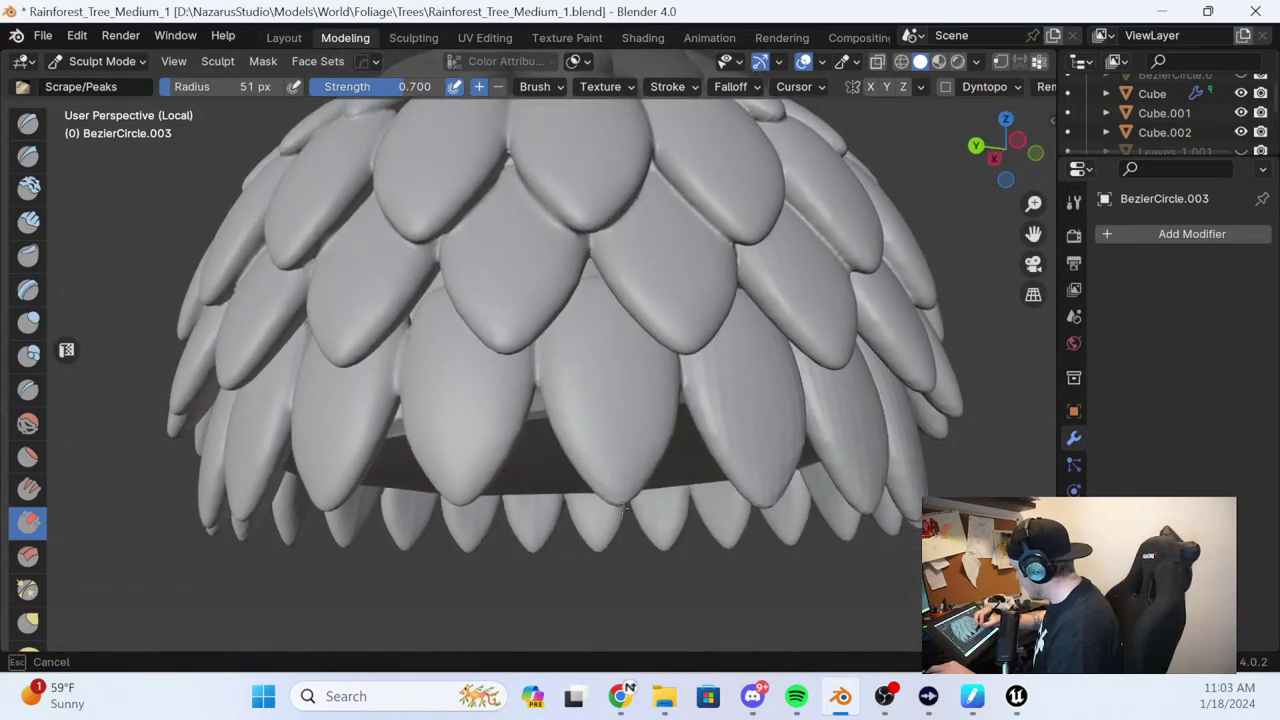
{"action": "middle_click_drag", "start_coordinate": [618, 500], "coordinate": [560, 396]}
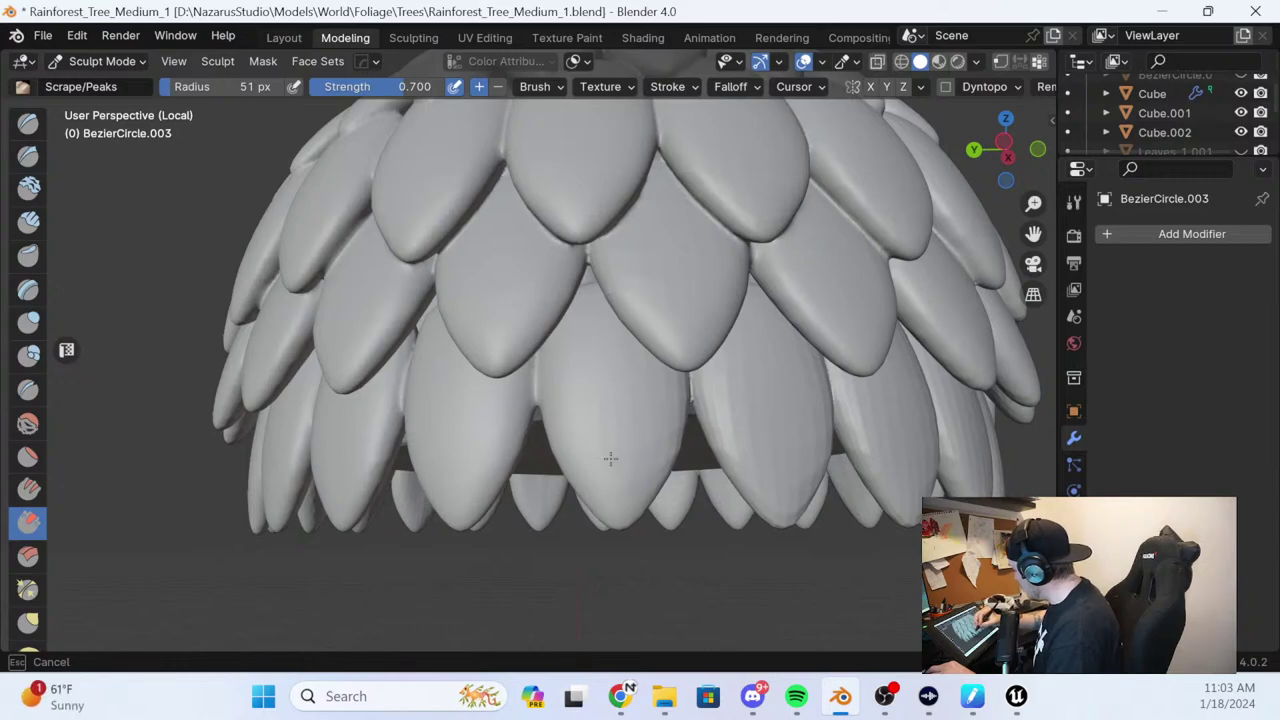
Smooth the faceted leaves of the lowest row from the -X side toward the -Y side, including faces, edges and tips
{"action": "middle_click_drag", "start_coordinate": [635, 373], "coordinate": [664, 398]}
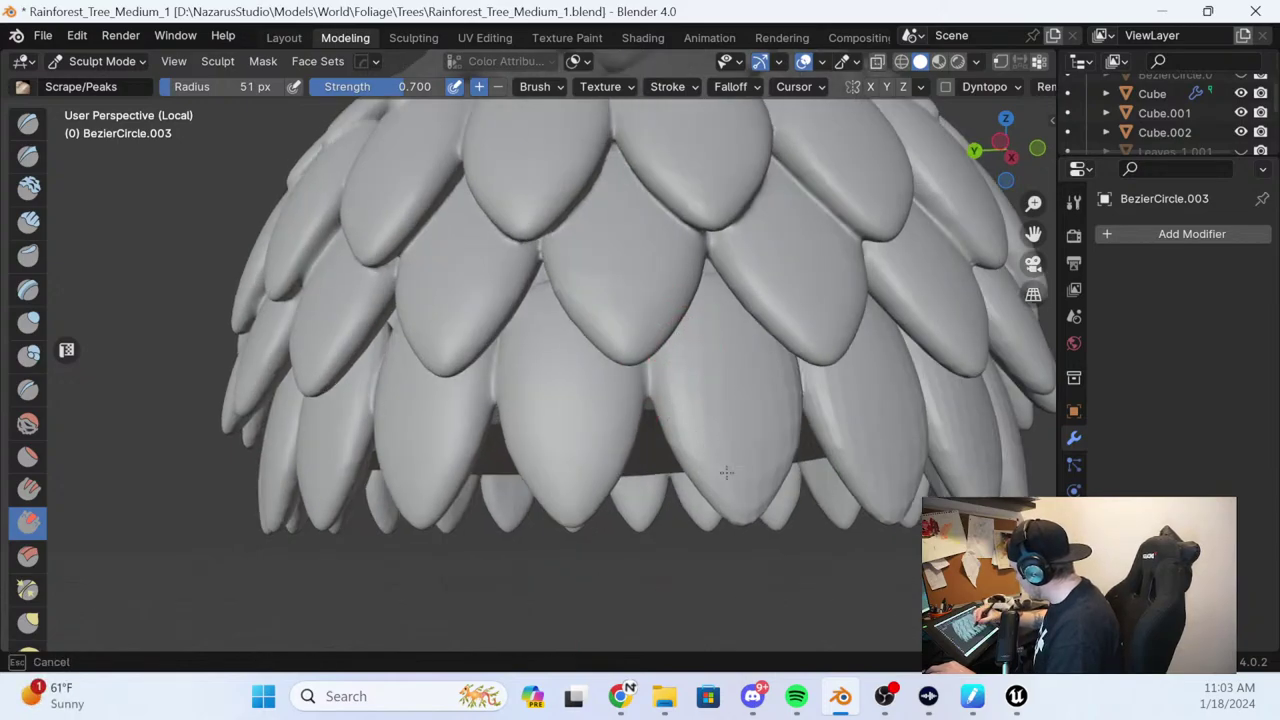
{"action": "middle_click_drag", "start_coordinate": [803, 377], "coordinate": [660, 355]}
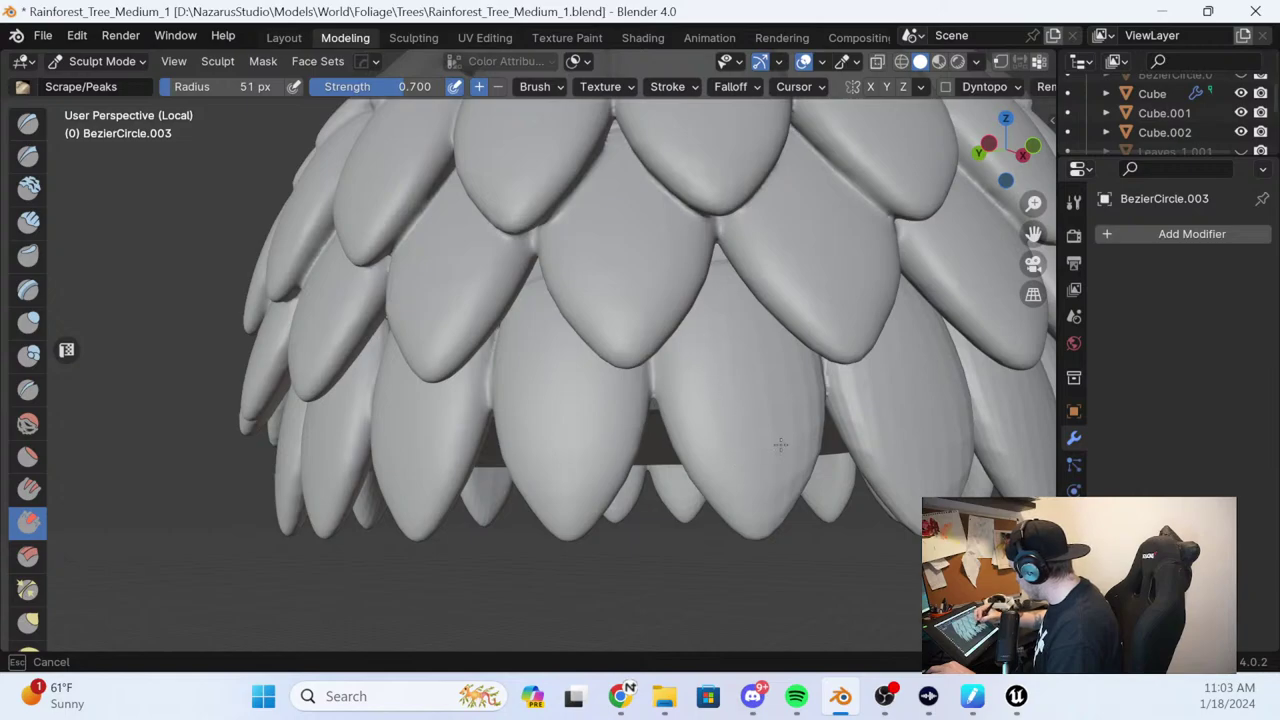
{"action": "middle_click_drag", "start_coordinate": [815, 430], "coordinate": [803, 340]}
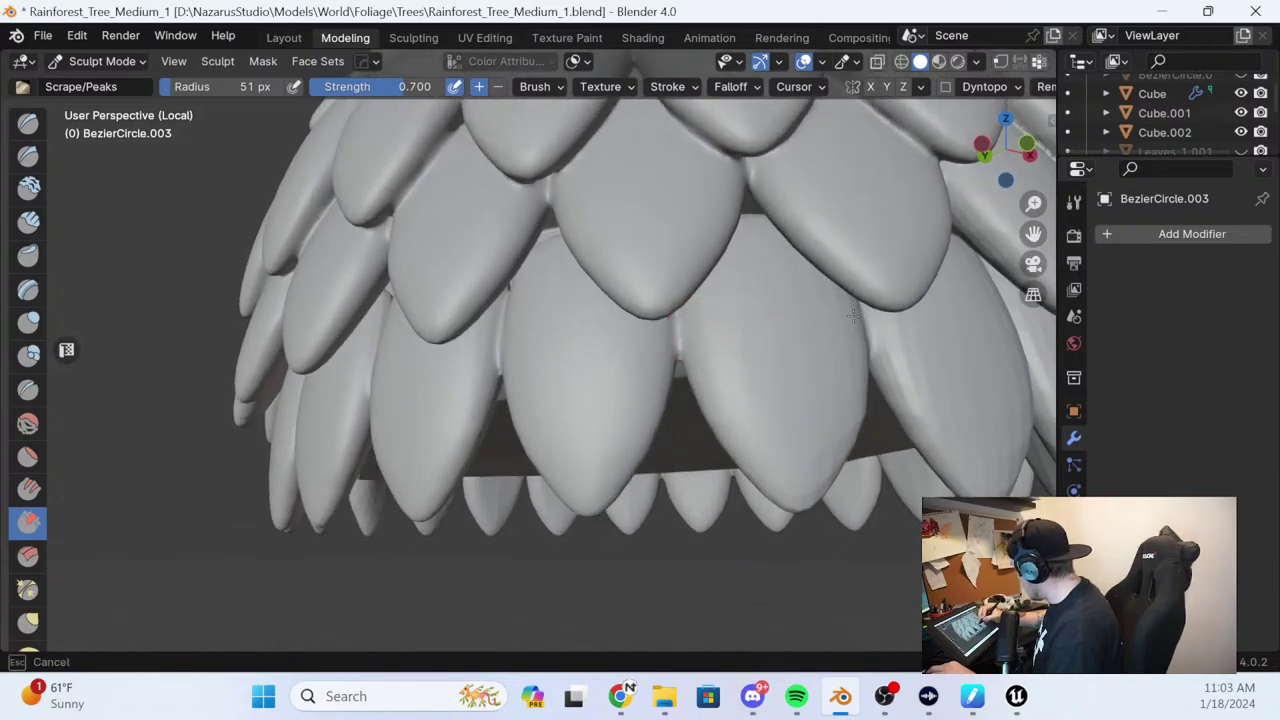
{"action": "left_click_drag", "start_coordinate": [842, 420], "coordinate": [816, 462]}
{"action": "middle_click_drag", "start_coordinate": [782, 458], "coordinate": [816, 374]}
Smooth the faceted lowest-row leaves on the -Y side, covering their upper parts, side edges and tips
{"action": "left_click_drag", "start_coordinate": [545, 420], "coordinate": [622, 587]}
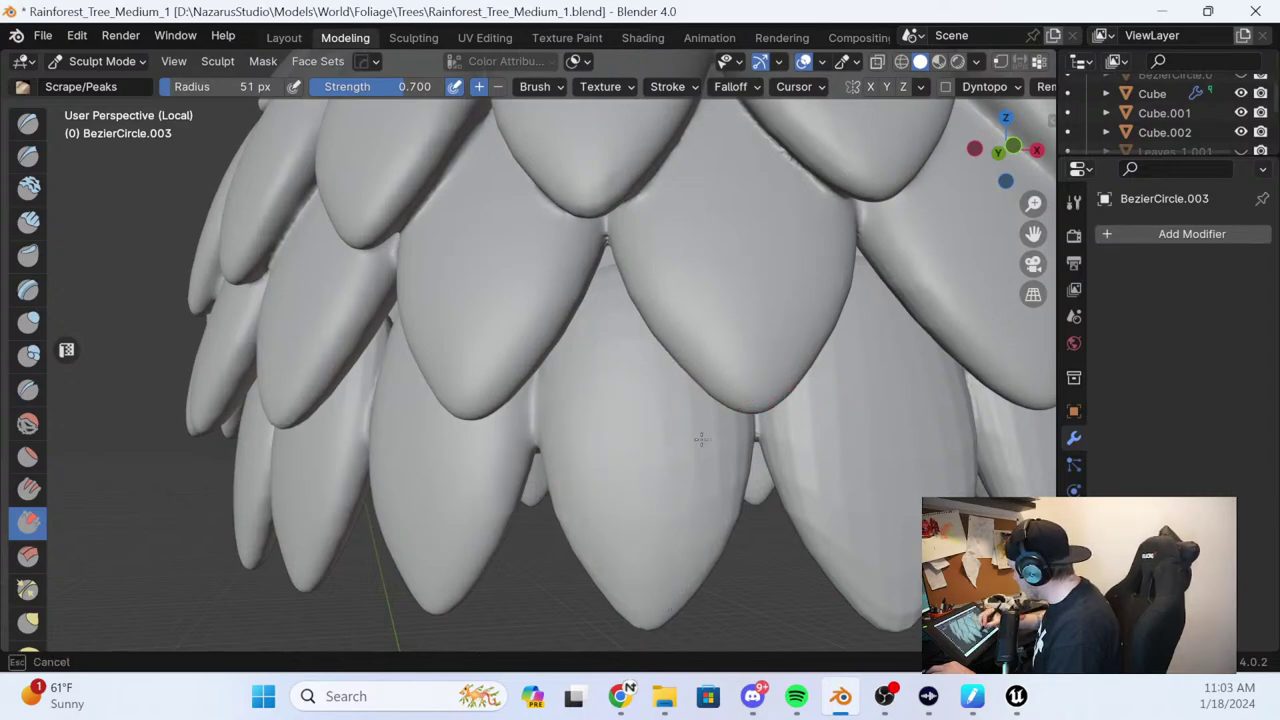
{"action": "middle_click_drag", "start_coordinate": [749, 337], "coordinate": [743, 286]}
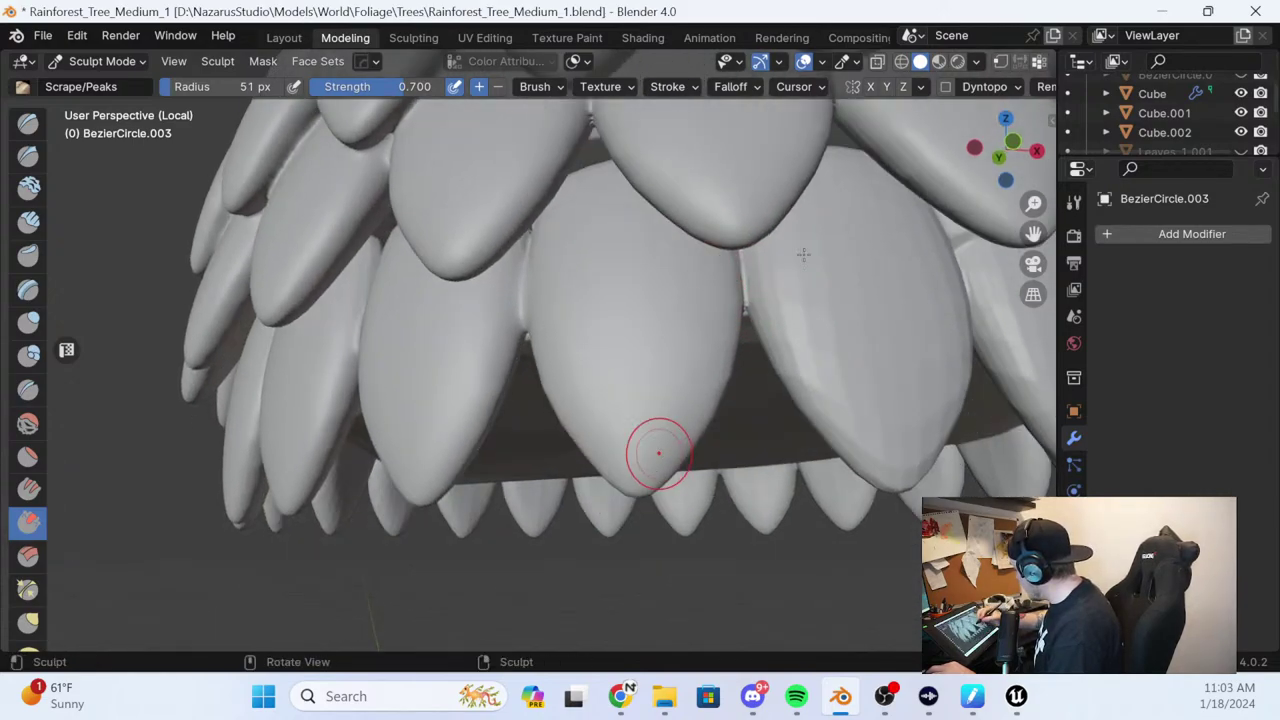
{"action": "middle_click_drag", "start_coordinate": [657, 451], "coordinate": [628, 313]}
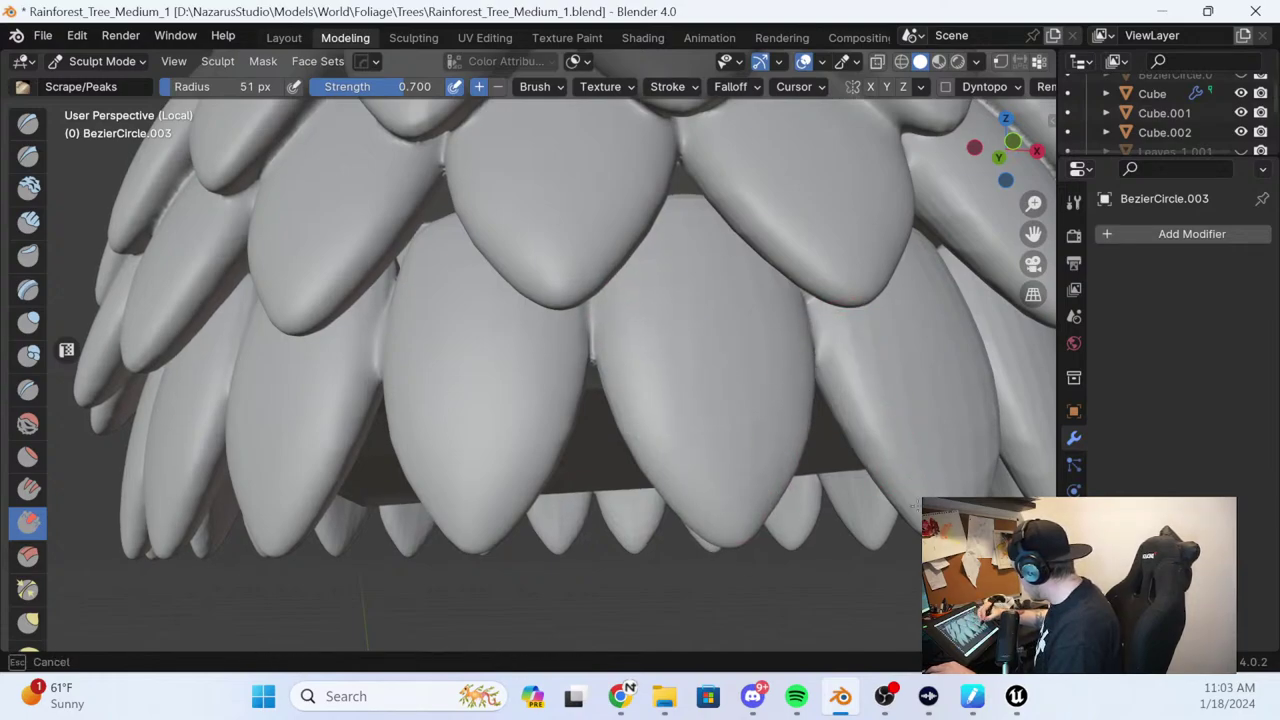
{"action": "left_click_drag", "start_coordinate": [914, 353], "coordinate": [950, 337]}
{"action": "mouse_move", "coordinate": [962, 334]}
{"action": "middle_mouse_down"}
{"action": "mouse_move", "coordinate": [909, 303]}
{"action": "mouse_move", "coordinate": [676, 348]}
{"action": "middle_mouse_up"}
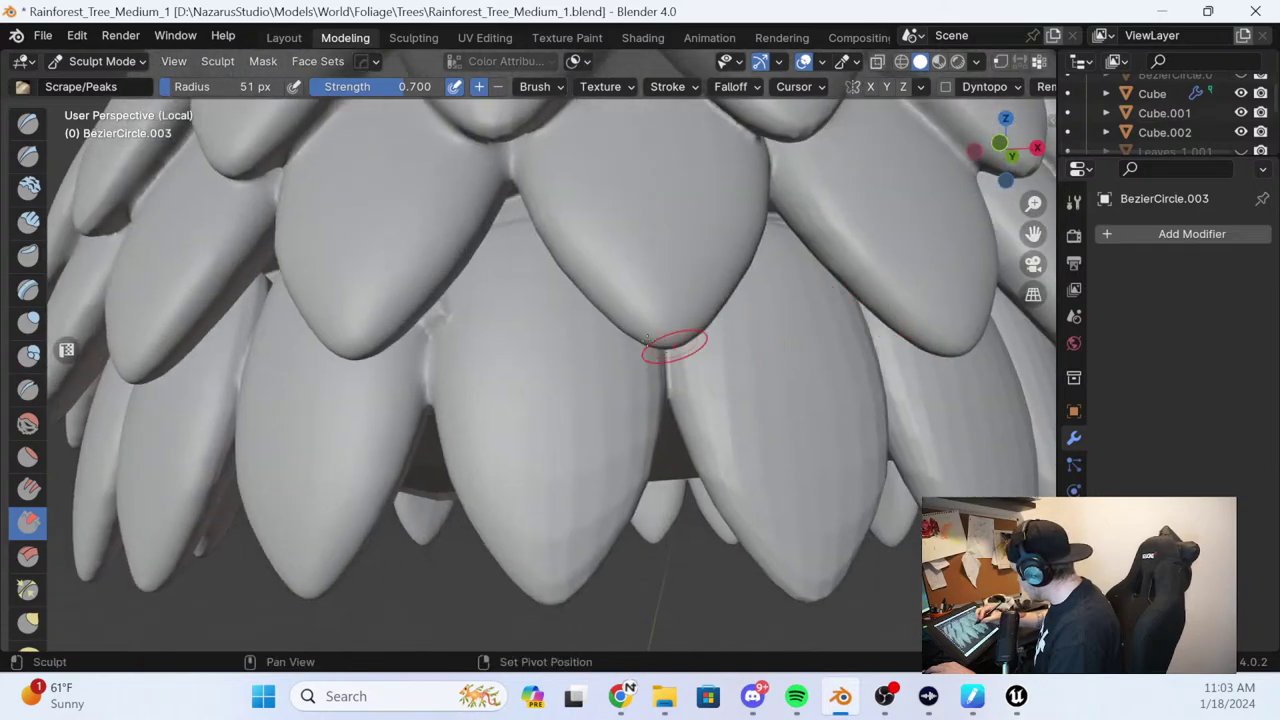
Smooth the next faceted lowest-row leaves just past the -Y side toward +X, including the creases beside their neighbours
{"action": "left_click_drag", "start_coordinate": [486, 264], "coordinate": [488, 268]}
{"action": "middle_click_drag", "start_coordinate": [514, 314], "coordinate": [651, 257]}
{"action": "middle_click_drag", "start_coordinate": [673, 318], "coordinate": [605, 282]}
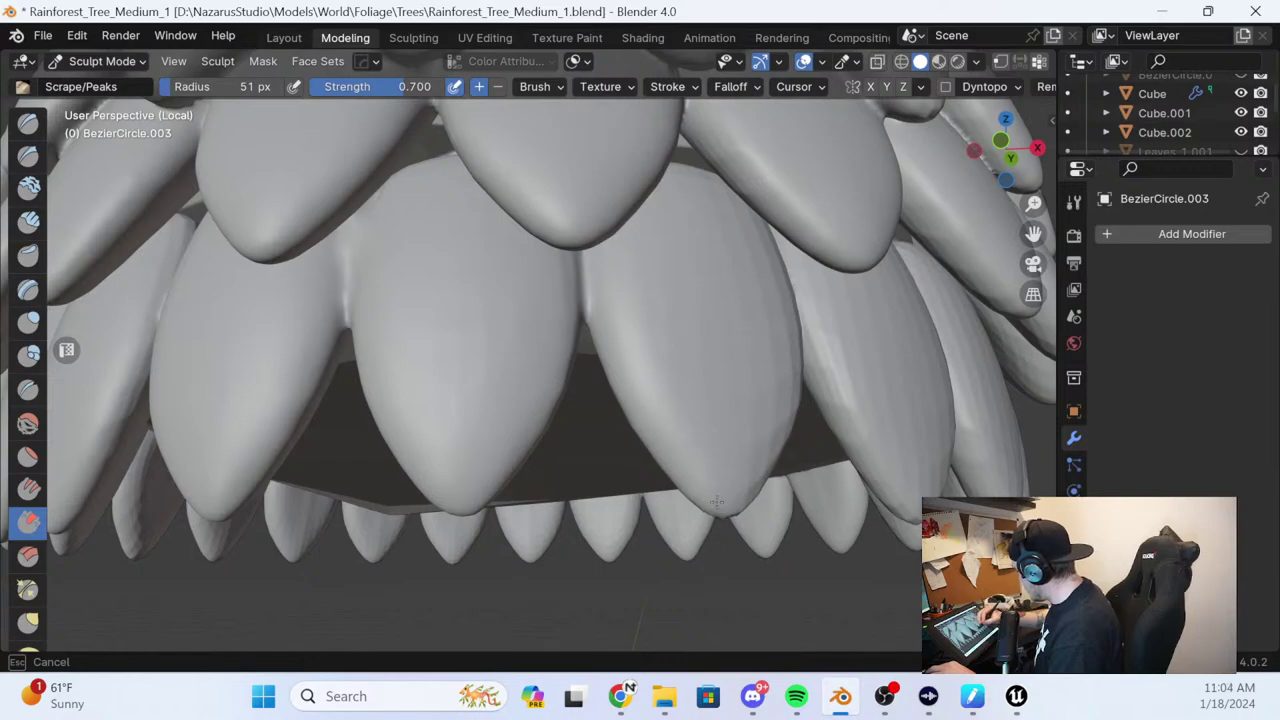
{"action": "middle_click_drag", "start_coordinate": [794, 366], "coordinate": [649, 377]}
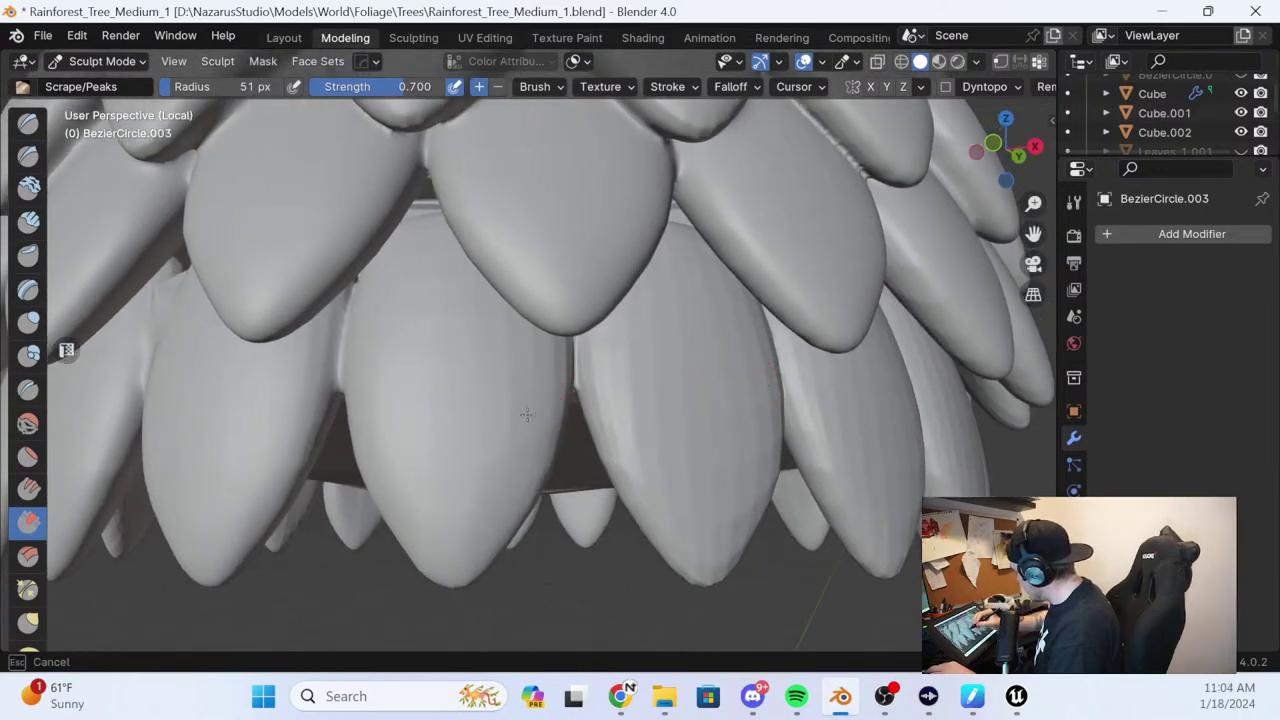
{"action": "left_click_drag", "start_coordinate": [527, 415], "coordinate": [590, 368]}
{"action": "mouse_move", "coordinate": [602, 359]}
{"action": "middle_mouse_down"}
{"action": "mouse_move", "coordinate": [610, 255]}
{"action": "mouse_move", "coordinate": [630, 345]}
{"action": "middle_mouse_up"}
{"action": "mouse_move", "coordinate": [666, 337]}
{"action": "left_mouse_down"}
{"action": "mouse_move", "coordinate": [684, 276]}
{"action": "mouse_move", "coordinate": [700, 272]}
{"action": "left_mouse_up"}
Smooth the adjoining faceted lowest-row leaves midway between the -Y and +X sides, down to their tips
{"action": "mouse_move", "coordinate": [722, 342]}
{"action": "middle_mouse_down"}
{"action": "mouse_move", "coordinate": [744, 324]}
{"action": "mouse_move", "coordinate": [683, 407]}
{"action": "middle_mouse_up"}
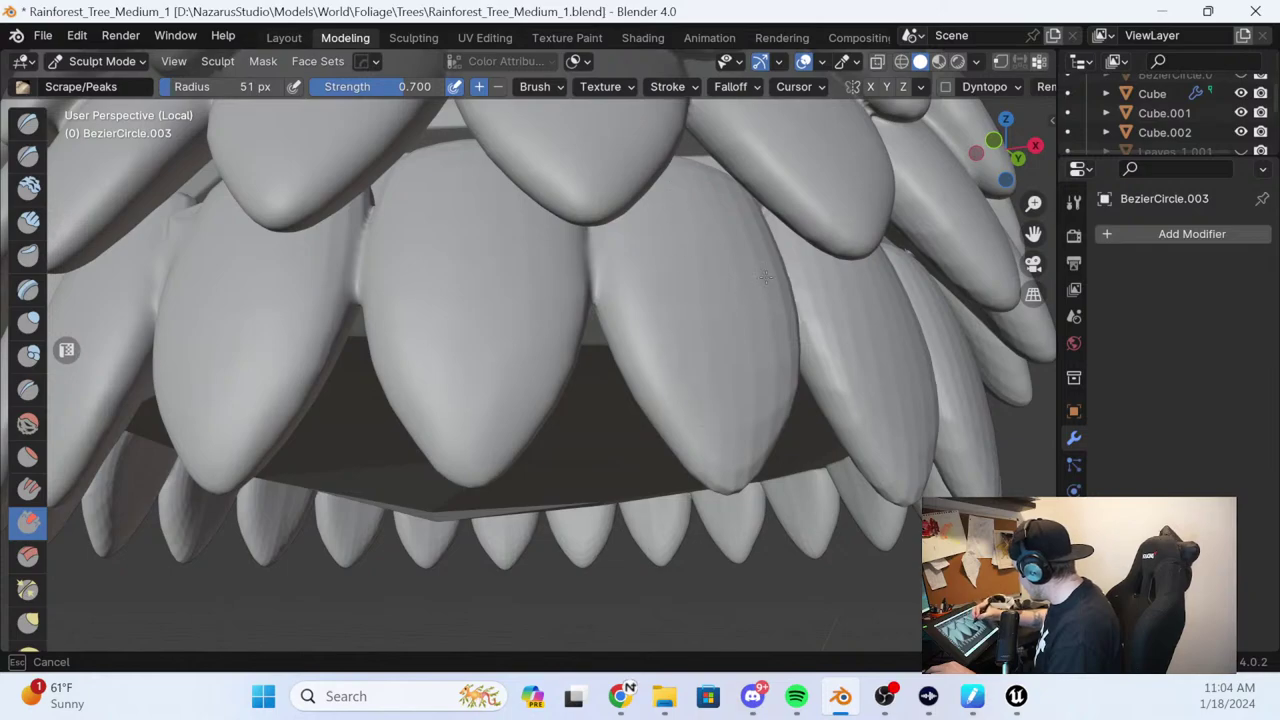
{"action": "left_click_drag", "start_coordinate": [718, 464], "coordinate": [765, 400]}
{"action": "mouse_move", "coordinate": [765, 400]}
{"action": "middle_mouse_down"}
{"action": "mouse_move", "coordinate": [760, 414]}
{"action": "mouse_move", "coordinate": [689, 397]}
{"action": "mouse_move", "coordinate": [700, 425]}
{"action": "middle_mouse_up"}
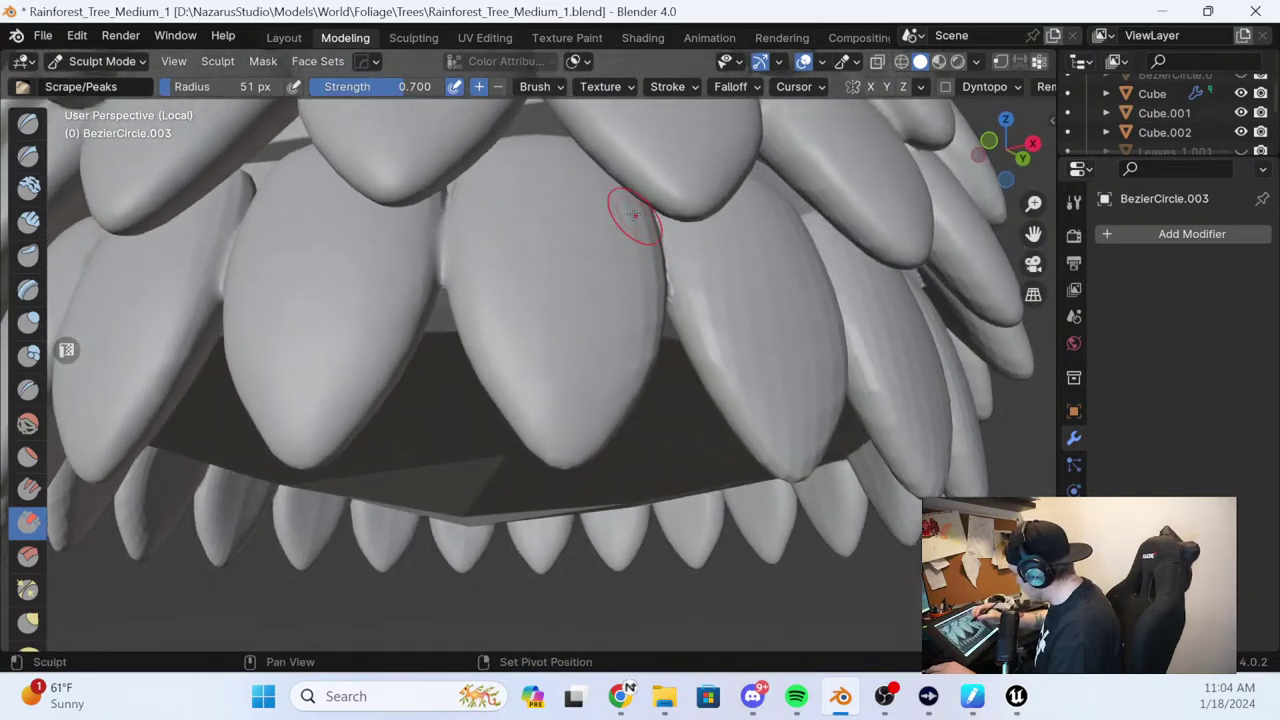
{"action": "left_click_drag", "start_coordinate": [634, 214], "coordinate": [614, 324]}
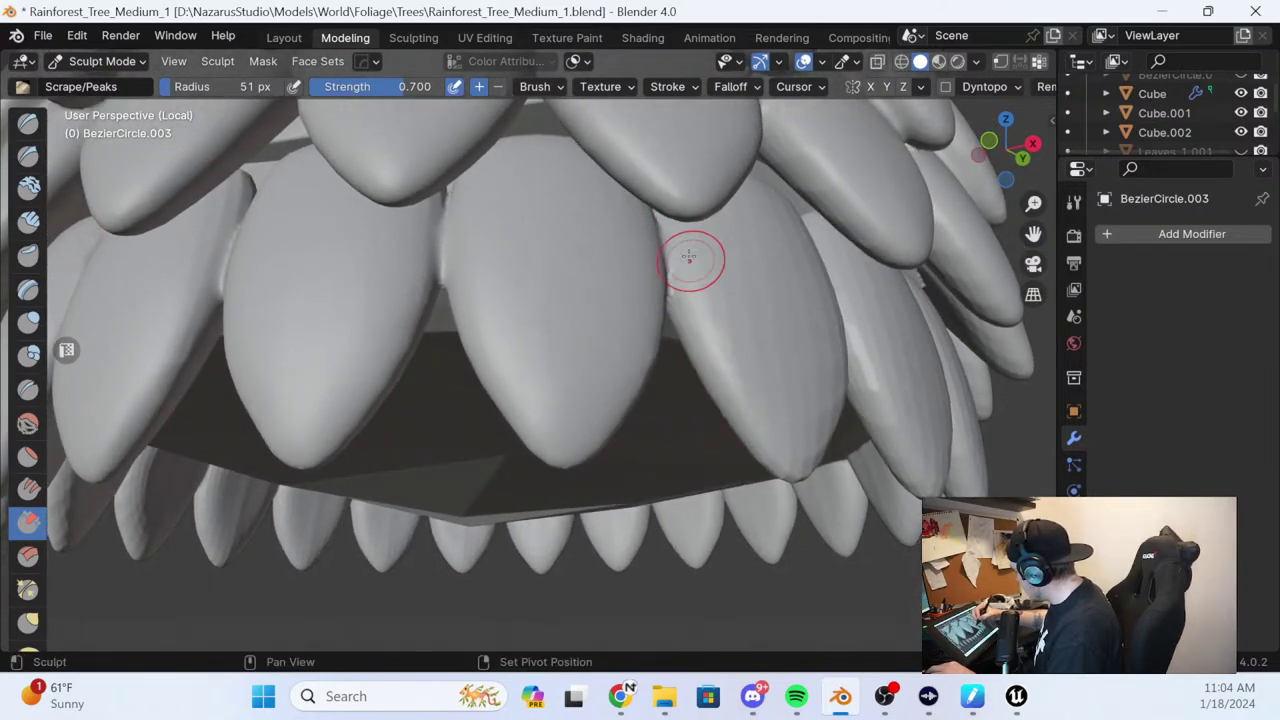
{"action": "mouse_move", "coordinate": [689, 257]}
{"action": "middle_mouse_down"}
{"action": "mouse_move", "coordinate": [800, 387]}
{"action": "mouse_move", "coordinate": [610, 241]}
{"action": "middle_mouse_up"}
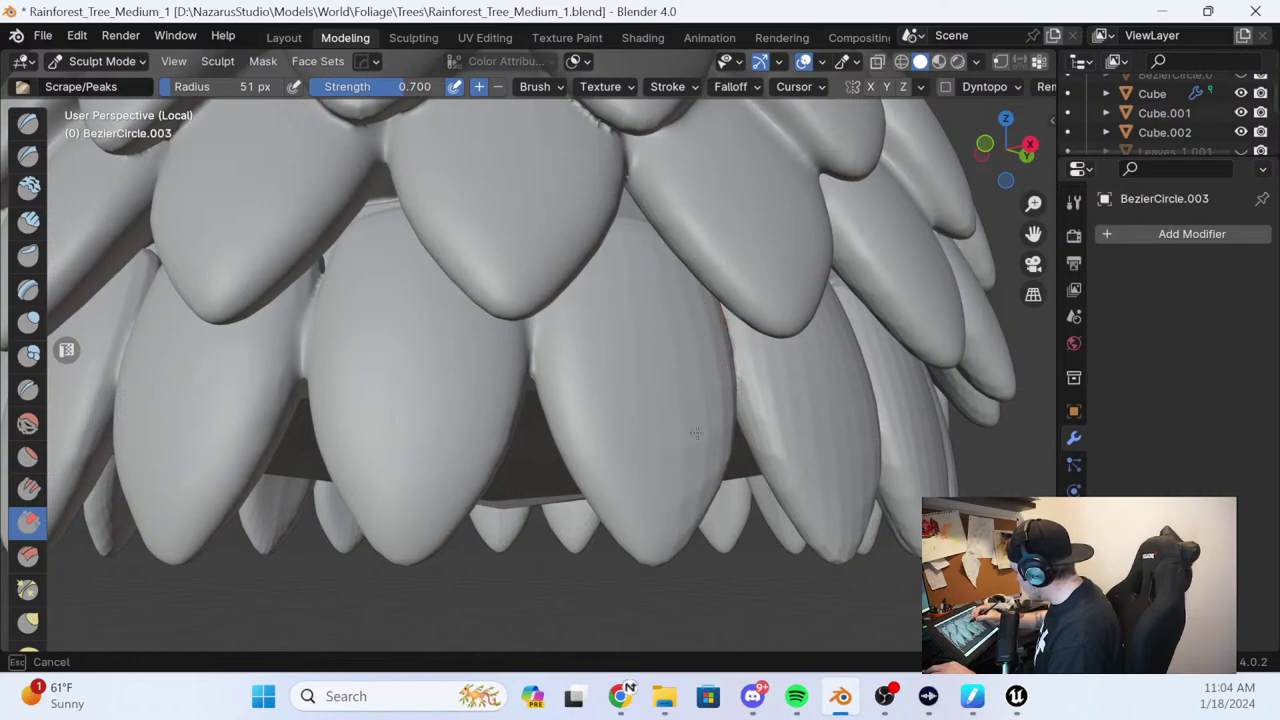
{"action": "middle_click_drag", "start_coordinate": [740, 400], "coordinate": [708, 505]}
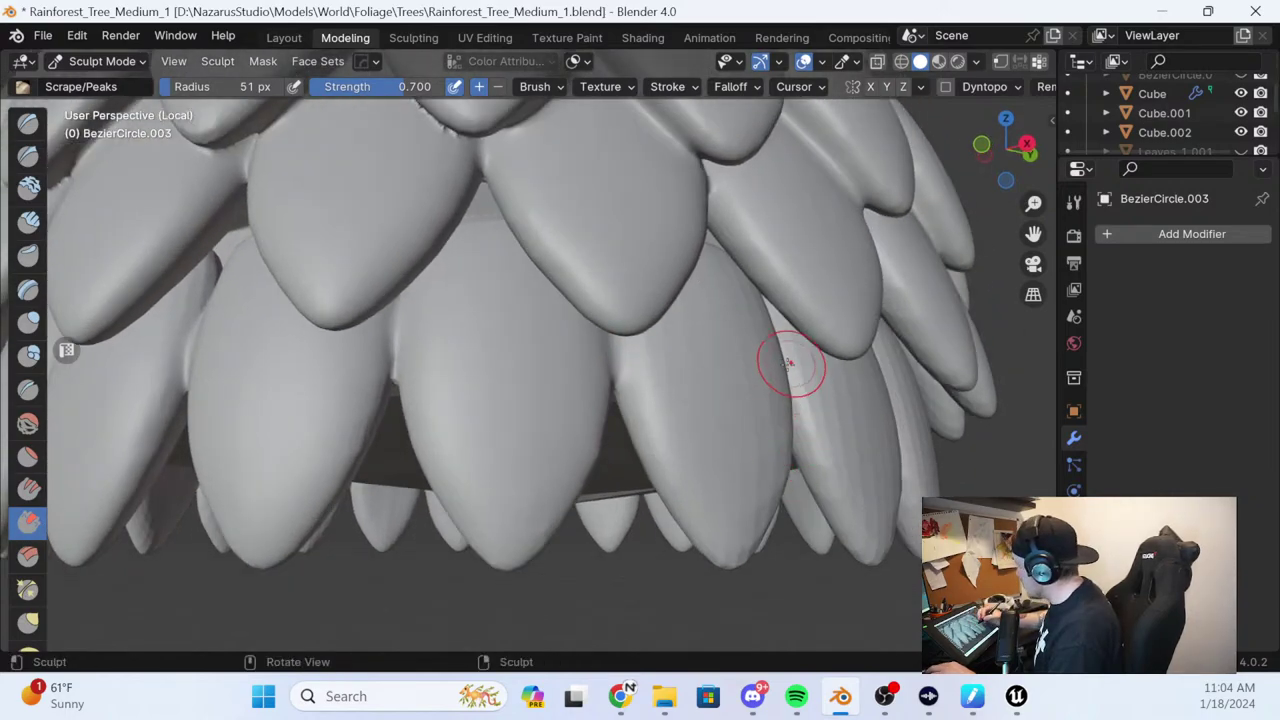
Smooth the last strongly faceted lowest-row leaves around the +X side, including their outer edges and tips
{"action": "middle_click_drag", "start_coordinate": [794, 360], "coordinate": [651, 286]}
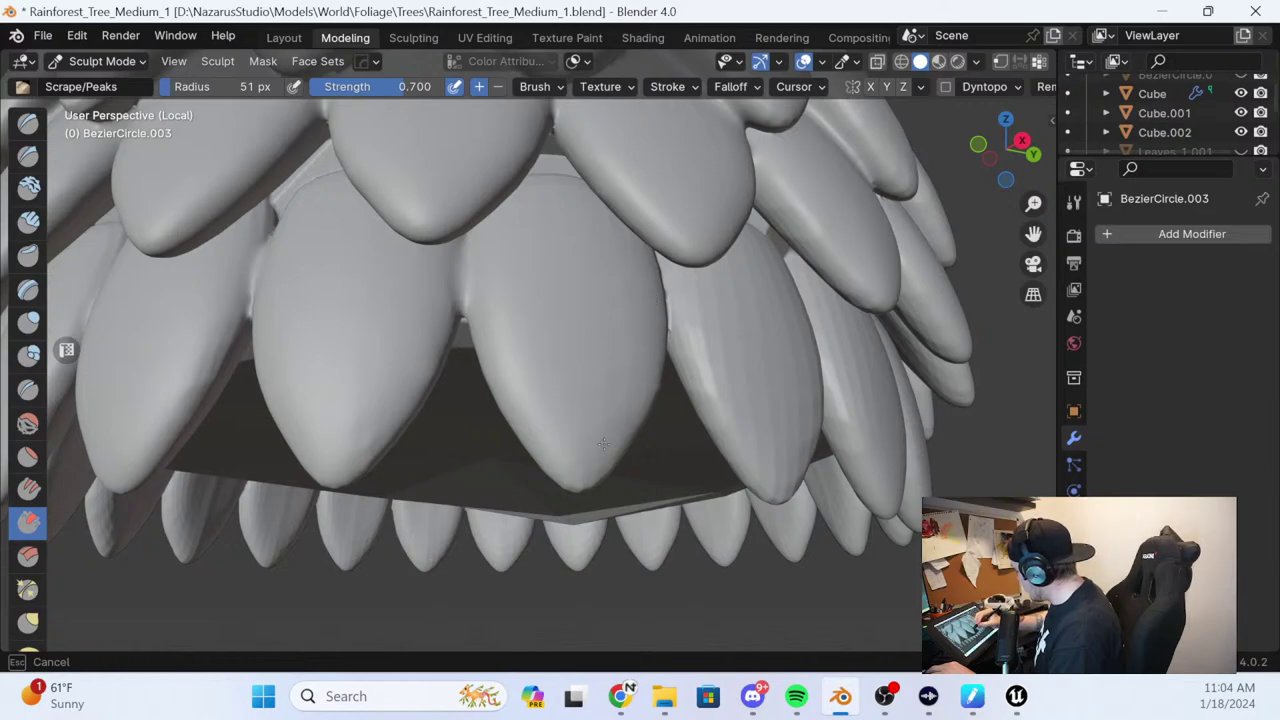
{"action": "middle_click_drag", "start_coordinate": [603, 443], "coordinate": [586, 413]}
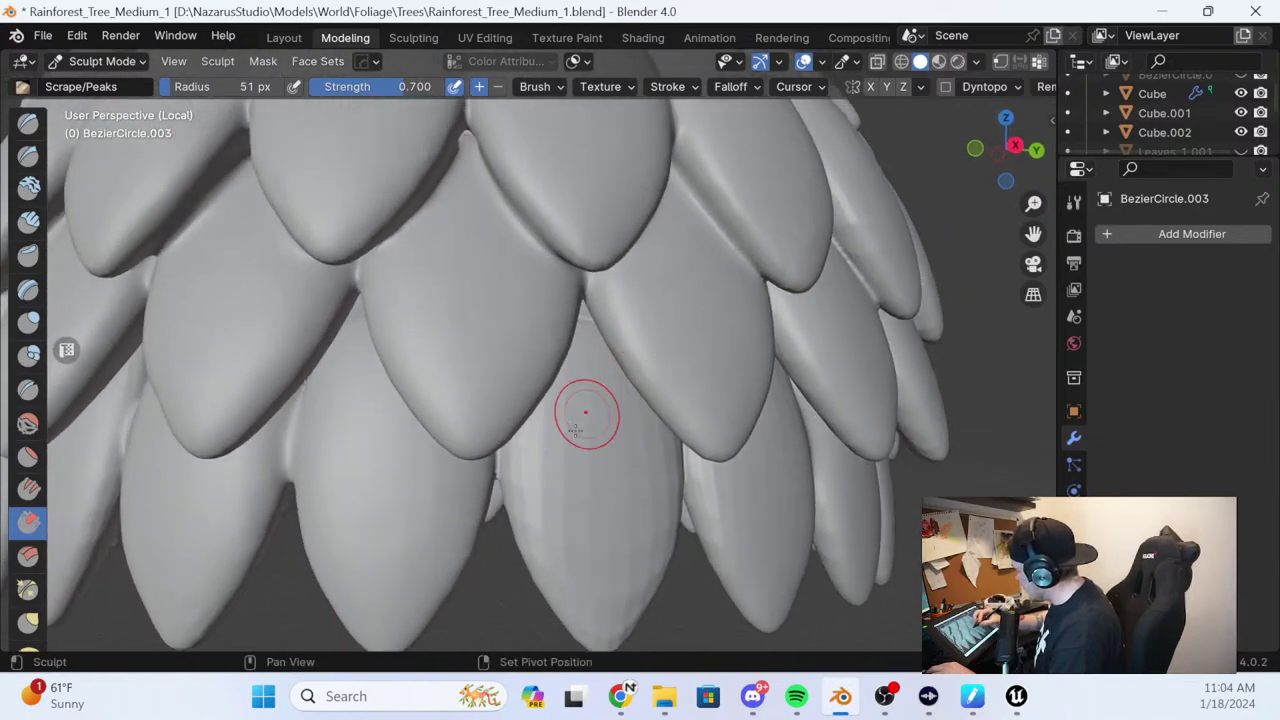
{"action": "left_click_drag", "start_coordinate": [515, 470], "coordinate": [515, 470]}
{"action": "middle_click_drag", "start_coordinate": [611, 475], "coordinate": [566, 444]}
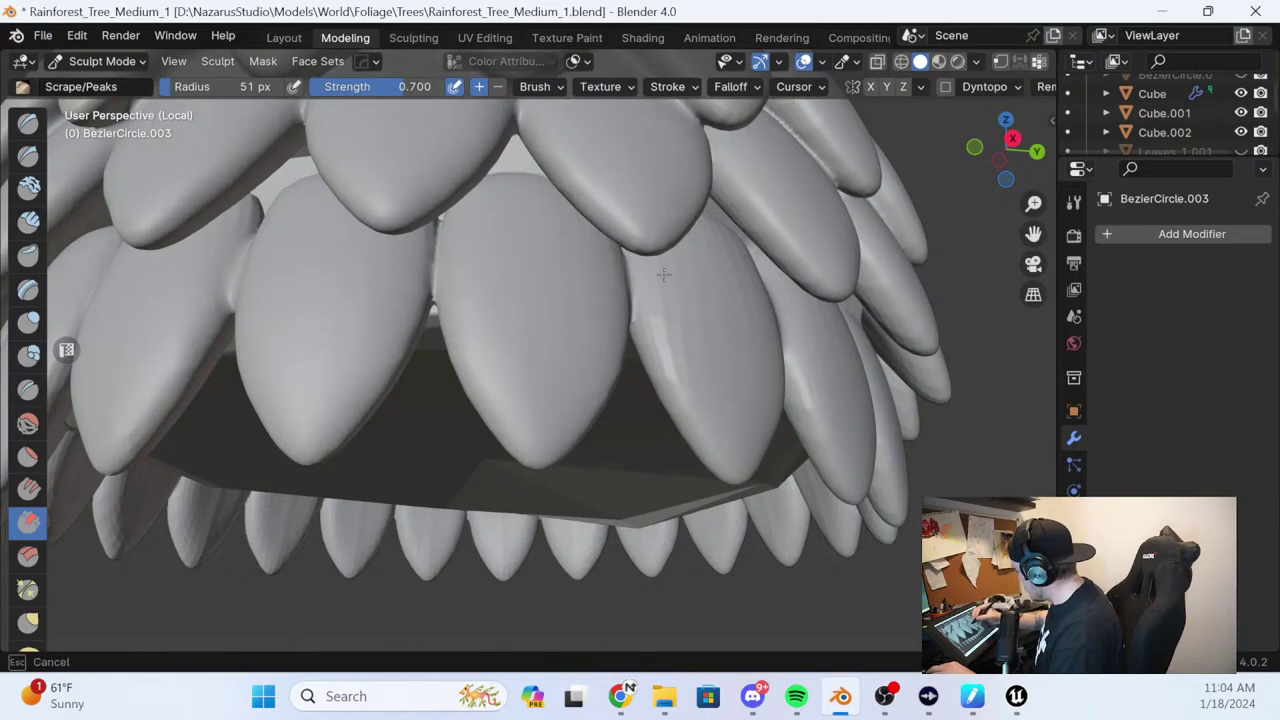
{"action": "left_click_drag", "start_coordinate": [738, 287], "coordinate": [760, 341]}
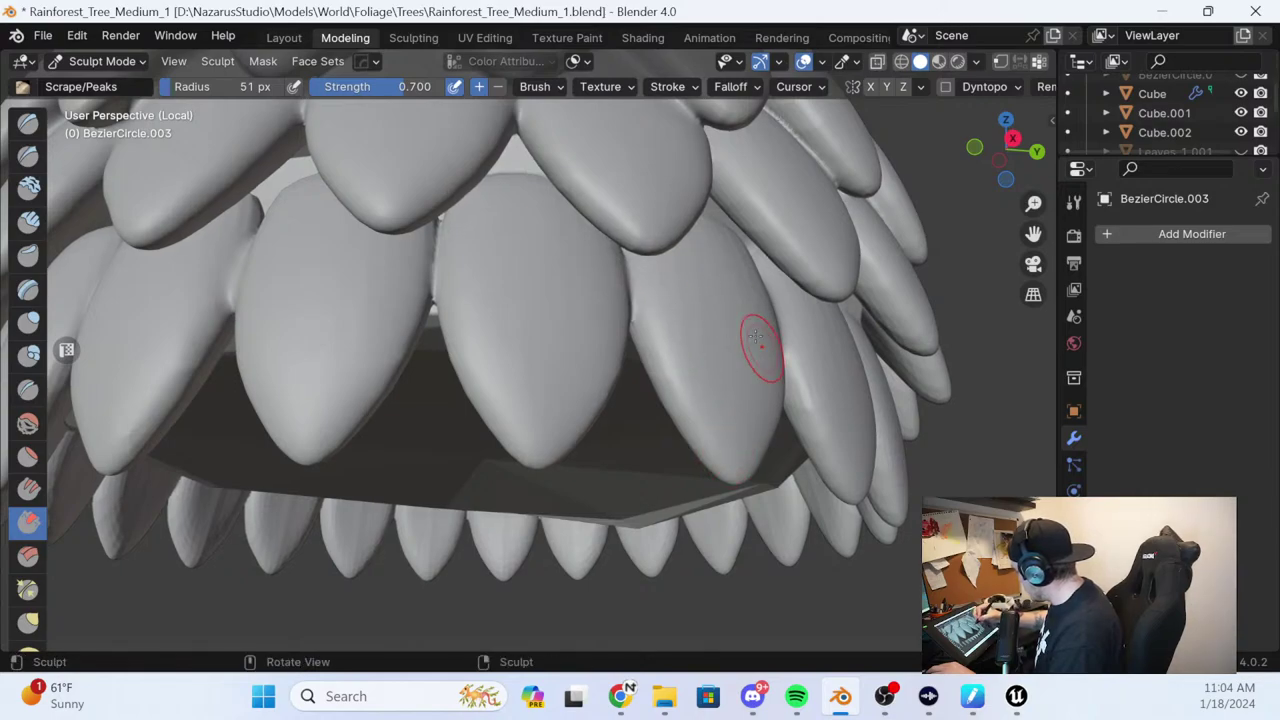
{"action": "middle_click_drag", "start_coordinate": [760, 341], "coordinate": [680, 272]}
Finish smoothing the lowest row between the +X and +Y sides and check the whole canopy
{"action": "left_click_drag", "start_coordinate": [500, 190], "coordinate": [463, 174]}
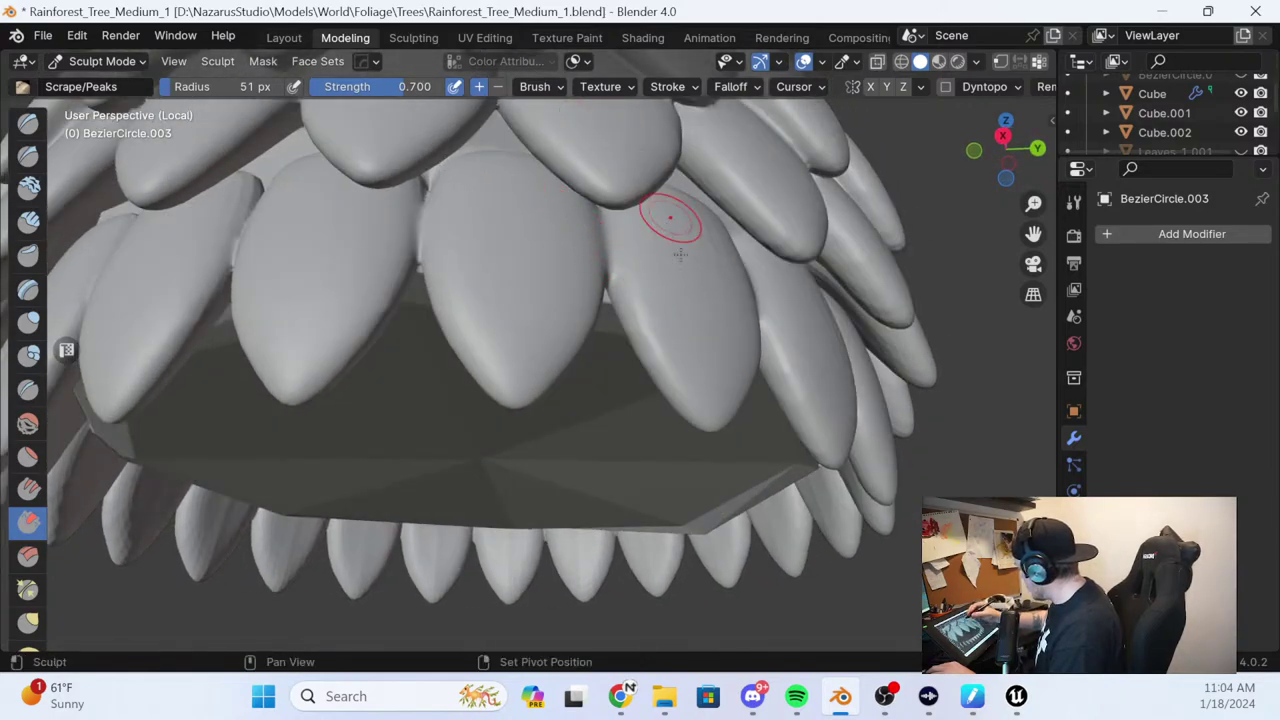
{"action": "middle_click_drag", "start_coordinate": [725, 227], "coordinate": [686, 312]}
{"action": "left_click_drag", "start_coordinate": [577, 253], "coordinate": [574, 274]}
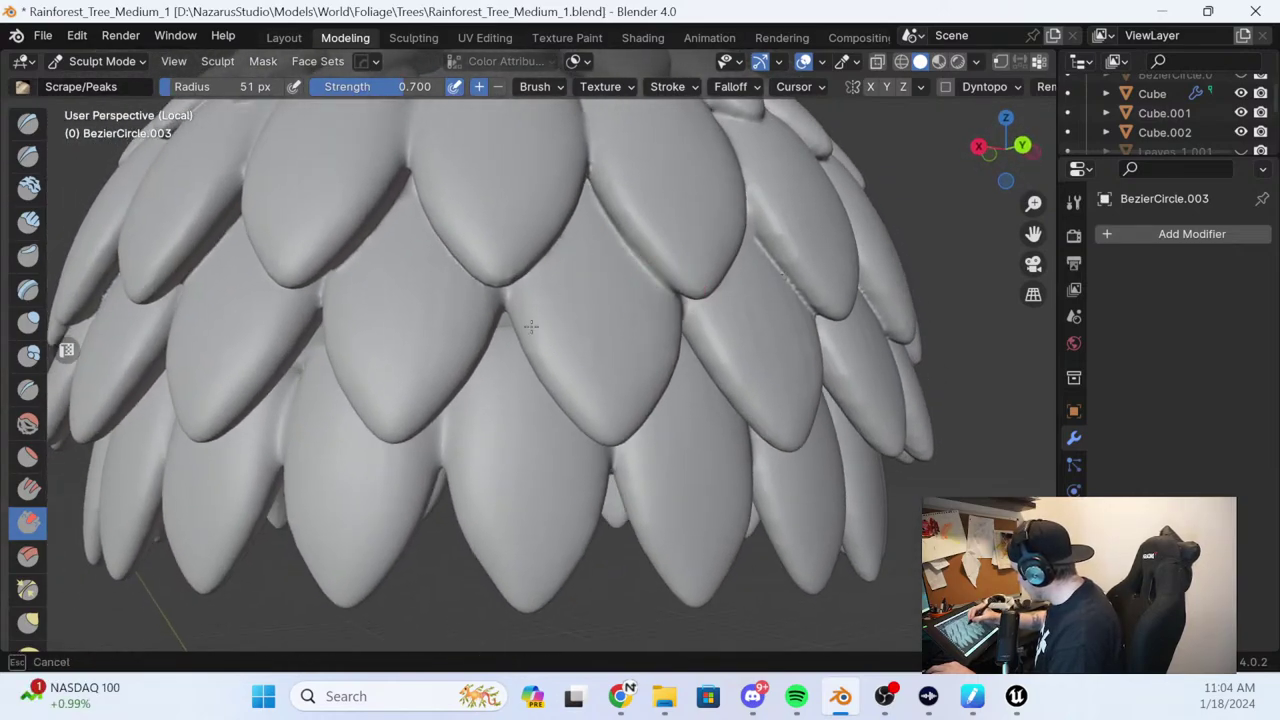
{"action": "left_click_drag", "start_coordinate": [422, 378], "coordinate": [568, 464]}
{"action": "scroll", "coordinate": [774, 377], "scroll_direction": "down", "scroll_amount": 4}
{"action": "middle_click_drag", "start_coordinate": [803, 360], "coordinate": [697, 407]}
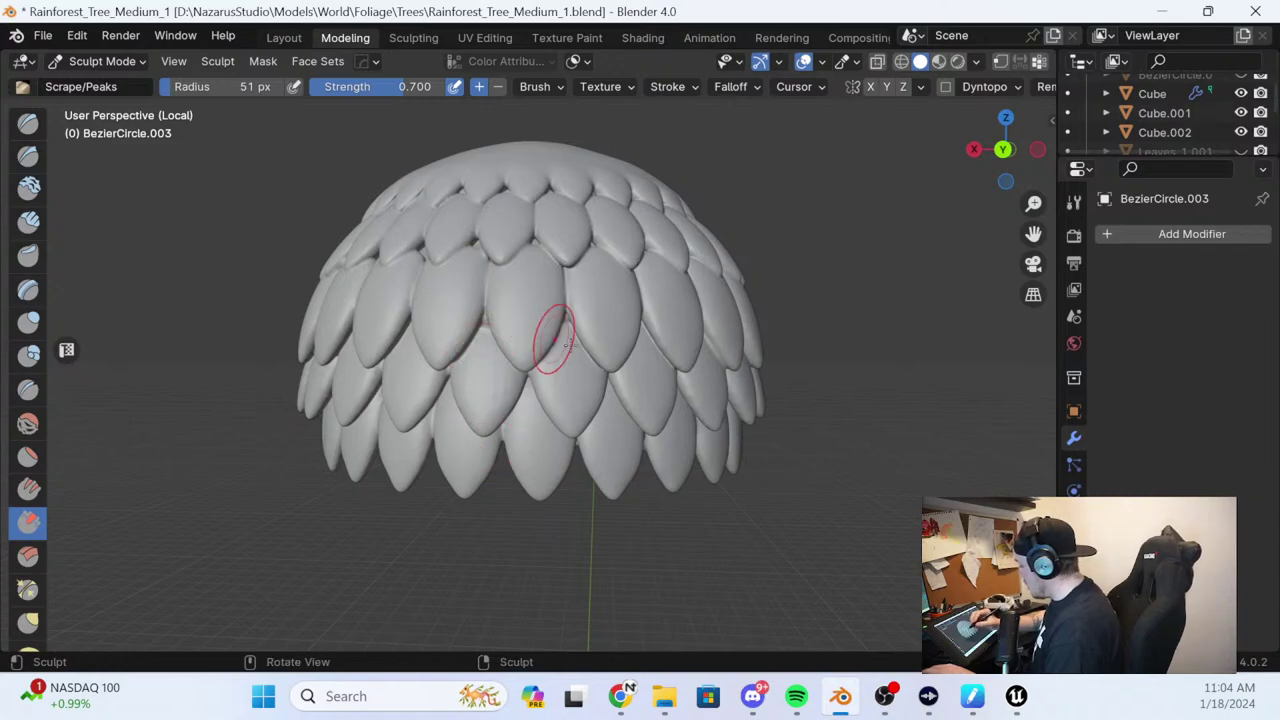
Try to fill the gap between two leaves of the fourth row from below on the +Y side using Clay Strips, reducing the radius to 28 px
{"action": "scroll", "coordinate": [618, 363], "scroll_direction": "up", "scroll_amount": 5}
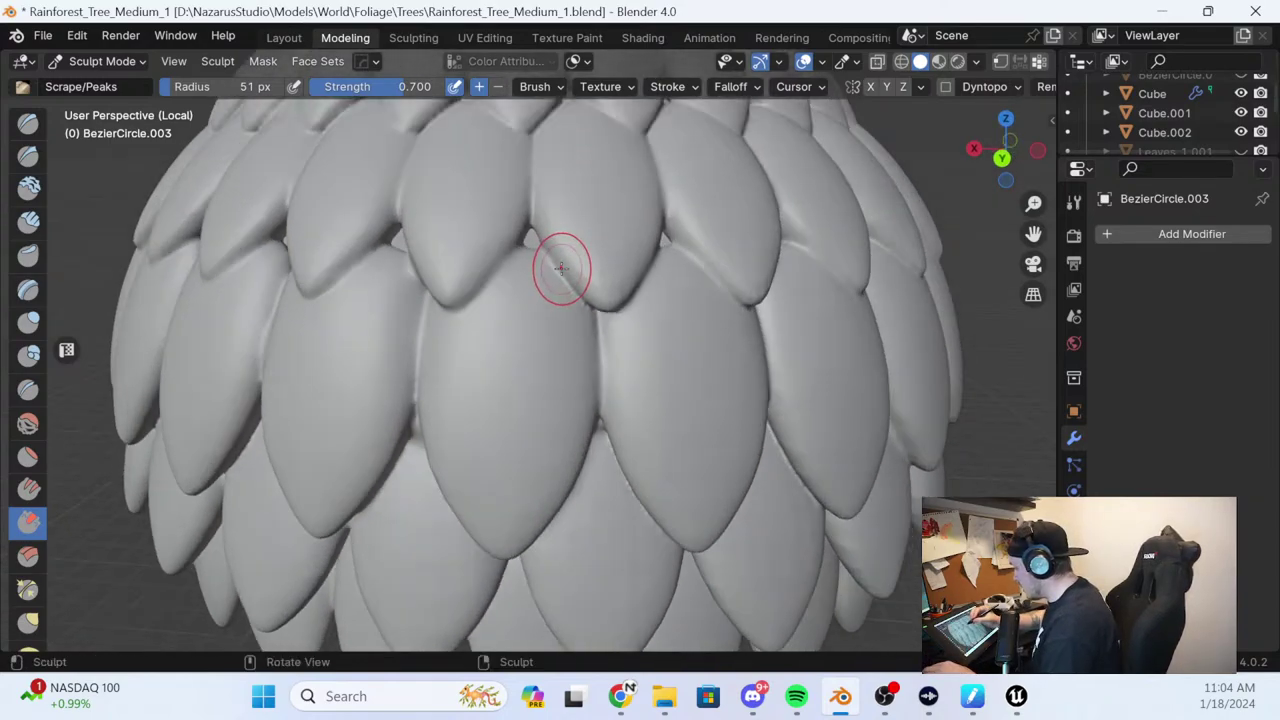
{"action": "left_click", "coordinate": [30, 226]}
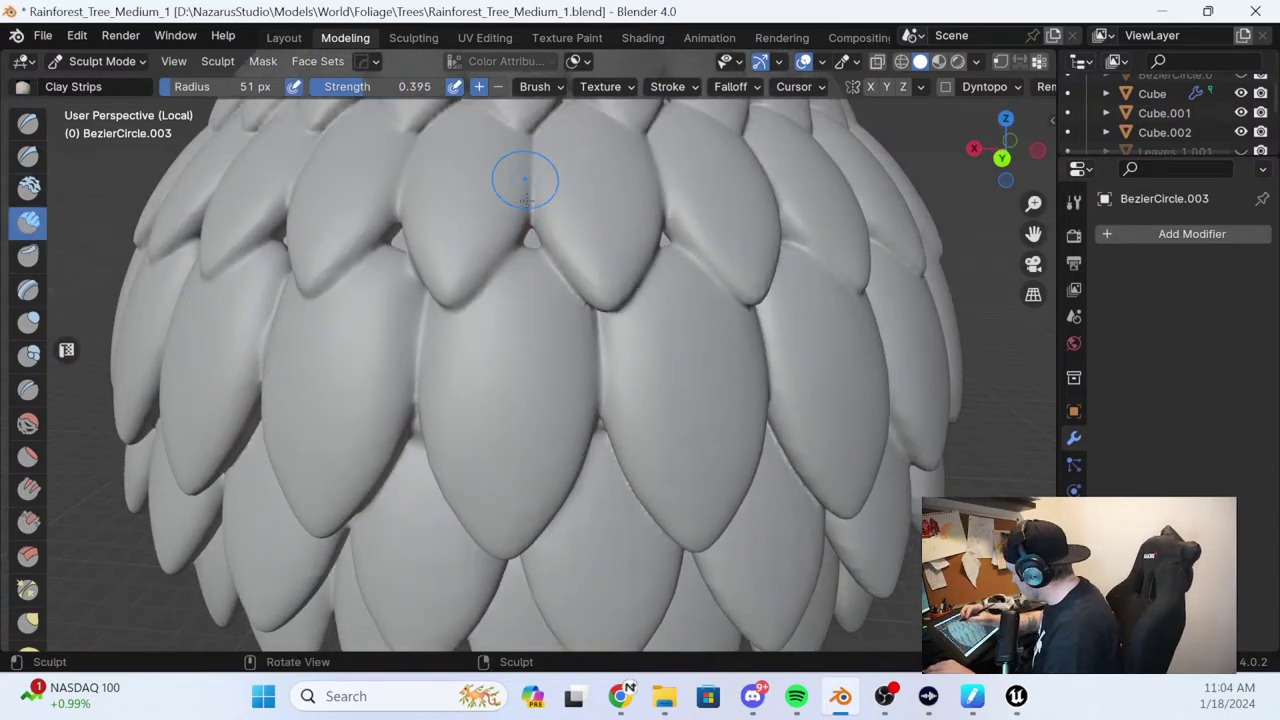
{"action": "left_click_drag", "start_coordinate": [530, 240], "coordinate": [534, 214]}
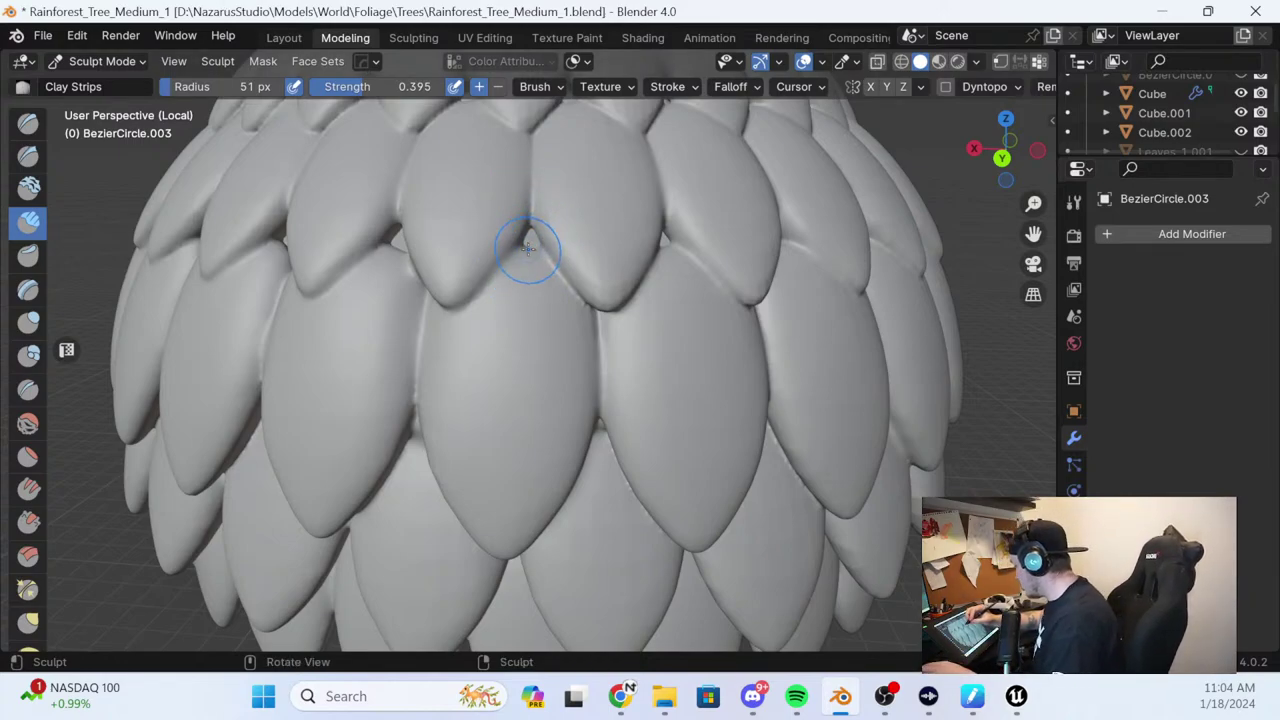
{"action": "mouse_move", "coordinate": [529, 251]}
{"action": "left_mouse_down"}
{"action": "mouse_move", "coordinate": [526, 223]}
{"action": "mouse_move", "coordinate": [539, 273]}
{"action": "mouse_move", "coordinate": [533, 231]}
{"action": "mouse_move", "coordinate": [546, 244]}
{"action": "left_mouse_up"}
{"action": "key", "text": "bracketleft"}
{"action": "key", "text": "bracketleft"}
{"action": "key", "text": "bracketleft"}
{"action": "key", "text": "bracketleft"}
{"action": "key", "text": "bracketleft"}
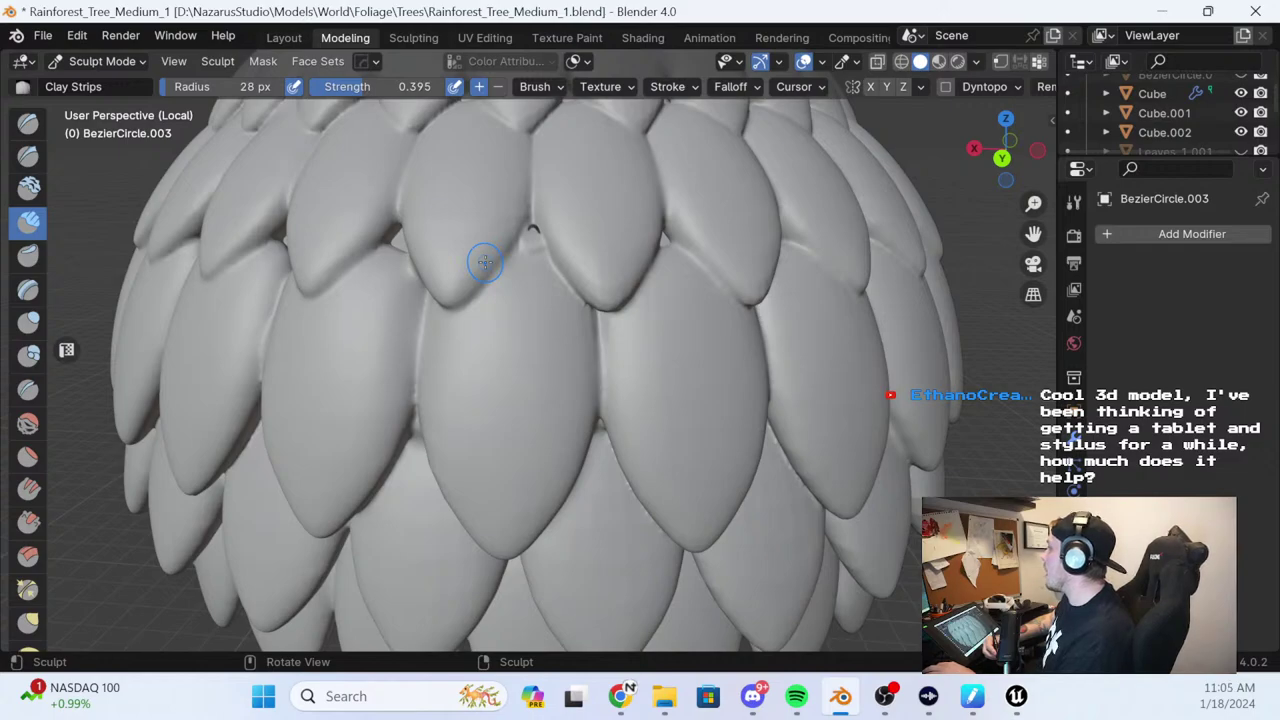
Undo the last Clay Strips stroke and try to fill the gap between the fourth-row leaves on the +Y side with a 45 px radius
{"action": "key", "text": "ctrl+z"}
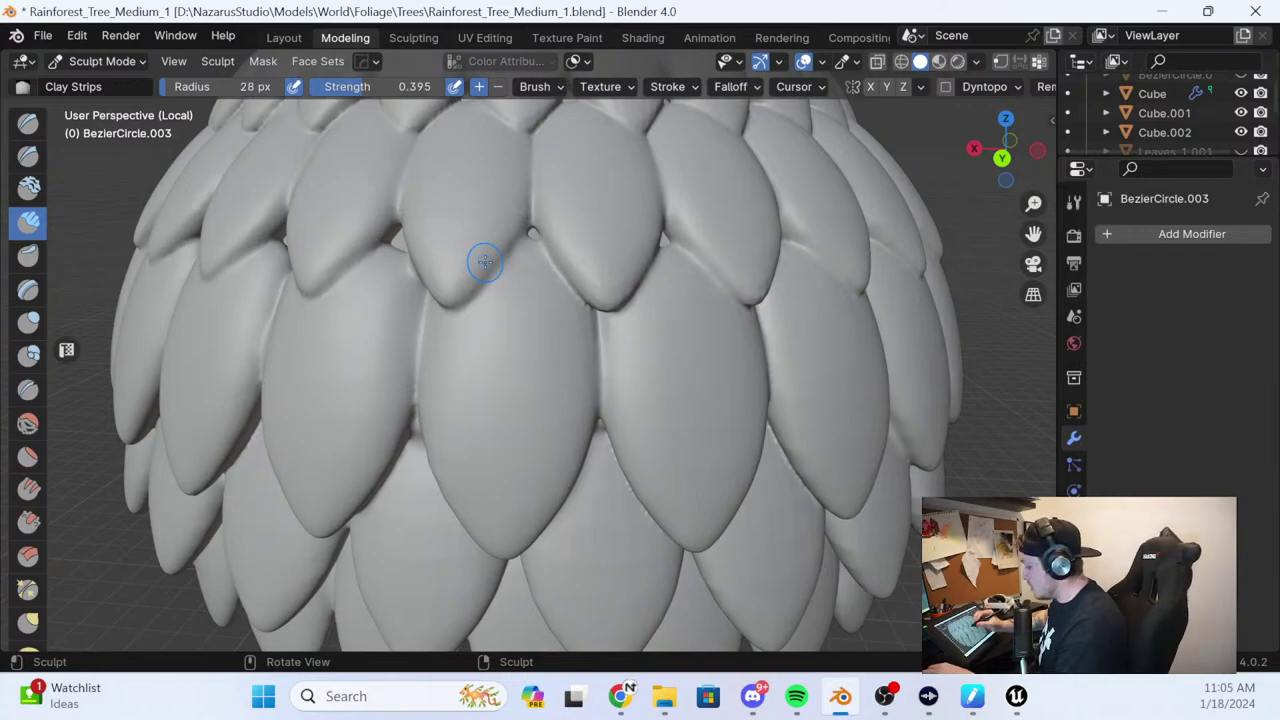
{"action": "middle_click_drag", "start_coordinate": [484, 262], "coordinate": [549, 251]}
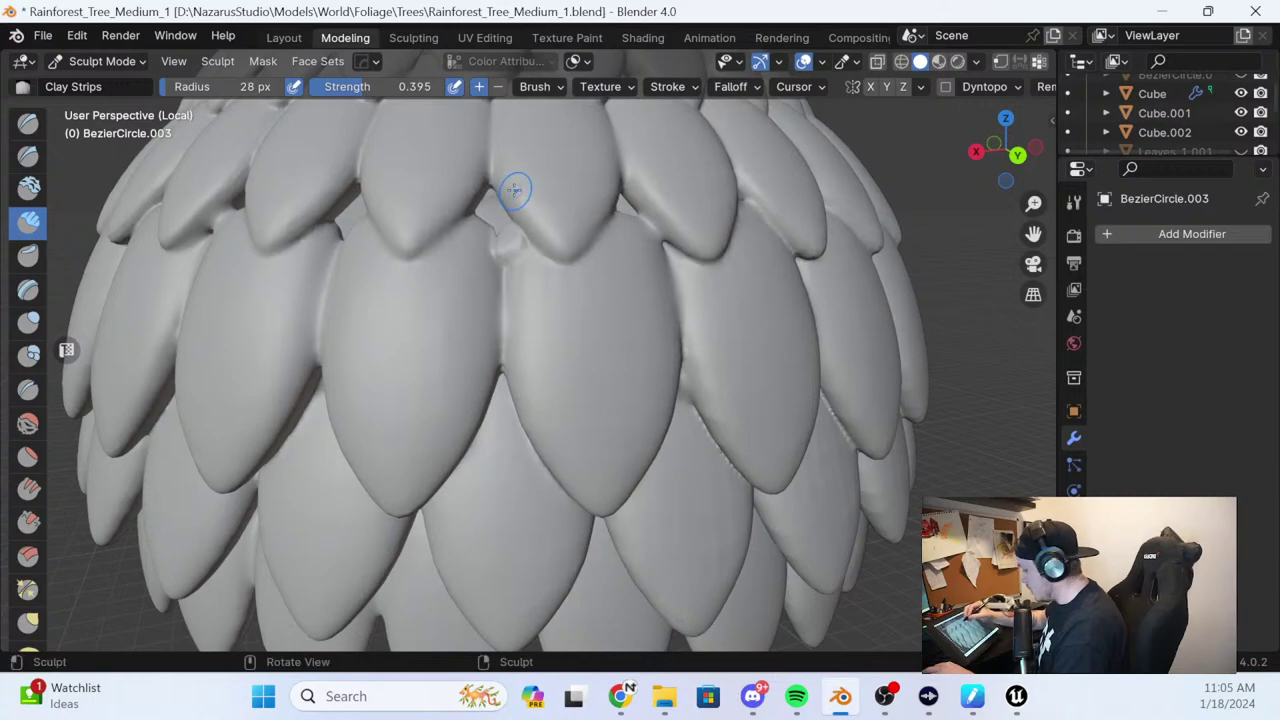
{"action": "key", "text": "bracketright"}
{"action": "mouse_move", "coordinate": [495, 218]}
{"action": "middle_mouse_down"}
{"action": "mouse_move", "coordinate": [580, 200]}
{"action": "mouse_move", "coordinate": [545, 283]}
{"action": "middle_mouse_up"}
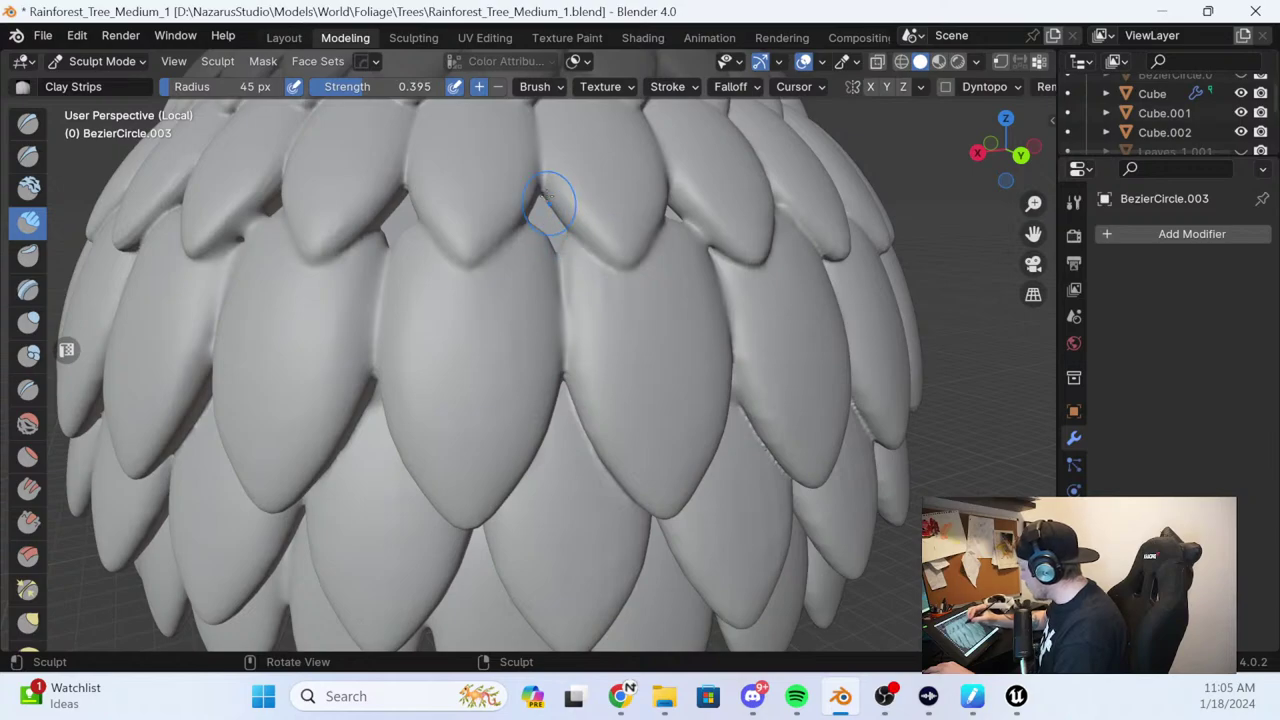
{"action": "mouse_move", "coordinate": [554, 200]}
{"action": "left_mouse_down"}
{"action": "mouse_move", "coordinate": [543, 217]}
{"action": "mouse_move", "coordinate": [560, 191]}
{"action": "left_mouse_up"}
{"action": "mouse_move", "coordinate": [560, 191]}
{"action": "middle_mouse_down"}
{"action": "mouse_move", "coordinate": [614, 243]}
{"action": "mouse_move", "coordinate": [654, 197]}
{"action": "middle_mouse_up"}
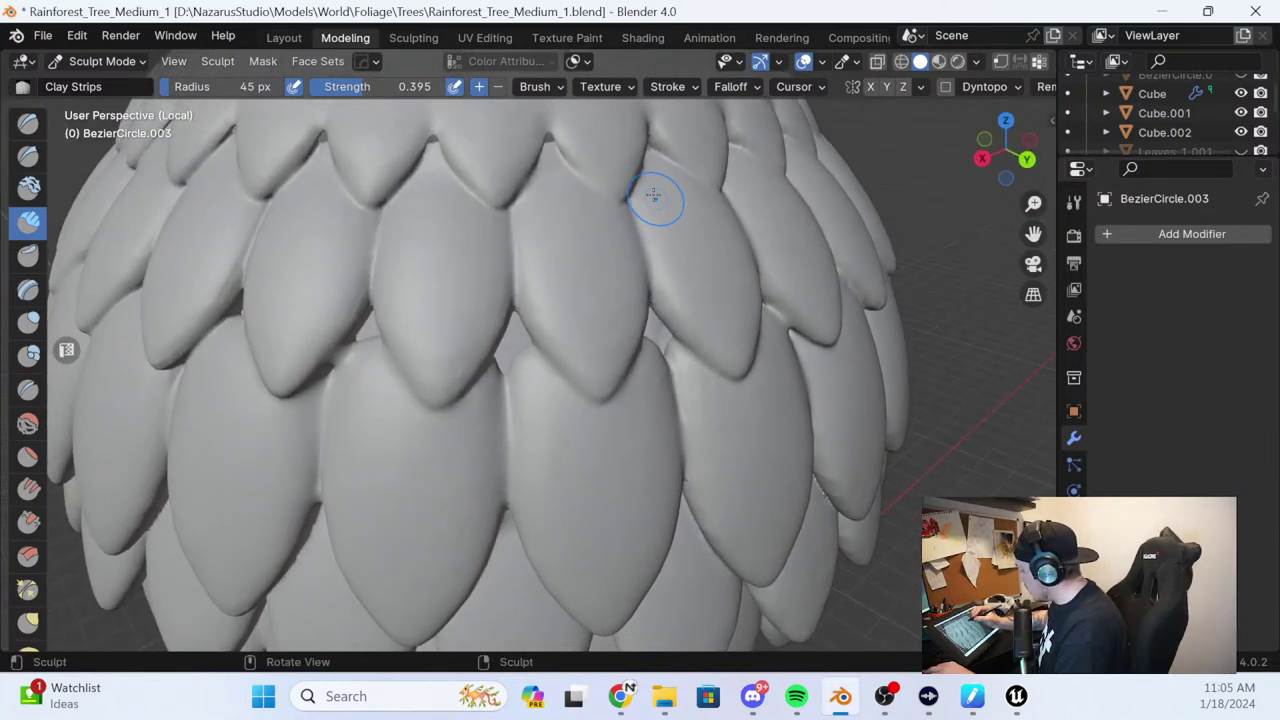
Carve the gap between two adjoining fourth-row leaves using the Crease brush at 45 px radius and 0.250 strength
{"action": "mouse_move", "coordinate": [425, 355]}
{"action": "middle_mouse_down"}
{"action": "mouse_move", "coordinate": [450, 330]}
{"action": "mouse_move", "coordinate": [430, 320]}
{"action": "middle_mouse_up"}
{"action": "left_click", "coordinate": [28, 255]}
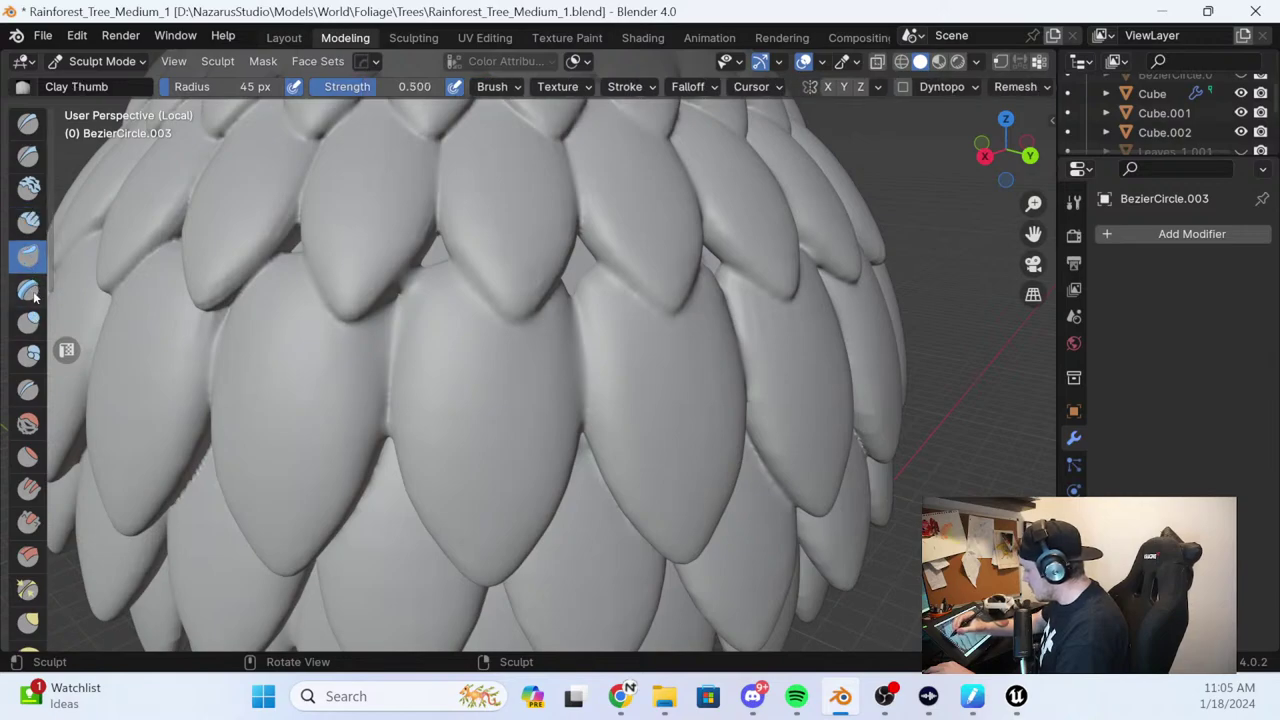
{"action": "left_click", "coordinate": [28, 289]}
{"action": "left_click", "coordinate": [28, 389]}
{"action": "left_click_drag", "start_coordinate": [386, 251], "coordinate": [418, 276]}
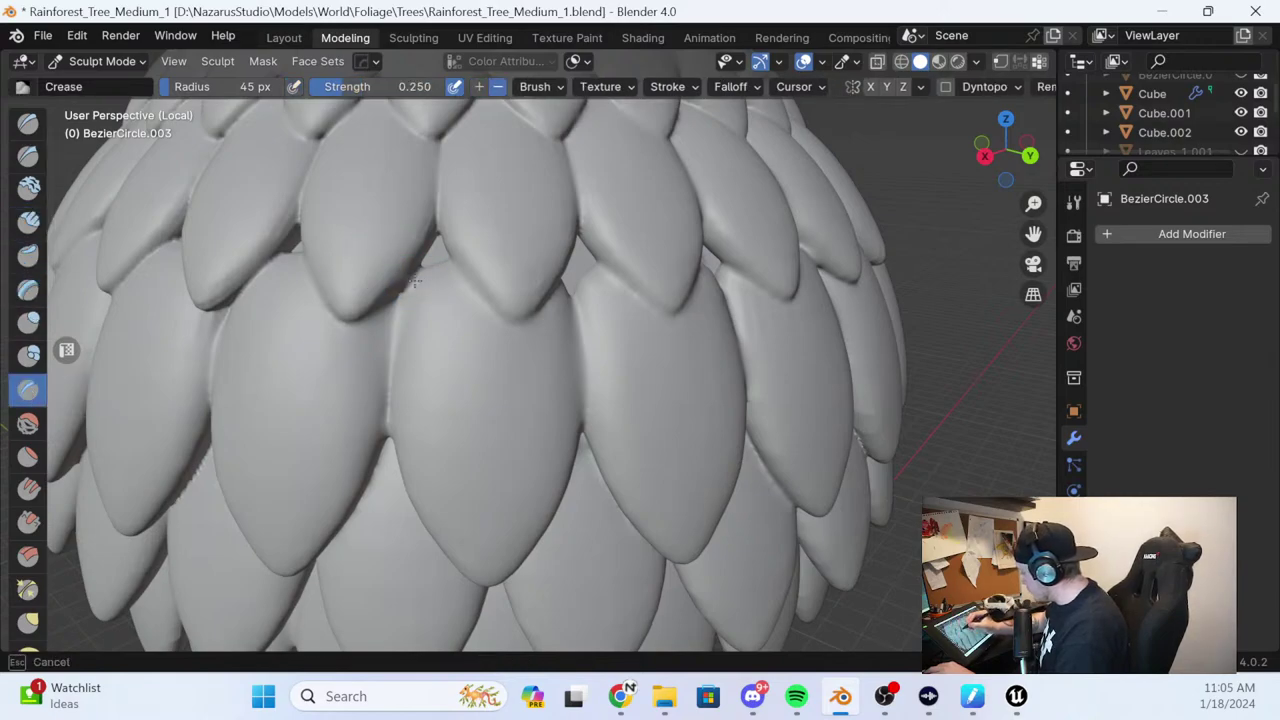
Exit local view of the canopy to show the whole tree with the surrounding scene objects
{"action": "mouse_move", "coordinate": [414, 283]}
{"action": "middle_mouse_down"}
{"action": "mouse_move", "coordinate": [509, 306]}
{"action": "mouse_move", "coordinate": [580, 343]}
{"action": "mouse_move", "coordinate": [530, 329]}
{"action": "mouse_move", "coordinate": [622, 311]}
{"action": "mouse_move", "coordinate": [651, 274]}
{"action": "mouse_move", "coordinate": [645, 315]}
{"action": "mouse_move", "coordinate": [680, 306]}
{"action": "mouse_move", "coordinate": [654, 320]}
{"action": "mouse_move", "coordinate": [522, 300]}
{"action": "mouse_move", "coordinate": [474, 332]}
{"action": "mouse_move", "coordinate": [500, 300]}
{"action": "mouse_move", "coordinate": [550, 285]}
{"action": "mouse_move", "coordinate": [609, 357]}
{"action": "mouse_move", "coordinate": [710, 304]}
{"action": "mouse_move", "coordinate": [719, 318]}
{"action": "middle_mouse_up"}
{"action": "key", "text": "ctrl+minus"}
{"action": "key", "text": "ctrl+minus"}
{"action": "key", "text": "ctrl+minus"}
{"action": "key", "text": "ctrl+minus"}
{"action": "key", "text": "ctrl+minus"}
{"action": "scroll", "coordinate": [703, 332], "scroll_direction": "down", "scroll_amount": 5}
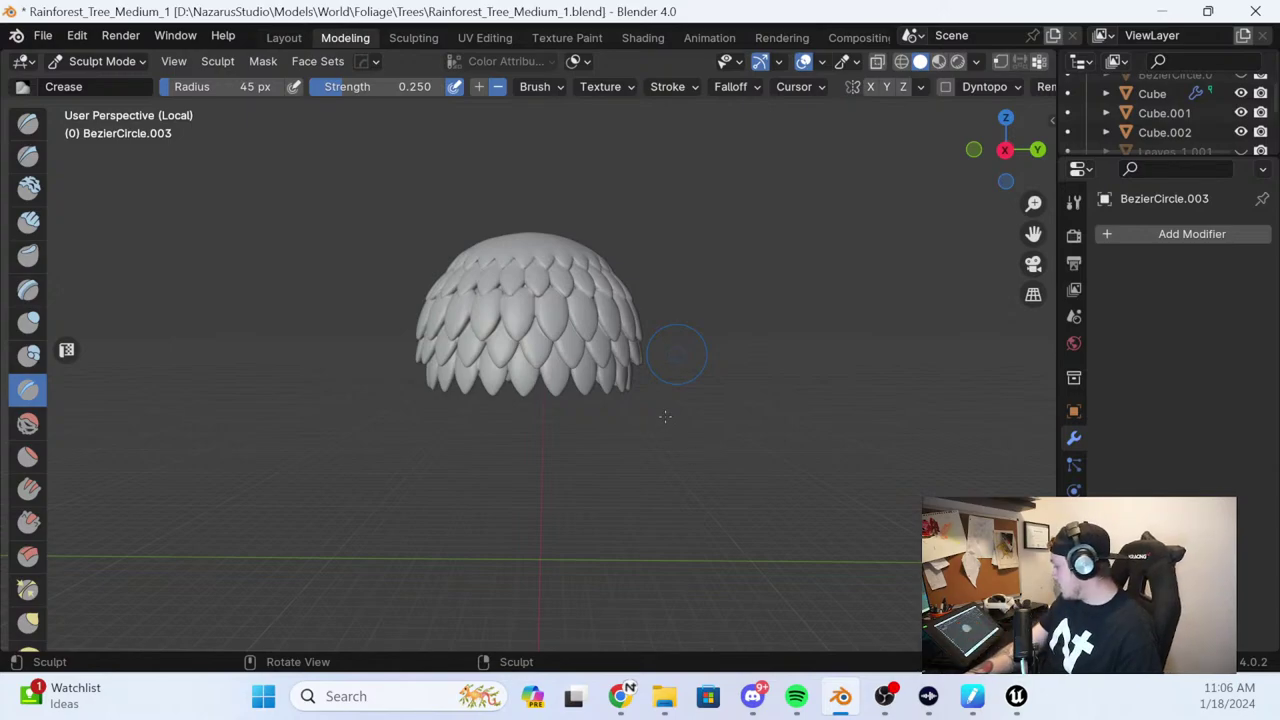
{"action": "key", "text": "KP_Divide"}
{"action": "key", "text": "KP_Divide"}
{"action": "key", "text": "KP_Divide"}
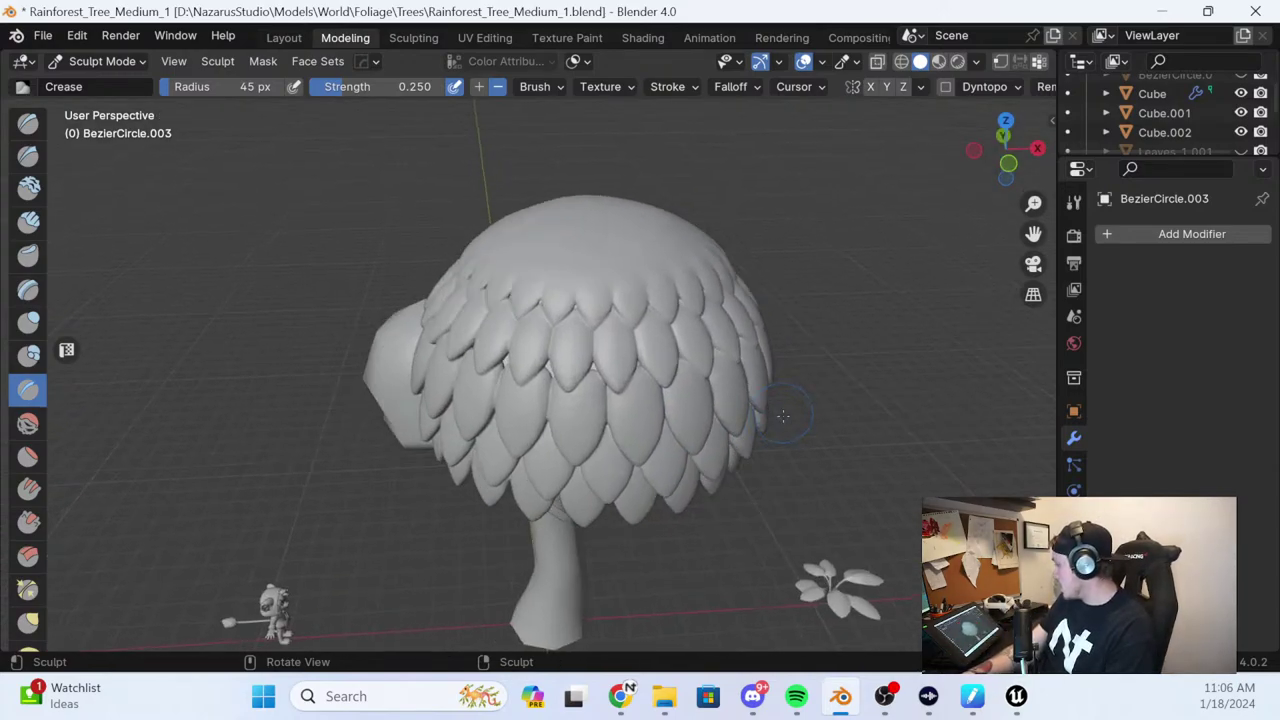
Examine the tree's canopy in front view and move the Blender window to the other display
{"action": "middle_click_drag", "start_coordinate": [783, 414], "coordinate": [708, 373]}
{"action": "scroll", "coordinate": [708, 371], "scroll_direction": "down", "scroll_amount": 3}
{"action": "key", "text": "KP_1"}
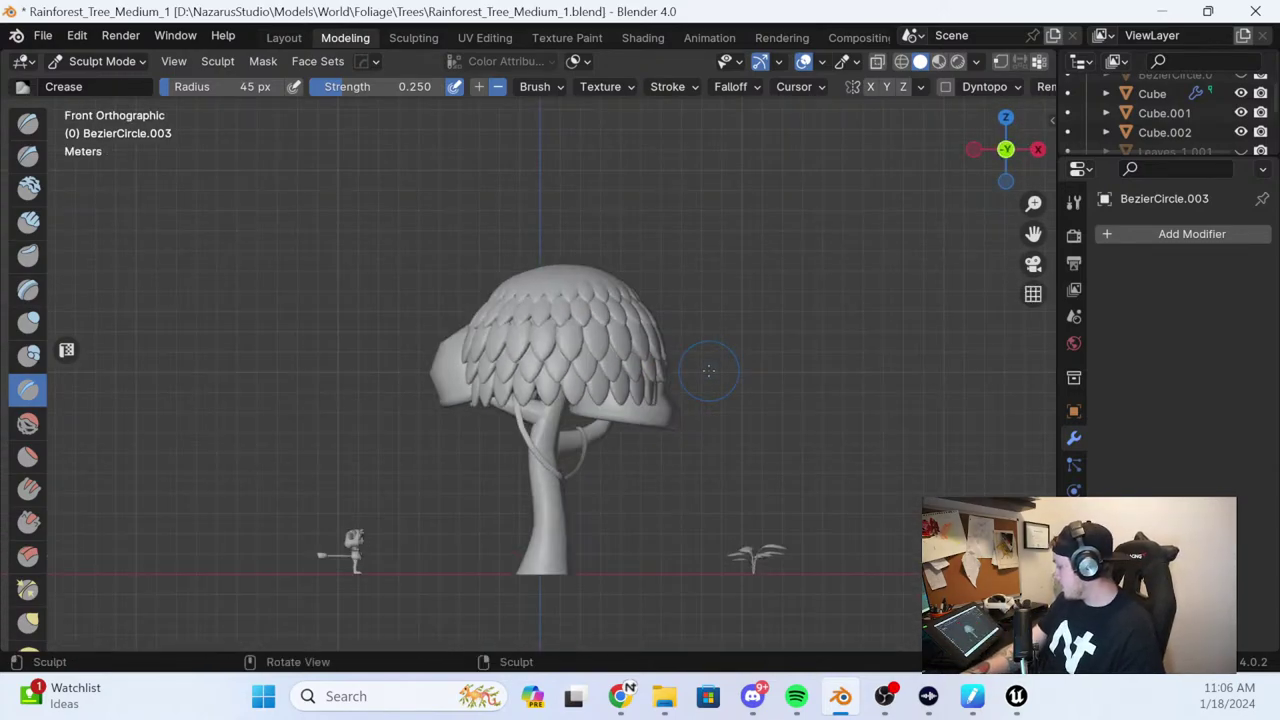
{"action": "scroll", "coordinate": [740, 395], "scroll_direction": "up", "scroll_amount": 3}
{"action": "scroll", "coordinate": [800, 430], "scroll_direction": "up", "scroll_amount": 3}
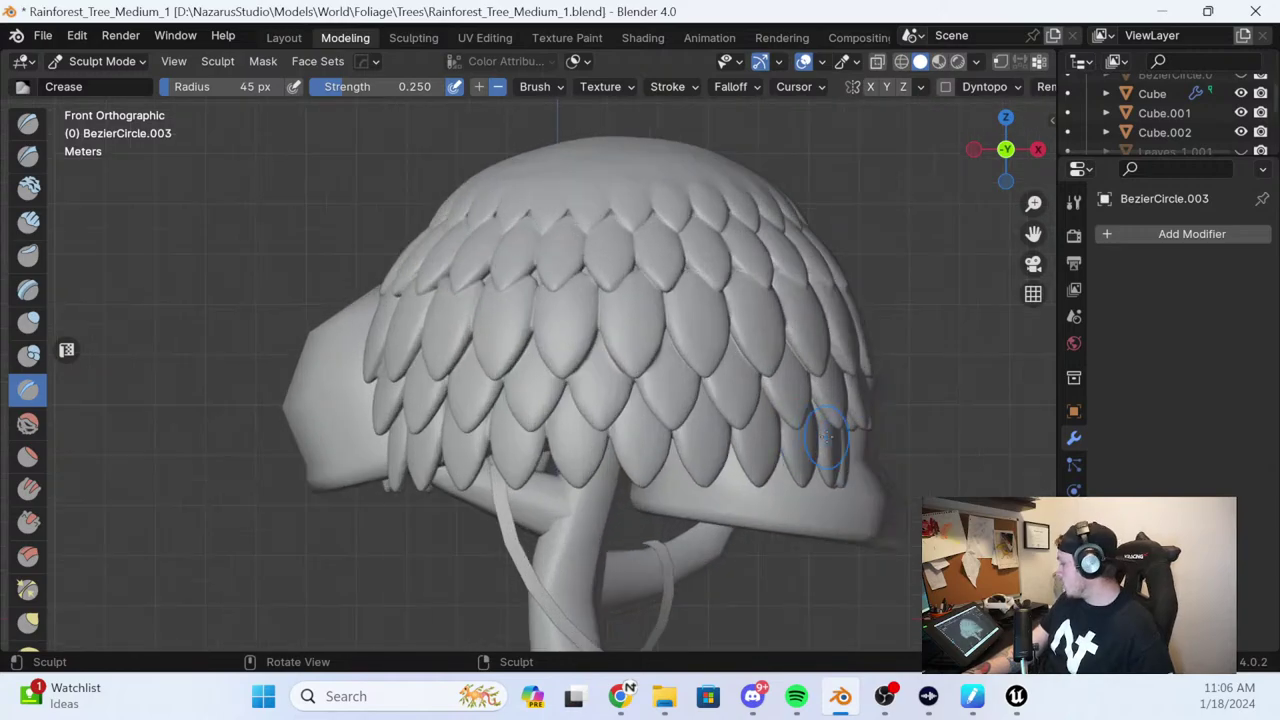
{"action": "scroll", "coordinate": [815, 410], "scroll_direction": "down", "scroll_amount": 3}
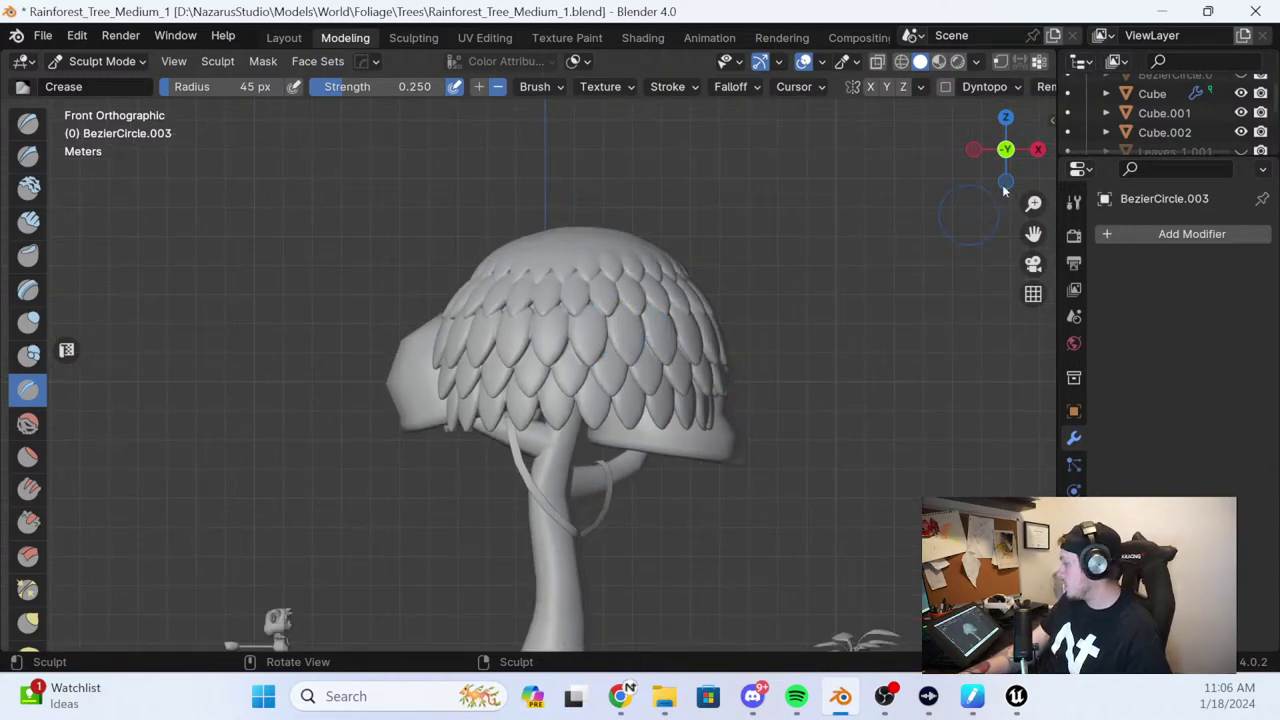
{"action": "left_click_drag", "start_coordinate": [923, 6], "coordinate": [2, 200]}
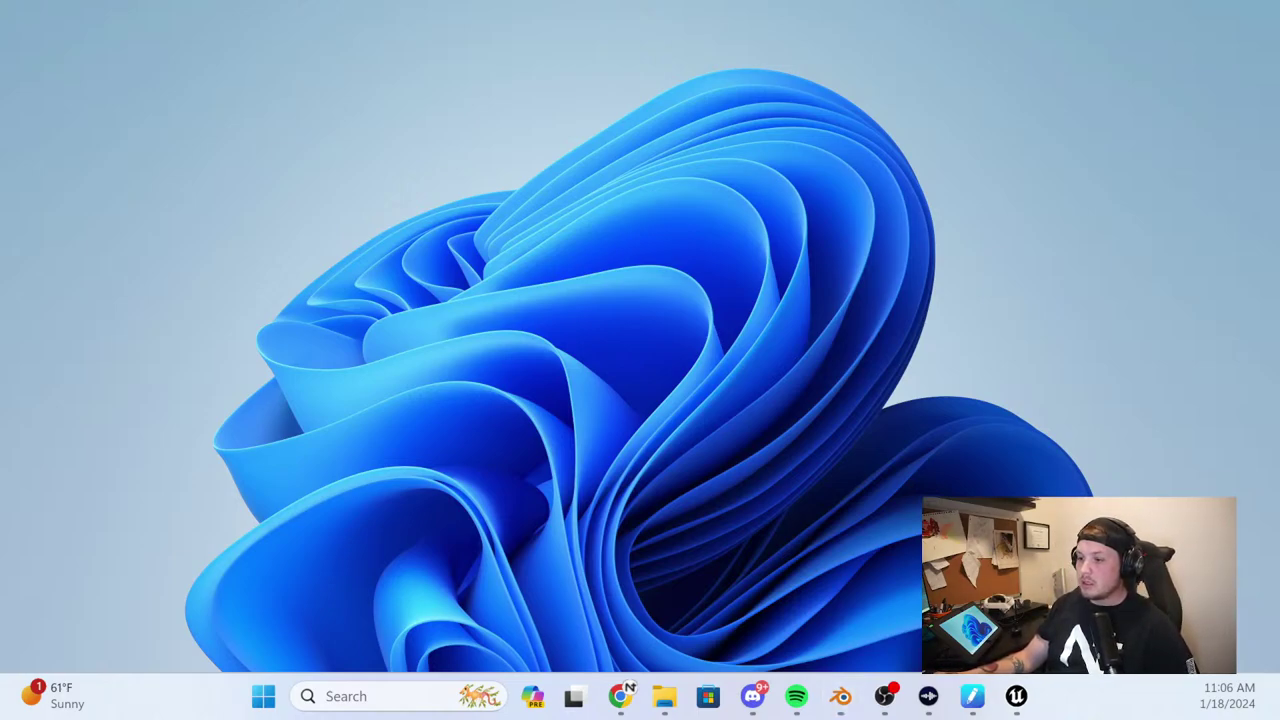
{"action": "left_click", "coordinate": [621, 696]}
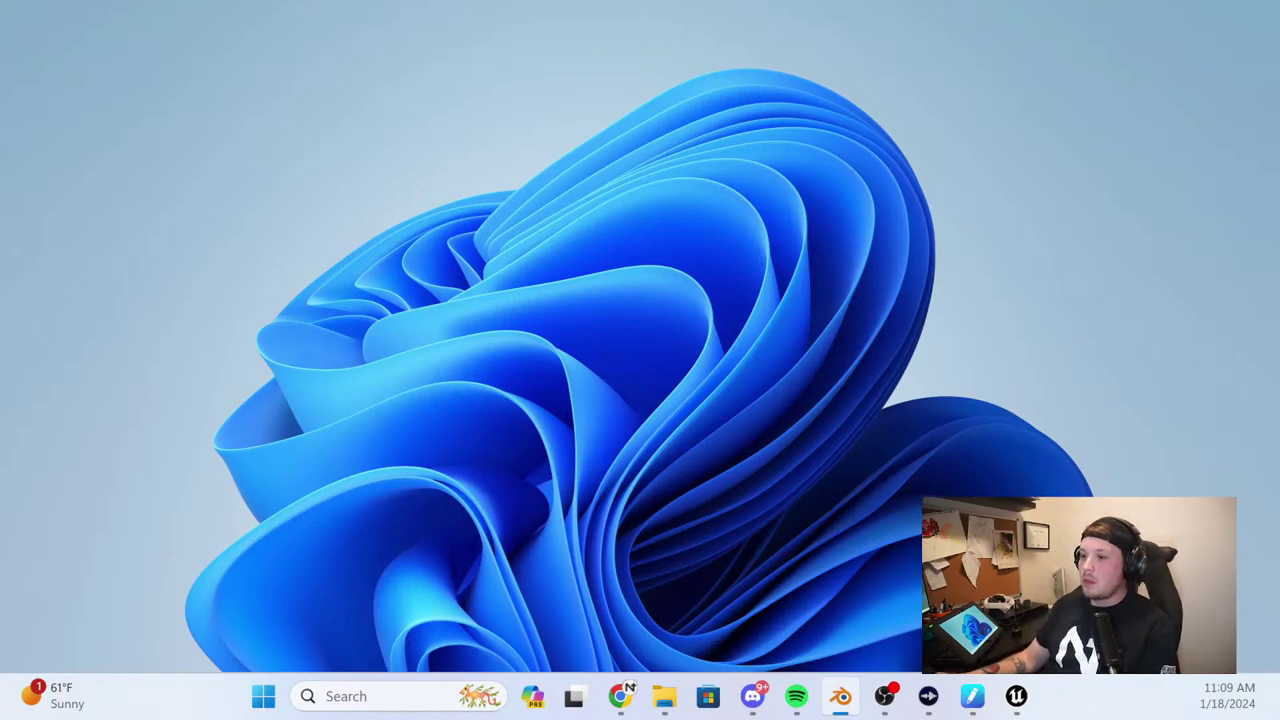
{"action": "left_click", "coordinate": [621, 696]}
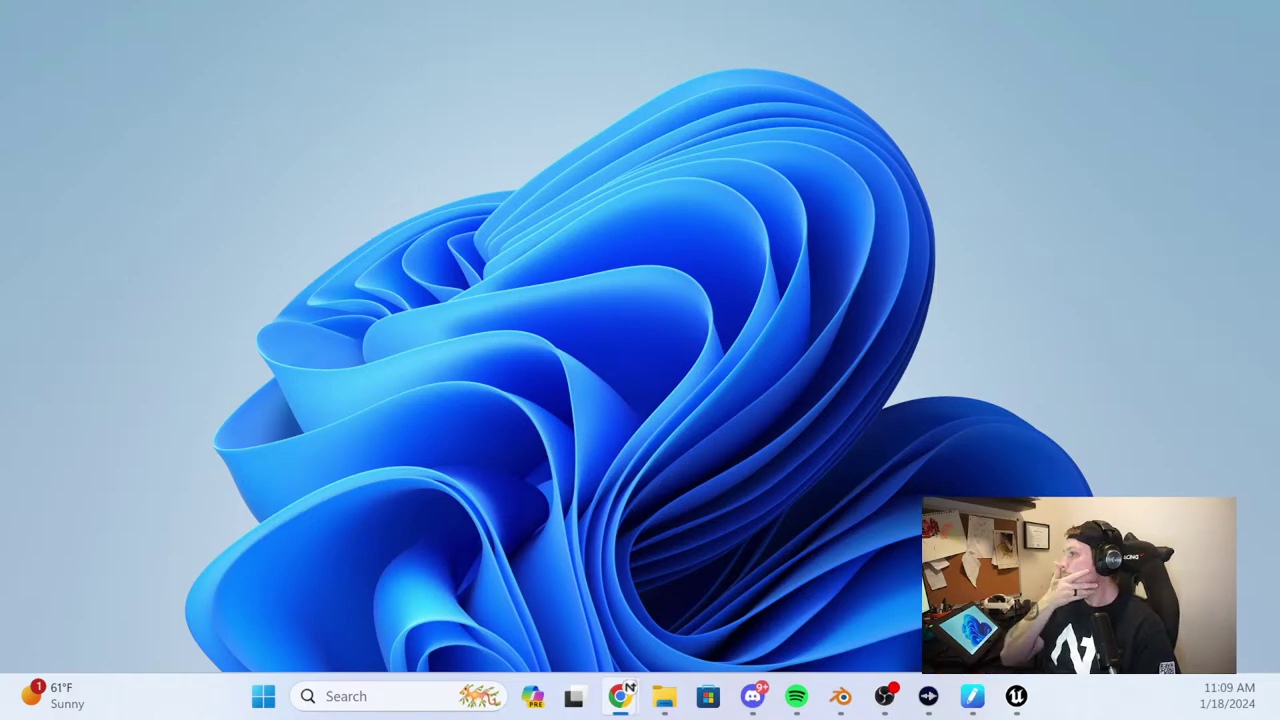
{"action": "left_click", "coordinate": [840, 696]}
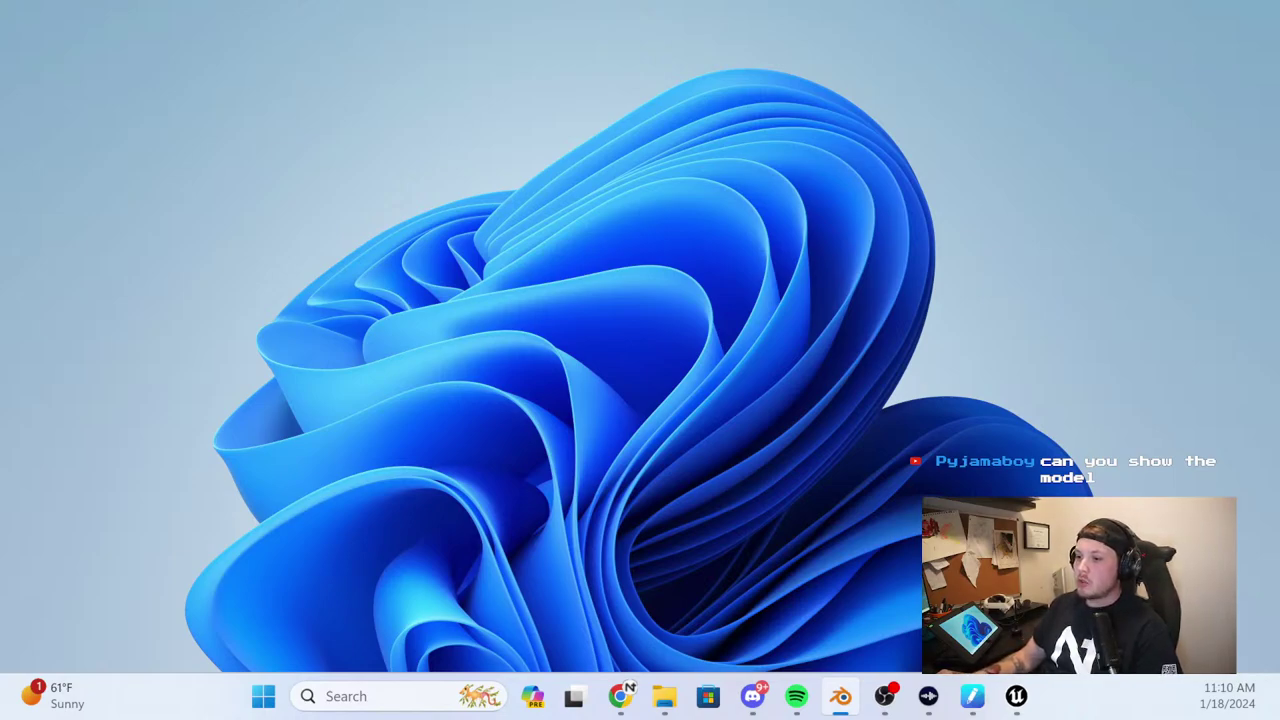
{"action": "left_click", "coordinate": [629, 686]}
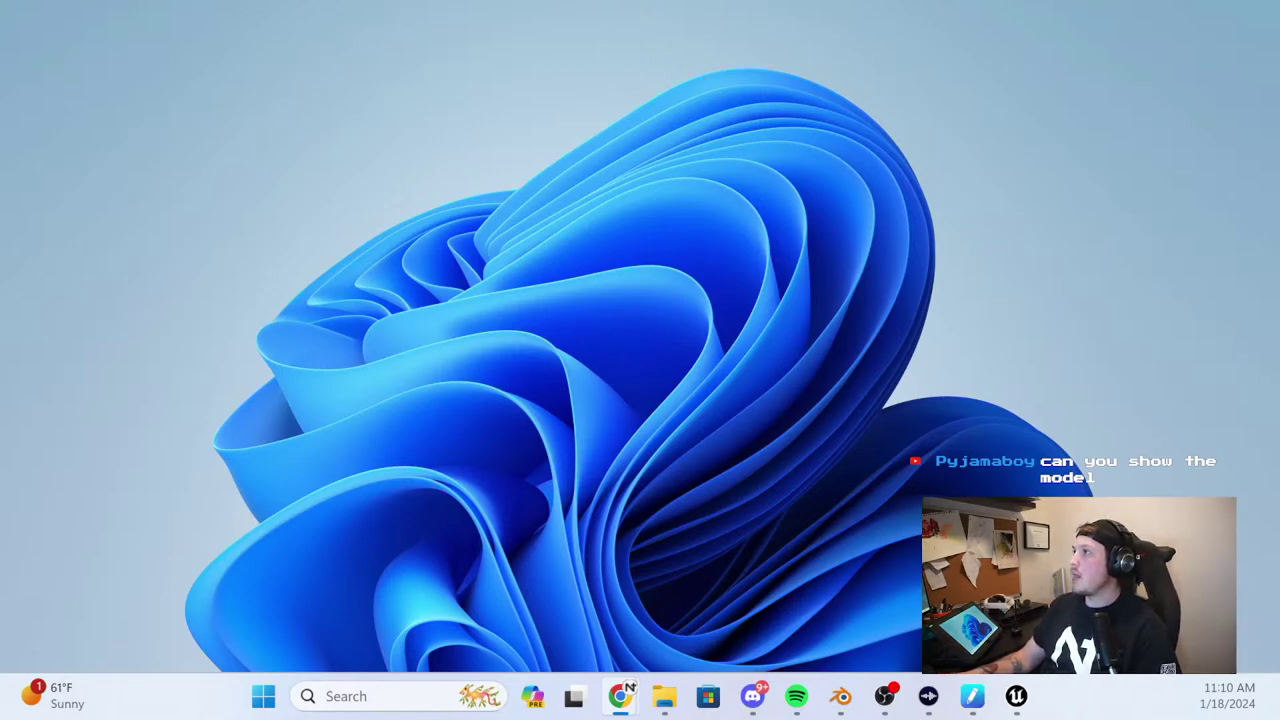
{"action": "key", "text": "alt+Tab"}
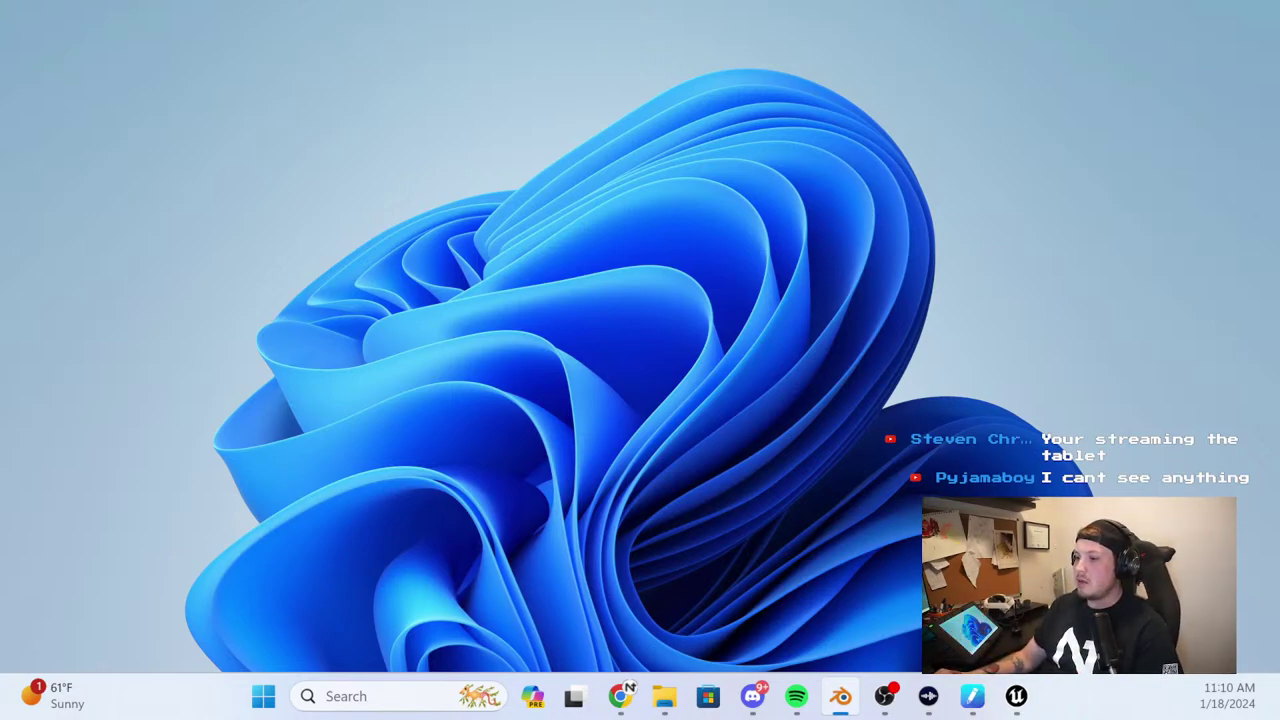
{"action": "left_click", "coordinate": [629, 687]}
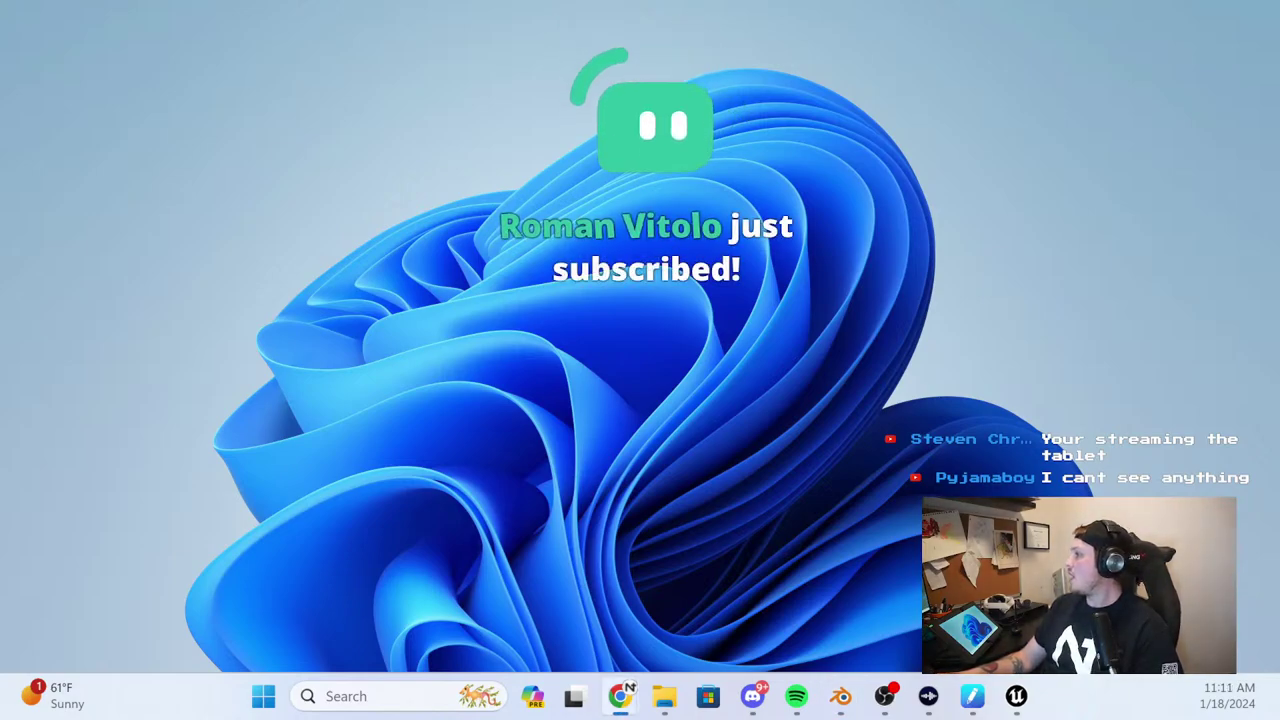
{"action": "key", "text": "alt+Tab"}
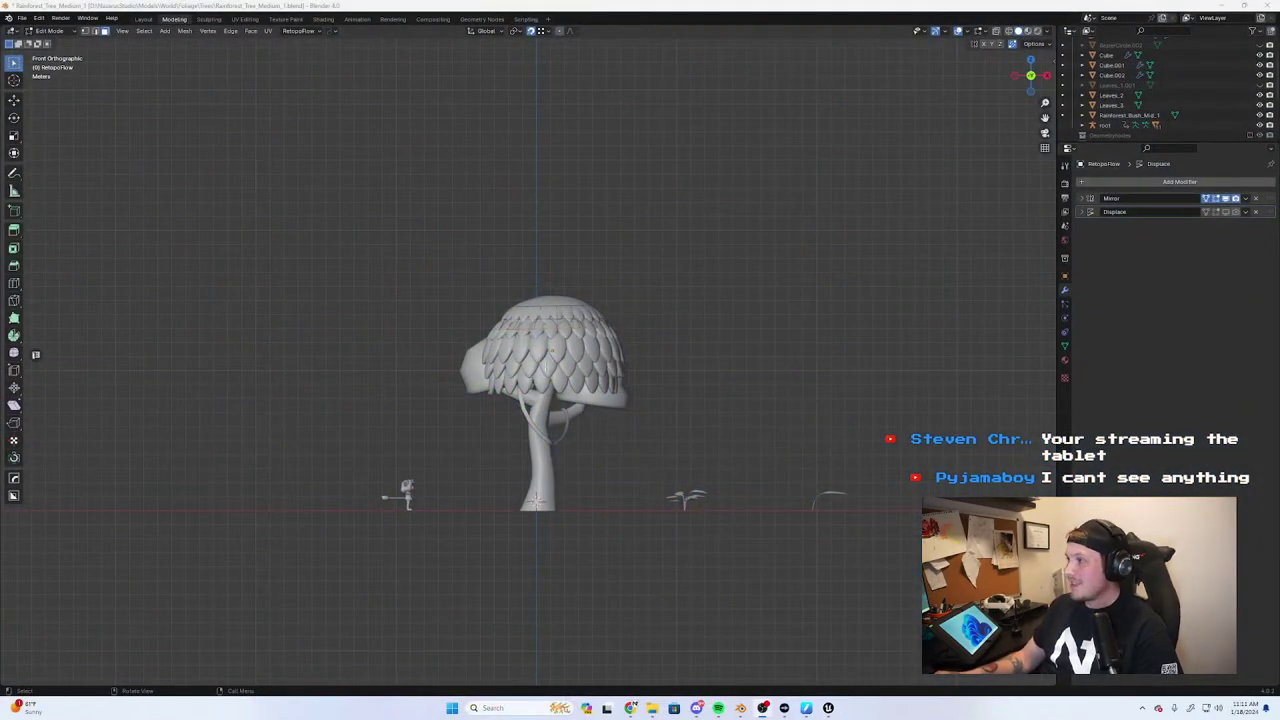
Return to Object Mode and compare the whole tree in front view with the reference tree on the Miro board
{"action": "scroll", "coordinate": [583, 413], "scroll_direction": "up", "scroll_amount": 3}
{"action": "middle_click_drag", "start_coordinate": [660, 338], "coordinate": [592, 340]}
{"action": "key", "text": "KP_1"}
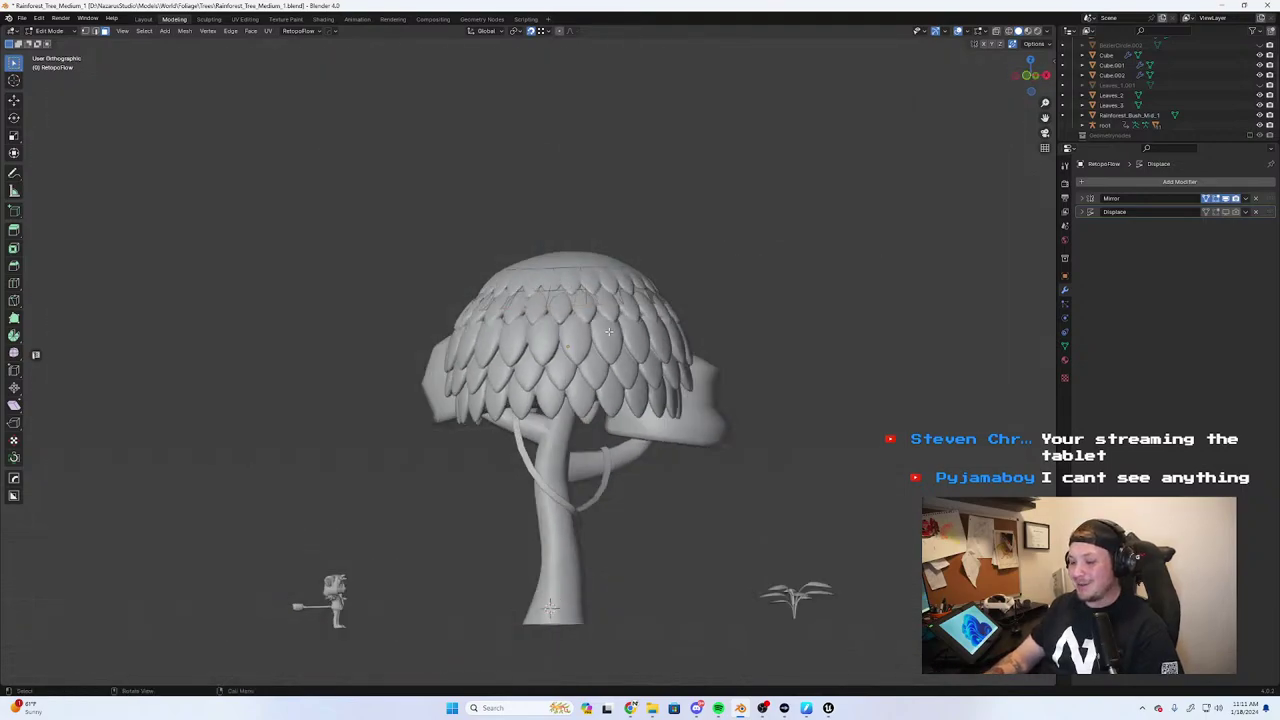
{"action": "scroll", "coordinate": [594, 332], "scroll_direction": "down", "scroll_amount": 3}
{"action": "scroll", "coordinate": [594, 330], "scroll_direction": "up", "scroll_amount": 3}
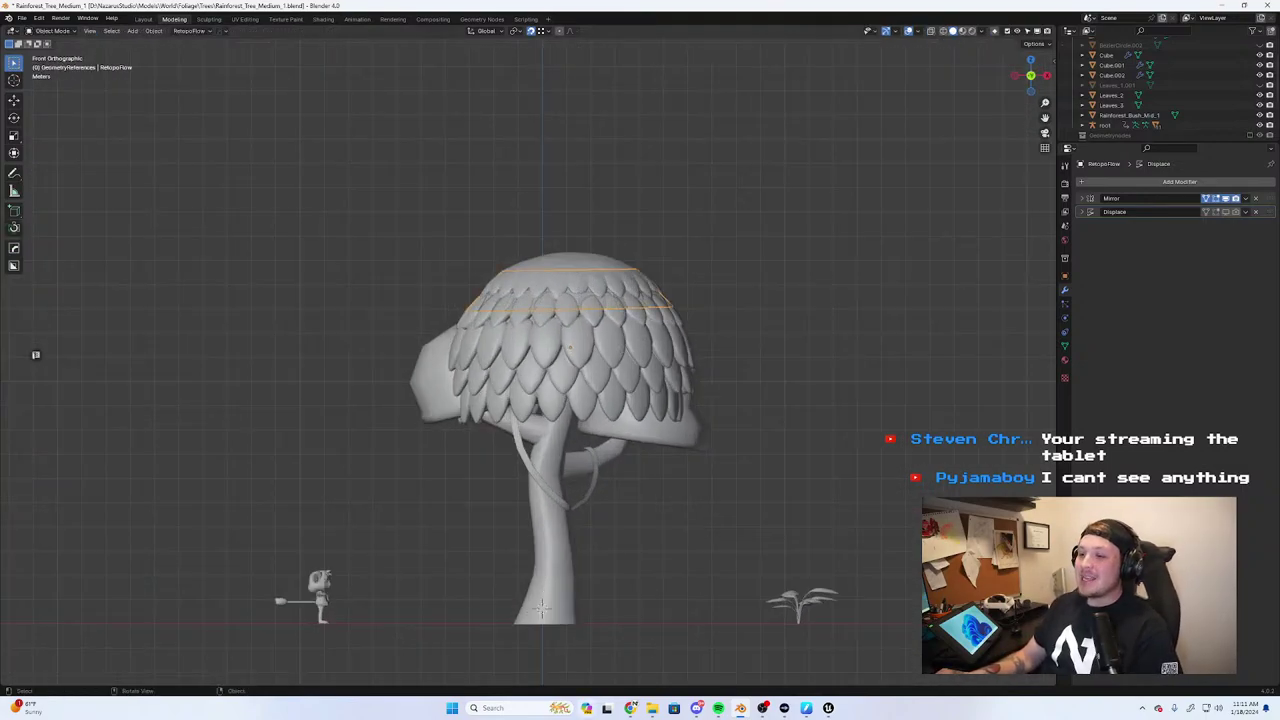
{"action": "mouse_move", "coordinate": [630, 708]}
{"action": "left_click", "coordinate": [620, 640]}
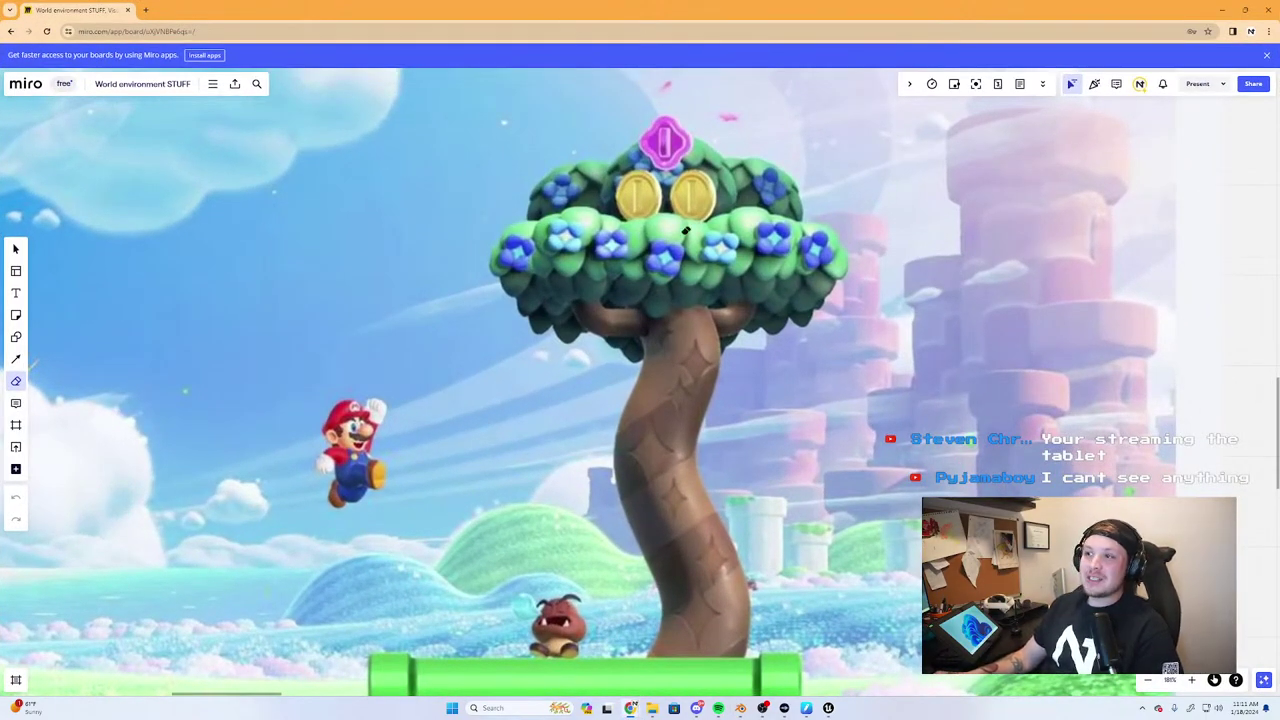
{"action": "left_click", "coordinate": [1225, 9]}
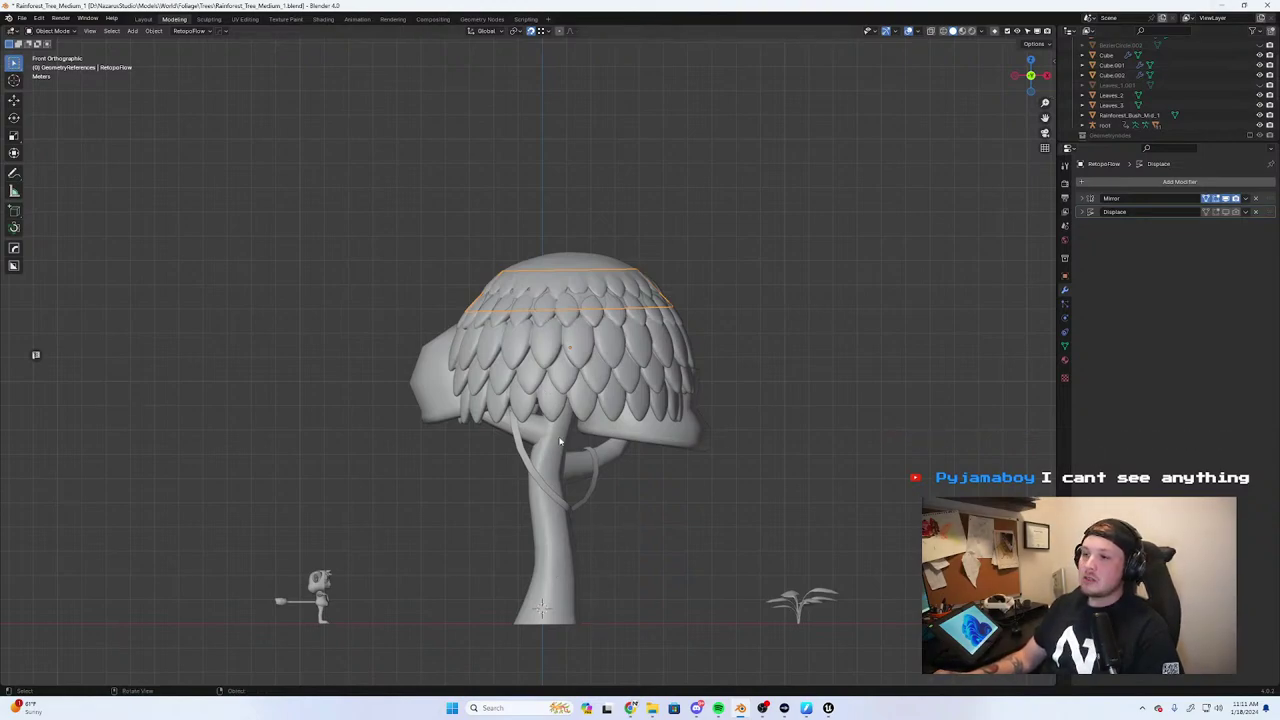
Examine the canopy's leaf rows from the front and check them again against the Miro reference image
{"action": "middle_click_drag", "start_coordinate": [802, 409], "coordinate": [560, 338]}
{"action": "key", "text": "KP_1"}
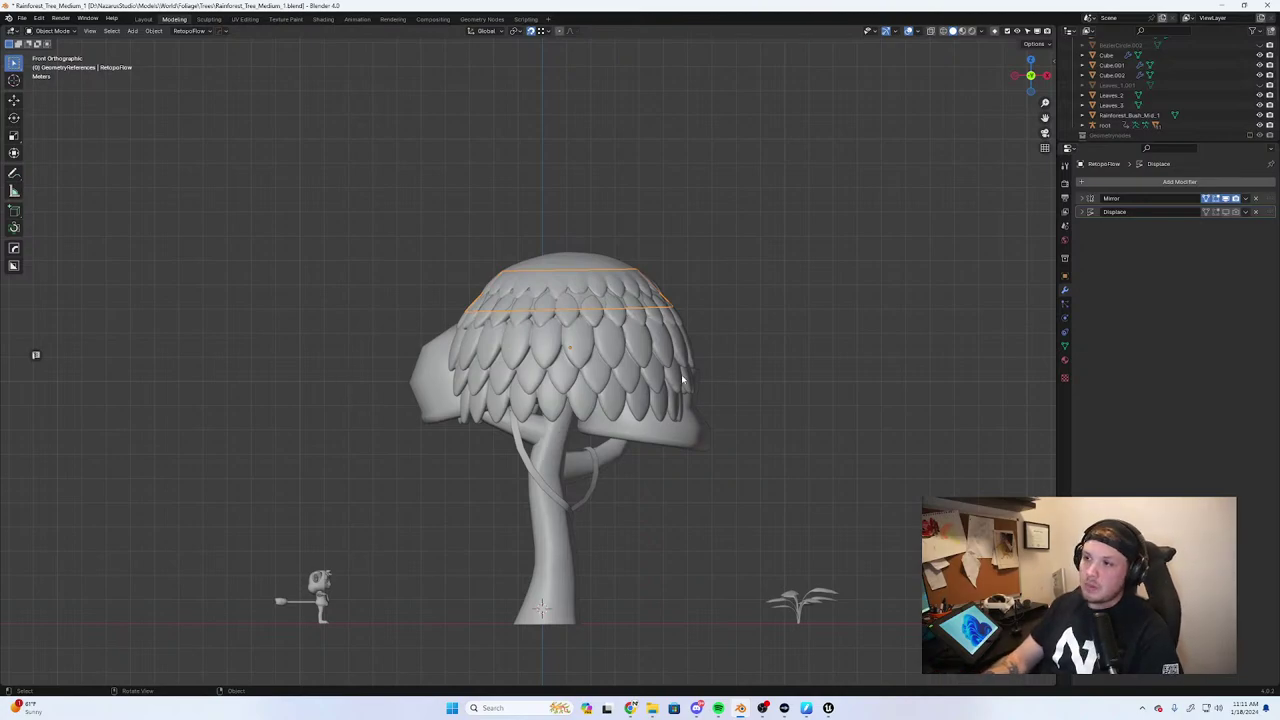
{"action": "scroll", "coordinate": [573, 458], "scroll_direction": "up", "scroll_amount": 2}
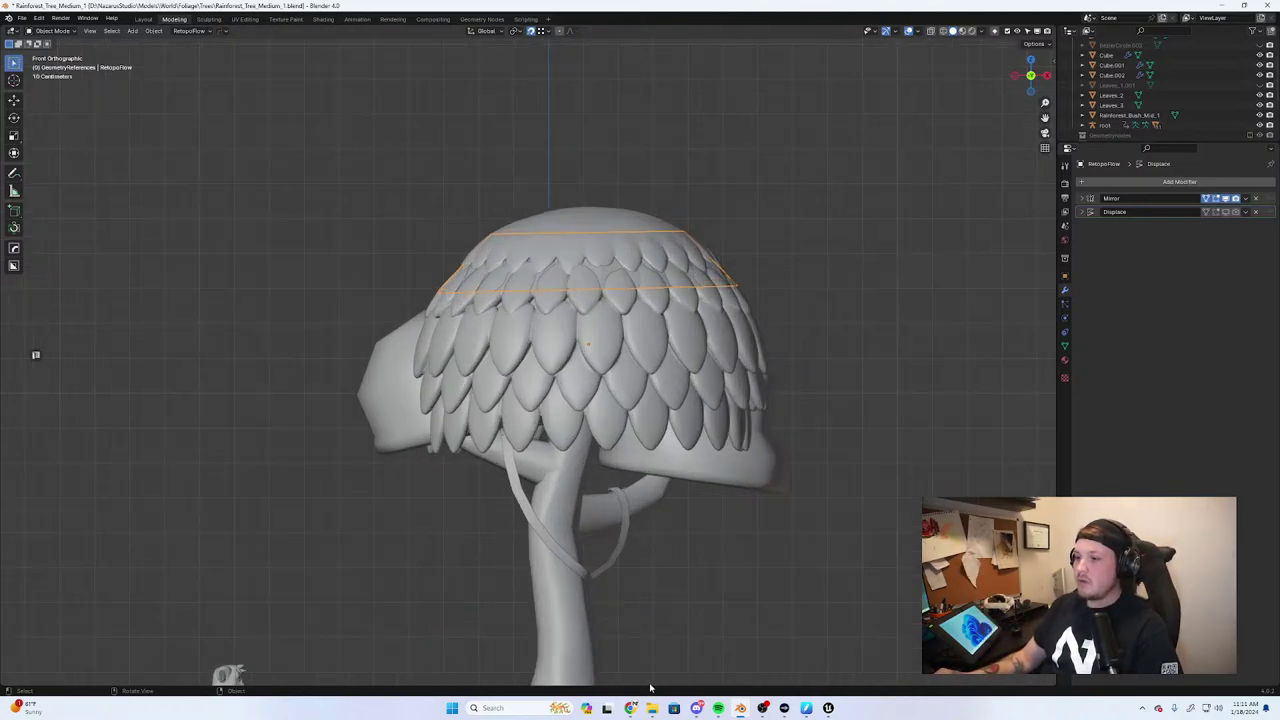
{"action": "mouse_move", "coordinate": [630, 706]}
{"action": "left_click", "coordinate": [645, 645]}
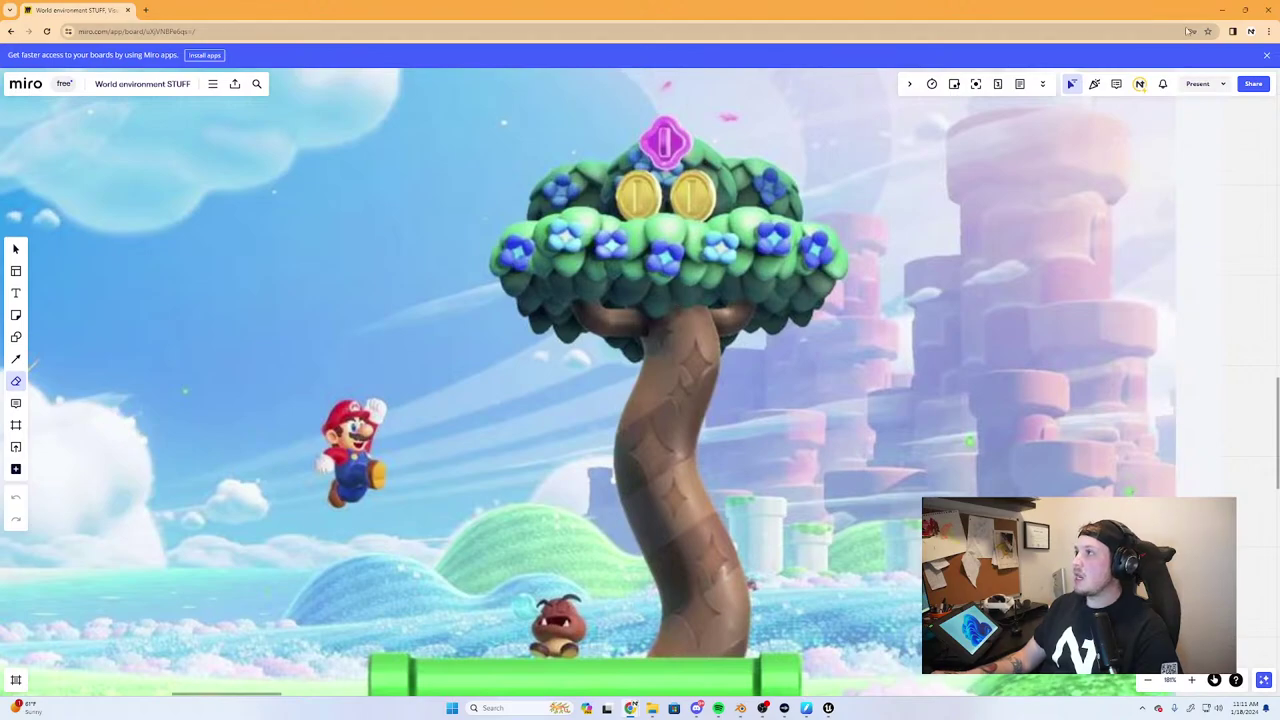
{"action": "left_click", "coordinate": [1222, 9]}
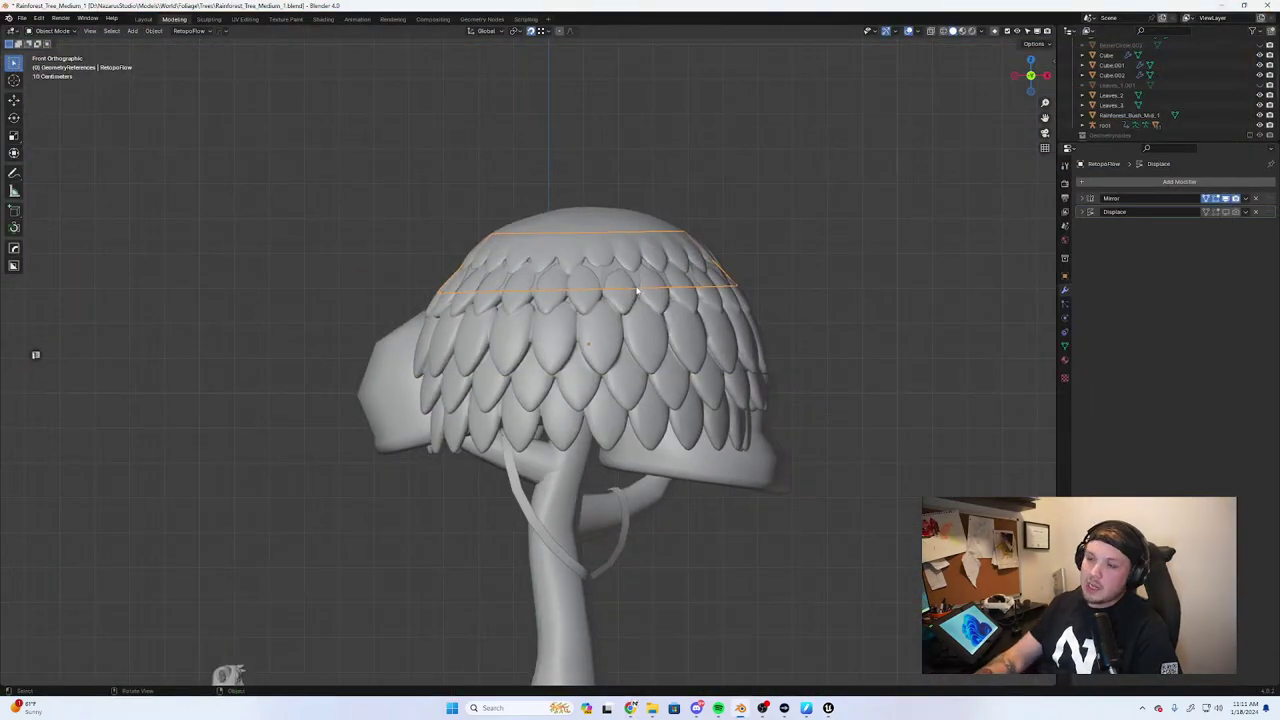
Continue the active mesh in RetopoFlow and insert a Contours loop around the canopy just below the existing retopology band
{"action": "left_click", "coordinate": [189, 30]}
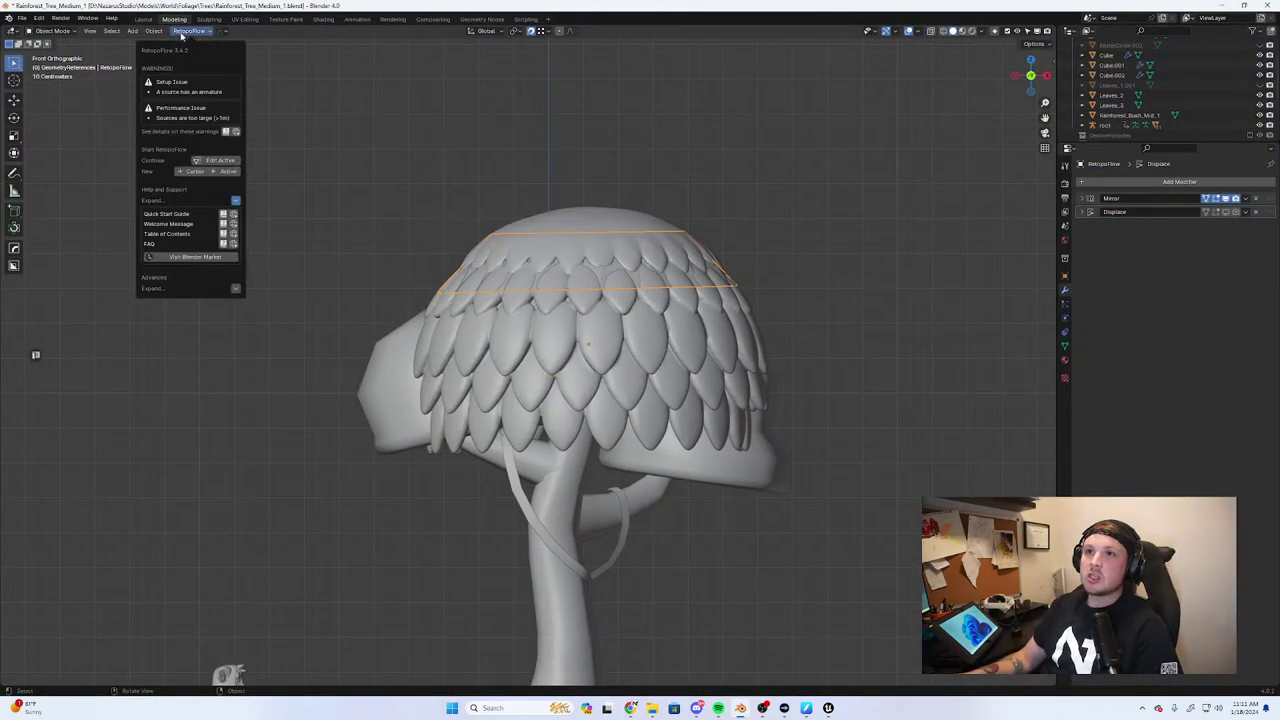
{"action": "left_click", "coordinate": [228, 172]}
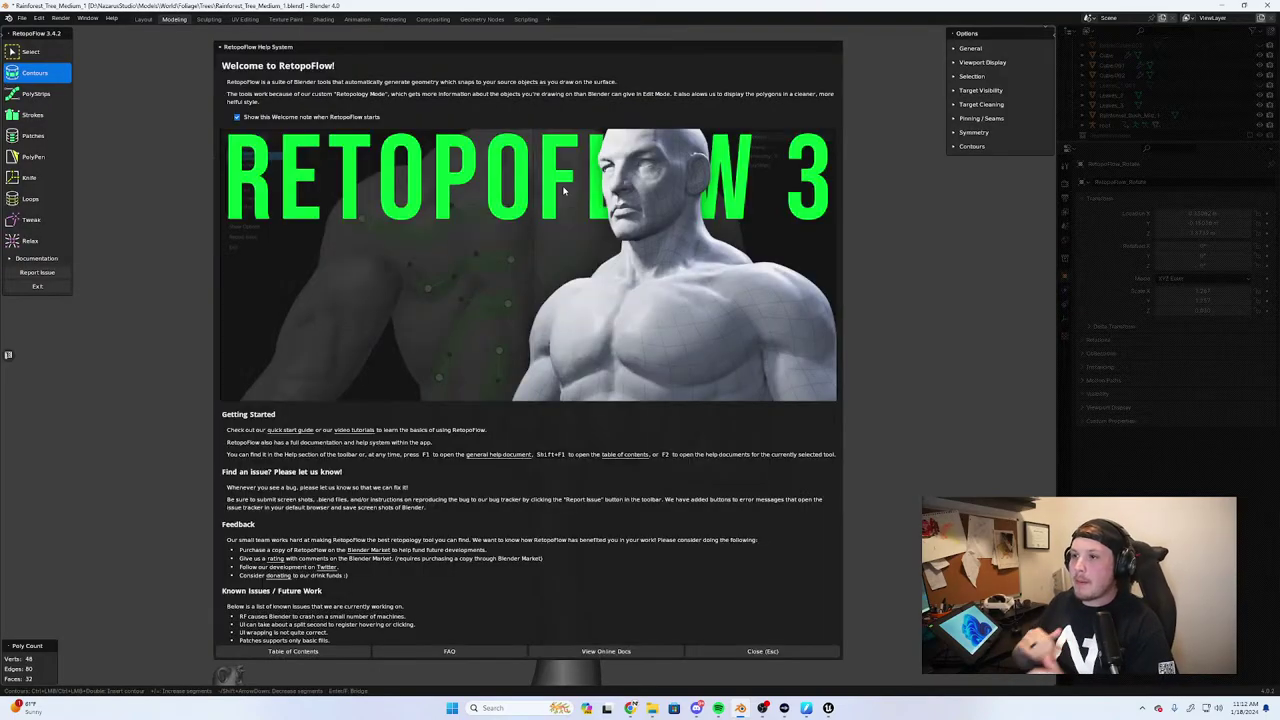
{"action": "left_click", "coordinate": [755, 645]}
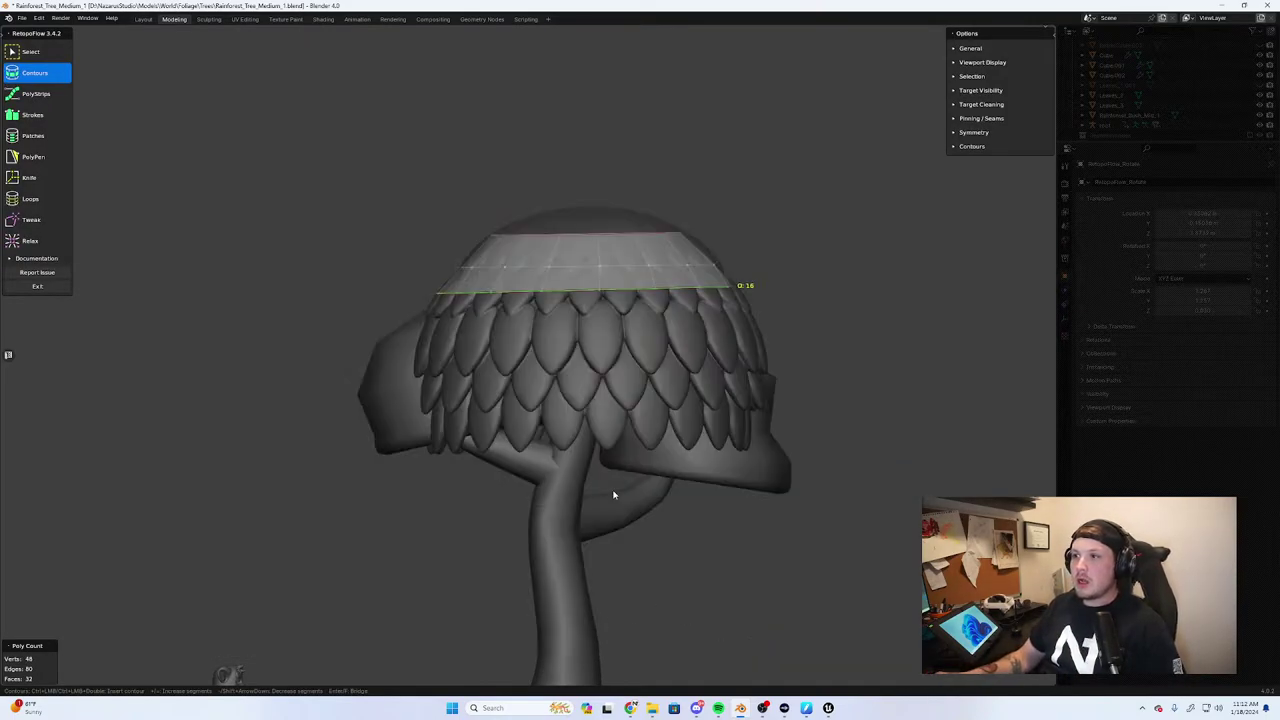
{"action": "scroll", "coordinate": [705, 399], "scroll_direction": "up", "scroll_amount": 2}
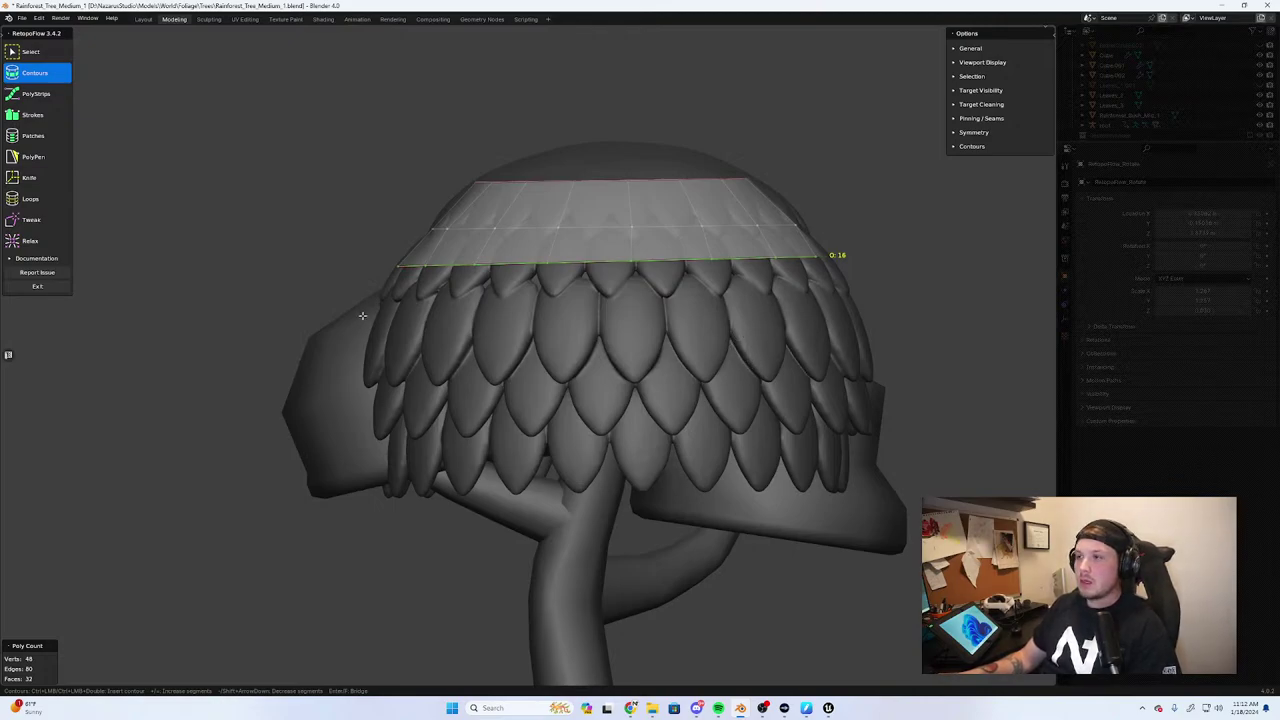
{"action": "left_click_drag", "start_coordinate": [359, 306], "coordinate": [920, 302]}
{"action": "mouse_move", "coordinate": [971, 297]}
{"action": "middle_mouse_down"}
{"action": "mouse_move", "coordinate": [871, 294]}
{"action": "mouse_move", "coordinate": [839, 271]}
{"action": "middle_mouse_up"}
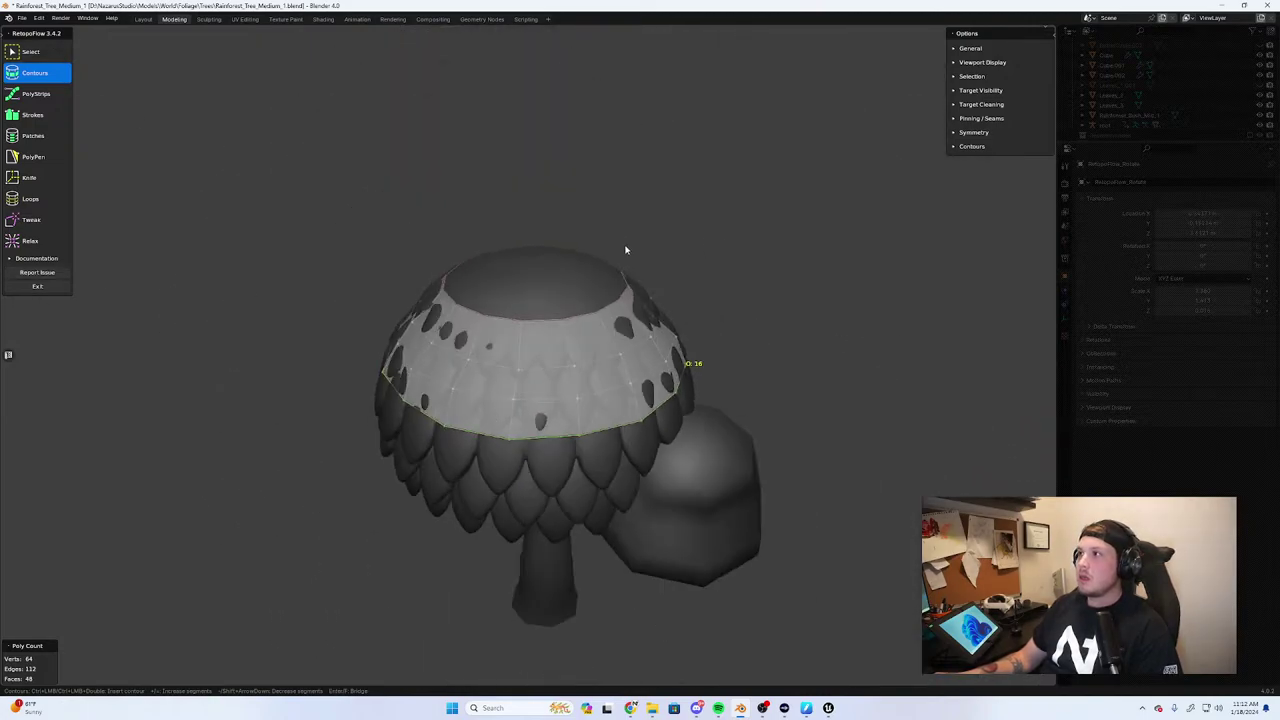
Exit RetopoFlow, return to Object Mode and isolate the sculpted leaf canopy in local view
{"action": "left_click", "coordinate": [31, 287]}
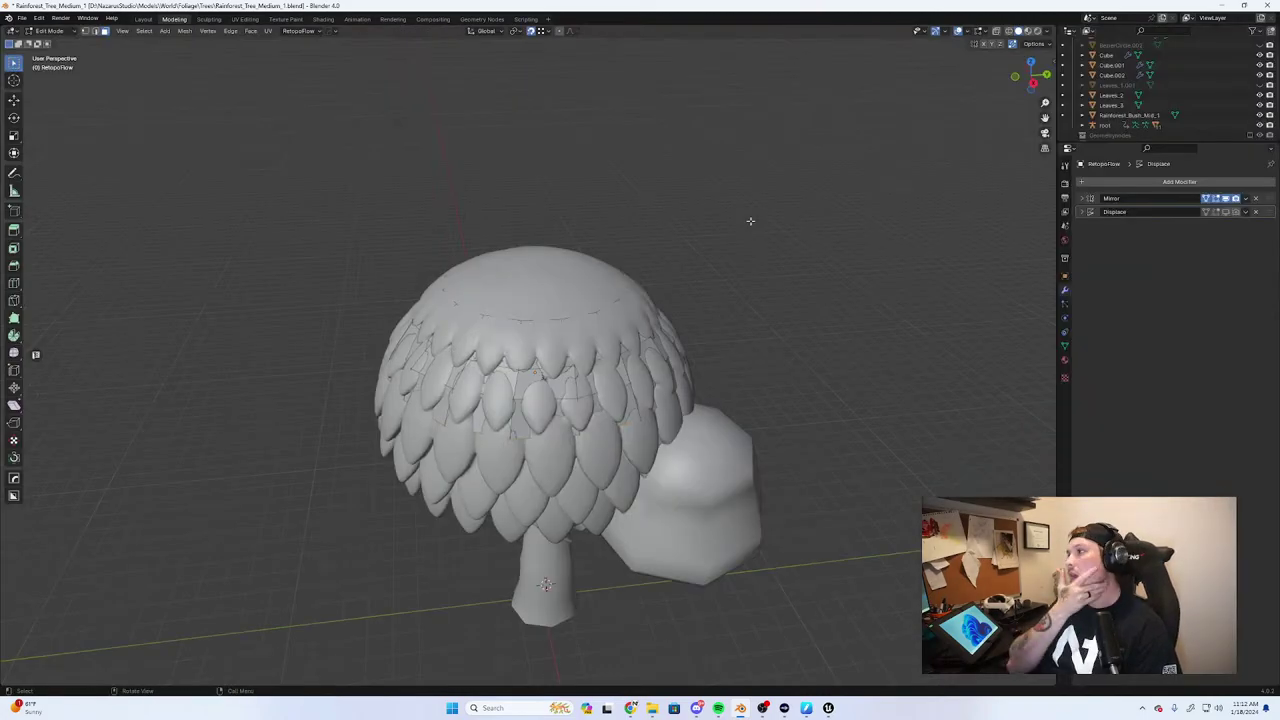
{"action": "key", "text": "Tab"}
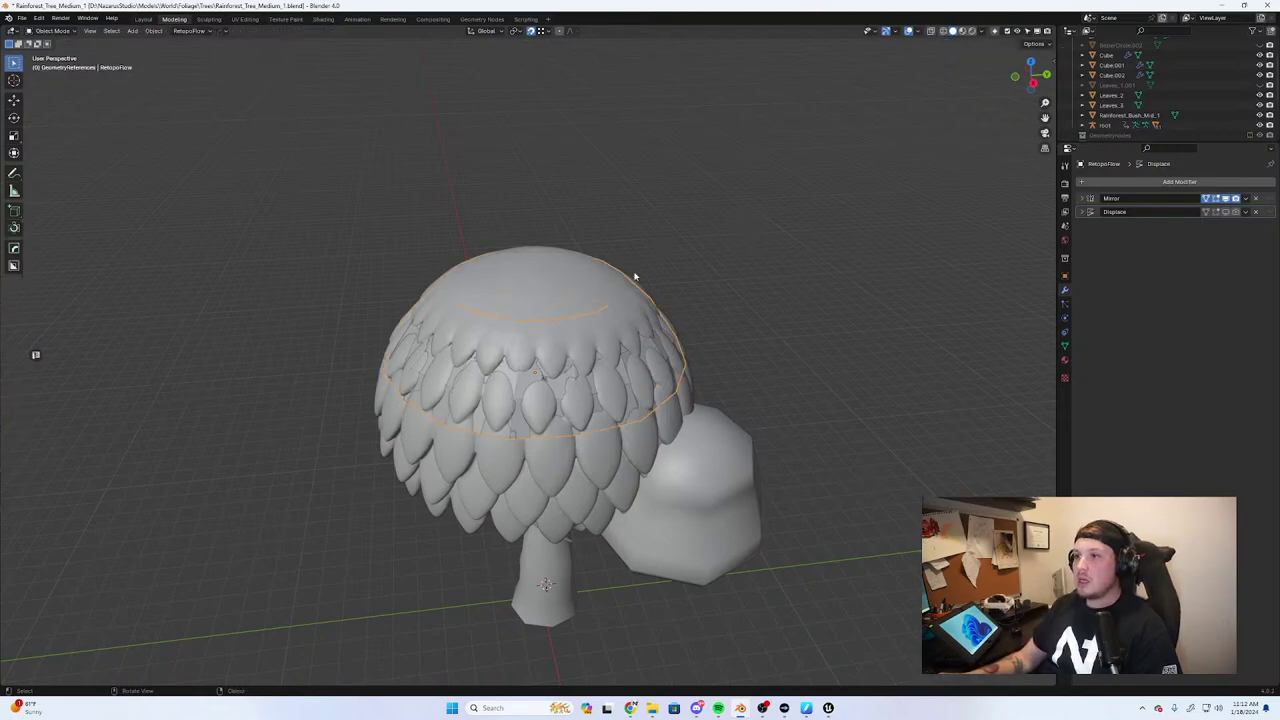
{"action": "left_click", "coordinate": [577, 485]}
{"action": "key", "text": "KP_Divide"}
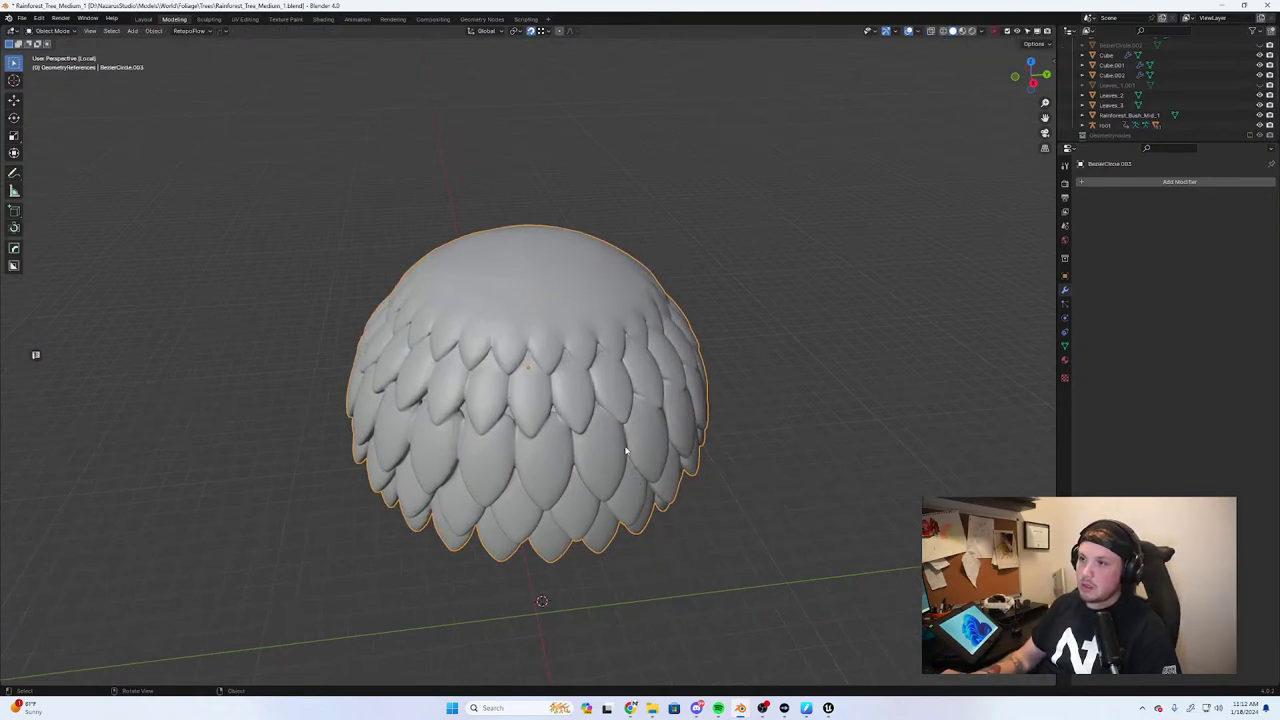
{"action": "key", "text": "h"}
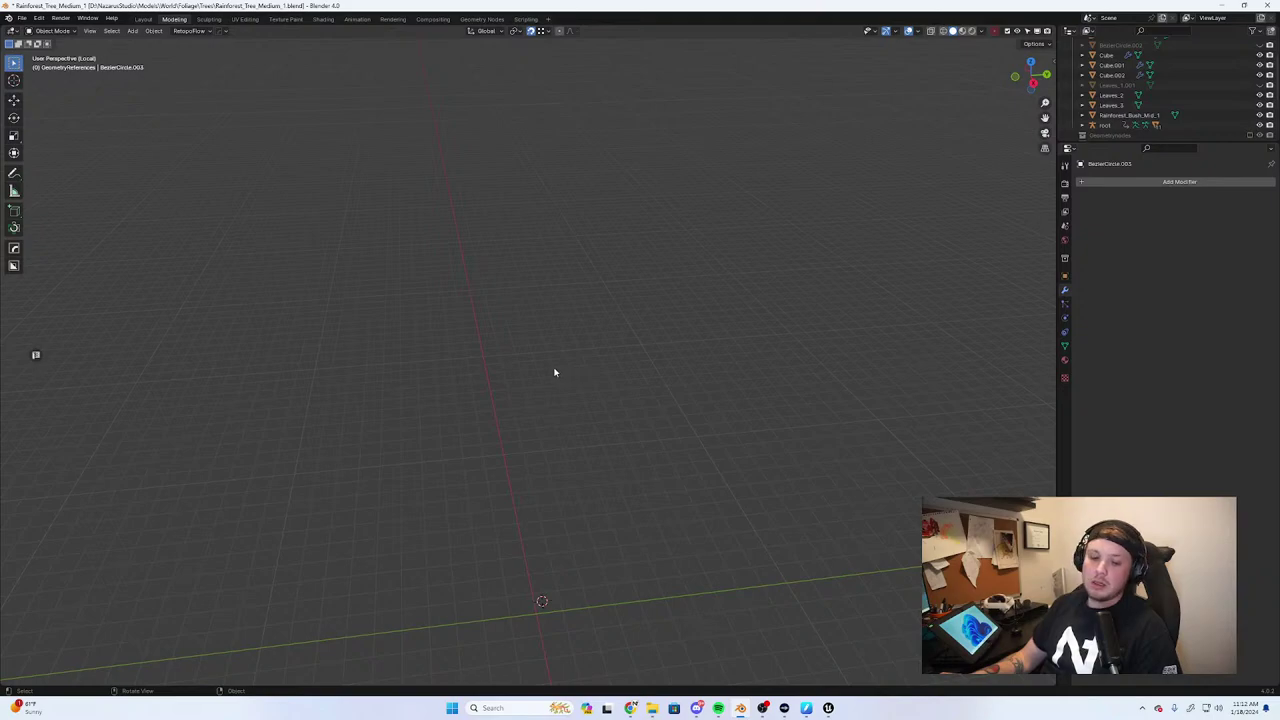
{"action": "key", "text": "ctrl+z"}
{"action": "left_click", "coordinate": [46, 31]}
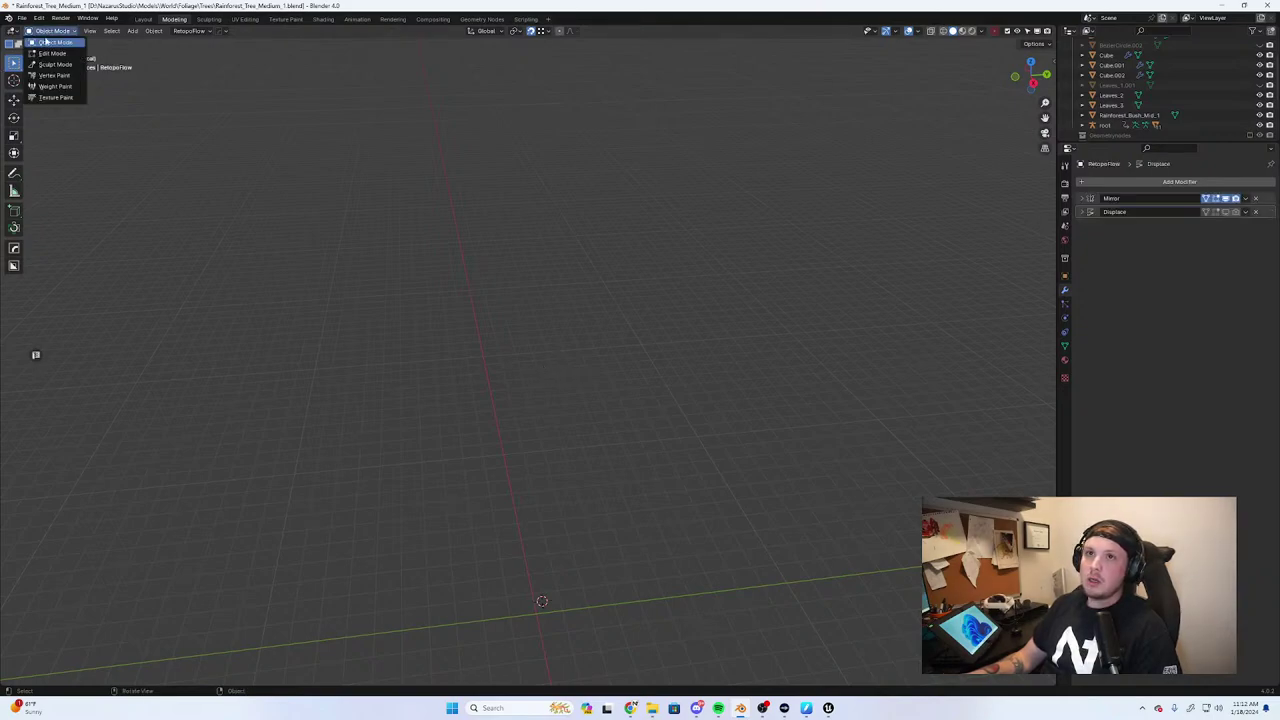
{"action": "left_click", "coordinate": [46, 42]}
{"action": "middle_click_drag", "start_coordinate": [263, 123], "coordinate": [660, 355]}
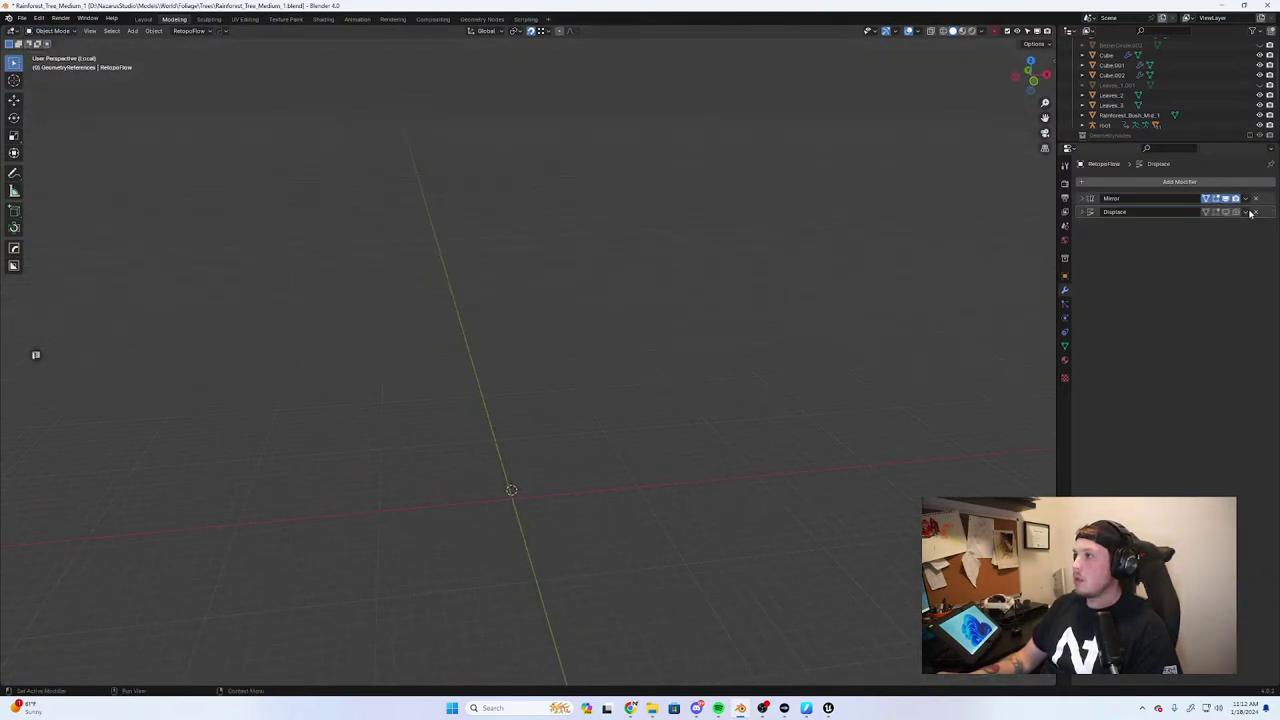
{"action": "left_click", "coordinate": [1249, 213]}
{"action": "middle_click_drag", "start_coordinate": [603, 277], "coordinate": [493, 274]}
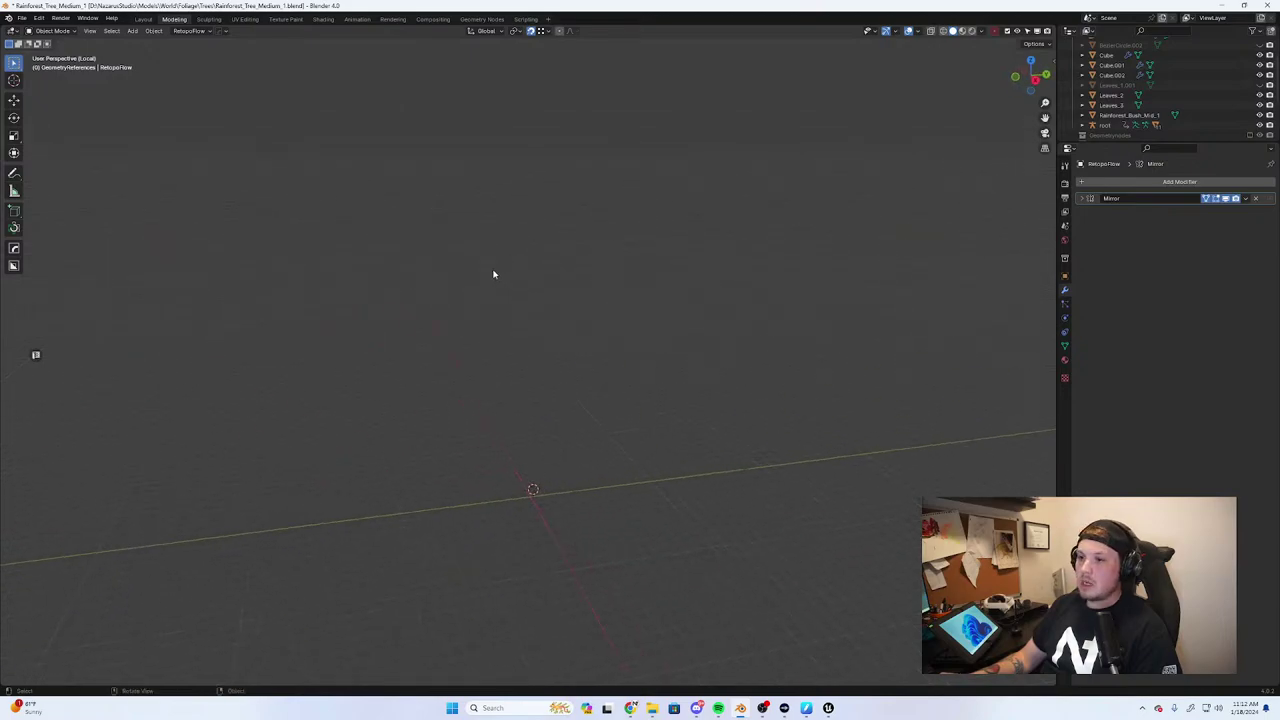
{"action": "key", "text": "ctrl+z"}
{"action": "key", "text": "Tab"}
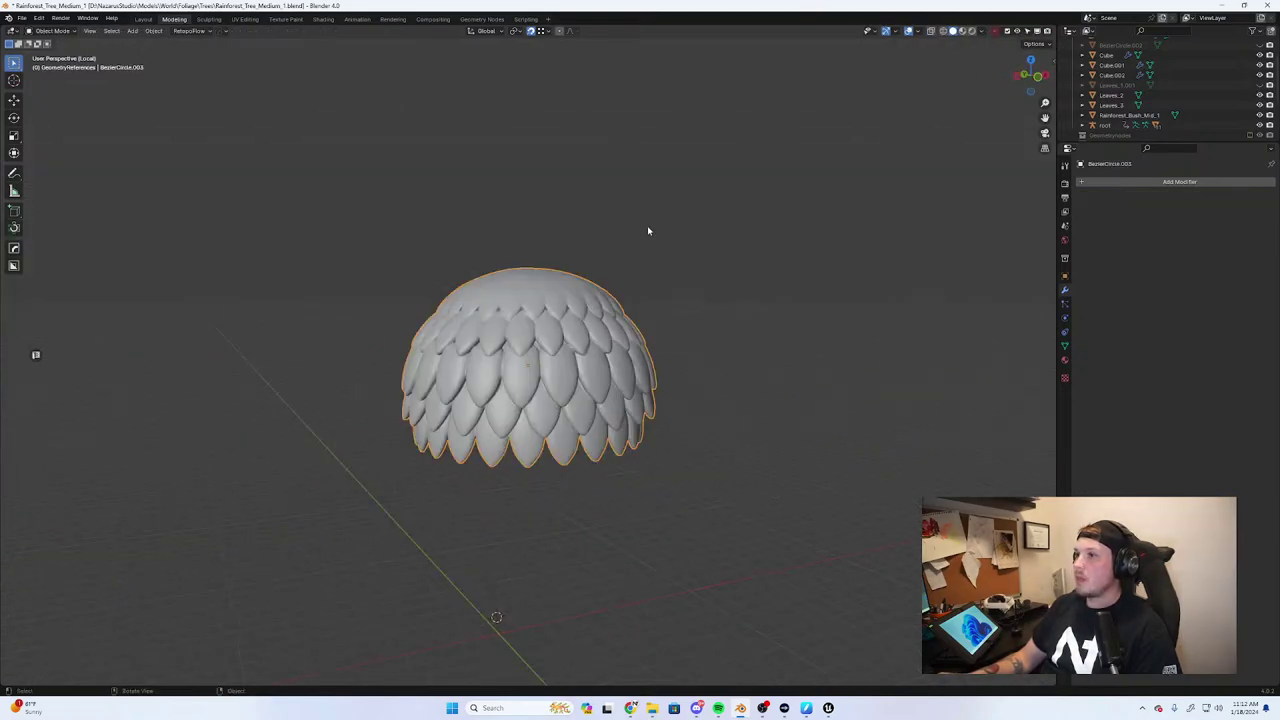
Inspect the isolated leaf canopy, leave local view and examine it again together with the rest of the tree
{"action": "left_click", "coordinate": [647, 225]}
{"action": "middle_click_drag", "start_coordinate": [592, 300], "coordinate": [661, 308]}
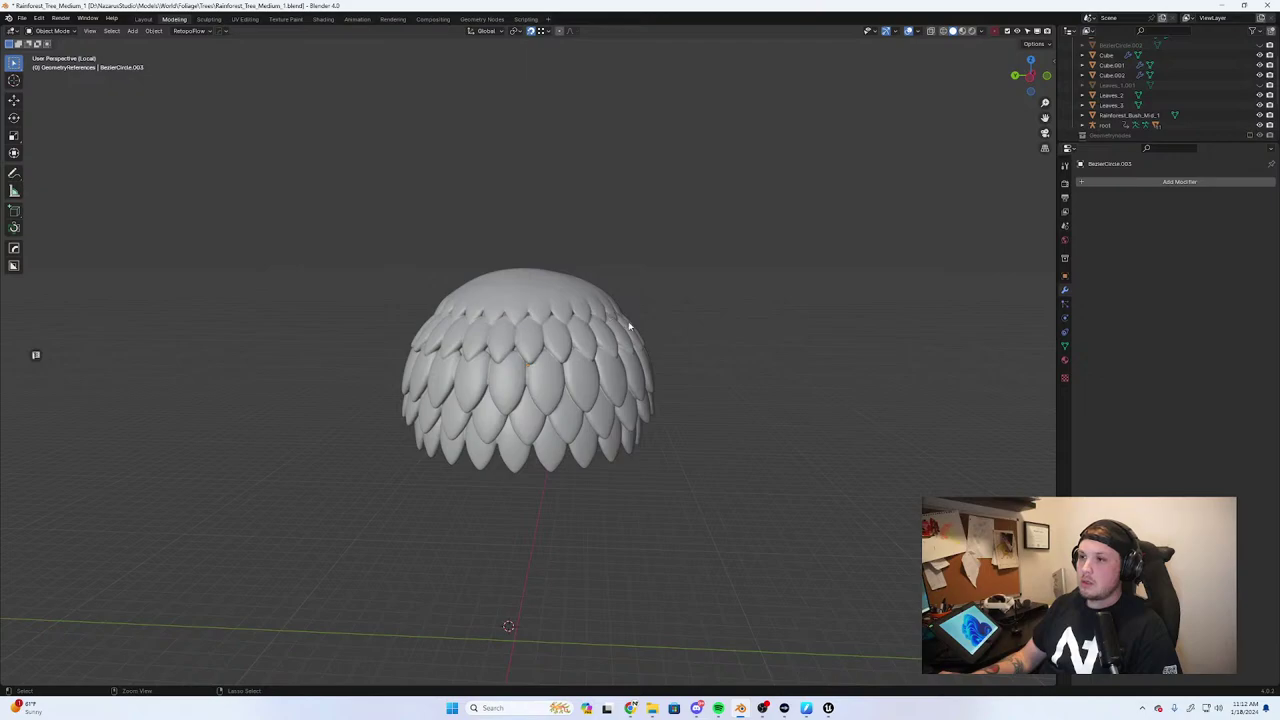
{"action": "key", "text": "a"}
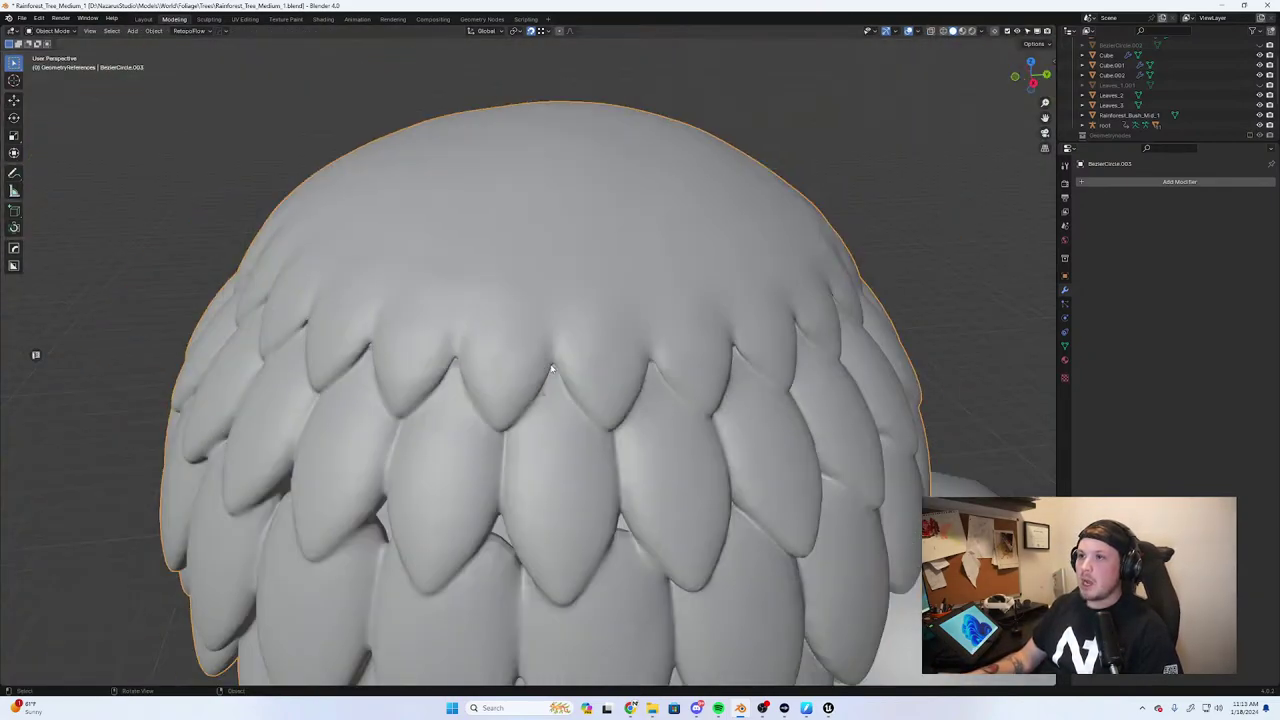
{"action": "scroll", "coordinate": [551, 368], "scroll_direction": "down", "scroll_amount": 6}
{"action": "middle_click_drag", "start_coordinate": [551, 368], "coordinate": [450, 323]}
{"action": "scroll", "coordinate": [593, 293], "scroll_direction": "up", "scroll_amount": 3}
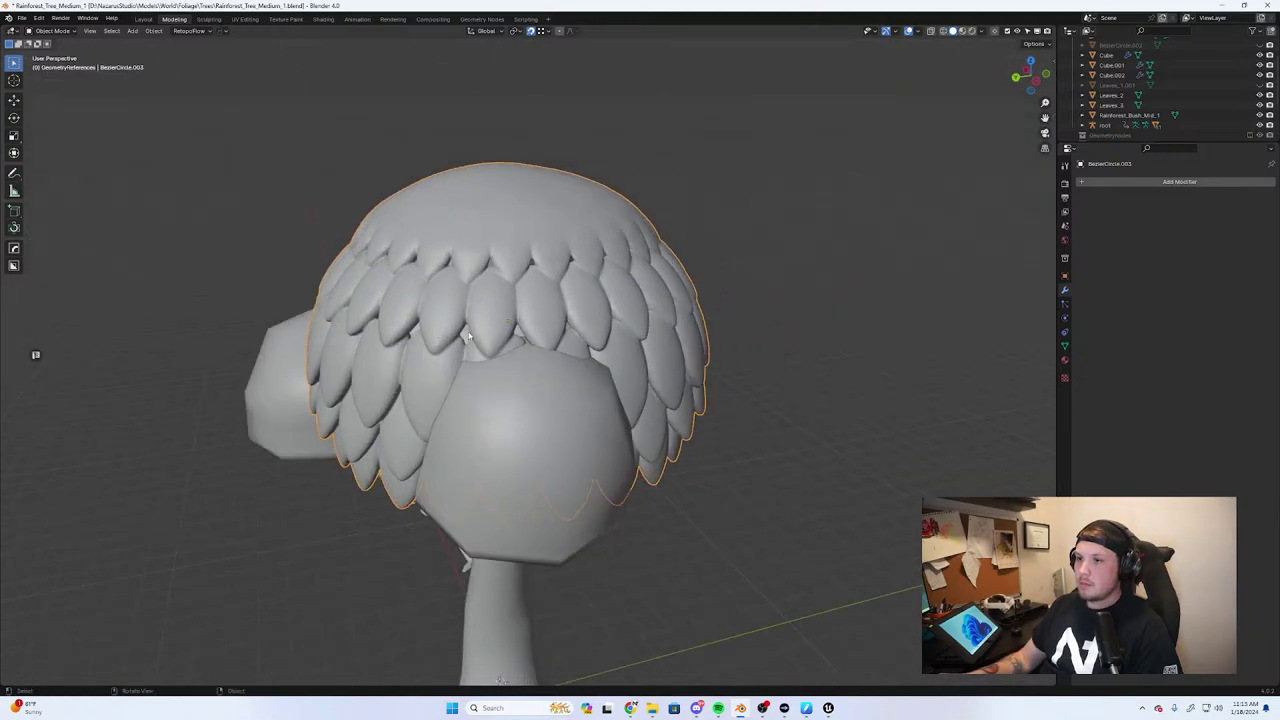
Check RetopoFlow's start options and setup warnings for the canopy both in the full scene and in local view
{"action": "left_click", "coordinate": [191, 31]}
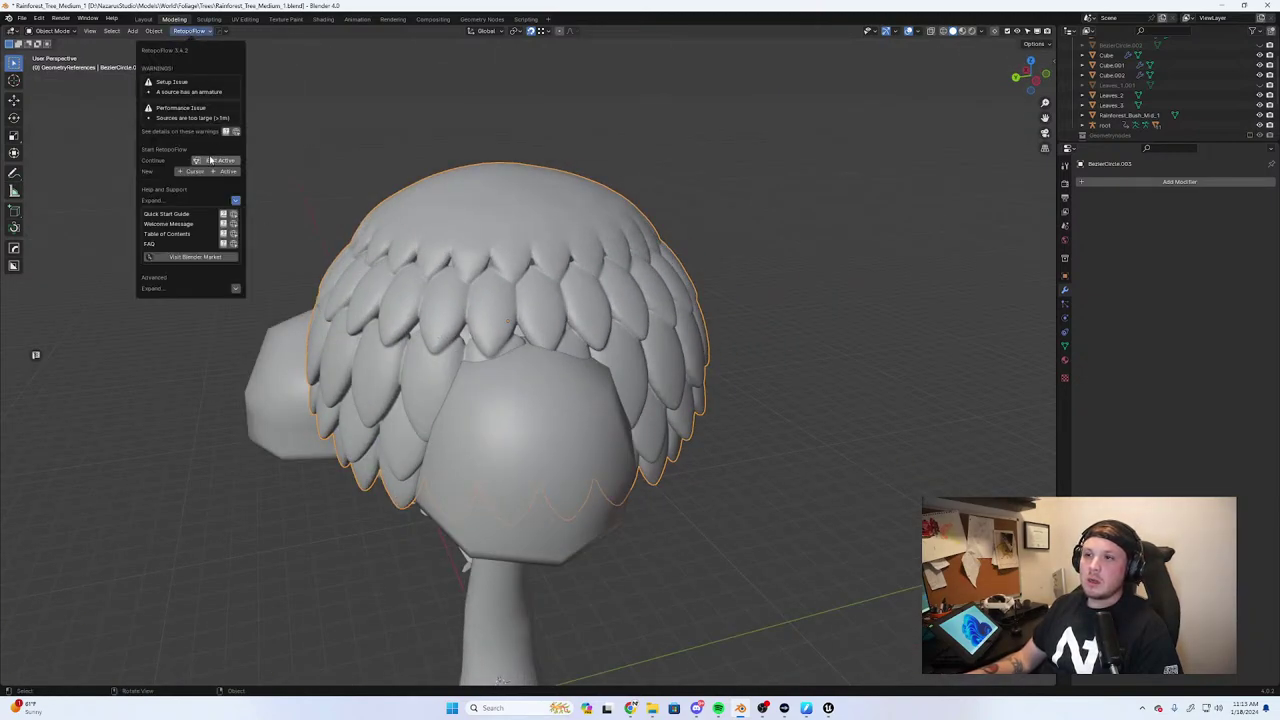
{"action": "key", "text": "KP_Divide"}
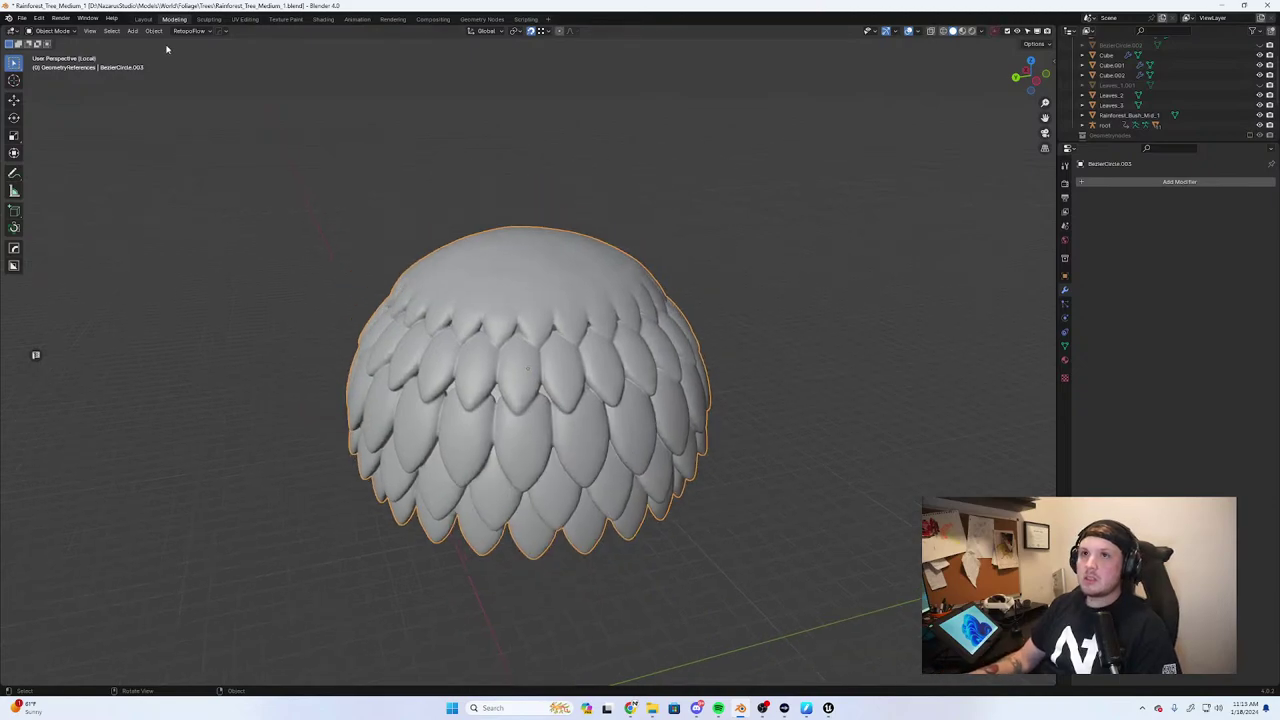
{"action": "left_click", "coordinate": [191, 31]}
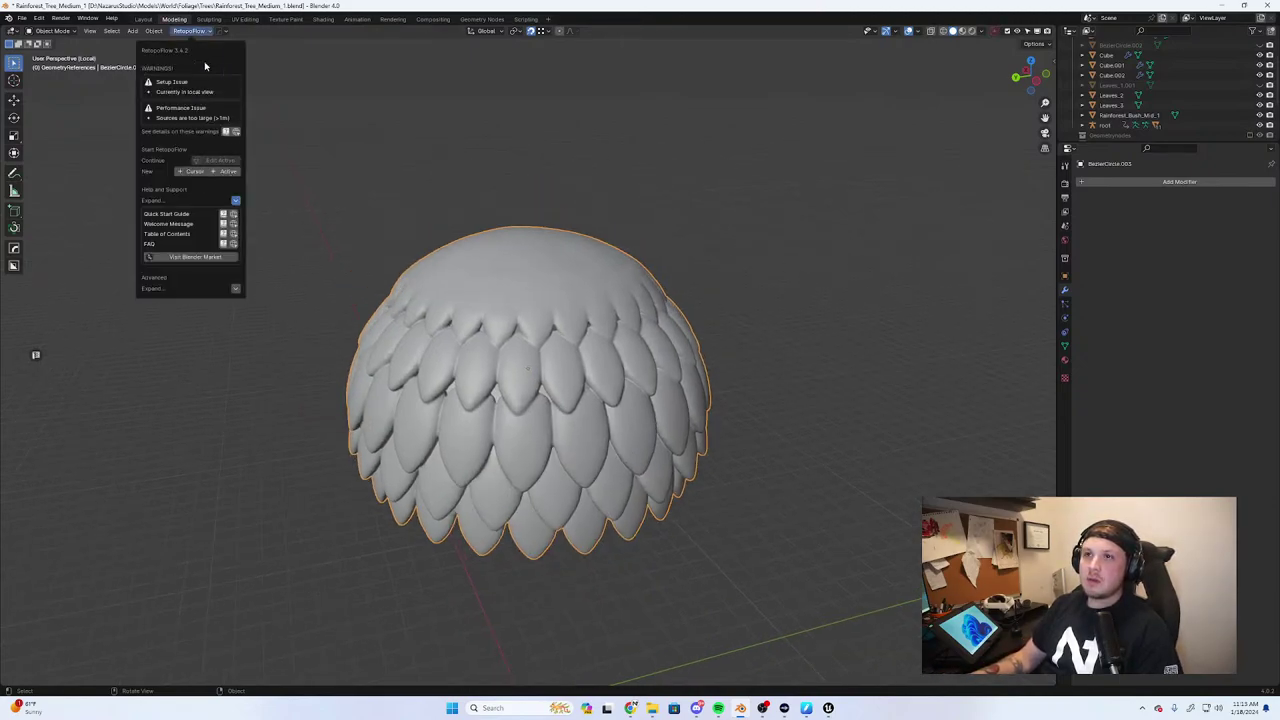
{"action": "key", "text": "KP_Divide"}
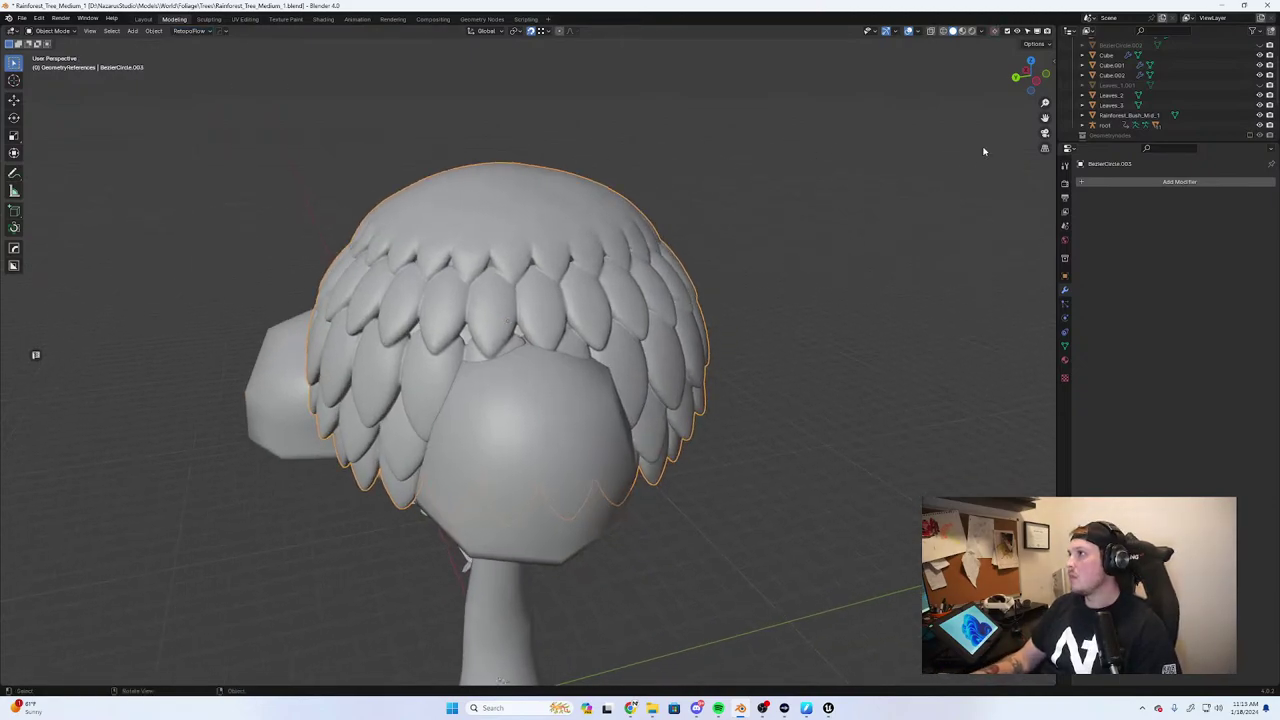
Look through the scene's collections, select the Plane object and collapse the GeometryReferences collection
{"action": "scroll", "coordinate": [1160, 102], "scroll_direction": "up", "scroll_amount": 2}
{"action": "scroll", "coordinate": [1160, 102], "scroll_direction": "down", "scroll_amount": 4}
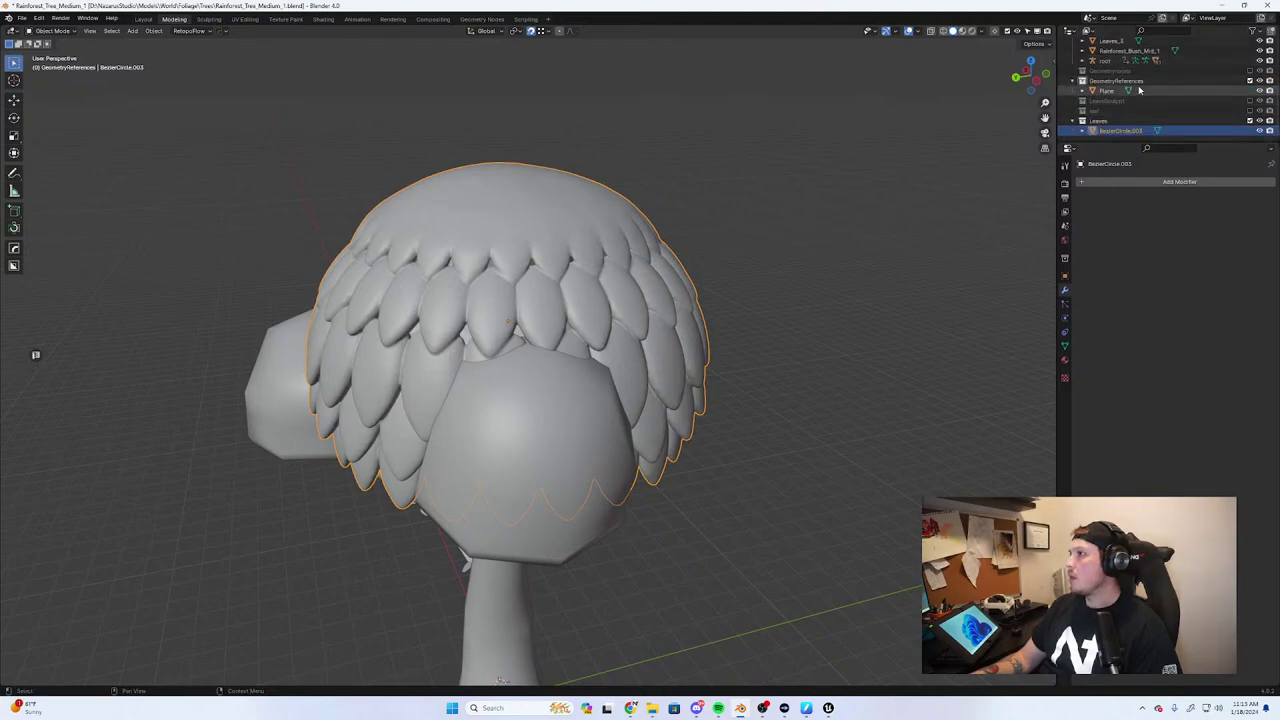
{"action": "left_click", "coordinate": [1208, 91]}
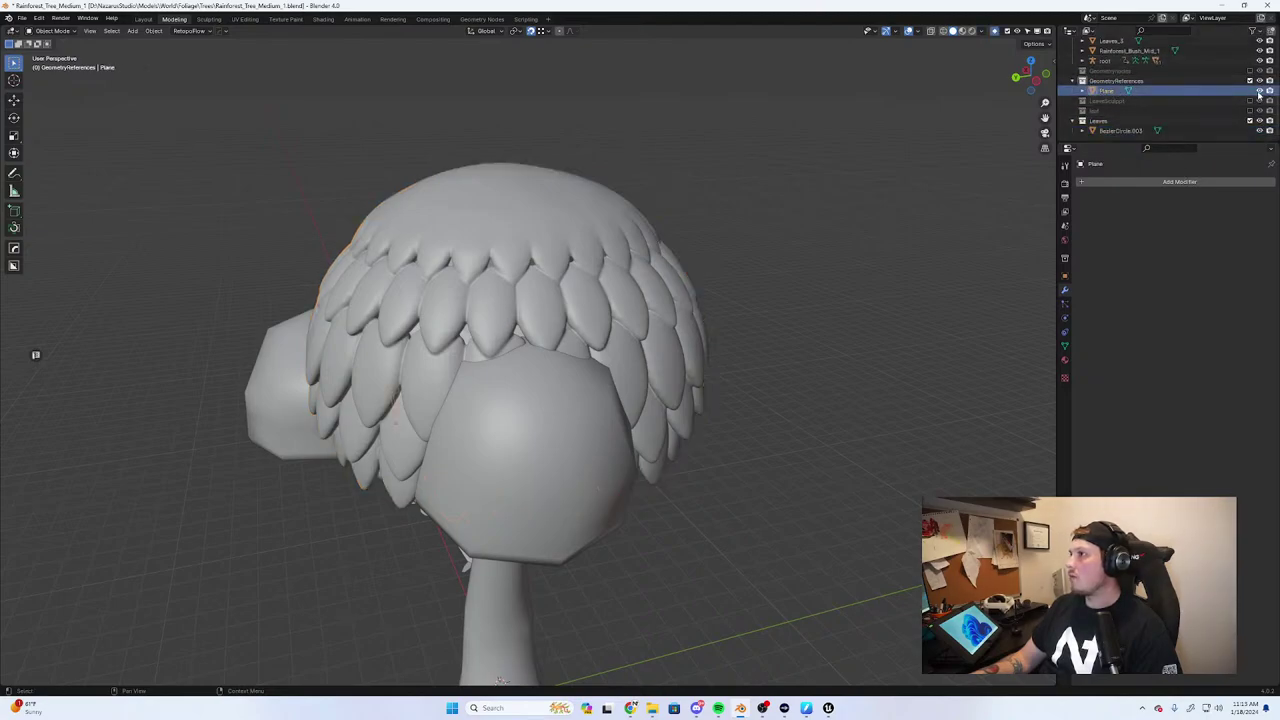
{"action": "middle_click_drag", "start_coordinate": [823, 249], "coordinate": [503, 355]}
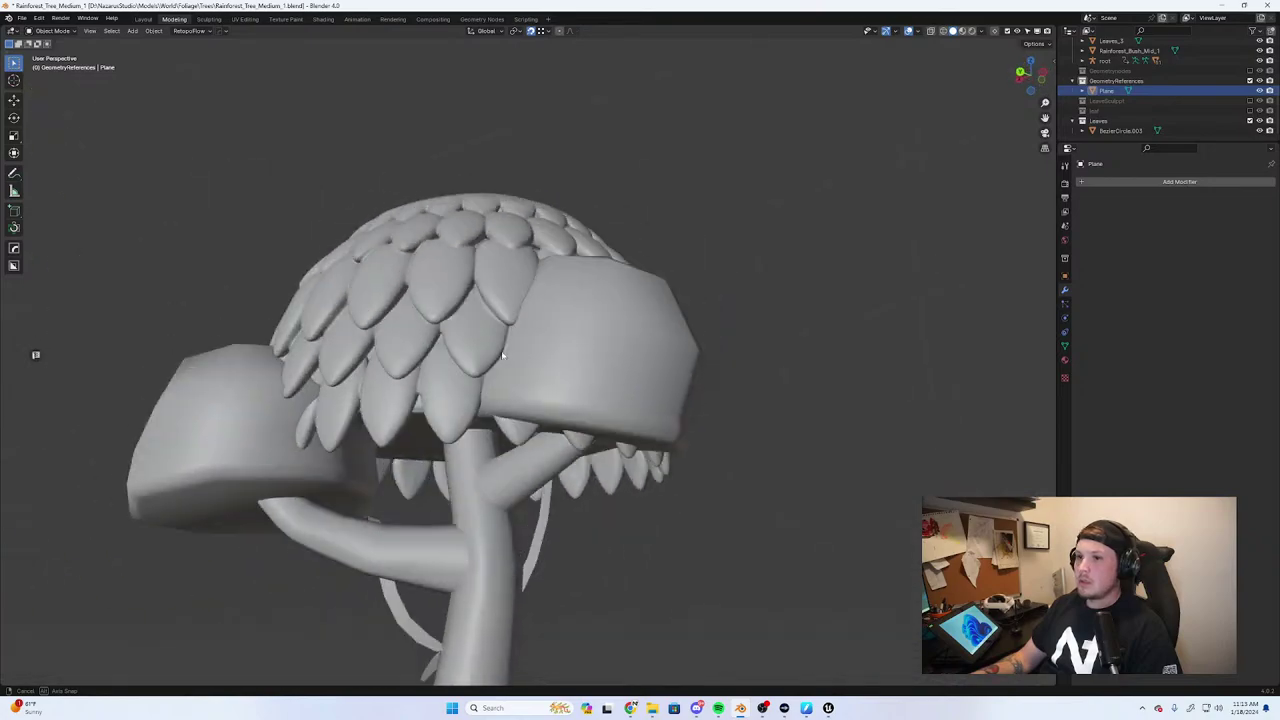
{"action": "scroll", "coordinate": [503, 355], "scroll_direction": "down", "scroll_amount": 6}
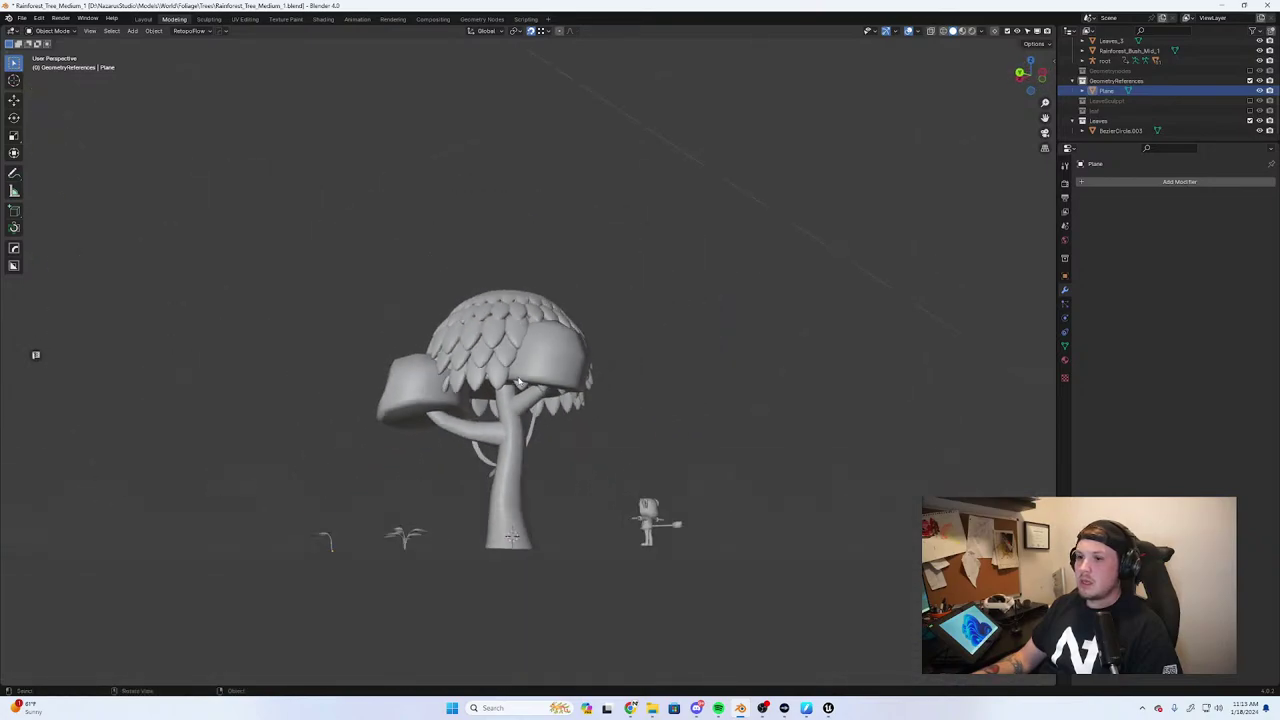
{"action": "left_click", "coordinate": [1074, 82]}
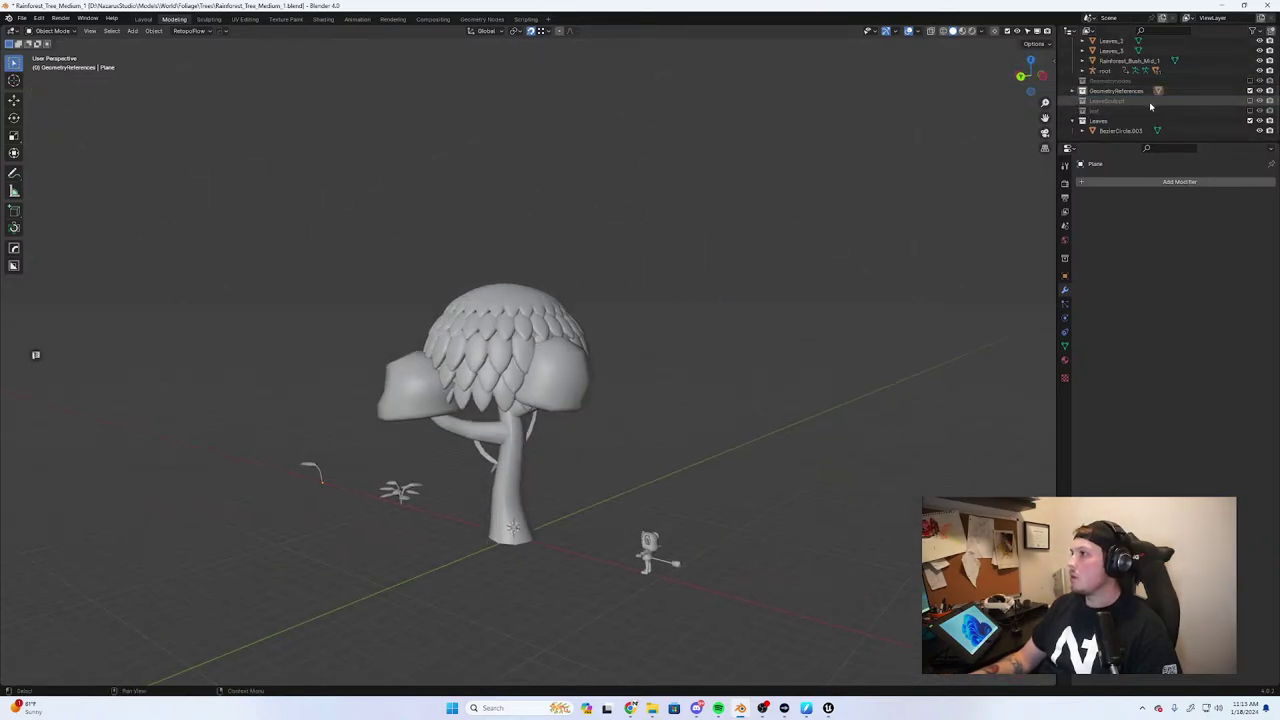
{"action": "scroll", "coordinate": [1150, 105], "scroll_direction": "up", "scroll_amount": 4}
{"action": "scroll", "coordinate": [1146, 118], "scroll_direction": "down", "scroll_amount": 4}
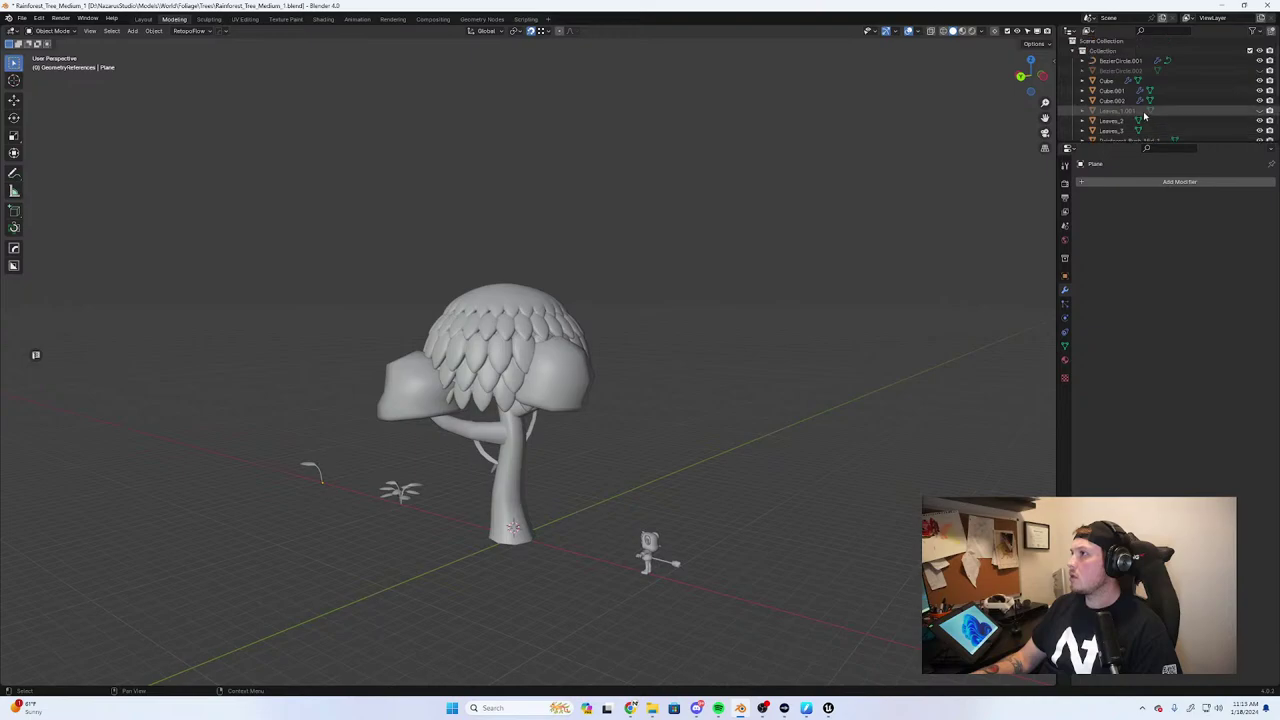
{"action": "scroll", "coordinate": [1146, 112], "scroll_direction": "down", "scroll_amount": 2}
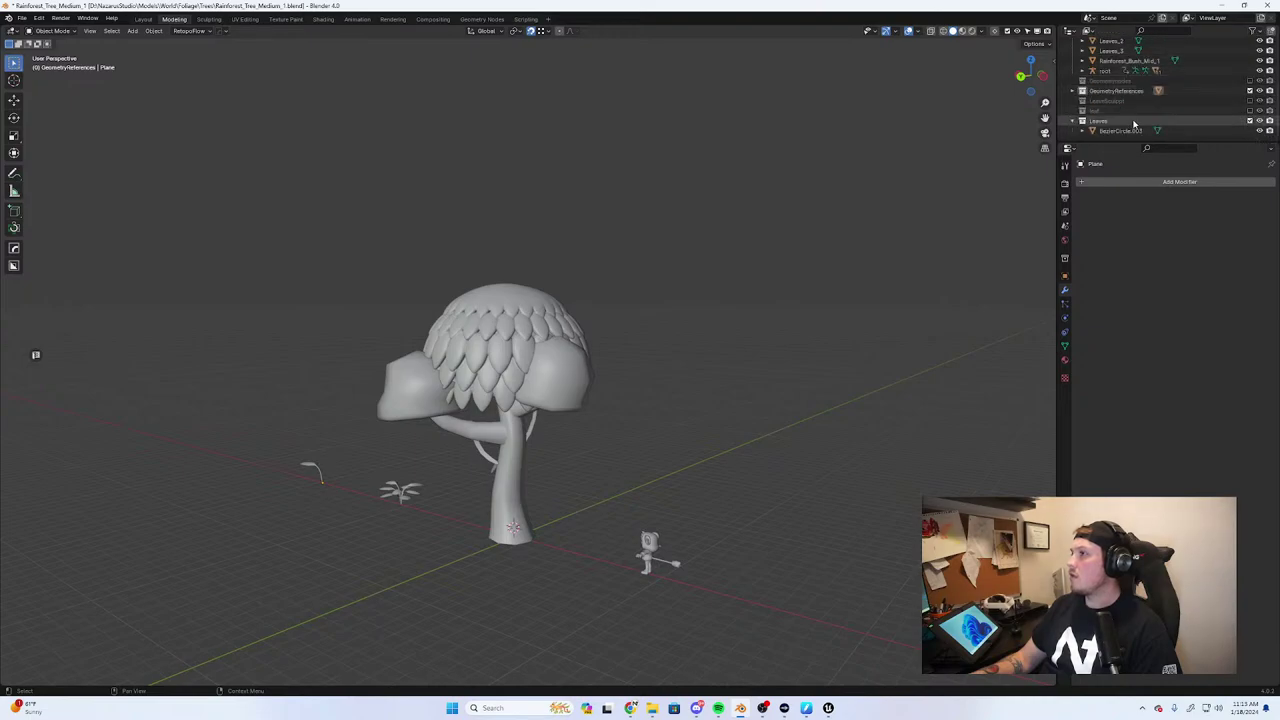
Isolate the BezierCircle.003 canopy in local view, start a new RetopoFlow mesh from the active object and dismiss the welcome note
{"action": "left_click", "coordinate": [1097, 132]}
{"action": "key", "text": "KP_Divide"}
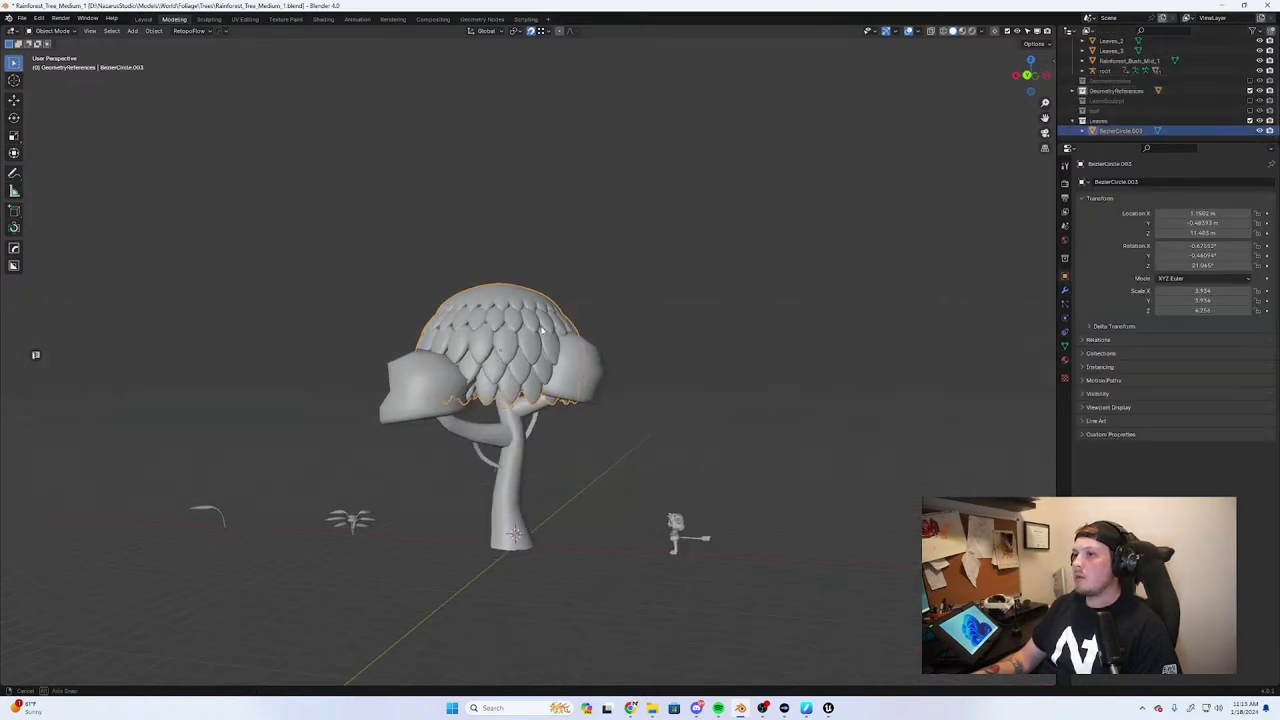
{"action": "left_click", "coordinate": [183, 31]}
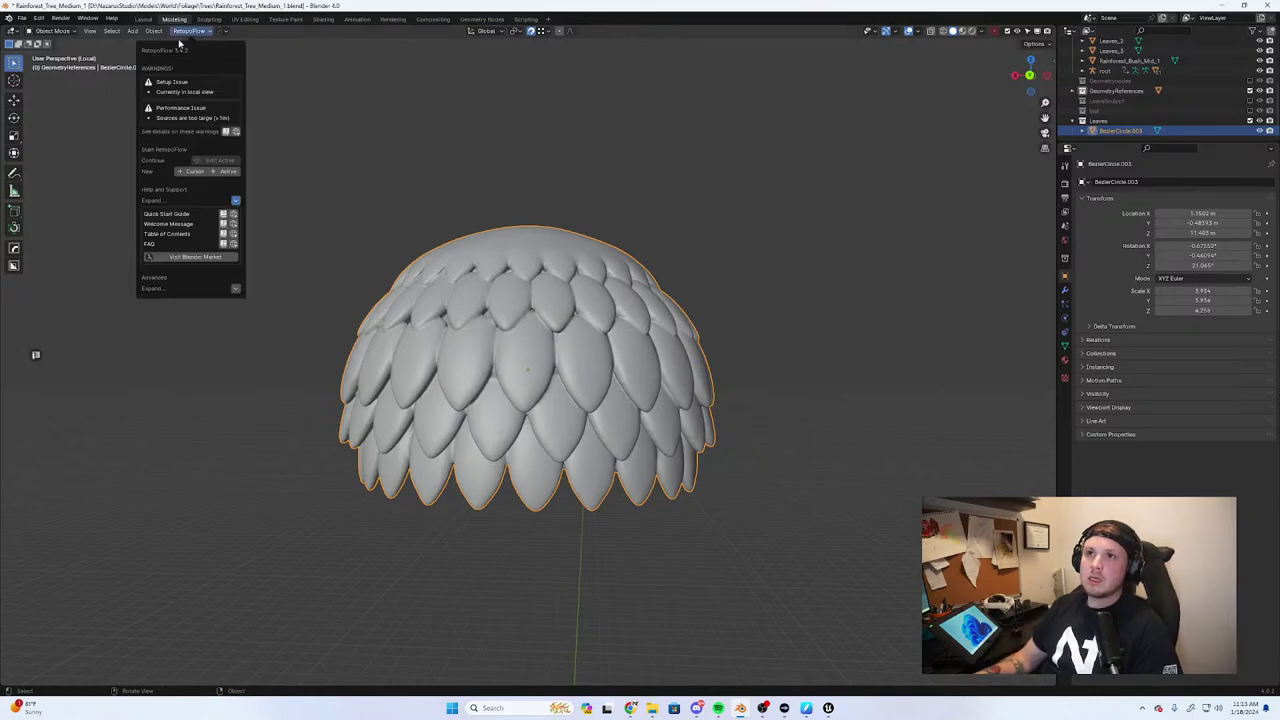
{"action": "left_click", "coordinate": [229, 172]}
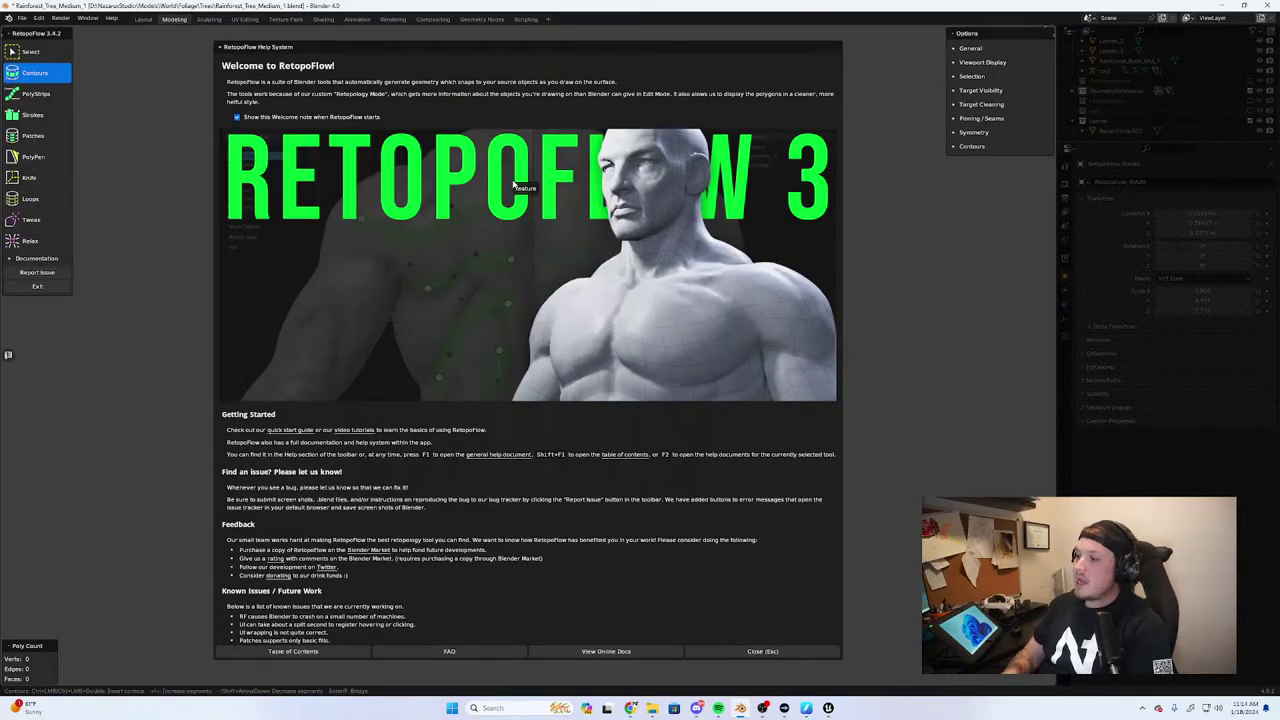
{"action": "left_click", "coordinate": [734, 652]}
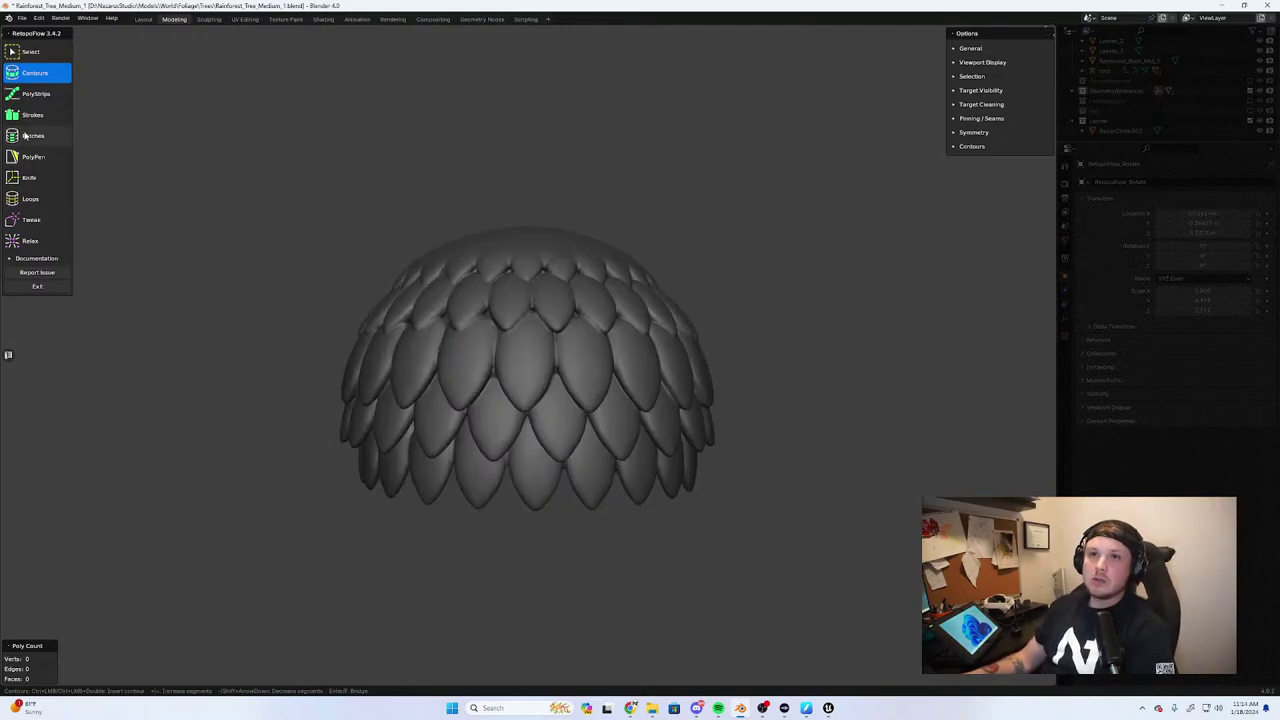
Insert two 16-segment Contours loops around the canopy's smooth crown in front view to form the first retopology band
{"action": "key", "text": "KP_1"}
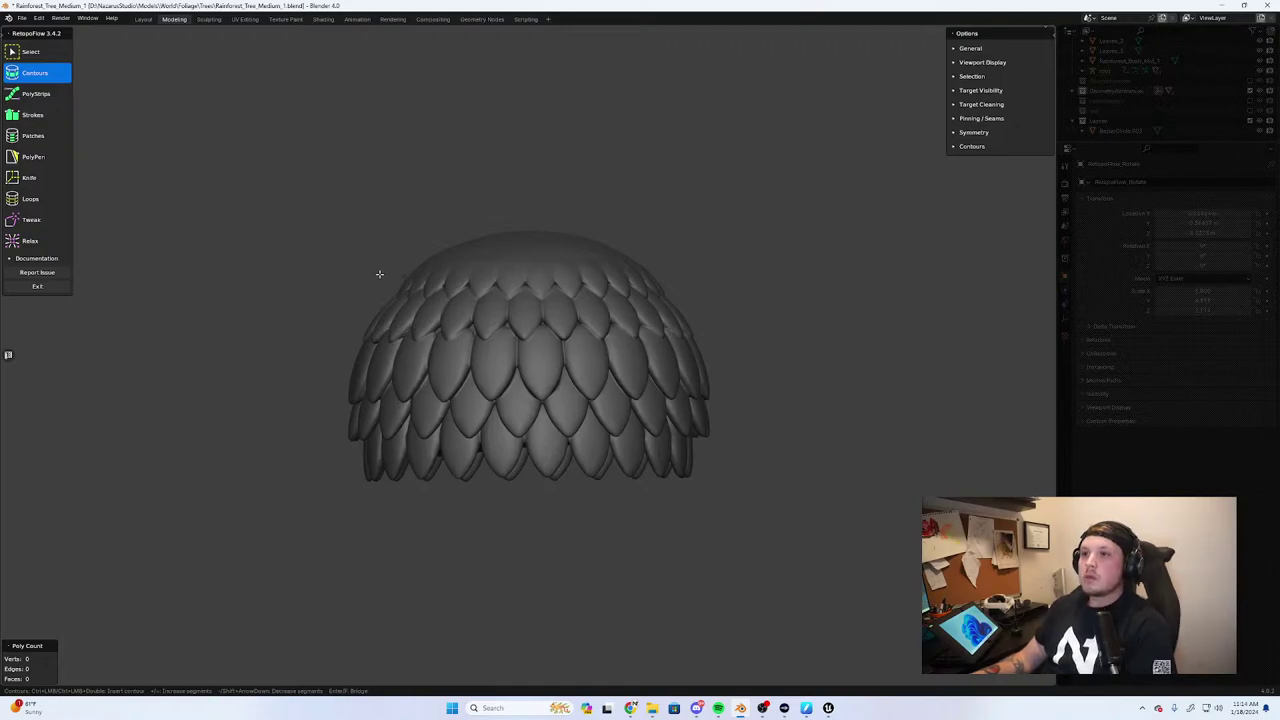
{"action": "left_click_drag", "start_coordinate": [380, 274], "coordinate": [695, 274]}
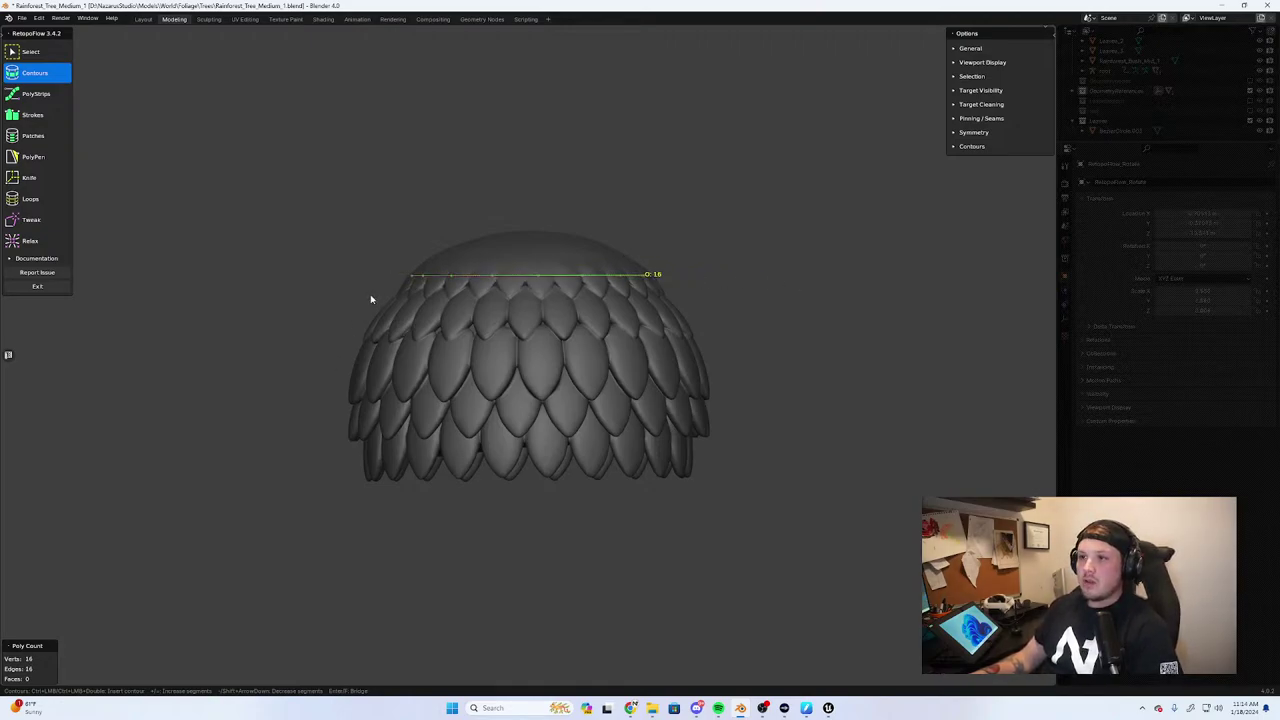
{"action": "key", "text": "ctrl+z"}
{"action": "left_click_drag", "start_coordinate": [399, 260], "coordinate": [691, 257]}
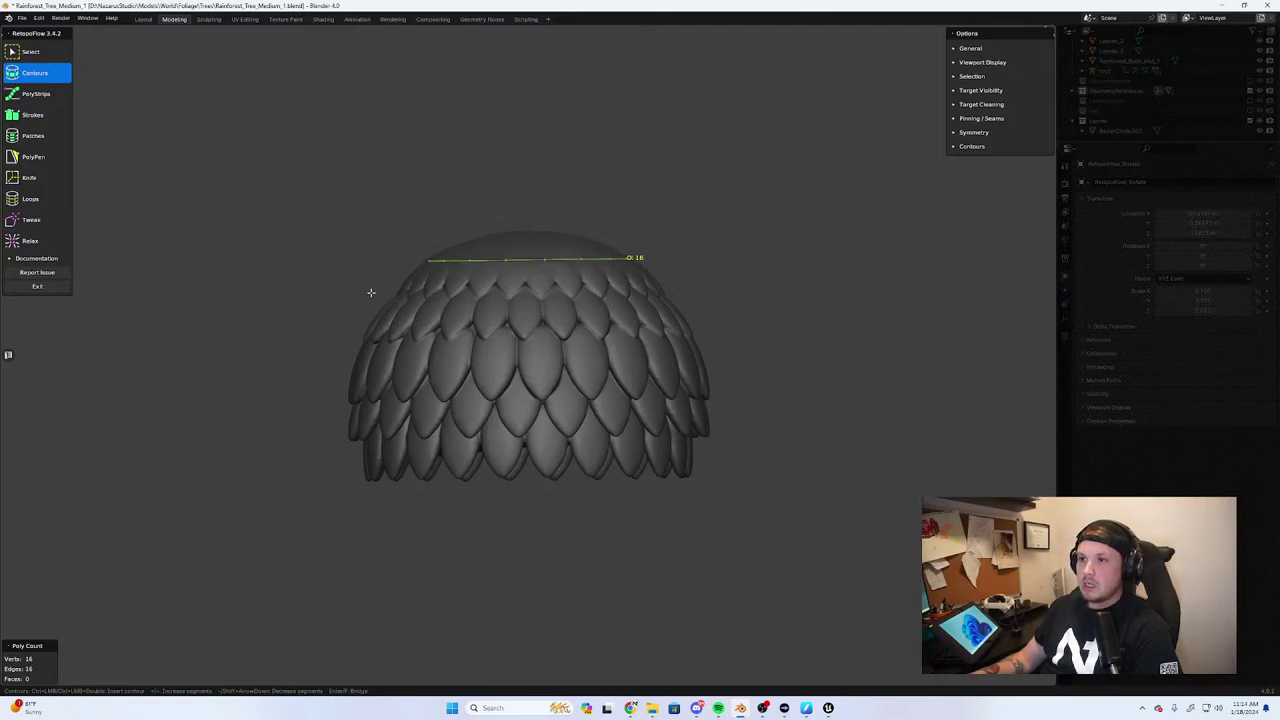
{"action": "left_click_drag", "start_coordinate": [371, 292], "coordinate": [720, 290]}
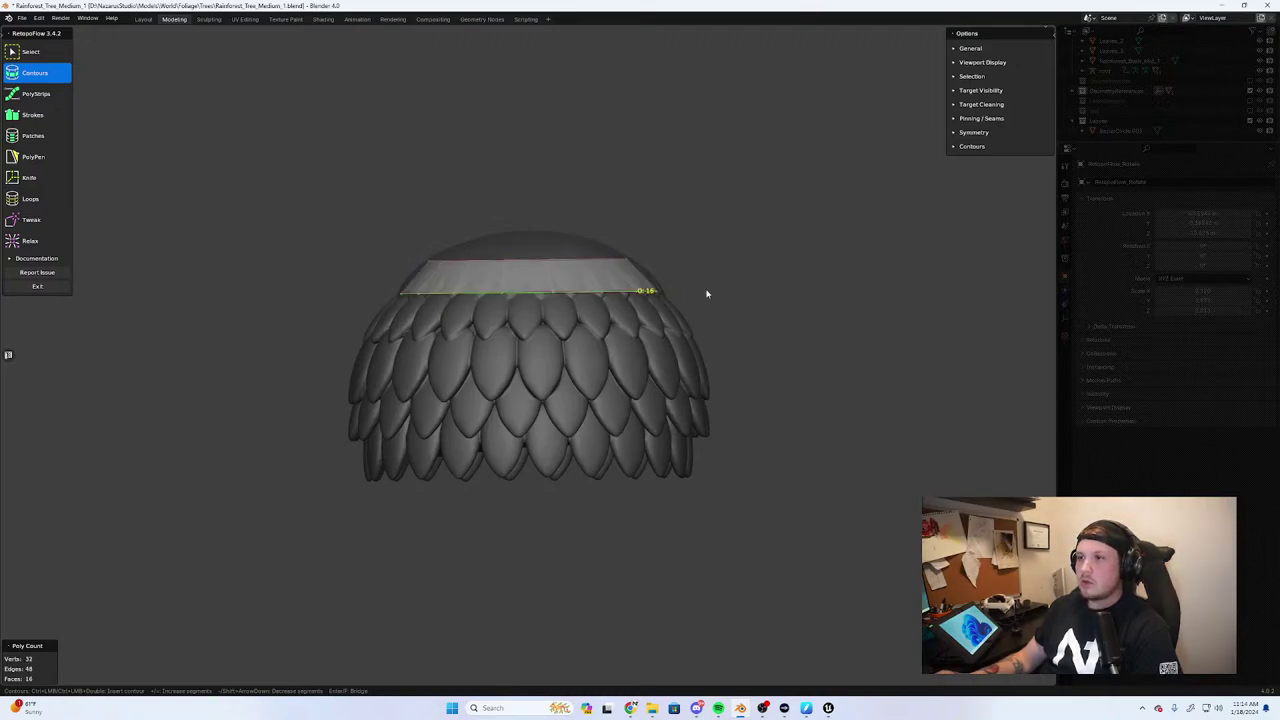
Try to insert a third Contours loop below the band, along the bottom of the upper leaf row, undoing each attempt
{"action": "left_click_drag", "start_coordinate": [341, 338], "coordinate": [802, 333]}
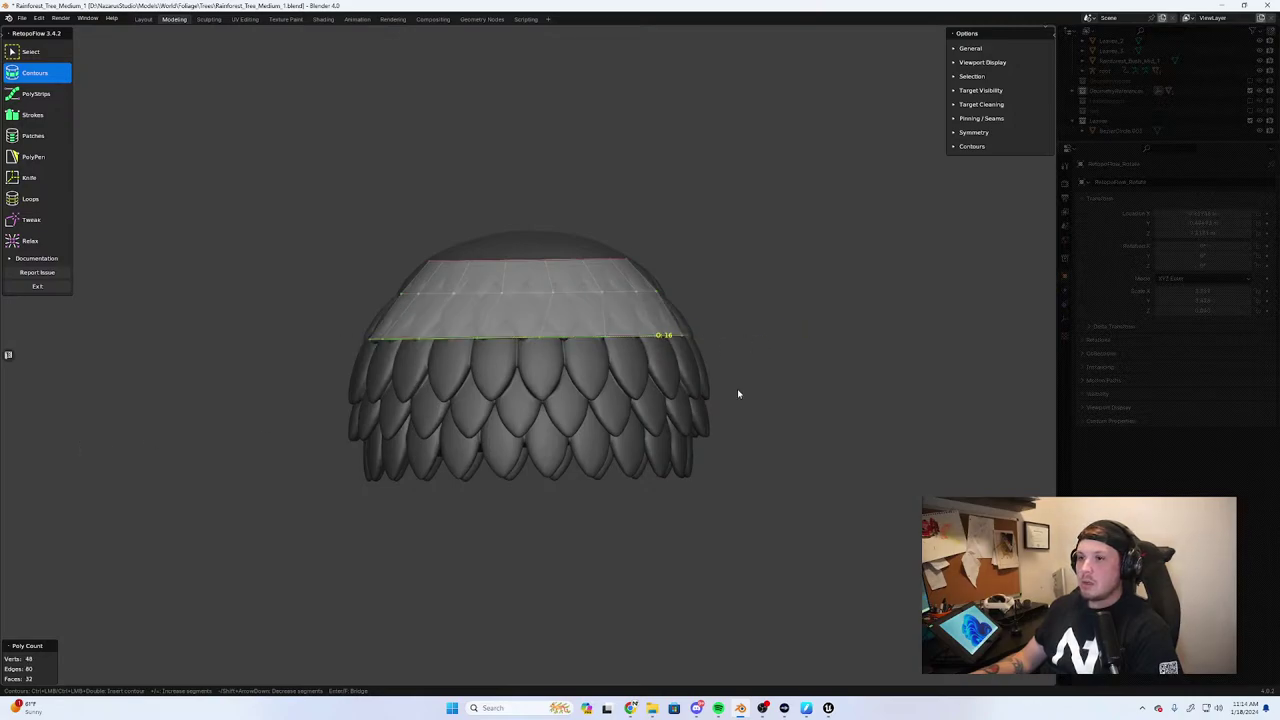
{"action": "key", "text": "ctrl+z"}
{"action": "left_click_drag", "start_coordinate": [341, 337], "coordinate": [828, 330]}
{"action": "key", "text": "ctrl+z"}
{"action": "mouse_move", "coordinate": [343, 337]}
{"action": "left_mouse_down"}
{"action": "mouse_move", "coordinate": [786, 331]}
{"action": "mouse_move", "coordinate": [363, 334]}
{"action": "left_mouse_up"}
{"action": "key", "text": "ctrl+z"}
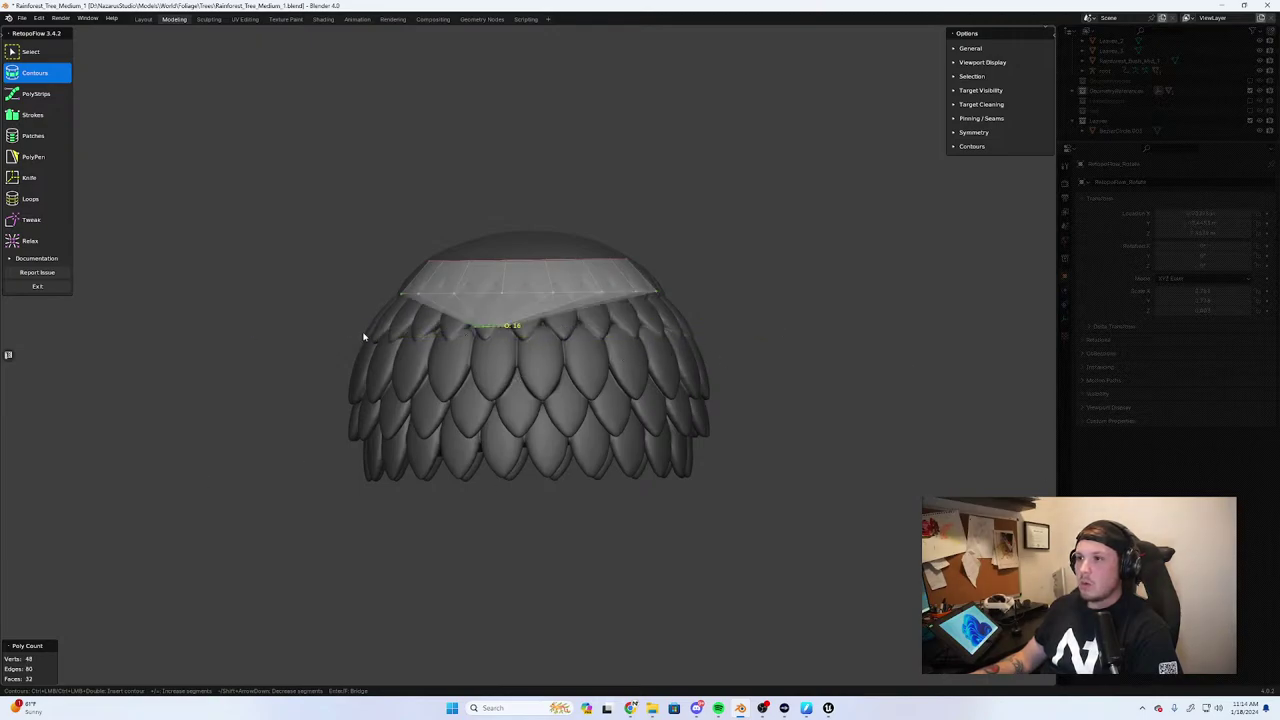
{"action": "key", "text": "ctrl+z"}
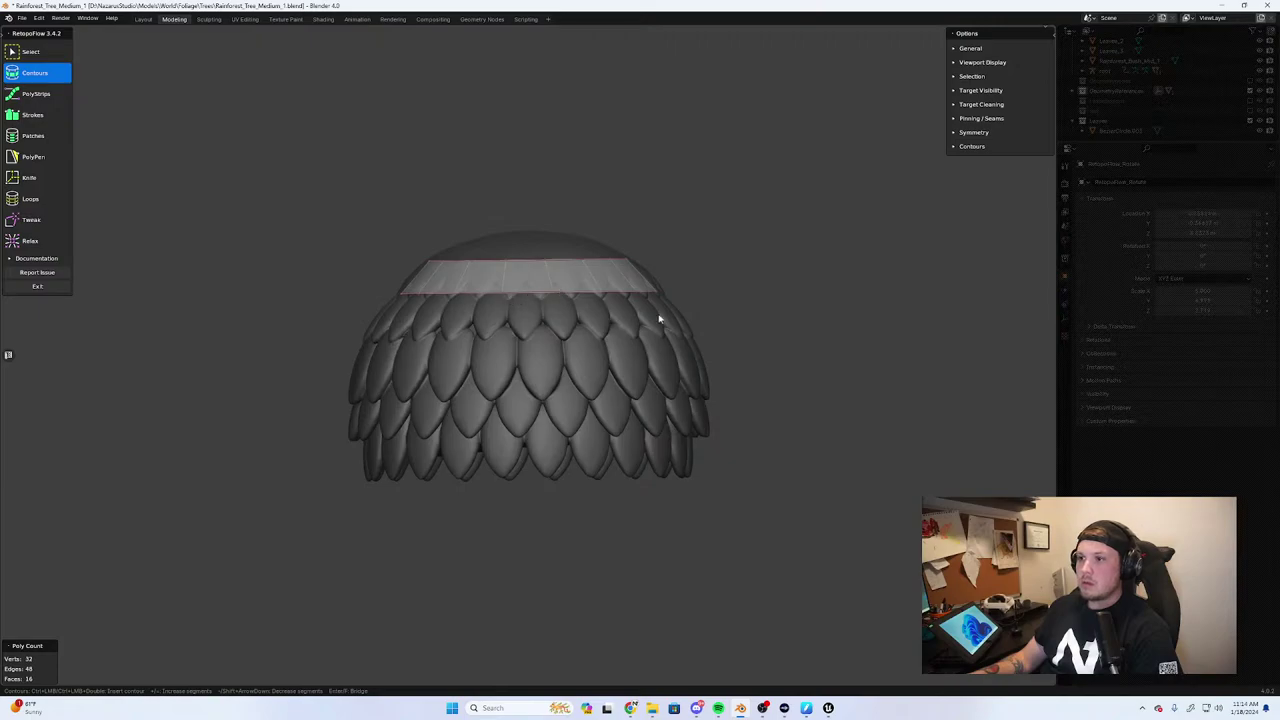
Retry the third Contours loop with cuts made from the opposite side across the upper leaves, undoing each one
{"action": "left_click_drag", "start_coordinate": [731, 321], "coordinate": [314, 329]}
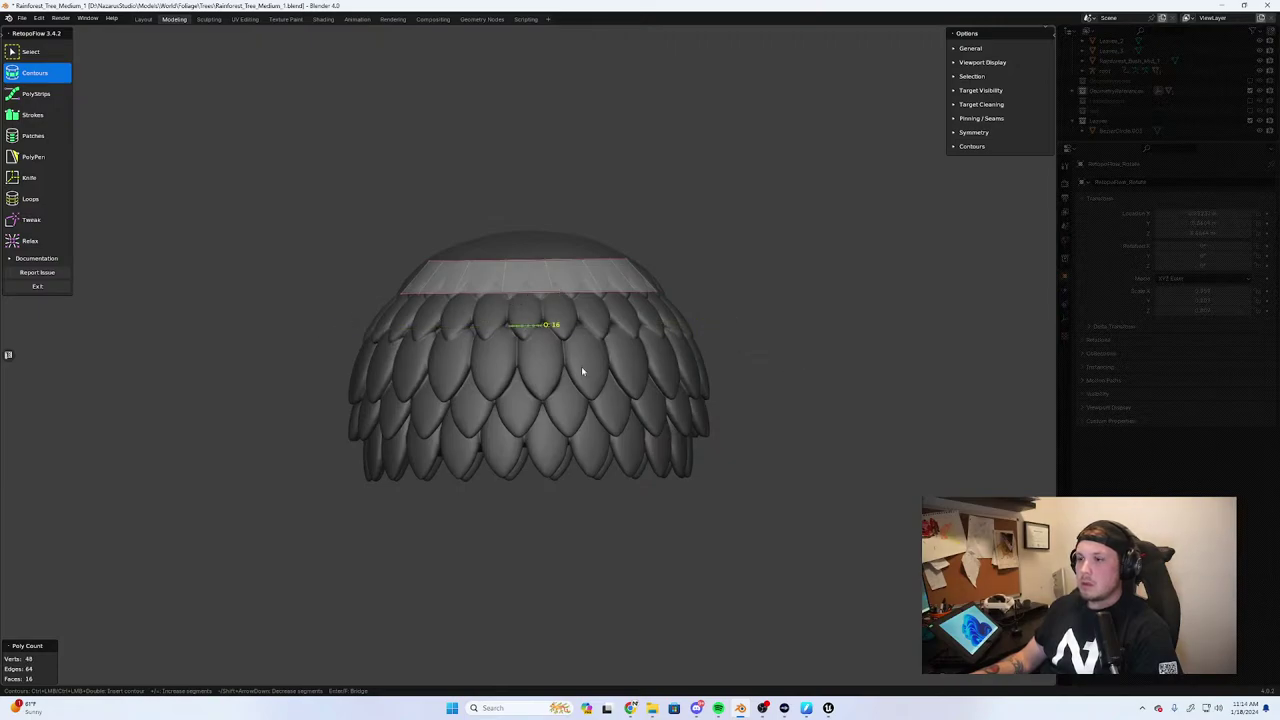
{"action": "mouse_move", "coordinate": [582, 371]}
{"action": "middle_mouse_down"}
{"action": "mouse_move", "coordinate": [651, 408]}
{"action": "mouse_move", "coordinate": [617, 320]}
{"action": "mouse_move", "coordinate": [583, 369]}
{"action": "middle_mouse_up"}
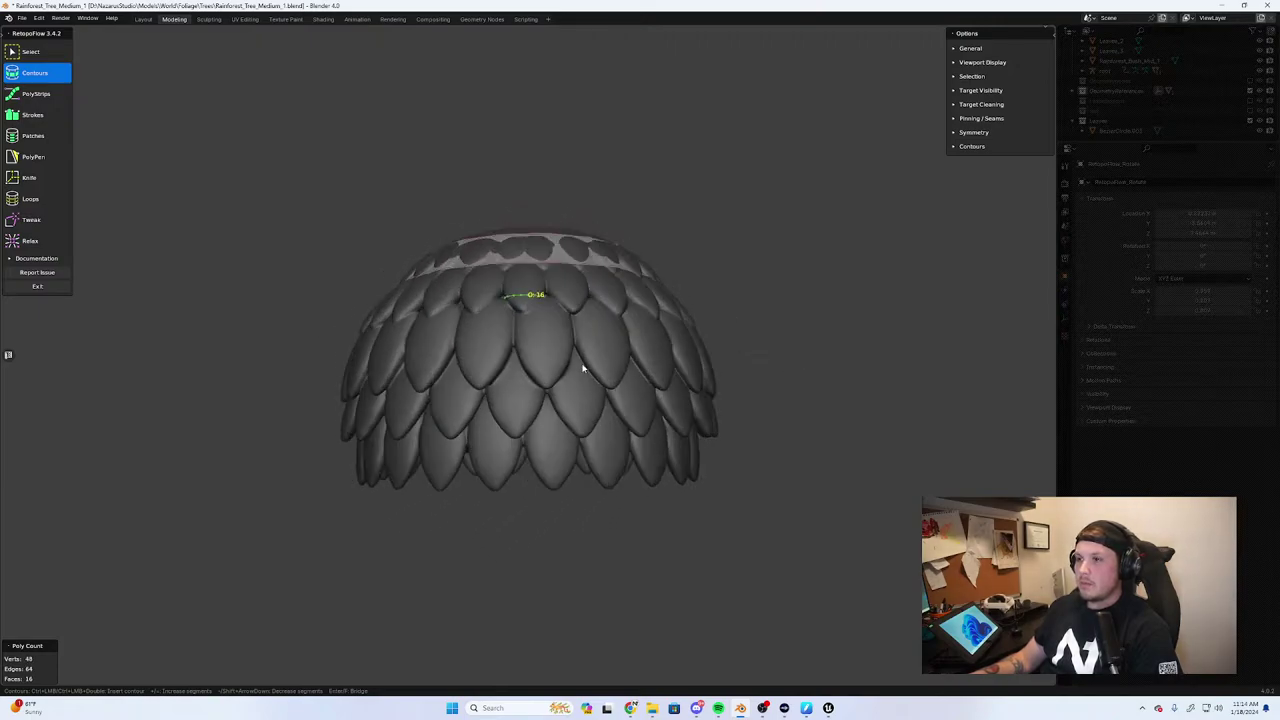
{"action": "key", "text": "ctrl+z"}
{"action": "left_click_drag", "start_coordinate": [740, 299], "coordinate": [346, 310]}
{"action": "key", "text": "ctrl+z"}
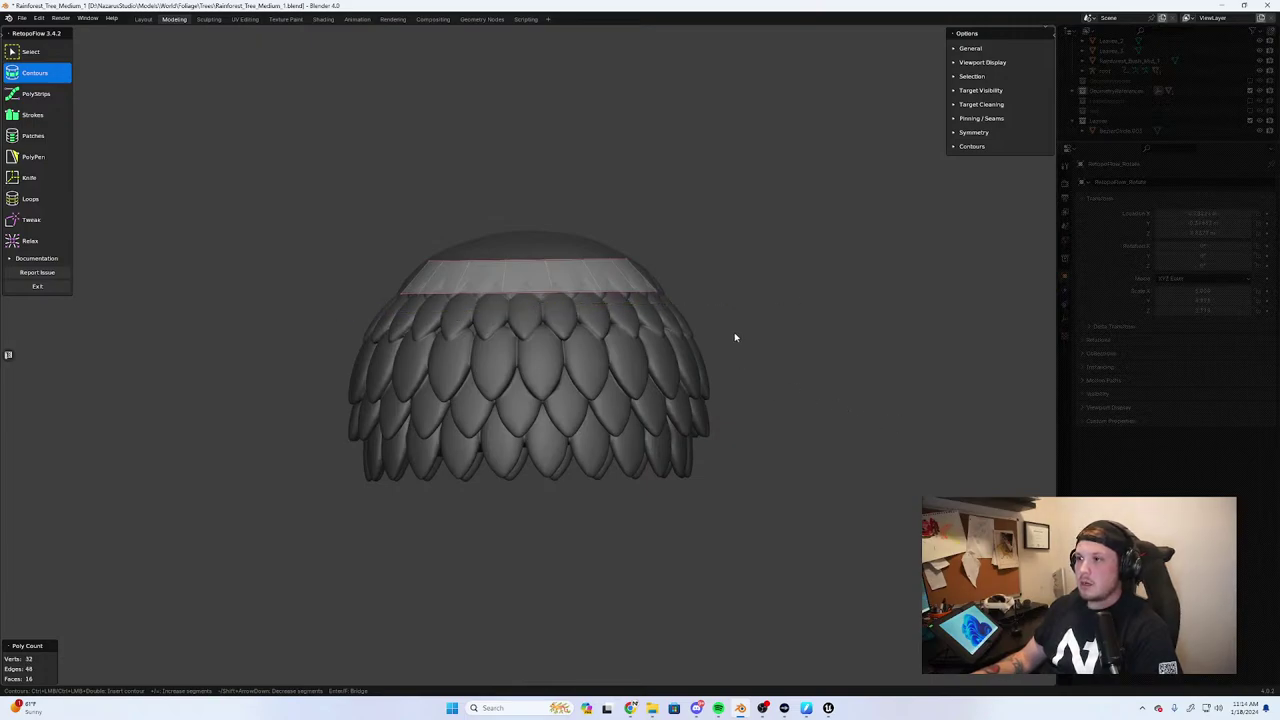
{"action": "left_click_drag", "start_coordinate": [730, 320], "coordinate": [323, 323]}
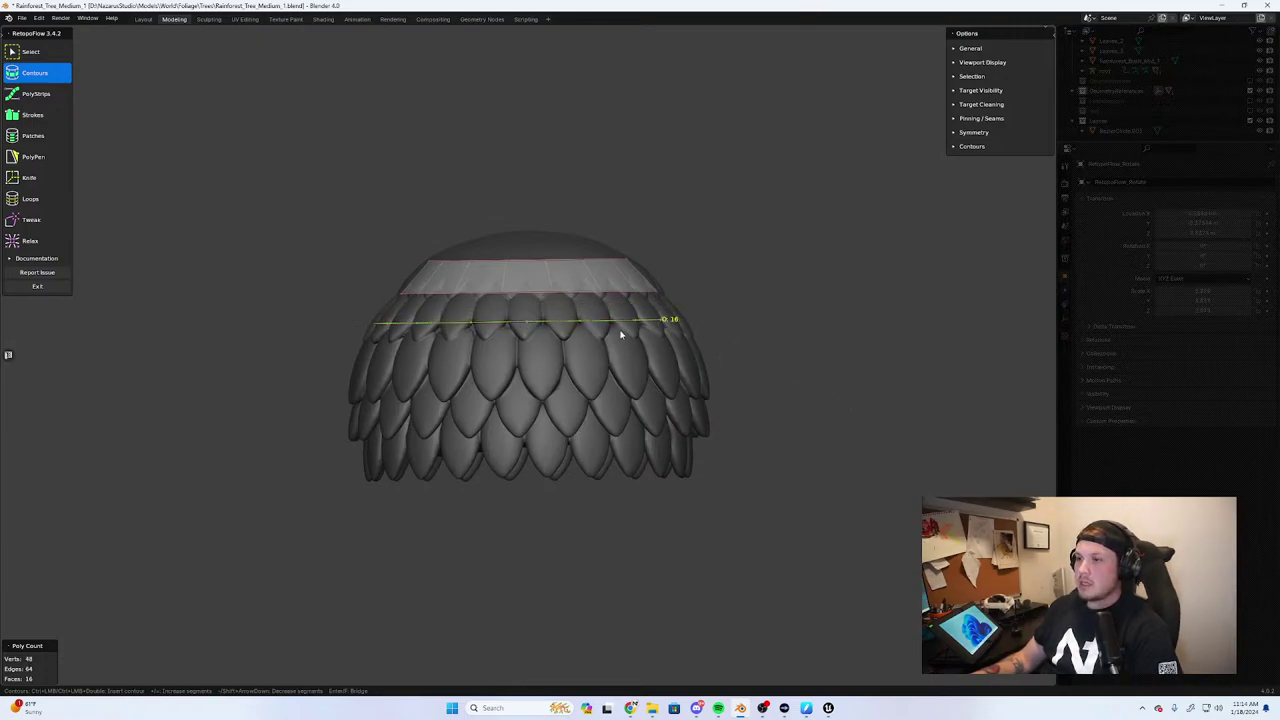
{"action": "middle_click_drag", "start_coordinate": [620, 334], "coordinate": [617, 364]}
{"action": "key", "text": "ctrl+z"}
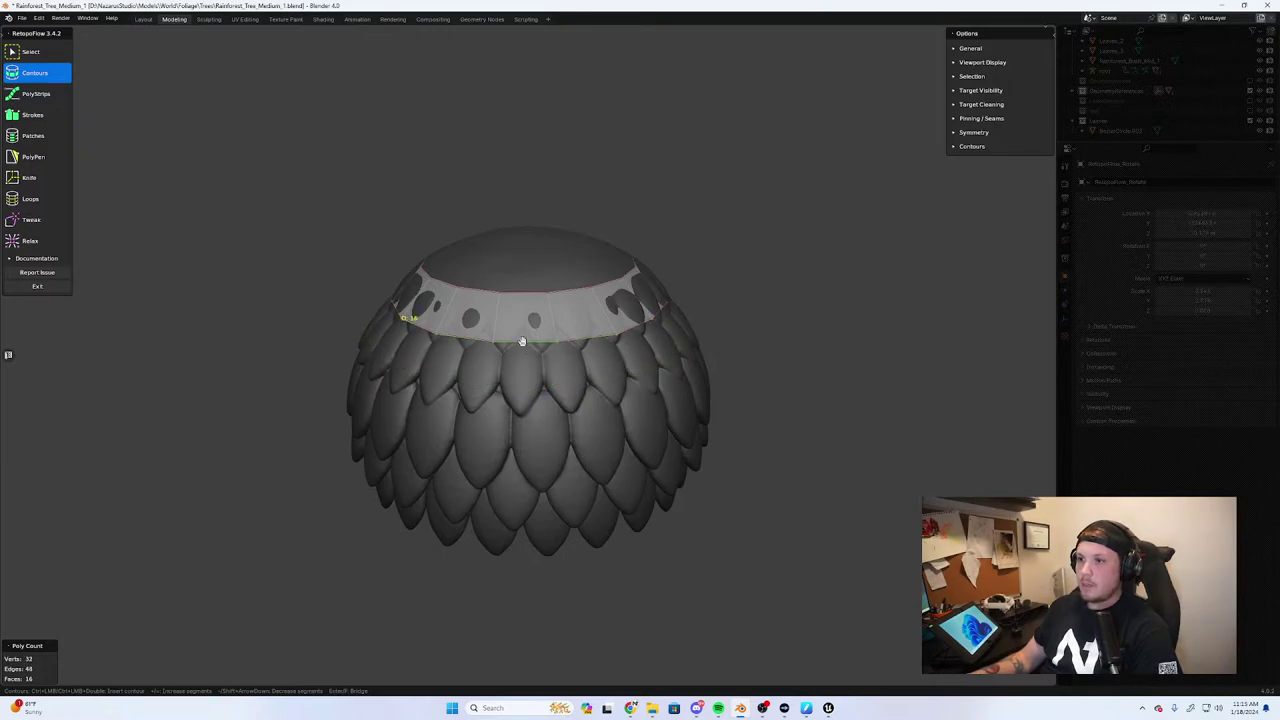
Try adding third and fourth Contours loops below the crown band across the upper leaf rows, and undo both
{"action": "middle_click_drag", "start_coordinate": [547, 366], "coordinate": [589, 363], "text": "alt"}
{"action": "scroll", "coordinate": [589, 363], "scroll_direction": "up", "scroll_amount": 2}
{"action": "left_click_drag", "start_coordinate": [267, 308], "coordinate": [839, 300], "text": "ctrl"}
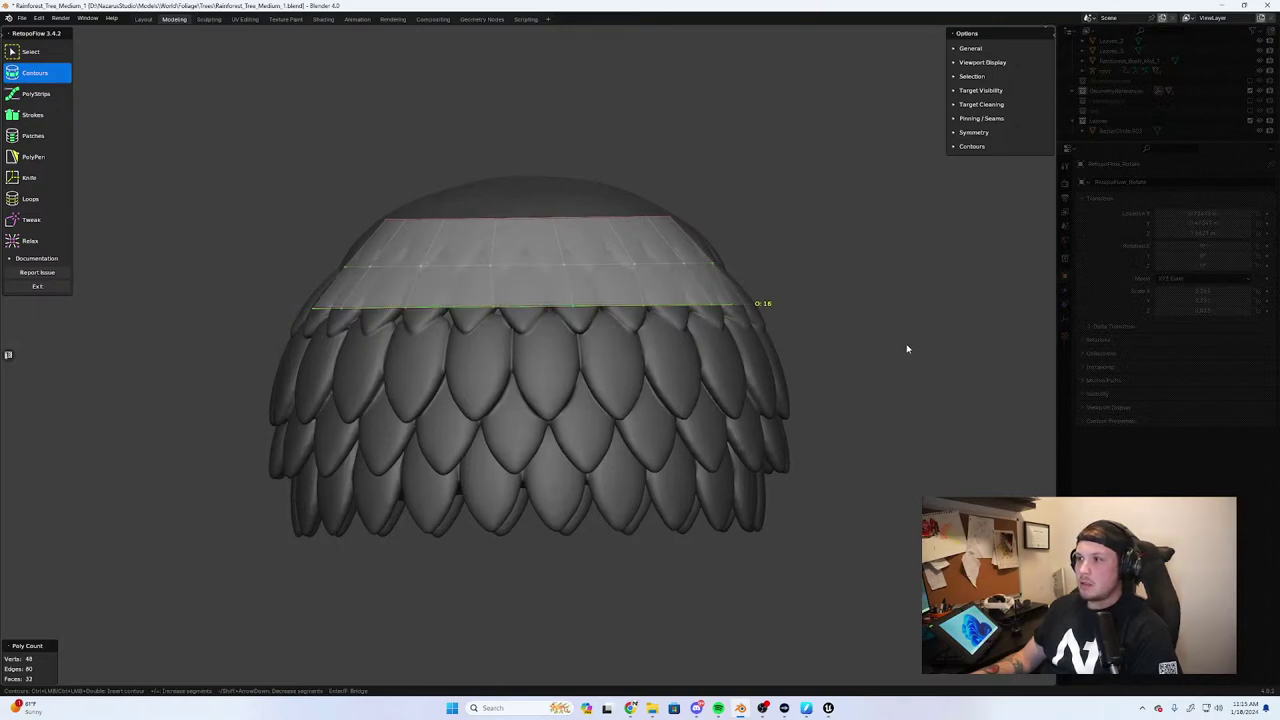
{"action": "key", "text": "g"}
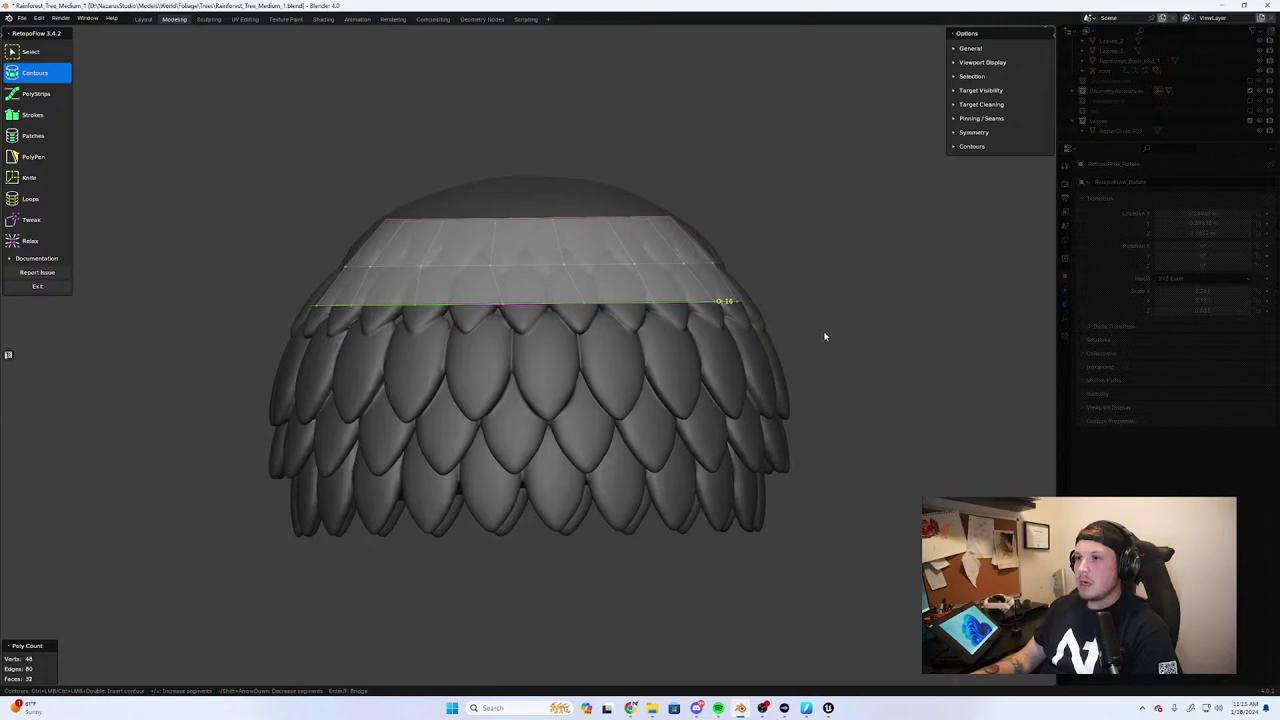
{"action": "key", "text": "shift+Up"}
{"action": "key", "text": "shift+Up"}
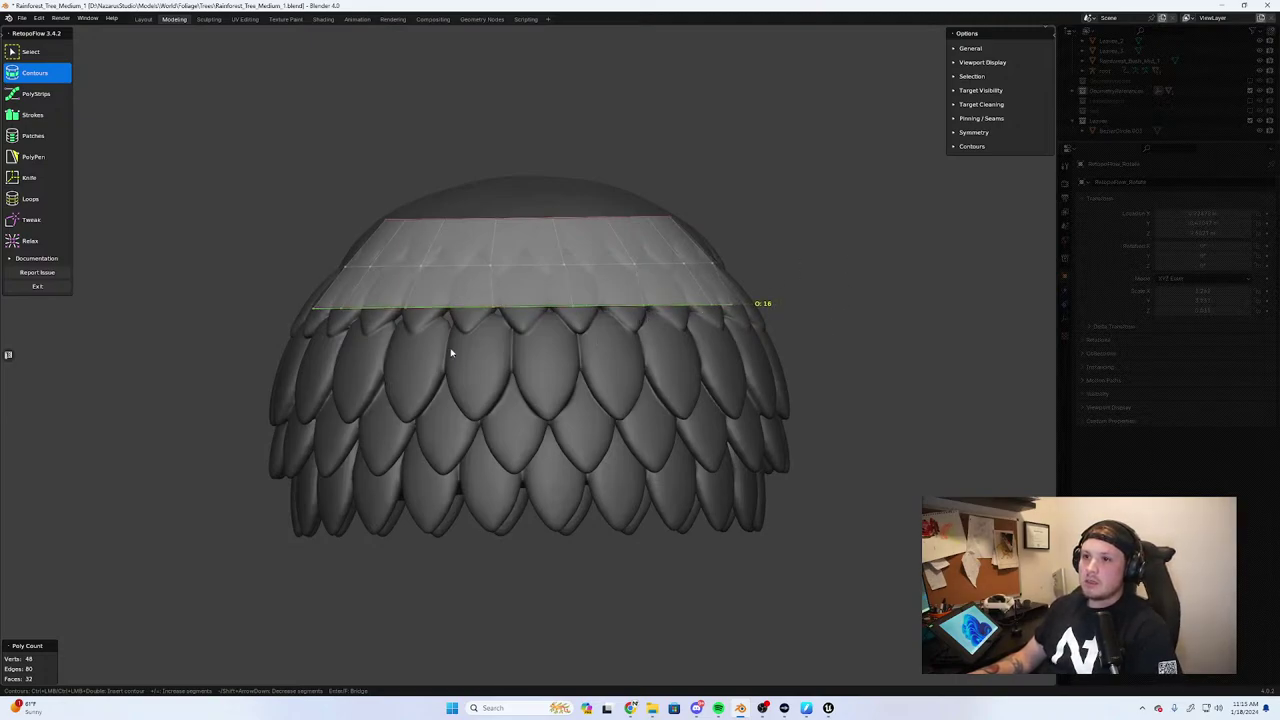
{"action": "left_click_drag", "start_coordinate": [250, 369], "coordinate": [863, 364]}
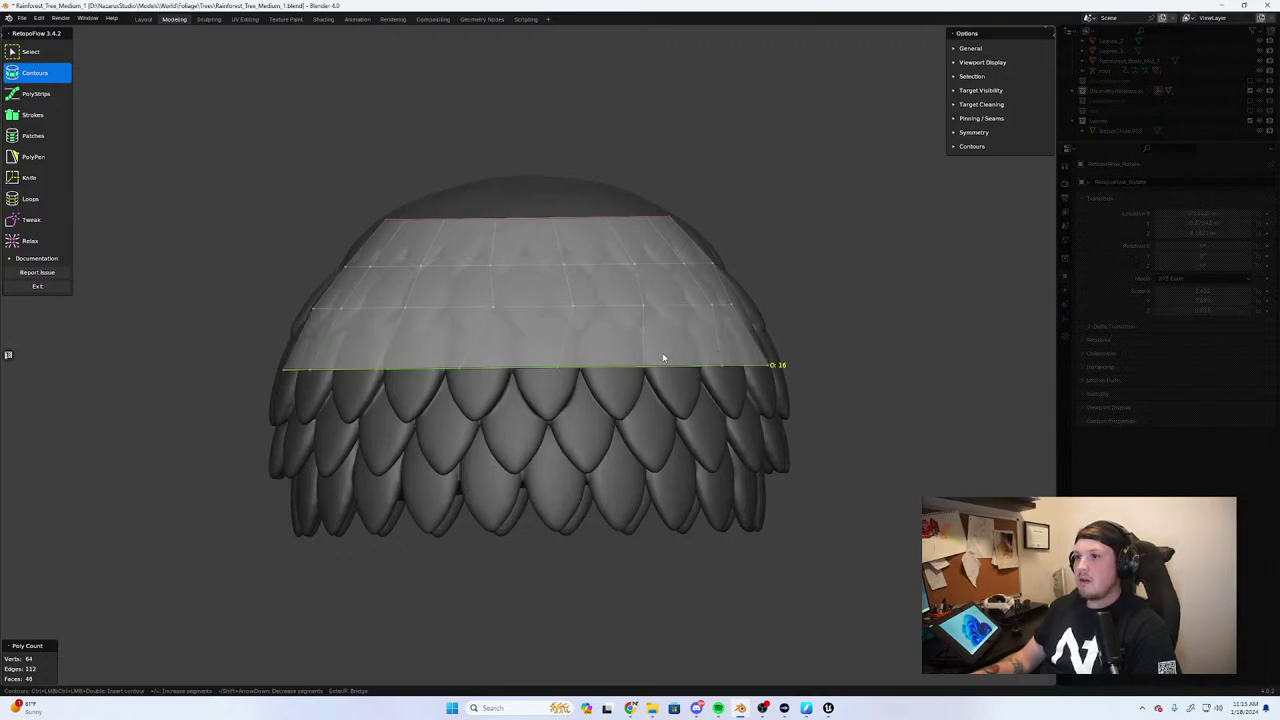
{"action": "middle_click_drag", "start_coordinate": [663, 357], "coordinate": [636, 341]}
{"action": "key", "text": "ctrl+z"}
{"action": "key", "text": "ctrl+z"}
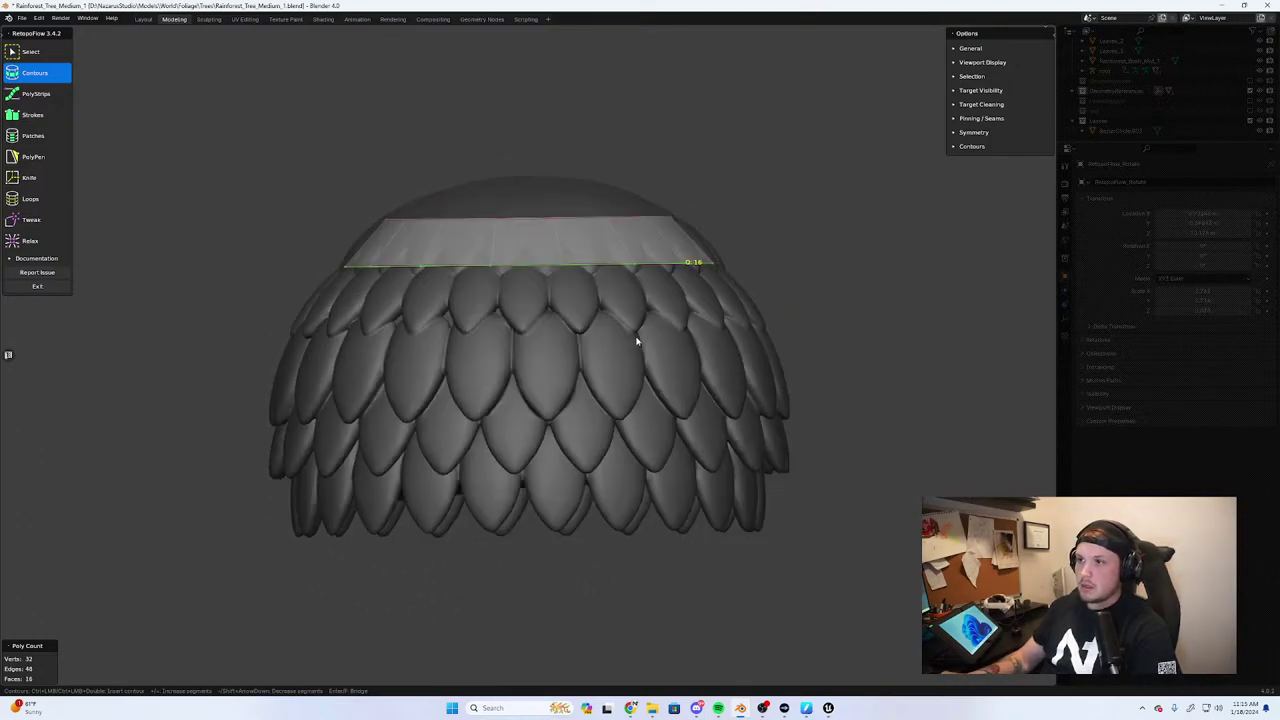
Reinsert the third and fourth 16-segment Contours loops across the upper leaves, undoing the cuts tried lower down through the third leaf row
{"action": "mouse_move", "coordinate": [277, 309]}
{"action": "left_mouse_down", "text": "ctrl"}
{"action": "mouse_move", "coordinate": [806, 301]}
{"action": "mouse_move", "coordinate": [255, 293]}
{"action": "left_mouse_up", "text": "ctrl"}
{"action": "key", "text": "ctrl+z"}
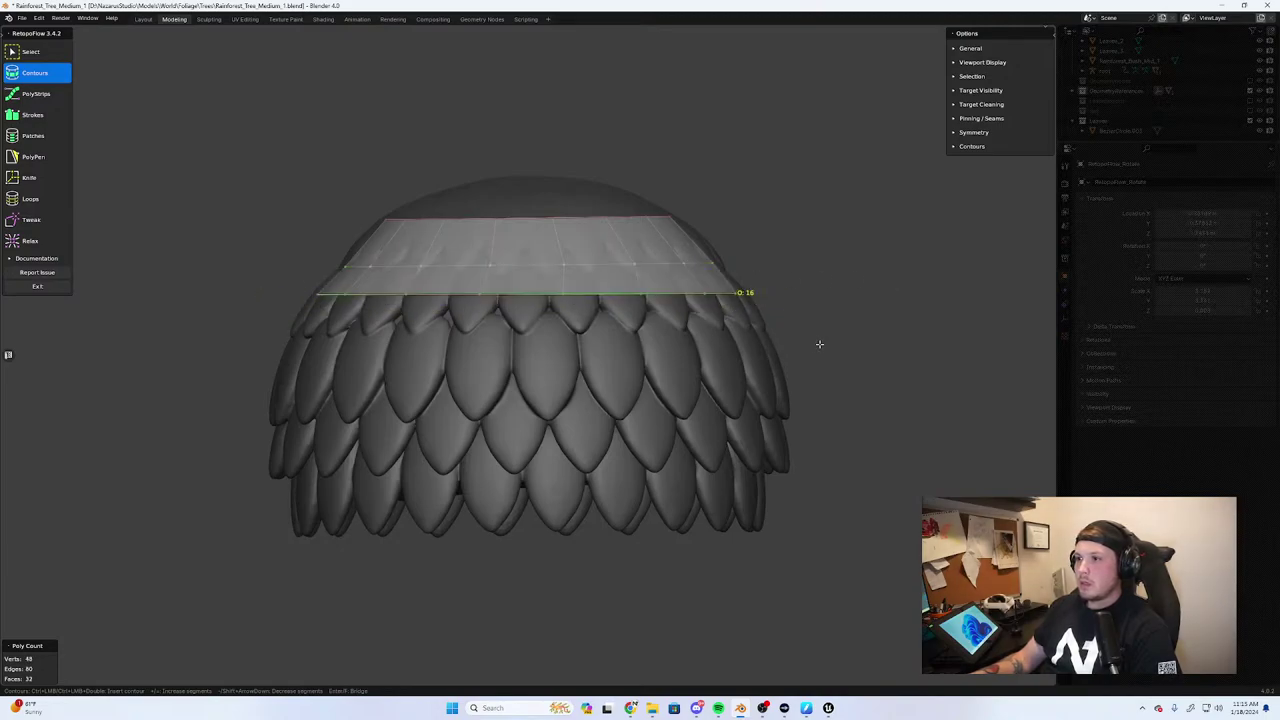
{"action": "left_click_drag", "start_coordinate": [819, 344], "coordinate": [240, 357], "text": "ctrl"}
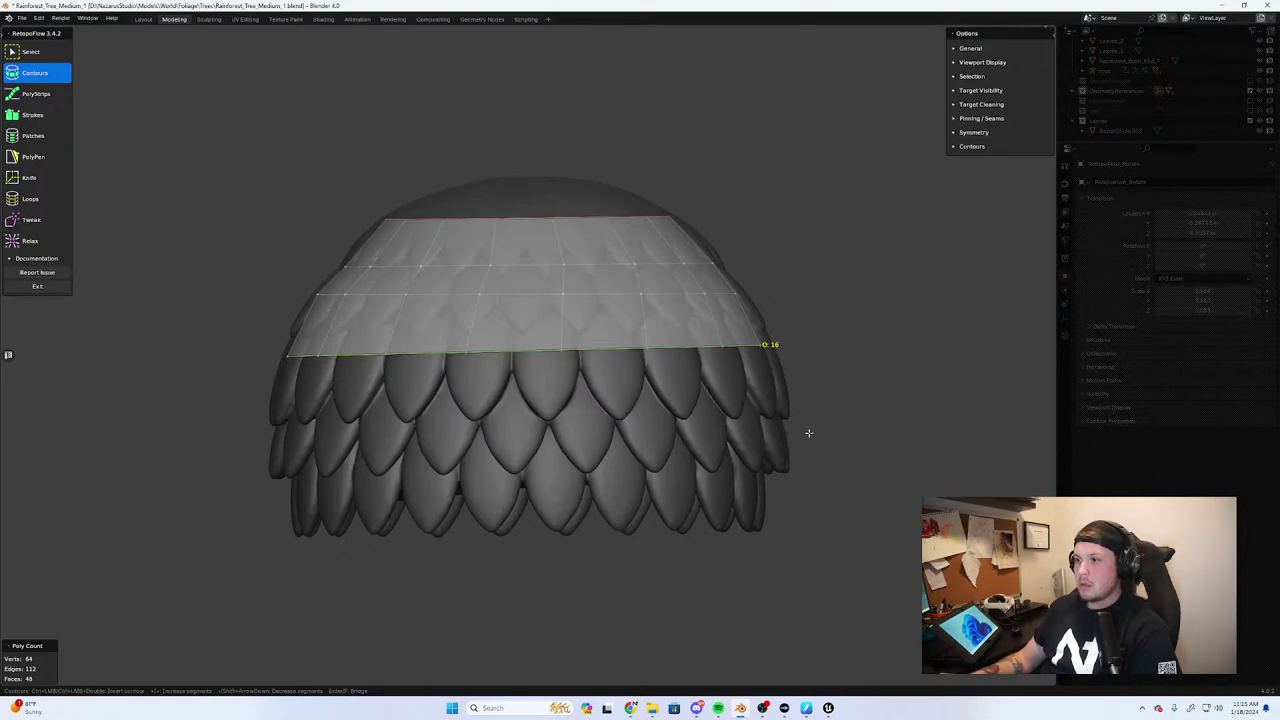
{"action": "mouse_move", "coordinate": [808, 432]}
{"action": "left_mouse_down", "text": "ctrl"}
{"action": "mouse_move", "coordinate": [228, 446]}
{"action": "mouse_move", "coordinate": [253, 452]}
{"action": "left_mouse_up", "text": "ctrl"}
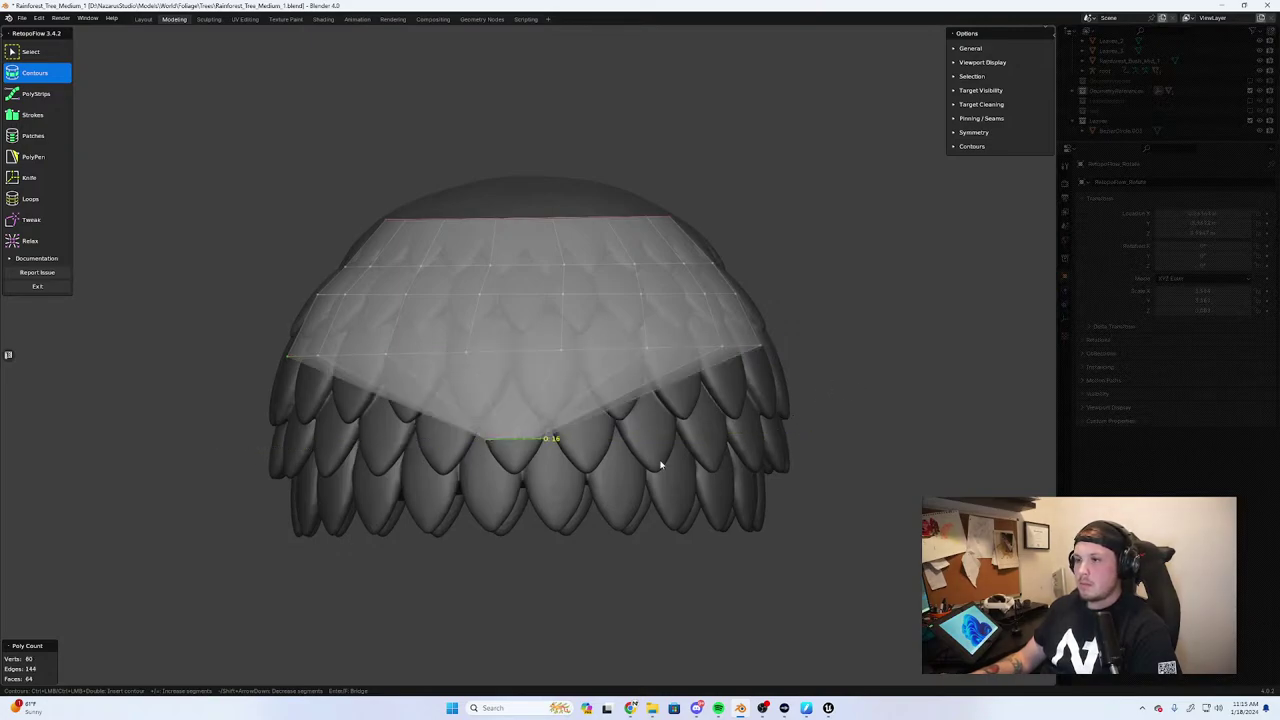
{"action": "key", "text": "ctrl+z"}
{"action": "left_click_drag", "start_coordinate": [812, 420], "coordinate": [243, 427], "text": "ctrl"}
{"action": "key", "text": "ctrl+z"}
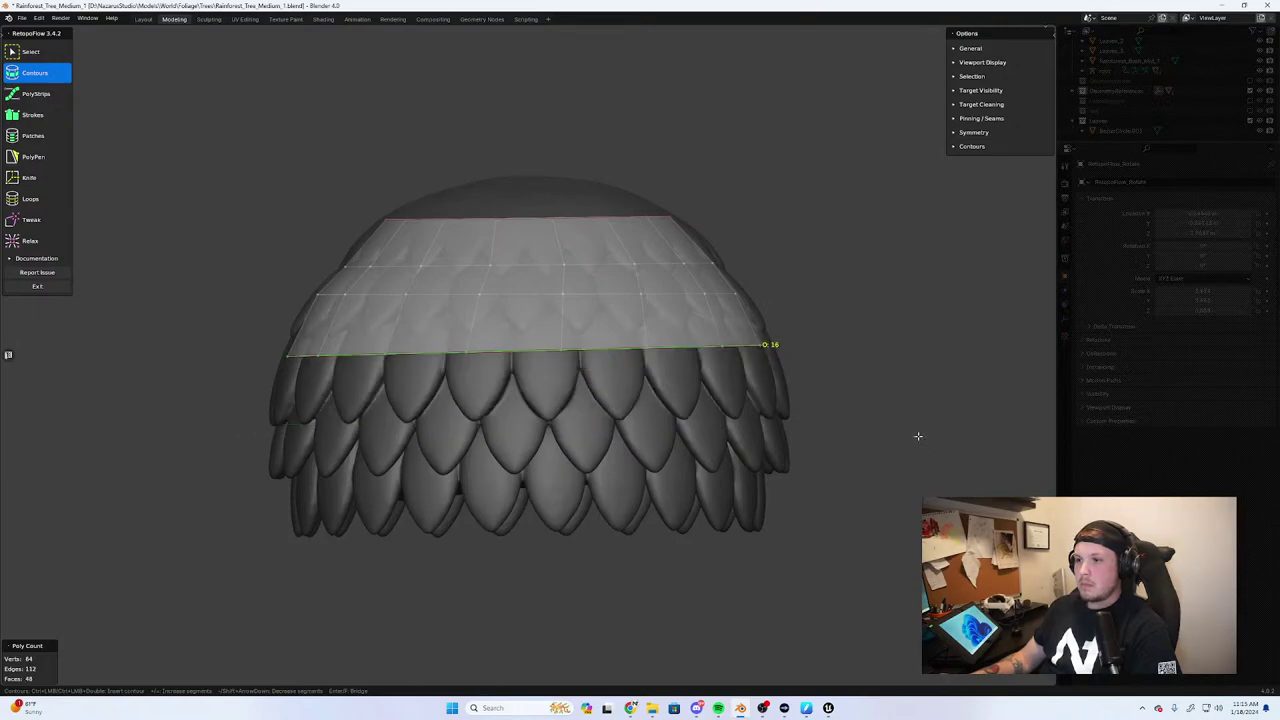
Add two more 16-segment Contours loops down to the bottom leaf row and inspect how the mesh fits the leaves
{"action": "left_click_drag", "start_coordinate": [854, 387], "coordinate": [245, 403], "text": "ctrl"}
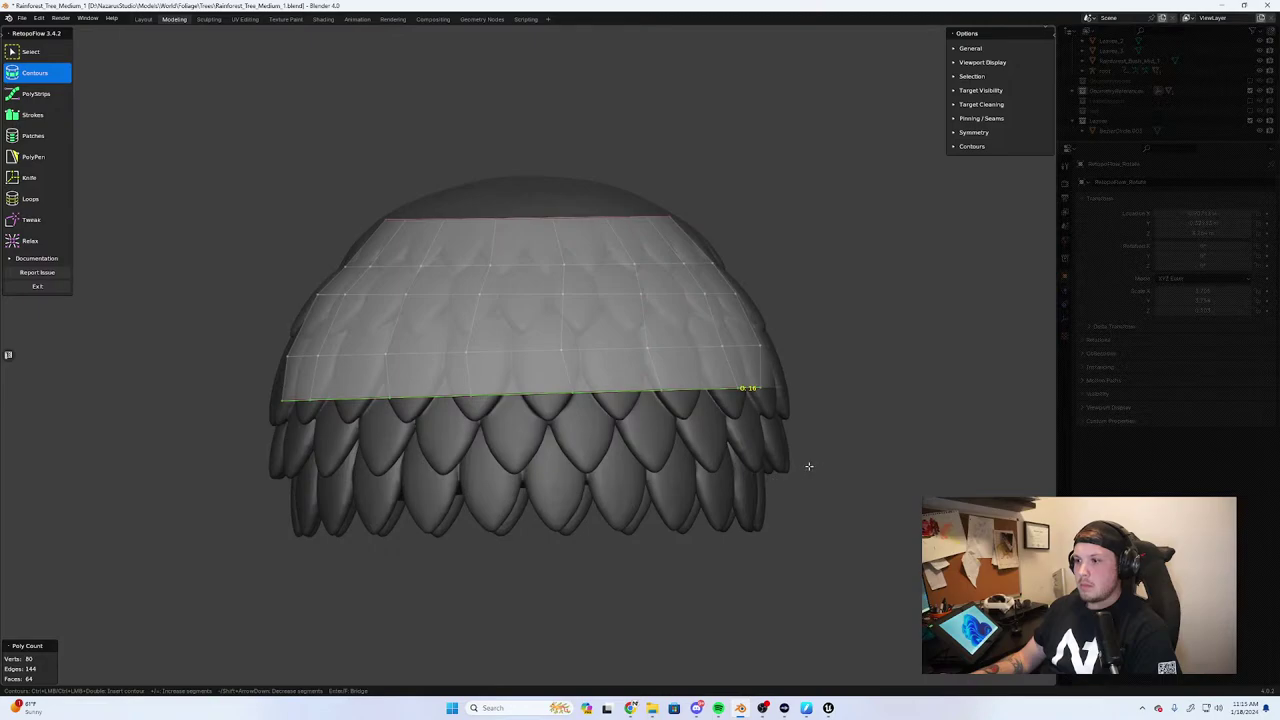
{"action": "mouse_move", "coordinate": [794, 473]}
{"action": "left_mouse_down", "text": "ctrl"}
{"action": "mouse_move", "coordinate": [452, 468]}
{"action": "mouse_move", "coordinate": [276, 484]}
{"action": "left_mouse_up", "text": "ctrl"}
{"action": "middle_click_drag", "start_coordinate": [601, 496], "coordinate": [510, 479]}
{"action": "scroll", "coordinate": [613, 468], "scroll_direction": "up", "scroll_amount": 6}
{"action": "scroll", "coordinate": [642, 477], "scroll_direction": "down", "scroll_amount": 6}
{"action": "key", "text": "KP_1"}
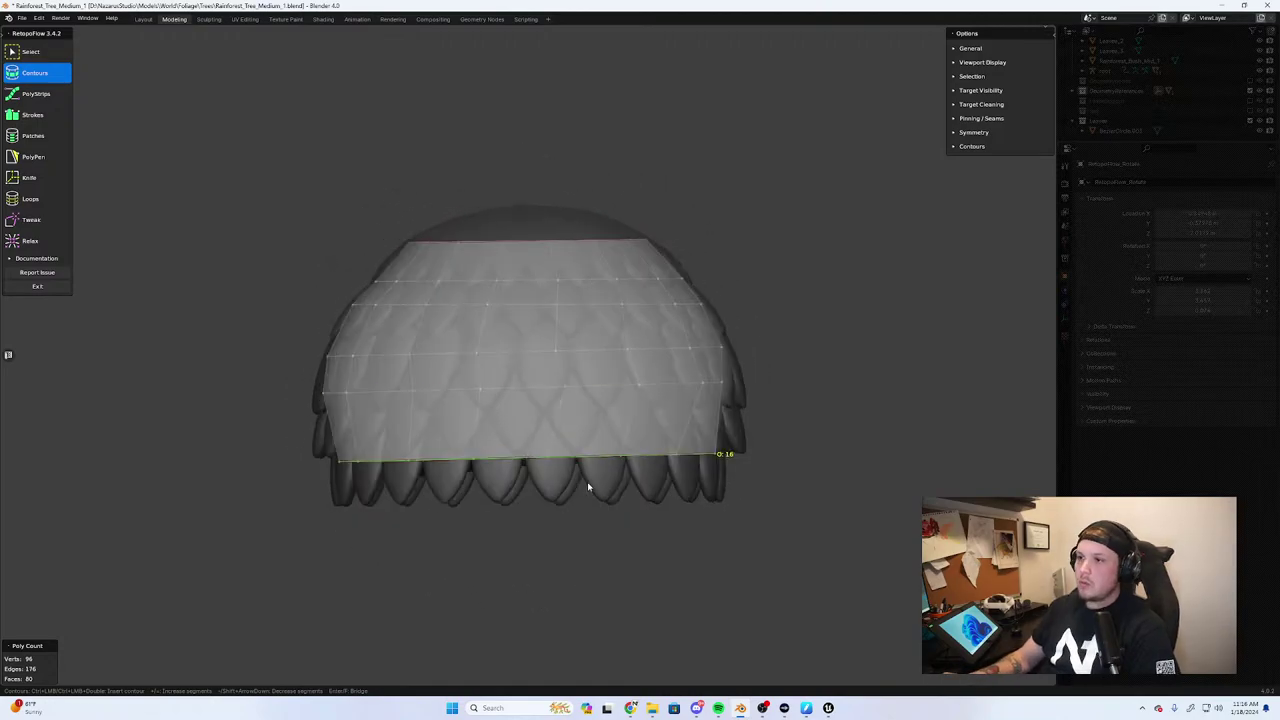
Undo the four lower Contours loops and delete the vertices of the two crown loops to empty the retopology mesh
{"action": "key", "text": "ctrl+z"}
{"action": "key", "text": "ctrl+z"}
{"action": "key", "text": "ctrl+z"}
{"action": "key", "text": "ctrl+z"}
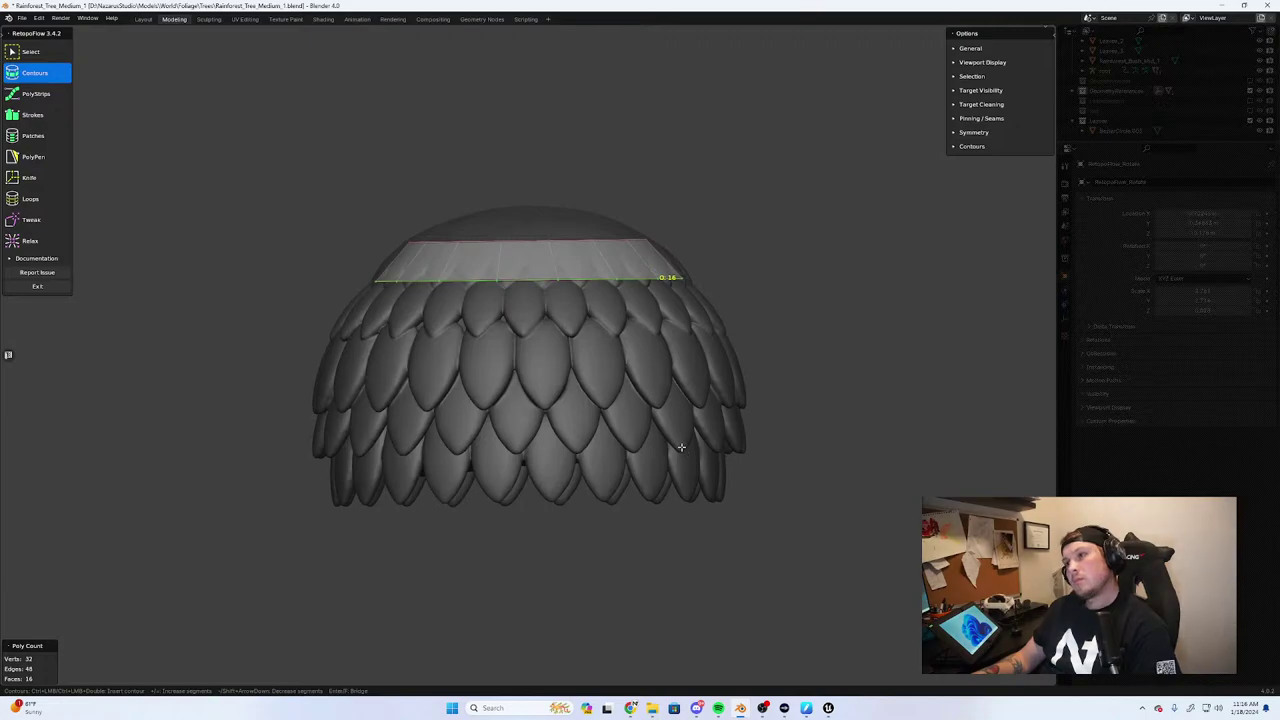
{"action": "key", "text": "x"}
{"action": "left_click", "coordinate": [665, 315]}
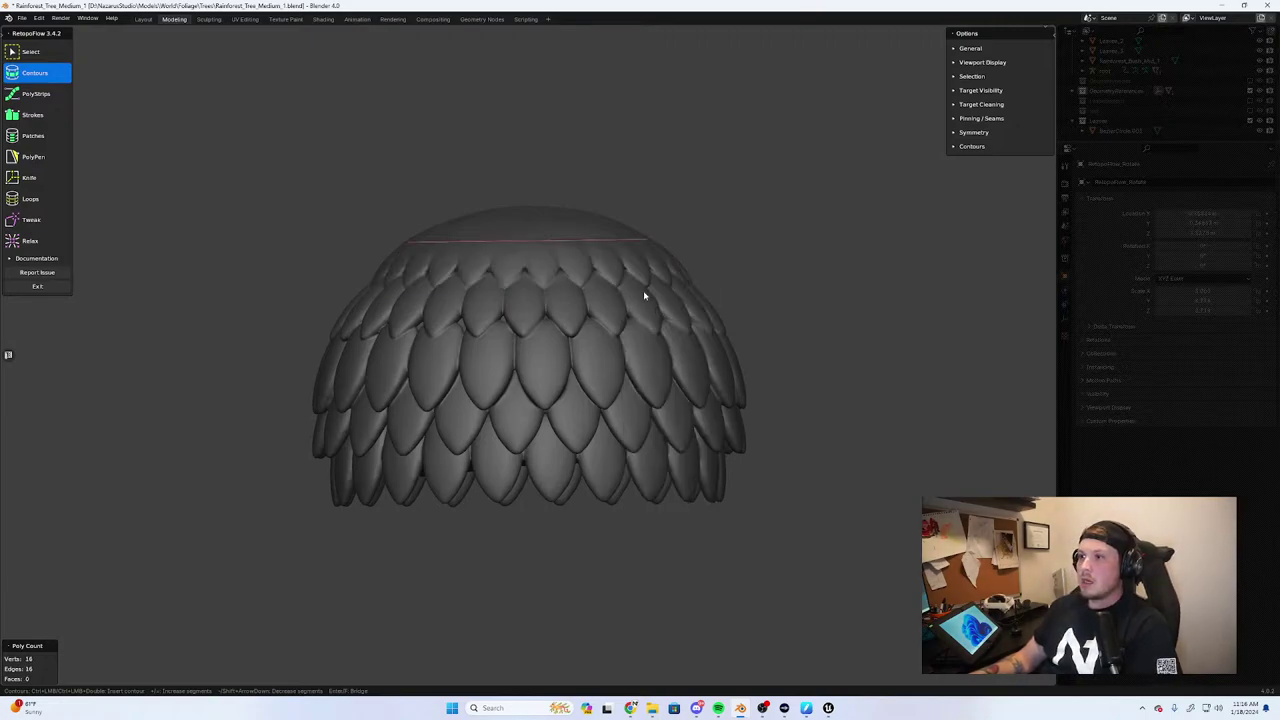
{"action": "left_click", "coordinate": [583, 242]}
{"action": "key", "text": "x"}
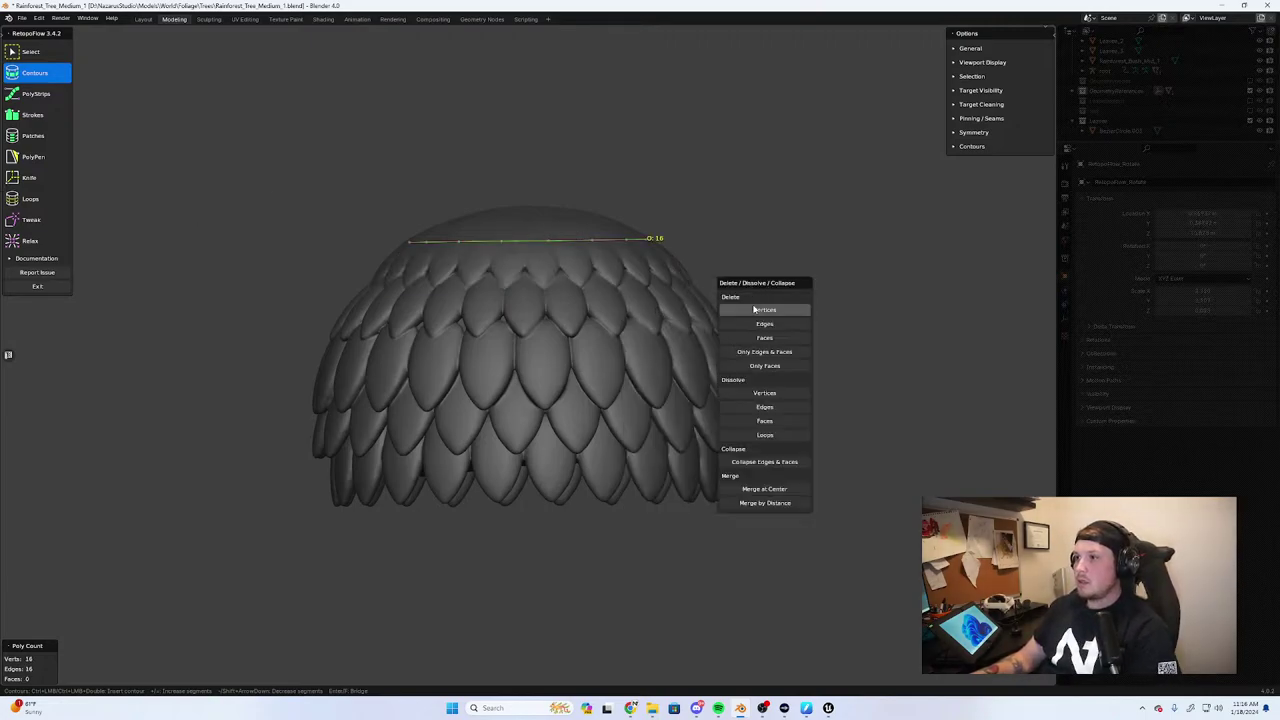
{"action": "left_click", "coordinate": [760, 310]}
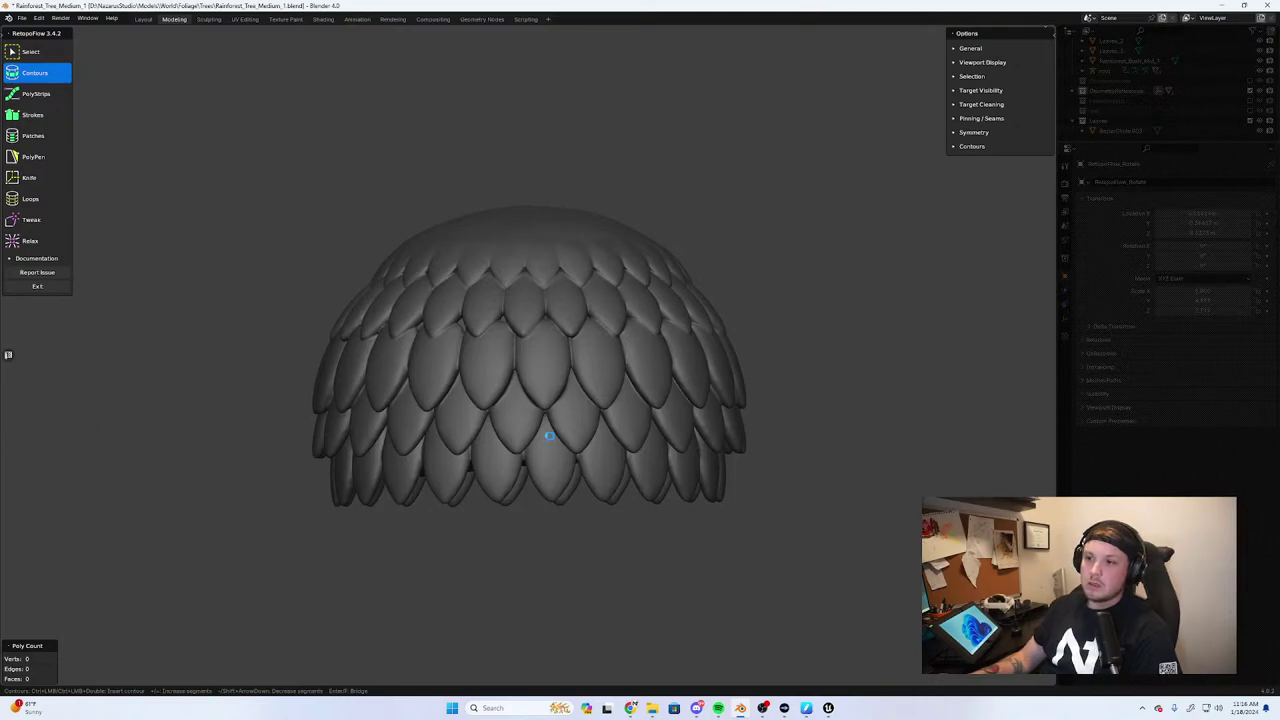
Switch to PolyPen and cover one bottom-row leaf tip with two quads sharing a vertical centre edge, adjusting the tip vertex
{"action": "middle_click_drag", "start_coordinate": [563, 449], "coordinate": [571, 490]}
{"action": "middle_click_drag", "start_coordinate": [601, 368], "coordinate": [559, 378]}
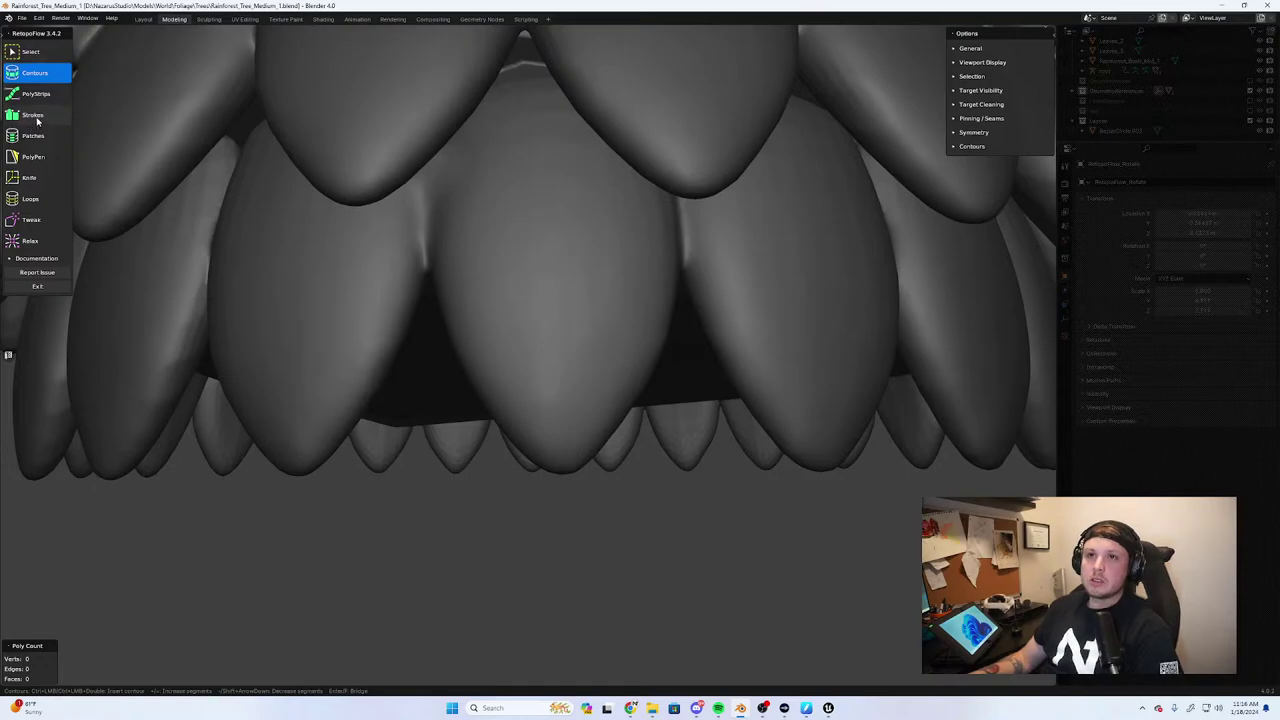
{"action": "left_click", "coordinate": [20, 115]}
{"action": "left_click", "coordinate": [14, 157]}
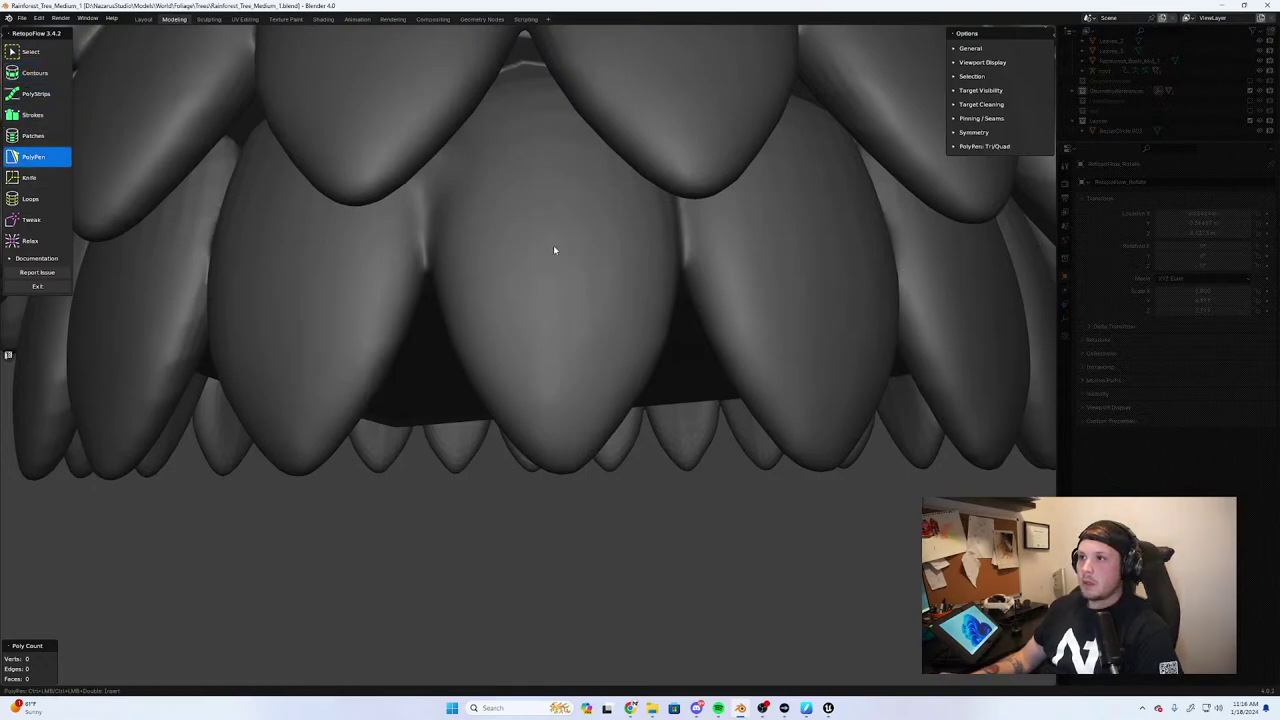
{"action": "scroll", "coordinate": [553, 249], "scroll_direction": "down", "scroll_amount": 5}
{"action": "scroll", "coordinate": [600, 406], "scroll_direction": "up", "scroll_amount": 4}
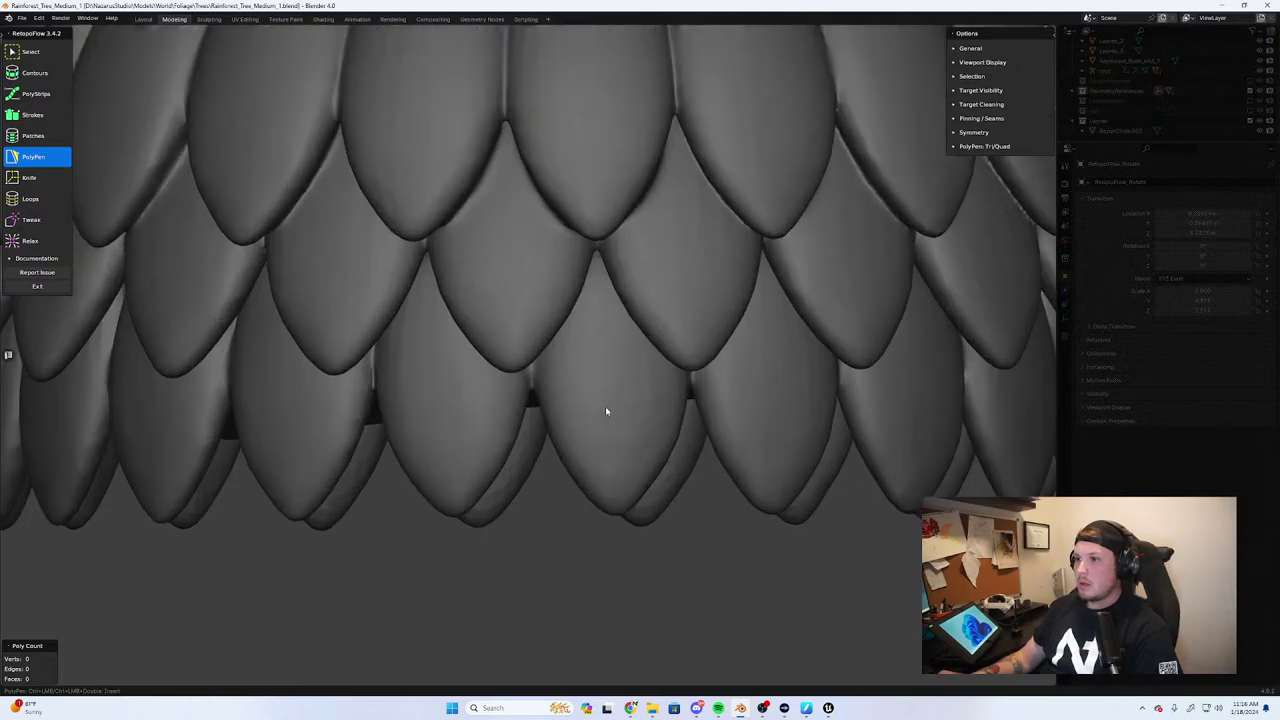
{"action": "middle_click_drag", "start_coordinate": [605, 410], "coordinate": [539, 382], "text": "shift"}
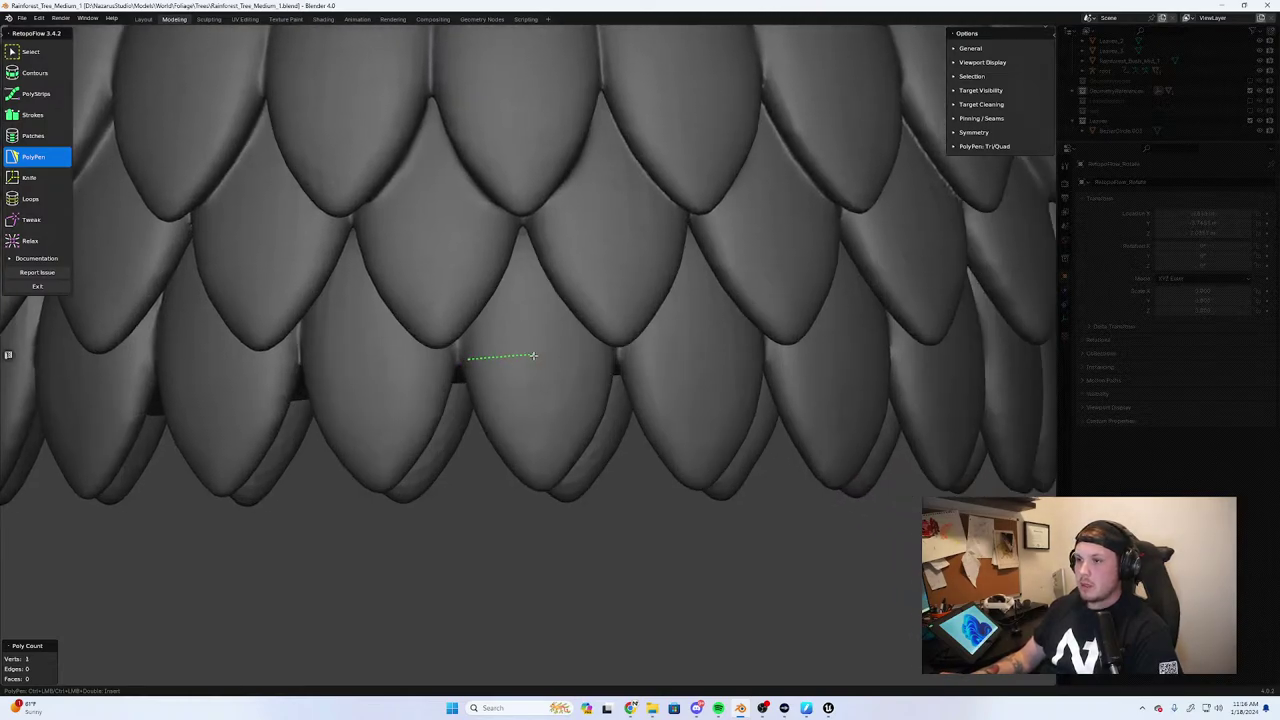
{"action": "left_click", "coordinate": [537, 484]}
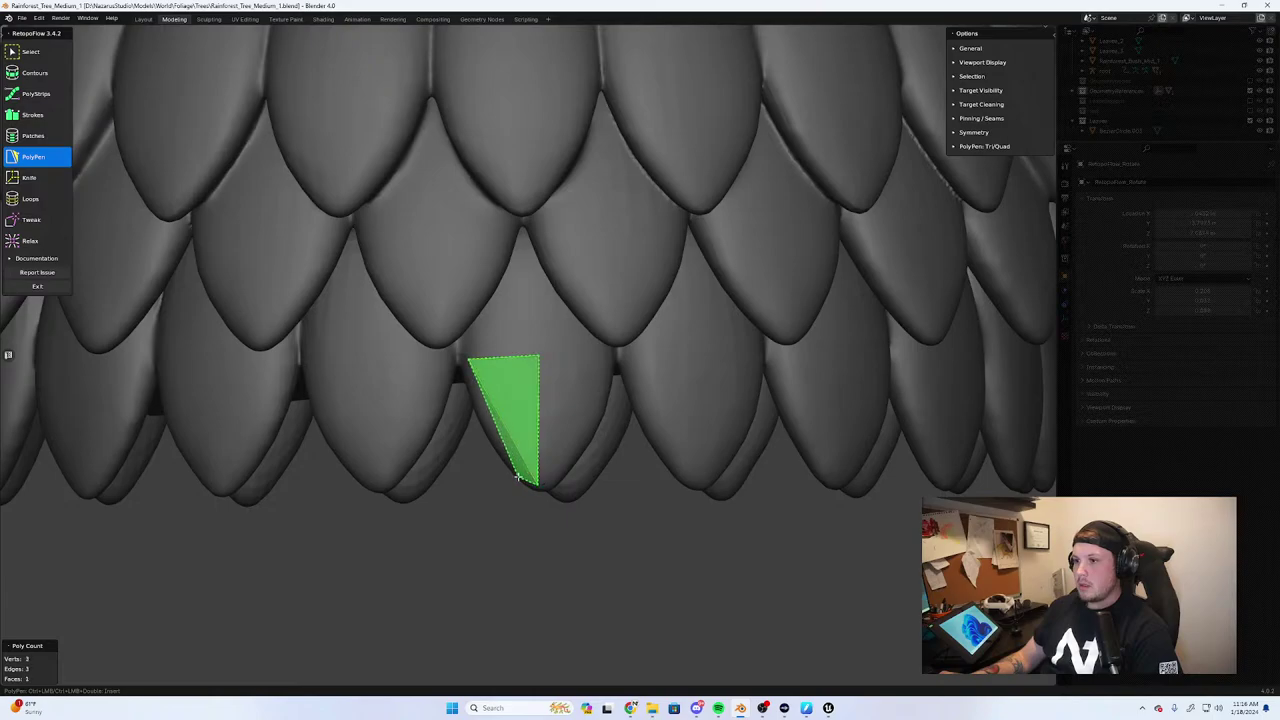
{"action": "left_click", "coordinate": [511, 469]}
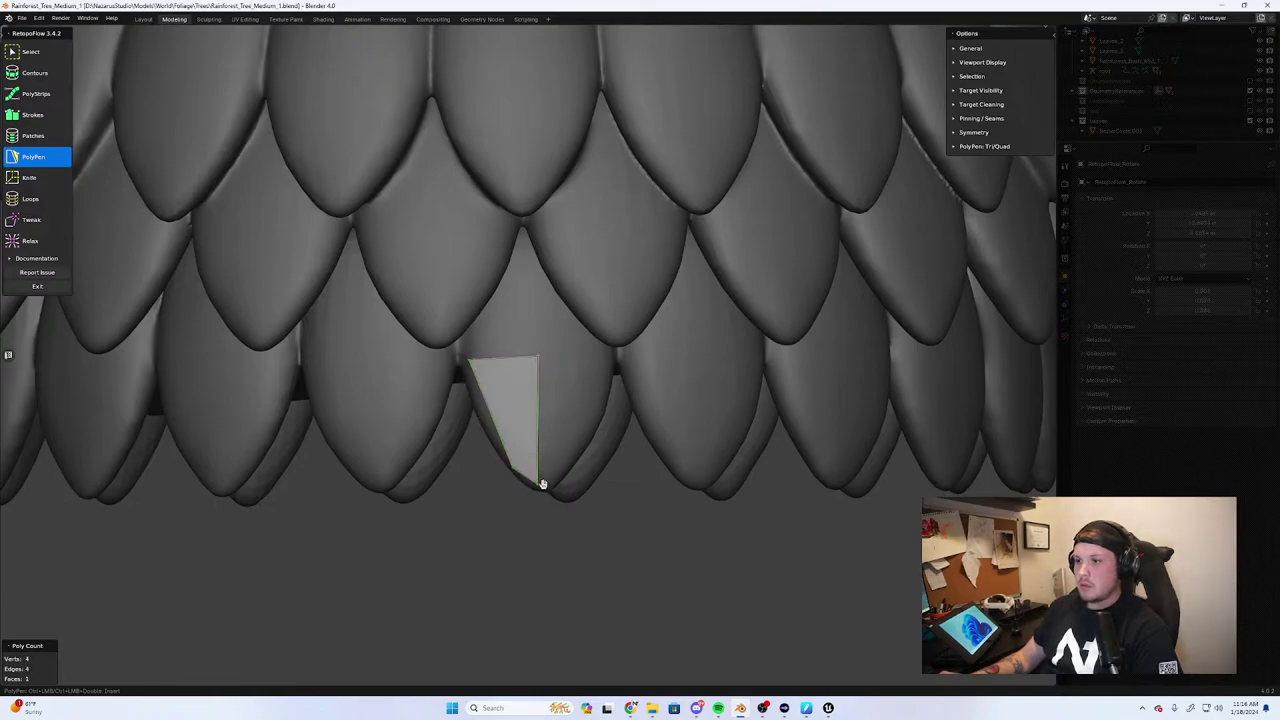
{"action": "left_click_drag", "start_coordinate": [542, 484], "coordinate": [548, 486]}
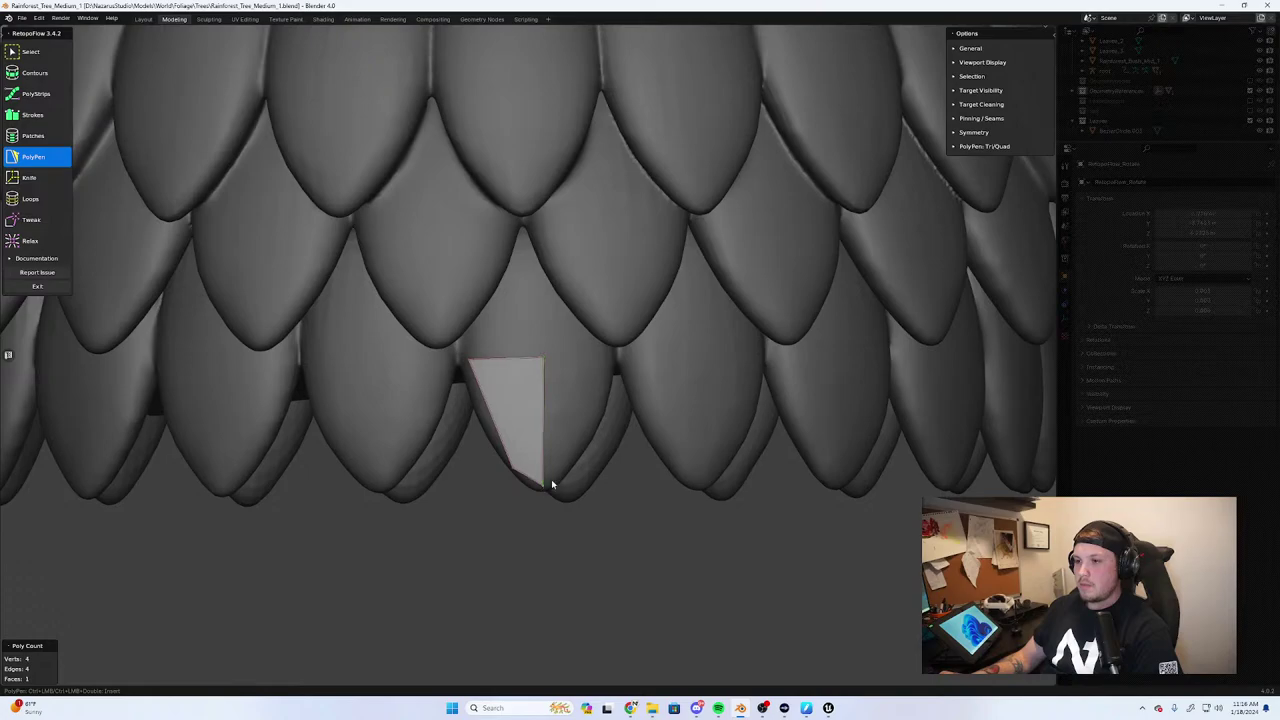
{"action": "left_click", "coordinate": [603, 356], "text": "ctrl"}
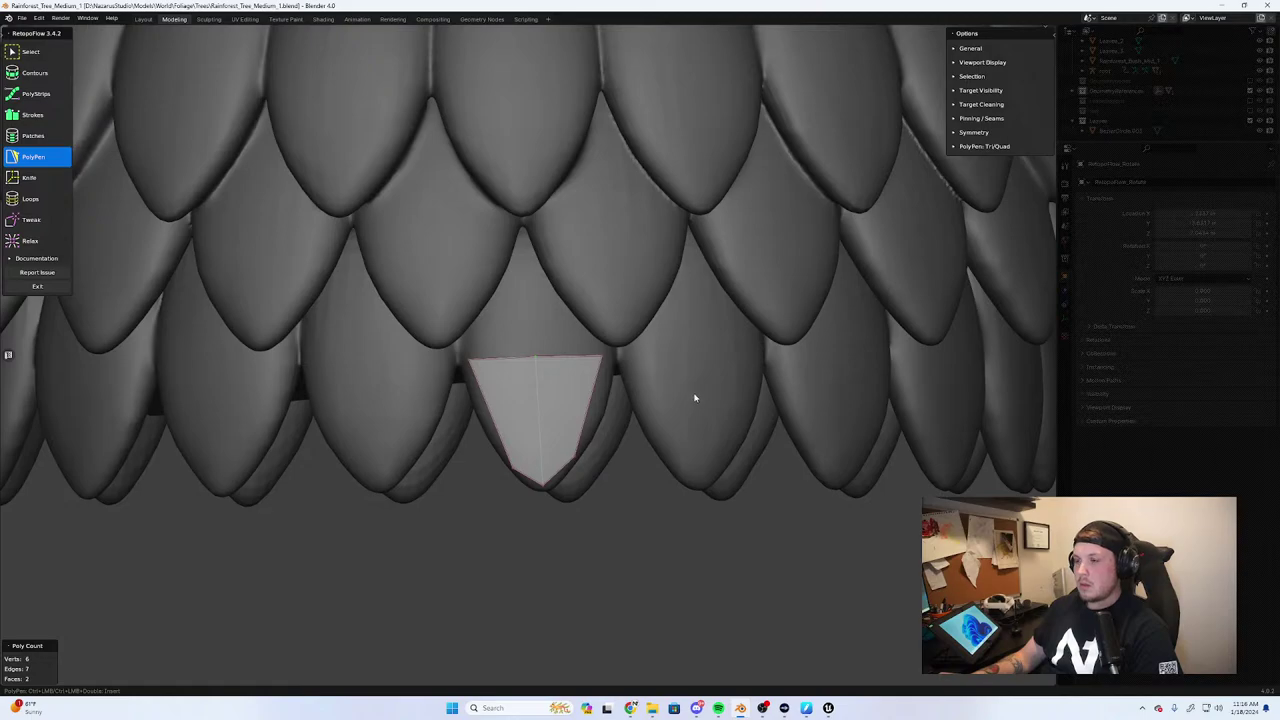
Draw two PolyPen quads over the neighbouring bottom-row leaf tip, one on each side of its centre line
{"action": "middle_click_drag", "start_coordinate": [695, 398], "coordinate": [568, 386], "text": "shift"}
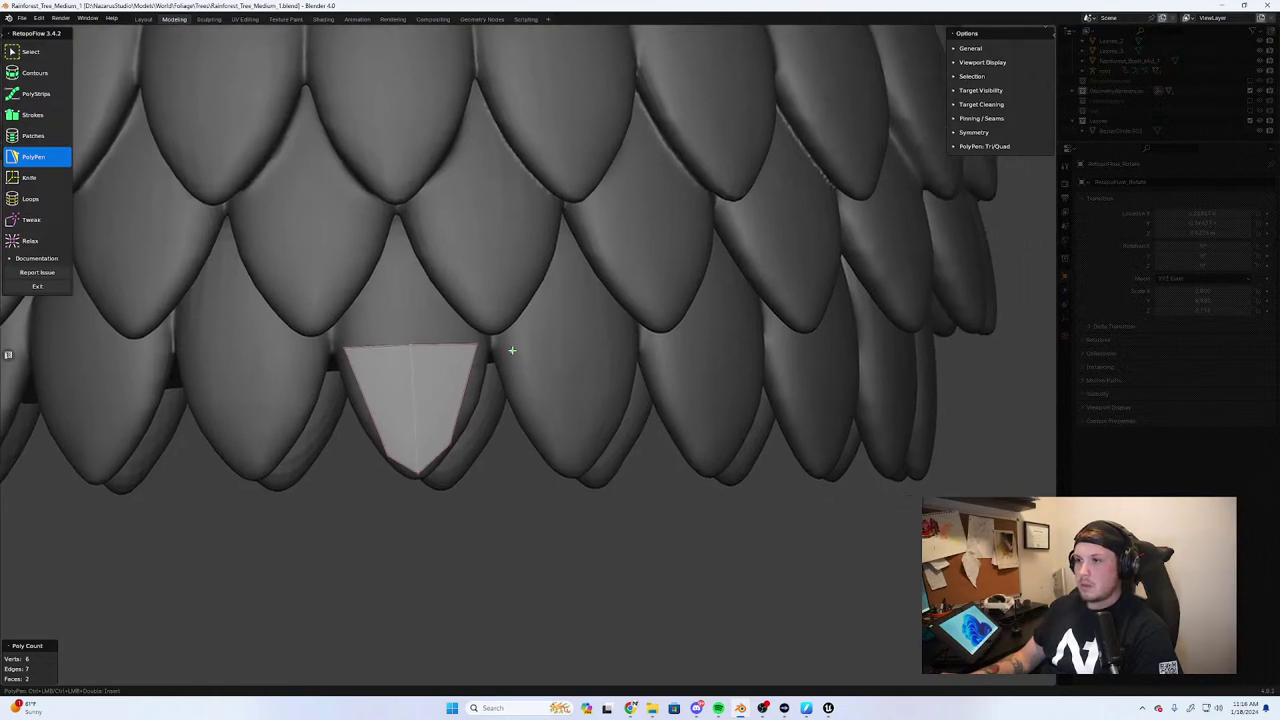
{"action": "scroll", "coordinate": [603, 374], "scroll_direction": "up", "scroll_amount": 6}
{"action": "scroll", "coordinate": [560, 380], "scroll_direction": "down", "scroll_amount": 8}
{"action": "middle_click_drag", "start_coordinate": [580, 386], "coordinate": [506, 382]}
{"action": "scroll", "coordinate": [371, 375], "scroll_direction": "up", "scroll_amount": 4}
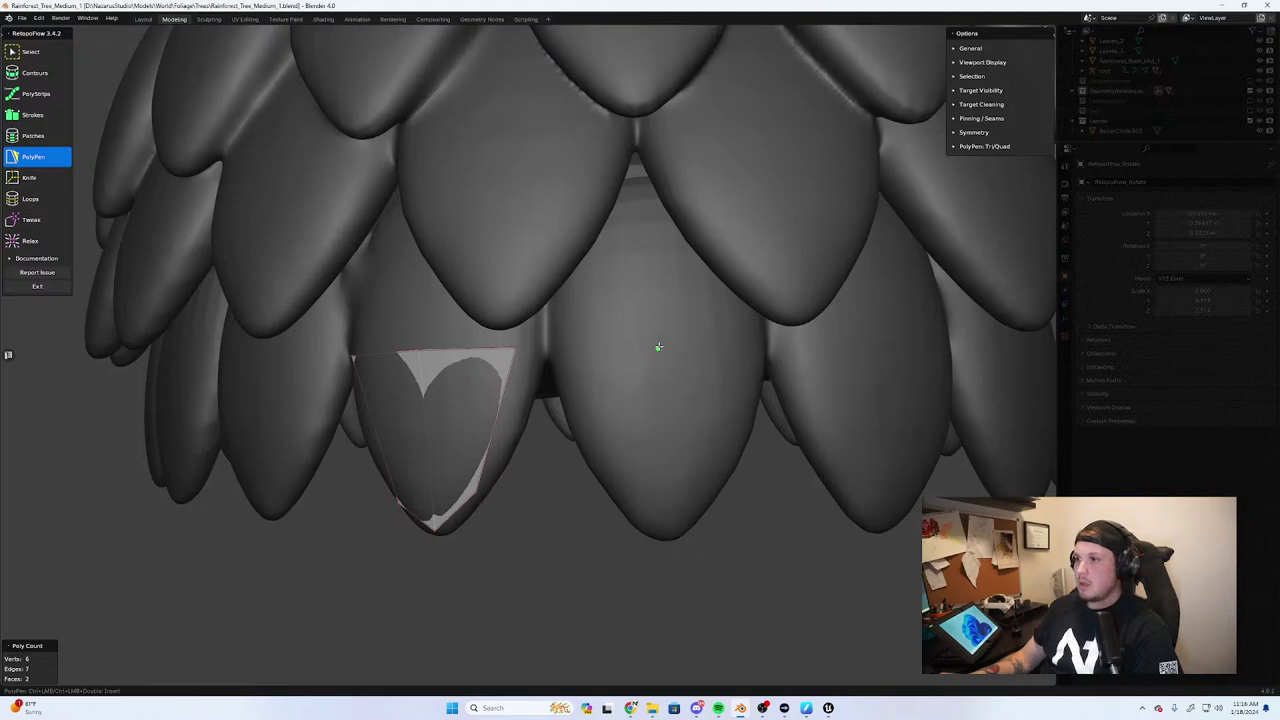
{"action": "left_click", "coordinate": [663, 347]}
{"action": "left_click", "coordinate": [666, 527]}
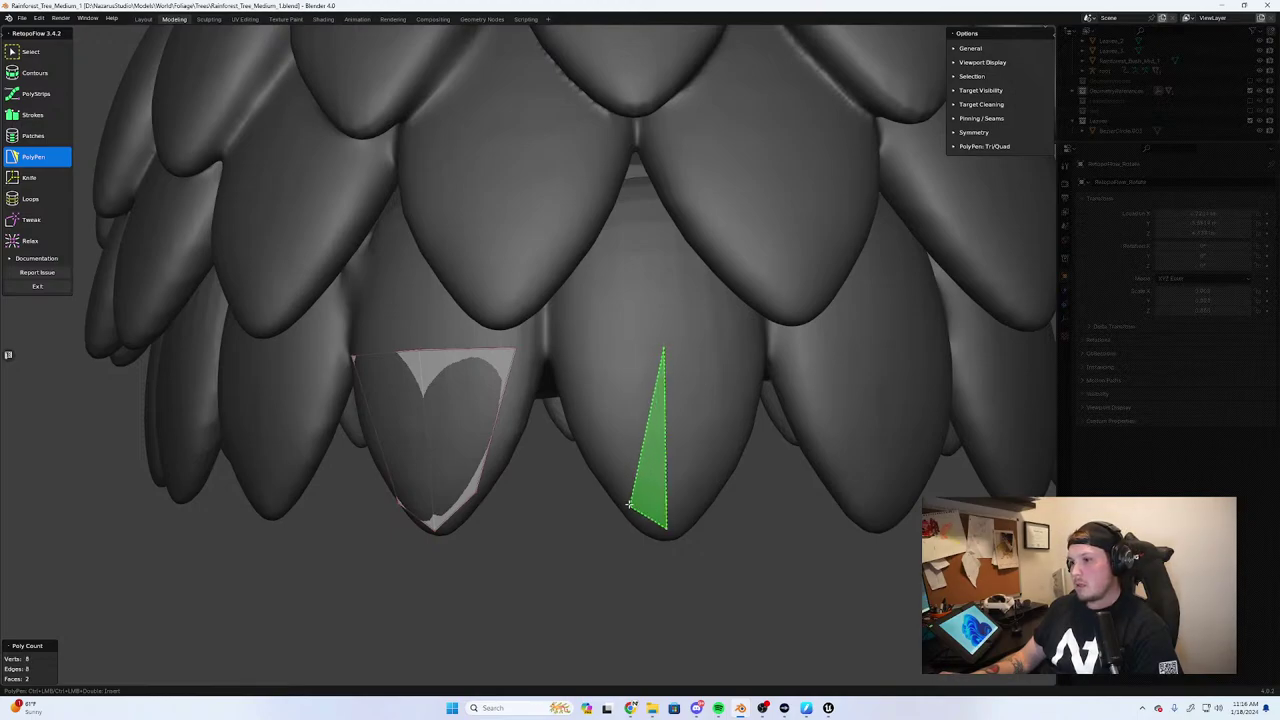
{"action": "left_click", "coordinate": [562, 353], "text": "ctrl"}
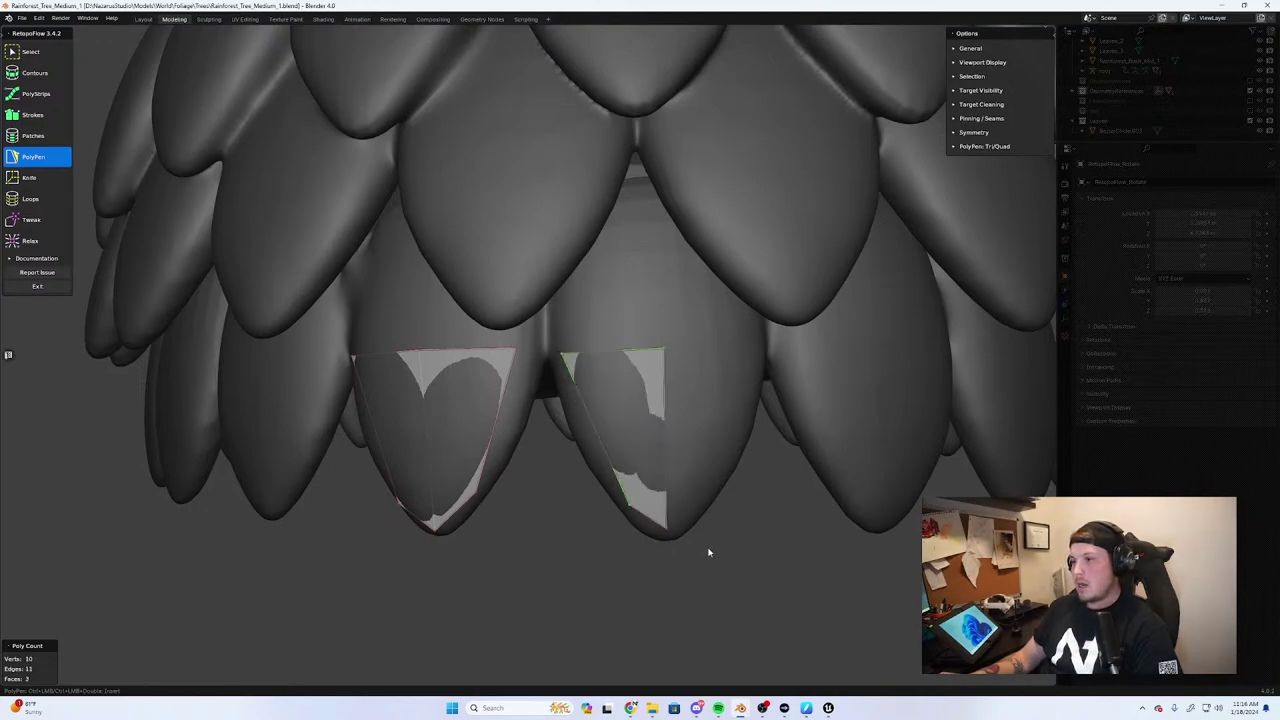
{"action": "left_click", "coordinate": [719, 457]}
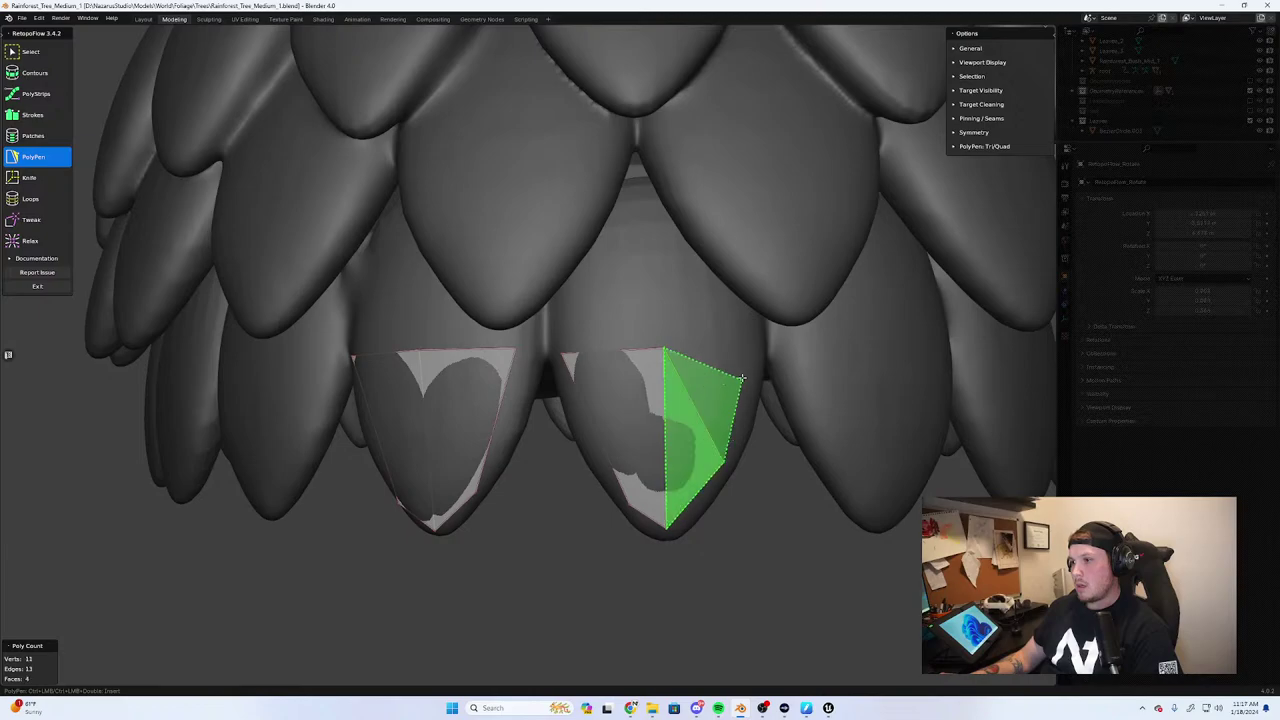
{"action": "left_click", "coordinate": [747, 352]}
Cover the third leaf tip of the bottom row with two PolyPen quads joined along the leaf's centre
{"action": "middle_click_drag", "start_coordinate": [794, 400], "coordinate": [540, 349], "text": "shift"}
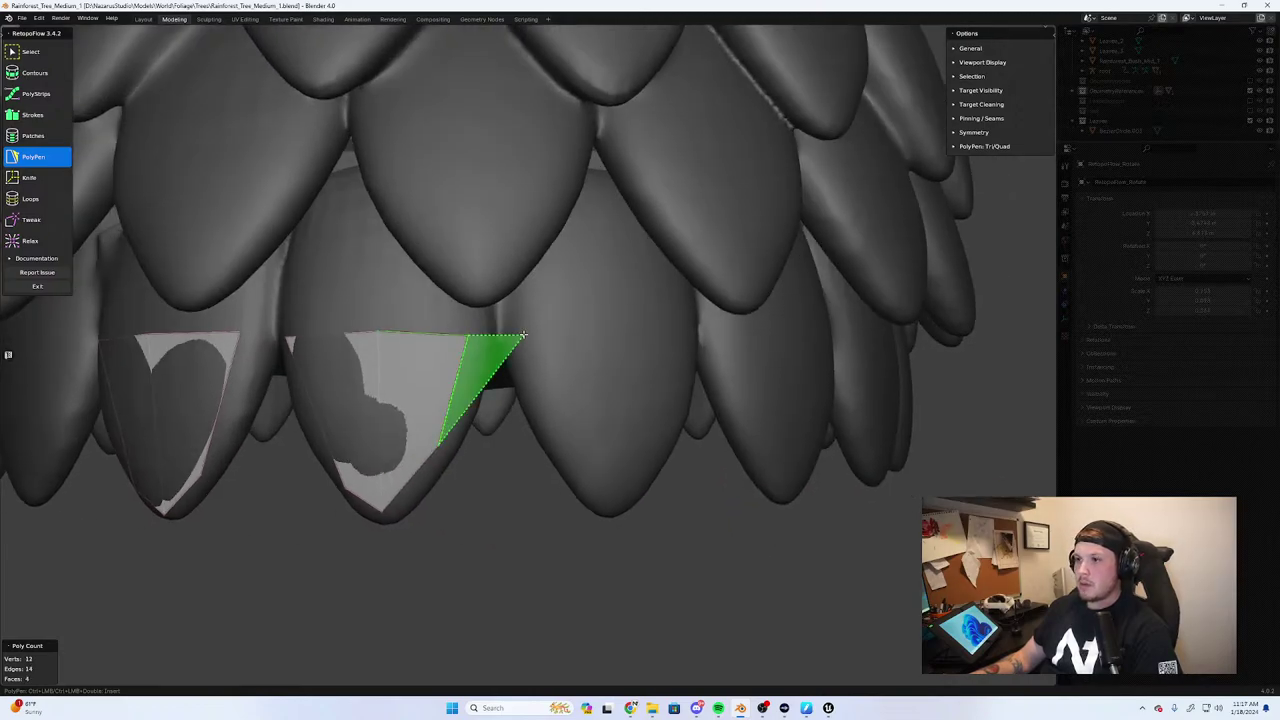
{"action": "left_click", "coordinate": [542, 412], "text": "ctrl"}
{"action": "left_click", "coordinate": [615, 504], "text": "ctrl"}
{"action": "middle_click_drag", "start_coordinate": [609, 491], "coordinate": [593, 492]}
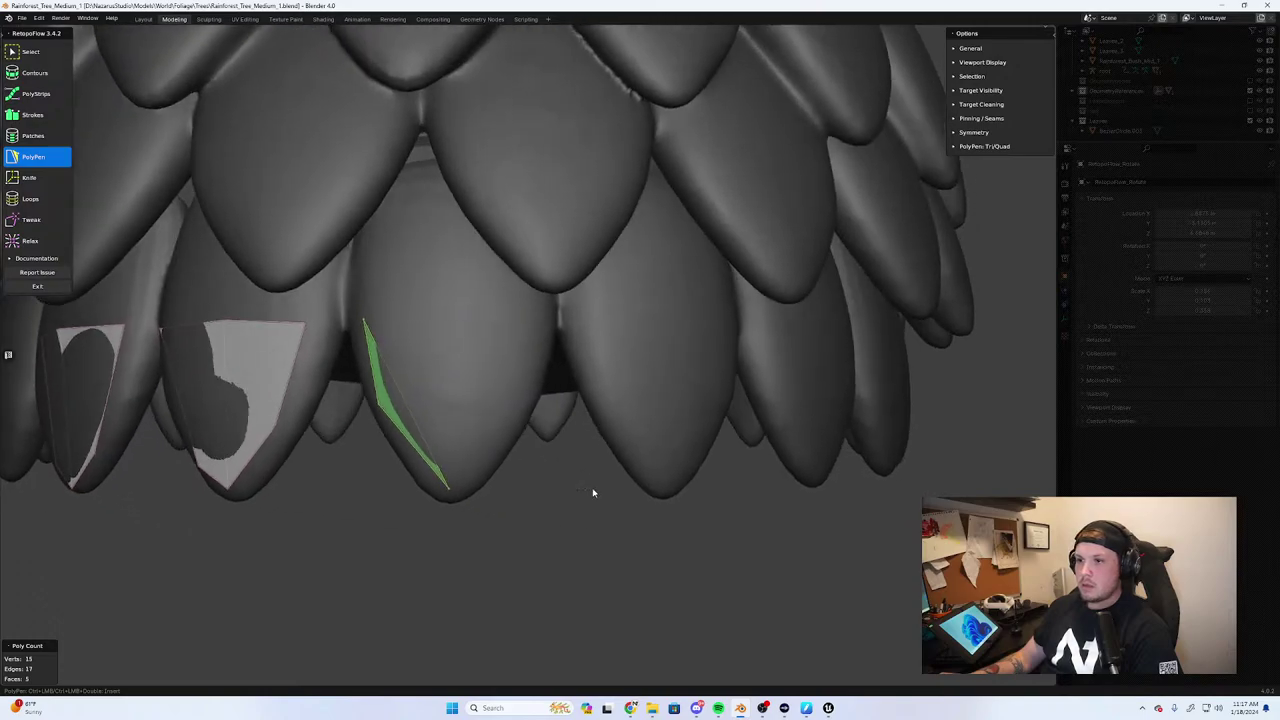
{"action": "left_click", "coordinate": [448, 314]}
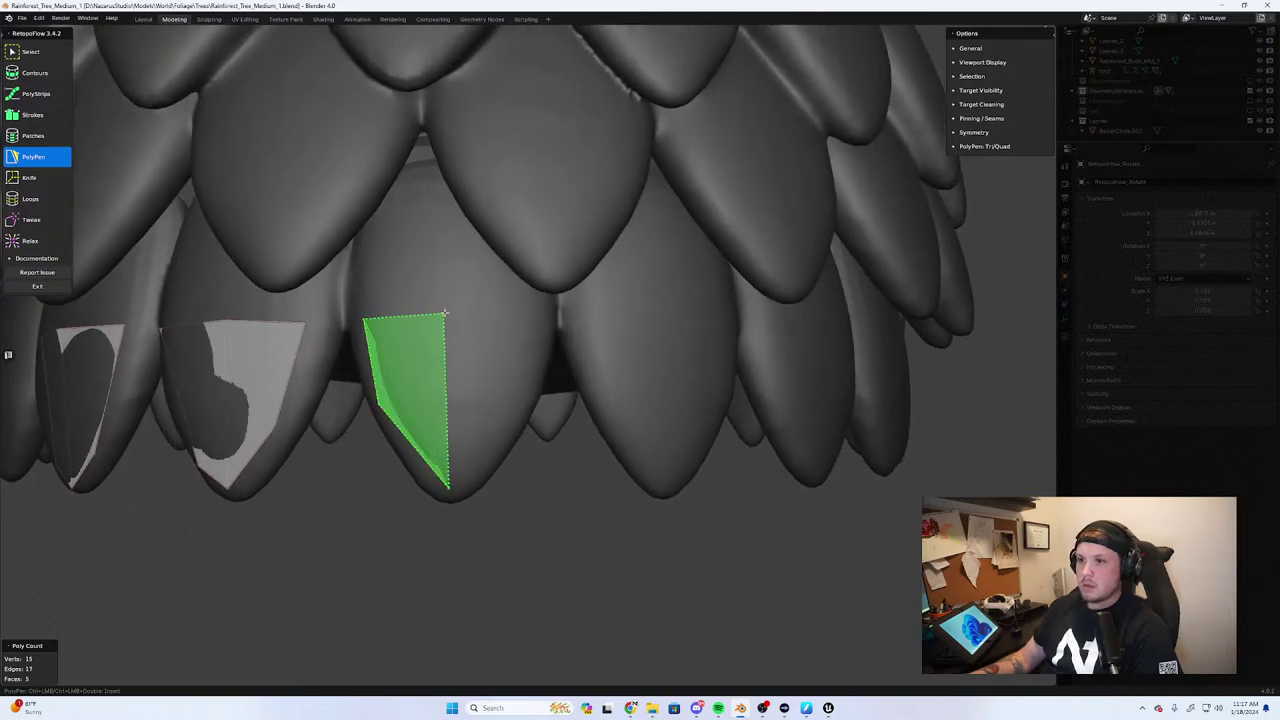
{"action": "left_click", "coordinate": [498, 446], "text": "ctrl"}
{"action": "left_click", "coordinate": [547, 327], "text": "ctrl"}
Cover the fourth leaf tip of the bottom row with a matching pair of PolyPen quads
{"action": "middle_click_drag", "start_coordinate": [602, 347], "coordinate": [568, 351]}
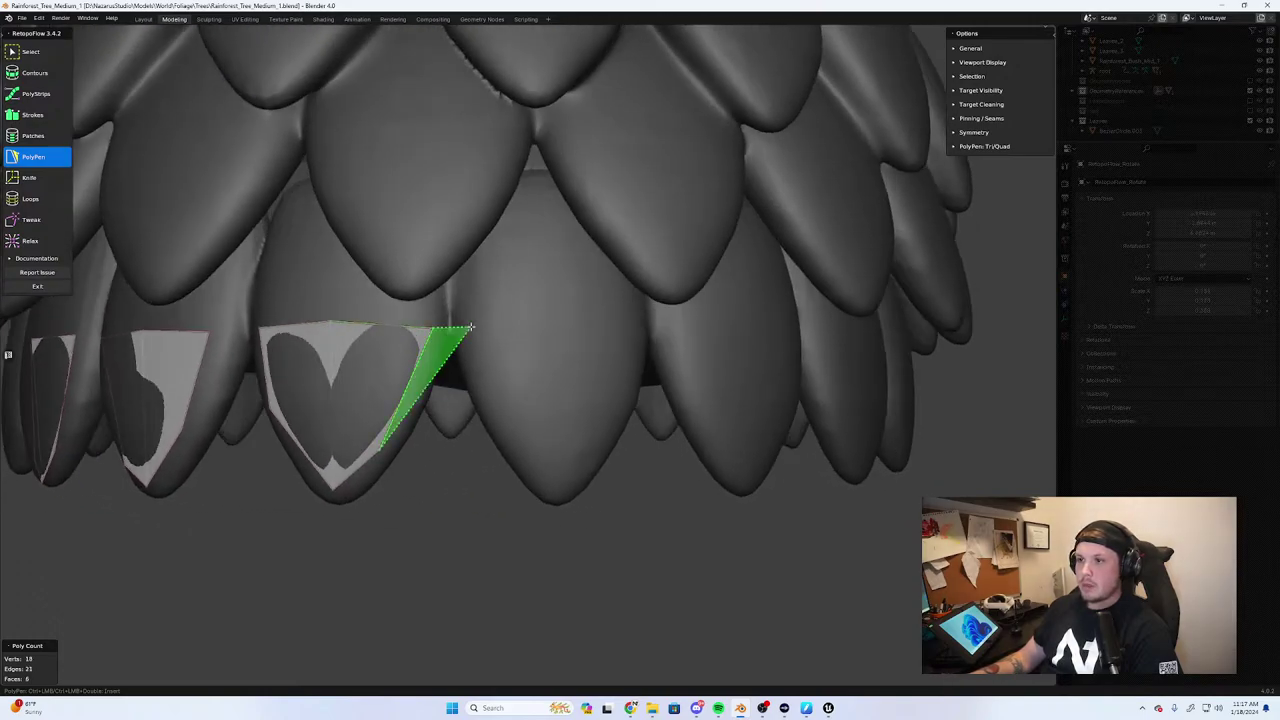
{"action": "left_click", "coordinate": [498, 424]}
{"action": "left_click", "coordinate": [560, 491]}
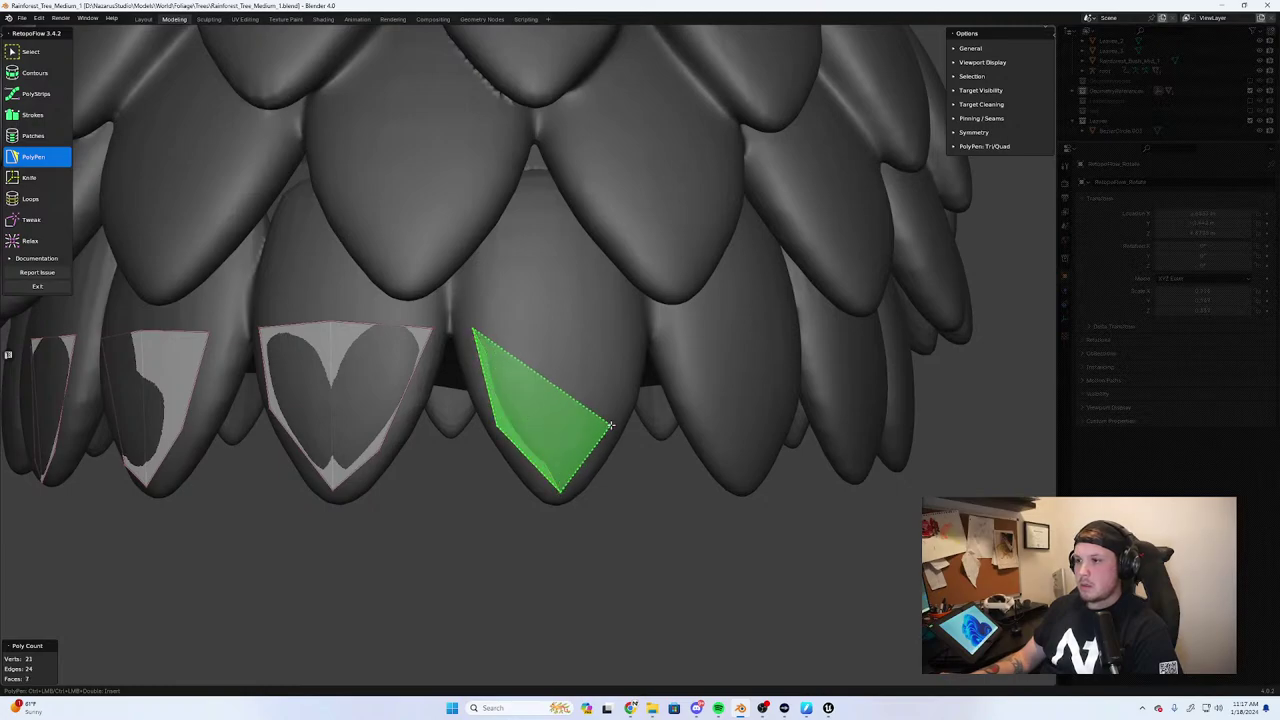
{"action": "left_click", "coordinate": [558, 325]}
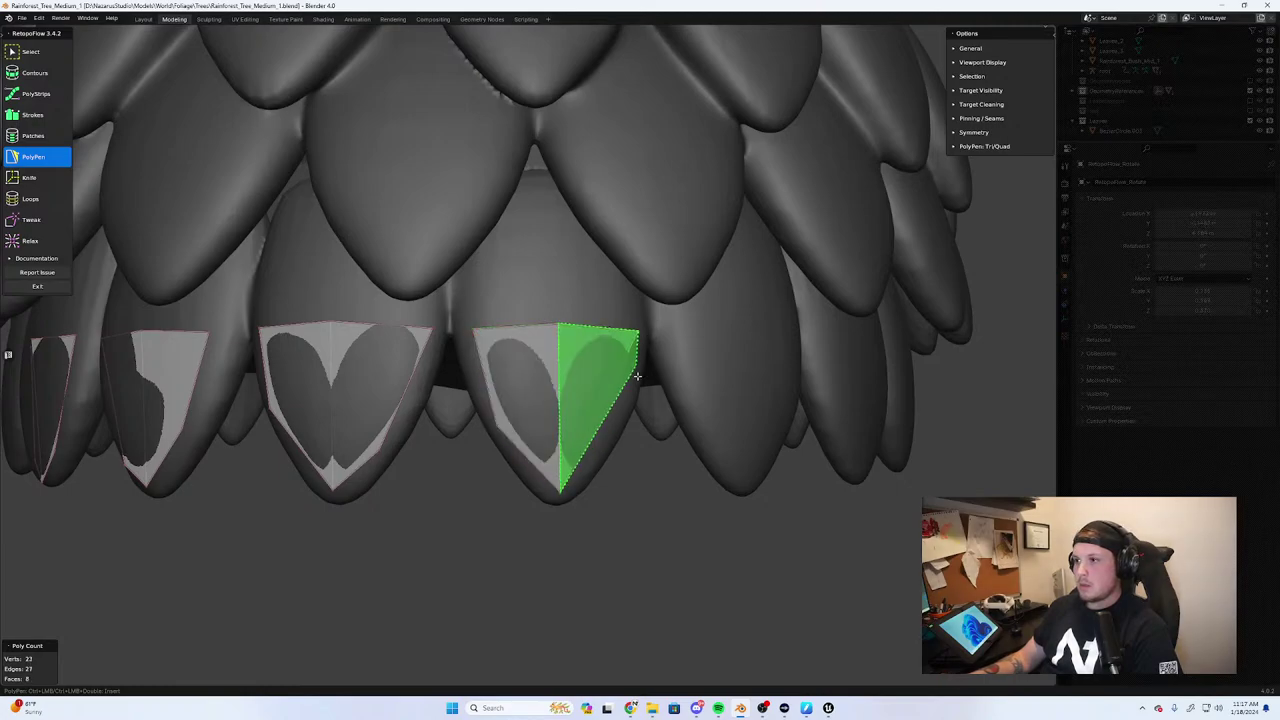
{"action": "left_click", "coordinate": [636, 328]}
{"action": "middle_click_drag", "start_coordinate": [636, 330], "coordinate": [520, 352]}
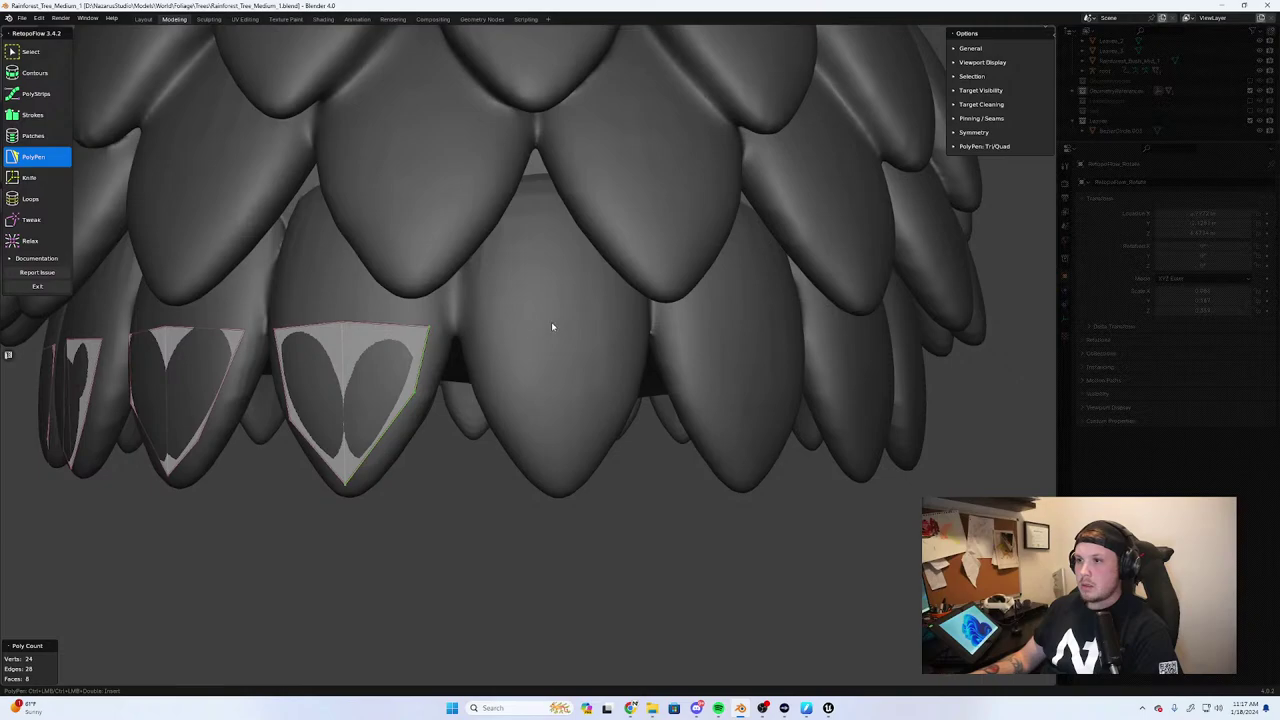
Cover the fifth leaf tip of the bottom row with two PolyPen quads sharing a vertical centre edge
{"action": "left_click", "coordinate": [560, 324]}
{"action": "left_click", "coordinate": [560, 488]}
{"action": "left_click", "coordinate": [471, 341]}
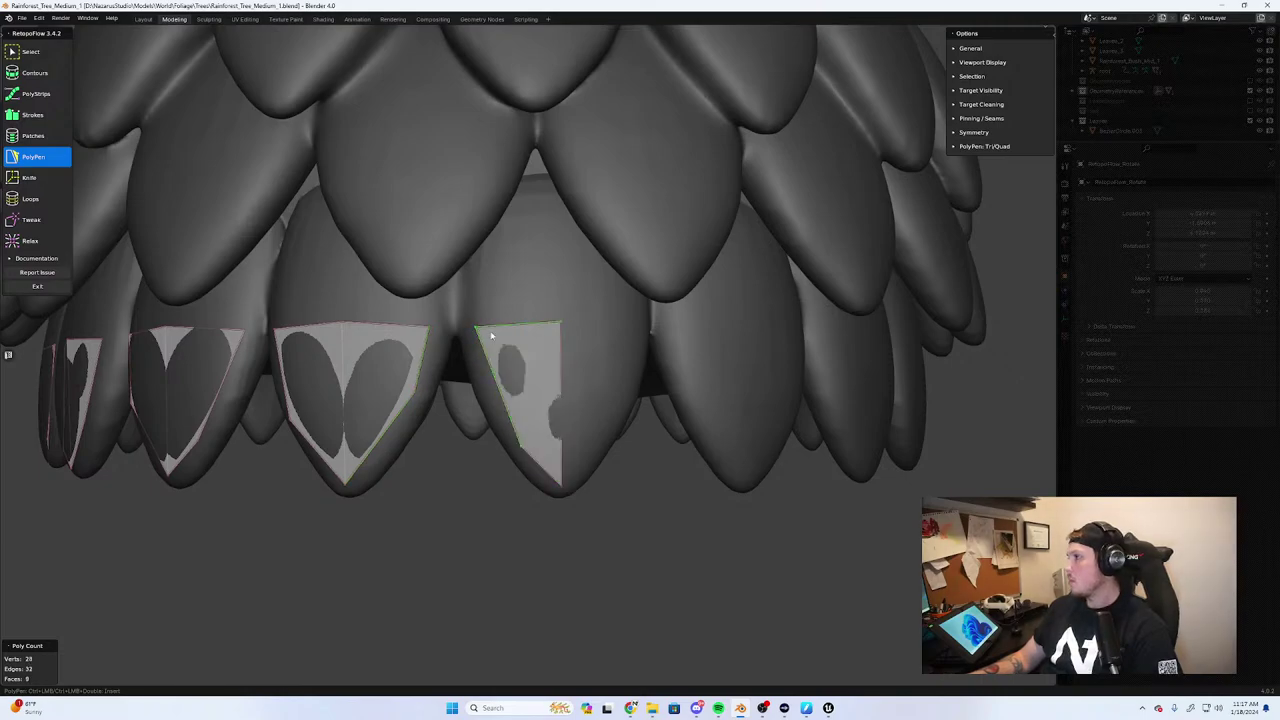
{"action": "middle_click_drag", "start_coordinate": [489, 337], "coordinate": [529, 380]}
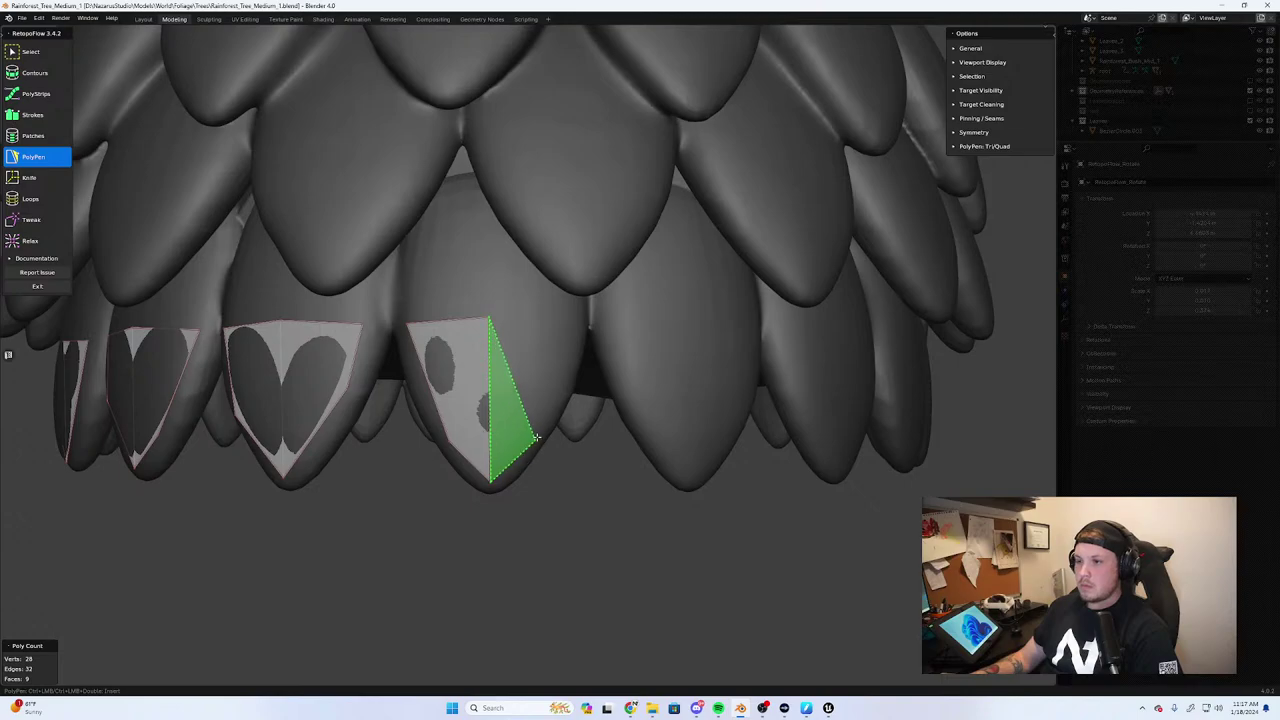
{"action": "left_click", "coordinate": [582, 322]}
{"action": "left_click", "coordinate": [582, 322]}
Draw a pair of PolyPen quads over the sixth leaf tip of the bottom row, mirrored about its centre line
{"action": "middle_click_drag", "start_coordinate": [582, 322], "coordinate": [510, 348]}
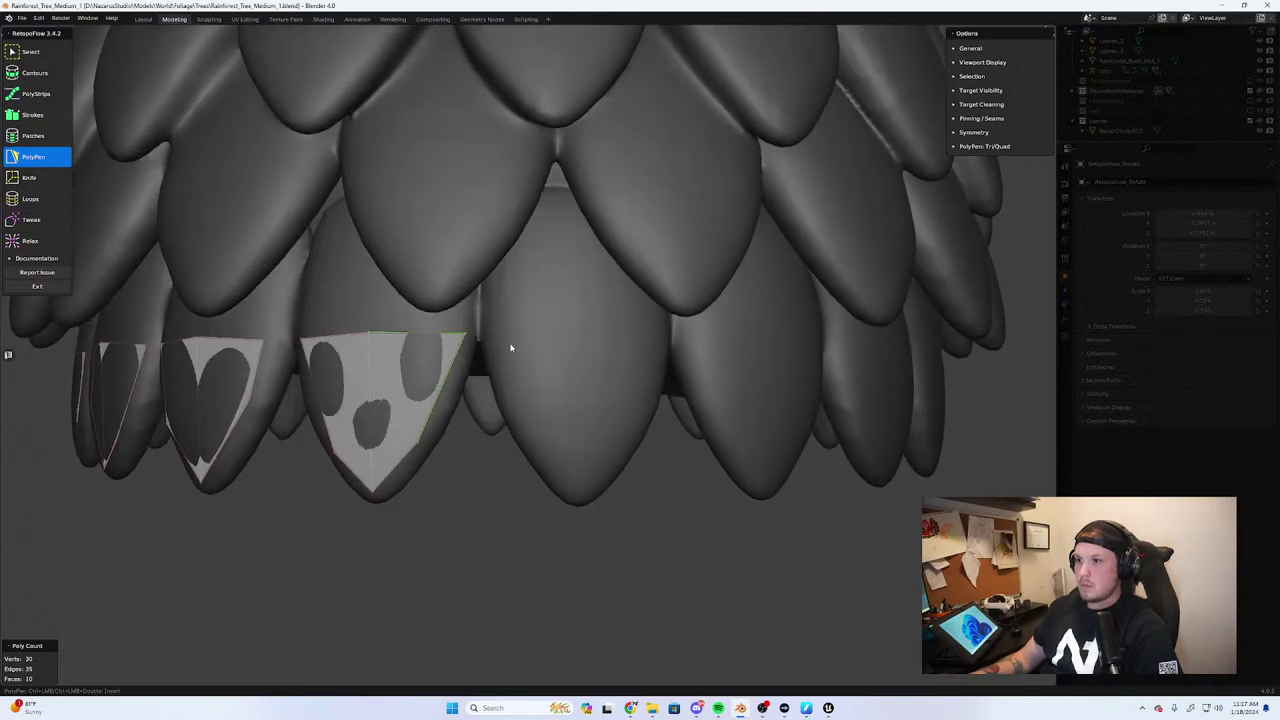
{"action": "left_click", "coordinate": [580, 333]}
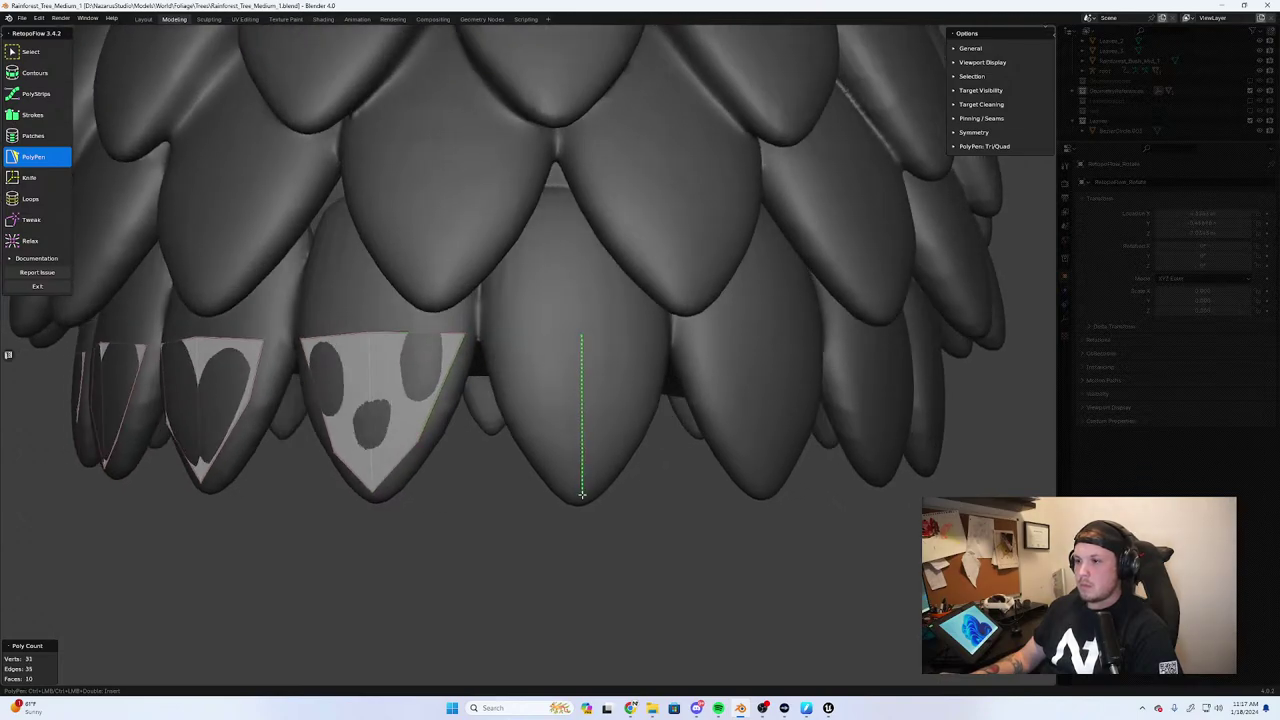
{"action": "left_click", "coordinate": [582, 492]}
{"action": "left_click", "coordinate": [500, 355]}
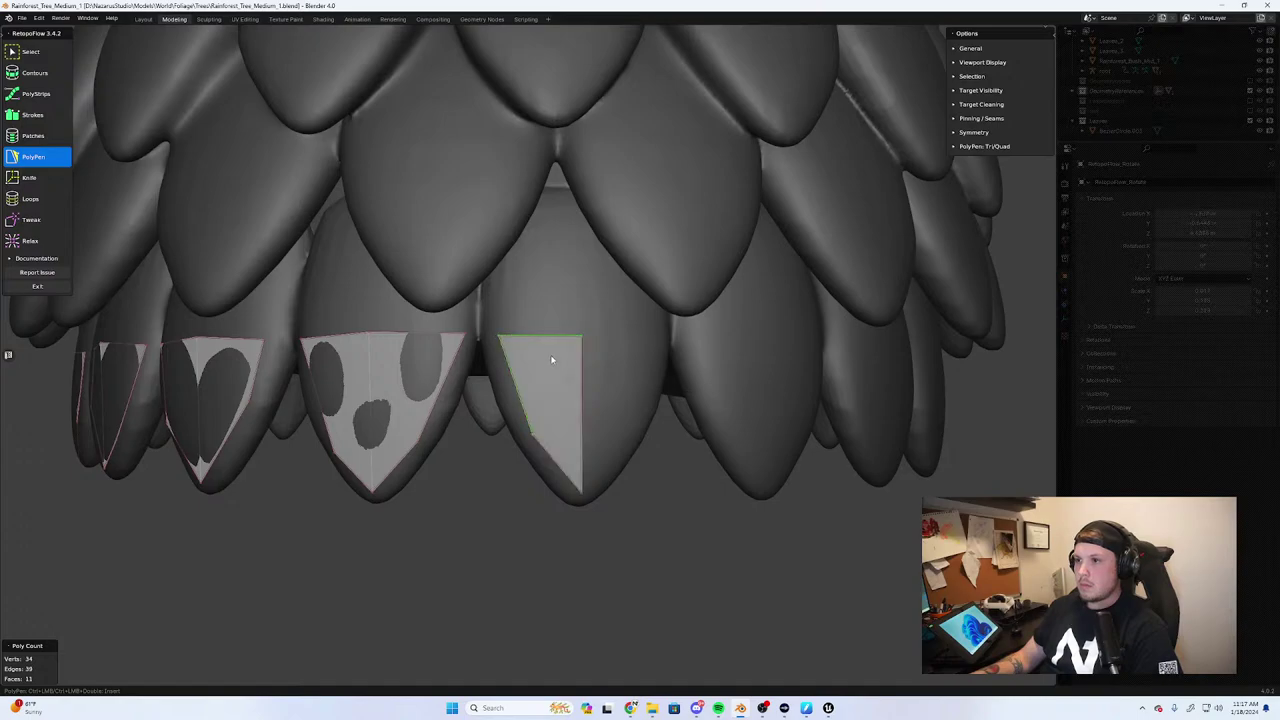
{"action": "middle_click_drag", "start_coordinate": [551, 354], "coordinate": [506, 380]}
{"action": "left_click", "coordinate": [551, 433]}
{"action": "left_click", "coordinate": [556, 430], "text": "ctrl"}
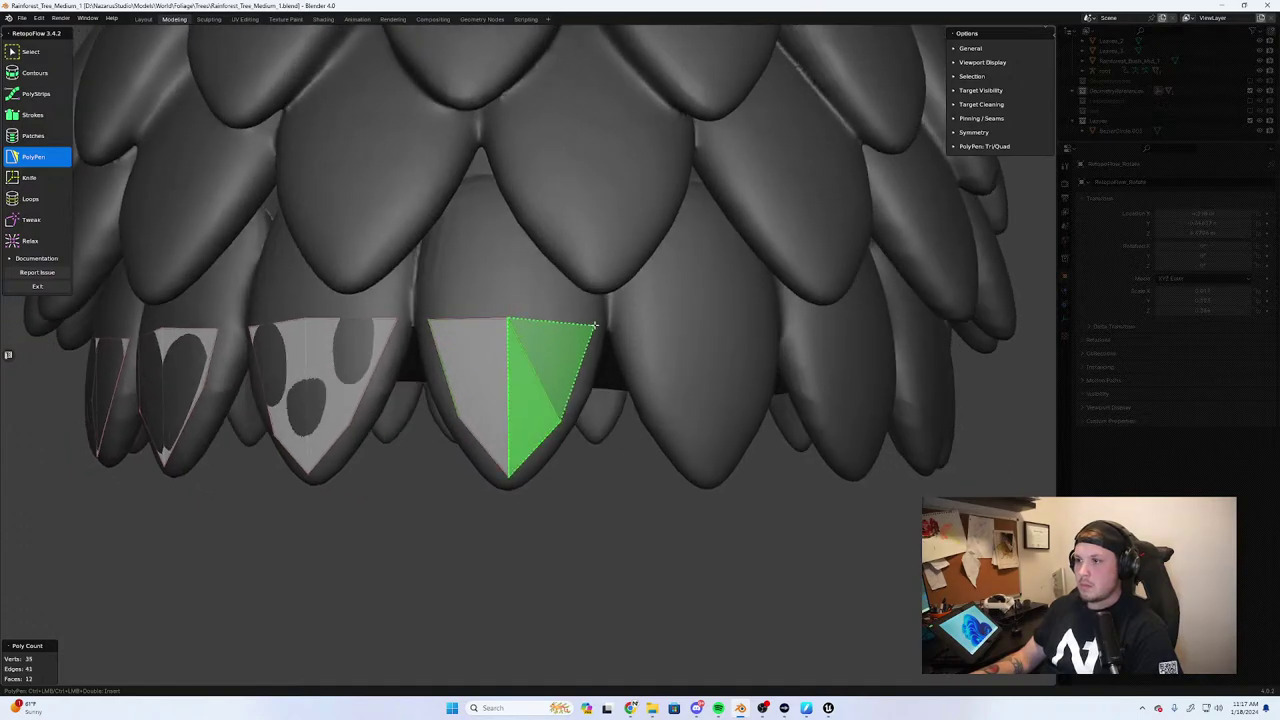
{"action": "left_click", "coordinate": [598, 320], "text": "ctrl"}
Cover the seventh bottom-row leaf tip with two PolyPen quads, undoing the face drawn across its full width and adding a centre edge
{"action": "middle_click_drag", "start_coordinate": [606, 354], "coordinate": [589, 363]}
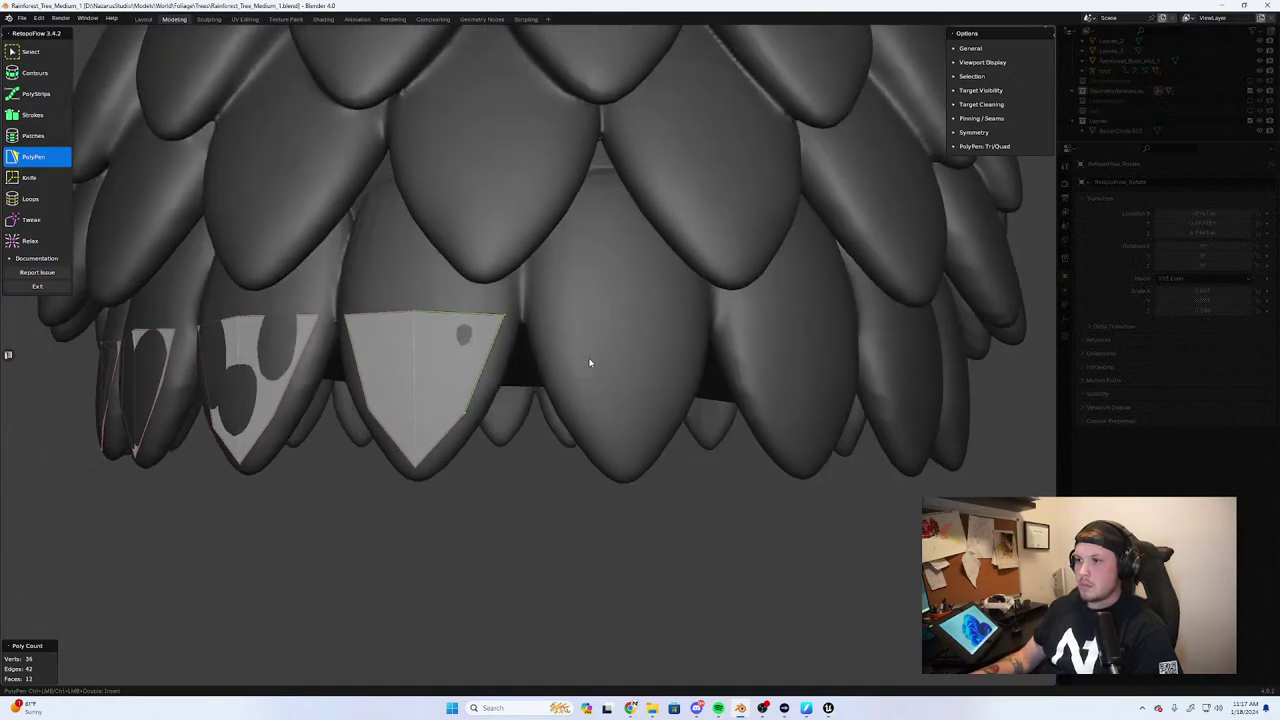
{"action": "left_click", "coordinate": [556, 316]}
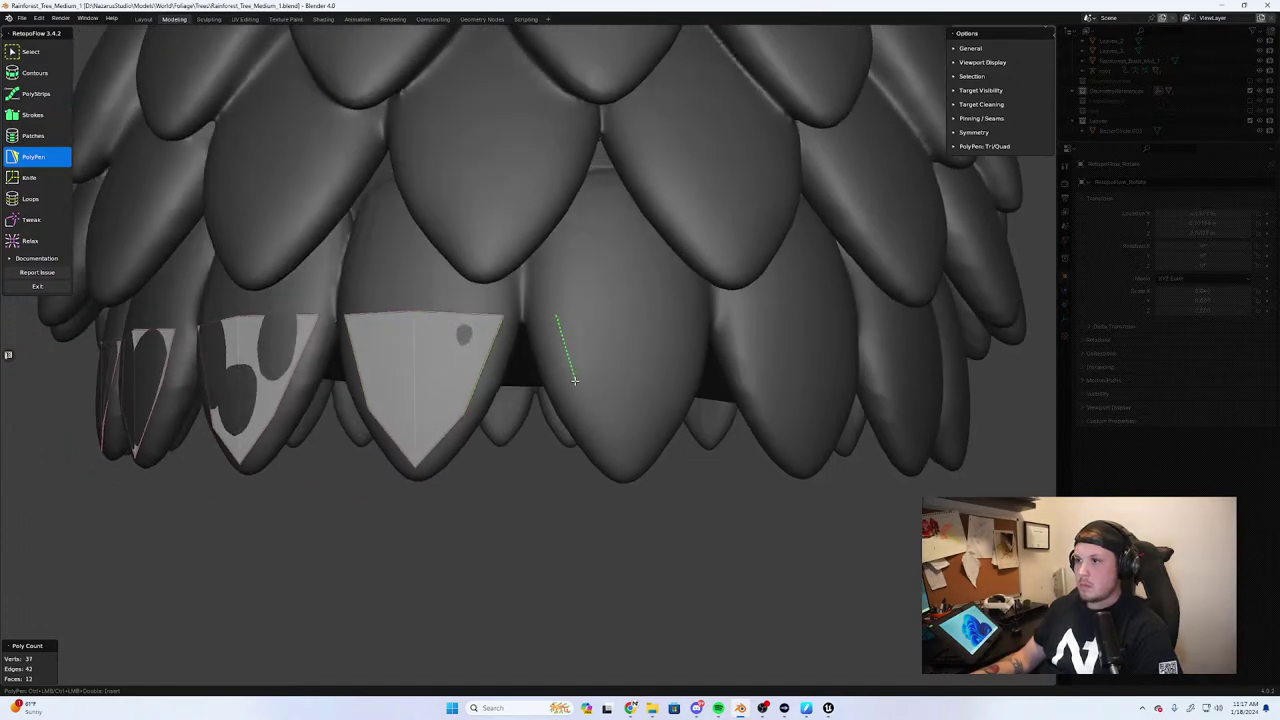
{"action": "left_click", "coordinate": [626, 472]}
{"action": "left_click", "coordinate": [691, 389], "text": "ctrl"}
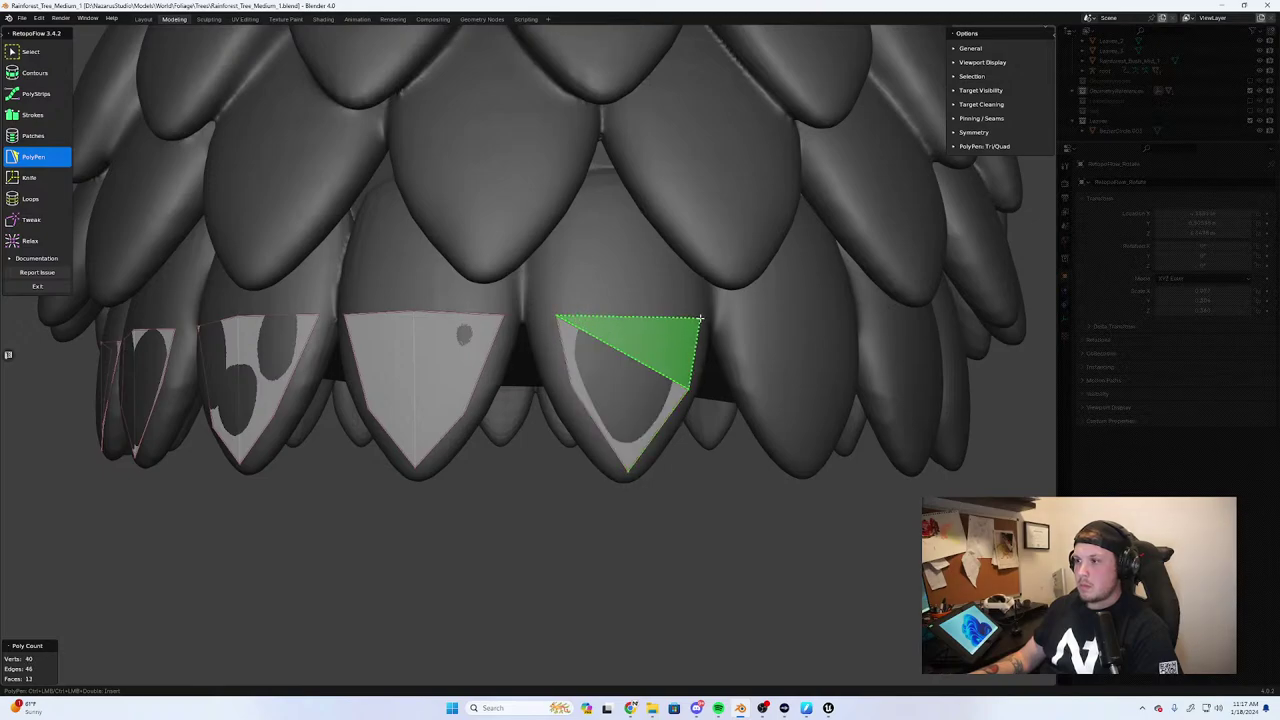
{"action": "left_click", "coordinate": [706, 314], "text": "ctrl"}
{"action": "middle_click_drag", "start_coordinate": [709, 336], "coordinate": [671, 349]}
{"action": "key", "text": "ctrl+z"}
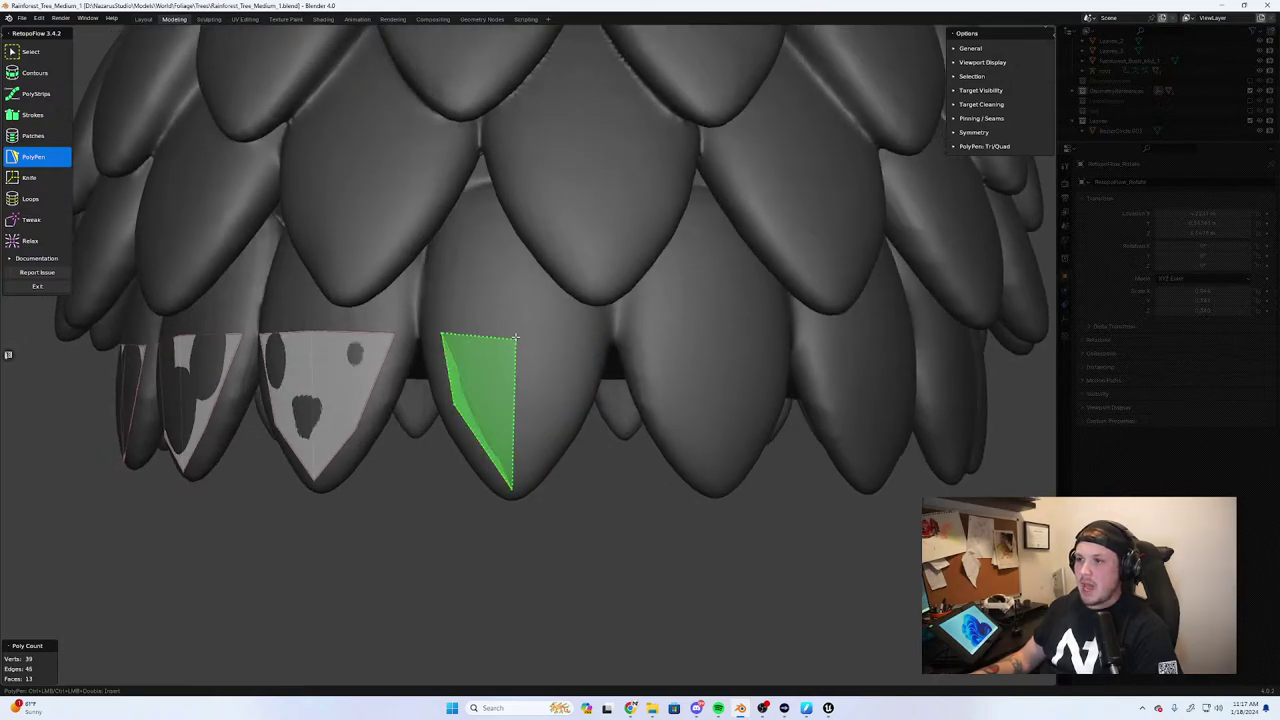
{"action": "left_click", "coordinate": [516, 328]}
{"action": "left_click", "coordinate": [595, 333]}
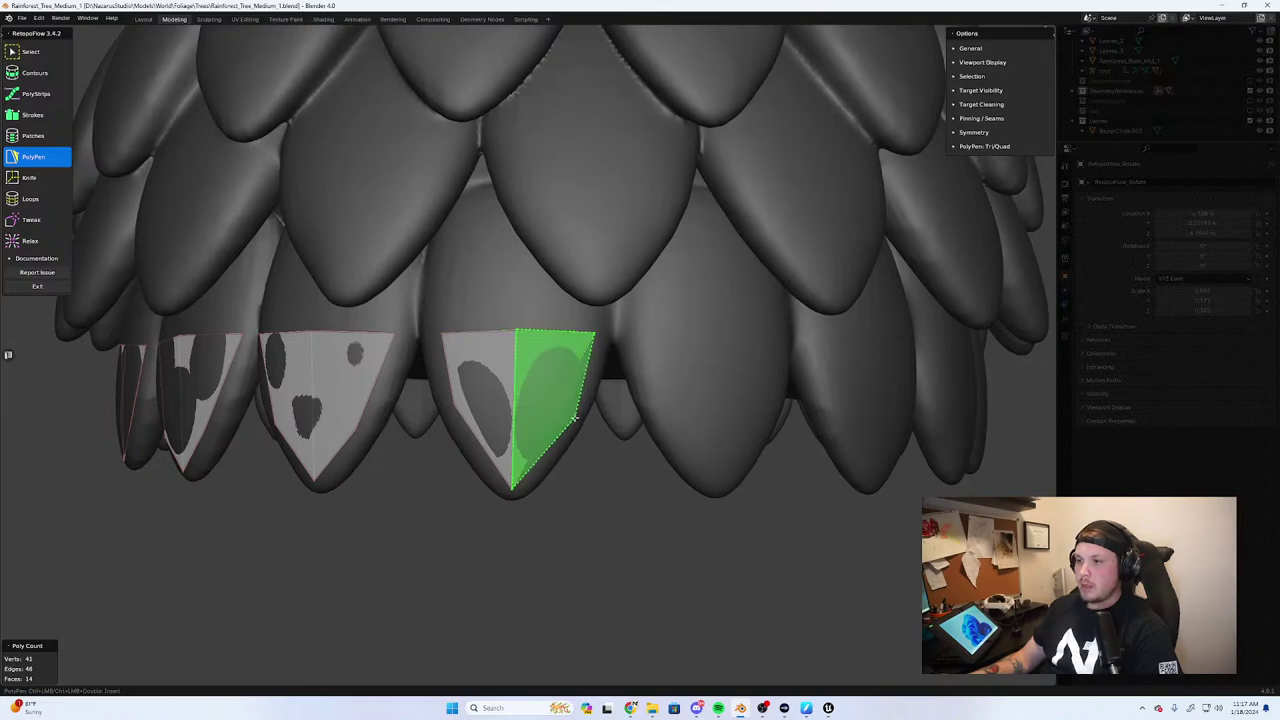
{"action": "left_click", "coordinate": [583, 408]}
Cover the eighth leaf tip of the bottom row with two PolyPen quads meeting along its centre
{"action": "middle_click_drag", "start_coordinate": [669, 323], "coordinate": [620, 347]}
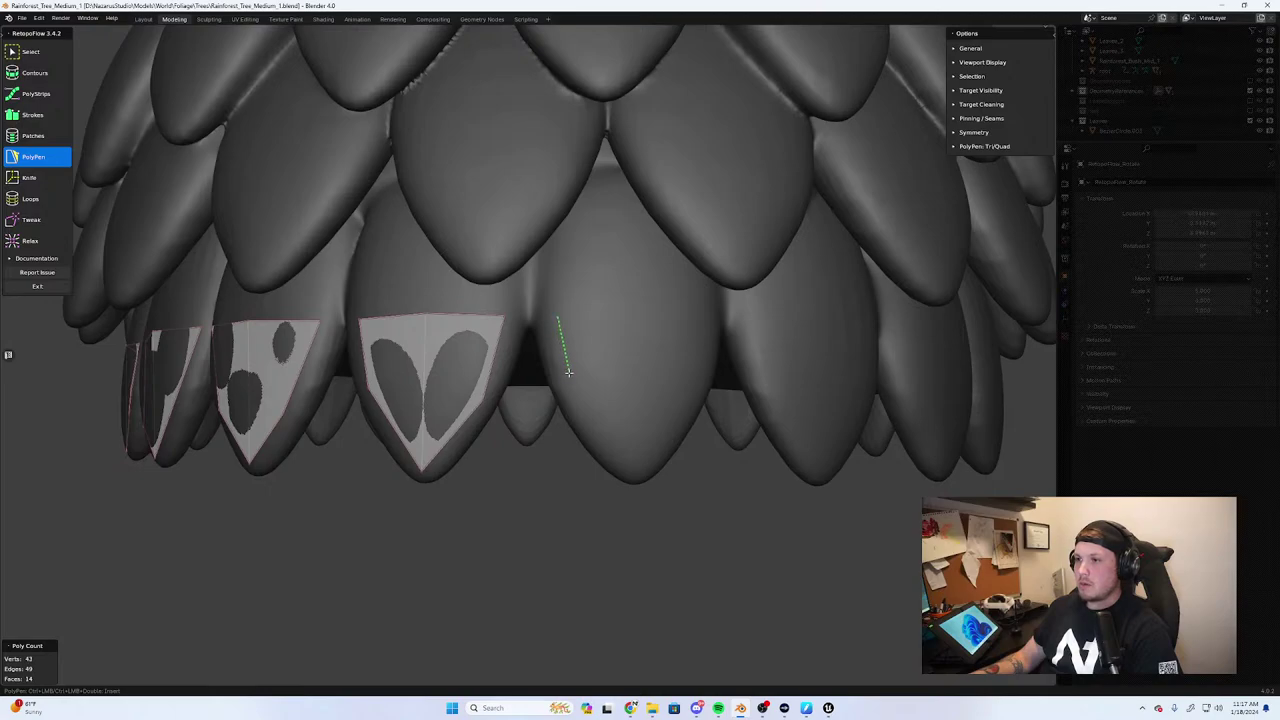
{"action": "left_click", "coordinate": [637, 470]}
{"action": "left_click", "coordinate": [692, 387]}
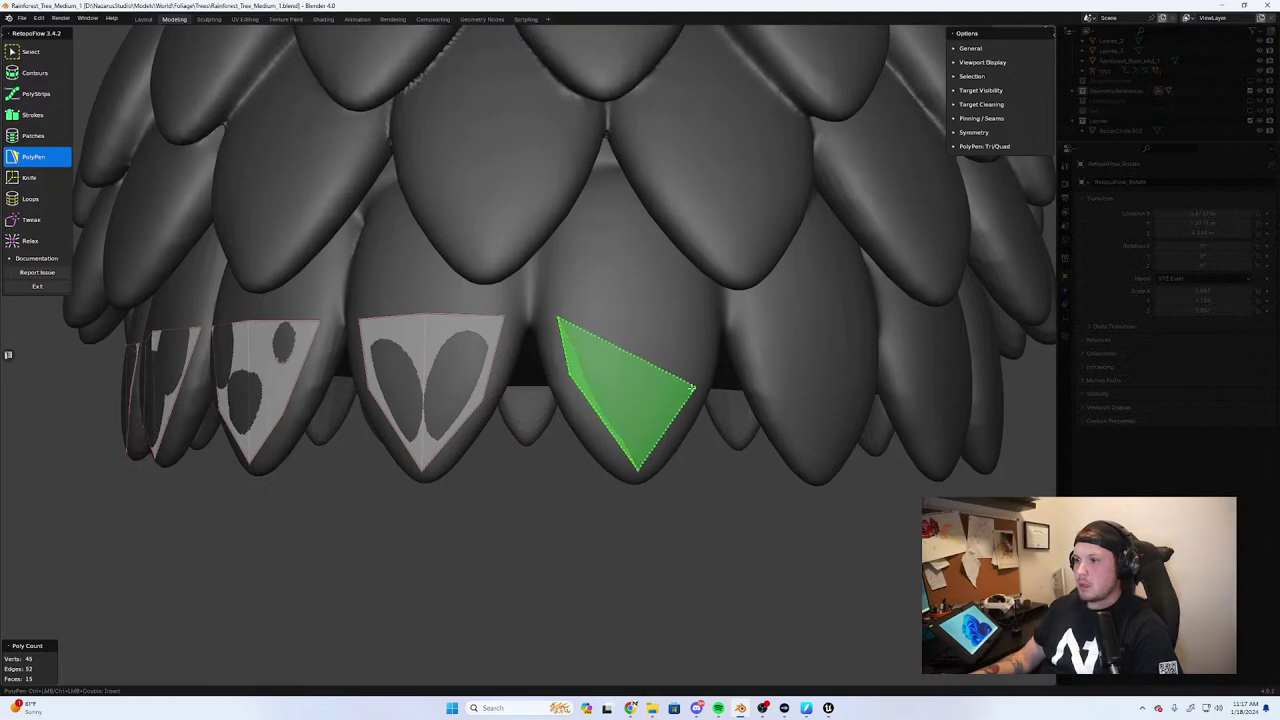
{"action": "left_click", "coordinate": [641, 312], "text": "ctrl"}
{"action": "middle_click_drag", "start_coordinate": [650, 352], "coordinate": [603, 357]}
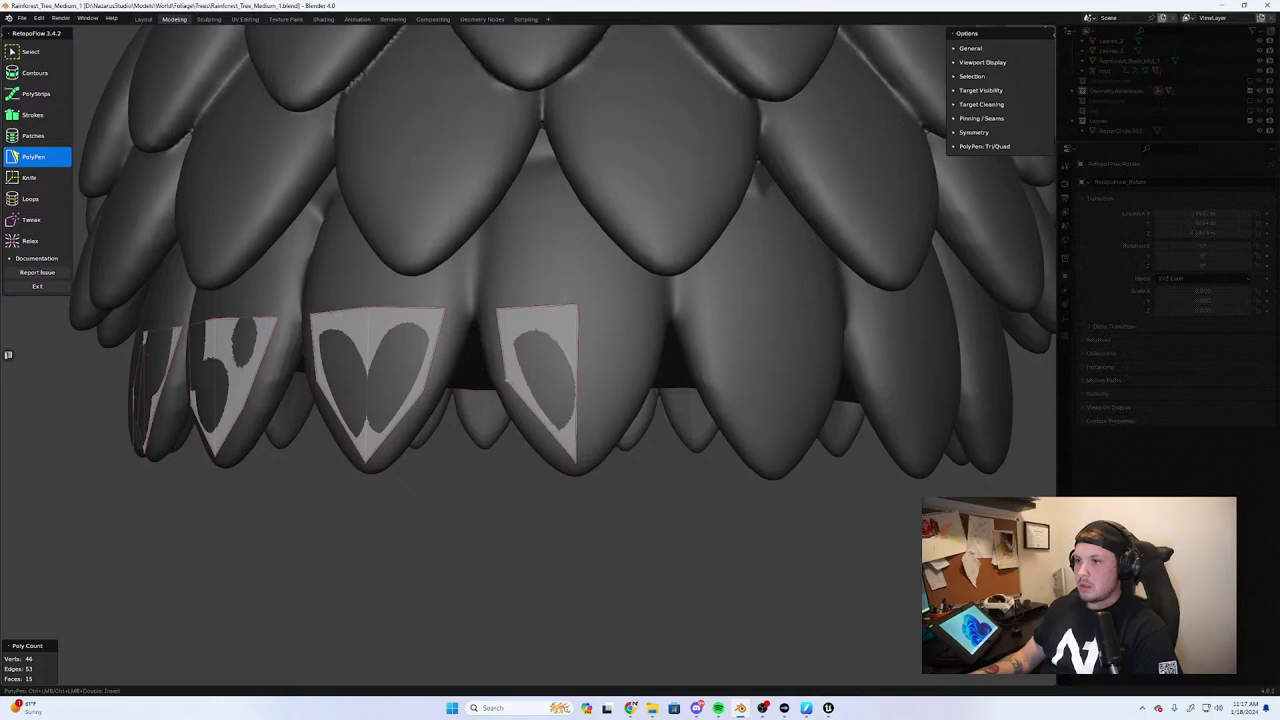
{"action": "left_click", "coordinate": [636, 385]}
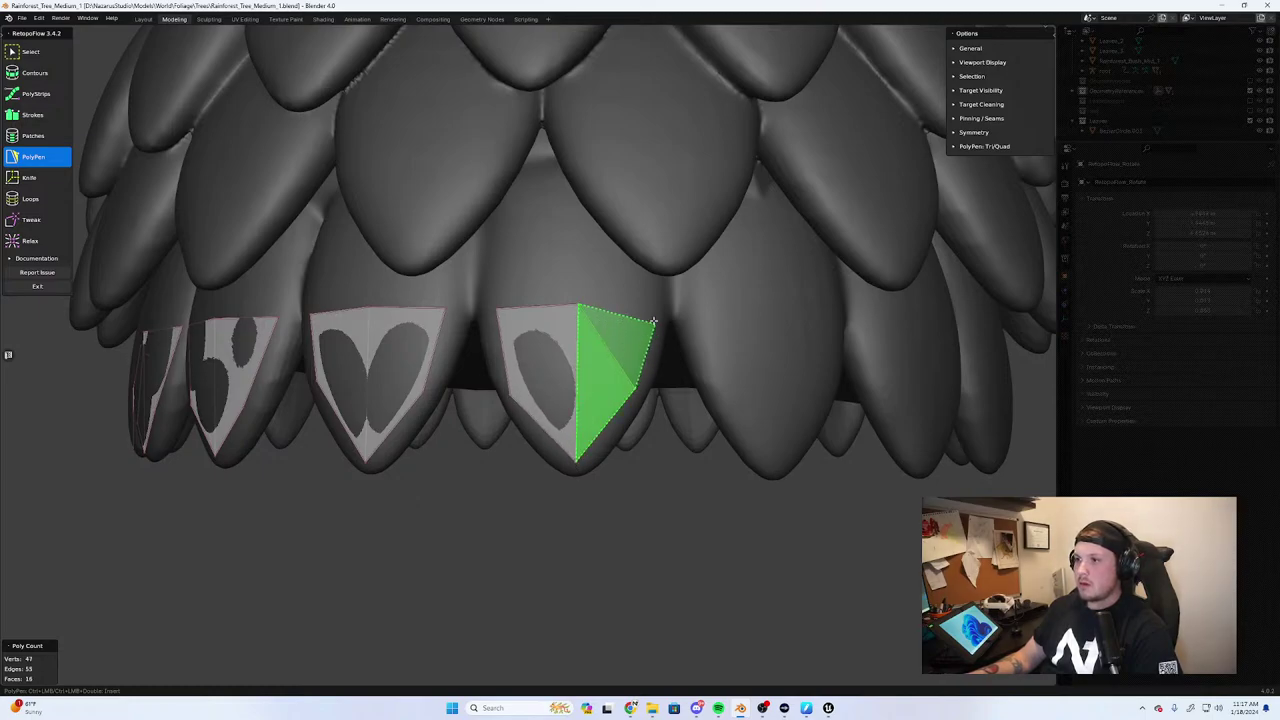
{"action": "left_click", "coordinate": [660, 304]}
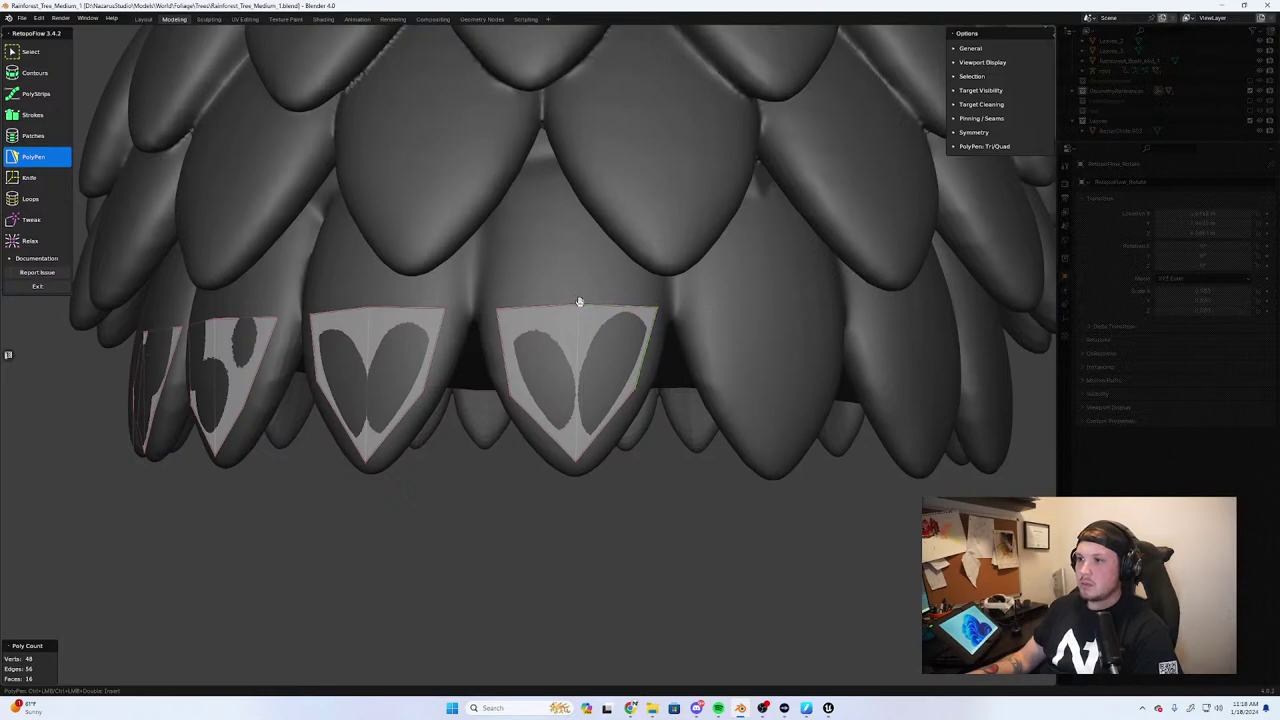
Draw two PolyPen quads over the ninth bottom-row leaf tip and shift their upper edge slightly up the leaf
{"action": "middle_click_drag", "start_coordinate": [583, 318], "coordinate": [506, 366]}
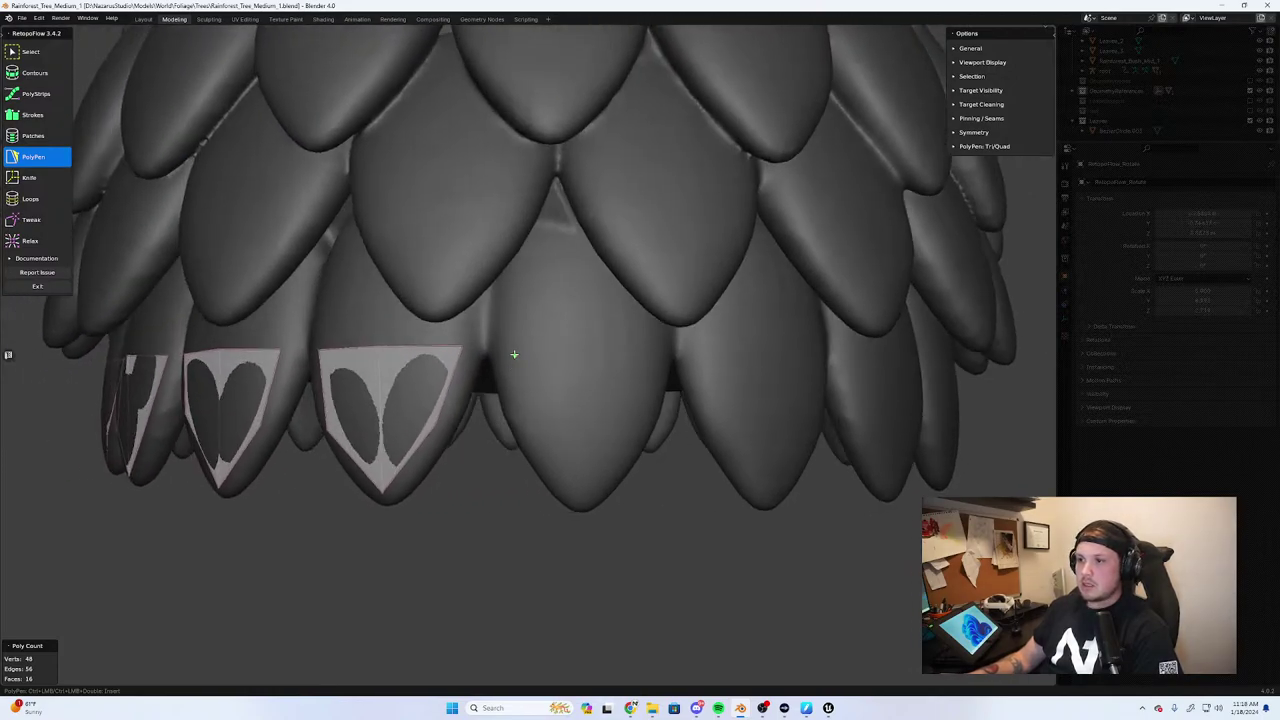
{"action": "left_click", "coordinate": [514, 354], "text": "ctrl"}
{"action": "left_click", "coordinate": [588, 498], "text": "ctrl"}
{"action": "left_click", "coordinate": [579, 367], "text": "ctrl"}
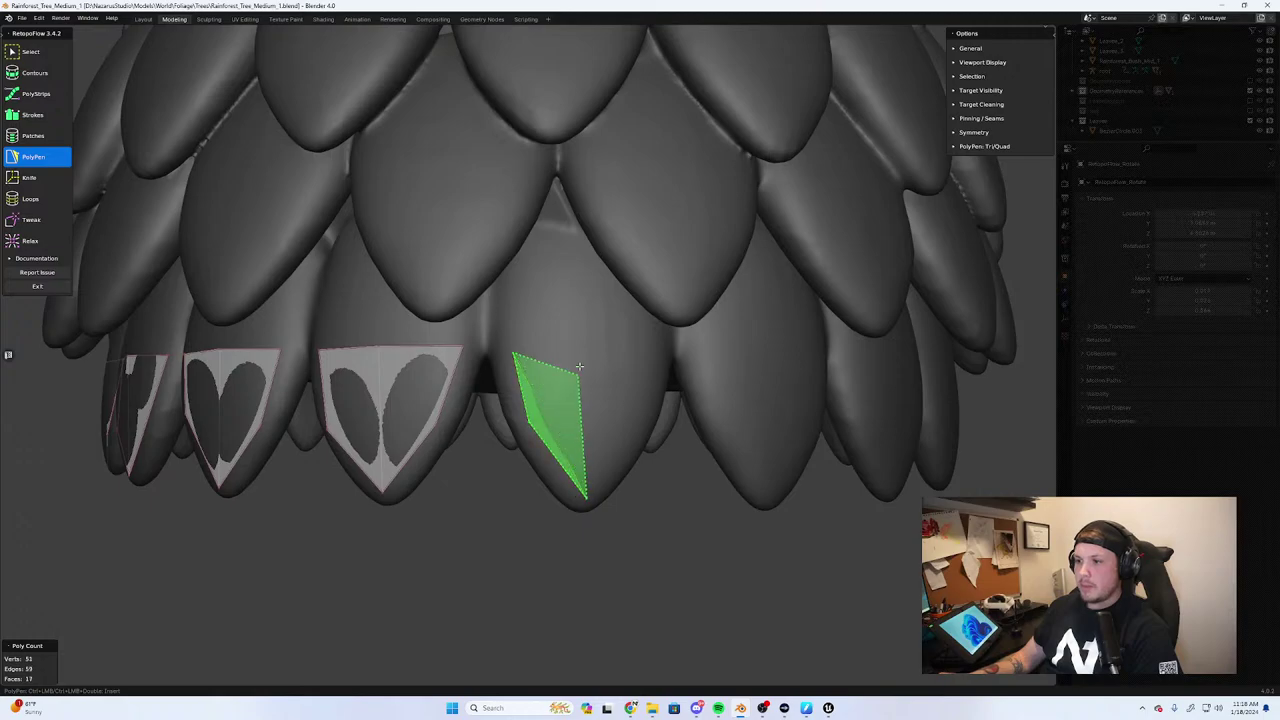
{"action": "left_click", "coordinate": [595, 354], "text": "ctrl"}
{"action": "middle_click_drag", "start_coordinate": [595, 354], "coordinate": [565, 378]}
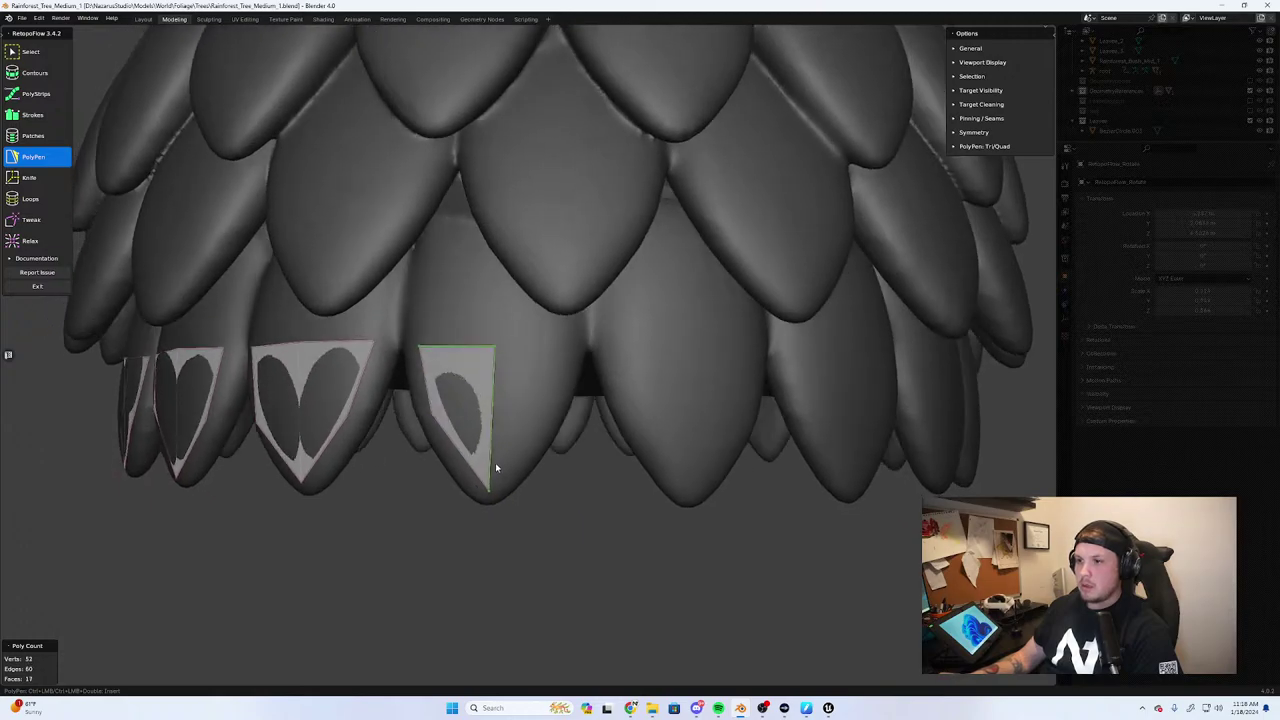
{"action": "left_click", "coordinate": [572, 347], "text": "ctrl"}
{"action": "left_click", "coordinate": [478, 352], "text": "ctrl"}
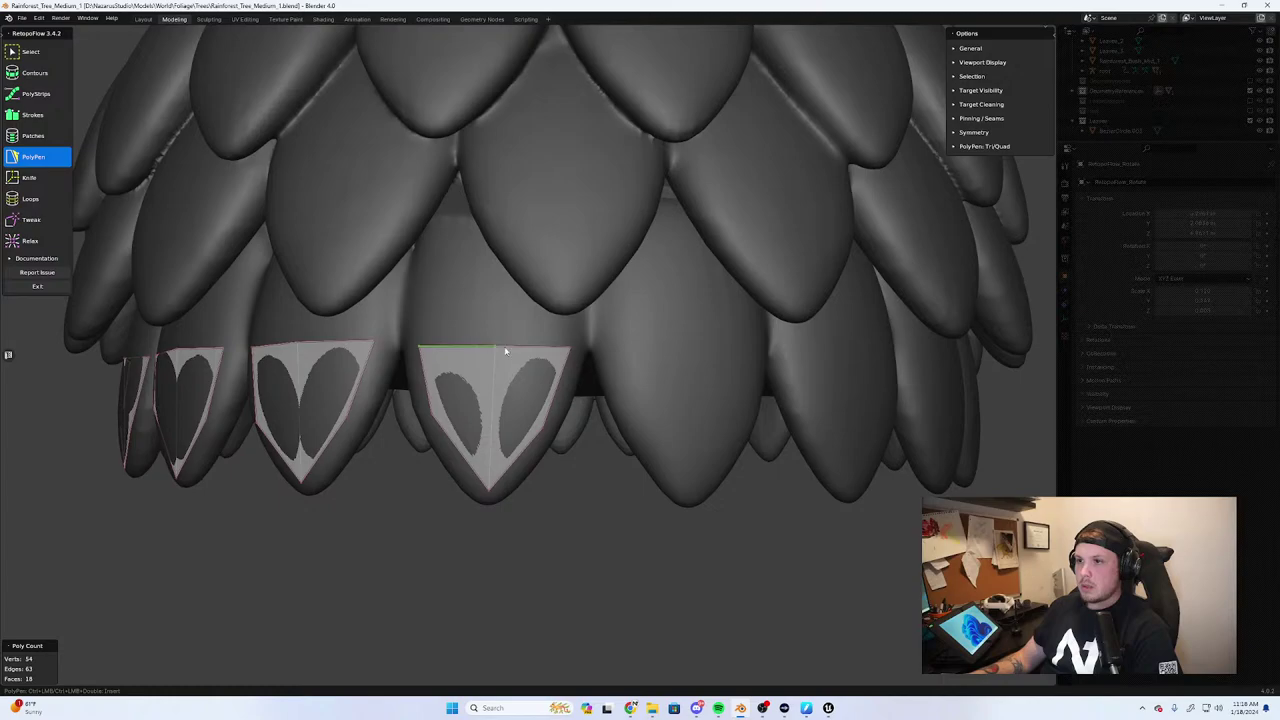
{"action": "left_click_drag", "start_coordinate": [523, 339], "coordinate": [524, 331]}
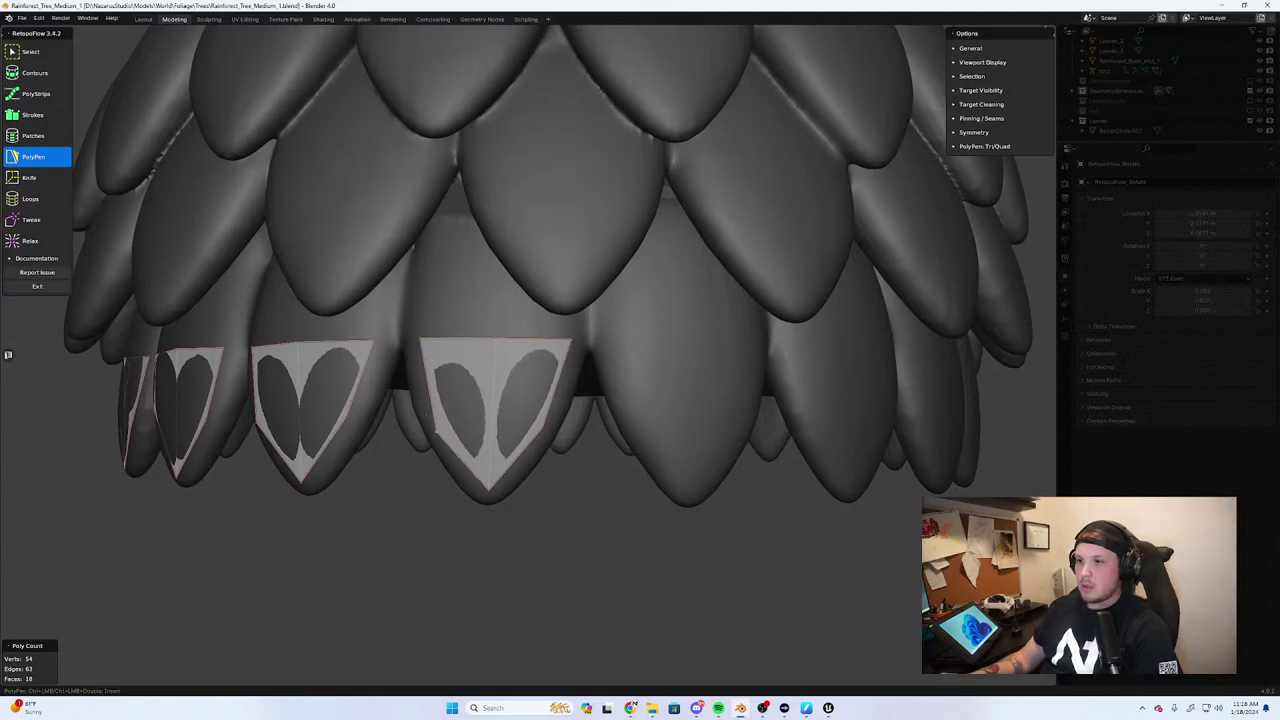
Cover the tenth leaf tip of the bottom row with a PolyPen quad on each side of its centre line
{"action": "middle_click_drag", "start_coordinate": [545, 435], "coordinate": [536, 364]}
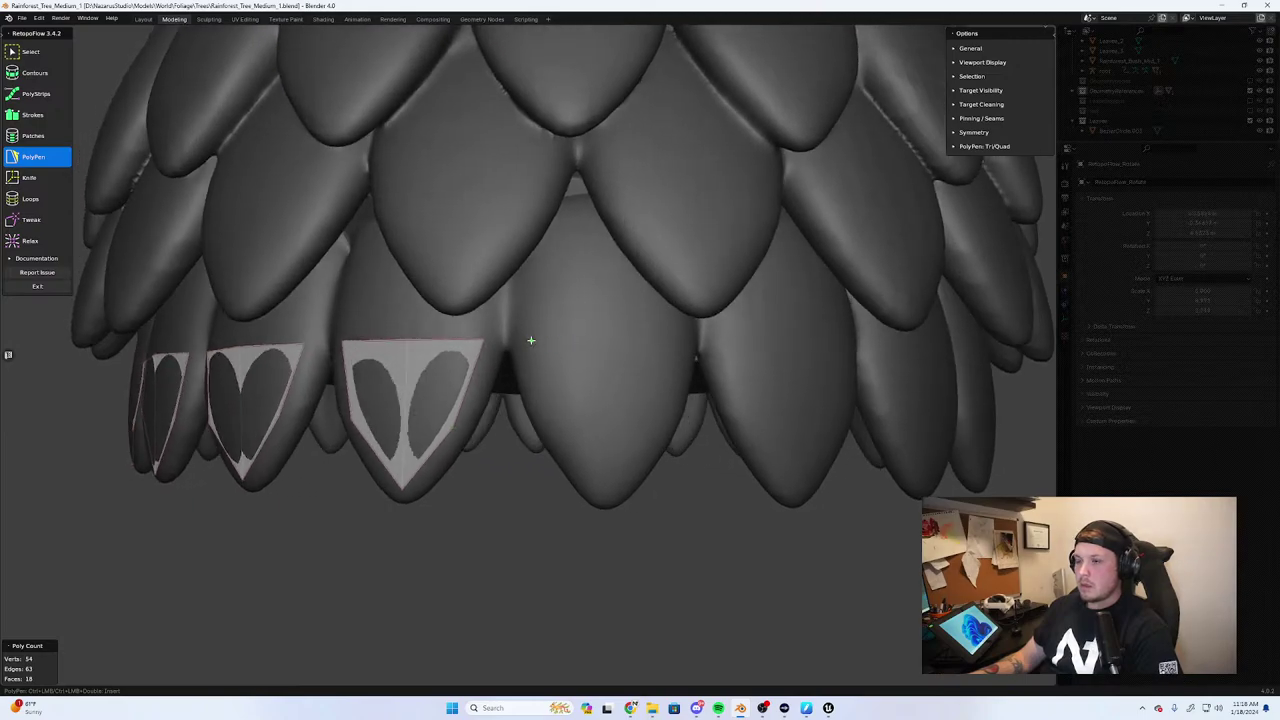
{"action": "left_click", "coordinate": [548, 404], "text": "ctrl"}
{"action": "left_click", "coordinate": [609, 498], "text": "ctrl"}
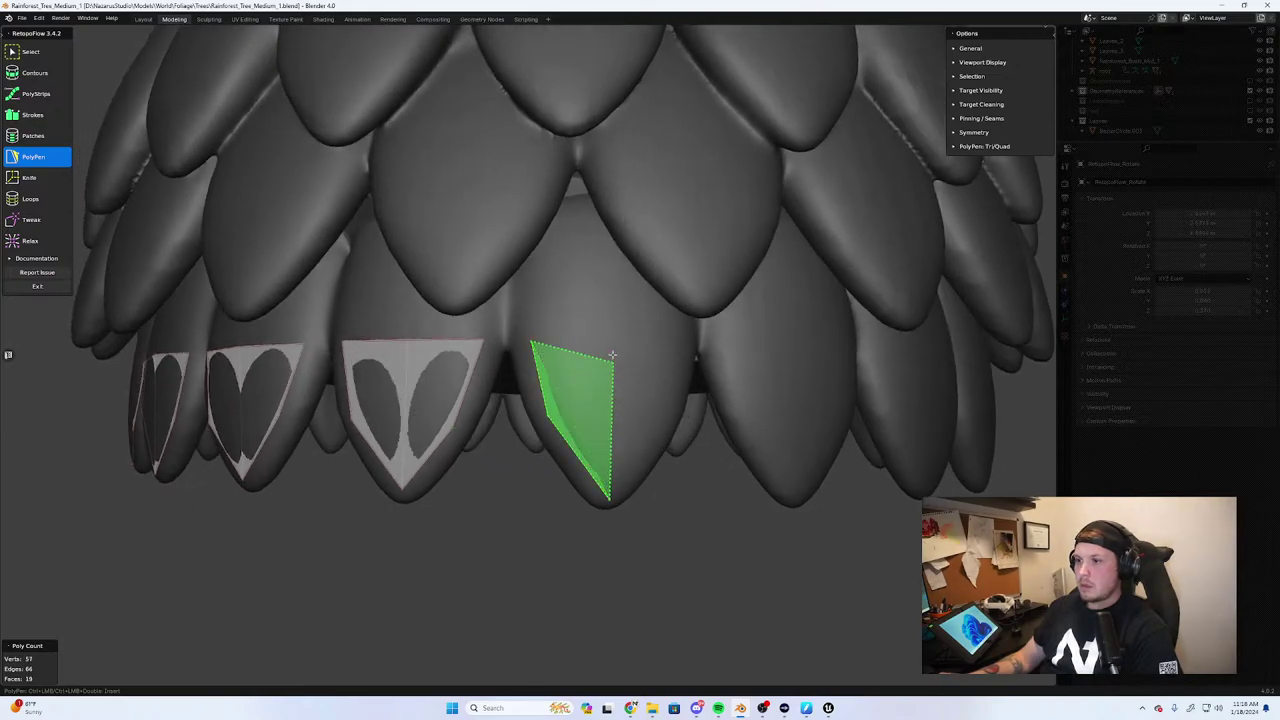
{"action": "left_click", "coordinate": [617, 333], "text": "ctrl"}
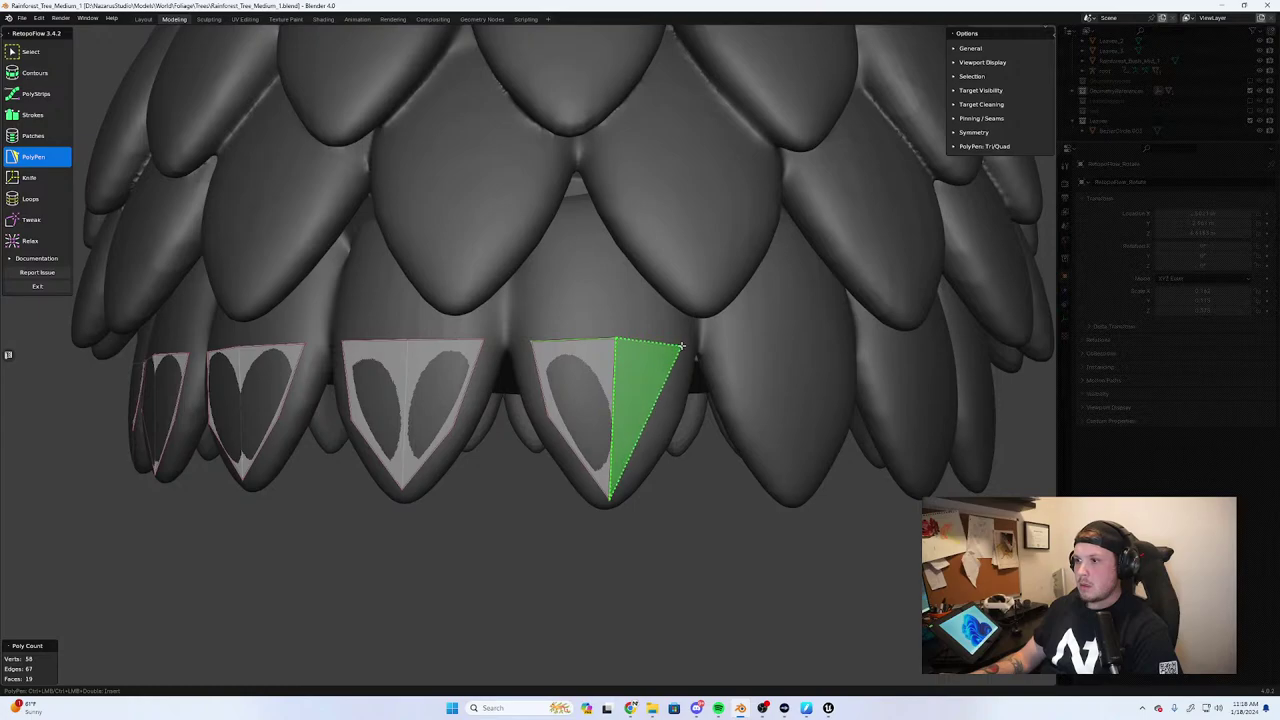
{"action": "left_click", "coordinate": [667, 421], "text": "ctrl"}
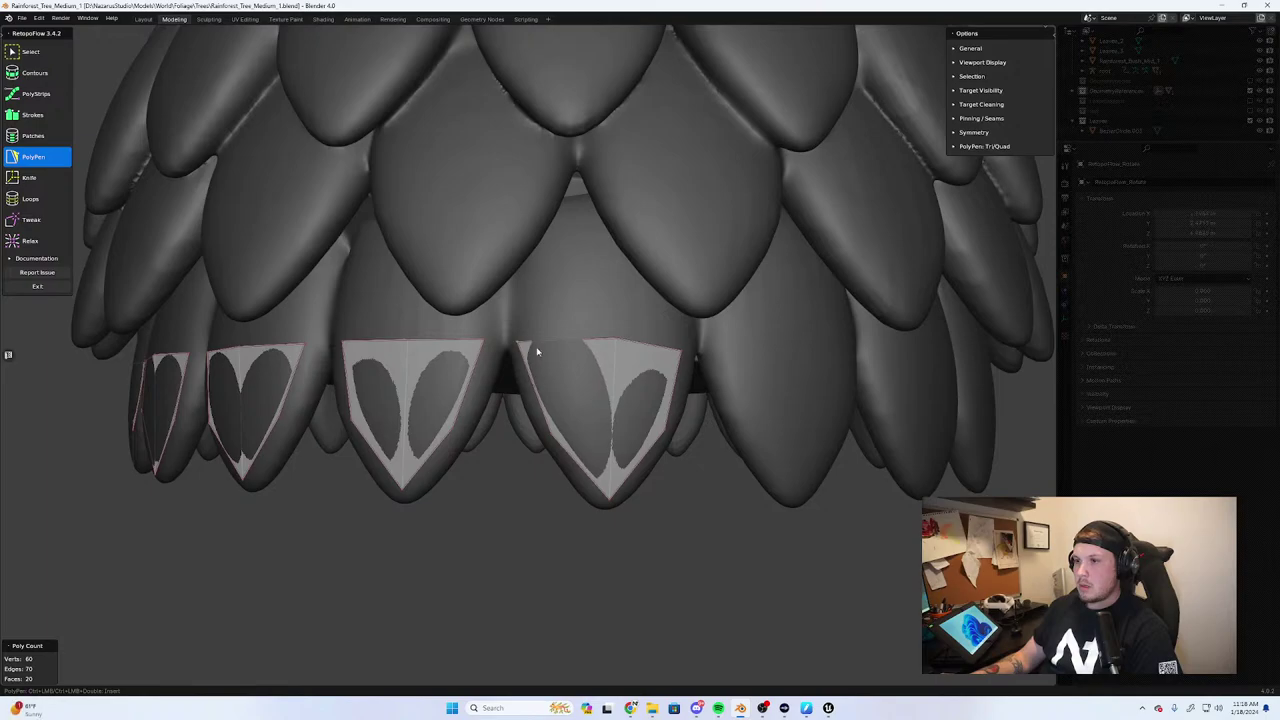
Pull the tenth leaf's outer upper corner to the leaf edge and merge the touching upper corners of the ninth and tenth leaves
{"action": "middle_click_drag", "start_coordinate": [524, 341], "coordinate": [482, 322]}
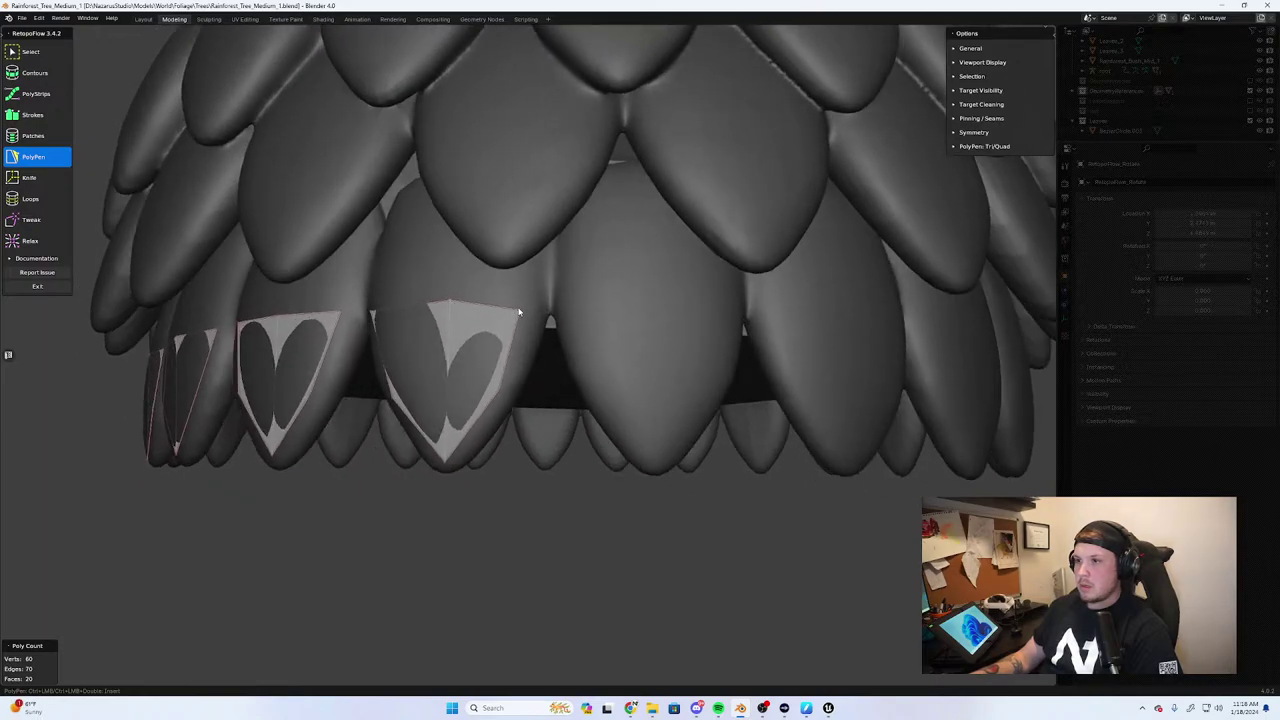
{"action": "left_click_drag", "start_coordinate": [521, 310], "coordinate": [546, 318]}
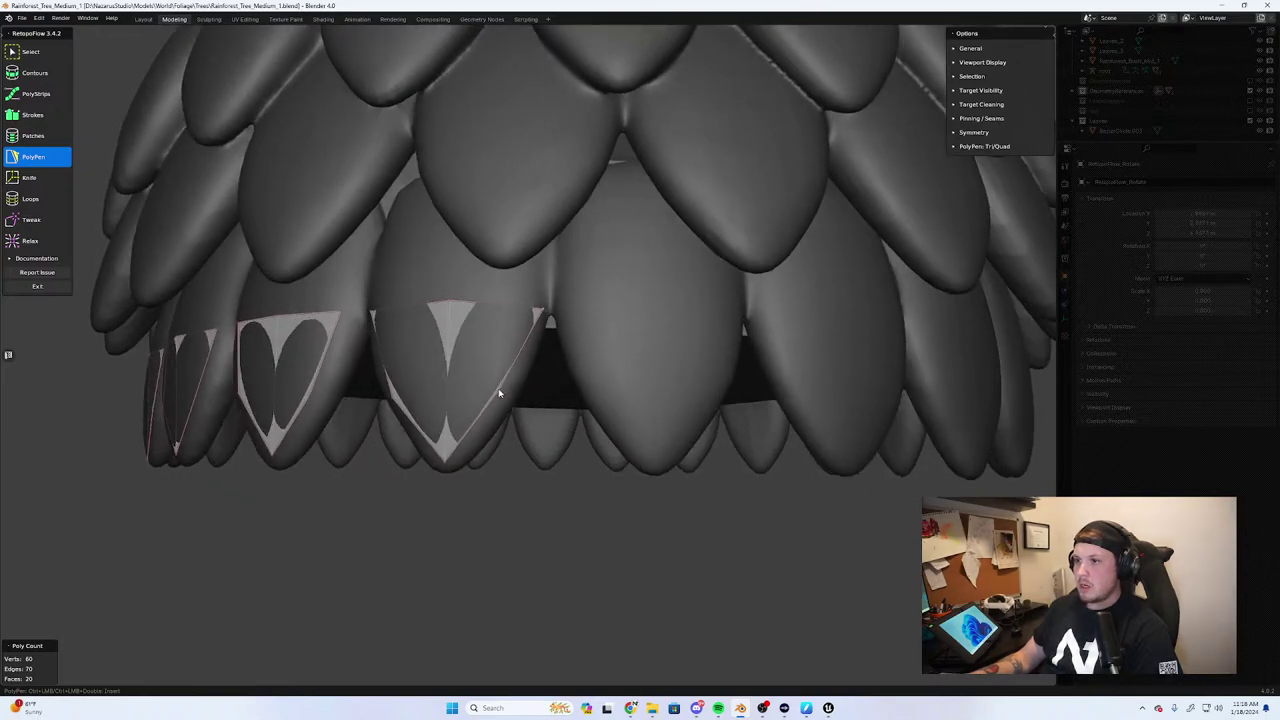
{"action": "middle_click_drag", "start_coordinate": [499, 389], "coordinate": [563, 407]}
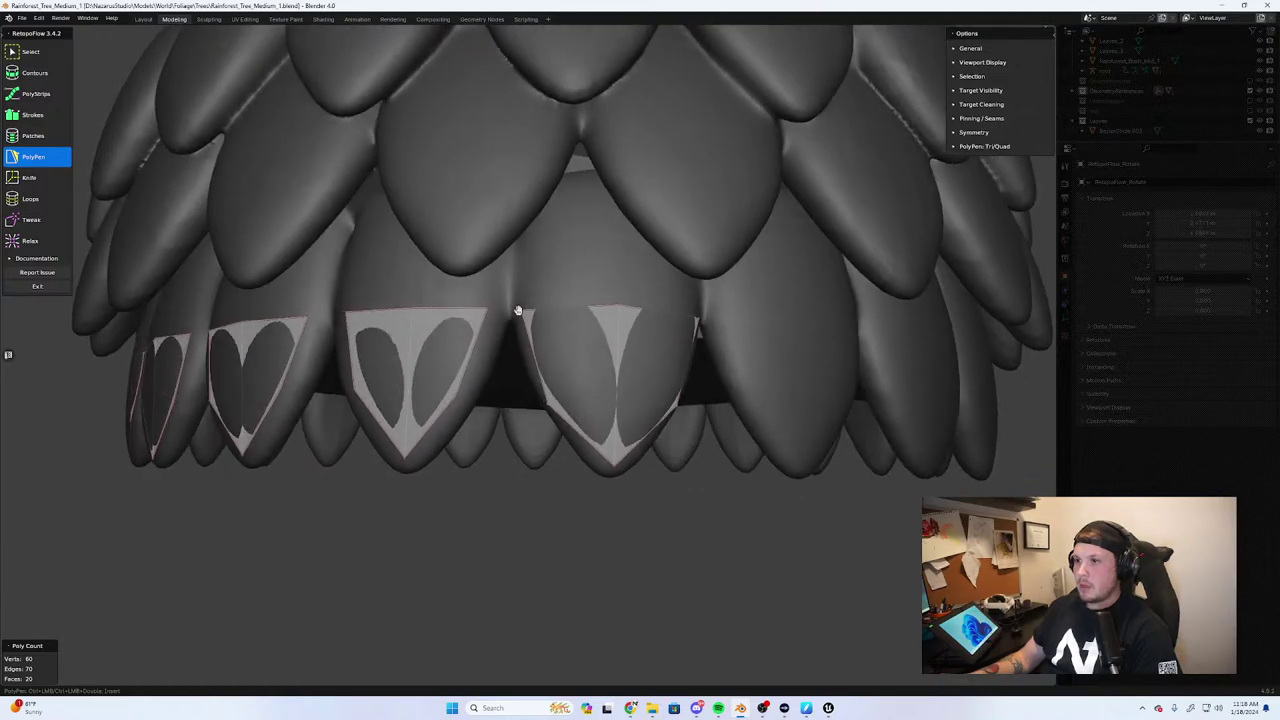
{"action": "left_click_drag", "start_coordinate": [521, 311], "coordinate": [512, 308]}
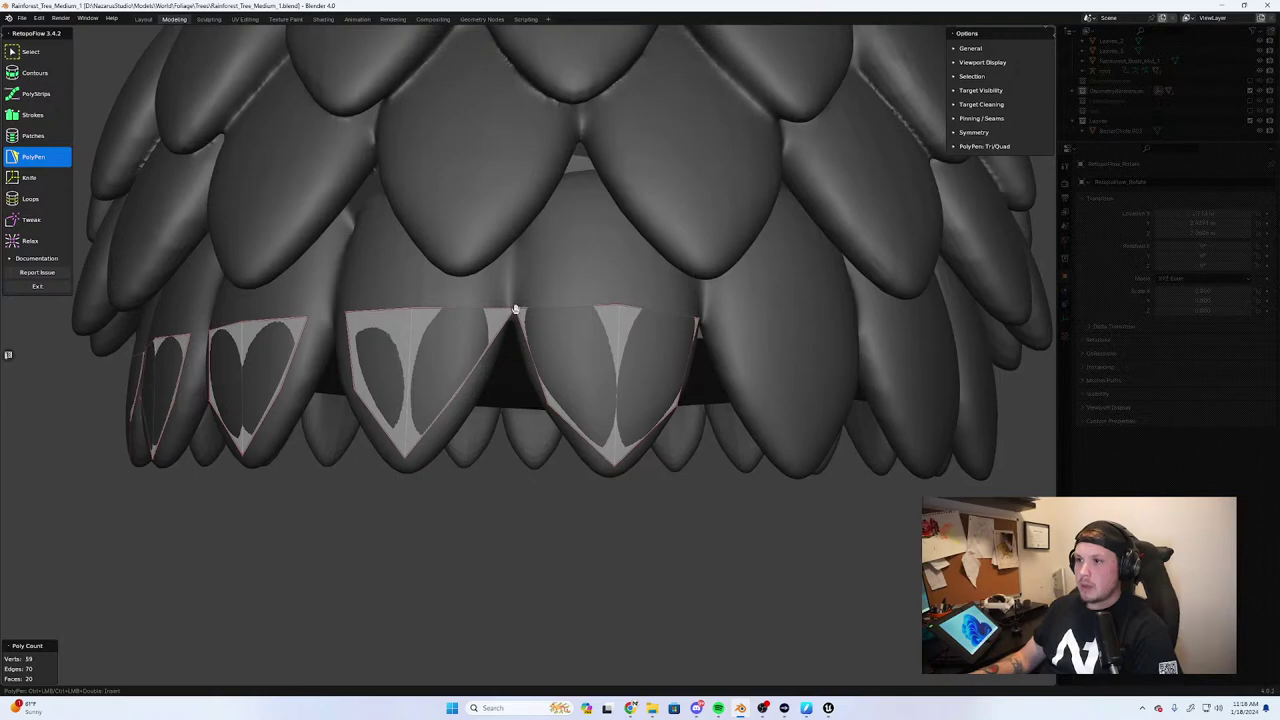
Move the ninth leaf's upper corner and lower side vertex facing the eighth leaf outward to the leaf's edge
{"action": "middle_click_drag", "start_coordinate": [433, 331], "coordinate": [629, 336]}
{"action": "left_click_drag", "start_coordinate": [634, 344], "coordinate": [607, 349]}
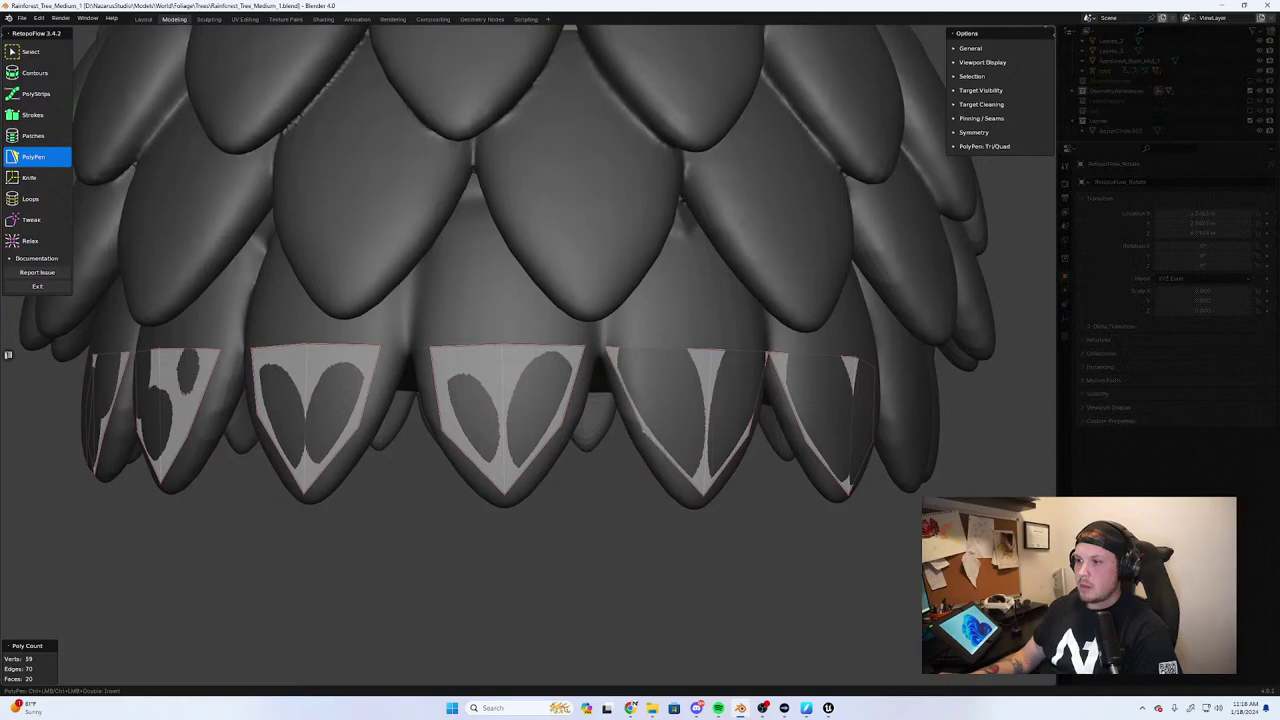
{"action": "middle_click_drag", "start_coordinate": [660, 455], "coordinate": [637, 442]}
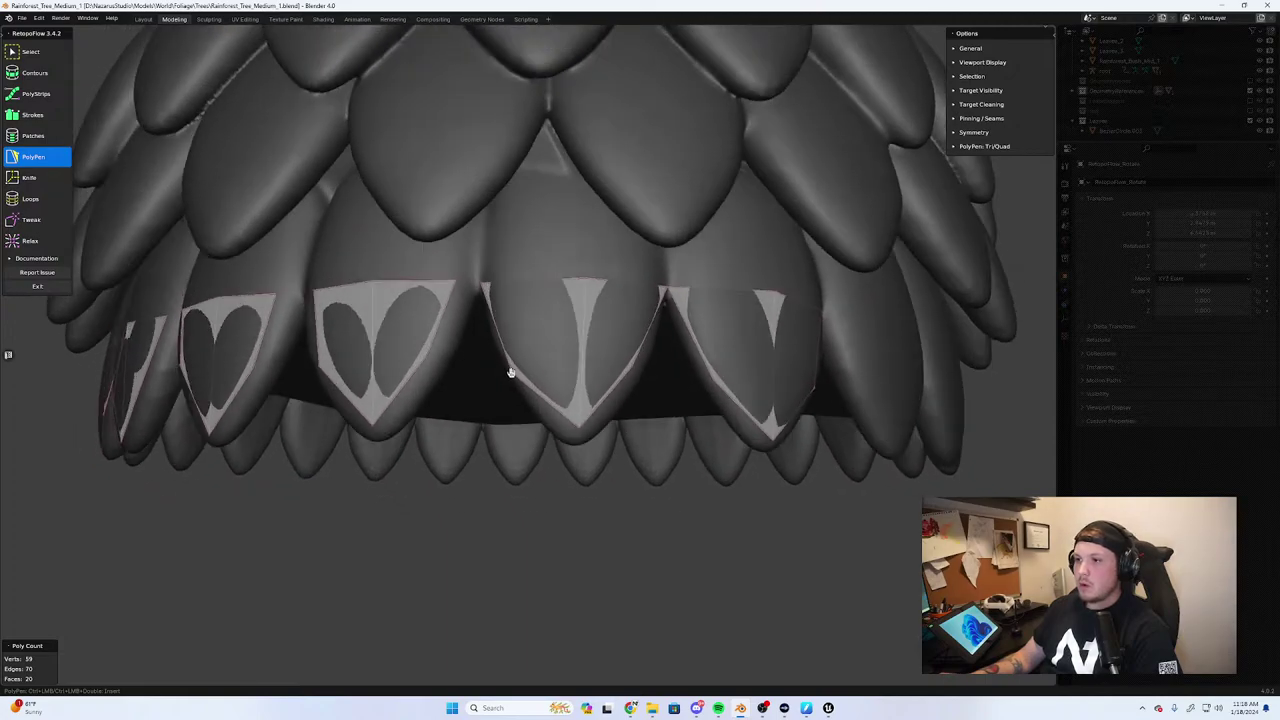
{"action": "left_click_drag", "start_coordinate": [510, 372], "coordinate": [568, 415]}
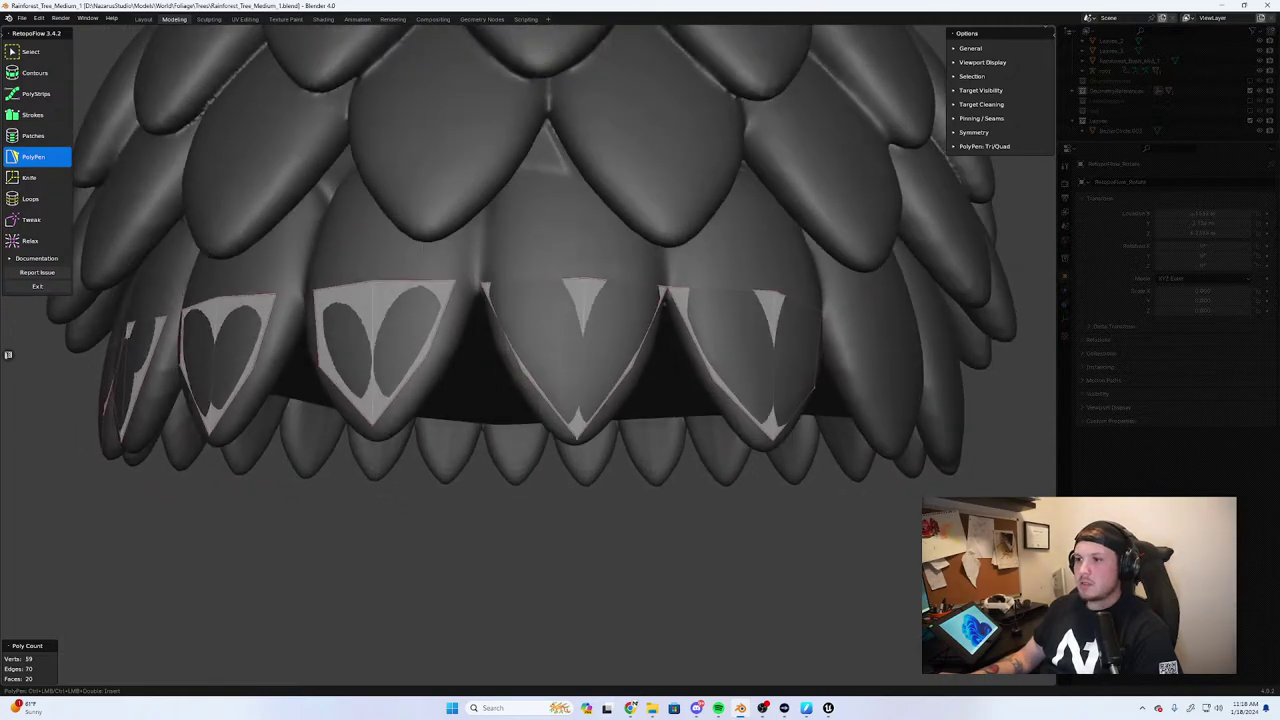
Merge the eighth leaf's upper corner with the ninth leaf's adjacent corner and move its nearby side vertex toward the leaf edge
{"action": "middle_click_drag", "start_coordinate": [543, 386], "coordinate": [538, 347]}
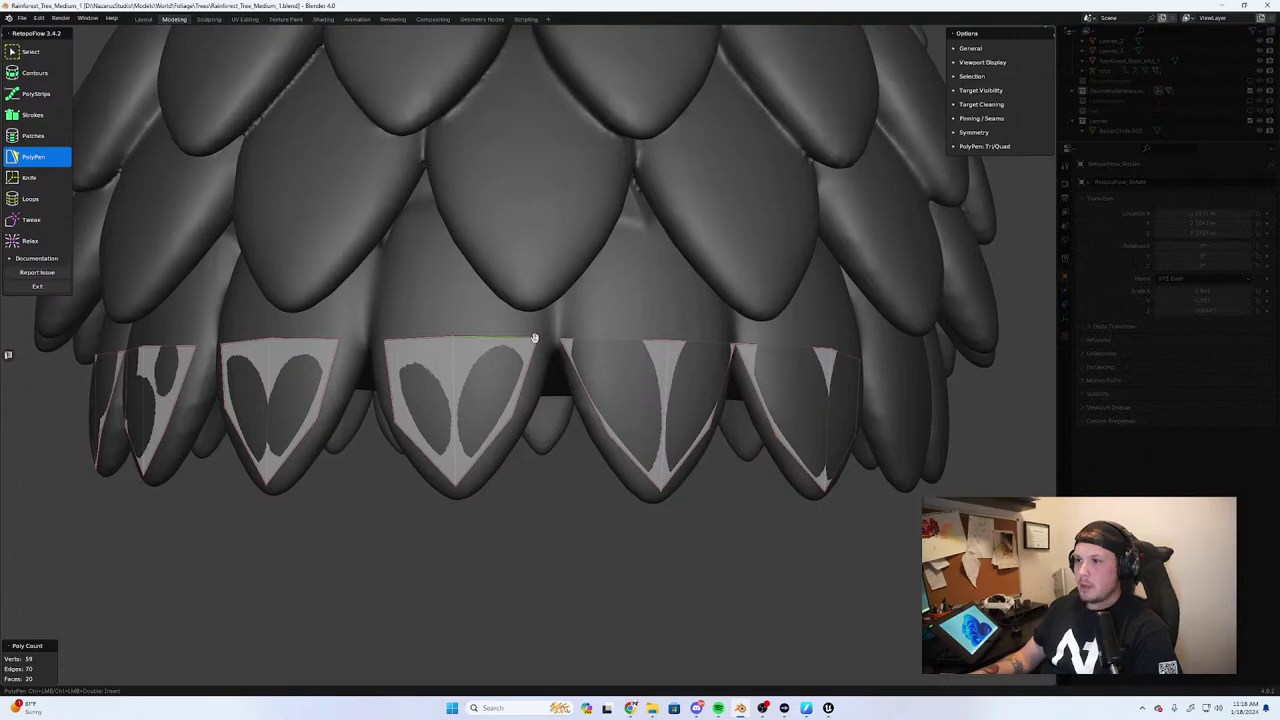
{"action": "left_click_drag", "start_coordinate": [543, 338], "coordinate": [557, 341]}
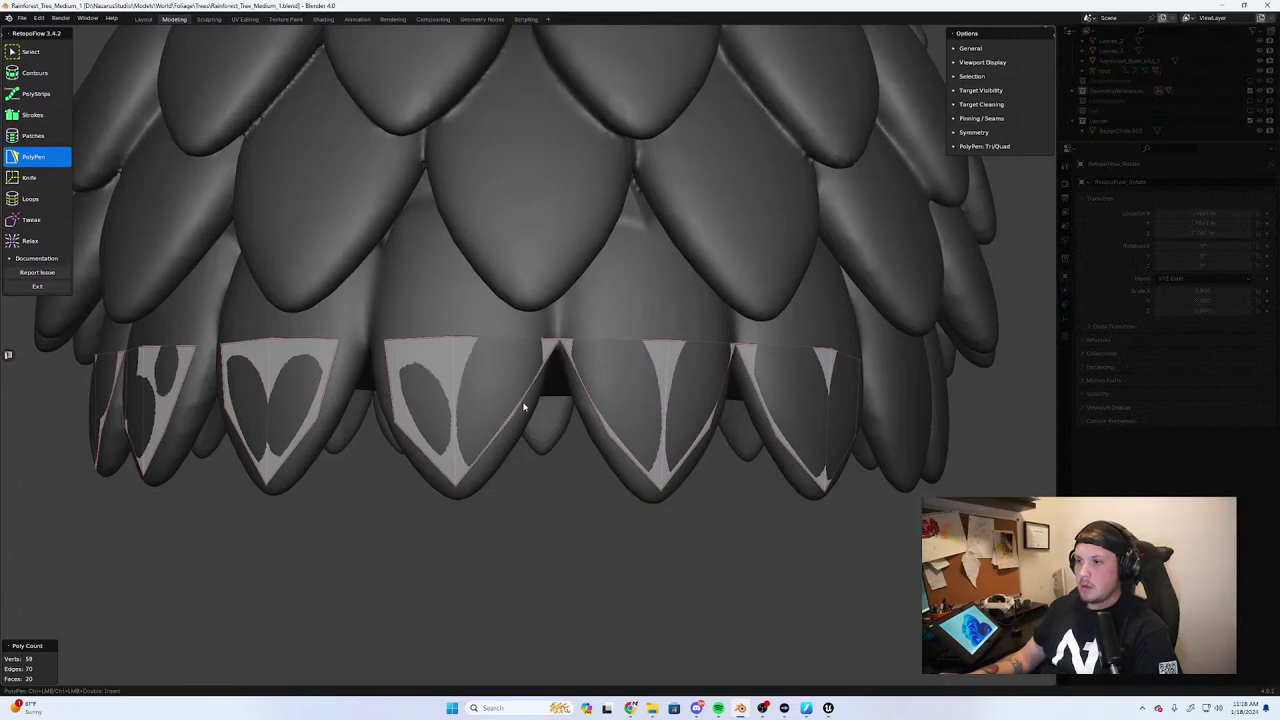
{"action": "left_click_drag", "start_coordinate": [513, 418], "coordinate": [520, 426]}
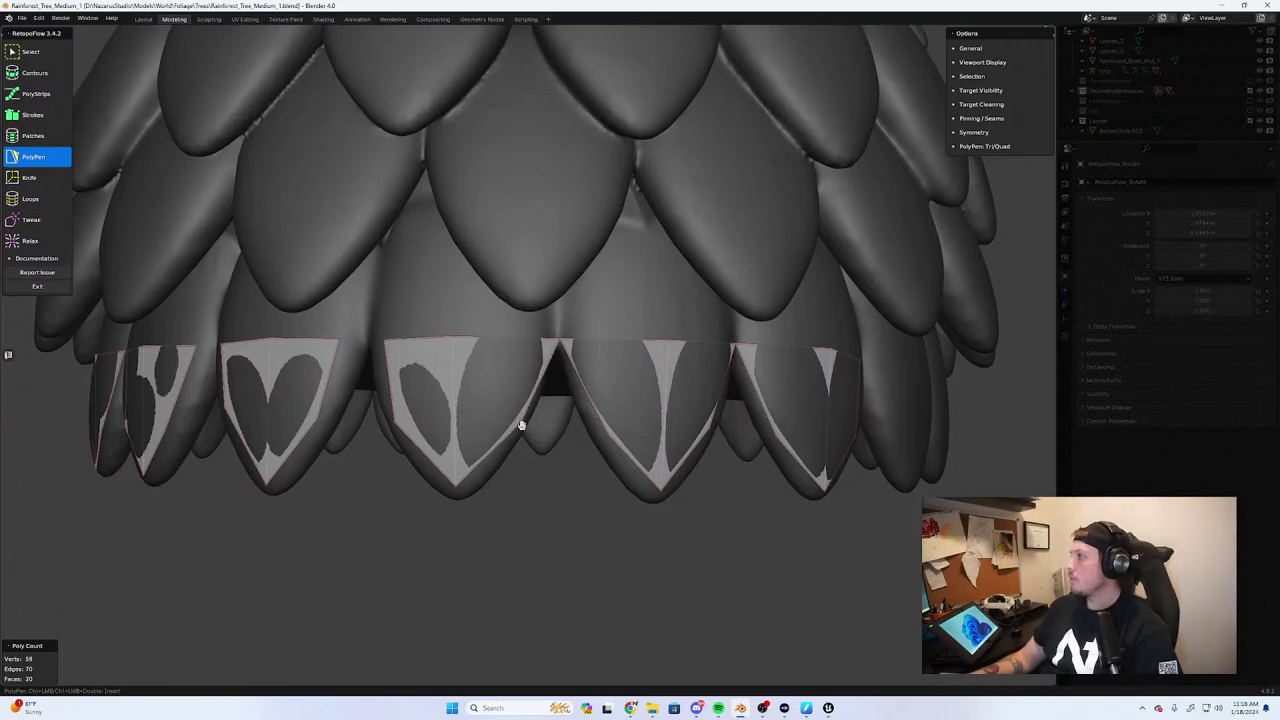
Merge the eighth leaf's upper corner with the seventh leaf's, and the seventh leaf's other upper corner with the sixth leaf's
{"action": "middle_click_drag", "start_coordinate": [520, 426], "coordinate": [638, 331]}
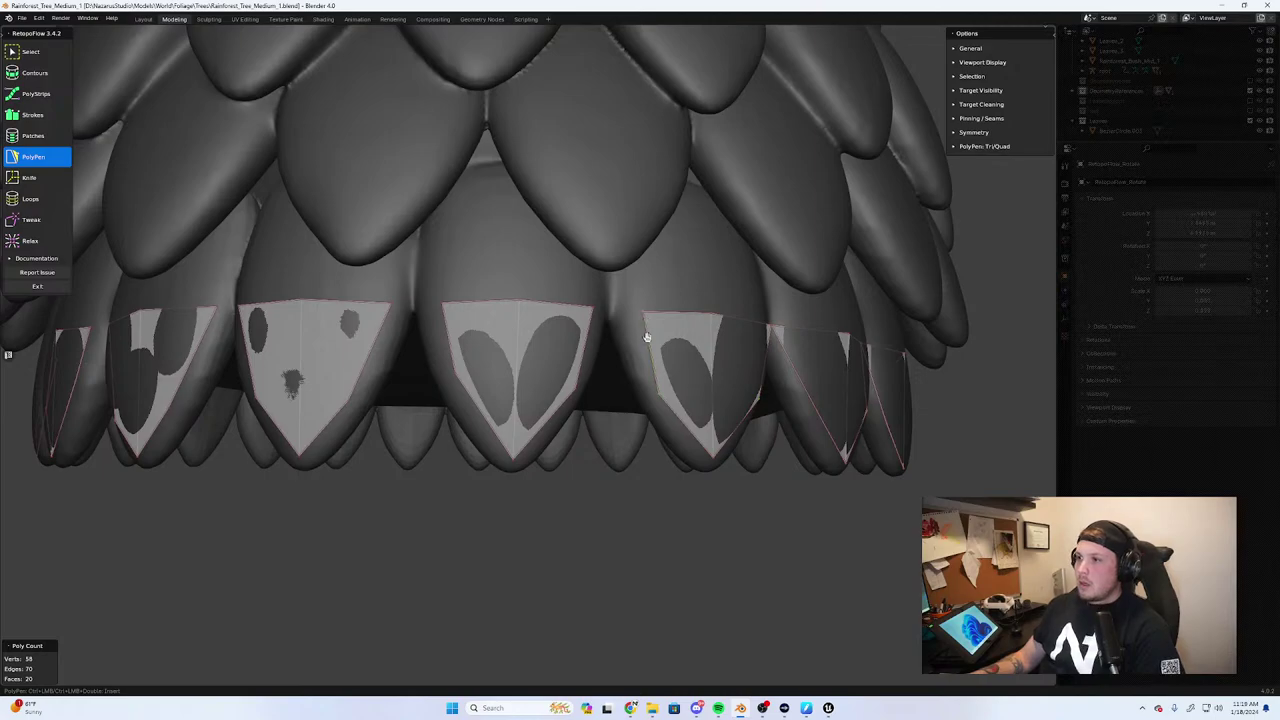
{"action": "left_click_drag", "start_coordinate": [645, 333], "coordinate": [609, 309]}
{"action": "middle_click_drag", "start_coordinate": [568, 312], "coordinate": [587, 334]}
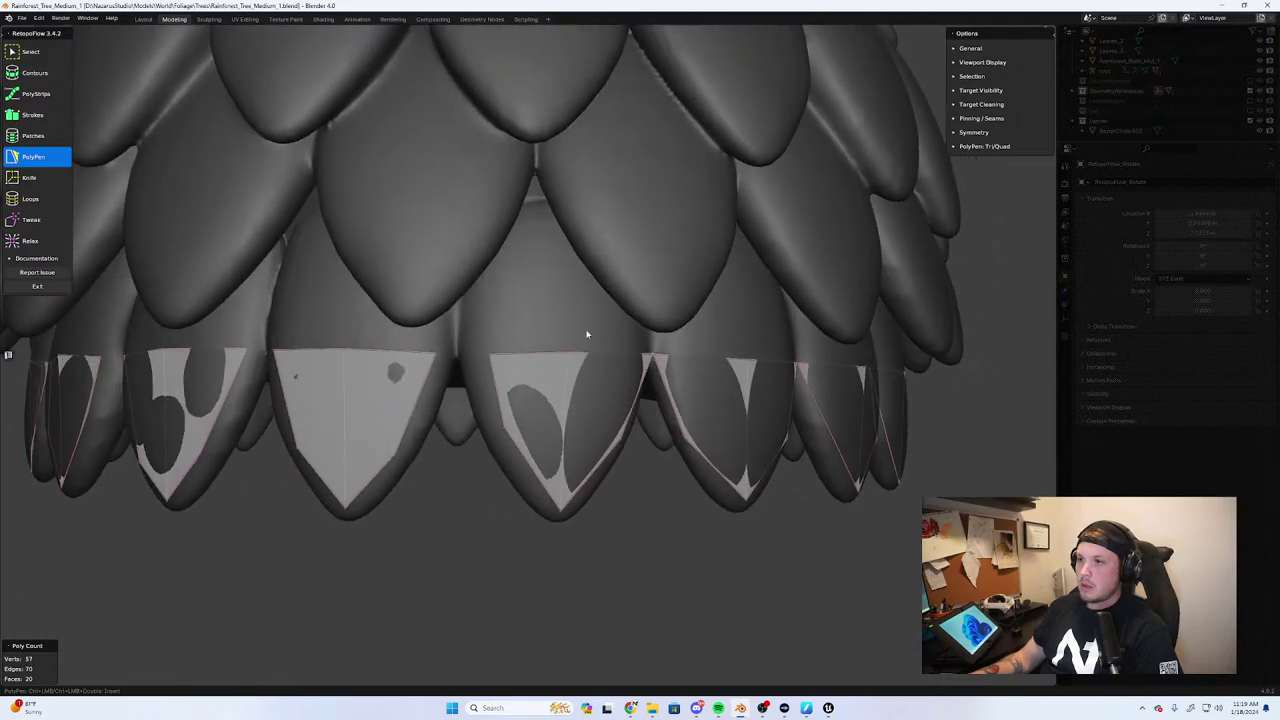
{"action": "left_click_drag", "start_coordinate": [491, 378], "coordinate": [469, 380]}
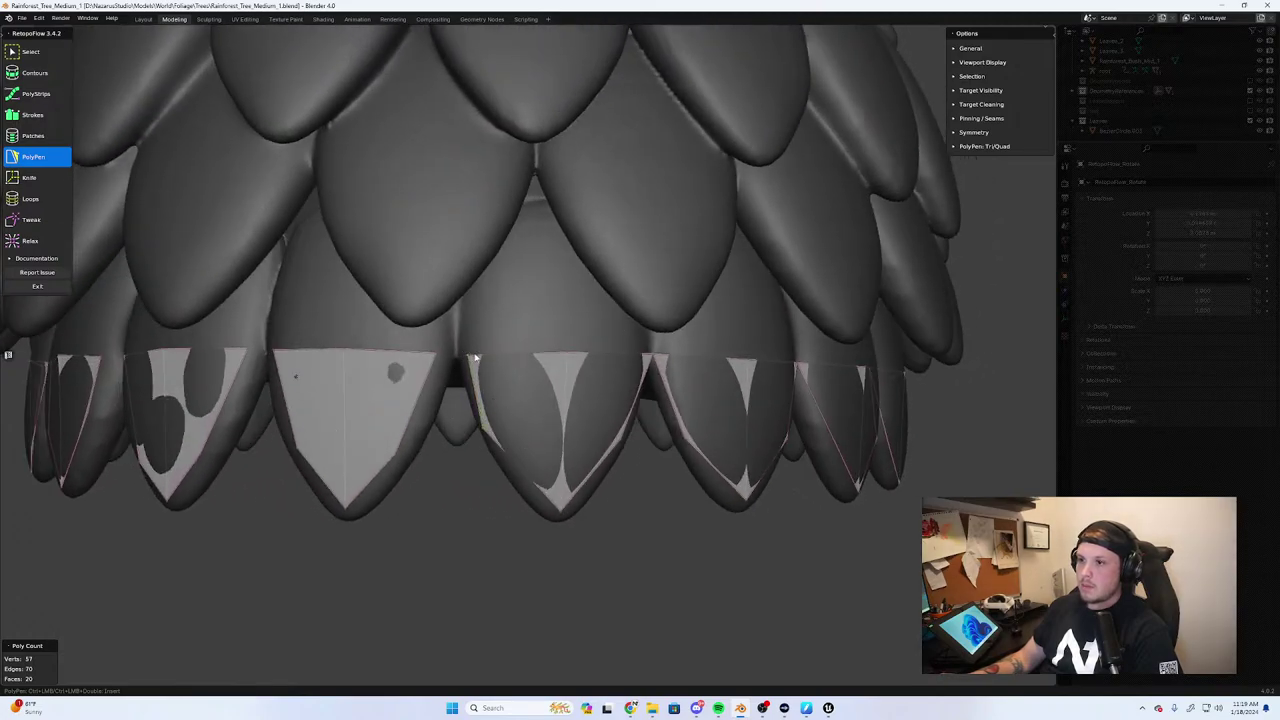
{"action": "left_click_drag", "start_coordinate": [461, 355], "coordinate": [455, 354]}
{"action": "key", "text": "b"}
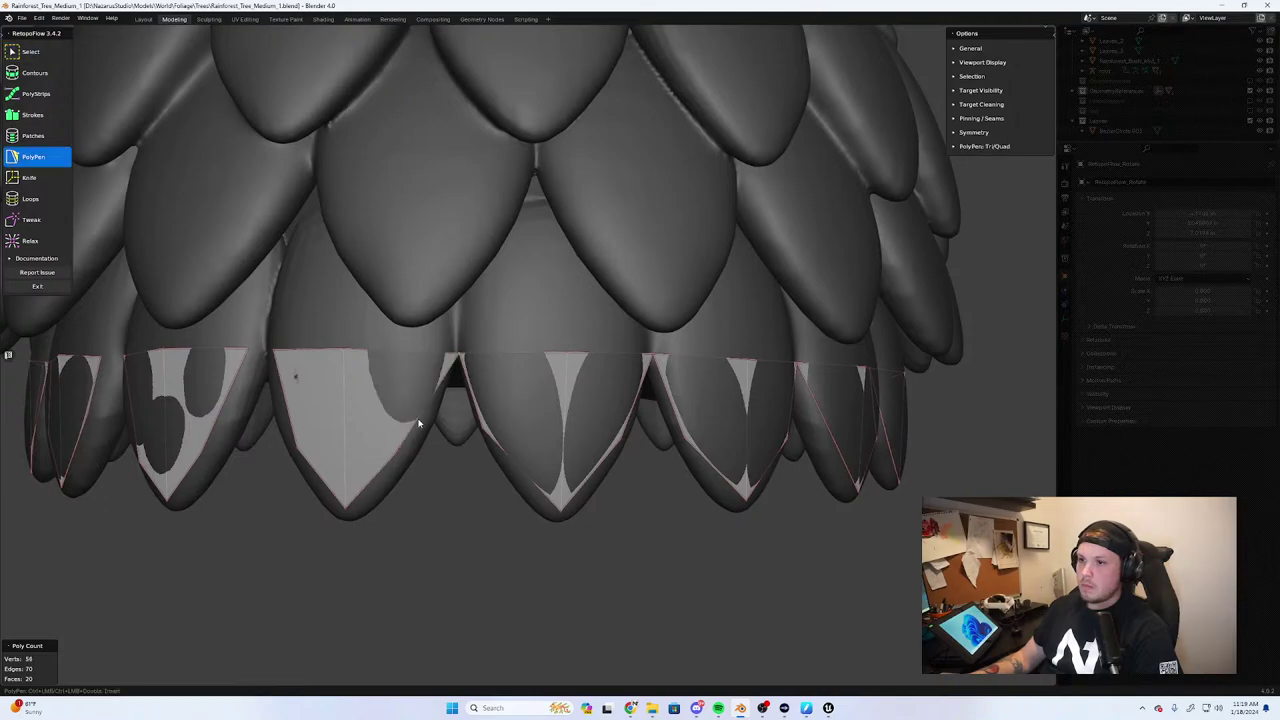
Pull the sixth leaf's upper corner out to the leaf edge and merge it with the fifth leaf's adjacent upper corner
{"action": "middle_click_drag", "start_coordinate": [400, 466], "coordinate": [448, 443]}
{"action": "left_click_drag", "start_coordinate": [522, 400], "coordinate": [505, 399]}
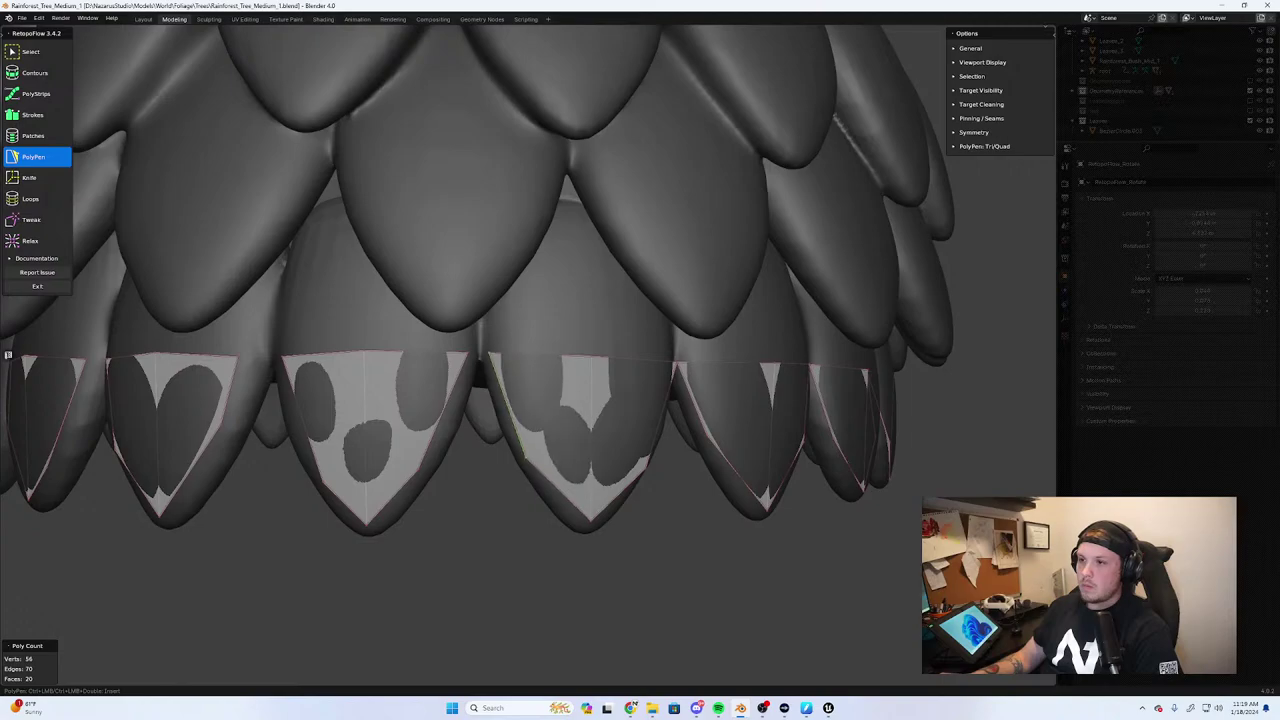
{"action": "left_click_drag", "start_coordinate": [486, 353], "coordinate": [480, 355]}
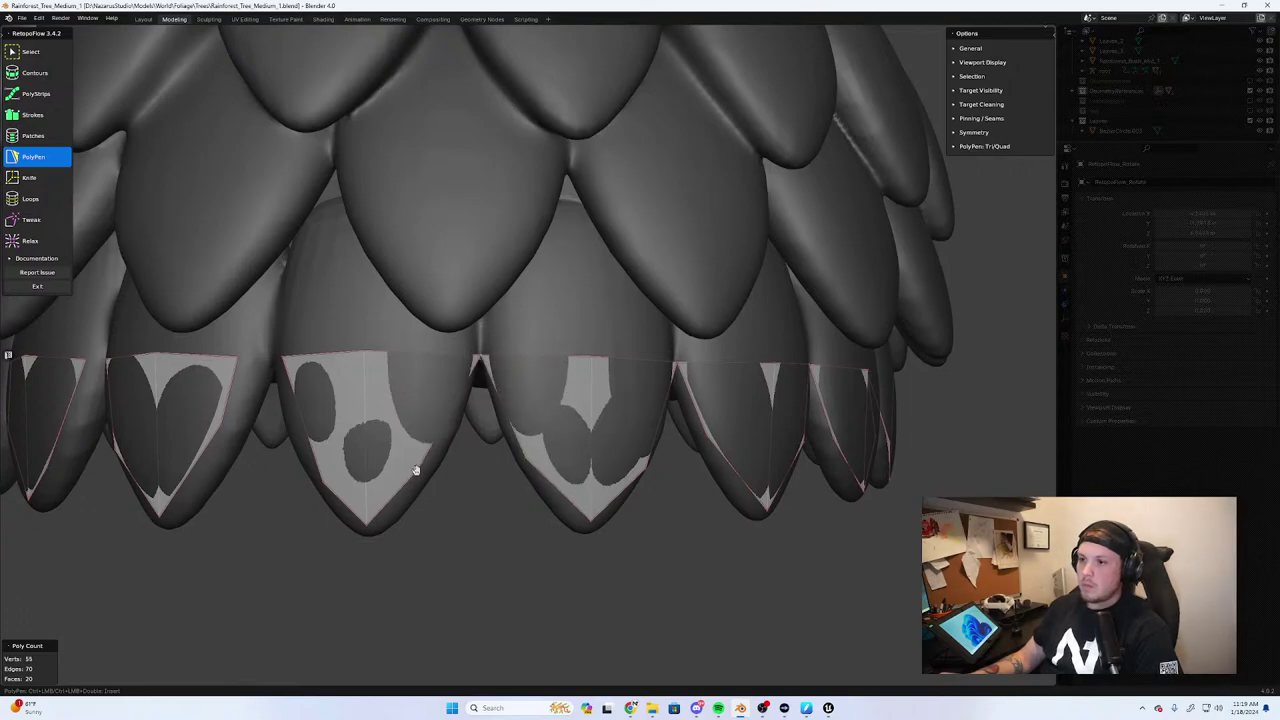
Merge the fifth and fourth leaves' adjacent upper corners and move their facing lower side vertices toward the leaf edges
{"action": "middle_click_drag", "start_coordinate": [416, 470], "coordinate": [410, 458]}
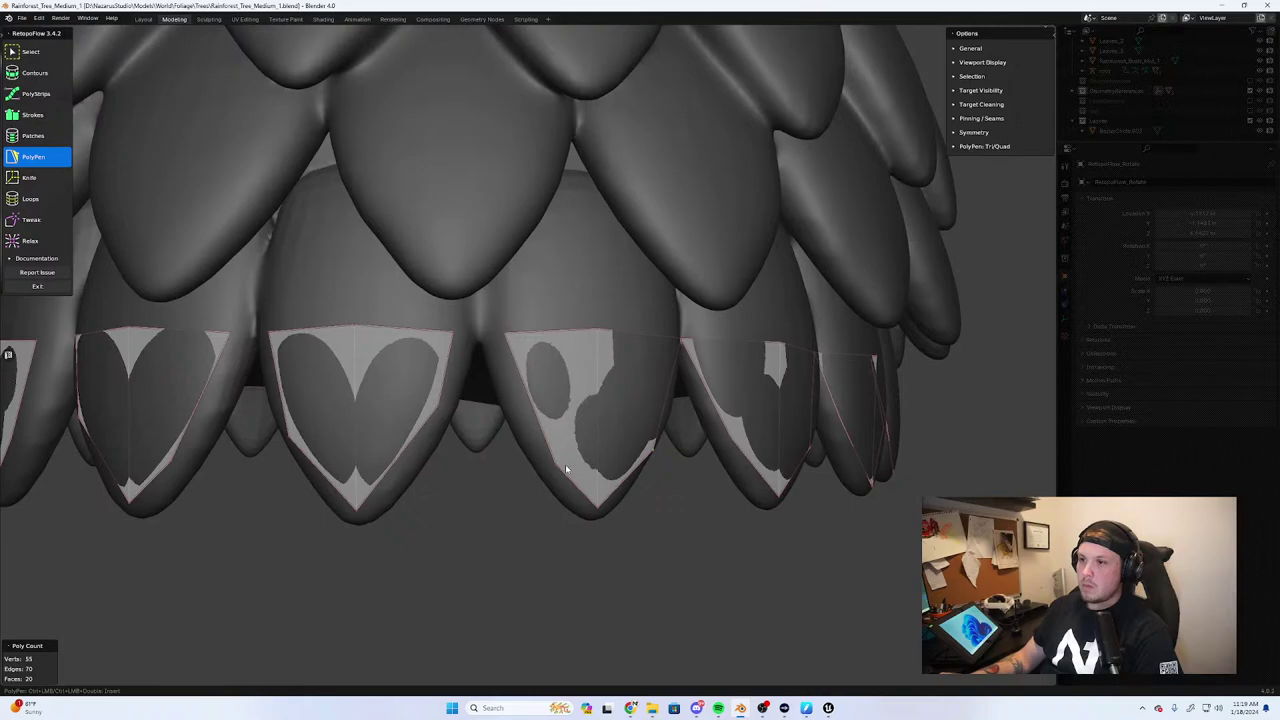
{"action": "left_click_drag", "start_coordinate": [555, 464], "coordinate": [526, 438]}
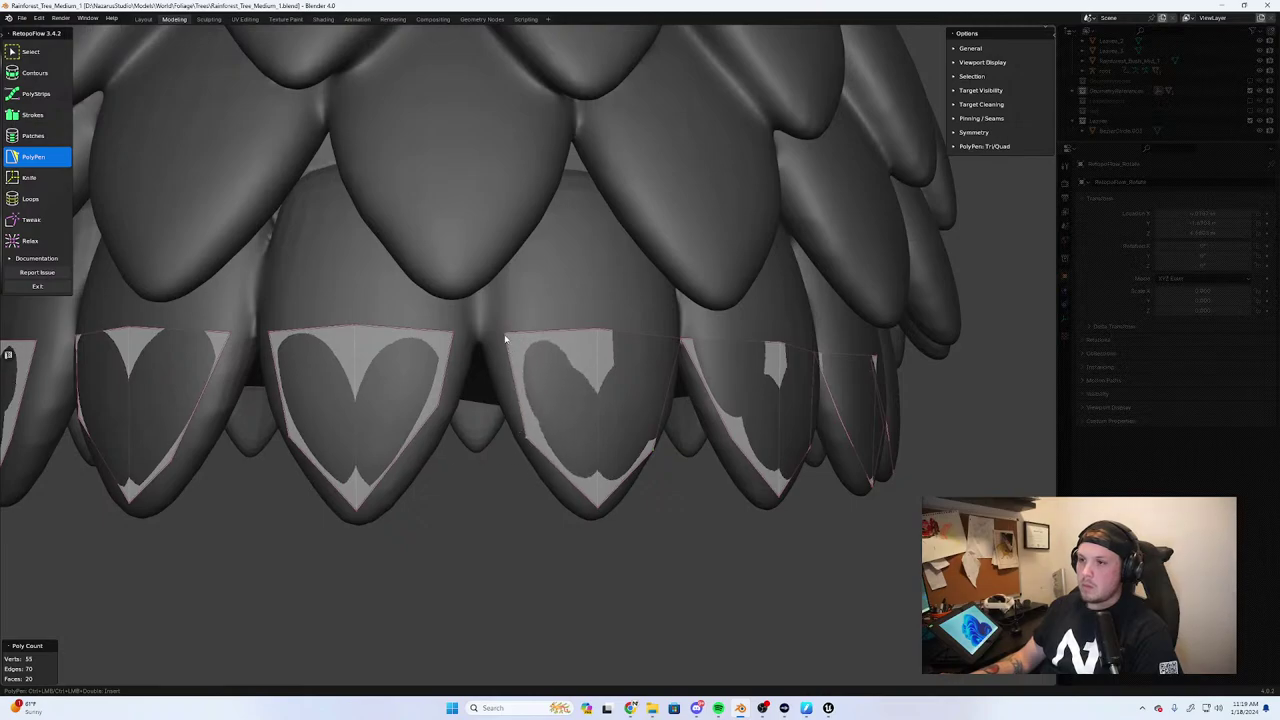
{"action": "left_click_drag", "start_coordinate": [494, 331], "coordinate": [481, 334]}
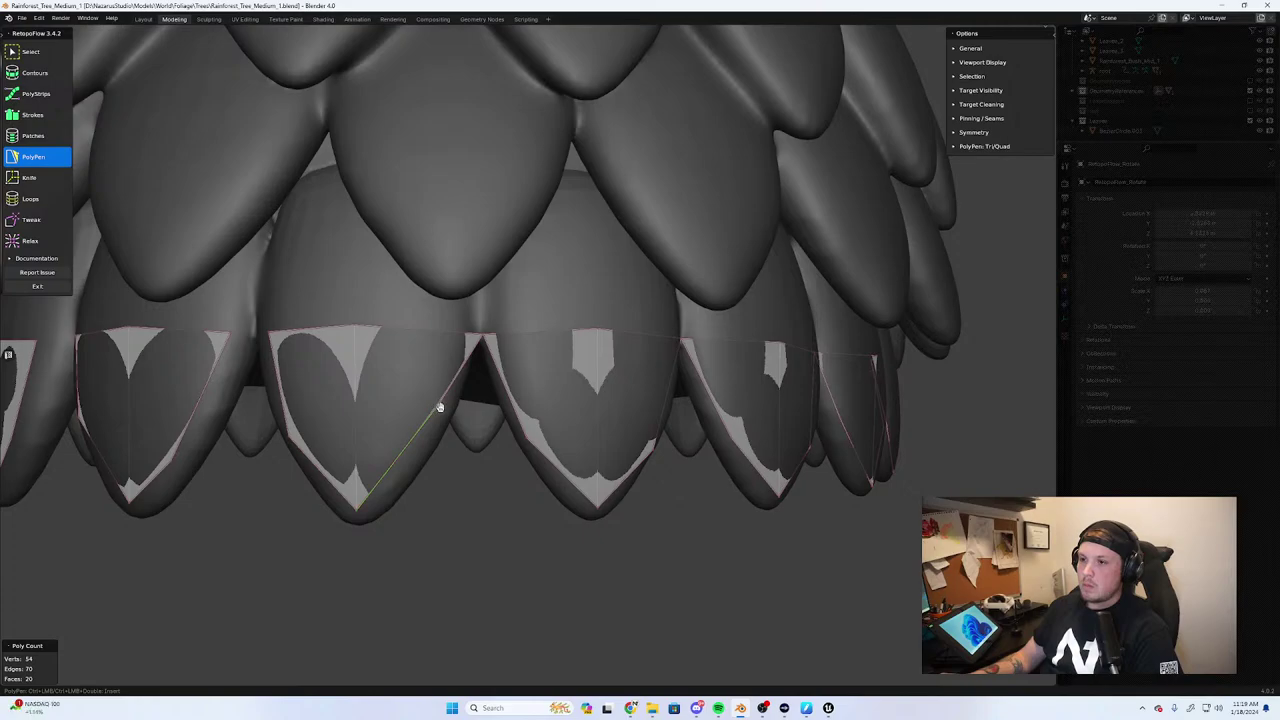
{"action": "mouse_move", "coordinate": [440, 406]}
{"action": "left_mouse_down"}
{"action": "mouse_move", "coordinate": [451, 416]}
{"action": "mouse_move", "coordinate": [437, 432]}
{"action": "left_mouse_up"}
Merge the adjacent upper corners of the fourth and third leaves, and those of the third and second leaves
{"action": "middle_click_drag", "start_coordinate": [363, 418], "coordinate": [385, 448]}
{"action": "left_click_drag", "start_coordinate": [535, 400], "coordinate": [511, 410]}
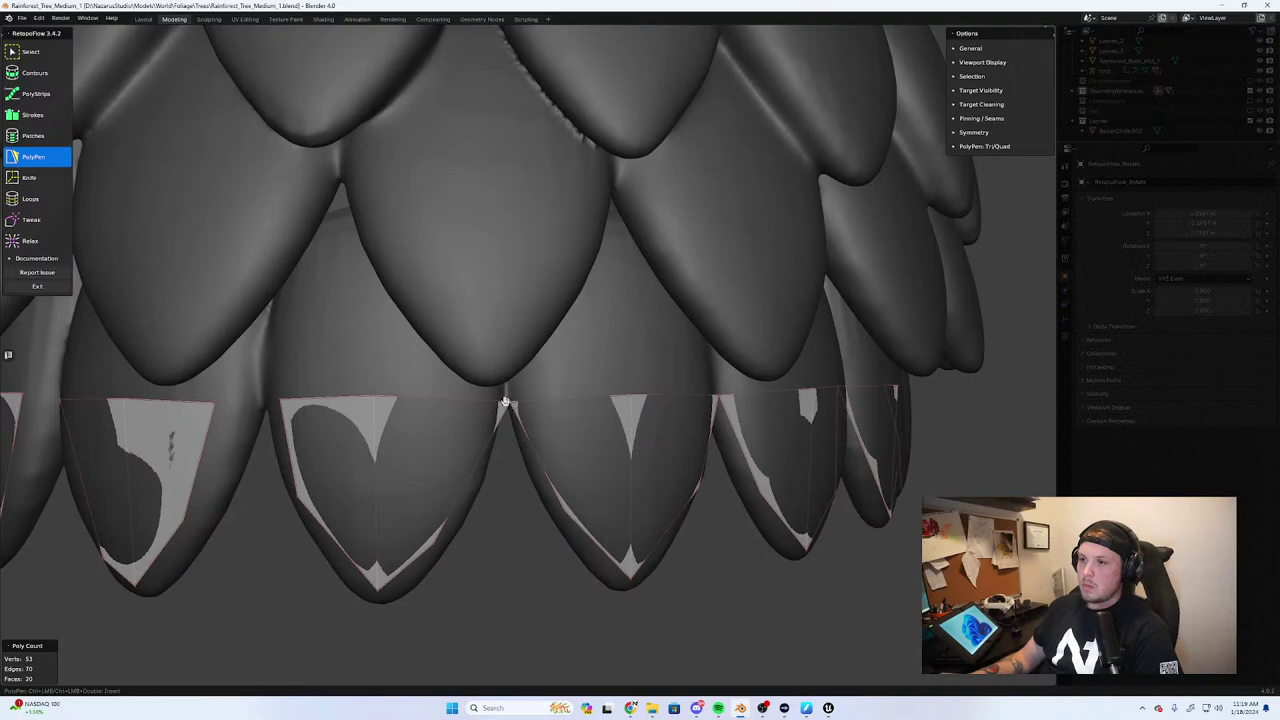
{"action": "middle_click_drag", "start_coordinate": [505, 418], "coordinate": [475, 413]}
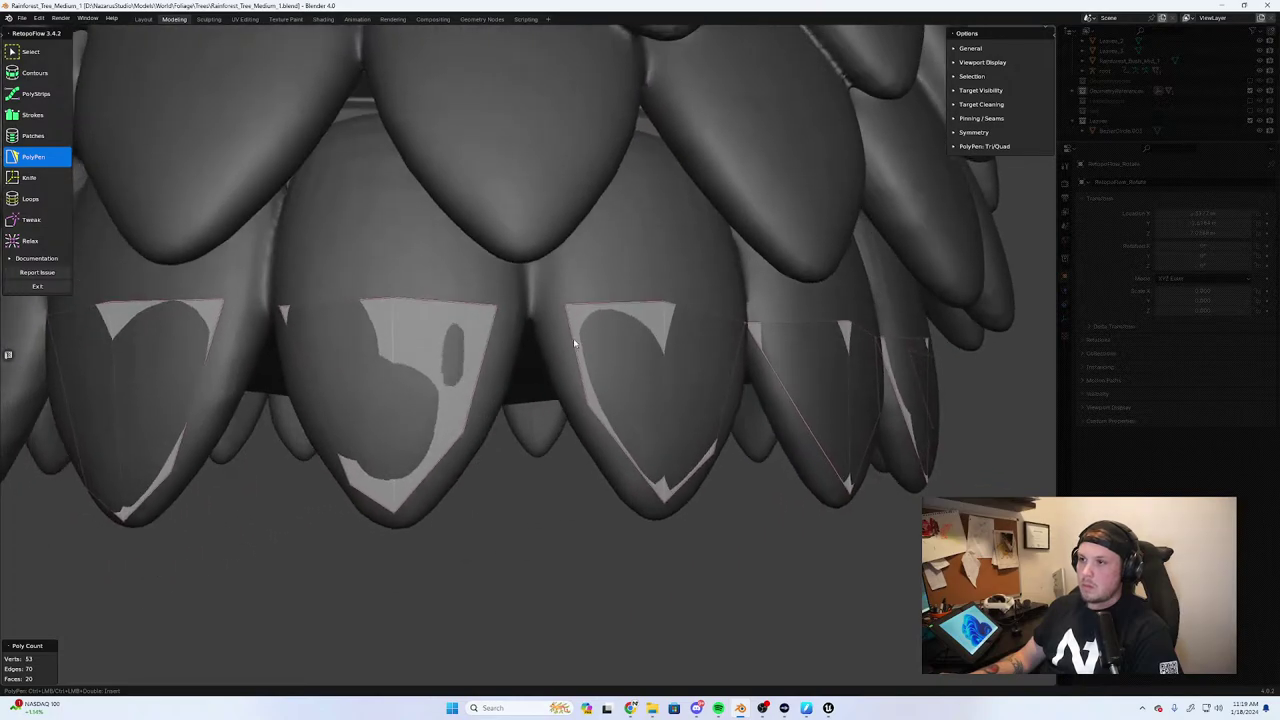
{"action": "left_click_drag", "start_coordinate": [566, 303], "coordinate": [530, 308]}
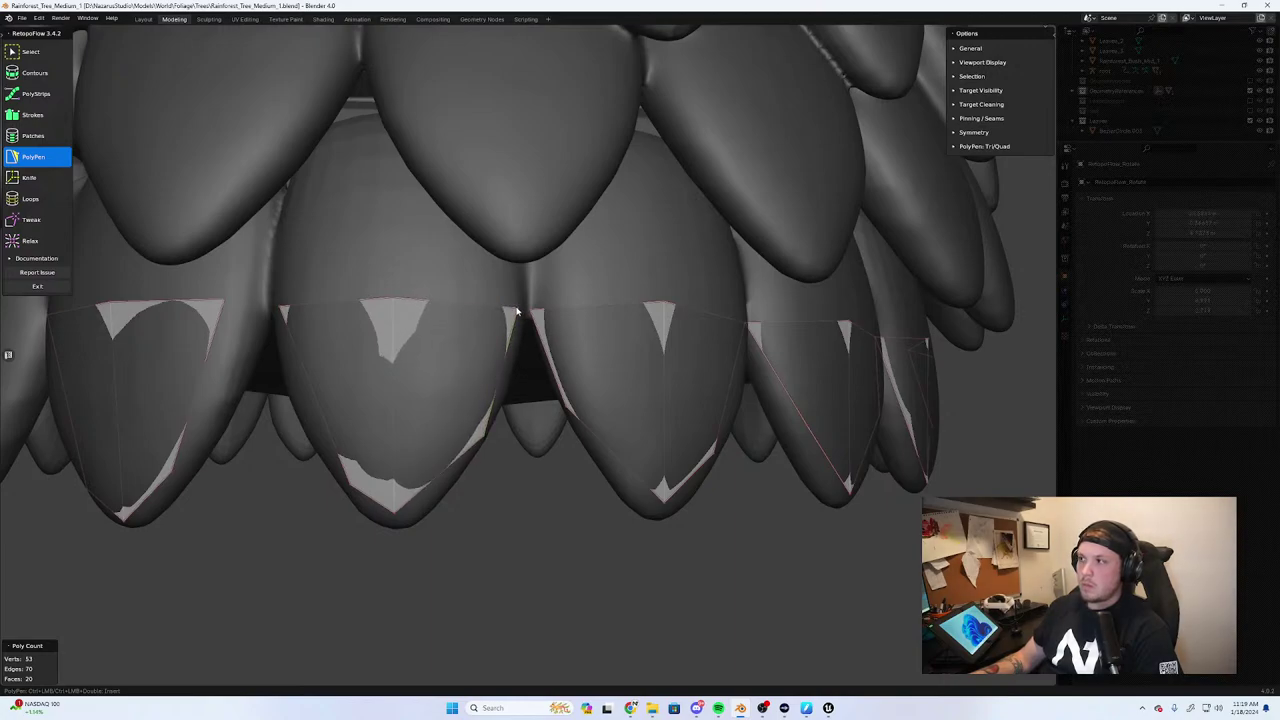
{"action": "left_click_drag", "start_coordinate": [516, 307], "coordinate": [532, 309]}
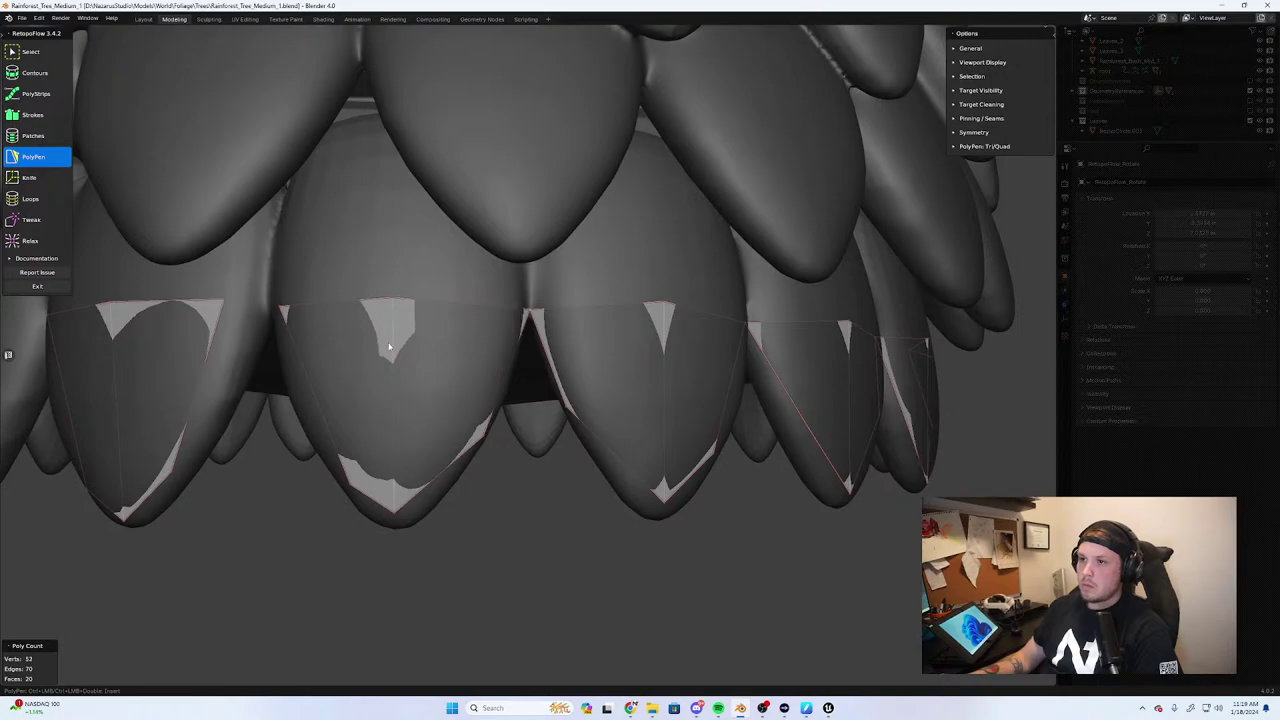
Merge the second and first leaves' adjacent upper corners and move their facing lower side vertices out to the leaf edges
{"action": "middle_click_drag", "start_coordinate": [389, 346], "coordinate": [624, 421]}
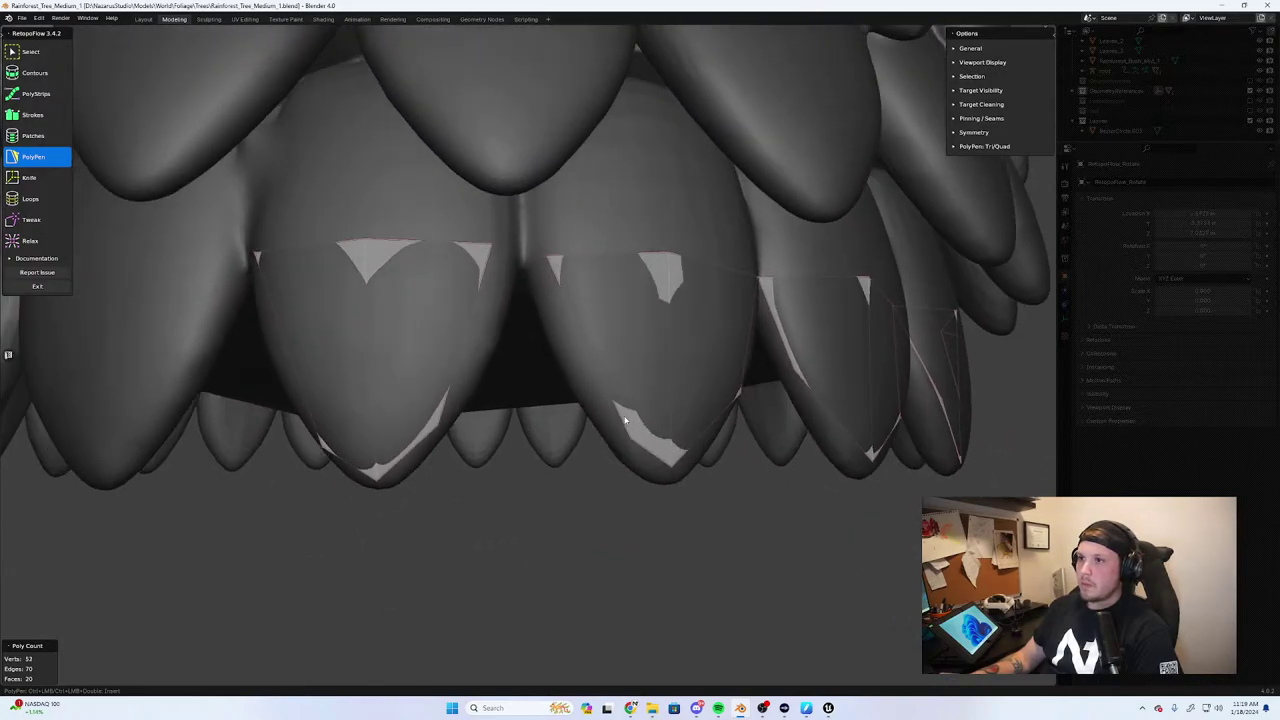
{"action": "left_click_drag", "start_coordinate": [585, 347], "coordinate": [571, 349]}
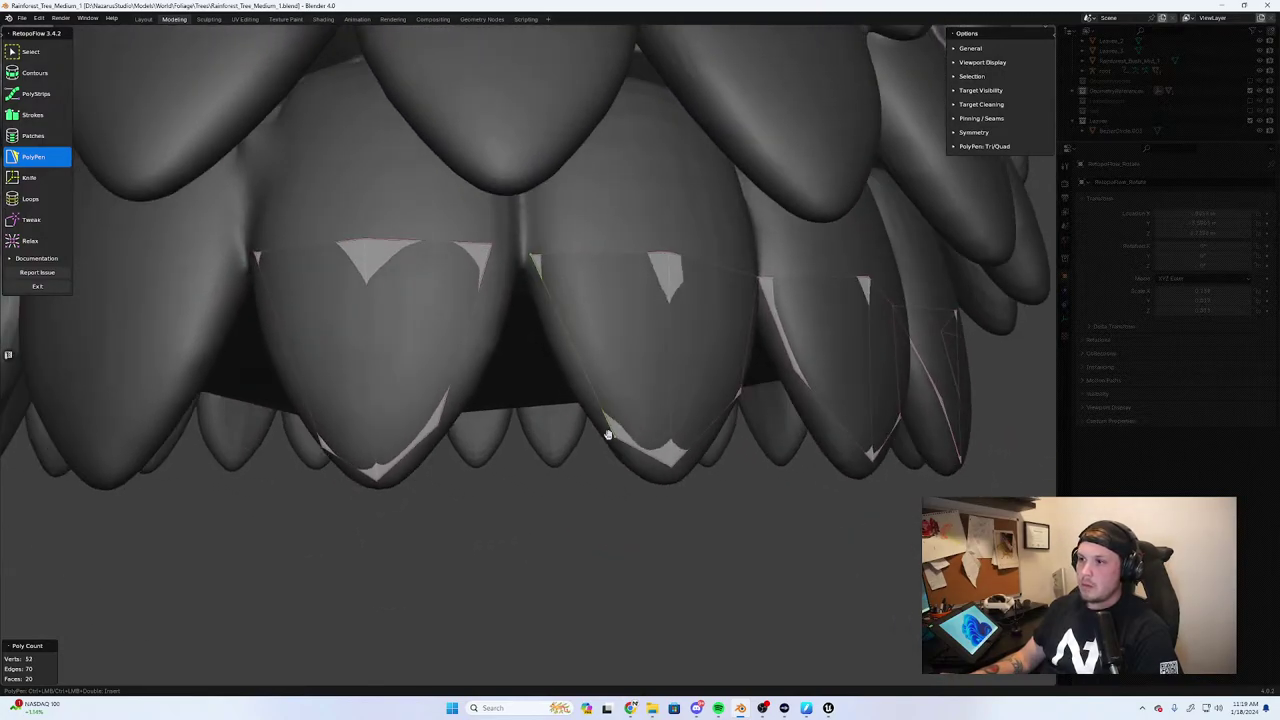
{"action": "left_click_drag", "start_coordinate": [614, 436], "coordinate": [586, 390]}
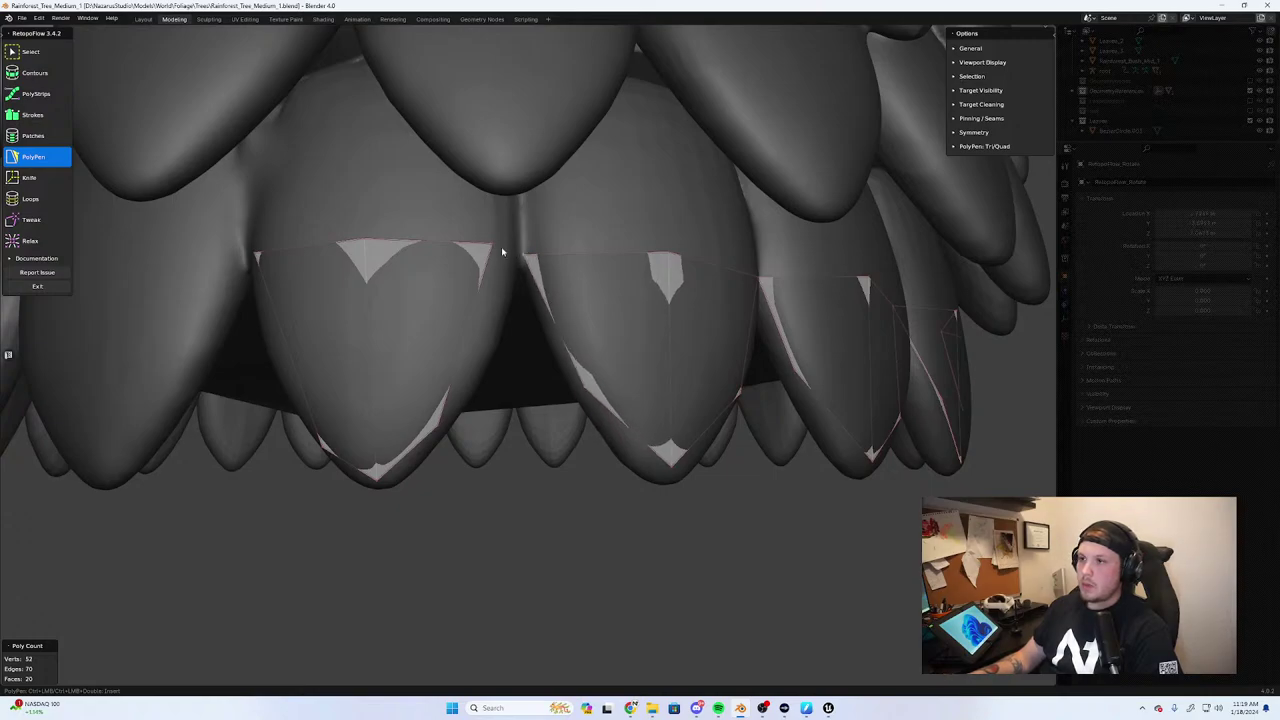
{"action": "left_click_drag", "start_coordinate": [493, 243], "coordinate": [523, 255]}
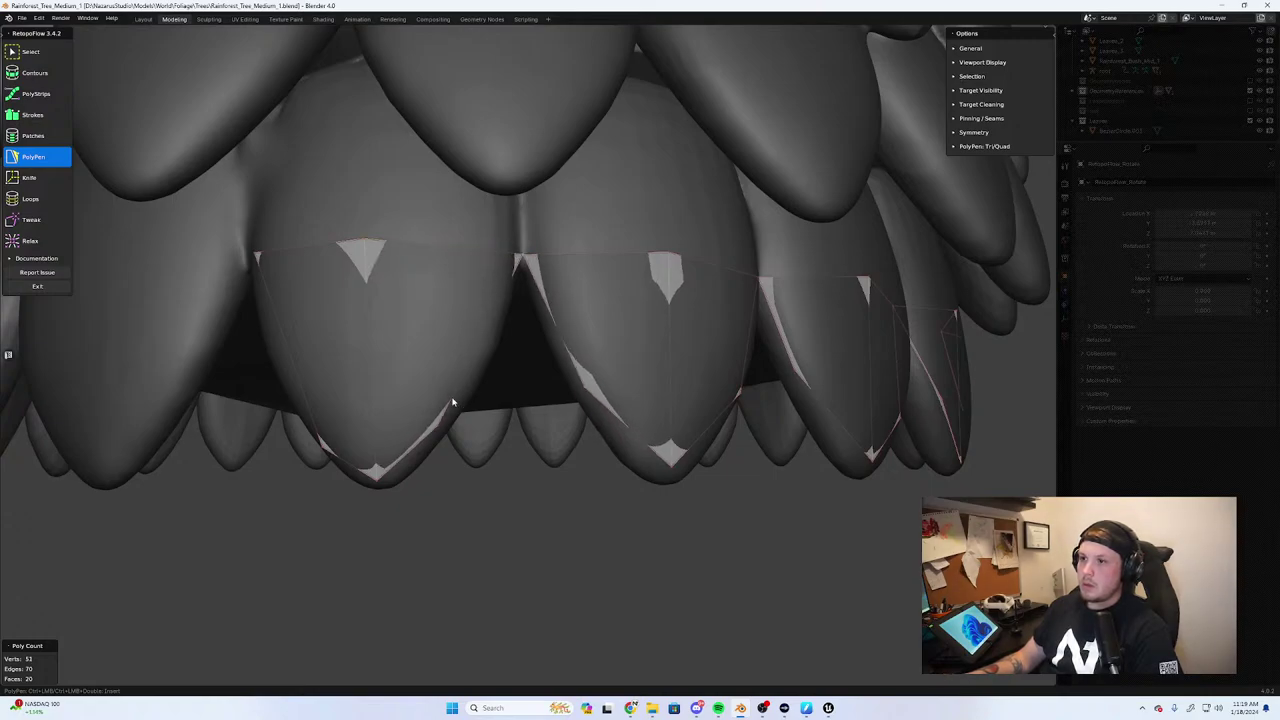
{"action": "left_click_drag", "start_coordinate": [438, 425], "coordinate": [462, 390]}
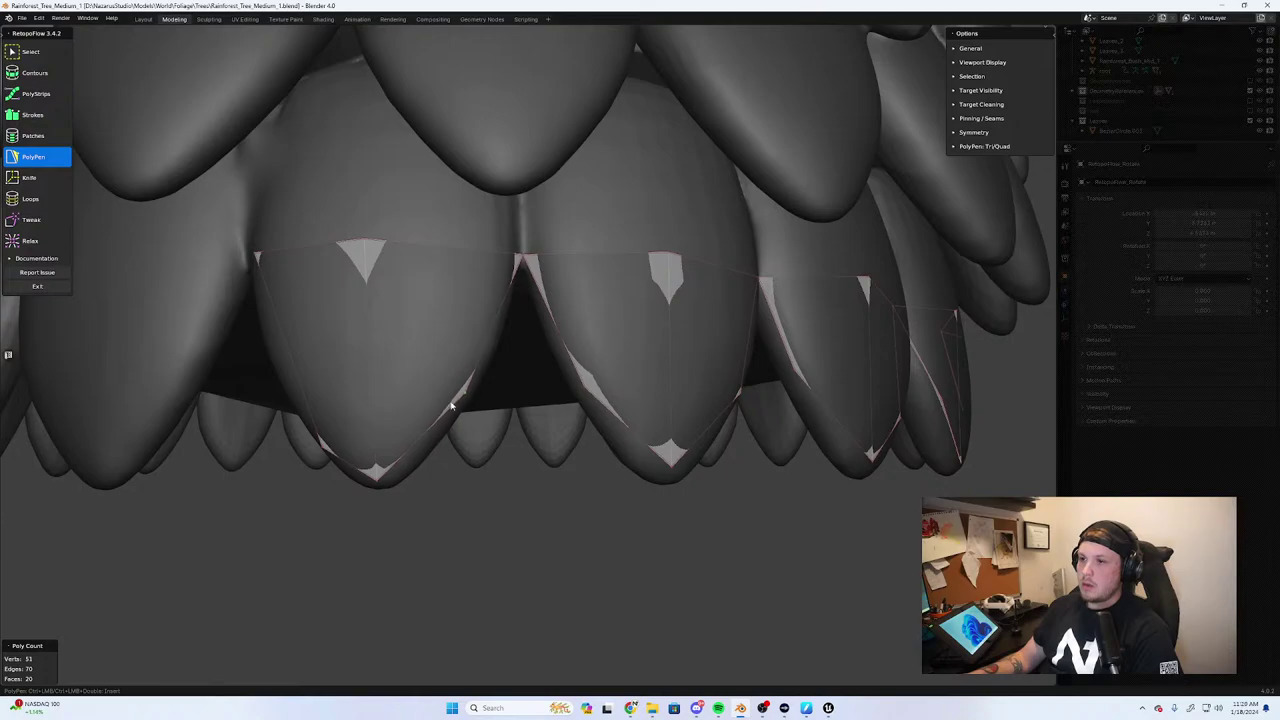
Cover the bare eleventh leaf tip beside the first leaf with two PolyPen quads, starting from the first leaf's outer upper corner
{"action": "middle_click_drag", "start_coordinate": [451, 405], "coordinate": [620, 446]}
{"action": "left_click_drag", "start_coordinate": [625, 438], "coordinate": [528, 238]}
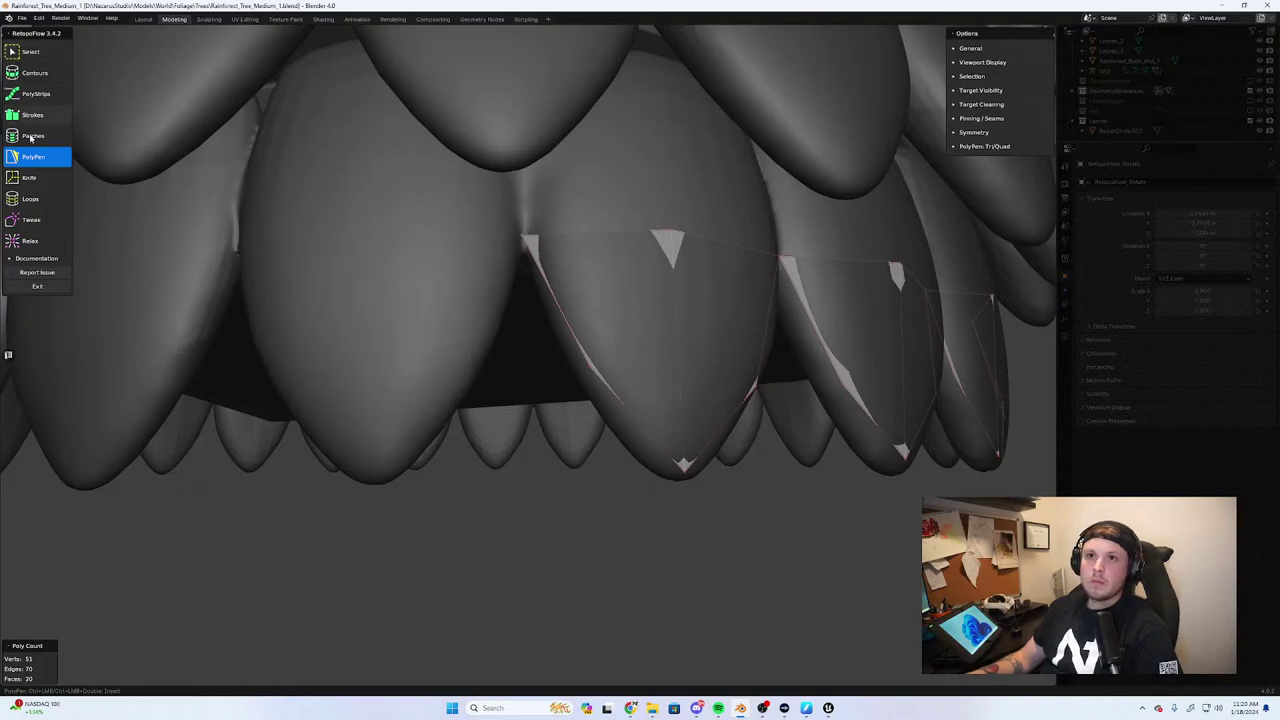
{"action": "middle_click_drag", "start_coordinate": [467, 242], "coordinate": [495, 249], "text": "shift"}
{"action": "left_click", "coordinate": [534, 380]}
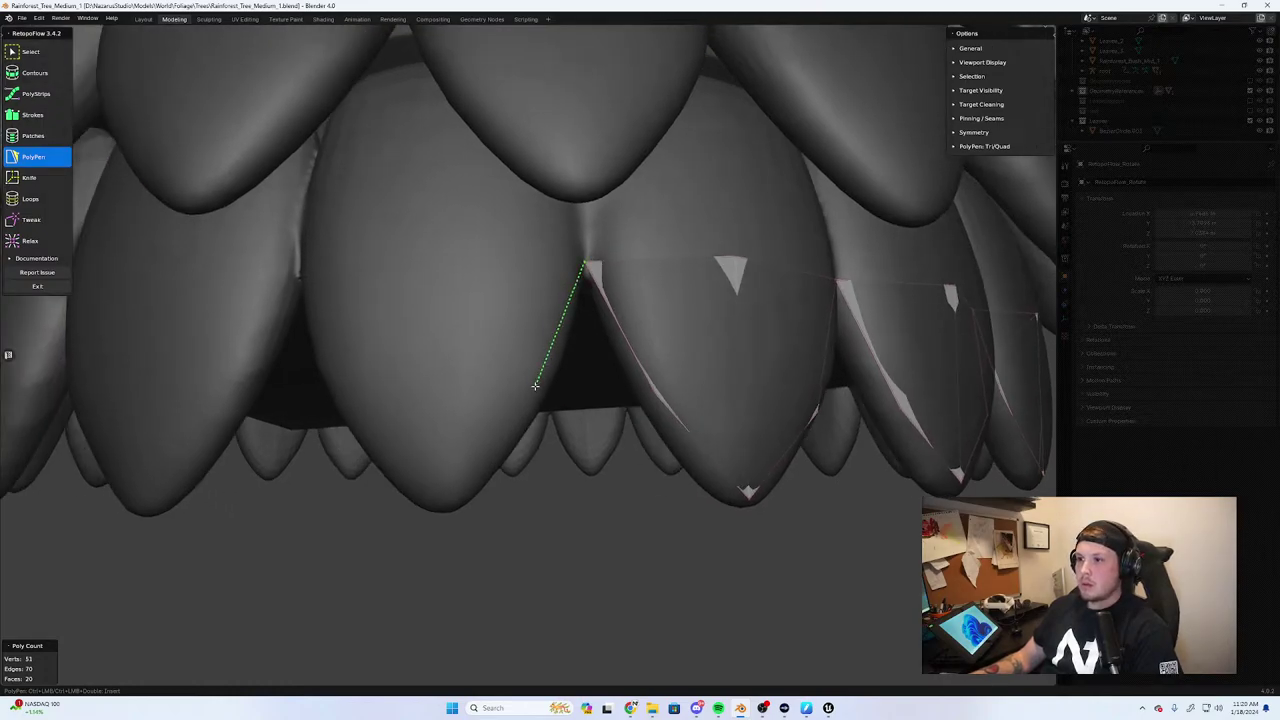
{"action": "left_click", "coordinate": [443, 489]}
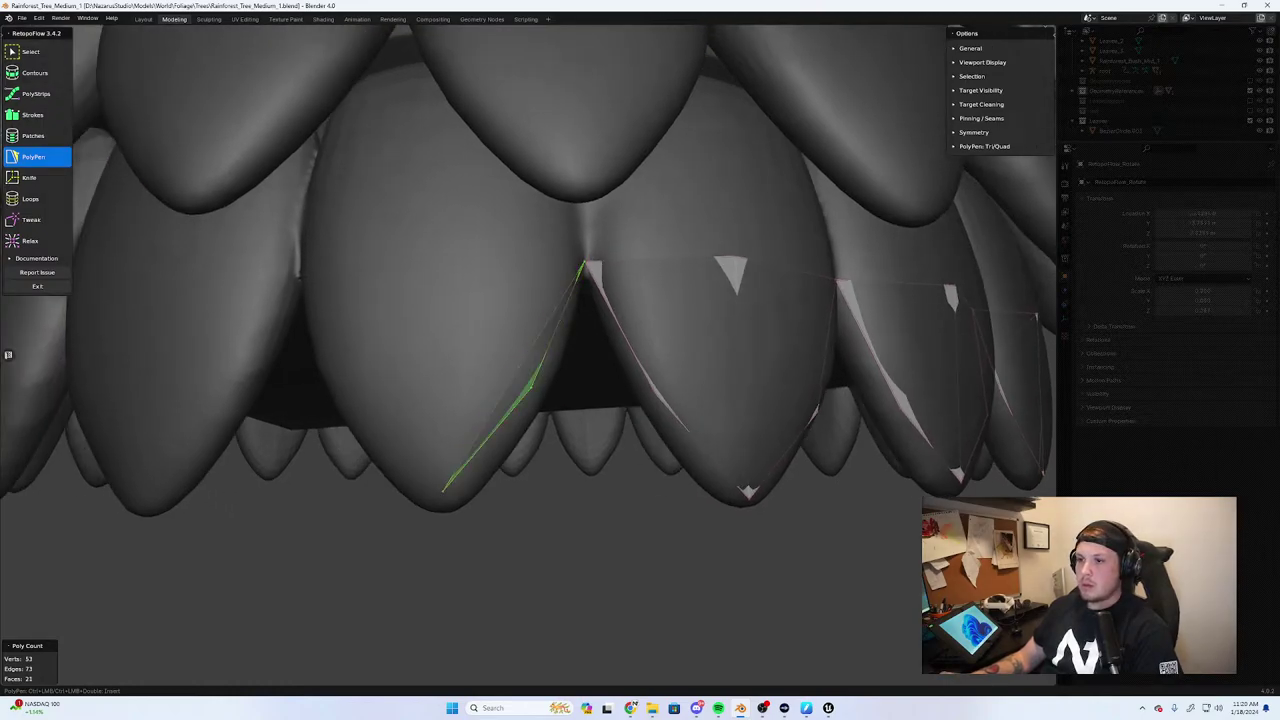
{"action": "left_click", "coordinate": [428, 250], "text": "ctrl"}
{"action": "mouse_move", "coordinate": [428, 250]}
{"action": "middle_mouse_down"}
{"action": "mouse_move", "coordinate": [443, 271]}
{"action": "mouse_move", "coordinate": [443, 230]}
{"action": "middle_mouse_up"}
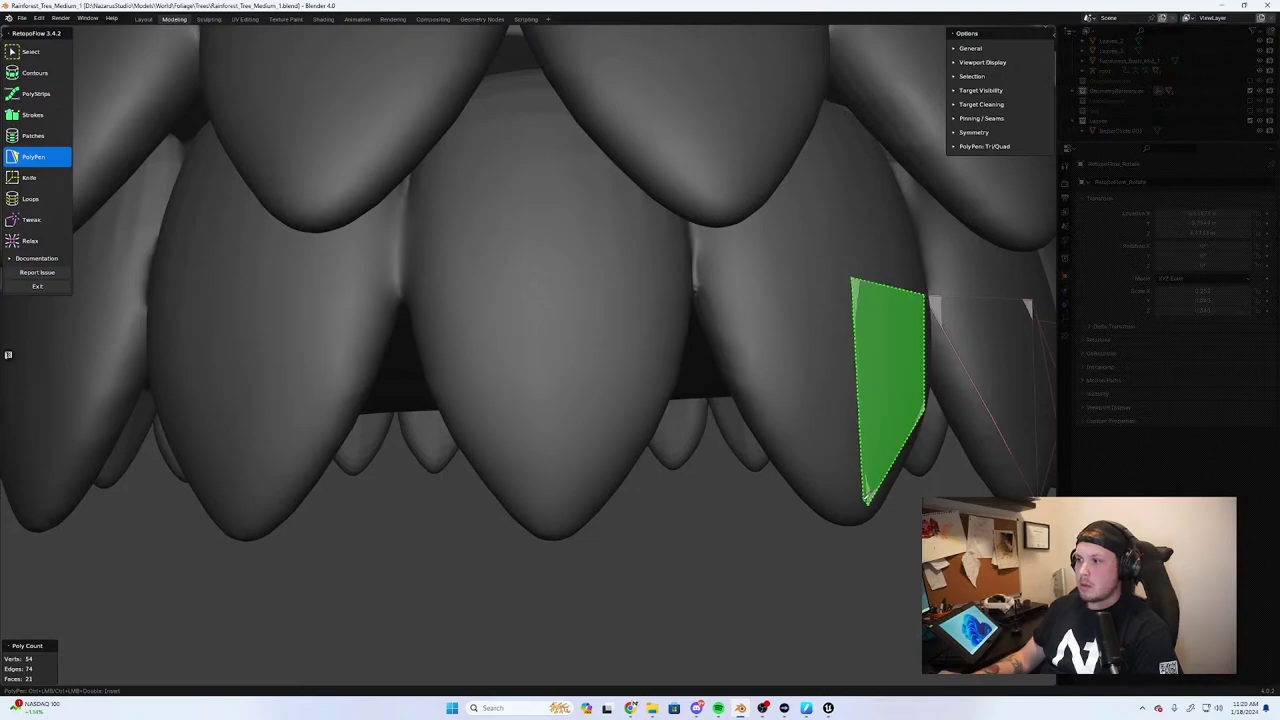
{"action": "left_click", "coordinate": [776, 430]}
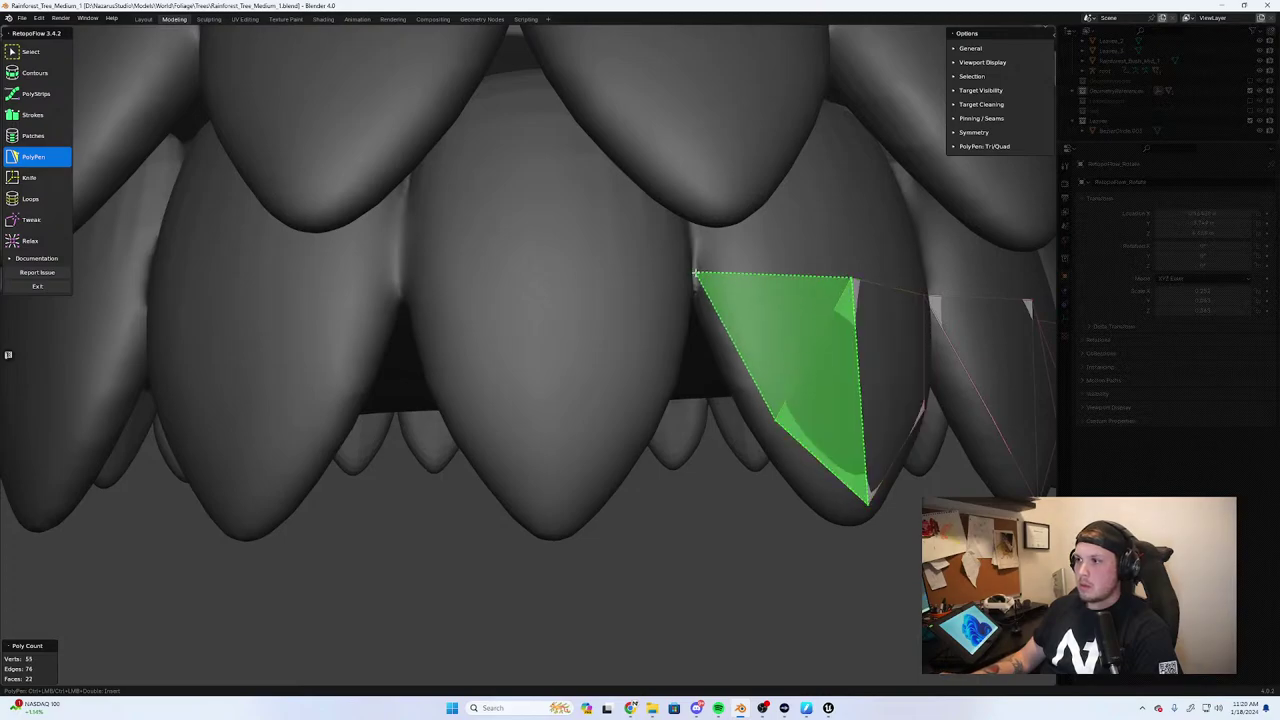
{"action": "left_click", "coordinate": [694, 272]}
Cover the twelfth leaf tip with a PolyPen quad on each side of its centre line, sharing the eleventh leaf's upper corner
{"action": "middle_click_drag", "start_coordinate": [694, 272], "coordinate": [537, 323]}
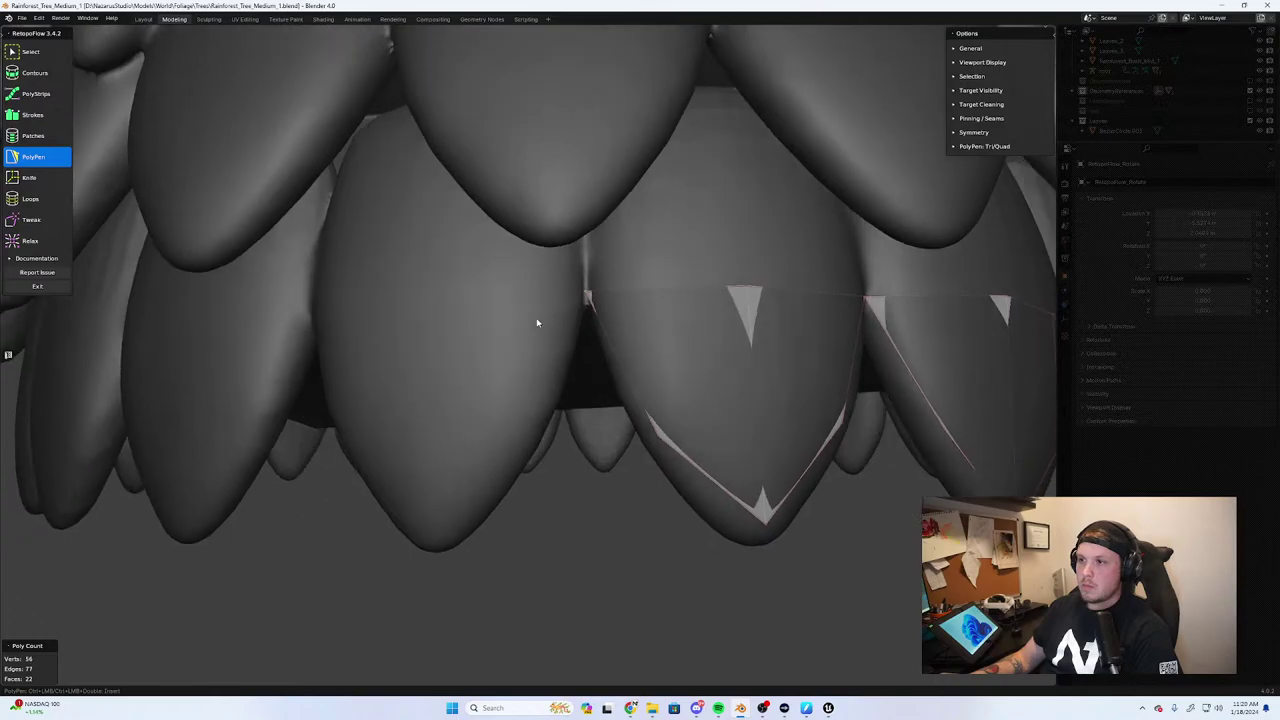
{"action": "left_click", "coordinate": [435, 533]}
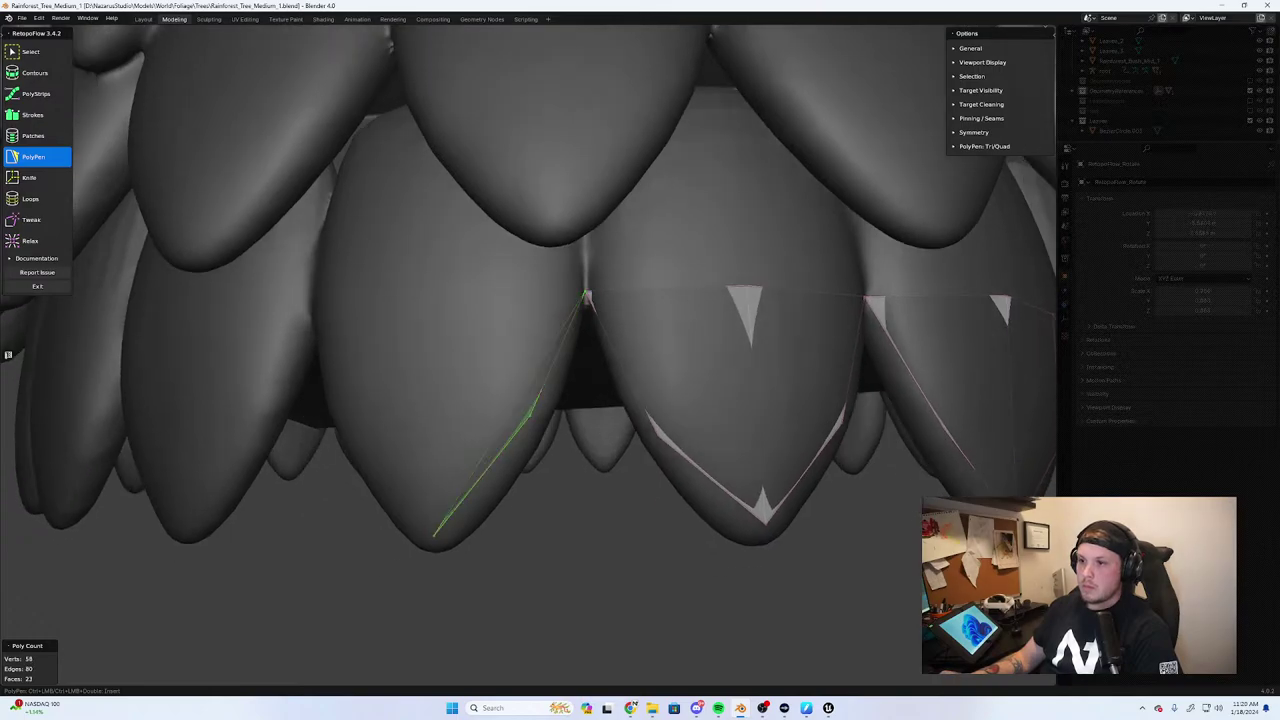
{"action": "left_click", "coordinate": [425, 312]}
{"action": "left_click_drag", "start_coordinate": [425, 311], "coordinate": [429, 290], "text": "ctrl"}
{"action": "middle_click_drag", "start_coordinate": [446, 317], "coordinate": [470, 322]}
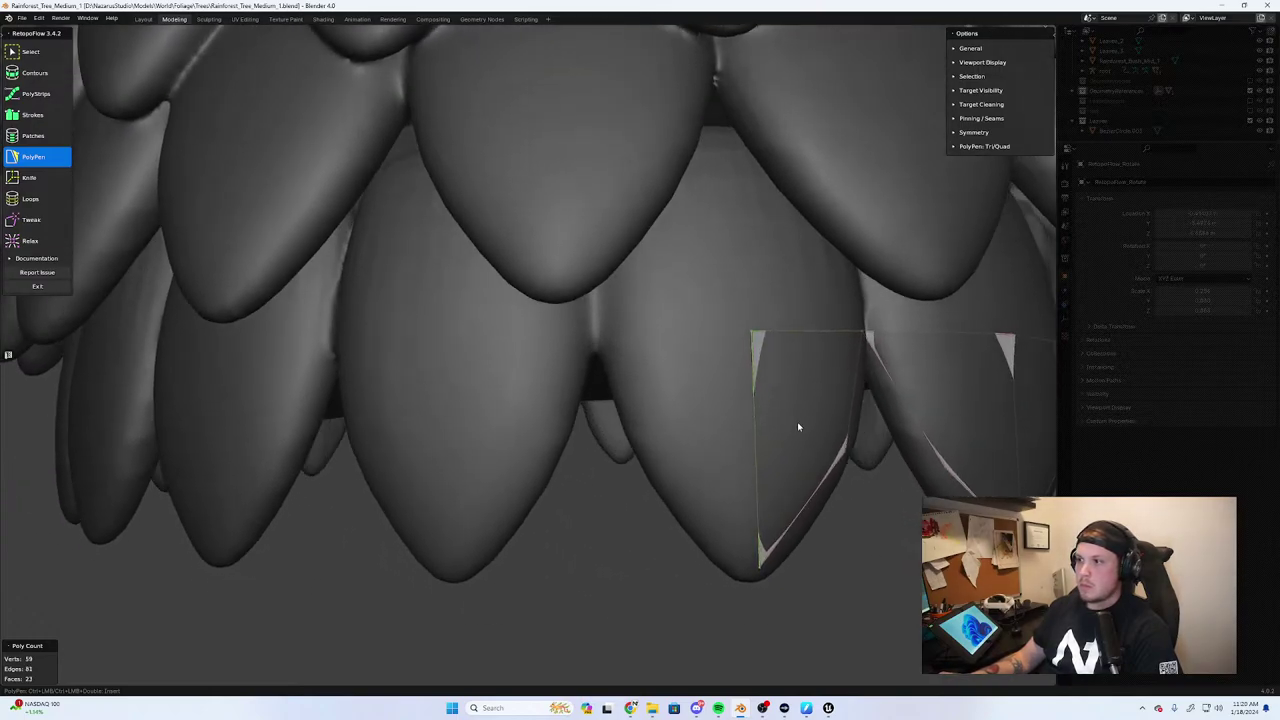
{"action": "left_click", "coordinate": [595, 331]}
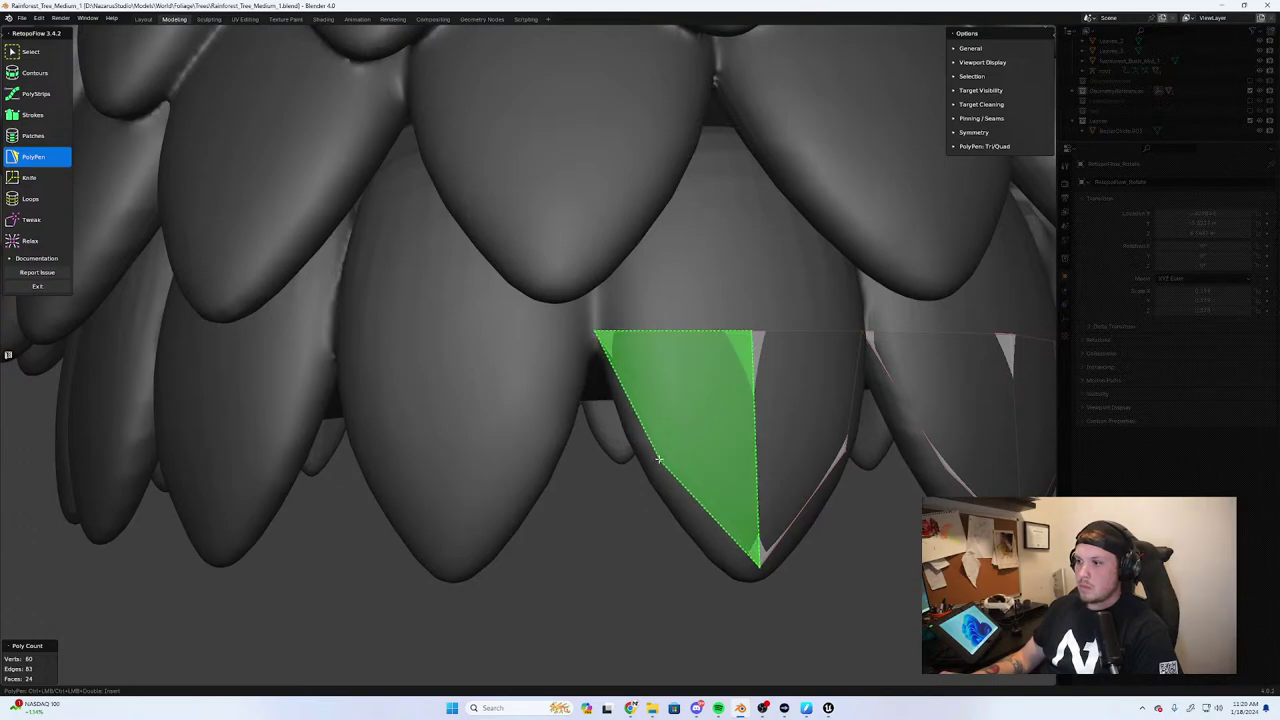
{"action": "left_click", "coordinate": [665, 487]}
{"action": "middle_click_drag", "start_coordinate": [665, 487], "coordinate": [674, 435]}
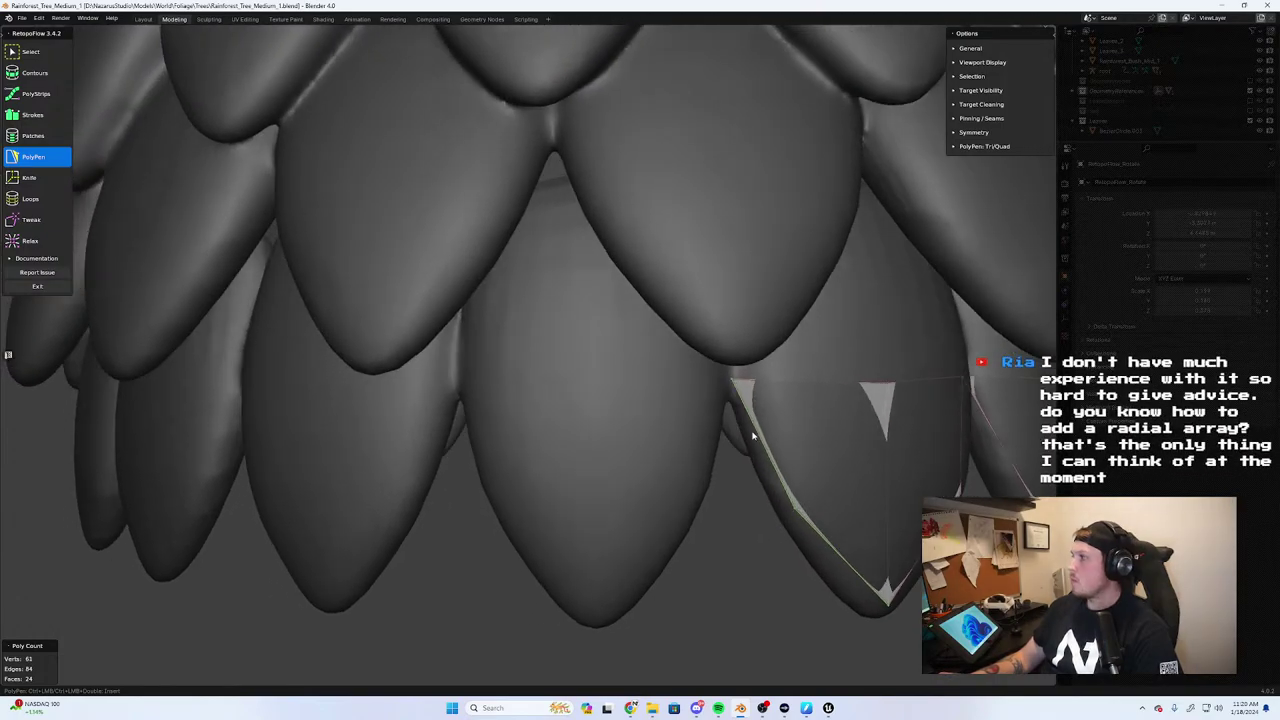
Cover the thirteenth leaf tip with a PolyPen quad on each side of its centre line, sharing the twelfth leaf's upper corner
{"action": "middle_click_drag", "start_coordinate": [753, 435], "coordinate": [730, 367]}
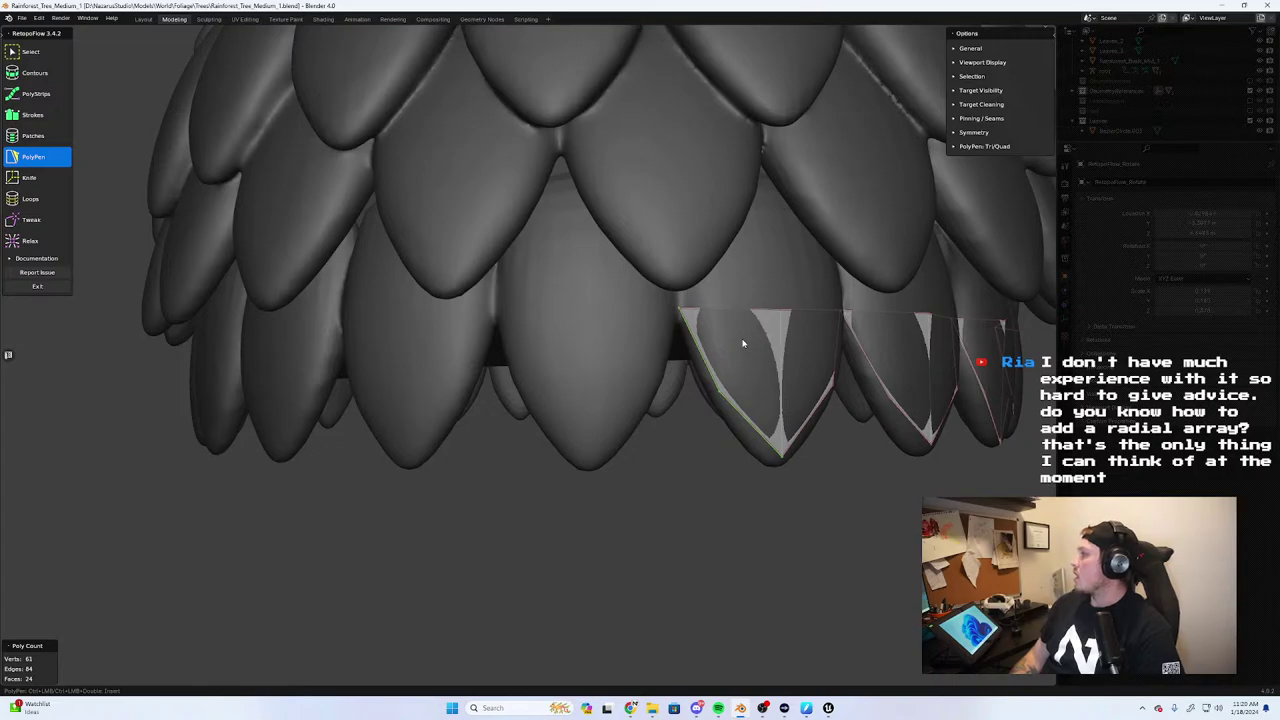
{"action": "scroll", "coordinate": [740, 330], "scroll_direction": "up", "scroll_amount": 2}
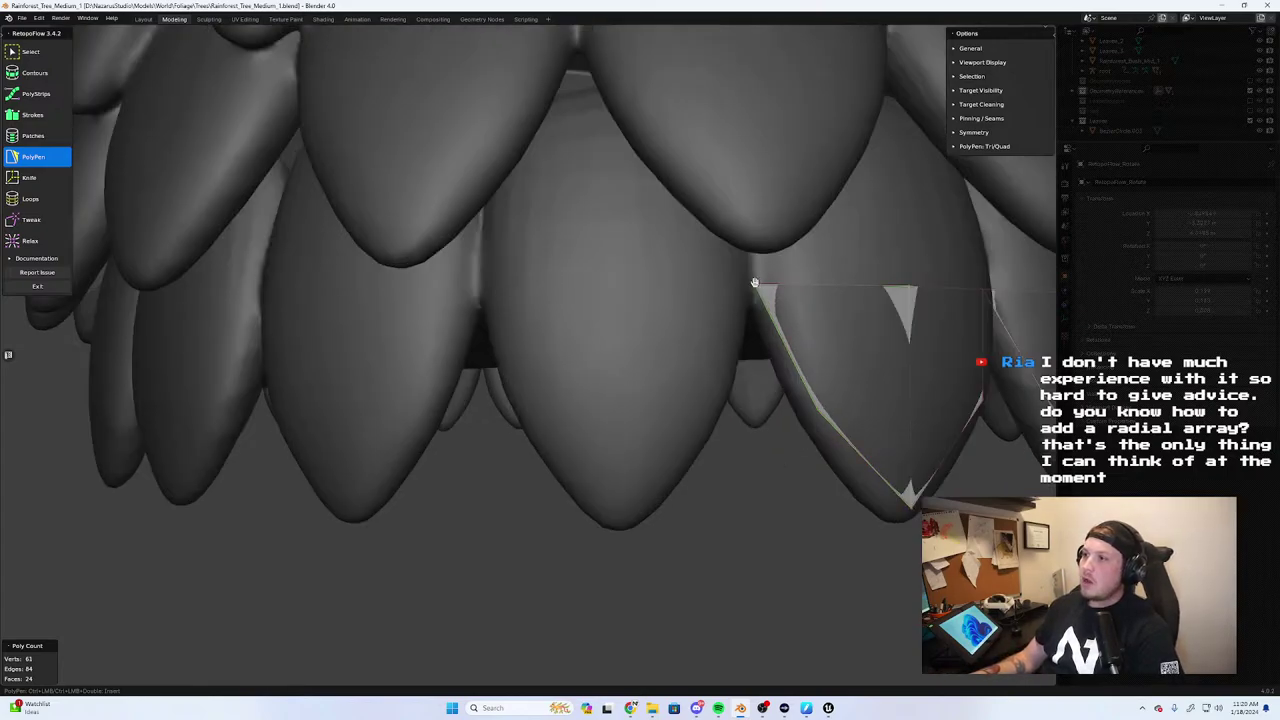
{"action": "left_click", "coordinate": [714, 409], "text": "ctrl"}
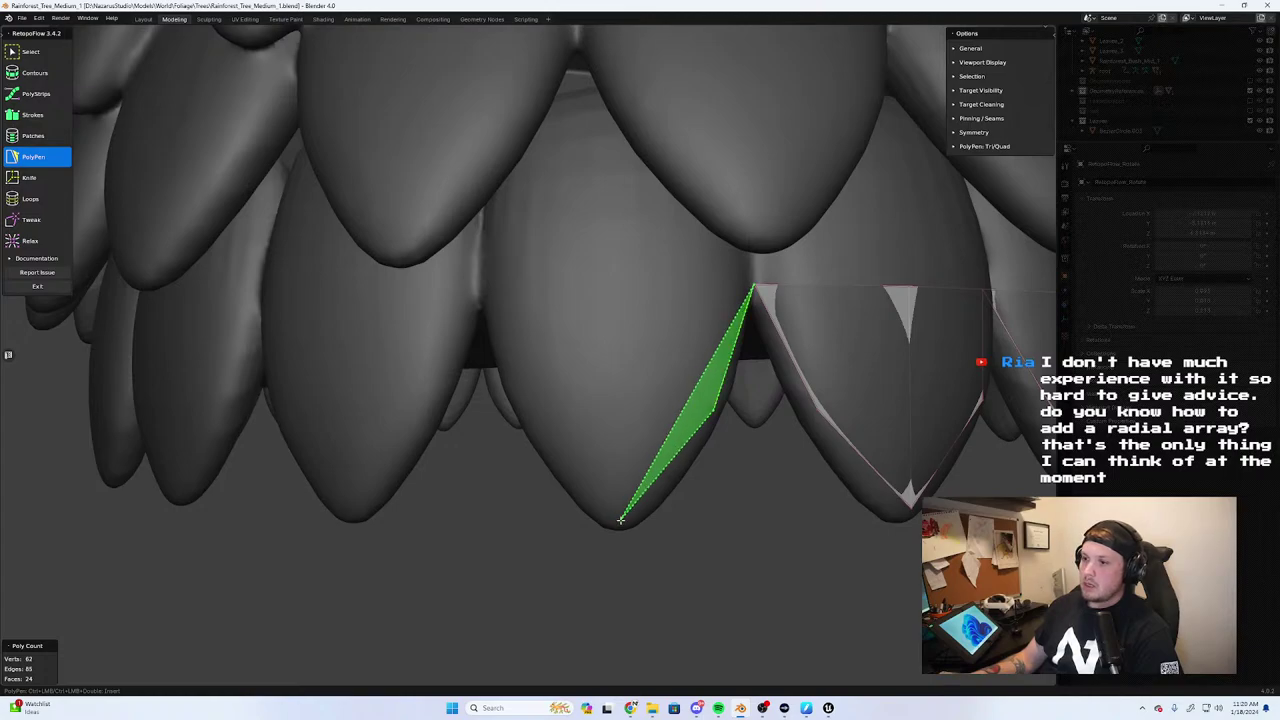
{"action": "left_click", "coordinate": [621, 514]}
{"action": "left_click", "coordinate": [611, 287]}
{"action": "middle_click_drag", "start_coordinate": [607, 300], "coordinate": [643, 328]}
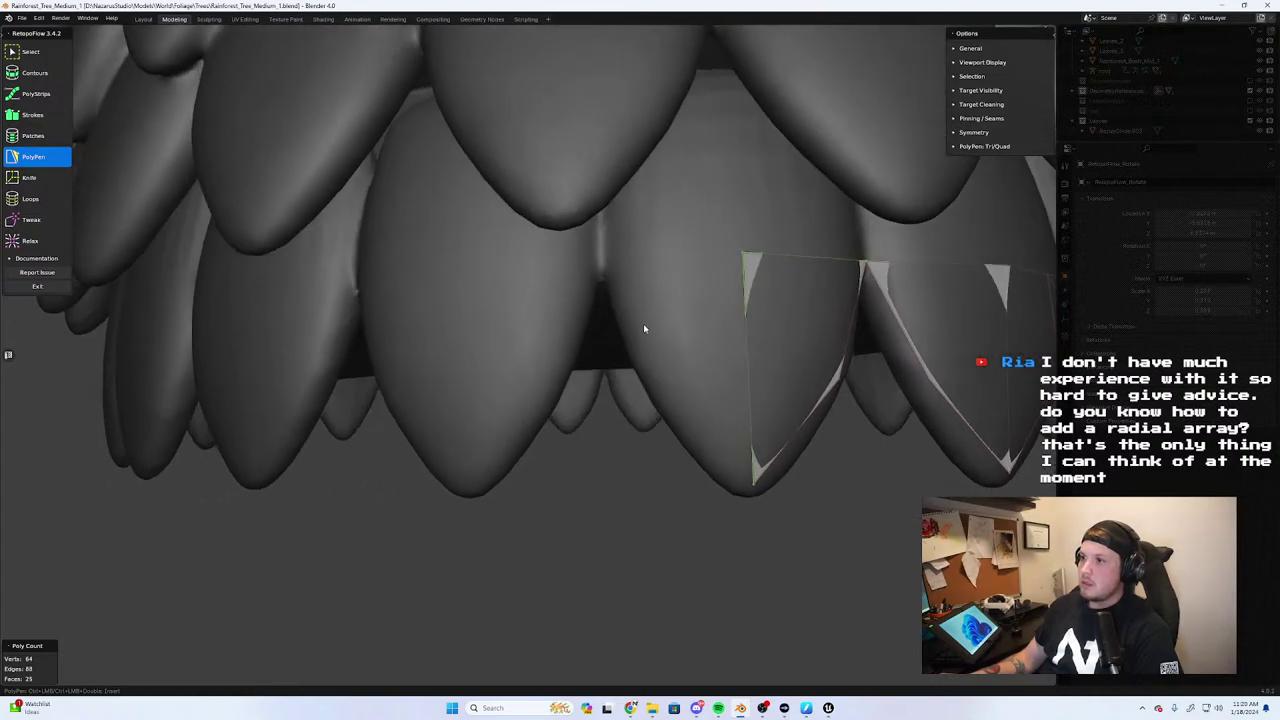
{"action": "scroll", "coordinate": [745, 309], "scroll_direction": "down", "scroll_amount": 6}
{"action": "scroll", "coordinate": [619, 352], "scroll_direction": "up", "scroll_amount": 1}
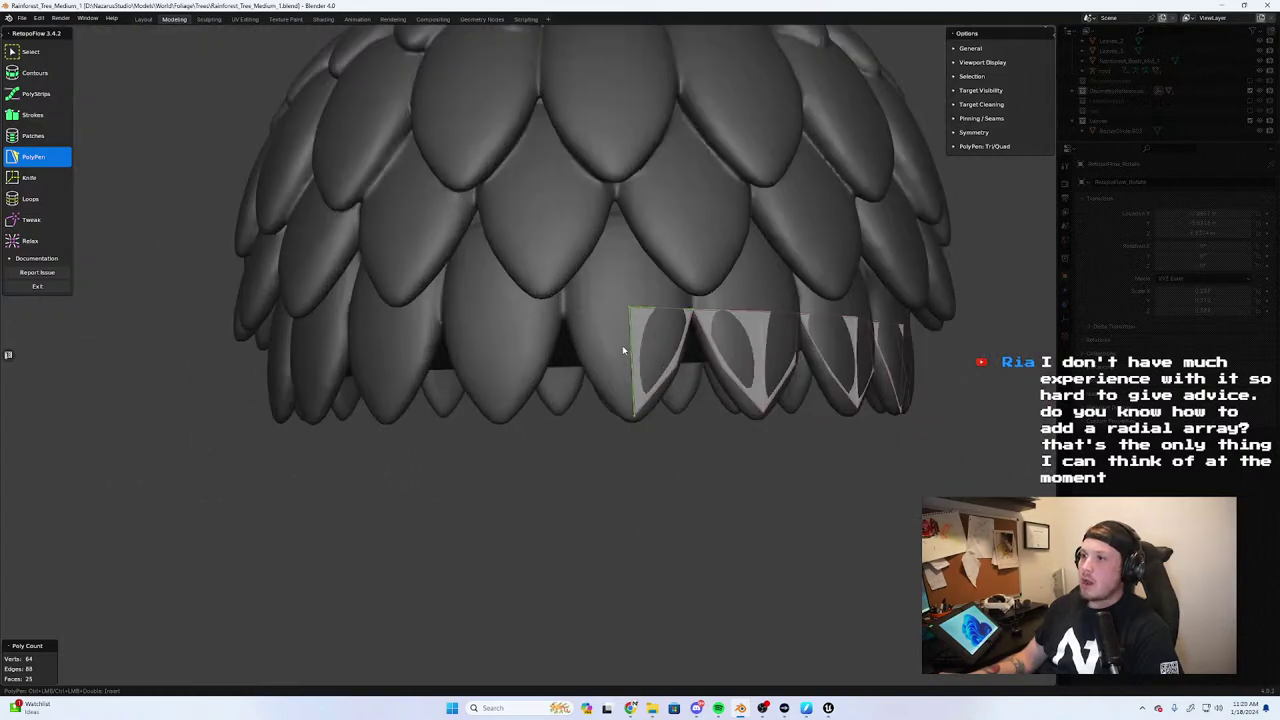
{"action": "scroll", "coordinate": [633, 345], "scroll_direction": "up", "scroll_amount": 4}
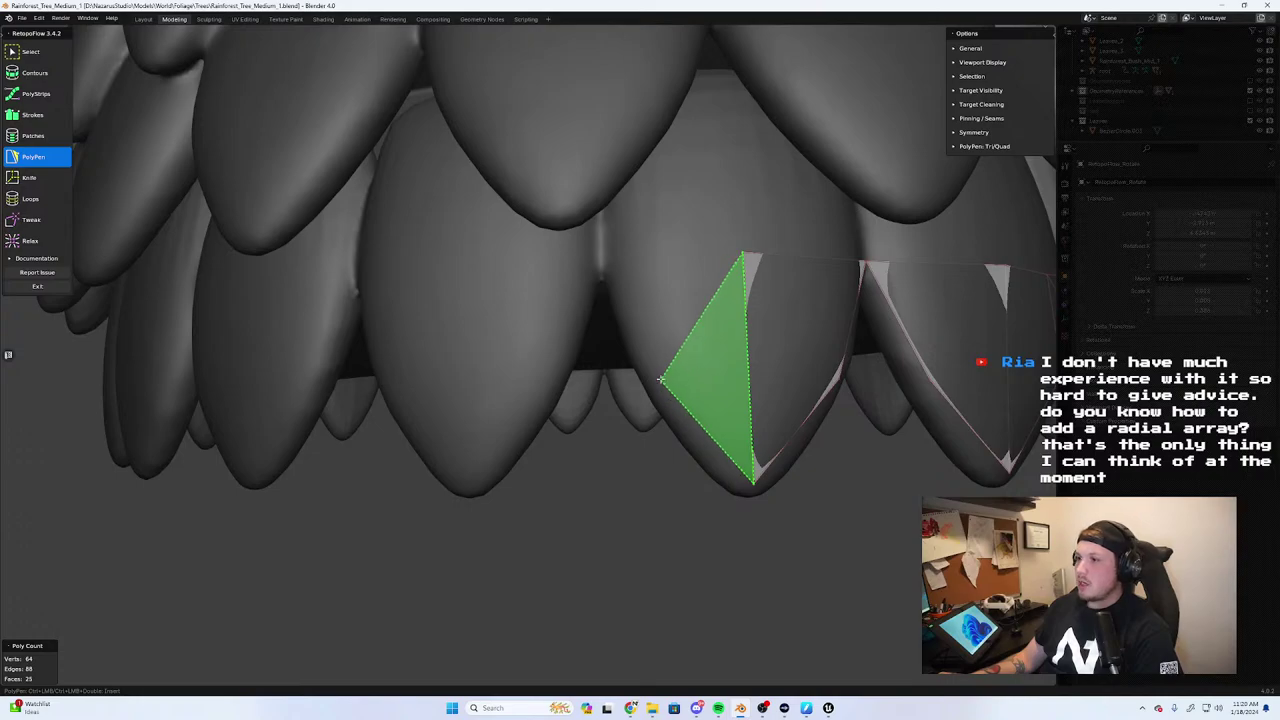
{"action": "left_click", "coordinate": [648, 368], "text": "ctrl"}
{"action": "left_click_drag", "start_coordinate": [595, 268], "coordinate": [605, 258]}
{"action": "scroll", "coordinate": [712, 312], "scroll_direction": "down", "scroll_amount": 3}
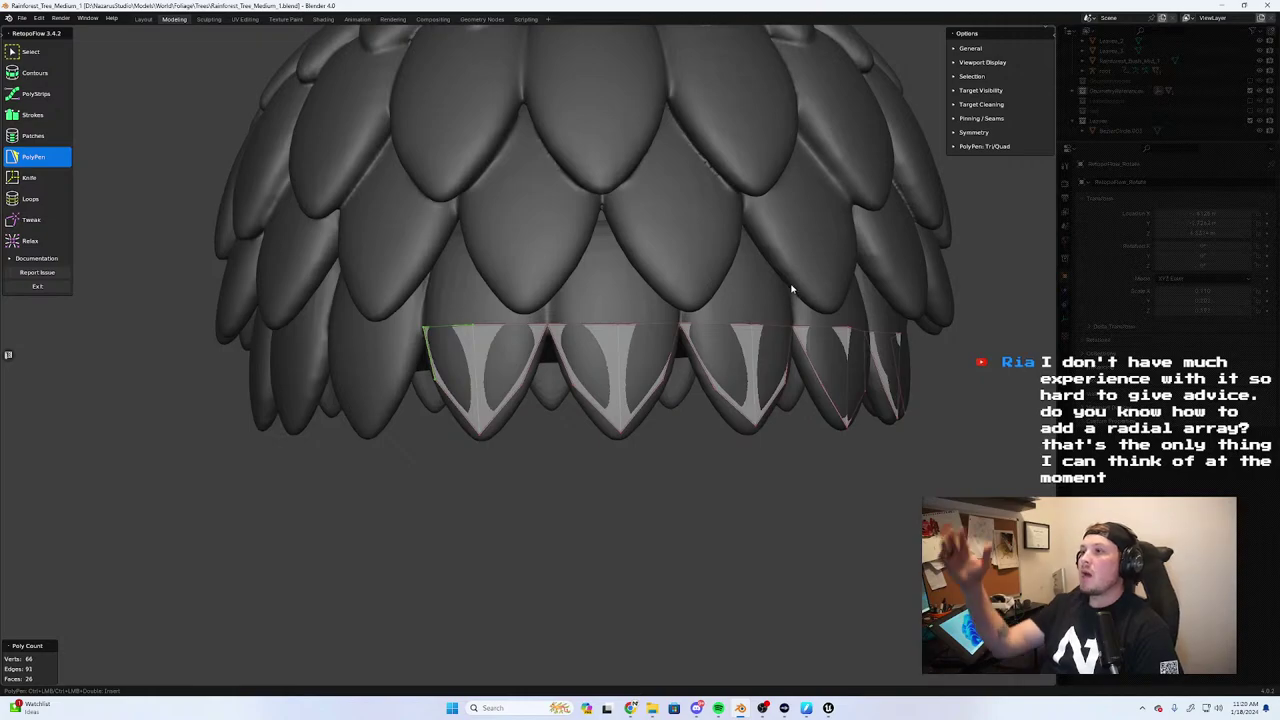
Move the thirteenth leaf's outer upper corner into the gap and cover the fourteenth leaf tip with two PolyPen quads starting from that corner
{"action": "middle_click_drag", "start_coordinate": [520, 328], "coordinate": [745, 290]}
{"action": "scroll", "coordinate": [820, 298], "scroll_direction": "up", "scroll_amount": 4}
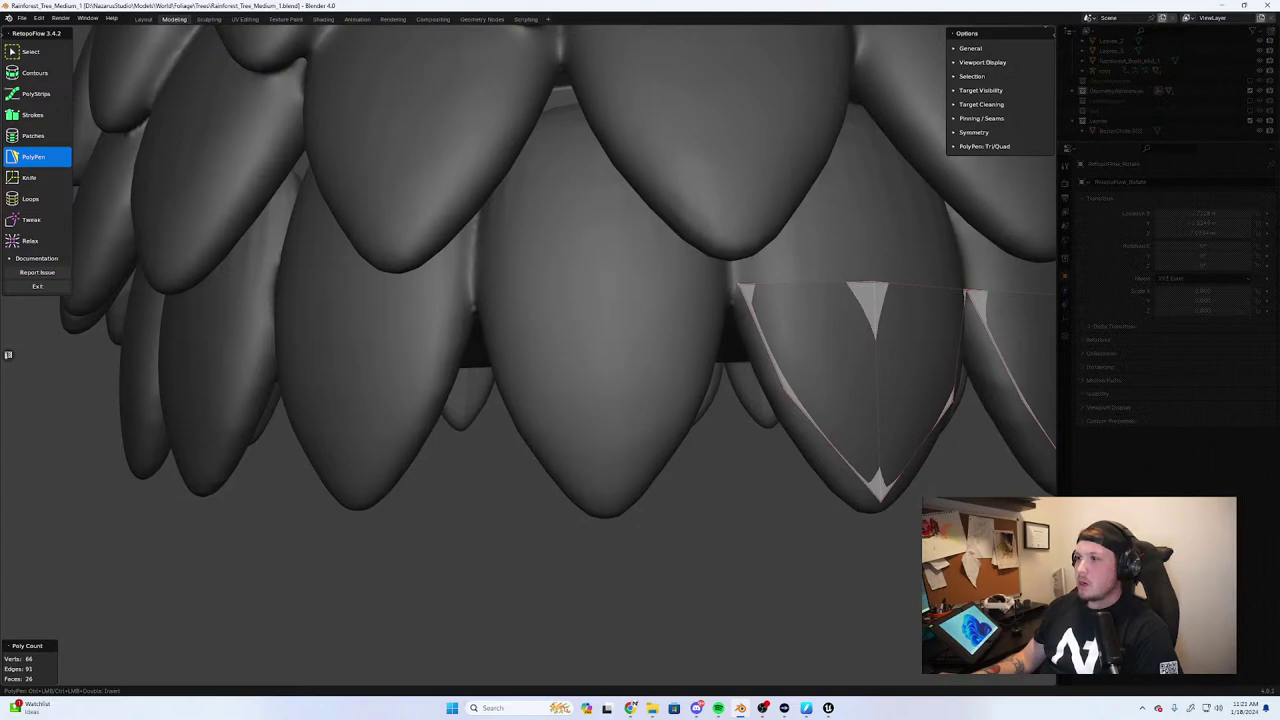
{"action": "left_click_drag", "start_coordinate": [738, 285], "coordinate": [730, 284]}
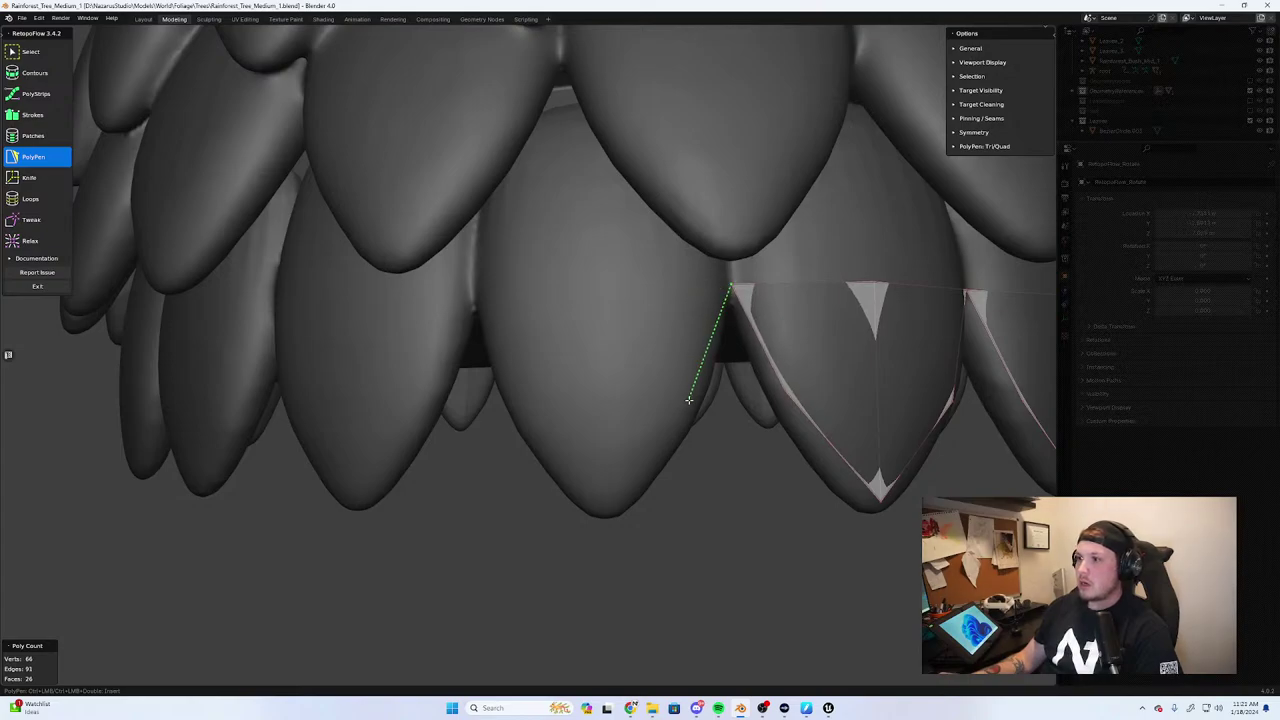
{"action": "left_click", "coordinate": [606, 508]}
{"action": "left_click", "coordinate": [600, 292]}
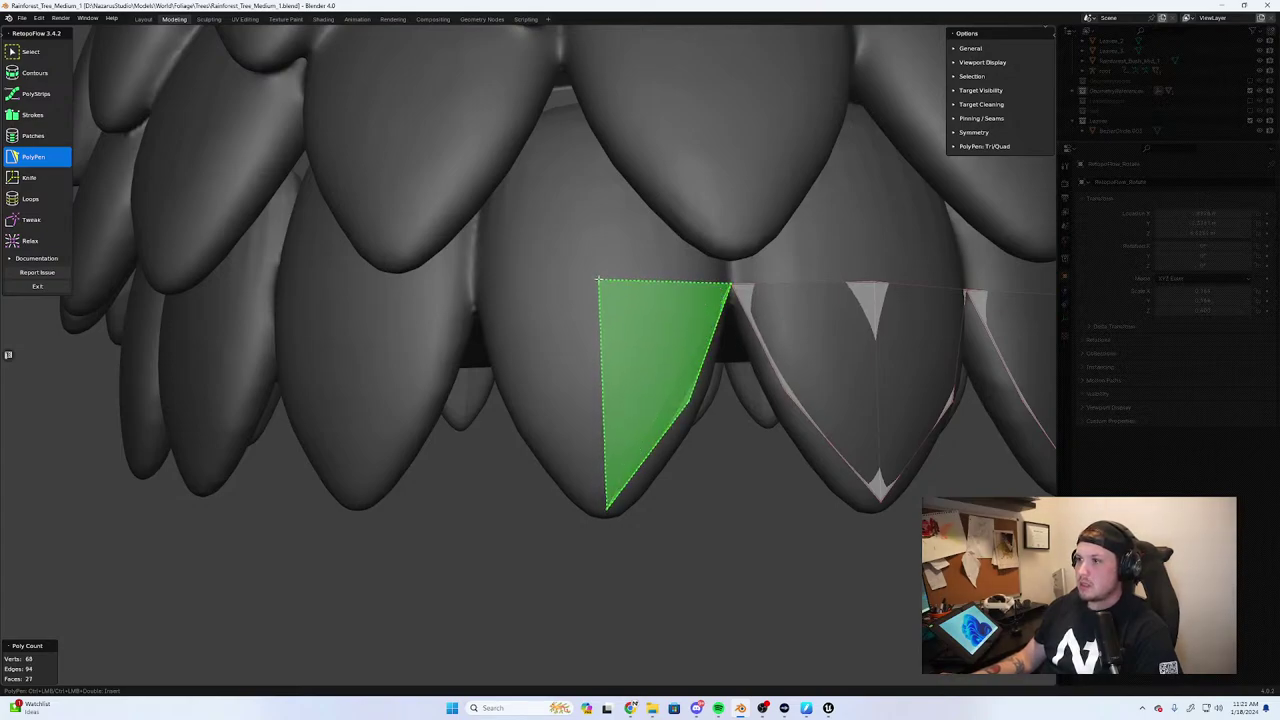
{"action": "middle_click_drag", "start_coordinate": [614, 323], "coordinate": [647, 340]}
{"action": "key", "text": "b"}
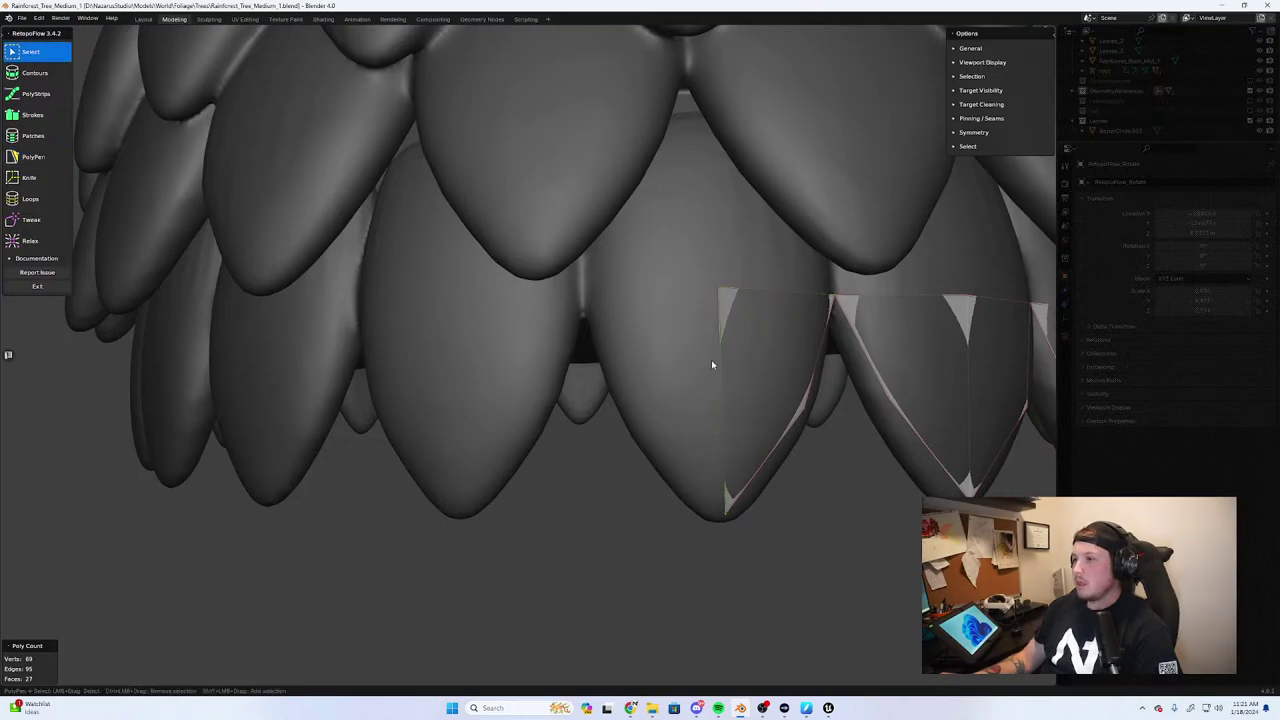
{"action": "key", "text": "5"}
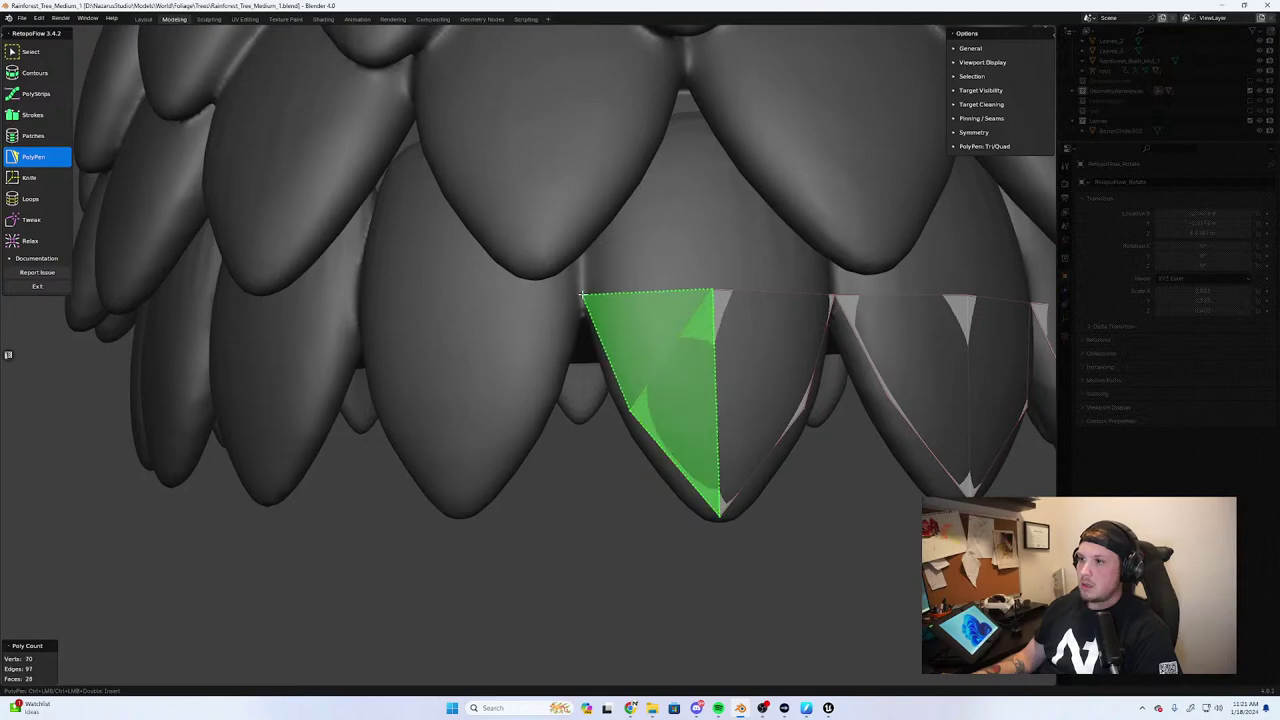
{"action": "left_click", "coordinate": [582, 296]}
Cover the fifteenth leaf tip with a PolyPen quad on each side of its centre line, sharing the fourteenth leaf's upper corner
{"action": "middle_click_drag", "start_coordinate": [582, 296], "coordinate": [641, 390]}
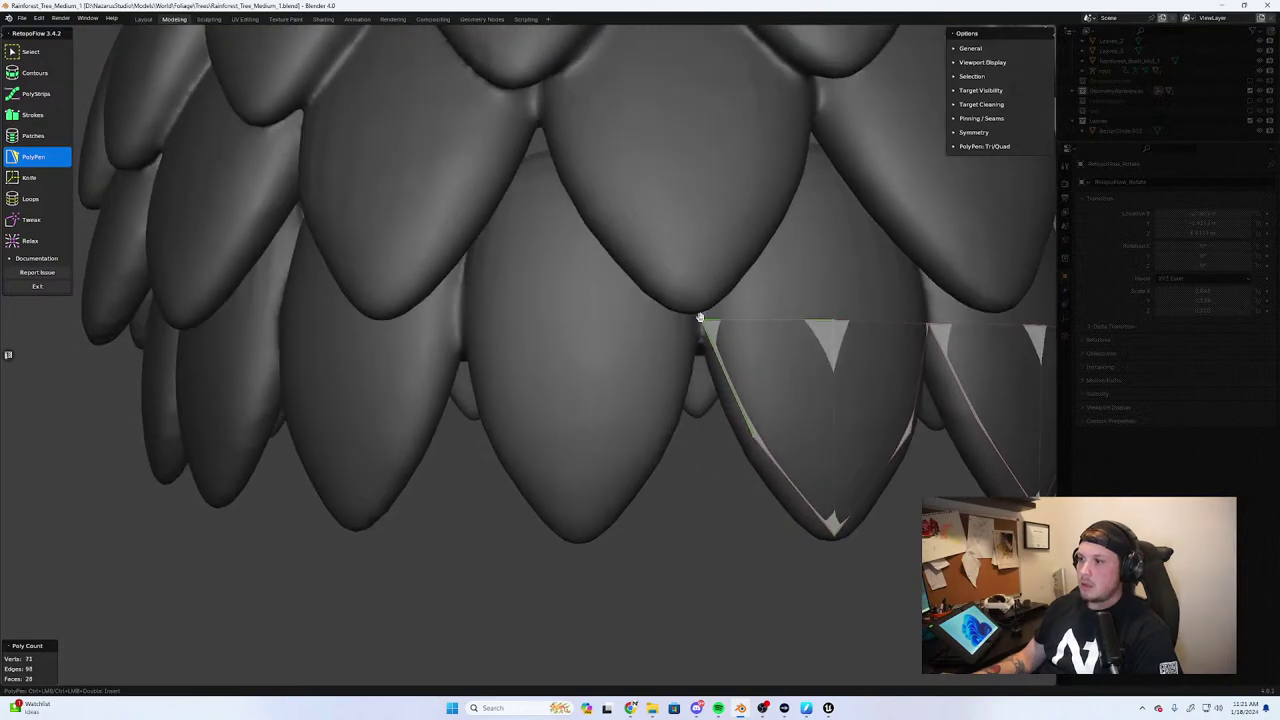
{"action": "left_click", "coordinate": [661, 435], "text": "ctrl"}
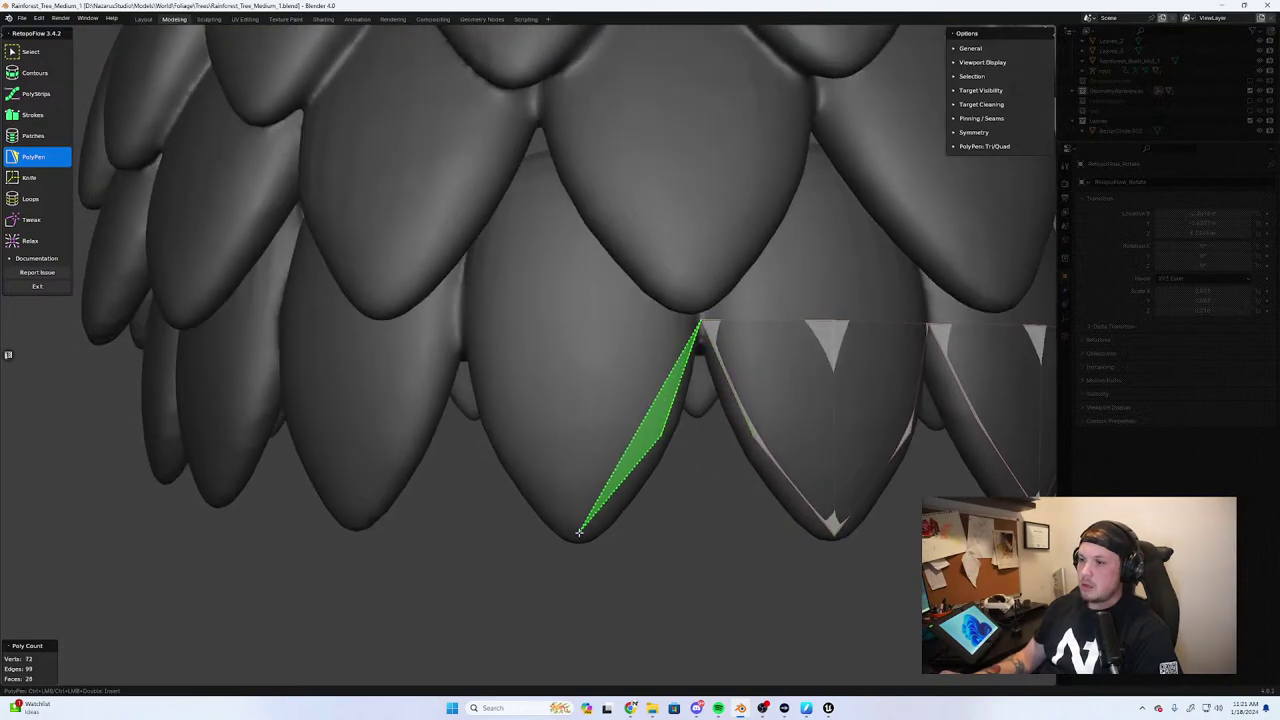
{"action": "left_click", "coordinate": [579, 532], "text": "ctrl"}
{"action": "left_click", "coordinate": [578, 320], "text": "ctrl"}
{"action": "middle_click_drag", "start_coordinate": [626, 363], "coordinate": [656, 373]}
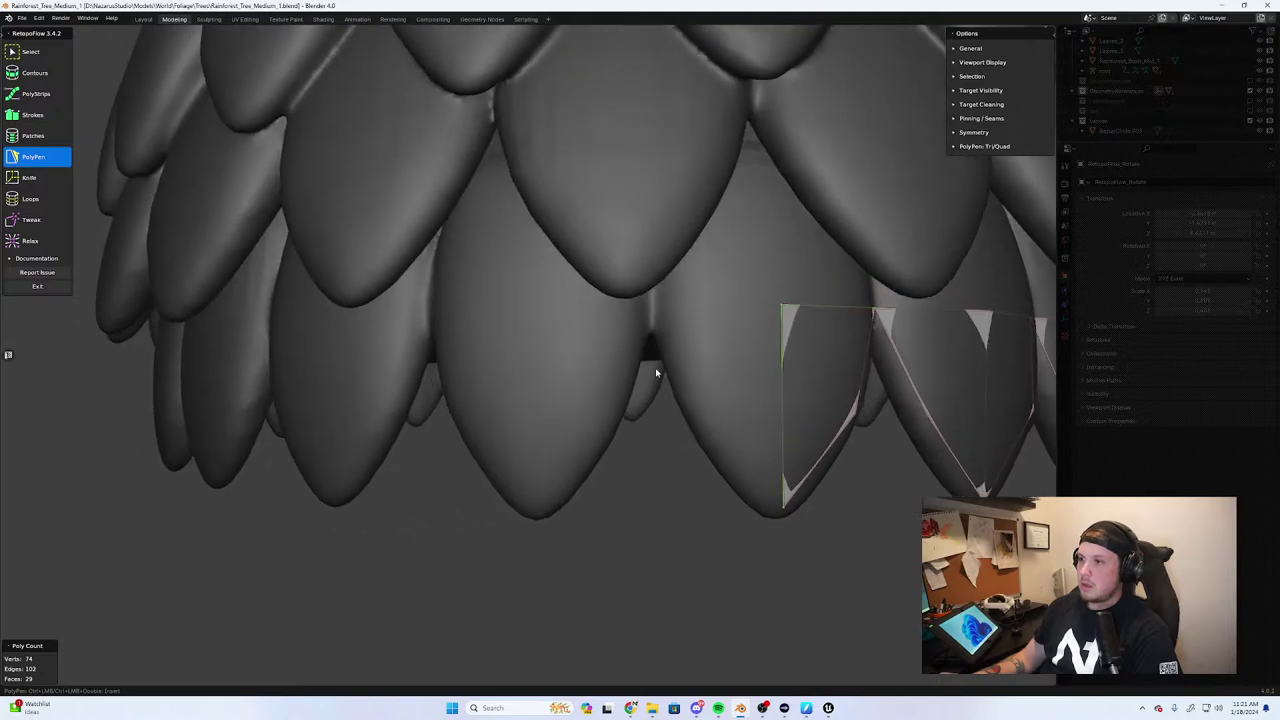
{"action": "left_click", "coordinate": [700, 418]}
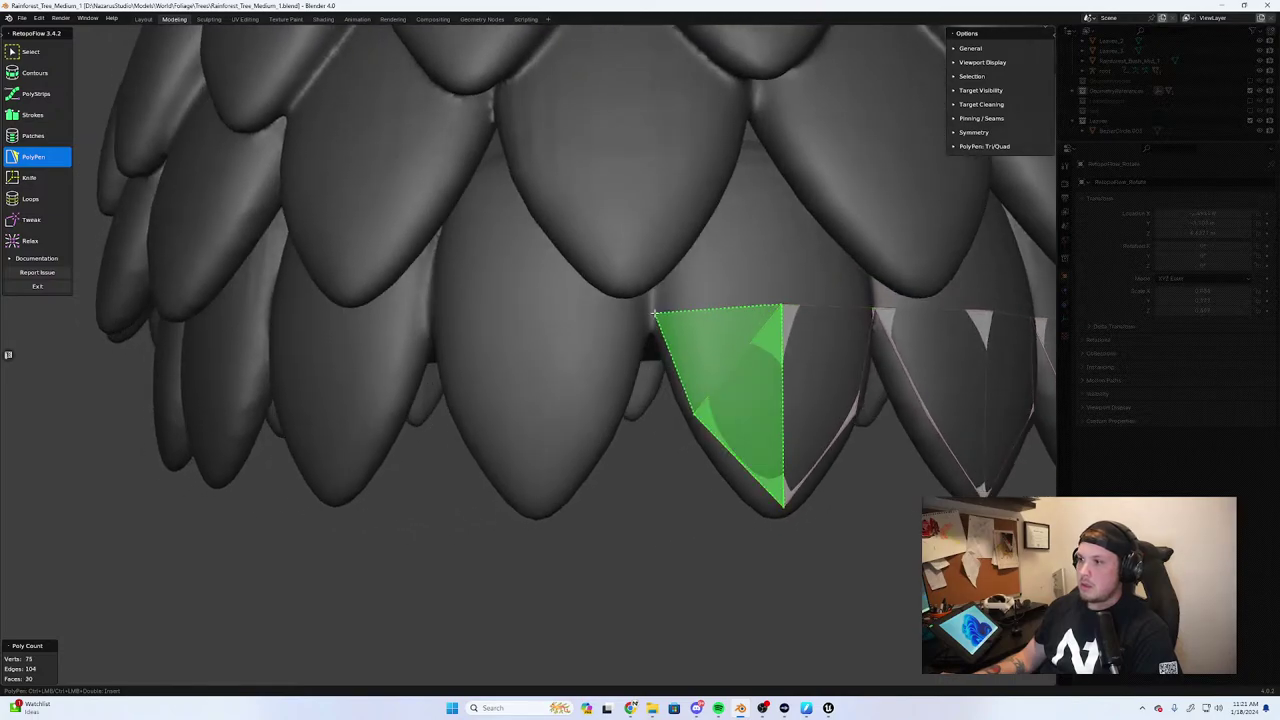
{"action": "left_click", "coordinate": [659, 321]}
Cover the sixteenth leaf tip with two PolyPen quads from the fifteenth leaf's upper corner, and move its outer side and corner vertices onto the leaf edge
{"action": "middle_click_drag", "start_coordinate": [659, 321], "coordinate": [675, 329]}
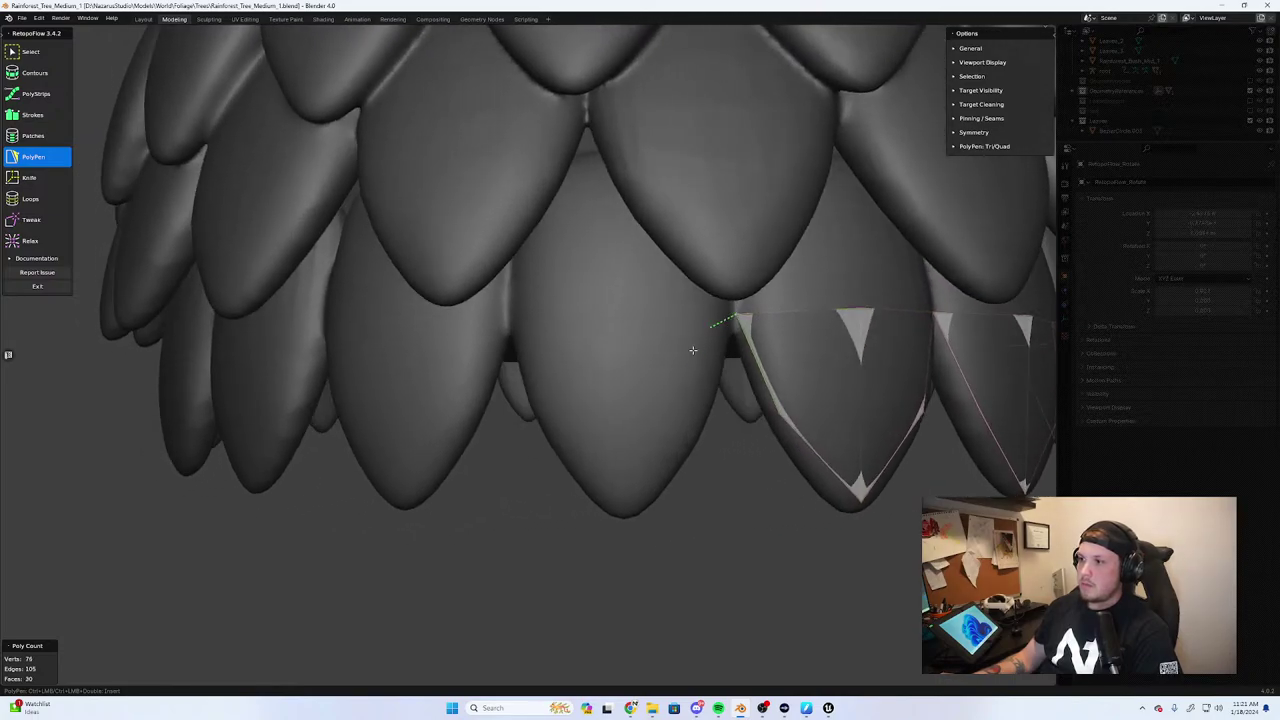
{"action": "left_click", "coordinate": [685, 438], "text": "ctrl"}
{"action": "left_click", "coordinate": [620, 510], "text": "ctrl"}
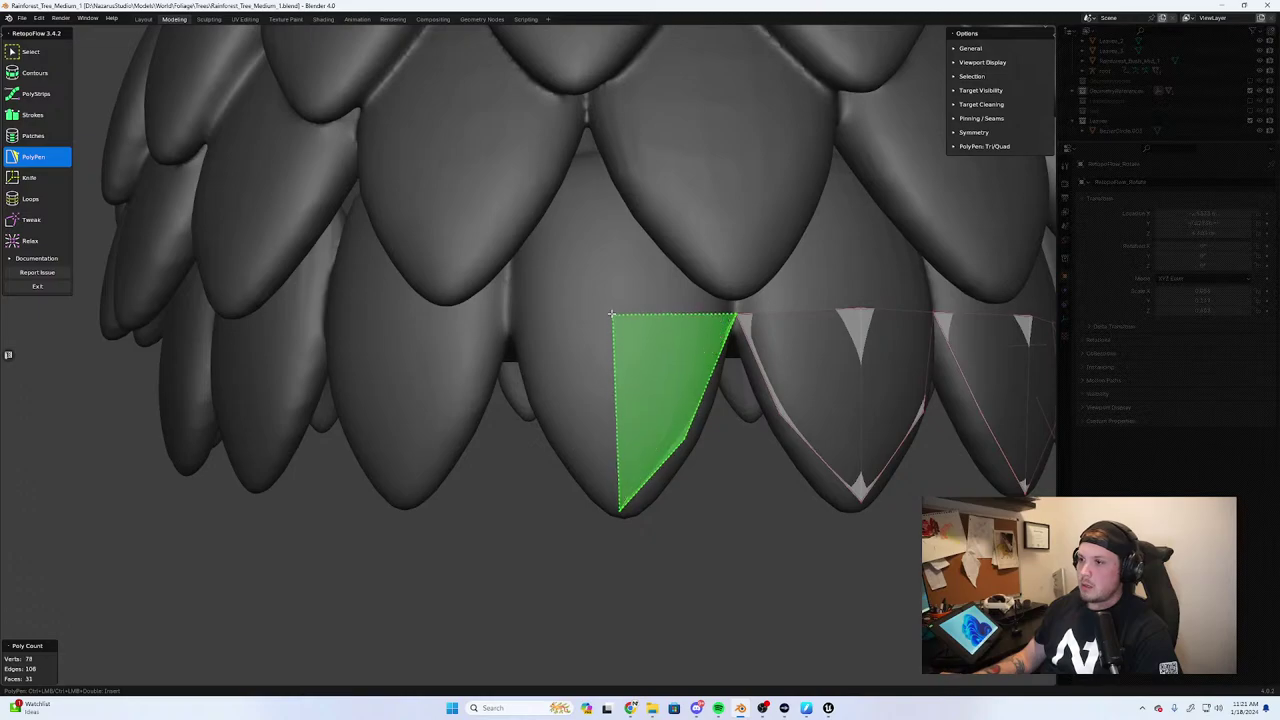
{"action": "middle_click_drag", "start_coordinate": [606, 323], "coordinate": [717, 357]}
{"action": "left_click", "coordinate": [716, 389], "text": "ctrl"}
{"action": "left_click", "coordinate": [680, 304], "text": "ctrl"}
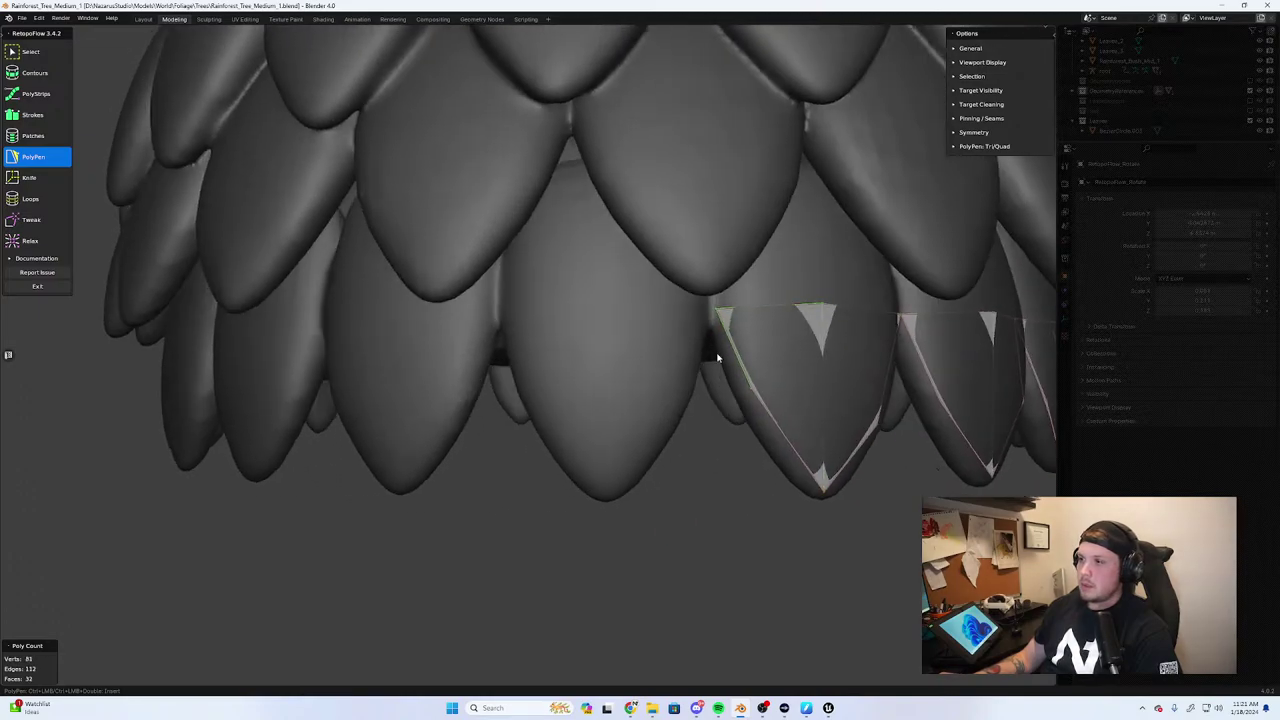
{"action": "left_click_drag", "start_coordinate": [756, 388], "coordinate": [731, 382]}
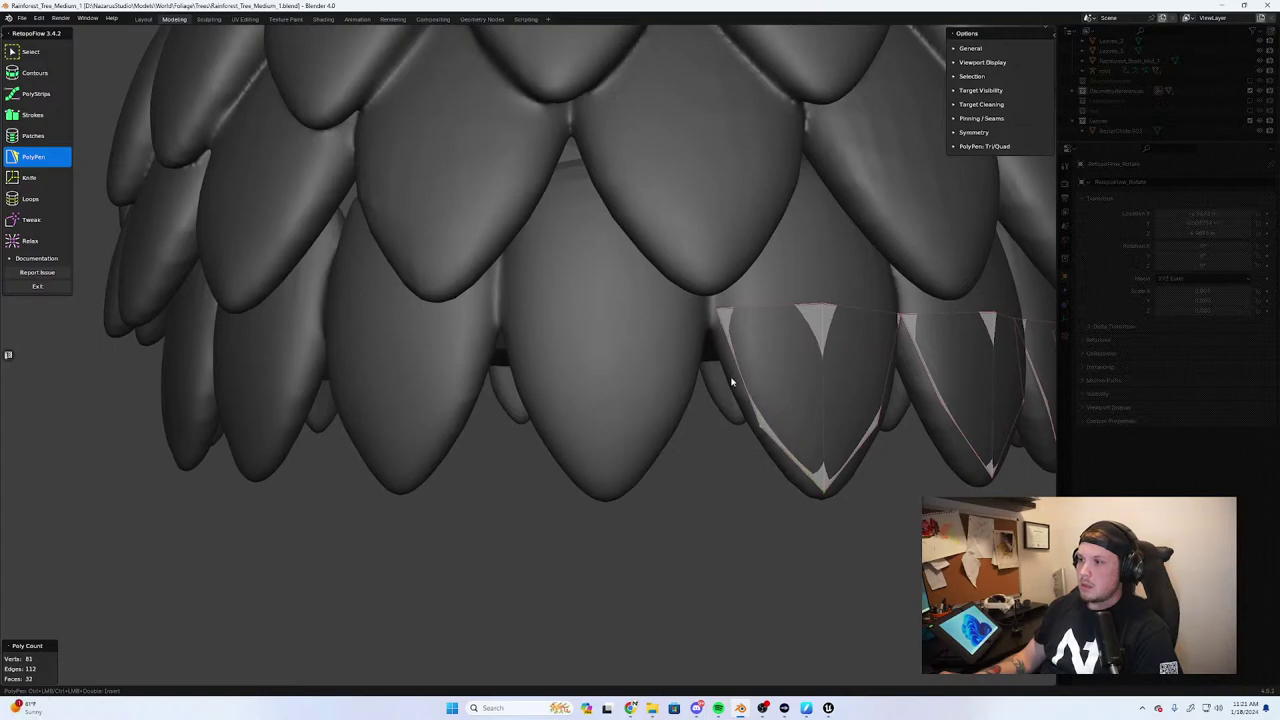
{"action": "left_click", "coordinate": [707, 311]}
Cover the seventeenth leaf tip with a PolyPen quad on each side of its centre line, sharing the sixteenth leaf's upper corner
{"action": "left_click", "coordinate": [672, 408], "text": "ctrl"}
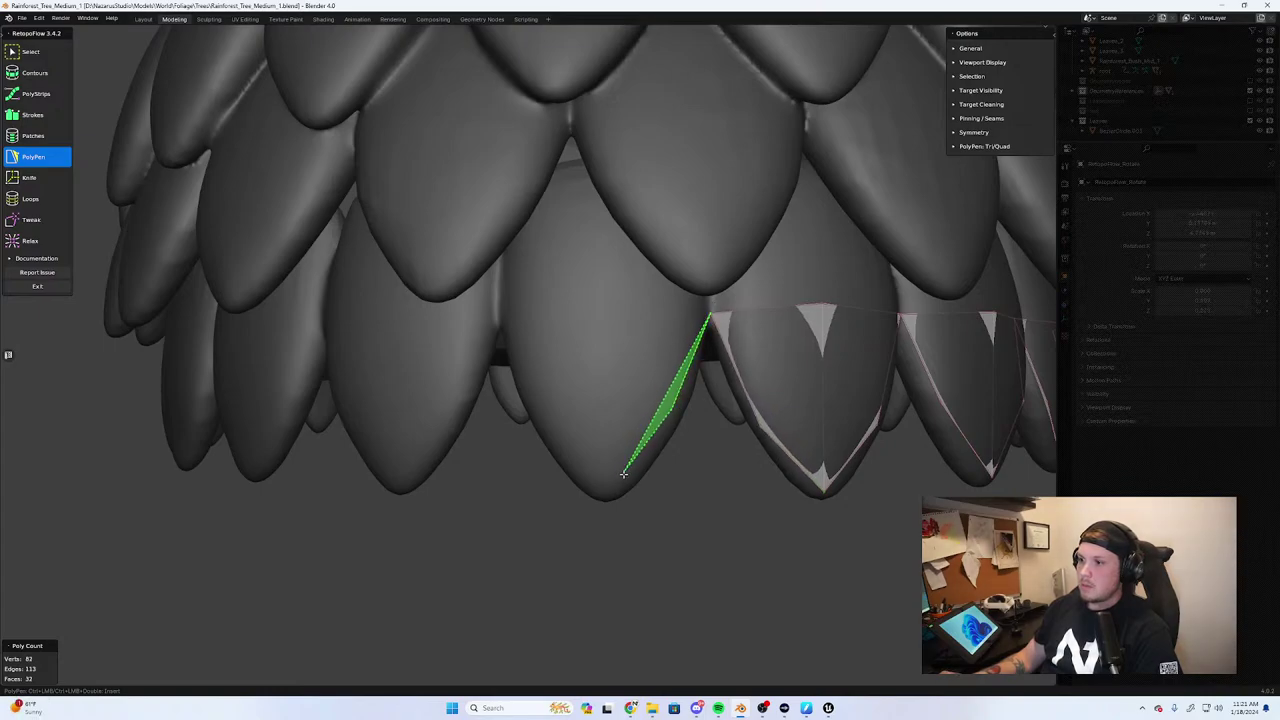
{"action": "left_click", "coordinate": [602, 492], "text": "ctrl"}
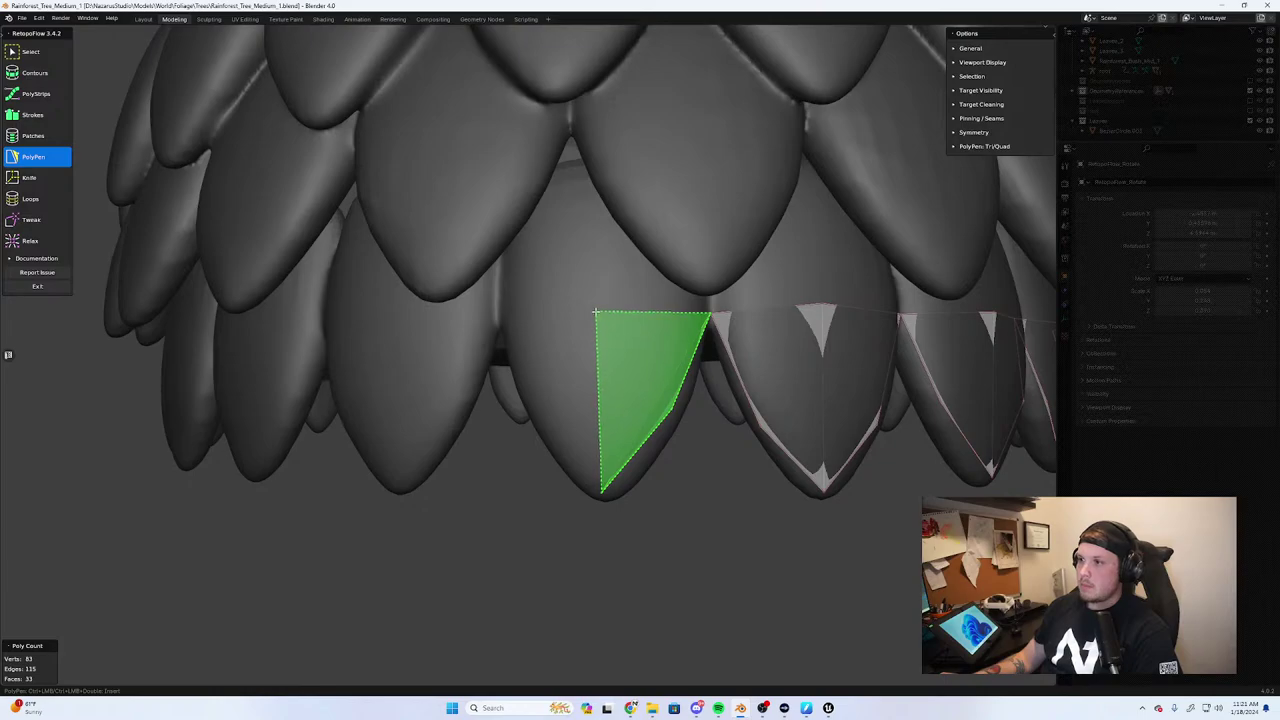
{"action": "left_click", "coordinate": [593, 314]}
{"action": "middle_click_drag", "start_coordinate": [621, 345], "coordinate": [757, 387], "text": "shift"}
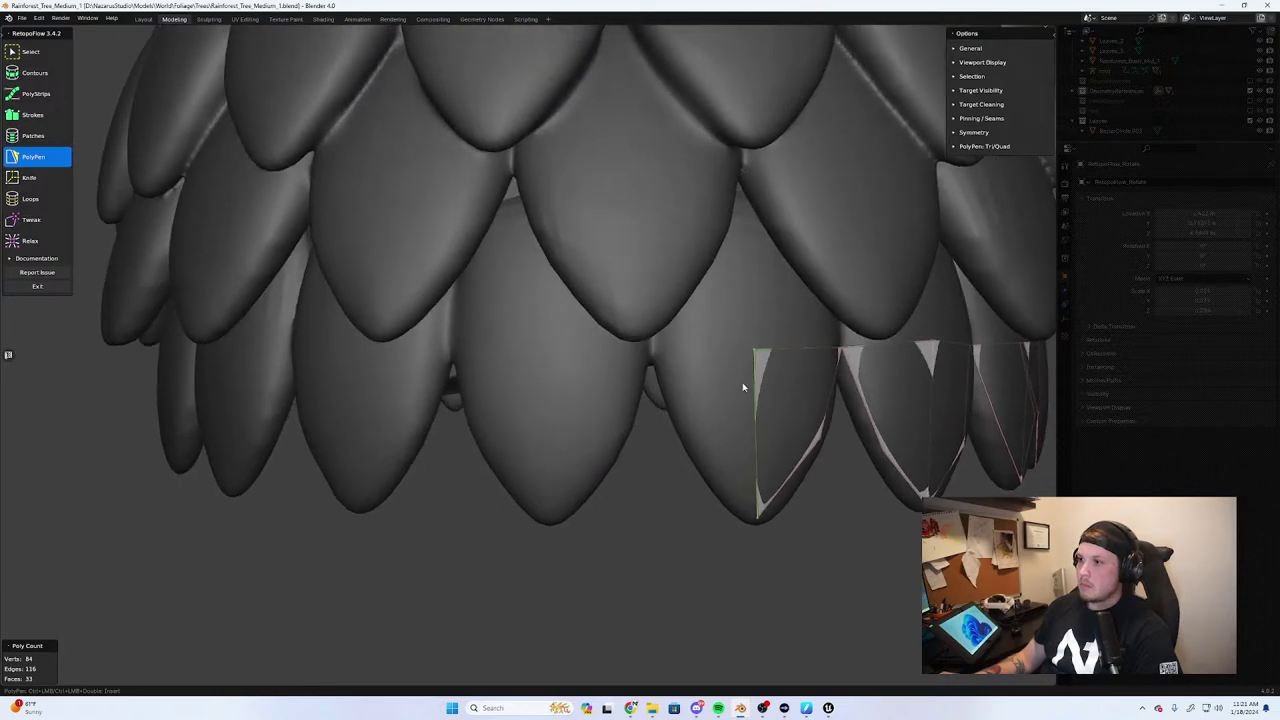
{"action": "left_click", "coordinate": [688, 429], "text": "ctrl"}
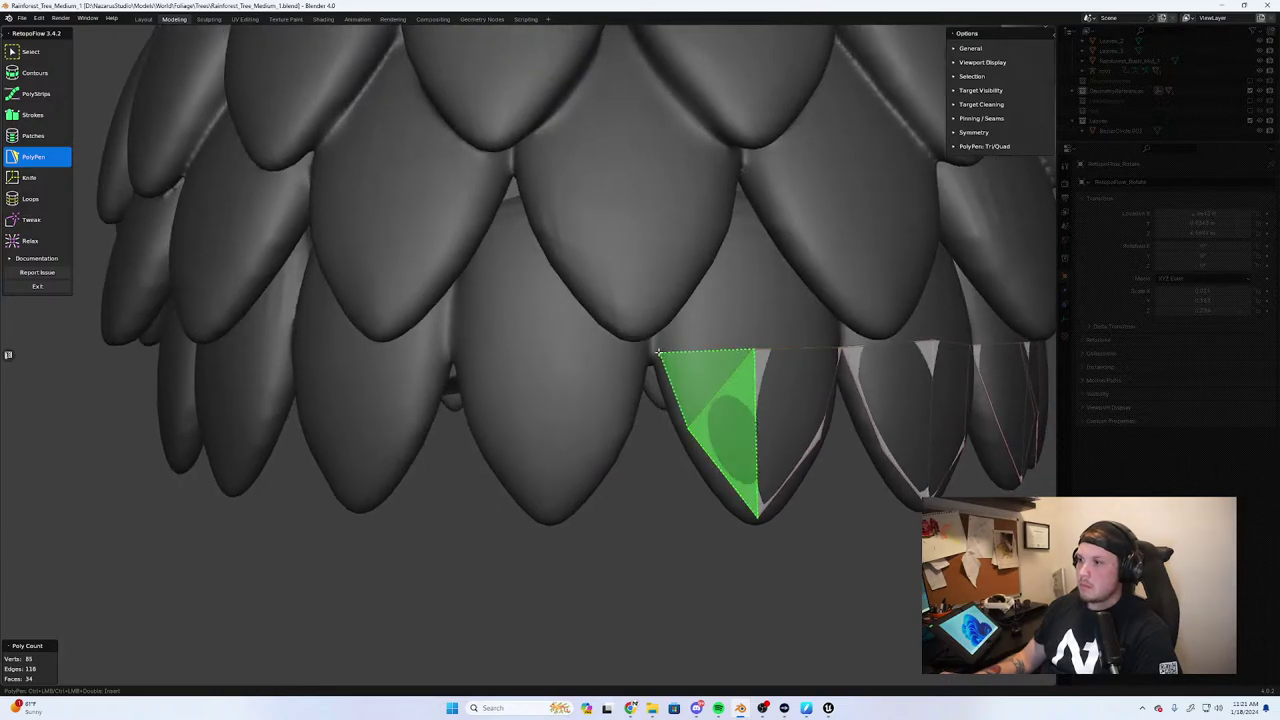
{"action": "left_click", "coordinate": [655, 351], "text": "ctrl"}
Cover the eighteenth leaf tip with two PolyPen quads from the seventeenth leaf's upper corner and move its outer upper corner into the gap
{"action": "mouse_move", "coordinate": [655, 351]}
{"action": "middle_mouse_down"}
{"action": "mouse_move", "coordinate": [682, 371]}
{"action": "mouse_move", "coordinate": [664, 349]}
{"action": "middle_mouse_up"}
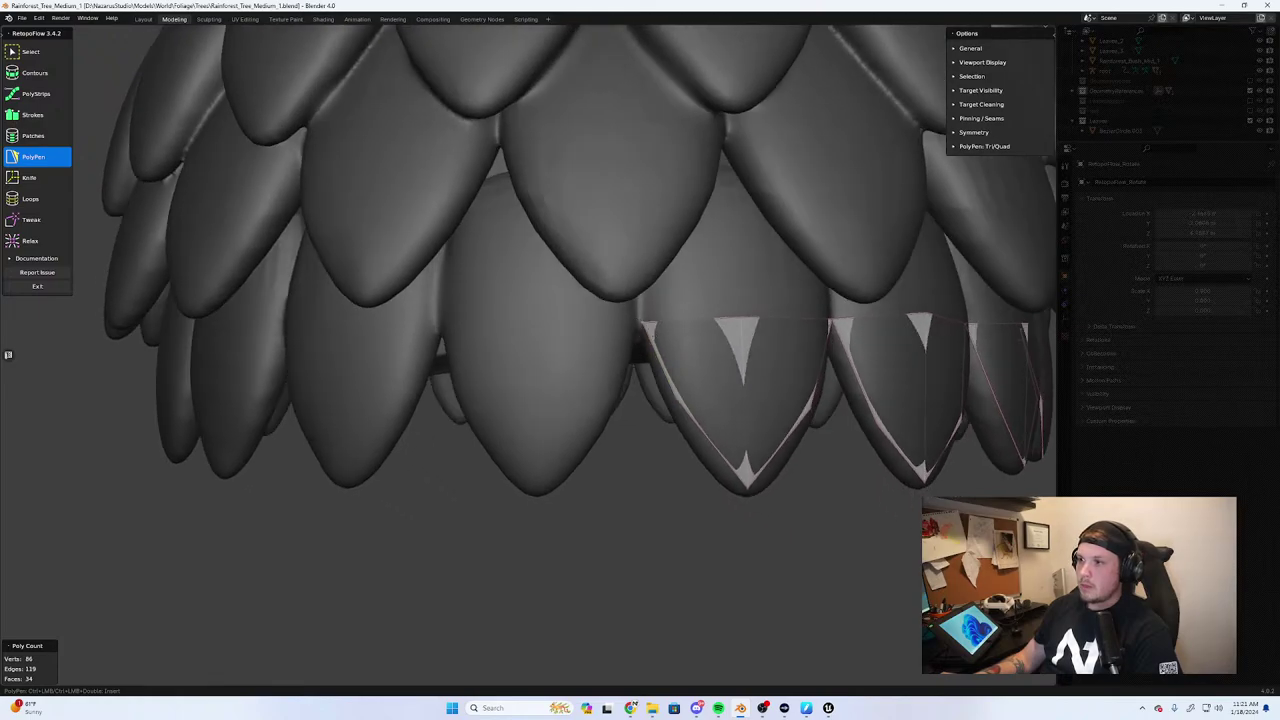
{"action": "left_click", "coordinate": [535, 484]}
{"action": "left_click", "coordinate": [523, 326]}
{"action": "left_click_drag", "start_coordinate": [523, 326], "coordinate": [522, 318]}
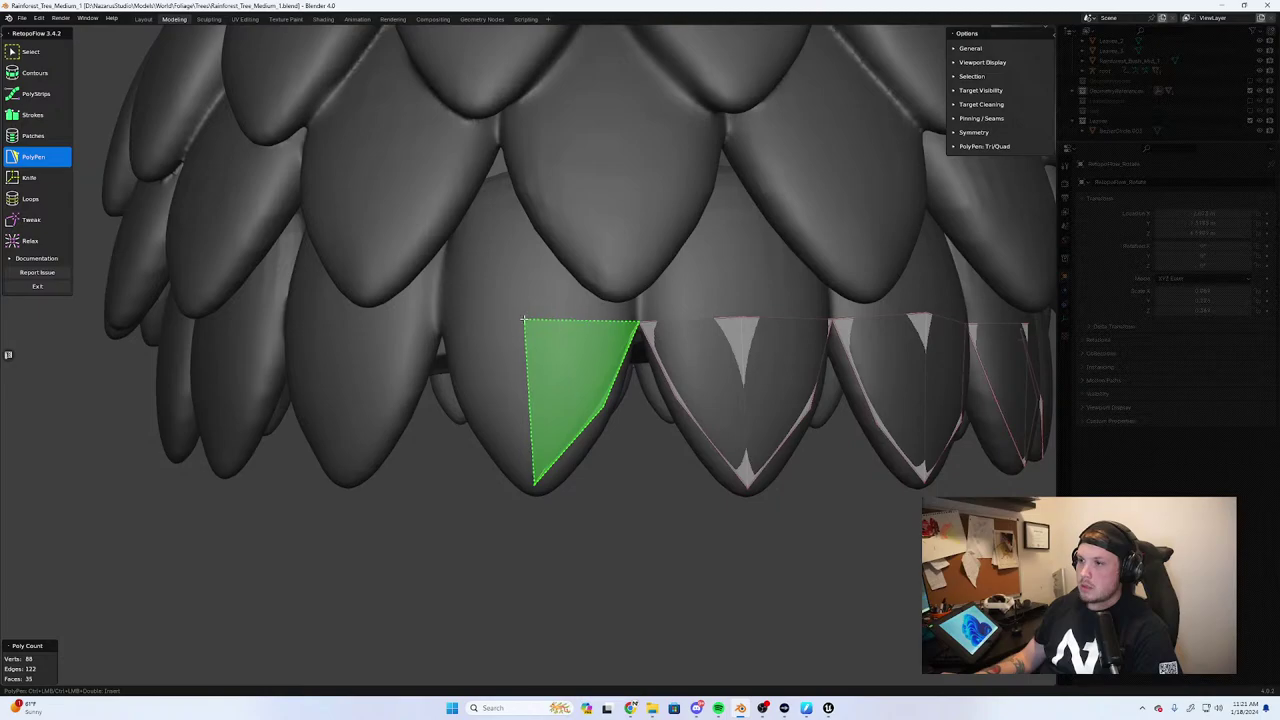
{"action": "left_click", "coordinate": [534, 331]}
{"action": "middle_click_drag", "start_coordinate": [537, 331], "coordinate": [571, 354]}
{"action": "left_click", "coordinate": [629, 397], "text": "ctrl"}
{"action": "left_click", "coordinate": [603, 359], "text": "ctrl"}
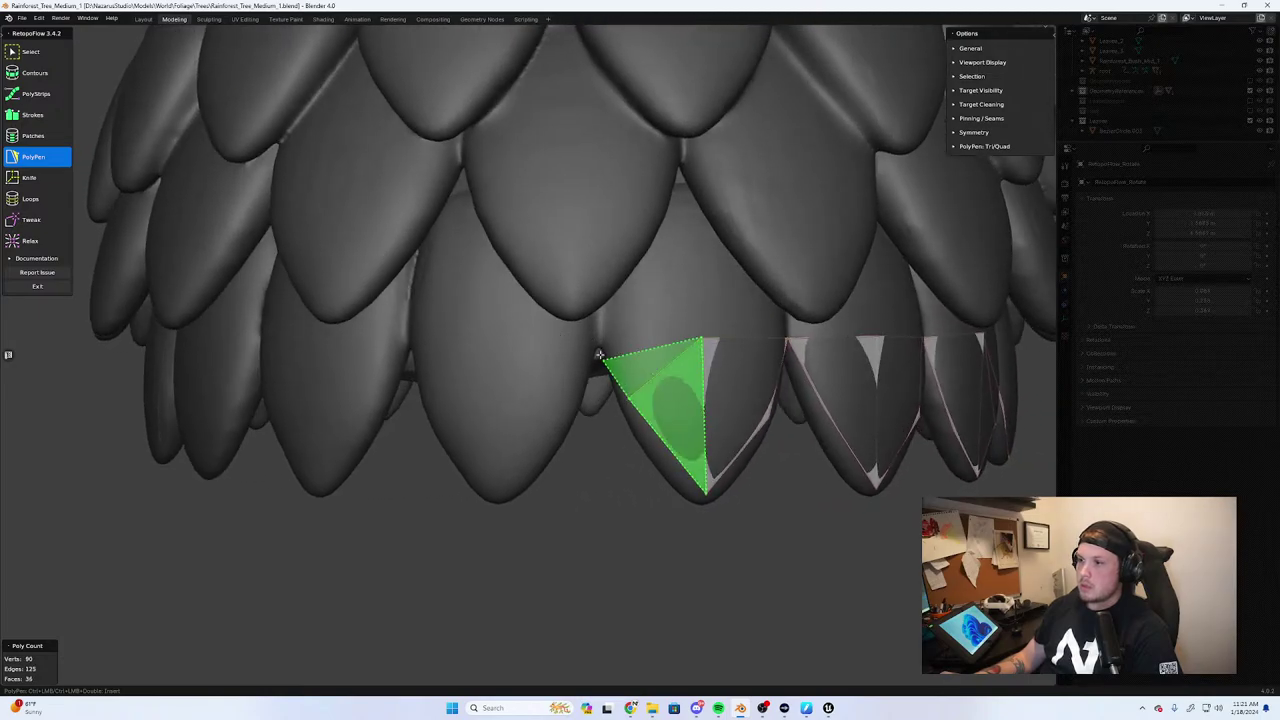
{"action": "left_click", "coordinate": [612, 355]}
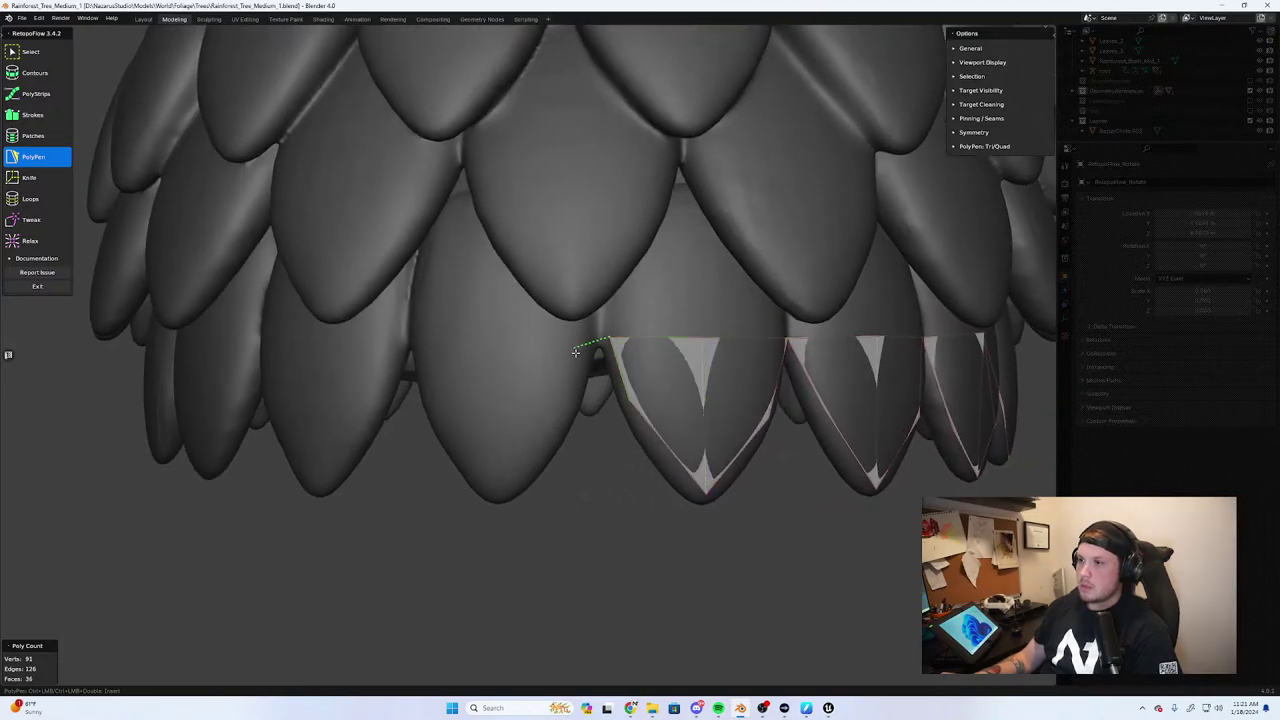
{"action": "left_click_drag", "start_coordinate": [606, 338], "coordinate": [599, 335]}
Cover the nineteenth leaf tip with a PolyPen quad on each side of its centre line, sharing the eighteenth leaf's upper corner
{"action": "middle_click_drag", "start_coordinate": [596, 343], "coordinate": [622, 343]}
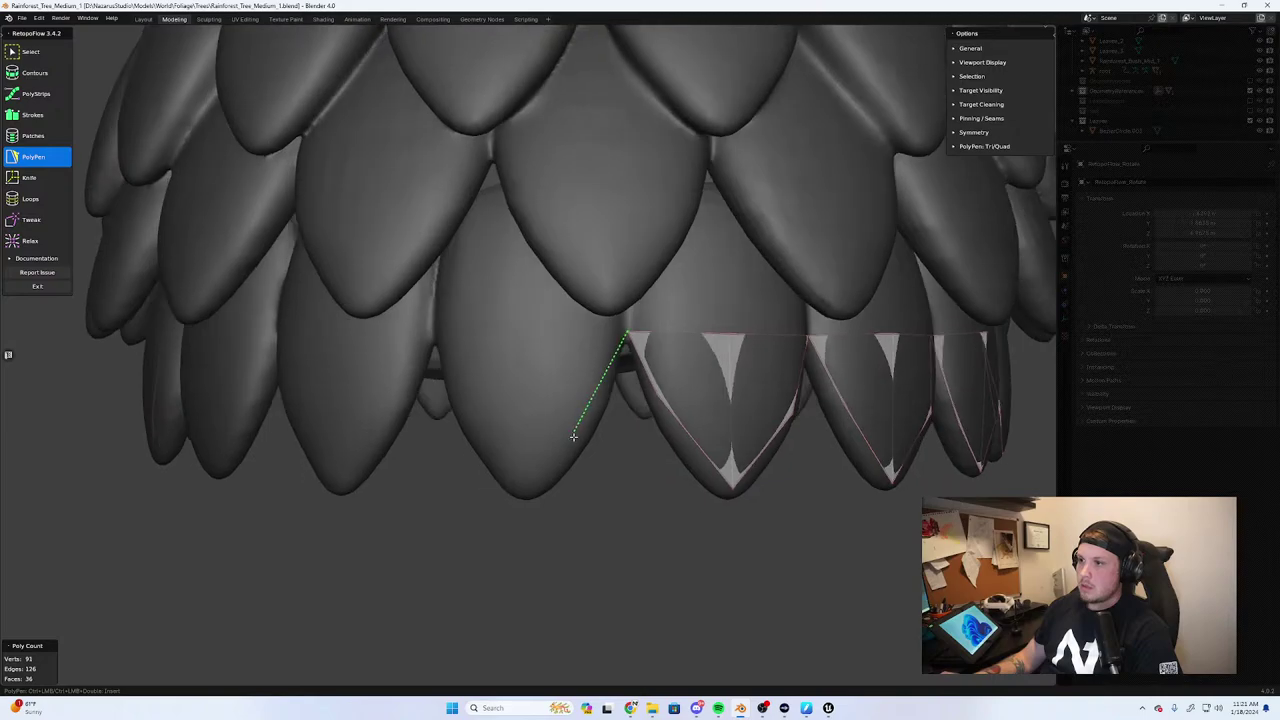
{"action": "left_click", "coordinate": [582, 430], "text": "ctrl"}
{"action": "left_click", "coordinate": [523, 490], "text": "ctrl"}
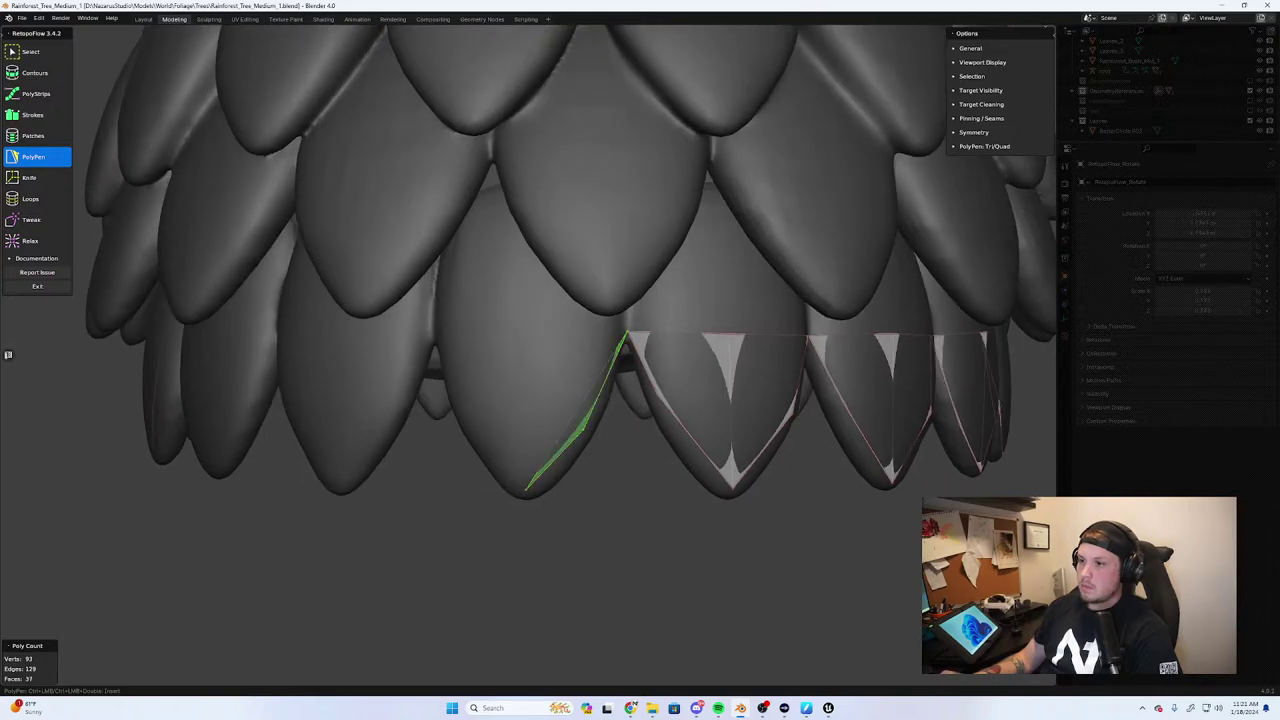
{"action": "left_click", "coordinate": [523, 326], "text": "ctrl"}
{"action": "middle_click_drag", "start_coordinate": [515, 345], "coordinate": [611, 373]}
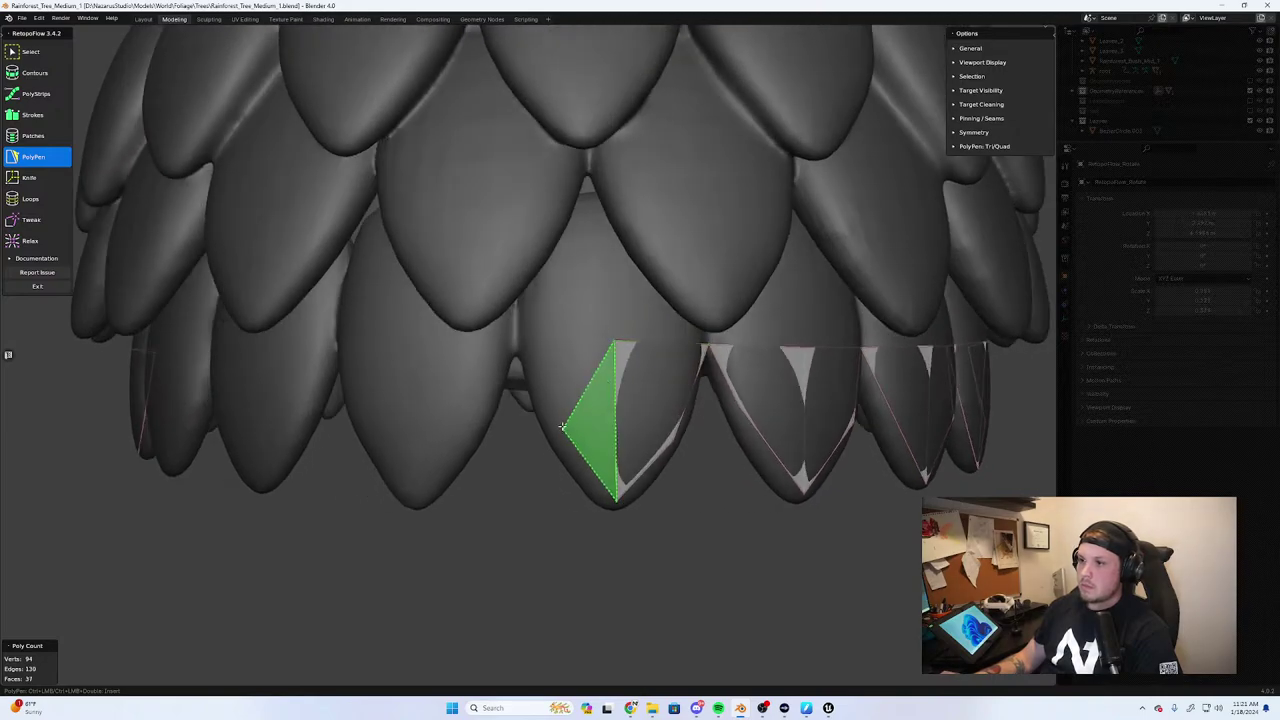
{"action": "left_click", "coordinate": [521, 344]}
{"action": "left_click", "coordinate": [522, 343], "text": "ctrl"}
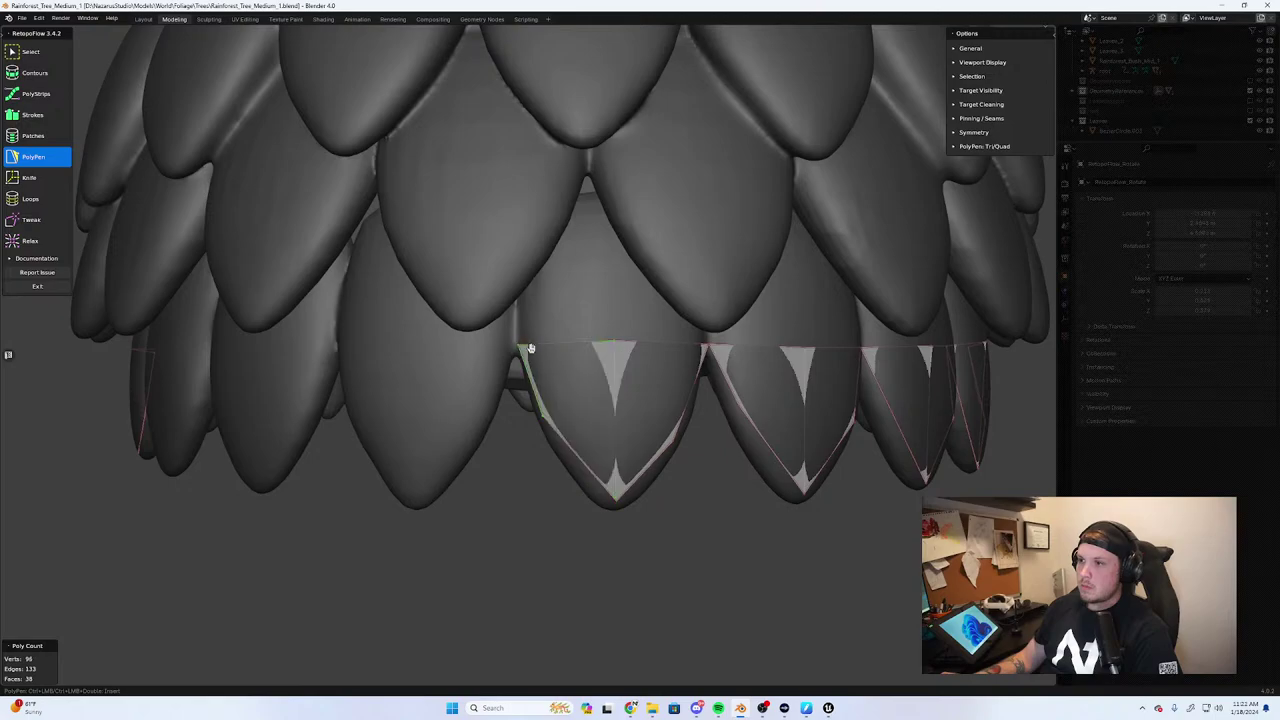
Cover the twentieth leaf tip with a PolyPen quad on each side of its centre line, sharing the nineteenth leaf's upper corner
{"action": "middle_click_drag", "start_coordinate": [526, 346], "coordinate": [558, 348]}
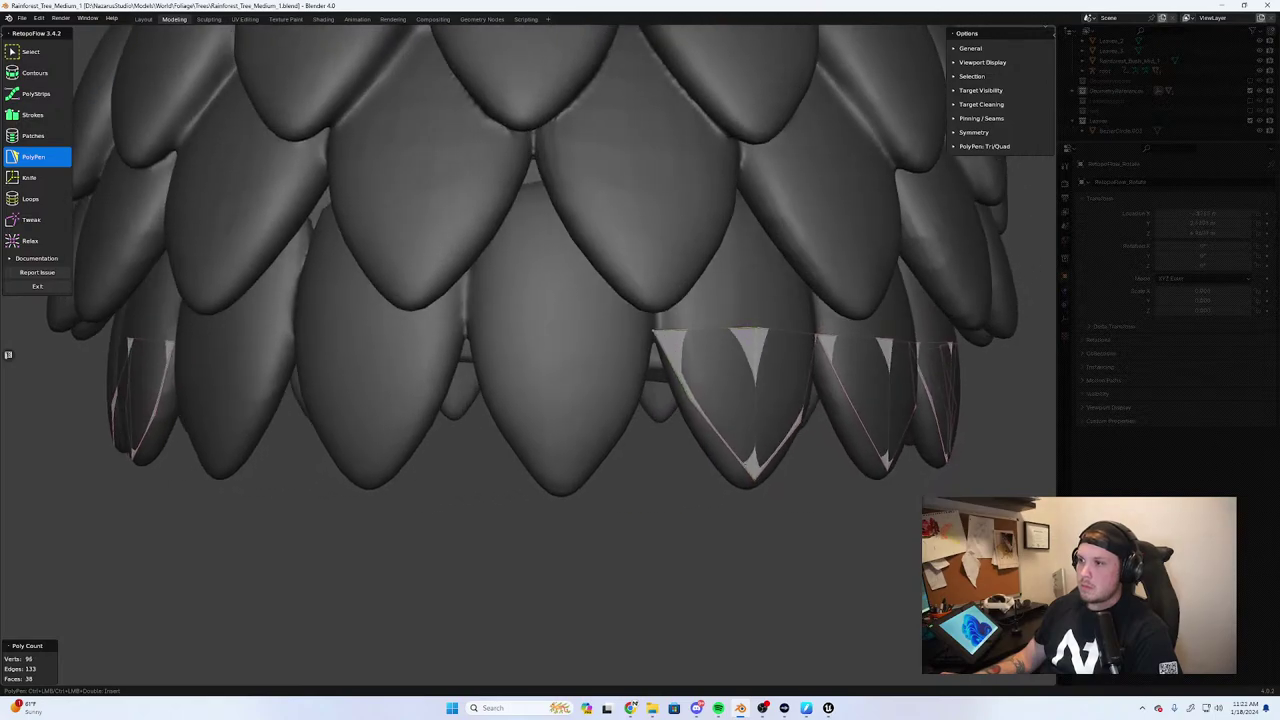
{"action": "left_click", "coordinate": [557, 489]}
{"action": "left_click", "coordinate": [552, 327]}
{"action": "middle_click_drag", "start_coordinate": [552, 327], "coordinate": [591, 382]}
{"action": "left_click", "coordinate": [567, 309]}
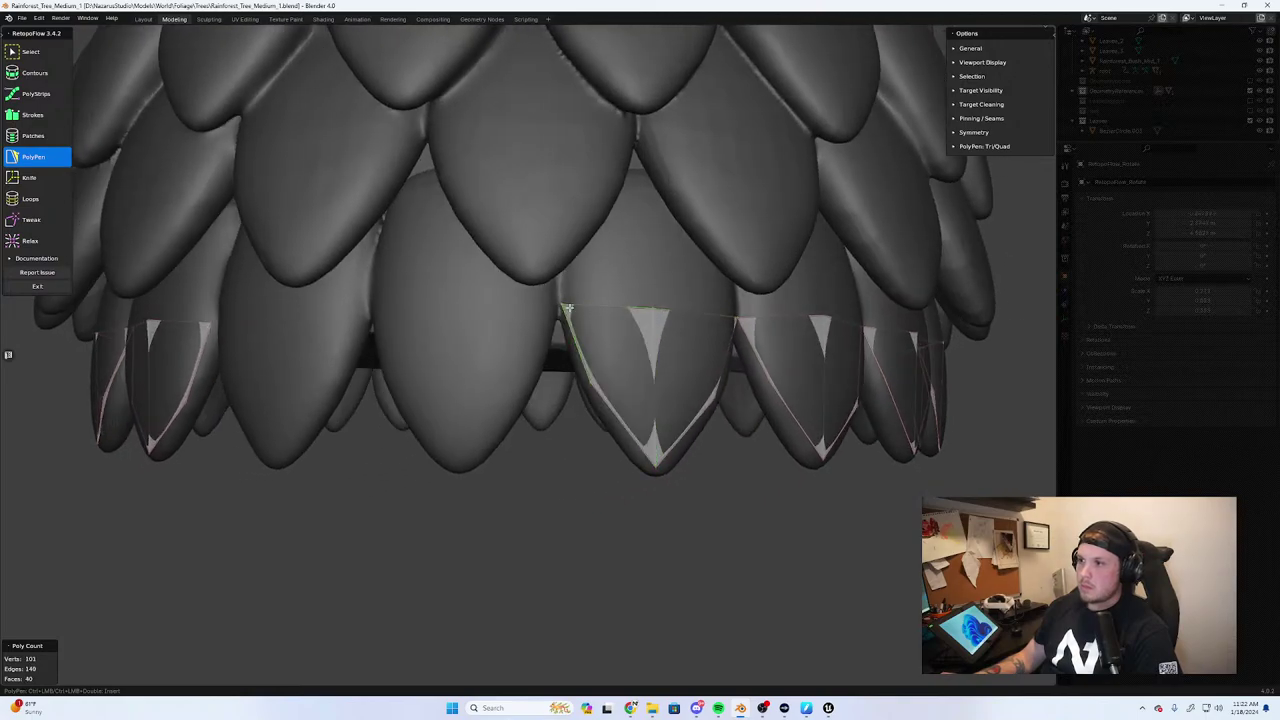
Cover the twenty-first leaf tip with two PolyPen quads from the twentieth leaf's upper corner and move its outer upper corner into the gap
{"action": "middle_click_drag", "start_coordinate": [550, 293], "coordinate": [592, 311]}
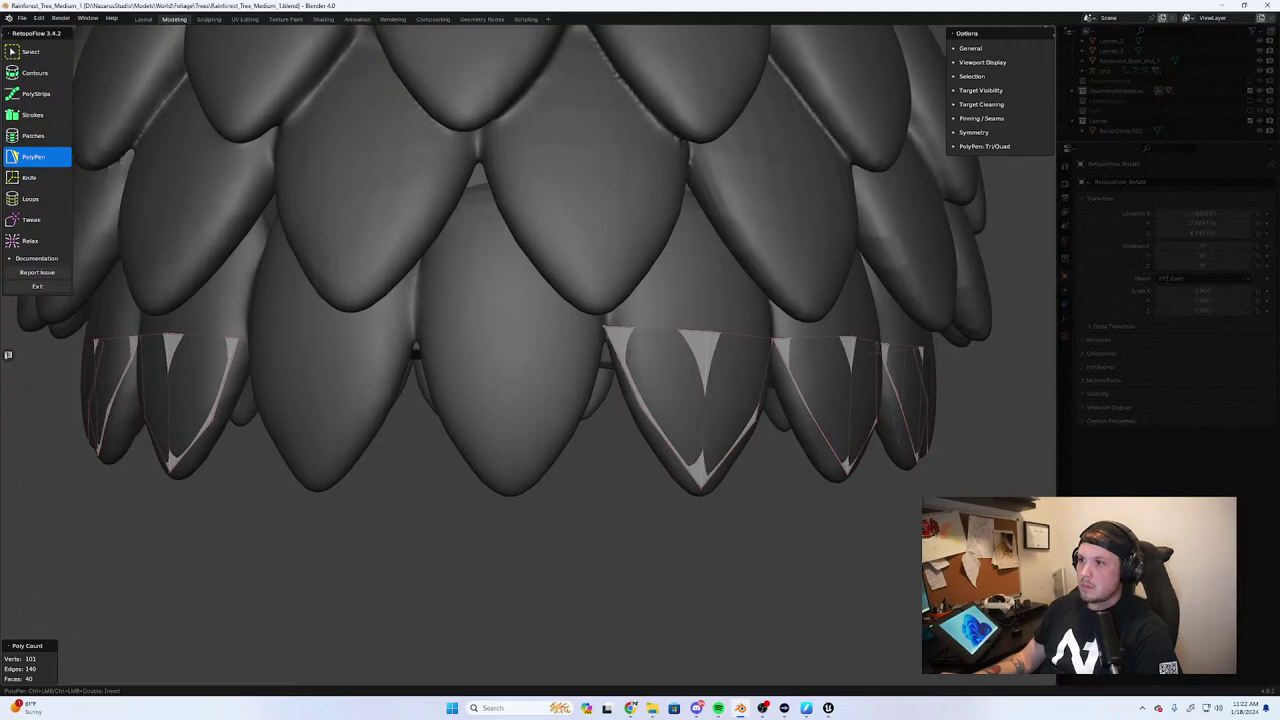
{"action": "left_click", "coordinate": [563, 437], "text": "ctrl"}
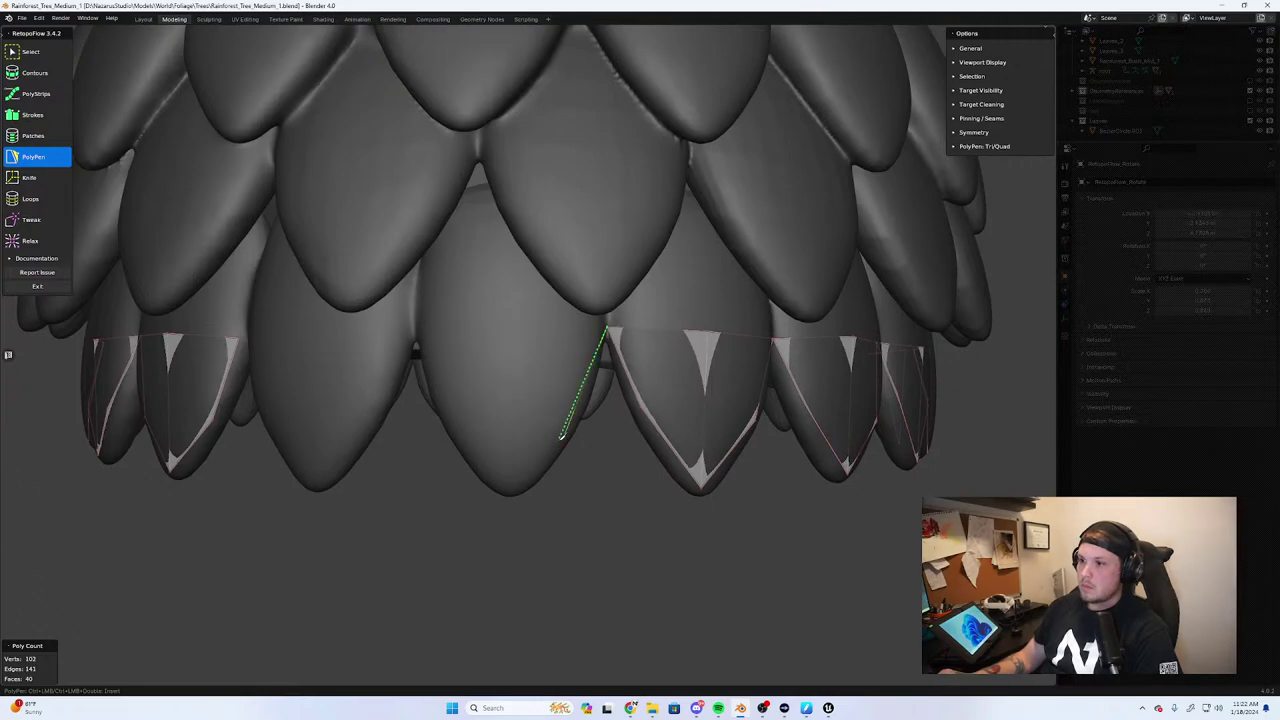
{"action": "left_click", "coordinate": [514, 489], "text": "ctrl"}
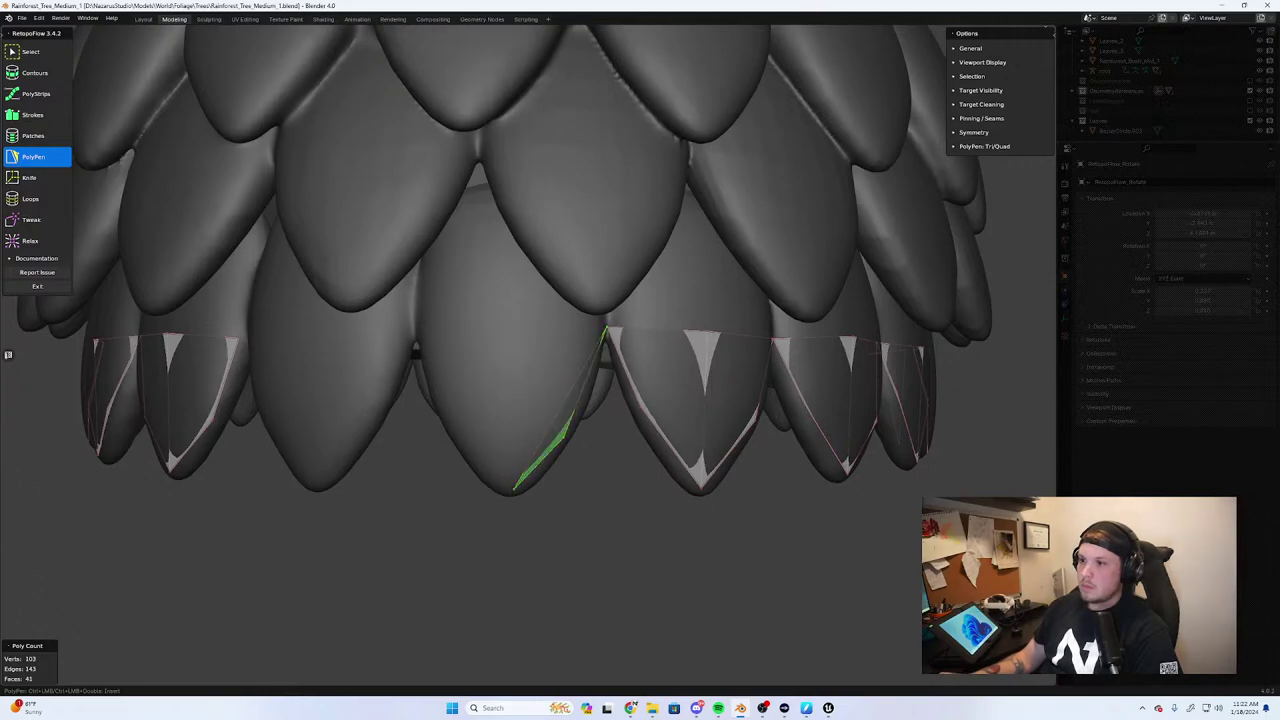
{"action": "left_click", "coordinate": [500, 321], "text": "ctrl"}
{"action": "middle_click_drag", "start_coordinate": [503, 352], "coordinate": [527, 359]}
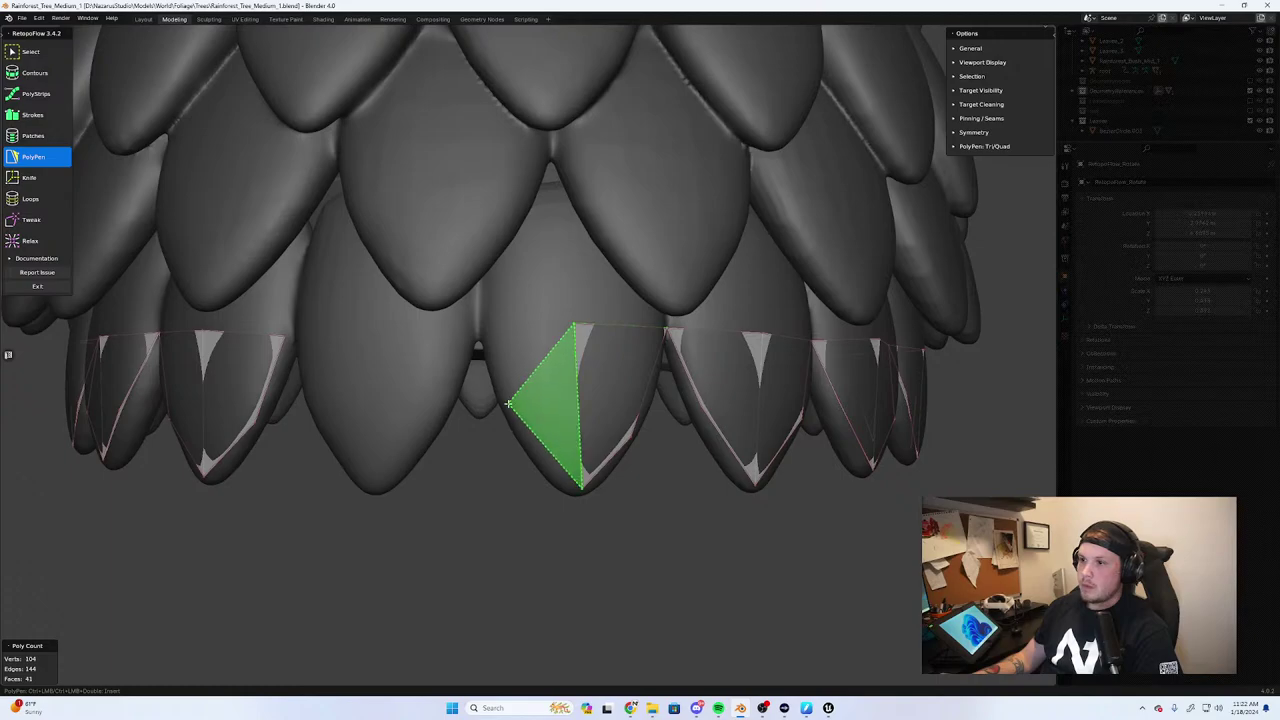
{"action": "left_click", "coordinate": [480, 328]}
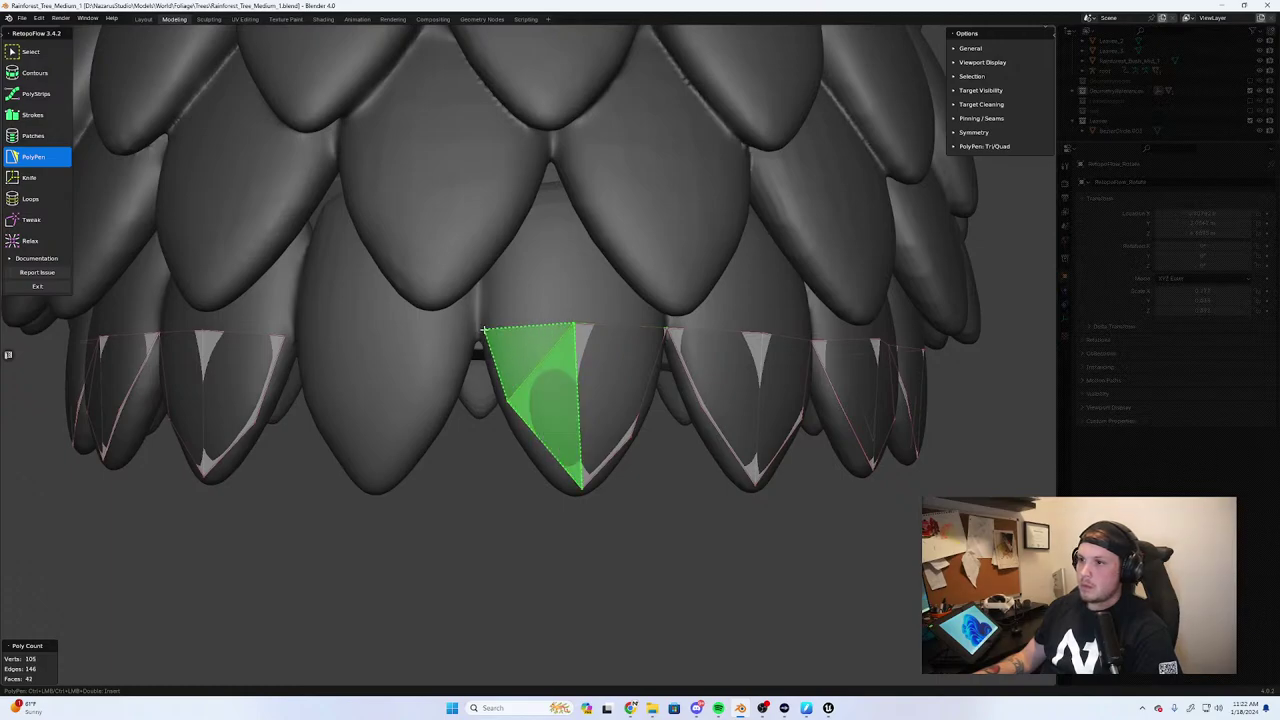
{"action": "left_click", "coordinate": [504, 400]}
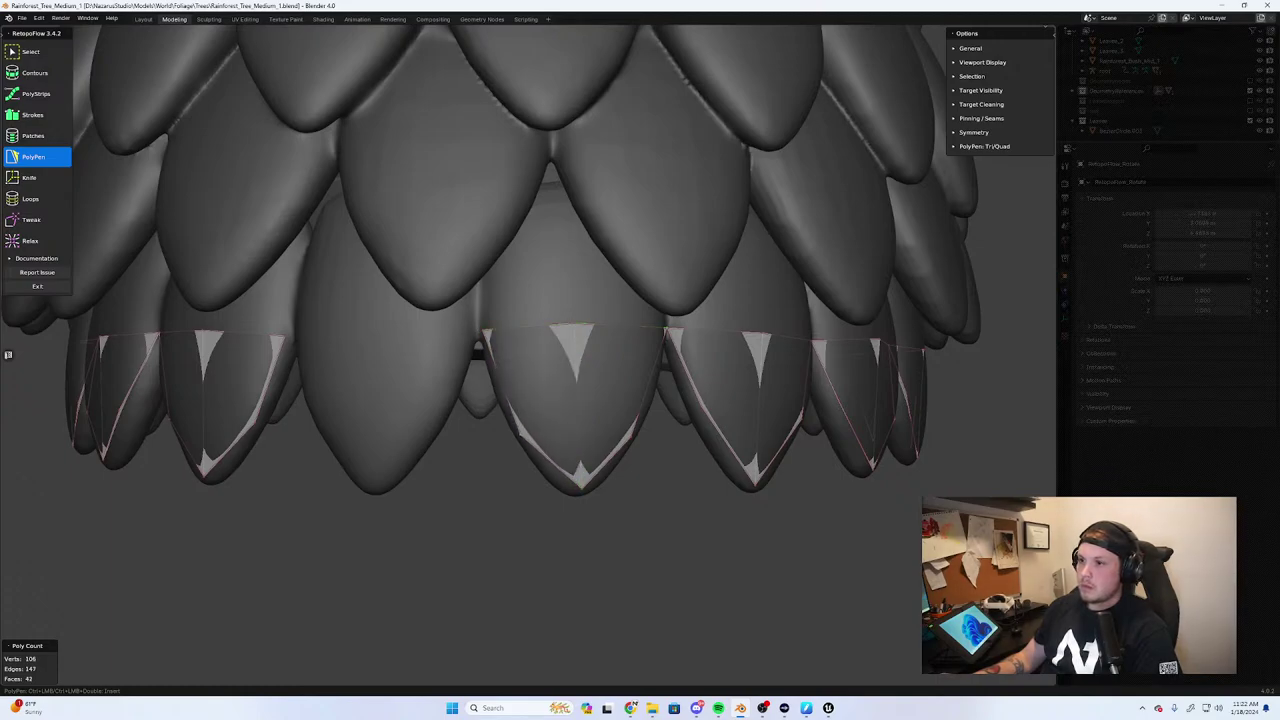
{"action": "middle_click_drag", "start_coordinate": [510, 404], "coordinate": [545, 360]}
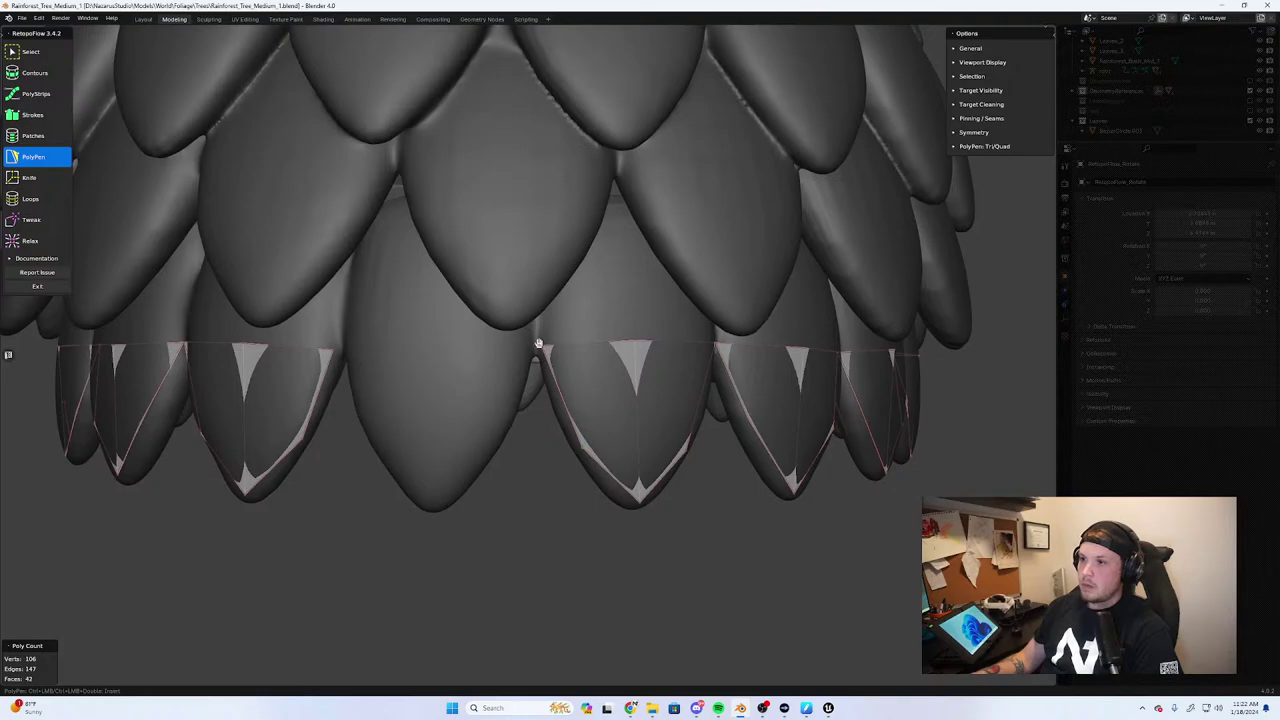
{"action": "left_click_drag", "start_coordinate": [532, 342], "coordinate": [525, 342]}
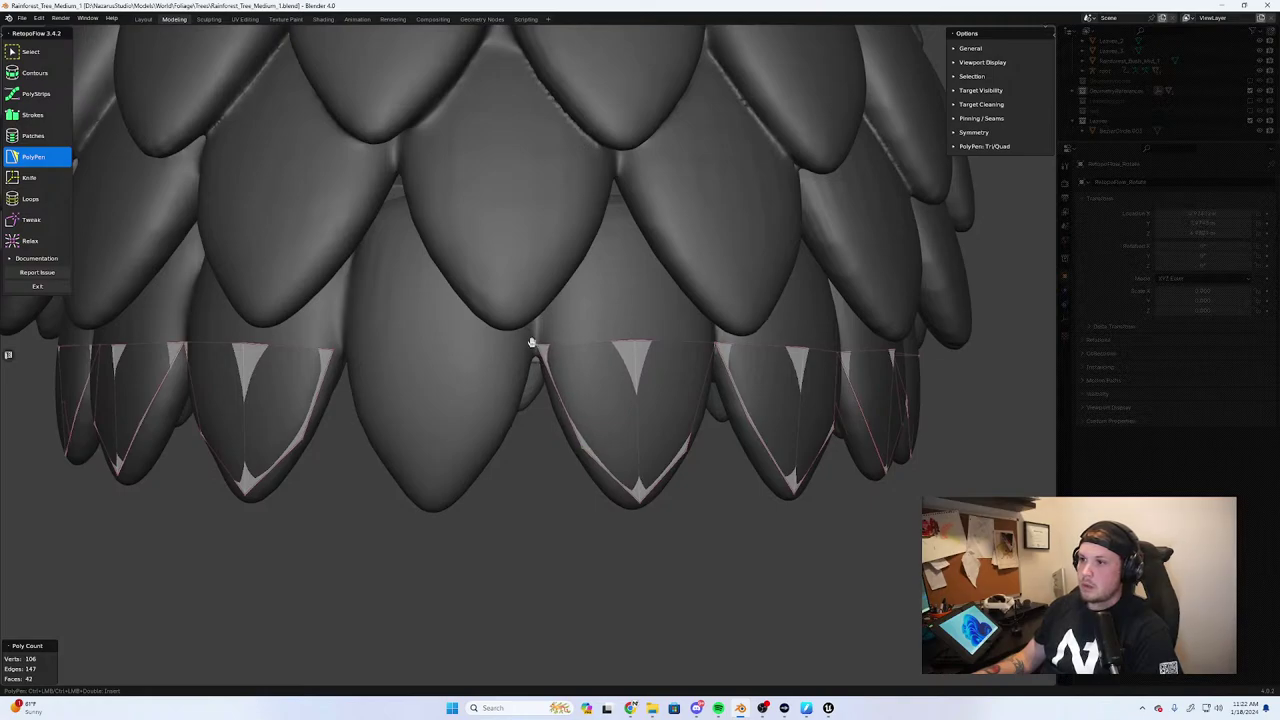
Cover the twenty-second leaf tip with two PolyPen quads, joining both upper corners to the neighbouring leaves to close the ring
{"action": "left_click", "coordinate": [497, 437]}
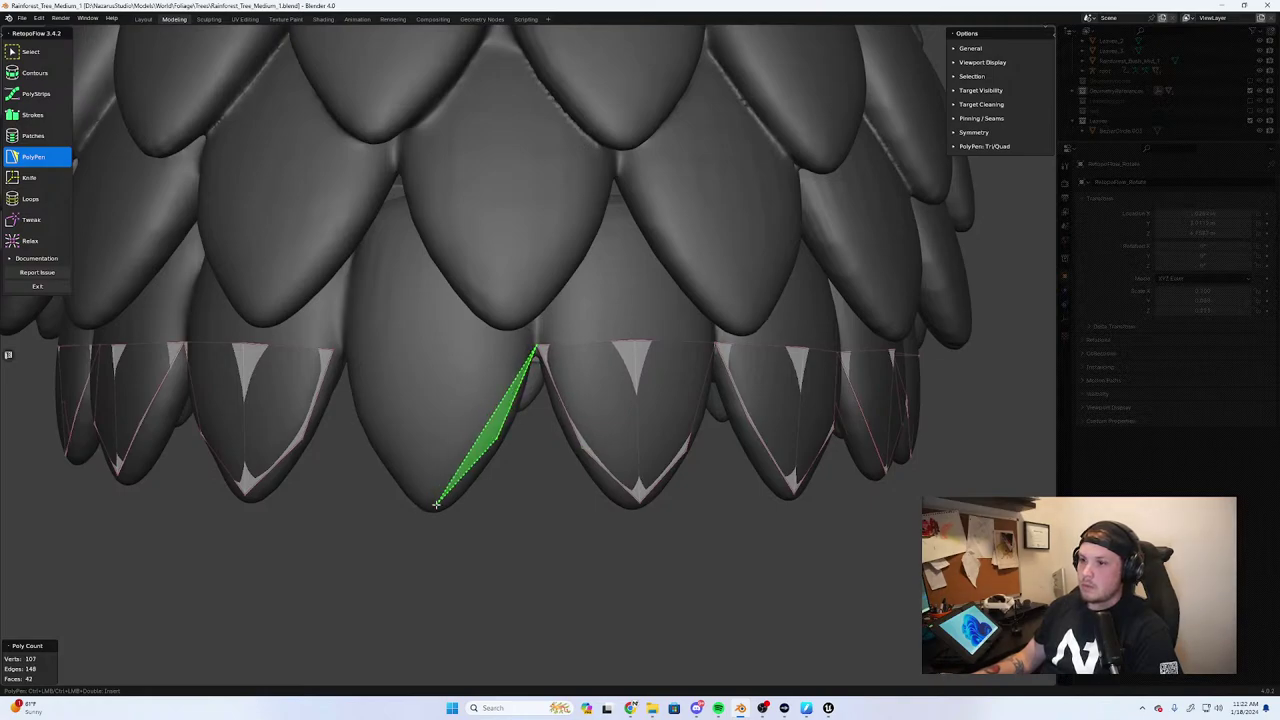
{"action": "left_click", "coordinate": [434, 506]}
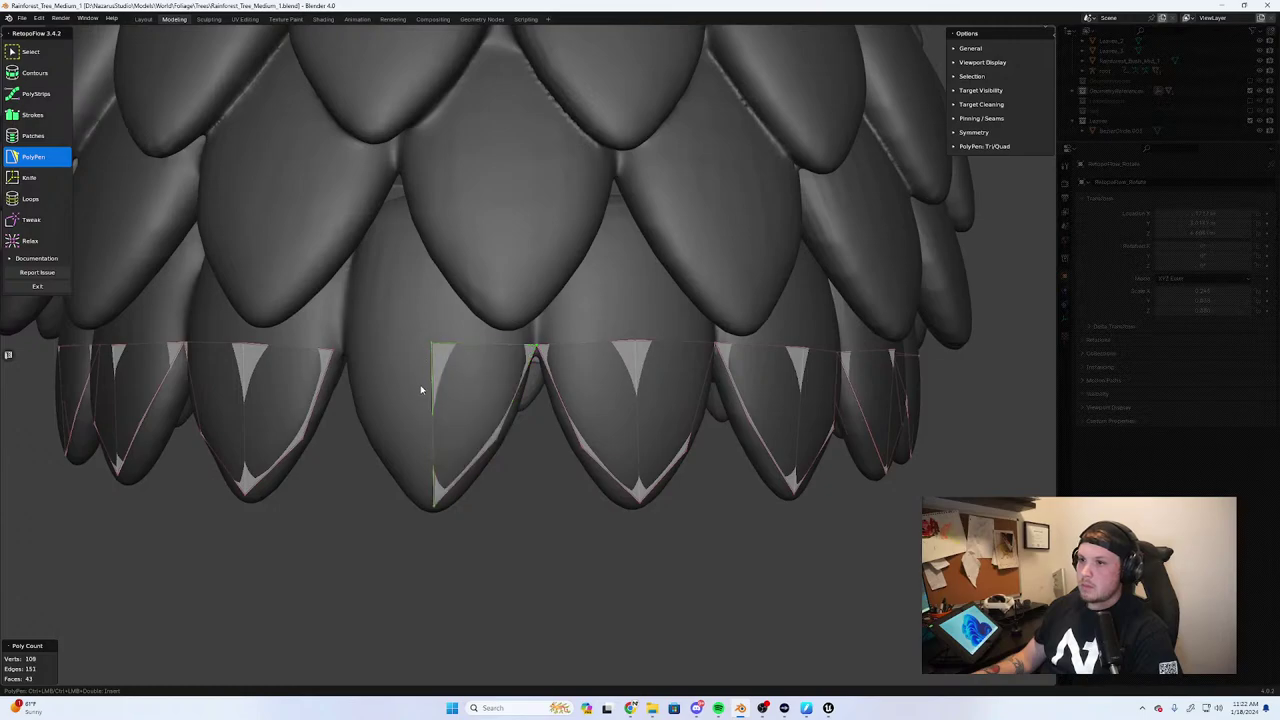
{"action": "middle_click_drag", "start_coordinate": [423, 386], "coordinate": [560, 423]}
{"action": "left_click", "coordinate": [587, 426]}
{"action": "left_click", "coordinate": [548, 357]}
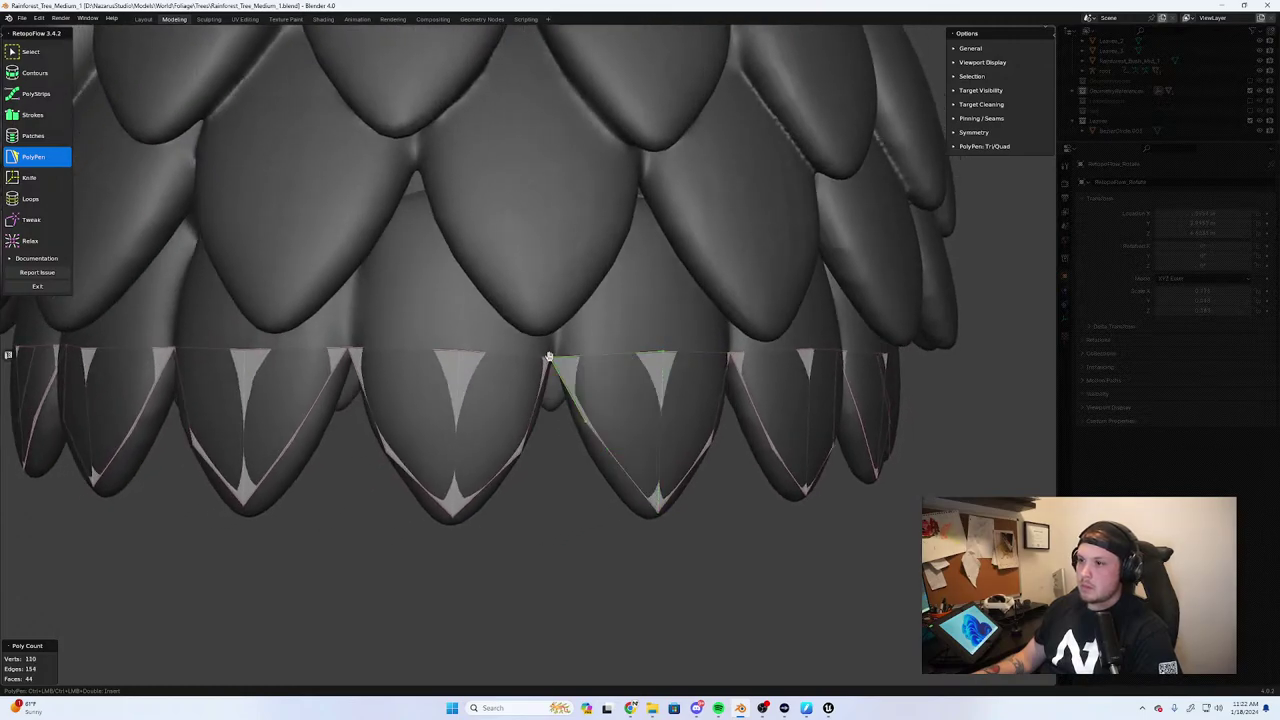
Use the Loops tool to select the upper edge ring of the leaf-tip quads all the way around the canopy
{"action": "scroll", "coordinate": [560, 358], "scroll_direction": "down", "scroll_amount": 5}
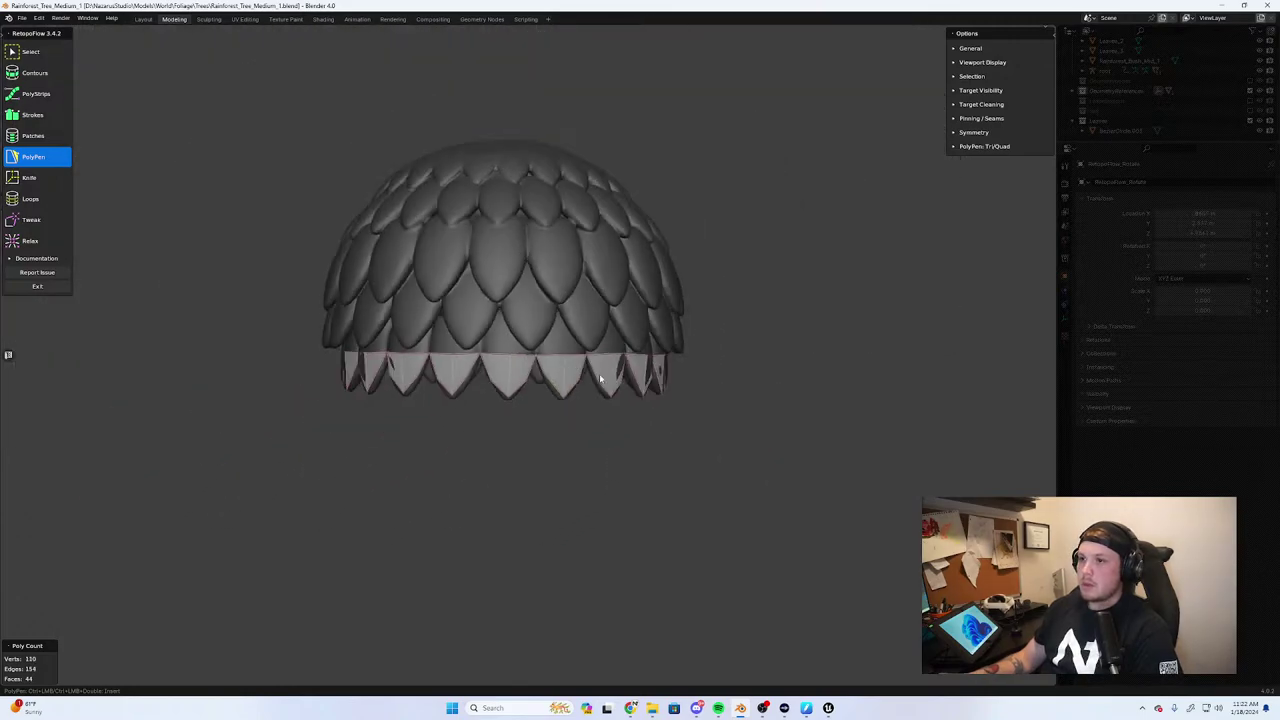
{"action": "scroll", "coordinate": [578, 358], "scroll_direction": "up", "scroll_amount": 3}
{"action": "left_click", "coordinate": [36, 197]}
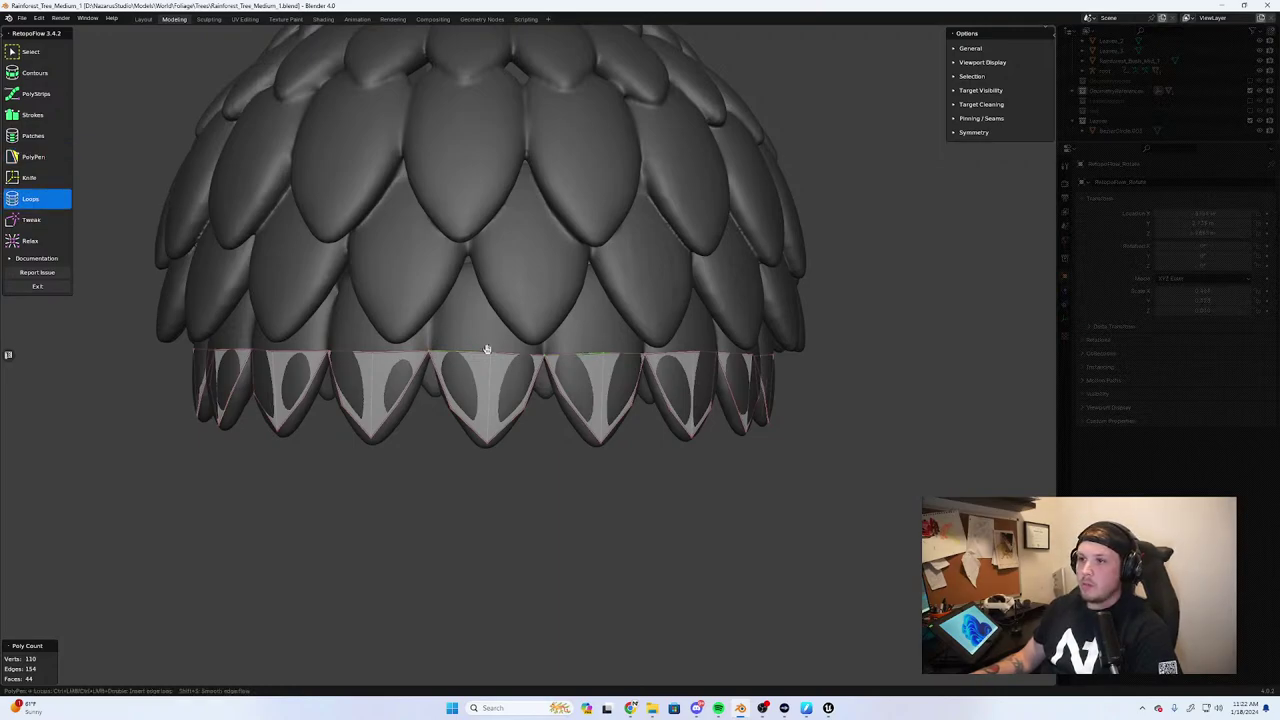
{"action": "middle_click_drag", "start_coordinate": [487, 349], "coordinate": [590, 367]}
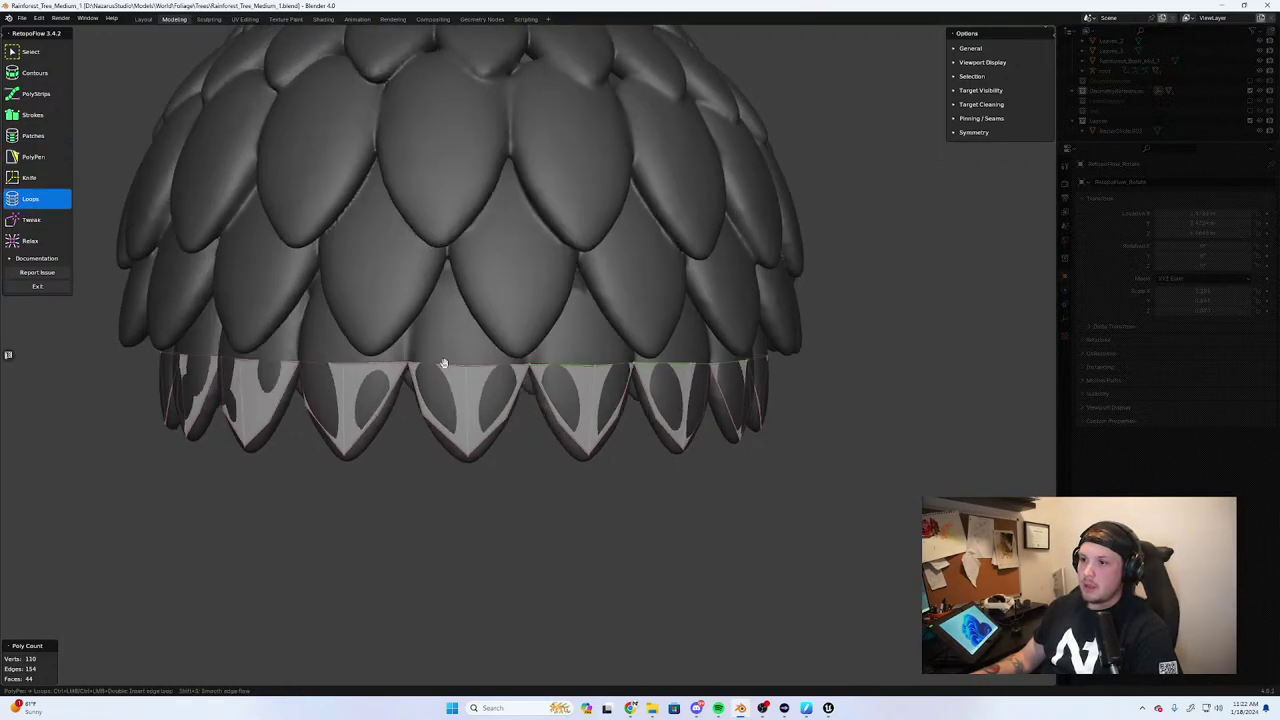
{"action": "middle_click_drag", "start_coordinate": [417, 359], "coordinate": [494, 351]}
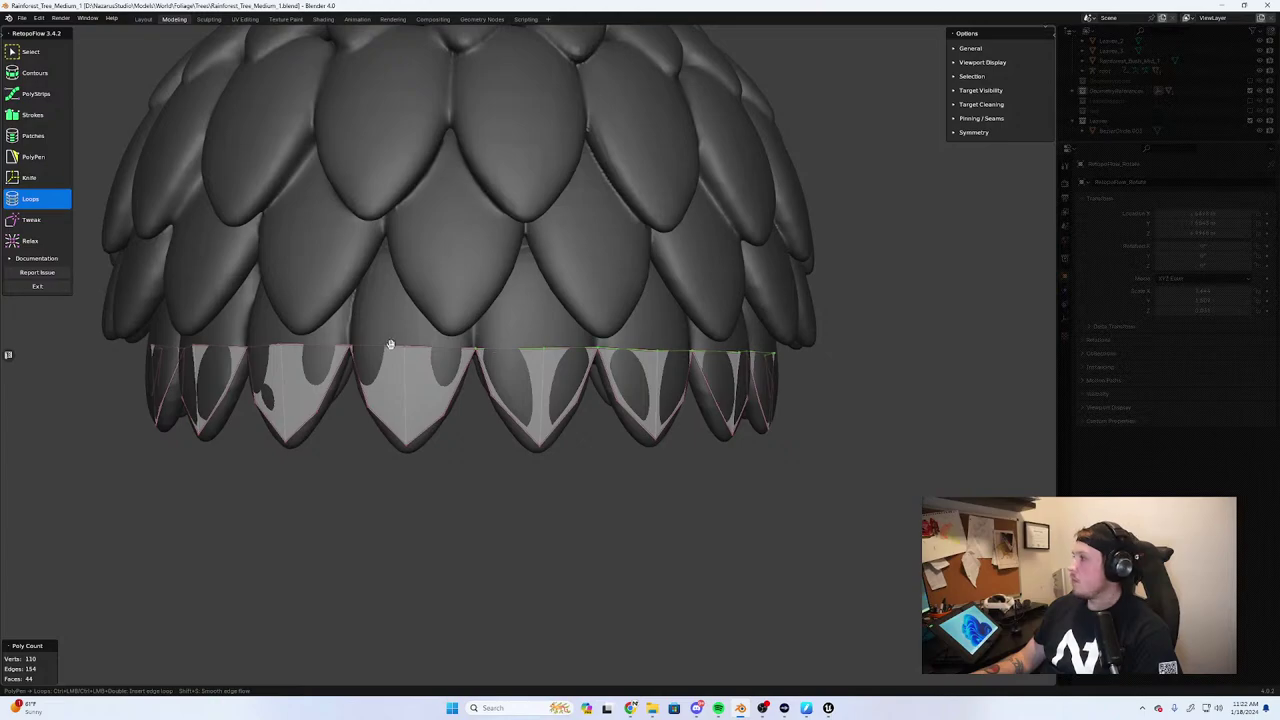
{"action": "middle_click_drag", "start_coordinate": [390, 345], "coordinate": [520, 359]}
{"action": "middle_click_drag", "start_coordinate": [393, 350], "coordinate": [540, 370]}
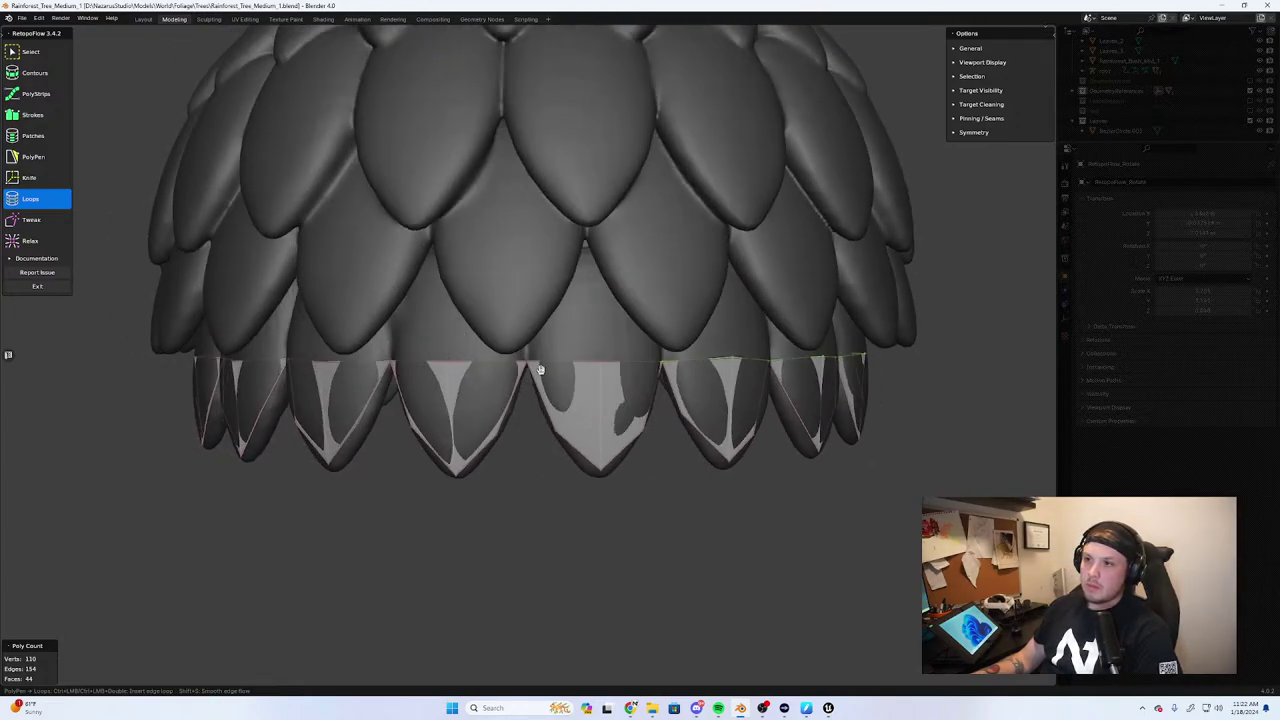
{"action": "middle_click_drag", "start_coordinate": [418, 358], "coordinate": [498, 364]}
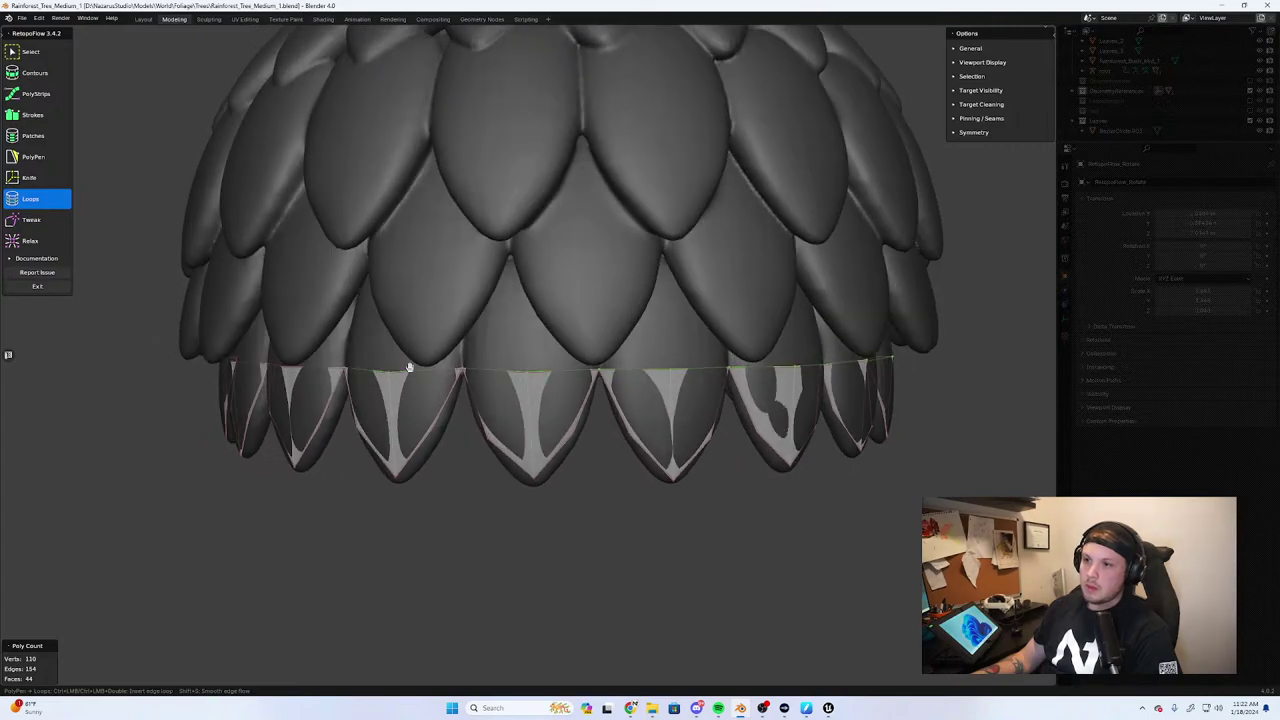
{"action": "middle_click_drag", "start_coordinate": [408, 368], "coordinate": [547, 385]}
{"action": "middle_click_drag", "start_coordinate": [418, 377], "coordinate": [540, 375]}
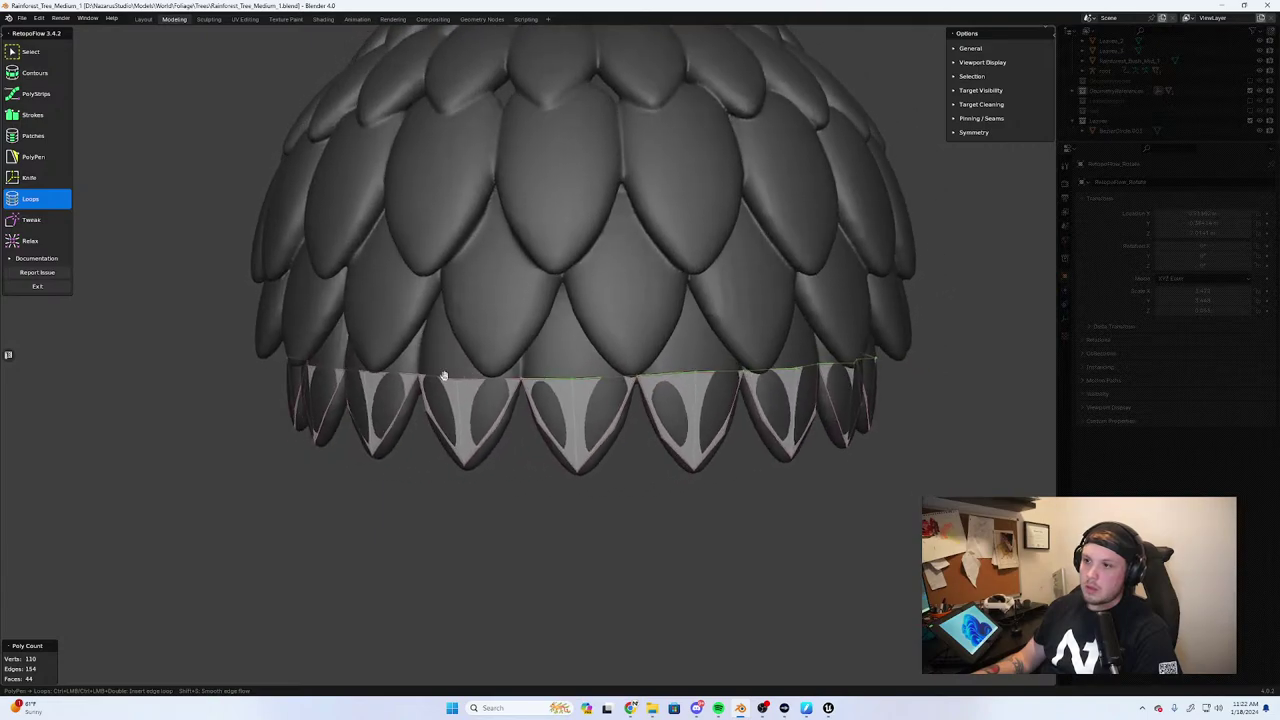
{"action": "middle_click_drag", "start_coordinate": [443, 375], "coordinate": [503, 383]}
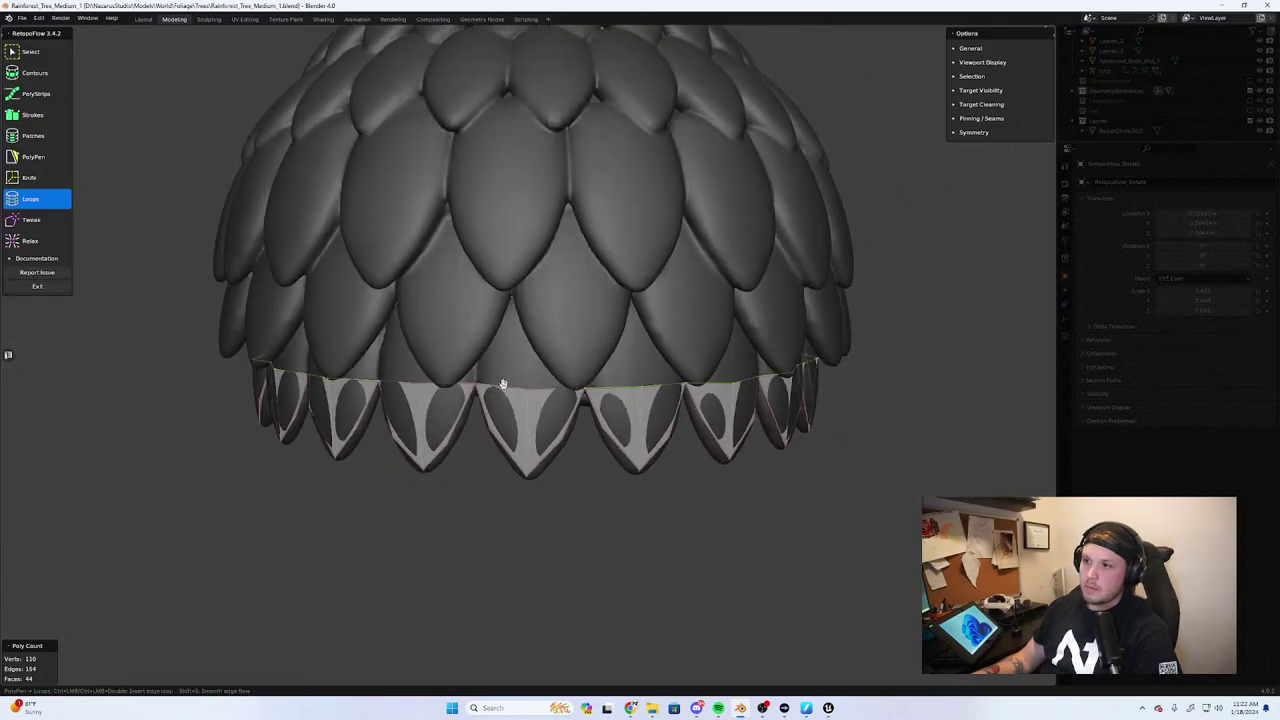
Scale the selected upper edge ring in two passes, keeping it against the canopy surface
{"action": "key", "text": "s"}
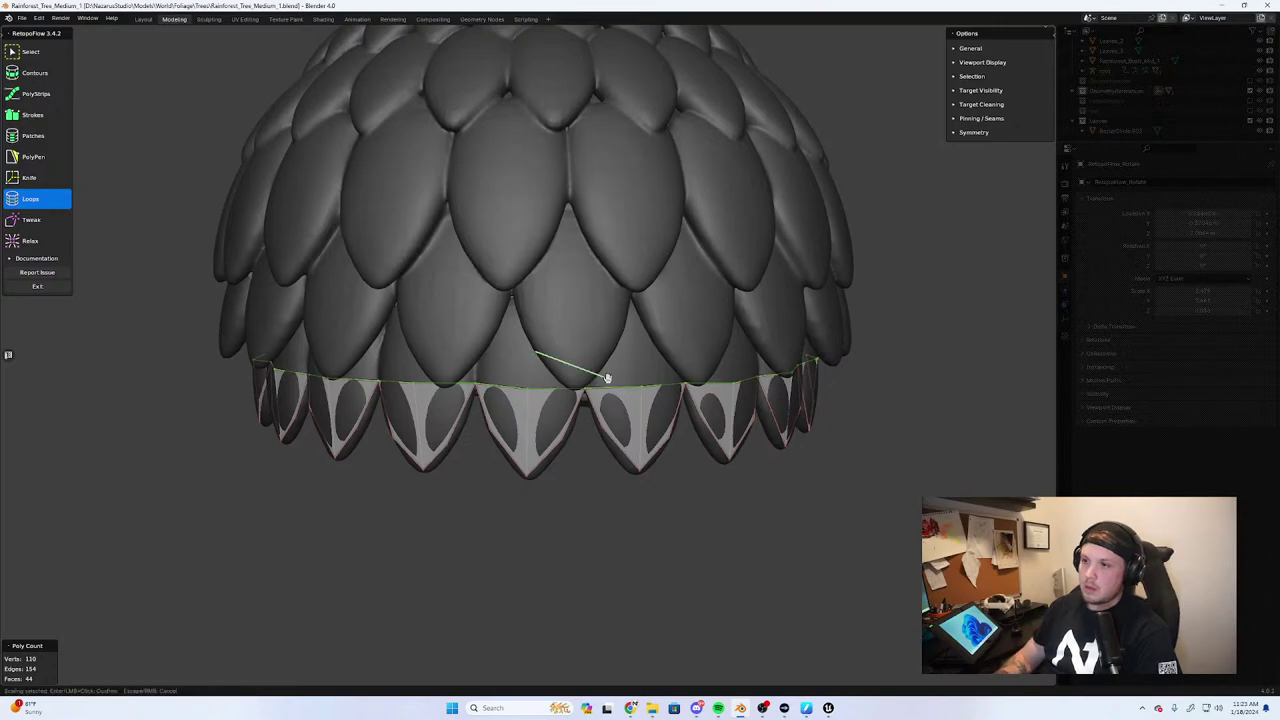
{"action": "key", "text": "s"}
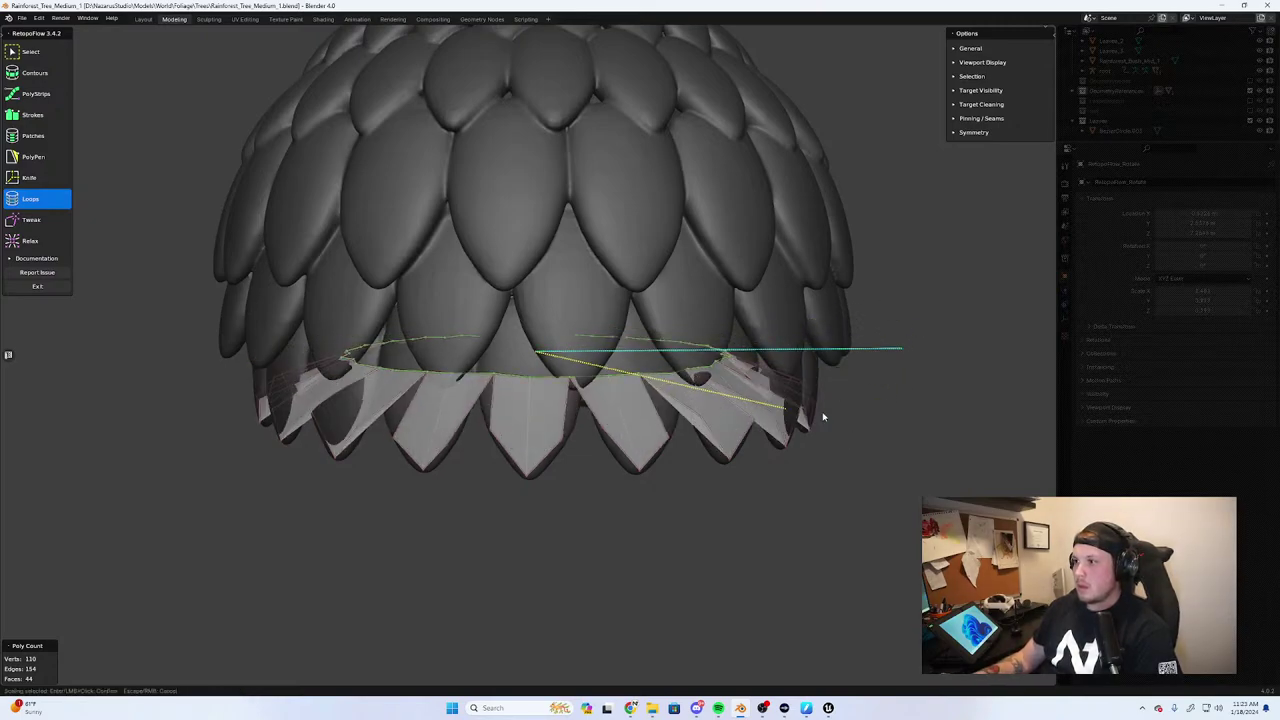
{"action": "left_click", "coordinate": [940, 378]}
{"action": "middle_click_drag", "start_coordinate": [931, 371], "coordinate": [921, 364]}
{"action": "key", "text": "s"}
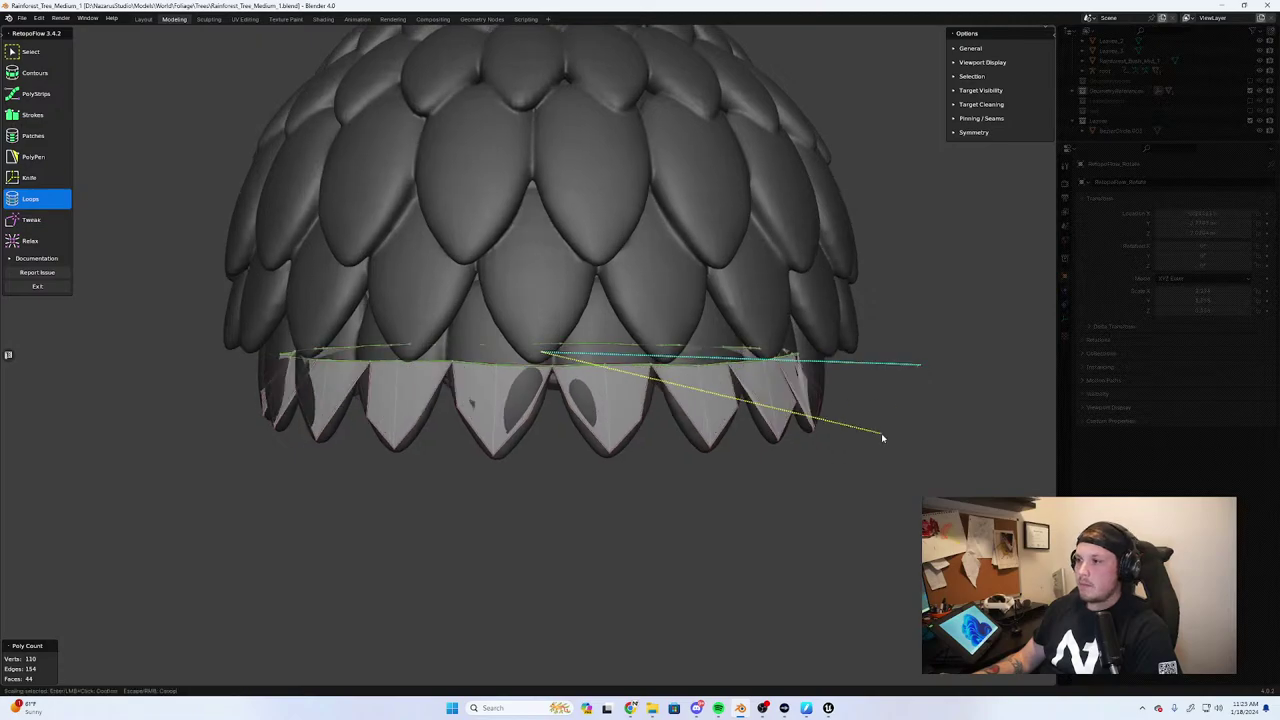
{"action": "left_click", "coordinate": [840, 366]}
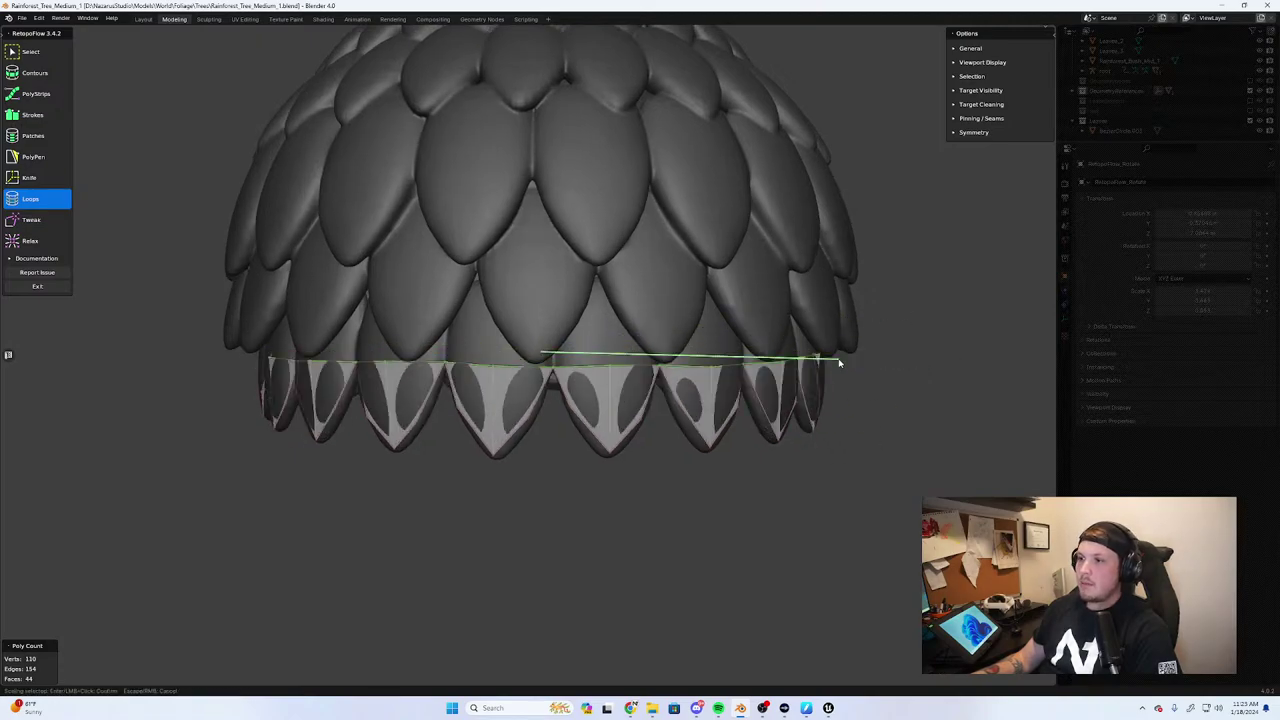
Try to insert a Contours loop around the canopy just above the leaf-tip ring and undo each attempt
{"action": "scroll", "coordinate": [506, 343], "scroll_direction": "down", "scroll_amount": 2}
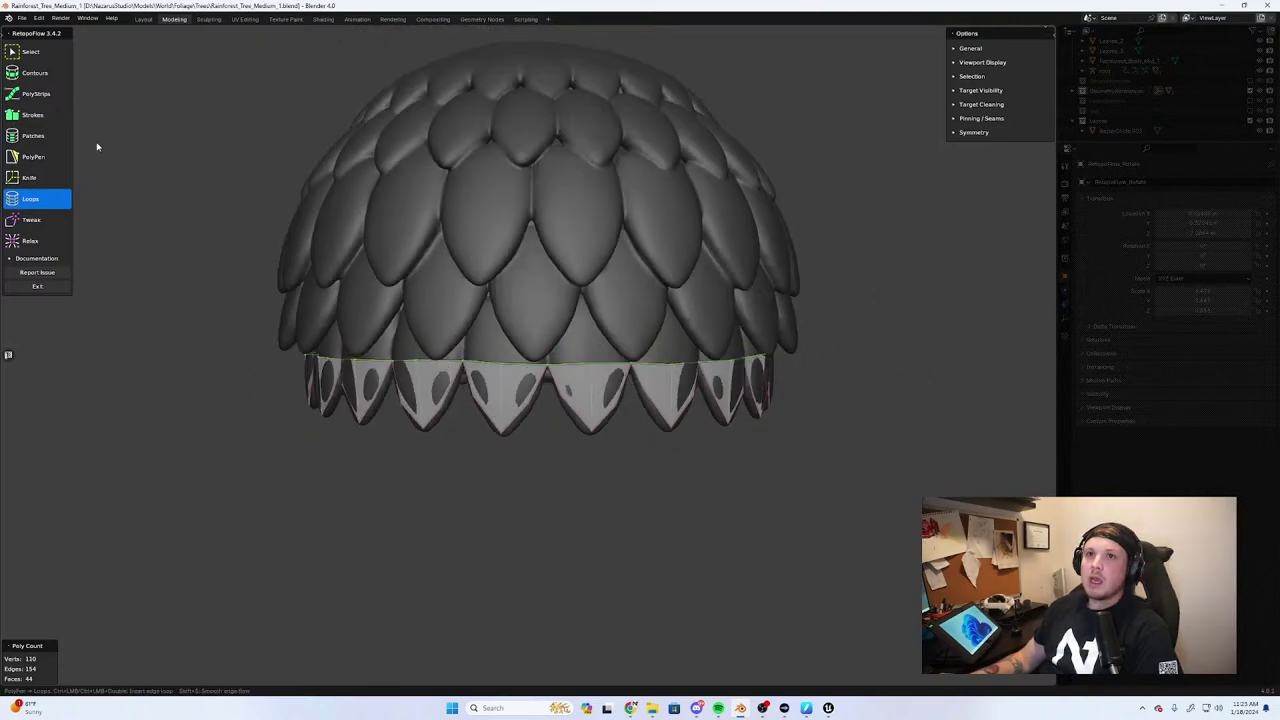
{"action": "left_click", "coordinate": [35, 73]}
{"action": "scroll", "coordinate": [537, 276], "scroll_direction": "down", "scroll_amount": 2}
{"action": "middle_click_drag", "start_coordinate": [549, 299], "coordinate": [546, 299]}
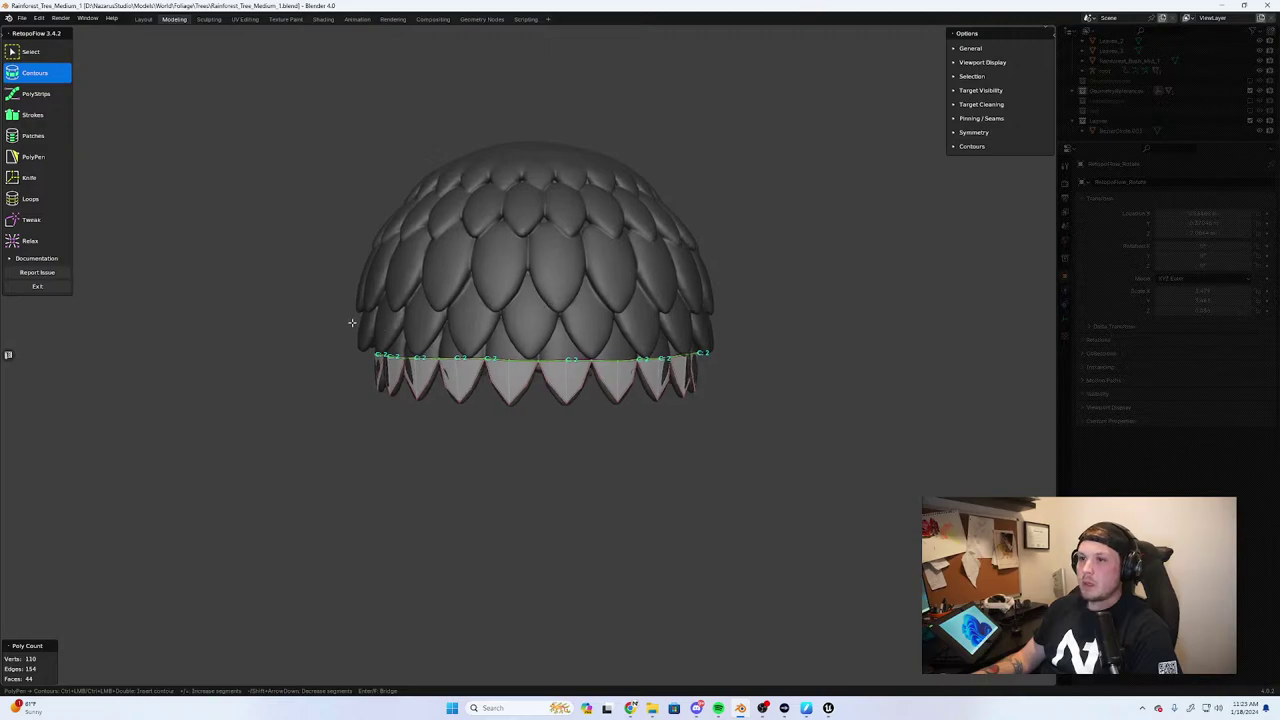
{"action": "left_click_drag", "start_coordinate": [496, 327], "coordinate": [737, 320], "text": "ctrl"}
{"action": "middle_click_drag", "start_coordinate": [737, 320], "coordinate": [709, 323]}
{"action": "key", "text": "ctrl+z"}
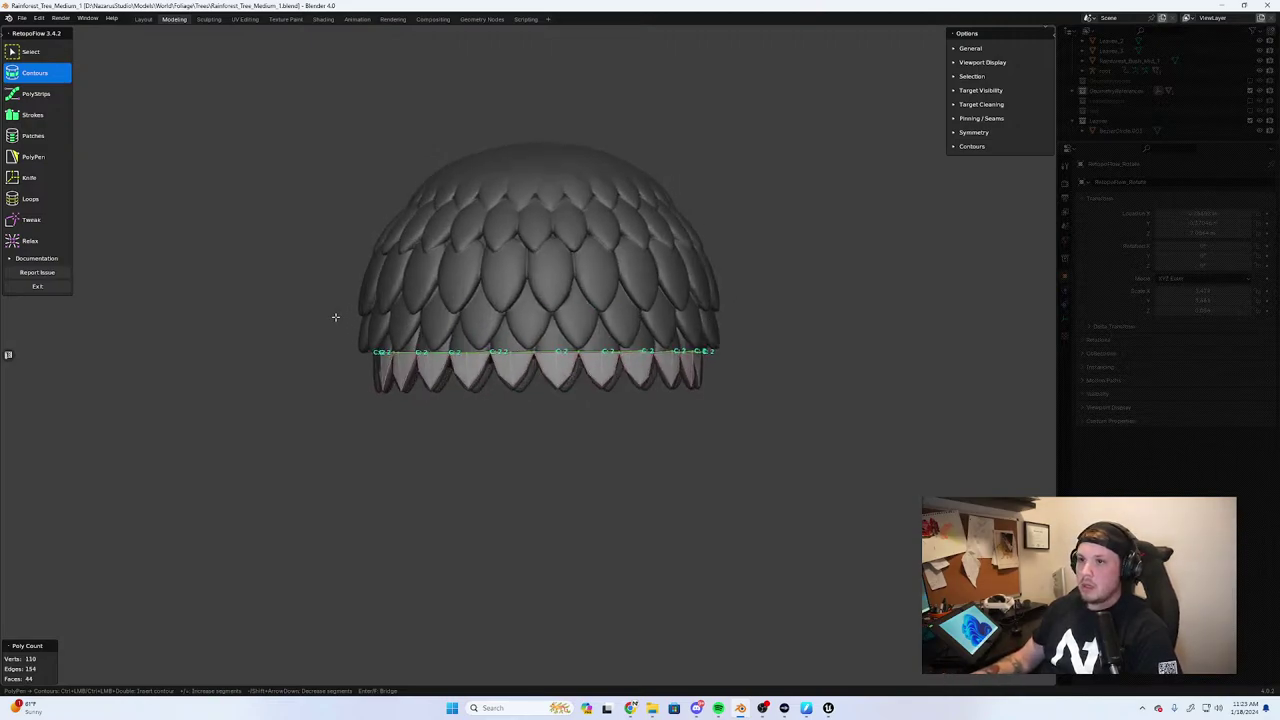
{"action": "left_click_drag", "start_coordinate": [335, 317], "coordinate": [777, 311], "text": "ctrl"}
{"action": "middle_click_drag", "start_coordinate": [777, 311], "coordinate": [663, 317]}
{"action": "key", "text": "ctrl+z"}
{"action": "scroll", "coordinate": [665, 341], "scroll_direction": "up", "scroll_amount": 1}
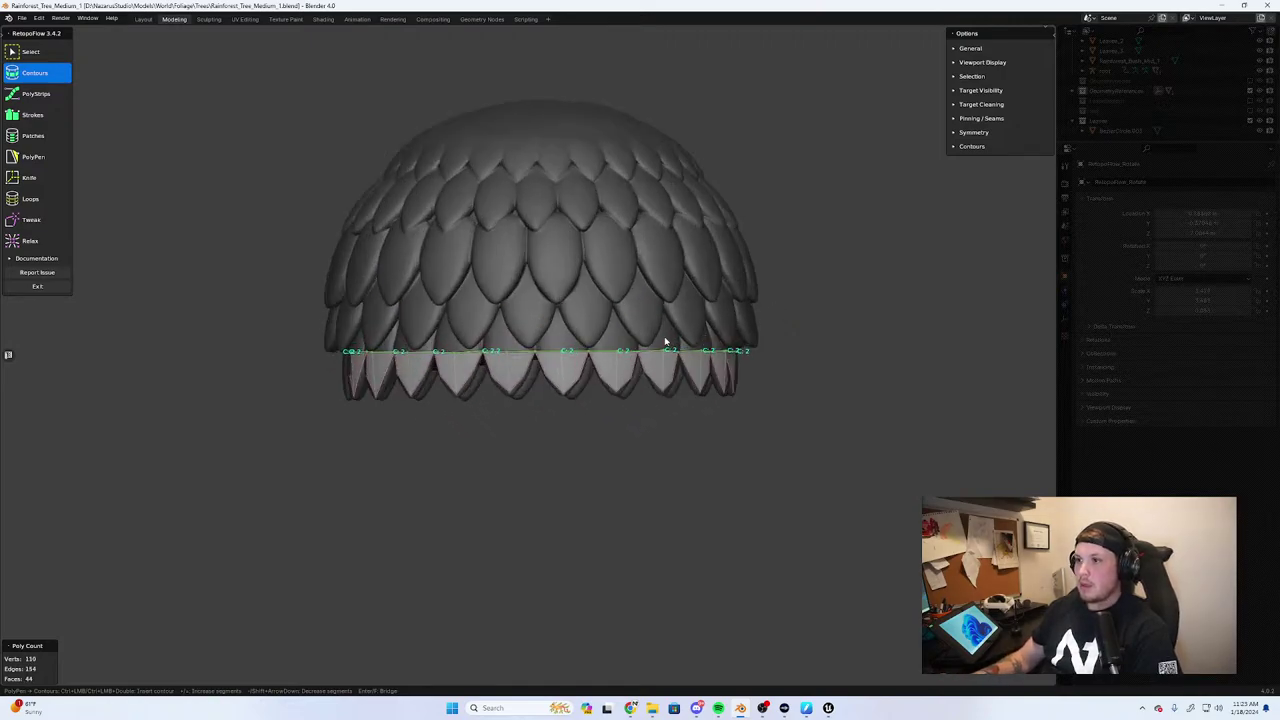
Insert four horizontal Contours loops up the canopy, extending the mesh from the leaf-tip ring to just below the dome's smooth cap
{"action": "mouse_move", "coordinate": [272, 319]}
{"action": "left_mouse_down", "text": "ctrl"}
{"action": "mouse_move", "coordinate": [829, 318]}
{"action": "mouse_move", "coordinate": [230, 290]}
{"action": "left_mouse_up", "text": "ctrl"}
{"action": "key", "text": "ctrl+z"}
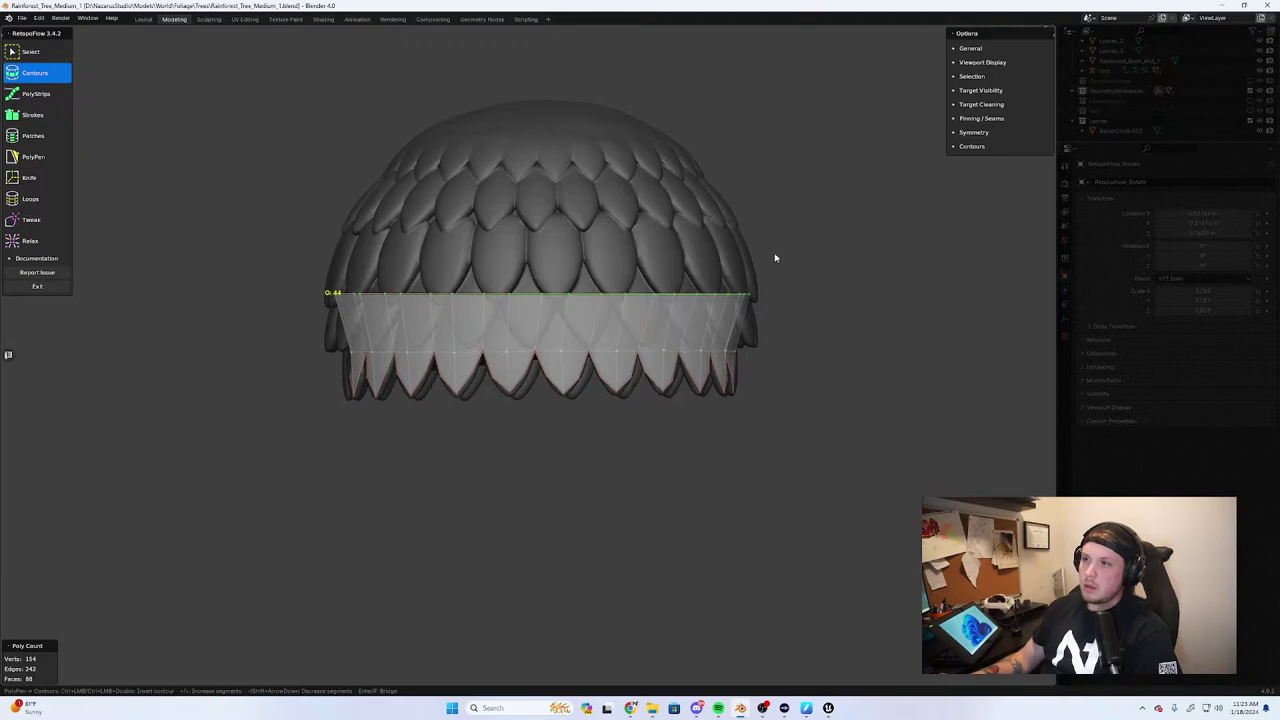
{"action": "left_click_drag", "start_coordinate": [810, 247], "coordinate": [269, 246], "text": "ctrl"}
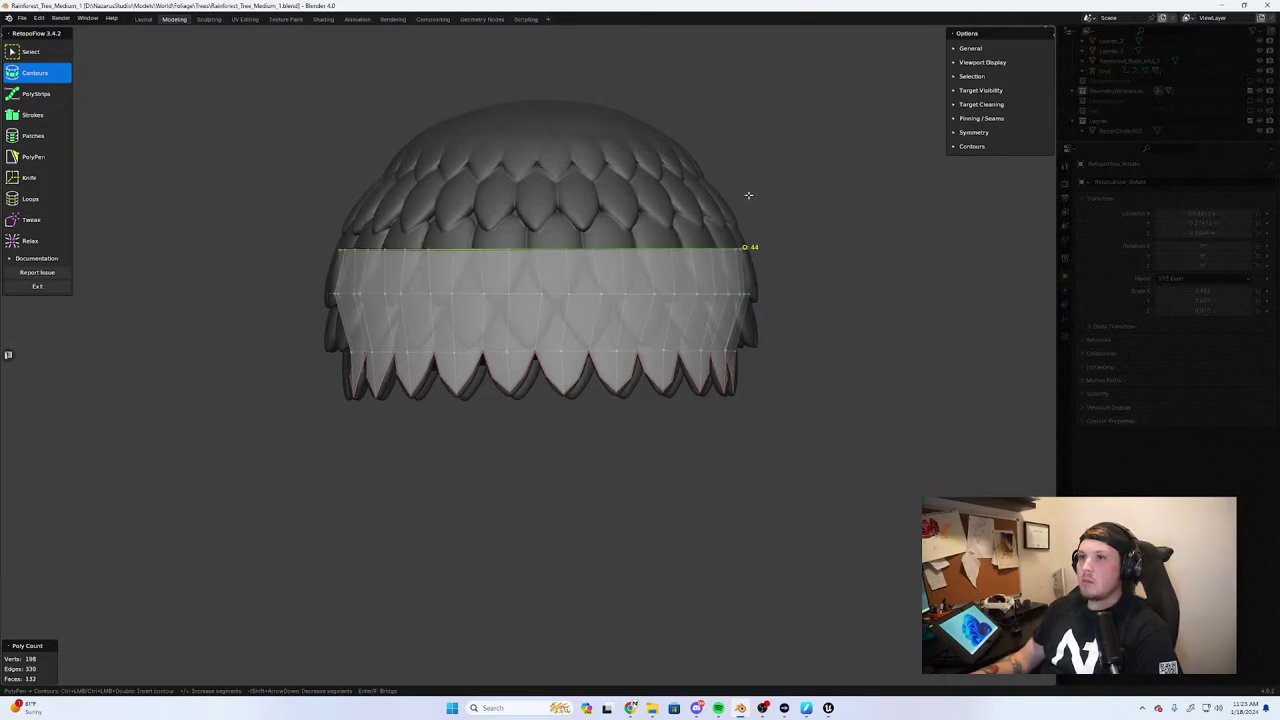
{"action": "mouse_move", "coordinate": [748, 195]}
{"action": "left_mouse_down", "text": "ctrl"}
{"action": "mouse_move", "coordinate": [300, 196]}
{"action": "mouse_move", "coordinate": [336, 197]}
{"action": "left_mouse_up", "text": "ctrl"}
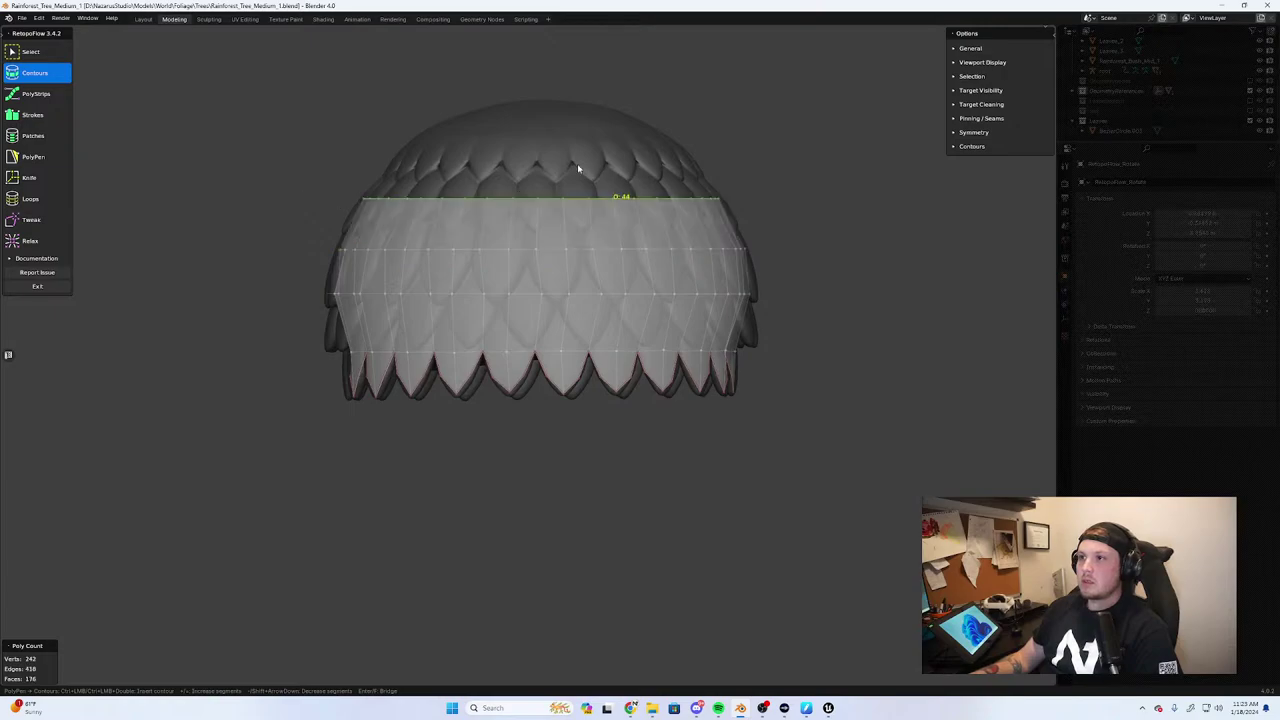
{"action": "left_click_drag", "start_coordinate": [720, 142], "coordinate": [337, 137], "text": "ctrl"}
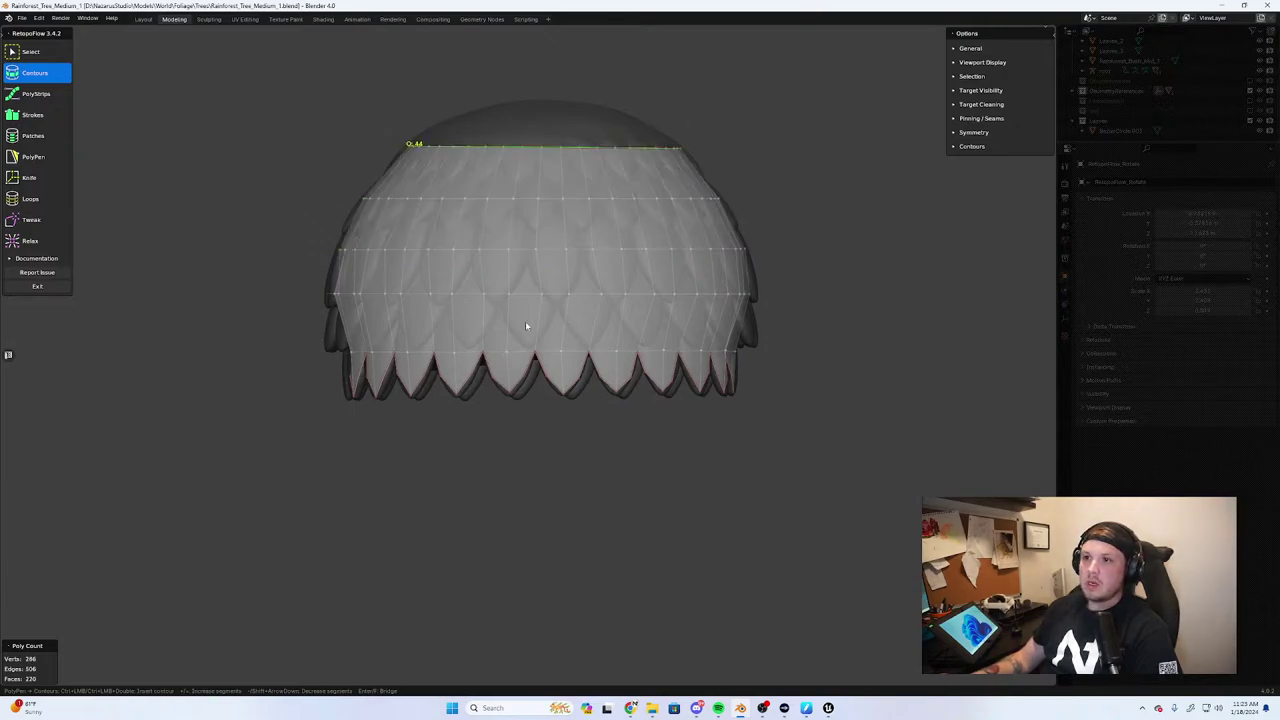
Examine around the canopy where an extra edge loop could go between the leaf-tip ring and the first contour
{"action": "left_click", "coordinate": [32, 198]}
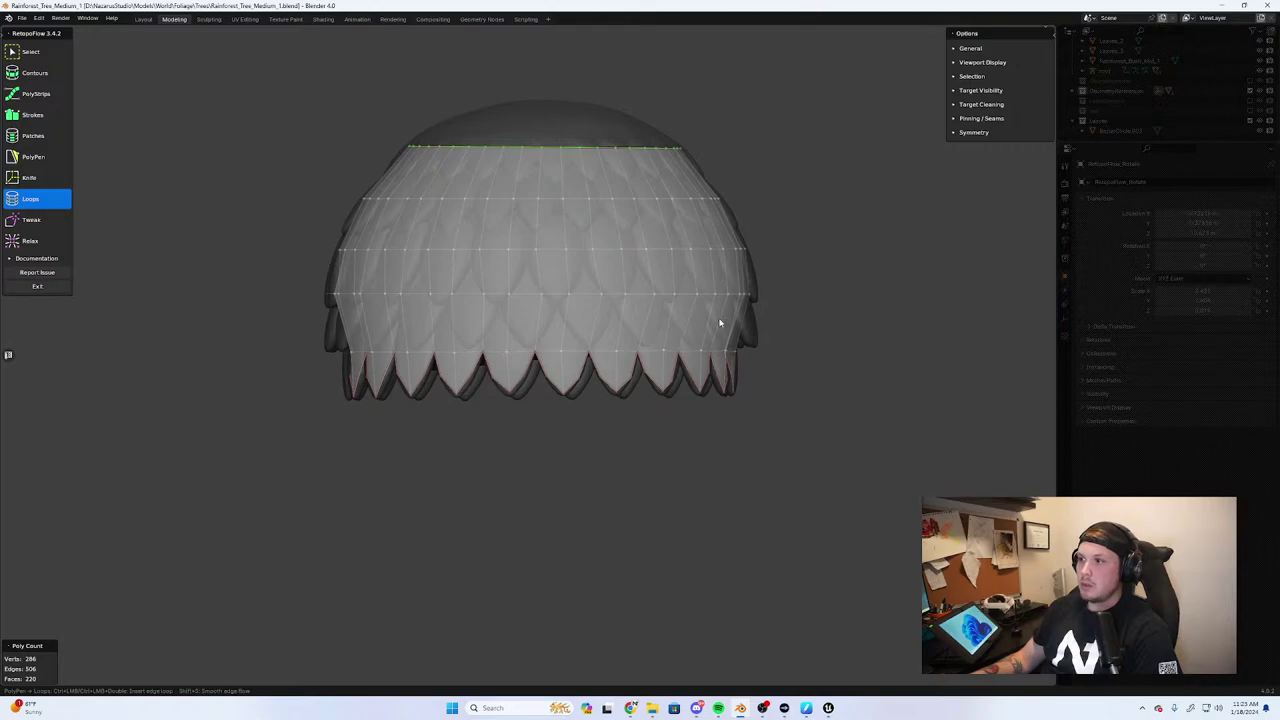
{"action": "middle_click_drag", "start_coordinate": [722, 324], "coordinate": [557, 320]}
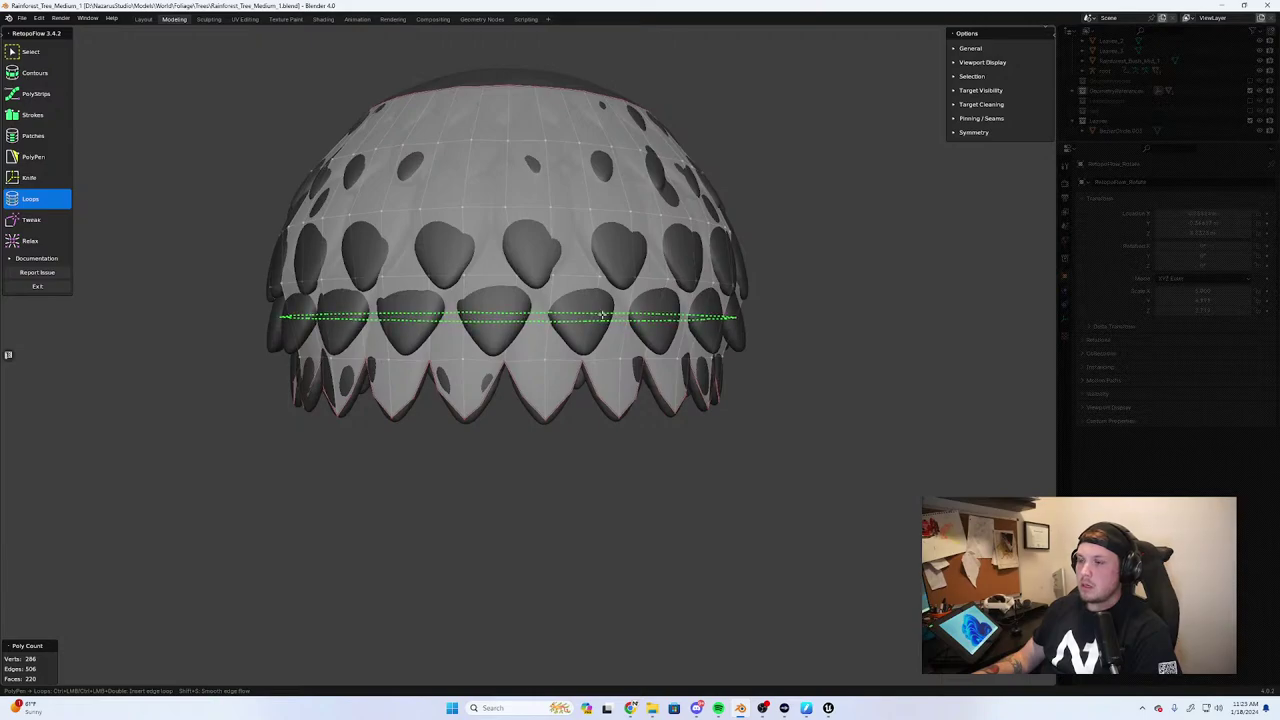
{"action": "middle_click_drag", "start_coordinate": [480, 329], "coordinate": [443, 323]}
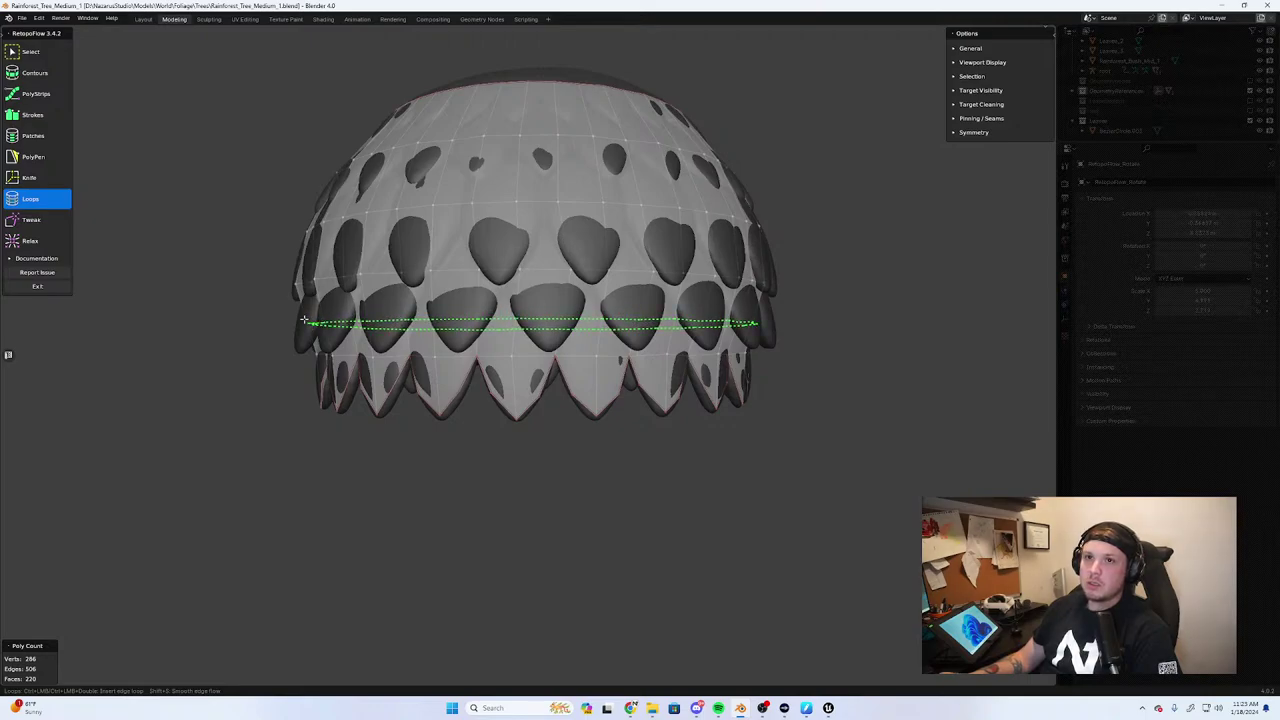
{"action": "middle_click_drag", "start_coordinate": [304, 320], "coordinate": [334, 331]}
{"action": "scroll", "coordinate": [697, 343], "scroll_direction": "up", "scroll_amount": 2}
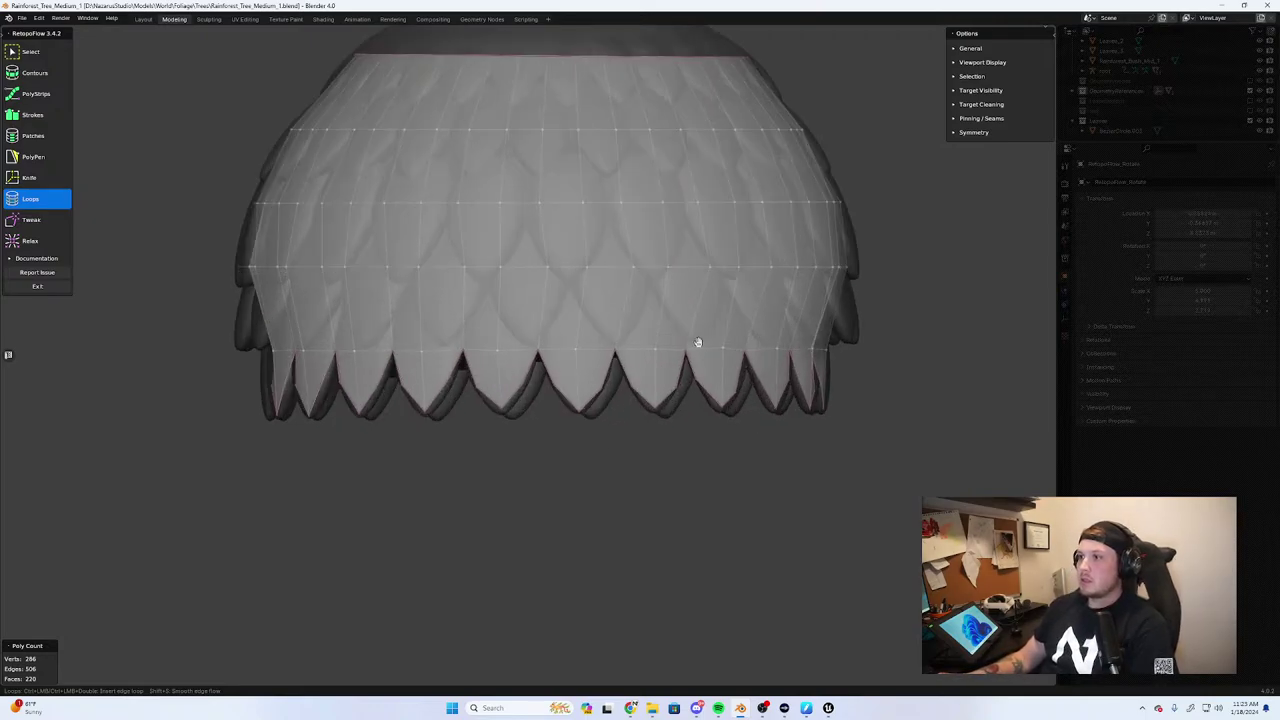
{"action": "scroll", "coordinate": [684, 356], "scroll_direction": "down", "scroll_amount": 1}
{"action": "middle_click_drag", "start_coordinate": [683, 359], "coordinate": [768, 329]}
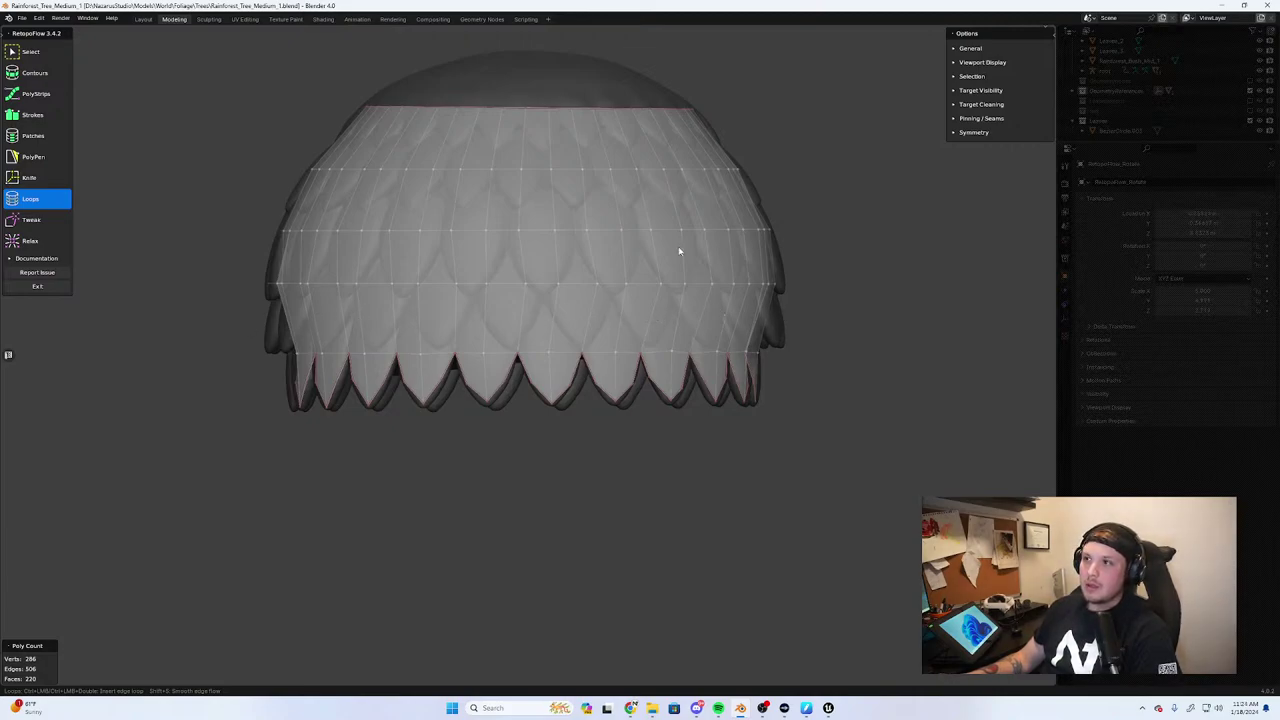
Select the complete edge loop around the open top of the canopy mesh
{"action": "middle_click_drag", "start_coordinate": [627, 163], "coordinate": [629, 322]}
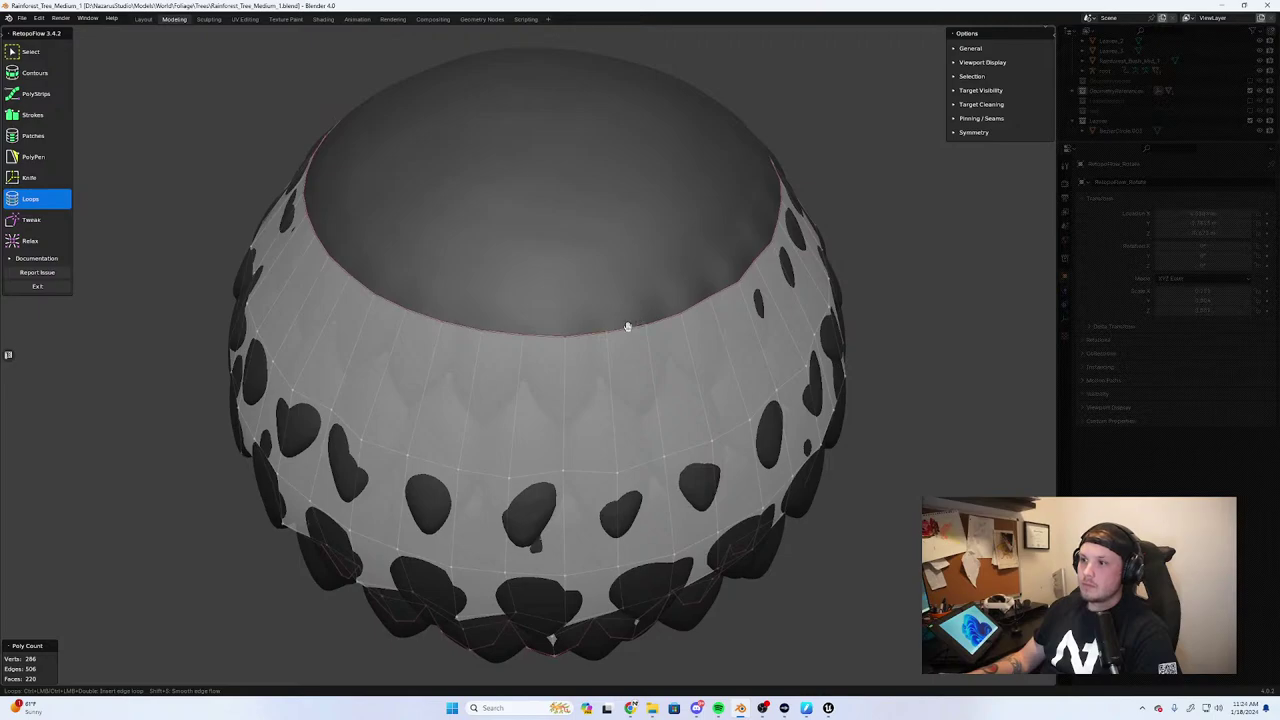
{"action": "scroll", "coordinate": [790, 305], "scroll_direction": "down", "scroll_amount": 3}
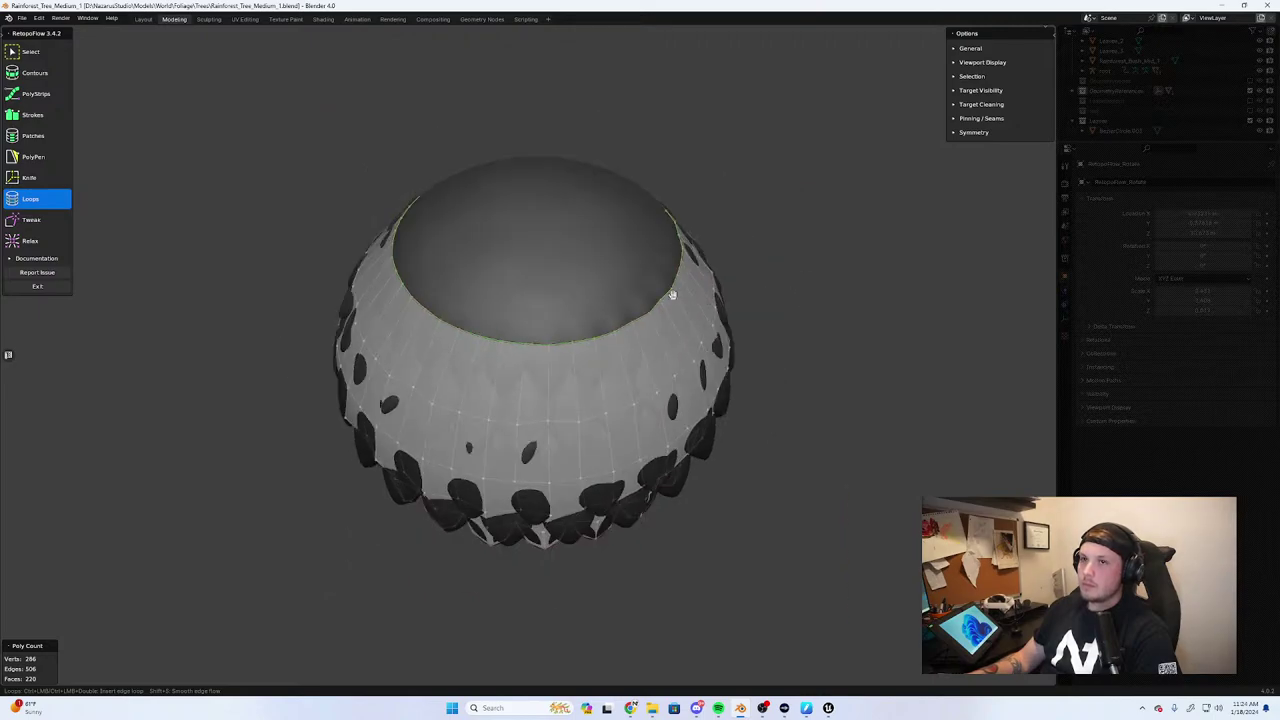
{"action": "middle_click_drag", "start_coordinate": [672, 295], "coordinate": [714, 295]}
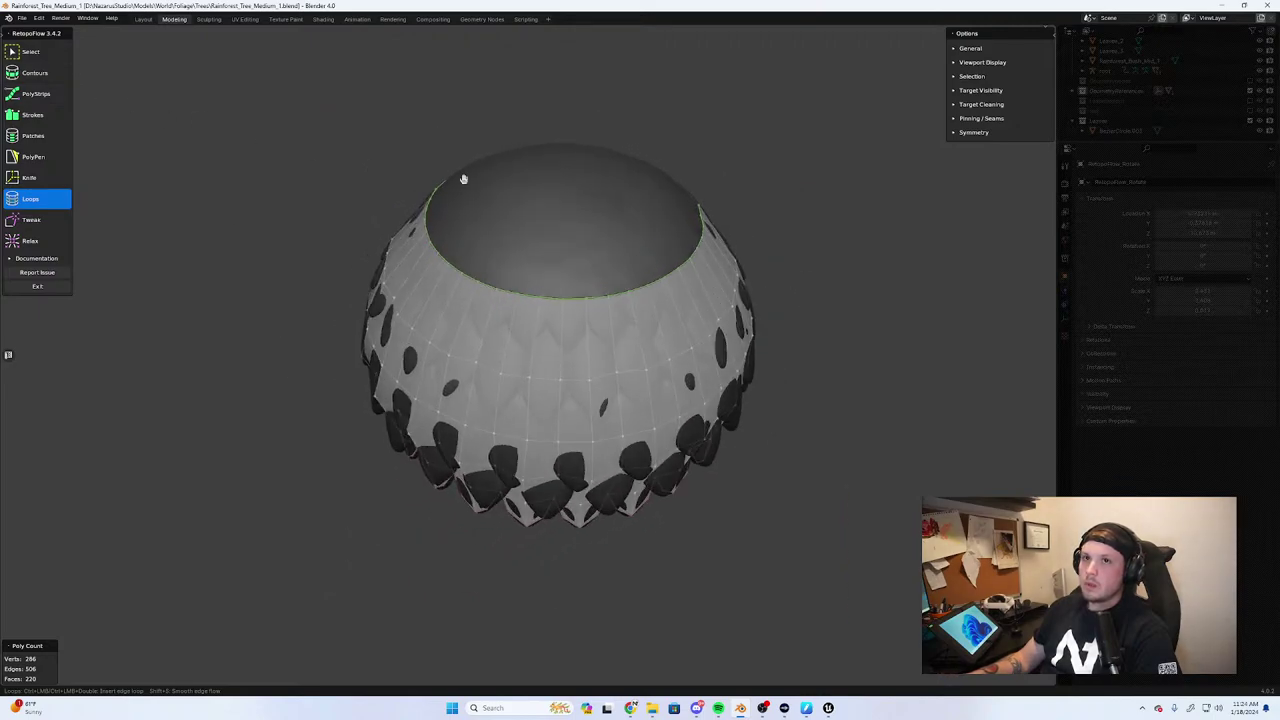
{"action": "middle_click_drag", "start_coordinate": [463, 178], "coordinate": [440, 195]}
{"action": "left_click", "coordinate": [33, 135]}
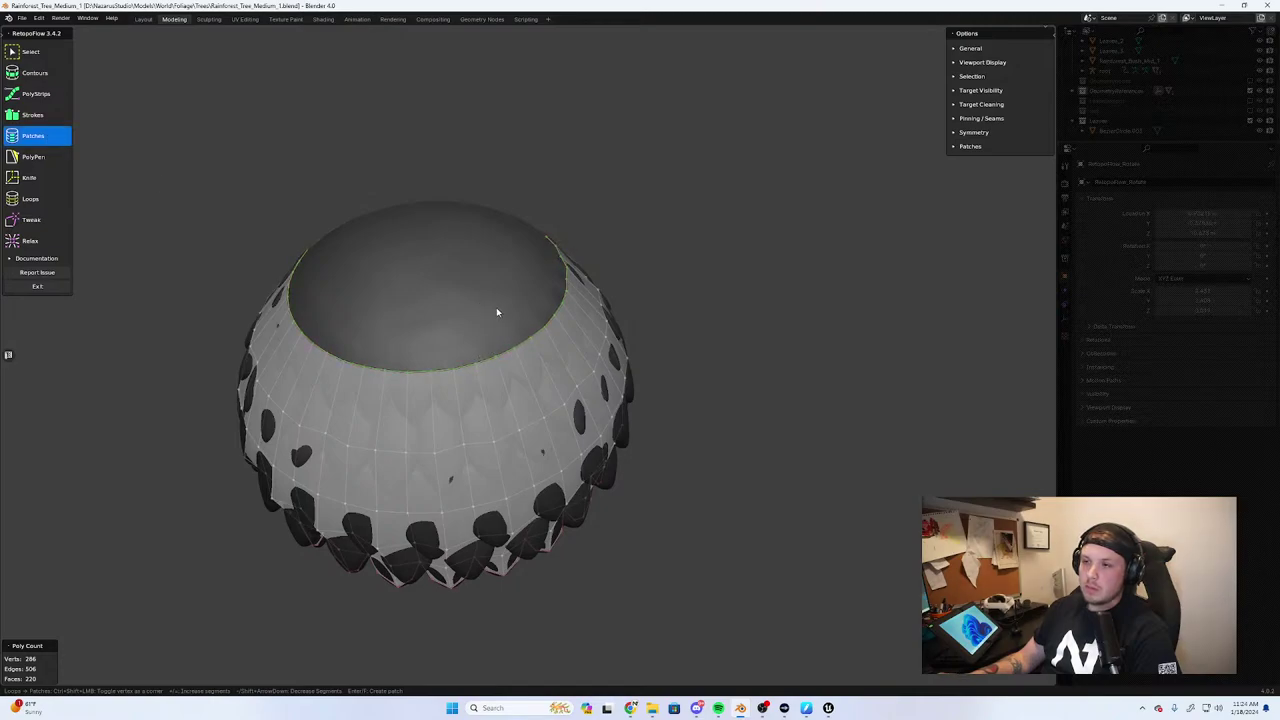
{"action": "middle_click_drag", "start_coordinate": [544, 340], "coordinate": [494, 294]}
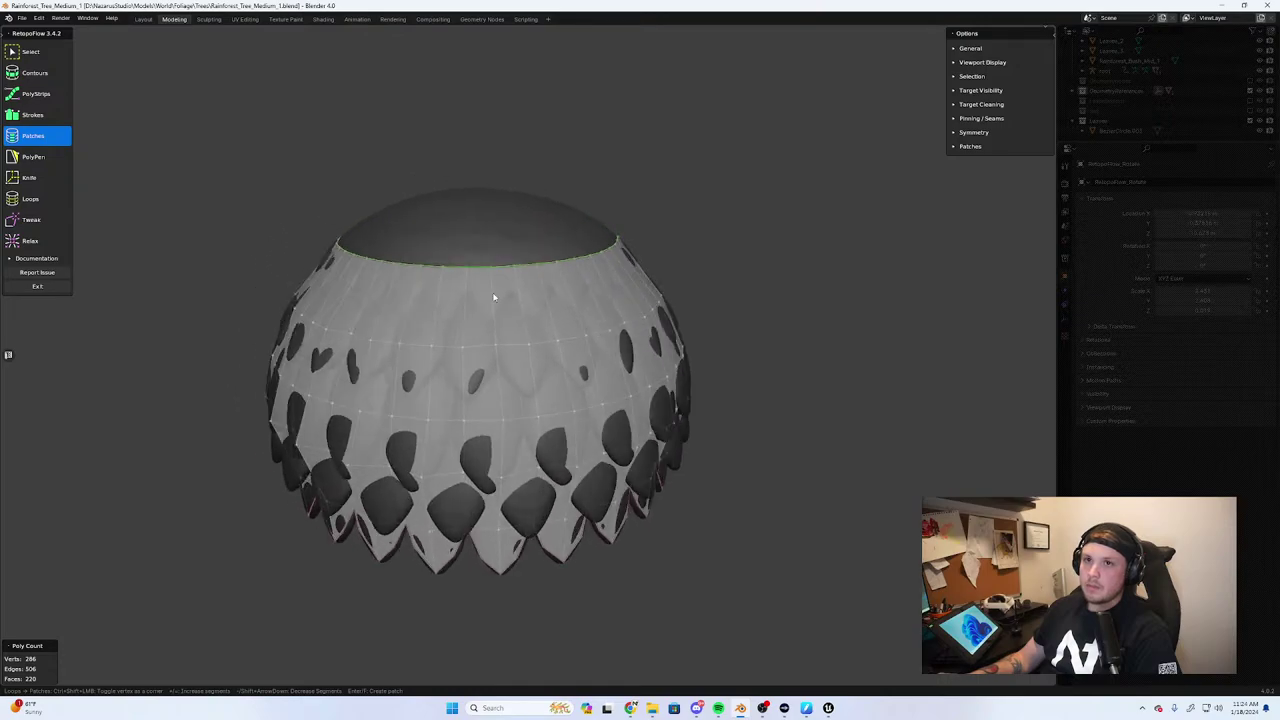
{"action": "left_click", "coordinate": [30, 241]}
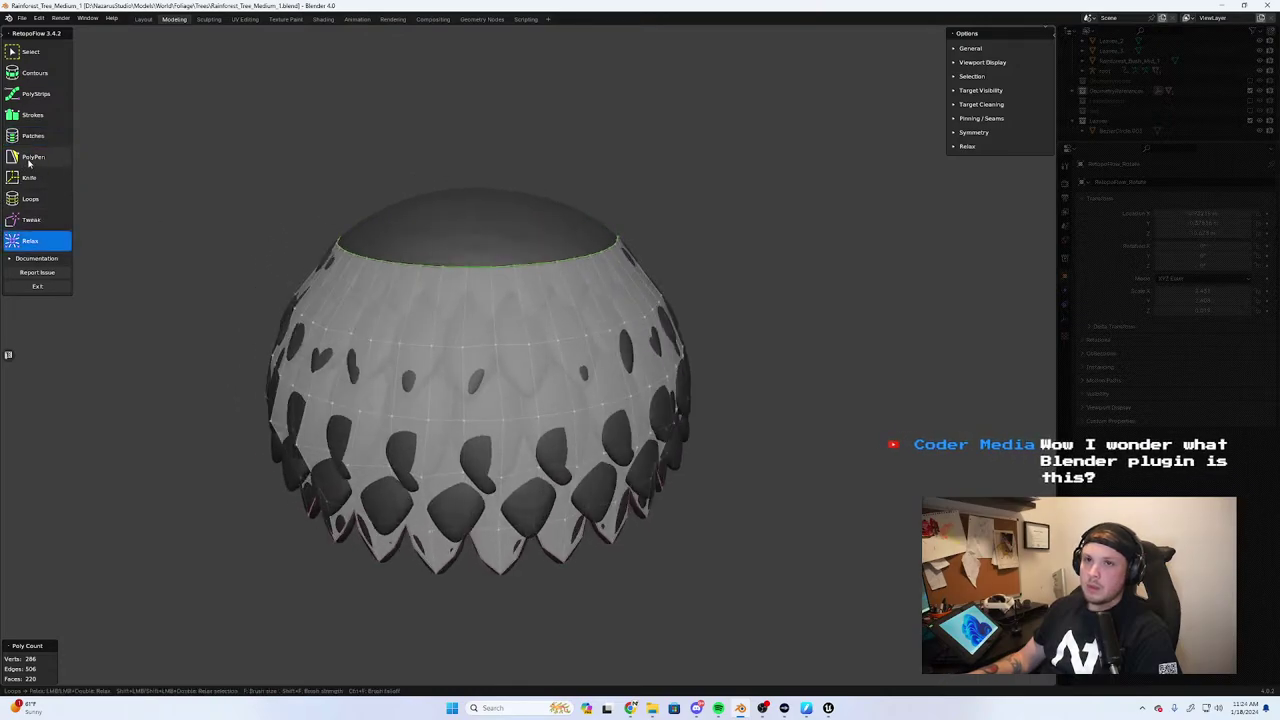
Try to close the canopy's open top with PolyPen triangles fanning from the rim to the dome's centre, and undo them
{"action": "left_click", "coordinate": [30, 157]}
{"action": "middle_click_drag", "start_coordinate": [466, 277], "coordinate": [482, 286]}
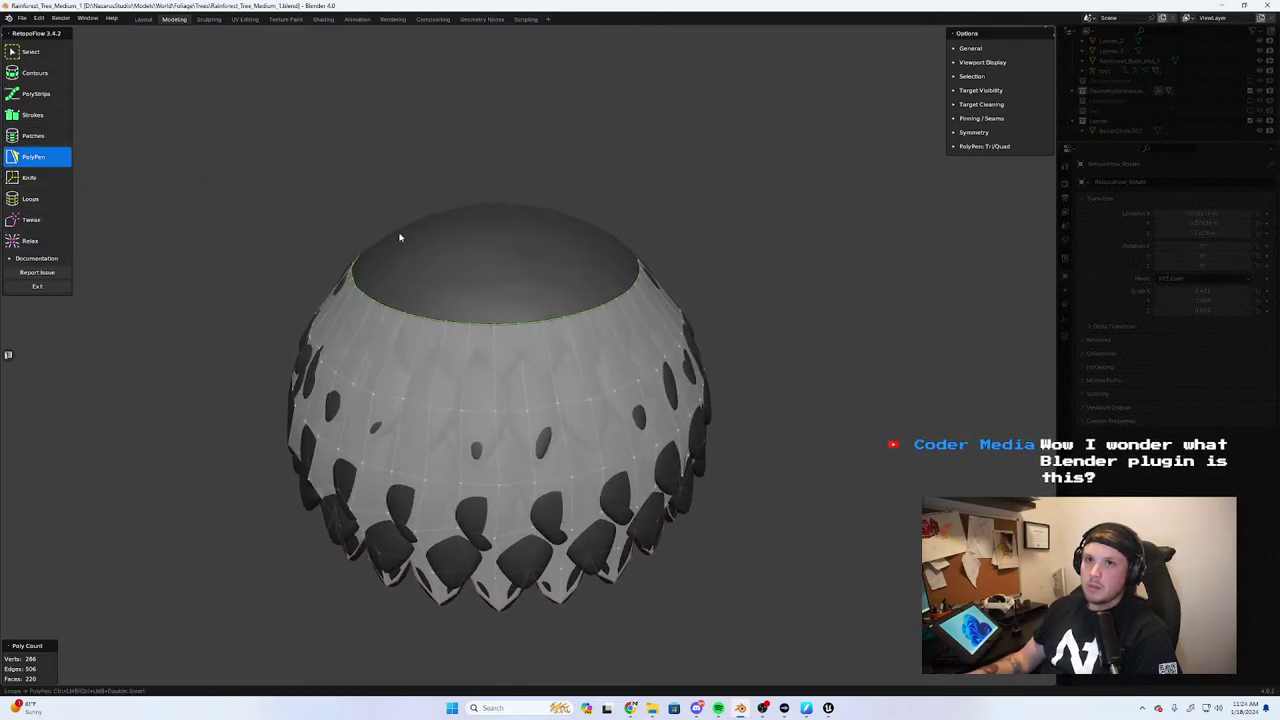
{"action": "middle_click_drag", "start_coordinate": [420, 243], "coordinate": [548, 373]}
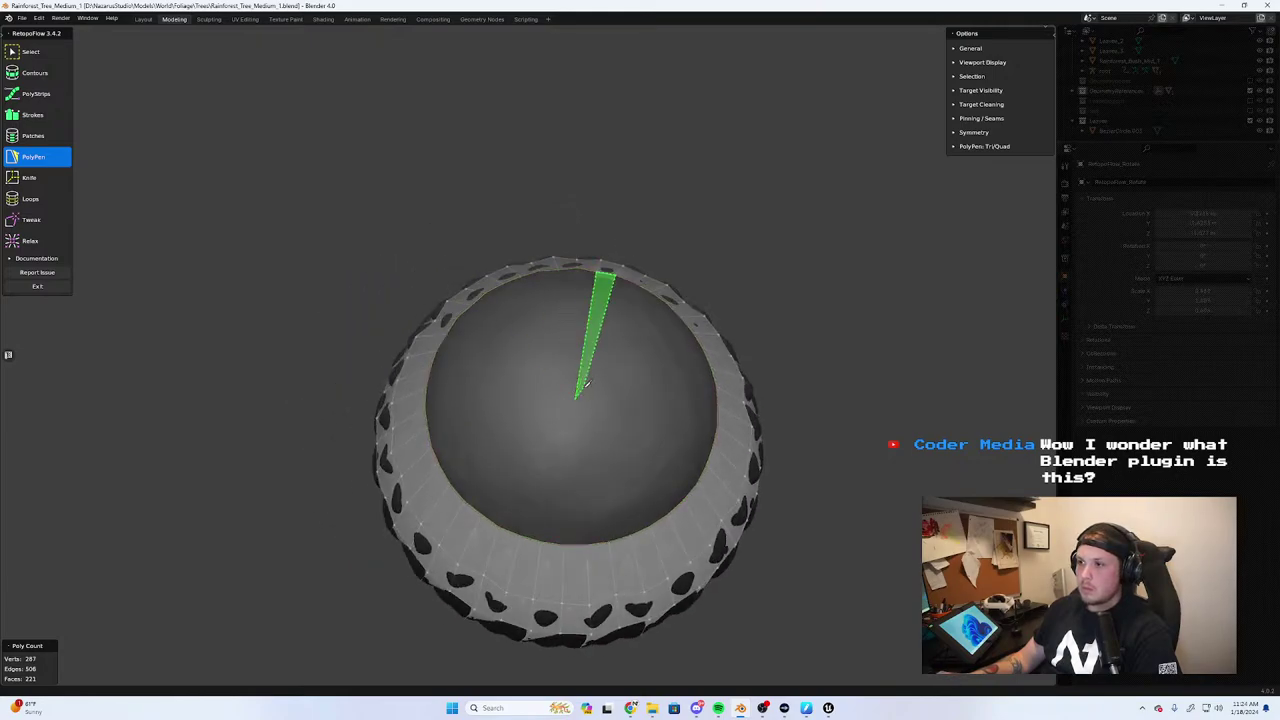
{"action": "left_click", "coordinate": [576, 395]}
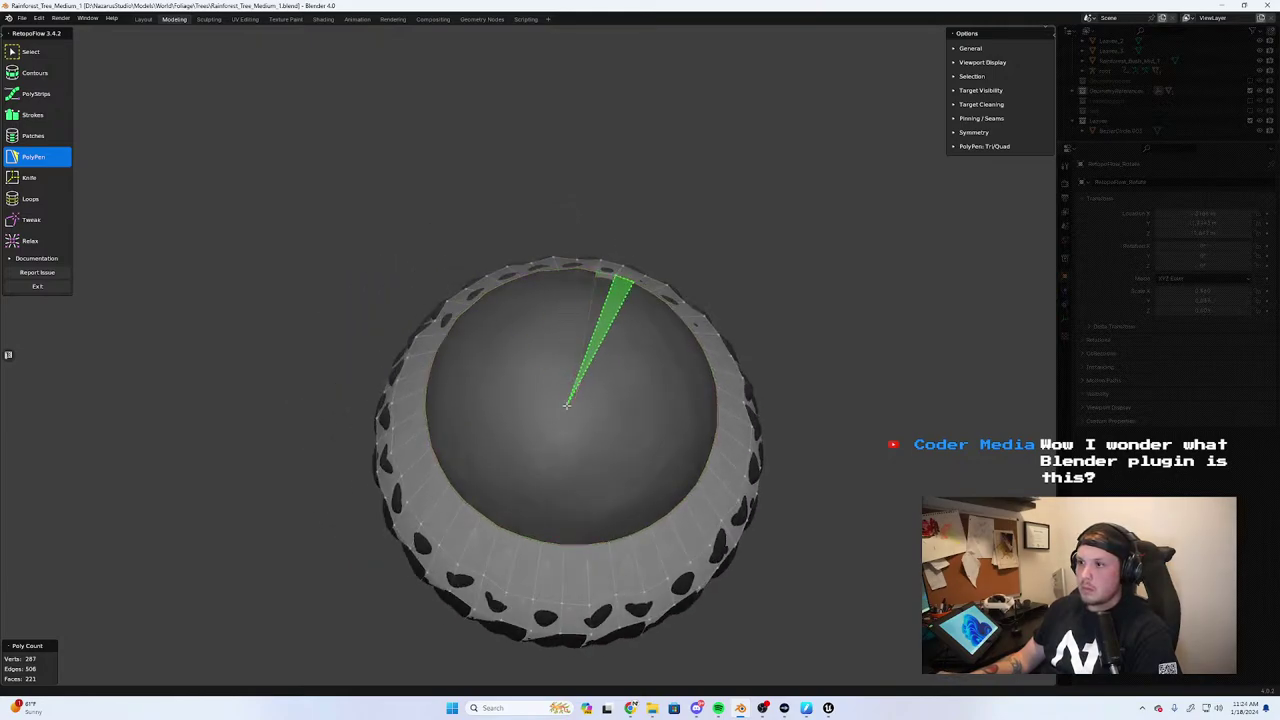
{"action": "left_click", "coordinate": [624, 284]}
{"action": "middle_click_drag", "start_coordinate": [624, 284], "coordinate": [529, 326]}
{"action": "left_click", "coordinate": [529, 457]}
{"action": "middle_click_drag", "start_coordinate": [581, 376], "coordinate": [545, 326]}
{"action": "key", "text": "ctrl+z"}
{"action": "scroll", "coordinate": [520, 310], "scroll_direction": "down", "scroll_amount": 2}
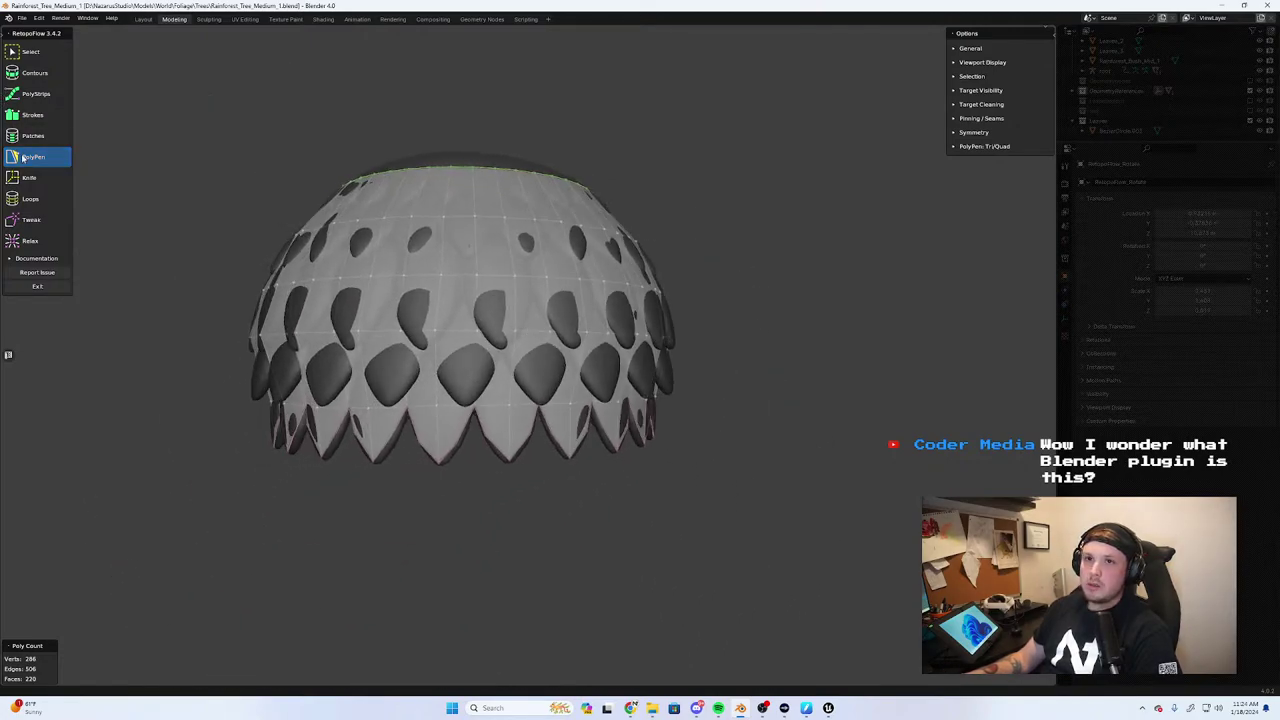
Insert two horizontal edge loops with the Loops tool, one mid-canopy and one just above the leaf-tip ring
{"action": "left_click", "coordinate": [30, 198]}
{"action": "left_click", "coordinate": [370, 245], "text": "ctrl"}
{"action": "middle_click_drag", "start_coordinate": [370, 245], "coordinate": [654, 350]}
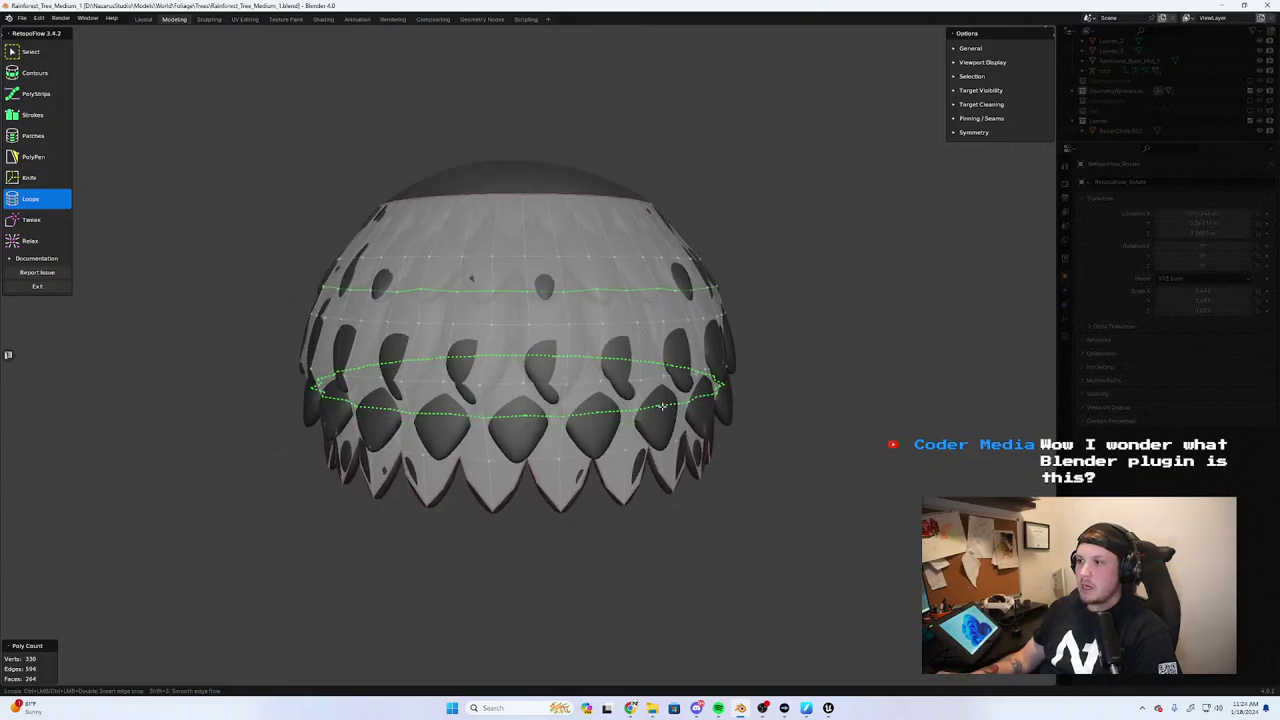
{"action": "left_click", "coordinate": [655, 396], "text": "ctrl"}
{"action": "left_click", "coordinate": [652, 396], "text": "ctrl"}
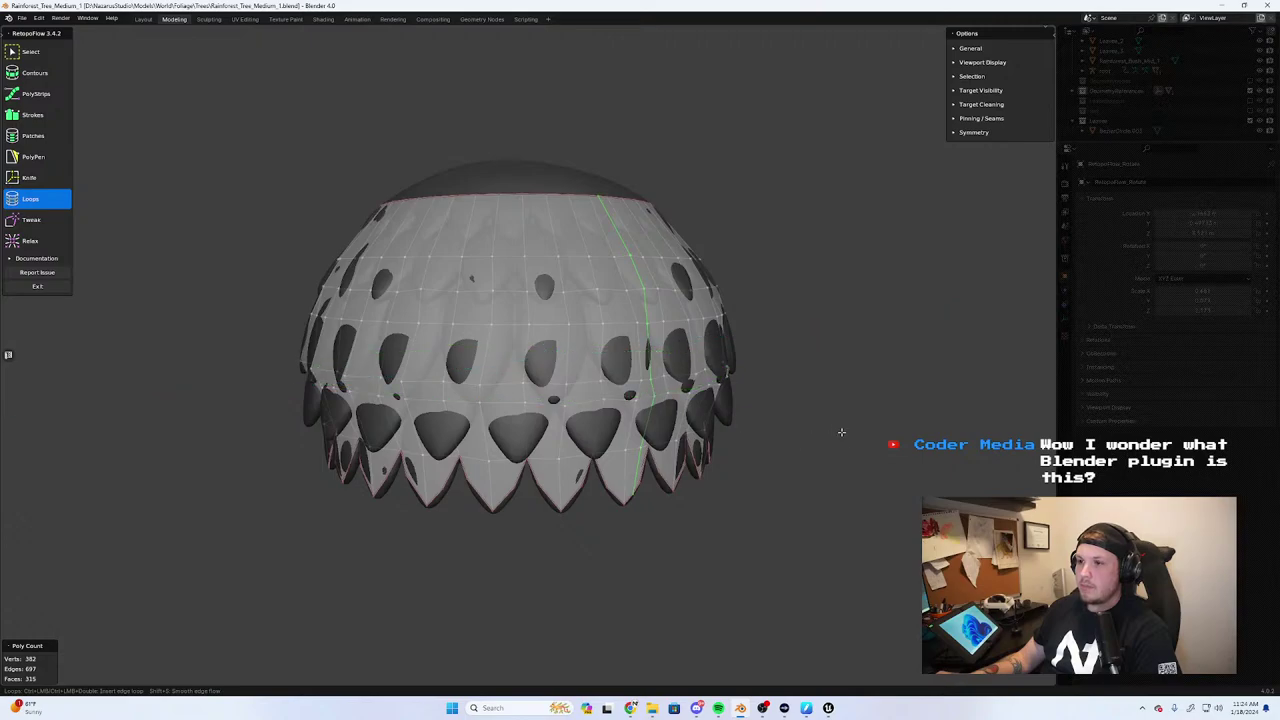
Try moving the lower inserted loop down toward the leaf tips and undo the move
{"action": "key", "text": "g"}
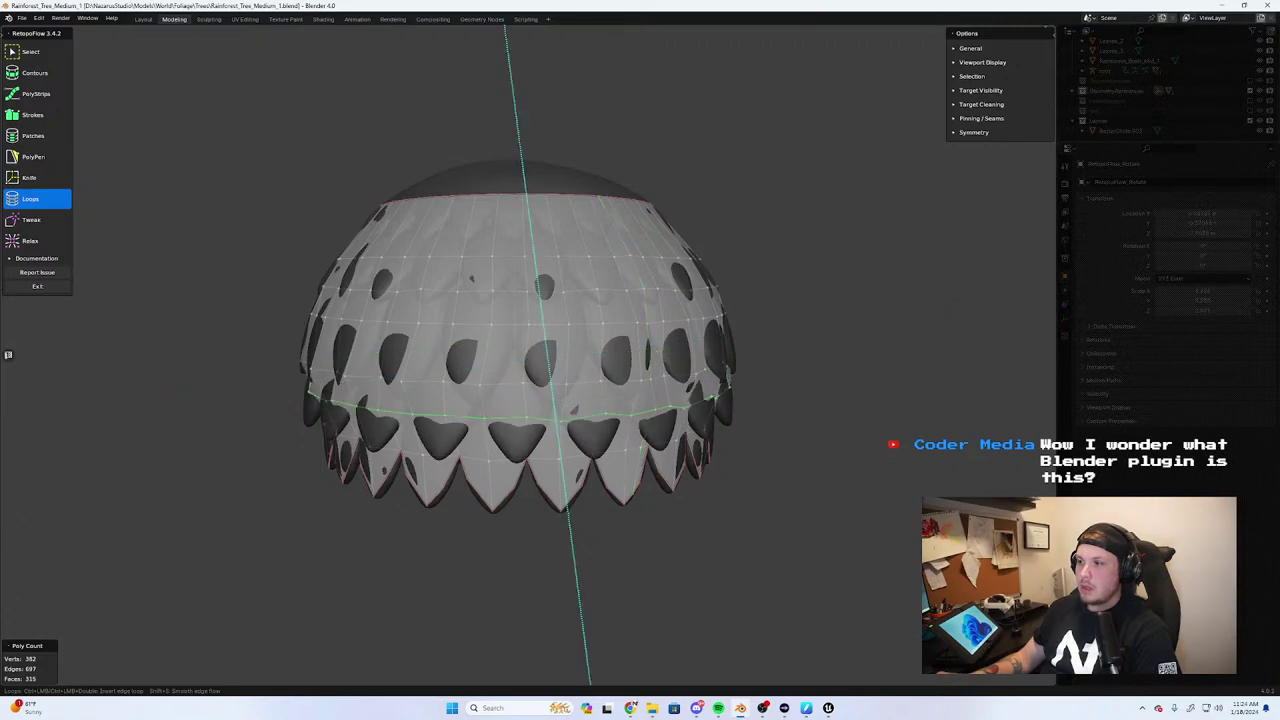
{"action": "left_click", "coordinate": [843, 418]}
{"action": "middle_click_drag", "start_coordinate": [843, 418], "coordinate": [708, 408]}
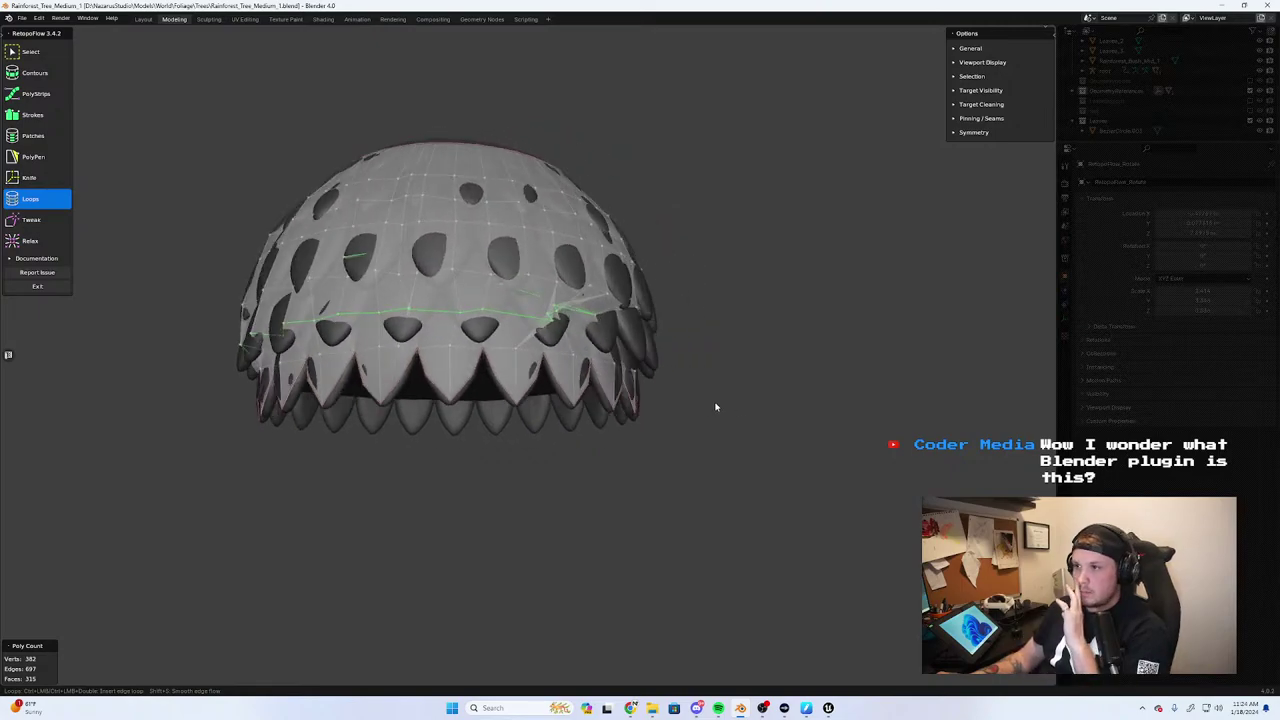
{"action": "key", "text": "KP_1"}
{"action": "key", "text": "ctrl+z"}
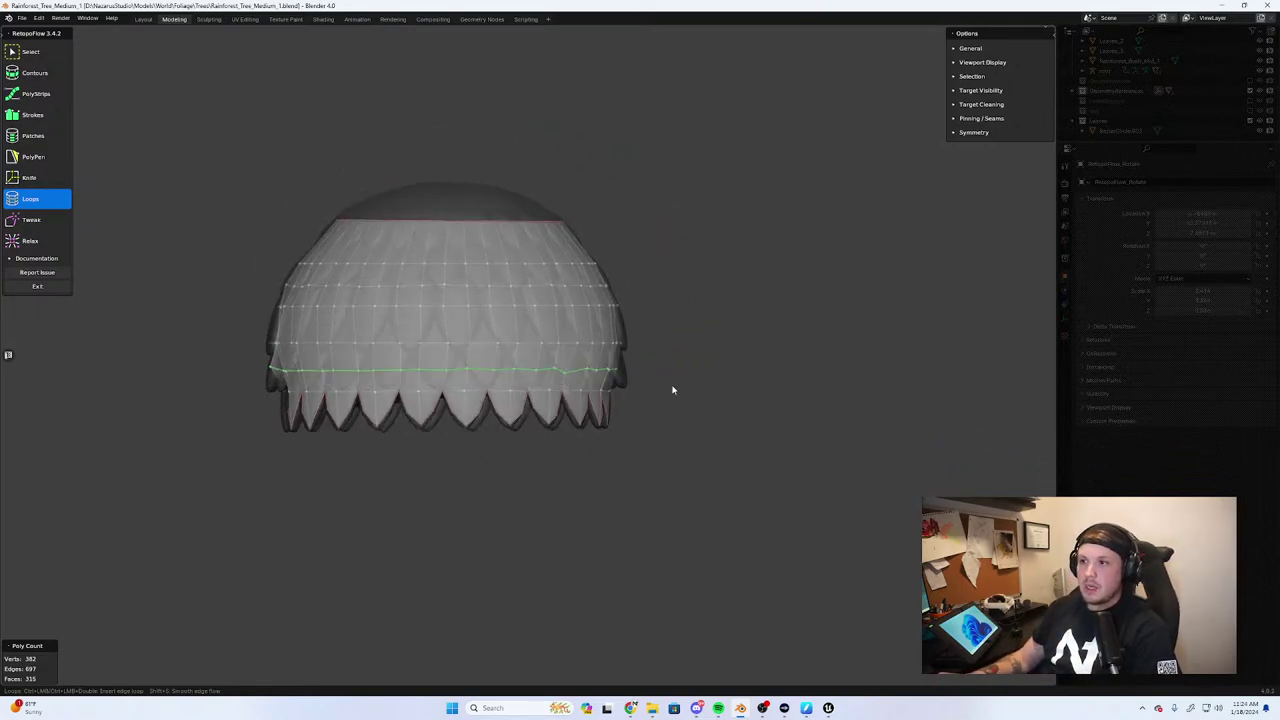
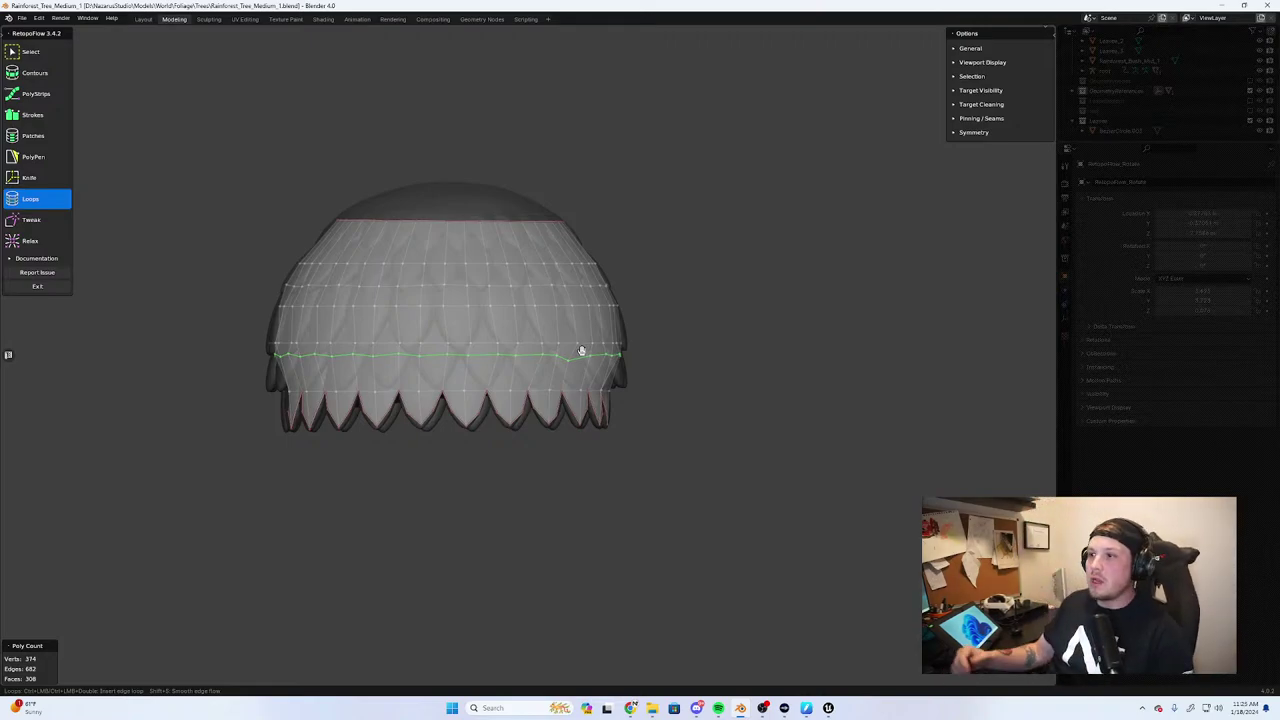
Dissolve the edges of both inserted loops, above the leaf-tip ring and mid-canopy
{"action": "key", "text": "x"}
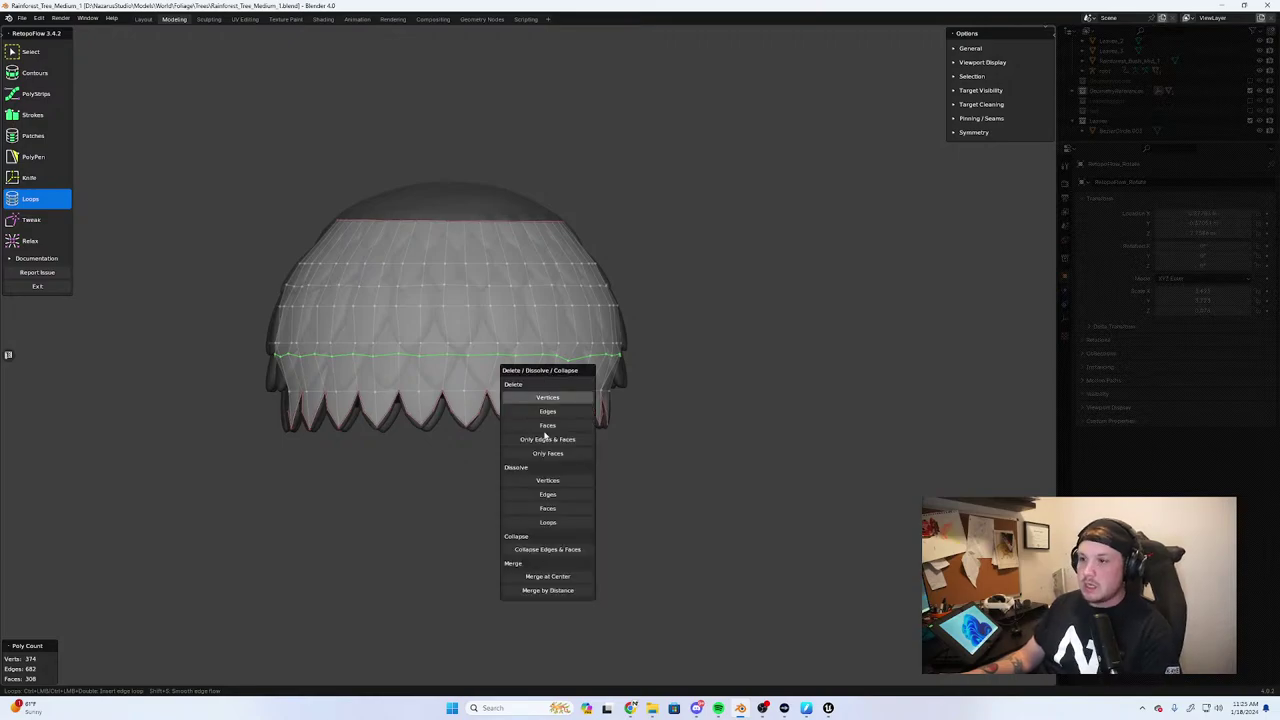
{"action": "left_click", "coordinate": [558, 495]}
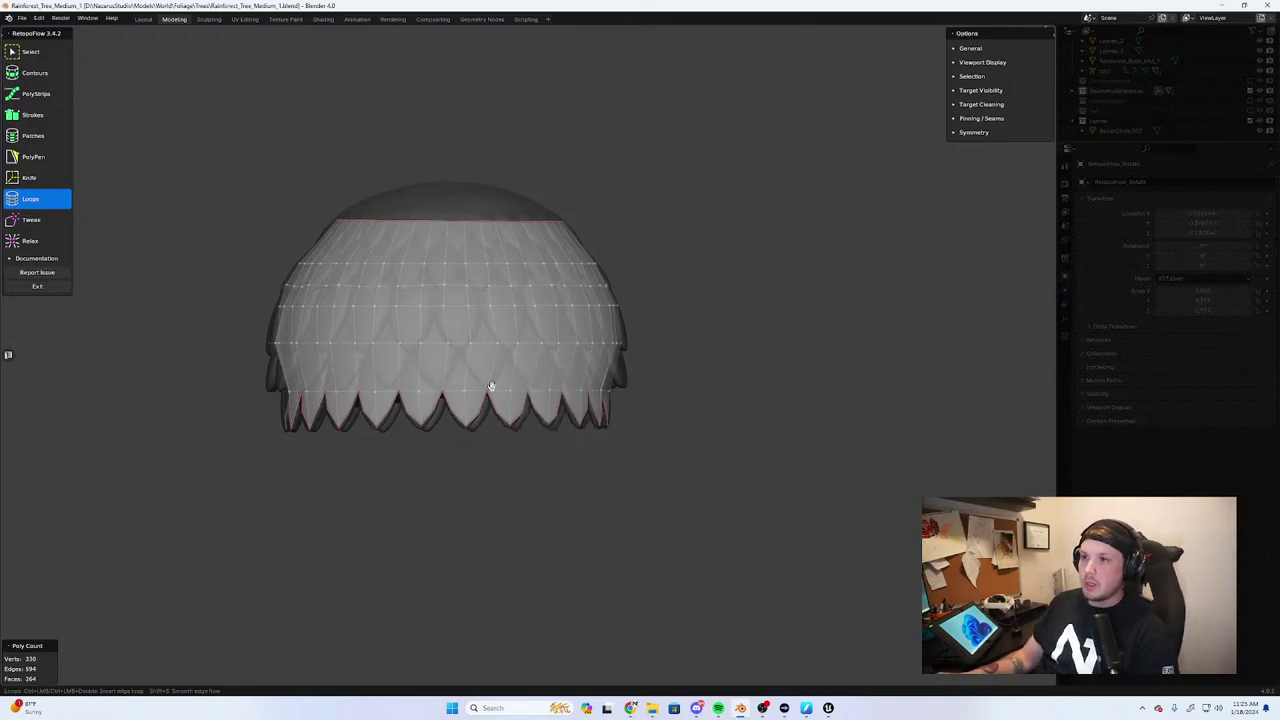
{"action": "middle_click_drag", "start_coordinate": [491, 386], "coordinate": [527, 346]}
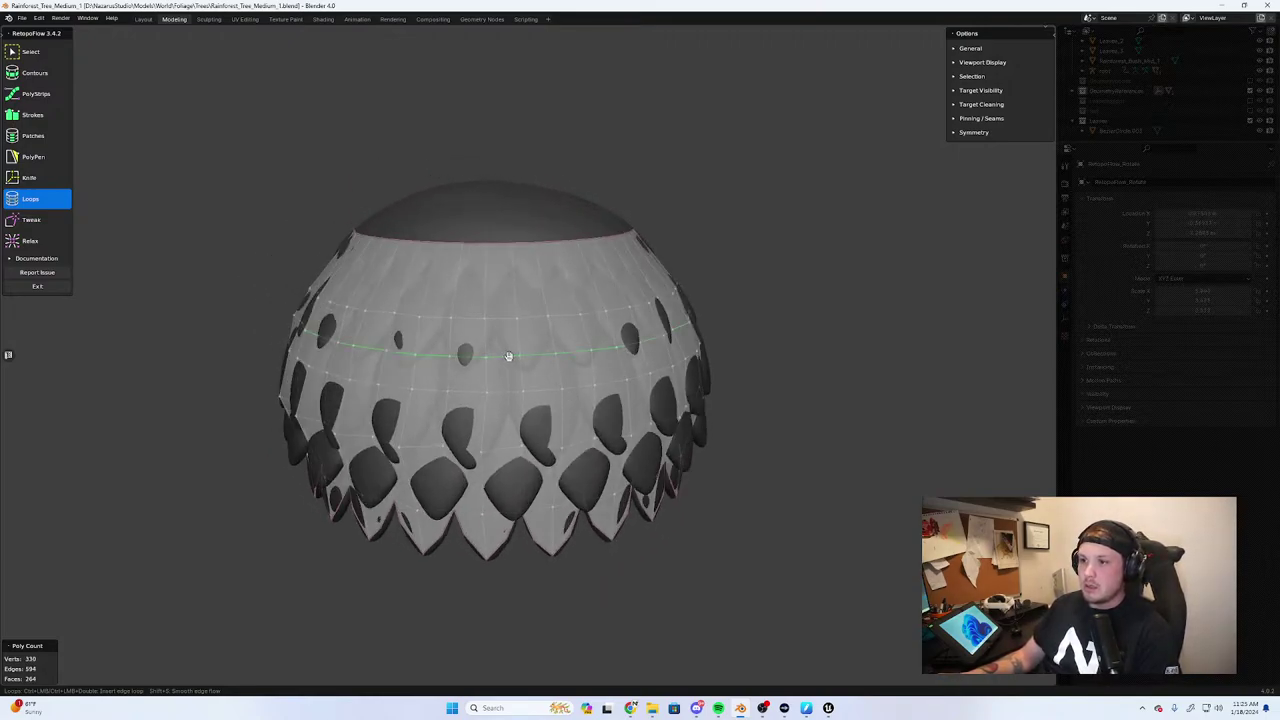
{"action": "key", "text": "x"}
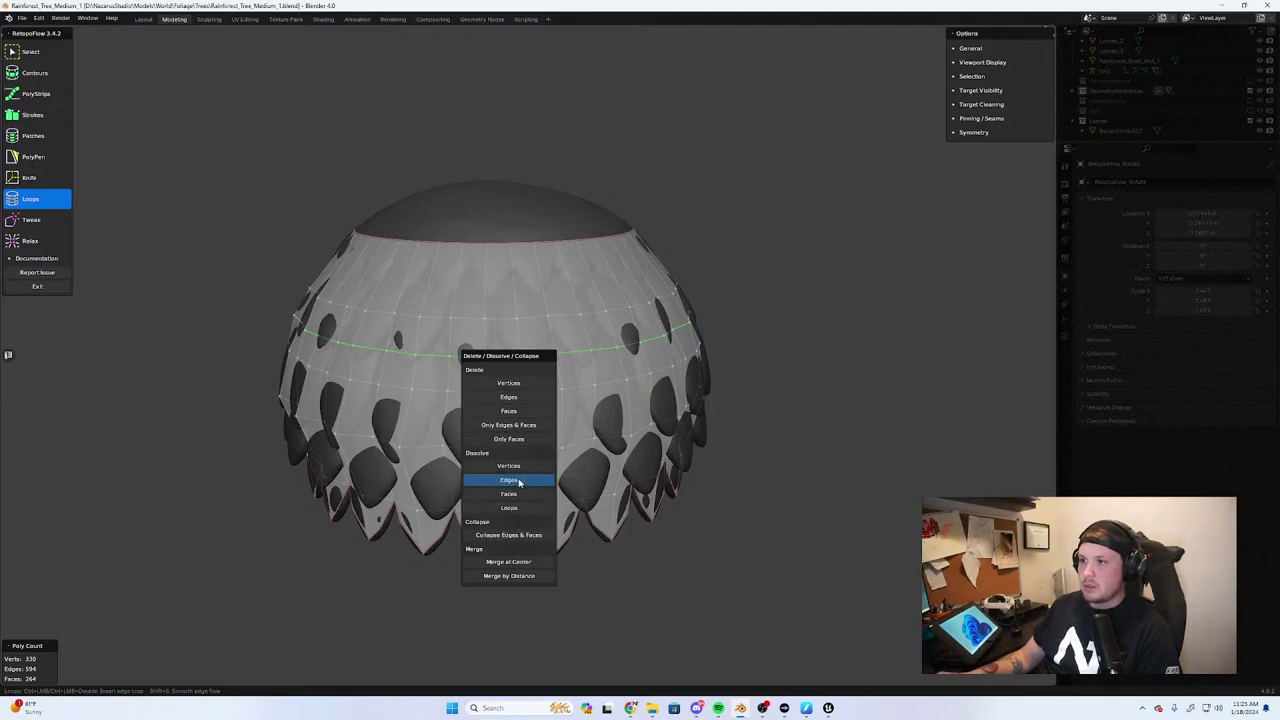
{"action": "left_click", "coordinate": [519, 483]}
Build a PolyPen quad from a leaf tip's lower border edge onto the leaf's underside
{"action": "middle_click_drag", "start_coordinate": [519, 483], "coordinate": [655, 392]}
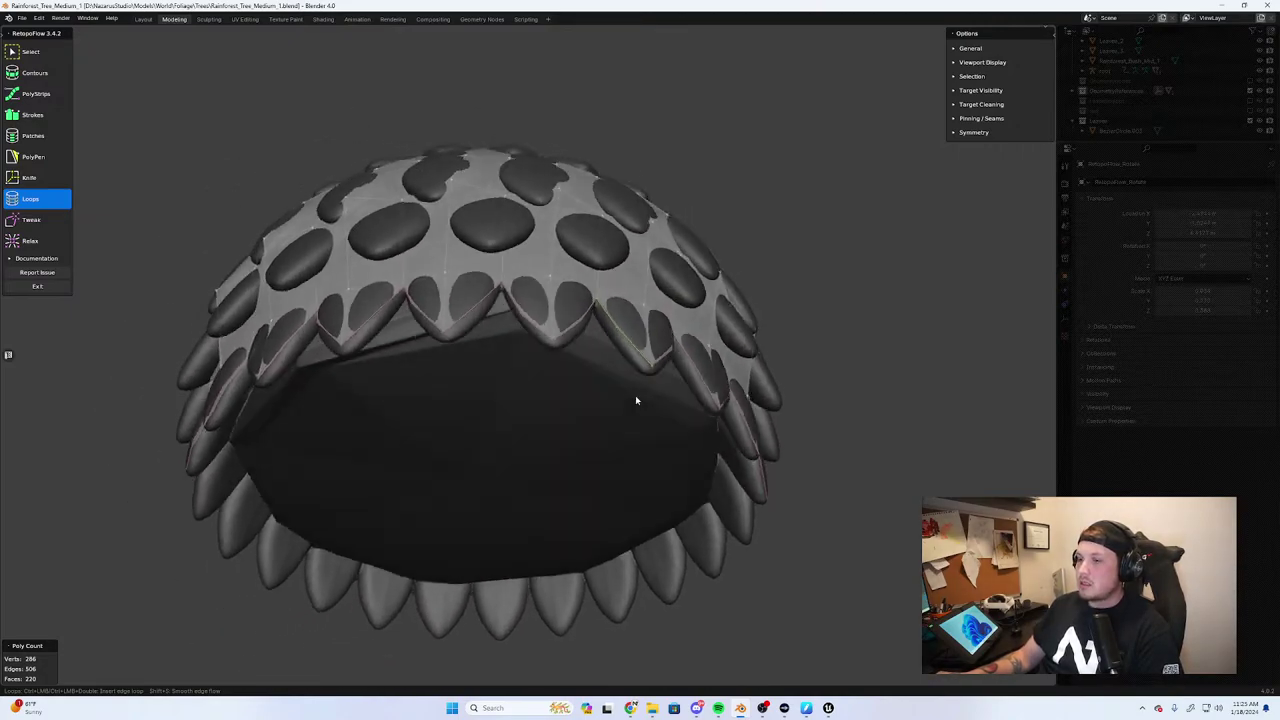
{"action": "scroll", "coordinate": [717, 369], "scroll_direction": "up", "scroll_amount": 2}
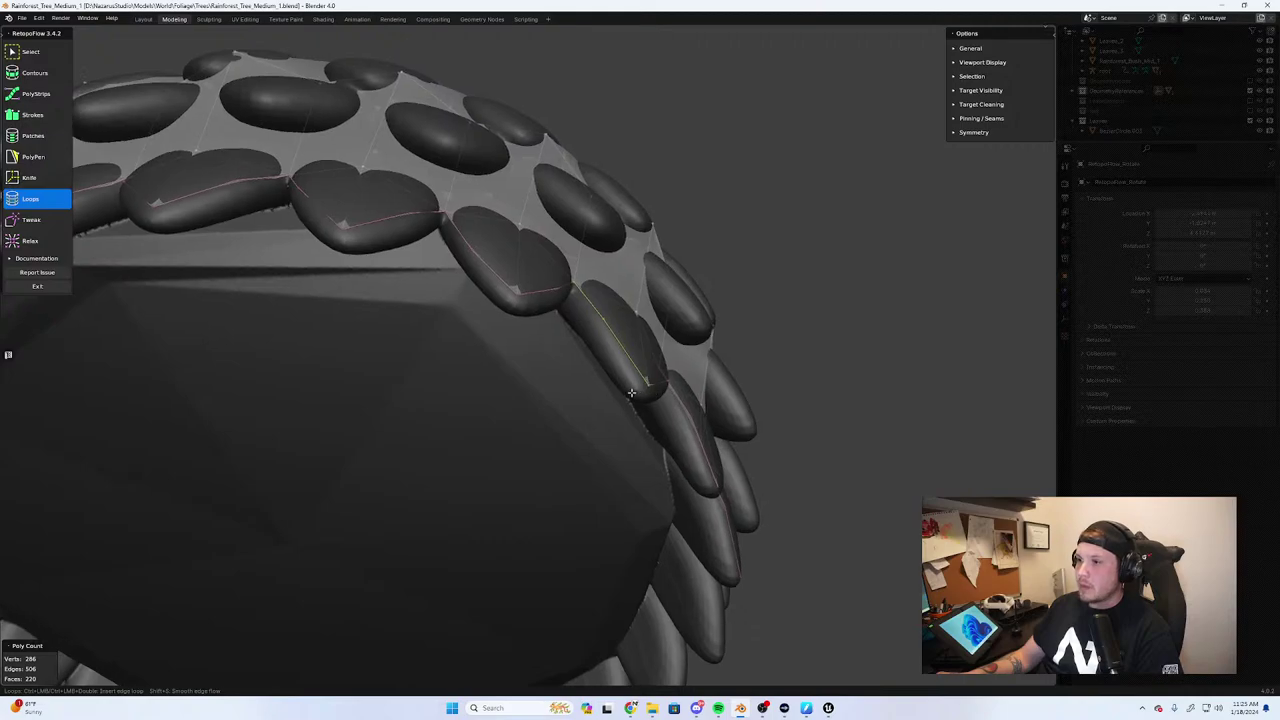
{"action": "key", "text": "5"}
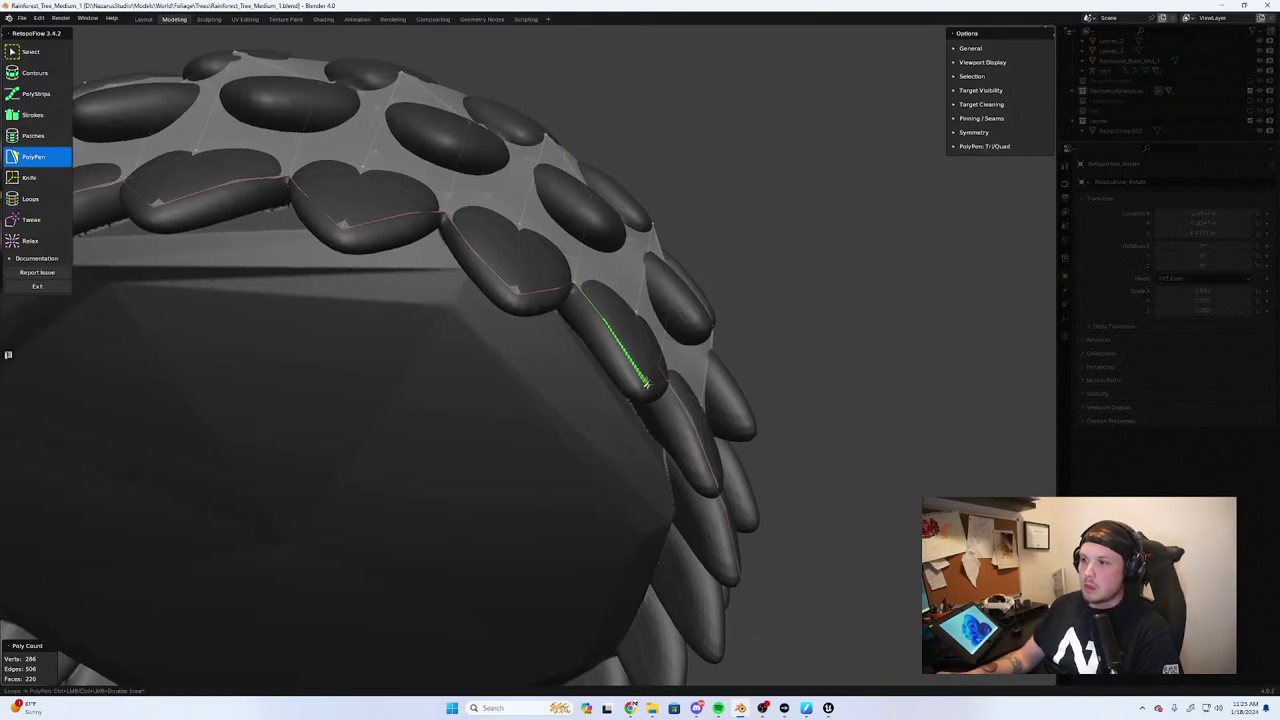
{"action": "left_click", "coordinate": [646, 383]}
{"action": "middle_click_drag", "start_coordinate": [646, 383], "coordinate": [673, 354]}
{"action": "left_click", "coordinate": [663, 376], "text": "ctrl"}
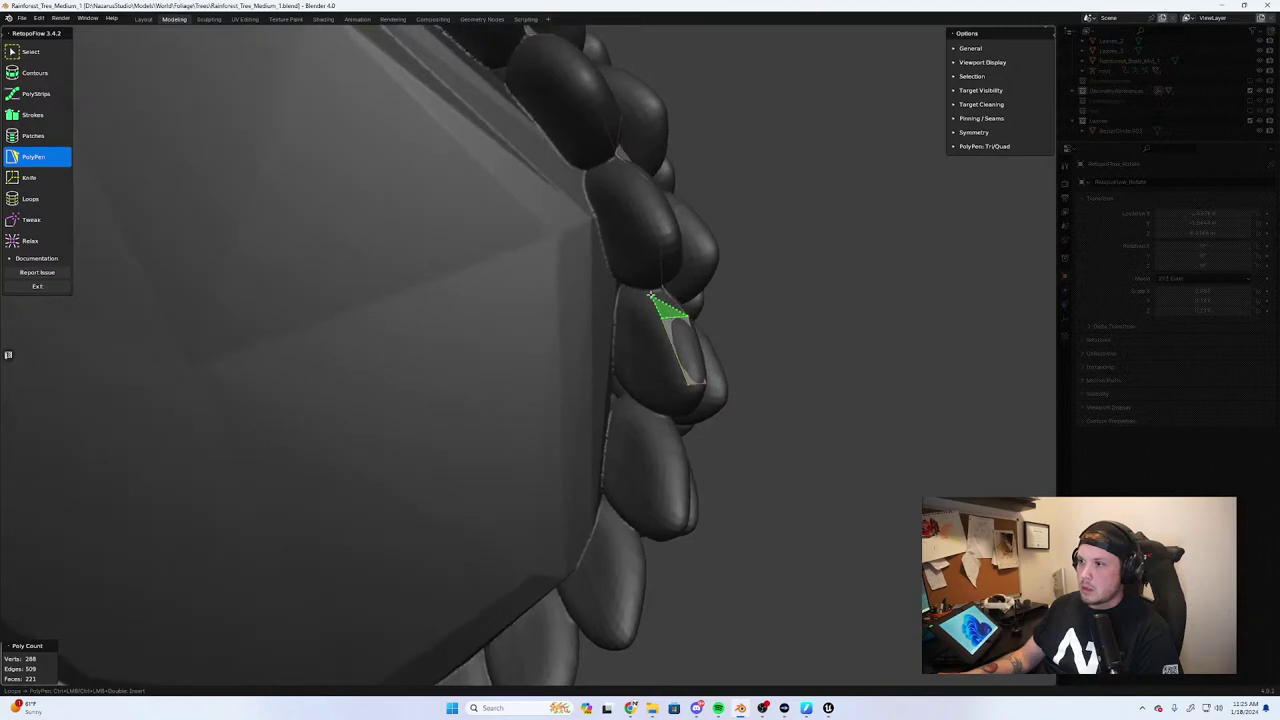
Add a second PolyPen face on the same leaf's underside, connecting the new quad to the notch between the leaves
{"action": "middle_click_drag", "start_coordinate": [648, 290], "coordinate": [682, 300]}
{"action": "scroll", "coordinate": [693, 308], "scroll_direction": "up", "scroll_amount": 3}
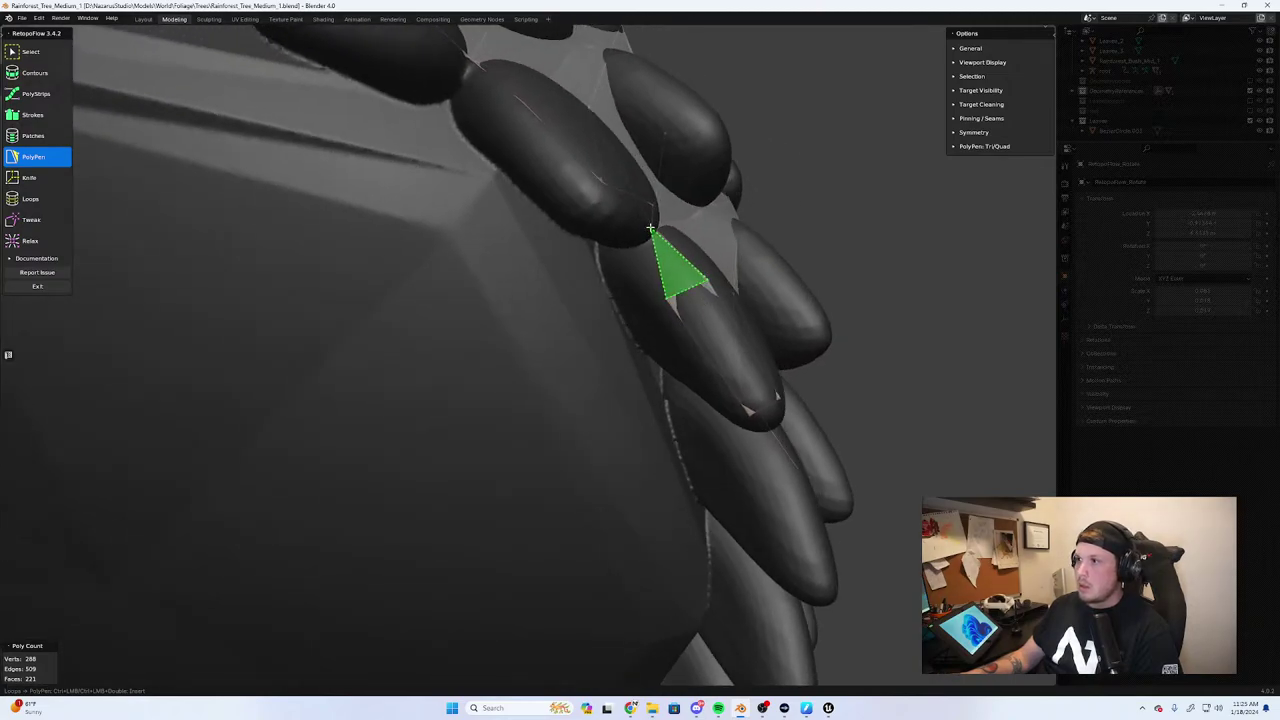
{"action": "middle_click_drag", "start_coordinate": [650, 229], "coordinate": [580, 243]}
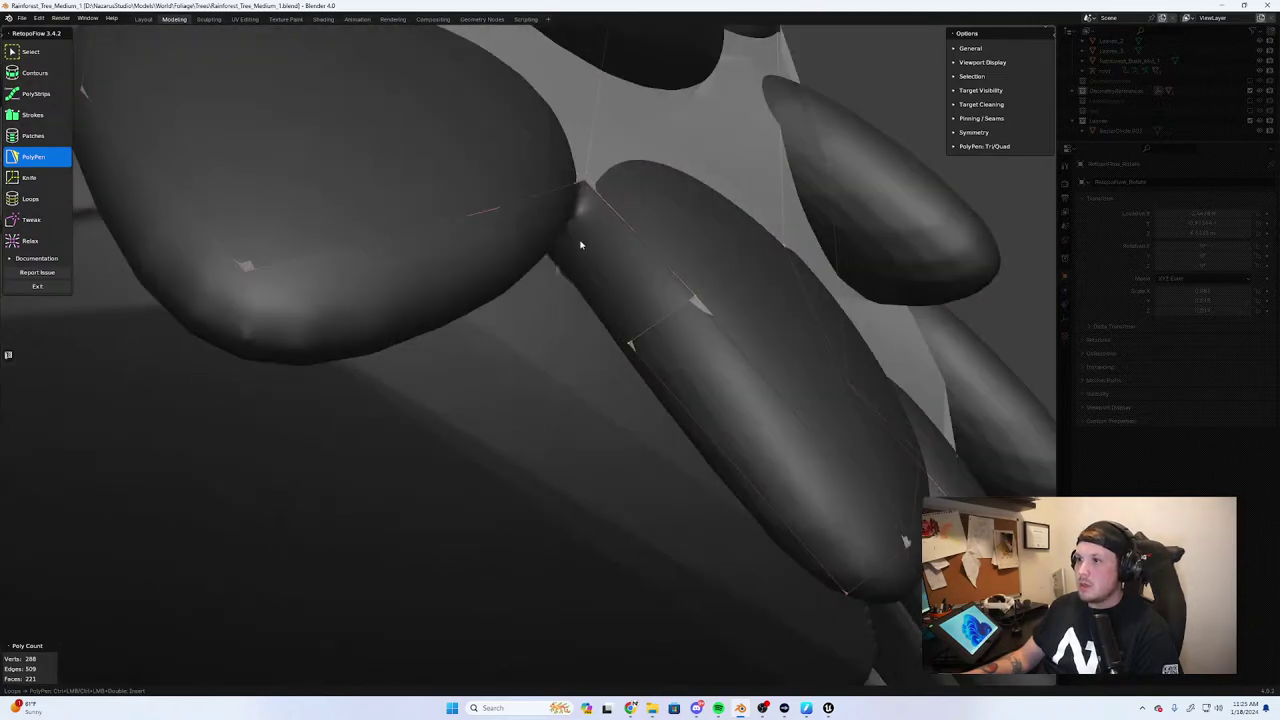
{"action": "left_click", "coordinate": [583, 181]}
{"action": "middle_click_drag", "start_coordinate": [583, 181], "coordinate": [610, 235]}
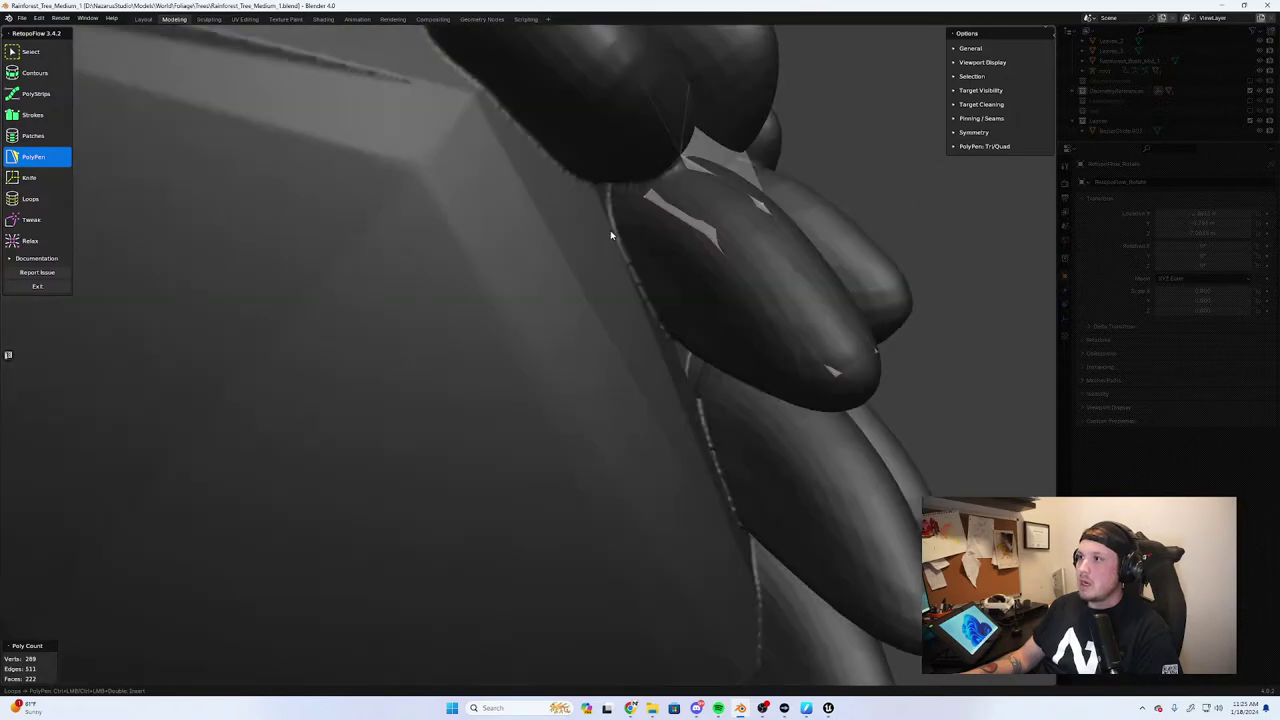
Build a PolyPen face on the neighbouring leaf's underside, running from its side edge to the shared notch
{"action": "middle_click_drag", "start_coordinate": [691, 286], "coordinate": [491, 457]}
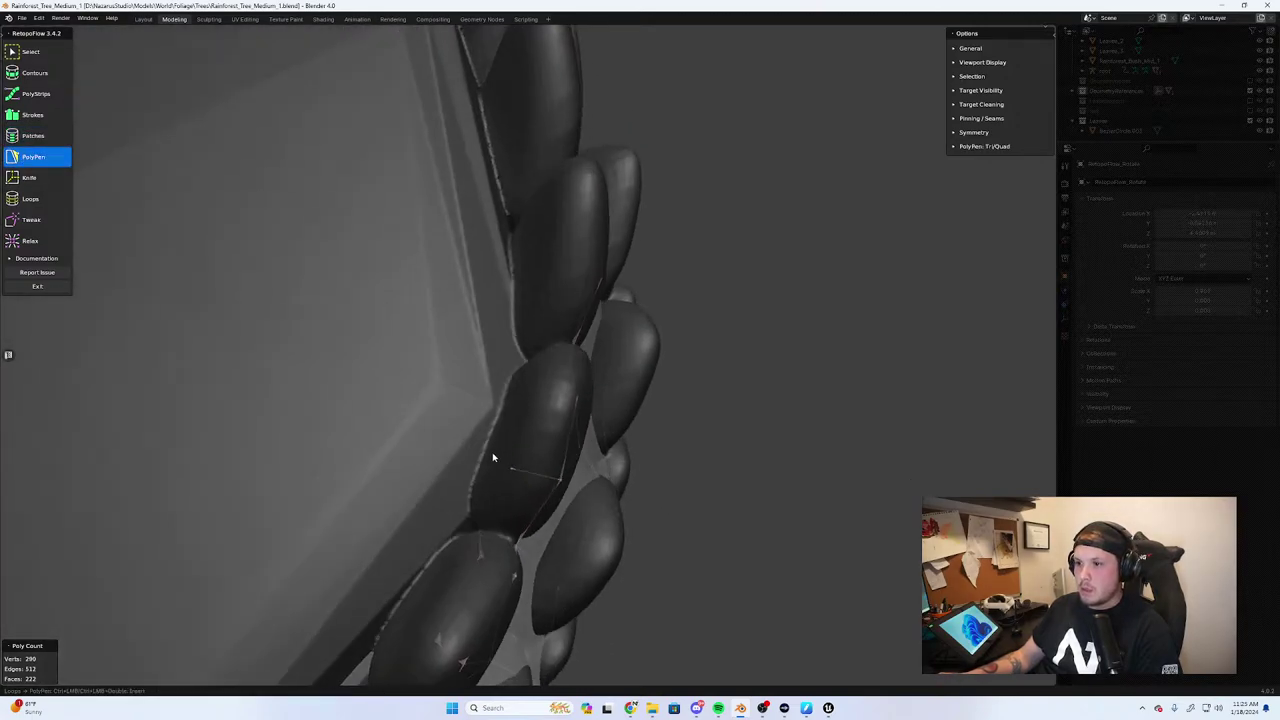
{"action": "left_click", "coordinate": [481, 534]}
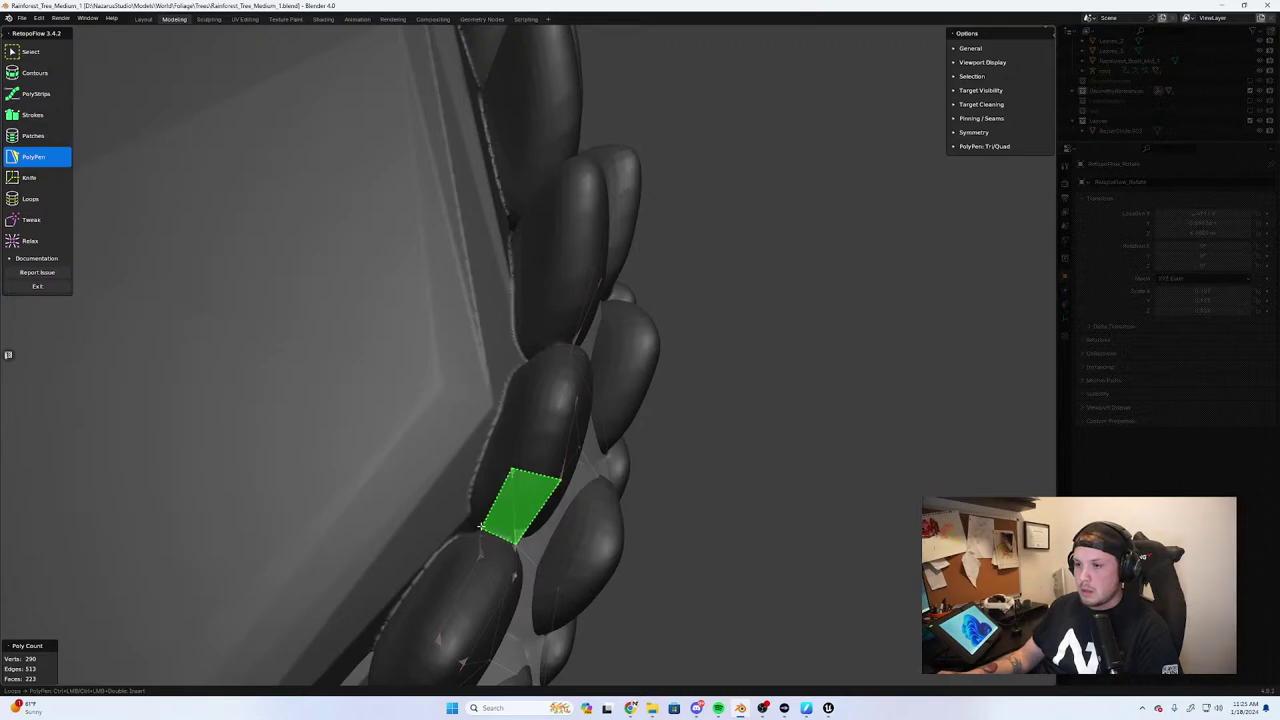
{"action": "left_click", "coordinate": [481, 528], "text": "ctrl"}
{"action": "middle_click_drag", "start_coordinate": [481, 528], "coordinate": [743, 493]}
{"action": "scroll", "coordinate": [580, 522], "scroll_direction": "up", "scroll_amount": 3}
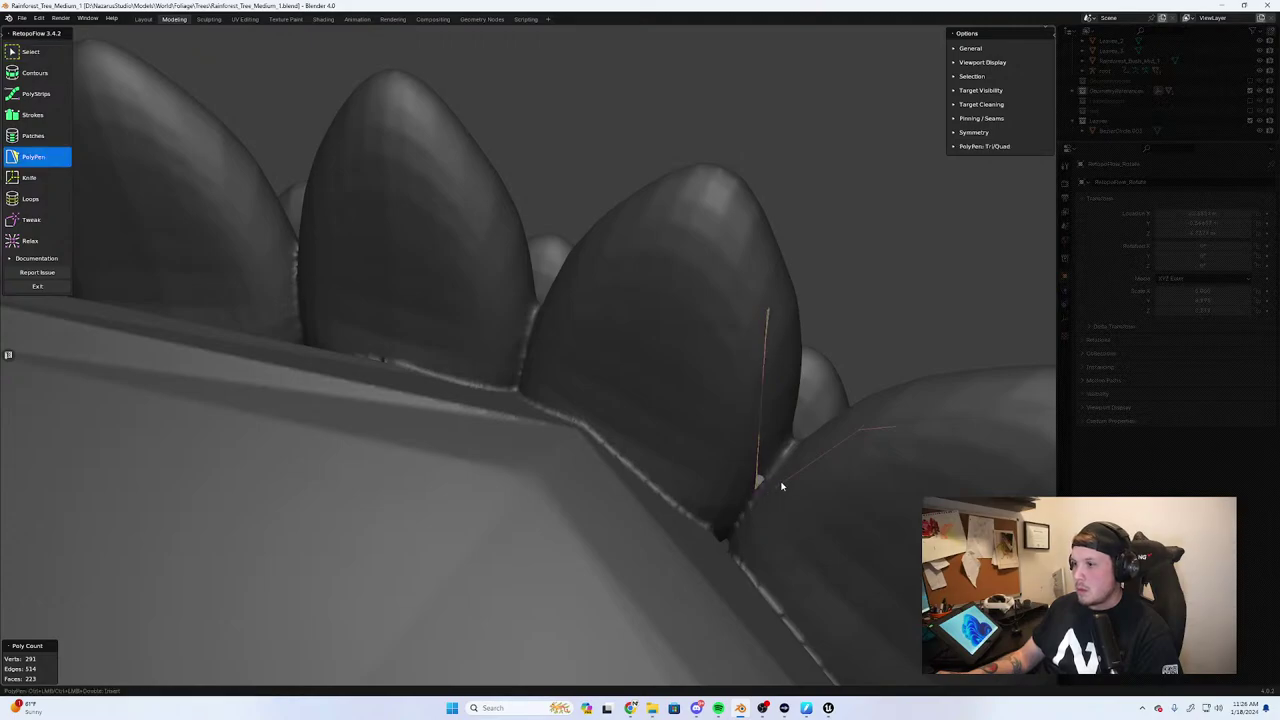
{"action": "middle_click_drag", "start_coordinate": [780, 486], "coordinate": [737, 446]}
{"action": "scroll", "coordinate": [737, 446], "scroll_direction": "up", "scroll_amount": 3}
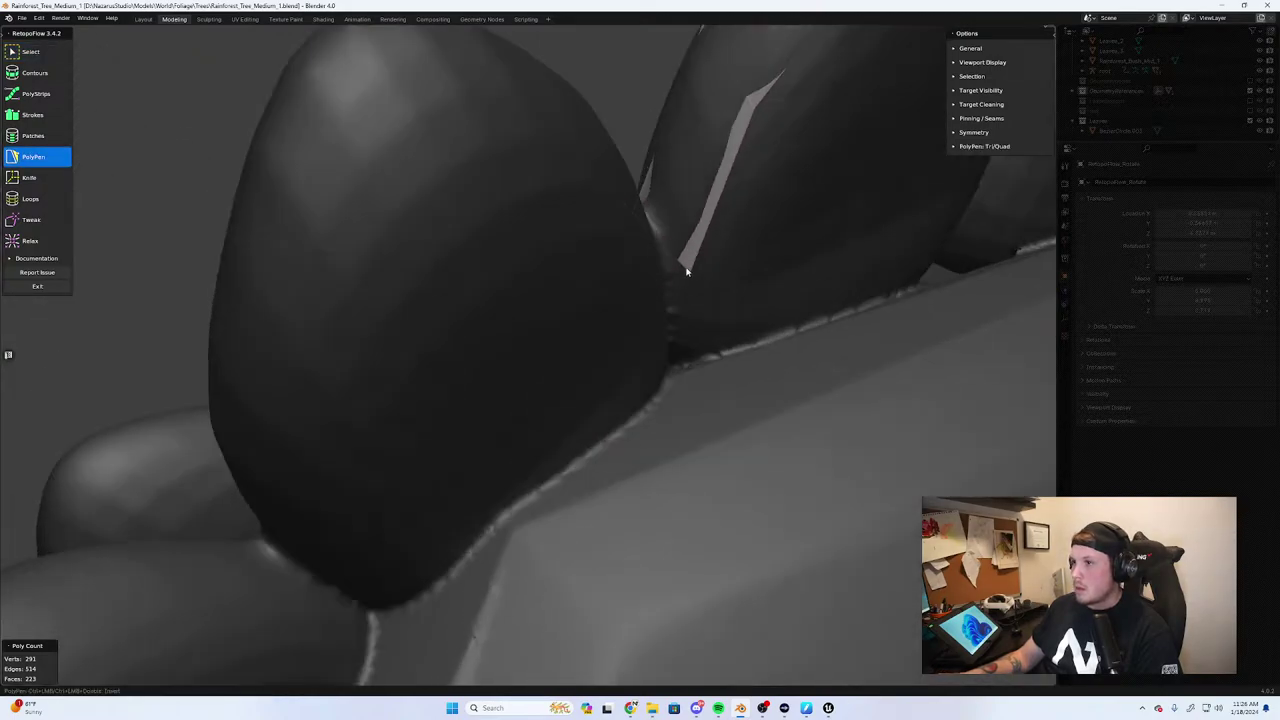
{"action": "middle_click_drag", "start_coordinate": [692, 272], "coordinate": [673, 305]}
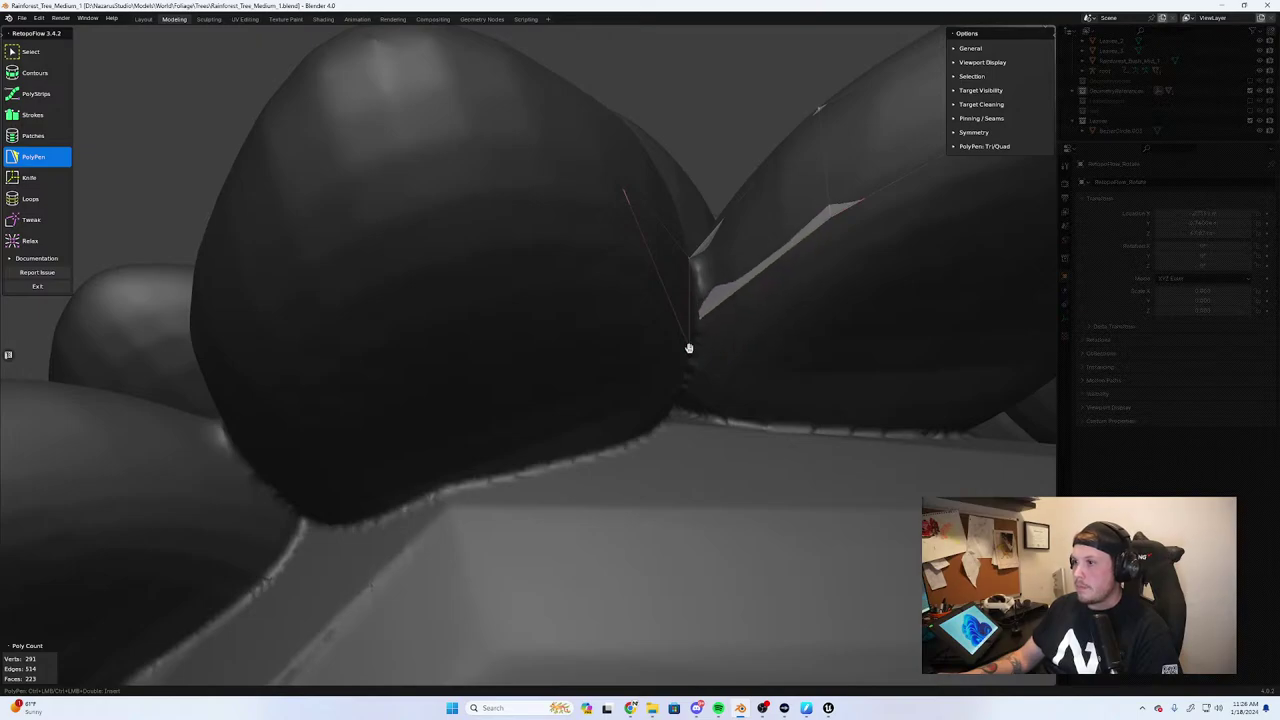
{"action": "key", "text": "ctrl+z"}
Extend the neighbouring leaf's underside face toward its tip with another PolyPen face
{"action": "middle_click_drag", "start_coordinate": [700, 323], "coordinate": [606, 236]}
{"action": "left_click", "coordinate": [645, 225], "text": "ctrl"}
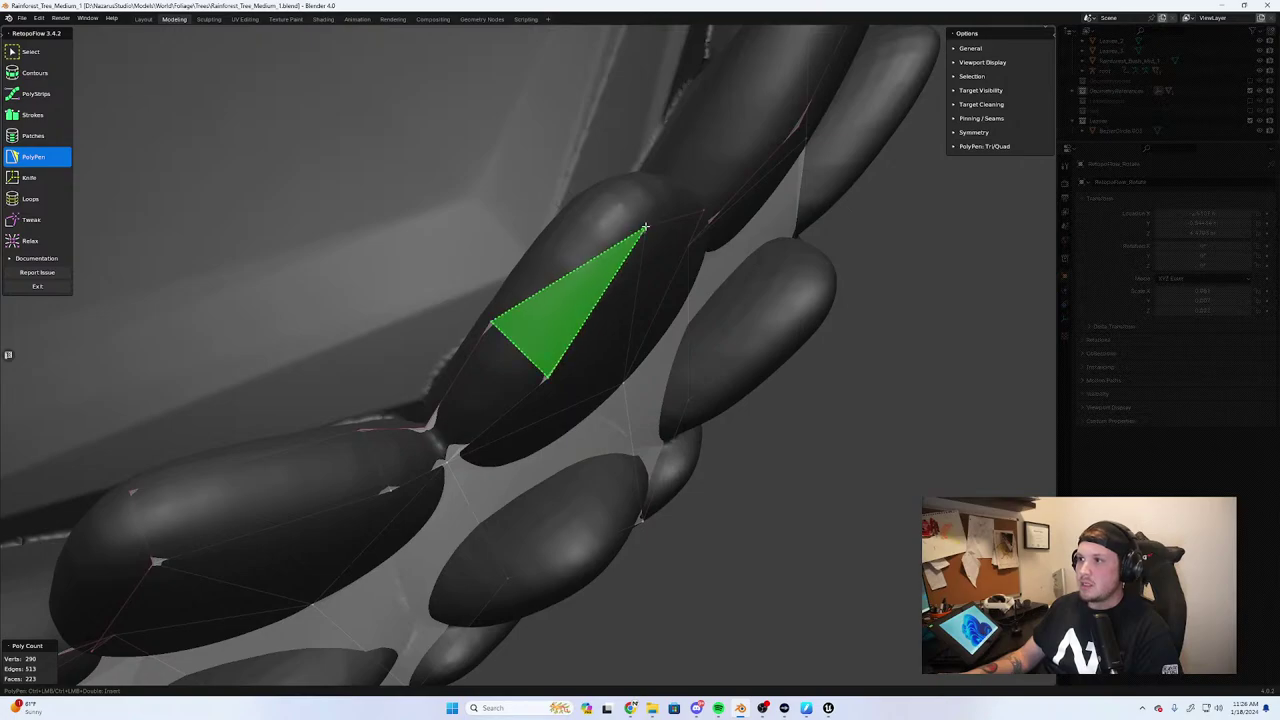
Extend the retopology mesh with PolyPen faces over the upper side of the rim leaf
{"action": "left_click", "coordinate": [603, 191]}
{"action": "middle_click_drag", "start_coordinate": [603, 191], "coordinate": [575, 362]}
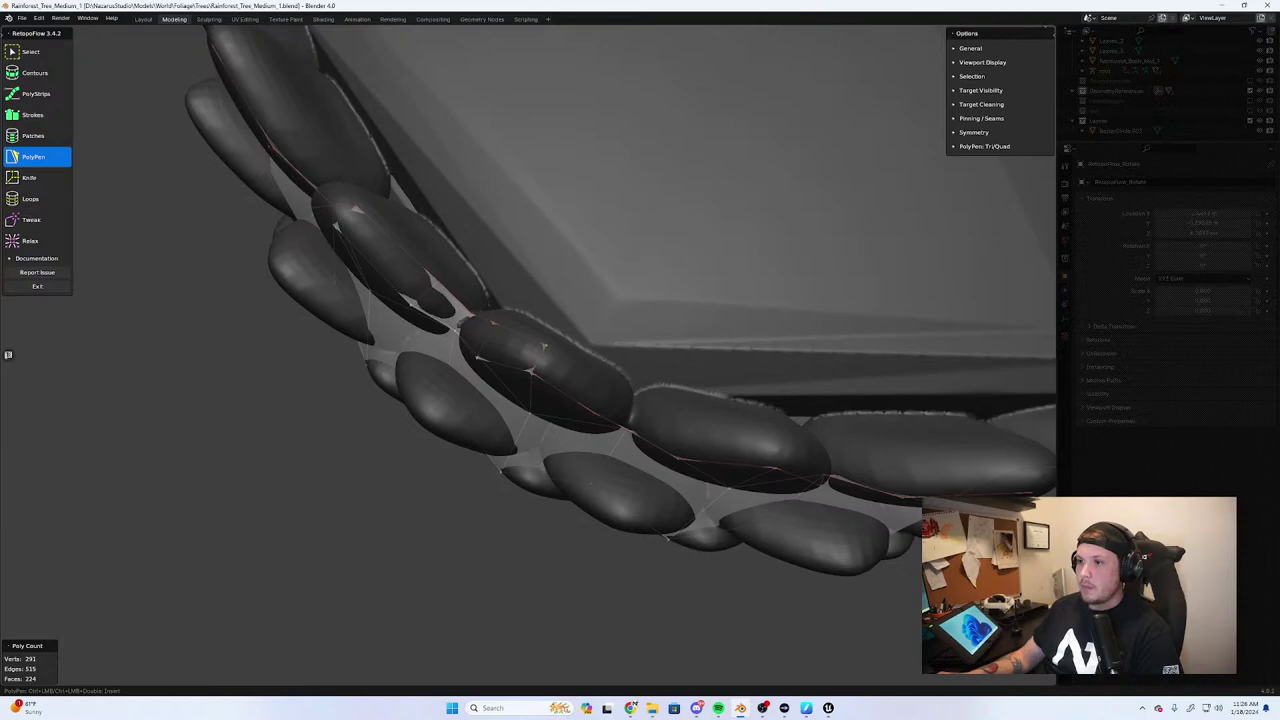
{"action": "mouse_move", "coordinate": [545, 354]}
{"action": "middle_mouse_down"}
{"action": "mouse_move", "coordinate": [555, 335]}
{"action": "mouse_move", "coordinate": [563, 354]}
{"action": "middle_mouse_up"}
{"action": "left_click", "coordinate": [555, 335]}
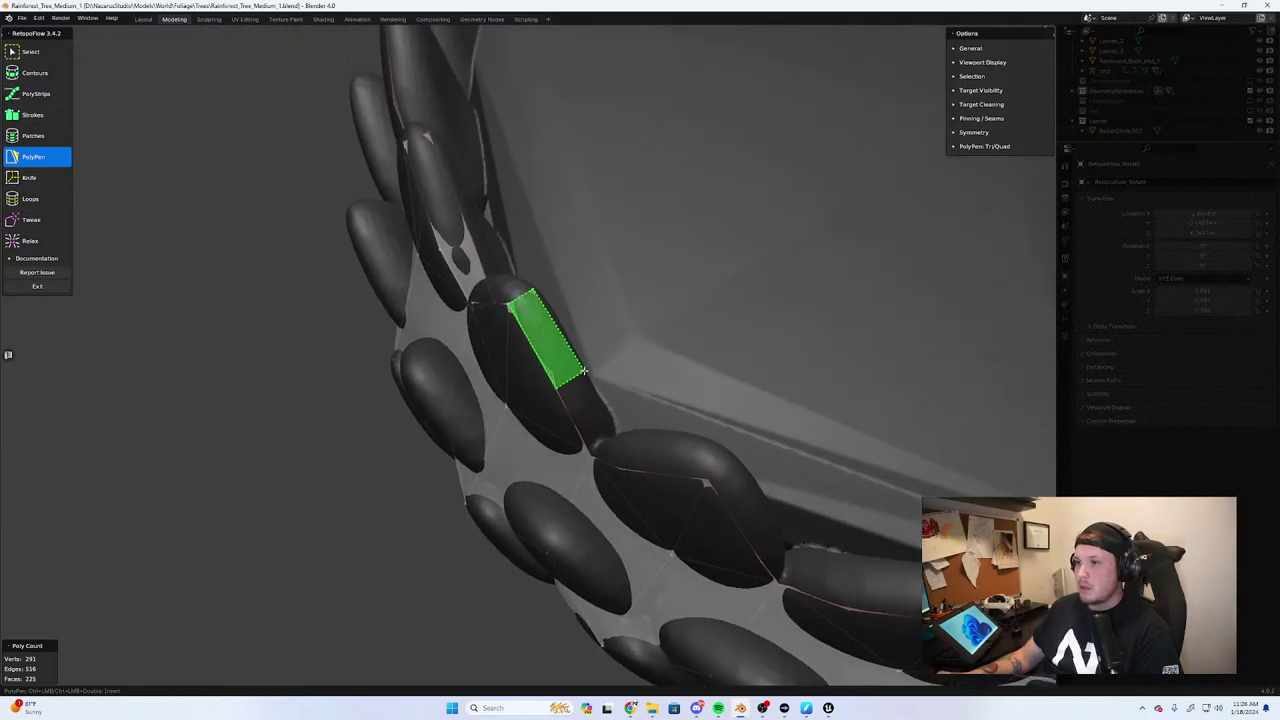
Add PolyPen vertices and faces down the rim leaf's side and into the gap beside the neighbouring leaf
{"action": "left_click", "coordinate": [585, 380], "text": "ctrl"}
{"action": "middle_click_drag", "start_coordinate": [587, 382], "coordinate": [549, 449]}
{"action": "left_click", "coordinate": [616, 434], "text": "ctrl"}
{"action": "left_click", "coordinate": [601, 451], "text": "ctrl"}
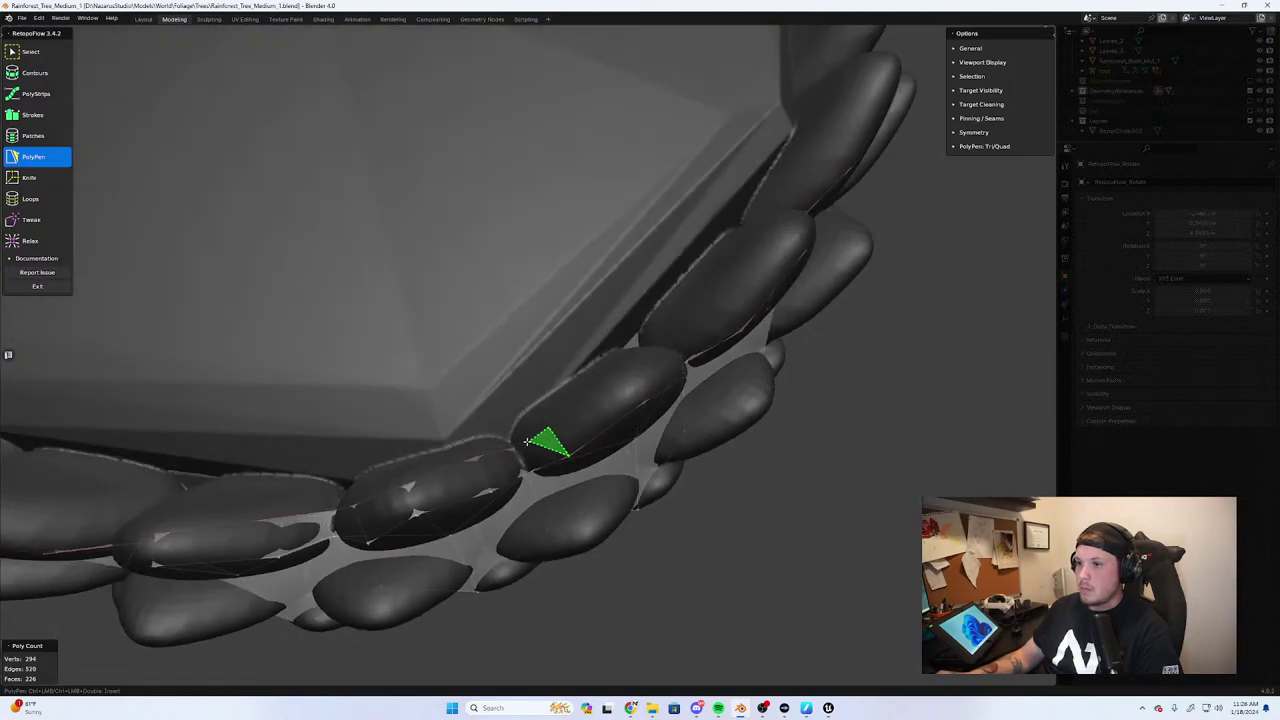
{"action": "left_click", "coordinate": [555, 443], "text": "ctrl"}
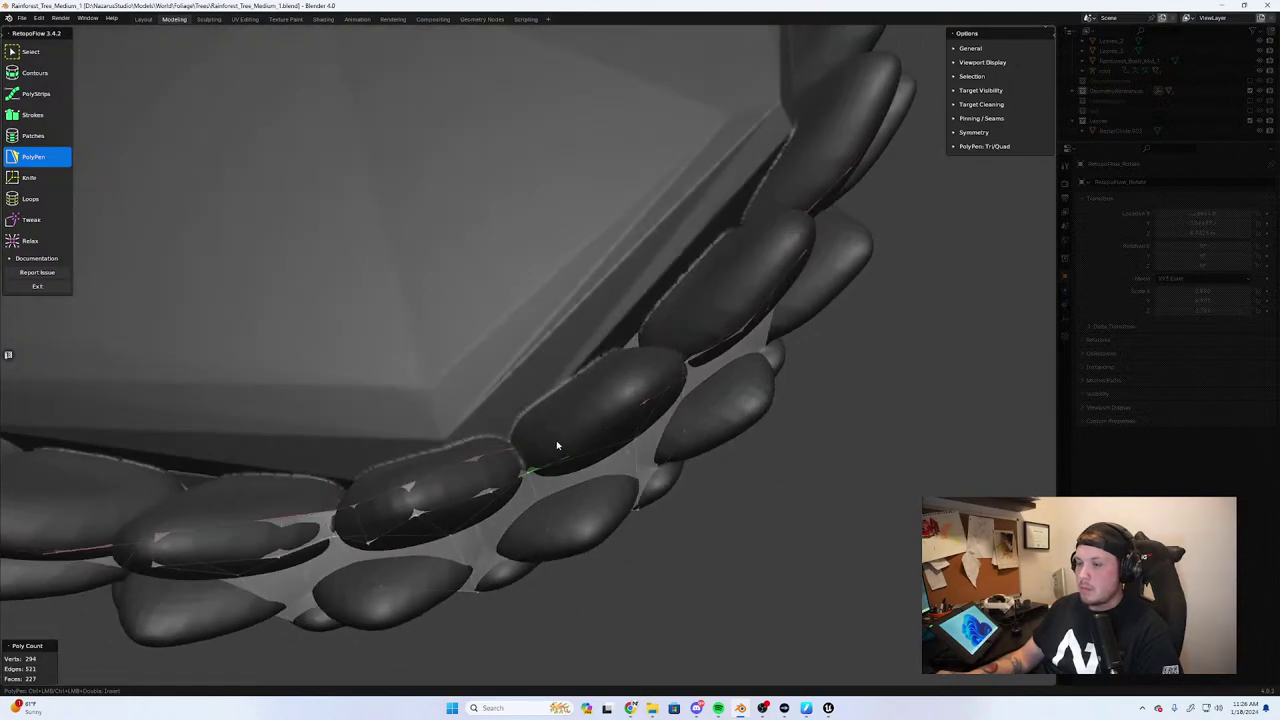
{"action": "left_click_drag", "start_coordinate": [552, 413], "coordinate": [572, 460]}
Try to place a vertex near the next rim leaf's tip and build a PolyPen face down to its side edge
{"action": "middle_click_drag", "start_coordinate": [572, 460], "coordinate": [591, 420]}
{"action": "scroll", "coordinate": [634, 410], "scroll_direction": "up", "scroll_amount": 4}
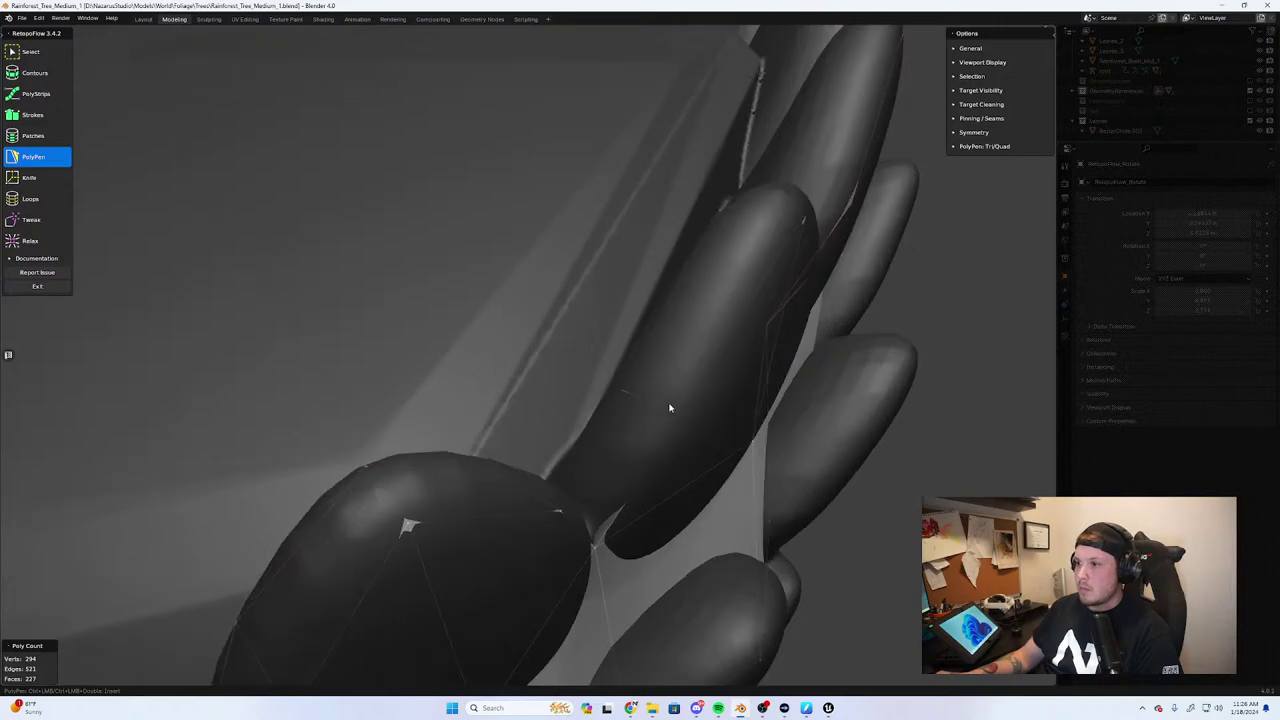
{"action": "middle_click_drag", "start_coordinate": [677, 399], "coordinate": [757, 246]}
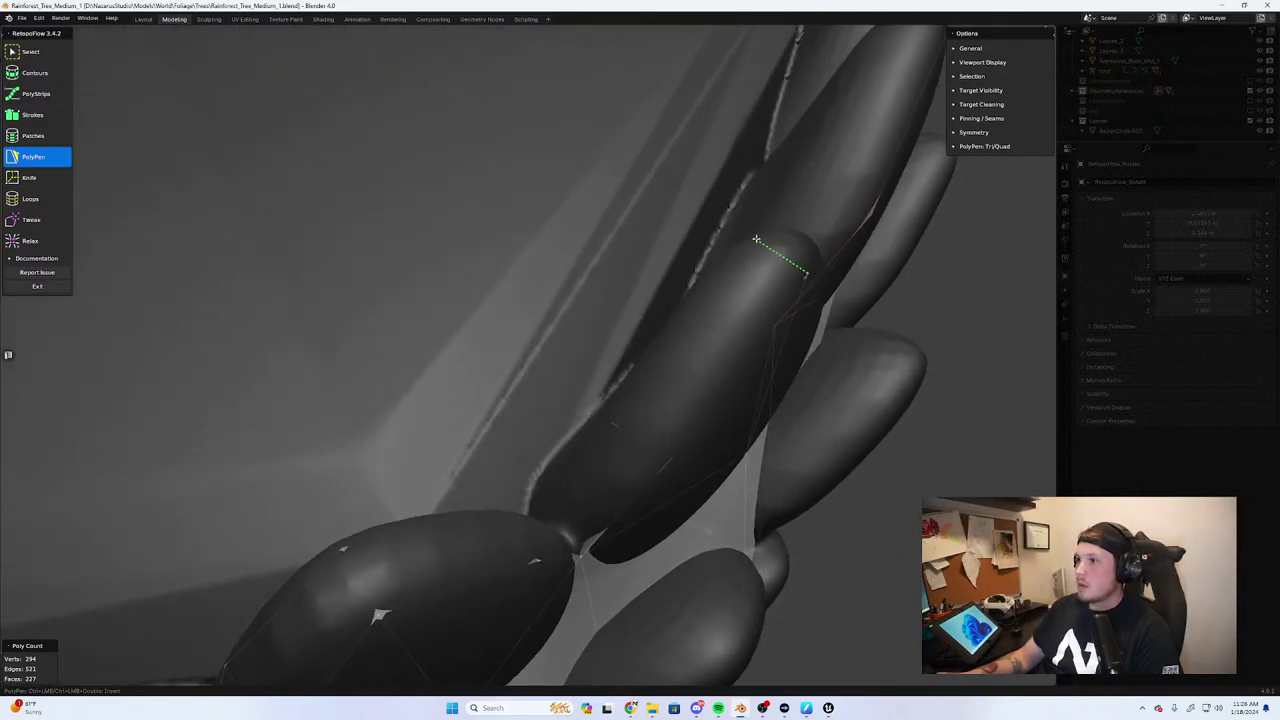
{"action": "left_click", "coordinate": [758, 236]}
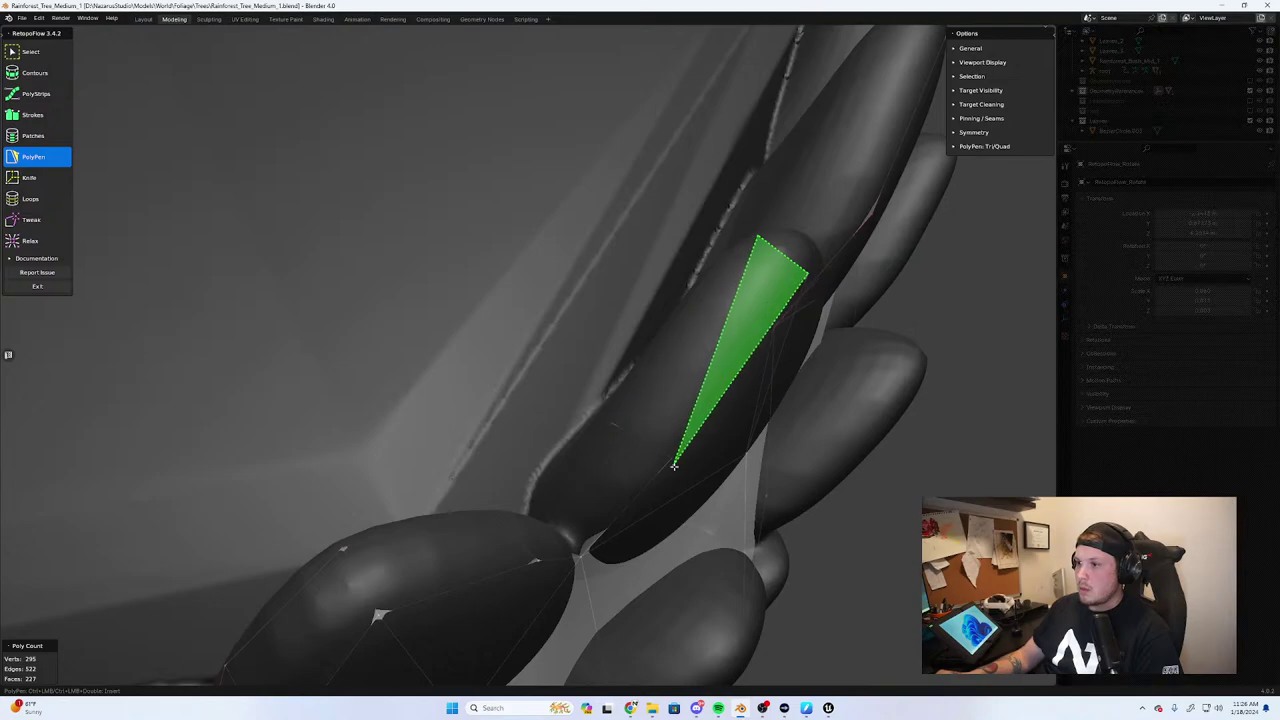
{"action": "middle_click_drag", "start_coordinate": [684, 426], "coordinate": [667, 318]}
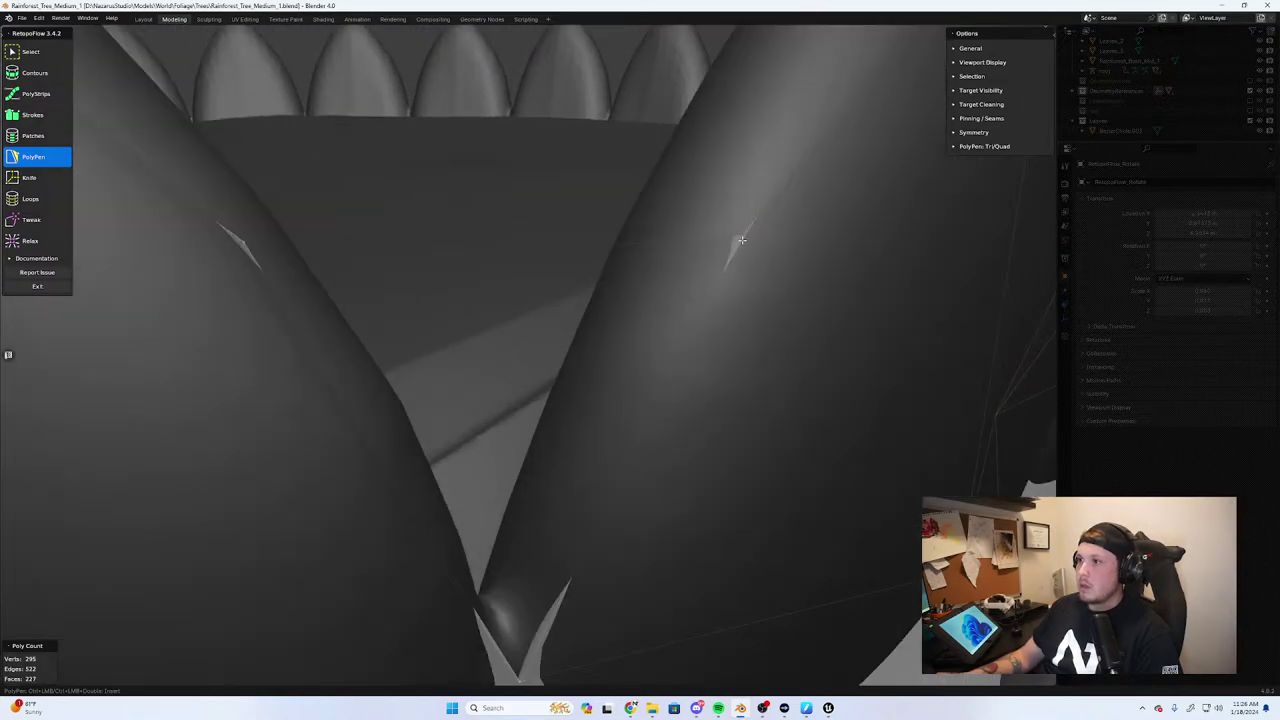
{"action": "scroll", "coordinate": [786, 214], "scroll_direction": "down", "scroll_amount": 4}
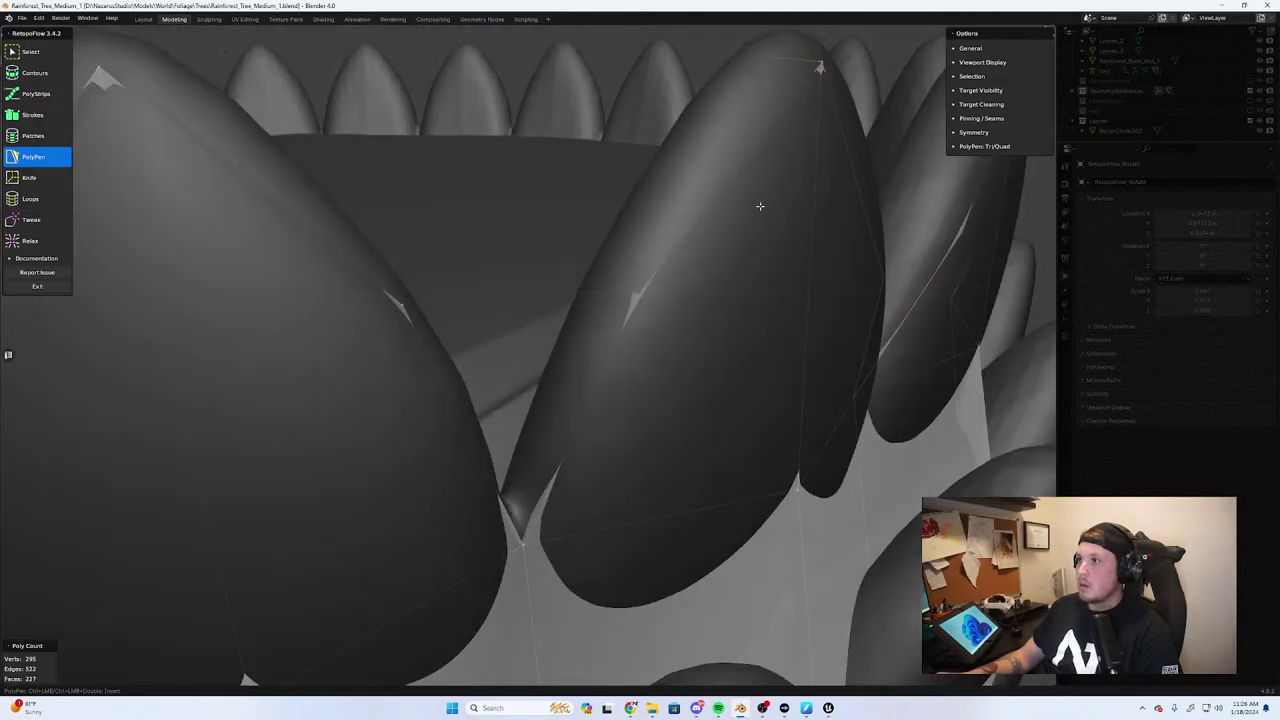
{"action": "scroll", "coordinate": [776, 230], "scroll_direction": "down", "scroll_amount": 4}
{"action": "middle_click_drag", "start_coordinate": [729, 220], "coordinate": [688, 340]}
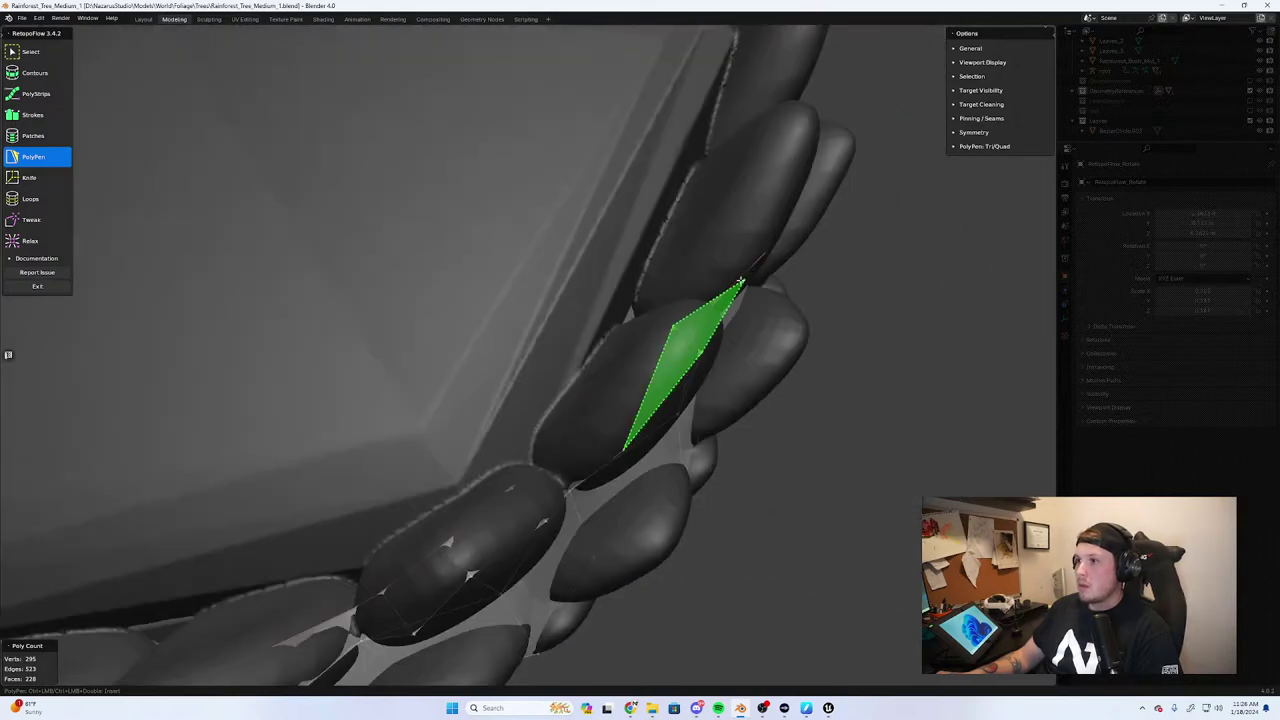
{"action": "middle_click_drag", "start_coordinate": [617, 455], "coordinate": [620, 384]}
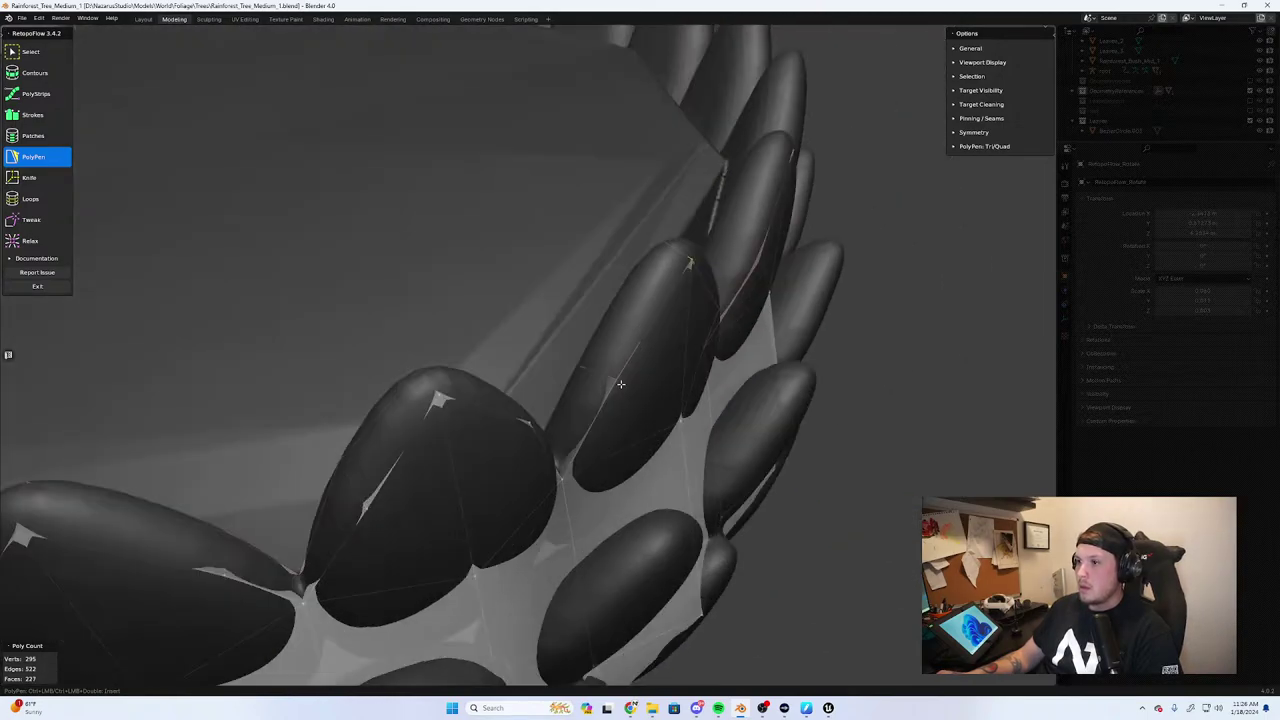
{"action": "scroll", "coordinate": [737, 346], "scroll_direction": "up", "scroll_amount": 3}
{"action": "scroll", "coordinate": [686, 343], "scroll_direction": "down", "scroll_amount": 2}
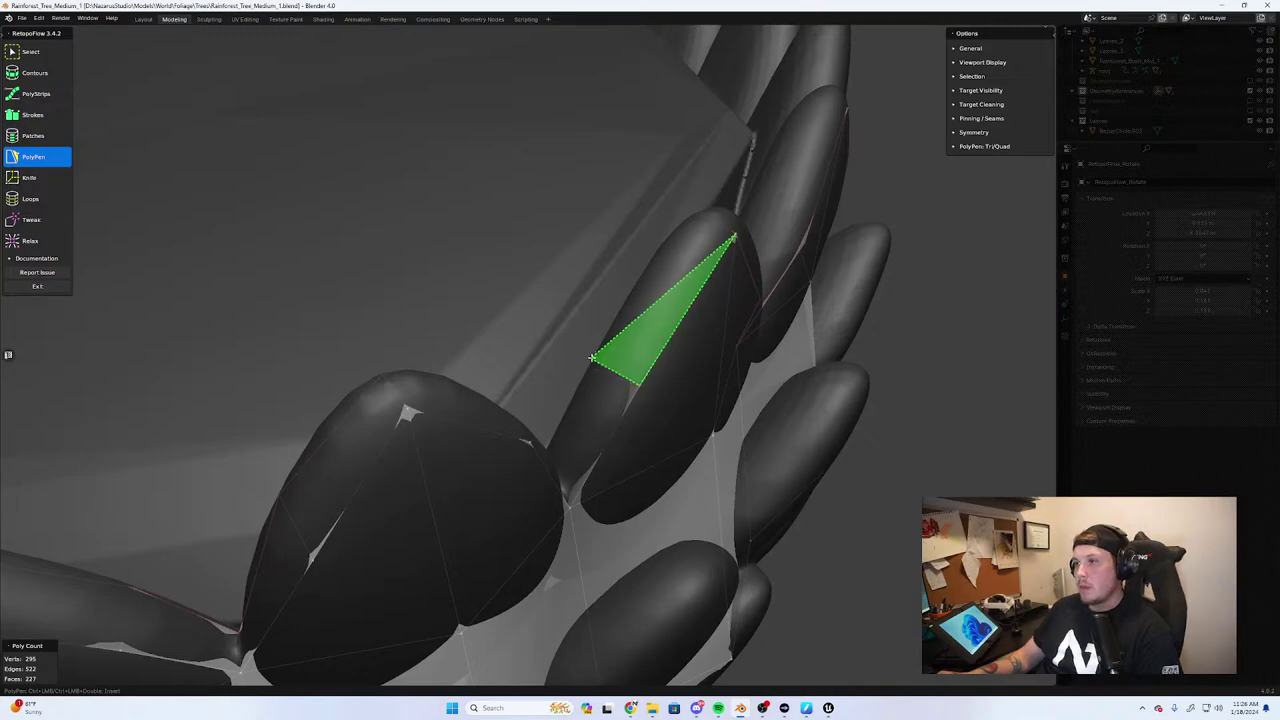
{"action": "scroll", "coordinate": [700, 216], "scroll_direction": "down", "scroll_amount": 3}
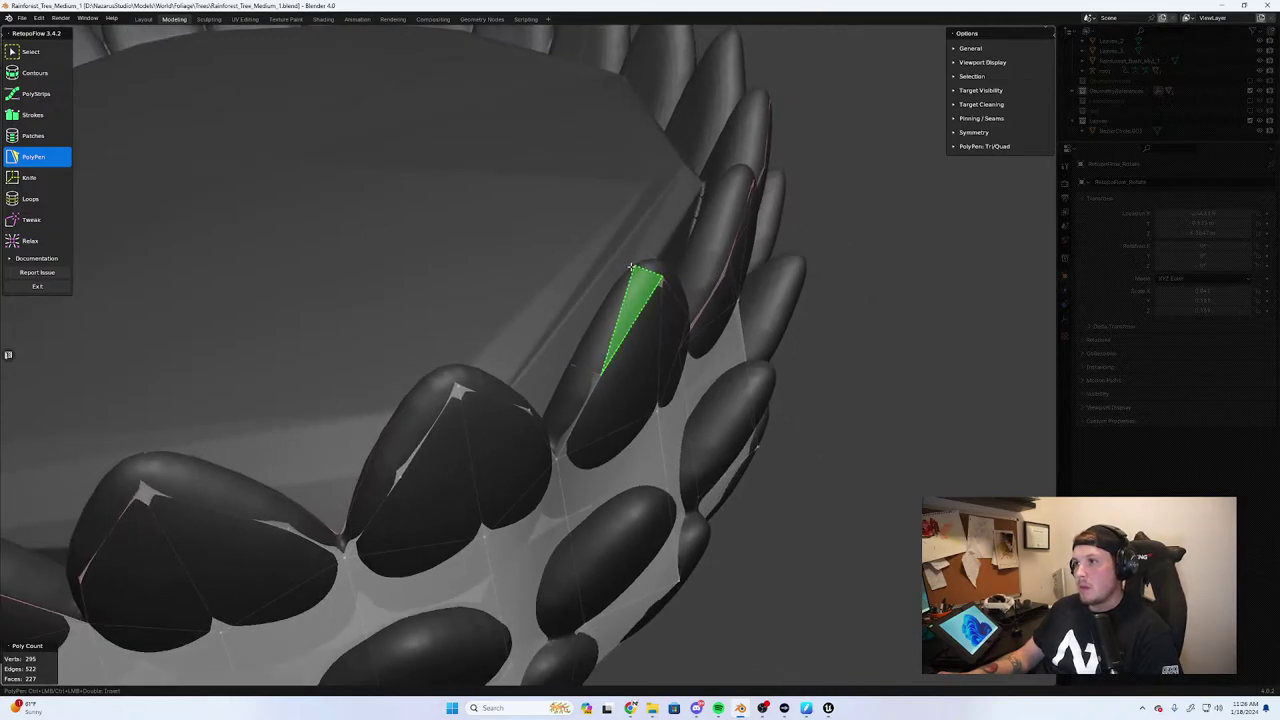
{"action": "middle_click_drag", "start_coordinate": [634, 268], "coordinate": [522, 318]}
{"action": "scroll", "coordinate": [645, 194], "scroll_direction": "up", "scroll_amount": 3}
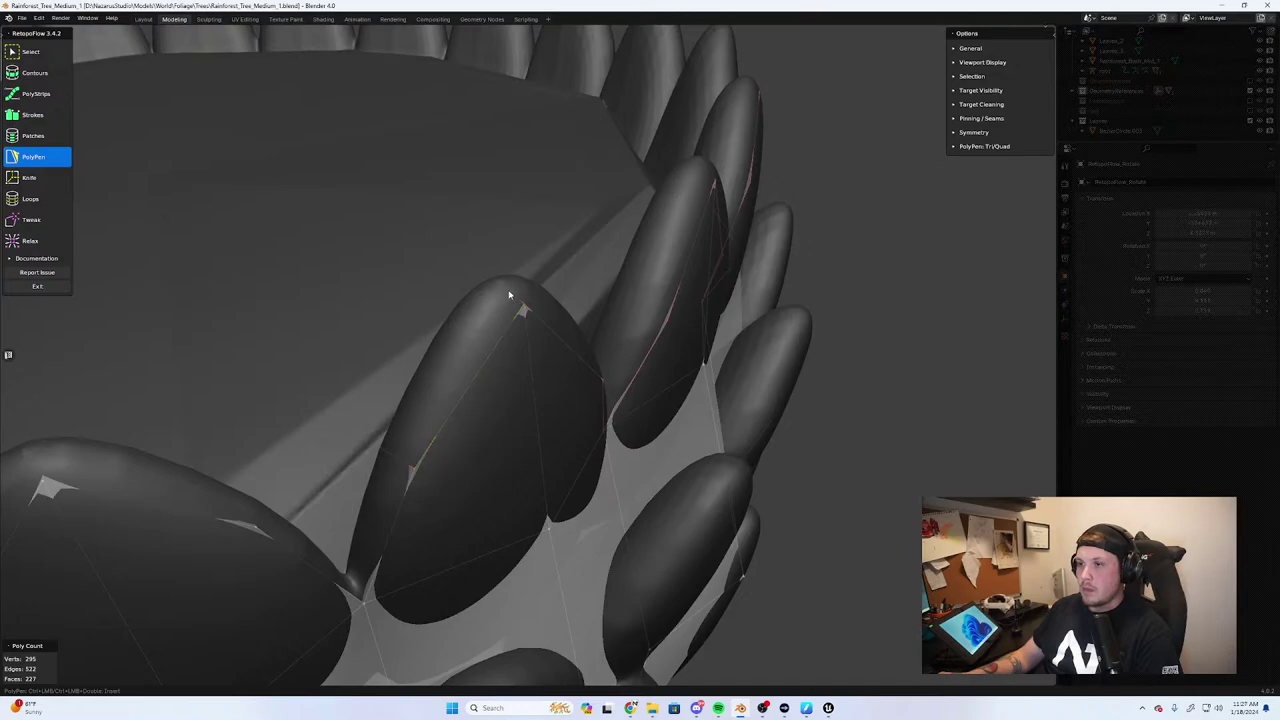
Delete the stray edge and its loose vertex at the leaf's tip
{"action": "middle_click_drag", "start_coordinate": [522, 310], "coordinate": [540, 353]}
{"action": "key", "text": "x"}
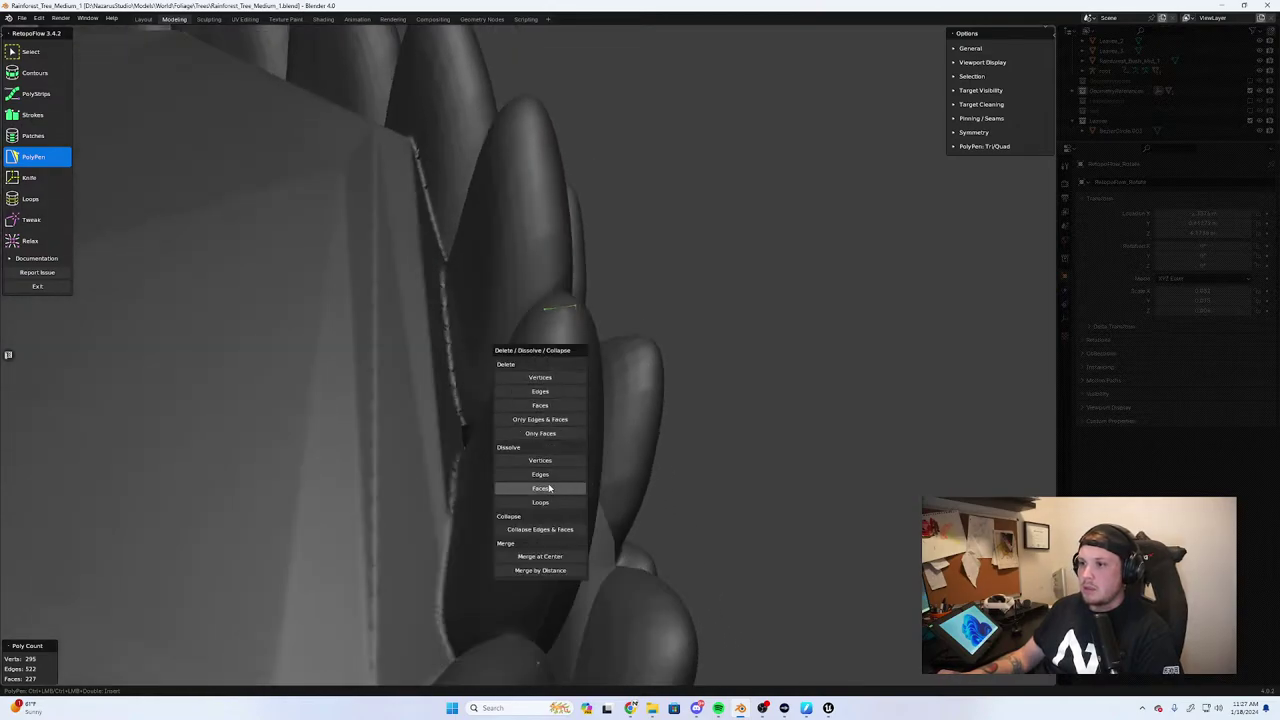
{"action": "left_click", "coordinate": [550, 475]}
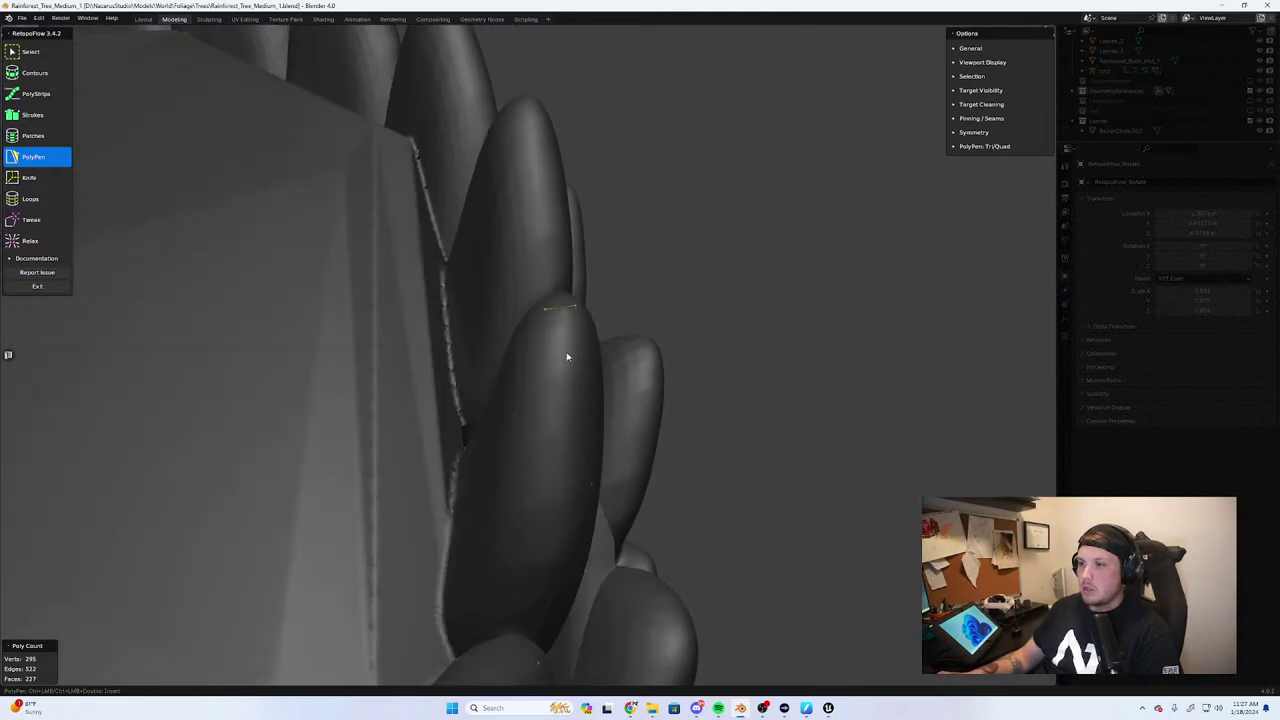
{"action": "key", "text": "x"}
{"action": "left_click", "coordinate": [566, 393]}
Reposition the side vertex of the retopology mesh on the rim leaf's surface near its tip
{"action": "middle_click_drag", "start_coordinate": [579, 347], "coordinate": [595, 390]}
{"action": "middle_click_drag", "start_coordinate": [525, 295], "coordinate": [450, 368]}
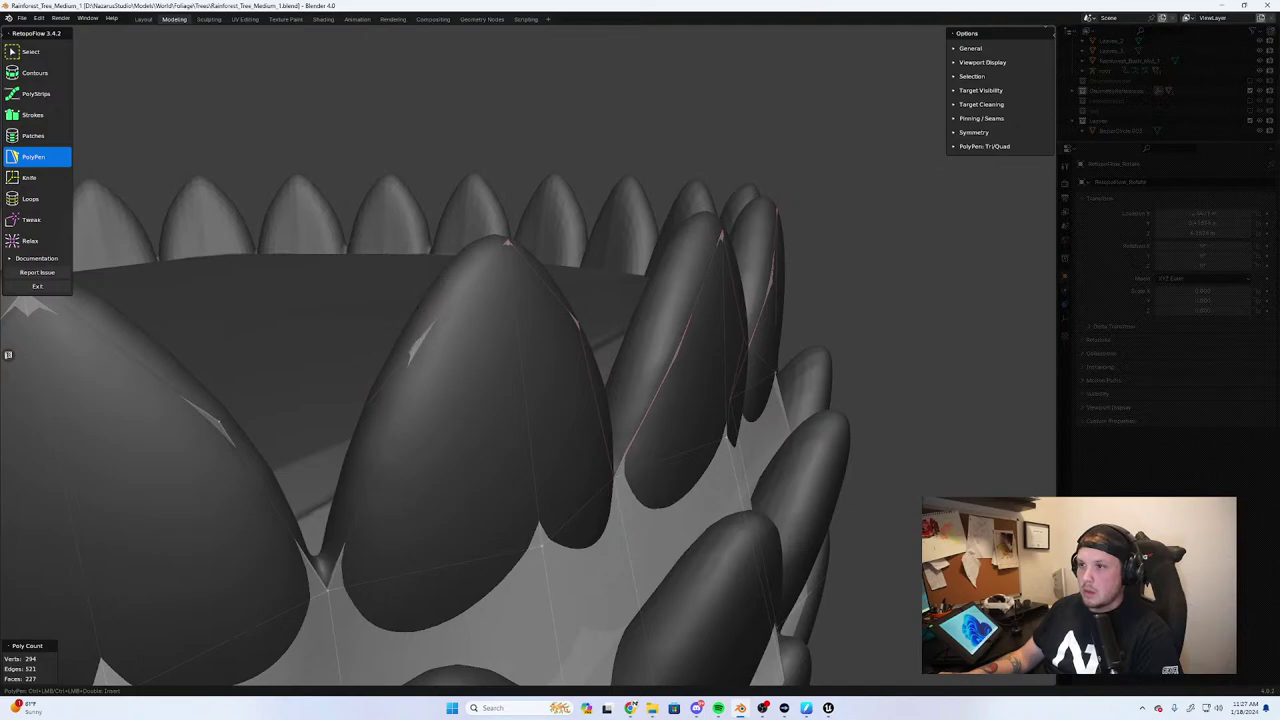
{"action": "middle_click_drag", "start_coordinate": [420, 345], "coordinate": [503, 357]}
{"action": "middle_click_drag", "start_coordinate": [632, 503], "coordinate": [536, 449]}
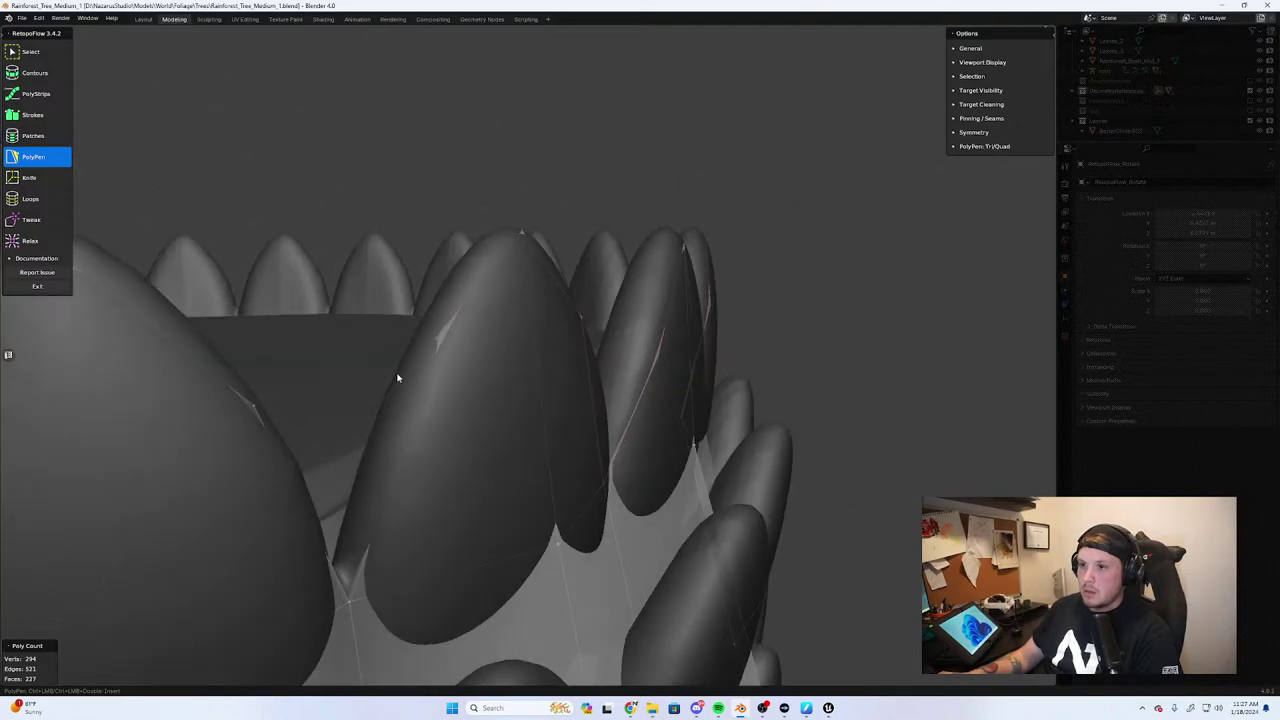
{"action": "scroll", "coordinate": [403, 378], "scroll_direction": "up", "scroll_amount": 6}
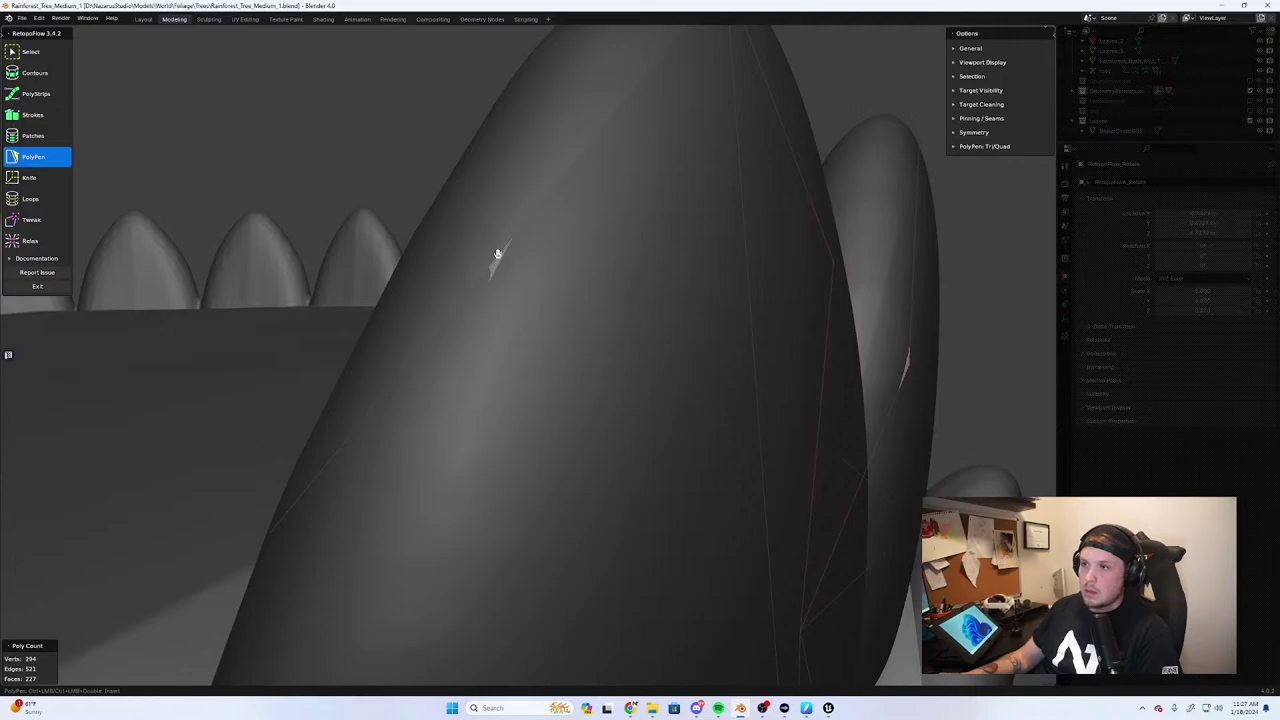
{"action": "key", "text": "b"}
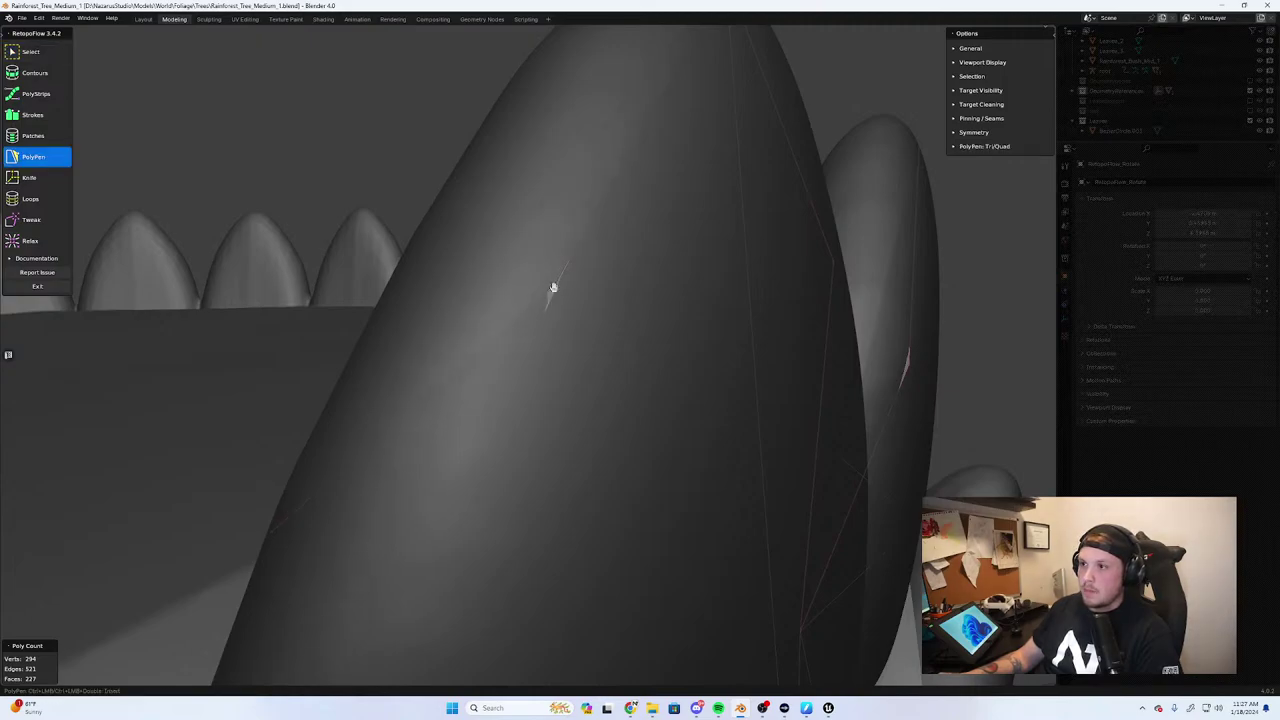
{"action": "scroll", "coordinate": [567, 268], "scroll_direction": "down", "scroll_amount": 5}
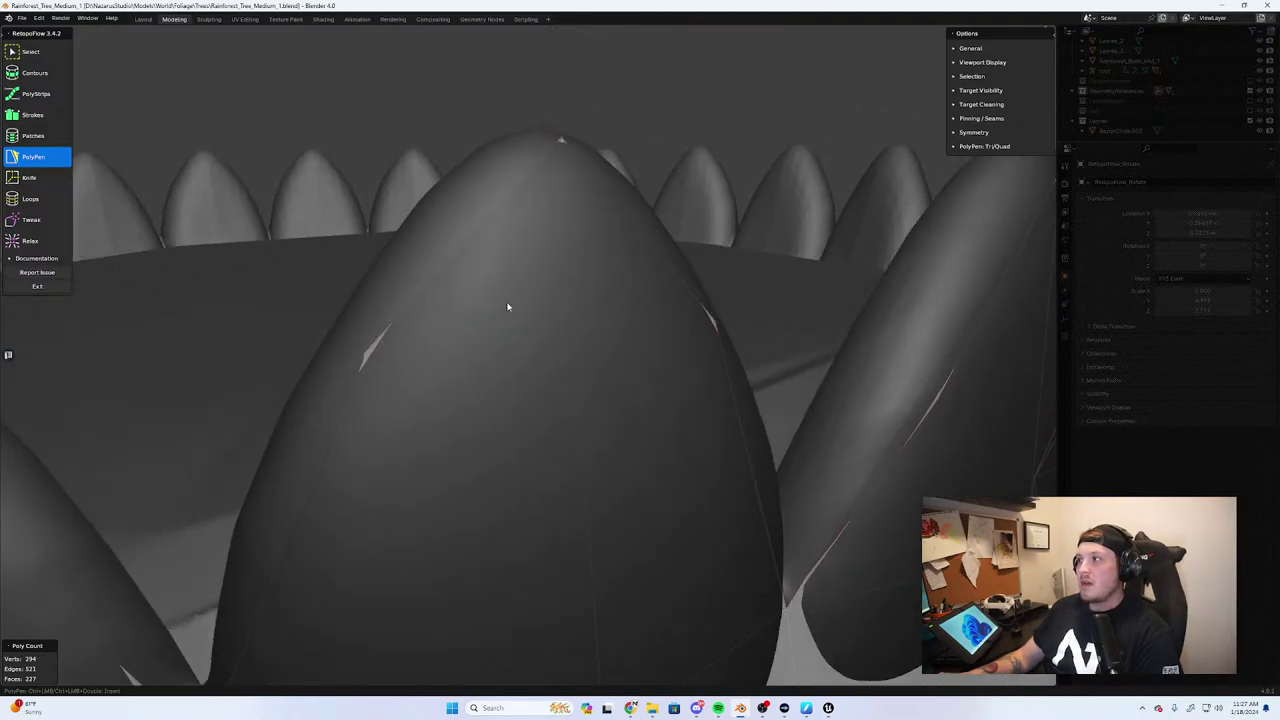
Adjust the same leaf's side vertex again so the mesh edge fits the leaf's outline, checking it from the inner side
{"action": "scroll", "coordinate": [520, 376], "scroll_direction": "down", "scroll_amount": 3}
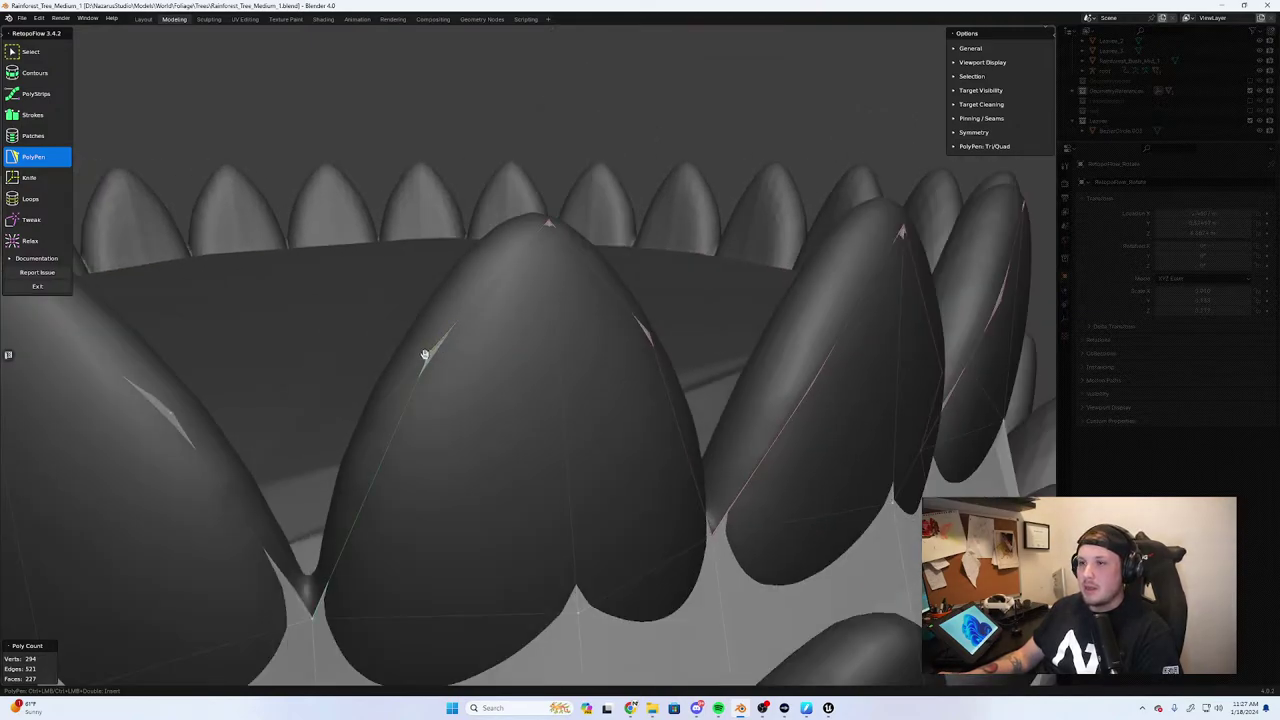
{"action": "middle_click_drag", "start_coordinate": [424, 355], "coordinate": [497, 371]}
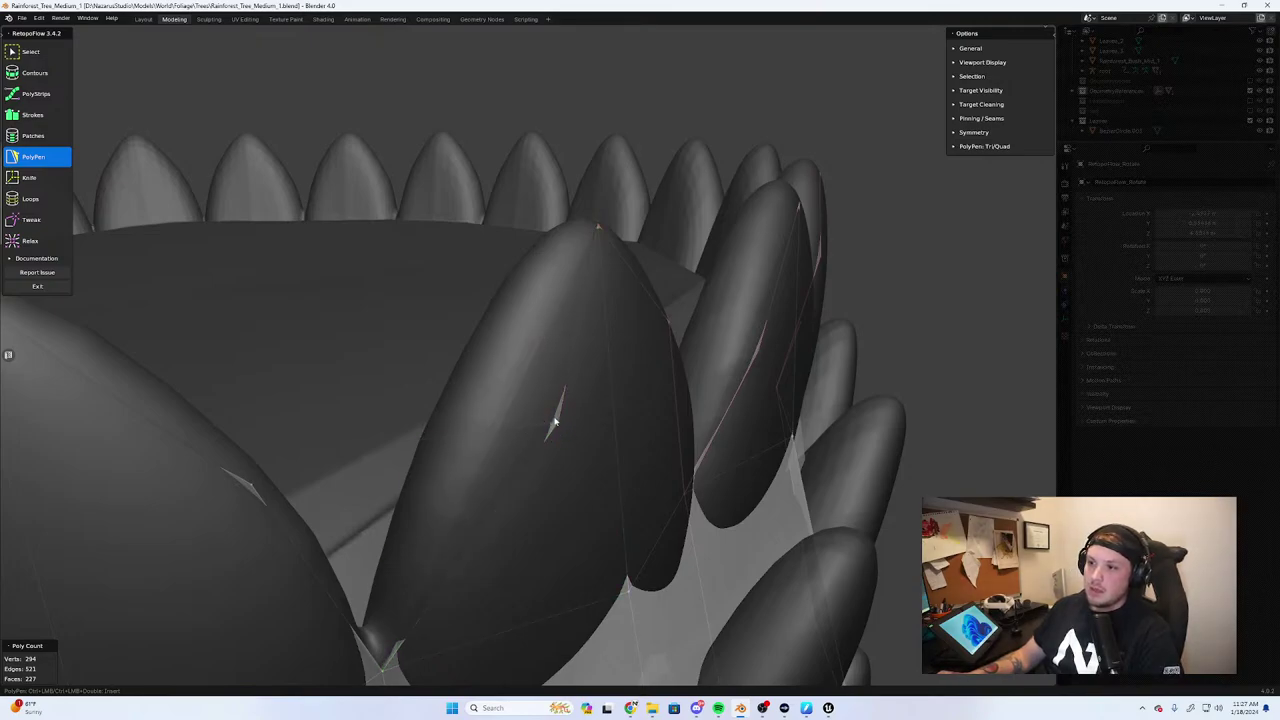
{"action": "middle_click_drag", "start_coordinate": [519, 388], "coordinate": [606, 380]}
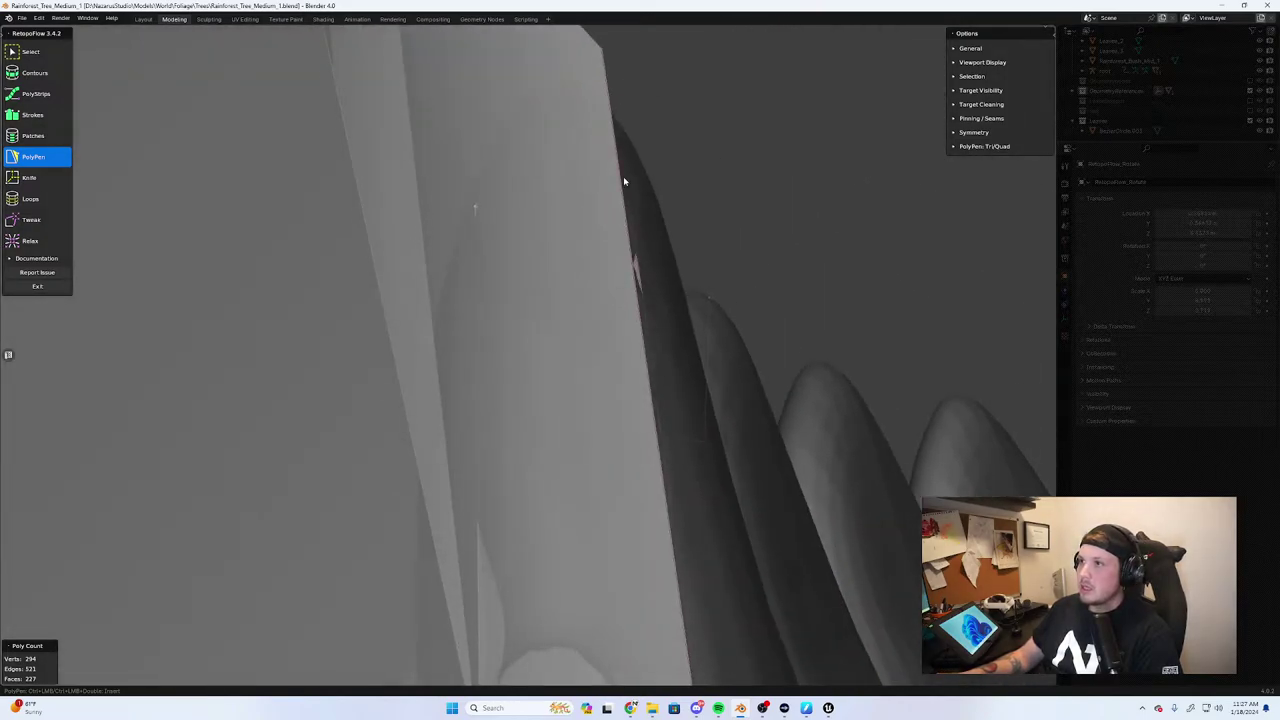
{"action": "middle_click_drag", "start_coordinate": [623, 181], "coordinate": [489, 306]}
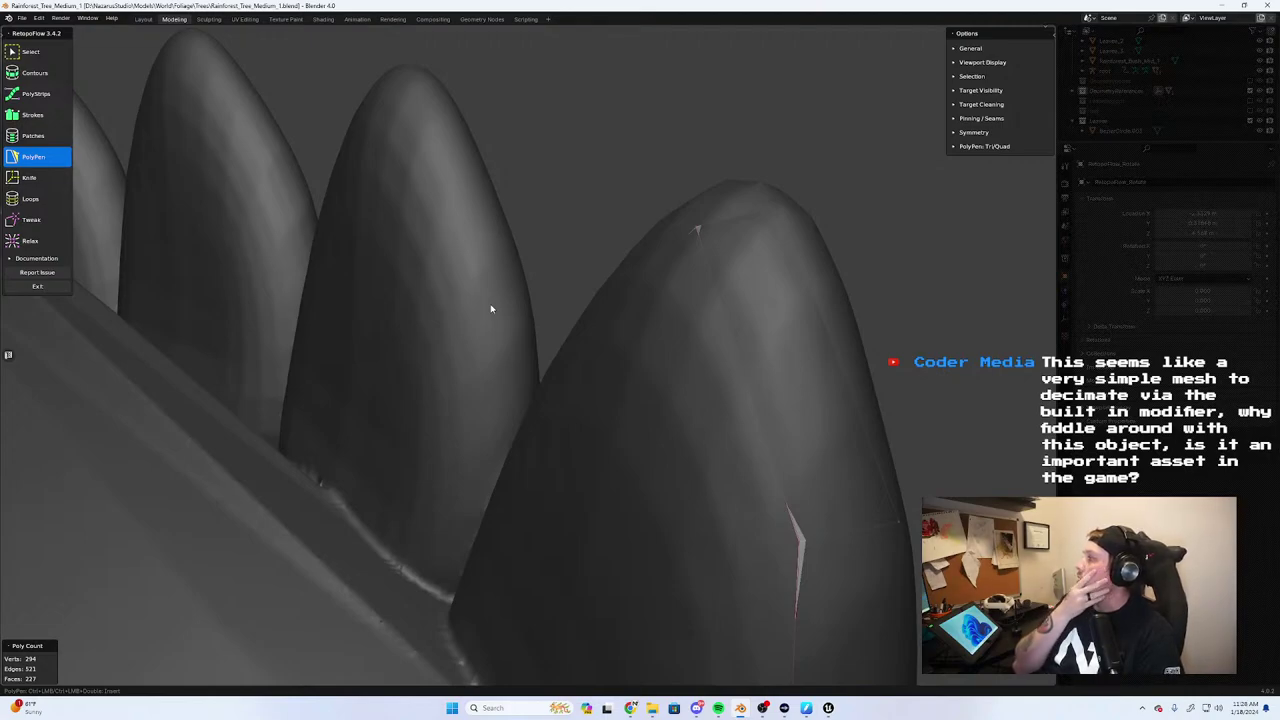
{"action": "middle_click_drag", "start_coordinate": [491, 306], "coordinate": [556, 299]}
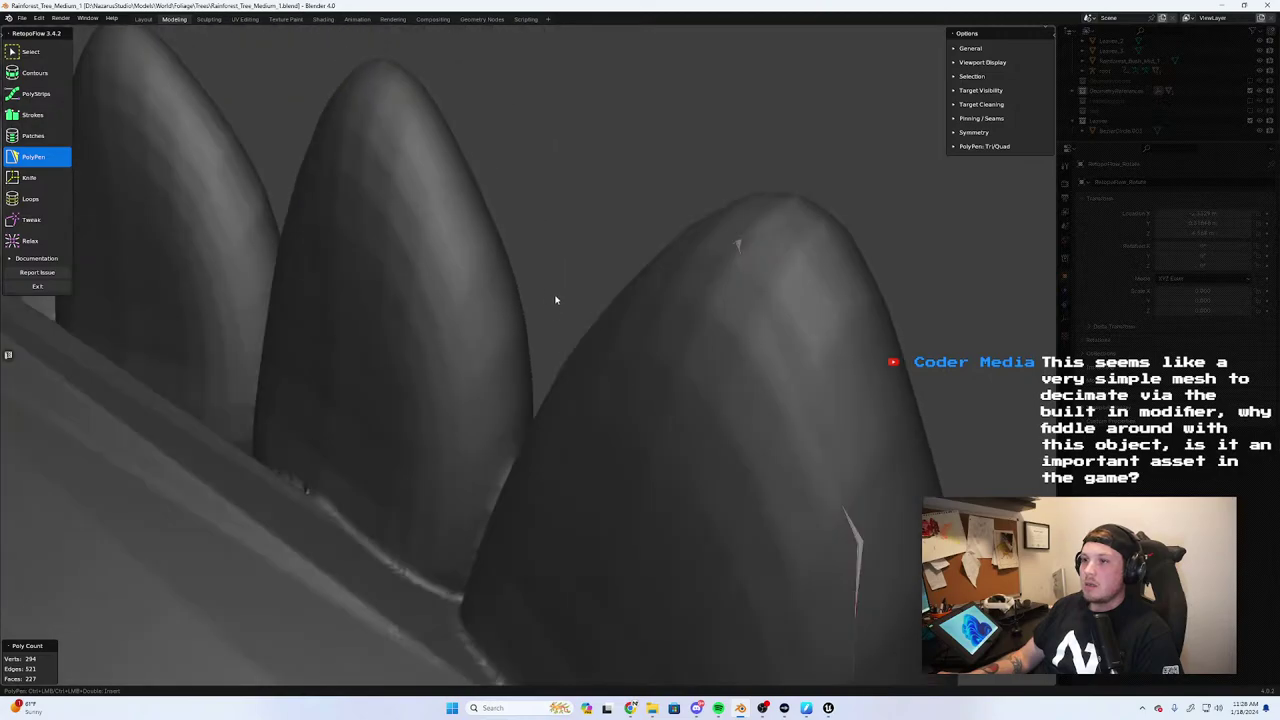
{"action": "middle_click_drag", "start_coordinate": [557, 209], "coordinate": [439, 392]}
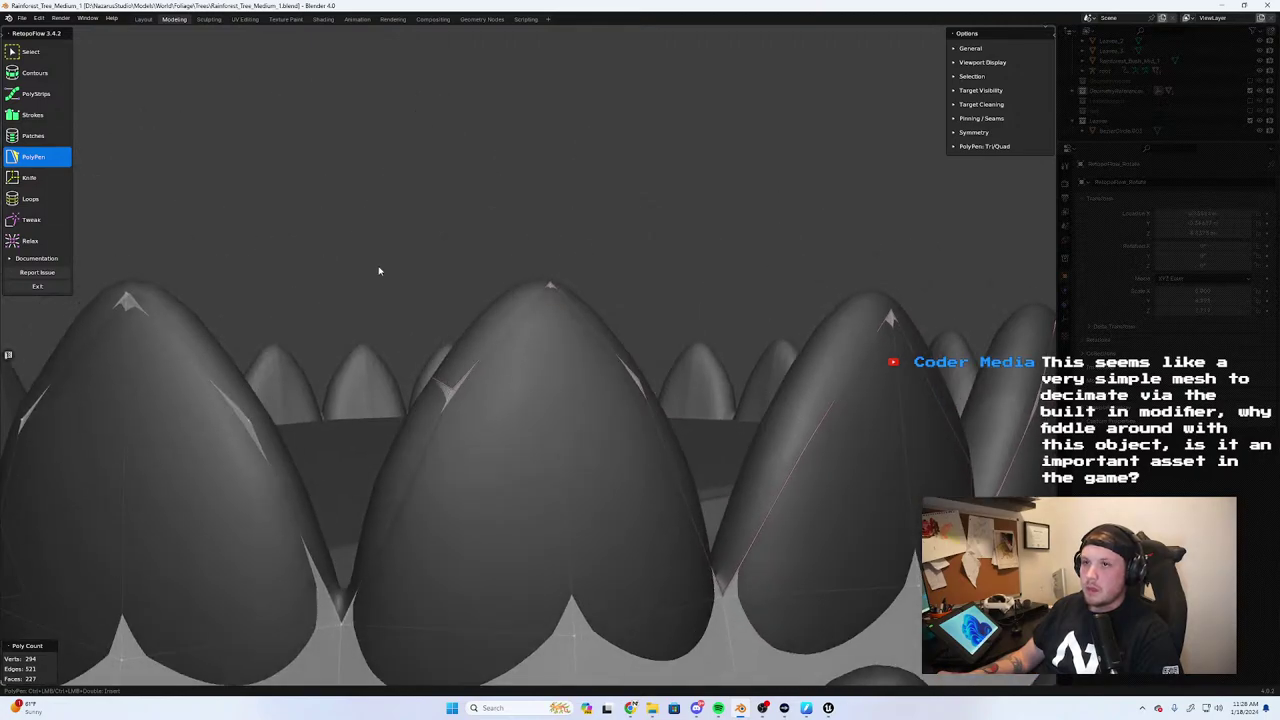
{"action": "middle_click_drag", "start_coordinate": [379, 271], "coordinate": [525, 281]}
Quit RetopoFlow and leave local view to show the whole tree in Object Mode
{"action": "key", "text": "Tab"}
{"action": "key", "text": "Tab"}
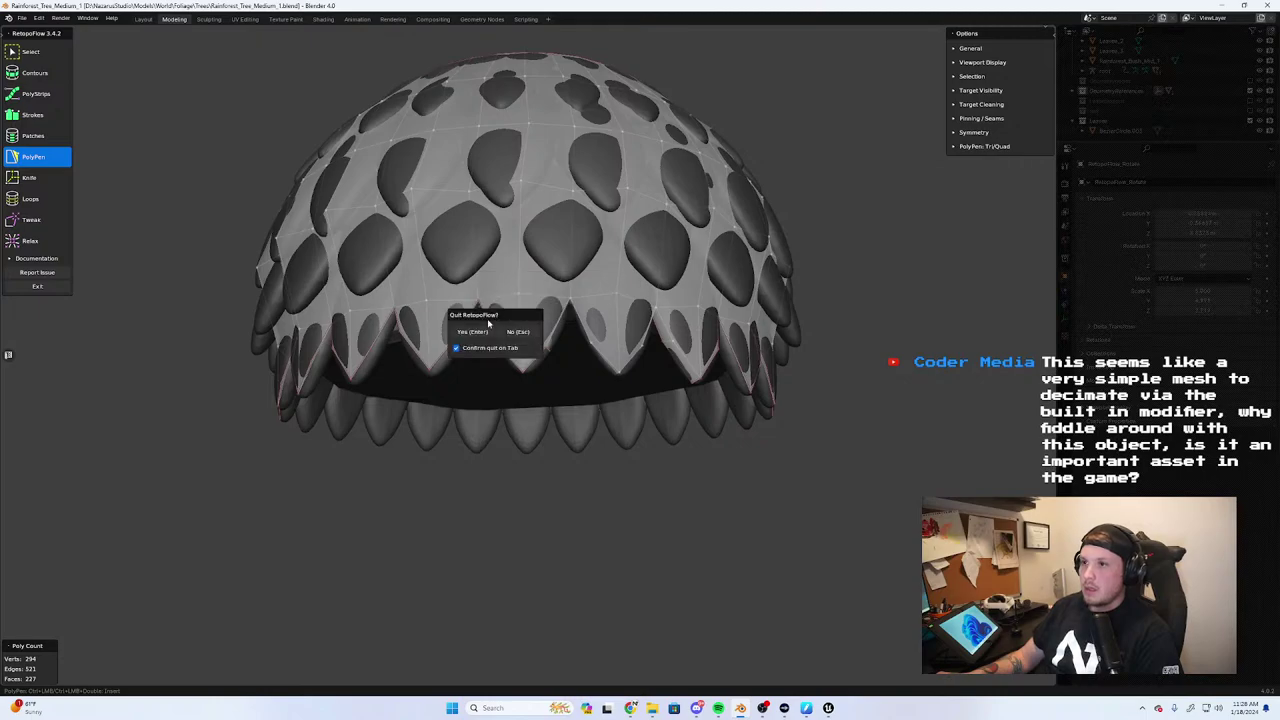
{"action": "key", "text": "Return"}
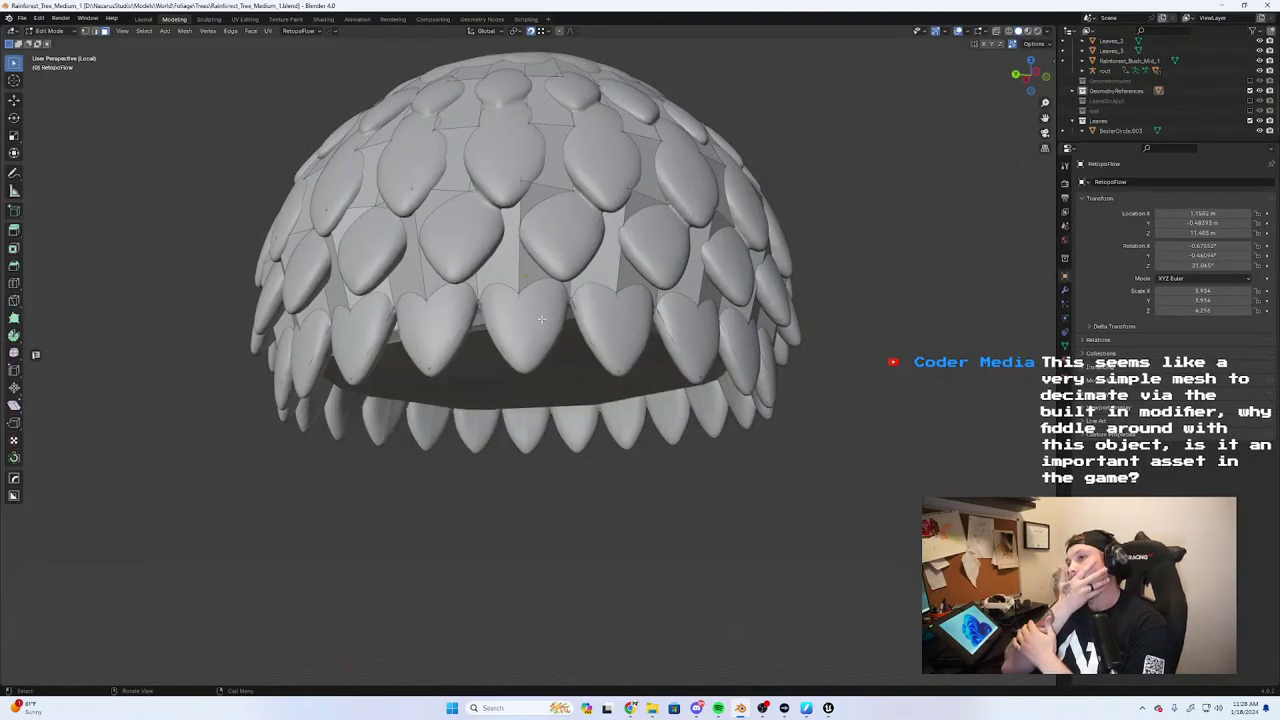
{"action": "key", "text": "KP_Divide"}
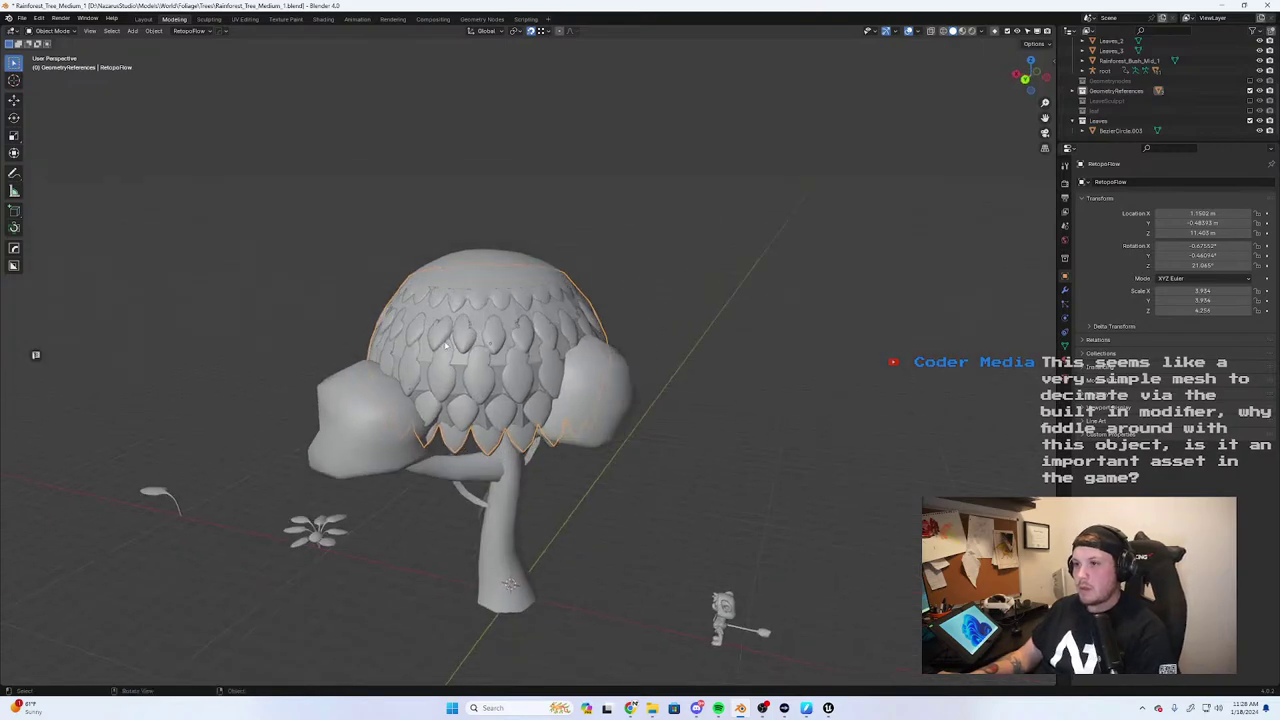
Duplicate the high-poly leaf canopy BezierCircle.003, keeping the copy at its original location
{"action": "left_click", "coordinate": [472, 303]}
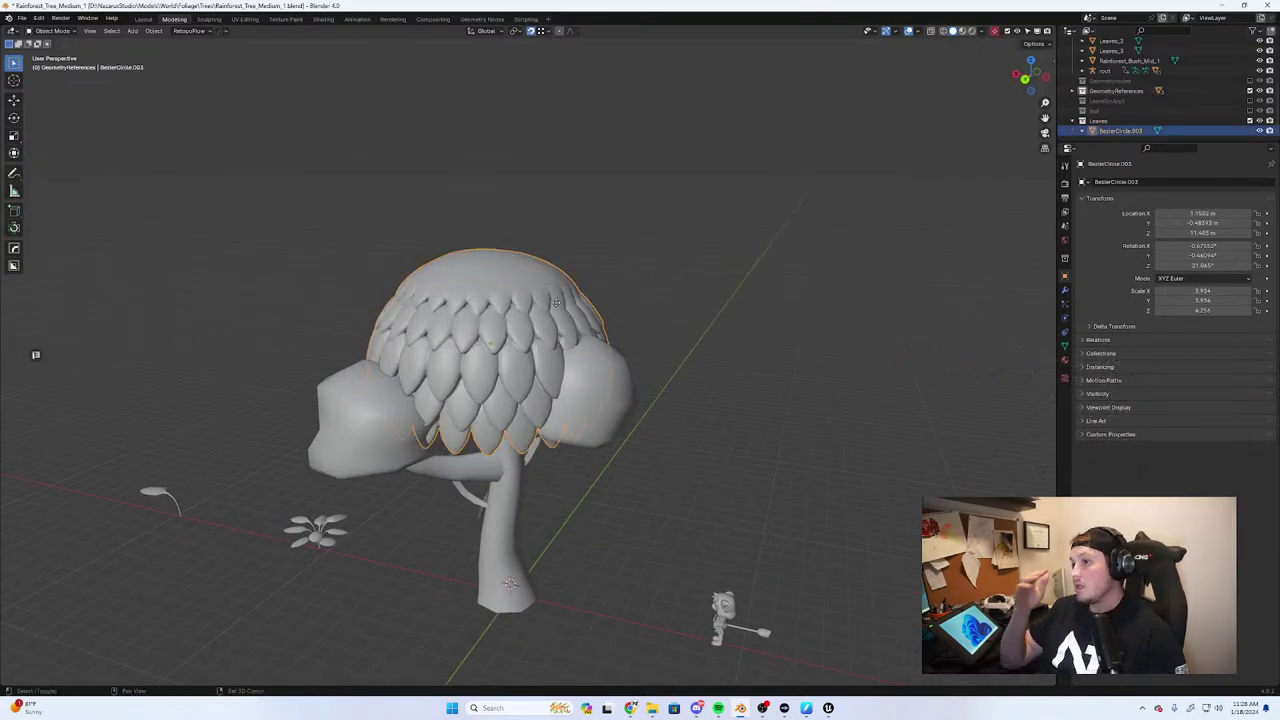
{"action": "key", "text": "shift+d"}
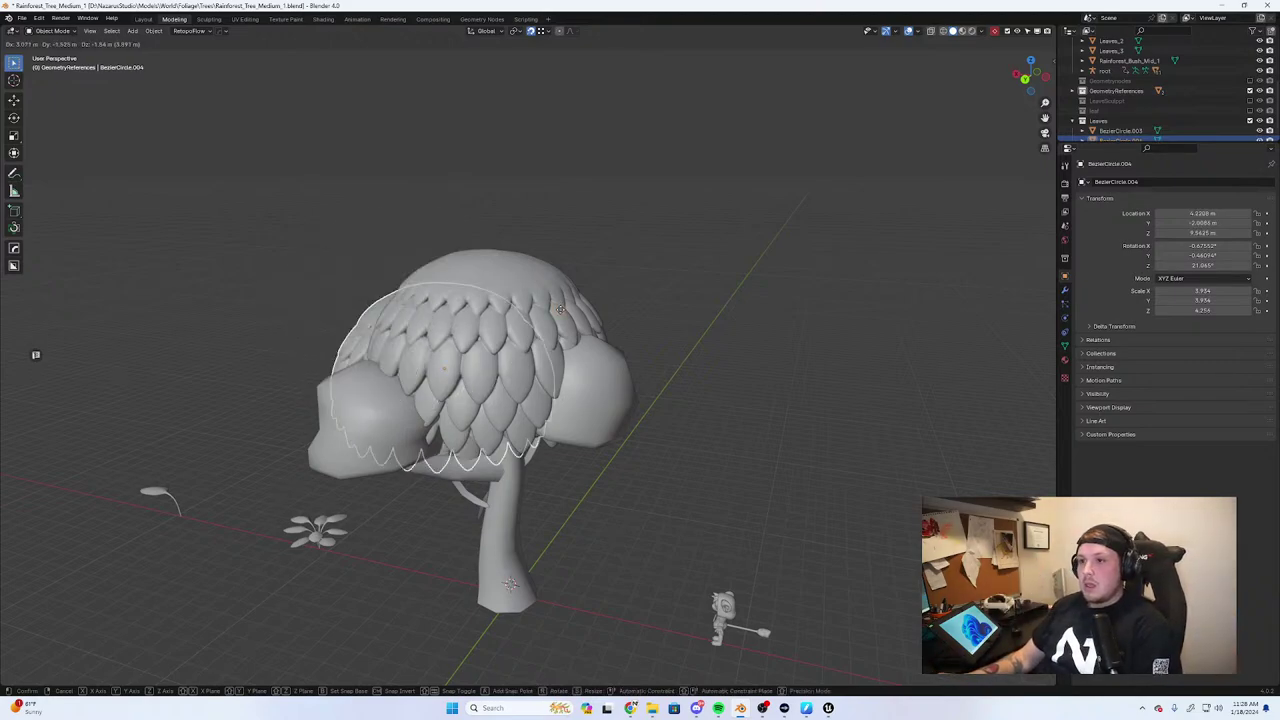
{"action": "left_click", "coordinate": [575, 300]}
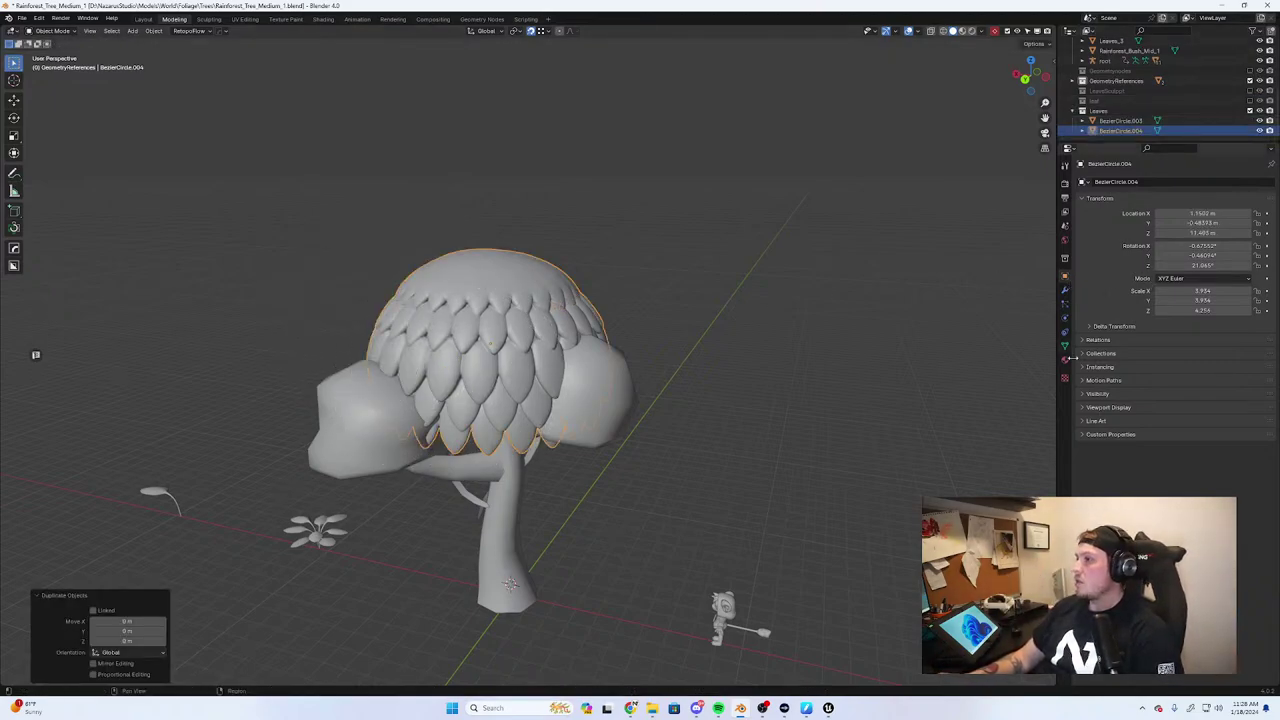
Open the modifier settings of the duplicated canopy, look at the available modifier categories, and show the viewport sidebar
{"action": "left_click", "coordinate": [1065, 290]}
{"action": "left_click", "coordinate": [1140, 182]}
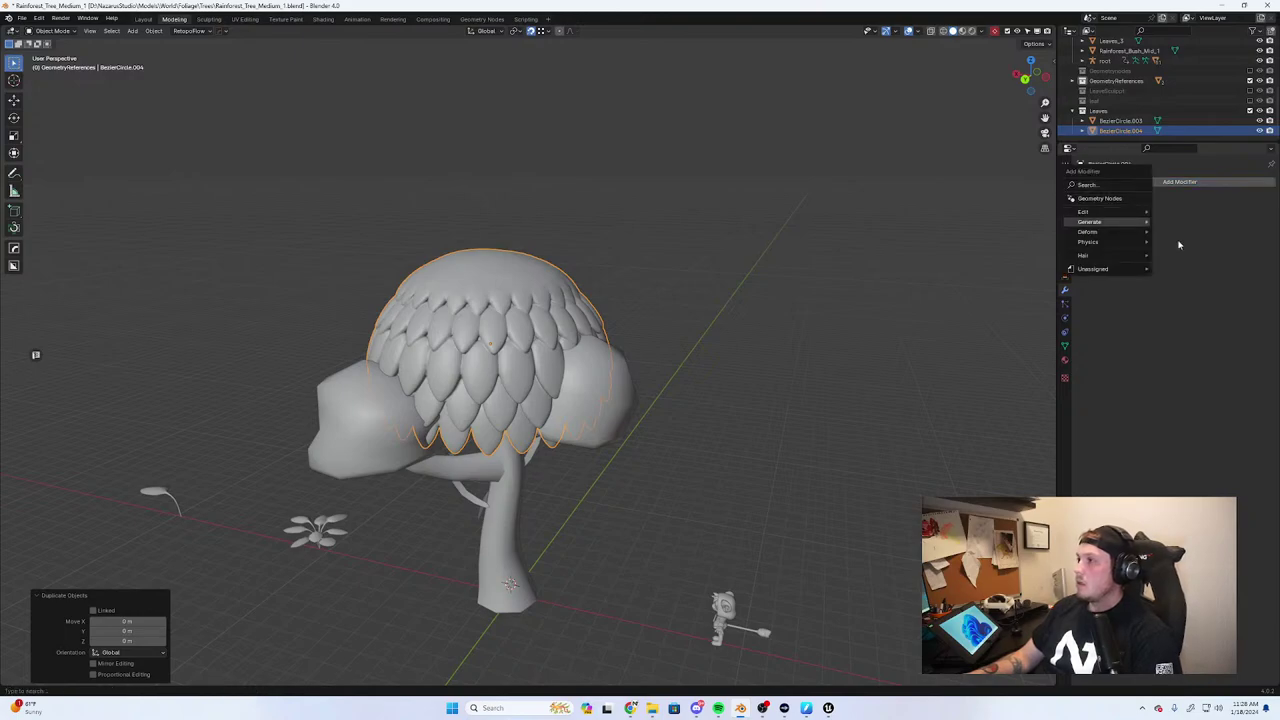
{"action": "key", "text": "n"}
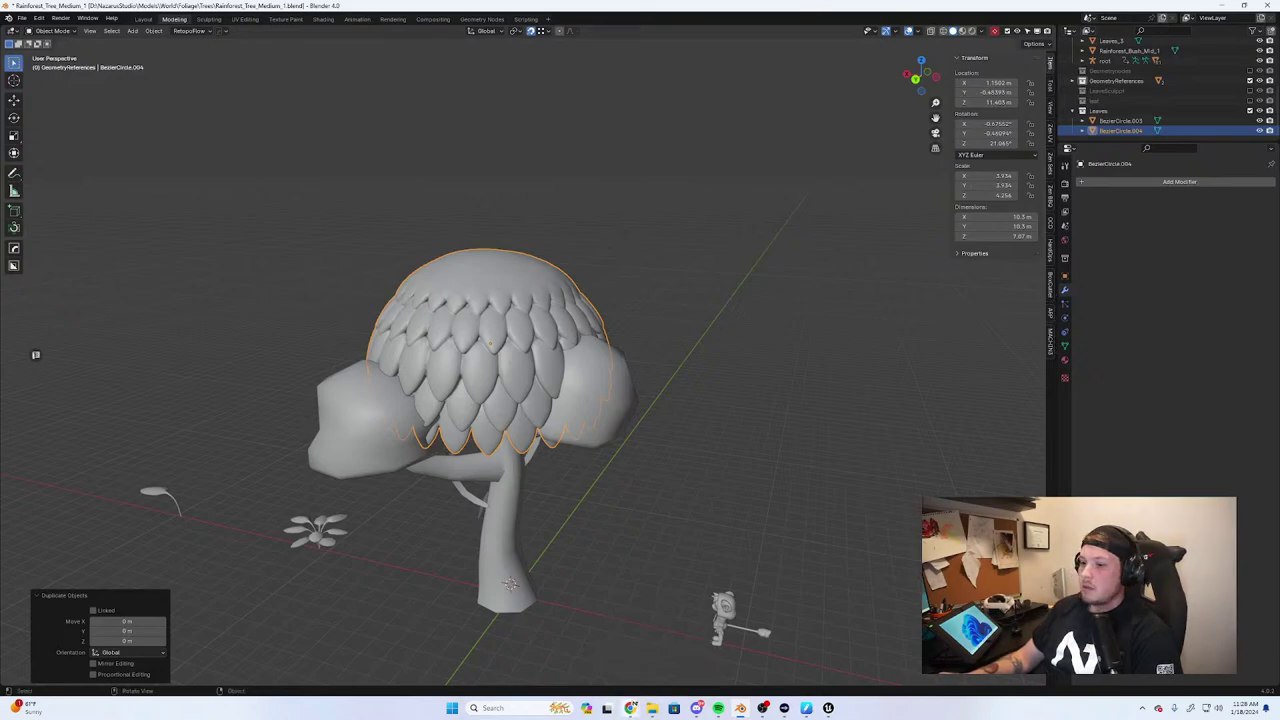
Open a new Chrome window, move it to the other monitor, and minimize Blender
{"action": "mouse_move", "coordinate": [630, 708]}
{"action": "left_click", "coordinate": [757, 650]}
{"action": "left_click", "coordinate": [630, 708]}
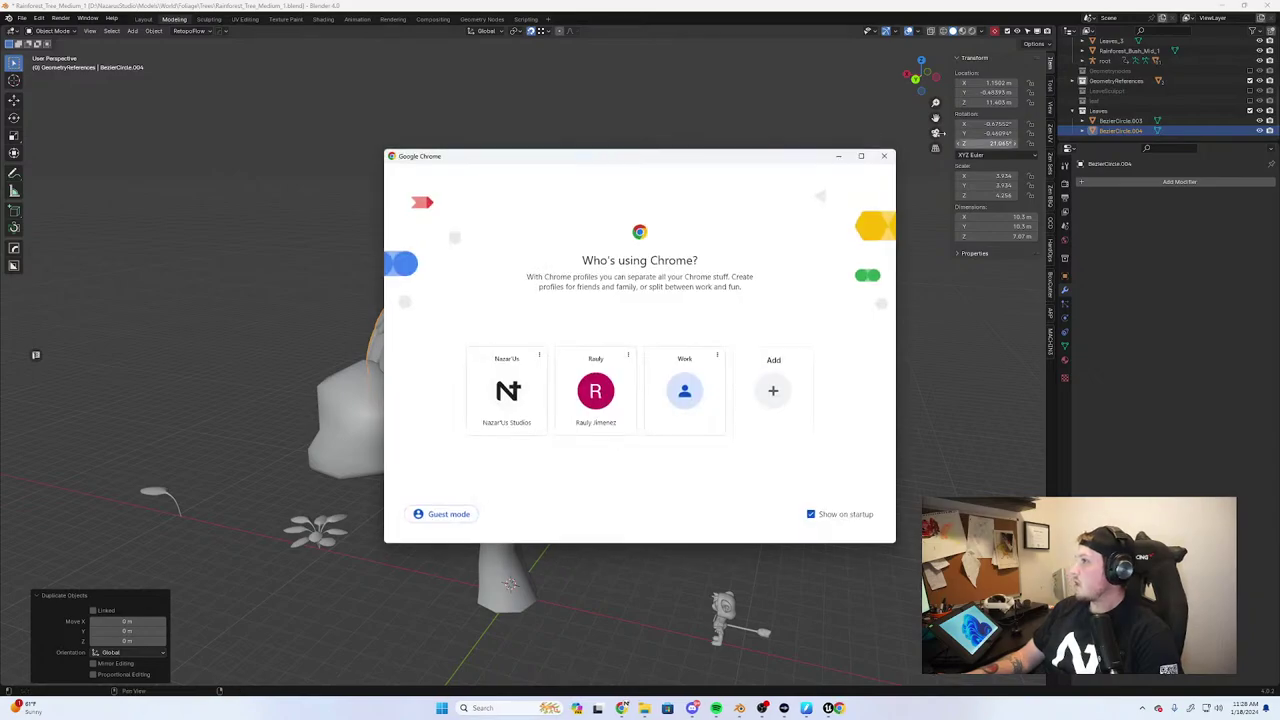
{"action": "left_click_drag", "start_coordinate": [788, 160], "coordinate": [1279, 188]}
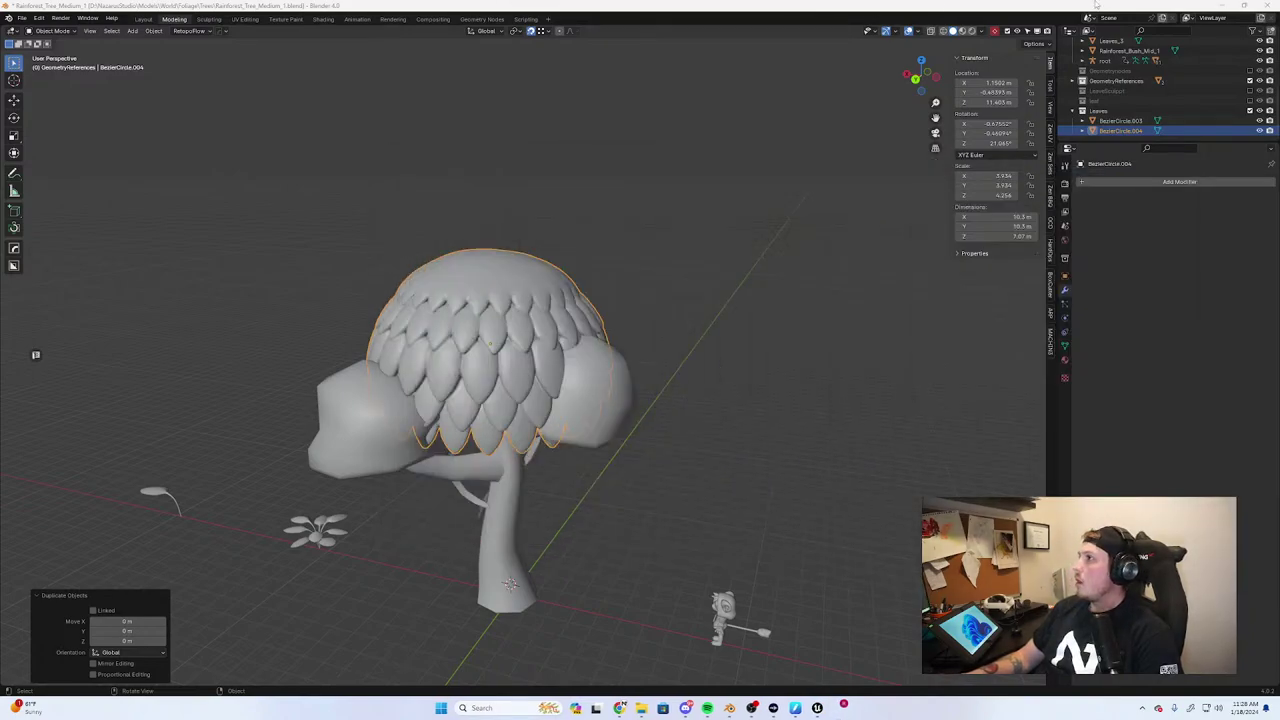
{"action": "left_click", "coordinate": [1222, 6]}
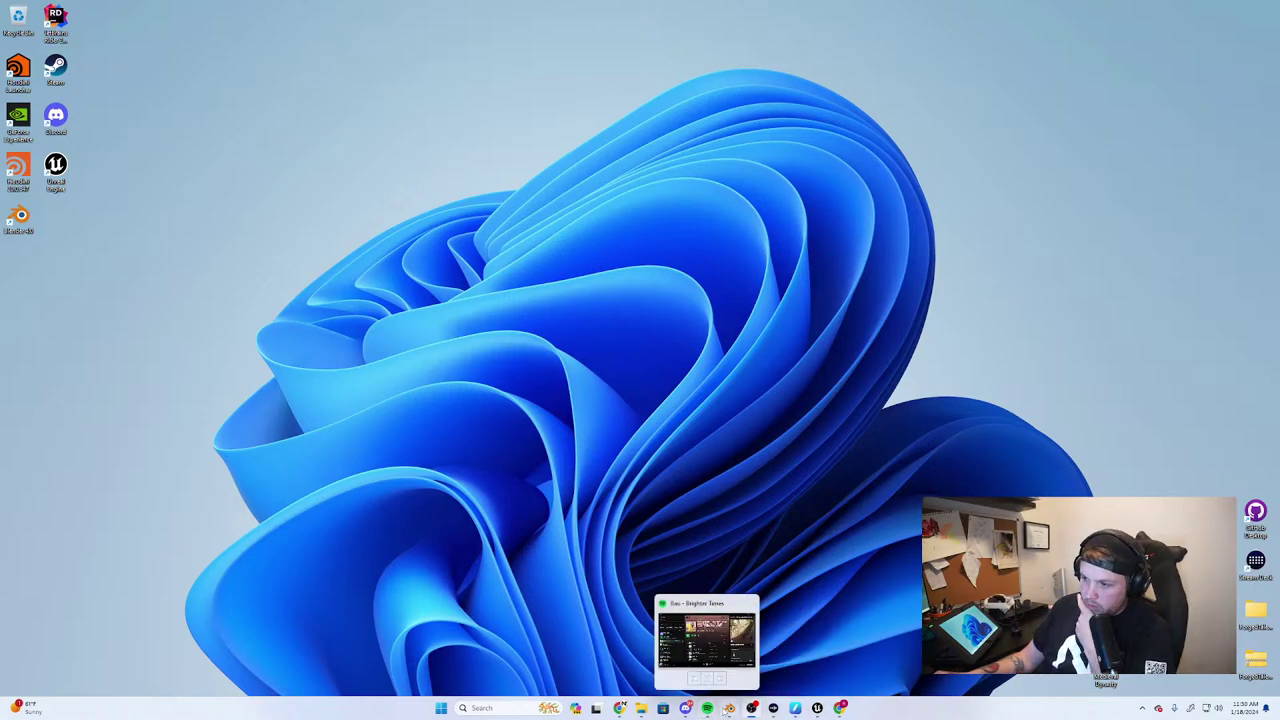
Return to Blender, install the add-on QuadRemesher_1.3.0_BlenderBridge_Win.zip from Downloads, and enable Quad Remesher 1.3 Bridge
{"action": "left_click", "coordinate": [729, 708]}
{"action": "left_click", "coordinate": [38, 17]}
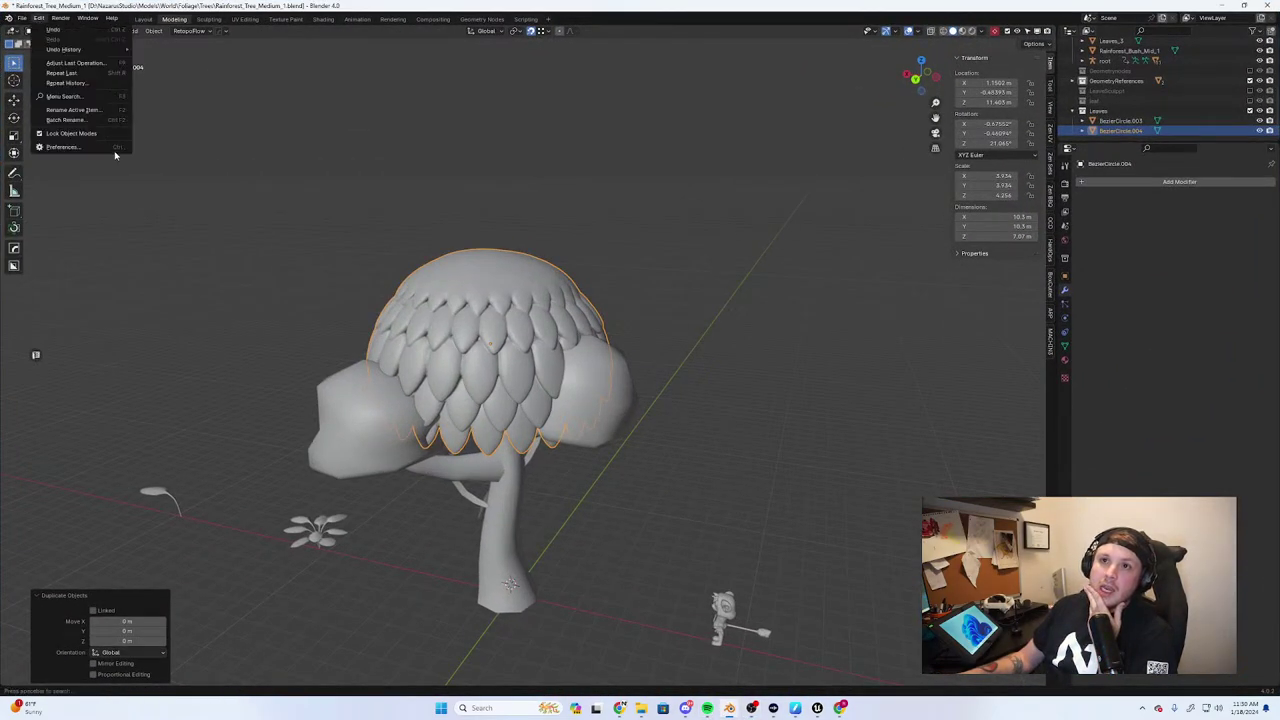
{"action": "left_click", "coordinate": [70, 146]}
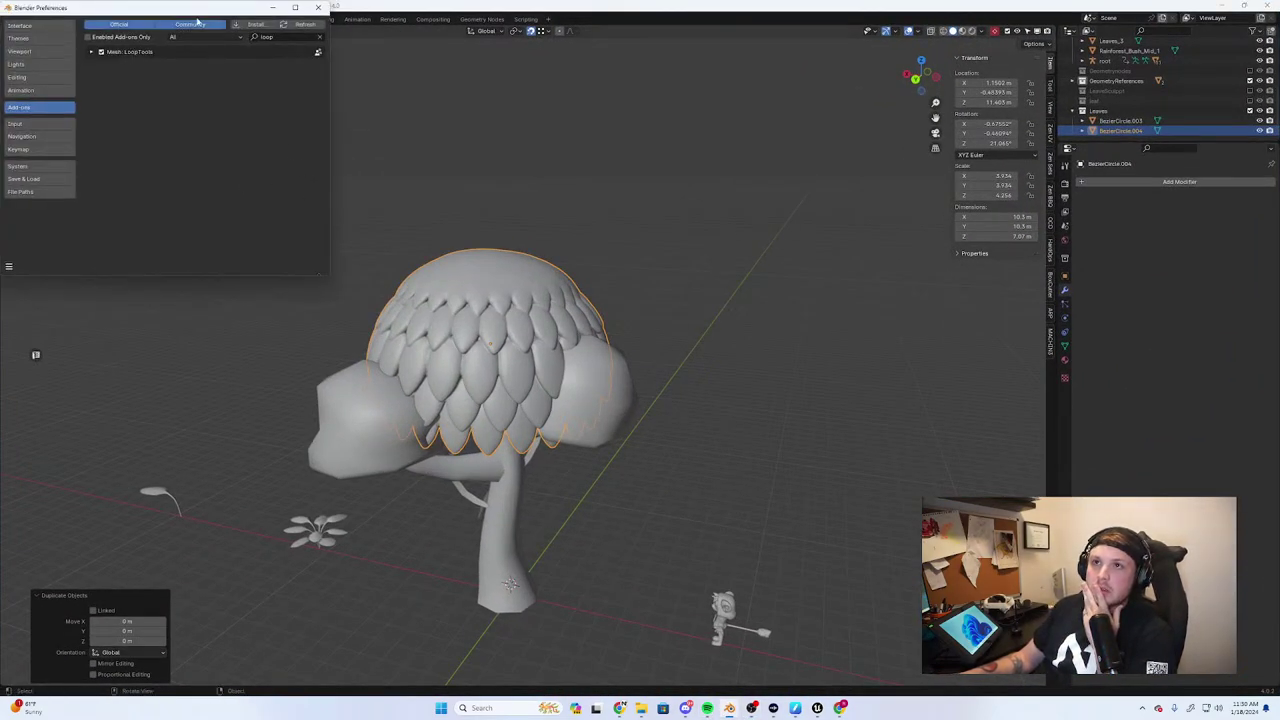
{"action": "left_click", "coordinate": [248, 23]}
{"action": "left_click", "coordinate": [38, 101]}
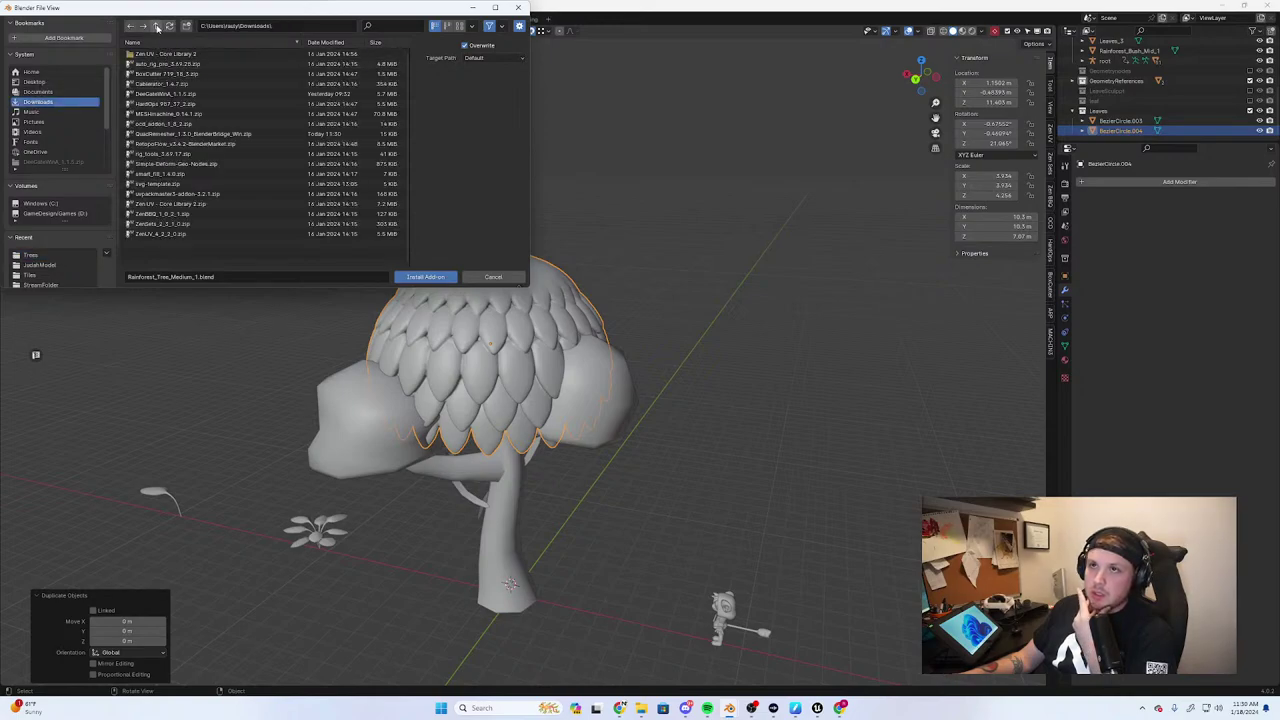
{"action": "left_click", "coordinate": [158, 27]}
{"action": "left_click", "coordinate": [38, 101]}
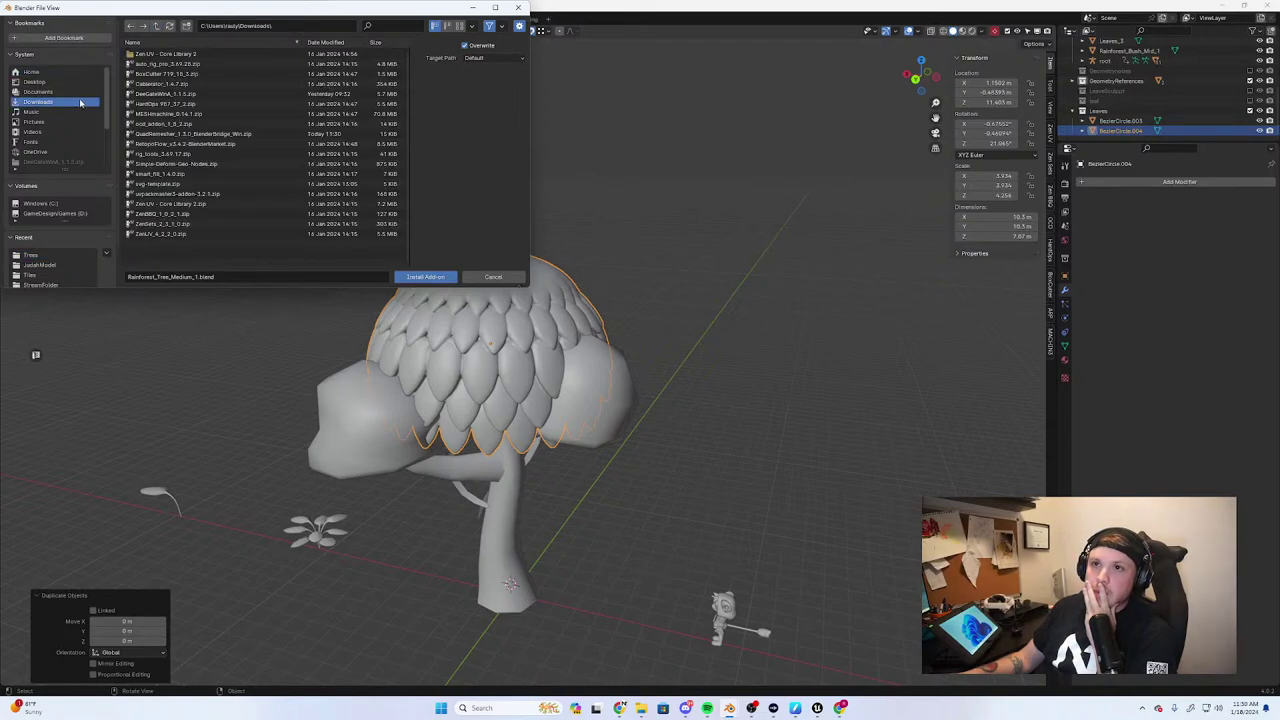
{"action": "double_click", "coordinate": [185, 133]}
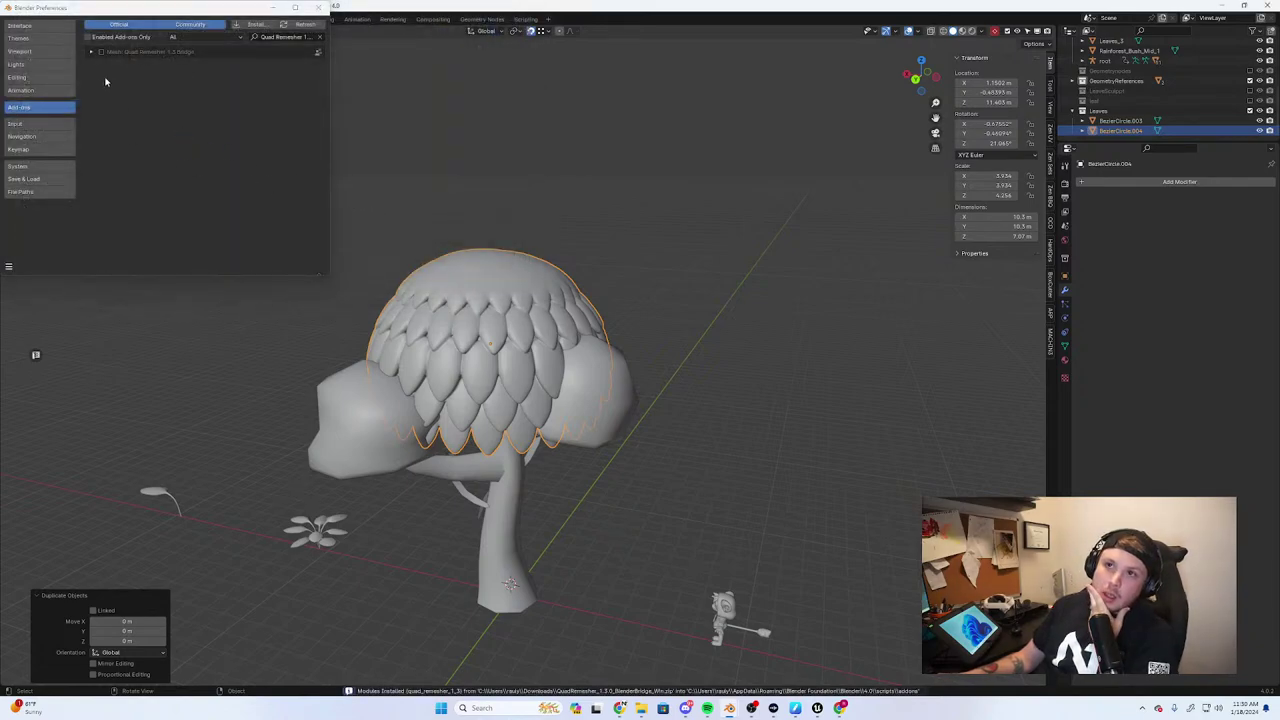
{"action": "left_click", "coordinate": [101, 52]}
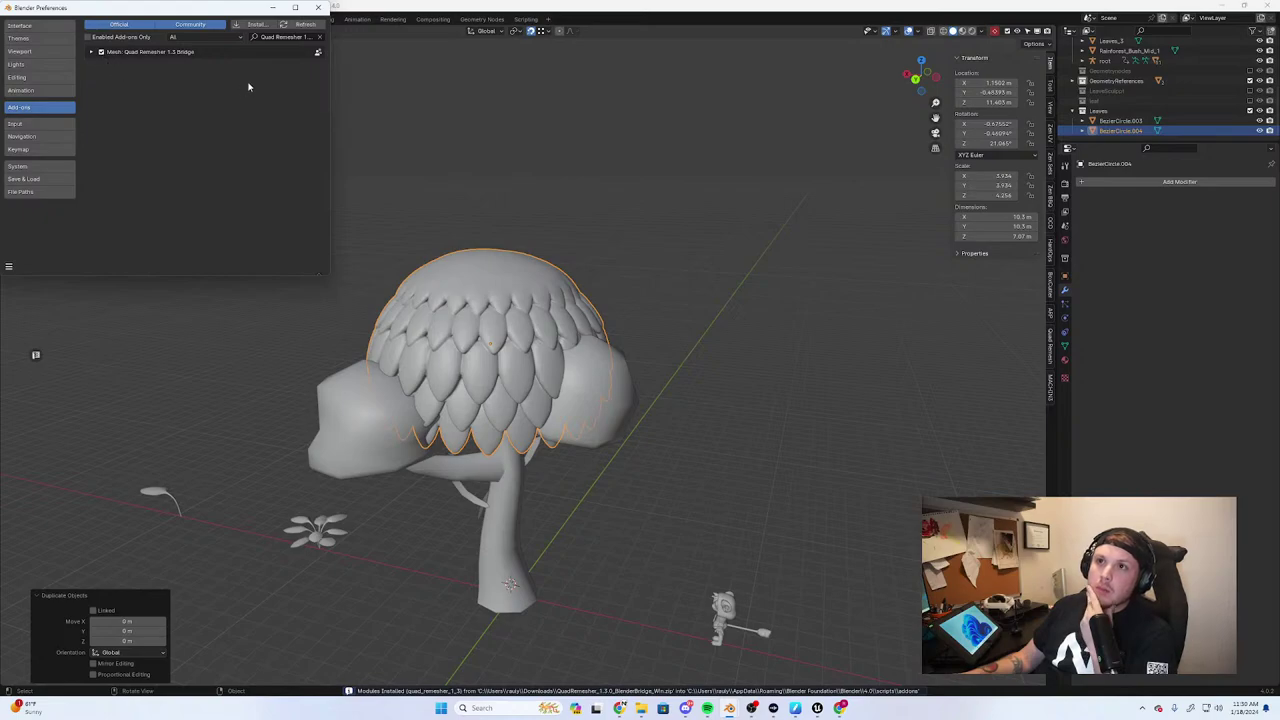
{"action": "left_click", "coordinate": [272, 9]}
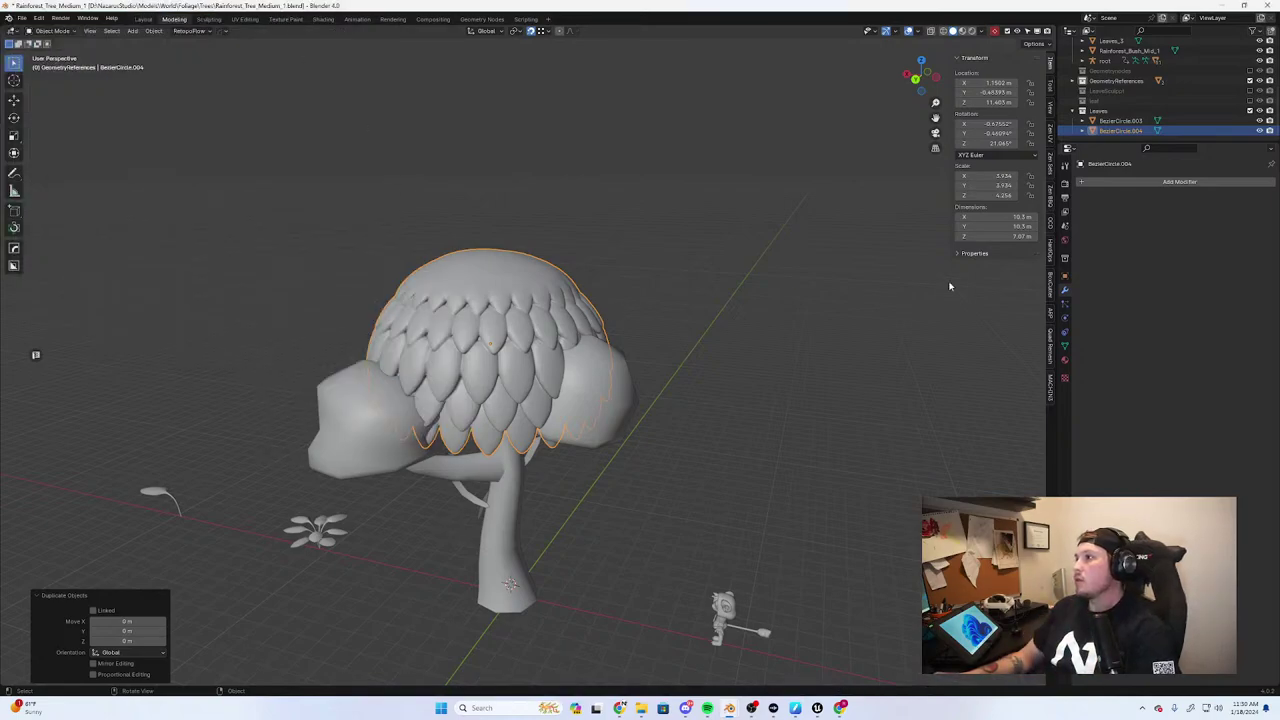
Set the Quad Remesher quad count to 1000 and start remeshing the duplicated canopy BezierCircle.004
{"action": "left_click", "coordinate": [1050, 348]}
{"action": "middle_click_drag", "start_coordinate": [683, 337], "coordinate": [1008, 98]}
{"action": "left_click", "coordinate": [1008, 96]}
{"action": "type", "text": "100"}
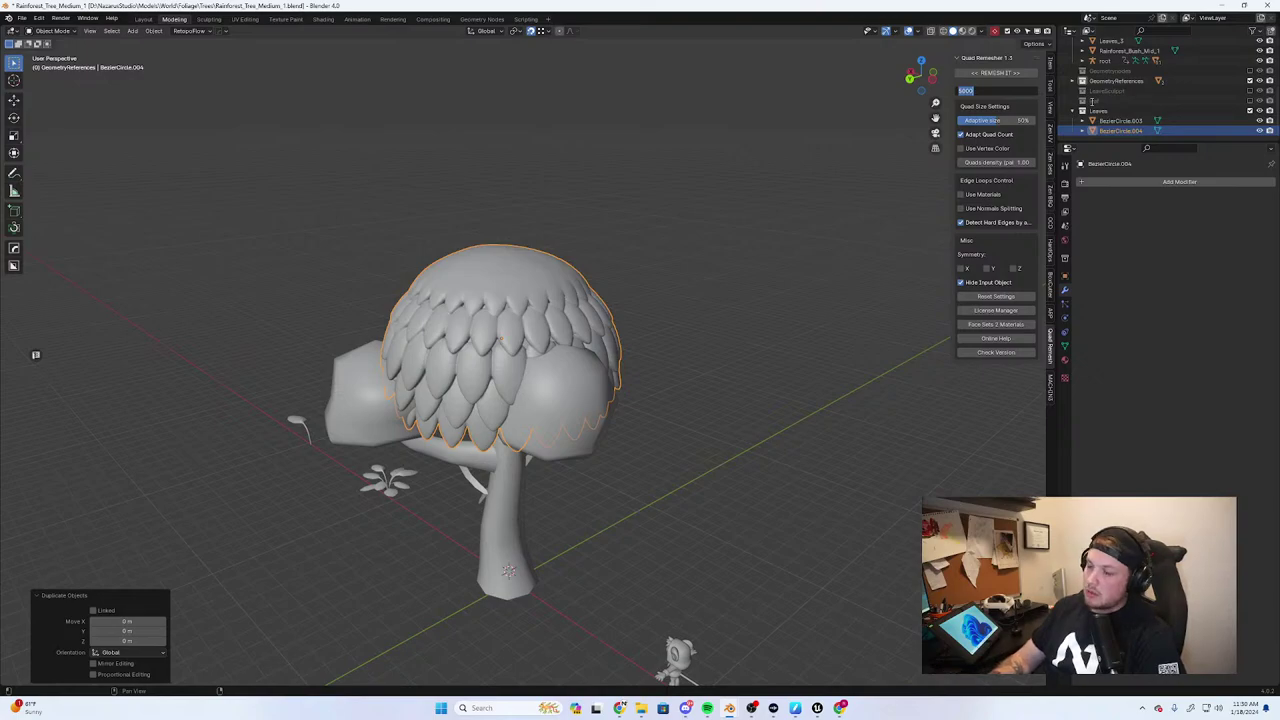
{"action": "type", "text": "0"}
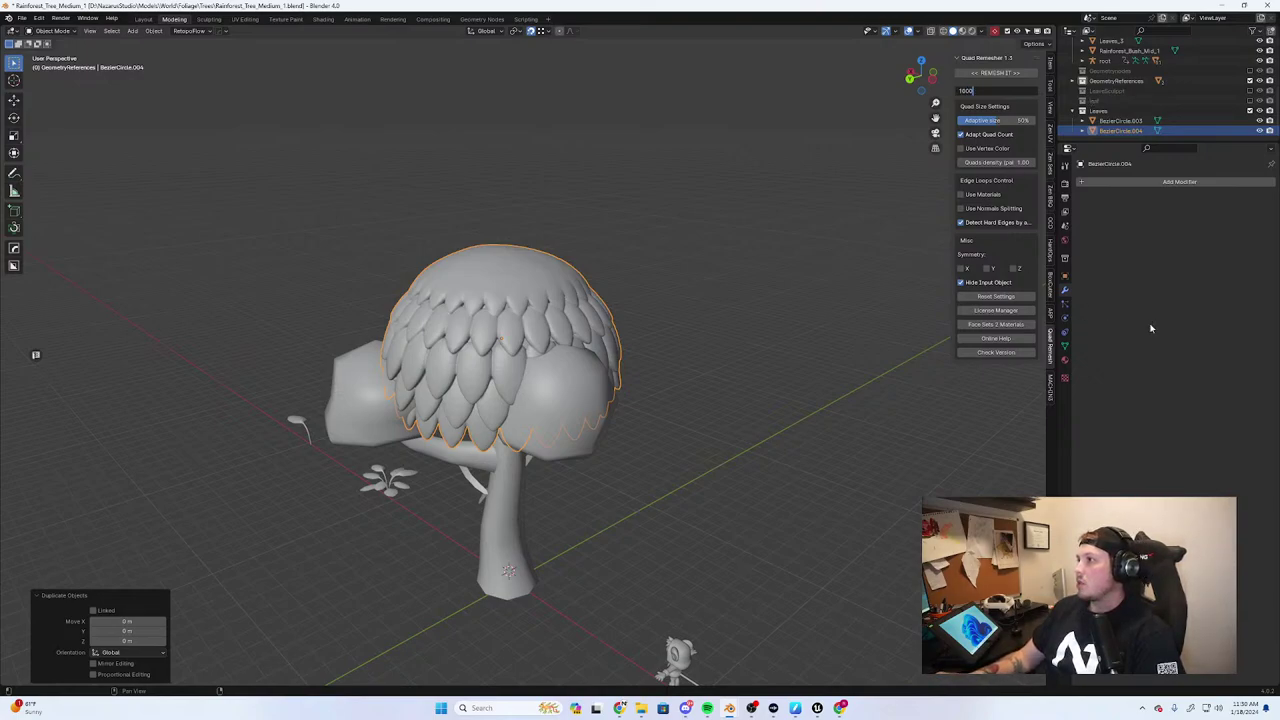
{"action": "key", "text": "Return"}
{"action": "mouse_move", "coordinate": [717, 246]}
{"action": "middle_mouse_down"}
{"action": "mouse_move", "coordinate": [780, 237]}
{"action": "mouse_move", "coordinate": [648, 210]}
{"action": "mouse_move", "coordinate": [643, 249]}
{"action": "mouse_move", "coordinate": [706, 277]}
{"action": "mouse_move", "coordinate": [706, 240]}
{"action": "middle_mouse_up"}
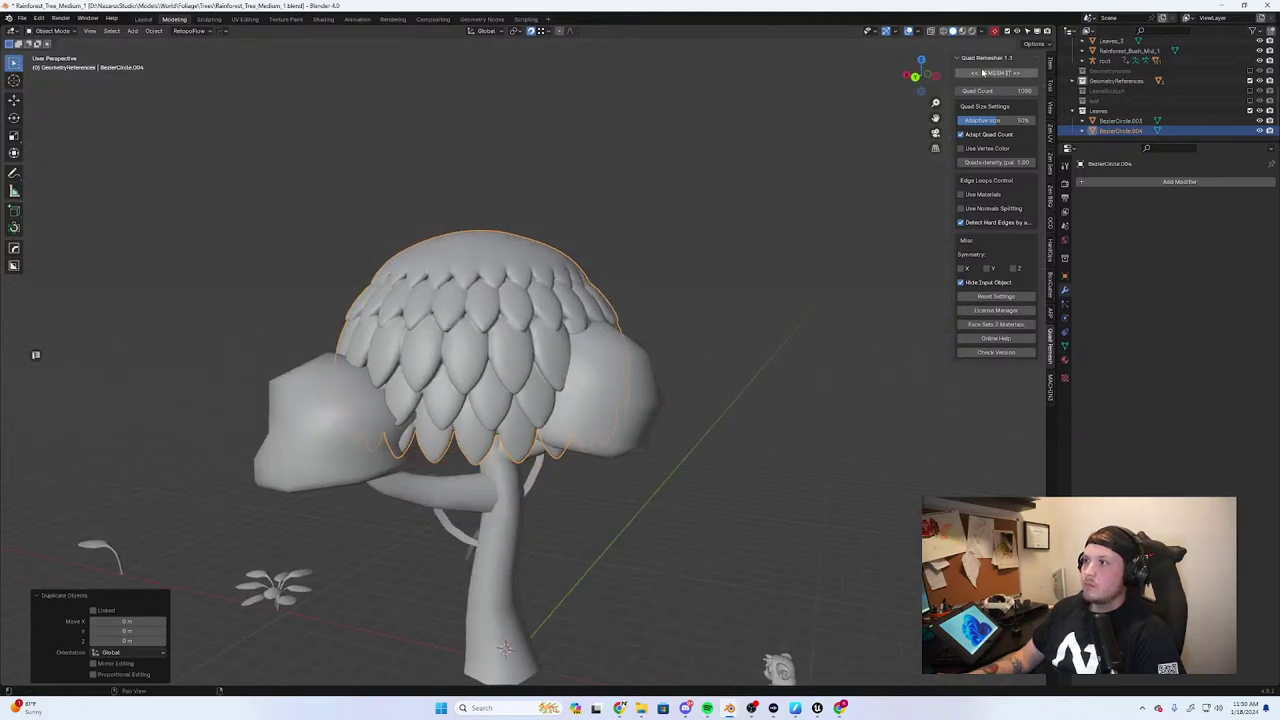
{"action": "left_click", "coordinate": [982, 76]}
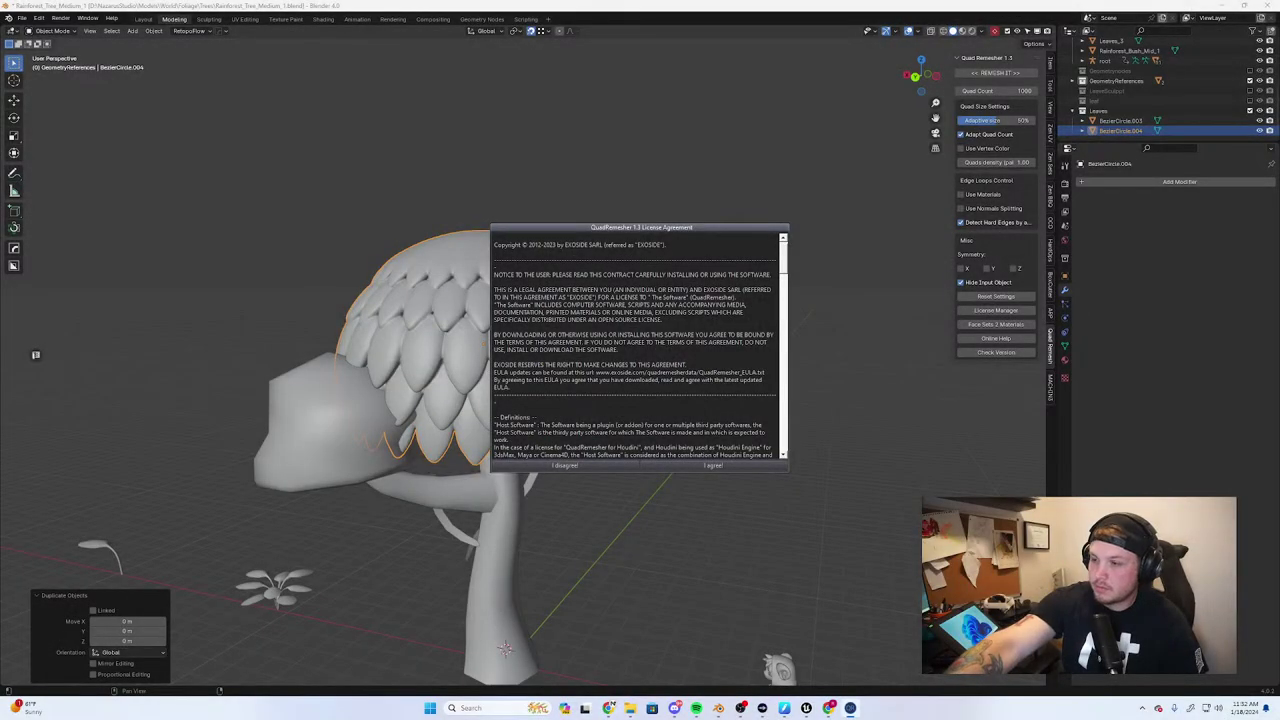
Accept the QuadRemesher 1.3 license agreement and move the License Activation window to the other monitor
{"action": "left_click", "coordinate": [709, 465]}
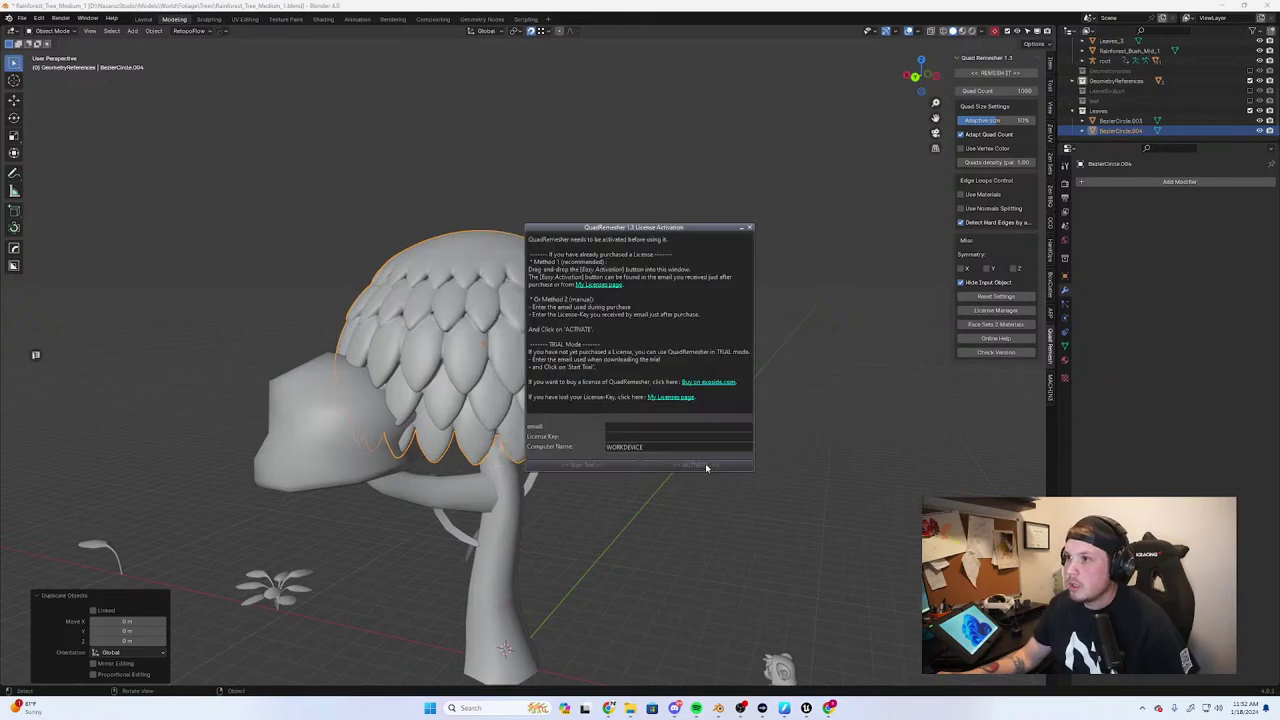
{"action": "left_click_drag", "start_coordinate": [626, 228], "coordinate": [1279, 228]}
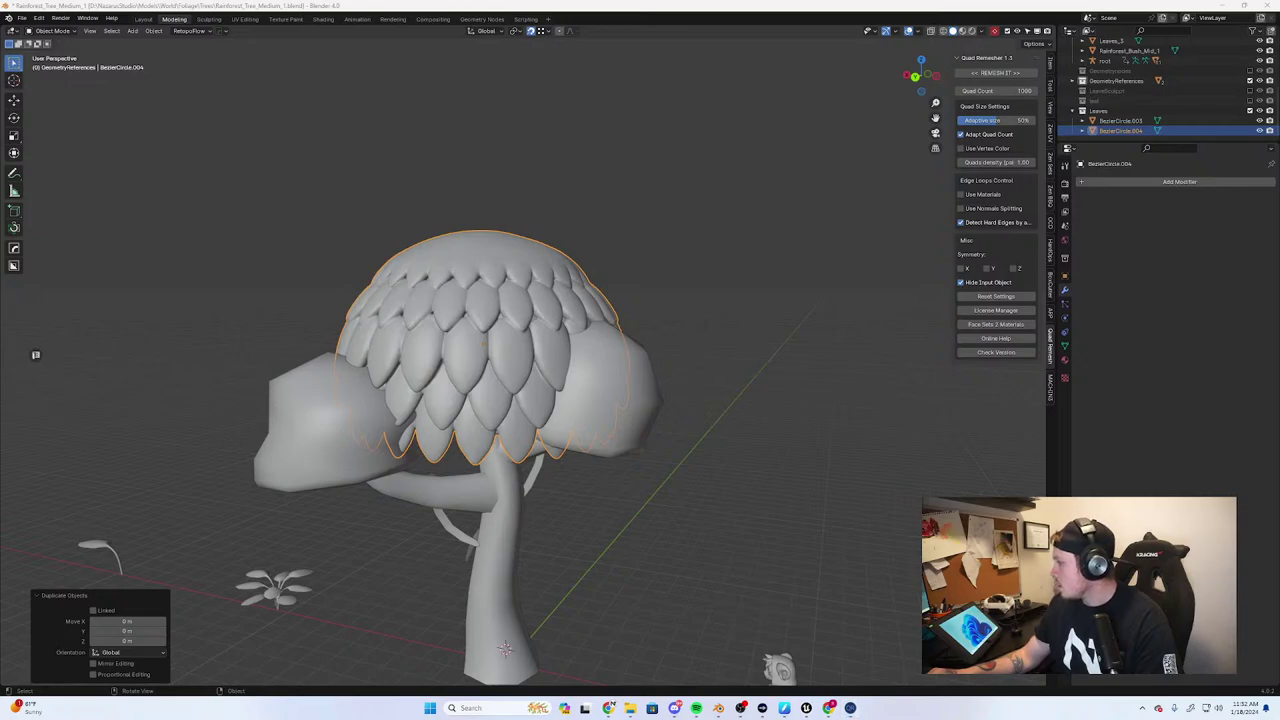
{"action": "key", "text": "alt+Tab"}
{"action": "key", "text": "super+d"}
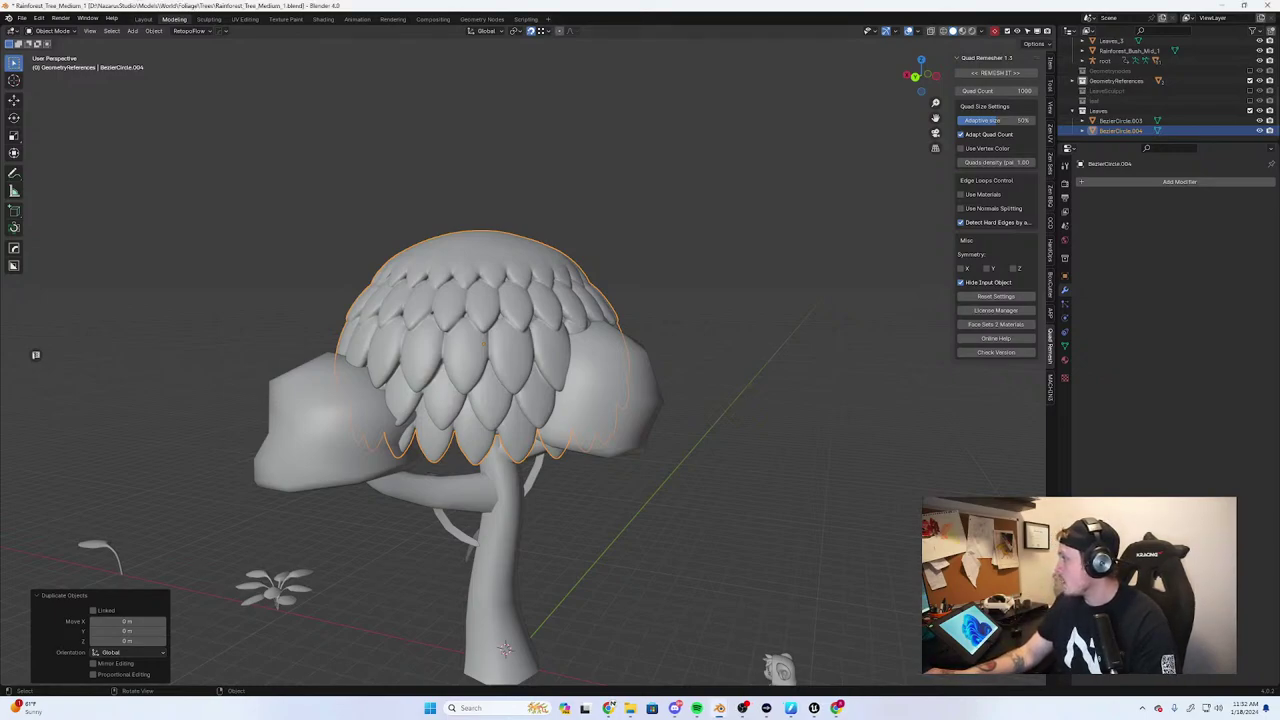
Try remeshing the duplicated canopy with Quad Remesher at a quad count of 1000, and abort the process
{"action": "scroll", "coordinate": [634, 366], "scroll_direction": "down", "scroll_amount": 2}
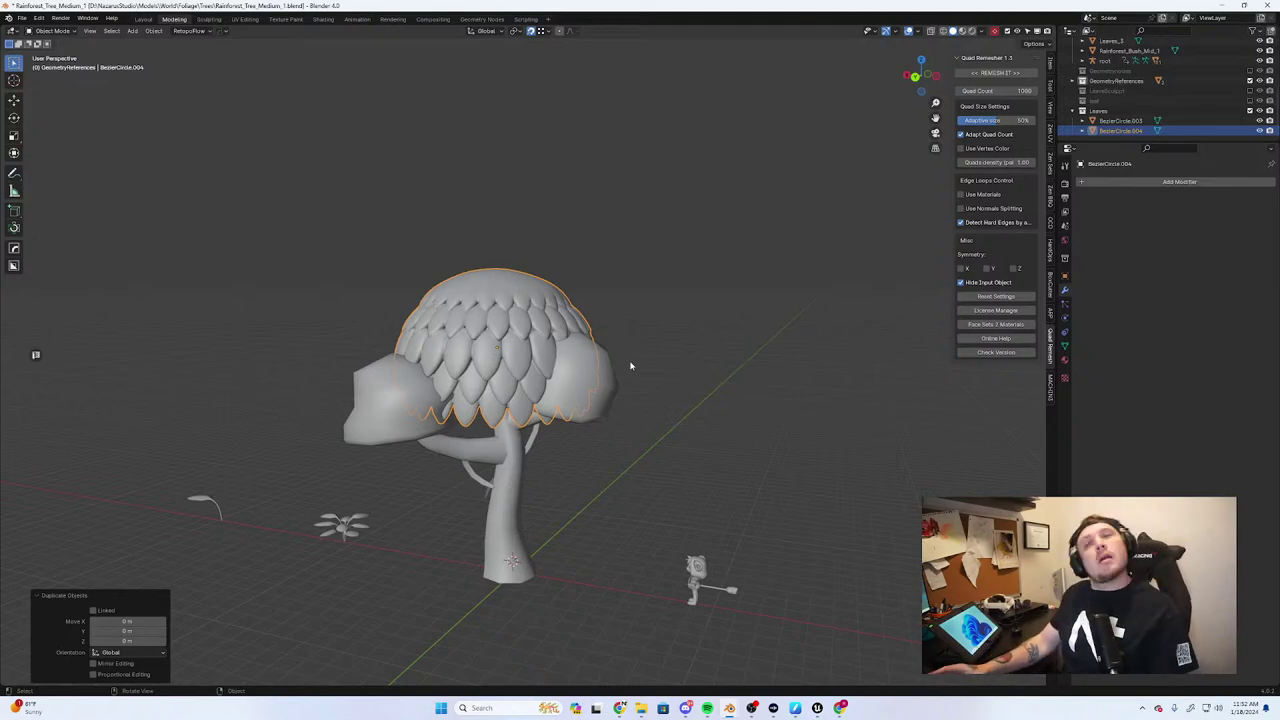
{"action": "left_click", "coordinate": [993, 76]}
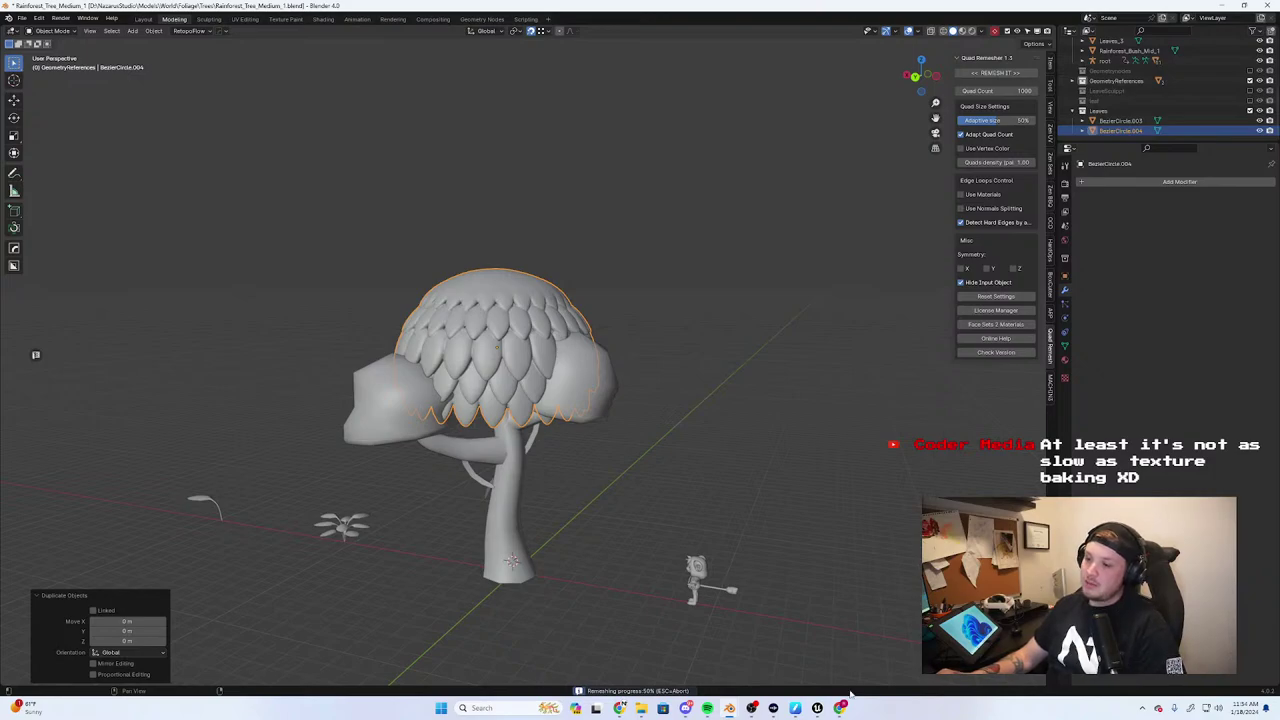
{"action": "mouse_move", "coordinate": [842, 708]}
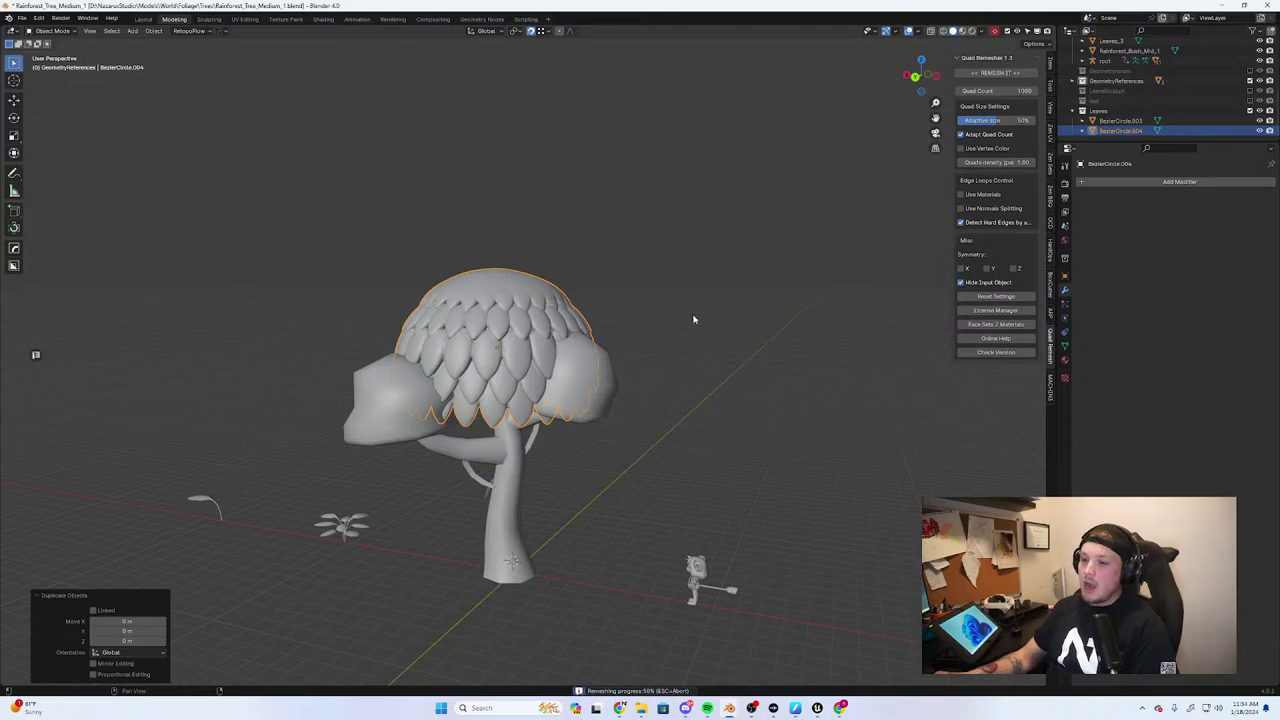
{"action": "key", "text": "Escape"}
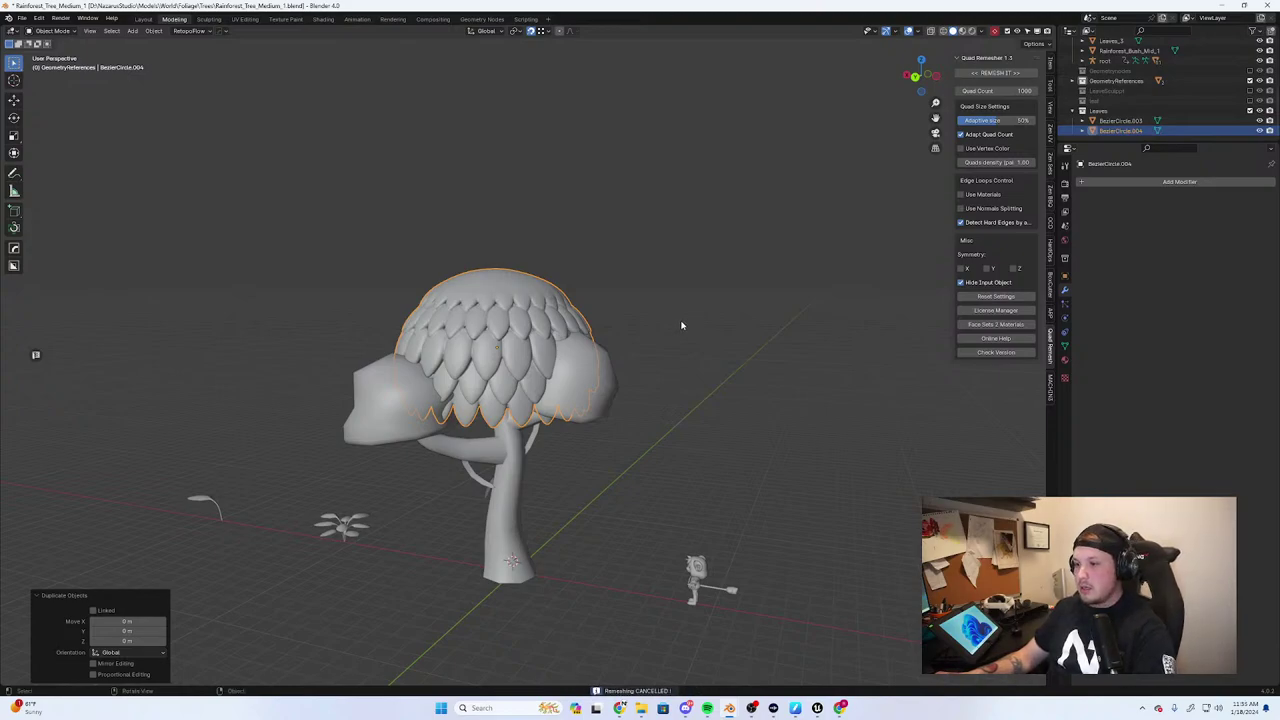
Show the hidden Leaves_1.001 object briefly to check whether it is the retopology mesh, and hide it again
{"action": "scroll", "coordinate": [553, 404], "scroll_direction": "up", "scroll_amount": 1}
{"action": "middle_click_drag", "start_coordinate": [553, 405], "coordinate": [565, 300]}
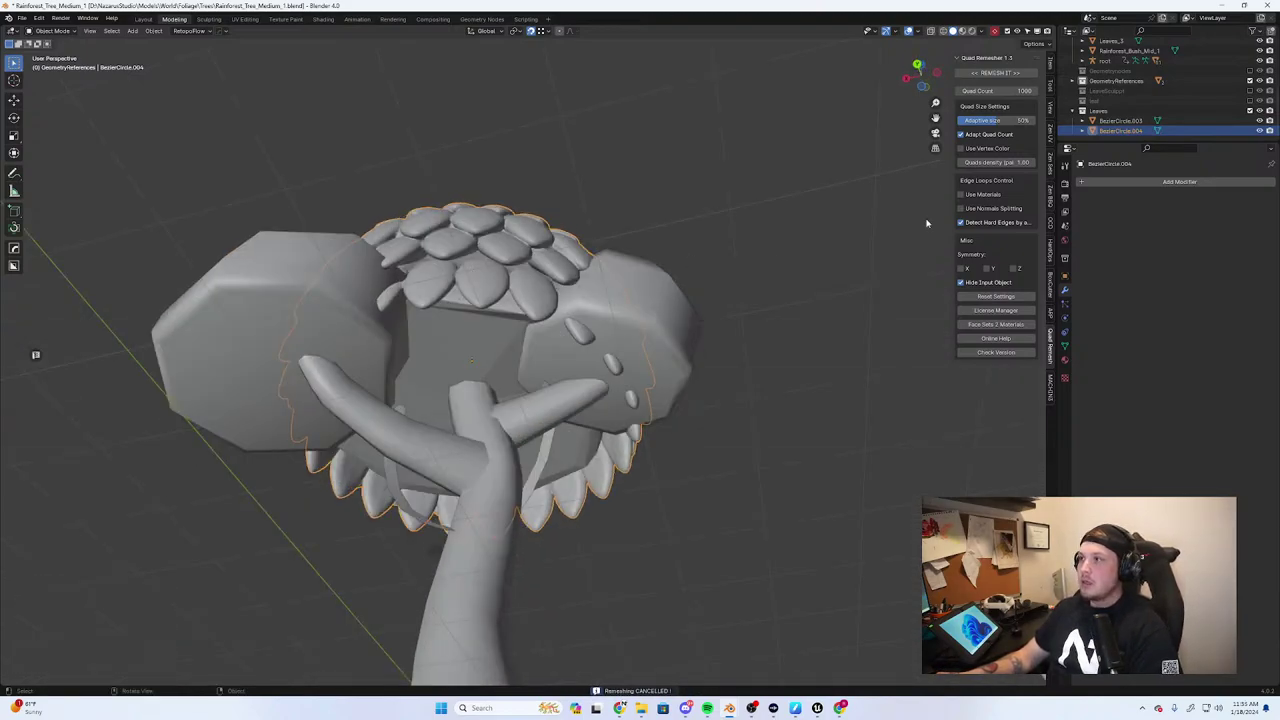
{"action": "scroll", "coordinate": [1136, 124], "scroll_direction": "up", "scroll_amount": 3}
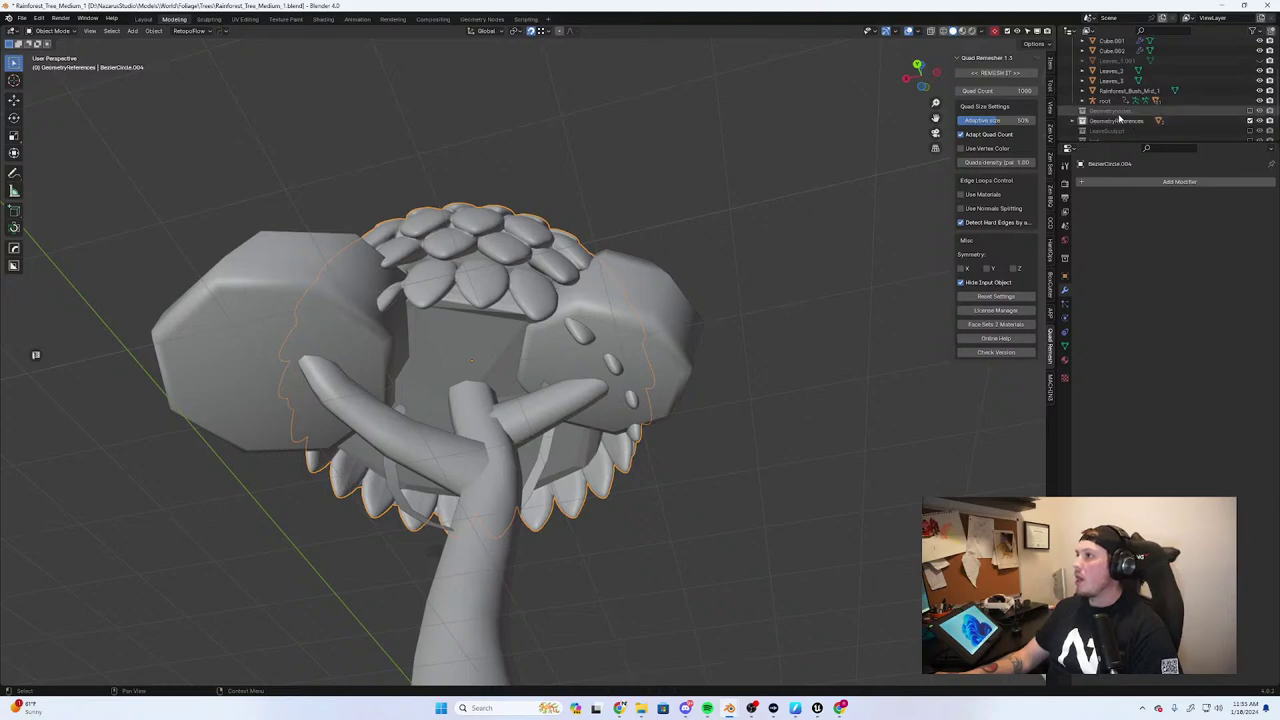
{"action": "left_click", "coordinate": [1112, 61]}
{"action": "left_click", "coordinate": [1260, 61]}
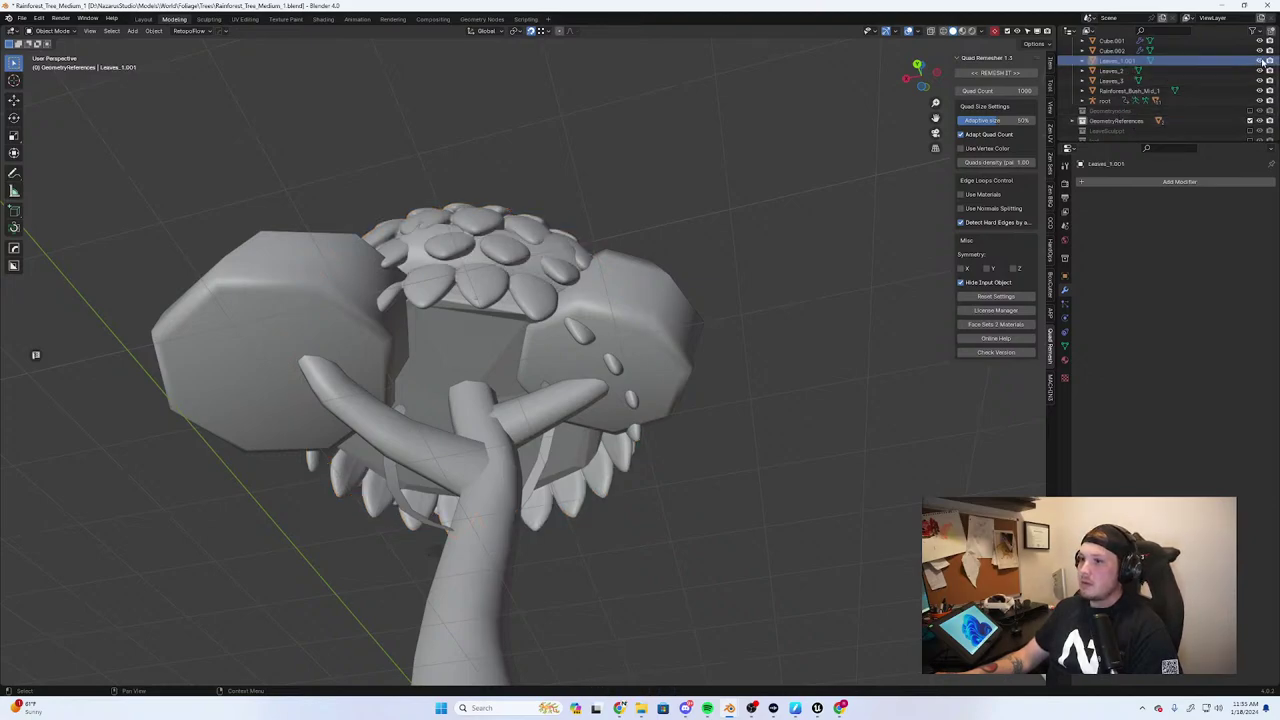
{"action": "left_click", "coordinate": [1260, 61]}
{"action": "scroll", "coordinate": [1215, 80], "scroll_direction": "up", "scroll_amount": 3}
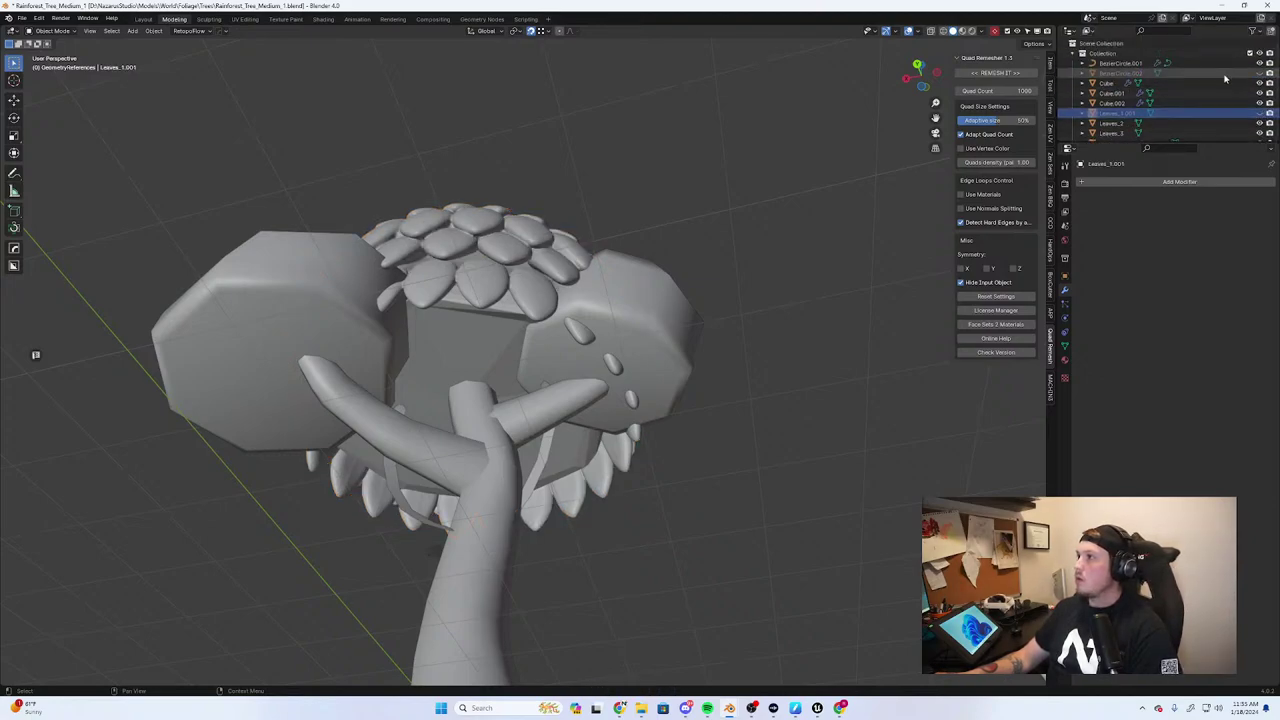
Expand the GeometryReferences collection and unhide the RetopoFlow mesh over the tree canopy
{"action": "scroll", "coordinate": [1215, 80], "scroll_direction": "down", "scroll_amount": 4}
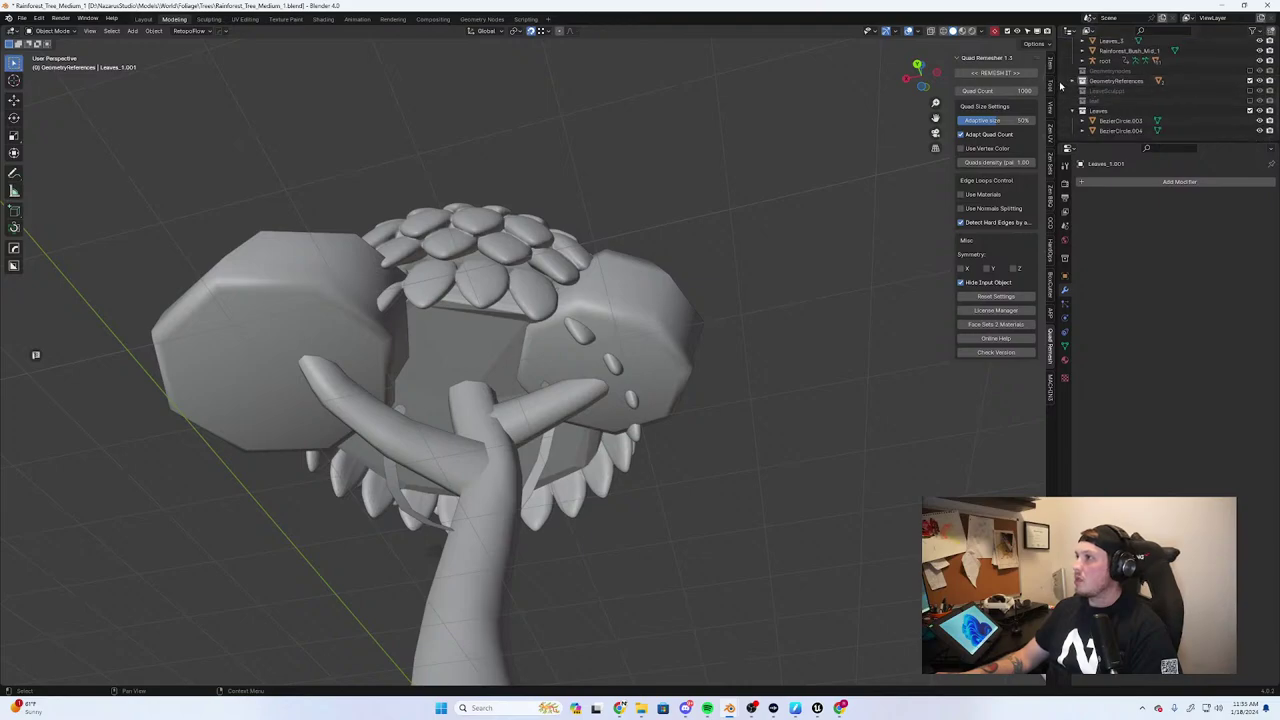
{"action": "left_click", "coordinate": [1082, 80]}
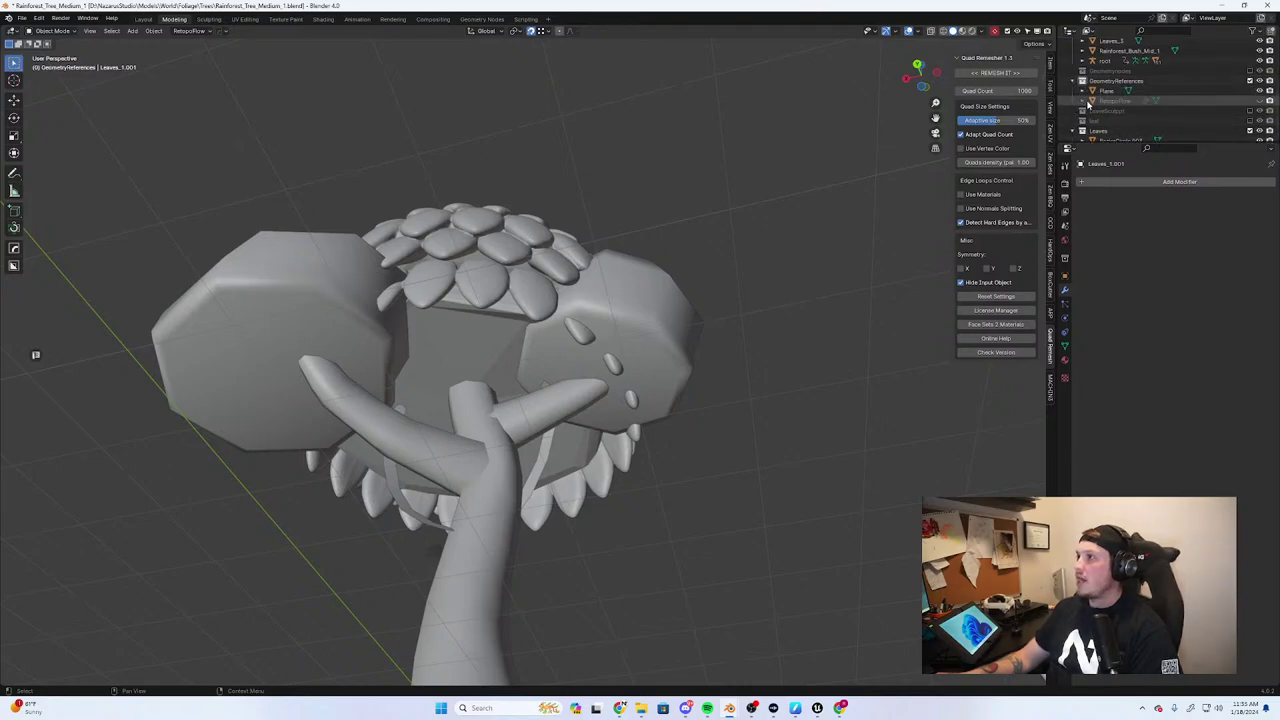
{"action": "left_click", "coordinate": [1259, 100]}
{"action": "middle_click_drag", "start_coordinate": [598, 180], "coordinate": [588, 279]}
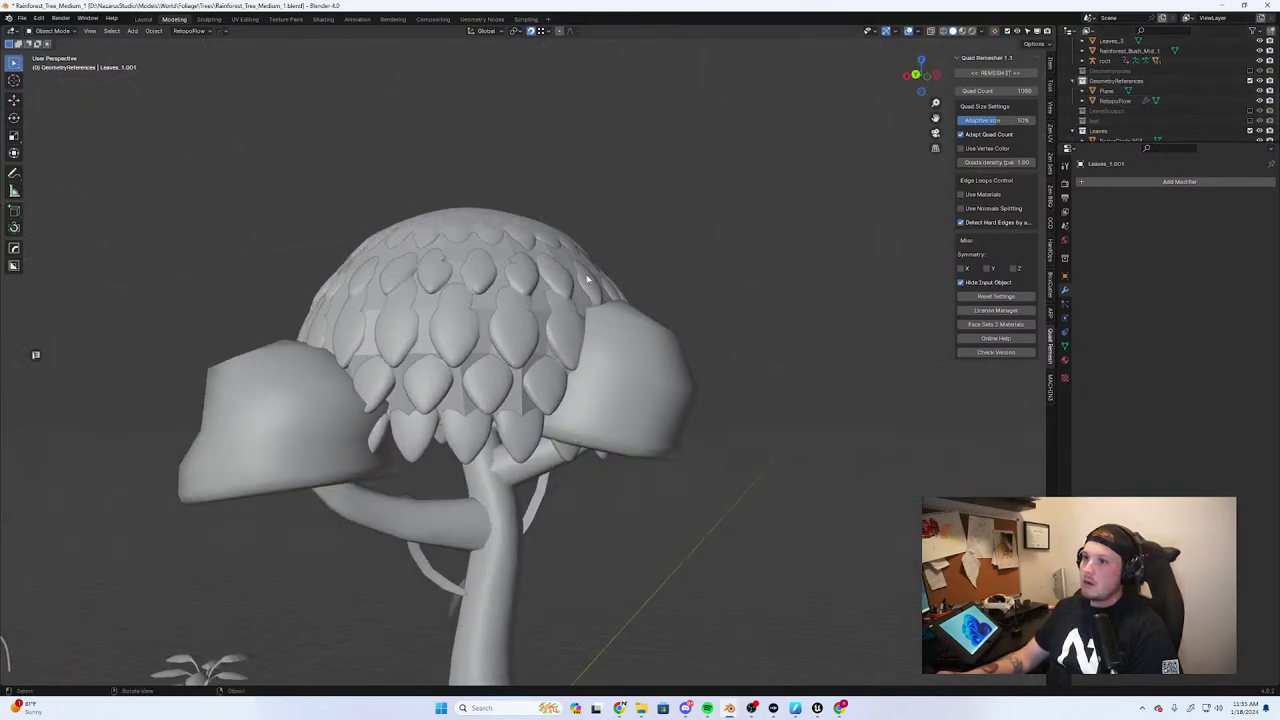
Select the high-poly canopy BezierCircle.003 and try moving it off the tree, cancelling the move
{"action": "left_click", "coordinate": [499, 407]}
{"action": "middle_click_drag", "start_coordinate": [493, 418], "coordinate": [500, 400]}
{"action": "key", "text": "shift+d"}
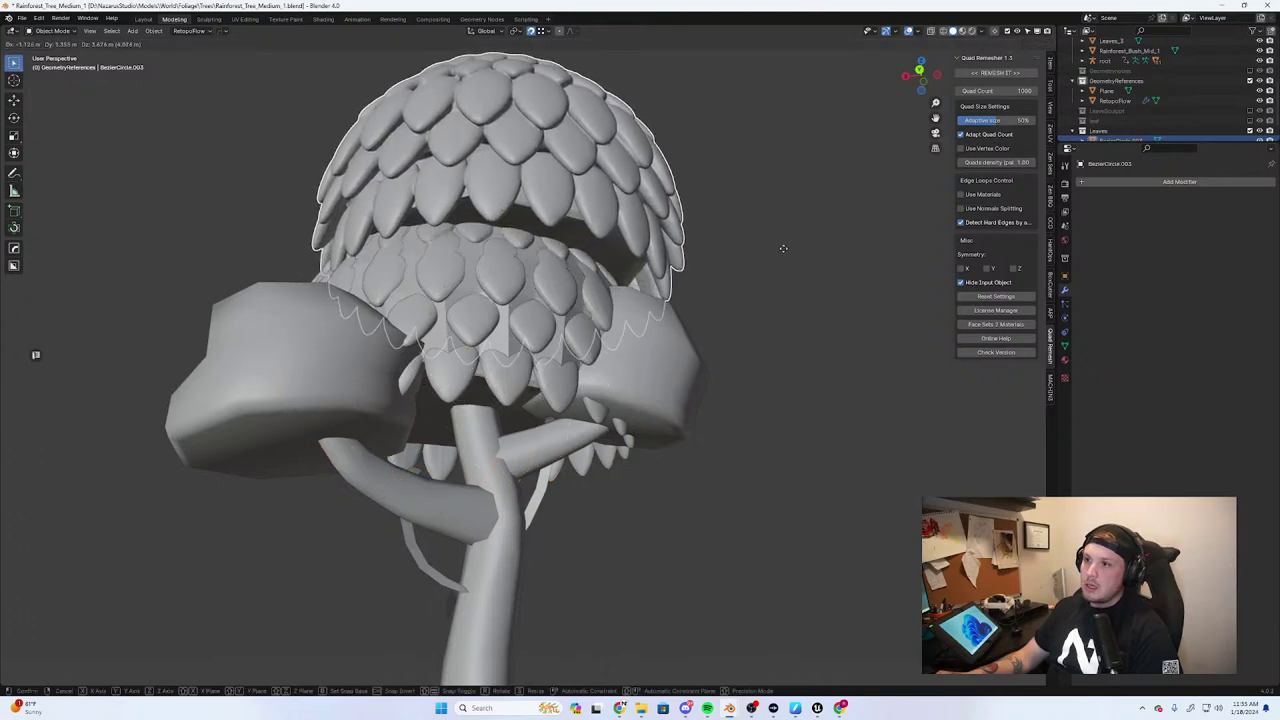
{"action": "right_click", "coordinate": [786, 223]}
Select the RetopoFlow mesh, isolate it in local view, and enter Edit Mode to examine its lower leaf rows
{"action": "left_click", "coordinate": [501, 343]}
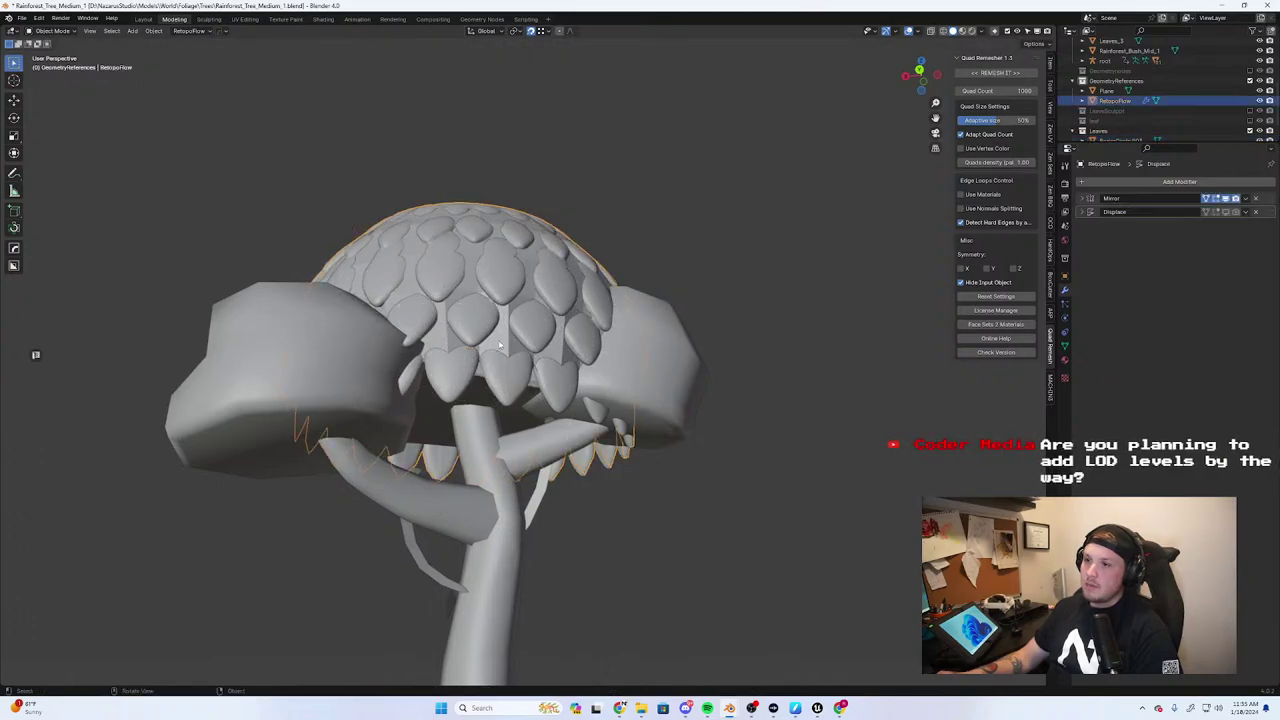
{"action": "key", "text": "g"}
{"action": "right_click", "coordinate": [809, 212]}
{"action": "key", "text": "KP_Divide"}
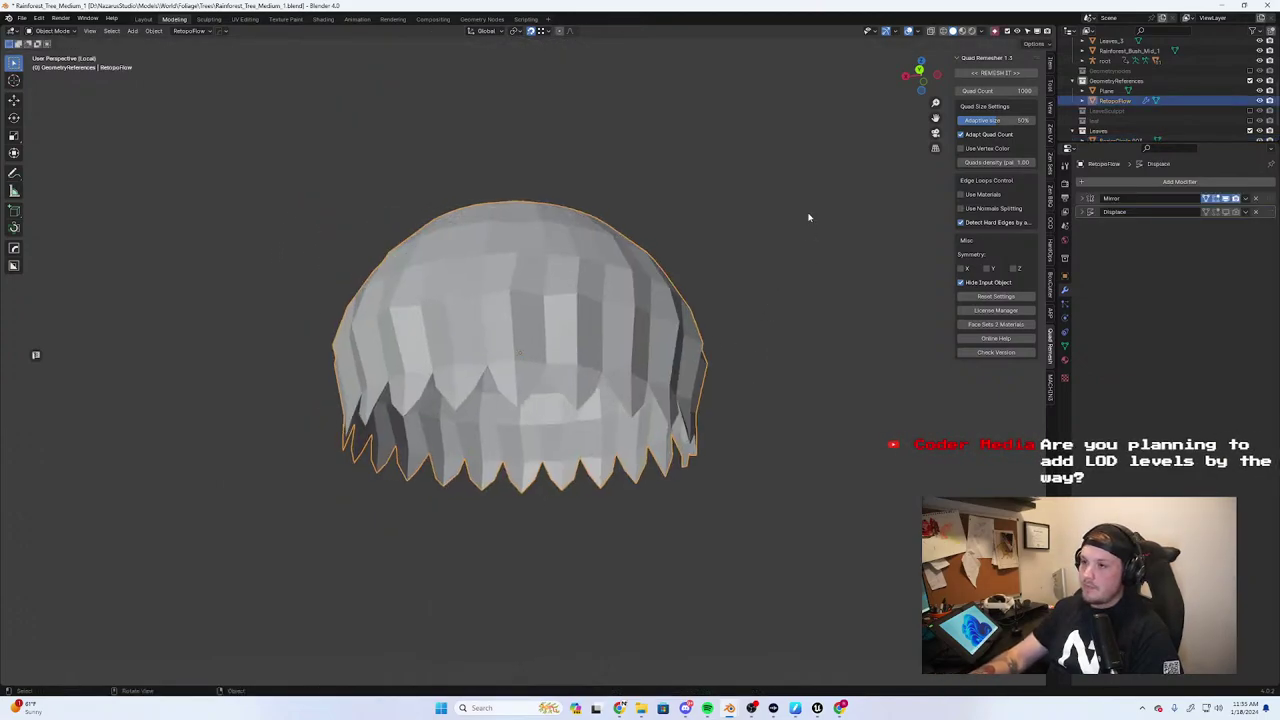
{"action": "key", "text": "Tab"}
{"action": "mouse_move", "coordinate": [629, 306]}
{"action": "middle_mouse_down"}
{"action": "mouse_move", "coordinate": [648, 349]}
{"action": "mouse_move", "coordinate": [620, 322]}
{"action": "middle_mouse_up"}
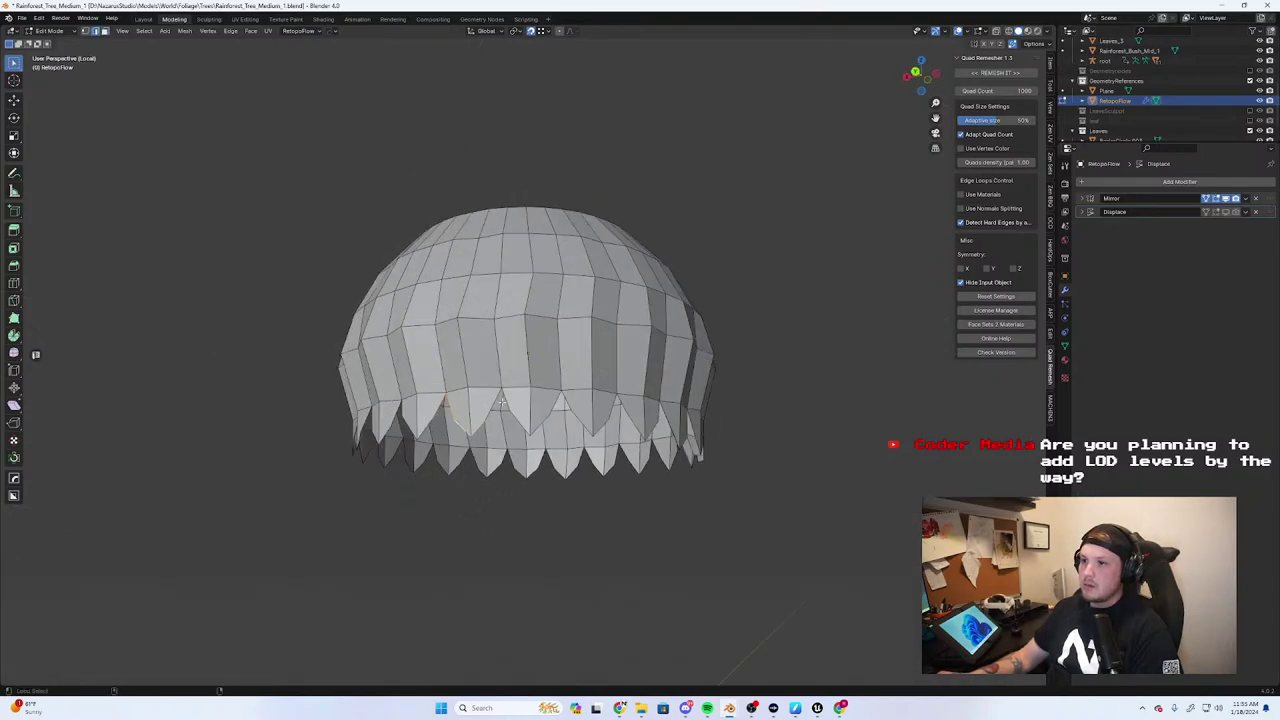
{"action": "middle_click_drag", "start_coordinate": [490, 403], "coordinate": [660, 410]}
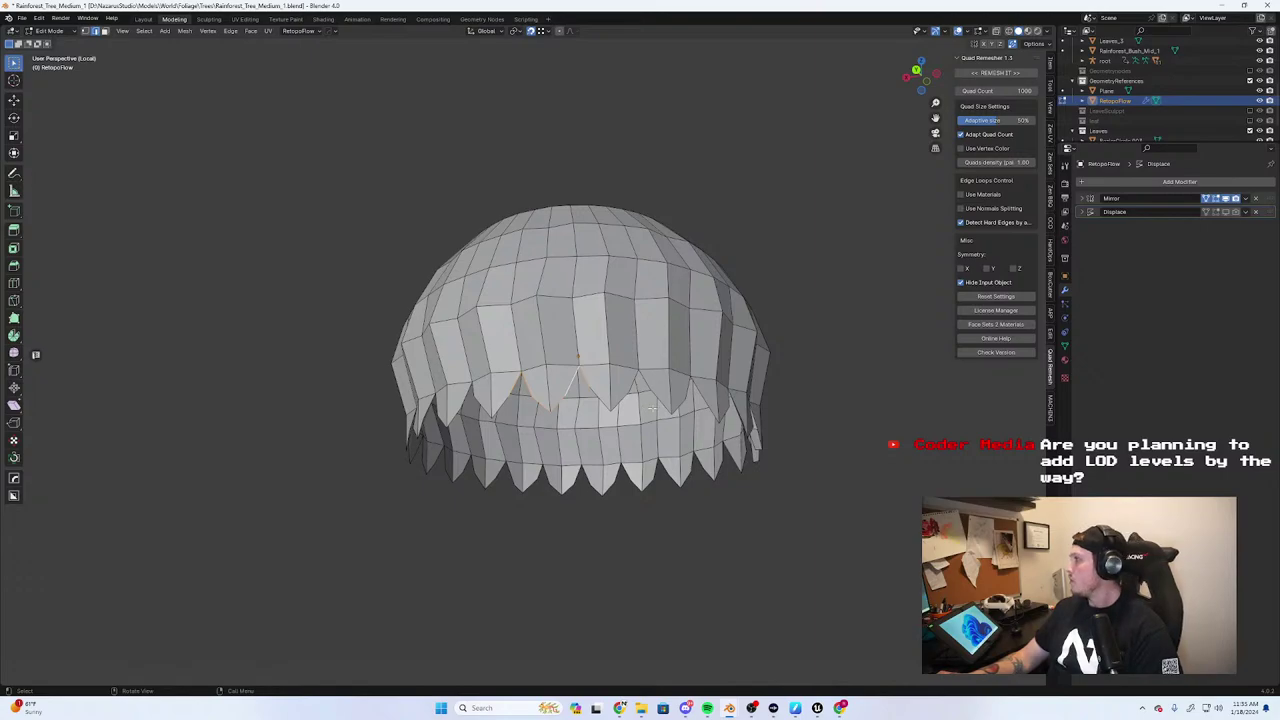
Select edge loops along the leaf tips of the canopy's lower rim and delete the selected geometry
{"action": "scroll", "coordinate": [650, 408], "scroll_direction": "up", "scroll_amount": 3}
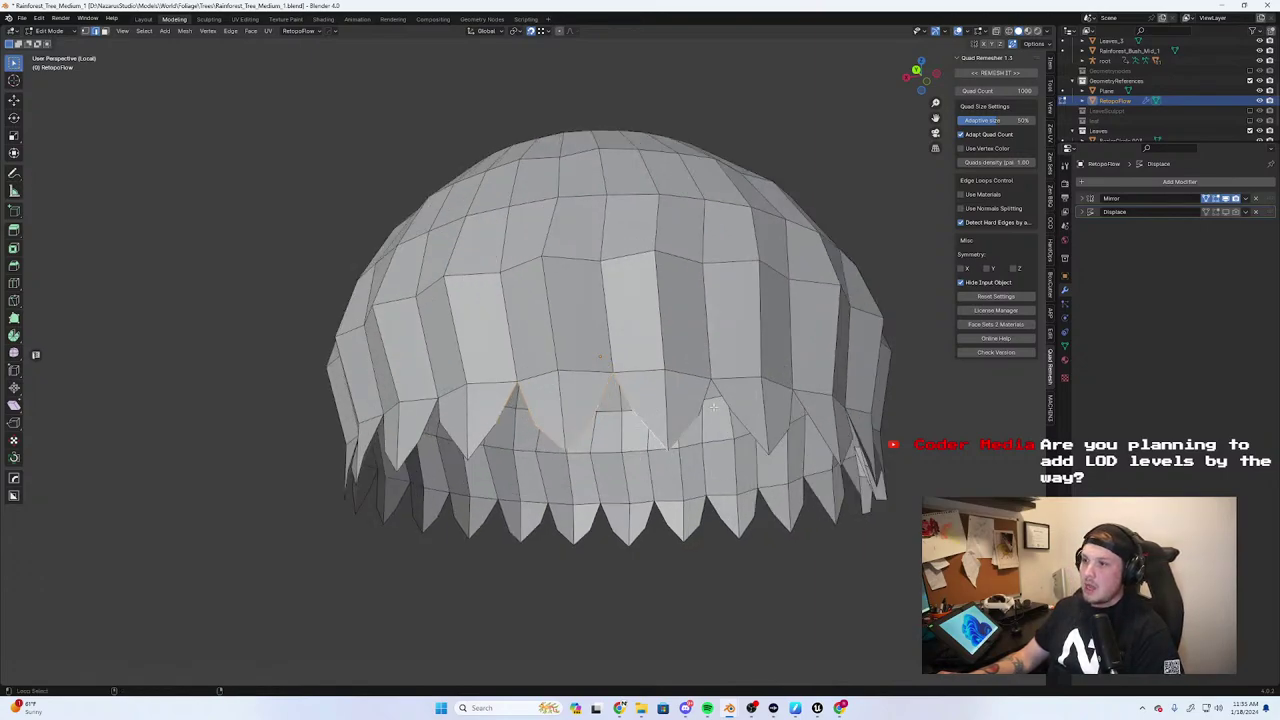
{"action": "left_click", "coordinate": [747, 433], "text": "alt"}
{"action": "middle_click_drag", "start_coordinate": [747, 433], "coordinate": [753, 401]}
{"action": "left_click", "coordinate": [754, 402], "text": "alt+shift"}
{"action": "left_click", "coordinate": [808, 457], "text": "alt+shift"}
{"action": "middle_click_drag", "start_coordinate": [808, 457], "coordinate": [604, 465]}
{"action": "key", "text": "x"}
{"action": "left_click", "coordinate": [578, 206]}
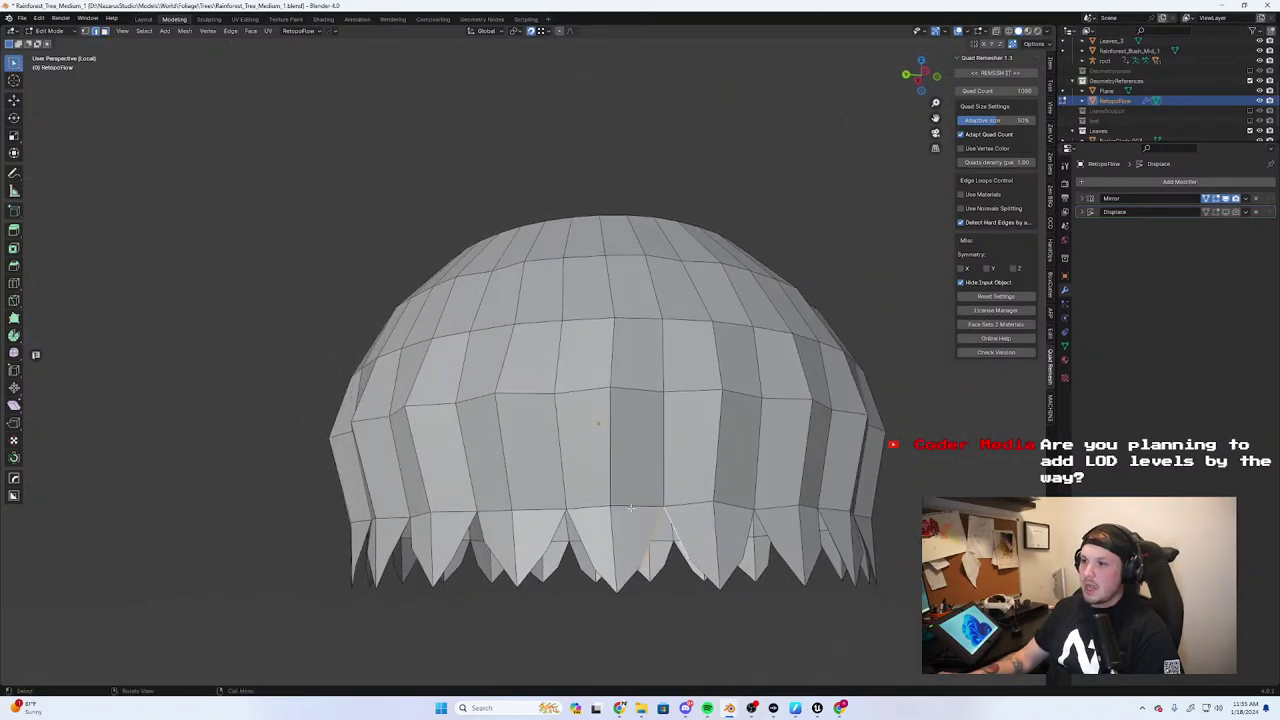
{"action": "scroll", "coordinate": [602, 457], "scroll_direction": "down", "scroll_amount": 5}
{"action": "scroll", "coordinate": [602, 457], "scroll_direction": "up", "scroll_amount": 8}
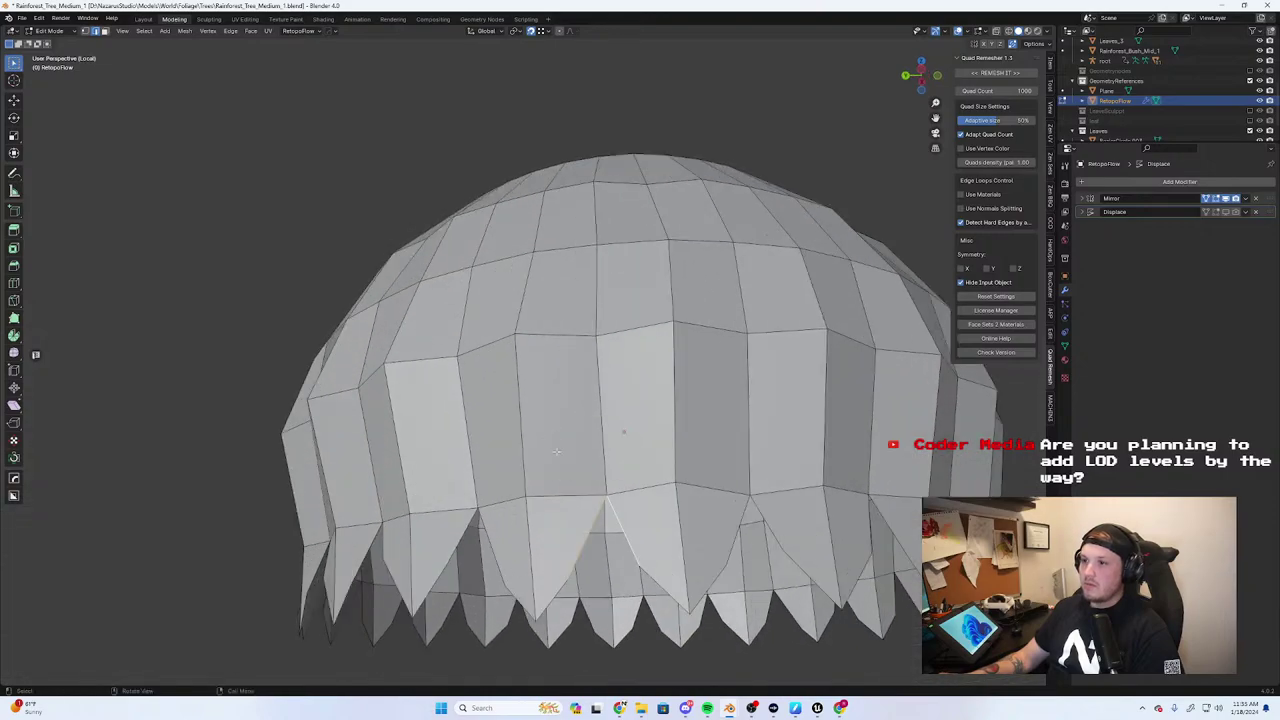
Select the jagged outline edges of the leaf tips all the way around the canopy's lower rim
{"action": "middle_click_drag", "start_coordinate": [560, 586], "coordinate": [580, 590]}
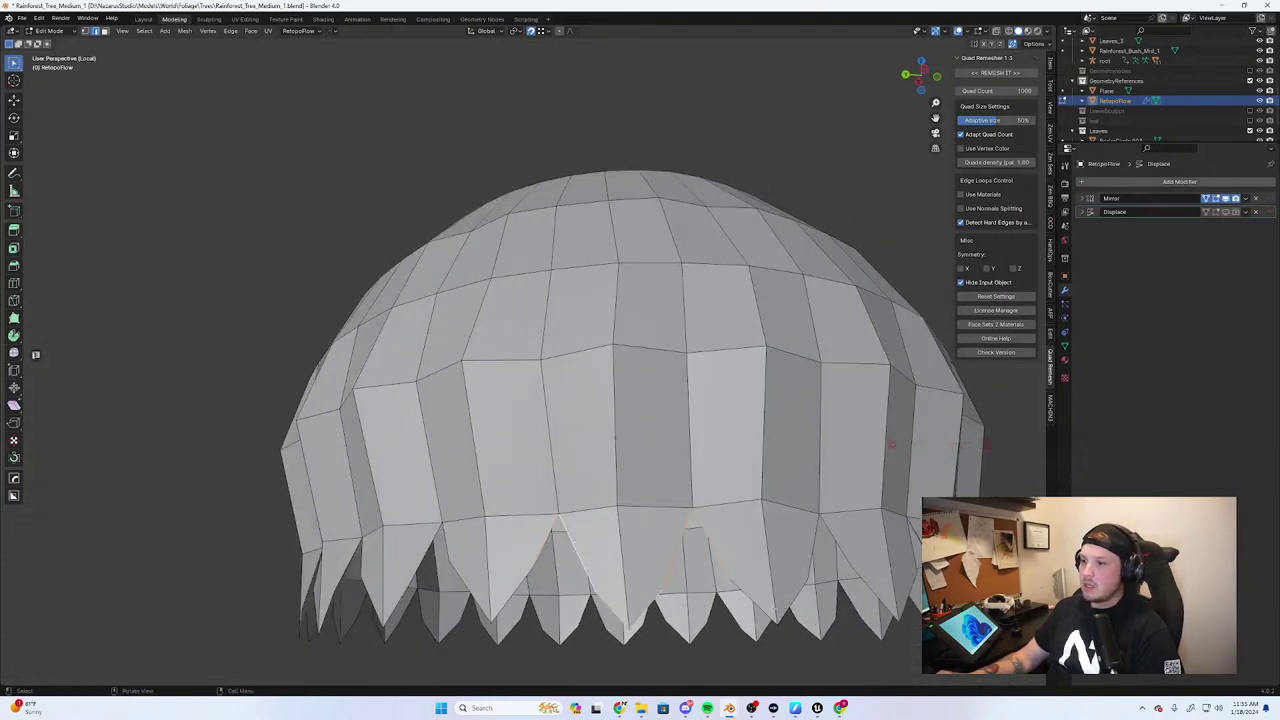
{"action": "middle_click_drag", "start_coordinate": [768, 594], "coordinate": [770, 580]}
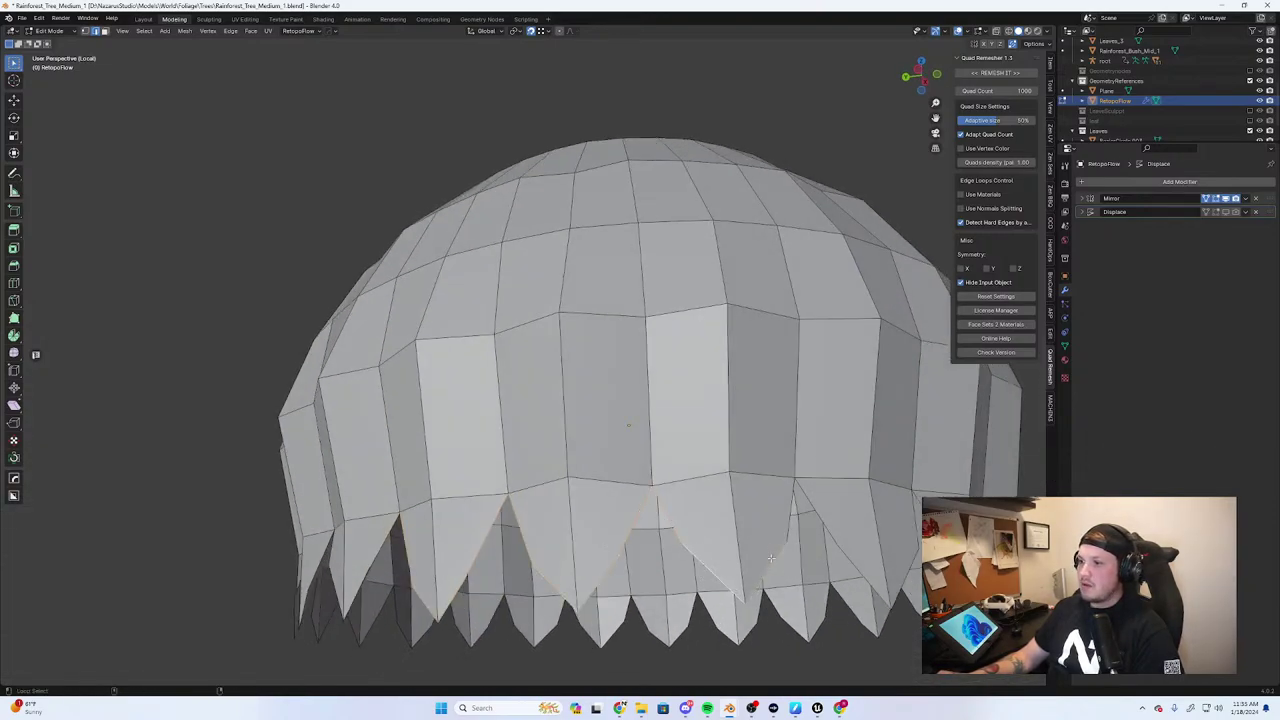
{"action": "middle_click_drag", "start_coordinate": [821, 525], "coordinate": [772, 485]}
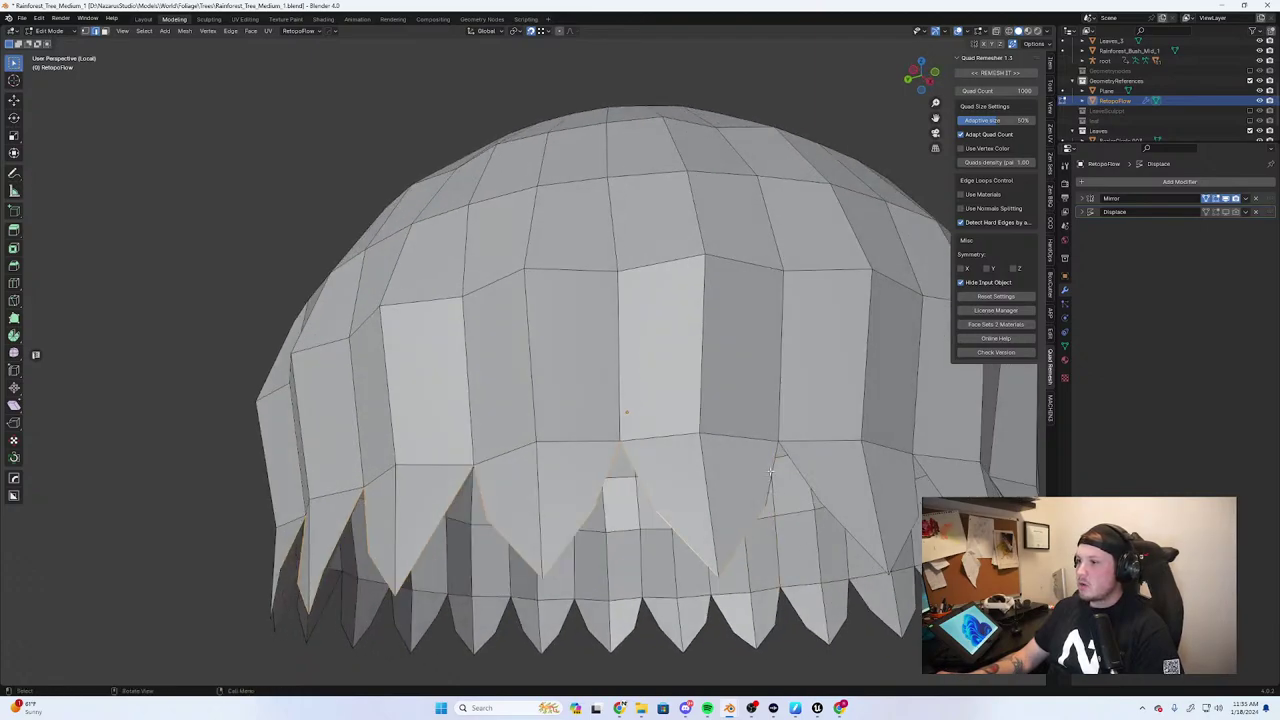
{"action": "middle_click_drag", "start_coordinate": [836, 516], "coordinate": [786, 437]}
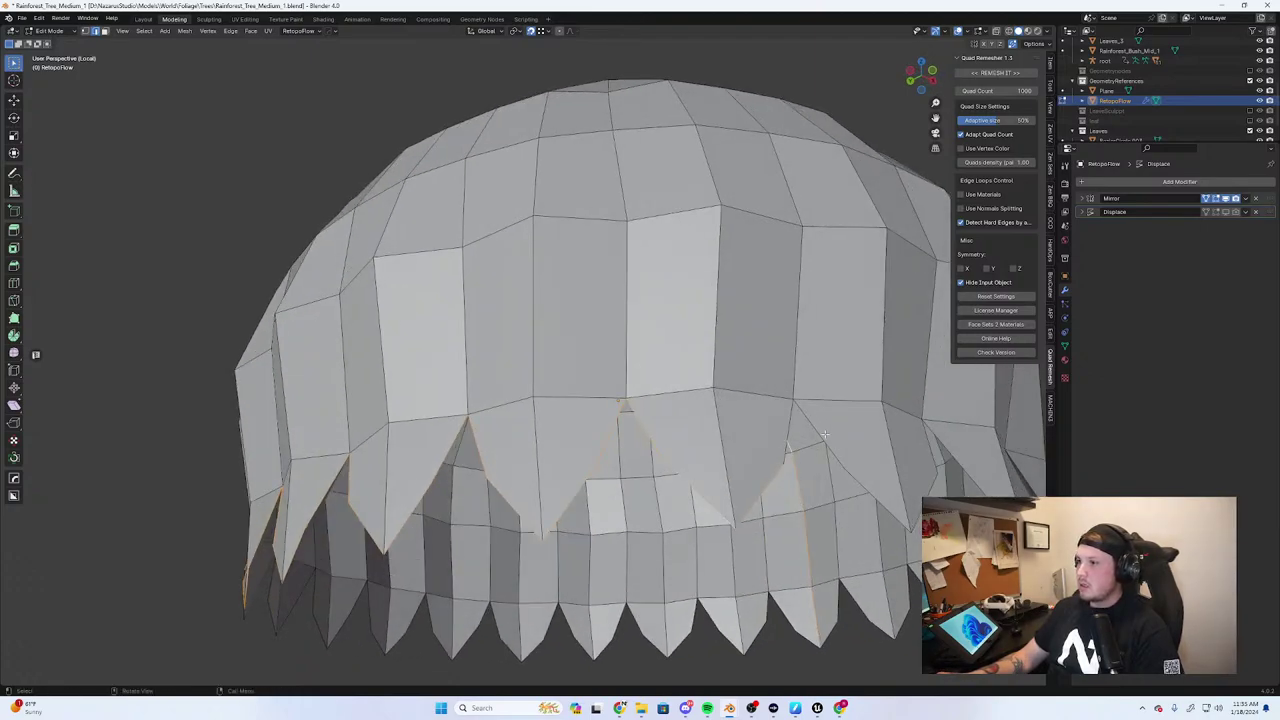
{"action": "left_click", "coordinate": [785, 435], "text": "shift"}
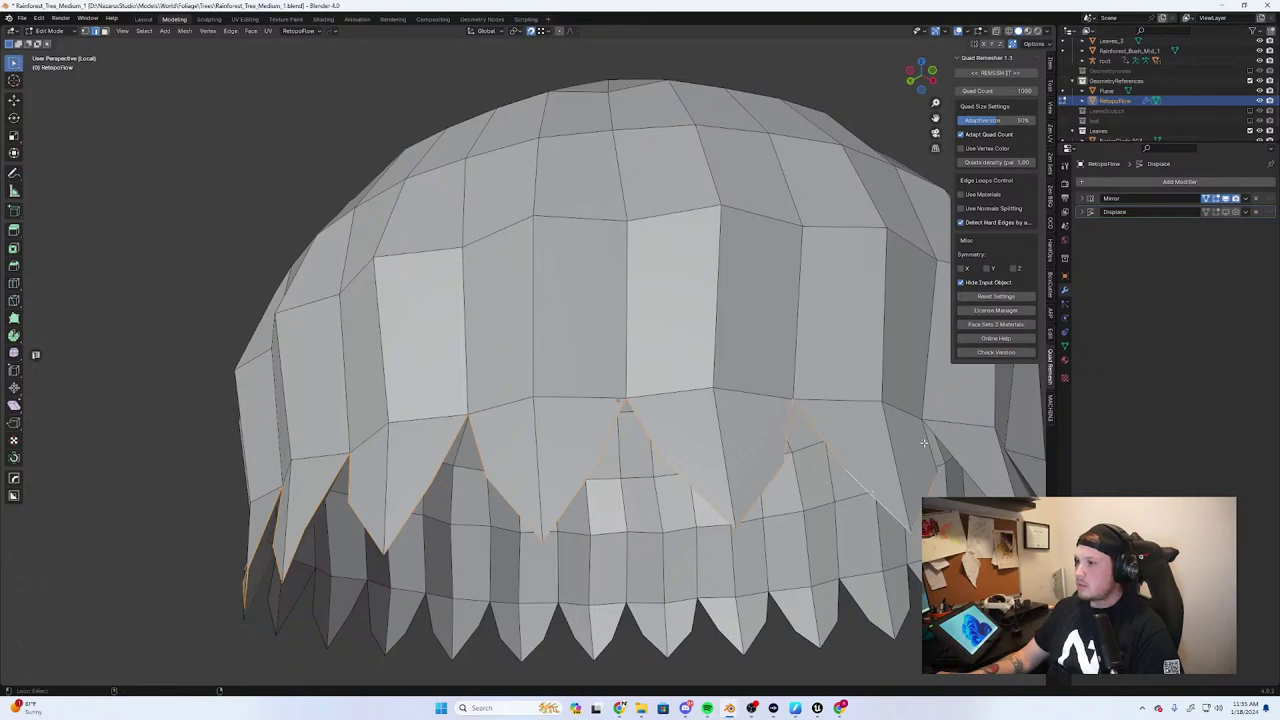
{"action": "middle_click_drag", "start_coordinate": [965, 461], "coordinate": [586, 444]}
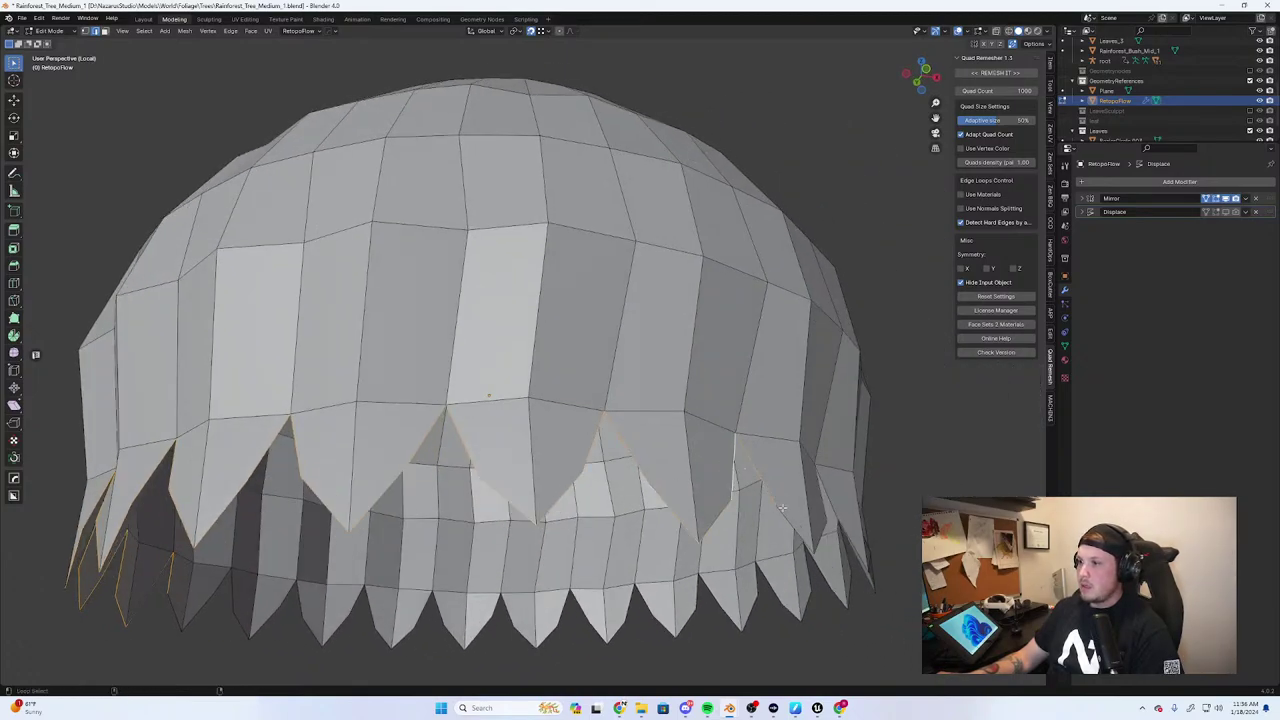
{"action": "middle_click_drag", "start_coordinate": [733, 467], "coordinate": [680, 470]}
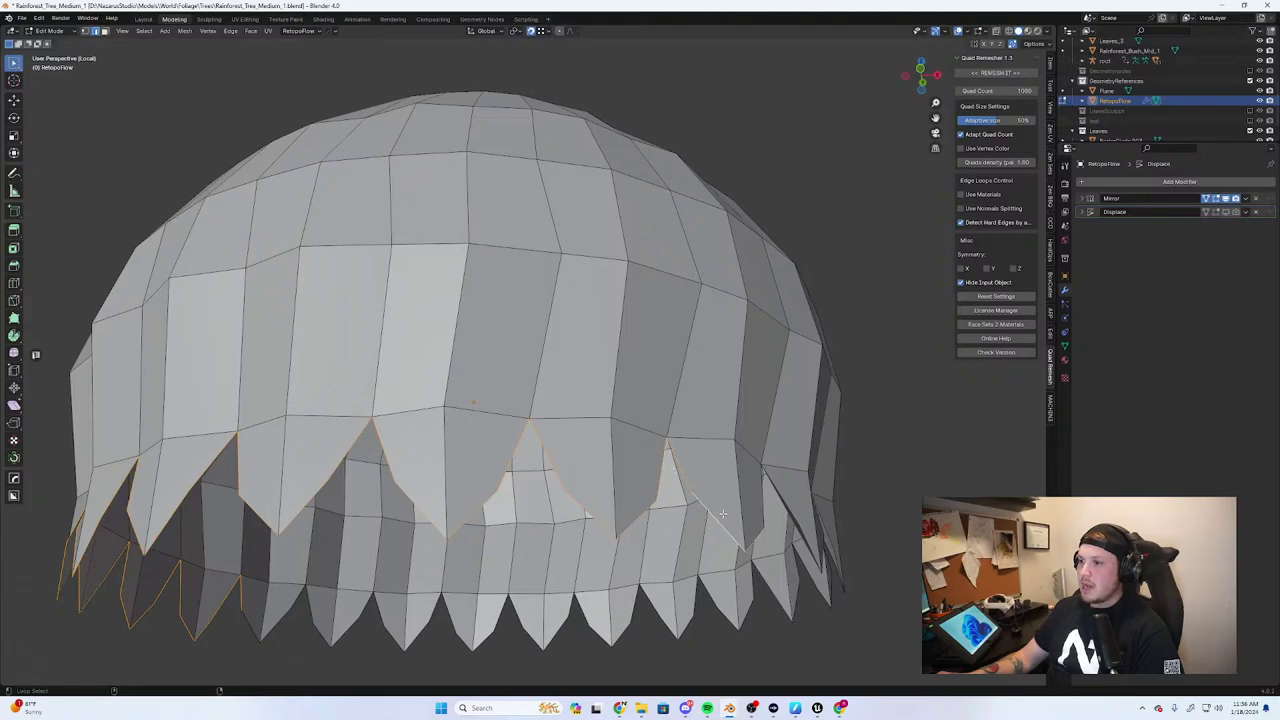
{"action": "middle_click_drag", "start_coordinate": [730, 520], "coordinate": [603, 490]}
{"action": "left_click", "coordinate": [600, 484], "text": "shift"}
{"action": "middle_click_drag", "start_coordinate": [664, 531], "coordinate": [708, 495]}
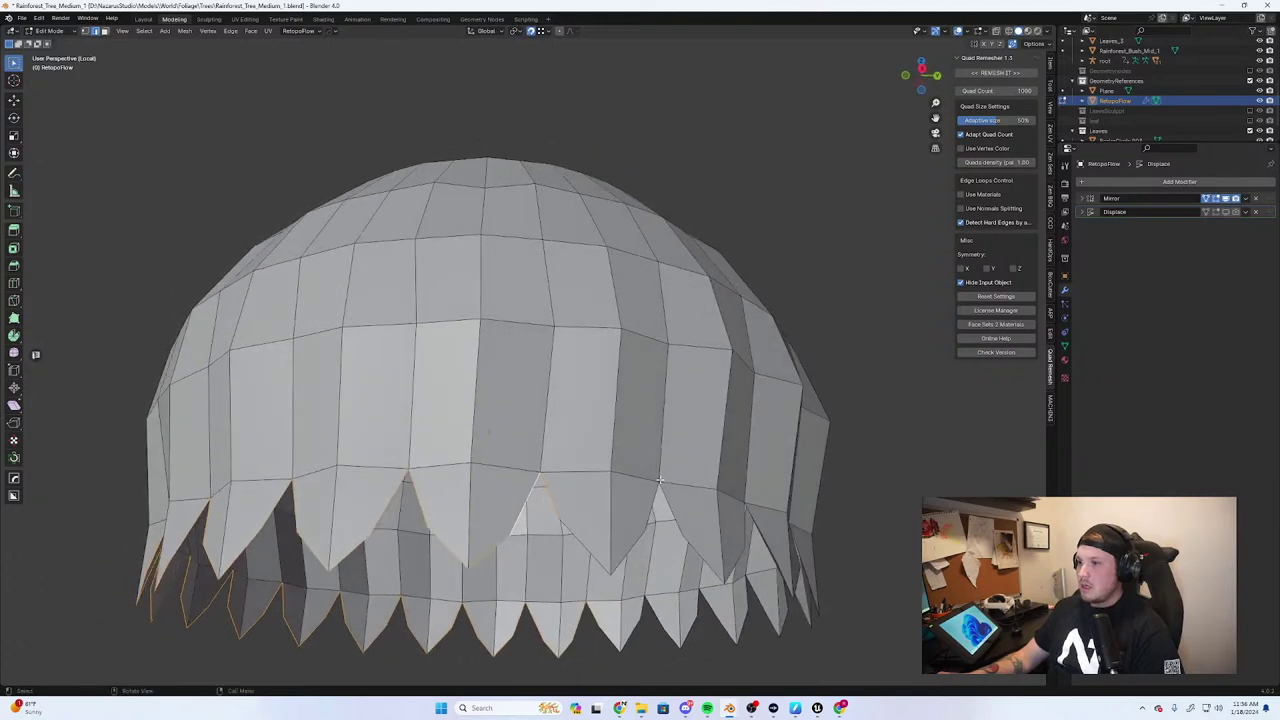
{"action": "middle_click_drag", "start_coordinate": [701, 545], "coordinate": [690, 505]}
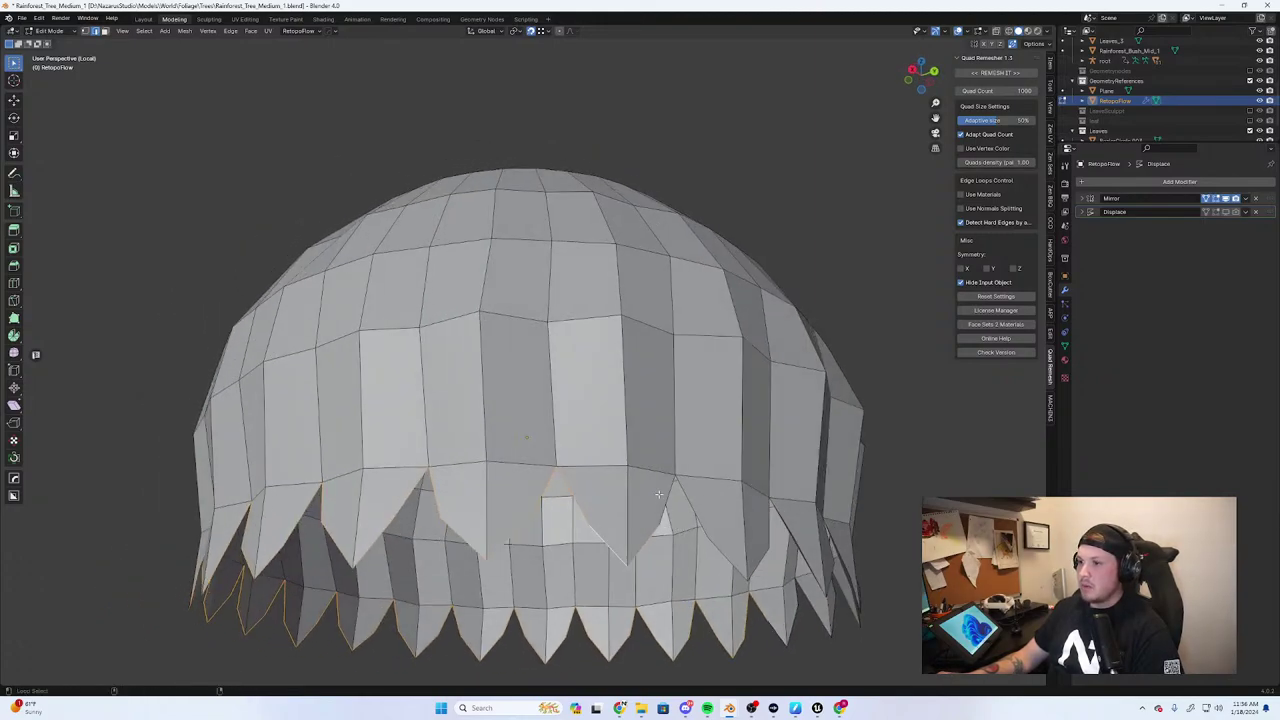
{"action": "middle_click_drag", "start_coordinate": [740, 560], "coordinate": [728, 489]}
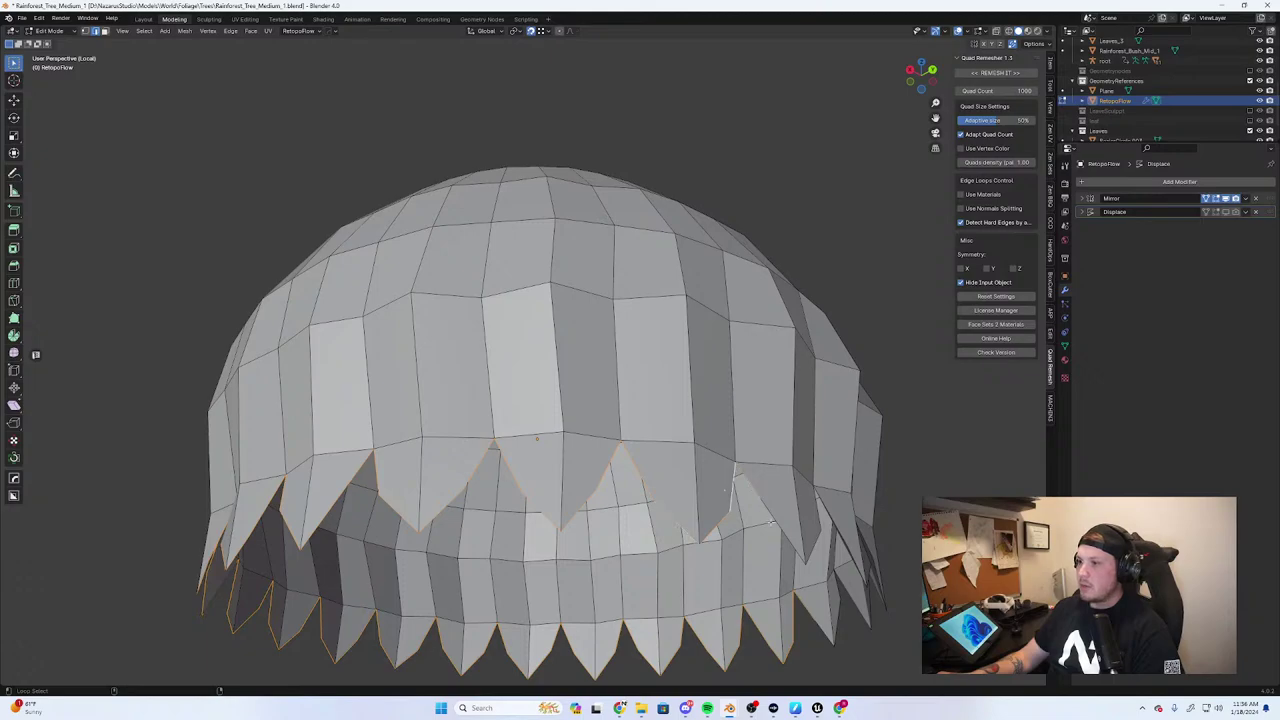
{"action": "middle_click_drag", "start_coordinate": [790, 530], "coordinate": [640, 415]}
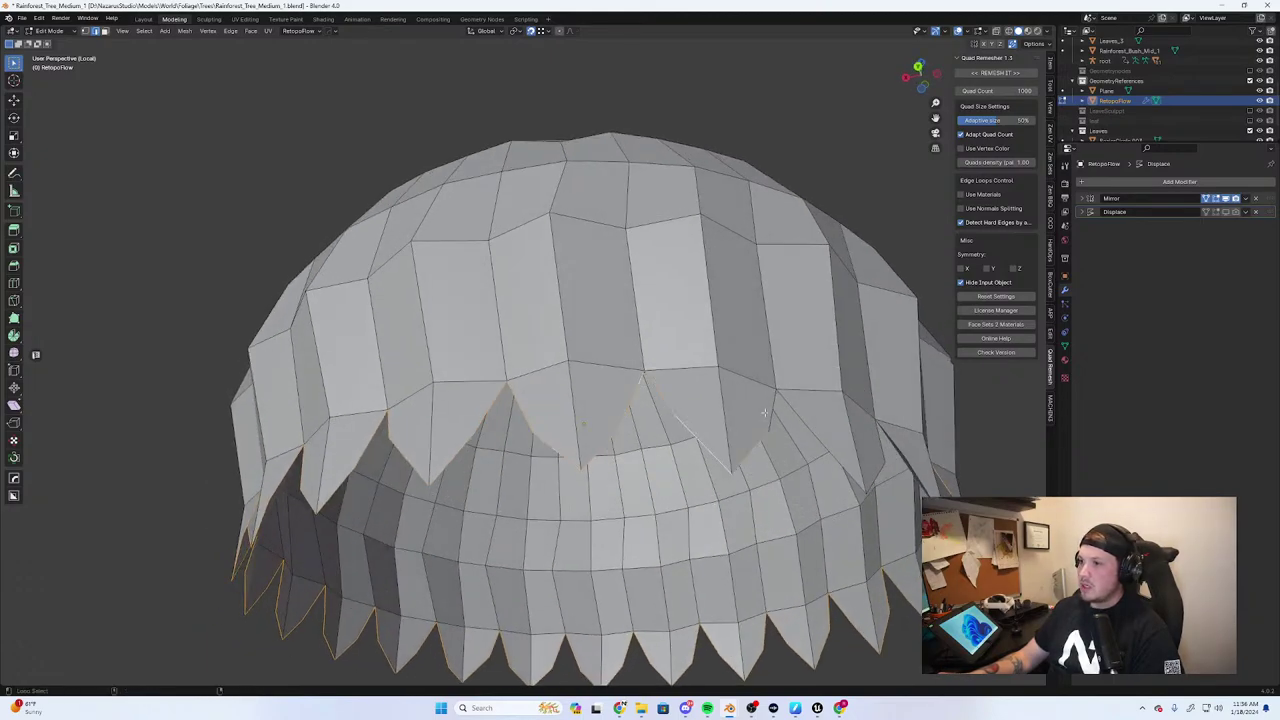
{"action": "middle_click_drag", "start_coordinate": [820, 447], "coordinate": [752, 433]}
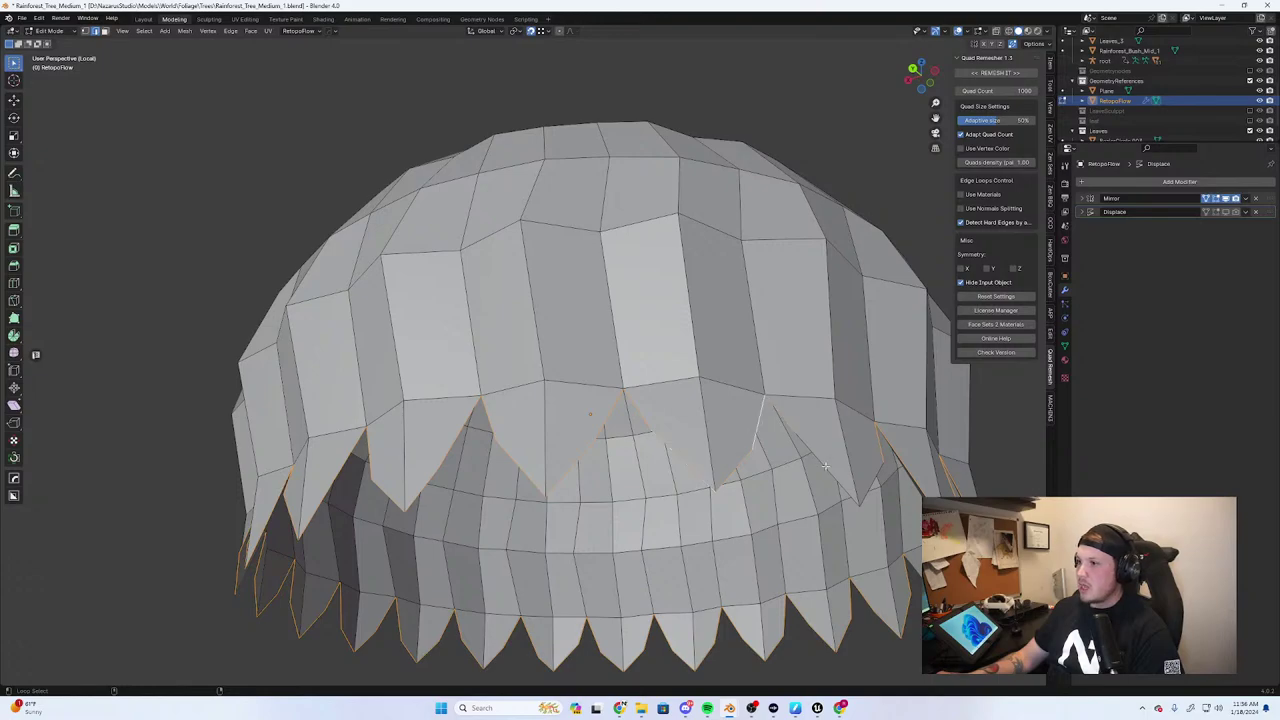
{"action": "middle_click_drag", "start_coordinate": [825, 466], "coordinate": [770, 478]}
Extrude the selected leaf-tip edges inward to give the lower leaf row some thickness
{"action": "scroll", "coordinate": [772, 476], "scroll_direction": "up", "scroll_amount": 4}
{"action": "key", "text": "alt+e"}
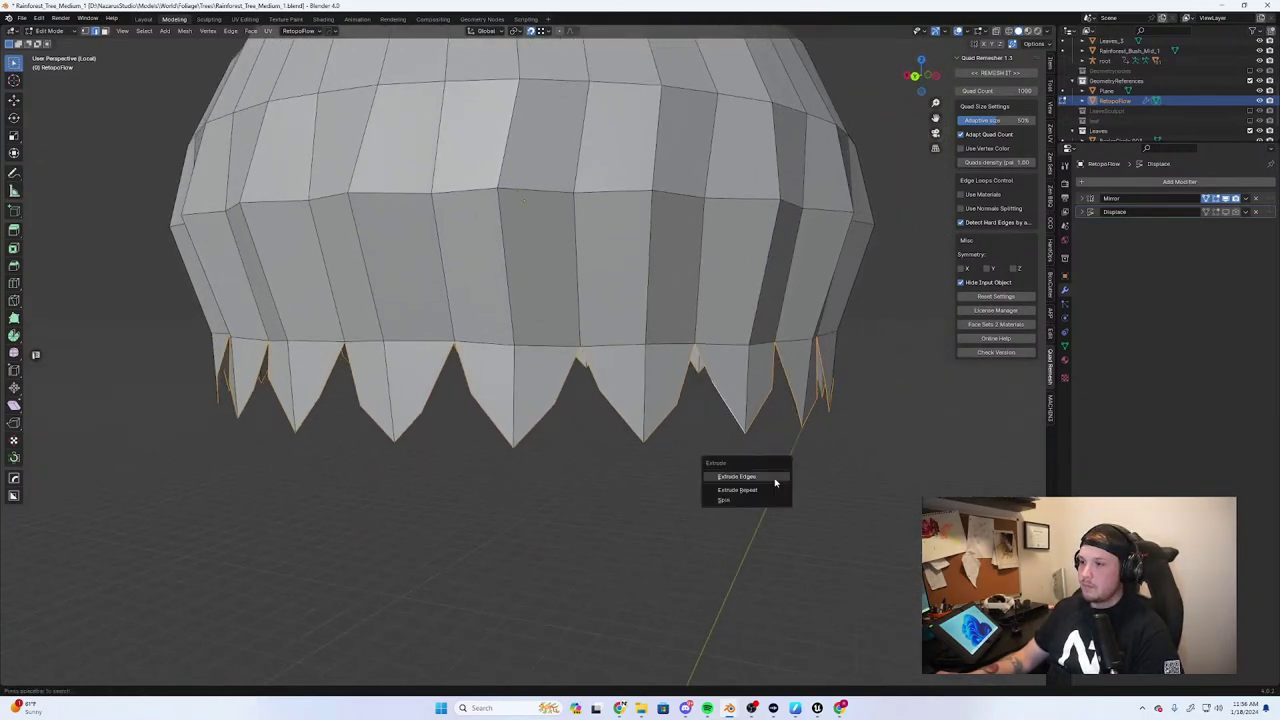
{"action": "left_click", "coordinate": [770, 477]}
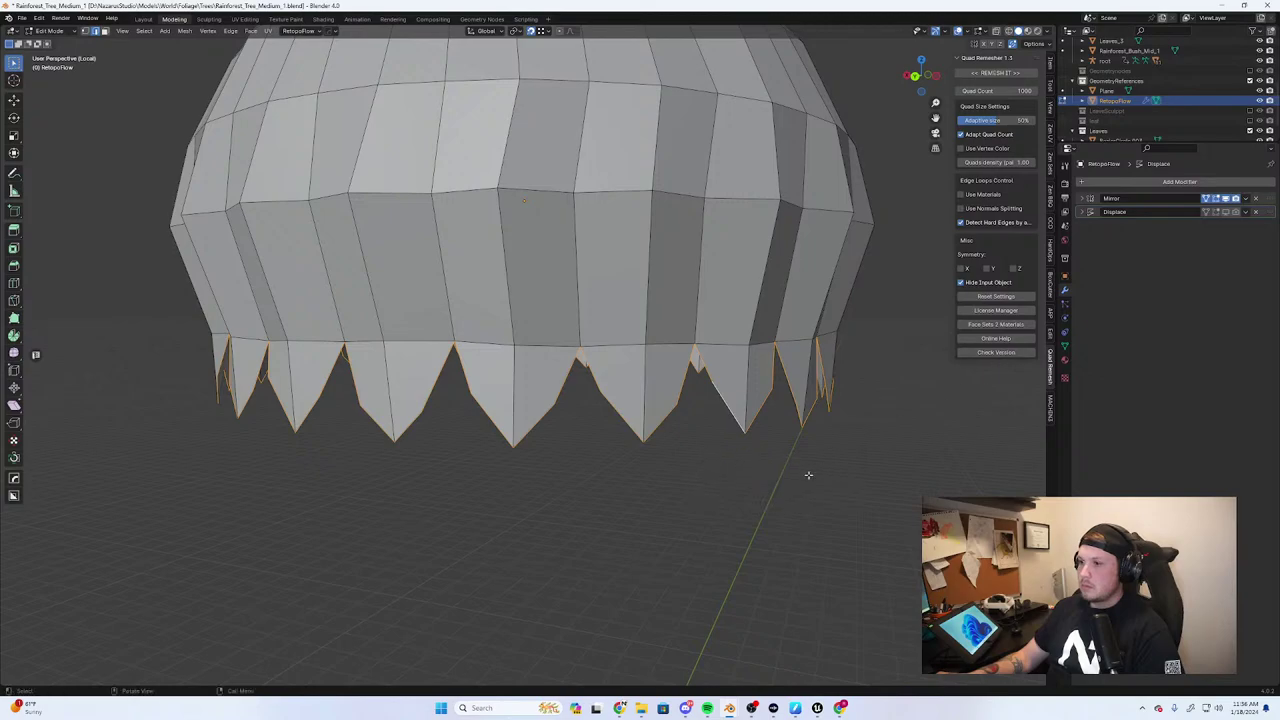
{"action": "left_click", "coordinate": [853, 438]}
Fill the inner side of one thickened leaf tip with a face and select the vertex at its upper middle
{"action": "middle_click_drag", "start_coordinate": [853, 438], "coordinate": [593, 399]}
{"action": "key", "text": "f"}
{"action": "key", "text": "ctrl+z"}
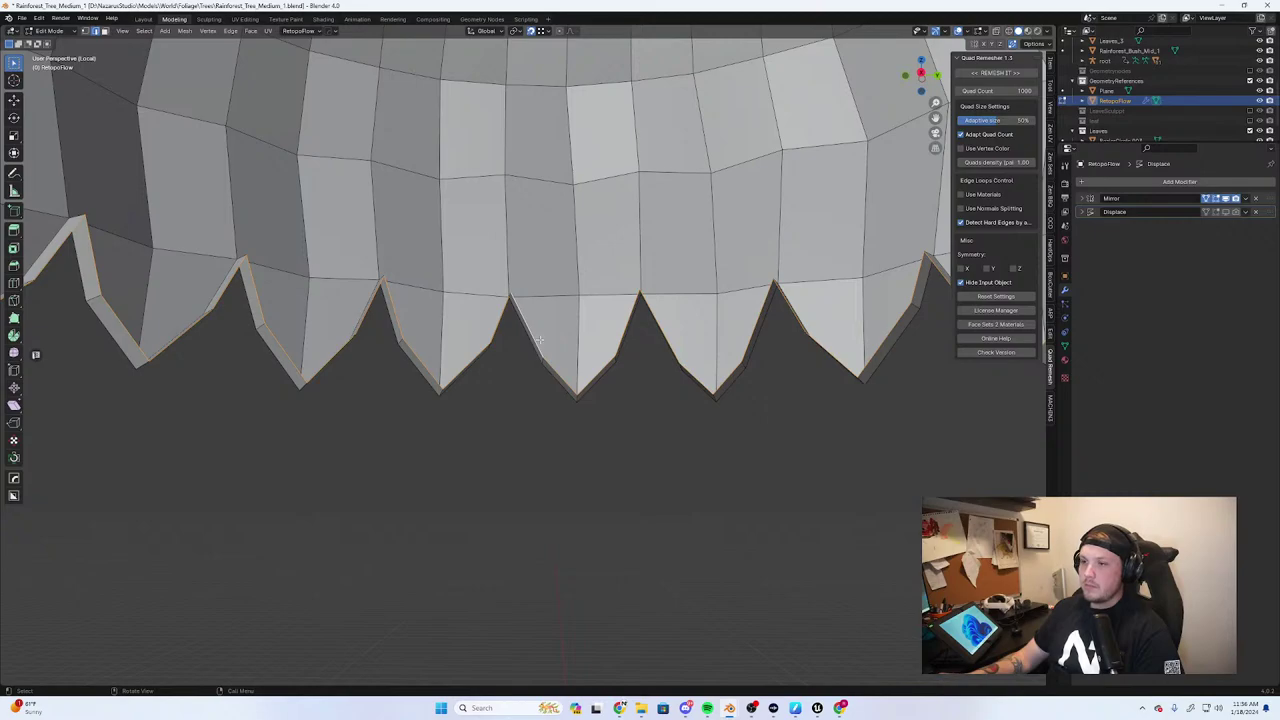
{"action": "scroll", "coordinate": [533, 330], "scroll_direction": "up", "scroll_amount": 3}
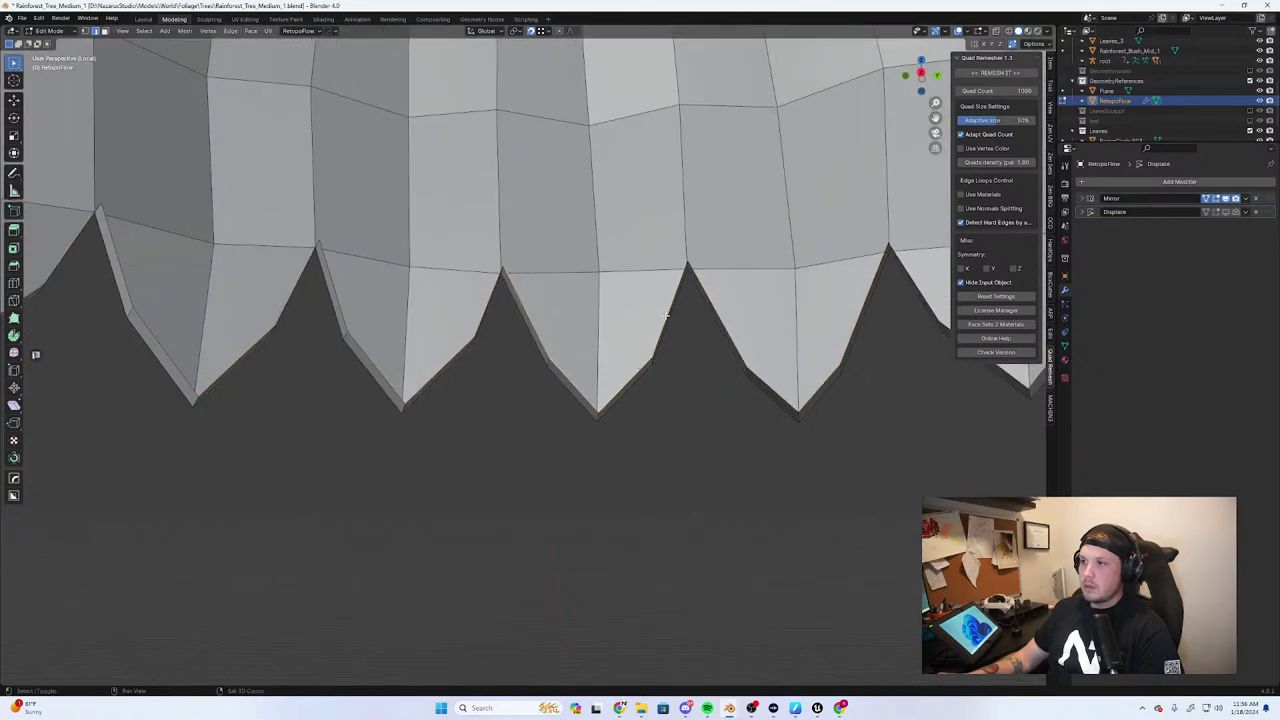
{"action": "middle_click_drag", "start_coordinate": [665, 316], "coordinate": [690, 360]}
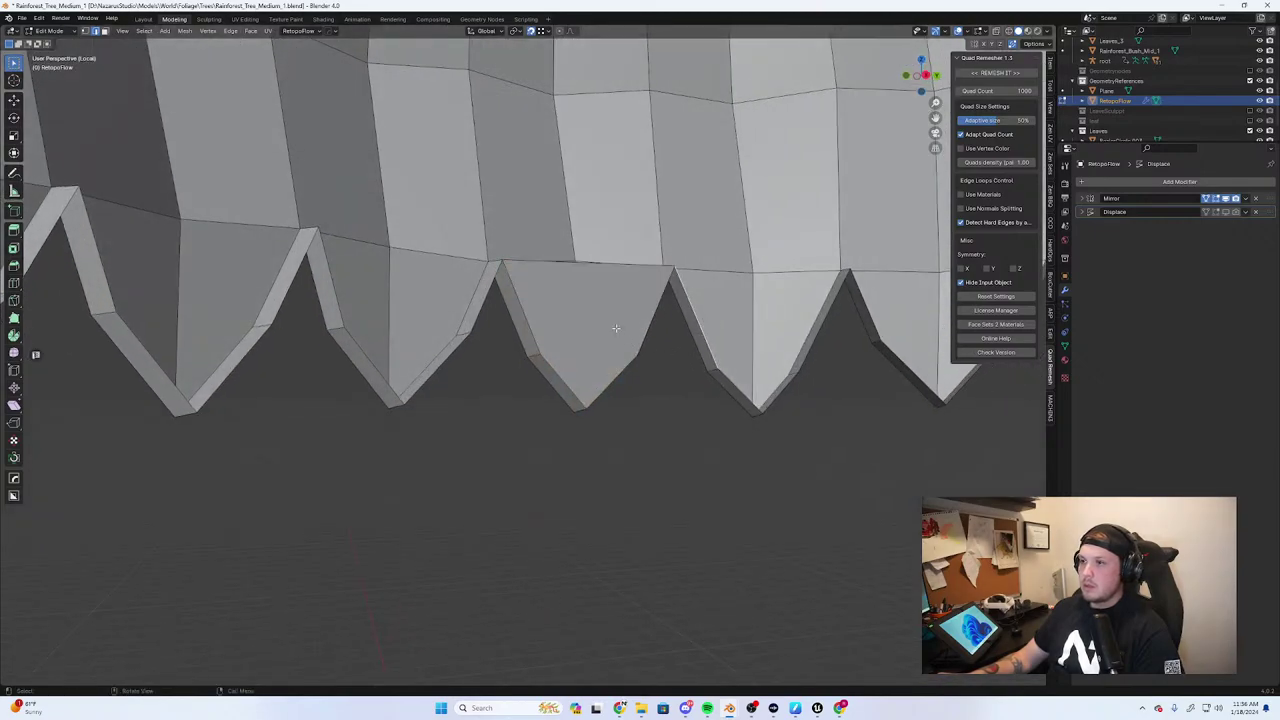
{"action": "middle_click_drag", "start_coordinate": [615, 328], "coordinate": [594, 358]}
{"action": "left_click", "coordinate": [604, 268]}
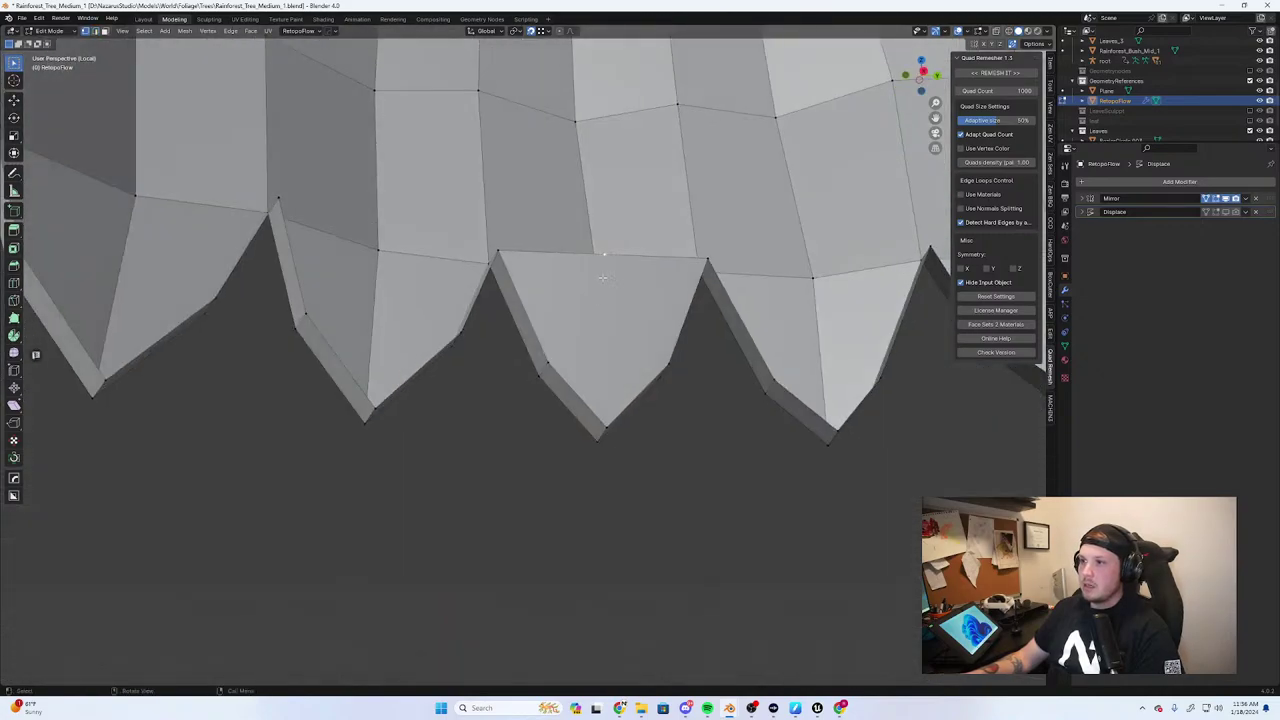
{"action": "middle_click_drag", "start_coordinate": [605, 412], "coordinate": [586, 372]}
Switch to face selection and select two neighbouring faces on one of the thickened leaf tips
{"action": "key", "text": "3"}
{"action": "scroll", "coordinate": [380, 355], "scroll_direction": "down", "scroll_amount": 1}
{"action": "left_click", "coordinate": [397, 343]}
{"action": "left_click", "coordinate": [414, 340], "text": "shift"}
{"action": "scroll", "coordinate": [533, 366], "scroll_direction": "down", "scroll_amount": 4}
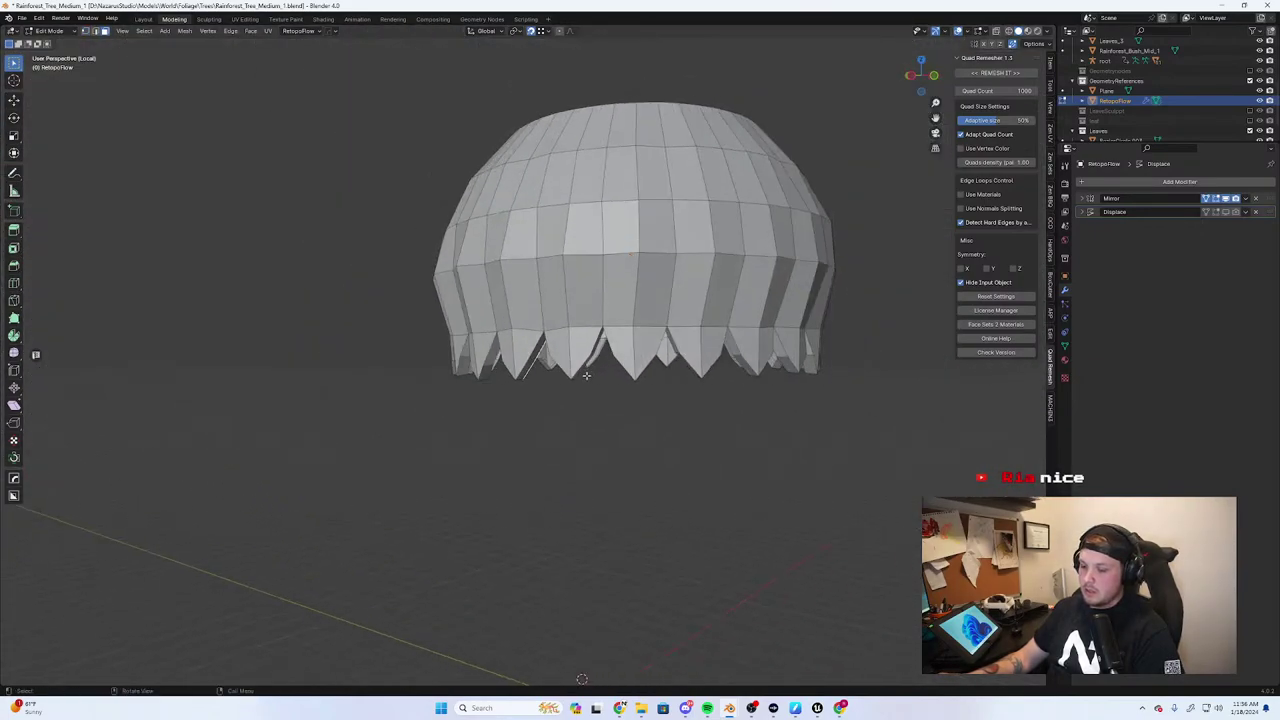
Compare the low-poly mesh with the high-poly leaves on the full tree, and isolate it again in Object Mode
{"action": "key", "text": "KP_1"}
{"action": "scroll", "coordinate": [586, 376], "scroll_direction": "down", "scroll_amount": 2}
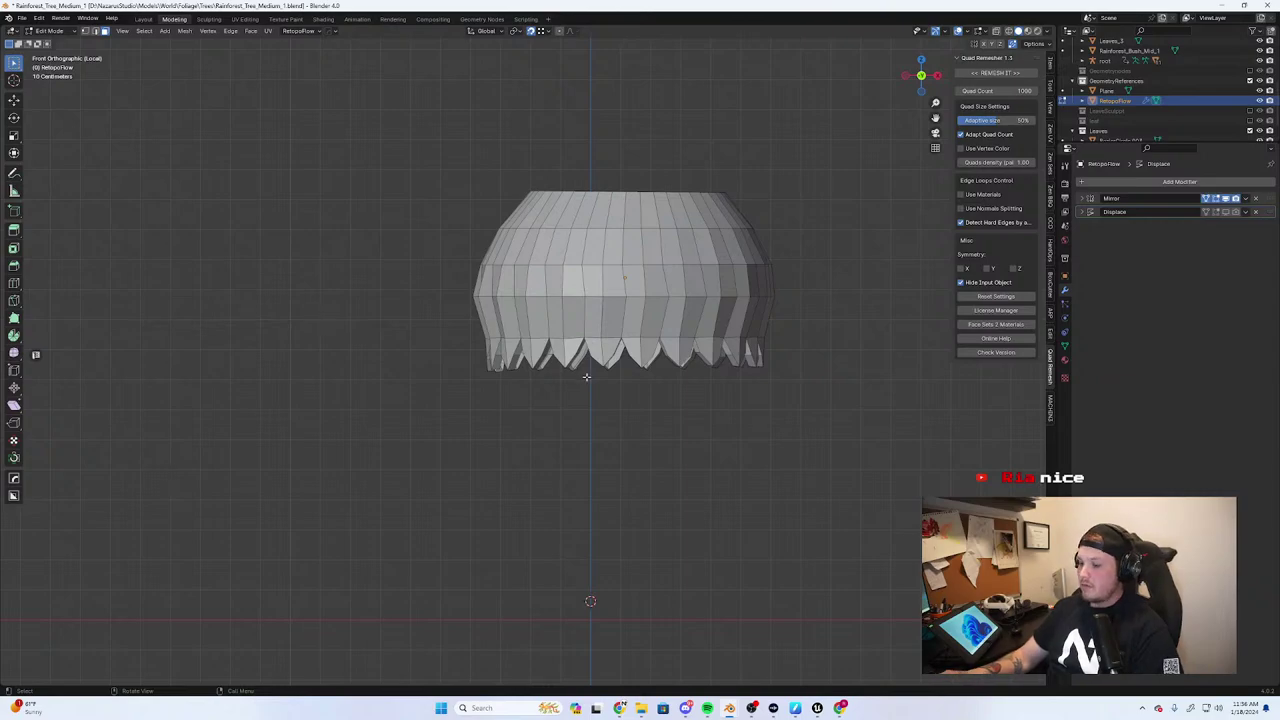
{"action": "key", "text": "KP_Divide"}
{"action": "key", "text": "KP_1"}
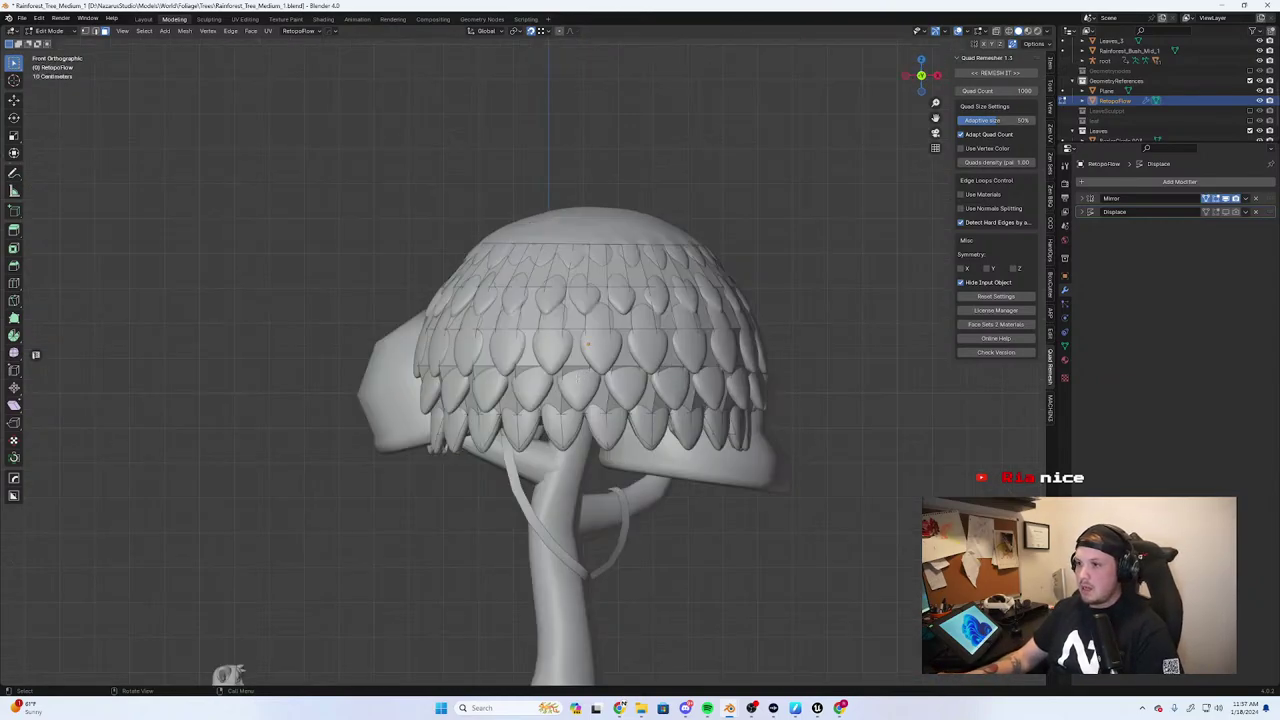
{"action": "middle_click_drag", "start_coordinate": [591, 459], "coordinate": [677, 434]}
{"action": "key", "text": "Tab"}
{"action": "key", "text": "KP_Divide"}
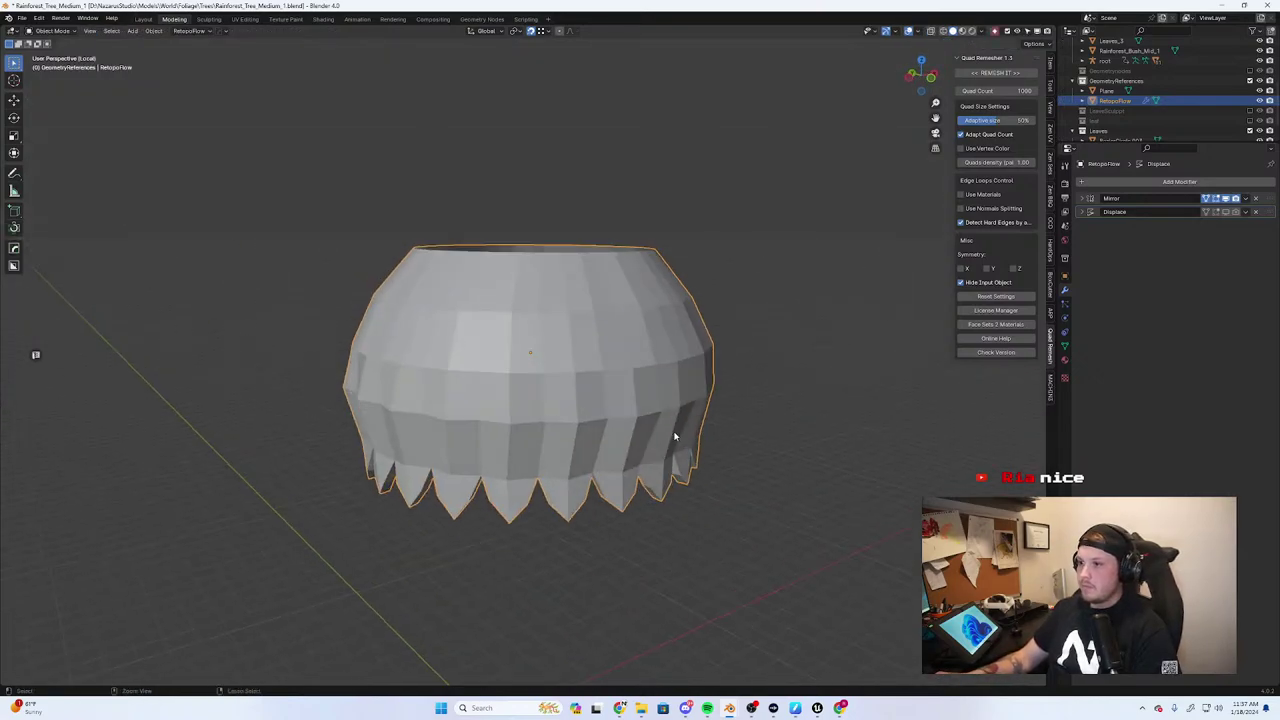
Add one centred edge loop around the band of faces directly above the leaf tips
{"action": "key", "text": "Tab"}
{"action": "key", "text": "ctrl+r"}
{"action": "left_click", "coordinate": [674, 430]}
{"action": "right_click", "coordinate": [674, 430]}
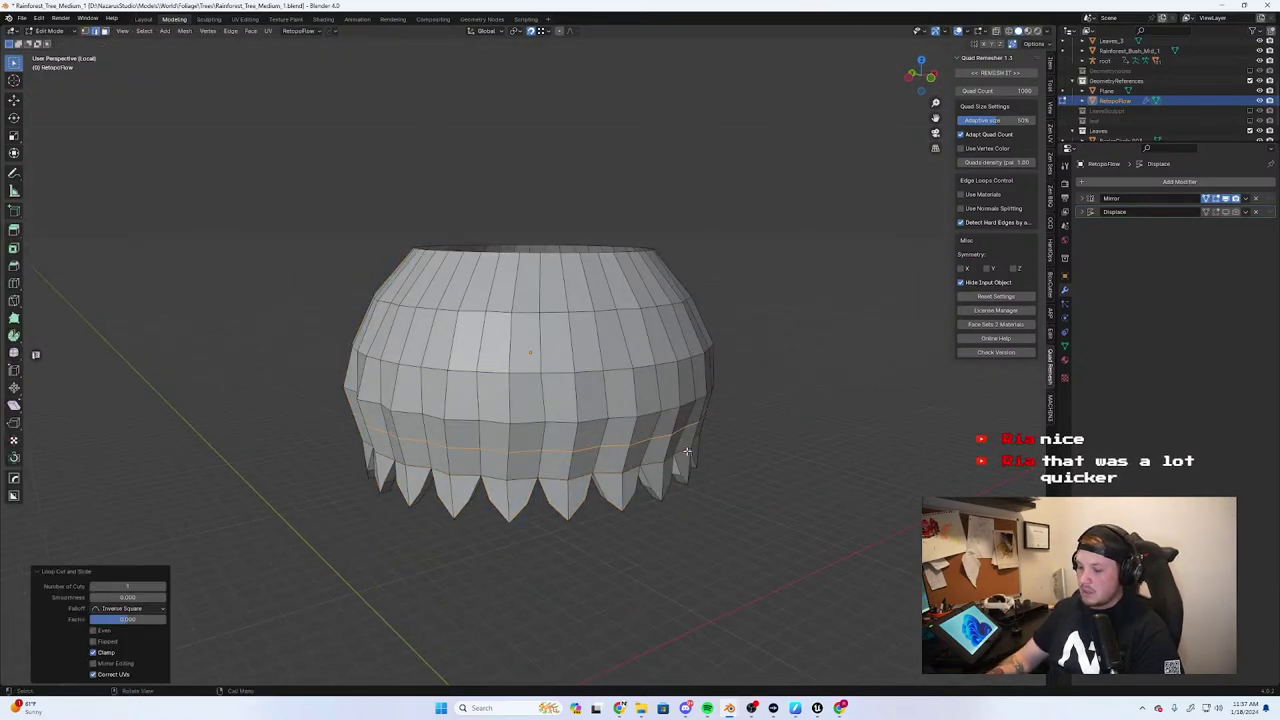
Show the full tree again and scale the new edge loop outward by about 1.05 in front view
{"action": "key", "text": "KP_1"}
{"action": "key", "text": "KP_Divide"}
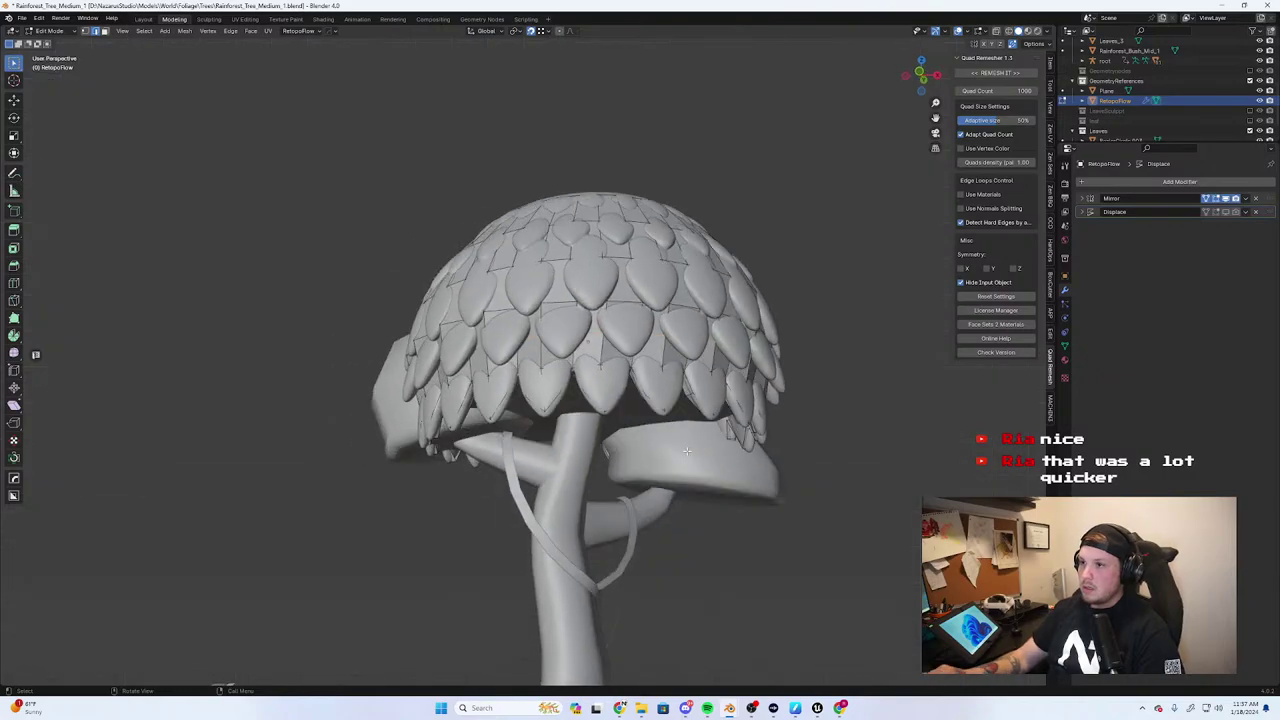
{"action": "middle_click_drag", "start_coordinate": [702, 417], "coordinate": [748, 417]}
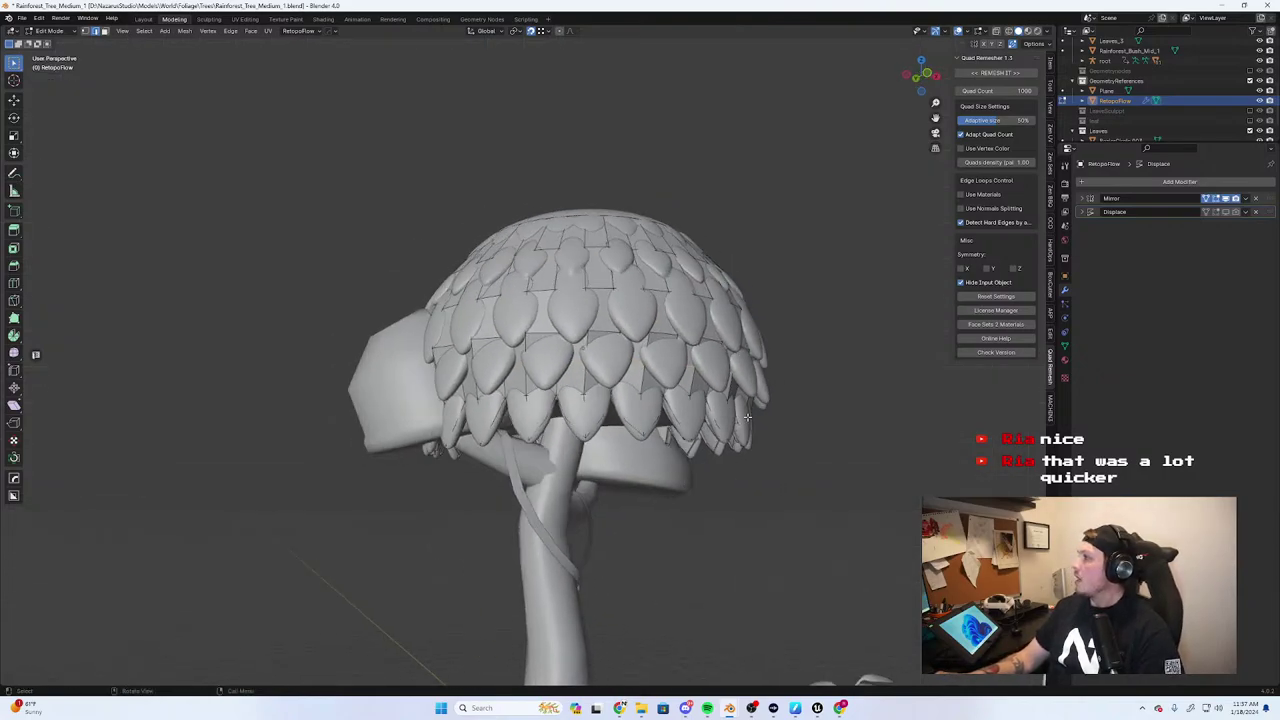
{"action": "key", "text": "KP_1"}
{"action": "left_click", "coordinate": [747, 416], "text": "alt"}
{"action": "key", "text": "s"}
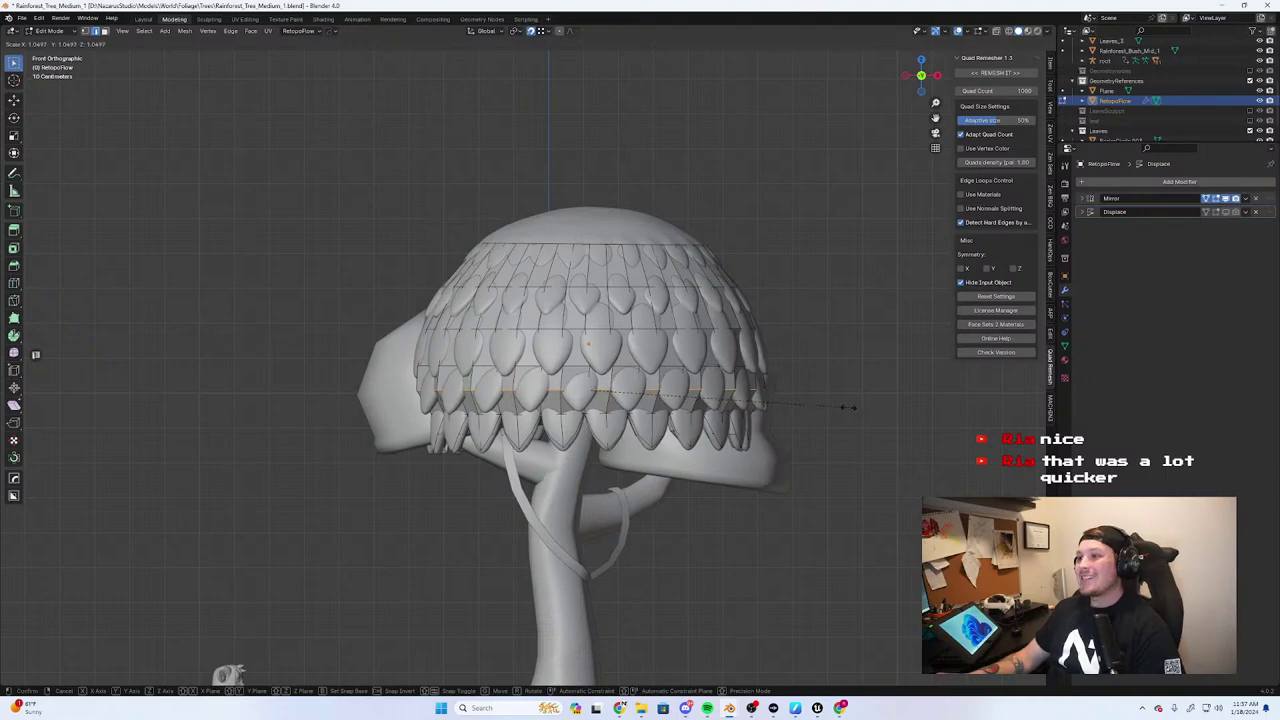
{"action": "left_click", "coordinate": [848, 407]}
{"action": "middle_click_drag", "start_coordinate": [848, 407], "coordinate": [751, 434]}
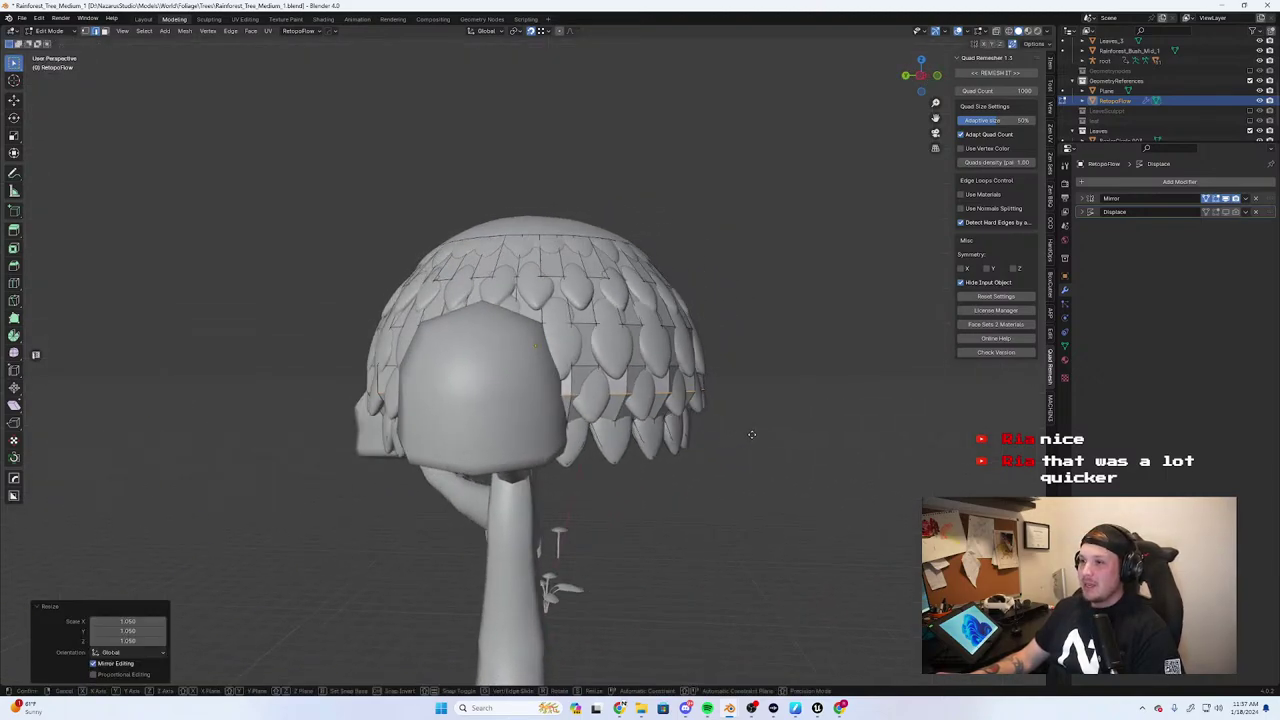
{"action": "right_click", "coordinate": [757, 436]}
{"action": "key", "text": "g"}
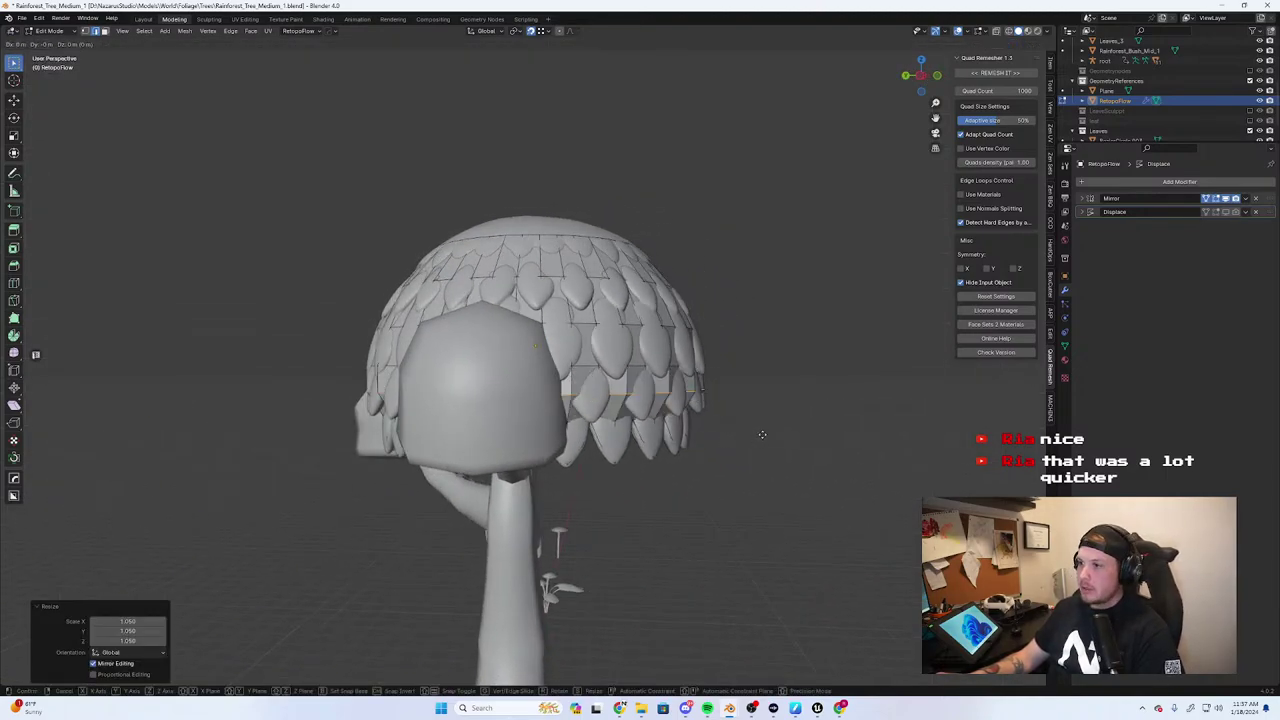
{"action": "right_click", "coordinate": [758, 446]}
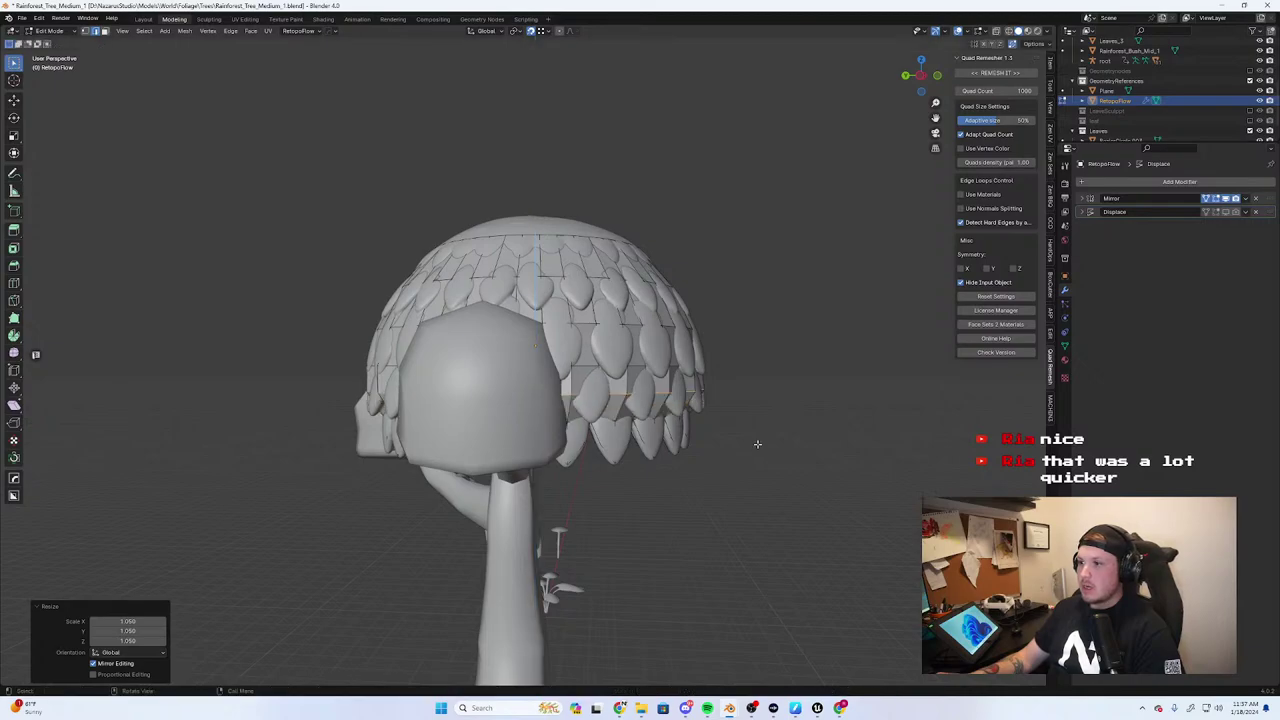
Move the edge loop down along the Z axis toward the lowest leaf row and return to Object Mode
{"action": "middle_click_drag", "start_coordinate": [757, 443], "coordinate": [597, 424]}
{"action": "key", "text": "g"}
{"action": "key", "text": "z"}
{"action": "left_click", "coordinate": [790, 421]}
{"action": "key", "text": "g"}
{"action": "left_click", "coordinate": [752, 421]}
{"action": "scroll", "coordinate": [597, 424], "scroll_direction": "down", "scroll_amount": 5}
{"action": "key", "text": "Tab"}
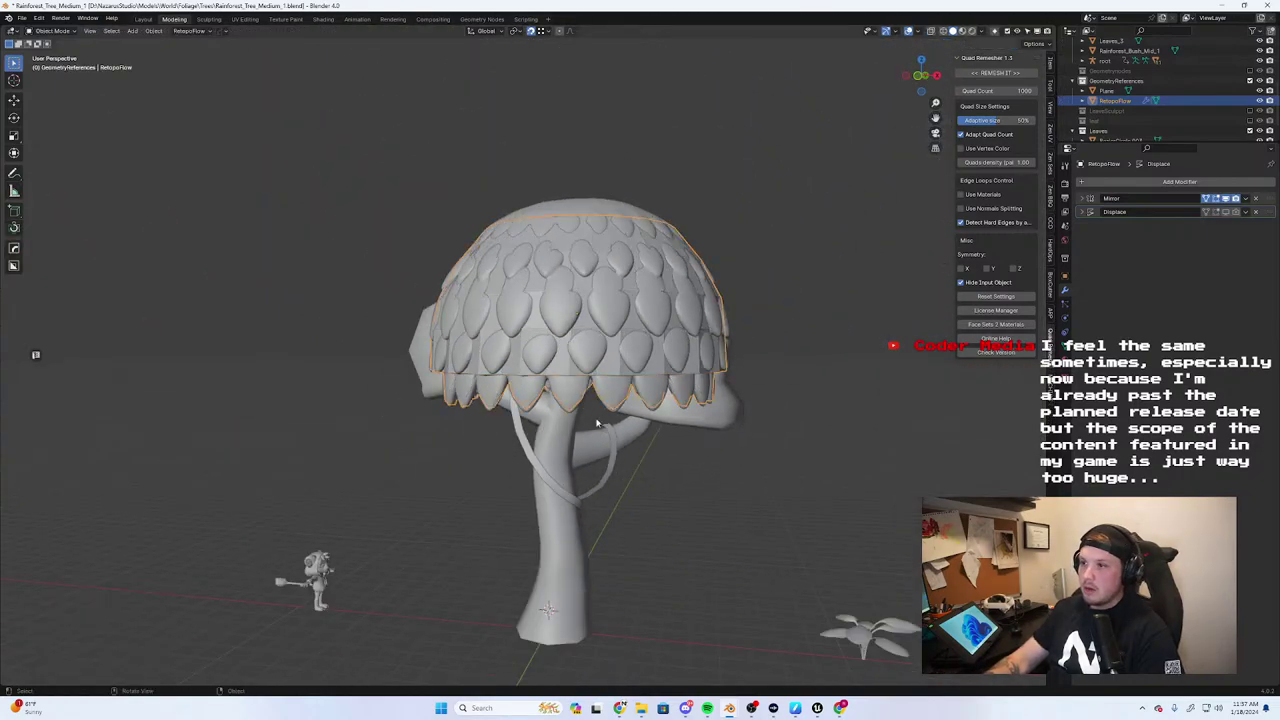
Compare the isolated mesh with the full tree and return to Edit Mode on the RetopoFlow mesh, framing the selected edge loop
{"action": "key", "text": "KP_Divide"}
{"action": "mouse_move", "coordinate": [500, 467]}
{"action": "middle_mouse_down"}
{"action": "mouse_move", "coordinate": [513, 383]}
{"action": "mouse_move", "coordinate": [522, 457]}
{"action": "middle_mouse_up"}
{"action": "key", "text": "KP_Divide"}
{"action": "key", "text": "Tab"}
{"action": "key", "text": "KP_Decimal"}
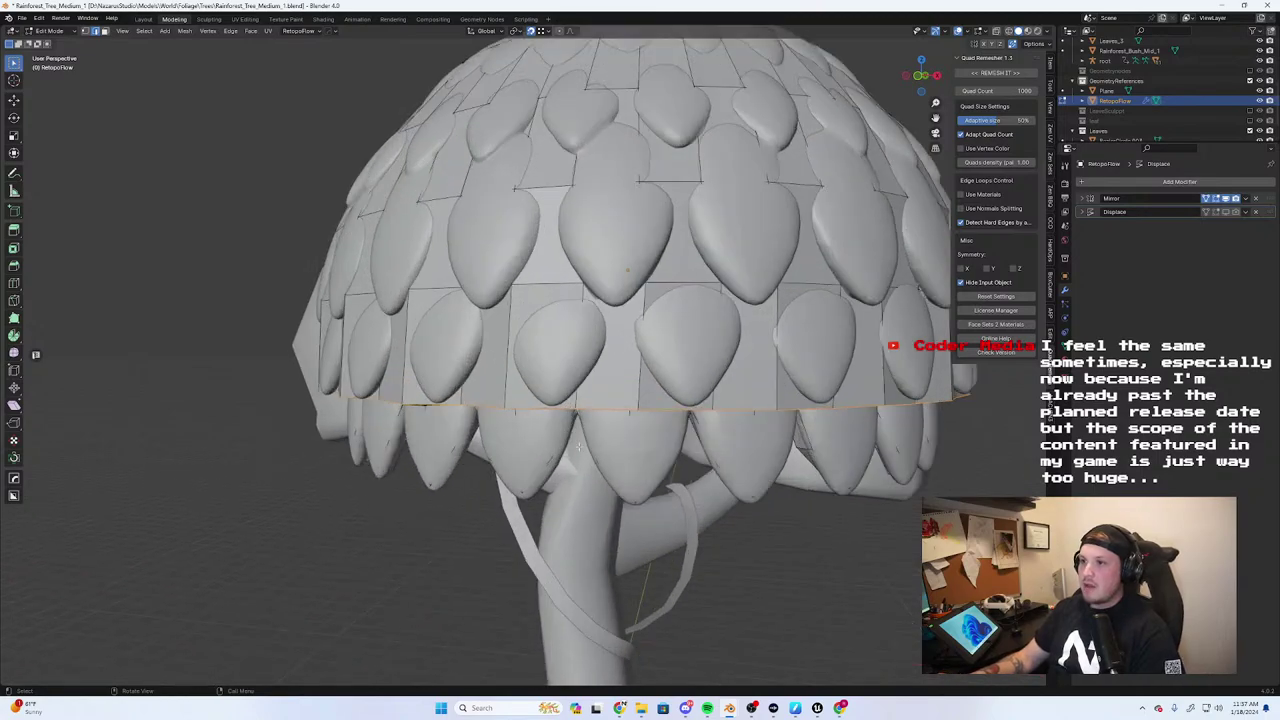
{"action": "middle_click_drag", "start_coordinate": [610, 462], "coordinate": [590, 484]}
{"action": "key", "text": "g"}
{"action": "key", "text": "z"}
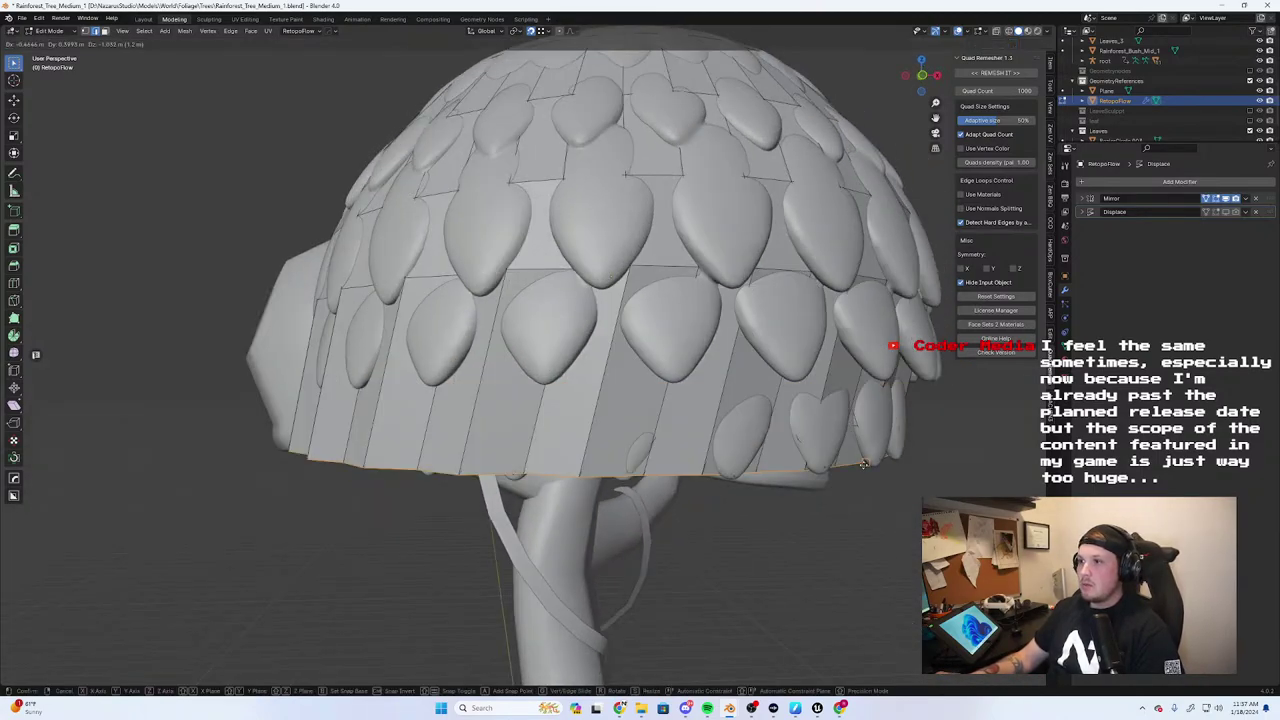
{"action": "right_click", "coordinate": [891, 562]}
Shift the selected edge loop above the lowest leaf row up and back down along the Z axis
{"action": "key", "text": "e"}
{"action": "key", "text": "z"}
{"action": "left_click", "coordinate": [888, 566]}
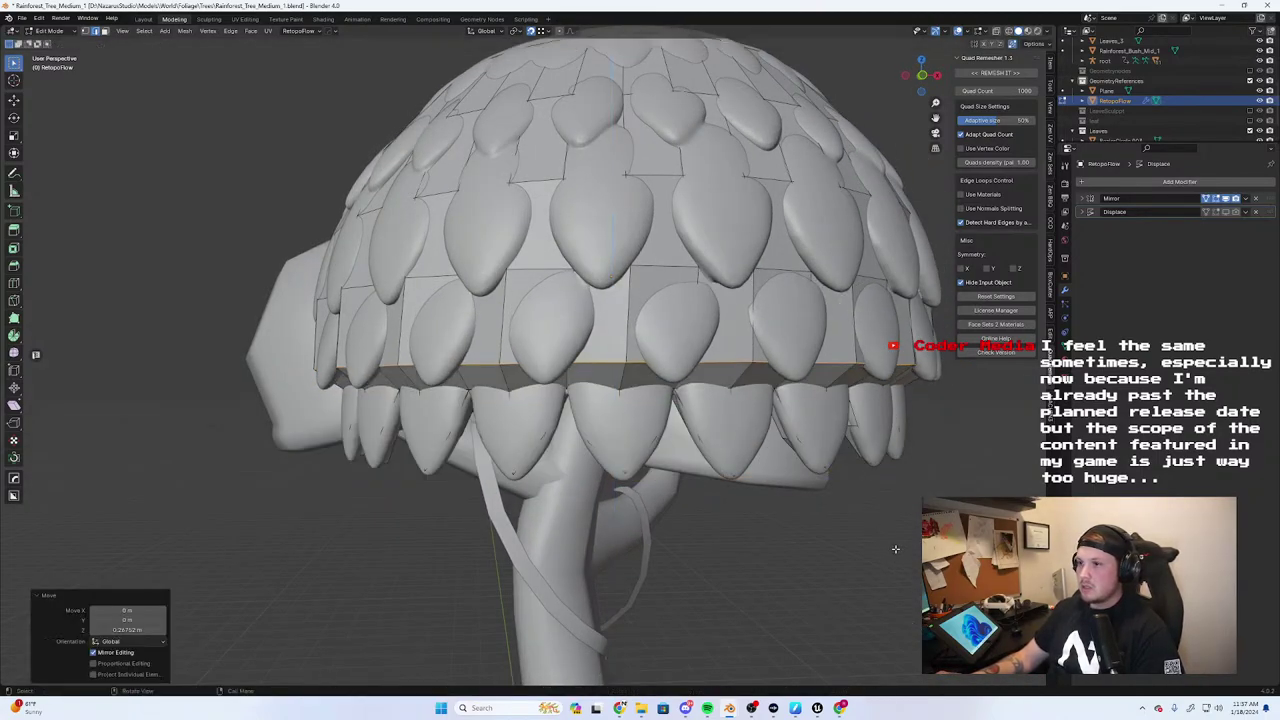
{"action": "middle_click_drag", "start_coordinate": [888, 566], "coordinate": [820, 540]}
{"action": "key", "text": "g"}
{"action": "key", "text": "z"}
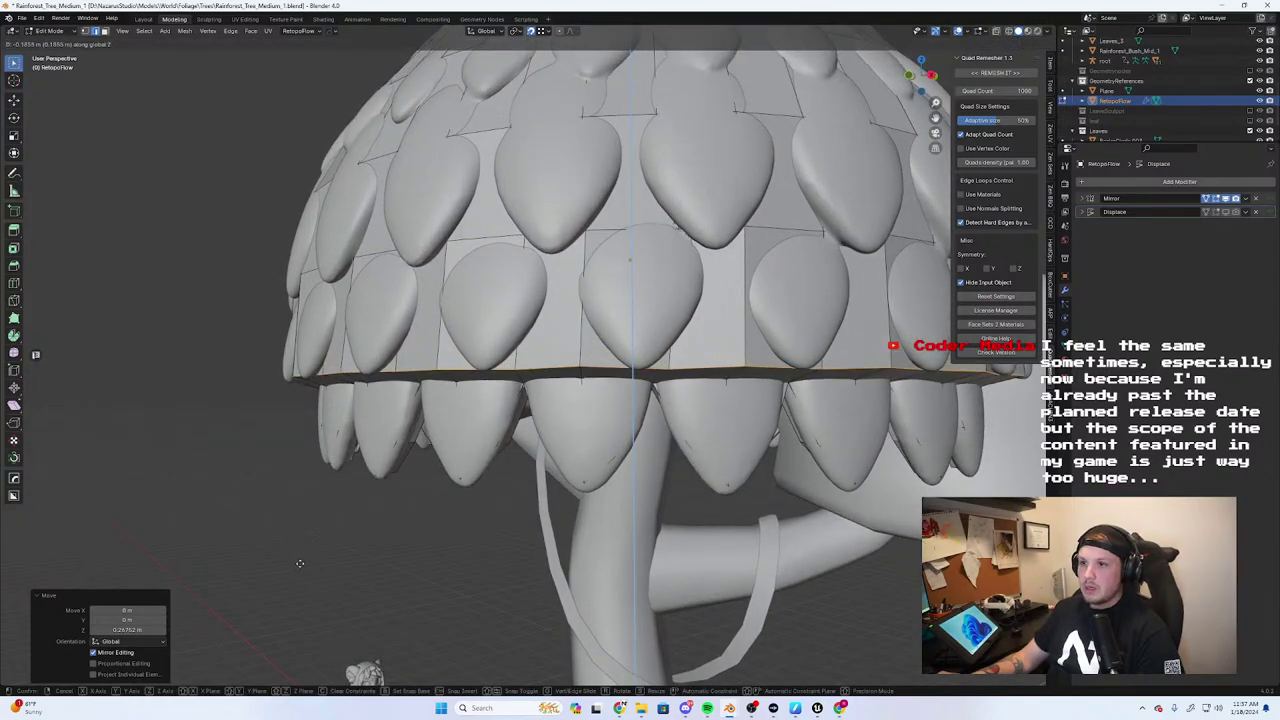
{"action": "left_click", "coordinate": [296, 564]}
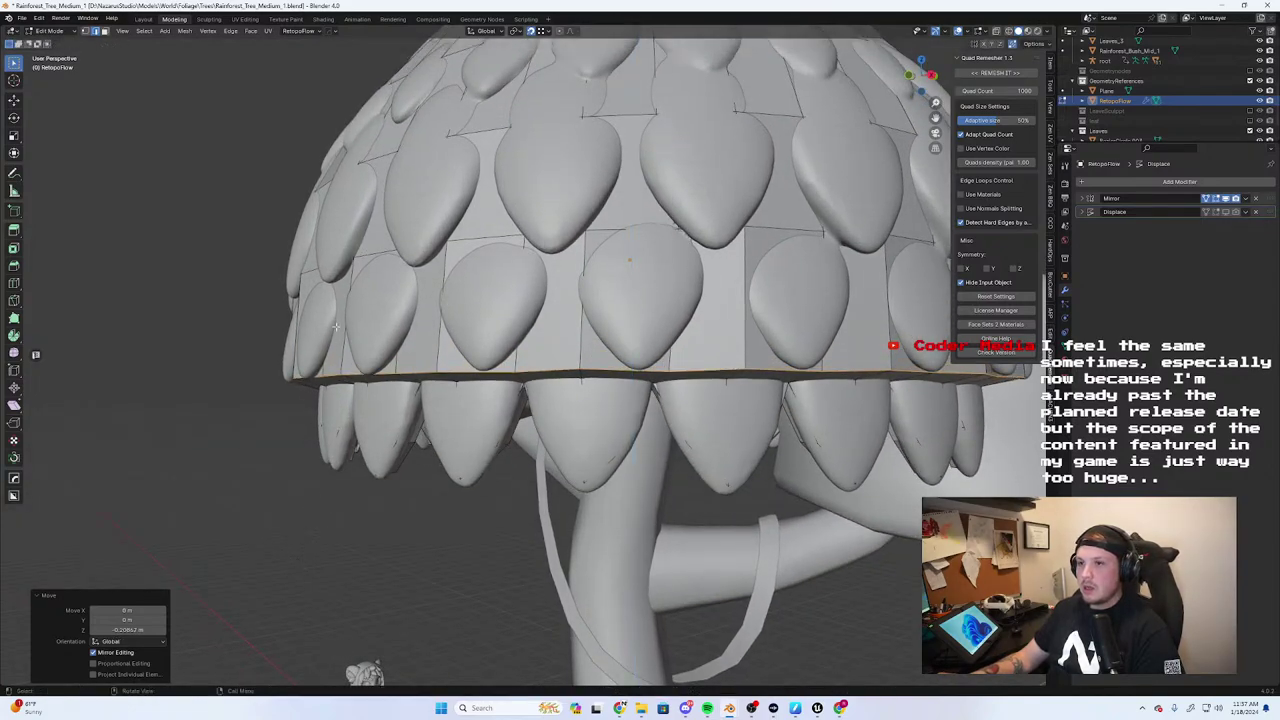
Flatten the selected edge loop above the lowest leaf row by scaling it to 0 along the Z axis
{"action": "middle_click_drag", "start_coordinate": [335, 396], "coordinate": [430, 398]}
{"action": "scroll", "coordinate": [600, 350], "scroll_direction": "down", "scroll_amount": 1}
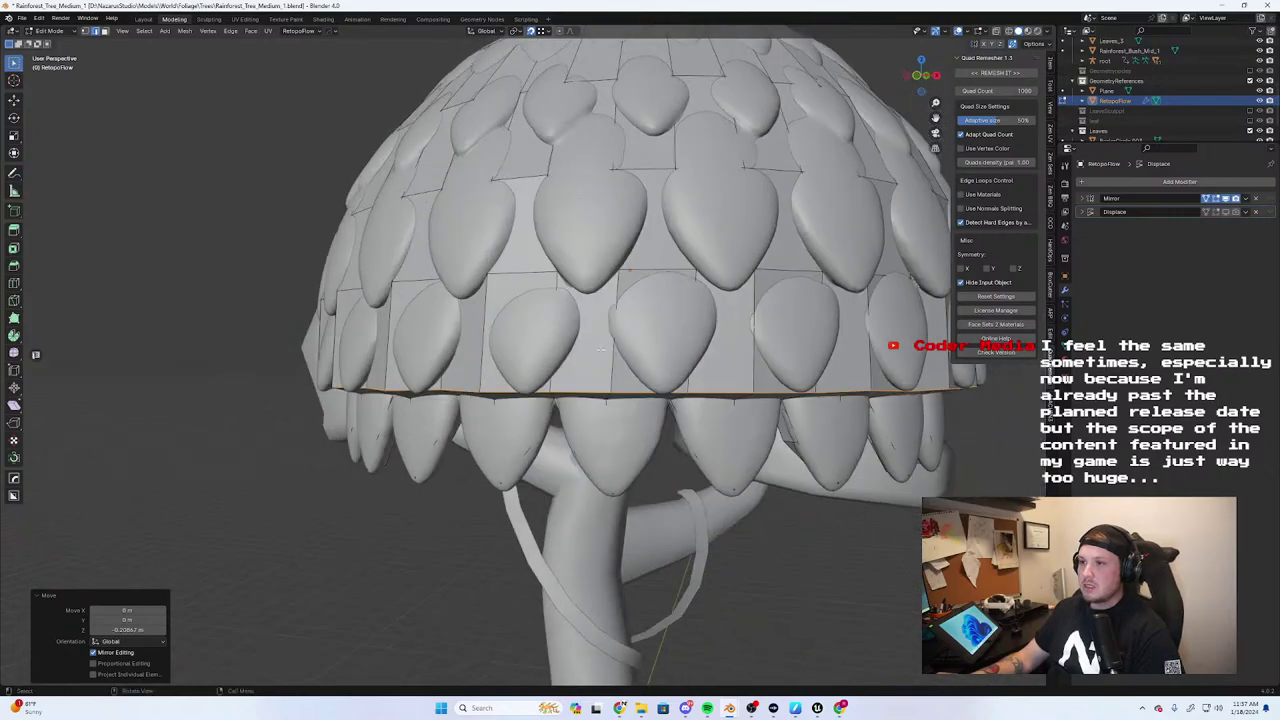
{"action": "middle_click_drag", "start_coordinate": [627, 420], "coordinate": [695, 411]}
{"action": "middle_click_drag", "start_coordinate": [823, 428], "coordinate": [828, 282]}
{"action": "key", "text": "g"}
{"action": "key", "text": "z"}
{"action": "left_click", "coordinate": [721, 427]}
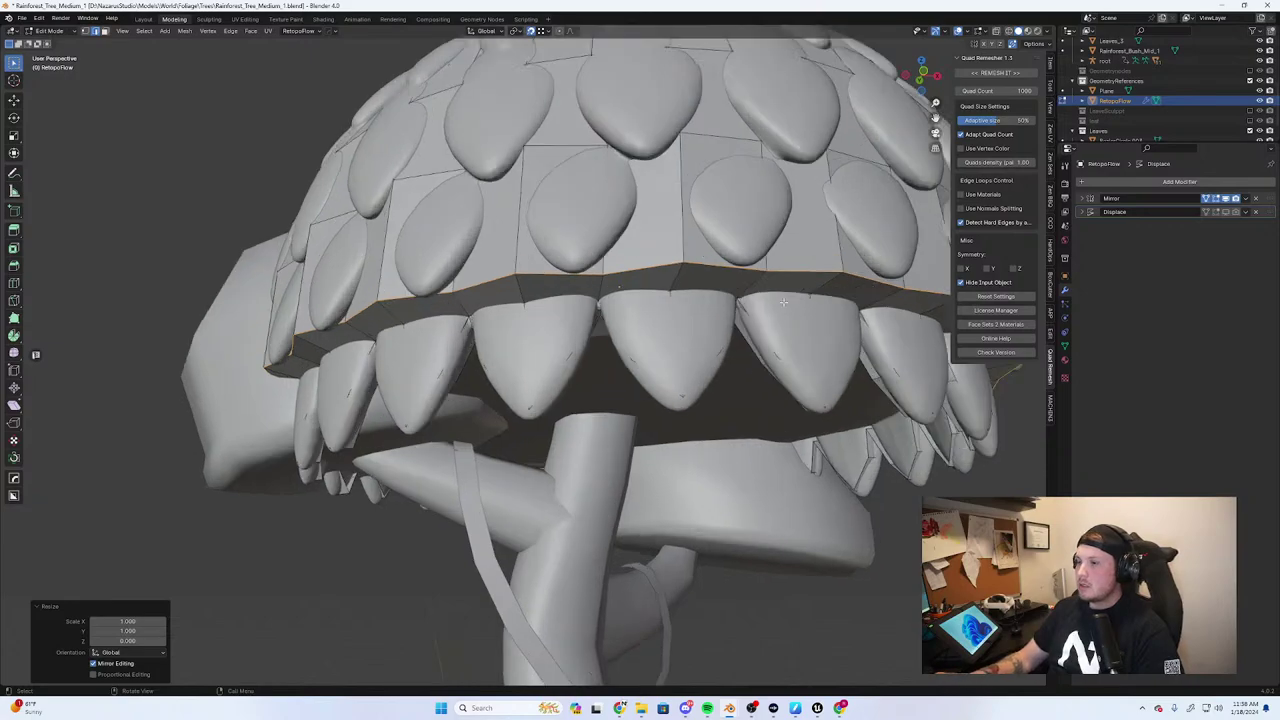
Select the ring of underside faces above the lowest leaf row and flatten it with a Z scale of 0
{"action": "left_click", "coordinate": [826, 283], "text": "alt"}
{"action": "key", "text": "g"}
{"action": "key", "text": "z"}
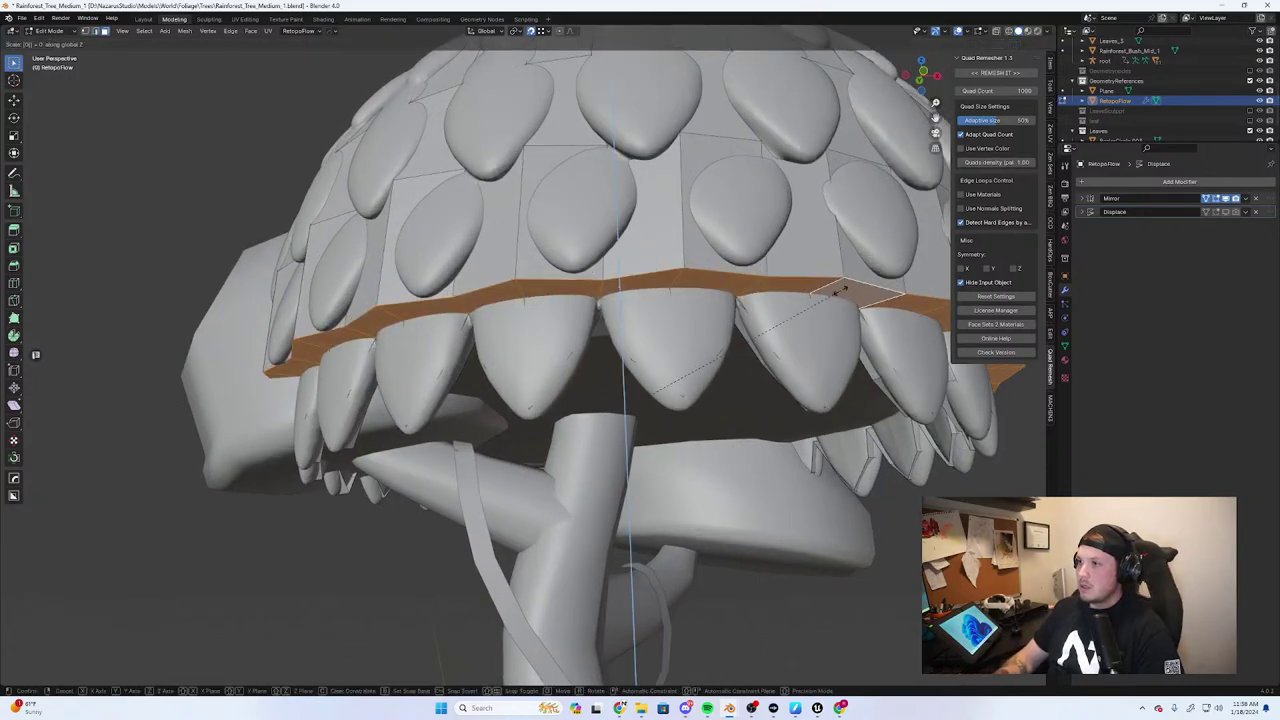
{"action": "left_click", "coordinate": [834, 289]}
Select the outer edge loop of the underside face ring in edge mode and adjust its height along the Z axis
{"action": "key", "text": "2"}
{"action": "left_click", "coordinate": [718, 267]}
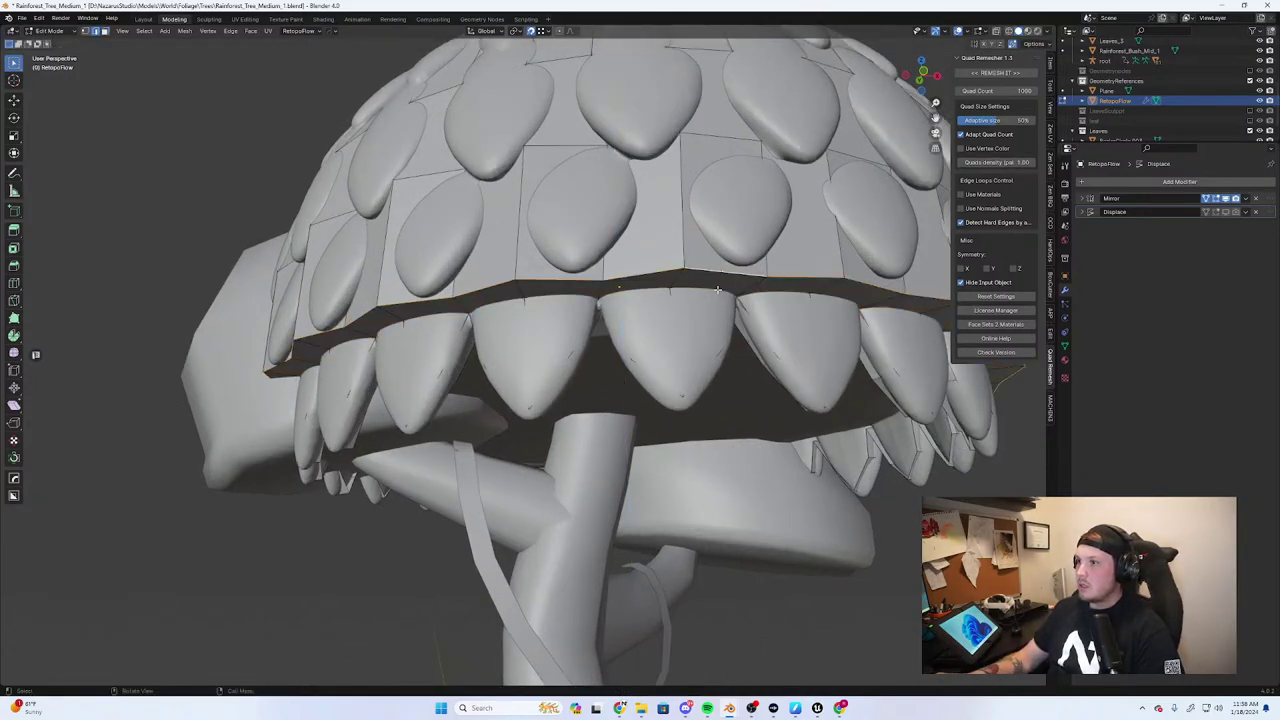
{"action": "key", "text": "g"}
{"action": "key", "text": "z"}
{"action": "left_click", "coordinate": [688, 273]}
{"action": "middle_click_drag", "start_coordinate": [688, 273], "coordinate": [738, 321]}
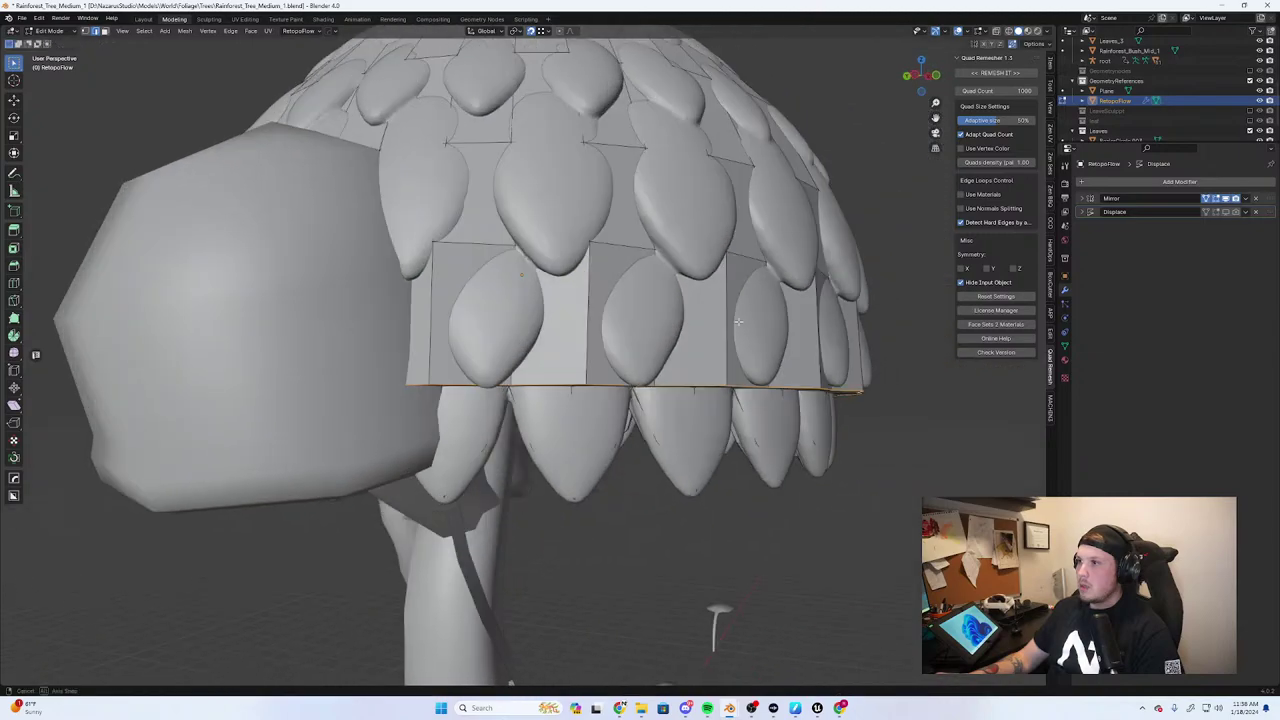
Scale the outer edge loop inward to about 0.949, after trying Shrink/Fatten on it
{"action": "scroll", "coordinate": [880, 430], "scroll_direction": "up", "scroll_amount": 2}
{"action": "key", "text": "alt+s"}
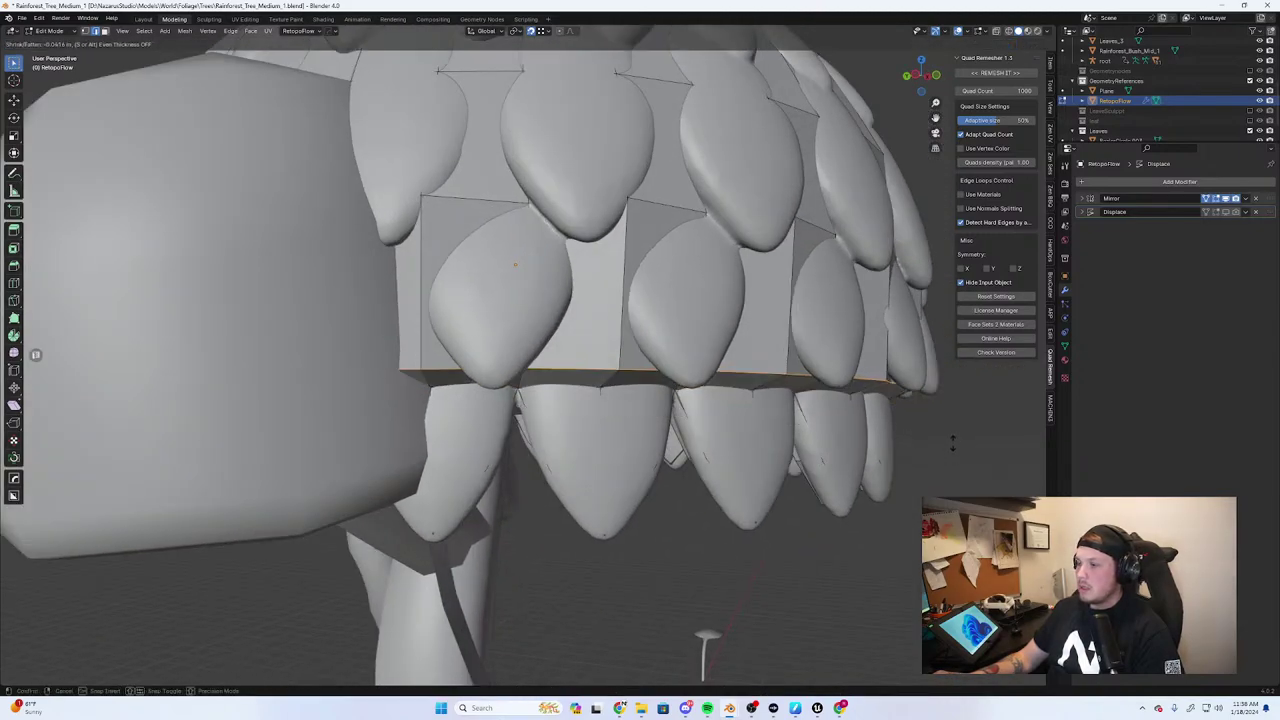
{"action": "key", "text": "s"}
{"action": "right_click", "coordinate": [951, 441]}
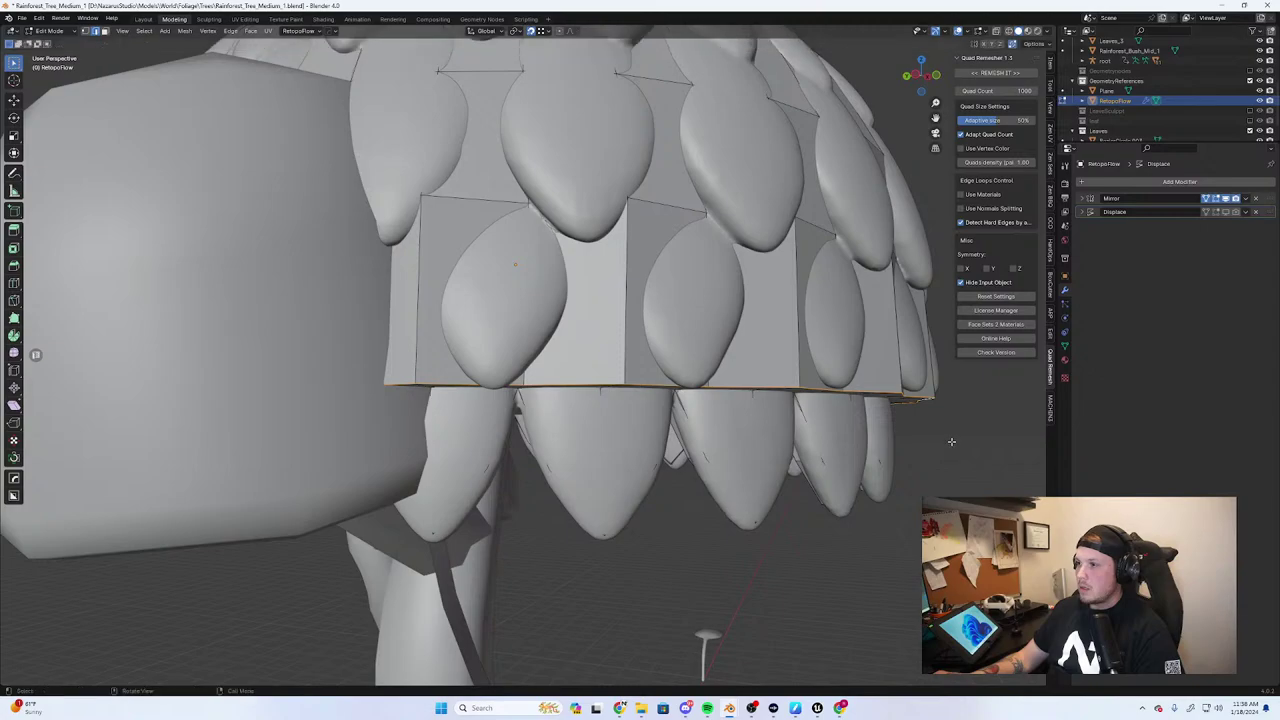
{"action": "key", "text": "s"}
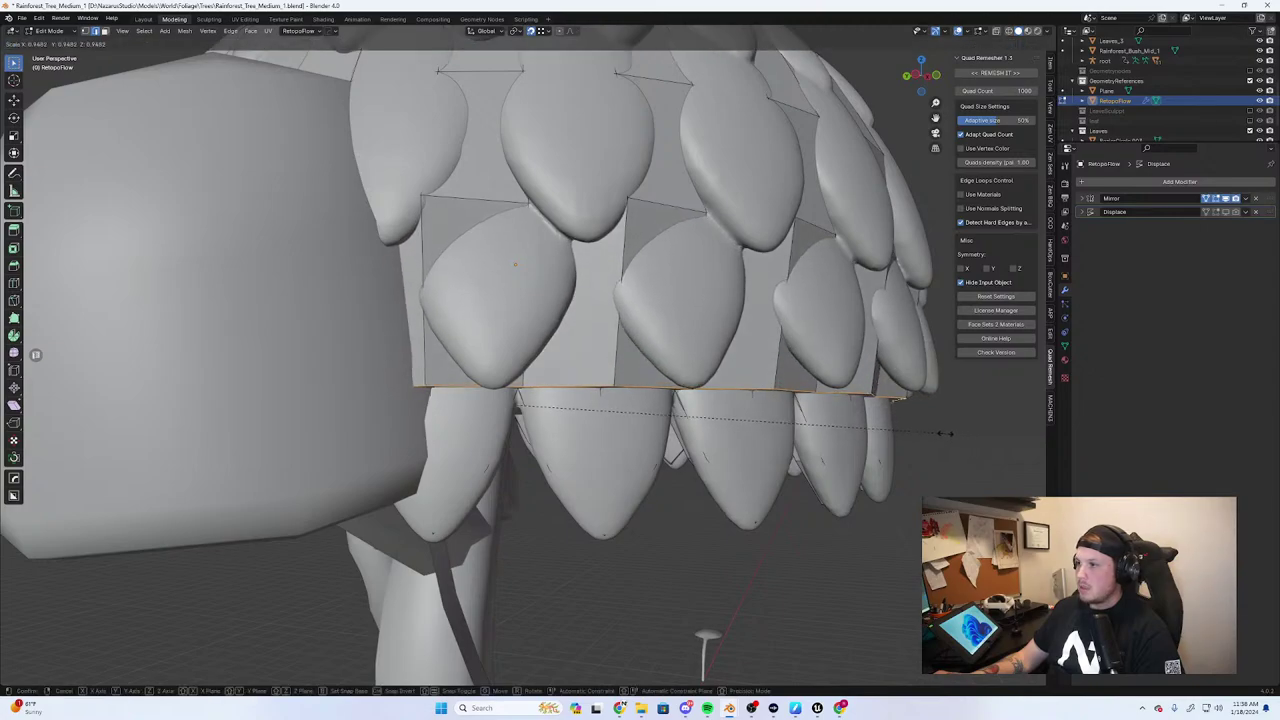
{"action": "left_click", "coordinate": [945, 432]}
{"action": "middle_click_drag", "start_coordinate": [945, 432], "coordinate": [627, 421]}
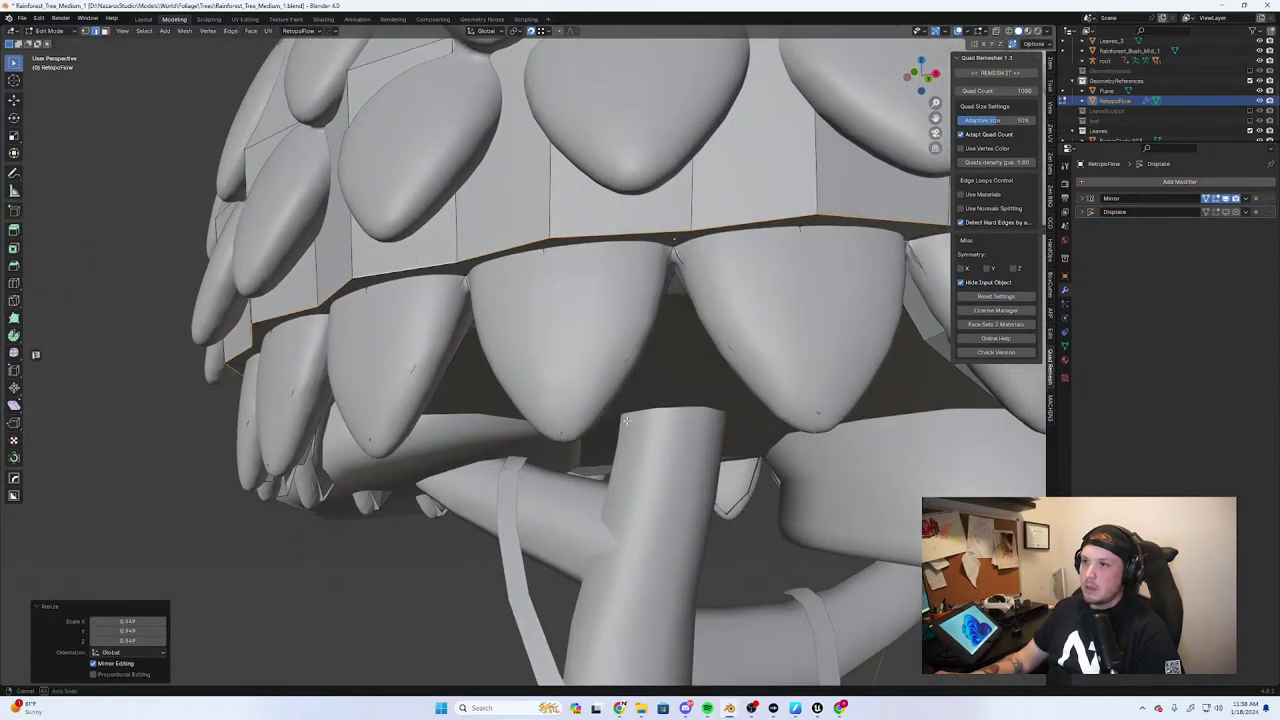
{"action": "key", "text": "g"}
{"action": "key", "text": "z"}
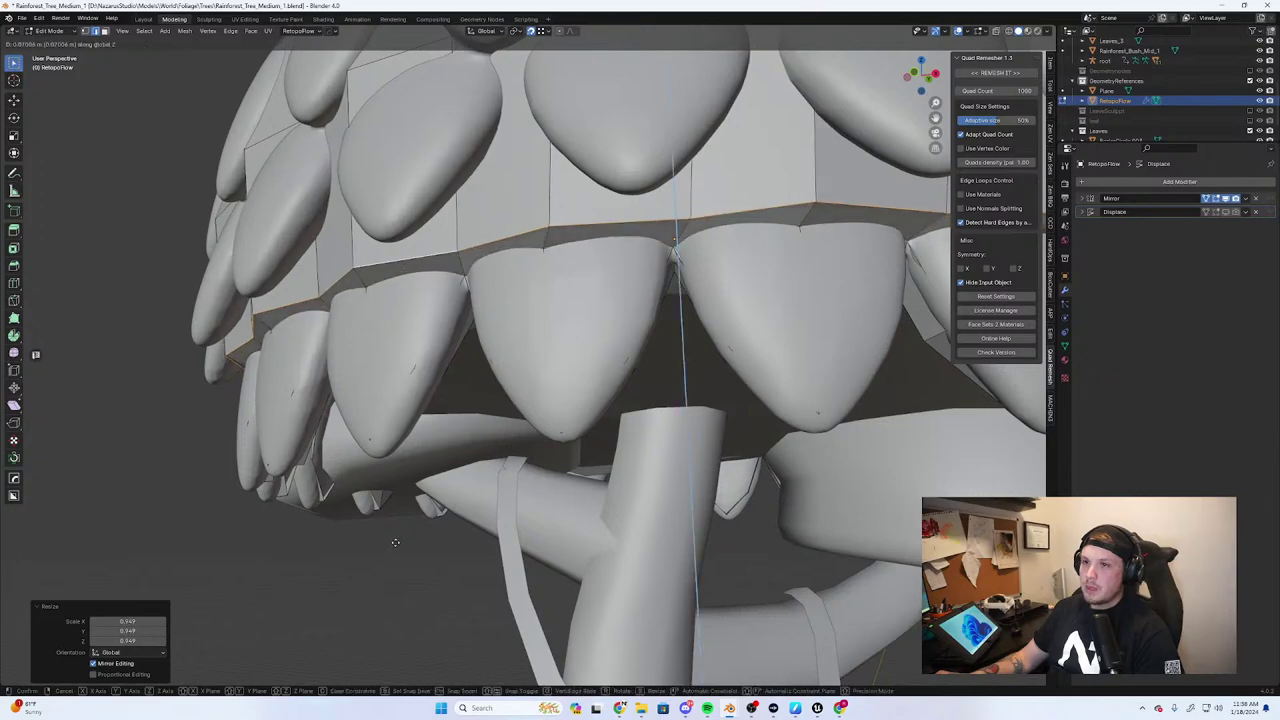
{"action": "right_click", "coordinate": [395, 540]}
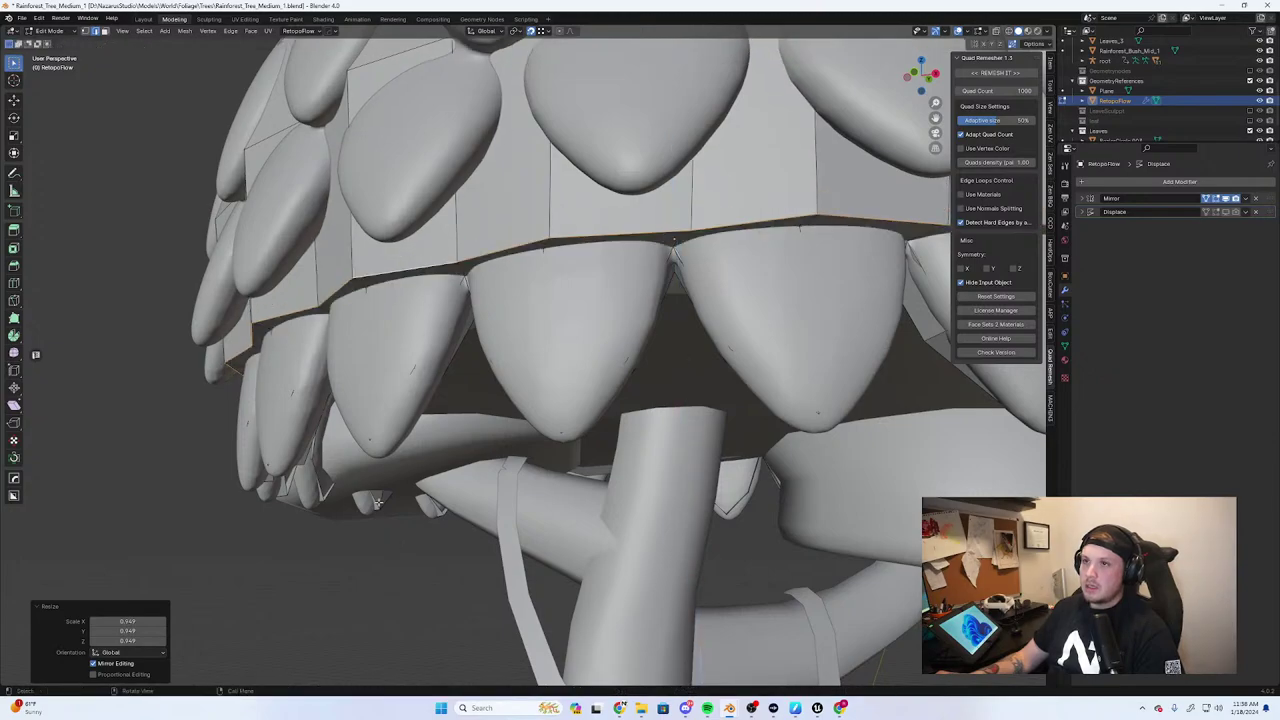
Dissolve the selected edge loop above the lowest leaf row with Dissolve Edges
{"action": "middle_click_drag", "start_coordinate": [398, 450], "coordinate": [403, 509]}
{"action": "key", "text": "x"}
{"action": "left_click", "coordinate": [403, 509]}
{"action": "key", "text": "x"}
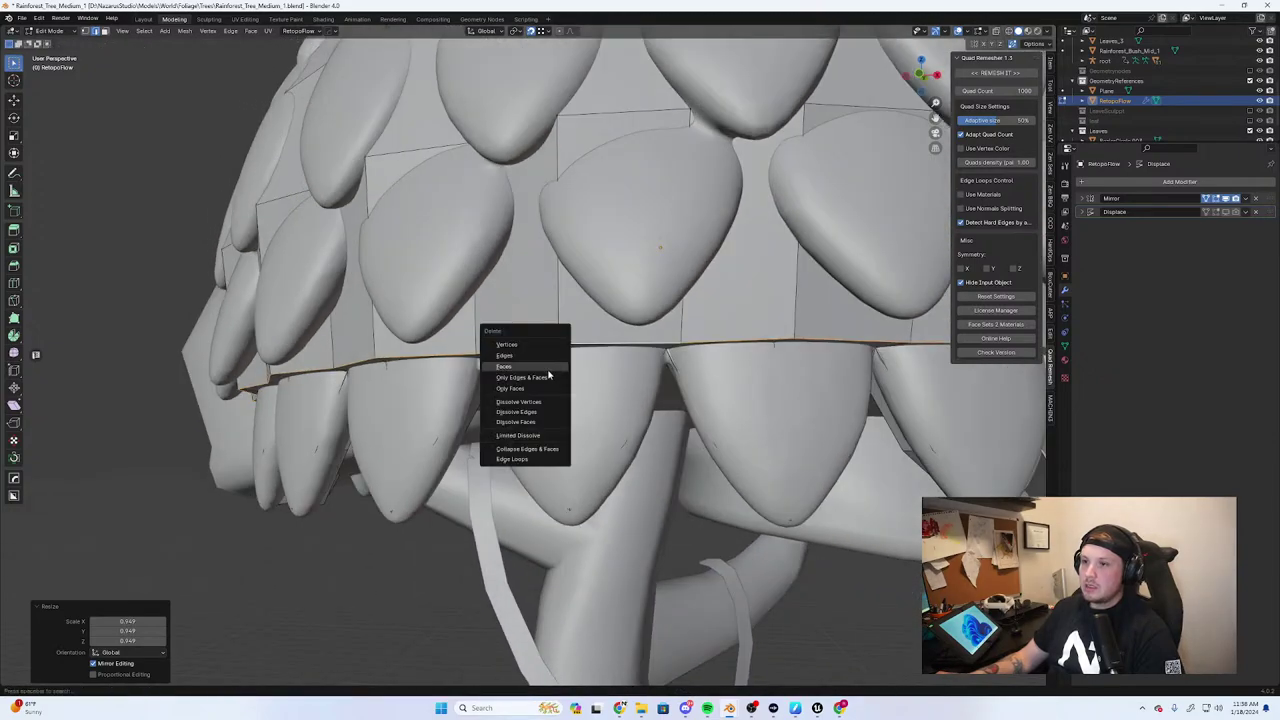
{"action": "key", "text": "Escape"}
{"action": "key", "text": "x"}
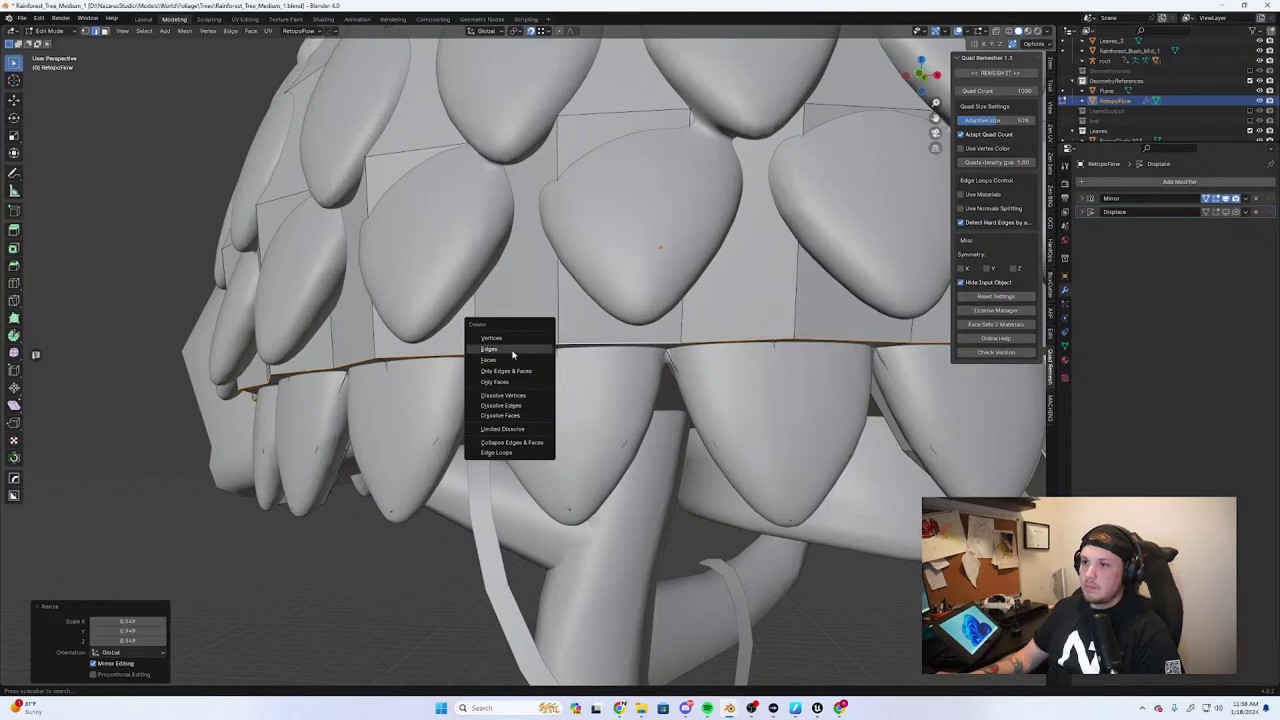
{"action": "key", "text": "Escape"}
{"action": "middle_click_drag", "start_coordinate": [512, 355], "coordinate": [455, 330]}
{"action": "key", "text": "x"}
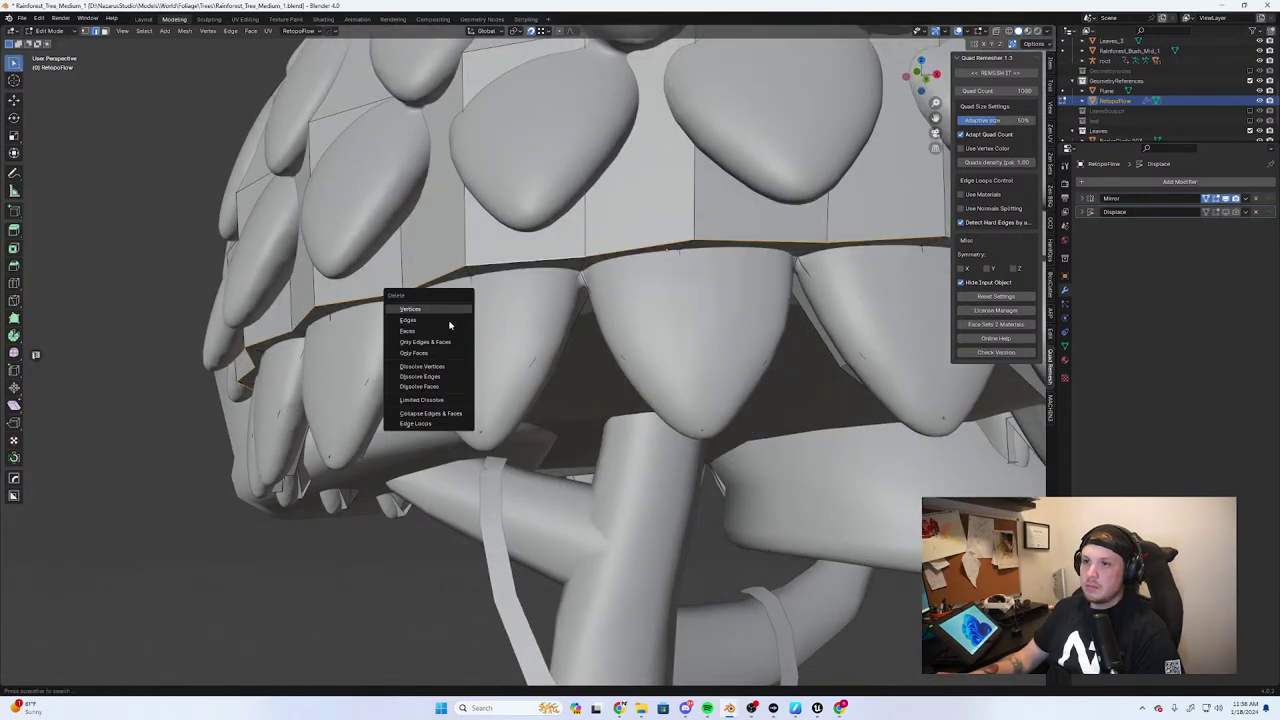
{"action": "left_click", "coordinate": [433, 377]}
Flatten the edge loop crossing the third leaf row from the top by scaling it to 0 along the Z axis
{"action": "middle_click_drag", "start_coordinate": [433, 377], "coordinate": [541, 265]}
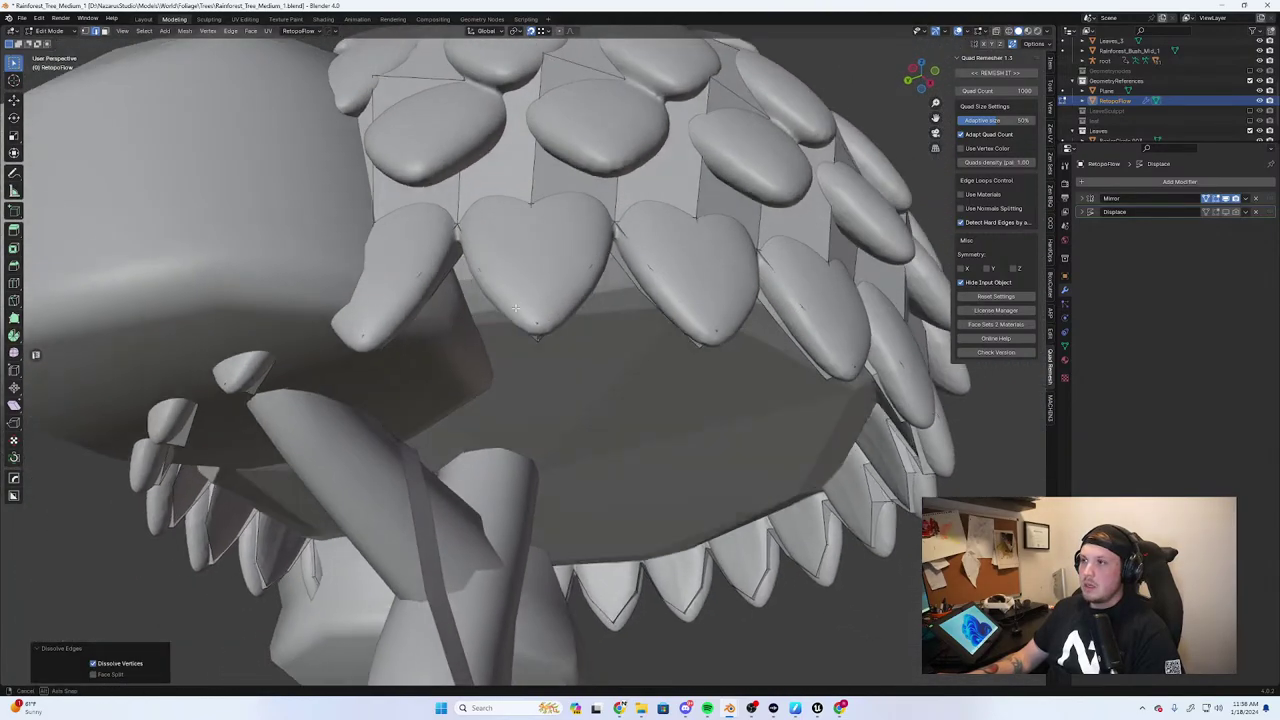
{"action": "scroll", "coordinate": [528, 366], "scroll_direction": "down", "scroll_amount": 3}
{"action": "scroll", "coordinate": [517, 352], "scroll_direction": "up", "scroll_amount": 3}
{"action": "scroll", "coordinate": [515, 349], "scroll_direction": "down", "scroll_amount": 5}
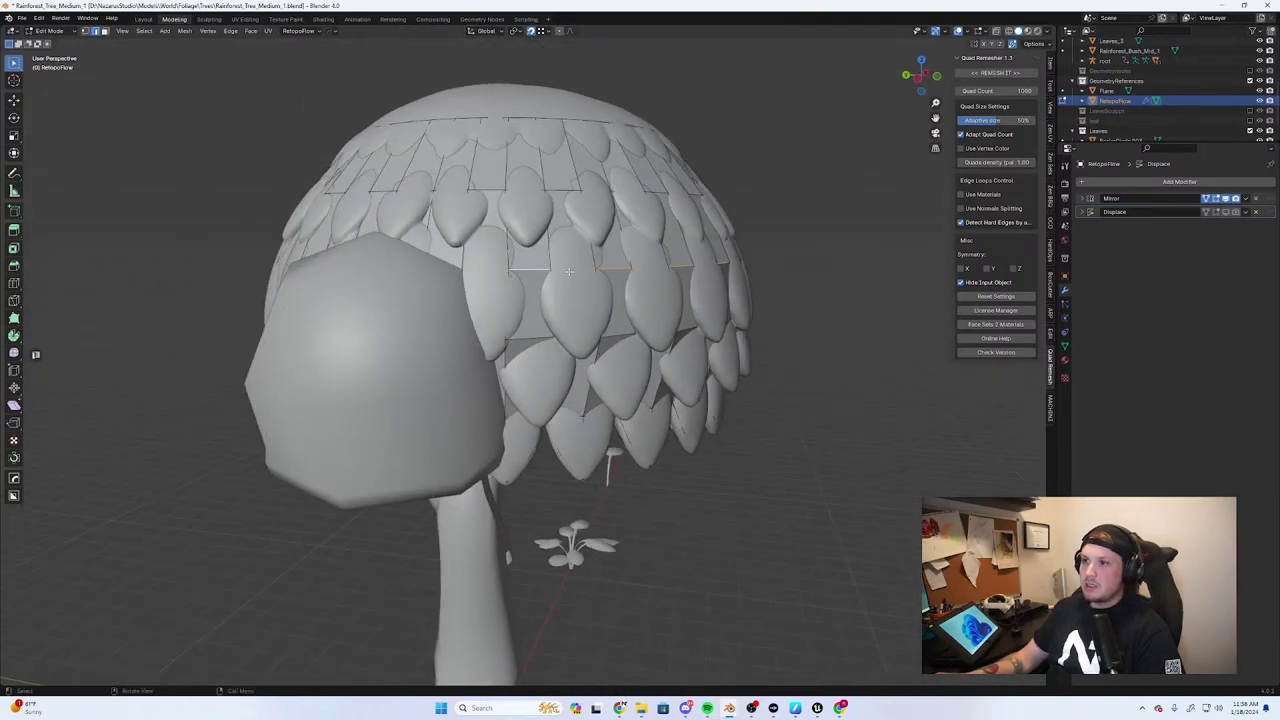
{"action": "key", "text": "s"}
{"action": "key", "text": "z"}
{"action": "key", "text": "0"}
{"action": "left_click", "coordinate": [582, 281]}
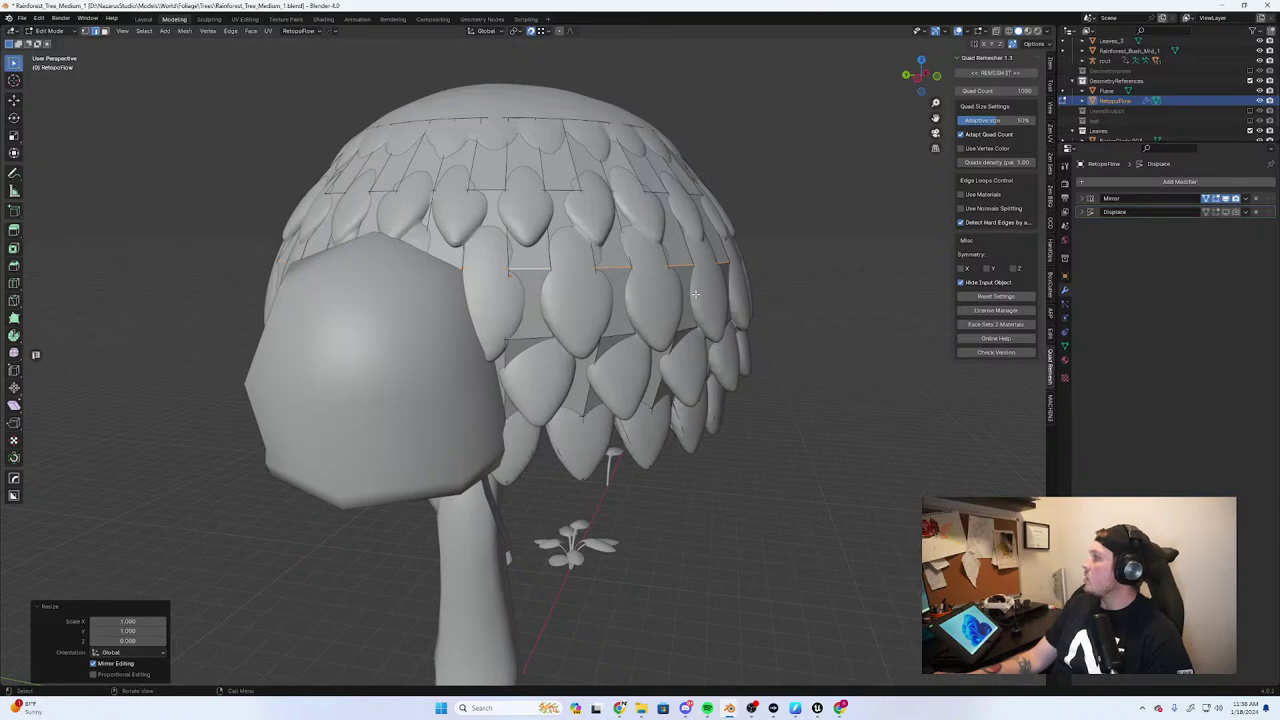
Flatten the edge loop between the third and fourth leaf rows with a Z scale of 0
{"action": "middle_click_drag", "start_coordinate": [723, 323], "coordinate": [690, 323]}
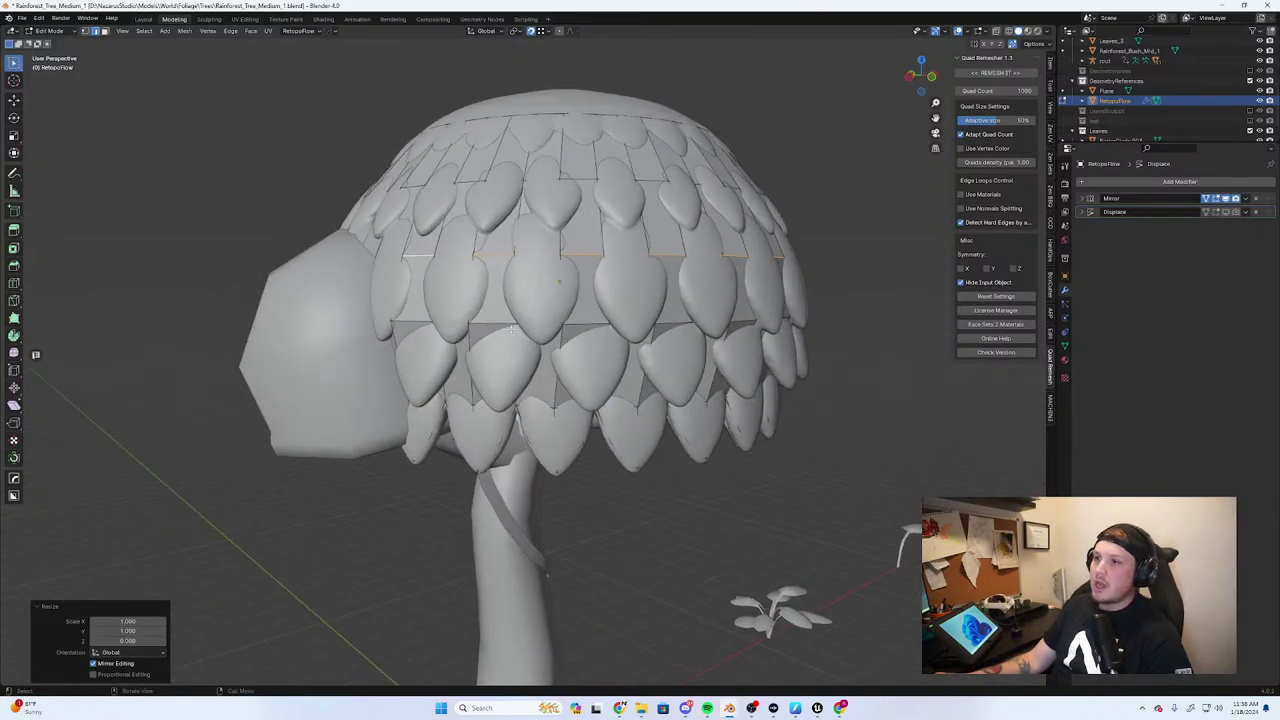
{"action": "key", "text": "alt+a"}
{"action": "key", "text": "s"}
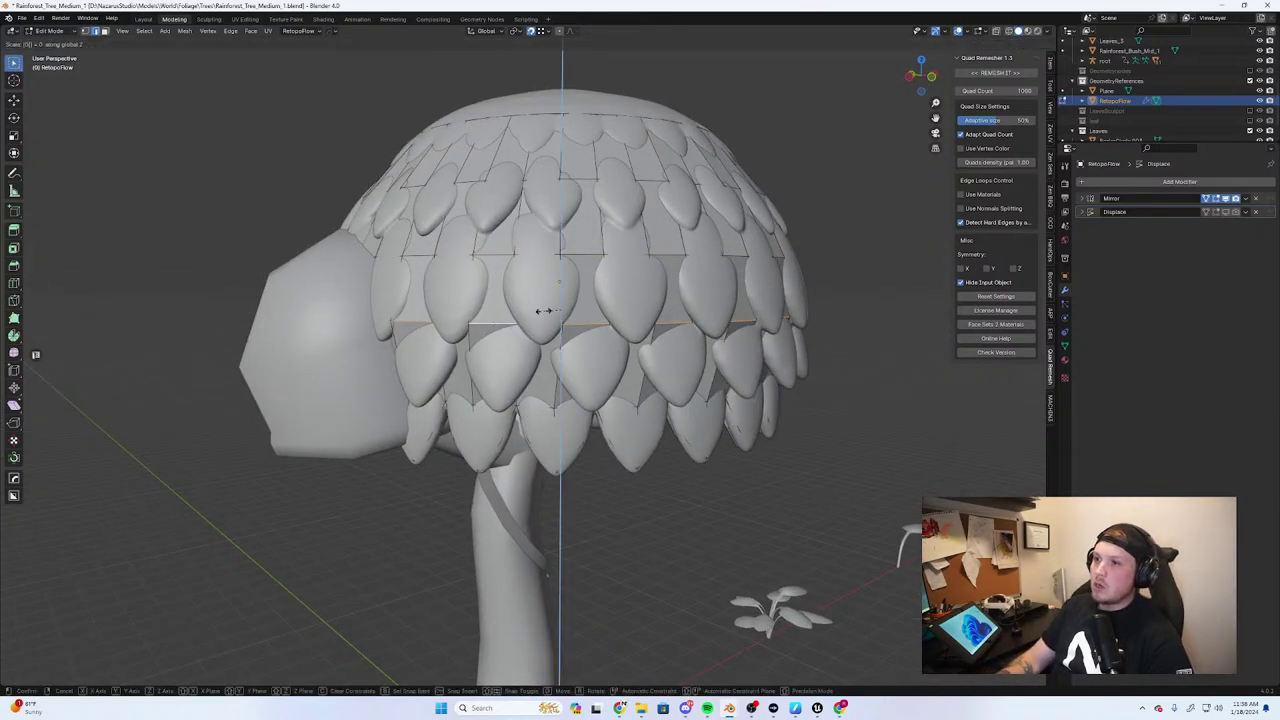
{"action": "left_click", "coordinate": [540, 311]}
{"action": "middle_click_drag", "start_coordinate": [540, 311], "coordinate": [600, 378]}
Select the edge loop crossing the second leaf row from the top and flatten it with a Z scale of 0
{"action": "left_click", "coordinate": [641, 323], "text": "alt"}
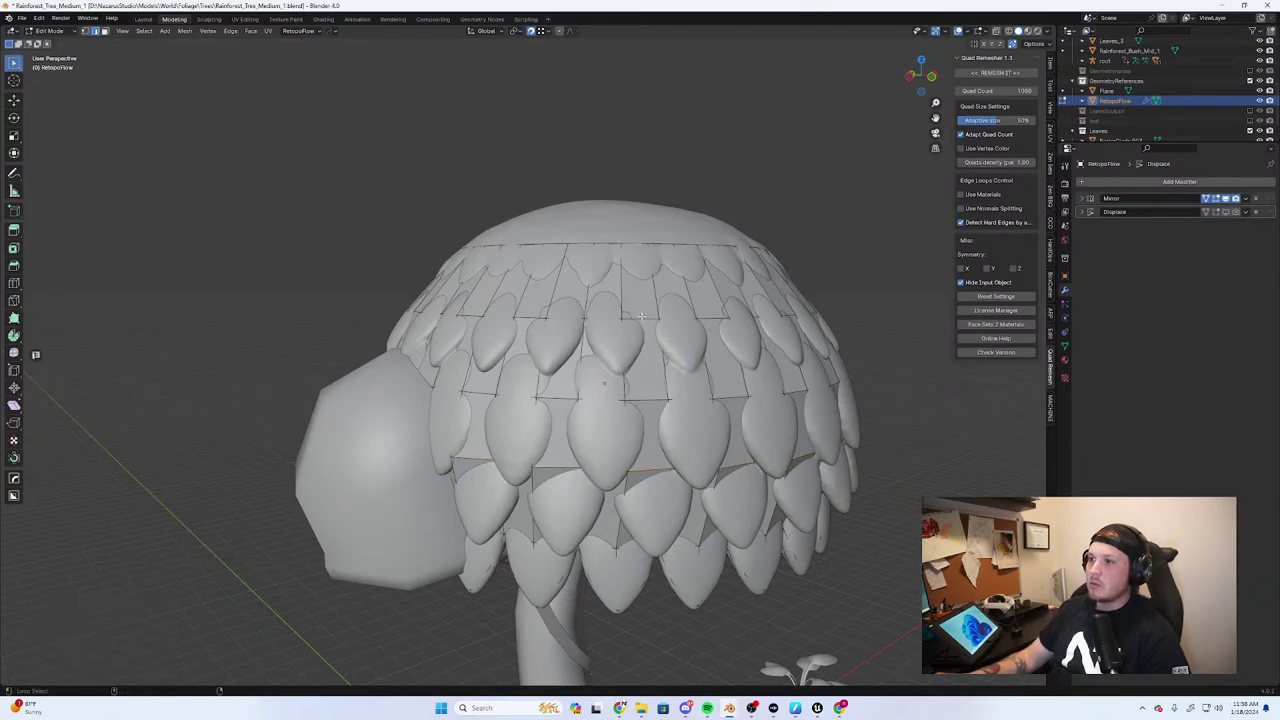
{"action": "key", "text": "g"}
{"action": "left_click", "coordinate": [650, 318]}
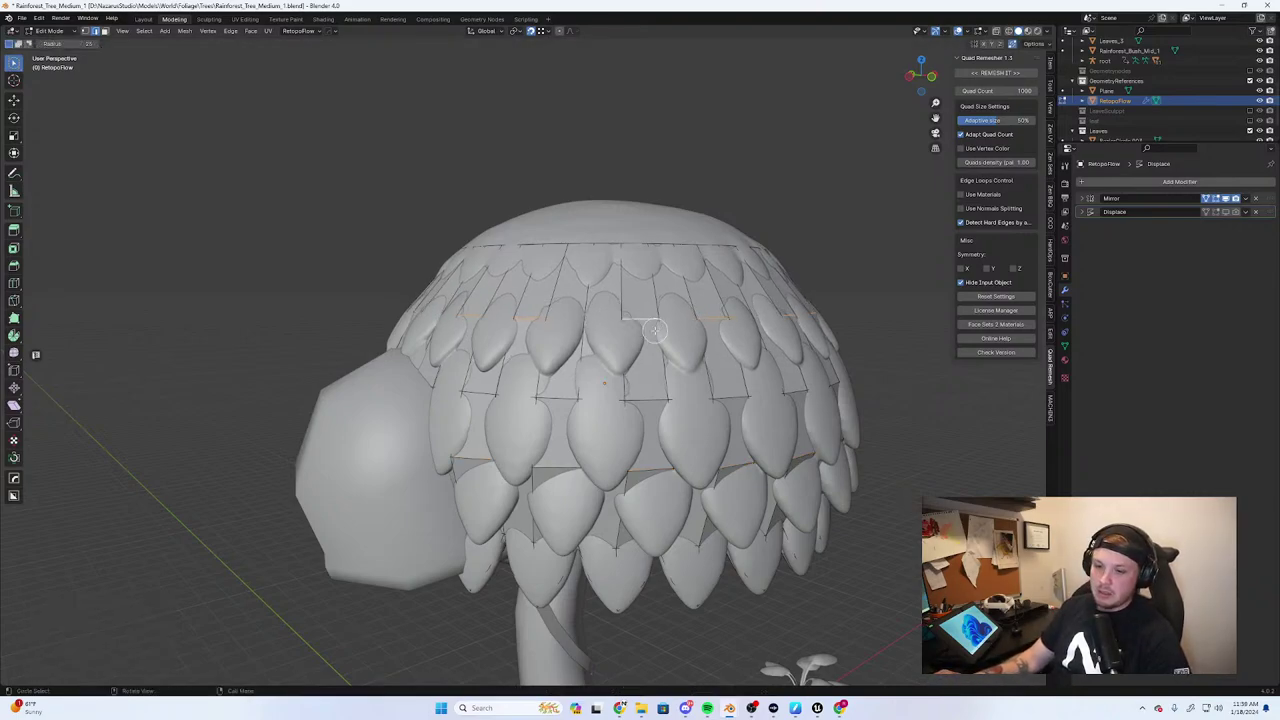
{"action": "key", "text": "s"}
{"action": "key", "text": "z"}
{"action": "key", "text": "0"}
{"action": "left_click", "coordinate": [880, 335]}
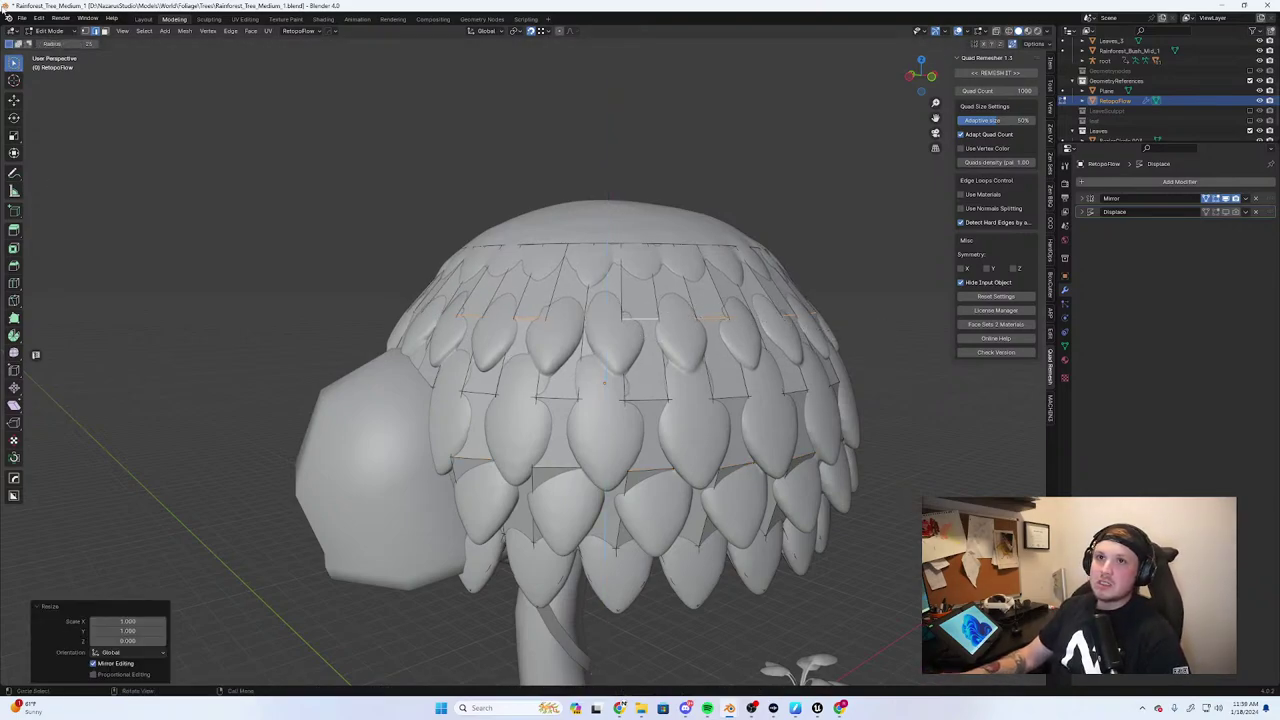
Flatten the topmost edge loop of the leaf mesh by scaling it to 0 along the Z axis
{"action": "left_click_drag", "start_coordinate": [12, 65], "coordinate": [40, 86]}
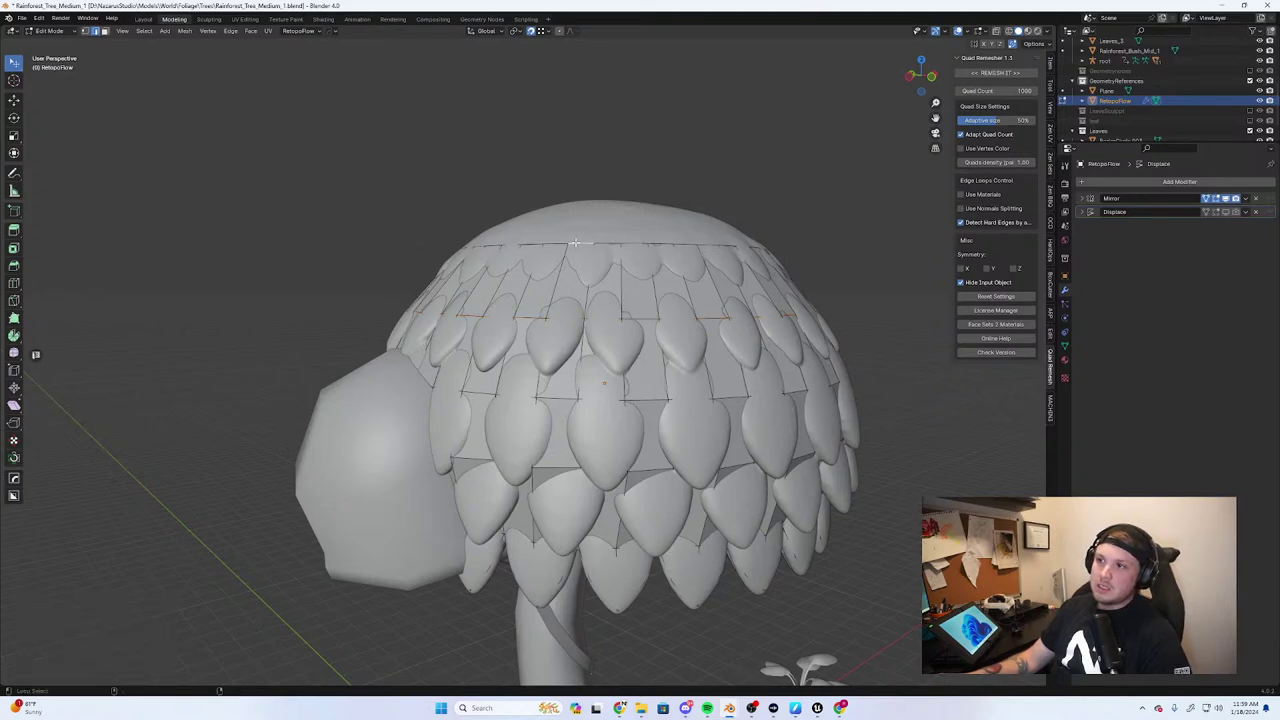
{"action": "key", "text": "s"}
{"action": "key", "text": "z"}
{"action": "key", "text": "0"}
{"action": "left_click", "coordinate": [584, 240]}
Extrude the topmost edge loop upward along the Z axis in front view
{"action": "middle_click_drag", "start_coordinate": [584, 240], "coordinate": [722, 286]}
{"action": "scroll", "coordinate": [614, 117], "scroll_direction": "up", "scroll_amount": 3}
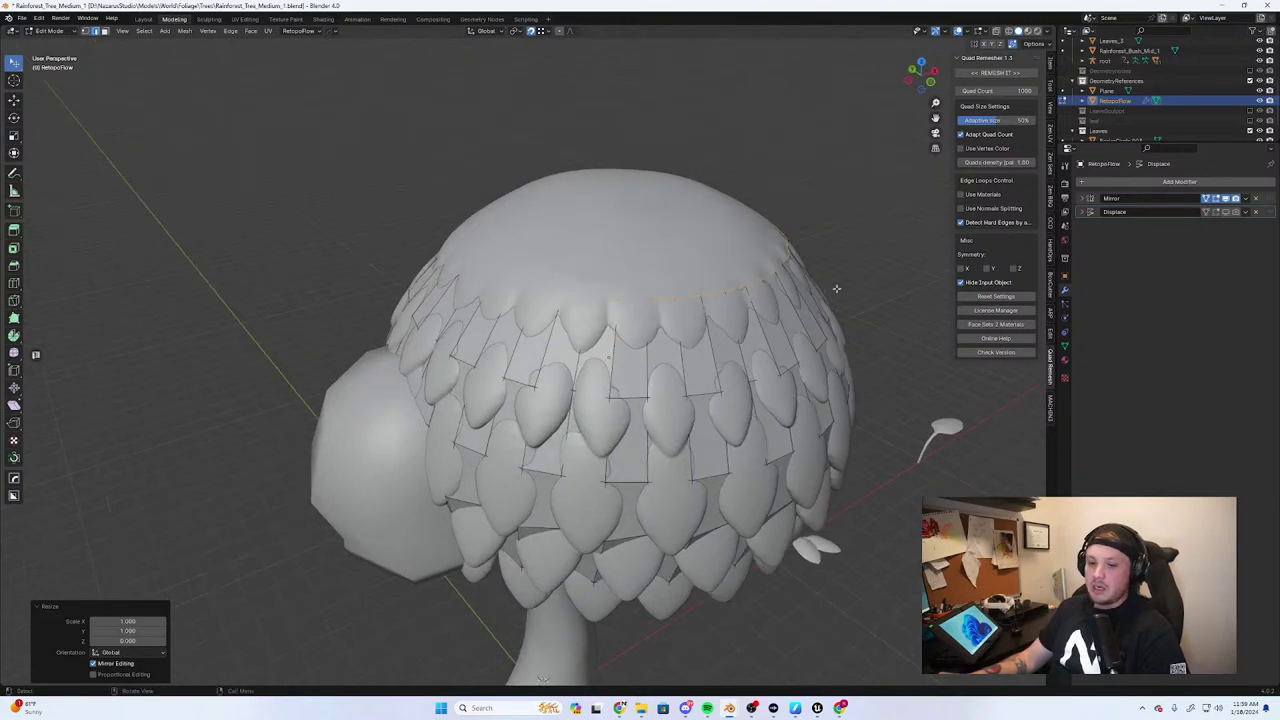
{"action": "key", "text": "KP_1"}
{"action": "key", "text": "e"}
{"action": "key", "text": "z"}
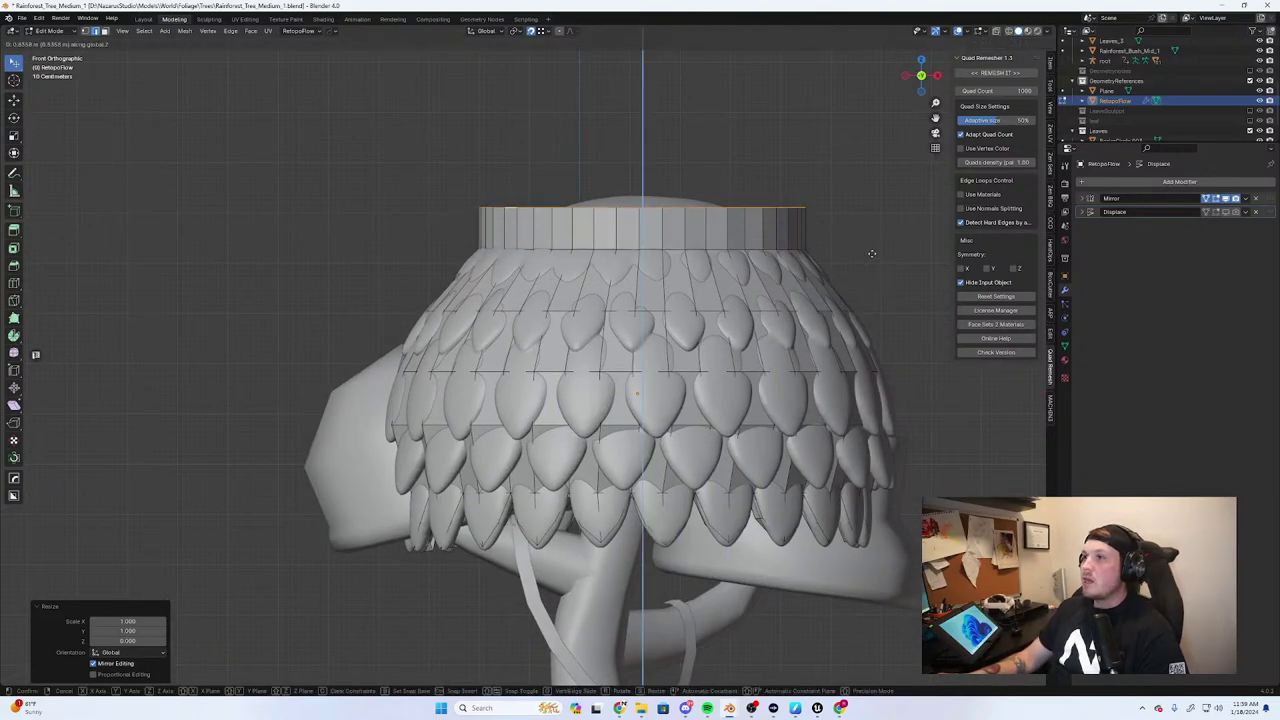
{"action": "left_click", "coordinate": [880, 236]}
Lower the extruded loop along the Z axis and scale it inward to follow the dome's curvature
{"action": "key", "text": "s"}
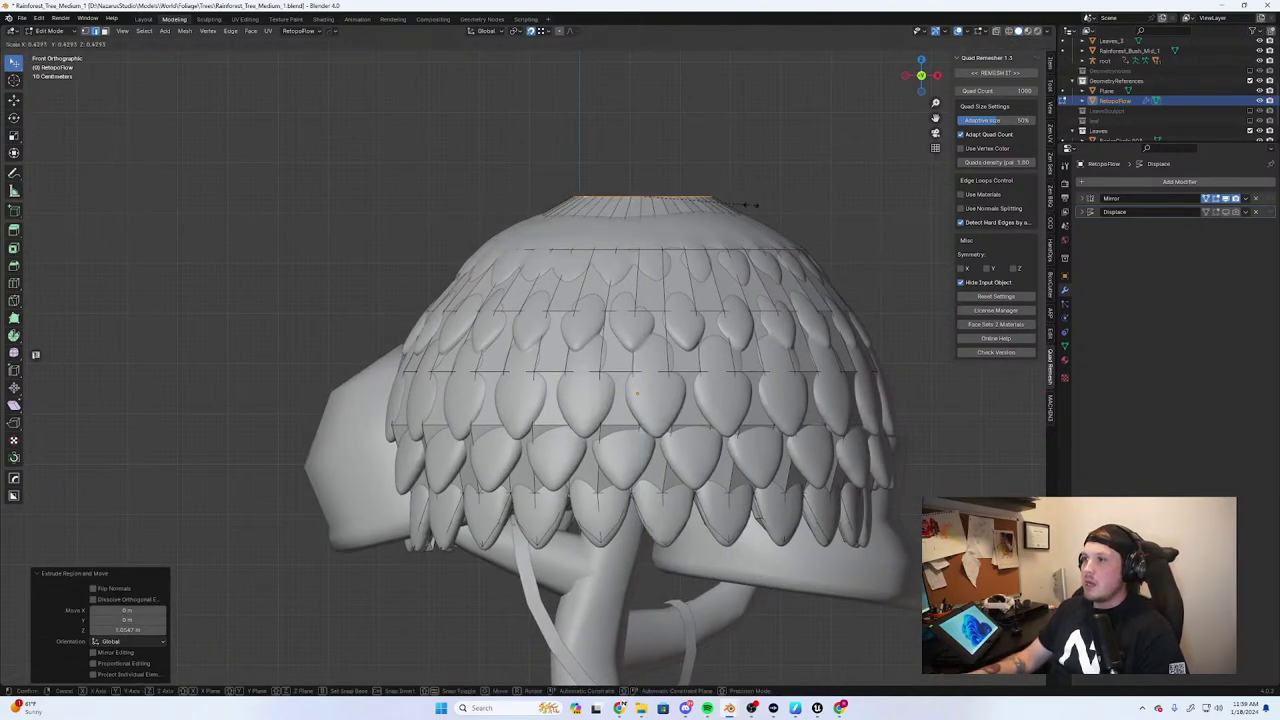
{"action": "right_click", "coordinate": [780, 208]}
{"action": "key", "text": "g"}
{"action": "key", "text": "z"}
{"action": "left_click", "coordinate": [837, 246]}
{"action": "key", "text": "s"}
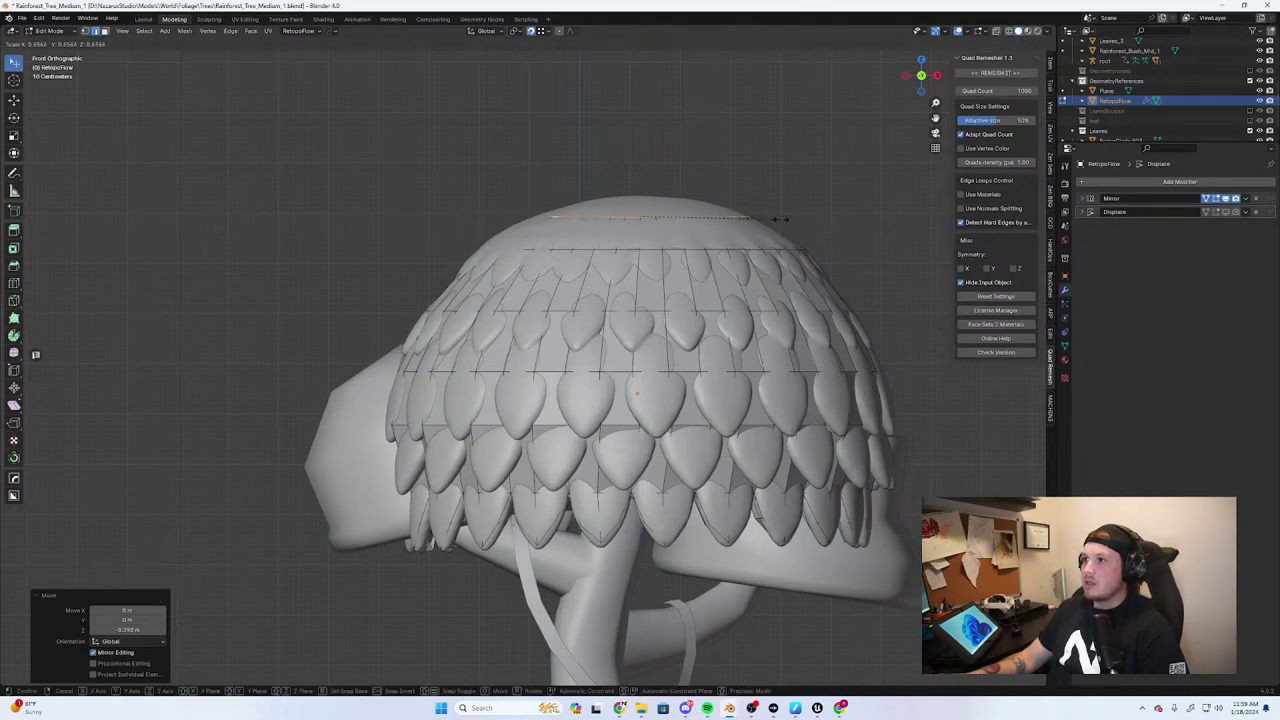
Extrude the loop upward along the Z axis again and merge the new edge ring into a single apex vertex
{"action": "key", "text": "e"}
{"action": "key", "text": "z"}
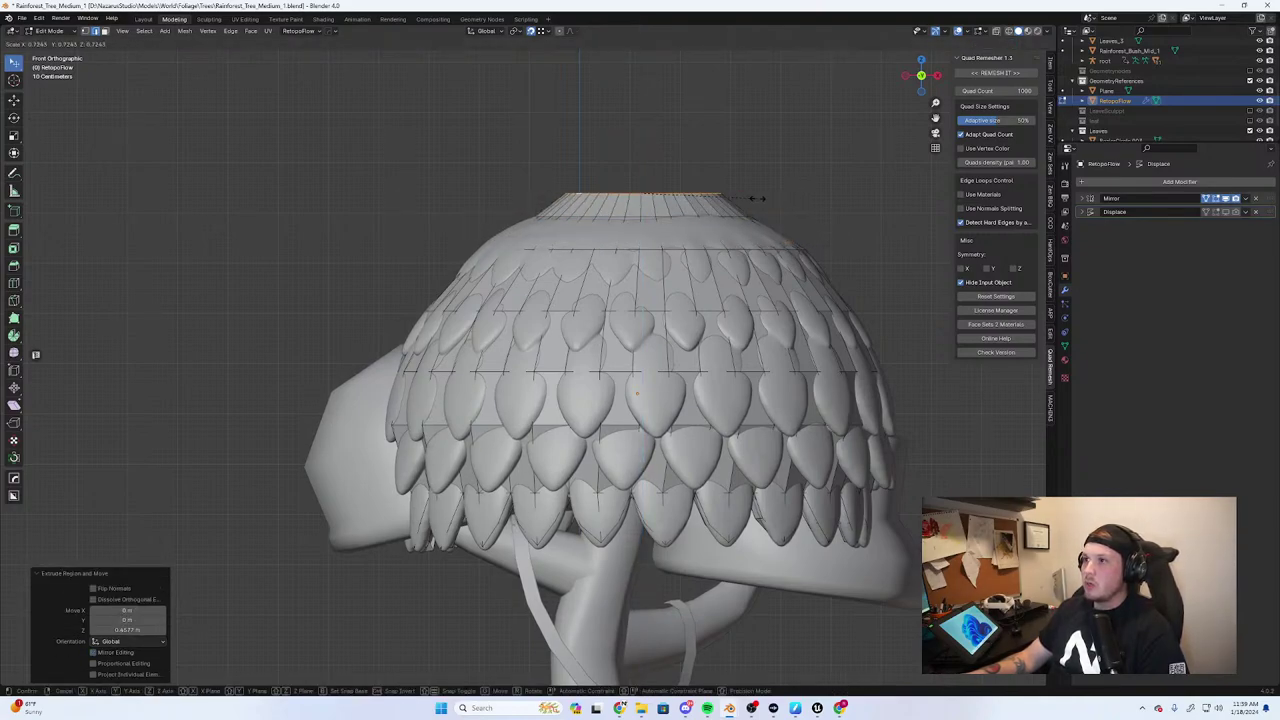
{"action": "left_click", "coordinate": [700, 181]}
{"action": "key", "text": "m"}
{"action": "left_click", "coordinate": [700, 181]}
Select the apex vertex in vertex mode and move it along the Z axis onto the top of the dome
{"action": "mouse_move", "coordinate": [700, 183]}
{"action": "middle_mouse_down"}
{"action": "mouse_move", "coordinate": [741, 264]}
{"action": "mouse_move", "coordinate": [680, 182]}
{"action": "mouse_move", "coordinate": [650, 225]}
{"action": "mouse_move", "coordinate": [696, 189]}
{"action": "middle_mouse_up"}
{"action": "key", "text": "1"}
{"action": "left_click", "coordinate": [640, 188]}
{"action": "scroll", "coordinate": [674, 180], "scroll_direction": "up", "scroll_amount": 3}
{"action": "key", "text": "g"}
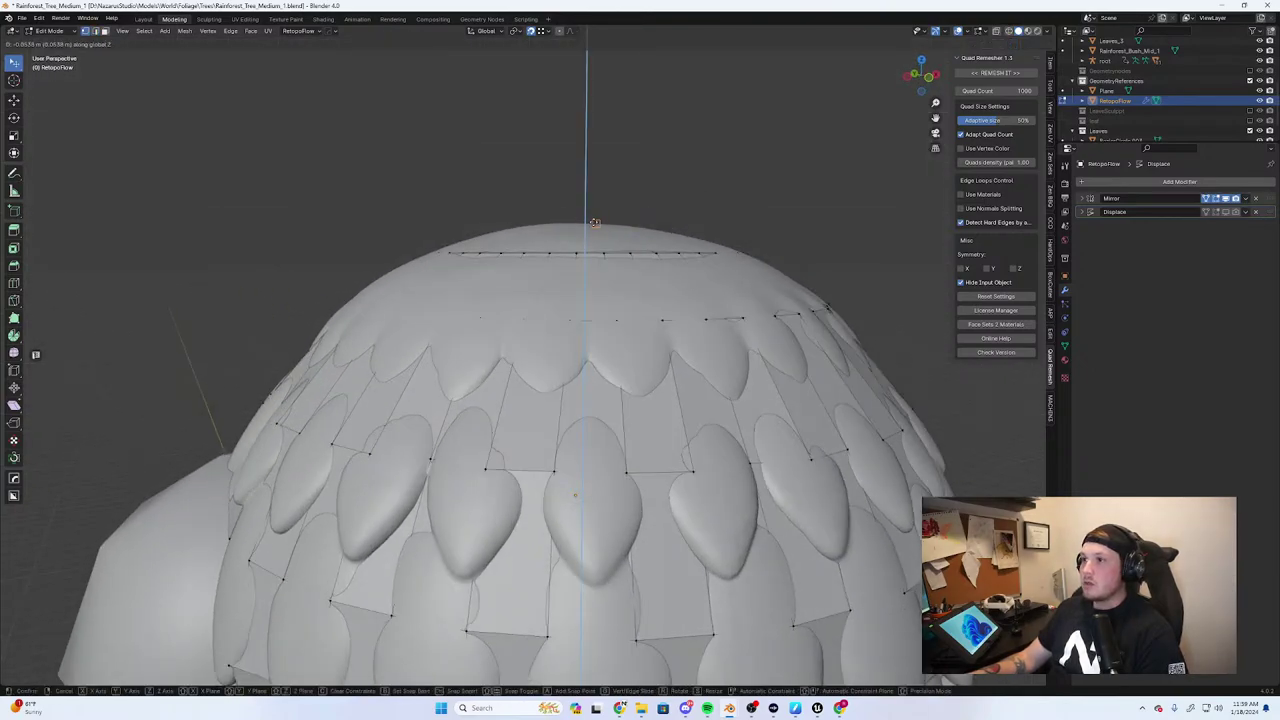
{"action": "left_click", "coordinate": [576, 218]}
{"action": "middle_click_drag", "start_coordinate": [608, 180], "coordinate": [633, 298]}
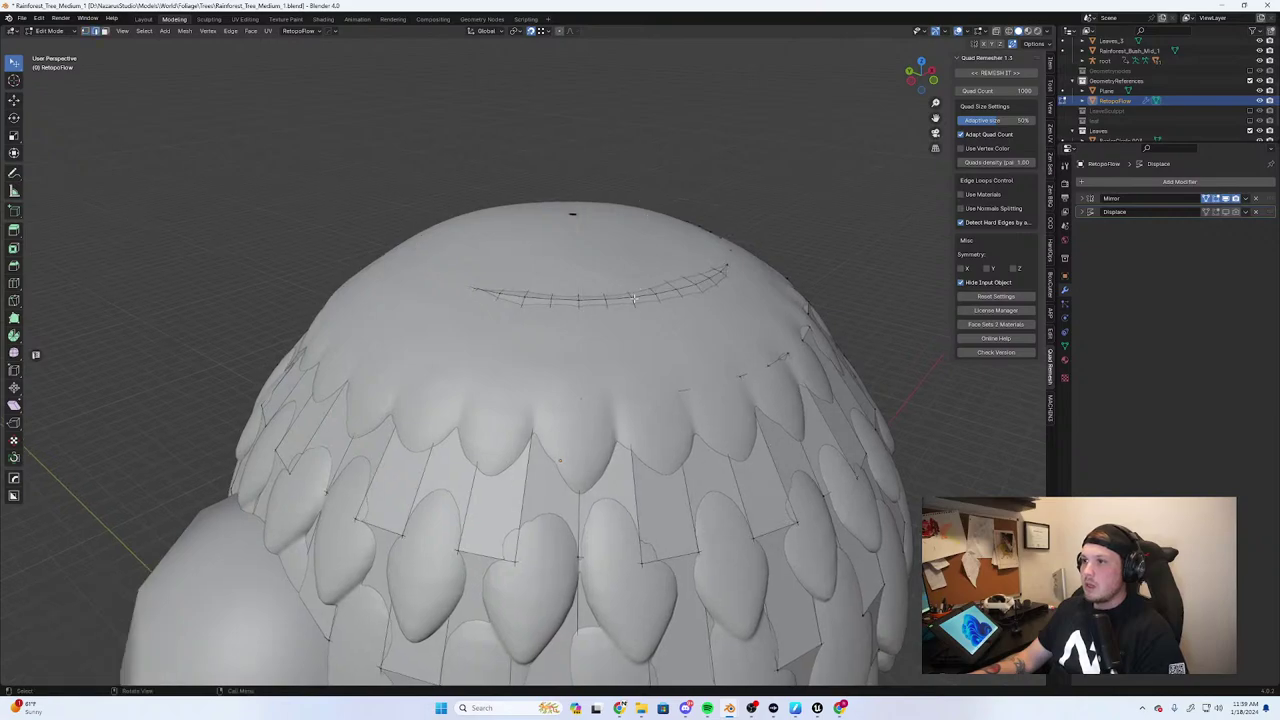
Leave mesh editing and hide the high-poly leaf objects that cover the retopologized canopy
{"action": "key", "text": "Tab"}
{"action": "left_click", "coordinate": [740, 397]}
{"action": "scroll", "coordinate": [663, 380], "scroll_direction": "down", "scroll_amount": 3}
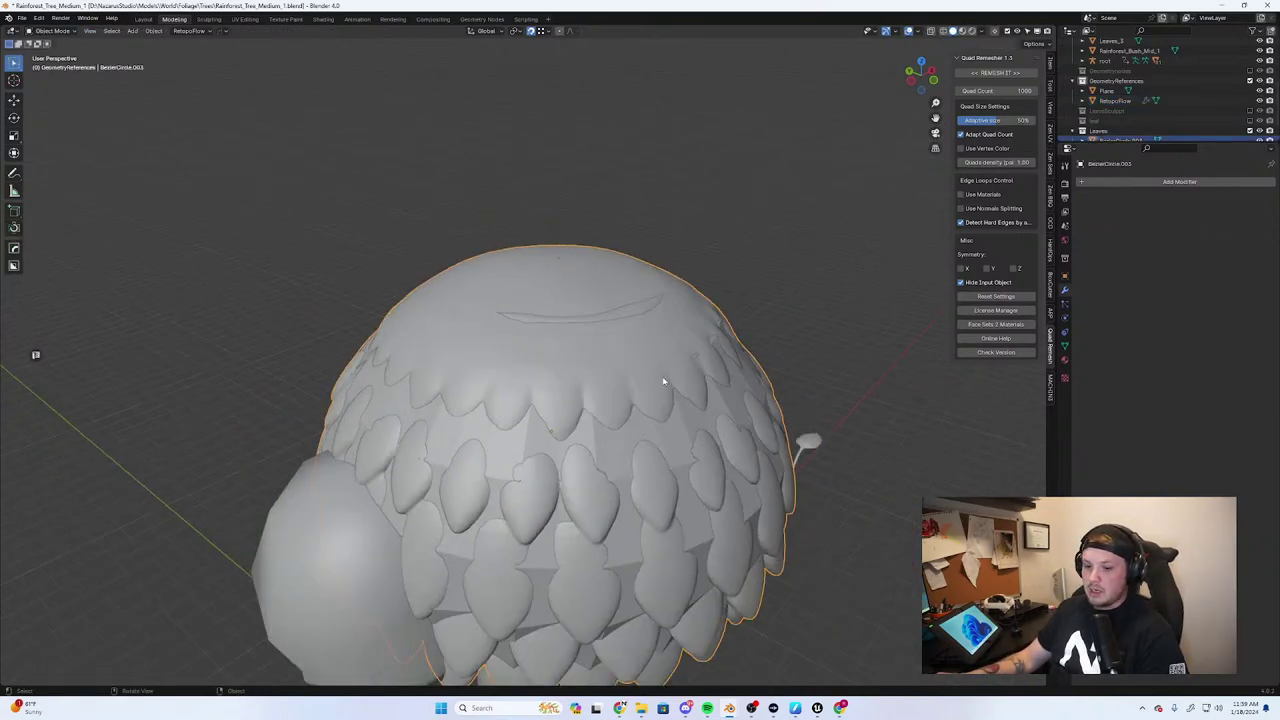
{"action": "left_click", "coordinate": [607, 372]}
{"action": "key", "text": "h"}
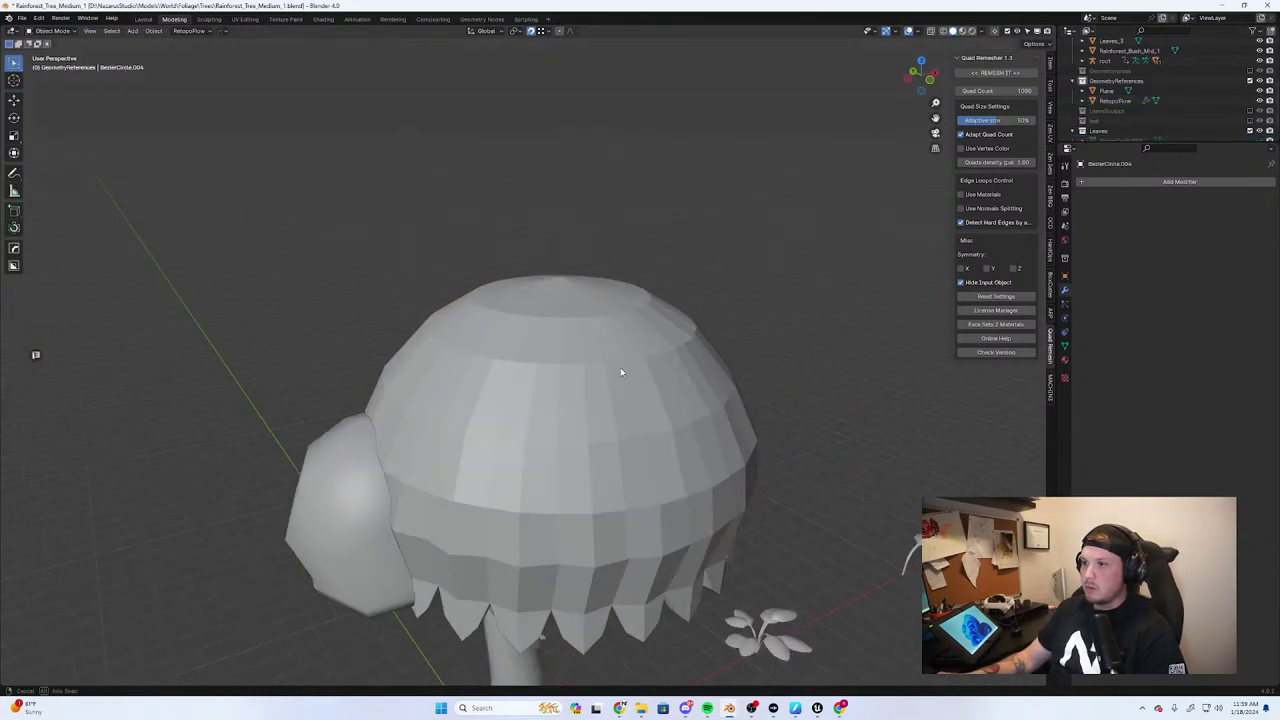
{"action": "middle_click_drag", "start_coordinate": [620, 367], "coordinate": [601, 352]}
{"action": "scroll", "coordinate": [596, 362], "scroll_direction": "down", "scroll_amount": 2}
Select the RetopoFlow canopy mesh and shade it smooth
{"action": "left_click", "coordinate": [591, 373]}
{"action": "key", "text": "q"}
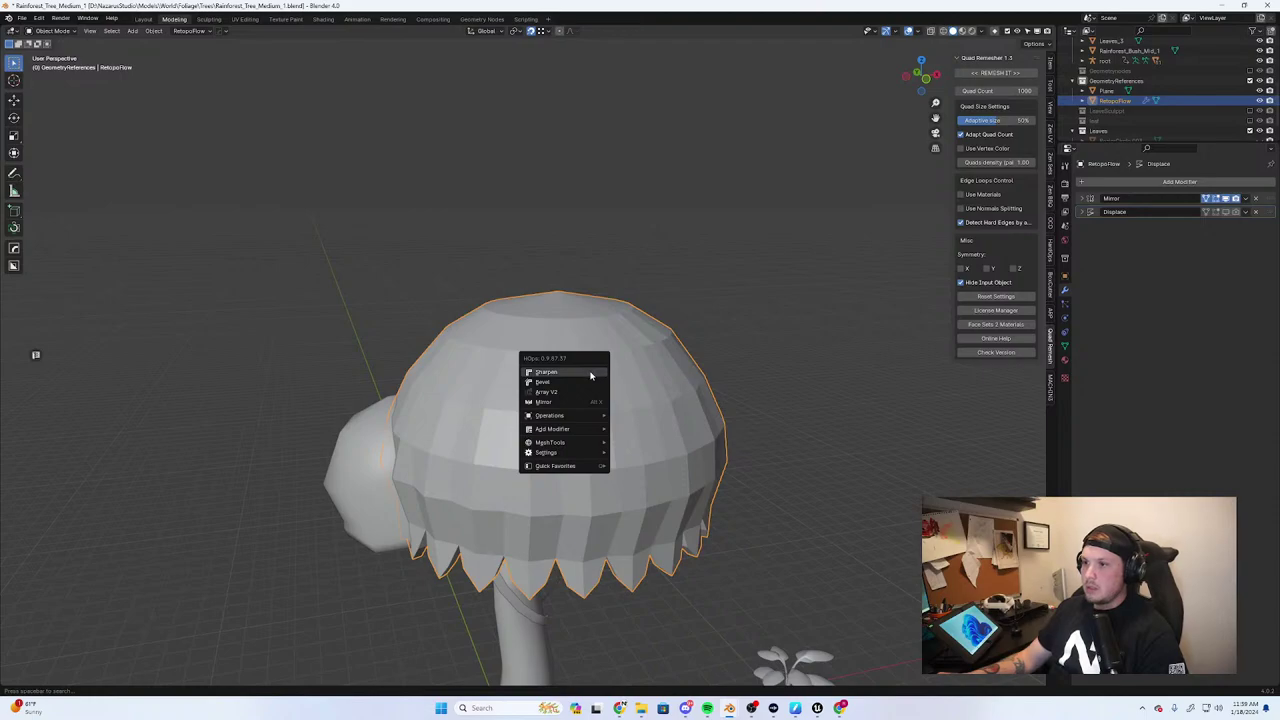
{"action": "right_click", "coordinate": [684, 360]}
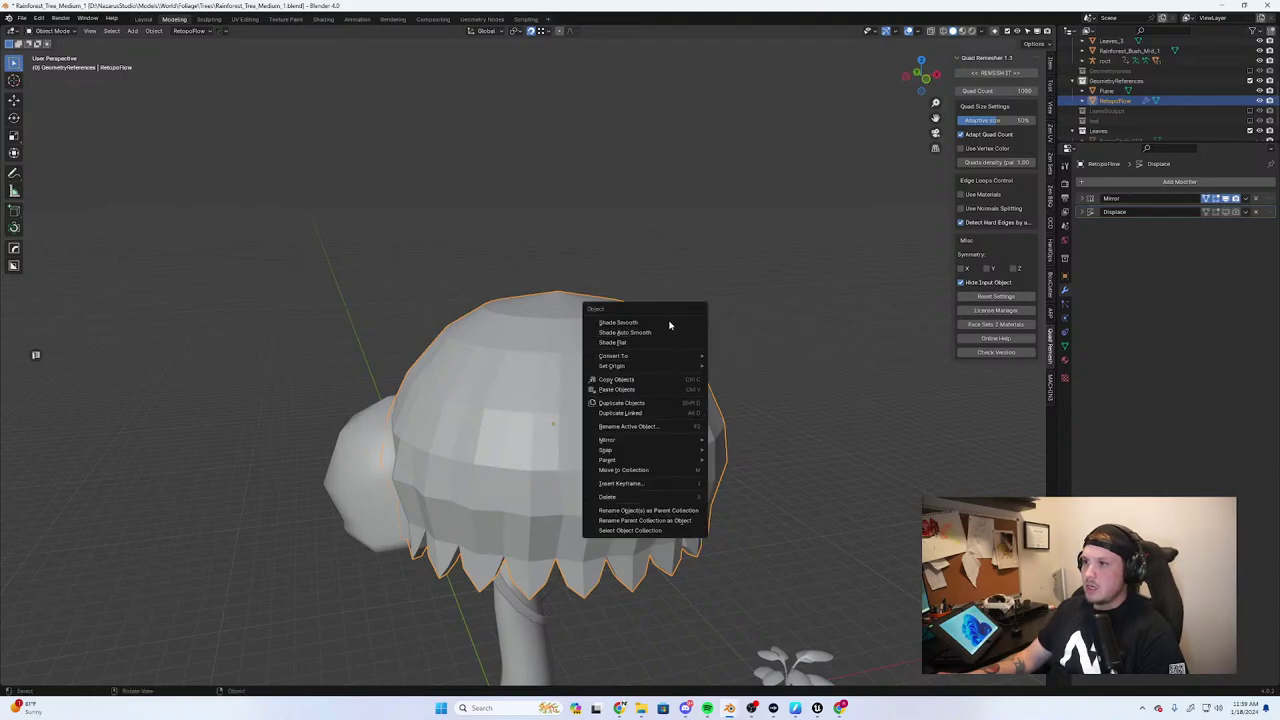
{"action": "left_click", "coordinate": [658, 327]}
{"action": "middle_click_drag", "start_coordinate": [658, 327], "coordinate": [620, 380]}
{"action": "scroll", "coordinate": [629, 423], "scroll_direction": "down", "scroll_amount": 3}
{"action": "middle_click_drag", "start_coordinate": [592, 371], "coordinate": [622, 432]}
{"action": "scroll", "coordinate": [553, 472], "scroll_direction": "up", "scroll_amount": 5}
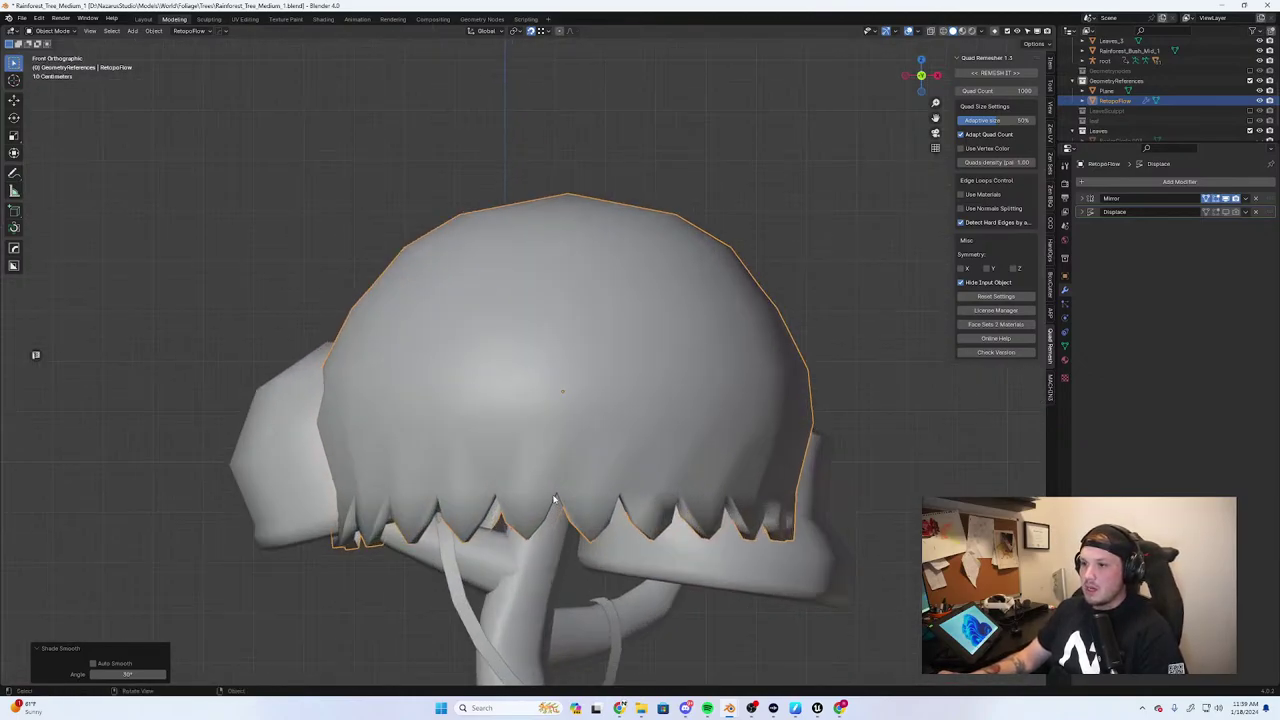
Isolate the RetopoFlow mesh in local view and open it for mesh editing at the bottom leaf tips
{"action": "key", "text": "Tab"}
{"action": "middle_click_drag", "start_coordinate": [540, 483], "coordinate": [527, 198]}
{"action": "key", "text": "Tab"}
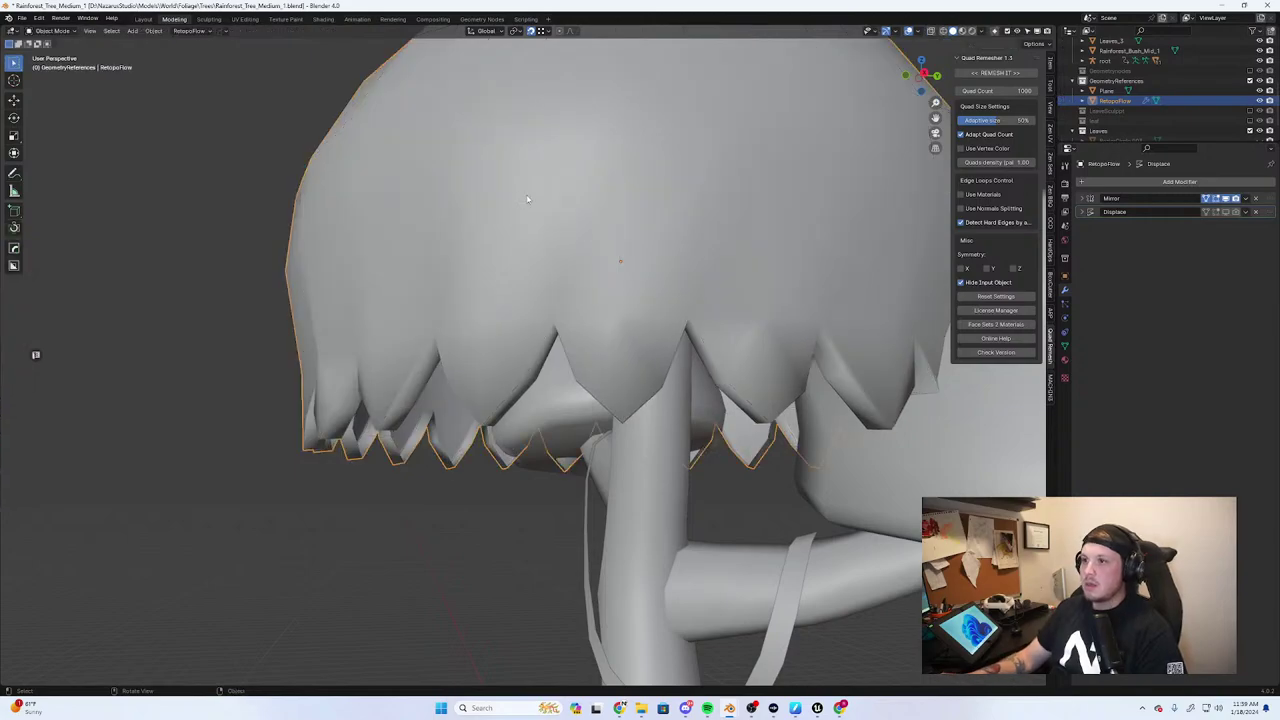
{"action": "key", "text": "slash"}
{"action": "scroll", "coordinate": [474, 508], "scroll_direction": "up", "scroll_amount": 4}
{"action": "middle_click_drag", "start_coordinate": [474, 508], "coordinate": [523, 312]}
{"action": "key", "text": "Tab"}
{"action": "scroll", "coordinate": [523, 312], "scroll_direction": "up", "scroll_amount": 6}
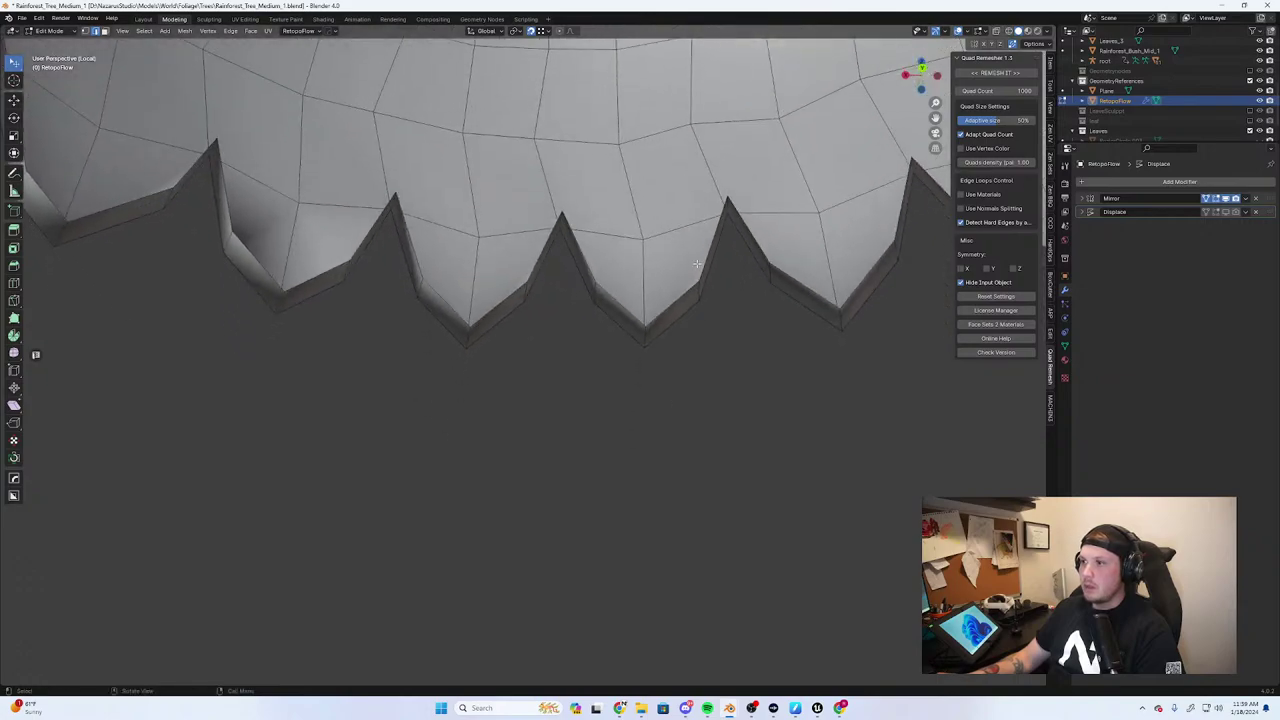
Try to fill a face between the rim edges on one side of a bottom leaf tip, and undo it
{"action": "left_click", "coordinate": [703, 260], "text": "alt"}
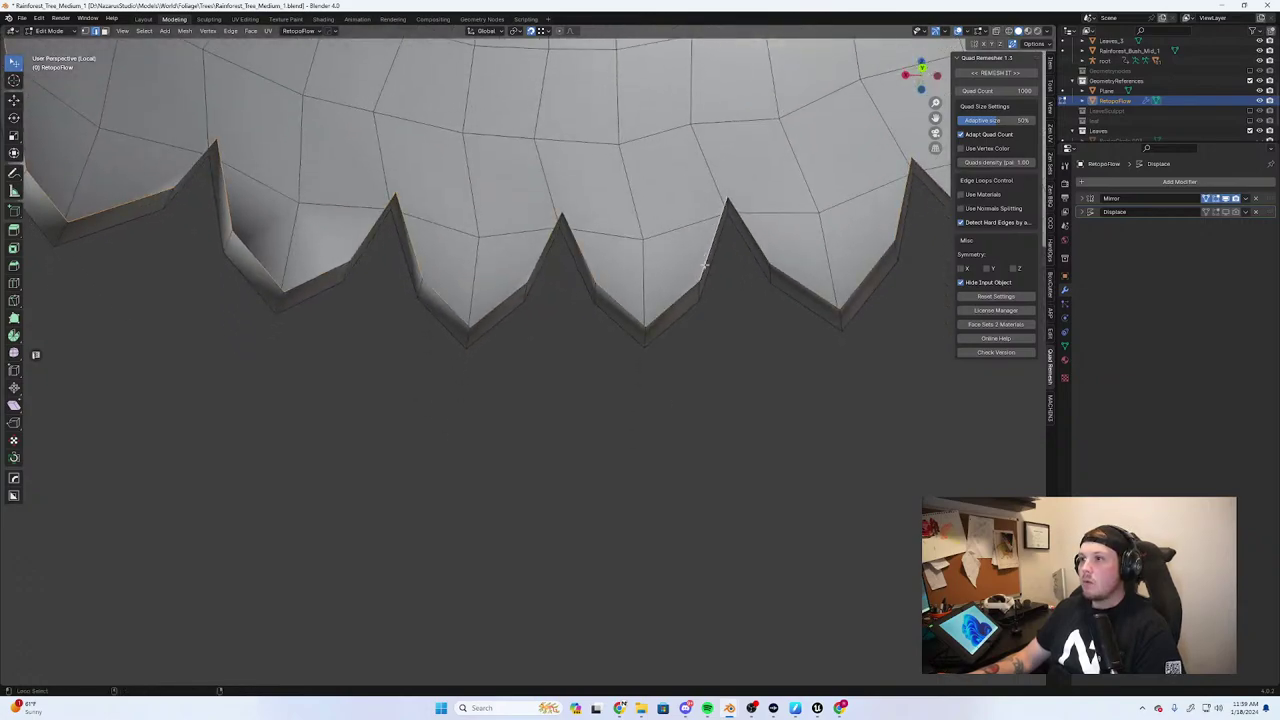
{"action": "left_click", "coordinate": [584, 247]}
{"action": "middle_click_drag", "start_coordinate": [603, 261], "coordinate": [497, 340], "text": "shift"}
{"action": "scroll", "coordinate": [489, 400], "scroll_direction": "up", "scroll_amount": 2}
{"action": "left_click", "coordinate": [497, 394], "text": "shift"}
{"action": "key", "text": "f"}
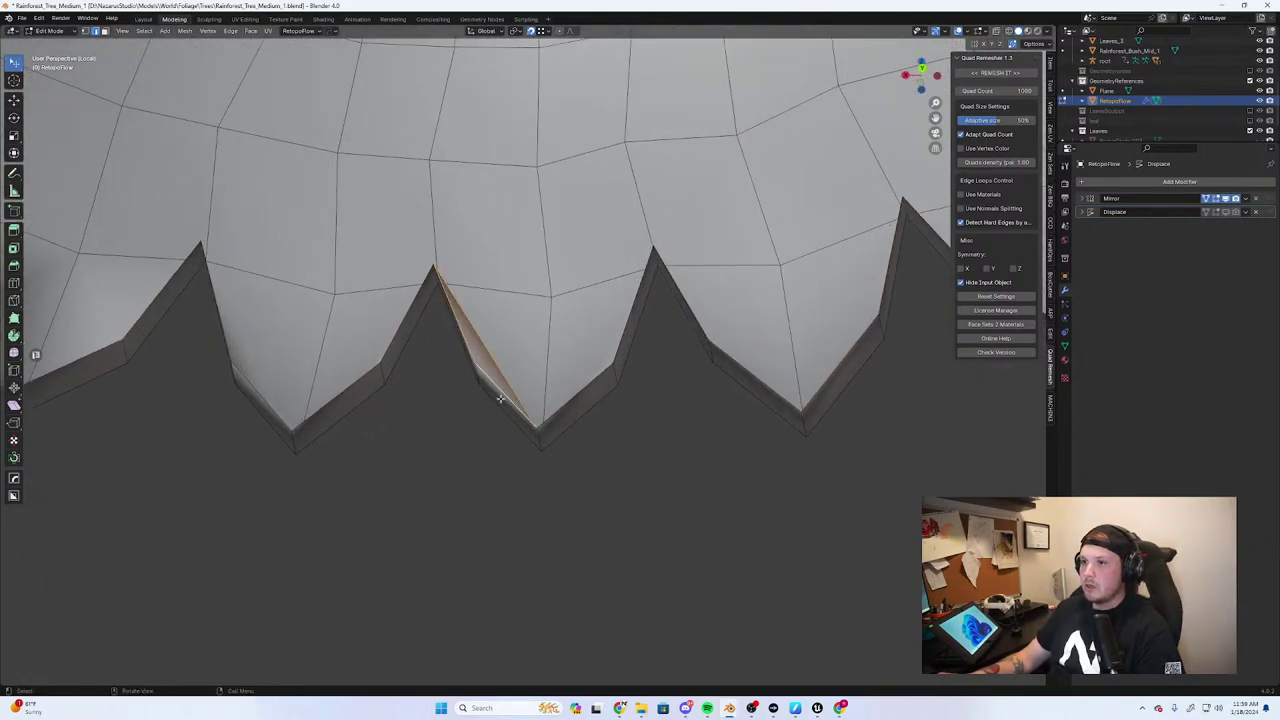
{"action": "key", "text": "ctrl+z"}
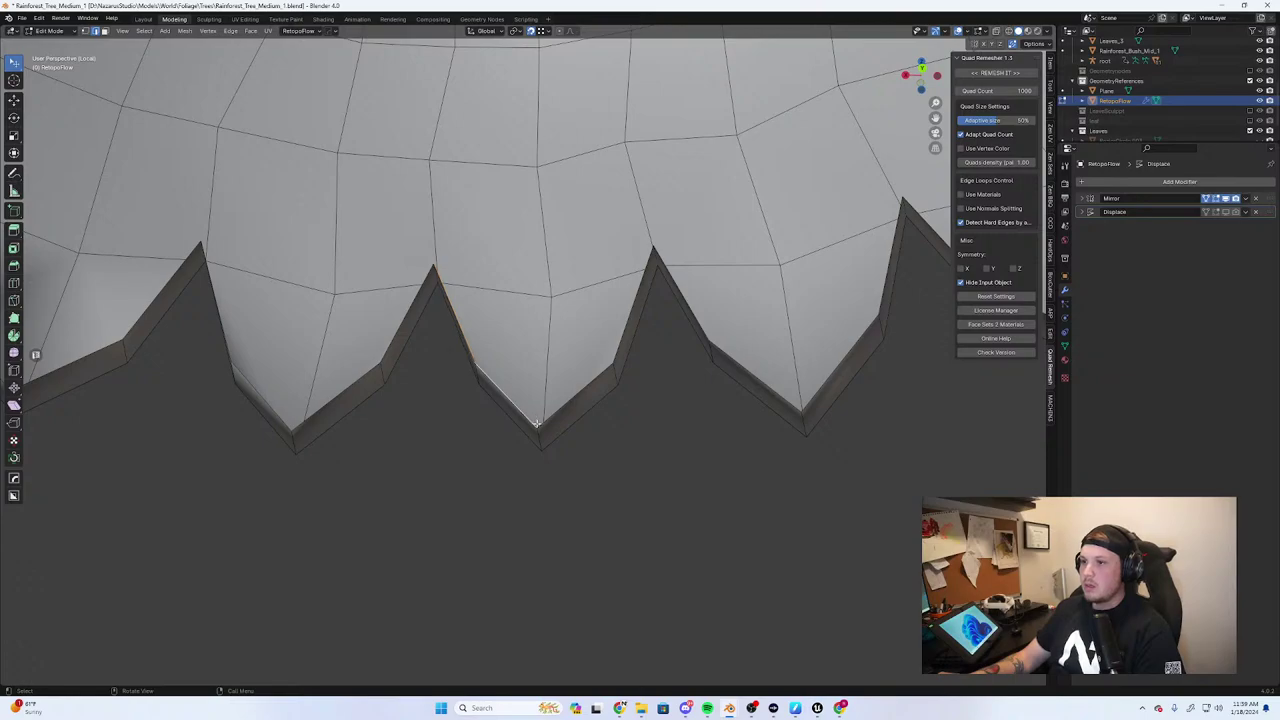
Select the inner rim loop of the bottom leaf tips and add the horizontal edges above them around the canopy
{"action": "left_click", "coordinate": [563, 404], "text": "alt"}
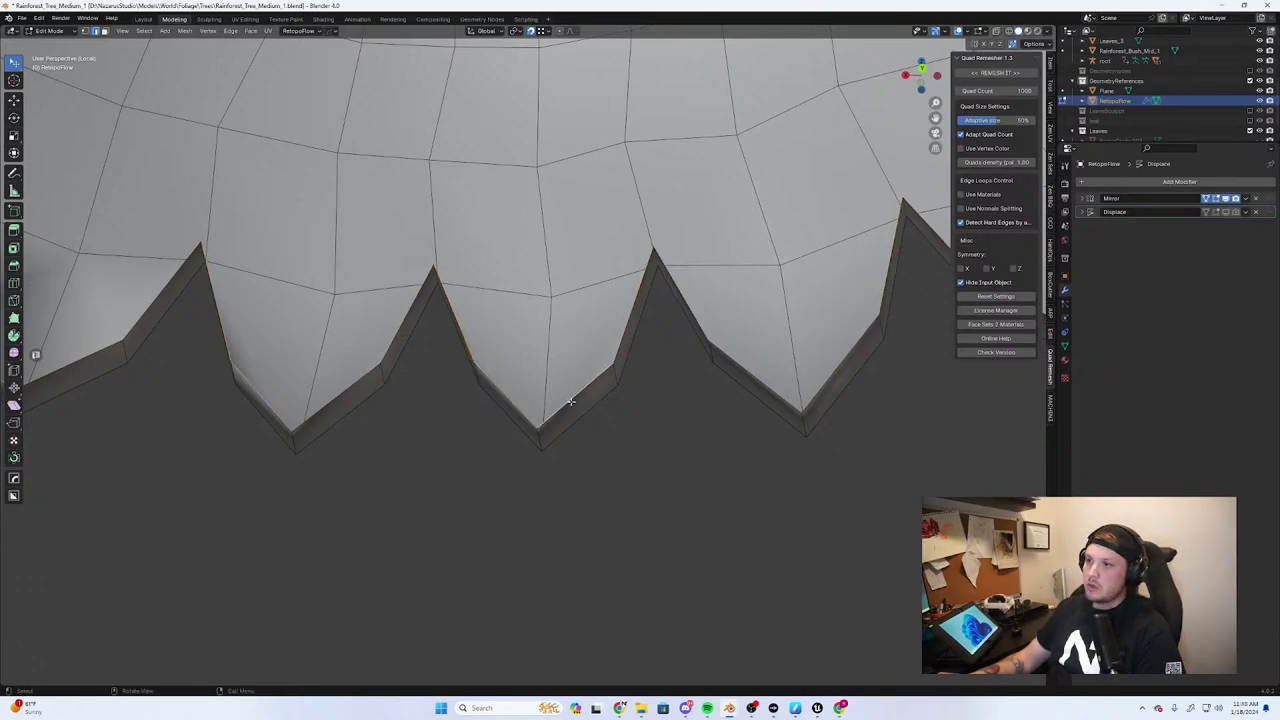
{"action": "middle_click_drag", "start_coordinate": [594, 362], "coordinate": [629, 371]}
{"action": "scroll", "coordinate": [629, 371], "scroll_direction": "down", "scroll_amount": 1}
{"action": "middle_click_drag", "start_coordinate": [506, 354], "coordinate": [523, 391], "text": "shift"}
{"action": "left_click", "coordinate": [534, 162], "text": "alt+shift"}
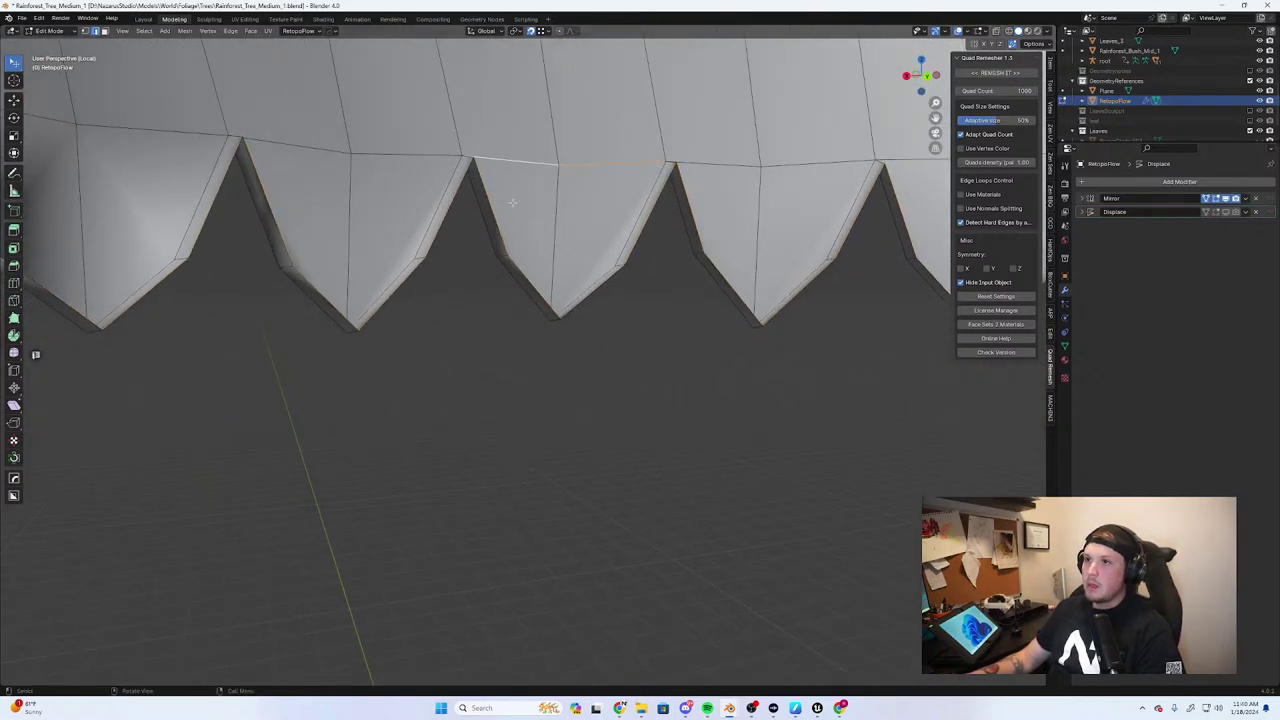
{"action": "left_click", "coordinate": [421, 160], "text": "alt+shift"}
{"action": "middle_click_drag", "start_coordinate": [421, 160], "coordinate": [512, 146]}
{"action": "left_click", "coordinate": [458, 120], "text": "alt+shift"}
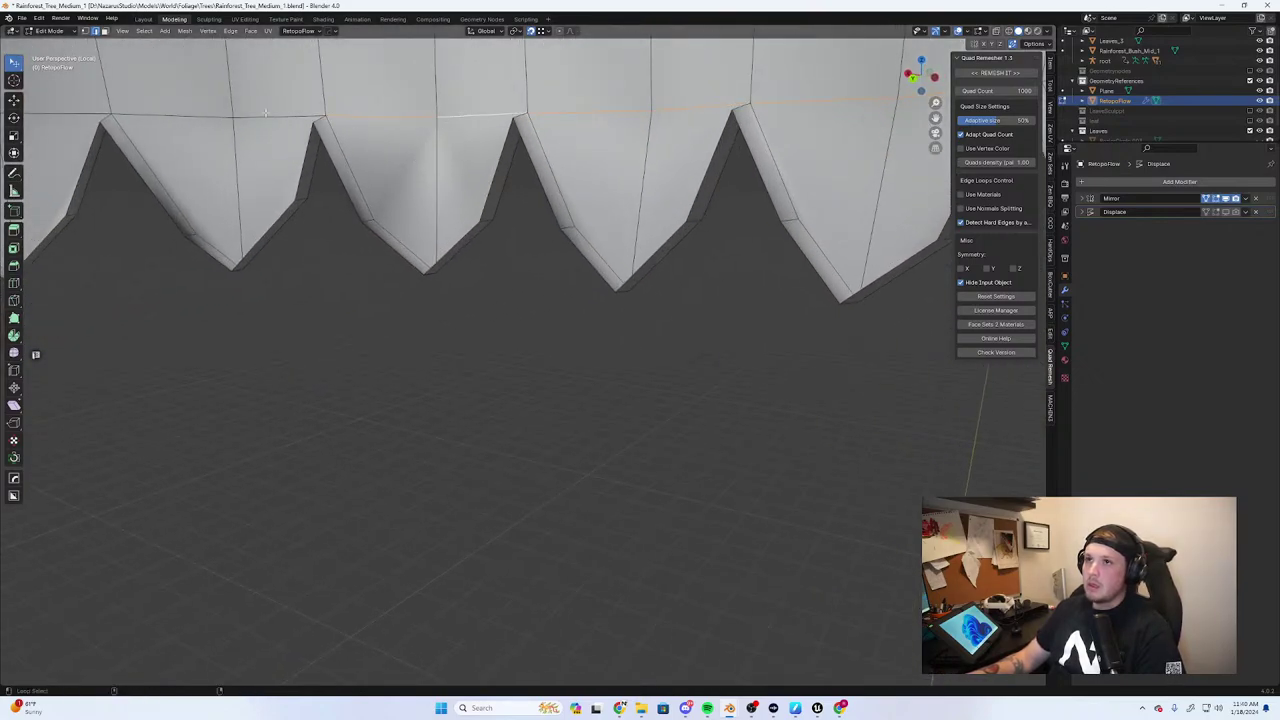
{"action": "left_click", "coordinate": [284, 120], "text": "alt+shift"}
{"action": "middle_click_drag", "start_coordinate": [290, 180], "coordinate": [420, 200]}
{"action": "left_click", "coordinate": [515, 106], "text": "alt+shift"}
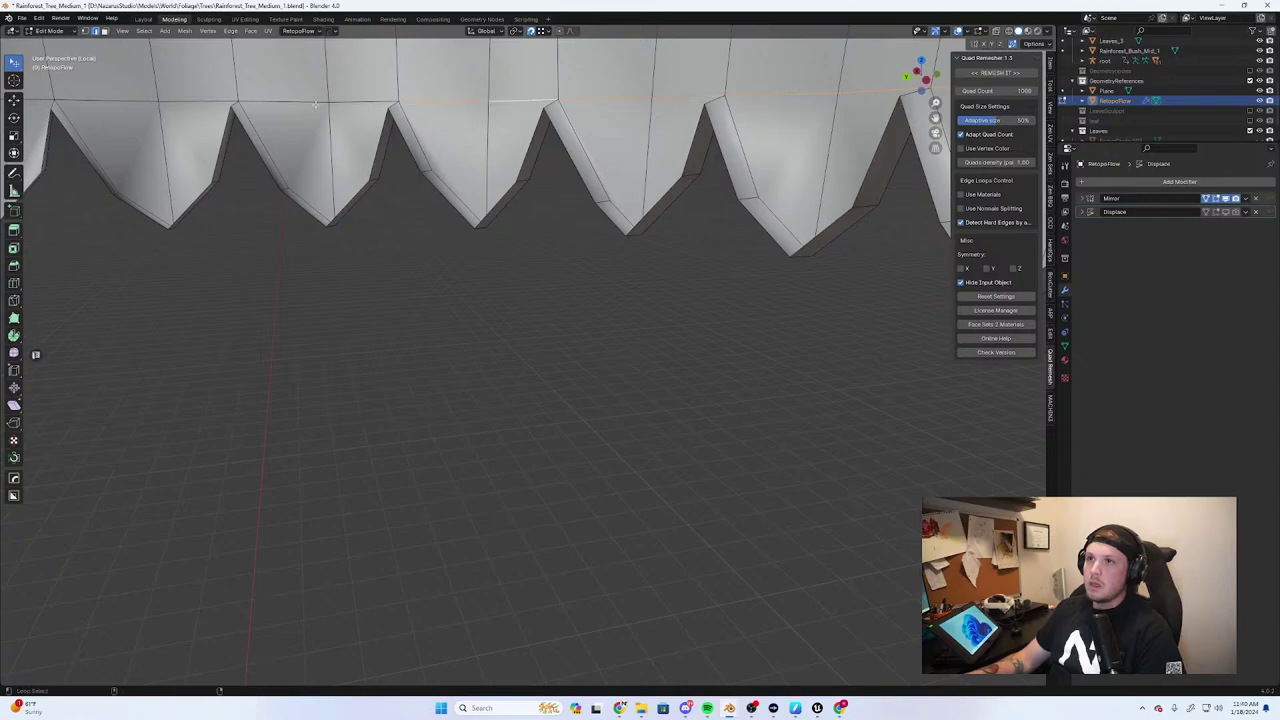
{"action": "left_click", "coordinate": [282, 106], "text": "alt+shift"}
{"action": "middle_click_drag", "start_coordinate": [201, 105], "coordinate": [617, 170]}
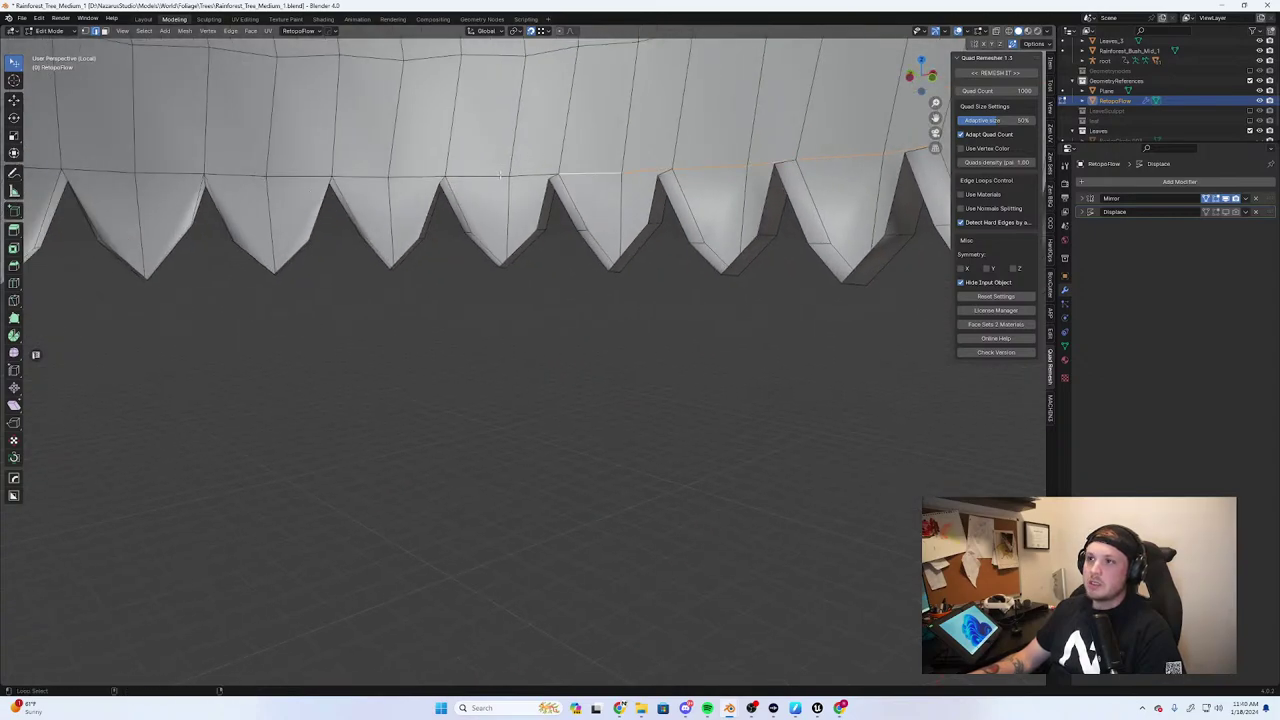
{"action": "left_click", "coordinate": [360, 172], "text": "alt"}
{"action": "left_click", "coordinate": [360, 172], "text": "alt+shift"}
{"action": "left_click", "coordinate": [156, 172], "text": "alt+shift"}
{"action": "middle_click_drag", "start_coordinate": [156, 172], "coordinate": [521, 142]}
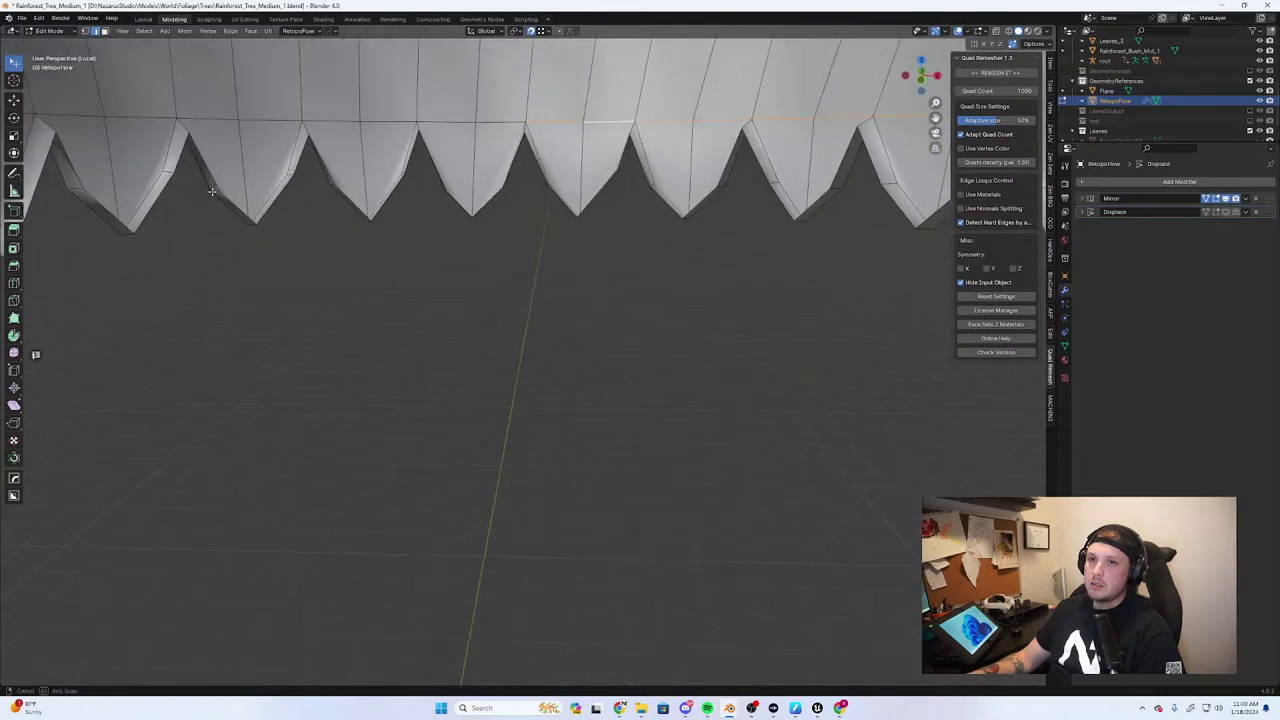
{"action": "left_click", "coordinate": [505, 131], "text": "alt"}
{"action": "left_click", "coordinate": [265, 120], "text": "alt"}
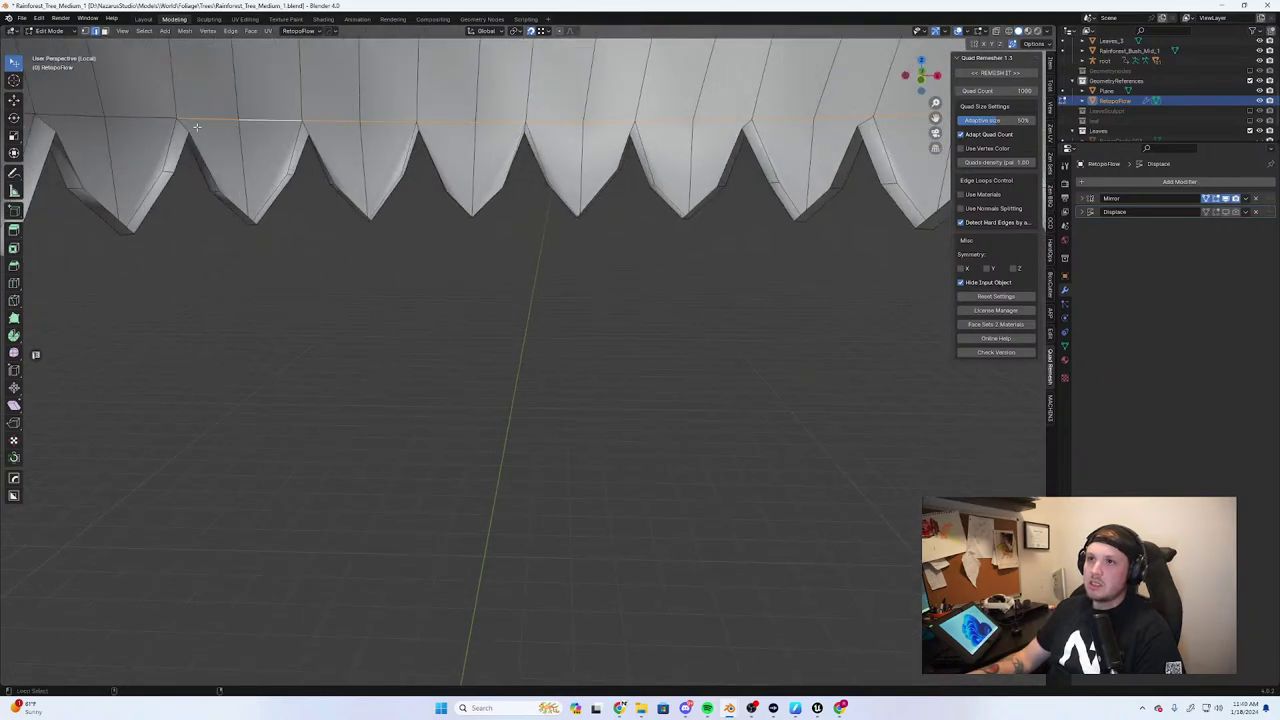
{"action": "middle_click_drag", "start_coordinate": [291, 135], "coordinate": [329, 134]}
{"action": "left_click", "coordinate": [366, 131], "text": "alt+shift"}
{"action": "left_click", "coordinate": [262, 135], "text": "alt+shift"}
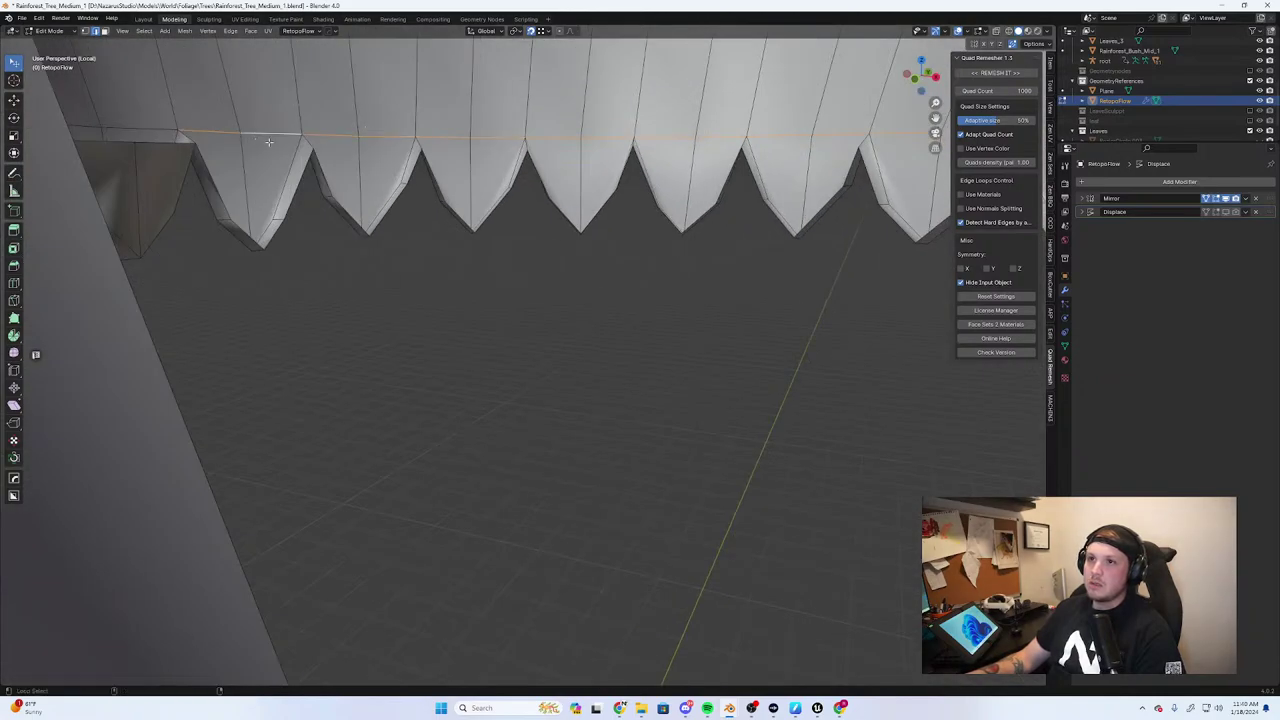
{"action": "middle_click_drag", "start_coordinate": [186, 137], "coordinate": [440, 150]}
{"action": "middle_click_drag", "start_coordinate": [568, 170], "coordinate": [615, 320]}
Select the two inner backing faces of the already closed leaf tip, and clear the selection in edge mode
{"action": "left_click", "coordinate": [789, 456]}
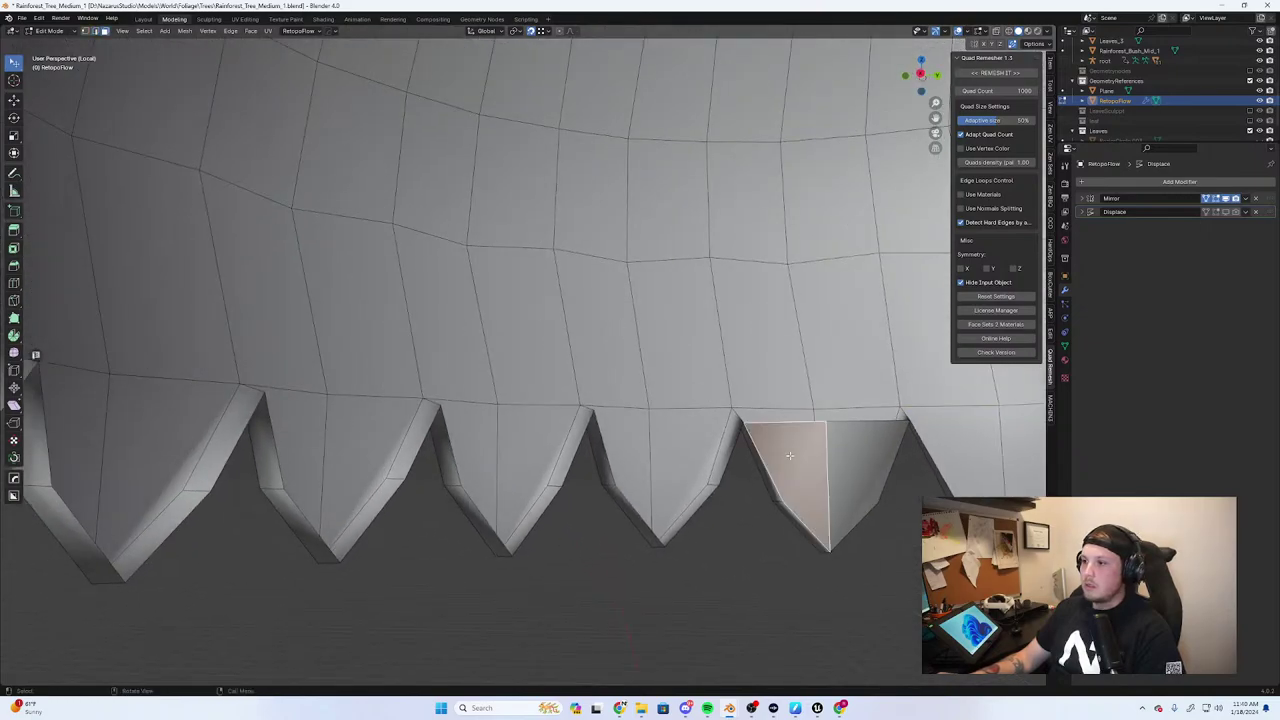
{"action": "left_click", "coordinate": [854, 475], "text": "shift"}
{"action": "middle_click_drag", "start_coordinate": [854, 475], "coordinate": [332, 340]}
{"action": "key", "text": "2"}
{"action": "key", "text": "alt+a"}
Select the inner rim edges of the leaf tip next to the closed one and fill them with a backing face
{"action": "middle_click_drag", "start_coordinate": [437, 343], "coordinate": [664, 350]}
{"action": "left_click", "coordinate": [538, 392], "text": "shift"}
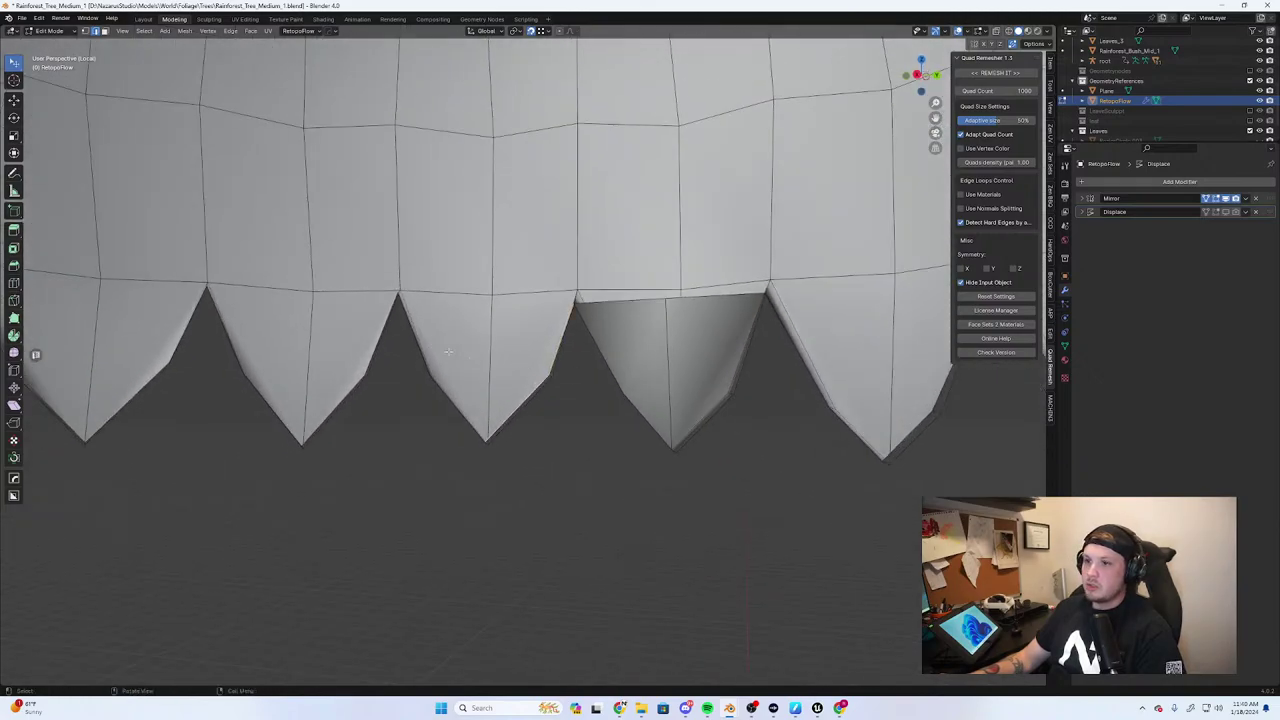
{"action": "middle_click_drag", "start_coordinate": [448, 352], "coordinate": [358, 300]}
{"action": "left_click", "coordinate": [343, 236]}
{"action": "left_click", "coordinate": [345, 238], "text": "alt"}
{"action": "left_click", "coordinate": [359, 301]}
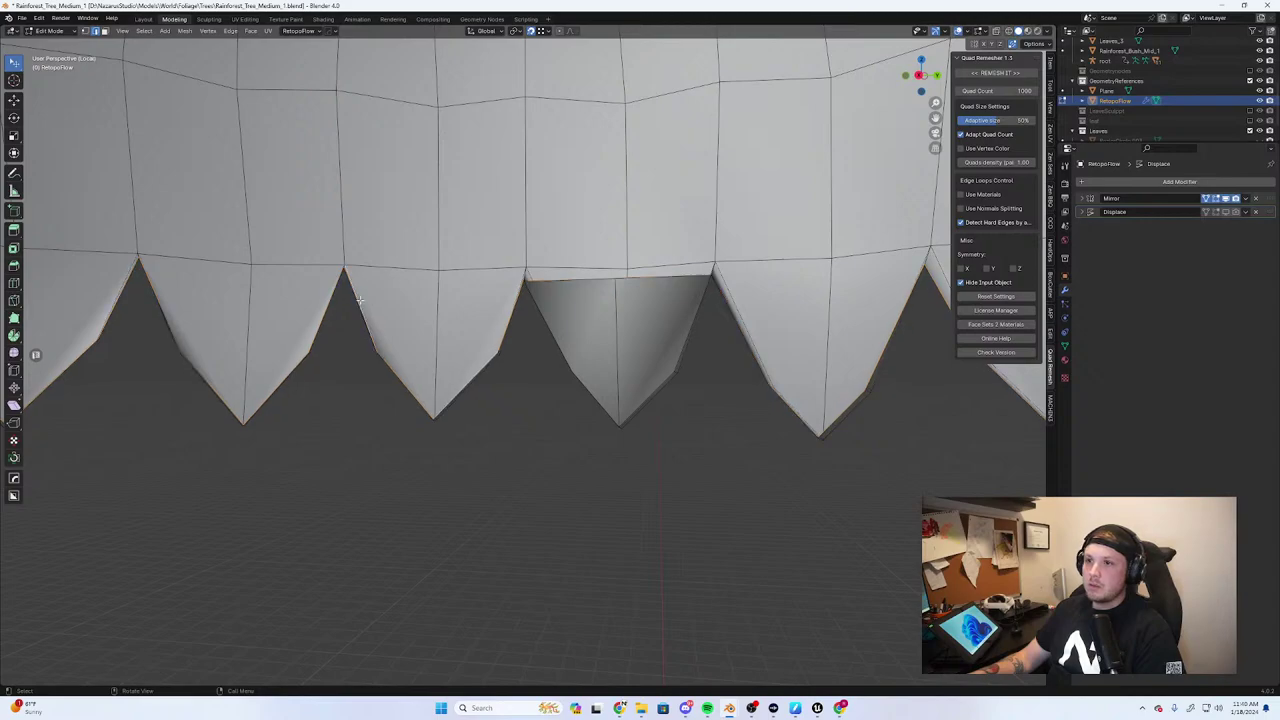
{"action": "middle_click_drag", "start_coordinate": [400, 350], "coordinate": [346, 317]}
{"action": "middle_click_drag", "start_coordinate": [500, 359], "coordinate": [531, 284], "text": "shift"}
{"action": "key", "text": "f"}
{"action": "middle_click_drag", "start_coordinate": [720, 454], "coordinate": [348, 380], "text": "shift"}
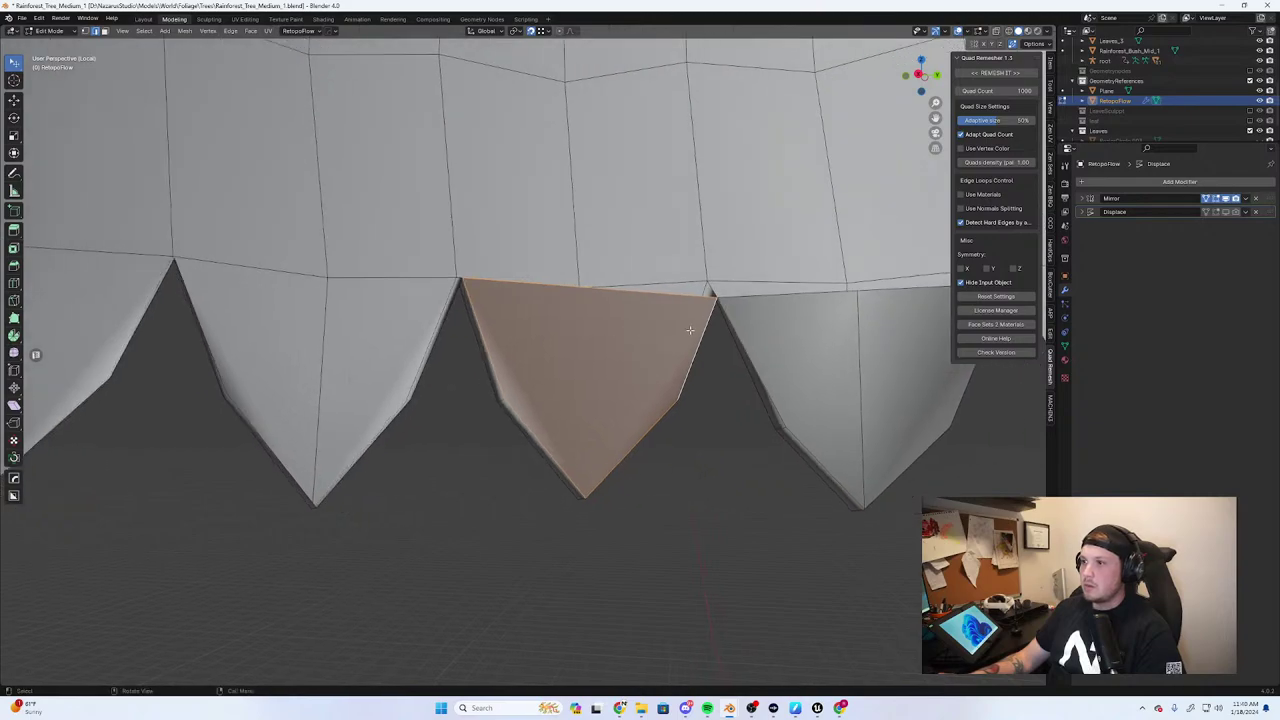
Subdivide the top edge of the new backing face to add a midpoint vertex
{"action": "key", "text": "1"}
{"action": "left_click", "coordinate": [586, 495]}
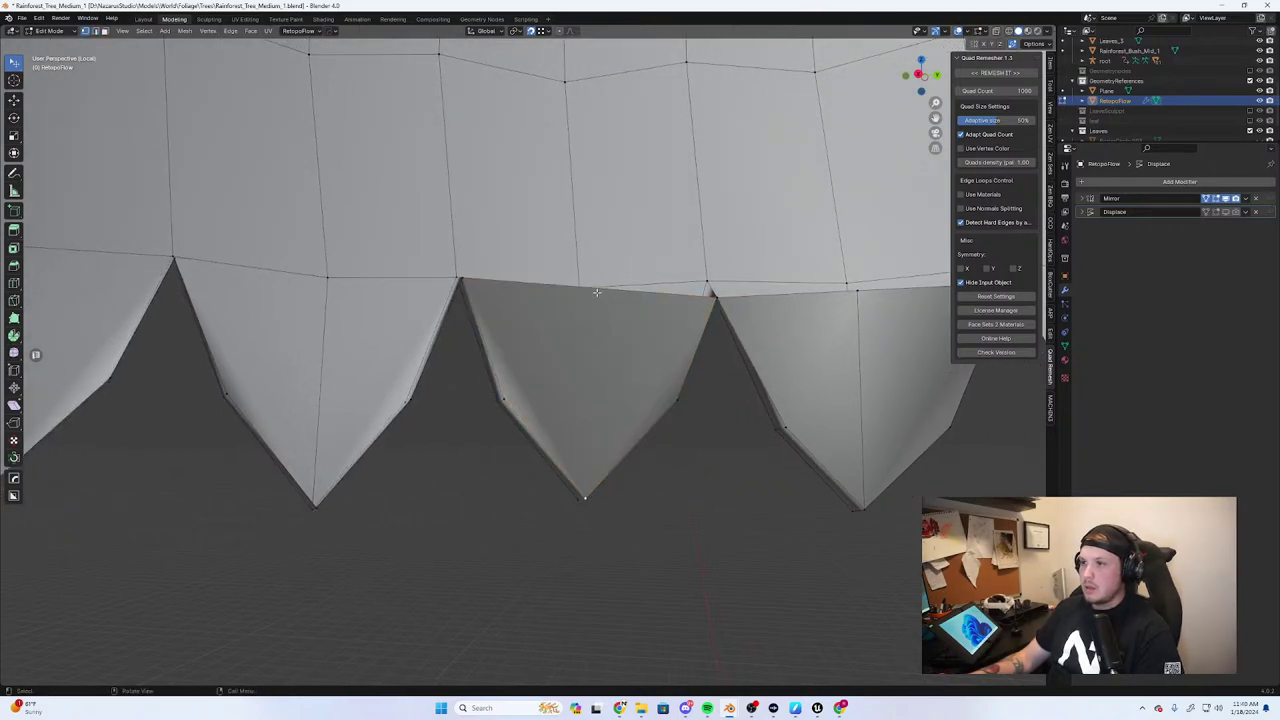
{"action": "right_click", "coordinate": [600, 289]}
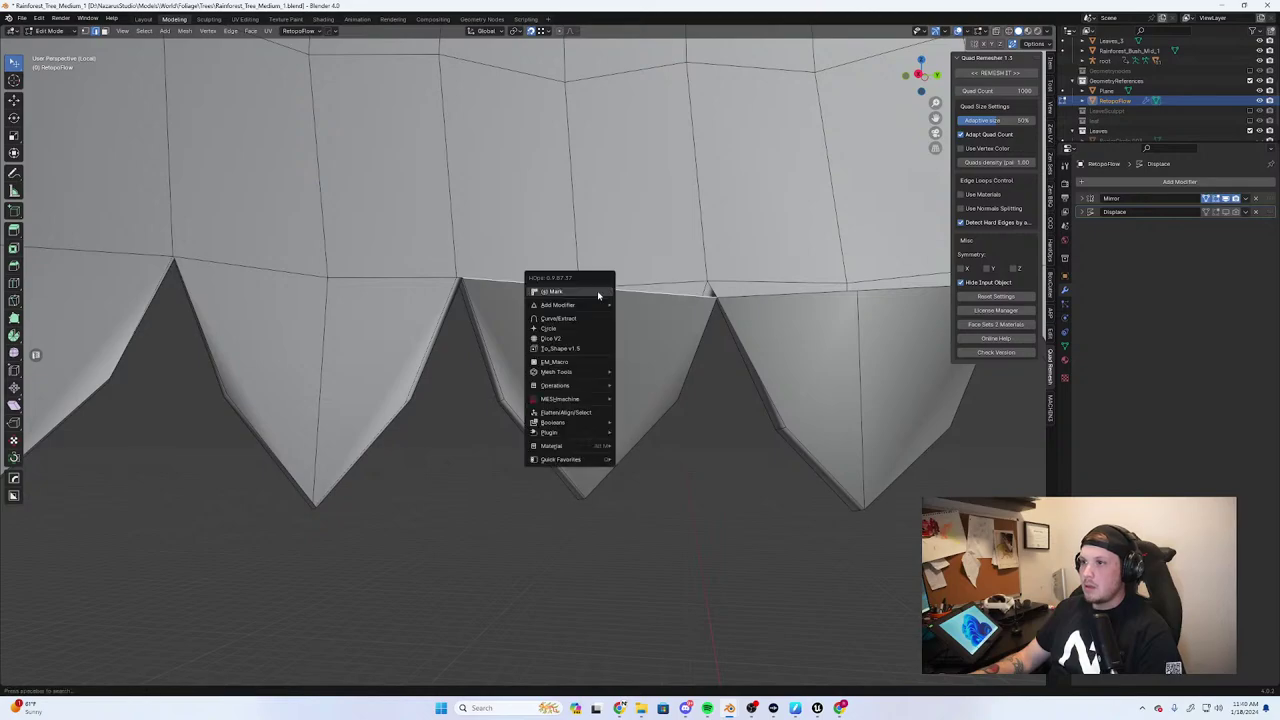
{"action": "key", "text": "Escape"}
{"action": "right_click", "coordinate": [584, 292]}
{"action": "left_click", "coordinate": [569, 316]}
Connect the top edge's midpoint vertex to the leaf tip vertex to split the backing face down the centre
{"action": "key", "text": "1"}
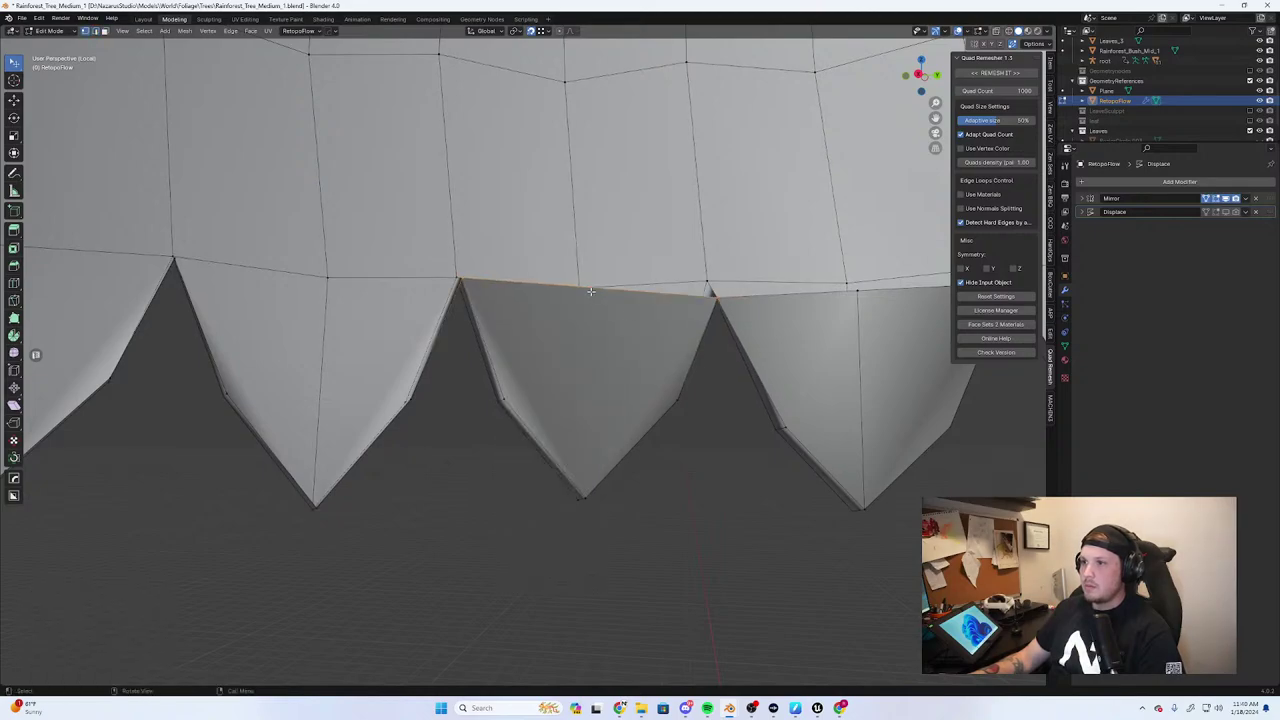
{"action": "left_click", "coordinate": [587, 497], "text": "shift"}
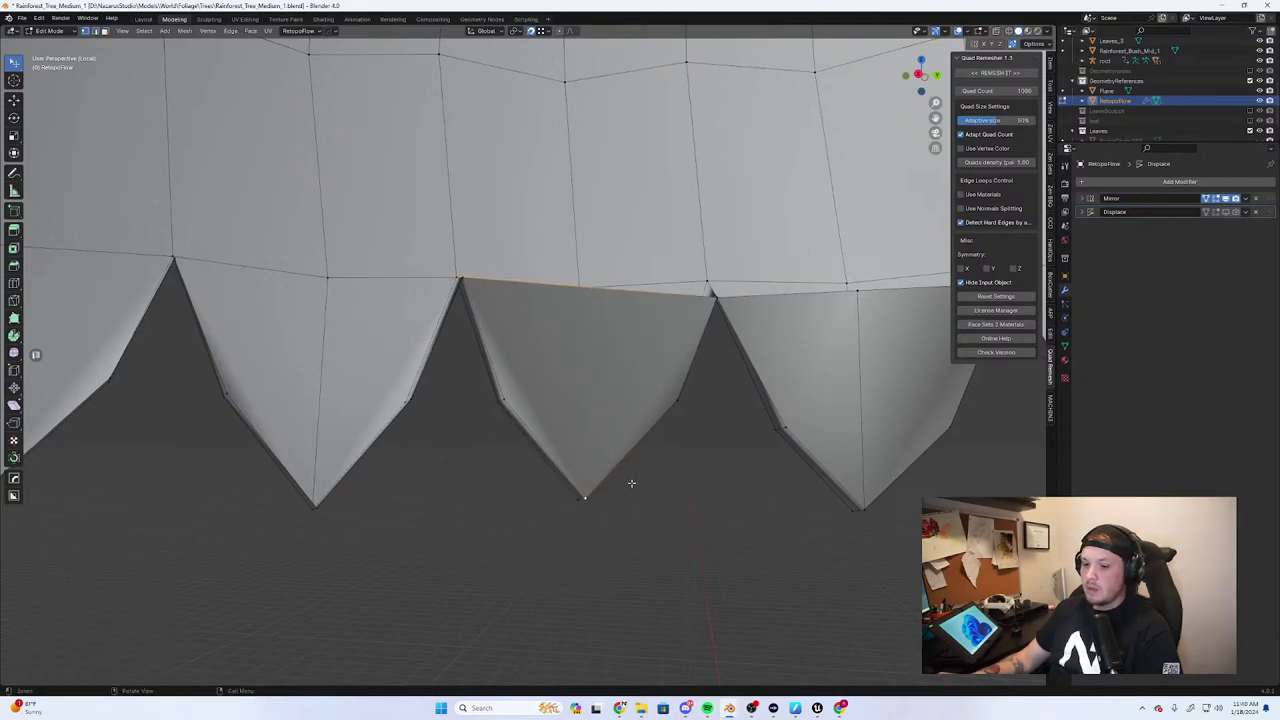
{"action": "key", "text": "j"}
{"action": "key", "text": "2"}
Select the inner rim edges of the next open leaf tip and fill them with a backing face
{"action": "middle_click_drag", "start_coordinate": [590, 425], "coordinate": [706, 448]}
{"action": "left_click", "coordinate": [614, 500]}
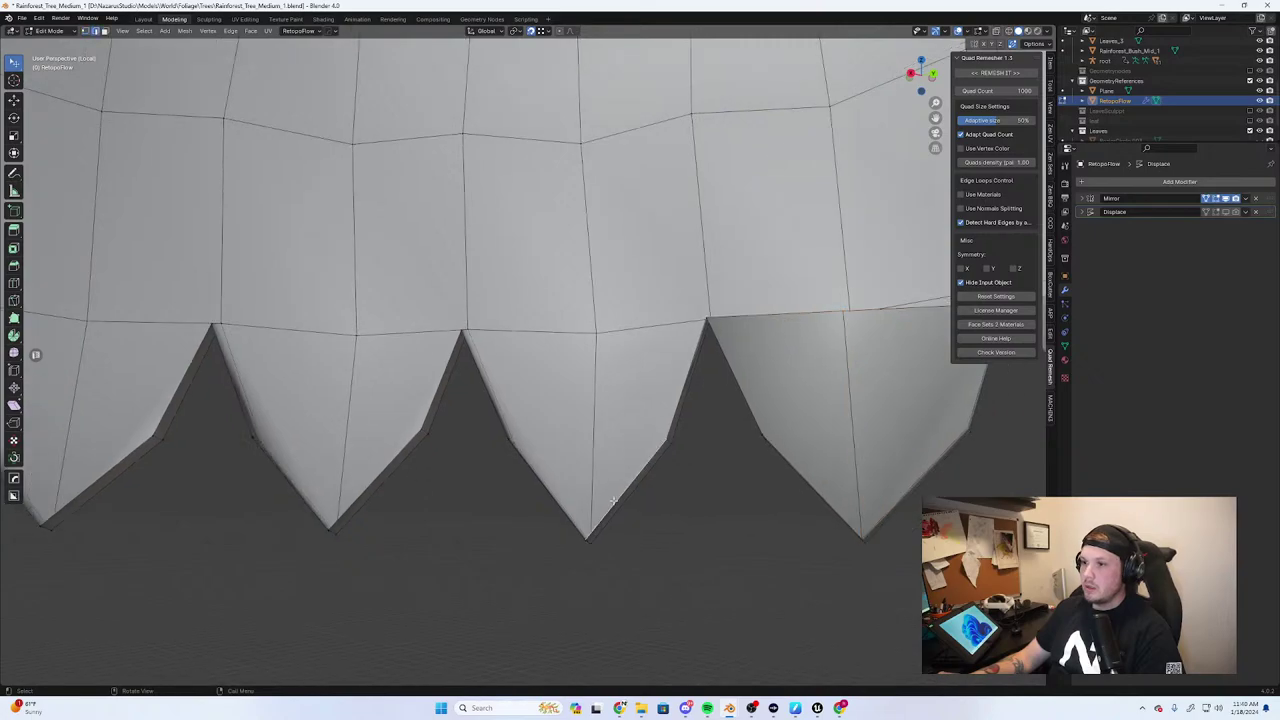
{"action": "left_click", "coordinate": [503, 401]}
{"action": "middle_click_drag", "start_coordinate": [503, 401], "coordinate": [559, 413]}
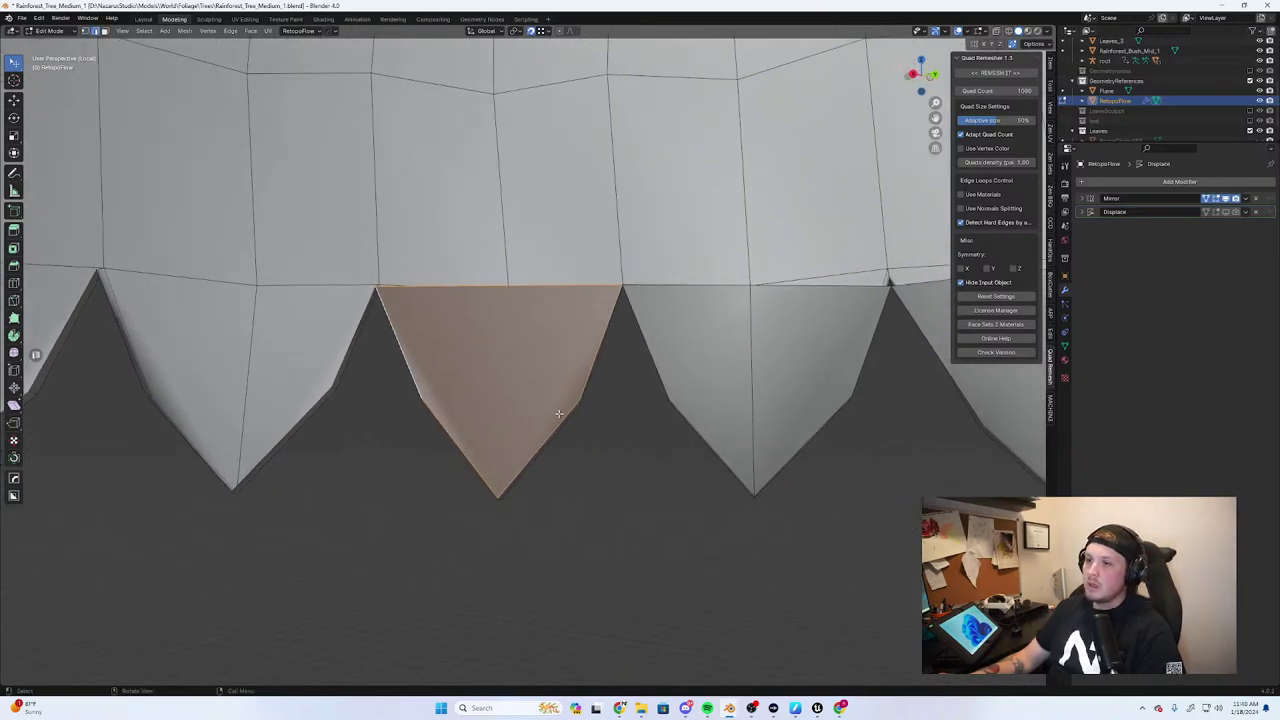
Subdivide this backing face's top edge and connect its midpoint to the leaf tip vertex
{"action": "left_click", "coordinate": [490, 285]}
{"action": "right_click", "coordinate": [493, 287]}
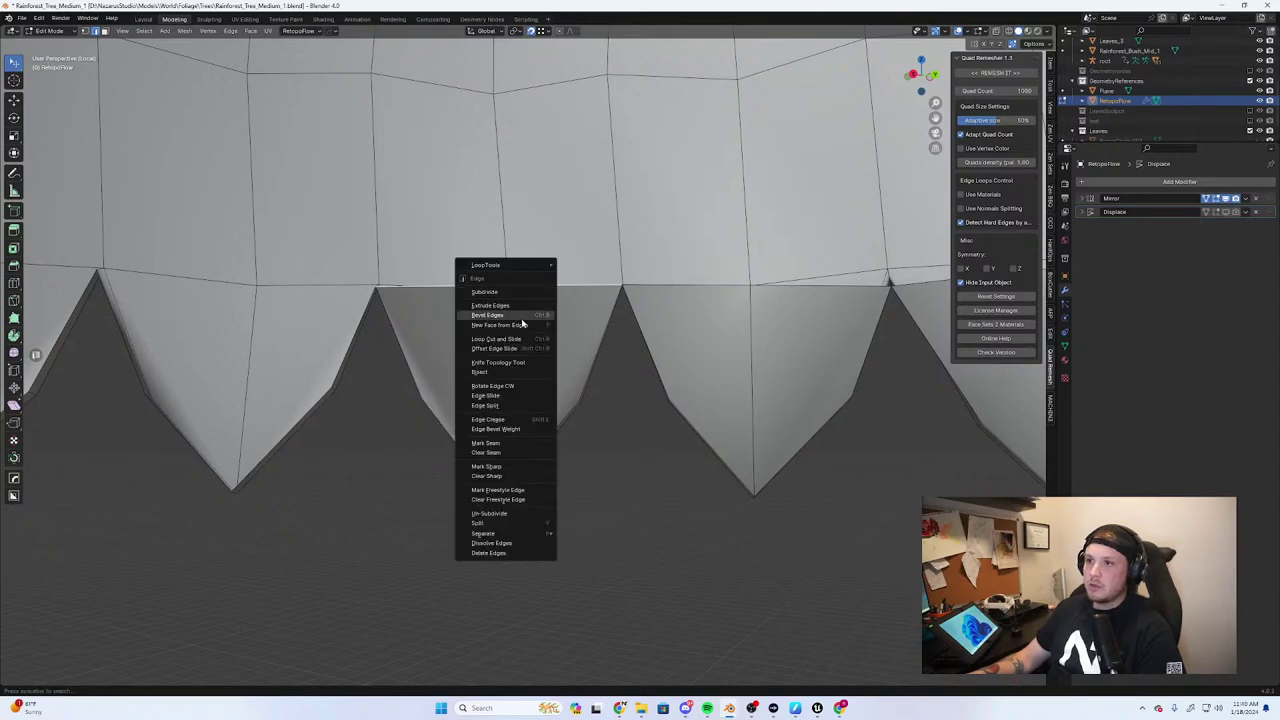
{"action": "left_click", "coordinate": [523, 291]}
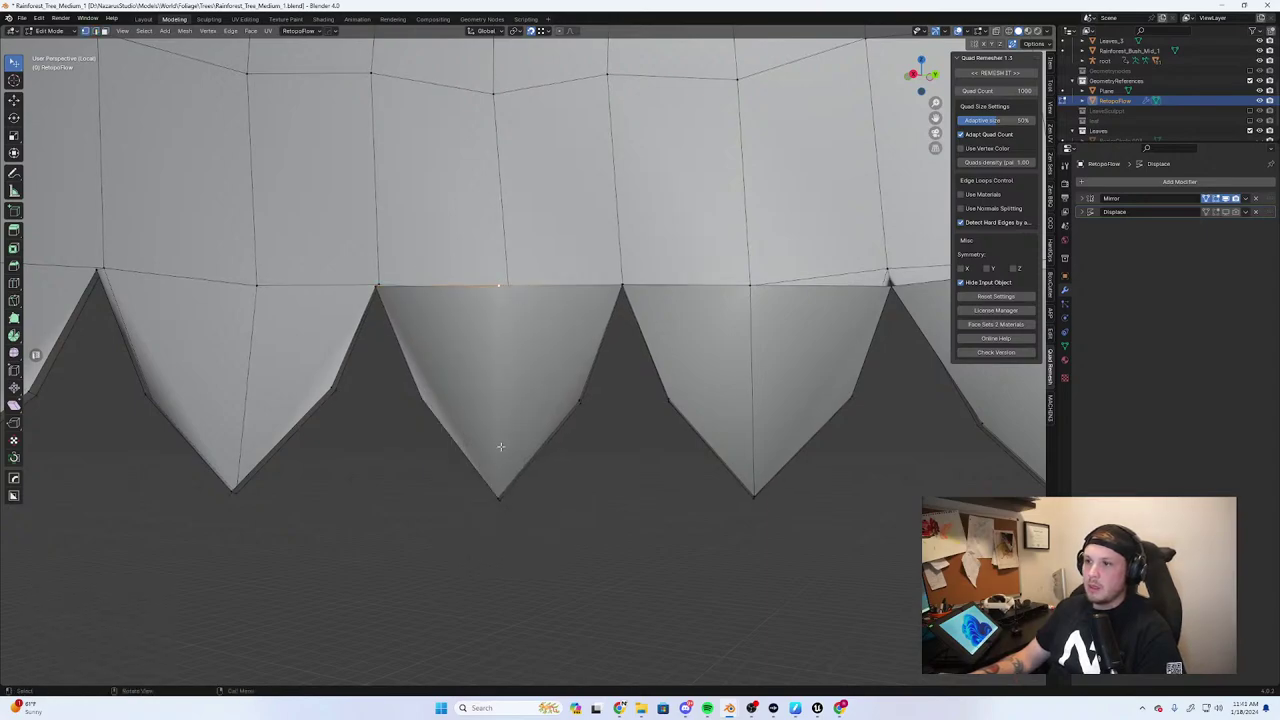
{"action": "key", "text": "j"}
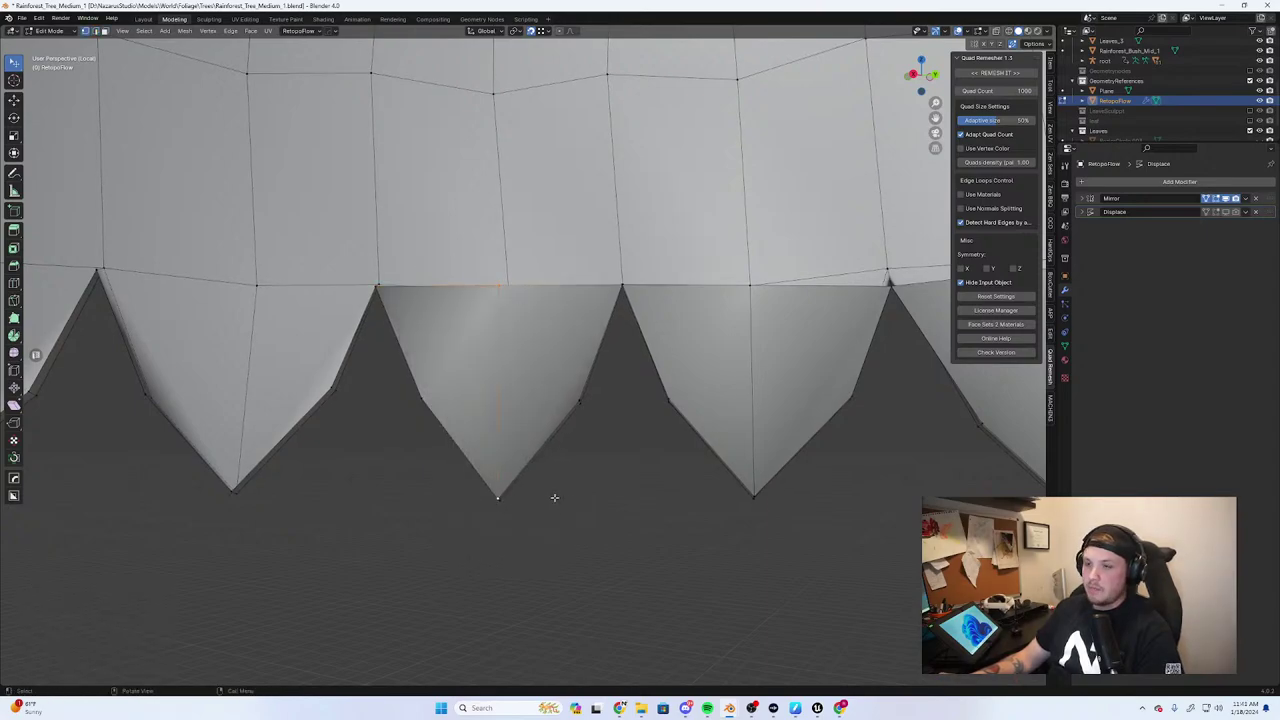
Fill a backing face across the inner rim edges of the following open leaf tip
{"action": "middle_click_drag", "start_coordinate": [548, 382], "coordinate": [853, 555]}
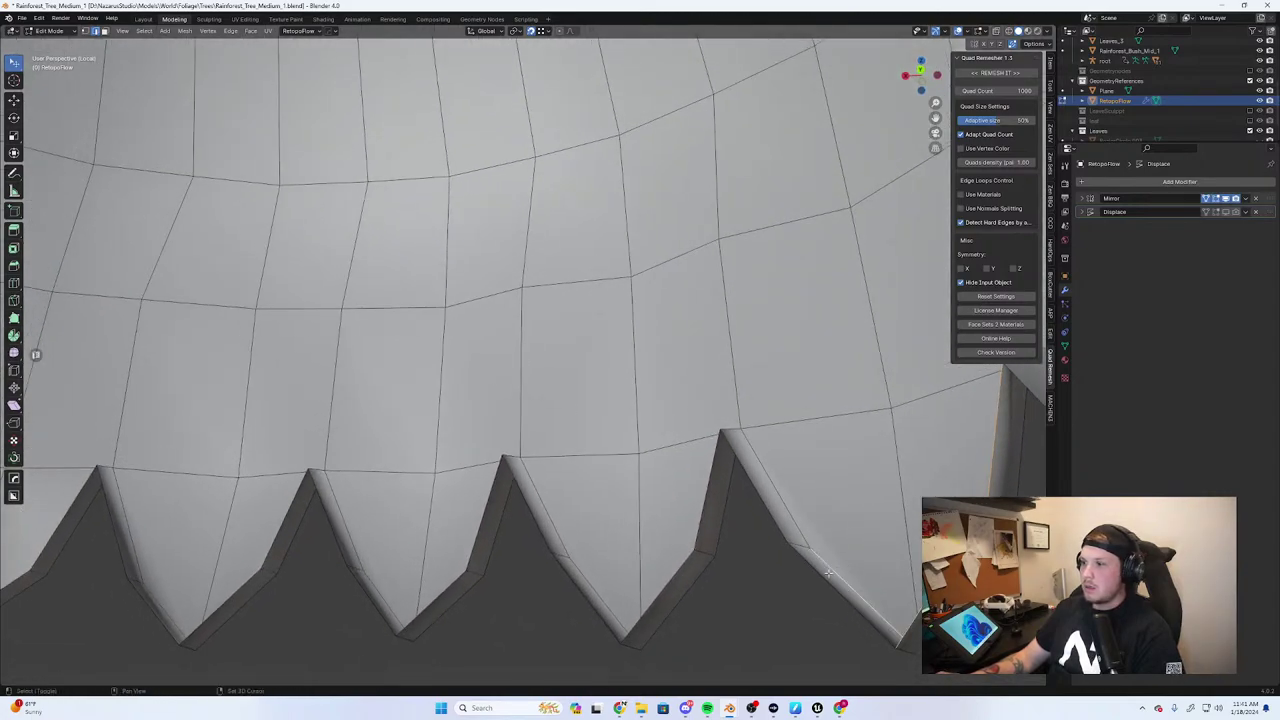
{"action": "left_click", "coordinate": [817, 551], "text": "shift"}
{"action": "left_click", "coordinate": [808, 566], "text": "shift"}
{"action": "left_click", "coordinate": [783, 531], "text": "shift"}
{"action": "middle_click_drag", "start_coordinate": [780, 528], "coordinate": [686, 487]}
{"action": "left_click", "coordinate": [651, 467]}
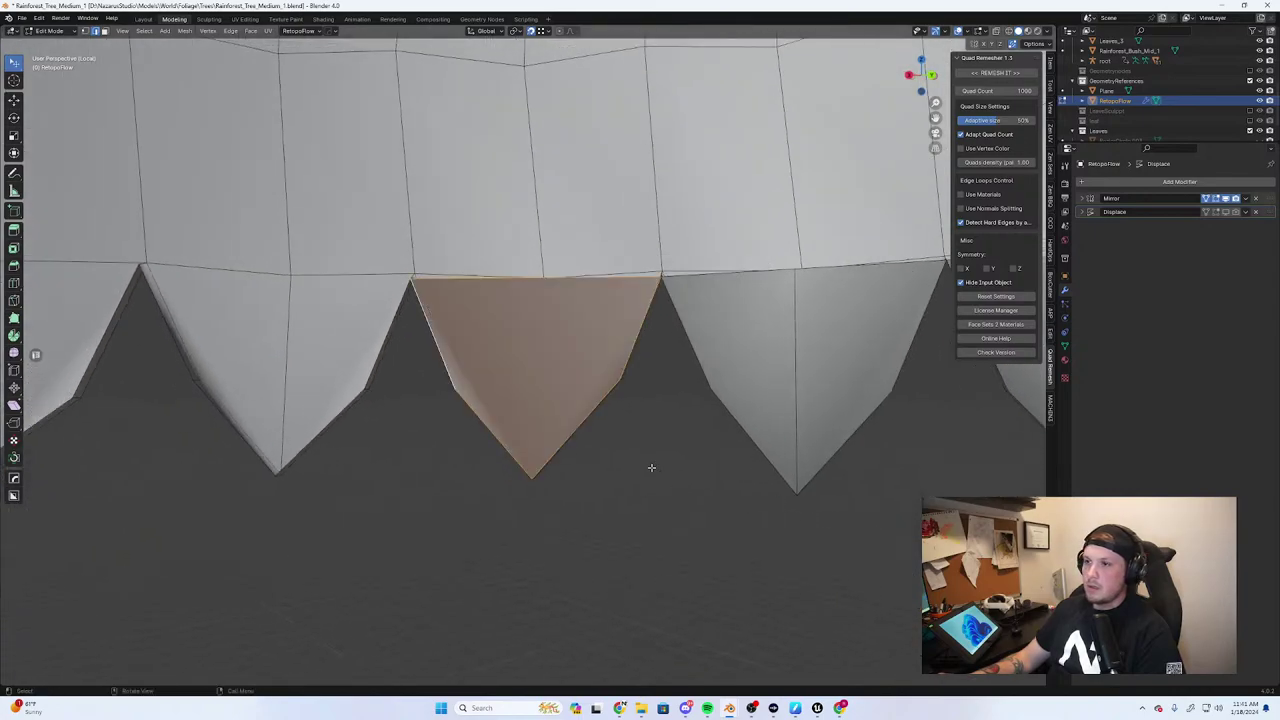
Subdivide the newly filled backing face's top edge and connect its midpoint to the leaf tip vertex
{"action": "left_click", "coordinate": [523, 281]}
{"action": "right_click", "coordinate": [526, 289]}
{"action": "left_click", "coordinate": [548, 309]}
{"action": "key", "text": "1"}
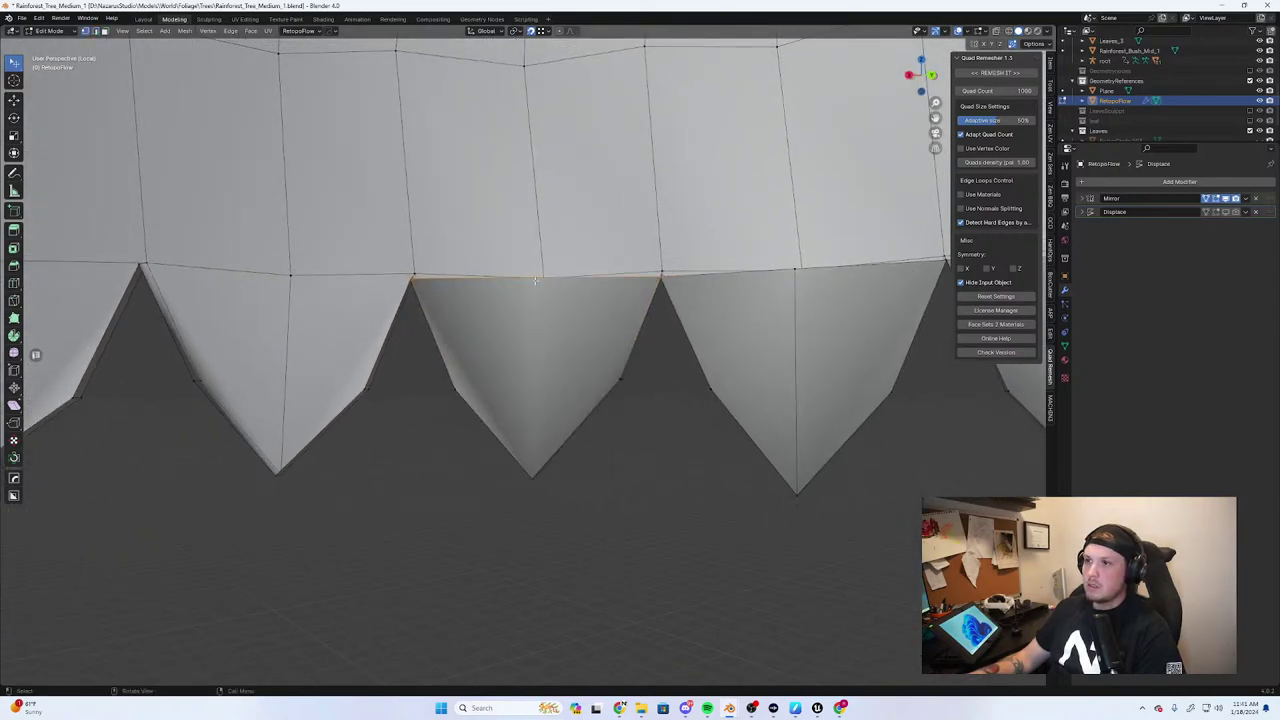
{"action": "left_click", "coordinate": [531, 472], "text": "shift"}
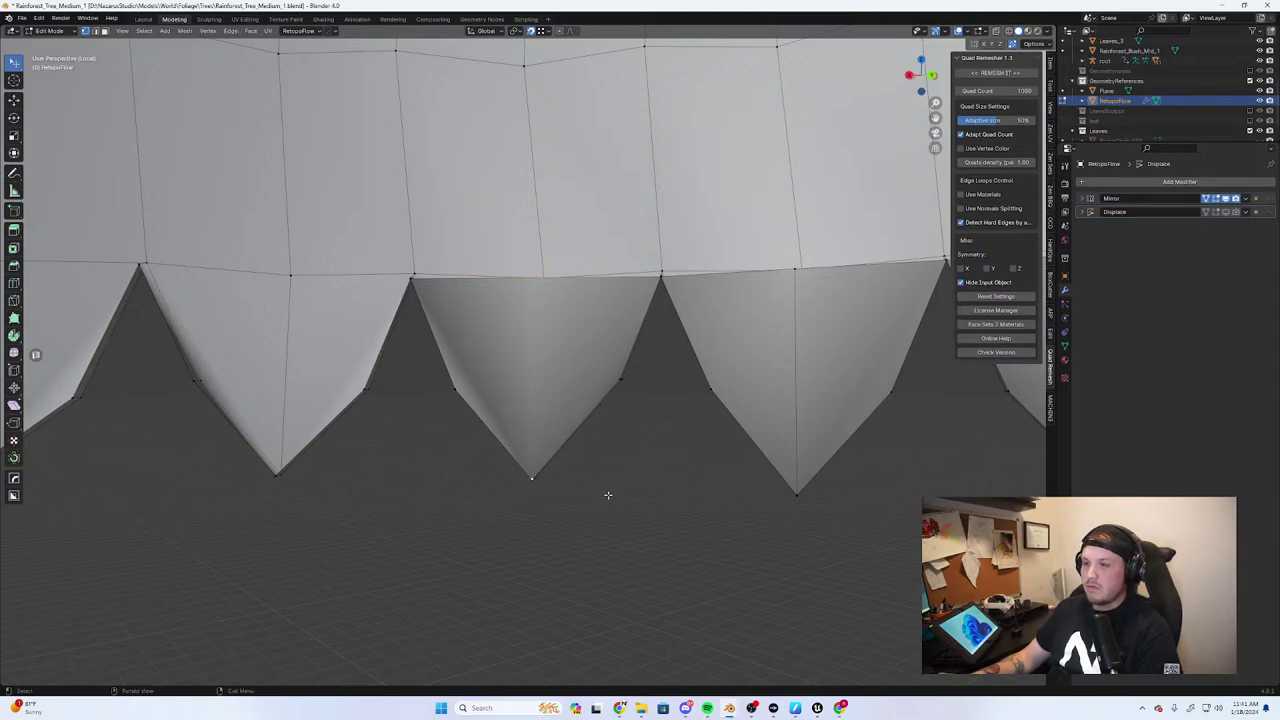
Fill the next open leaf tip with a backing face and split it from its top edge's midpoint to the tip vertex
{"action": "middle_click_drag", "start_coordinate": [606, 489], "coordinate": [557, 458]}
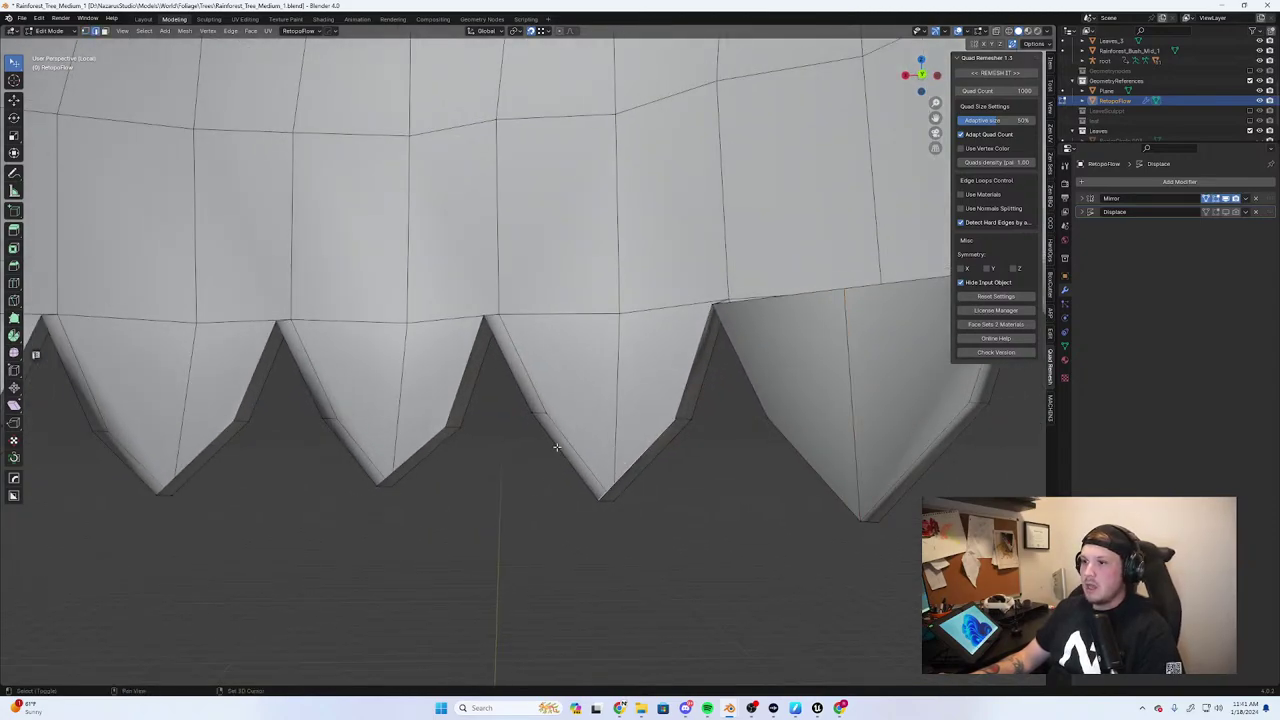
{"action": "key", "text": "f"}
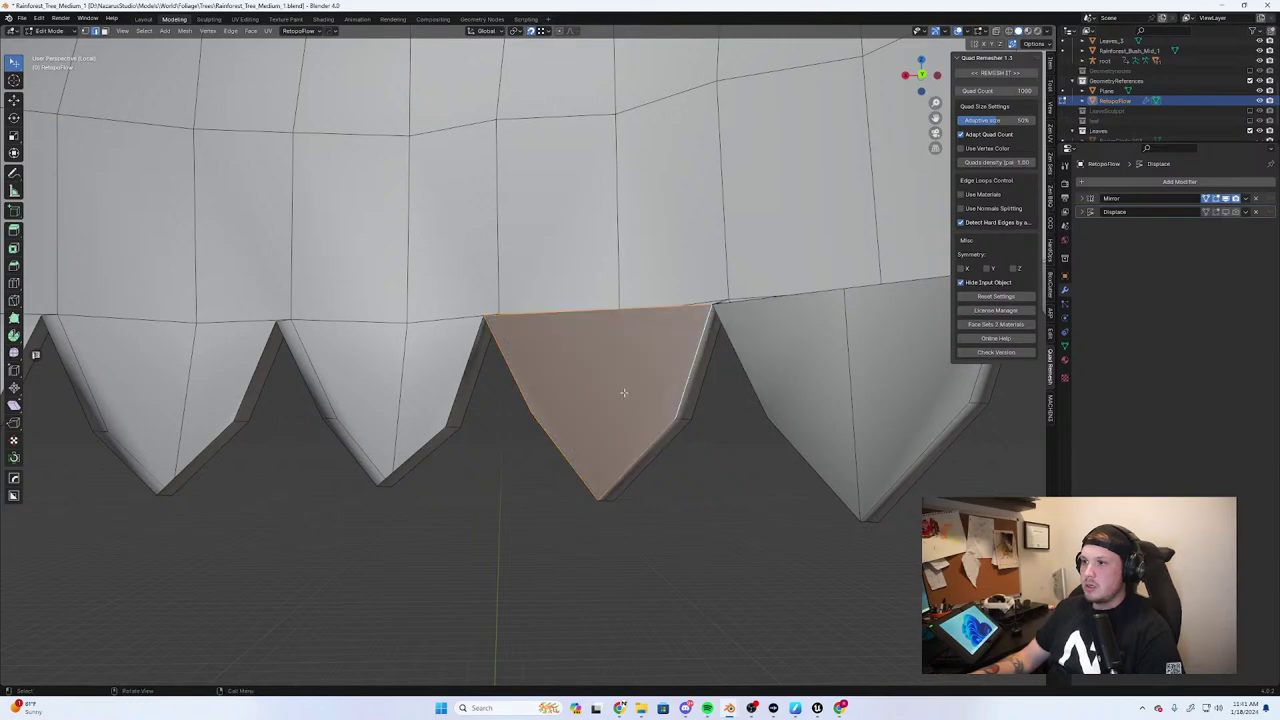
{"action": "key", "text": "1"}
{"action": "key", "text": "2"}
{"action": "left_click", "coordinate": [606, 313]}
{"action": "right_click", "coordinate": [602, 331]}
{"action": "left_click", "coordinate": [600, 330]}
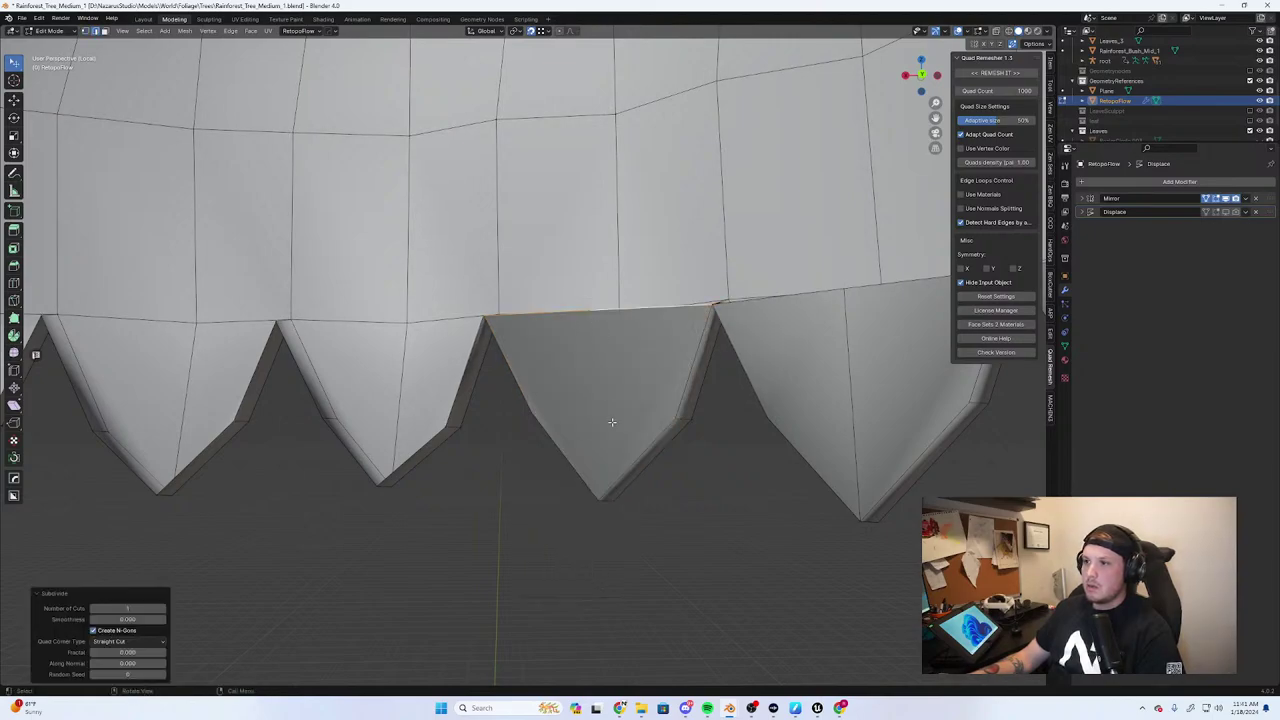
{"action": "key", "text": "1"}
{"action": "left_click", "coordinate": [600, 488]}
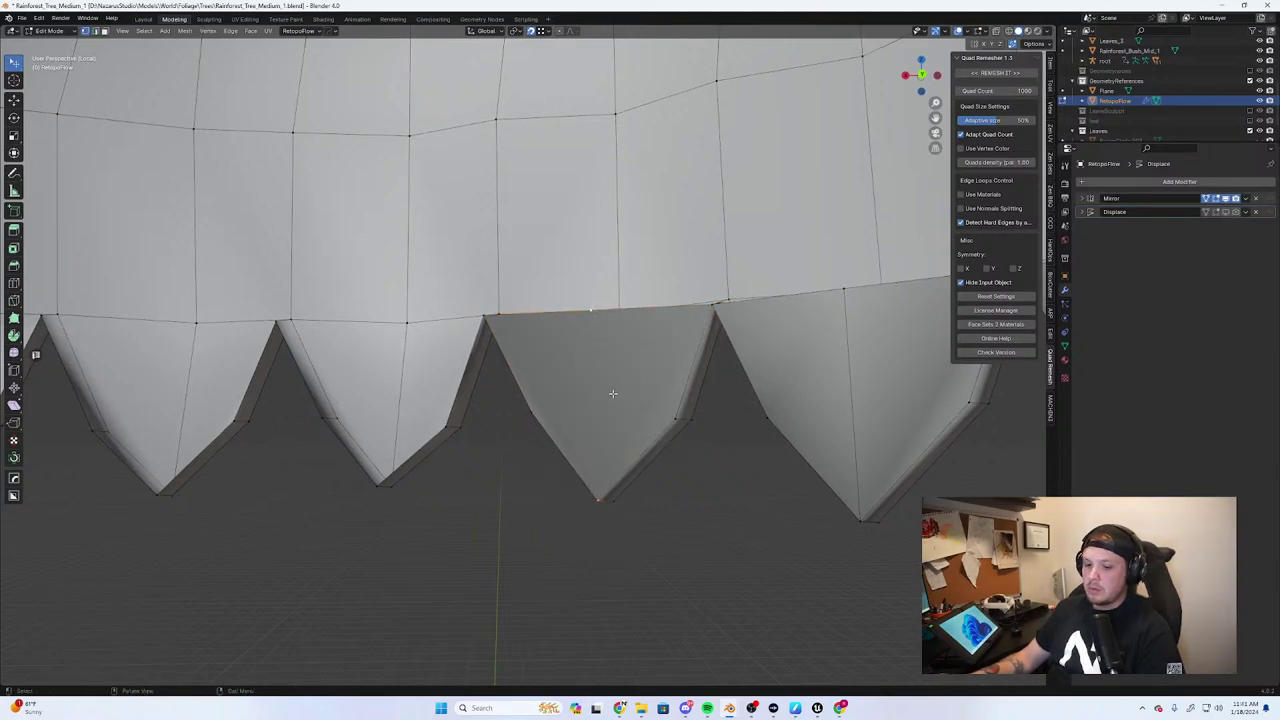
{"action": "key", "text": "j"}
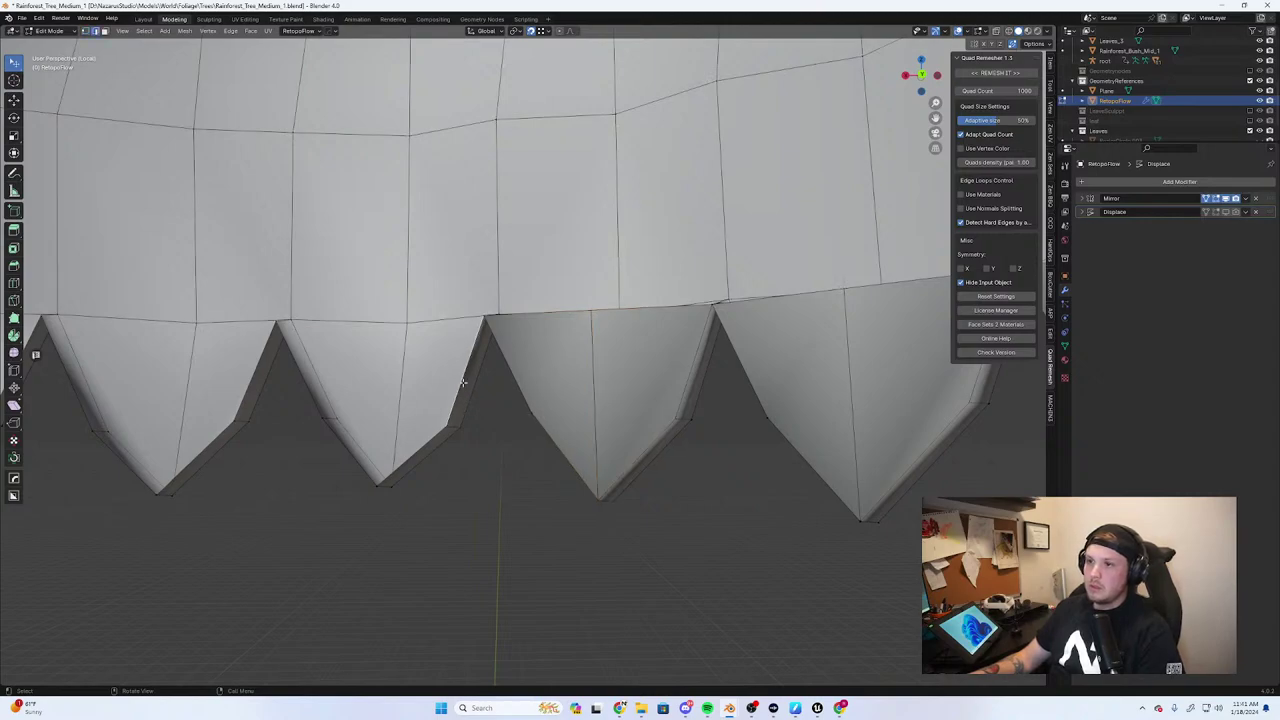
Select the inner rim edges of the adjacent open leaf tip and fill them with a backing face
{"action": "left_click", "coordinate": [422, 457], "text": "shift"}
{"action": "left_click", "coordinate": [354, 457], "text": "shift"}
{"action": "left_click", "coordinate": [314, 376], "text": "shift"}
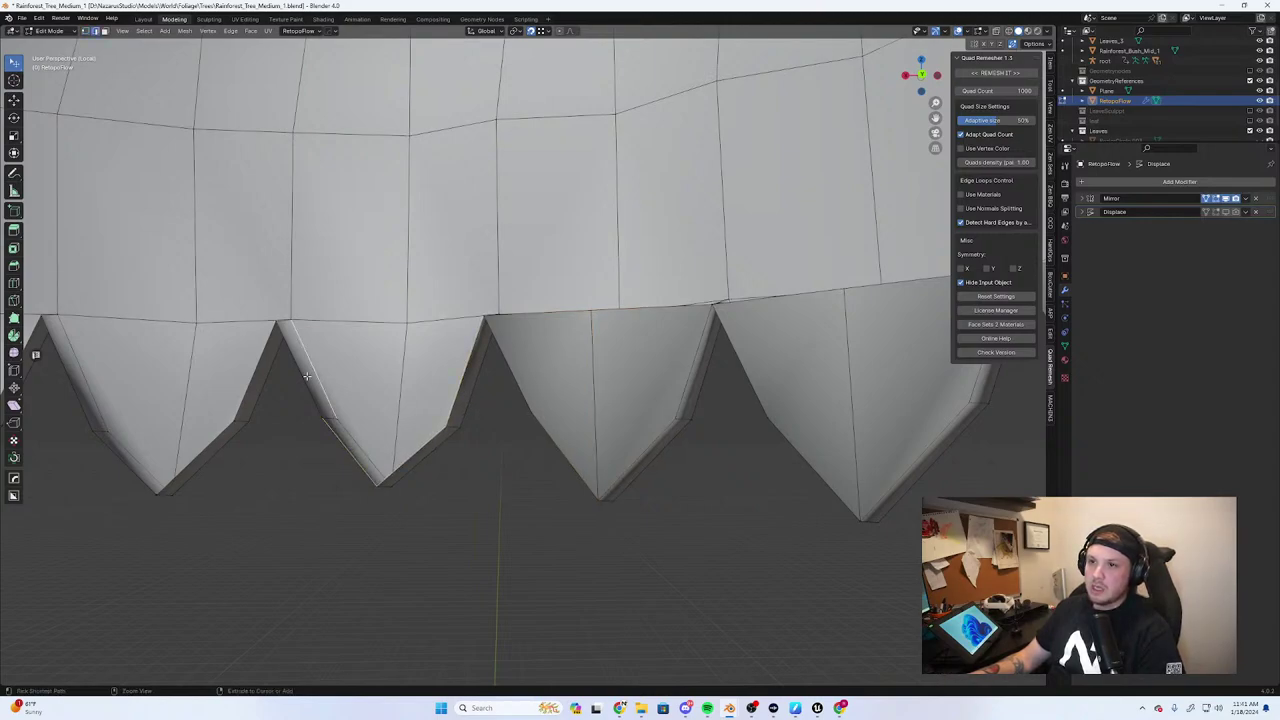
{"action": "key", "text": "ctrl+z"}
{"action": "left_click", "coordinate": [305, 376], "text": "shift"}
{"action": "key", "text": "f"}
{"action": "middle_click_drag", "start_coordinate": [410, 350], "coordinate": [525, 352], "text": "shift"}
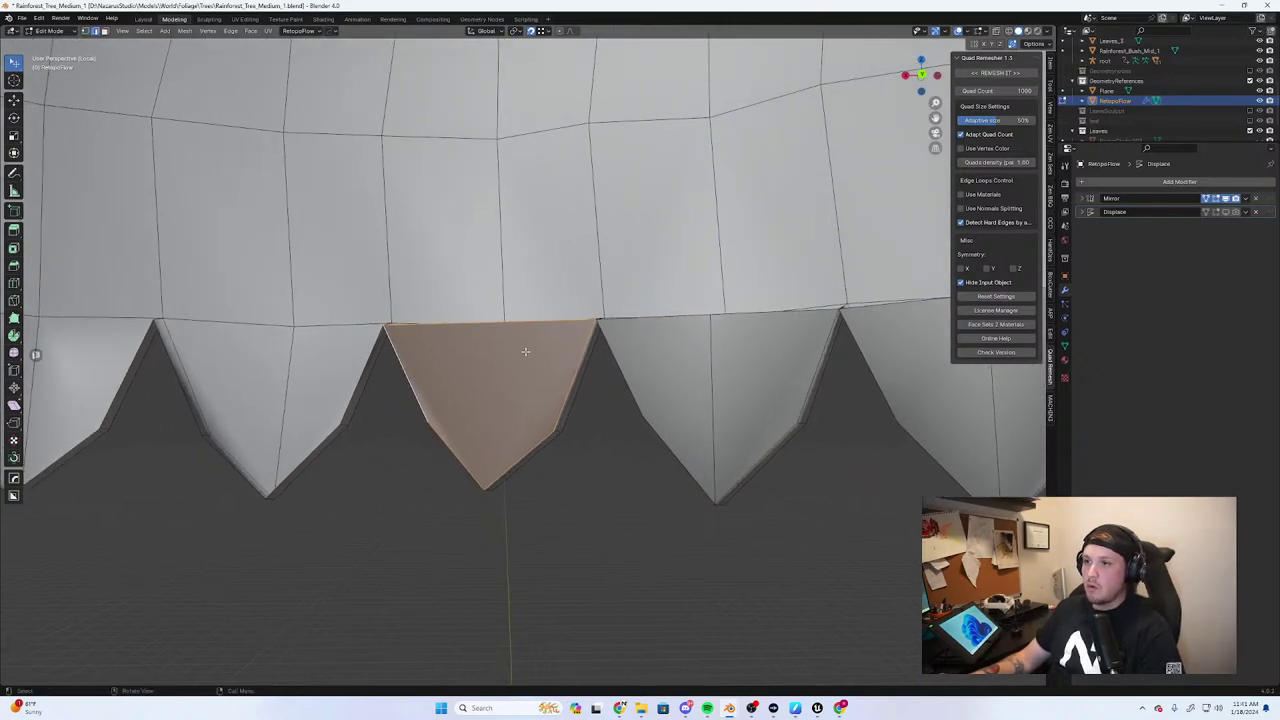
Subdivide that backing face's top edge and join its midpoint to the leaf tip vertex
{"action": "left_click", "coordinate": [468, 330]}
{"action": "right_click", "coordinate": [468, 334]}
{"action": "left_click", "coordinate": [474, 336]}
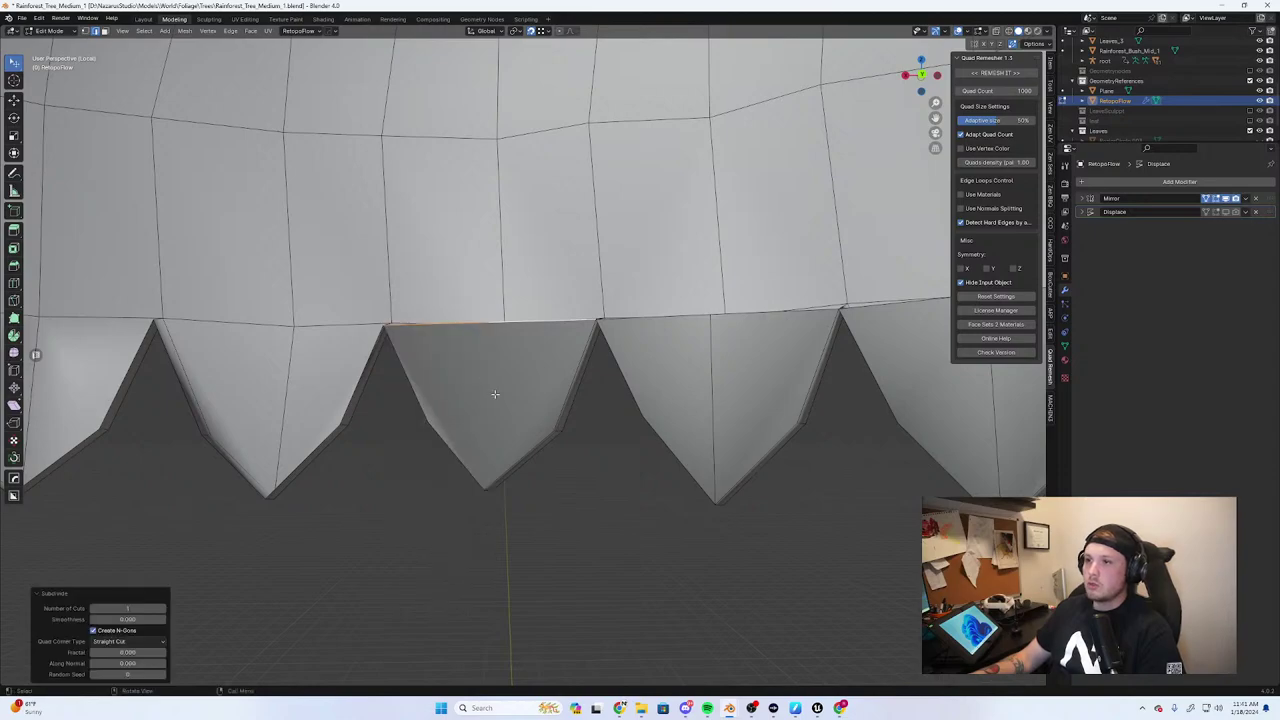
{"action": "key", "text": "alt+a"}
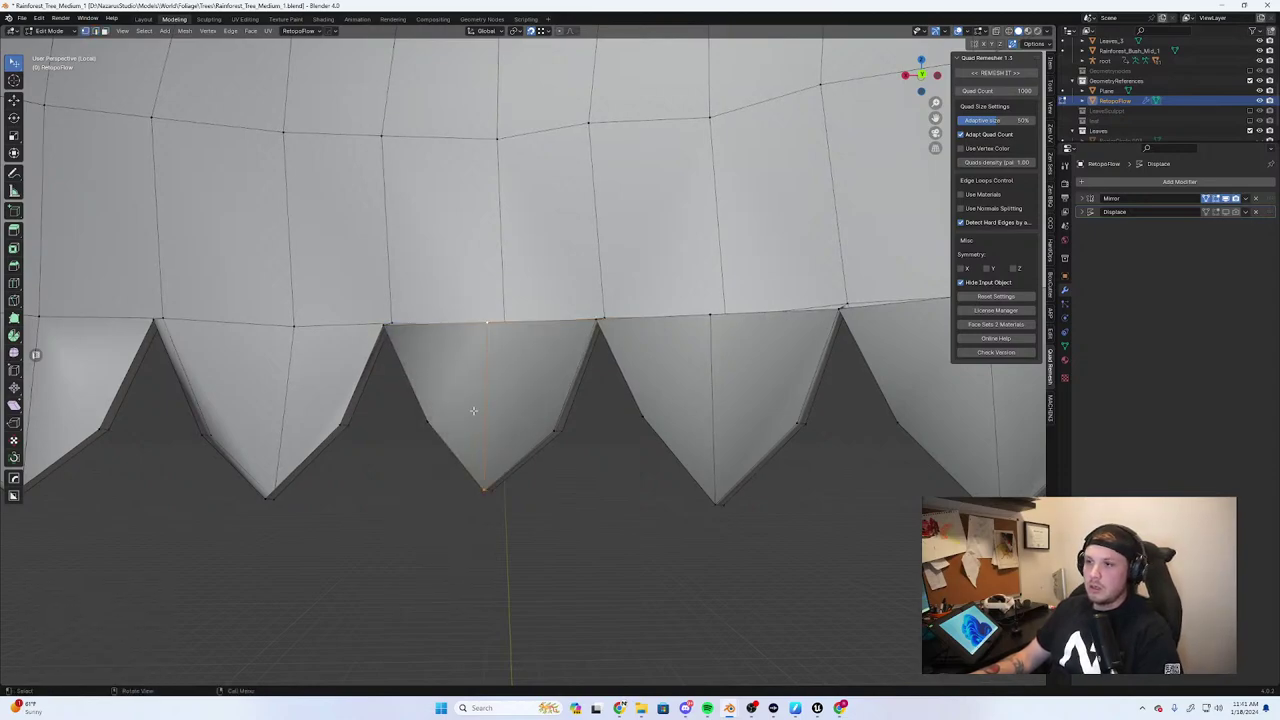
Close the following leaf tip with a backing face, subdivide its top edge and connect the midpoint to the tip vertex
{"action": "middle_click_drag", "start_coordinate": [471, 408], "coordinate": [627, 447]}
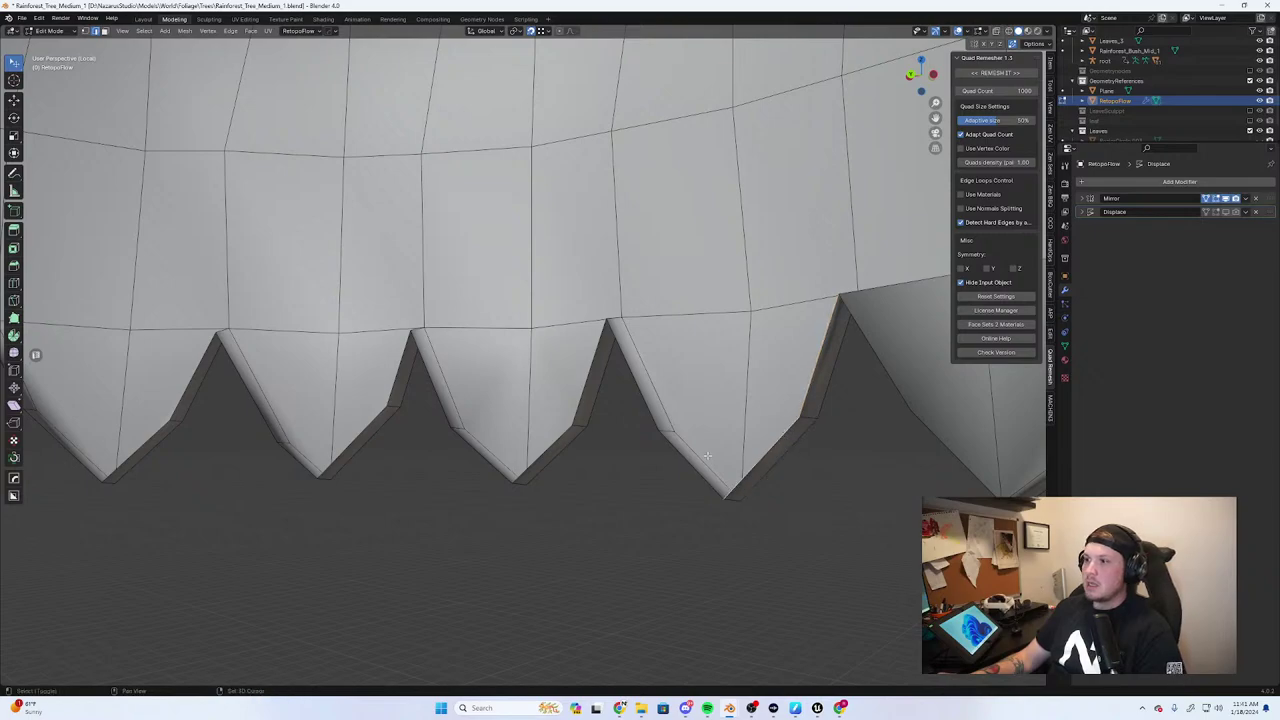
{"action": "key", "text": "f"}
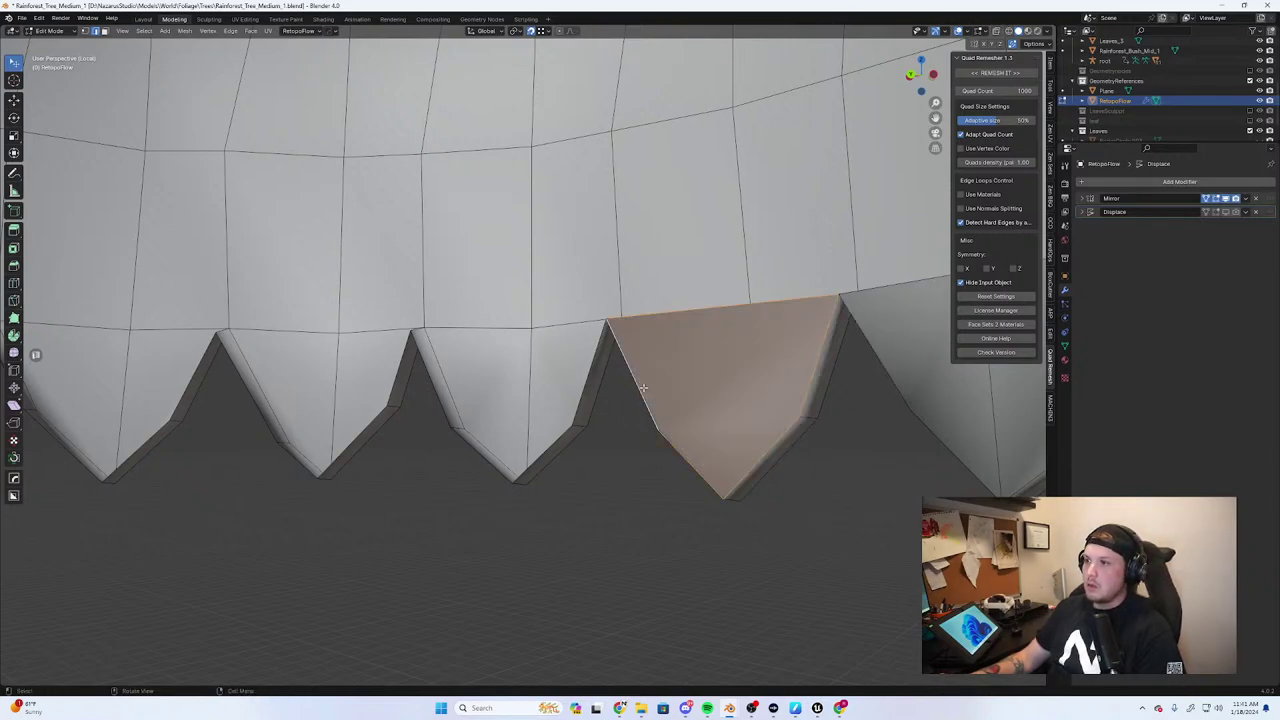
{"action": "key", "text": "1"}
{"action": "key", "text": "2"}
{"action": "left_click", "coordinate": [716, 312]}
{"action": "right_click", "coordinate": [714, 447]}
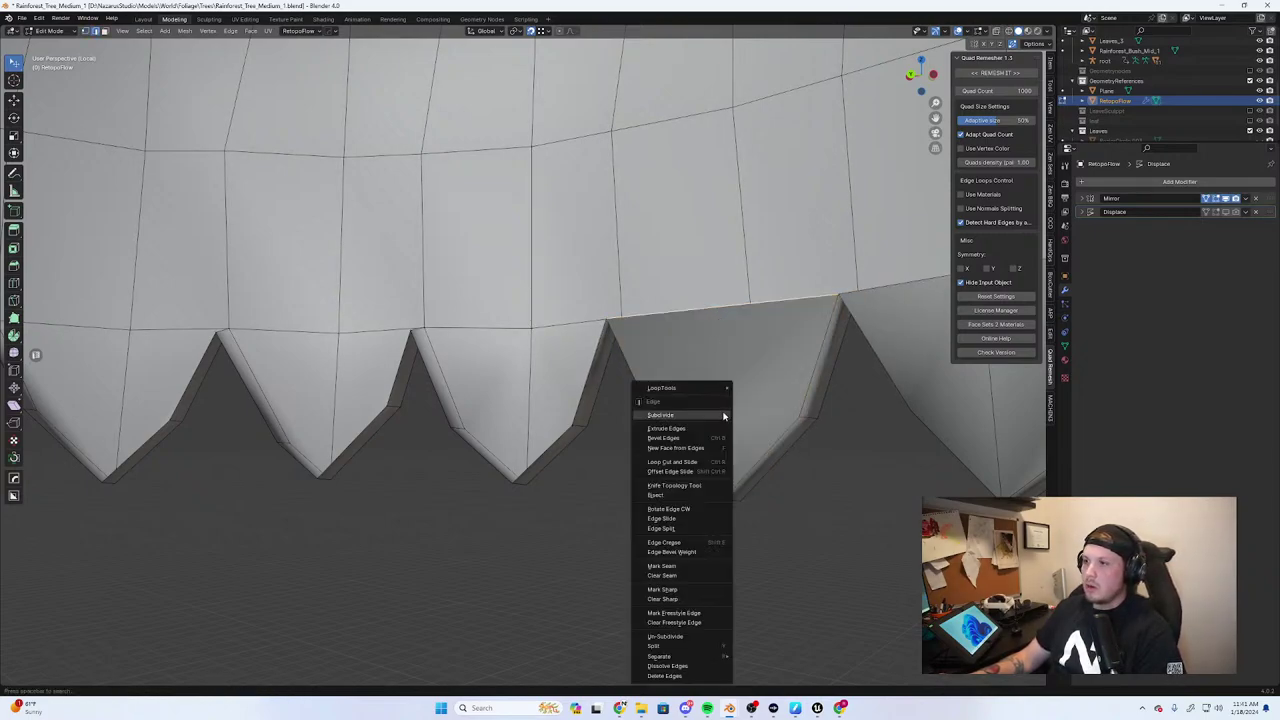
{"action": "left_click", "coordinate": [685, 416]}
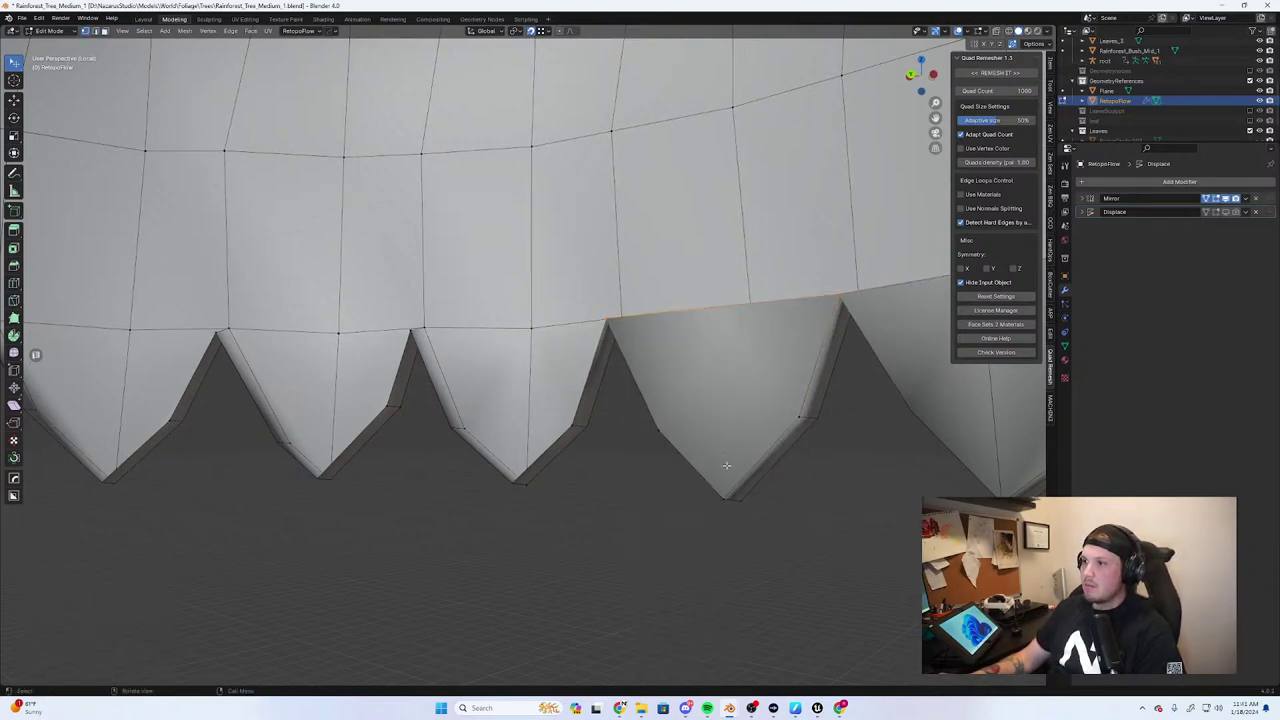
{"action": "left_click", "coordinate": [711, 310], "text": "shift"}
{"action": "key", "text": "j"}
Fill a backing face across the inner rim edges of the next open leaf tip along the canopy border
{"action": "middle_click_drag", "start_coordinate": [565, 371], "coordinate": [658, 371], "text": "shift"}
{"action": "key", "text": "2"}
{"action": "left_click", "coordinate": [684, 371]}
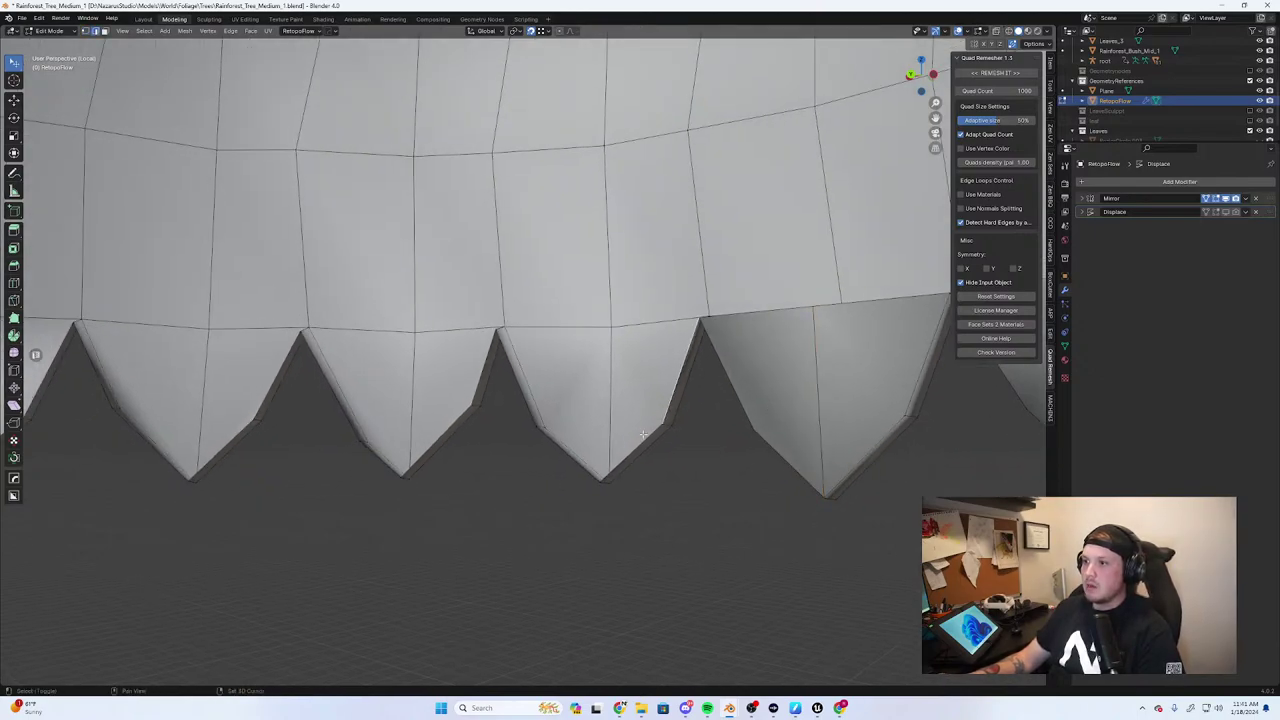
{"action": "left_click", "coordinate": [640, 437], "text": "shift"}
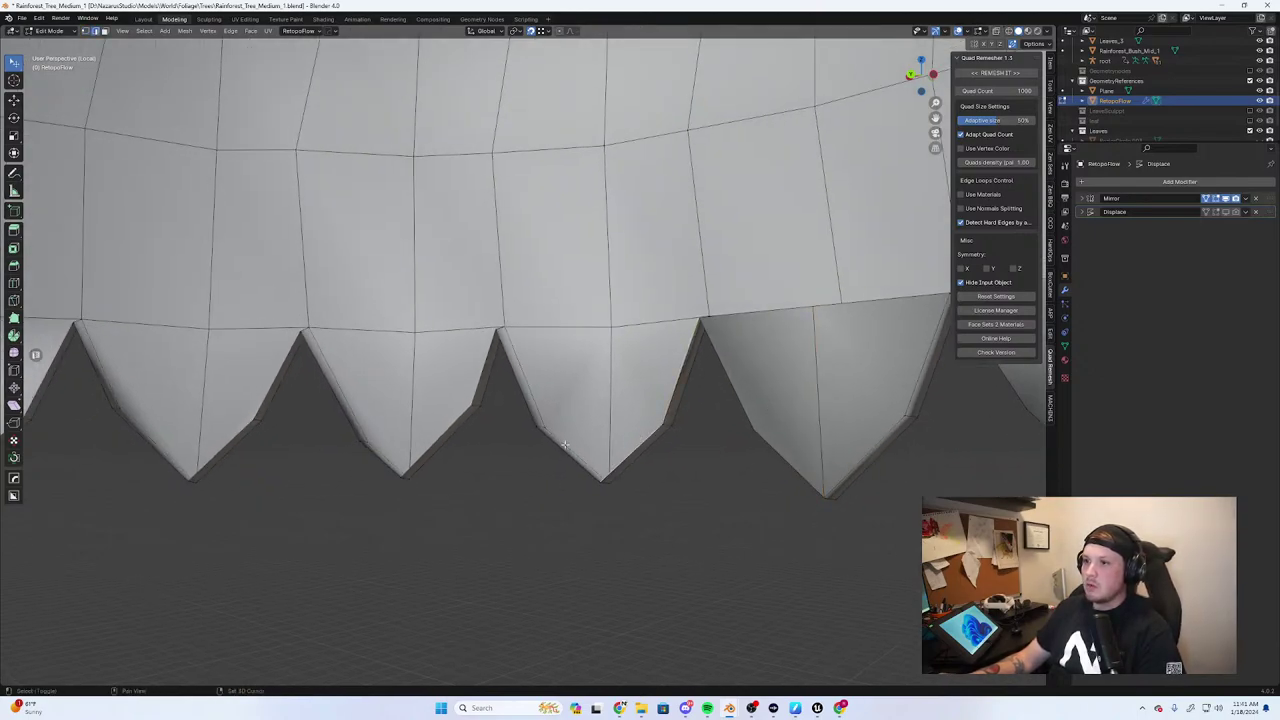
{"action": "left_click", "coordinate": [514, 376], "text": "shift"}
Subdivide the top edge of this backing face and connect the new midpoint to the leaf tip vertex
{"action": "left_click", "coordinate": [597, 332]}
{"action": "key", "text": "q"}
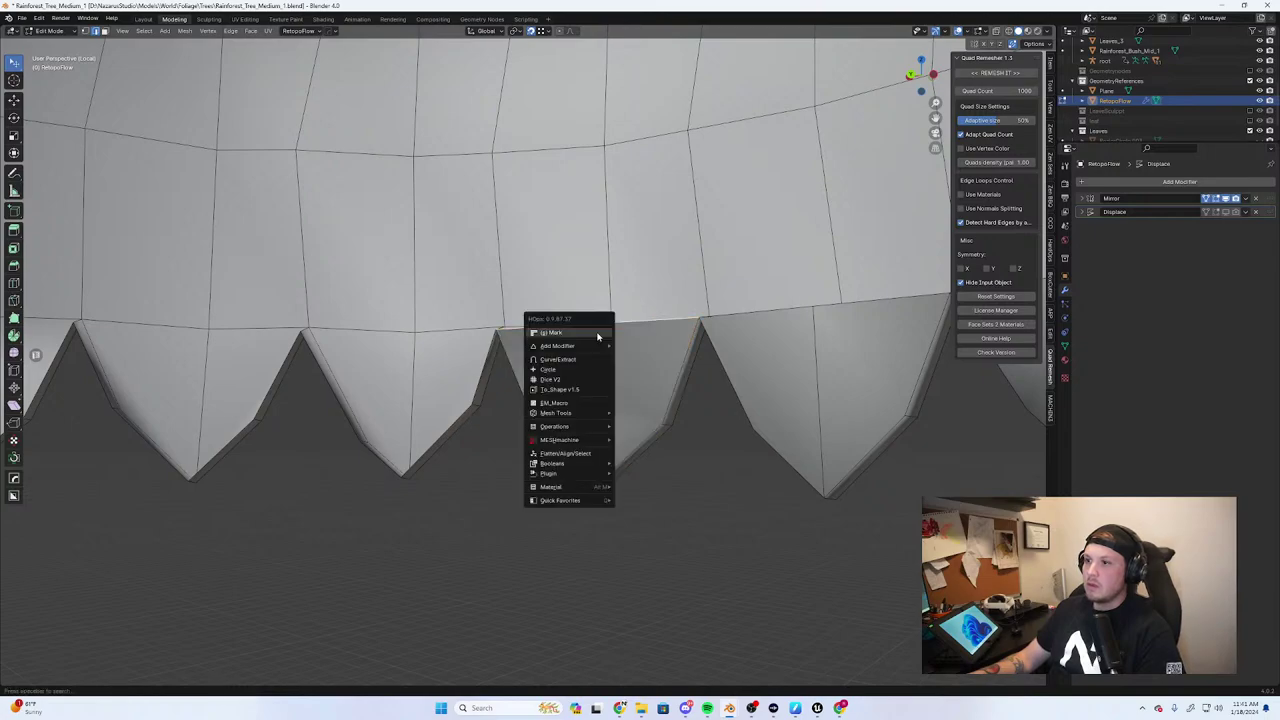
{"action": "key", "text": "Escape"}
{"action": "right_click", "coordinate": [622, 328]}
{"action": "left_click", "coordinate": [624, 327]}
{"action": "key", "text": "1"}
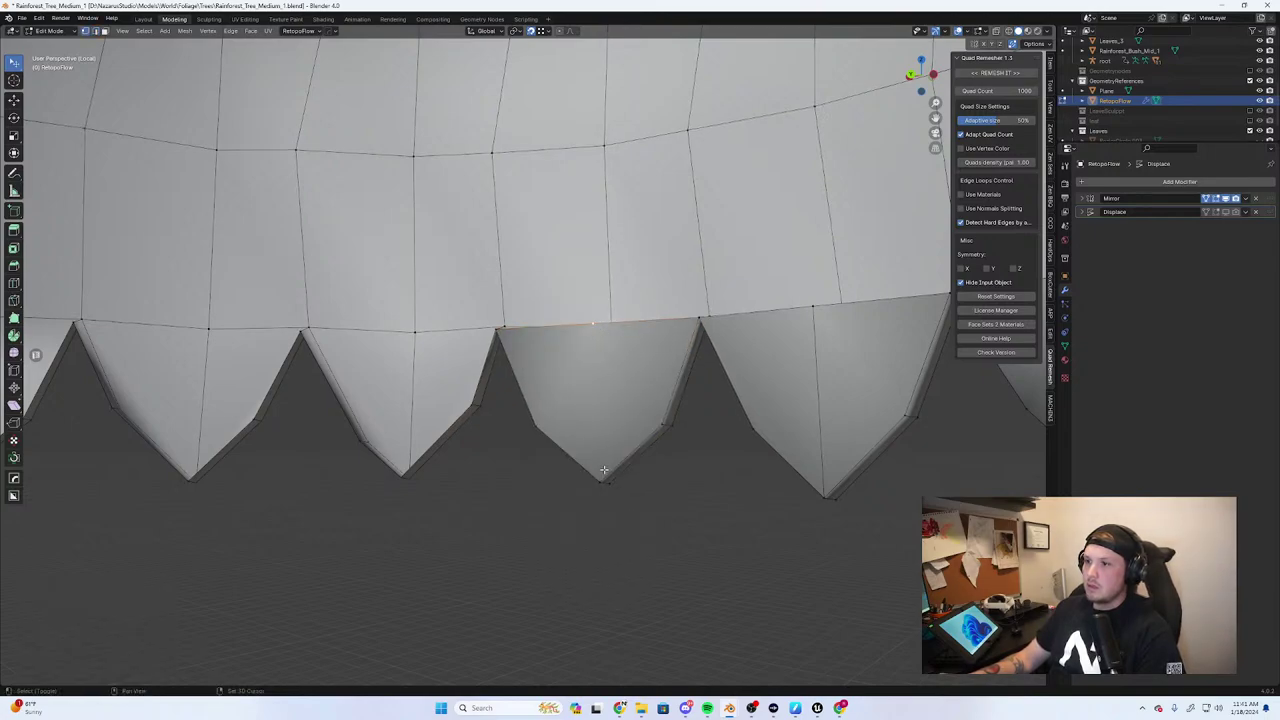
Move the corner vertex at the notch between the finished leaf tip and the next open one vertically
{"action": "middle_click_drag", "start_coordinate": [612, 469], "coordinate": [706, 481], "text": "shift"}
{"action": "key", "text": "2"}
{"action": "left_click", "coordinate": [570, 376]}
{"action": "key", "text": "1"}
{"action": "left_click", "coordinate": [584, 342]}
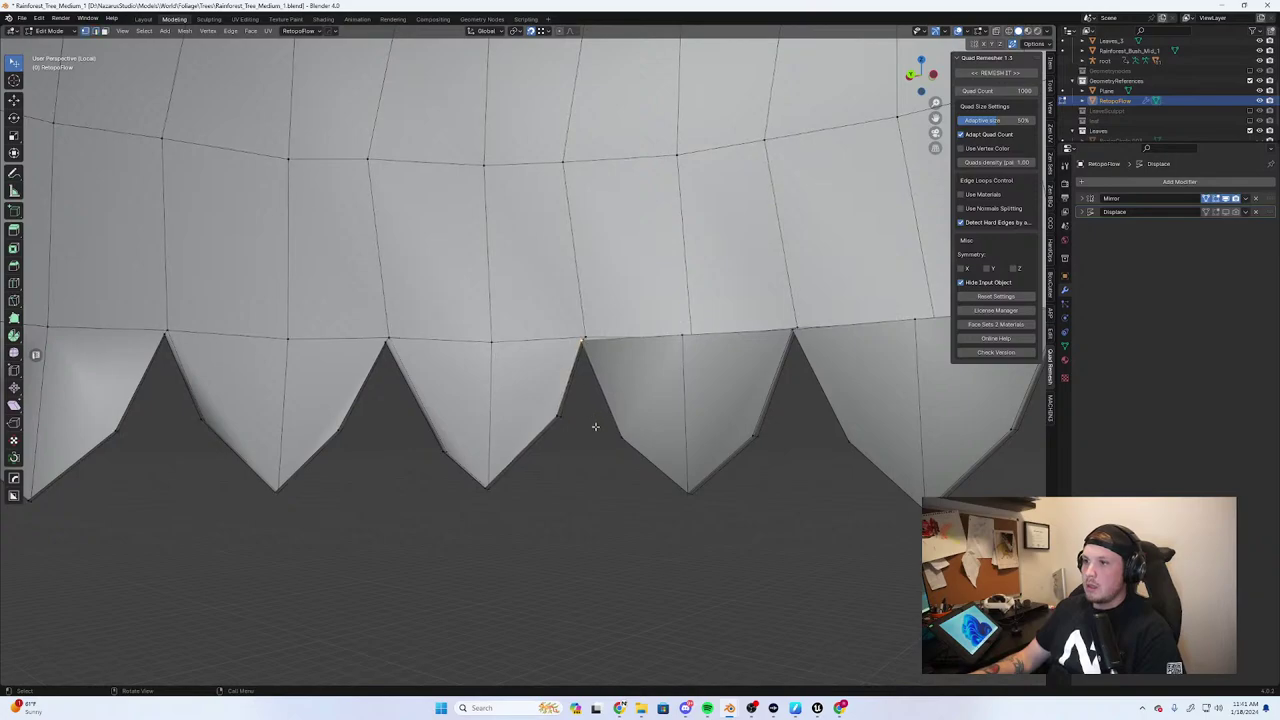
{"action": "key", "text": "g"}
{"action": "middle_click_drag", "start_coordinate": [596, 427], "coordinate": [467, 428]}
{"action": "key", "text": "z"}
{"action": "left_click", "coordinate": [621, 436]}
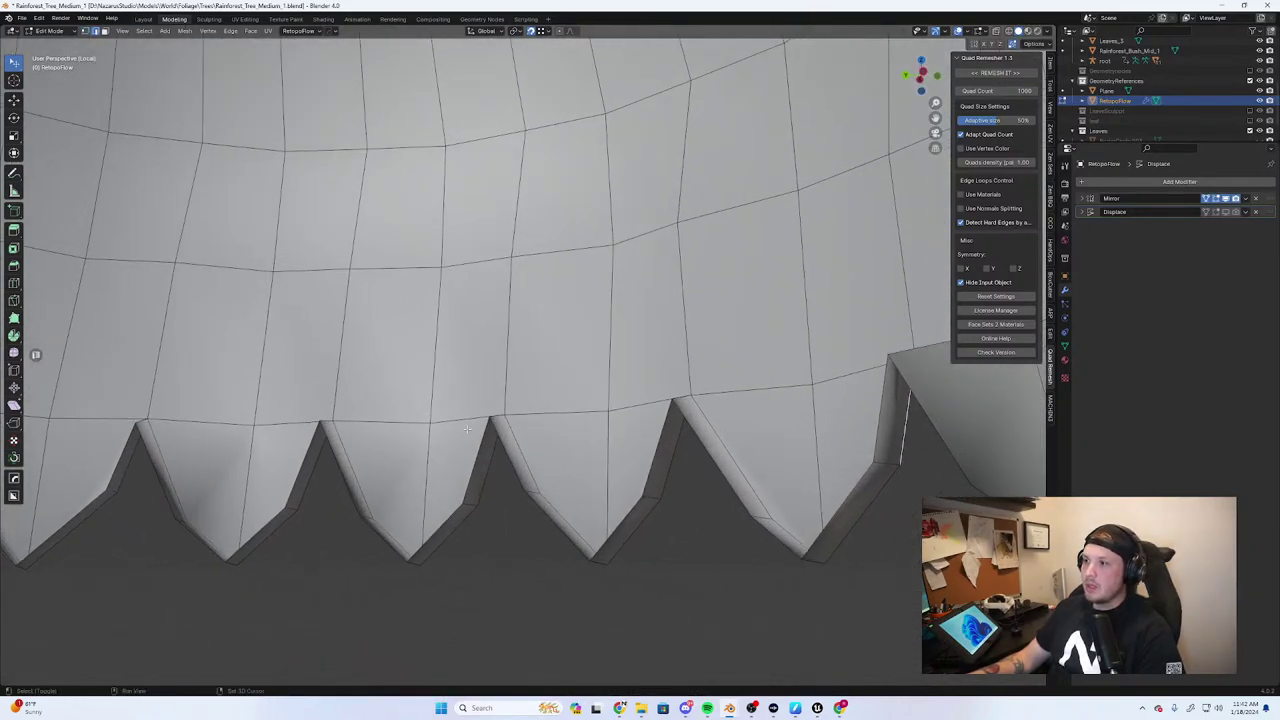
Select the inner rim edges of the open leaf tip beside the finished ones and fill them with a face
{"action": "left_click", "coordinate": [886, 404]}
{"action": "left_click", "coordinate": [760, 524], "text": "shift"}
{"action": "left_click", "coordinate": [717, 470], "text": "shift"}
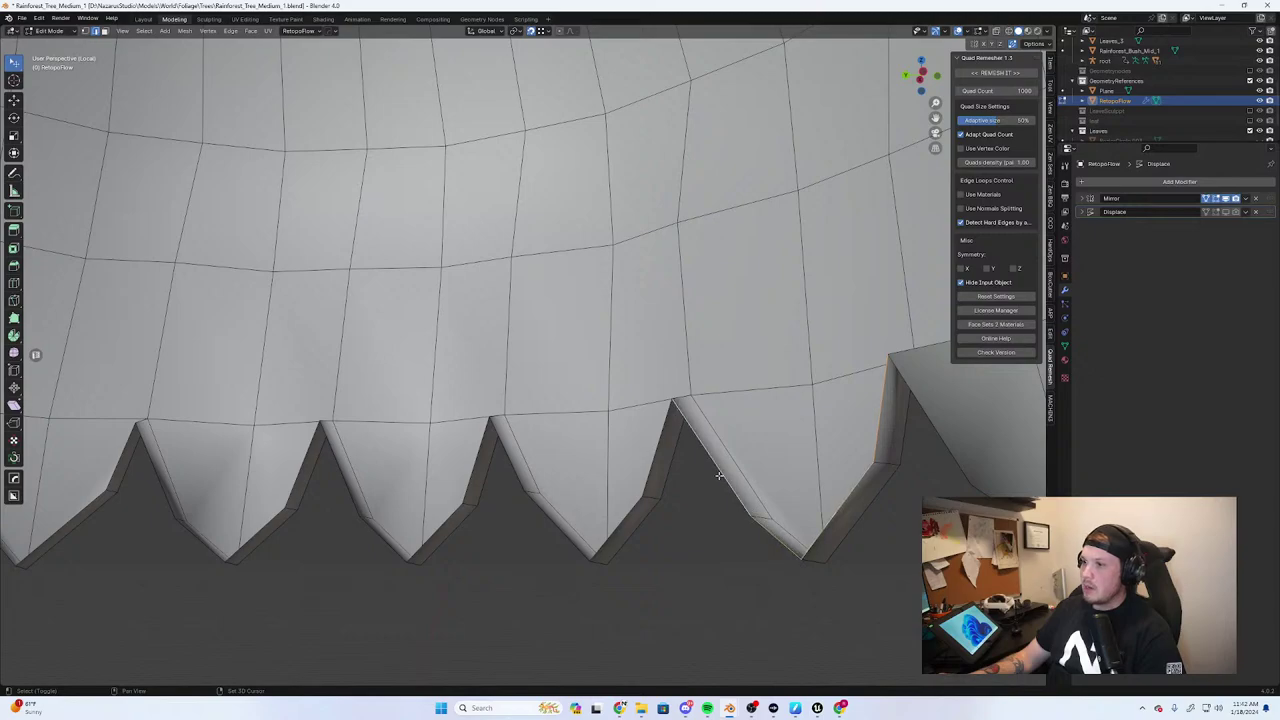
{"action": "middle_click_drag", "start_coordinate": [850, 545], "coordinate": [366, 585]}
{"action": "key", "text": "f"}
{"action": "key", "text": "1"}
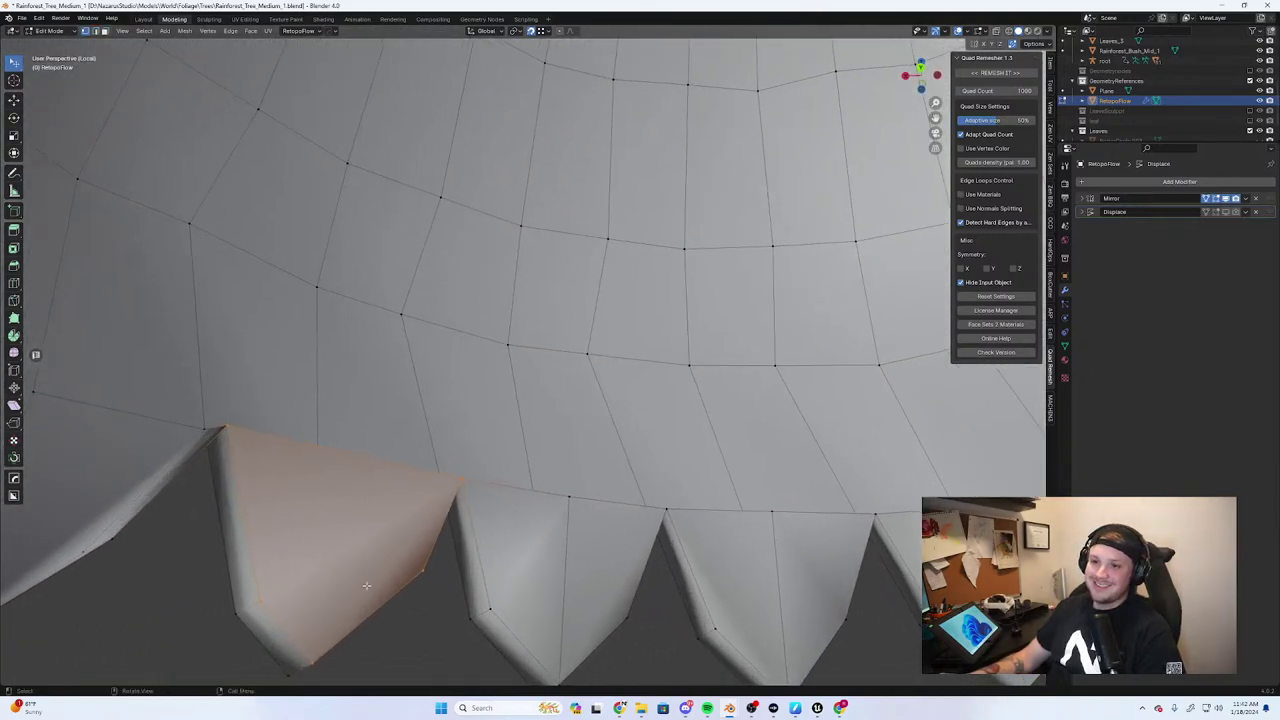
Edge-slide the short rim edge at this leaf tip's side corner to even out the leaf's outline
{"action": "key", "text": "2"}
{"action": "left_click", "coordinate": [246, 611]}
{"action": "middle_click_drag", "start_coordinate": [425, 630], "coordinate": [551, 654]}
{"action": "key", "text": "g"}
{"action": "key", "text": "g"}
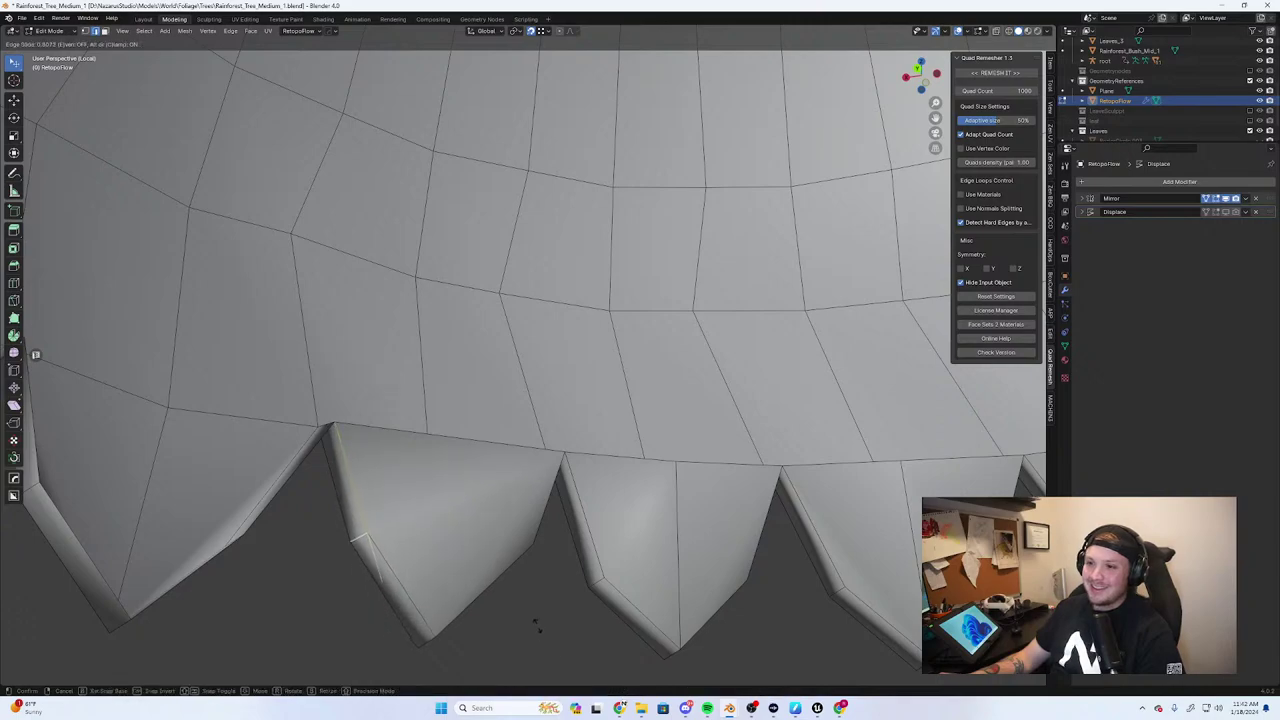
{"action": "left_click", "coordinate": [534, 617]}
{"action": "middle_click_drag", "start_coordinate": [400, 610], "coordinate": [654, 557]}
{"action": "scroll", "coordinate": [820, 470], "scroll_direction": "down", "scroll_amount": 2}
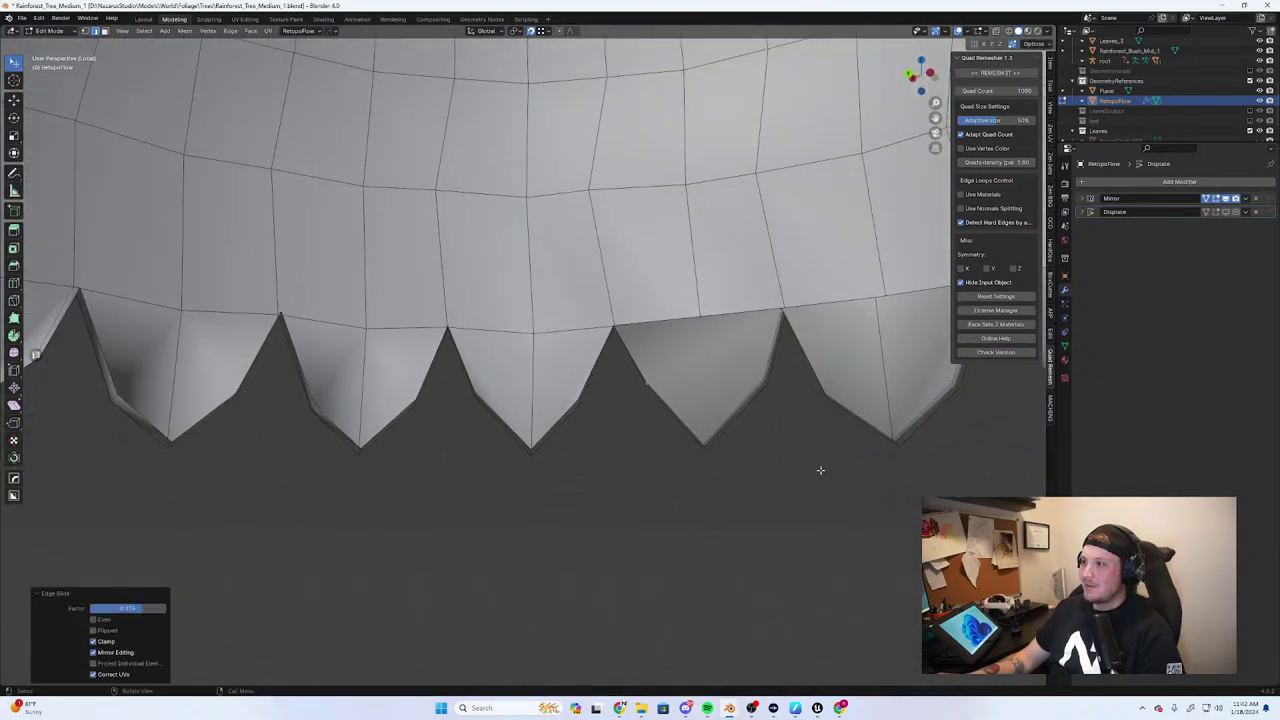
{"action": "middle_click_drag", "start_coordinate": [820, 470], "coordinate": [649, 540]}
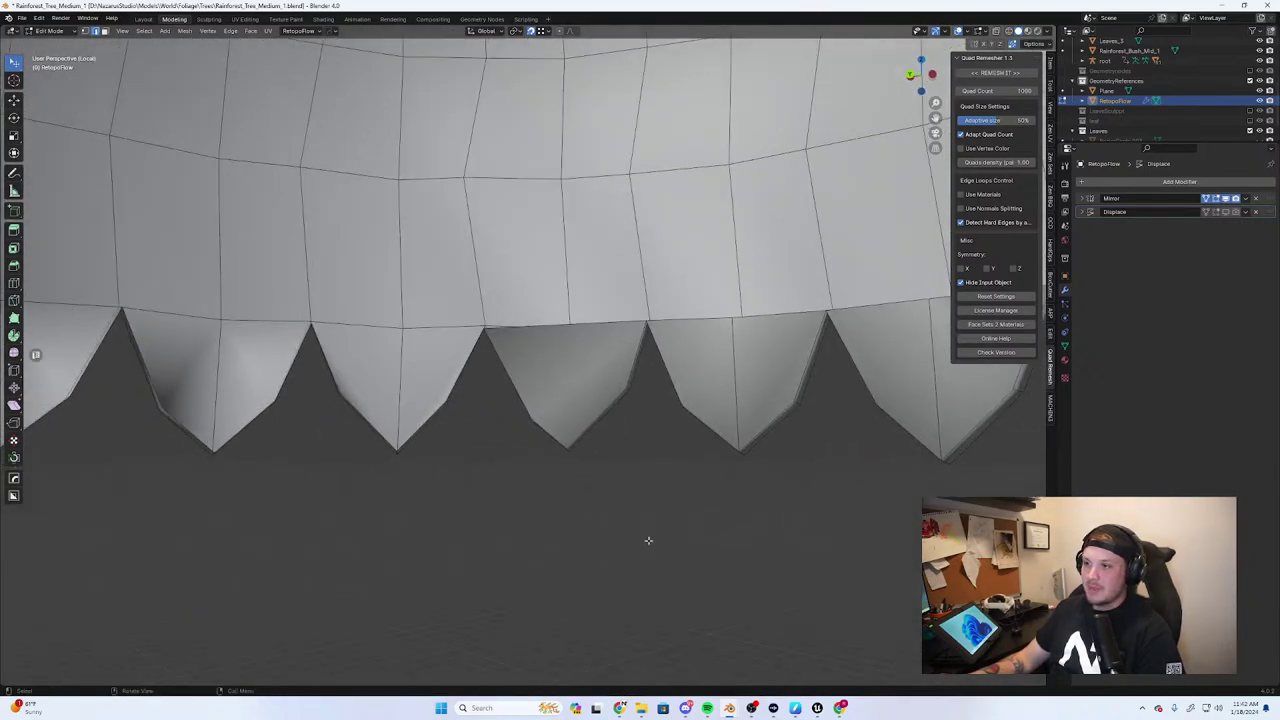
{"action": "key", "text": "g"}
{"action": "key", "text": "g"}
{"action": "left_click", "coordinate": [634, 530]}
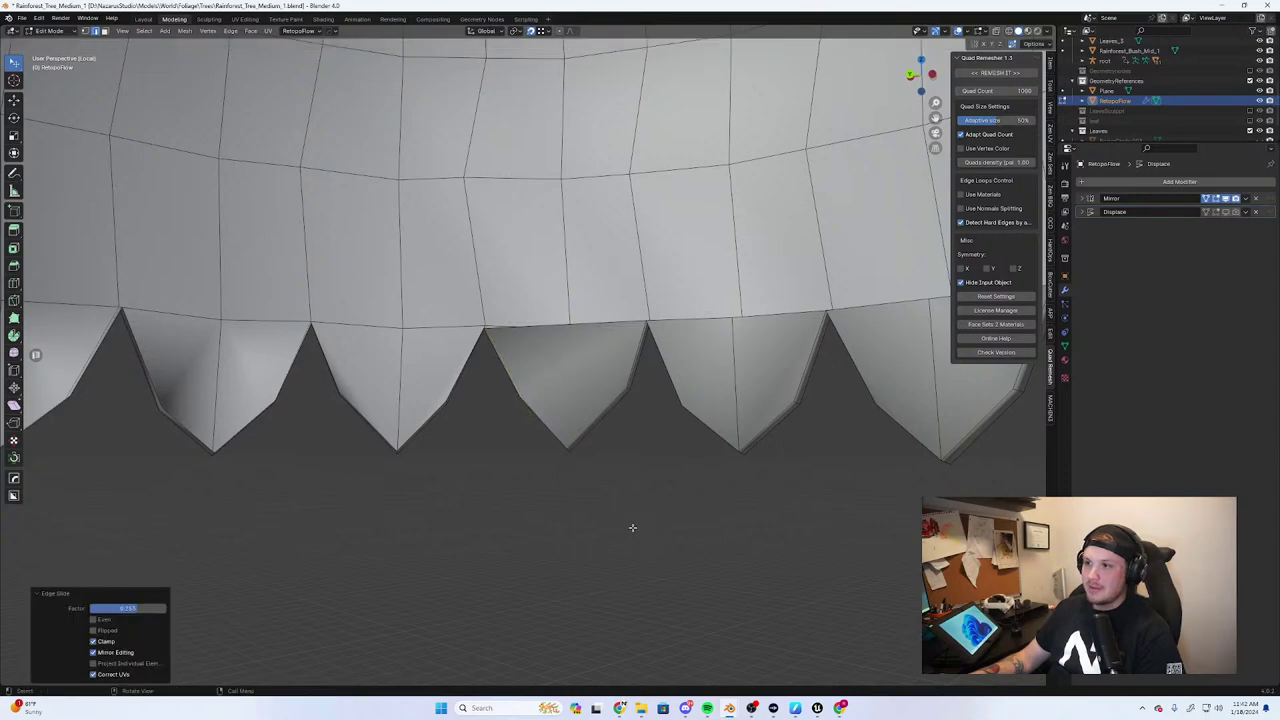
Subdivide the top edge of the reshaped leaf tip's backing face and connect the midpoint to its tip vertex
{"action": "key", "text": "1"}
{"action": "left_click", "coordinate": [583, 337]}
{"action": "key", "text": "q"}
{"action": "key", "text": "Escape"}
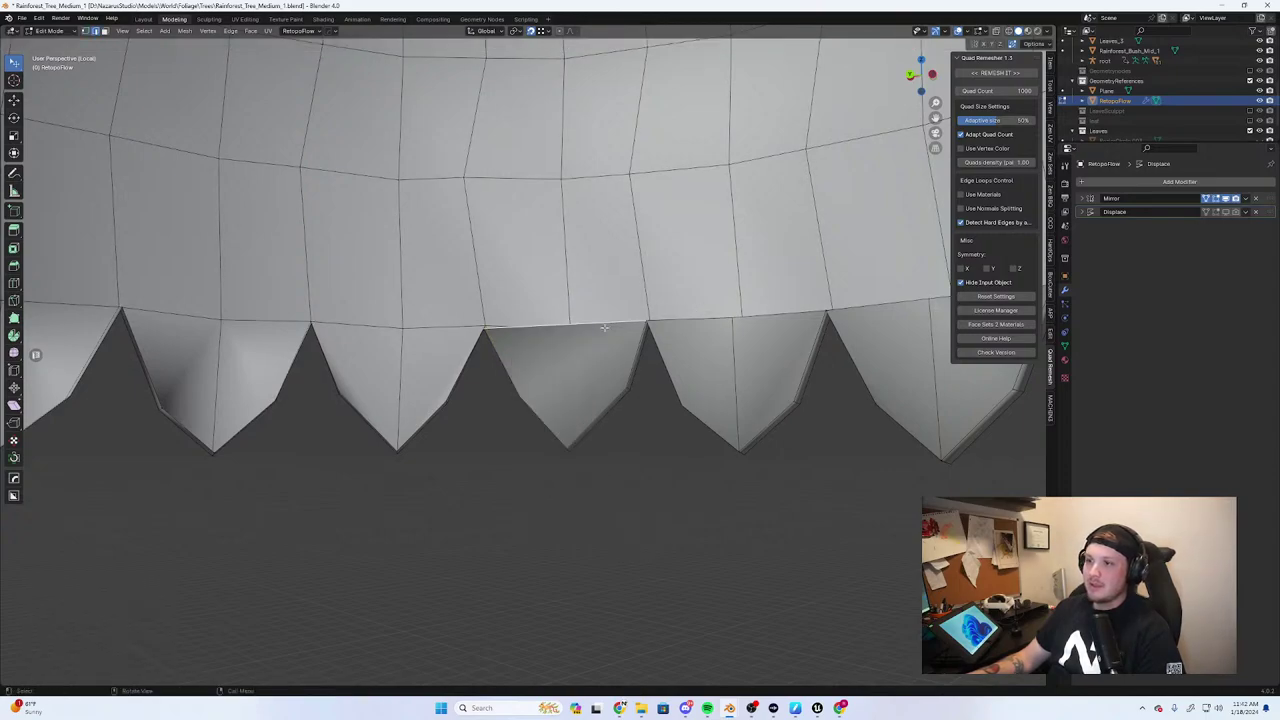
{"action": "right_click", "coordinate": [599, 335]}
{"action": "left_click", "coordinate": [594, 334]}
{"action": "key", "text": "1"}
{"action": "left_click", "coordinate": [564, 443]}
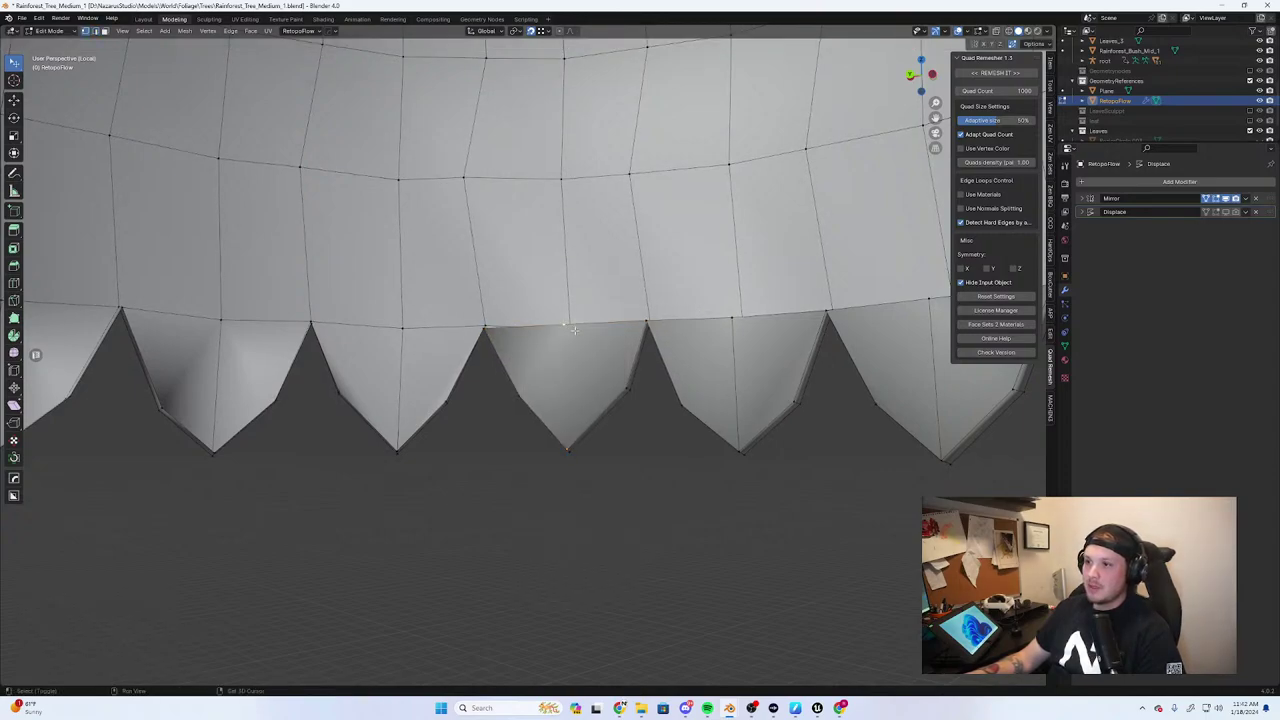
{"action": "key", "text": "j"}
Select the next open leaf tip's inner rim edges and close them with a backing face
{"action": "key", "text": "2"}
{"action": "left_click", "coordinate": [423, 426]}
{"action": "middle_click_drag", "start_coordinate": [459, 447], "coordinate": [442, 437]}
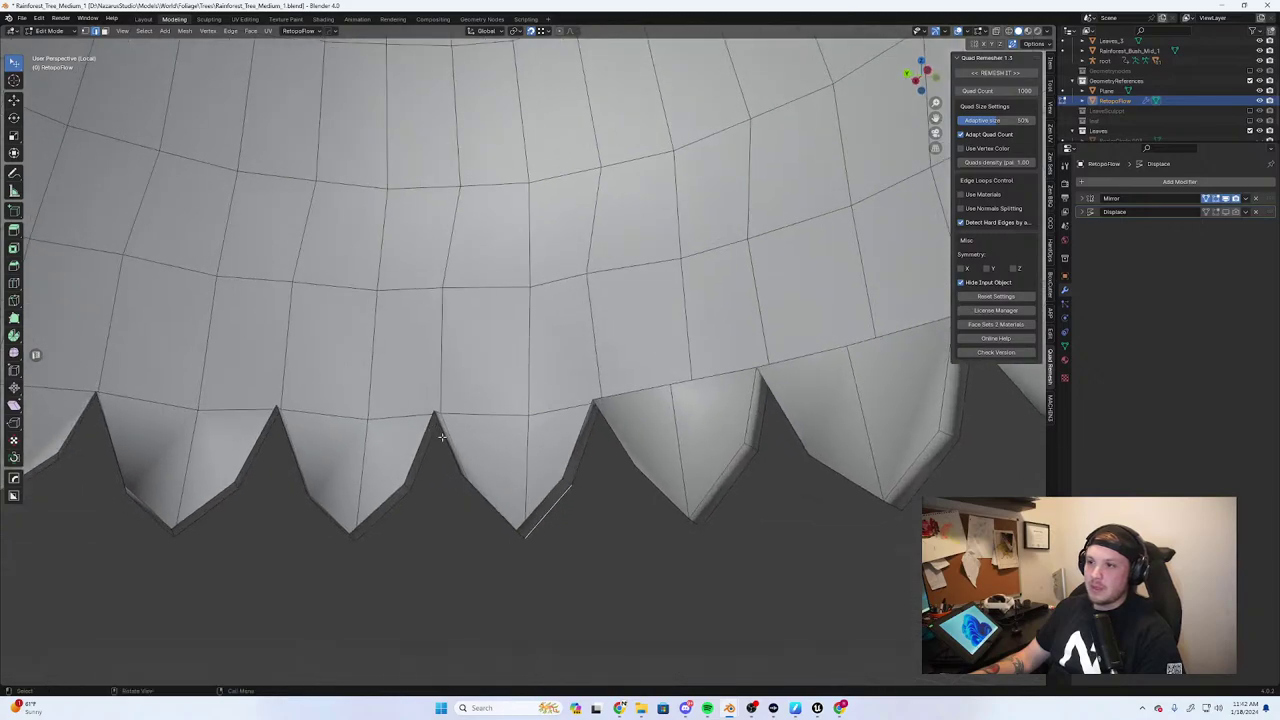
{"action": "left_click", "coordinate": [576, 445], "text": "shift"}
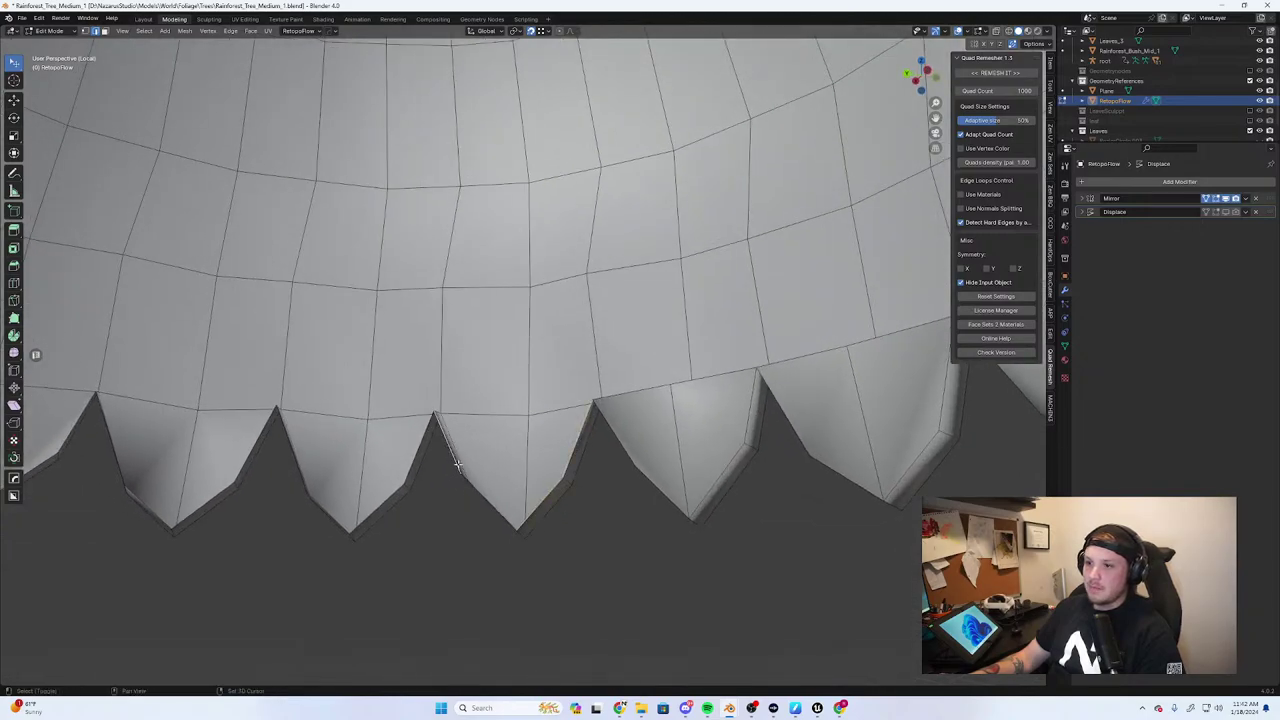
{"action": "middle_click_drag", "start_coordinate": [472, 489], "coordinate": [188, 368]}
{"action": "left_click", "coordinate": [188, 368], "text": "shift"}
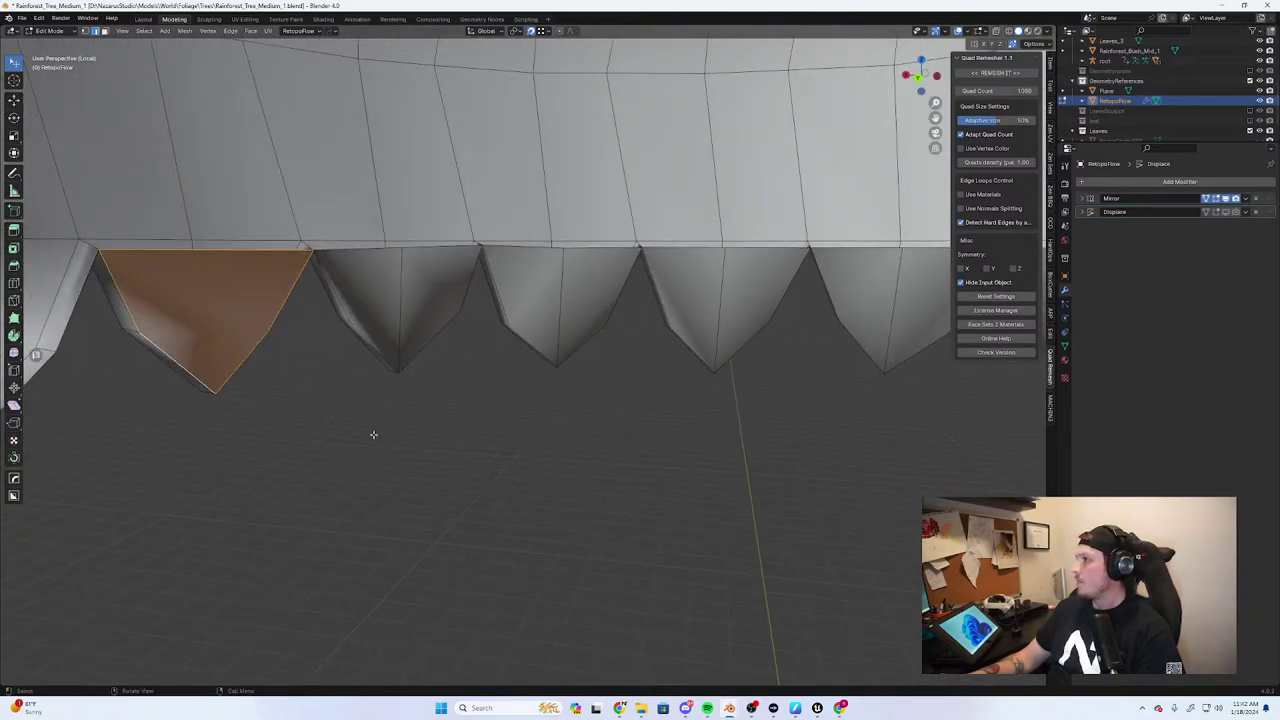
Split the new backing face down the centre by subdividing its top edge and connecting the midpoint to the tip
{"action": "middle_click_drag", "start_coordinate": [371, 434], "coordinate": [440, 290]}
{"action": "right_click", "coordinate": [447, 293]}
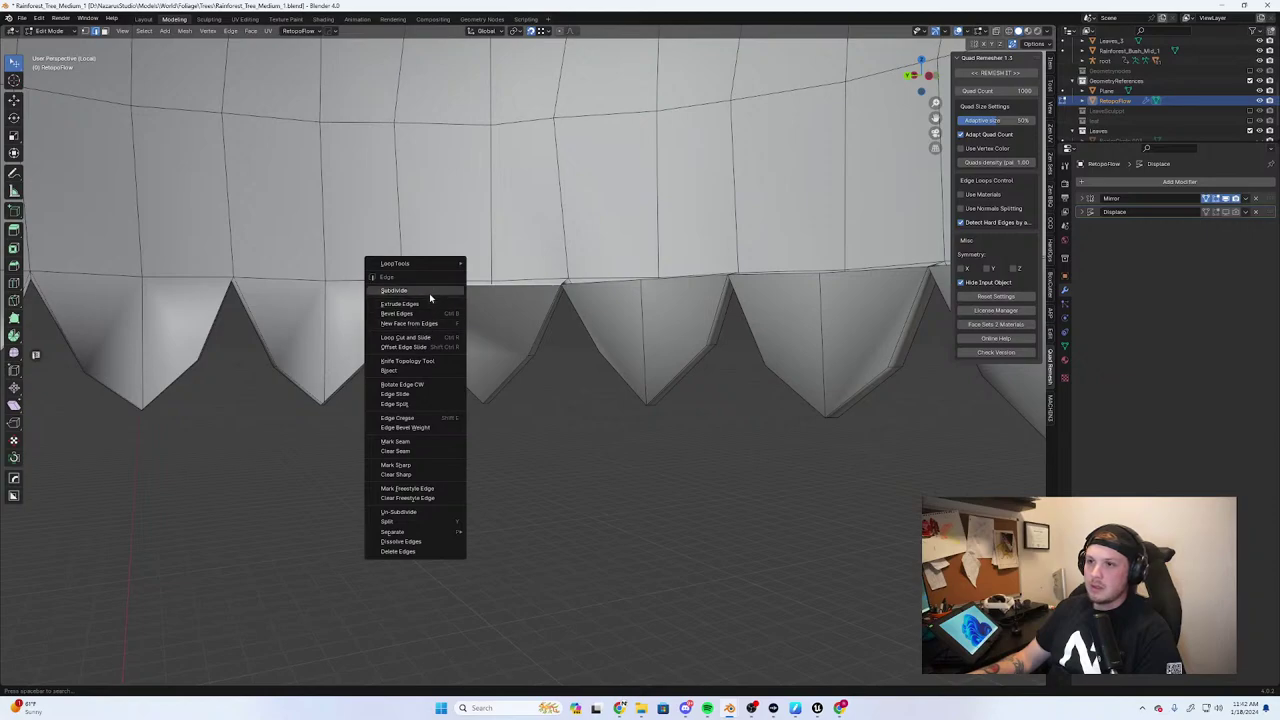
{"action": "left_click", "coordinate": [429, 291]}
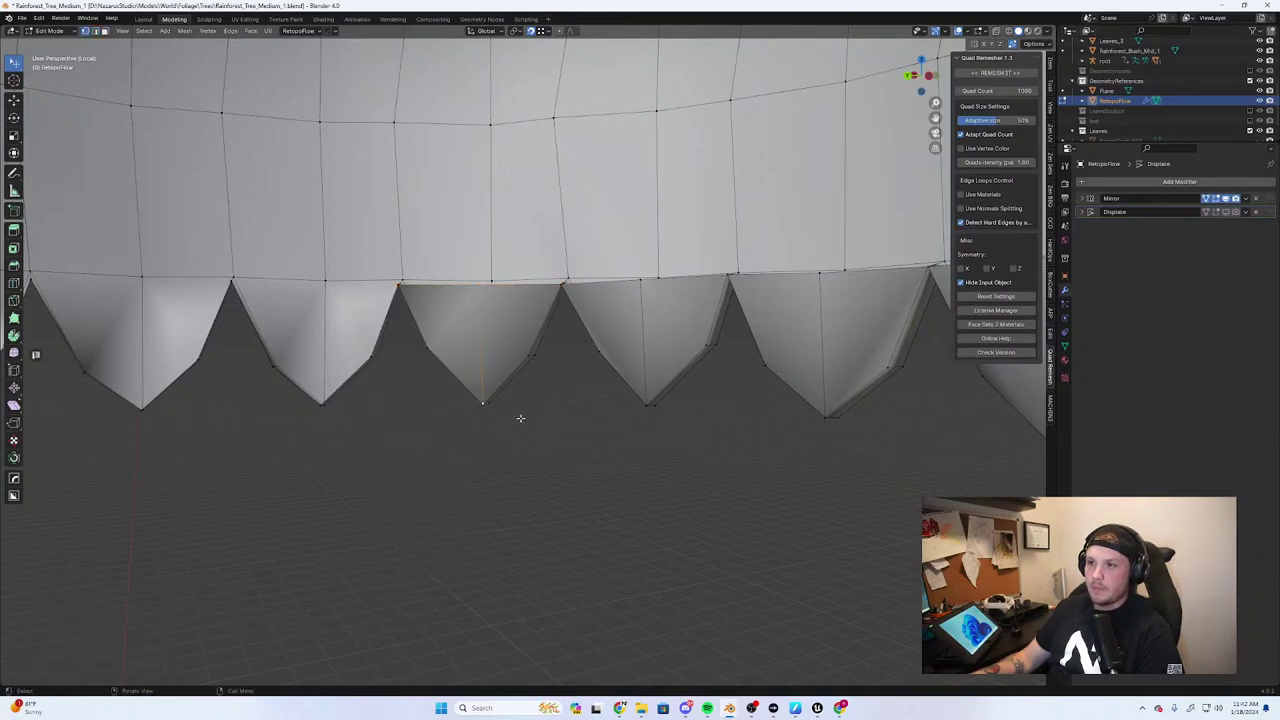
Select the inner rim edges of the next open leaf tip and fill them with a backing face
{"action": "middle_click_drag", "start_coordinate": [520, 418], "coordinate": [647, 421]}
{"action": "left_click", "coordinate": [729, 385]}
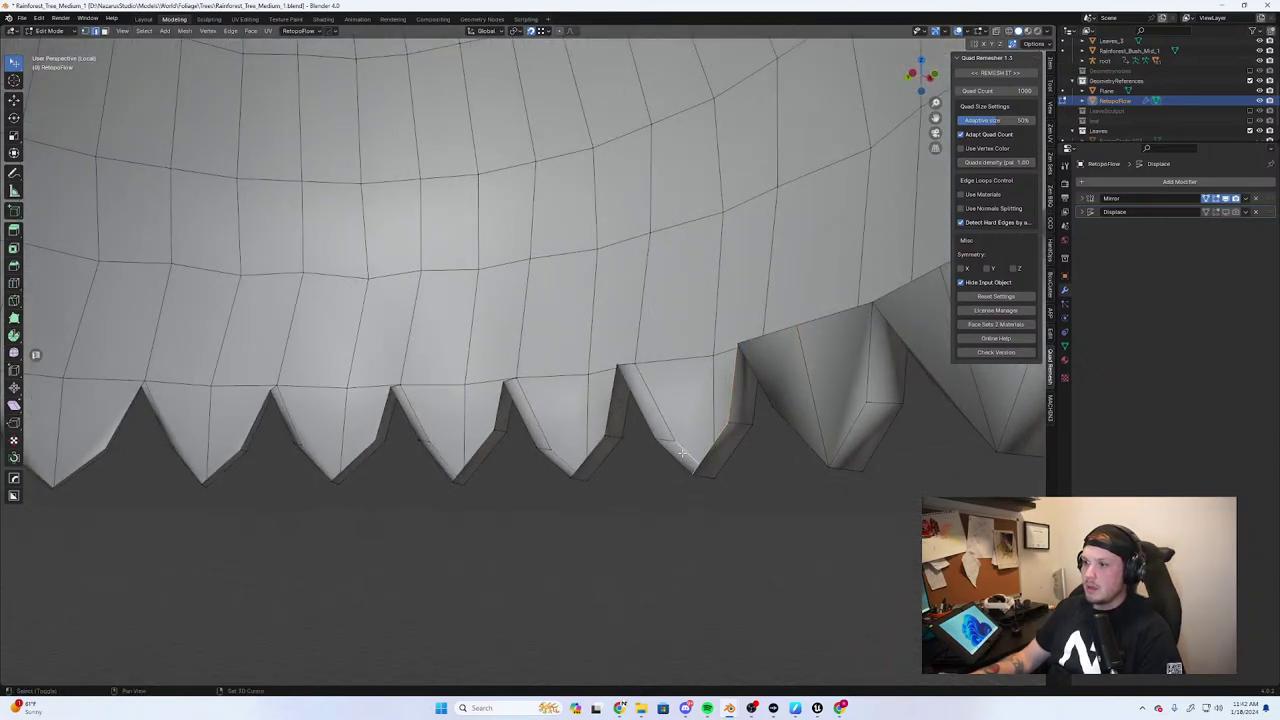
{"action": "key", "text": "ctrl+z"}
{"action": "left_click", "coordinate": [668, 454], "text": "shift"}
{"action": "key", "text": "z"}
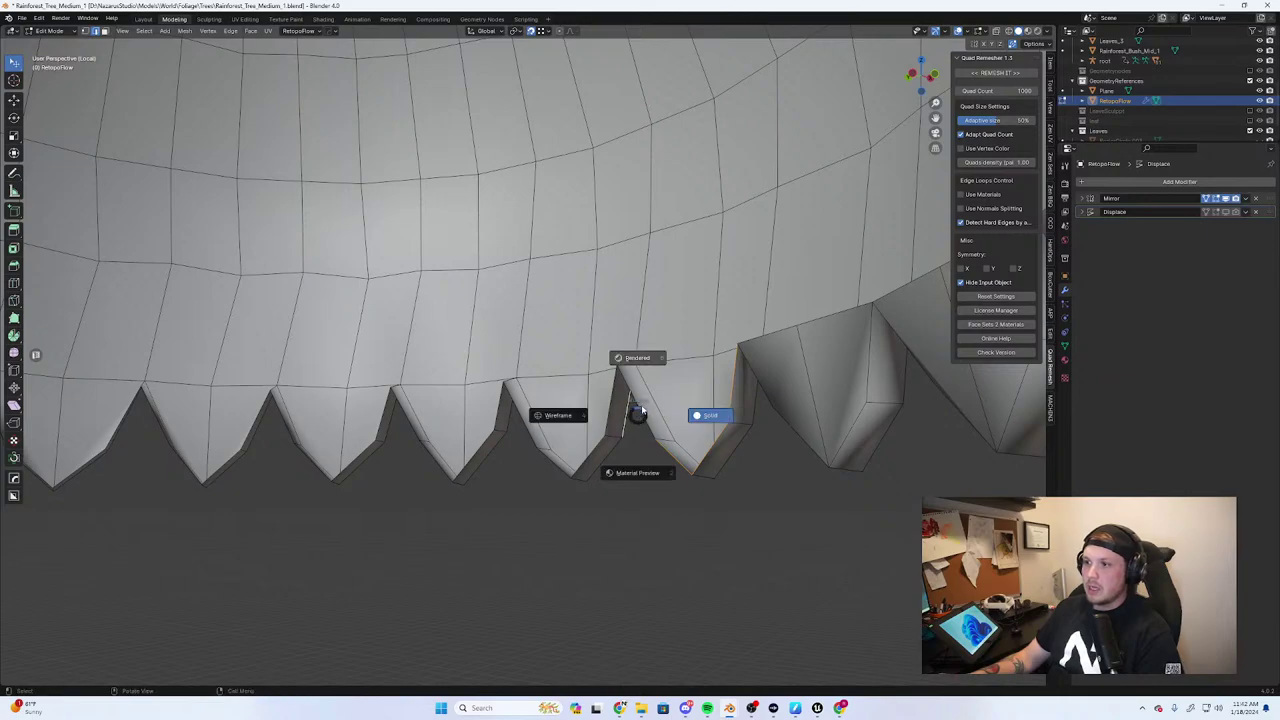
{"action": "left_click", "coordinate": [659, 457]}
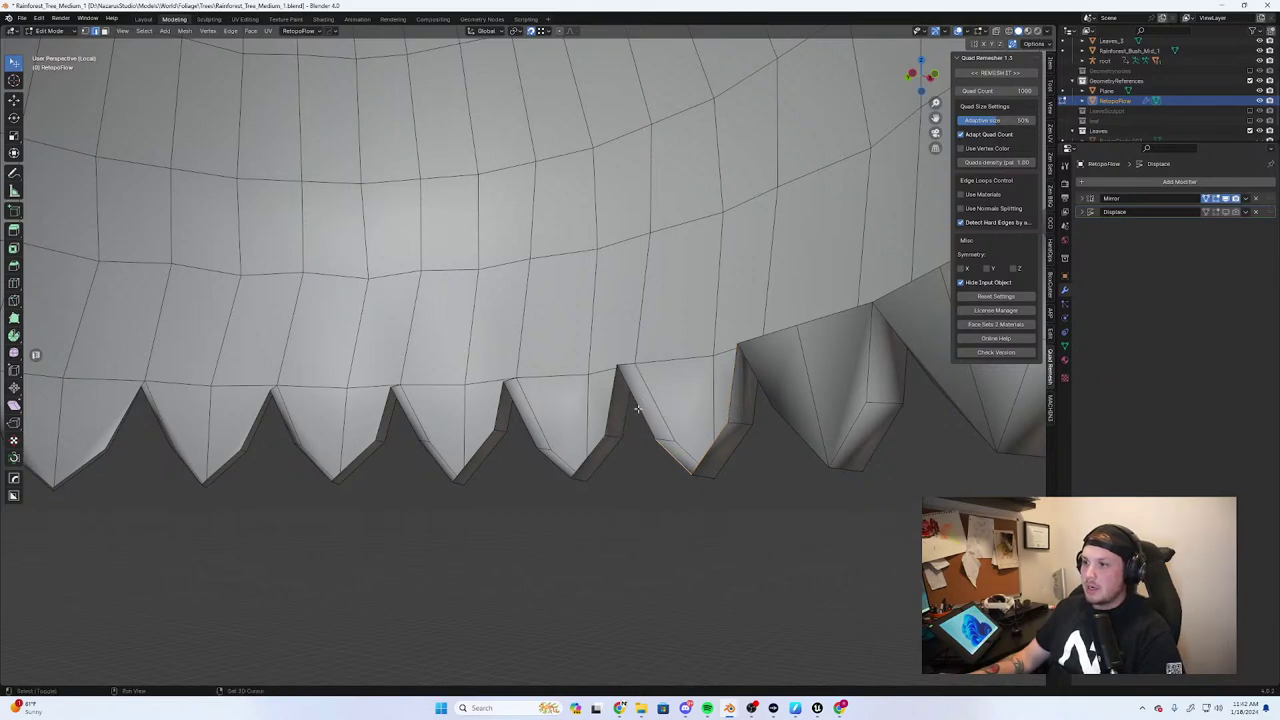
{"action": "left_click", "coordinate": [700, 419], "text": "shift"}
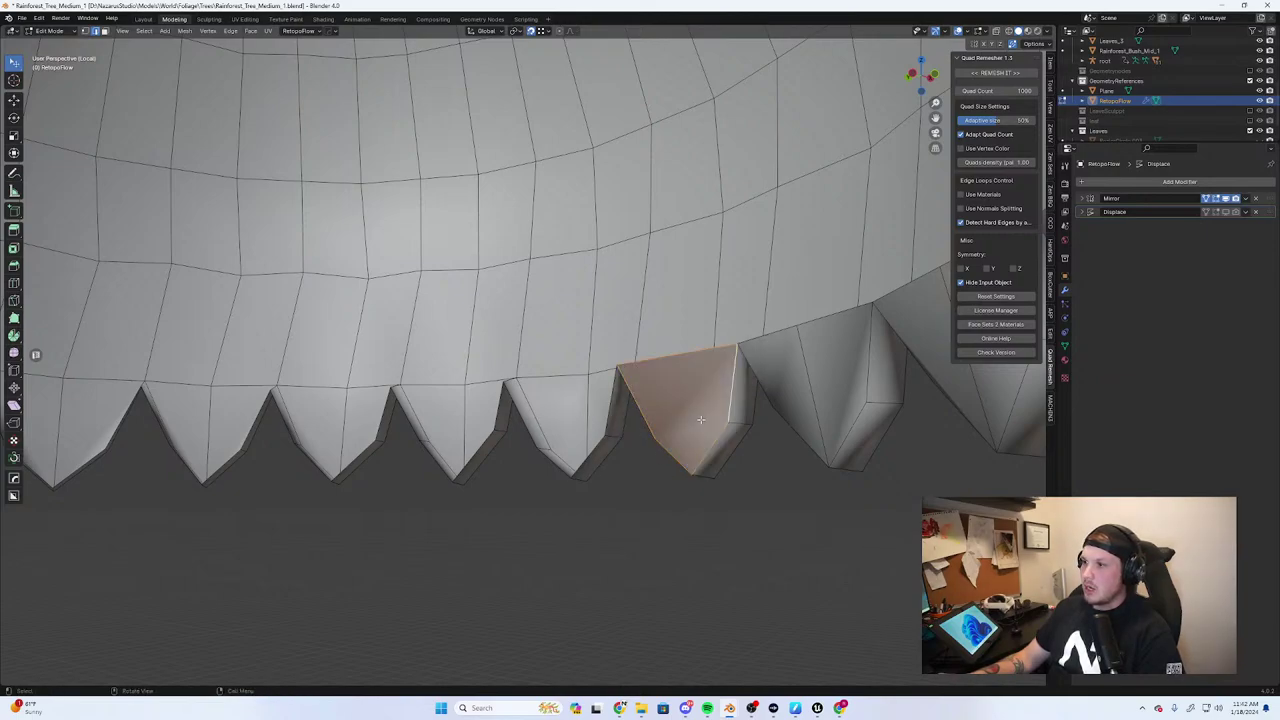
Subdivide the new backing face's top edge and connect its midpoint to the leaf's tip vertex
{"action": "left_click", "coordinate": [675, 357]}
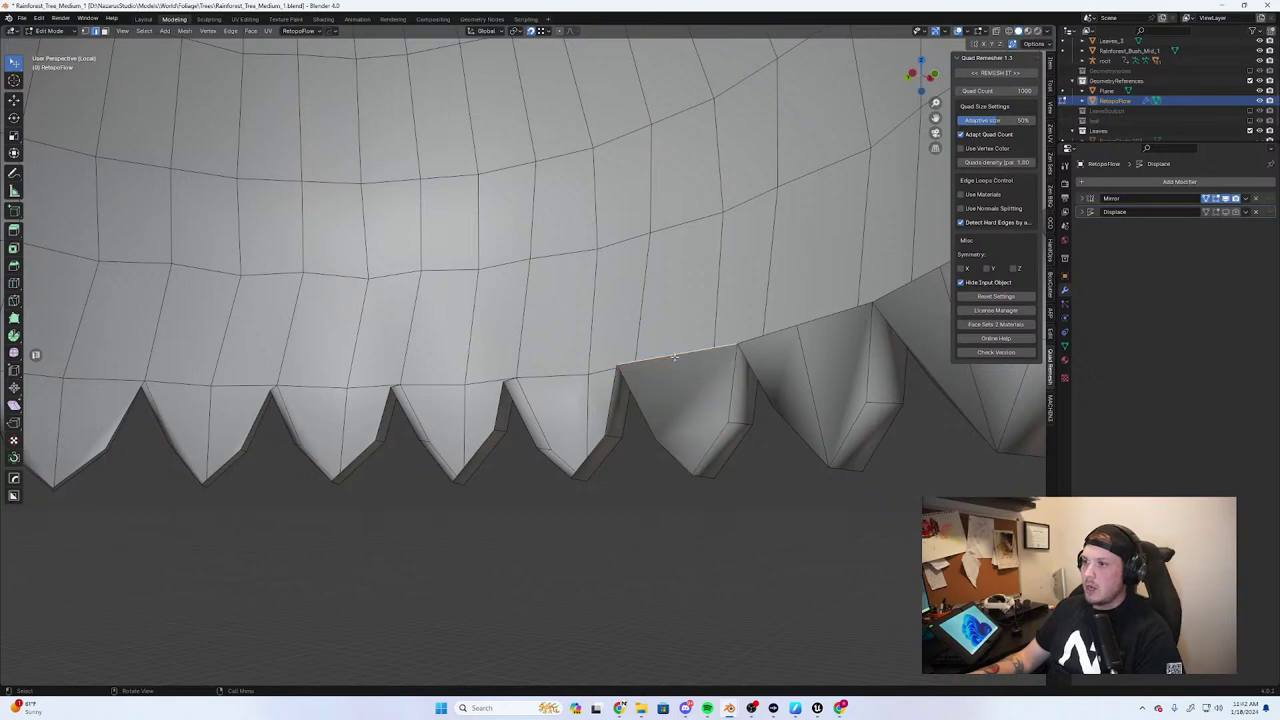
{"action": "right_click", "coordinate": [675, 357]}
{"action": "left_click", "coordinate": [674, 360]}
{"action": "key", "text": "1"}
{"action": "left_click", "coordinate": [673, 355]}
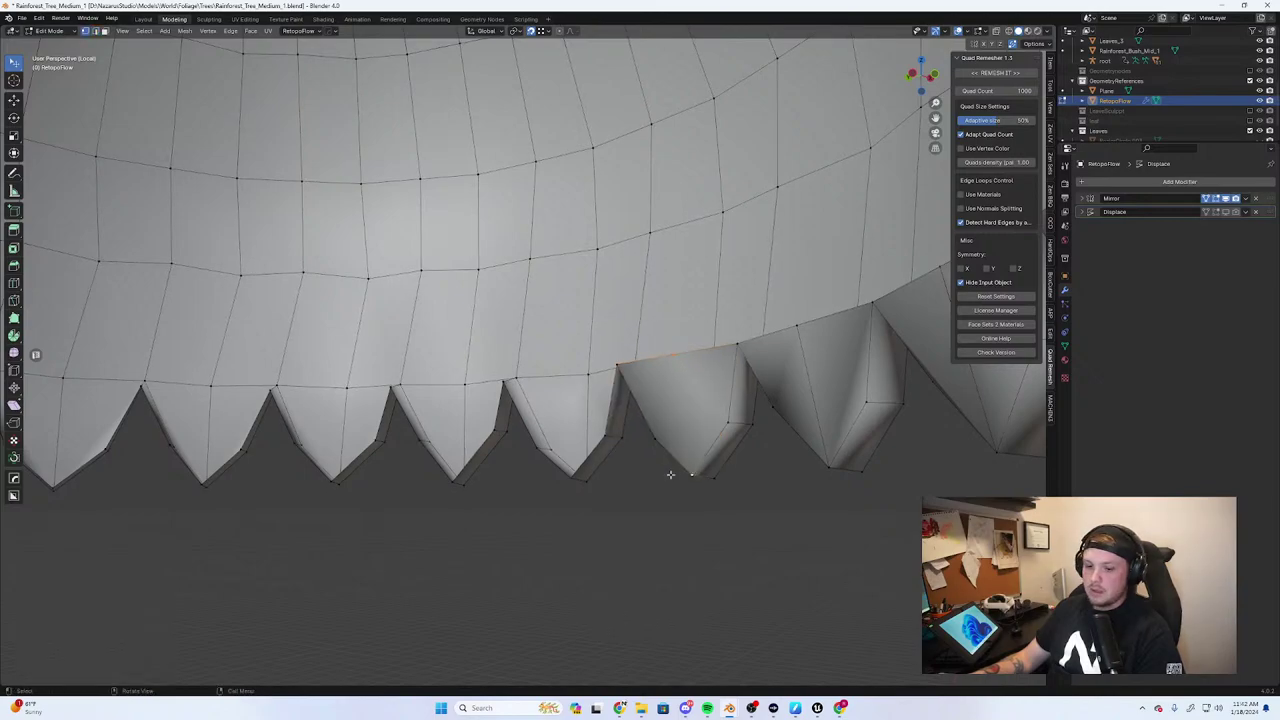
{"action": "middle_click_drag", "start_coordinate": [633, 478], "coordinate": [817, 454]}
{"action": "key", "text": "j"}
Close the neighbouring open leaf tip with a backing face built from its inner rim edges
{"action": "key", "text": "2"}
{"action": "left_click", "coordinate": [748, 383]}
{"action": "left_click", "coordinate": [722, 434], "text": "shift"}
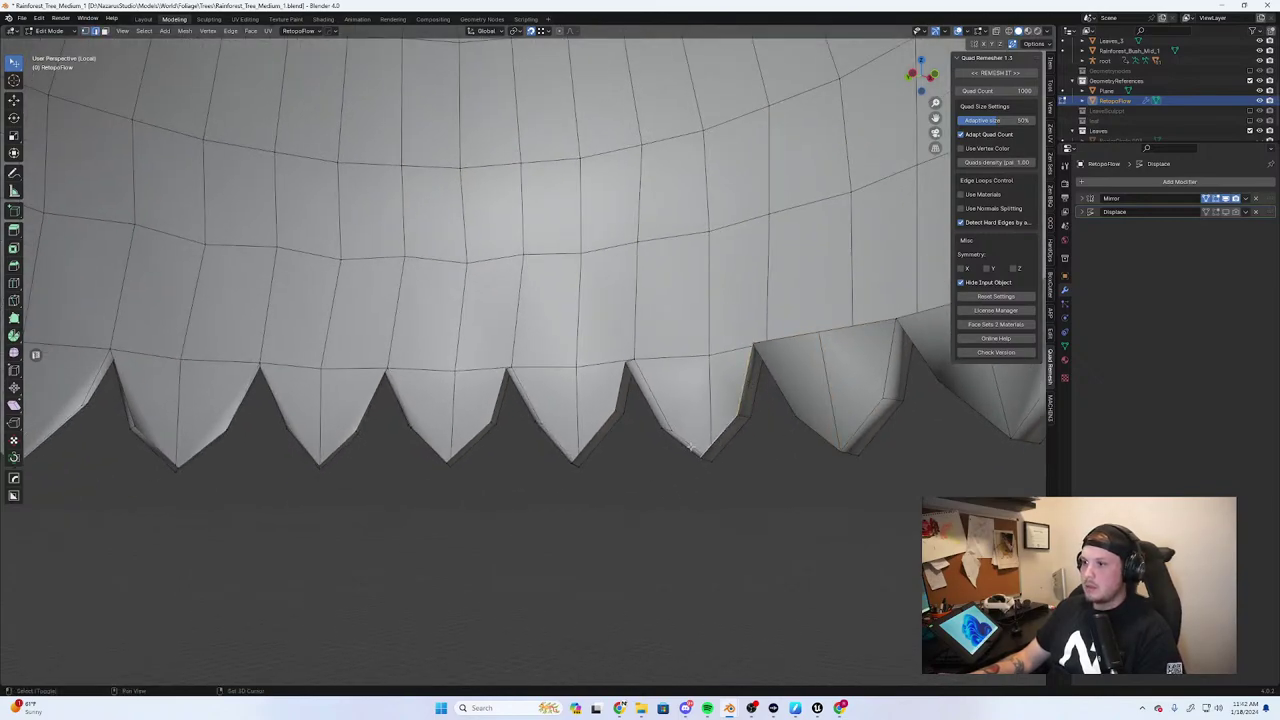
{"action": "left_click", "coordinate": [669, 375]}
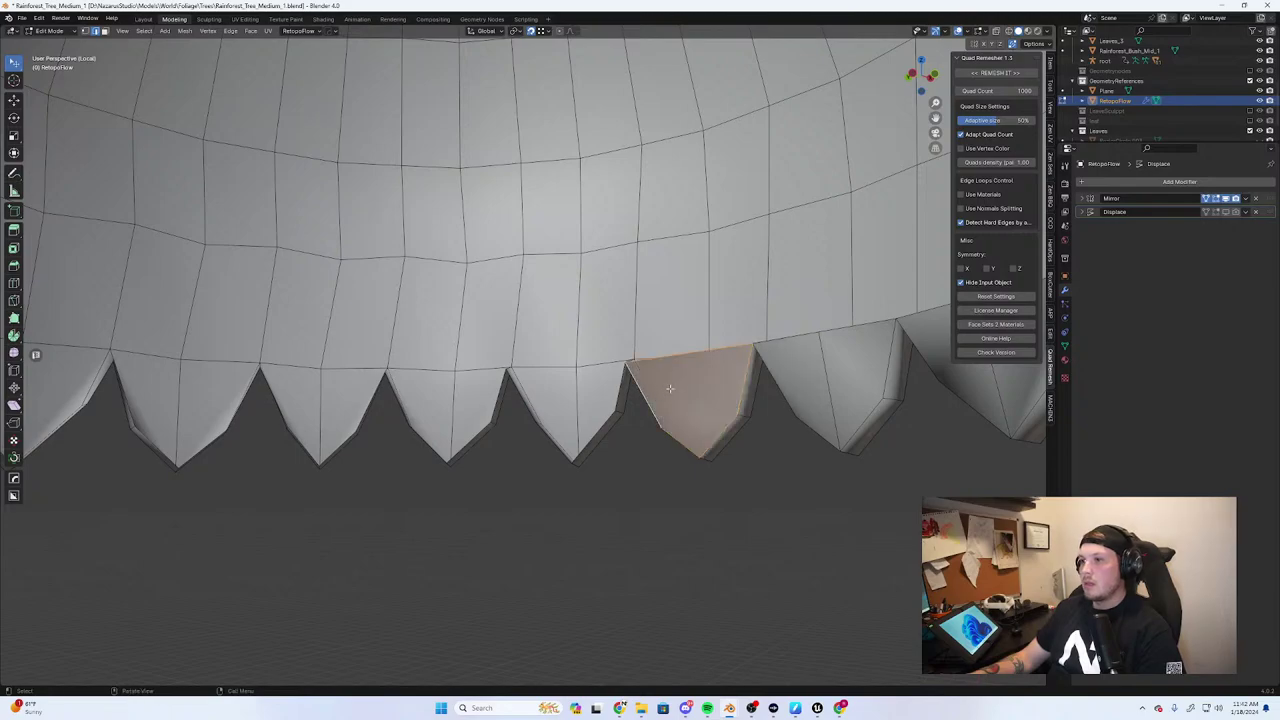
Split this backing face down the centre by subdividing its top edge and joining the midpoint to the tip
{"action": "key", "text": "2"}
{"action": "left_click", "coordinate": [681, 360]}
{"action": "right_click", "coordinate": [681, 362]}
{"action": "left_click", "coordinate": [680, 369]}
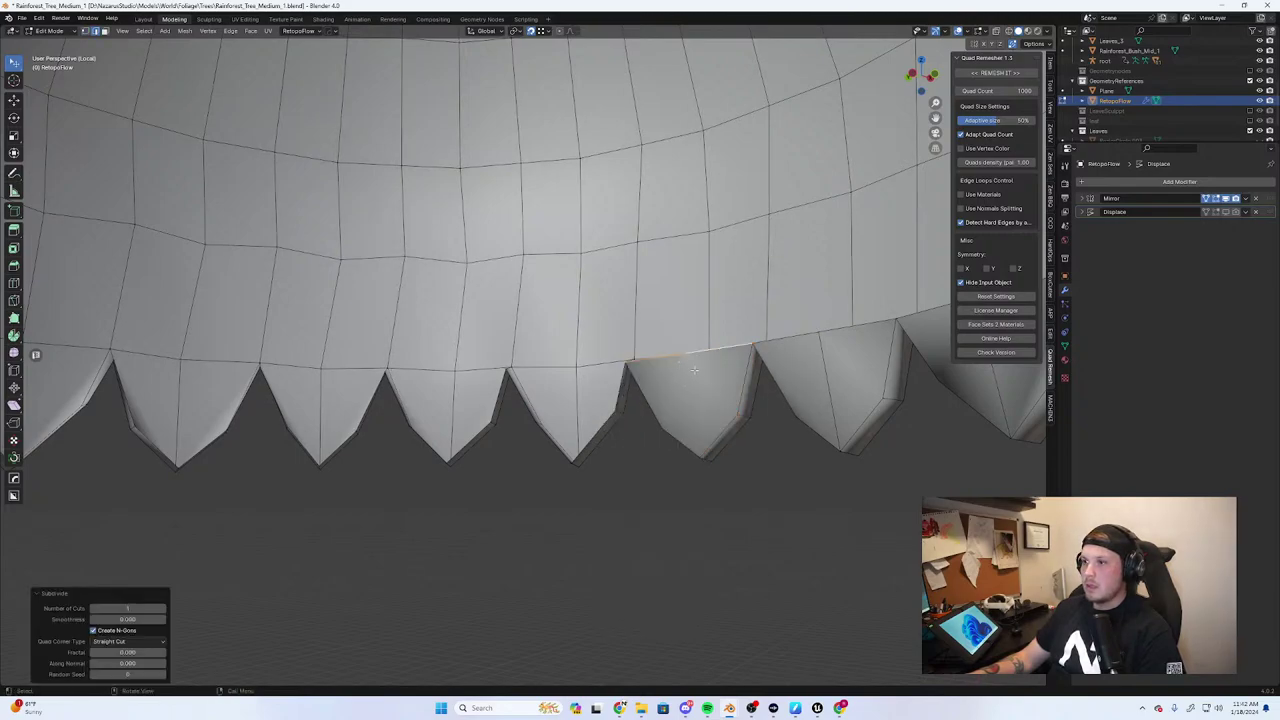
{"action": "key", "text": "1"}
{"action": "left_click", "coordinate": [686, 355]}
{"action": "key", "text": "j"}
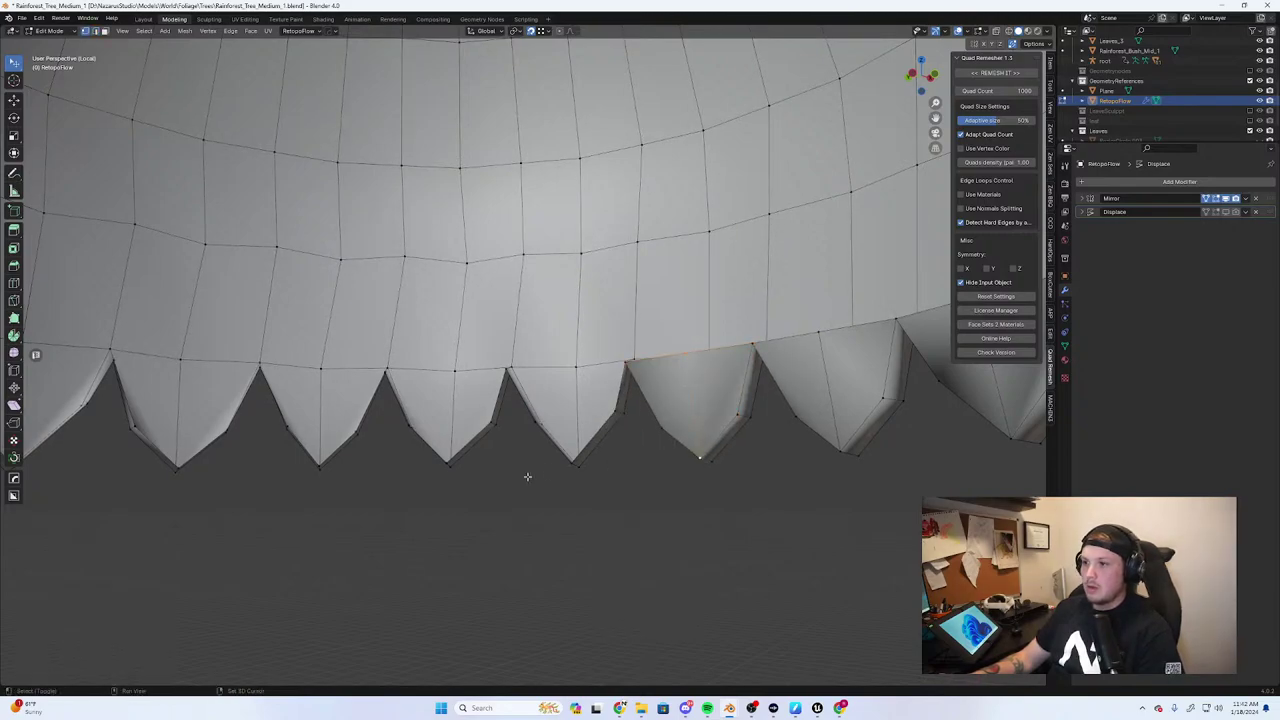
Select the next open leaf tip's inner rim edges and fill them with a backing face
{"action": "middle_click_drag", "start_coordinate": [528, 477], "coordinate": [566, 475]}
{"action": "key", "text": "2"}
{"action": "left_click", "coordinate": [672, 428]}
{"action": "left_click", "coordinate": [692, 398], "text": "shift"}
{"action": "middle_click_drag", "start_coordinate": [702, 418], "coordinate": [730, 375]}
{"action": "key", "text": "3"}
{"action": "left_click", "coordinate": [686, 363]}
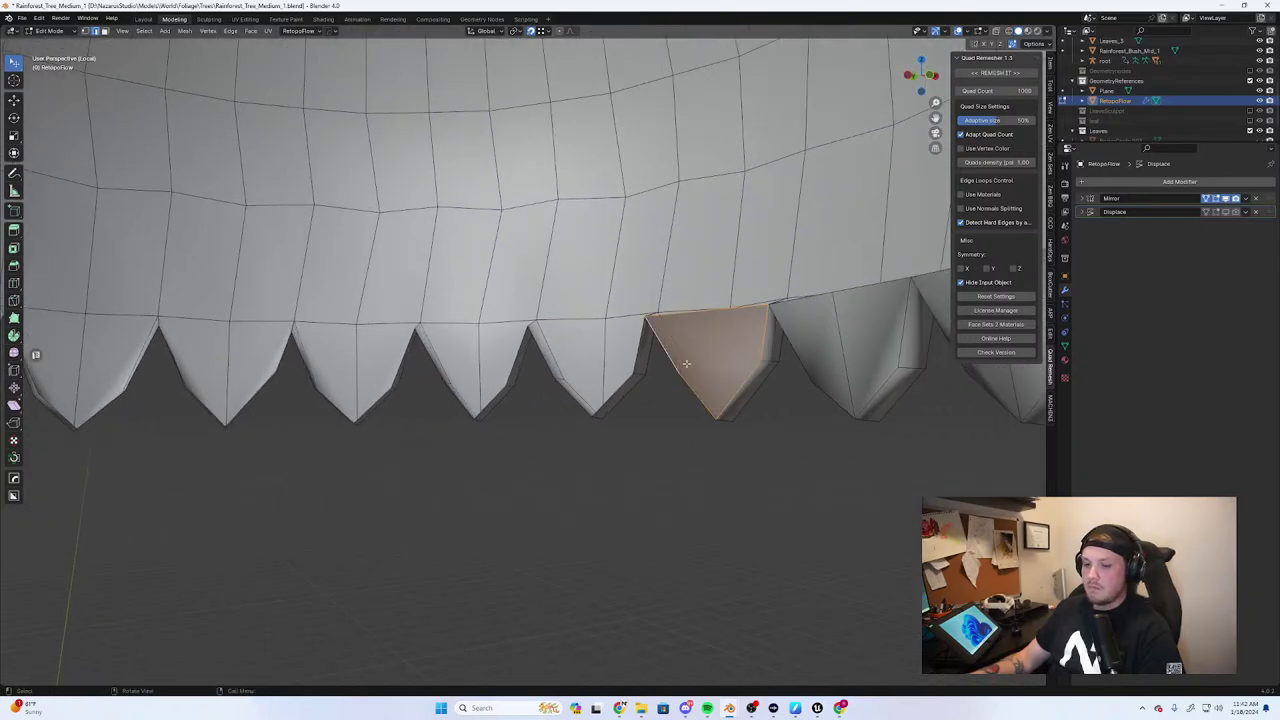
Subdivide the filled leaf tip's top edge and connect the midpoint to the tip vertex
{"action": "left_click", "coordinate": [697, 320]}
{"action": "key", "text": "q"}
{"action": "right_click", "coordinate": [728, 322]}
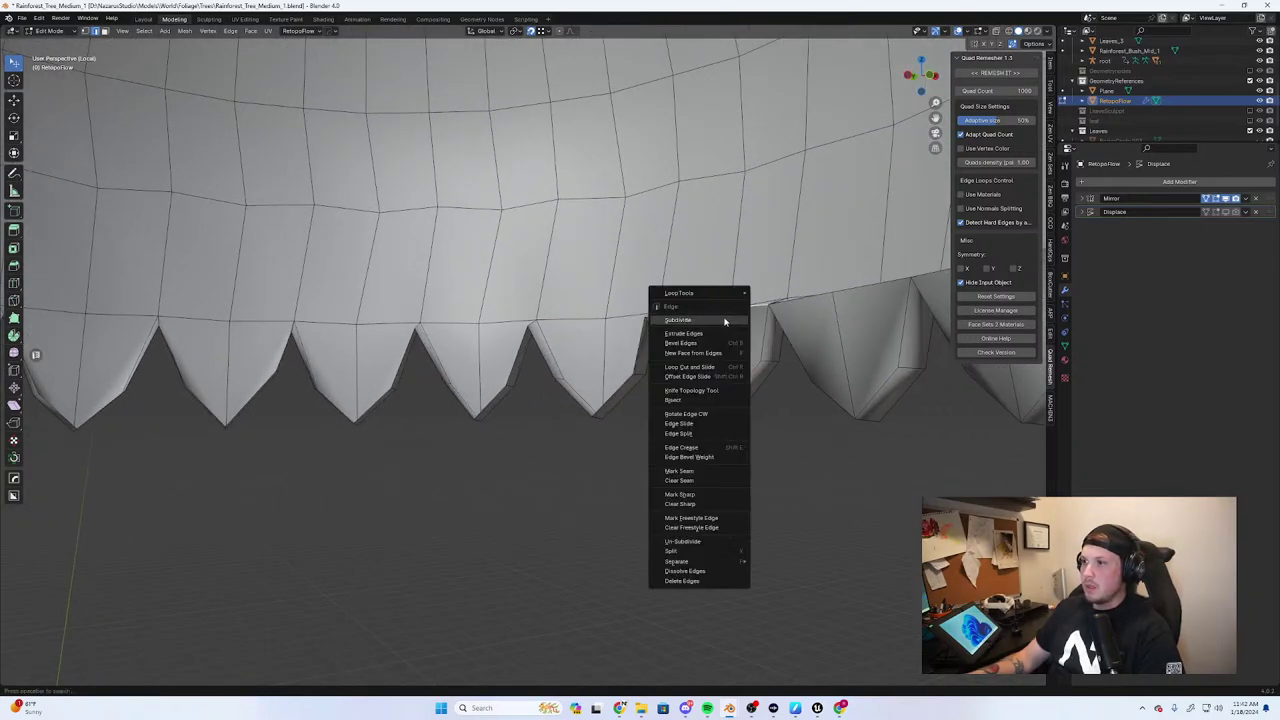
{"action": "left_click", "coordinate": [726, 321]}
{"action": "left_click", "coordinate": [750, 375]}
{"action": "key", "text": "1"}
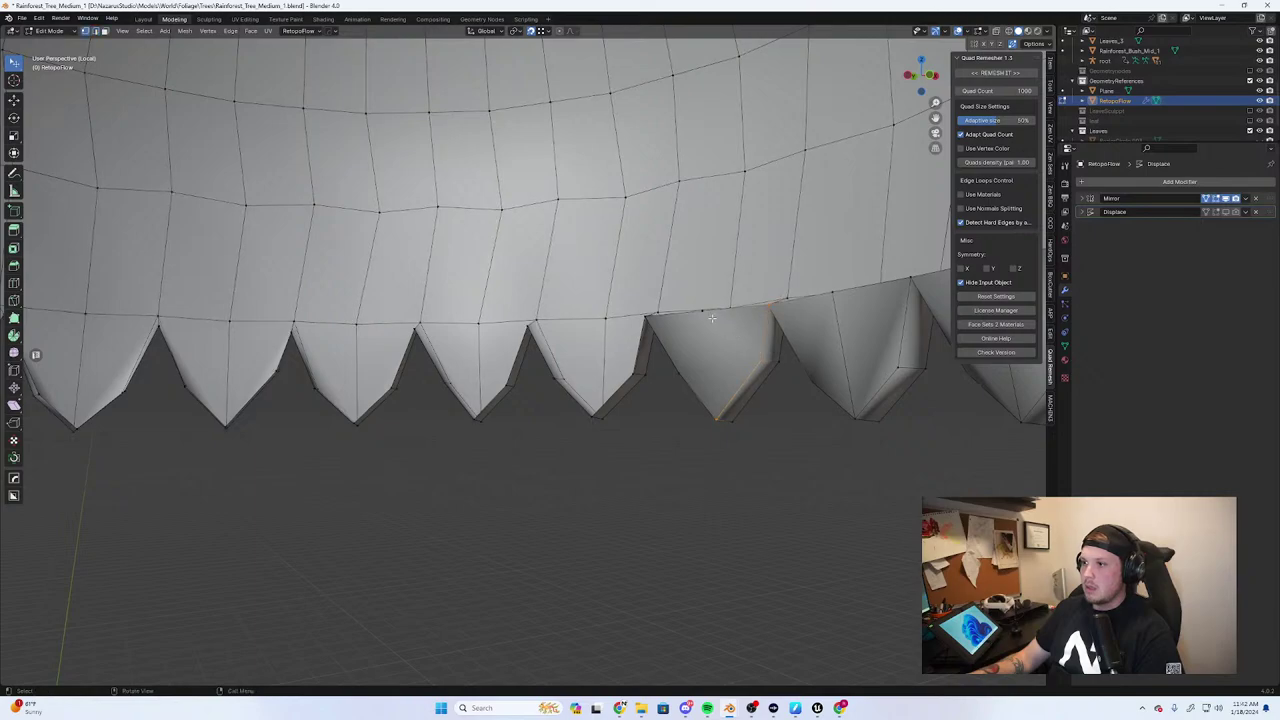
Fill the inner rim edges of the adjacent open leaf tip with a backing face
{"action": "middle_click_drag", "start_coordinate": [595, 441], "coordinate": [706, 438]}
{"action": "key", "text": "2"}
{"action": "left_click", "coordinate": [674, 392]}
{"action": "left_click", "coordinate": [691, 352], "text": "shift"}
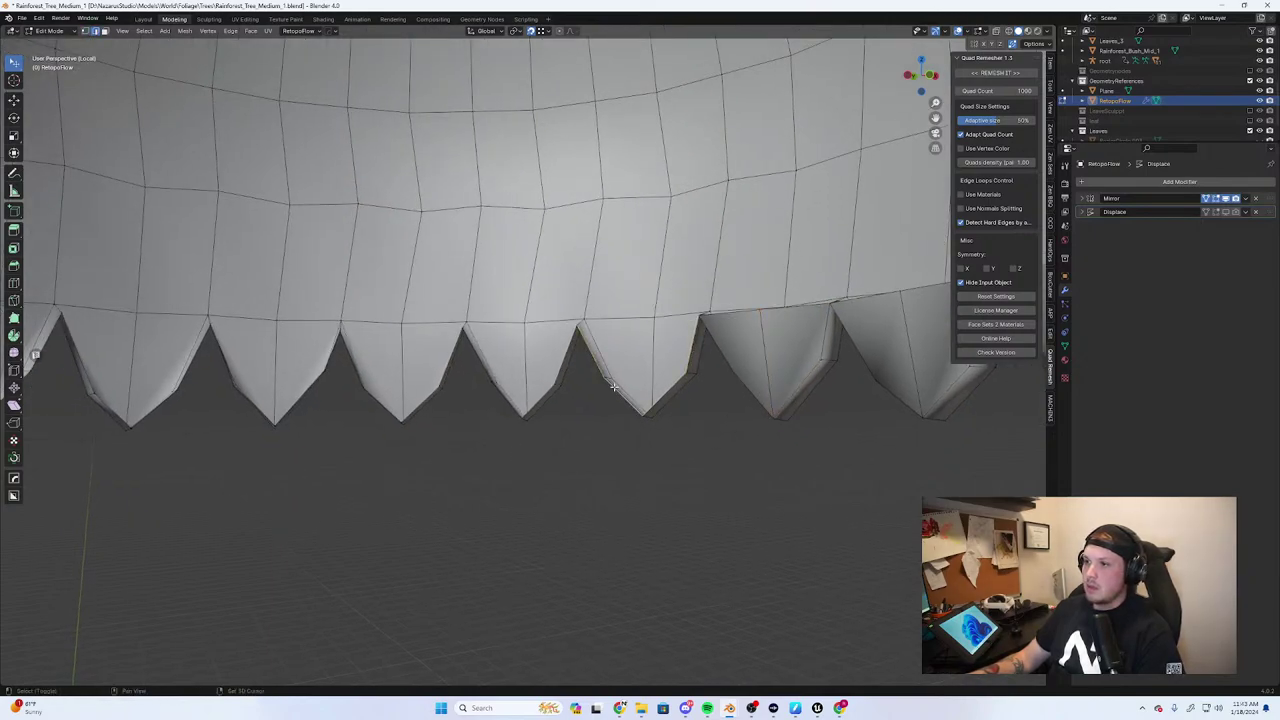
{"action": "left_click", "coordinate": [631, 361]}
Split the adjacent leaf's backing face down the centre by subdividing its top edge and connecting to the tip
{"action": "left_click", "coordinate": [632, 323]}
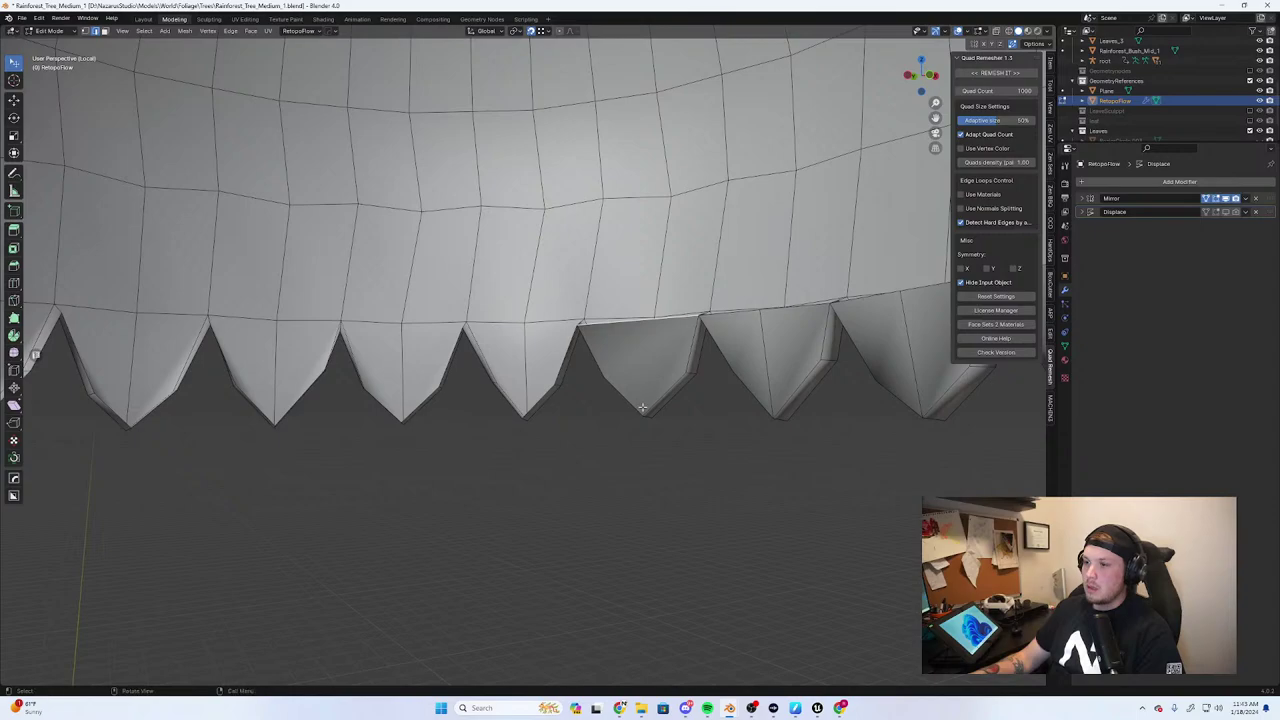
{"action": "right_click", "coordinate": [647, 398]}
{"action": "left_click", "coordinate": [646, 397]}
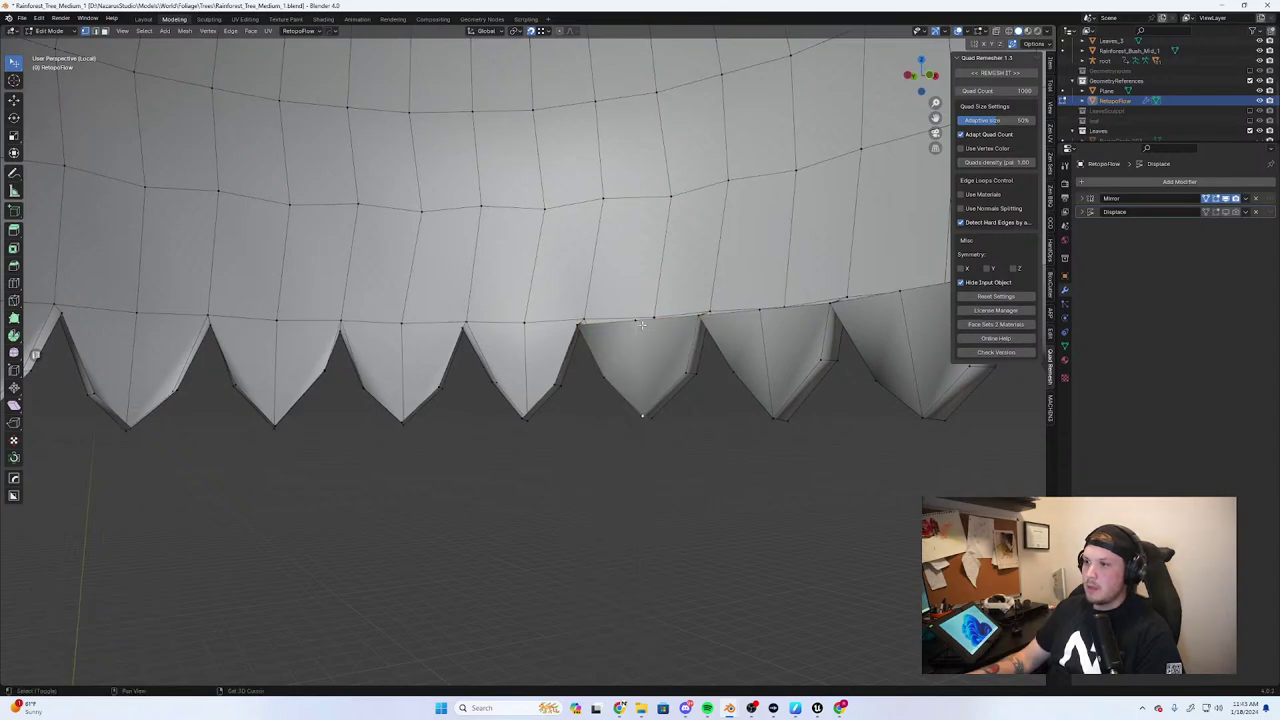
Select the following open leaf tip's inner rim edges and close them with a backing face
{"action": "left_click", "coordinate": [568, 364], "text": "shift"}
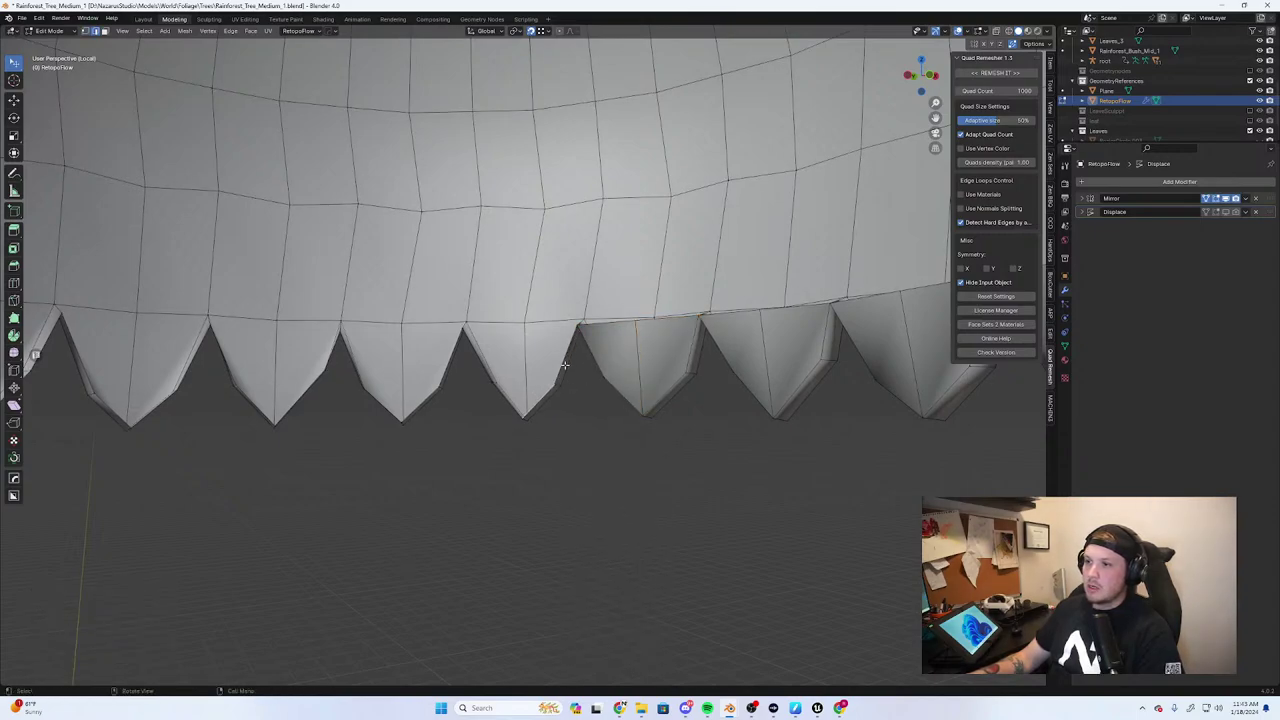
{"action": "left_click", "coordinate": [565, 365], "text": "shift"}
{"action": "key", "text": "f"}
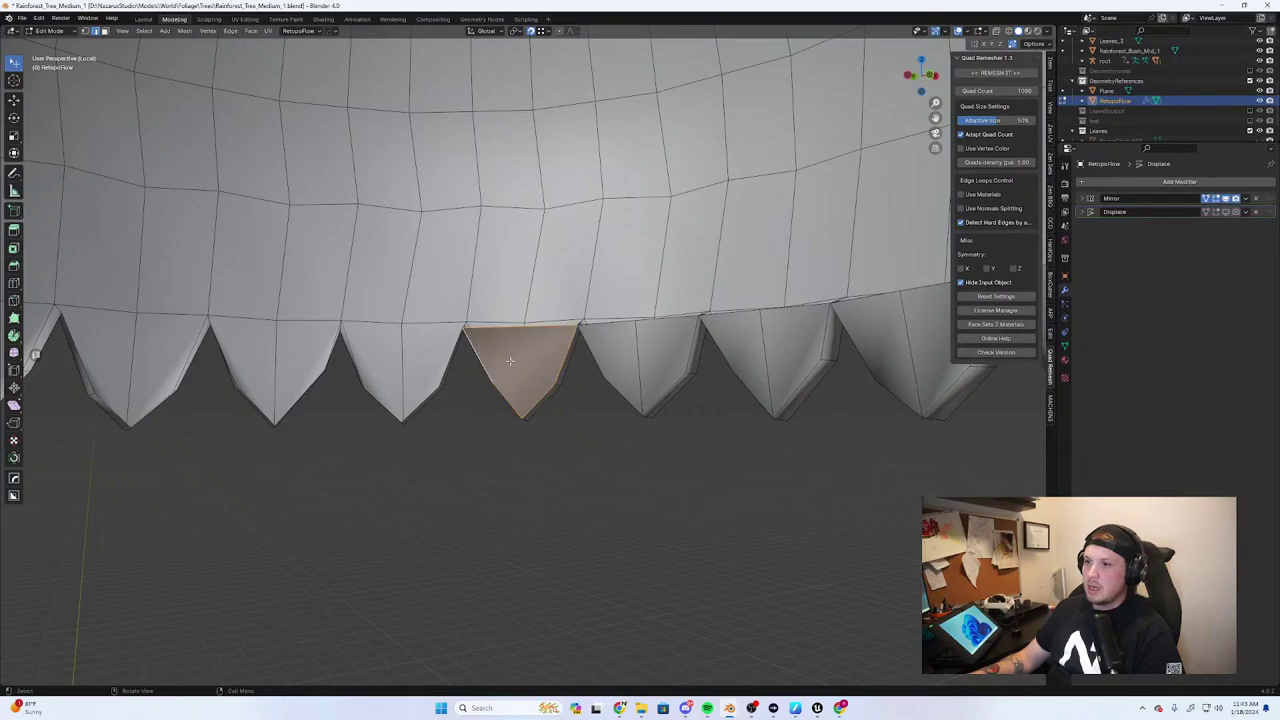
Subdivide the top edge of the new backing face and connect its midpoint to the leaf's tip vertex
{"action": "key", "text": "1"}
{"action": "key", "text": "2"}
{"action": "left_click", "coordinate": [516, 336]}
{"action": "right_click", "coordinate": [515, 343]}
{"action": "left_click", "coordinate": [515, 343]}
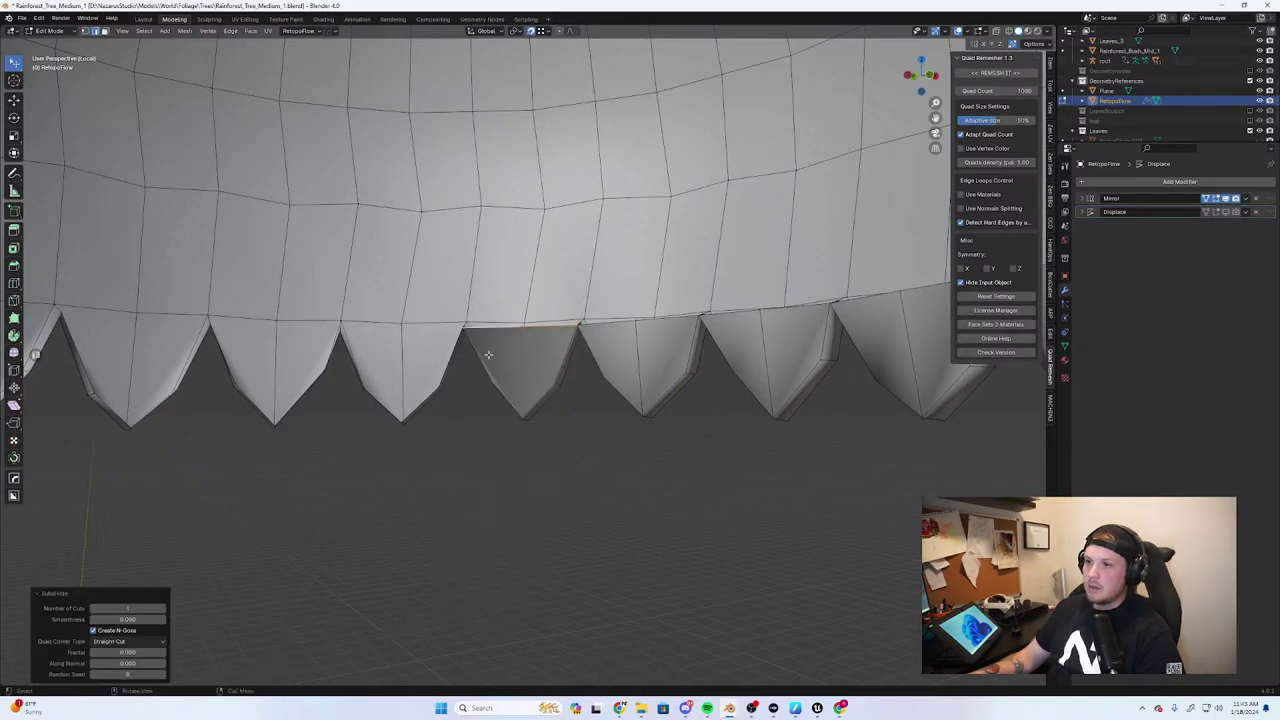
{"action": "key", "text": "1"}
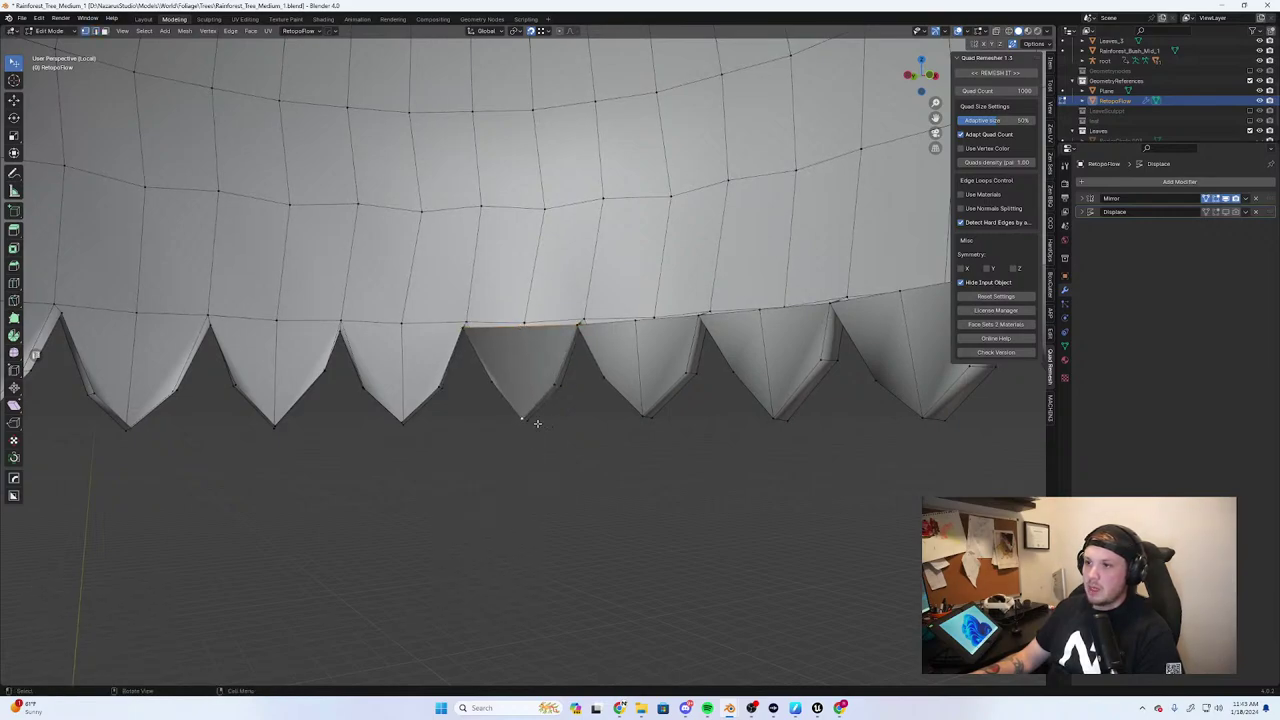
Close the next open leaf tip with a backing face and split it from the top edge's midpoint to the tip
{"action": "mouse_move", "coordinate": [537, 424]}
{"action": "middle_mouse_down"}
{"action": "mouse_move", "coordinate": [566, 463]}
{"action": "mouse_move", "coordinate": [537, 463]}
{"action": "mouse_move", "coordinate": [620, 350]}
{"action": "middle_mouse_up"}
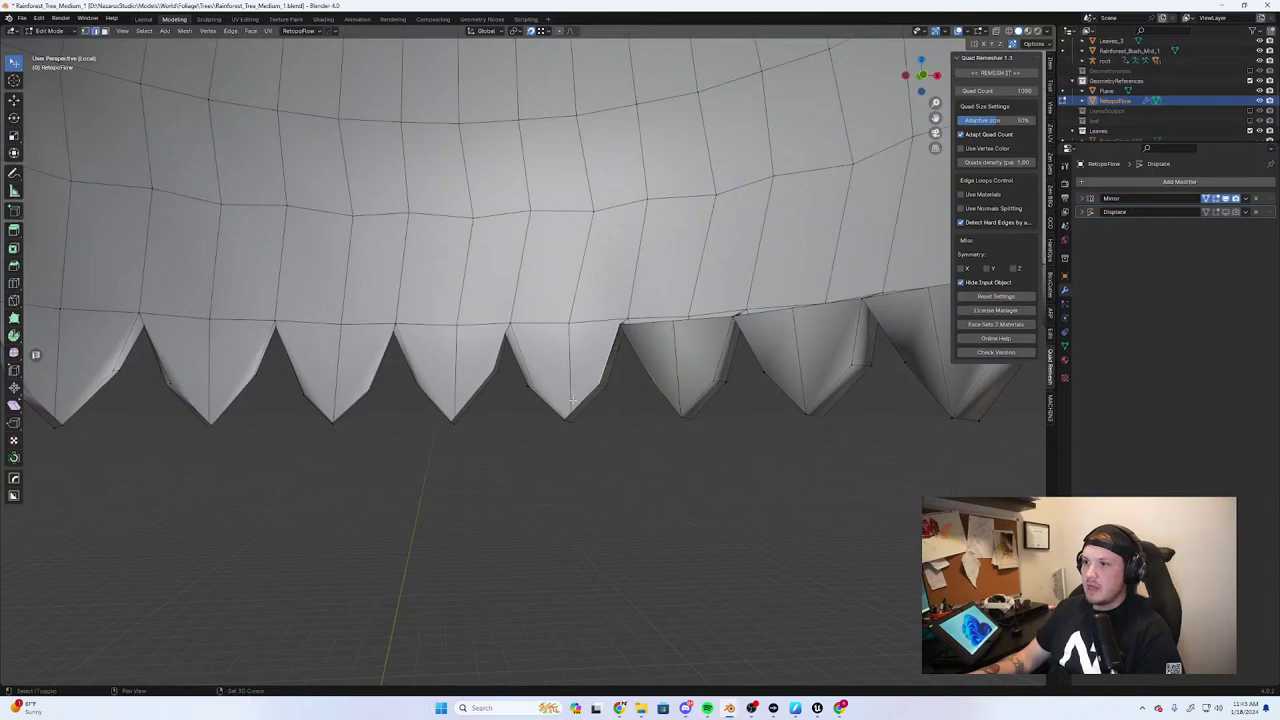
{"action": "left_click", "coordinate": [519, 363], "text": "shift"}
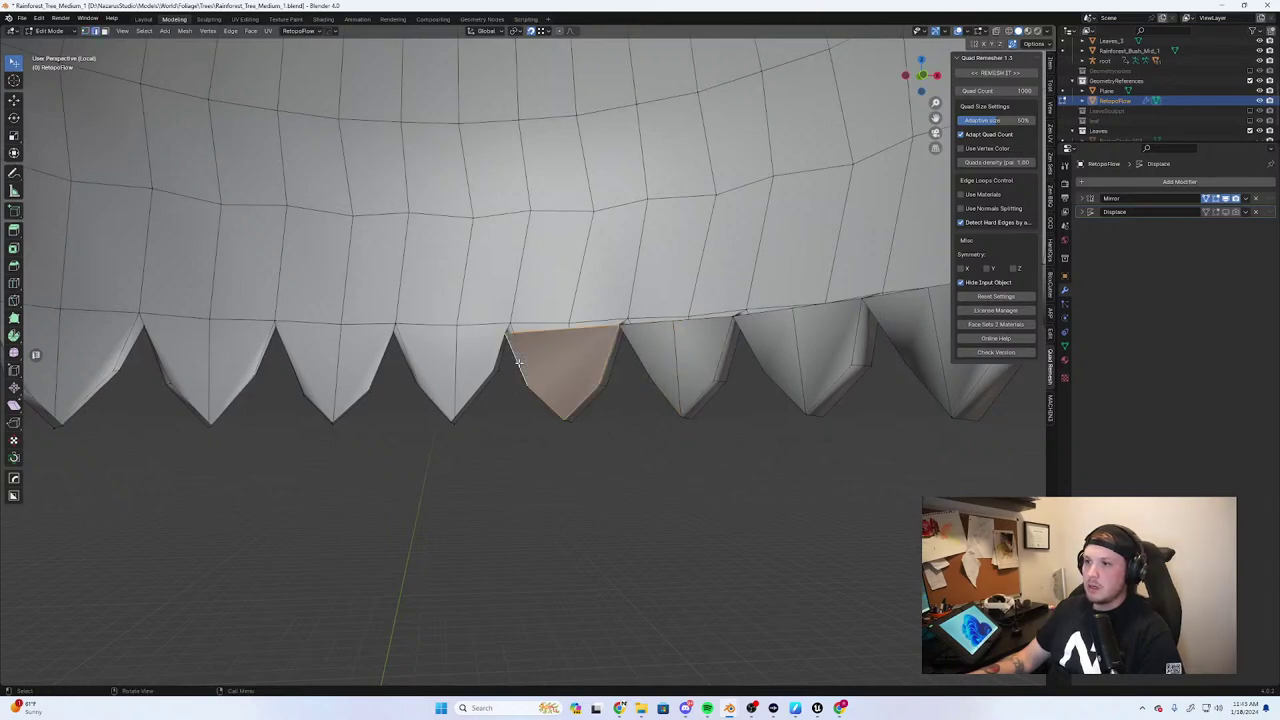
{"action": "left_click", "coordinate": [542, 338]}
{"action": "right_click", "coordinate": [542, 338]}
{"action": "left_click", "coordinate": [542, 338]}
{"action": "key", "text": "1"}
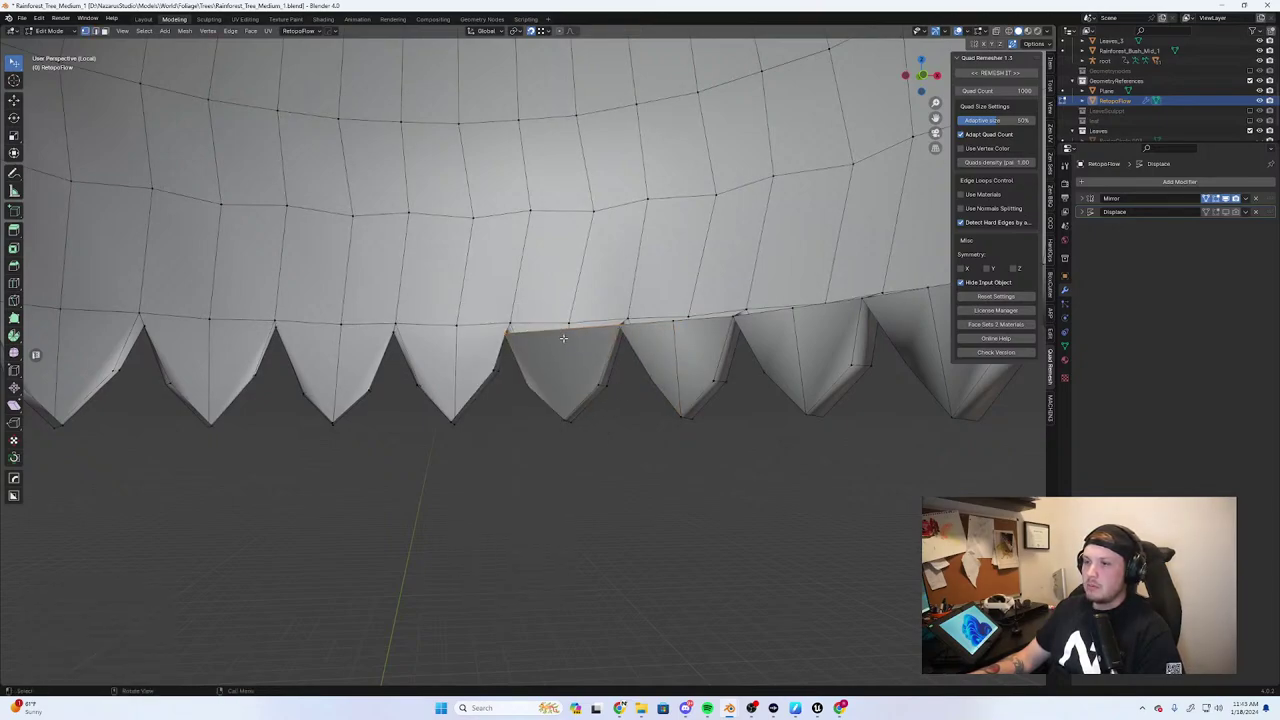
{"action": "left_click", "coordinate": [562, 413]}
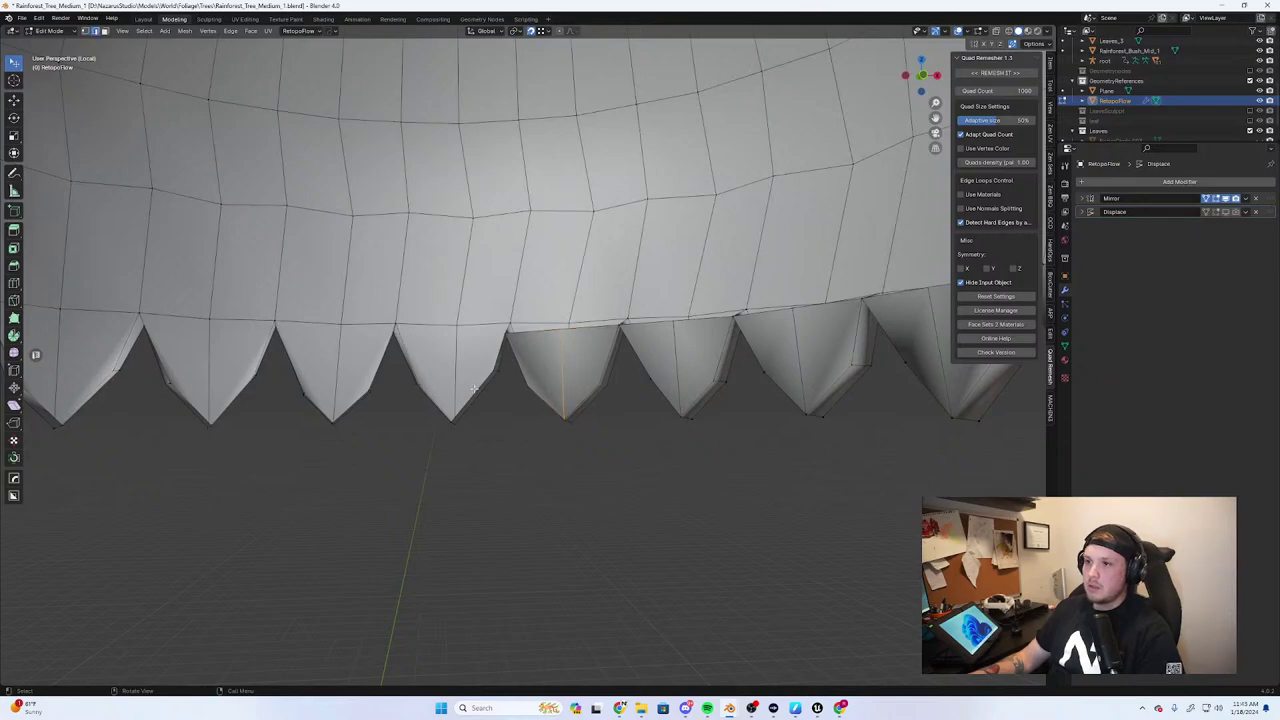
Select the inner rim edges of the next open leaf tip and fill them with a backing face
{"action": "left_click", "coordinate": [474, 389]}
{"action": "middle_click_drag", "start_coordinate": [444, 380], "coordinate": [690, 365]}
{"action": "right_click", "coordinate": [696, 346]}
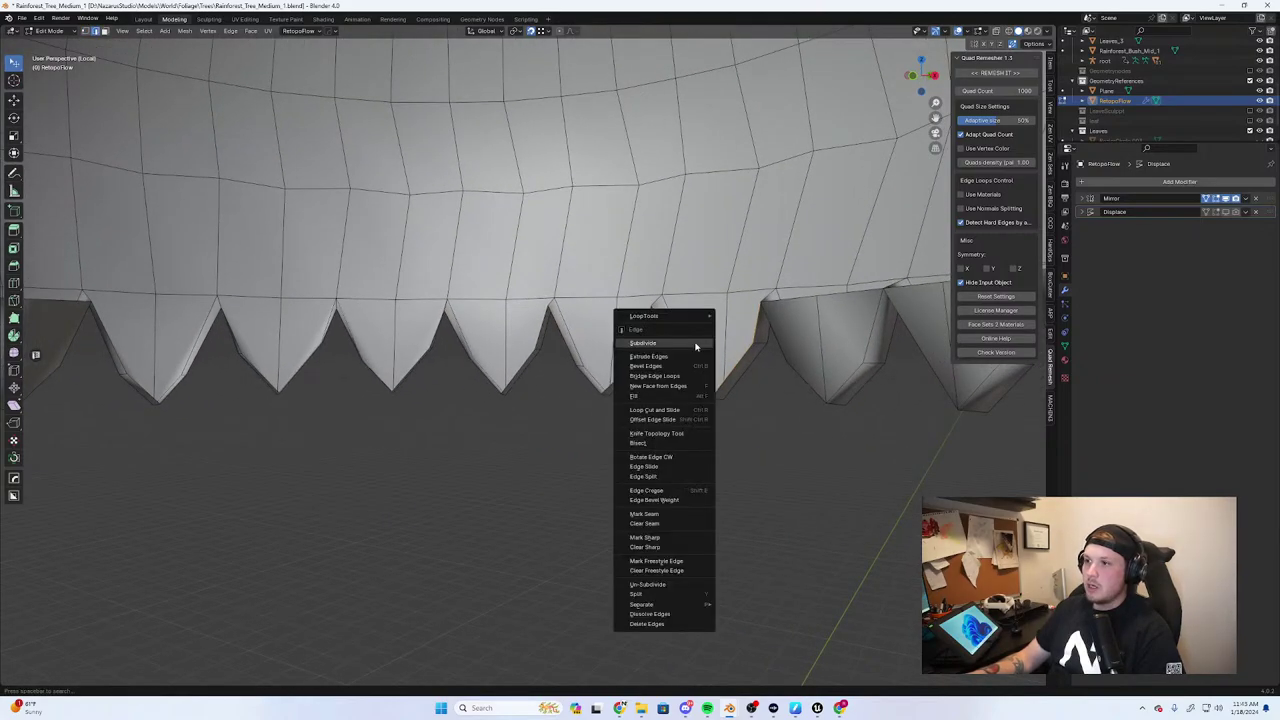
{"action": "left_click", "coordinate": [695, 343]}
{"action": "key", "text": "f"}
Subdivide this backing face's top edge and join the midpoint to the tip vertex
{"action": "left_click", "coordinate": [696, 306]}
{"action": "right_click", "coordinate": [696, 309]}
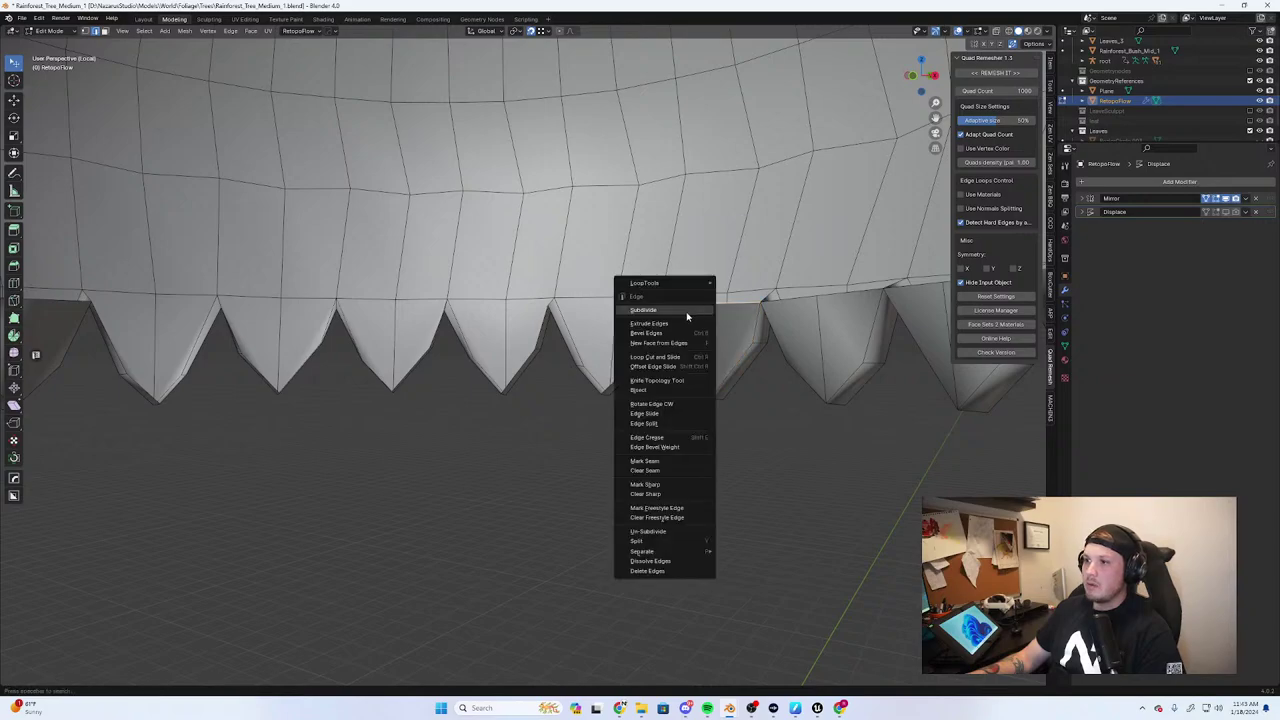
{"action": "left_click", "coordinate": [689, 312]}
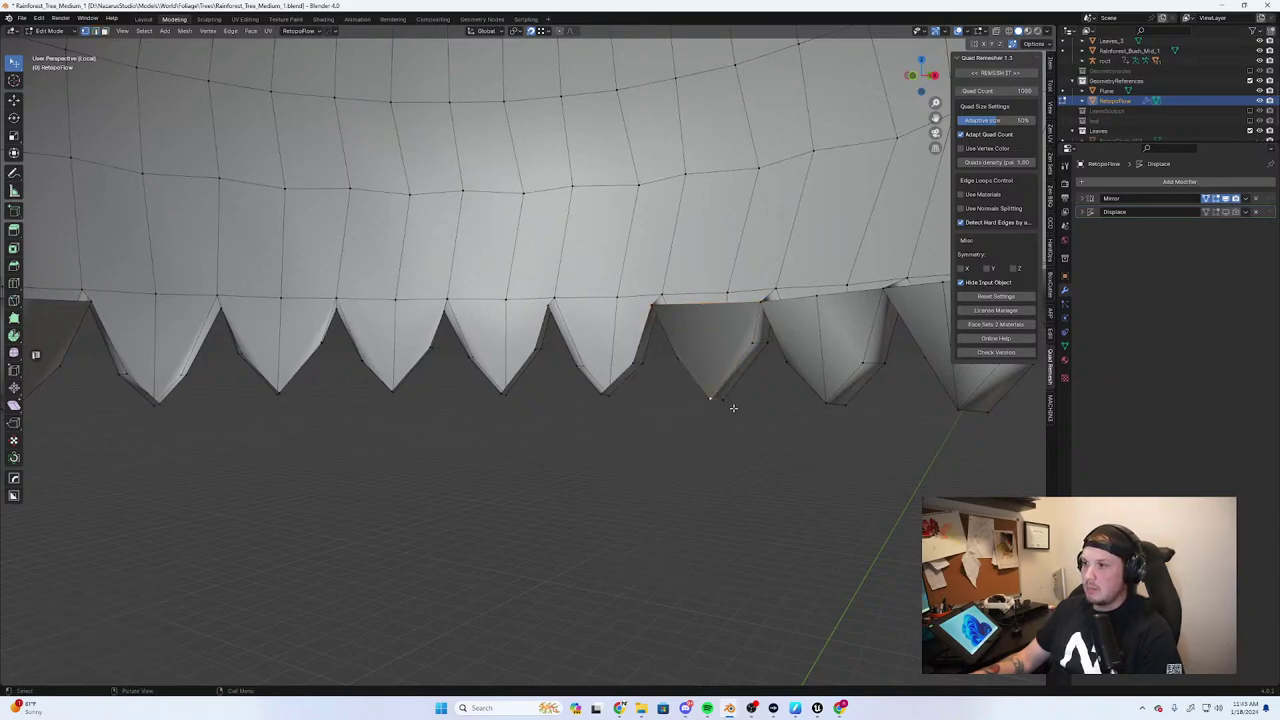
{"action": "key", "text": "j"}
Close the neighbouring open leaf tip by filling its inner rim edges with a backing face
{"action": "scroll", "coordinate": [714, 460], "scroll_direction": "up", "scroll_amount": 3}
{"action": "scroll", "coordinate": [603, 463], "scroll_direction": "down", "scroll_amount": 3}
{"action": "scroll", "coordinate": [638, 417], "scroll_direction": "up", "scroll_amount": 2}
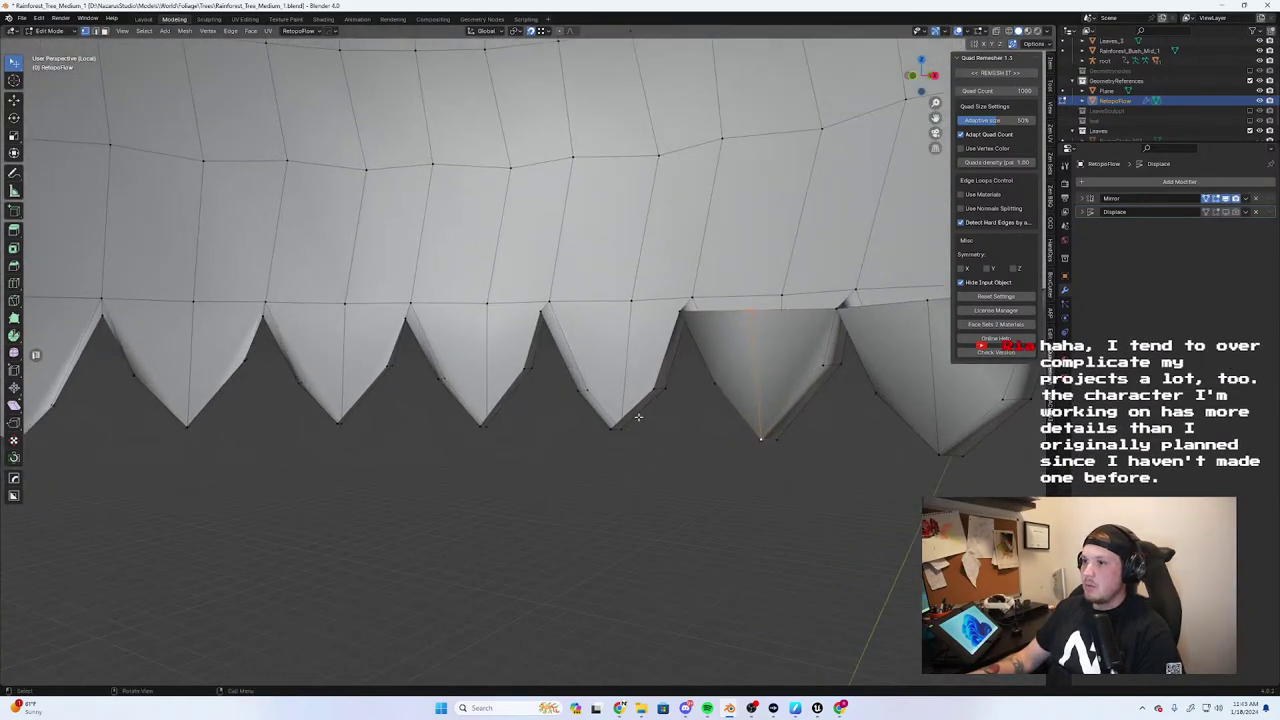
{"action": "middle_click_drag", "start_coordinate": [638, 417], "coordinate": [600, 417]}
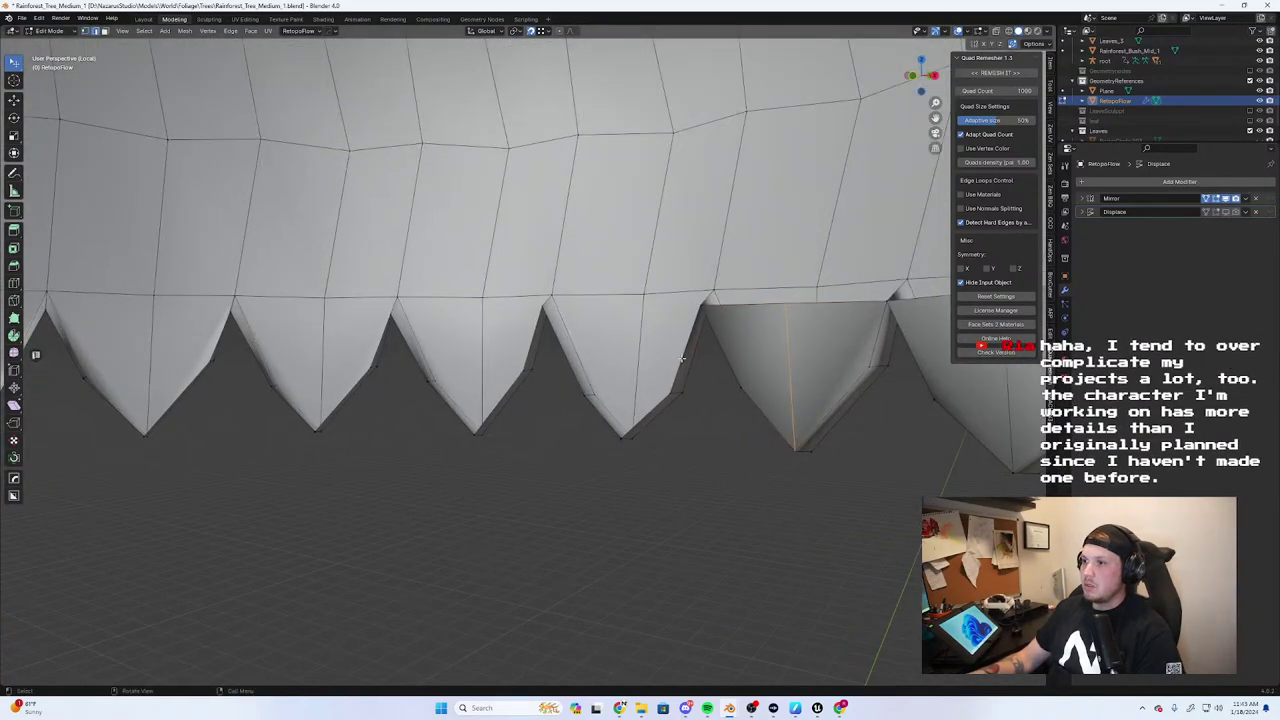
{"action": "left_click", "coordinate": [595, 417], "text": "shift"}
{"action": "left_click", "coordinate": [568, 356], "text": "shift"}
{"action": "key", "text": "f"}
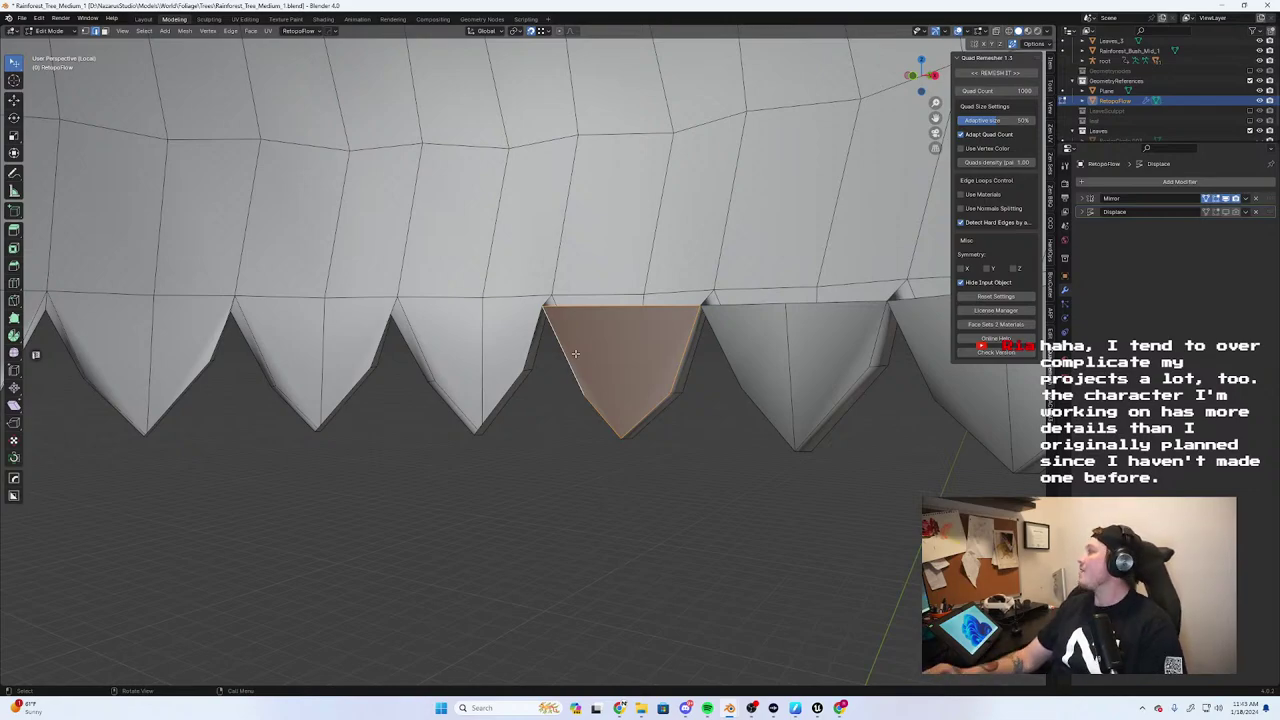
Split the new backing face down the centre by subdividing its top edge and connecting the midpoint to the tip
{"action": "left_click", "coordinate": [591, 308]}
{"action": "right_click", "coordinate": [595, 318]}
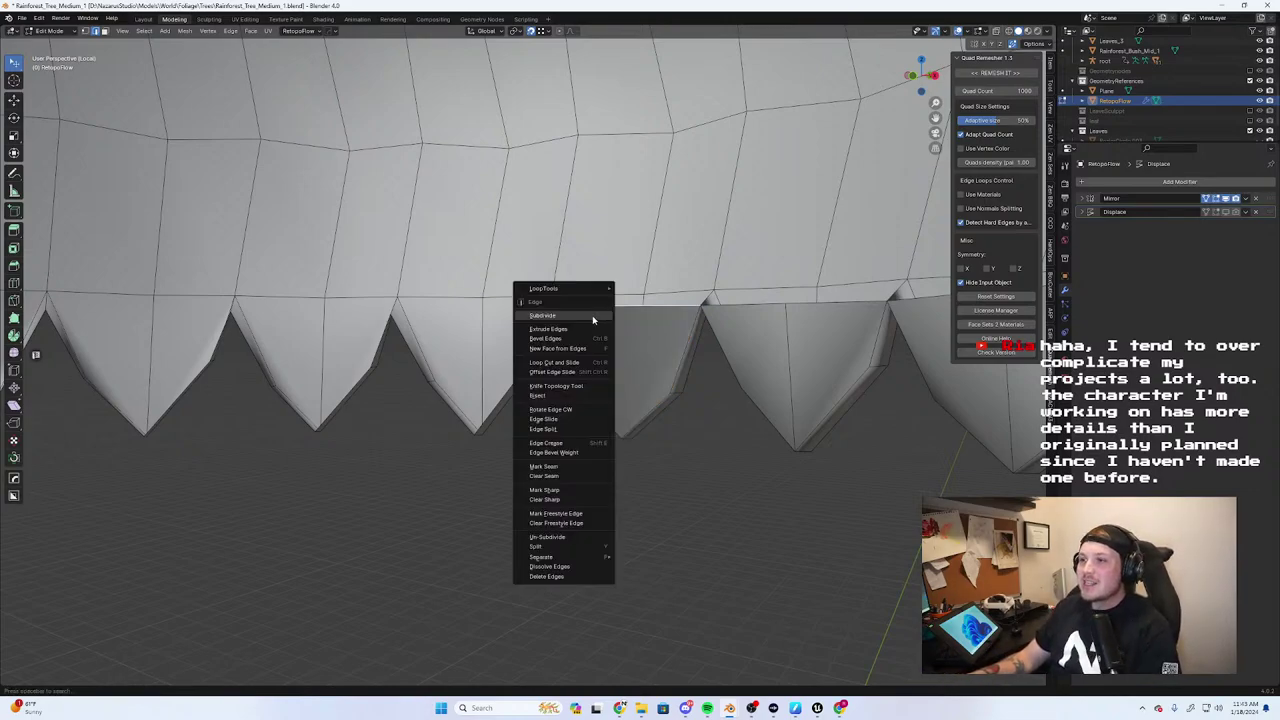
{"action": "left_click", "coordinate": [593, 316]}
{"action": "left_click", "coordinate": [611, 325]}
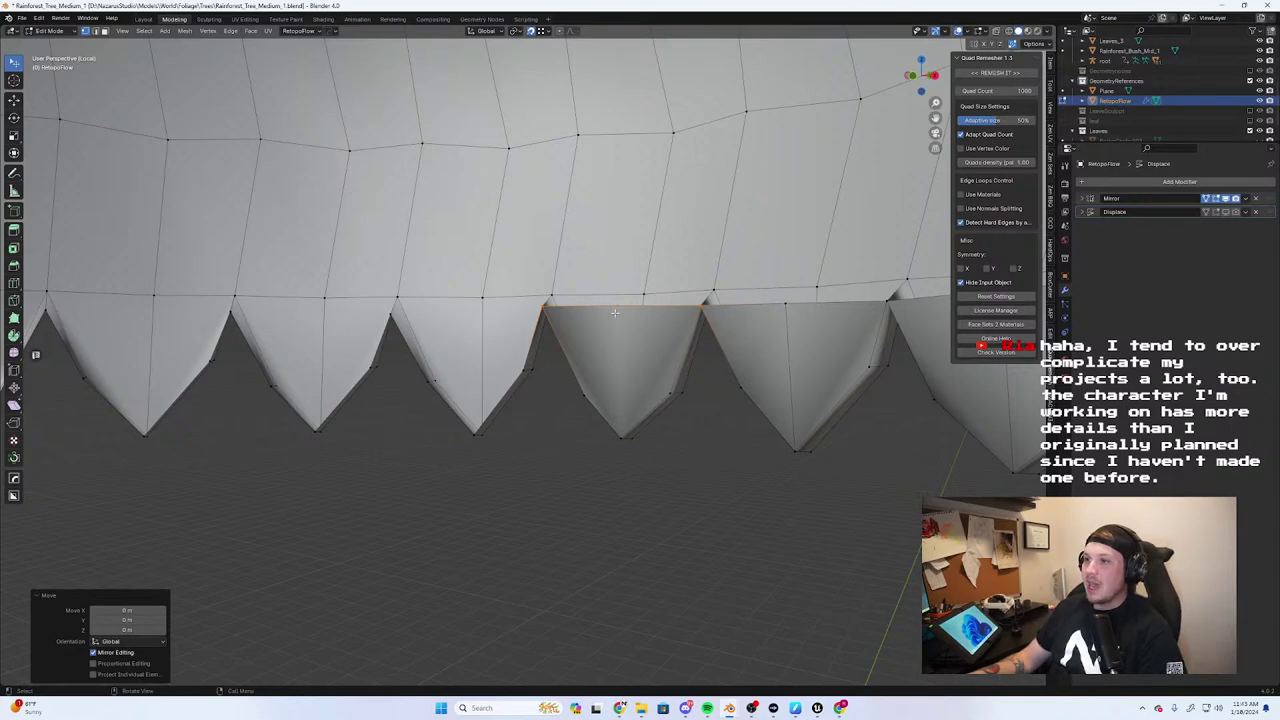
{"action": "key", "text": "1"}
{"action": "left_click", "coordinate": [615, 313]}
{"action": "left_click", "coordinate": [624, 430], "text": "shift"}
{"action": "key", "text": "j"}
Select the next open leaf tip's inner rim edges and fill them with a backing face
{"action": "key", "text": "2"}
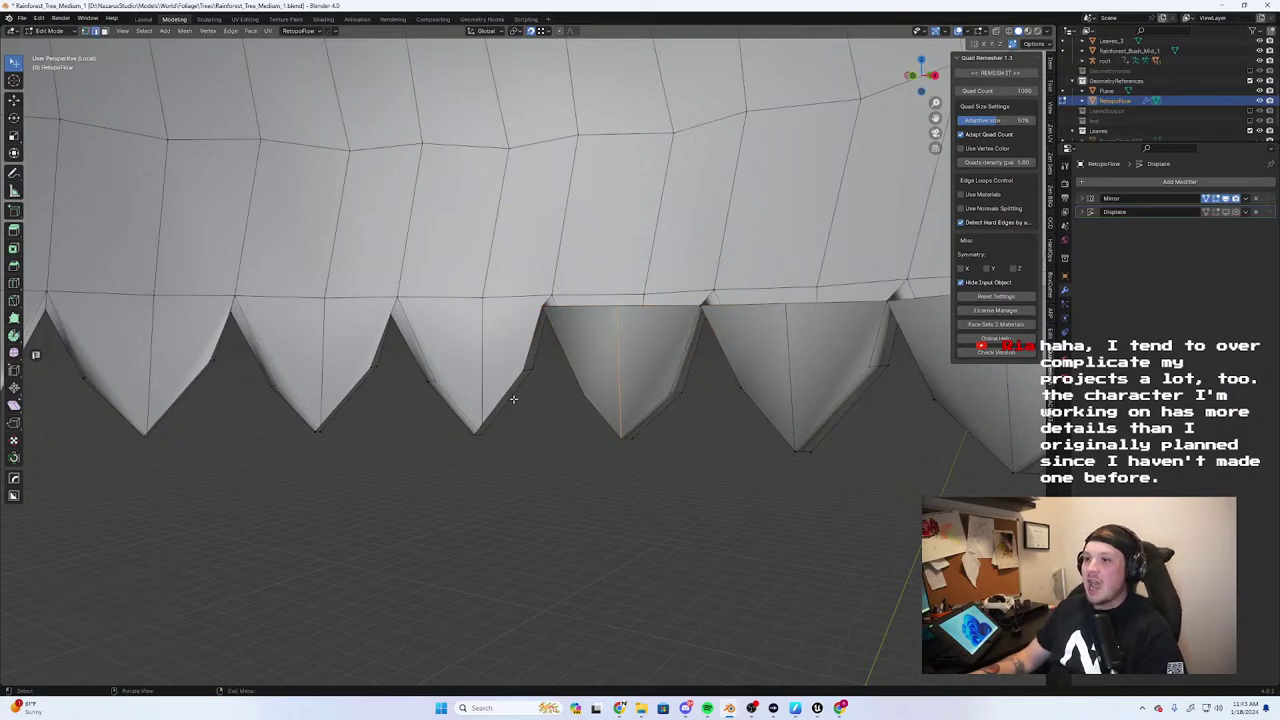
{"action": "left_click", "coordinate": [509, 395]}
{"action": "left_click", "coordinate": [531, 348], "text": "shift"}
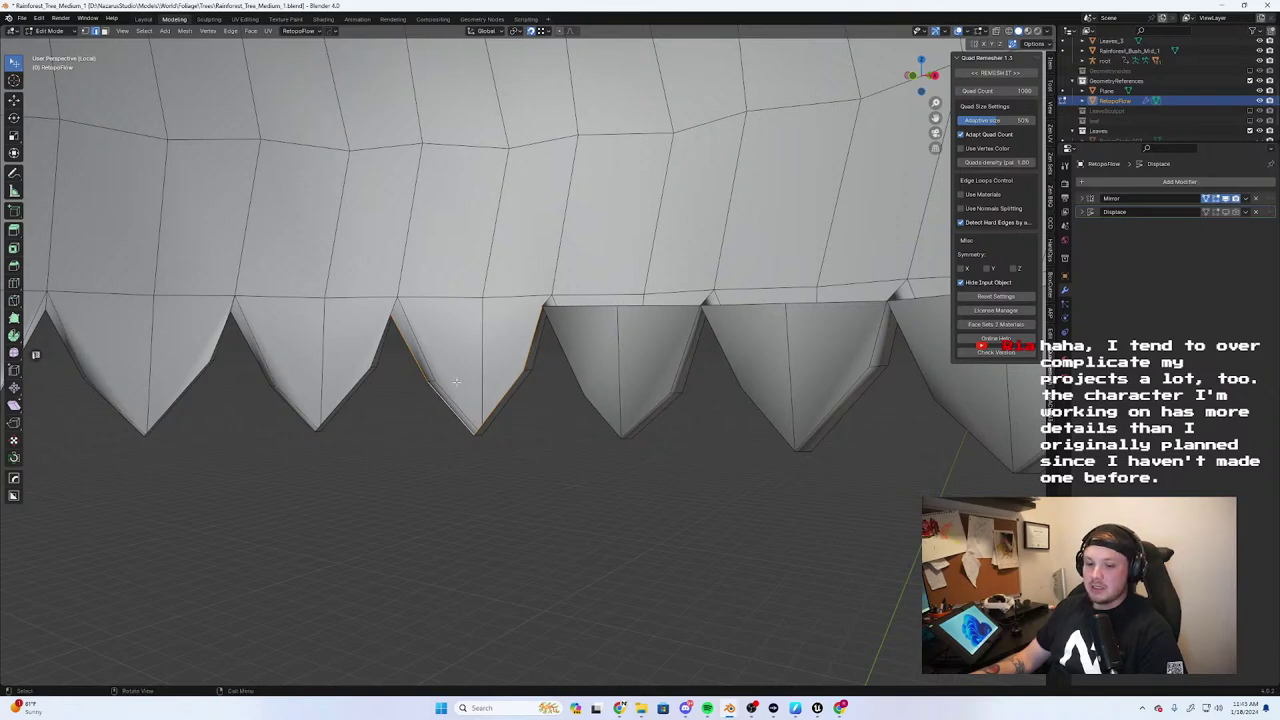
{"action": "key", "text": "f"}
Move the new backing face's outer top corner vertex along Z, snapping it level with the neighbouring leaf's corner
{"action": "key", "text": "1"}
{"action": "left_click", "coordinate": [394, 325]}
{"action": "key", "text": "g"}
{"action": "key", "text": "z"}
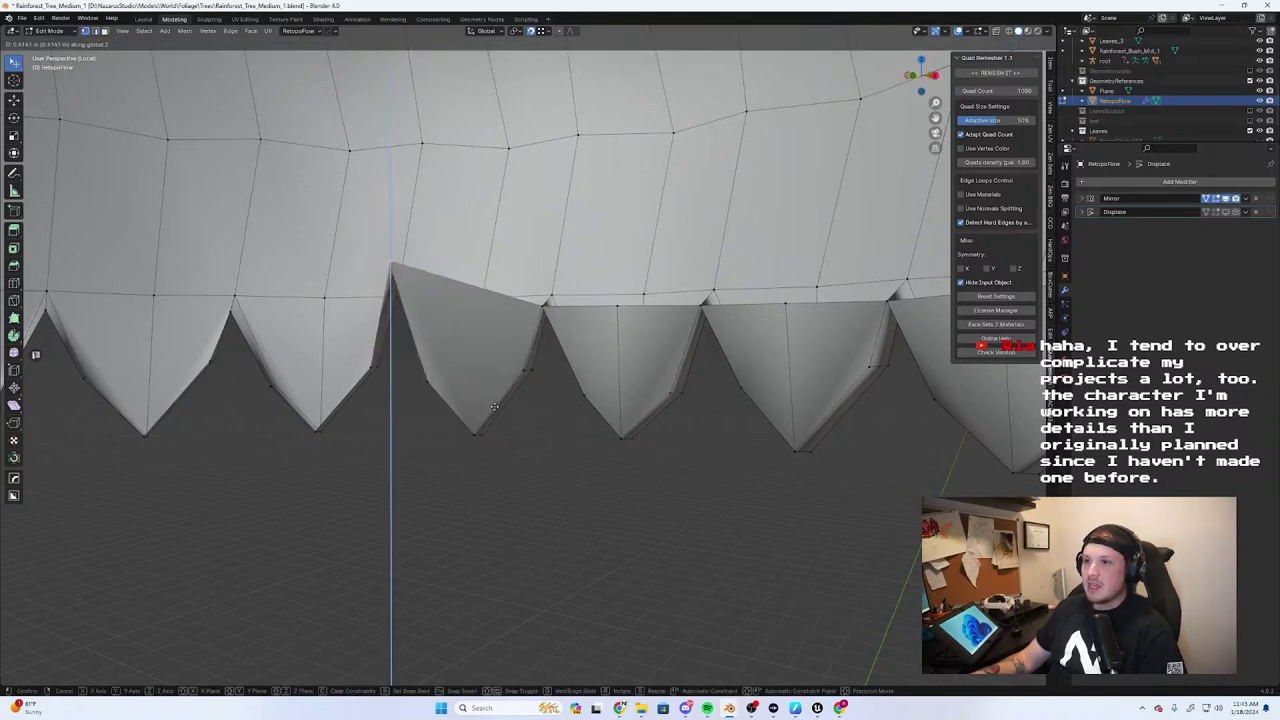
{"action": "left_click", "coordinate": [545, 306]}
Subdivide this backing face's top edge and connect the midpoint to the leaf's tip vertex
{"action": "key", "text": "2"}
{"action": "left_click", "coordinate": [473, 312]}
{"action": "right_click", "coordinate": [470, 317]}
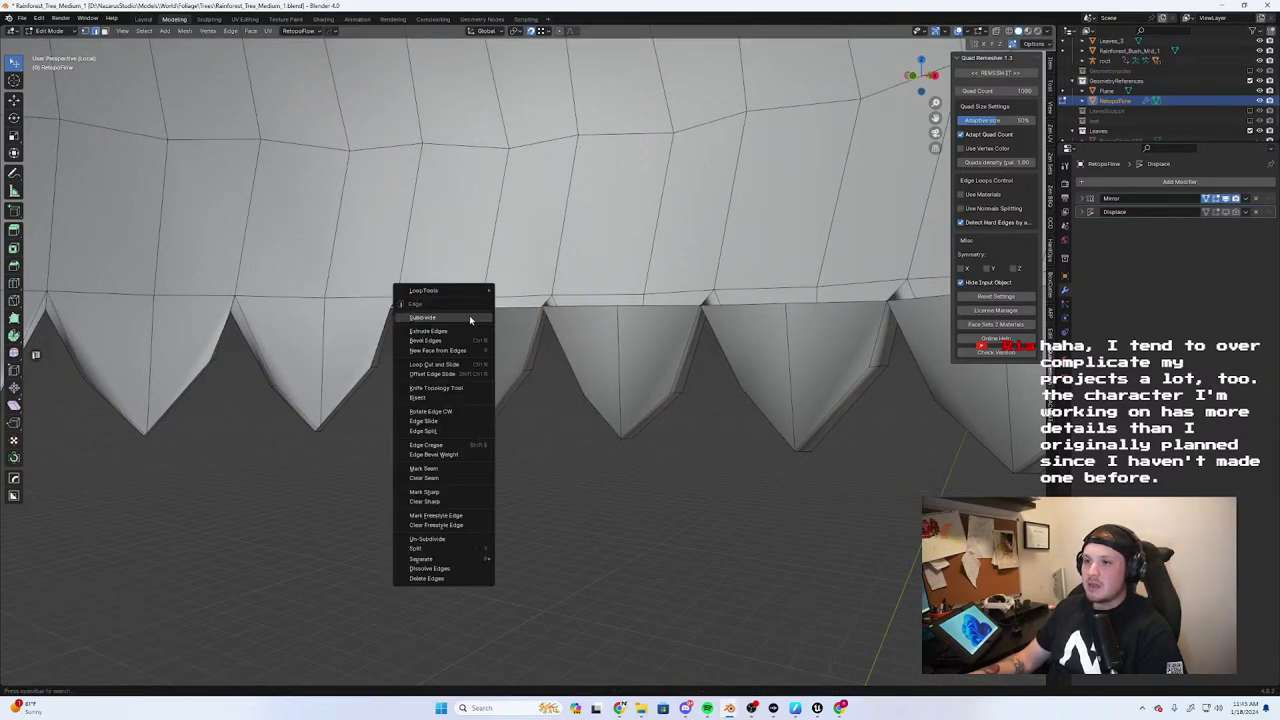
{"action": "left_click", "coordinate": [470, 318]}
{"action": "key", "text": "1"}
{"action": "left_click", "coordinate": [467, 308]}
{"action": "left_click", "coordinate": [475, 434], "text": "shift"}
{"action": "key", "text": "j"}
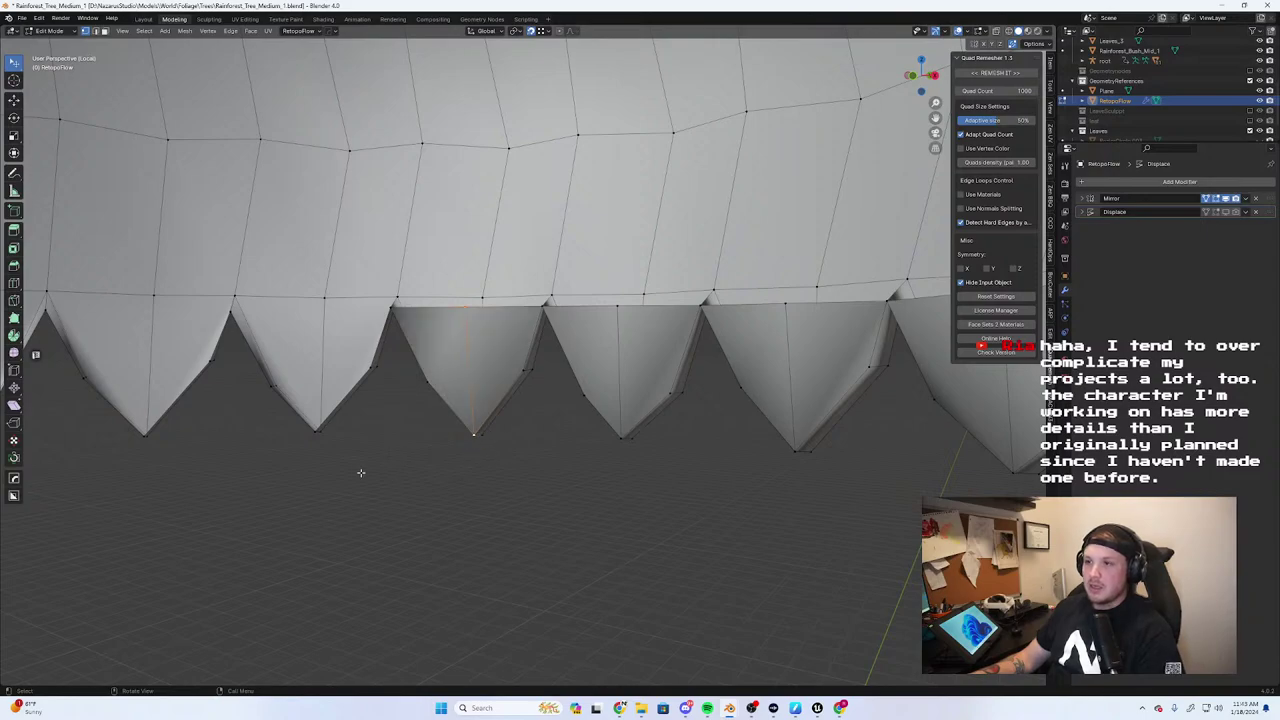
Select the inner rim edges of the next open leaf tip and fill them with a backing face
{"action": "middle_click_drag", "start_coordinate": [361, 472], "coordinate": [420, 420]}
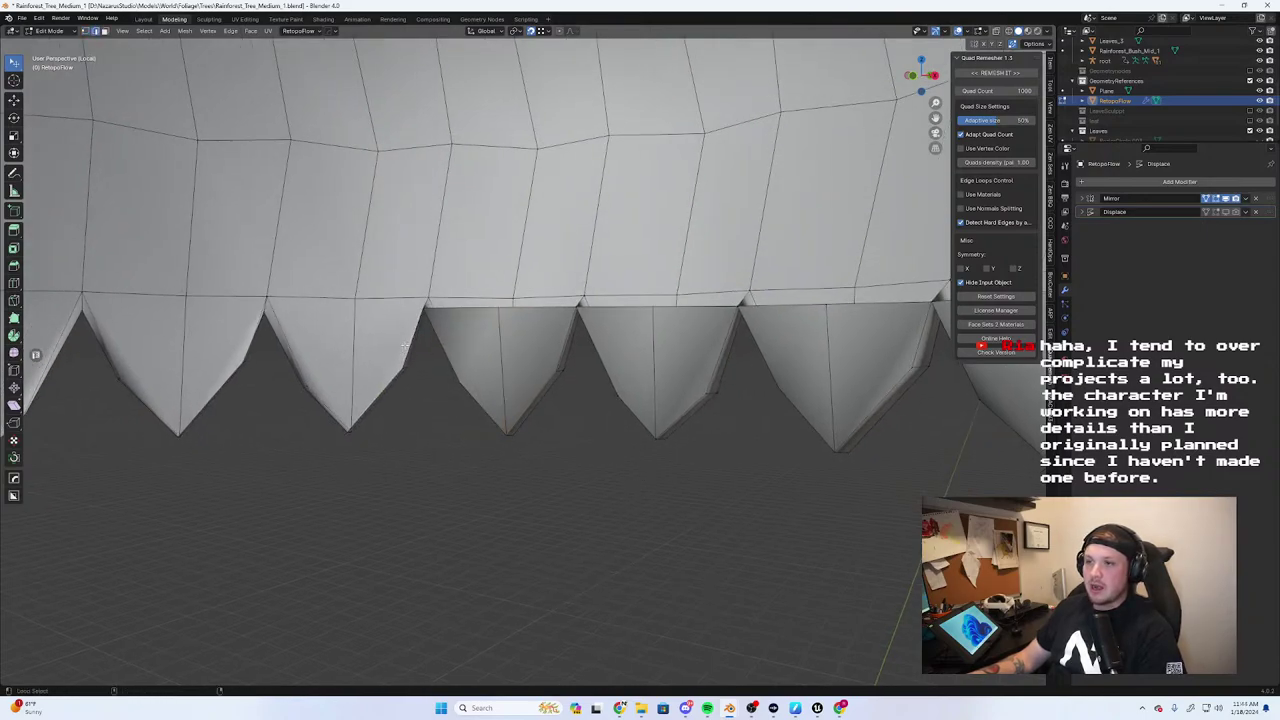
{"action": "left_click", "coordinate": [405, 345], "text": "alt"}
{"action": "left_click", "coordinate": [285, 355]}
{"action": "left_click", "coordinate": [329, 414], "text": "shift"}
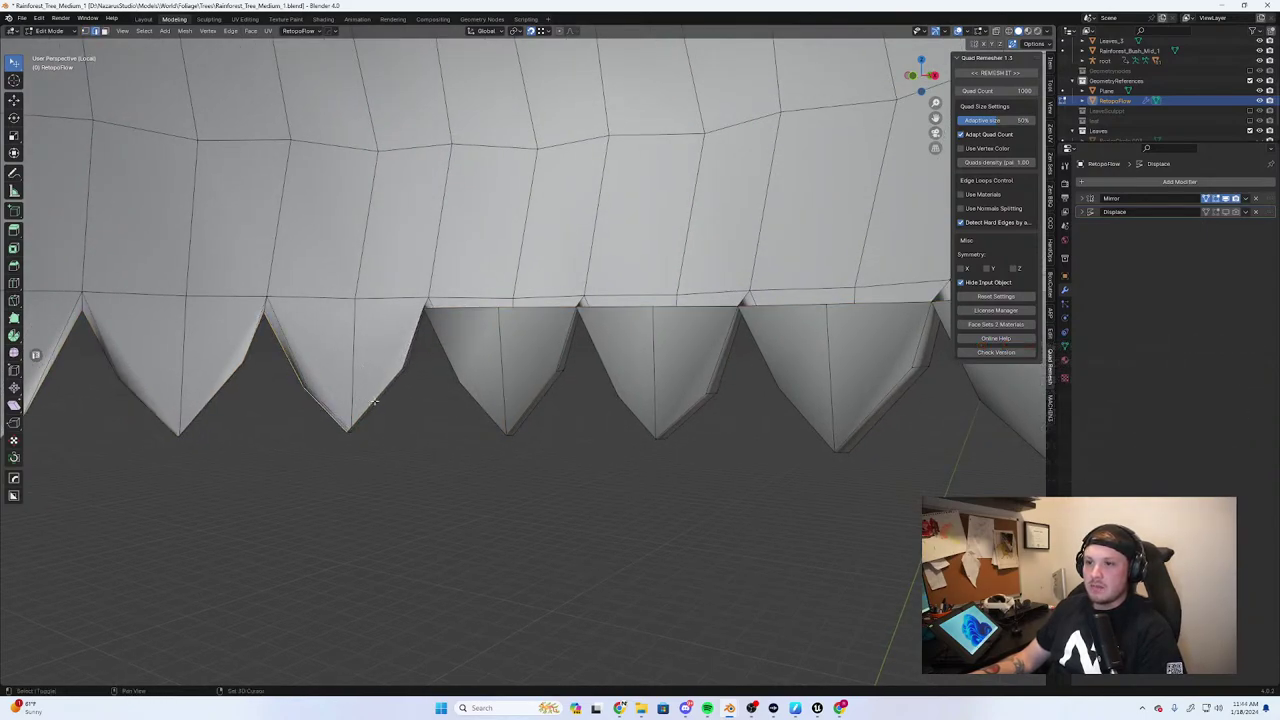
{"action": "left_click", "coordinate": [375, 401], "text": "shift"}
{"action": "left_click", "coordinate": [412, 348], "text": "shift"}
{"action": "key", "text": "f"}
Level the far top corner vertex of this backing face with its opposite corner by snapping it along Z
{"action": "key", "text": "1"}
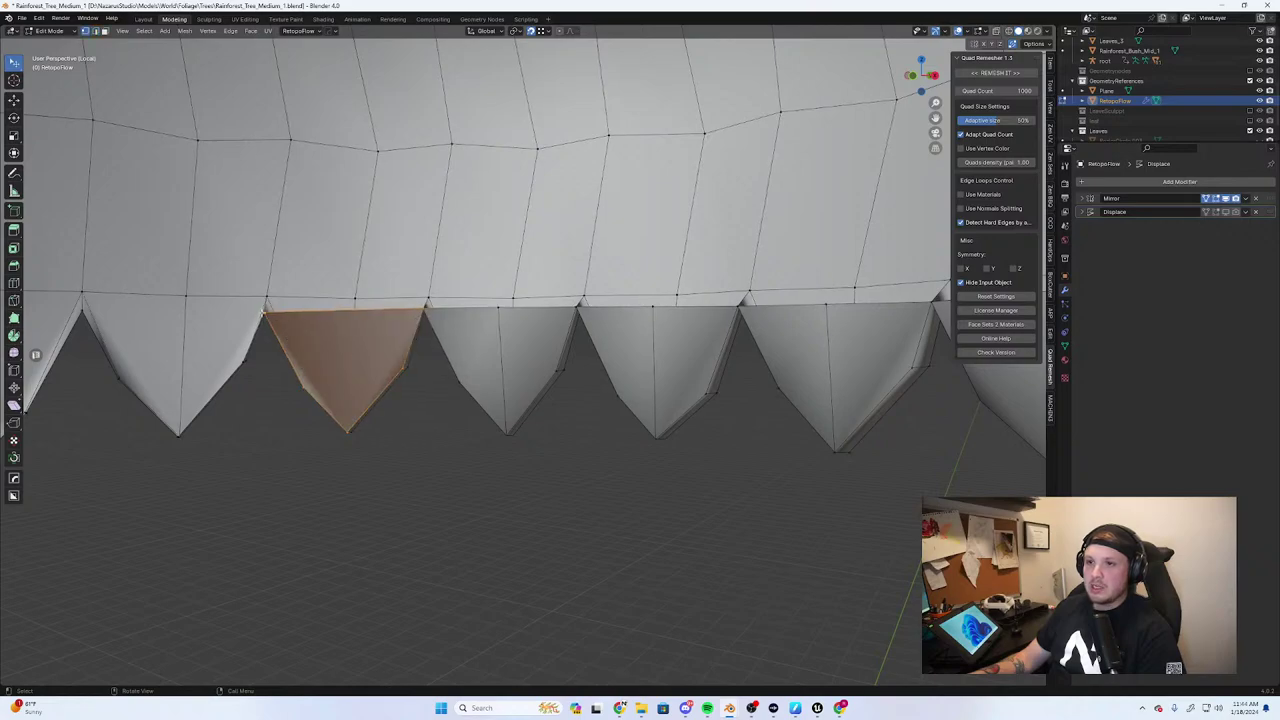
{"action": "left_click", "coordinate": [263, 312]}
{"action": "key", "text": "g"}
{"action": "key", "text": "z"}
{"action": "left_click", "coordinate": [393, 320]}
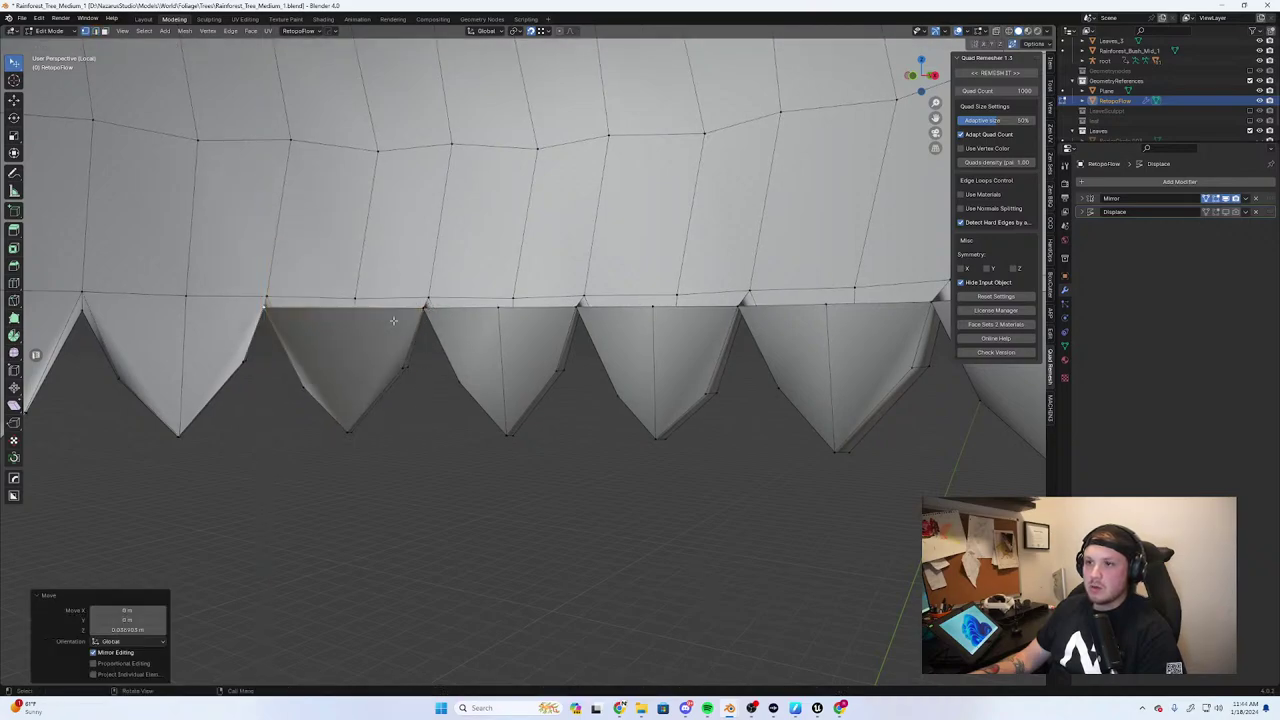
Split the levelled backing face down the middle by subdividing its top edge and joining the midpoint to the tip
{"action": "key", "text": "2"}
{"action": "left_click", "coordinate": [363, 313]}
{"action": "right_click", "coordinate": [363, 314]}
{"action": "left_click", "coordinate": [370, 314]}
{"action": "key", "text": "1"}
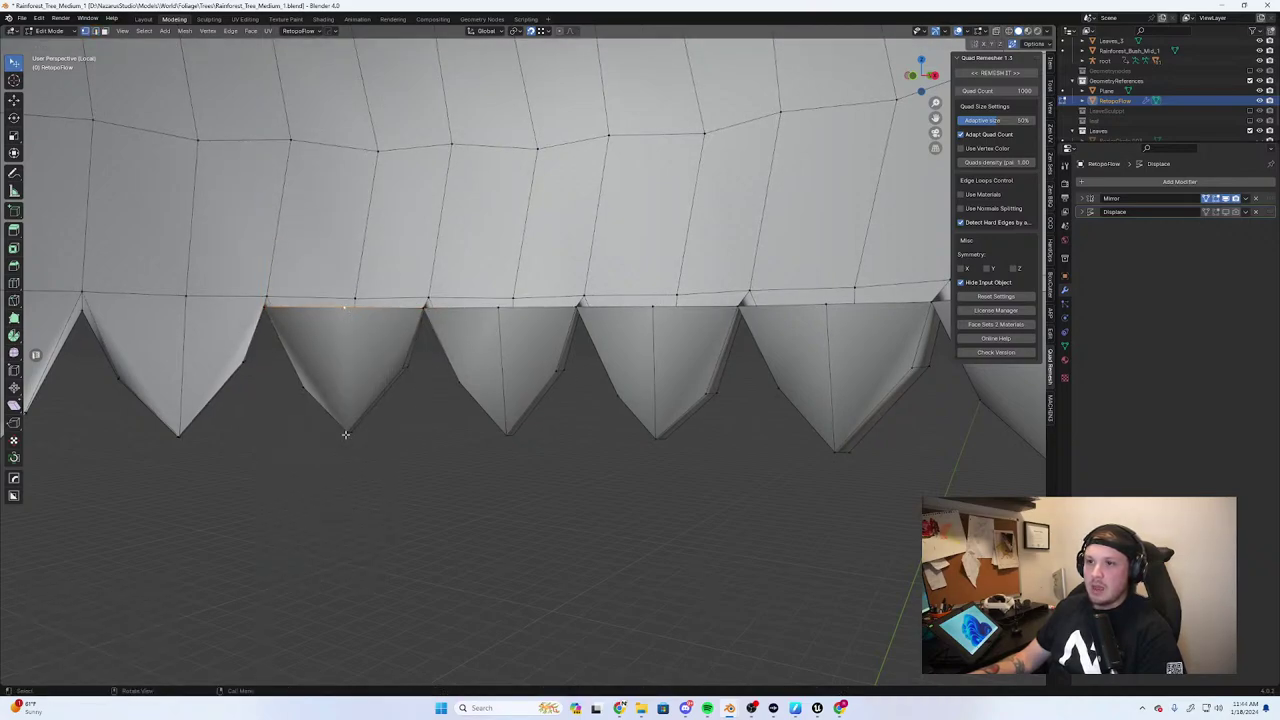
Snap the inner corner vertex between the two remaining open leaf tips along Z to the finished leaf's corner height
{"action": "middle_click_drag", "start_coordinate": [417, 453], "coordinate": [578, 420]}
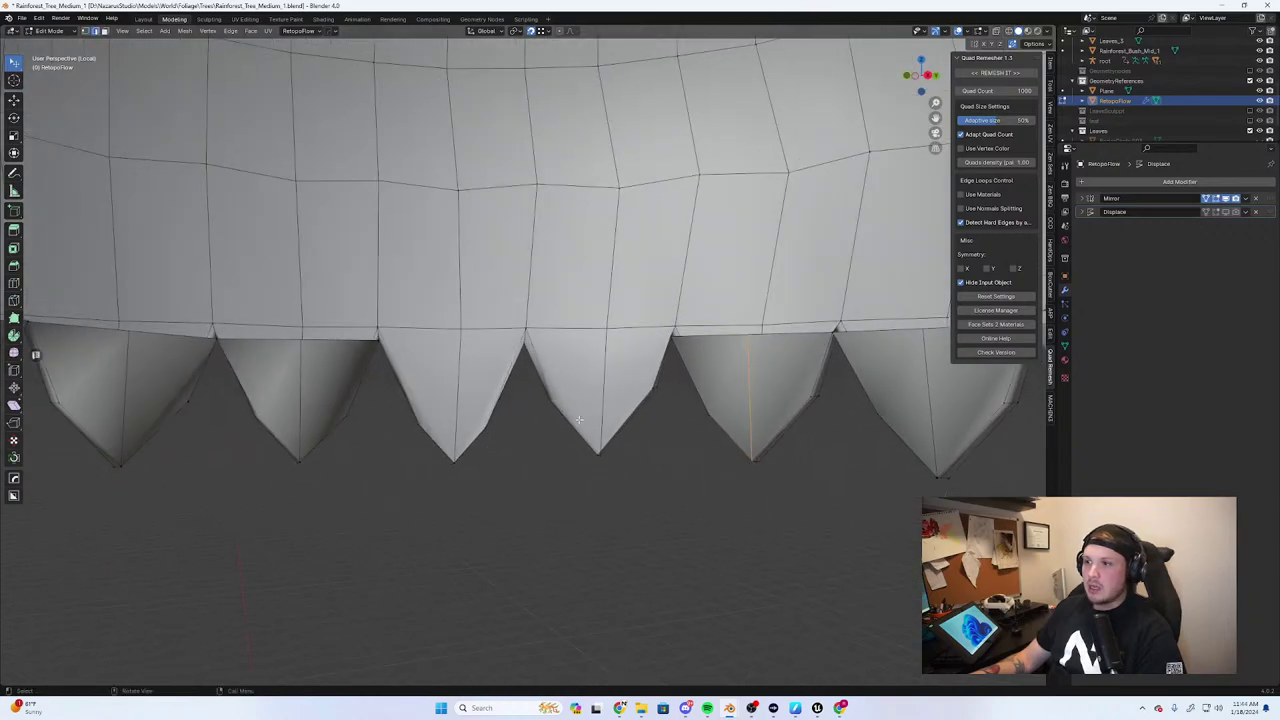
{"action": "left_click", "coordinate": [617, 428]}
{"action": "middle_click_drag", "start_coordinate": [546, 356], "coordinate": [506, 395]}
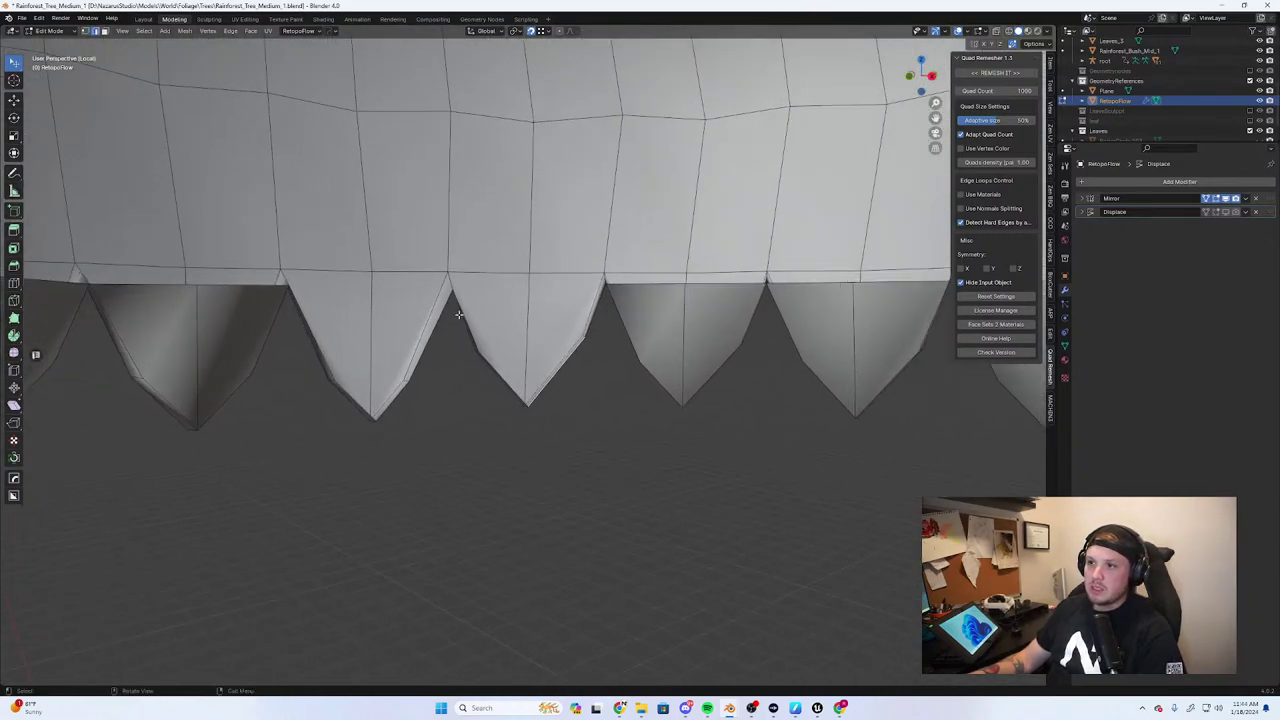
{"action": "middle_click_drag", "start_coordinate": [458, 314], "coordinate": [477, 357]}
{"action": "key", "text": "g"}
{"action": "key", "text": "z"}
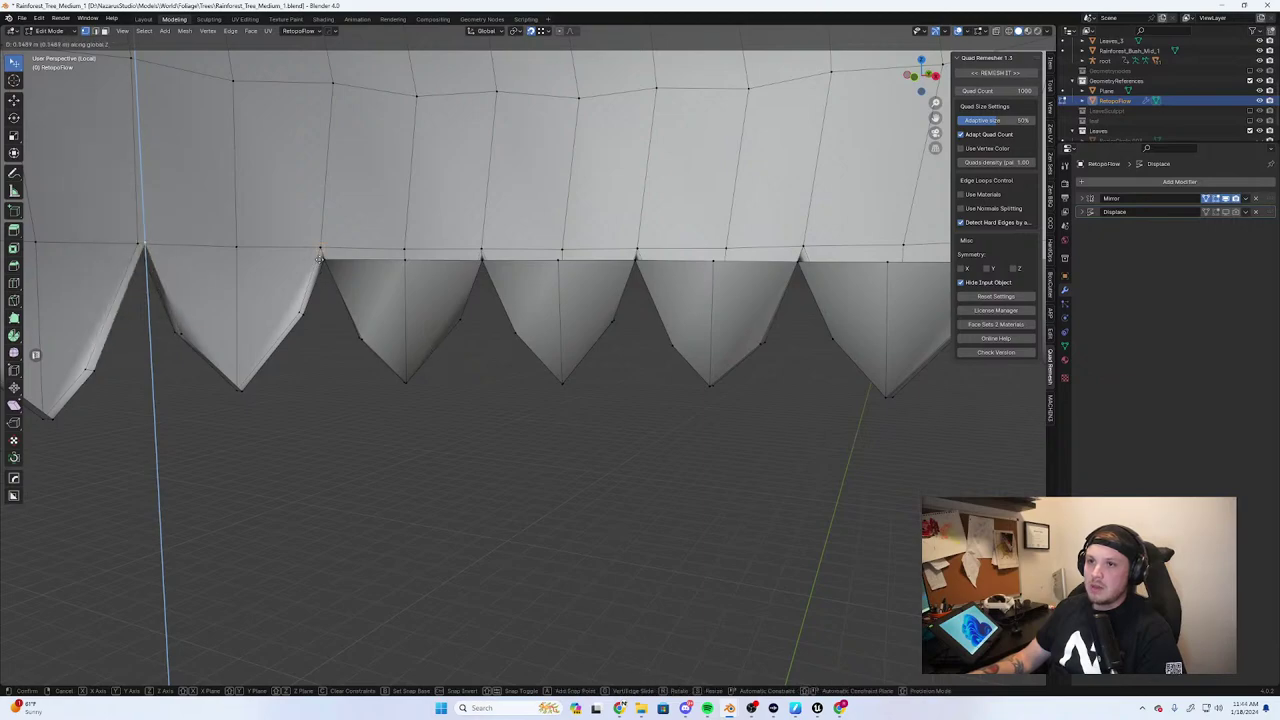
{"action": "left_click", "coordinate": [319, 258]}
Select the inner rim edges on both sides of the adjacent open leaf tip and fill them with a backing face
{"action": "middle_click_drag", "start_coordinate": [319, 258], "coordinate": [326, 367]}
{"action": "left_click", "coordinate": [503, 331]}
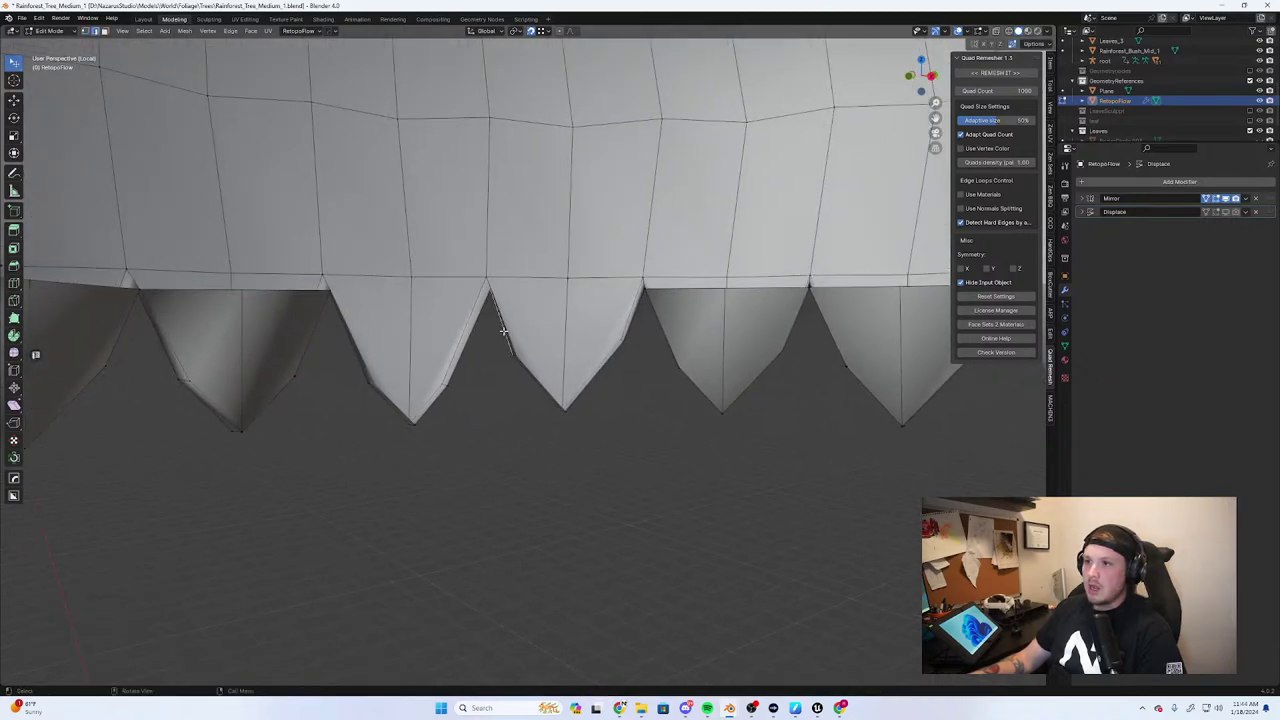
{"action": "middle_click_drag", "start_coordinate": [516, 398], "coordinate": [405, 395]}
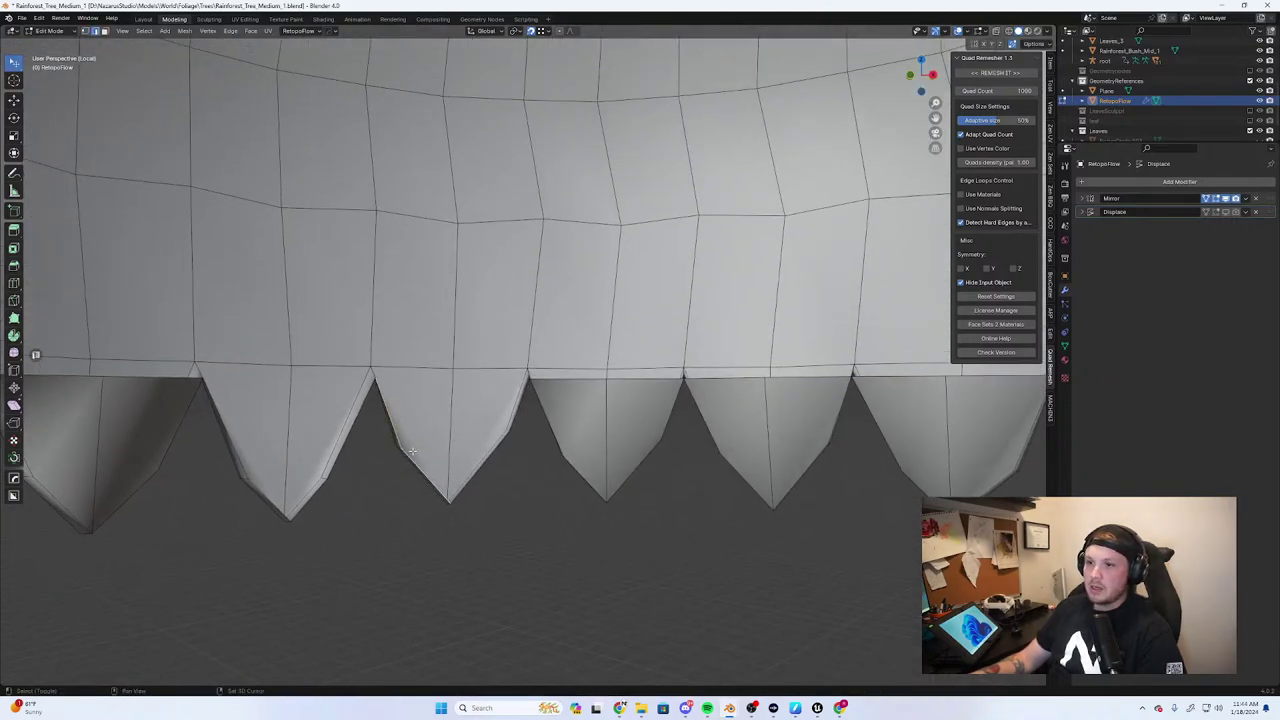
{"action": "key", "text": "alt+z"}
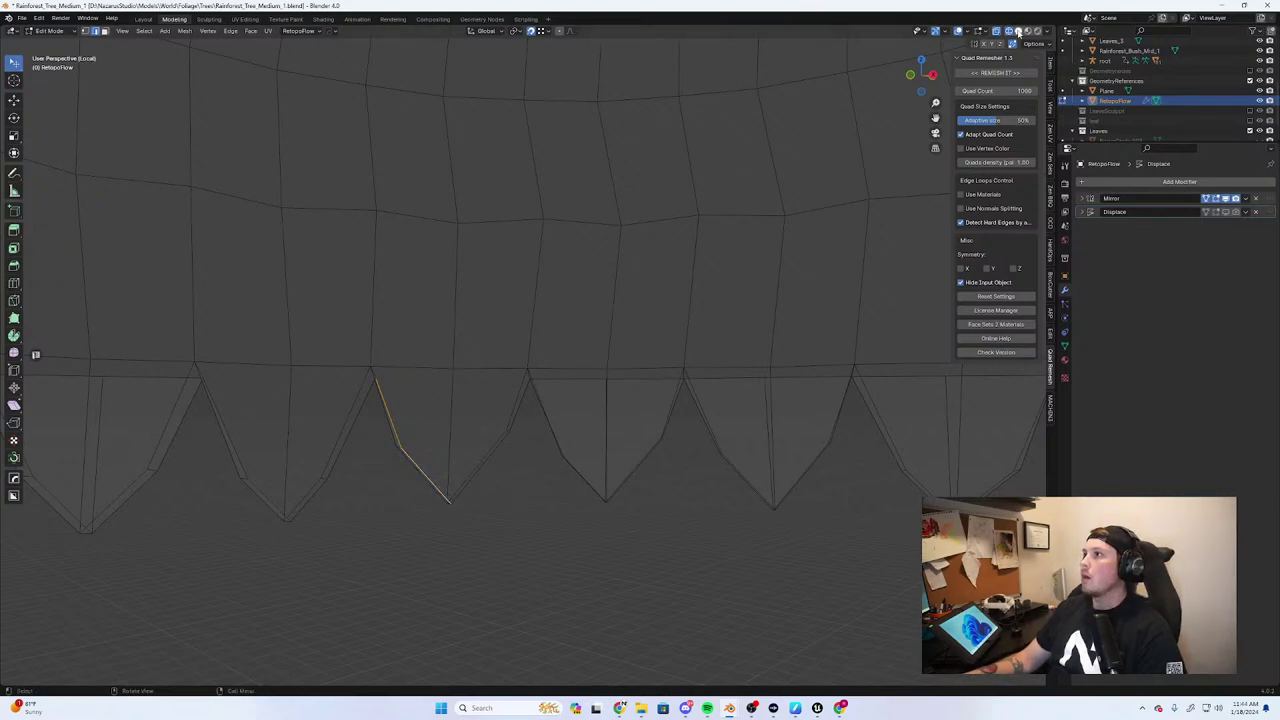
{"action": "key", "text": "alt+z"}
{"action": "left_click", "coordinate": [518, 451], "text": "shift"}
{"action": "key", "text": "f"}
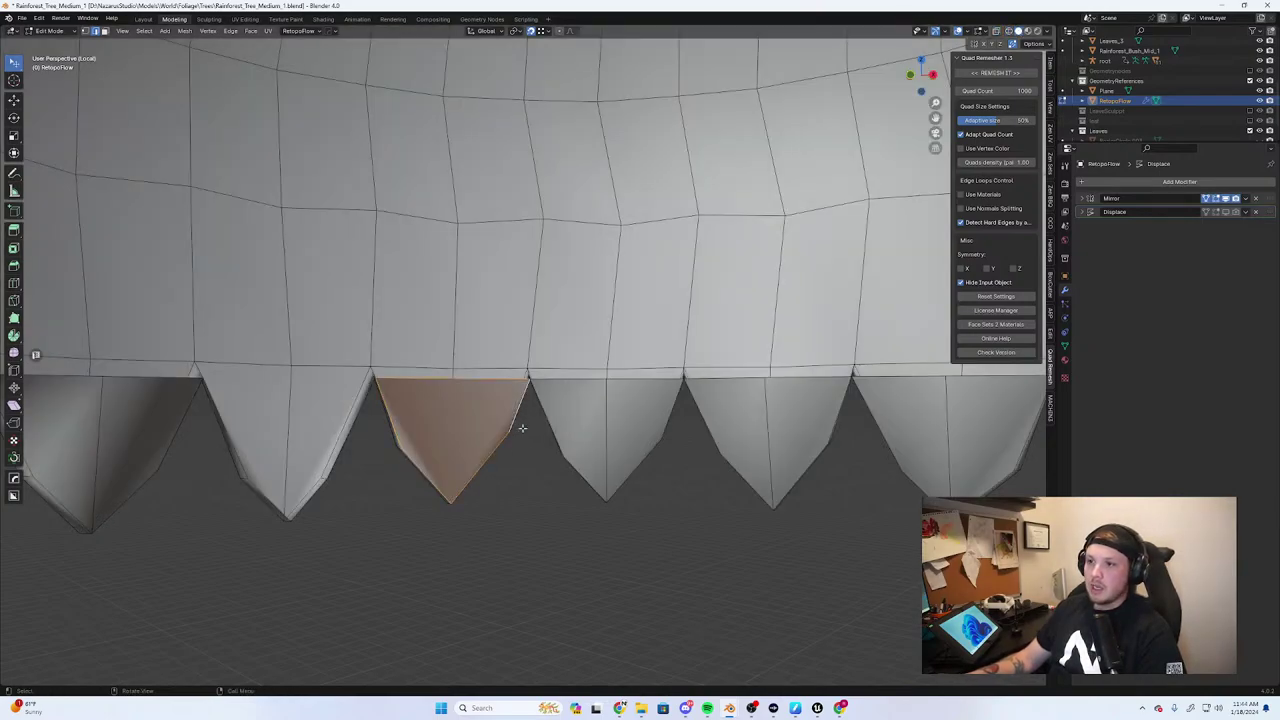
Subdivide the top edge of this backing face and join its midpoint to the tip to form a centre split
{"action": "key", "text": "alt+a"}
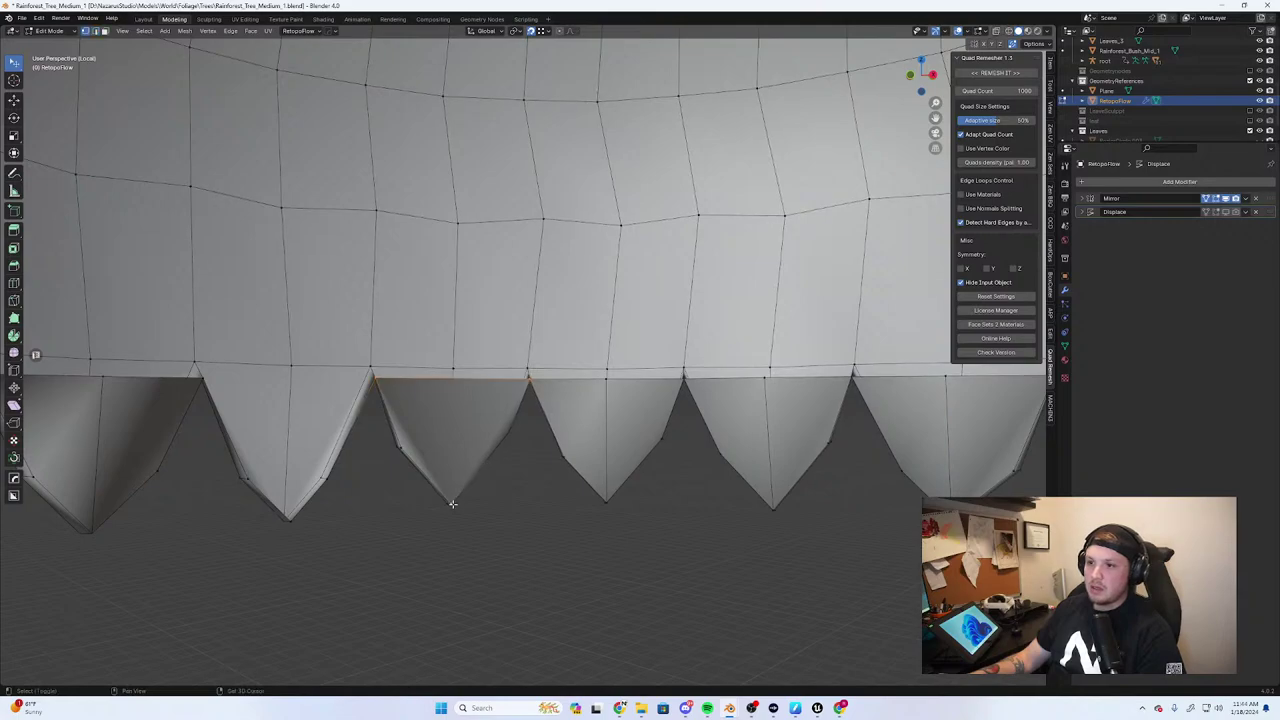
{"action": "left_click", "coordinate": [456, 381]}
{"action": "right_click", "coordinate": [456, 386]}
{"action": "left_click", "coordinate": [456, 386]}
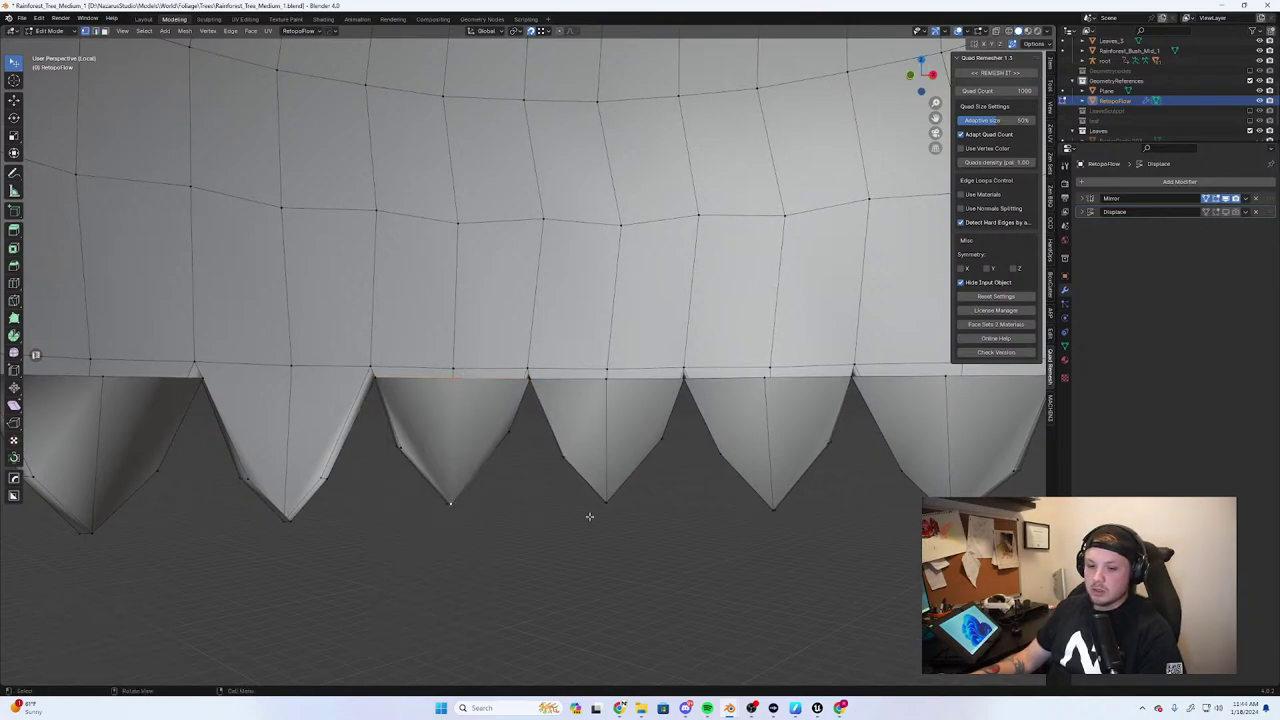
{"action": "middle_click_drag", "start_coordinate": [560, 517], "coordinate": [594, 509]}
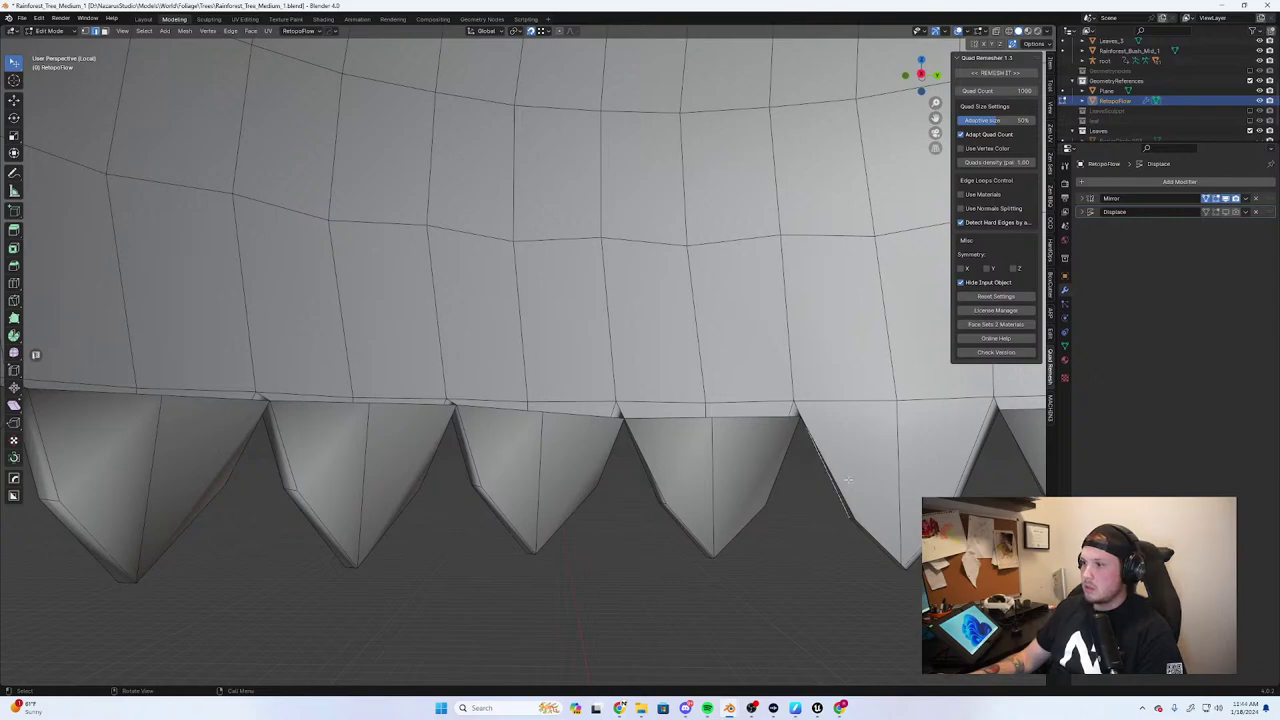
Use X-ray wireframe to select the last open leaf tip's inner rim edges and fill them with a backing face
{"action": "middle_click_drag", "start_coordinate": [848, 480], "coordinate": [822, 477], "text": "shift"}
{"action": "left_click", "coordinate": [966, 450]}
{"action": "left_click", "coordinate": [903, 540], "text": "shift"}
{"action": "left_click", "coordinate": [866, 544], "text": "shift"}
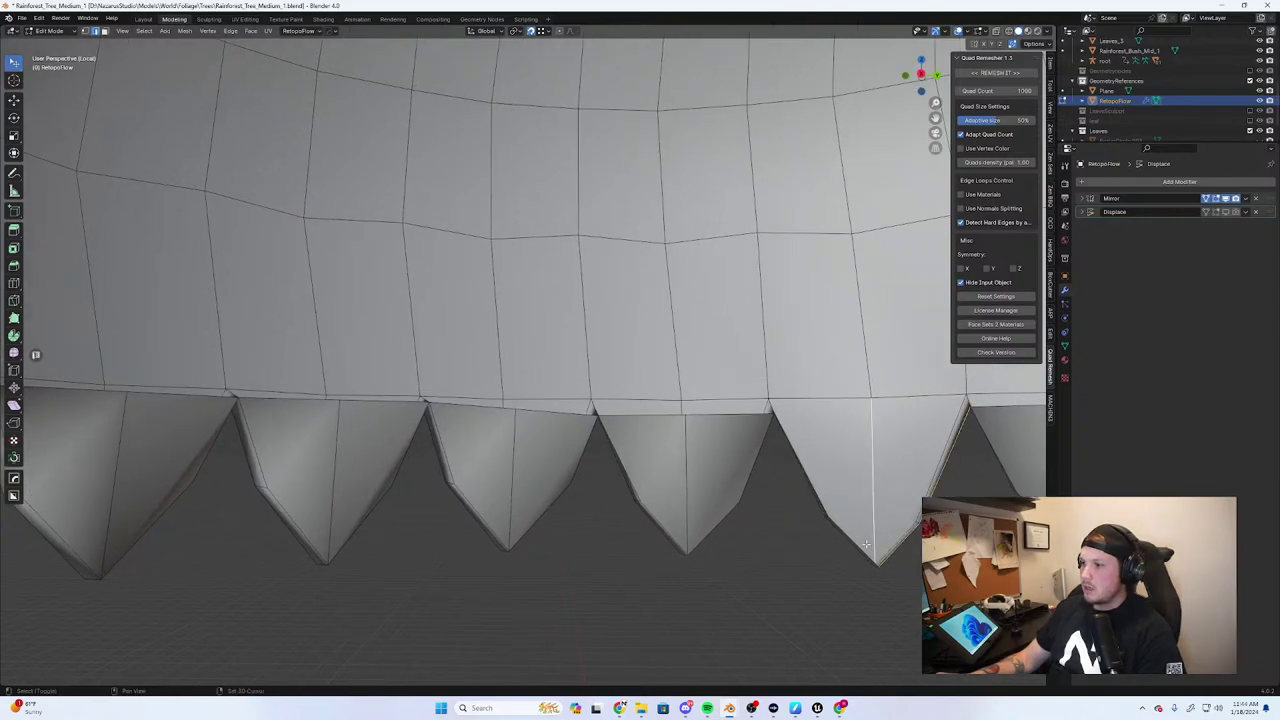
{"action": "key", "text": "alt+z"}
{"action": "left_click", "coordinate": [893, 556]}
{"action": "left_click", "coordinate": [936, 484], "text": "shift"}
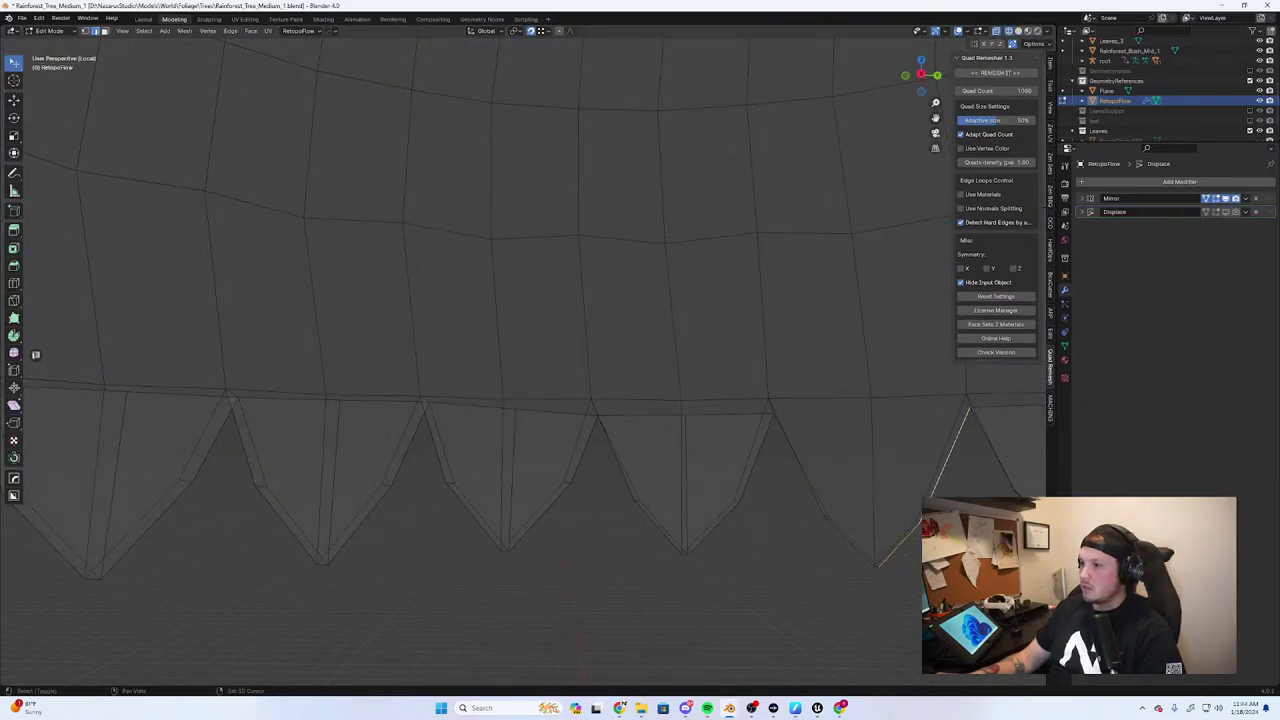
{"action": "left_click", "coordinate": [826, 490], "text": "shift"}
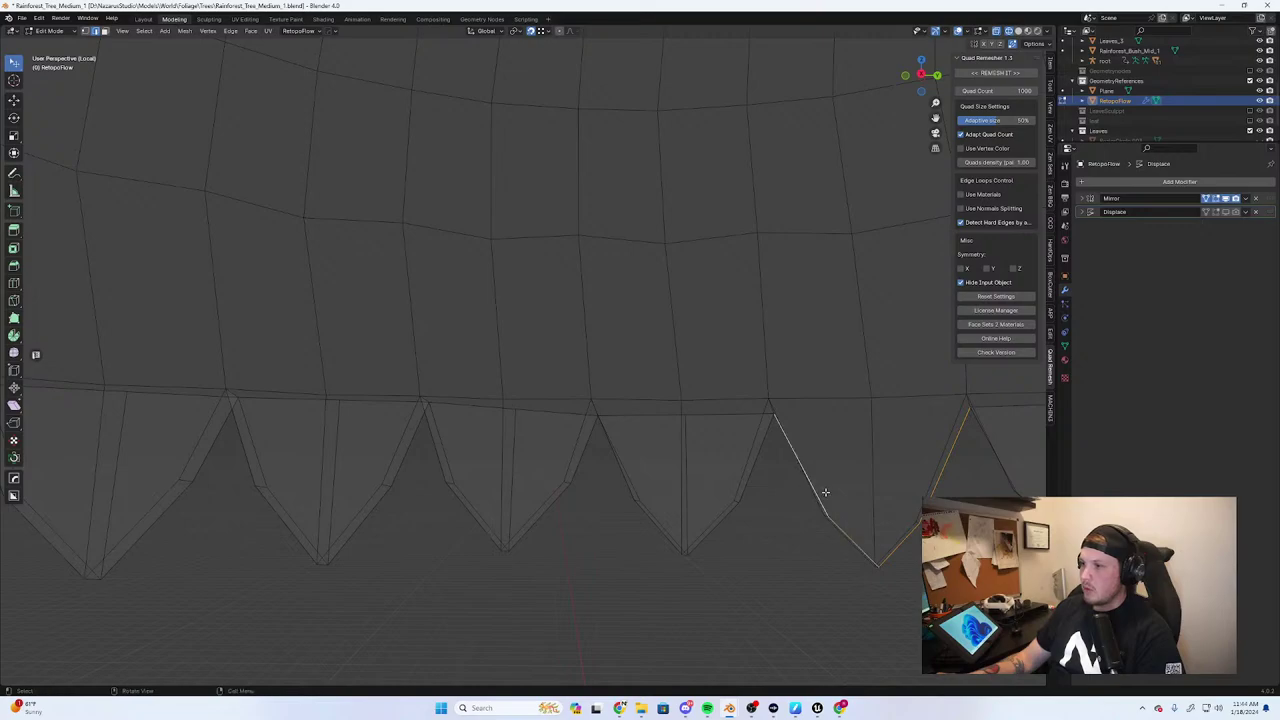
{"action": "key", "text": "ctrl+e"}
{"action": "key", "text": "f"}
Subdivide the last backing face's top edge, connect the midpoint to the tip, and return the viewport to solid shading
{"action": "left_click", "coordinate": [891, 410]}
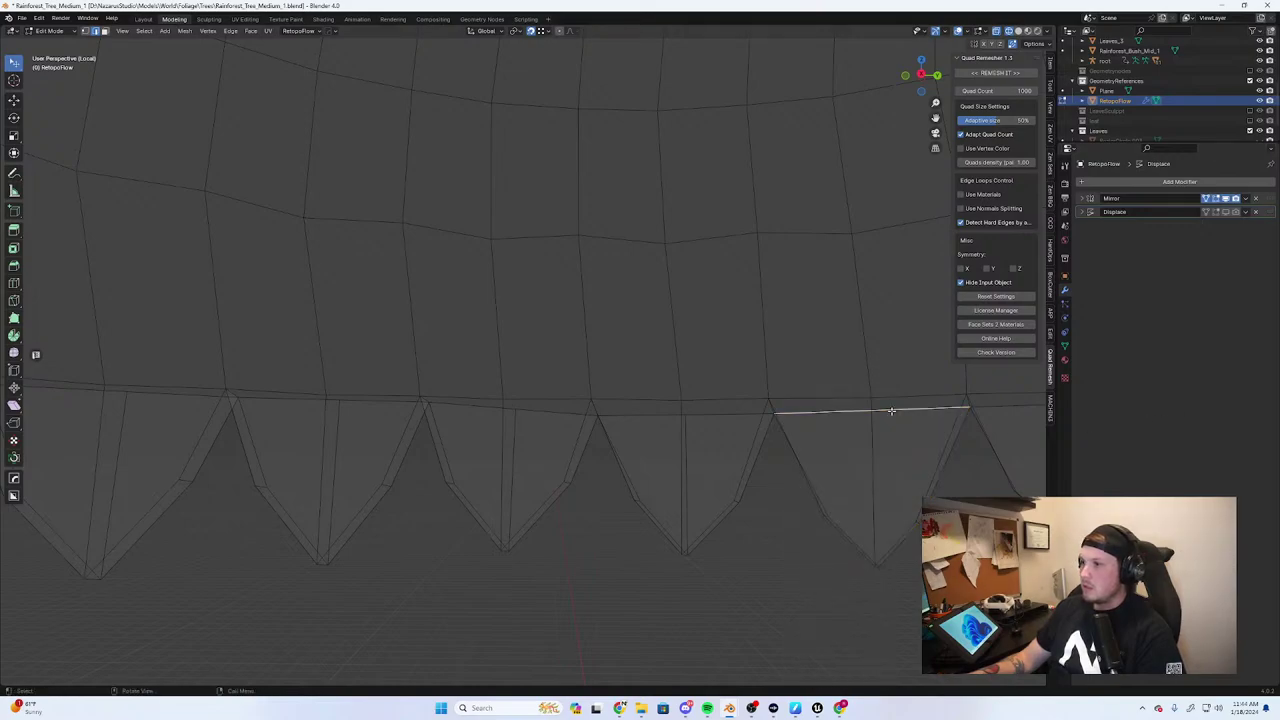
{"action": "key", "text": "q"}
{"action": "right_click", "coordinate": [928, 410]}
{"action": "left_click", "coordinate": [928, 409]}
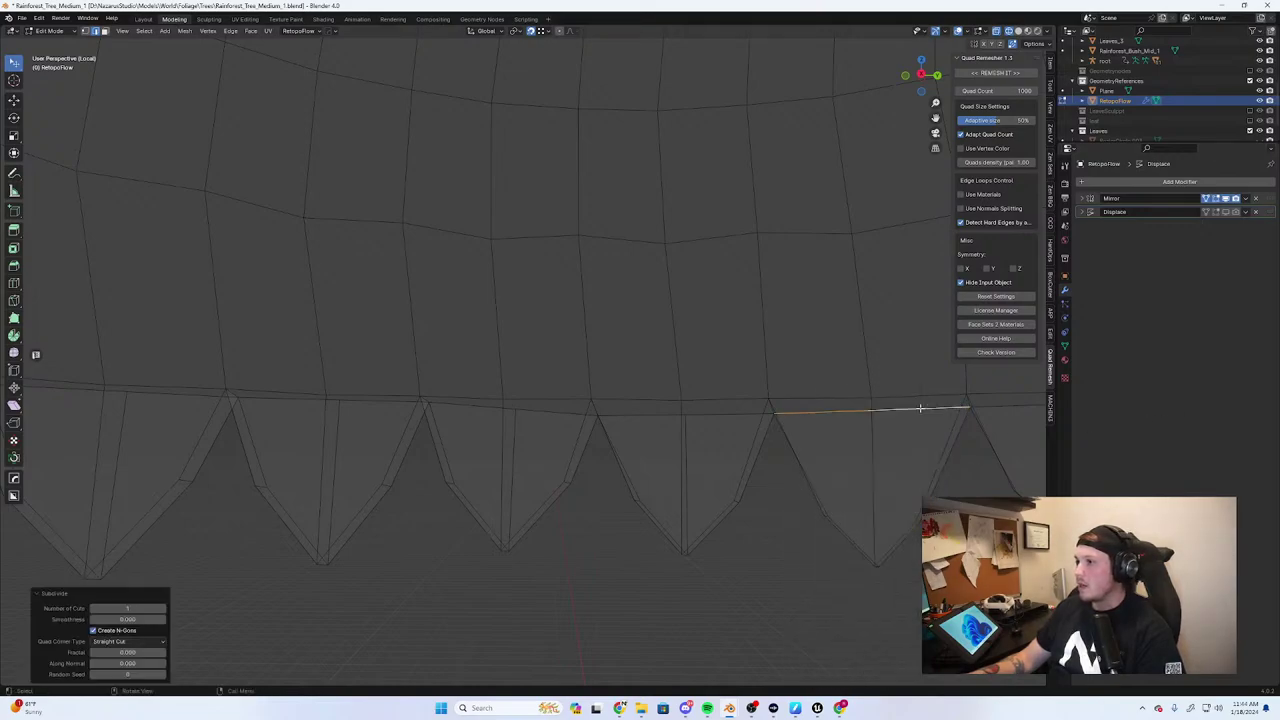
{"action": "key", "text": "1"}
{"action": "left_click", "coordinate": [871, 412]}
{"action": "left_click", "coordinate": [879, 568], "text": "shift"}
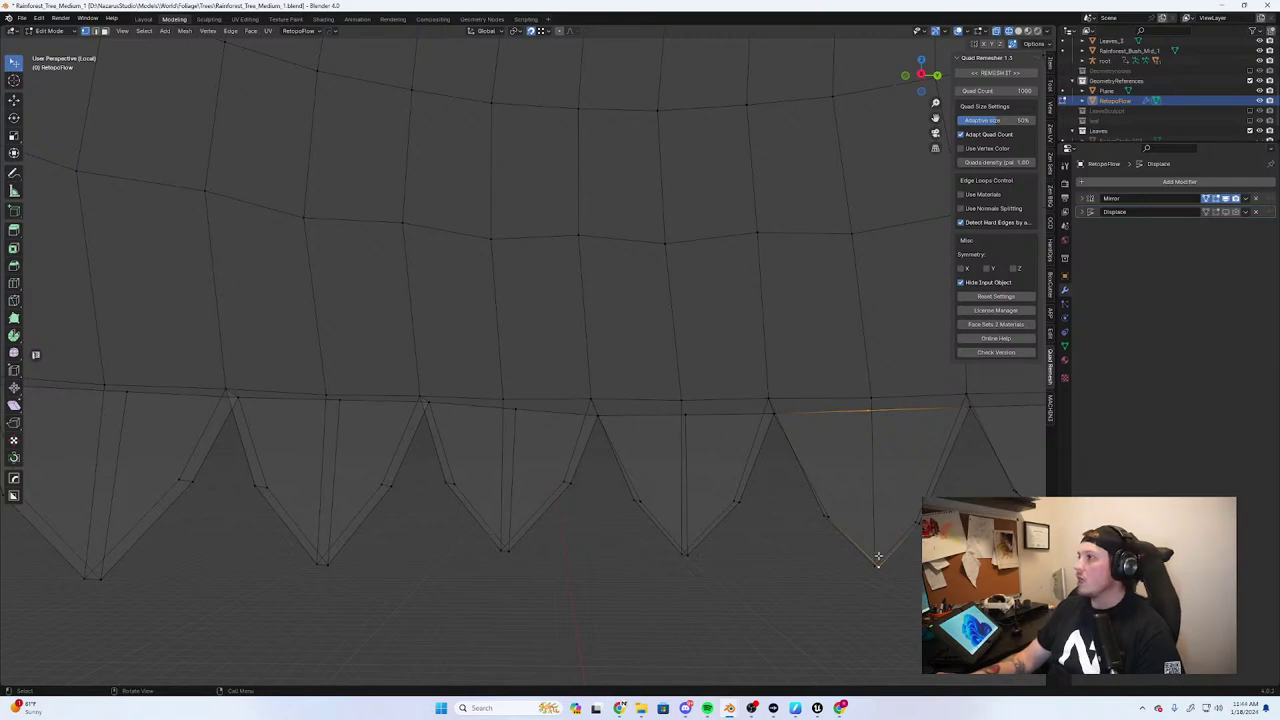
{"action": "key", "text": "j"}
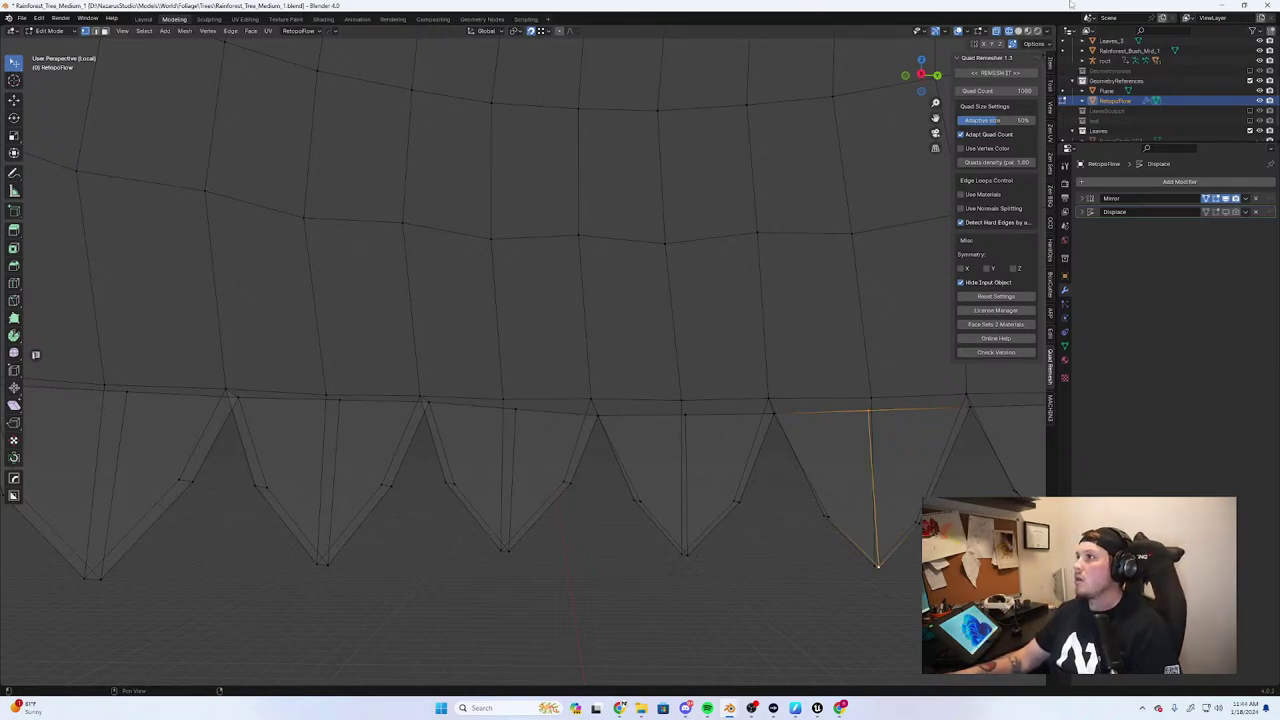
{"action": "left_click", "coordinate": [1018, 31]}
{"action": "key", "text": "2"}
{"action": "left_click", "coordinate": [885, 480]}
{"action": "key", "text": "g"}
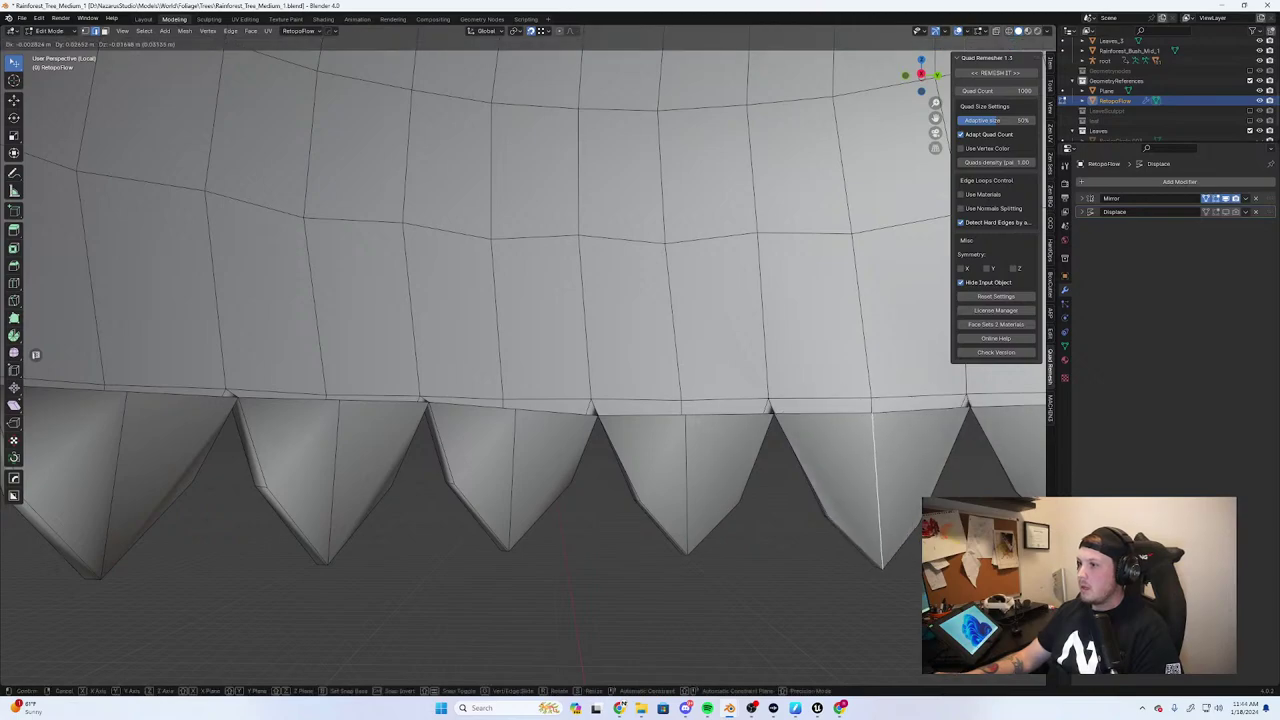
{"action": "key", "text": "Escape"}
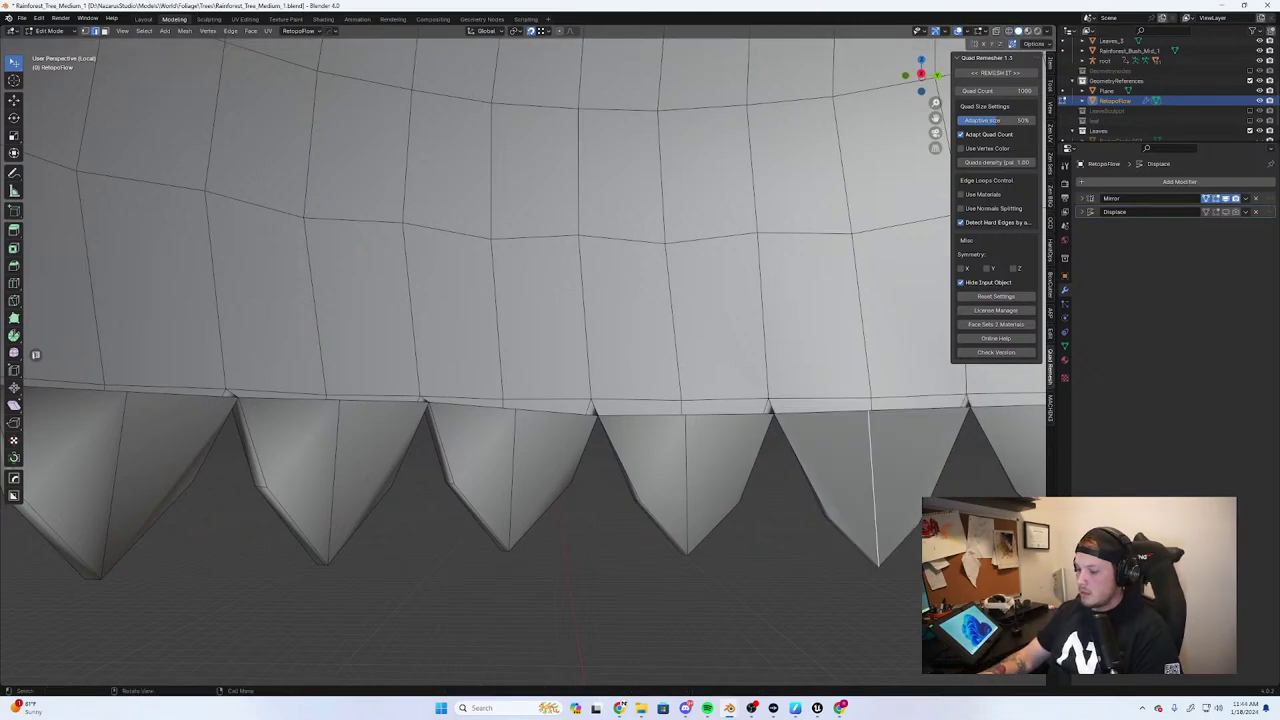
{"action": "key", "text": "KP_Decimal"}
{"action": "middle_click_drag", "start_coordinate": [880, 530], "coordinate": [765, 540]}
{"action": "key", "text": "g"}
{"action": "left_click", "coordinate": [814, 465]}
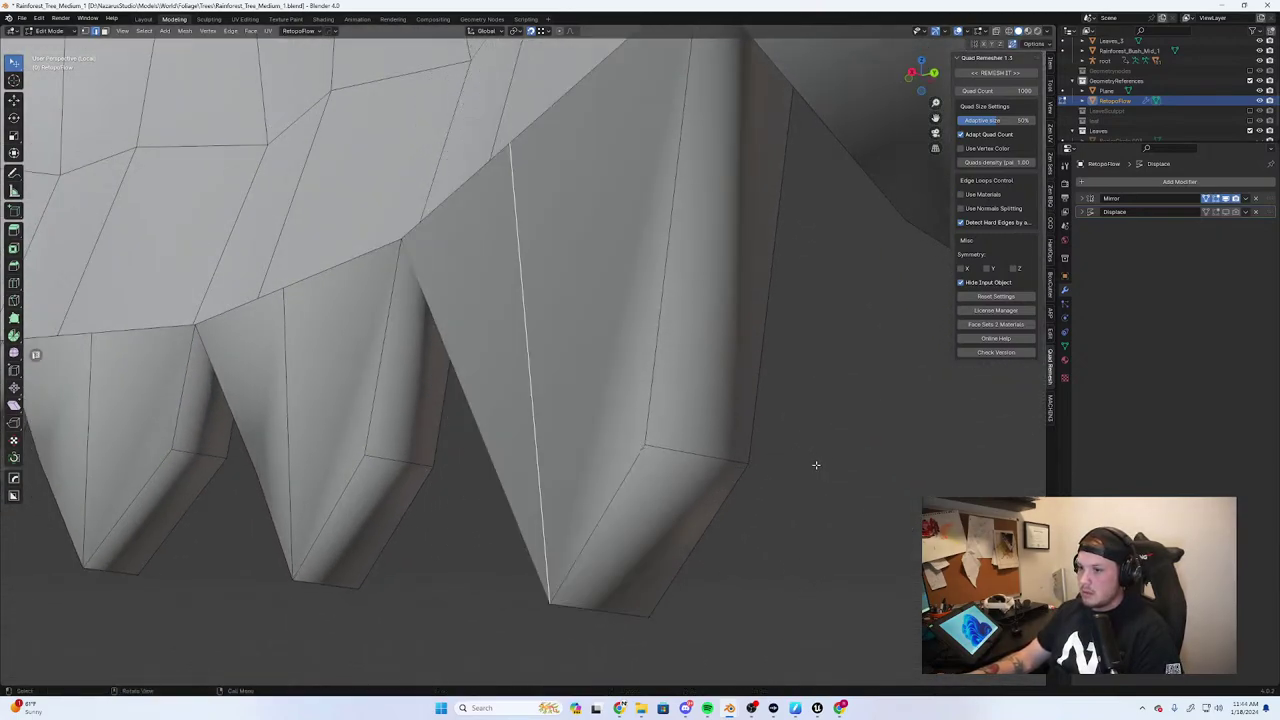
{"action": "scroll", "coordinate": [526, 457], "scroll_direction": "down", "scroll_amount": 6}
{"action": "scroll", "coordinate": [540, 453], "scroll_direction": "up", "scroll_amount": 10}
{"action": "scroll", "coordinate": [540, 440], "scroll_direction": "down", "scroll_amount": 12}
{"action": "scroll", "coordinate": [525, 433], "scroll_direction": "up", "scroll_amount": 4}
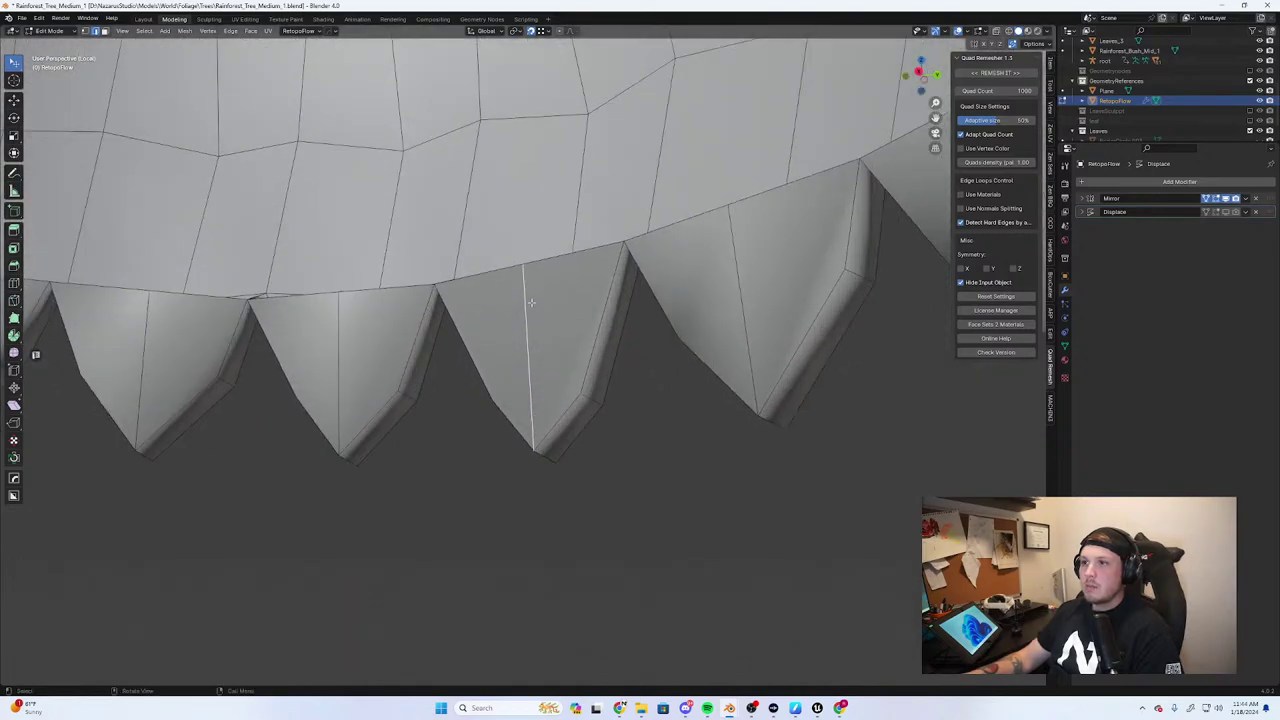
Merge the entire mesh's overlapping vertices by distance with a 0.0001 m threshold, leaving nothing selected
{"action": "left_click", "coordinate": [571, 268]}
{"action": "left_click", "coordinate": [600, 272], "text": "alt"}
{"action": "middle_click_drag", "start_coordinate": [611, 294], "coordinate": [594, 372]}
{"action": "left_click", "coordinate": [667, 349], "text": "alt+shift"}
{"action": "key", "text": "a"}
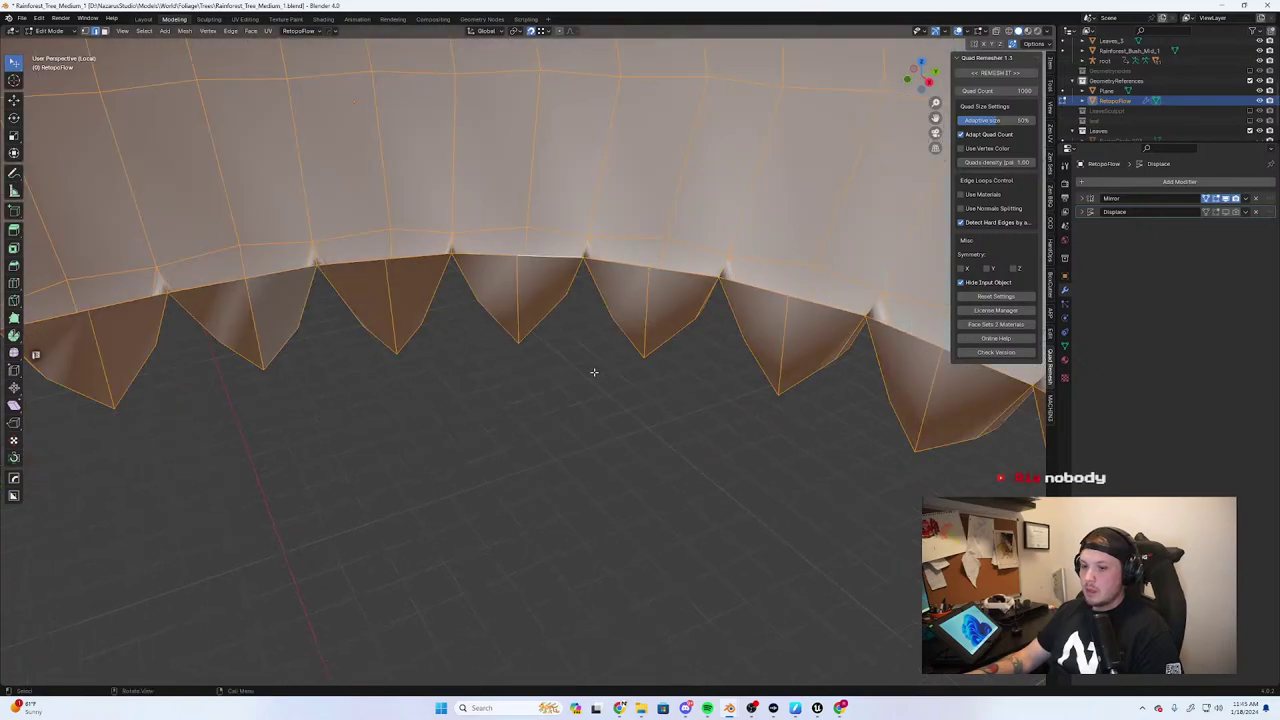
{"action": "key", "text": "m"}
{"action": "left_click", "coordinate": [569, 410]}
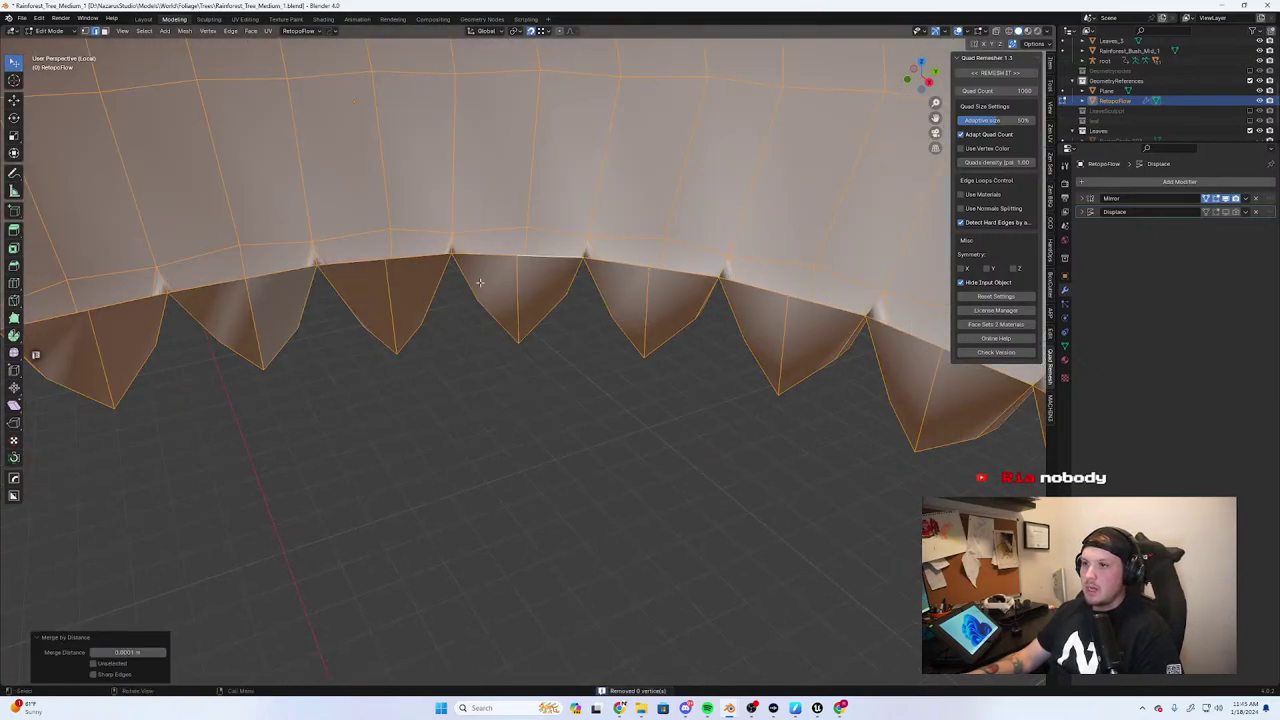
{"action": "key", "text": "alt+a"}
Extrude the canopy's inner bottom rim loop, scale it inward, and merge the new inner ring at its centre
{"action": "middle_click_drag", "start_coordinate": [531, 286], "coordinate": [703, 383]}
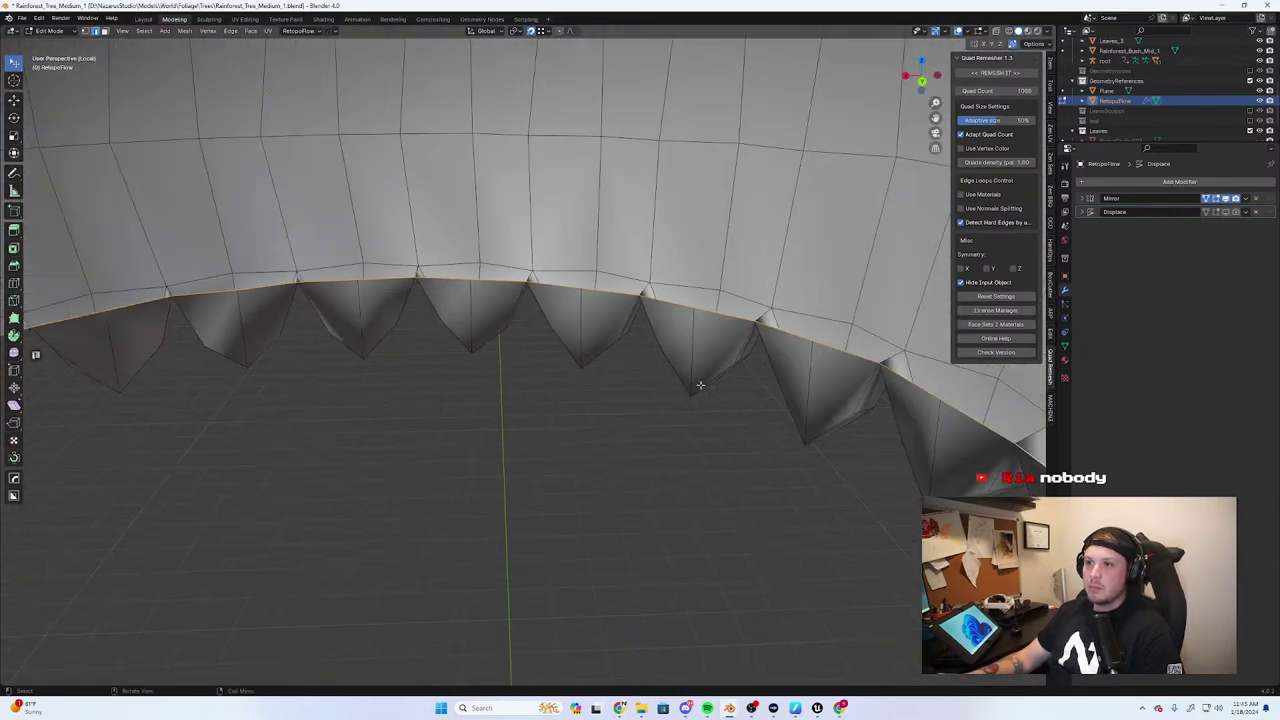
{"action": "key", "text": "s"}
{"action": "left_click", "coordinate": [485, 426]}
{"action": "key", "text": "m"}
{"action": "left_click", "coordinate": [471, 423]}
{"action": "key", "text": "n"}
{"action": "key", "text": "m"}
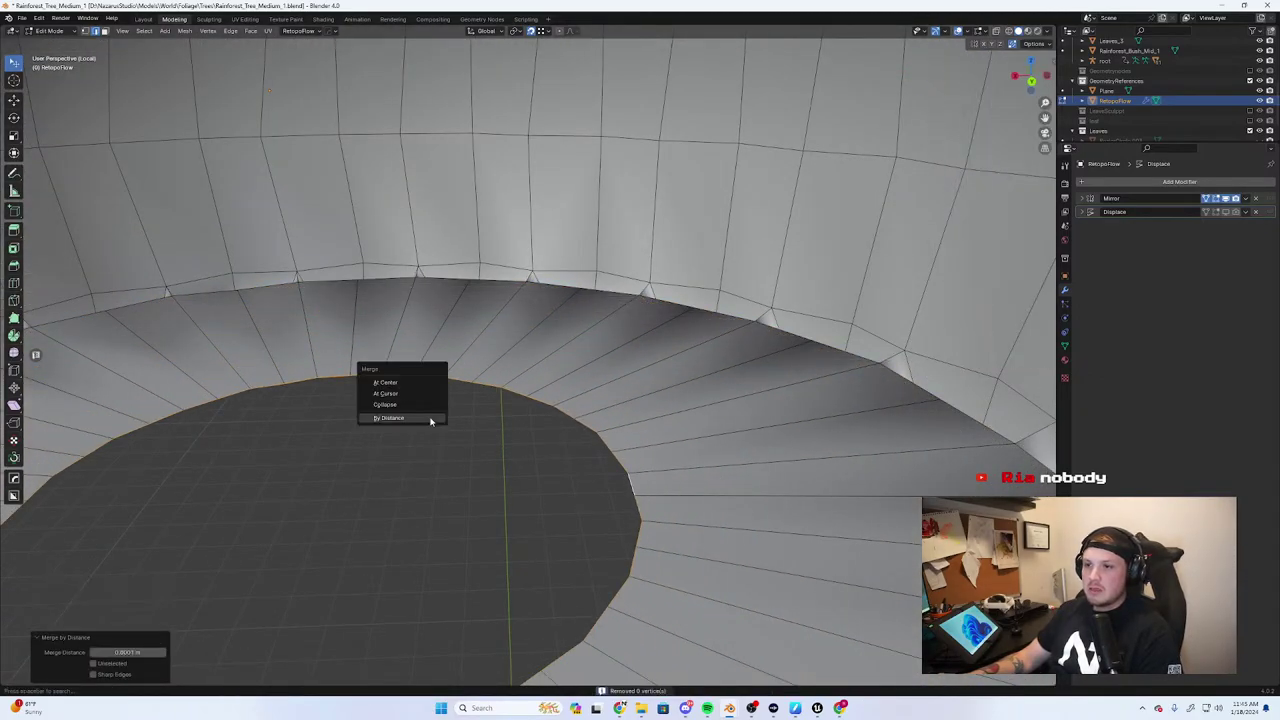
{"action": "left_click", "coordinate": [404, 384]}
Fill the remaining wedge-shaped gap in the canopy's underside fan with two faces
{"action": "middle_click_drag", "start_coordinate": [420, 392], "coordinate": [343, 371]}
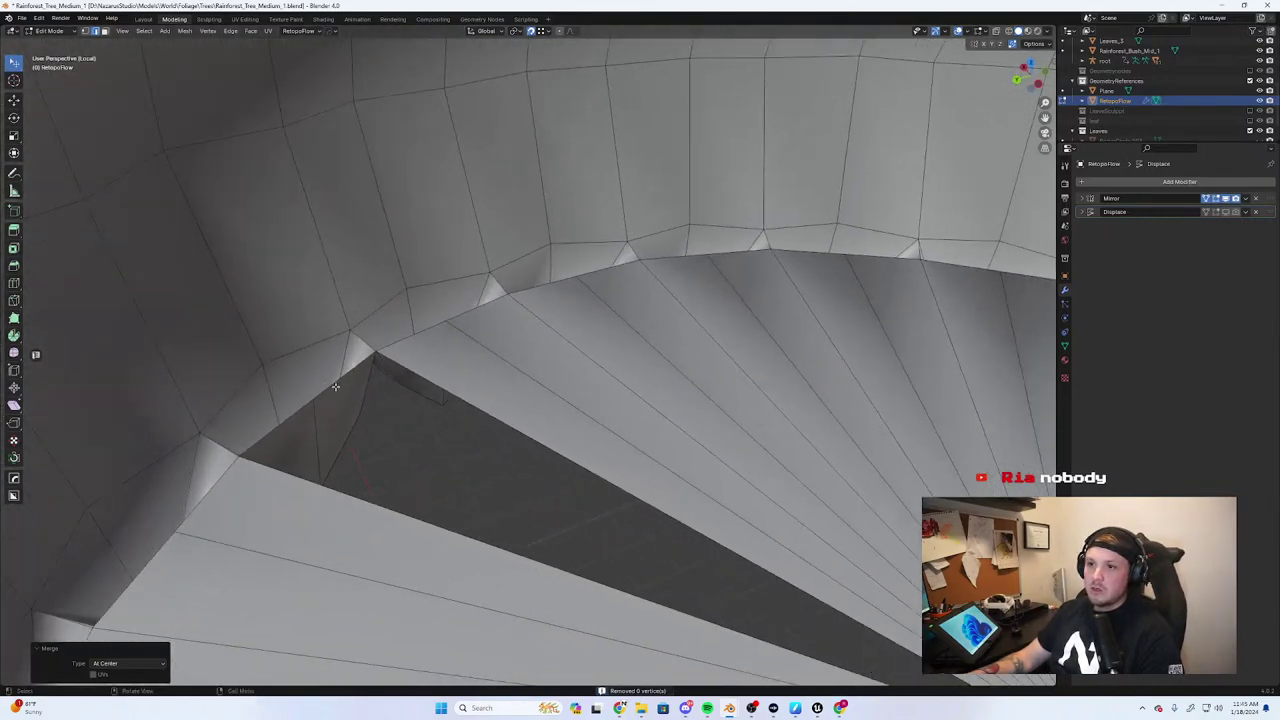
{"action": "key", "text": "f"}
{"action": "left_click", "coordinate": [288, 427]}
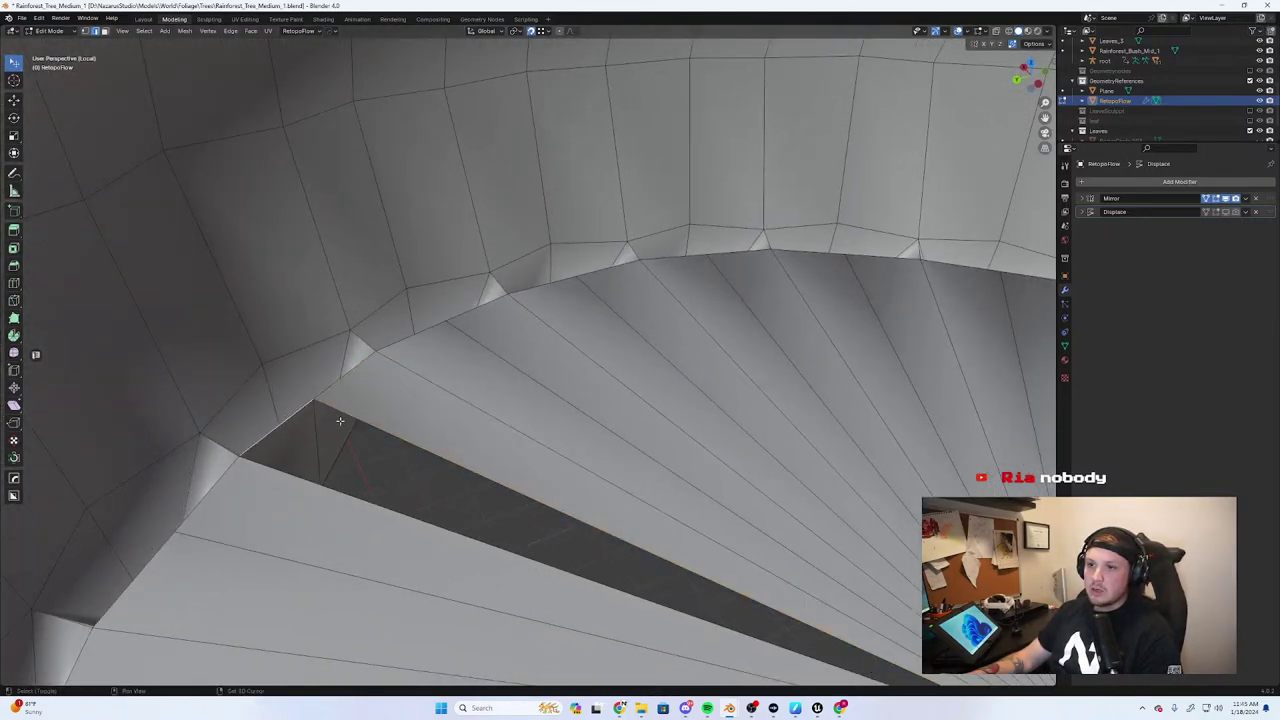
{"action": "left_click", "coordinate": [354, 419], "text": "shift"}
{"action": "key", "text": "f"}
{"action": "middle_click_drag", "start_coordinate": [400, 423], "coordinate": [553, 345]}
{"action": "key", "text": "Tab"}
{"action": "key", "text": "Tab"}
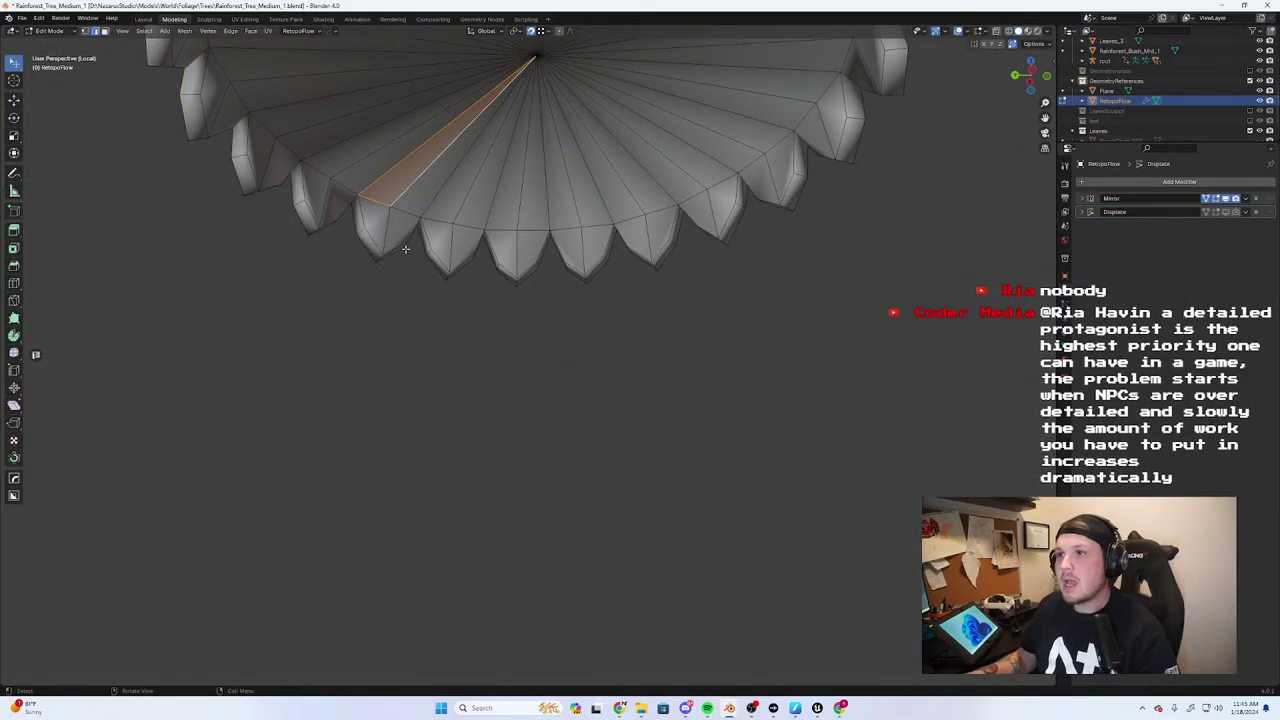
Merge the whole mesh's vertices by distance at 0.0001 m, then select only the rim vertex beside the new underside faces
{"action": "key", "text": "a"}
{"action": "key", "text": "m"}
{"action": "left_click", "coordinate": [393, 369]}
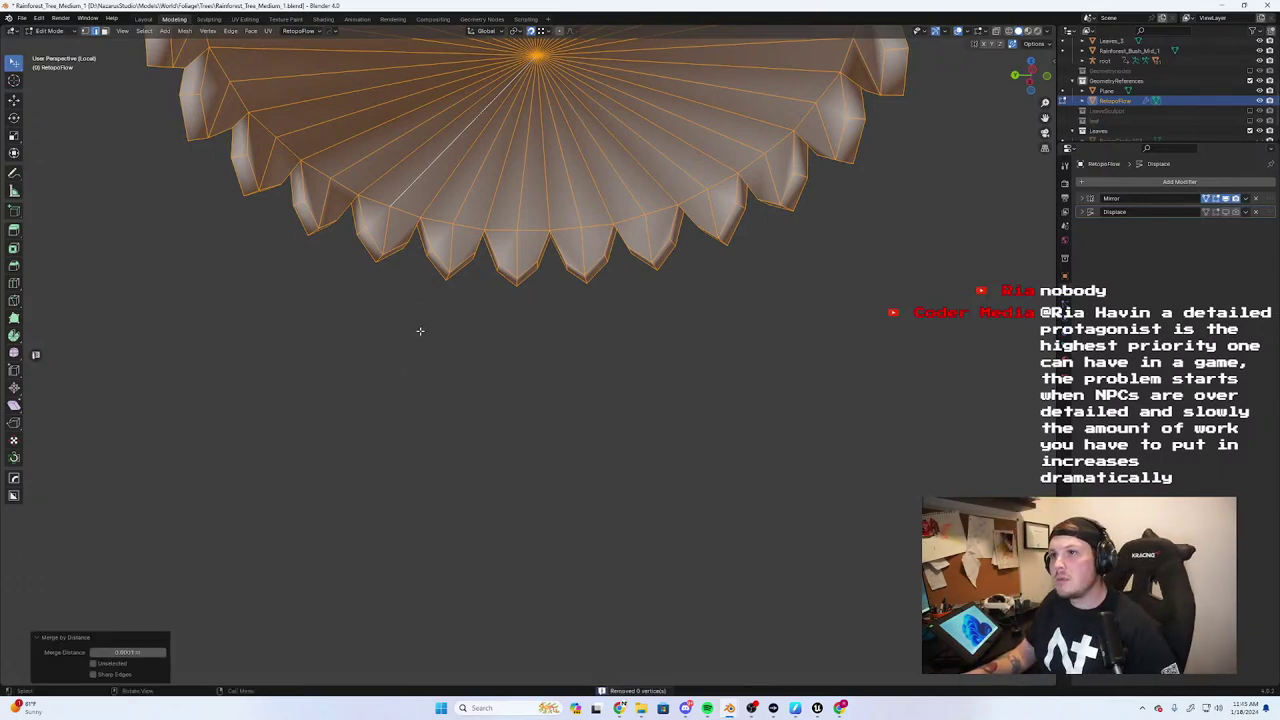
{"action": "left_click", "coordinate": [418, 333]}
{"action": "left_click", "coordinate": [392, 205]}
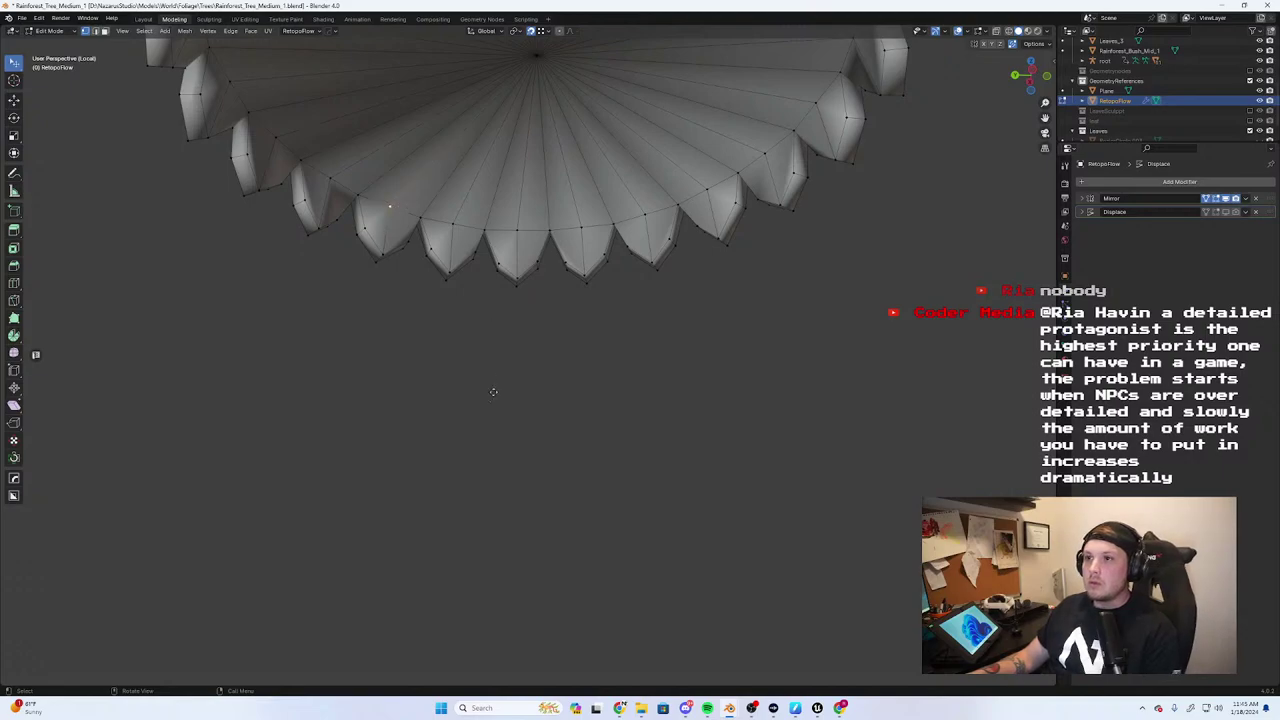
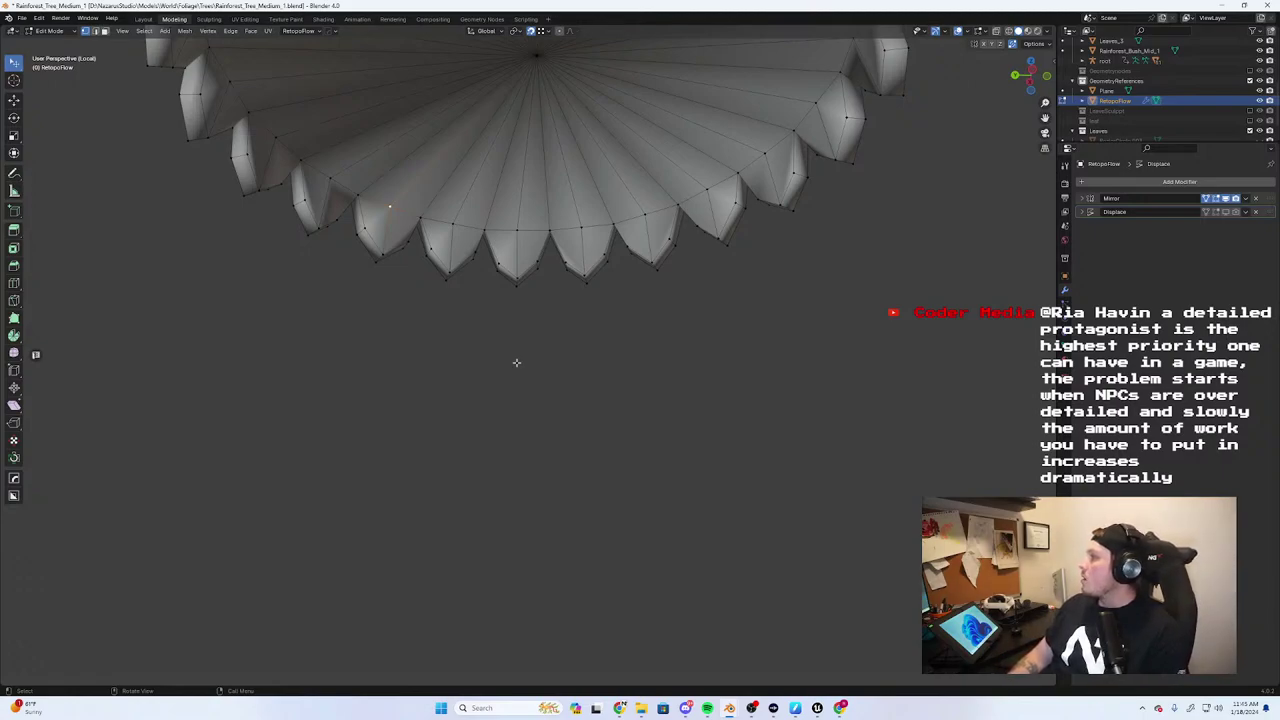
Flatten the canopy's outer horizontal edge loops above the leaf tips by scaling them to 0 along Z
{"action": "scroll", "coordinate": [483, 354], "scroll_direction": "down", "scroll_amount": 4}
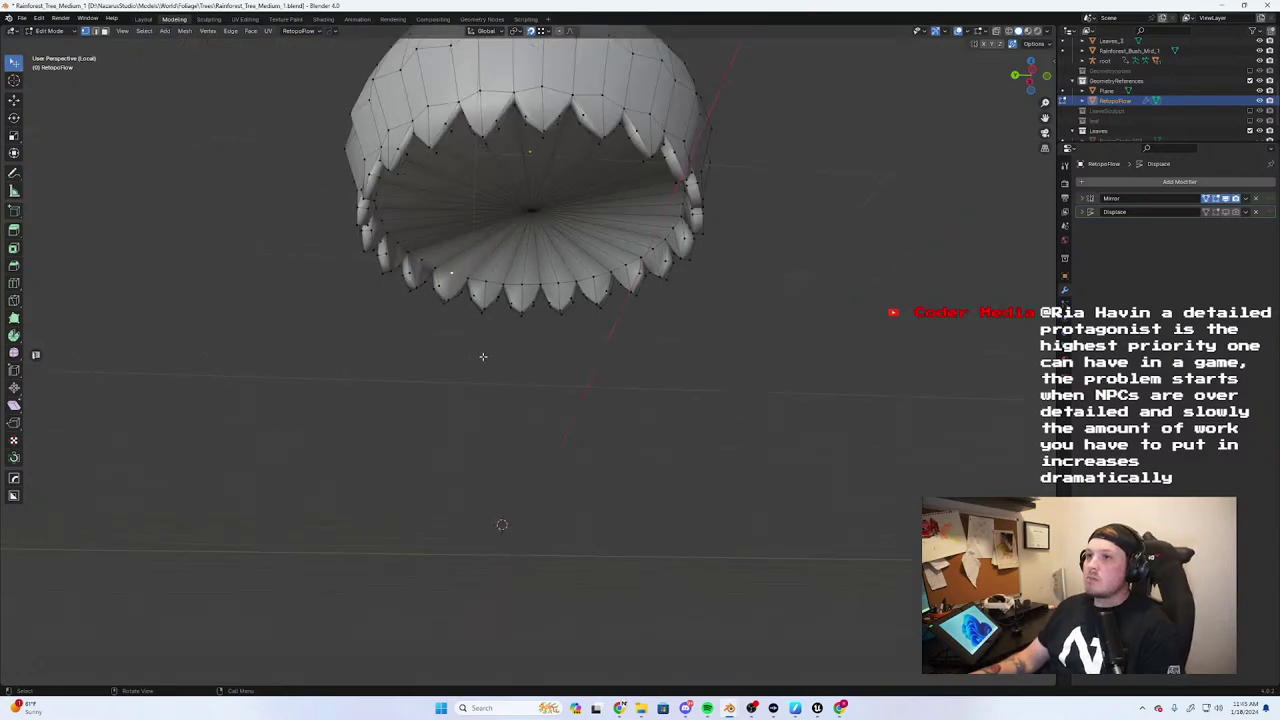
{"action": "middle_click_drag", "start_coordinate": [483, 354], "coordinate": [610, 332]}
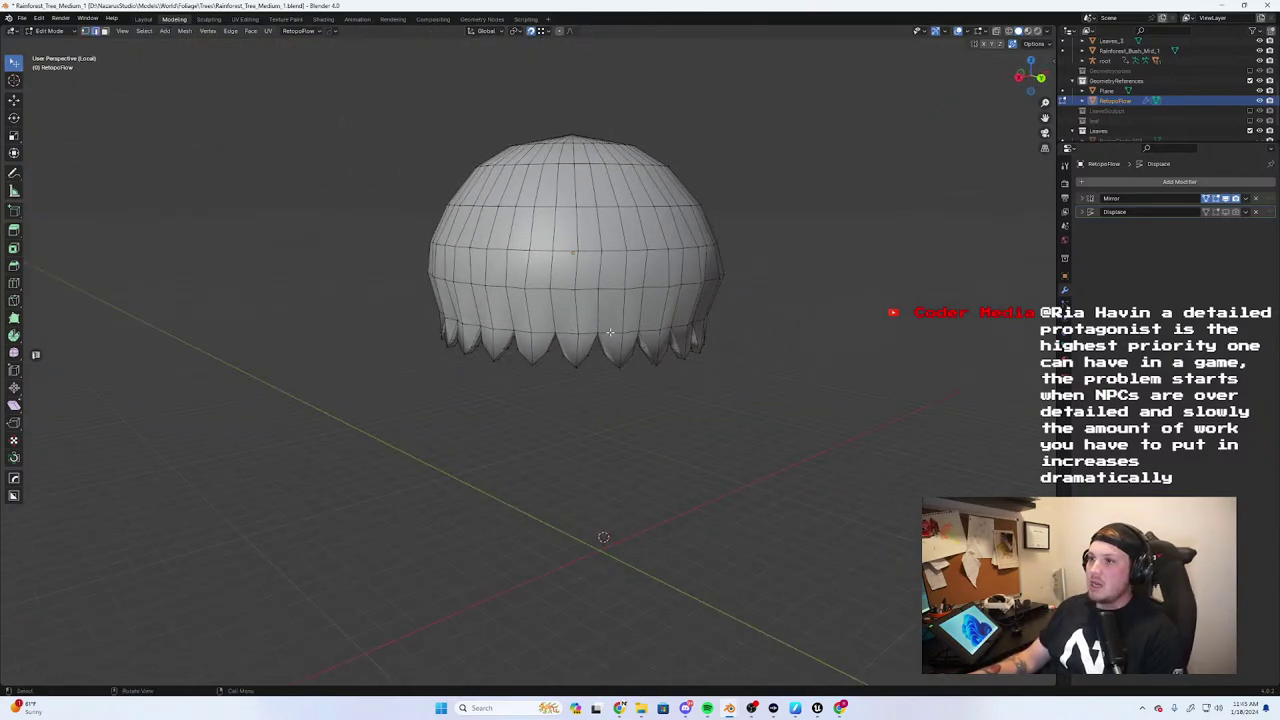
{"action": "left_click", "coordinate": [612, 288]}
{"action": "left_click", "coordinate": [614, 287], "text": "alt"}
{"action": "middle_click_drag", "start_coordinate": [614, 287], "coordinate": [657, 331]}
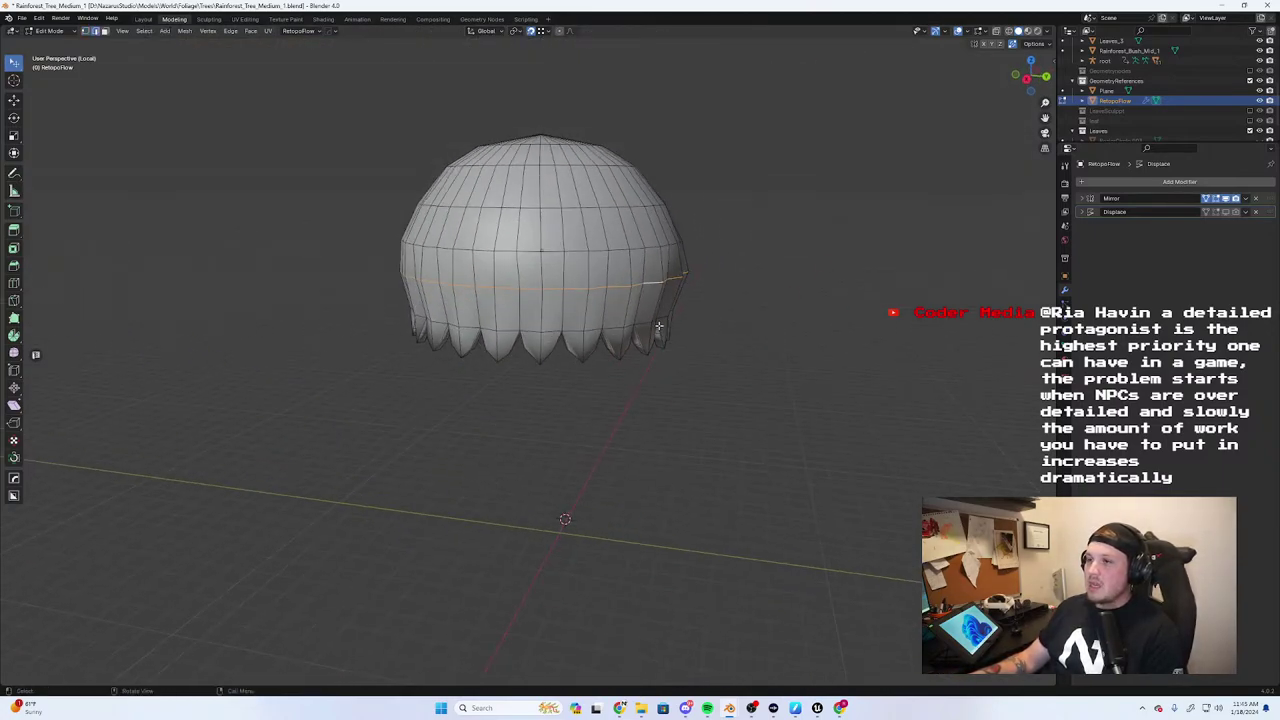
{"action": "key", "text": "s"}
{"action": "key", "text": "z"}
{"action": "key", "text": "0"}
{"action": "key", "text": "Return"}
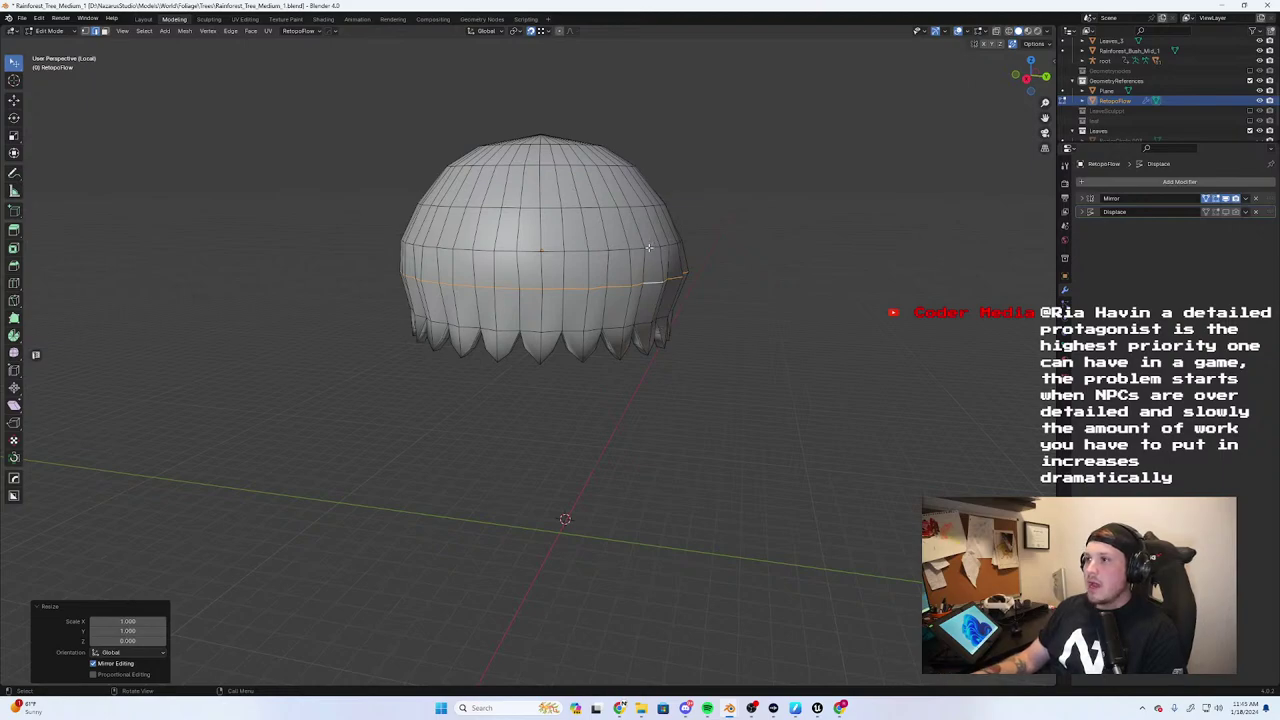
{"action": "left_click", "coordinate": [651, 246], "text": "alt"}
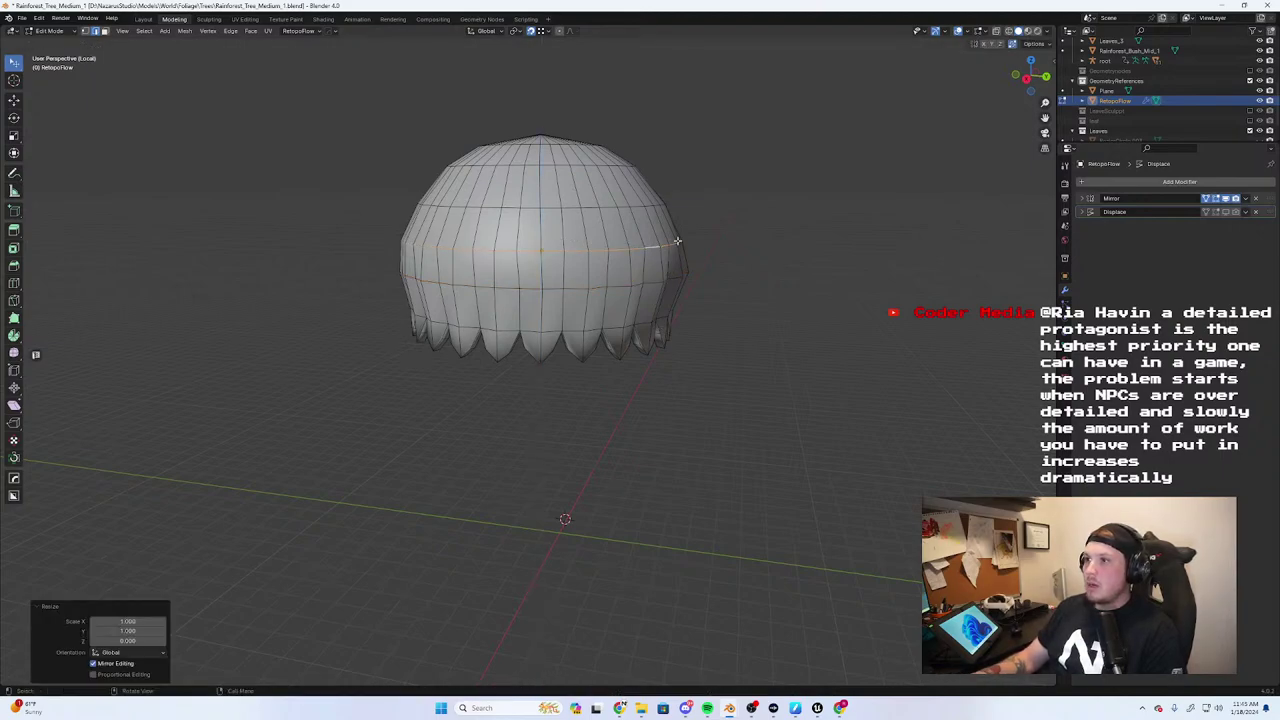
{"action": "scroll", "coordinate": [677, 241], "scroll_direction": "up", "scroll_amount": 2}
{"action": "left_click", "coordinate": [645, 131], "text": "alt"}
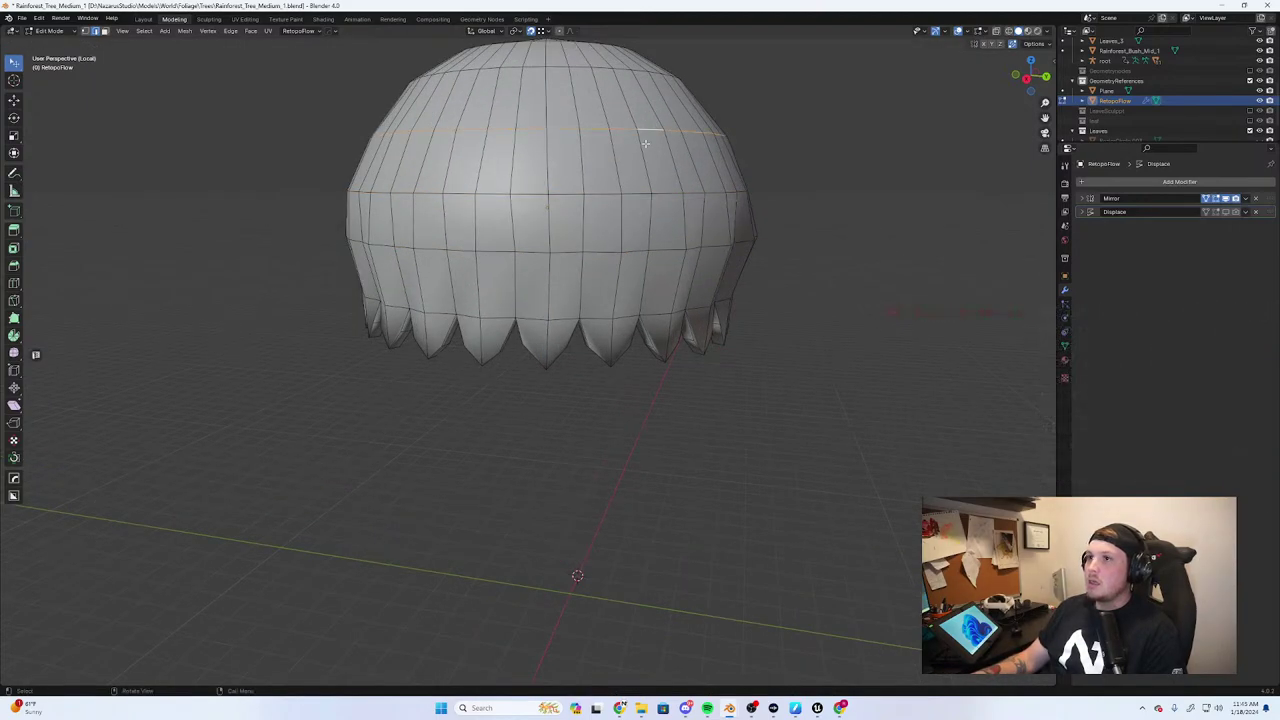
{"action": "middle_click_drag", "start_coordinate": [645, 143], "coordinate": [653, 272]}
Reshape the lowest horizontal loop above the leaf rim with LoopTools Circle and rotate it slightly about Z
{"action": "left_click", "coordinate": [672, 327], "text": "alt"}
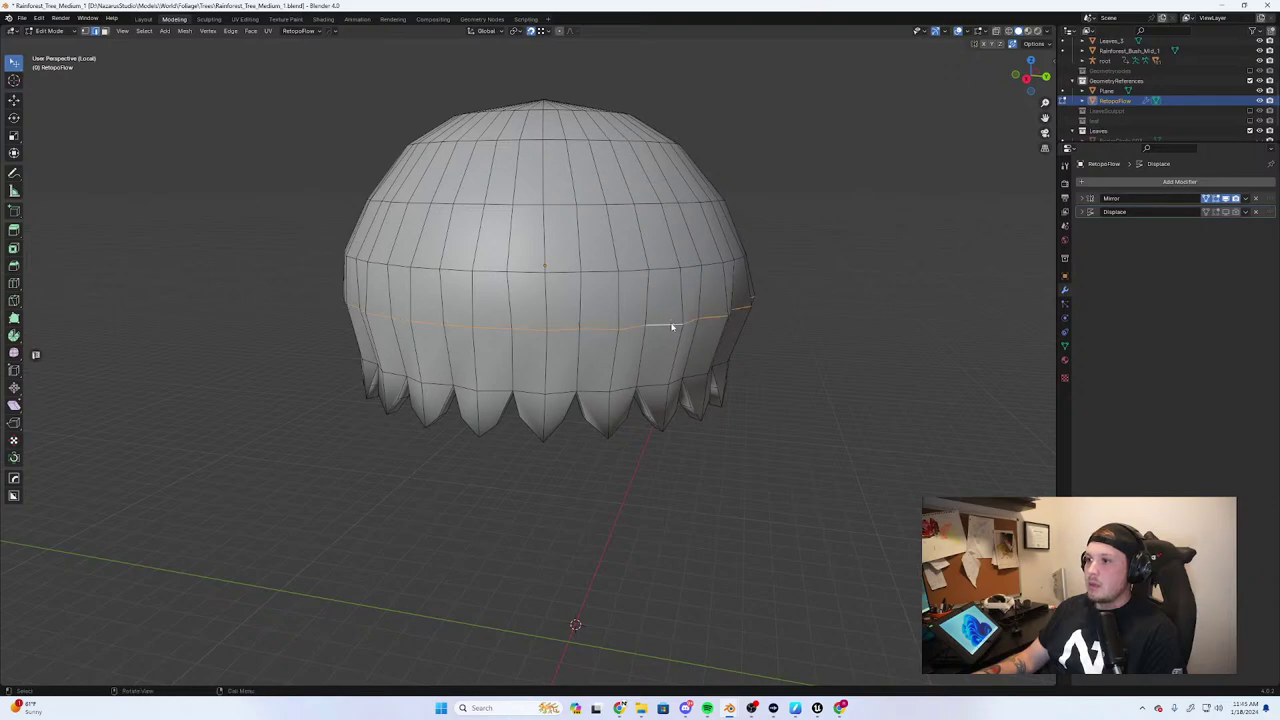
{"action": "key", "text": "ctrl+e"}
{"action": "mouse_move", "coordinate": [691, 300]}
{"action": "left_click", "coordinate": [730, 311]}
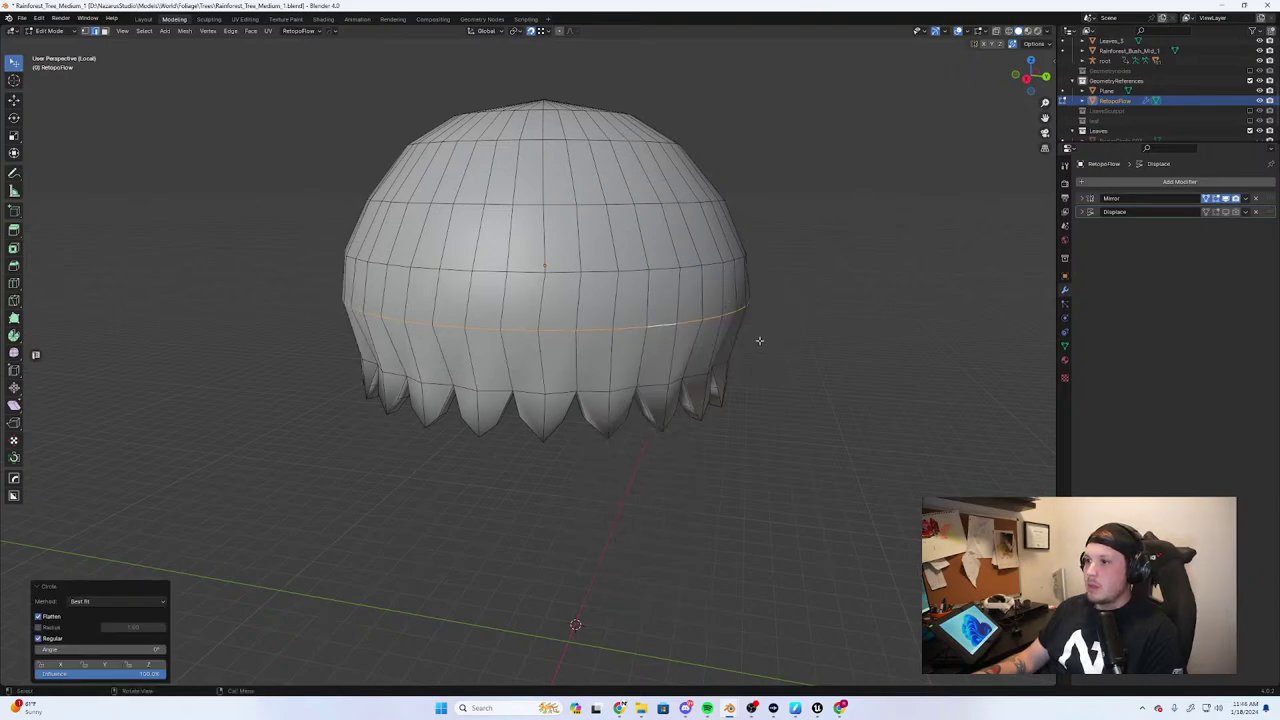
{"action": "middle_click_drag", "start_coordinate": [757, 337], "coordinate": [697, 339]}
{"action": "key", "text": "r"}
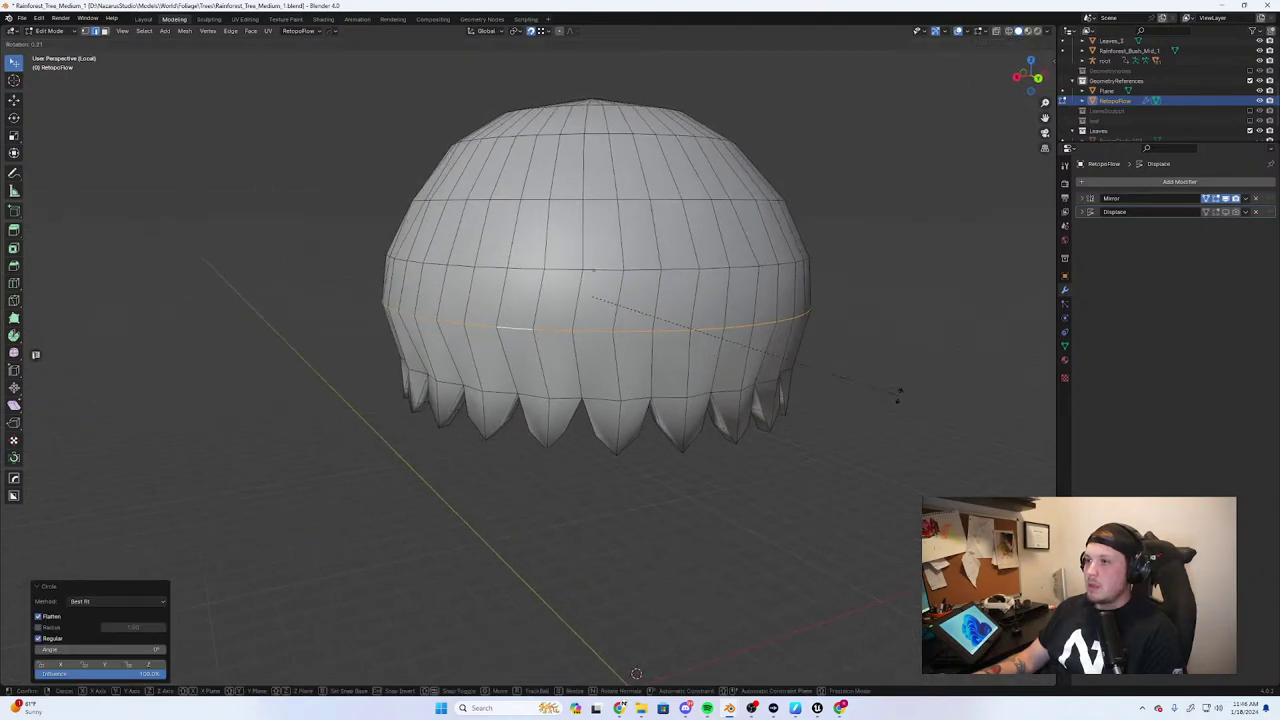
{"action": "key", "text": "z"}
{"action": "left_click", "coordinate": [900, 383]}
Reshape the next two horizontal edge loops up the canopy into regular circles with LoopTools Circle
{"action": "middle_click_drag", "start_coordinate": [523, 241], "coordinate": [625, 262]}
{"action": "left_click", "coordinate": [625, 262]}
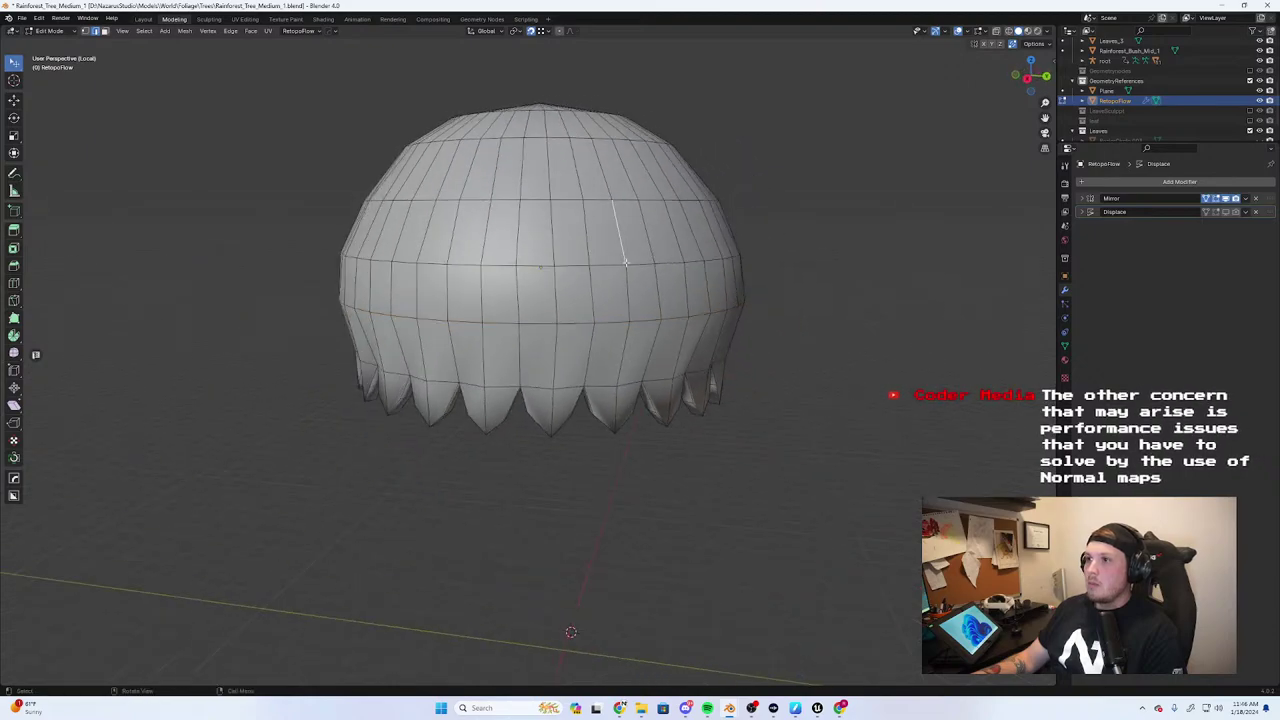
{"action": "left_click", "coordinate": [607, 263], "text": "alt"}
{"action": "right_click", "coordinate": [607, 263]}
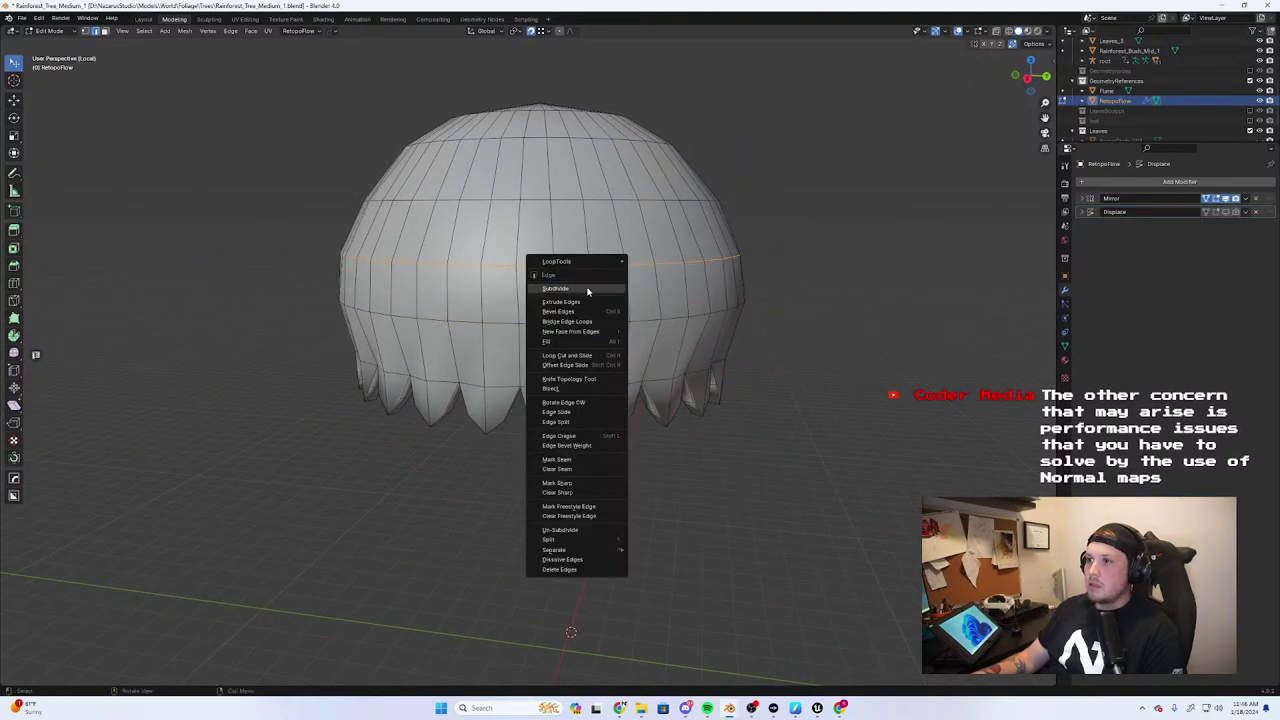
{"action": "mouse_move", "coordinate": [585, 266]}
{"action": "left_click", "coordinate": [657, 273]}
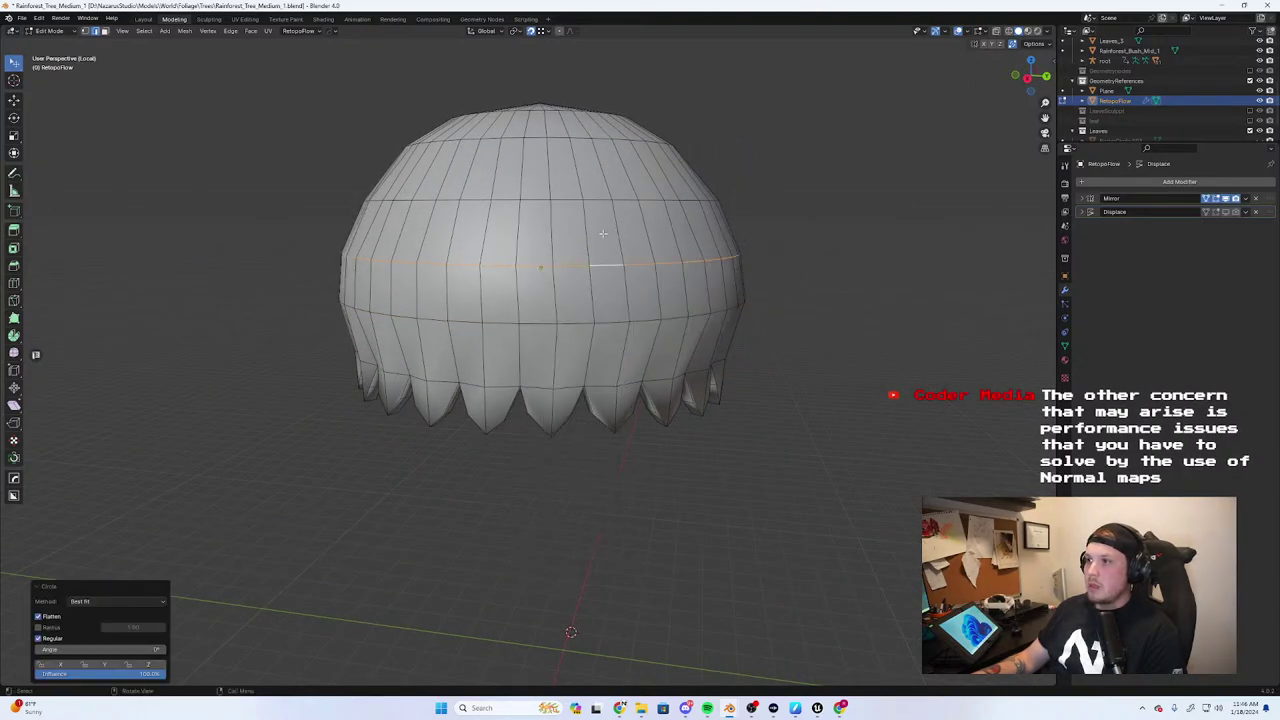
{"action": "left_click", "coordinate": [596, 204]}
{"action": "left_click", "coordinate": [595, 203], "text": "alt"}
{"action": "right_click", "coordinate": [596, 203]}
{"action": "mouse_move", "coordinate": [597, 210]}
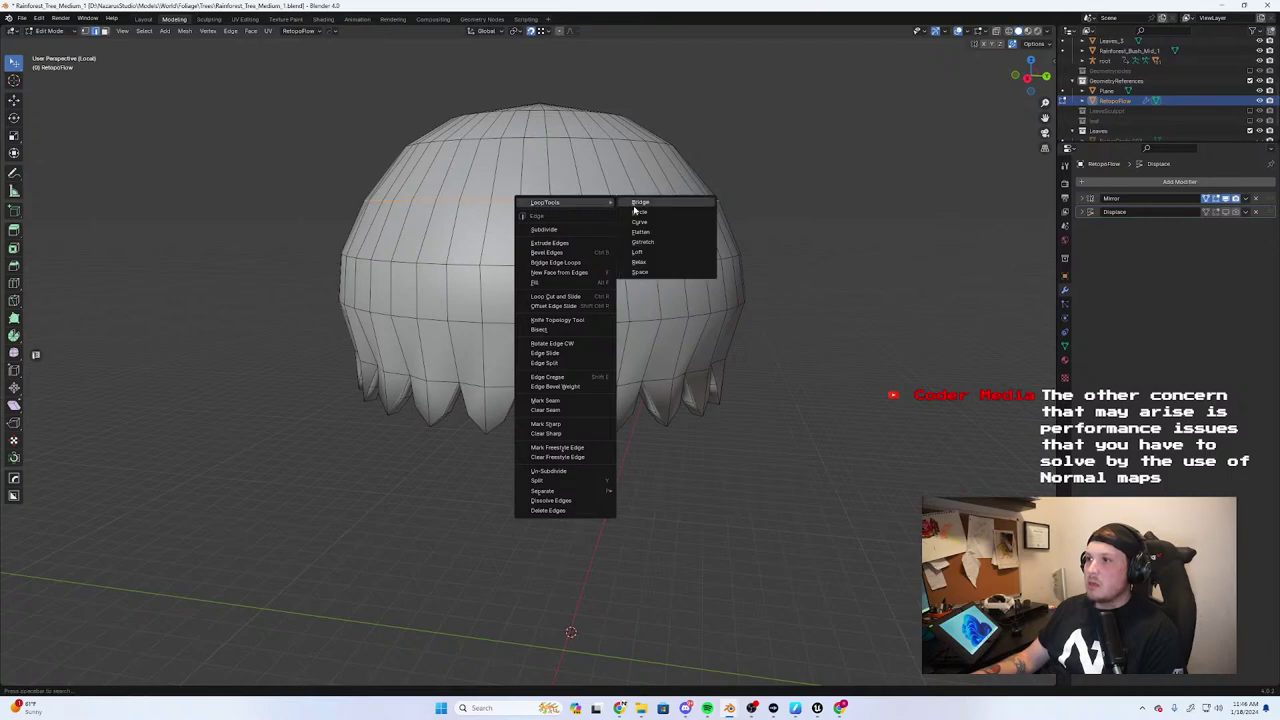
{"action": "left_click", "coordinate": [640, 208]}
Apply LoopTools Circle to the two uppermost edge loops around the canopy's crown
{"action": "middle_click_drag", "start_coordinate": [595, 197], "coordinate": [626, 272]}
{"action": "left_click", "coordinate": [627, 272], "text": "alt"}
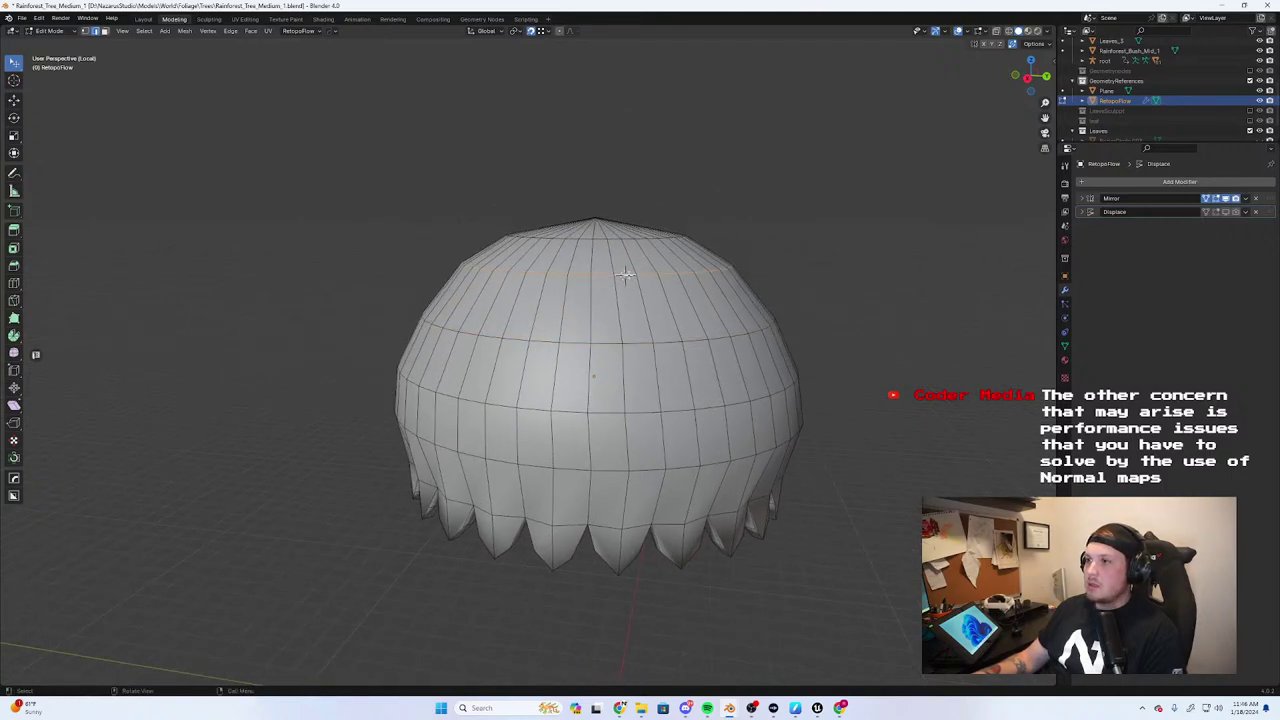
{"action": "right_click", "coordinate": [627, 272]}
{"action": "mouse_move", "coordinate": [627, 272]}
{"action": "left_click", "coordinate": [672, 281]}
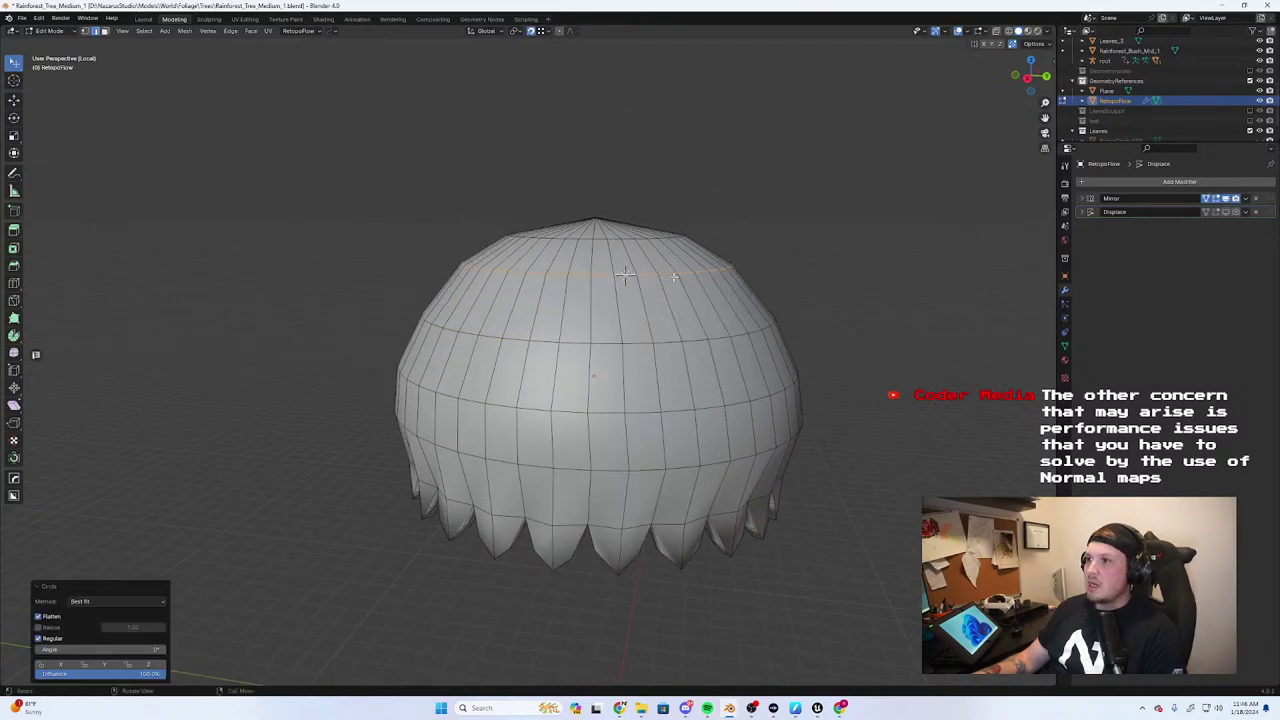
{"action": "left_click", "coordinate": [614, 240], "text": "alt"}
{"action": "right_click", "coordinate": [614, 241]}
{"action": "mouse_move", "coordinate": [618, 249]}
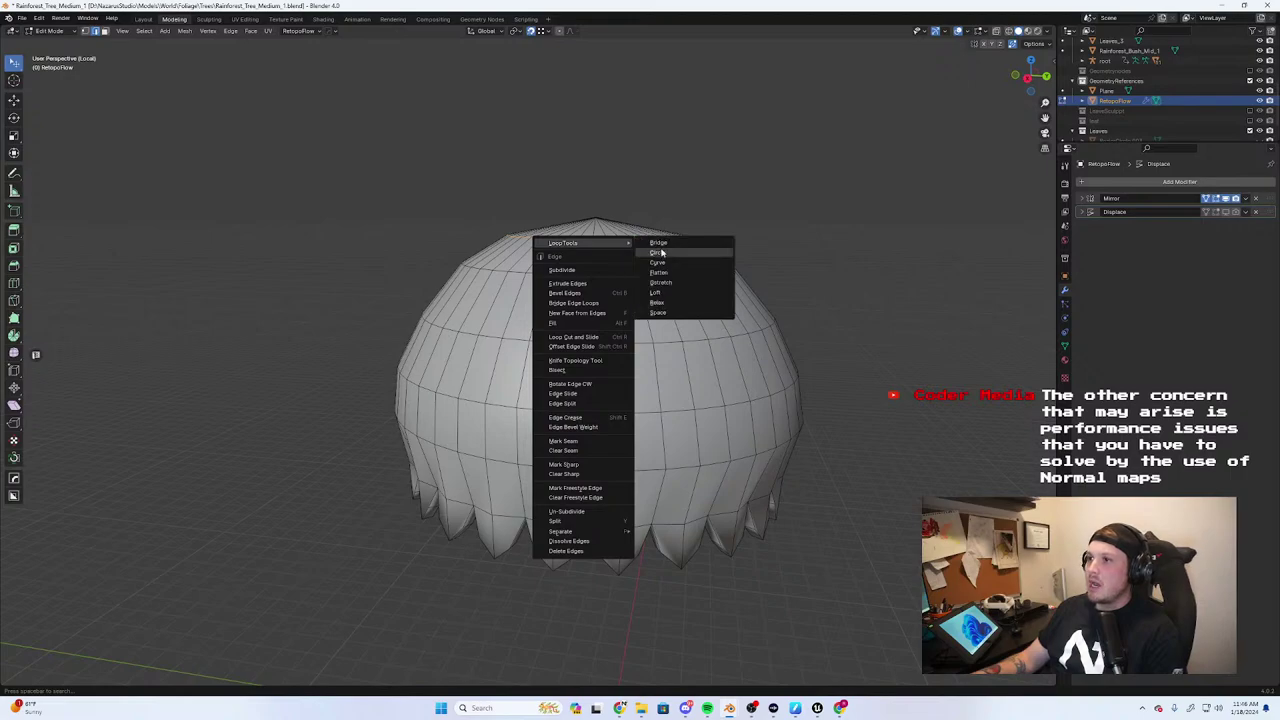
{"action": "left_click", "coordinate": [655, 260]}
{"action": "mouse_move", "coordinate": [655, 260]}
{"action": "middle_mouse_down"}
{"action": "mouse_move", "coordinate": [677, 283]}
{"action": "mouse_move", "coordinate": [634, 340]}
{"action": "mouse_move", "coordinate": [659, 261]}
{"action": "middle_mouse_up"}
Merge three neighbouring vertices on the lowest ring above the leaf rim at their centre and adjust the merged vertex's position
{"action": "middle_click_drag", "start_coordinate": [658, 208], "coordinate": [632, 246]}
{"action": "scroll", "coordinate": [563, 298], "scroll_direction": "up", "scroll_amount": 2}
{"action": "key", "text": "1"}
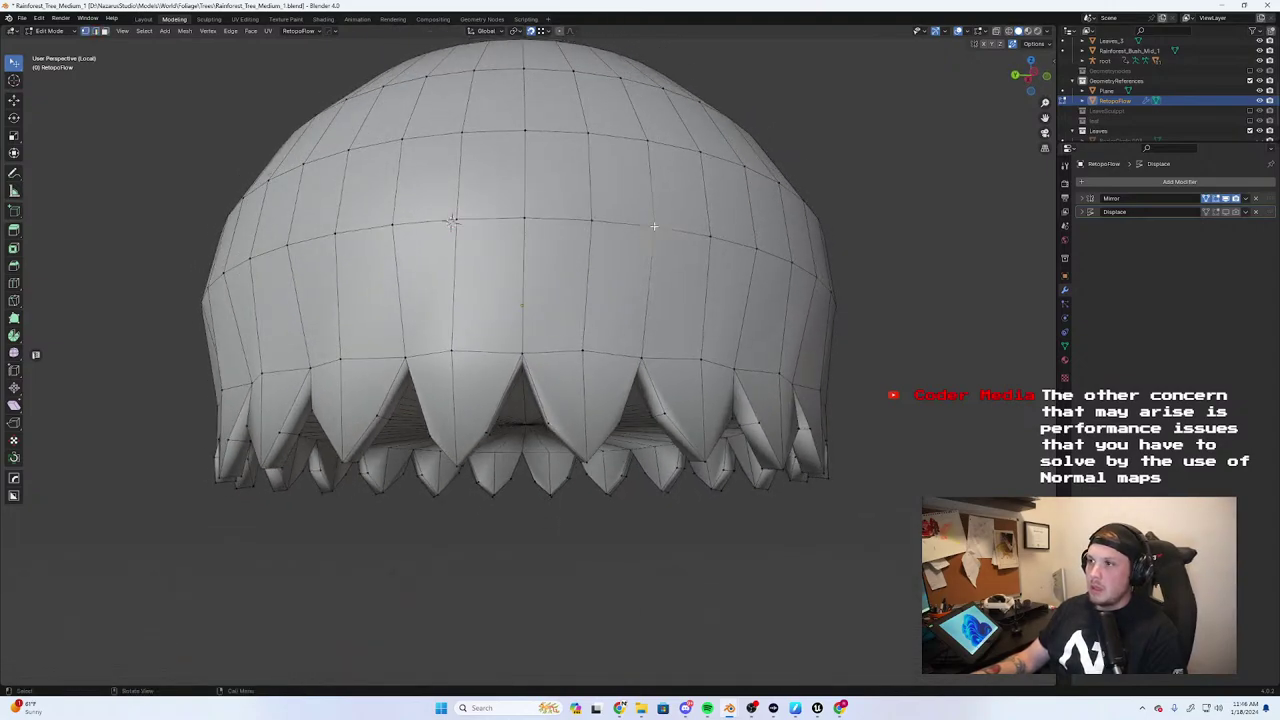
{"action": "key", "text": "m"}
{"action": "left_click", "coordinate": [571, 167]}
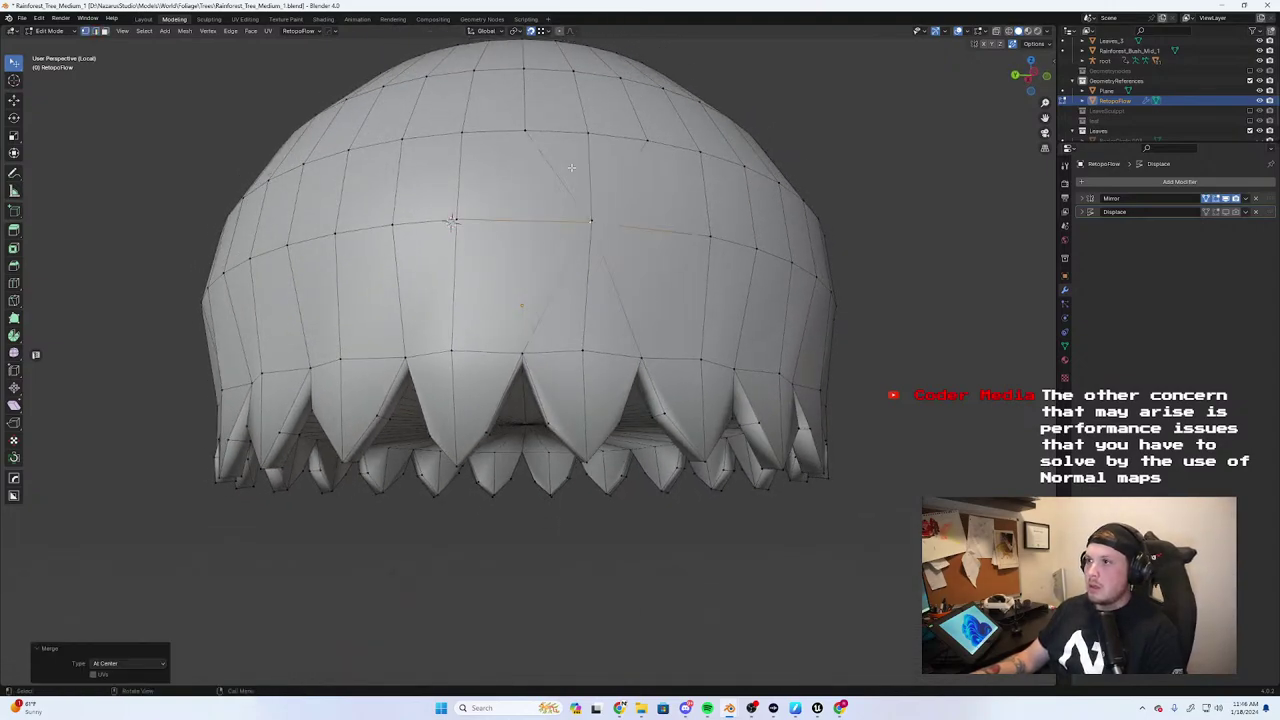
{"action": "key", "text": "g"}
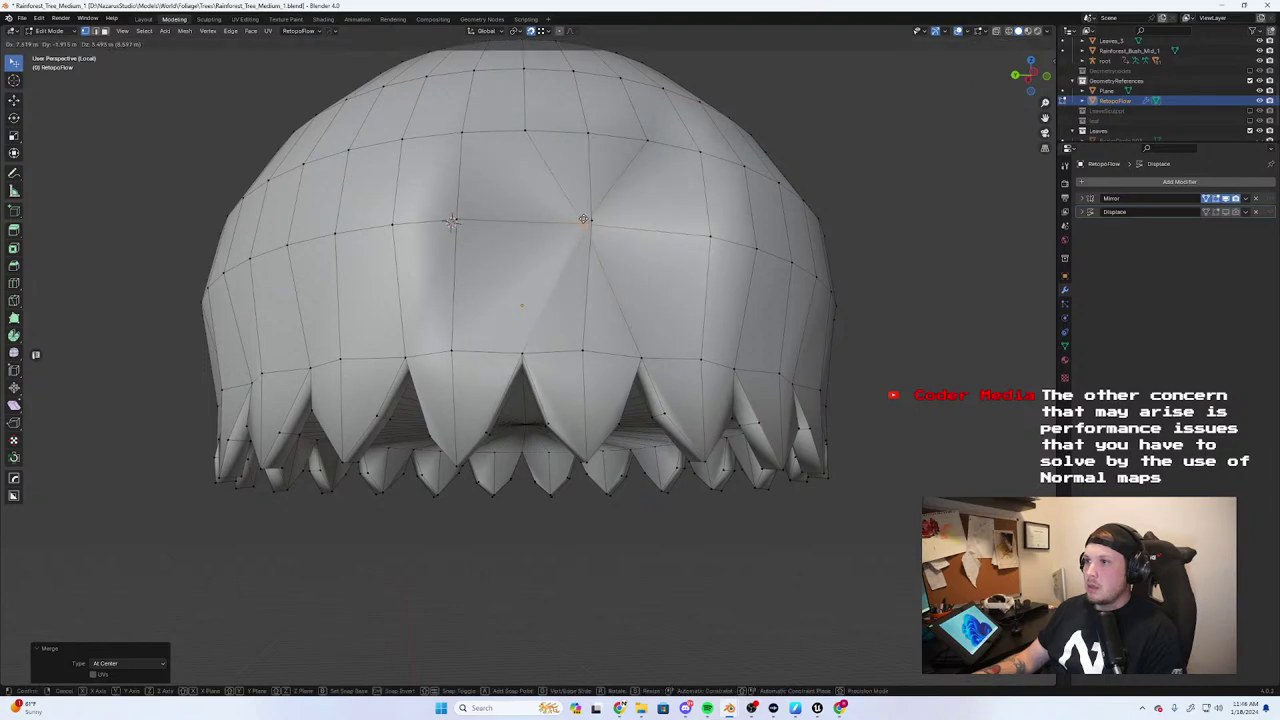
{"action": "left_click", "coordinate": [603, 222]}
On the ring directly above the merged vertex, snap the side vertices onto the column's centre vertex to merge them
{"action": "mouse_move", "coordinate": [581, 200]}
{"action": "middle_mouse_down"}
{"action": "mouse_move", "coordinate": [582, 225]}
{"action": "mouse_move", "coordinate": [582, 210]}
{"action": "middle_mouse_up"}
{"action": "middle_click_drag", "start_coordinate": [463, 260], "coordinate": [644, 282]}
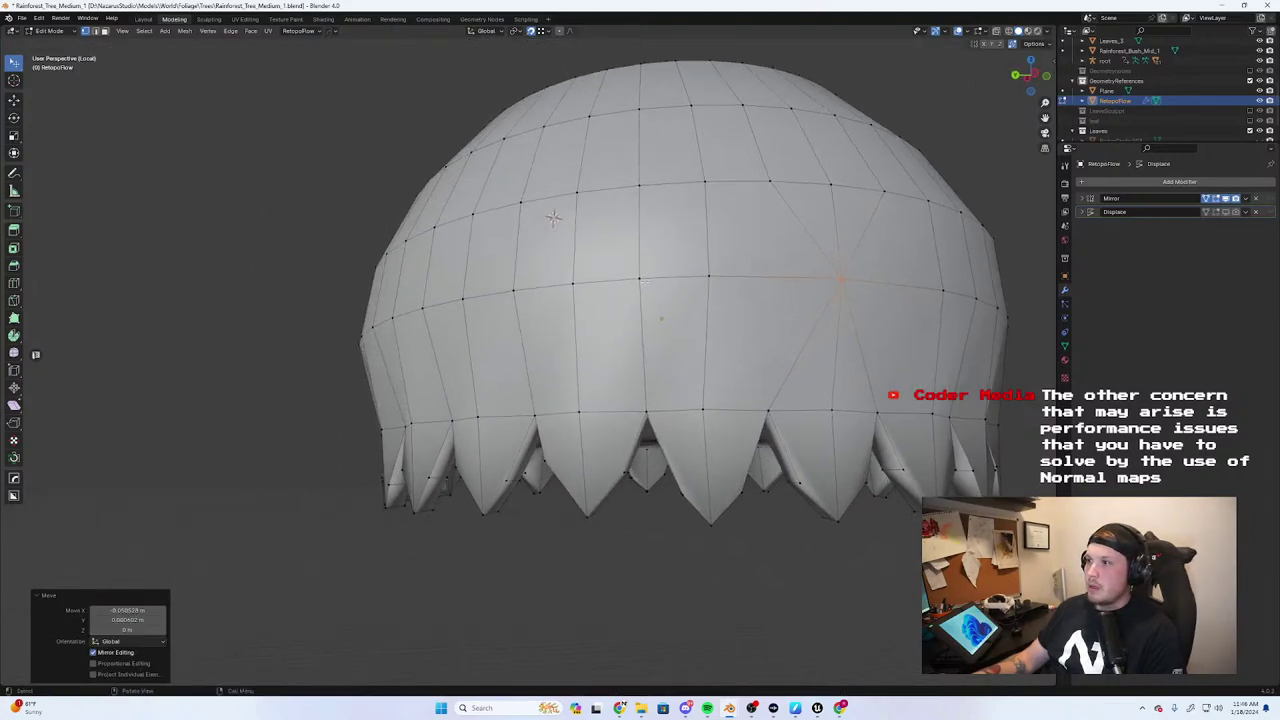
{"action": "left_click", "coordinate": [858, 187]}
{"action": "middle_click_drag", "start_coordinate": [858, 187], "coordinate": [611, 293]}
{"action": "left_click", "coordinate": [719, 258]}
{"action": "left_click", "coordinate": [661, 257]}
{"action": "key", "text": "g"}
{"action": "left_click", "coordinate": [717, 260]}
Snap both side vertices on the third ring from the top onto the centre vertex of the same column
{"action": "left_click", "coordinate": [541, 444]}
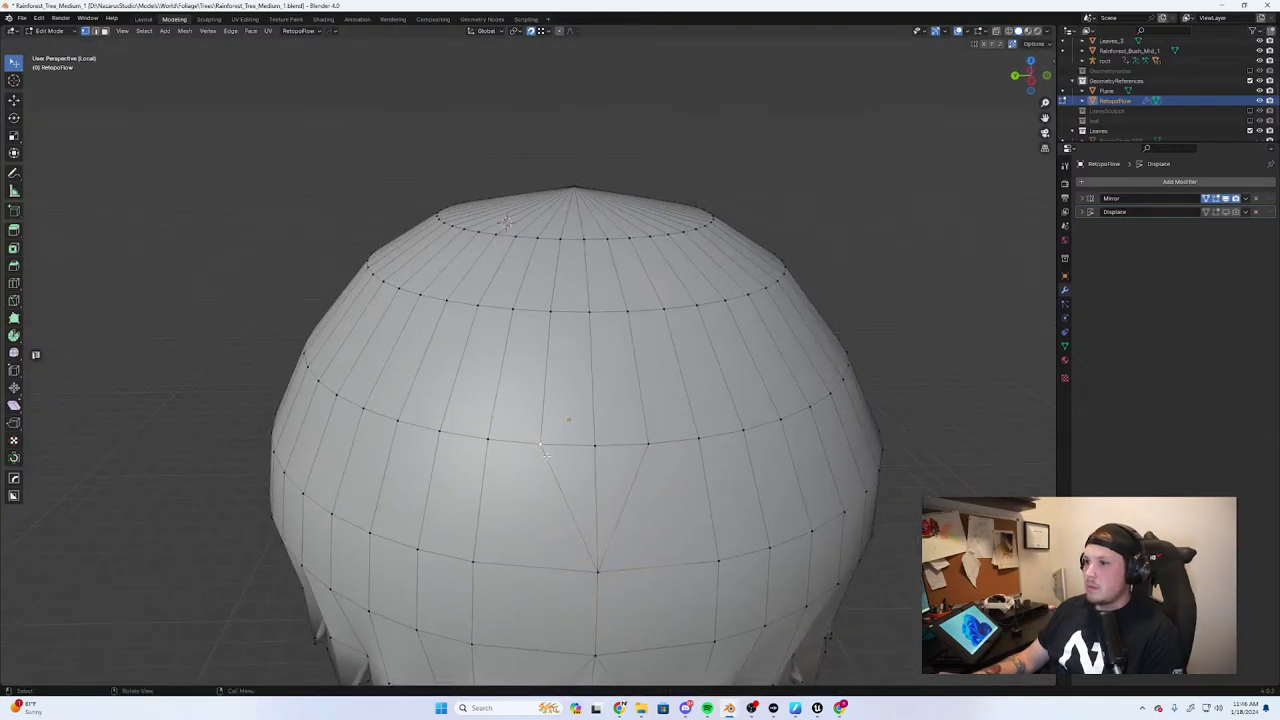
{"action": "key", "text": "g"}
{"action": "left_click", "coordinate": [595, 446]}
{"action": "left_click", "coordinate": [647, 444]}
{"action": "key", "text": "g"}
{"action": "left_click", "coordinate": [591, 446]}
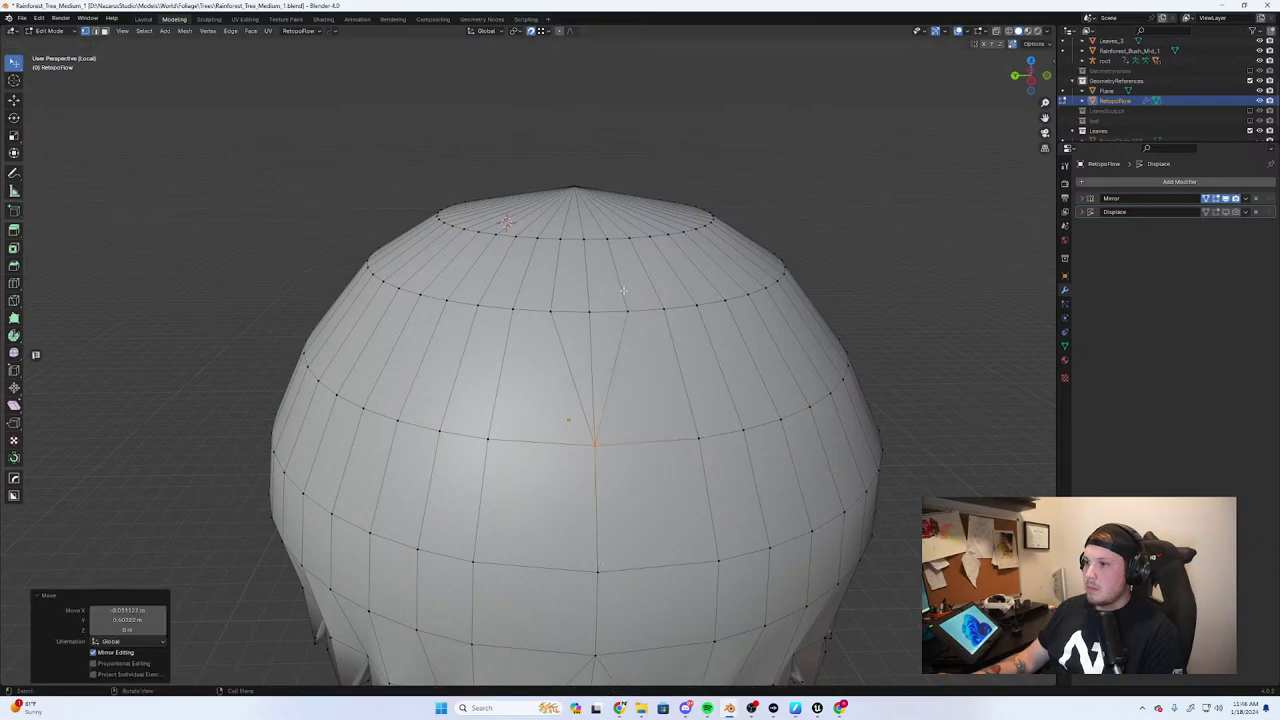
Snap both side vertices on the second ring from the top onto their centre vertex to finish reducing the column
{"action": "left_click", "coordinate": [627, 311]}
{"action": "key", "text": "g"}
{"action": "left_click", "coordinate": [589, 311]}
{"action": "left_click", "coordinate": [550, 311]}
{"action": "key", "text": "g"}
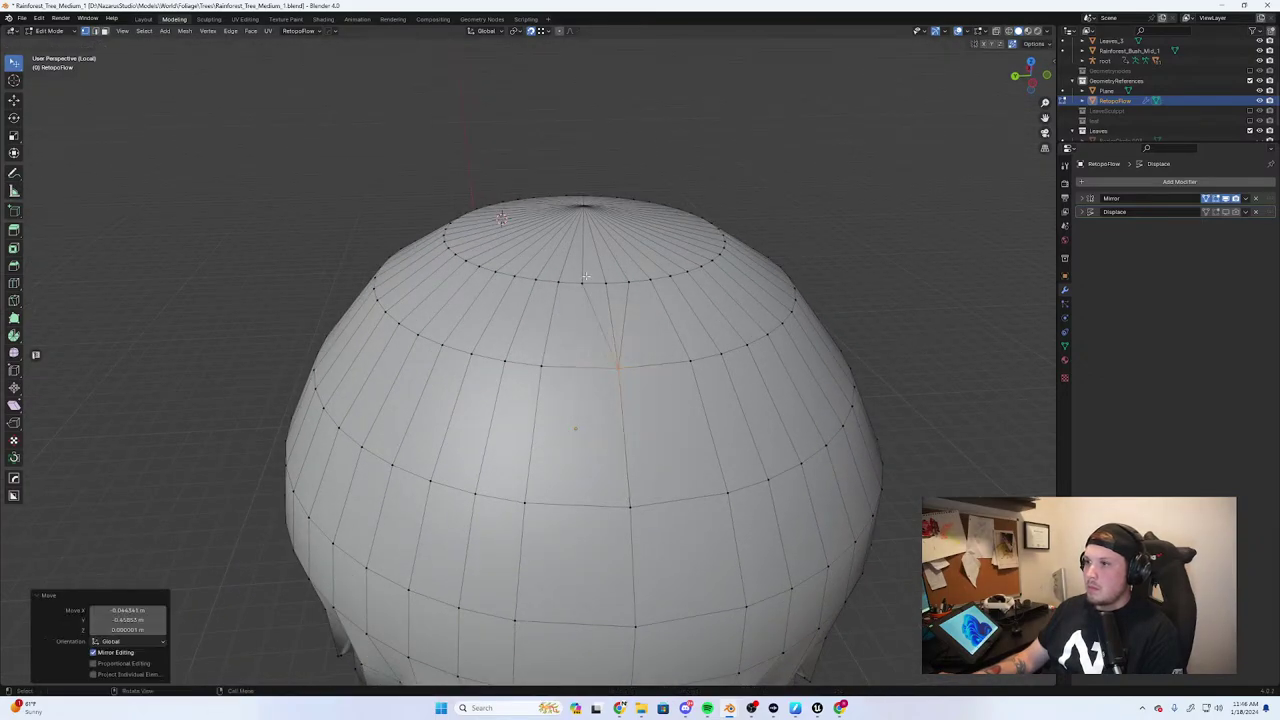
{"action": "left_click_drag", "start_coordinate": [625, 376], "coordinate": [604, 282]}
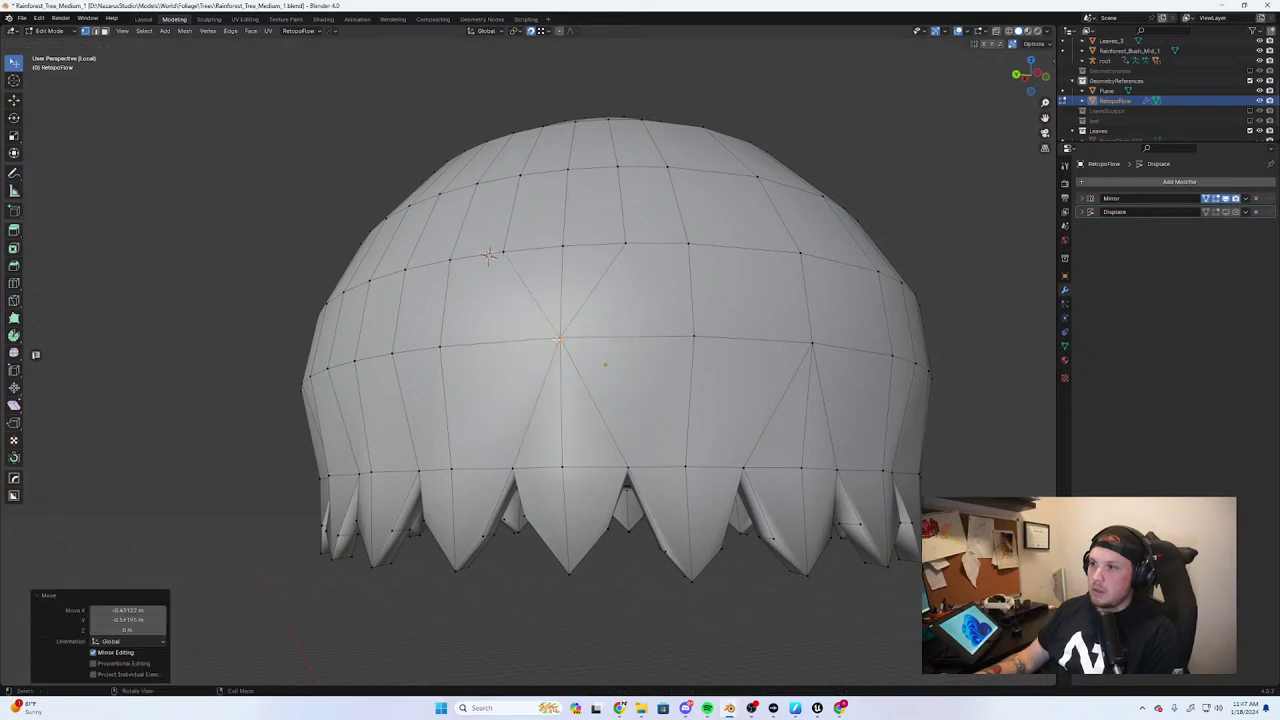
In another column, snap the side vertices onto the centre vertices on the two rings above its merged lowest-ring vertex
{"action": "left_click", "coordinate": [613, 255]}
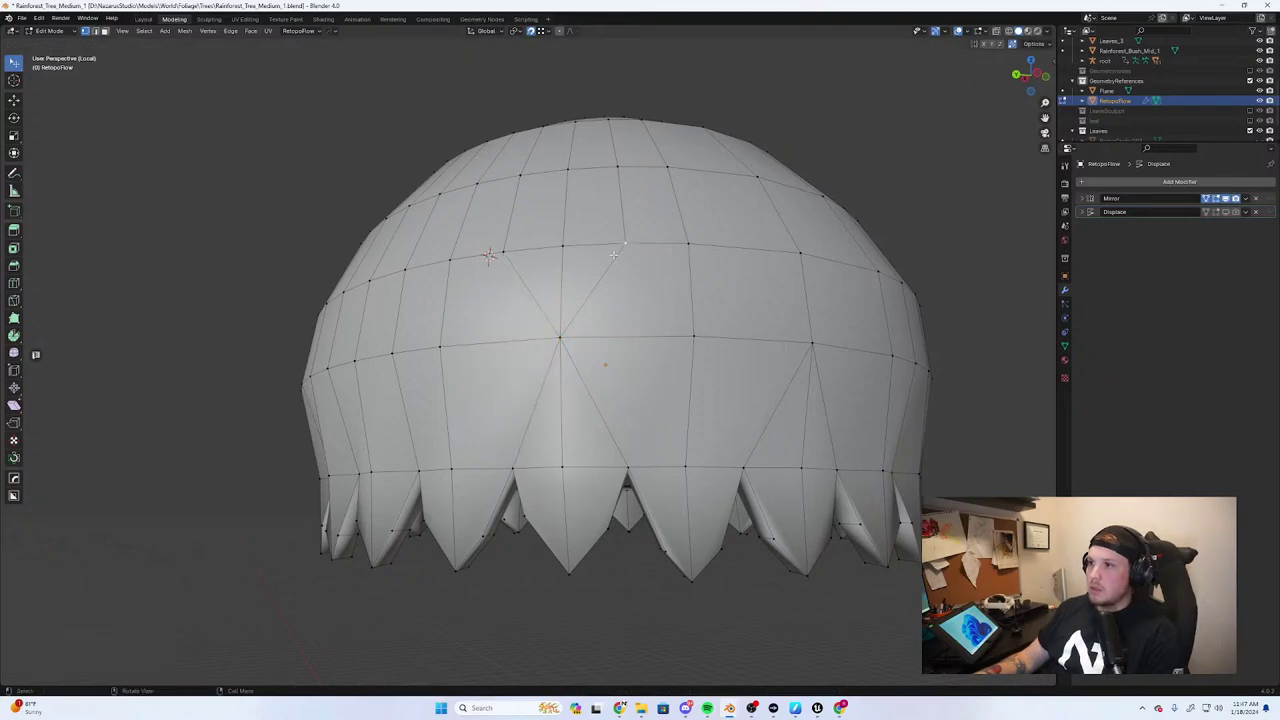
{"action": "left_click", "coordinate": [535, 257]}
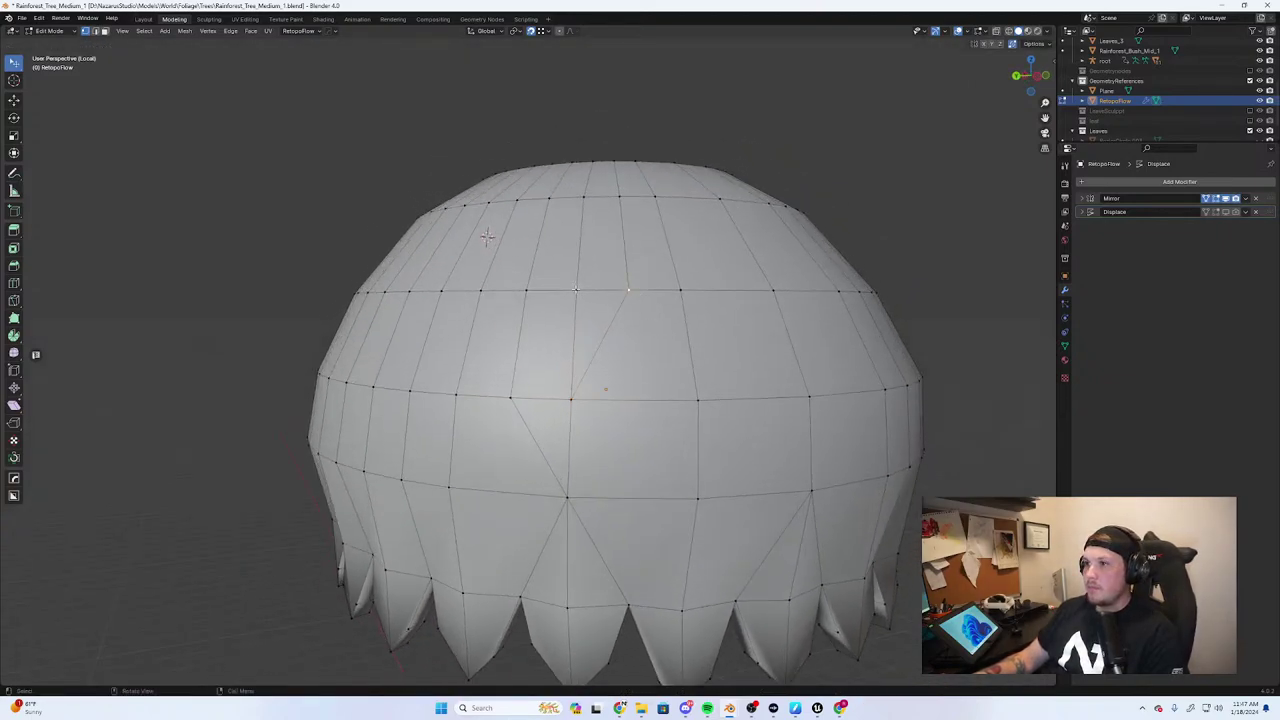
{"action": "key", "text": "g"}
{"action": "left_click", "coordinate": [515, 315]}
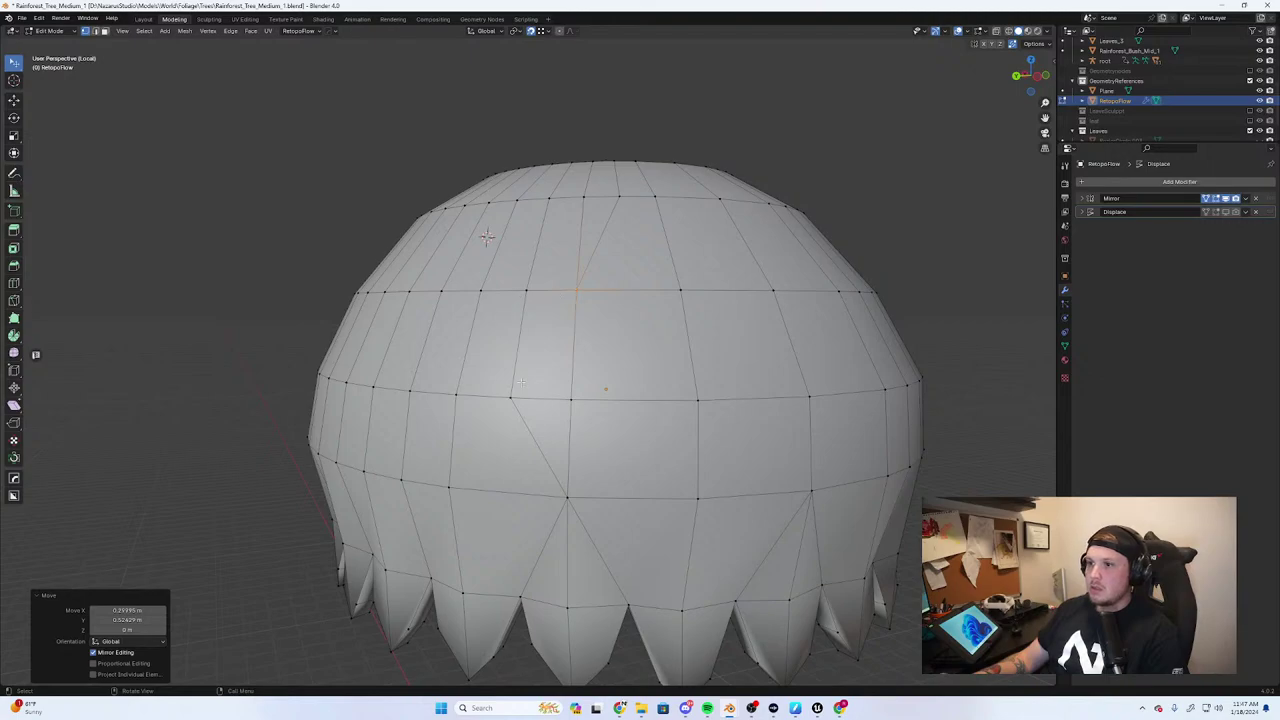
{"action": "left_click", "coordinate": [514, 394]}
{"action": "key", "text": "g"}
{"action": "left_click", "coordinate": [568, 398]}
{"action": "left_click", "coordinate": [527, 293]}
{"action": "key", "text": "g"}
{"action": "left_click", "coordinate": [574, 294]}
Snap this column's two side vertices on the second ring from the top onto the centre vertex
{"action": "middle_click_drag", "start_coordinate": [577, 236], "coordinate": [579, 309]}
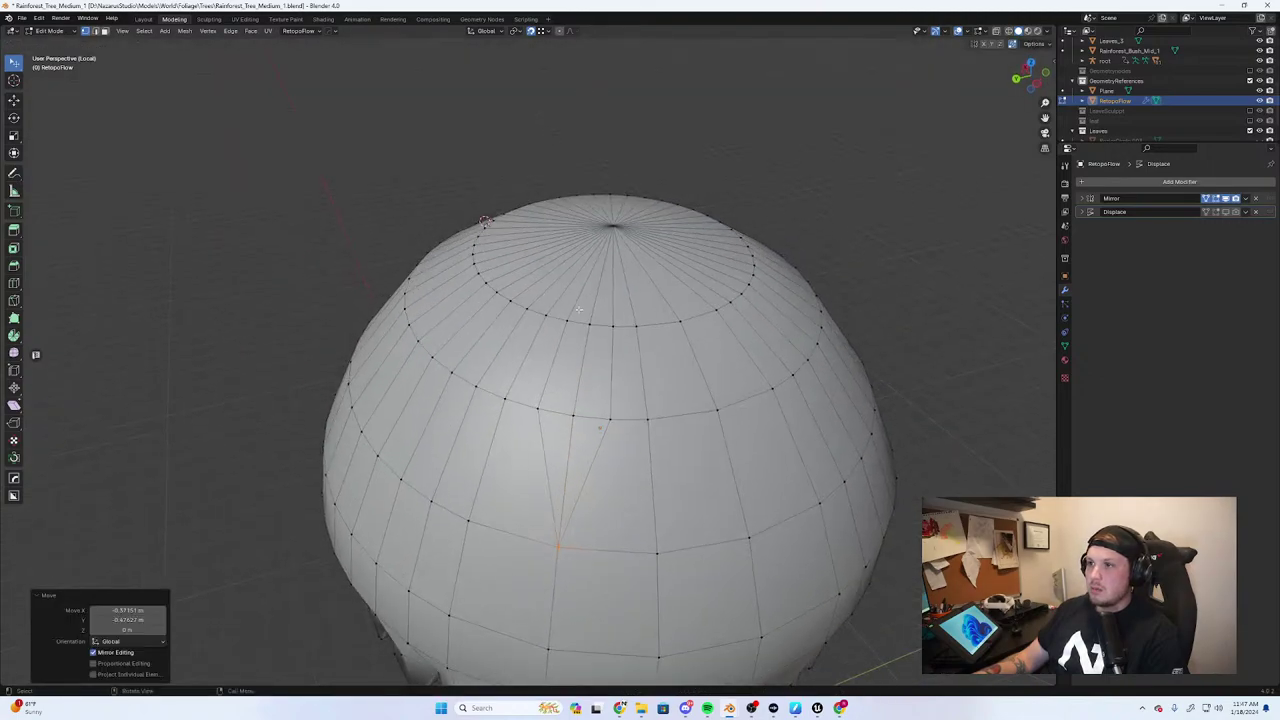
{"action": "left_click", "coordinate": [536, 408]}
{"action": "key", "text": "g"}
{"action": "left_click", "coordinate": [571, 414]}
{"action": "left_click", "coordinate": [604, 419]}
{"action": "key", "text": "g"}
{"action": "left_click", "coordinate": [566, 415]}
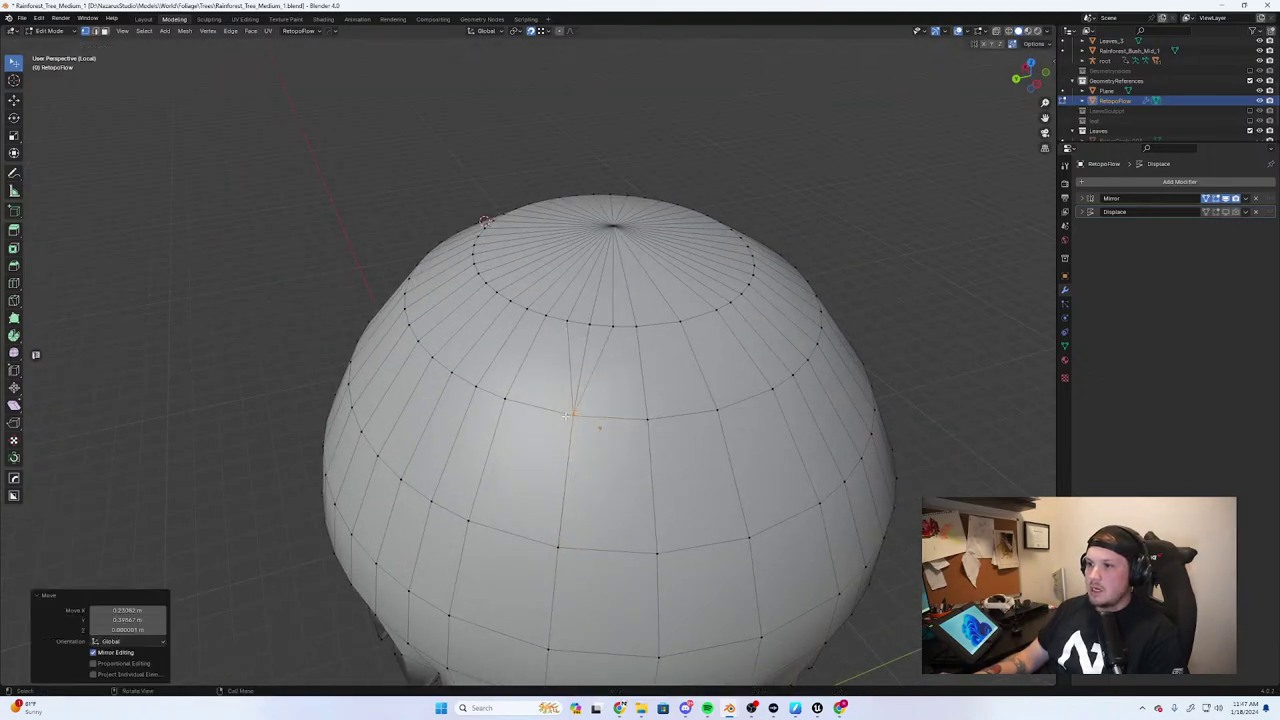
Snap both side vertices on the ring nearest the pole onto the centre vertex to finish this column
{"action": "left_click", "coordinate": [566, 320]}
{"action": "key", "text": "g"}
{"action": "left_click", "coordinate": [590, 326]}
{"action": "left_click", "coordinate": [609, 327]}
{"action": "key", "text": "g"}
{"action": "left_click", "coordinate": [595, 329]}
{"action": "key", "text": "g"}
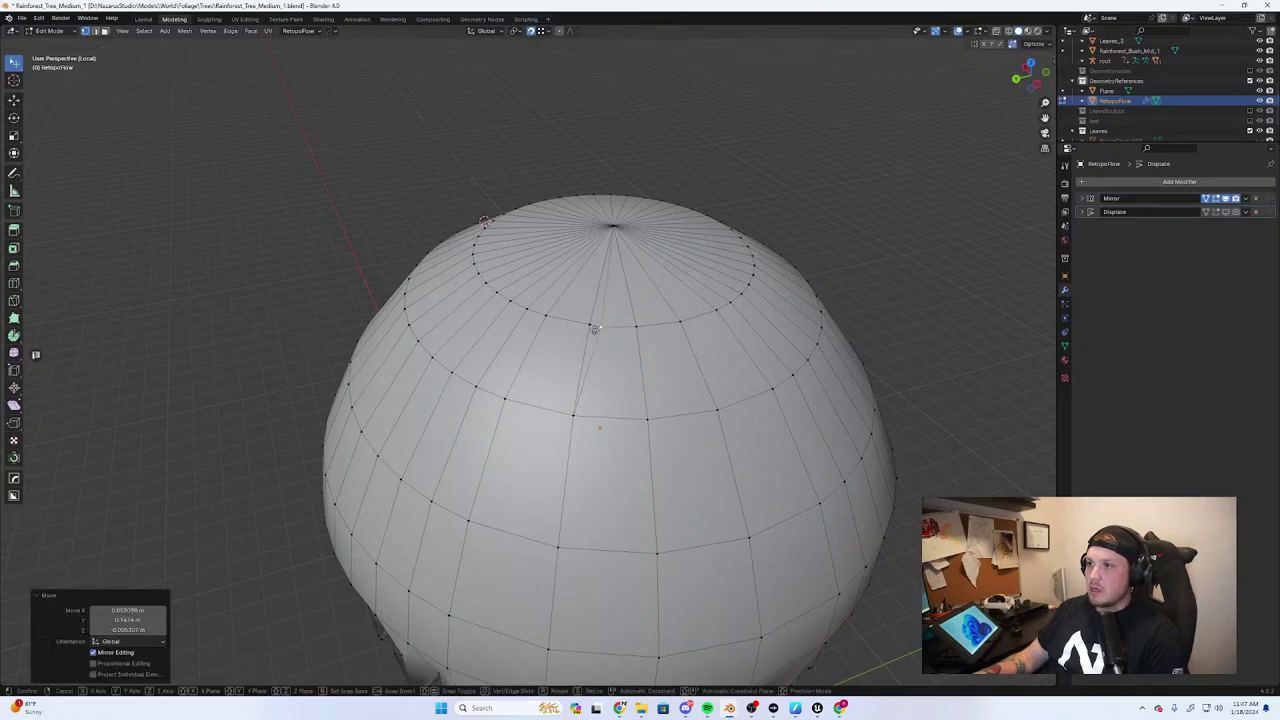
{"action": "left_click", "coordinate": [593, 328]}
Try to snap a vertex of the next column onto its neighbour on the lowest ring above the pointed hem
{"action": "middle_click_drag", "start_coordinate": [495, 490], "coordinate": [564, 405]}
{"action": "left_click", "coordinate": [752, 392]}
{"action": "middle_click_drag", "start_coordinate": [754, 391], "coordinate": [757, 402]}
{"action": "key", "text": "g"}
{"action": "left_click", "coordinate": [688, 416]}
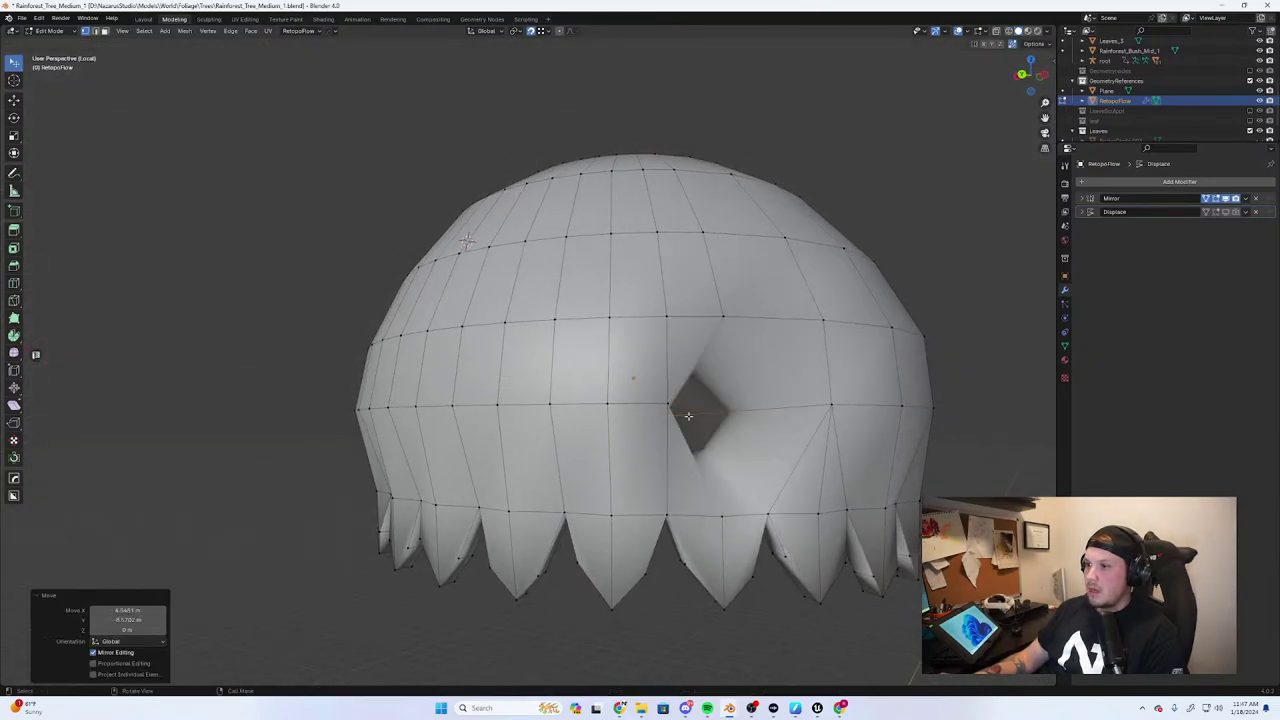
{"action": "left_click_drag", "start_coordinate": [688, 415], "coordinate": [663, 402]}
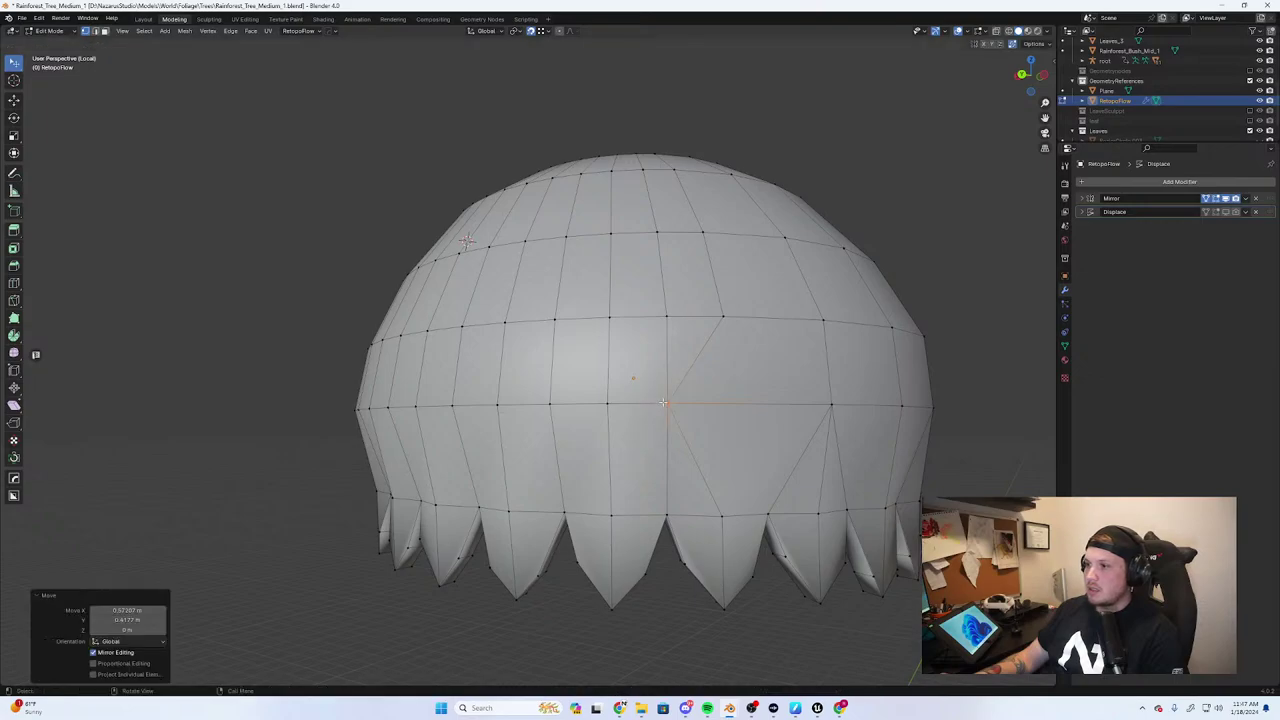
Snap the next column's two side vertices onto its centre vertex on the lowest ring above the pointed hem
{"action": "left_click", "coordinate": [669, 388]}
{"action": "left_click", "coordinate": [590, 405]}
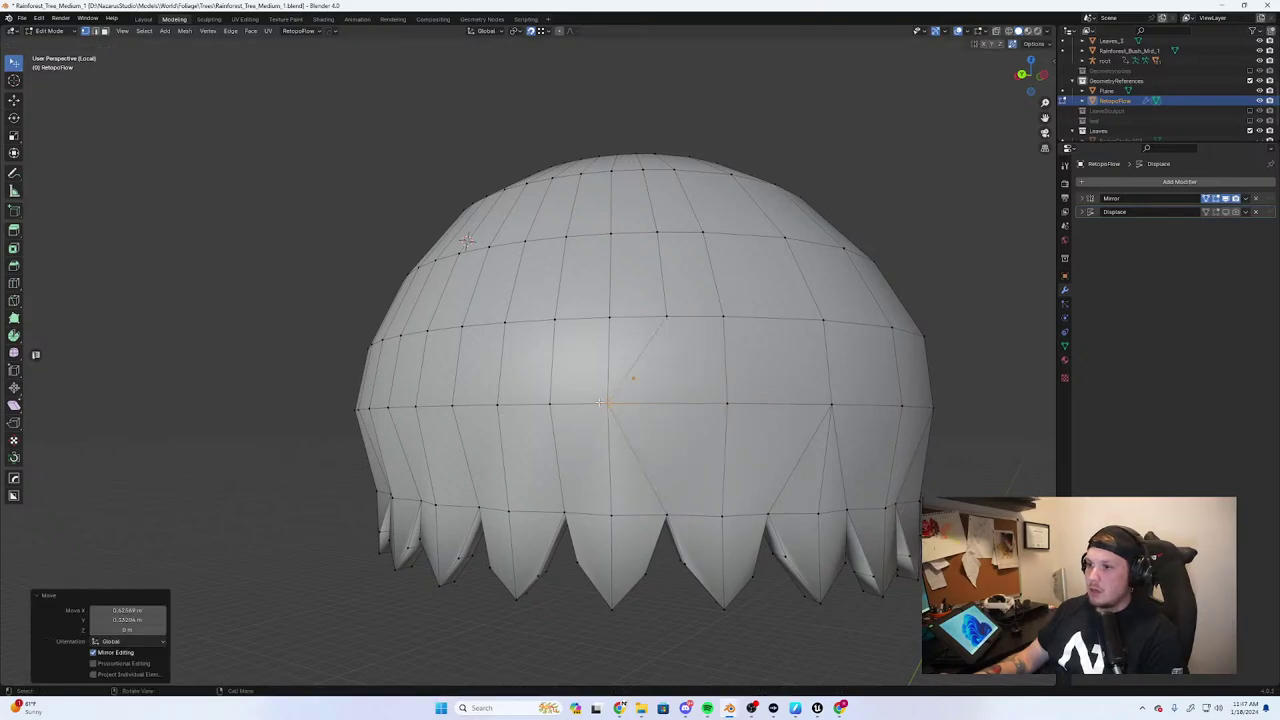
{"action": "left_click", "coordinate": [558, 405]}
{"action": "left_click", "coordinate": [600, 403]}
Snap both side vertices on the ring directly above onto the centre vertex of the same column
{"action": "middle_click_drag", "start_coordinate": [600, 403], "coordinate": [572, 445]}
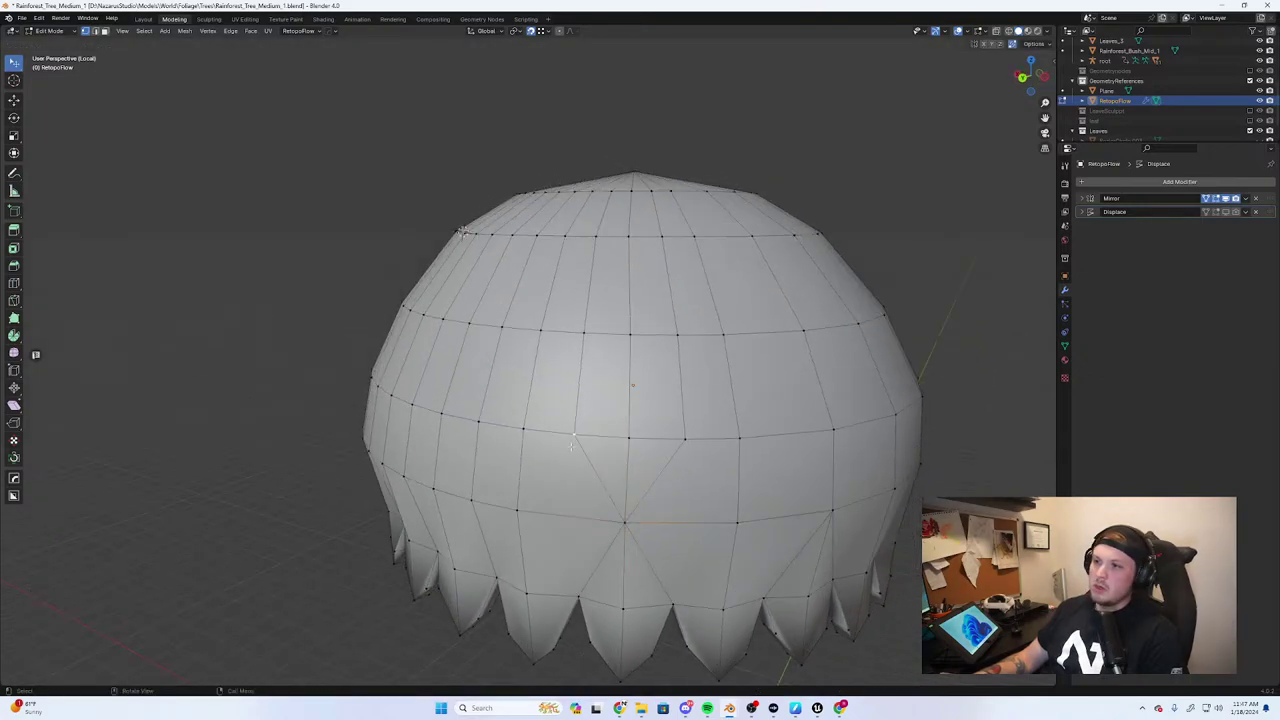
{"action": "left_click", "coordinate": [631, 437]}
{"action": "left_click", "coordinate": [685, 439]}
{"action": "key", "text": "g"}
{"action": "left_click", "coordinate": [629, 437]}
Snap both side vertices on the third ring from the top onto the column's centre vertex, redoing the second snap
{"action": "left_click", "coordinate": [678, 334]}
{"action": "key", "text": "g"}
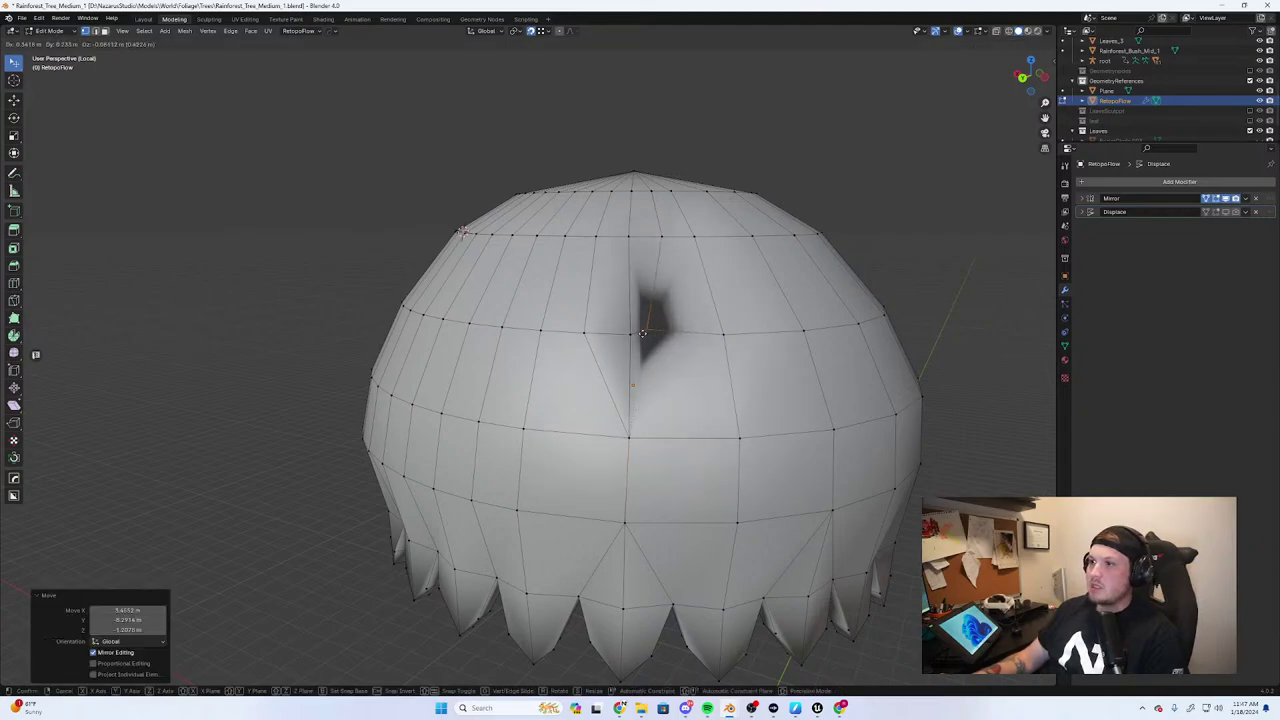
{"action": "left_click", "coordinate": [629, 337]}
{"action": "left_click", "coordinate": [585, 333]}
{"action": "key", "text": "g"}
{"action": "left_click", "coordinate": [629, 336]}
{"action": "key", "text": "ctrl+z"}
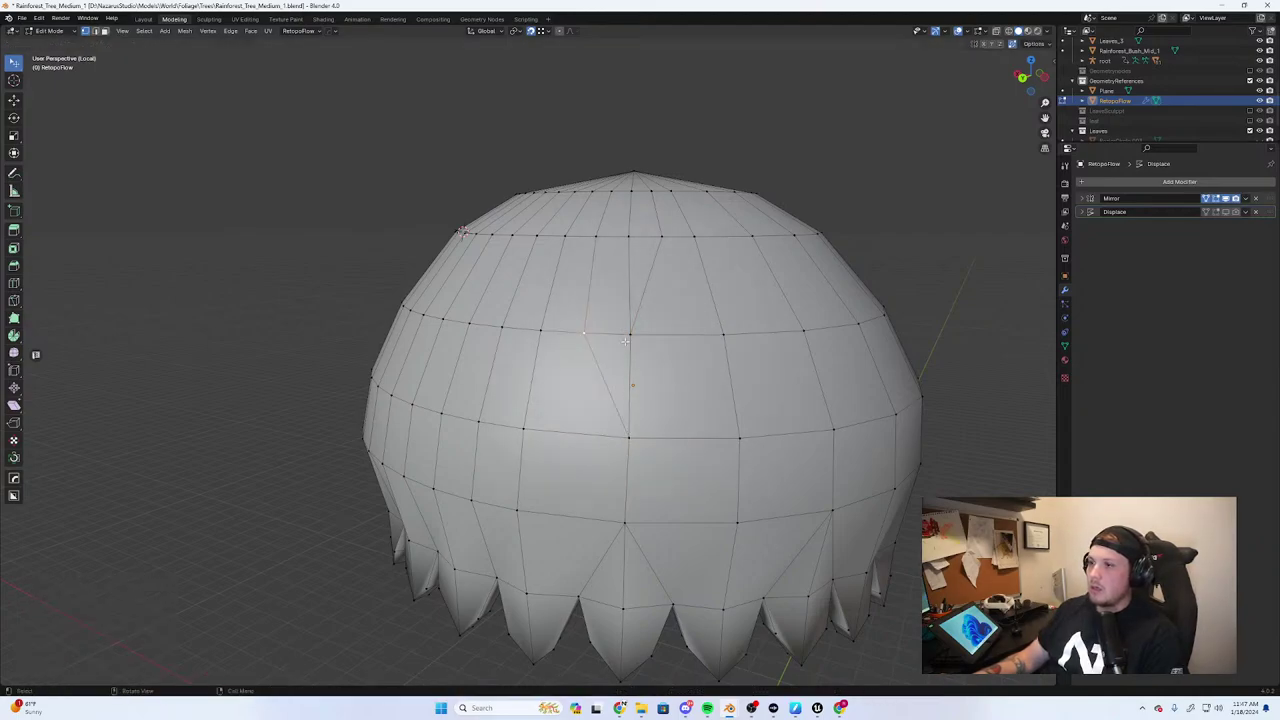
{"action": "key", "text": "g"}
{"action": "left_click", "coordinate": [630, 336]}
Snap this column's side vertices on the second ring from the top onto their centre vertex
{"action": "middle_click_drag", "start_coordinate": [630, 336], "coordinate": [630, 386]}
{"action": "left_click", "coordinate": [599, 304]}
{"action": "key", "text": "g"}
{"action": "left_click", "coordinate": [631, 308]}
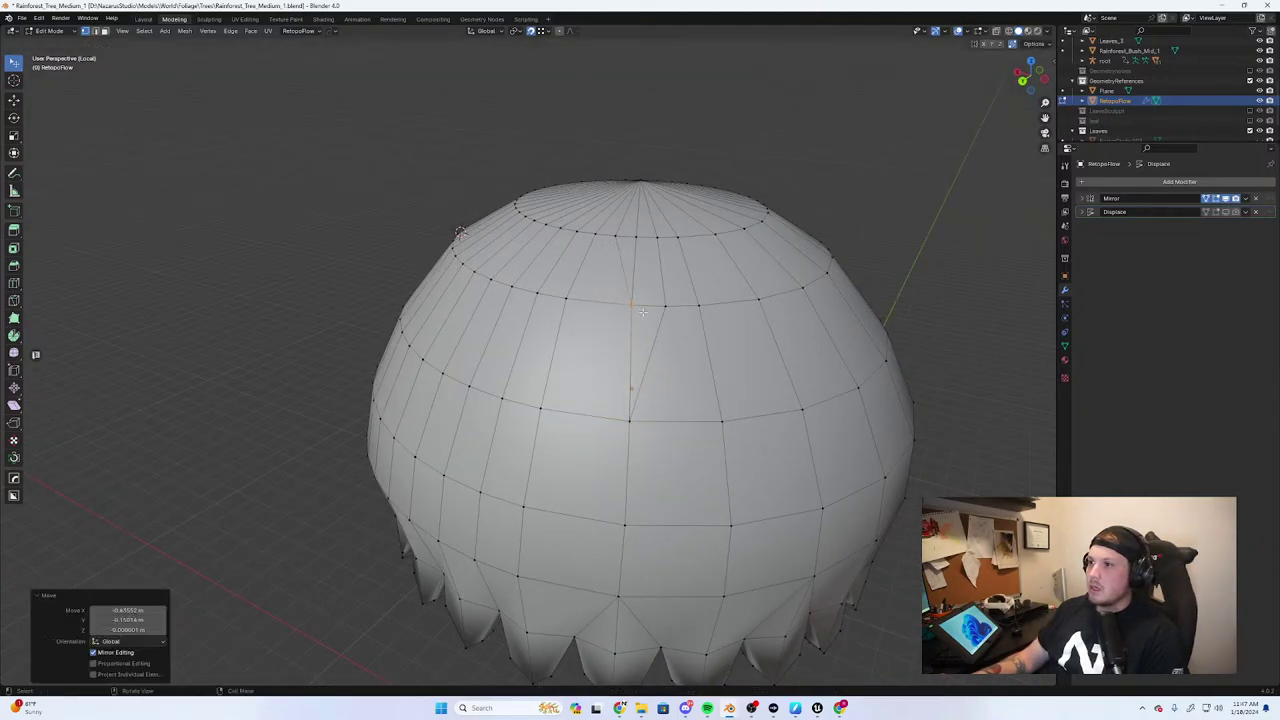
{"action": "left_click", "coordinate": [662, 308]}
{"action": "key", "text": "g"}
{"action": "left_click", "coordinate": [631, 309]}
Snap the side vertices on the topmost ring around the pole onto the centre vertex of this column
{"action": "middle_click_drag", "start_coordinate": [631, 309], "coordinate": [635, 289]}
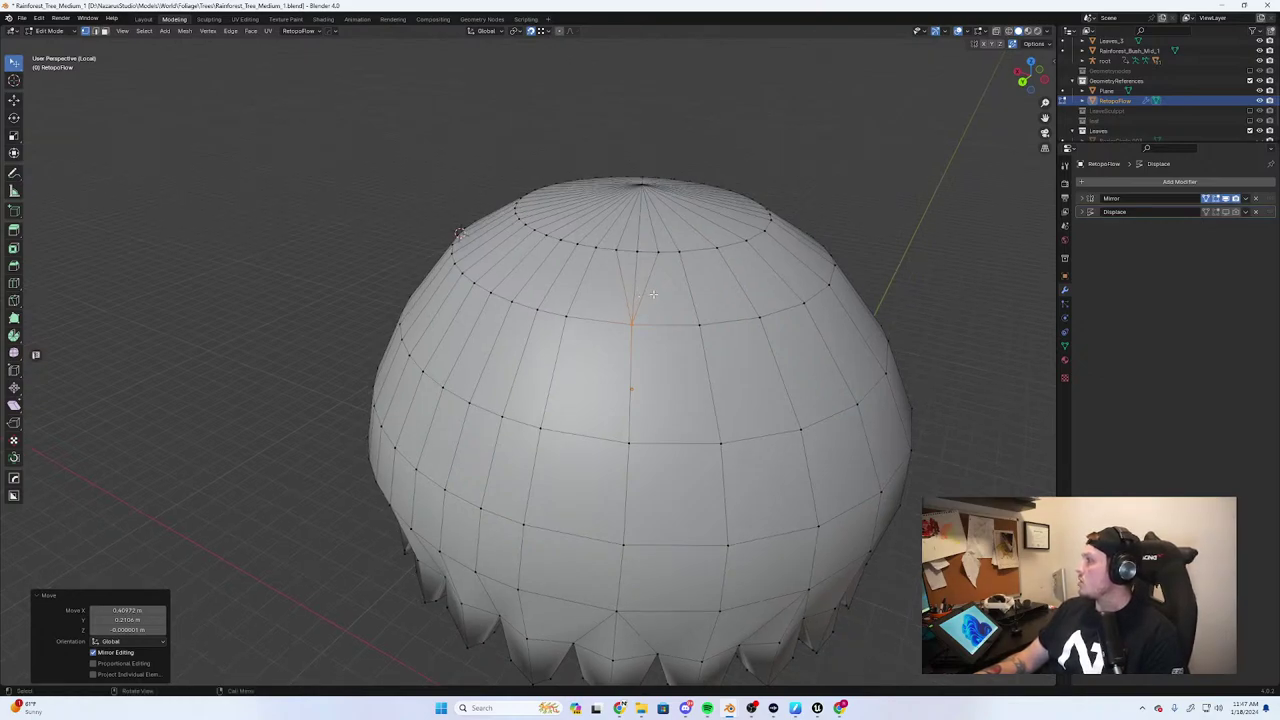
{"action": "middle_click_drag", "start_coordinate": [686, 285], "coordinate": [607, 372]}
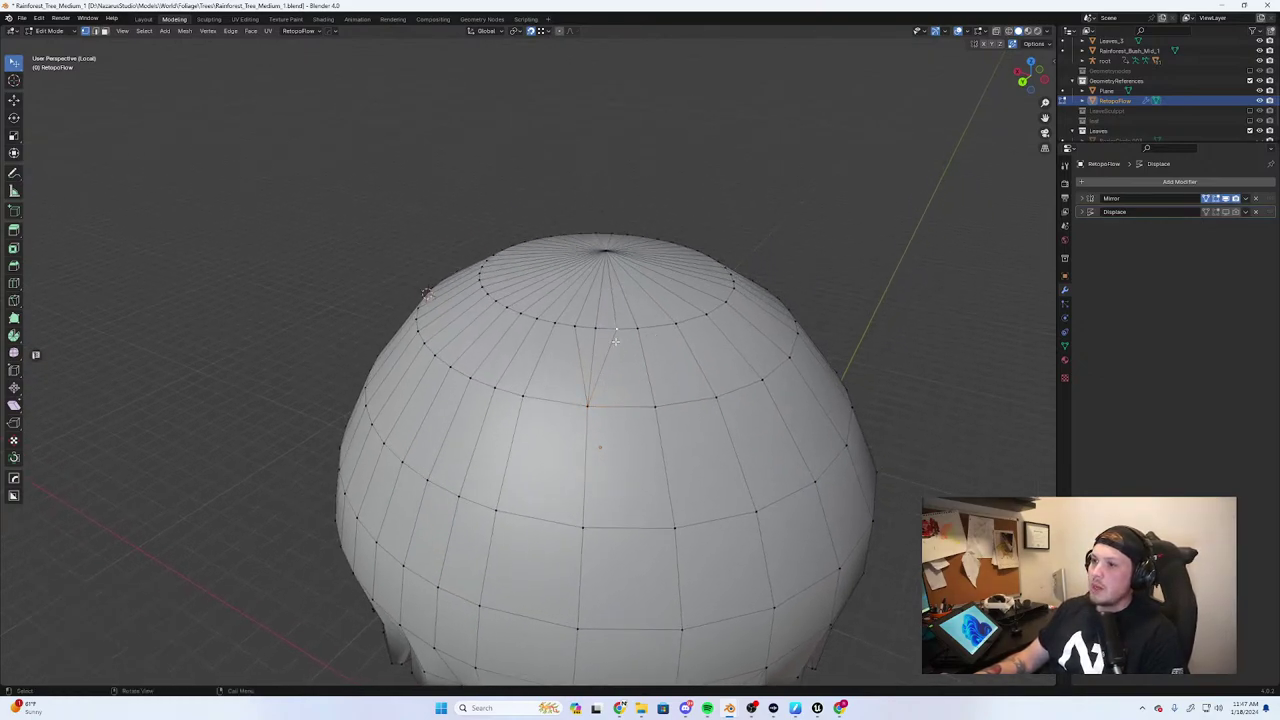
{"action": "key", "text": "g"}
{"action": "left_click", "coordinate": [592, 333]}
{"action": "left_click", "coordinate": [602, 323]}
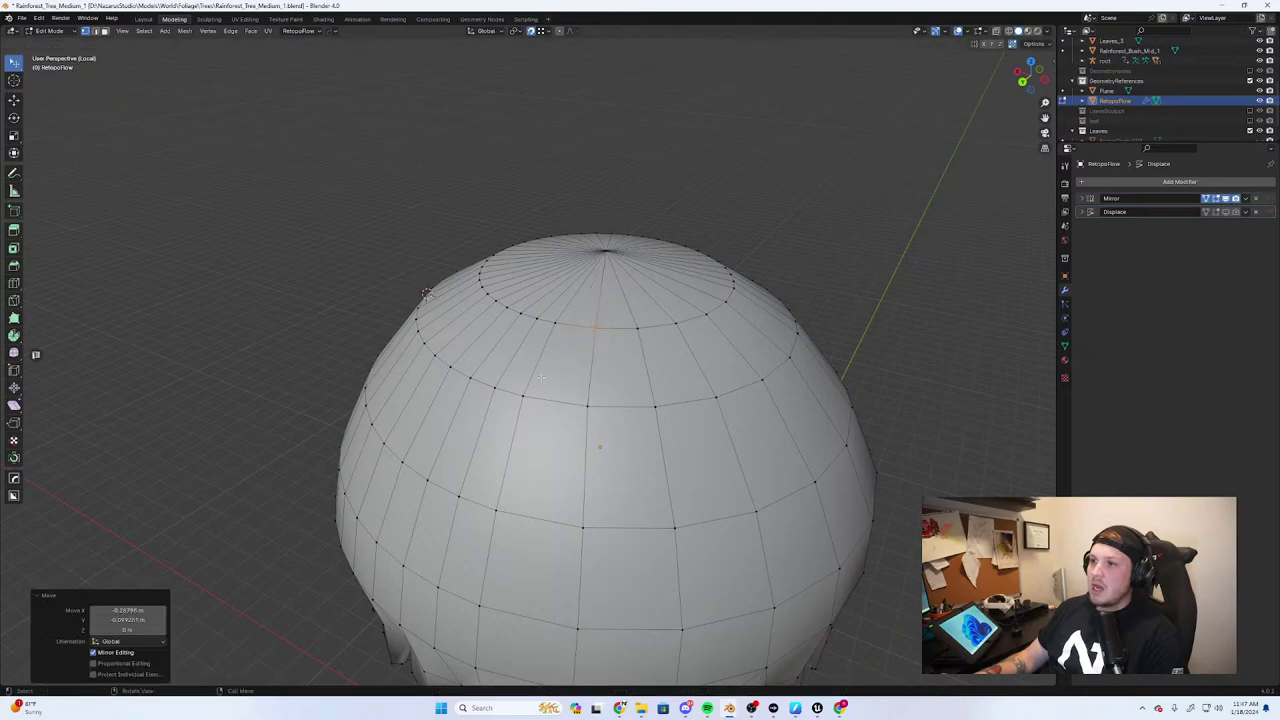
In the next column, snap the side vertices onto the centre vertices on the two lowest rings above the hem
{"action": "middle_click_drag", "start_coordinate": [602, 323], "coordinate": [555, 328]}
{"action": "left_click_drag", "start_coordinate": [598, 396], "coordinate": [538, 399]}
{"action": "left_click", "coordinate": [539, 401]}
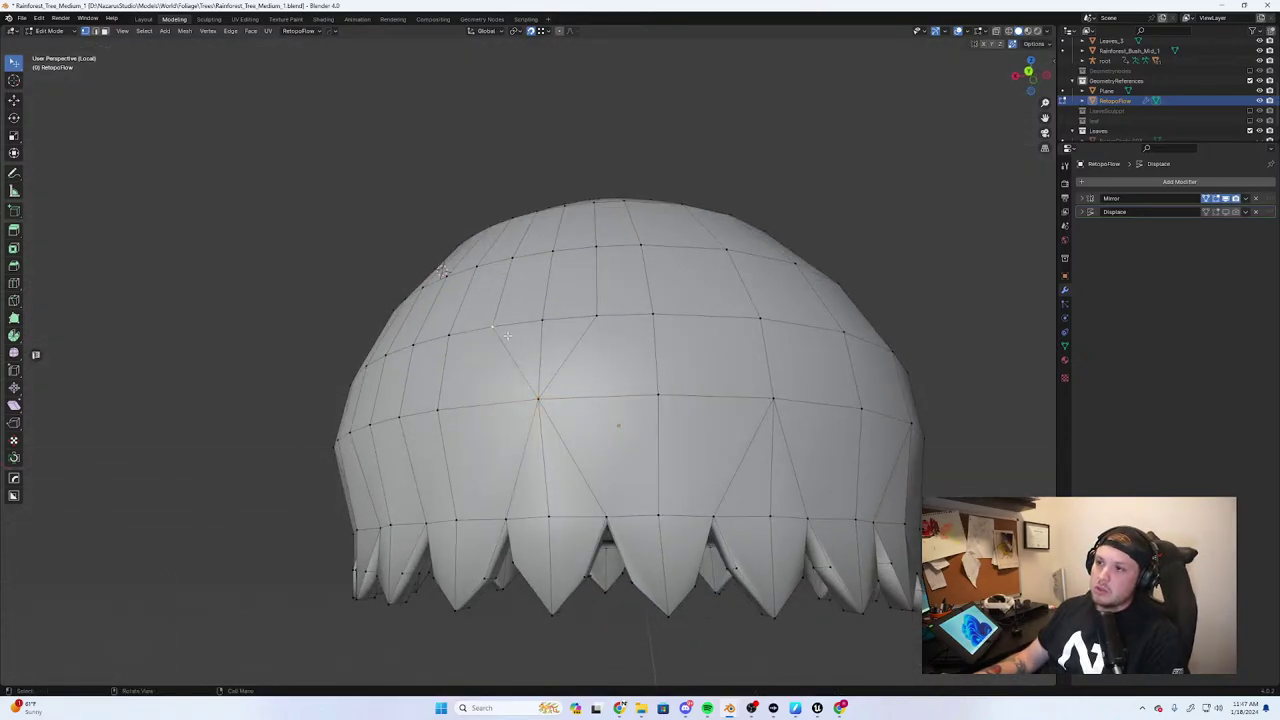
{"action": "left_click", "coordinate": [540, 323]}
{"action": "left_click_drag", "start_coordinate": [540, 328], "coordinate": [542, 321]}
Snap the side vertices of this column onto the centre vertices on the third and second rings from the top
{"action": "middle_click_drag", "start_coordinate": [542, 325], "coordinate": [590, 338]}
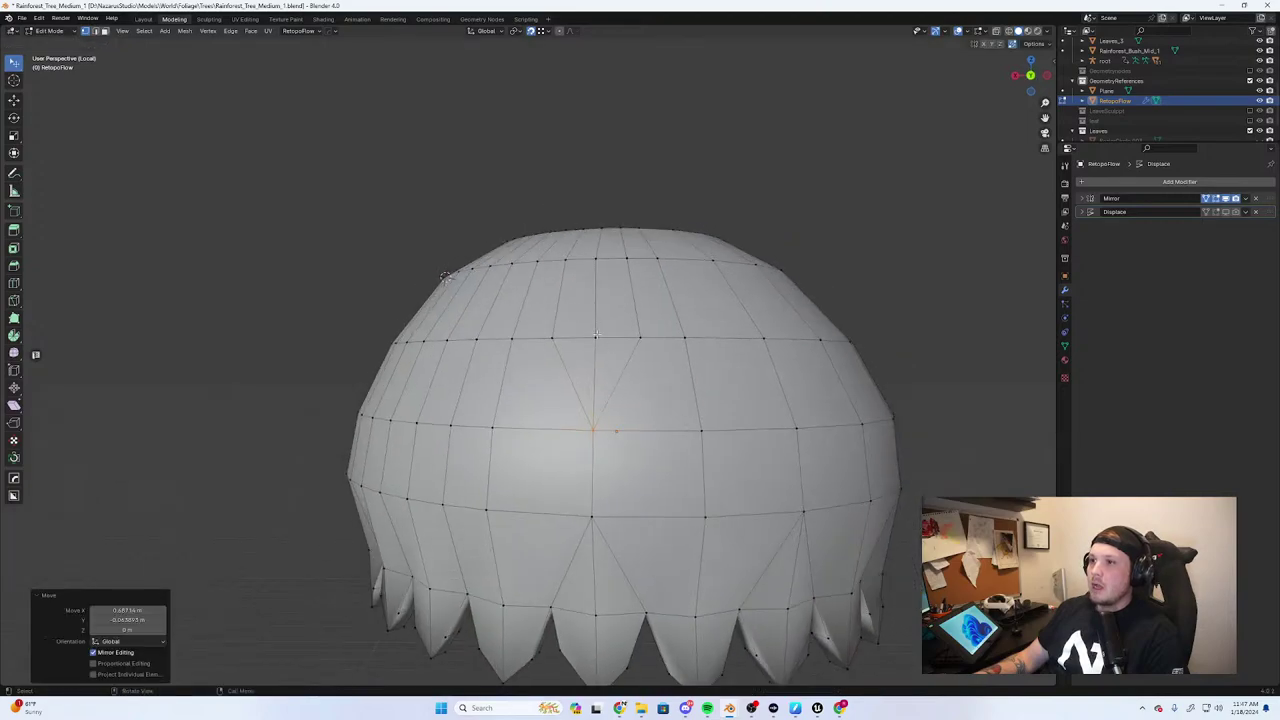
{"action": "left_click_drag", "start_coordinate": [636, 342], "coordinate": [597, 338]}
{"action": "middle_click_drag", "start_coordinate": [597, 338], "coordinate": [594, 376]}
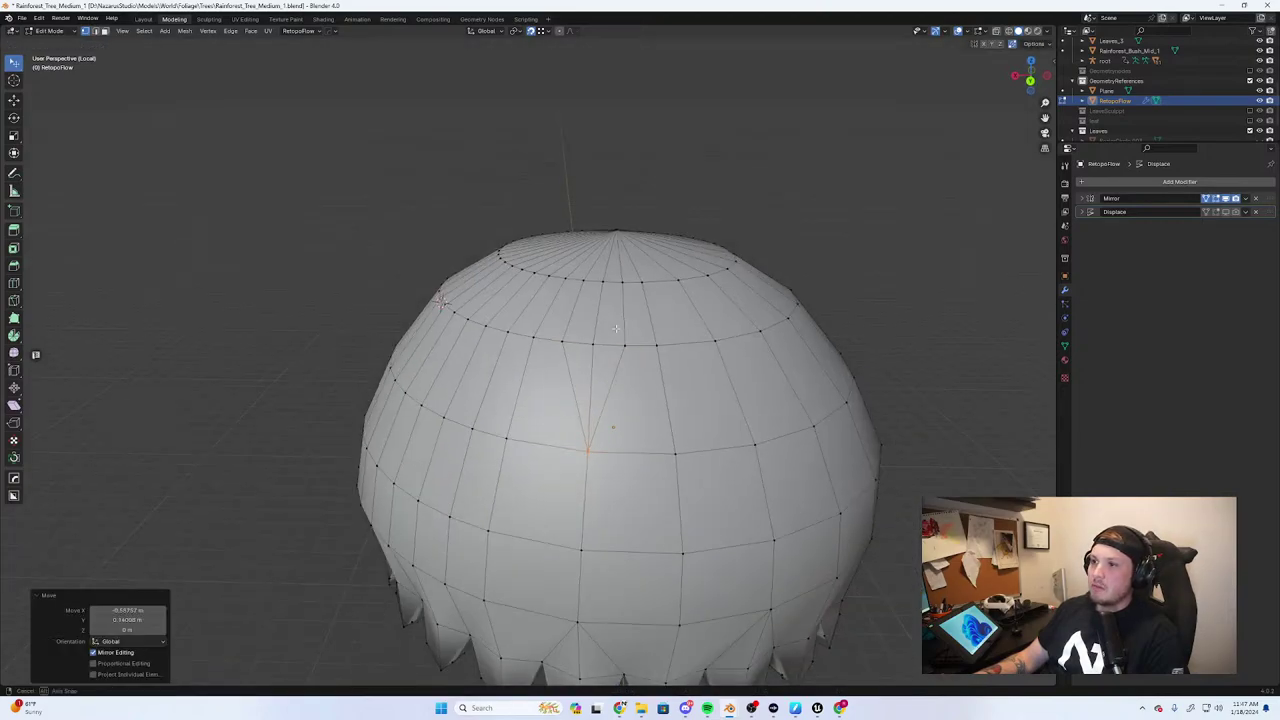
{"action": "left_click_drag", "start_coordinate": [563, 343], "coordinate": [595, 344]}
{"action": "left_click", "coordinate": [590, 345]}
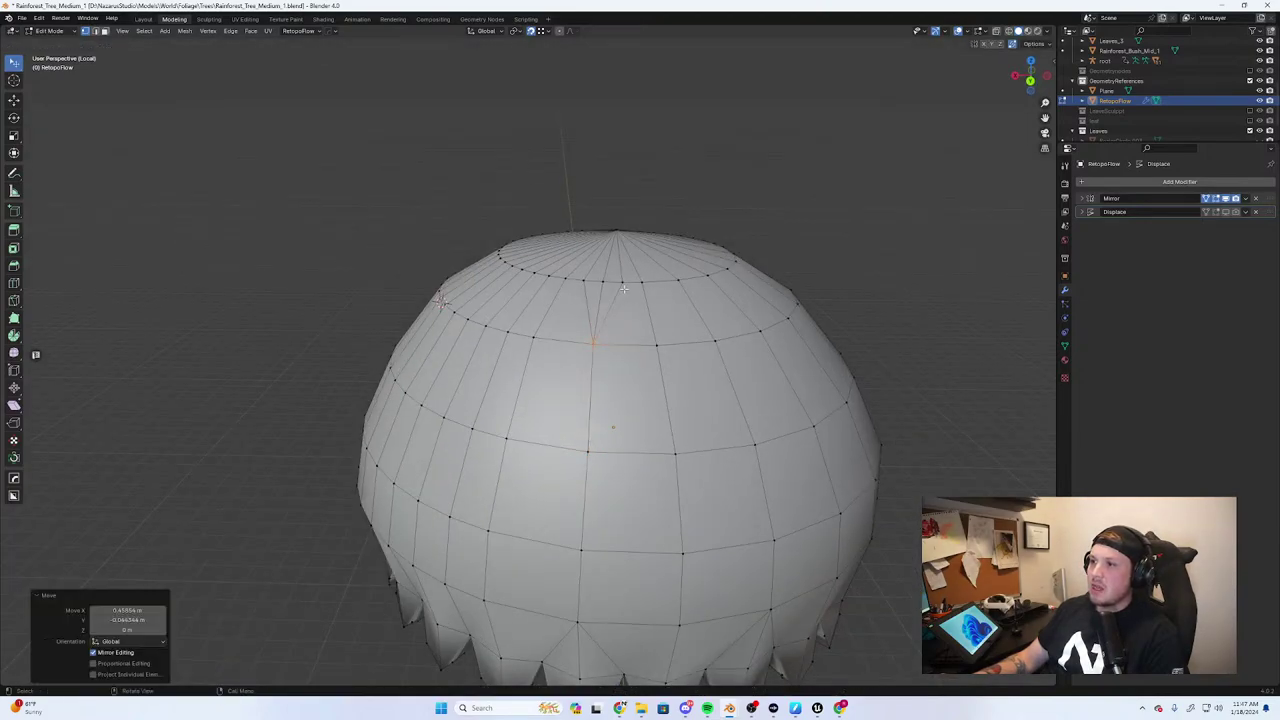
Snap both side vertices on the topmost ring onto the centre vertex, completing the column's reduction
{"action": "key", "text": "g"}
{"action": "left_click", "coordinate": [614, 288]}
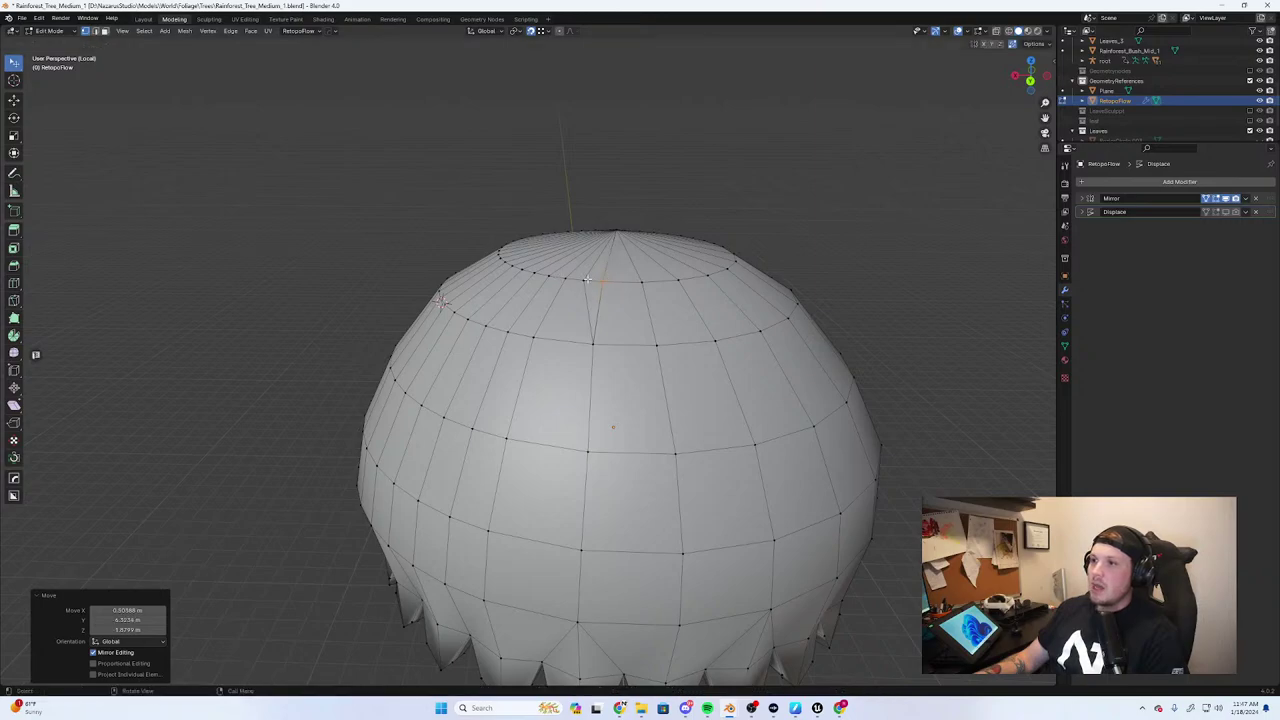
{"action": "left_click", "coordinate": [602, 281]}
In another column, snap the side vertices onto the centre vertices on the lowest ring above the hem and the ring above it
{"action": "middle_click_drag", "start_coordinate": [602, 281], "coordinate": [610, 433]}
{"action": "left_click_drag", "start_coordinate": [609, 433], "coordinate": [556, 434]}
{"action": "left_click", "coordinate": [519, 434], "text": "shift"}
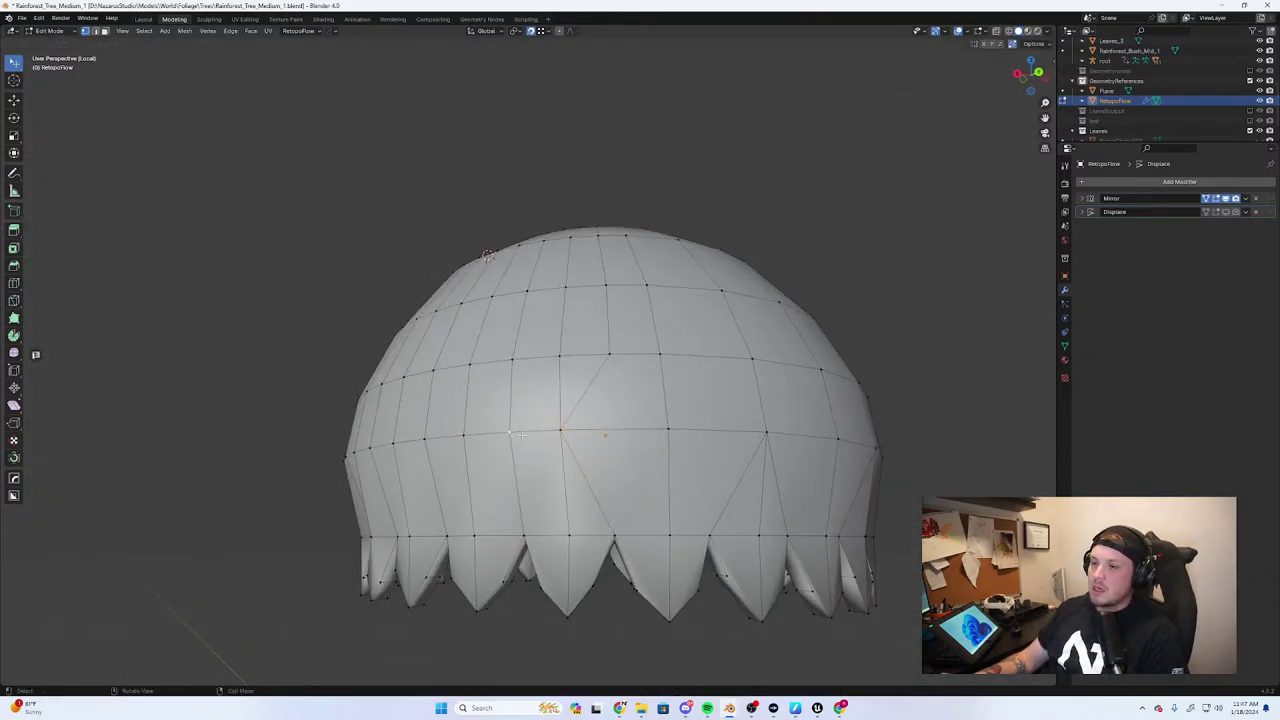
{"action": "left_click", "coordinate": [559, 430]}
{"action": "left_click", "coordinate": [511, 356]}
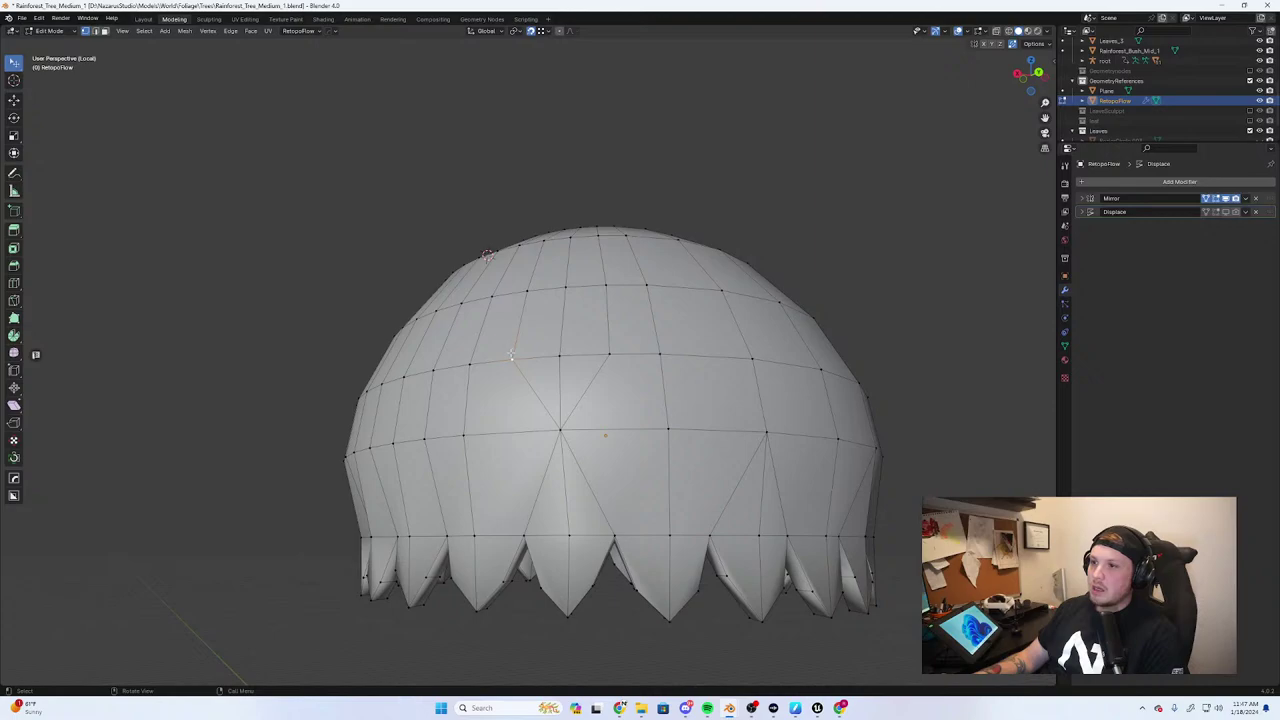
{"action": "left_click", "coordinate": [563, 356]}
{"action": "left_click", "coordinate": [606, 354]}
{"action": "left_click", "coordinate": [566, 356]}
Snap this column's side vertices on the third ring from the top onto the centre vertex
{"action": "middle_click_drag", "start_coordinate": [566, 356], "coordinate": [607, 328]}
{"action": "left_click", "coordinate": [573, 338]}
{"action": "left_click", "coordinate": [536, 328]}
{"action": "key", "text": "g"}
{"action": "left_click", "coordinate": [574, 327]}
Snap both side vertices on the second ring from the top onto the same column's centre vertex
{"action": "left_click", "coordinate": [558, 337]}
{"action": "key", "text": "g"}
{"action": "left_click", "coordinate": [586, 339]}
{"action": "left_click", "coordinate": [616, 340]}
{"action": "key", "text": "g"}
{"action": "left_click", "coordinate": [586, 340]}
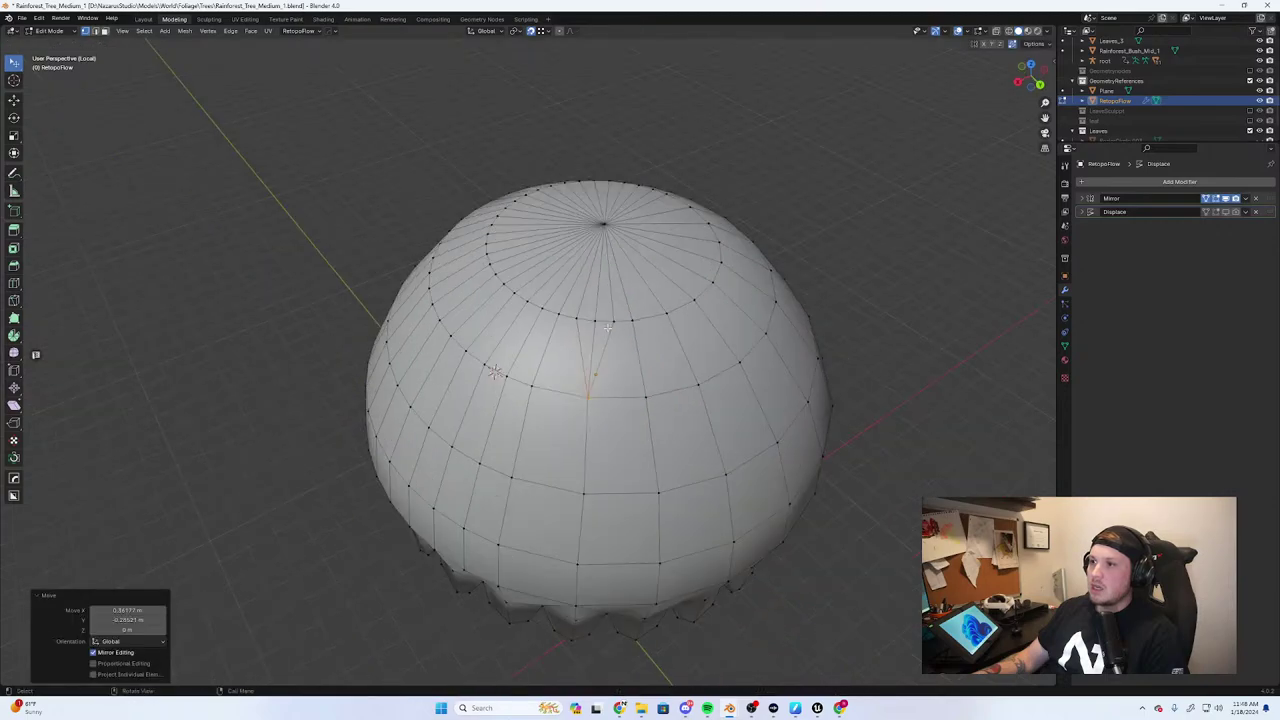
Snap both side vertices on the topmost ring onto the centre vertex of this column
{"action": "left_click", "coordinate": [613, 321]}
{"action": "key", "text": "g"}
{"action": "left_click", "coordinate": [596, 320]}
{"action": "left_click", "coordinate": [577, 318]}
{"action": "key", "text": "g"}
{"action": "left_click", "coordinate": [595, 320]}
In the following column, snap both side vertices on the lowest ring above the hem onto the centre vertex
{"action": "middle_click_drag", "start_coordinate": [545, 371], "coordinate": [560, 280]}
{"action": "left_click", "coordinate": [561, 489]}
{"action": "key", "text": "g"}
{"action": "left_click", "coordinate": [516, 489]}
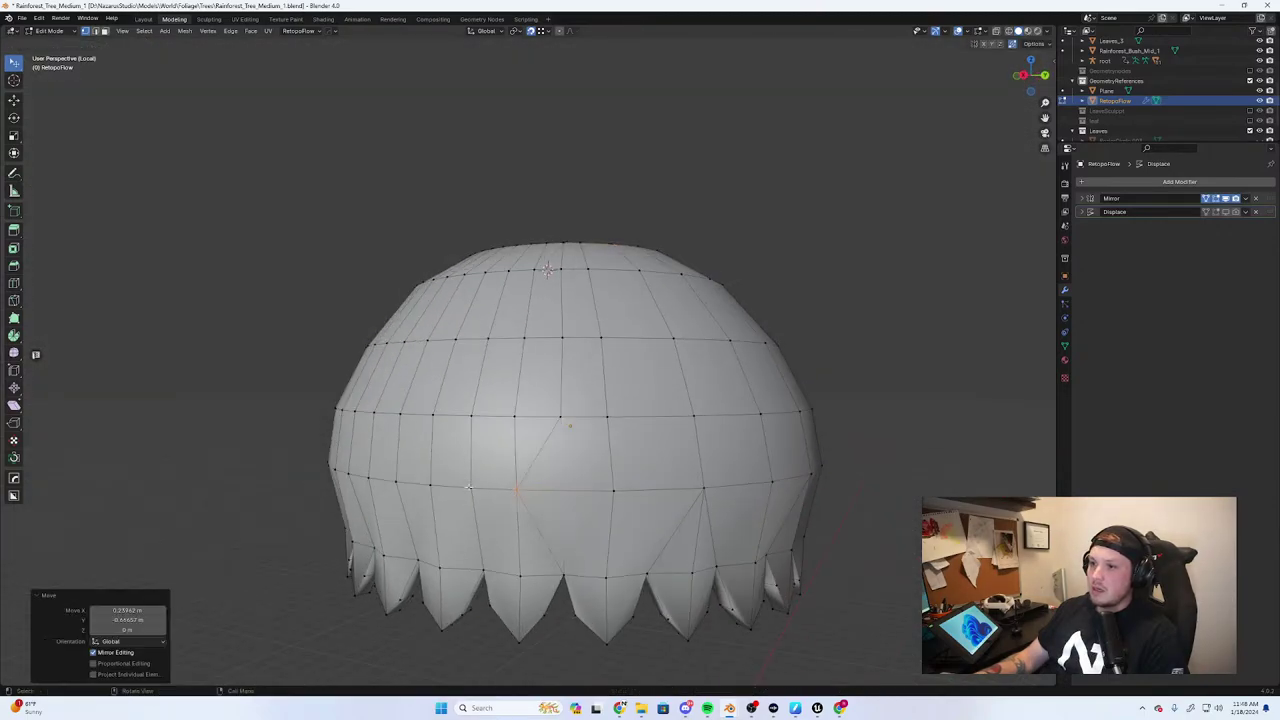
{"action": "left_click", "coordinate": [470, 487]}
{"action": "key", "text": "g"}
{"action": "left_click", "coordinate": [516, 489]}
Snap both side vertices on the fourth ring from the top onto this column's centre vertex
{"action": "left_click", "coordinate": [471, 416]}
{"action": "key", "text": "g"}
{"action": "left_click", "coordinate": [515, 416]}
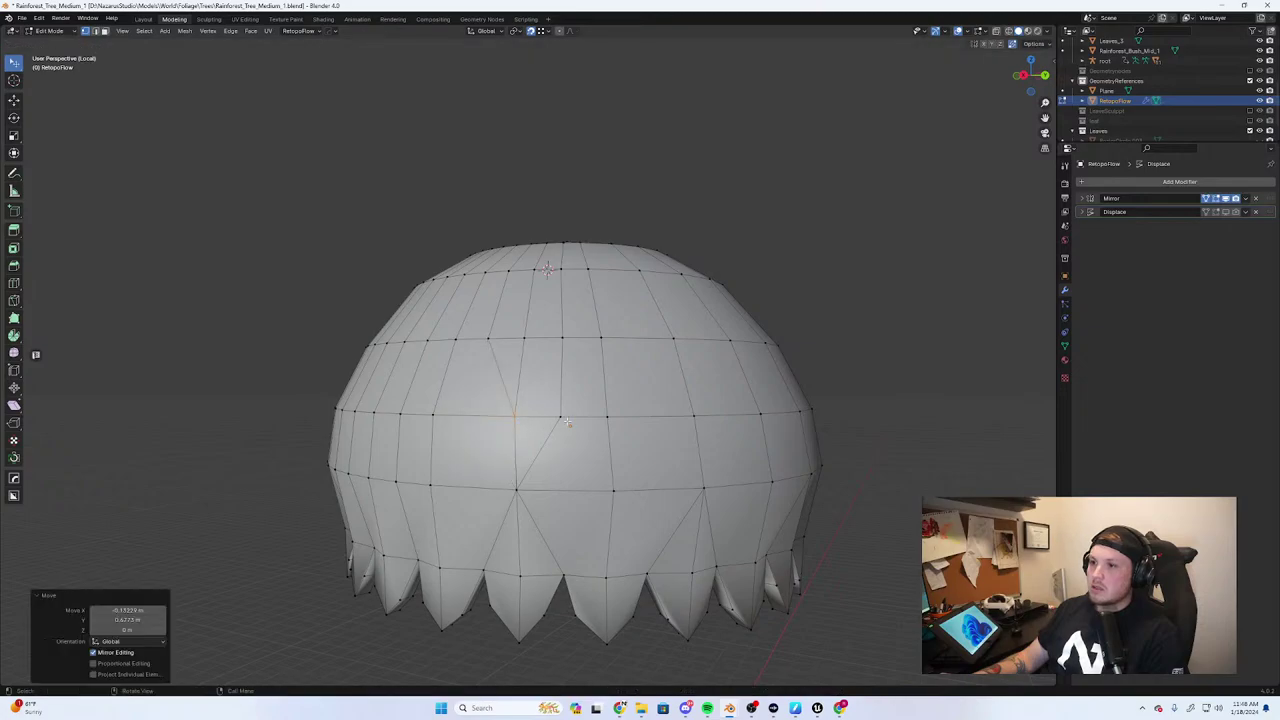
{"action": "left_click", "coordinate": [564, 419]}
{"action": "key", "text": "g"}
{"action": "left_click", "coordinate": [515, 418]}
Snap both side vertices on the third ring from the top onto the centre vertex
{"action": "left_click", "coordinate": [563, 338]}
{"action": "key", "text": "g"}
{"action": "left_click", "coordinate": [522, 338]}
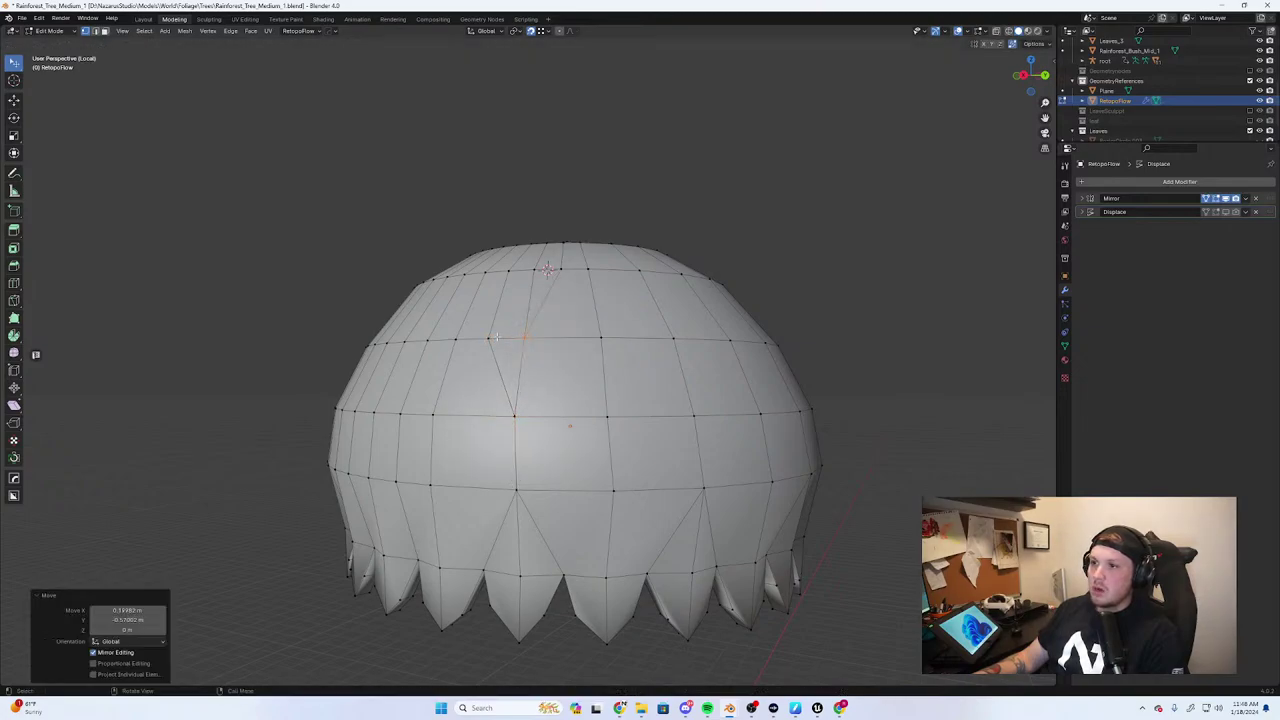
{"action": "left_click", "coordinate": [522, 336]}
Snap both side vertices on the second ring from the top onto this column's centre vertex
{"action": "middle_click_drag", "start_coordinate": [522, 336], "coordinate": [525, 392]}
{"action": "left_click", "coordinate": [560, 340]}
{"action": "key", "text": "g"}
{"action": "left_click", "coordinate": [536, 336]}
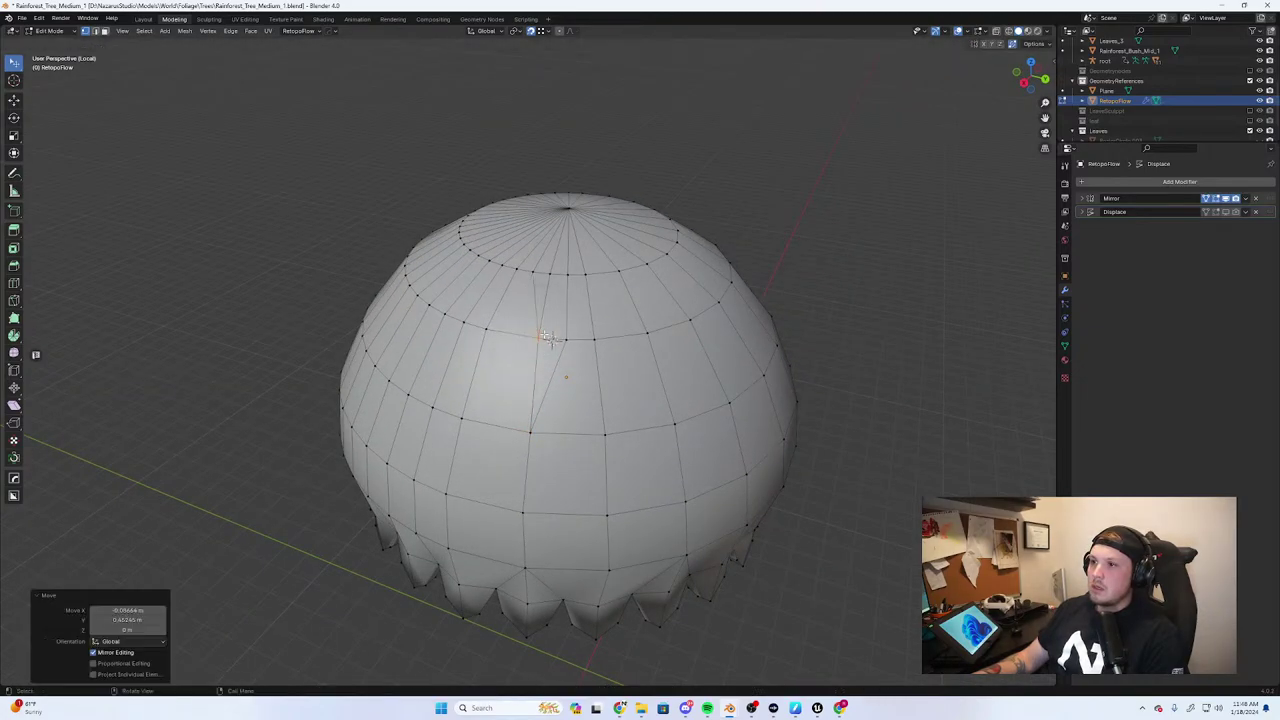
{"action": "left_click", "coordinate": [543, 338]}
{"action": "key", "text": "g"}
{"action": "left_click", "coordinate": [541, 338]}
Snap the two side vertices on the ring around the pole onto the centre vertex to finish the column
{"action": "middle_click_drag", "start_coordinate": [541, 338], "coordinate": [553, 372]}
{"action": "left_click", "coordinate": [571, 297]}
{"action": "key", "text": "g"}
{"action": "left_click", "coordinate": [556, 297]}
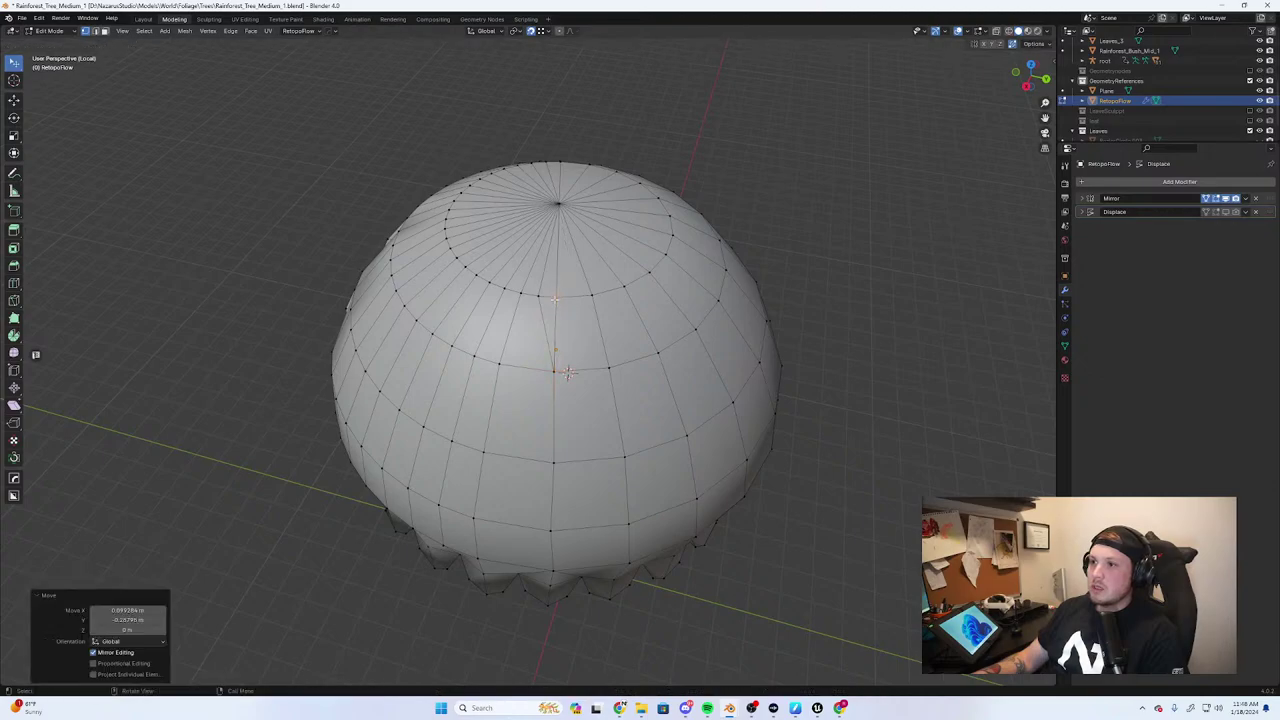
{"action": "left_click", "coordinate": [537, 298]}
{"action": "key", "text": "g"}
{"action": "left_click_drag", "start_coordinate": [567, 374], "coordinate": [567, 375]}
In the next column, snap the side vertices on the lowest ring above the hem onto the centre vertex
{"action": "middle_click_drag", "start_coordinate": [567, 375], "coordinate": [545, 416]}
{"action": "left_click_drag", "start_coordinate": [493, 389], "coordinate": [496, 390]}
{"action": "left_click", "coordinate": [444, 393]}
{"action": "key", "text": "g"}
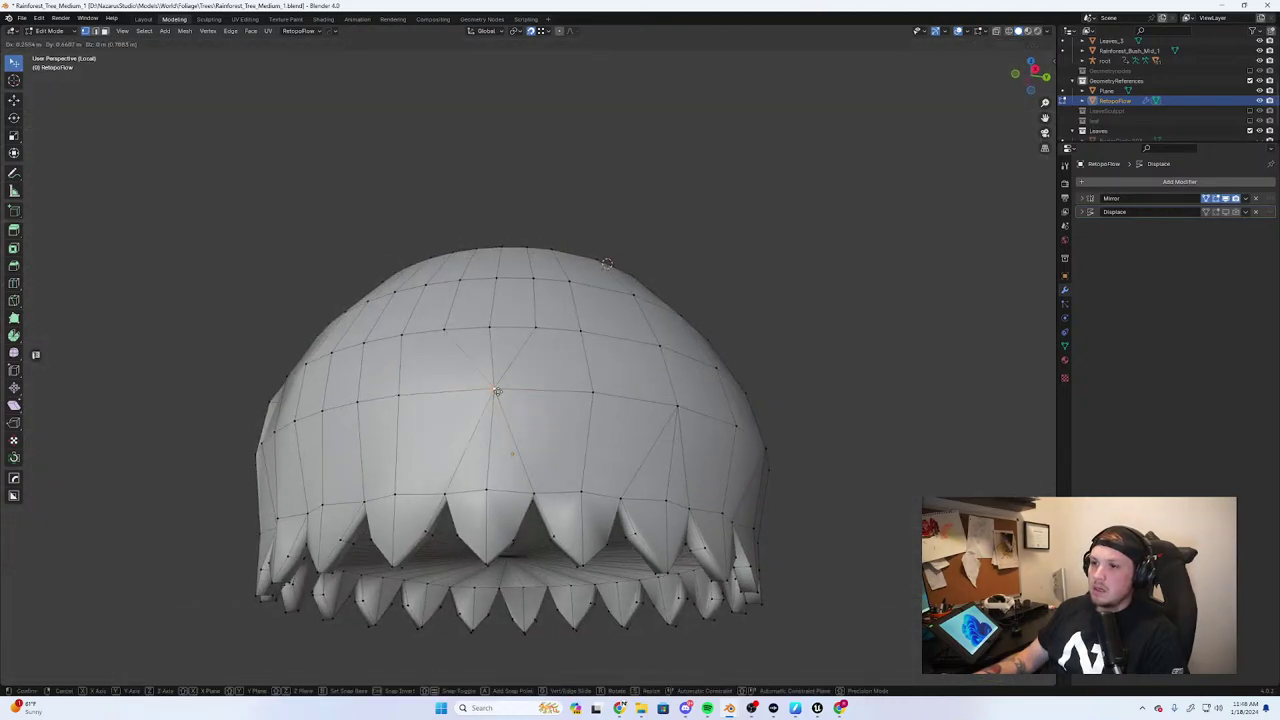
{"action": "left_click", "coordinate": [497, 389]}
Snap both side vertices on the ring directly above the merged vertex onto their centre vertex
{"action": "left_click", "coordinate": [452, 334]}
{"action": "key", "text": "g"}
{"action": "left_click", "coordinate": [496, 328]}
{"action": "left_click", "coordinate": [536, 327]}
{"action": "key", "text": "g"}
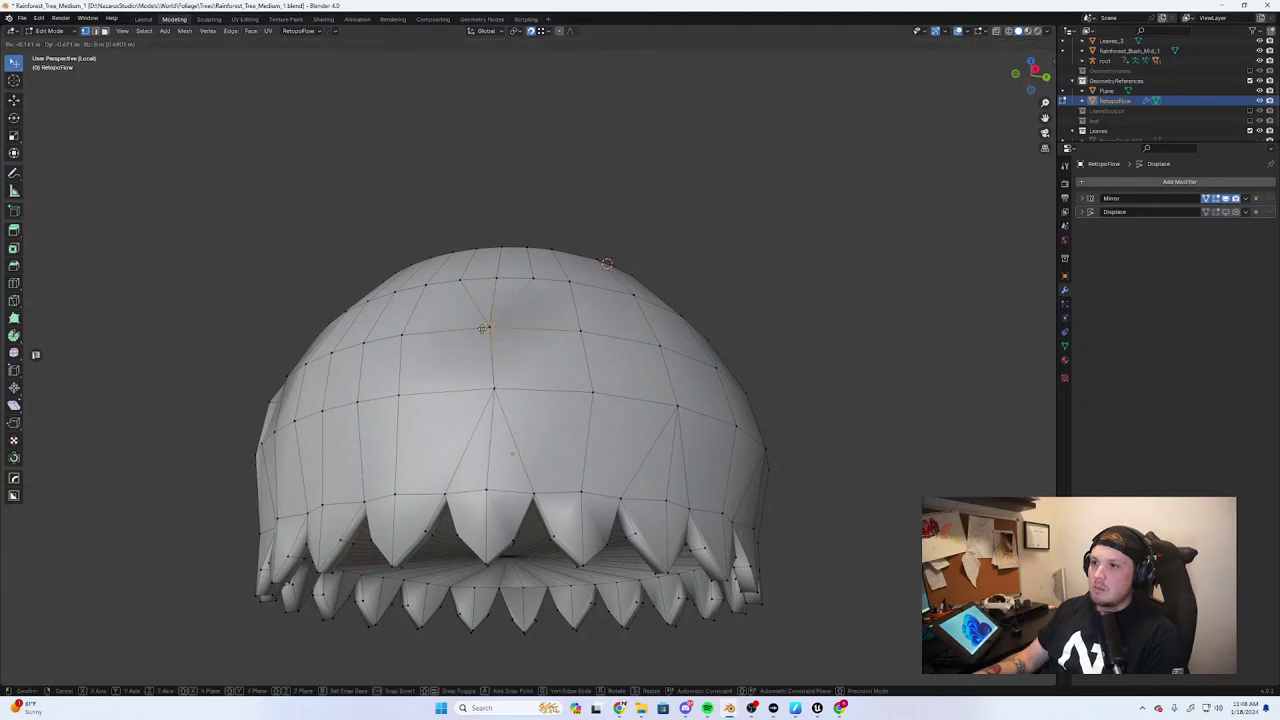
{"action": "left_click", "coordinate": [486, 326]}
Snap both side vertices on the third ring from the top and one side vertex on the second ring onto the centre vertices
{"action": "middle_click_drag", "start_coordinate": [486, 326], "coordinate": [525, 388]}
{"action": "left_click", "coordinate": [533, 343]}
{"action": "key", "text": "g"}
{"action": "left_click", "coordinate": [480, 339]}
{"action": "left_click", "coordinate": [460, 342]}
{"action": "key", "text": "g"}
{"action": "left_click", "coordinate": [497, 342]}
{"action": "left_click", "coordinate": [485, 319]}
{"action": "key", "text": "g"}
{"action": "left_click", "coordinate": [512, 320]}
Delete the distorted faces across the two bands beneath the second ring on the damaged side of the dome
{"action": "middle_click_drag", "start_coordinate": [417, 358], "coordinate": [530, 344]}
{"action": "left_click", "coordinate": [458, 274]}
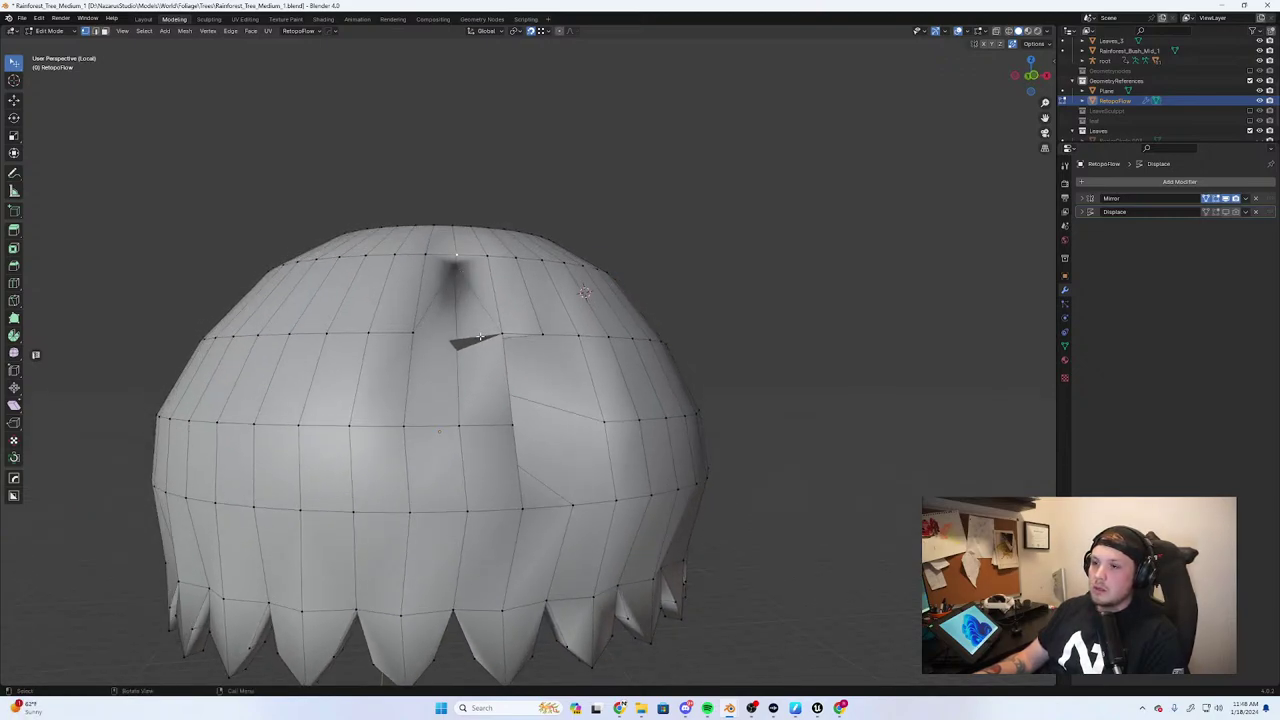
{"action": "middle_click_drag", "start_coordinate": [462, 330], "coordinate": [464, 374]}
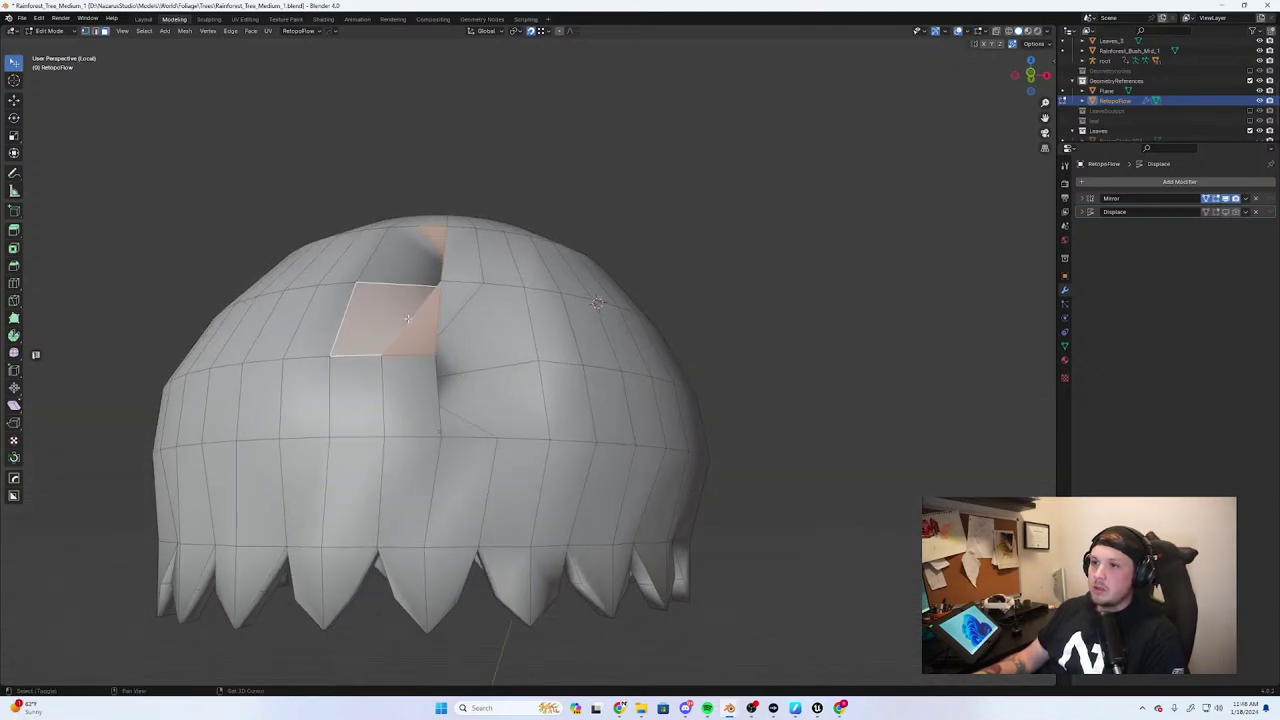
{"action": "left_click", "coordinate": [417, 269], "text": "shift"}
{"action": "key", "text": "x"}
{"action": "left_click", "coordinate": [415, 236]}
{"action": "middle_click_drag", "start_coordinate": [415, 238], "coordinate": [430, 270]}
Try to close the two-band opening with a single filled face, and undo the fill
{"action": "key", "text": "2"}
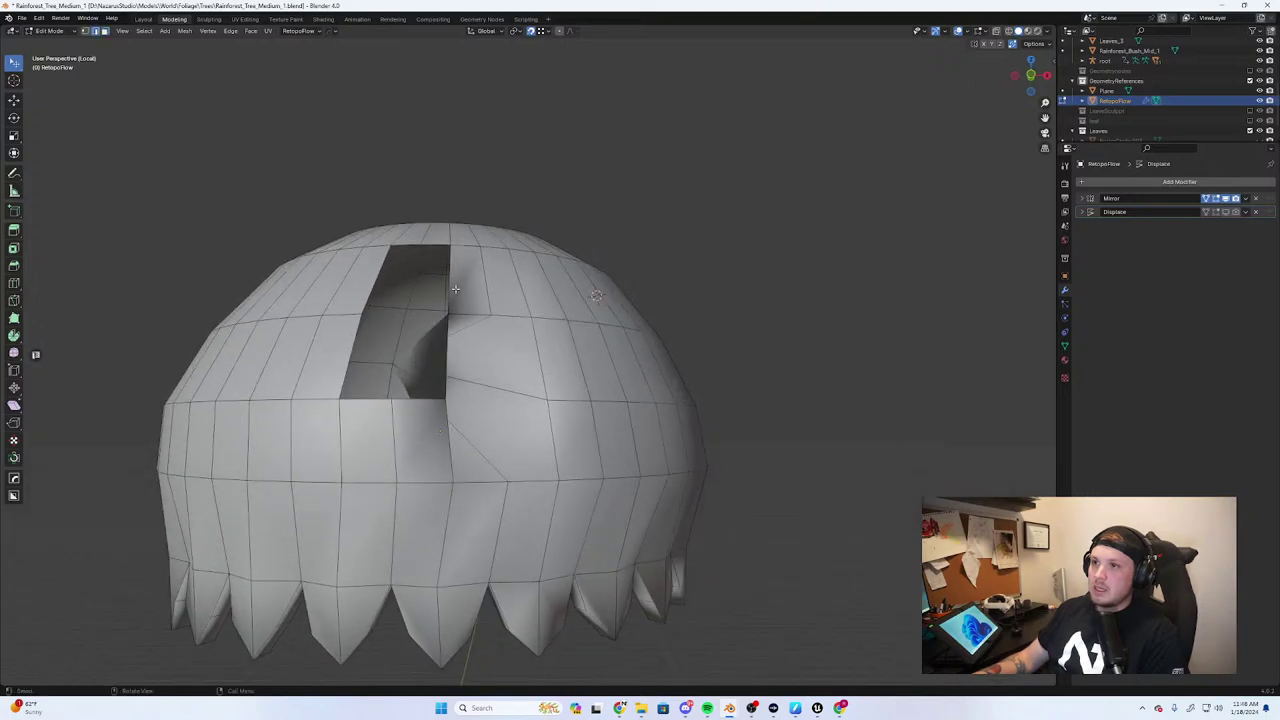
{"action": "key", "text": "f"}
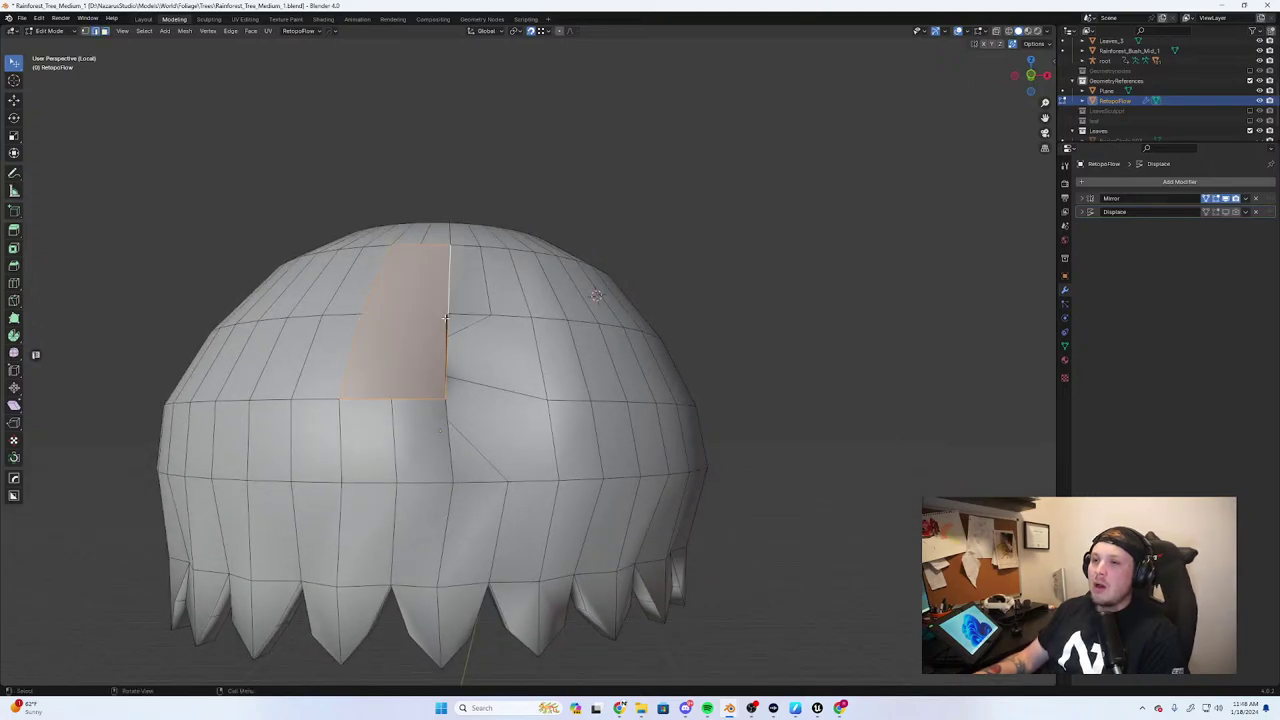
{"action": "key", "text": "ctrl+z"}
{"action": "key", "text": "ctrl+shift+z"}
{"action": "middle_click_drag", "start_coordinate": [446, 318], "coordinate": [479, 317]}
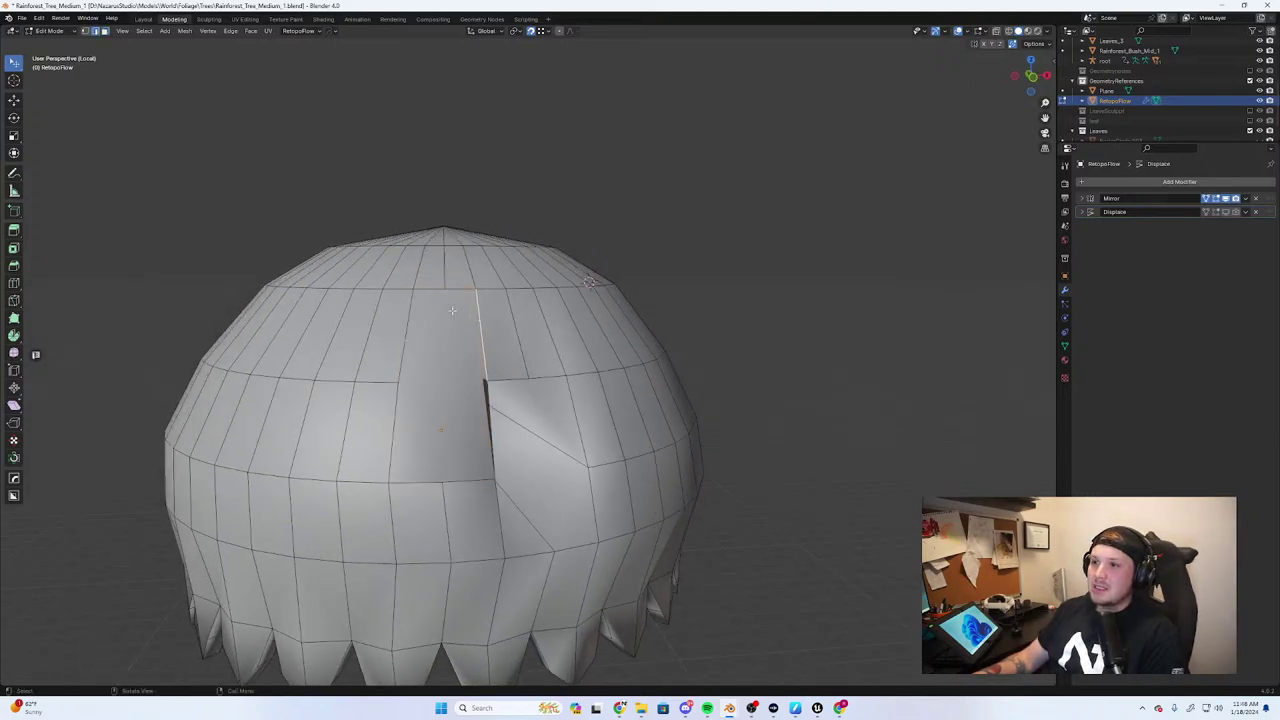
{"action": "key", "text": "ctrl+z"}
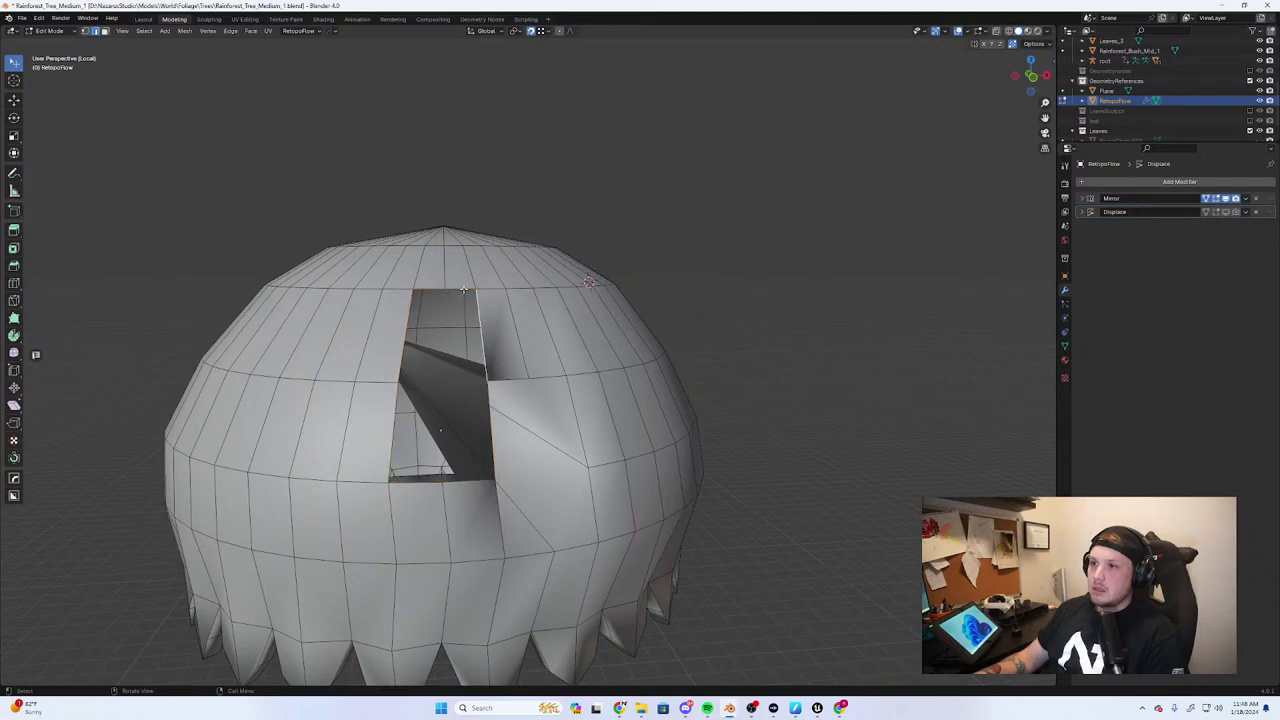
Delete the remaining distorted faces next to the opening and return to vertex selection mode
{"action": "middle_click_drag", "start_coordinate": [430, 347], "coordinate": [461, 335]}
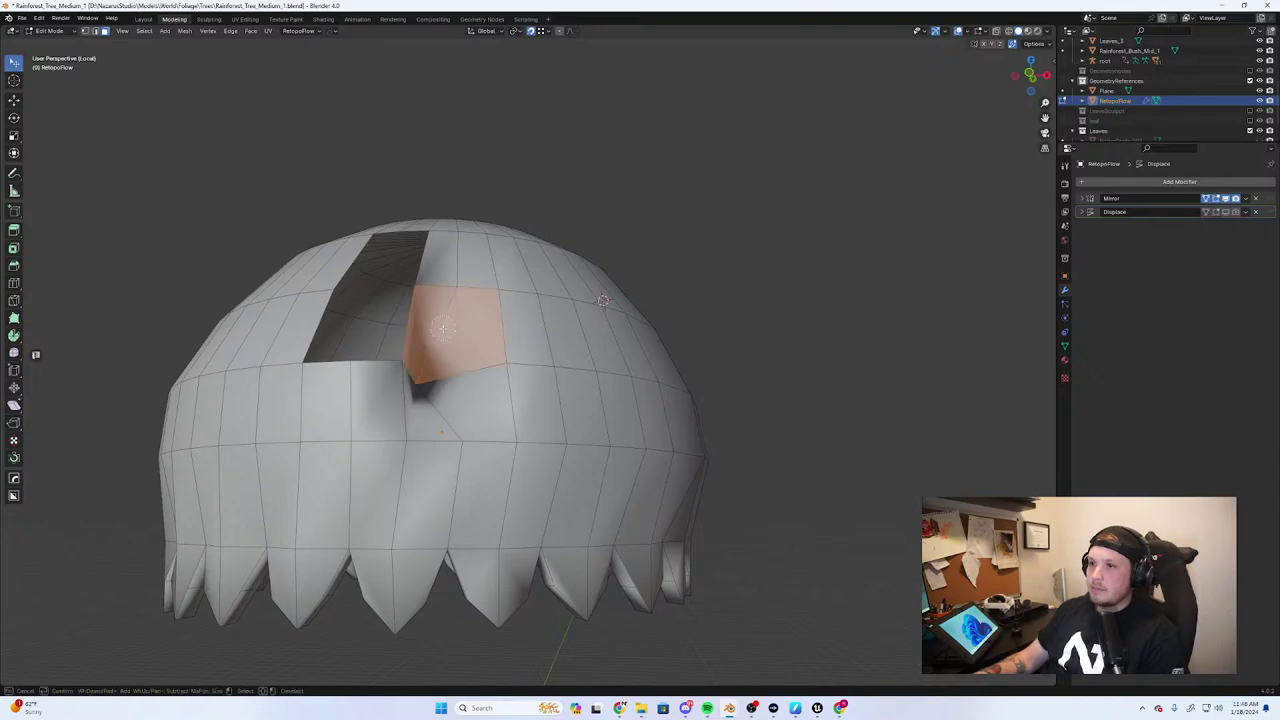
{"action": "key", "text": "x"}
{"action": "left_click", "coordinate": [424, 407]}
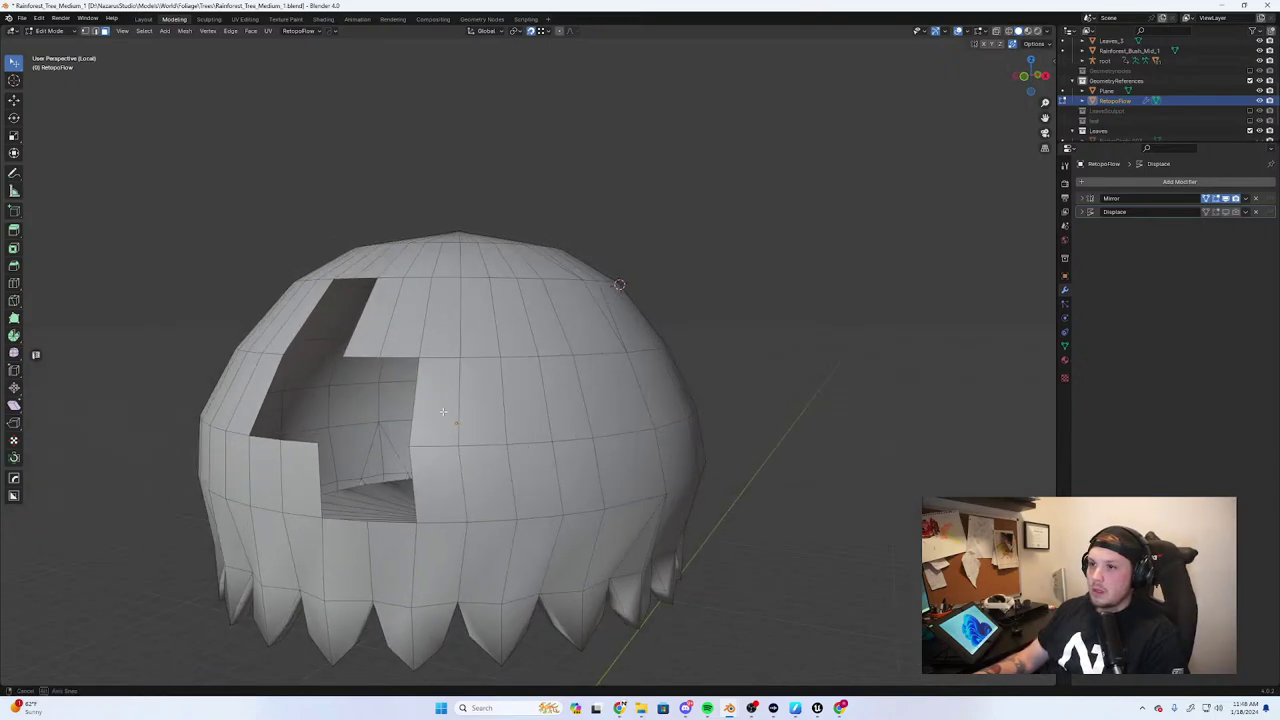
{"action": "middle_click_drag", "start_coordinate": [424, 411], "coordinate": [523, 344]}
{"action": "key", "text": "1"}
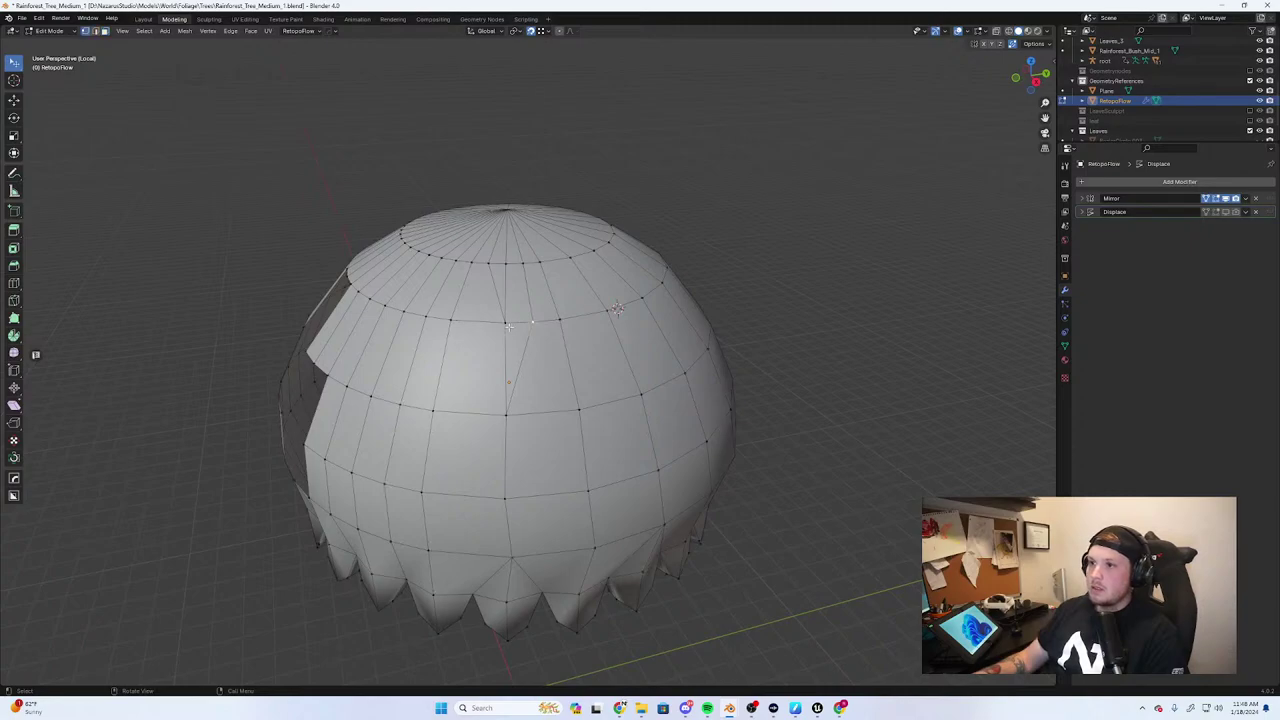
Snap the remaining second-ring side vertex and the adjacent top-ring vertices onto the centre column, and undo the surplus snap
{"action": "left_click_drag", "start_coordinate": [509, 327], "coordinate": [505, 322]}
{"action": "left_click_drag", "start_coordinate": [488, 263], "coordinate": [506, 264]}
{"action": "left_click_drag", "start_coordinate": [523, 263], "coordinate": [506, 264]}
{"action": "left_click_drag", "start_coordinate": [540, 262], "coordinate": [510, 269]}
{"action": "key", "text": "ctrl+z"}
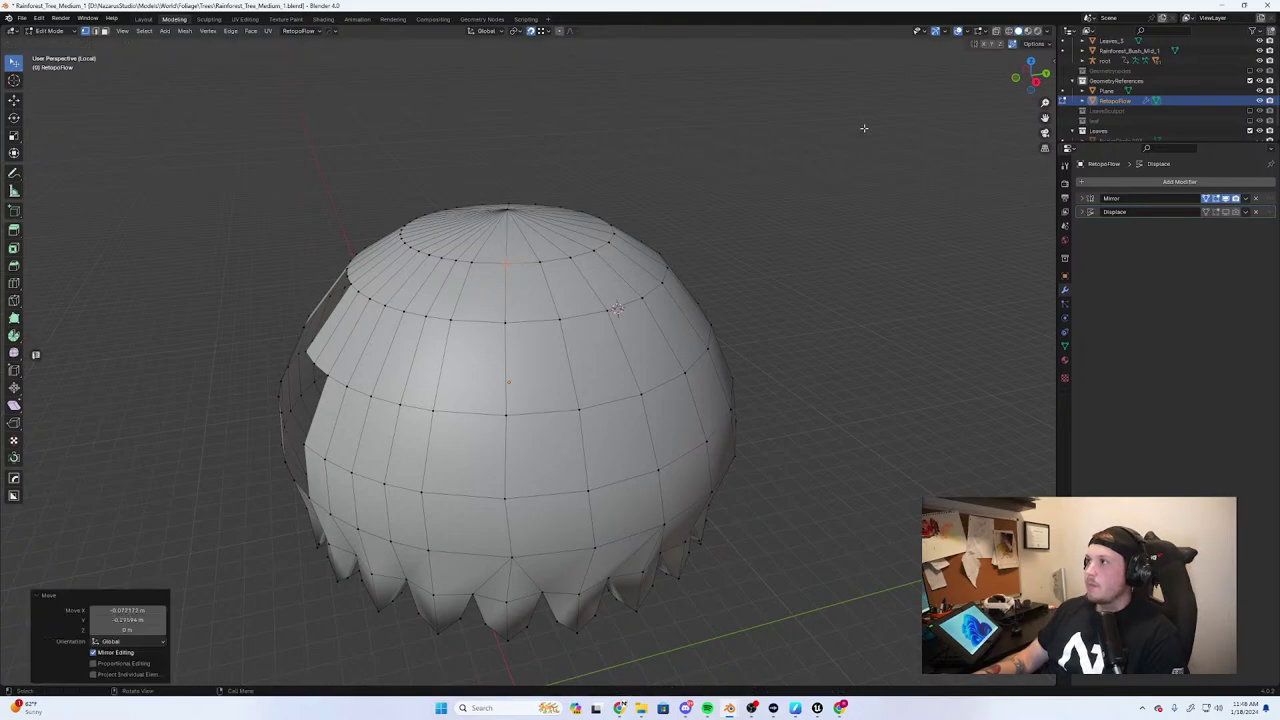
Snap both side vertices on the fifth ring from the top onto the centre vertex between them
{"action": "middle_click_drag", "start_coordinate": [757, 158], "coordinate": [900, 100]}
{"action": "left_click", "coordinate": [498, 464]}
{"action": "middle_click_drag", "start_coordinate": [498, 463], "coordinate": [521, 482]}
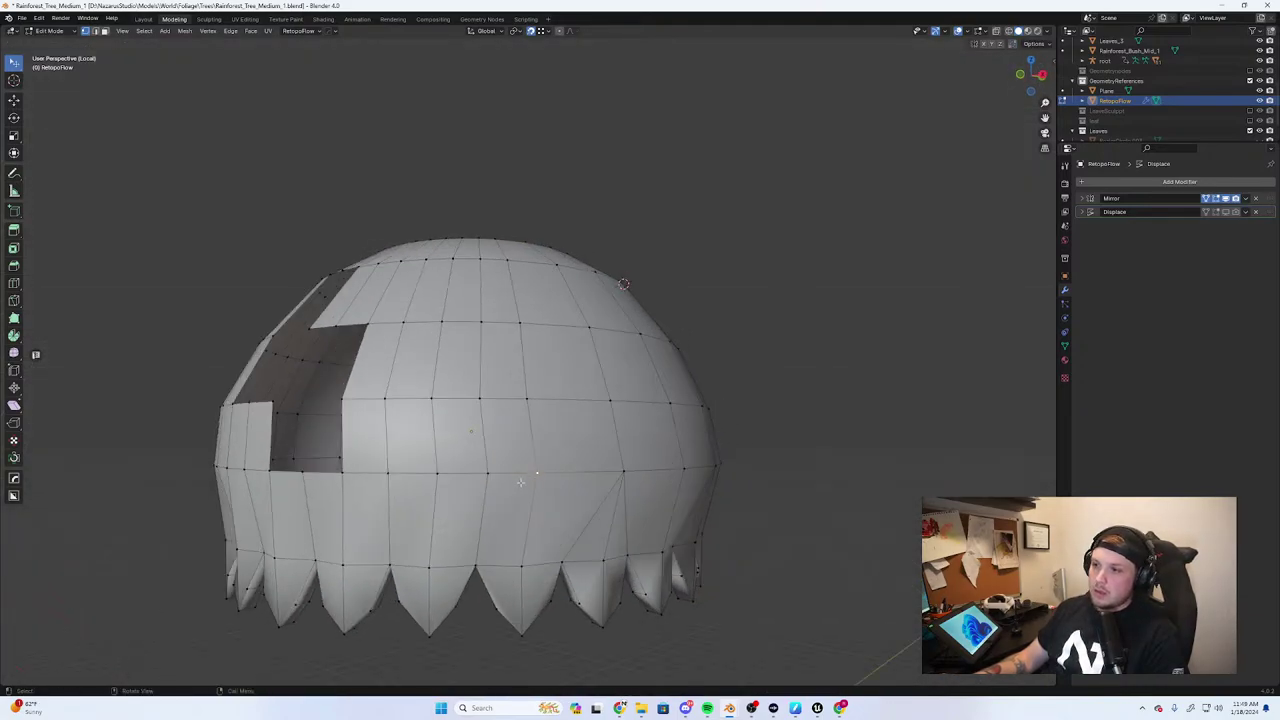
{"action": "key", "text": "g"}
{"action": "left_click", "coordinate": [438, 474]}
{"action": "left_click", "coordinate": [388, 473]}
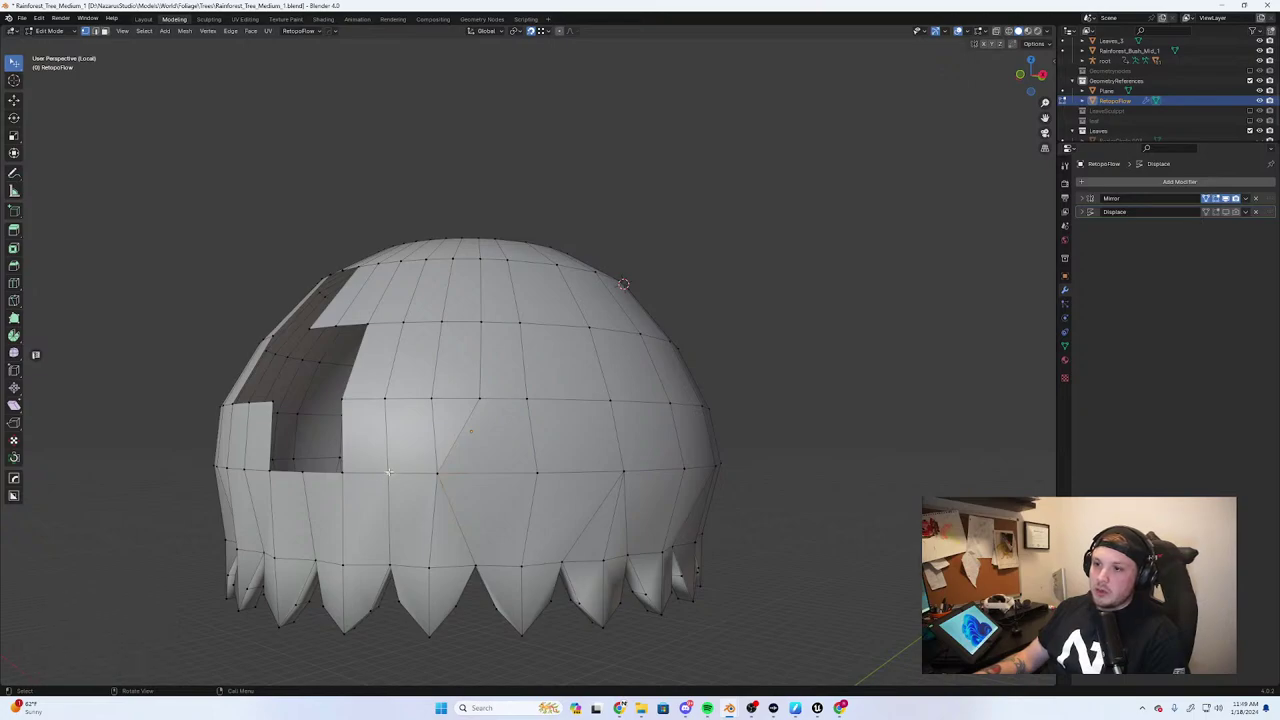
{"action": "key", "text": "g"}
{"action": "left_click", "coordinate": [437, 473]}
{"action": "left_click", "coordinate": [385, 399]}
Extrude the two exposed fifth-ring edges of the opening up to the fourth ring and snap them to its vertices
{"action": "middle_click_drag", "start_coordinate": [385, 400], "coordinate": [623, 463]}
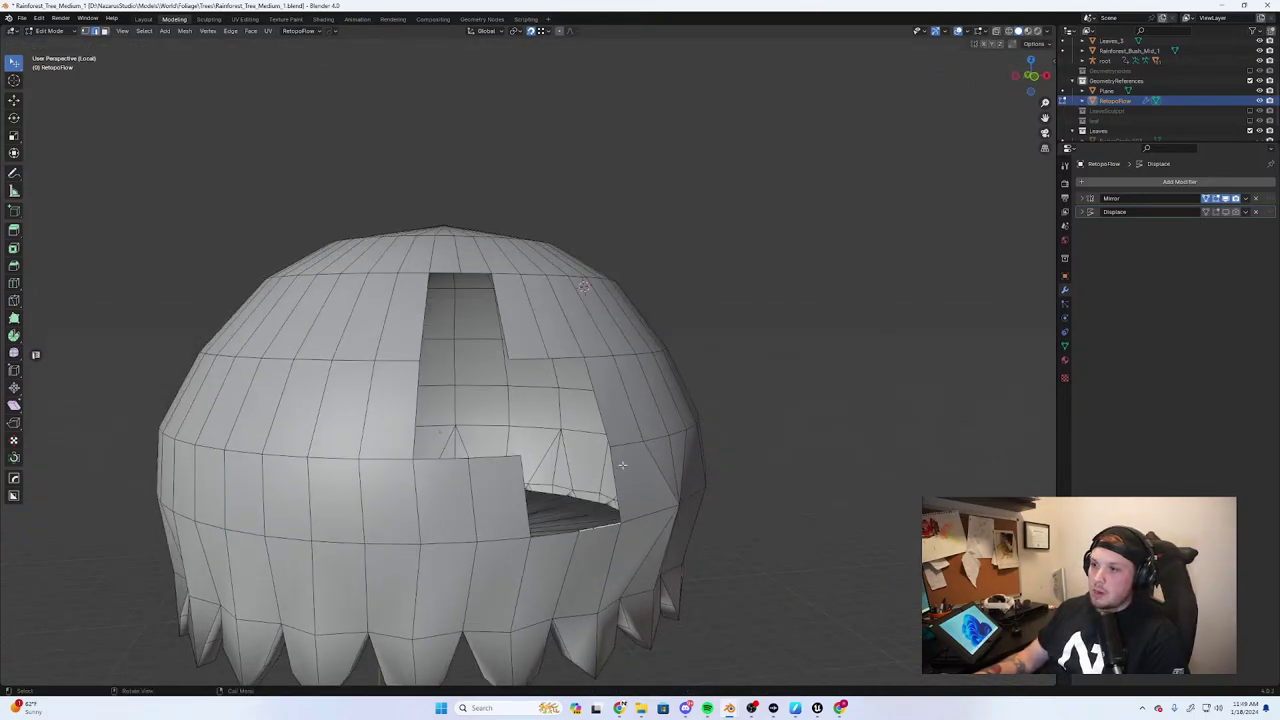
{"action": "key", "text": "e"}
{"action": "left_click", "coordinate": [610, 446]}
{"action": "left_click", "coordinate": [559, 532]}
{"action": "key", "text": "e"}
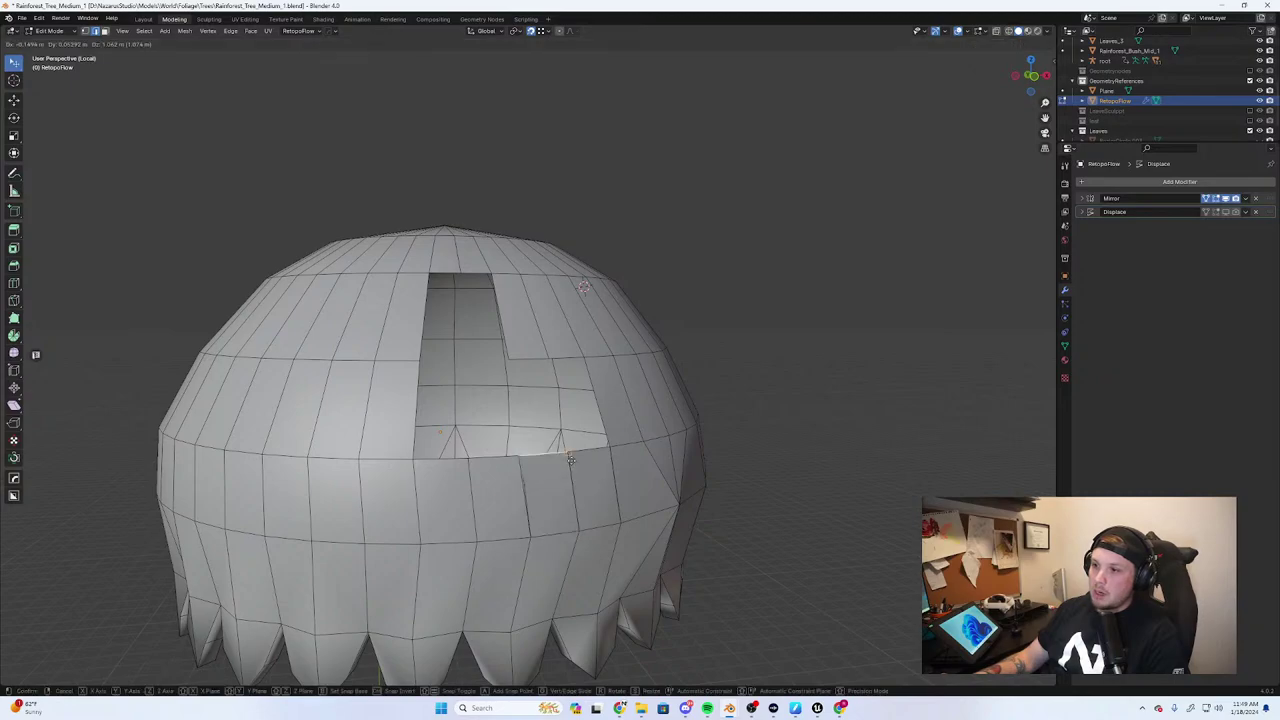
{"action": "left_click", "coordinate": [556, 462]}
Merge all mesh vertices by distance to weld the newly extruded faces in the opening
{"action": "middle_click_drag", "start_coordinate": [577, 489], "coordinate": [520, 590]}
{"action": "middle_click_drag", "start_coordinate": [520, 590], "coordinate": [590, 426], "text": "shift"}
{"action": "key", "text": "a"}
{"action": "key", "text": "n"}
{"action": "key", "text": "m"}
{"action": "left_click", "coordinate": [585, 462]}
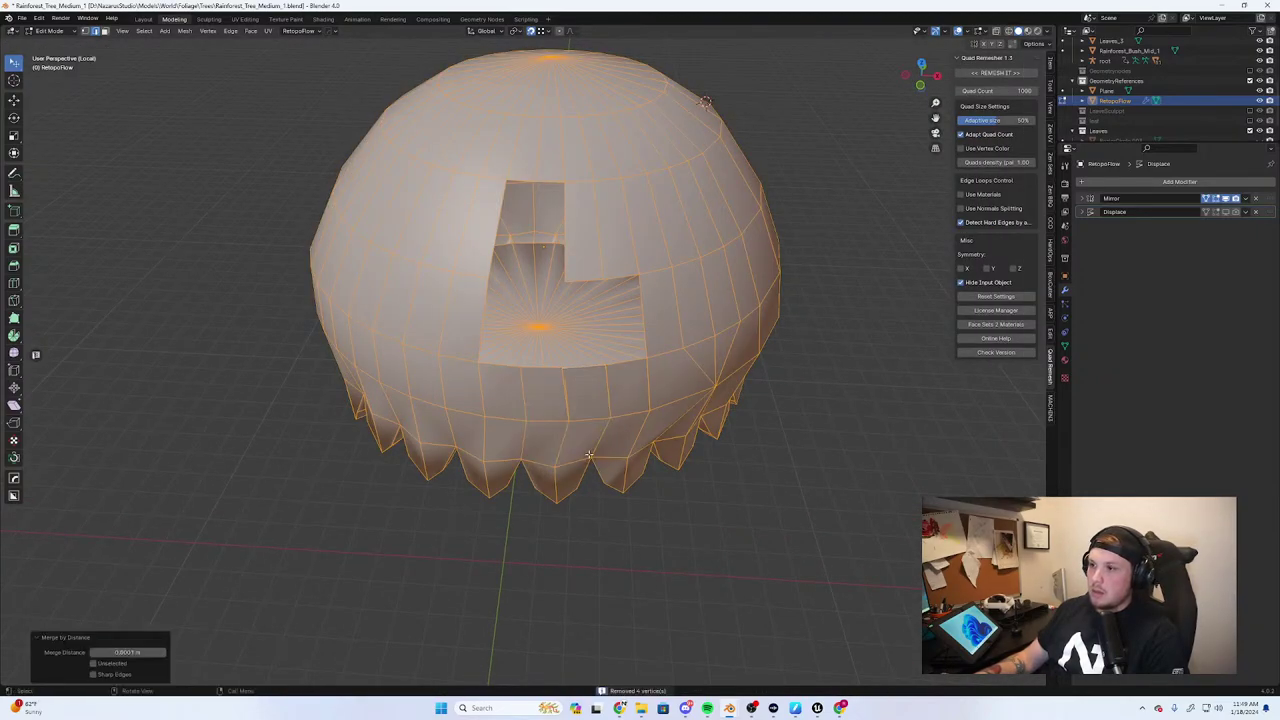
{"action": "key", "text": "alt+a"}
Snap the stray corner vertex on the opening's lower edge onto its neighbour and merge the whole mesh by distance again
{"action": "scroll", "coordinate": [603, 300], "scroll_direction": "up", "scroll_amount": 5}
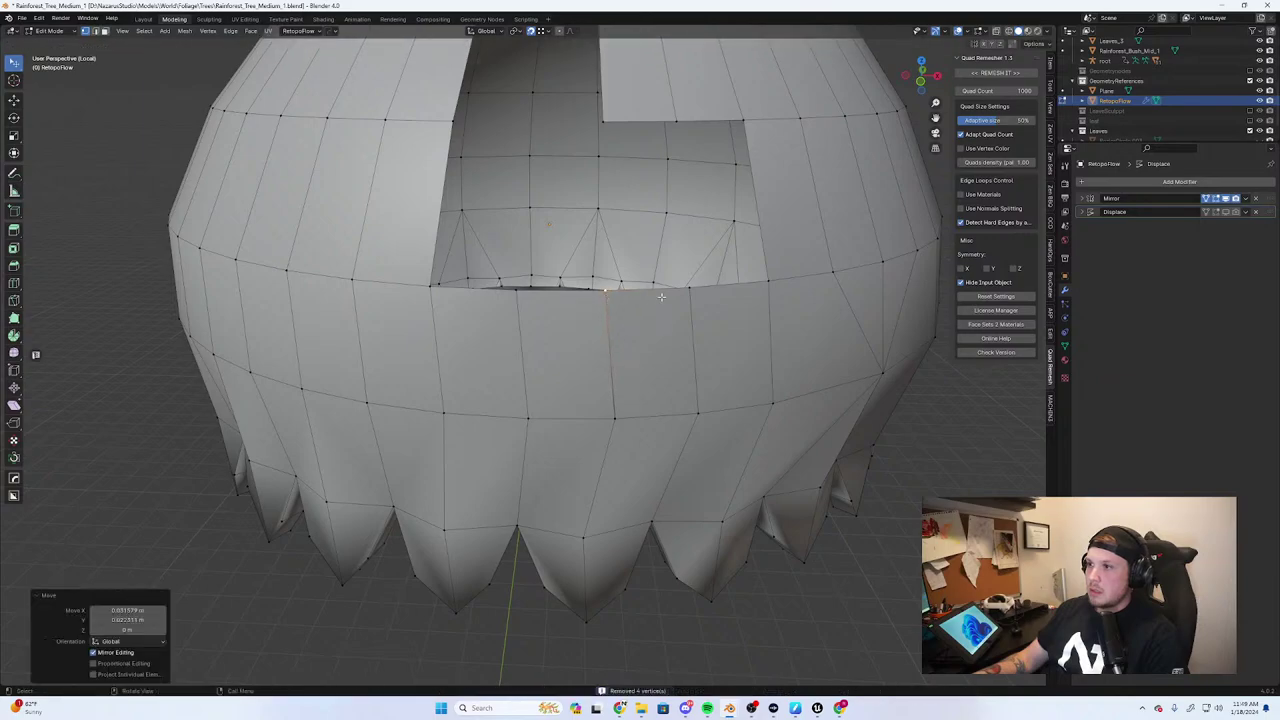
{"action": "key", "text": "a"}
{"action": "key", "text": "m"}
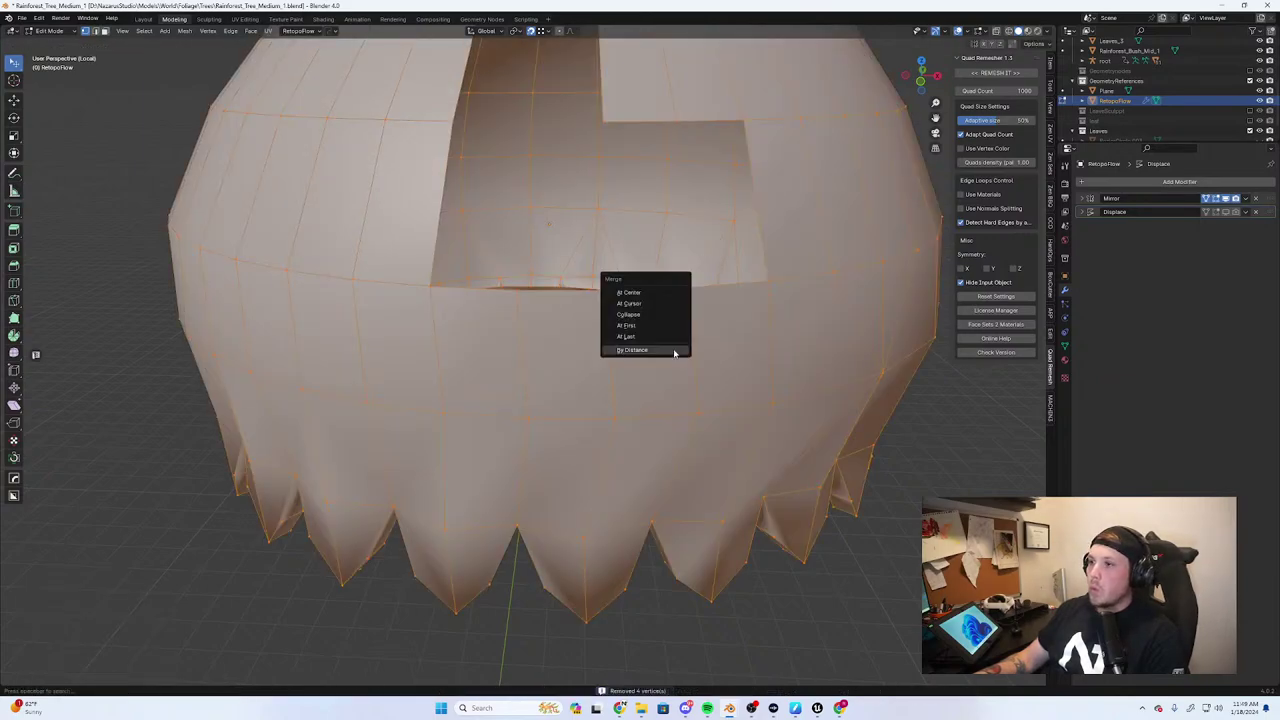
{"action": "left_click", "coordinate": [673, 349]}
{"action": "key", "text": "alt+a"}
Extrude the outermost fourth-ring edge of the opening up to the third ring and snap its free corner into place
{"action": "middle_click_drag", "start_coordinate": [673, 349], "coordinate": [710, 385]}
{"action": "scroll", "coordinate": [732, 397], "scroll_direction": "up", "scroll_amount": 3}
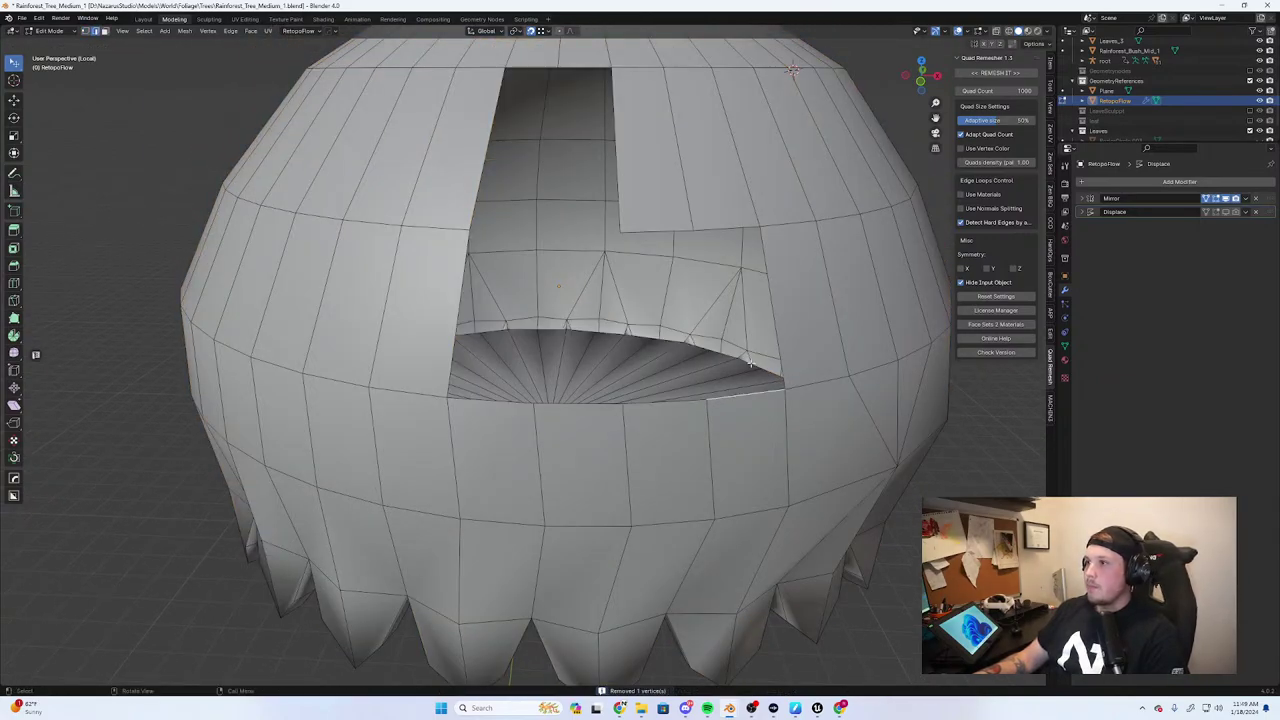
{"action": "key", "text": "e"}
{"action": "left_click", "coordinate": [750, 227]}
{"action": "key", "text": "1"}
{"action": "left_click", "coordinate": [676, 233]}
{"action": "key", "text": "g"}
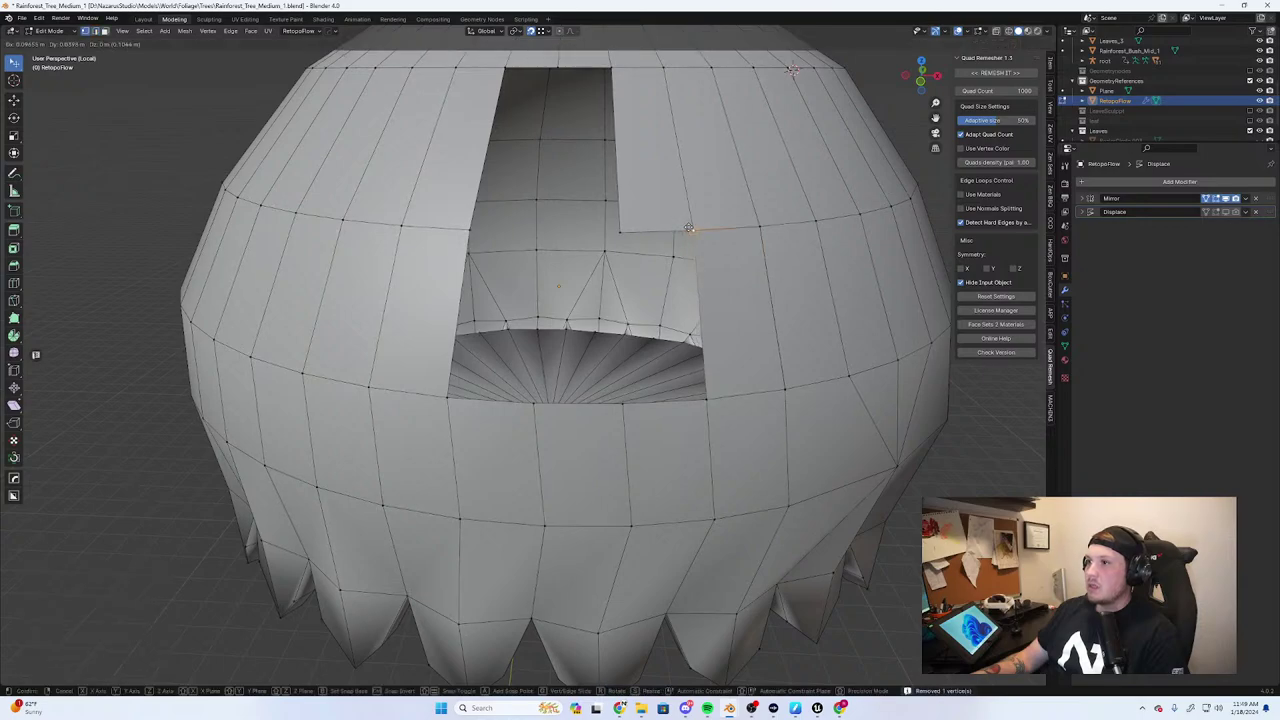
{"action": "left_click", "coordinate": [689, 228]}
{"action": "left_click_drag", "start_coordinate": [705, 398], "coordinate": [622, 398]}
{"action": "left_click_drag", "start_coordinate": [692, 231], "coordinate": [629, 232]}
Extrude the next fourth-ring edge of the opening up to the third ring and adjust its free corner vertex
{"action": "key", "text": "2"}
{"action": "middle_click_drag", "start_coordinate": [577, 397], "coordinate": [652, 500]}
{"action": "left_click", "coordinate": [626, 434]}
{"action": "key", "text": "e"}
{"action": "left_click", "coordinate": [684, 354]}
{"action": "key", "text": "1"}
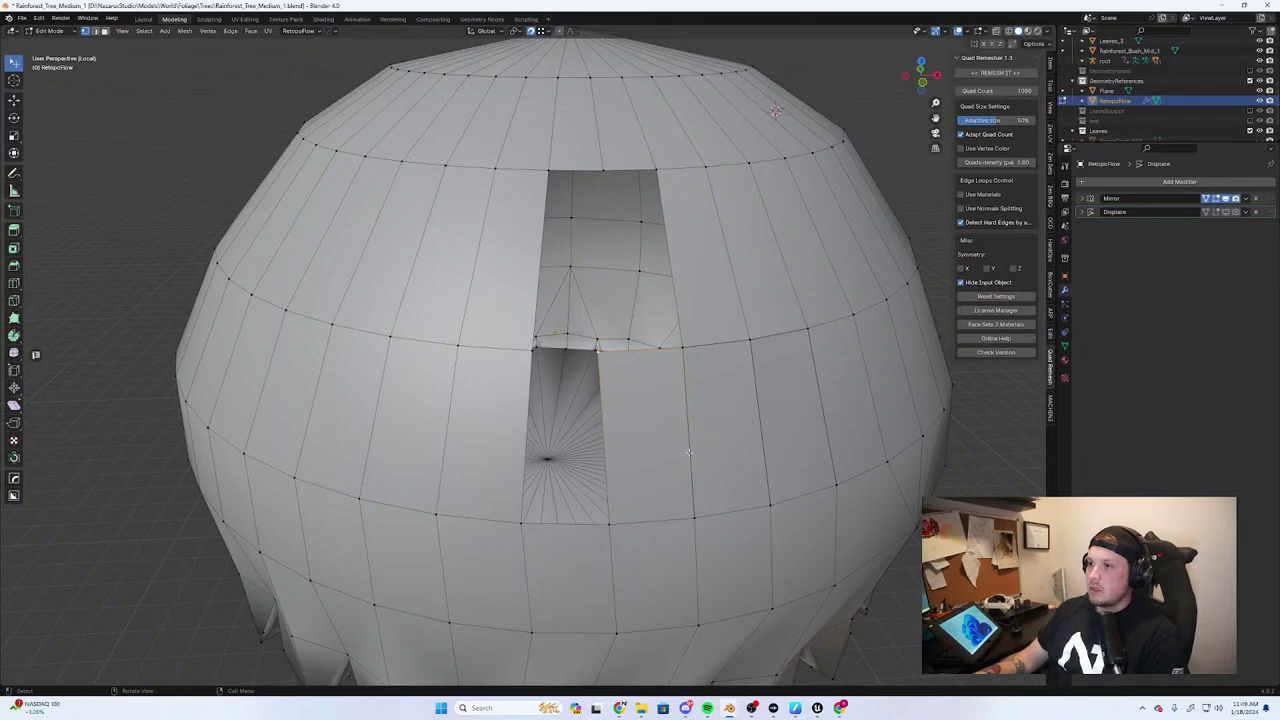
{"action": "key", "text": "g"}
{"action": "key", "text": "g"}
{"action": "left_click", "coordinate": [88, 275]}
Extrude the last fourth-ring edge up to the third ring and snap its free corner to the opening's far side
{"action": "key", "text": "2"}
{"action": "left_click", "coordinate": [560, 518]}
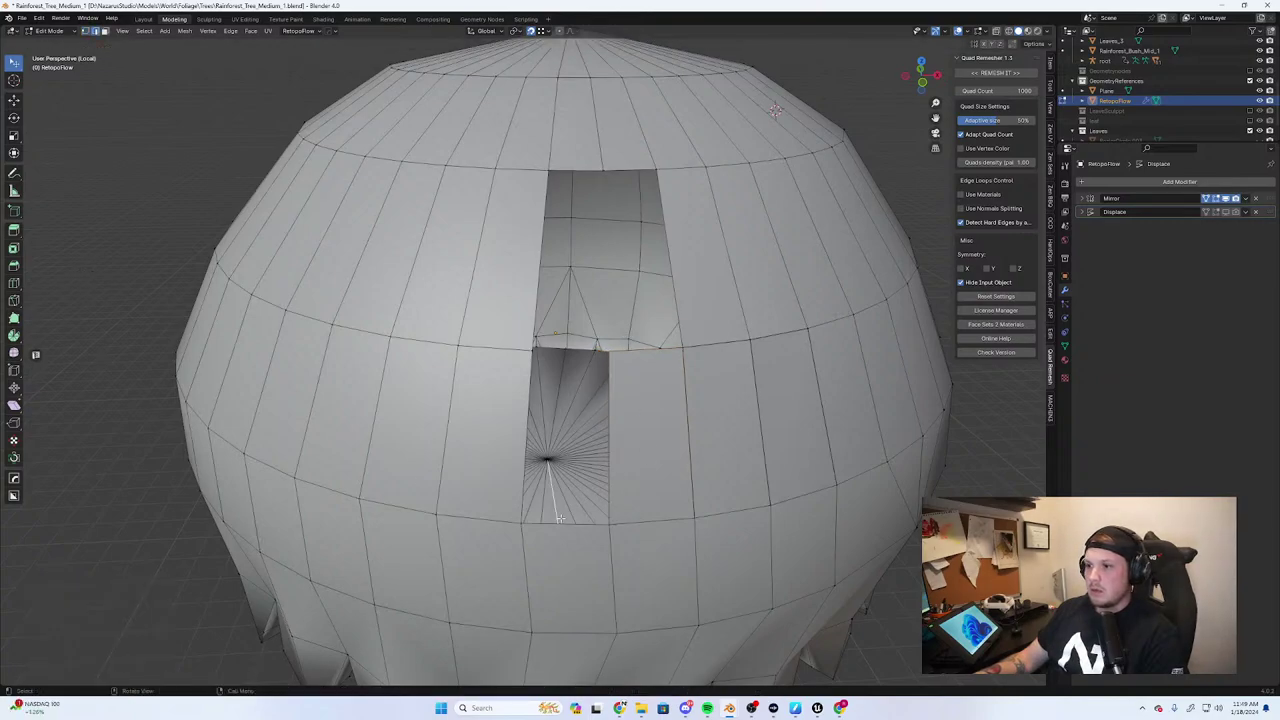
{"action": "key", "text": "e"}
{"action": "left_click", "coordinate": [609, 356]}
{"action": "key", "text": "1"}
{"action": "left_click", "coordinate": [523, 352]}
{"action": "key", "text": "g"}
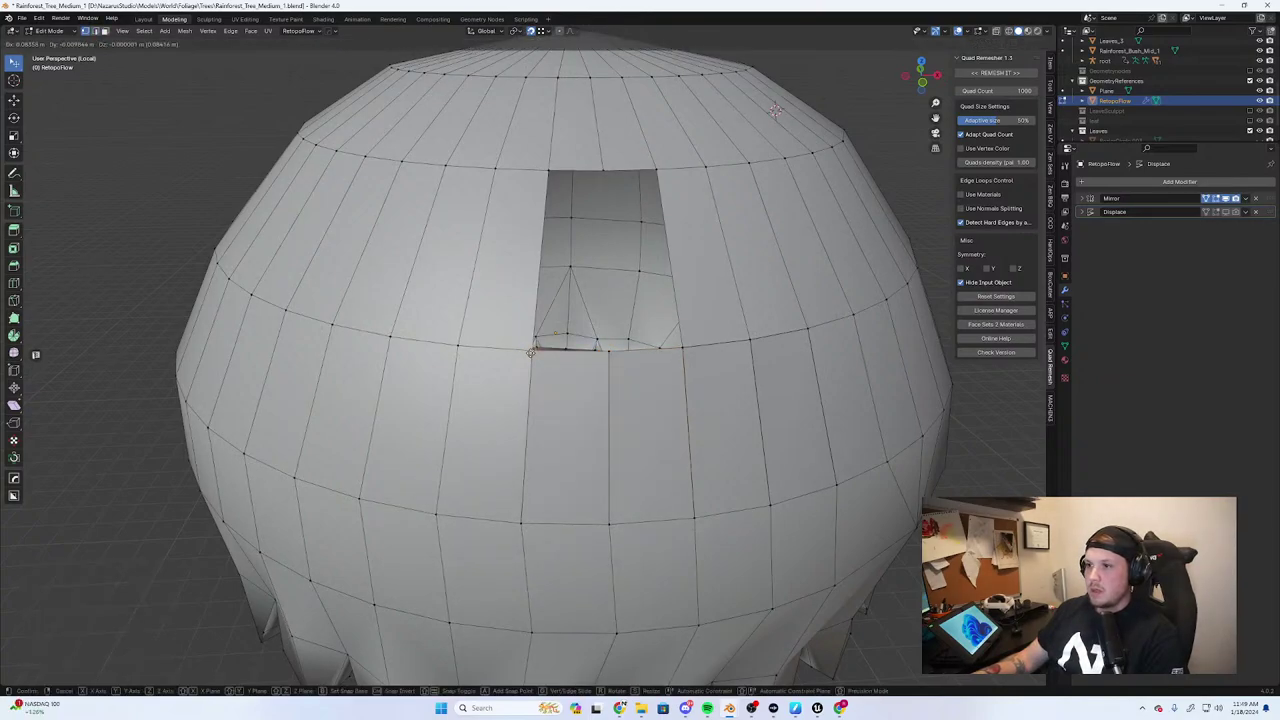
{"action": "left_click", "coordinate": [532, 350]}
Weld the completed band between the third and fourth rings by merging all vertices by distance
{"action": "middle_click_drag", "start_coordinate": [534, 352], "coordinate": [572, 408]}
{"action": "key", "text": "a"}
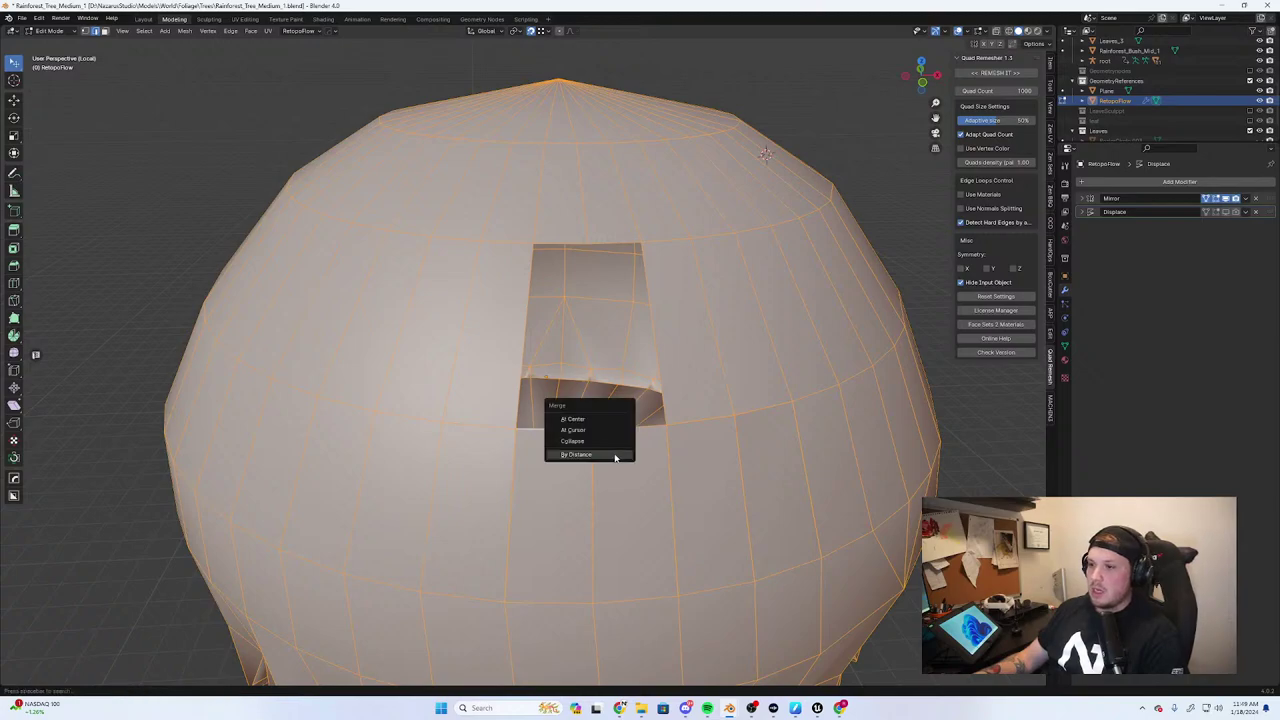
{"action": "left_click", "coordinate": [615, 455]}
{"action": "key", "text": "alt+a"}
Fill the two missing faces between the second and third rings to close the opening
{"action": "left_click", "coordinate": [551, 240]}
{"action": "key", "text": "f"}
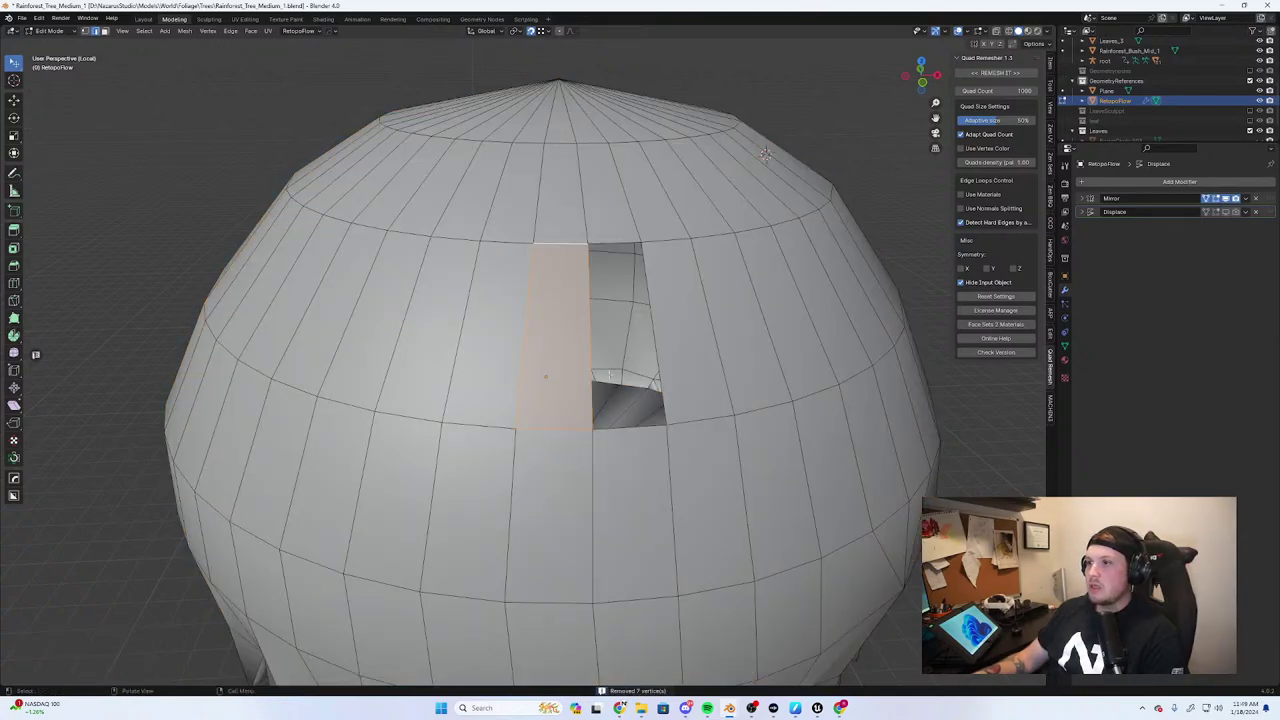
{"action": "left_click", "coordinate": [625, 243]}
{"action": "key", "text": "f"}
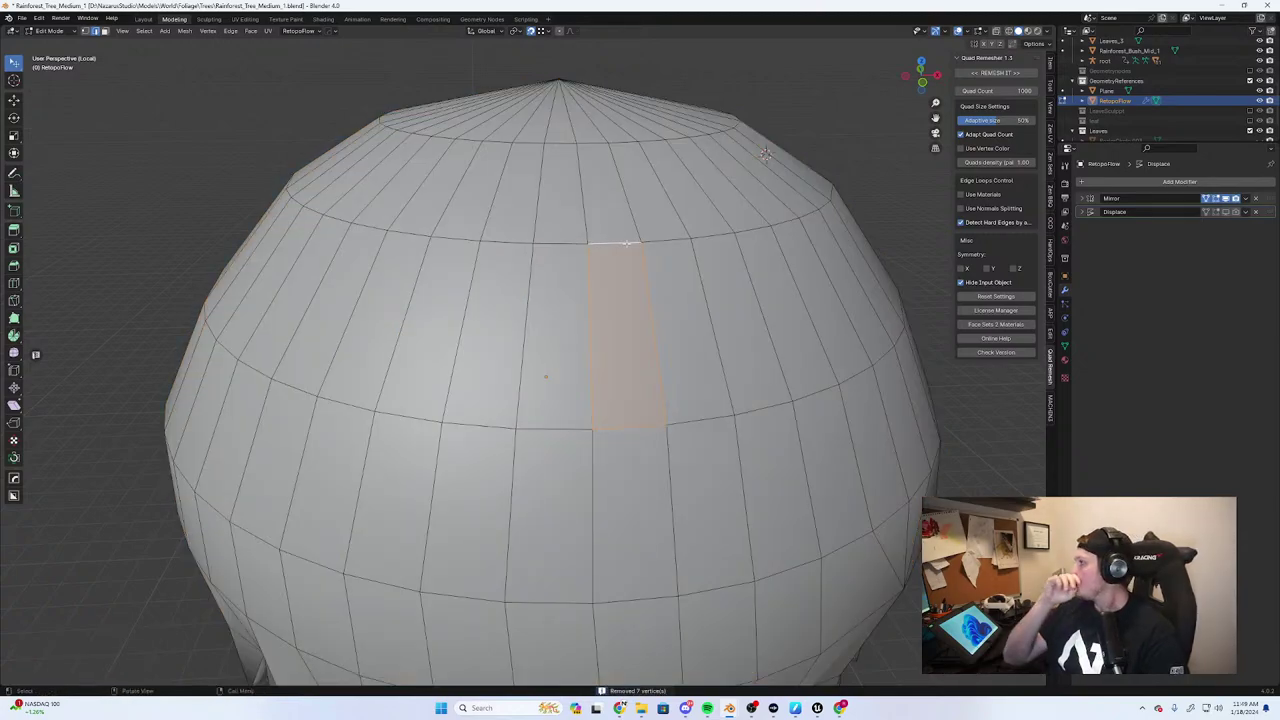
Snap both fourth-ring side vertices above the pinched fifth-ring vertex onto the centre vertex between them
{"action": "middle_click_drag", "start_coordinate": [643, 332], "coordinate": [590, 340]}
{"action": "scroll", "coordinate": [590, 340], "scroll_direction": "down", "scroll_amount": 4}
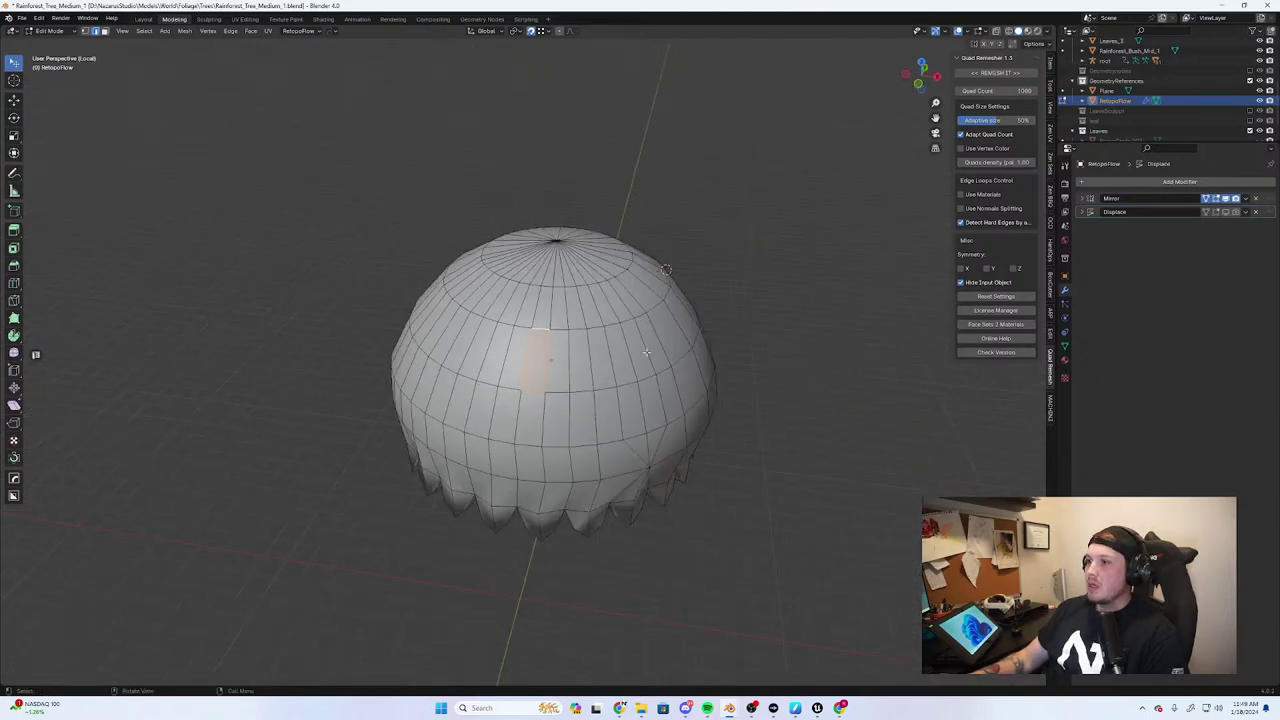
{"action": "middle_click_drag", "start_coordinate": [668, 390], "coordinate": [585, 400]}
{"action": "scroll", "coordinate": [611, 403], "scroll_direction": "up", "scroll_amount": 2}
{"action": "key", "text": "1"}
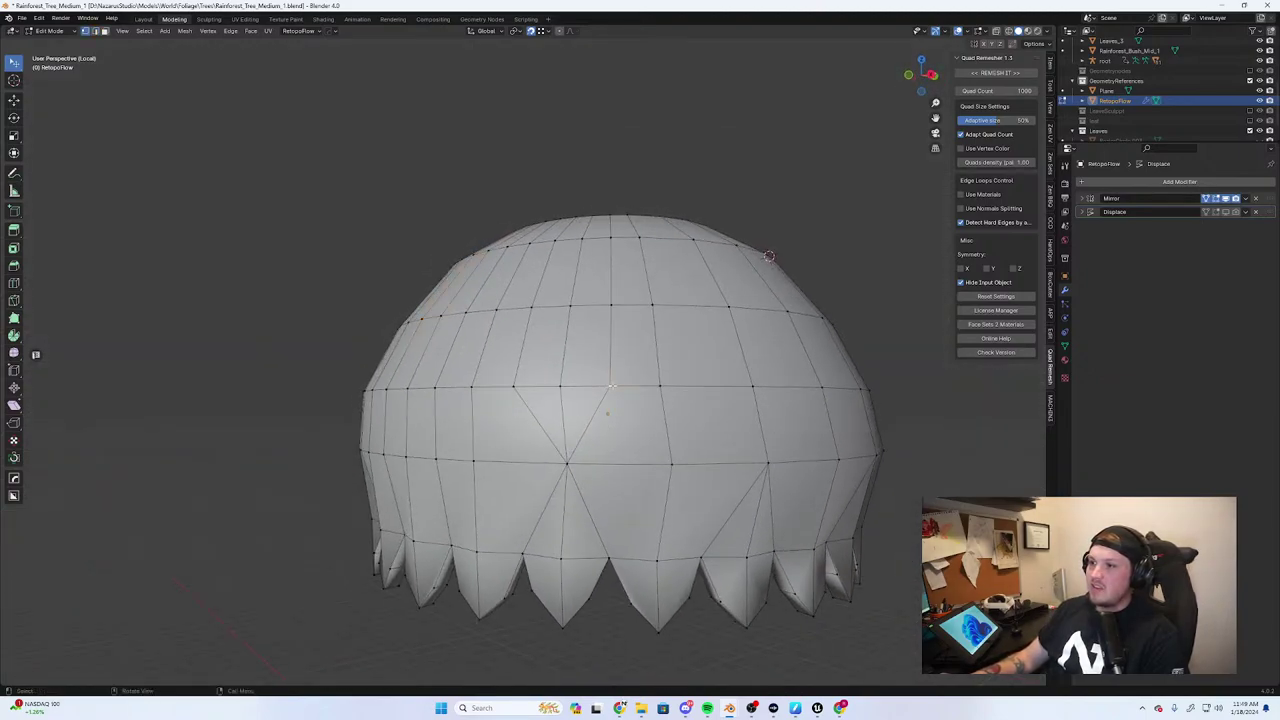
{"action": "left_click_drag", "start_coordinate": [609, 386], "coordinate": [557, 383]}
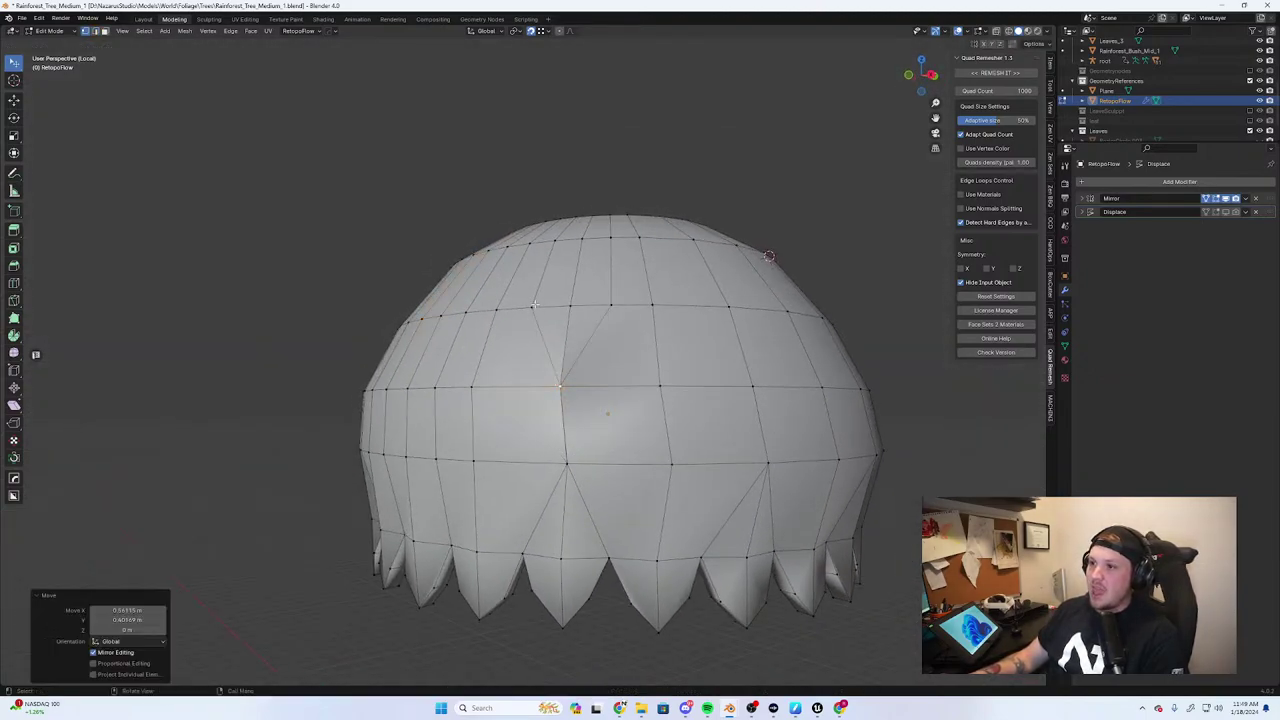
Snap the side vertices on the third and second rings of the same column onto their centre vertices
{"action": "left_click_drag", "start_coordinate": [532, 306], "coordinate": [568, 306]}
{"action": "middle_click_drag", "start_coordinate": [640, 262], "coordinate": [600, 338]}
{"action": "left_click_drag", "start_coordinate": [556, 334], "coordinate": [591, 337]}
{"action": "left_click", "coordinate": [591, 337]}
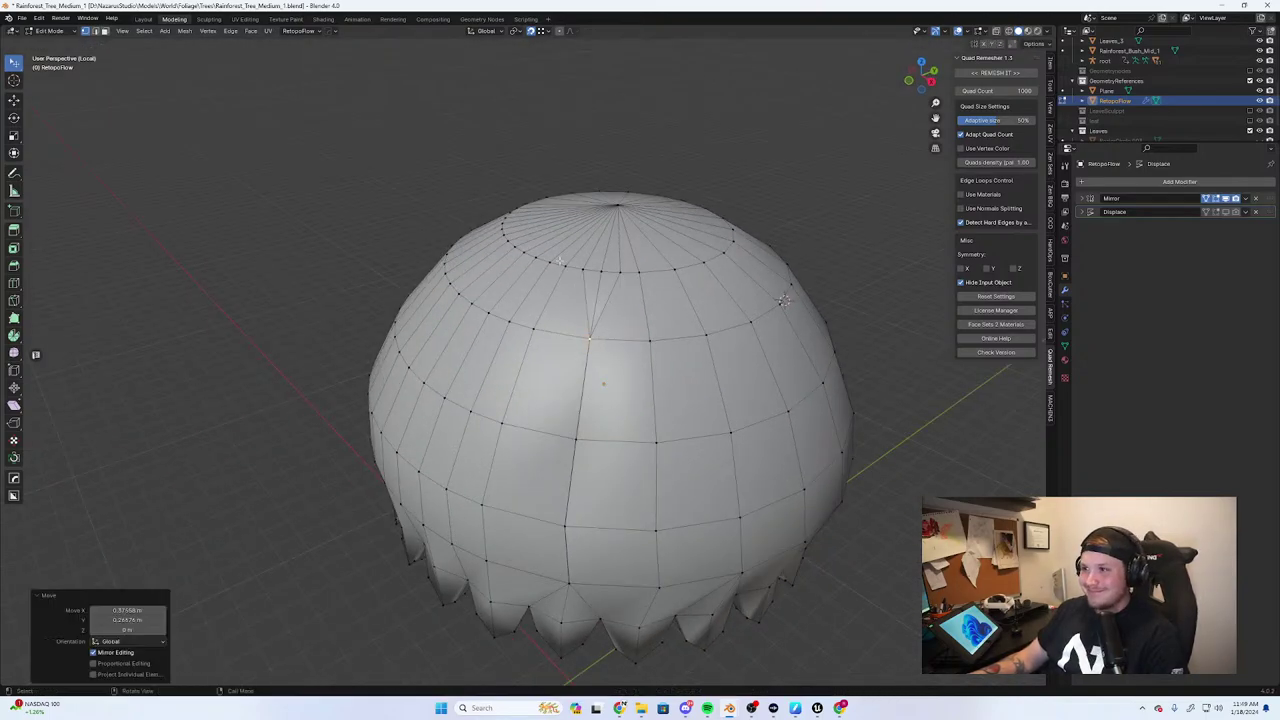
Snap the adjacent top-ring vertices onto the column's centre vertex to finish collapsing the column
{"action": "key", "text": "g"}
{"action": "left_click", "coordinate": [617, 269]}
{"action": "mouse_move", "coordinate": [617, 269]}
{"action": "middle_mouse_down"}
{"action": "mouse_move", "coordinate": [624, 293]}
{"action": "mouse_move", "coordinate": [632, 276]}
{"action": "middle_mouse_up"}
{"action": "mouse_move", "coordinate": [622, 266]}
{"action": "left_mouse_down"}
{"action": "mouse_move", "coordinate": [643, 263]}
{"action": "mouse_move", "coordinate": [625, 264]}
{"action": "left_mouse_up"}
{"action": "key", "text": "a"}
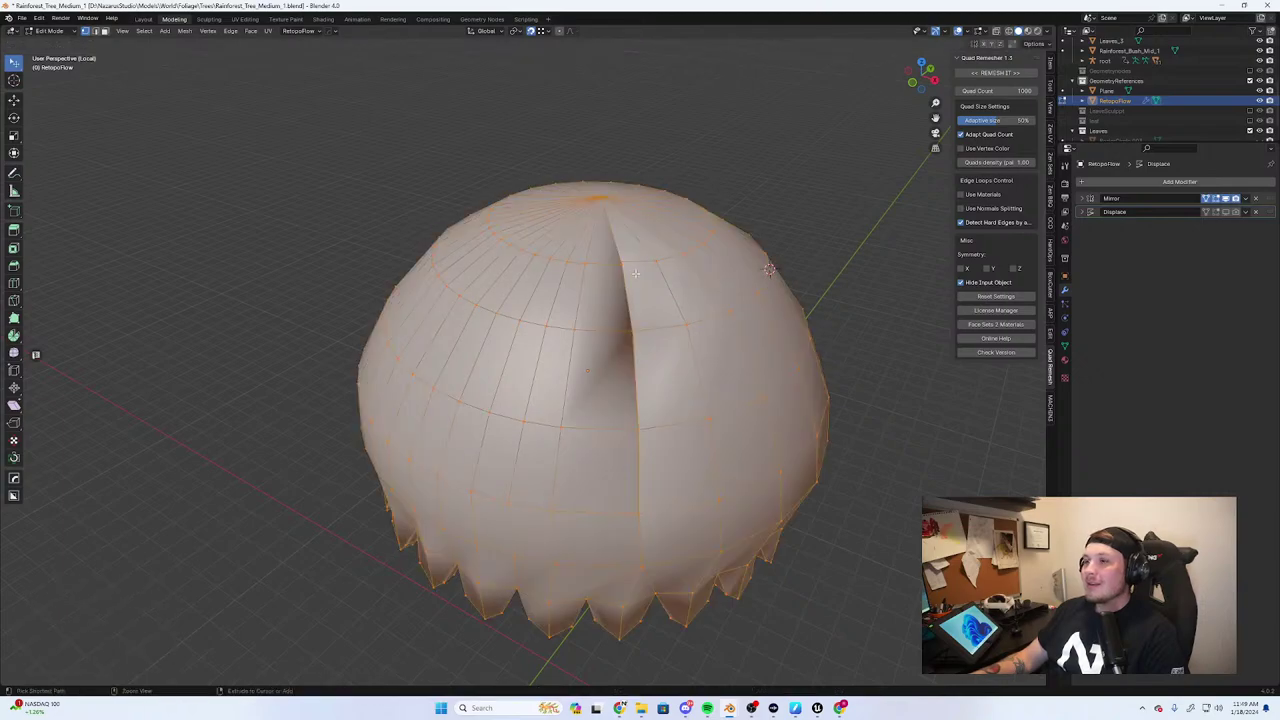
{"action": "key", "text": "ctrl+z"}
{"action": "key", "text": "ctrl+z"}
{"action": "left_click", "coordinate": [622, 266]}
Merge all vertices by distance to weld the collapsed column, and clear the selection
{"action": "key", "text": "a"}
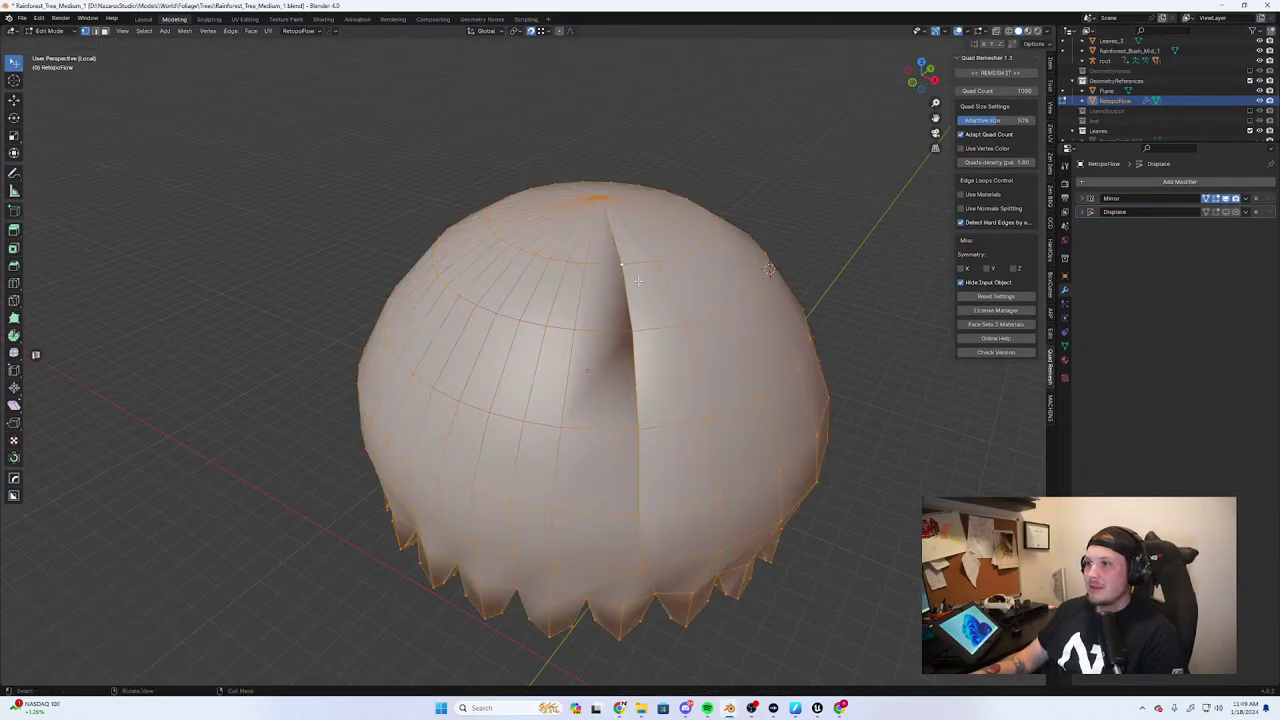
{"action": "key", "text": "m"}
{"action": "left_click", "coordinate": [632, 301]}
{"action": "middle_click_drag", "start_coordinate": [632, 301], "coordinate": [617, 425]}
{"action": "key", "text": "alt+a"}
On the next dense column, snap both fifth-ring side vertices onto the centre vertex between them
{"action": "left_click", "coordinate": [617, 423]}
{"action": "key", "text": "g"}
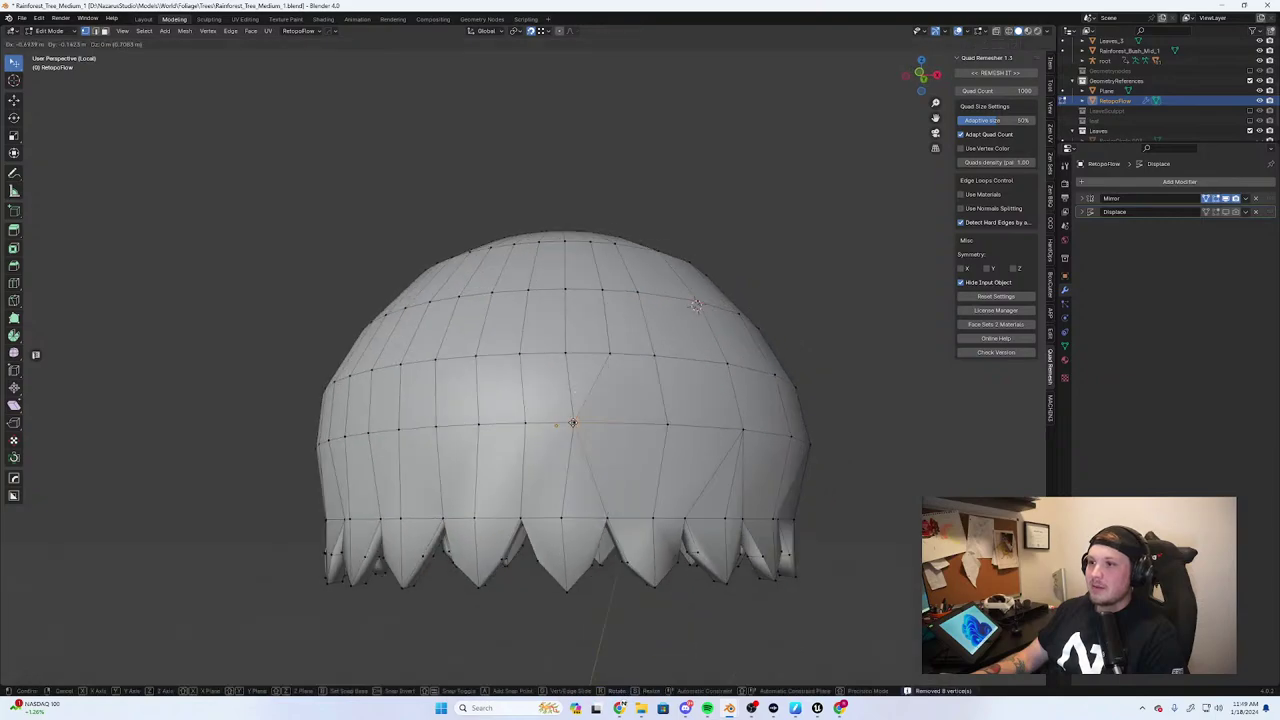
{"action": "left_click", "coordinate": [574, 423]}
{"action": "left_click", "coordinate": [528, 424]}
{"action": "key", "text": "g"}
{"action": "left_click", "coordinate": [574, 423]}
Snap both fourth-ring side vertices of this column onto its centre vertex
{"action": "left_click", "coordinate": [521, 354]}
{"action": "key", "text": "g"}
{"action": "left_click", "coordinate": [566, 352]}
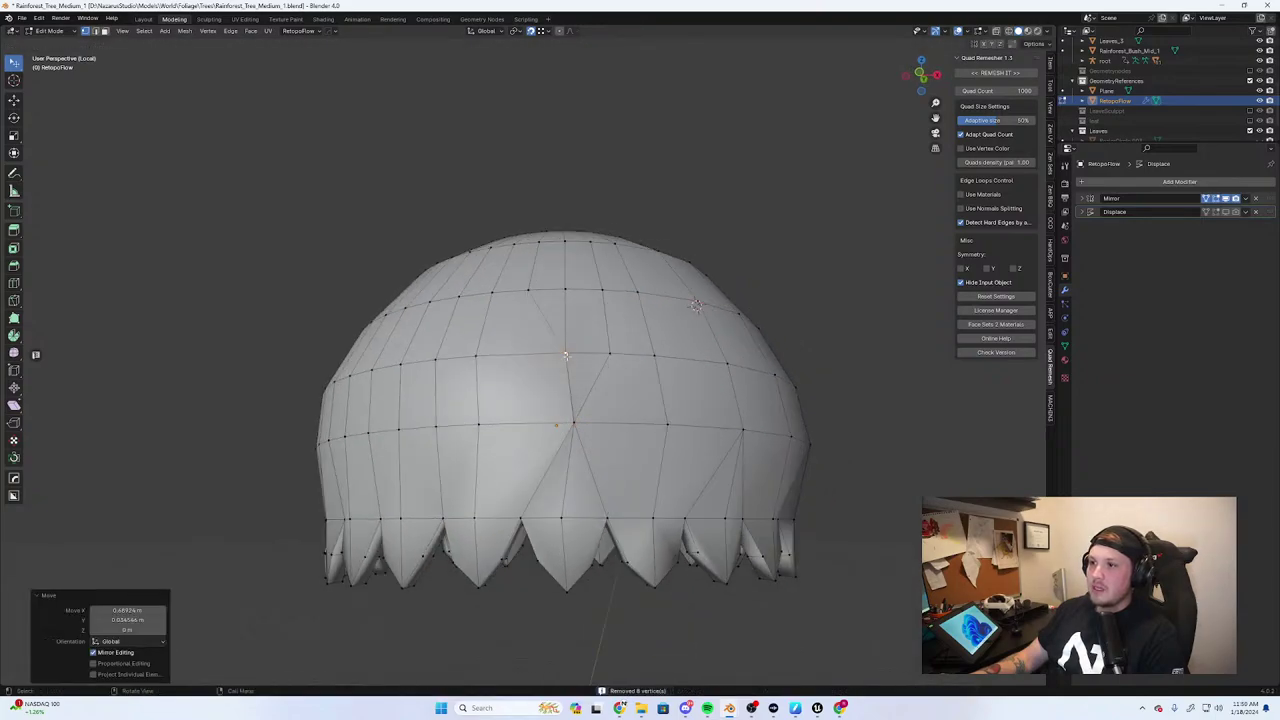
{"action": "left_click", "coordinate": [613, 353]}
{"action": "key", "text": "g"}
{"action": "left_click", "coordinate": [570, 352]}
Snap both third-ring side vertices of this column onto its centre vertex
{"action": "middle_click_drag", "start_coordinate": [570, 352], "coordinate": [588, 381]}
{"action": "left_click", "coordinate": [552, 328]}
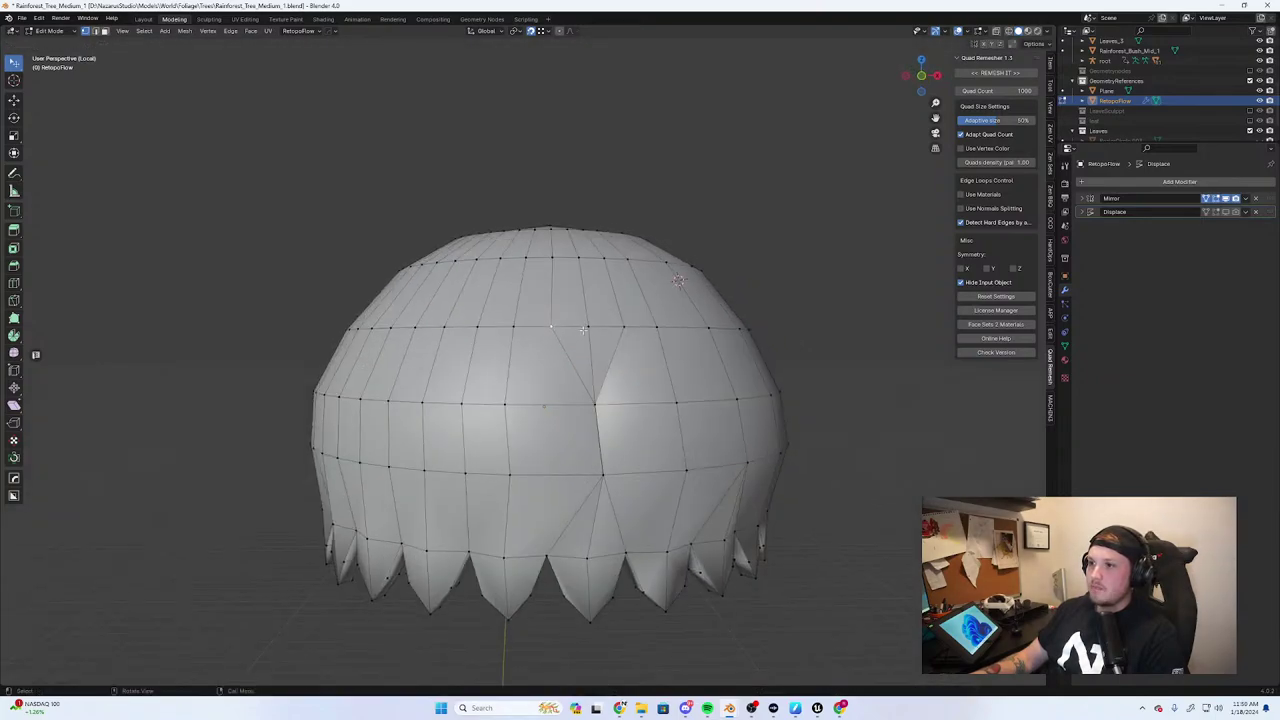
{"action": "key", "text": "g"}
{"action": "left_click", "coordinate": [589, 331]}
{"action": "key", "text": "g"}
{"action": "left_click", "coordinate": [590, 332]}
{"action": "middle_click_drag", "start_coordinate": [590, 332], "coordinate": [581, 360]}
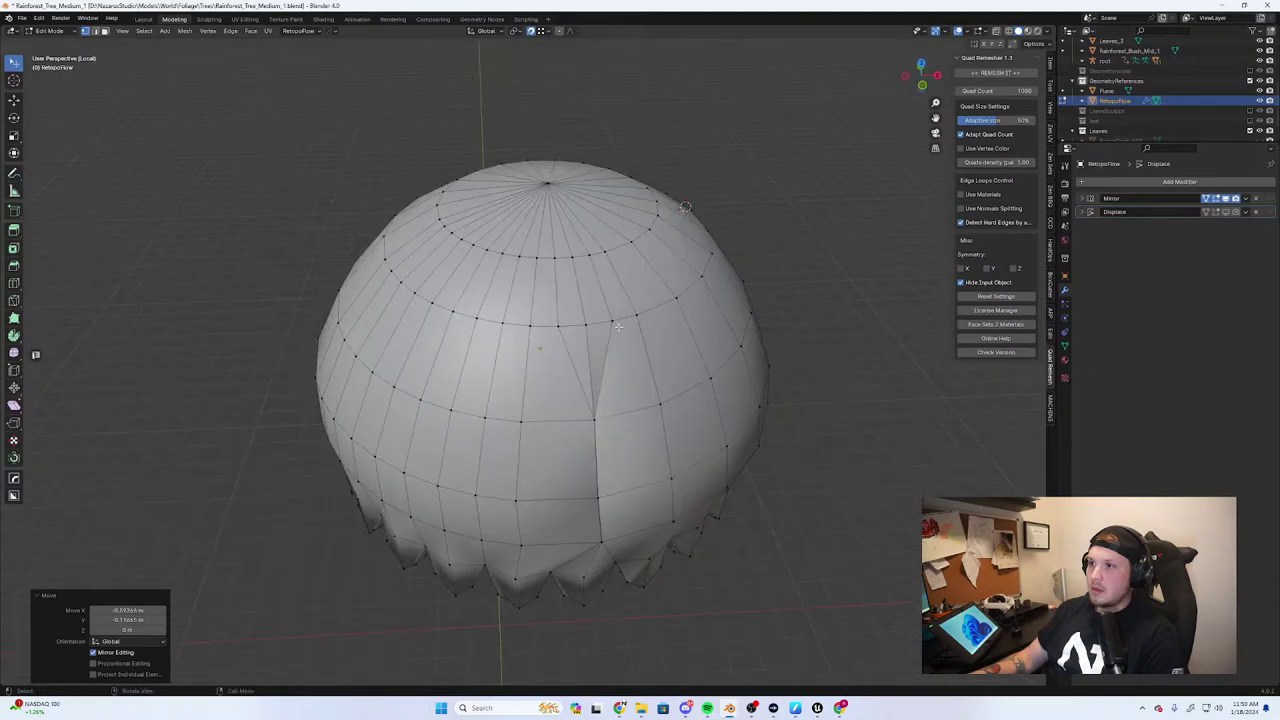
Snap both second-ring side vertices of this column onto its centre vertex
{"action": "key", "text": "g"}
{"action": "left_click", "coordinate": [582, 327]}
{"action": "key", "text": "g"}
{"action": "left_click", "coordinate": [585, 325]}
{"action": "key", "text": "g"}
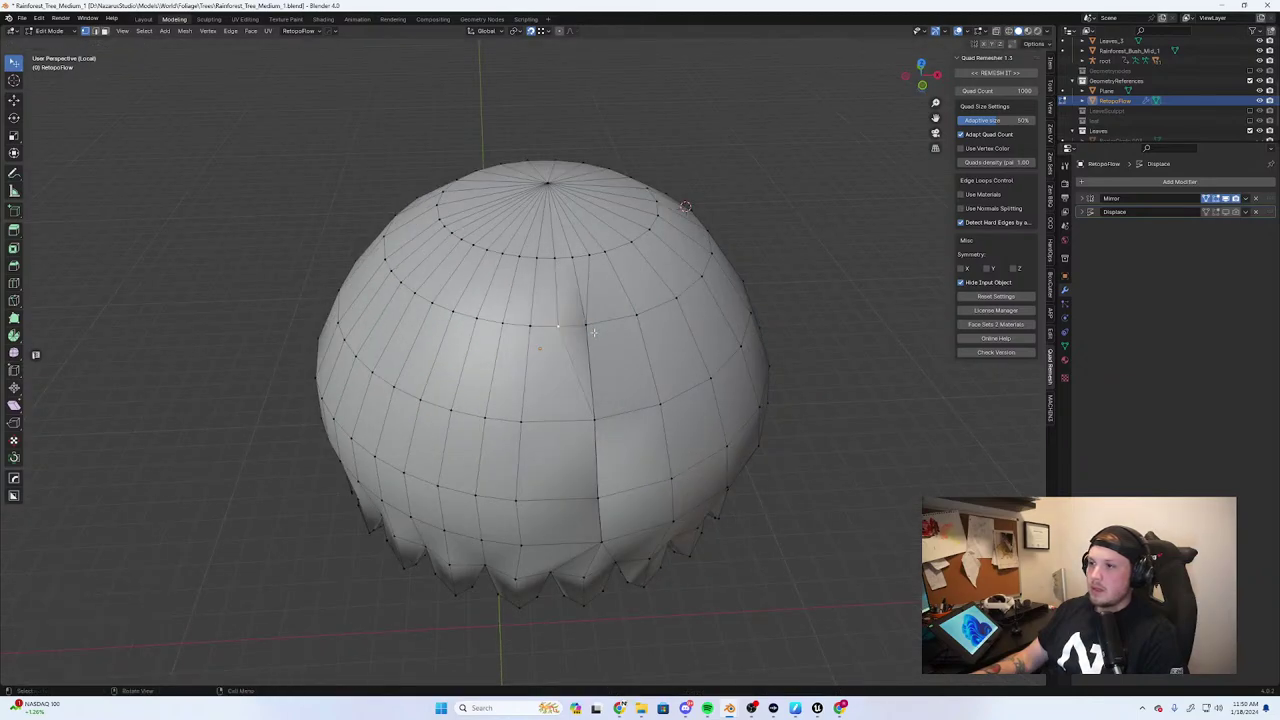
{"action": "left_click", "coordinate": [586, 324]}
Snap both top-ring side vertices of this column onto its centre vertex
{"action": "left_click", "coordinate": [558, 261]}
{"action": "key", "text": "g"}
{"action": "left_click", "coordinate": [570, 260]}
{"action": "left_click", "coordinate": [589, 255]}
{"action": "key", "text": "g"}
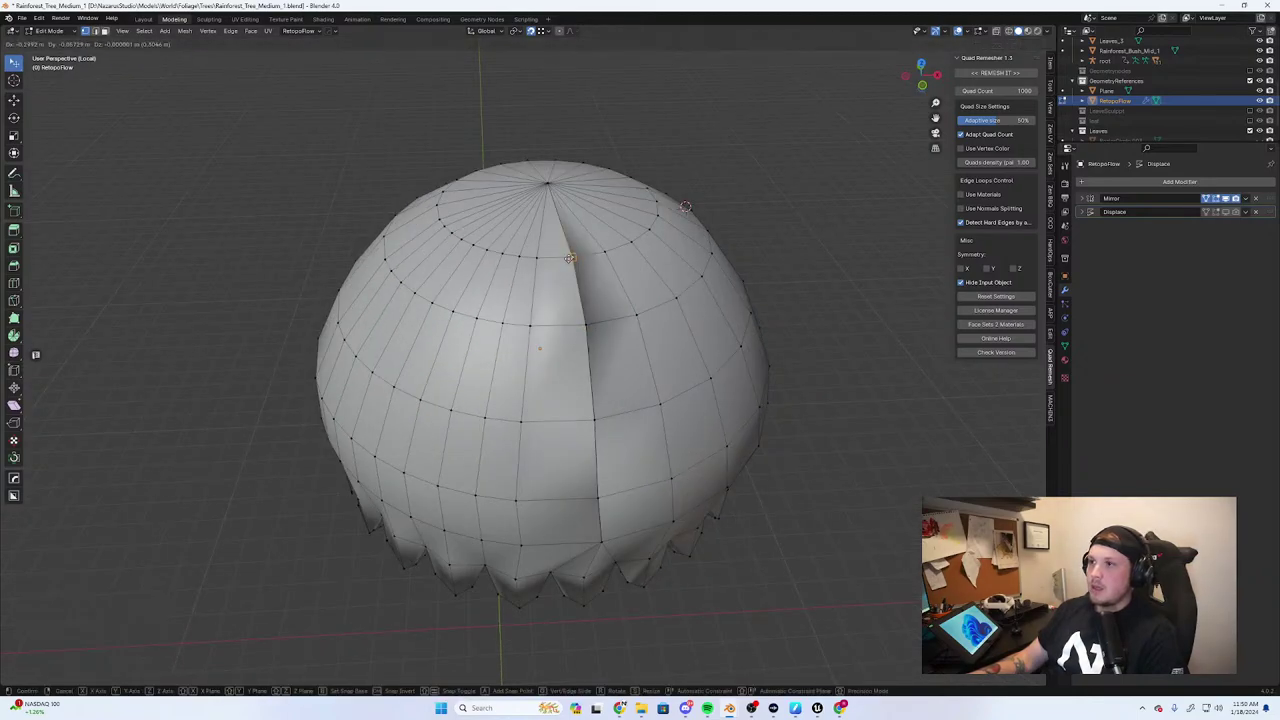
{"action": "left_click", "coordinate": [569, 258]}
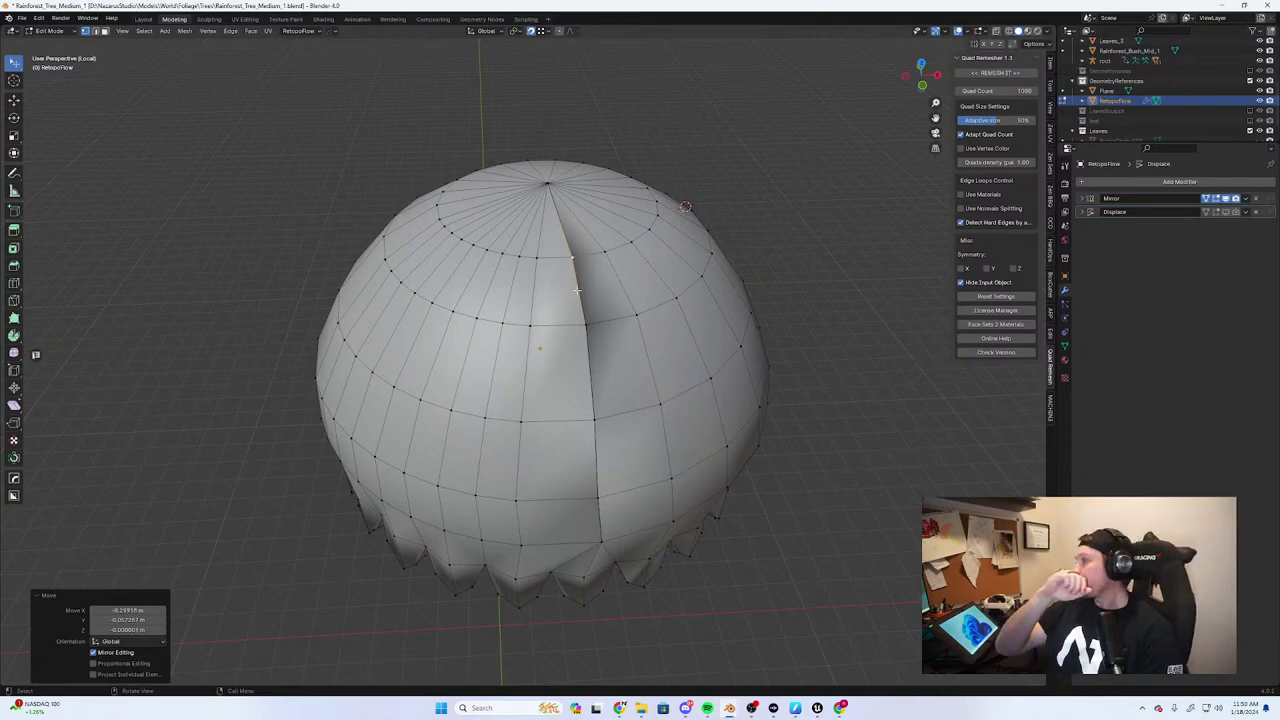
Merge all vertices by distance to weld the snapped vertices of the second collapsed column
{"action": "key", "text": "a"}
{"action": "key", "text": "m"}
{"action": "left_click", "coordinate": [577, 290]}
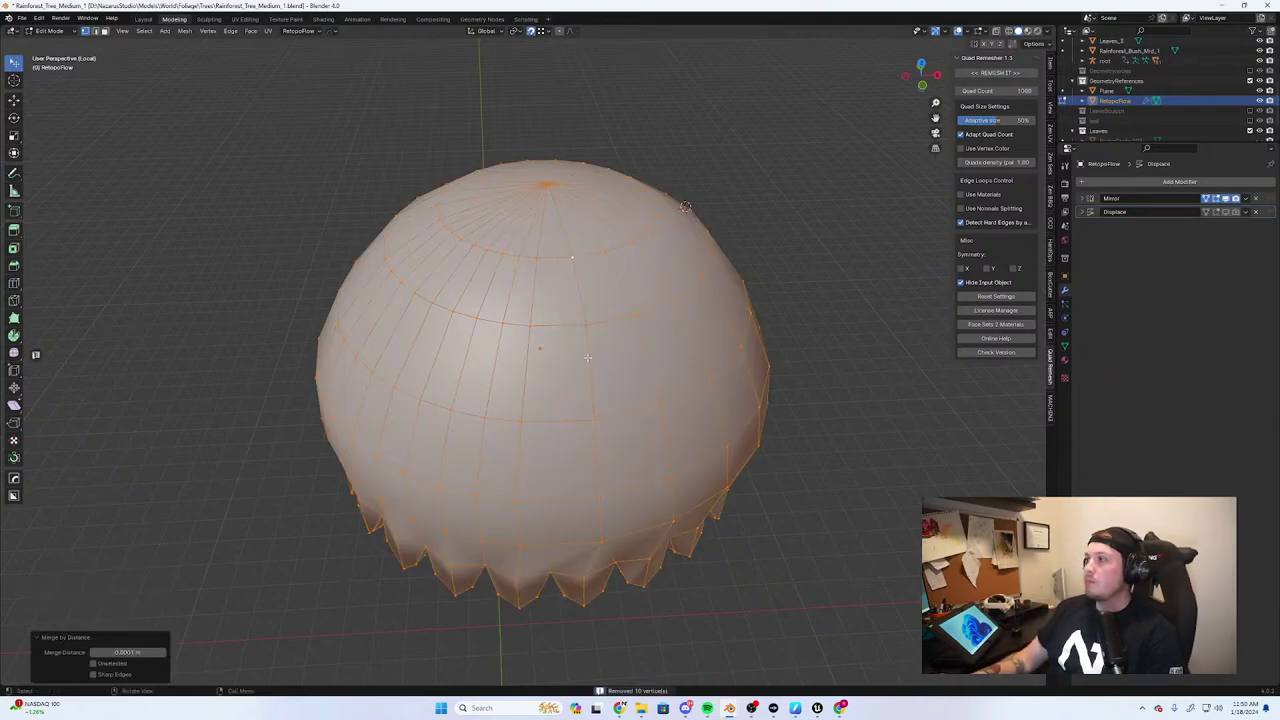
{"action": "middle_click_drag", "start_coordinate": [577, 290], "coordinate": [603, 351]}
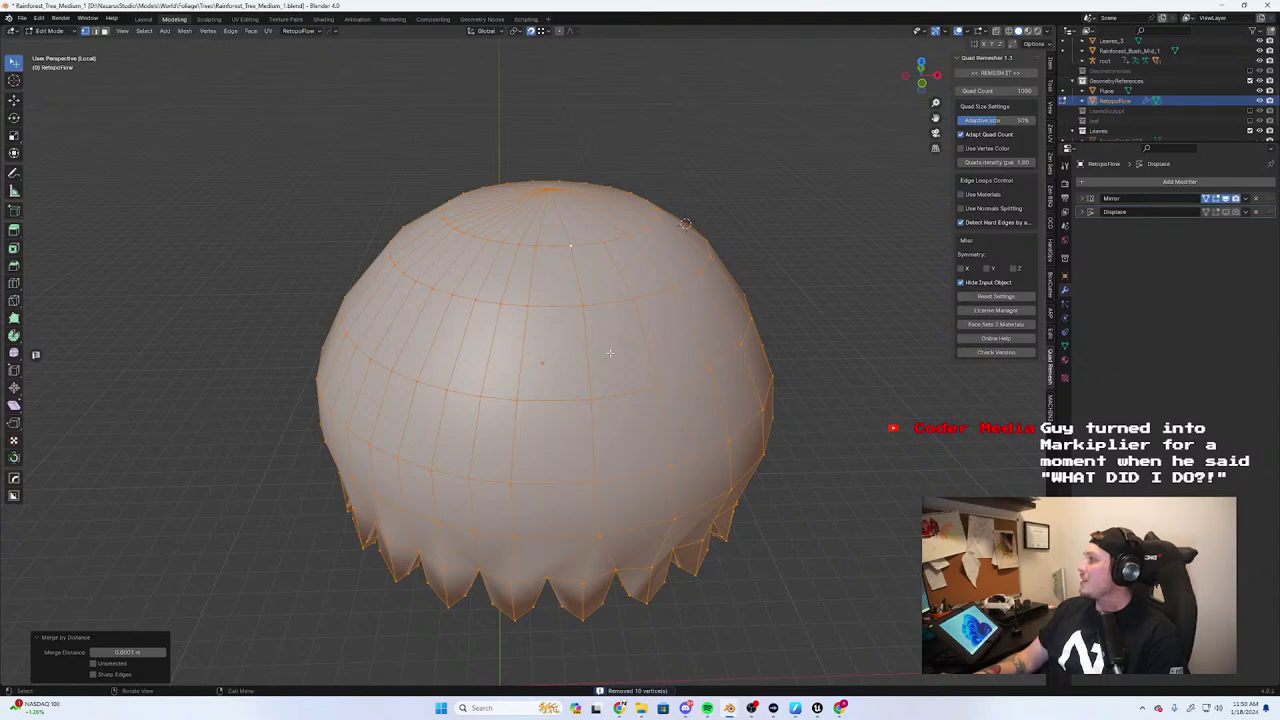
Snap the vertices of one vertical edge column on the dome onto the adjacent column, row by row from above the teeth to the top ring
{"action": "middle_click_drag", "start_coordinate": [612, 352], "coordinate": [591, 358]}
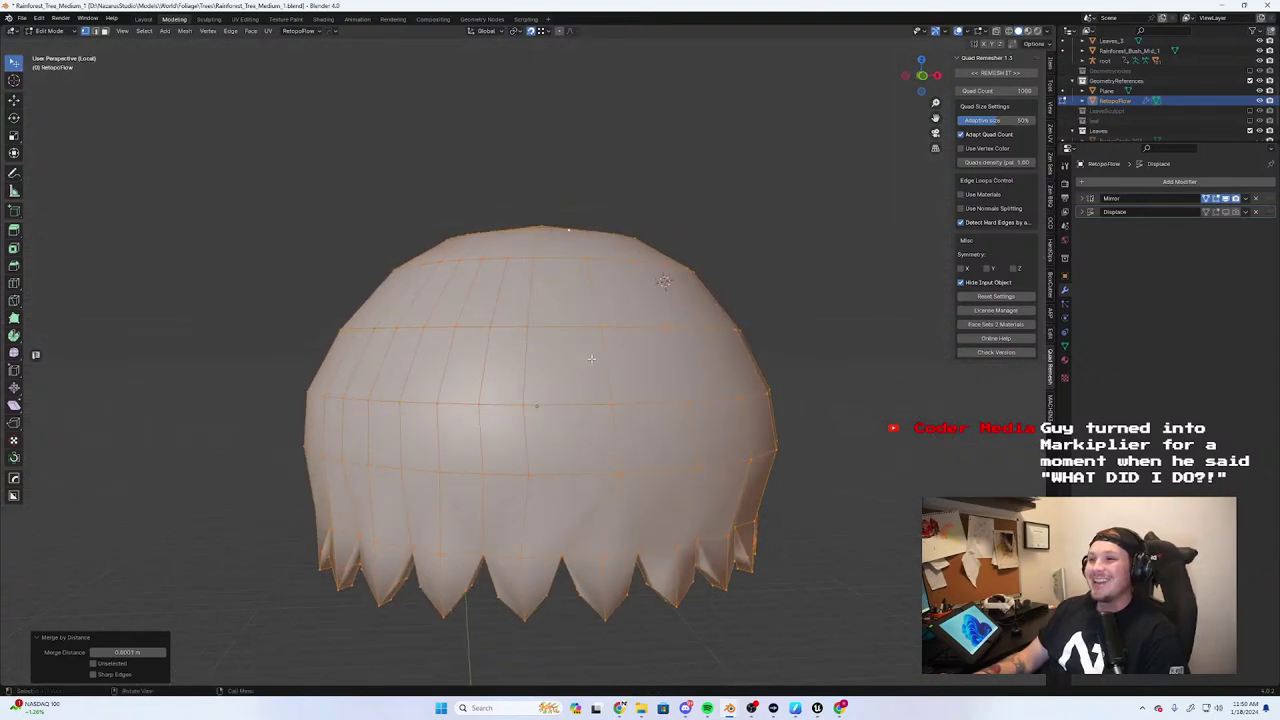
{"action": "left_click", "coordinate": [478, 479]}
{"action": "left_click", "coordinate": [483, 474]}
{"action": "middle_click_drag", "start_coordinate": [483, 474], "coordinate": [540, 468]}
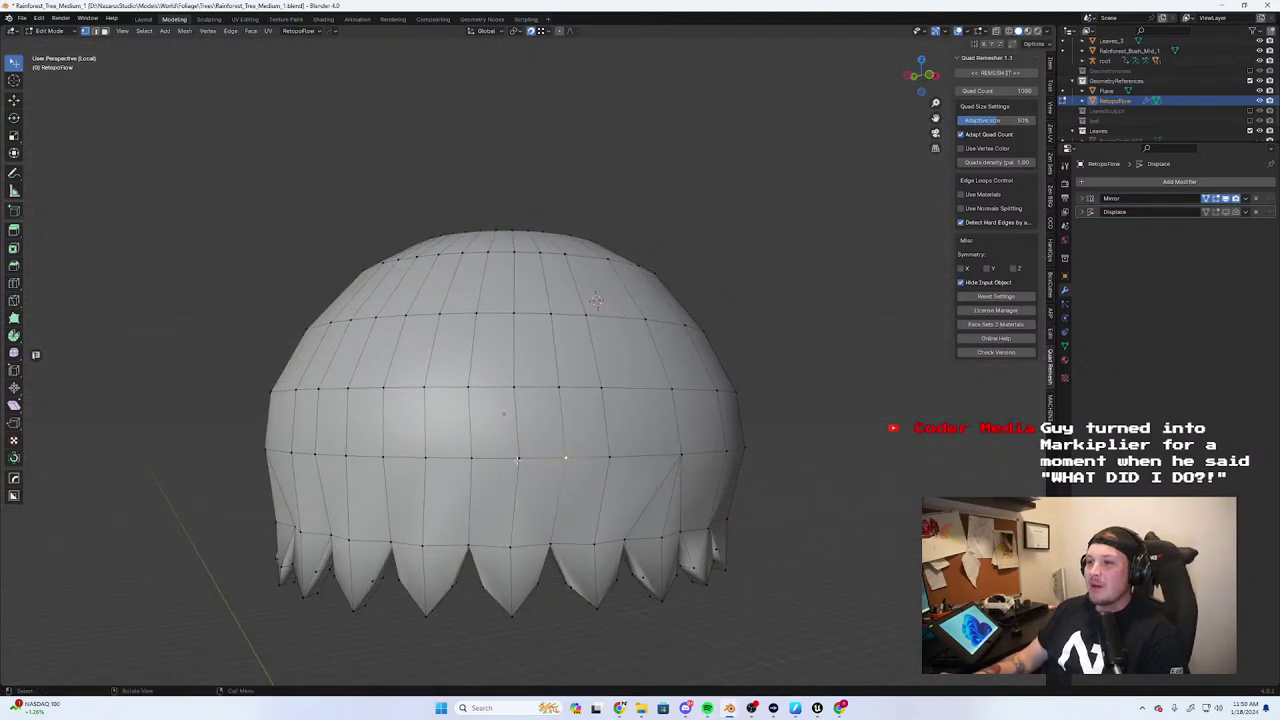
{"action": "left_click_drag", "start_coordinate": [564, 458], "coordinate": [519, 458]}
{"action": "left_click_drag", "start_coordinate": [552, 384], "coordinate": [514, 388]}
{"action": "middle_click_drag", "start_coordinate": [525, 346], "coordinate": [530, 374]}
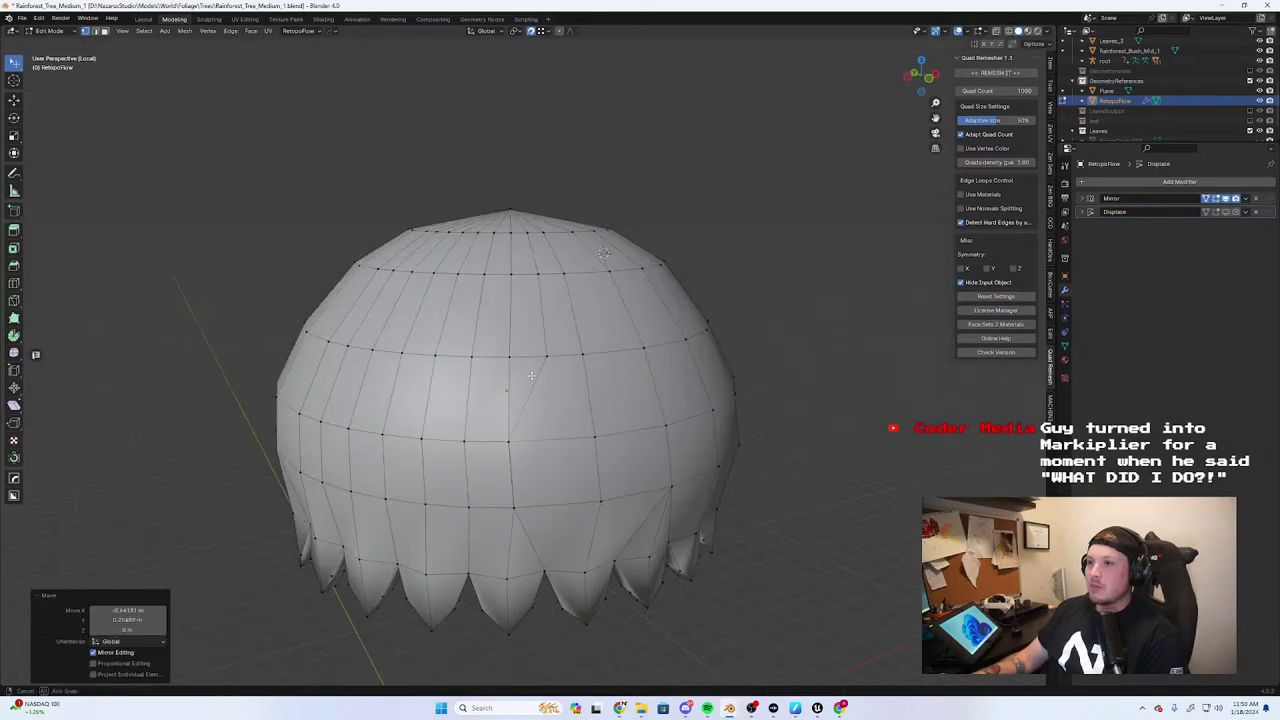
{"action": "left_click_drag", "start_coordinate": [535, 362], "coordinate": [519, 357]}
{"action": "middle_click_drag", "start_coordinate": [527, 326], "coordinate": [540, 366]}
{"action": "left_click_drag", "start_coordinate": [540, 323], "coordinate": [510, 322]}
{"action": "key", "text": "ctrl+z"}
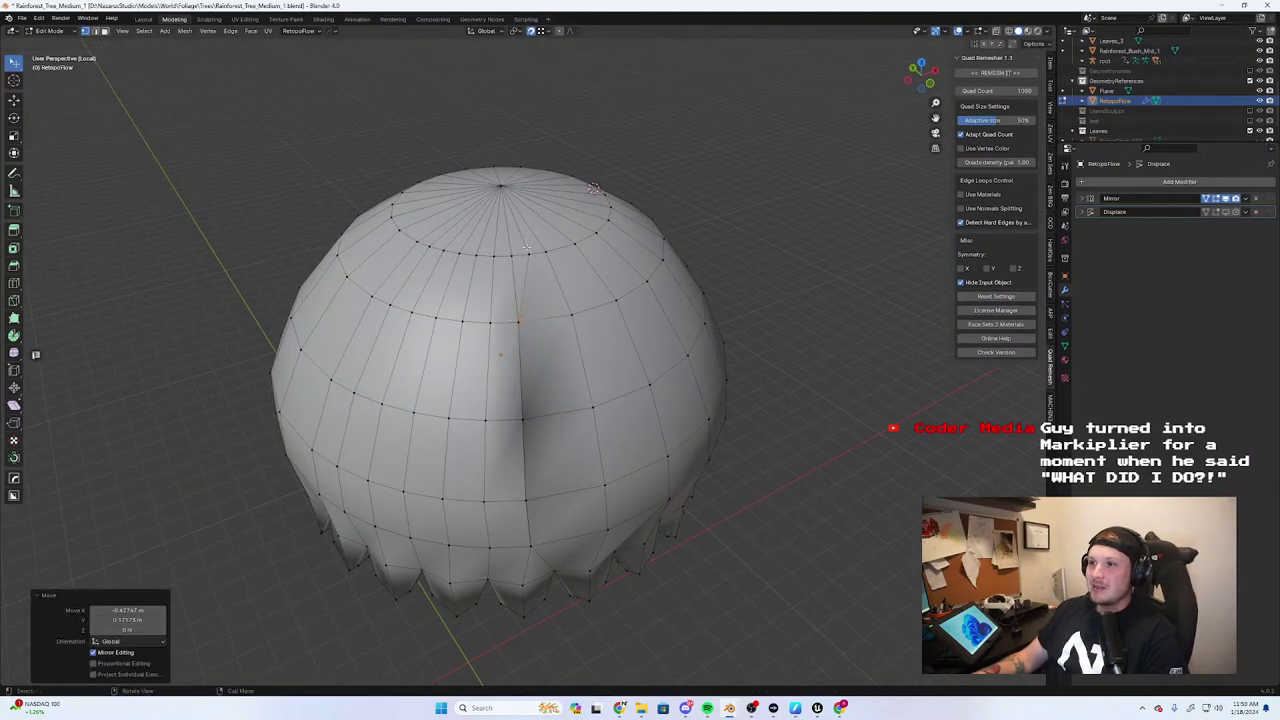
{"action": "left_click_drag", "start_coordinate": [529, 254], "coordinate": [511, 256]}
Snap the vertices of the column on the opposite side onto the same central column, row by row up to the top ring
{"action": "middle_click_drag", "start_coordinate": [505, 333], "coordinate": [466, 425]}
{"action": "left_click", "coordinate": [466, 425]}
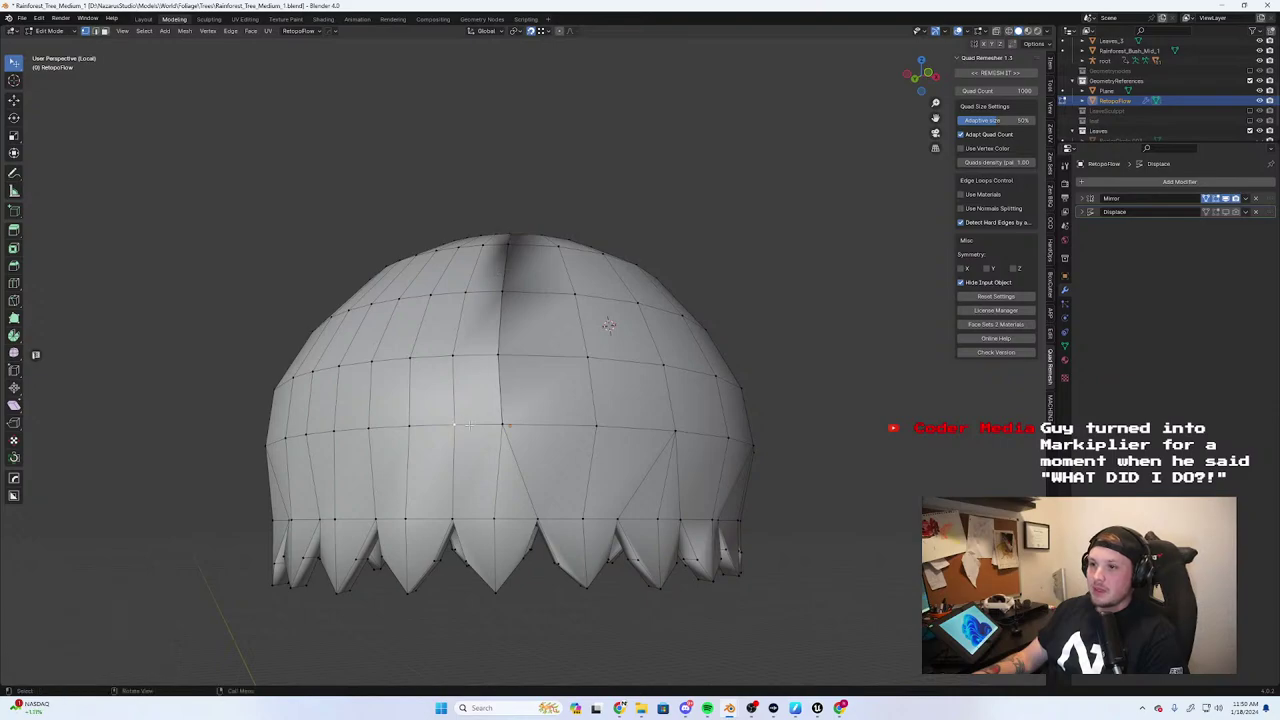
{"action": "left_click_drag", "start_coordinate": [493, 421], "coordinate": [500, 423]}
{"action": "left_click_drag", "start_coordinate": [458, 356], "coordinate": [500, 355]}
{"action": "middle_click_drag", "start_coordinate": [500, 355], "coordinate": [514, 400]}
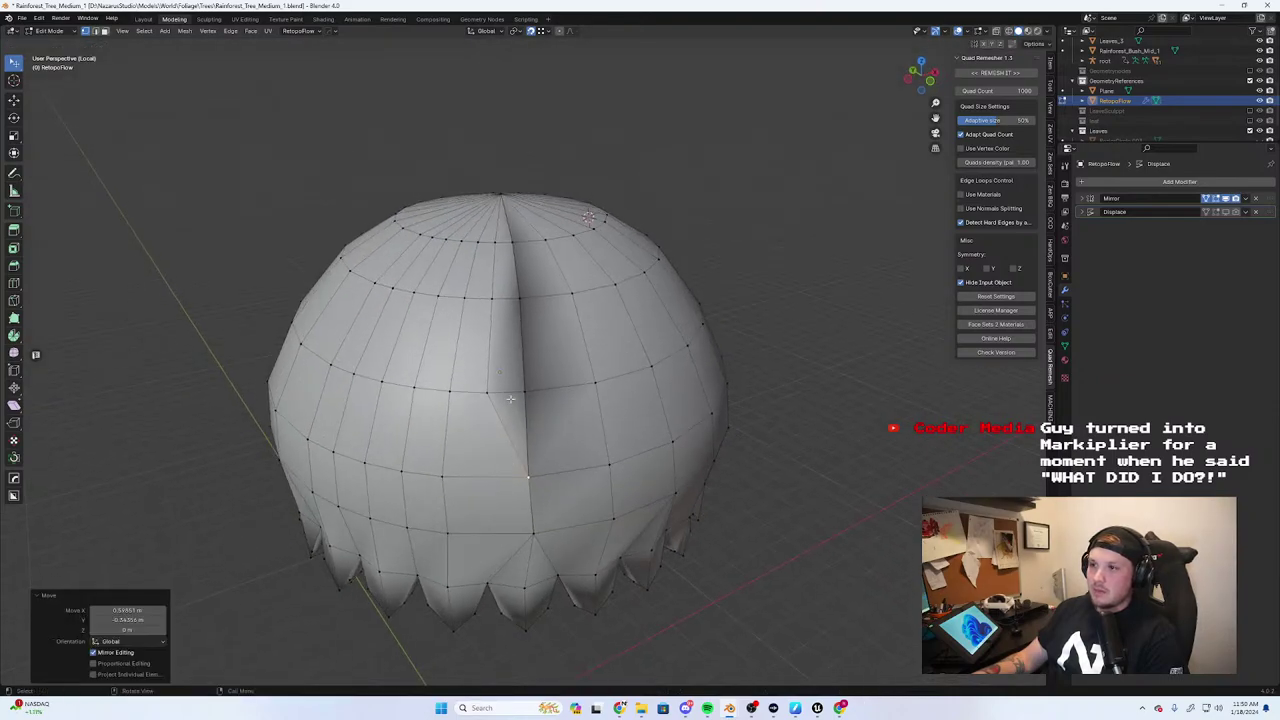
{"action": "left_click_drag", "start_coordinate": [494, 386], "coordinate": [524, 389]}
{"action": "left_click_drag", "start_coordinate": [493, 298], "coordinate": [521, 298]}
{"action": "middle_click_drag", "start_coordinate": [519, 298], "coordinate": [512, 352]}
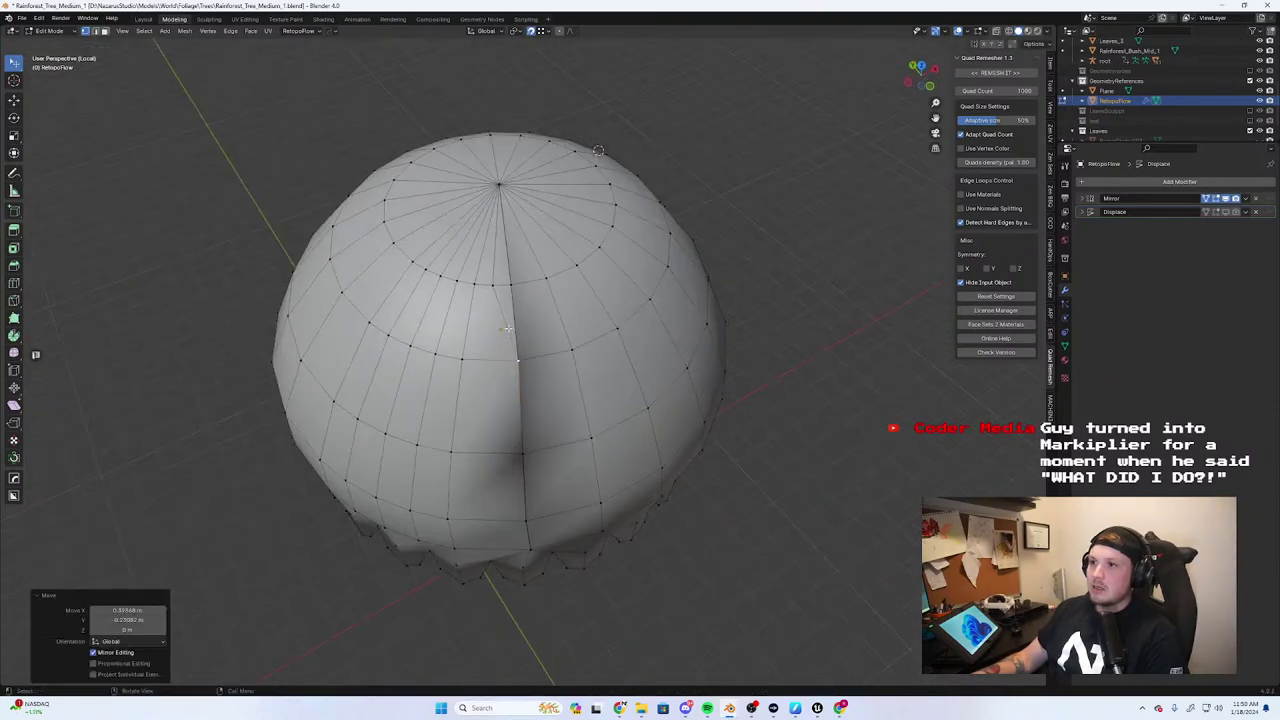
{"action": "left_click_drag", "start_coordinate": [493, 286], "coordinate": [505, 294]}
Merge all of the mesh's vertices by distance and clear the selection
{"action": "key", "text": "a"}
{"action": "key", "text": "m"}
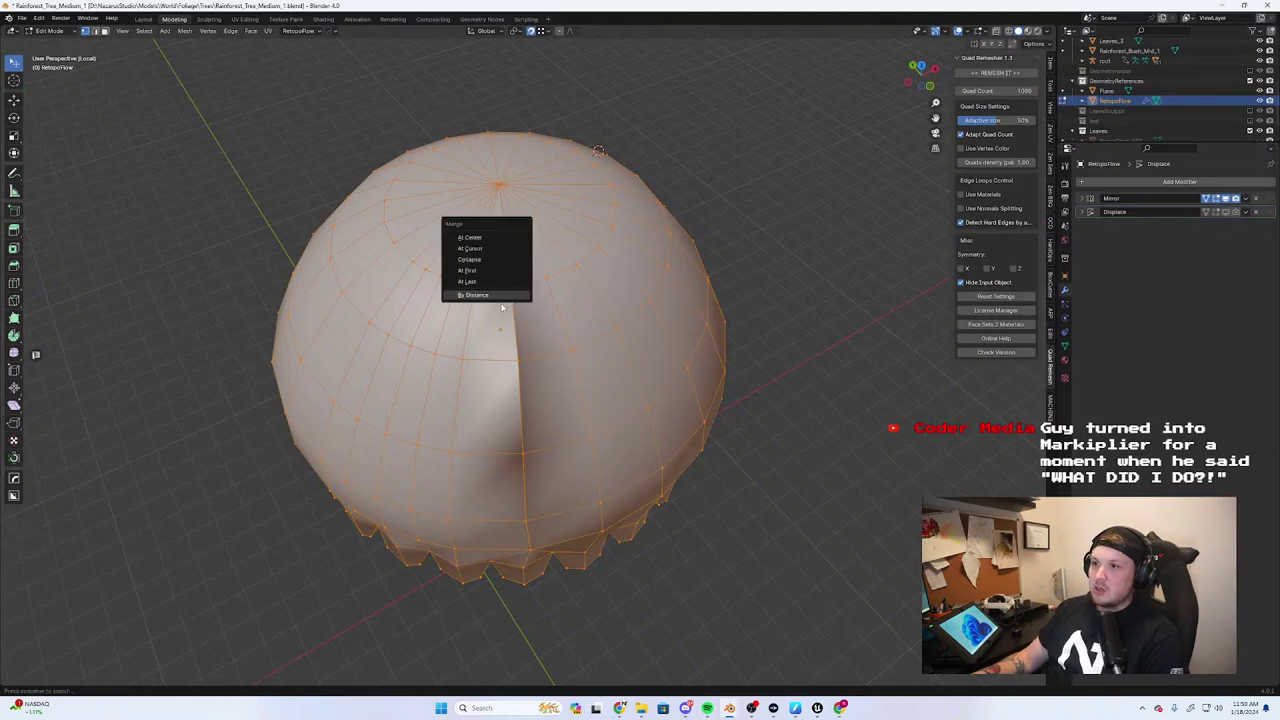
{"action": "left_click", "coordinate": [503, 296]}
{"action": "key", "text": "alt+a"}
On the next section of the dome, snap the lower vertices of the two flanking columns onto the column between them
{"action": "middle_click_drag", "start_coordinate": [503, 296], "coordinate": [538, 418]}
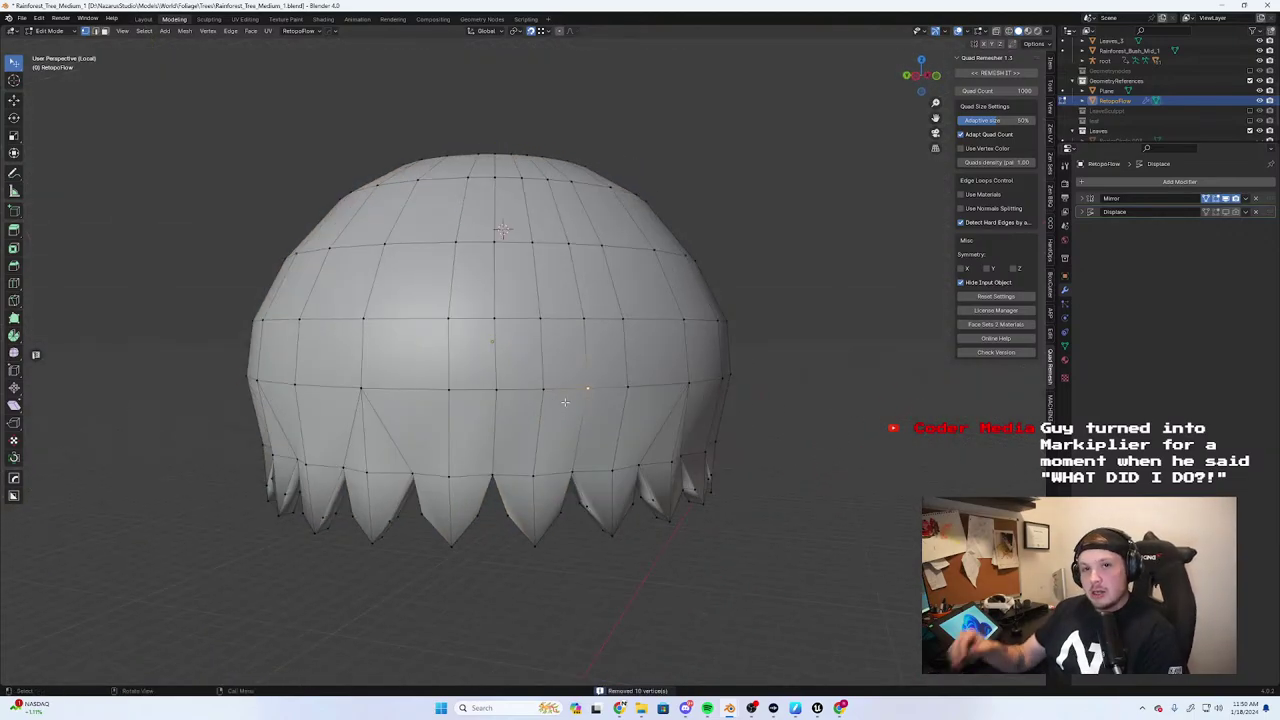
{"action": "key", "text": "g"}
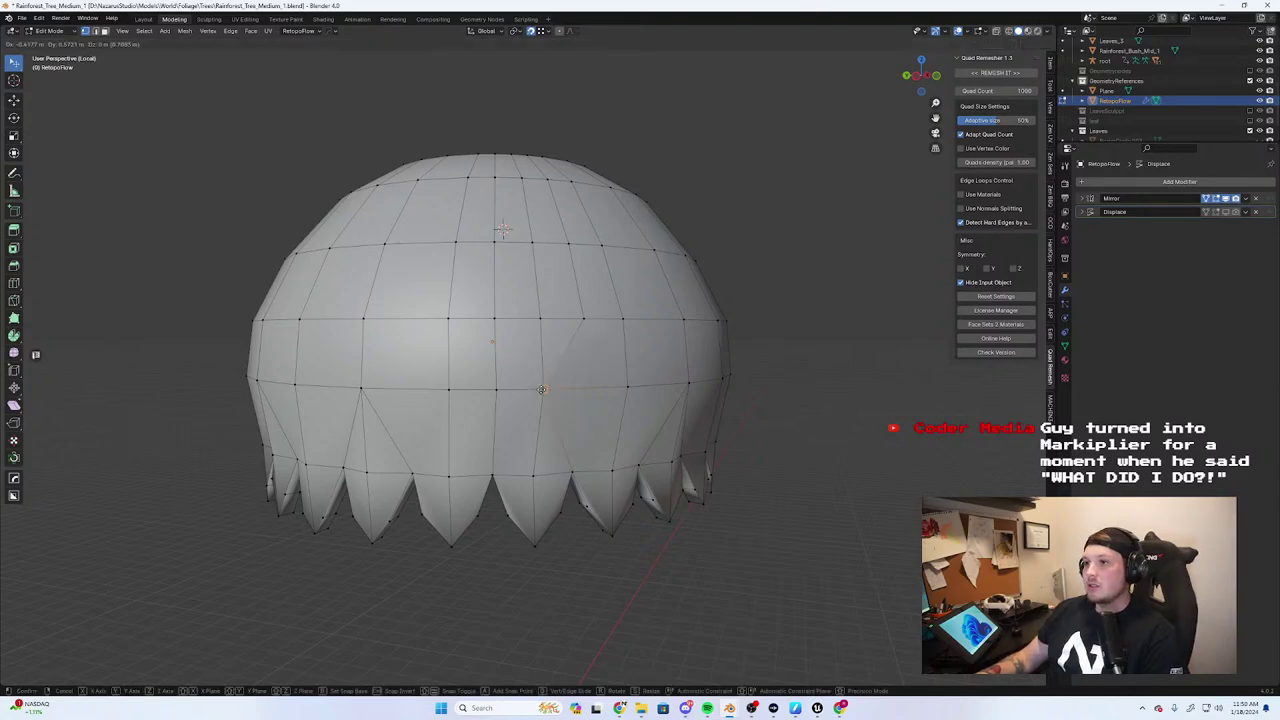
{"action": "left_click", "coordinate": [543, 389]}
{"action": "left_click", "coordinate": [494, 390]}
{"action": "key", "text": "g"}
{"action": "left_click", "coordinate": [543, 389]}
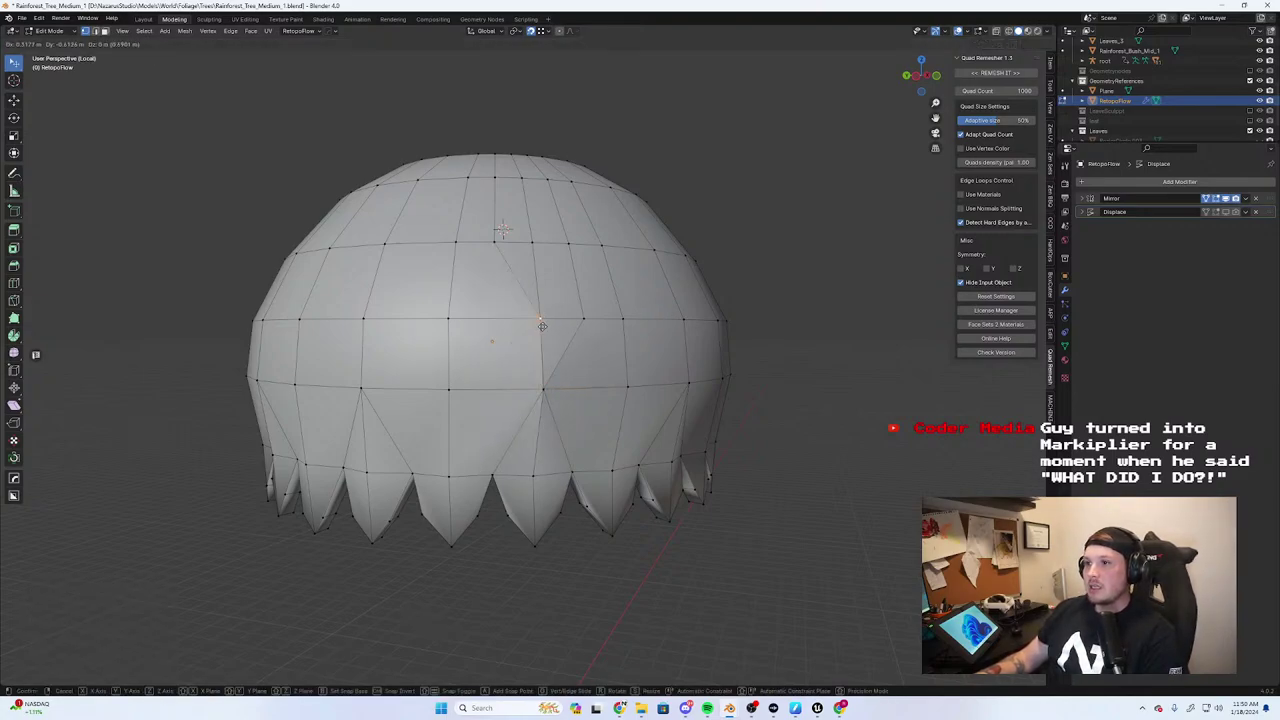
{"action": "left_click_drag", "start_coordinate": [498, 323], "coordinate": [541, 320]}
{"action": "middle_click_drag", "start_coordinate": [544, 278], "coordinate": [556, 322]}
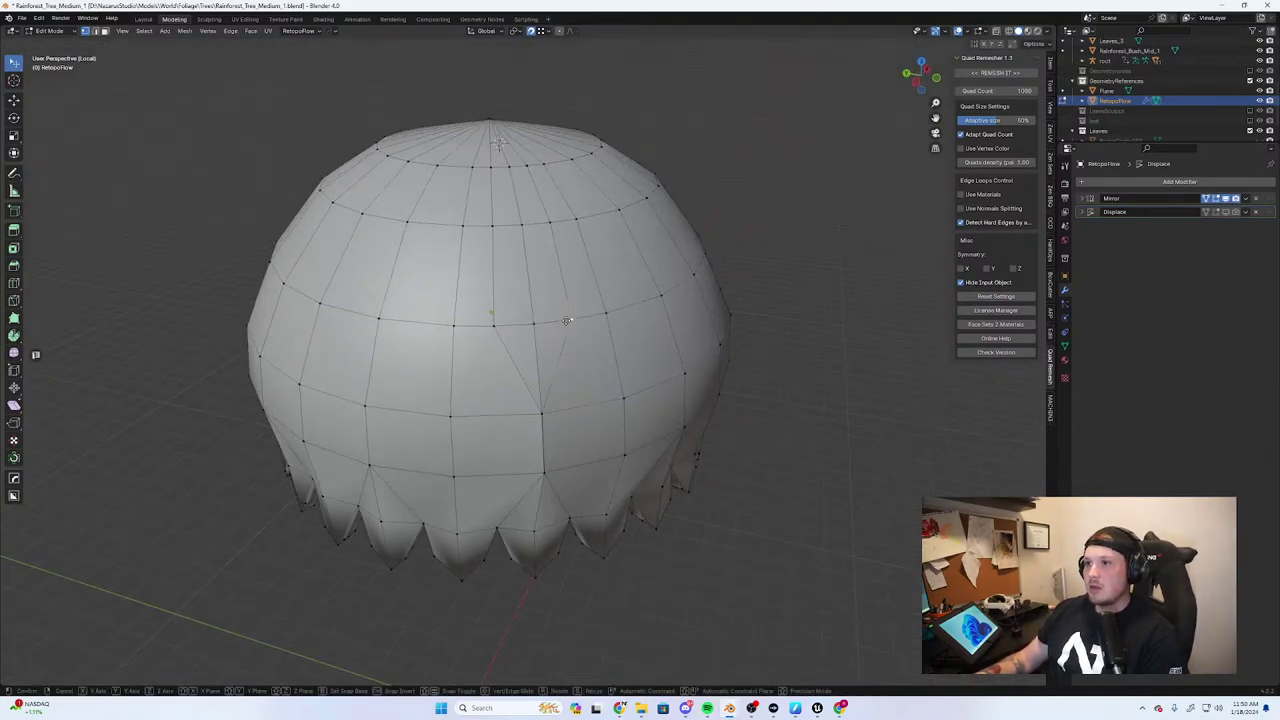
{"action": "left_click_drag", "start_coordinate": [566, 320], "coordinate": [531, 323]}
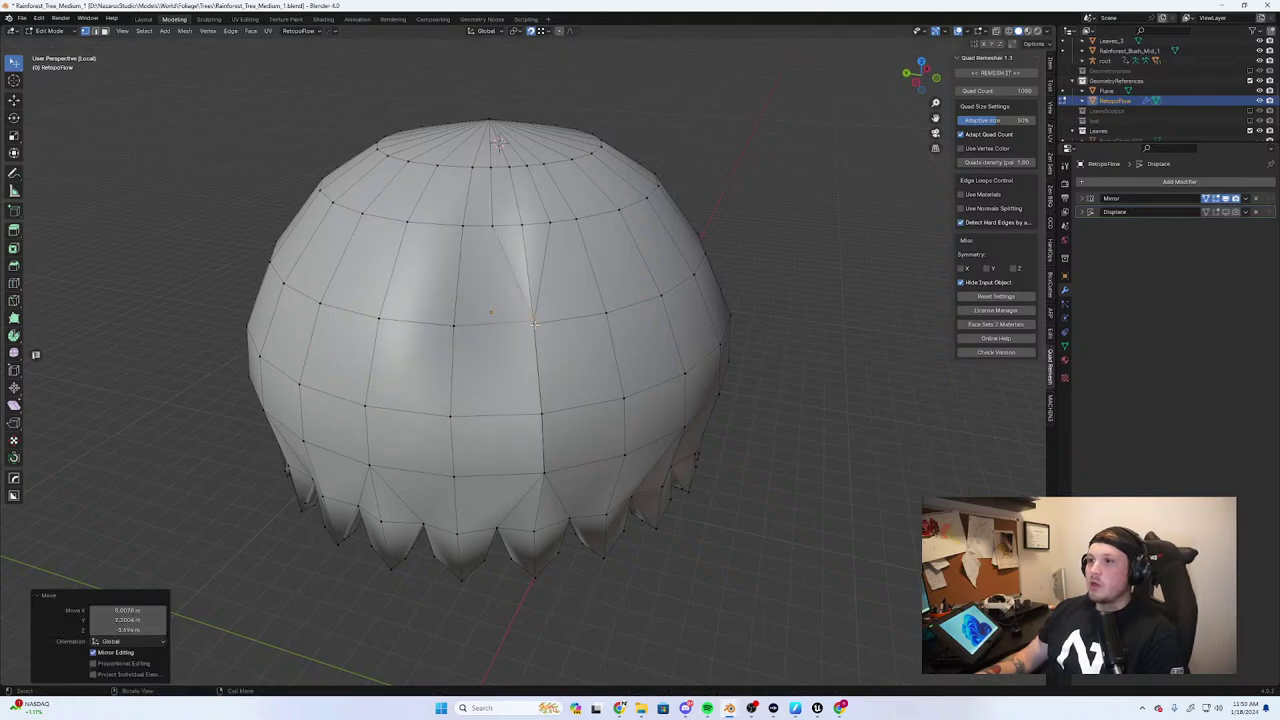
Undo the last vertex move, then snap the remaining upper vertices of the flanking columns onto the middle column
{"action": "middle_click_drag", "start_coordinate": [536, 326], "coordinate": [565, 330]}
{"action": "key", "text": "ctrl+z"}
{"action": "left_click_drag", "start_coordinate": [559, 338], "coordinate": [591, 331]}
{"action": "middle_click_drag", "start_coordinate": [592, 332], "coordinate": [585, 372]}
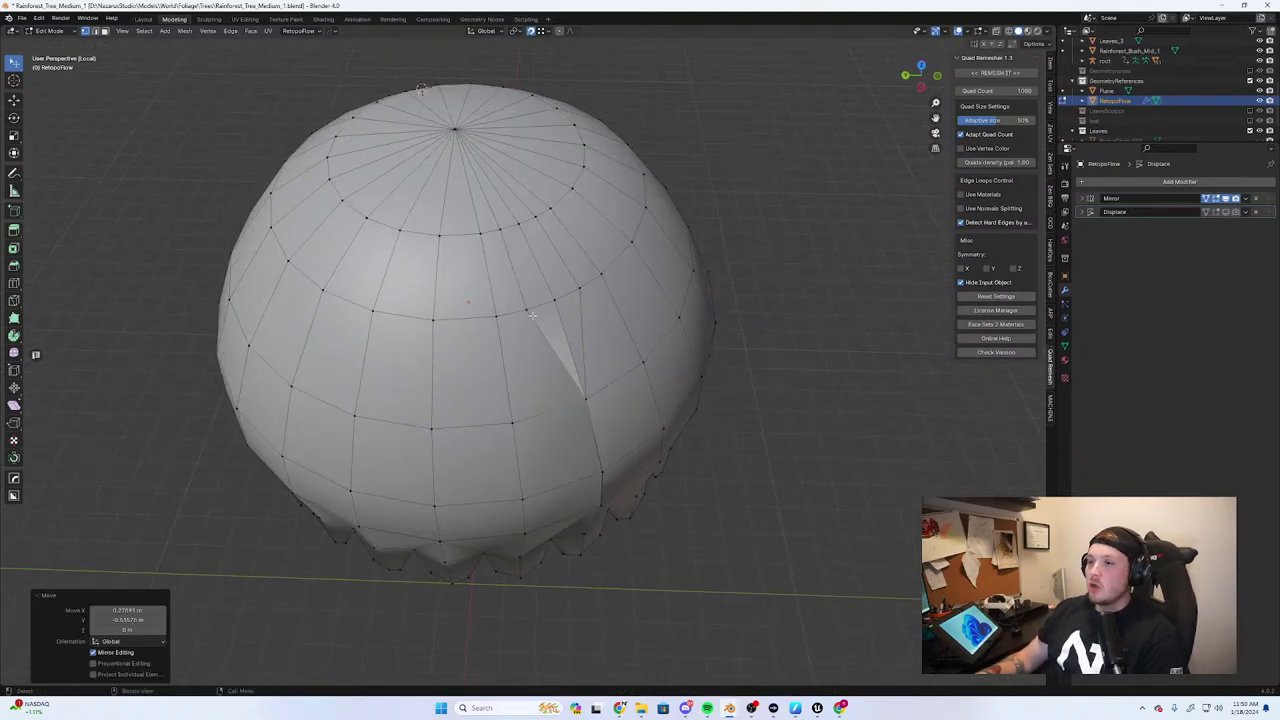
{"action": "left_click_drag", "start_coordinate": [530, 312], "coordinate": [556, 302]}
{"action": "middle_click_drag", "start_coordinate": [556, 302], "coordinate": [498, 273]}
{"action": "left_click_drag", "start_coordinate": [490, 256], "coordinate": [505, 250]}
{"action": "middle_click_drag", "start_coordinate": [505, 250], "coordinate": [520, 272]}
Select the whole mesh, merge the overlapping vertices by distance, and deselect everything
{"action": "key", "text": "a"}
{"action": "key", "text": "m"}
{"action": "left_click", "coordinate": [500, 270]}
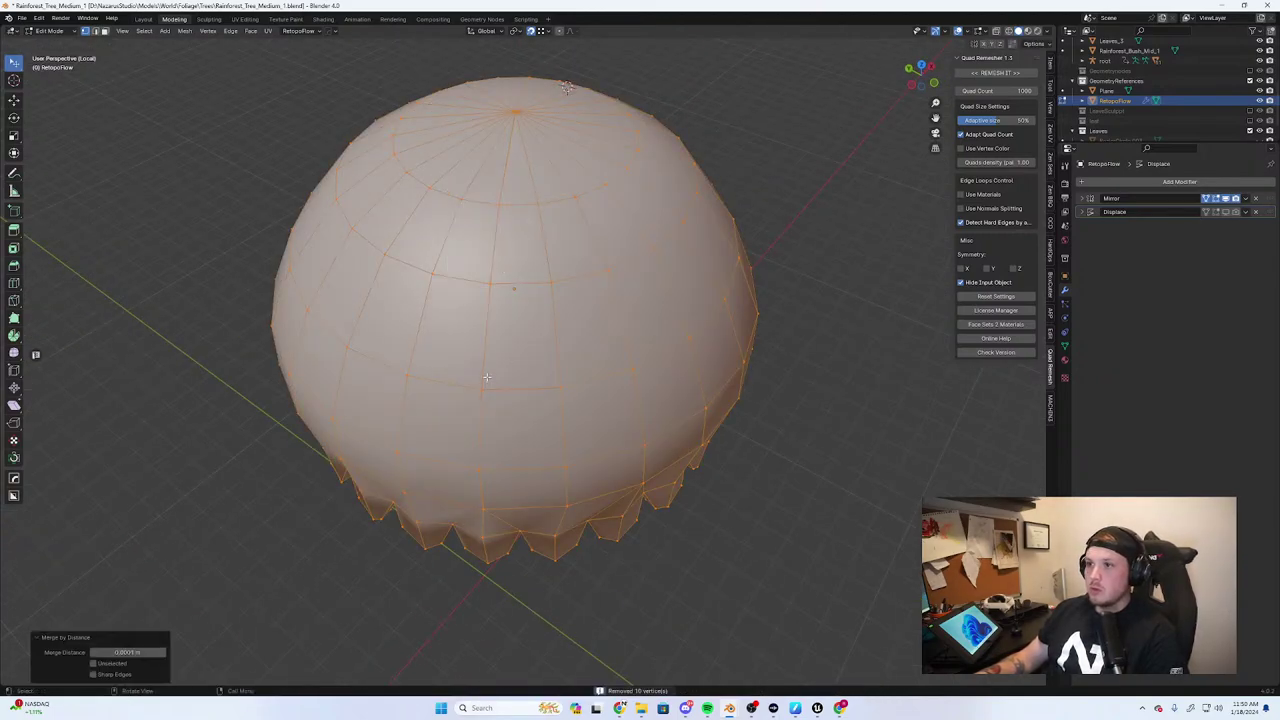
{"action": "middle_click_drag", "start_coordinate": [487, 377], "coordinate": [629, 284]}
{"action": "scroll", "coordinate": [570, 355], "scroll_direction": "down", "scroll_amount": 3}
{"action": "left_click", "coordinate": [752, 342]}
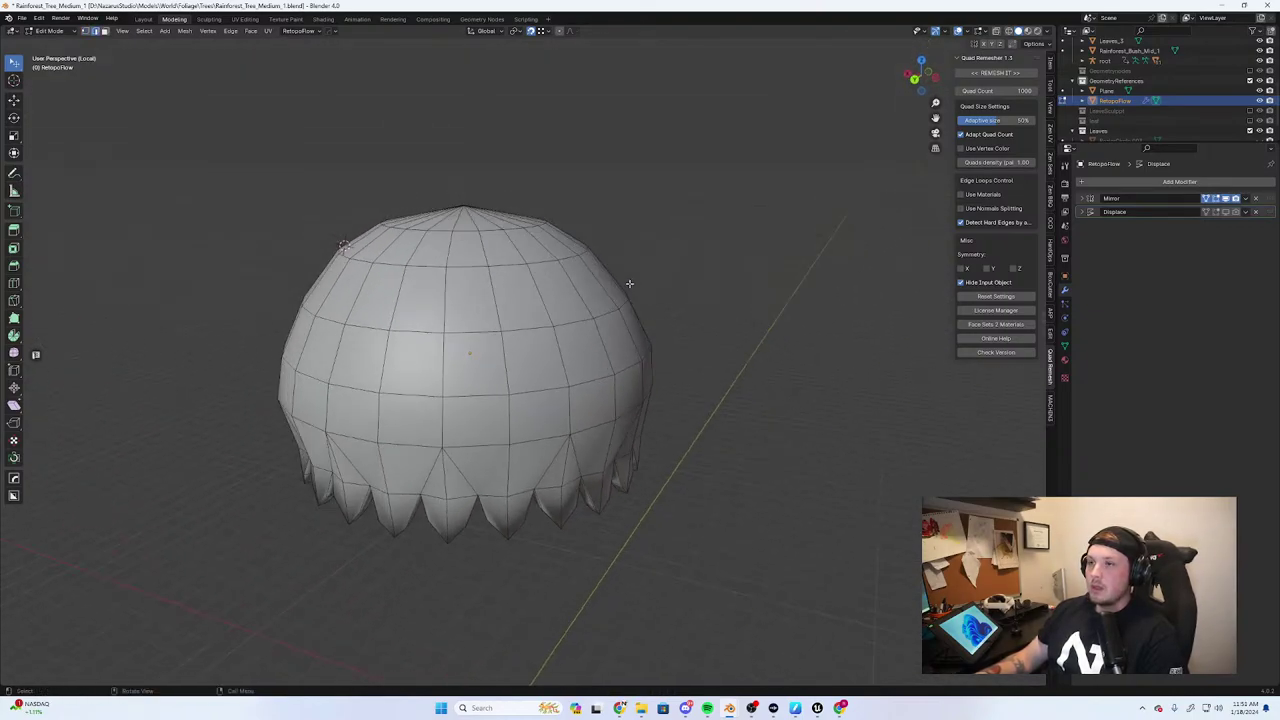
Inset the triangular faces around the dome's top pole and try moving the inset cap
{"action": "middle_click_drag", "start_coordinate": [451, 199], "coordinate": [553, 287]}
{"action": "key", "text": "i"}
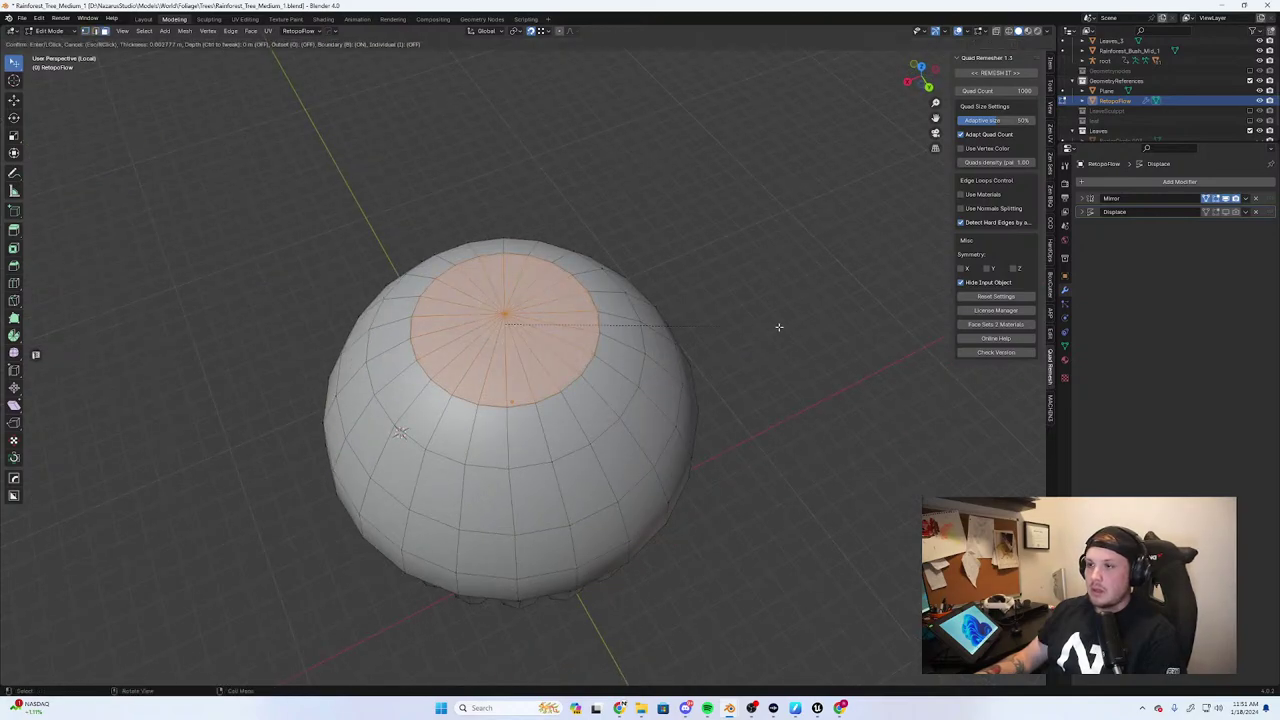
{"action": "left_click", "coordinate": [741, 317]}
{"action": "middle_click_drag", "start_coordinate": [686, 346], "coordinate": [560, 398]}
{"action": "key", "text": "g"}
{"action": "left_click", "coordinate": [909, 310]}
{"action": "key", "text": "Tab"}
{"action": "key", "text": "Tab"}
Dissolve the edges of the inset ring around the top pole
{"action": "scroll", "coordinate": [509, 237], "scroll_direction": "up", "scroll_amount": 2}
{"action": "middle_click_drag", "start_coordinate": [729, 352], "coordinate": [610, 298]}
{"action": "scroll", "coordinate": [720, 289], "scroll_direction": "down", "scroll_amount": 2}
{"action": "key", "text": "x"}
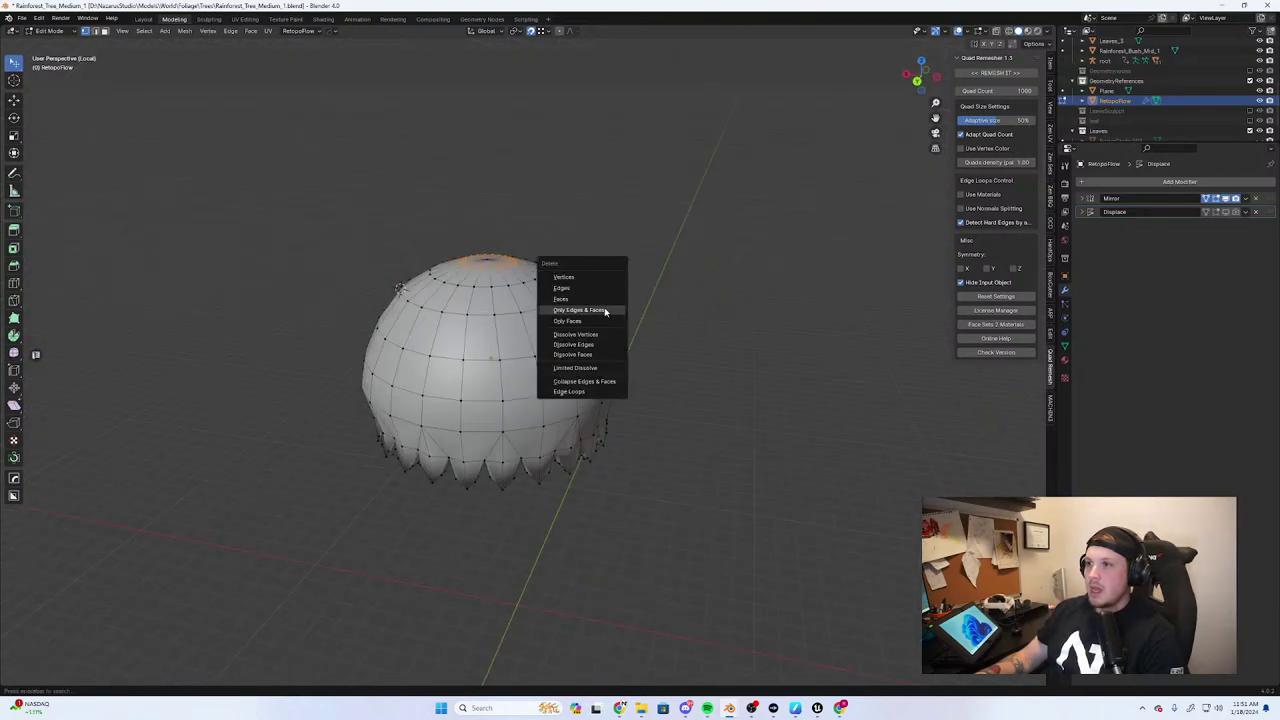
{"action": "left_click", "coordinate": [589, 345]}
{"action": "middle_click_drag", "start_coordinate": [589, 345], "coordinate": [706, 360]}
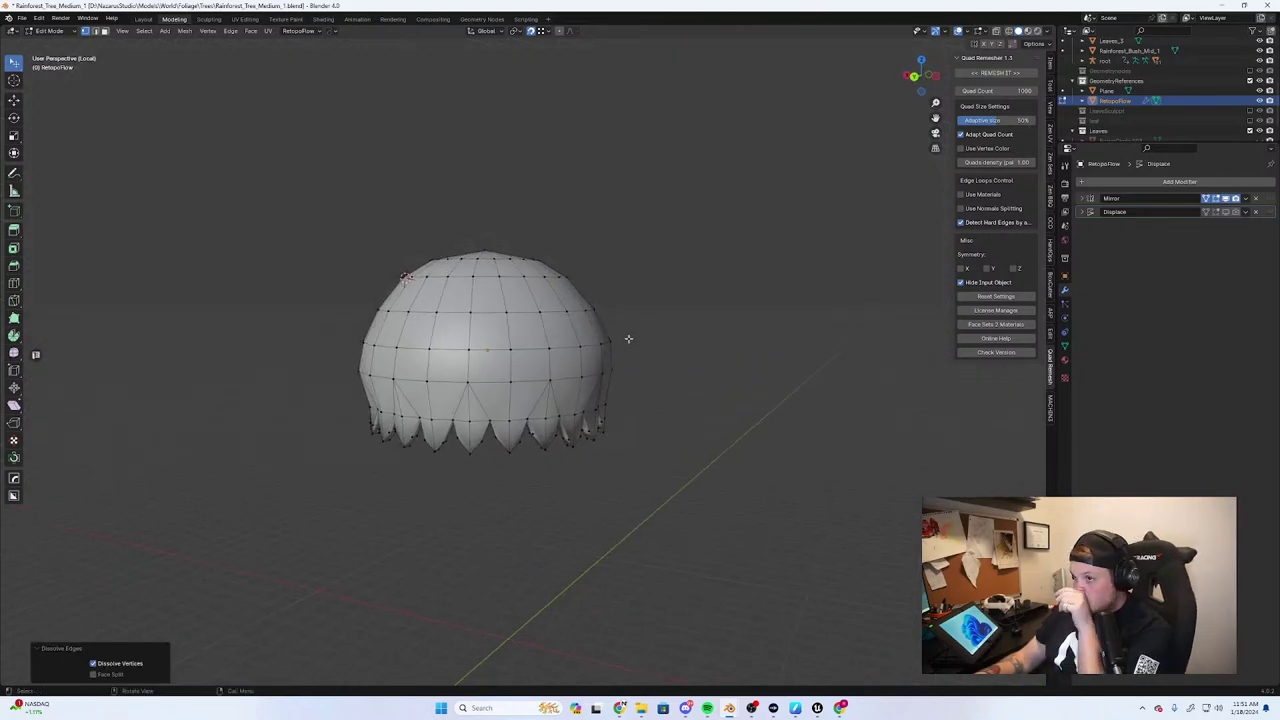
Inset the faces of the dome's top cap by about 0.24 m
{"action": "scroll", "coordinate": [677, 374], "scroll_direction": "down", "scroll_amount": 5}
{"action": "key", "text": "KP_1"}
{"action": "key", "text": "Tab"}
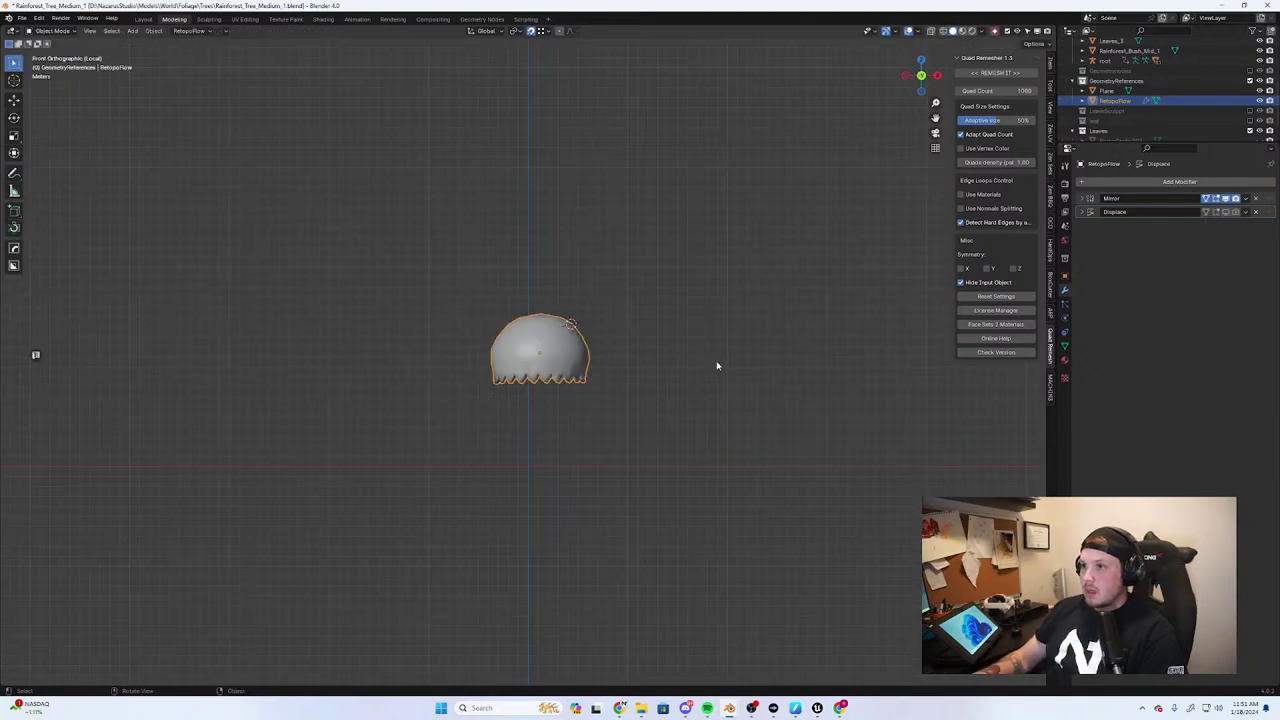
{"action": "scroll", "coordinate": [701, 350], "scroll_direction": "up", "scroll_amount": 10}
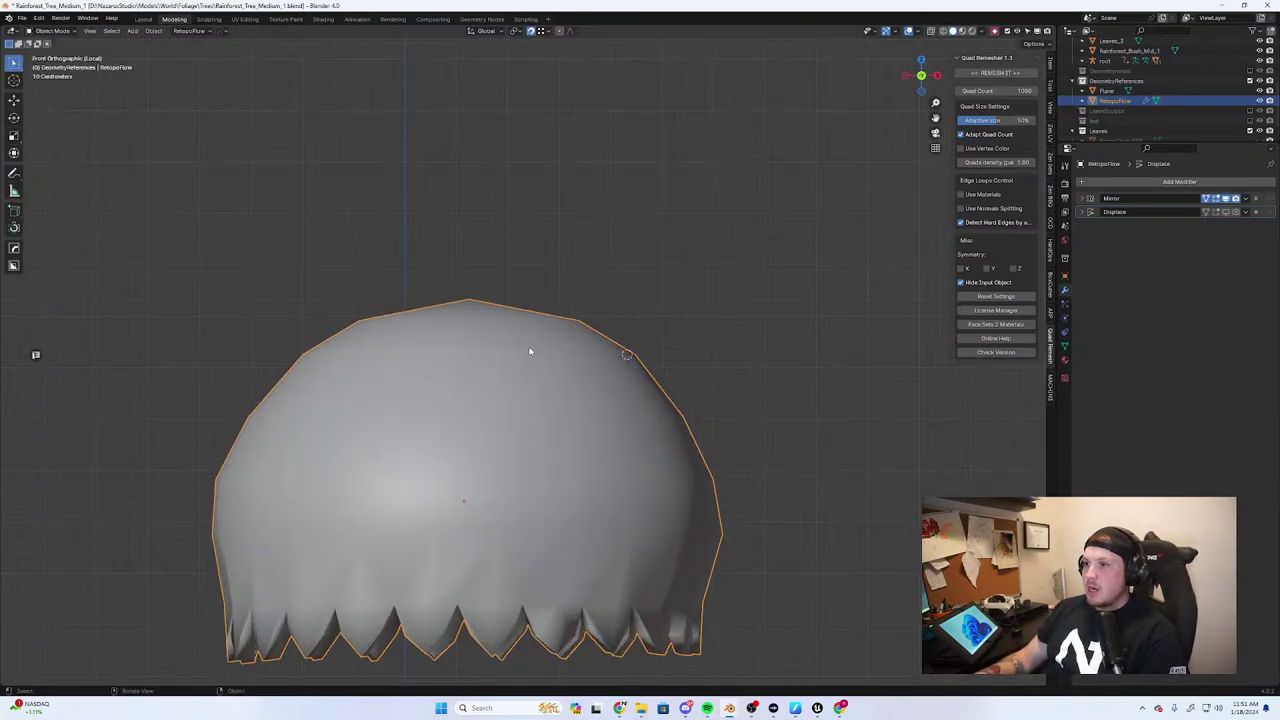
{"action": "key", "text": "Tab"}
{"action": "middle_click_drag", "start_coordinate": [530, 351], "coordinate": [501, 319]}
{"action": "key", "text": "ctrl+r"}
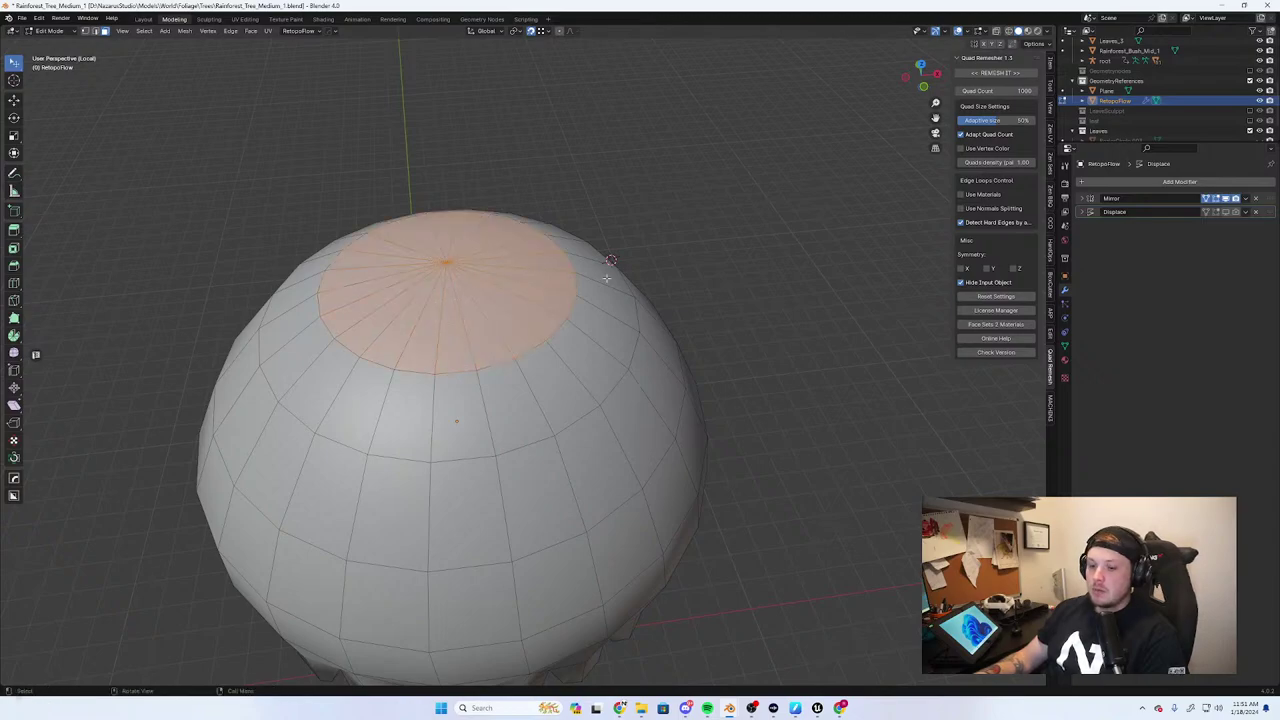
{"action": "key", "text": "i"}
{"action": "left_click", "coordinate": [598, 270]}
In front view, raise the inset edge loop about 0.02 m along Z and edge-slide it slightly outward to round the cap
{"action": "key", "text": "KP_1"}
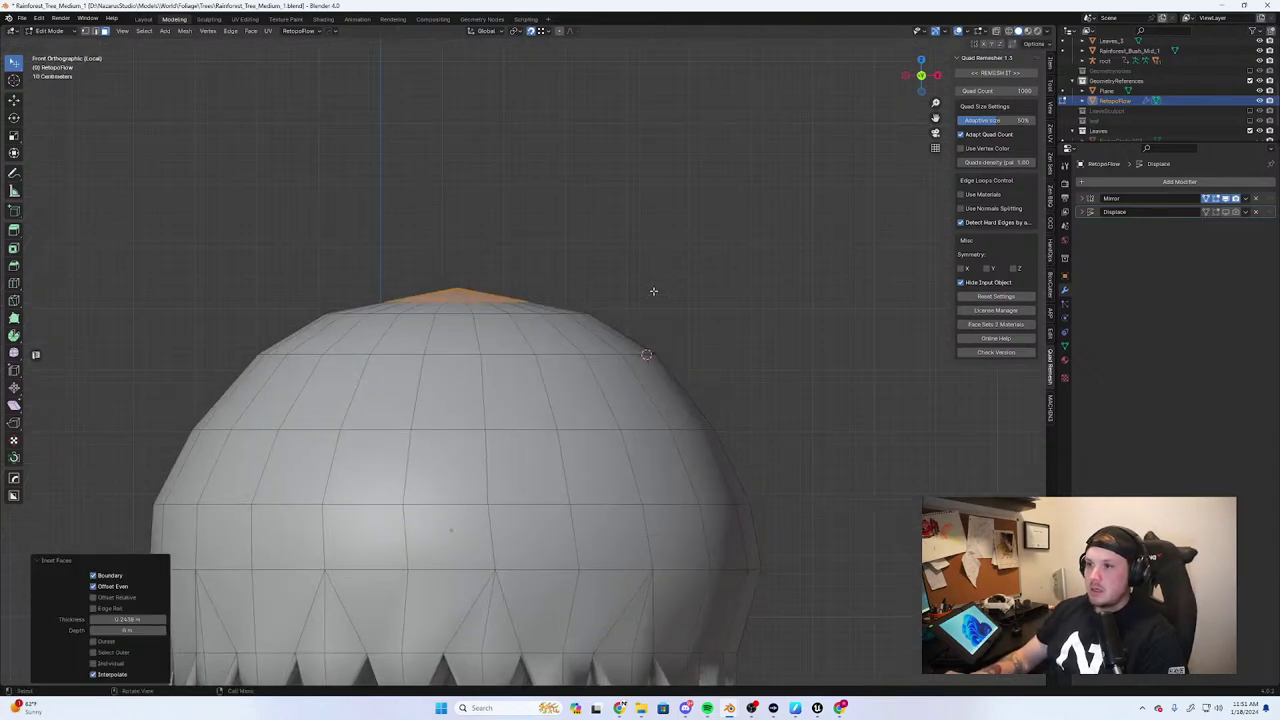
{"action": "left_click", "coordinate": [492, 302], "text": "alt"}
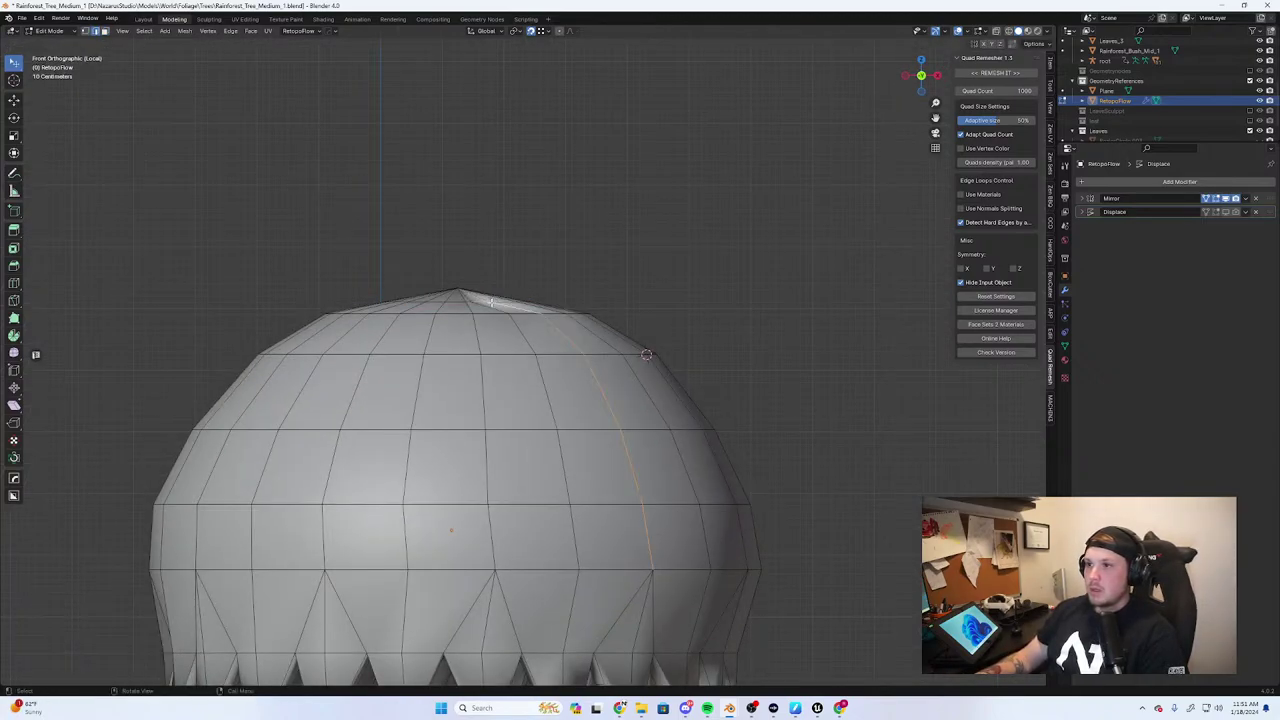
{"action": "key", "text": "g"}
{"action": "key", "text": "z"}
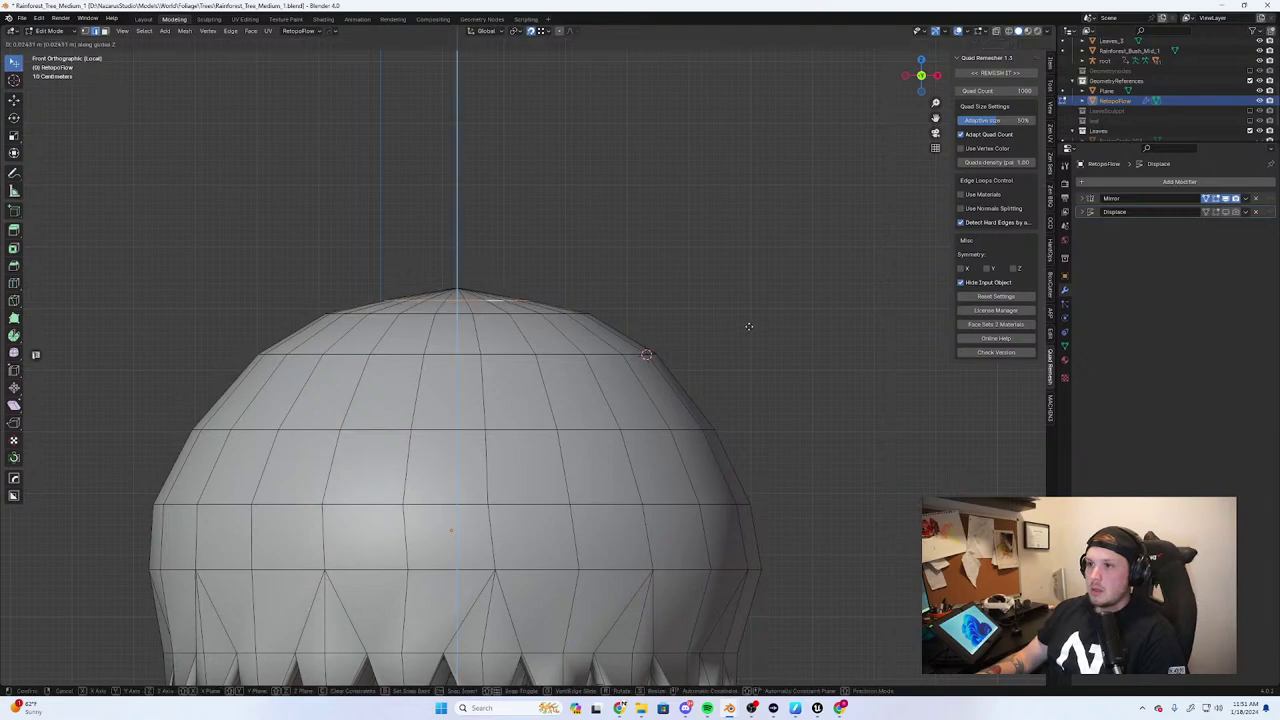
{"action": "left_click", "coordinate": [725, 326]}
{"action": "key", "text": "g"}
{"action": "key", "text": "g"}
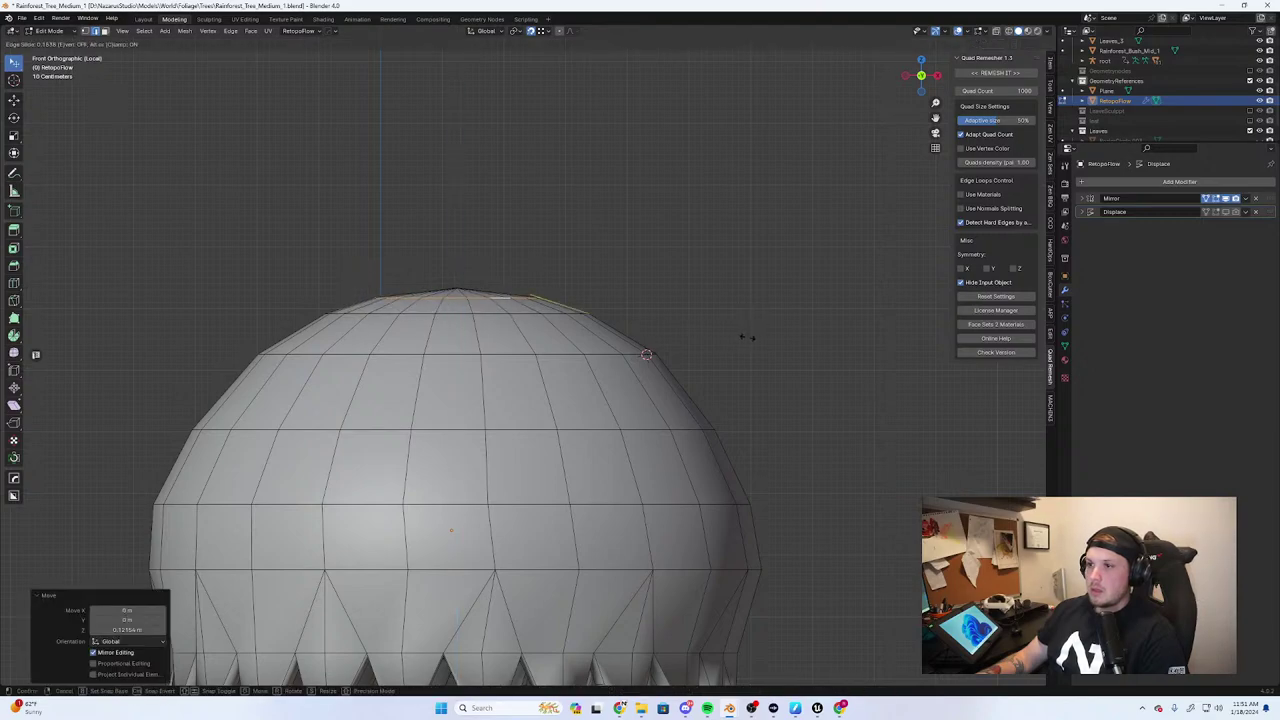
{"action": "left_click", "coordinate": [748, 337]}
Add one horizontal loop cut to the dome's upper band, scale it outward to follow the curve, and slide it slightly upward
{"action": "scroll", "coordinate": [612, 358], "scroll_direction": "down", "scroll_amount": 2}
{"action": "left_click", "coordinate": [585, 355]}
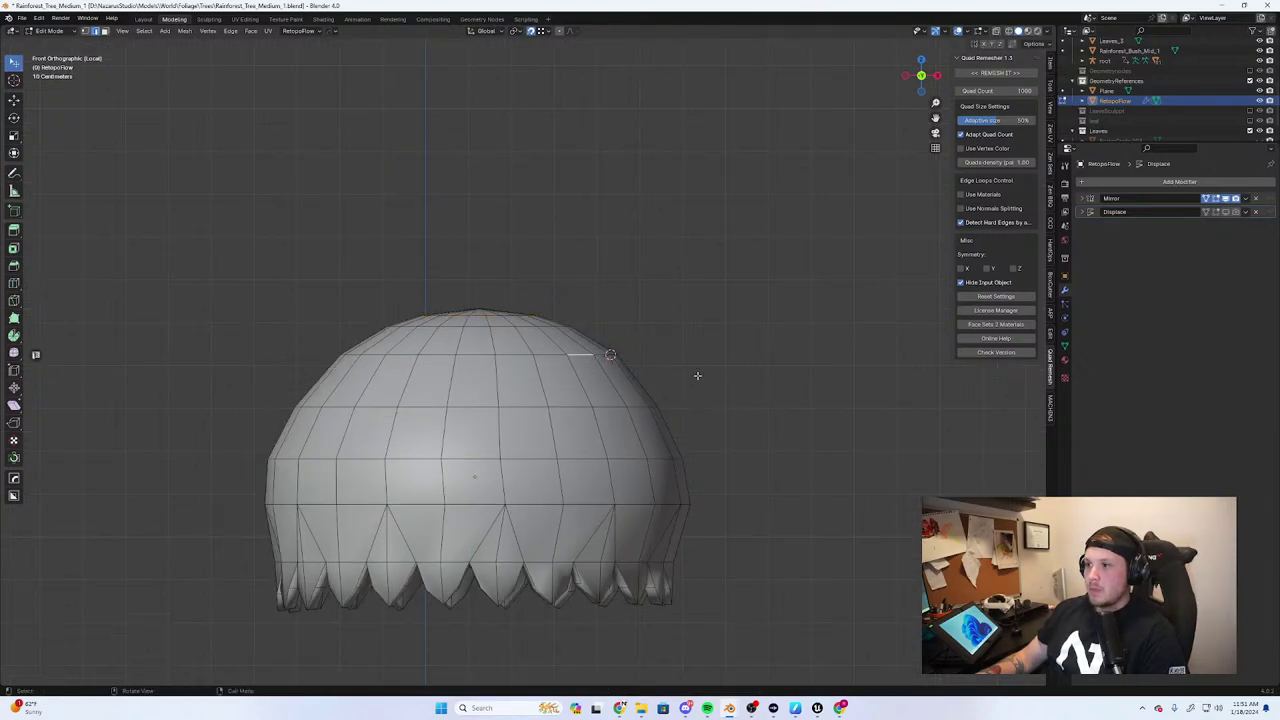
{"action": "left_click", "coordinate": [648, 381]}
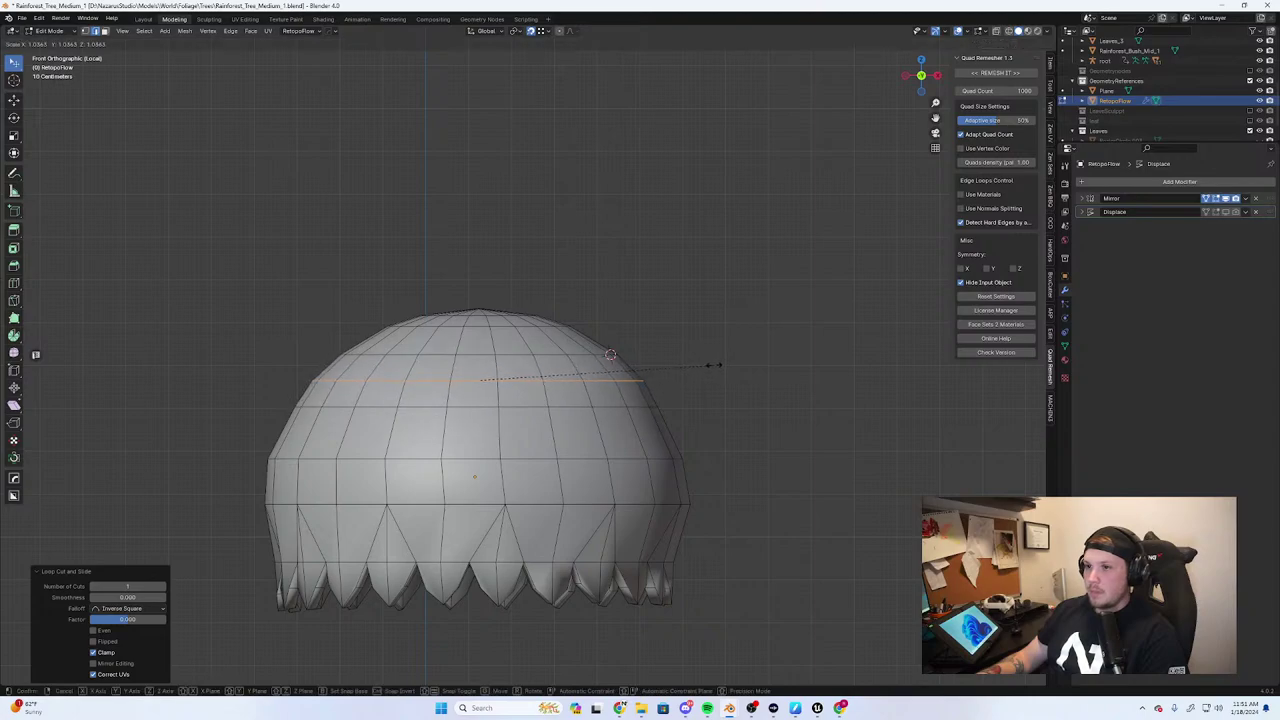
{"action": "left_click", "coordinate": [712, 363]}
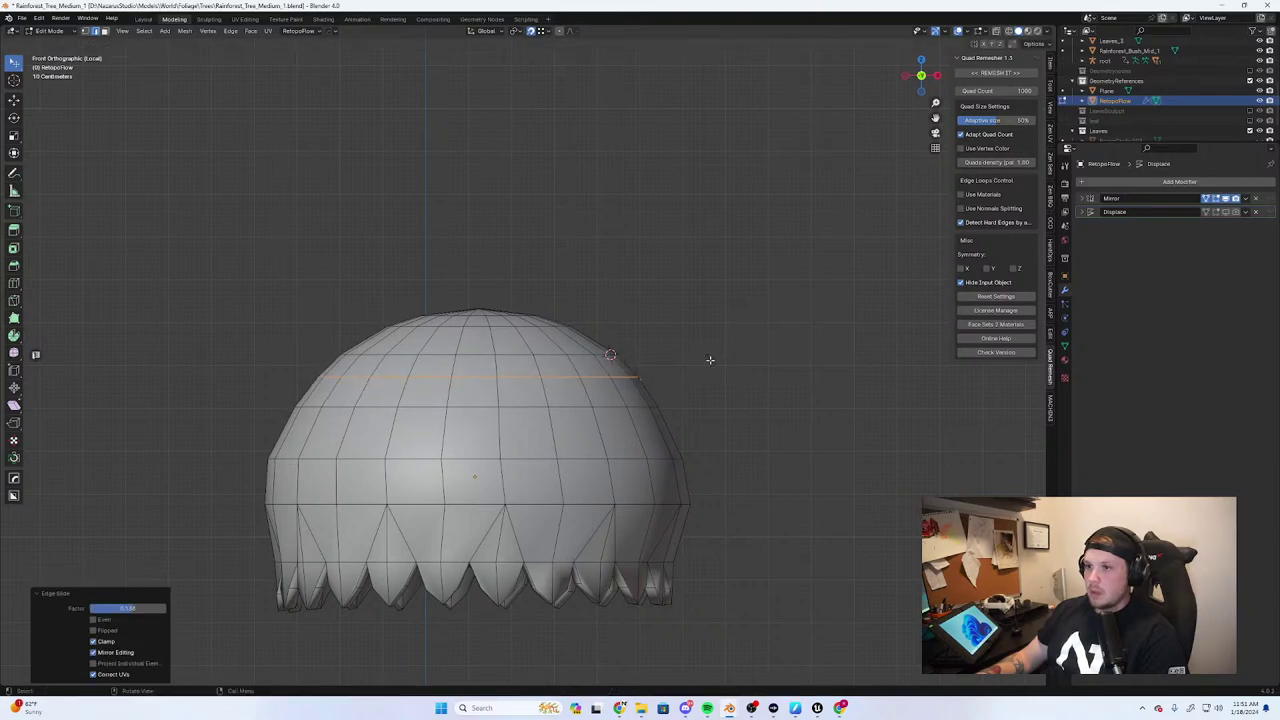
Add a centred horizontal loop cut one band lower on the dome and scale it up by about 1.02
{"action": "left_click", "coordinate": [652, 437]}
{"action": "right_click", "coordinate": [652, 437]}
{"action": "key", "text": "s"}
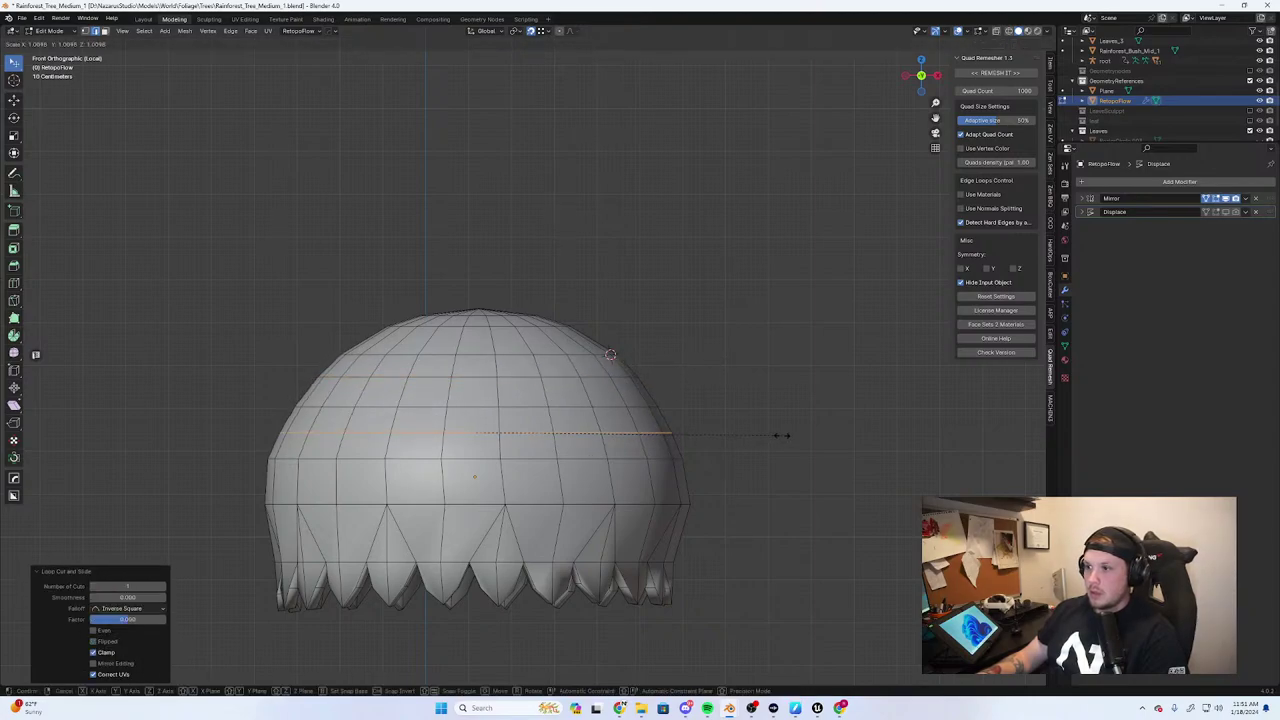
{"action": "left_click", "coordinate": [783, 435]}
Select the centre vertex above each tooth along the dome's lowest horizontal edge loop and scale them inward to about 0.98
{"action": "middle_click_drag", "start_coordinate": [515, 484], "coordinate": [571, 502]}
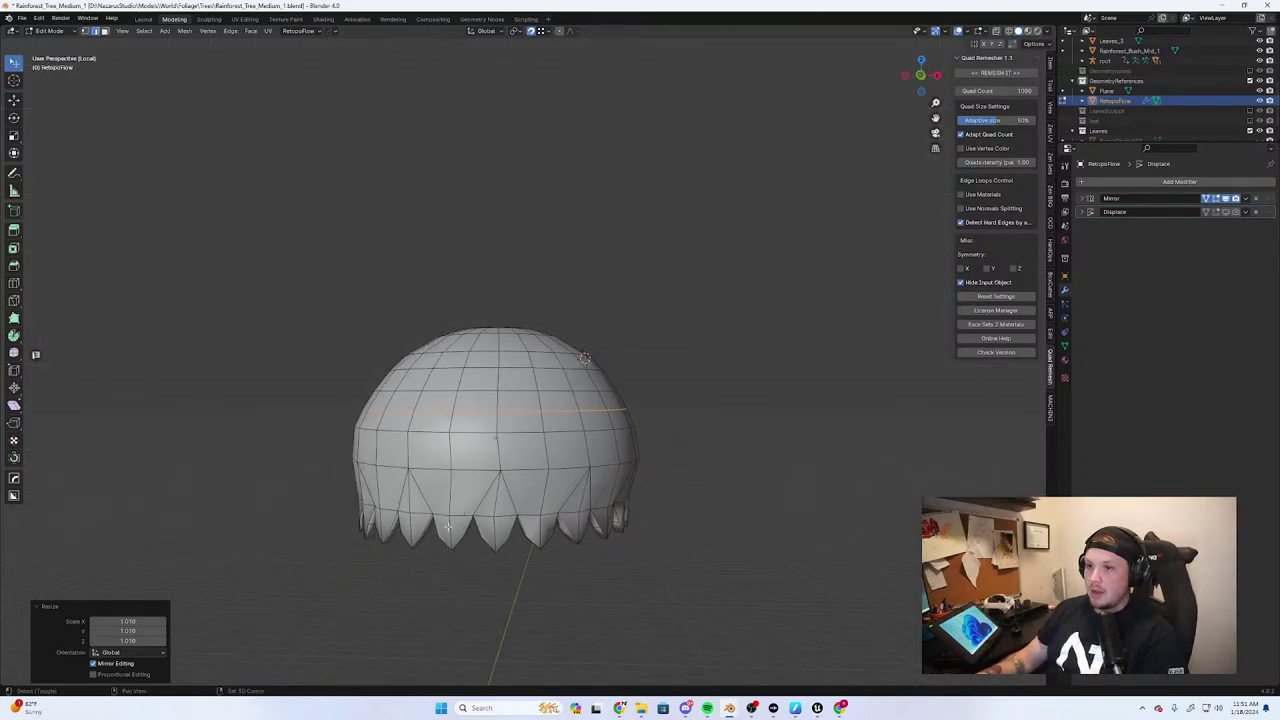
{"action": "middle_click_drag", "start_coordinate": [450, 540], "coordinate": [610, 430], "text": "shift"}
{"action": "middle_click_drag", "start_coordinate": [610, 430], "coordinate": [517, 435]}
{"action": "scroll", "coordinate": [530, 436], "scroll_direction": "up", "scroll_amount": 2}
{"action": "key", "text": "1"}
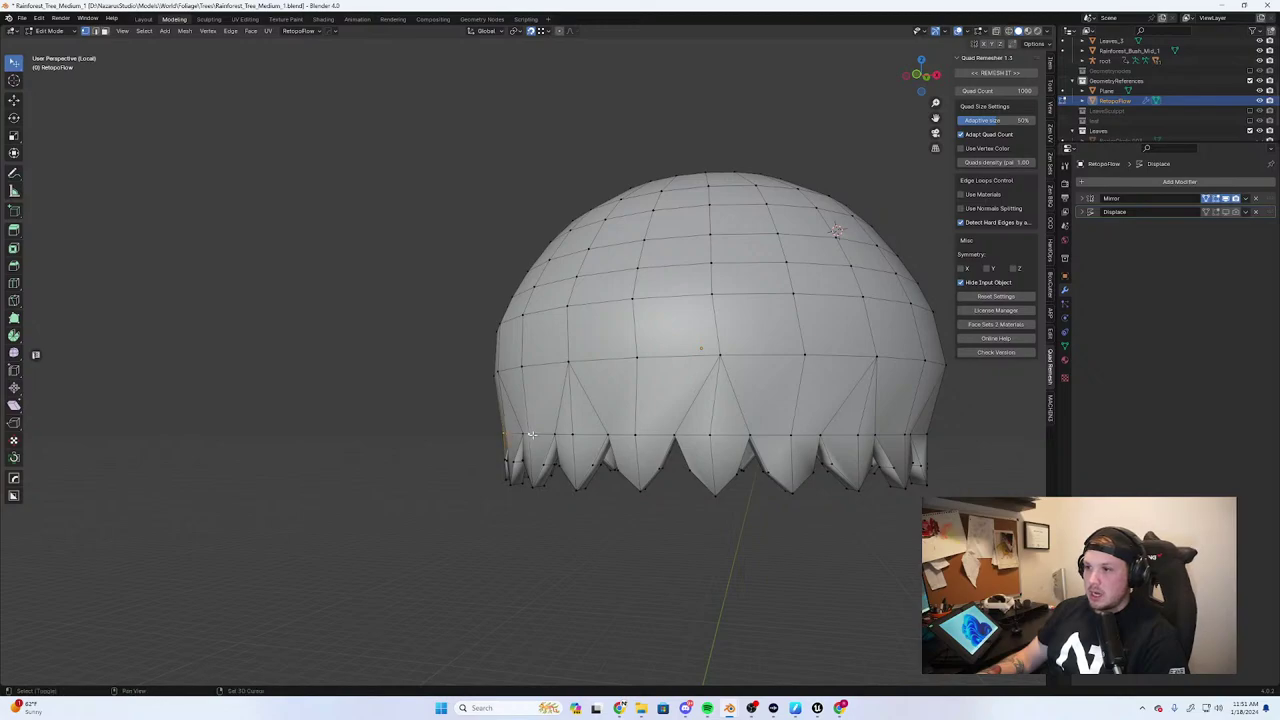
{"action": "middle_click_drag", "start_coordinate": [532, 435], "coordinate": [601, 436]}
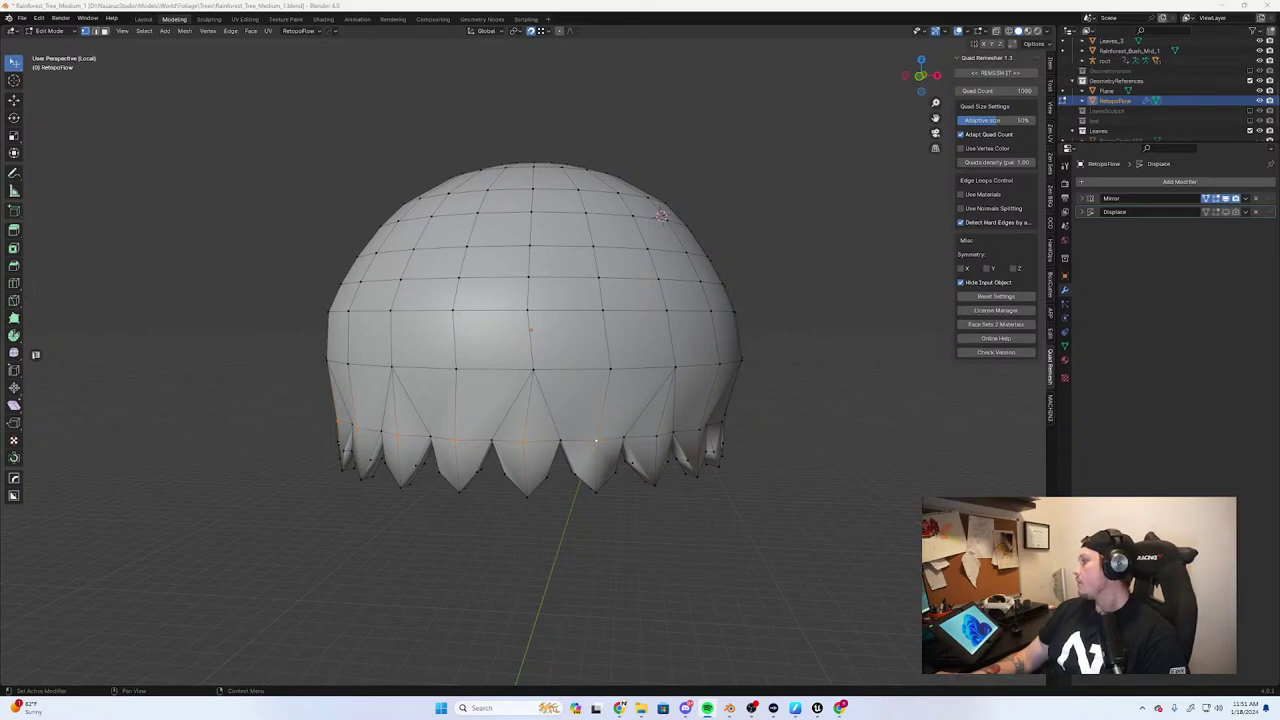
{"action": "middle_click_drag", "start_coordinate": [663, 518], "coordinate": [579, 458]}
{"action": "middle_click_drag", "start_coordinate": [692, 443], "coordinate": [638, 484]}
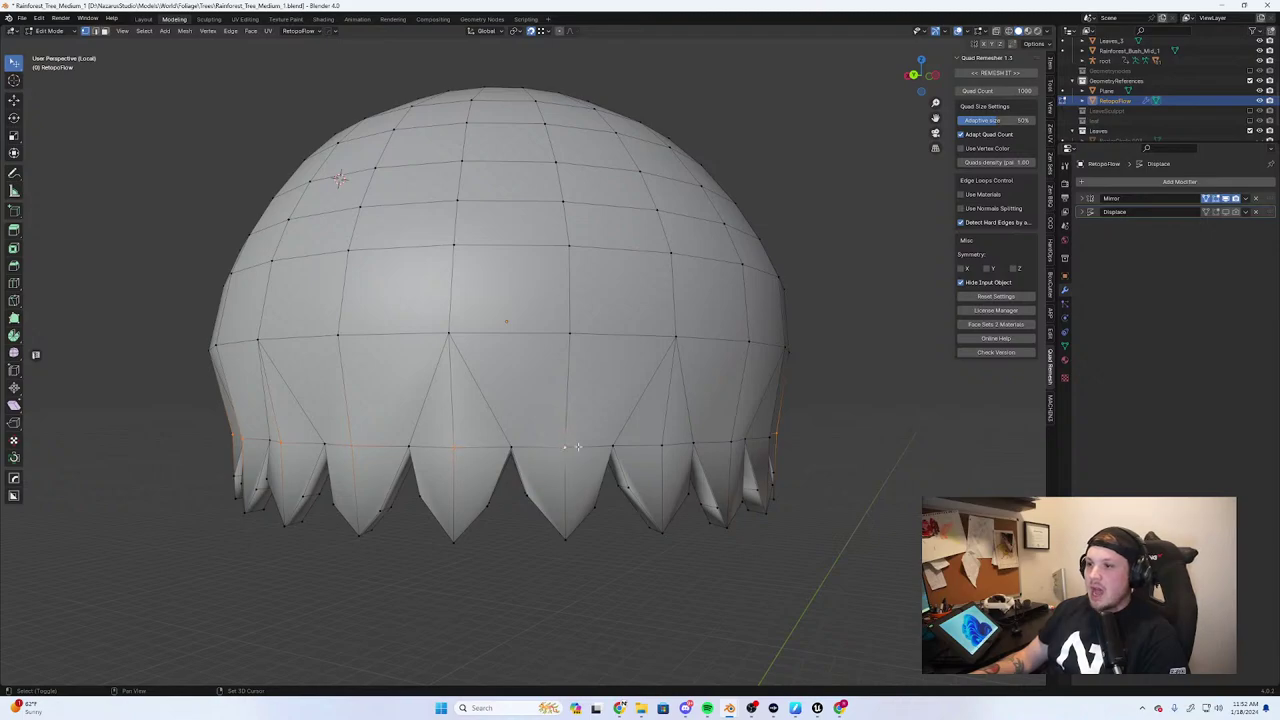
{"action": "middle_click_drag", "start_coordinate": [577, 447], "coordinate": [610, 461]}
{"action": "middle_click_drag", "start_coordinate": [678, 436], "coordinate": [840, 471]}
{"action": "key", "text": "s"}
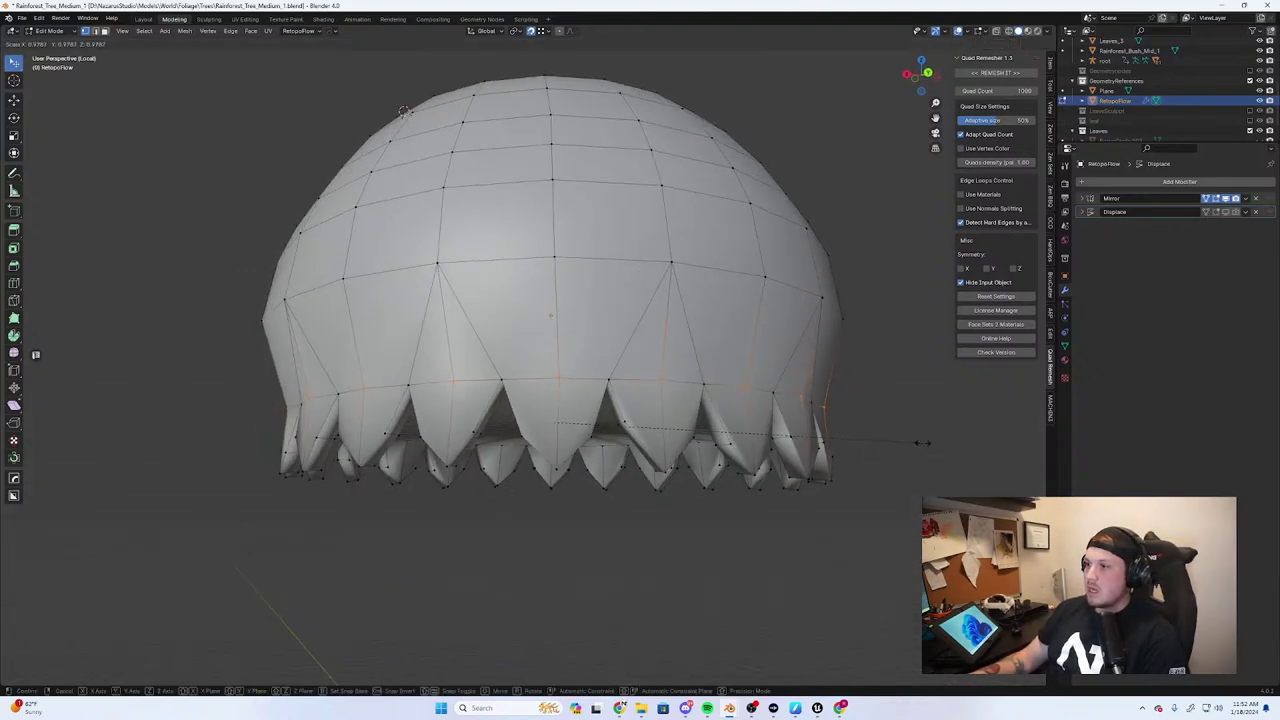
{"action": "left_click", "coordinate": [918, 443]}
Examine the dome's silhouette and toothed lower edge from several sides, alternating between Object Mode and Edit Mode
{"action": "middle_click_drag", "start_coordinate": [918, 443], "coordinate": [693, 419]}
{"action": "scroll", "coordinate": [972, 457], "scroll_direction": "down", "scroll_amount": 2}
{"action": "key", "text": "Tab"}
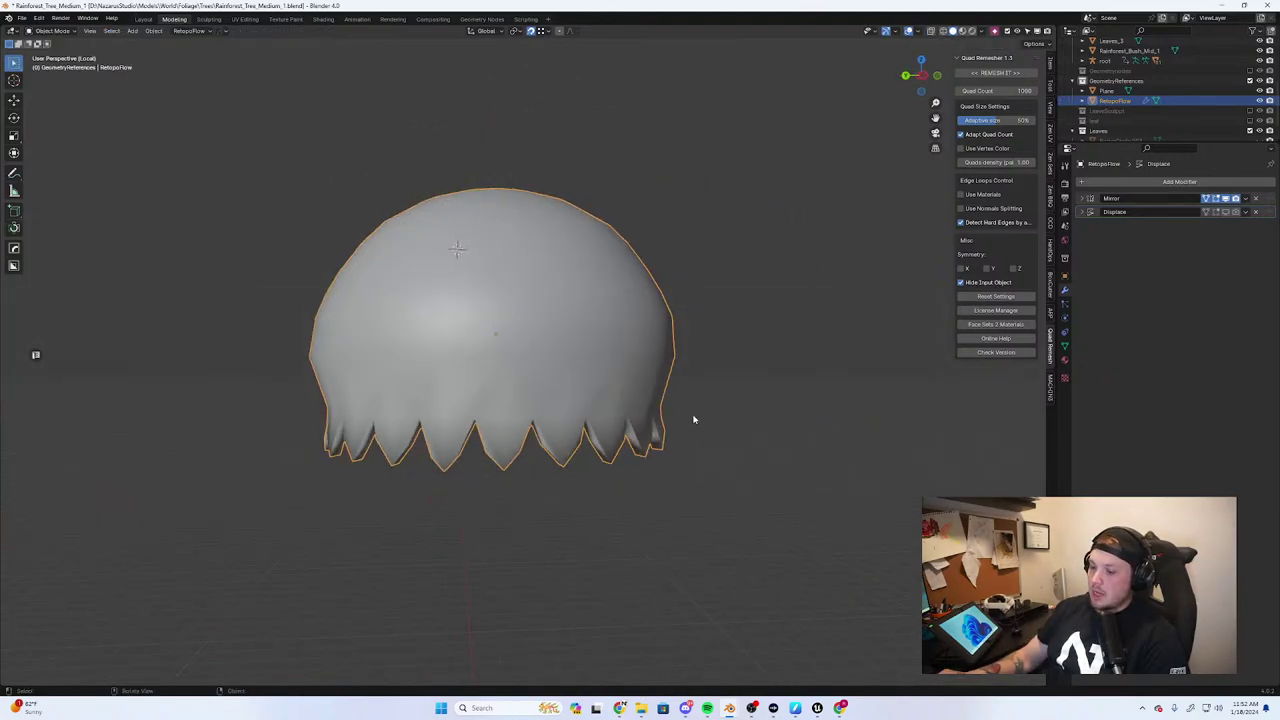
{"action": "key", "text": "Tab"}
{"action": "middle_click_drag", "start_coordinate": [343, 477], "coordinate": [703, 412], "text": "shift"}
{"action": "scroll", "coordinate": [471, 417], "scroll_direction": "up", "scroll_amount": 3}
{"action": "key", "text": "Tab"}
{"action": "key", "text": "Tab"}
{"action": "key", "text": "Tab"}
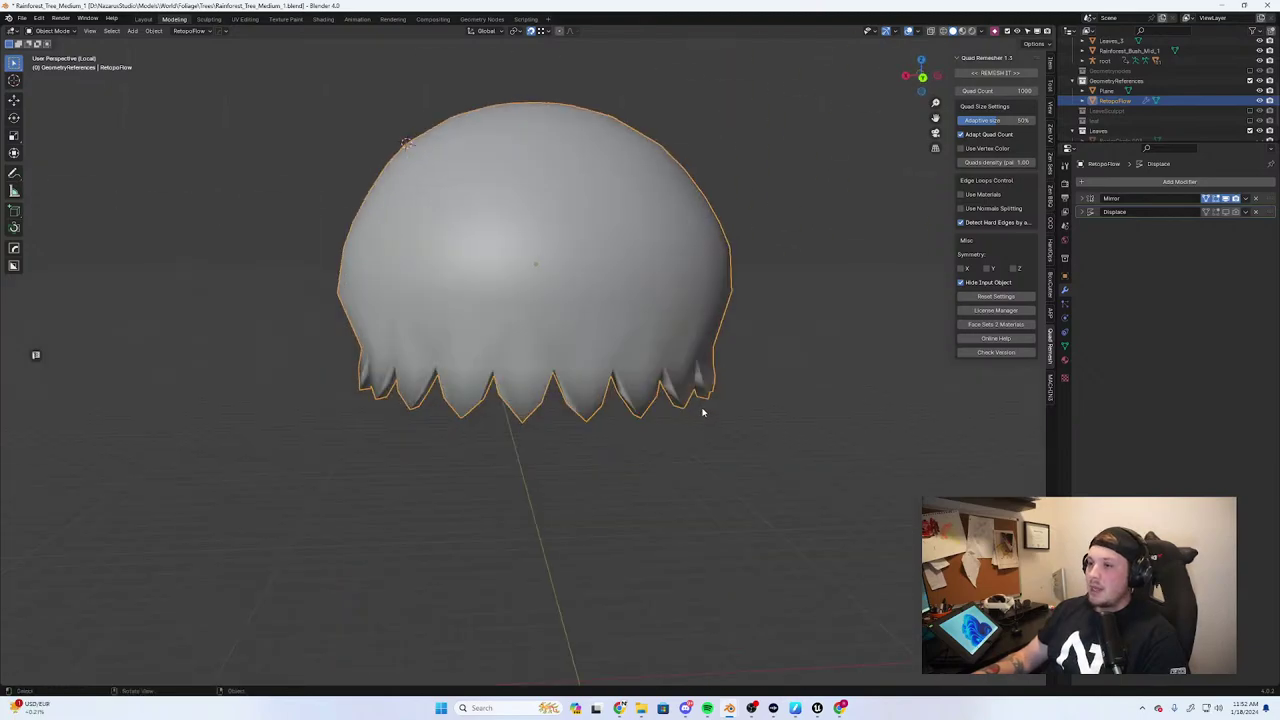
Exit local view to show the whole tree, and apply Shade Smooth to the canopy dome in Object Mode
{"action": "key", "text": "KP_Divide"}
{"action": "scroll", "coordinate": [633, 433], "scroll_direction": "down", "scroll_amount": 7}
{"action": "middle_click_drag", "start_coordinate": [633, 433], "coordinate": [693, 416]}
{"action": "key", "text": "KP_1"}
{"action": "key", "text": "KP_Divide"}
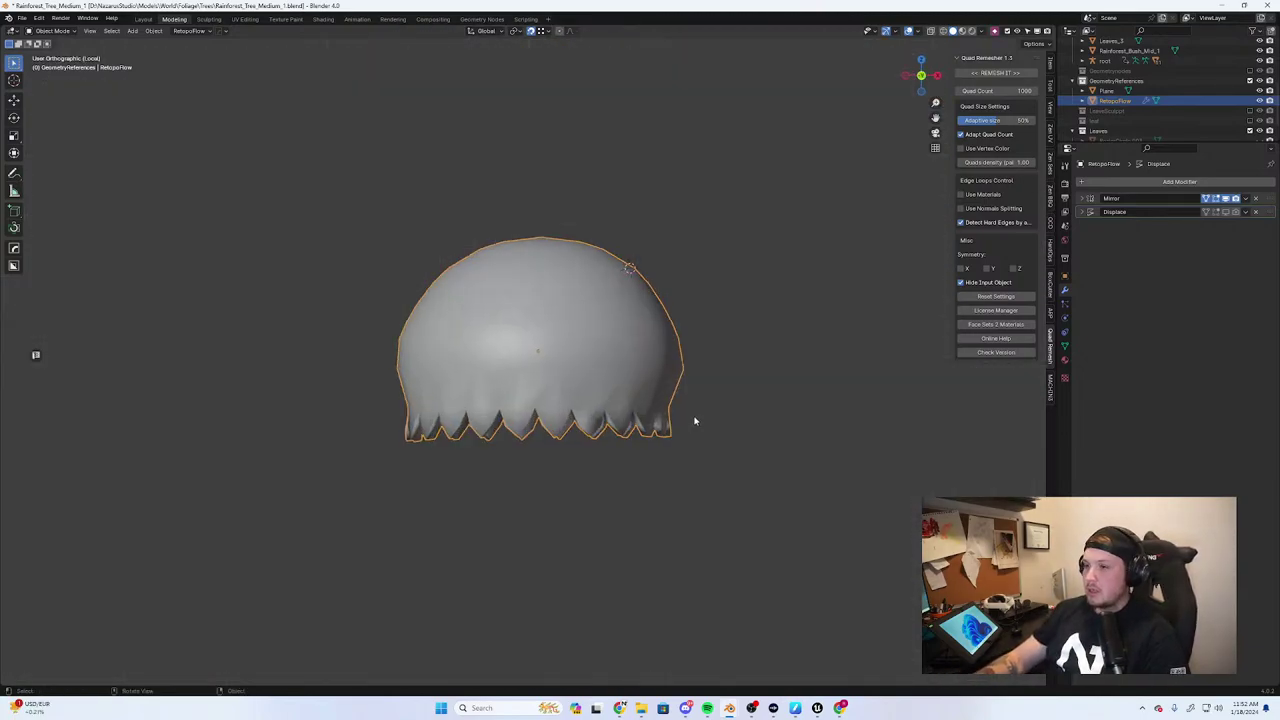
{"action": "key", "text": "KP_Divide"}
{"action": "key", "text": "Tab"}
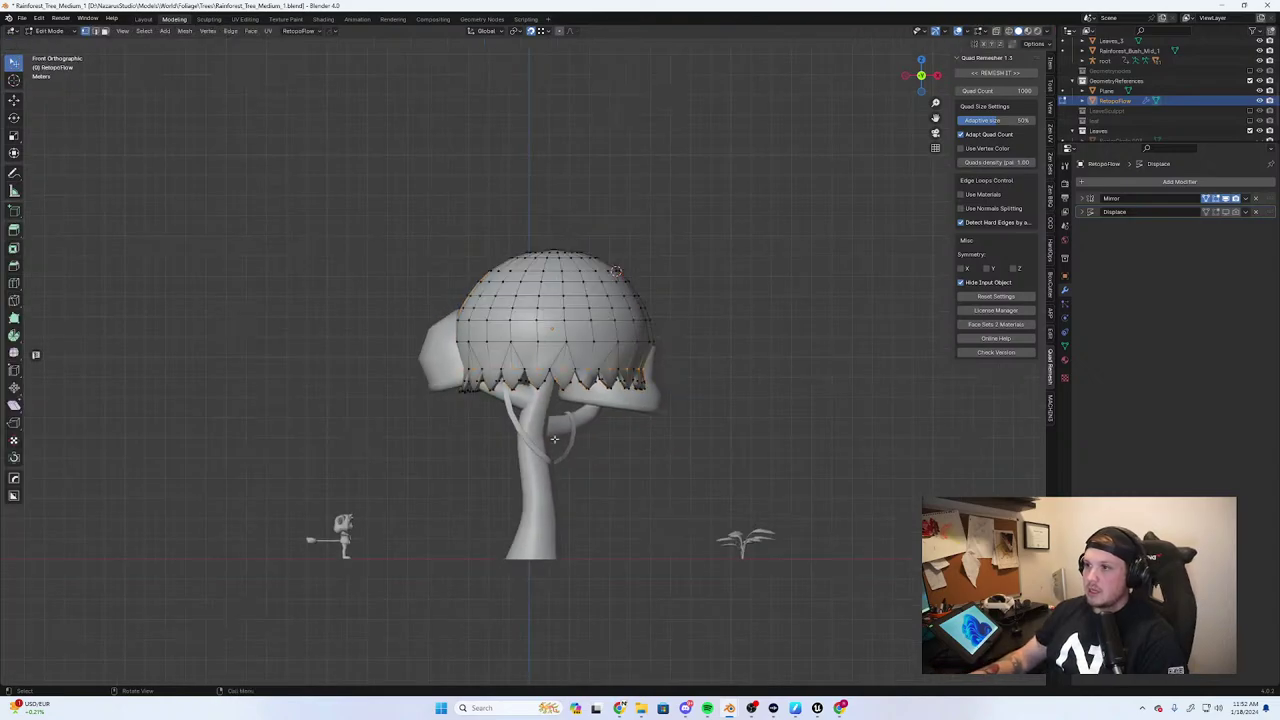
{"action": "middle_click_drag", "start_coordinate": [661, 448], "coordinate": [609, 452]}
{"action": "scroll", "coordinate": [609, 452], "scroll_direction": "up", "scroll_amount": 5}
{"action": "key", "text": "Tab"}
{"action": "scroll", "coordinate": [560, 332], "scroll_direction": "down", "scroll_amount": 4}
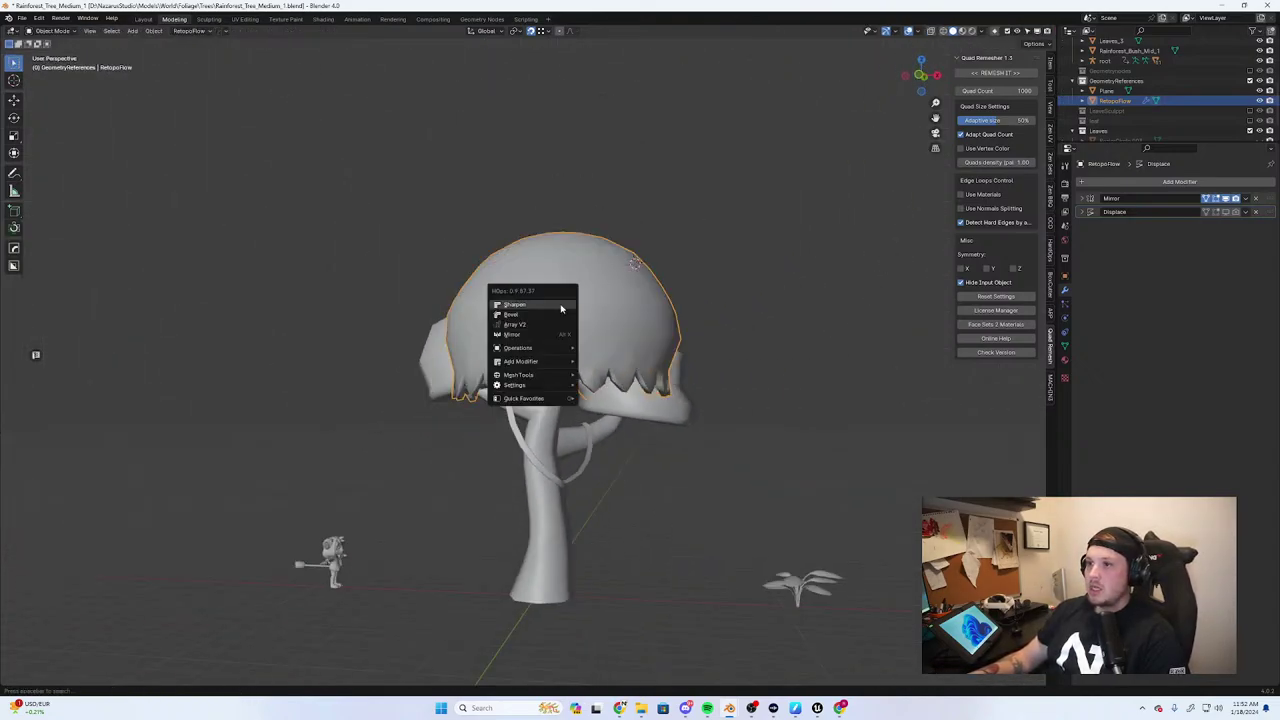
{"action": "right_click", "coordinate": [545, 272]}
{"action": "left_click", "coordinate": [545, 272]}
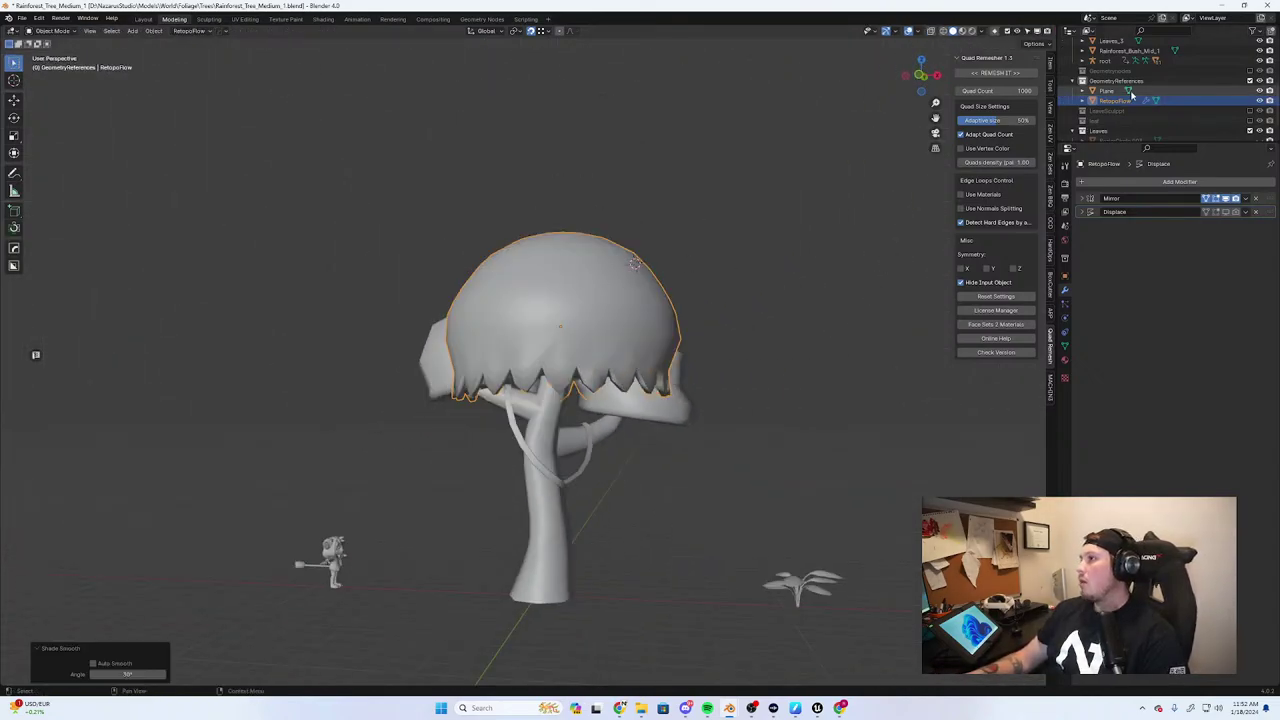
Toggle the RetopoFlow dome's visibility repeatedly to compare the tree with and without it, leaving the dome hidden
{"action": "left_click", "coordinate": [1259, 101]}
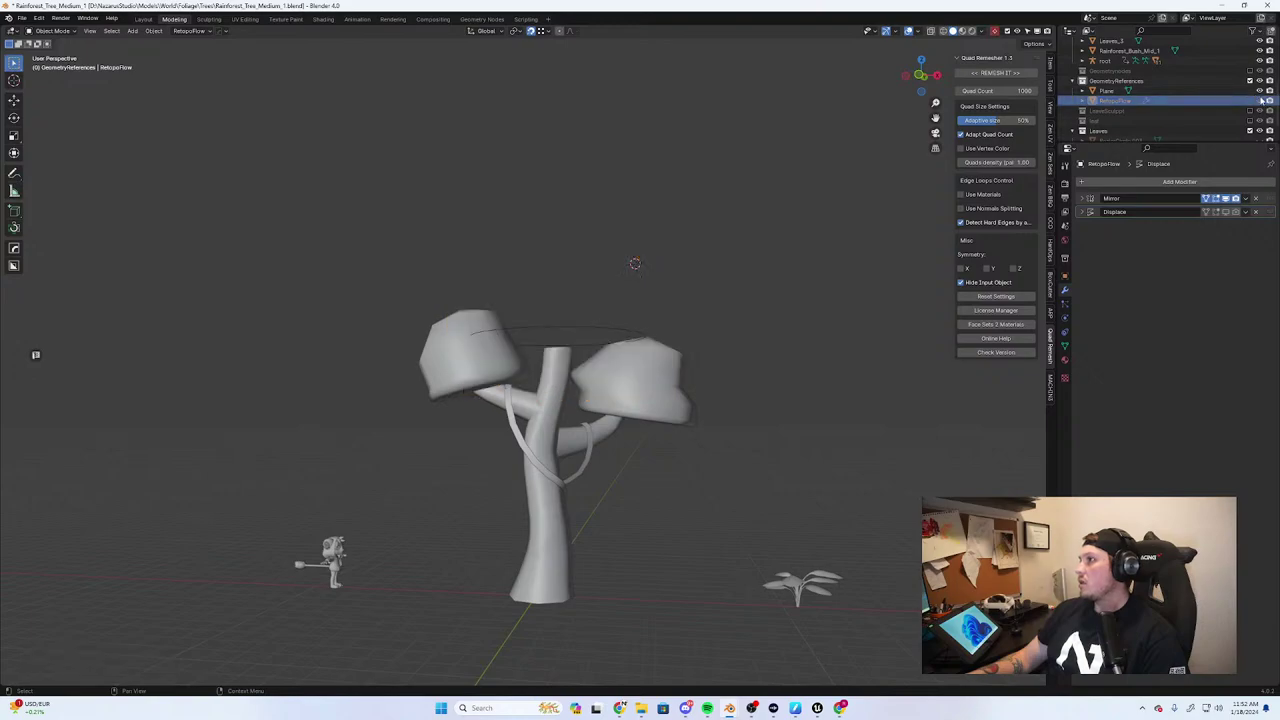
{"action": "left_click", "coordinate": [1259, 101]}
{"action": "left_click", "coordinate": [1259, 101]}
{"action": "left_click", "coordinate": [1259, 101]}
{"action": "left_click", "coordinate": [1259, 101]}
{"action": "left_click", "coordinate": [1259, 101]}
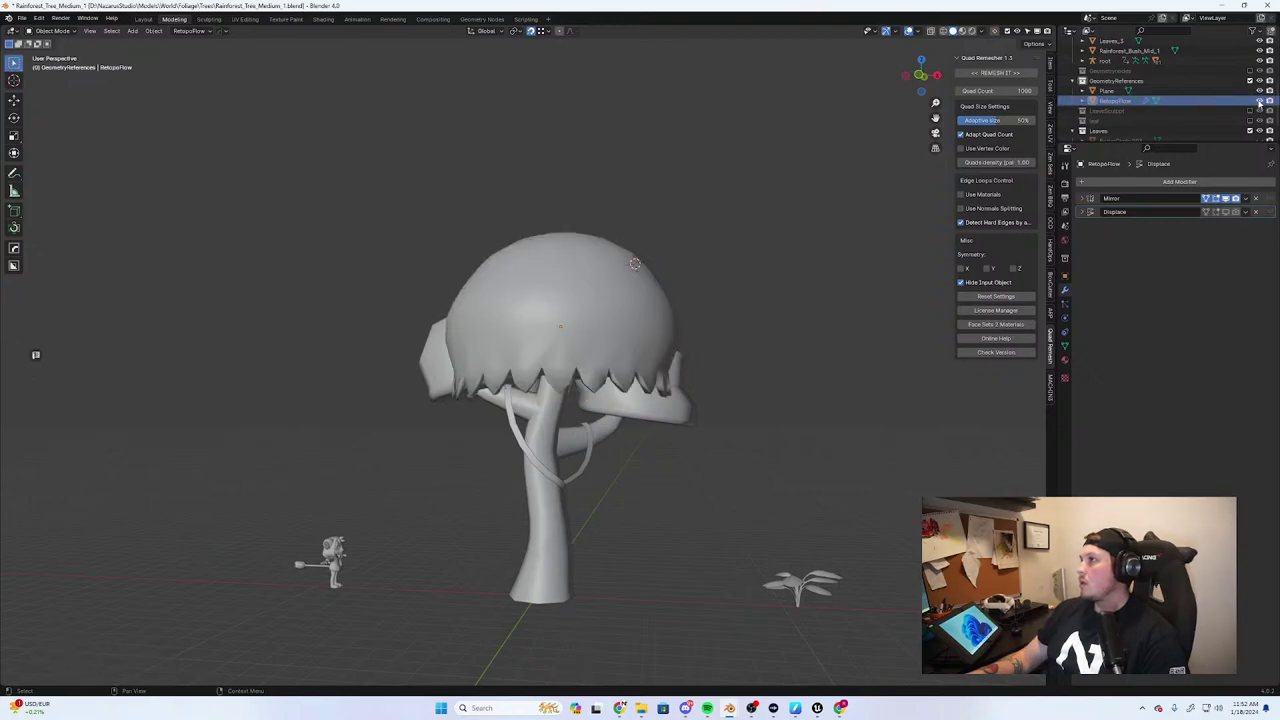
{"action": "left_click", "coordinate": [1259, 101]}
{"action": "left_click", "coordinate": [1259, 101]}
{"action": "left_click", "coordinate": [1259, 100]}
{"action": "scroll", "coordinate": [1167, 125], "scroll_direction": "down", "scroll_amount": 1}
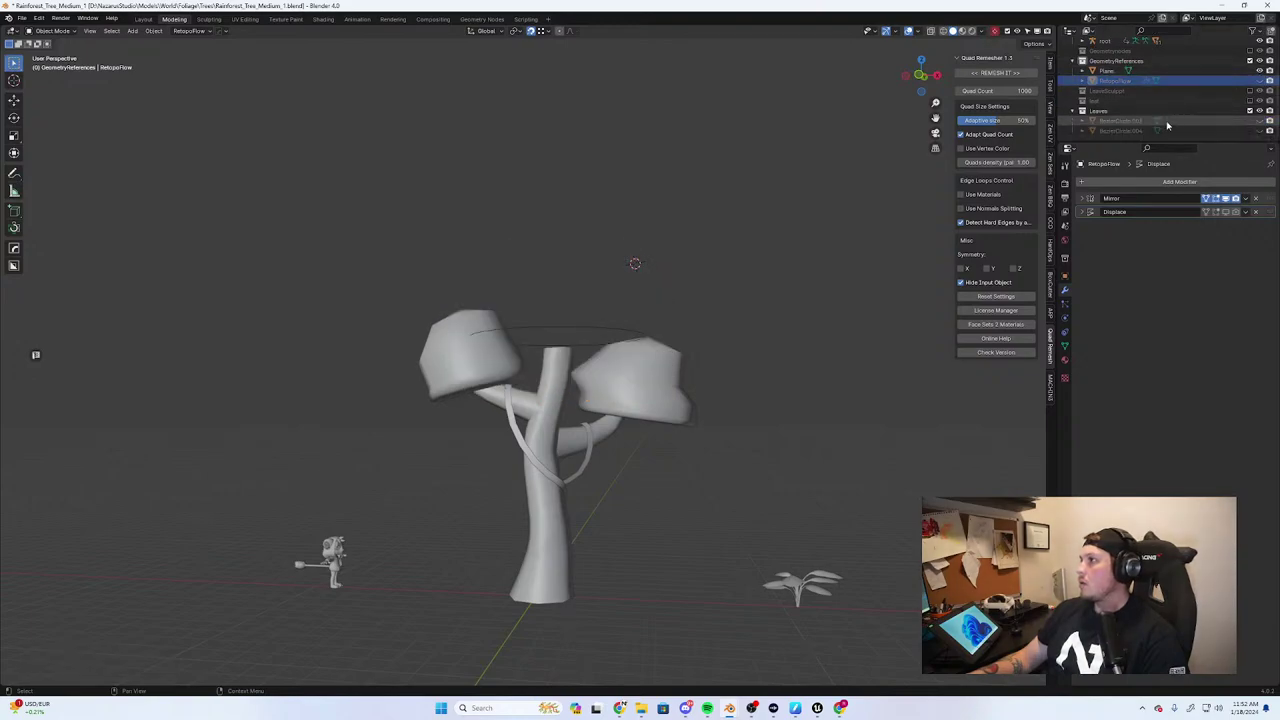
Toggle the visibility of BezierCircle.003 and BezierCircle.004 in the Leaves collection to compare the two leaf meshes
{"action": "left_click", "coordinate": [1259, 121]}
{"action": "left_click", "coordinate": [1259, 121]}
{"action": "left_click", "coordinate": [1260, 121]}
{"action": "left_click", "coordinate": [1260, 121]}
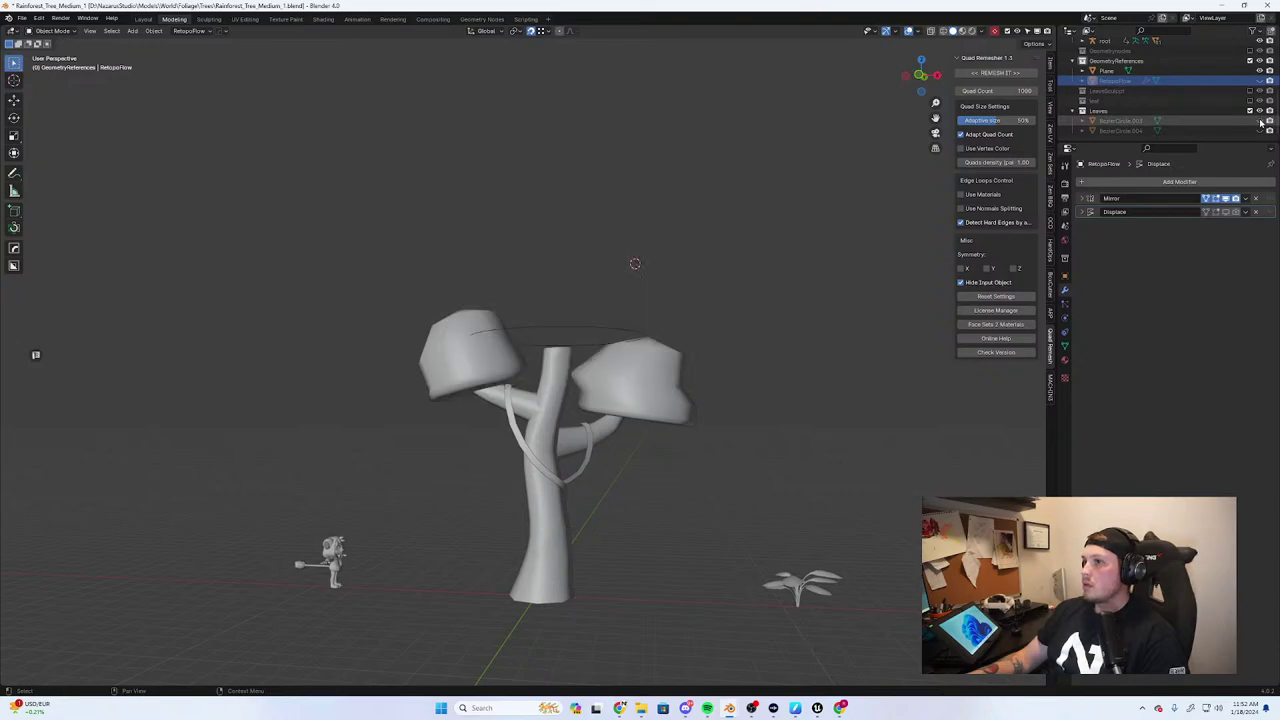
{"action": "left_click", "coordinate": [1261, 131]}
{"action": "left_click", "coordinate": [1261, 131]}
{"action": "left_click", "coordinate": [1259, 132]}
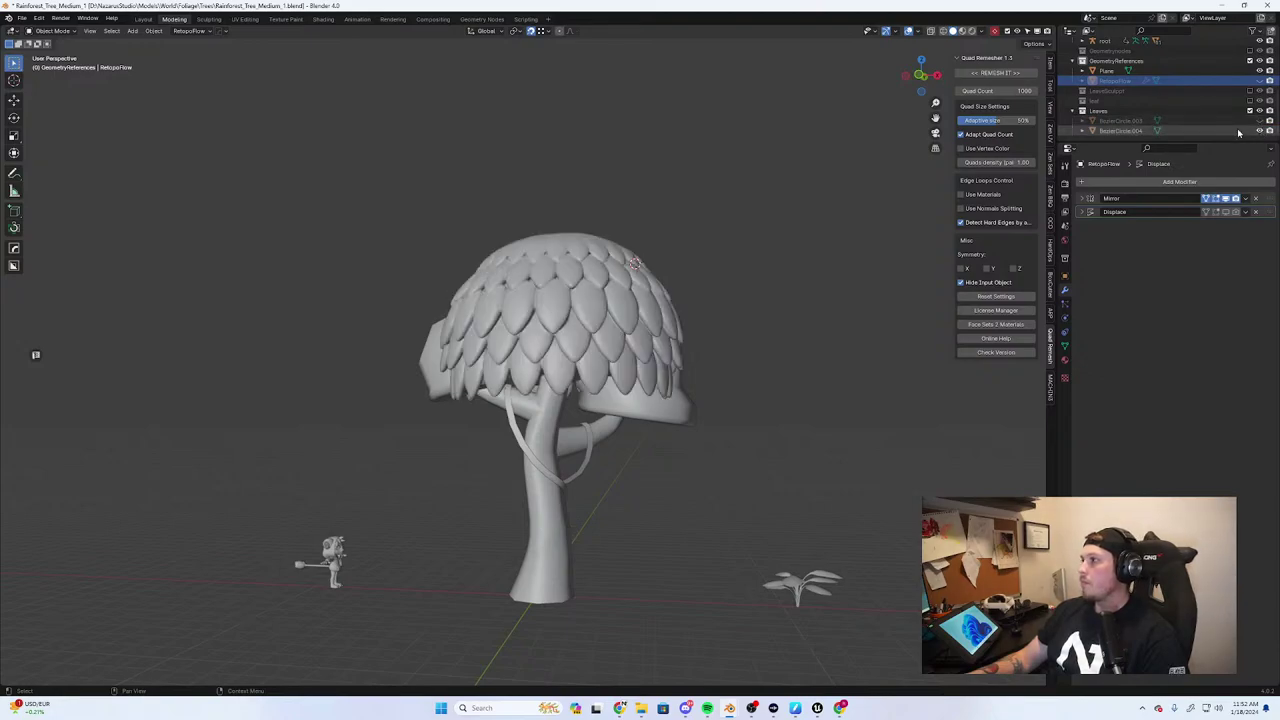
Delete BezierCircle.004 from the Leaves collection, and show and select the BezierCircle.003 leaf mesh
{"action": "left_click", "coordinate": [1259, 132]}
{"action": "scroll", "coordinate": [1256, 130], "scroll_direction": "up", "scroll_amount": 1}
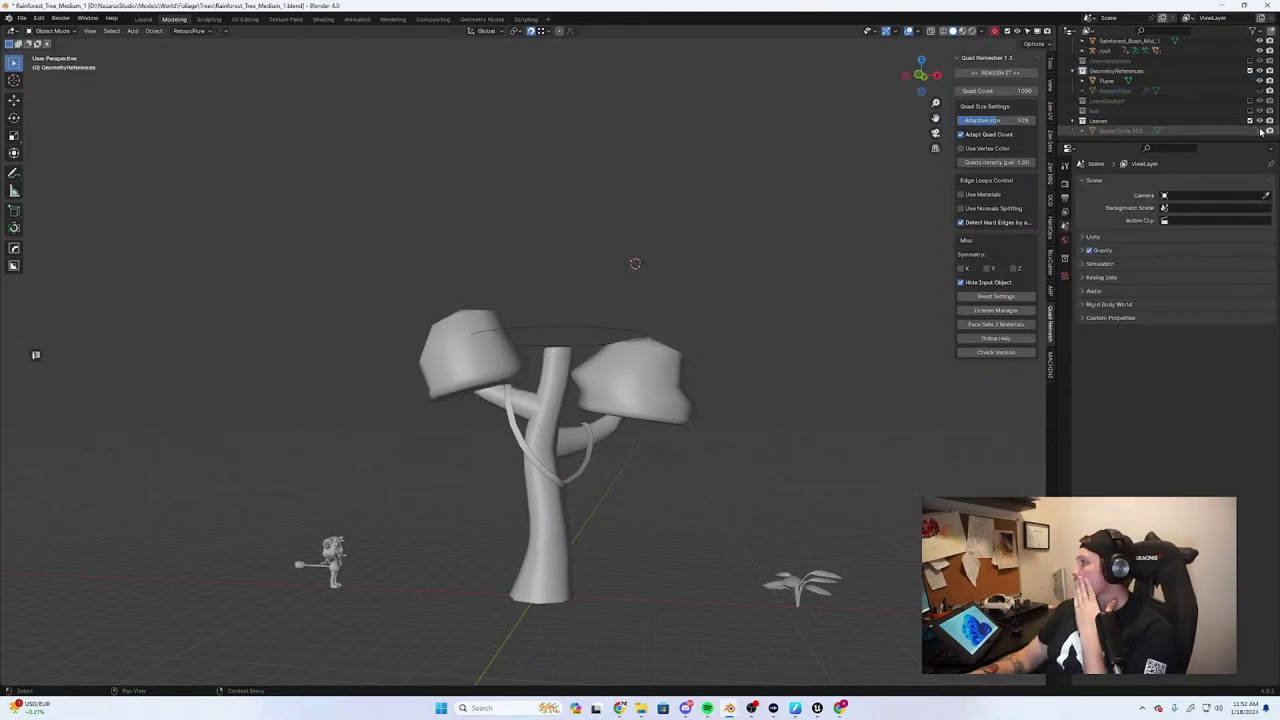
{"action": "left_click", "coordinate": [1259, 131]}
{"action": "left_click", "coordinate": [625, 268]}
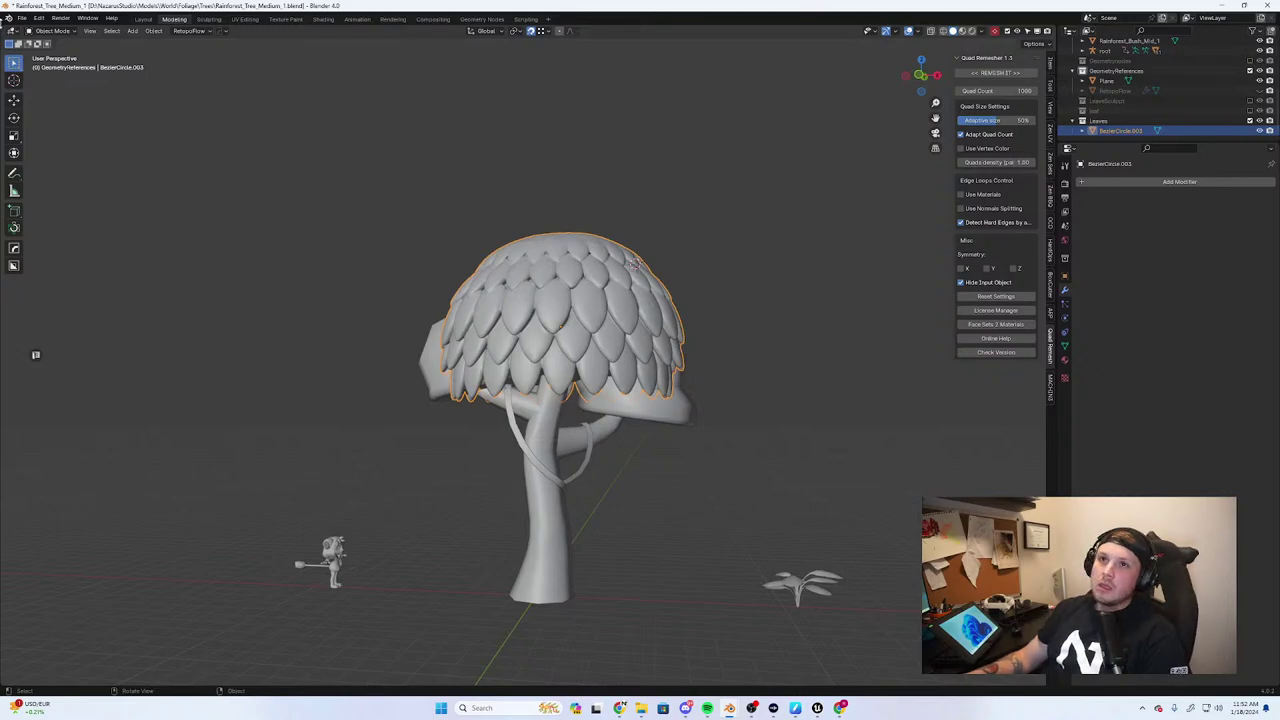
{"action": "left_click", "coordinate": [21, 18]}
{"action": "mouse_move", "coordinate": [58, 170]}
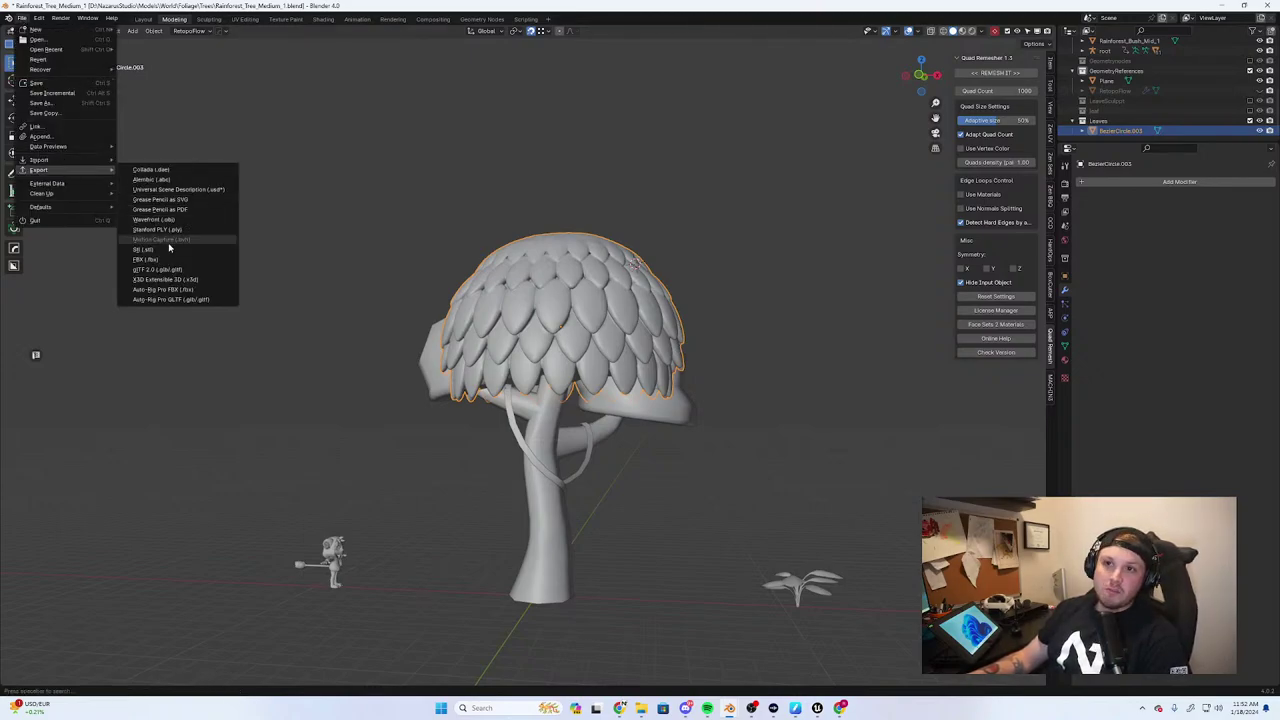
{"action": "left_click", "coordinate": [150, 259]}
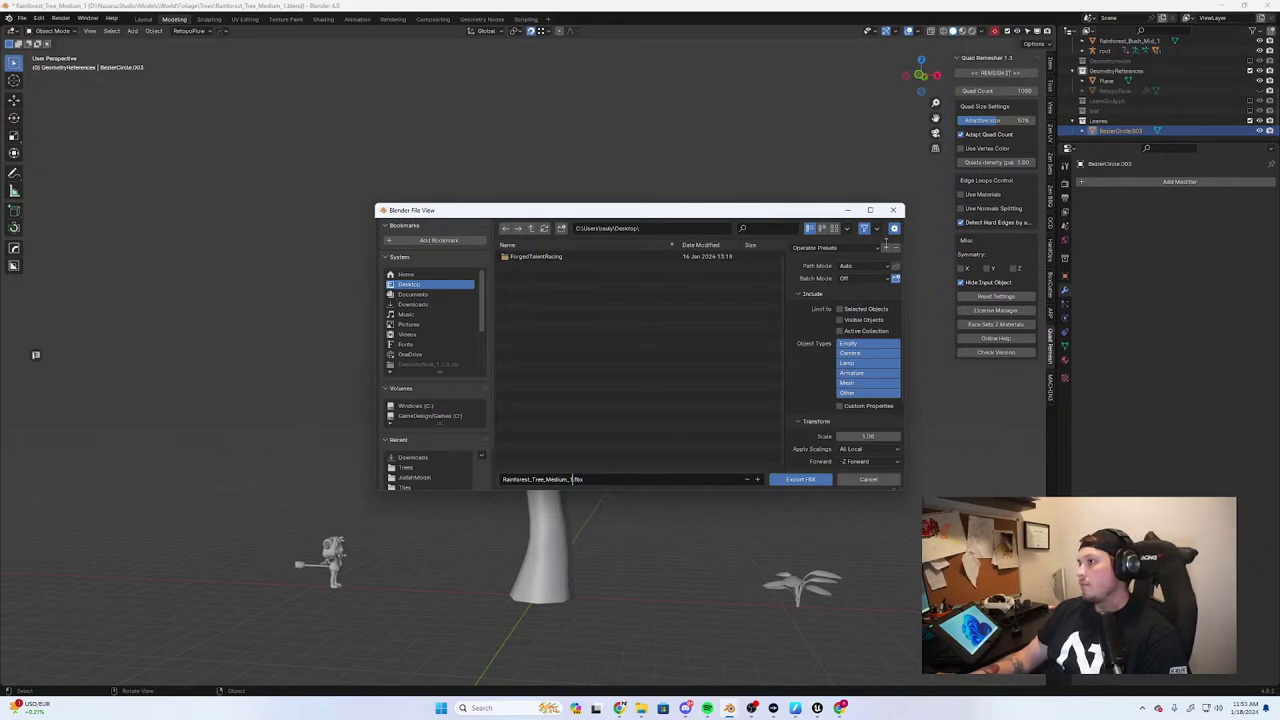
{"action": "left_click", "coordinate": [893, 210]}
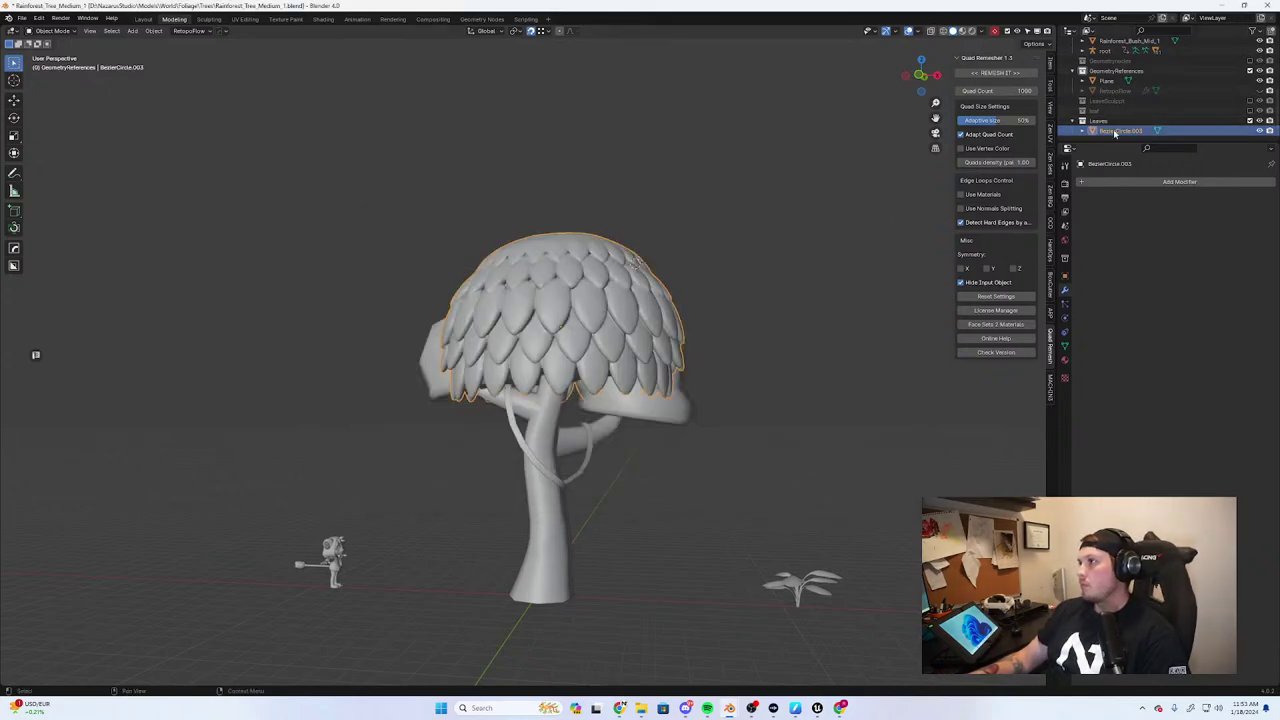
Rename the BezierCircle.003 leaf mesh to Tree_Leaves_low
{"action": "double_click", "coordinate": [1166, 128]}
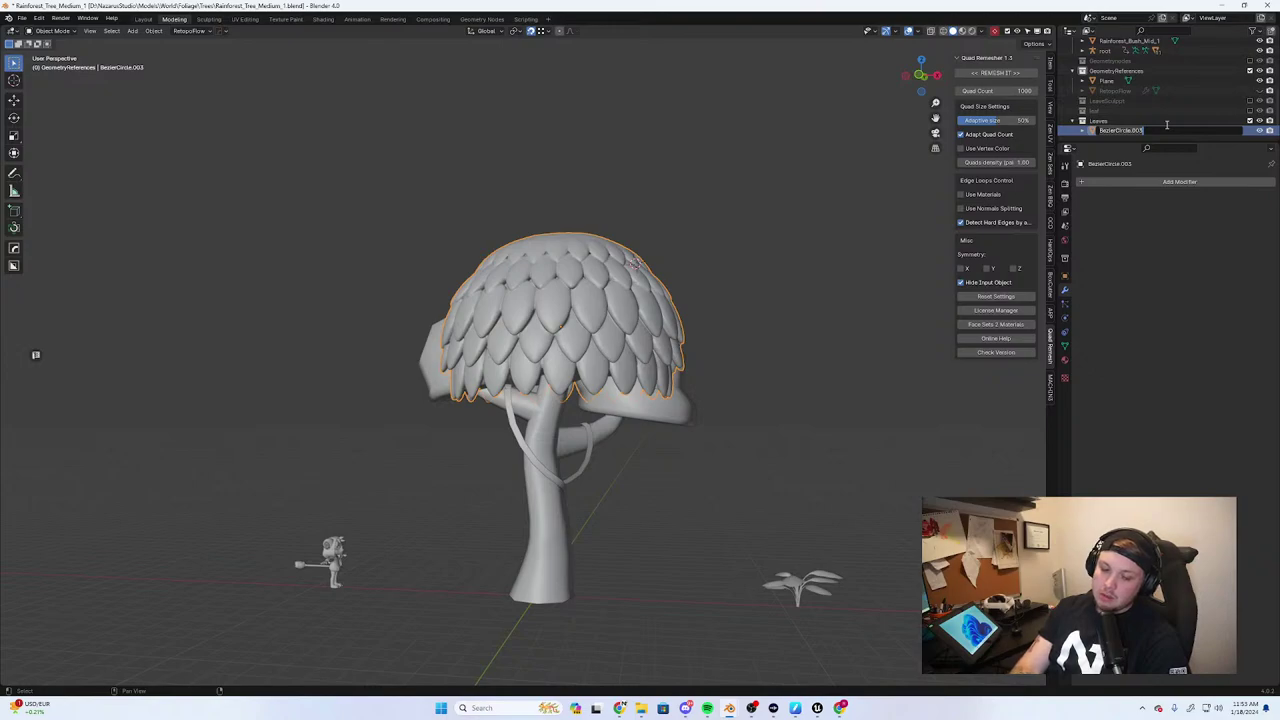
{"action": "type", "text": "Tree_Leaves_"}
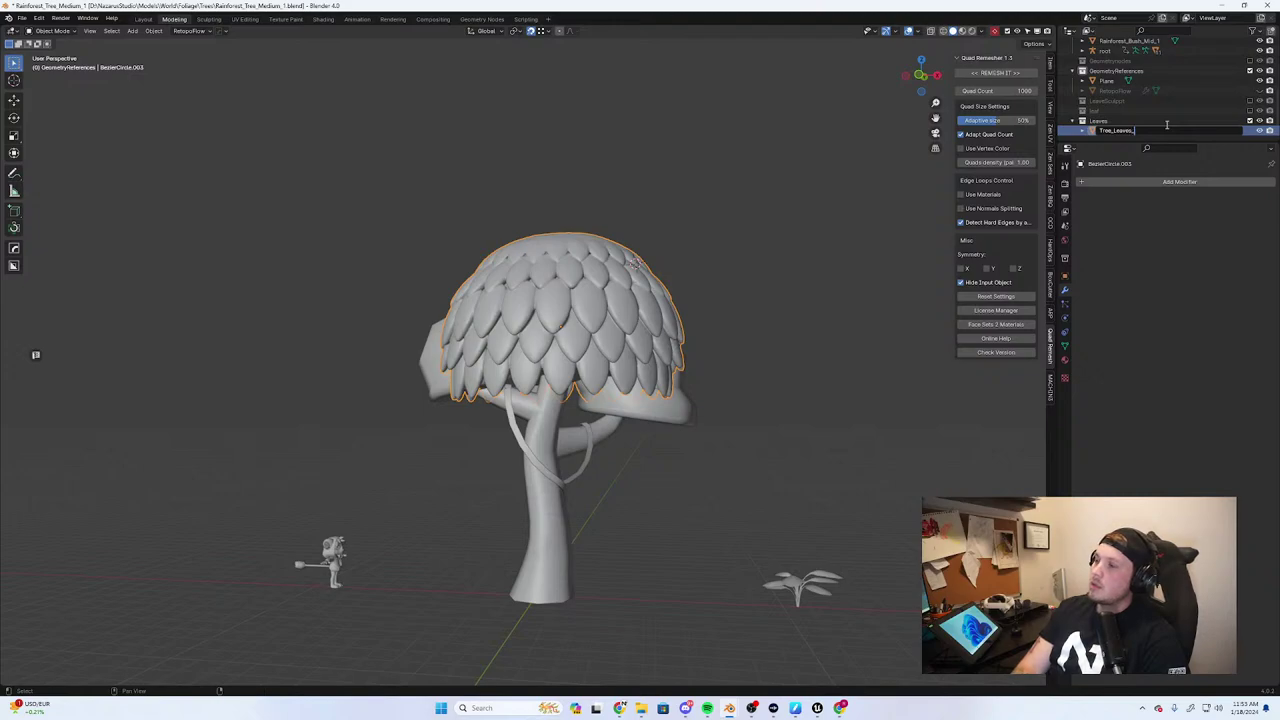
{"action": "type", "text": "low"}
{"action": "key", "text": "Return"}
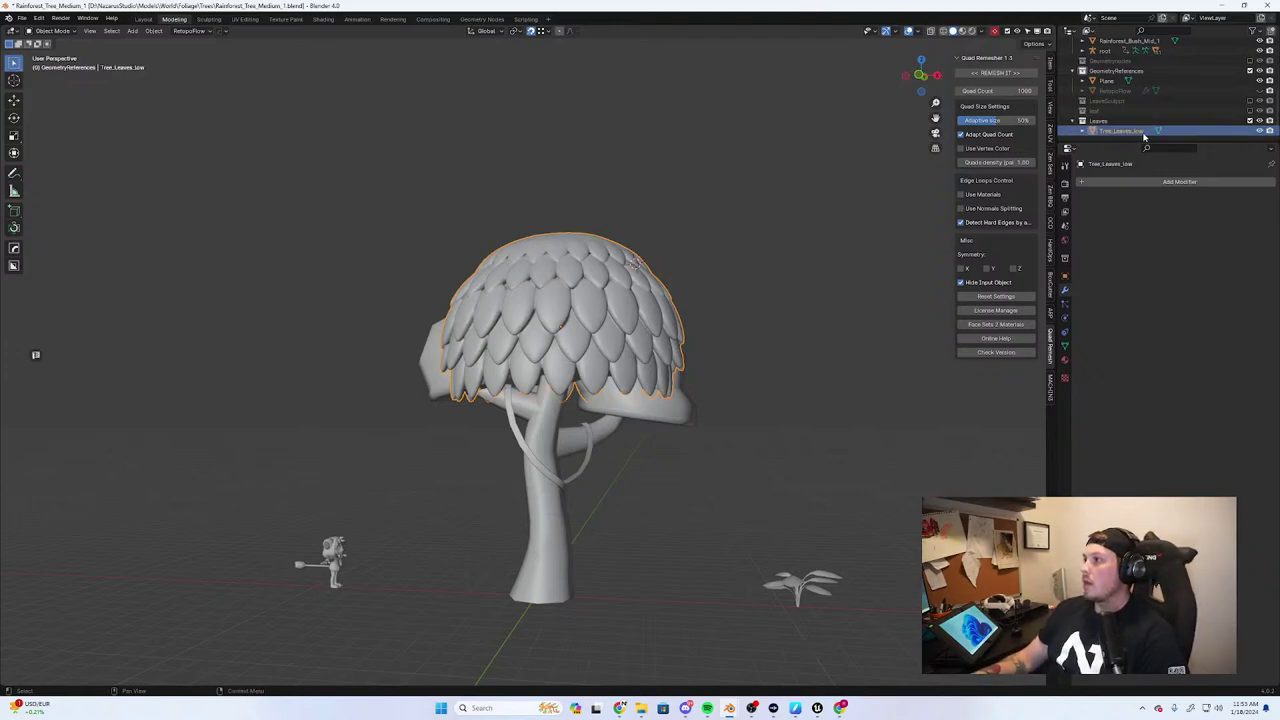
Change the suffix of the leaf mesh's name so it reads Tree_Leaves_high
{"action": "double_click", "coordinate": [1150, 131]}
{"action": "key", "text": "End"}
{"action": "key", "text": "BackSpace"}
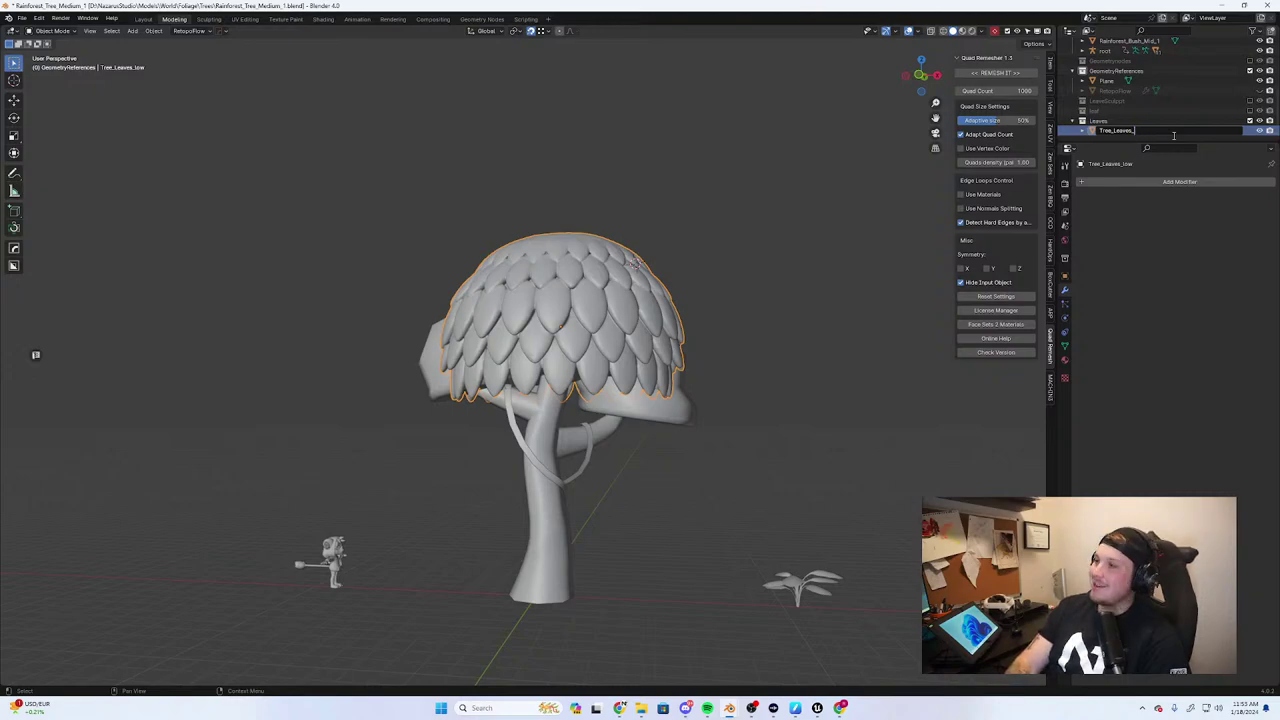
{"action": "type", "text": "high"}
{"action": "key", "text": "Return"}
Select and unhide the RetopoFlow dome, and hide the Plane object in the GeometryReferences collection
{"action": "scroll", "coordinate": [1150, 100], "scroll_direction": "up", "scroll_amount": 2}
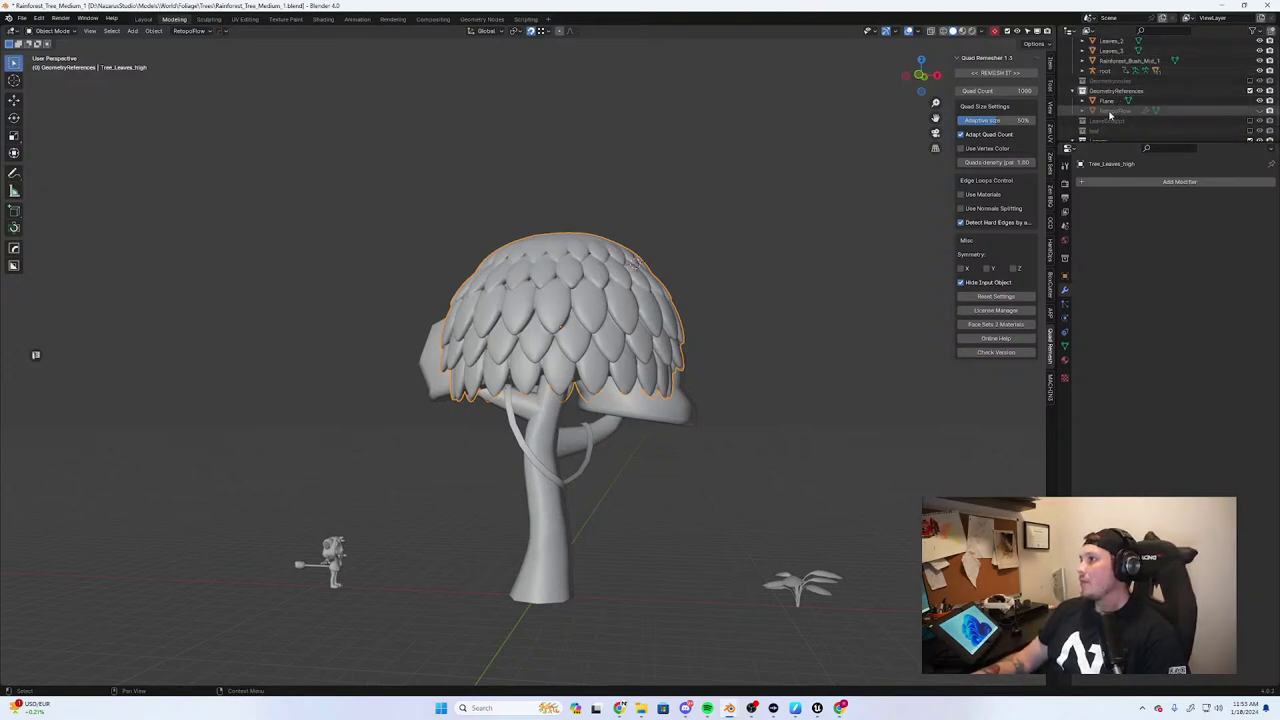
{"action": "left_click", "coordinate": [1112, 111]}
{"action": "left_click", "coordinate": [1260, 111]}
{"action": "left_click", "coordinate": [1260, 101]}
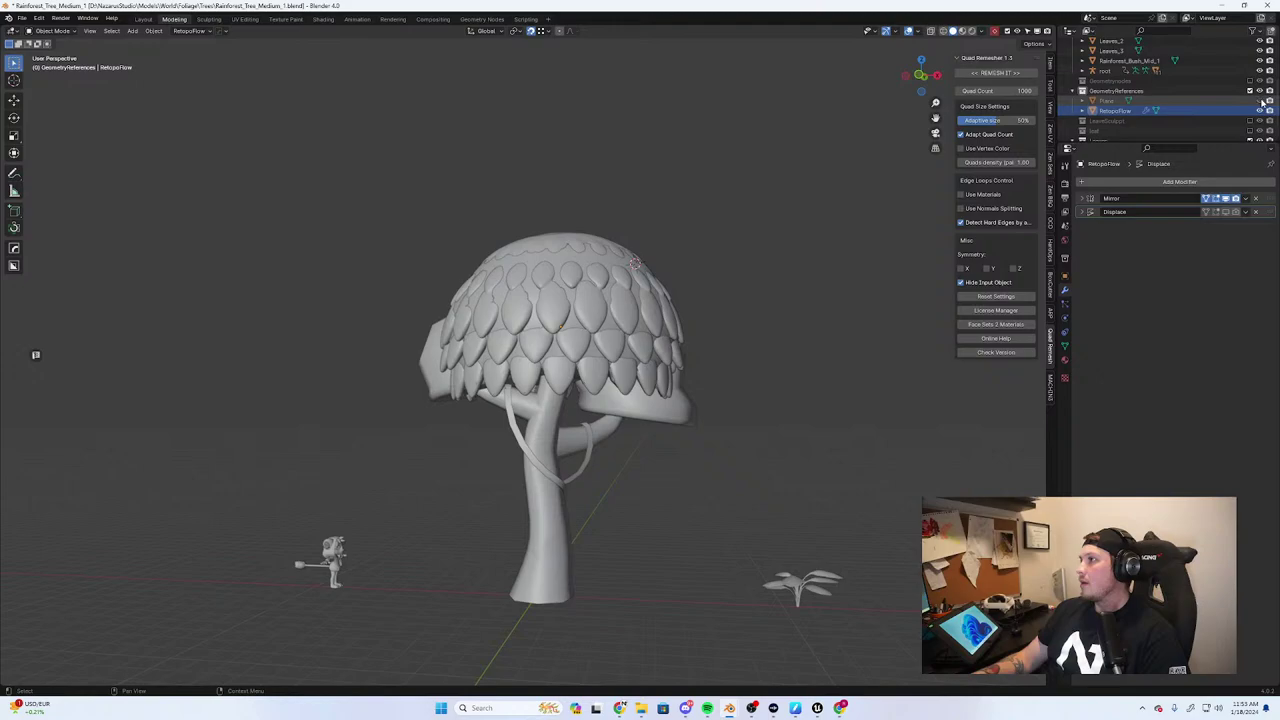
Copy the Tree_Leaves_high name onto the RetopoFlow dome and change its suffix so the dome is named Tree_Leaves_low
{"action": "left_click", "coordinate": [1174, 113]}
{"action": "scroll", "coordinate": [1174, 113], "scroll_direction": "down", "scroll_amount": 2}
{"action": "double_click", "coordinate": [1116, 130]}
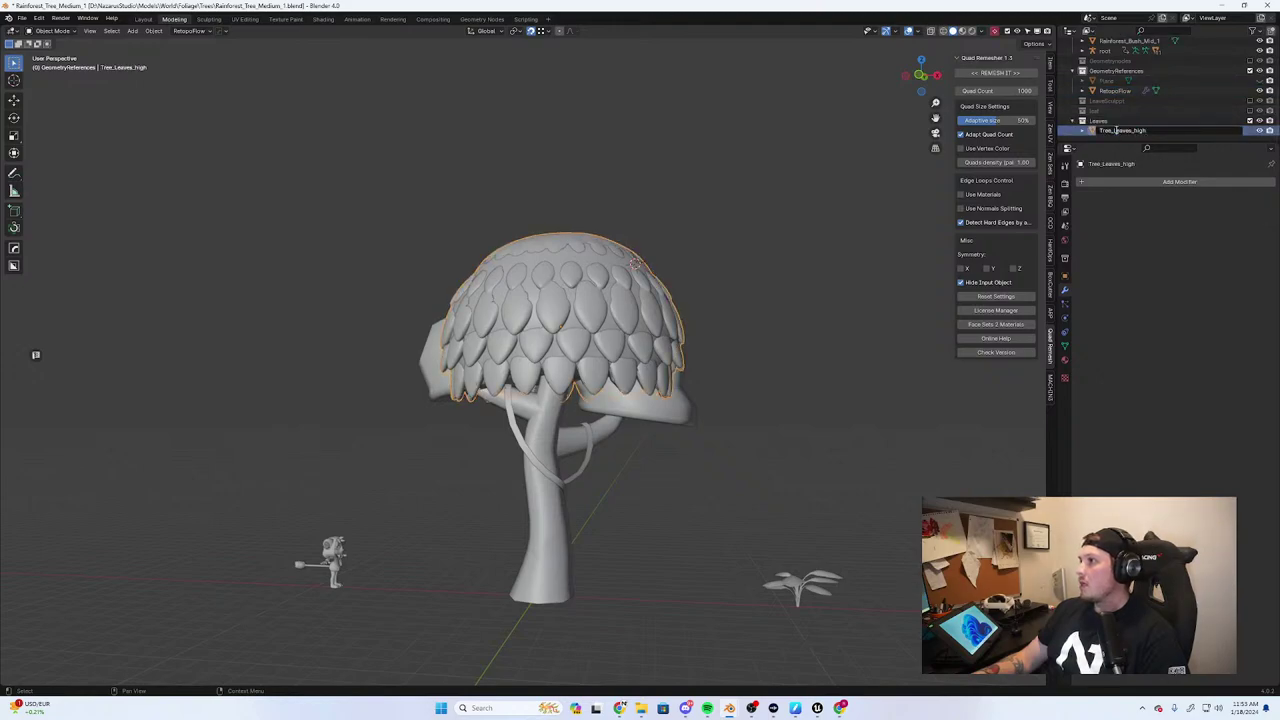
{"action": "left_click", "coordinate": [1136, 111]}
{"action": "double_click", "coordinate": [1123, 131]}
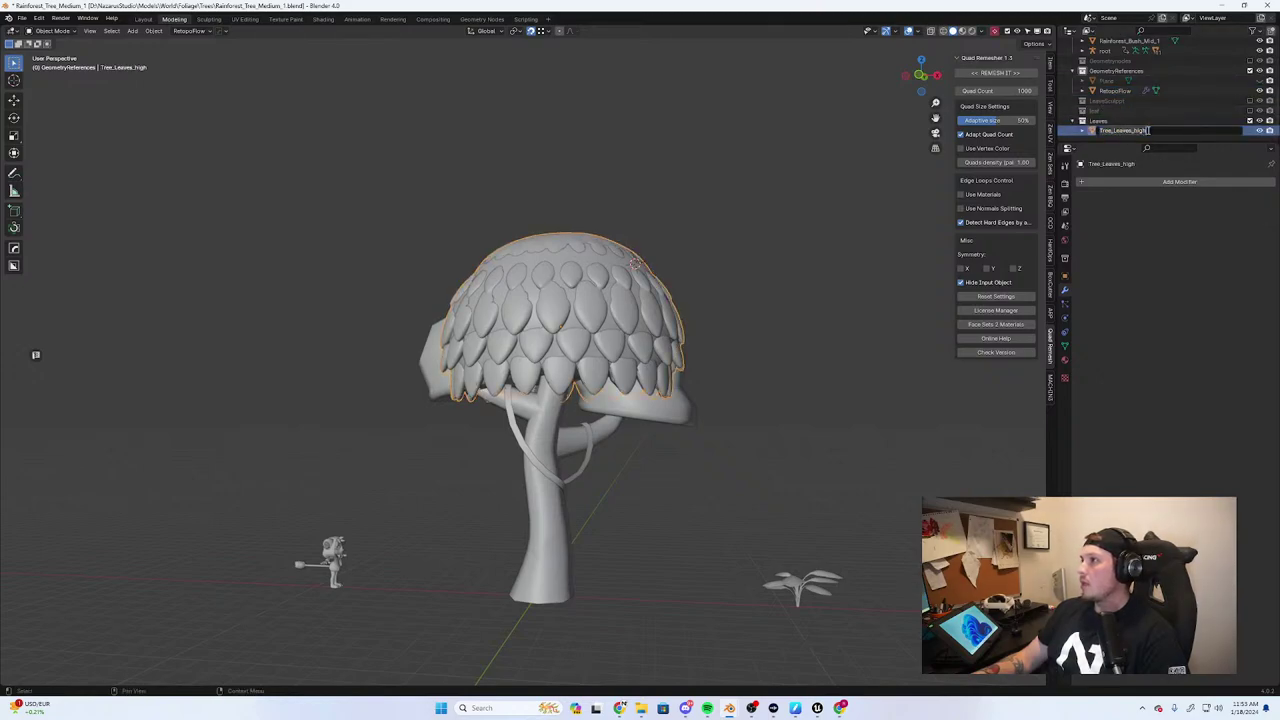
{"action": "key", "text": "ctrl+c"}
{"action": "left_click", "coordinate": [1116, 100]}
{"action": "double_click", "coordinate": [1114, 91]}
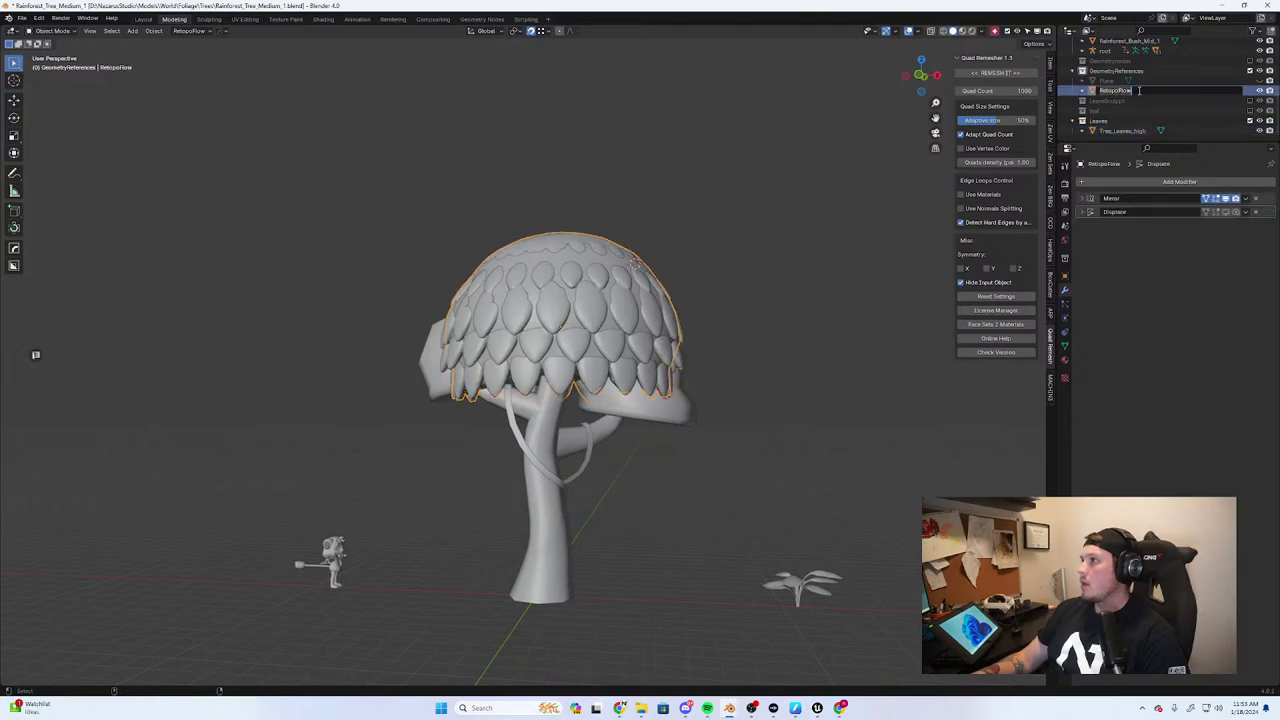
{"action": "key", "text": "ctrl+v"}
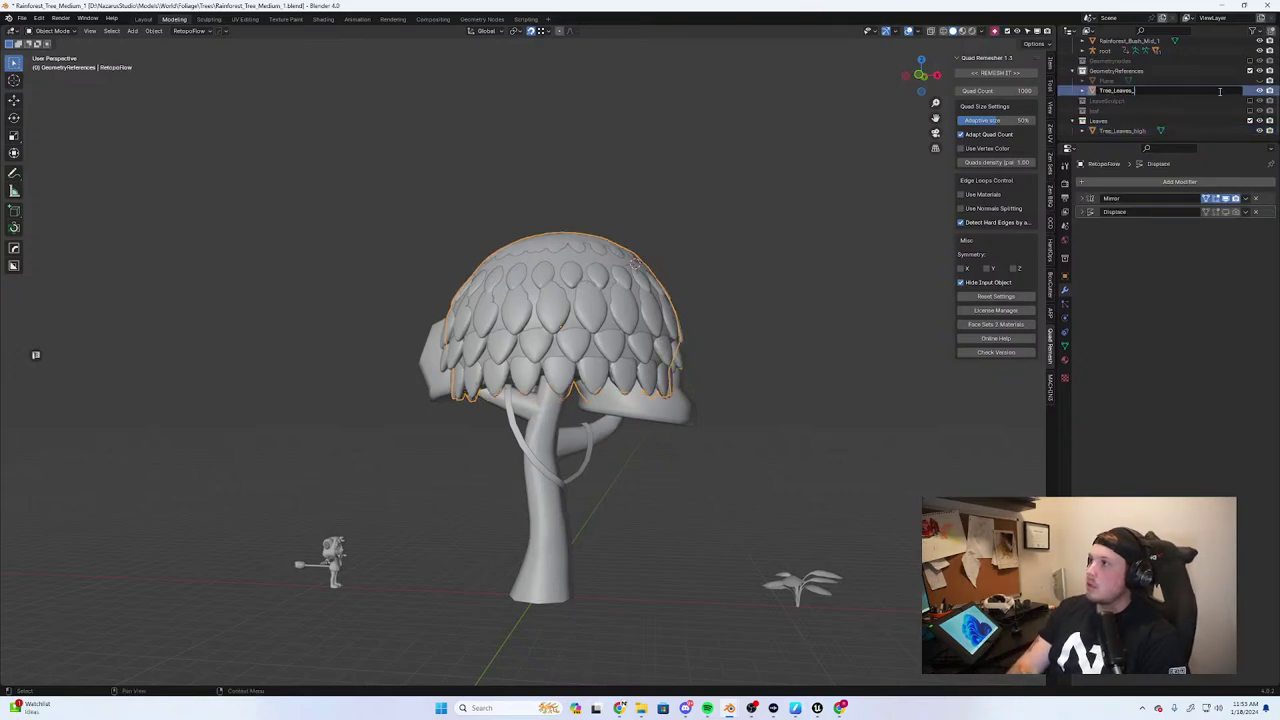
{"action": "type", "text": "low"}
{"action": "key", "text": "Return"}
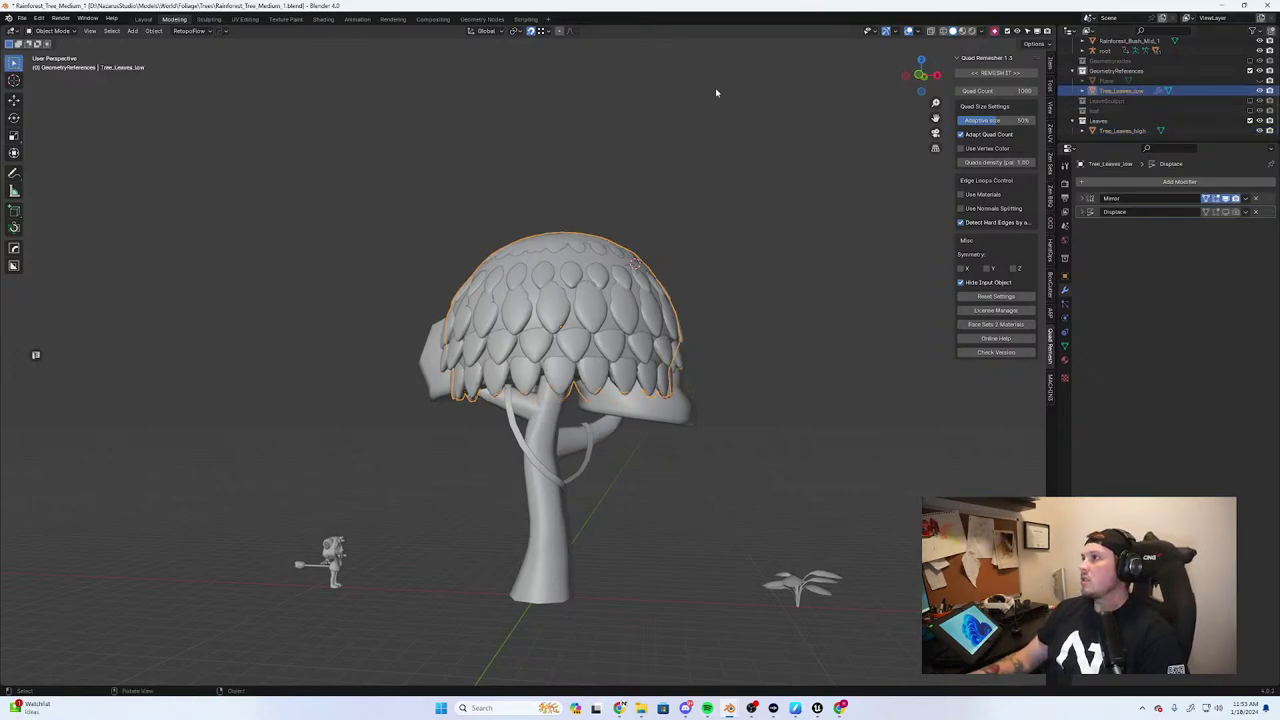
Export only the selected Tree_Leaves_low dome as an FBX file named Rainforest_Tree_Medium_low.fbx in the Trees folder
{"action": "left_click", "coordinate": [21, 18]}
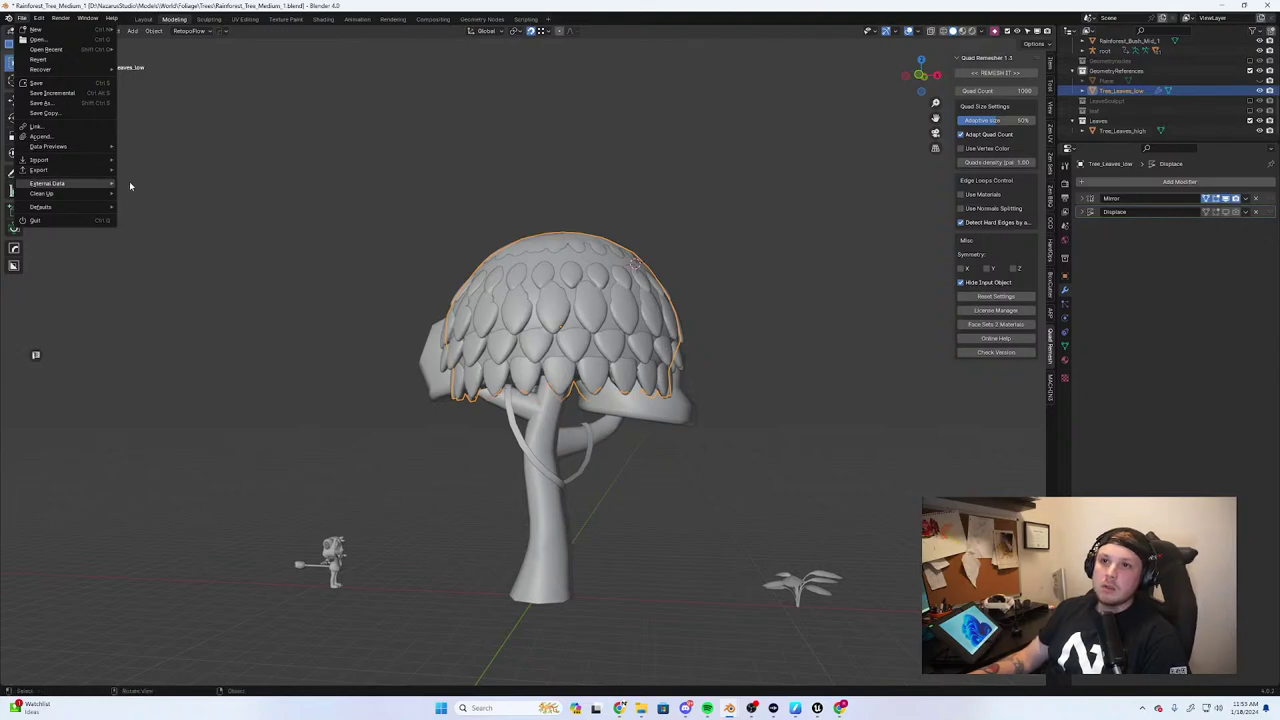
{"action": "mouse_move", "coordinate": [105, 170]}
{"action": "left_click", "coordinate": [146, 259]}
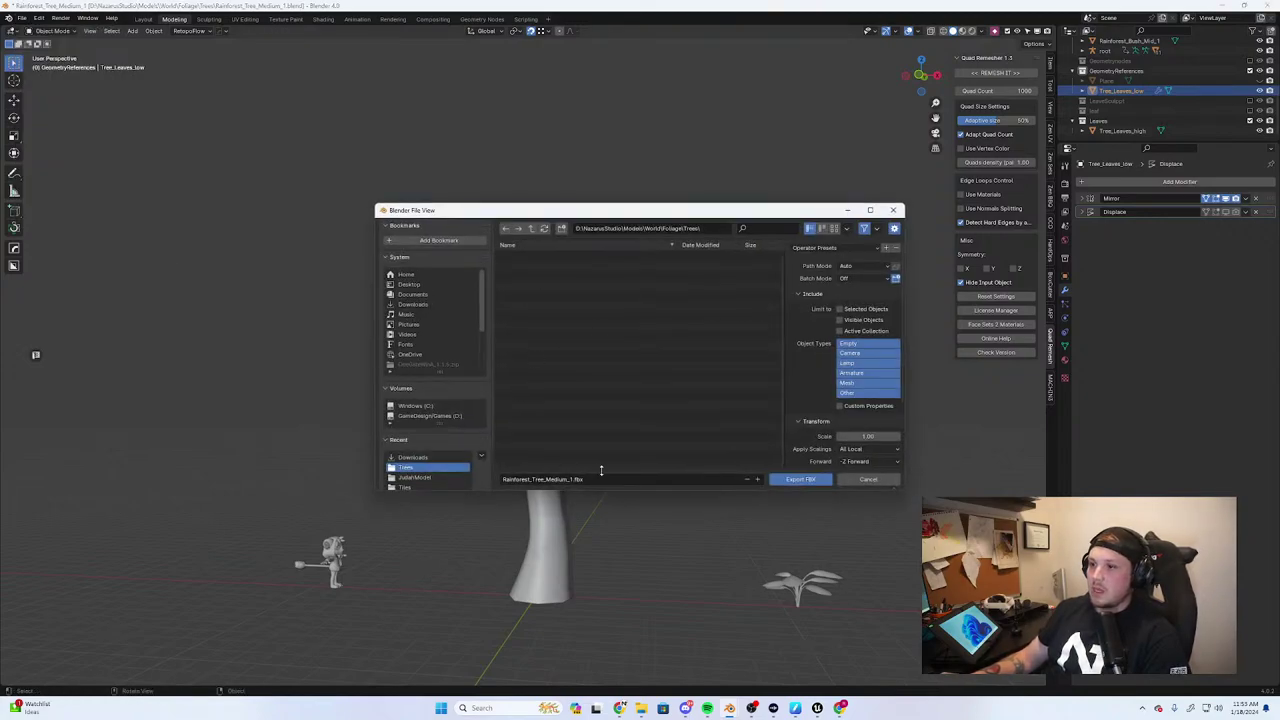
{"action": "left_click", "coordinate": [572, 480]}
{"action": "left_click", "coordinate": [570, 479]}
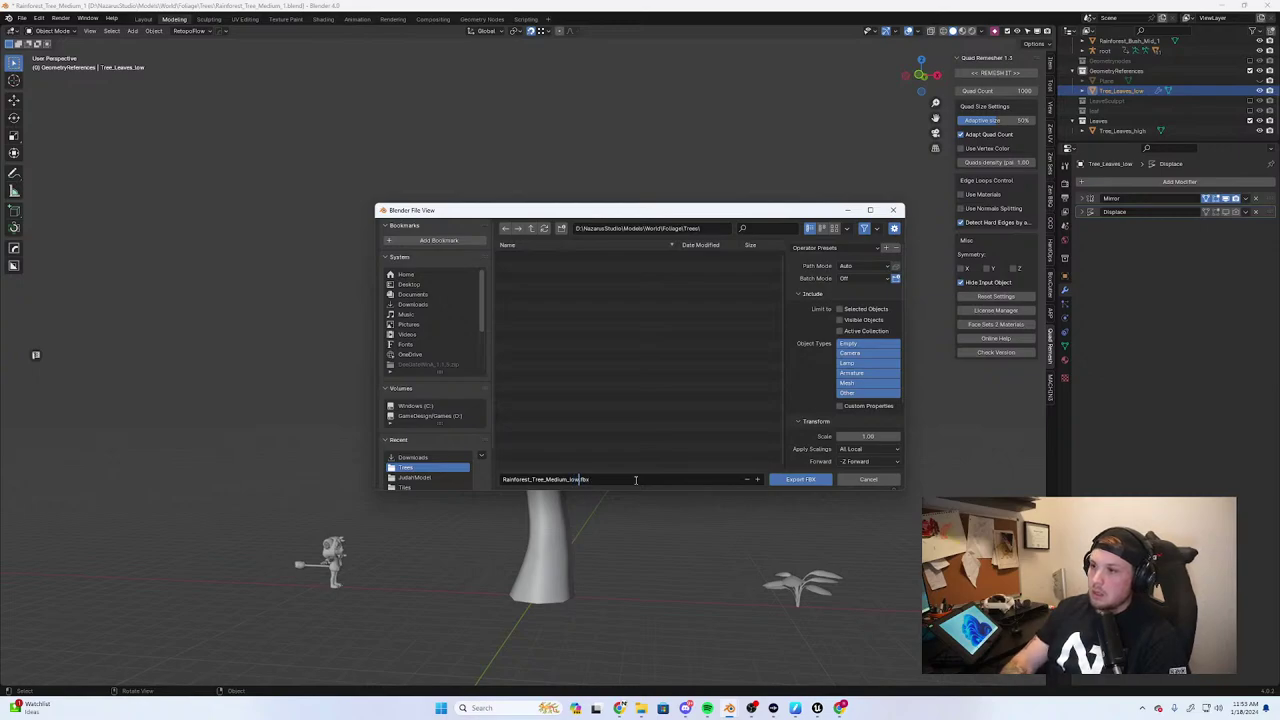
{"action": "key", "text": "Return"}
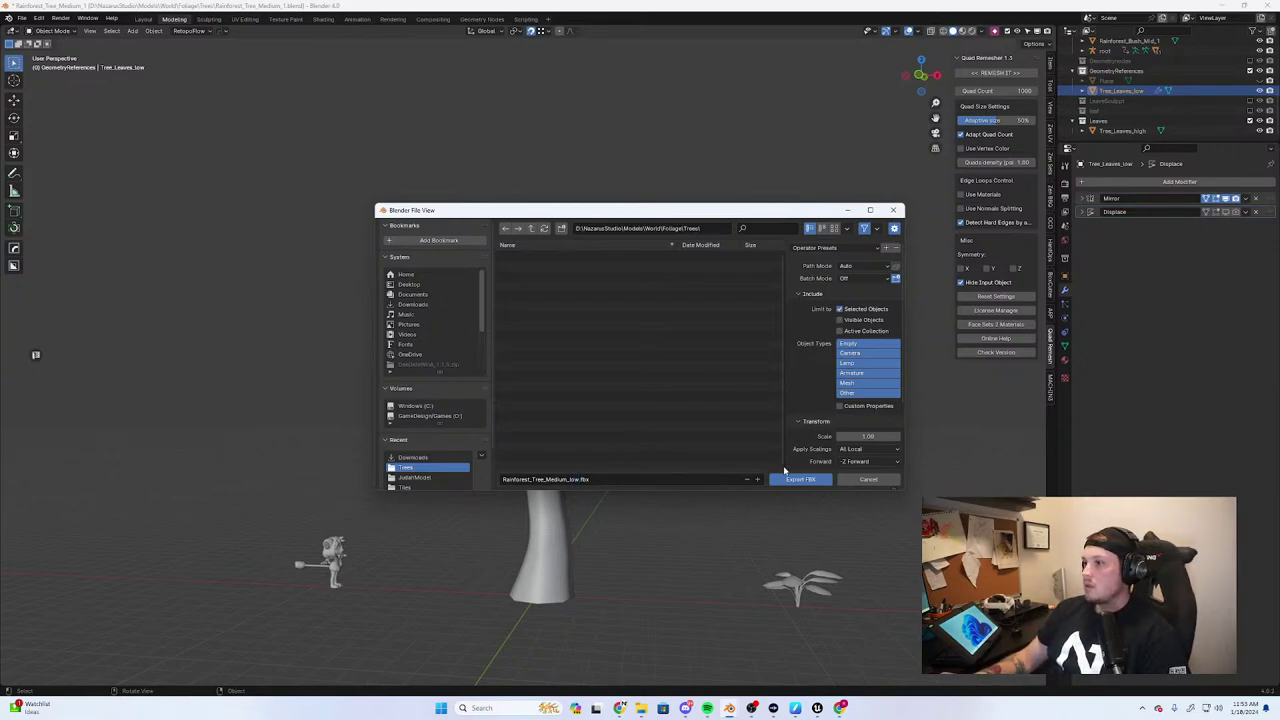
{"action": "left_click", "coordinate": [800, 479]}
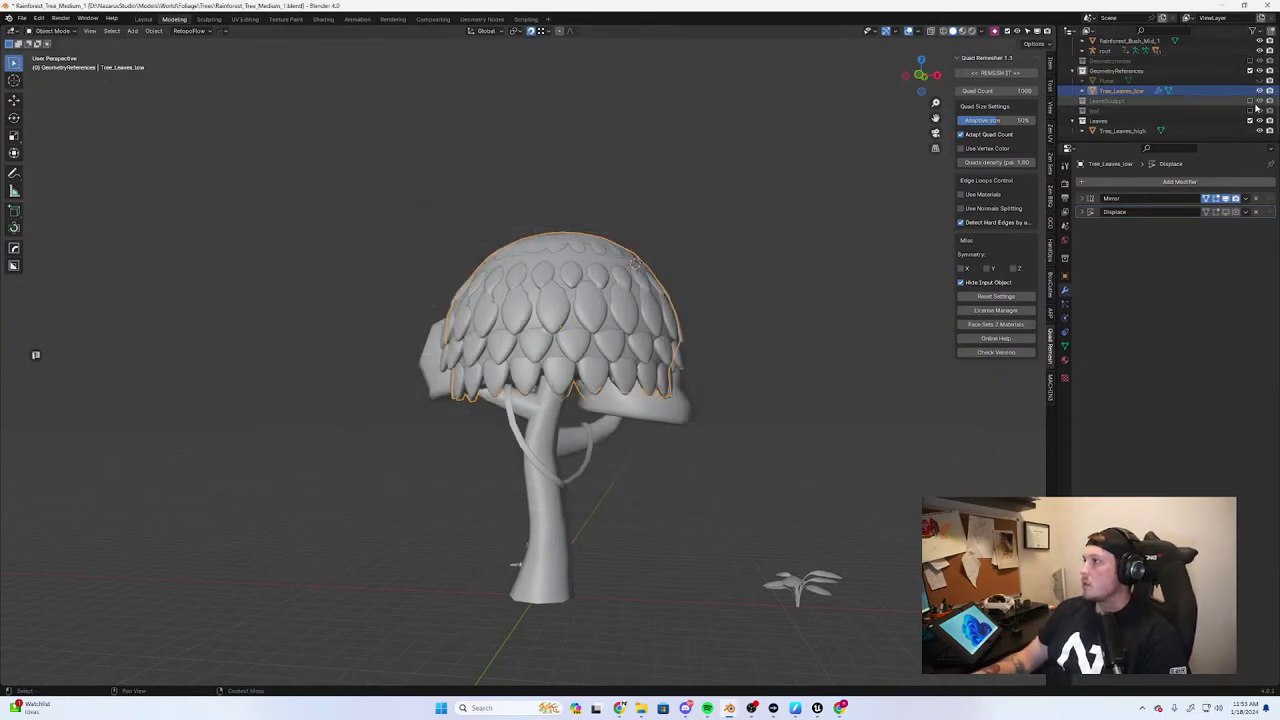
Hide Tree_Leaves_low and select the Tree_Leaves_high mesh
{"action": "left_click", "coordinate": [1259, 90]}
{"action": "left_click", "coordinate": [1125, 130]}
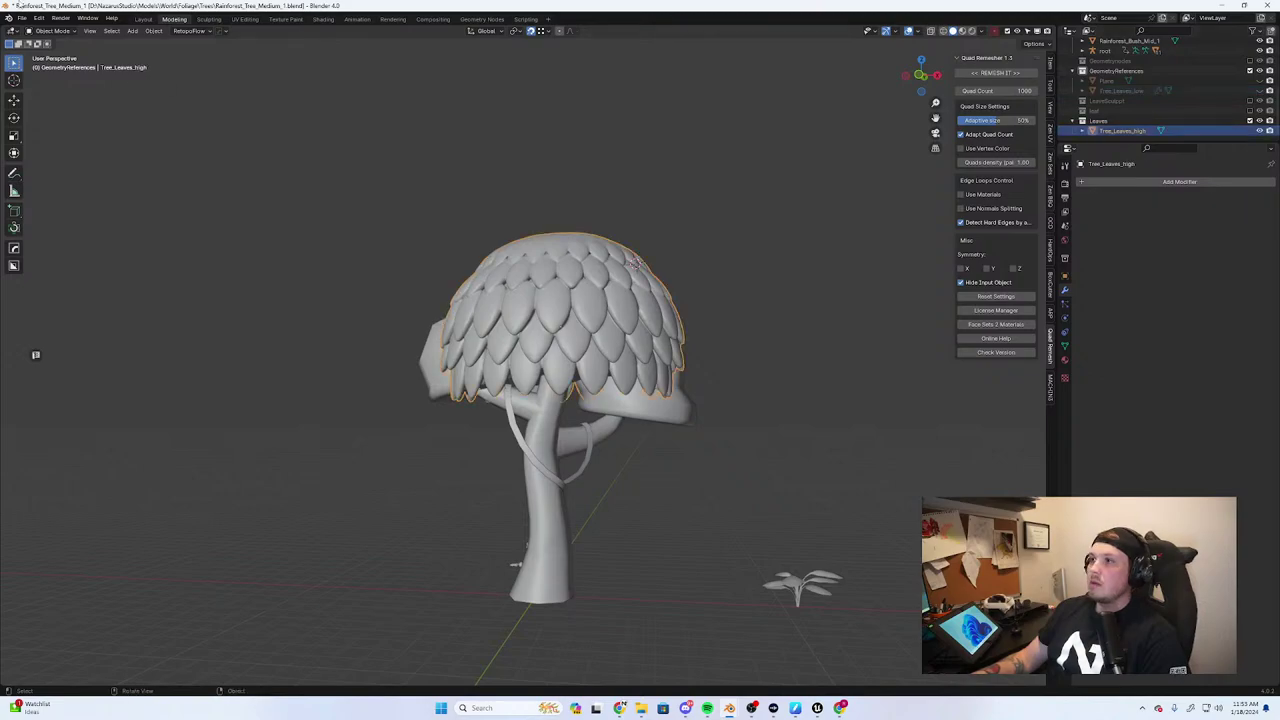
{"action": "left_click", "coordinate": [21, 18]}
{"action": "mouse_move", "coordinate": [40, 170]}
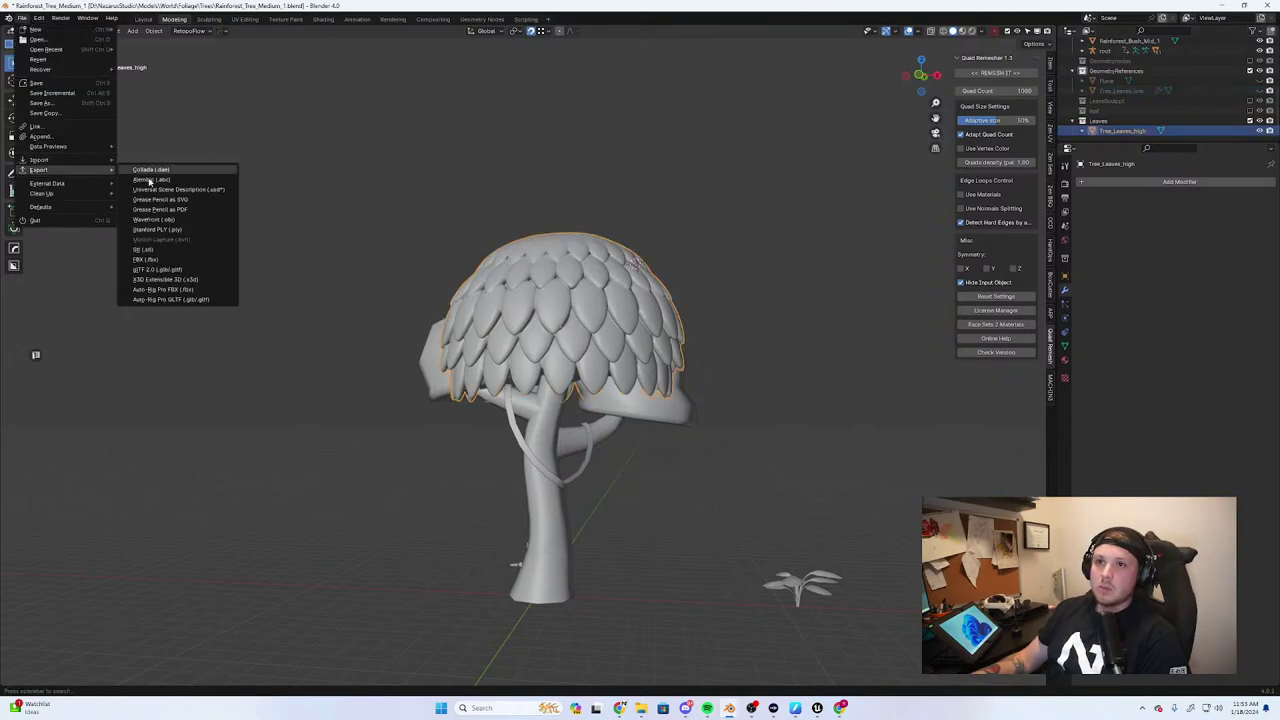
{"action": "left_click", "coordinate": [147, 259]}
{"action": "left_click", "coordinate": [871, 481]}
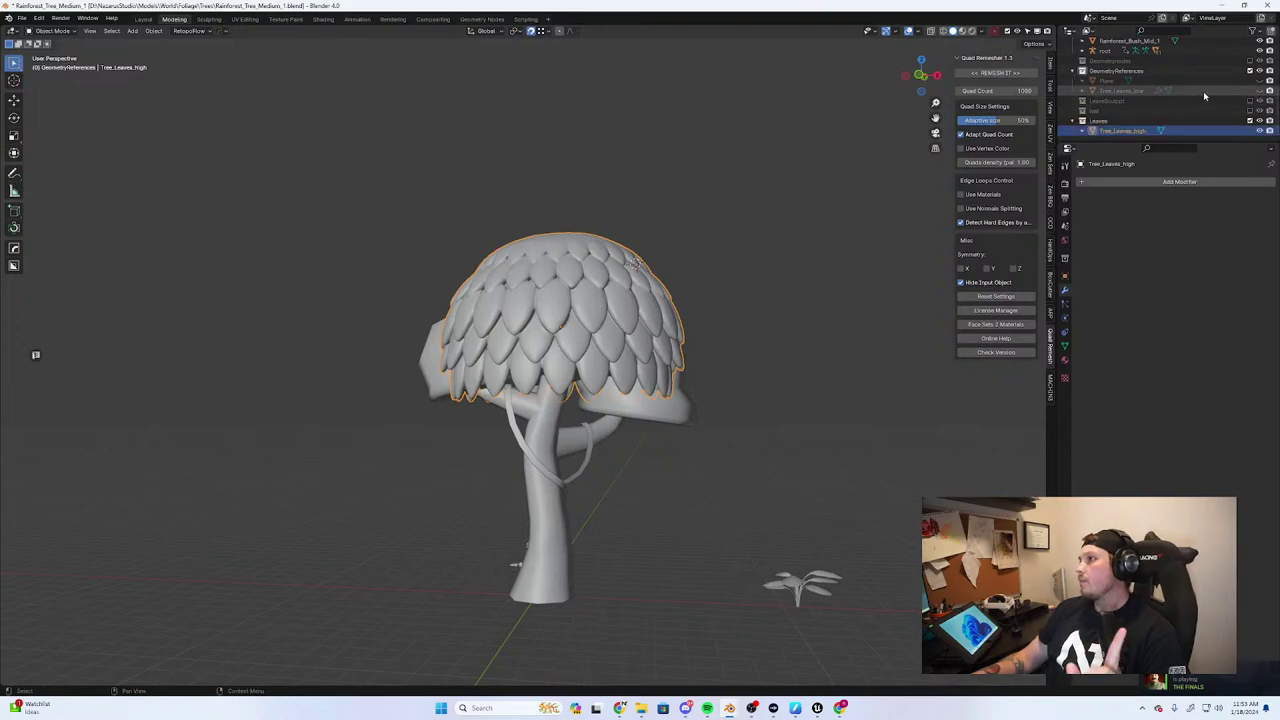
Export only the selected Tree_Leaves_high mesh as an FBX file named Rainforest_Tree_Medium_high.fbx in the Trees folder
{"action": "left_click", "coordinate": [32, 18]}
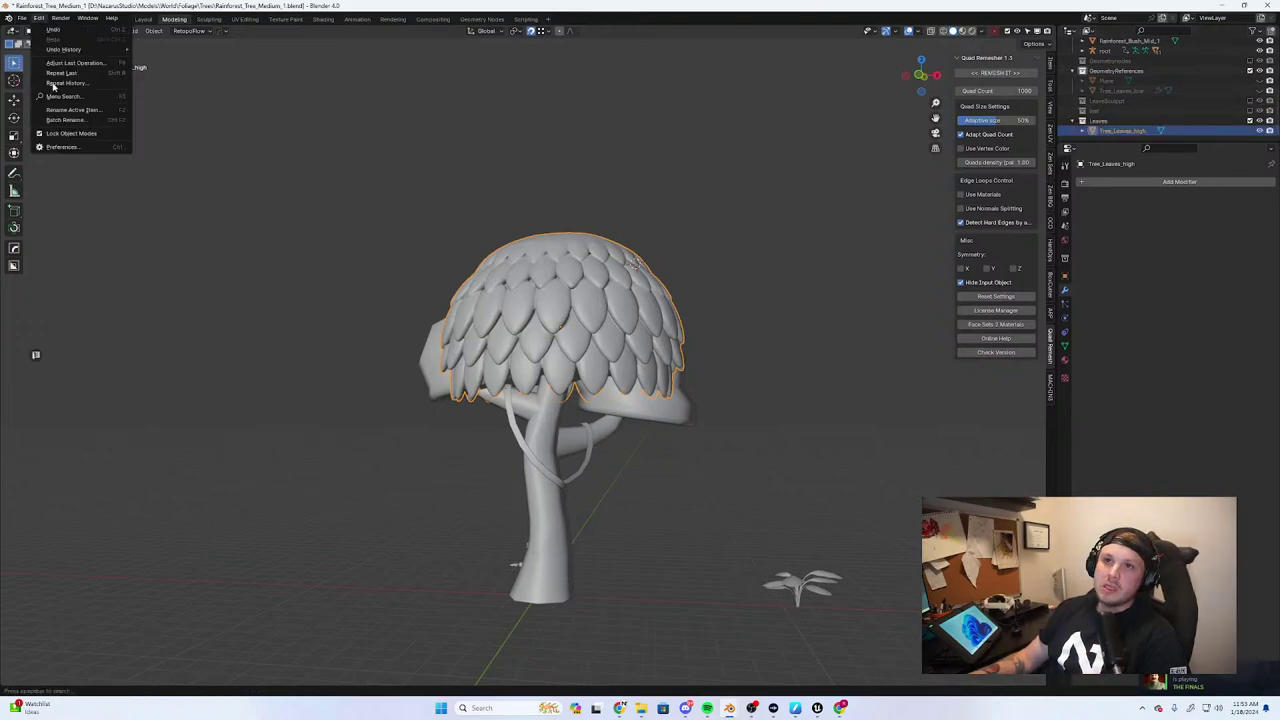
{"action": "mouse_move", "coordinate": [40, 170]}
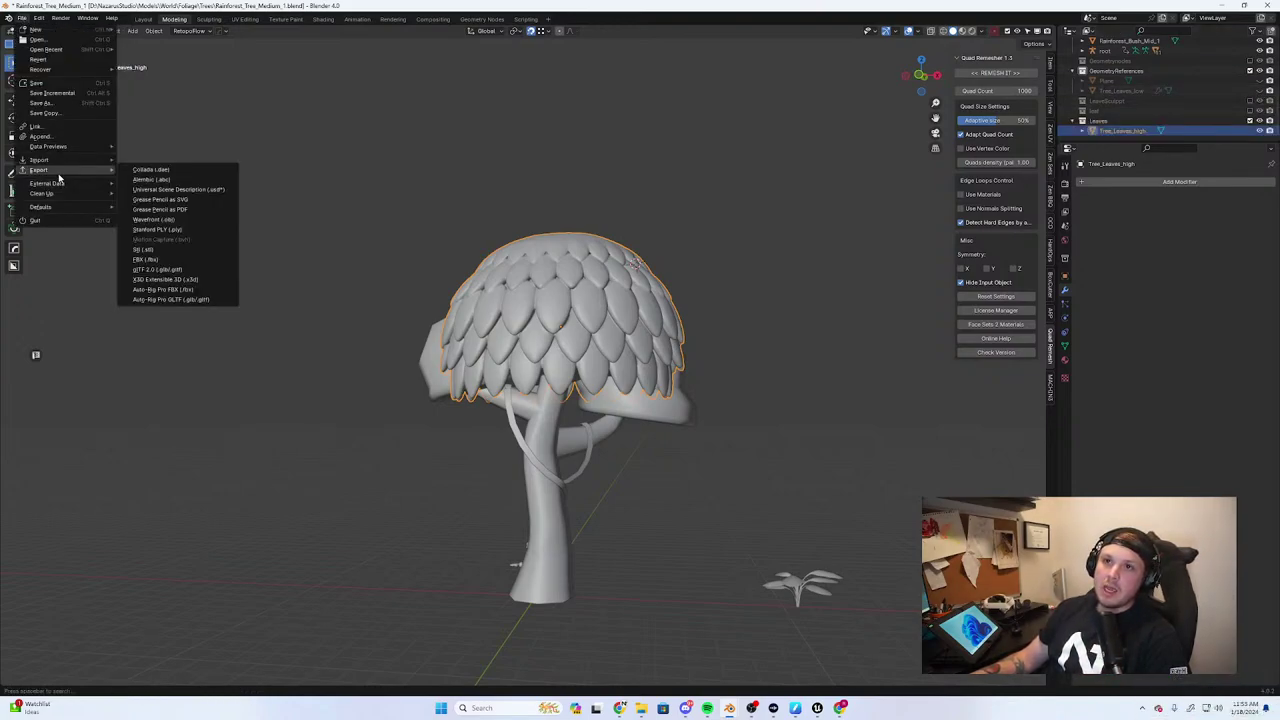
{"action": "left_click", "coordinate": [195, 262]}
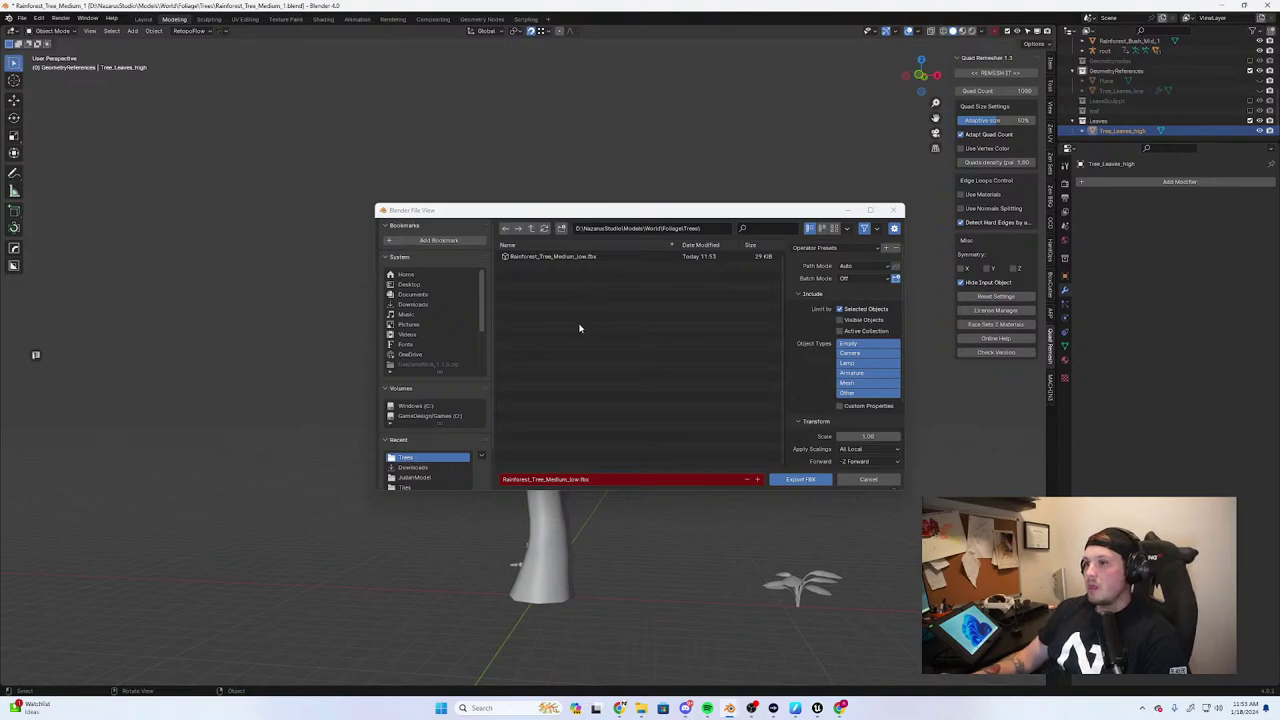
{"action": "left_click", "coordinate": [583, 258]}
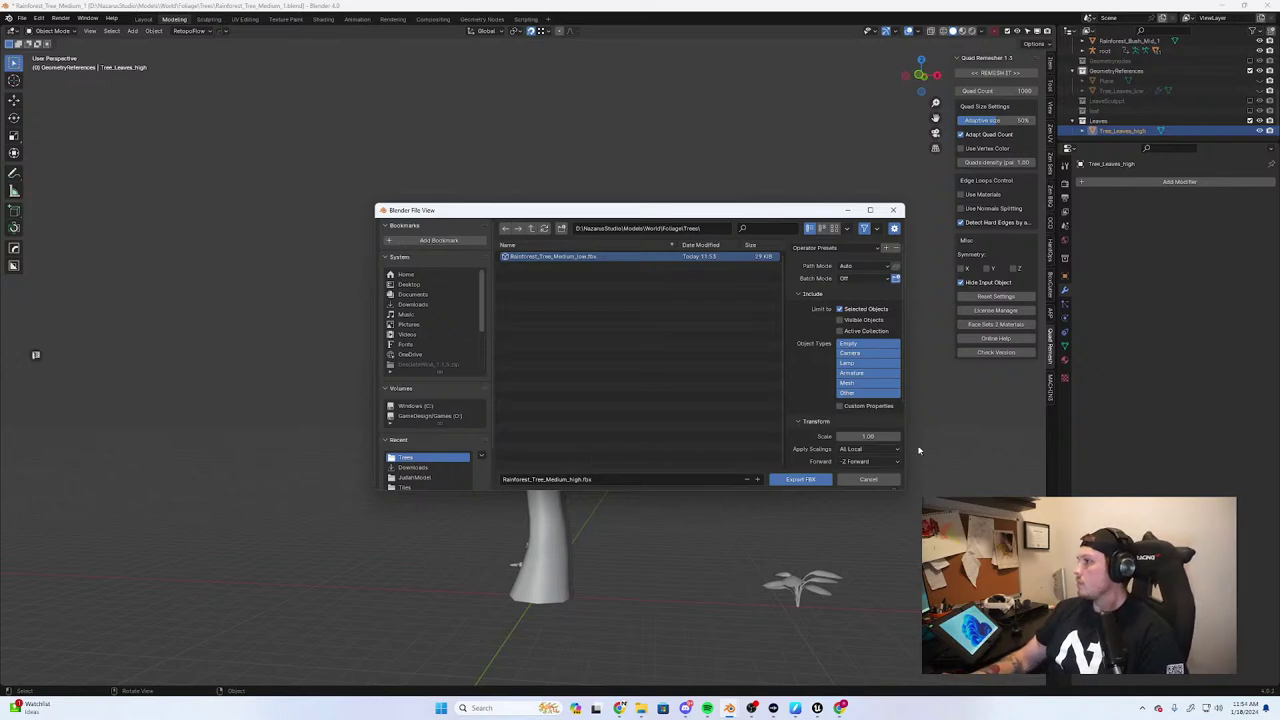
{"action": "left_click", "coordinate": [800, 479]}
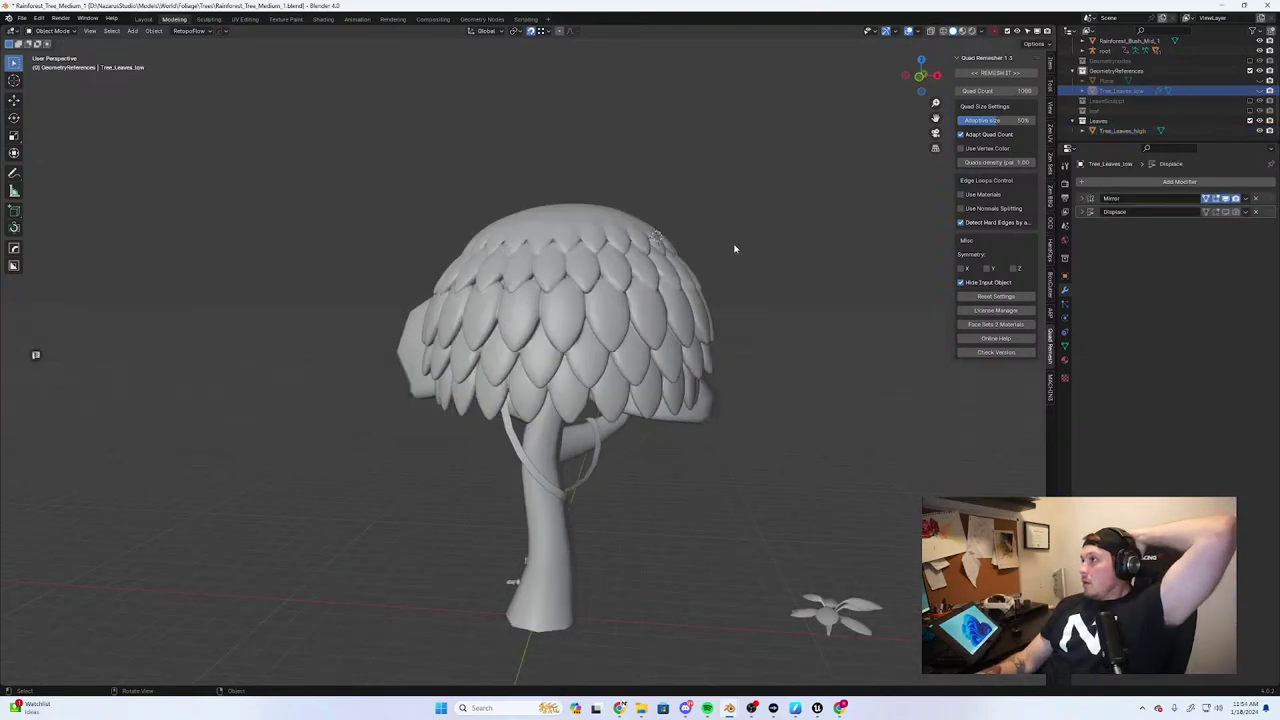
Hide Tree_Leaves_high, unhide Tree_Leaves_low, and open the low dome mesh for editing
{"action": "left_click", "coordinate": [1259, 131]}
{"action": "left_click", "coordinate": [1259, 91]}
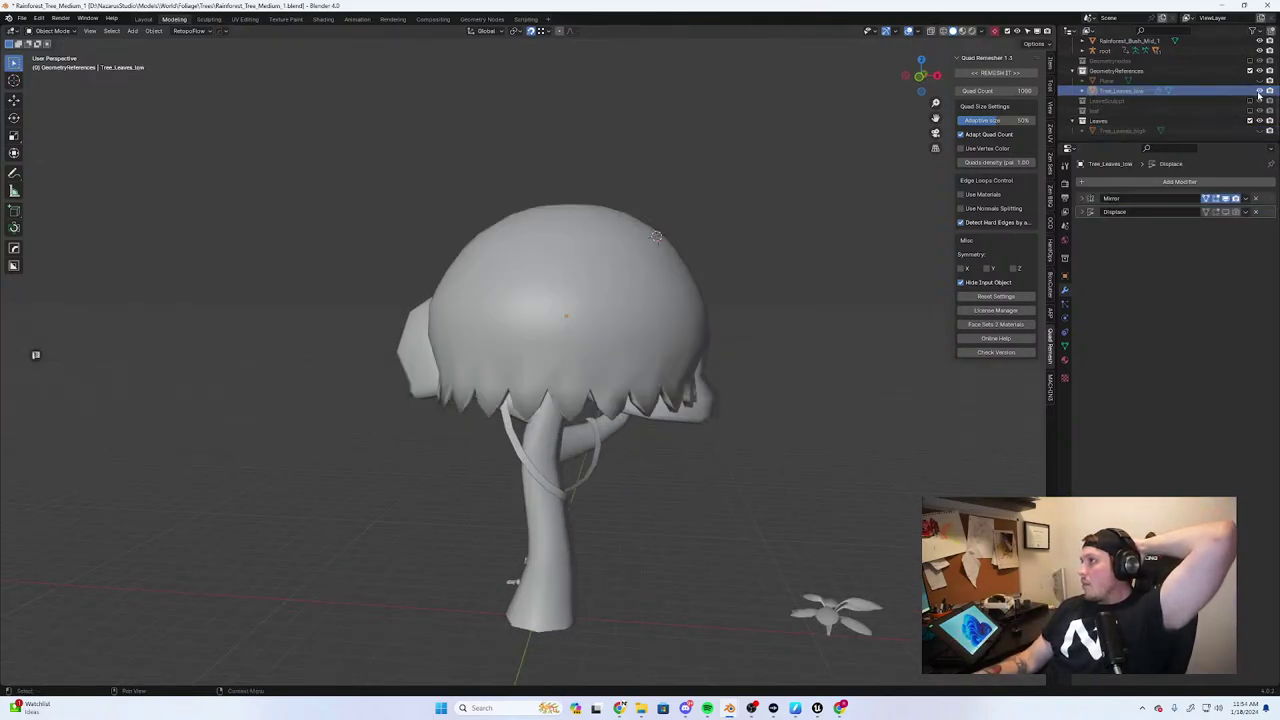
{"action": "left_click", "coordinate": [629, 268]}
{"action": "key", "text": "Tab"}
Isolate the low dome and mark the circular edge loop on its underside as a UV seam
{"action": "middle_click_drag", "start_coordinate": [634, 277], "coordinate": [544, 116]}
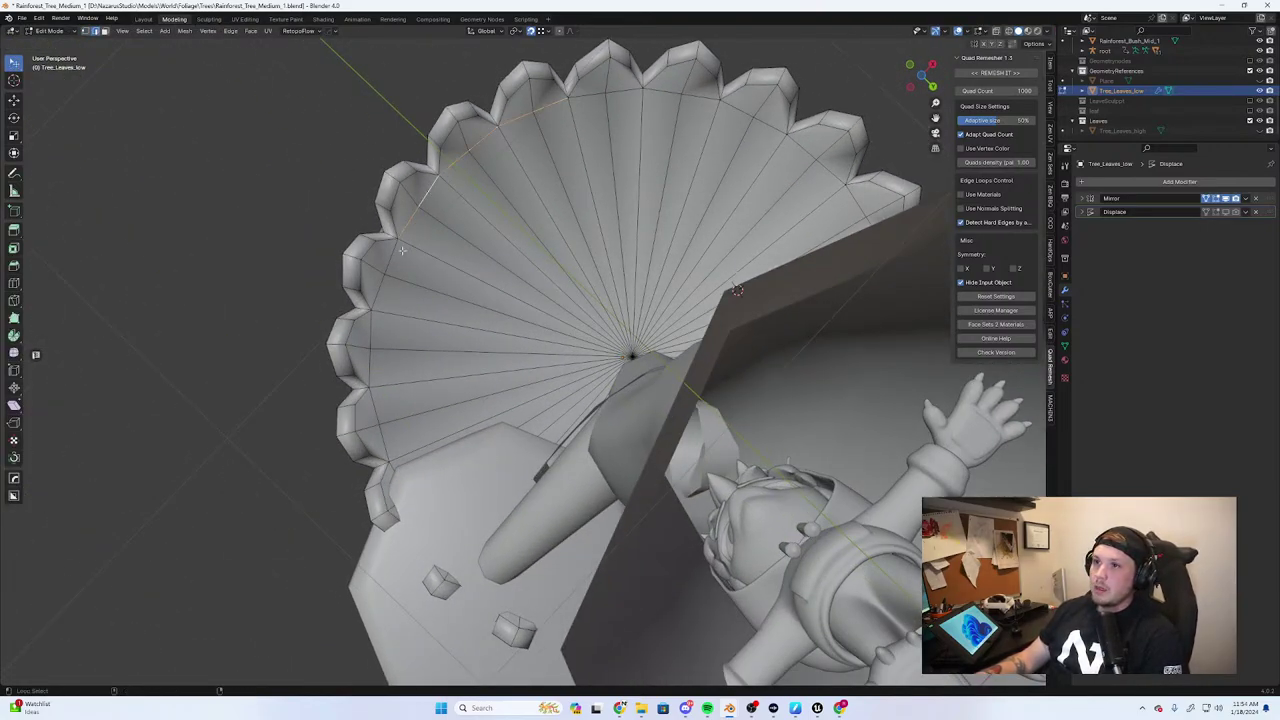
{"action": "key", "text": "Tab"}
{"action": "middle_click_drag", "start_coordinate": [390, 265], "coordinate": [430, 313]}
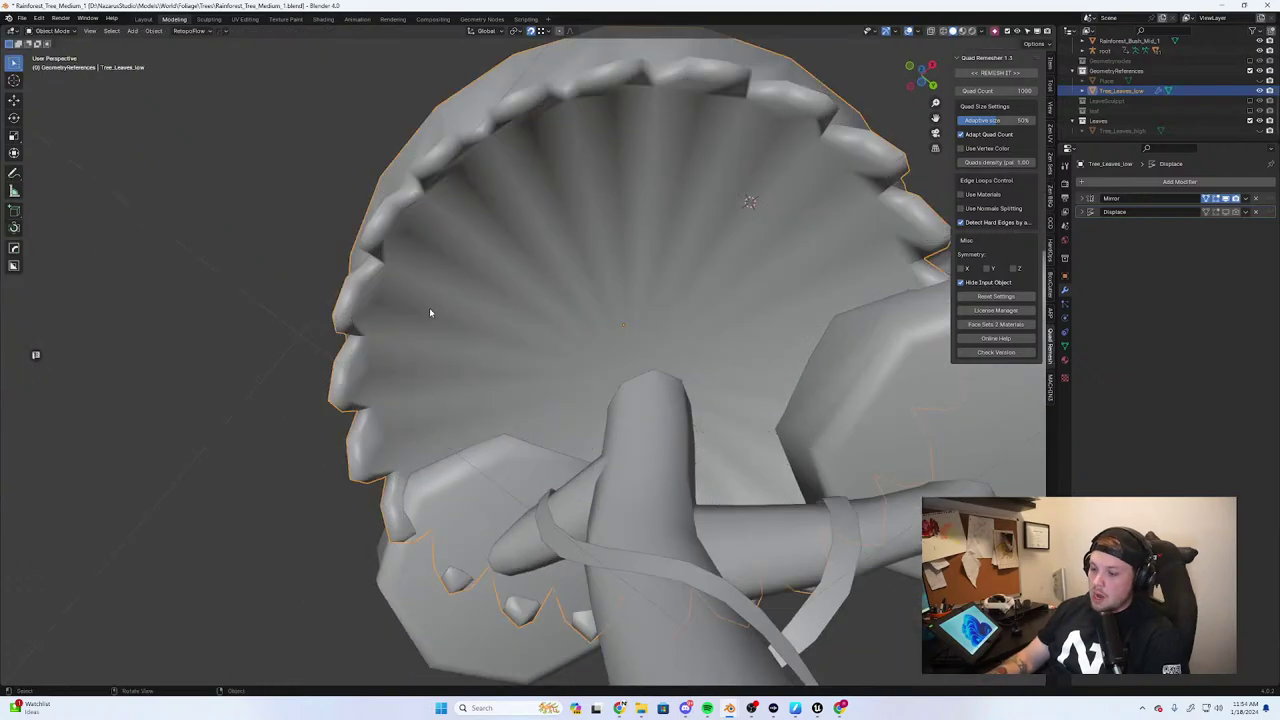
{"action": "key", "text": "Tab"}
{"action": "key", "text": "KP_Divide"}
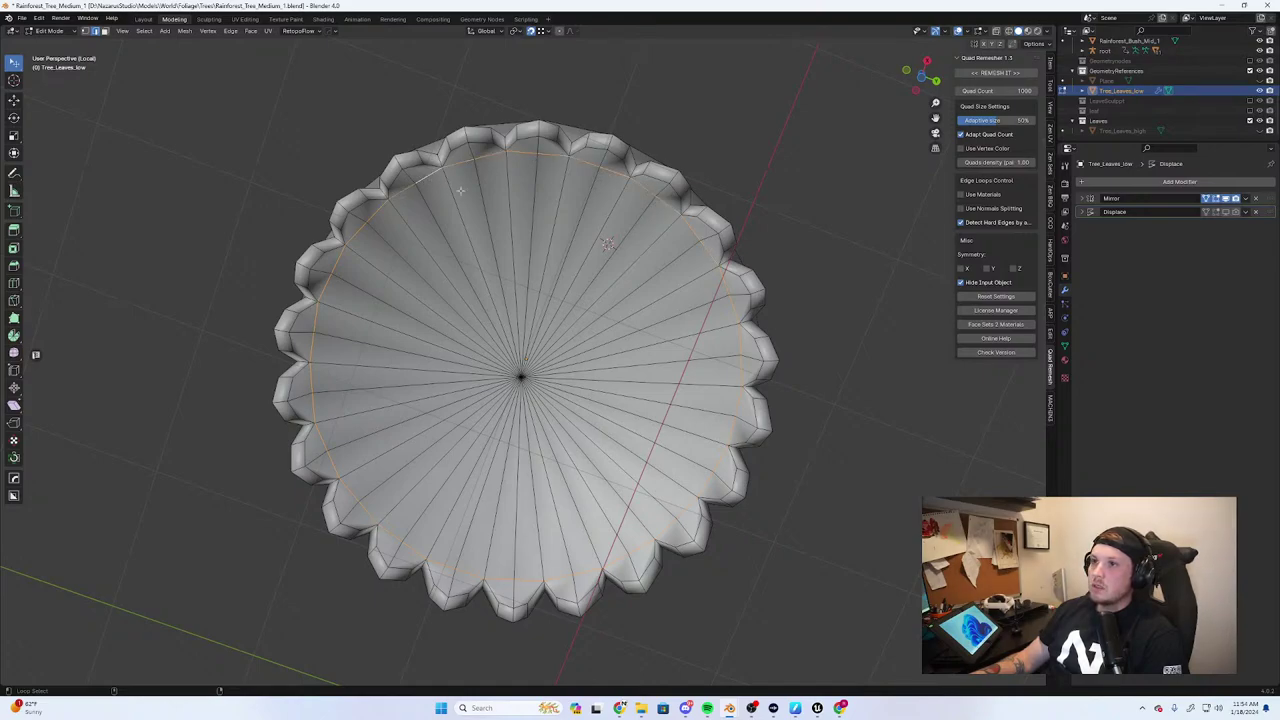
{"action": "key", "text": "ctrl+e"}
{"action": "key", "text": "Escape"}
{"action": "key", "text": "ctrl+e"}
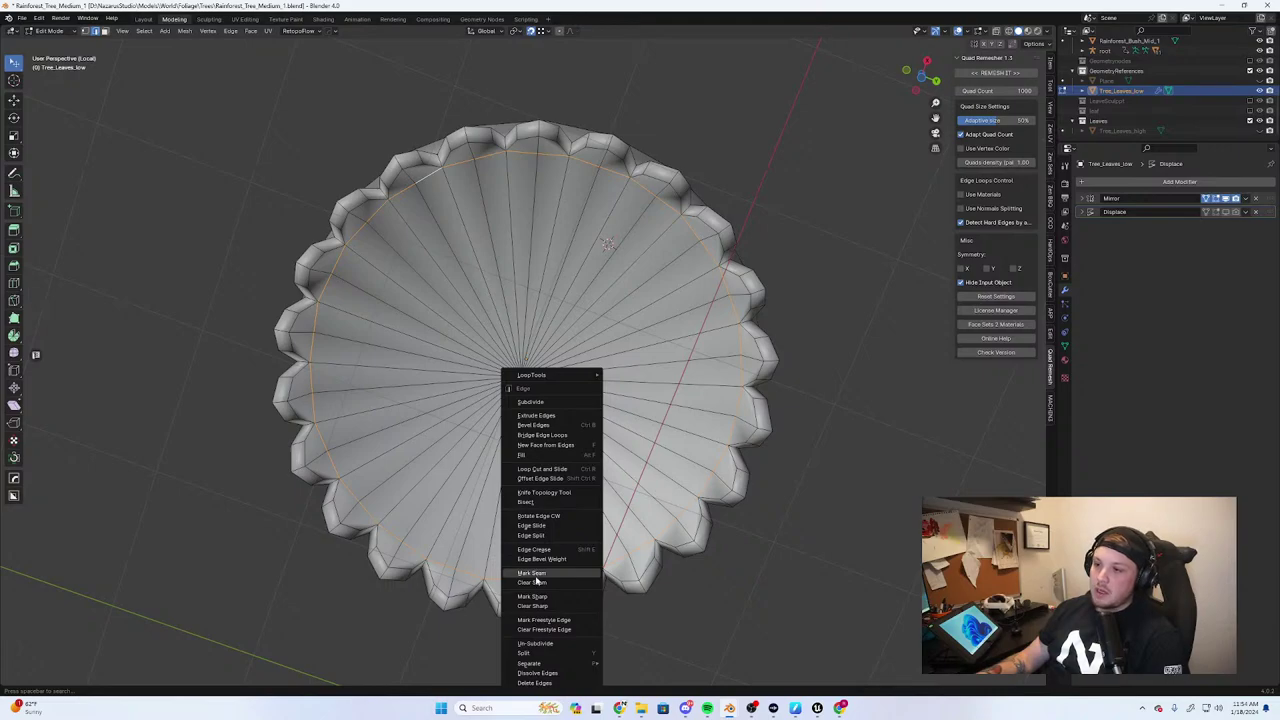
{"action": "left_click", "coordinate": [537, 575]}
Mark a vertical edge loop running over the top of the dome as a UV seam, splitting it in half
{"action": "middle_click_drag", "start_coordinate": [540, 540], "coordinate": [543, 373]}
{"action": "scroll", "coordinate": [640, 400], "scroll_direction": "down", "scroll_amount": 3}
{"action": "scroll", "coordinate": [660, 320], "scroll_direction": "up", "scroll_amount": 2}
{"action": "right_click", "coordinate": [543, 373]}
{"action": "left_click", "coordinate": [543, 369]}
{"action": "middle_click_drag", "start_coordinate": [650, 390], "coordinate": [601, 397]}
Select the whole dome mesh and unwrap it with Zen Unwrap in the UV Editing workspace
{"action": "key", "text": "a"}
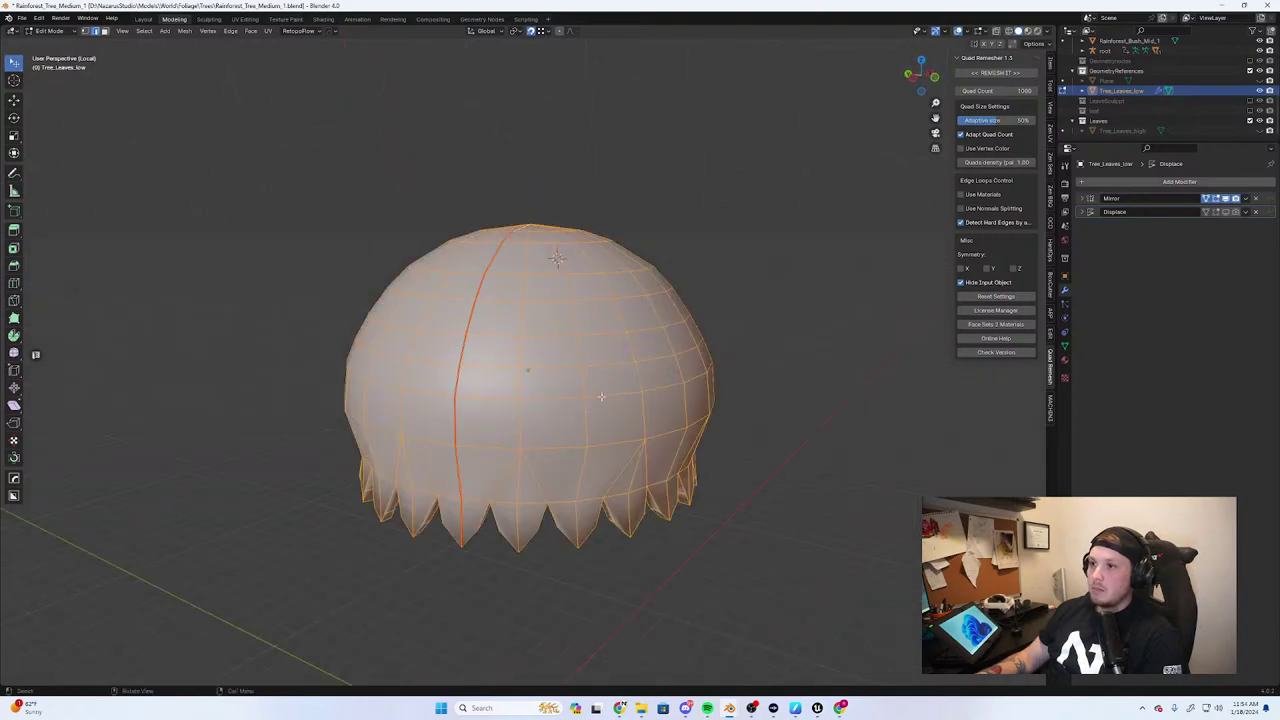
{"action": "left_click", "coordinate": [245, 19]}
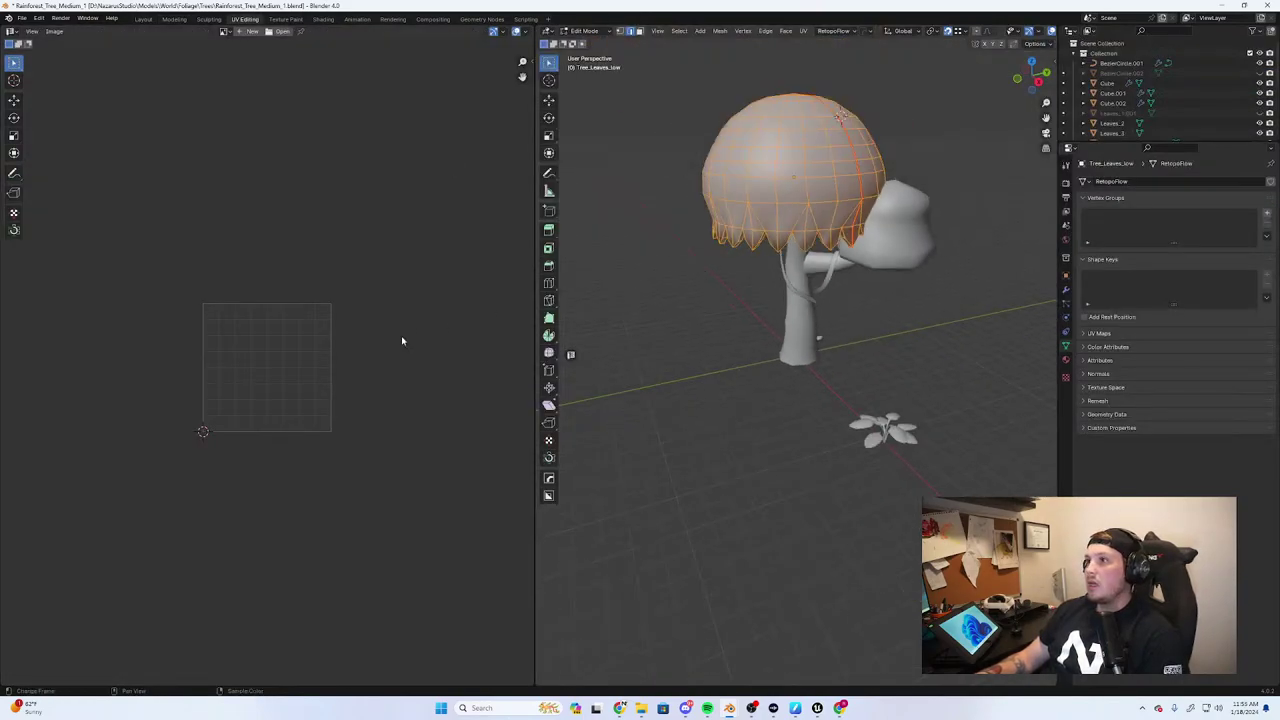
{"action": "key", "text": "n"}
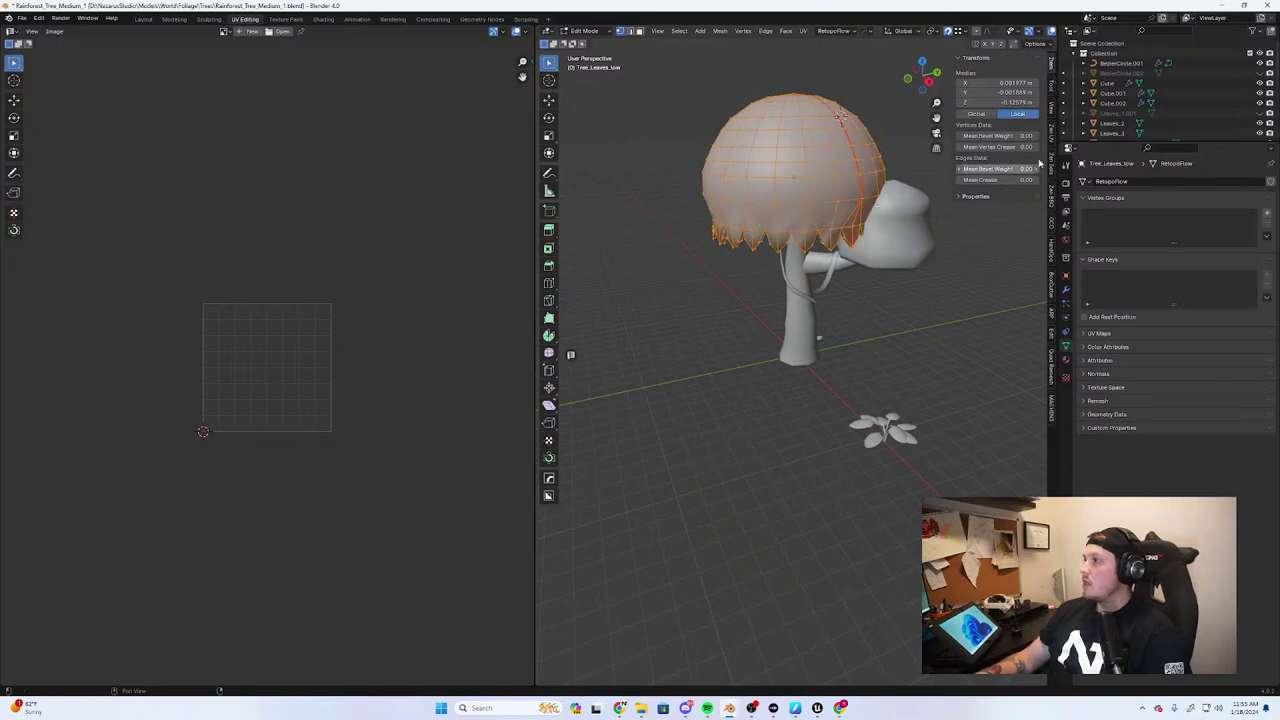
{"action": "left_click", "coordinate": [1053, 110]}
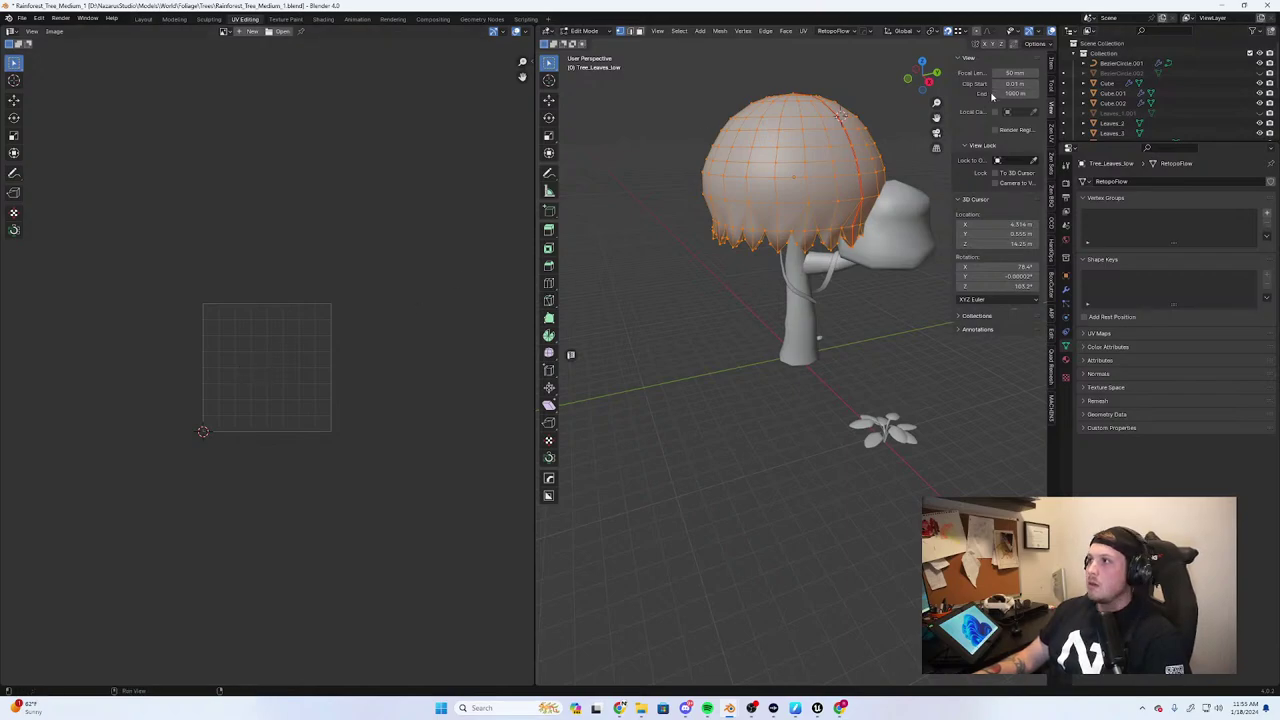
{"action": "left_click", "coordinate": [1050, 130]}
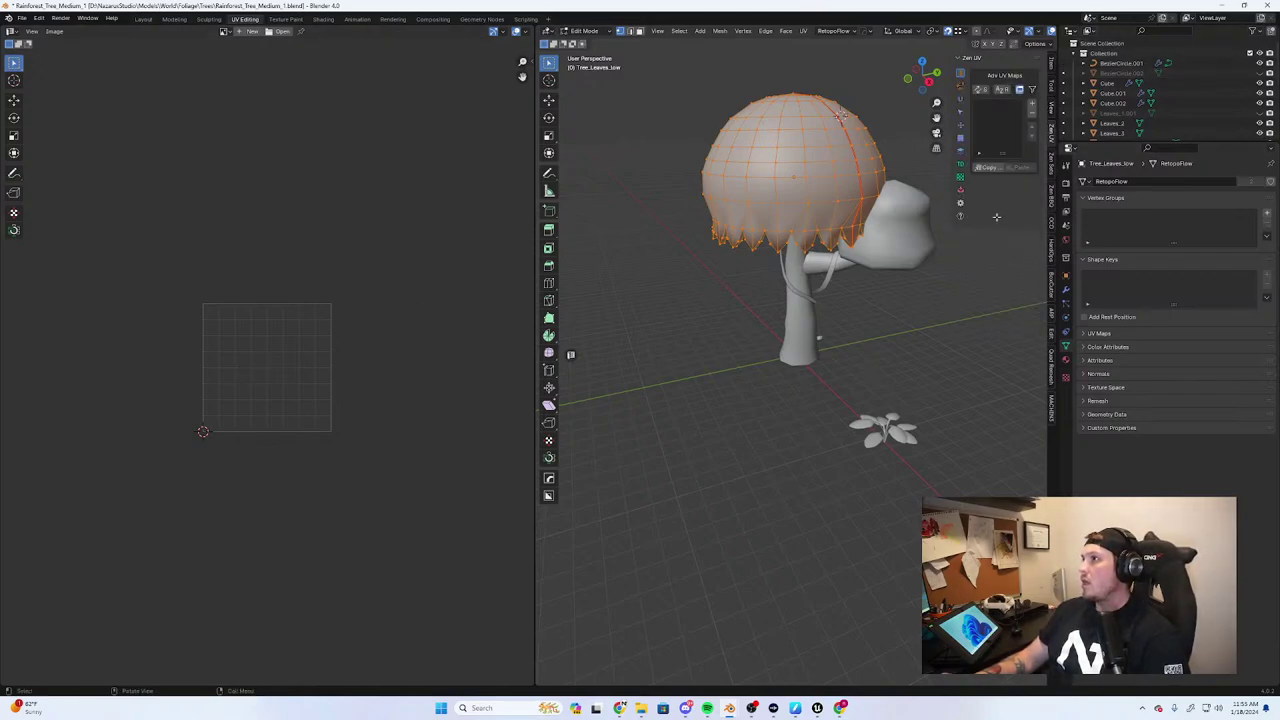
{"action": "left_click", "coordinate": [960, 101]}
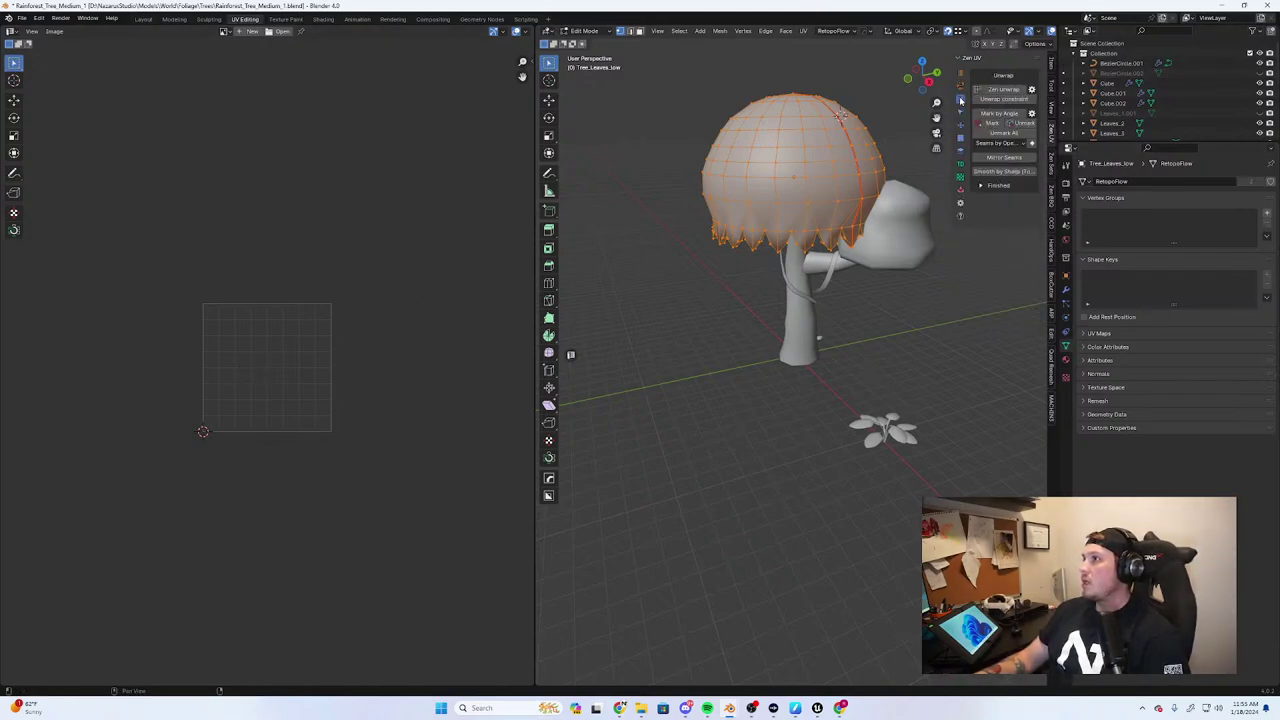
{"action": "left_click", "coordinate": [961, 117]}
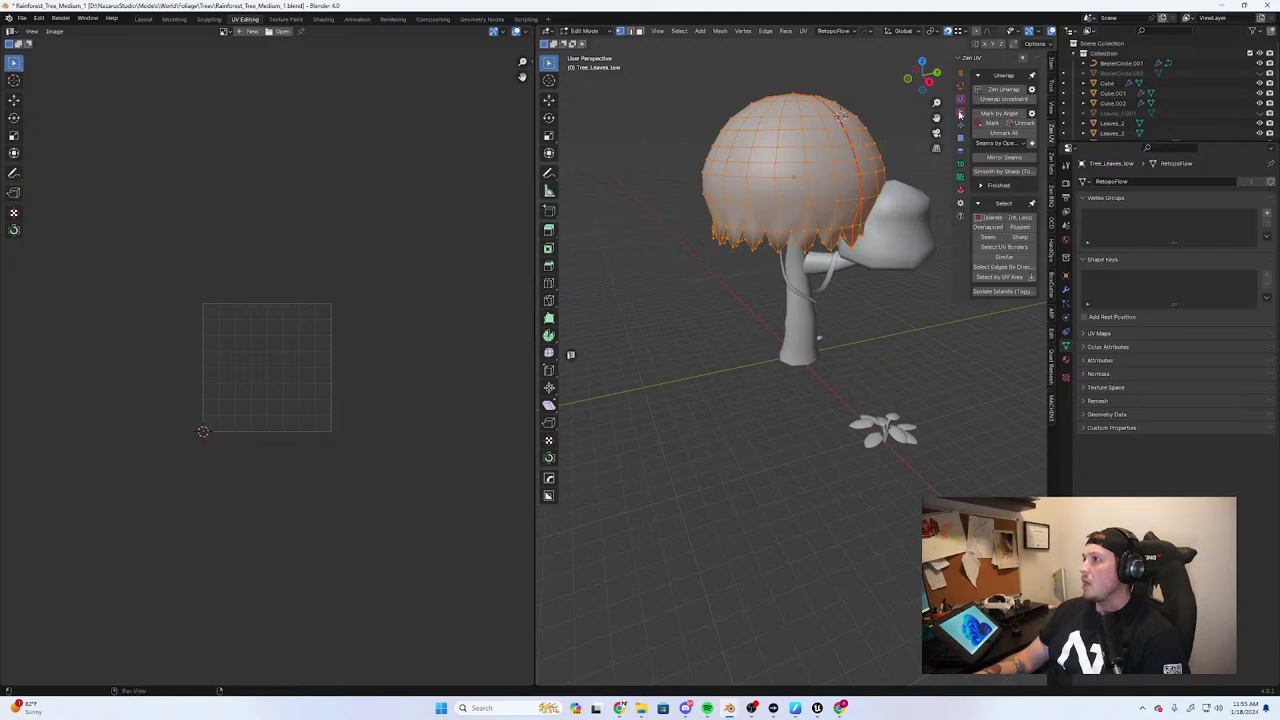
{"action": "left_click", "coordinate": [1003, 89]}
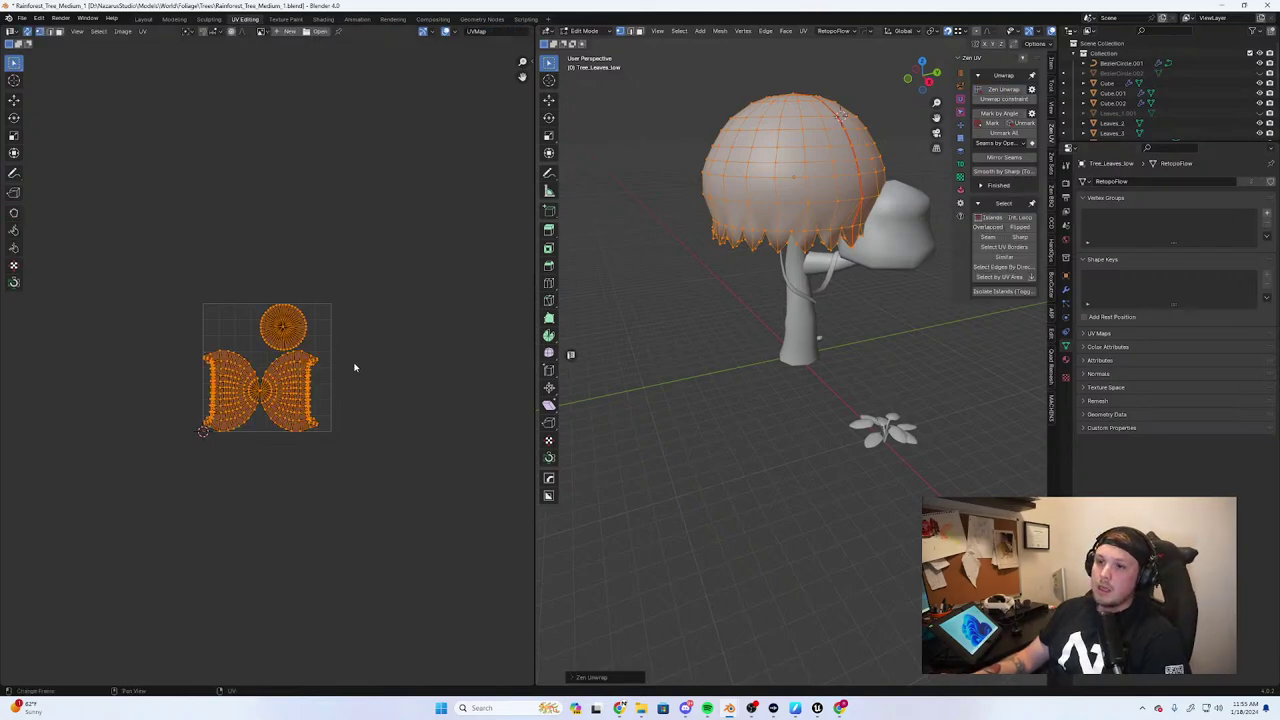
Align the dome's unwrapped UV islands upright with Zen UV's World Orient
{"action": "scroll", "coordinate": [354, 367], "scroll_direction": "up", "scroll_amount": 6}
{"action": "scroll", "coordinate": [263, 400], "scroll_direction": "down", "scroll_amount": 5}
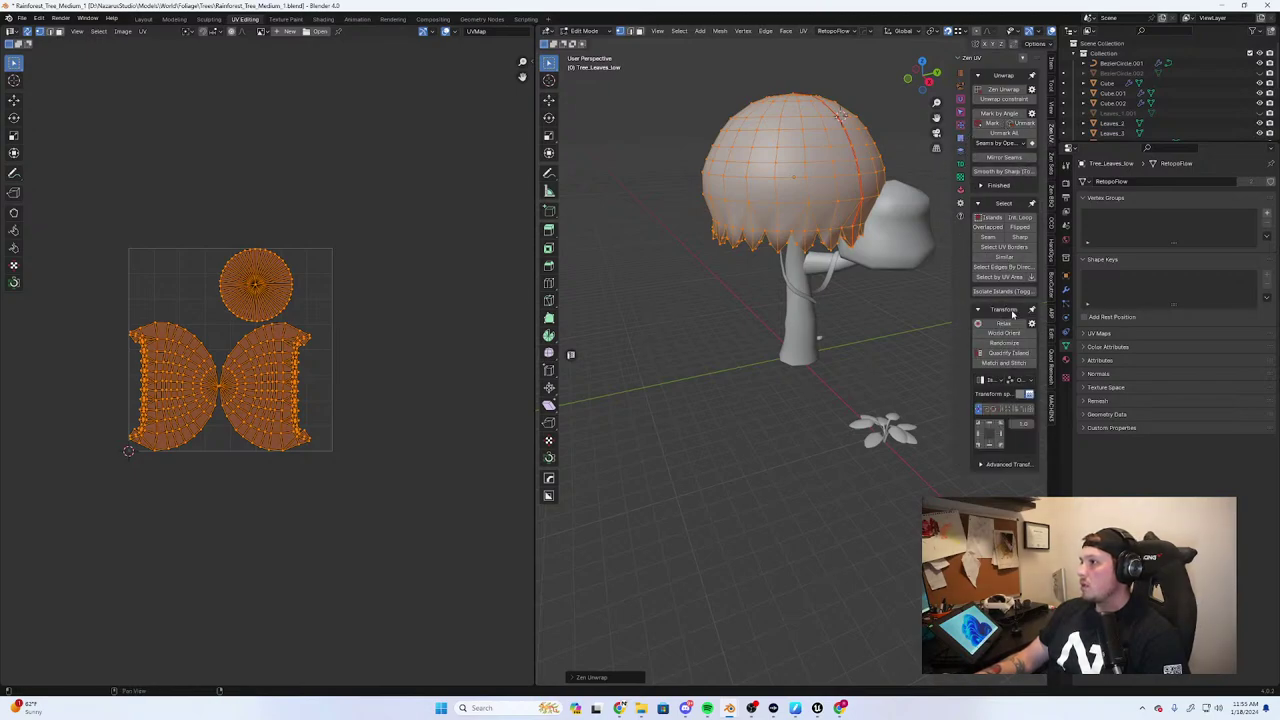
{"action": "left_click", "coordinate": [1004, 334]}
Select one of the two overlapping dome-half UV islands and move it along X clear of the other half
{"action": "scroll", "coordinate": [226, 402], "scroll_direction": "up", "scroll_amount": 3}
{"action": "key", "text": "alt+a"}
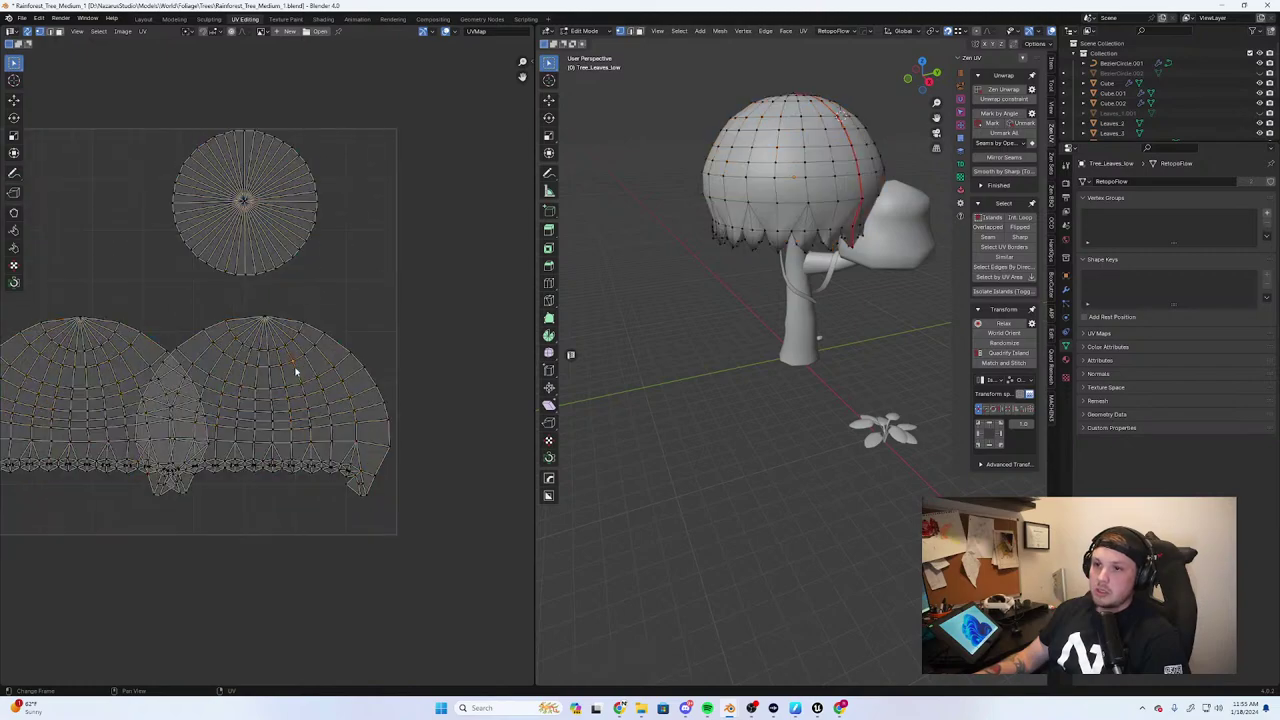
{"action": "key", "text": "l"}
{"action": "key", "text": "alt+a"}
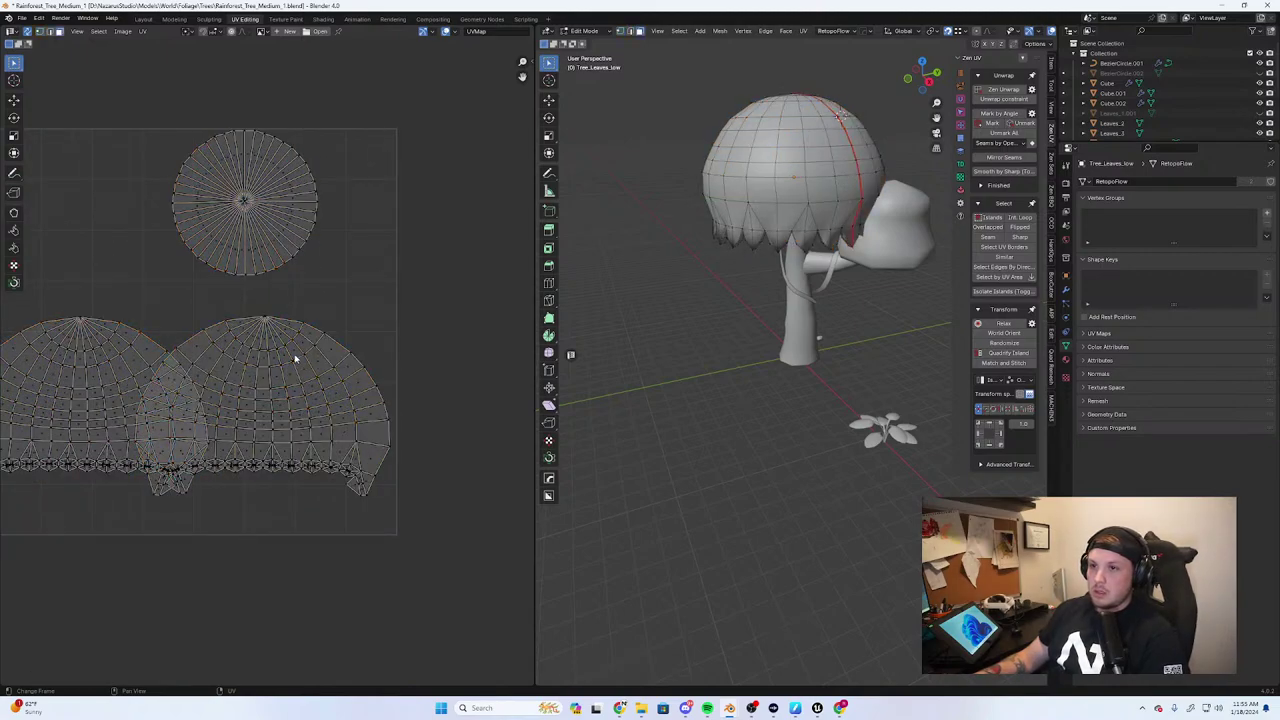
{"action": "key", "text": "l"}
{"action": "key", "text": "g"}
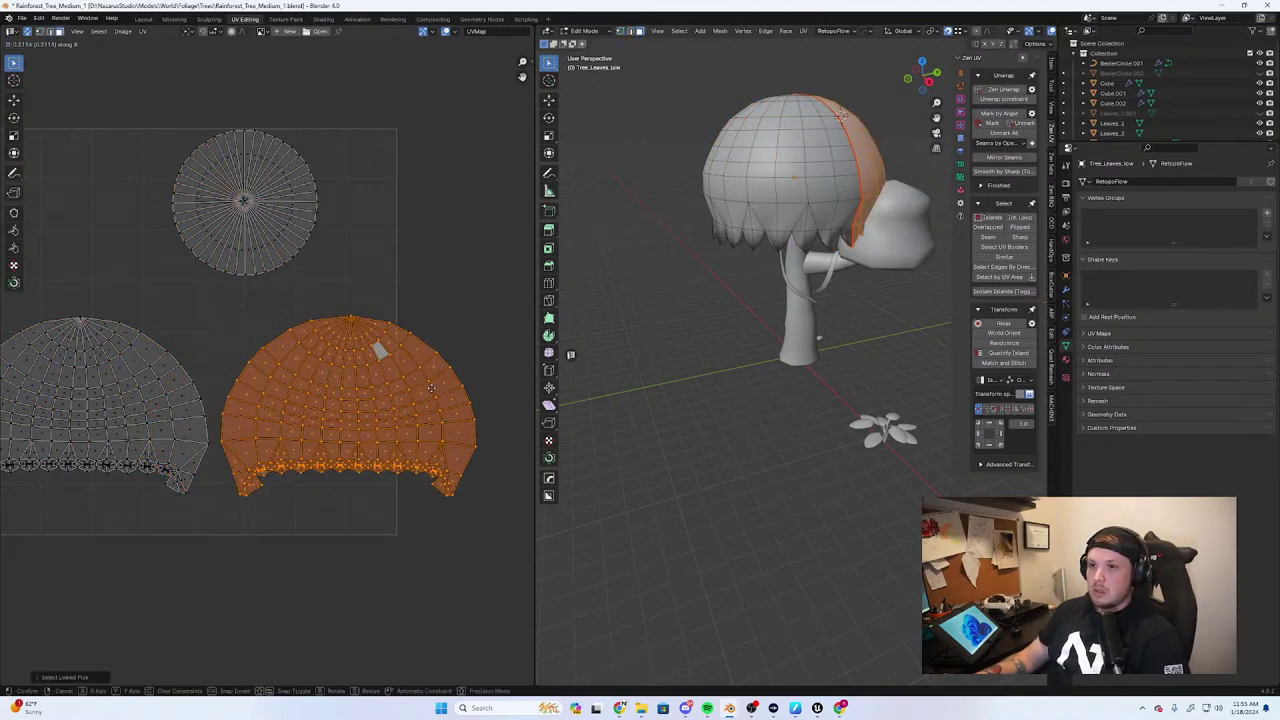
{"action": "left_click", "coordinate": [419, 385]}
Move the circular underside UV island outside the UV square, to its right
{"action": "key", "text": "alt+a"}
{"action": "key", "text": "l"}
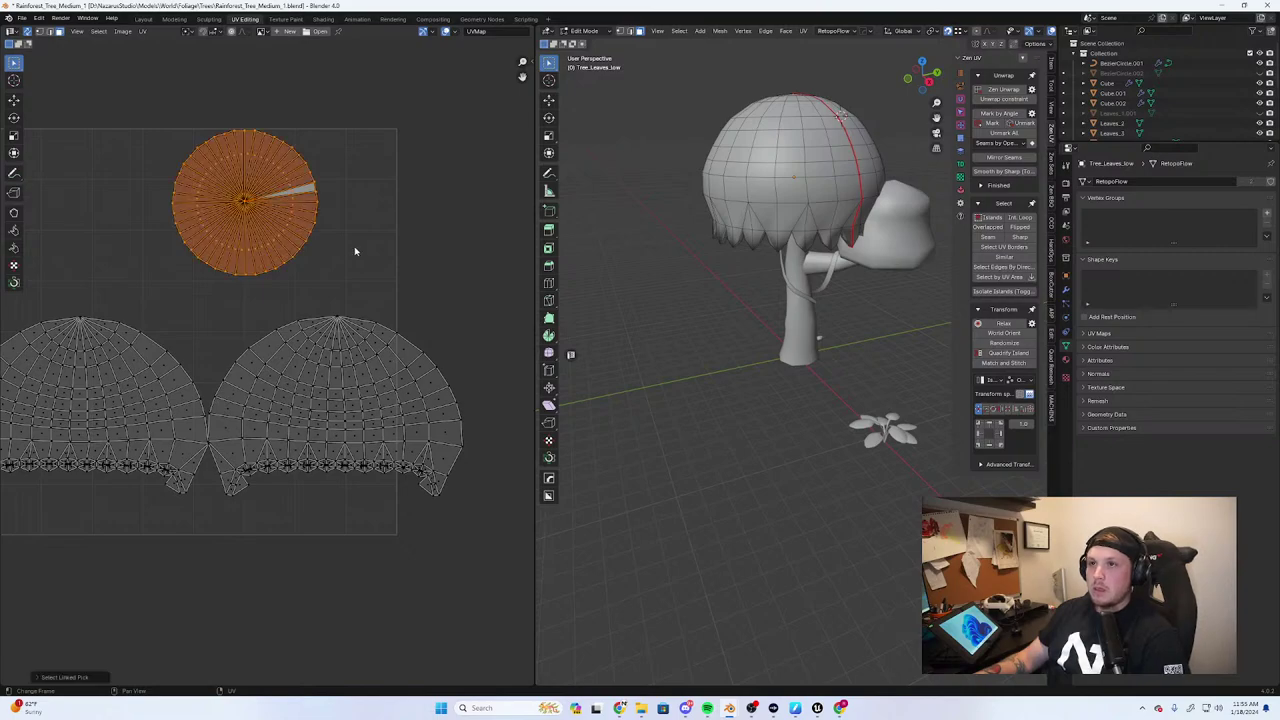
{"action": "scroll", "coordinate": [400, 260], "scroll_direction": "down", "scroll_amount": 3}
{"action": "key", "text": "g"}
{"action": "left_click", "coordinate": [482, 275]}
Move the right dome-half UV island up into the upper part of the UV square
{"action": "key", "text": "alt+a"}
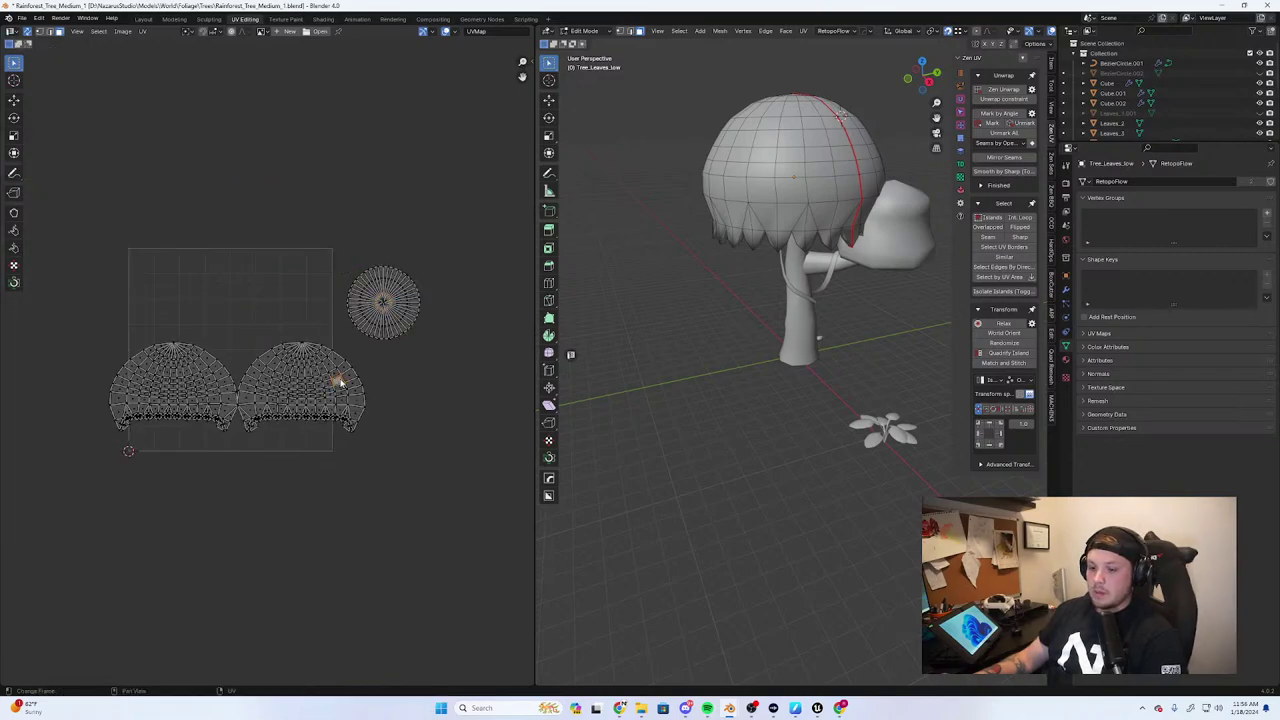
{"action": "key", "text": "l"}
{"action": "key", "text": "g"}
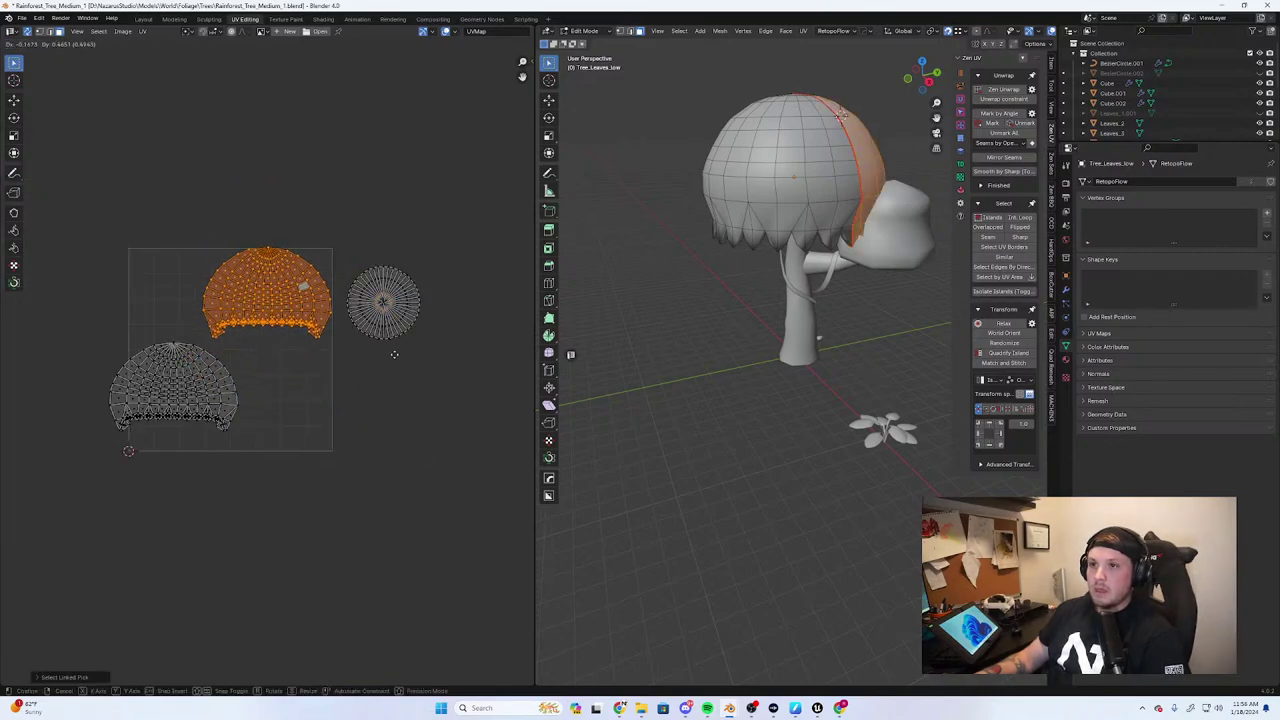
{"action": "left_click", "coordinate": [265, 367]}
Select the remaining dome-half UV island and move it inside the UV square, directly below the other half
{"action": "key", "text": "alt+a"}
{"action": "key", "text": "l"}
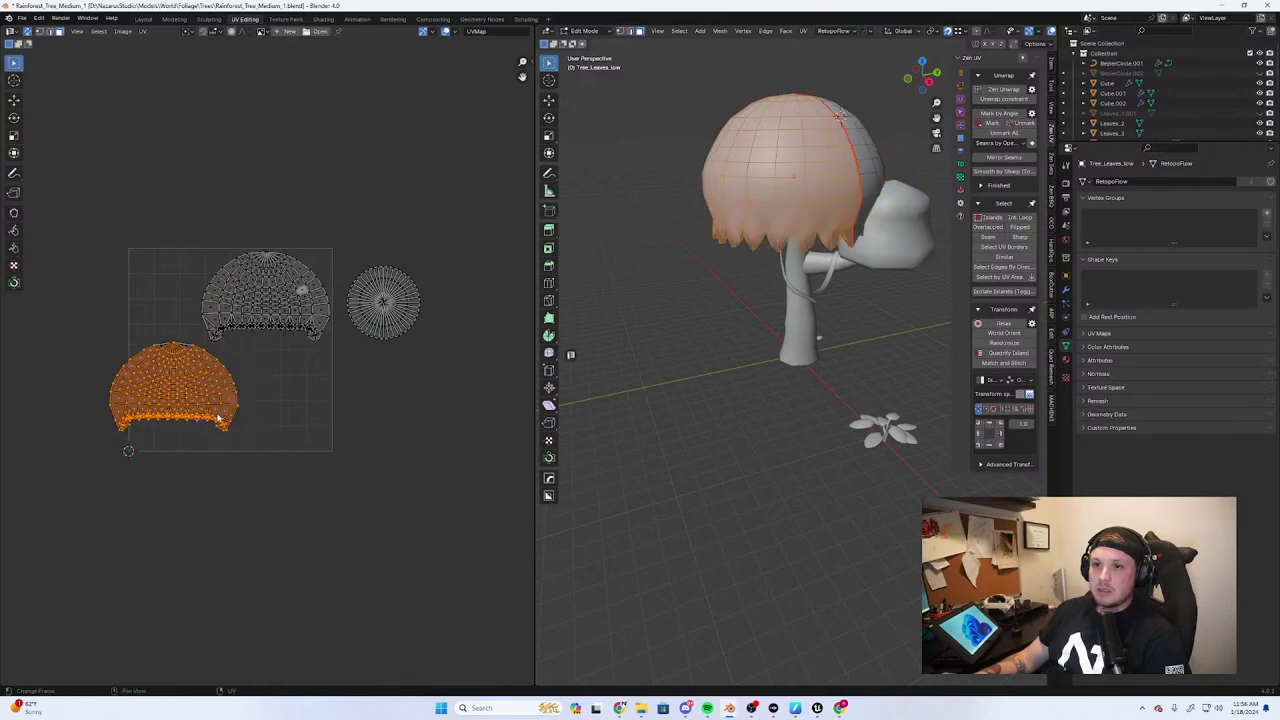
{"action": "scroll", "coordinate": [251, 408], "scroll_direction": "up", "scroll_amount": 3}
{"action": "key", "text": "g"}
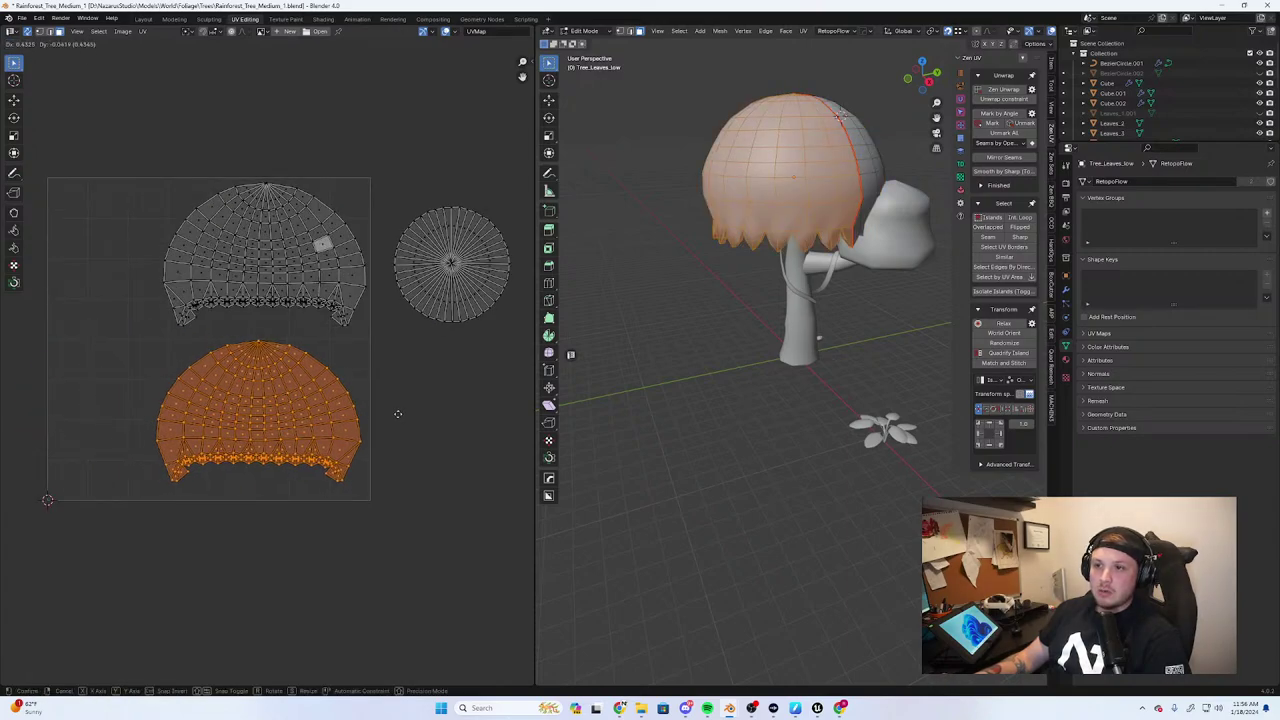
{"action": "left_click", "coordinate": [400, 413]}
Move the circular underside UV island into the UV square beside the dome halves, scale it down slightly to fit, and leave Edit Mode
{"action": "left_click_drag", "start_coordinate": [500, 180], "coordinate": [404, 336]}
{"action": "key", "text": "g"}
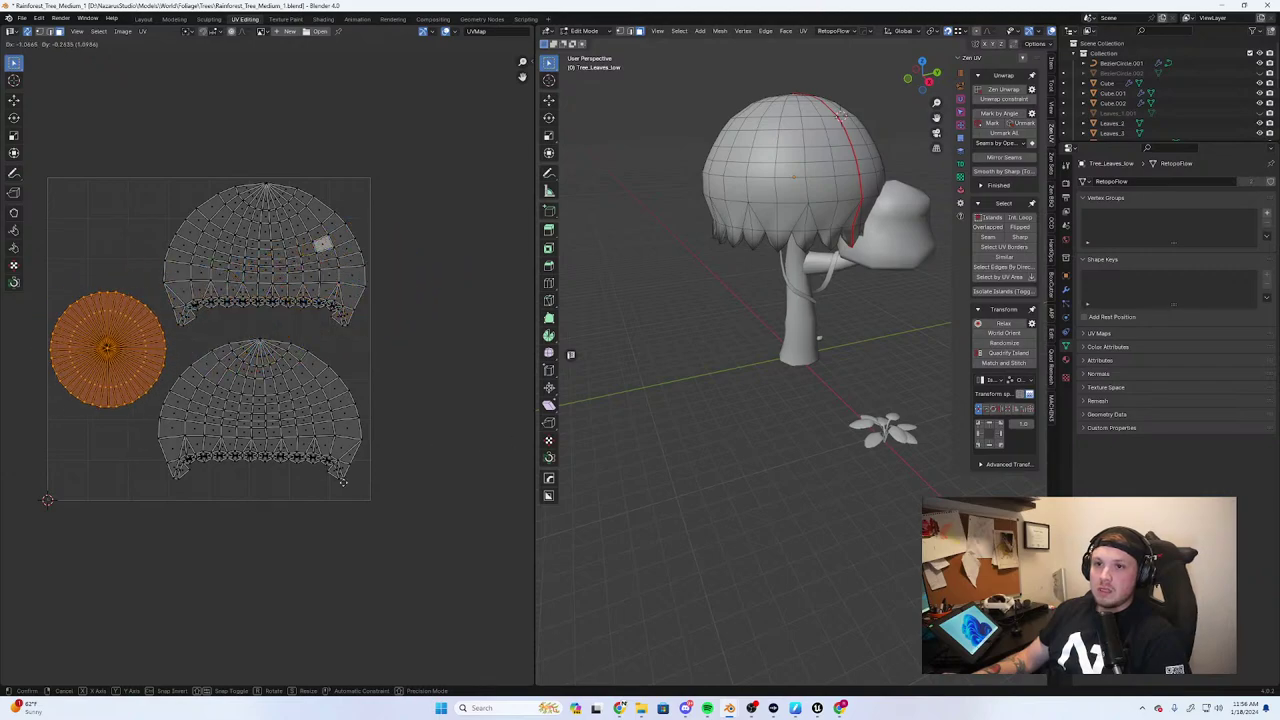
{"action": "left_click", "coordinate": [341, 482]}
{"action": "key", "text": "g"}
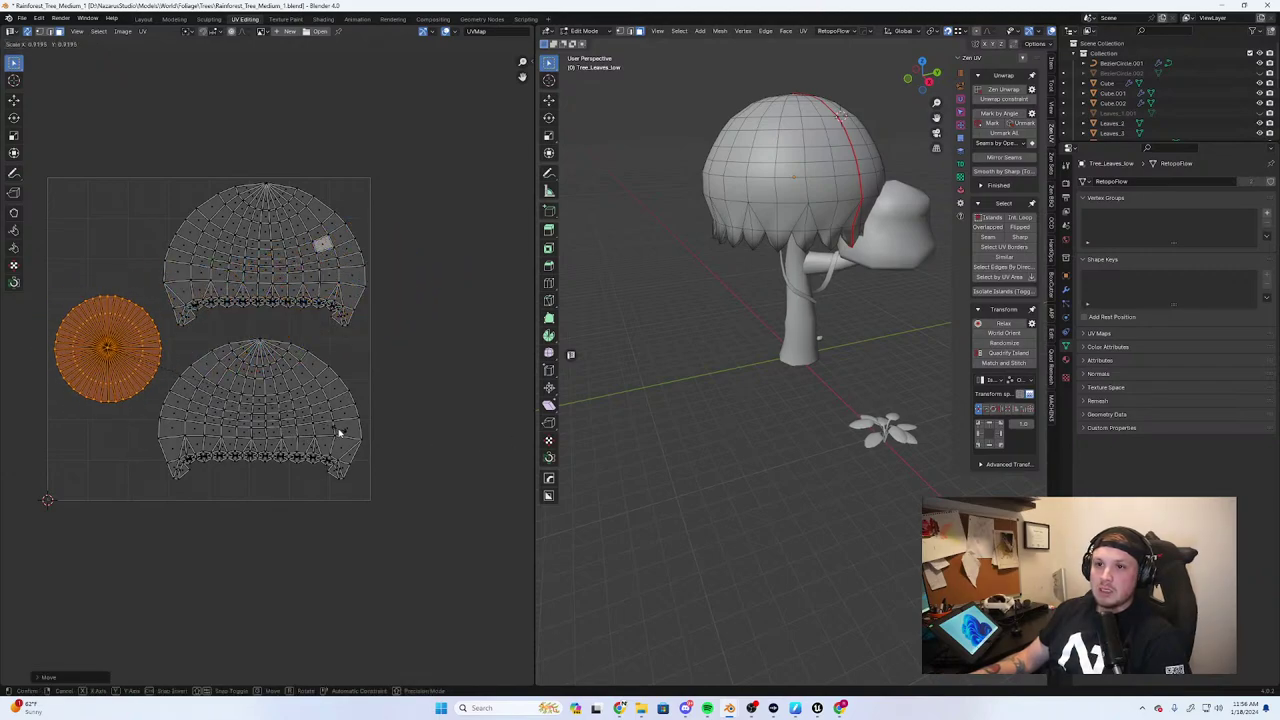
{"action": "left_click", "coordinate": [394, 443]}
{"action": "key", "text": "Tab"}
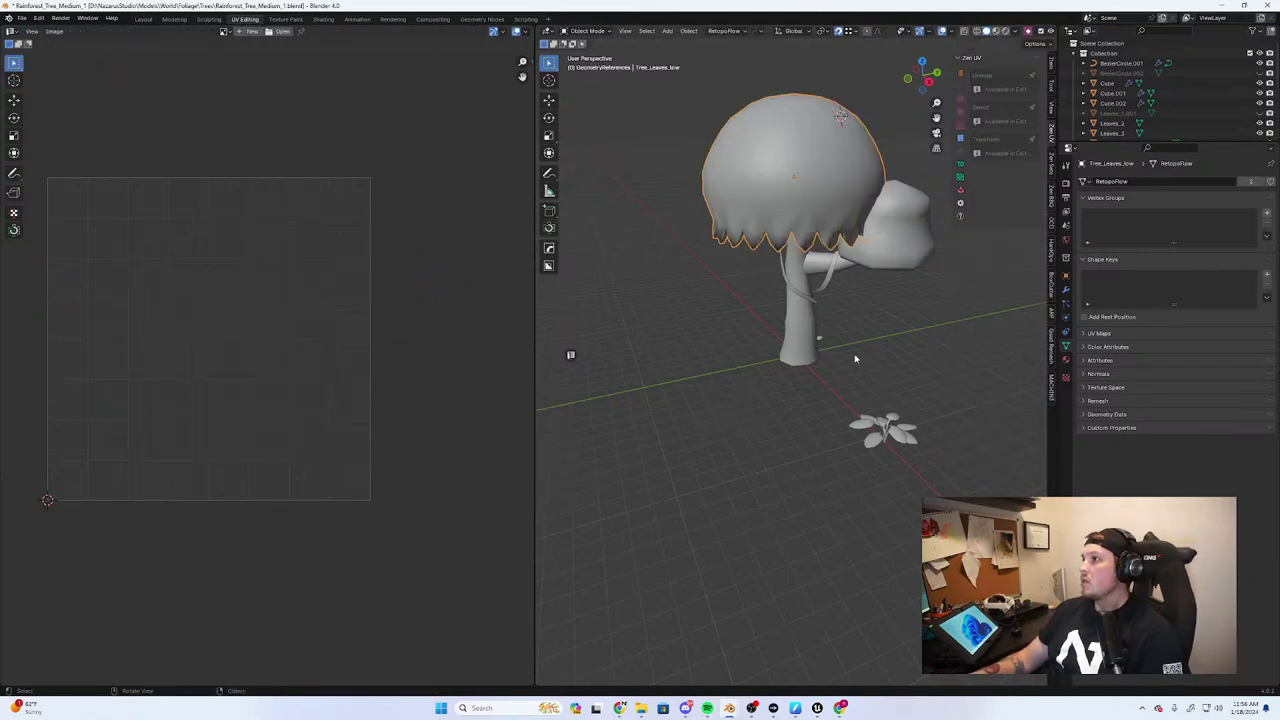
Save the Blender file and export the selected low dome as FBX over Rainforest_Tree_Medium_low.fbx
{"action": "middle_click_drag", "start_coordinate": [849, 354], "coordinate": [793, 397]}
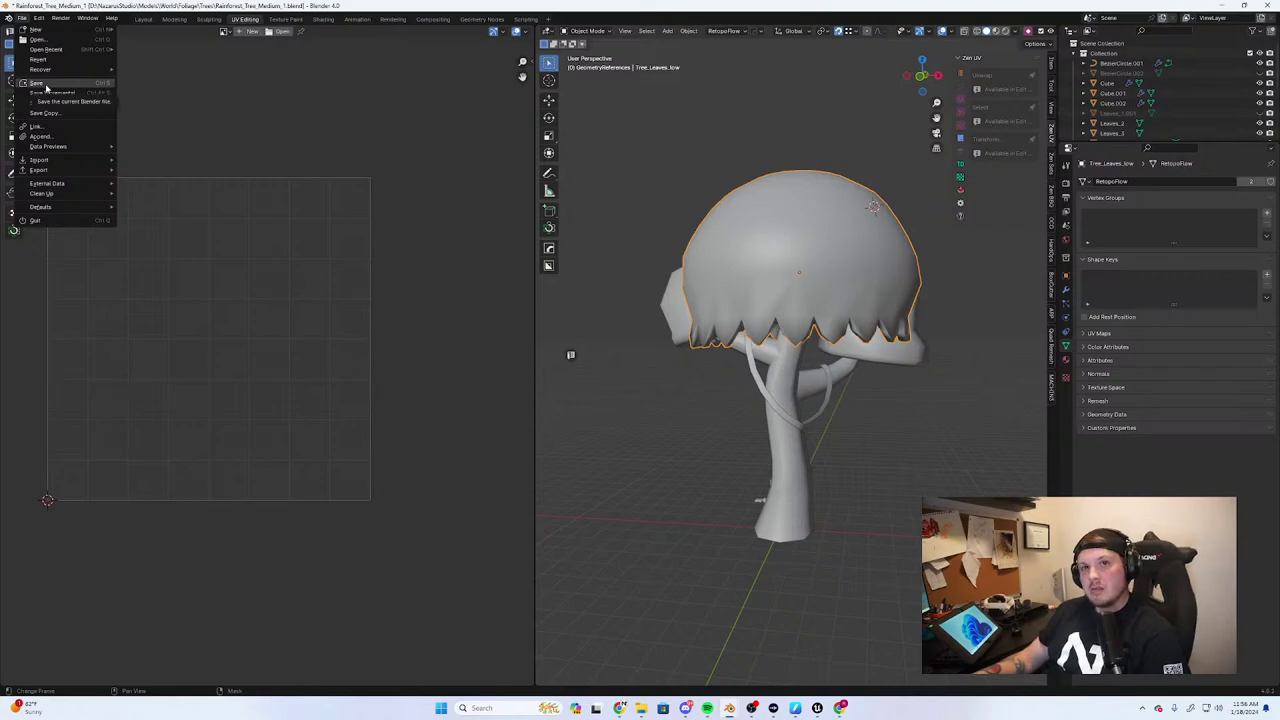
{"action": "left_click", "coordinate": [46, 88]}
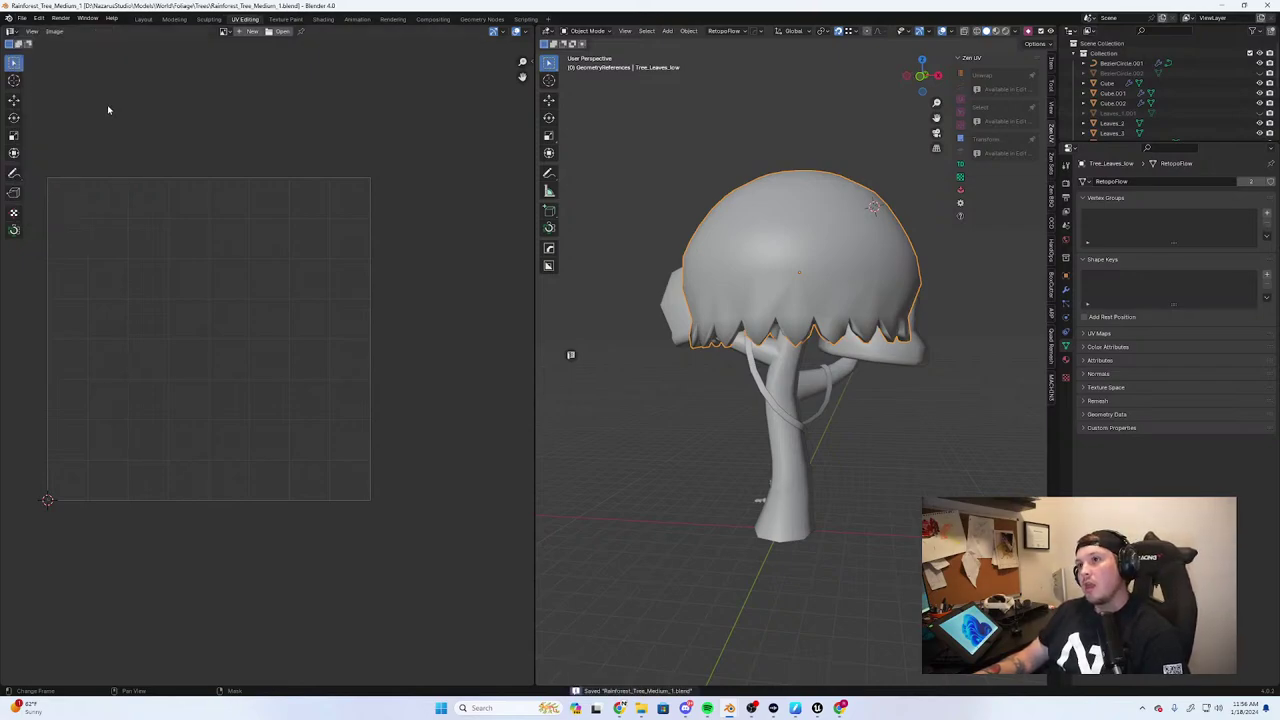
{"action": "left_click", "coordinate": [21, 18]}
{"action": "mouse_move", "coordinate": [57, 173]}
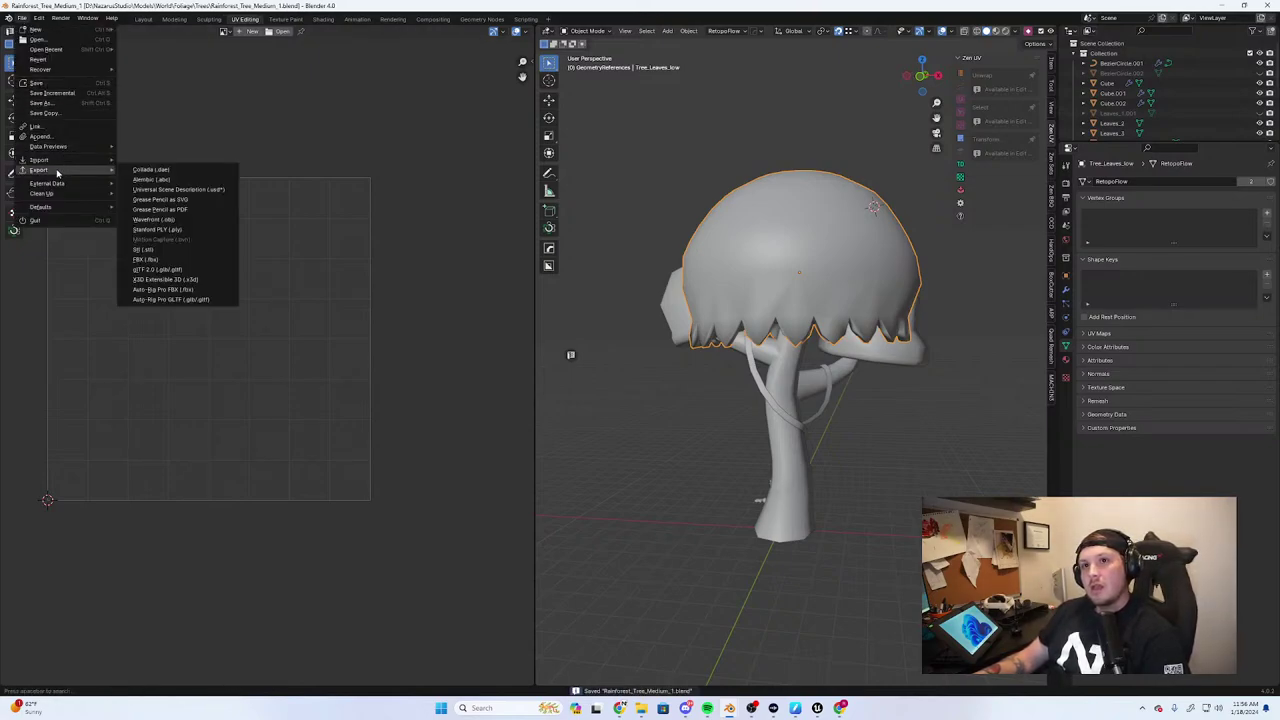
{"action": "left_click", "coordinate": [171, 261]}
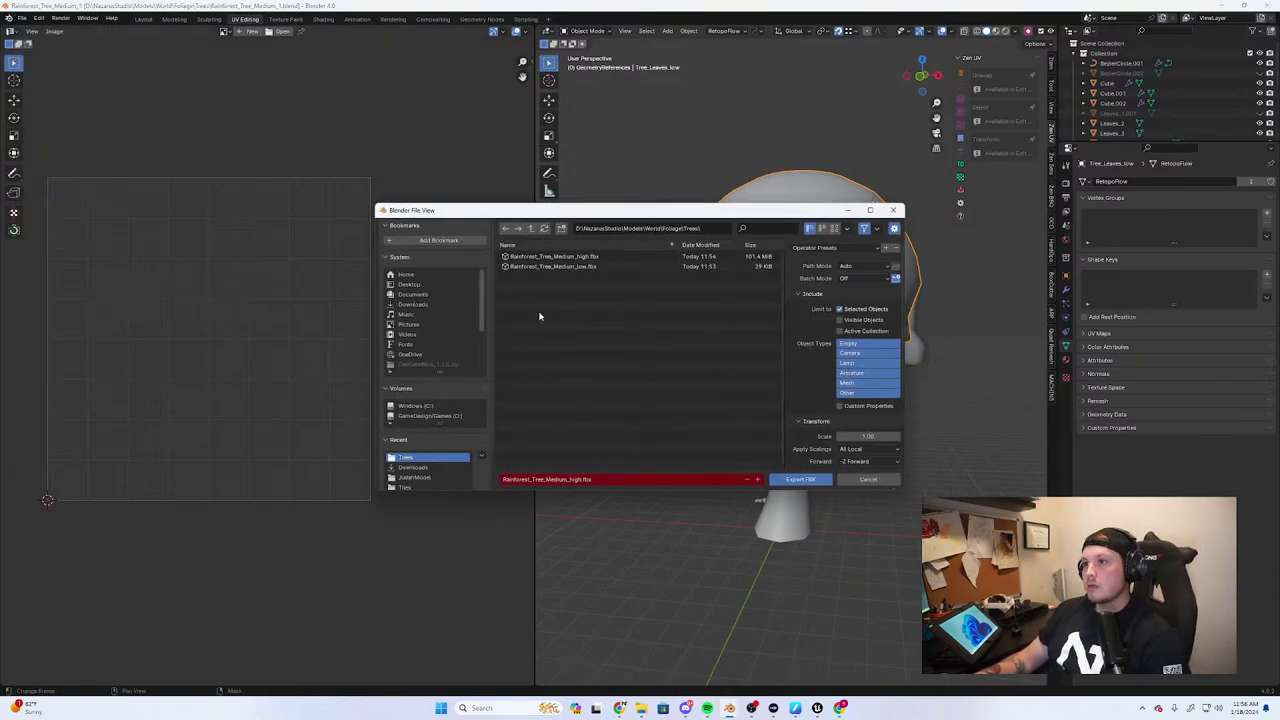
{"action": "left_click", "coordinate": [606, 267]}
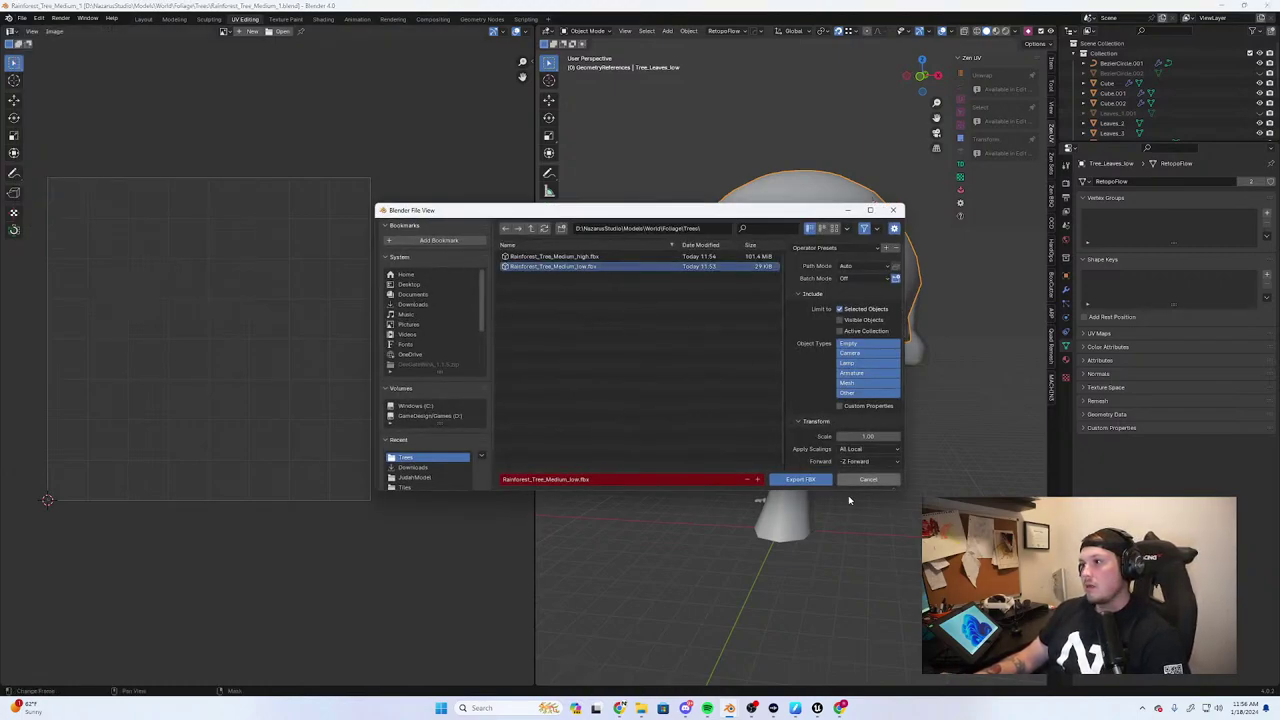
{"action": "left_click", "coordinate": [800, 480]}
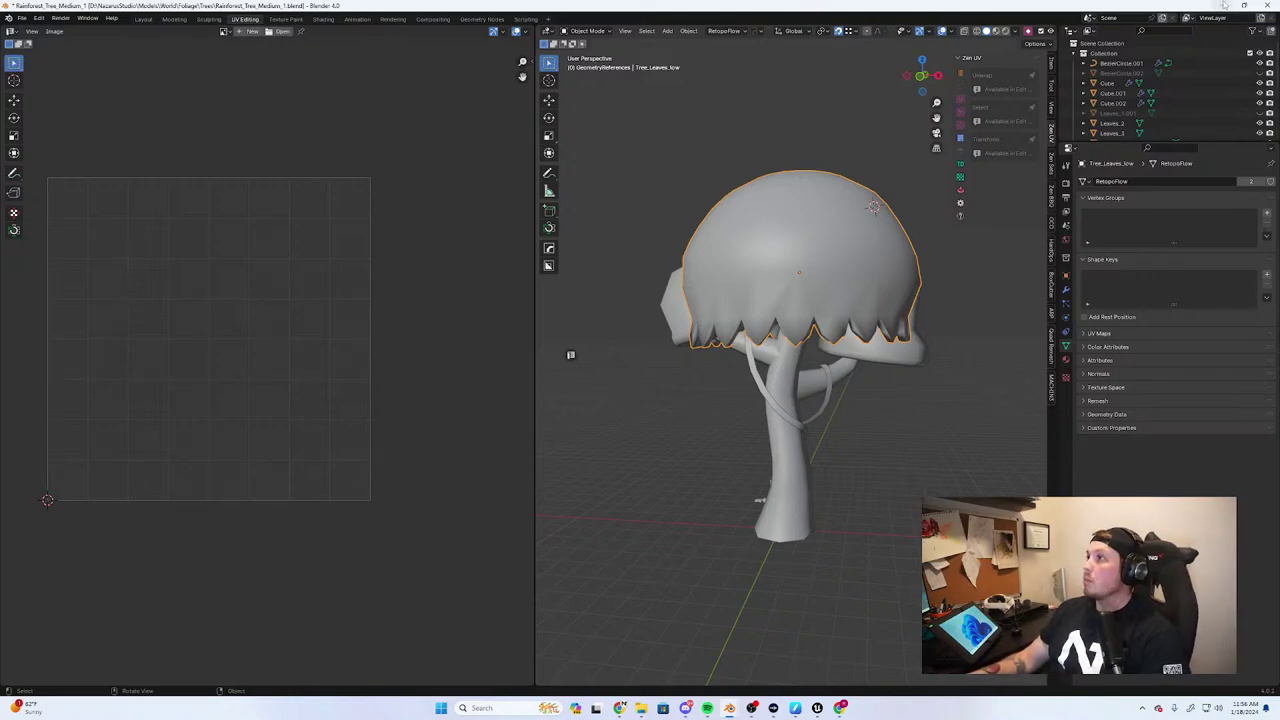
Close the Preferences window left open behind the main Blender window
{"action": "left_click", "coordinate": [1221, 5]}
{"action": "left_click", "coordinate": [730, 707]}
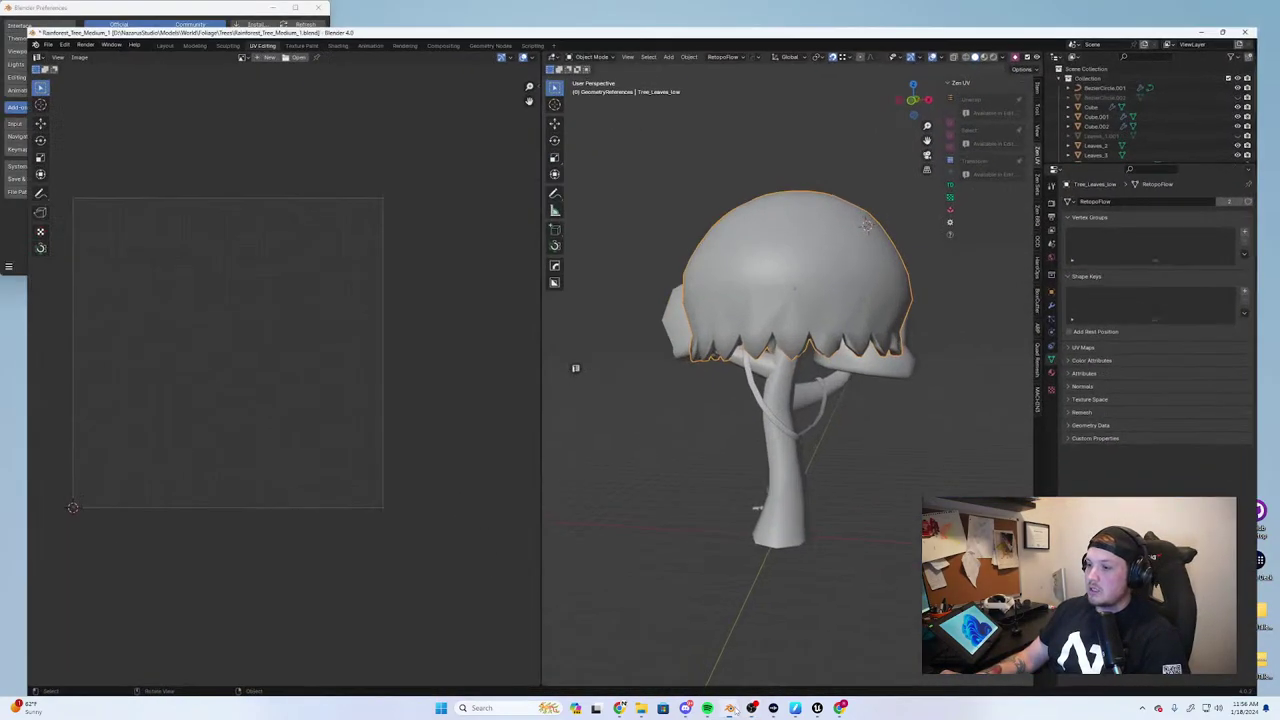
{"action": "left_click", "coordinate": [316, 8]}
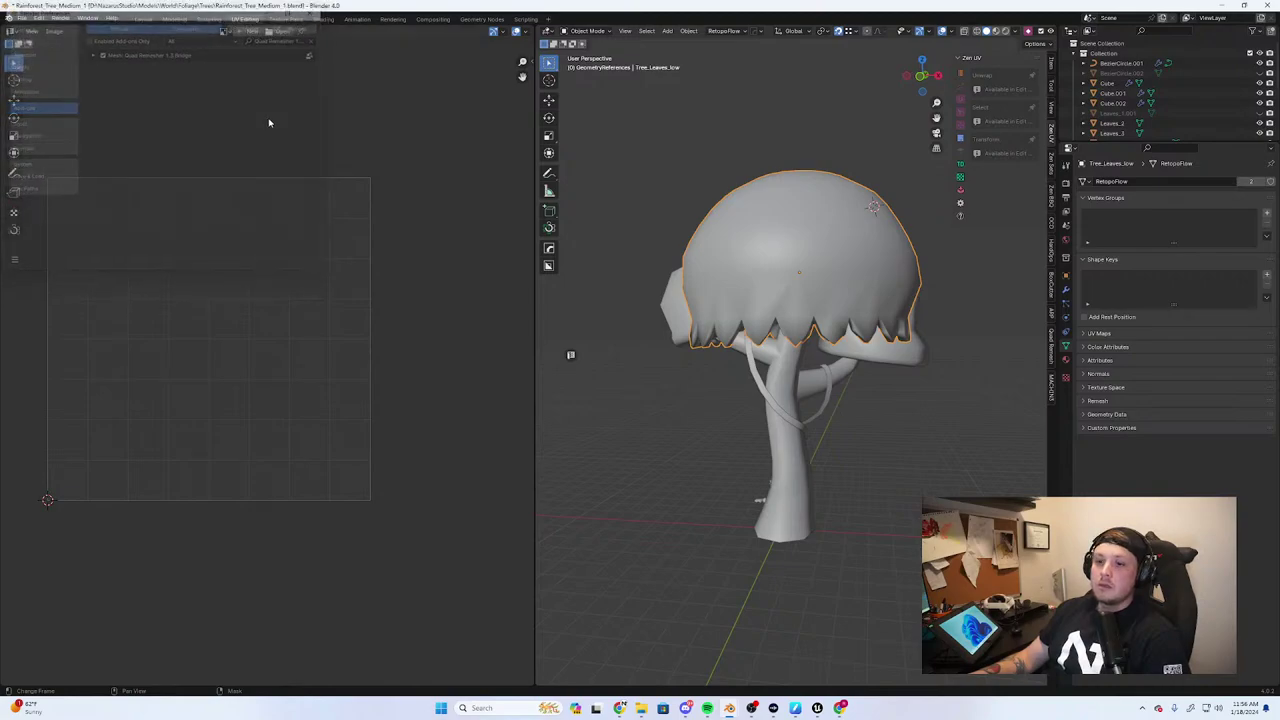
Search Windows for "painter", launch Adobe Substance 3D Painter and dismiss its startup screens
{"action": "left_click", "coordinate": [500, 707]}
{"action": "type", "text": "ppain"}
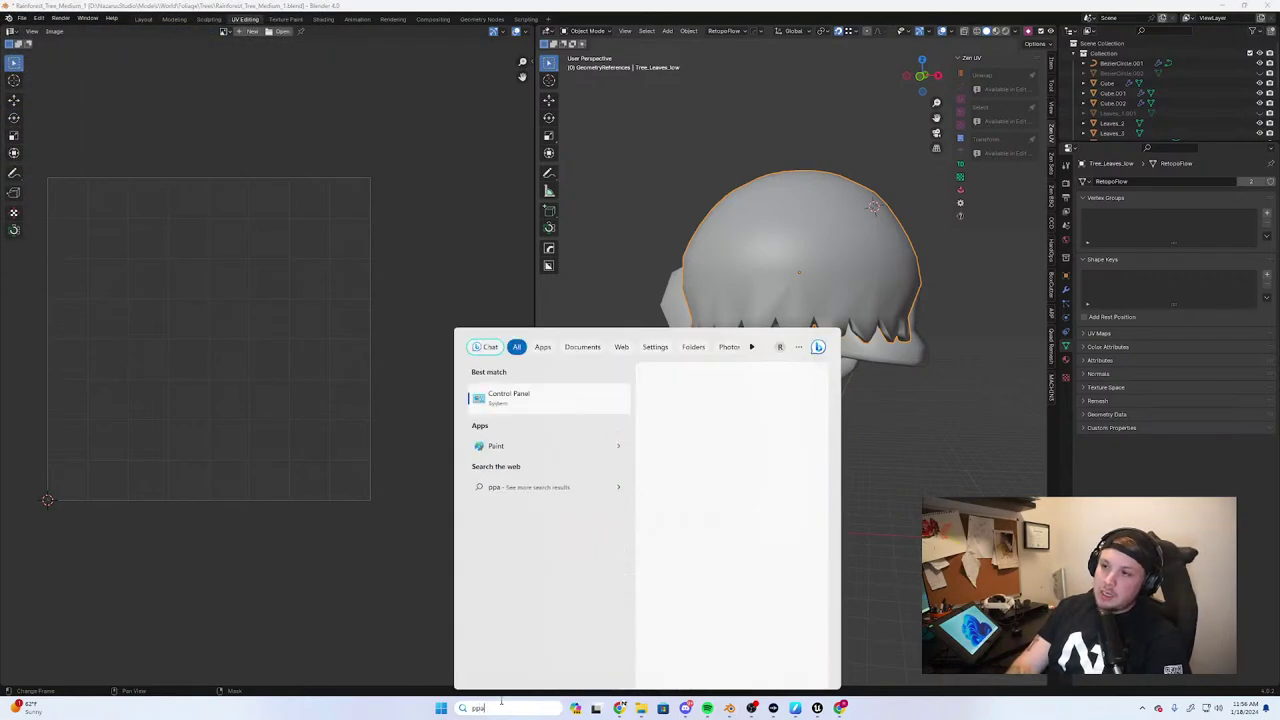
{"action": "key", "text": "BackSpace"}
{"action": "key", "text": "BackSpace"}
{"action": "key", "text": "BackSpace"}
{"action": "key", "text": "BackSpace"}
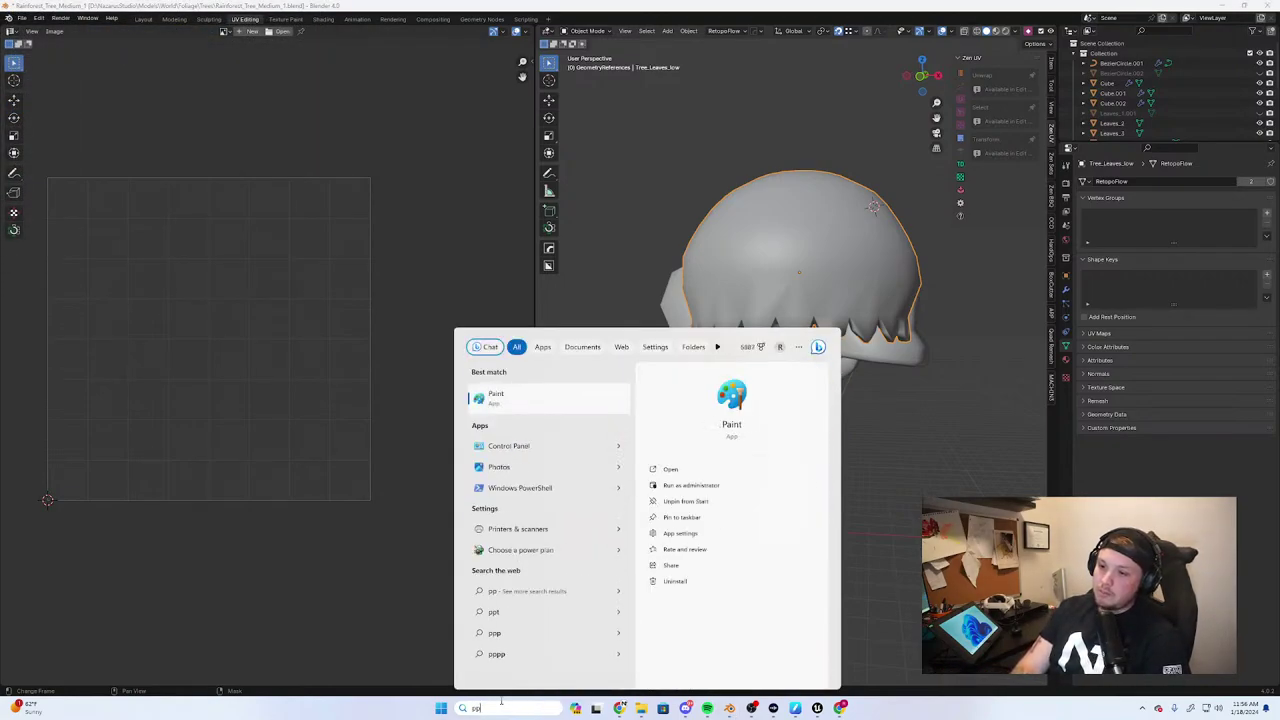
{"action": "type", "text": "ainter"}
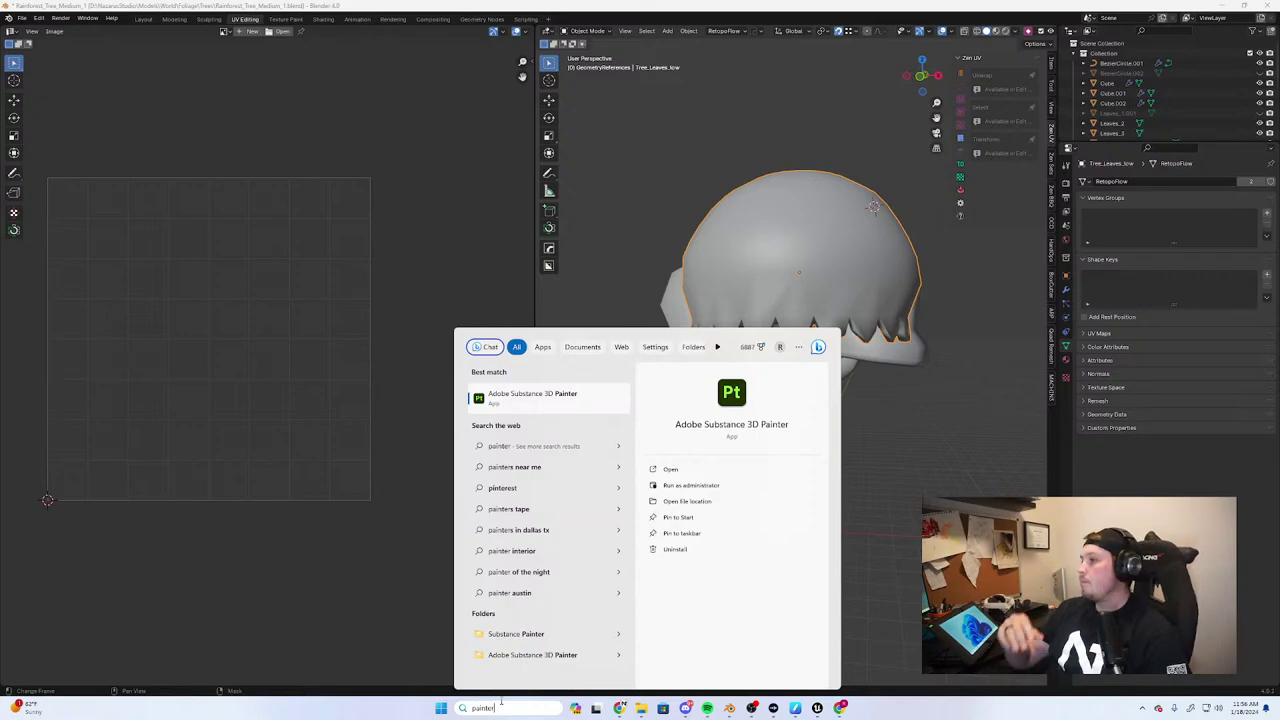
{"action": "left_click", "coordinate": [563, 408]}
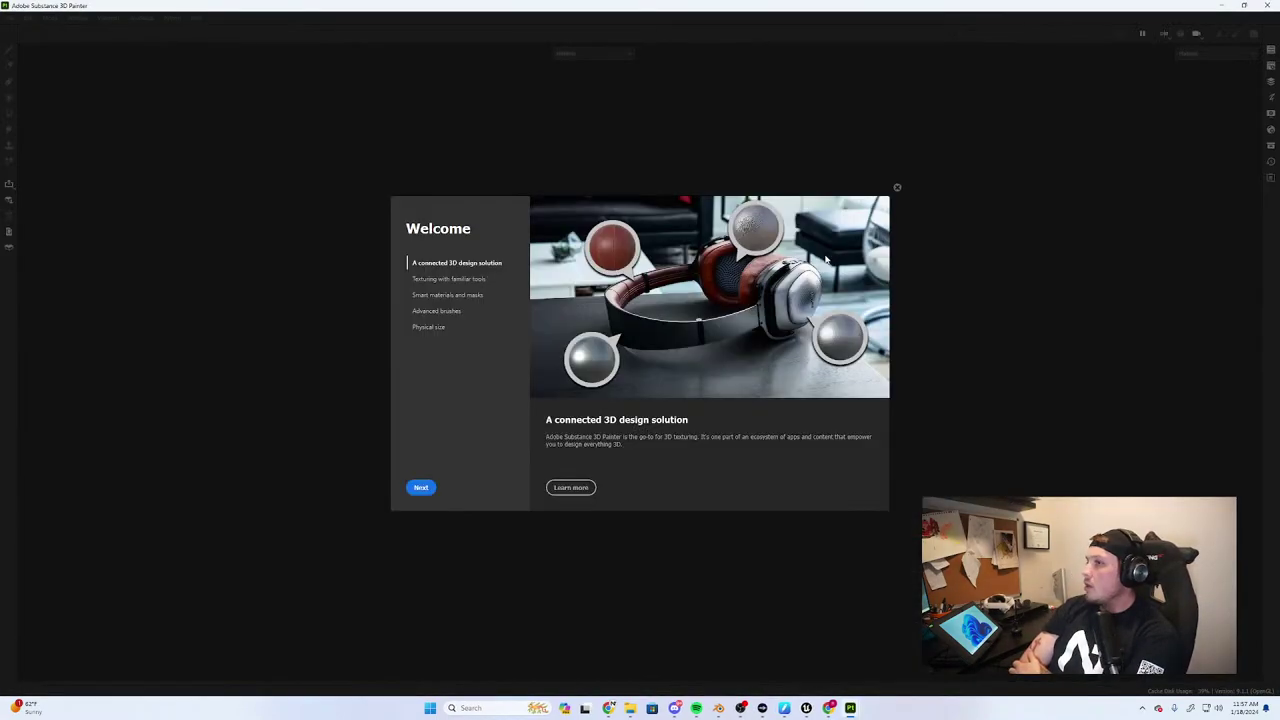
{"action": "left_click", "coordinate": [897, 189]}
{"action": "left_click", "coordinate": [786, 255]}
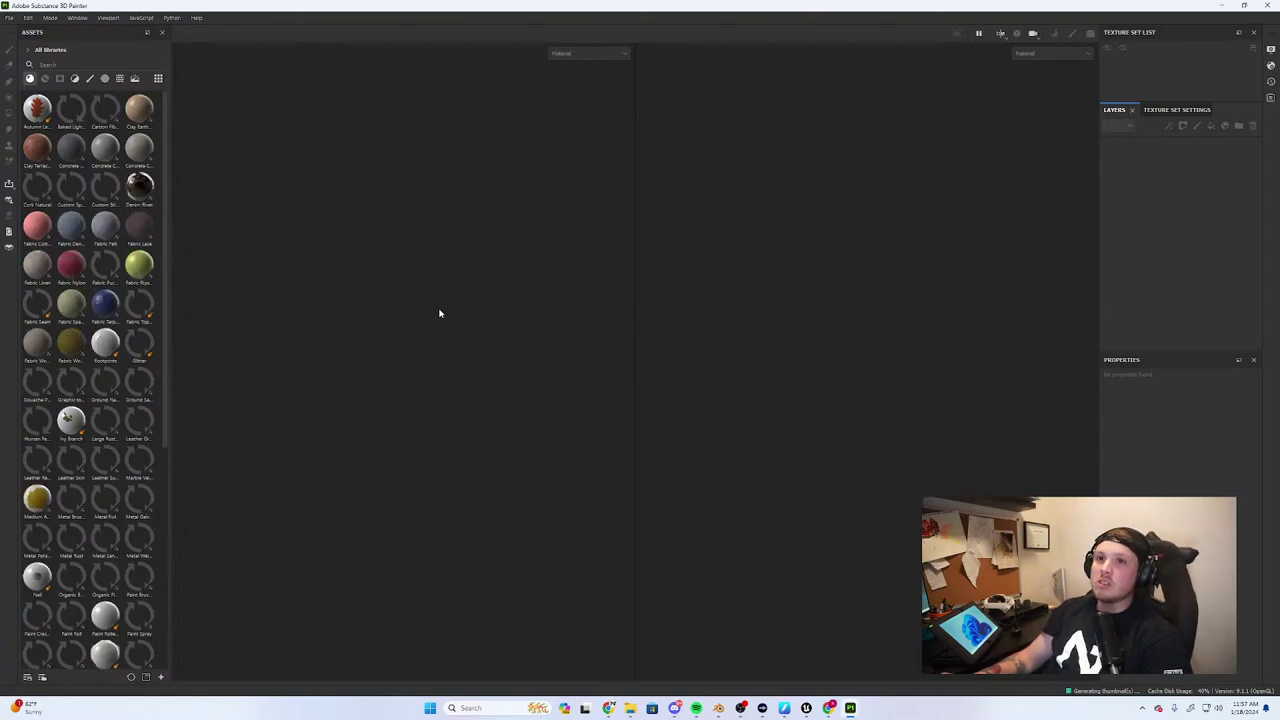
Start a new project and choose 1024 as its document resolution
{"action": "mouse_move", "coordinate": [146, 204]}
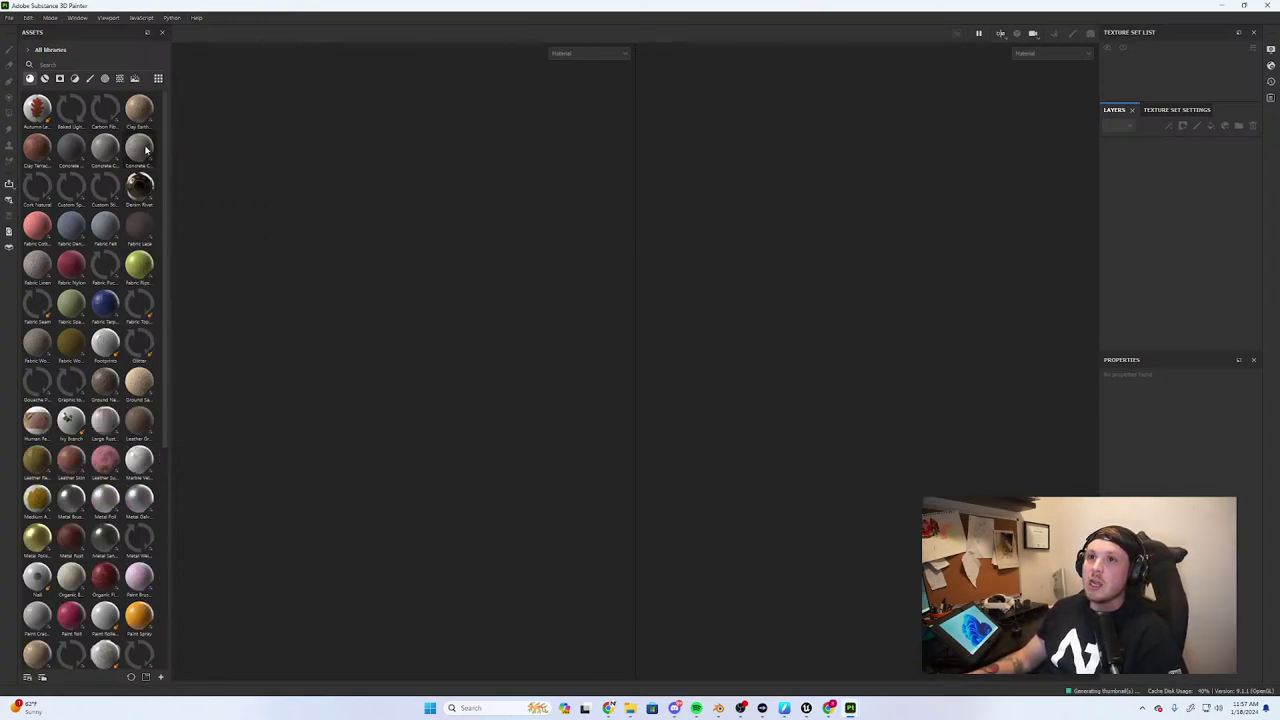
{"action": "left_click", "coordinate": [8, 18]}
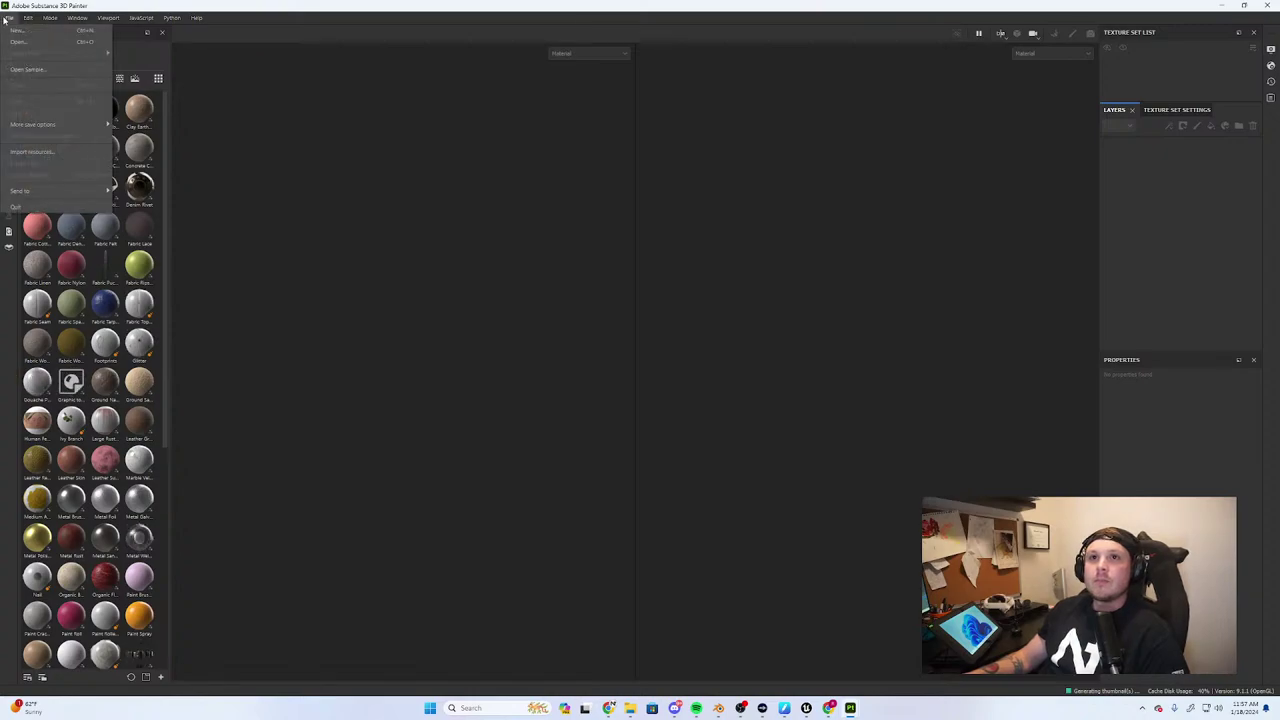
{"action": "left_click", "coordinate": [6, 19]}
{"action": "left_click", "coordinate": [6, 19]}
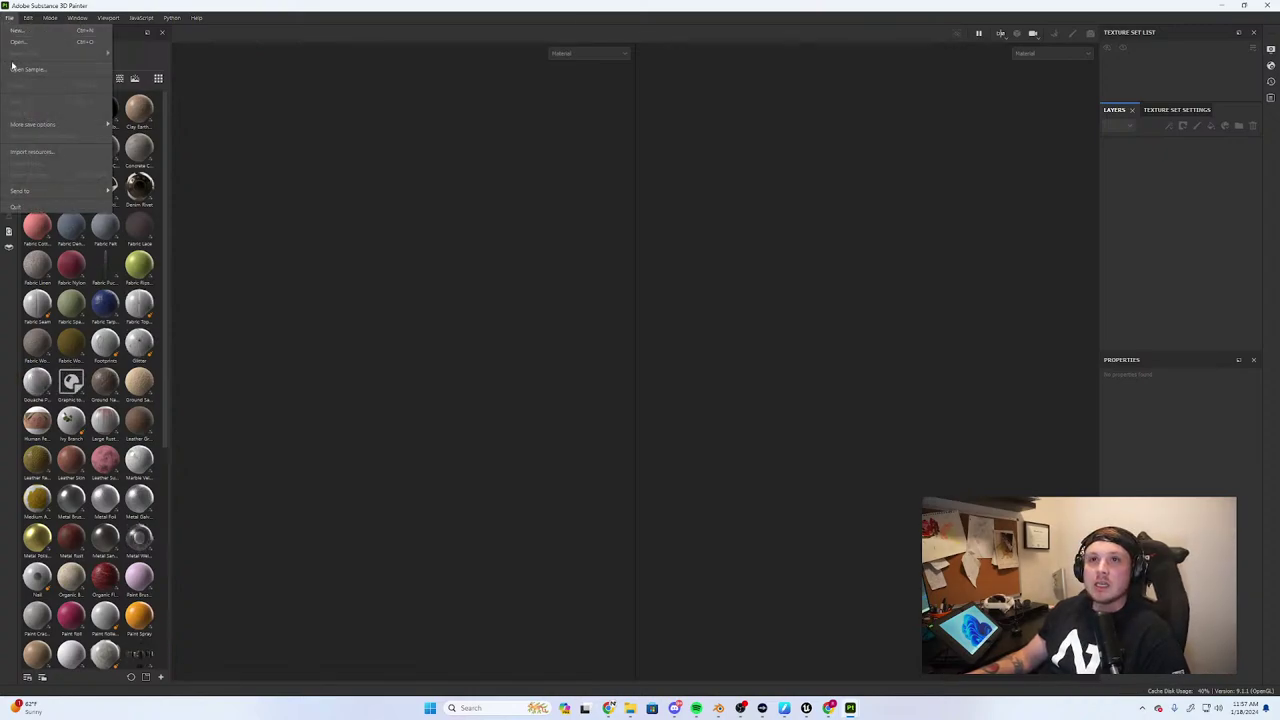
{"action": "left_click", "coordinate": [18, 30]}
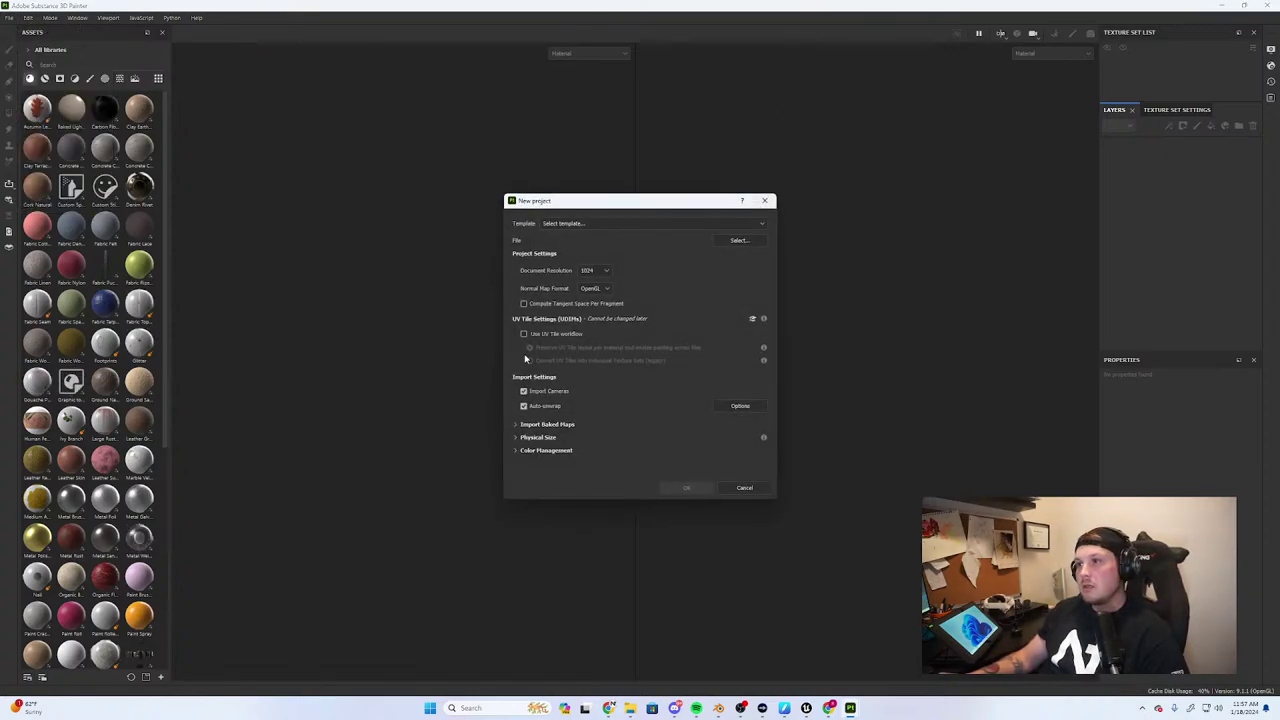
{"action": "left_click", "coordinate": [597, 271]}
{"action": "left_click", "coordinate": [598, 270]}
{"action": "left_click", "coordinate": [604, 272]}
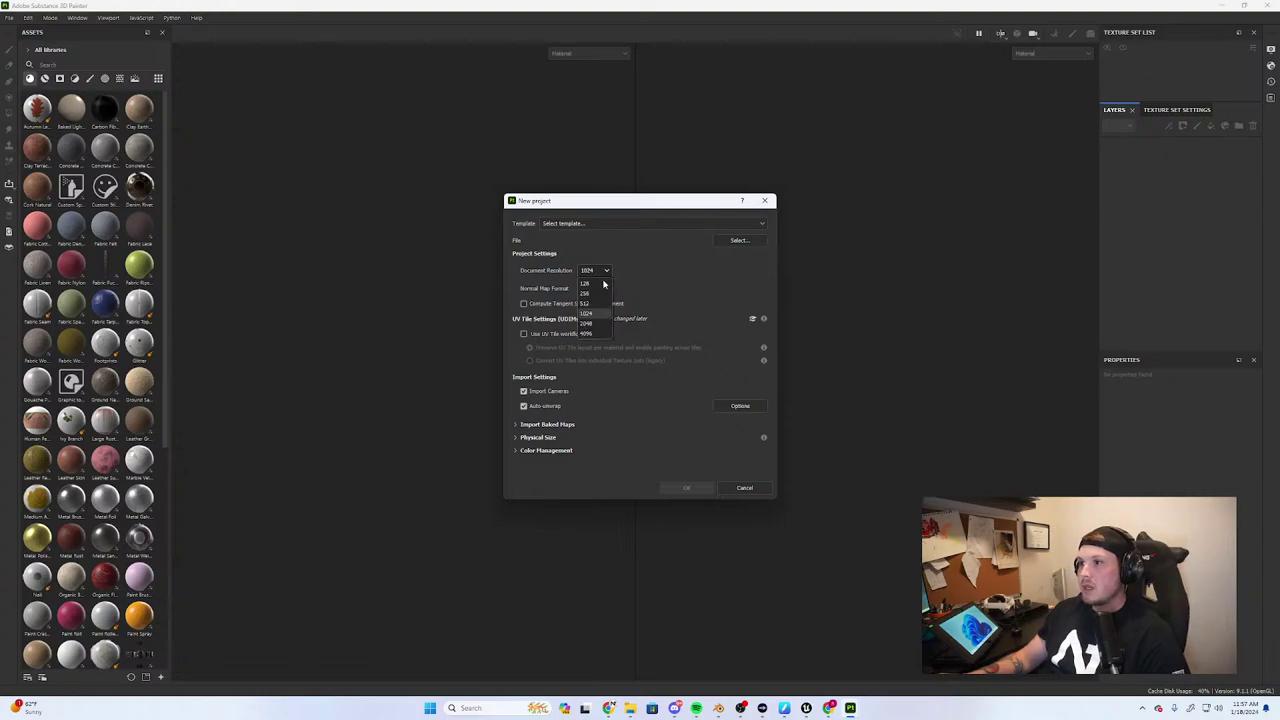
{"action": "left_click", "coordinate": [596, 313]}
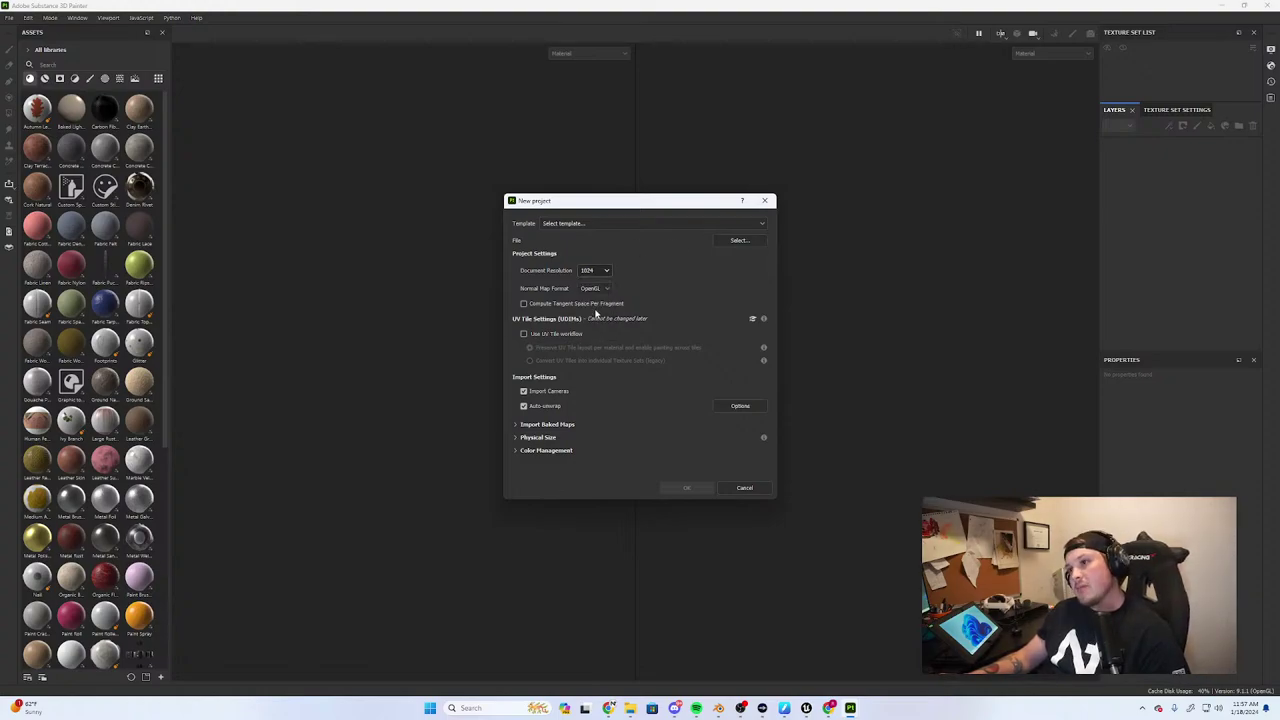
Set the new project's template to Unreal Engine 4 (starter_assets)
{"action": "left_click", "coordinate": [738, 227]}
{"action": "left_click", "coordinate": [737, 229]}
{"action": "left_click", "coordinate": [737, 227]}
{"action": "scroll", "coordinate": [657, 289], "scroll_direction": "down", "scroll_amount": 5}
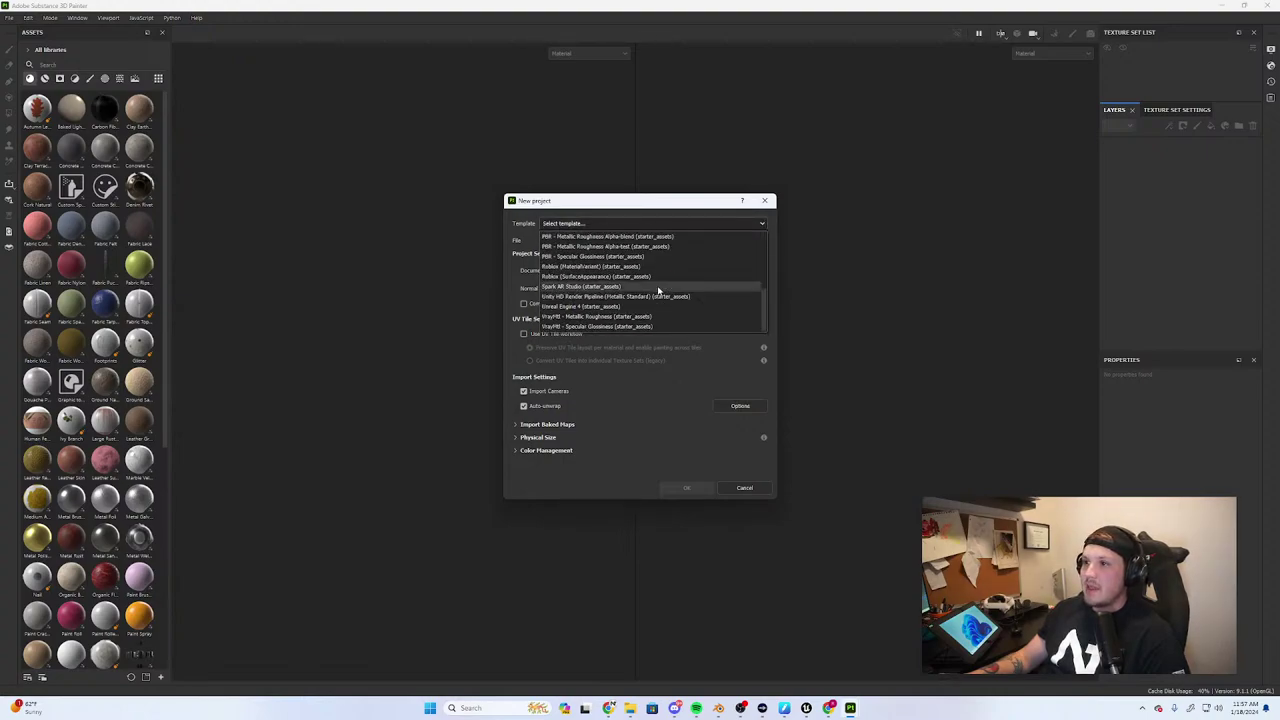
{"action": "left_click", "coordinate": [630, 308]}
Look for the low mesh file in the quick-access folders and on the Desktop, and cancel the new project
{"action": "left_click", "coordinate": [747, 241]}
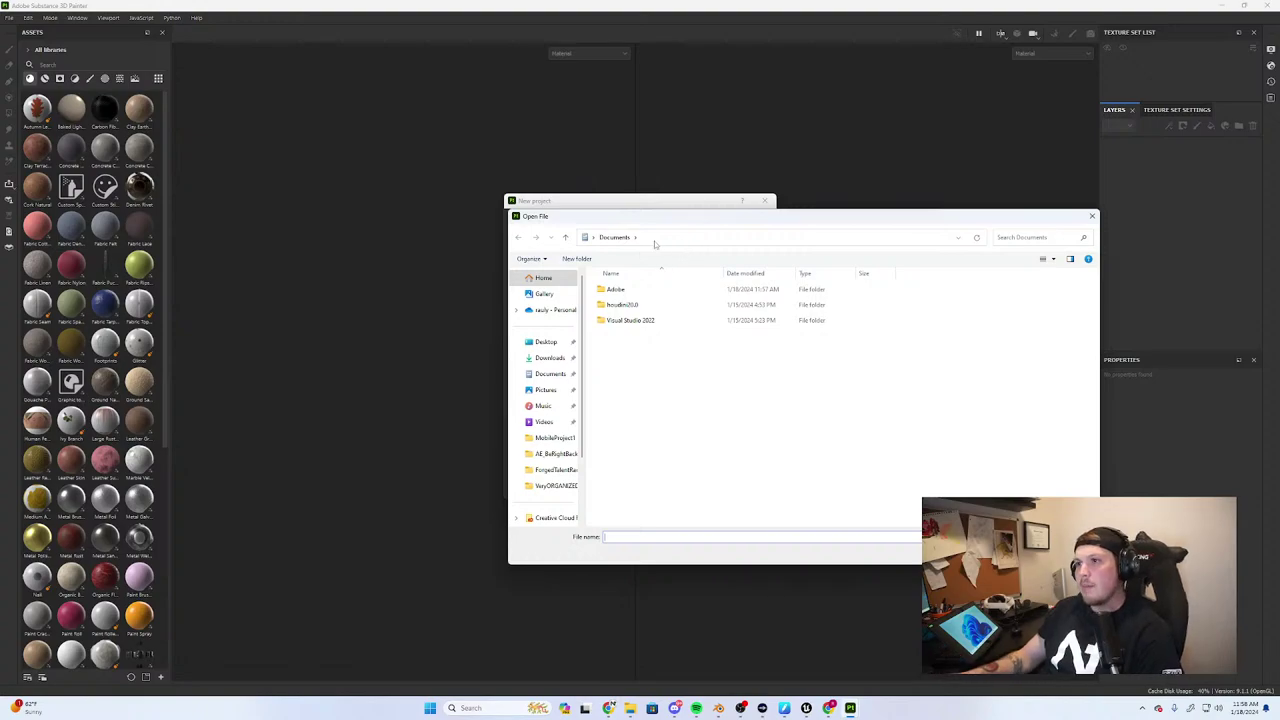
{"action": "scroll", "coordinate": [549, 437], "scroll_direction": "down", "scroll_amount": 2}
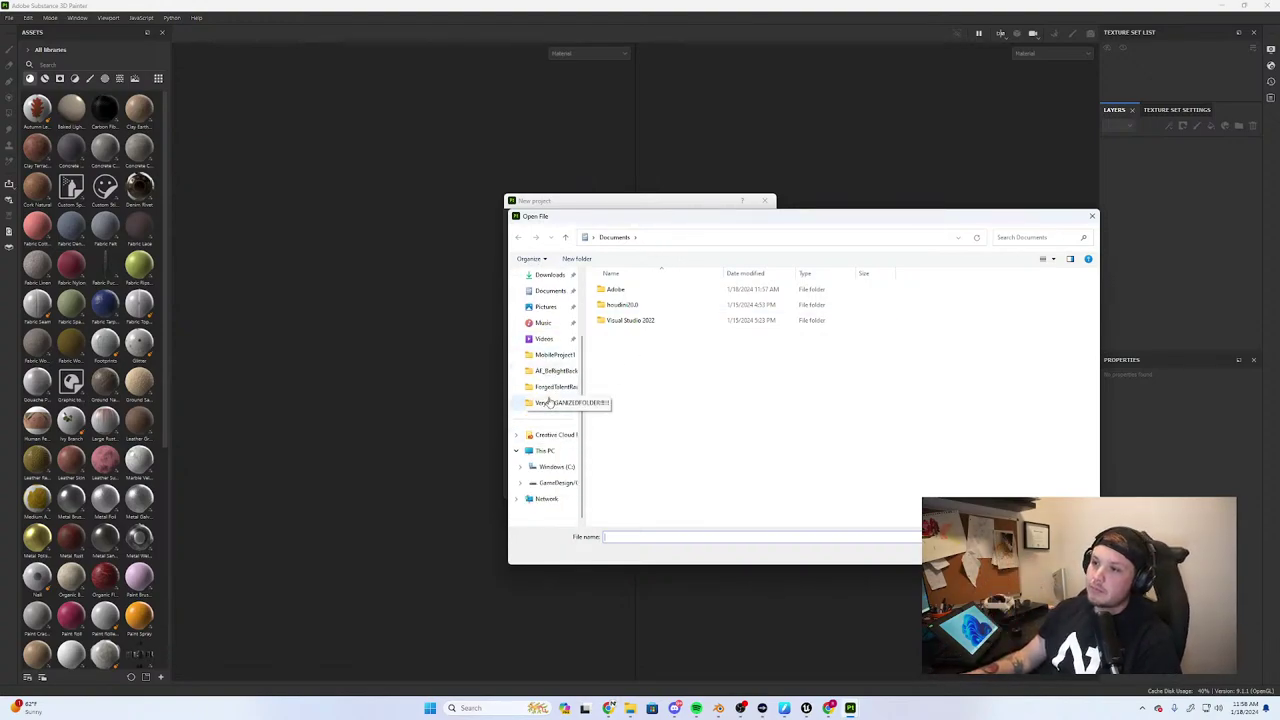
{"action": "left_click", "coordinate": [548, 402]}
{"action": "left_click", "coordinate": [553, 387]}
{"action": "left_click", "coordinate": [552, 371]}
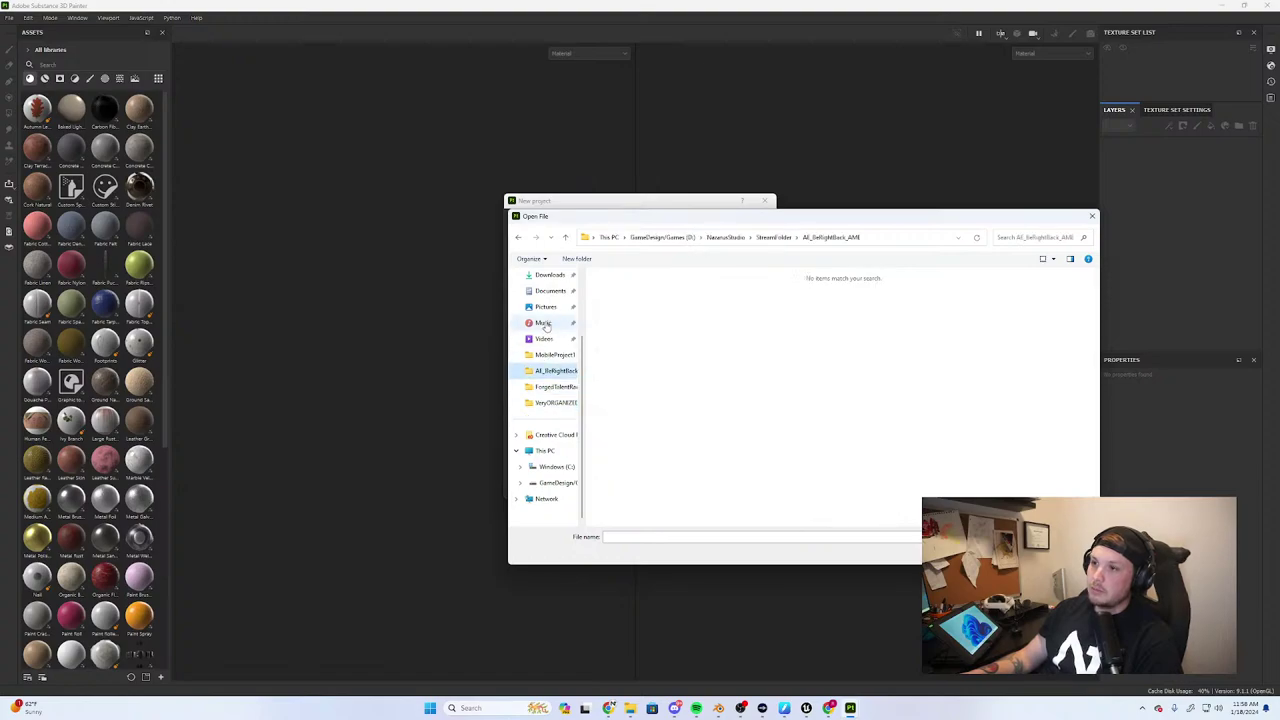
{"action": "scroll", "coordinate": [545, 329], "scroll_direction": "up", "scroll_amount": 2}
{"action": "left_click", "coordinate": [548, 343]}
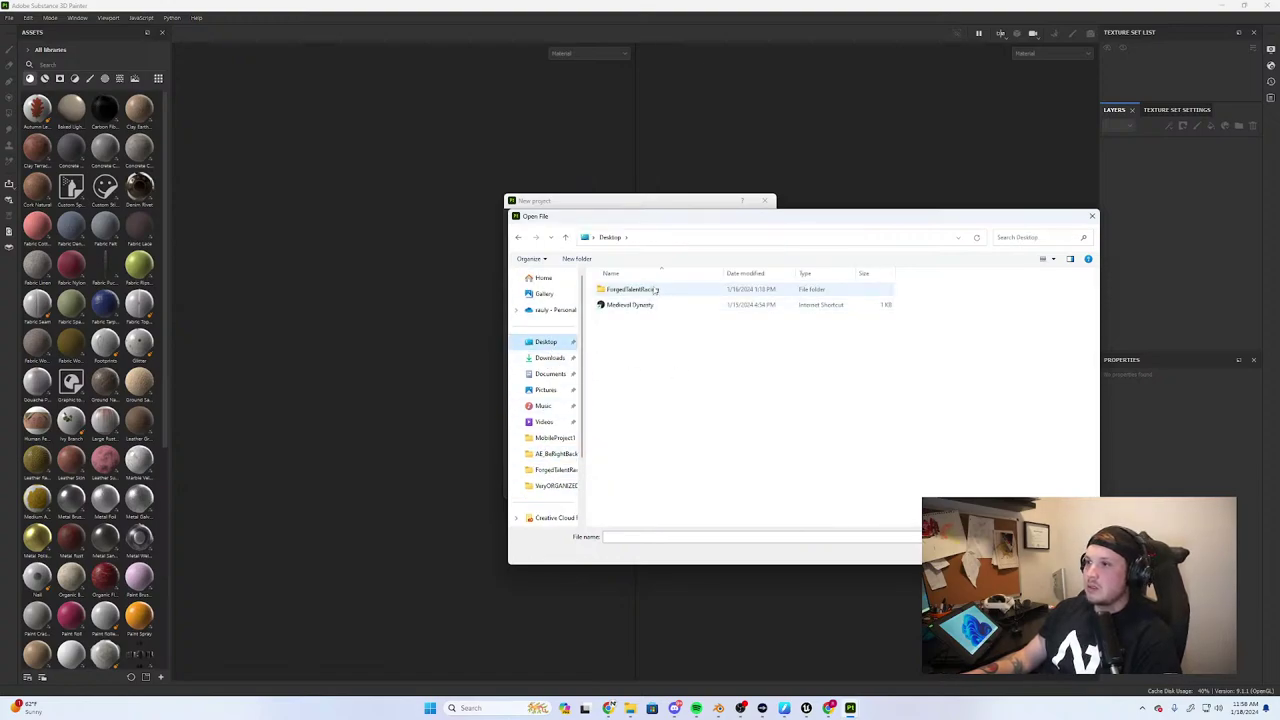
{"action": "left_click_drag", "start_coordinate": [635, 227], "coordinate": [558, 191]}
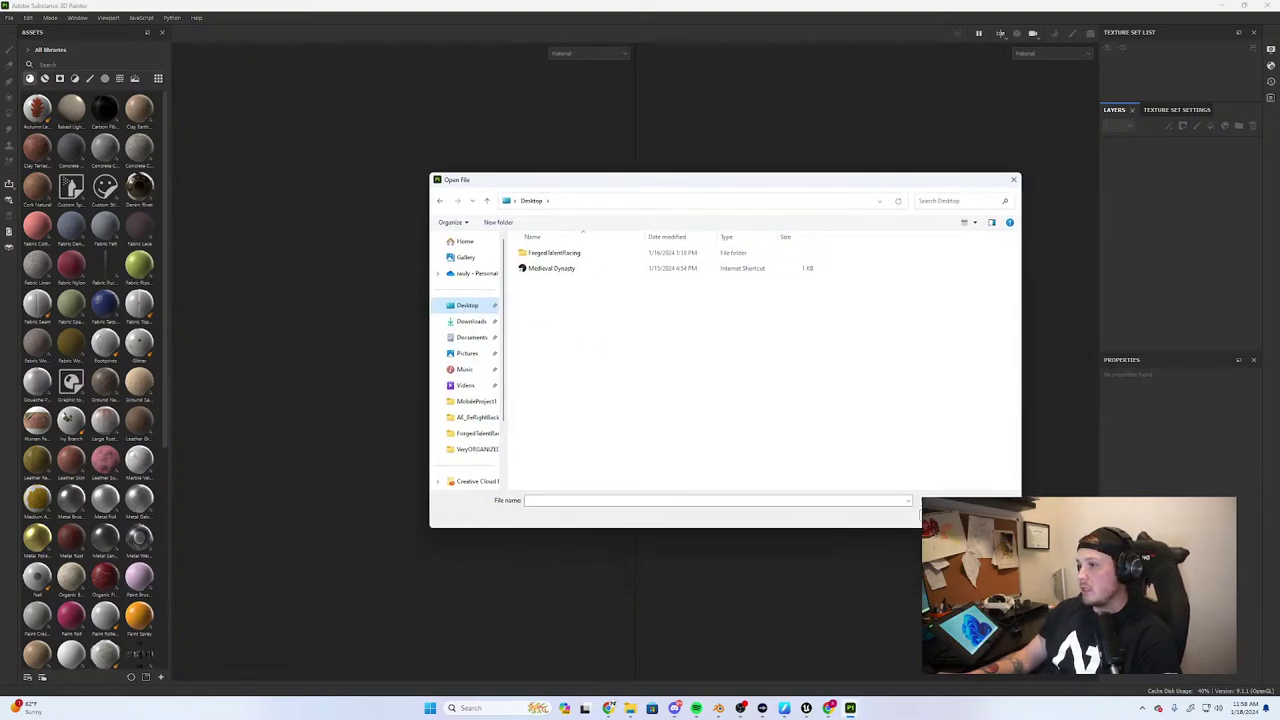
{"action": "left_click", "coordinate": [987, 515]}
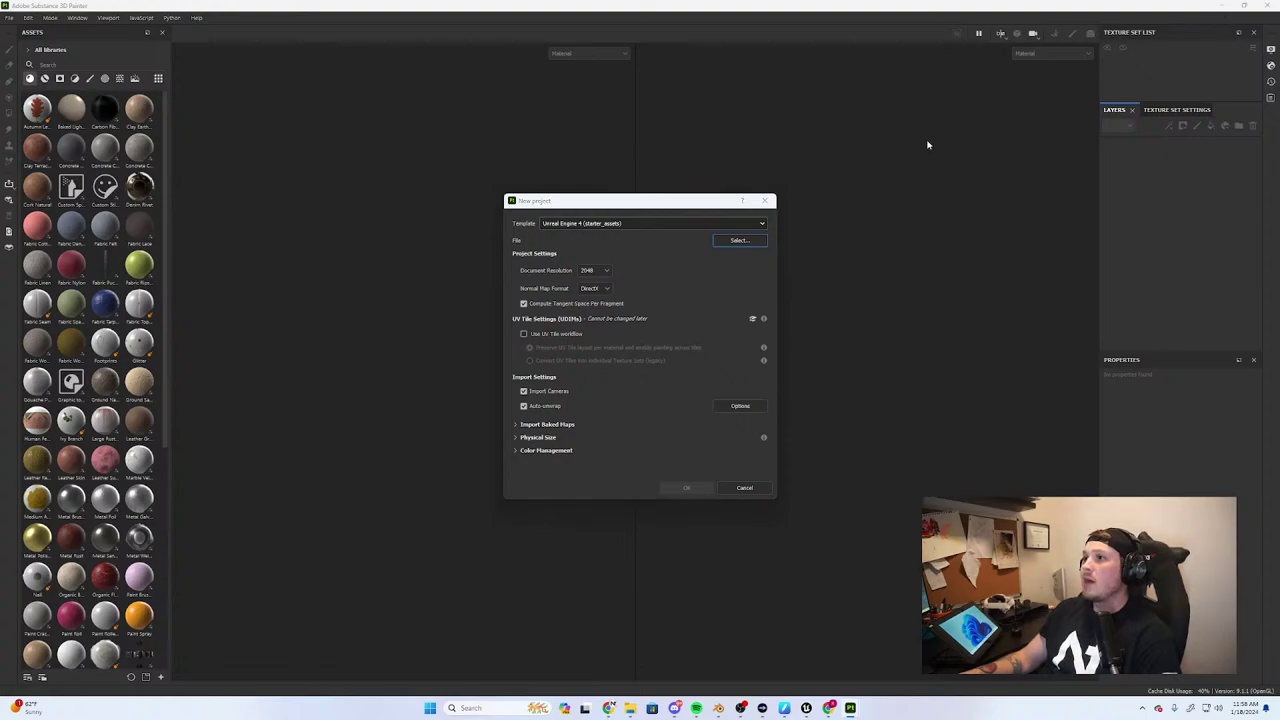
{"action": "left_click", "coordinate": [765, 200]}
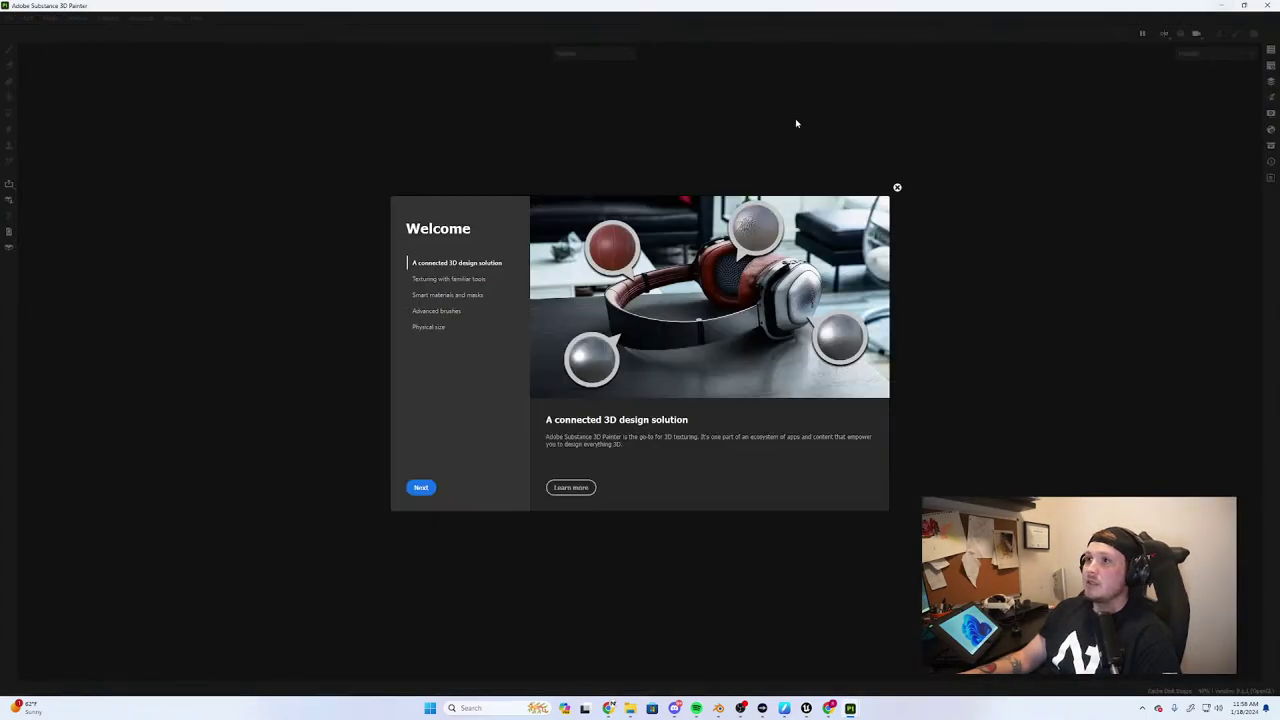
Dismiss Painter's welcome and home screens, switch to Blender and minimise its window
{"action": "left_click", "coordinate": [897, 187]}
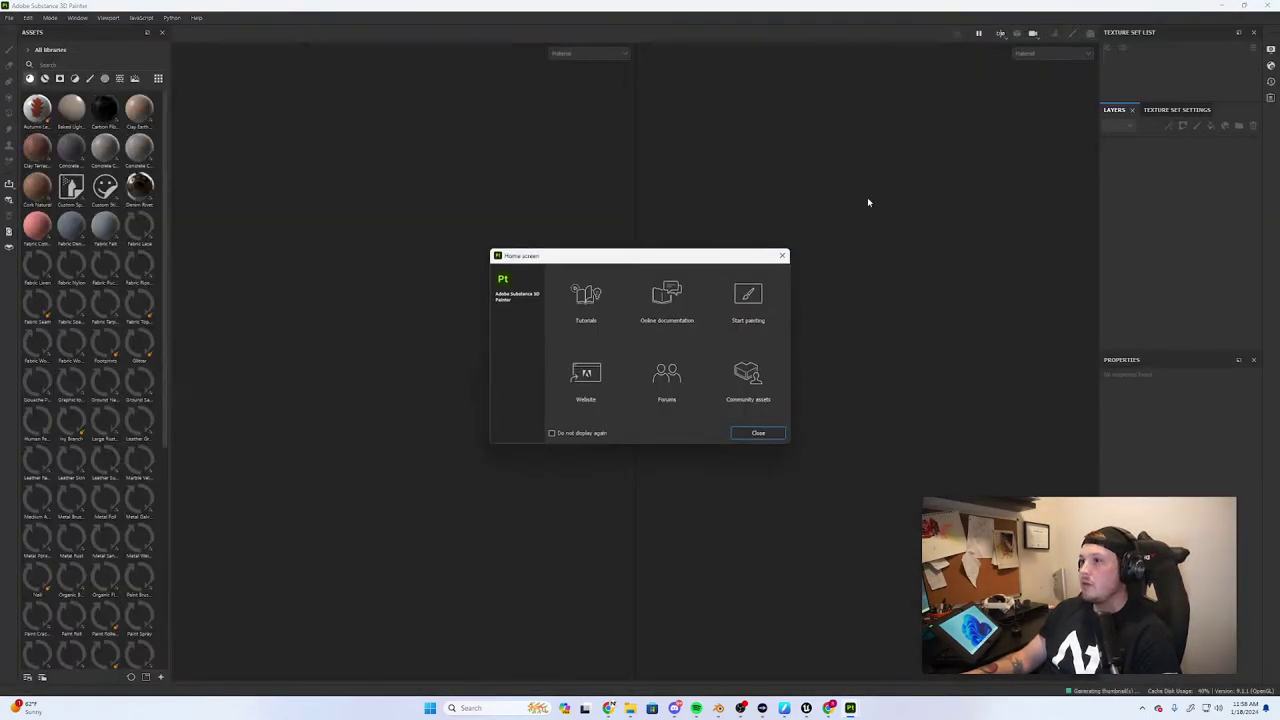
{"action": "left_click", "coordinate": [782, 255]}
{"action": "key", "text": "alt+Tab"}
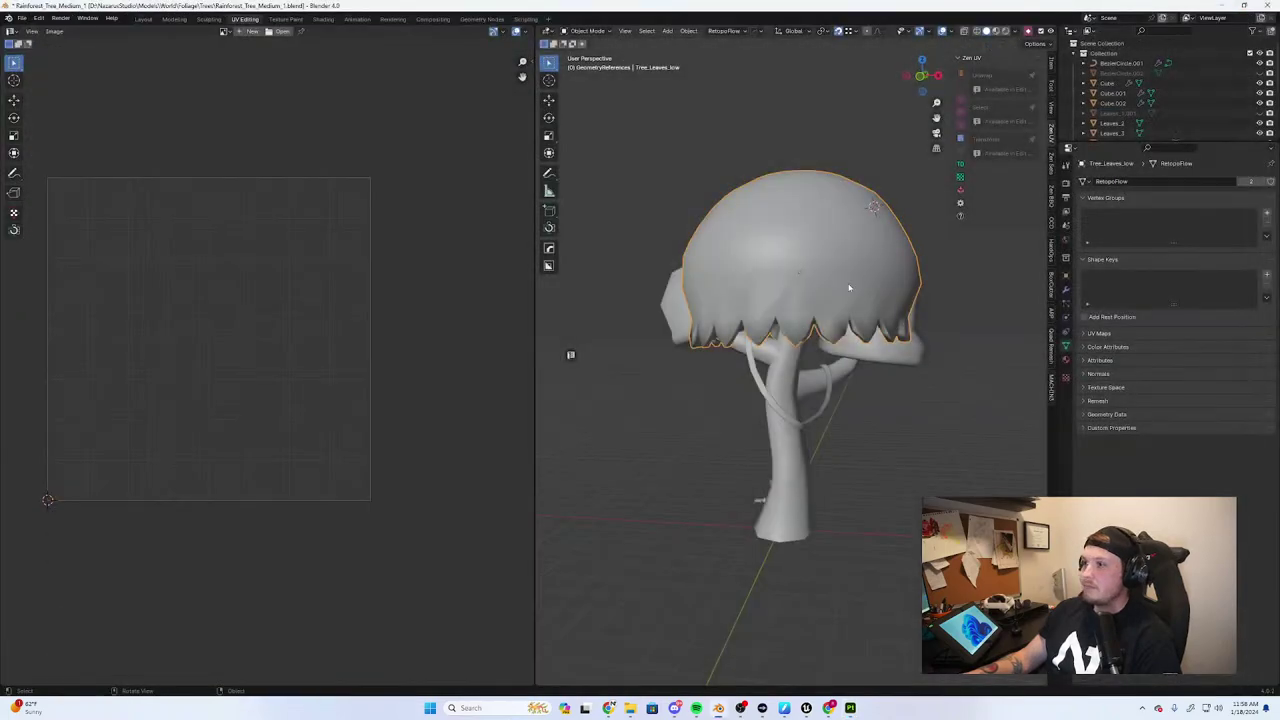
{"action": "left_click", "coordinate": [1224, 8]}
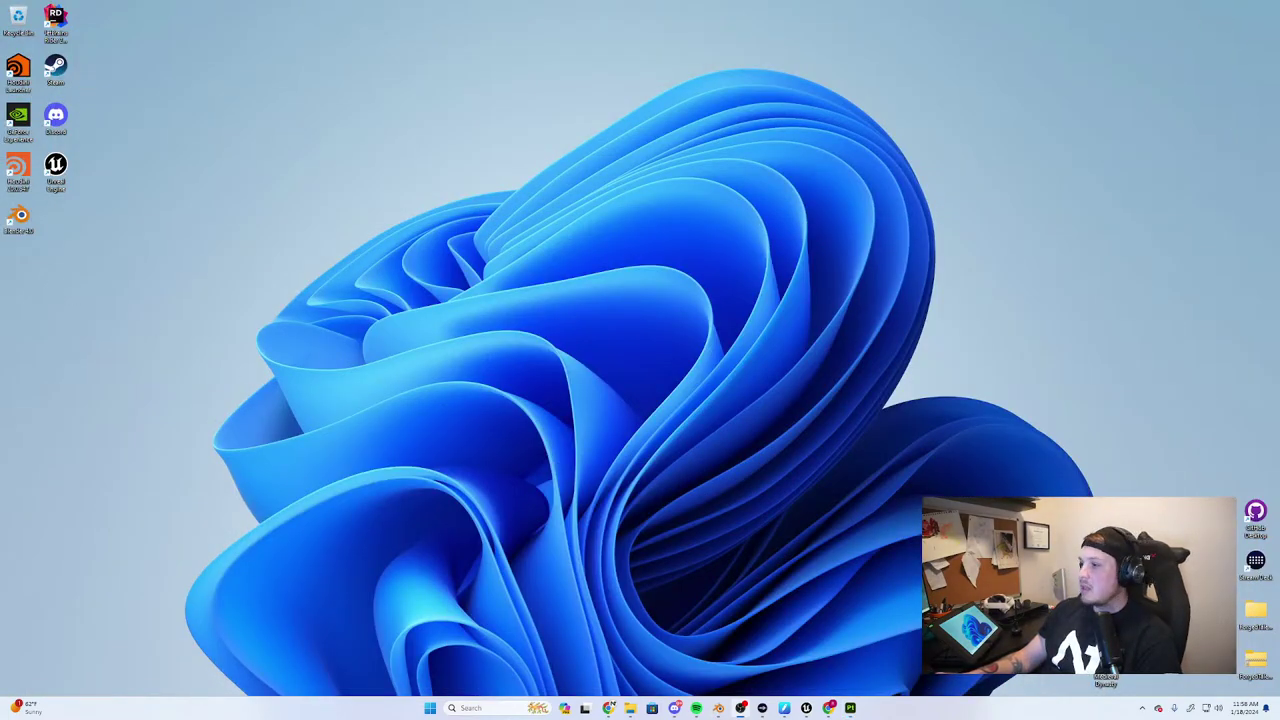
Switch to Blender, copy the Trees folder path from the FBX export dialog and cancel the export
{"action": "left_click", "coordinate": [718, 708]}
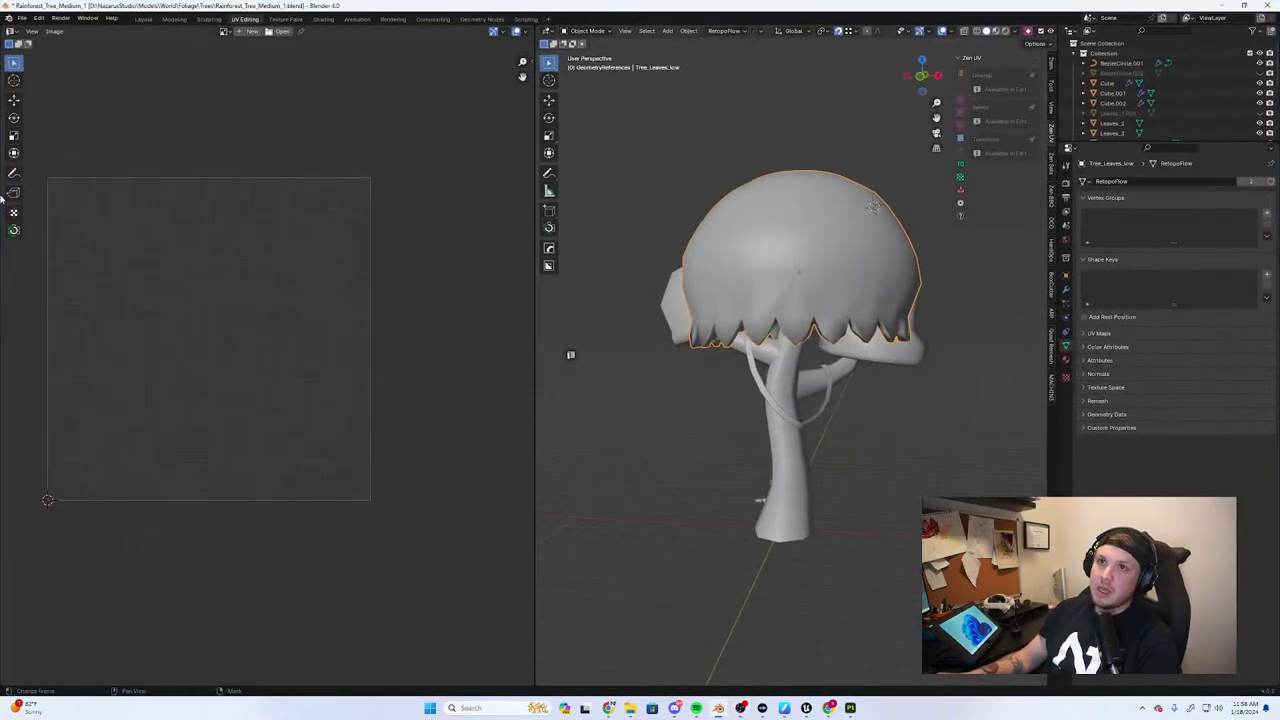
{"action": "left_click", "coordinate": [20, 19]}
{"action": "mouse_move", "coordinate": [40, 170]}
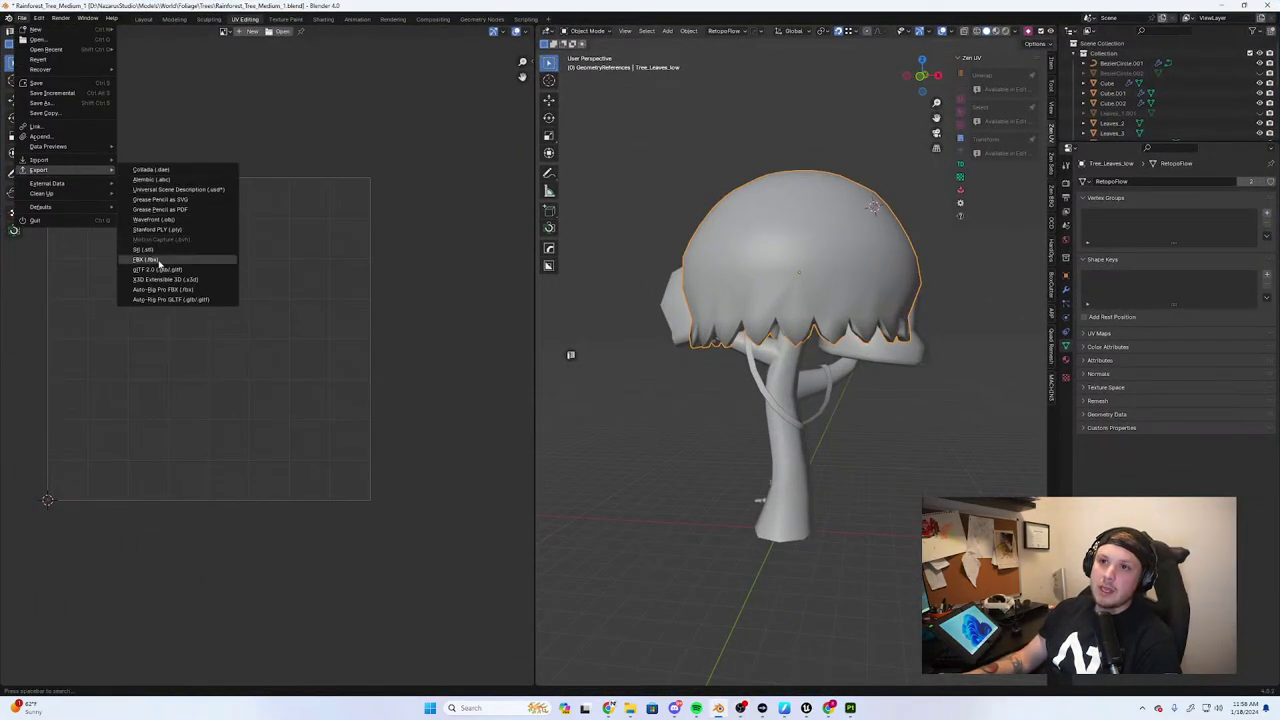
{"action": "left_click", "coordinate": [160, 262]}
{"action": "left_click", "coordinate": [640, 228]}
{"action": "key", "text": "ctrl+c"}
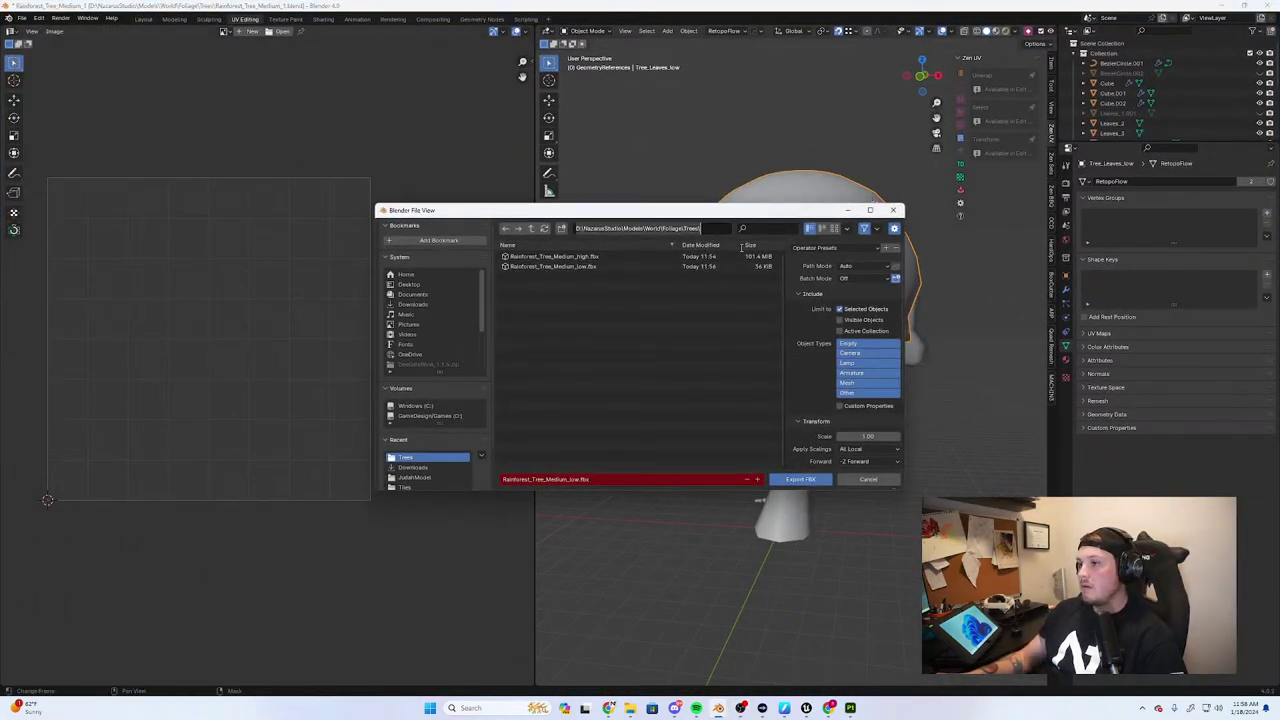
{"action": "left_click", "coordinate": [863, 481]}
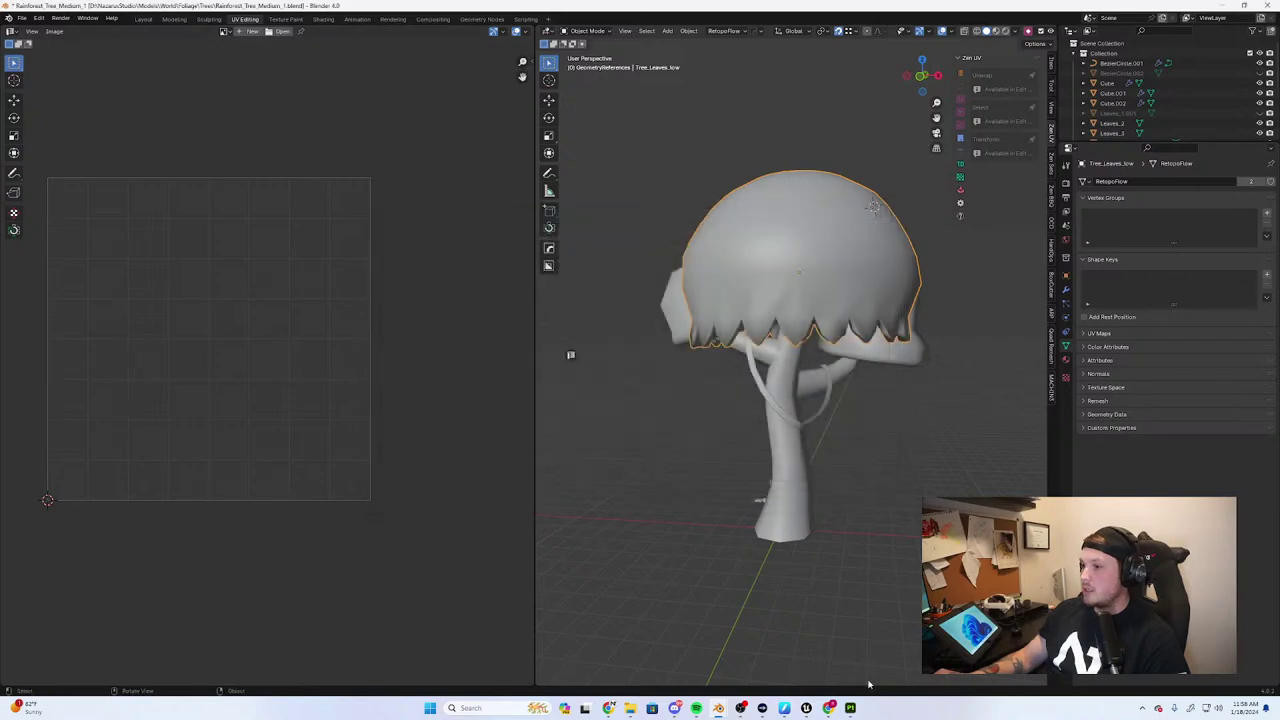
Switch to Substance 3D Painter and start a new project with the Unreal Engine 4 (starter_assets) template
{"action": "left_click", "coordinate": [850, 708]}
{"action": "left_click", "coordinate": [8, 18]}
{"action": "left_click", "coordinate": [30, 32]}
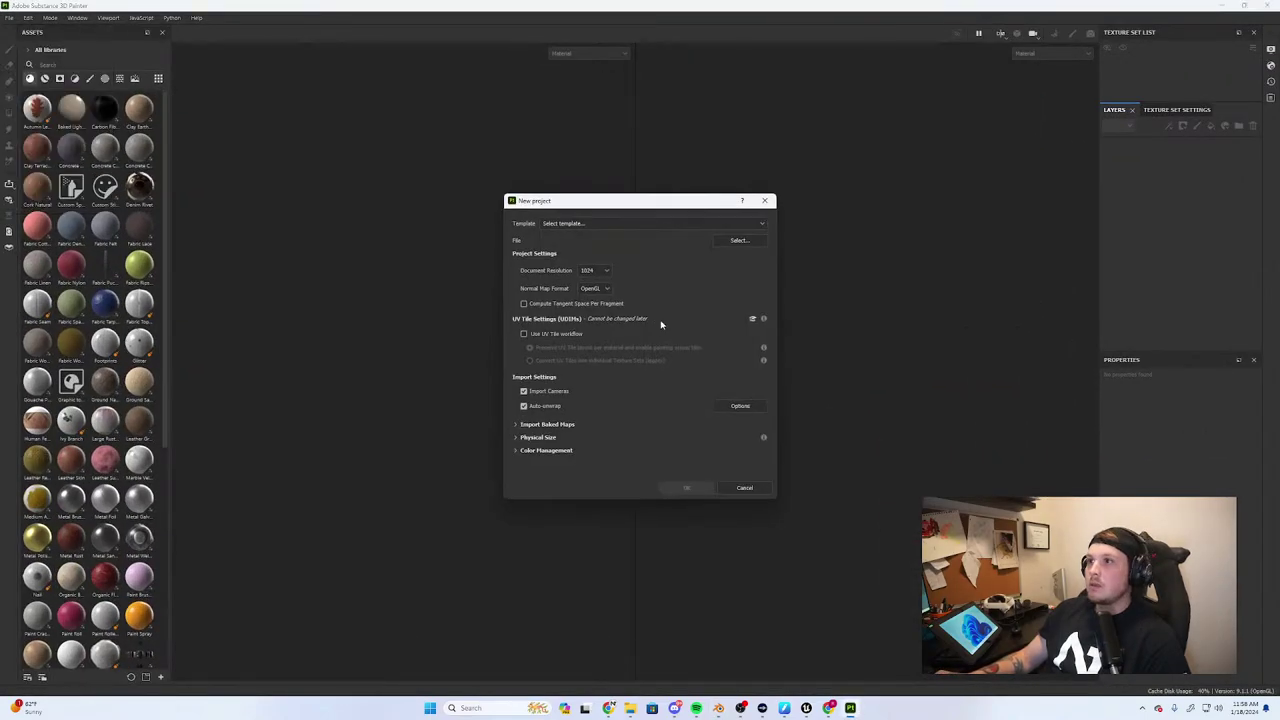
{"action": "left_click", "coordinate": [650, 224]}
{"action": "scroll", "coordinate": [640, 280], "scroll_direction": "down", "scroll_amount": 5}
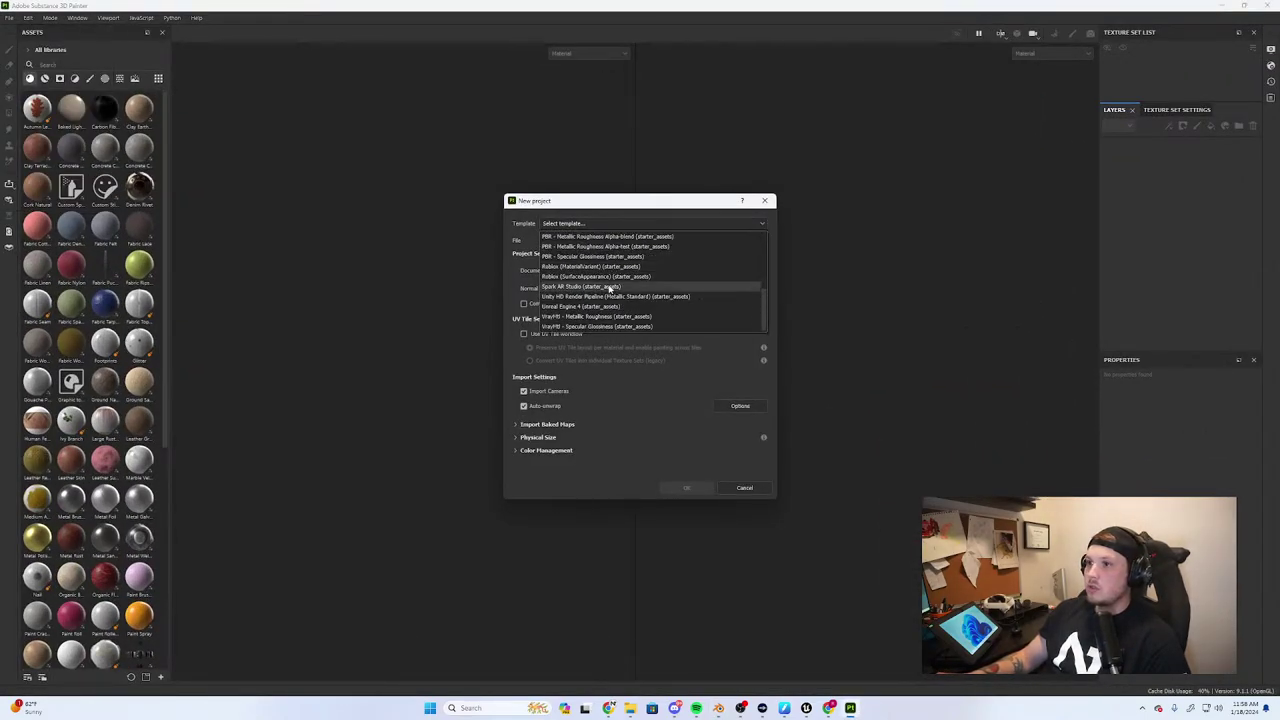
{"action": "left_click", "coordinate": [608, 289]}
Load Rainforest_Tree_Medium_low.fbx from the copied folder path as the mesh and create the project at 1024 document resolution
{"action": "left_click", "coordinate": [738, 241]}
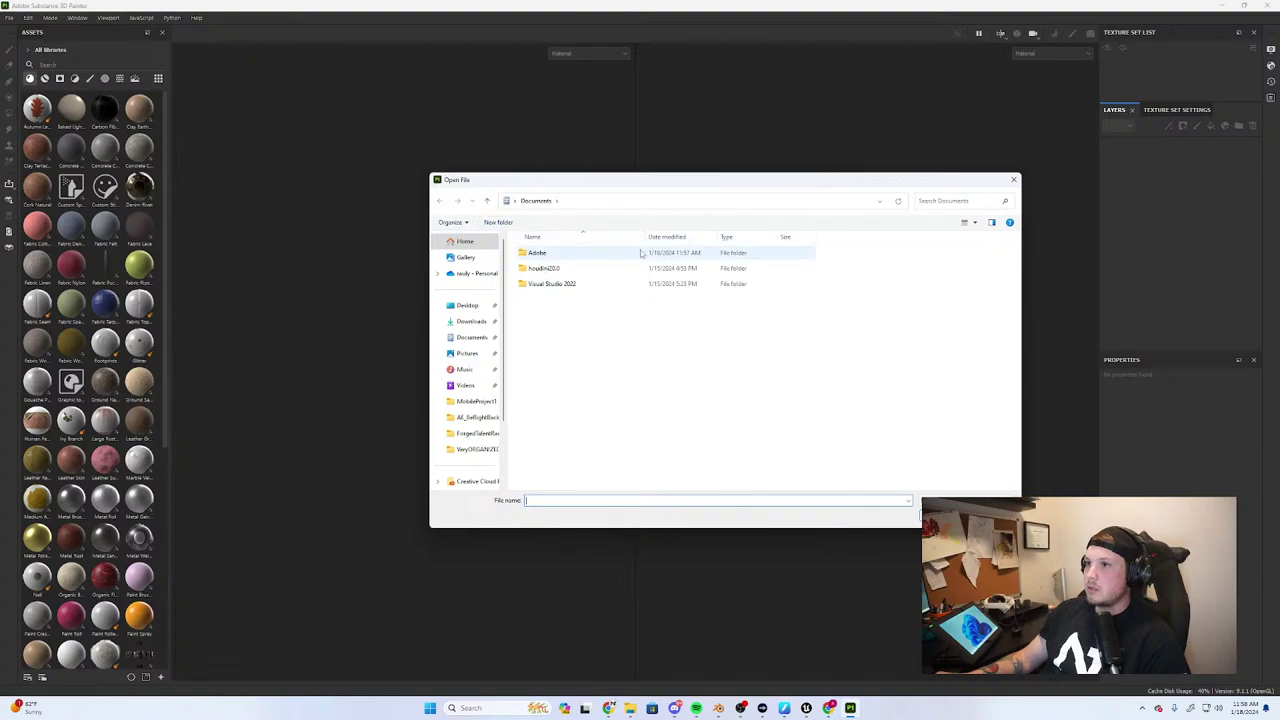
{"action": "left_click", "coordinate": [614, 201]}
{"action": "key", "text": "ctrl+v"}
{"action": "key", "text": "Return"}
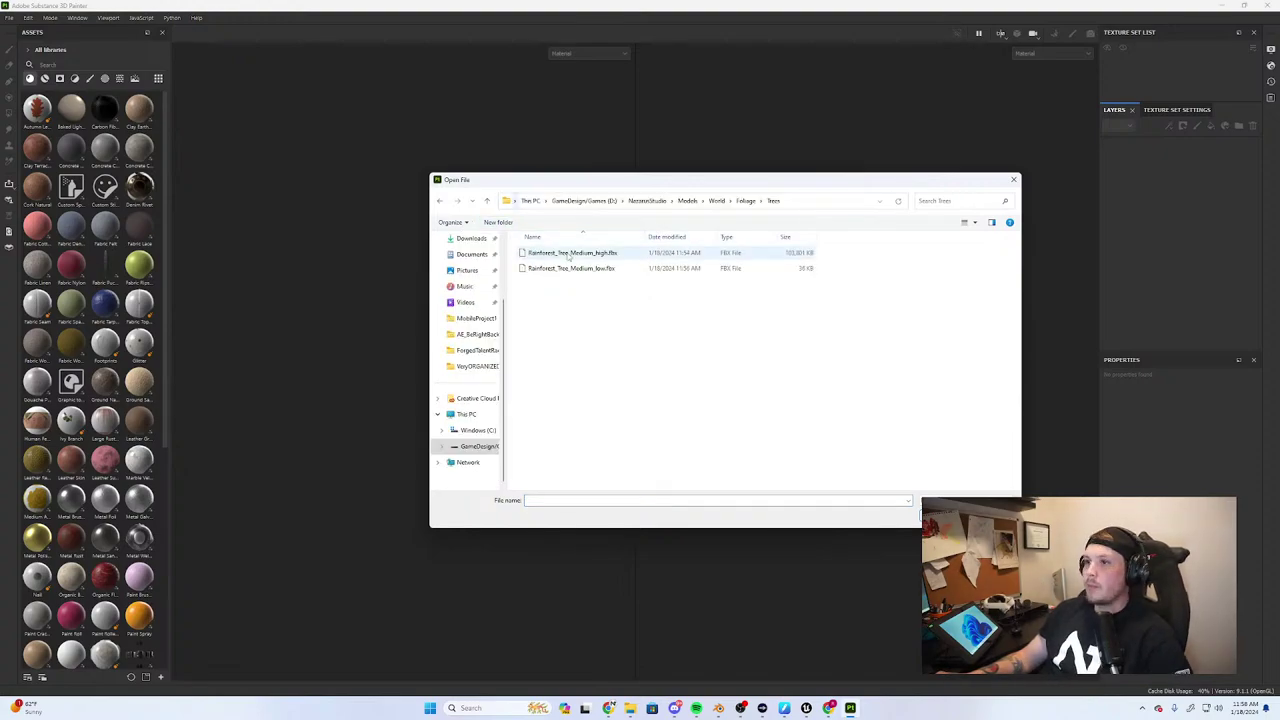
{"action": "double_click", "coordinate": [614, 271]}
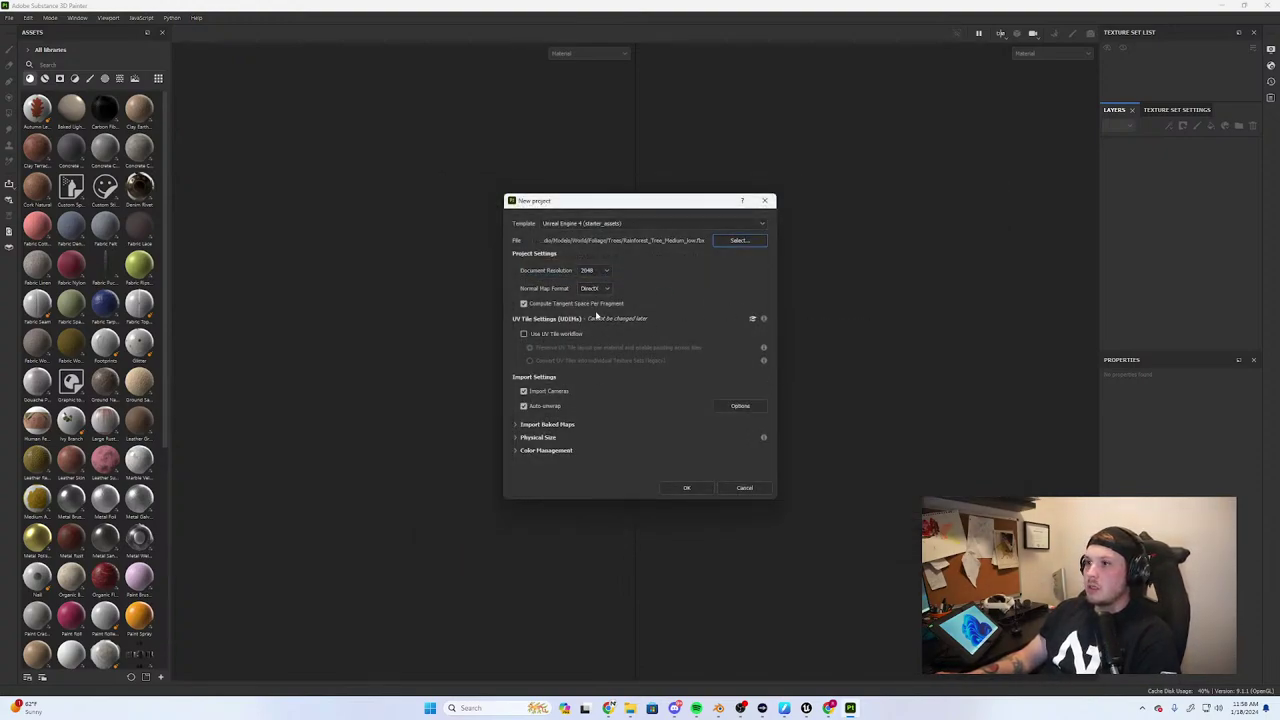
{"action": "left_click", "coordinate": [595, 270]}
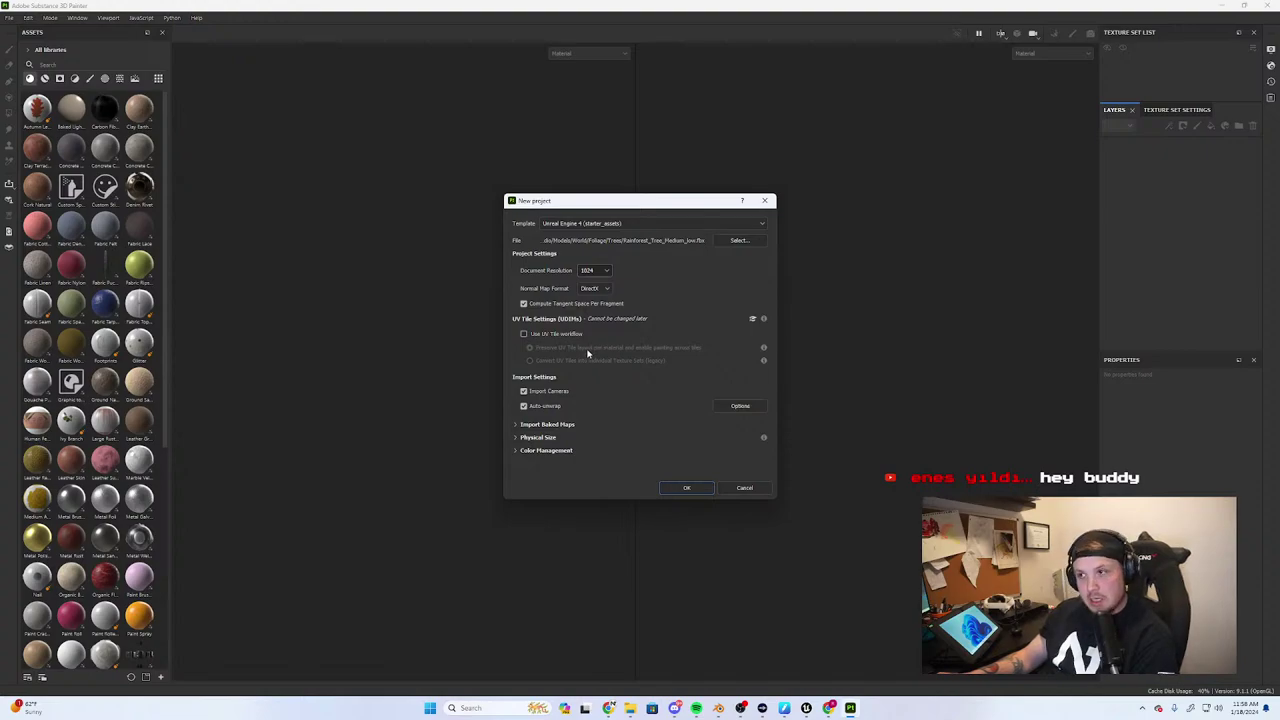
{"action": "left_click", "coordinate": [682, 488]}
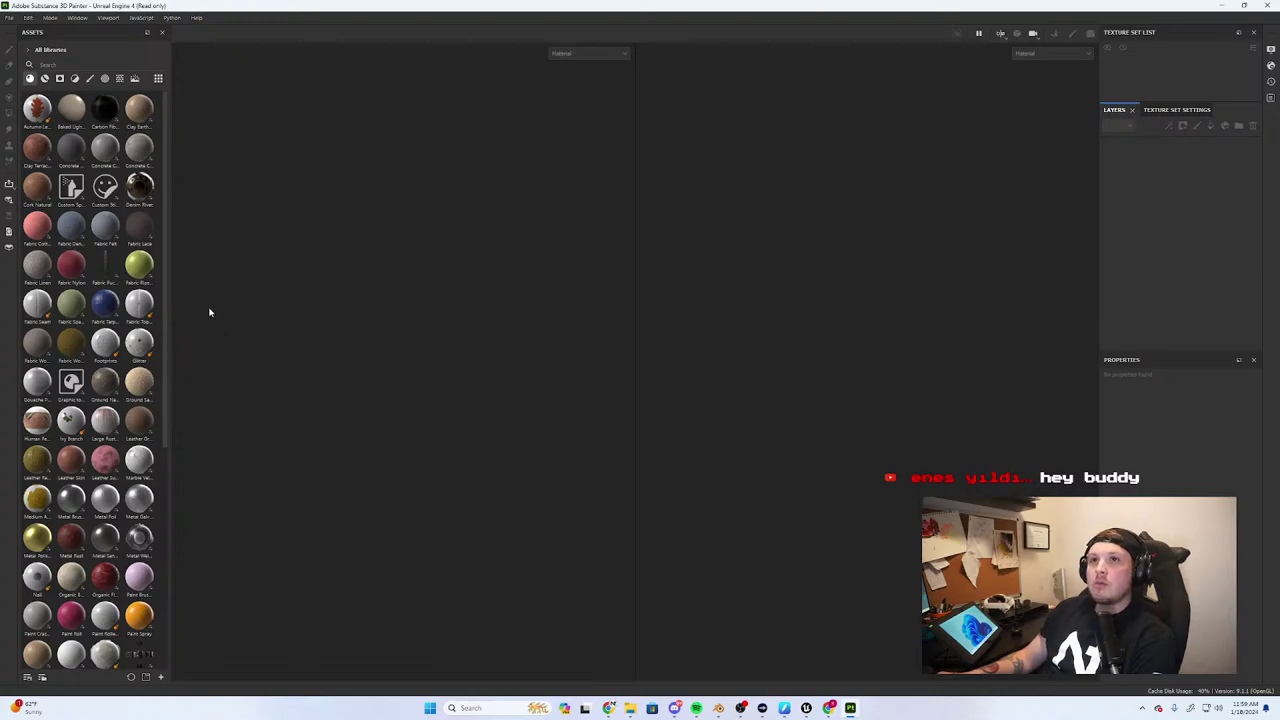
Look over the imported dome, switch to Blender, and hide Tree_Leaves_low and show Tree_Leaves_high for comparison
{"action": "scroll", "coordinate": [457, 383], "scroll_direction": "down", "scroll_amount": 7}
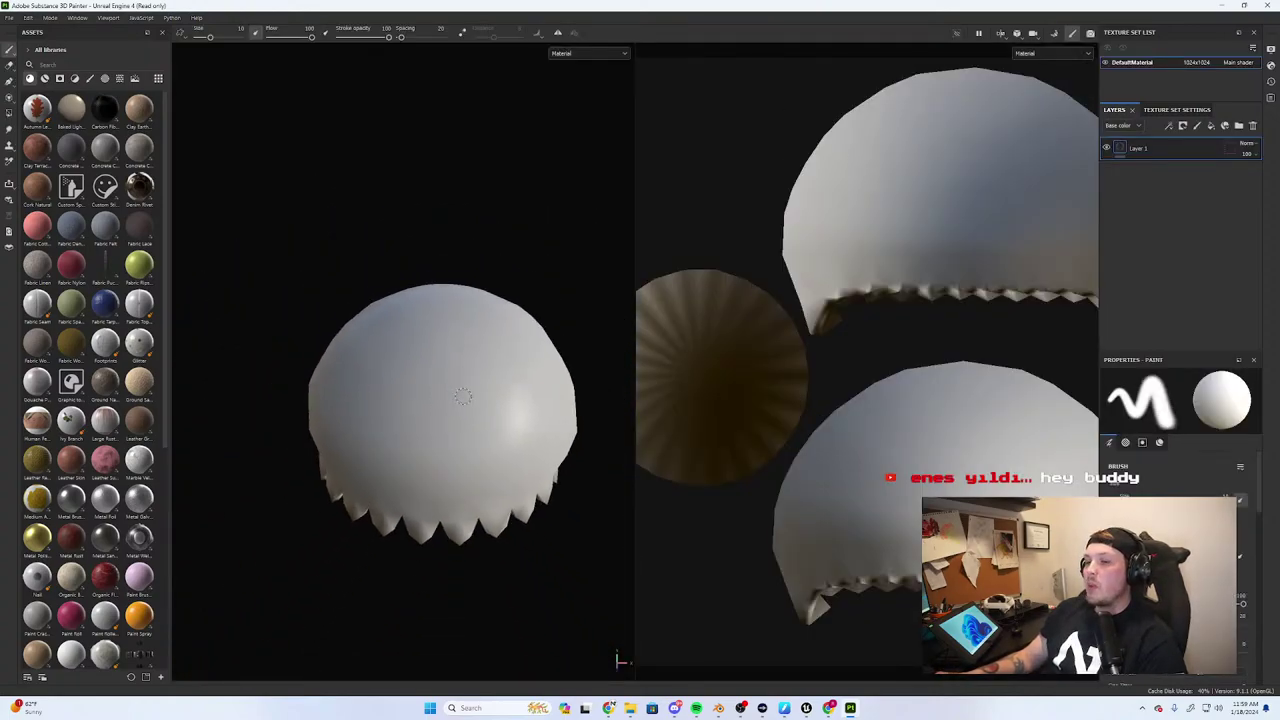
{"action": "mouse_move", "coordinate": [460, 394]}
{"action": "left_mouse_down", "text": "alt"}
{"action": "mouse_move", "coordinate": [449, 360]}
{"action": "mouse_move", "coordinate": [480, 385]}
{"action": "left_mouse_up", "text": "alt"}
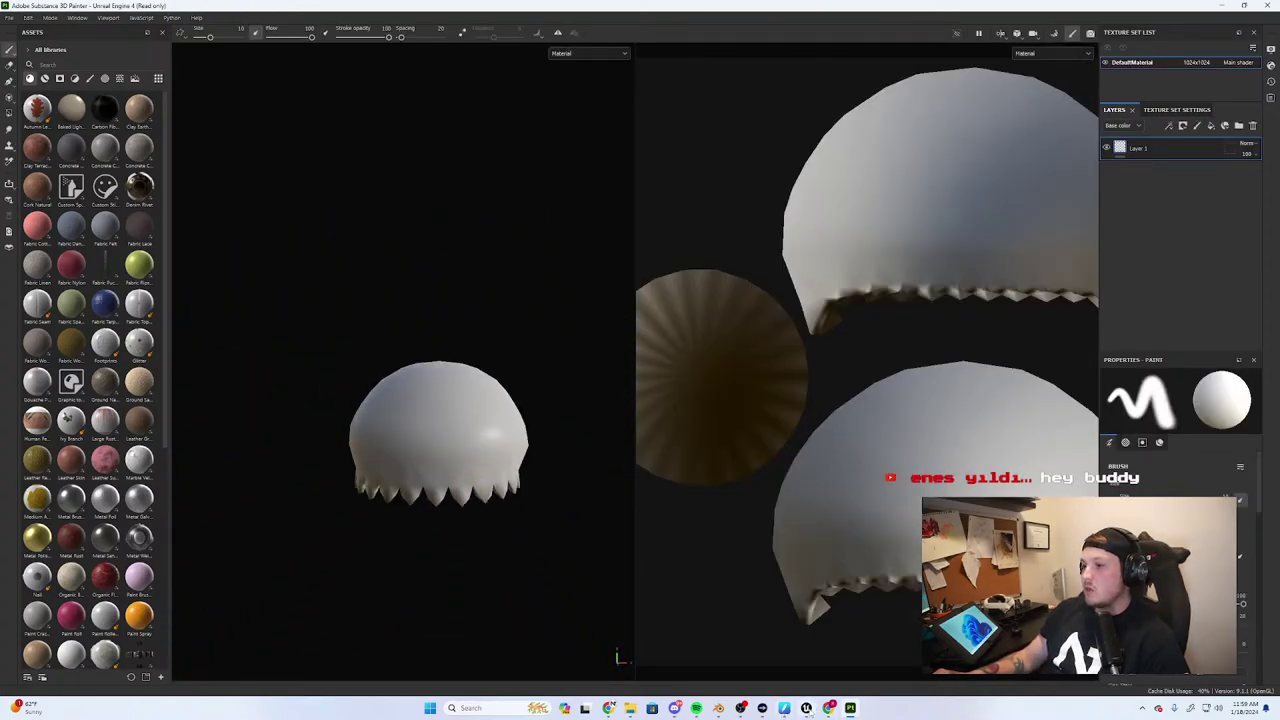
{"action": "left_click", "coordinate": [718, 708]}
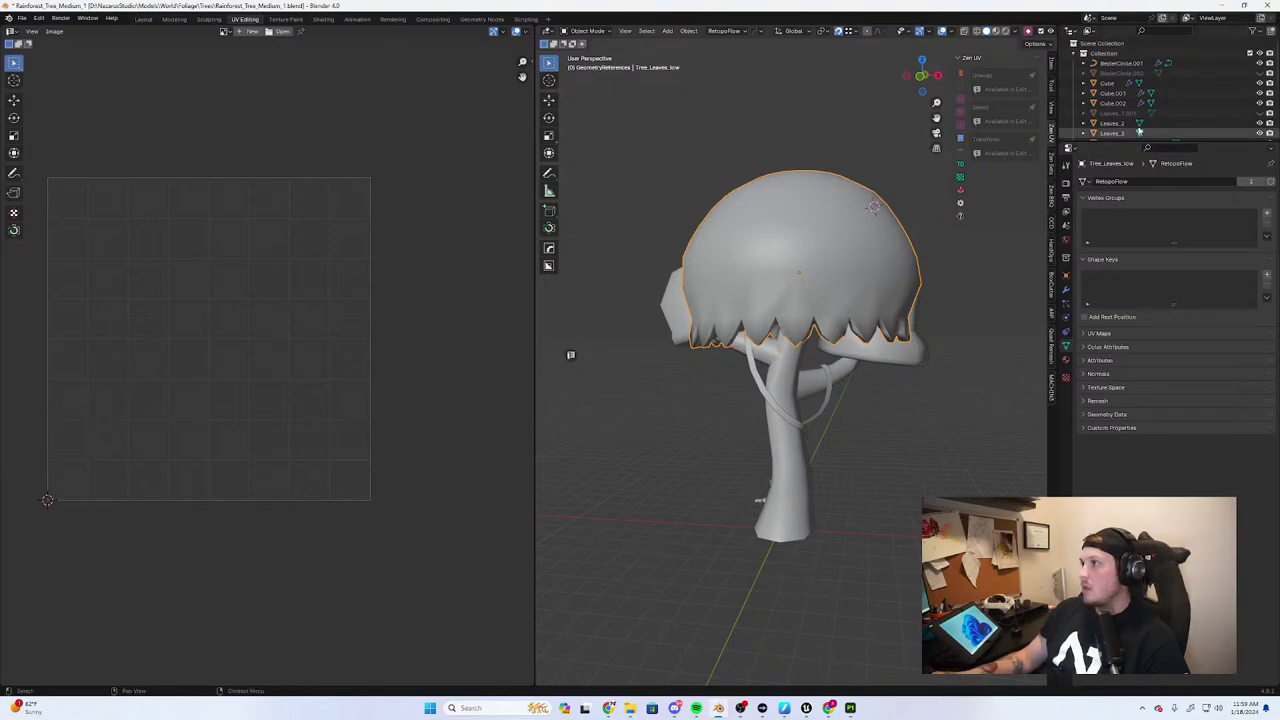
{"action": "scroll", "coordinate": [1138, 131], "scroll_direction": "down", "scroll_amount": 5}
{"action": "left_click", "coordinate": [1259, 90]}
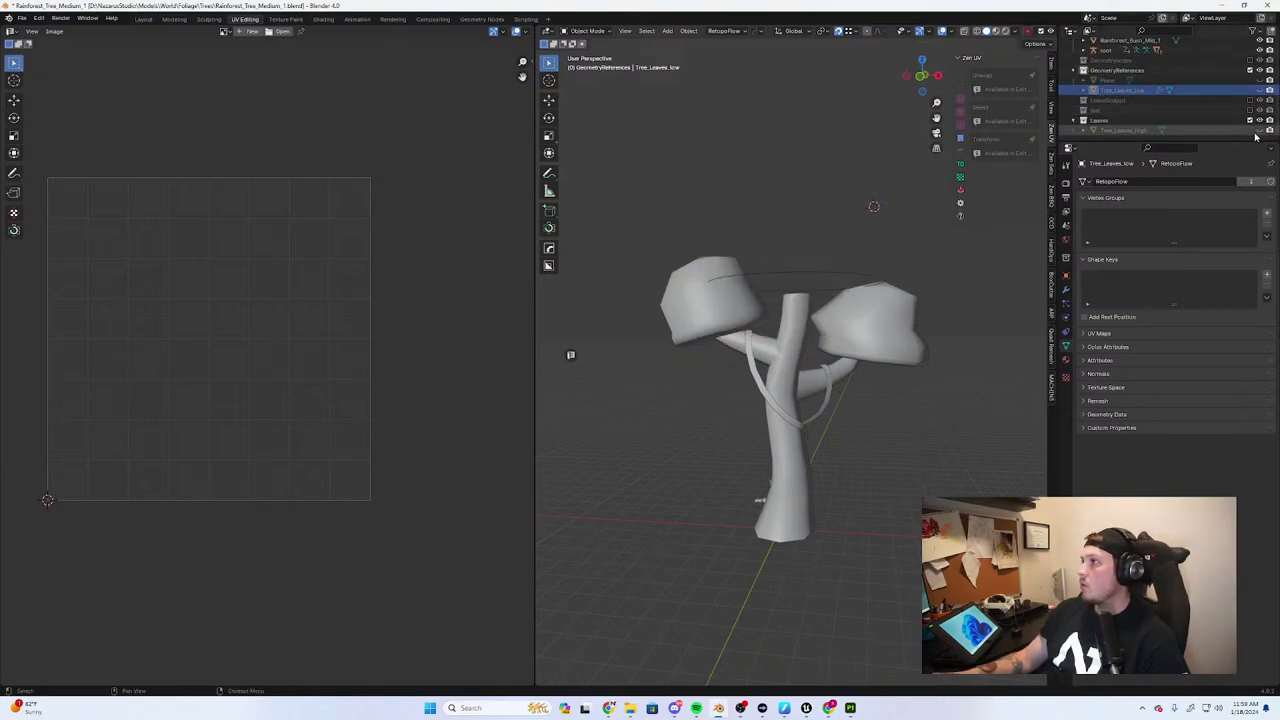
{"action": "left_click", "coordinate": [1259, 131]}
{"action": "left_click", "coordinate": [772, 299]}
{"action": "middle_click_drag", "start_coordinate": [772, 299], "coordinate": [750, 255]}
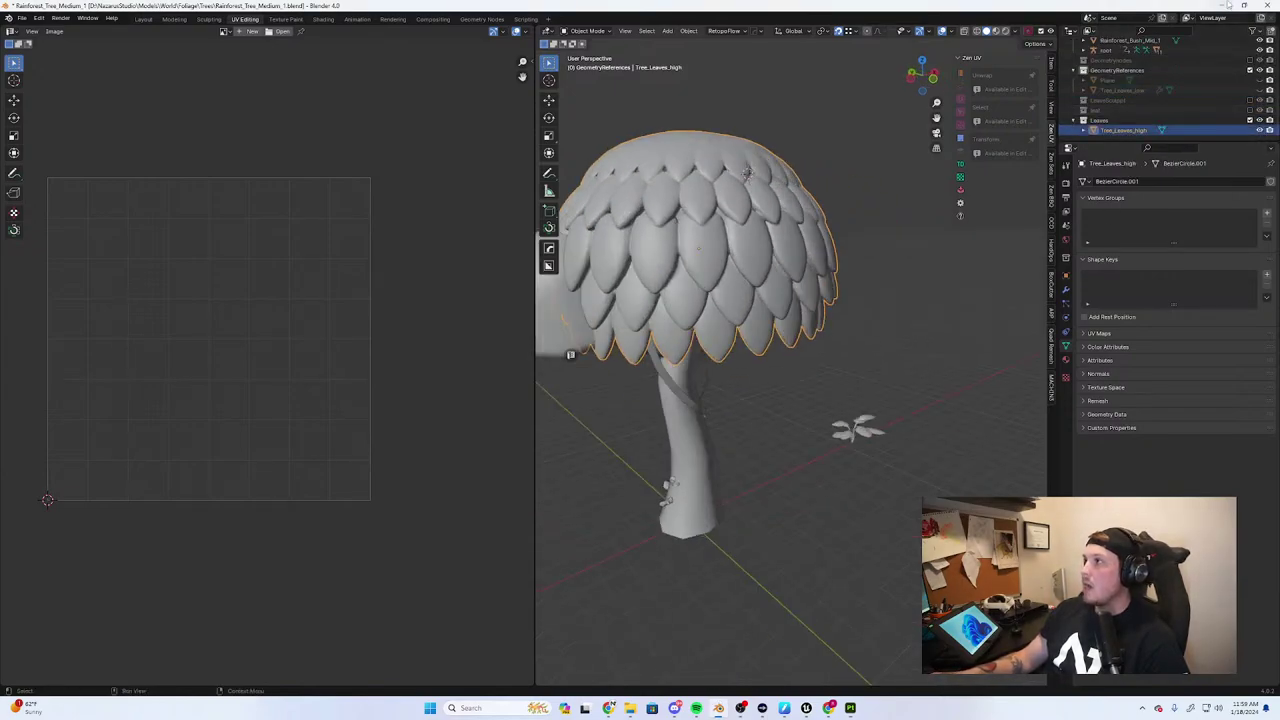
Return to Substance 3D Painter, inspect the low dome's leaf edge and enter the mesh map baking mode
{"action": "left_click", "coordinate": [1224, 5]}
{"action": "scroll", "coordinate": [443, 455], "scroll_direction": "up", "scroll_amount": 5}
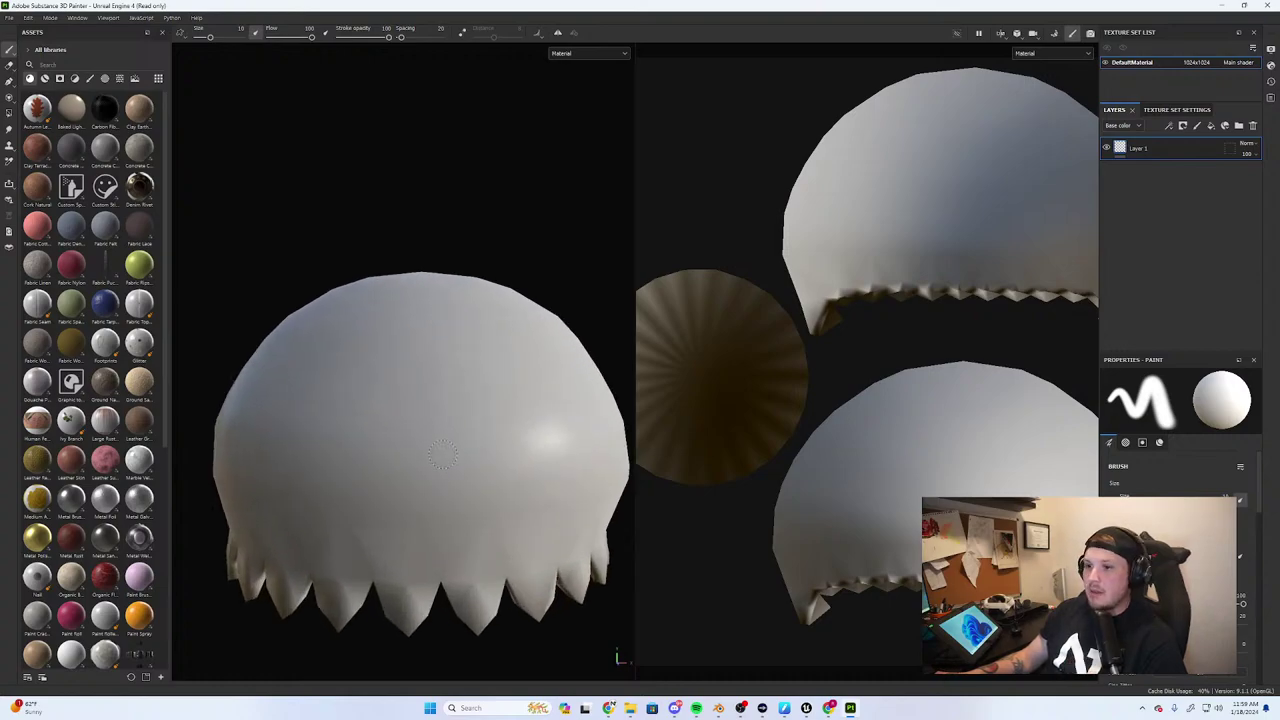
{"action": "middle_click_drag", "start_coordinate": [489, 488], "coordinate": [466, 389], "text": "alt"}
{"action": "left_click_drag", "start_coordinate": [466, 389], "coordinate": [440, 437], "text": "alt"}
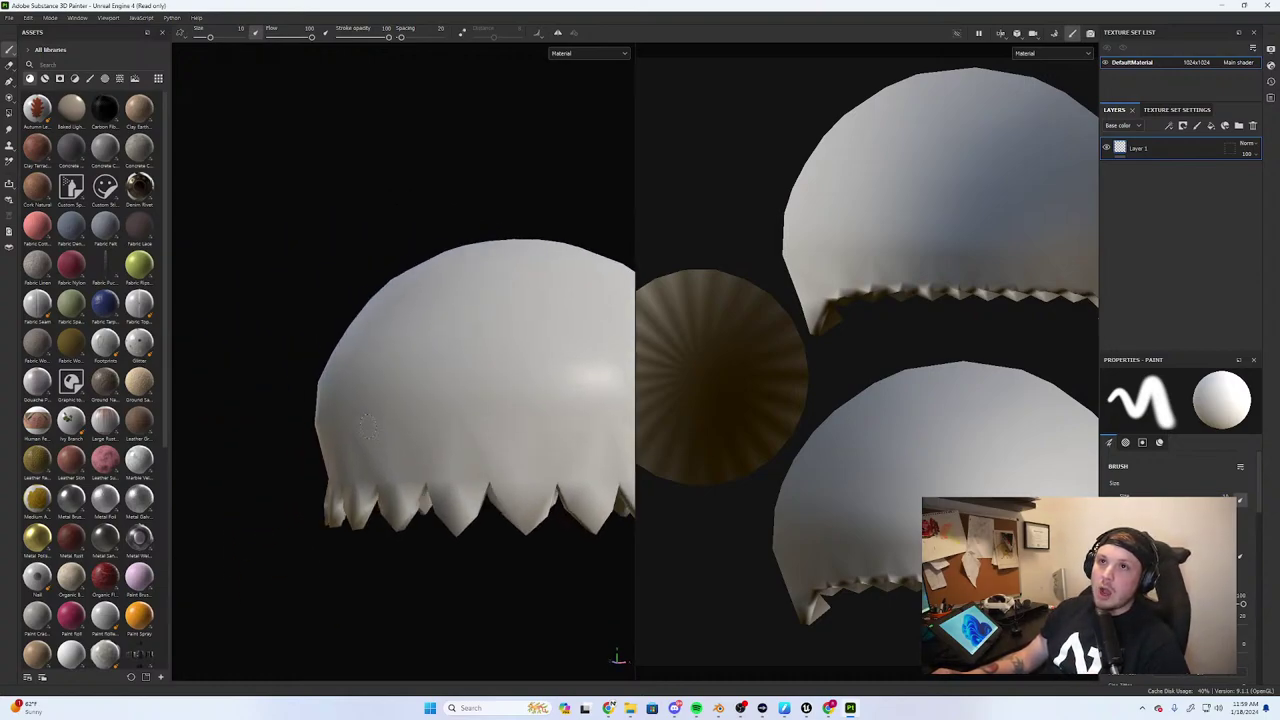
{"action": "middle_click_drag", "start_coordinate": [440, 437], "coordinate": [305, 413], "text": "alt"}
{"action": "scroll", "coordinate": [320, 288], "scroll_direction": "down", "scroll_amount": 4}
{"action": "middle_click_drag", "start_coordinate": [326, 290], "coordinate": [374, 298], "text": "alt"}
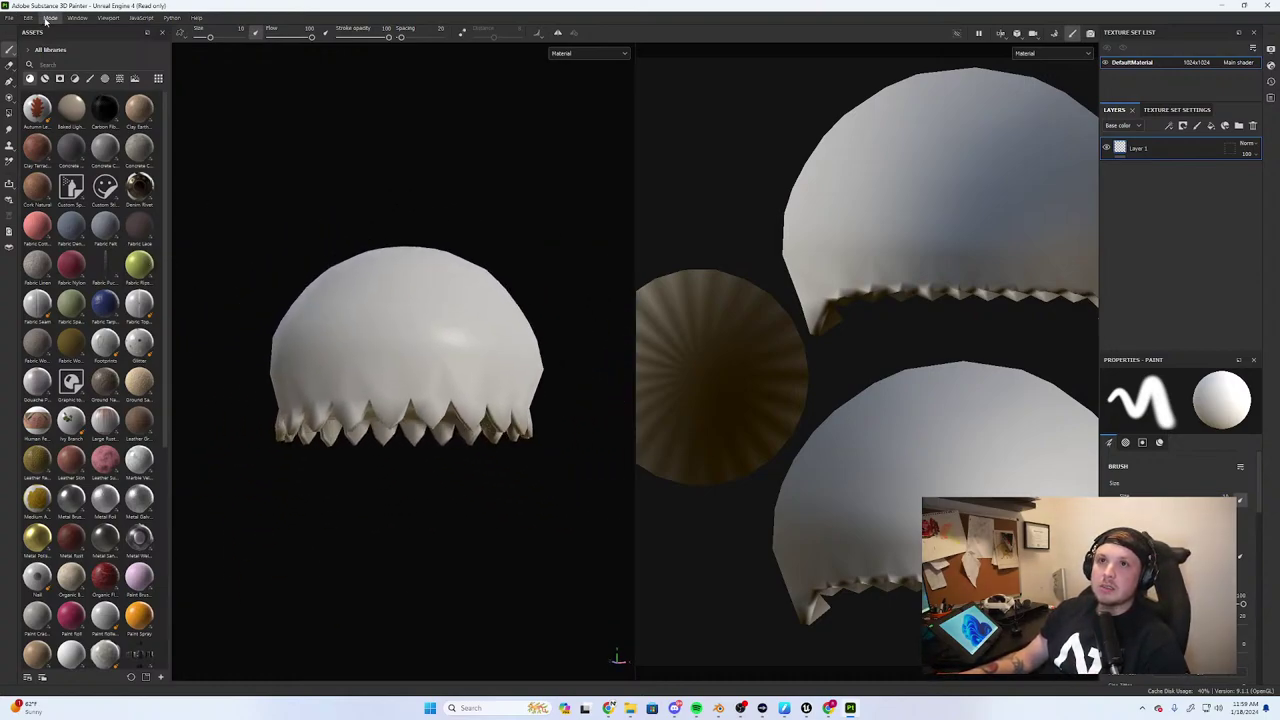
{"action": "left_click", "coordinate": [46, 19]}
{"action": "left_click", "coordinate": [47, 19]}
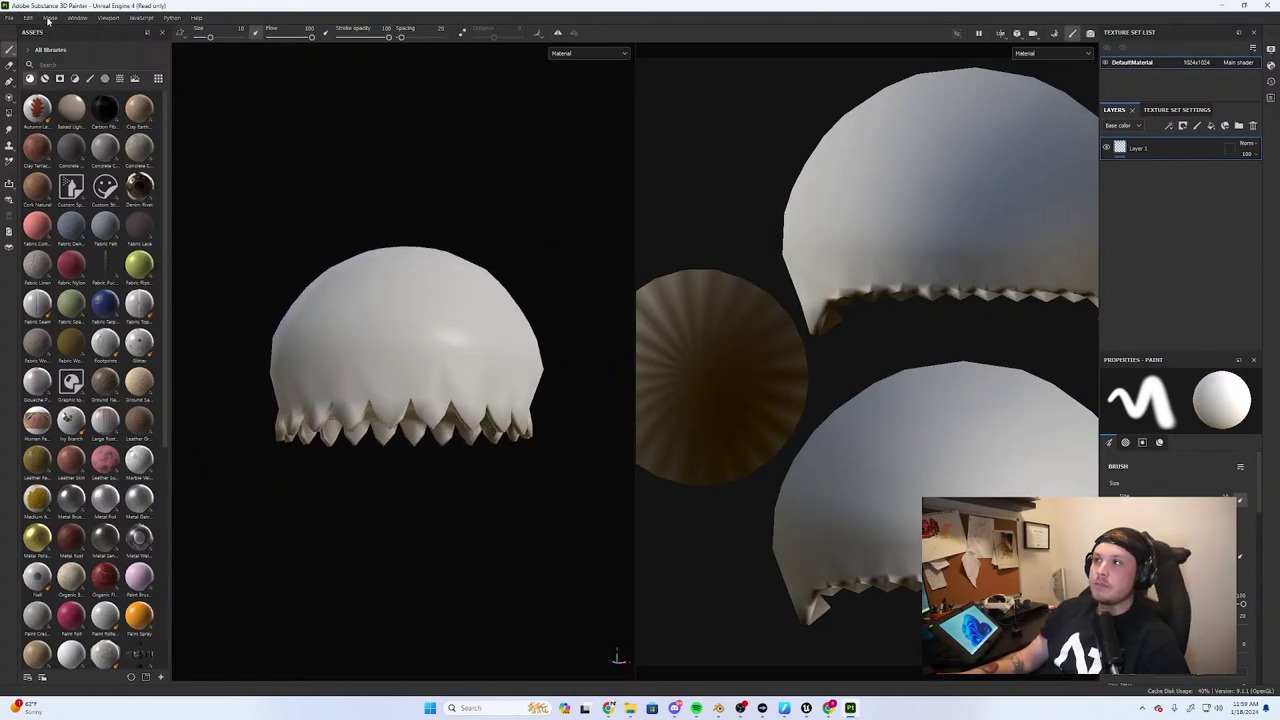
{"action": "left_click", "coordinate": [1054, 33]}
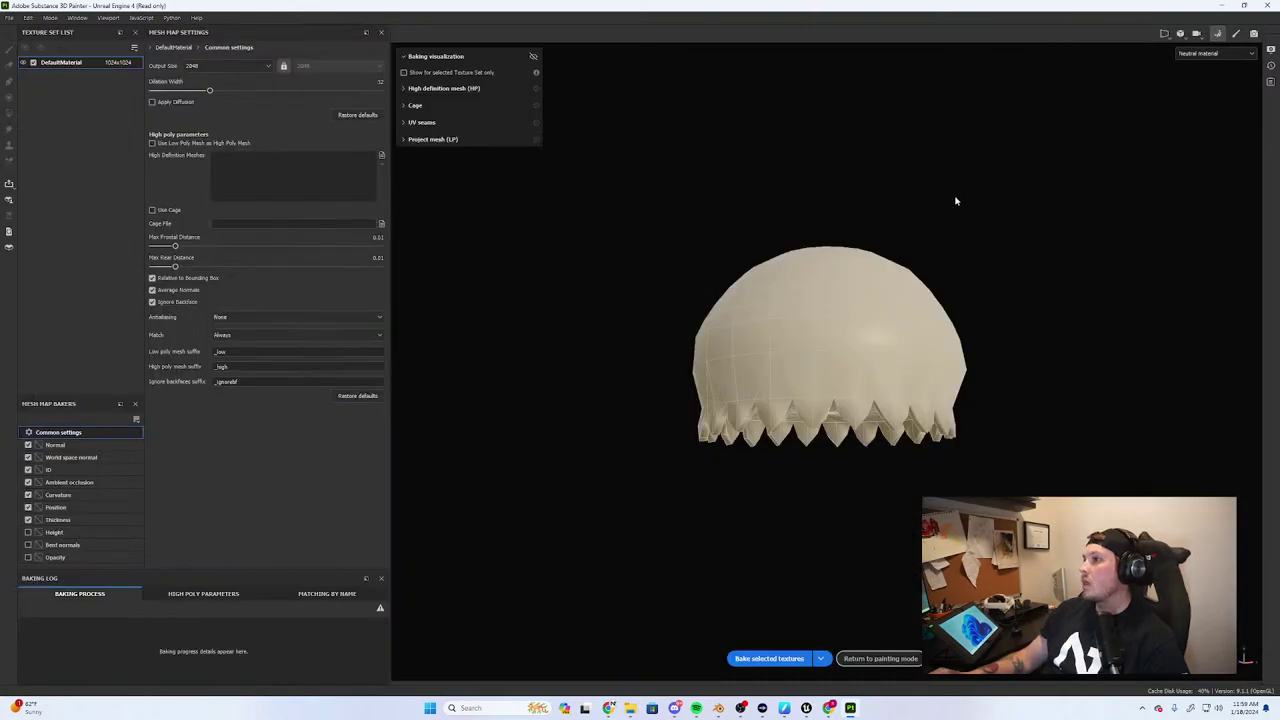
Enable Use Low Poly Mesh as High Poly Mesh and set the bake output size to 1024
{"action": "left_click", "coordinate": [184, 146]}
{"action": "left_click", "coordinate": [228, 65]}
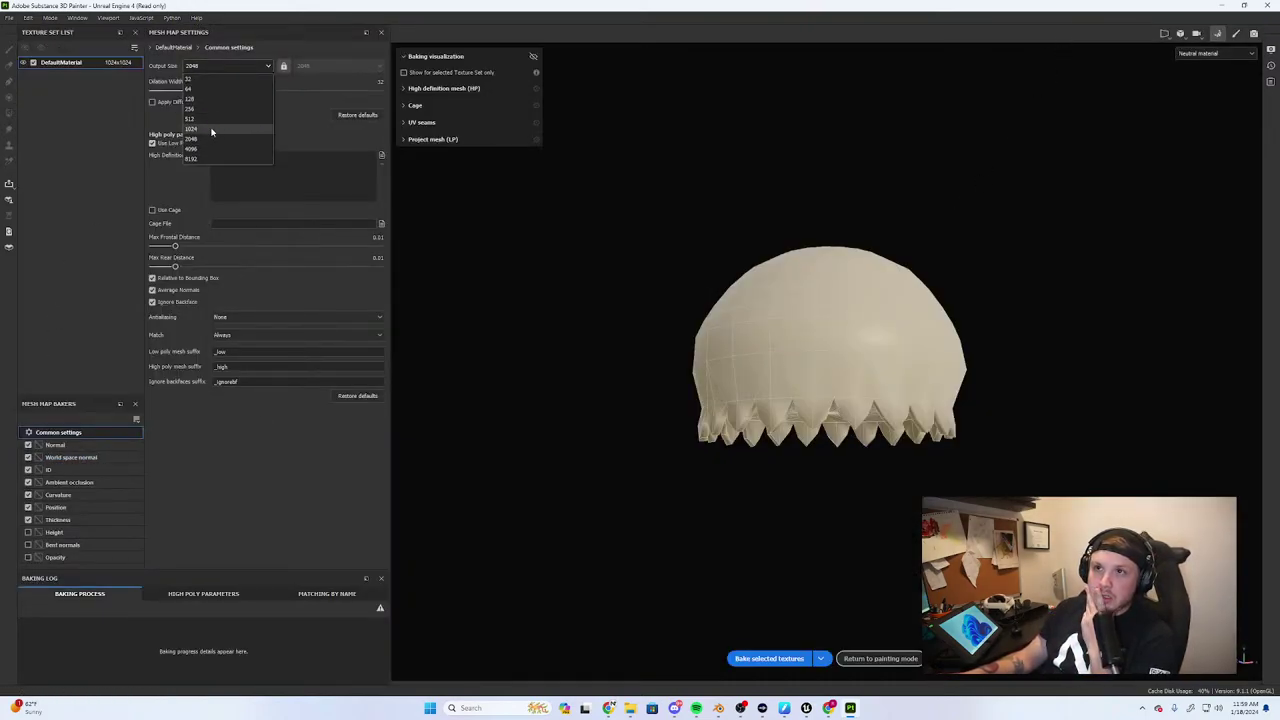
{"action": "left_click", "coordinate": [211, 131]}
Add Rainforest_Tree_Medium_high.fbx as the high definition mesh and set the bake antialiasing to Supersampling 64x
{"action": "left_click", "coordinate": [381, 154]}
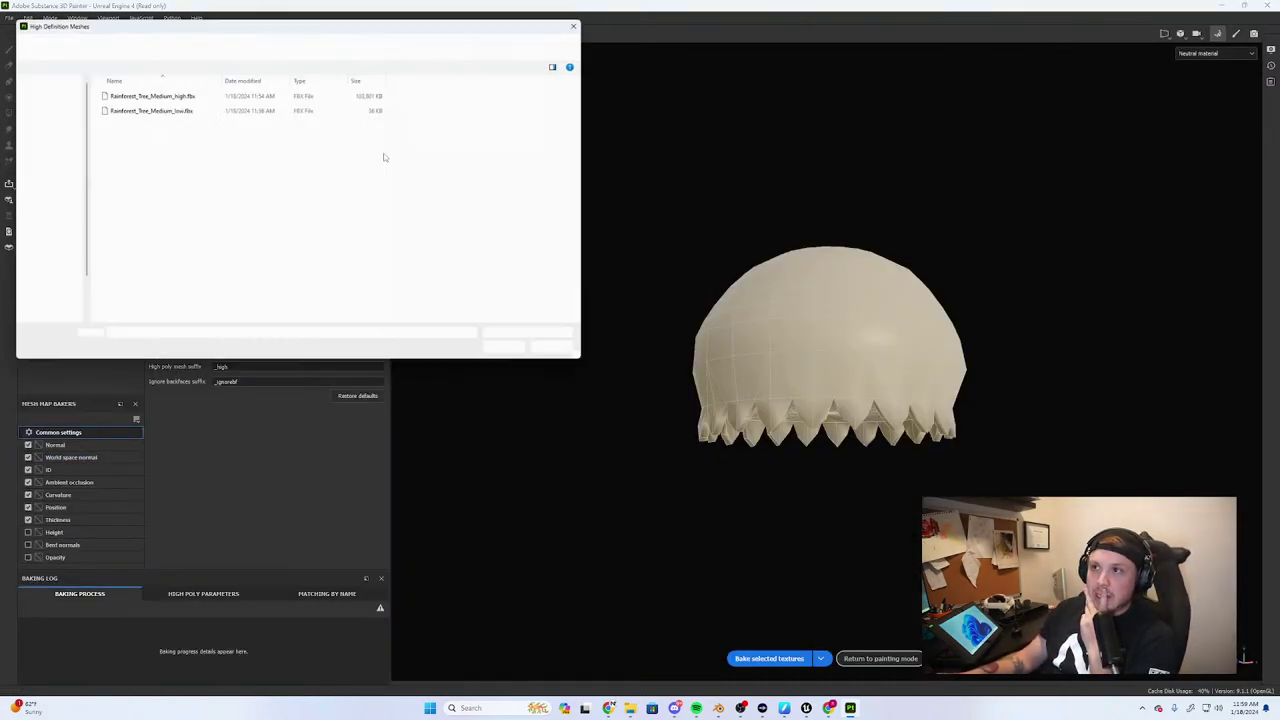
{"action": "left_click", "coordinate": [215, 93]}
{"action": "double_click", "coordinate": [215, 93]}
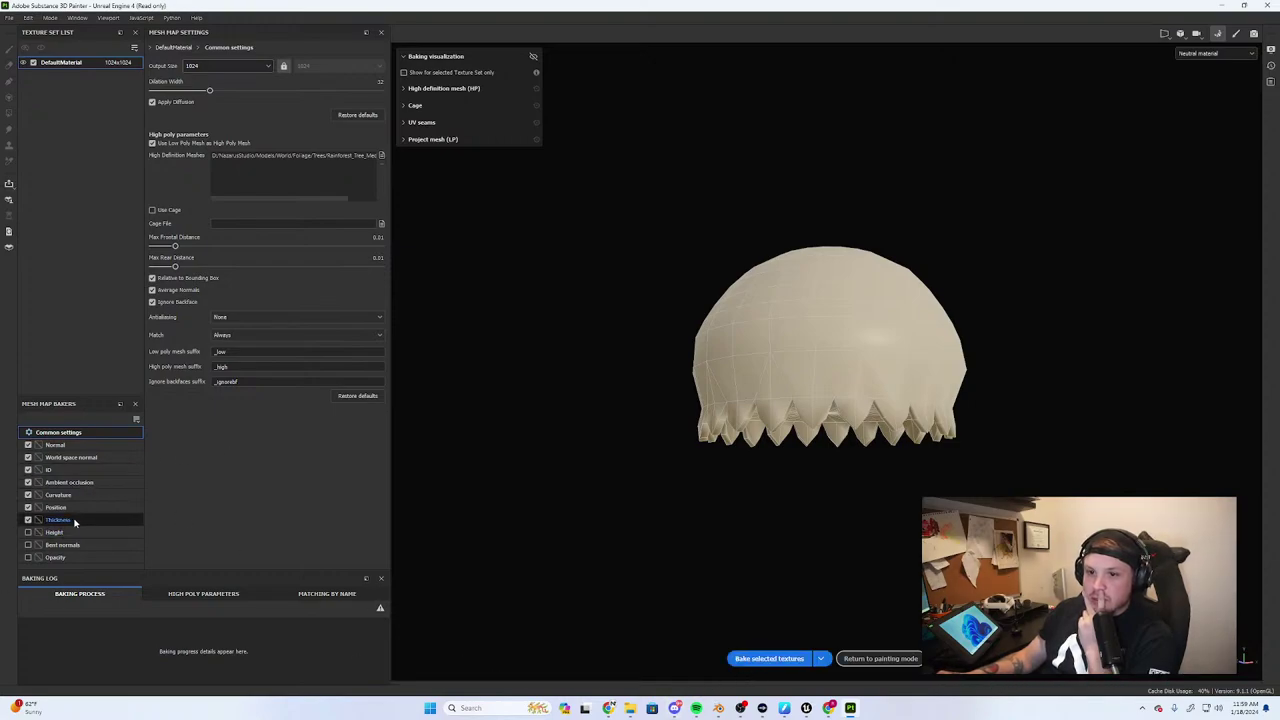
{"action": "left_click", "coordinate": [244, 321]}
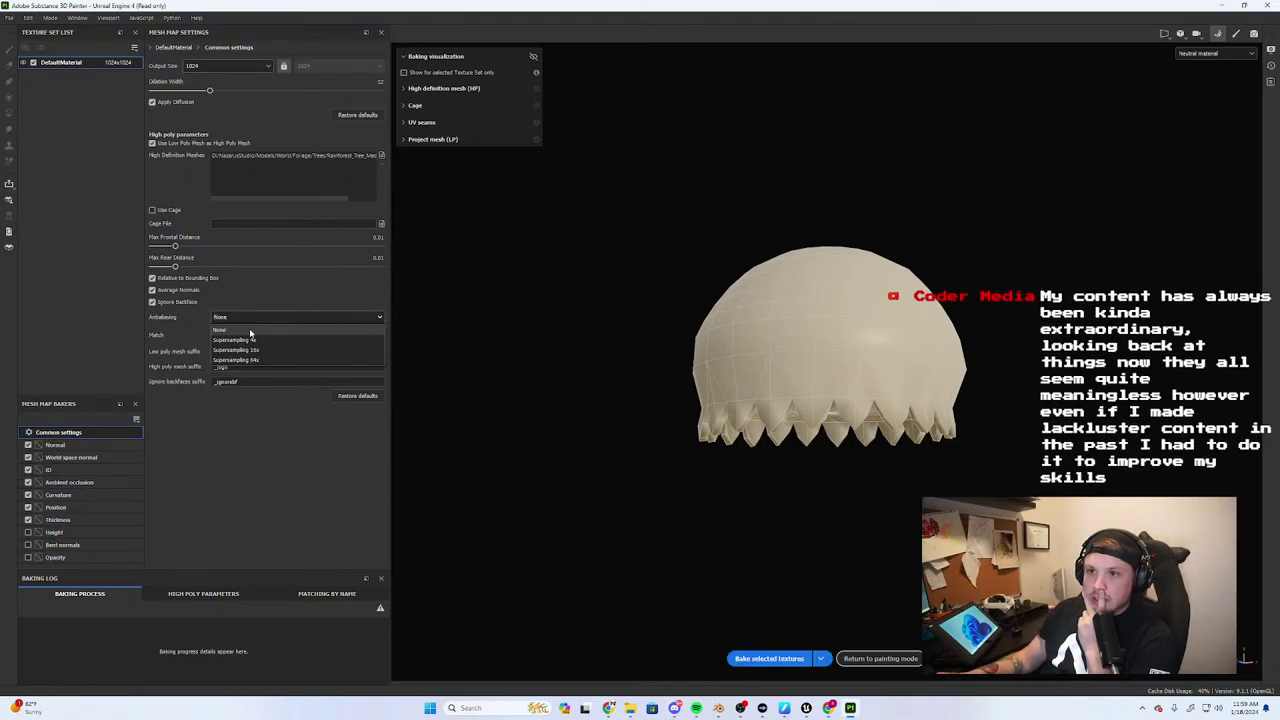
{"action": "left_click", "coordinate": [258, 360]}
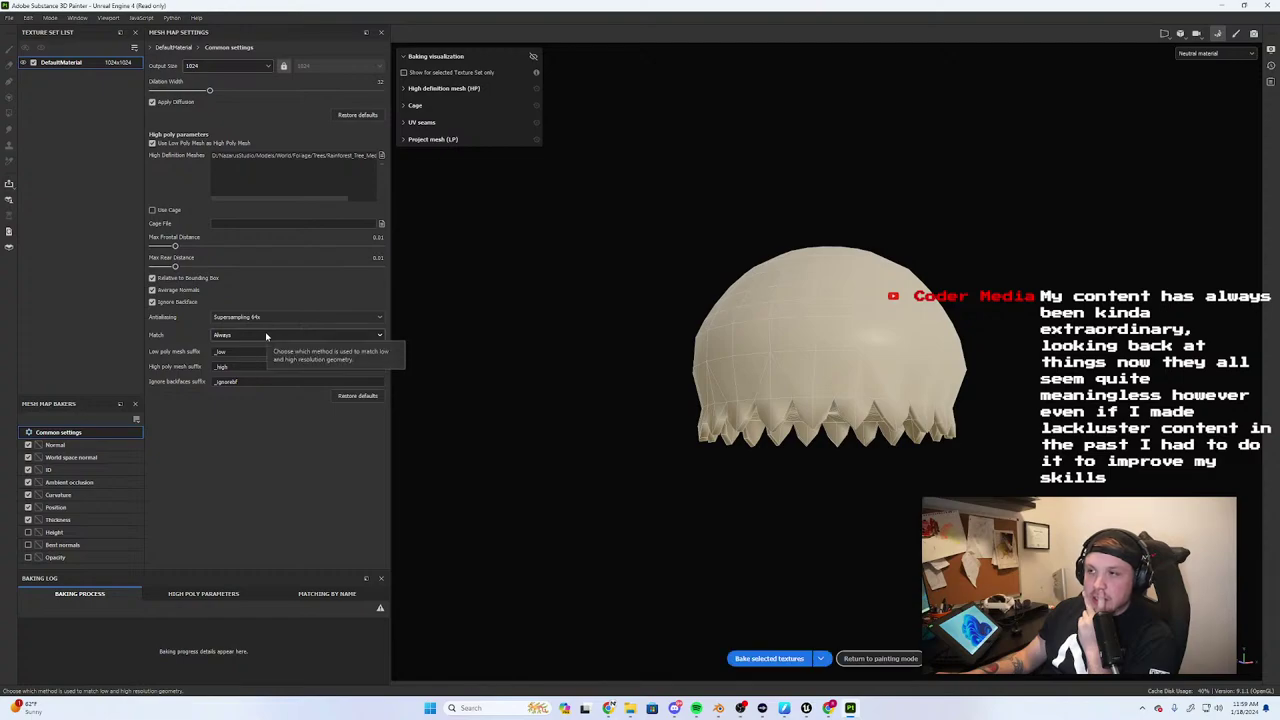
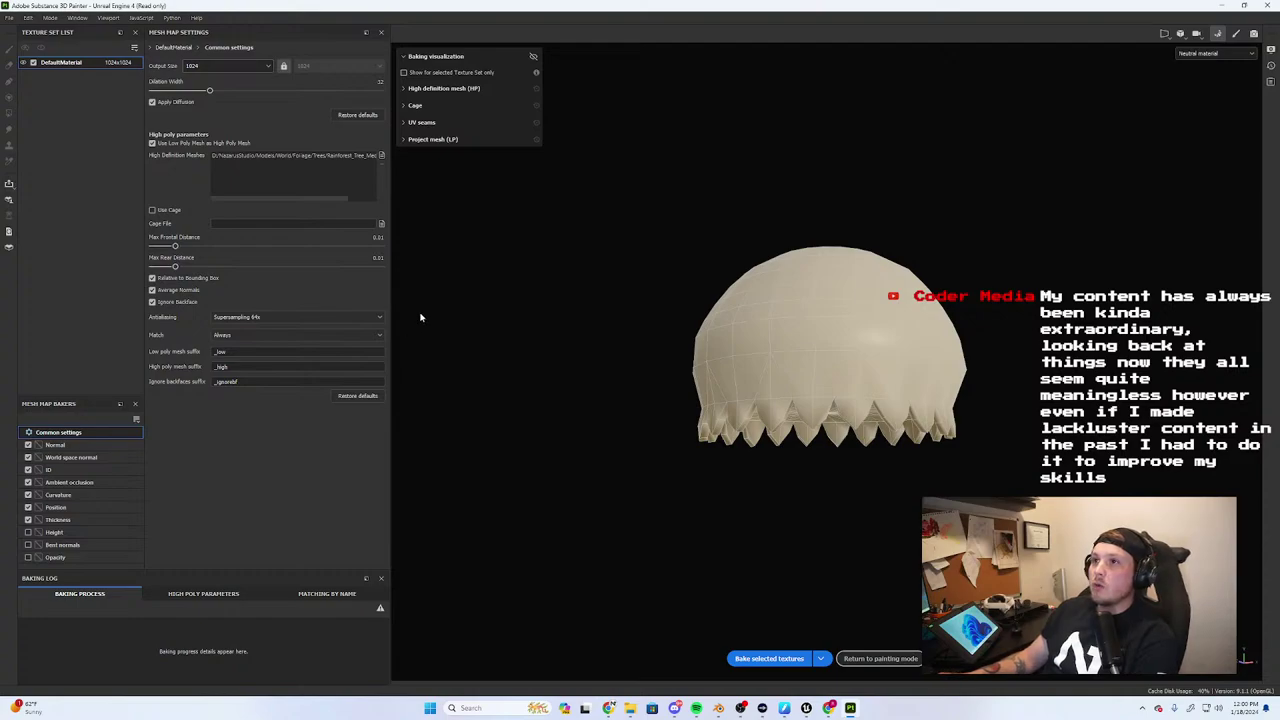
Show the cage visualization settings and adjust the cage surface opacity to about 0.41
{"action": "left_click", "coordinate": [415, 105]}
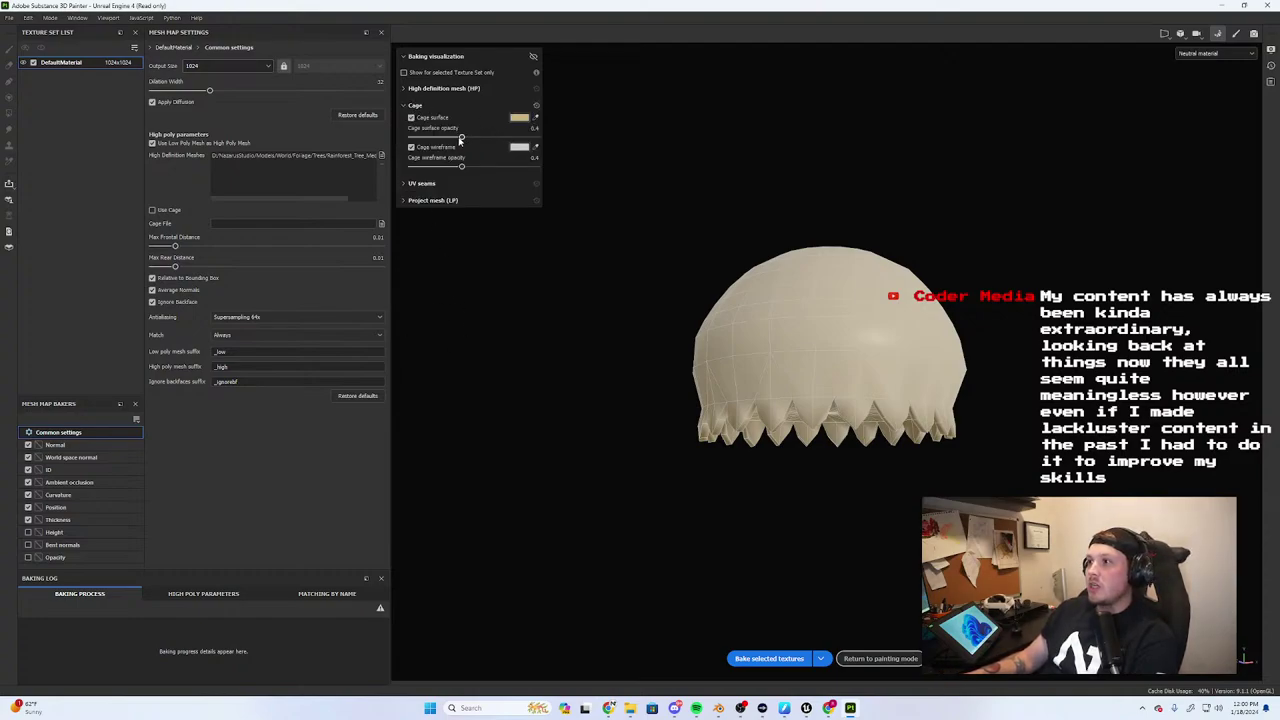
{"action": "scroll", "coordinate": [845, 436], "scroll_direction": "up", "scroll_amount": 3}
{"action": "scroll", "coordinate": [842, 434], "scroll_direction": "down", "scroll_amount": 1}
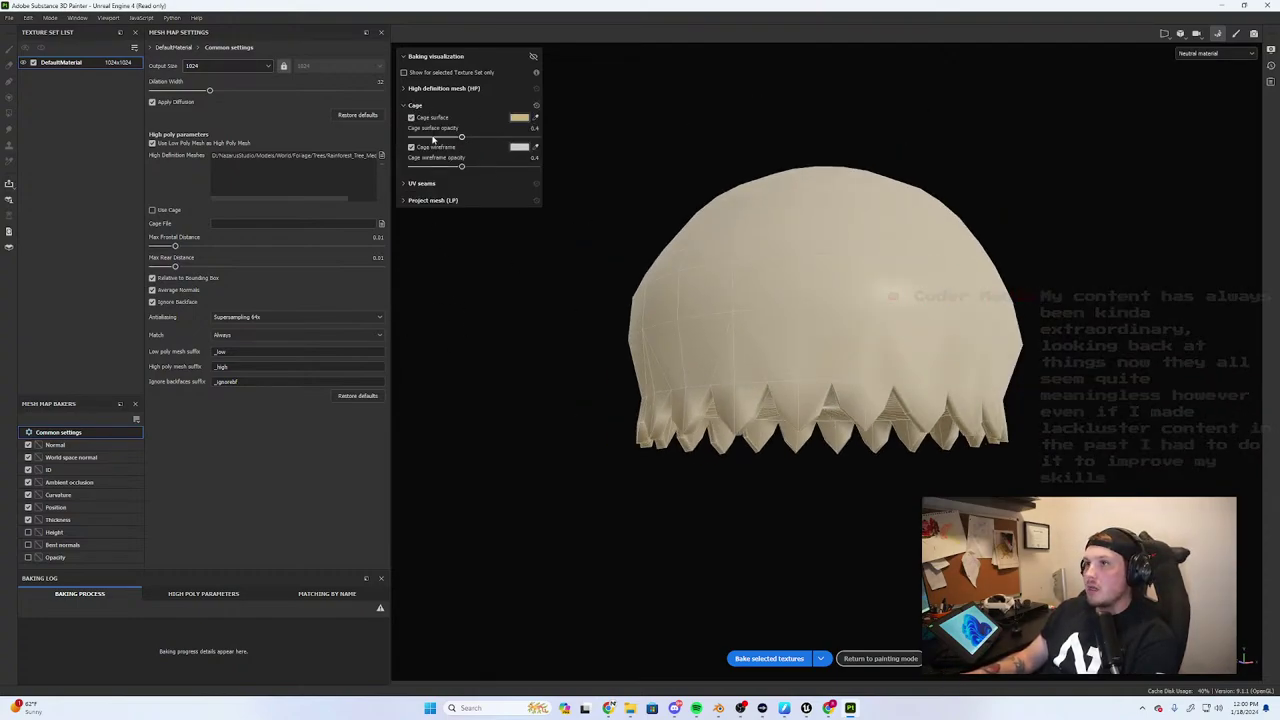
{"action": "left_click_drag", "start_coordinate": [433, 139], "coordinate": [463, 146]}
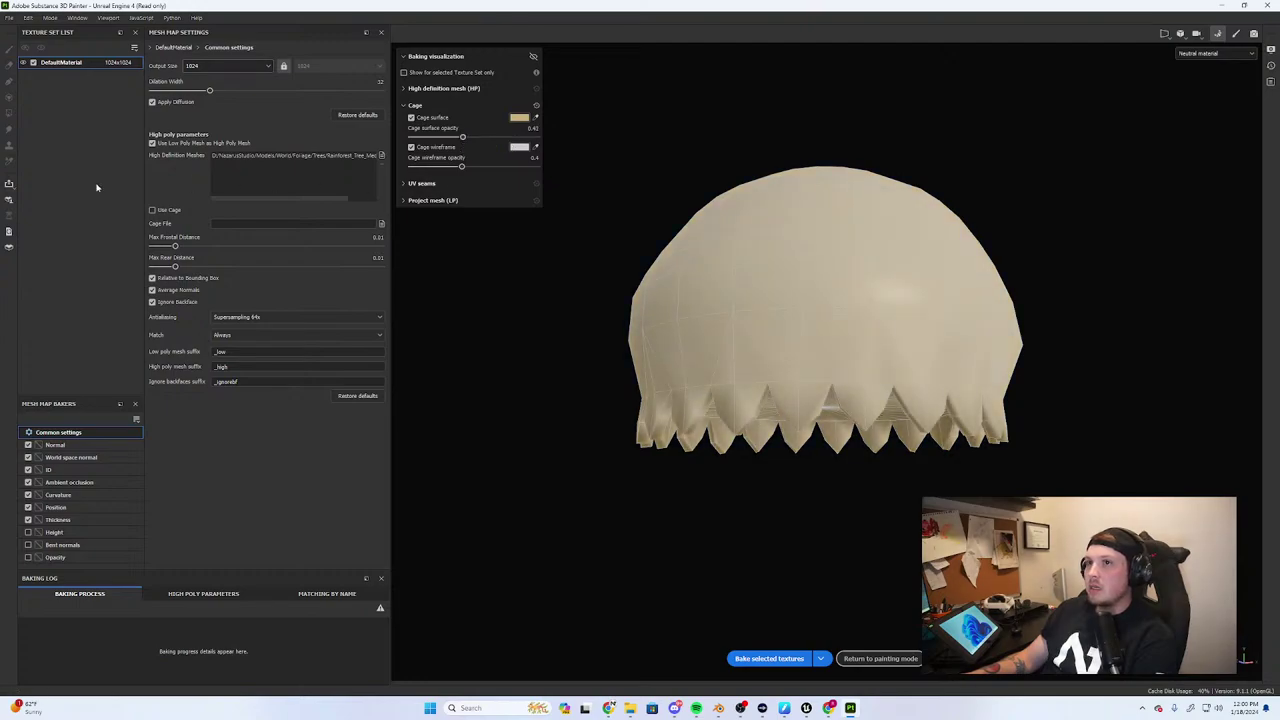
Raise the max frontal distance to about 0.0371 and select the max rear distance value
{"action": "mouse_move", "coordinate": [193, 248]}
{"action": "left_mouse_down"}
{"action": "mouse_move", "coordinate": [229, 247]}
{"action": "mouse_move", "coordinate": [211, 247]}
{"action": "left_mouse_up"}
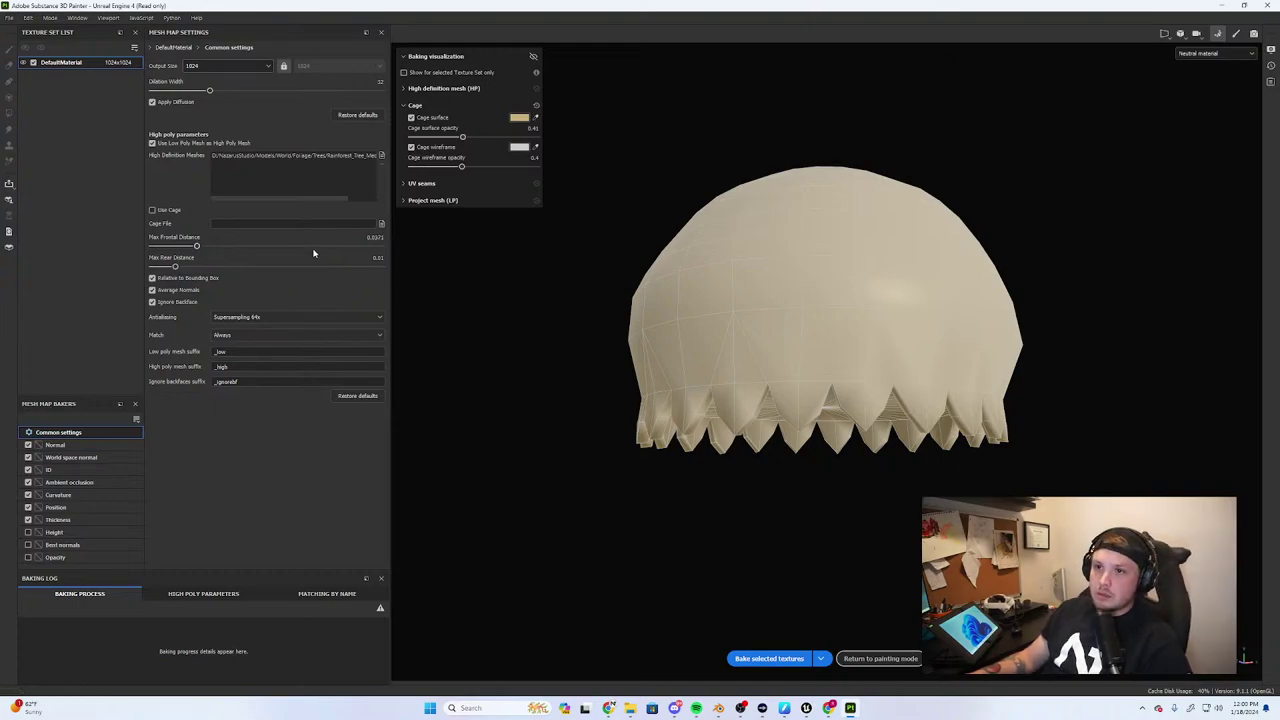
{"action": "left_click", "coordinate": [375, 237]}
{"action": "key", "text": "Return"}
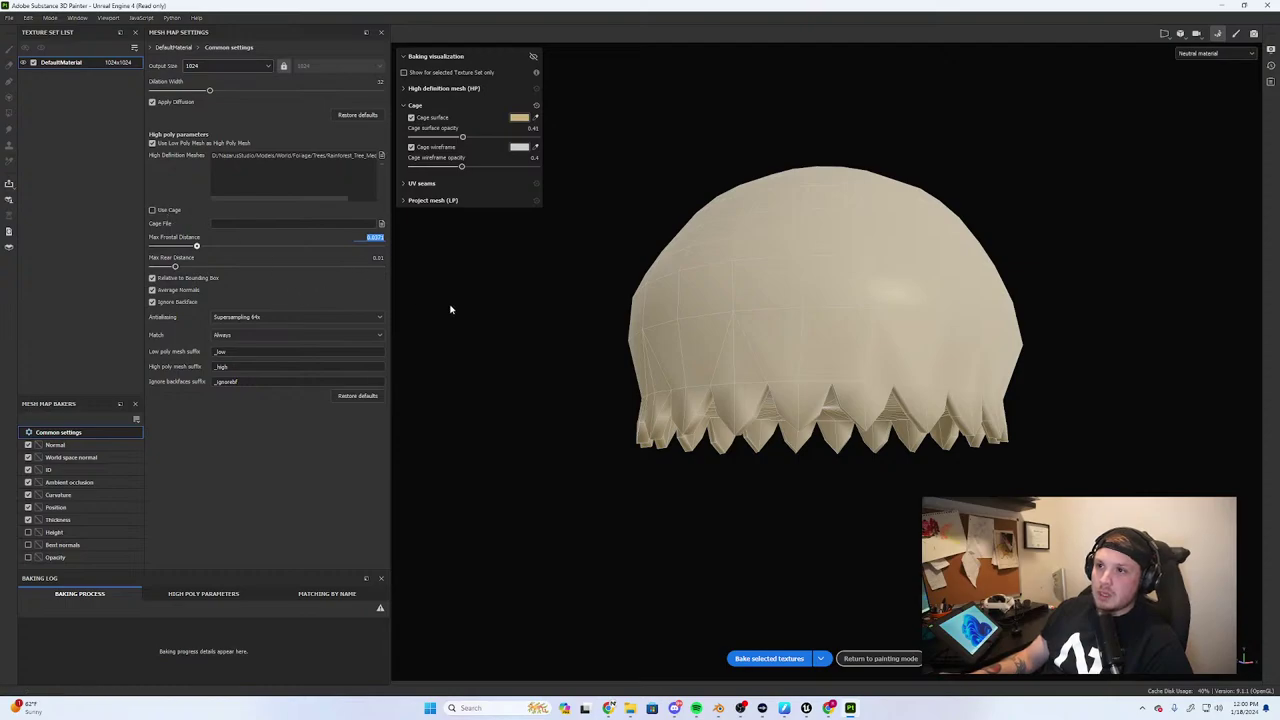
{"action": "left_click", "coordinate": [378, 258]}
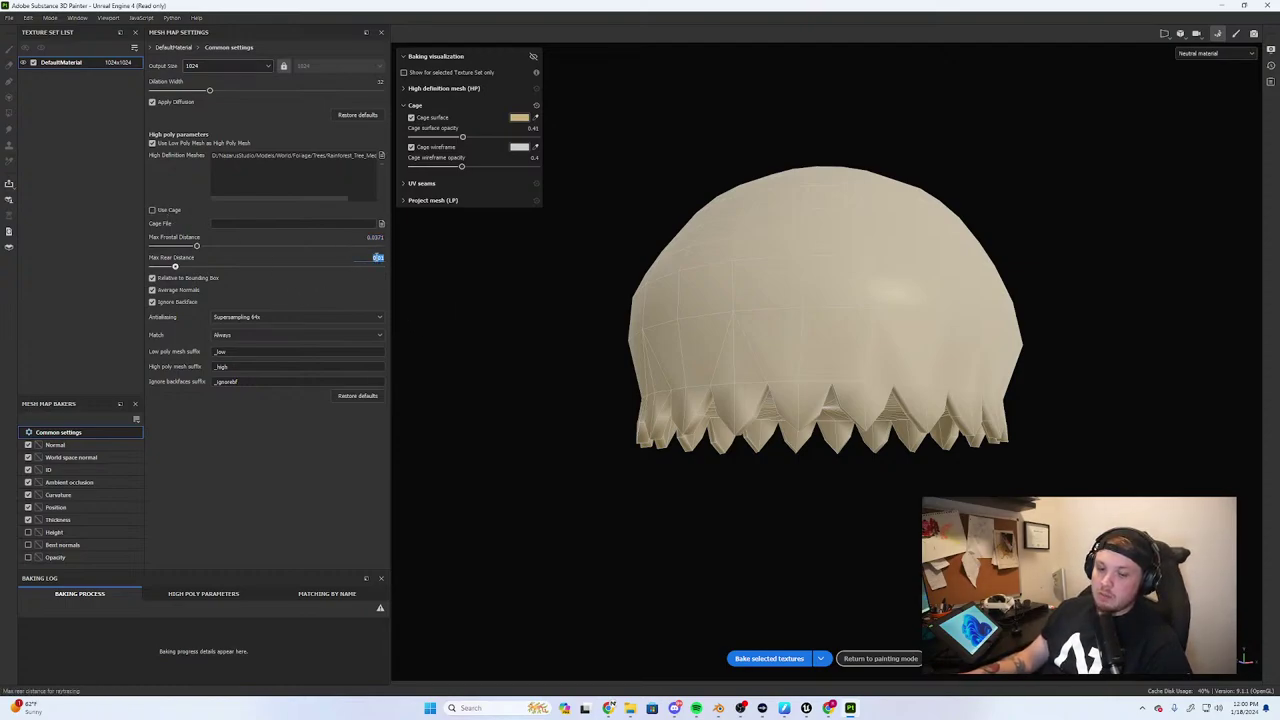
Set the max frontal distance to 0.01 and bake the selected mesh map textures
{"action": "left_click", "coordinate": [375, 237]}
{"action": "key", "text": "Return"}
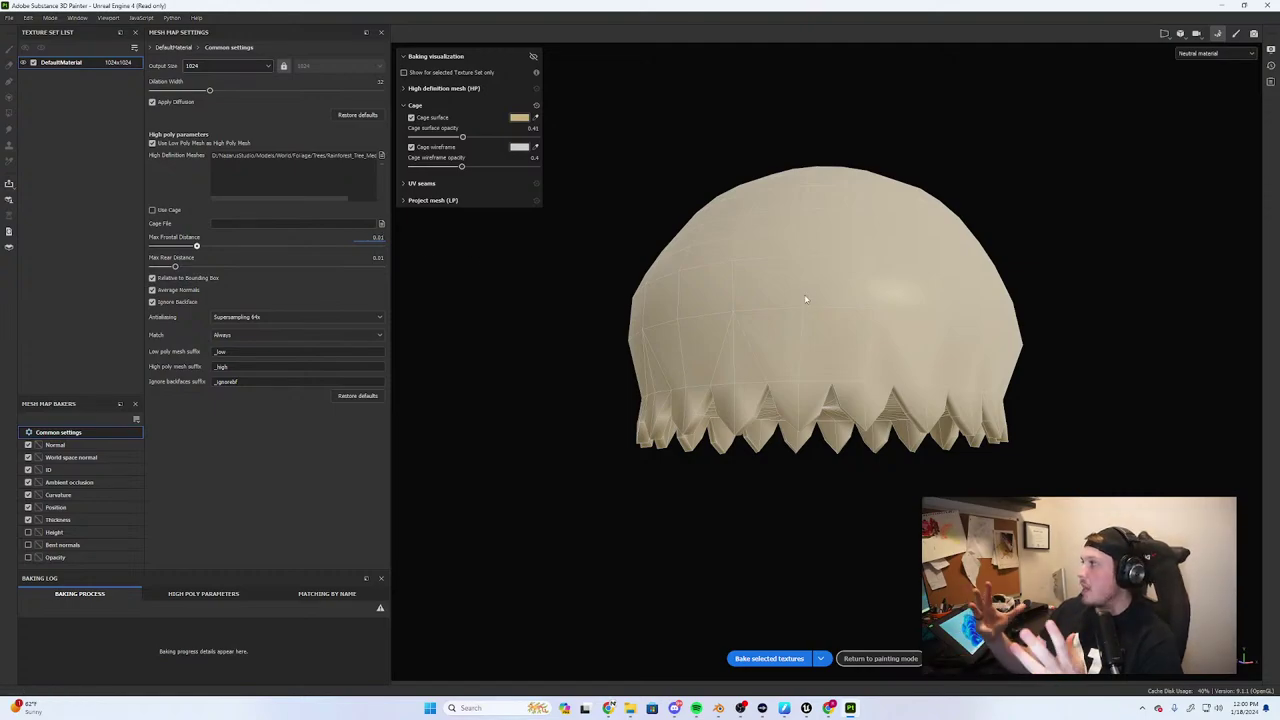
{"action": "left_click", "coordinate": [766, 659]}
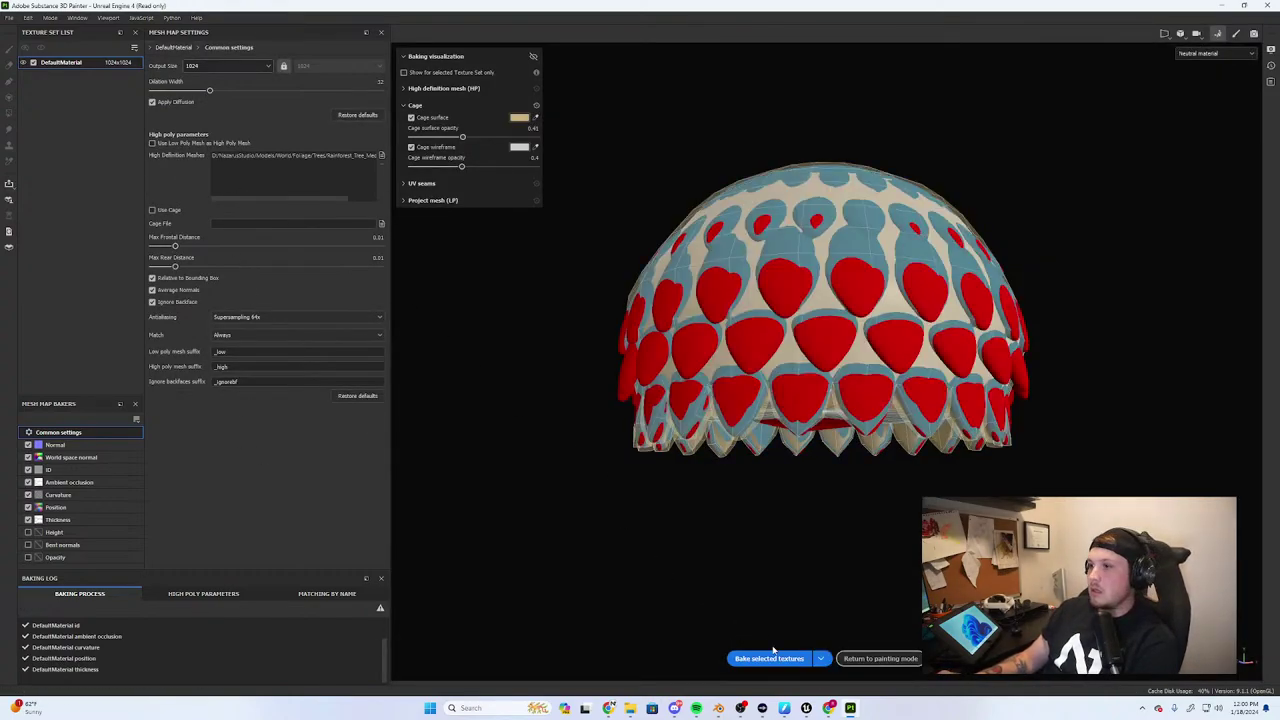
Check the cage coverage around the dome, switch to Blender and show Tree_Leaves_low together with Tree_Leaves_high
{"action": "scroll", "coordinate": [880, 403], "scroll_direction": "up", "scroll_amount": 1}
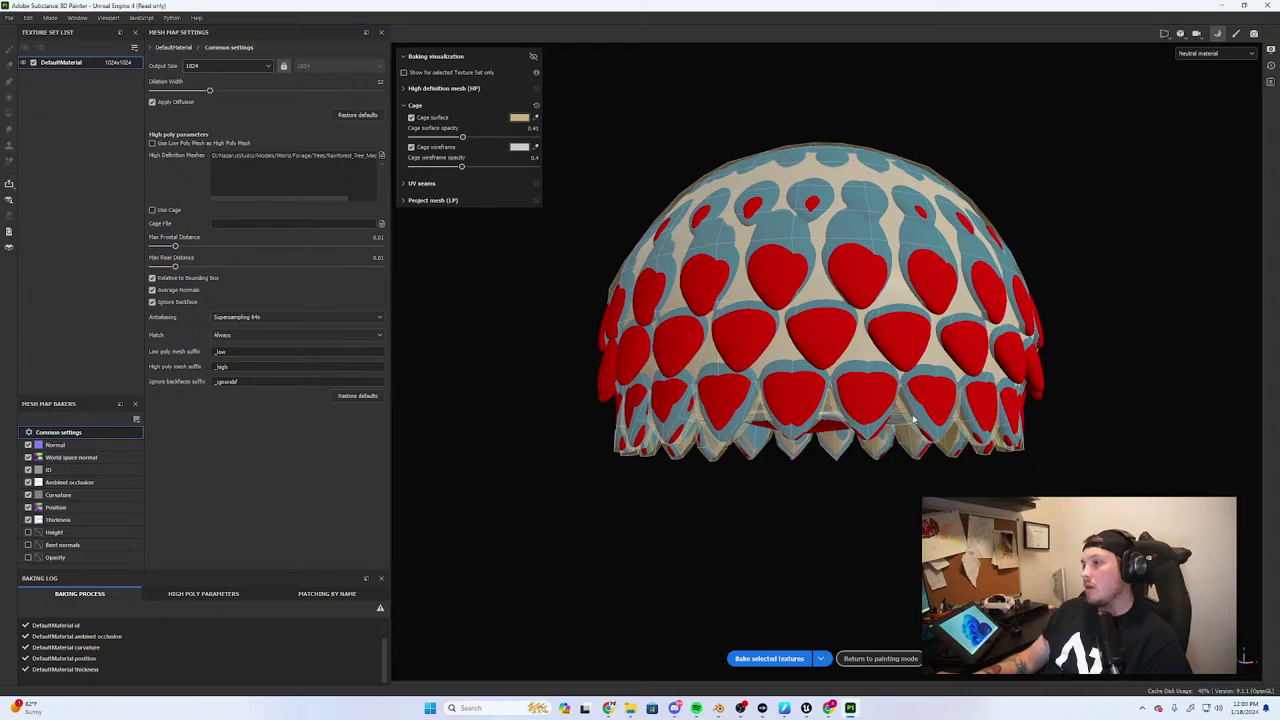
{"action": "mouse_move", "coordinate": [913, 420]}
{"action": "left_mouse_down", "text": "alt"}
{"action": "mouse_move", "coordinate": [870, 410]}
{"action": "mouse_move", "coordinate": [680, 449]}
{"action": "mouse_move", "coordinate": [634, 349]}
{"action": "mouse_move", "coordinate": [651, 343]}
{"action": "mouse_move", "coordinate": [649, 211]}
{"action": "mouse_move", "coordinate": [755, 190]}
{"action": "mouse_move", "coordinate": [893, 403]}
{"action": "mouse_move", "coordinate": [878, 394]}
{"action": "mouse_move", "coordinate": [846, 416]}
{"action": "mouse_move", "coordinate": [862, 440]}
{"action": "mouse_move", "coordinate": [1109, 137]}
{"action": "left_mouse_up", "text": "alt"}
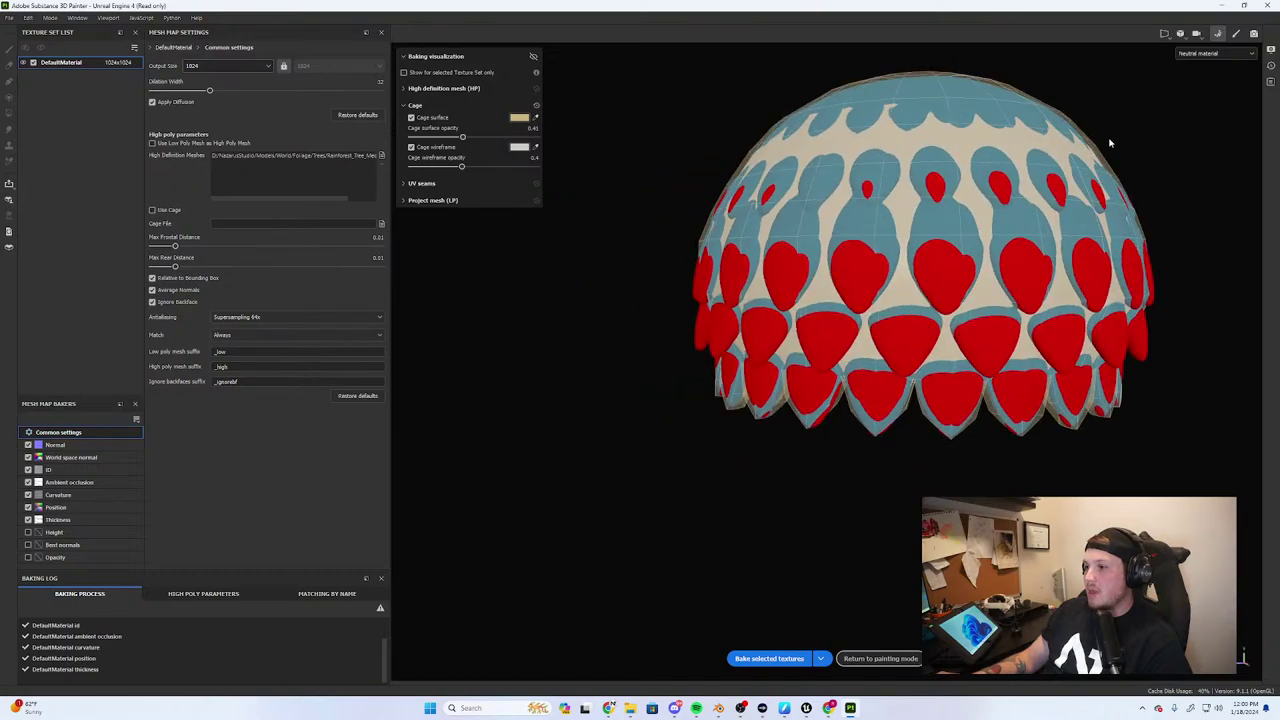
{"action": "left_click", "coordinate": [1225, 10]}
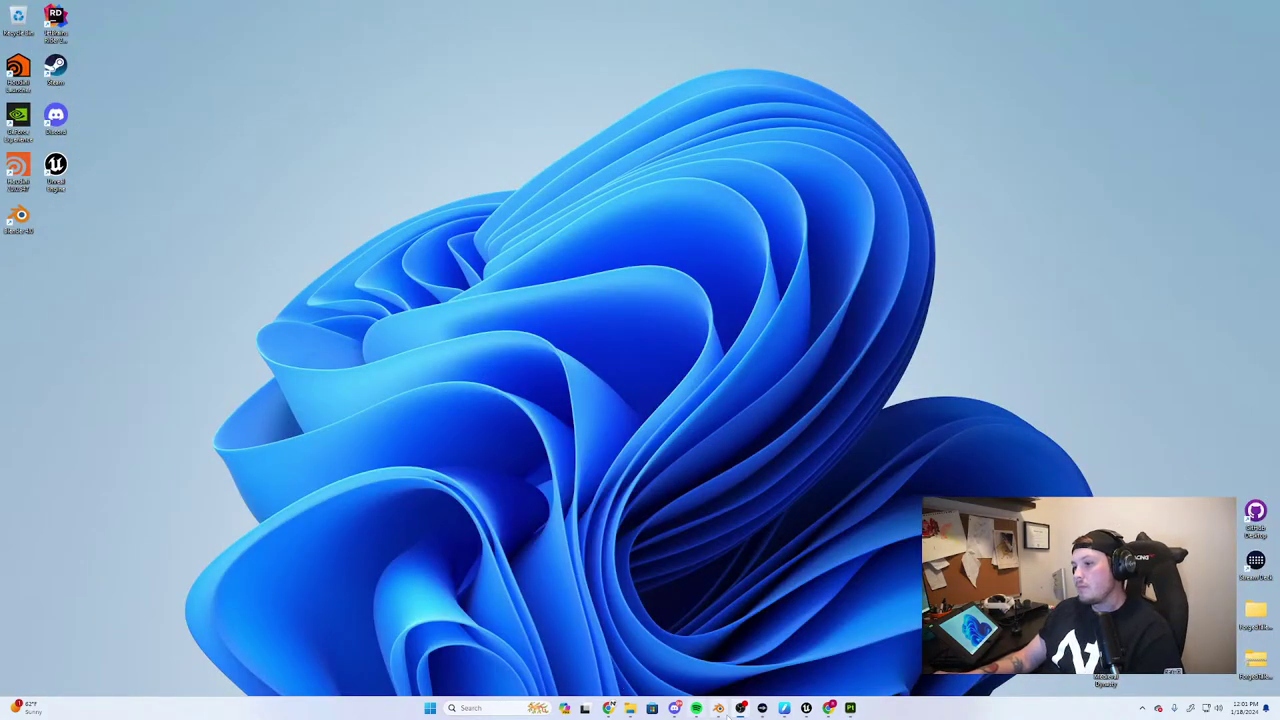
{"action": "left_click", "coordinate": [718, 708]}
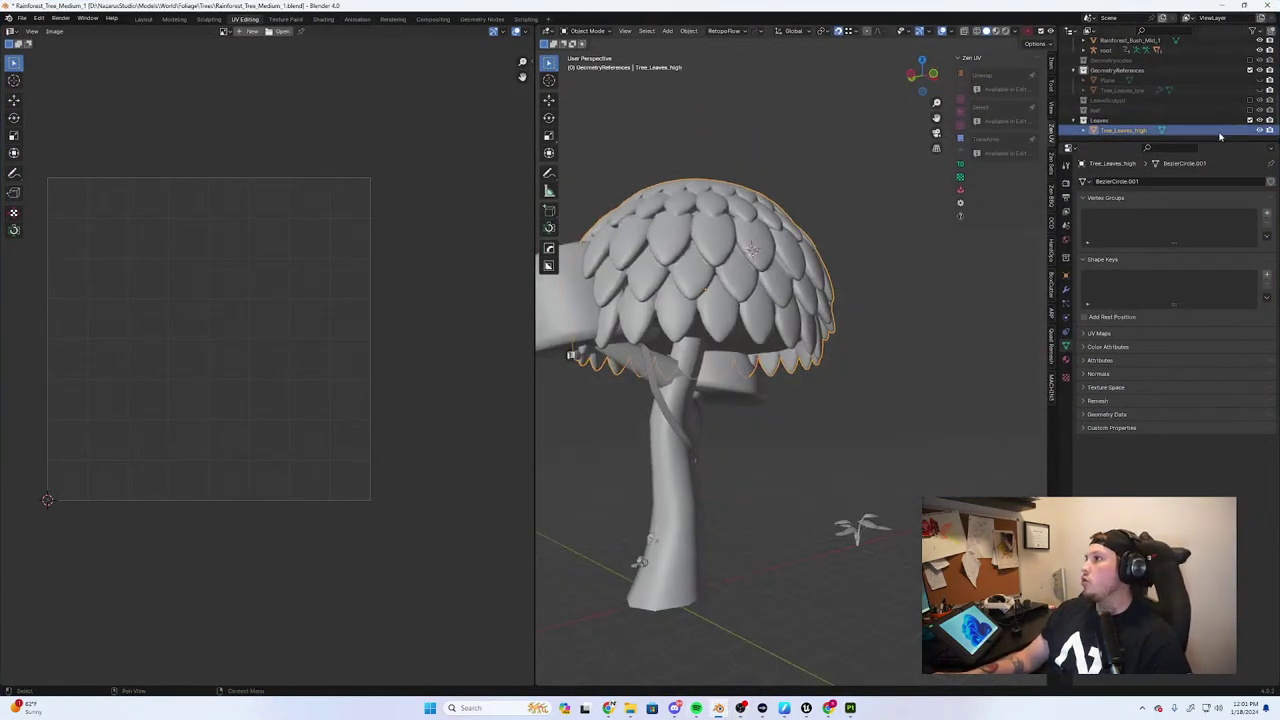
{"action": "left_click", "coordinate": [1259, 131]}
{"action": "left_click", "coordinate": [1259, 90]}
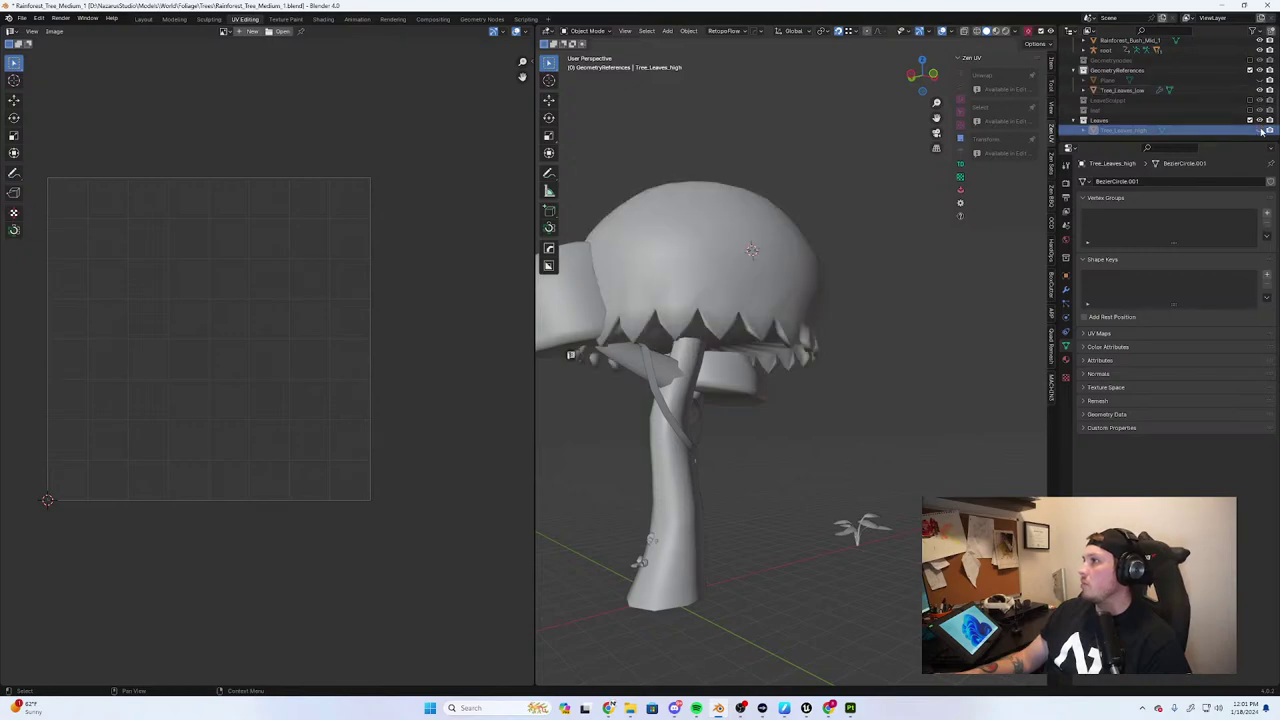
{"action": "left_click", "coordinate": [1259, 131]}
{"action": "middle_click_drag", "start_coordinate": [899, 253], "coordinate": [671, 280]}
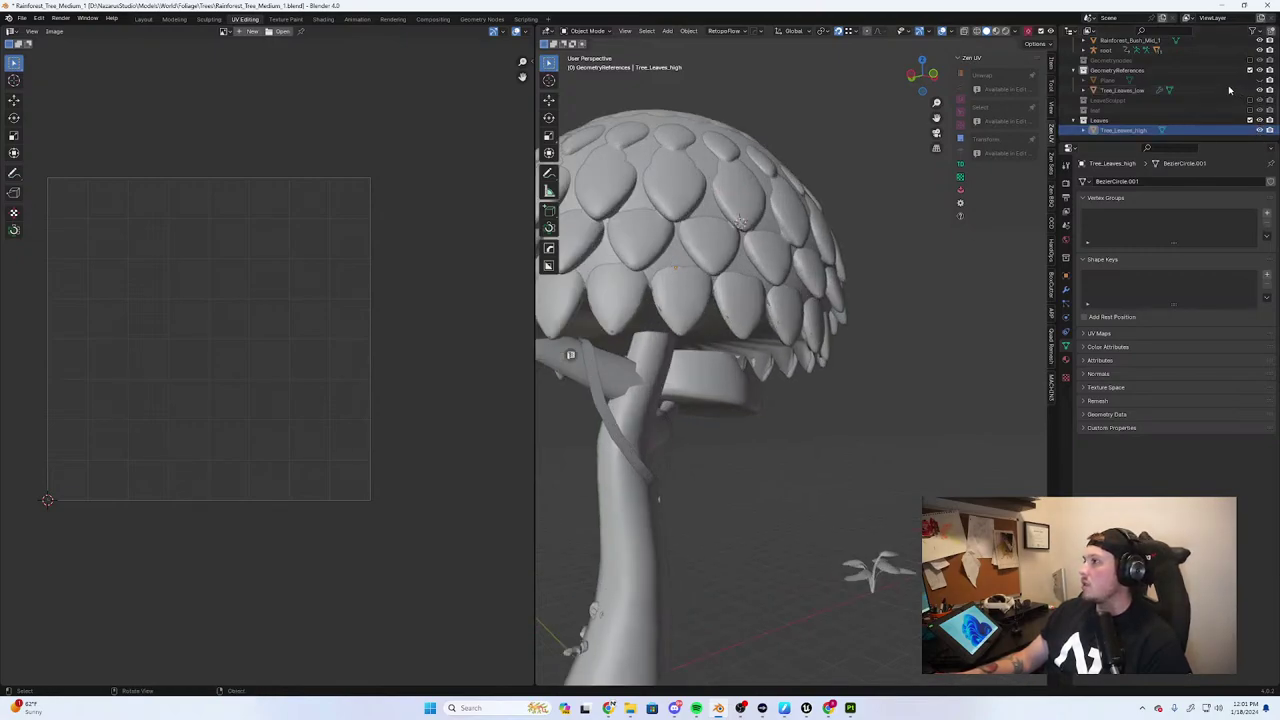
Examine the topology of the high-poly leaves and the topology and UV layout of Tree_Leaves_low in Edit Mode
{"action": "key", "text": "Tab"}
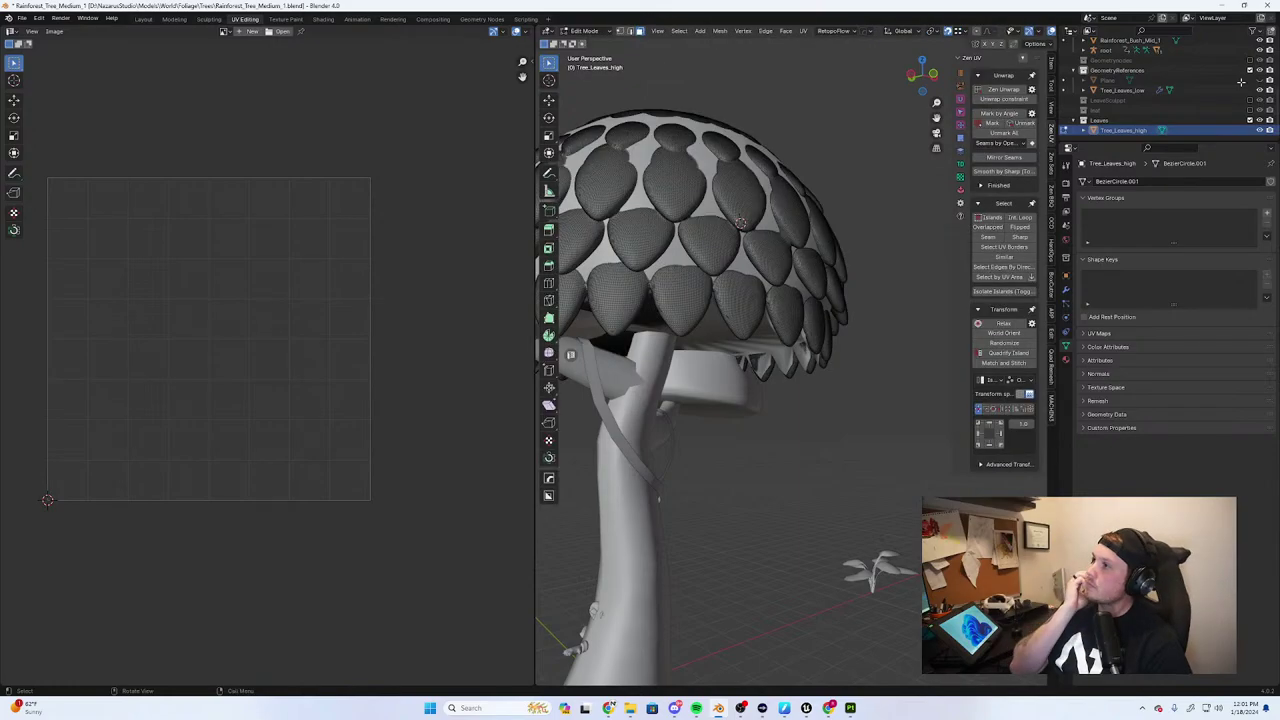
{"action": "left_click", "coordinate": [1186, 91]}
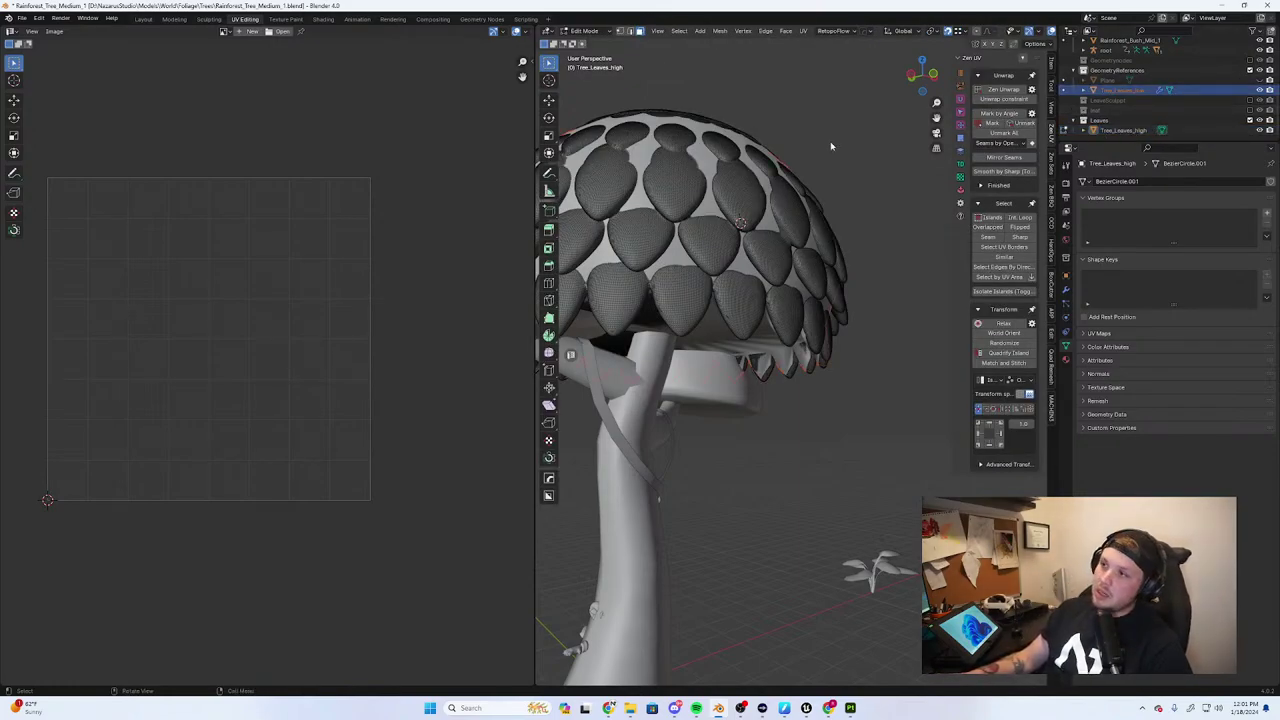
{"action": "key", "text": "Tab"}
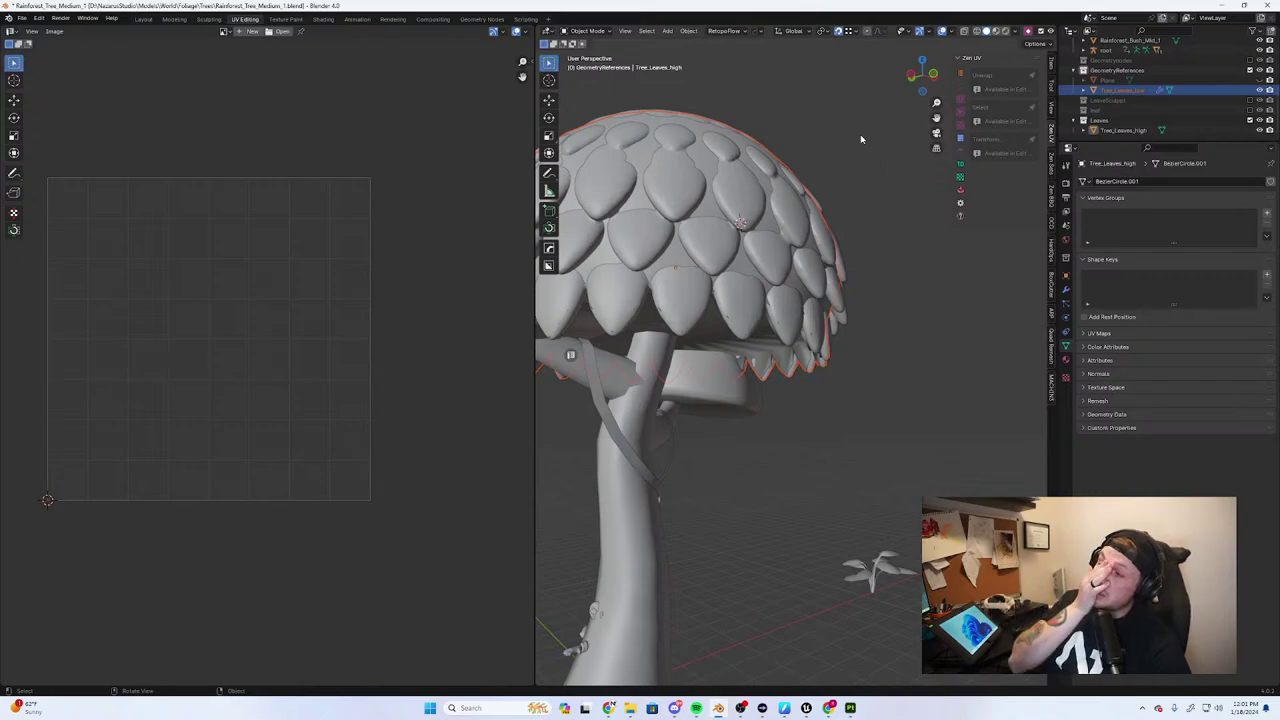
{"action": "middle_click_drag", "start_coordinate": [857, 137], "coordinate": [901, 290]}
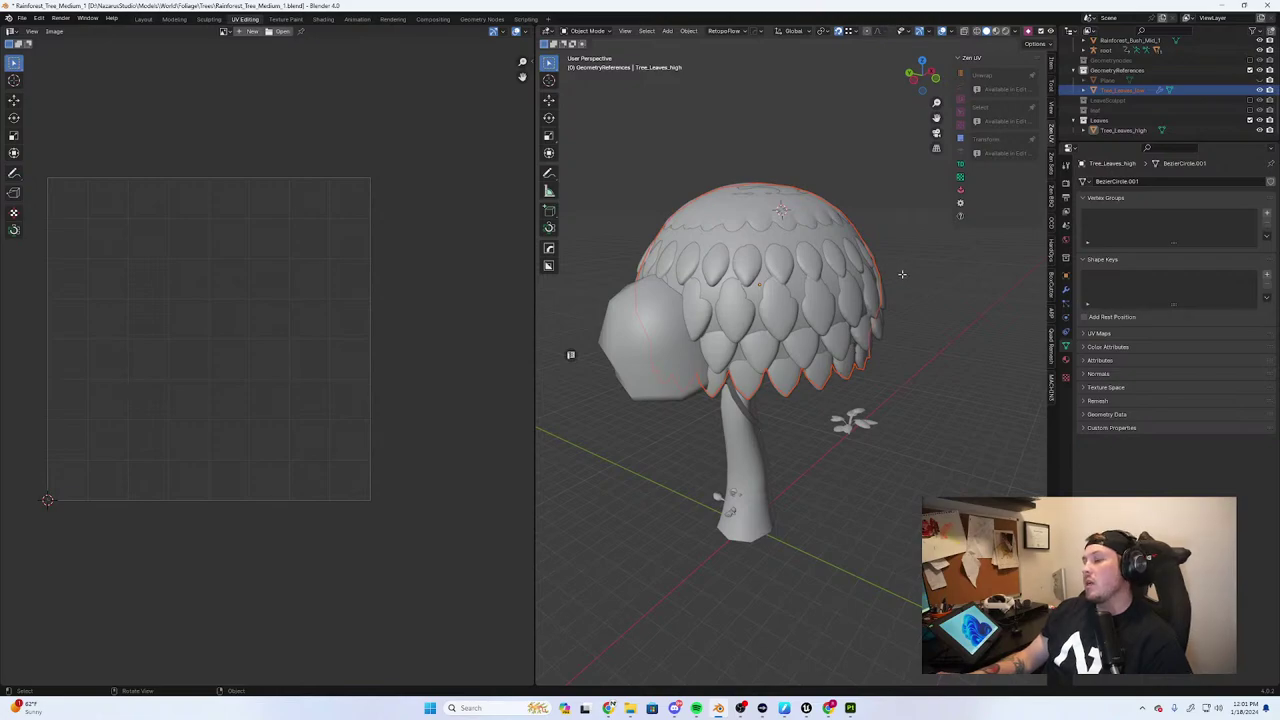
{"action": "key", "text": "Tab"}
{"action": "scroll", "coordinate": [910, 240], "scroll_direction": "up", "scroll_amount": 3}
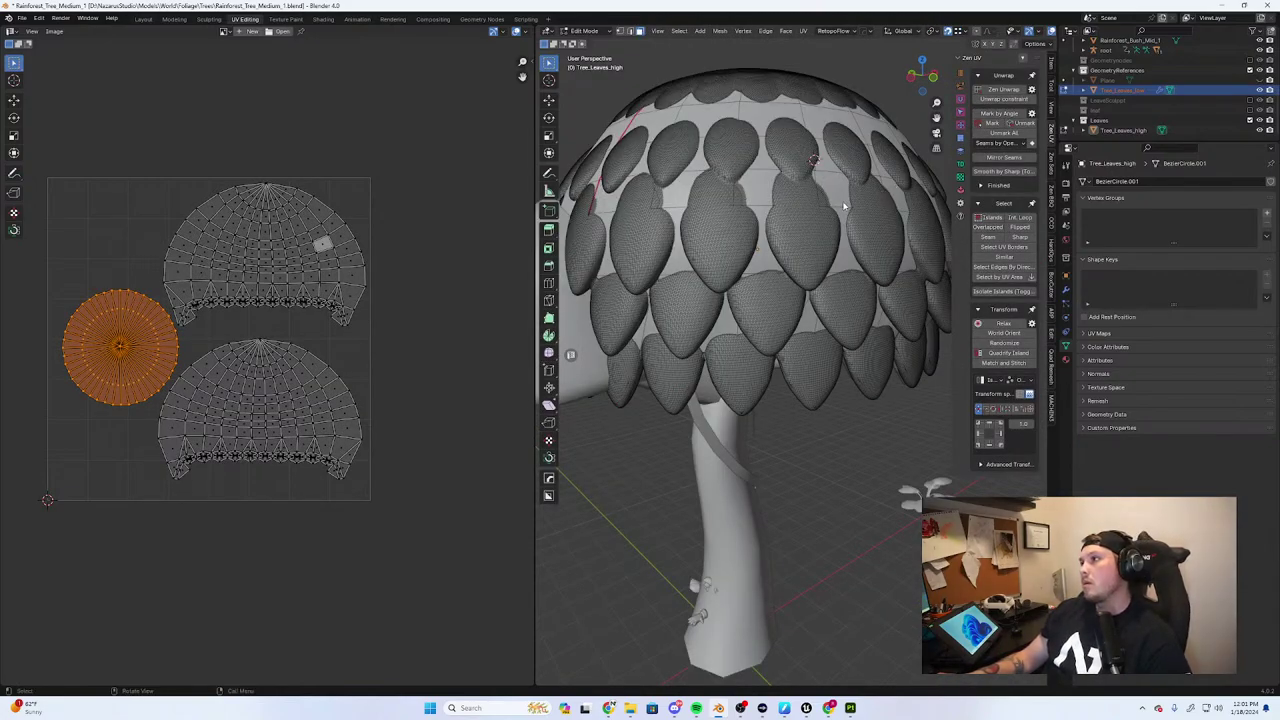
{"action": "key", "text": "Tab"}
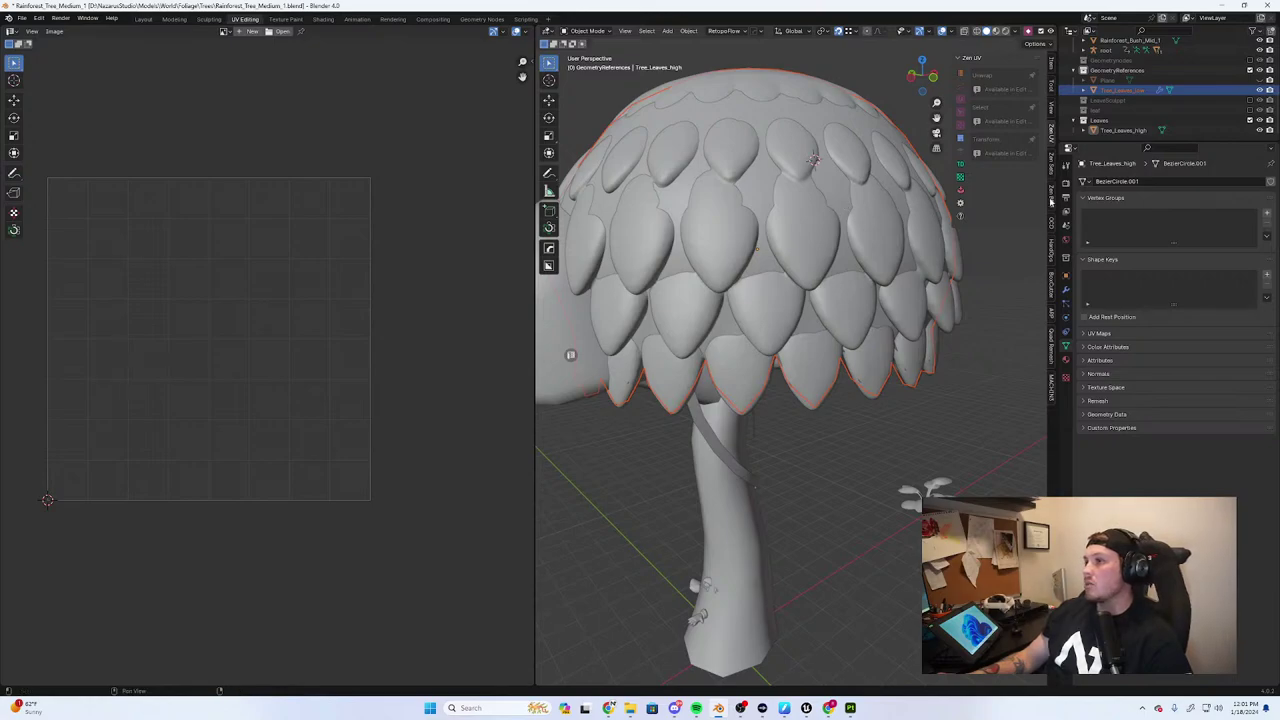
Duplicate the Tree_Leaves_low object in place
{"action": "left_click", "coordinate": [1215, 128]}
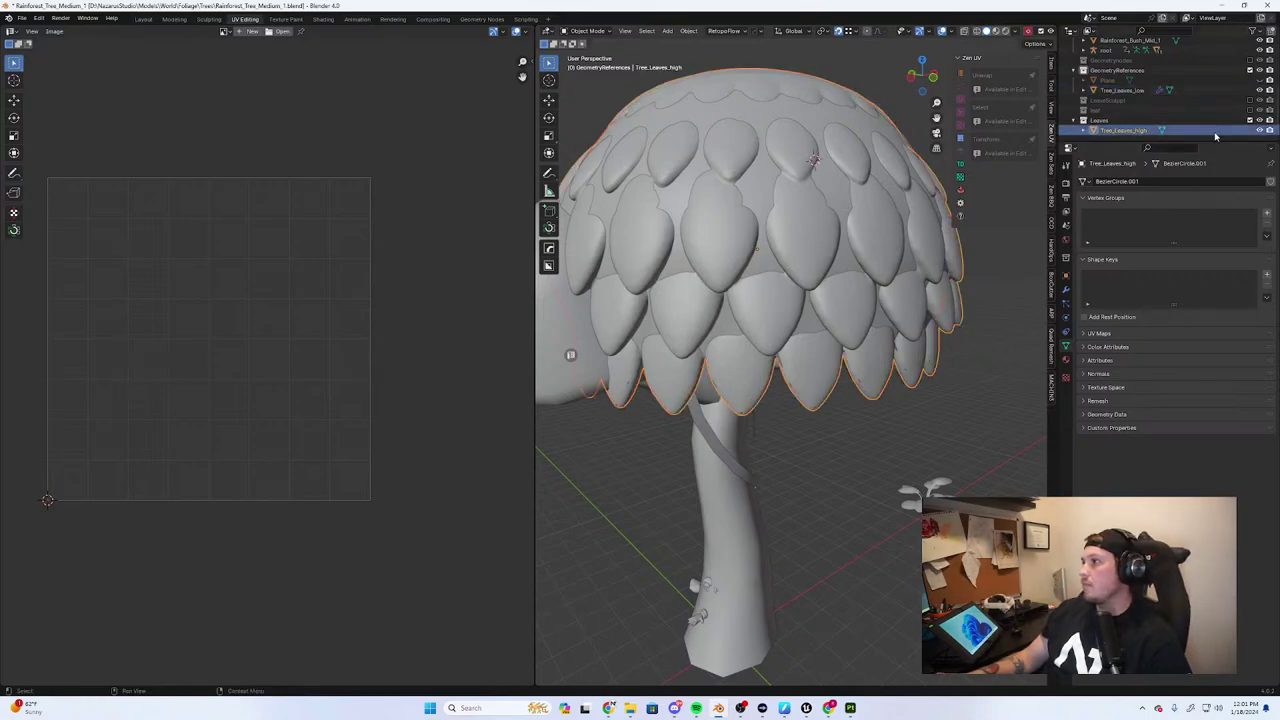
{"action": "left_click", "coordinate": [1137, 93]}
{"action": "left_click", "coordinate": [1019, 266]}
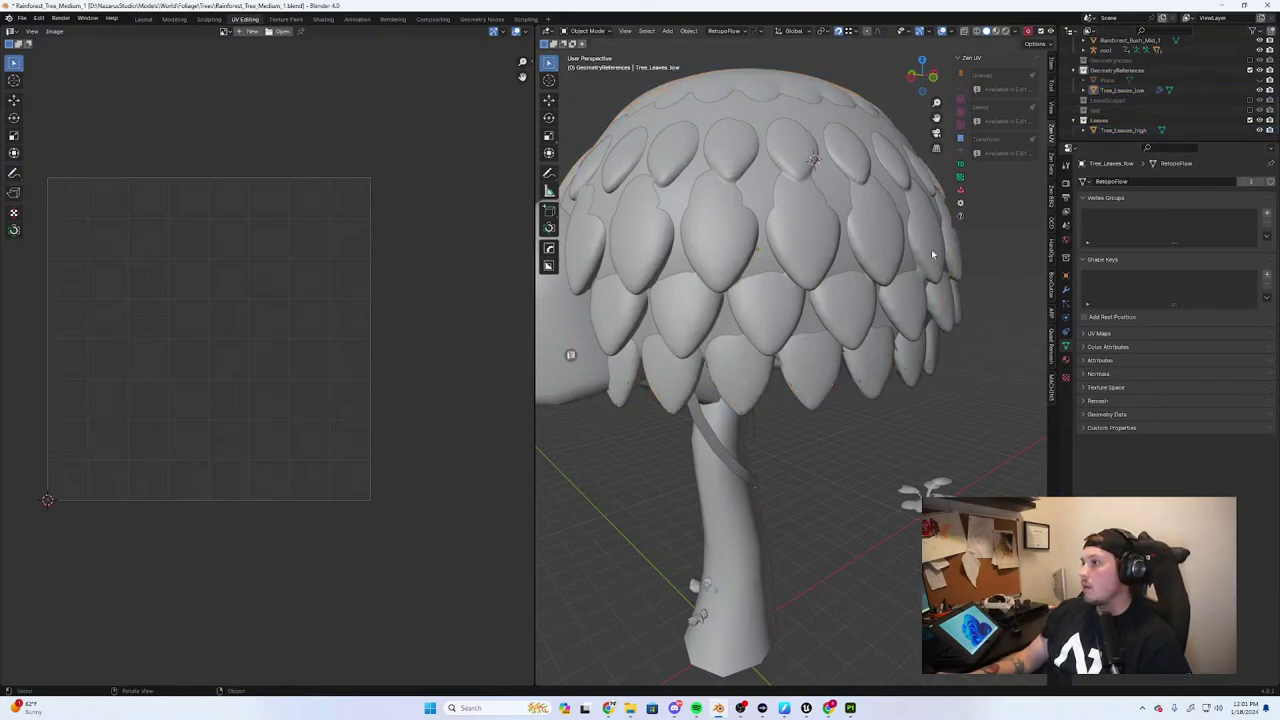
{"action": "left_click", "coordinate": [905, 205]}
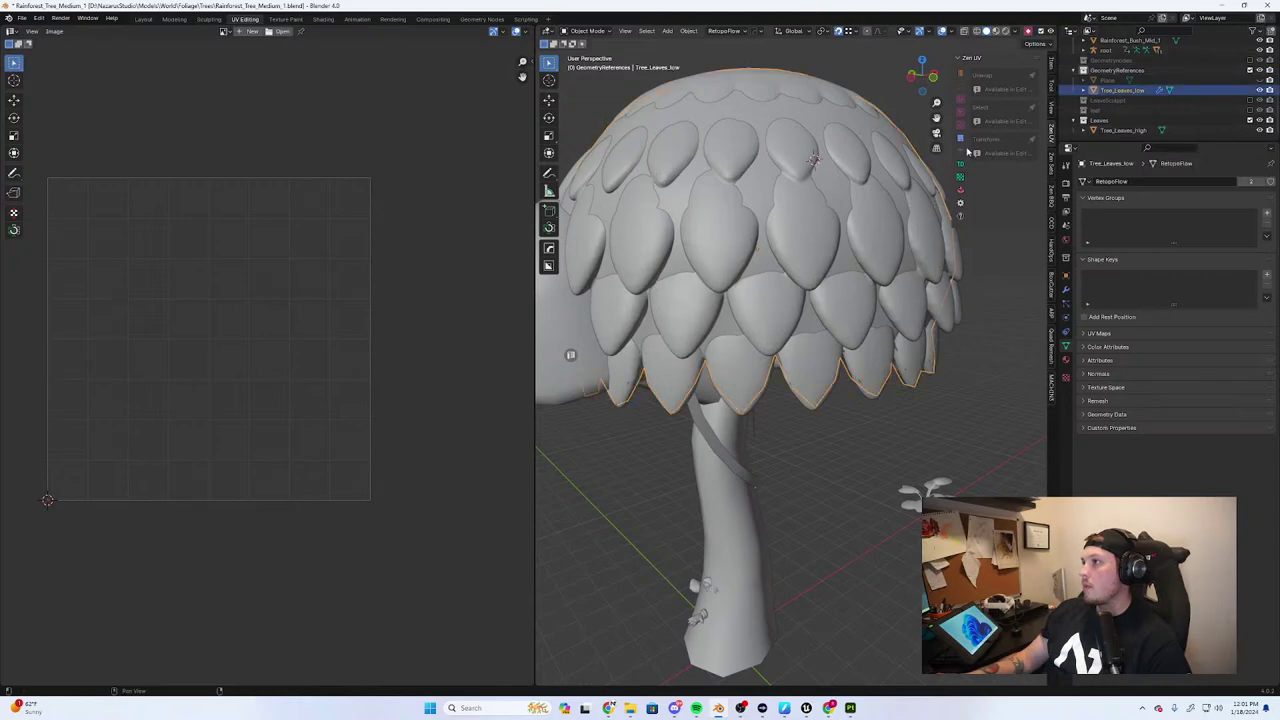
{"action": "key", "text": "shift+d"}
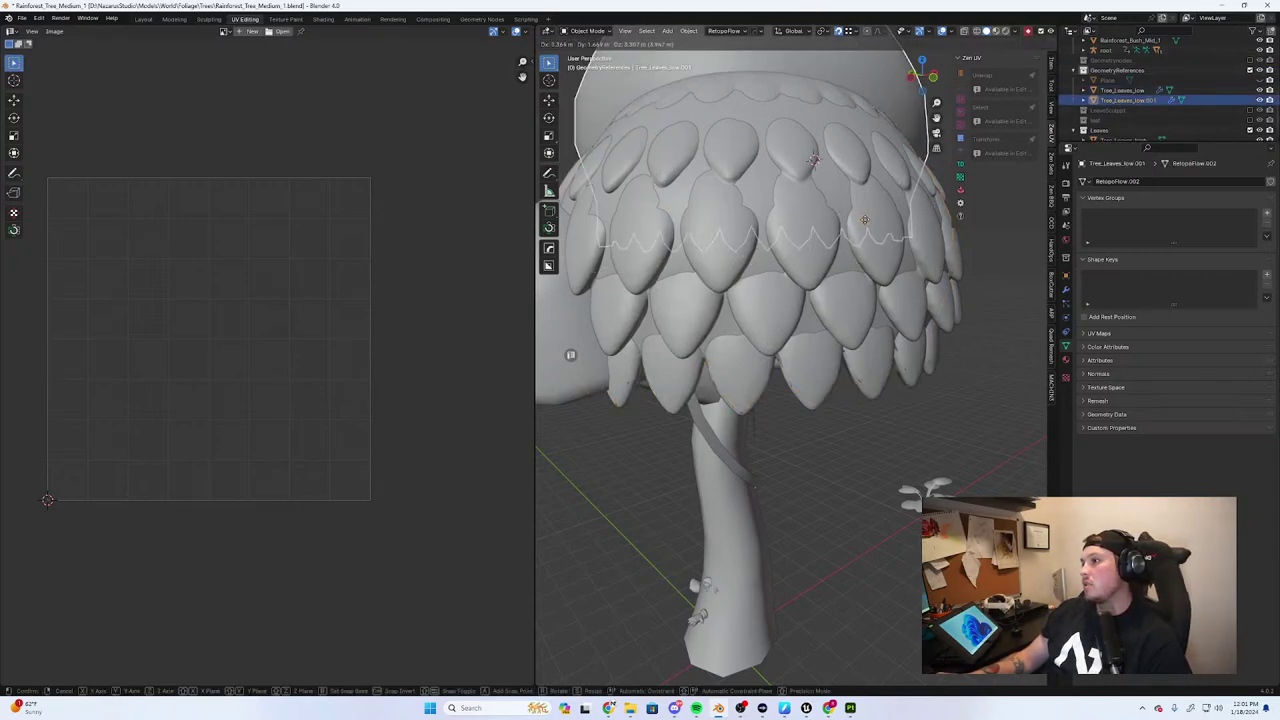
{"action": "right_click", "coordinate": [814, 160]}
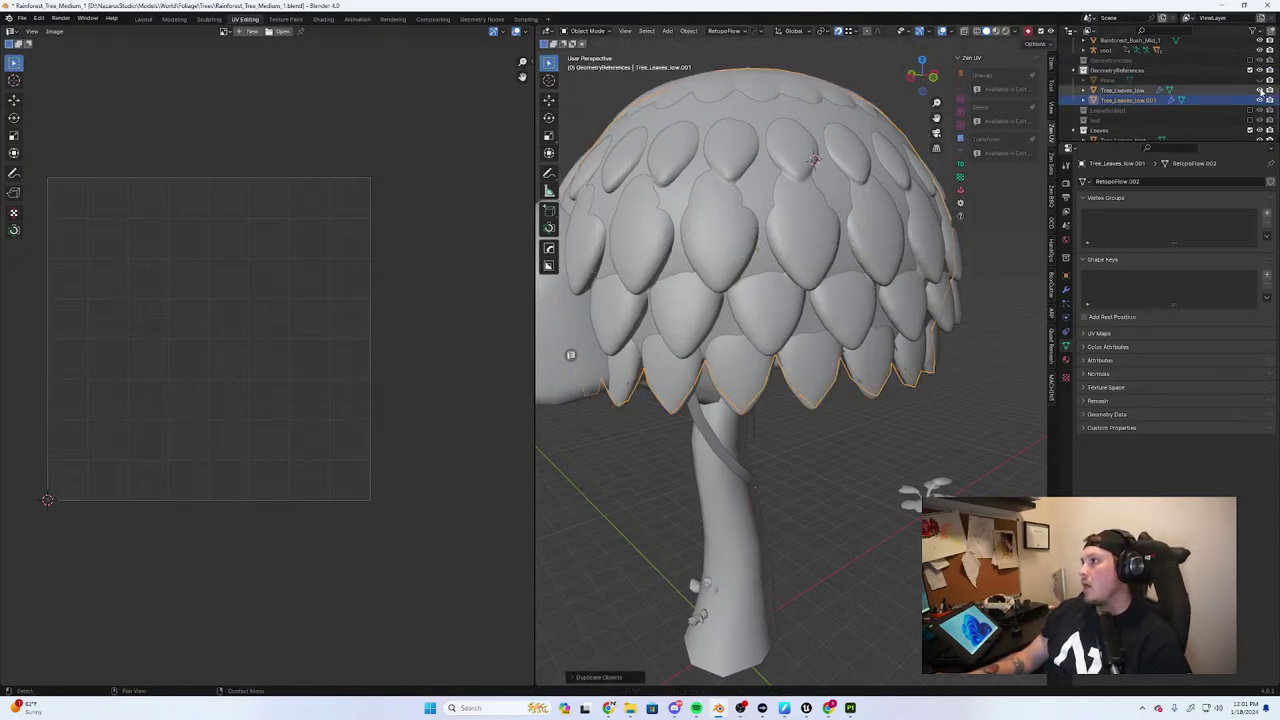
Hide the original Tree_Leaves_low and select the duplicate's entire mesh in Edit Mode
{"action": "scroll", "coordinate": [884, 234], "scroll_direction": "down", "scroll_amount": 1}
{"action": "middle_click_drag", "start_coordinate": [909, 289], "coordinate": [912, 328]}
{"action": "key", "text": "Tab"}
{"action": "key", "text": "a"}
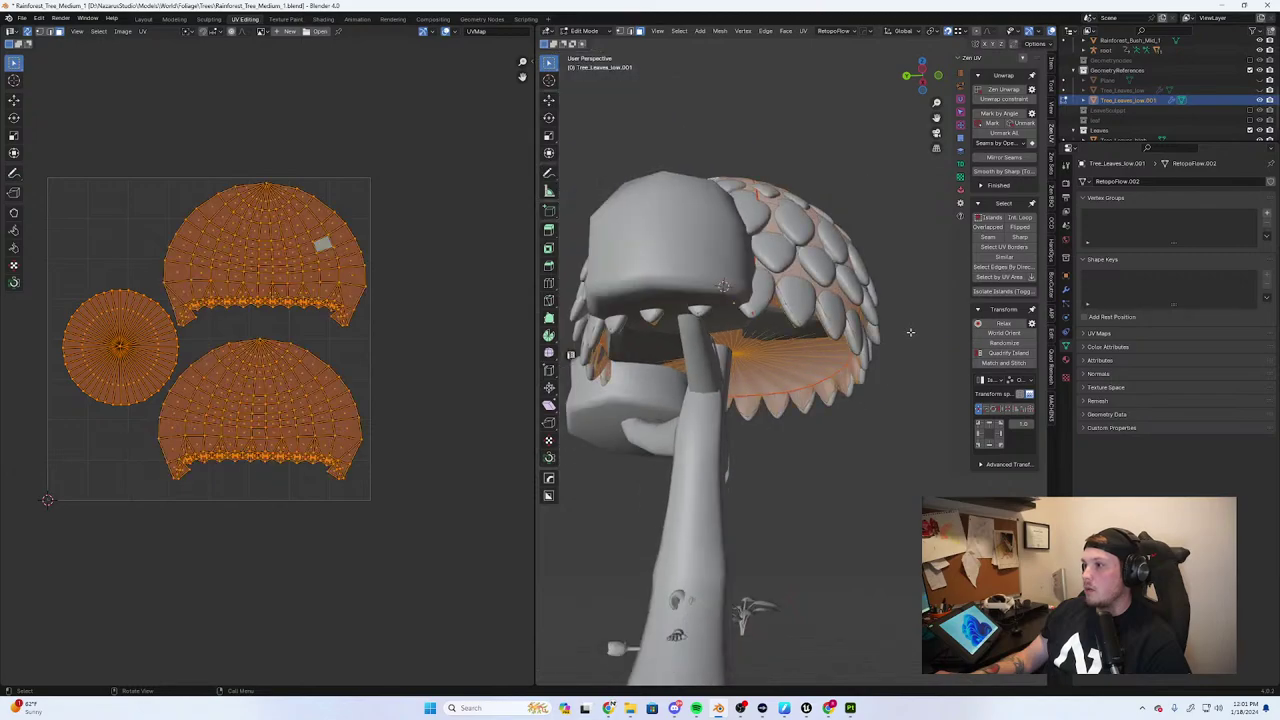
{"action": "key", "text": "alt+s"}
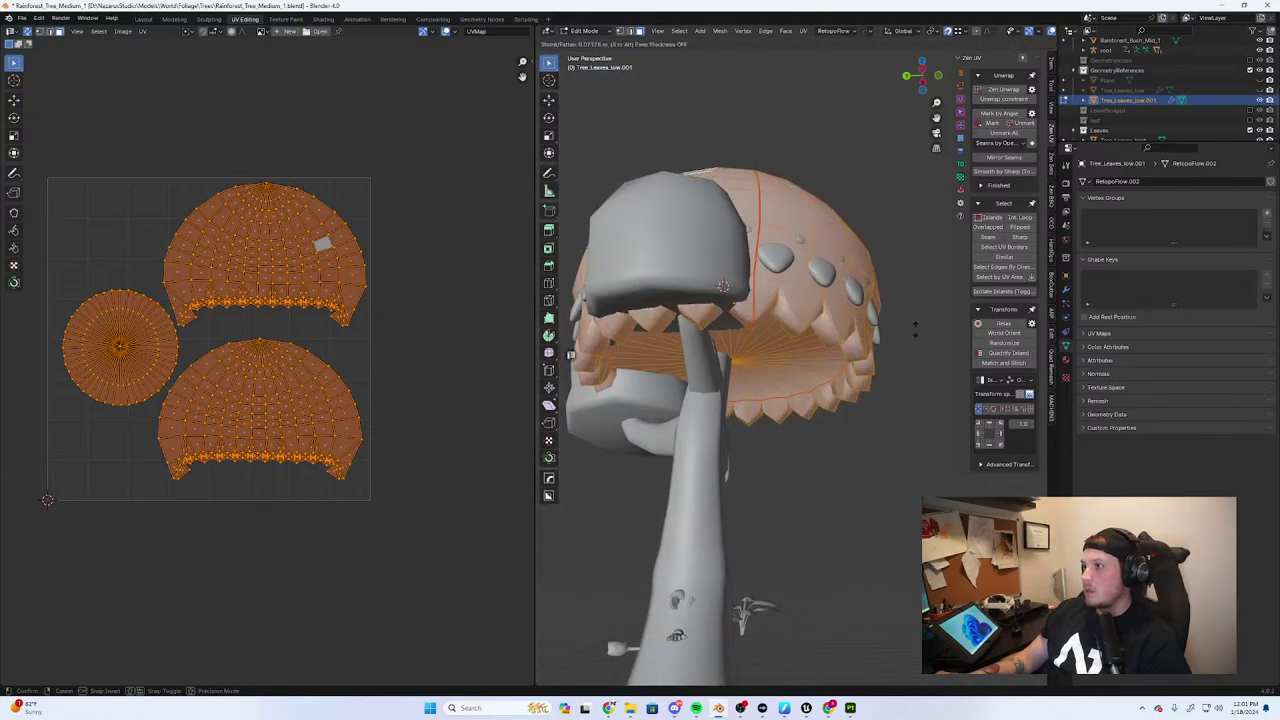
{"action": "left_click", "coordinate": [915, 330]}
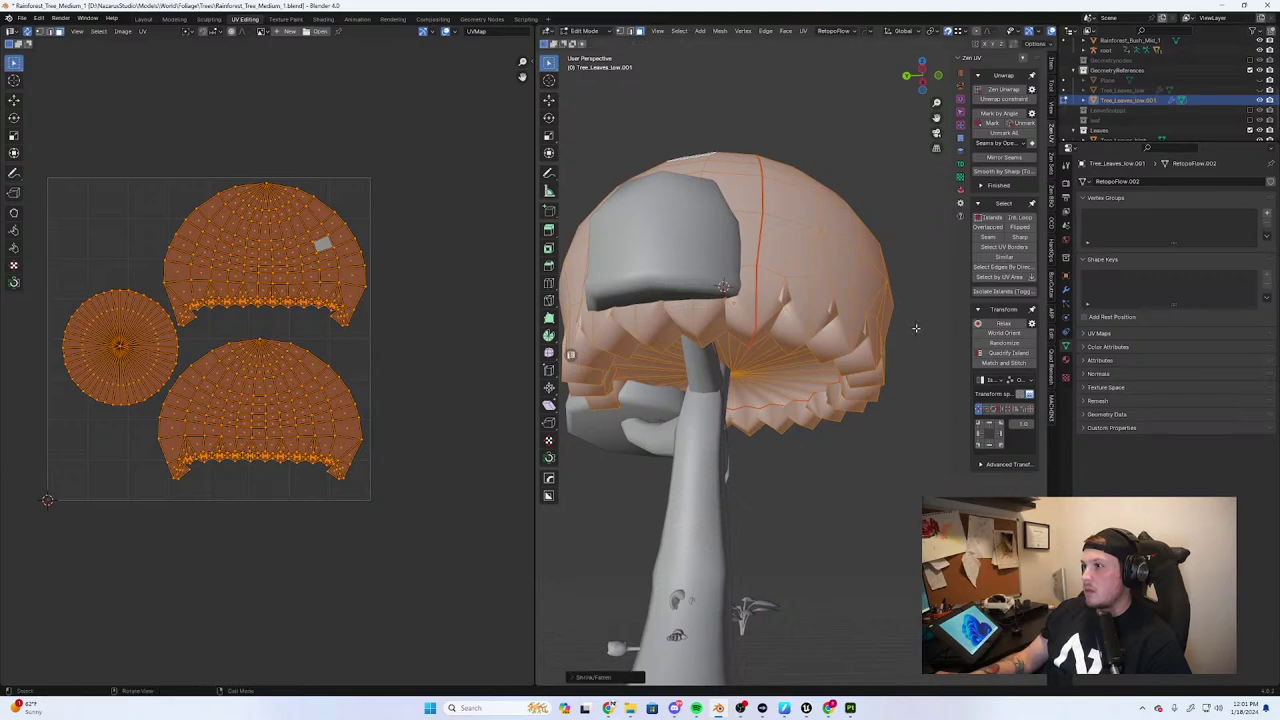
{"action": "key", "text": "ctrl+z"}
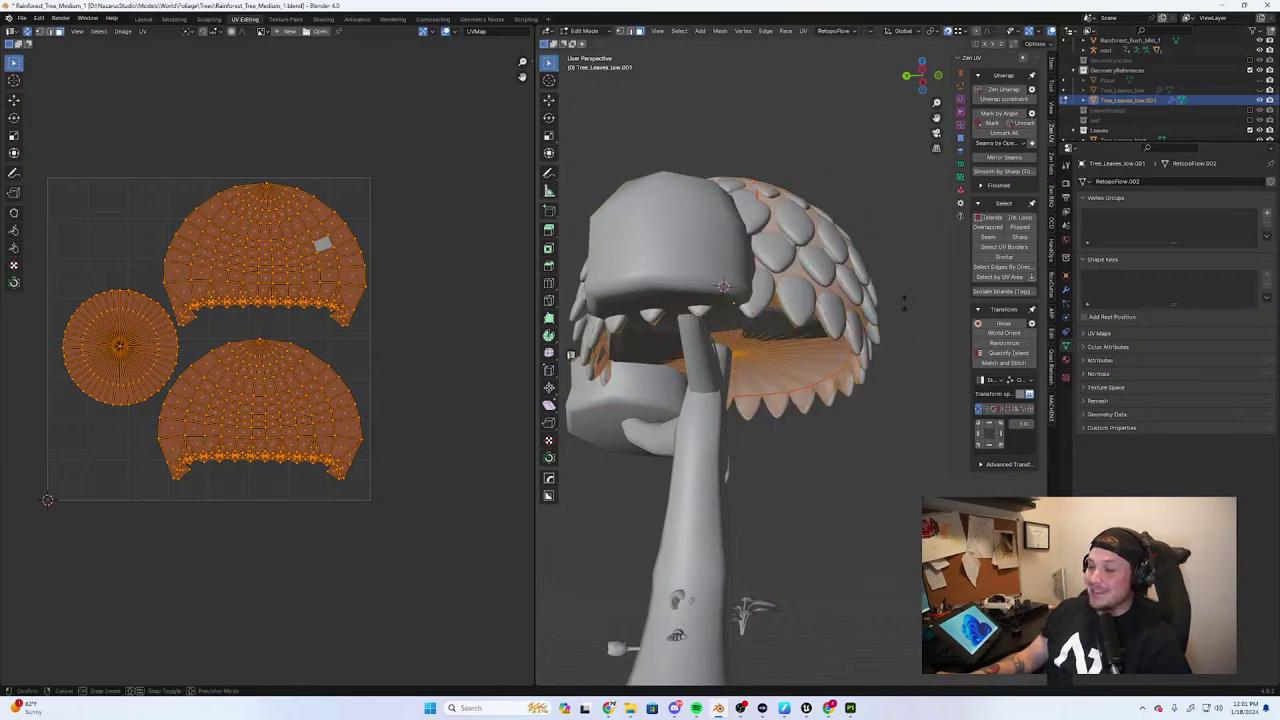
Inflate the duplicate about 0.1 m with Shrink/Fatten, rename the object Cage and return to Object Mode
{"action": "key", "text": "alt+s"}
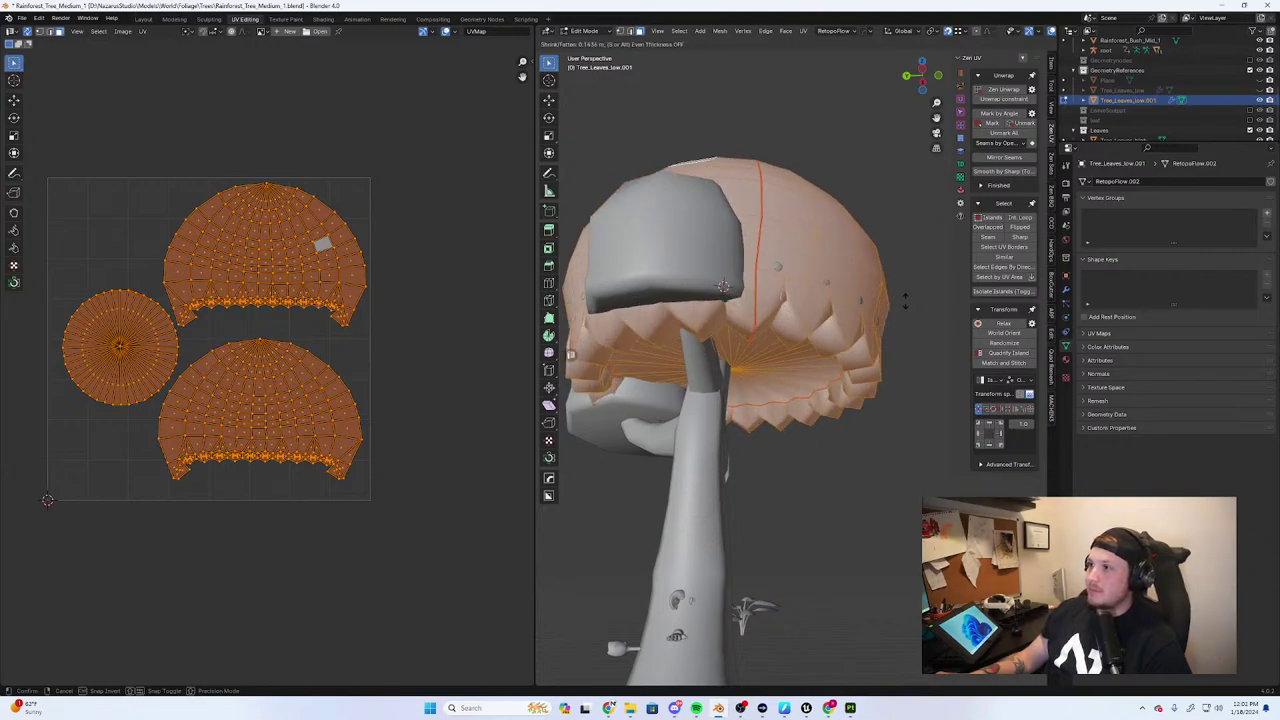
{"action": "left_click", "coordinate": [905, 300]}
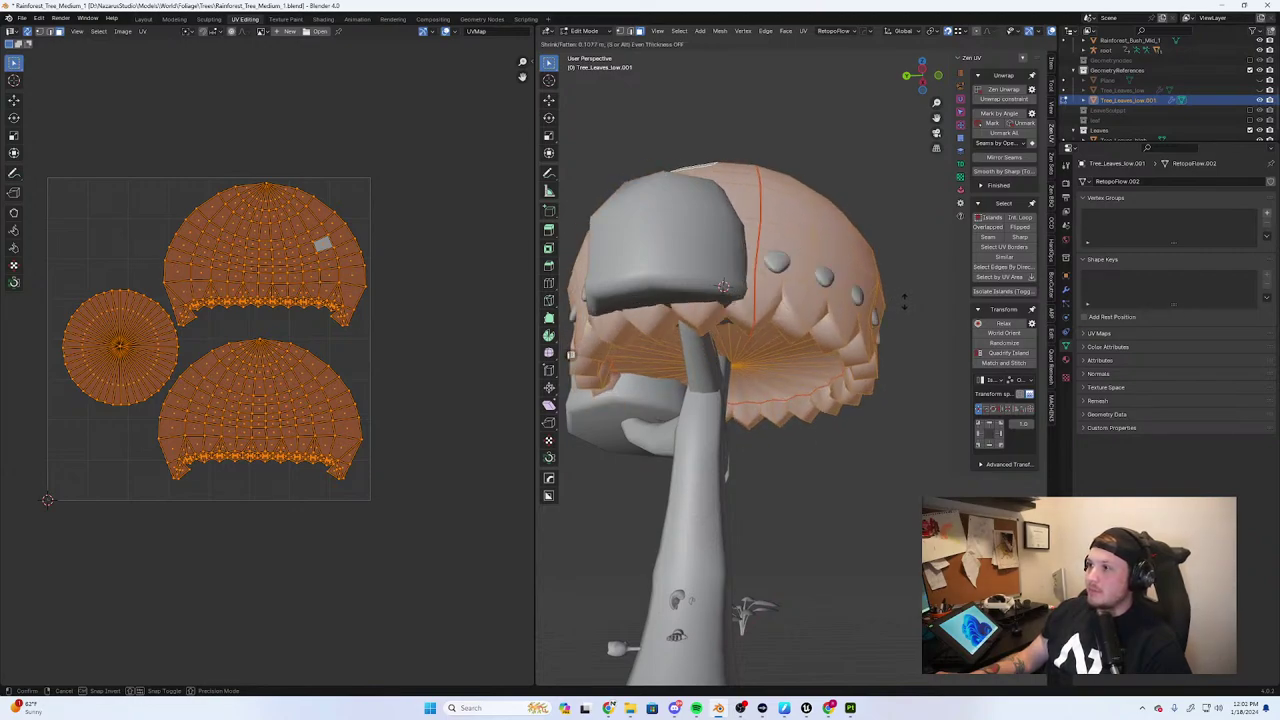
{"action": "double_click", "coordinate": [1132, 101]}
{"action": "type", "text": "Cage"}
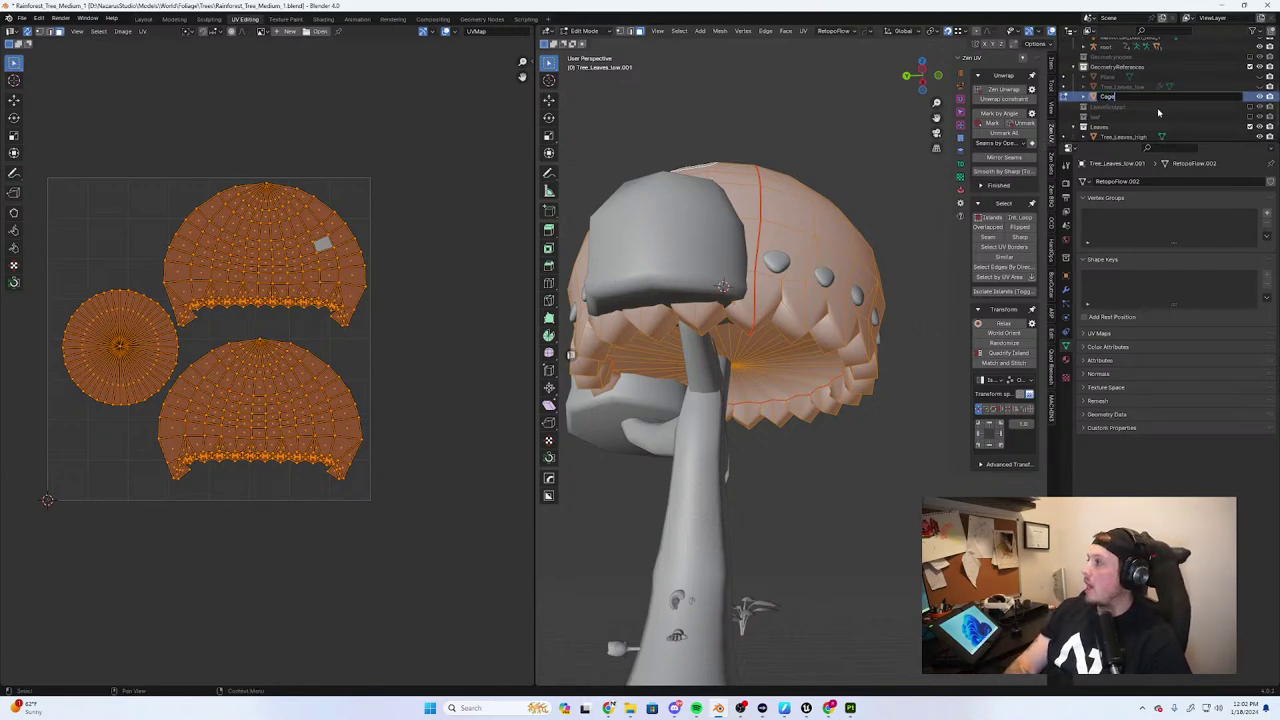
{"action": "key", "text": "Return"}
{"action": "key", "text": "Tab"}
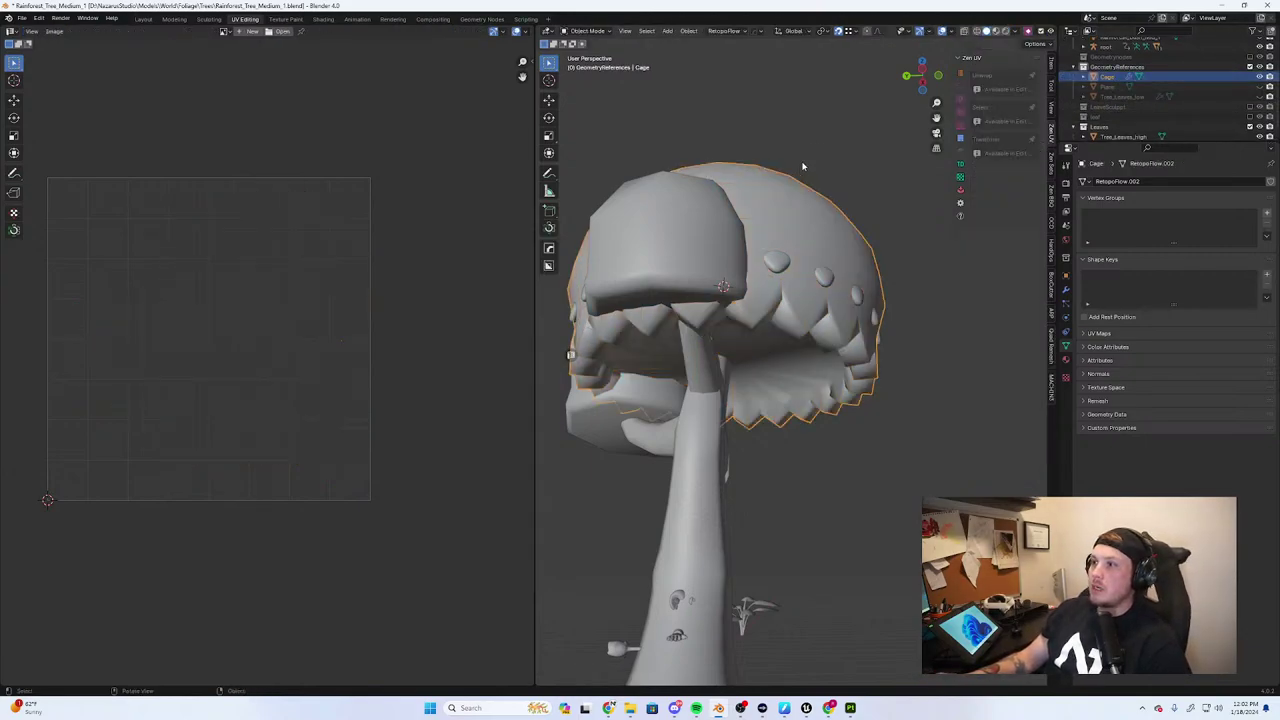
Export the selected cage object to the Trees folder as Rainforest_Tree_Medium_Cage.fbx
{"action": "left_click", "coordinate": [21, 18]}
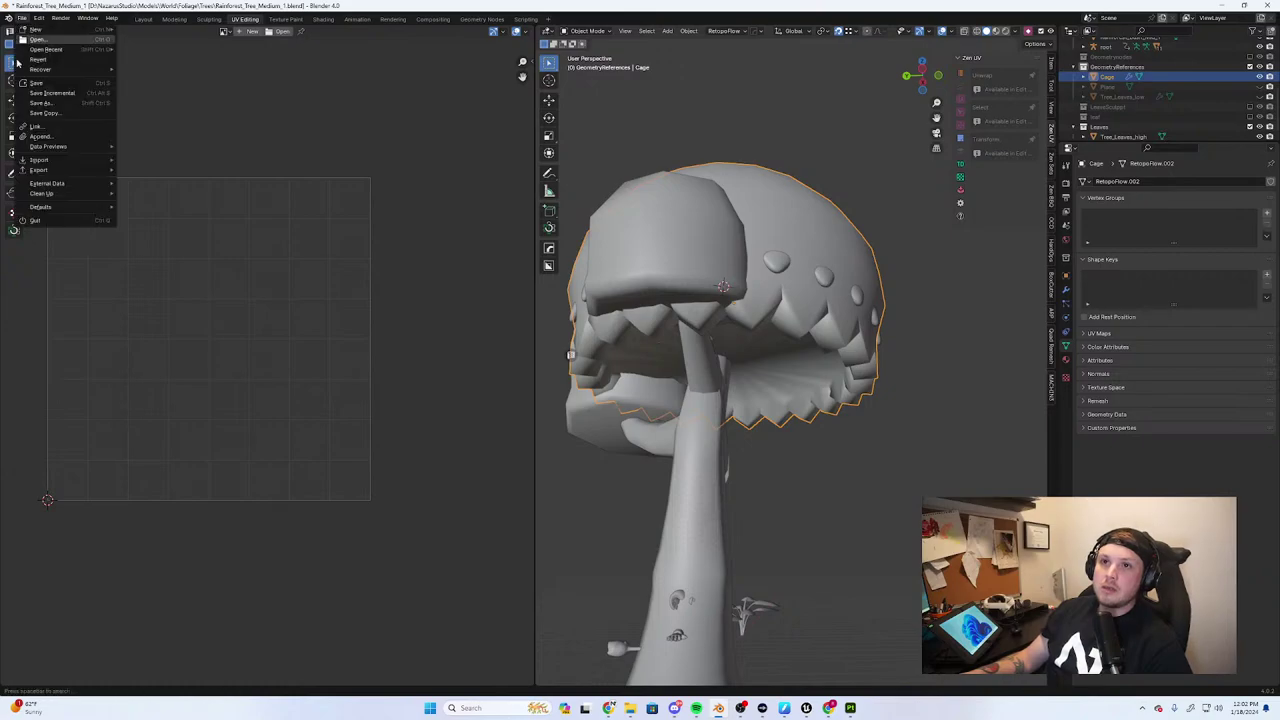
{"action": "mouse_move", "coordinate": [37, 172]}
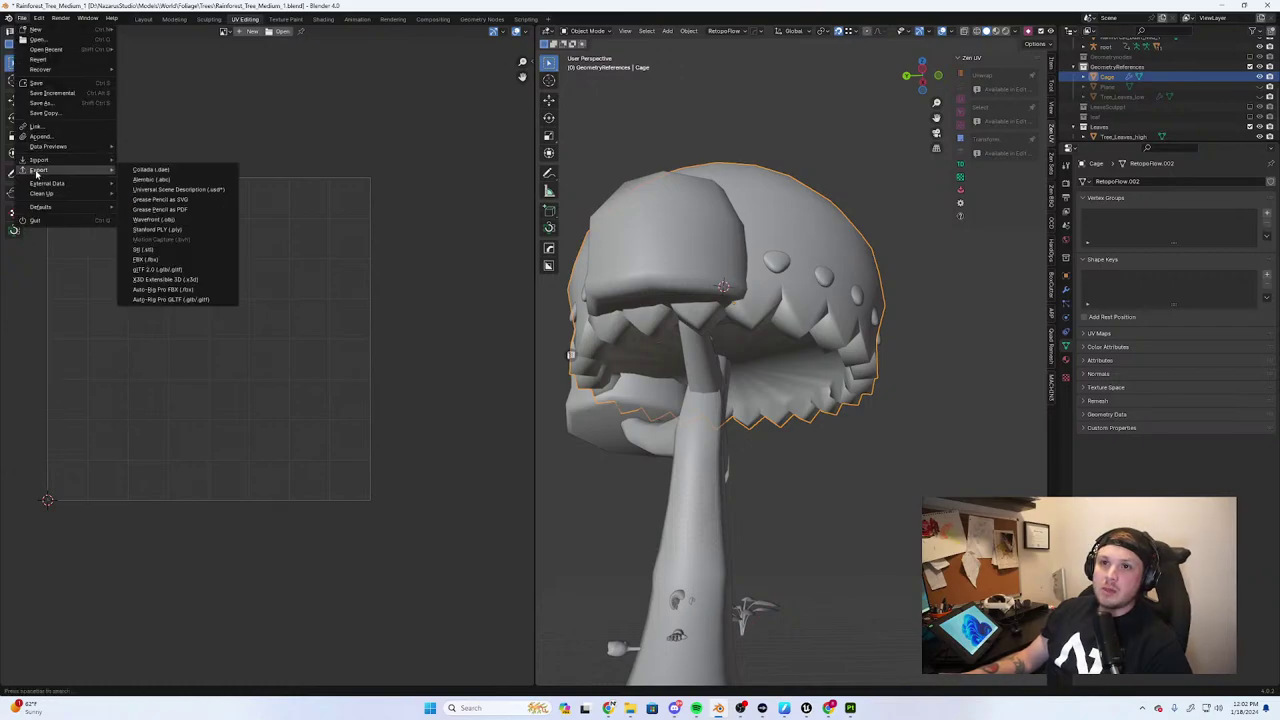
{"action": "left_click", "coordinate": [148, 259]}
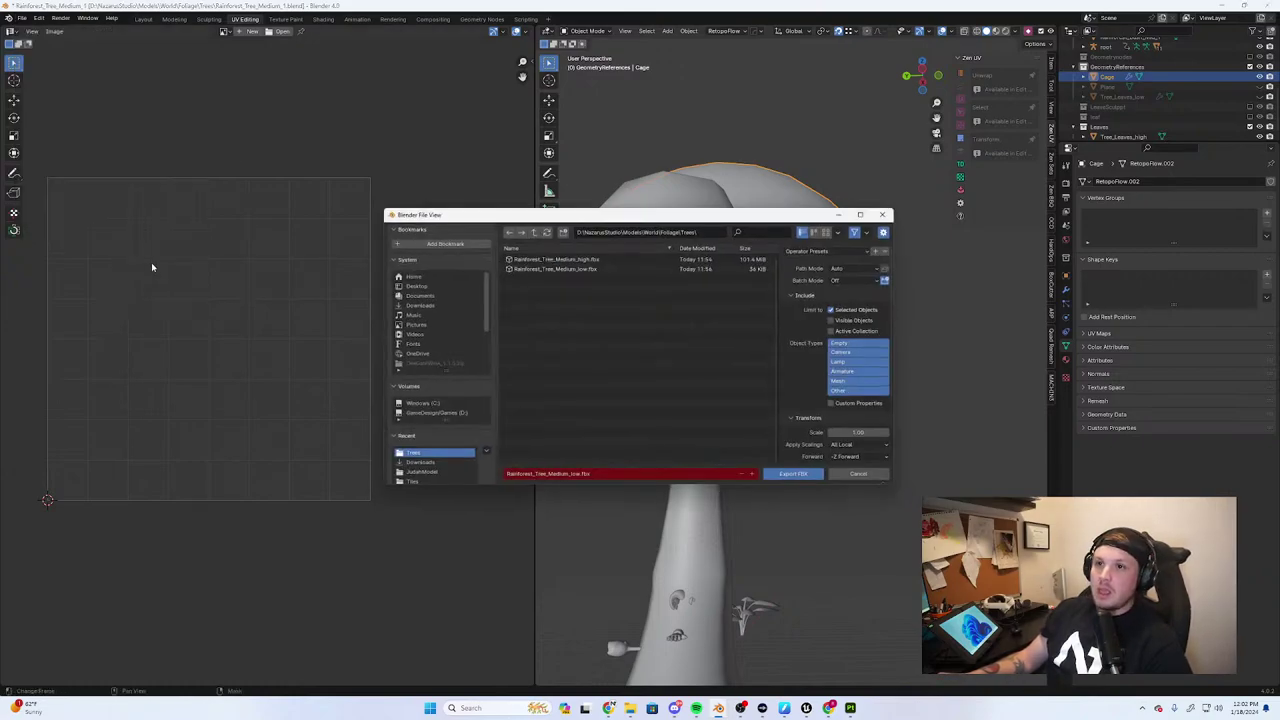
{"action": "left_click", "coordinate": [593, 480]}
{"action": "left_click", "coordinate": [608, 486]}
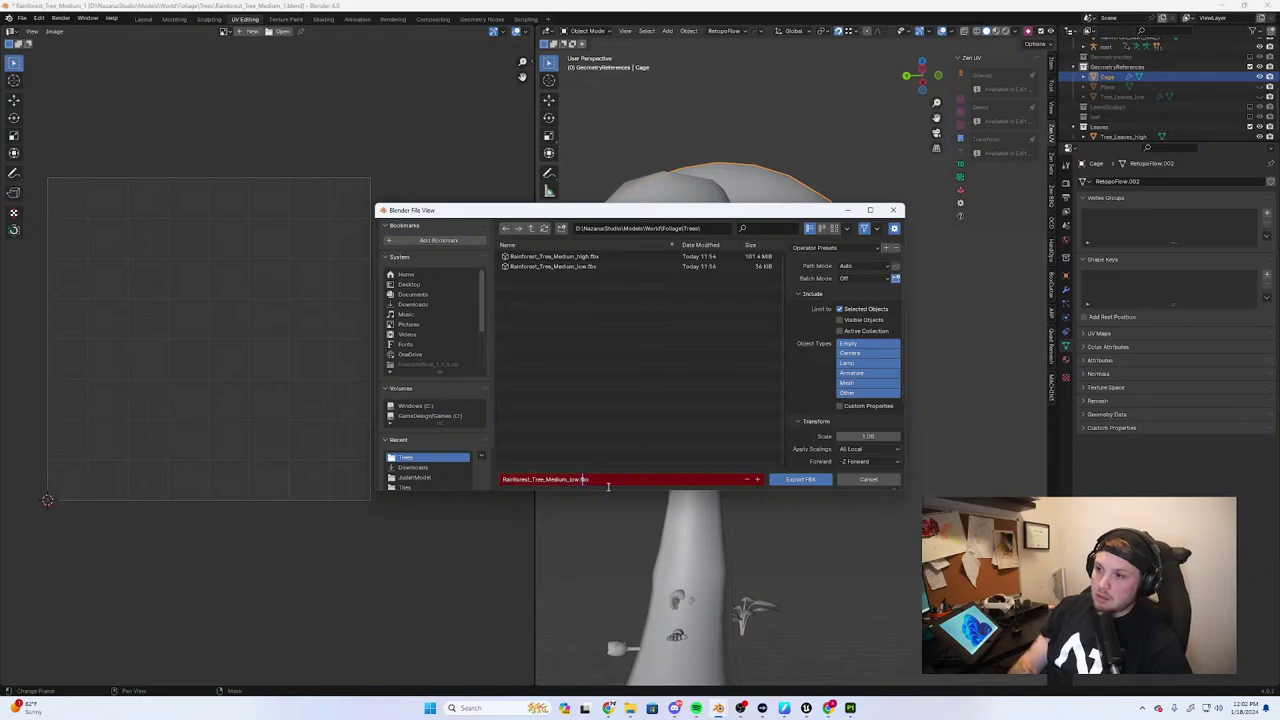
{"action": "type", "text": "Cage"}
{"action": "key", "text": "Return"}
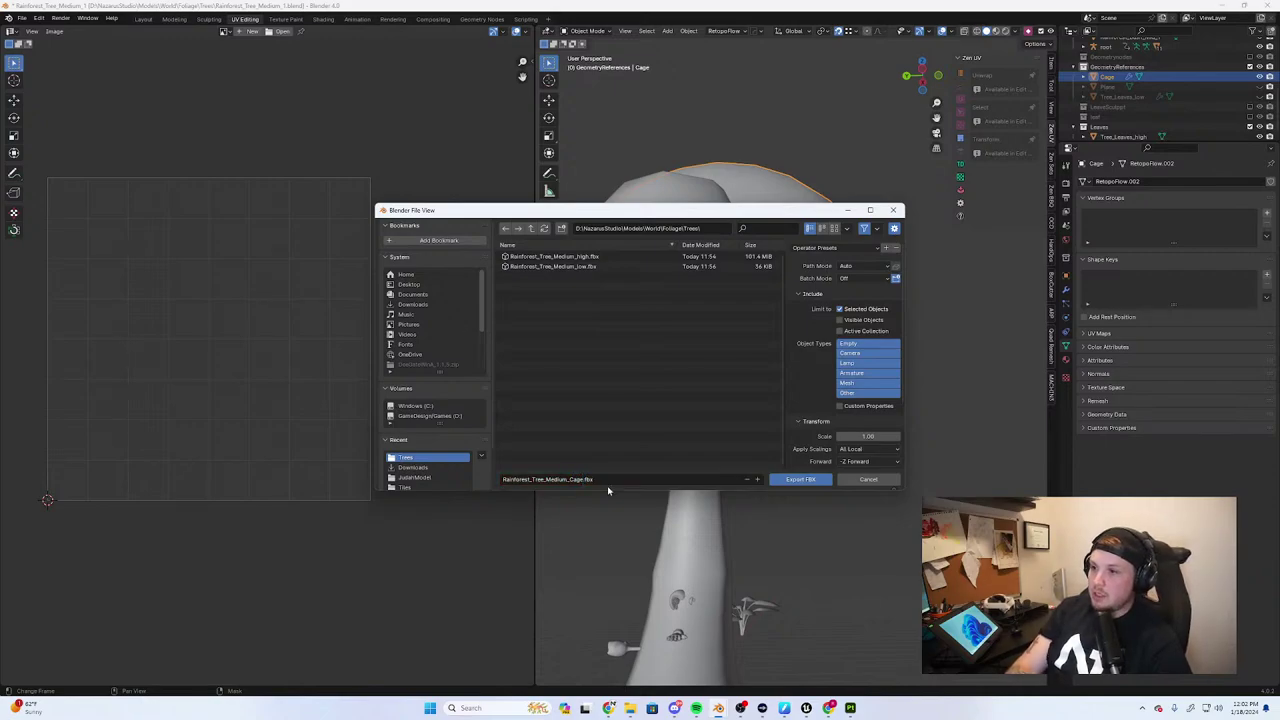
{"action": "left_click", "coordinate": [805, 478]}
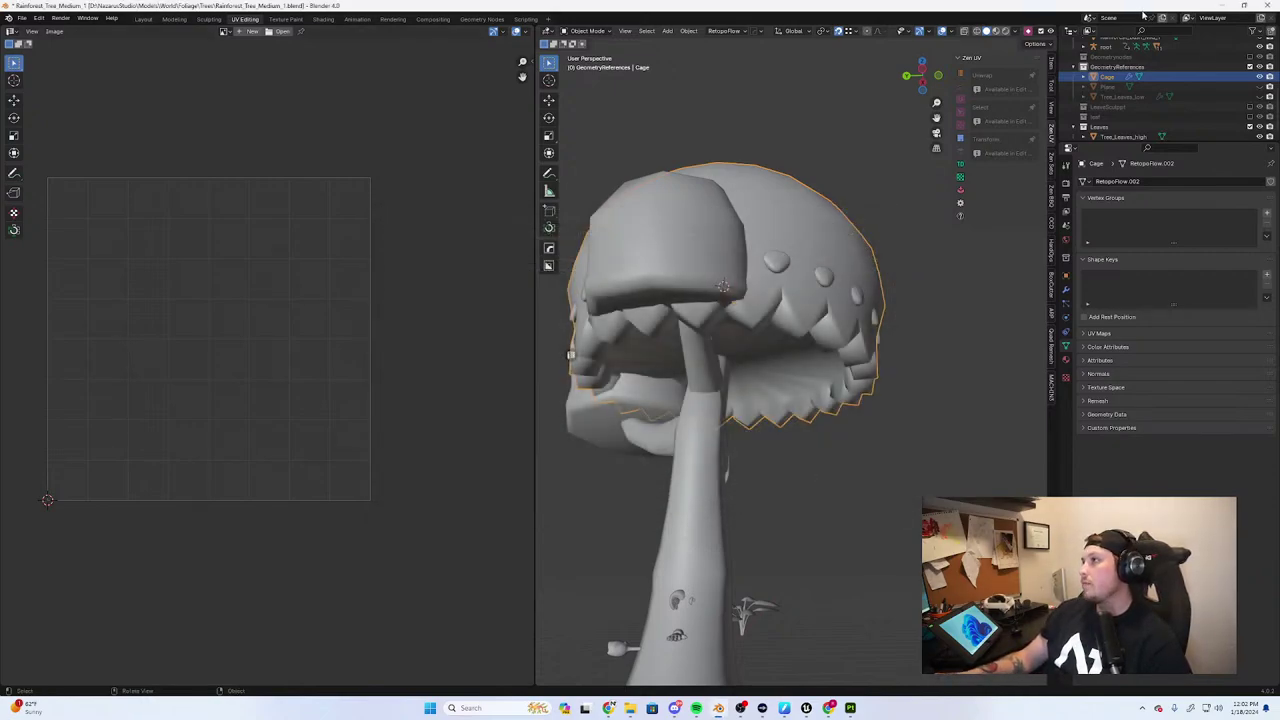
Switch to Substance 3D Painter, enable the custom bake cage and load Rainforest_Tree_Medium_Cage.fbx as the cage file
{"action": "left_click", "coordinate": [1220, 5]}
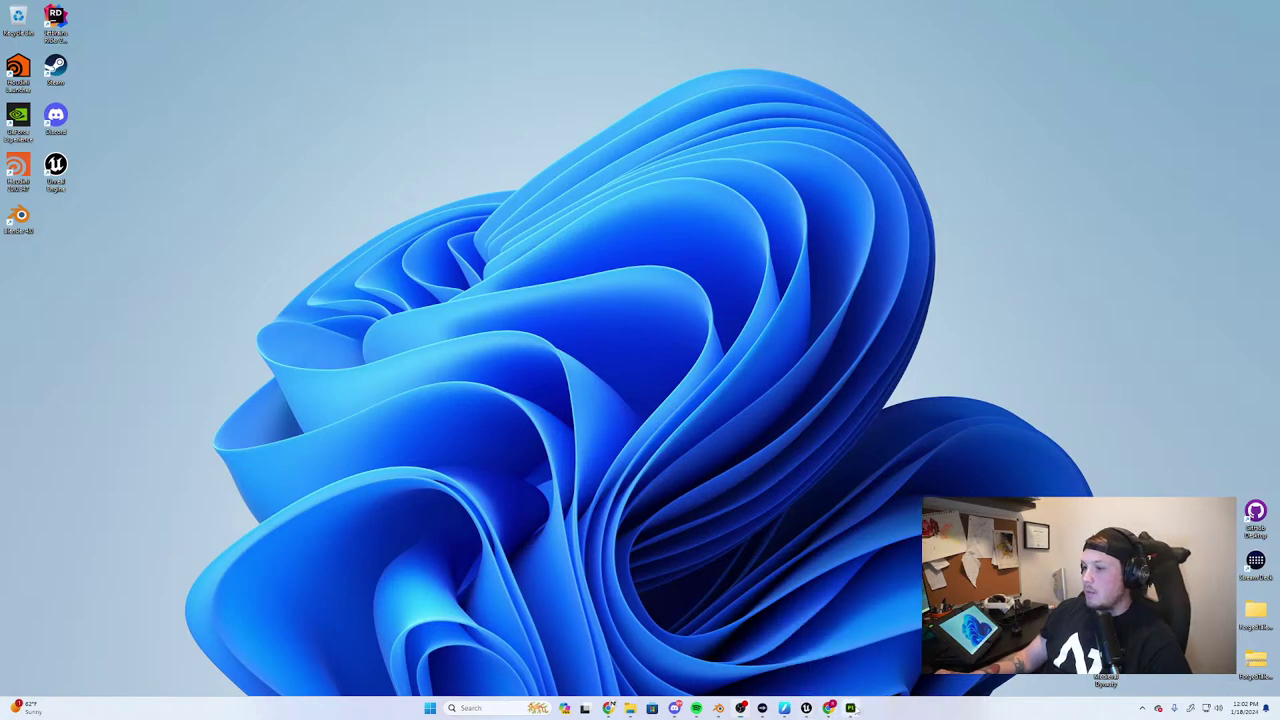
{"action": "left_click", "coordinate": [850, 708]}
{"action": "left_click", "coordinate": [152, 210]}
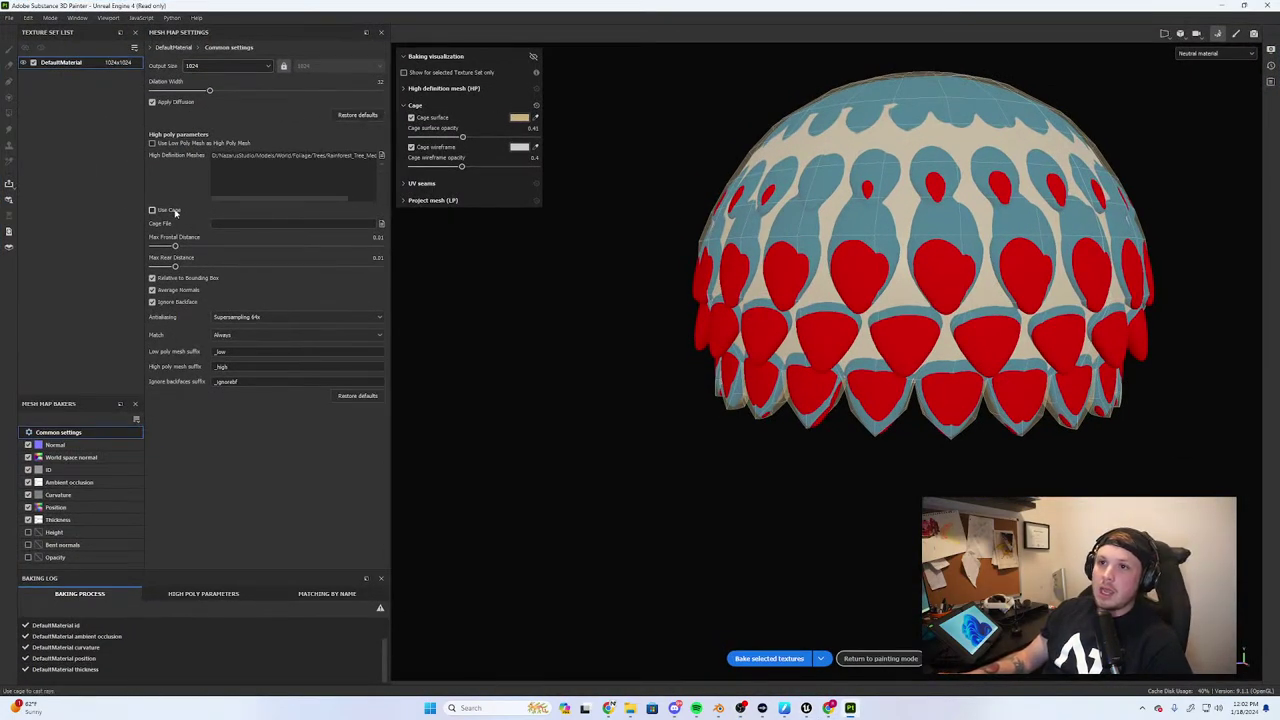
{"action": "left_click", "coordinate": [381, 224]}
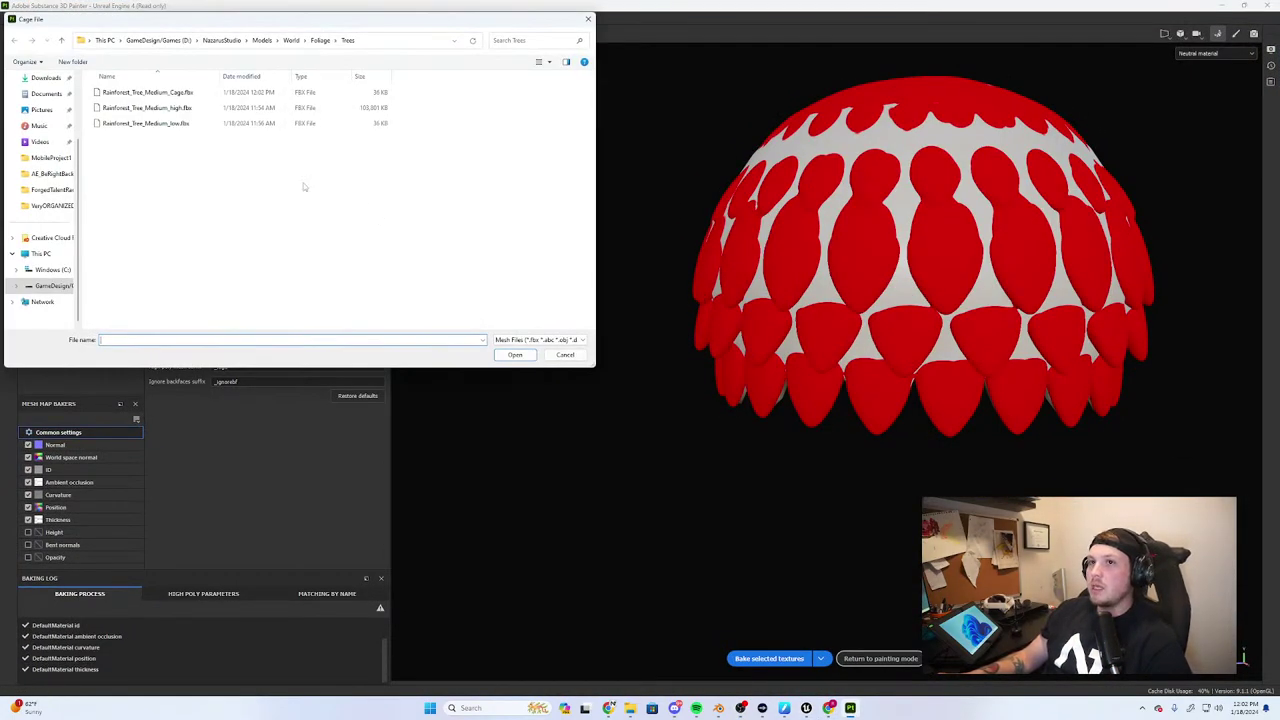
{"action": "double_click", "coordinate": [147, 92]}
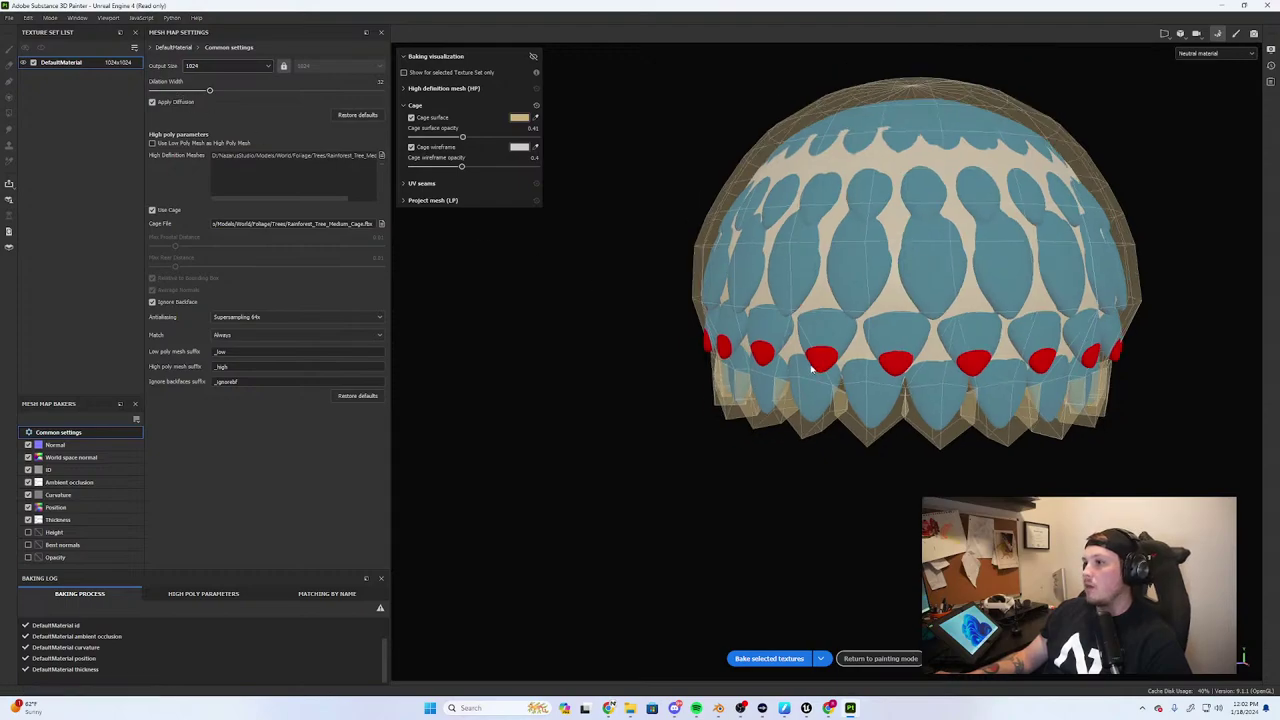
Switch to Blender and inflate the whole Cage mesh further outward with Shrink/Fatten in Edit Mode
{"action": "left_click_drag", "start_coordinate": [813, 372], "coordinate": [685, 325], "text": "alt"}
{"action": "mouse_move", "coordinate": [829, 708]}
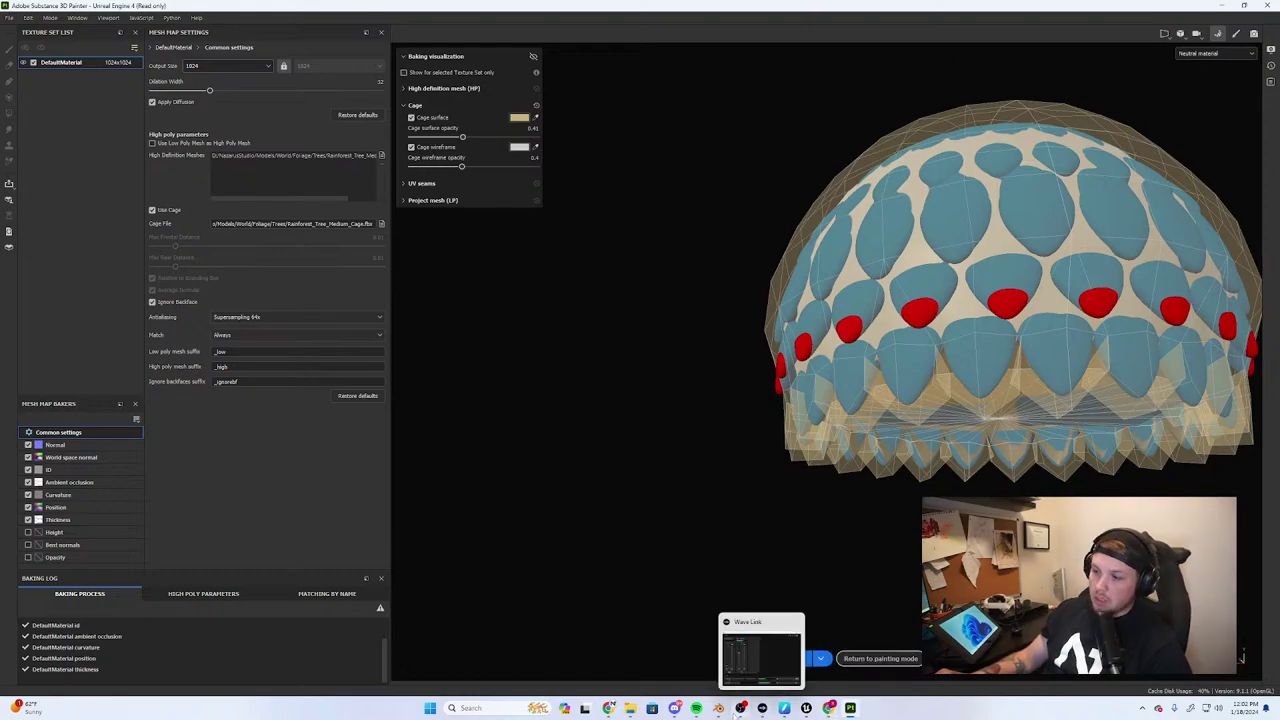
{"action": "left_click", "coordinate": [718, 708]}
{"action": "key", "text": "Tab"}
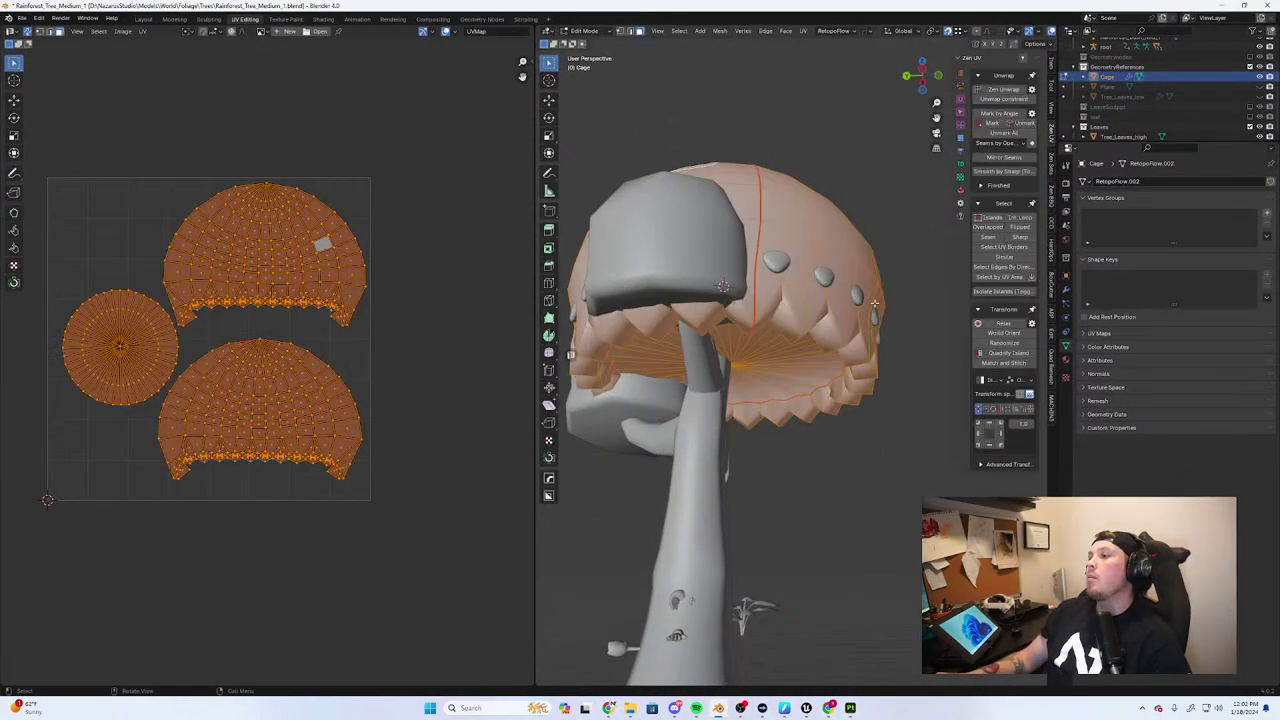
{"action": "key", "text": "alt+s"}
{"action": "left_click", "coordinate": [915, 300]}
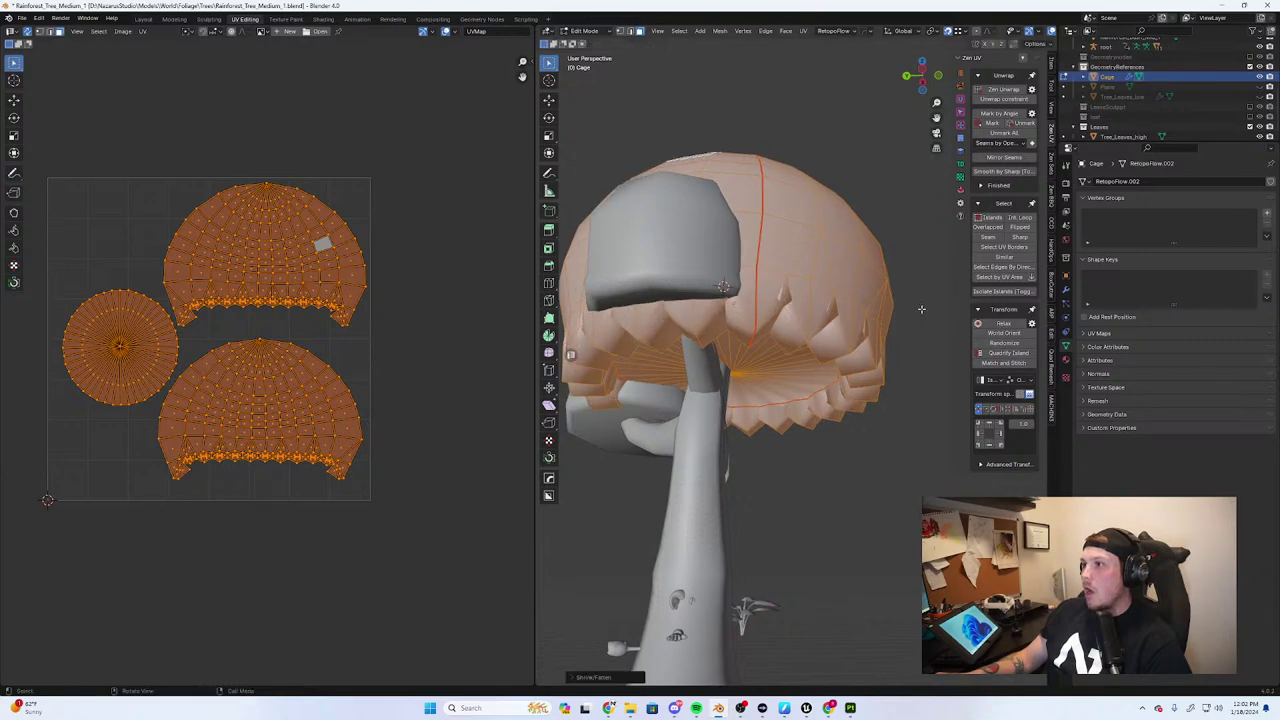
Re-export the enlarged cage over Rainforest_Tree_Medium_Cage.fbx and return to Substance 3D Painter
{"action": "left_click", "coordinate": [21, 18]}
{"action": "mouse_move", "coordinate": [52, 172]}
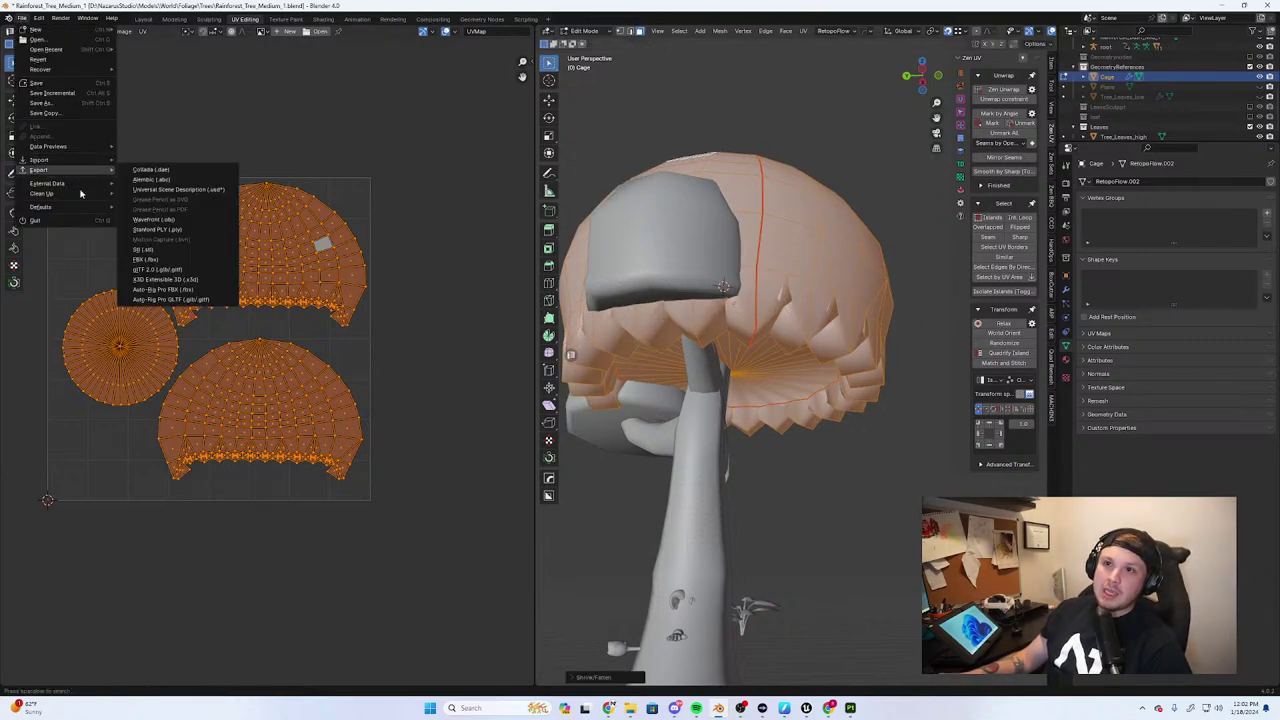
{"action": "left_click", "coordinate": [142, 249]}
{"action": "left_click", "coordinate": [800, 479]}
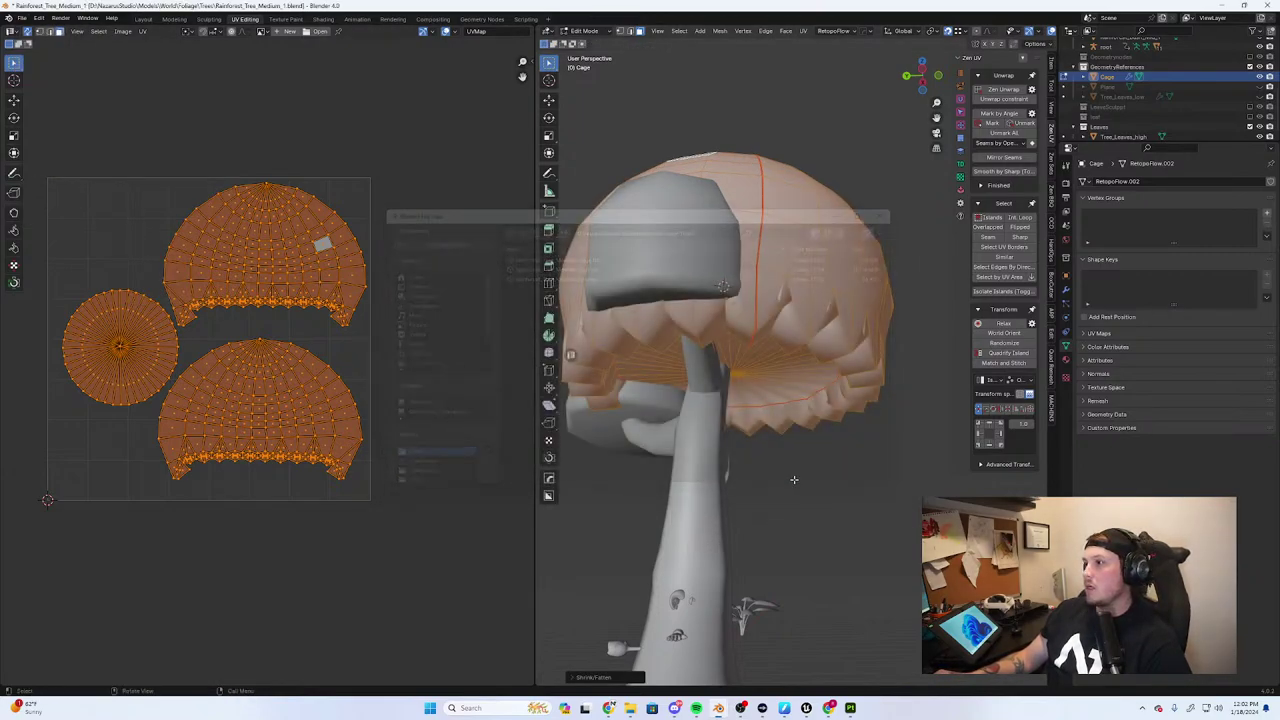
{"action": "left_click", "coordinate": [1219, 5]}
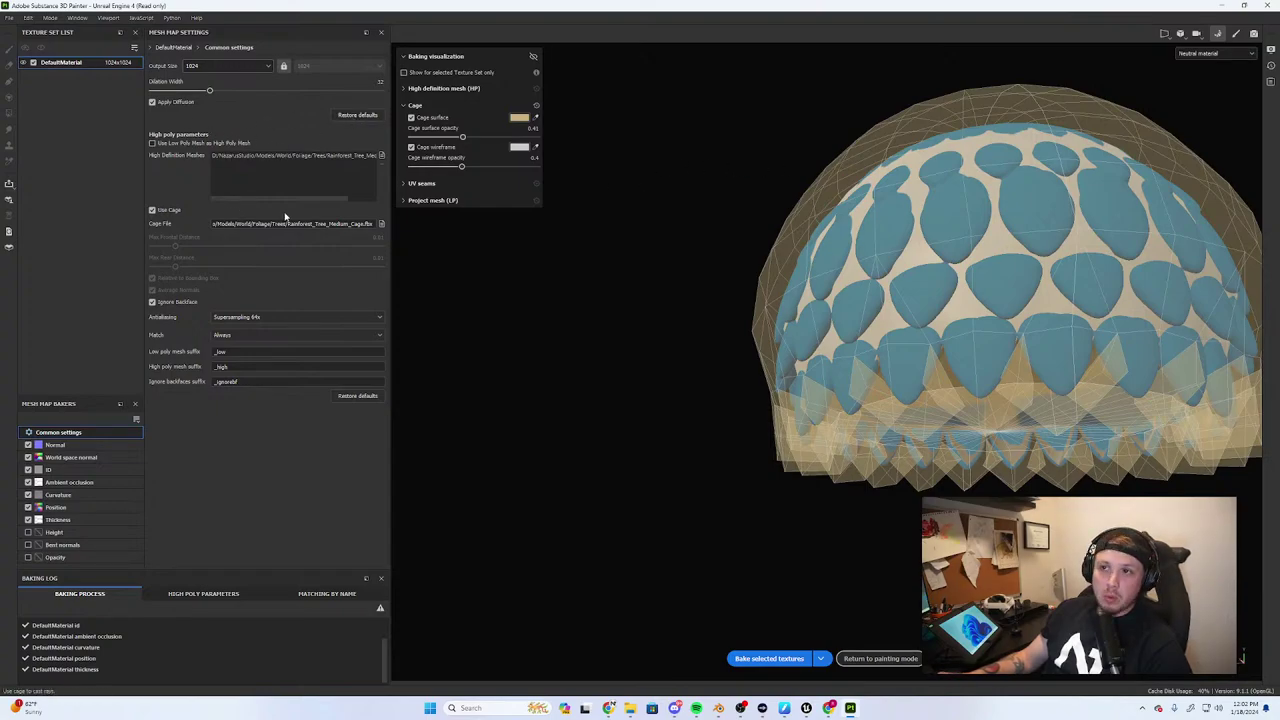
Bake the selected mesh maps with the enlarged cage, then return to painting mode
{"action": "left_click", "coordinate": [381, 224]}
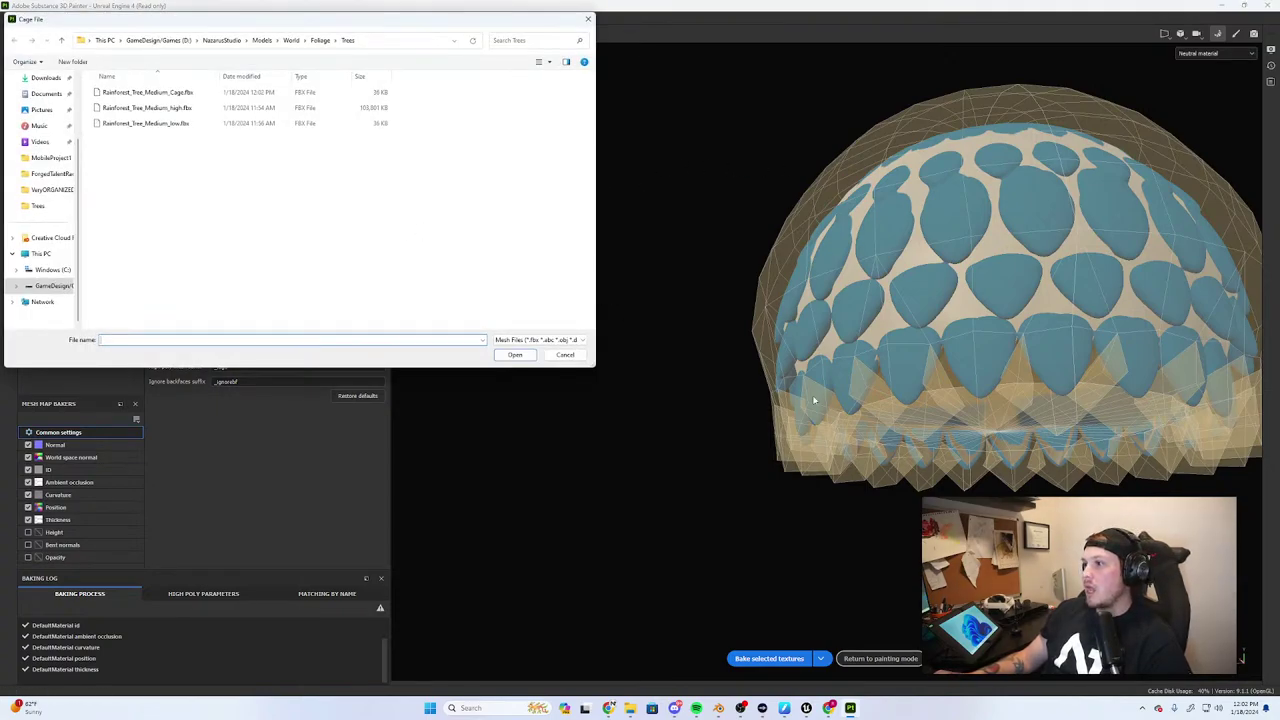
{"action": "left_click", "coordinate": [587, 19]}
{"action": "scroll", "coordinate": [771, 323], "scroll_direction": "down", "scroll_amount": 3}
{"action": "left_click_drag", "start_coordinate": [771, 323], "coordinate": [660, 423], "text": "alt"}
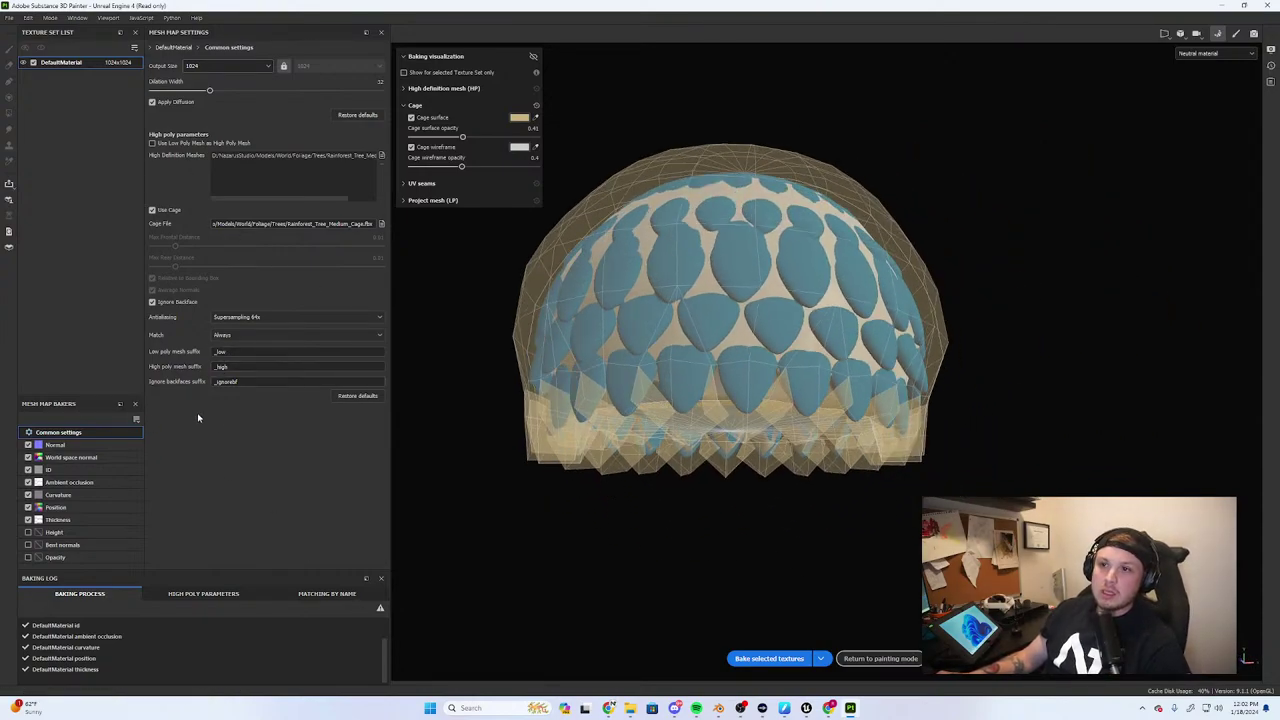
{"action": "left_click", "coordinate": [769, 658]}
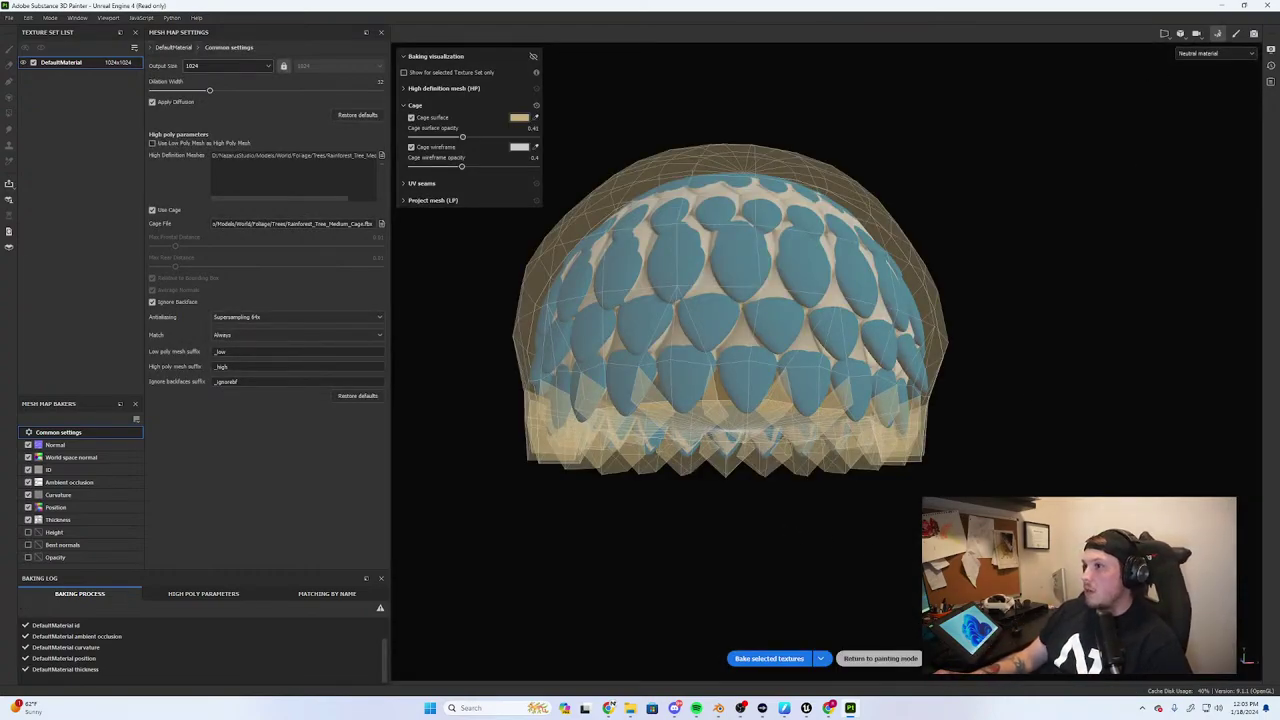
{"action": "left_click", "coordinate": [880, 658]}
Examine the baked leaf detail around the dome up close and from a distance
{"action": "scroll", "coordinate": [340, 391], "scroll_direction": "down", "scroll_amount": 4}
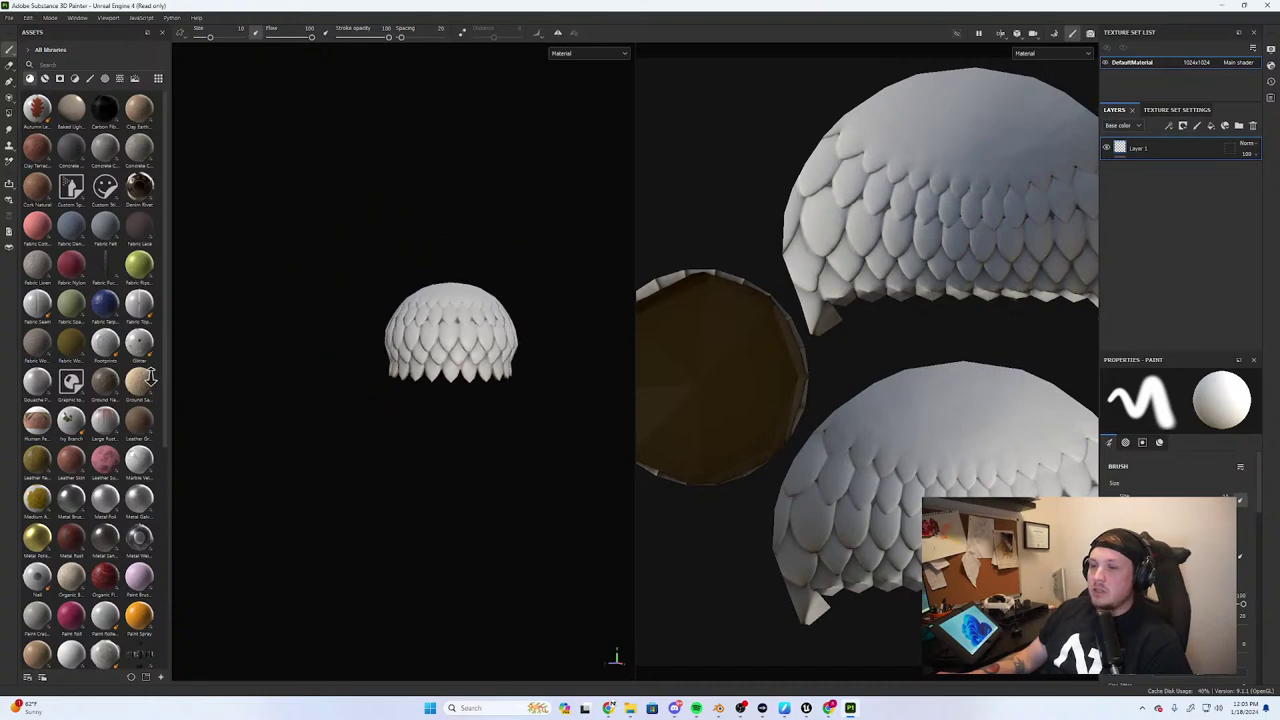
{"action": "left_click_drag", "start_coordinate": [489, 379], "coordinate": [479, 475], "text": "alt"}
{"action": "right_click_drag", "start_coordinate": [450, 322], "coordinate": [746, 331], "text": "alt"}
{"action": "mouse_move", "coordinate": [746, 331]}
{"action": "left_mouse_down", "text": "alt"}
{"action": "mouse_move", "coordinate": [511, 369]}
{"action": "mouse_move", "coordinate": [365, 305]}
{"action": "left_mouse_up", "text": "alt"}
{"action": "right_click_drag", "start_coordinate": [365, 305], "coordinate": [653, 313], "text": "alt"}
{"action": "scroll", "coordinate": [425, 258], "scroll_direction": "up", "scroll_amount": 6}
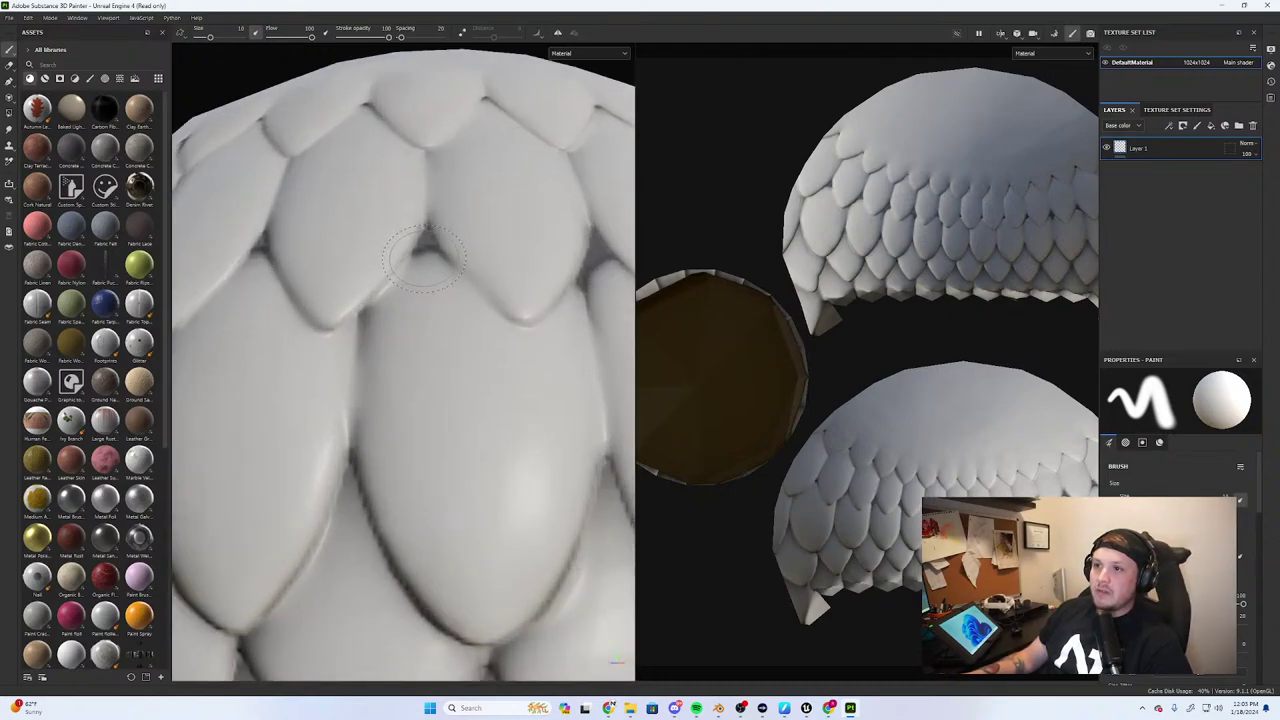
{"action": "scroll", "coordinate": [320, 370], "scroll_direction": "down", "scroll_amount": 10}
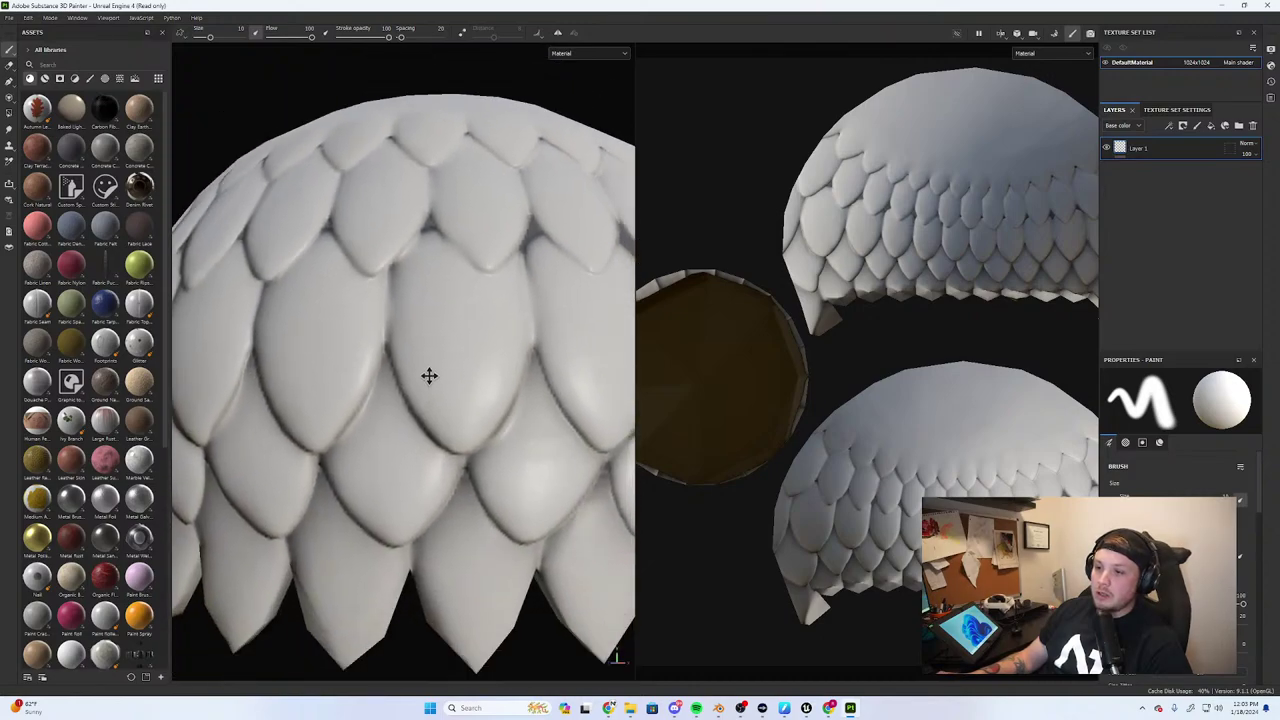
{"action": "left_click_drag", "start_coordinate": [401, 412], "coordinate": [428, 422], "text": "alt"}
{"action": "scroll", "coordinate": [428, 422], "scroll_direction": "down", "scroll_amount": 5}
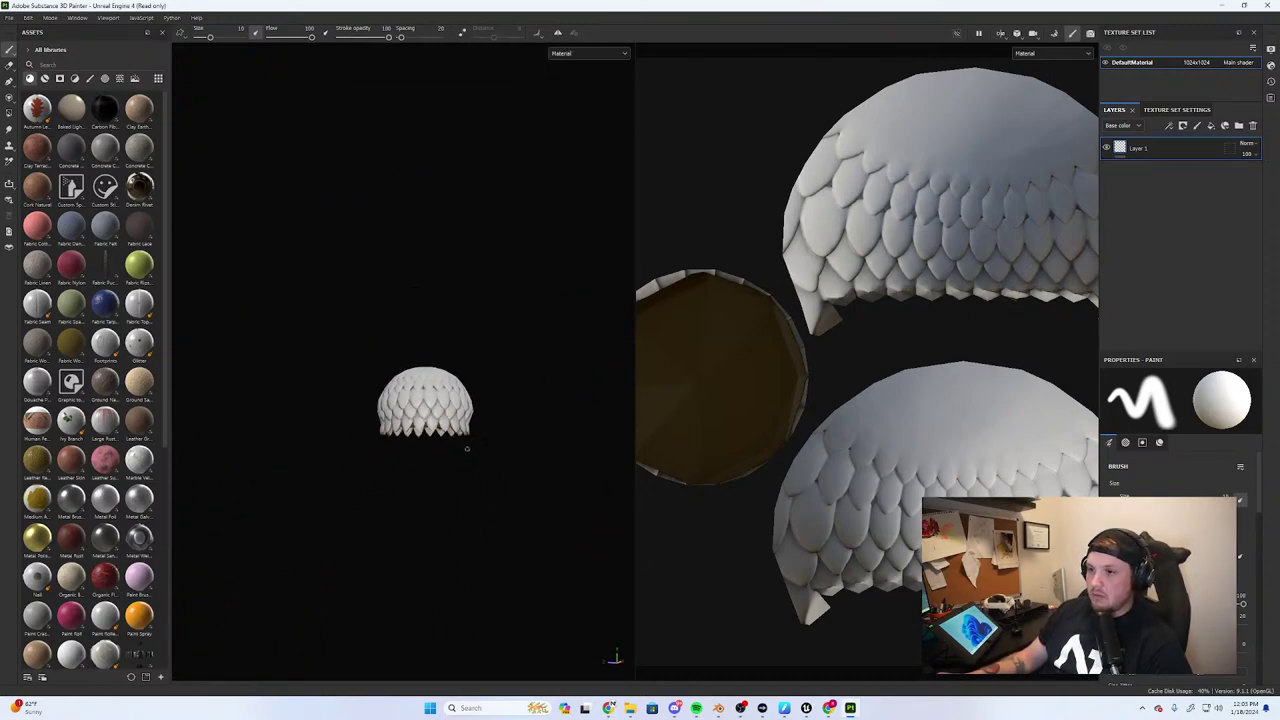
{"action": "middle_click_drag", "start_coordinate": [486, 471], "coordinate": [476, 439], "text": "alt"}
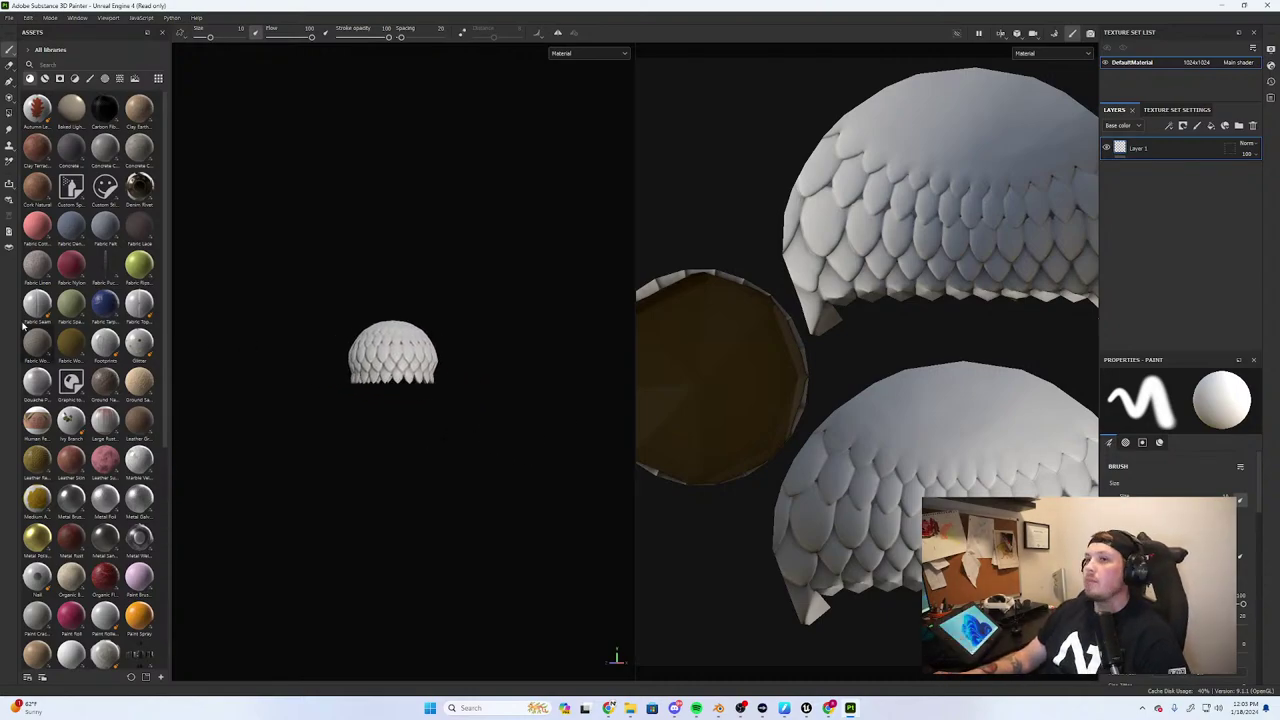
Search the asset library for stylized and then green materials, including smart materials
{"action": "left_click", "coordinate": [69, 66]}
{"action": "type", "text": "s"}
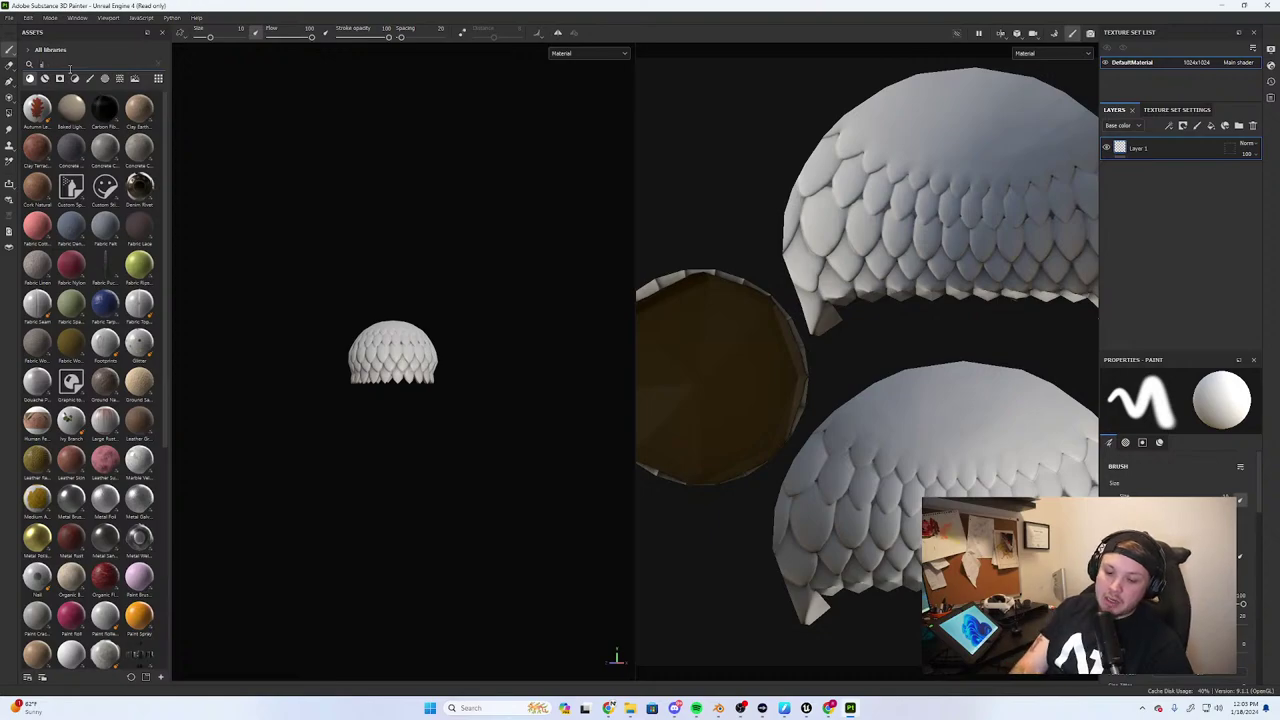
{"action": "type", "text": "tylize"}
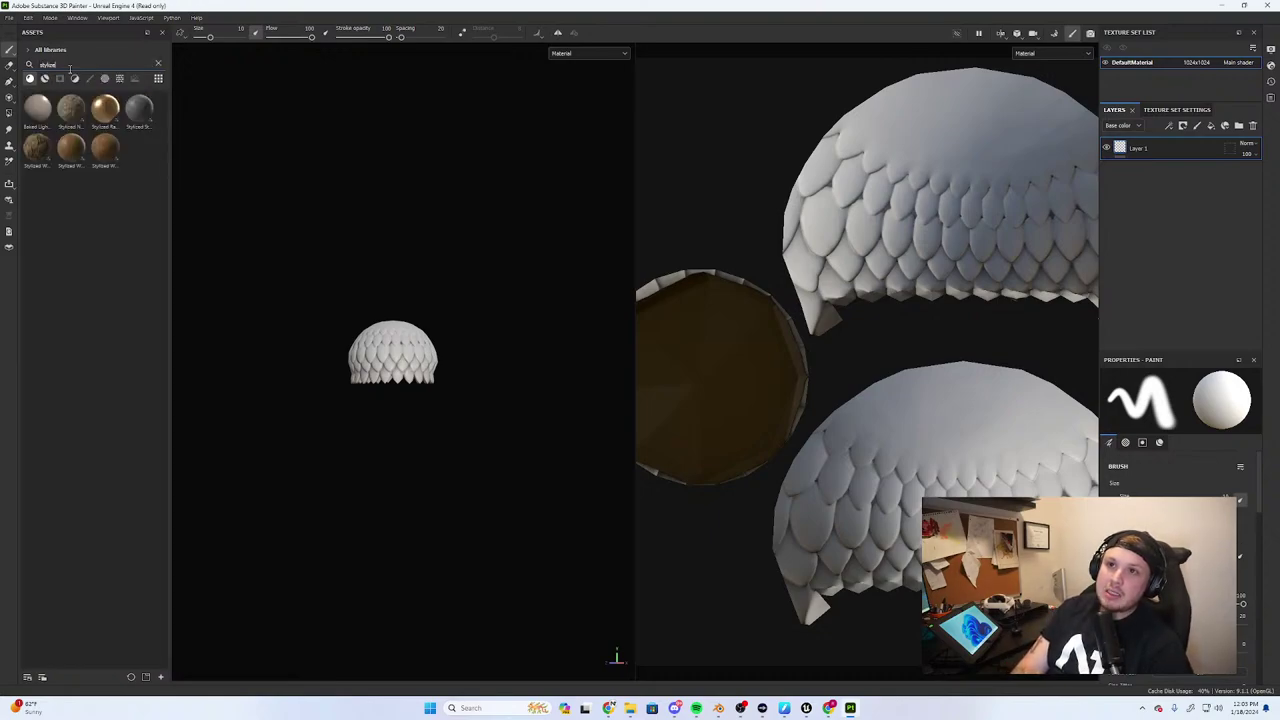
{"action": "key", "text": "BackSpace"}
{"action": "key", "text": "BackSpace"}
{"action": "key", "text": "BackSpace"}
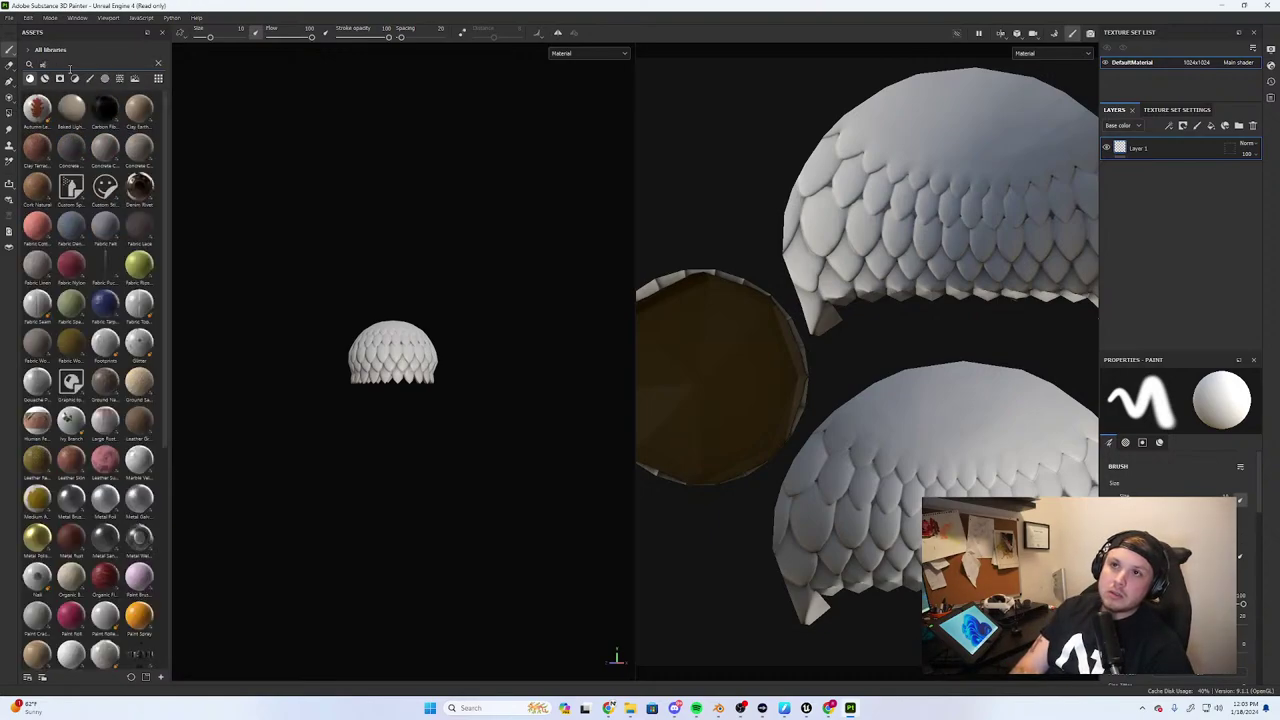
{"action": "type", "text": "green"}
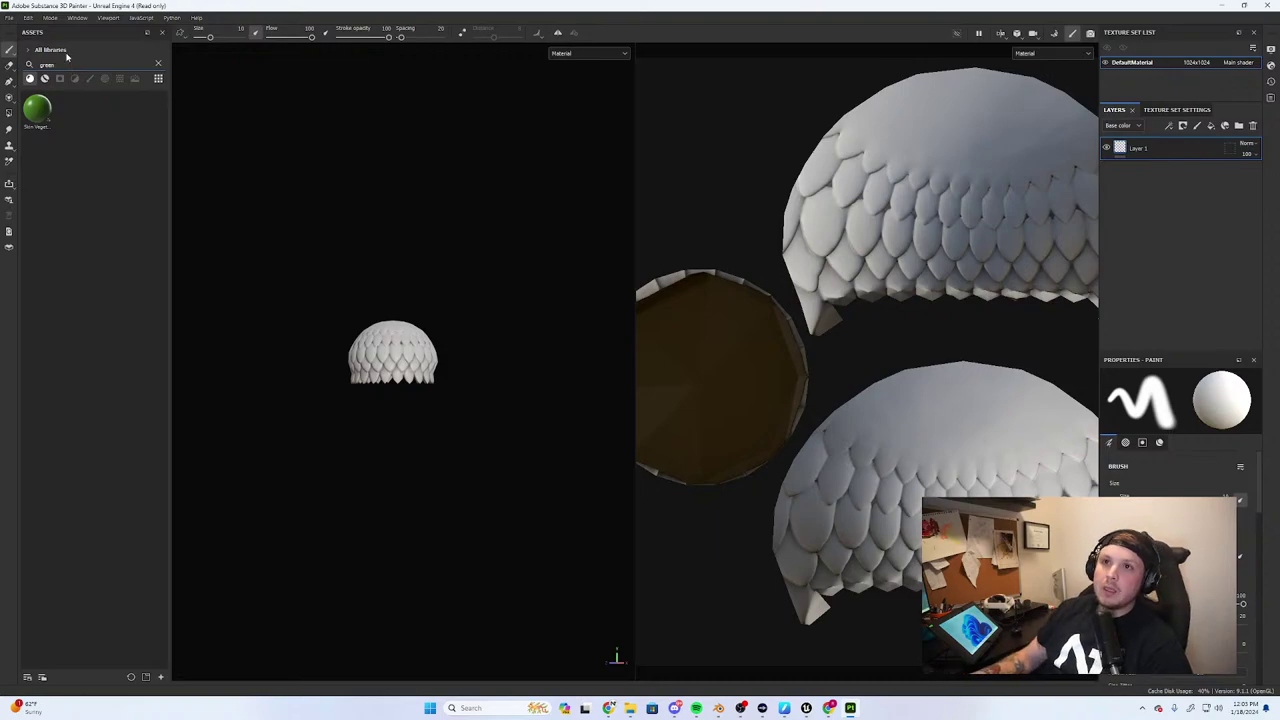
{"action": "left_click", "coordinate": [45, 80]}
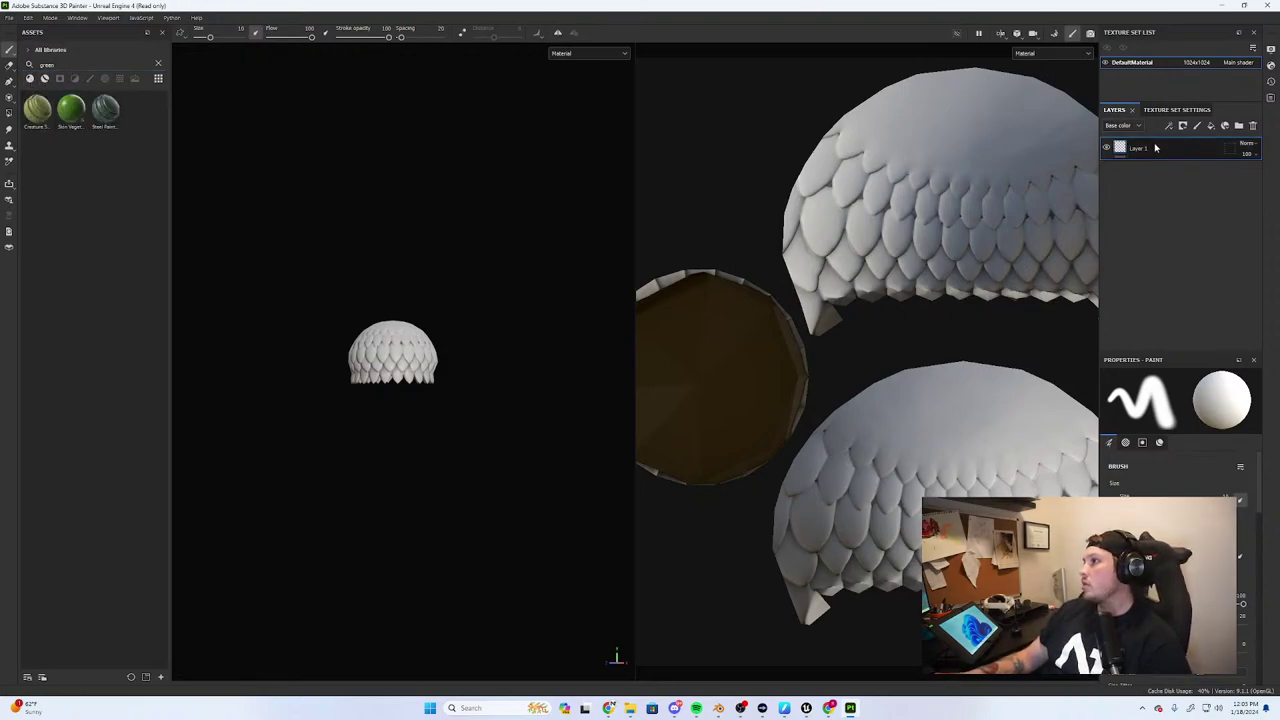
Replace Layer 1 with a fill layer that gives the dome a matte green base color
{"action": "key", "text": "Delete"}
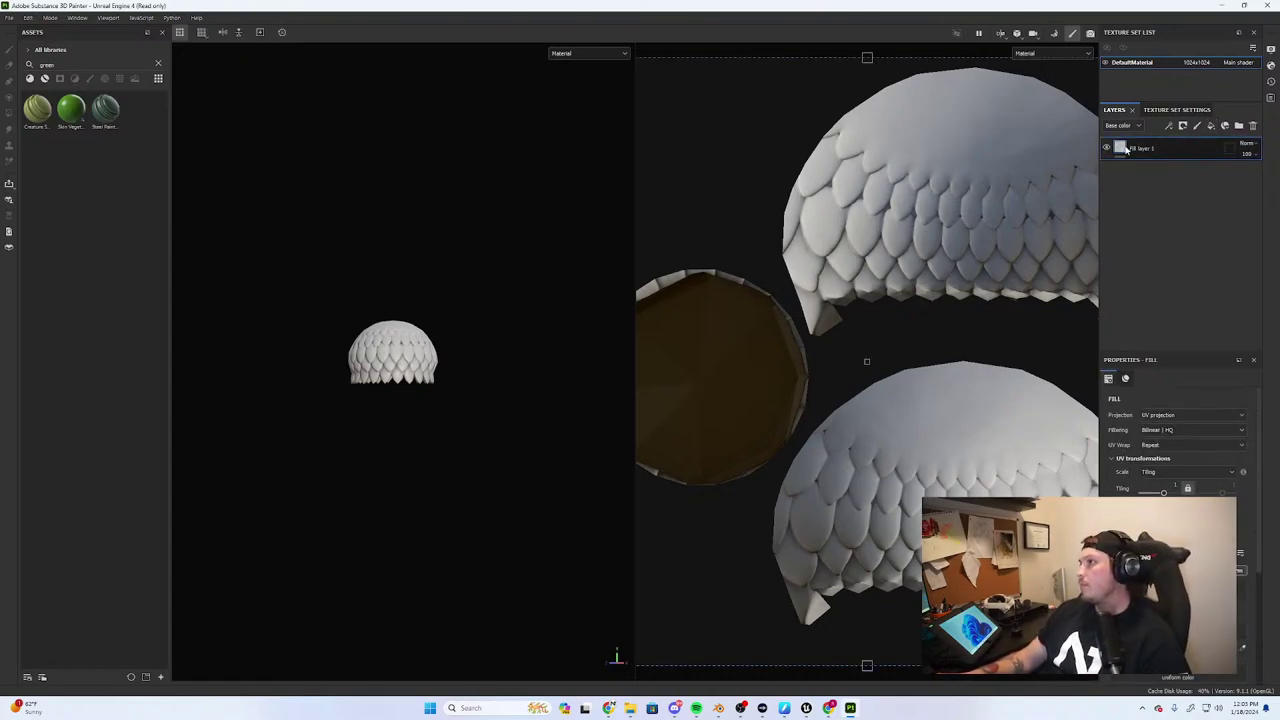
{"action": "scroll", "coordinate": [1180, 440], "scroll_direction": "down", "scroll_amount": 3}
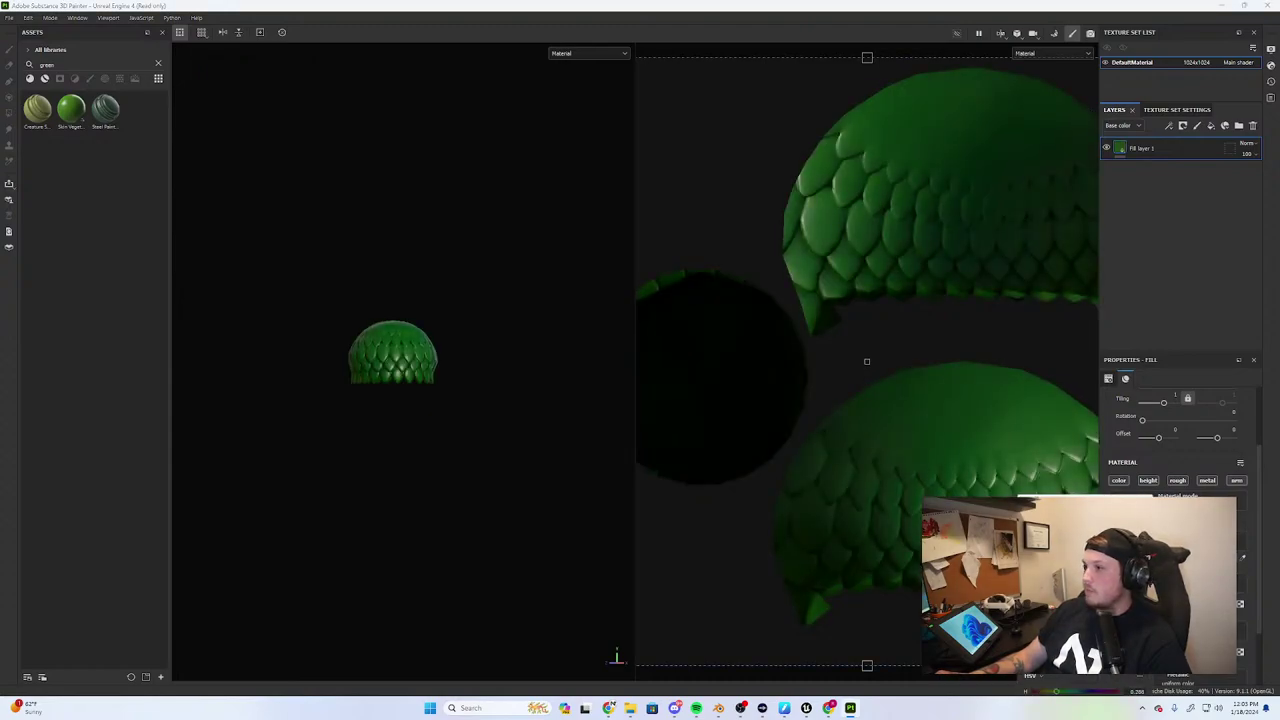
{"action": "left_click_drag", "start_coordinate": [260, 346], "coordinate": [354, 368], "text": "alt"}
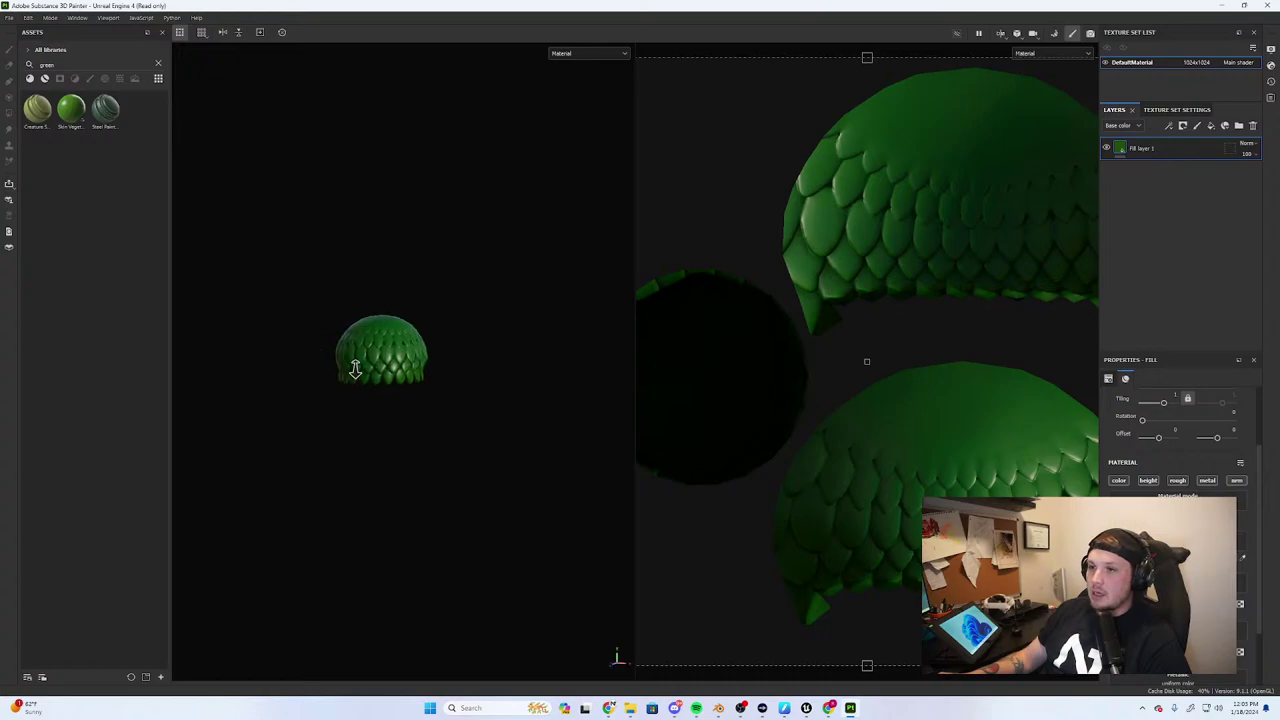
{"action": "right_click_drag", "start_coordinate": [354, 368], "coordinate": [480, 367], "text": "alt"}
{"action": "scroll", "coordinate": [1178, 430], "scroll_direction": "down", "scroll_amount": 2}
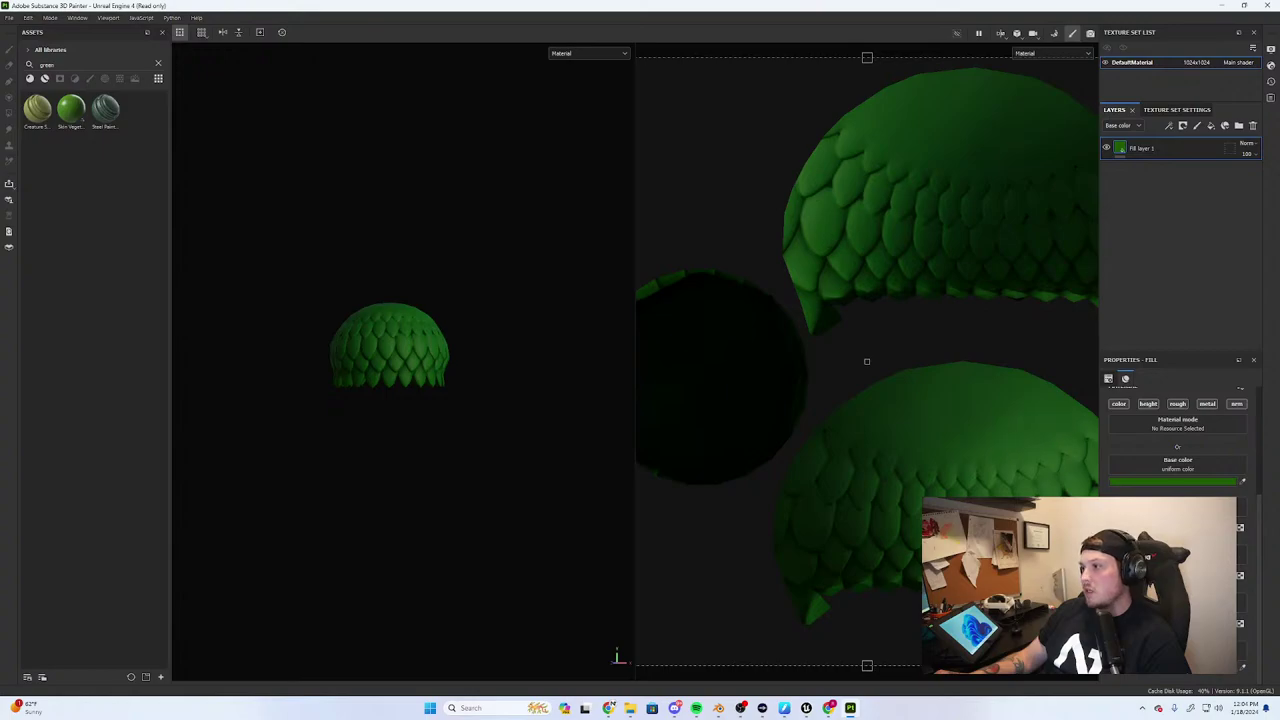
Check the green dome and turn off the fill layer's height, metal and normal channels
{"action": "left_click_drag", "start_coordinate": [275, 417], "coordinate": [226, 420], "text": "alt"}
{"action": "right_click_drag", "start_coordinate": [226, 420], "coordinate": [653, 369], "text": "alt"}
{"action": "left_click_drag", "start_coordinate": [652, 369], "coordinate": [447, 429], "text": "alt"}
{"action": "scroll", "coordinate": [1178, 450], "scroll_direction": "up", "scroll_amount": 1}
{"action": "scroll", "coordinate": [1178, 440], "scroll_direction": "down", "scroll_amount": 1}
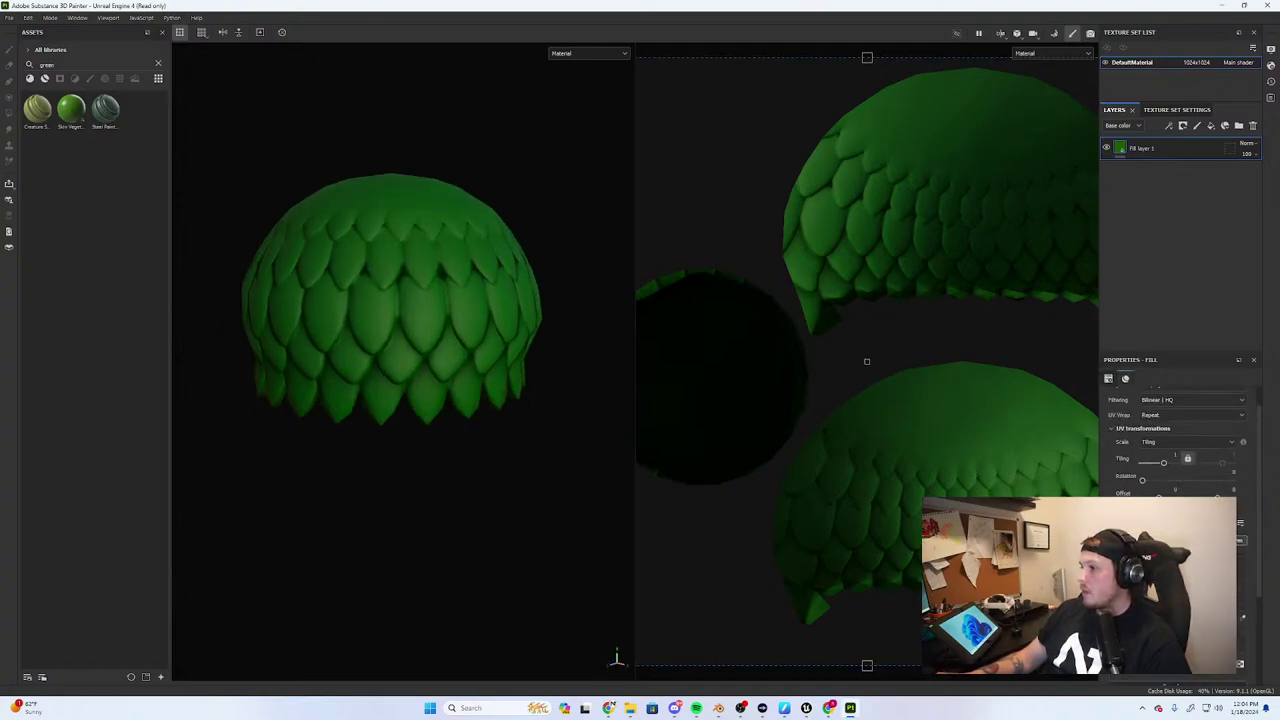
{"action": "scroll", "coordinate": [1178, 440], "scroll_direction": "up", "scroll_amount": 3}
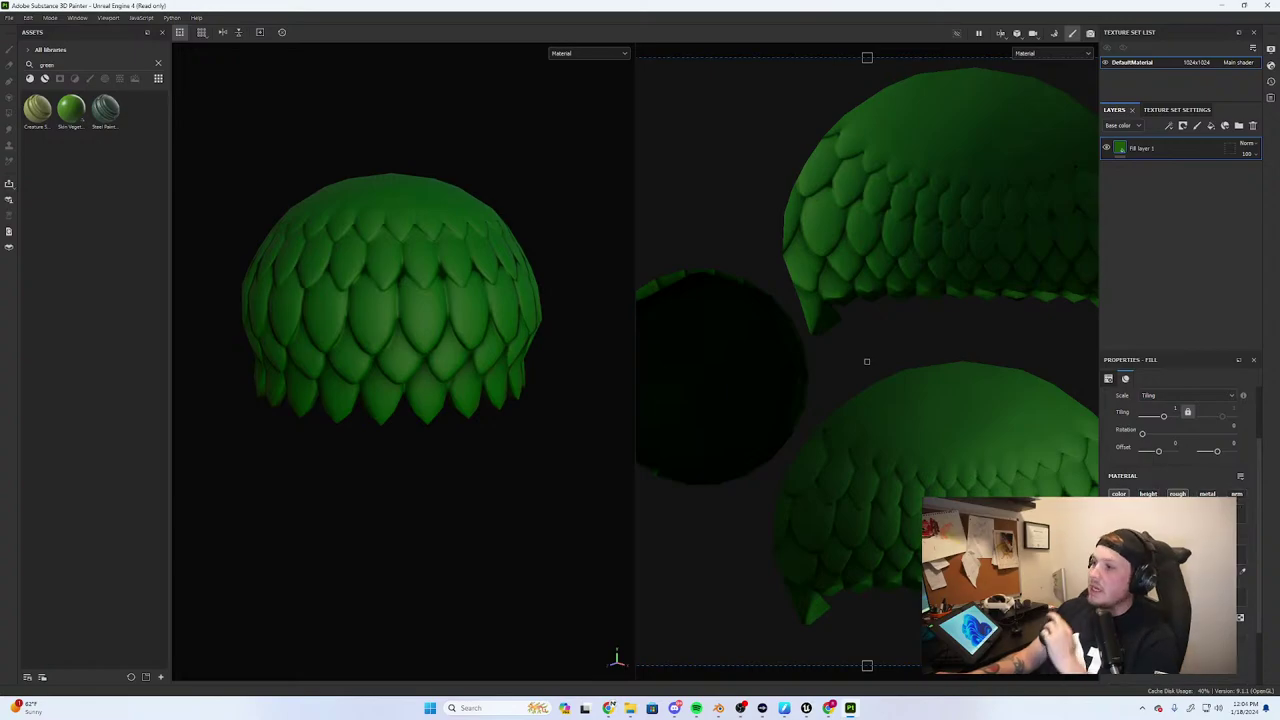
Add a second fill layer above the green one and give it a black mask
{"action": "left_click", "coordinate": [1213, 126]}
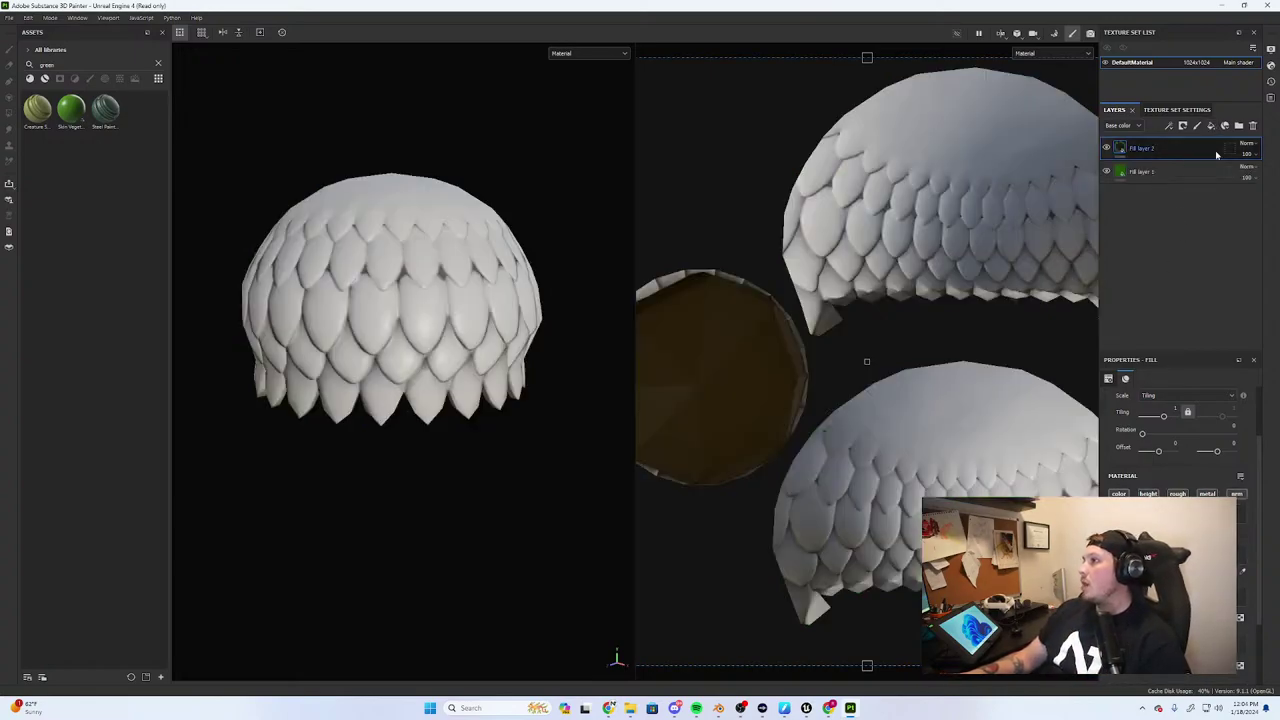
{"action": "right_click", "coordinate": [1121, 147]}
{"action": "left_click", "coordinate": [1142, 162]}
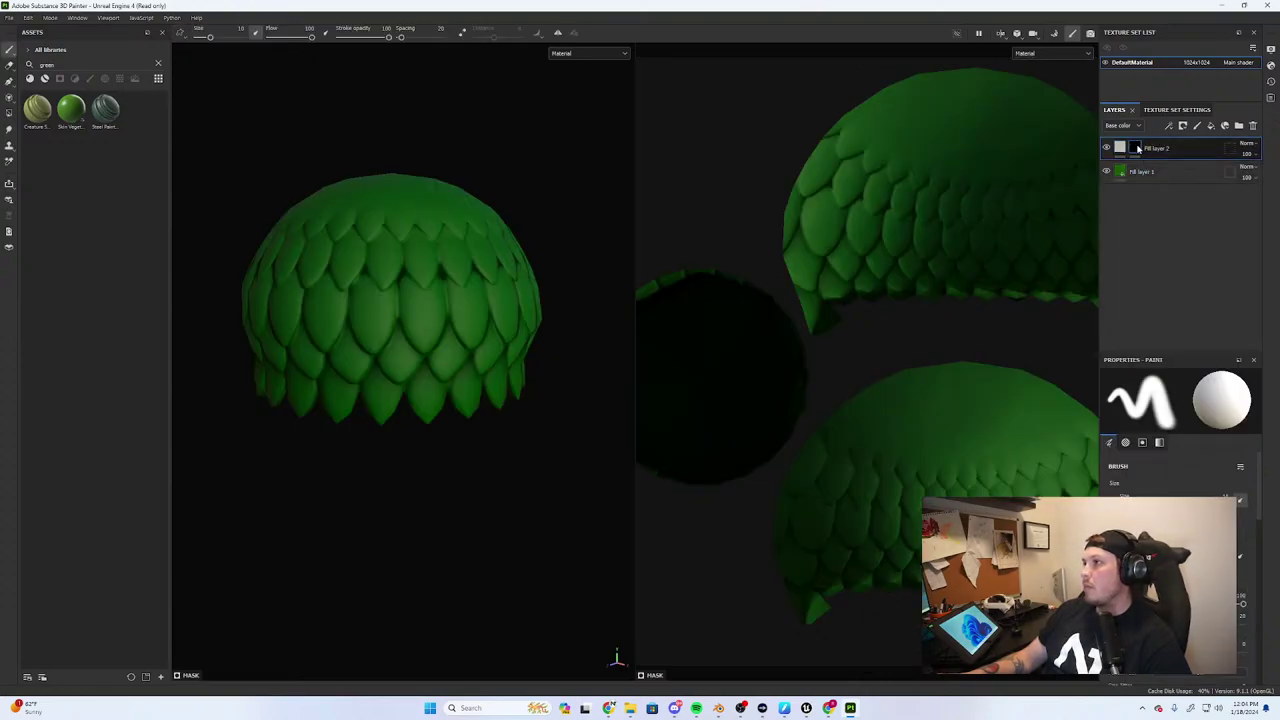
Add a generator to the new fill layer's mask and assign Mask Editor to it
{"action": "right_click", "coordinate": [1136, 150]}
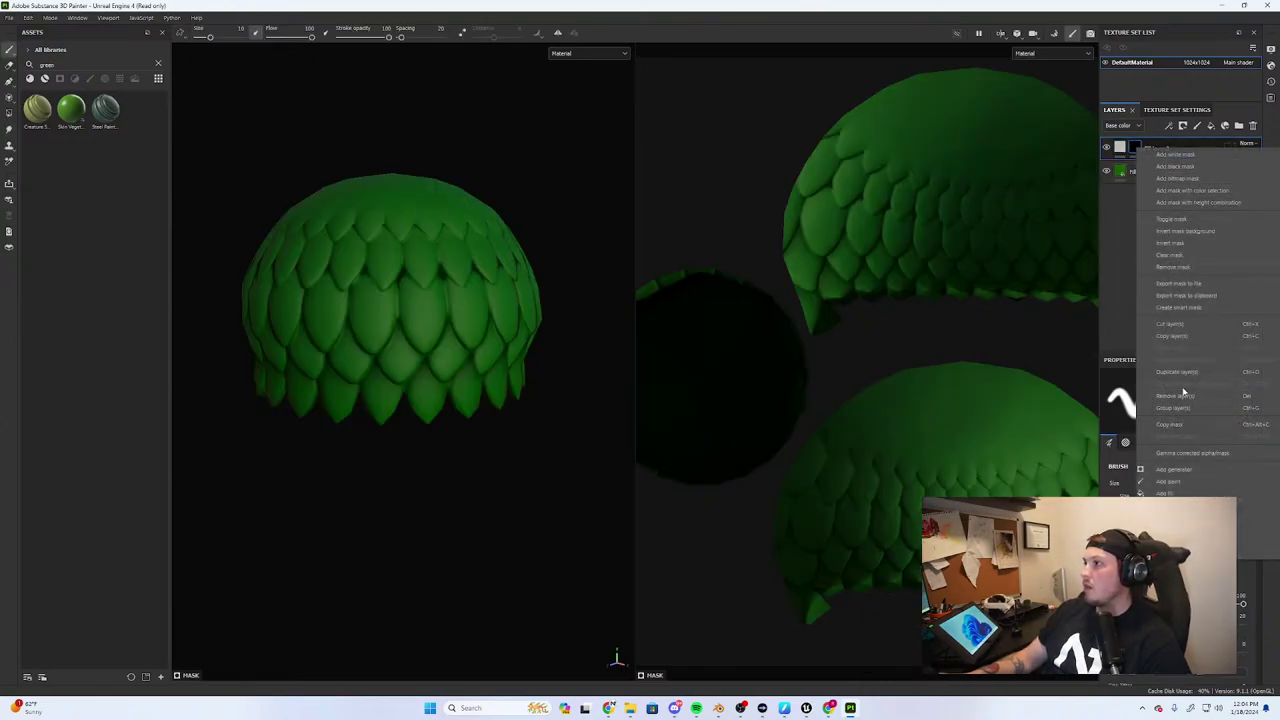
{"action": "left_click", "coordinate": [1160, 460]}
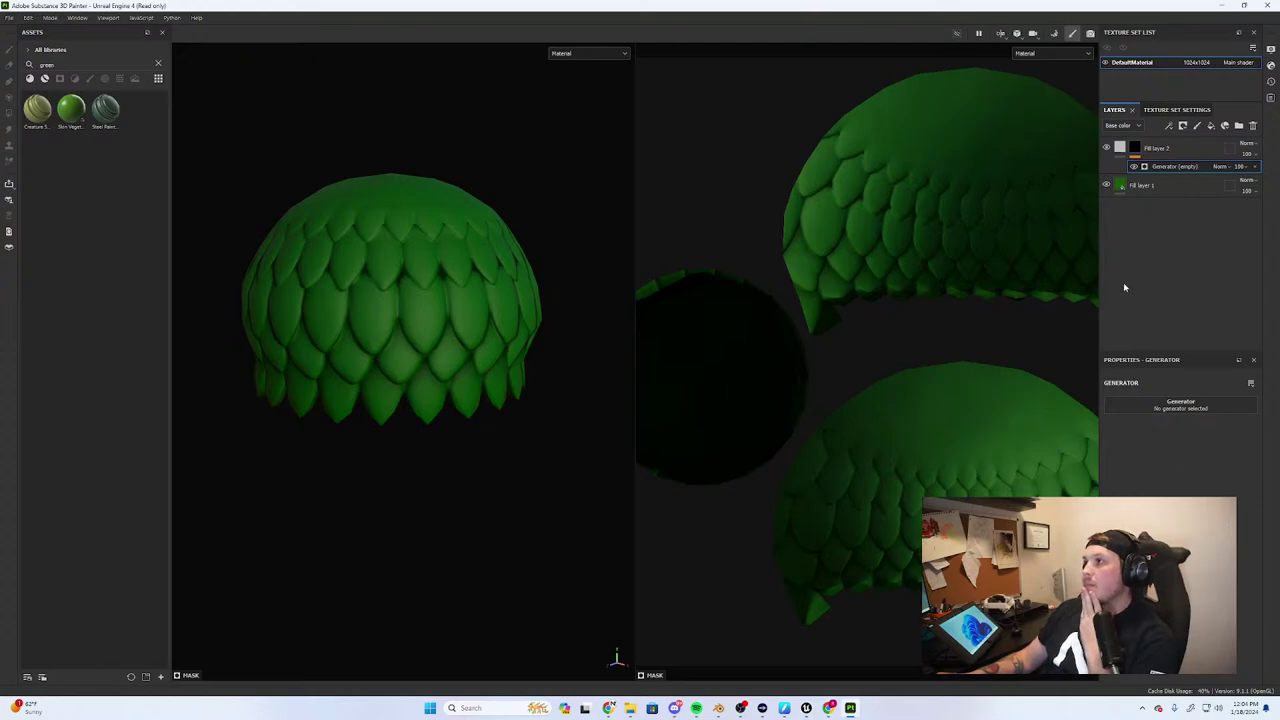
{"action": "left_click", "coordinate": [1187, 412]}
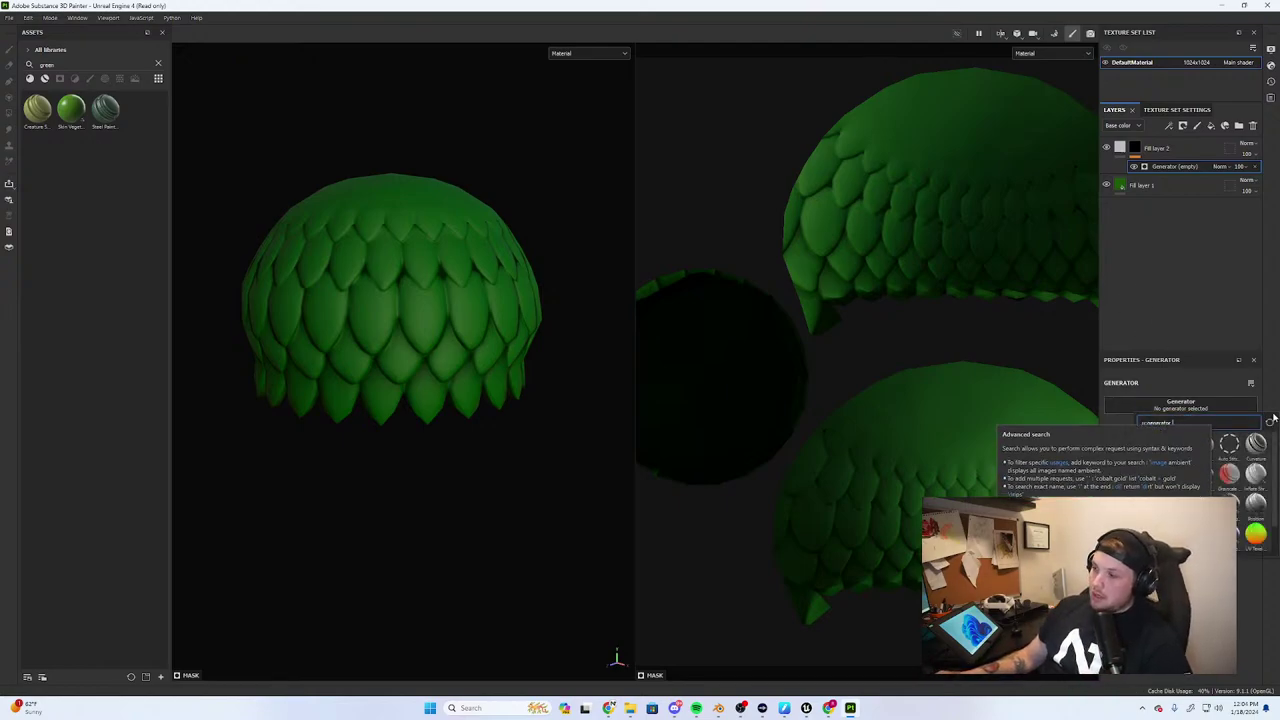
{"action": "type", "text": "mask"}
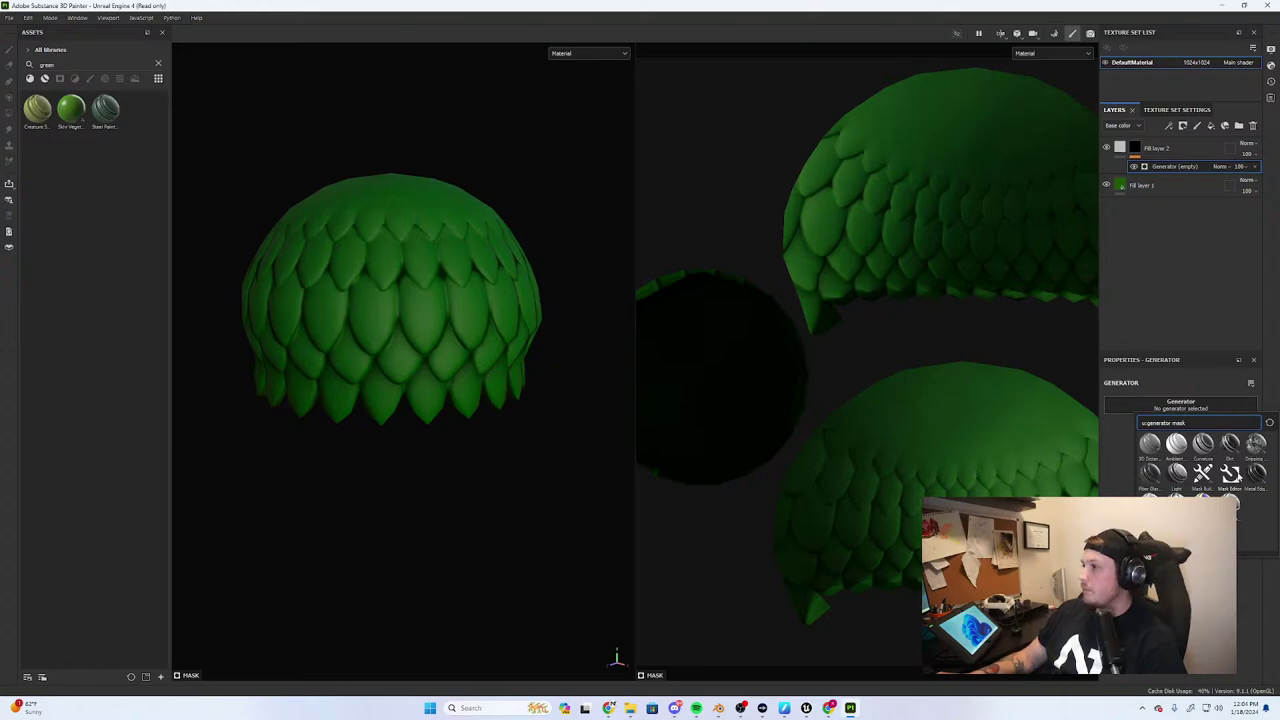
{"action": "left_click", "coordinate": [1238, 478]}
Set the Mask Editor's Global Blur to about 0.78 and Global Balance to about 0.37
{"action": "scroll", "coordinate": [499, 305], "scroll_direction": "up", "scroll_amount": 4}
{"action": "scroll", "coordinate": [499, 305], "scroll_direction": "down", "scroll_amount": 3}
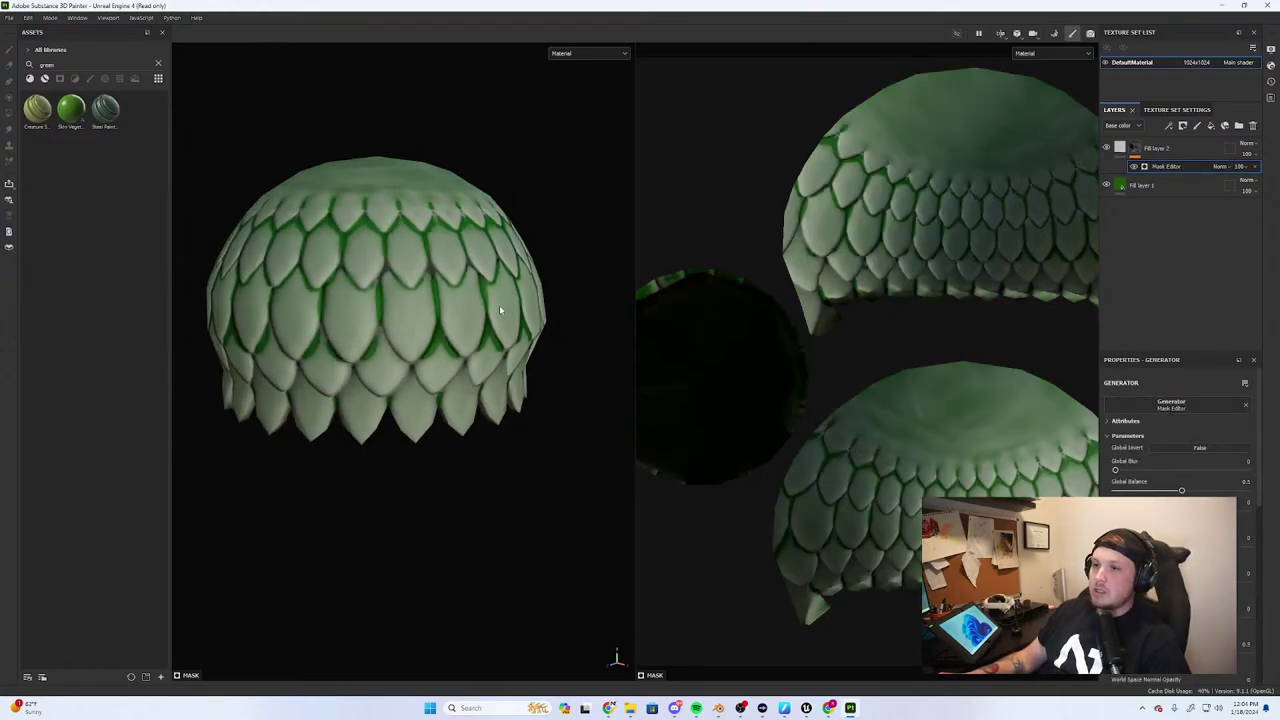
{"action": "left_click_drag", "start_coordinate": [499, 305], "coordinate": [517, 351], "text": "alt"}
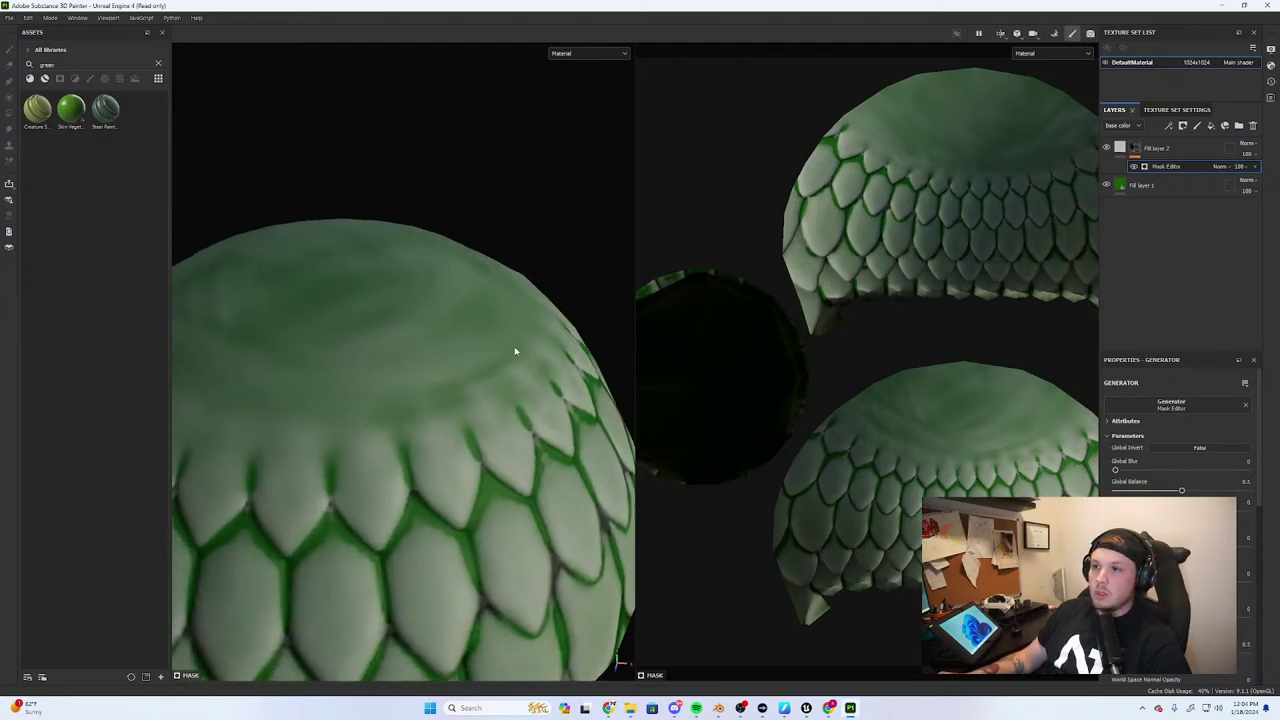
{"action": "key", "text": "f"}
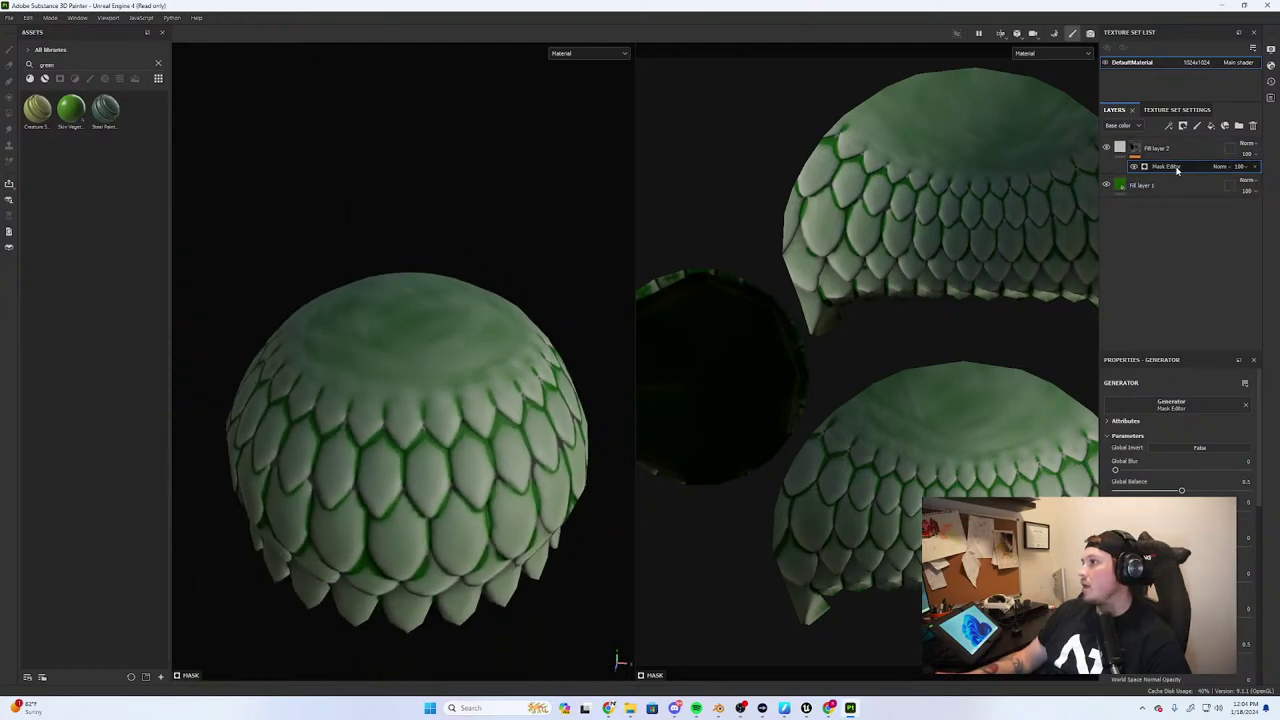
{"action": "mouse_move", "coordinate": [1176, 472]}
{"action": "left_mouse_down"}
{"action": "mouse_move", "coordinate": [1192, 470]}
{"action": "mouse_move", "coordinate": [1123, 471]}
{"action": "mouse_move", "coordinate": [1164, 492]}
{"action": "left_mouse_up"}
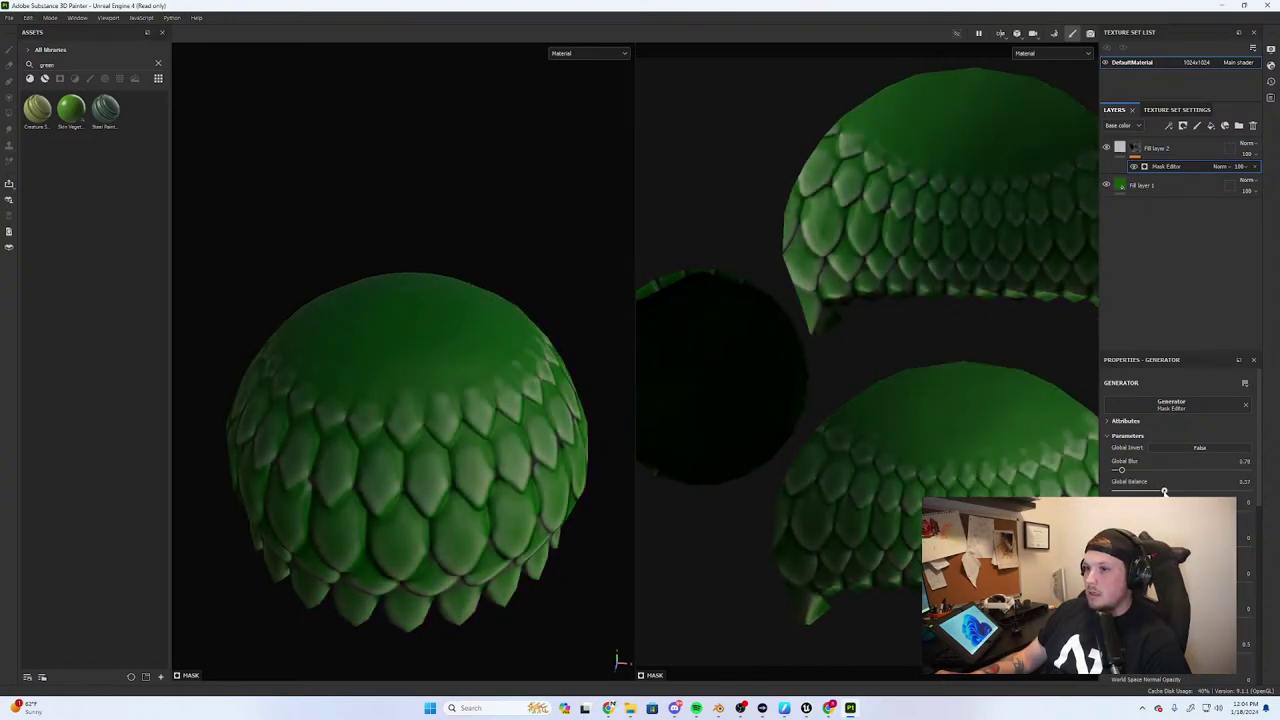
Inspect the dome from the side and fine-tune the Mask Editor's Global Balance to about 0.36
{"action": "left_click_drag", "start_coordinate": [380, 430], "coordinate": [477, 465], "text": "alt"}
{"action": "middle_click_drag", "start_coordinate": [477, 465], "coordinate": [452, 395], "text": "alt"}
{"action": "left_click_drag", "start_coordinate": [1161, 490], "coordinate": [1164, 491]}
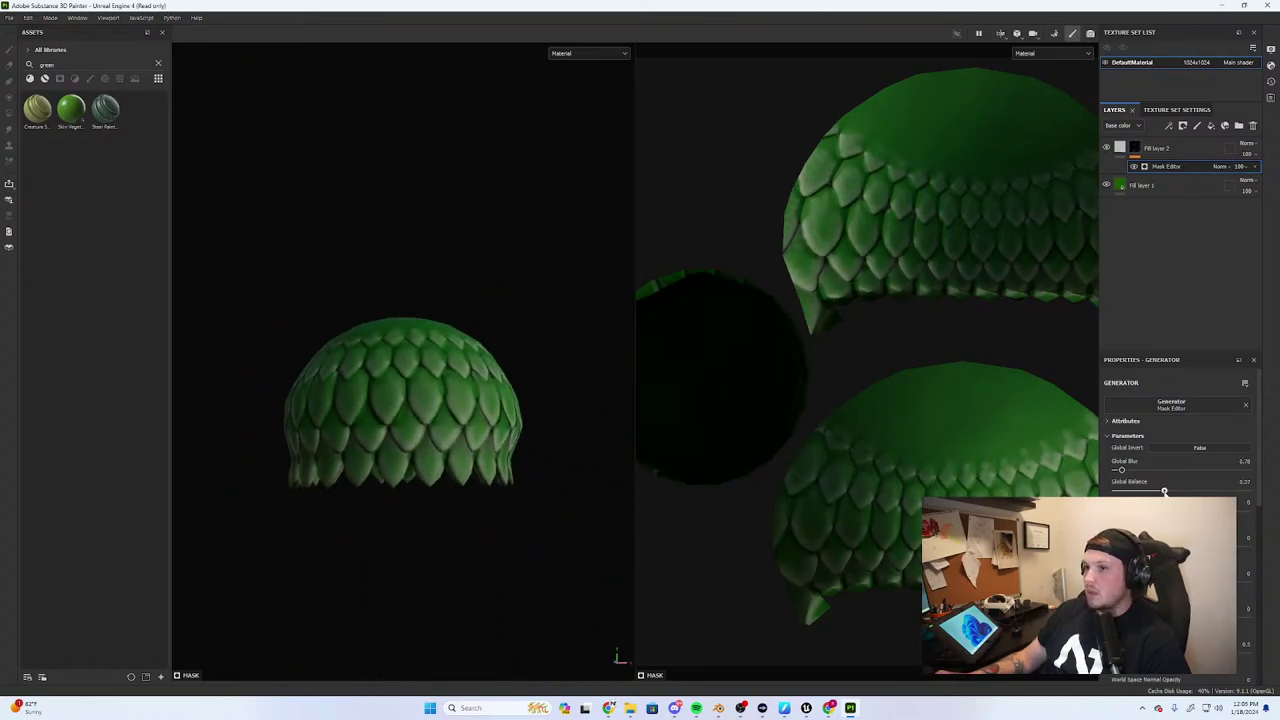
Sample the dome's green as Fill layer 2's base color, brighten it to a vivid green and check the leaves up close
{"action": "left_click", "coordinate": [1120, 147]}
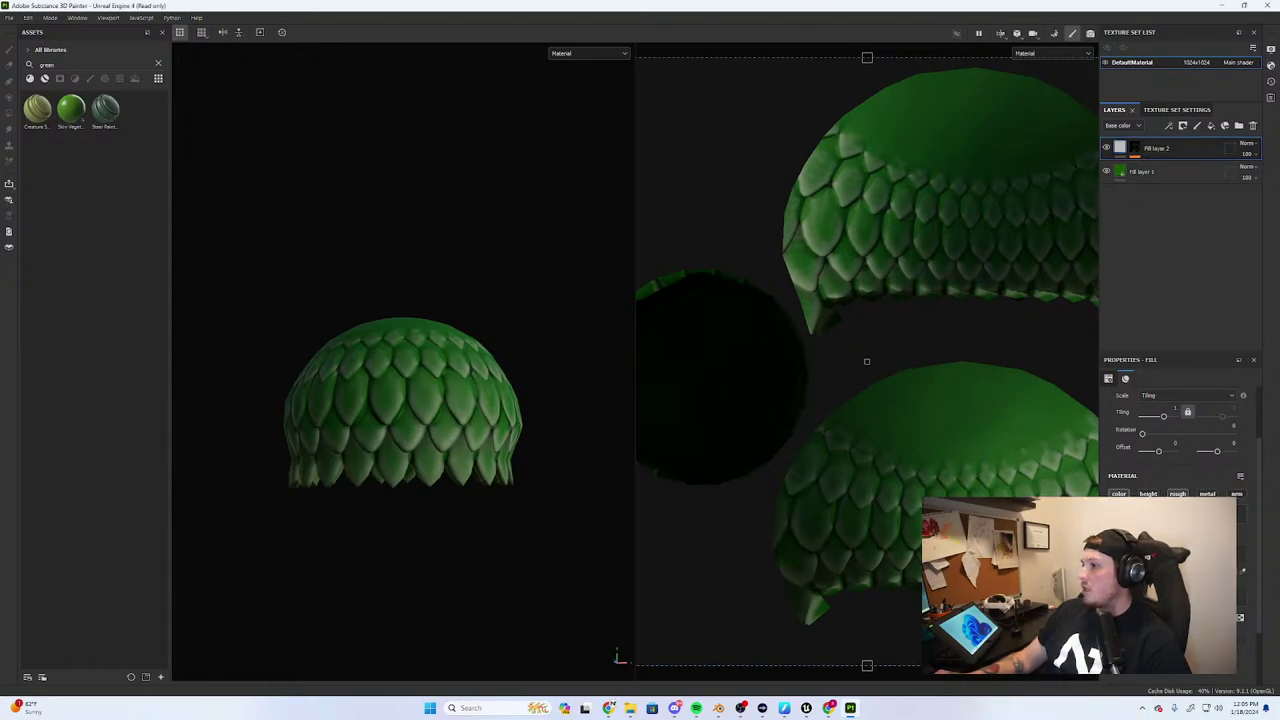
{"action": "left_click", "coordinate": [1241, 572]}
{"action": "left_click", "coordinate": [1124, 173]}
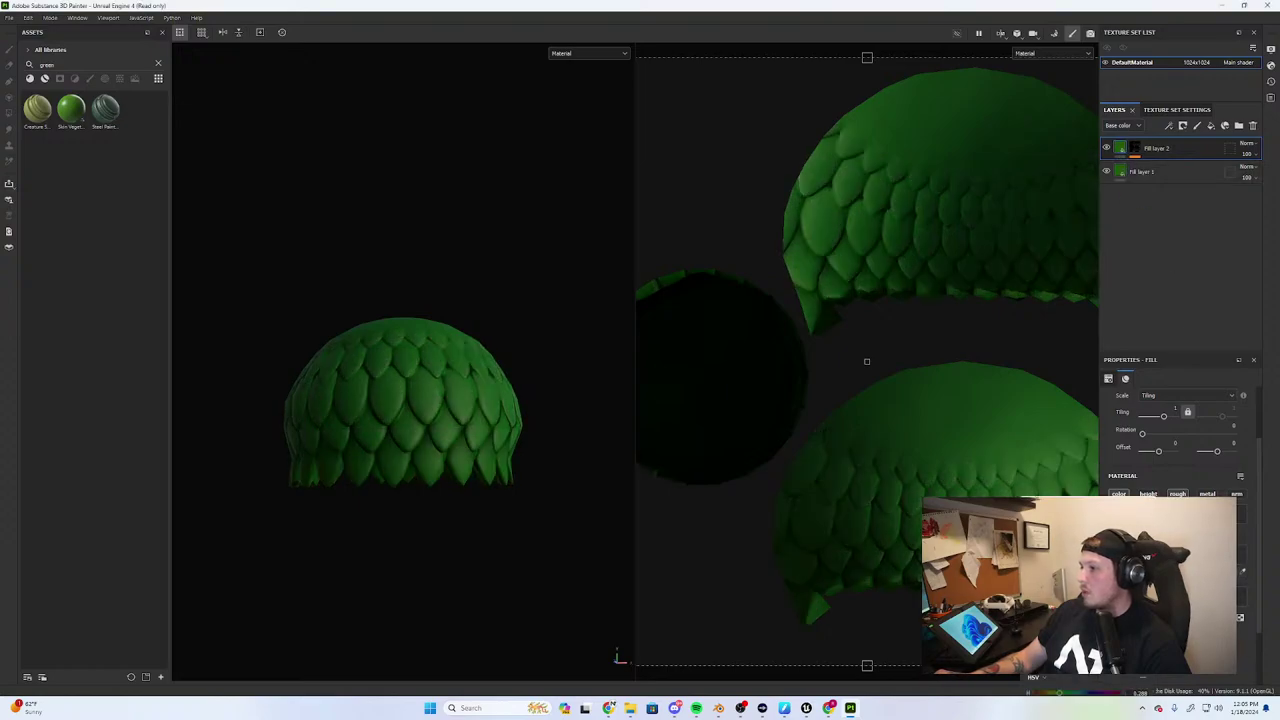
{"action": "left_click_drag", "start_coordinate": [1105, 504], "coordinate": [1179, 334]}
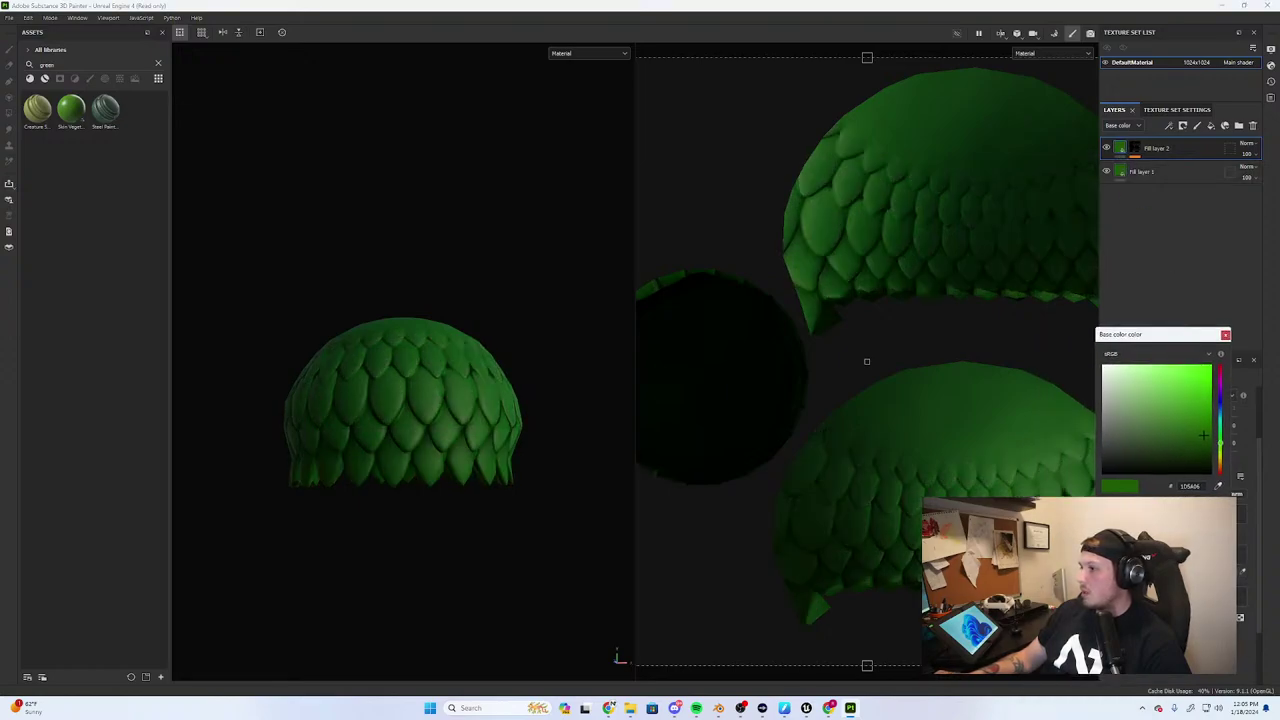
{"action": "left_click_drag", "start_coordinate": [1204, 406], "coordinate": [1204, 384]}
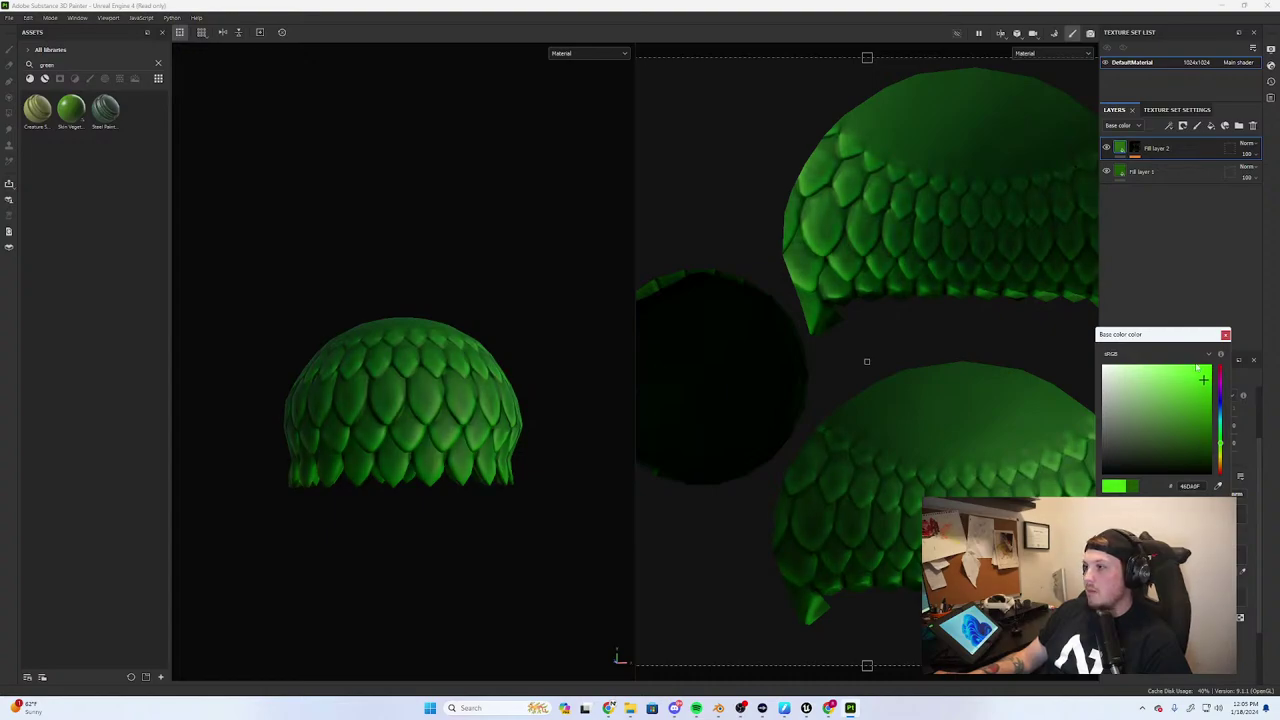
{"action": "left_click_drag", "start_coordinate": [400, 415], "coordinate": [373, 463], "text": "alt"}
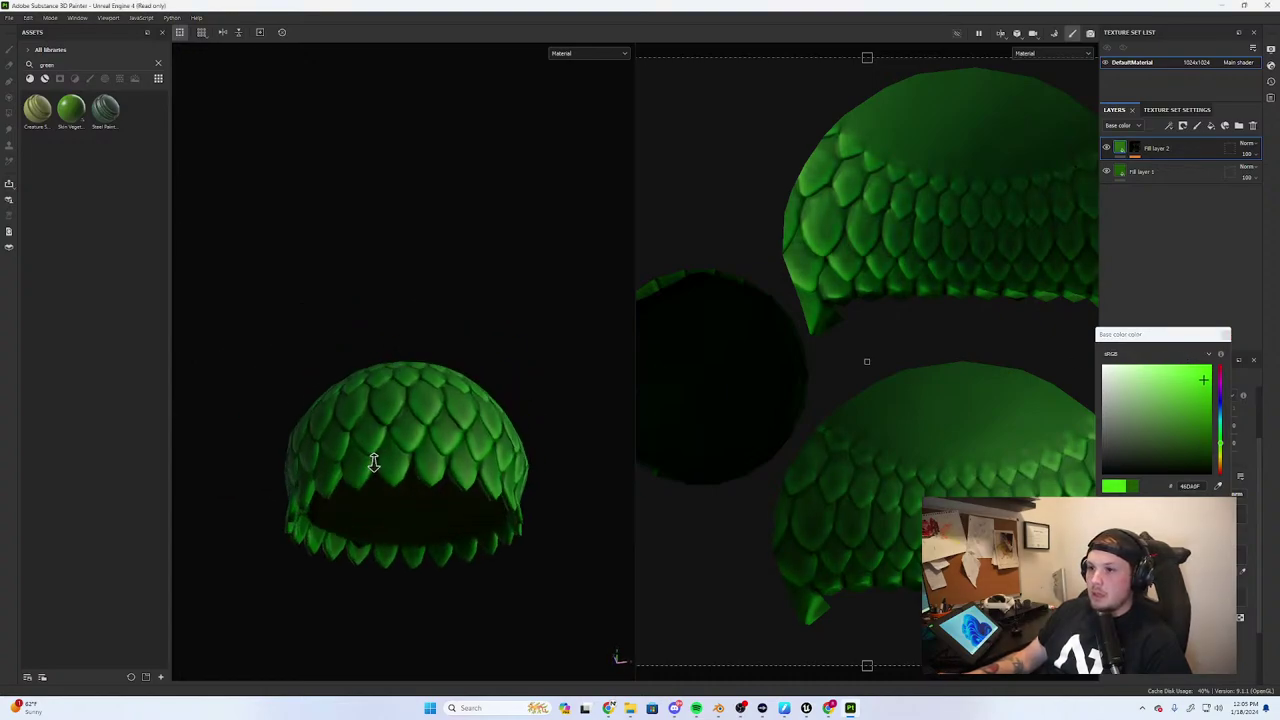
{"action": "right_click_drag", "start_coordinate": [374, 463], "coordinate": [803, 414], "text": "alt"}
{"action": "left_click_drag", "start_coordinate": [438, 365], "coordinate": [438, 455], "text": "alt"}
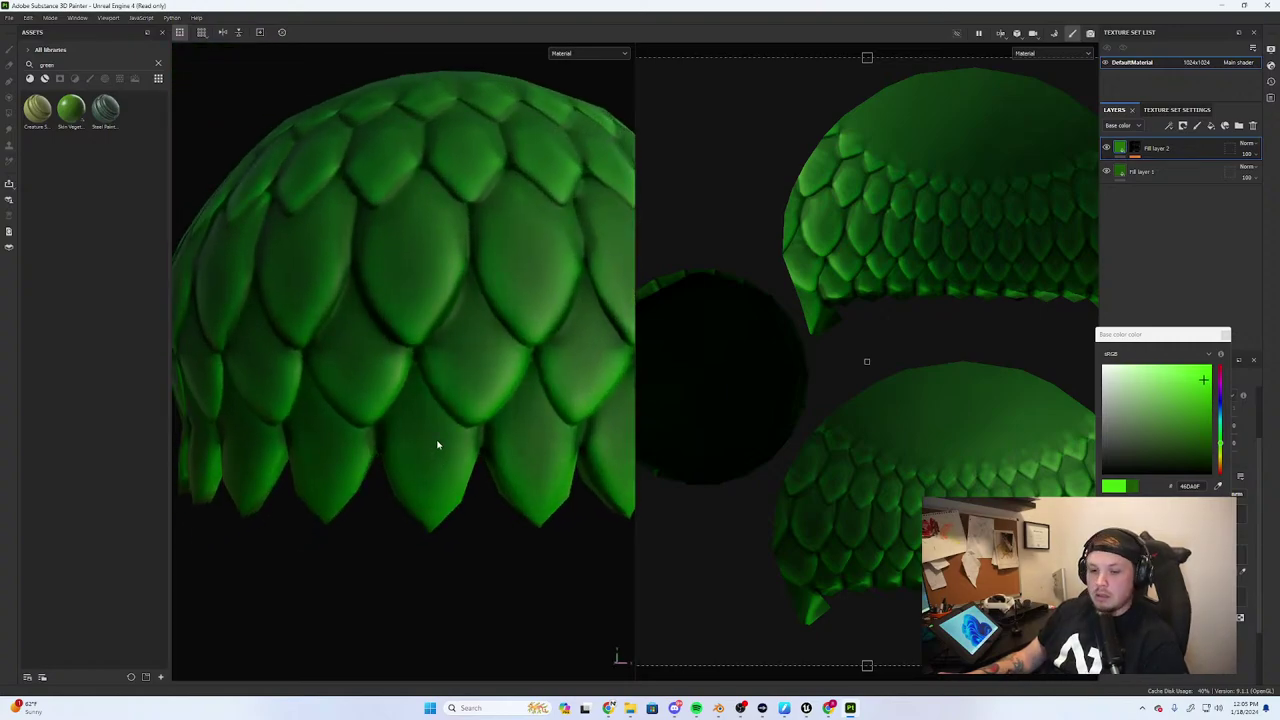
{"action": "right_click_drag", "start_coordinate": [433, 440], "coordinate": [437, 392], "text": "alt"}
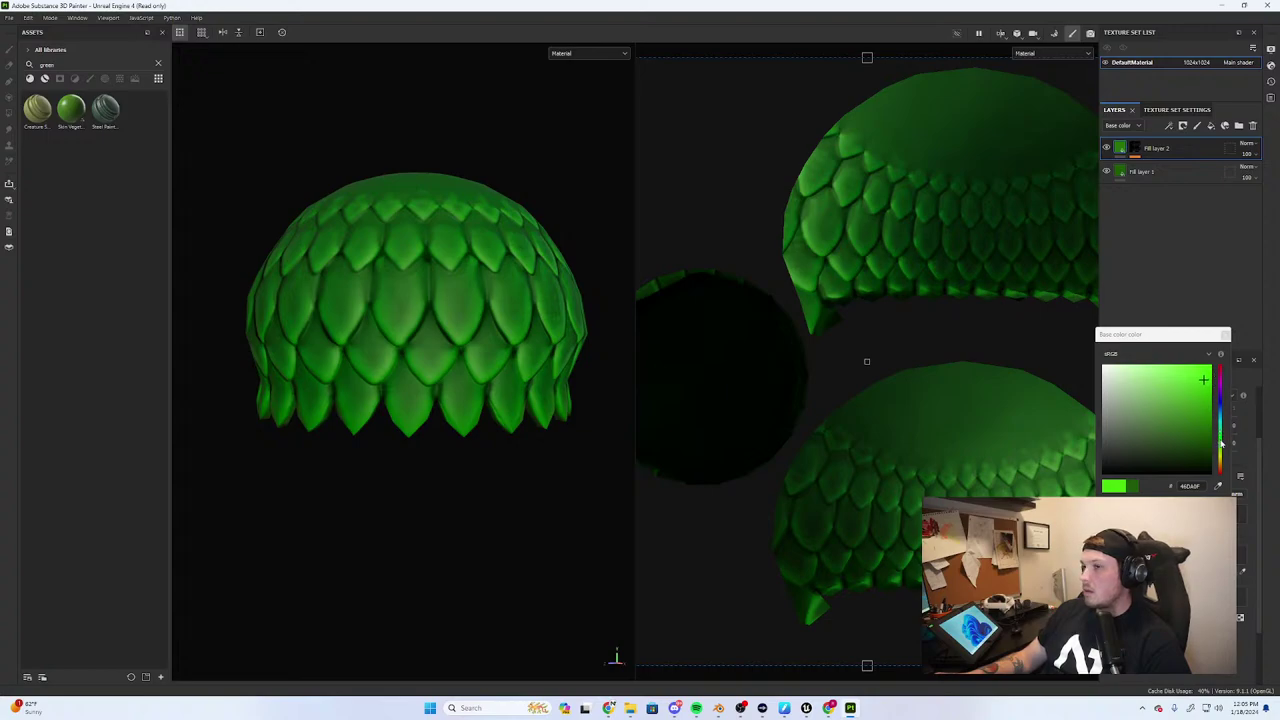
Try a bright blue base color on Fill layer 2, check it on the dome and close the color picker
{"action": "left_click_drag", "start_coordinate": [1221, 443], "coordinate": [1232, 416]}
{"action": "right_click_drag", "start_coordinate": [489, 440], "coordinate": [569, 474], "text": "alt"}
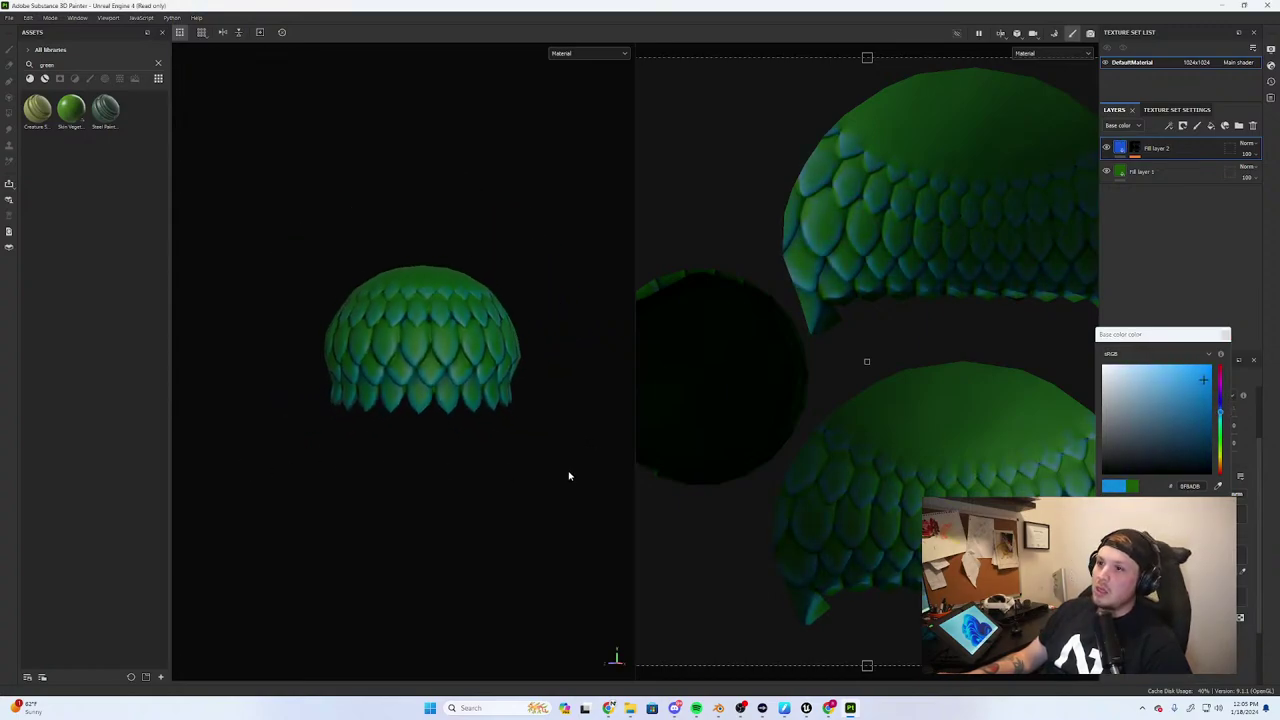
{"action": "left_click_drag", "start_coordinate": [569, 474], "coordinate": [513, 452], "text": "alt"}
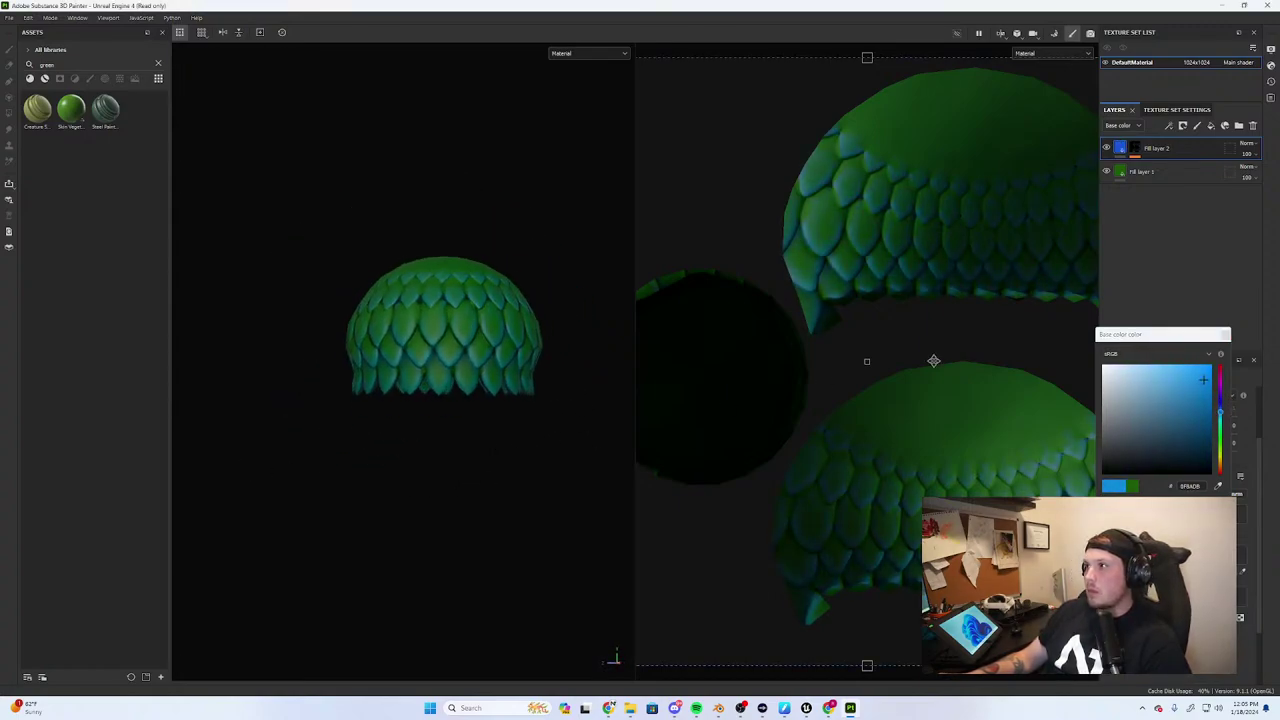
{"action": "left_click", "coordinate": [1224, 336]}
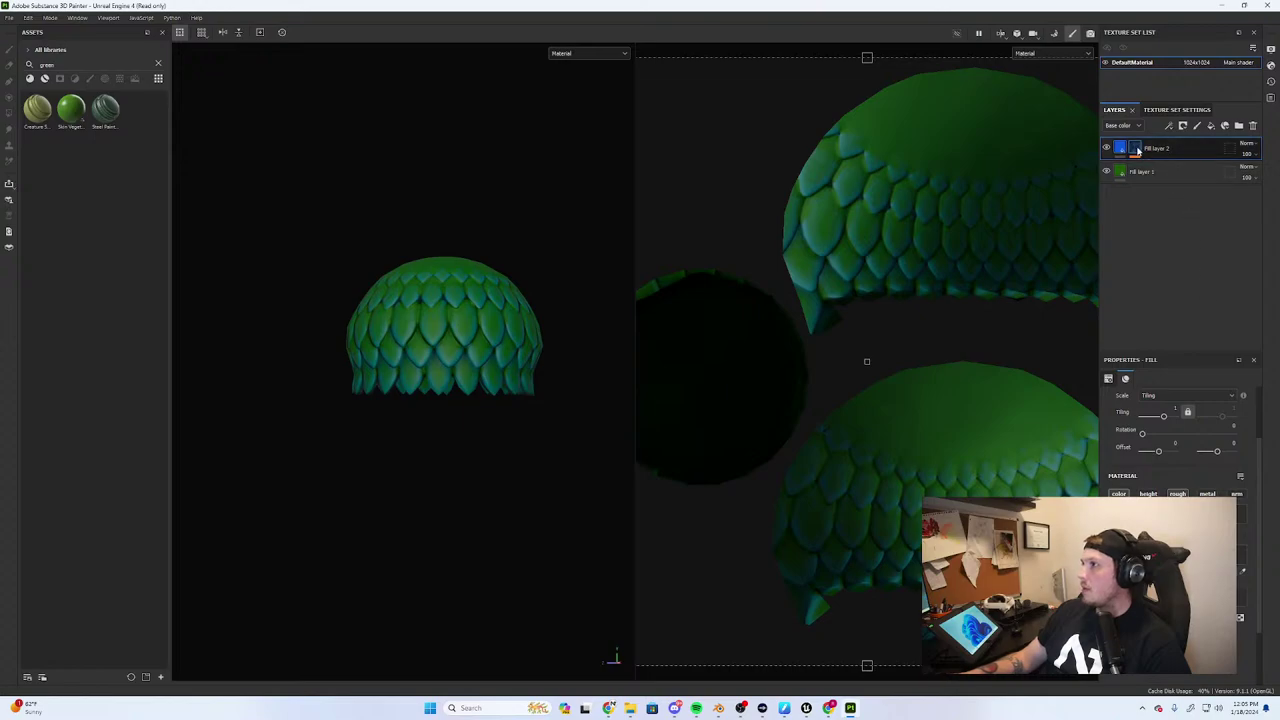
In Fill layer 2's Mask Editor, set Texture Opacity to about 0.09 and Global Contrast to about 0.14
{"action": "left_click", "coordinate": [1136, 150]}
{"action": "left_click", "coordinate": [1164, 168]}
{"action": "scroll", "coordinate": [1137, 489], "scroll_direction": "down", "scroll_amount": 2}
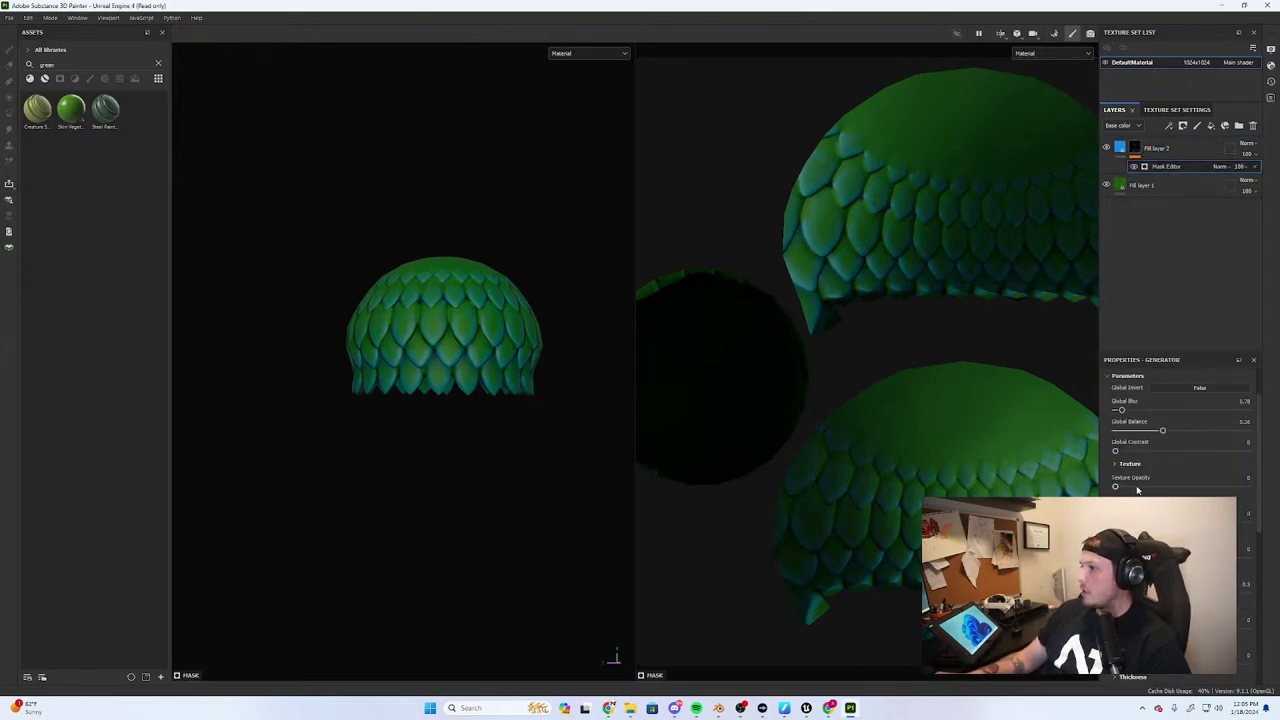
{"action": "left_click", "coordinate": [1165, 486]}
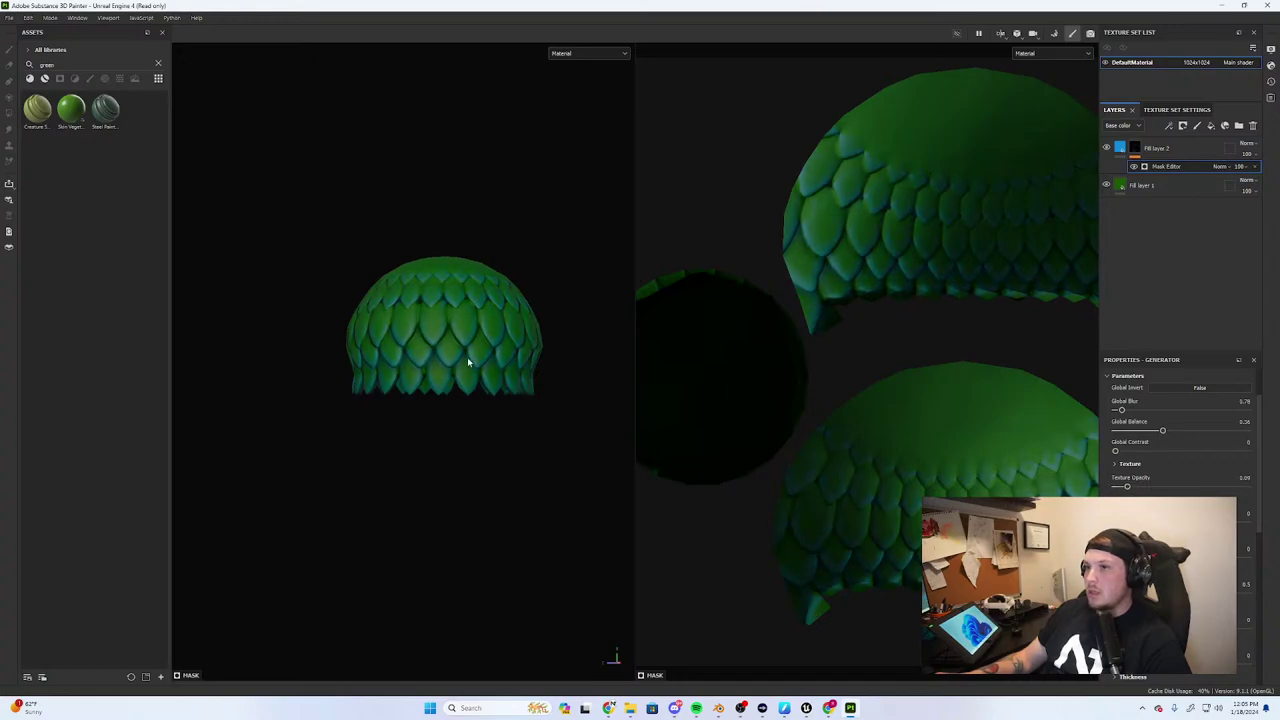
{"action": "scroll", "coordinate": [468, 362], "scroll_direction": "up", "scroll_amount": 5}
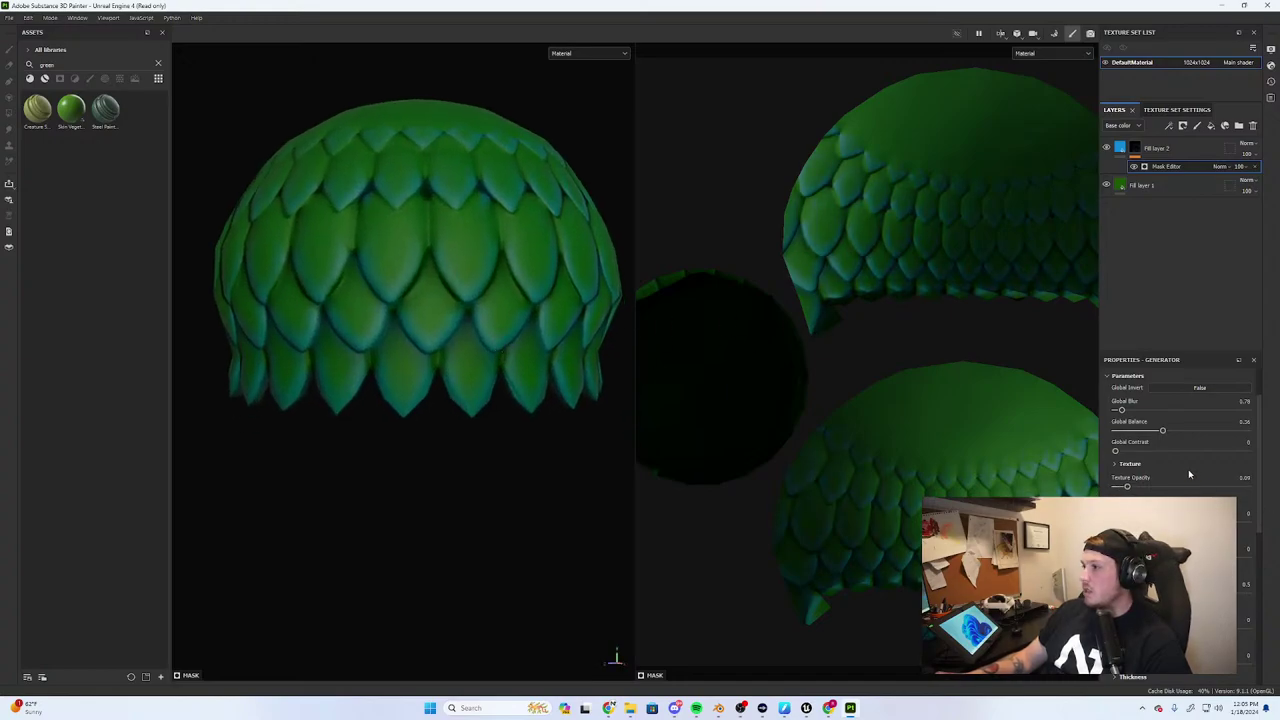
{"action": "left_click_drag", "start_coordinate": [1162, 430], "coordinate": [1166, 432]}
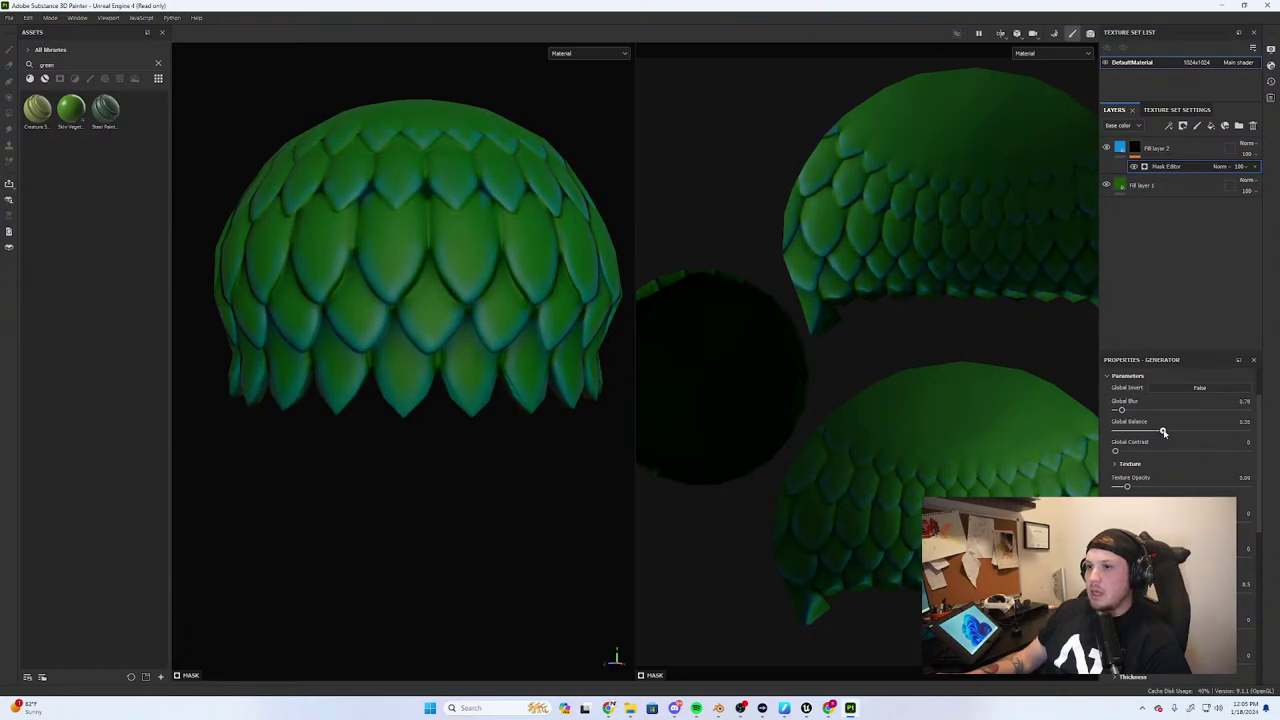
{"action": "left_click_drag", "start_coordinate": [1125, 454], "coordinate": [1150, 455]}
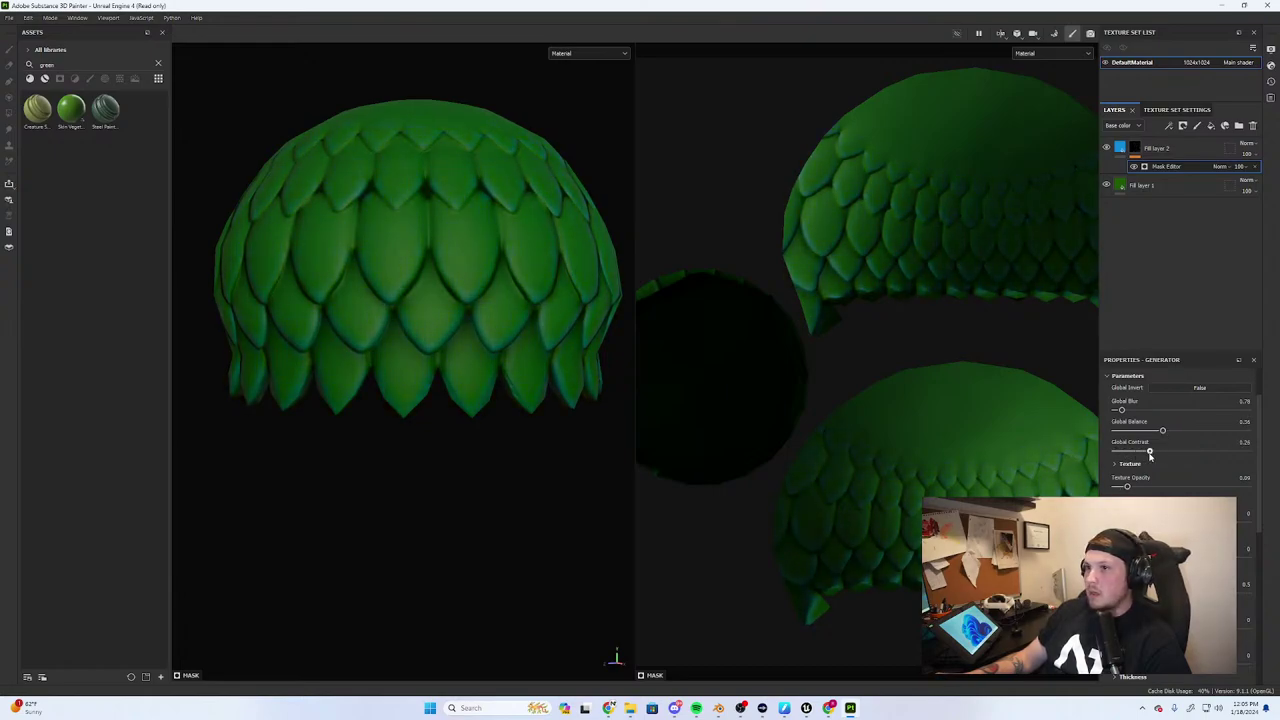
Set the Mask Editor's Global Blur to 0 and Global Balance to about 0.38
{"action": "scroll", "coordinate": [366, 434], "scroll_direction": "down", "scroll_amount": 5}
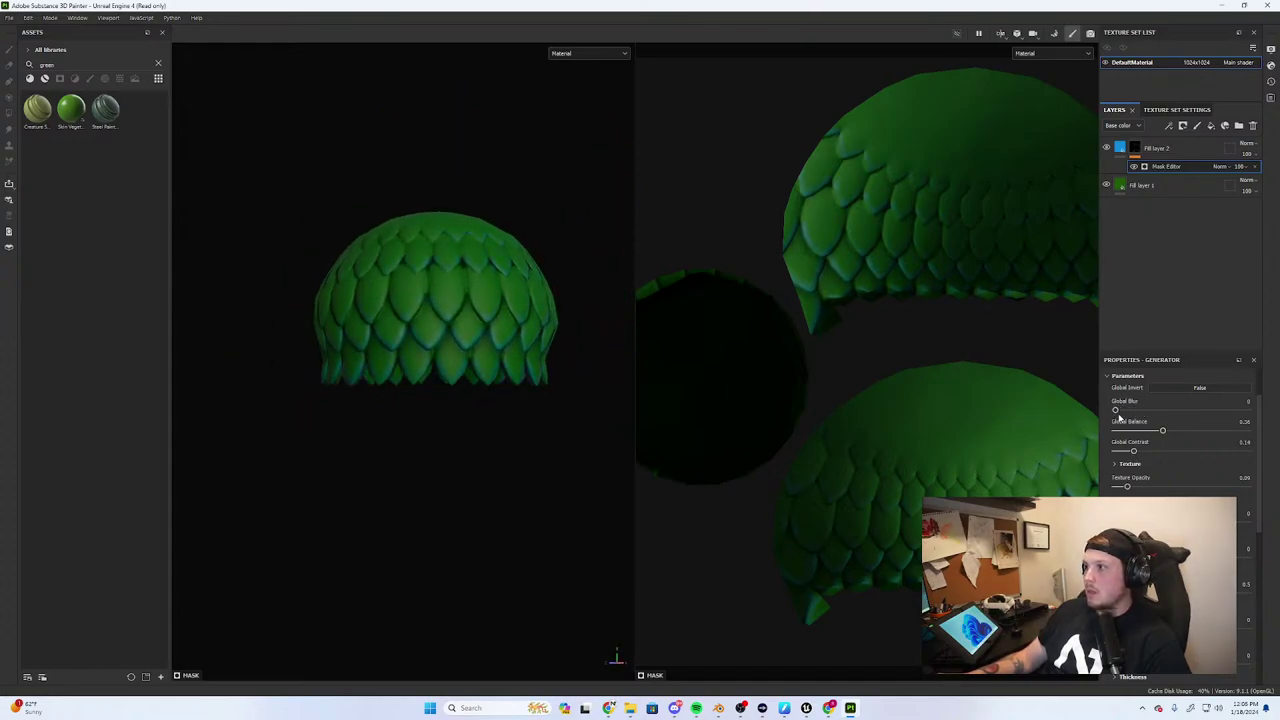
{"action": "left_click_drag", "start_coordinate": [1164, 431], "coordinate": [1247, 430]}
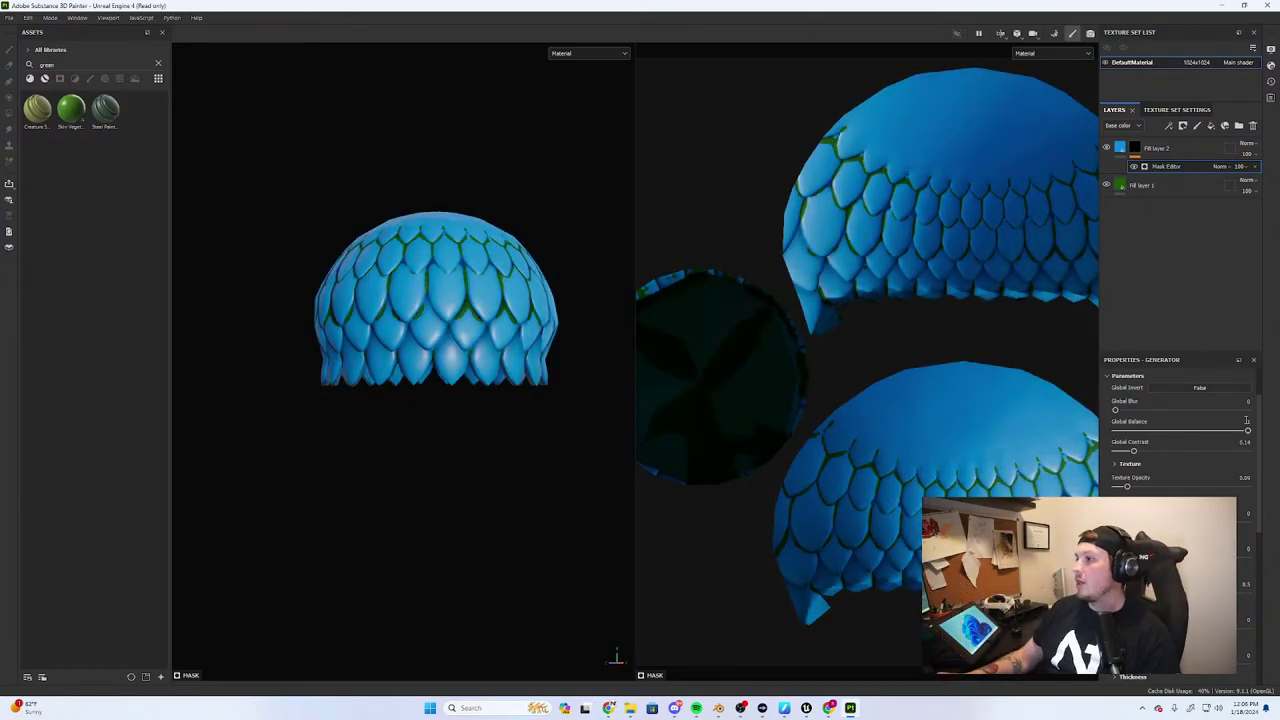
{"action": "left_click", "coordinate": [1125, 431]}
{"action": "left_click_drag", "start_coordinate": [1158, 434], "coordinate": [1167, 437]}
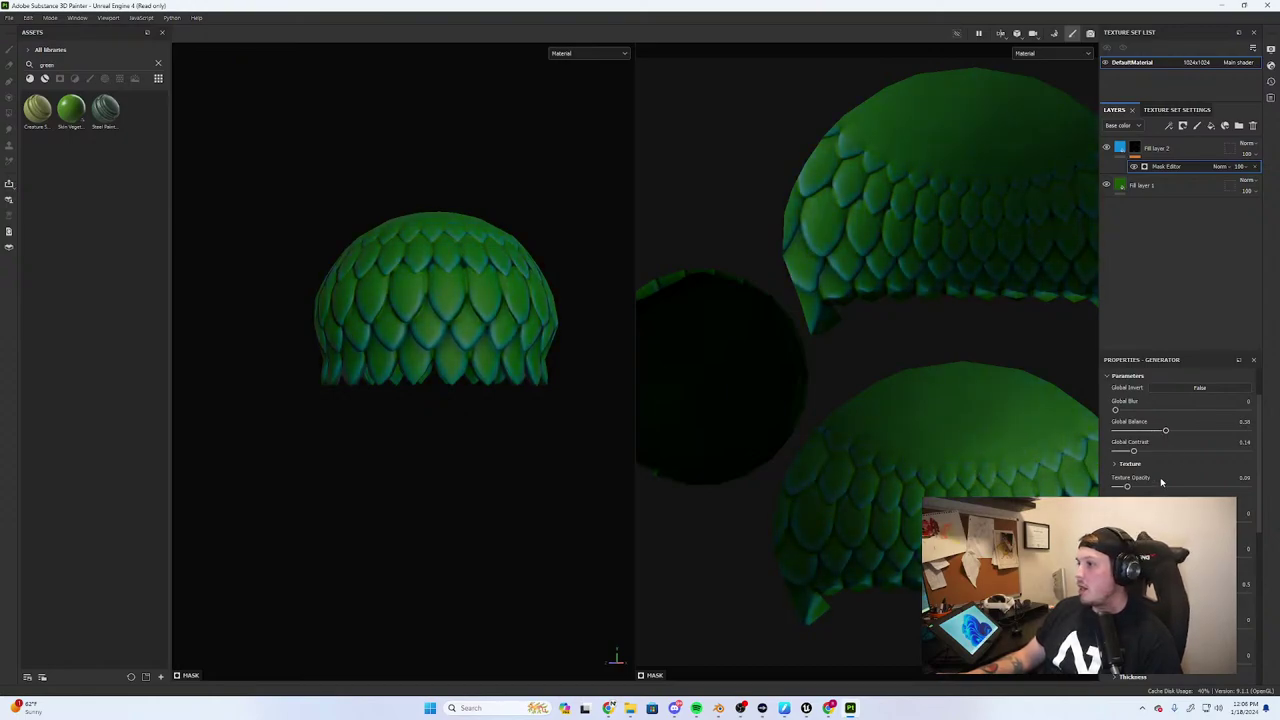
Set the Mask Editor's opacities to about 0.12 Texture, 0.04 Texture 2, 0.45 Ambient Occlusion, 0.57 Curvature and 0.03 World Space Normal
{"action": "left_click_drag", "start_coordinate": [1128, 487], "coordinate": [1146, 487]}
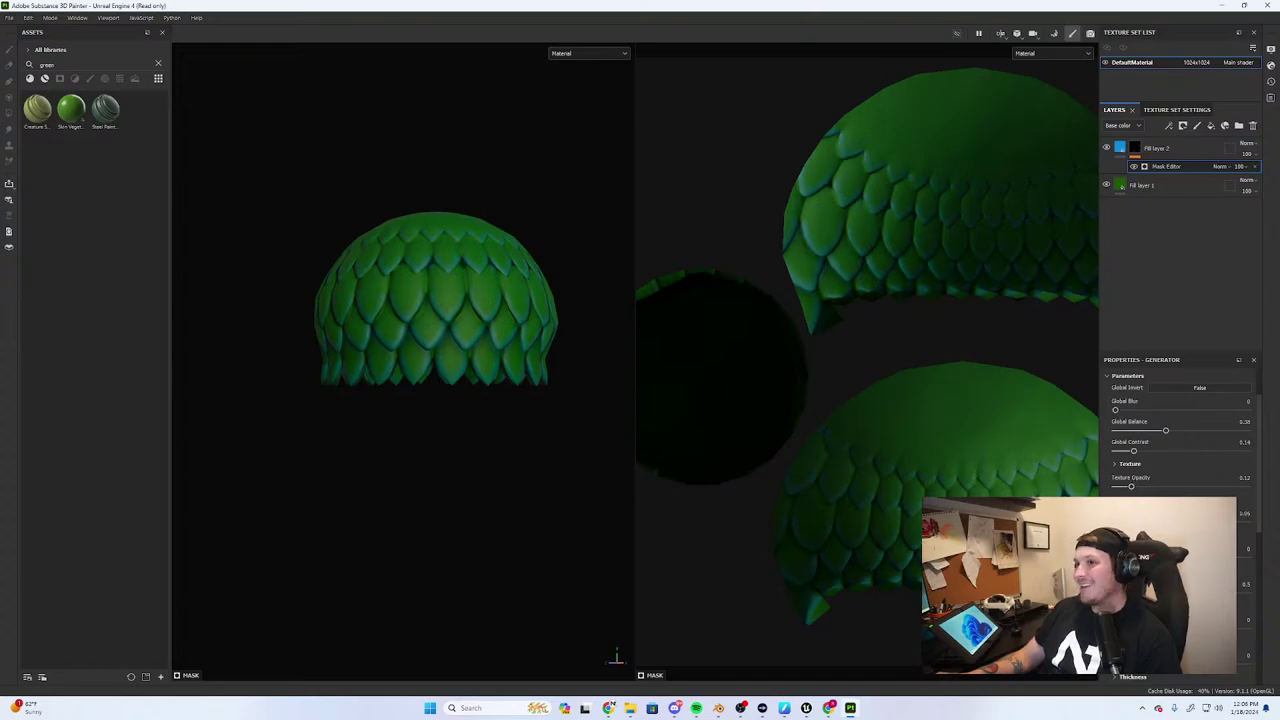
{"action": "left_click_drag", "start_coordinate": [1123, 522], "coordinate": [1146, 522]}
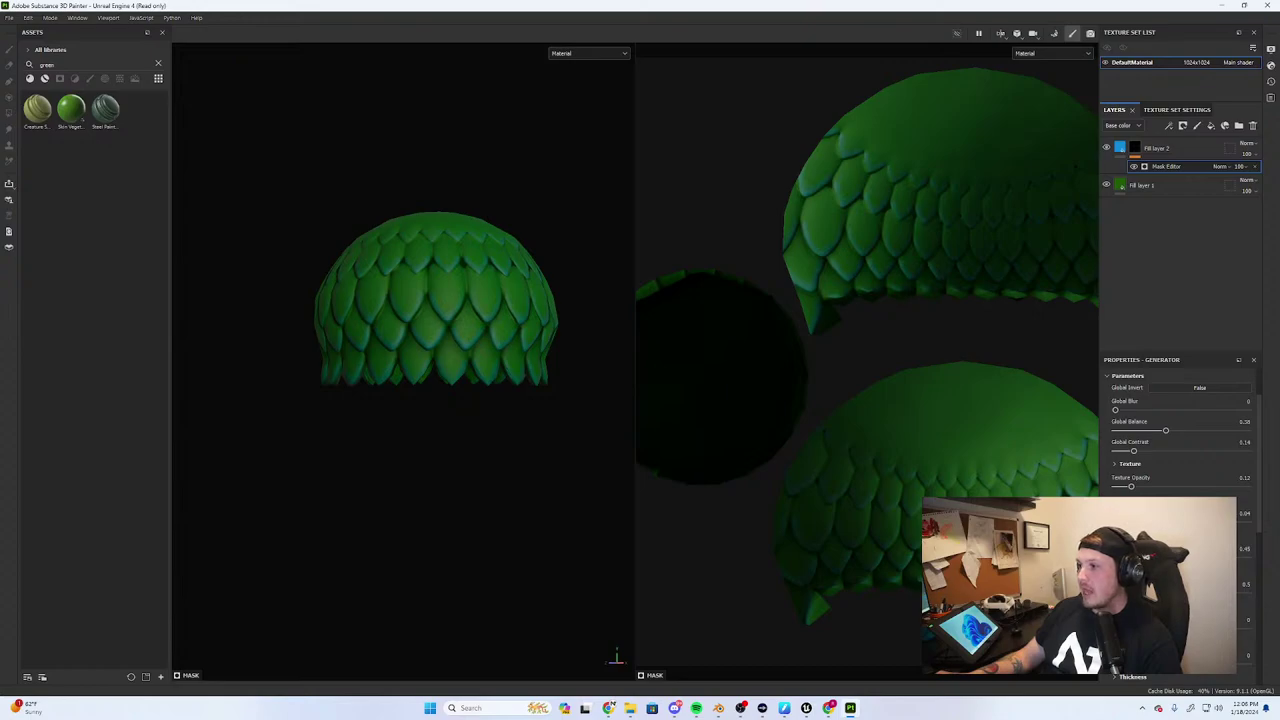
{"action": "mouse_move", "coordinate": [1182, 593]}
{"action": "left_mouse_down"}
{"action": "mouse_move", "coordinate": [1205, 593]}
{"action": "mouse_move", "coordinate": [1190, 593]}
{"action": "left_mouse_up"}
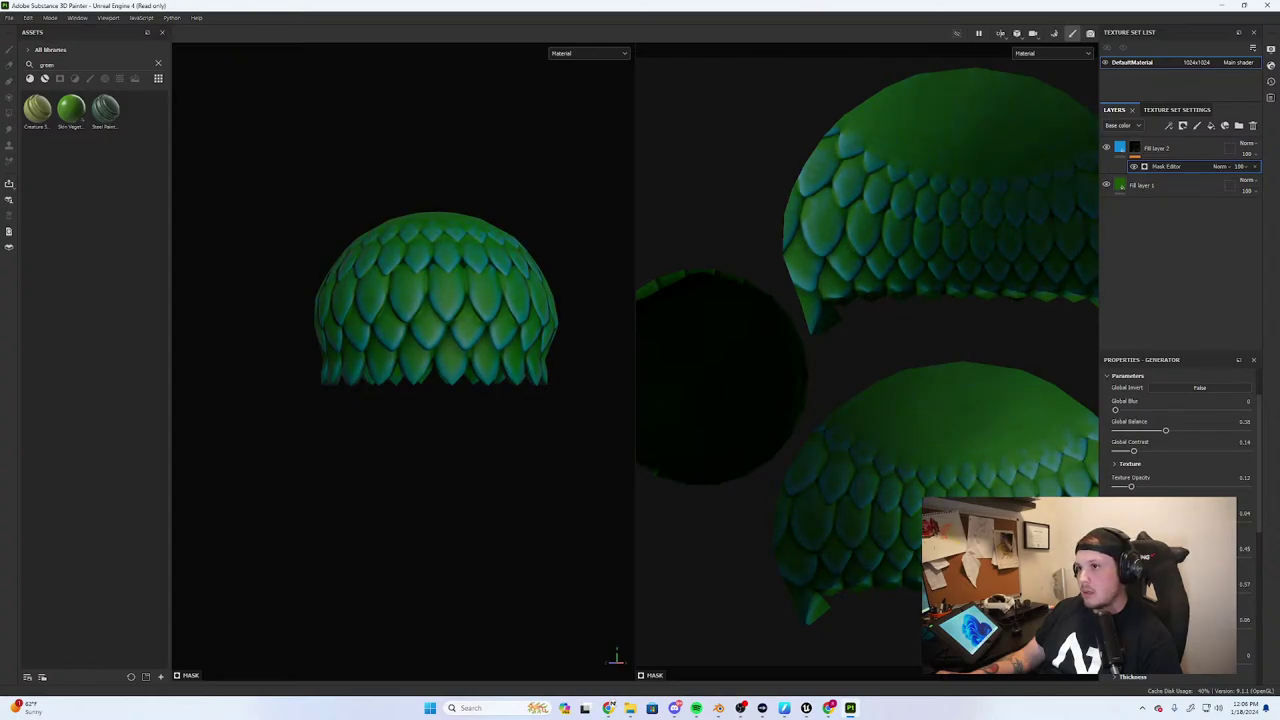
{"action": "scroll", "coordinate": [1180, 430], "scroll_direction": "down", "scroll_amount": 3}
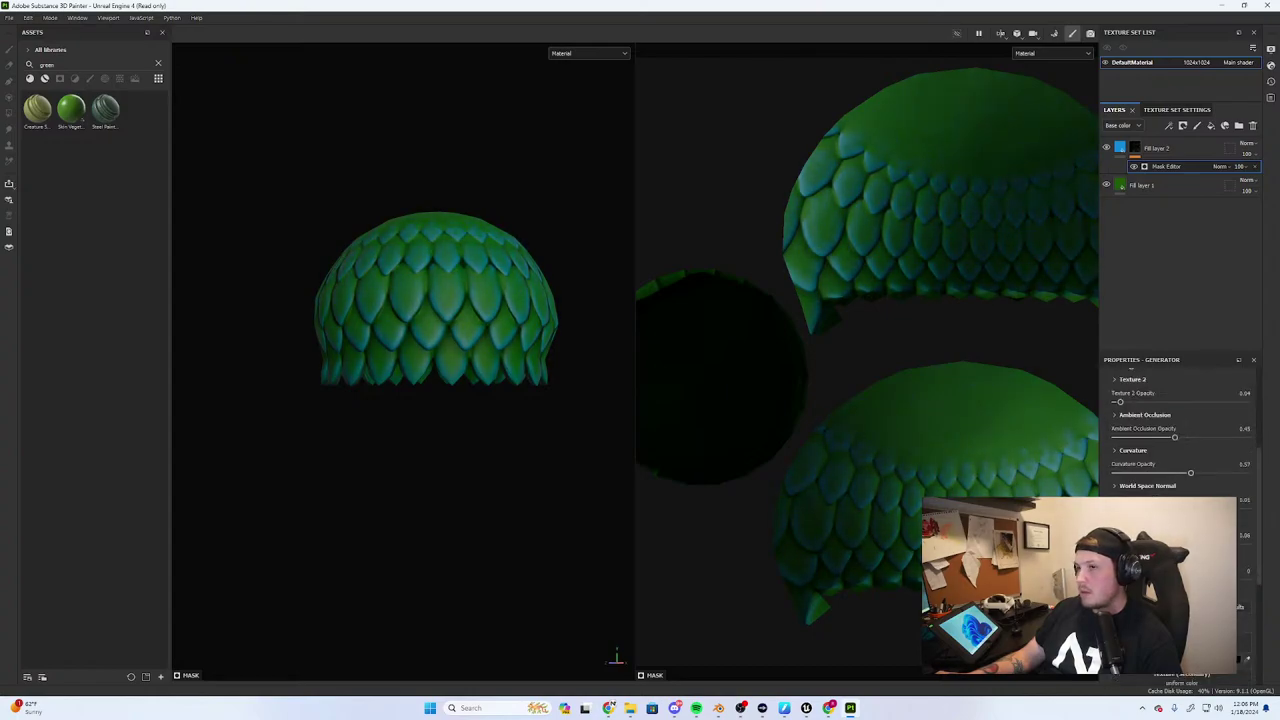
{"action": "left_click_drag", "start_coordinate": [1120, 544], "coordinate": [1131, 544]}
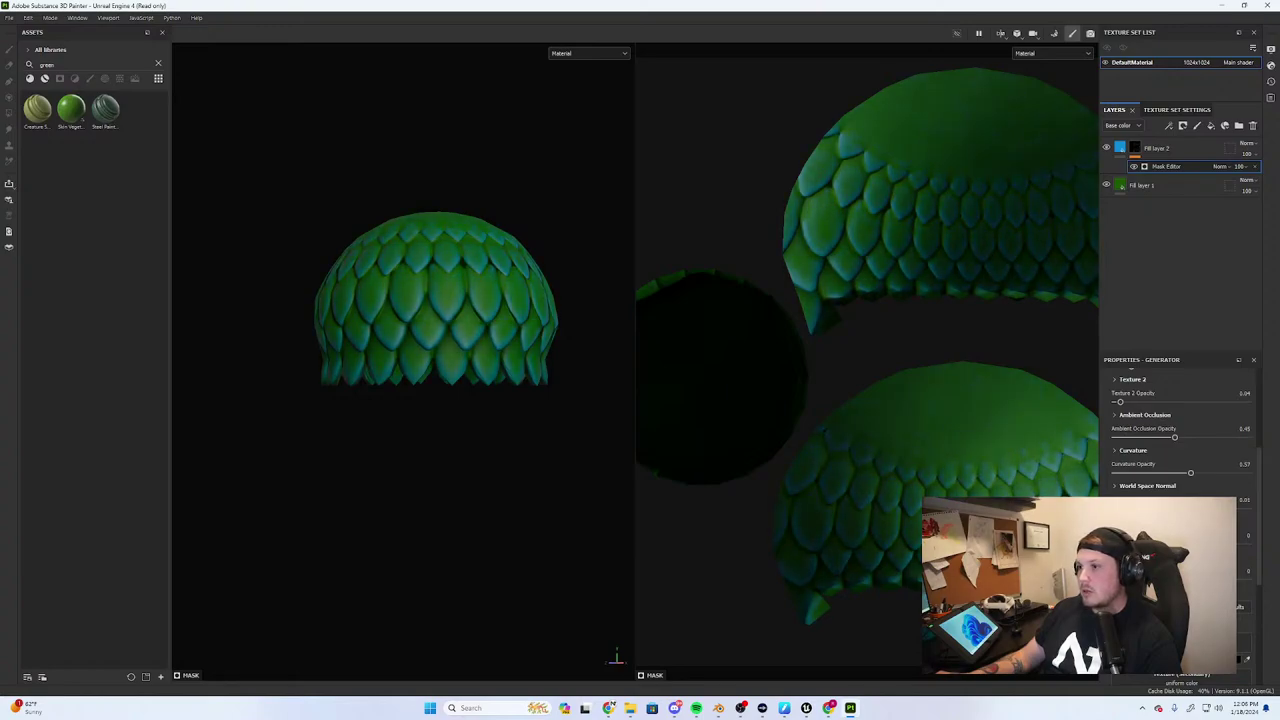
{"action": "scroll", "coordinate": [1162, 480], "scroll_direction": "down", "scroll_amount": 5}
{"action": "scroll", "coordinate": [1162, 494], "scroll_direction": "up", "scroll_amount": 10}
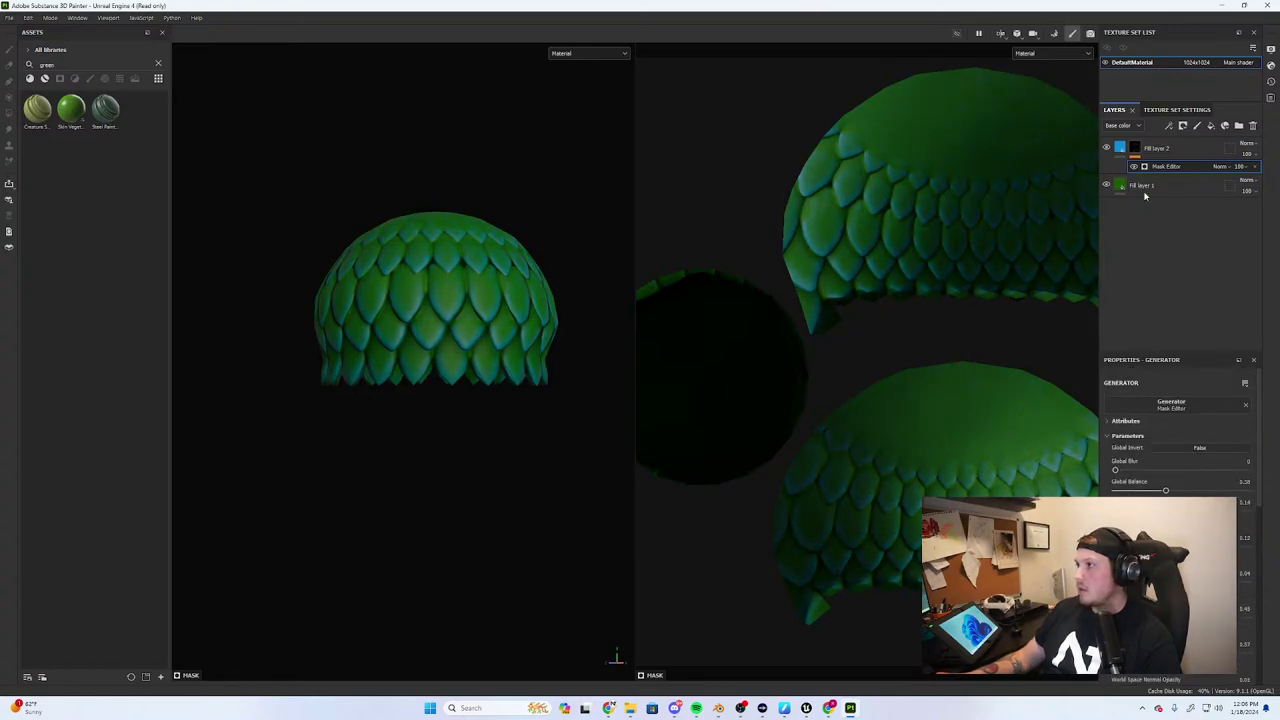
Change Fill layer 2's base color to a slightly darkened orange for the leaf edges
{"action": "left_click", "coordinate": [1155, 148]}
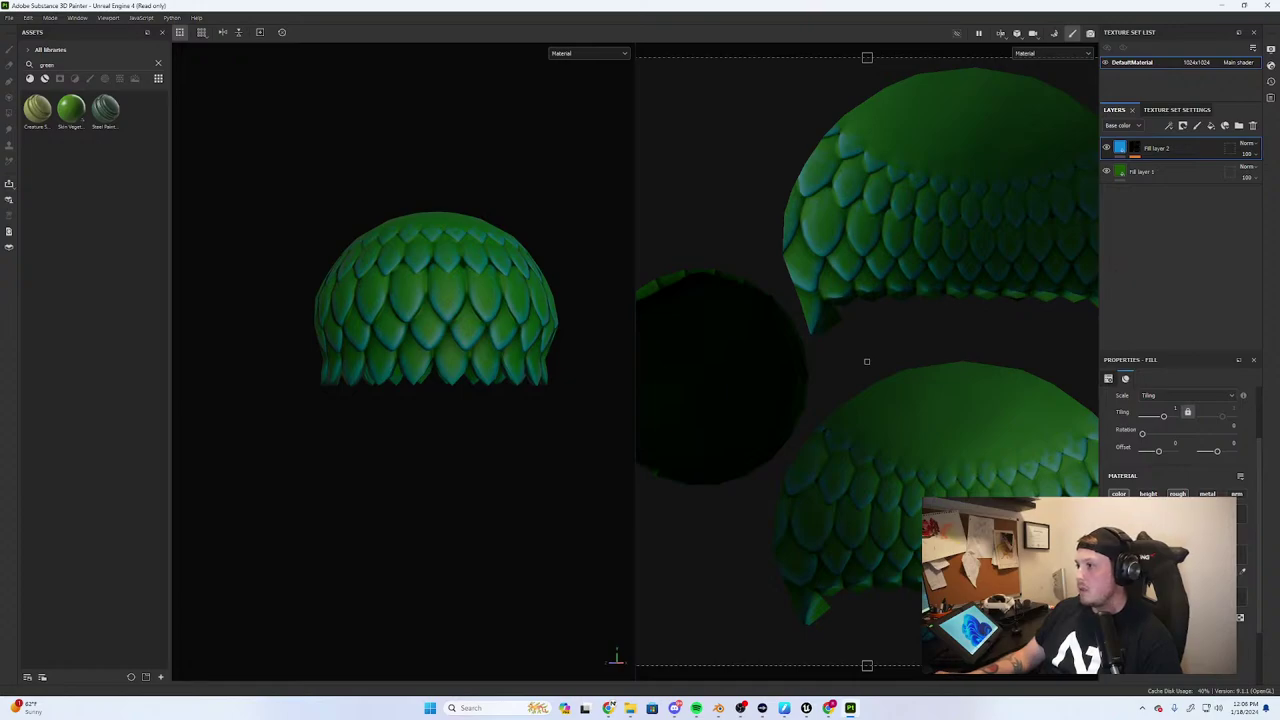
{"action": "left_click", "coordinate": [1170, 513]}
{"action": "left_click", "coordinate": [1206, 406]}
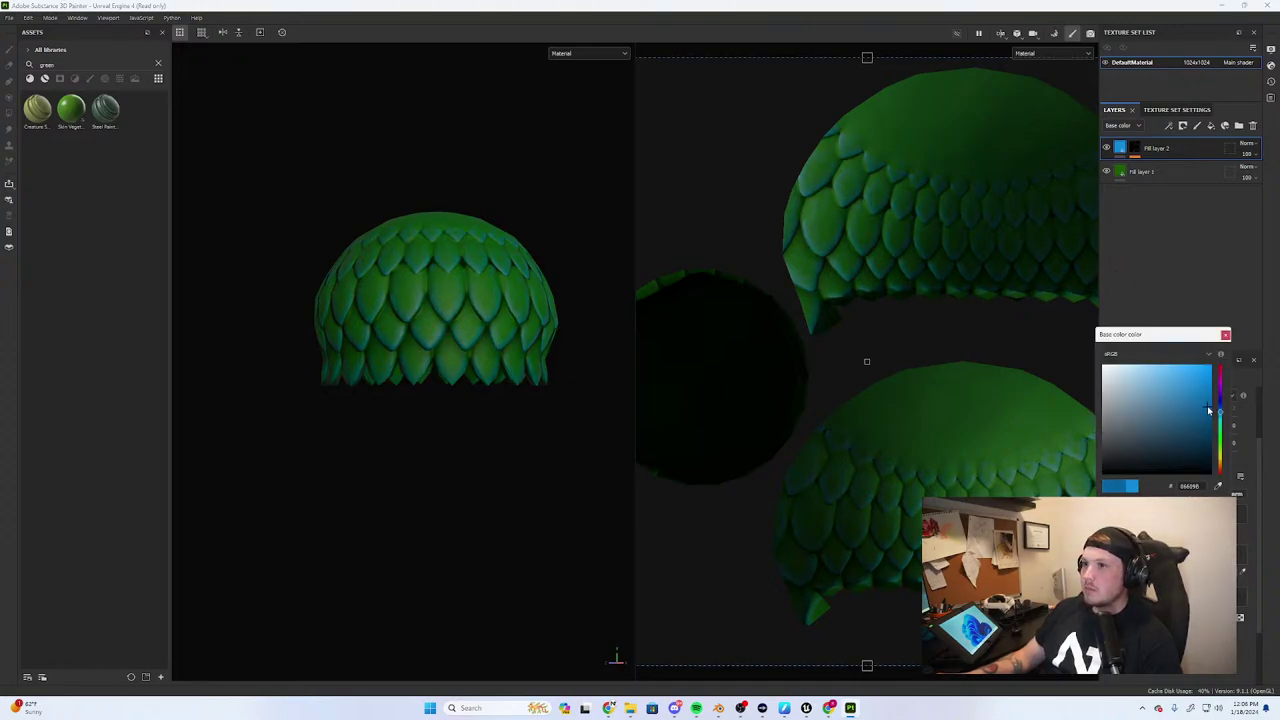
{"action": "left_click", "coordinate": [1206, 395]}
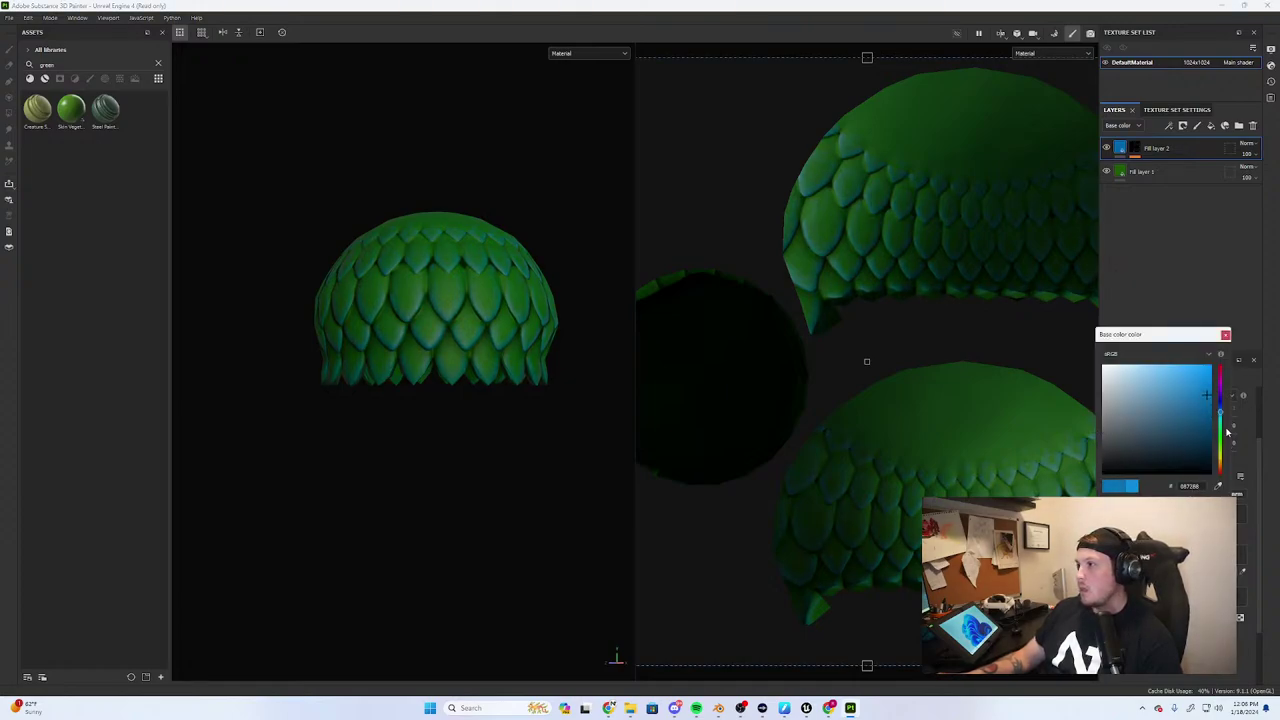
{"action": "left_click_drag", "start_coordinate": [1227, 430], "coordinate": [1223, 468]}
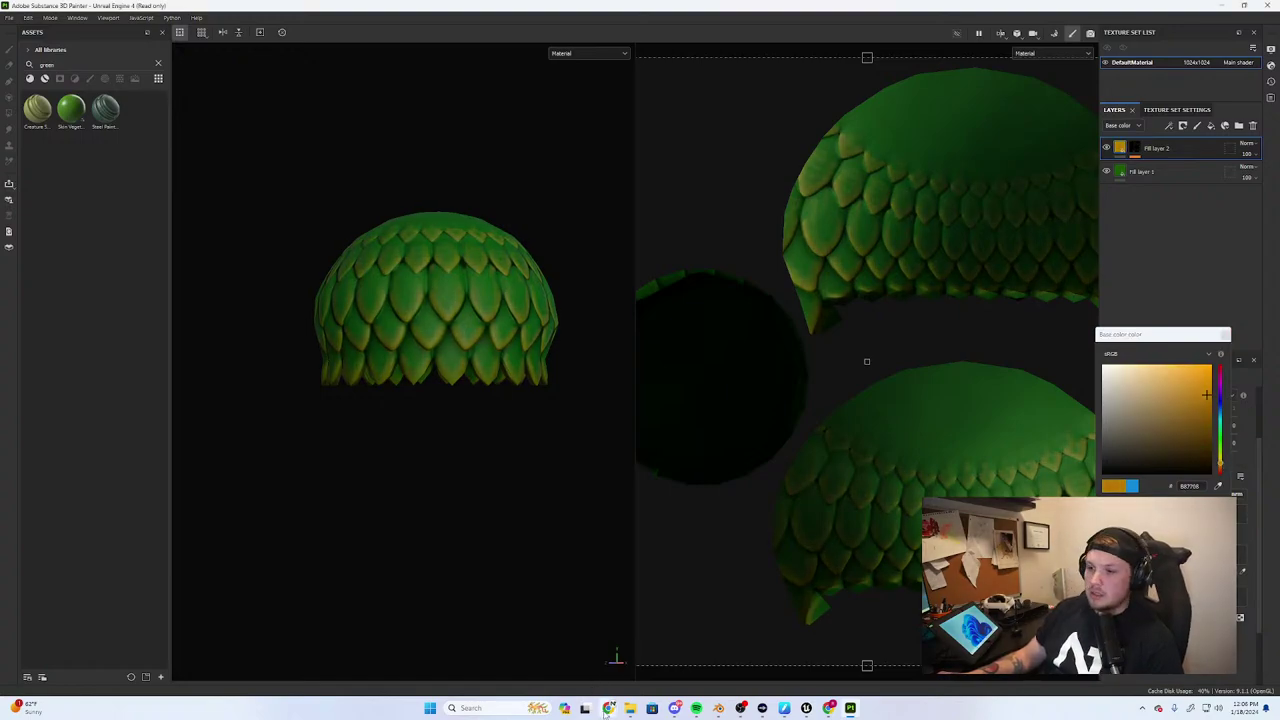
Examine the tree's leaf colors in the Miro reference board, and return to Substance 3D Painter
{"action": "mouse_move", "coordinate": [607, 708]}
{"action": "left_click", "coordinate": [647, 660]}
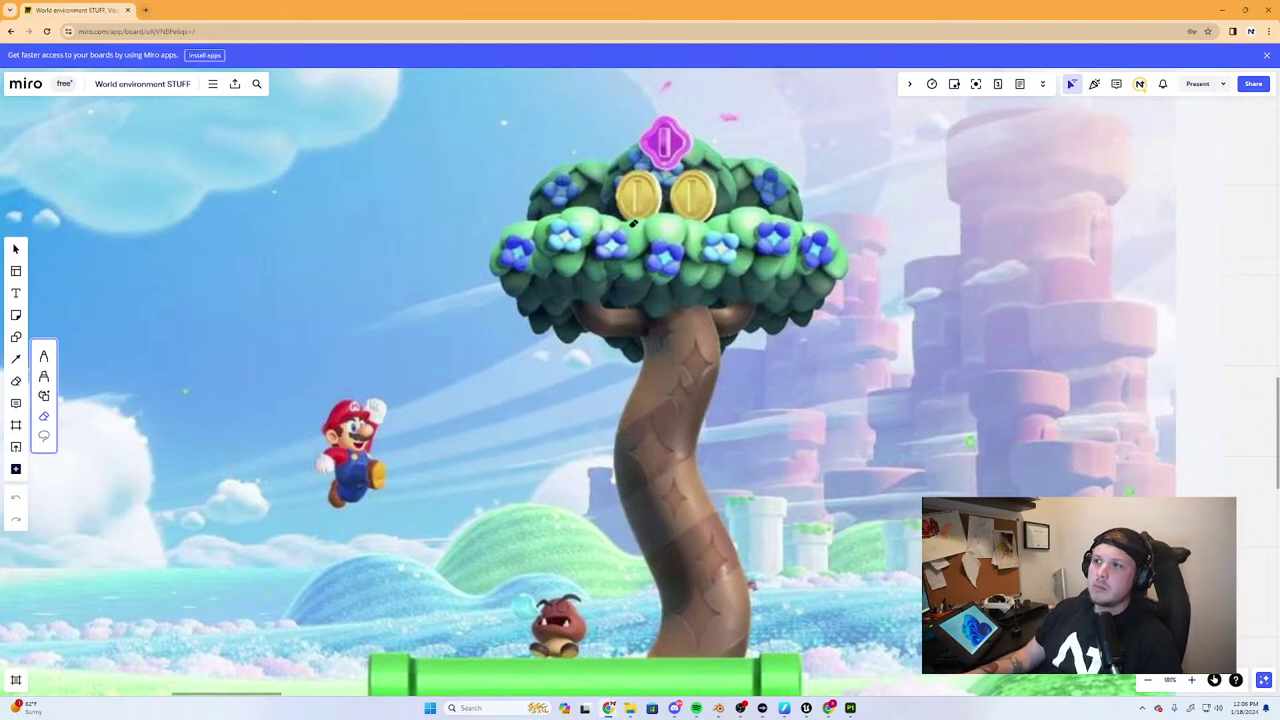
{"action": "left_click", "coordinate": [1222, 9]}
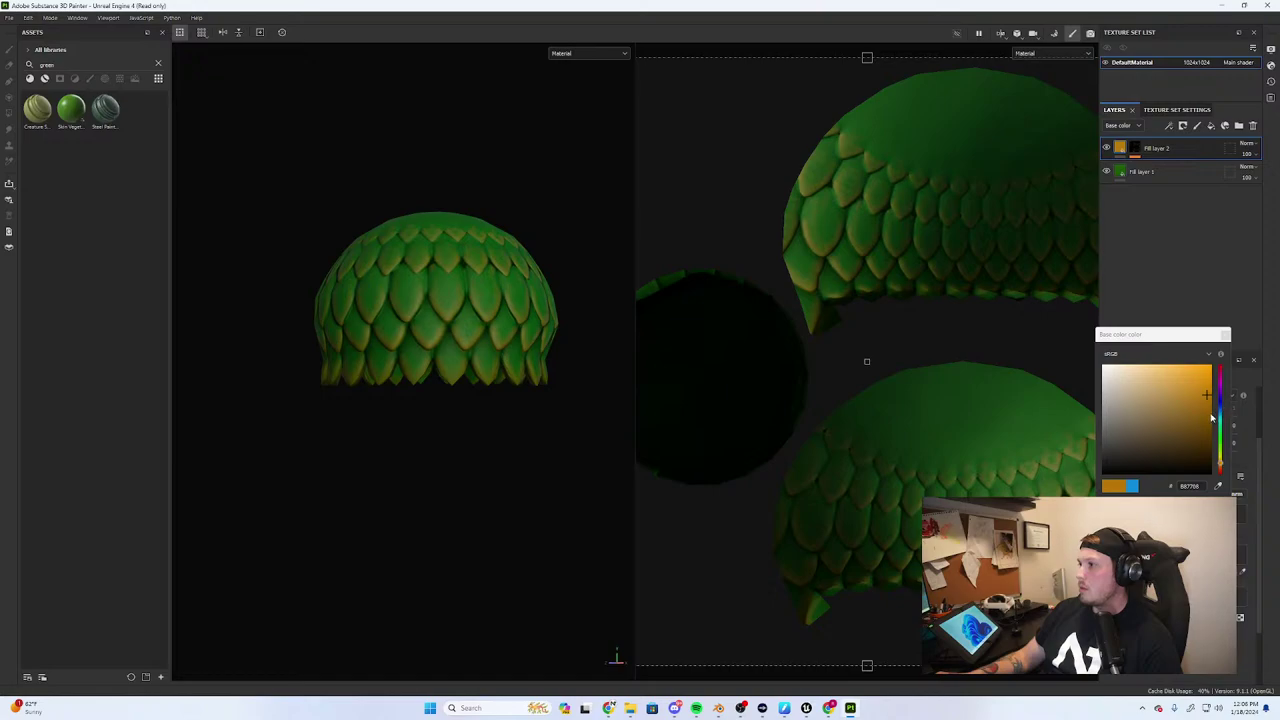
{"action": "mouse_move", "coordinate": [772, 708]}
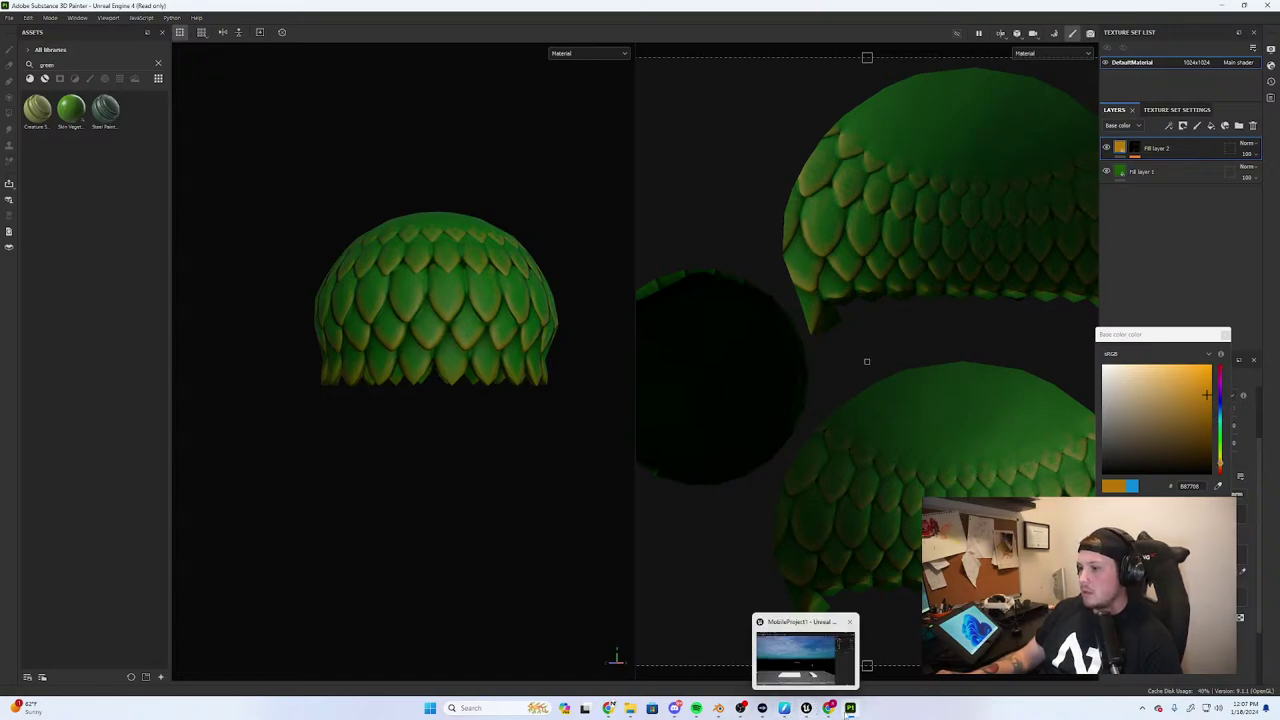
{"action": "mouse_move", "coordinate": [846, 712]}
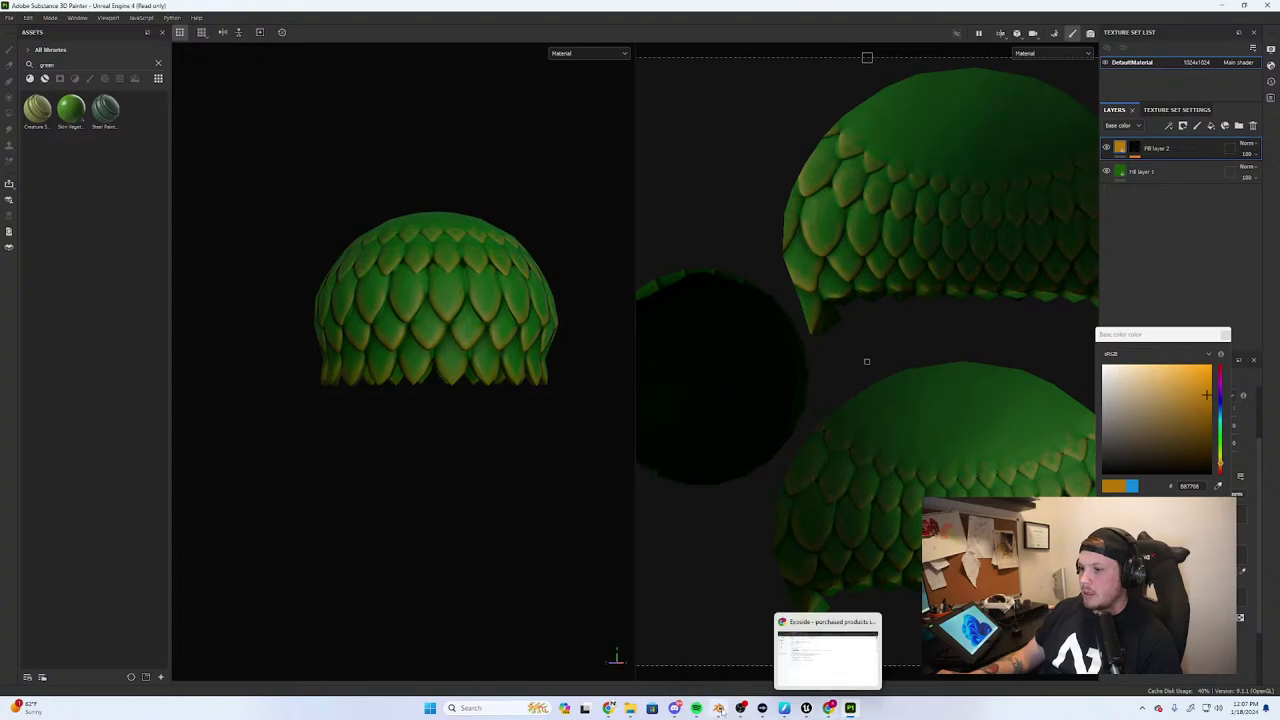
{"action": "mouse_move", "coordinate": [608, 708]}
{"action": "left_click", "coordinate": [664, 650]}
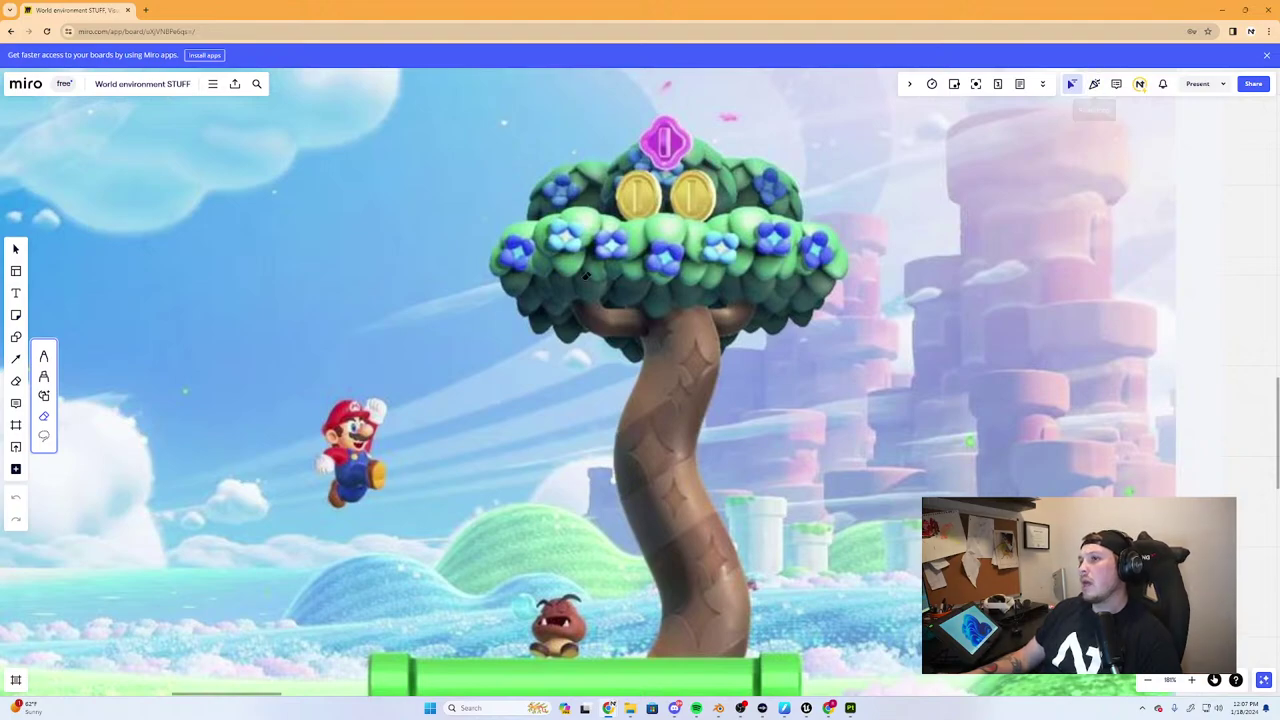
{"action": "left_click", "coordinate": [1221, 9]}
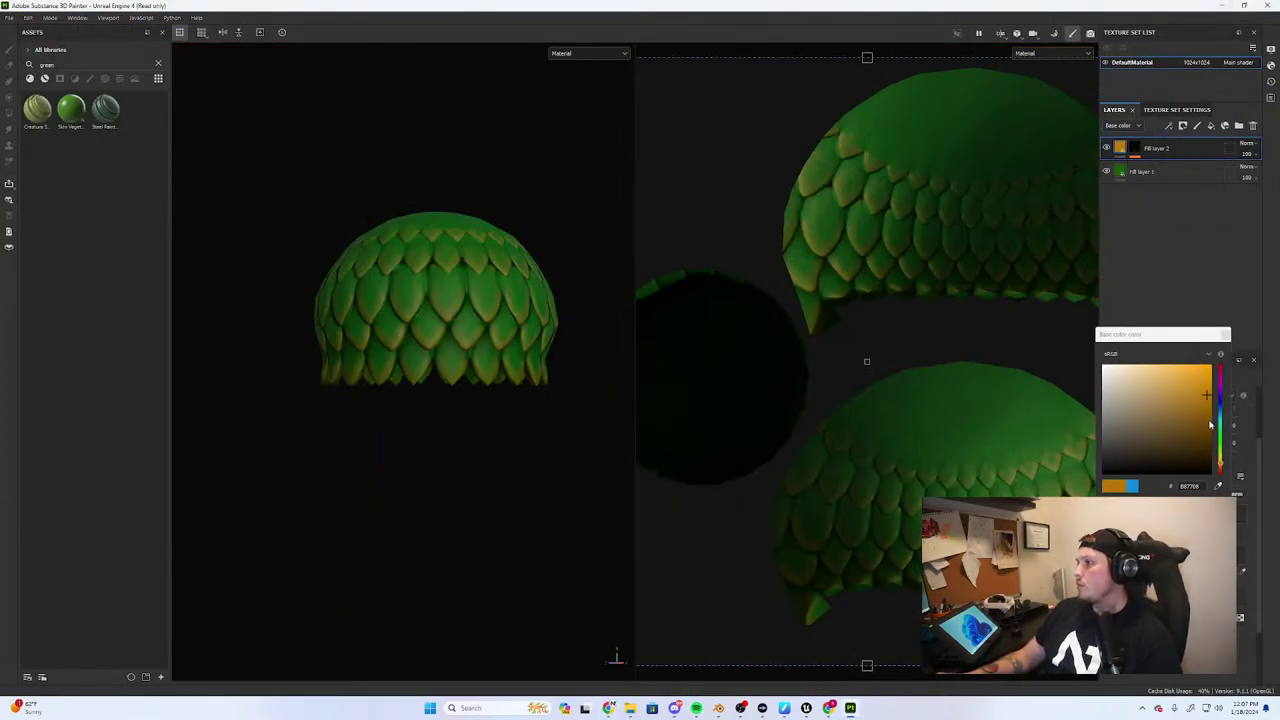
Change Fill layer 2's base color to a light green and open the Mask Editor on its mask
{"action": "mouse_move", "coordinate": [1220, 418]}
{"action": "left_mouse_down"}
{"action": "mouse_move", "coordinate": [1231, 387]}
{"action": "mouse_move", "coordinate": [1214, 440]}
{"action": "mouse_move", "coordinate": [1183, 386]}
{"action": "mouse_move", "coordinate": [1147, 383]}
{"action": "mouse_move", "coordinate": [1196, 378]}
{"action": "mouse_move", "coordinate": [1150, 376]}
{"action": "mouse_move", "coordinate": [1162, 375]}
{"action": "left_mouse_up"}
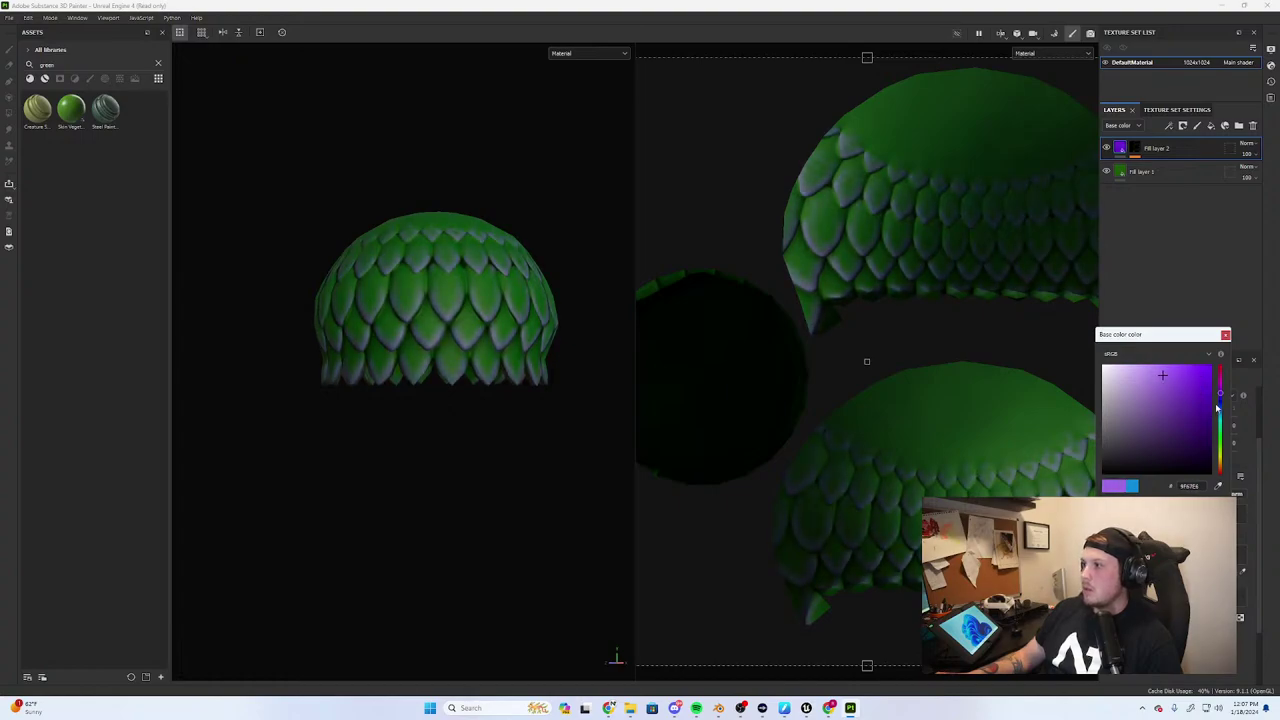
{"action": "left_click_drag", "start_coordinate": [1217, 407], "coordinate": [1229, 441]}
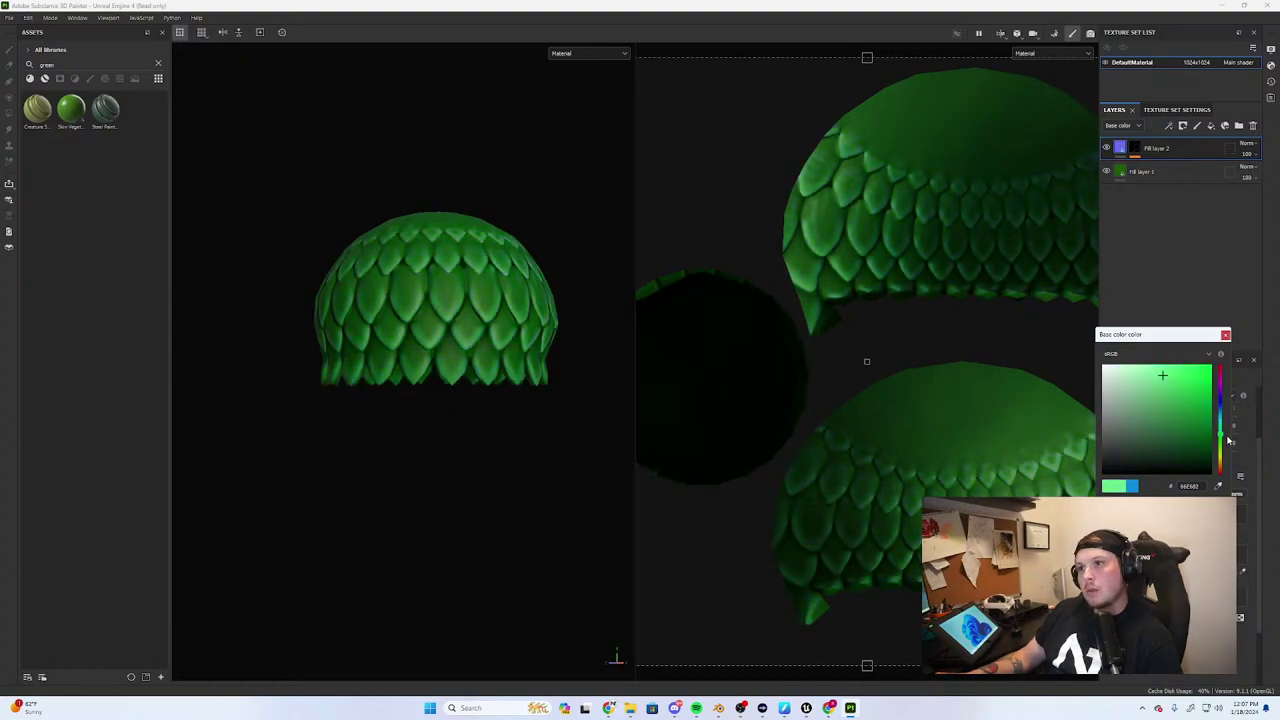
{"action": "left_click", "coordinate": [1225, 335]}
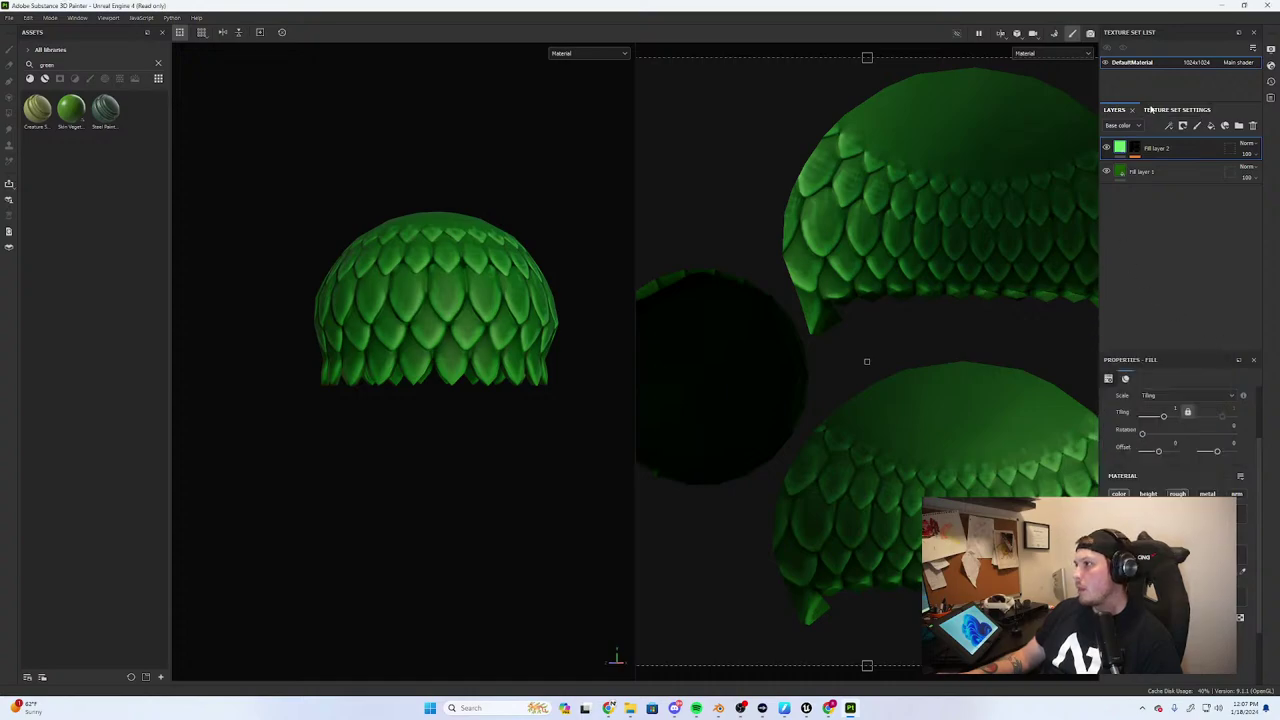
{"action": "left_click", "coordinate": [1134, 148]}
{"action": "left_click", "coordinate": [1162, 168]}
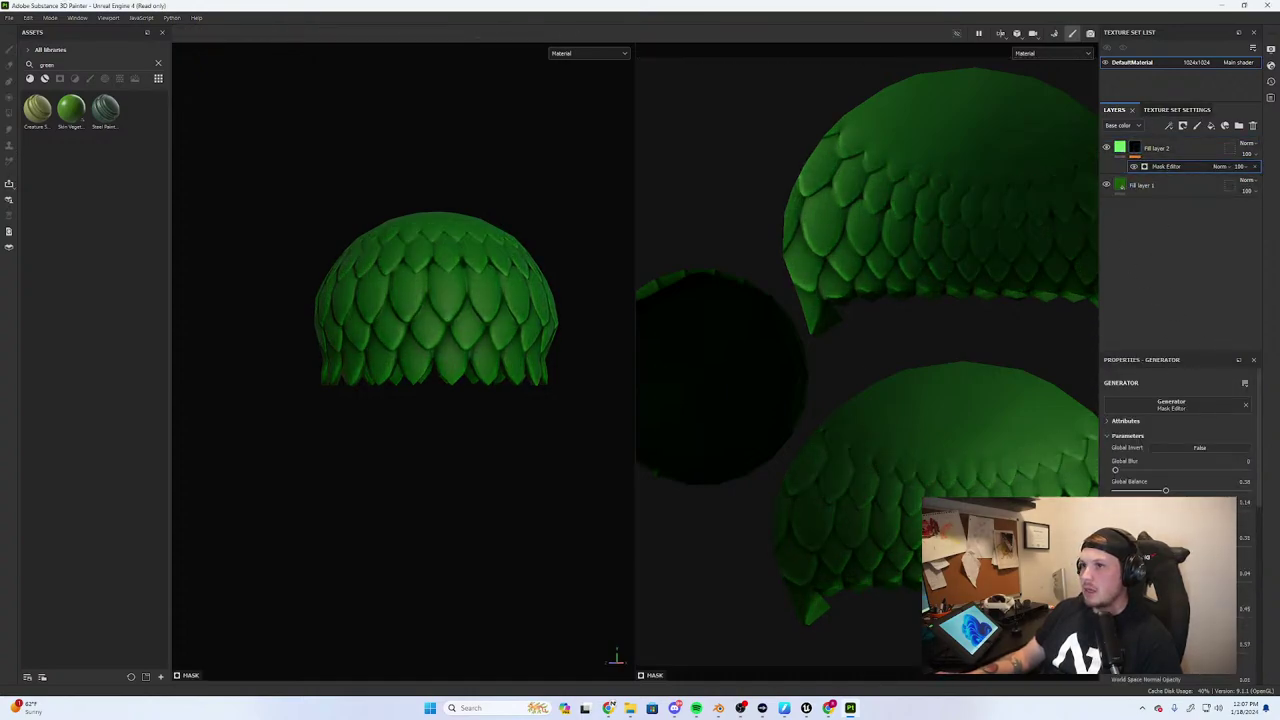
{"action": "scroll", "coordinate": [397, 411], "scroll_direction": "down", "scroll_amount": 3}
{"action": "left_click_drag", "start_coordinate": [408, 427], "coordinate": [395, 452], "text": "alt"}
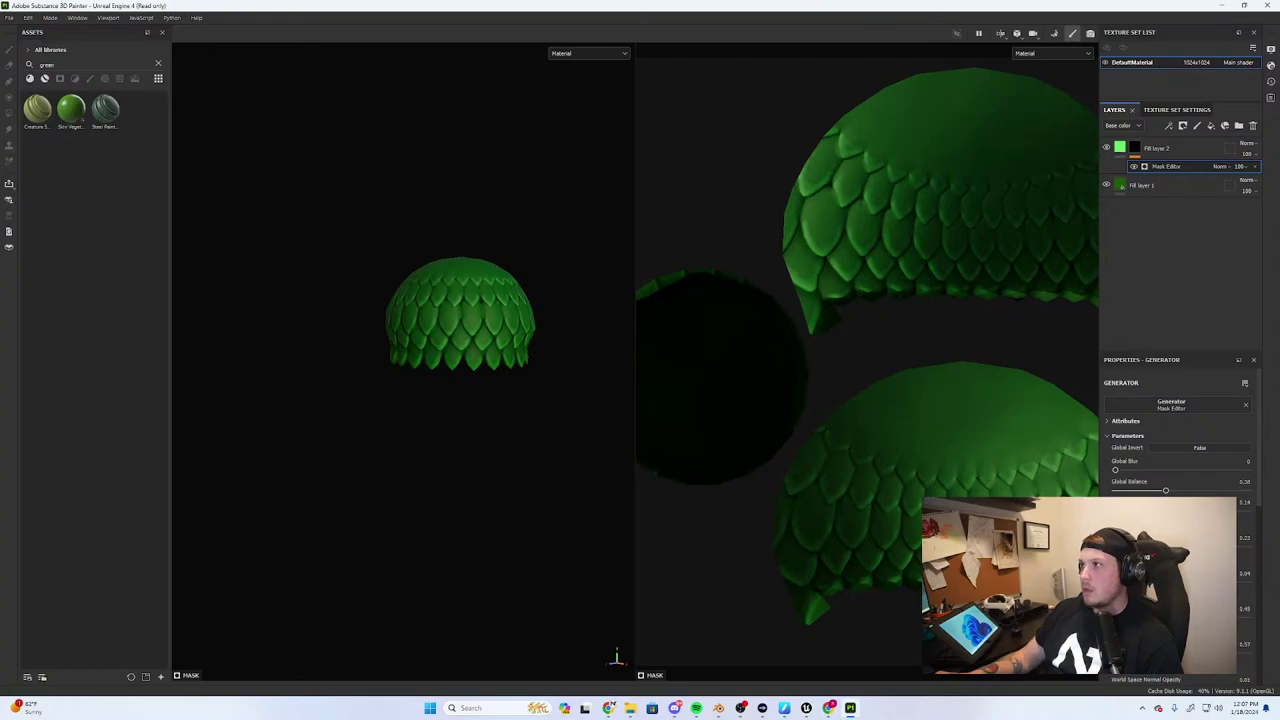
Try a different blending mode on Fill layer 2 and return it to Normal
{"action": "left_click", "coordinate": [1246, 143]}
{"action": "left_click", "coordinate": [1249, 165]}
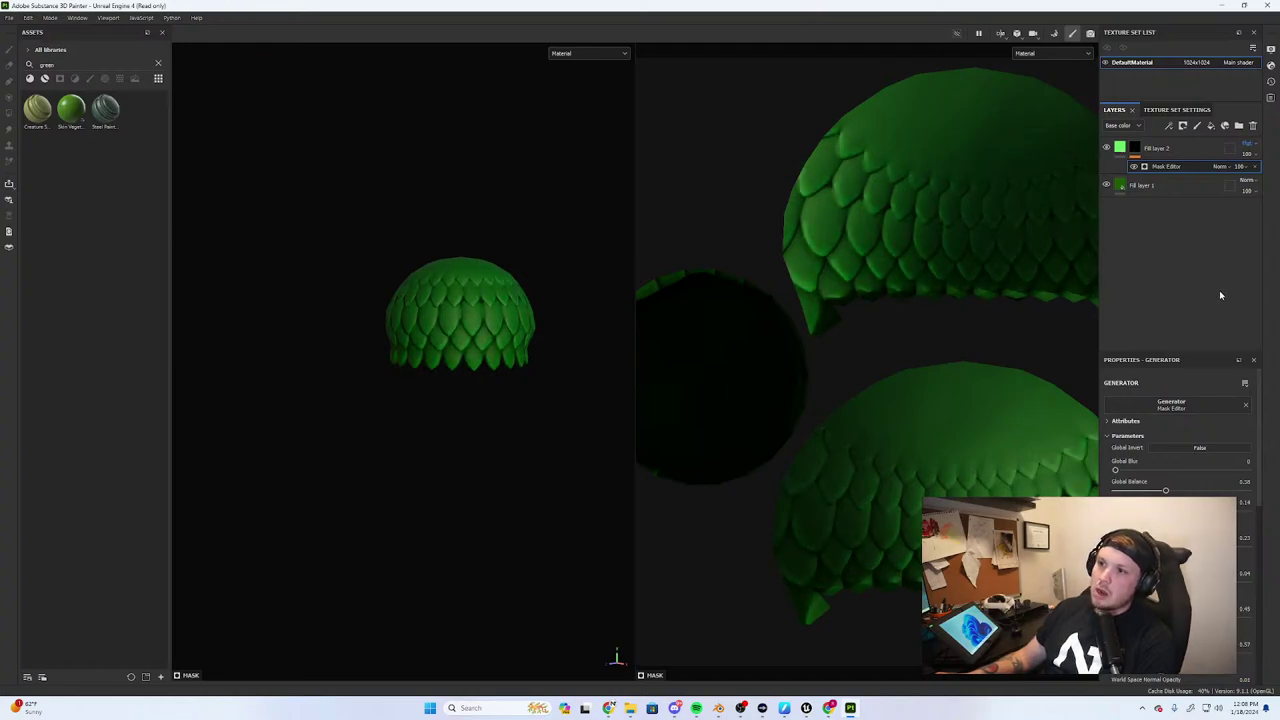
{"action": "left_click", "coordinate": [1246, 143]}
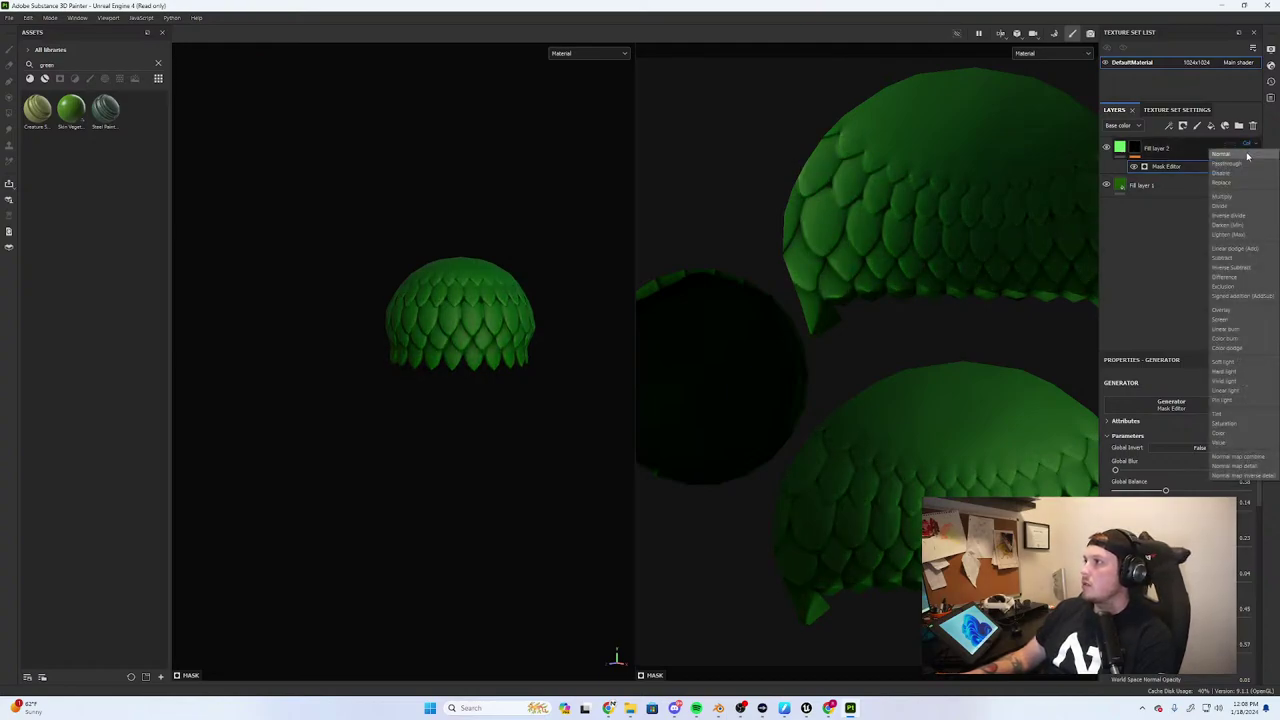
{"action": "left_click", "coordinate": [1236, 156]}
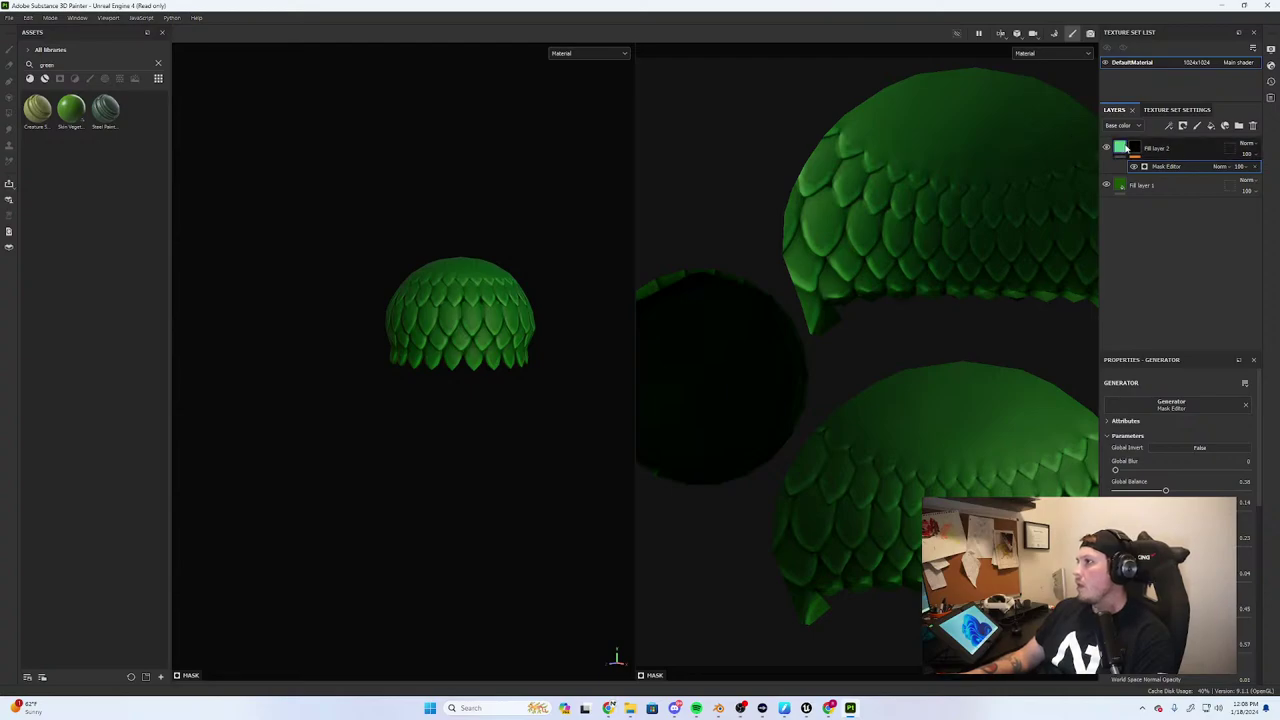
Rename Fill layer 2 as Highlight
{"action": "double_click", "coordinate": [1158, 149]}
{"action": "type", "text": "Highl"}
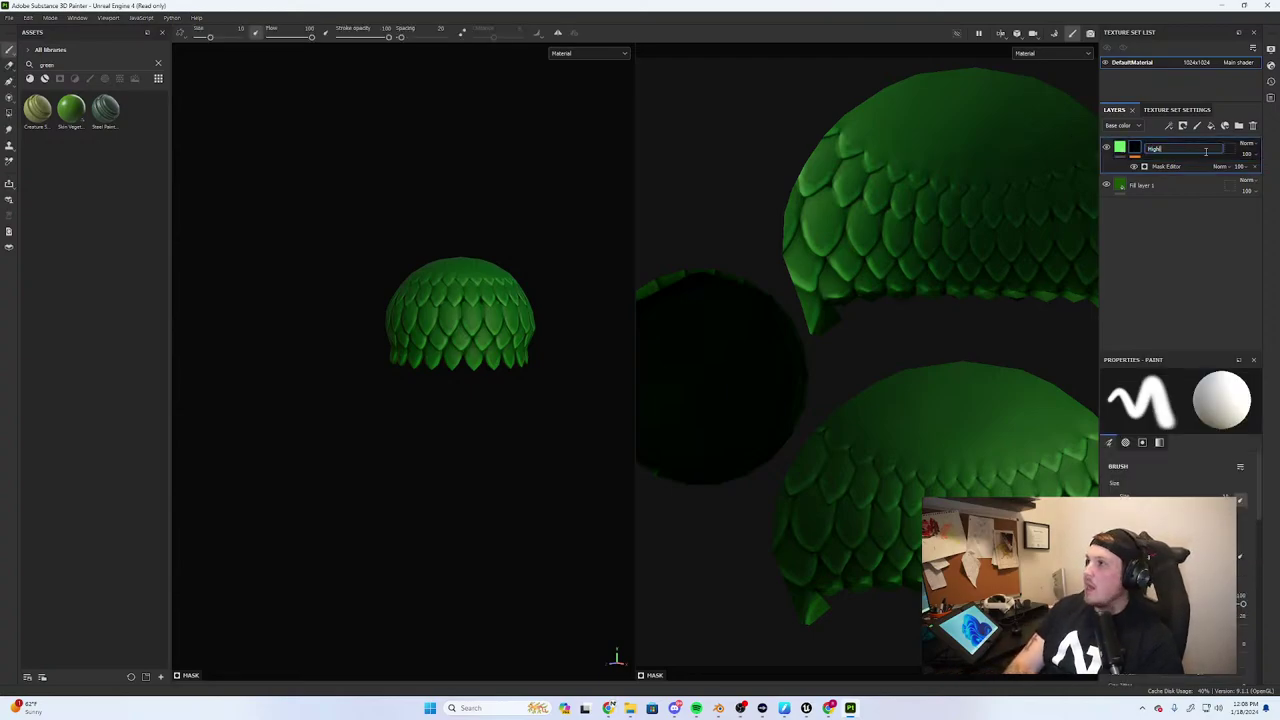
{"action": "type", "text": "ight"}
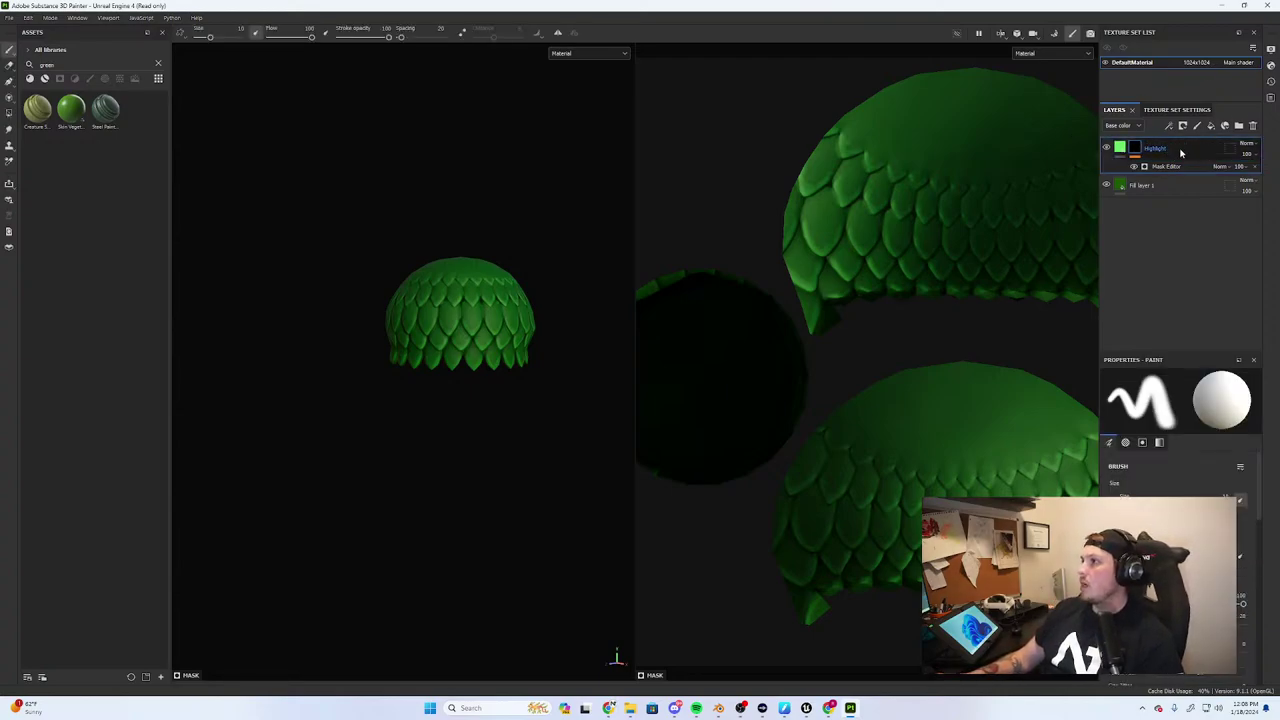
{"action": "key", "text": "Return"}
Duplicate the Highlight fill layer together with its Mask Editor mask
{"action": "scroll", "coordinate": [423, 374], "scroll_direction": "up", "scroll_amount": 4}
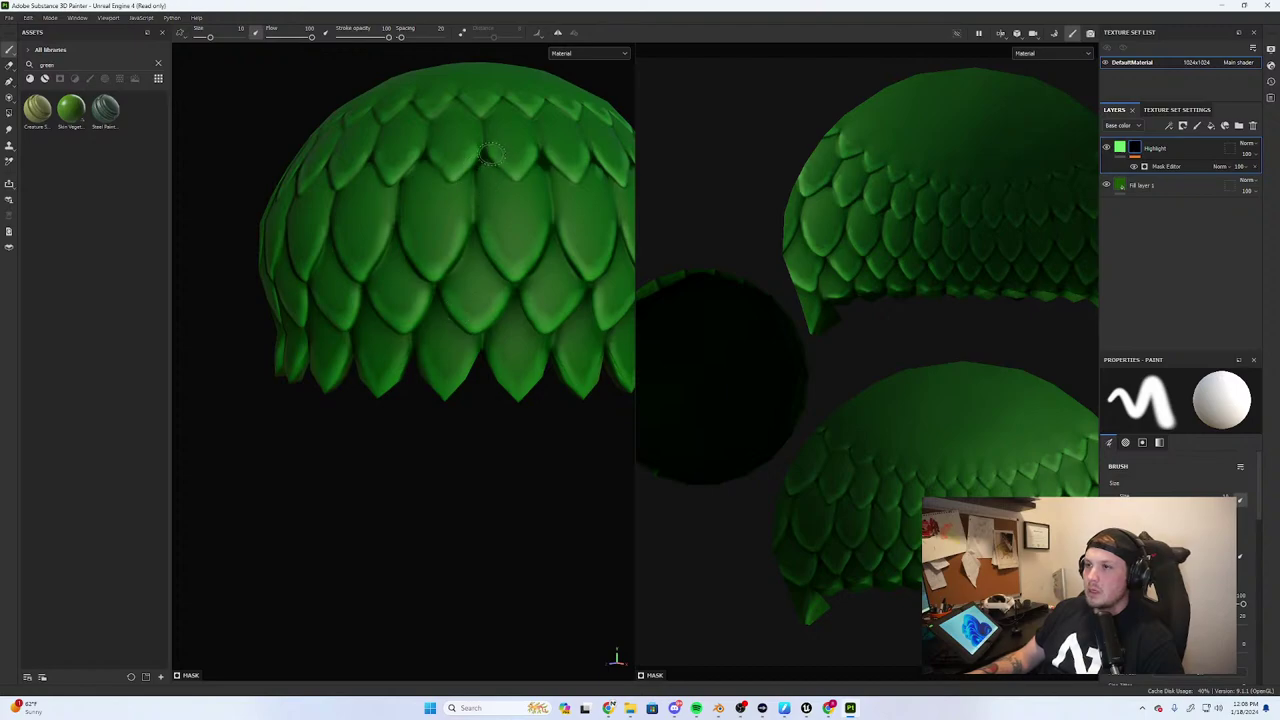
{"action": "scroll", "coordinate": [457, 300], "scroll_direction": "down", "scroll_amount": 2}
{"action": "middle_click_drag", "start_coordinate": [454, 252], "coordinate": [454, 303], "text": "alt"}
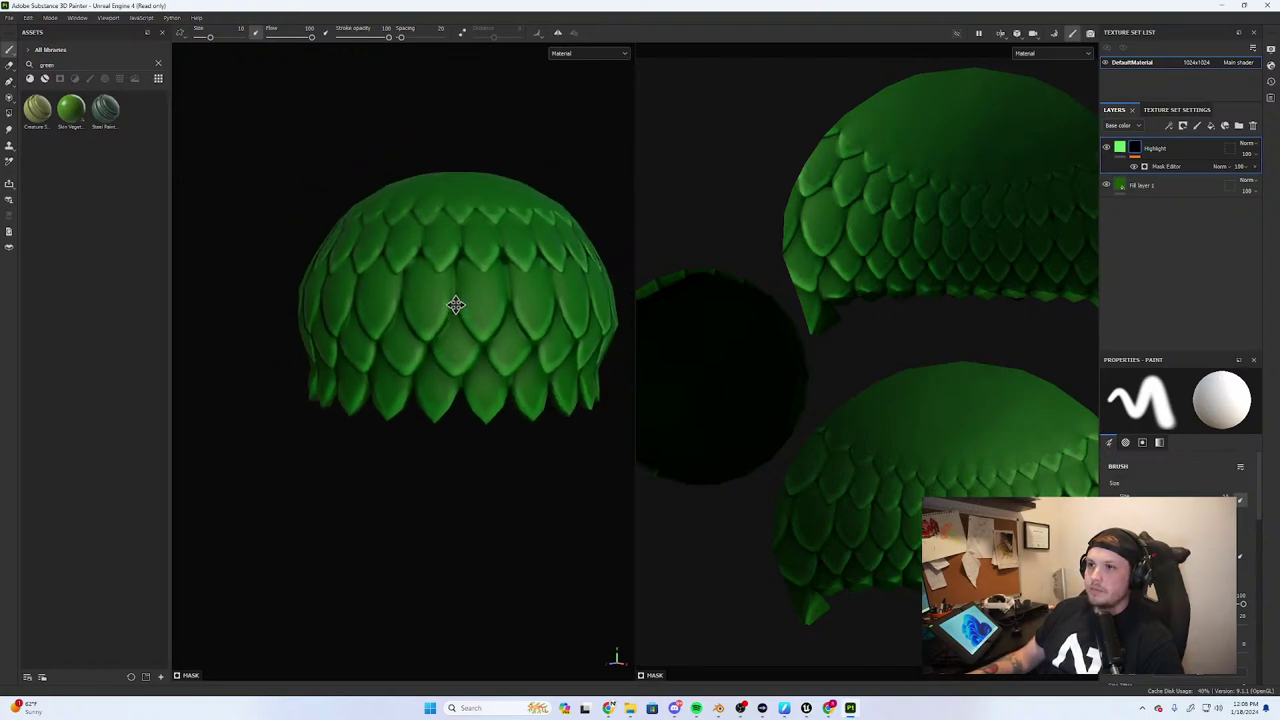
{"action": "mouse_move", "coordinate": [454, 303]}
{"action": "left_mouse_down", "text": "alt"}
{"action": "mouse_move", "coordinate": [473, 291]}
{"action": "mouse_move", "coordinate": [451, 363]}
{"action": "mouse_move", "coordinate": [400, 320]}
{"action": "left_mouse_up", "text": "alt"}
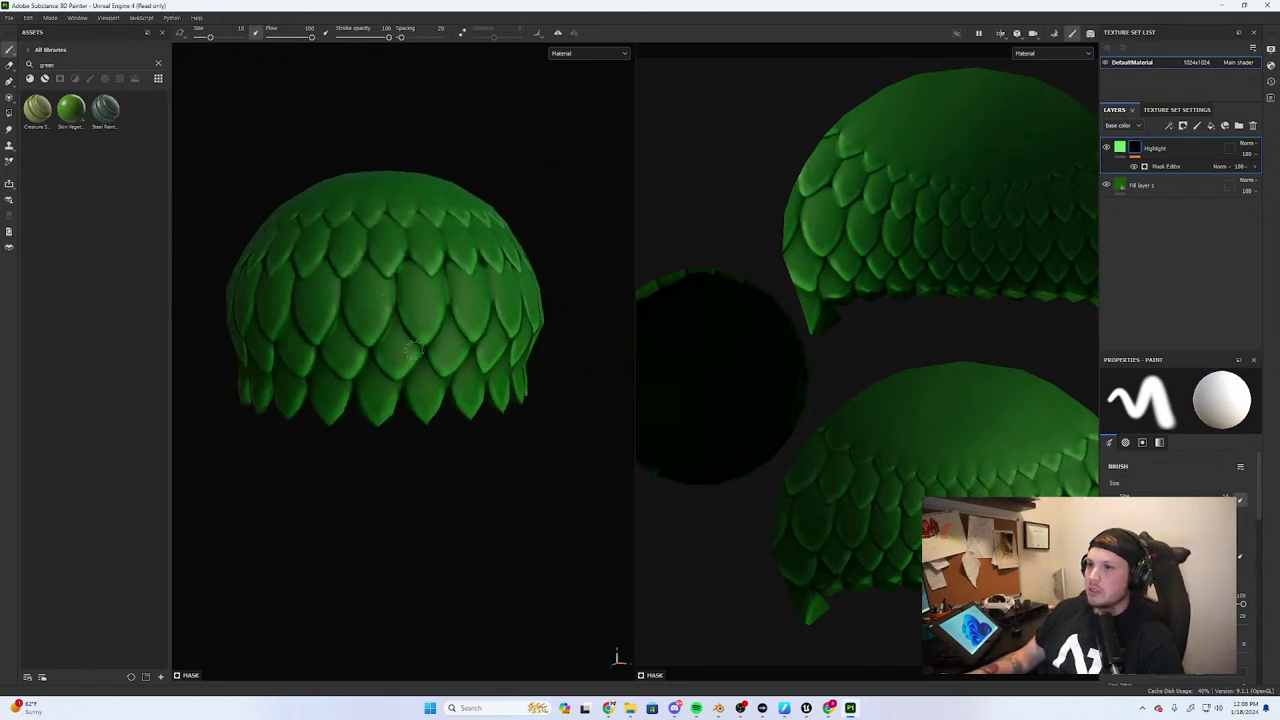
{"action": "left_click", "coordinate": [1120, 148]}
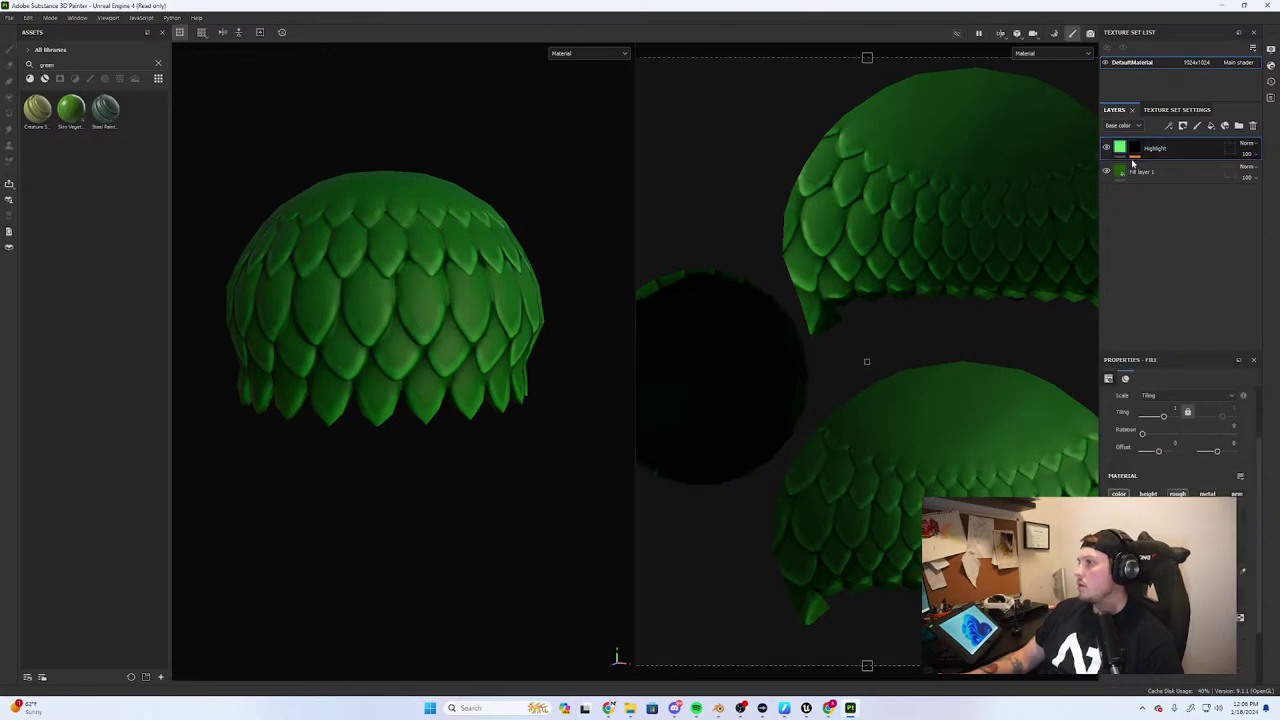
{"action": "key", "text": "ctrl+d"}
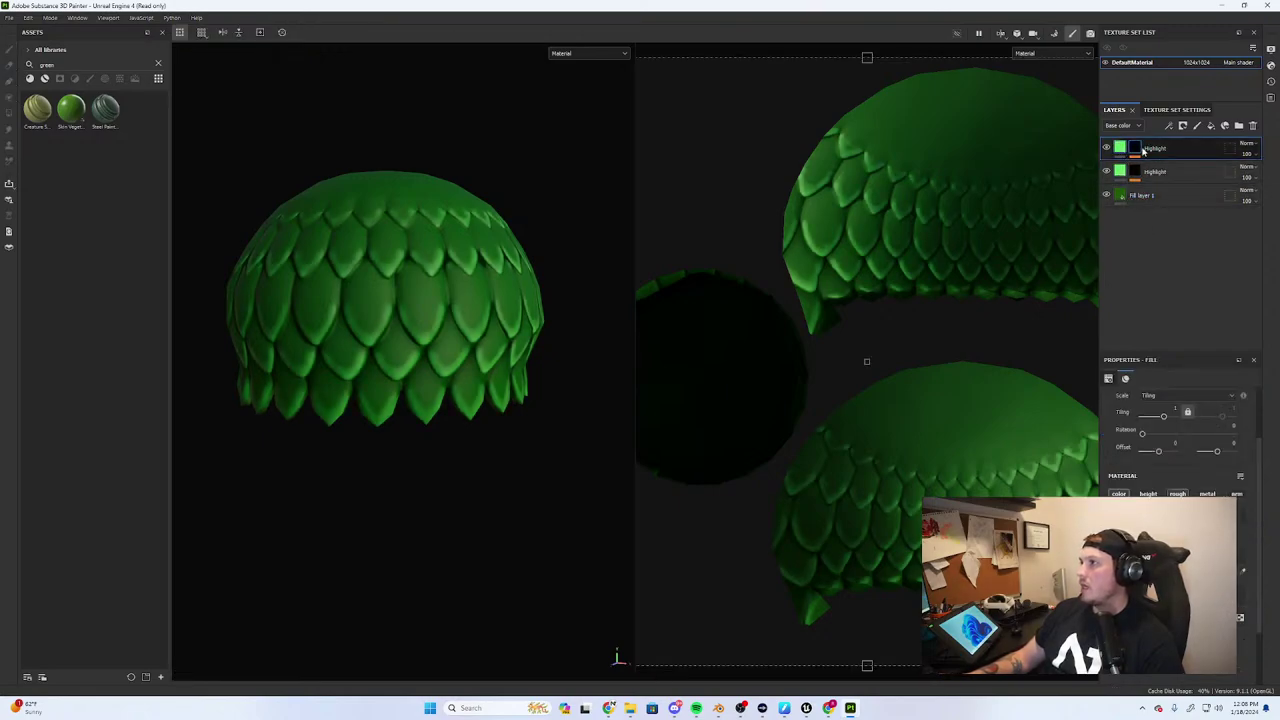
In the upper Highlight layer's Mask Editor, set Global Blur to about 0.42 and Global Balance to about 0.33, and turn on Global Invert
{"action": "left_click", "coordinate": [1135, 149]}
{"action": "left_click", "coordinate": [1166, 166]}
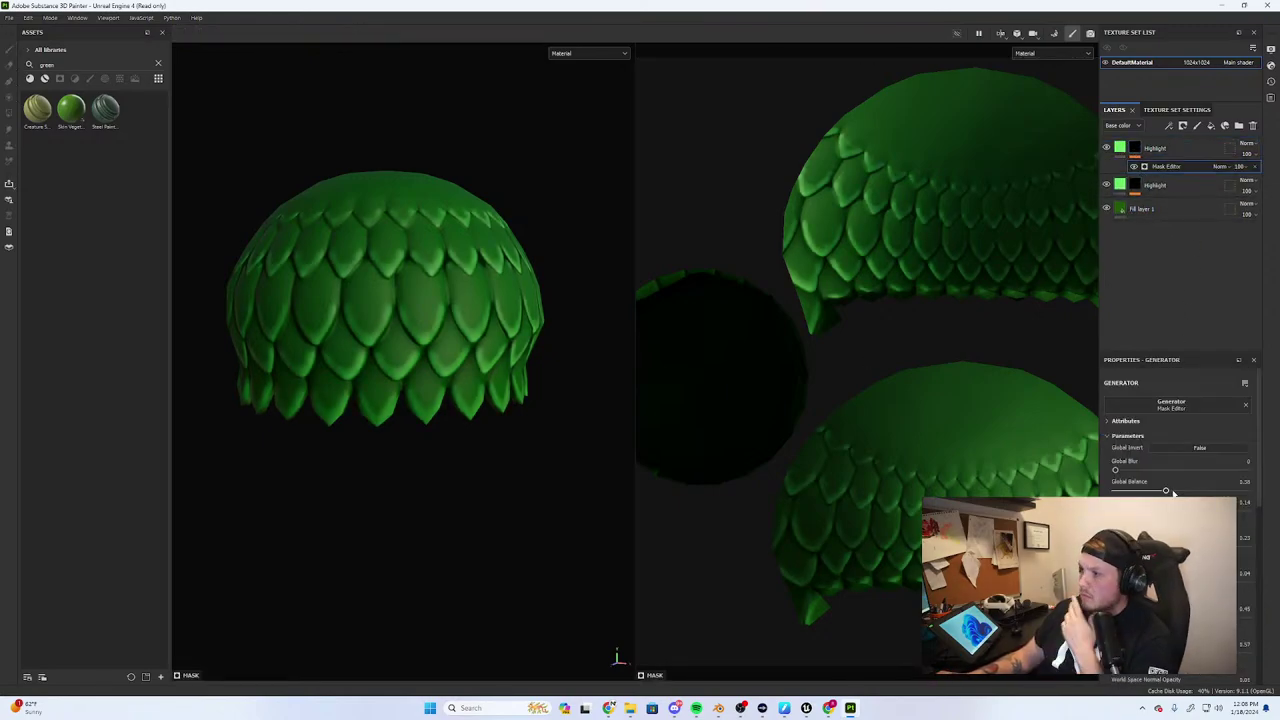
{"action": "mouse_move", "coordinate": [1150, 472]}
{"action": "left_mouse_down"}
{"action": "mouse_move", "coordinate": [1175, 472]}
{"action": "mouse_move", "coordinate": [1119, 472]}
{"action": "mouse_move", "coordinate": [1159, 491]}
{"action": "left_mouse_up"}
{"action": "left_click", "coordinate": [1162, 450]}
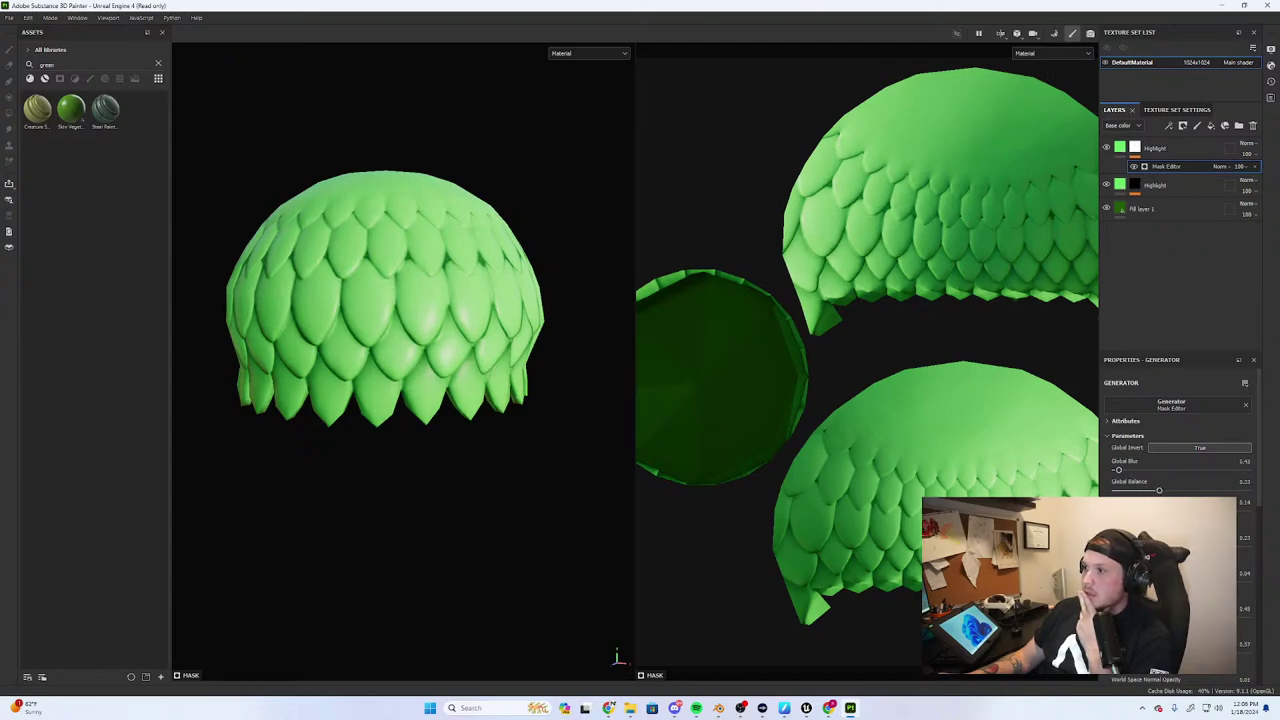
{"action": "scroll", "coordinate": [1170, 450], "scroll_direction": "down", "scroll_amount": 2}
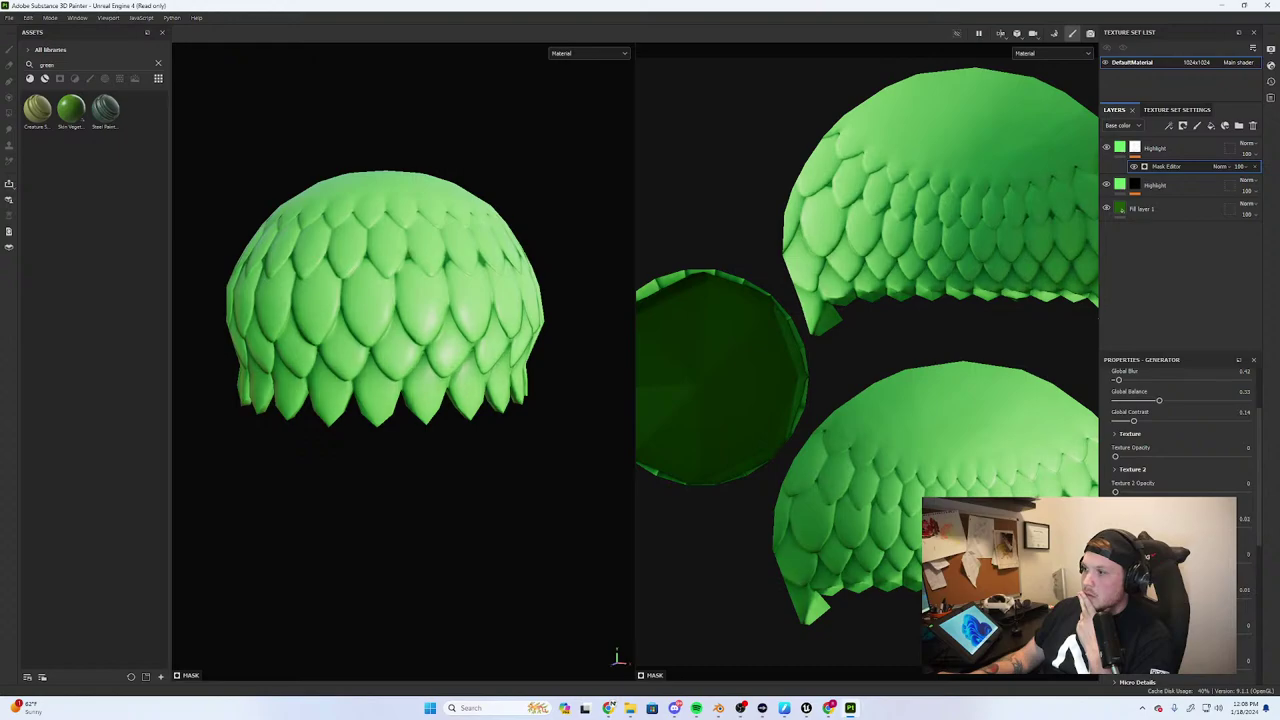
{"action": "scroll", "coordinate": [1199, 450], "scroll_direction": "up", "scroll_amount": 3}
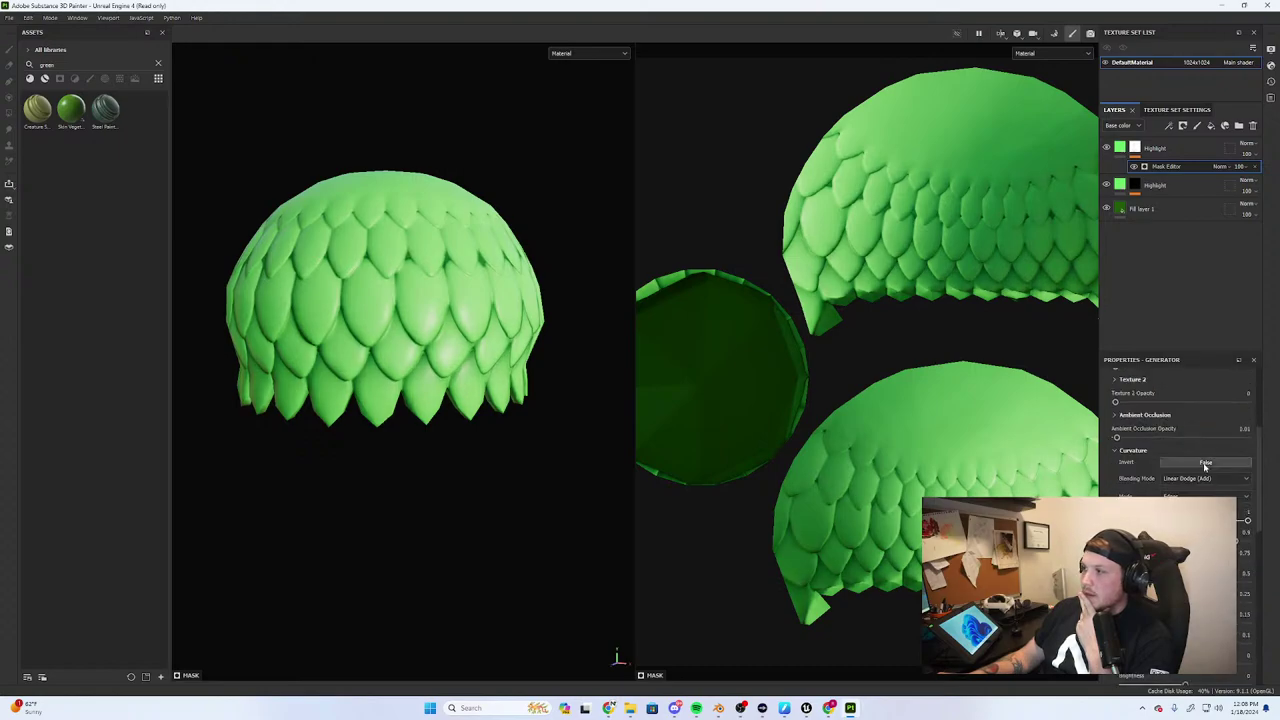
Turn off Global Invert, invert the Curvature with Sharp at about 0.46, and set Global Blur to 0
{"action": "left_click", "coordinate": [1202, 451]}
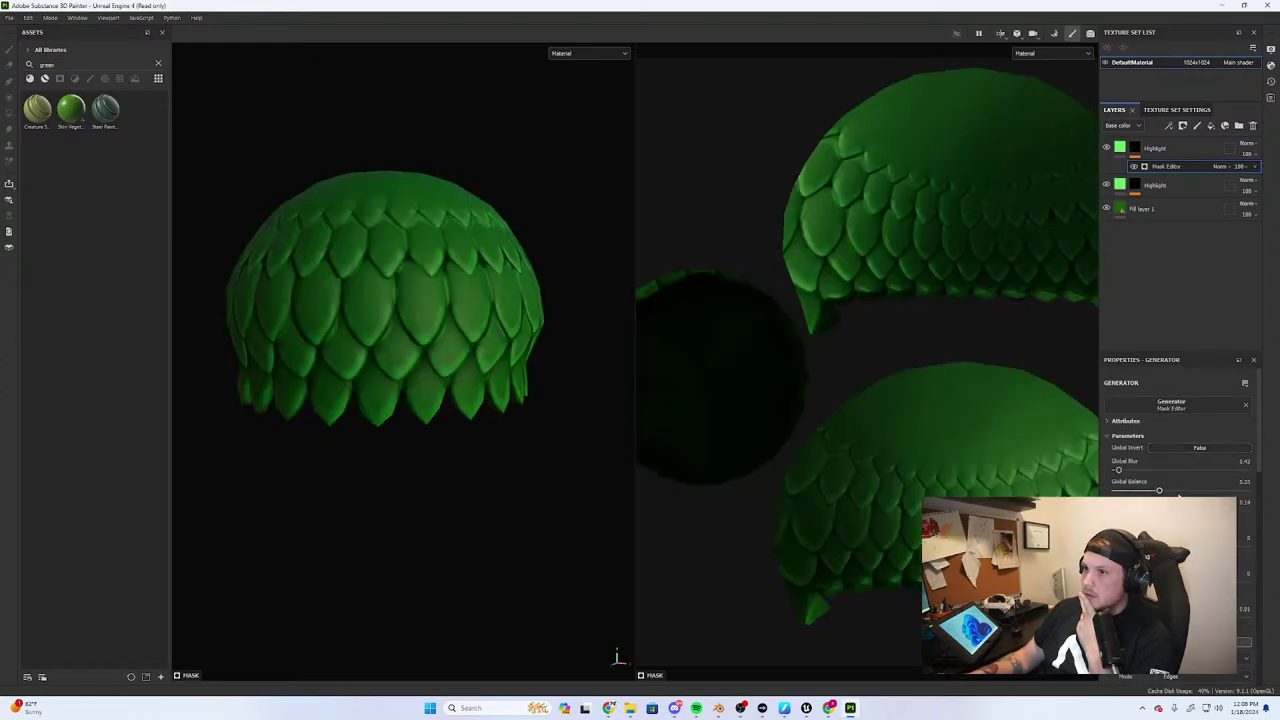
{"action": "scroll", "coordinate": [1202, 455], "scroll_direction": "down", "scroll_amount": 5}
{"action": "left_click_drag", "start_coordinate": [1247, 491], "coordinate": [1180, 492]}
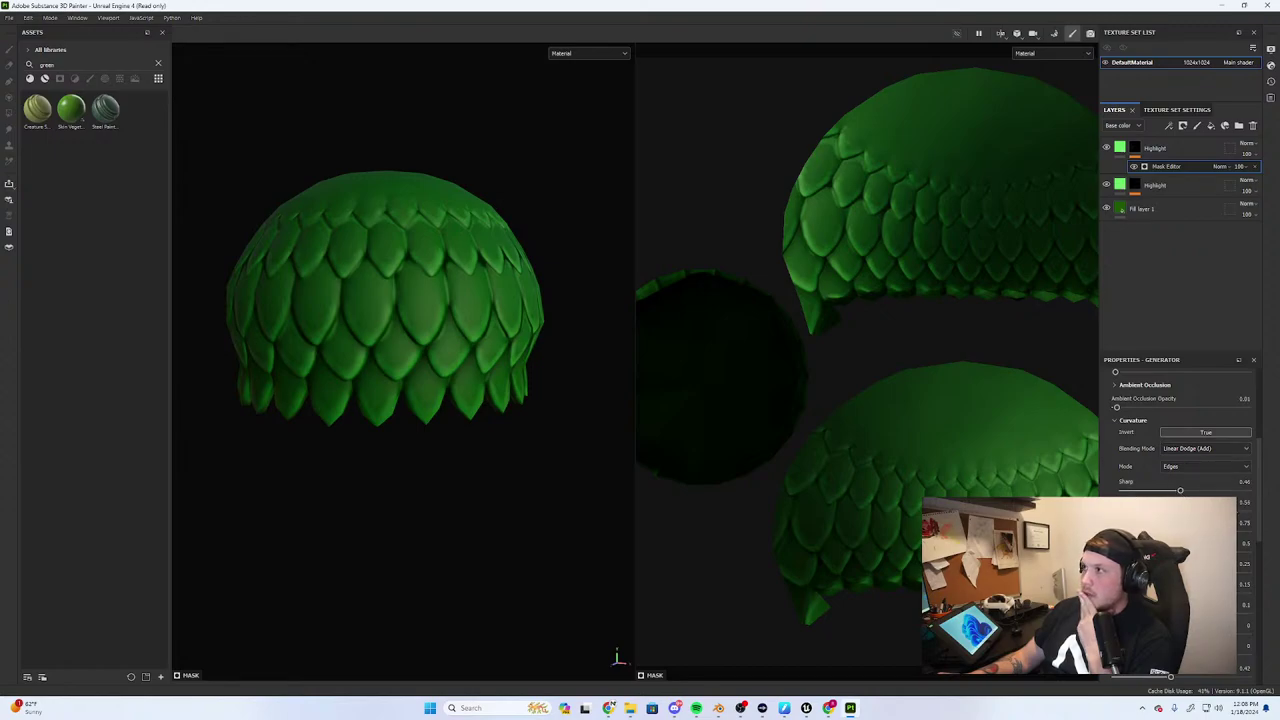
{"action": "scroll", "coordinate": [1180, 450], "scroll_direction": "up", "scroll_amount": 5}
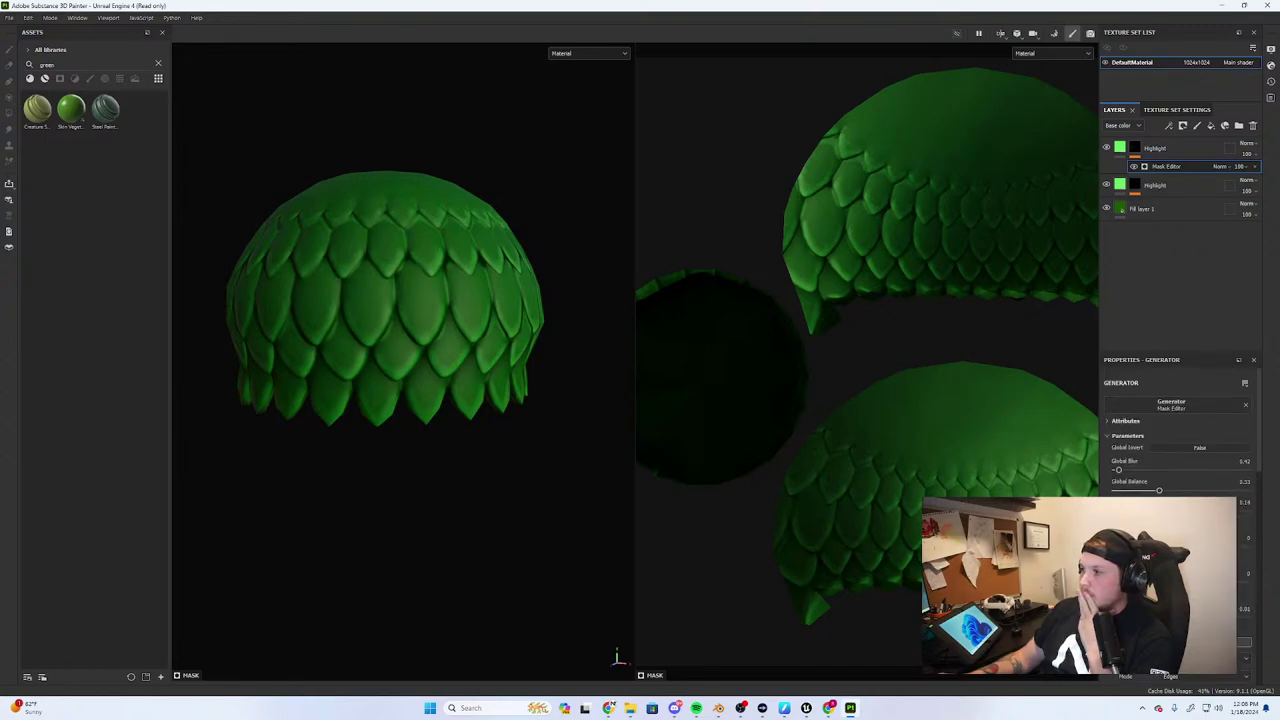
{"action": "left_click_drag", "start_coordinate": [1118, 470], "coordinate": [1112, 470]}
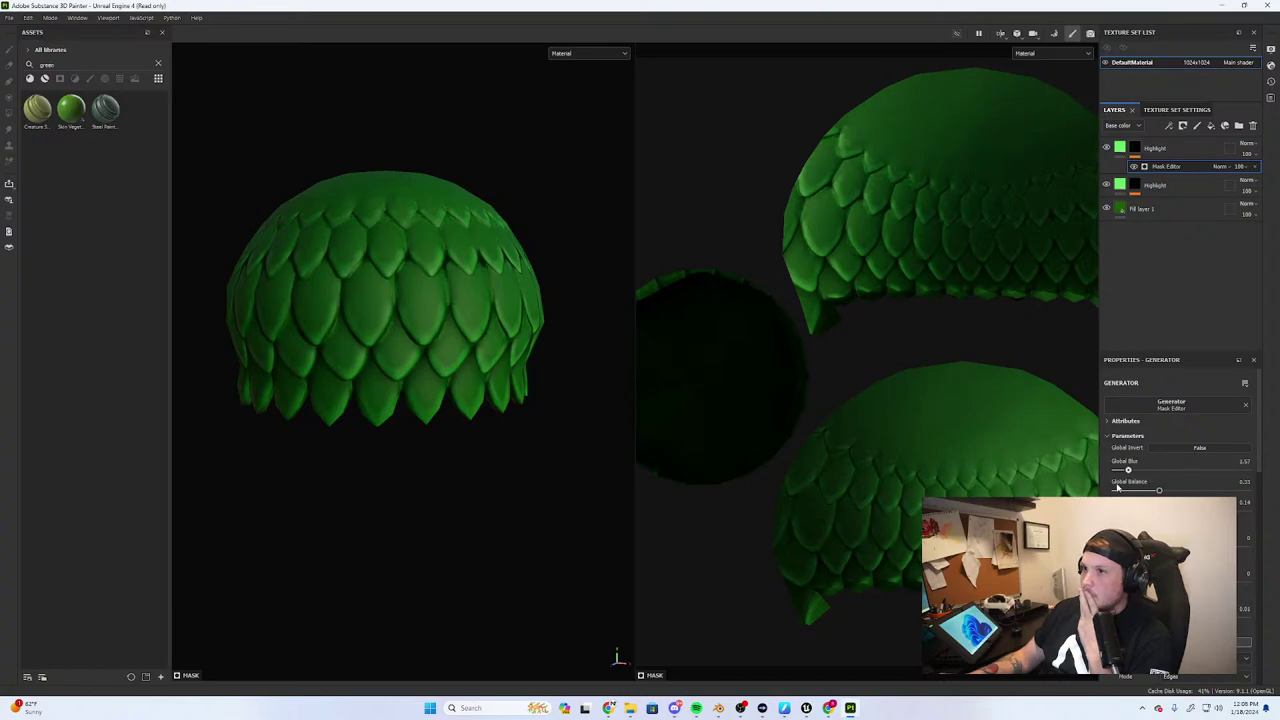
Change the upper Highlight layer's base color to a dark blue
{"action": "left_click", "coordinate": [1121, 151]}
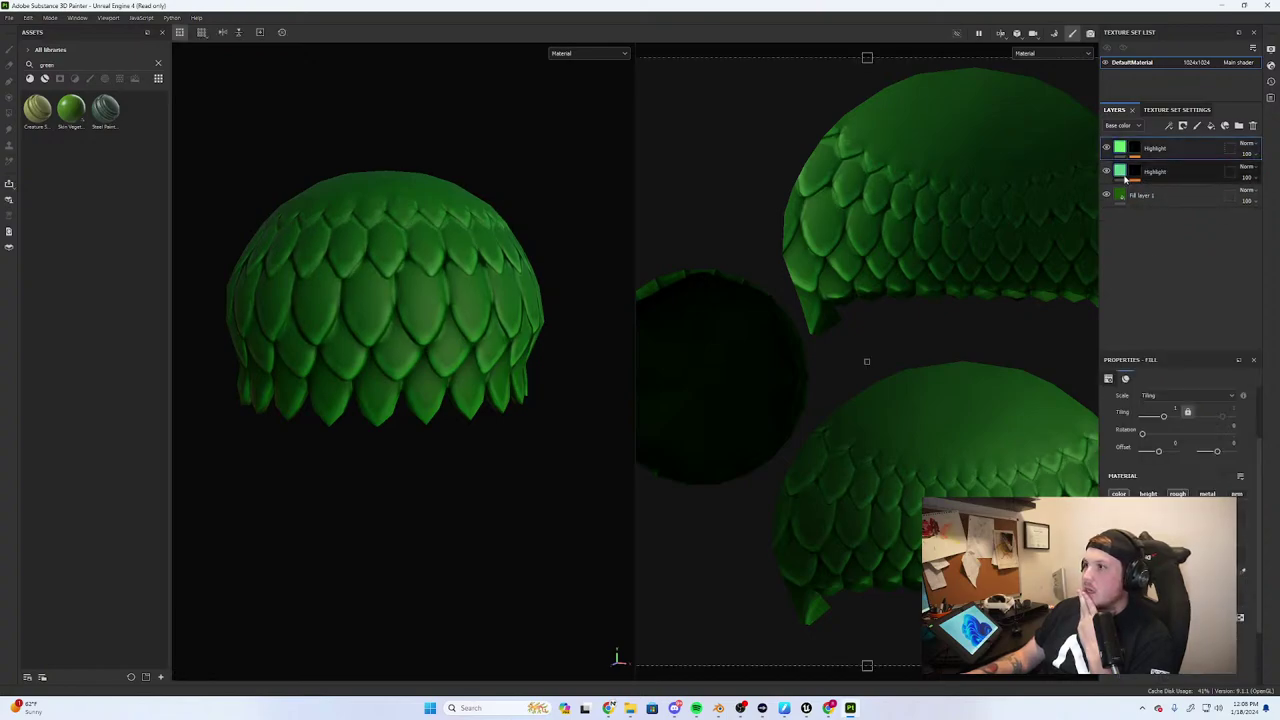
{"action": "left_click", "coordinate": [1146, 553]}
{"action": "mouse_move", "coordinate": [1169, 419]}
{"action": "left_mouse_down"}
{"action": "mouse_move", "coordinate": [1171, 444]}
{"action": "mouse_move", "coordinate": [1200, 440]}
{"action": "mouse_move", "coordinate": [1226, 380]}
{"action": "mouse_move", "coordinate": [1222, 391]}
{"action": "left_mouse_up"}
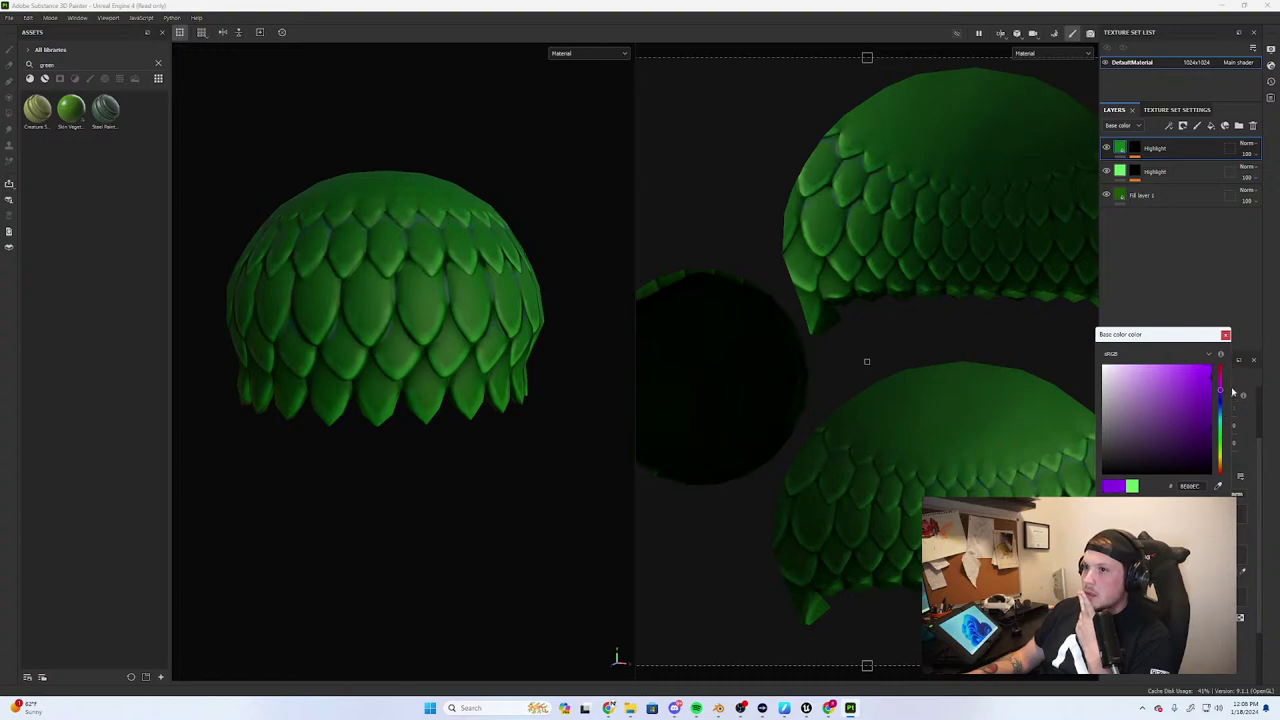
{"action": "left_click_drag", "start_coordinate": [1230, 370], "coordinate": [1232, 362]}
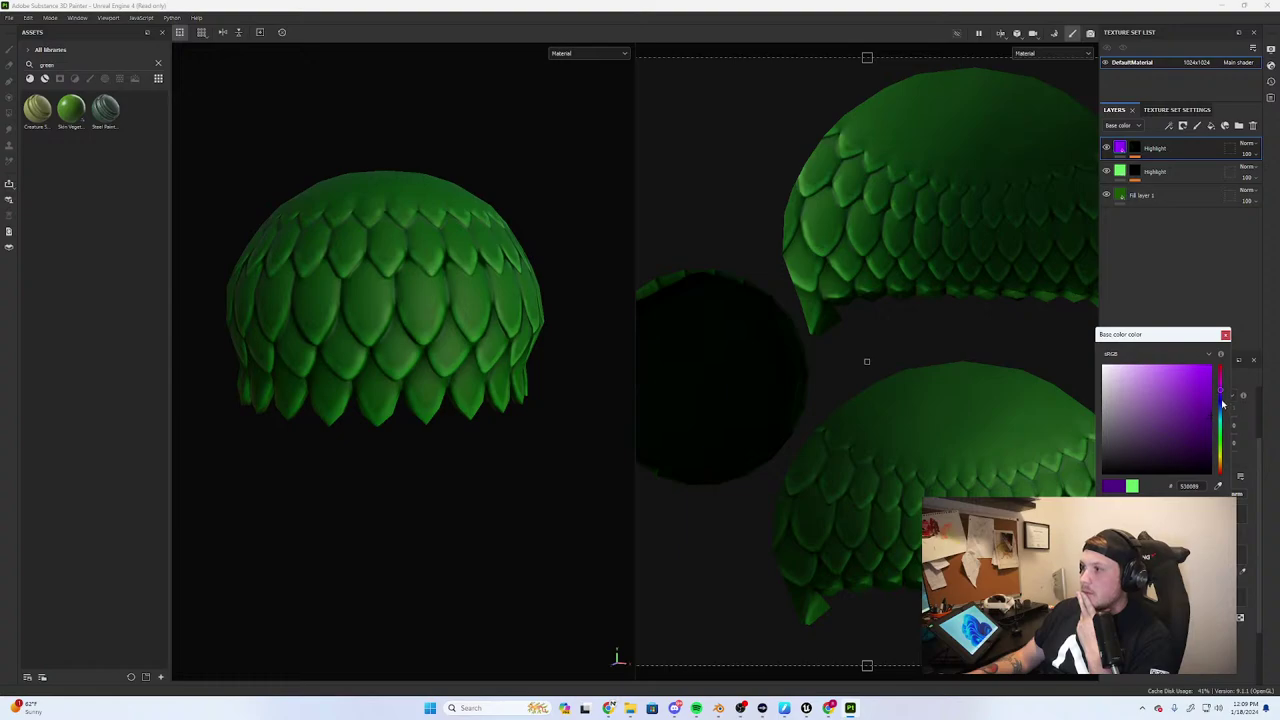
{"action": "left_click_drag", "start_coordinate": [1222, 402], "coordinate": [1222, 408]}
{"action": "left_click", "coordinate": [1226, 334]}
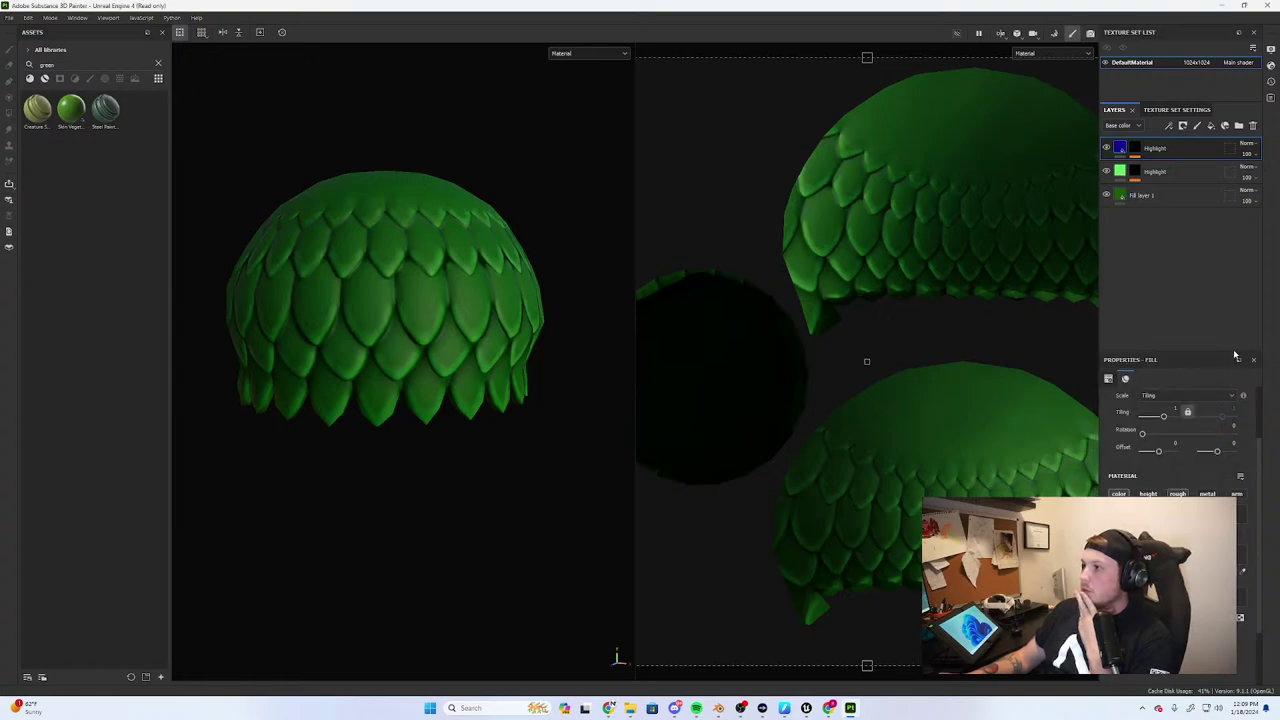
Raise Global Balance to about 0.48 in the dark blue layer's Mask Editor and check the dome's leaf crevices
{"action": "left_click", "coordinate": [1135, 149]}
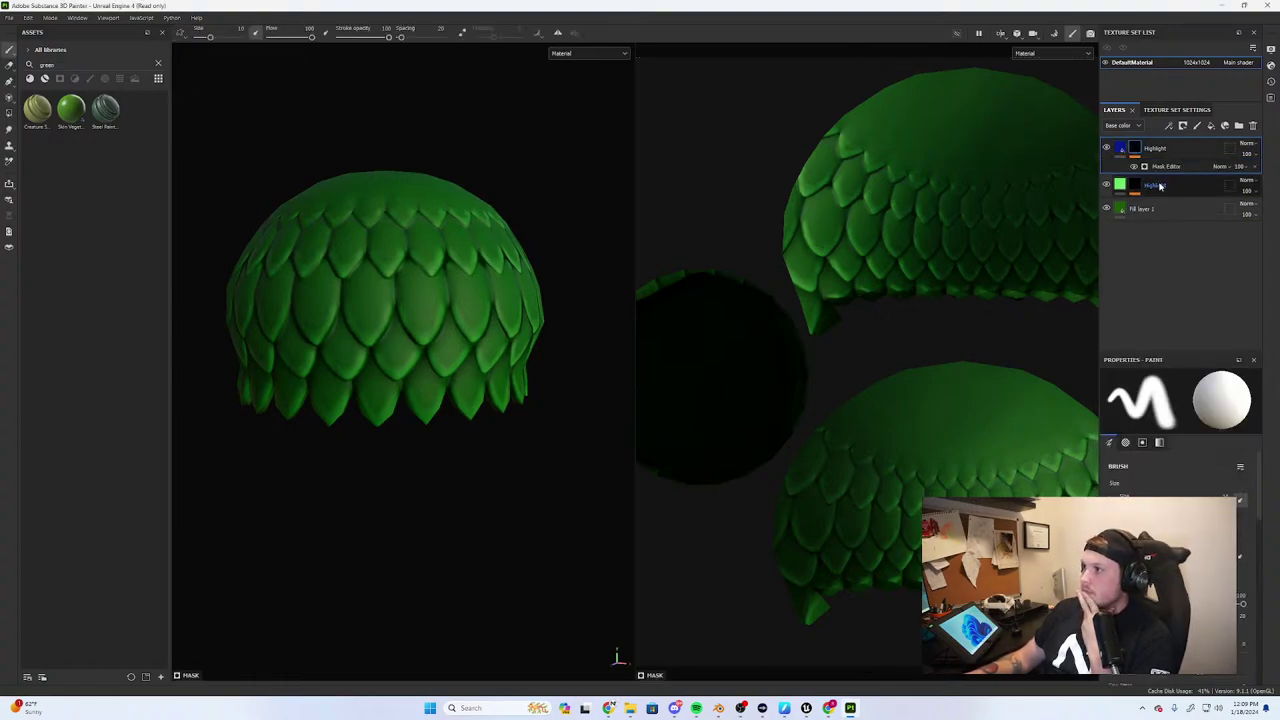
{"action": "left_click", "coordinate": [1159, 167]}
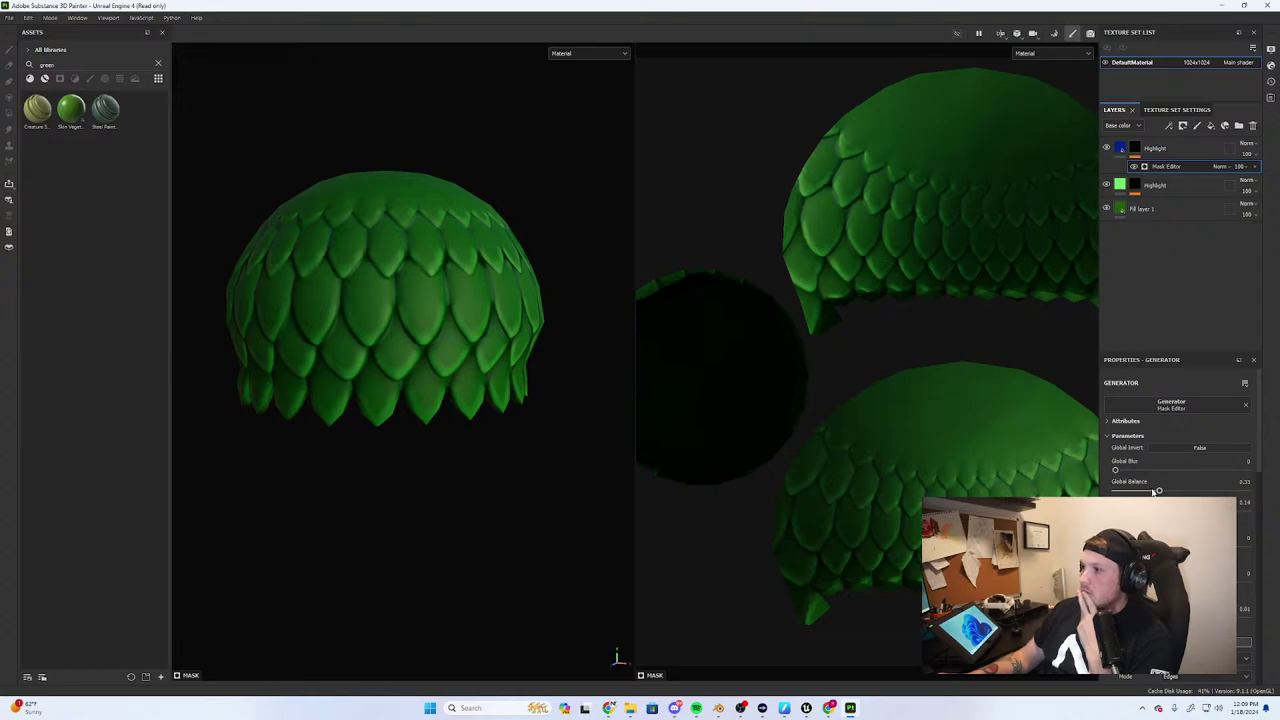
{"action": "left_click_drag", "start_coordinate": [1162, 493], "coordinate": [1192, 490]}
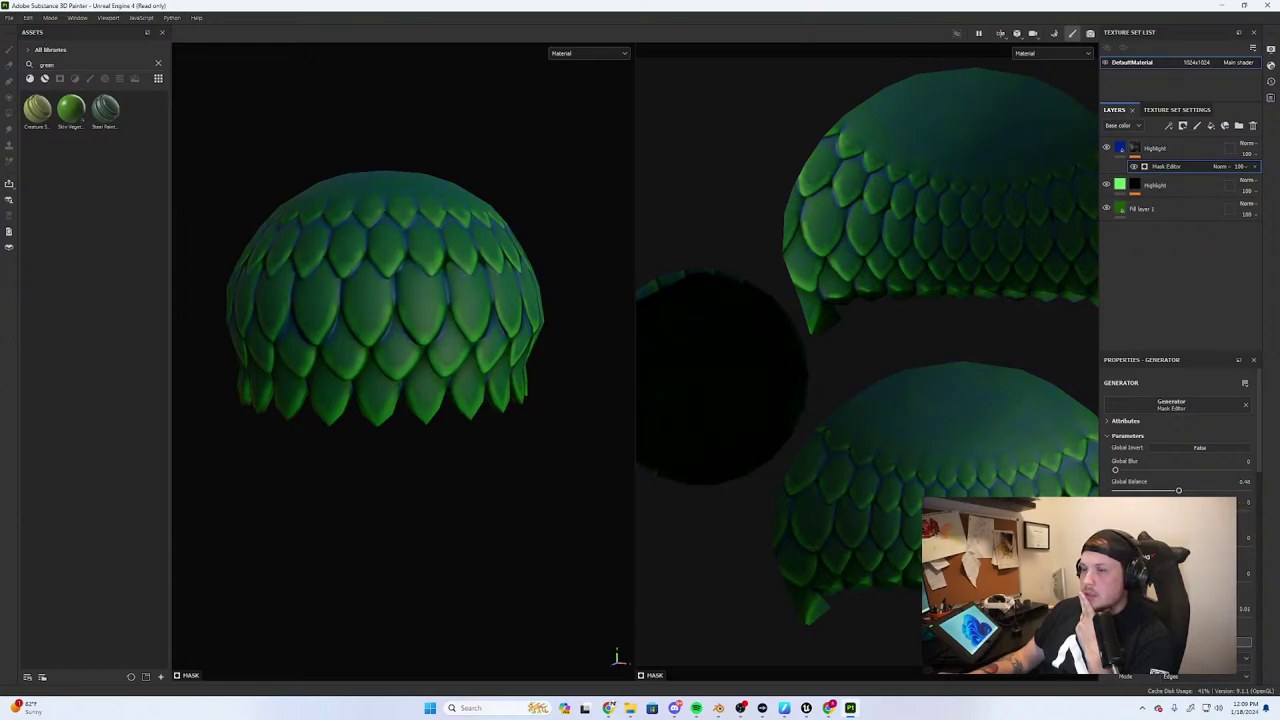
{"action": "scroll", "coordinate": [329, 382], "scroll_direction": "down", "scroll_amount": 2}
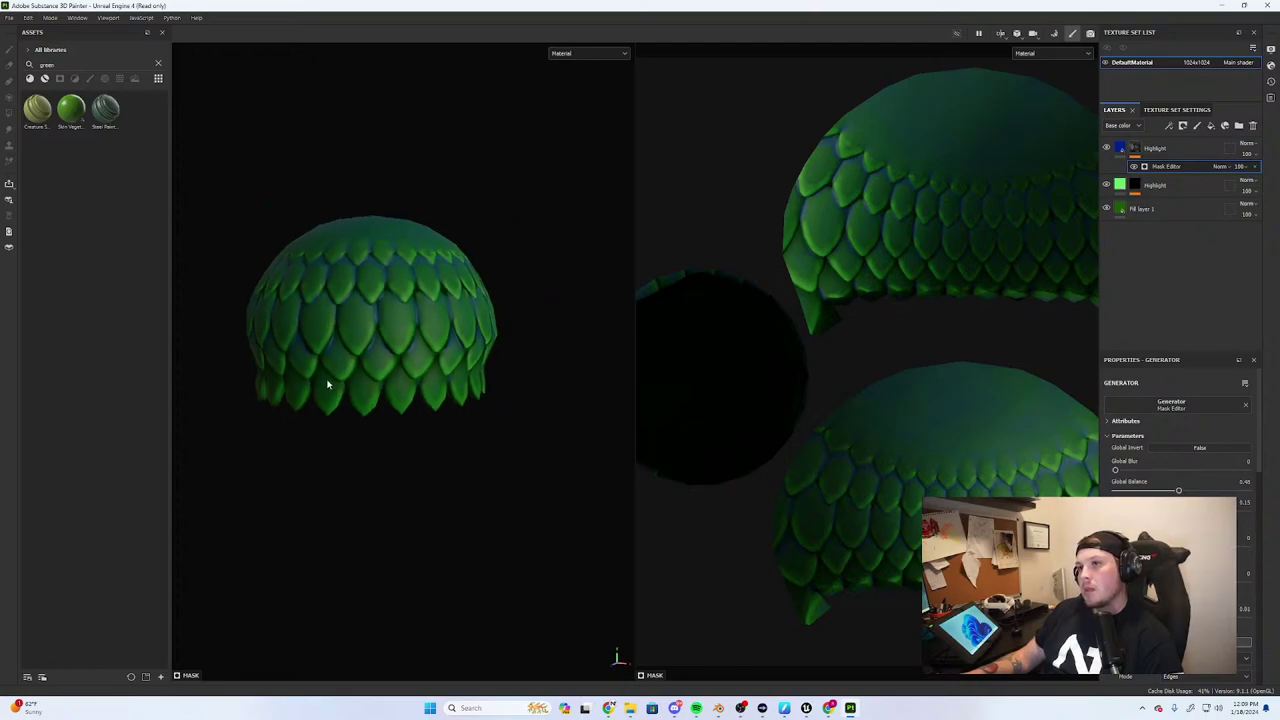
{"action": "left_click_drag", "start_coordinate": [327, 383], "coordinate": [426, 383], "text": "alt"}
{"action": "scroll", "coordinate": [423, 364], "scroll_direction": "up", "scroll_amount": 4}
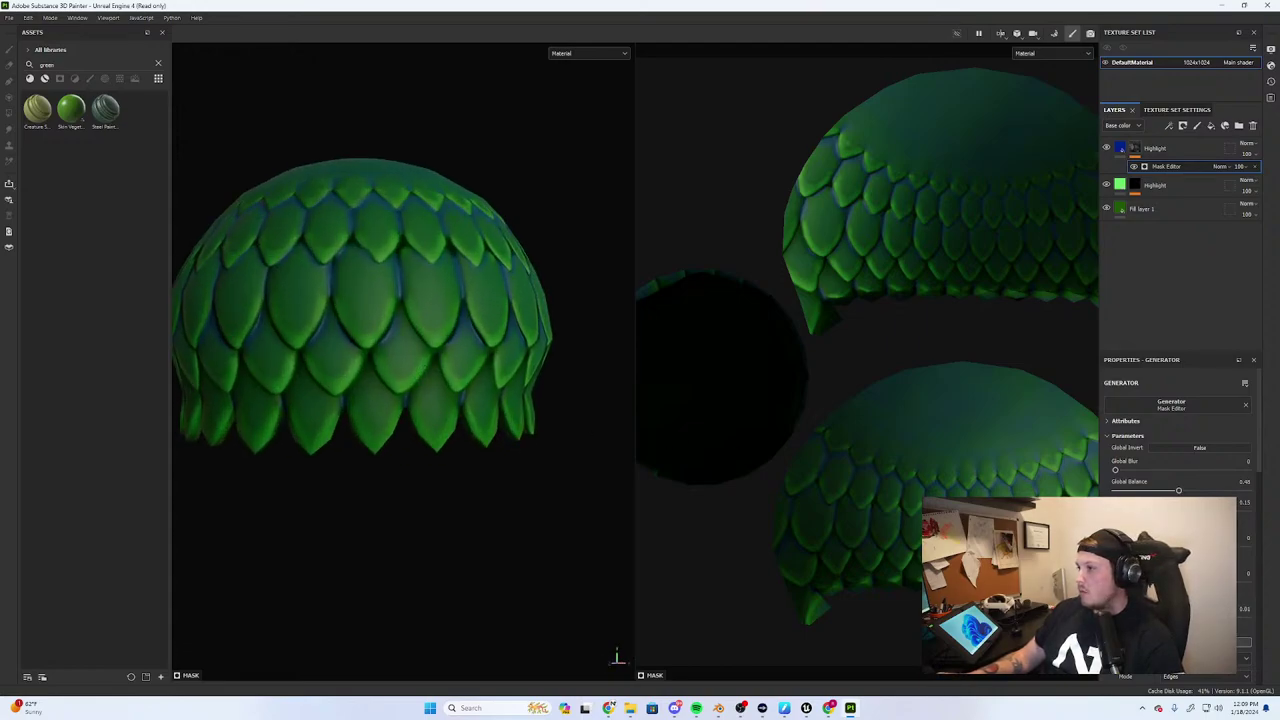
Set the Mask Editor's Curvature Sharp to about 0.54 and adjust the finer curvature levels, keeping Curvature Invert on
{"action": "left_click", "coordinate": [1114, 437]}
{"action": "scroll", "coordinate": [1180, 440], "scroll_direction": "down", "scroll_amount": 5}
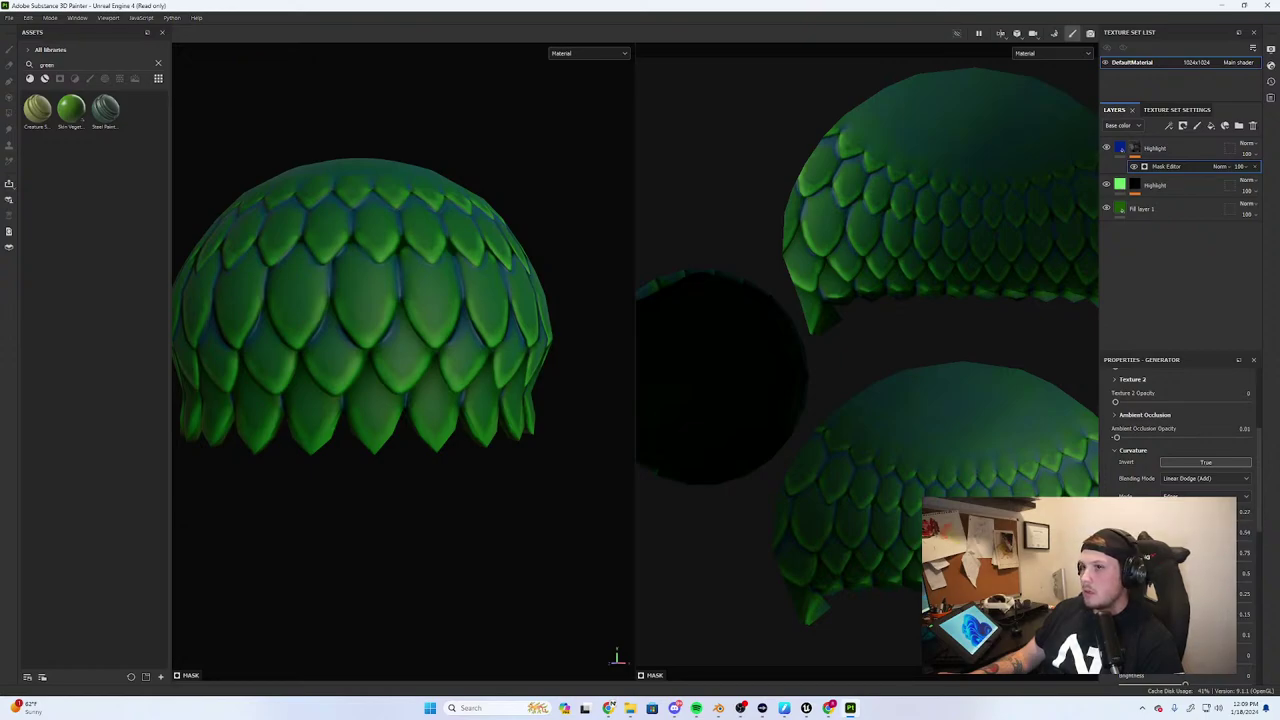
{"action": "left_click", "coordinate": [1194, 463]}
{"action": "left_click", "coordinate": [1194, 463]}
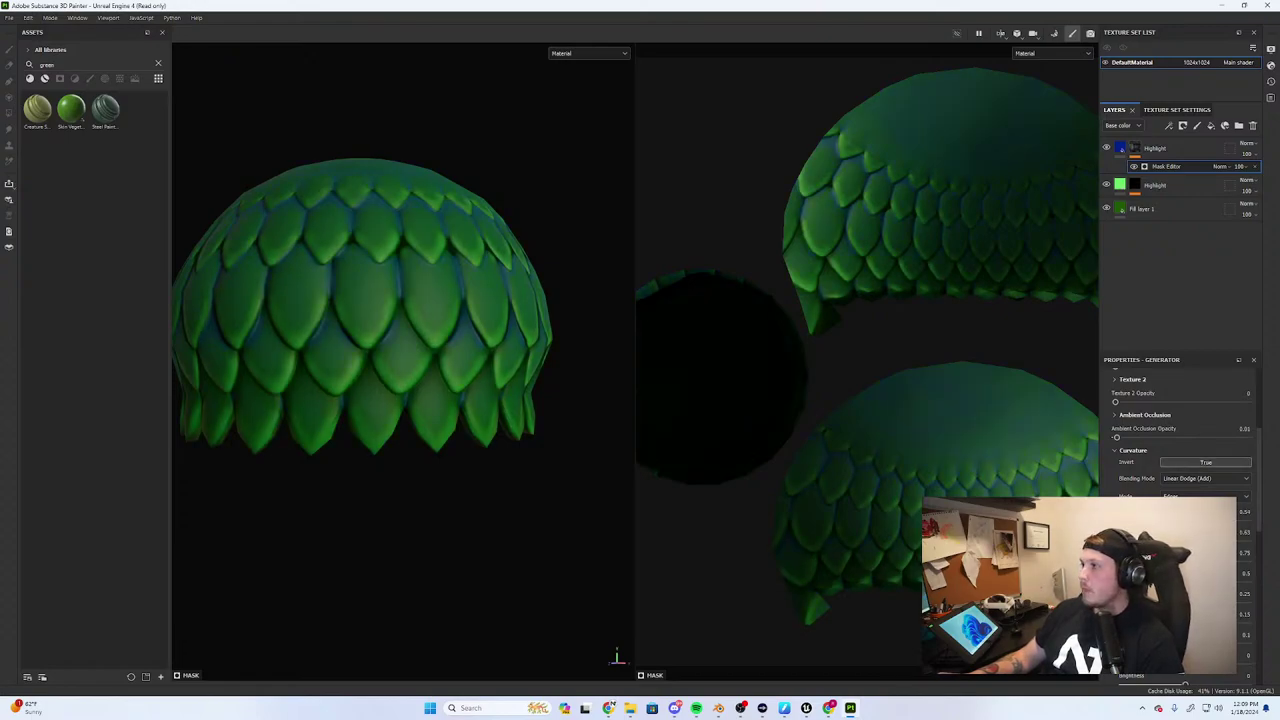
{"action": "left_click_drag", "start_coordinate": [1171, 541], "coordinate": [1177, 582]}
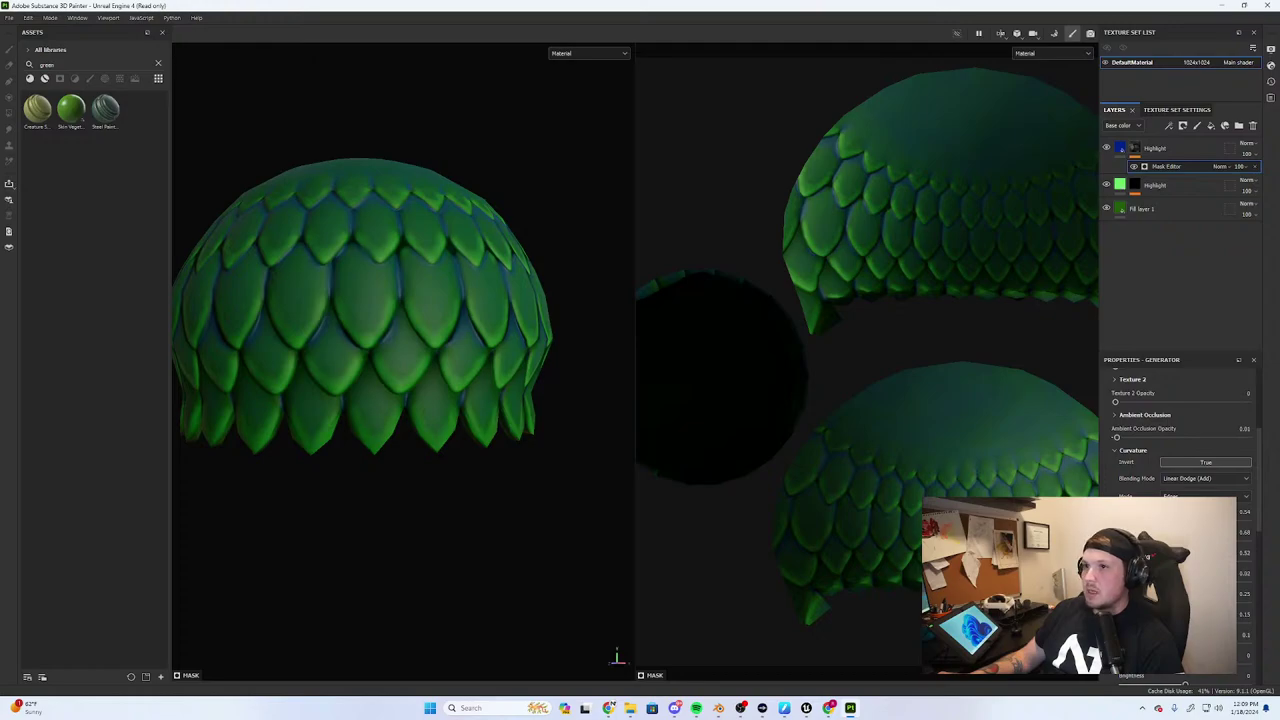
Set the dark blue layer's Mask Editor Curvature levels to Medium 0, Big about 0.56 and Huge about 0.18
{"action": "left_click_drag", "start_coordinate": [1116, 581], "coordinate": [1275, 576]}
{"action": "left_click_drag", "start_coordinate": [1243, 625], "coordinate": [1196, 625]}
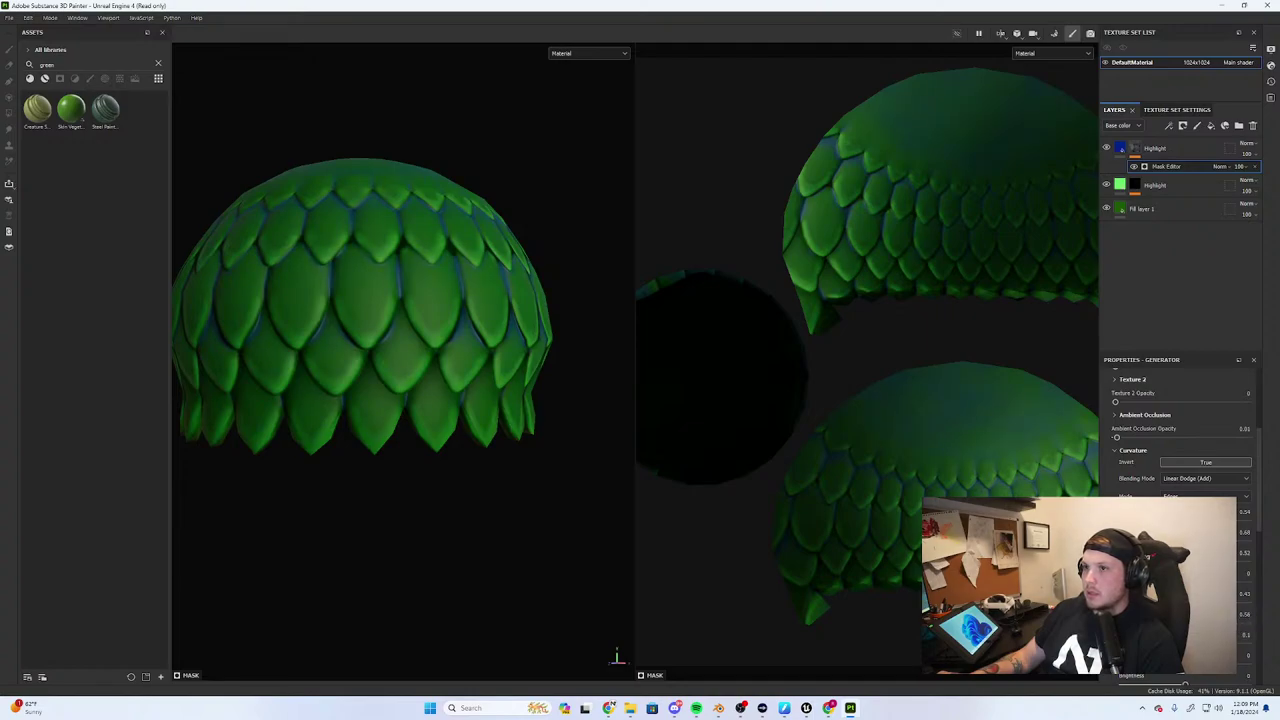
{"action": "scroll", "coordinate": [1180, 430], "scroll_direction": "down", "scroll_amount": 3}
{"action": "left_click_drag", "start_coordinate": [1200, 553], "coordinate": [1178, 553]}
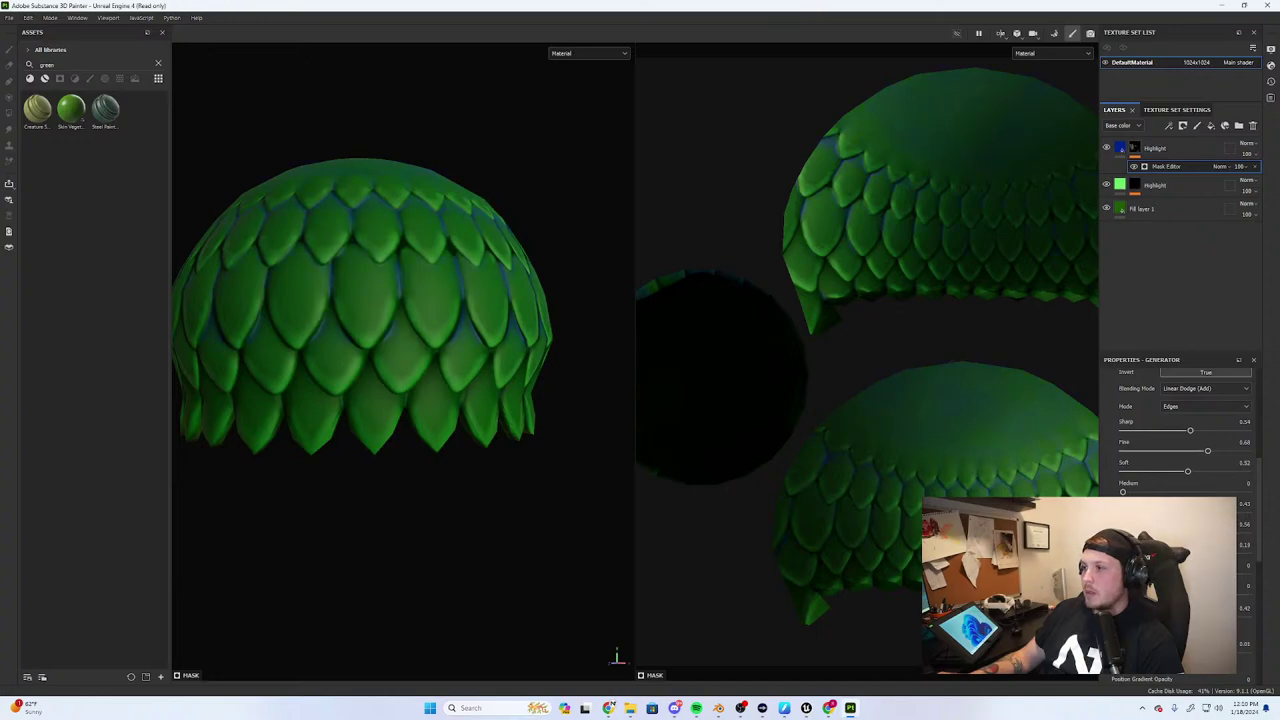
Set the Curvature's Contrast to about 0.7, Brightness to about 0.2 and Curvature Opacity to about 0.37
{"action": "left_click_drag", "start_coordinate": [1122, 573], "coordinate": [1273, 584]}
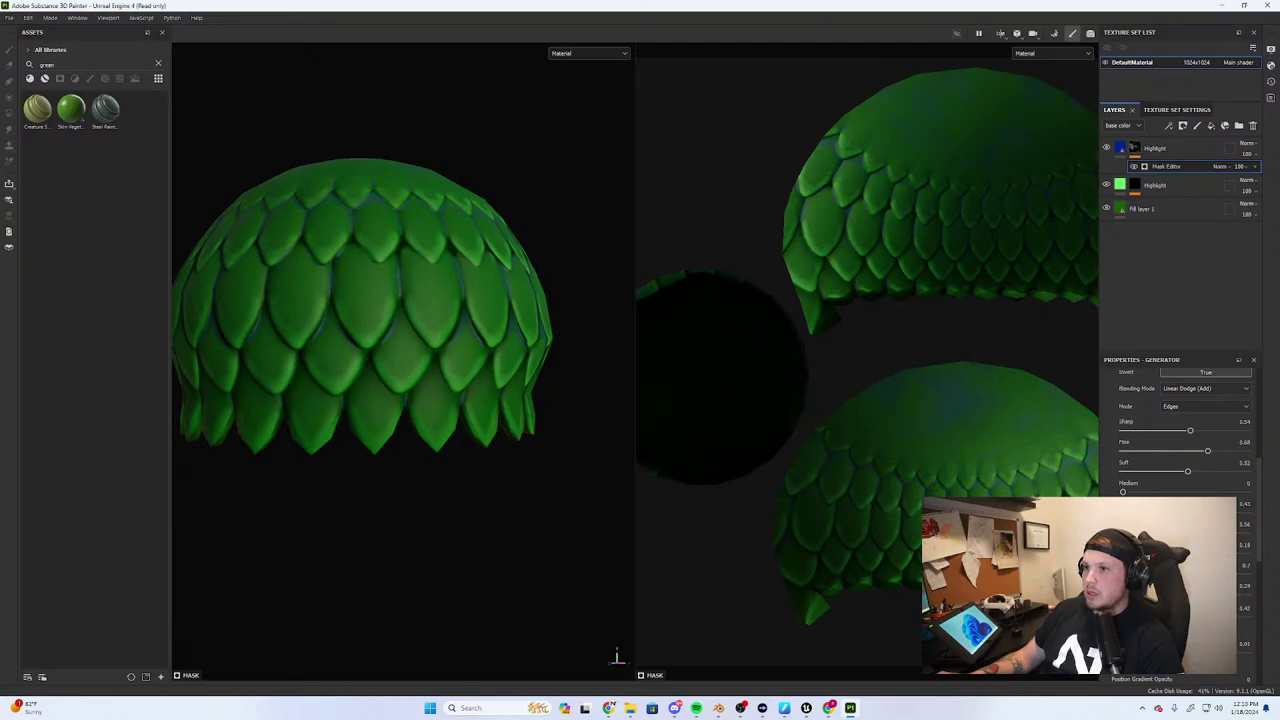
{"action": "left_click_drag", "start_coordinate": [1202, 594], "coordinate": [1184, 594]}
{"action": "scroll", "coordinate": [1180, 430], "scroll_direction": "down", "scroll_amount": 5}
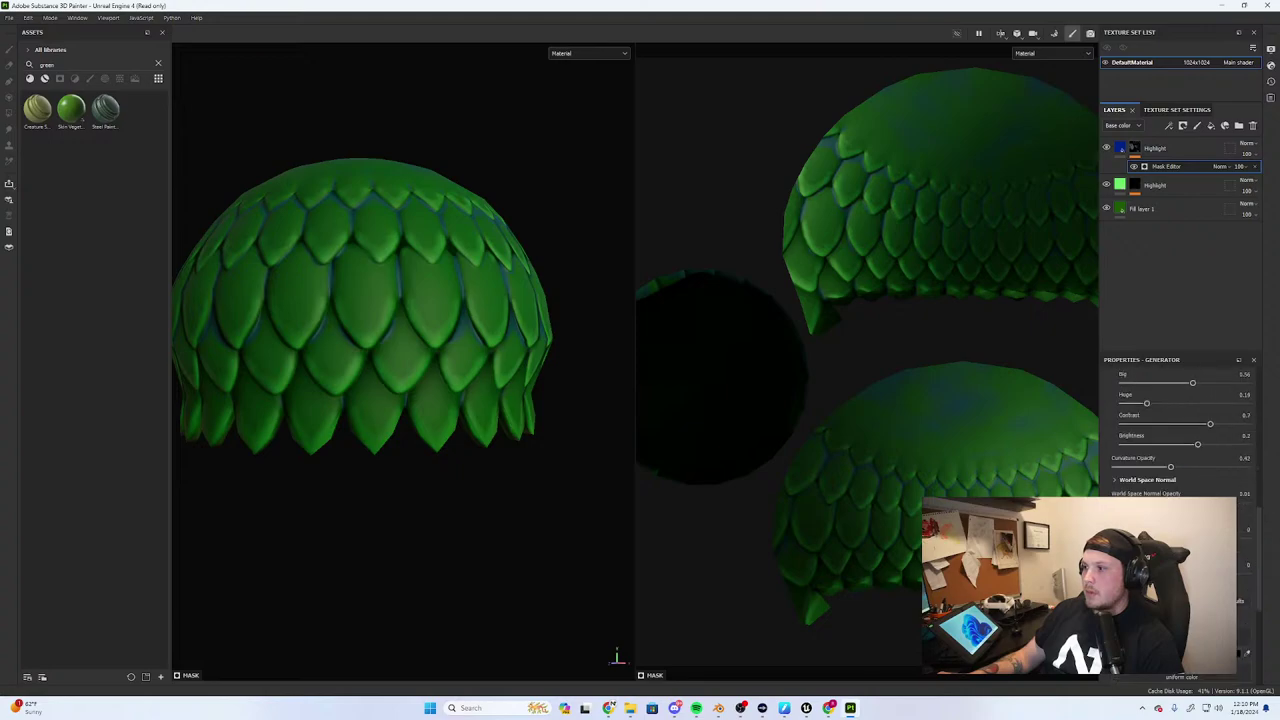
{"action": "mouse_move", "coordinate": [1172, 467]}
{"action": "left_mouse_down"}
{"action": "mouse_move", "coordinate": [1245, 468]}
{"action": "mouse_move", "coordinate": [1148, 468]}
{"action": "left_mouse_up"}
{"action": "scroll", "coordinate": [385, 392], "scroll_direction": "down", "scroll_amount": 3}
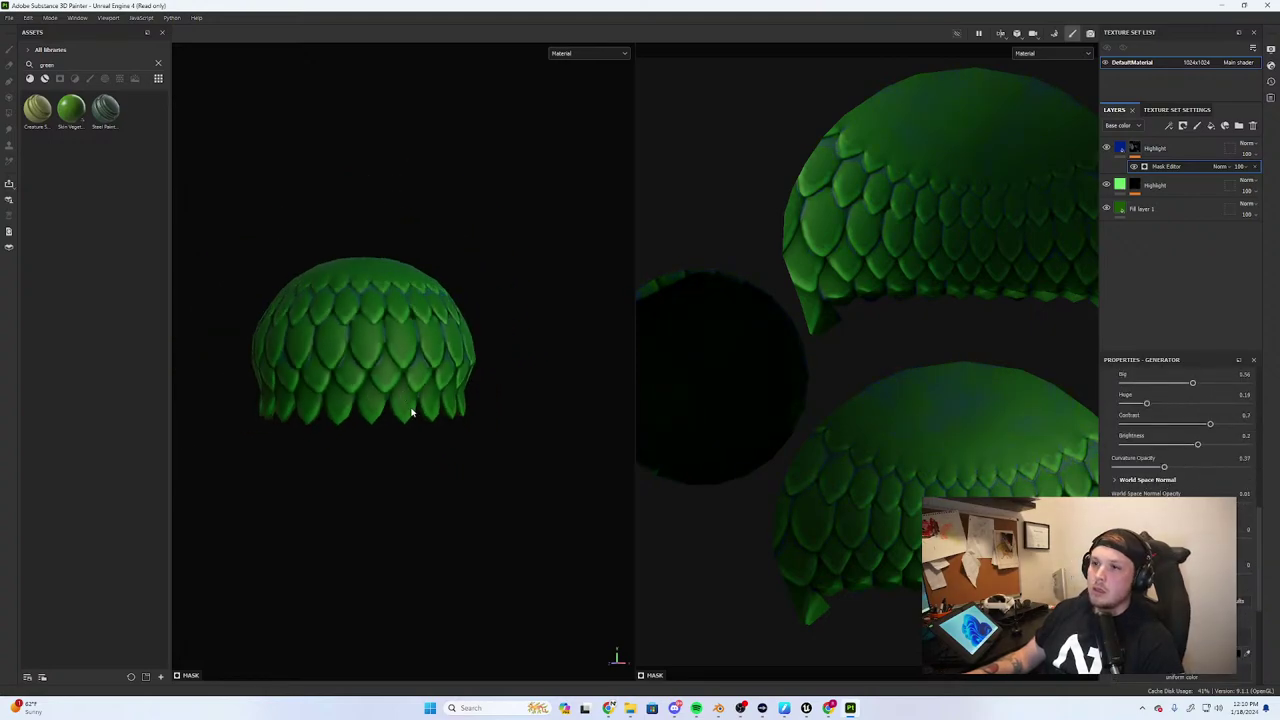
{"action": "mouse_move", "coordinate": [412, 411]}
{"action": "left_mouse_down", "text": "alt"}
{"action": "mouse_move", "coordinate": [419, 399]}
{"action": "mouse_move", "coordinate": [414, 422]}
{"action": "left_mouse_up", "text": "alt"}
{"action": "scroll", "coordinate": [414, 421], "scroll_direction": "up", "scroll_amount": 2}
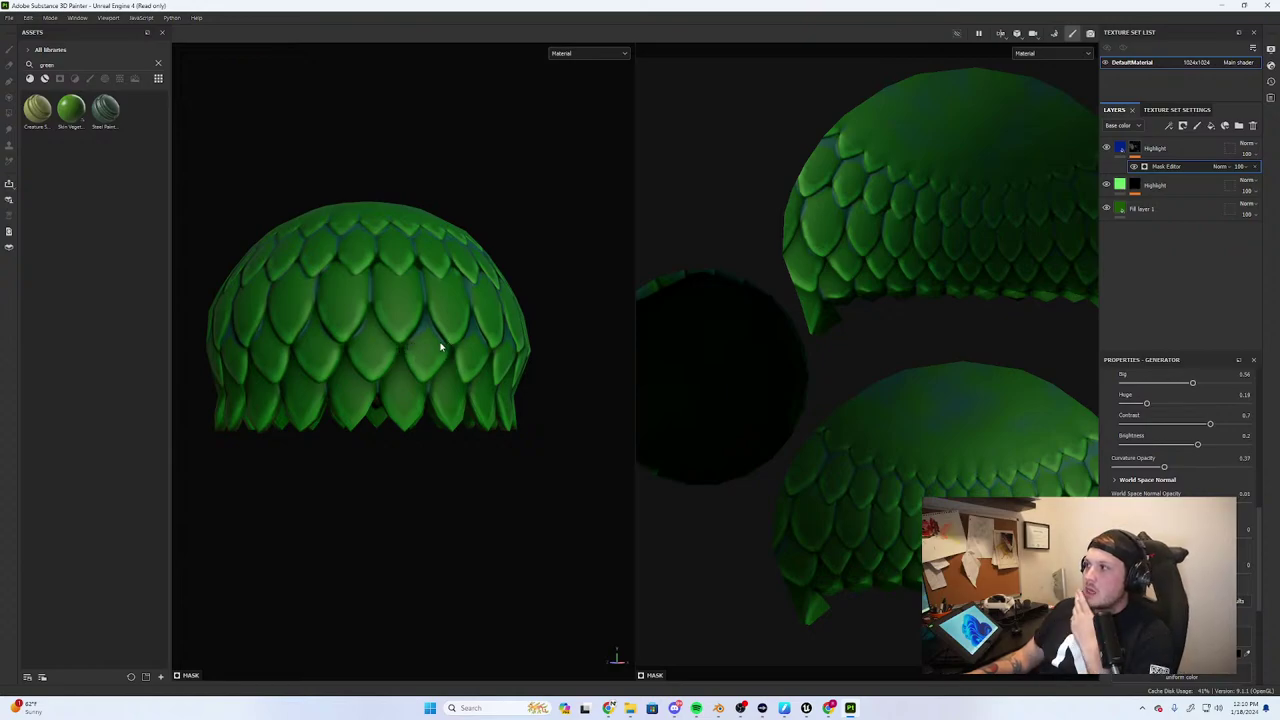
Raise the Mask Editor's Thickness Opacity to about 0.32 and lower the dark blue Highlight layer's opacity to about 38
{"action": "mouse_move", "coordinate": [1112, 538]}
{"action": "left_mouse_down"}
{"action": "mouse_move", "coordinate": [1178, 538]}
{"action": "mouse_move", "coordinate": [1125, 538]}
{"action": "left_mouse_up"}
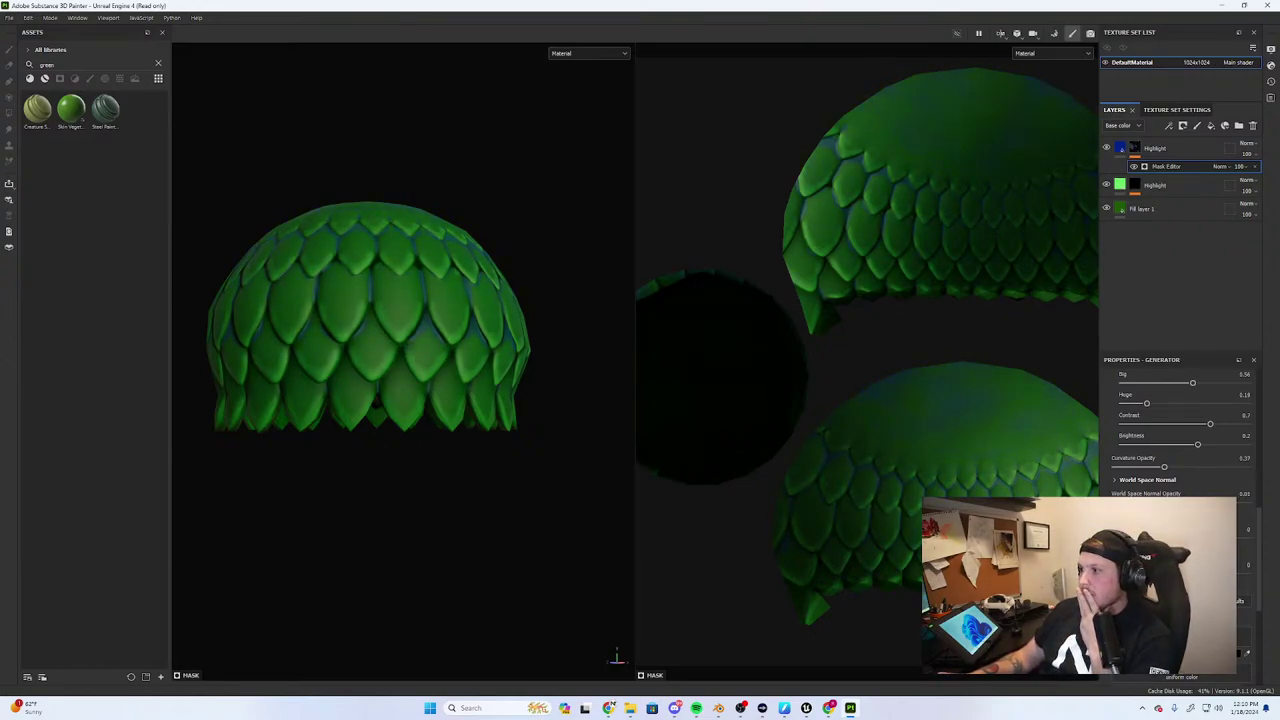
{"action": "left_click_drag", "start_coordinate": [1112, 538], "coordinate": [1153, 574]}
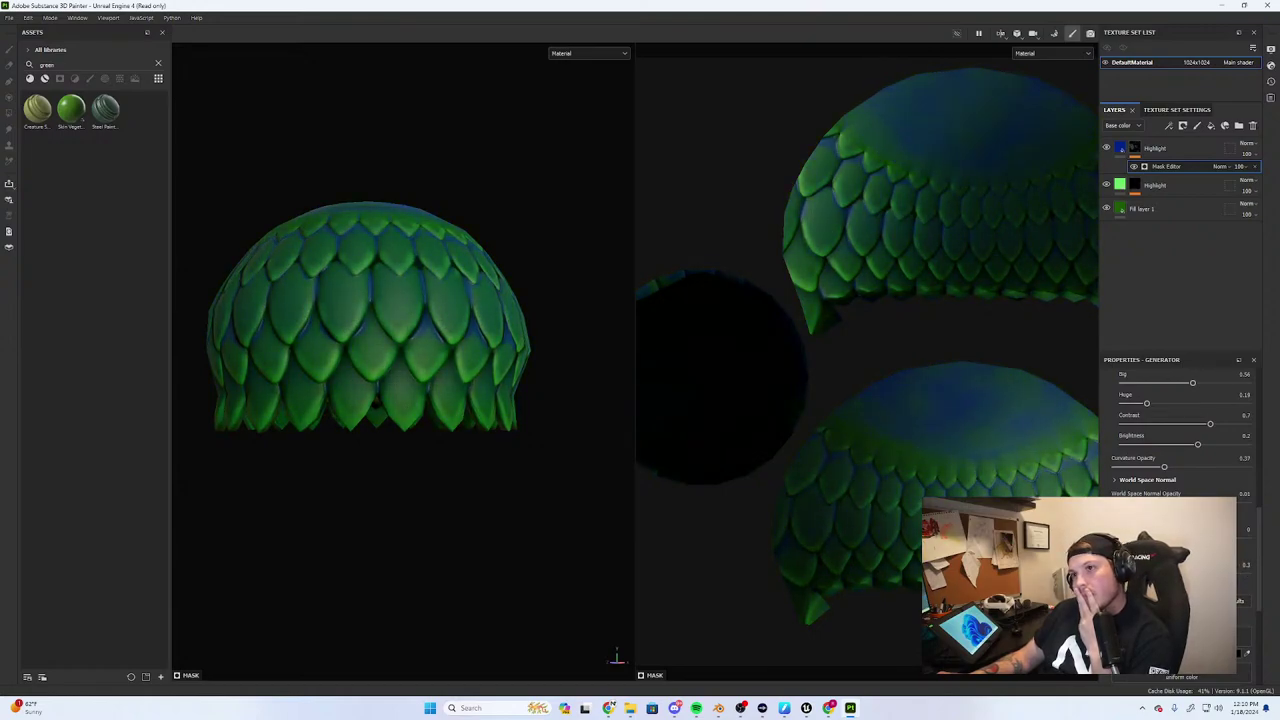
{"action": "left_click", "coordinate": [1239, 167]}
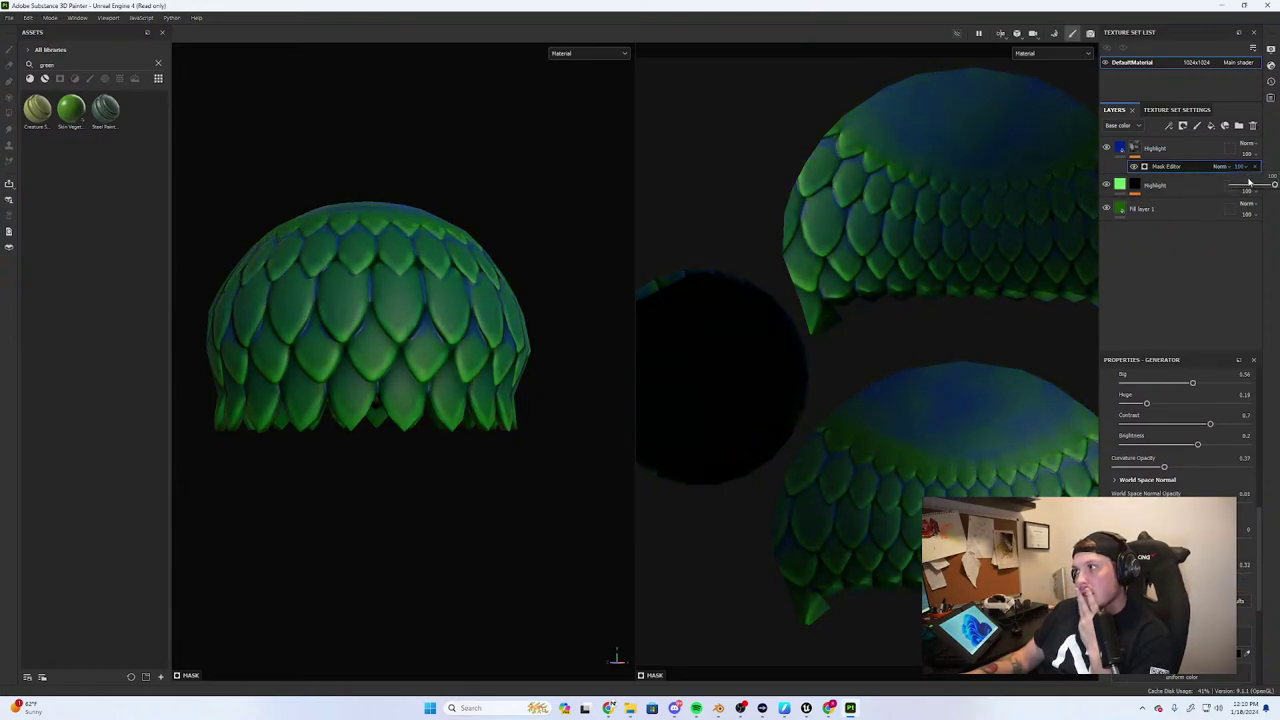
{"action": "left_click_drag", "start_coordinate": [1259, 154], "coordinate": [1253, 174]}
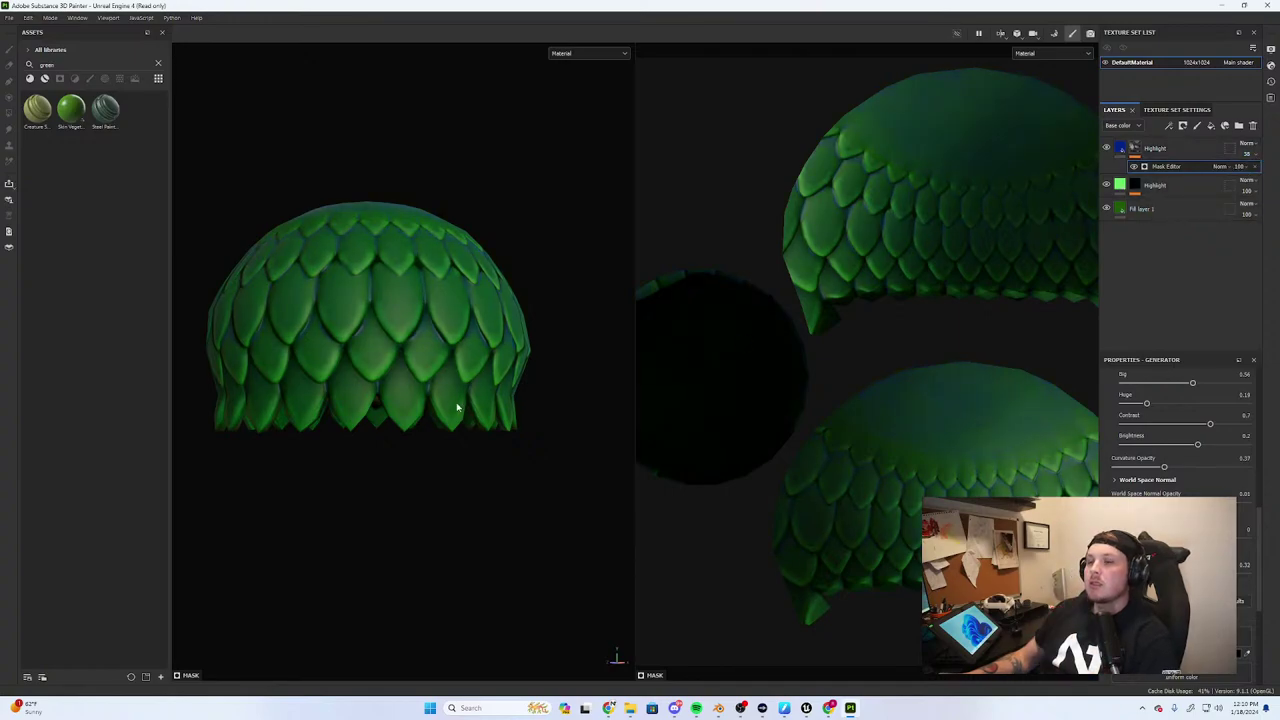
{"action": "left_click_drag", "start_coordinate": [457, 294], "coordinate": [432, 426], "text": "alt"}
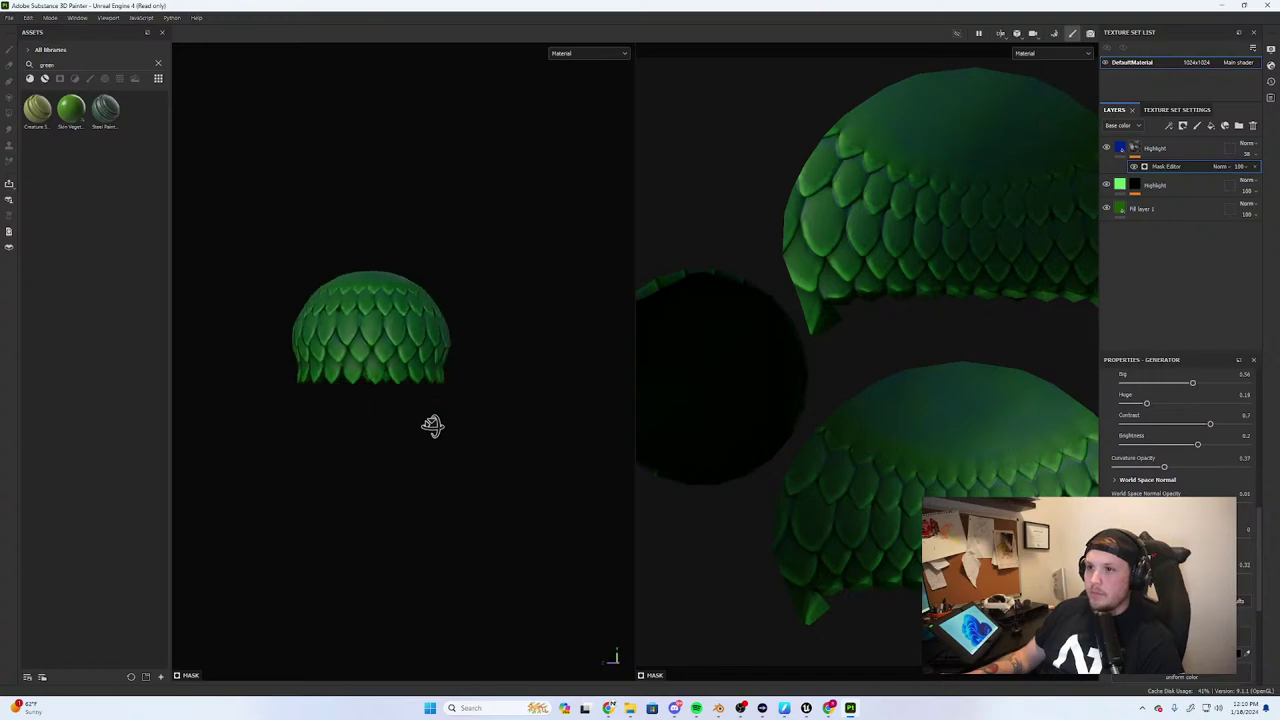
{"action": "scroll", "coordinate": [399, 418], "scroll_direction": "up", "scroll_amount": 2}
Duplicate the dark blue Highlight layer and rename the lower copy Ambient and the upper copy GradientTop
{"action": "left_click", "coordinate": [1121, 149]}
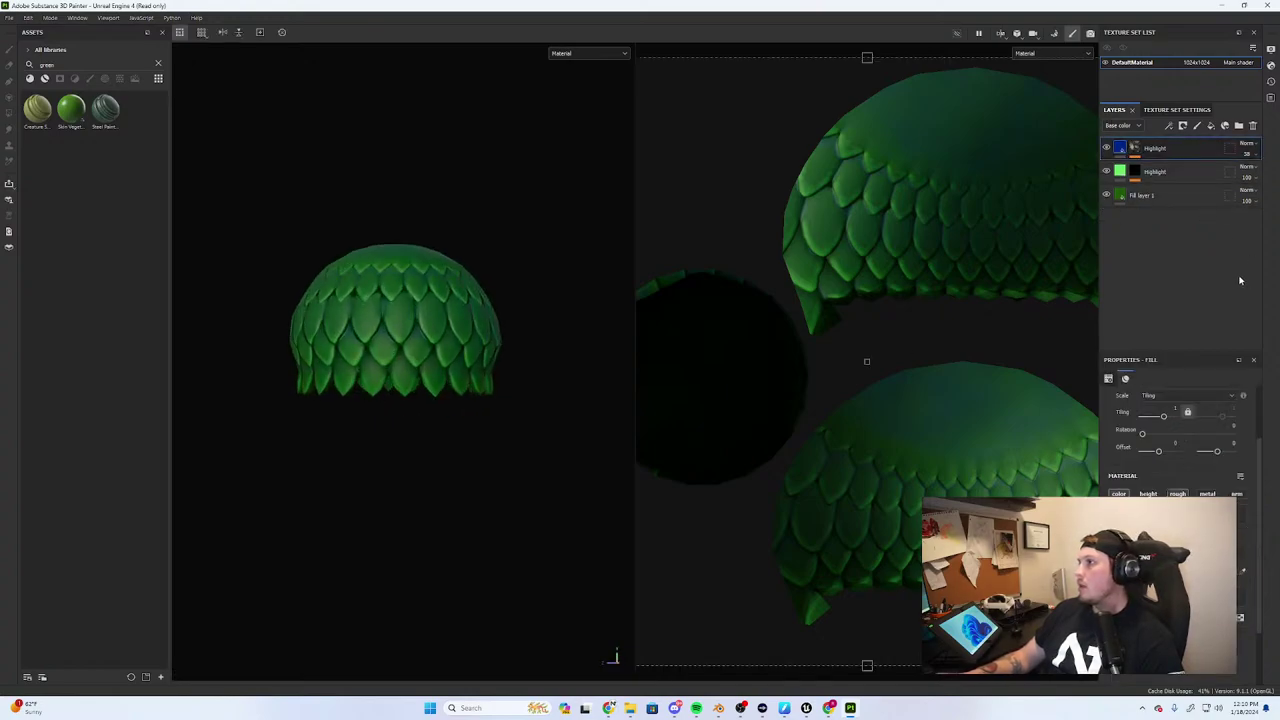
{"action": "key", "text": "ctrl+d"}
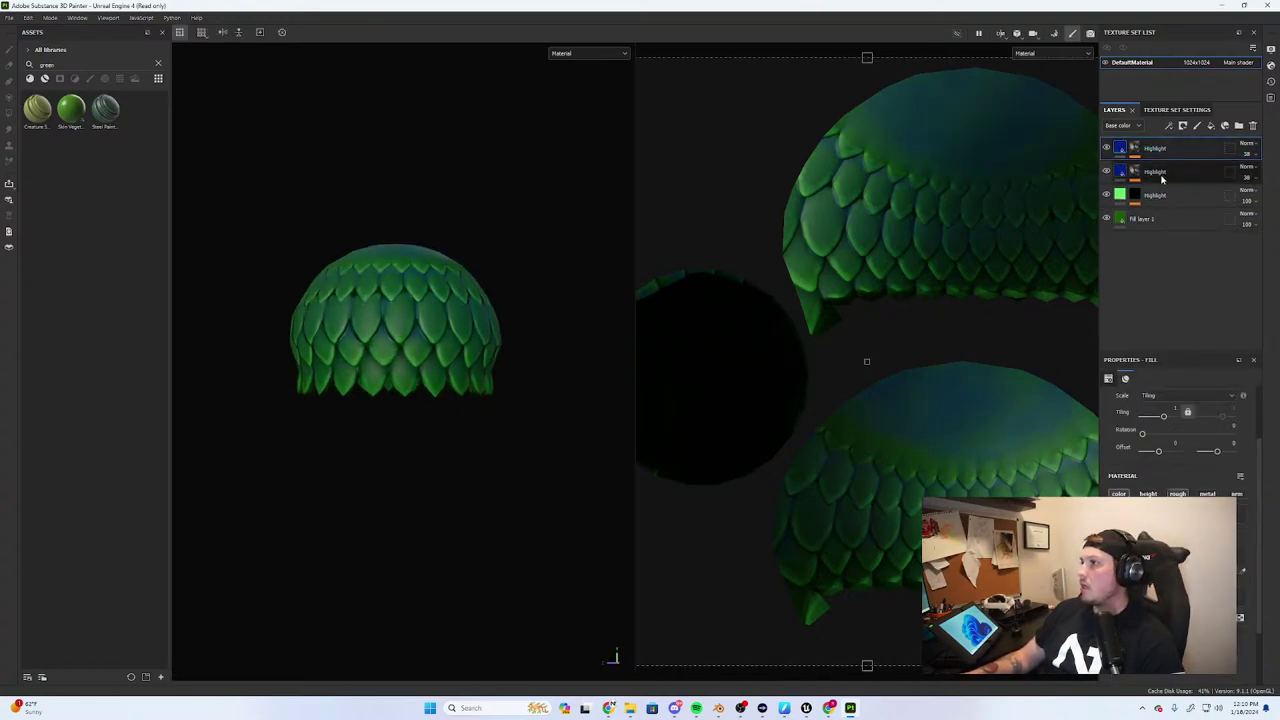
{"action": "double_click", "coordinate": [1155, 171]}
{"action": "type", "text": "Ambient"}
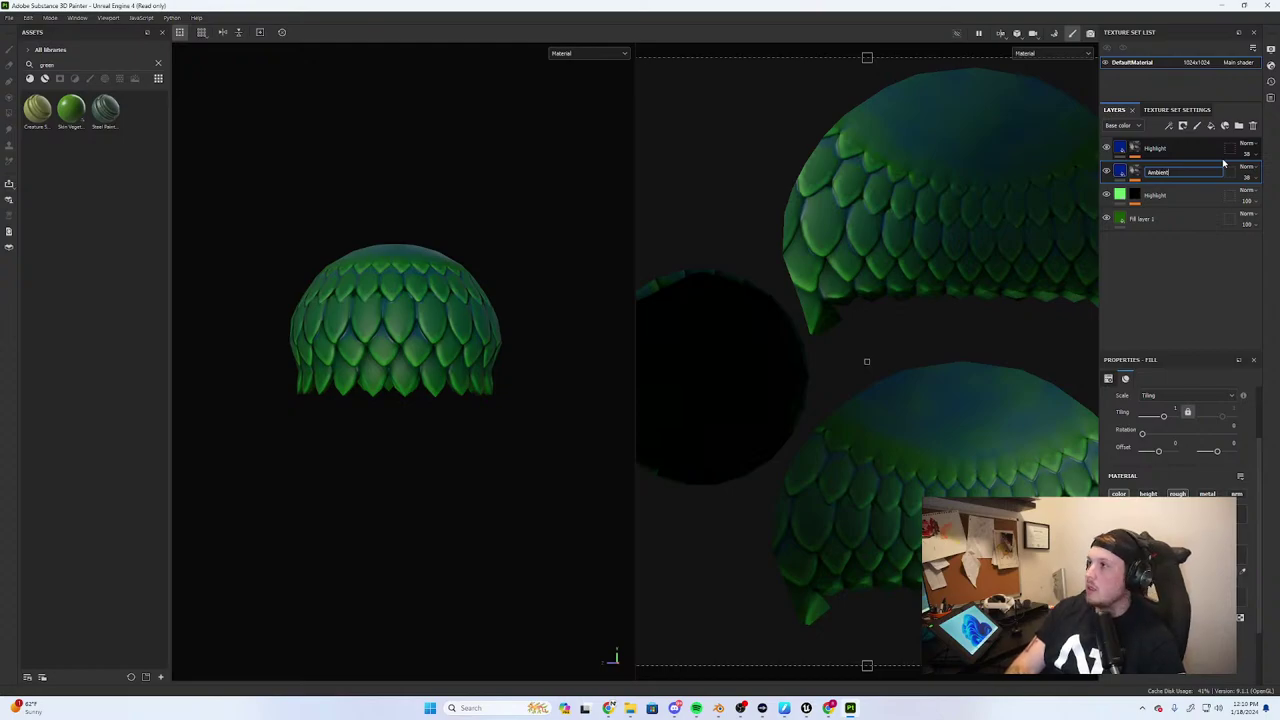
{"action": "key", "text": "Return"}
{"action": "double_click", "coordinate": [1157, 148]}
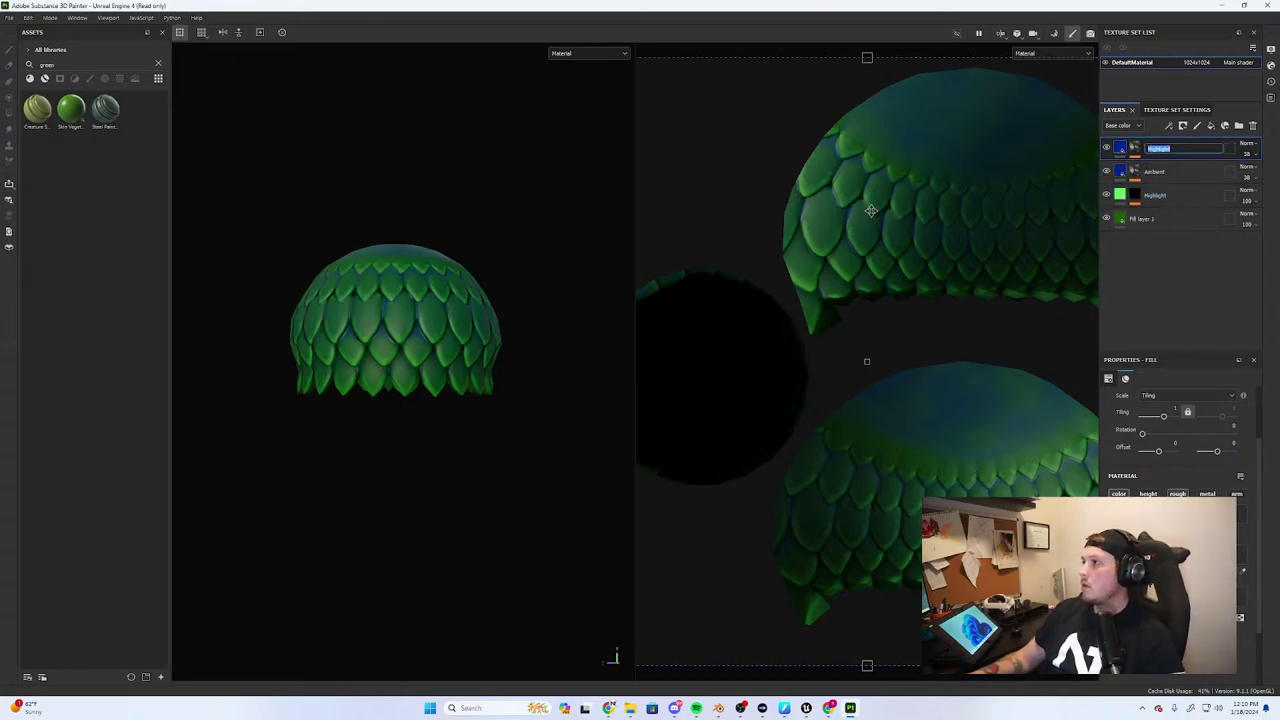
{"action": "type", "text": "Gradie"}
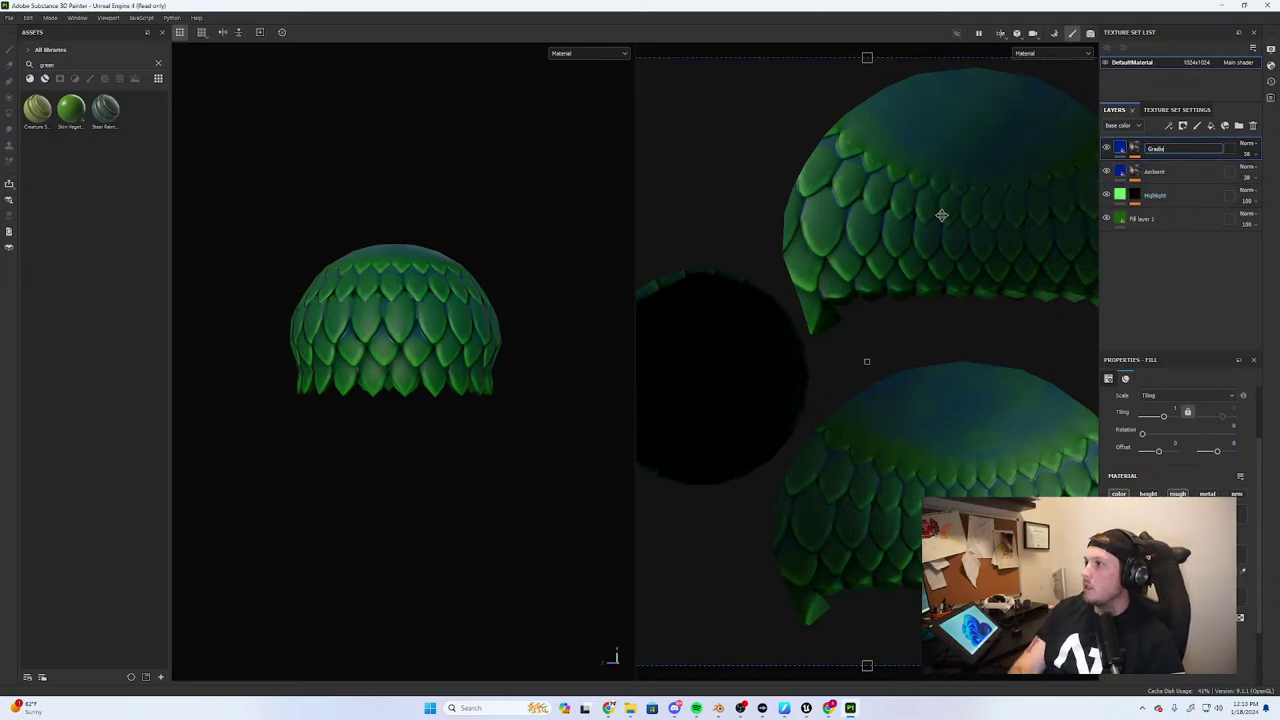
{"action": "type", "text": "ntTop"}
{"action": "key", "text": "Return"}
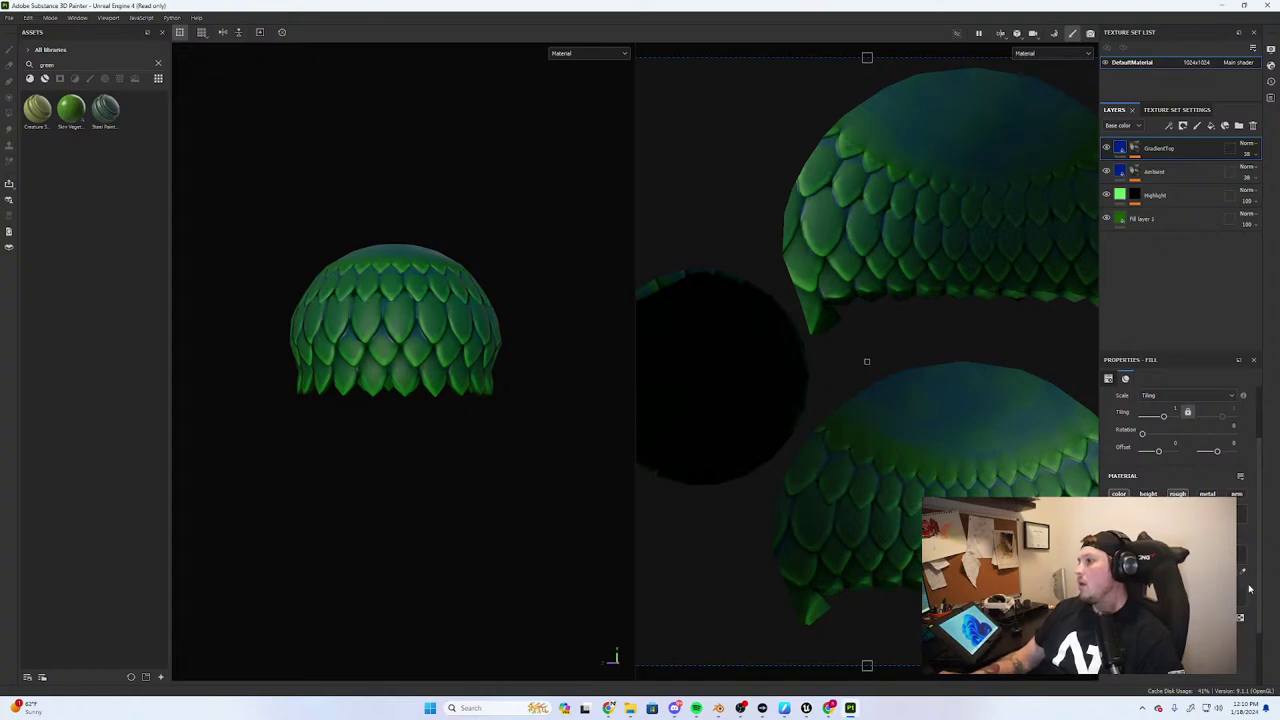
Change the GradientTop layer's base color to a bright yellow-green
{"action": "left_click", "coordinate": [1123, 149]}
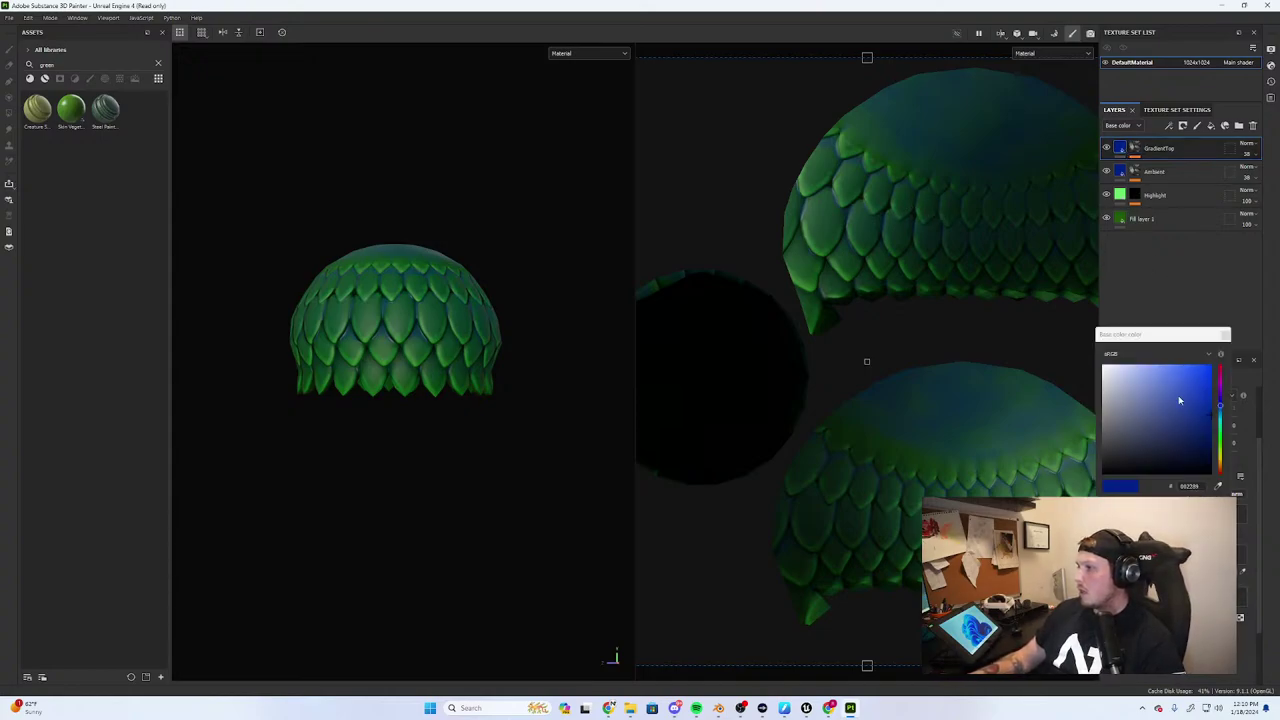
{"action": "mouse_move", "coordinate": [1218, 452]}
{"action": "left_mouse_down"}
{"action": "mouse_move", "coordinate": [1180, 359]}
{"action": "mouse_move", "coordinate": [1199, 369]}
{"action": "mouse_move", "coordinate": [1189, 383]}
{"action": "mouse_move", "coordinate": [1183, 367]}
{"action": "left_mouse_up"}
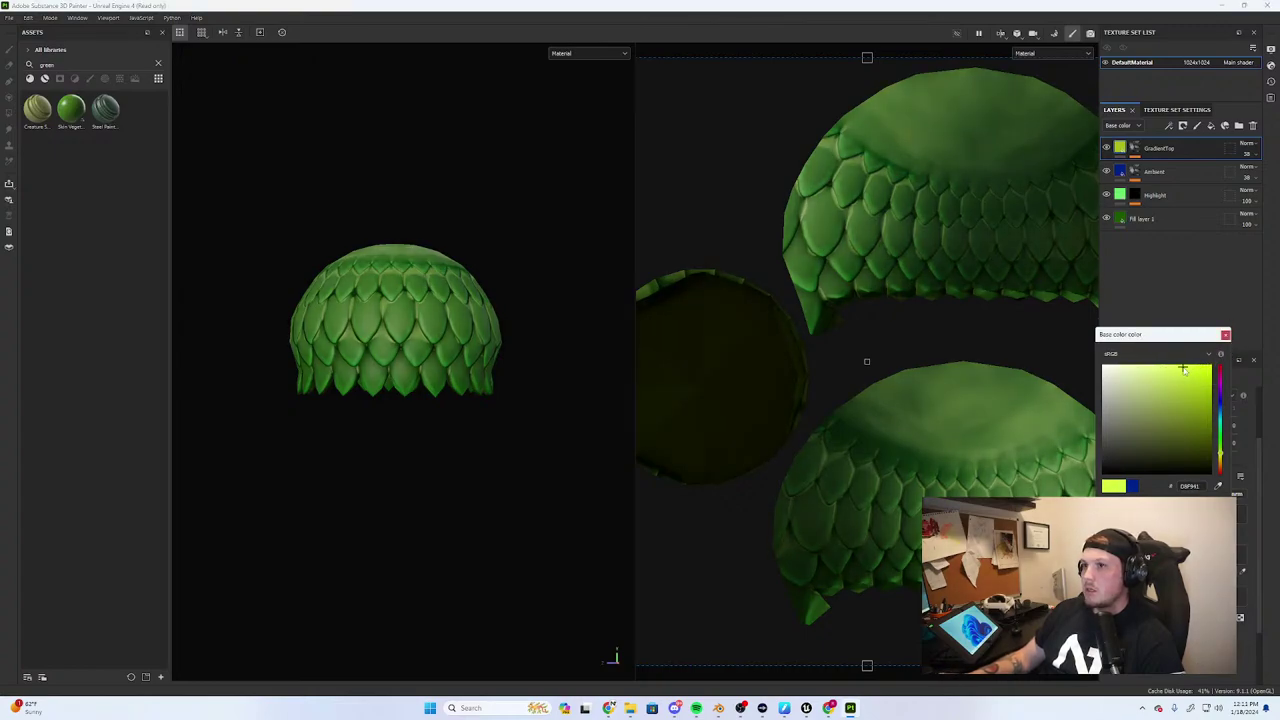
{"action": "left_click", "coordinate": [1237, 323]}
{"action": "left_click", "coordinate": [1227, 335]}
{"action": "left_click", "coordinate": [1227, 335]}
In GradientTop's Mask Editor, set Curvature Opacity to 0, Position Gradient Opacity to about 0.35 and Top To Bottom to 1
{"action": "left_click", "coordinate": [1134, 148]}
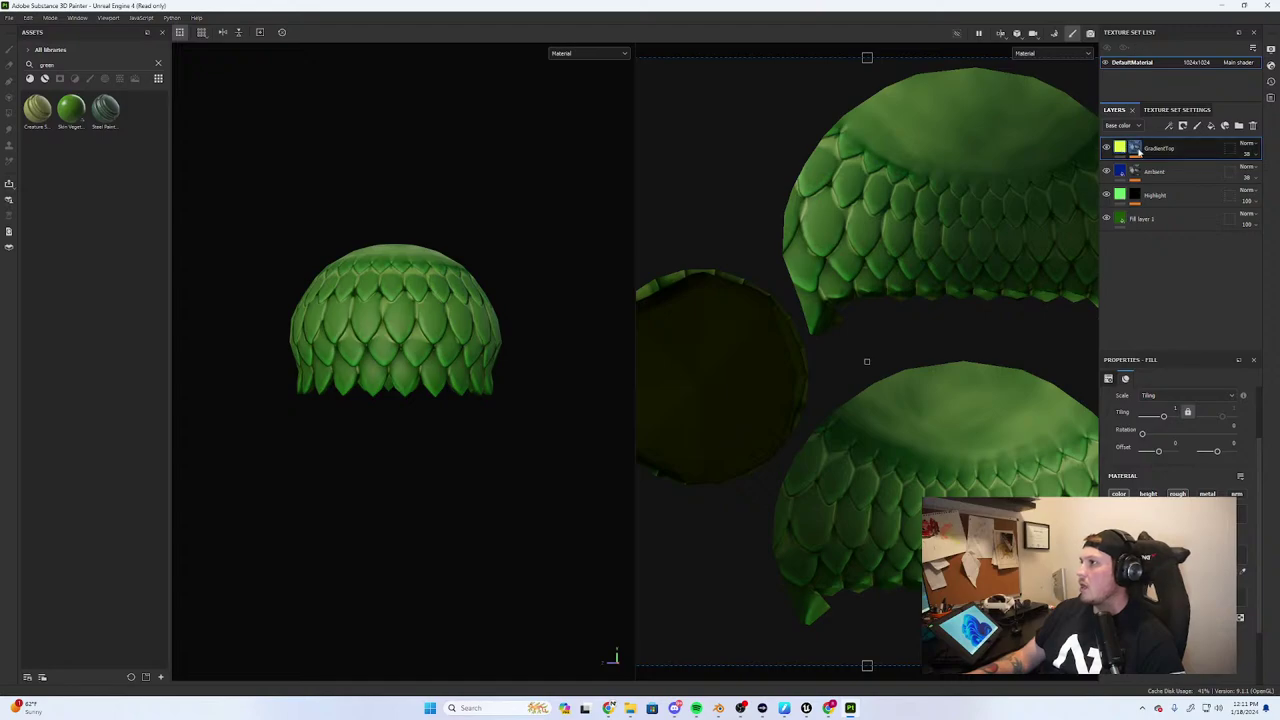
{"action": "left_click", "coordinate": [1166, 166]}
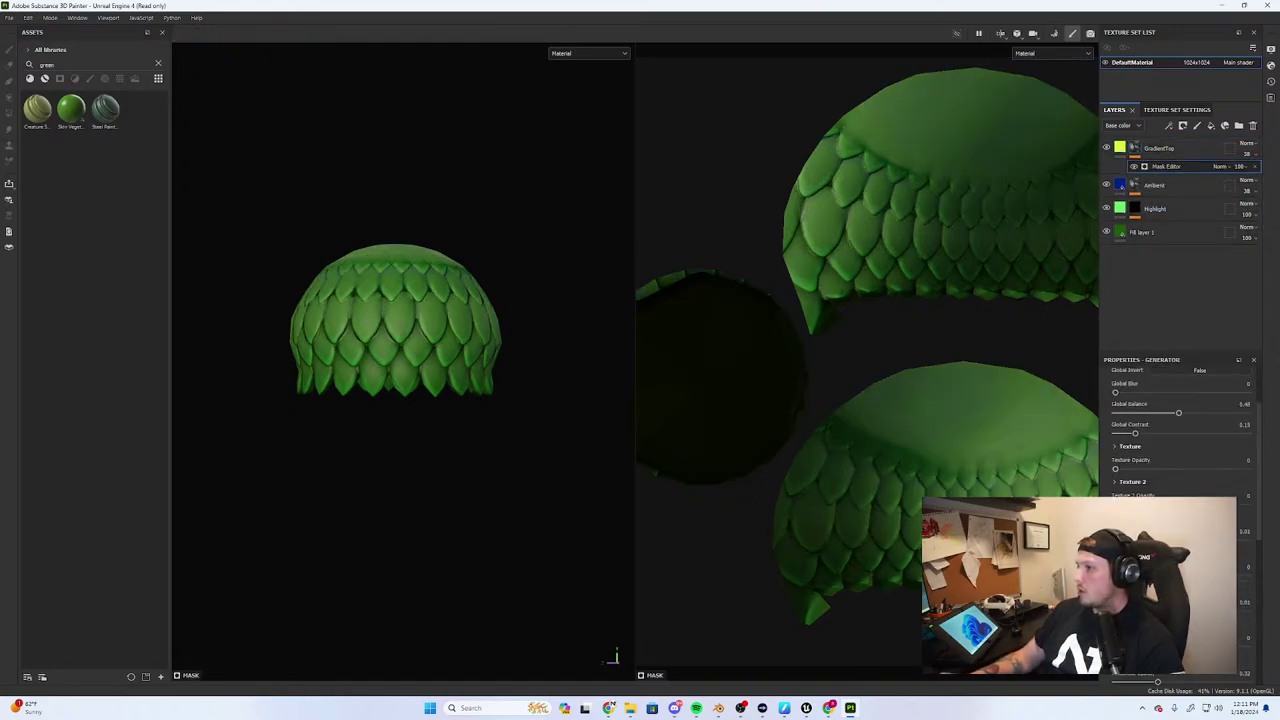
{"action": "scroll", "coordinate": [1143, 440], "scroll_direction": "up", "scroll_amount": 1}
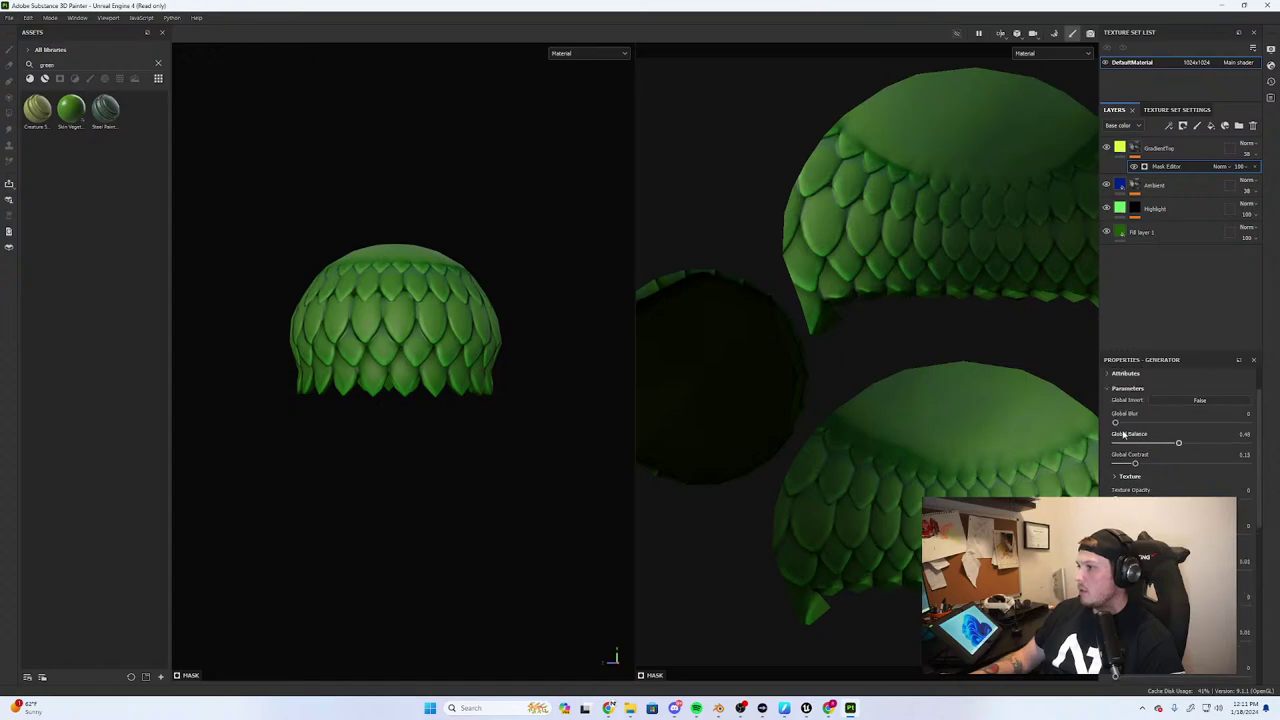
{"action": "left_click_drag", "start_coordinate": [1115, 423], "coordinate": [1276, 441]}
{"action": "scroll", "coordinate": [1240, 589], "scroll_direction": "down", "scroll_amount": 5}
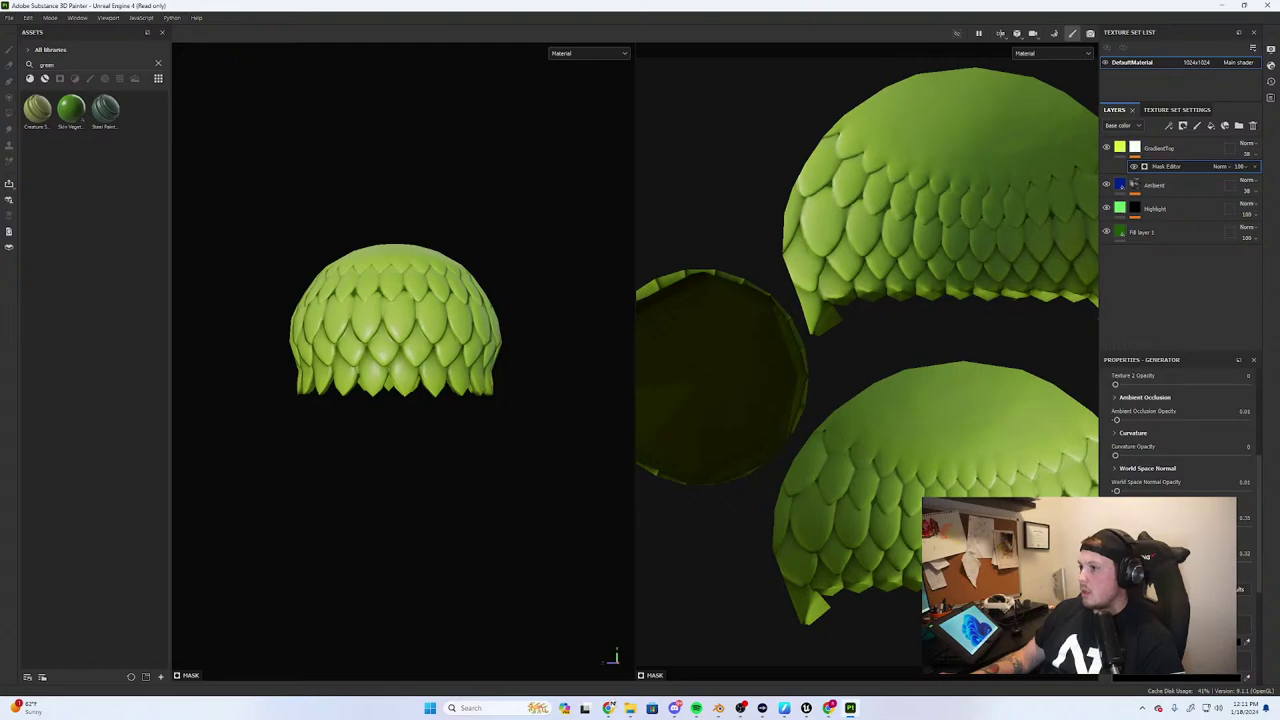
{"action": "scroll", "coordinate": [1189, 458], "scroll_direction": "up", "scroll_amount": 5}
{"action": "mouse_move", "coordinate": [1247, 490]}
{"action": "left_mouse_down"}
{"action": "mouse_move", "coordinate": [1160, 491]}
{"action": "mouse_move", "coordinate": [1118, 471]}
{"action": "mouse_move", "coordinate": [1212, 471]}
{"action": "mouse_move", "coordinate": [1187, 470]}
{"action": "left_mouse_up"}
{"action": "scroll", "coordinate": [1124, 536], "scroll_direction": "down", "scroll_amount": 6}
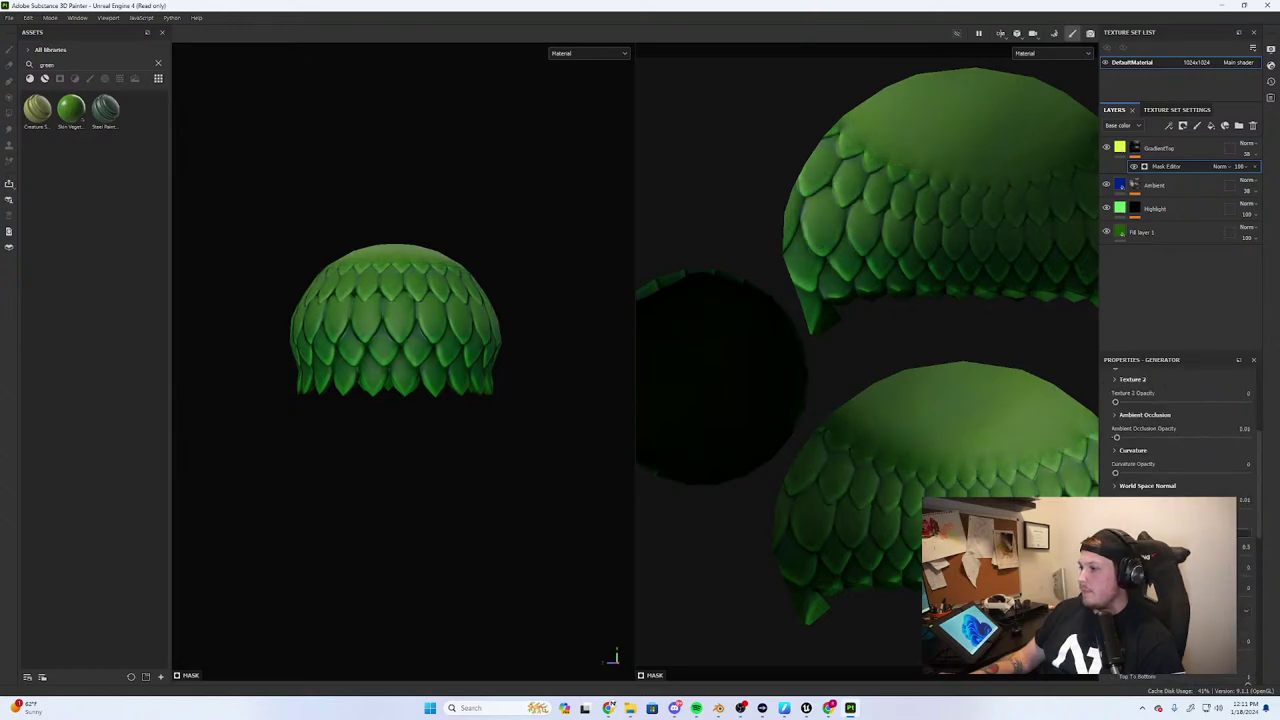
{"action": "scroll", "coordinate": [1155, 448], "scroll_direction": "down", "scroll_amount": 3}
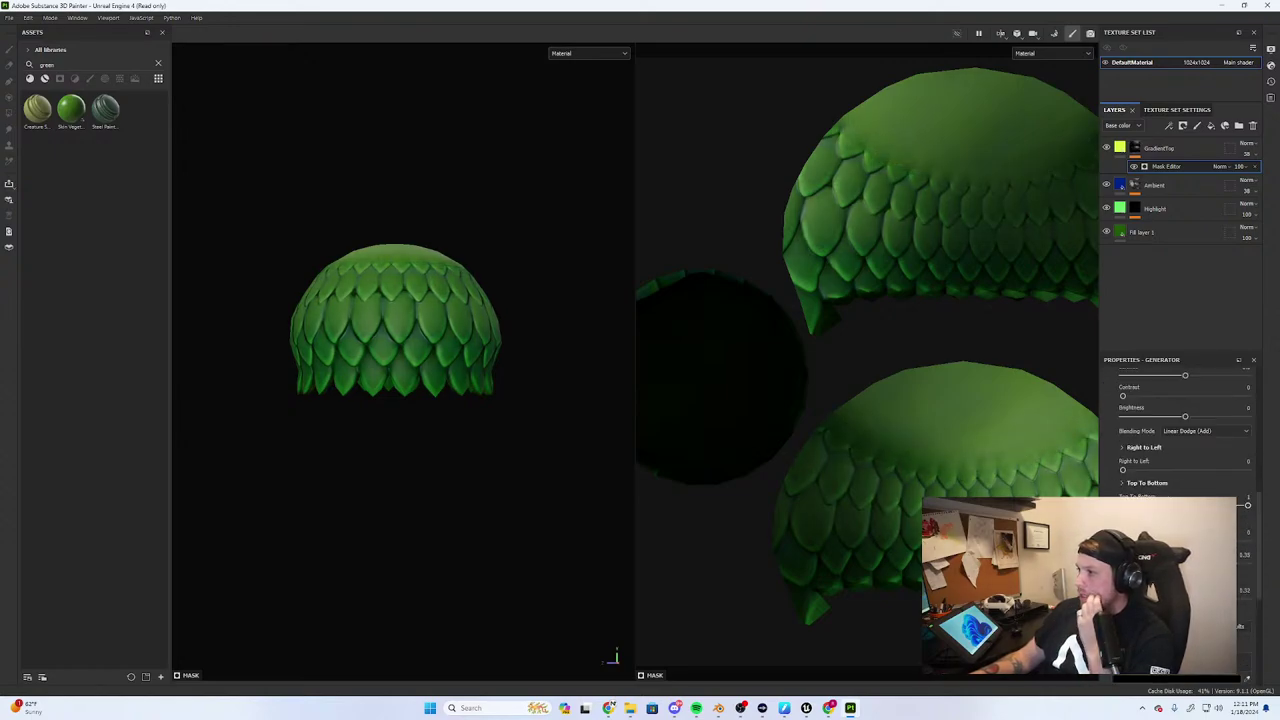
Set GradientTop's Position Gradient Contrast to about 0.21 and Brightness to about 0.04, and check the dome from below
{"action": "scroll", "coordinate": [1155, 448], "scroll_direction": "down", "scroll_amount": 3}
{"action": "left_click_drag", "start_coordinate": [1156, 440], "coordinate": [1188, 476]}
{"action": "scroll", "coordinate": [403, 354], "scroll_direction": "down", "scroll_amount": 3}
{"action": "left_click_drag", "start_coordinate": [403, 354], "coordinate": [410, 290], "text": "alt"}
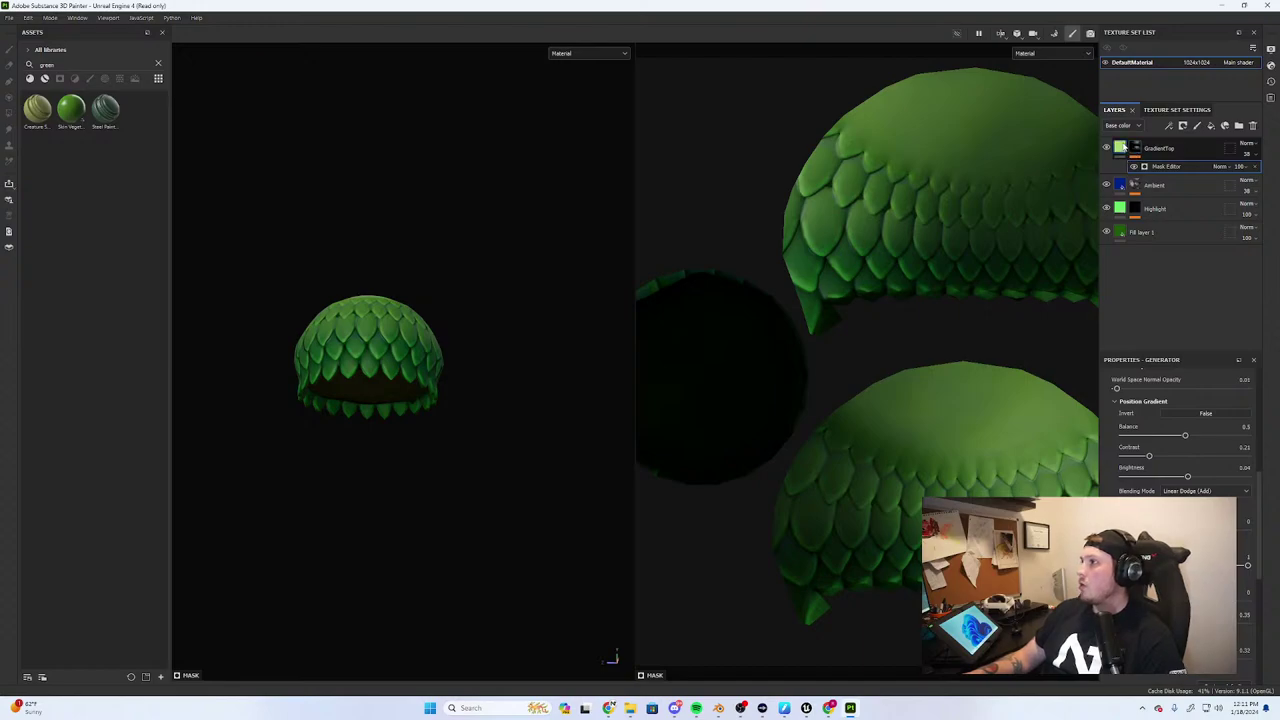
Duplicate the GradientTop layer and rename the upper copy BottomGradient
{"action": "left_click", "coordinate": [1121, 149]}
{"action": "key", "text": "ctrl+d"}
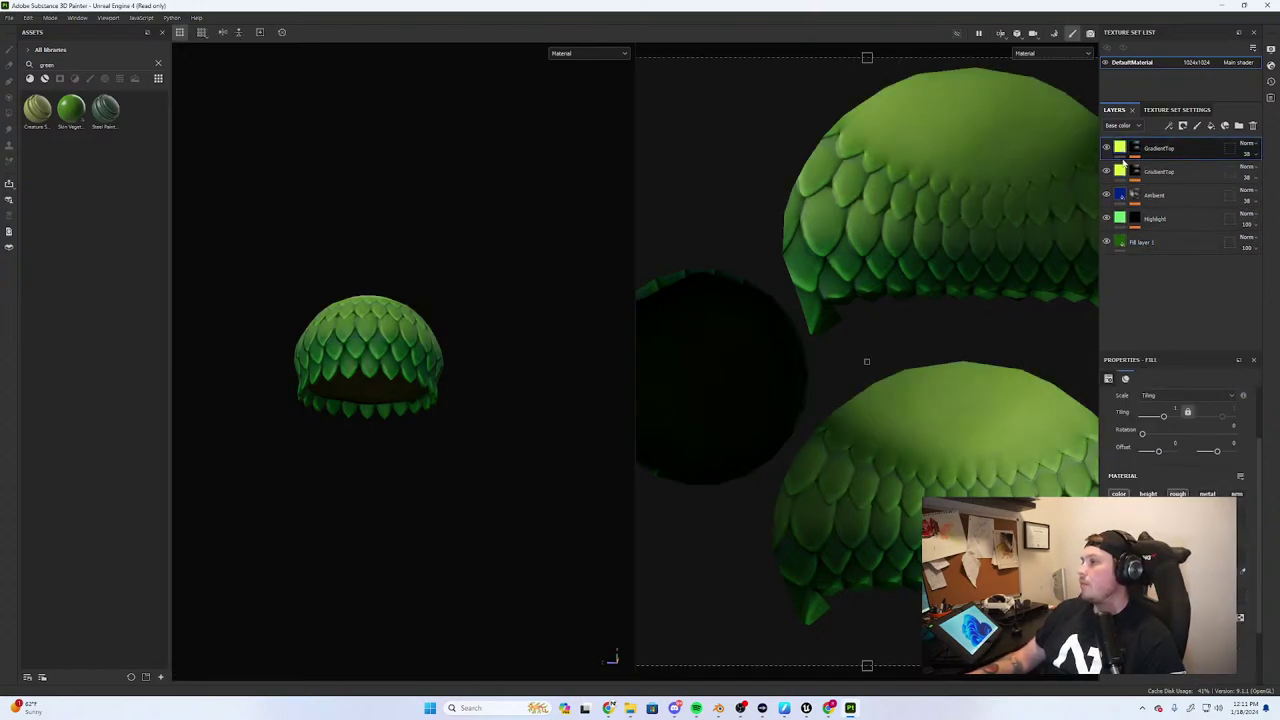
{"action": "double_click", "coordinate": [1160, 148]}
{"action": "type", "text": "BottomG"}
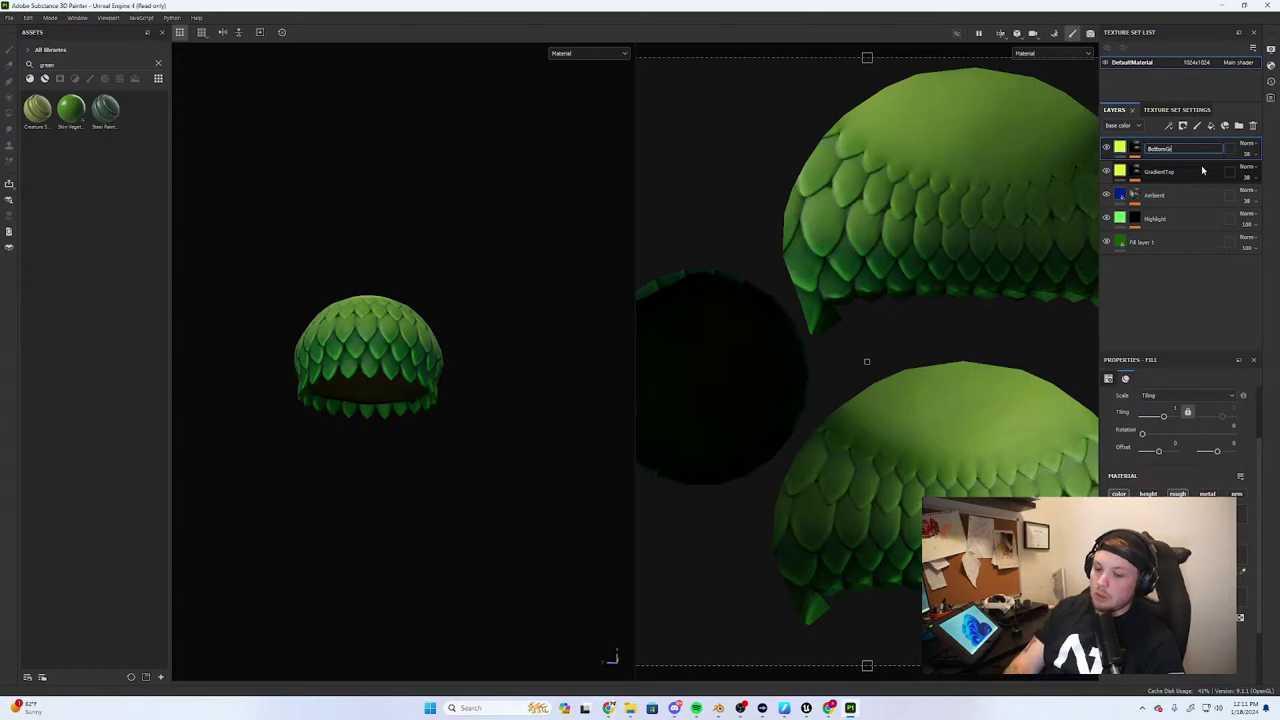
{"action": "type", "text": "radient"}
{"action": "key", "text": "Return"}
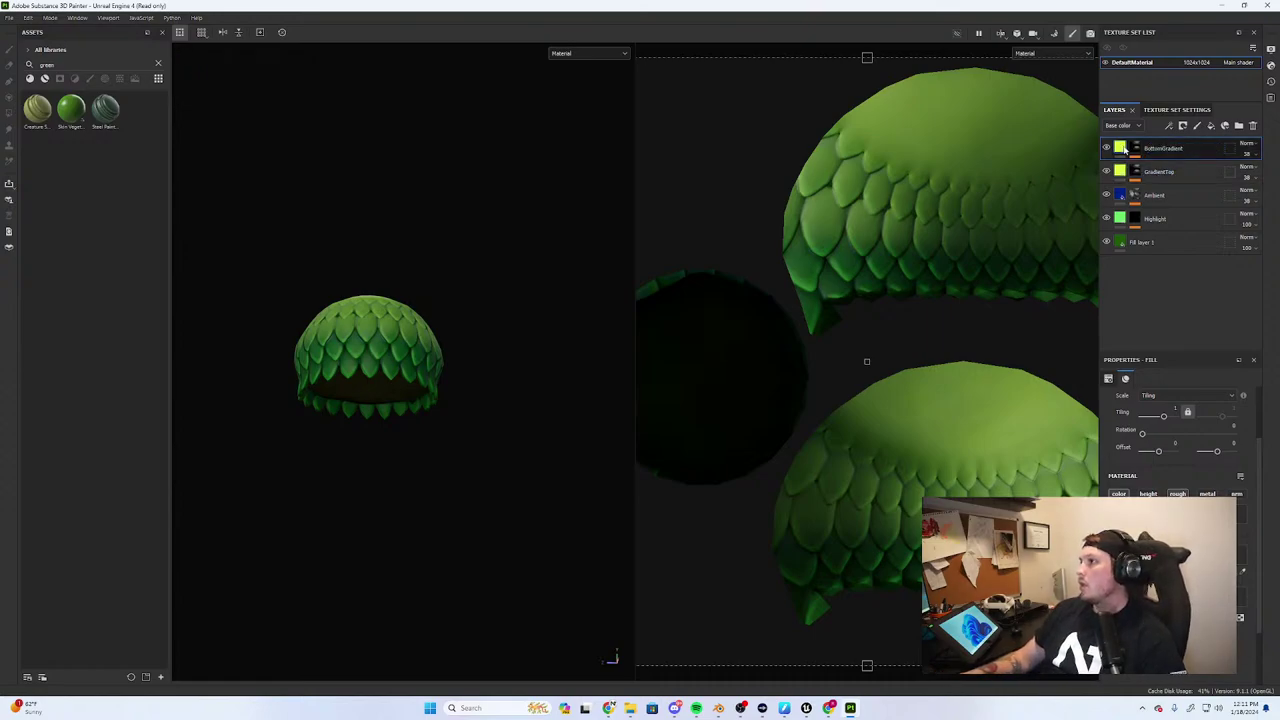
Change the BottomGradient layer's base color to a dark purple
{"action": "left_click", "coordinate": [1171, 513]}
{"action": "left_click", "coordinate": [1194, 457]}
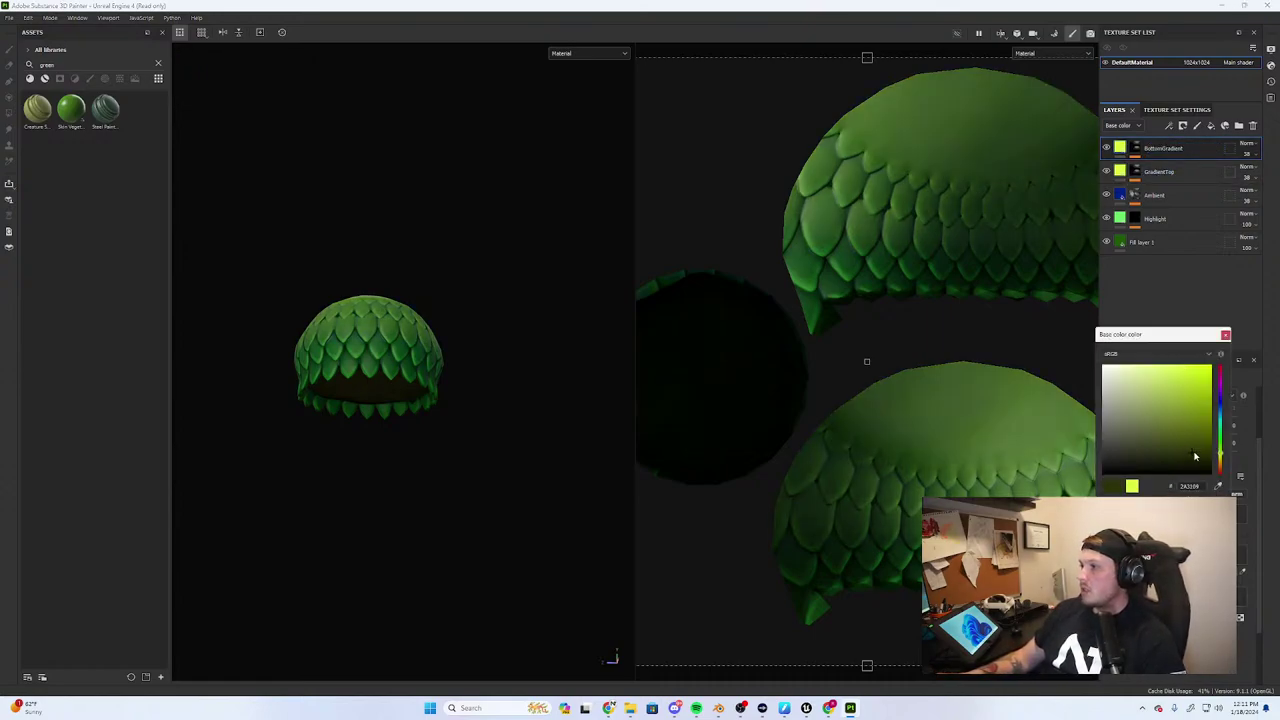
{"action": "left_click_drag", "start_coordinate": [1221, 404], "coordinate": [1222, 385]}
{"action": "left_click", "coordinate": [1205, 428]}
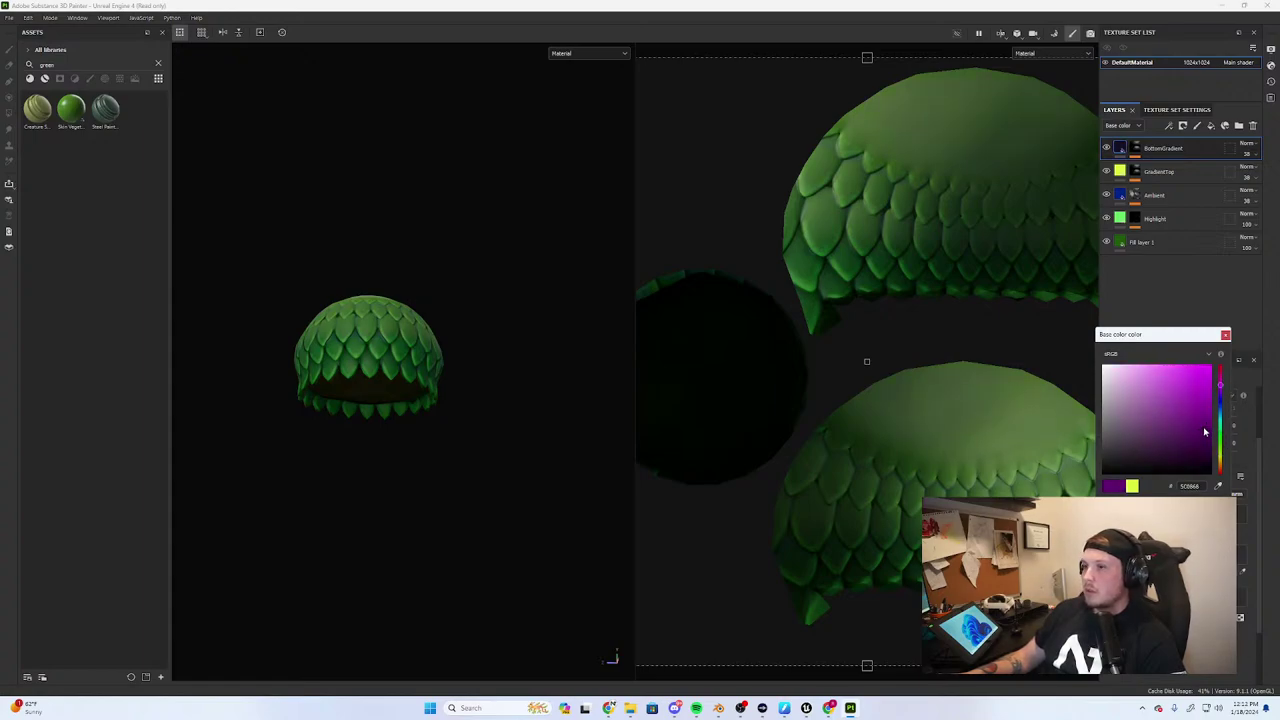
{"action": "left_click", "coordinate": [1225, 335]}
Invert the Position Gradient in BottomGradient's Mask Editor and adjust its balance, contrast and brightness
{"action": "left_click", "coordinate": [1136, 148]}
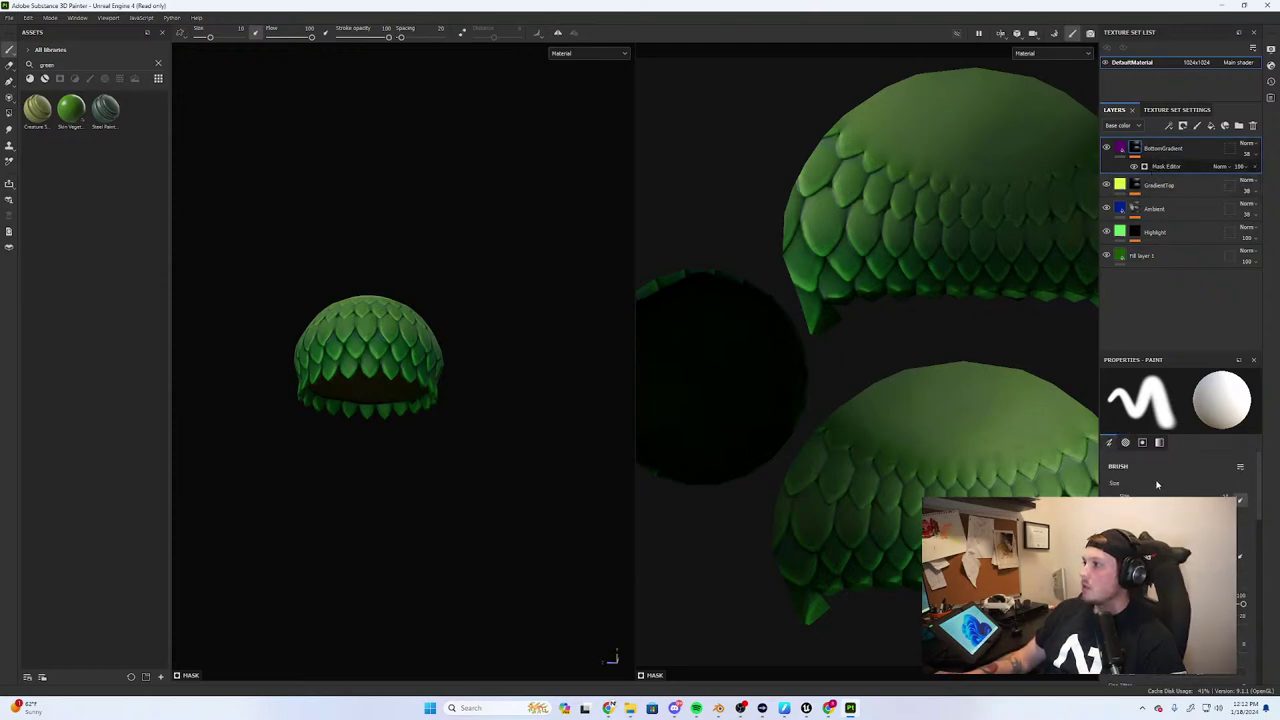
{"action": "left_click", "coordinate": [1147, 165]}
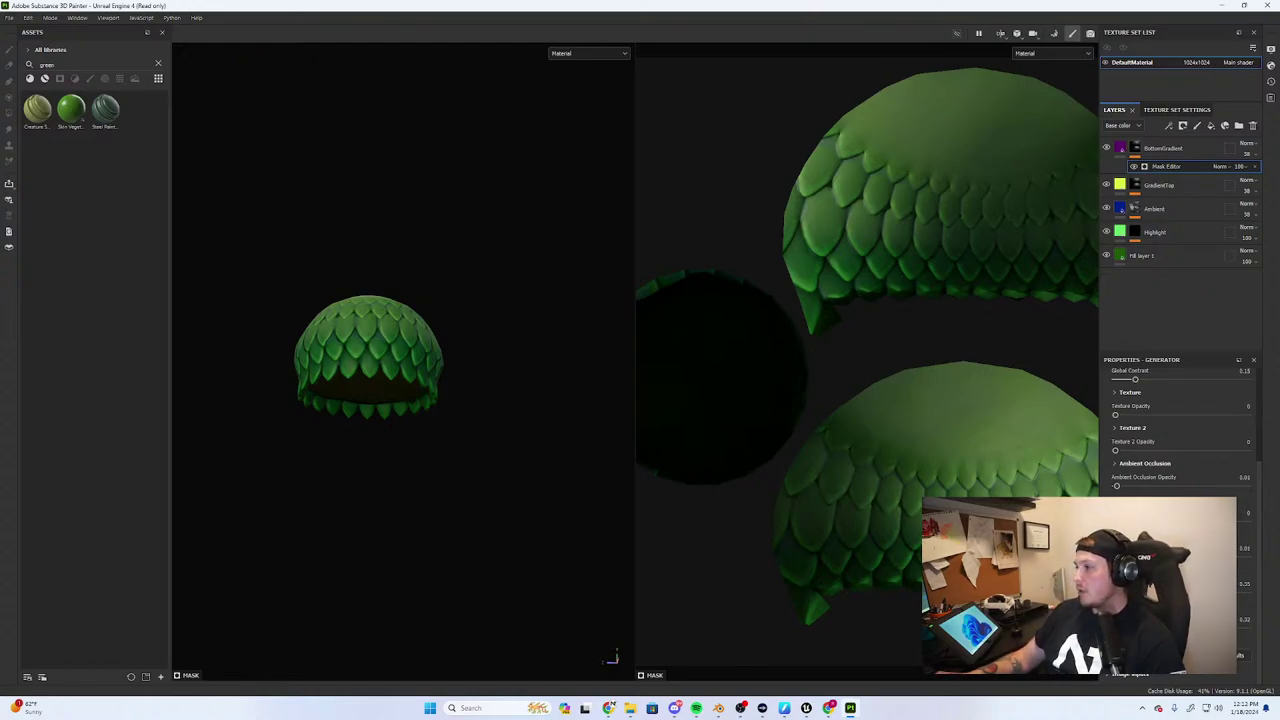
{"action": "scroll", "coordinate": [1180, 430], "scroll_direction": "down", "scroll_amount": 2}
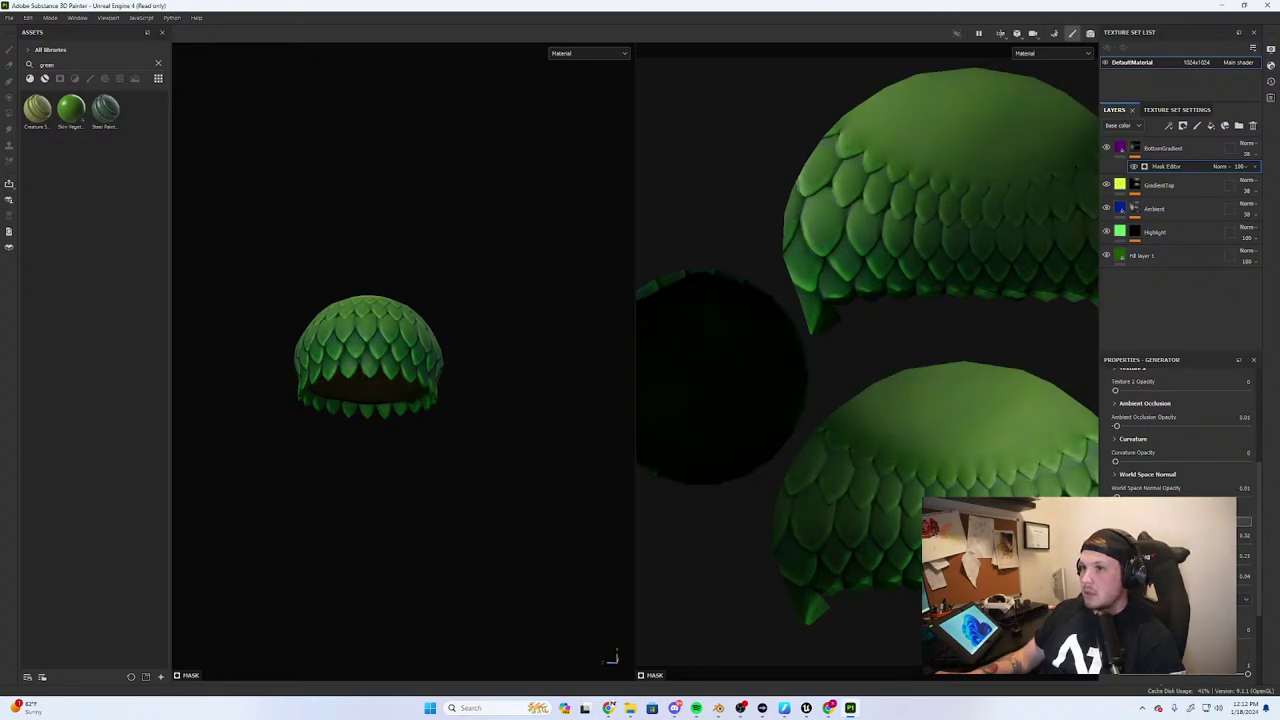
{"action": "left_click_drag", "start_coordinate": [1241, 564], "coordinate": [1171, 564]}
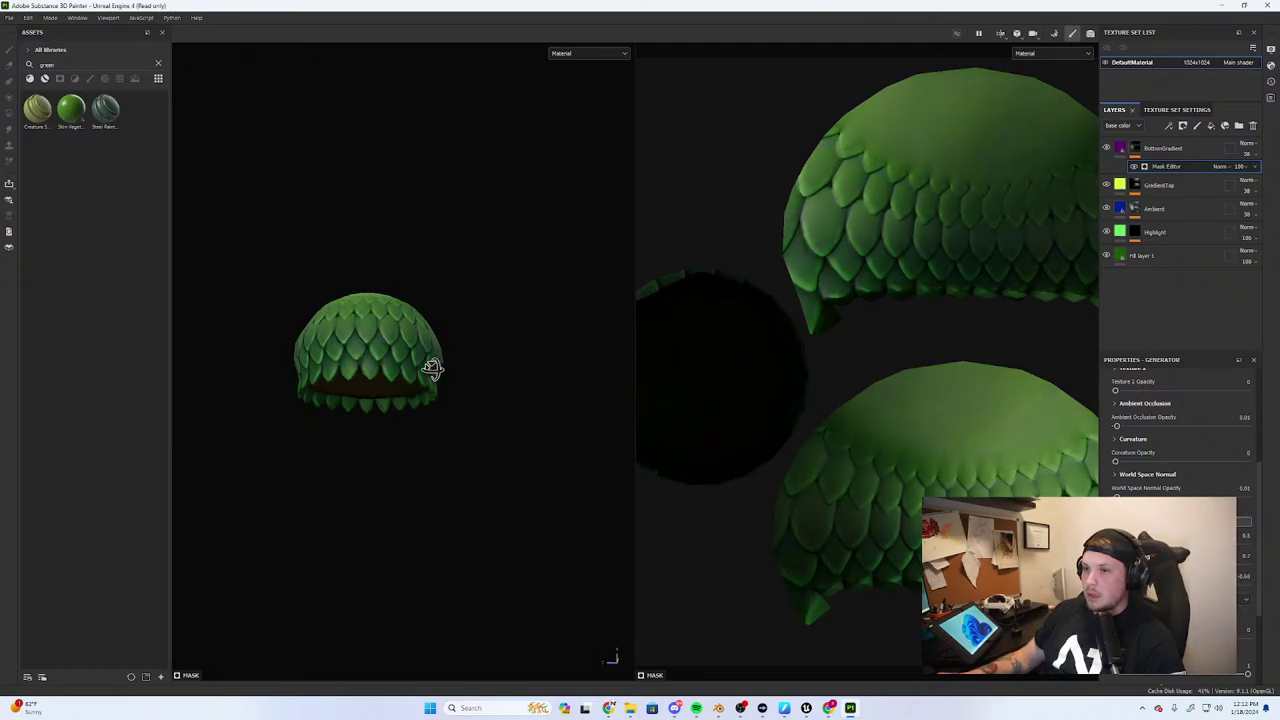
Set BottomGradient's Position Gradient Brightness to about -0.38 and fine-tune the remaining values in its Mask Editor
{"action": "left_click_drag", "start_coordinate": [429, 366], "coordinate": [458, 405], "text": "alt"}
{"action": "right_click_drag", "start_coordinate": [458, 406], "coordinate": [386, 423], "text": "alt"}
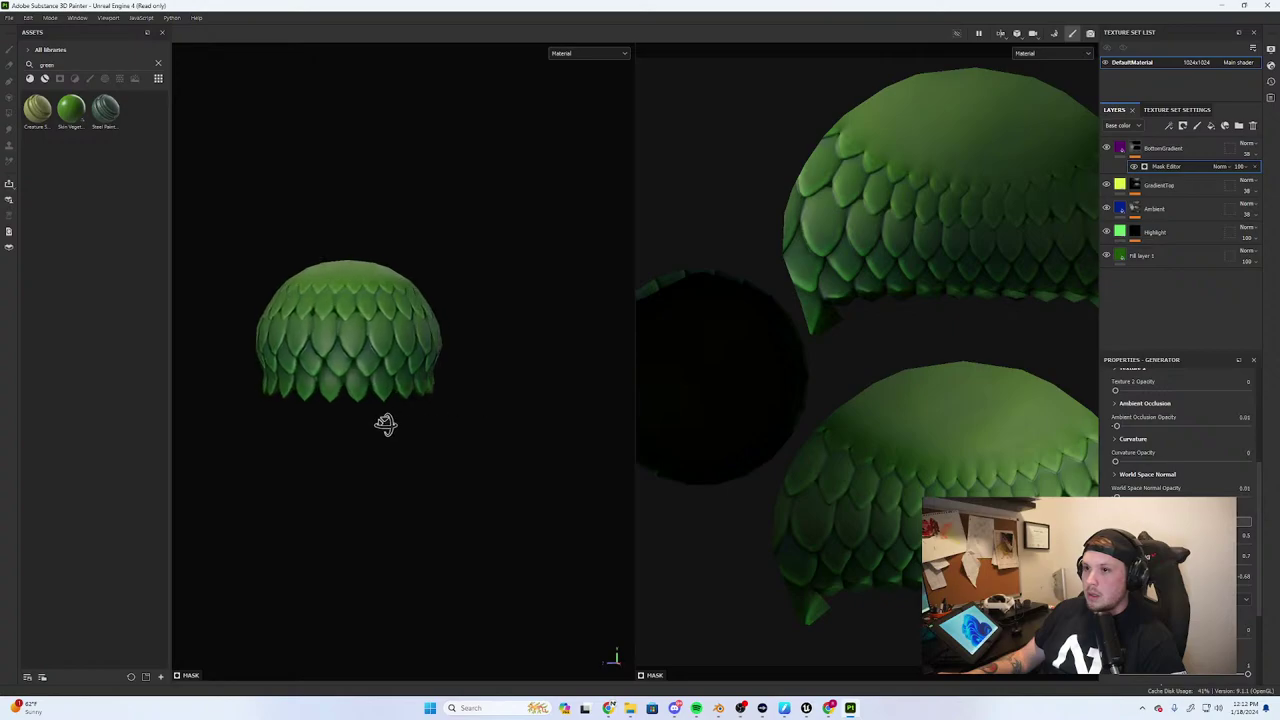
{"action": "middle_click_drag", "start_coordinate": [367, 421], "coordinate": [443, 406], "text": "alt"}
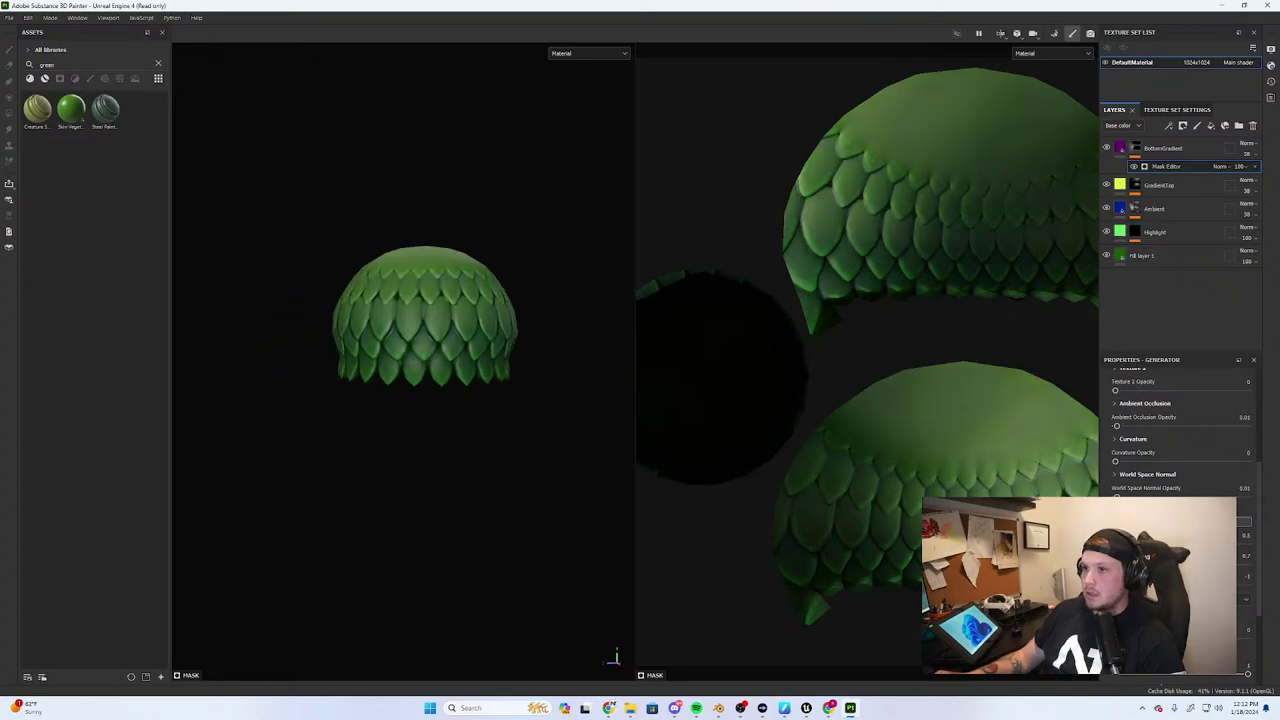
{"action": "left_click_drag", "start_coordinate": [1116, 585], "coordinate": [1214, 585]}
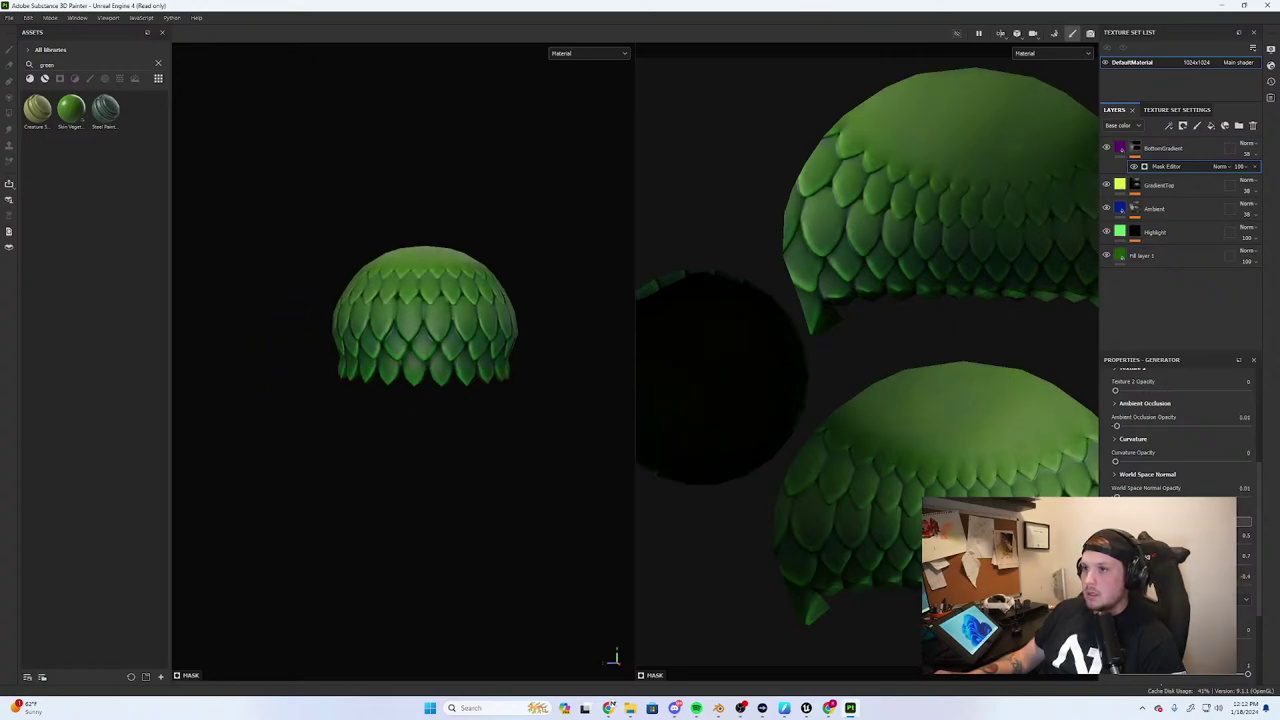
{"action": "scroll", "coordinate": [1180, 430], "scroll_direction": "up", "scroll_amount": 5}
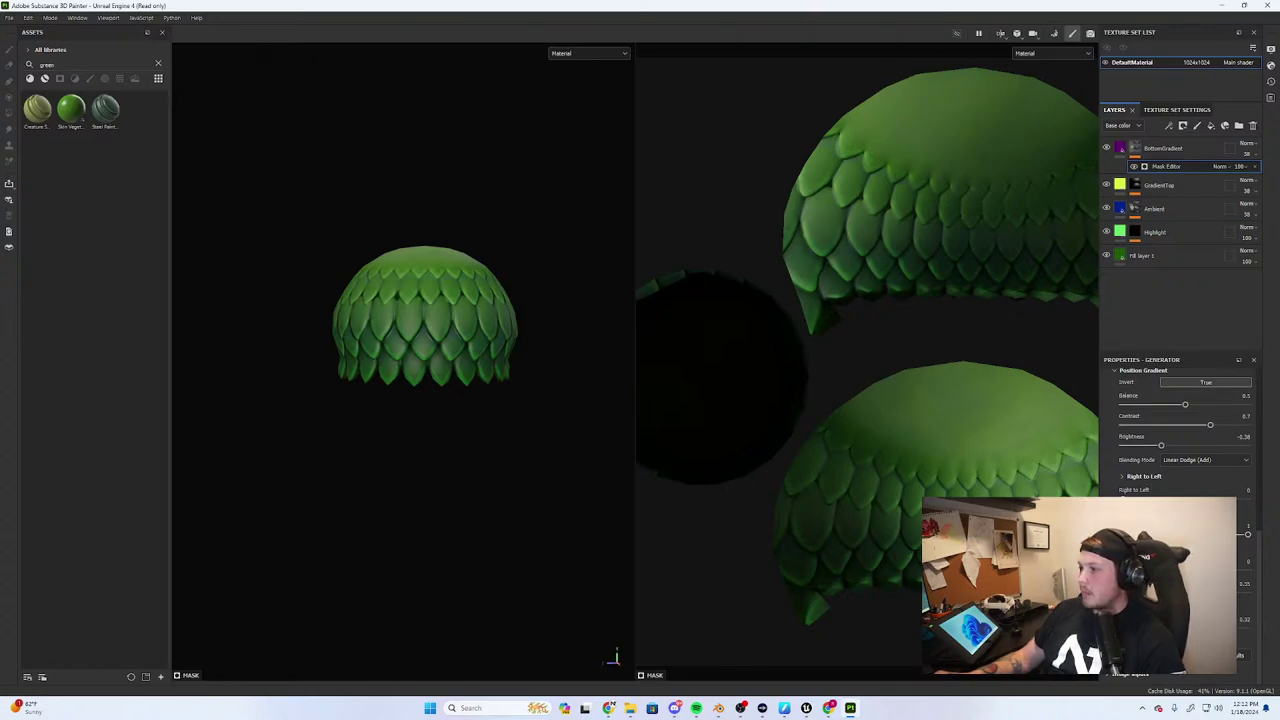
{"action": "left_click_drag", "start_coordinate": [1174, 592], "coordinate": [1189, 592]}
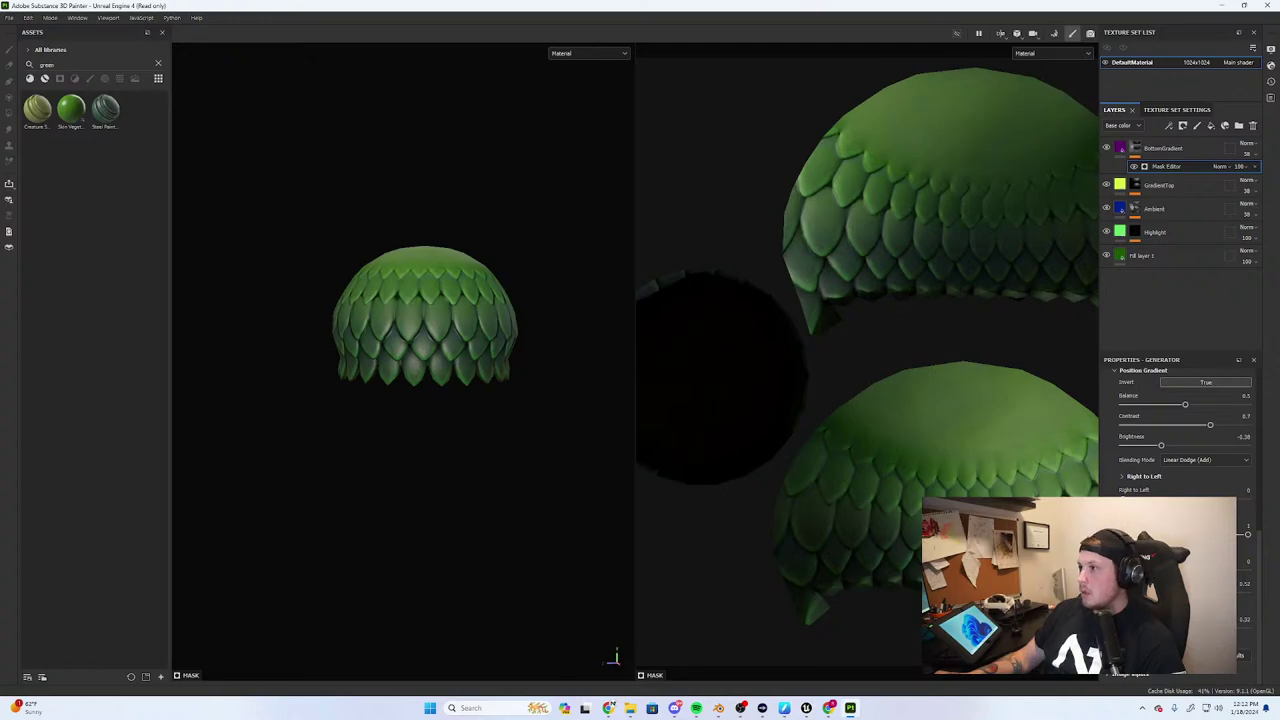
{"action": "scroll", "coordinate": [1185, 450], "scroll_direction": "up", "scroll_amount": 4}
Select the BottomGradient fill, examine the dome's color gradients from several angles, and look at the texture export settings
{"action": "left_click", "coordinate": [1121, 147]}
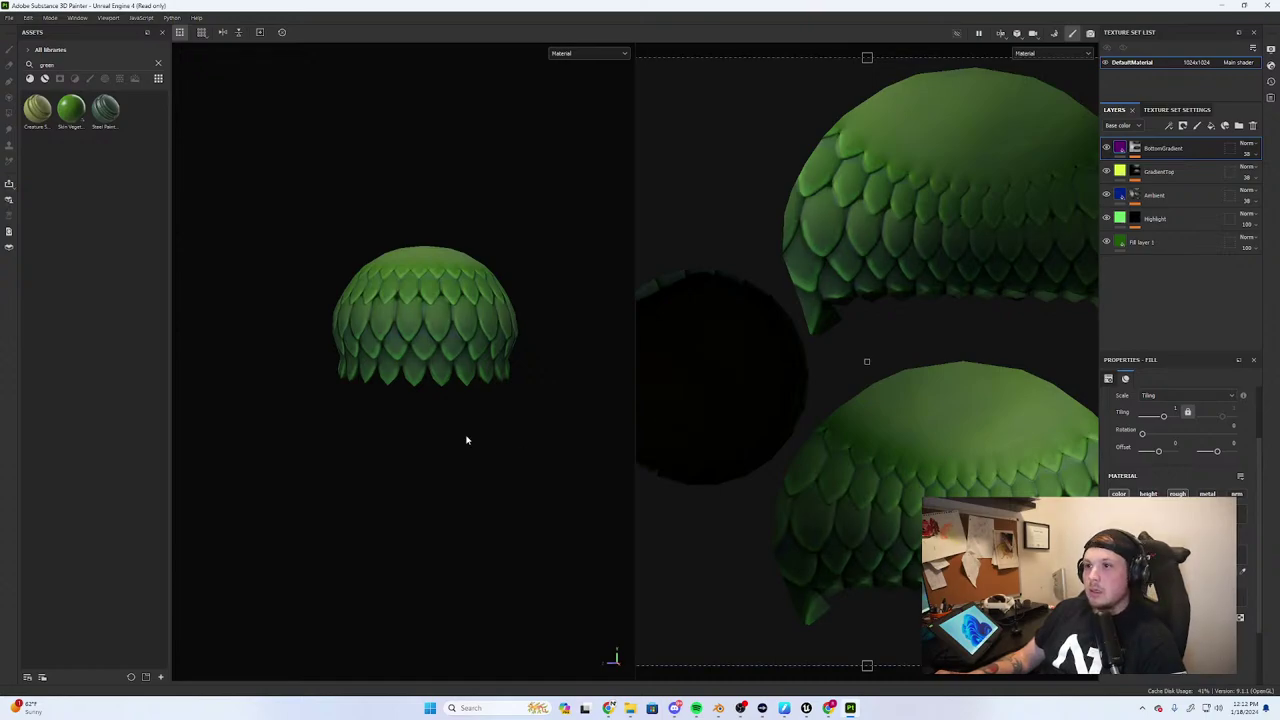
{"action": "left_click_drag", "start_coordinate": [466, 440], "coordinate": [516, 398], "text": "alt"}
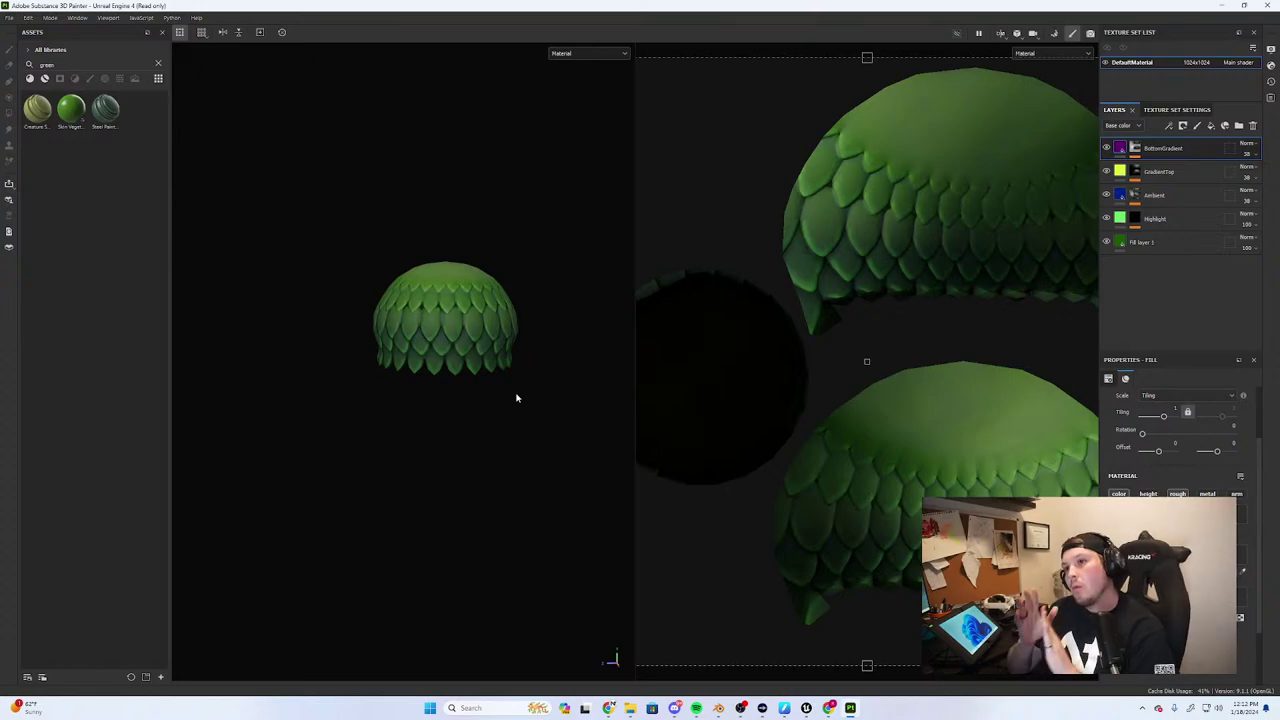
{"action": "scroll", "coordinate": [551, 423], "scroll_direction": "down", "scroll_amount": 3}
{"action": "left_click_drag", "start_coordinate": [551, 423], "coordinate": [480, 388], "text": "alt"}
{"action": "right_click_drag", "start_coordinate": [480, 388], "coordinate": [731, 311], "text": "alt"}
{"action": "left_click_drag", "start_coordinate": [731, 311], "coordinate": [497, 384], "text": "alt"}
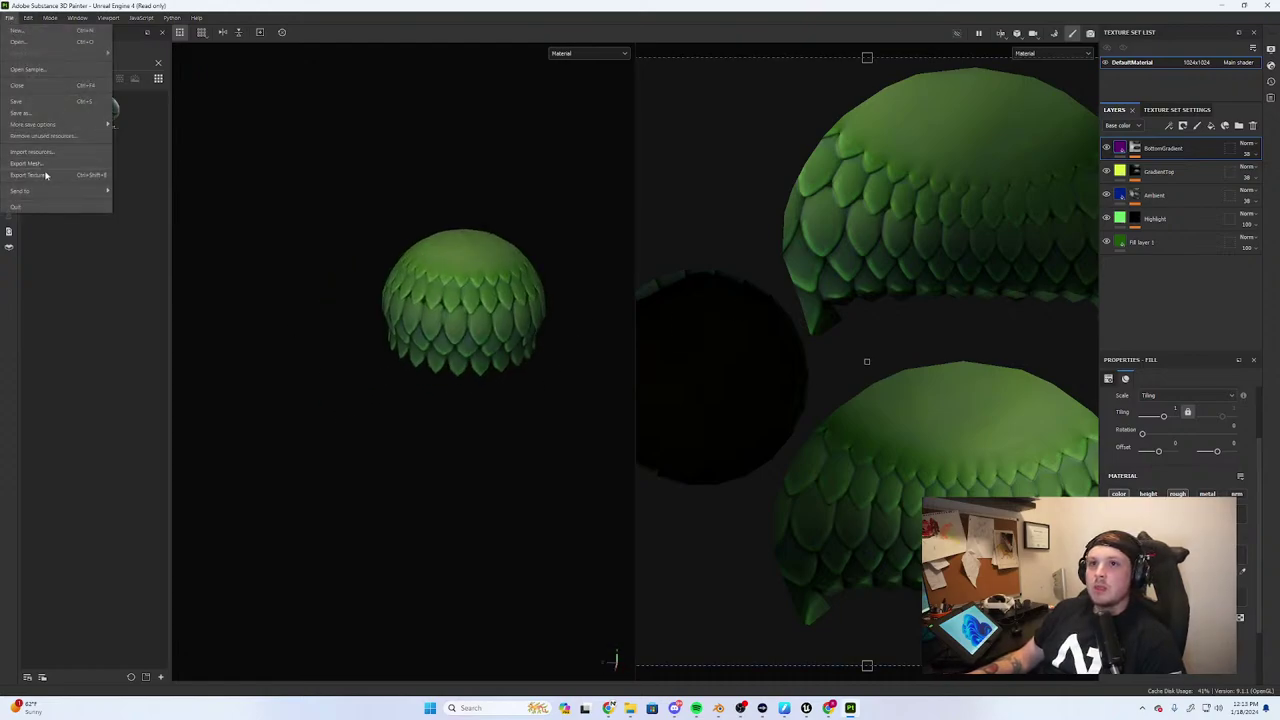
{"action": "left_click", "coordinate": [48, 175]}
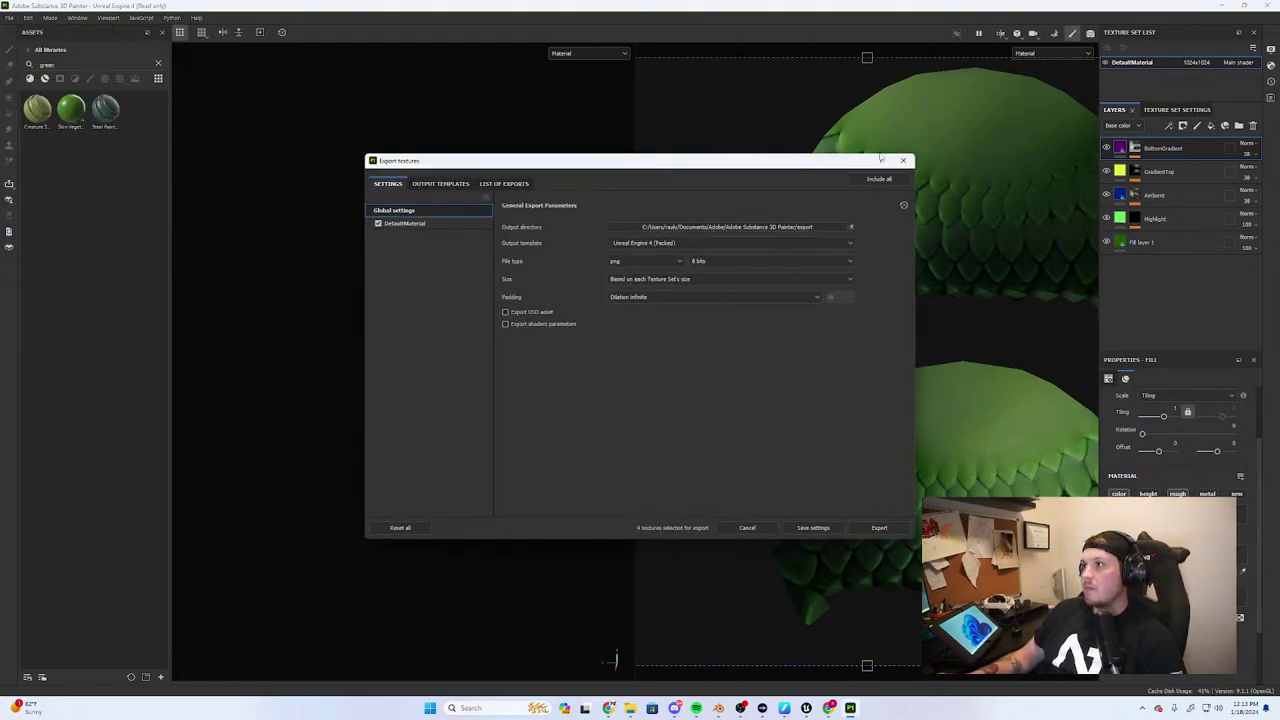
{"action": "left_click", "coordinate": [903, 160]}
Inspect the seam on top of the dome and set the BottomGradient fill's projection to Tri-planar projection
{"action": "left_click_drag", "start_coordinate": [449, 191], "coordinate": [706, 306], "text": "alt"}
{"action": "scroll", "coordinate": [374, 346], "scroll_direction": "up", "scroll_amount": 5}
{"action": "mouse_move", "coordinate": [386, 354]}
{"action": "left_mouse_down", "text": "alt"}
{"action": "mouse_move", "coordinate": [453, 302]}
{"action": "mouse_move", "coordinate": [361, 368]}
{"action": "left_mouse_up", "text": "alt"}
{"action": "scroll", "coordinate": [1168, 452], "scroll_direction": "up", "scroll_amount": 5}
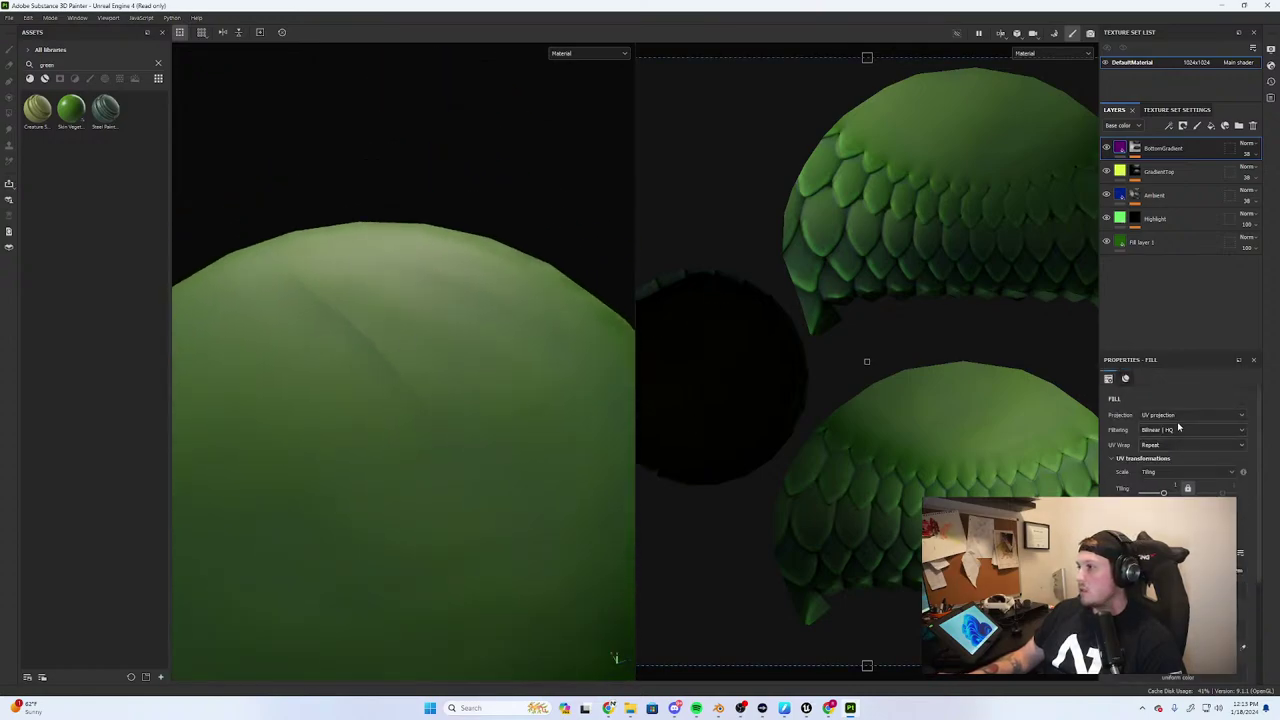
{"action": "left_click", "coordinate": [1180, 414]}
{"action": "left_click", "coordinate": [1178, 449]}
{"action": "scroll", "coordinate": [420, 380], "scroll_direction": "down", "scroll_amount": 5}
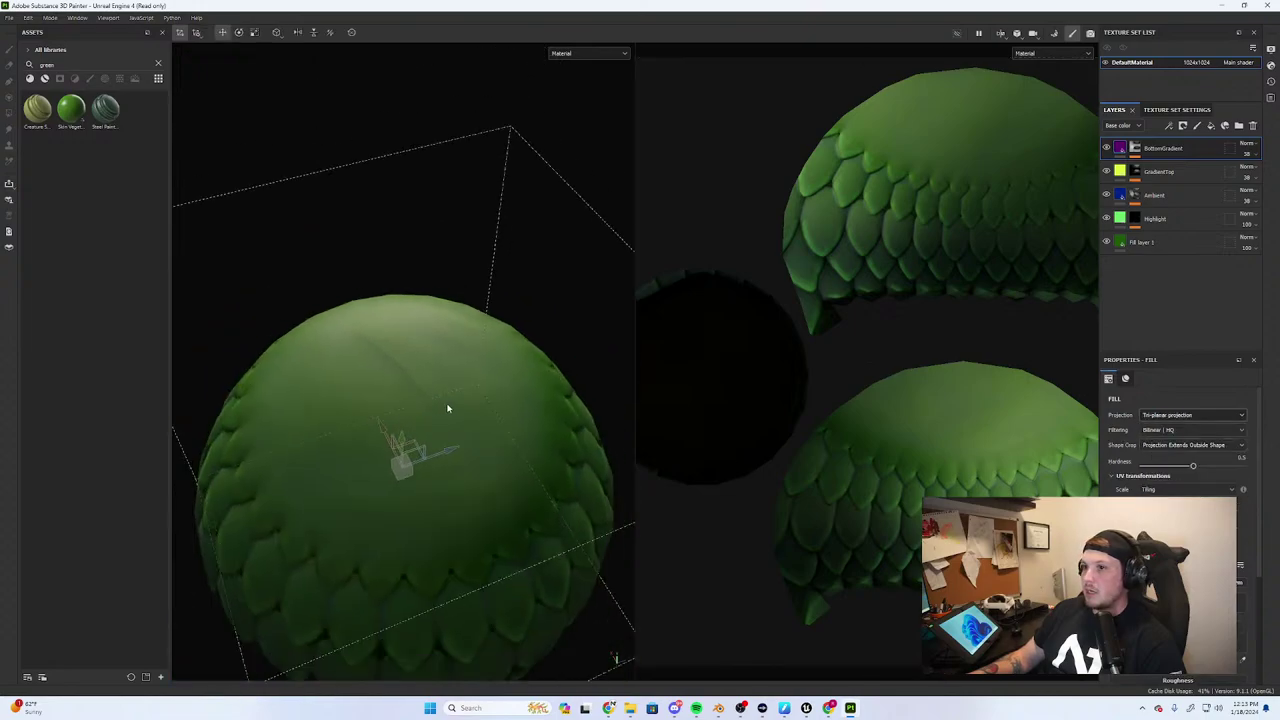
{"action": "middle_click_drag", "start_coordinate": [535, 486], "coordinate": [465, 432], "text": "alt"}
{"action": "left_click_drag", "start_coordinate": [465, 432], "coordinate": [468, 505], "text": "alt"}
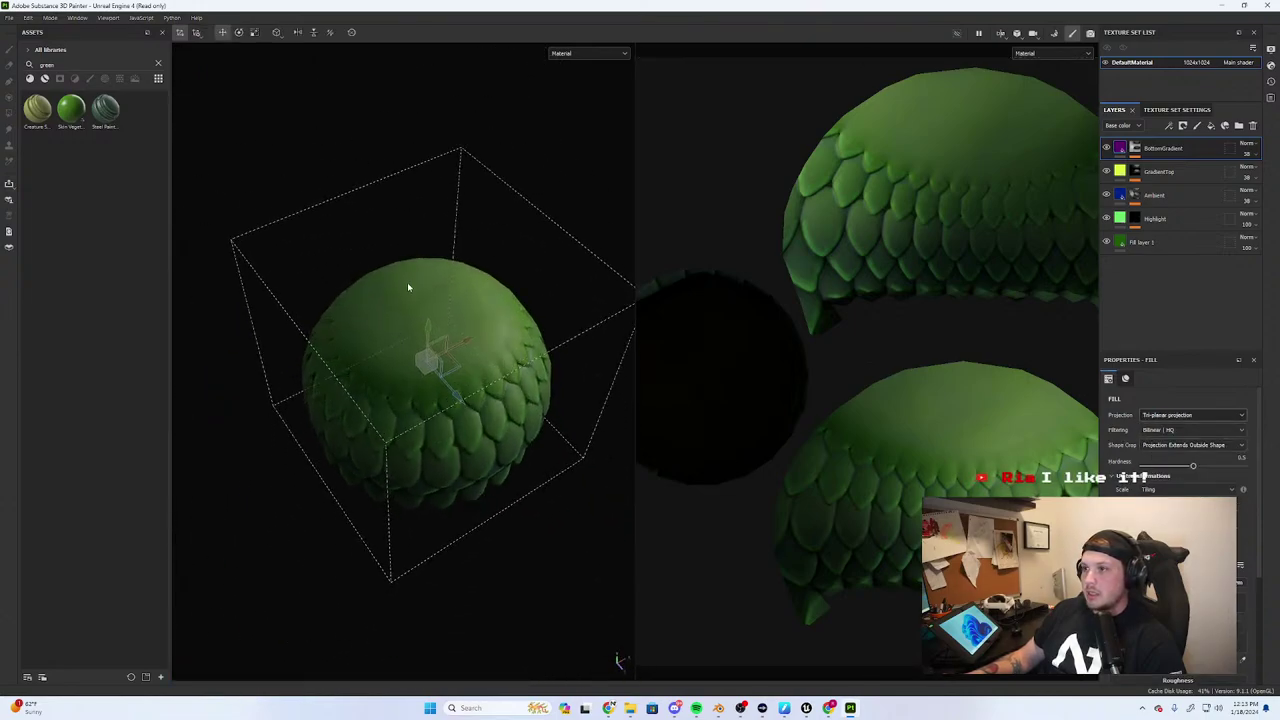
Set the projection of the GradientTop and Ambient fill layers to Tri-planar projection
{"action": "left_click", "coordinate": [1122, 171]}
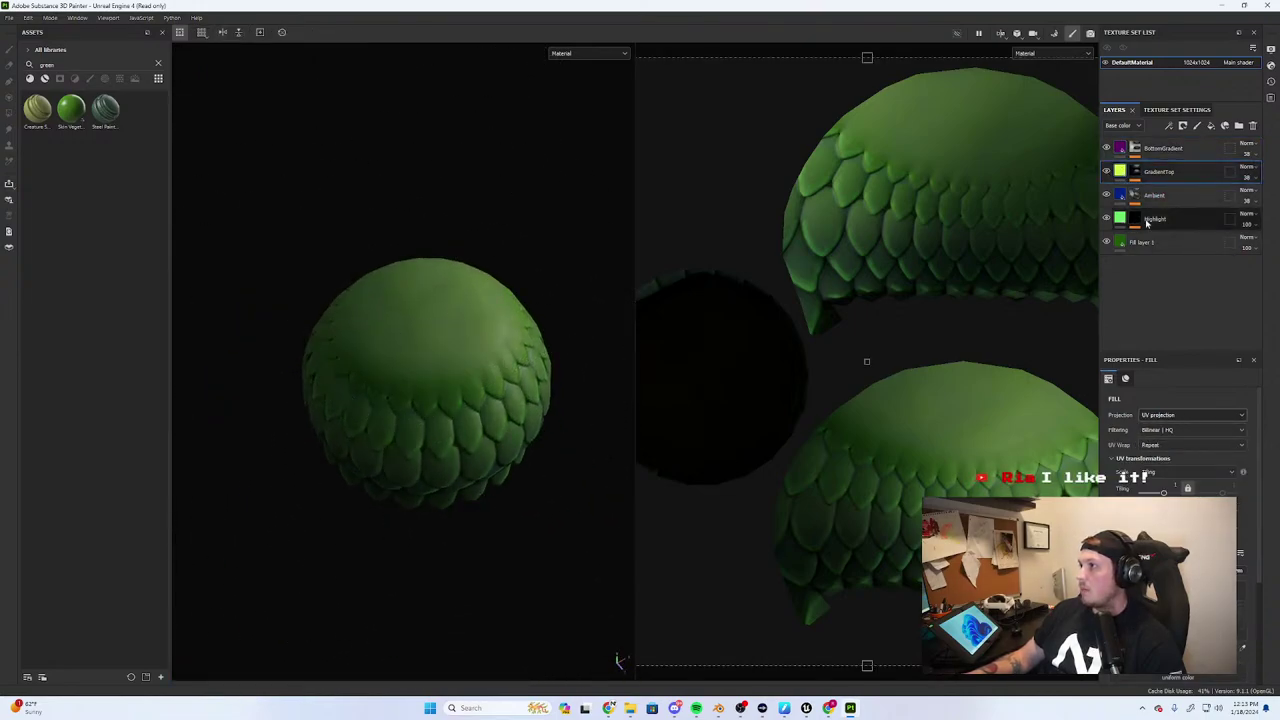
{"action": "left_click", "coordinate": [1182, 414]}
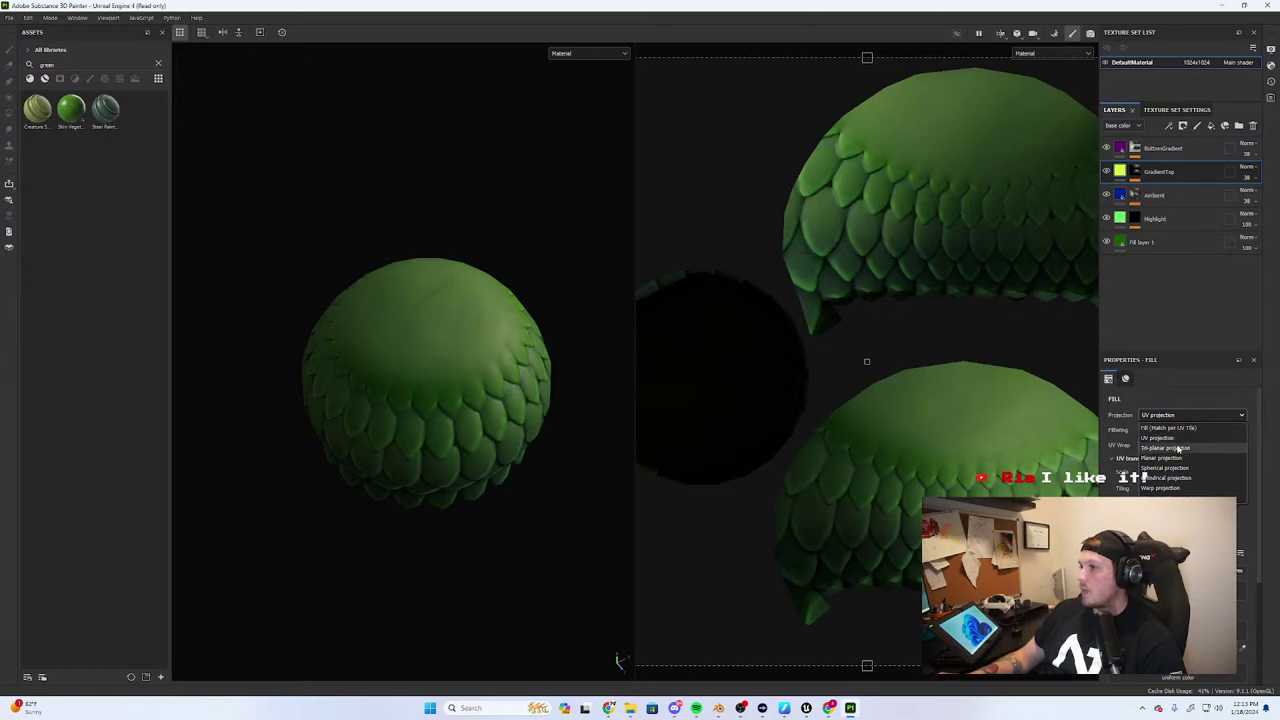
{"action": "left_click", "coordinate": [1166, 448]}
{"action": "left_click", "coordinate": [1125, 195]}
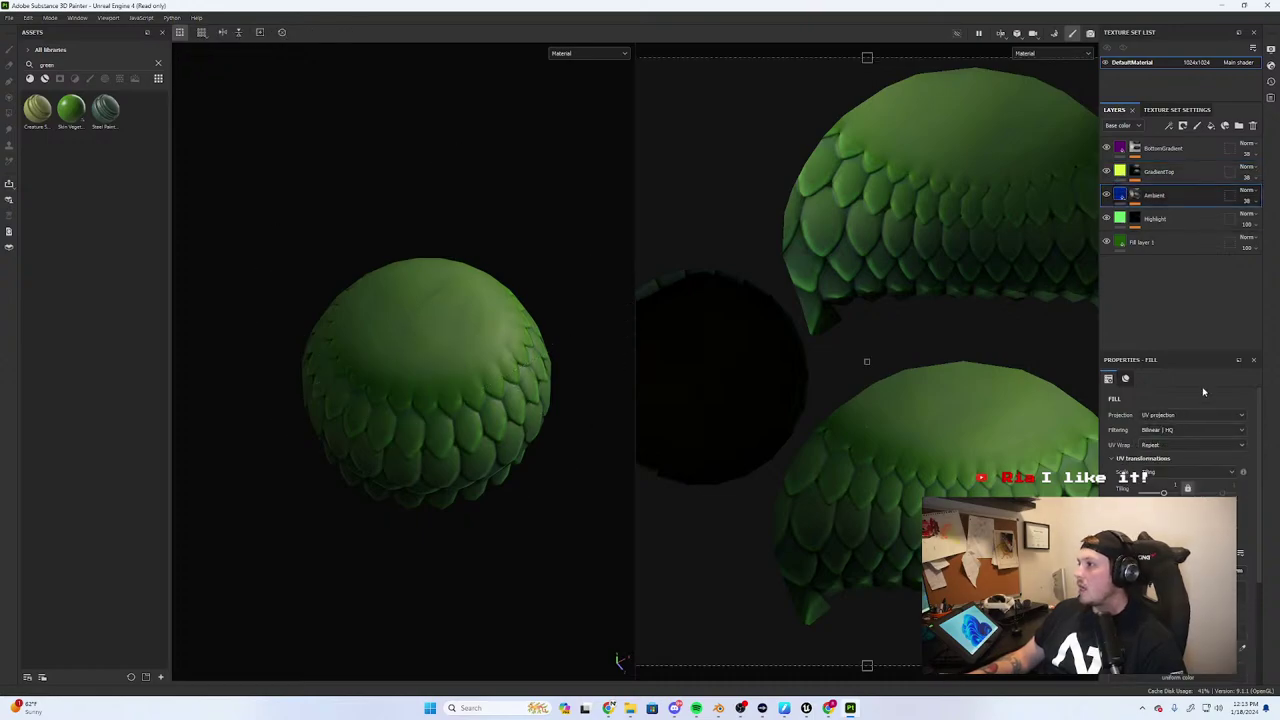
{"action": "left_click", "coordinate": [1190, 414]}
{"action": "left_click", "coordinate": [1176, 448]}
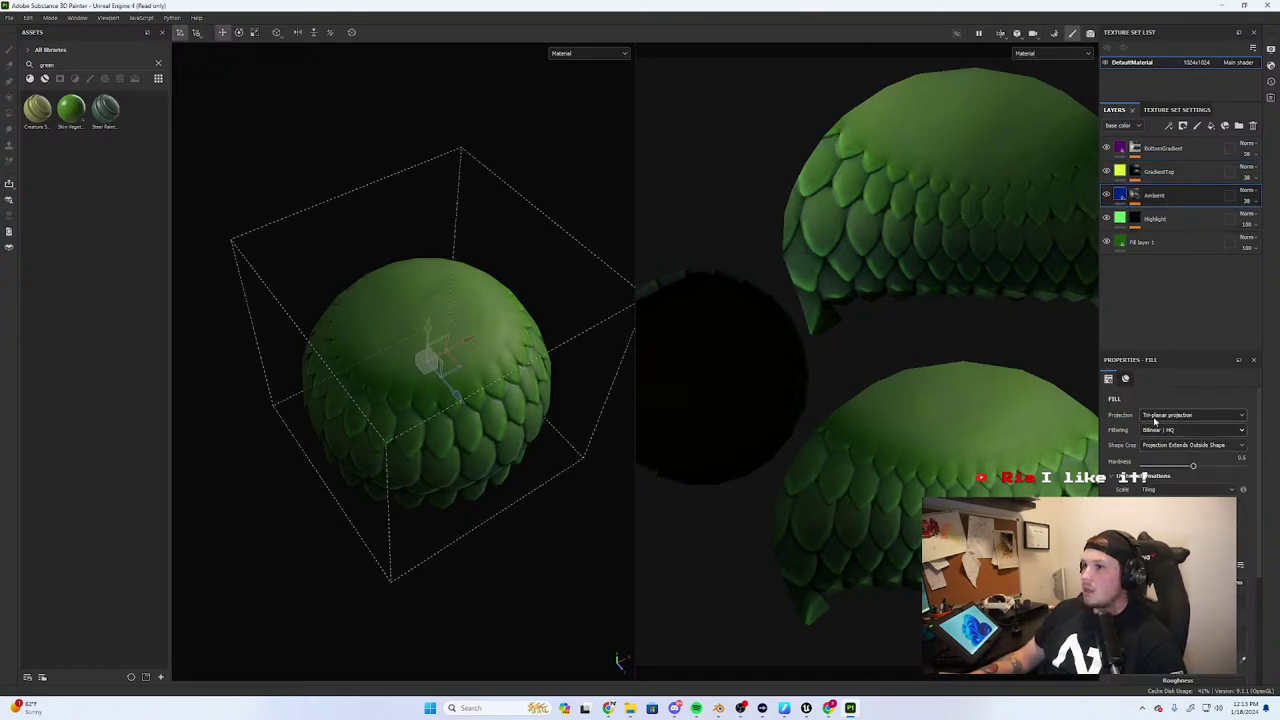
Set the projection of the Highlight layer and Fill layer 1 to Tri-planar projection and check the dome's top
{"action": "left_click", "coordinate": [1125, 218]}
{"action": "left_click", "coordinate": [1190, 414]}
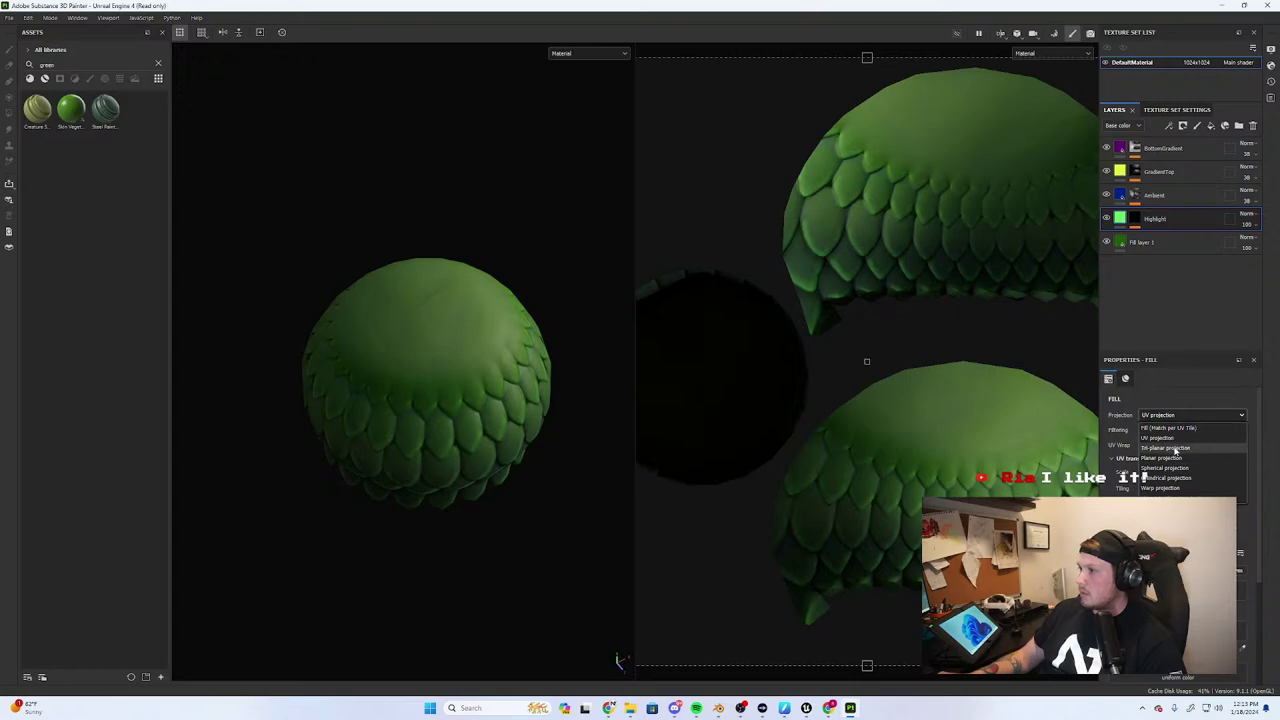
{"action": "left_click", "coordinate": [1176, 448]}
{"action": "left_click", "coordinate": [1115, 243]}
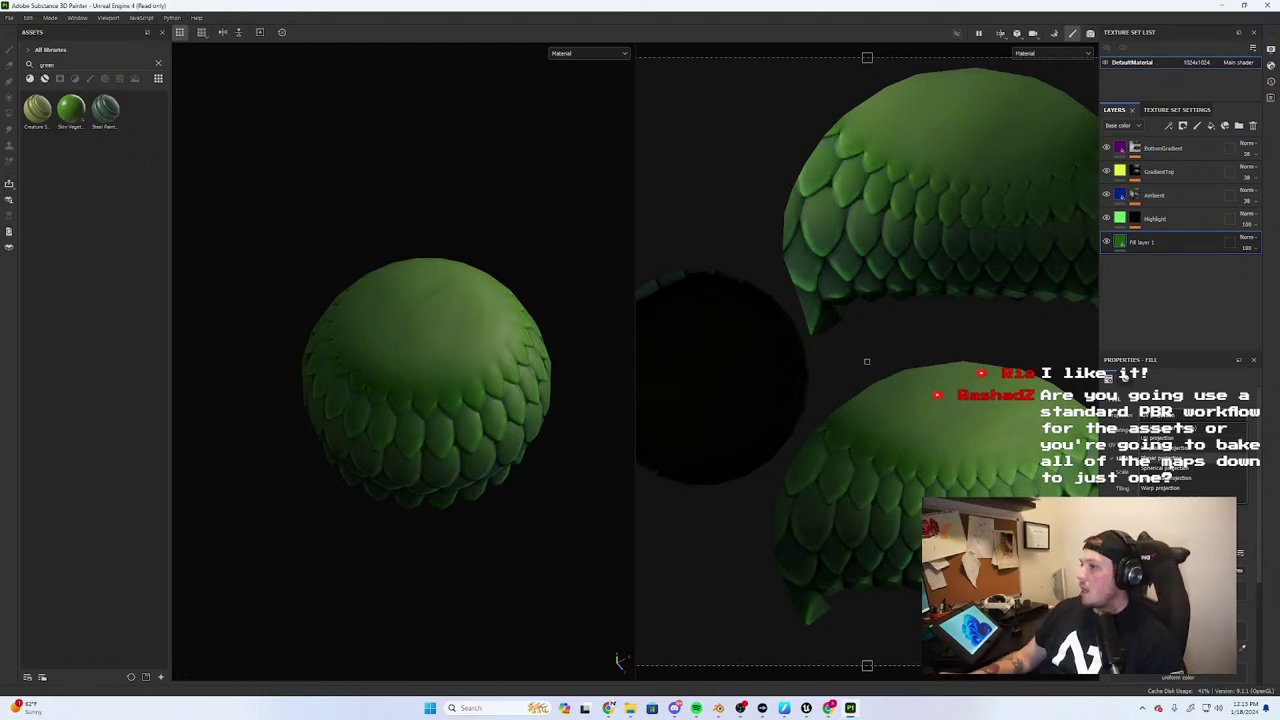
{"action": "left_click", "coordinate": [1170, 448]}
{"action": "left_click_drag", "start_coordinate": [510, 392], "coordinate": [455, 351], "text": "alt"}
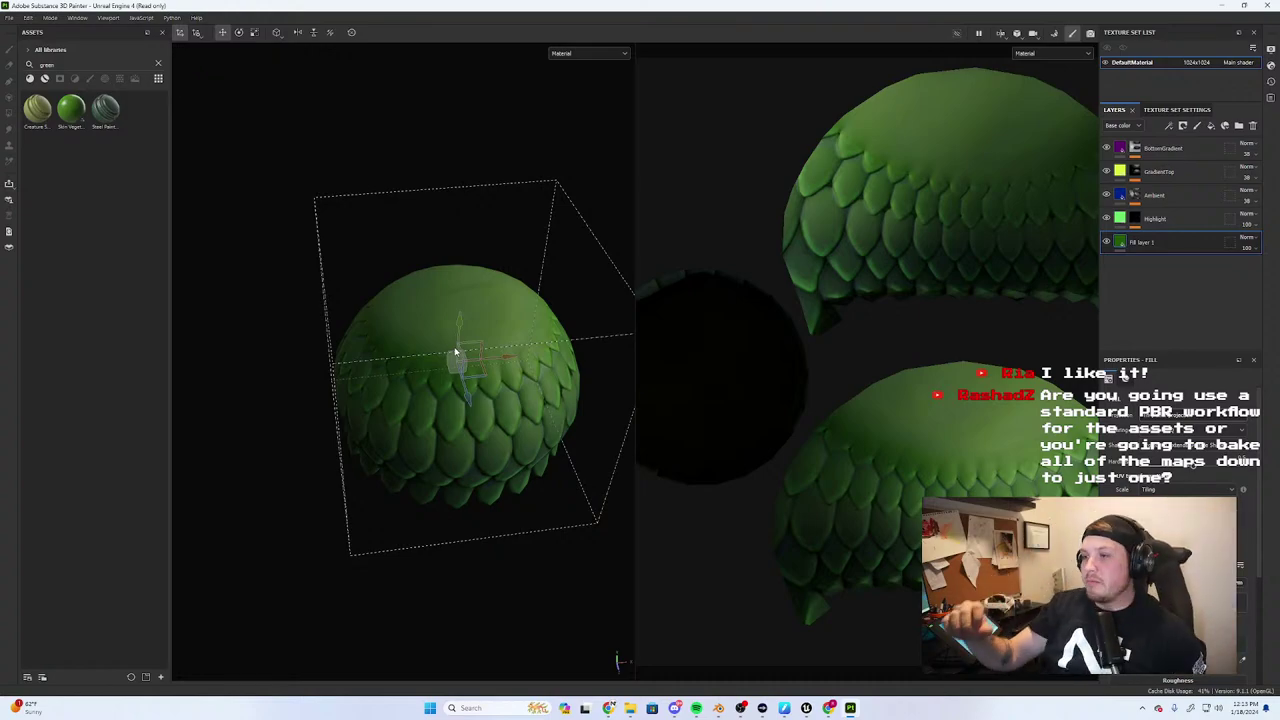
Review the Mask Editor parameters in BottomGradient's mask and the fill settings of GradientTop
{"action": "left_click", "coordinate": [1165, 148]}
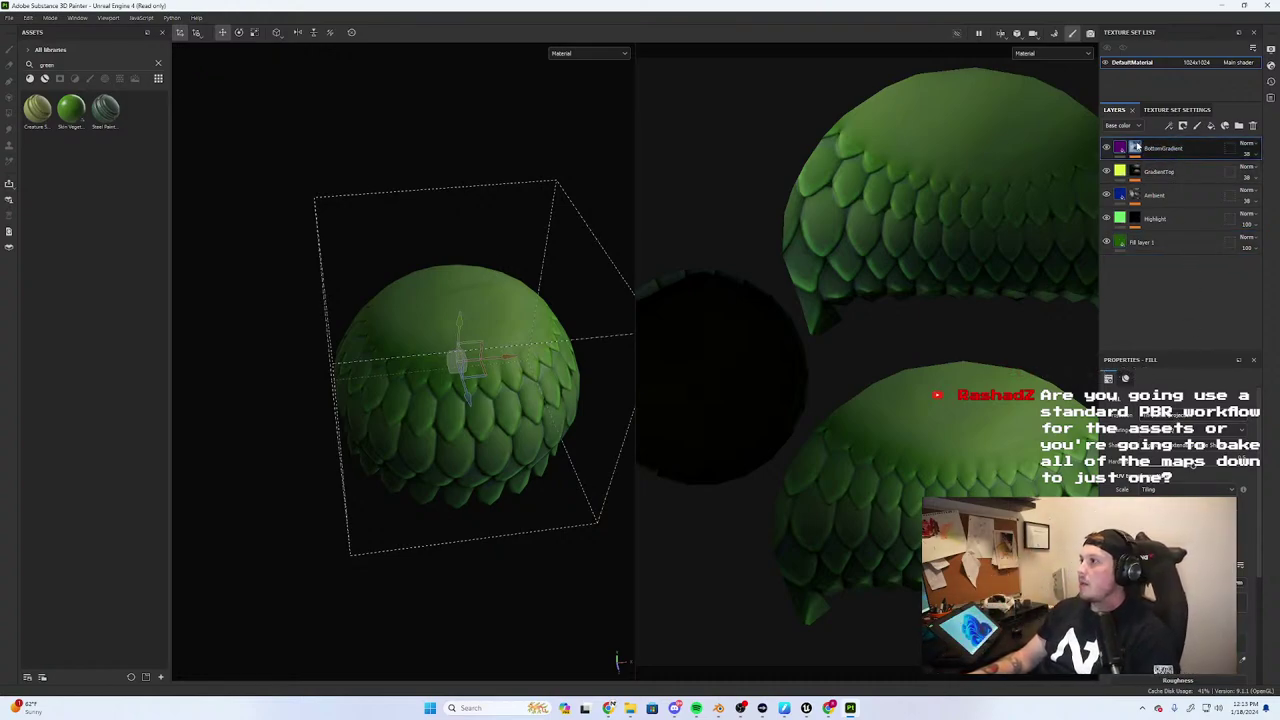
{"action": "left_click", "coordinate": [1134, 147]}
{"action": "left_click", "coordinate": [1160, 166]}
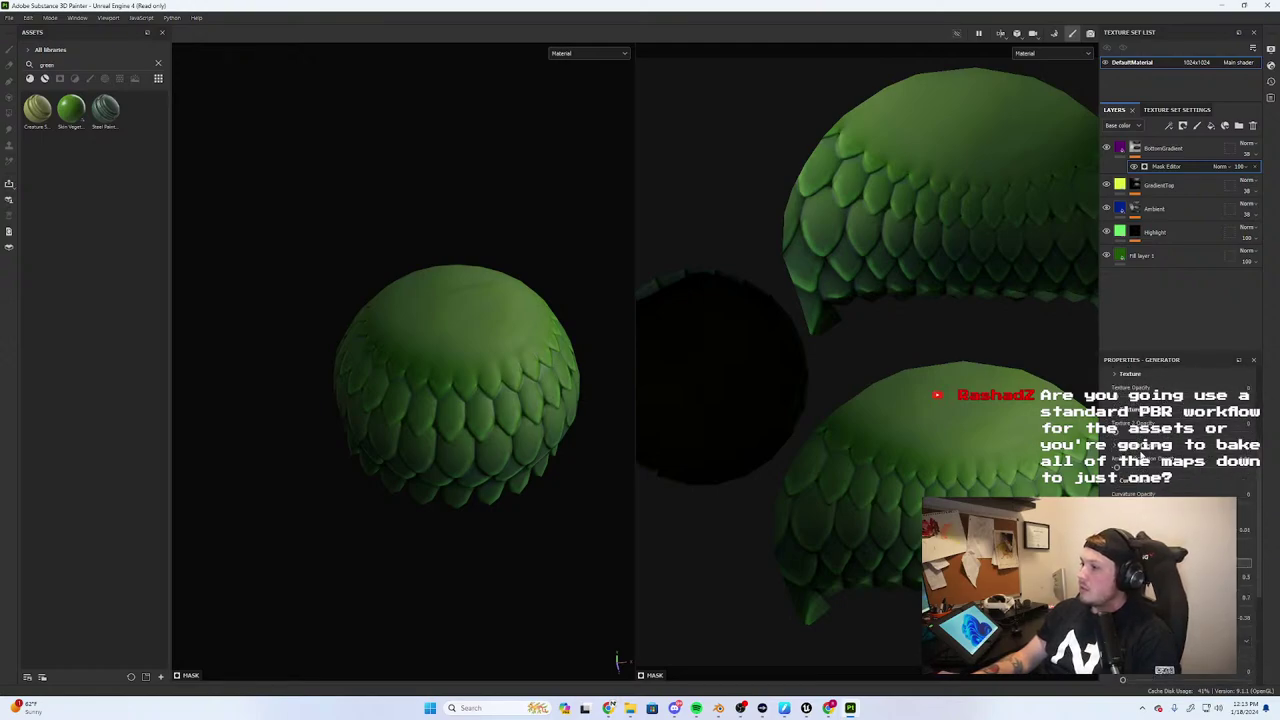
{"action": "left_click", "coordinate": [1109, 439]}
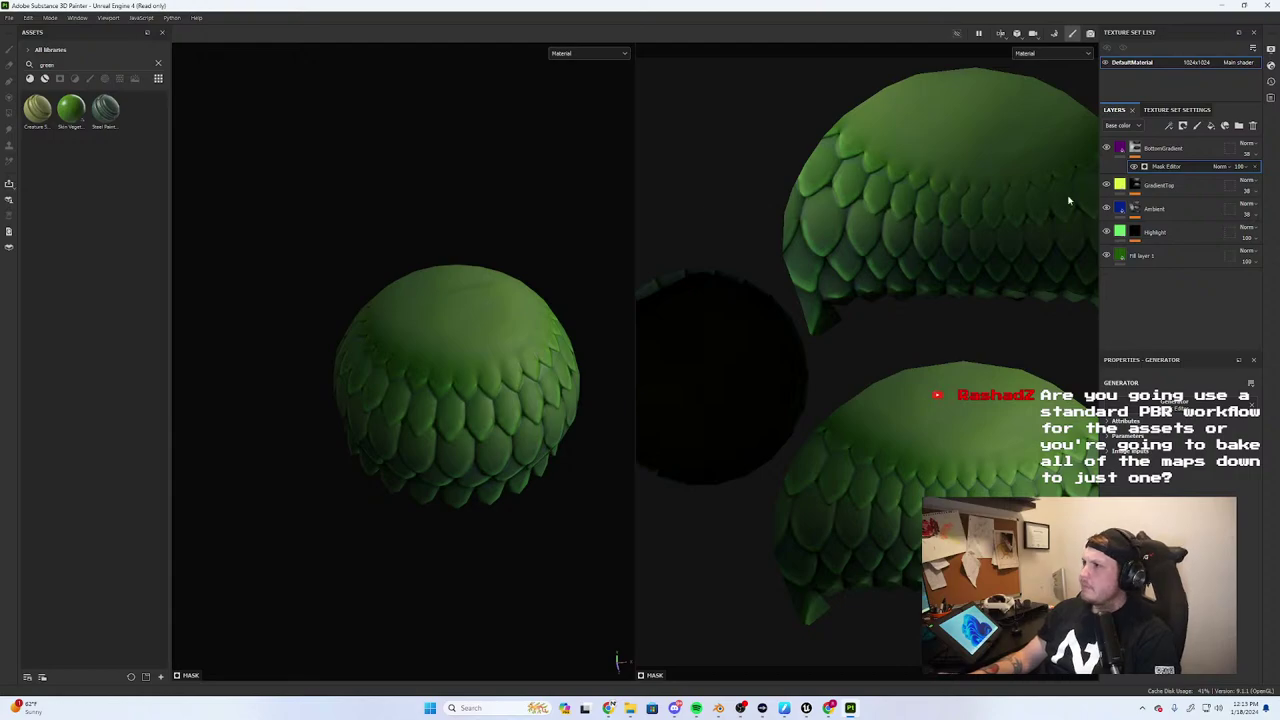
{"action": "left_click", "coordinate": [1162, 185]}
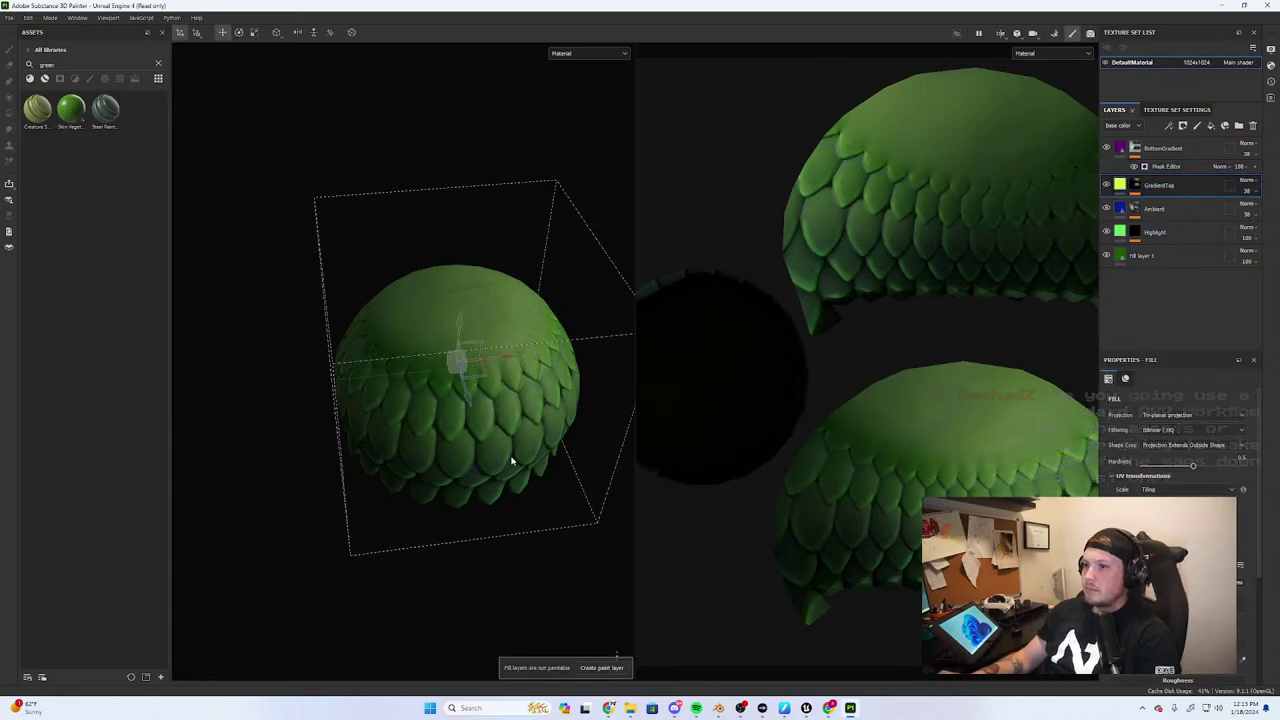
Examine the whole dome from several angles and check the Ambient layer's mask and fill settings
{"action": "left_click_drag", "start_coordinate": [511, 460], "coordinate": [479, 350], "text": "alt"}
{"action": "scroll", "coordinate": [483, 434], "scroll_direction": "down", "scroll_amount": 3}
{"action": "mouse_move", "coordinate": [483, 434]}
{"action": "left_mouse_down", "text": "alt"}
{"action": "mouse_move", "coordinate": [423, 409]}
{"action": "mouse_move", "coordinate": [725, 423]}
{"action": "mouse_move", "coordinate": [852, 397]}
{"action": "left_mouse_up", "text": "alt"}
{"action": "scroll", "coordinate": [460, 411], "scroll_direction": "down", "scroll_amount": 3}
{"action": "mouse_move", "coordinate": [460, 411]}
{"action": "left_mouse_down", "text": "alt"}
{"action": "mouse_move", "coordinate": [443, 417]}
{"action": "mouse_move", "coordinate": [465, 467]}
{"action": "left_mouse_up", "text": "alt"}
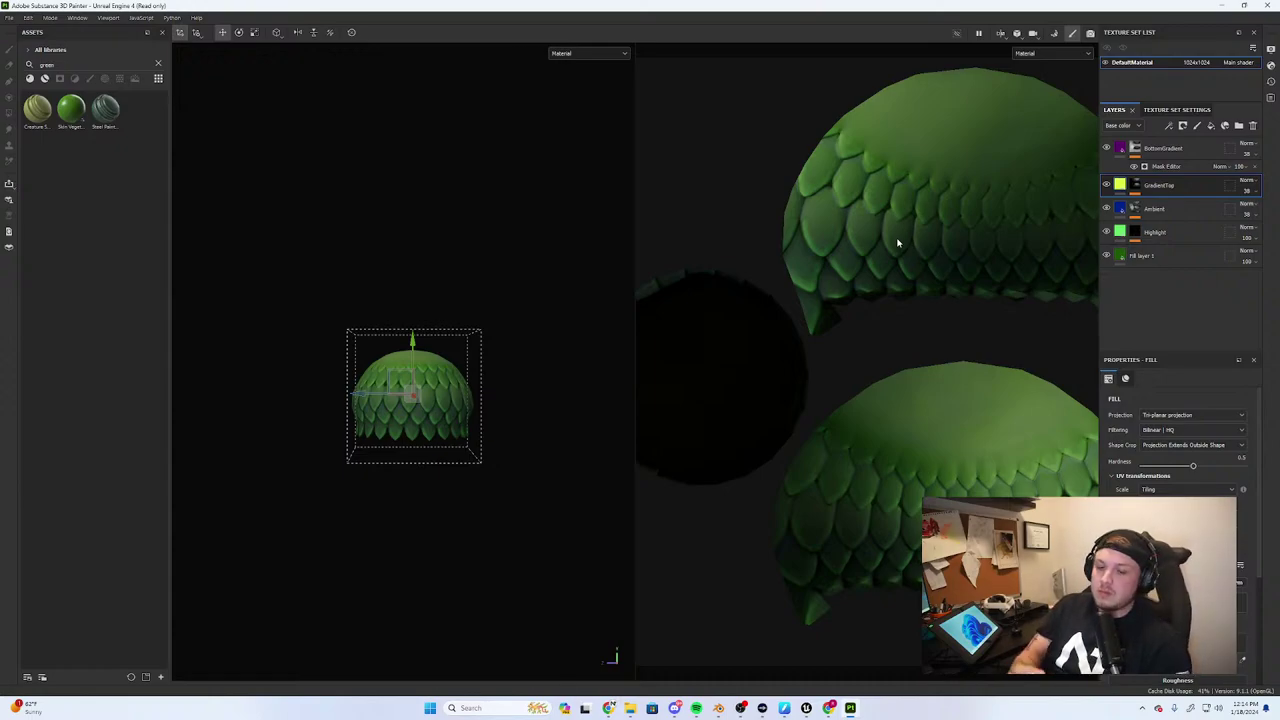
{"action": "left_click", "coordinate": [1134, 208]}
{"action": "left_click", "coordinate": [1120, 208]}
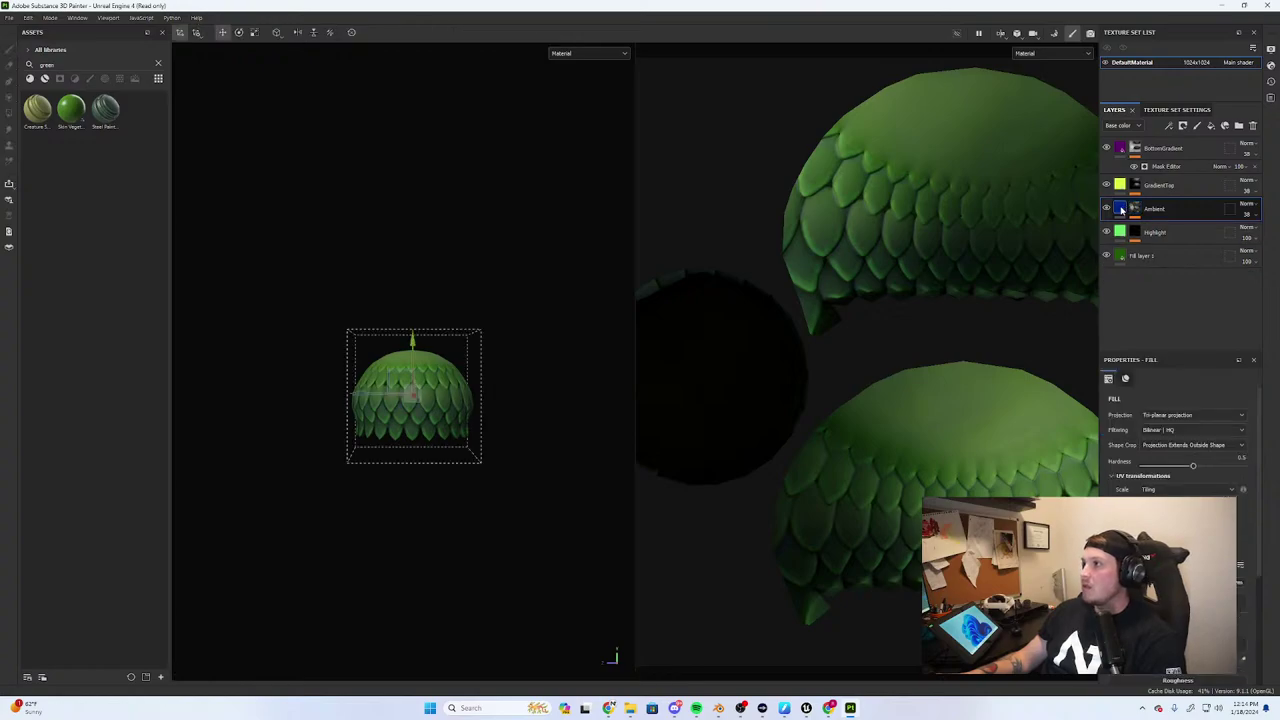
Switch to the Chrome window with the Miro board and search Google for "pbr" in a new tab
{"action": "mouse_move", "coordinate": [609, 708]}
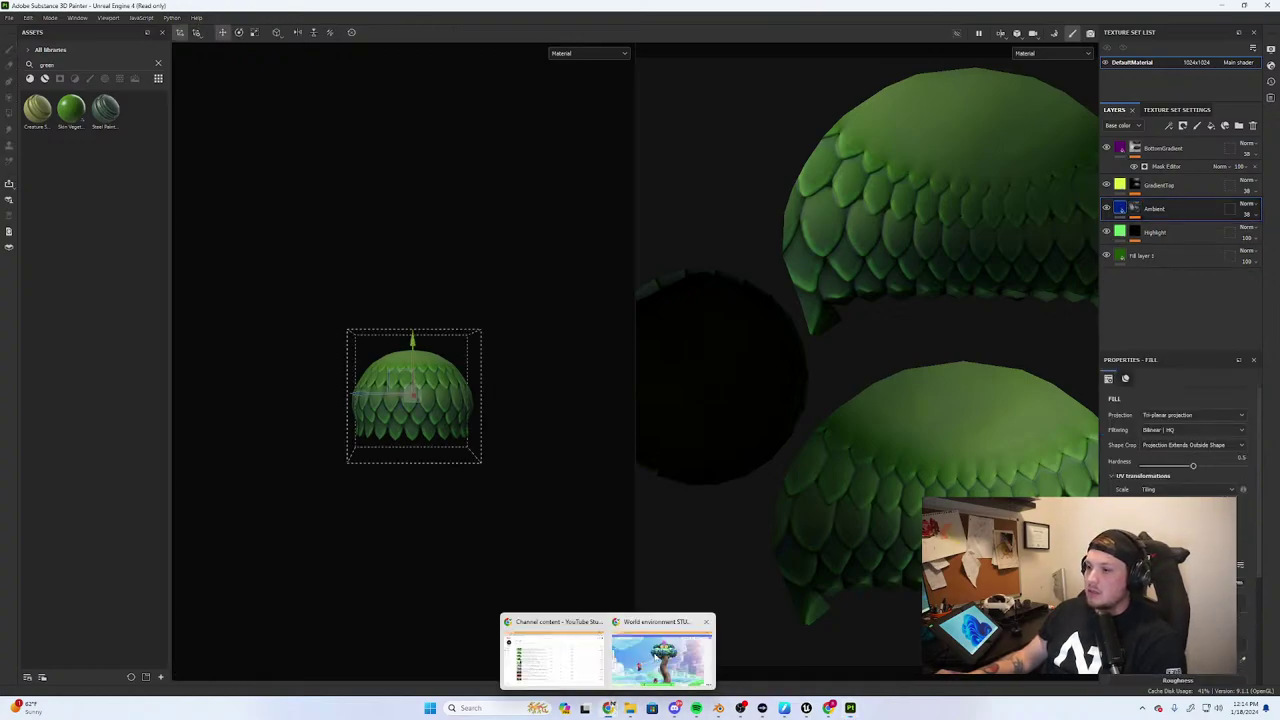
{"action": "left_click", "coordinate": [665, 645]}
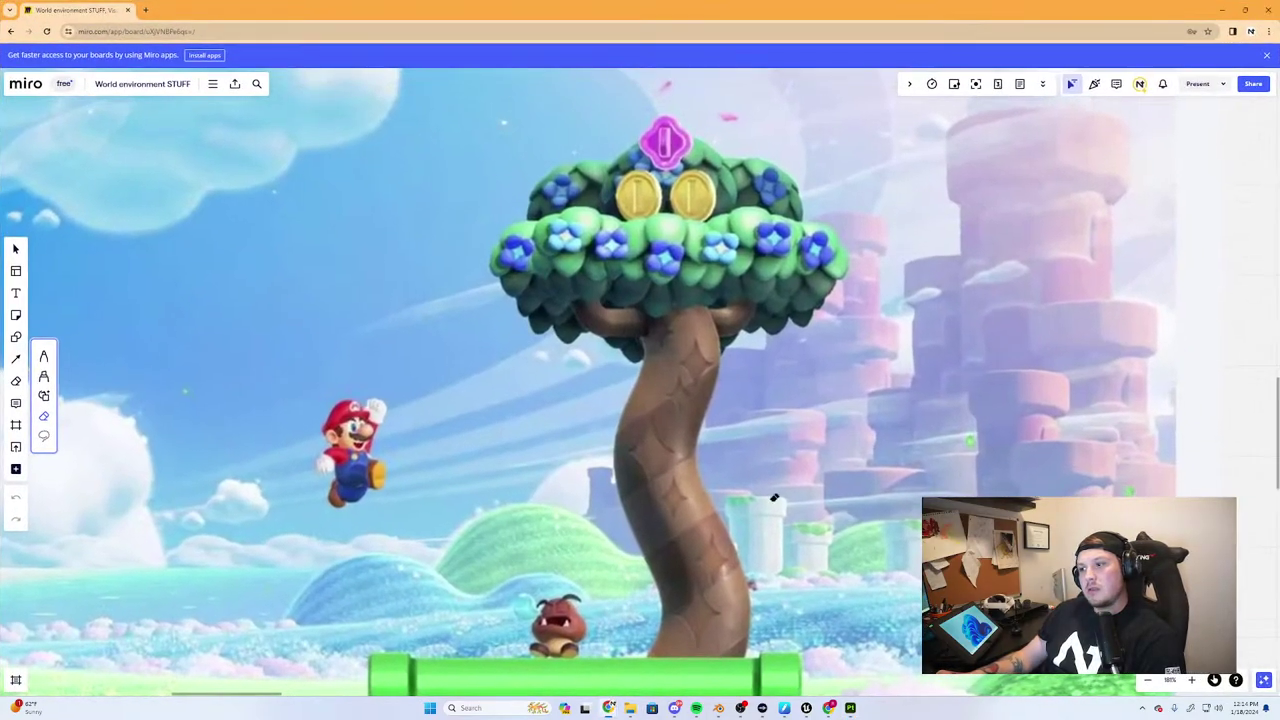
{"action": "left_click", "coordinate": [145, 9]}
{"action": "left_click", "coordinate": [557, 180]}
{"action": "type", "text": "p"}
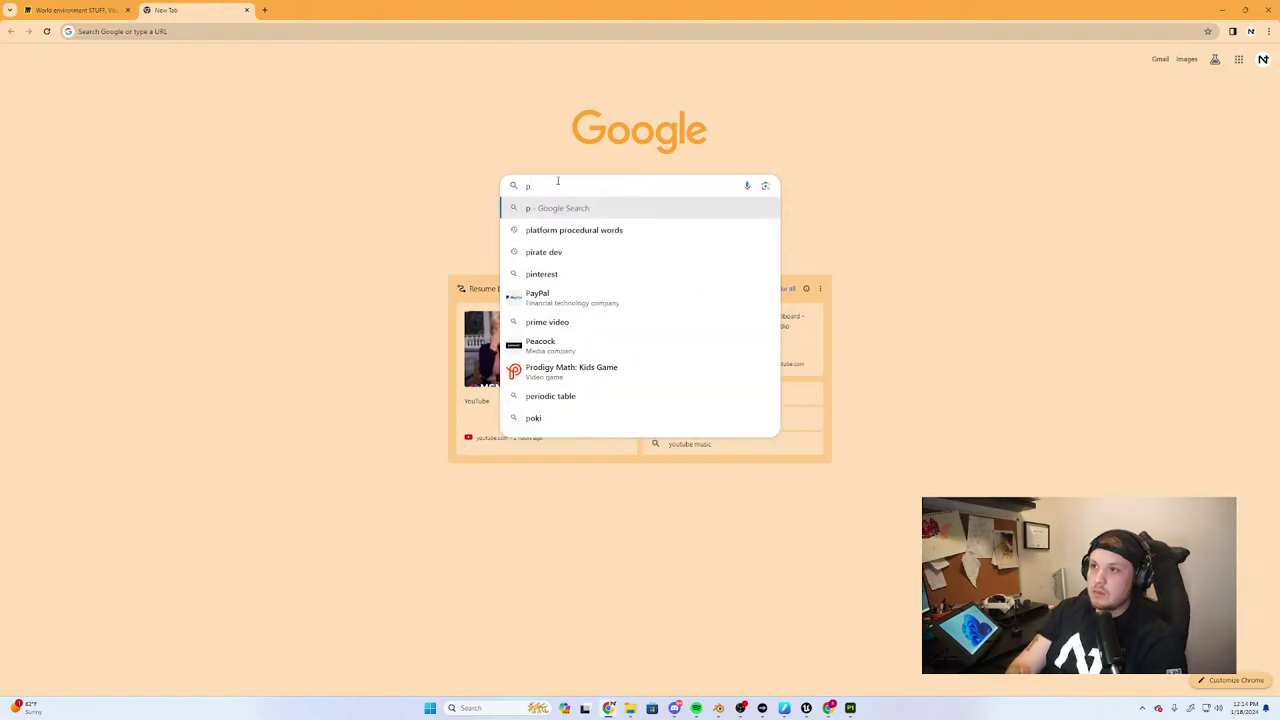
{"action": "type", "text": "br"}
{"action": "key", "text": "Return"}
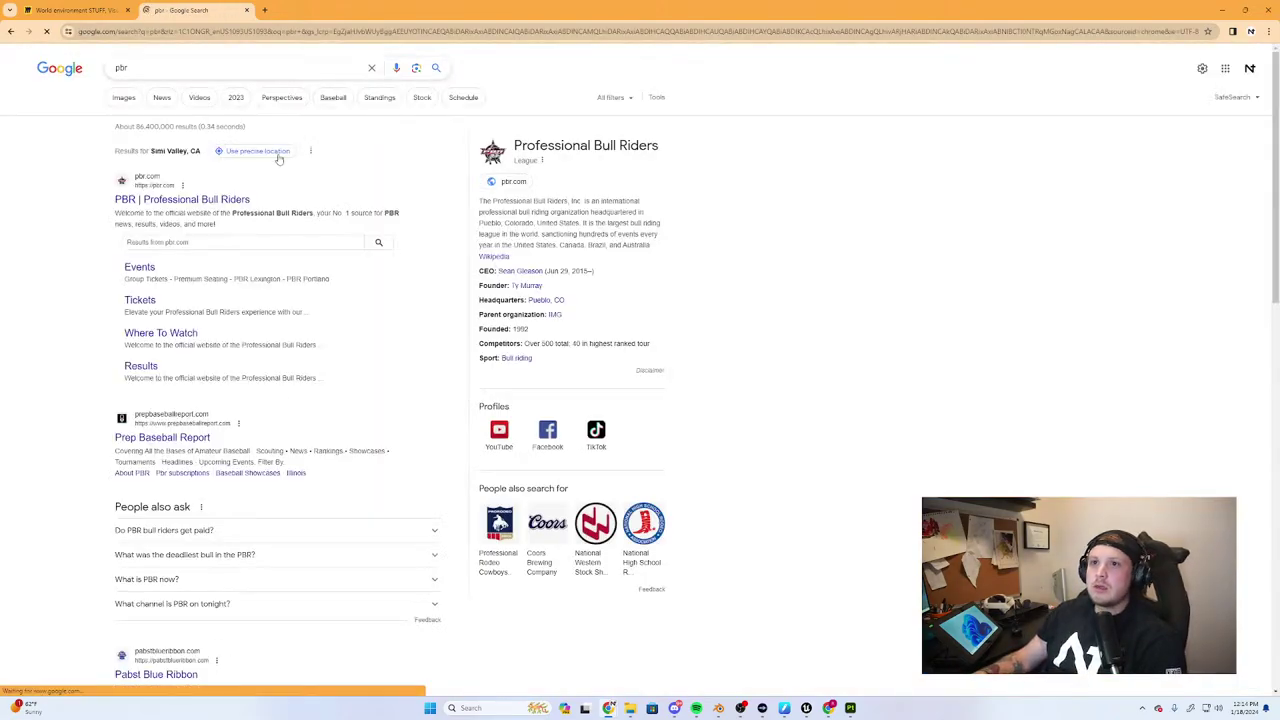
Refine the Google search to "pbr material"
{"action": "left_click_drag", "start_coordinate": [678, 147], "coordinate": [516, 137]}
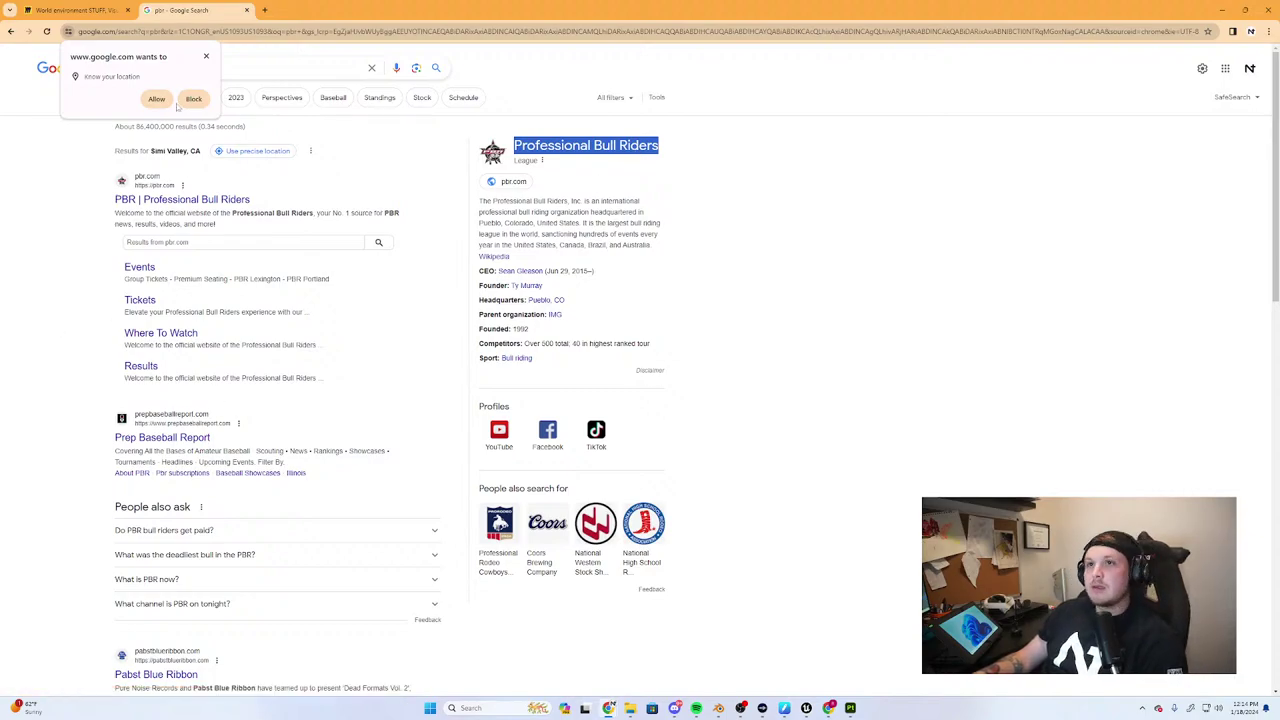
{"action": "left_click", "coordinate": [222, 64]}
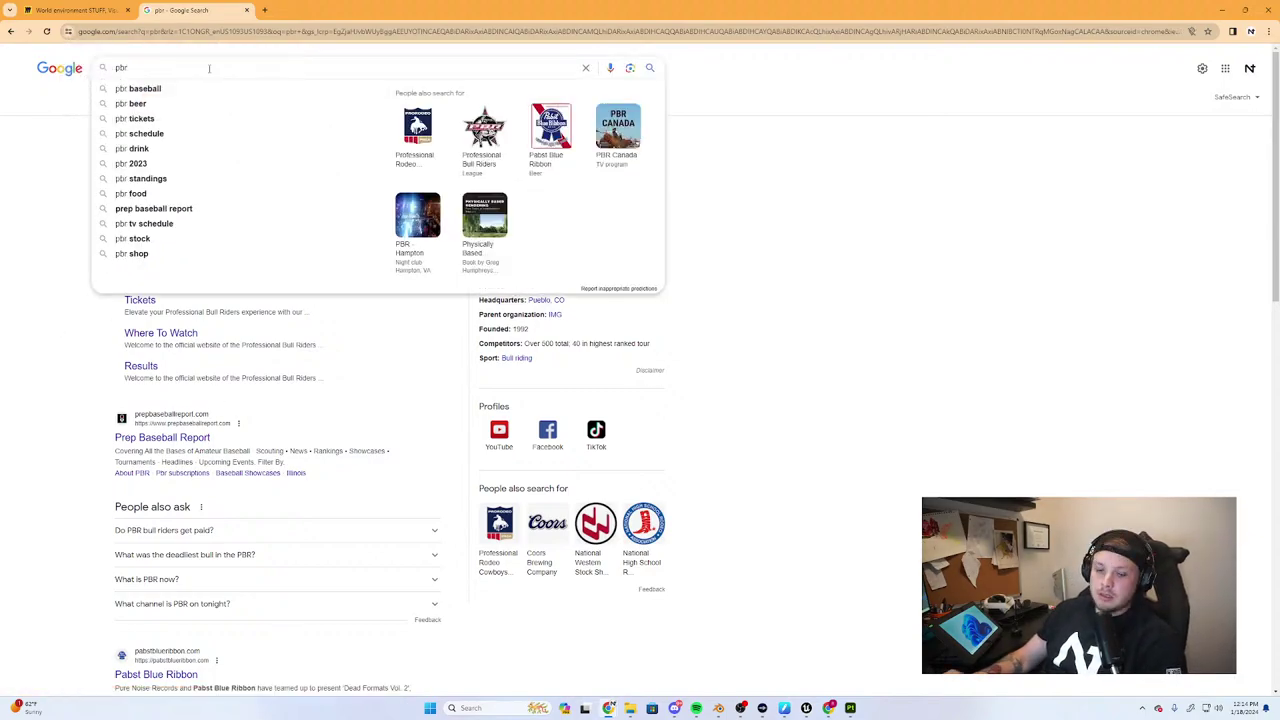
{"action": "type", "text": "material"}
{"action": "key", "text": "Return"}
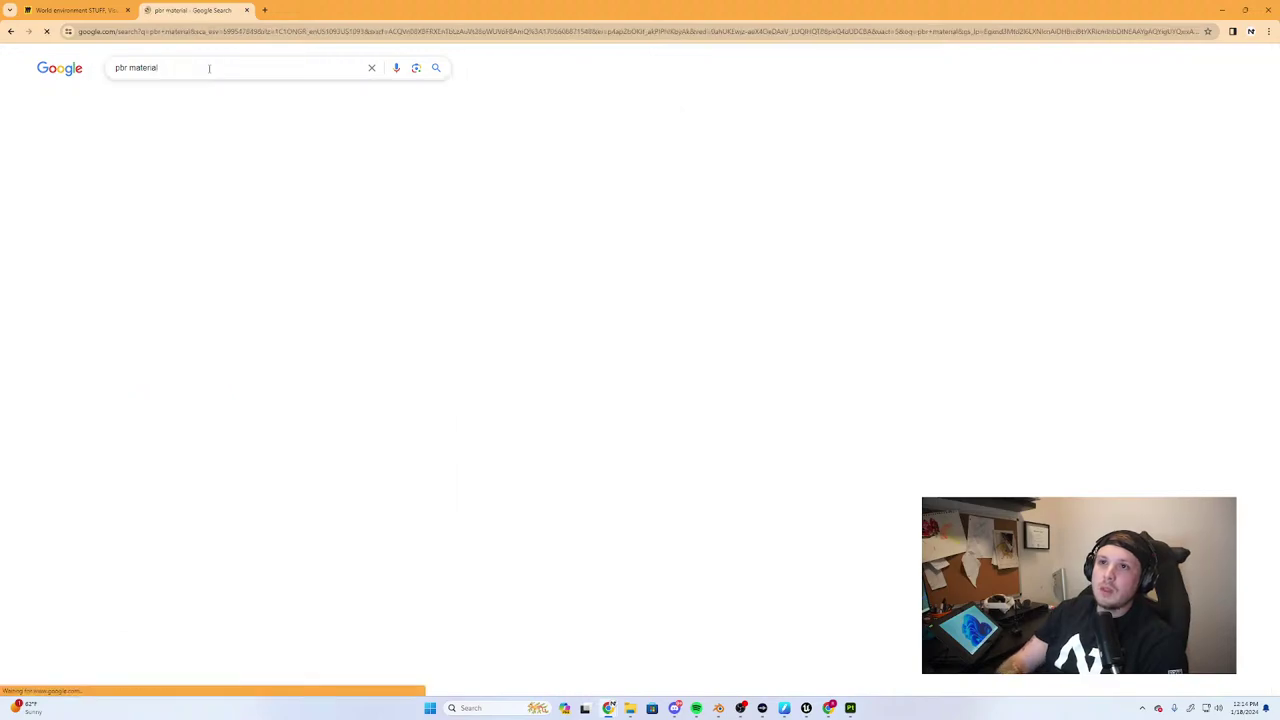
Switch to Substance 3D Painter and examine the green leaf dome's shading up close and from a slightly different angle
{"action": "left_click", "coordinate": [246, 205]}
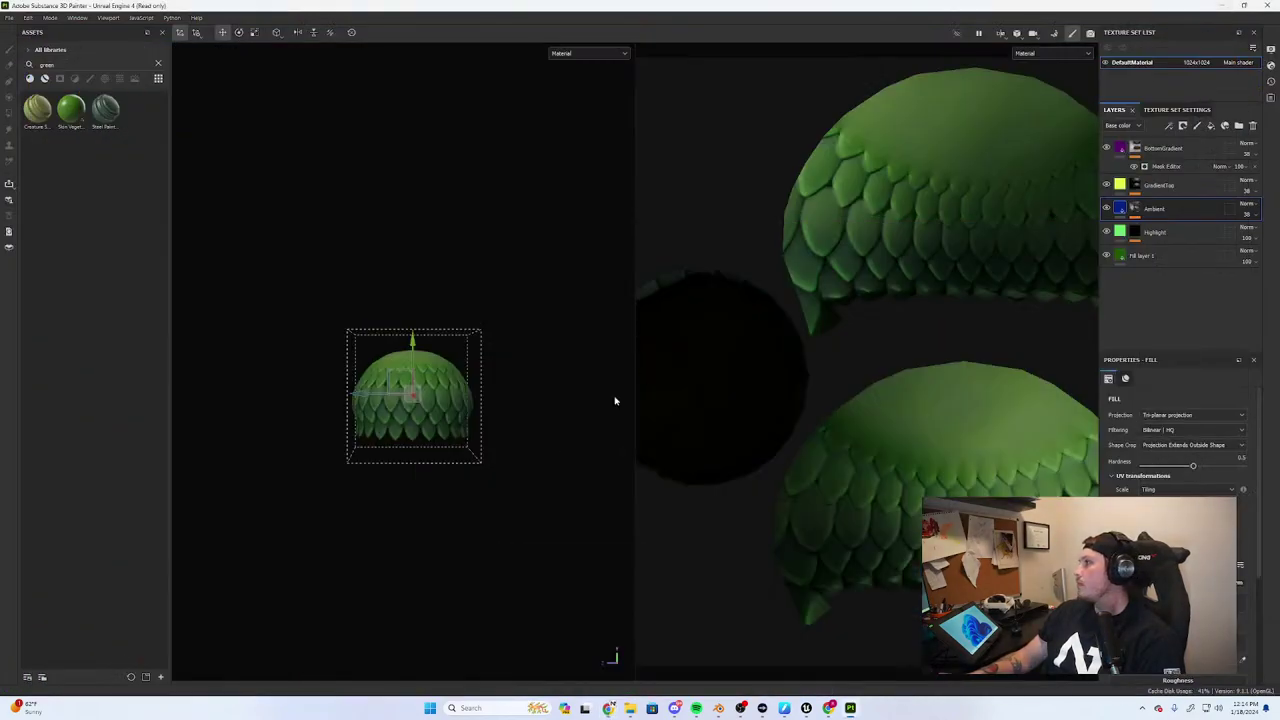
{"action": "right_click_drag", "start_coordinate": [482, 388], "coordinate": [561, 413], "text": "alt"}
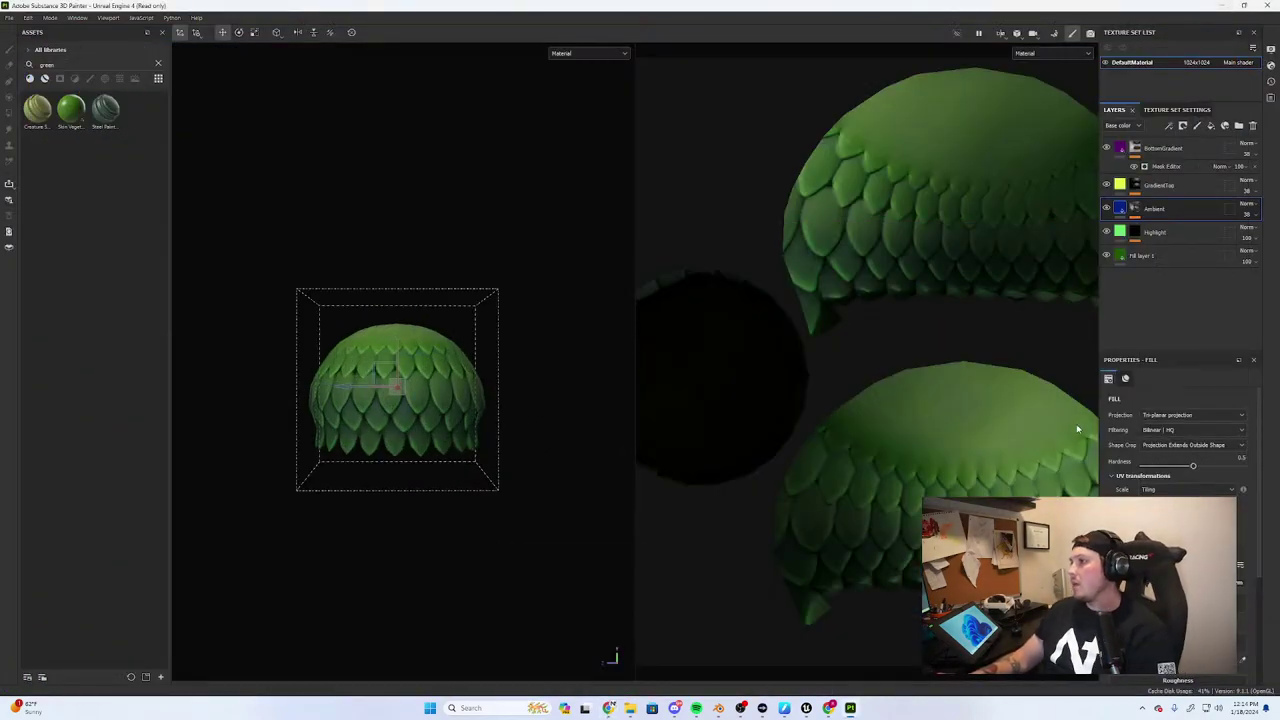
{"action": "scroll", "coordinate": [430, 280], "scroll_direction": "down", "scroll_amount": 2}
{"action": "scroll", "coordinate": [437, 265], "scroll_direction": "up", "scroll_amount": 3}
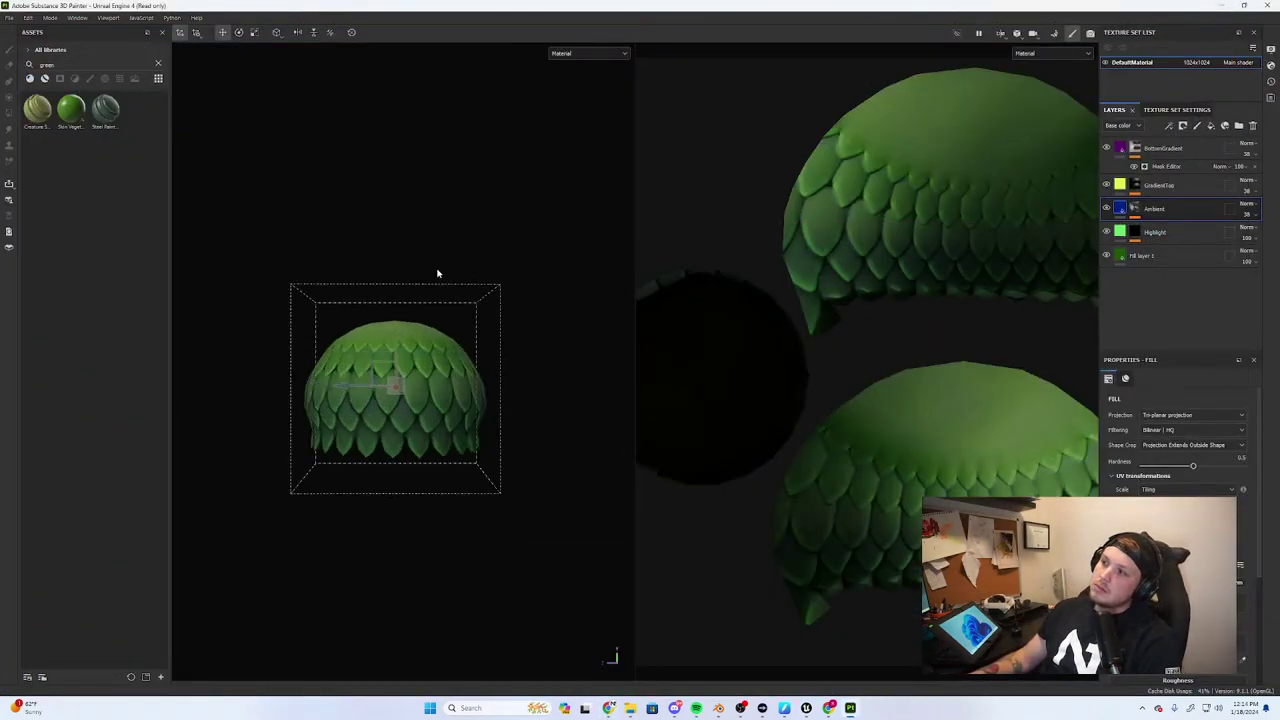
{"action": "scroll", "coordinate": [430, 270], "scroll_direction": "down", "scroll_amount": 1}
{"action": "scroll", "coordinate": [410, 265], "scroll_direction": "up", "scroll_amount": 5}
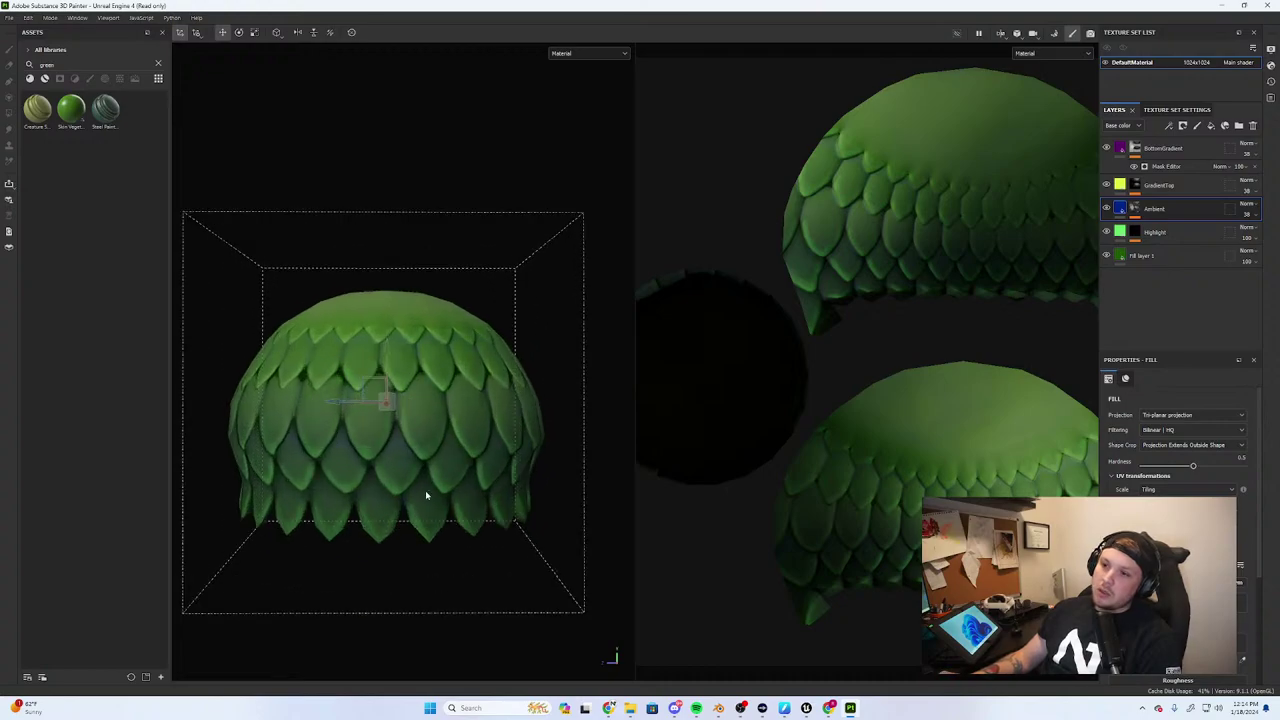
{"action": "scroll", "coordinate": [422, 476], "scroll_direction": "down", "scroll_amount": 2}
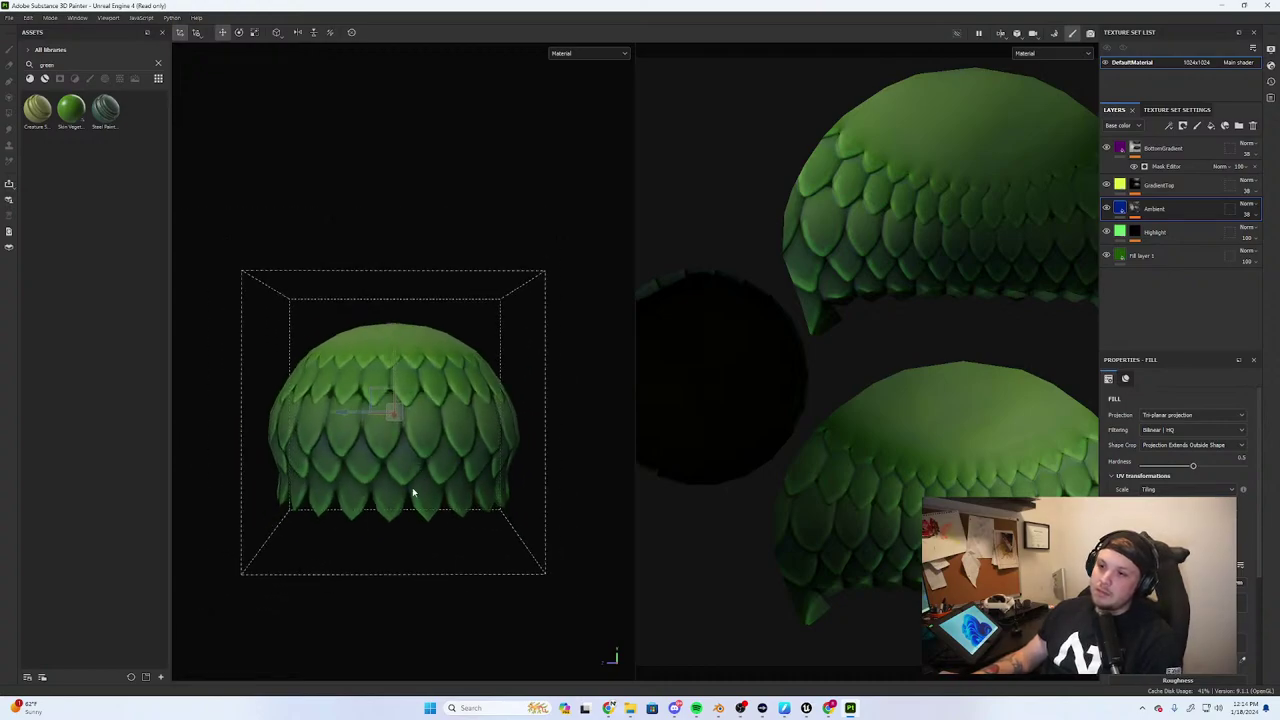
{"action": "left_click_drag", "start_coordinate": [413, 492], "coordinate": [413, 292], "text": "alt"}
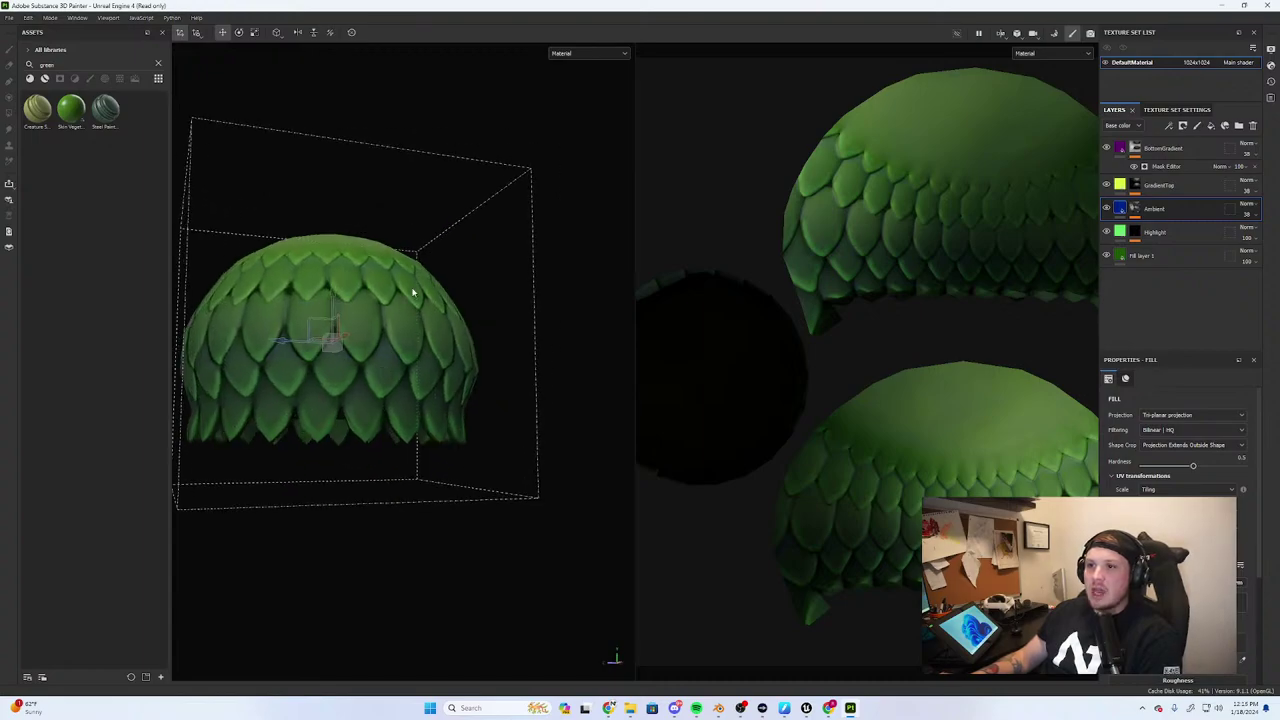
Try Passthrough and several other blend modes on the BottomGradient layer
{"action": "left_click", "coordinate": [1124, 234]}
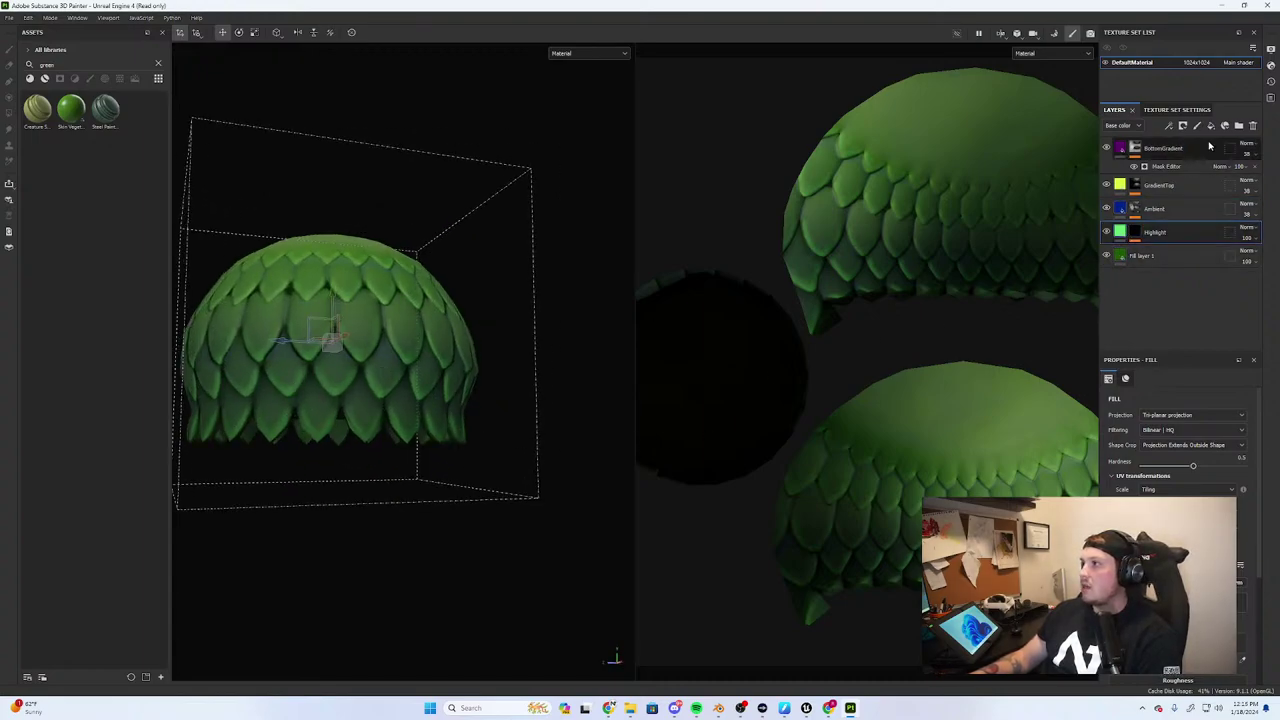
{"action": "left_click", "coordinate": [1243, 147]}
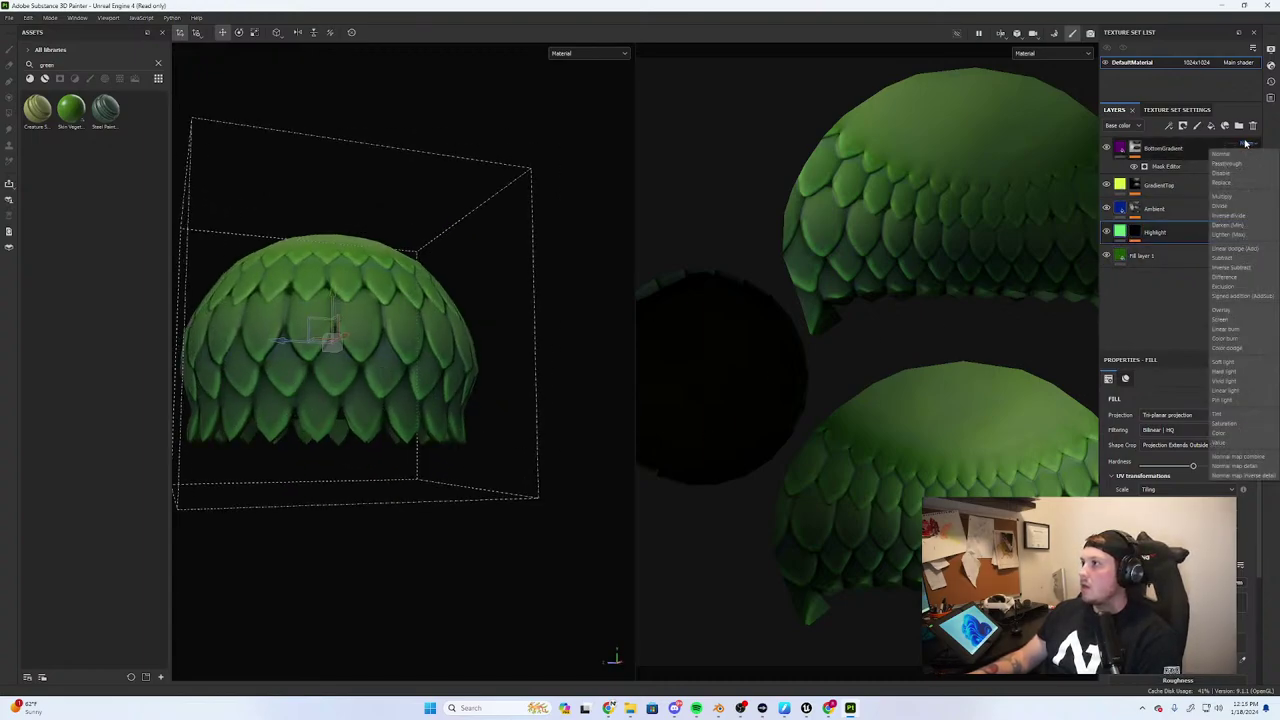
{"action": "left_click", "coordinate": [1238, 203]}
{"action": "left_click_drag", "start_coordinate": [475, 262], "coordinate": [460, 265], "text": "alt"}
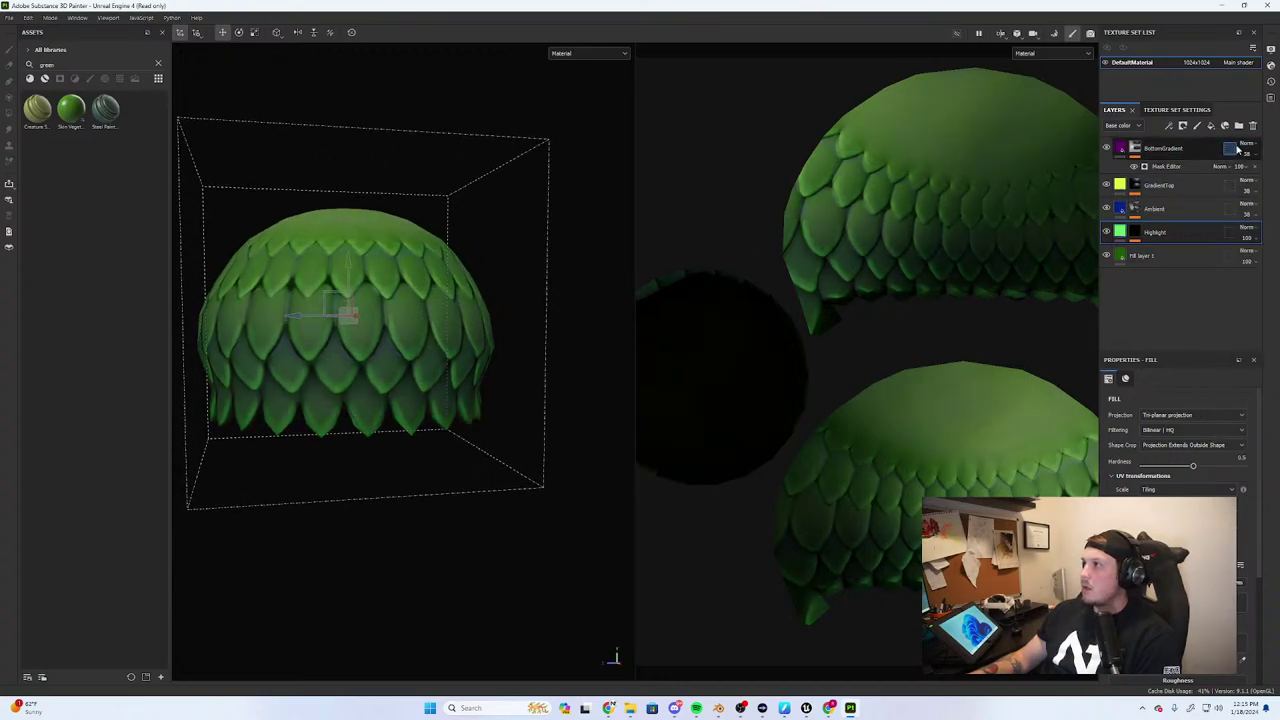
{"action": "left_click", "coordinate": [1243, 147]}
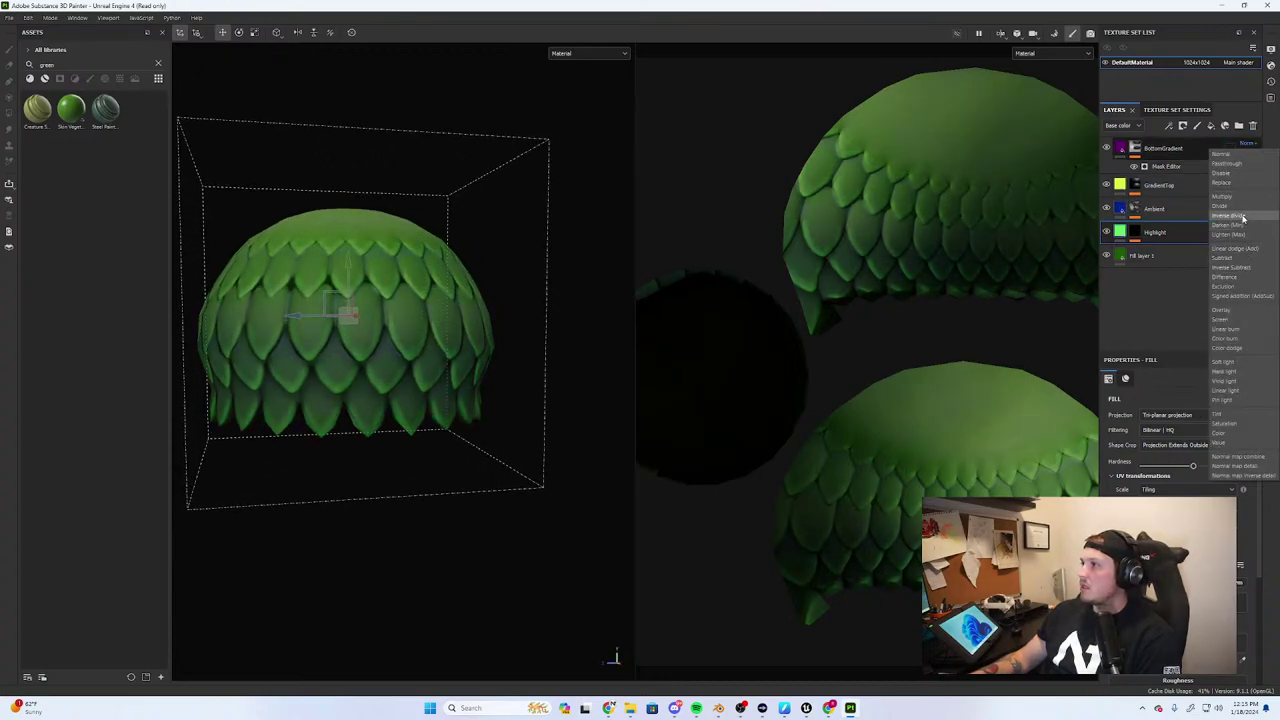
{"action": "left_click", "coordinate": [1222, 164]}
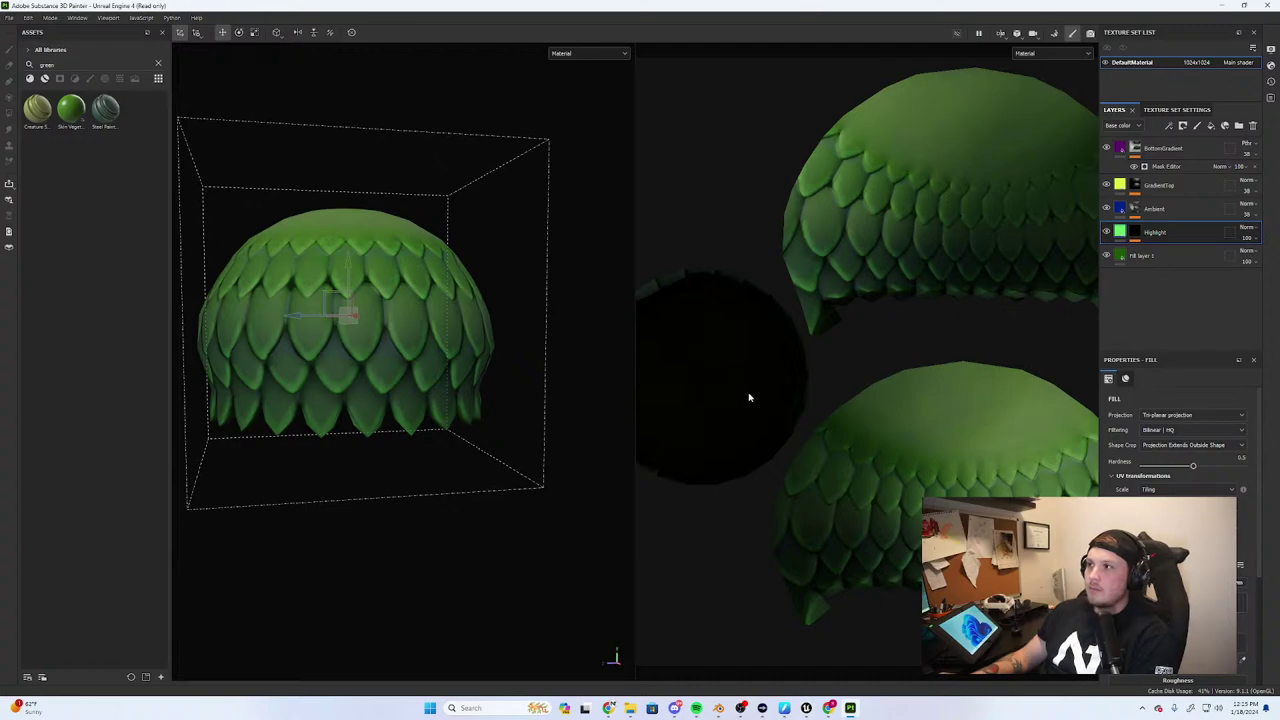
{"action": "left_click", "coordinate": [1246, 144]}
{"action": "left_click", "coordinate": [1233, 175]}
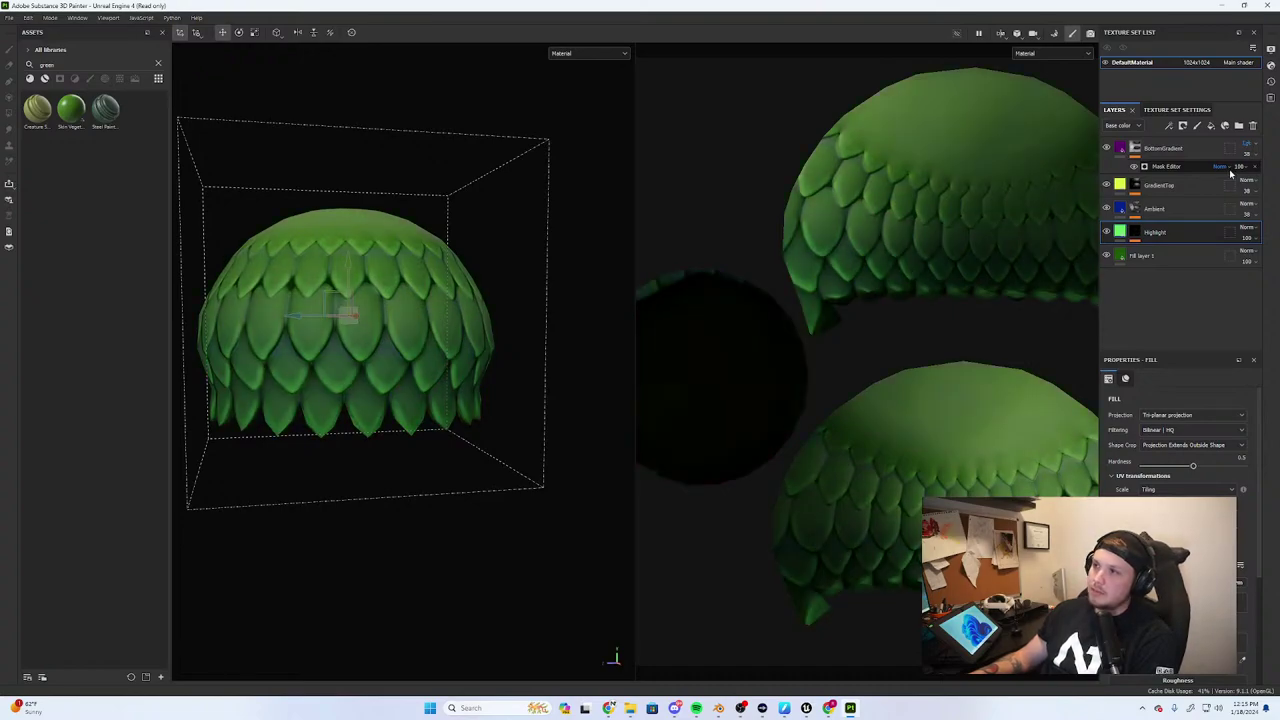
{"action": "left_click", "coordinate": [1215, 186]}
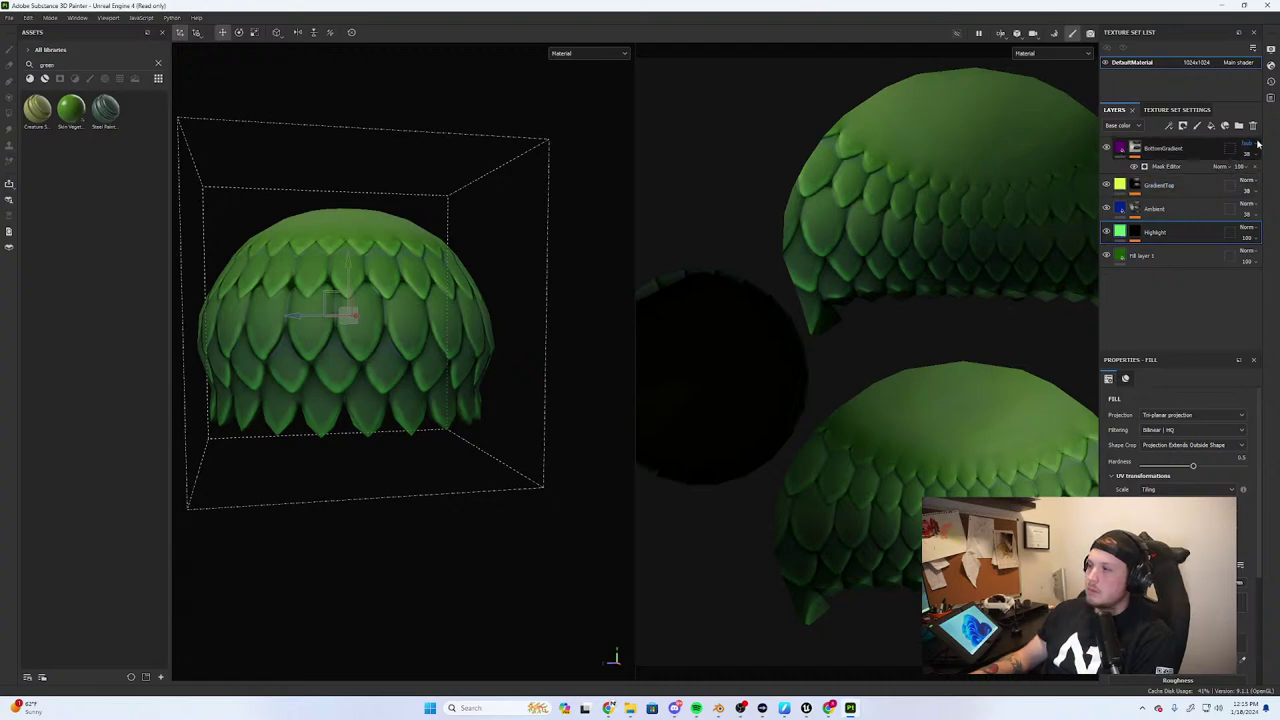
Try the Hard light blend mode on the BottomGradient layer with its opacity raised to 51
{"action": "left_click", "coordinate": [1248, 146]}
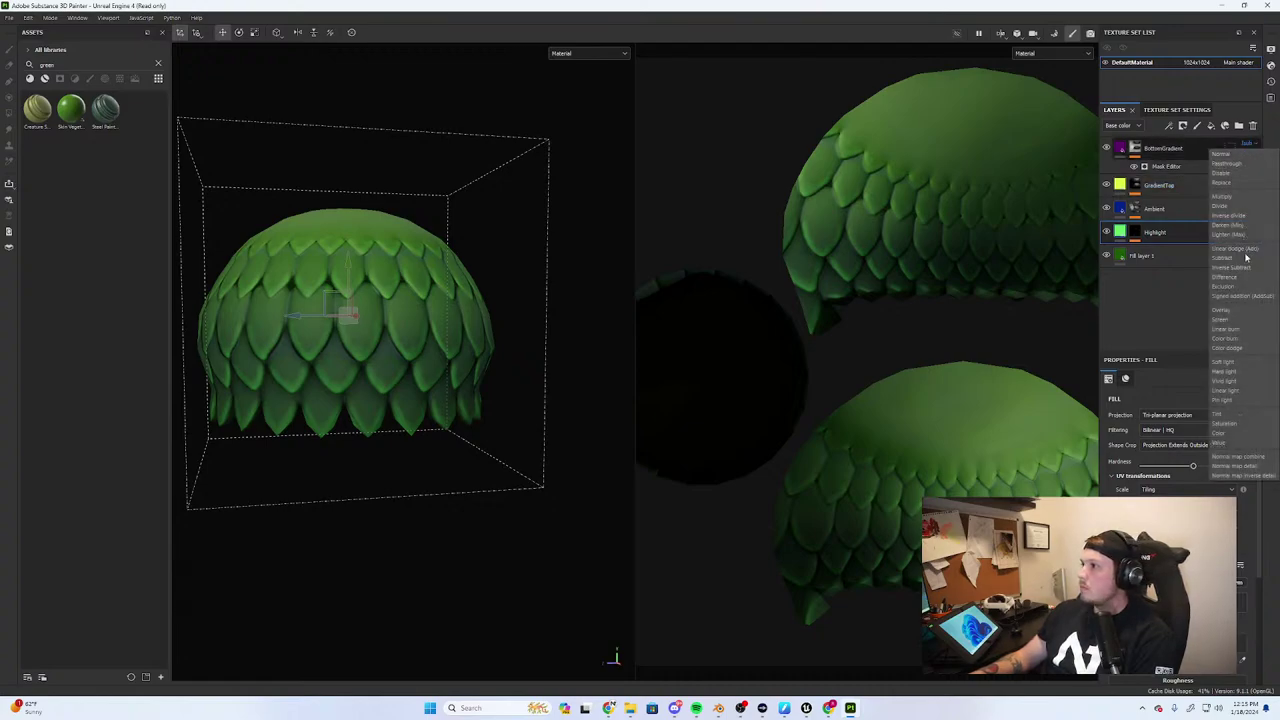
{"action": "left_click", "coordinate": [1232, 372]}
{"action": "left_click", "coordinate": [1250, 155]}
{"action": "mouse_move", "coordinate": [1249, 172]}
{"action": "left_mouse_down"}
{"action": "mouse_move", "coordinate": [1274, 174]}
{"action": "mouse_move", "coordinate": [1256, 179]}
{"action": "left_mouse_up"}
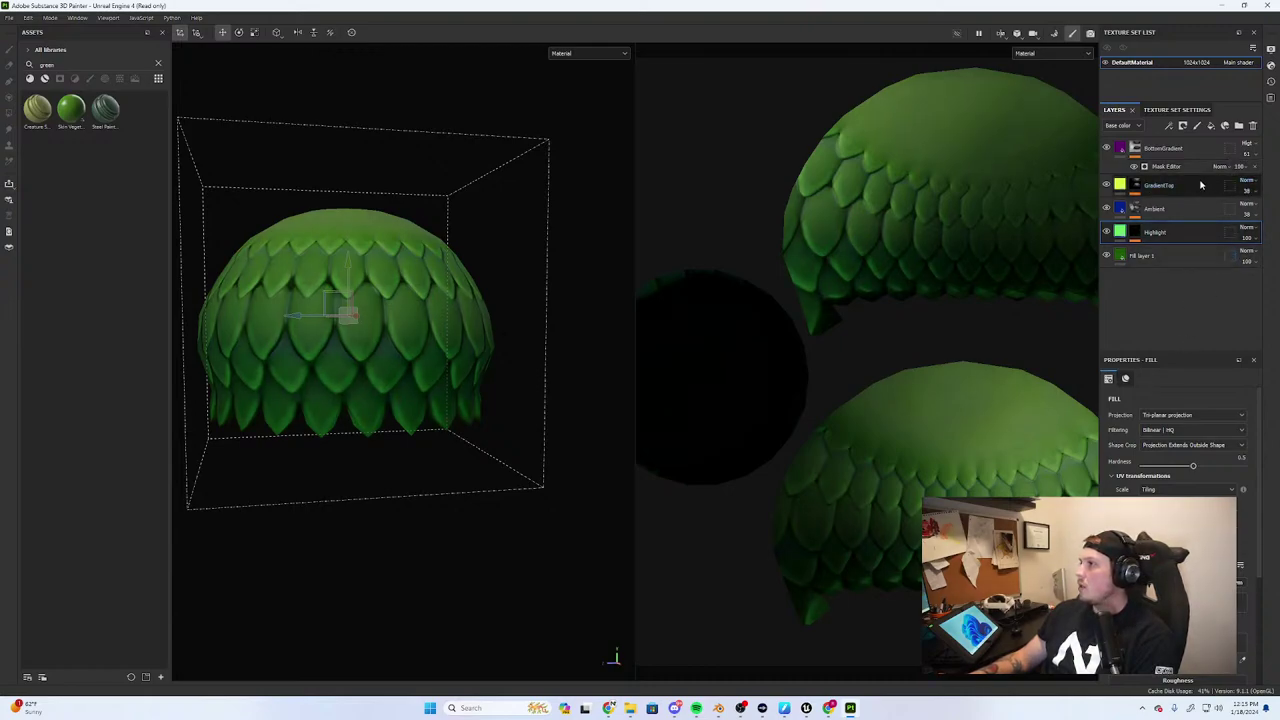
Compare further blend modes on the BottomGradient layer, stopping at Multiply
{"action": "left_click", "coordinate": [1242, 182]}
{"action": "left_click", "coordinate": [1235, 193]}
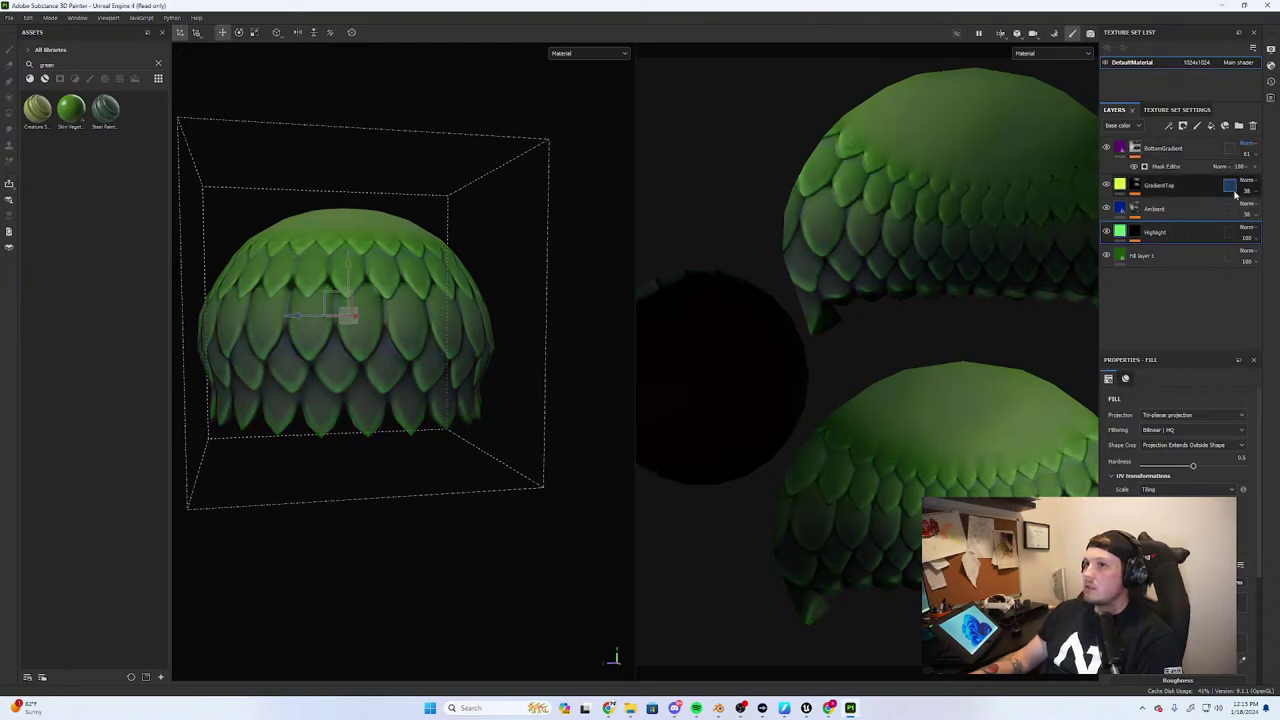
{"action": "left_click", "coordinate": [1242, 144]}
{"action": "left_click", "coordinate": [1248, 167]}
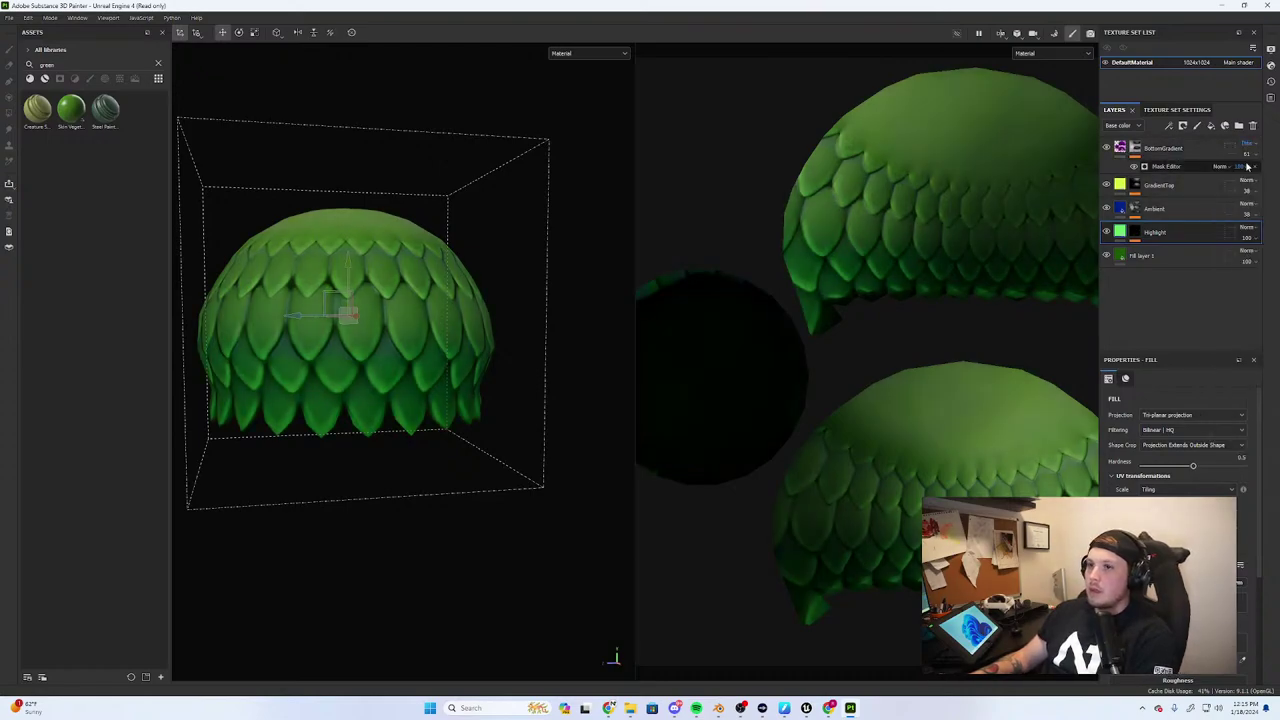
{"action": "key", "text": "Down"}
{"action": "key", "text": "Down"}
{"action": "key", "text": "Down"}
{"action": "key", "text": "Down"}
{"action": "key", "text": "Up"}
{"action": "key", "text": "Up"}
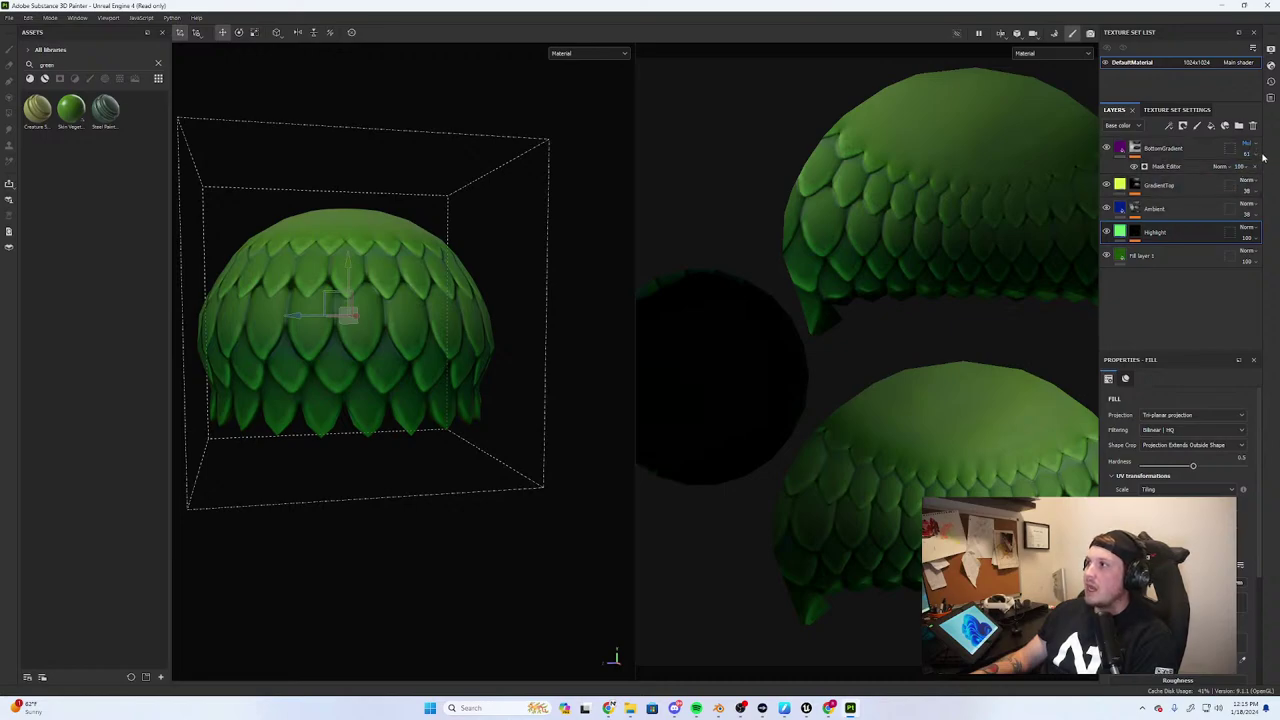
Set the BottomGradient layer's opacity to 50
{"action": "left_click", "coordinate": [1249, 155]}
{"action": "mouse_move", "coordinate": [1258, 172]}
{"action": "left_mouse_down"}
{"action": "mouse_move", "coordinate": [1245, 173]}
{"action": "mouse_move", "coordinate": [1261, 176]}
{"action": "left_mouse_up"}
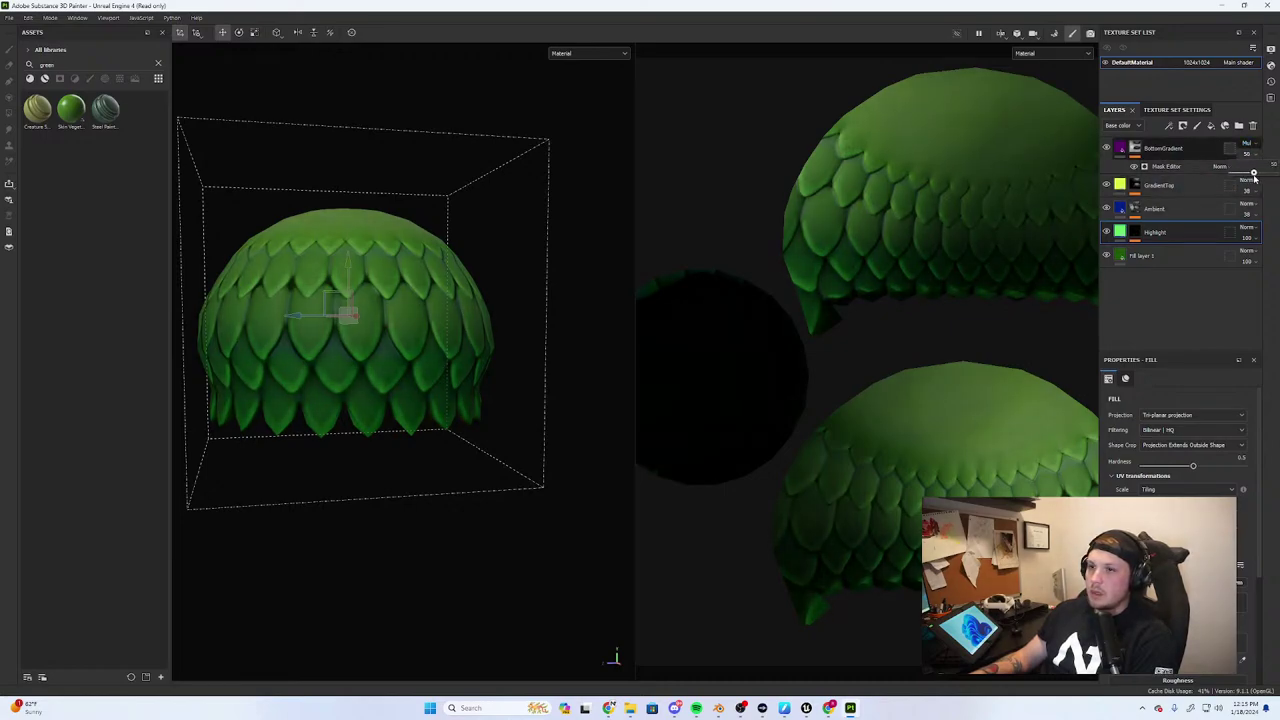
Cycle the BottomGradient layer through the remaining blend modes from Inverse divide onward and return it to Normal
{"action": "left_click", "coordinate": [1246, 143]}
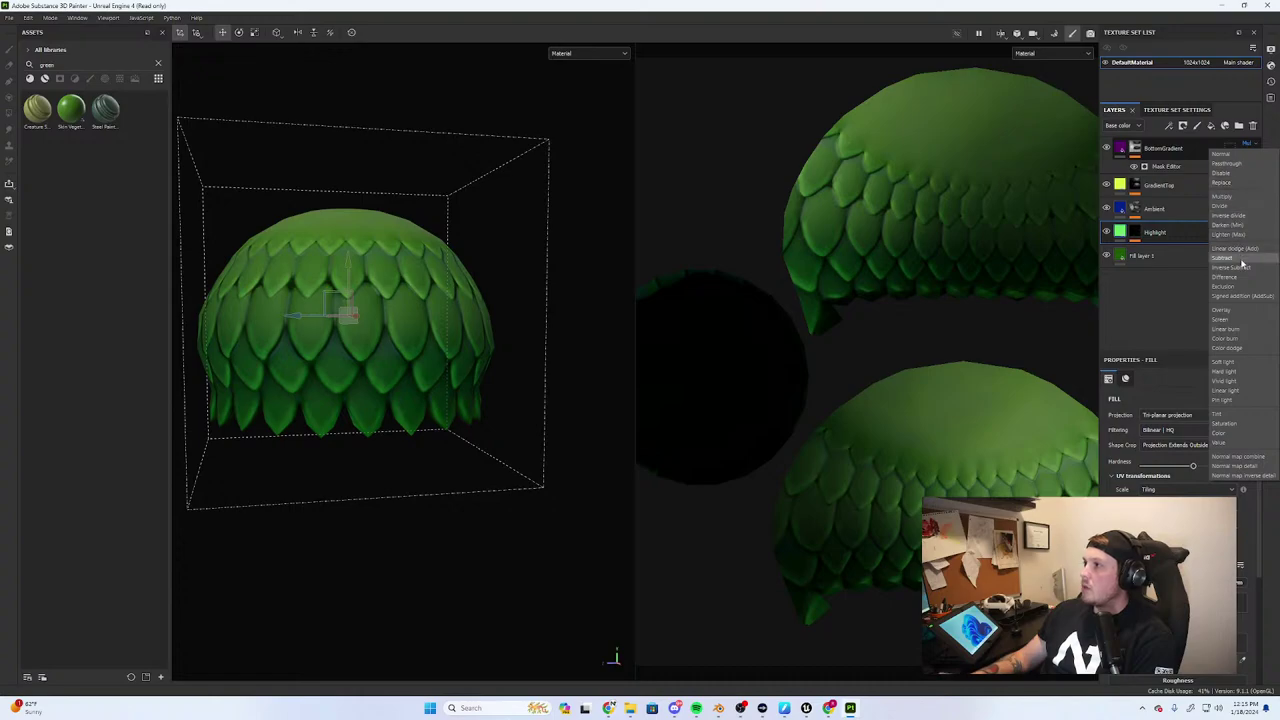
{"action": "left_click", "coordinate": [1242, 217]}
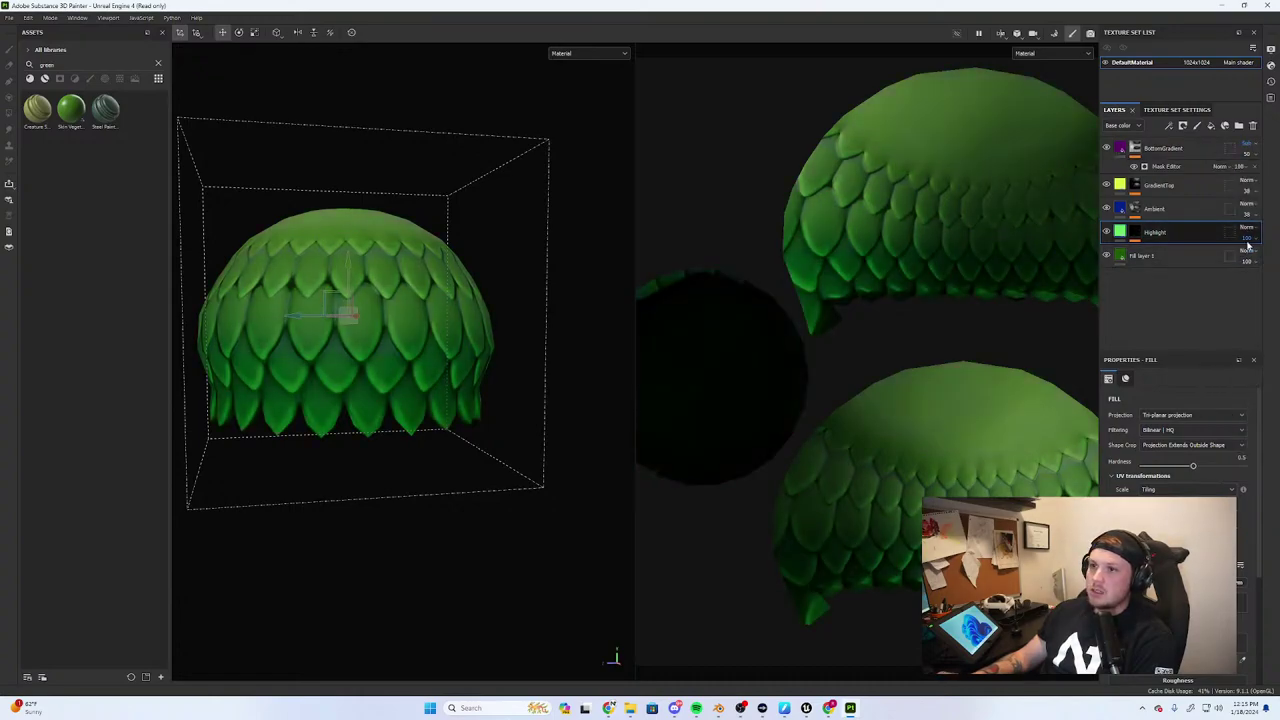
{"action": "key", "text": "Down"}
{"action": "key", "text": "Down"}
{"action": "key", "text": "Down"}
{"action": "key", "text": "Down"}
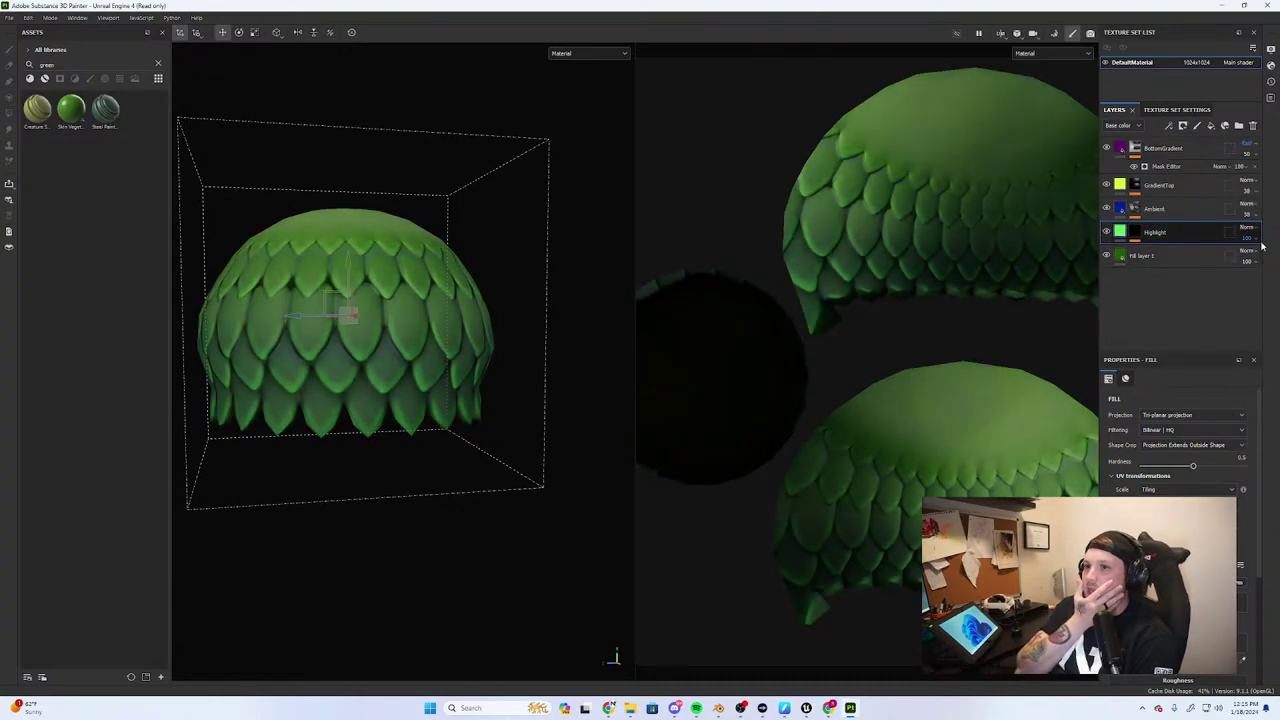
{"action": "key", "text": "Down"}
{"action": "key", "text": "Down"}
{"action": "key", "text": "Down"}
{"action": "key", "text": "Down"}
{"action": "key", "text": "Down"}
{"action": "key", "text": "Down"}
{"action": "key", "text": "Down"}
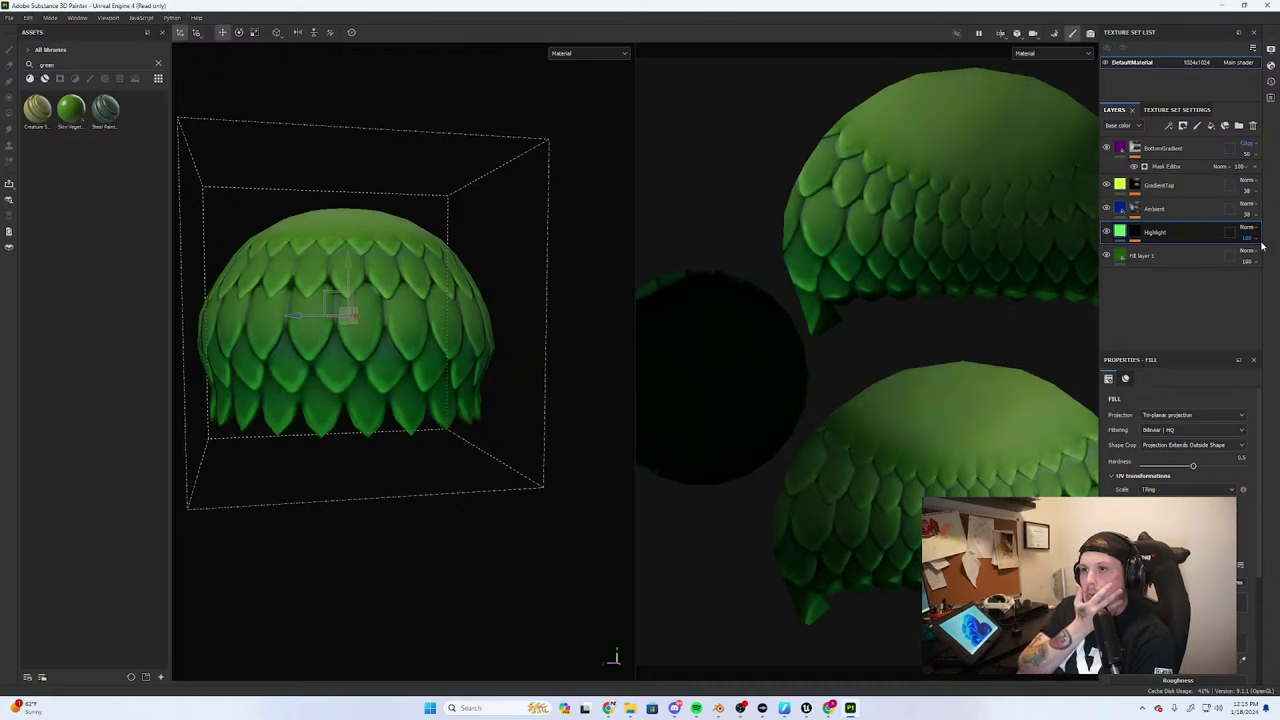
{"action": "key", "text": "Down"}
{"action": "key", "text": "Down"}
{"action": "key", "text": "Down"}
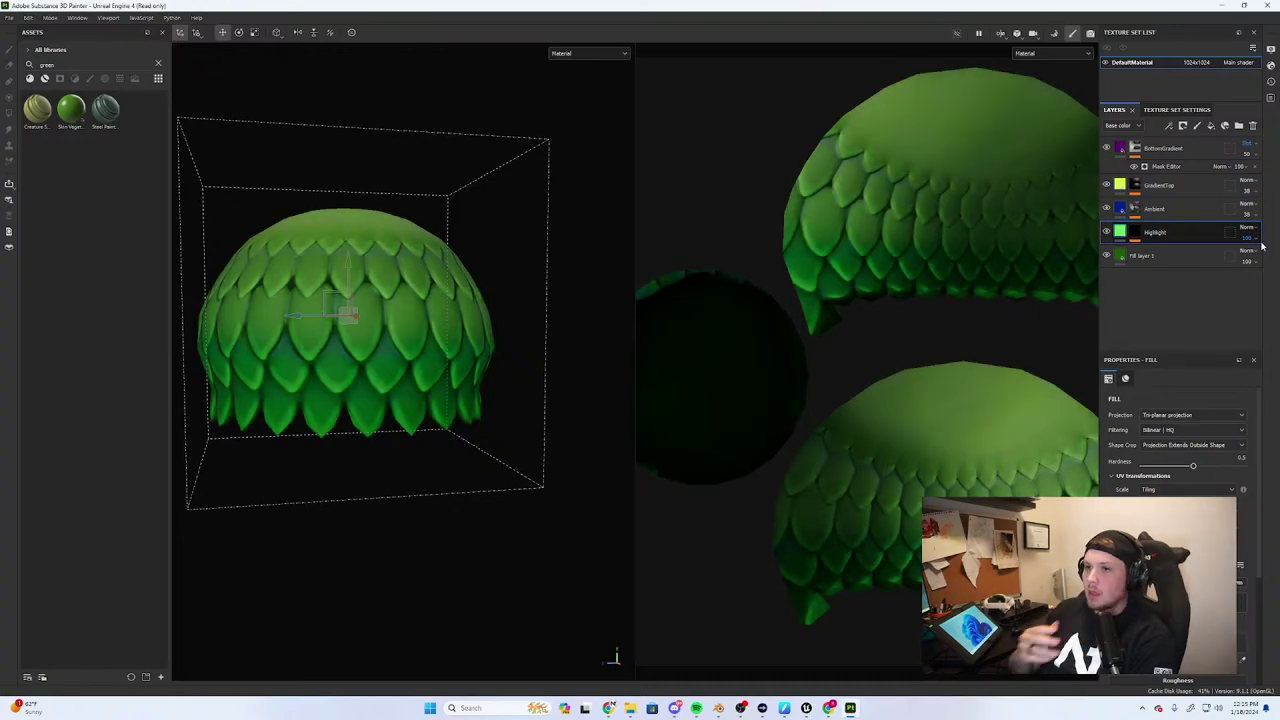
{"action": "key", "text": "Down"}
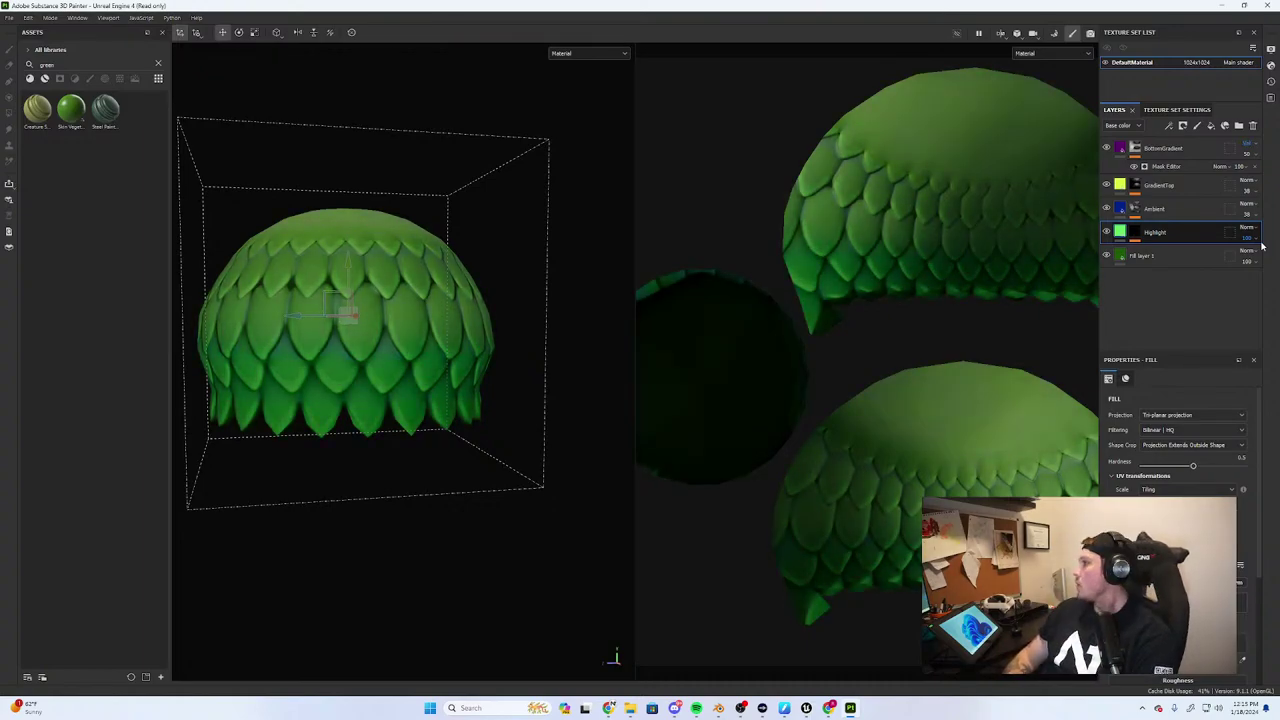
{"action": "key", "text": "Down"}
{"action": "key", "text": "Down"}
{"action": "key", "text": "Down"}
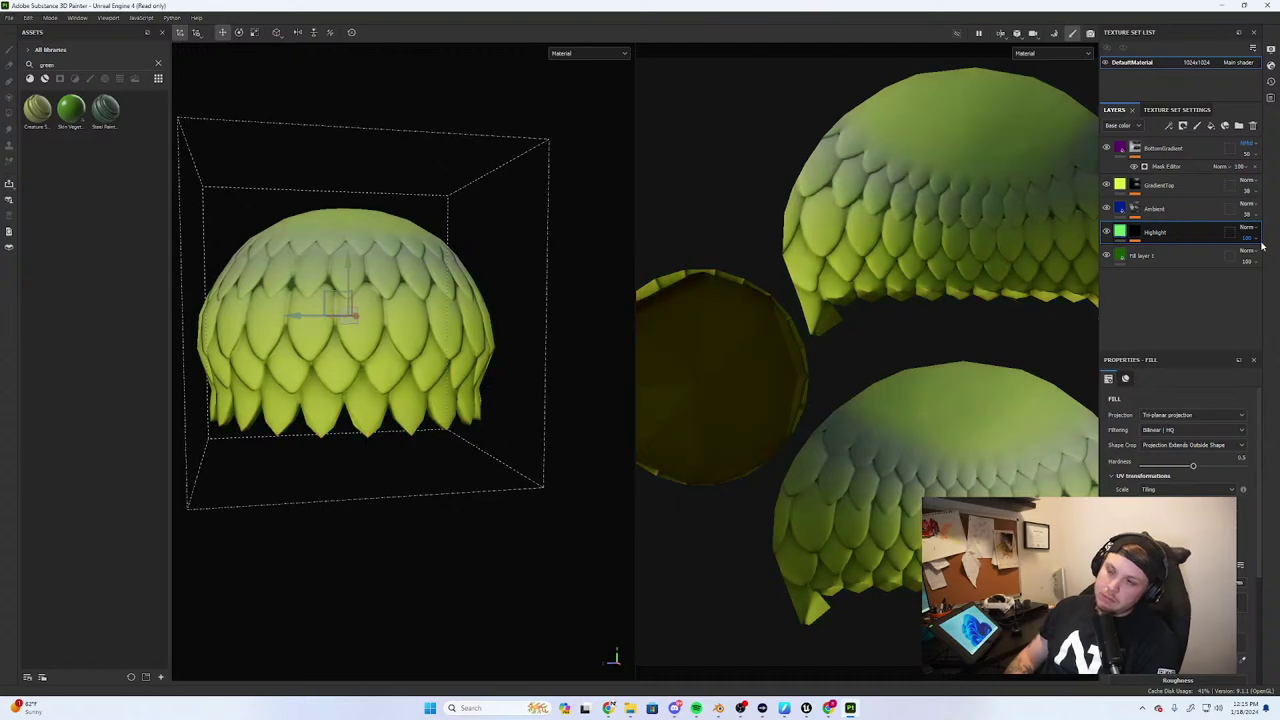
{"action": "key", "text": "Down"}
{"action": "key", "text": "Down"}
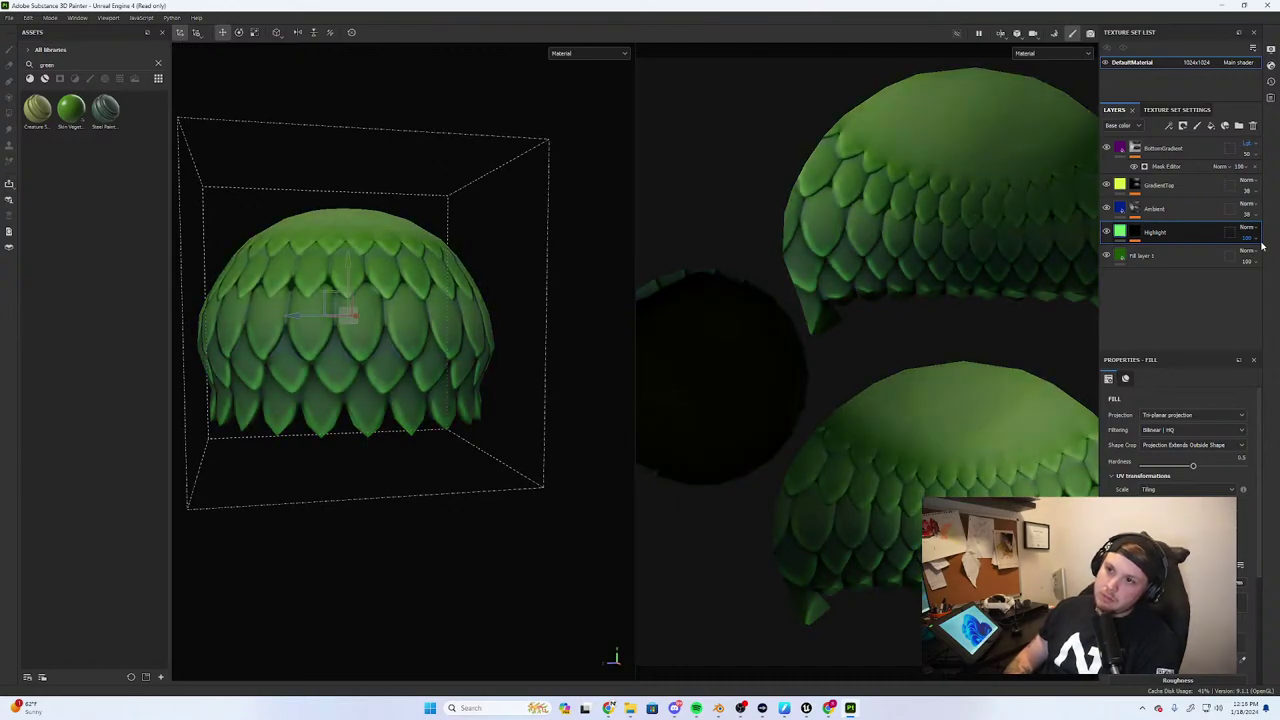
{"action": "key", "text": "Up"}
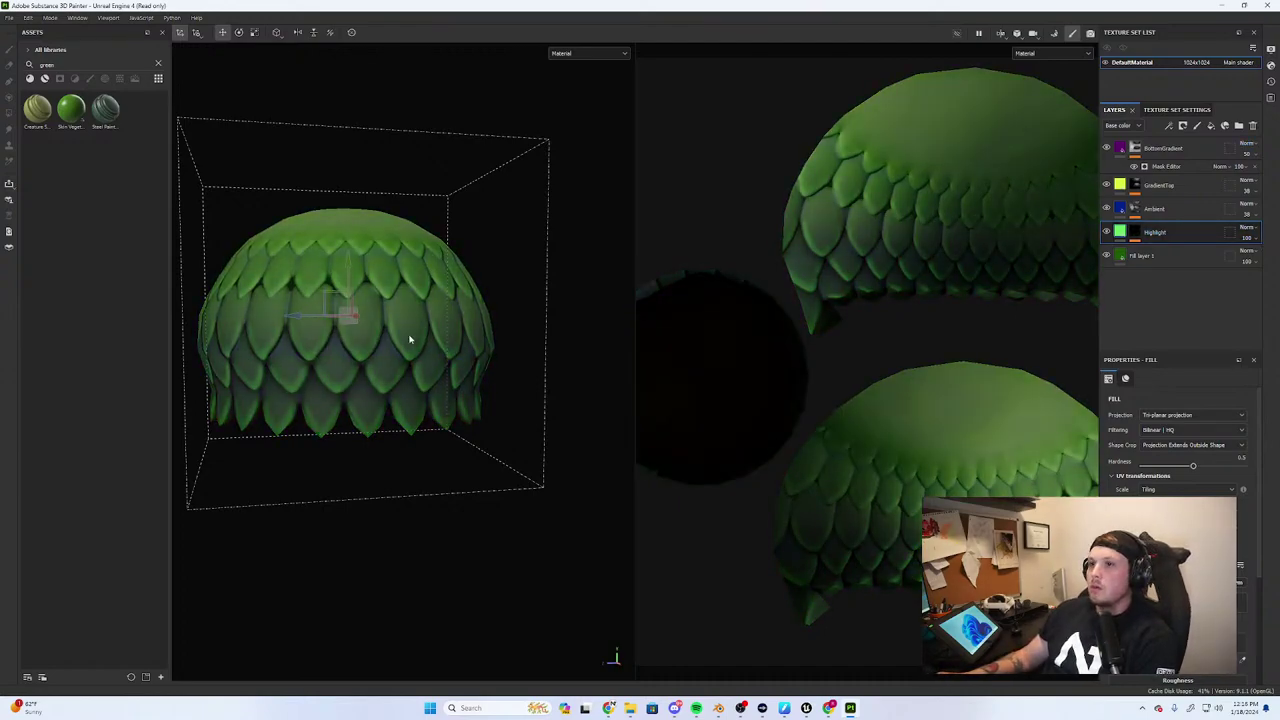
{"action": "key", "text": "Down"}
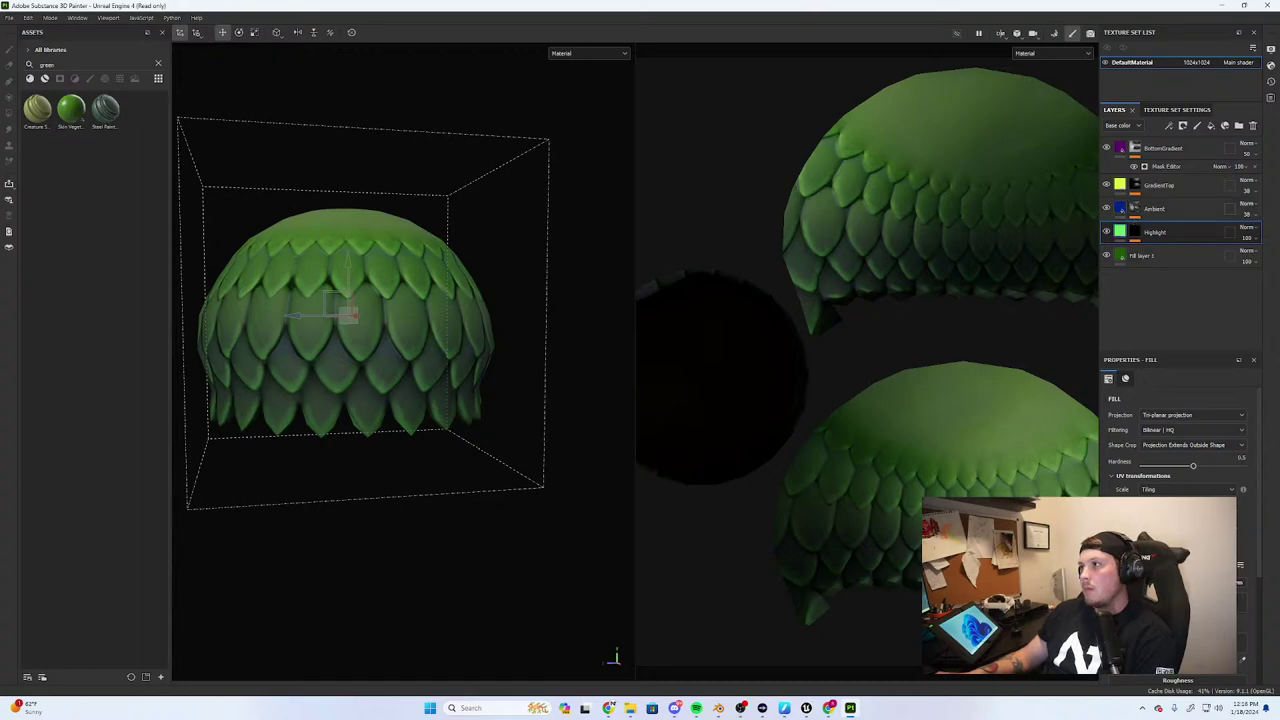
Set the GradientTop layer's blend mode to Linear dodge (Add) and move the layer above BottomGradient
{"action": "left_click", "coordinate": [1250, 183]}
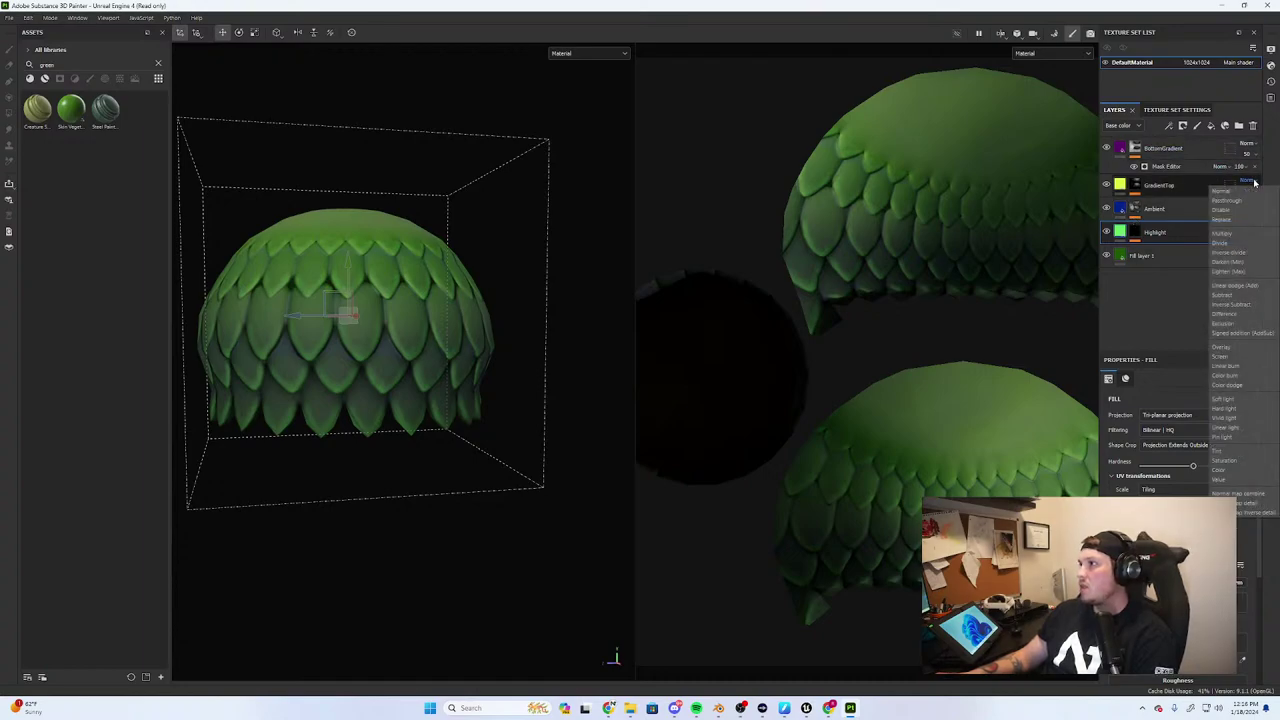
{"action": "left_click", "coordinate": [1245, 289]}
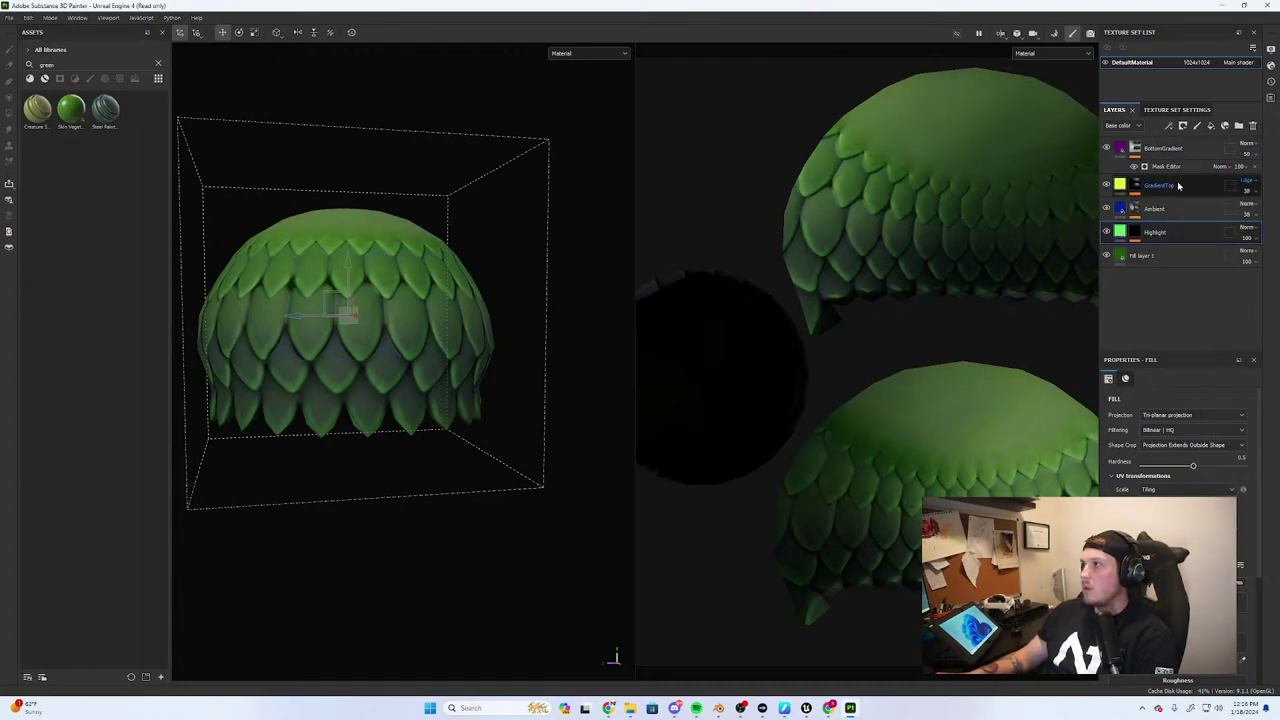
{"action": "left_click_drag", "start_coordinate": [1180, 186], "coordinate": [1174, 147]}
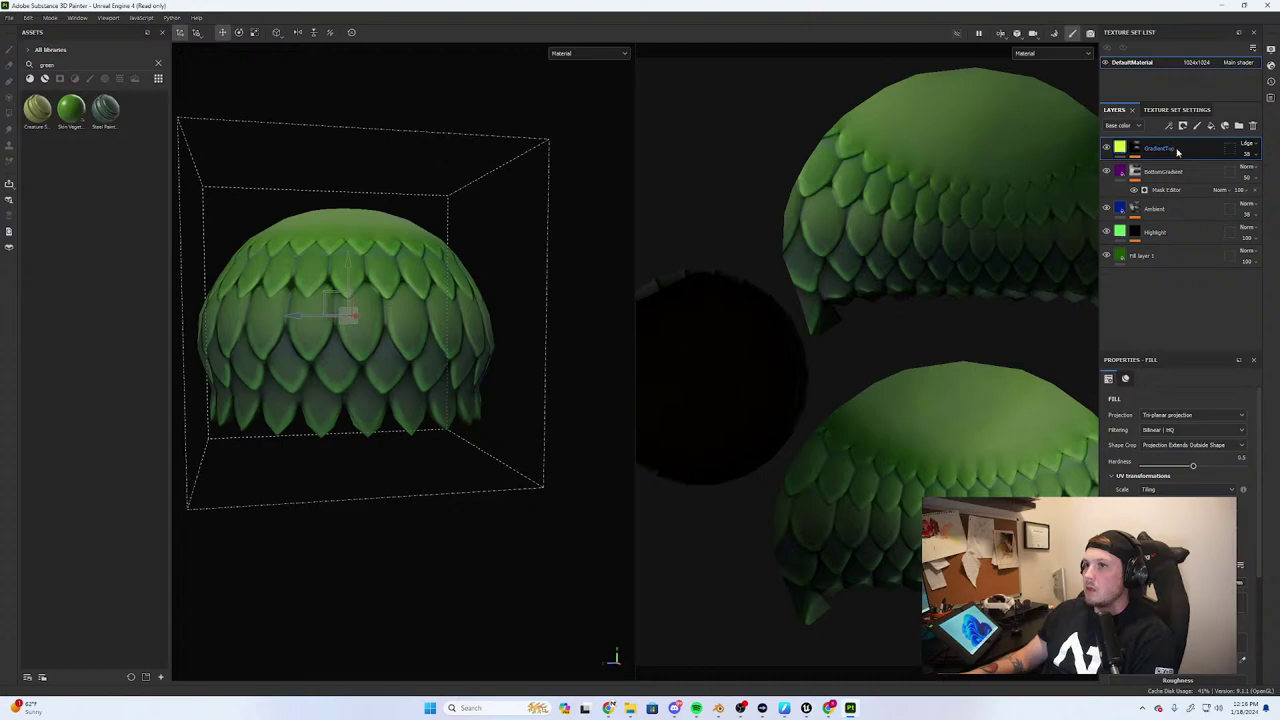
Try blend modes including Color dodge, Hard light, Soft light and Vivid light on the GradientTop layer
{"action": "left_click", "coordinate": [1252, 147]}
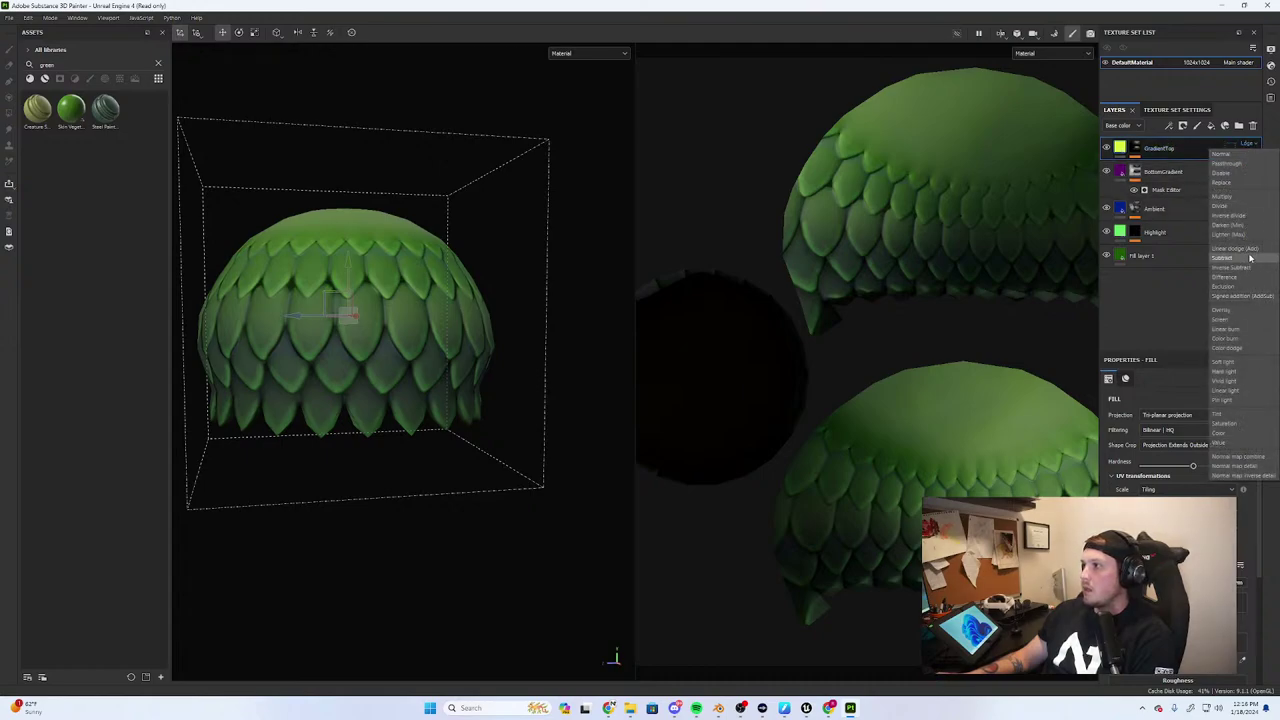
{"action": "left_click", "coordinate": [1245, 257]}
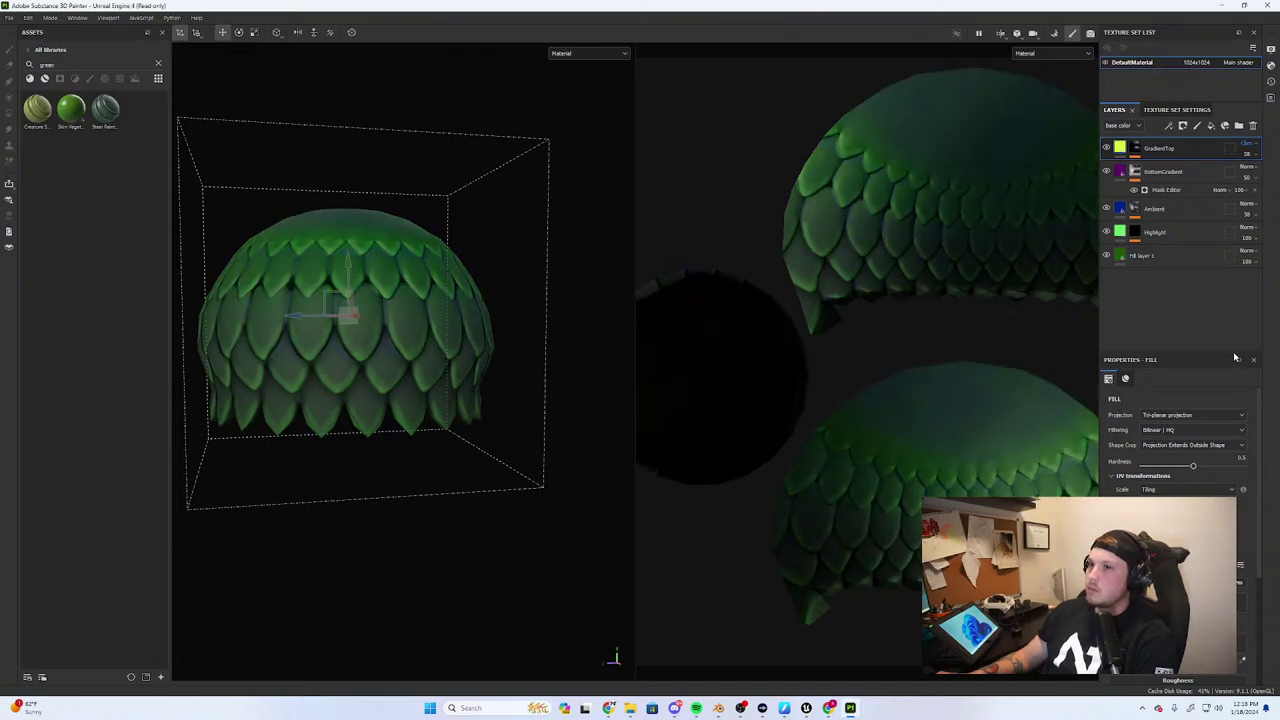
{"action": "left_click", "coordinate": [1250, 145]}
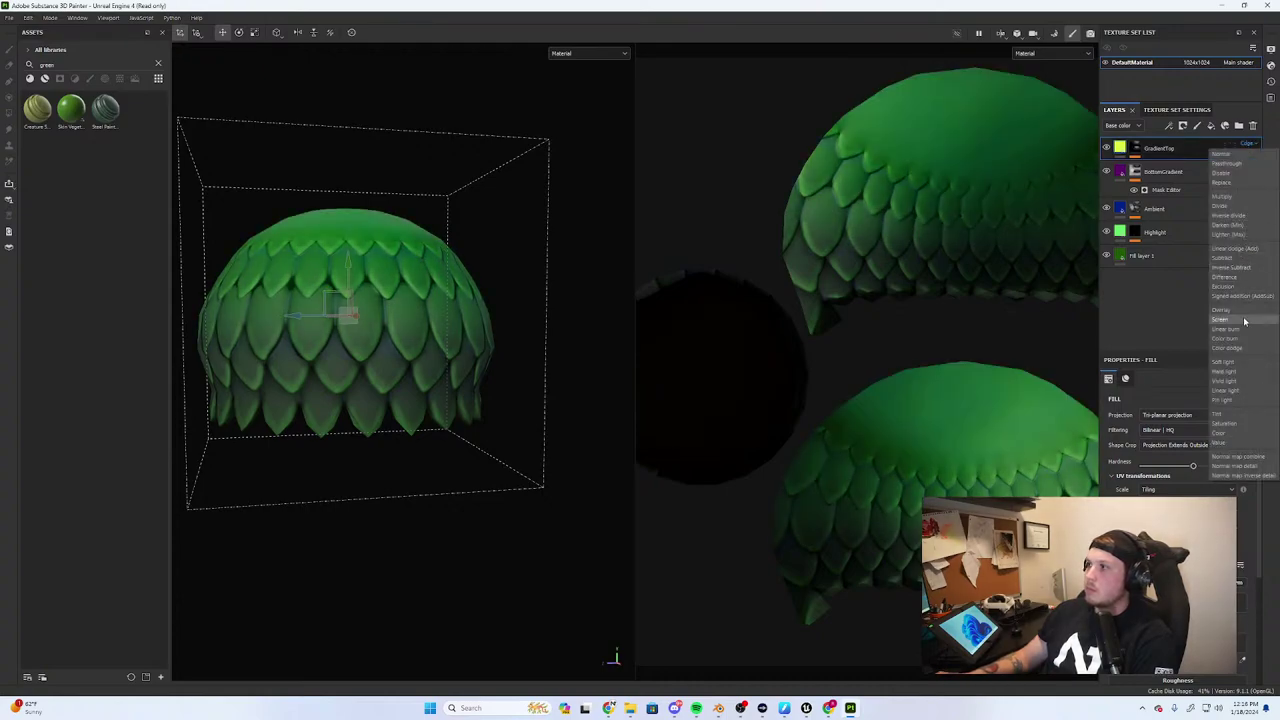
{"action": "left_click", "coordinate": [1243, 371]}
{"action": "left_click", "coordinate": [1258, 148]}
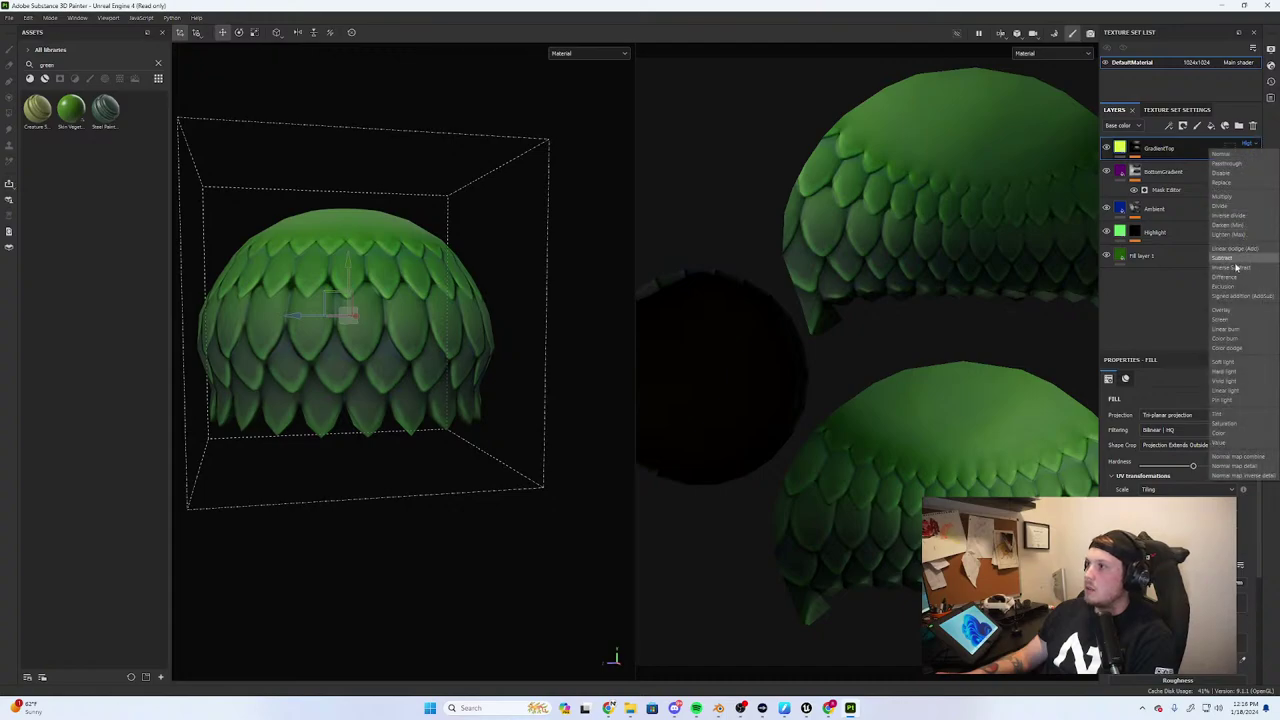
{"action": "left_click", "coordinate": [1243, 362]}
{"action": "left_click", "coordinate": [1249, 148]}
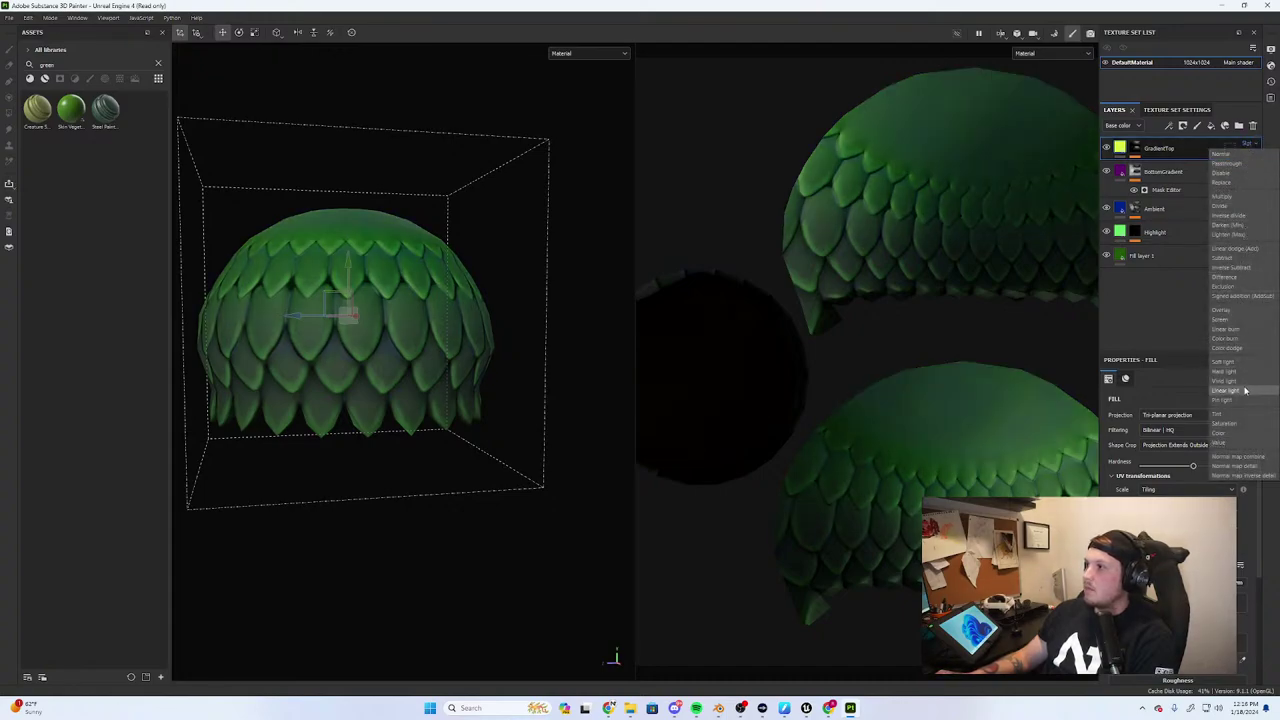
{"action": "left_click", "coordinate": [1243, 388]}
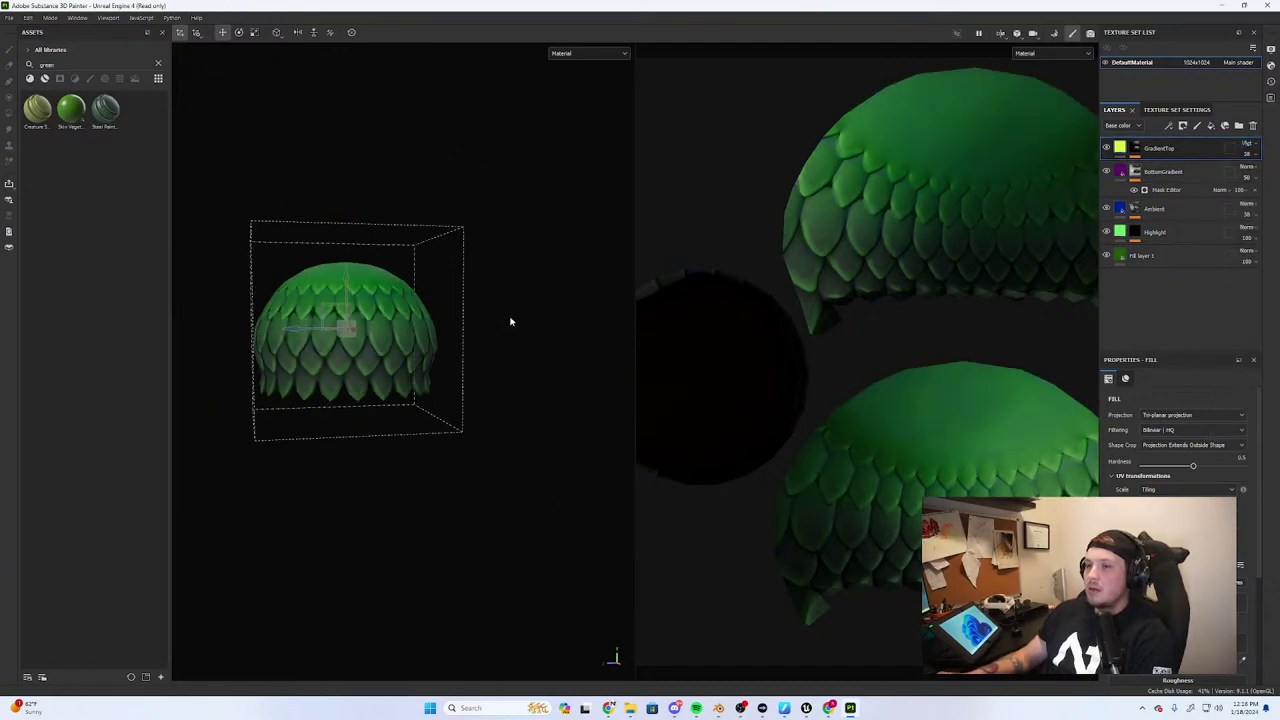
{"action": "left_click_drag", "start_coordinate": [477, 351], "coordinate": [677, 334], "text": "alt"}
Compare Normal, Linear dodge (Add), Vivid light and Linear light blending on the GradientTop layer
{"action": "left_click", "coordinate": [1248, 148]}
{"action": "left_click", "coordinate": [1235, 248]}
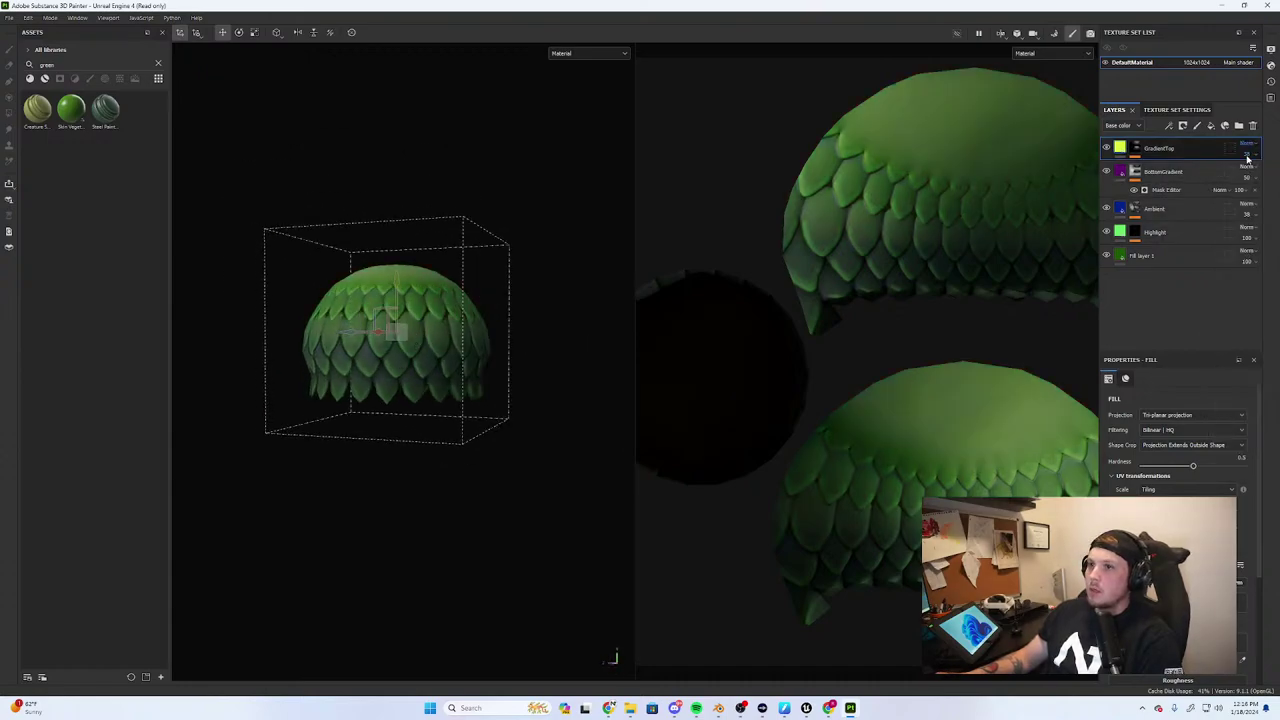
{"action": "left_click_drag", "start_coordinate": [500, 335], "coordinate": [451, 343], "text": "alt"}
{"action": "left_click", "coordinate": [1247, 144]}
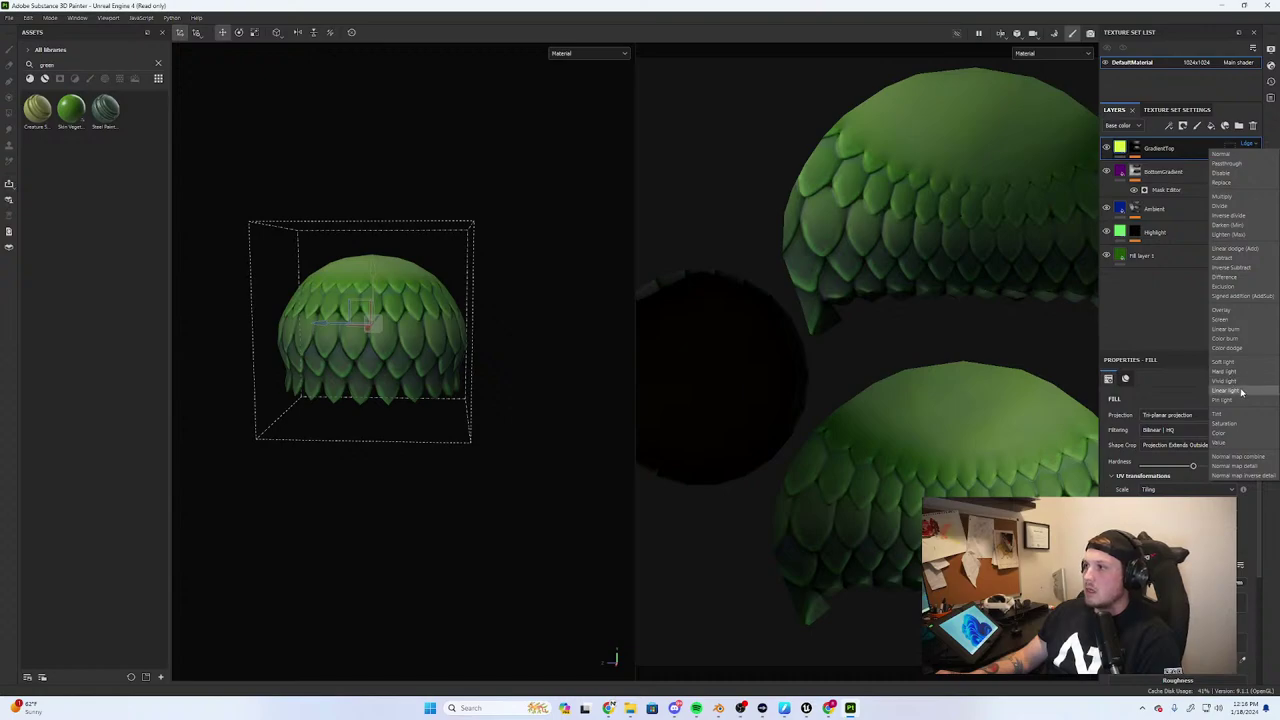
{"action": "left_click", "coordinate": [1225, 380]}
{"action": "left_click", "coordinate": [1248, 146]}
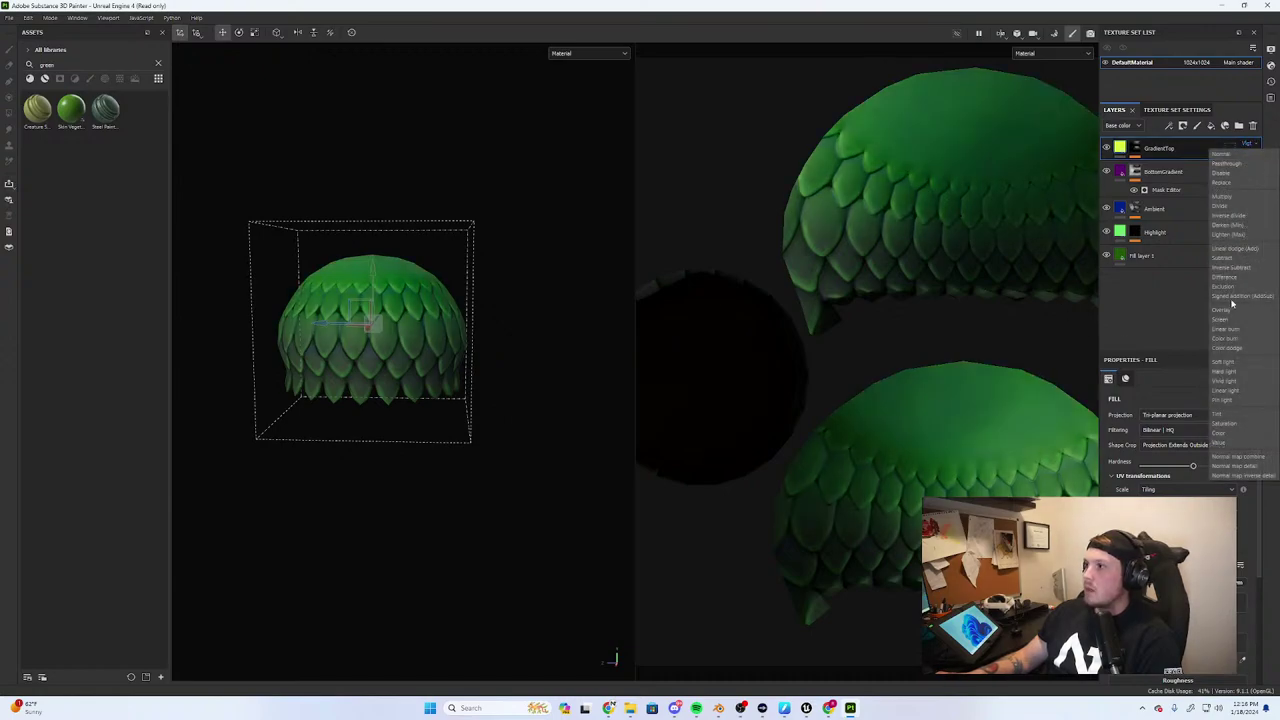
{"action": "left_click", "coordinate": [1216, 378]}
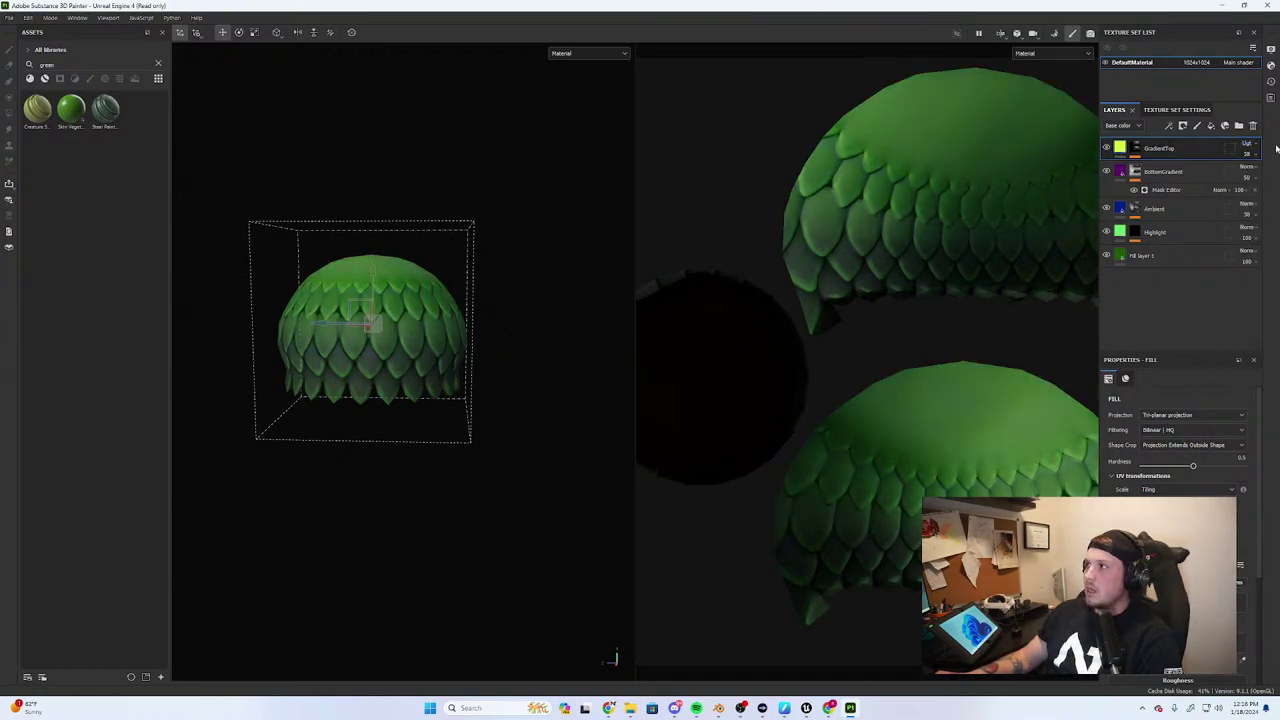
Try Hard light blending on the GradientTop layer and set its opacity to 75
{"action": "left_click", "coordinate": [1247, 145]}
{"action": "left_click", "coordinate": [1236, 410]}
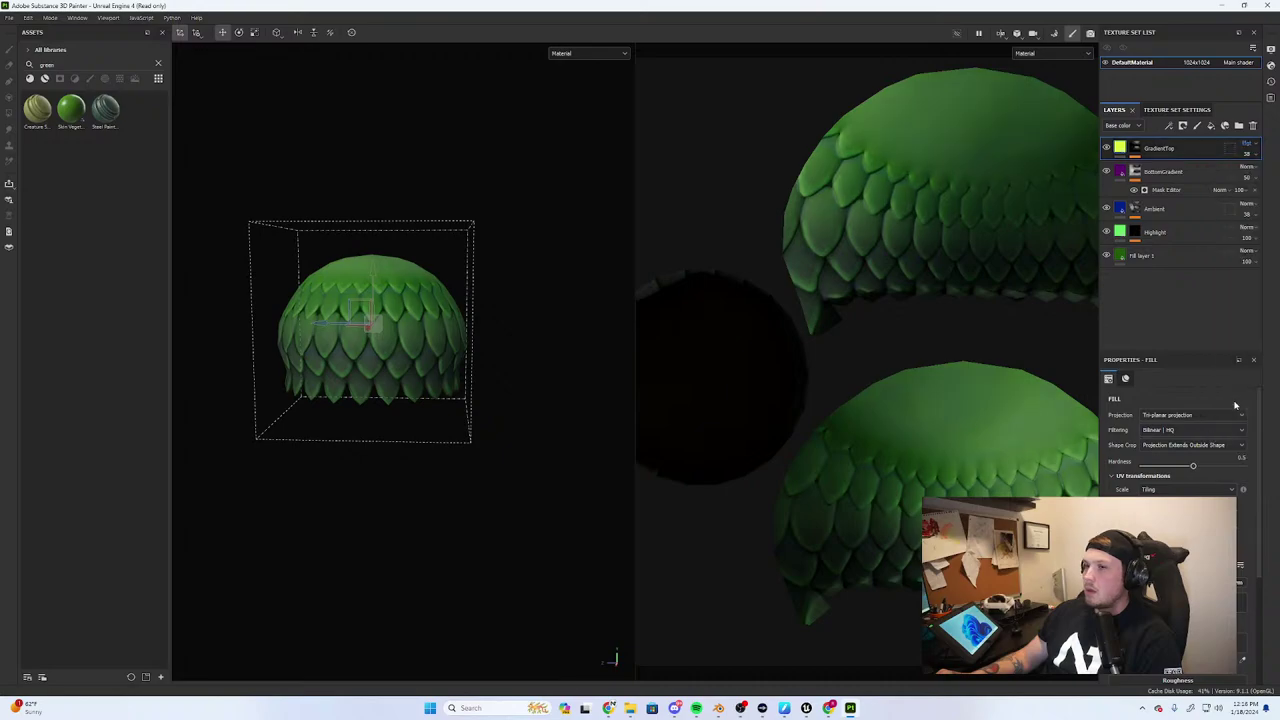
{"action": "left_click", "coordinate": [1247, 145]}
{"action": "left_click", "coordinate": [1236, 373]}
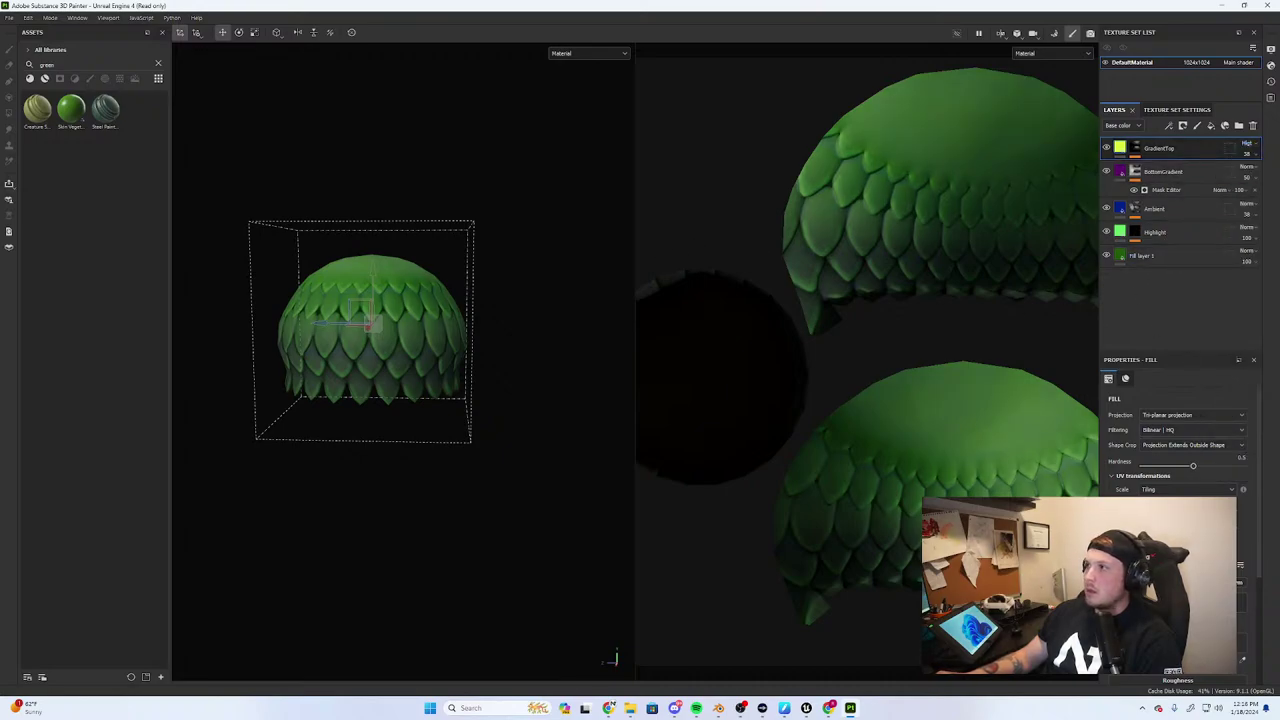
{"action": "left_click", "coordinate": [1247, 154]}
{"action": "left_click_drag", "start_coordinate": [1247, 172], "coordinate": [1266, 172]}
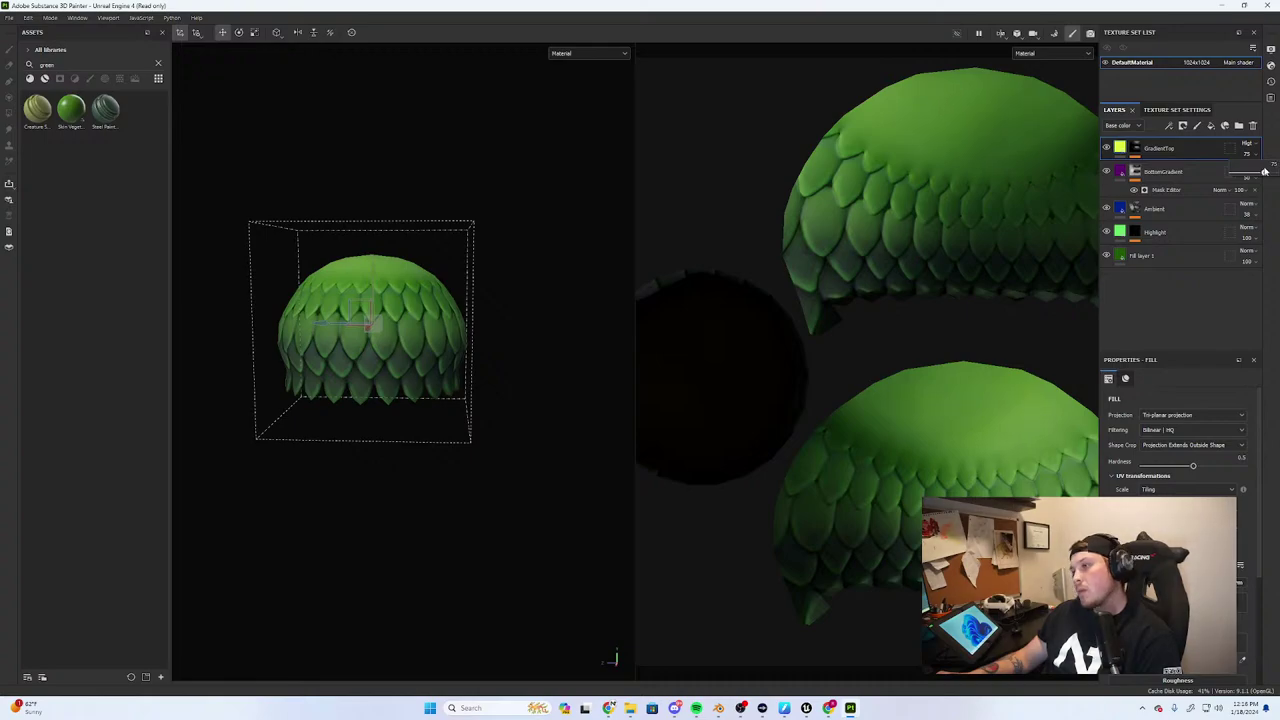
Set the GradientTop layer's blend mode to Vivid light and its opacity to about 46
{"action": "left_click", "coordinate": [1248, 144]}
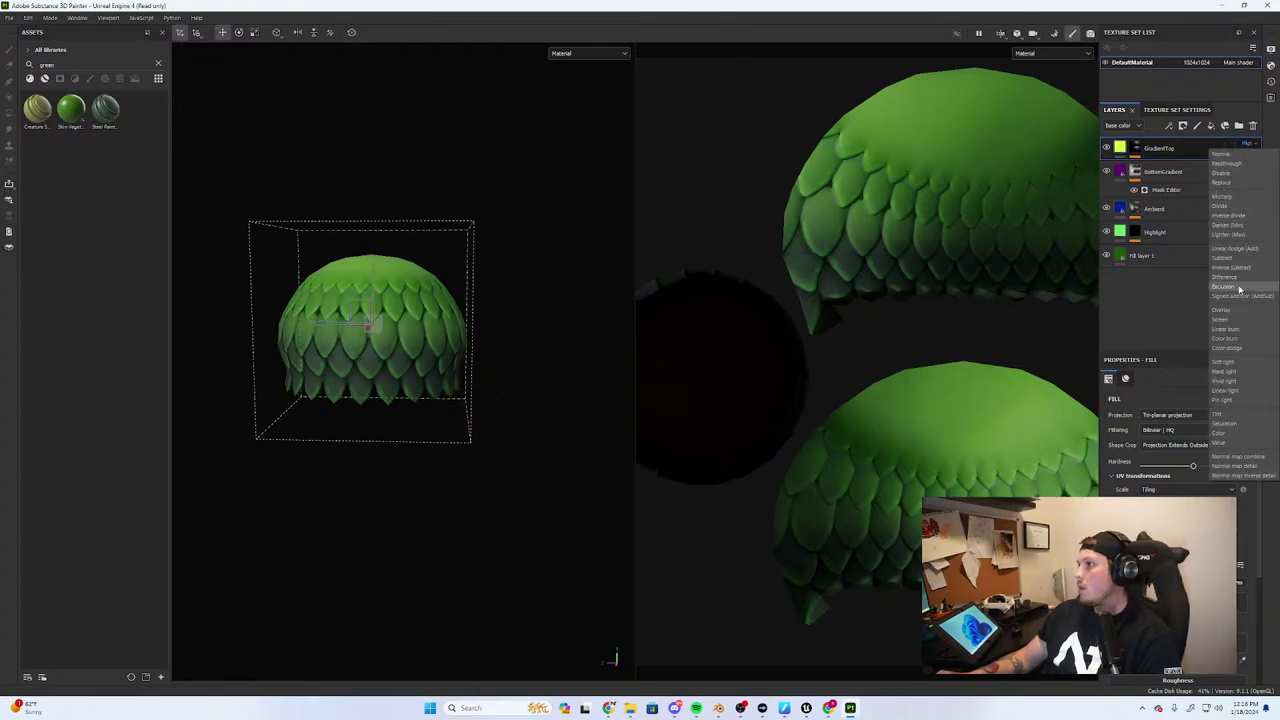
{"action": "left_click", "coordinate": [1239, 371]}
{"action": "left_click", "coordinate": [1253, 147]}
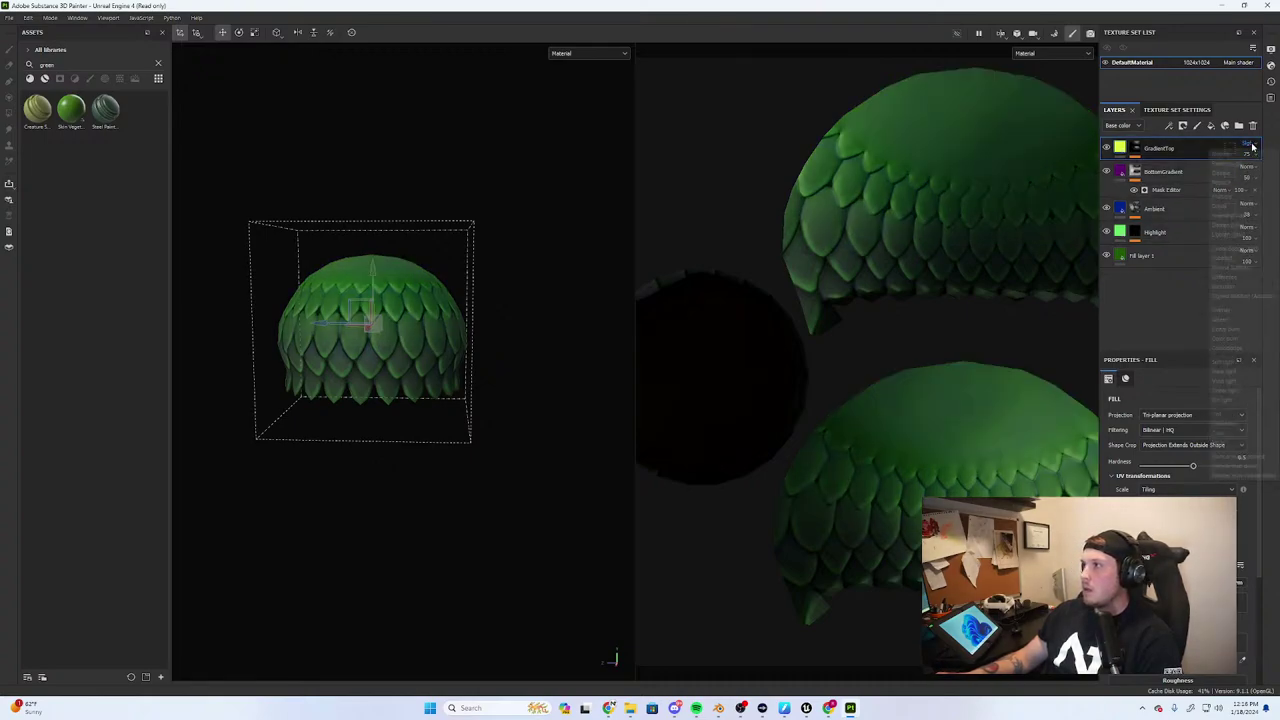
{"action": "left_click", "coordinate": [1240, 377]}
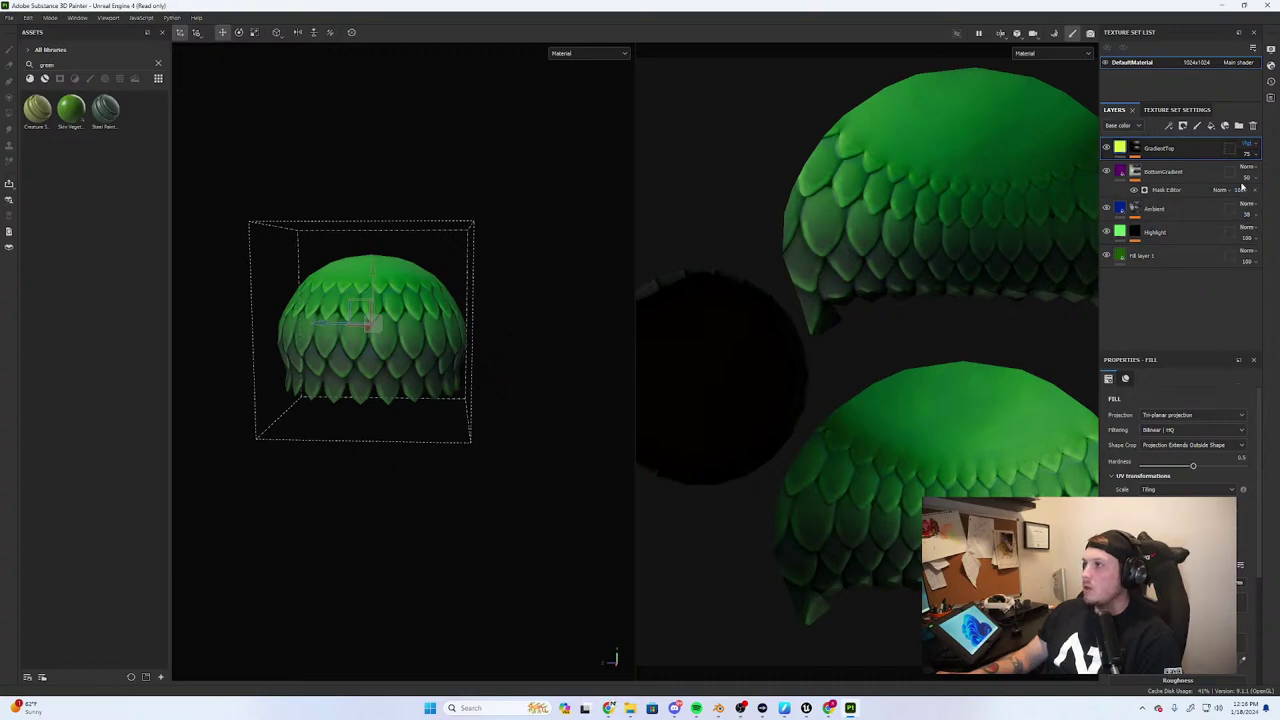
{"action": "left_click", "coordinate": [1253, 156]}
{"action": "left_click_drag", "start_coordinate": [1264, 174], "coordinate": [1250, 175]}
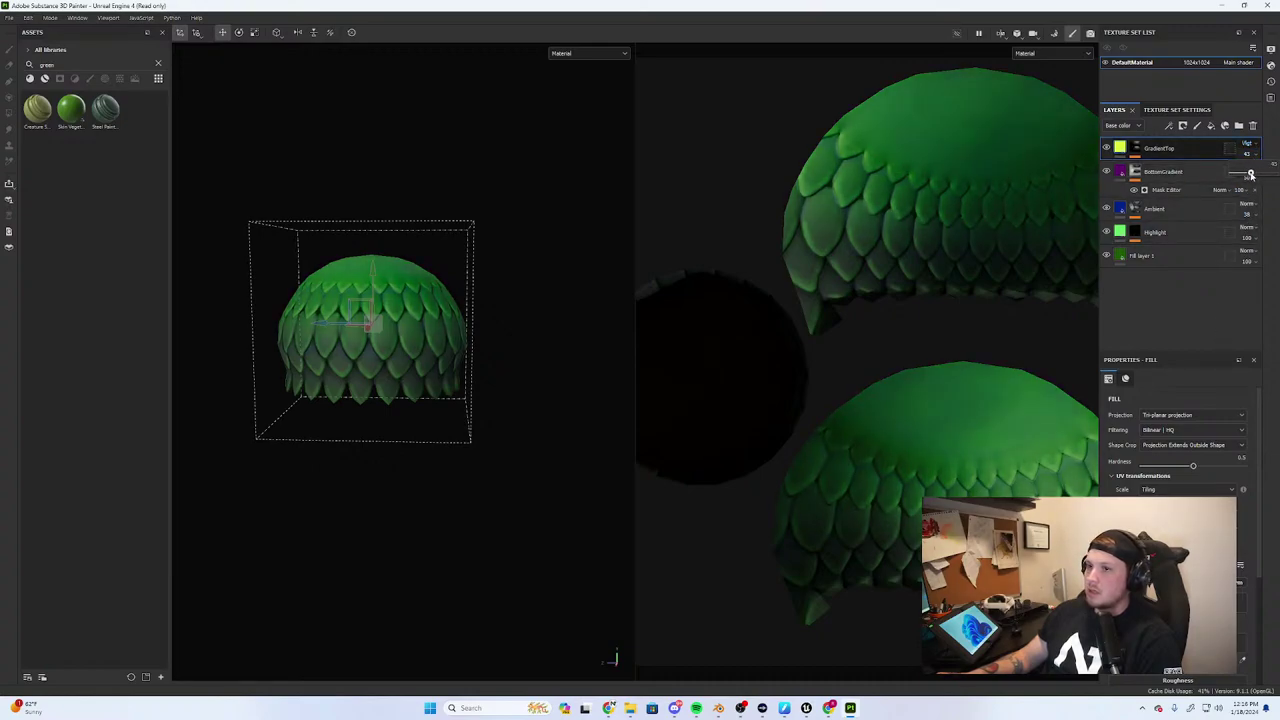
{"action": "left_click_drag", "start_coordinate": [477, 371], "coordinate": [373, 378], "text": "alt"}
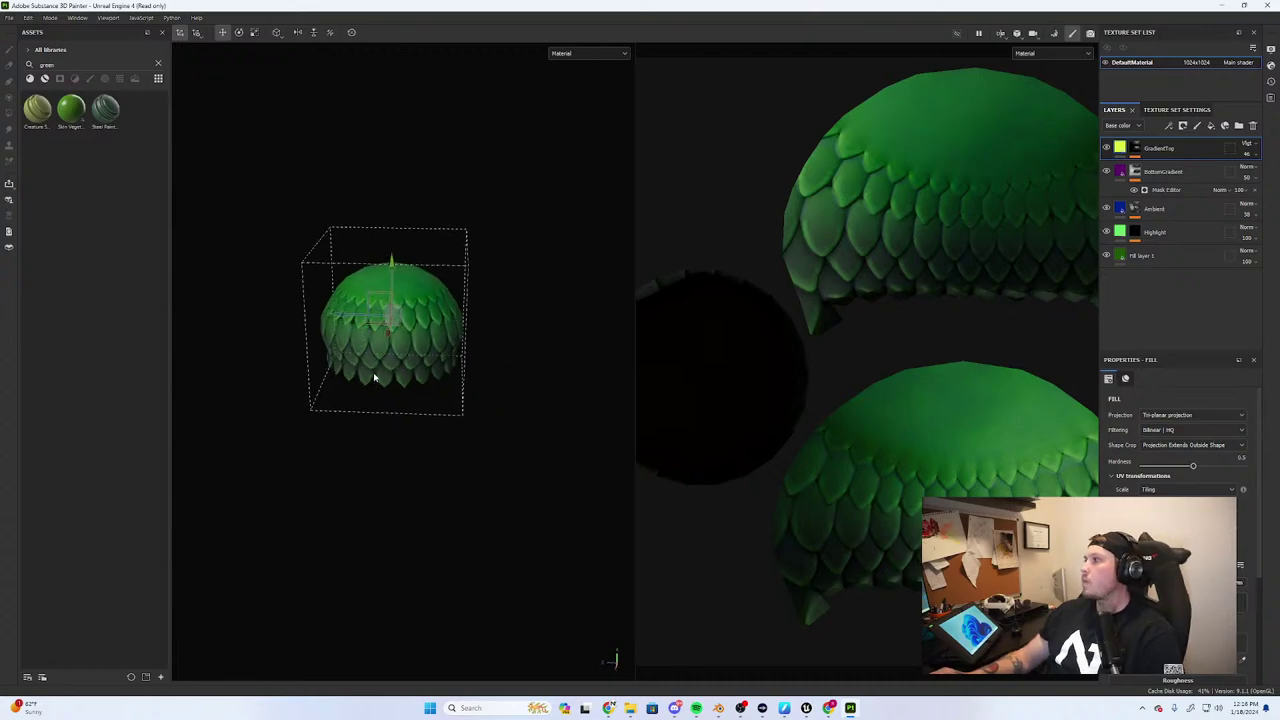
{"action": "left_click", "coordinate": [12, 19]}
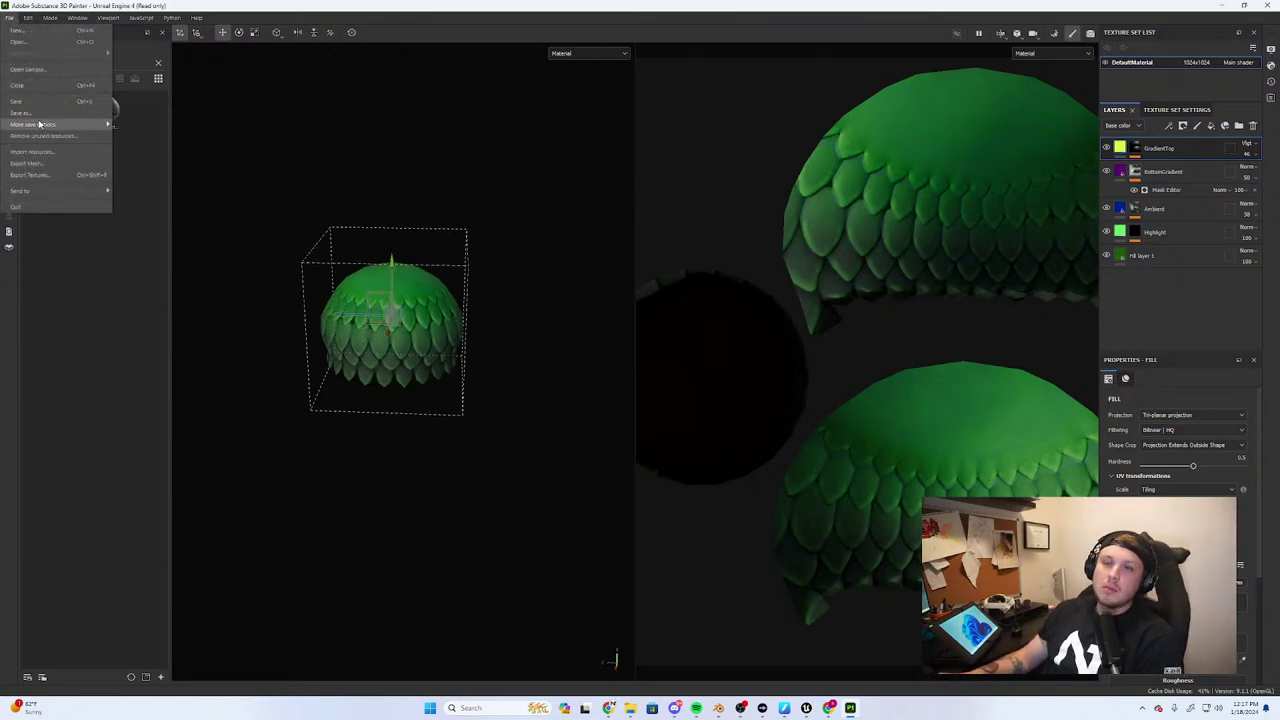
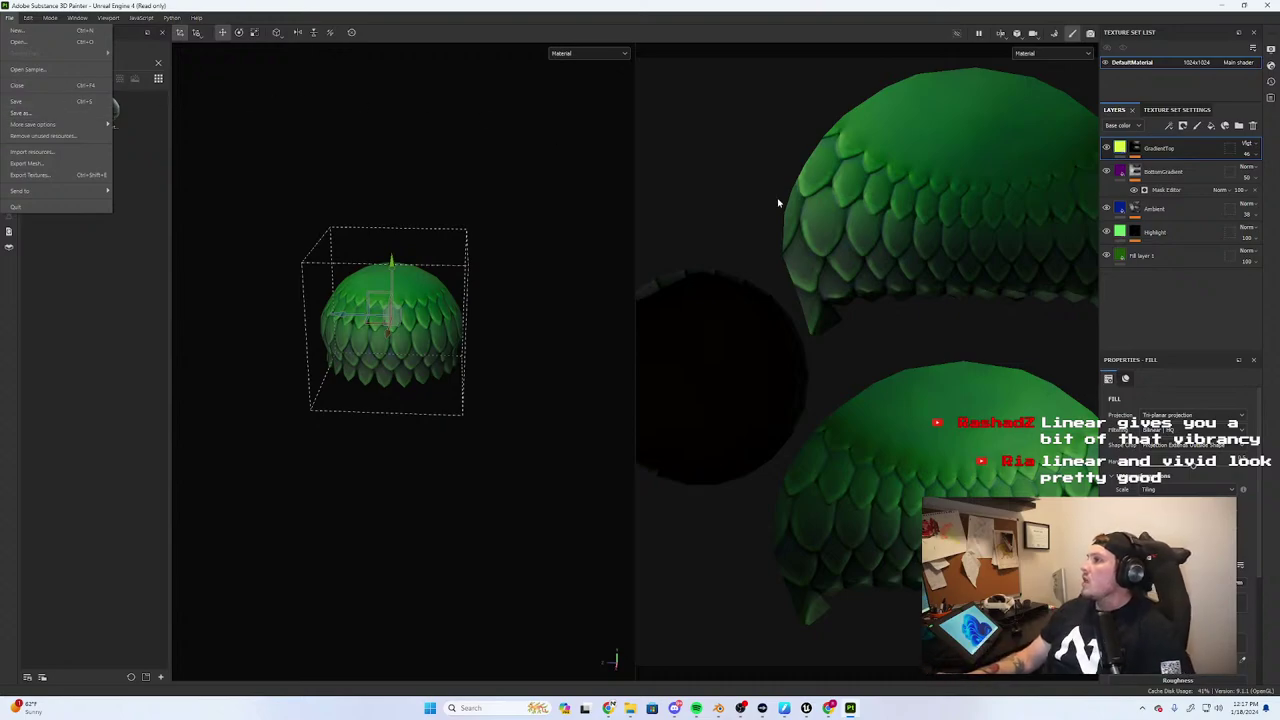
Set the GradientTop layer's blend mode to Linear light with an opacity of about 48
{"action": "left_click", "coordinate": [1246, 145]}
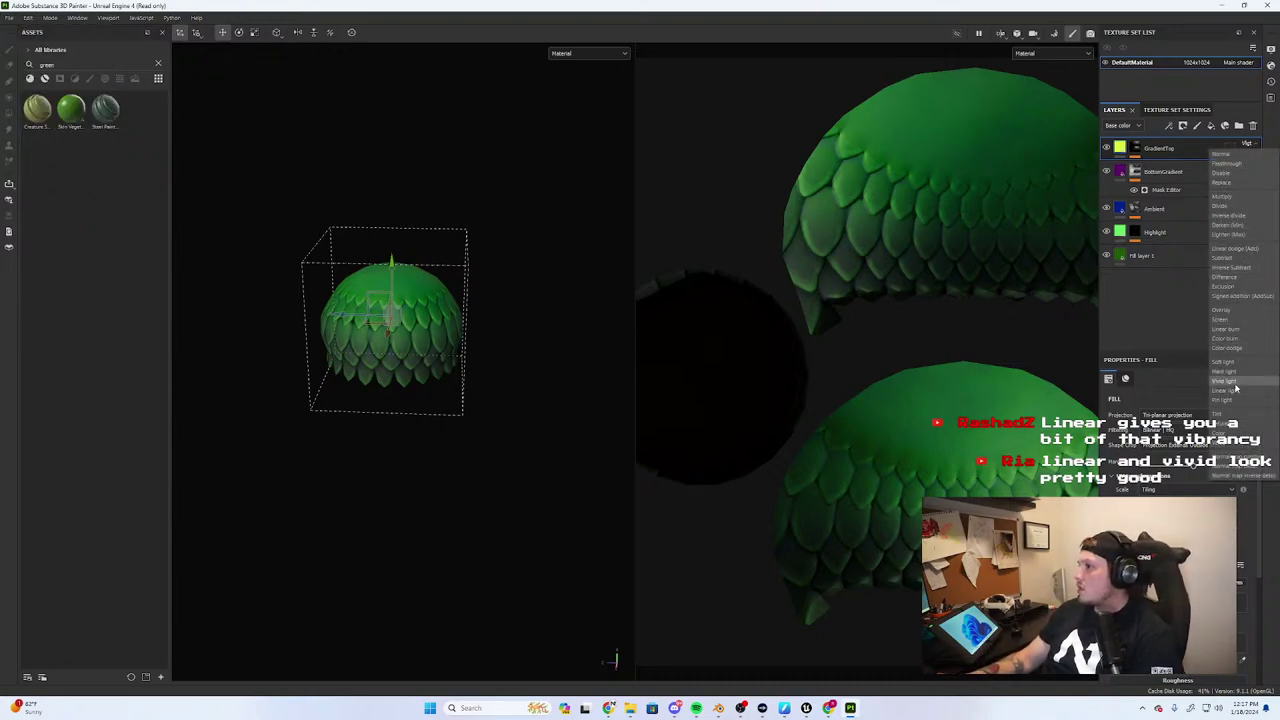
{"action": "left_click", "coordinate": [1236, 392]}
{"action": "left_click_drag", "start_coordinate": [498, 413], "coordinate": [443, 390], "text": "alt"}
{"action": "scroll", "coordinate": [443, 390], "scroll_direction": "up", "scroll_amount": 1}
{"action": "left_click", "coordinate": [1248, 155]}
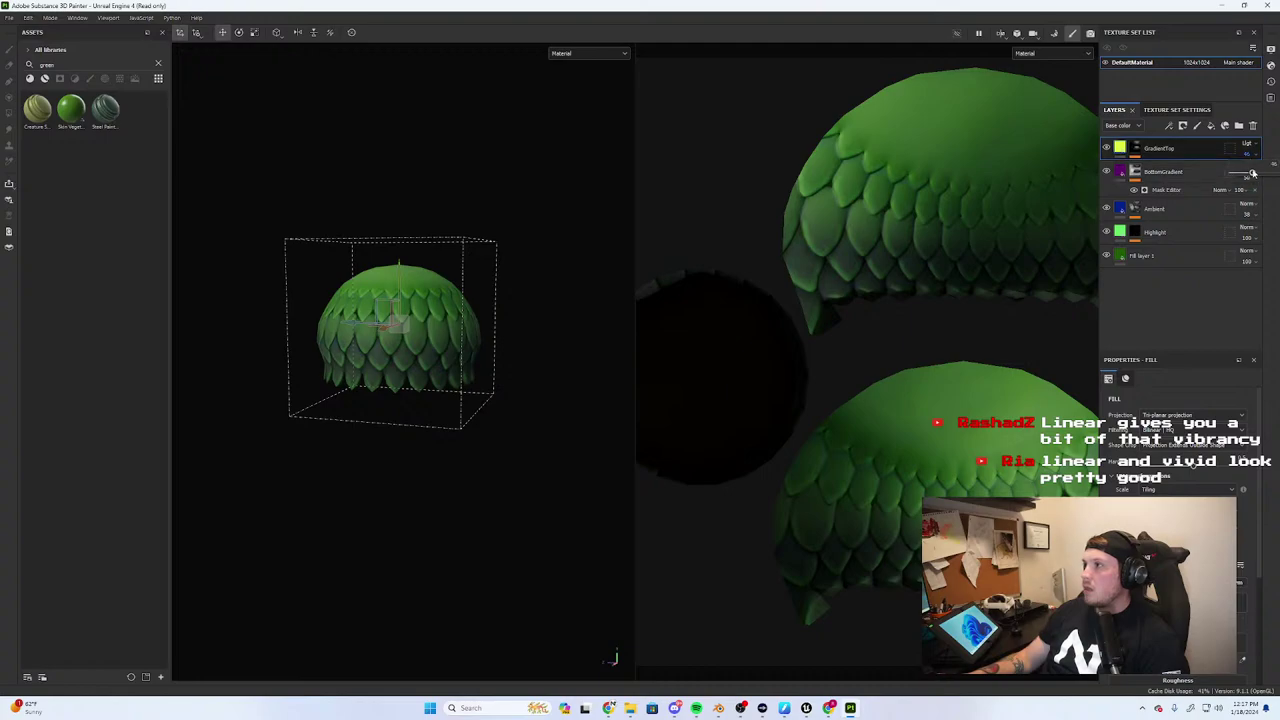
{"action": "left_click_drag", "start_coordinate": [1250, 172], "coordinate": [1256, 175]}
{"action": "mouse_move", "coordinate": [434, 497]}
{"action": "left_mouse_down", "text": "alt"}
{"action": "mouse_move", "coordinate": [489, 437]}
{"action": "mouse_move", "coordinate": [523, 497]}
{"action": "mouse_move", "coordinate": [642, 509]}
{"action": "mouse_move", "coordinate": [443, 486]}
{"action": "left_mouse_up", "text": "alt"}
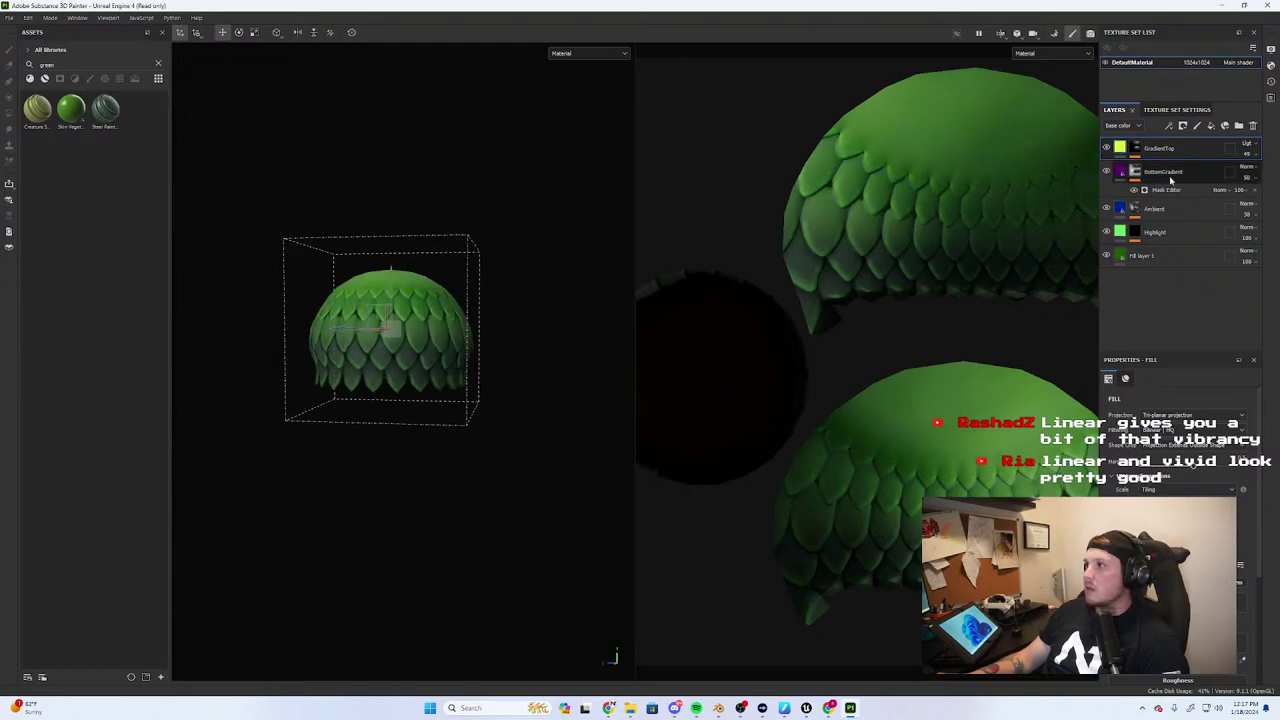
Switch the GradientTop layer between Vivid light and Linear light to compare the two on the dome
{"action": "left_click", "coordinate": [1246, 144]}
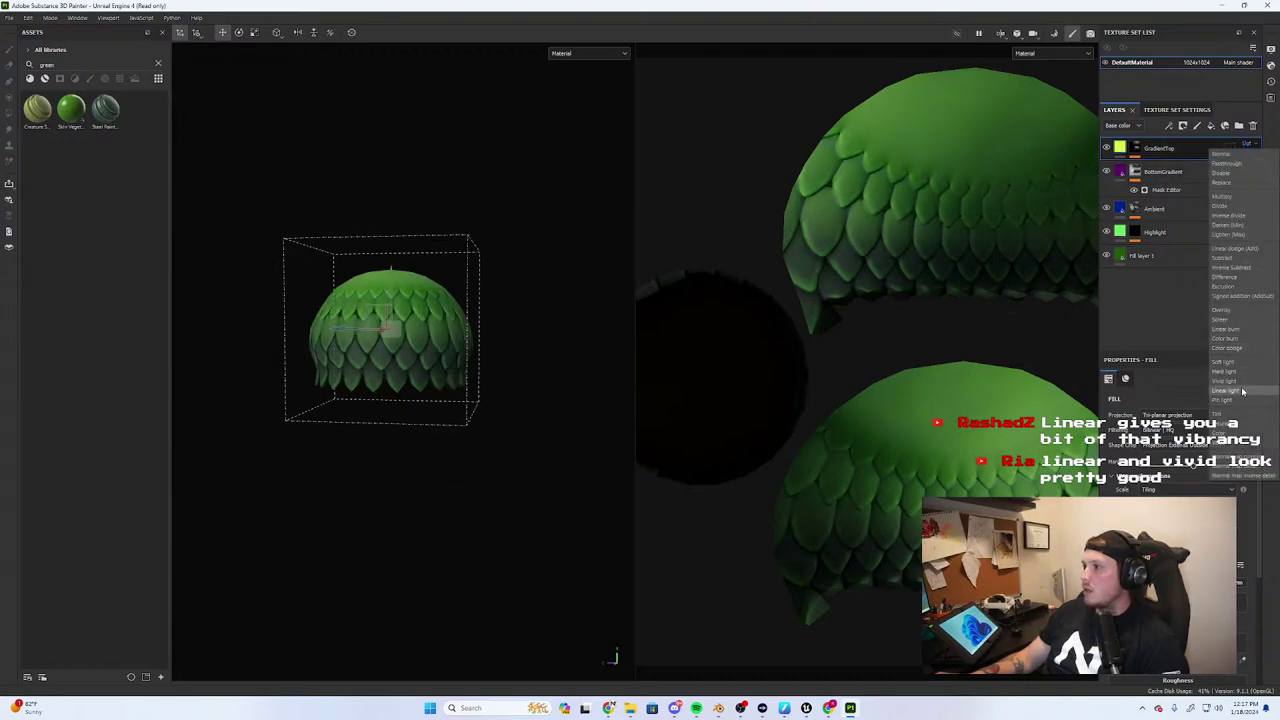
{"action": "left_click", "coordinate": [1243, 391]}
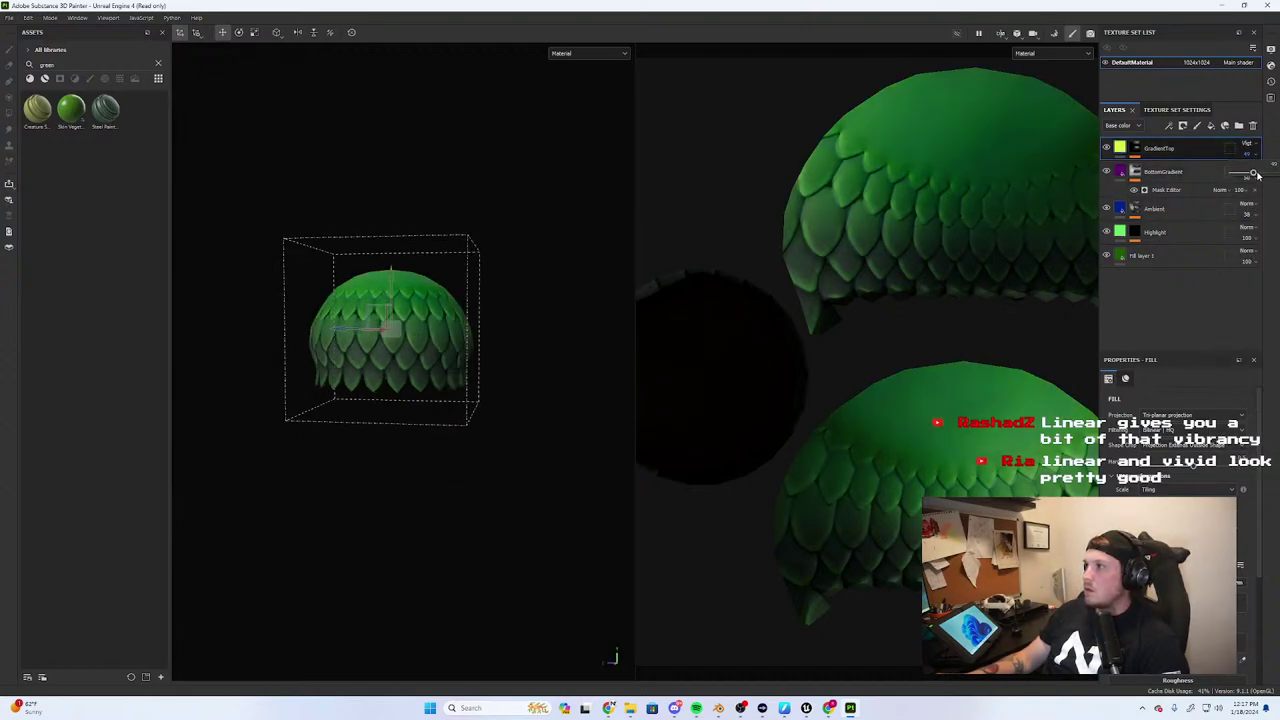
{"action": "left_click_drag", "start_coordinate": [1256, 174], "coordinate": [1266, 180]}
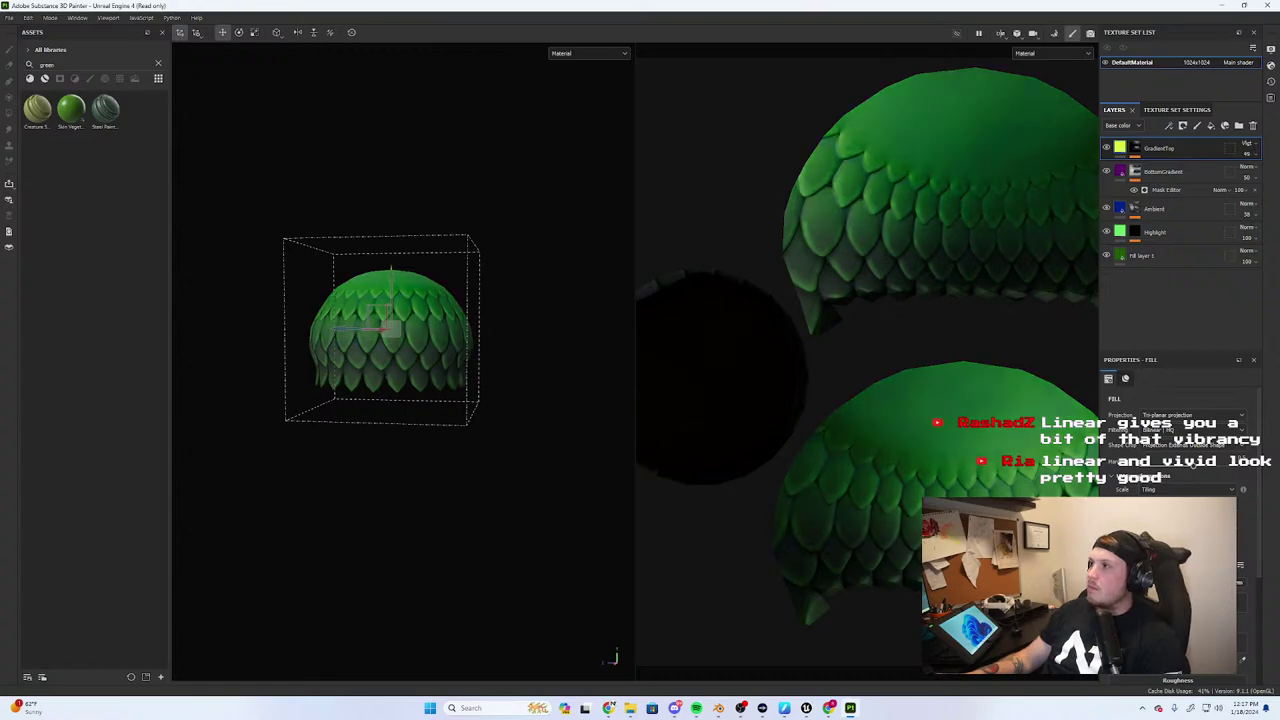
{"action": "scroll", "coordinate": [1256, 147], "scroll_direction": "down", "scroll_amount": 1}
{"action": "left_click_drag", "start_coordinate": [440, 430], "coordinate": [488, 448], "text": "alt"}
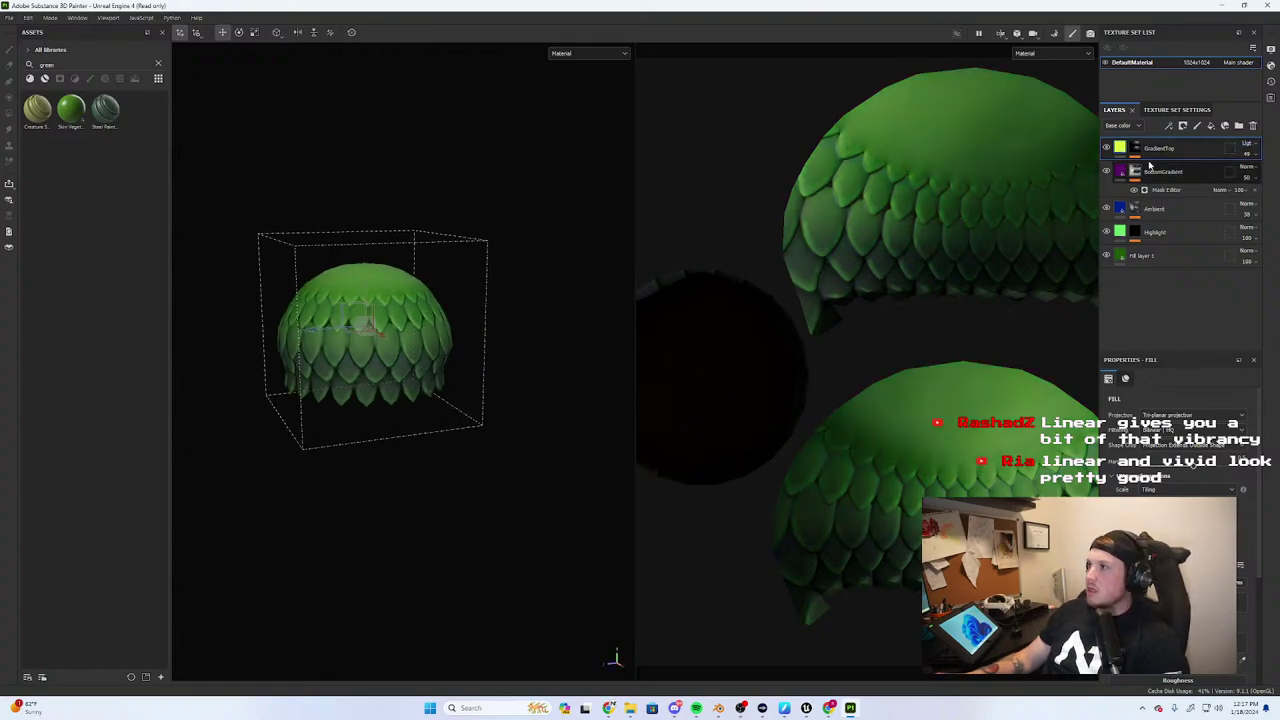
Apply Linear light blending to the GradientTop layer and raise its opacity to 69
{"action": "left_click", "coordinate": [1246, 144]}
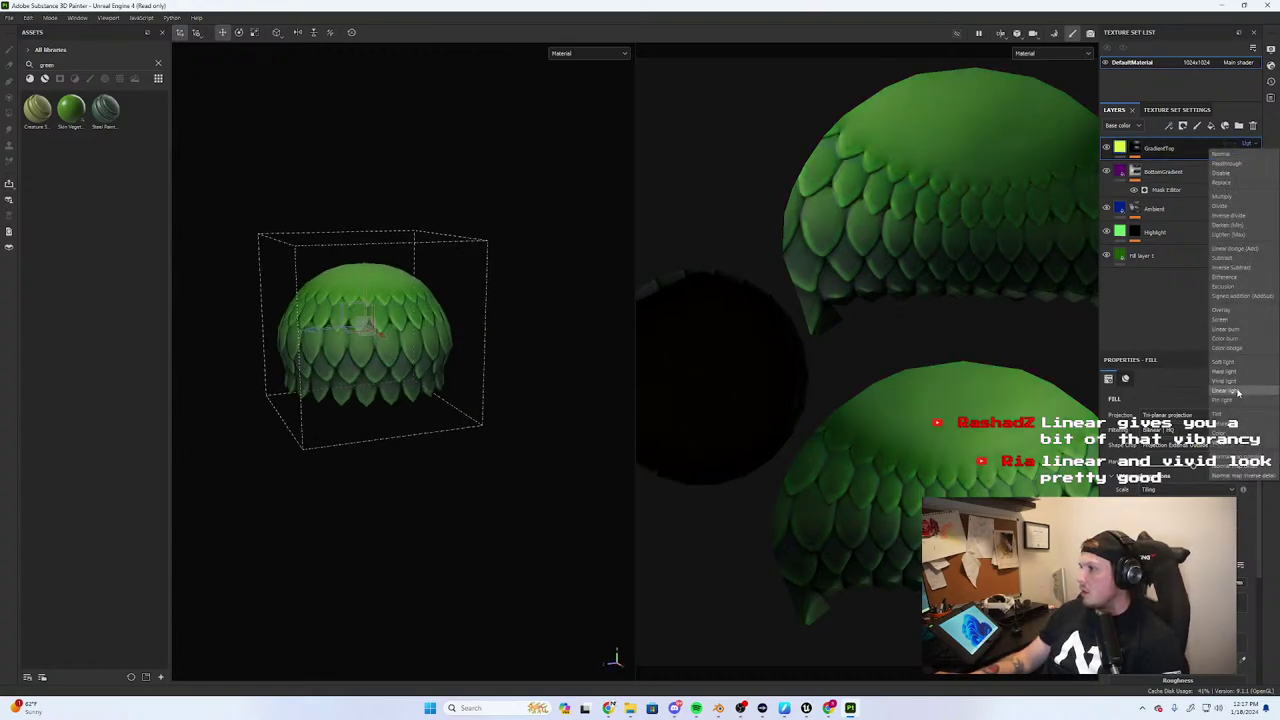
{"action": "left_click", "coordinate": [1237, 392]}
{"action": "left_click", "coordinate": [1247, 154]}
{"action": "mouse_move", "coordinate": [1257, 173]}
{"action": "left_mouse_down"}
{"action": "mouse_move", "coordinate": [1244, 183]}
{"action": "mouse_move", "coordinate": [1265, 181]}
{"action": "left_mouse_up"}
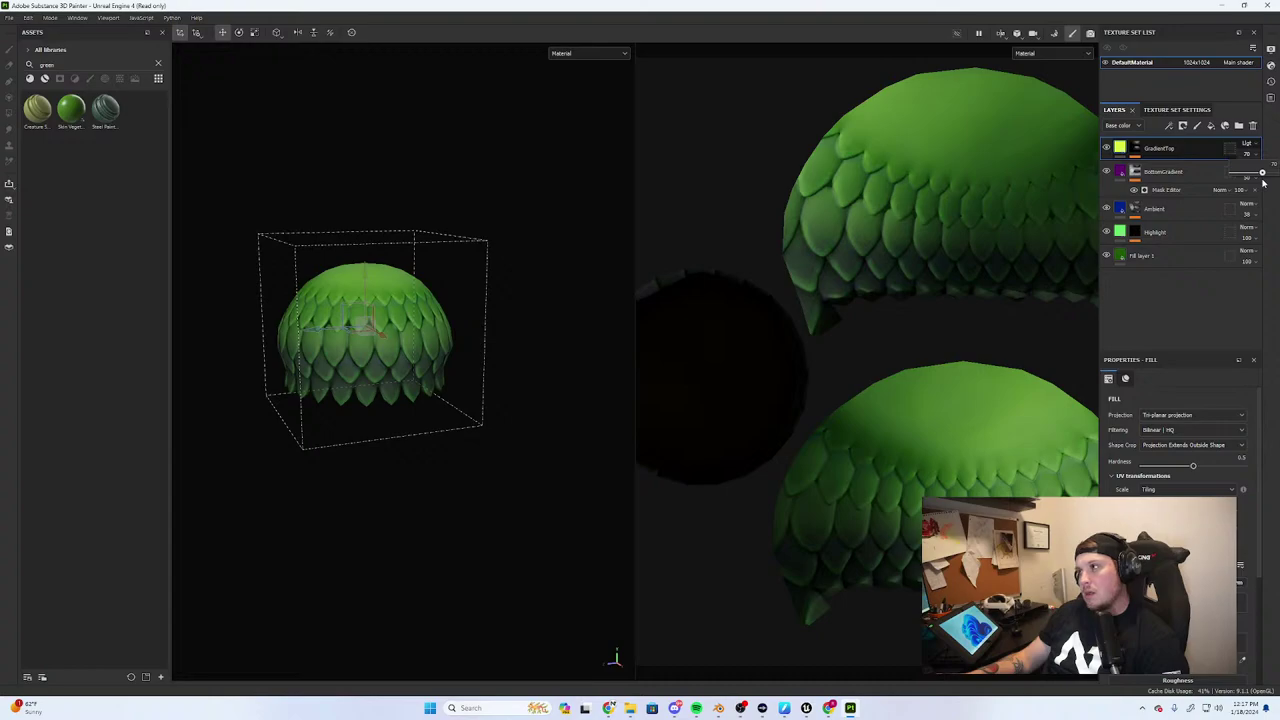
{"action": "mouse_move", "coordinate": [330, 340]}
{"action": "left_mouse_down", "text": "alt"}
{"action": "mouse_move", "coordinate": [249, 394]}
{"action": "mouse_move", "coordinate": [377, 418]}
{"action": "mouse_move", "coordinate": [444, 369]}
{"action": "left_mouse_up", "text": "alt"}
In the Mask Editor generator of the GradientTop mask, raise the Position Gradient direction value after Right to Left to 1
{"action": "left_click", "coordinate": [1134, 148]}
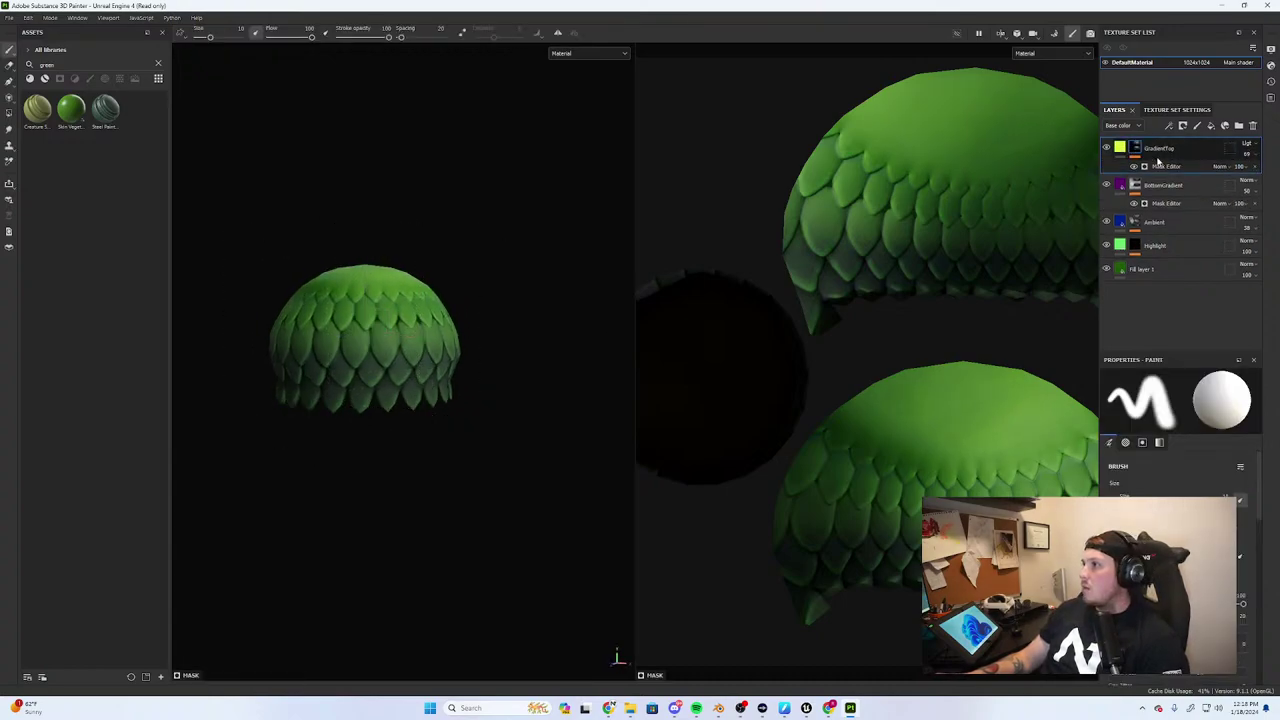
{"action": "left_click", "coordinate": [1165, 166]}
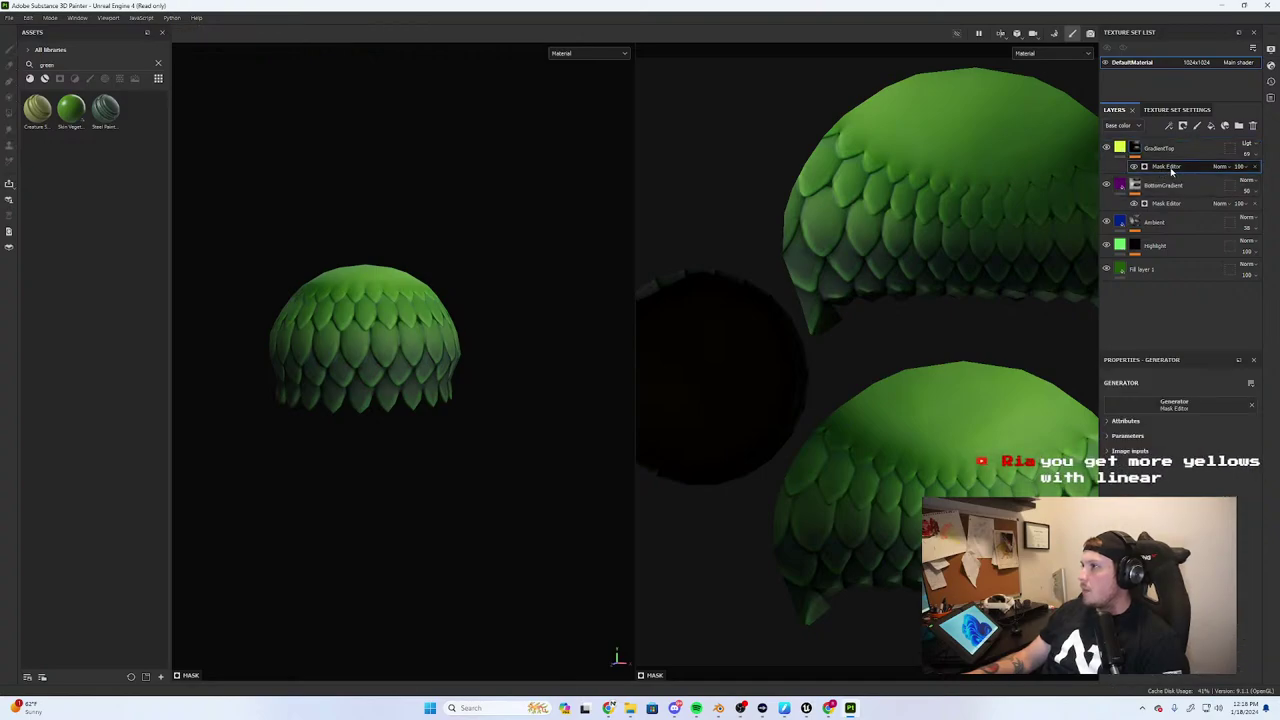
{"action": "left_click", "coordinate": [1109, 437]}
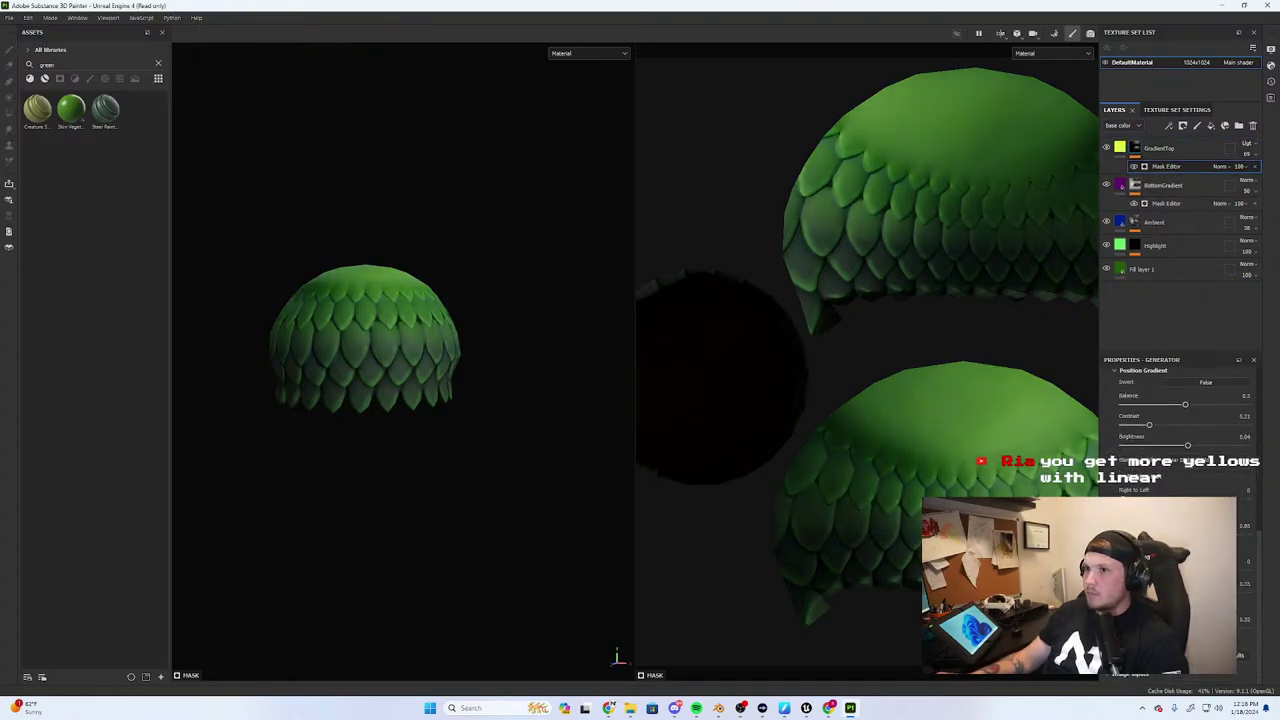
{"action": "left_click_drag", "start_coordinate": [1239, 537], "coordinate": [1271, 536]}
{"action": "scroll", "coordinate": [1155, 488], "scroll_direction": "up", "scroll_amount": 3}
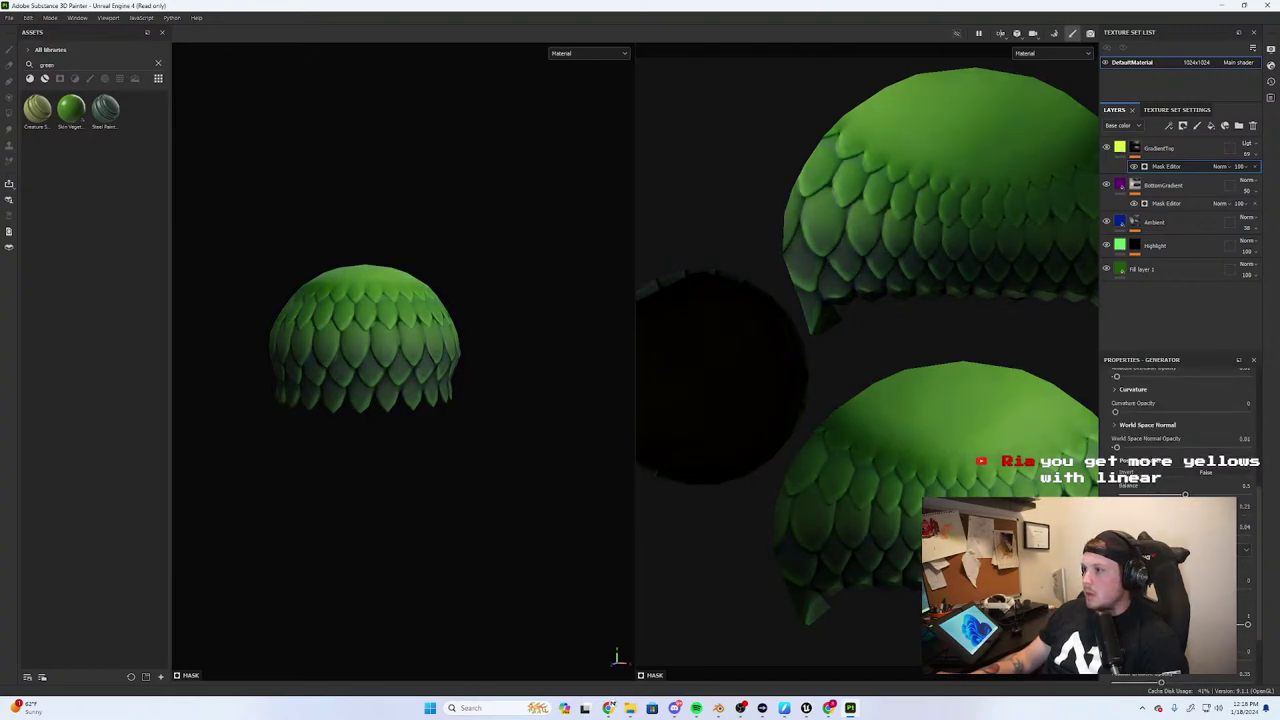
Adjust the GradientTop mask's Position Gradient to a contrast of about 0.22 and a brightness of about -0.05
{"action": "mouse_move", "coordinate": [1183, 536]}
{"action": "left_mouse_down"}
{"action": "mouse_move", "coordinate": [1172, 536]}
{"action": "mouse_move", "coordinate": [1187, 515]}
{"action": "mouse_move", "coordinate": [1237, 515]}
{"action": "mouse_move", "coordinate": [1160, 515]}
{"action": "left_mouse_up"}
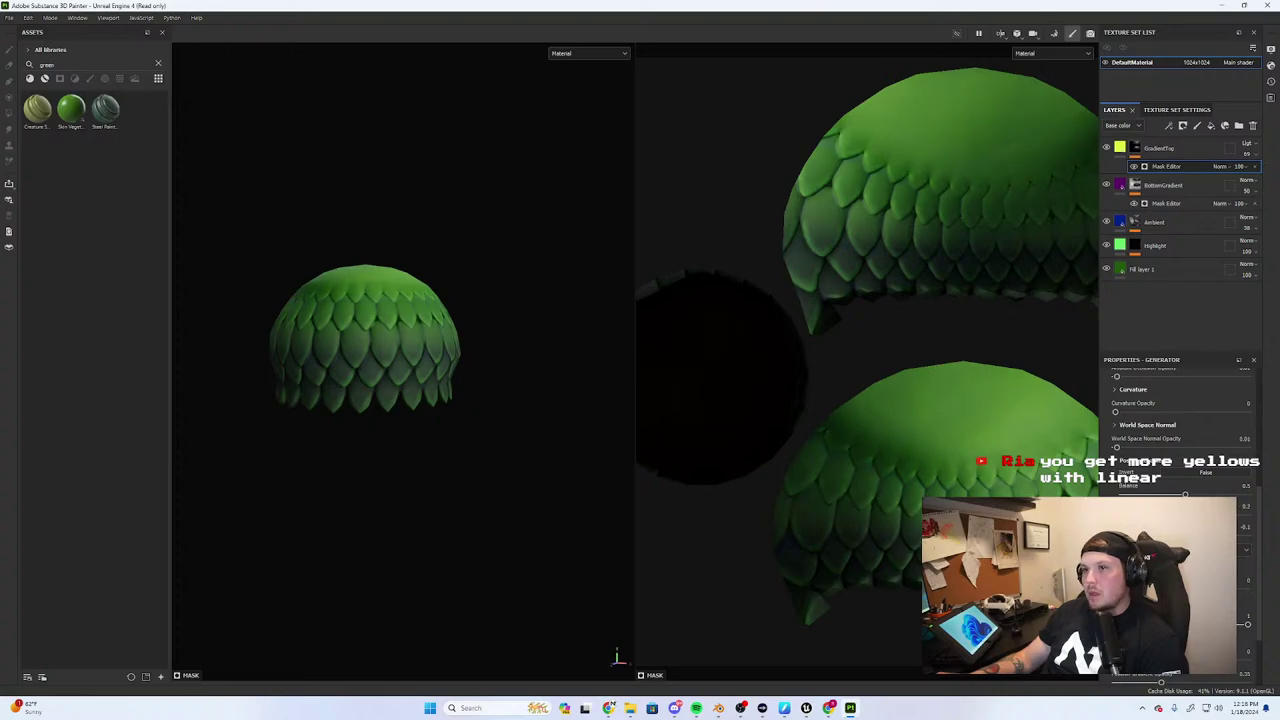
{"action": "scroll", "coordinate": [363, 371], "scroll_direction": "down", "scroll_amount": 3}
{"action": "left_click_drag", "start_coordinate": [469, 373], "coordinate": [501, 407], "text": "alt"}
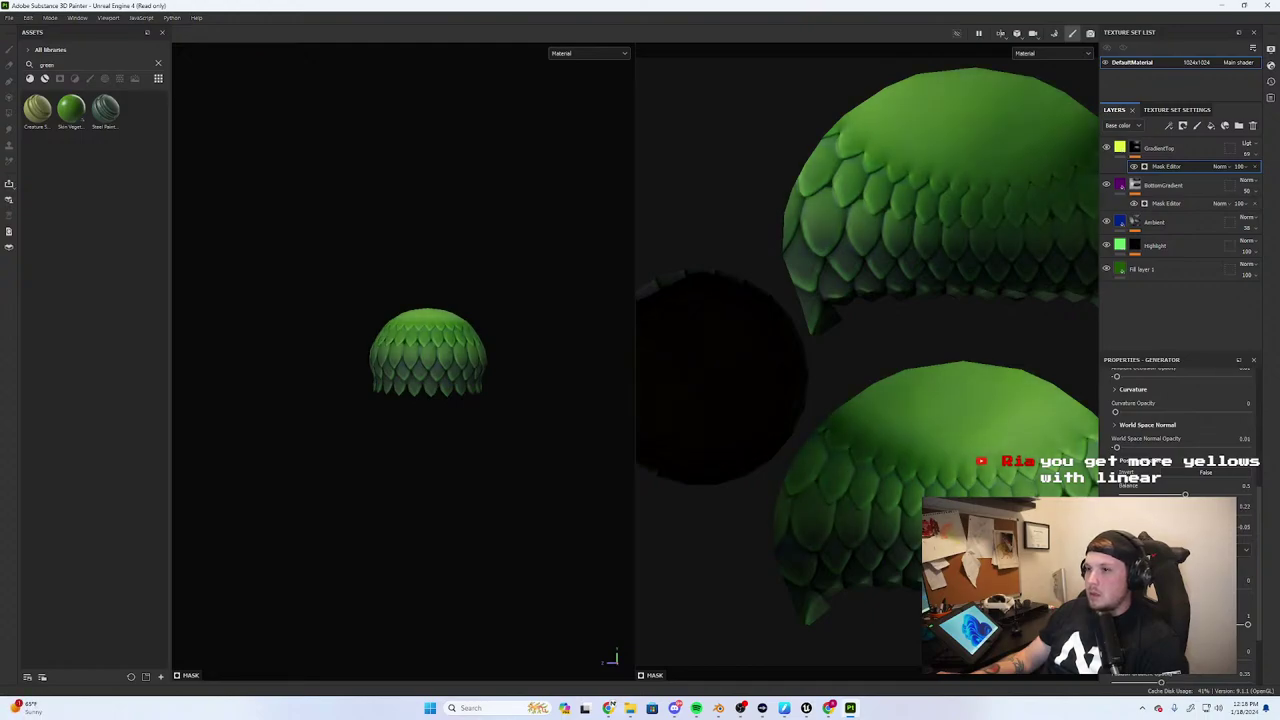
Fine-tune the GradientTop mask's Position Gradient to a contrast of about 0.16 and a balance of about 0.48
{"action": "left_click_drag", "start_coordinate": [1185, 494], "coordinate": [1166, 515]}
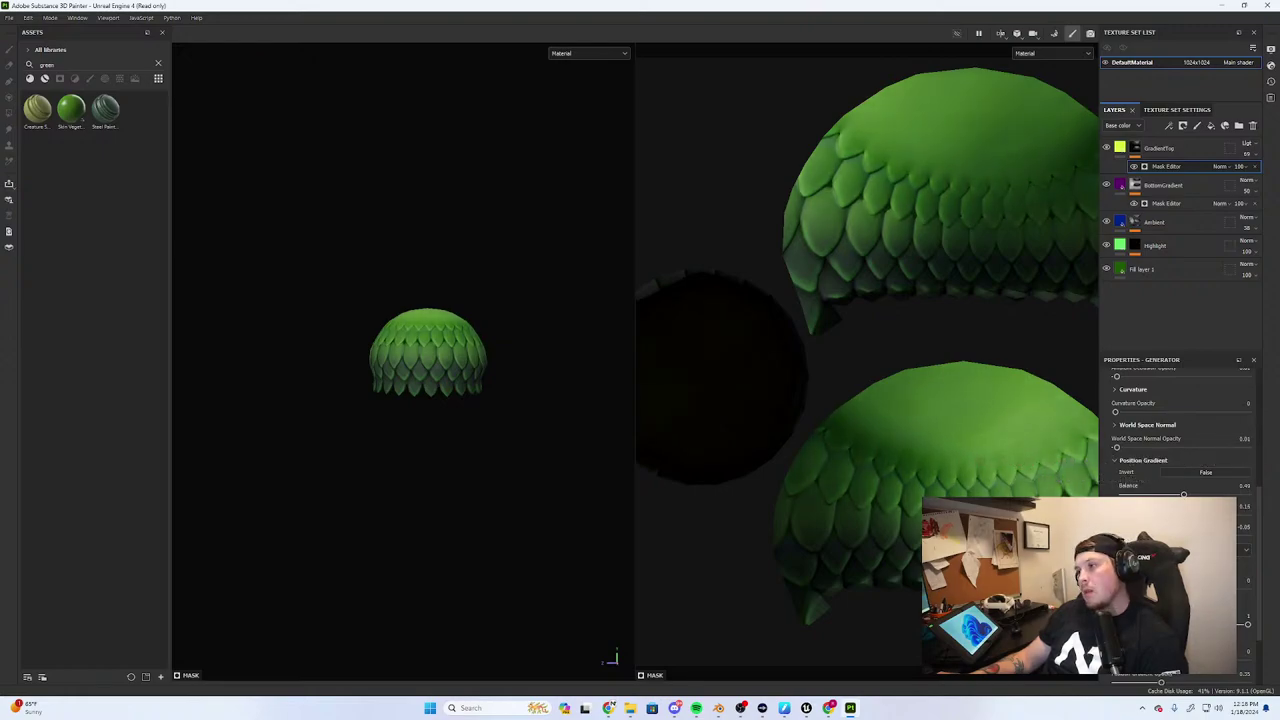
{"action": "left_click_drag", "start_coordinate": [1181, 494], "coordinate": [1185, 494]}
{"action": "left_click_drag", "start_coordinate": [427, 444], "coordinate": [479, 437], "text": "alt"}
{"action": "left_click_drag", "start_coordinate": [1185, 494], "coordinate": [1183, 494]}
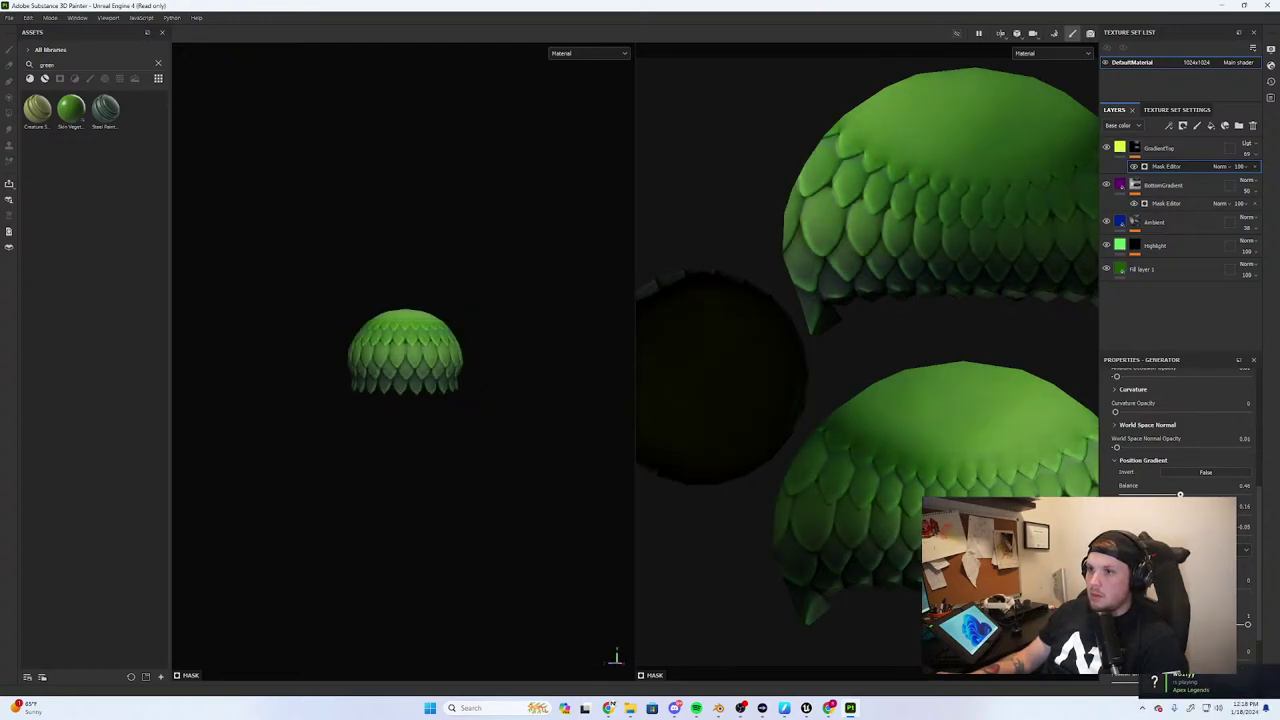
{"action": "left_click_drag", "start_coordinate": [606, 448], "coordinate": [439, 444], "text": "alt"}
{"action": "right_click_drag", "start_coordinate": [471, 474], "coordinate": [643, 397], "text": "alt"}
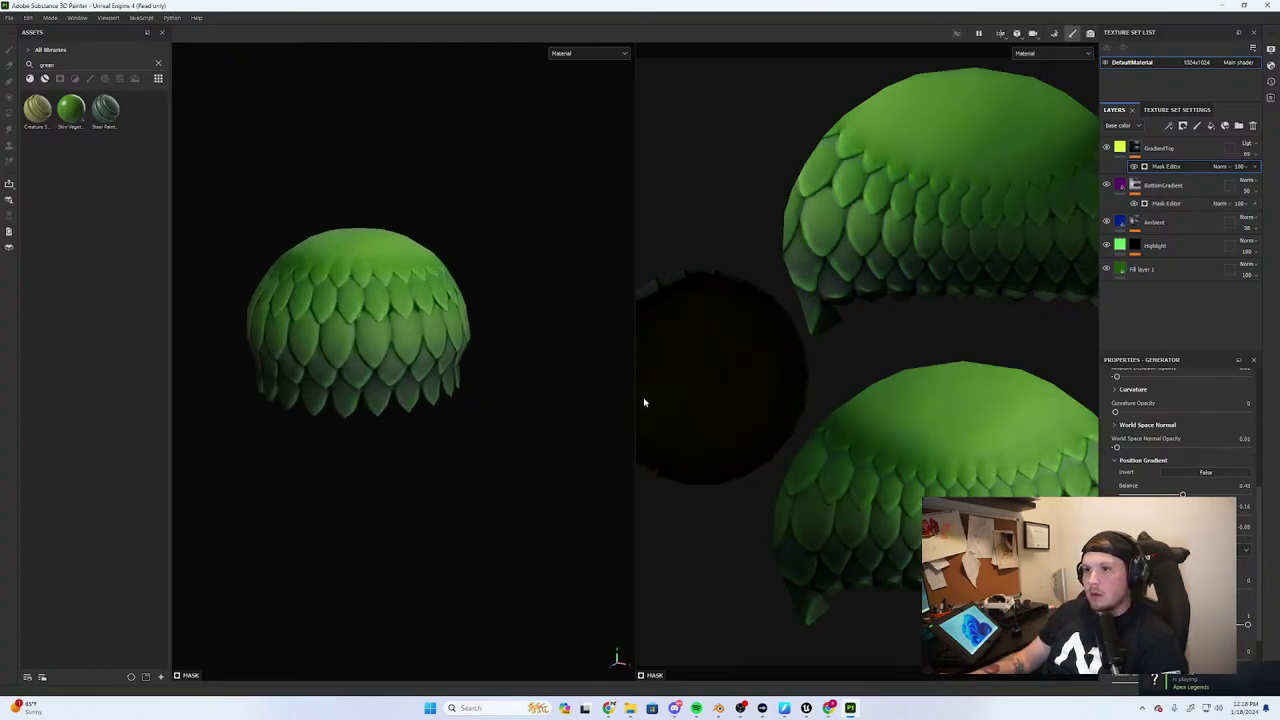
{"action": "left_click_drag", "start_coordinate": [620, 398], "coordinate": [300, 400], "text": "alt"}
{"action": "right_click_drag", "start_coordinate": [340, 400], "coordinate": [286, 441], "text": "alt"}
{"action": "left_click_drag", "start_coordinate": [286, 441], "coordinate": [384, 447], "text": "alt"}
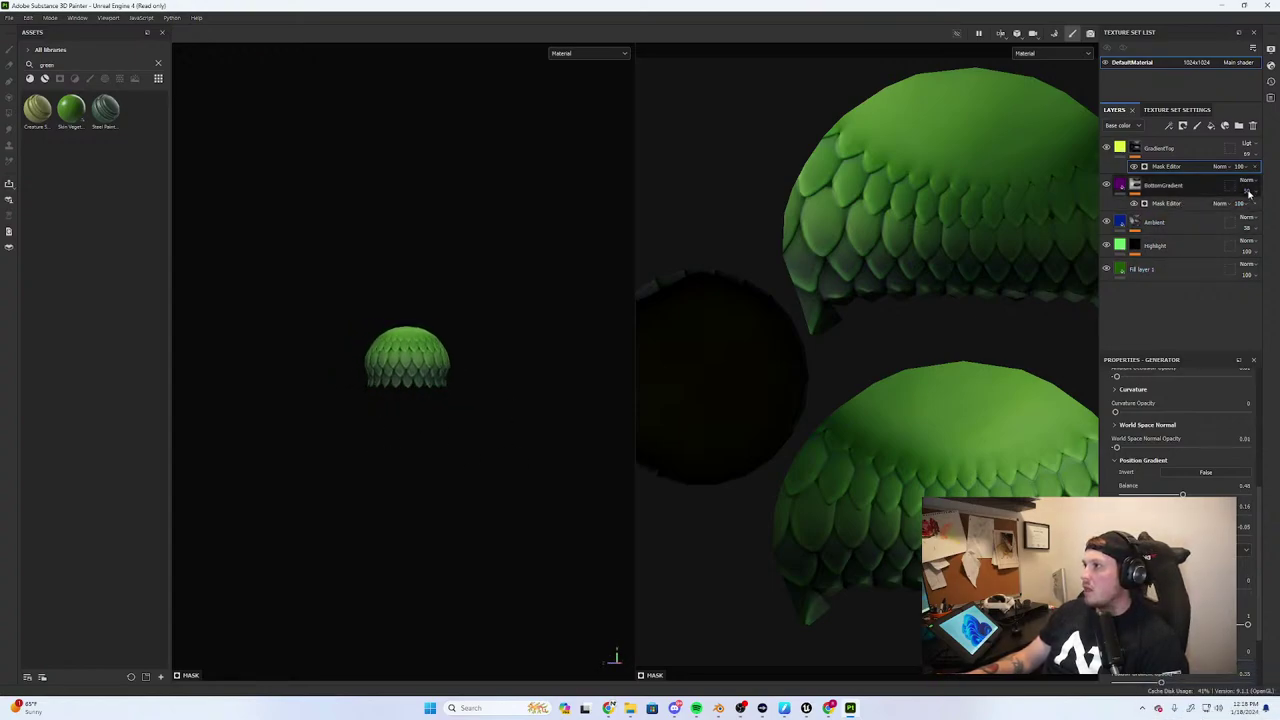
Lower the BottomGradient layer's opacity to about 29 and check the dome's lower leaves
{"action": "left_click_drag", "start_coordinate": [1250, 210], "coordinate": [1245, 210]}
{"action": "scroll", "coordinate": [470, 420], "scroll_direction": "up", "scroll_amount": 5}
{"action": "left_click_drag", "start_coordinate": [470, 430], "coordinate": [437, 448], "text": "alt"}
{"action": "scroll", "coordinate": [465, 322], "scroll_direction": "up", "scroll_amount": 1}
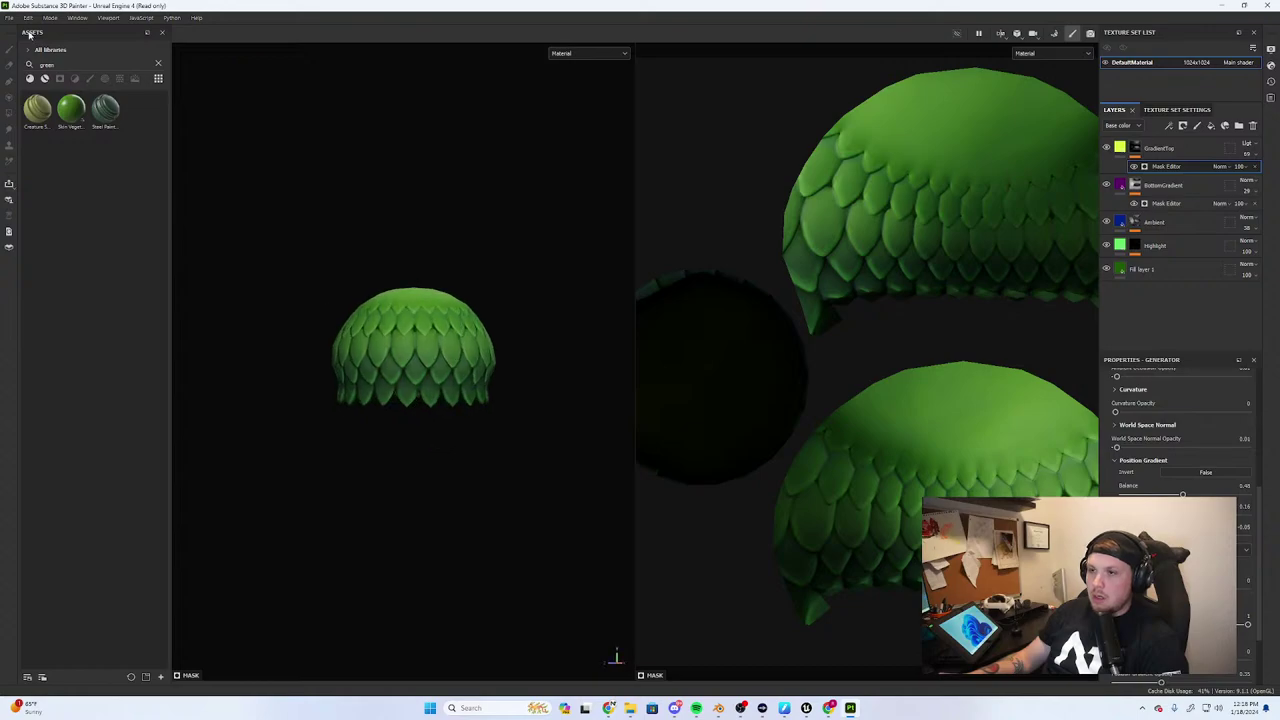
{"action": "left_click", "coordinate": [9, 17]}
{"action": "left_click", "coordinate": [40, 163]}
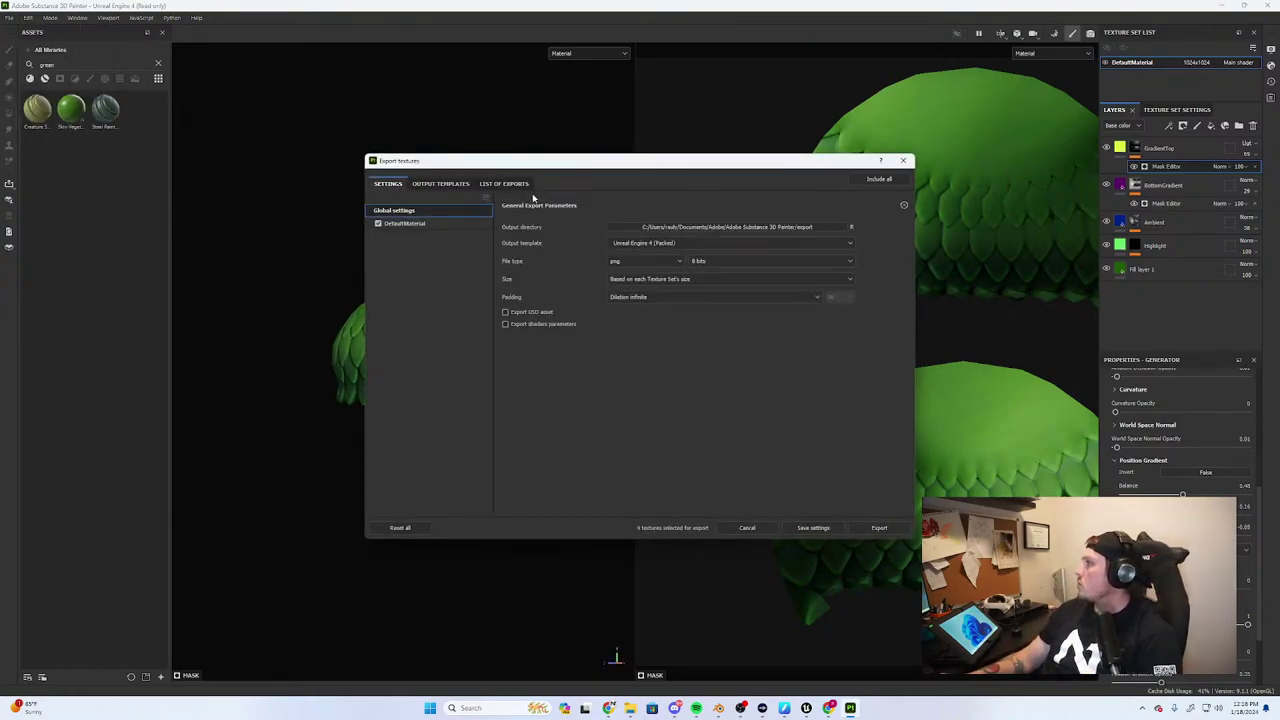
{"action": "left_click_drag", "start_coordinate": [719, 162], "coordinate": [948, 213]}
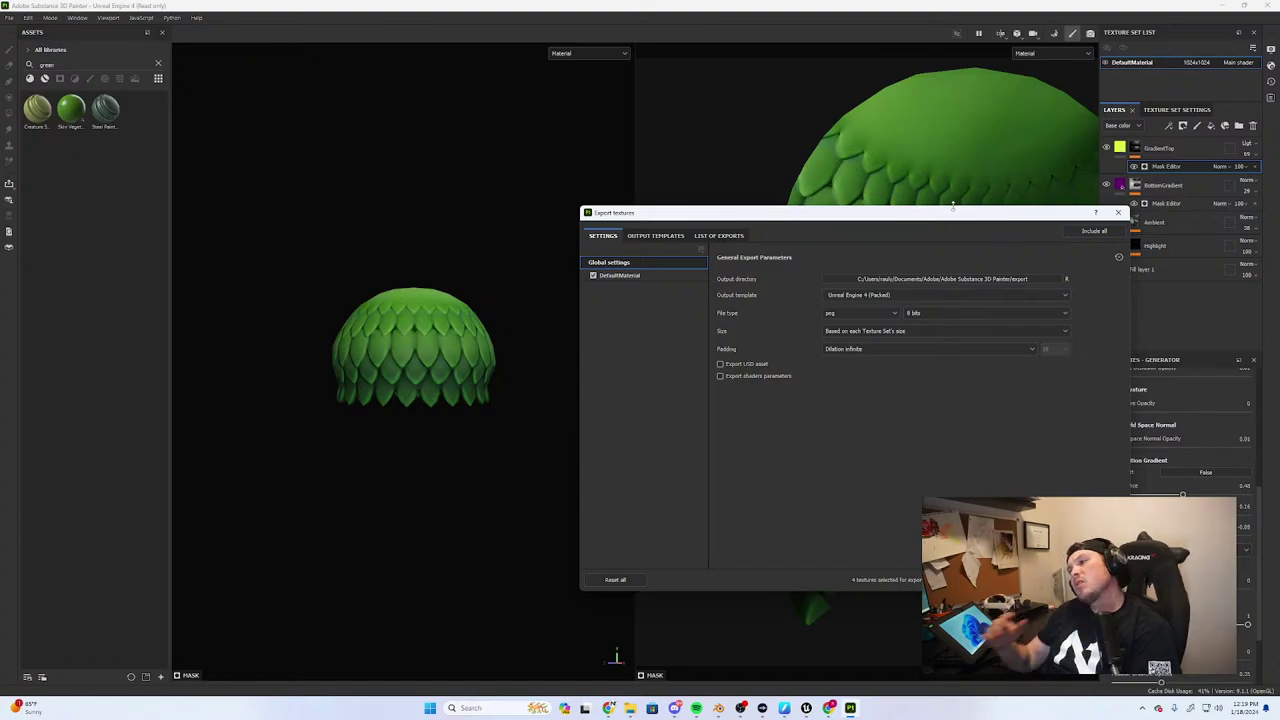
{"action": "left_click", "coordinate": [1118, 212]}
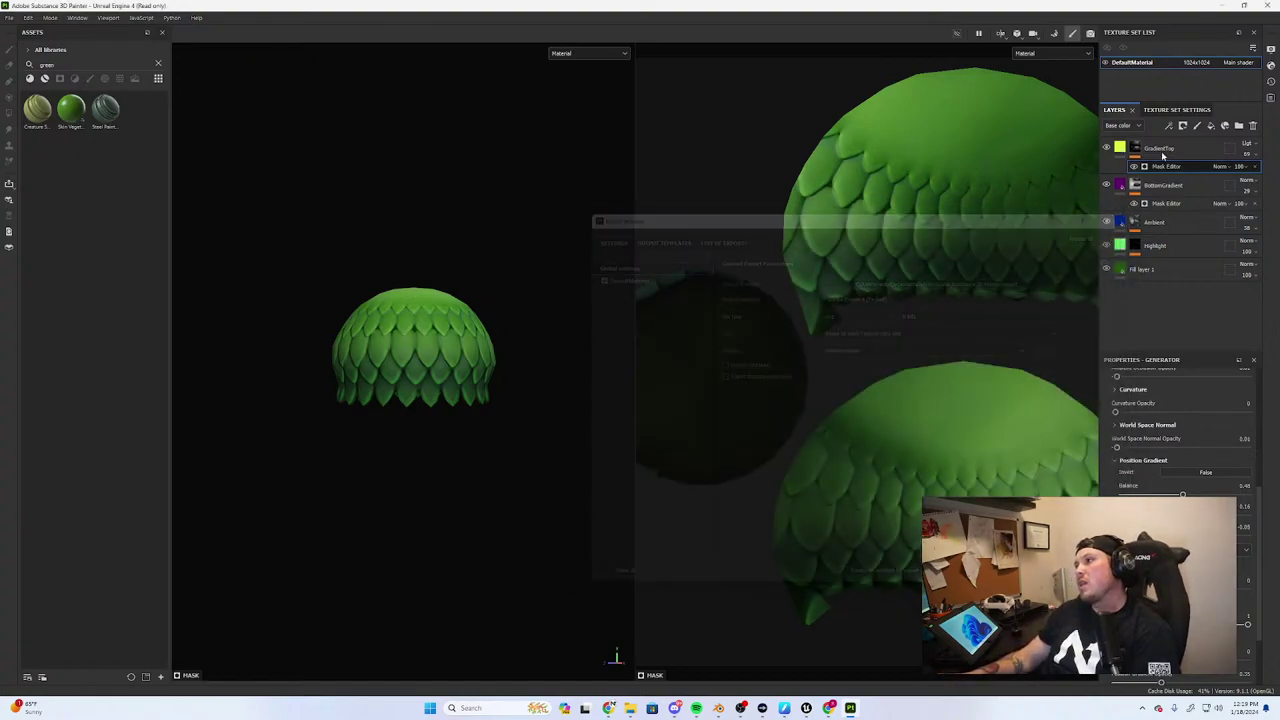
Set the GradientTop layer's blend mode to Vivid light and inspect the dome from near and far
{"action": "left_click", "coordinate": [1222, 167]}
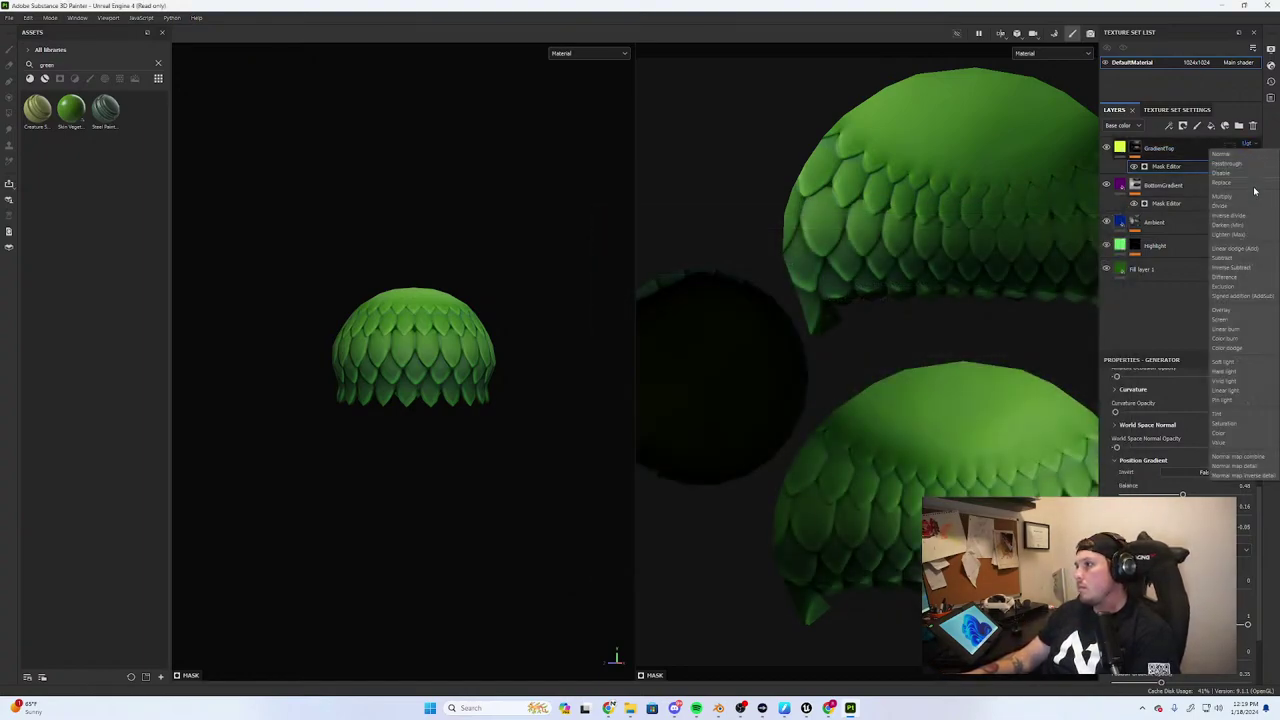
{"action": "left_click", "coordinate": [1245, 388]}
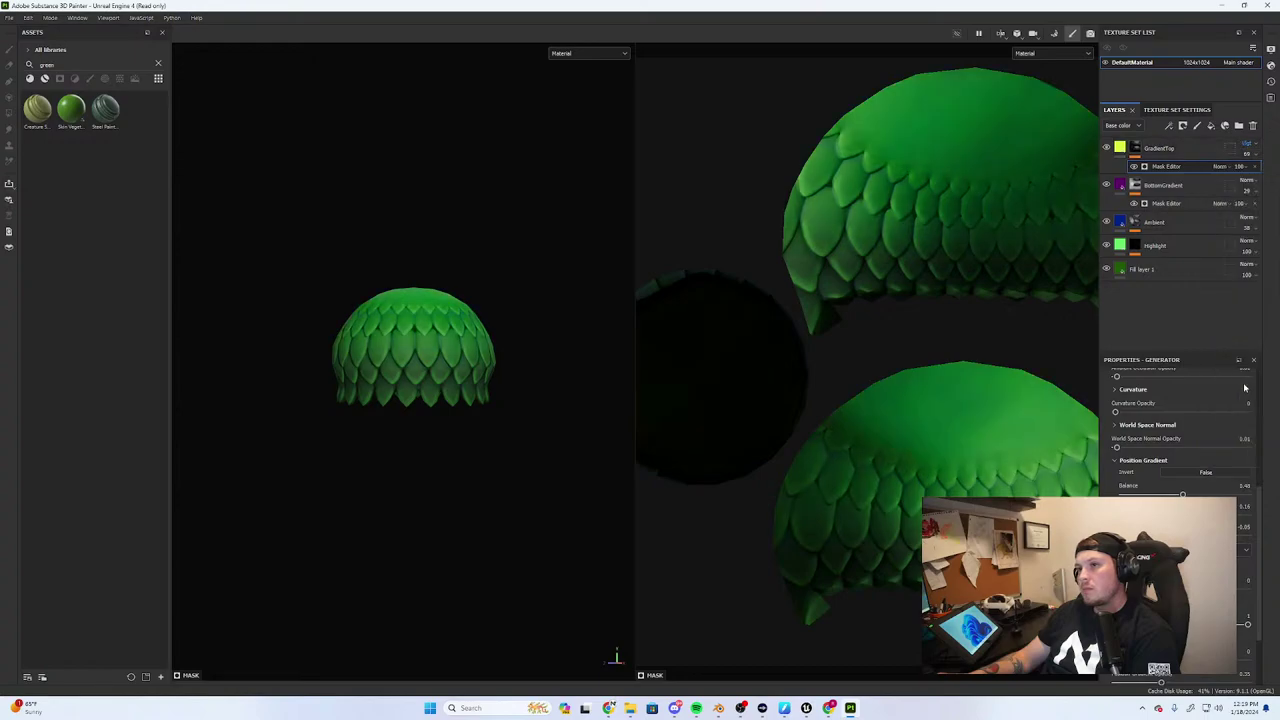
{"action": "scroll", "coordinate": [531, 394], "scroll_direction": "down", "scroll_amount": 3}
{"action": "scroll", "coordinate": [454, 386], "scroll_direction": "up", "scroll_amount": 3}
{"action": "scroll", "coordinate": [448, 384], "scroll_direction": "down", "scroll_amount": 2}
{"action": "scroll", "coordinate": [413, 371], "scroll_direction": "up", "scroll_amount": 3}
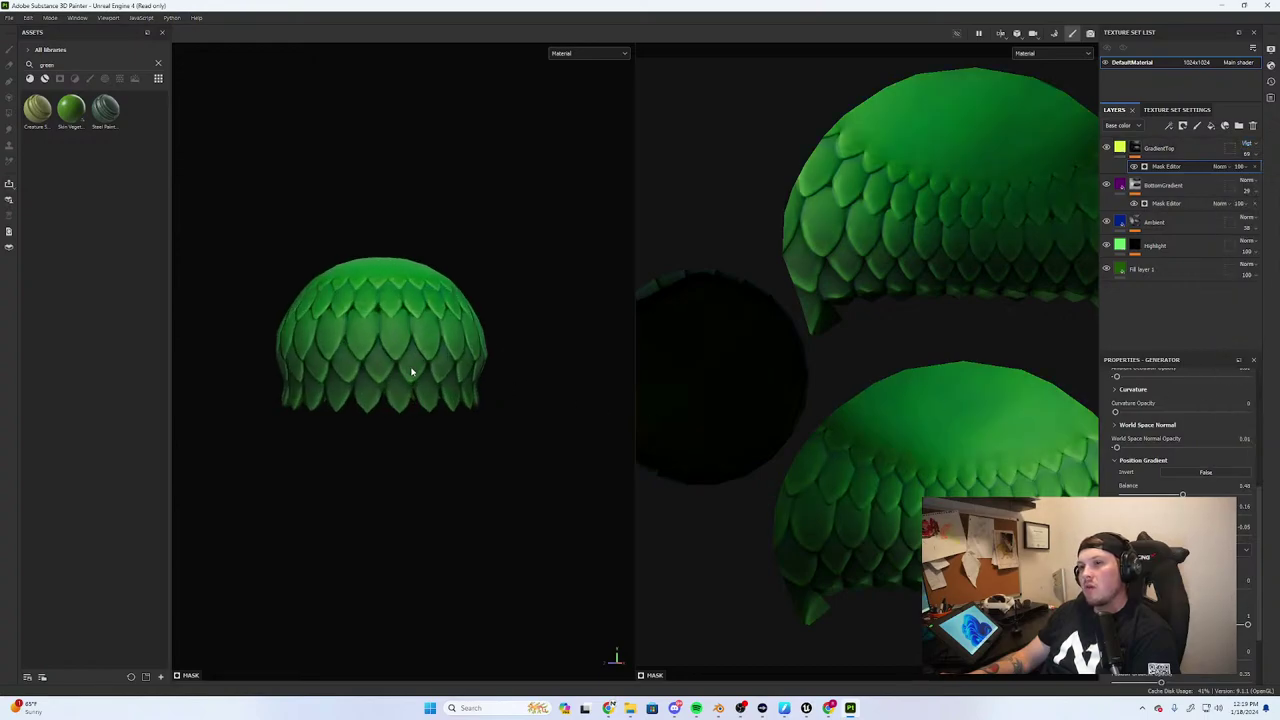
{"action": "scroll", "coordinate": [414, 372], "scroll_direction": "down", "scroll_amount": 2}
{"action": "scroll", "coordinate": [434, 390], "scroll_direction": "down", "scroll_amount": 2}
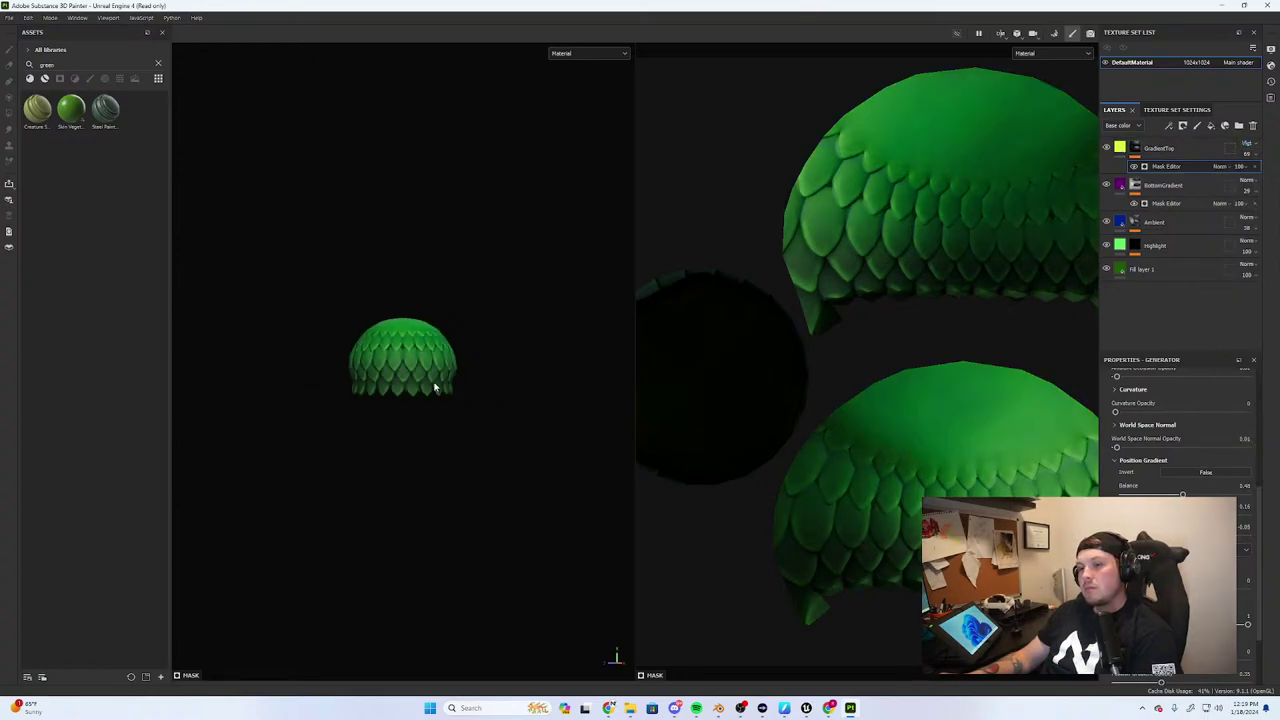
{"action": "scroll", "coordinate": [434, 386], "scroll_direction": "up", "scroll_amount": 2}
{"action": "mouse_move", "coordinate": [374, 388]}
{"action": "left_mouse_down", "text": "alt"}
{"action": "mouse_move", "coordinate": [531, 450]}
{"action": "mouse_move", "coordinate": [328, 368]}
{"action": "mouse_move", "coordinate": [320, 403]}
{"action": "mouse_move", "coordinate": [529, 403]}
{"action": "mouse_move", "coordinate": [363, 306]}
{"action": "mouse_move", "coordinate": [342, 398]}
{"action": "mouse_move", "coordinate": [249, 386]}
{"action": "mouse_move", "coordinate": [334, 400]}
{"action": "mouse_move", "coordinate": [429, 374]}
{"action": "mouse_move", "coordinate": [388, 380]}
{"action": "left_mouse_up", "text": "alt"}
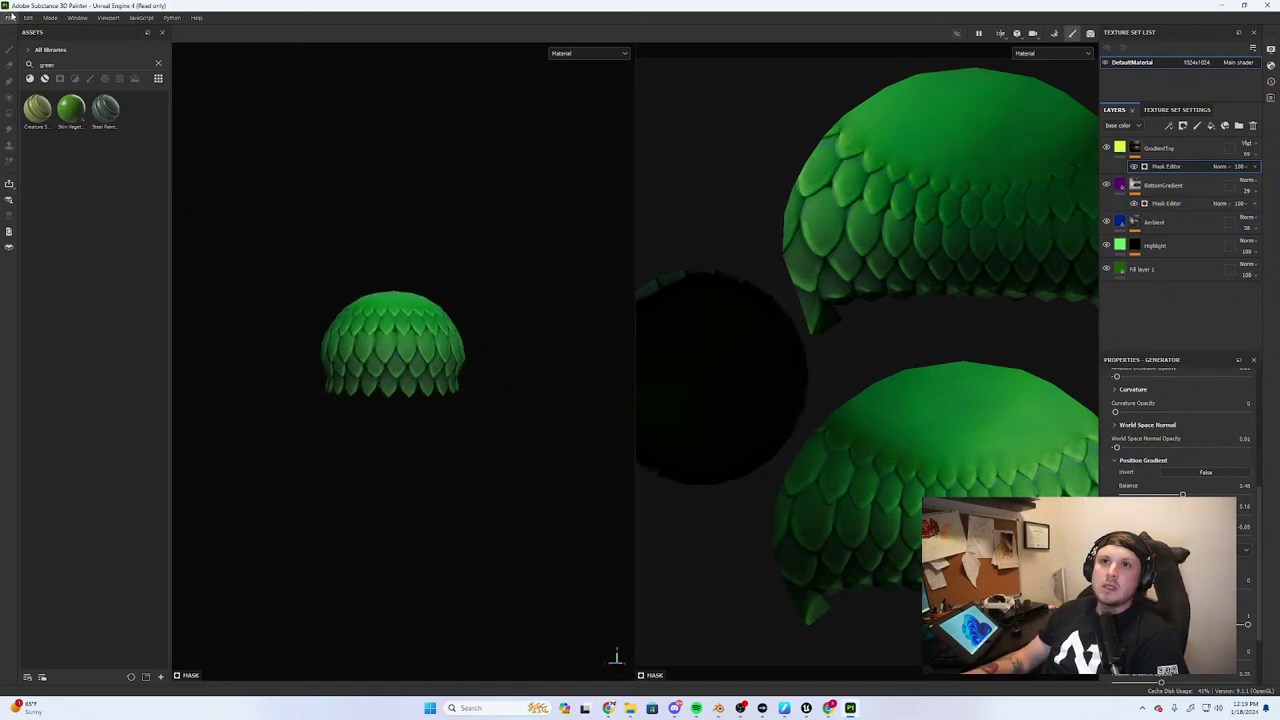
Start a texture export and, for its output directory, create and open a Tex folder inside the Trees folder
{"action": "left_click", "coordinate": [9, 17]}
{"action": "left_click", "coordinate": [35, 176]}
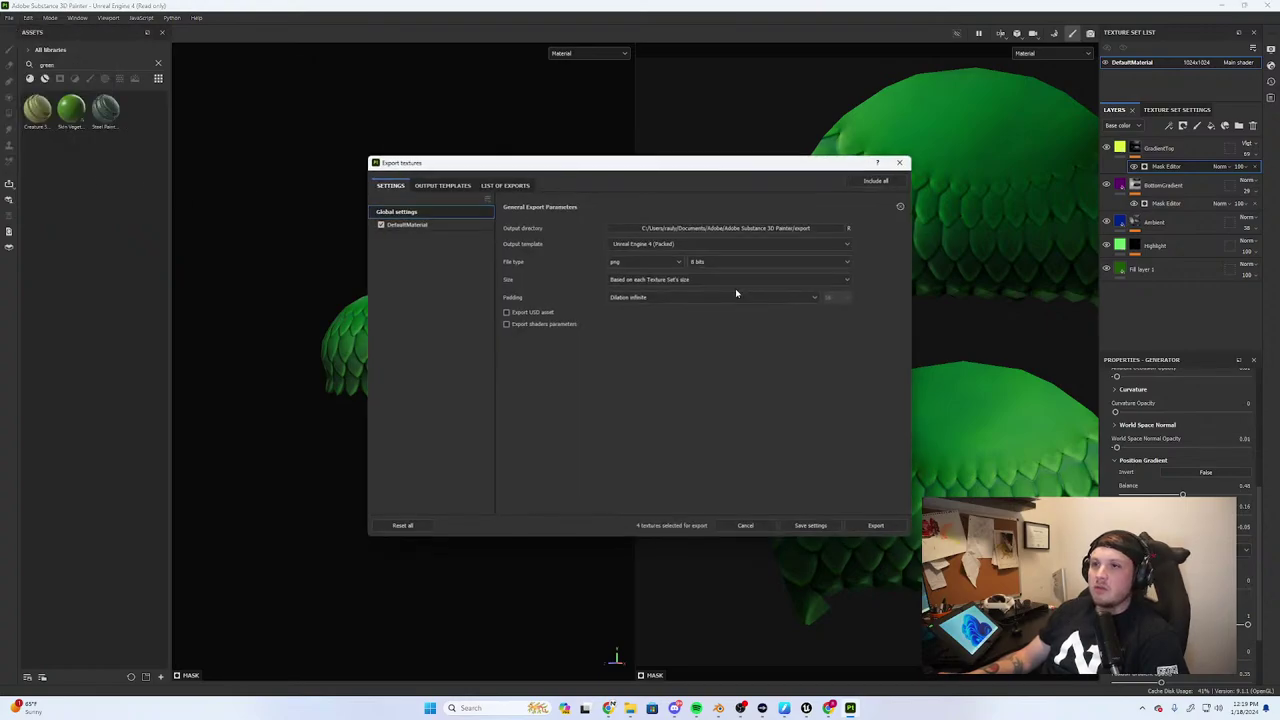
{"action": "left_click", "coordinate": [800, 226]}
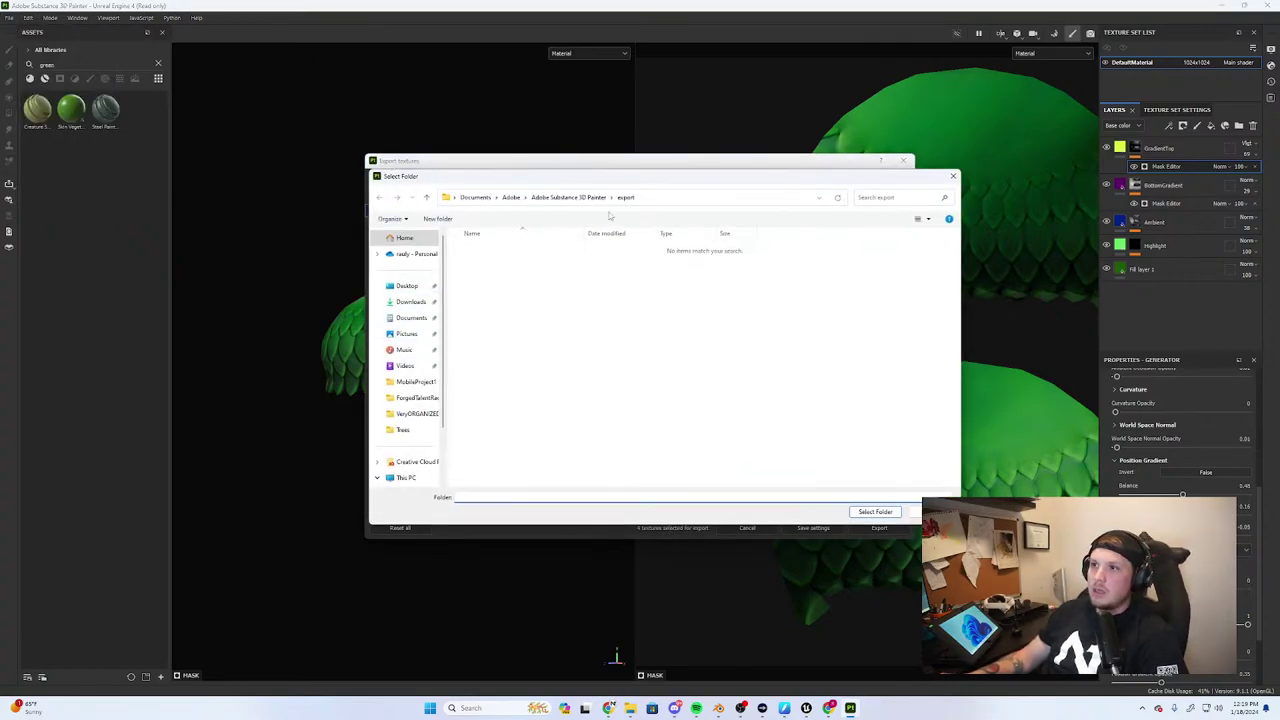
{"action": "left_click", "coordinate": [478, 197]}
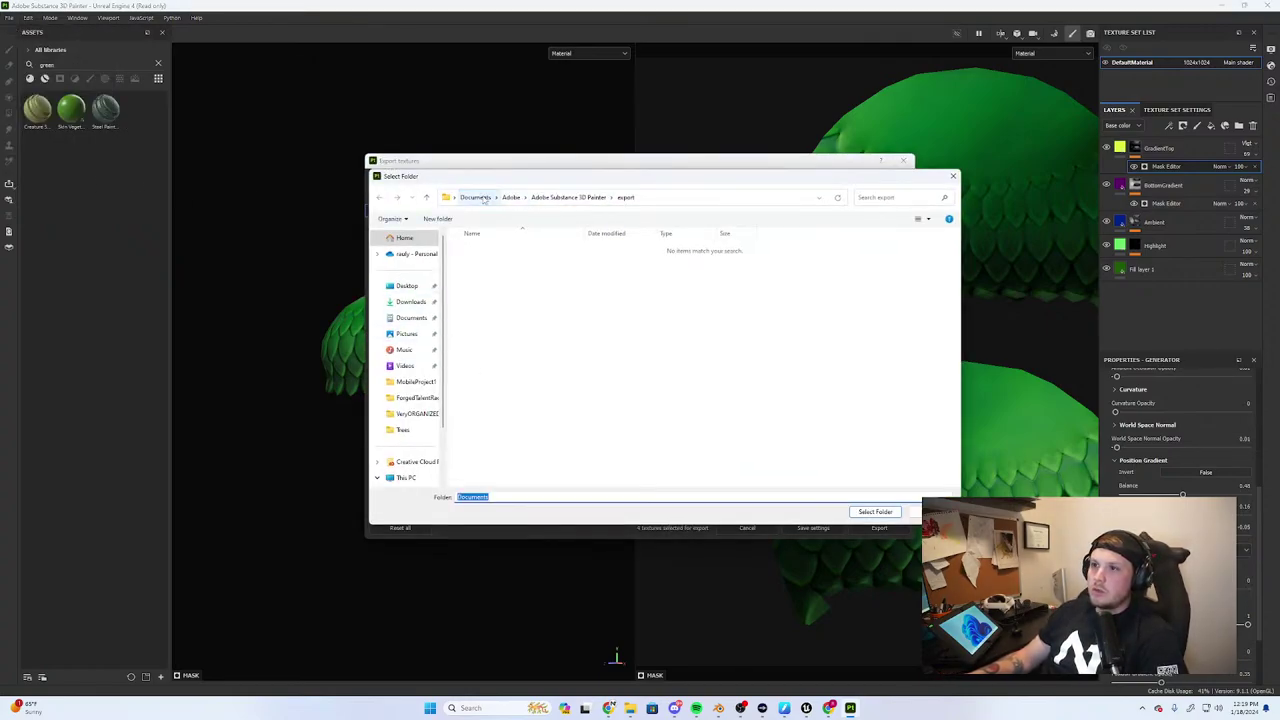
{"action": "scroll", "coordinate": [410, 340], "scroll_direction": "down", "scroll_amount": 1}
{"action": "left_click", "coordinate": [420, 362]}
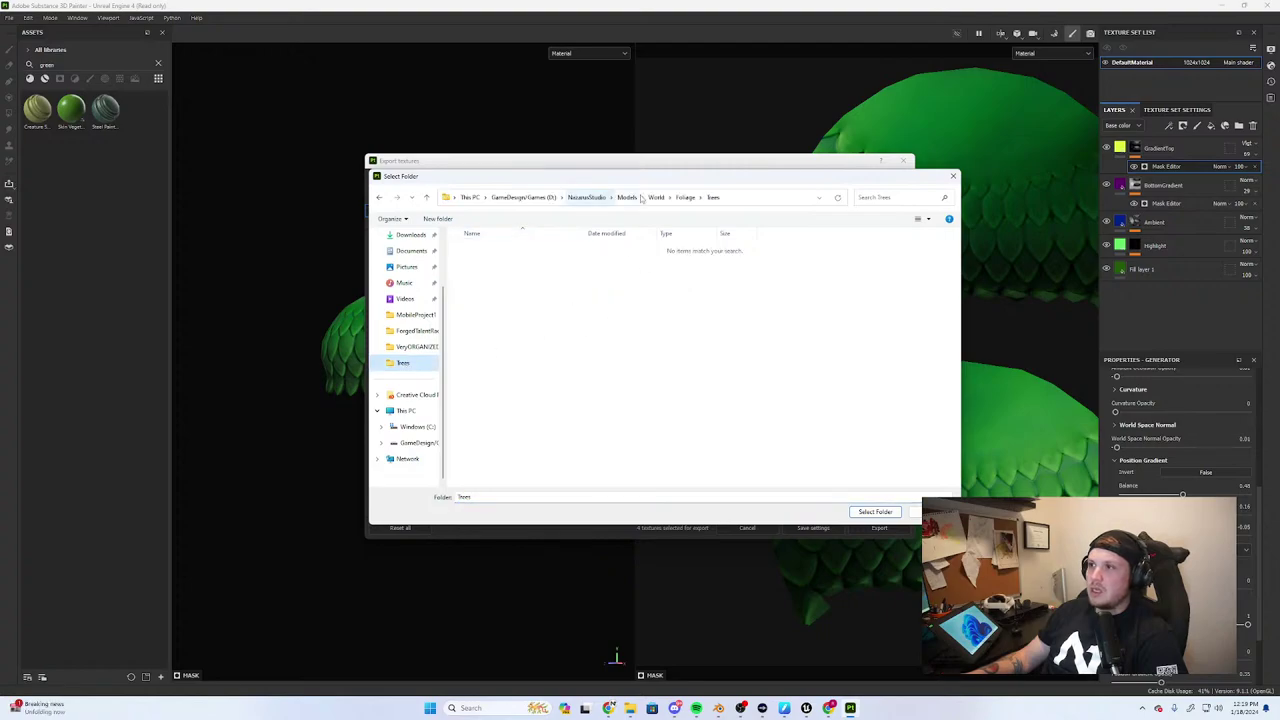
{"action": "right_click", "coordinate": [597, 334]}
{"action": "mouse_move", "coordinate": [615, 458]}
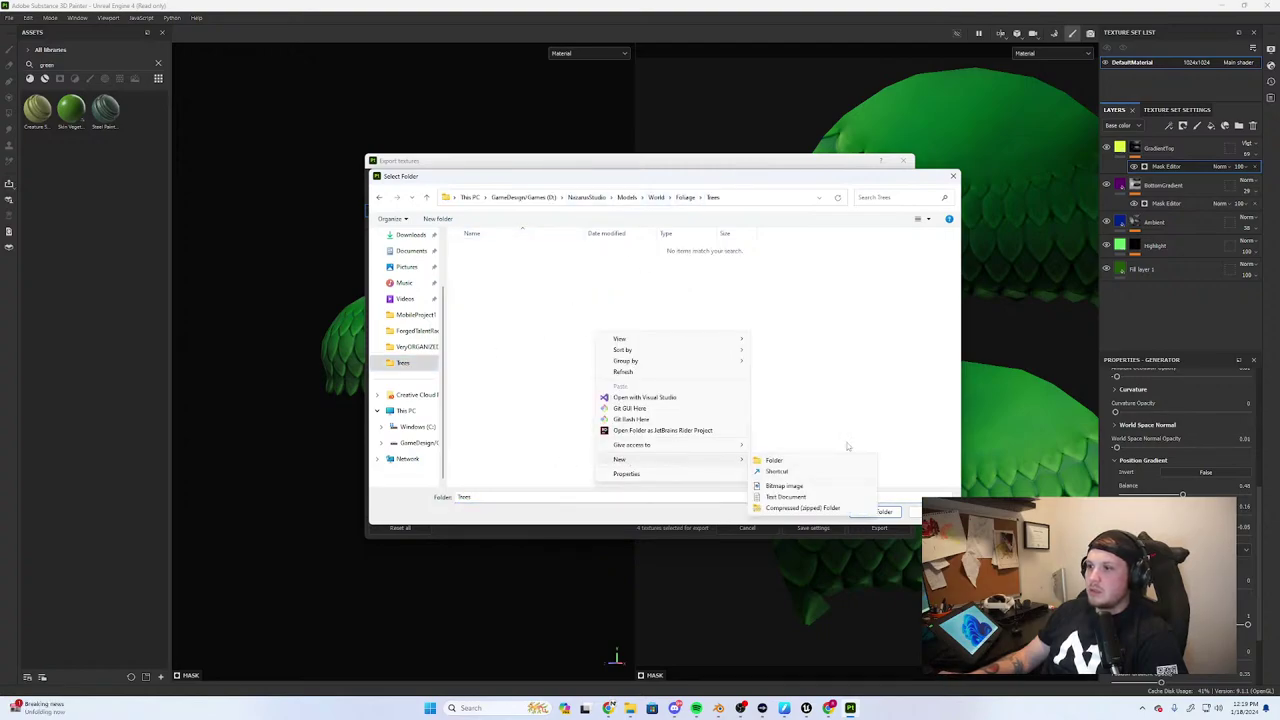
{"action": "left_click", "coordinate": [786, 458]}
{"action": "type", "text": "Test"}
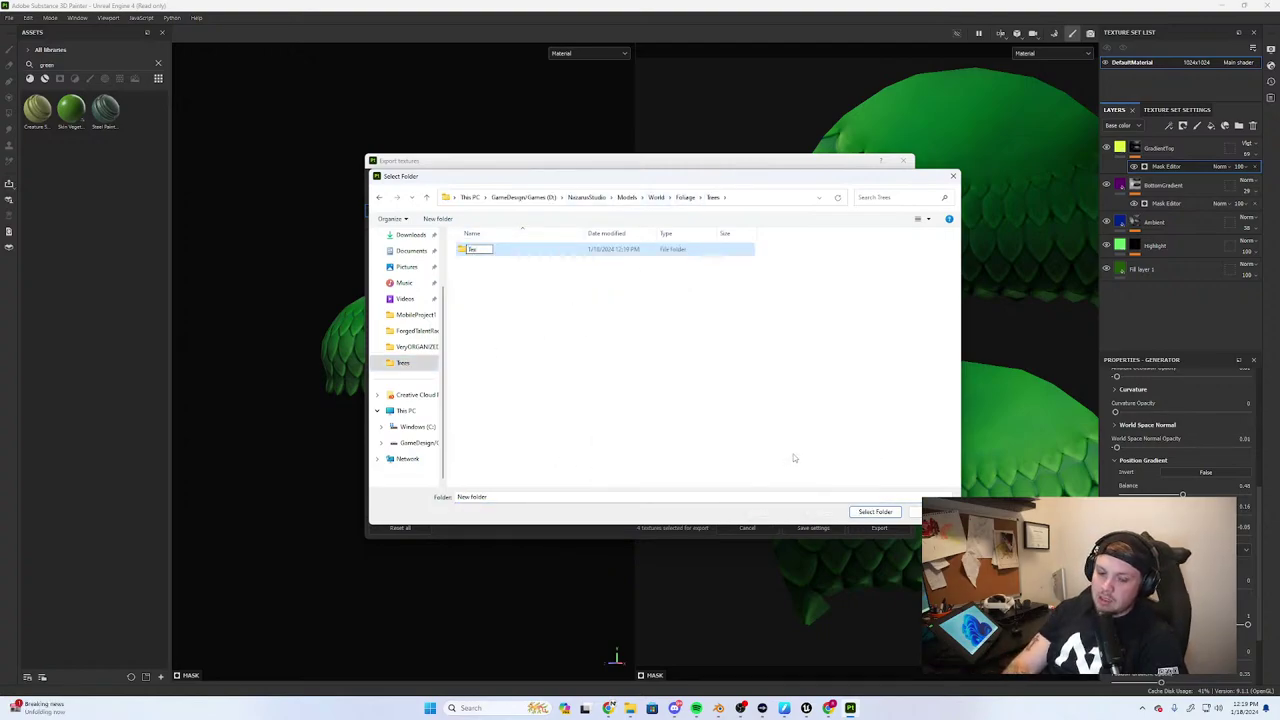
{"action": "key", "text": "Return"}
{"action": "double_click", "coordinate": [503, 251]}
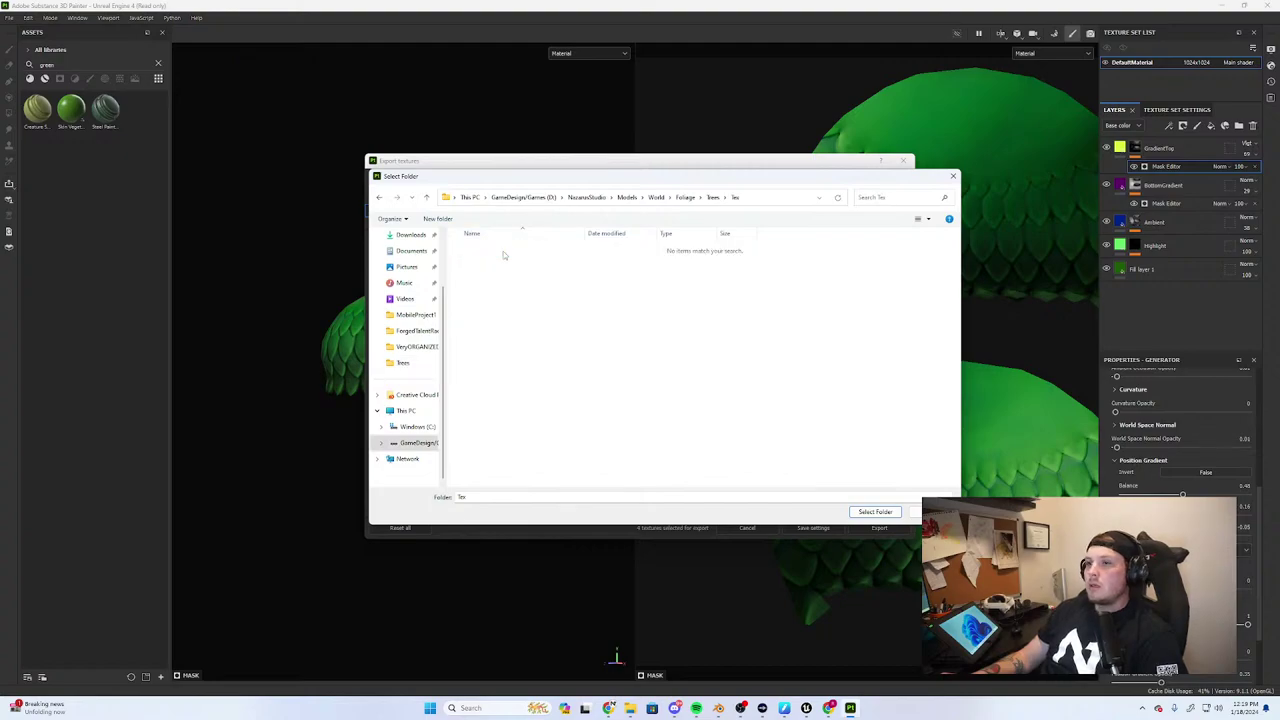
Export the textures as PNG with the Unreal Engine 4 (Packed) template into a new LeavesColor folder inside Tex
{"action": "right_click", "coordinate": [497, 314]}
{"action": "mouse_move", "coordinate": [520, 460]}
{"action": "left_click", "coordinate": [675, 460]}
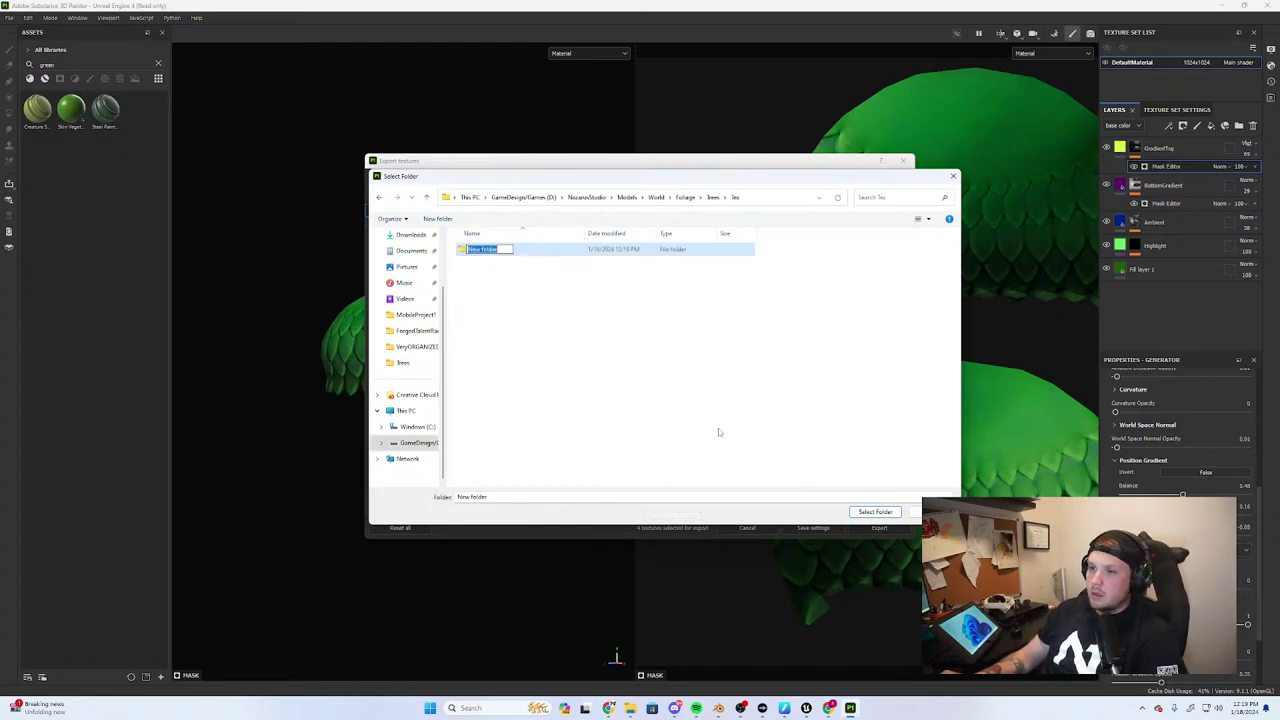
{"action": "type", "text": "Te"}
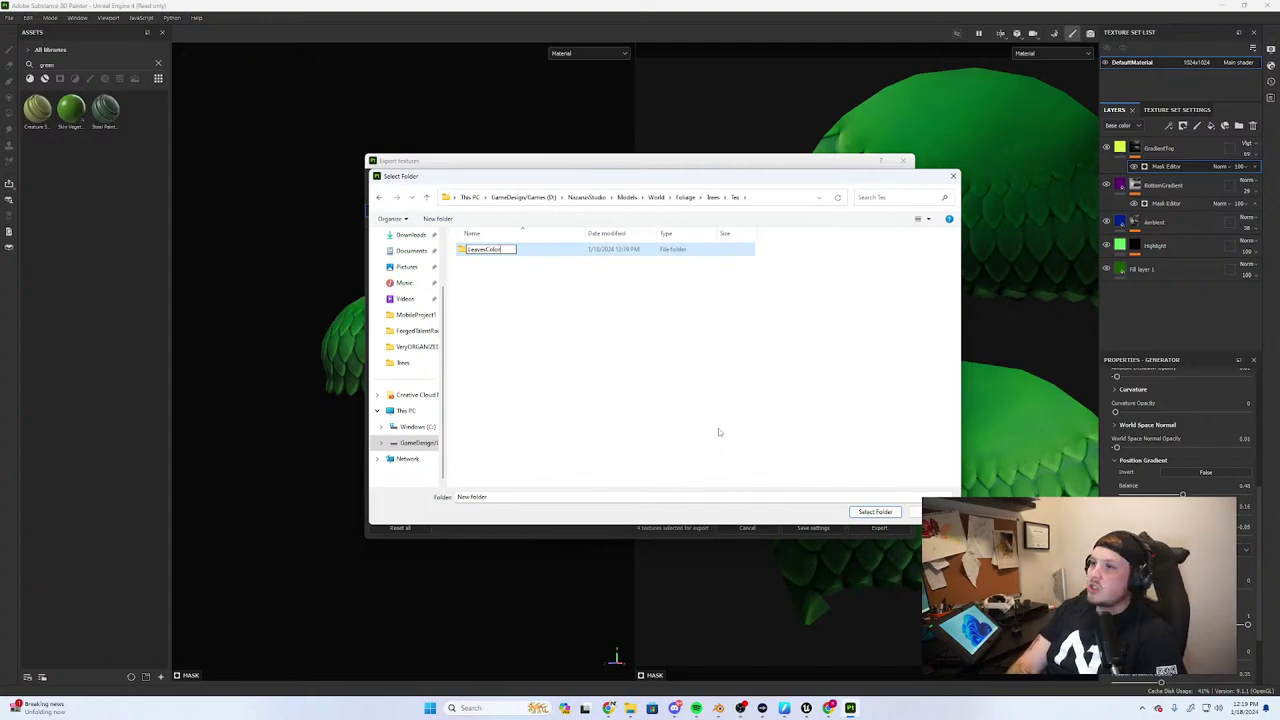
{"action": "key", "text": "Return"}
{"action": "left_click", "coordinate": [875, 511]}
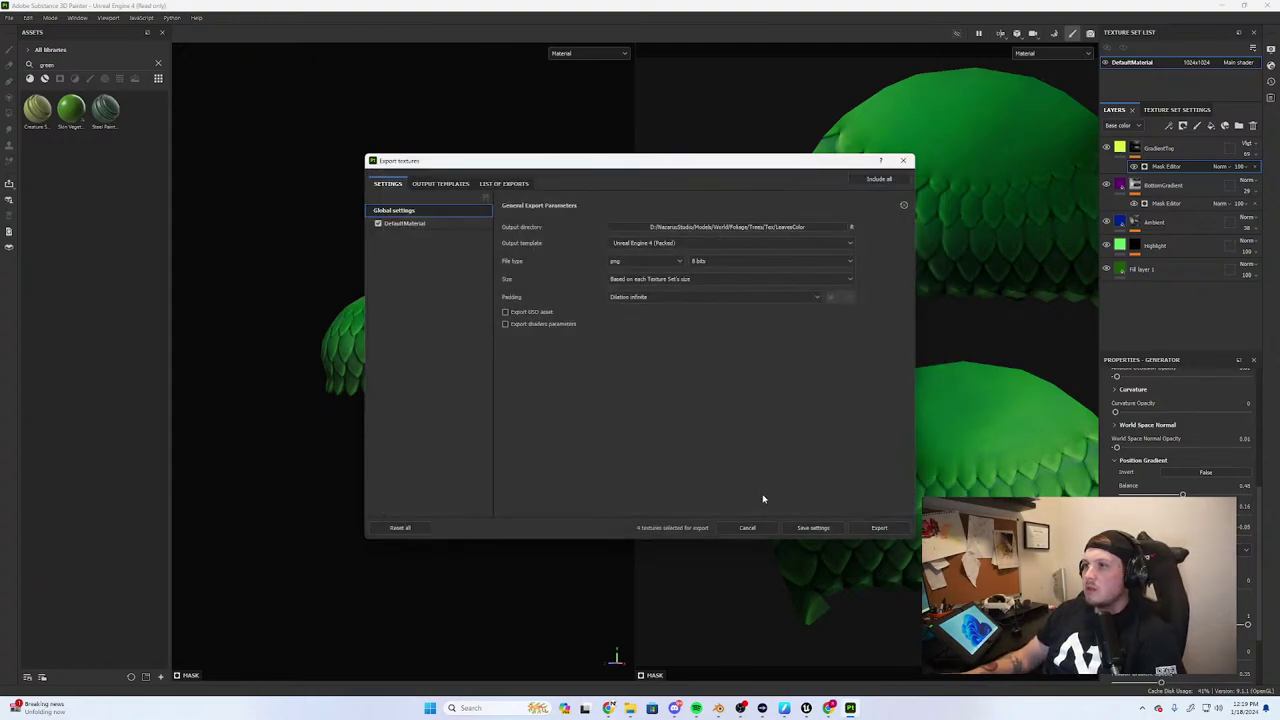
{"action": "left_click", "coordinate": [866, 531]}
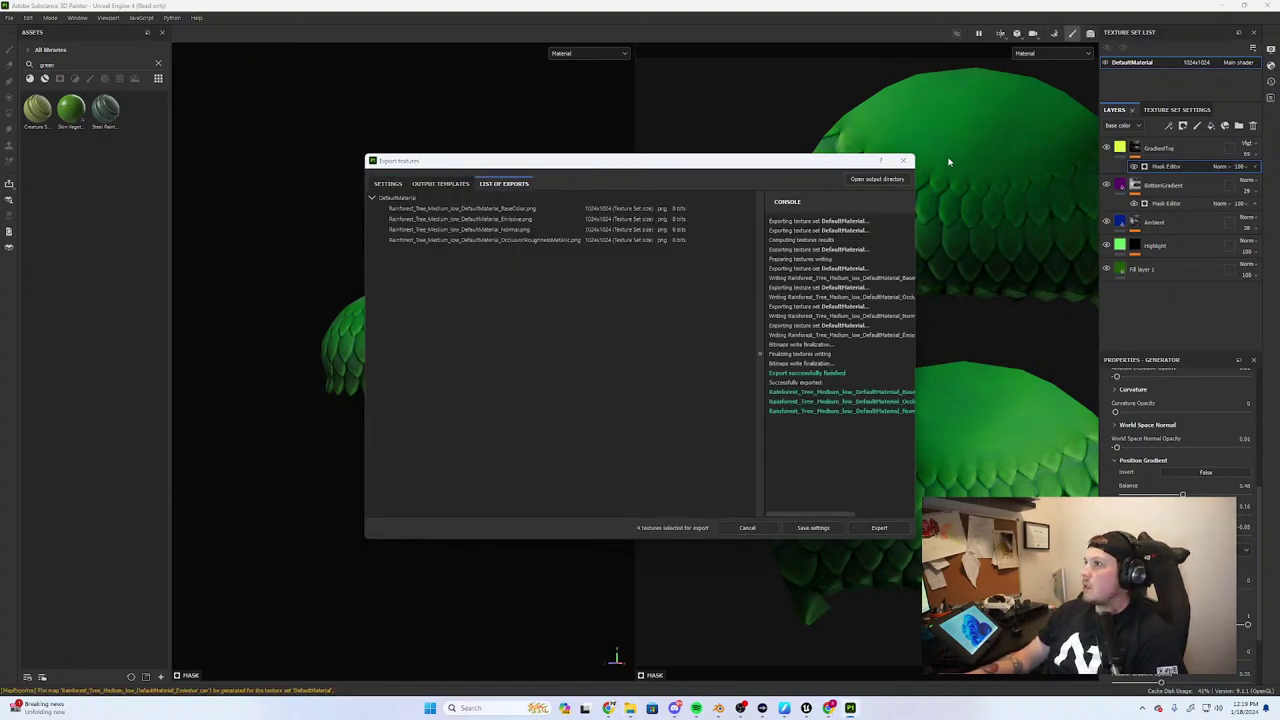
{"action": "left_click", "coordinate": [903, 160]}
Switch to Blender, hide the Cage and Tree_Leaves_high objects, and show Tree_Leaves_low
{"action": "left_click", "coordinate": [1218, 6]}
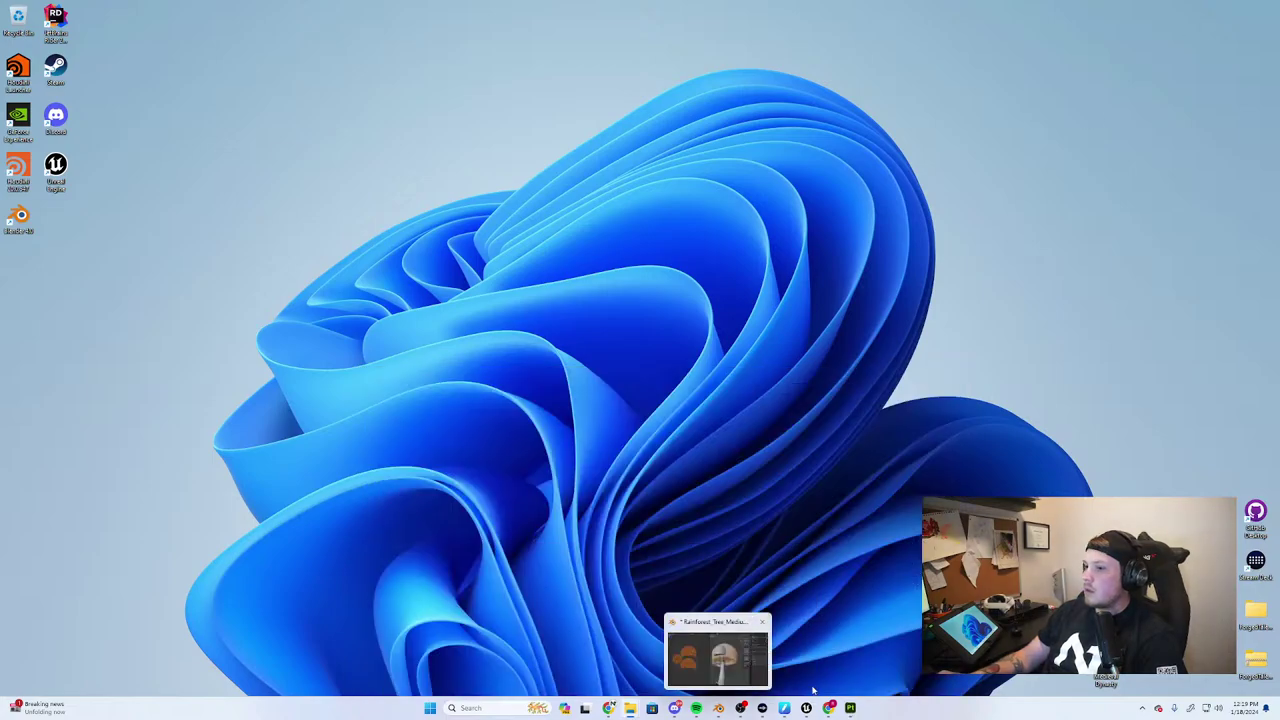
{"action": "left_click", "coordinate": [718, 708]}
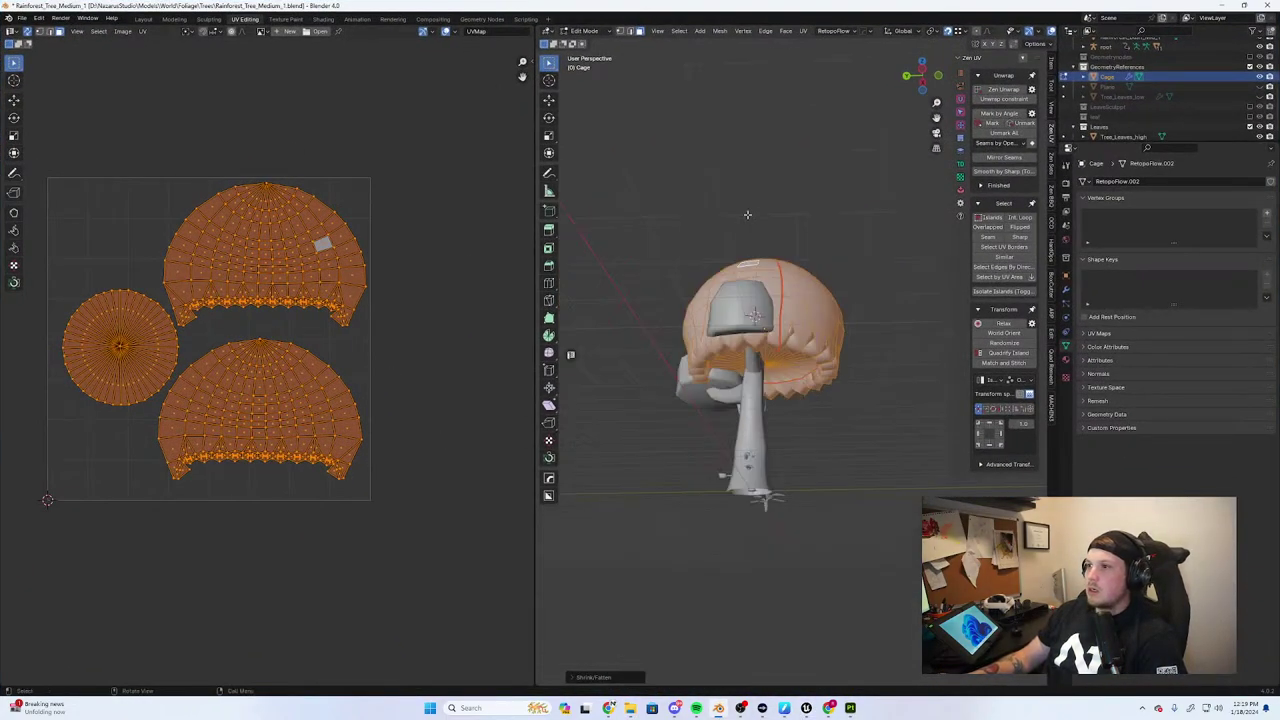
{"action": "left_click", "coordinate": [1260, 77]}
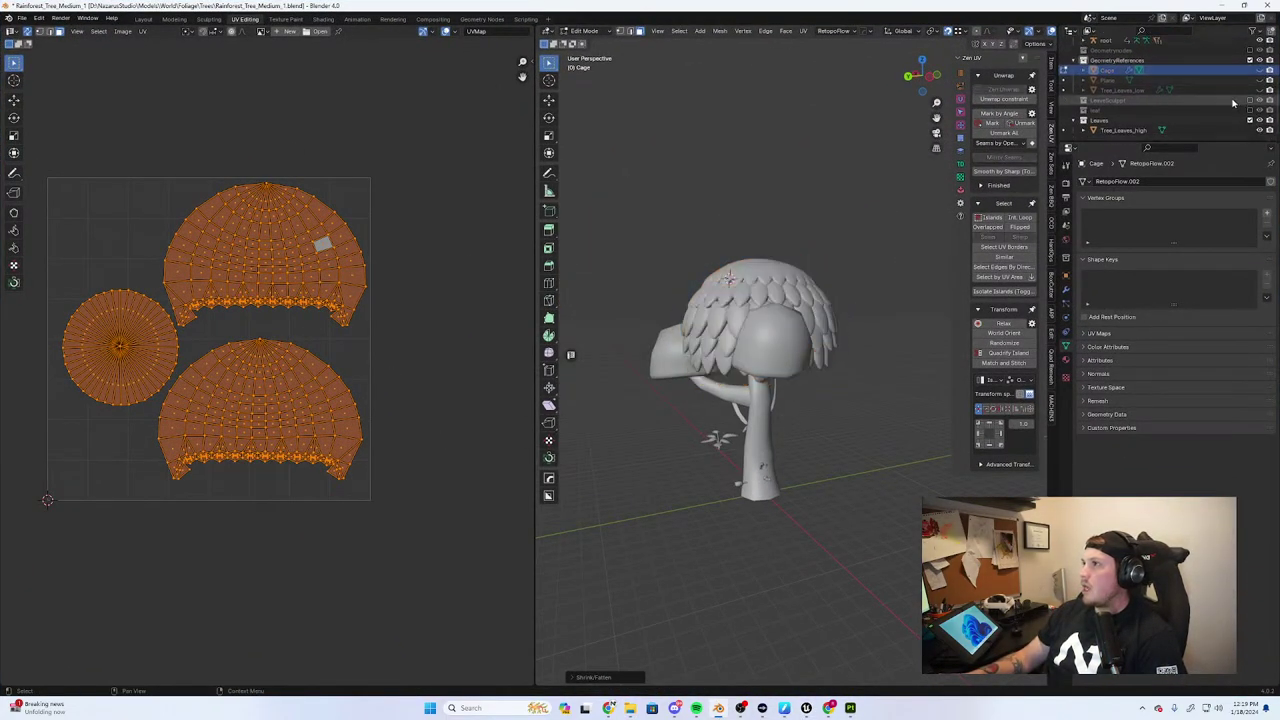
{"action": "left_click", "coordinate": [1262, 90]}
{"action": "left_click", "coordinate": [1262, 90]}
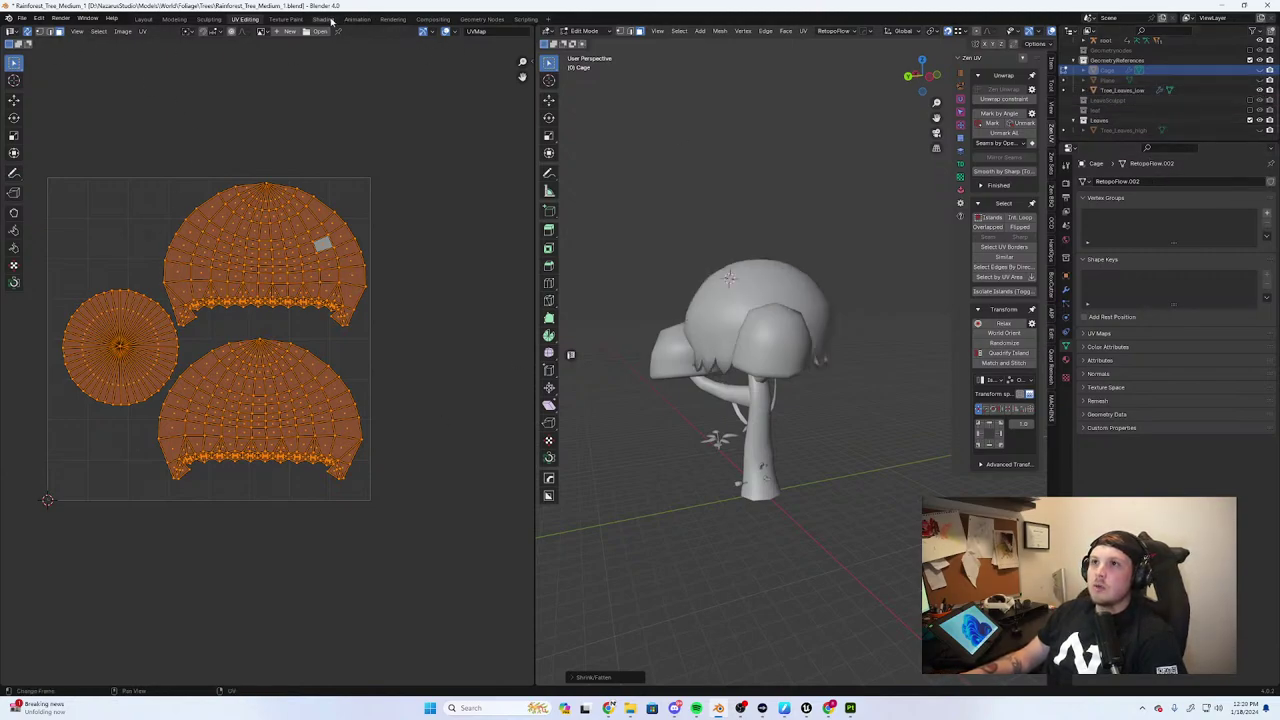
In the Shading workspace, add the exported BaseColor image to the Tree_Leaves_low material and connect its Color to Base Color
{"action": "left_click", "coordinate": [324, 19]}
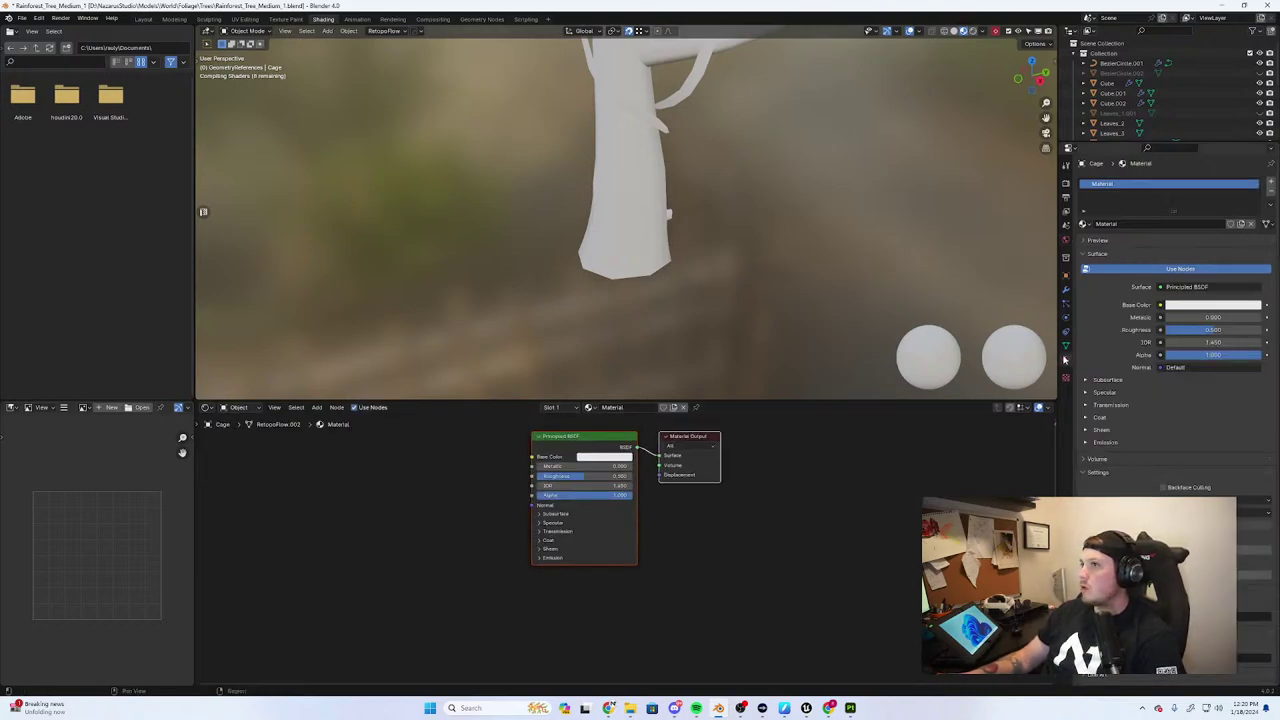
{"action": "middle_click_drag", "start_coordinate": [727, 224], "coordinate": [731, 330], "text": "shift"}
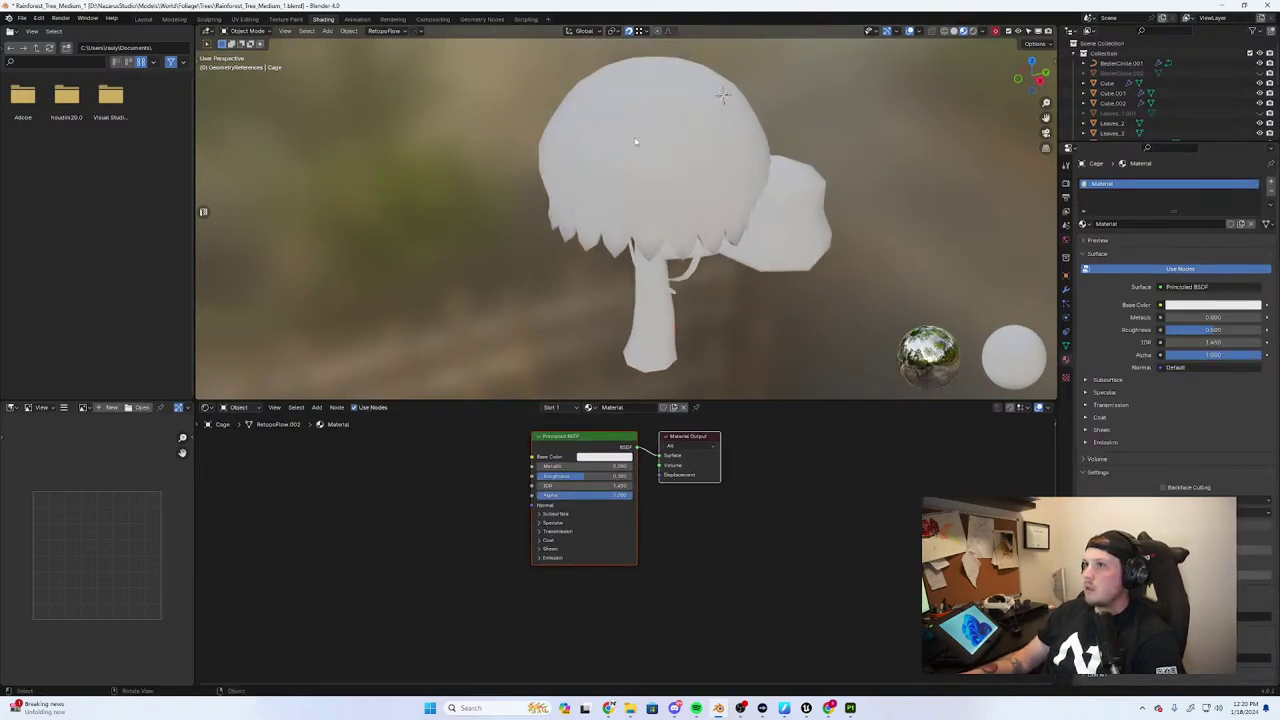
{"action": "left_click", "coordinate": [634, 143]}
{"action": "left_click", "coordinate": [640, 408]}
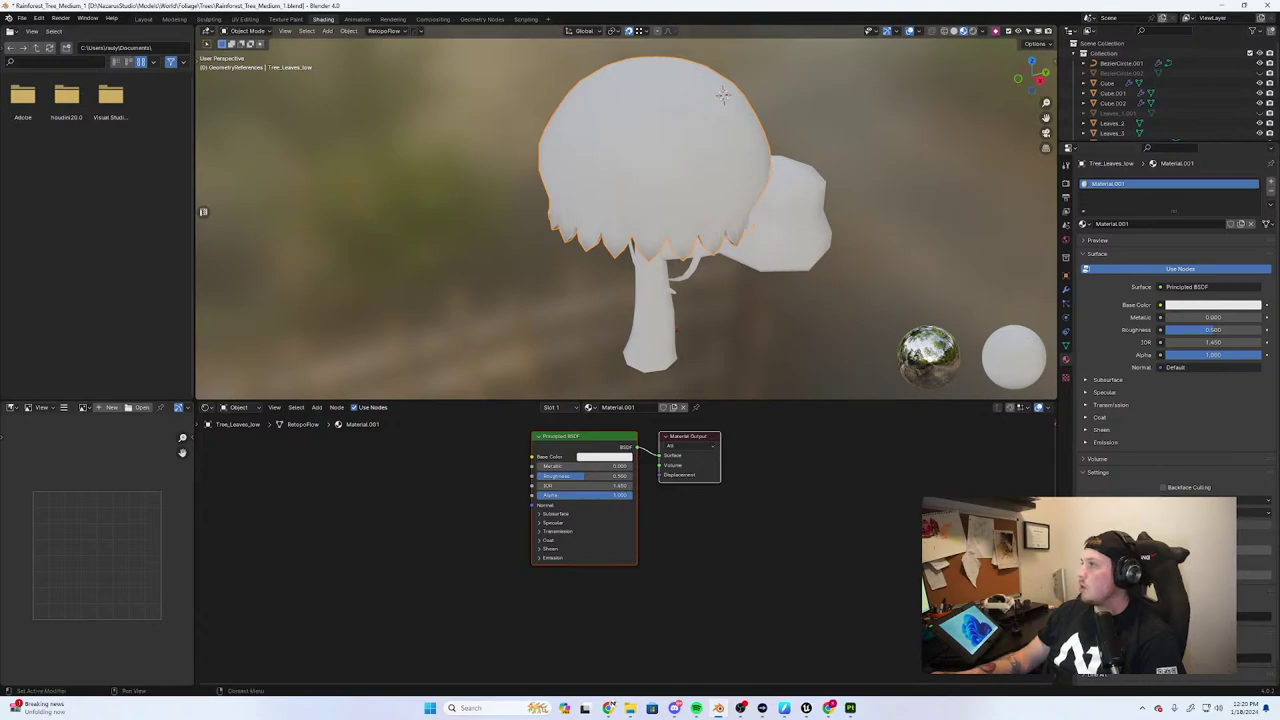
{"action": "key", "text": "ctrl+v"}
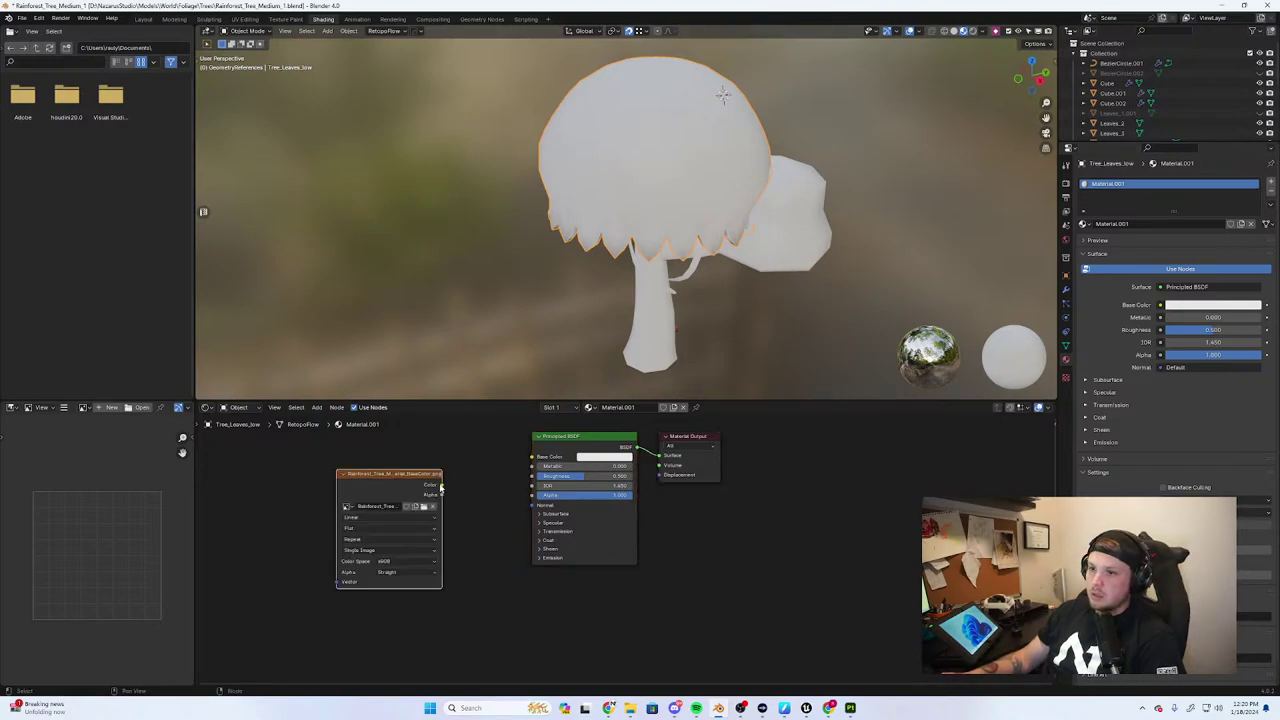
{"action": "left_click_drag", "start_coordinate": [441, 485], "coordinate": [531, 459]}
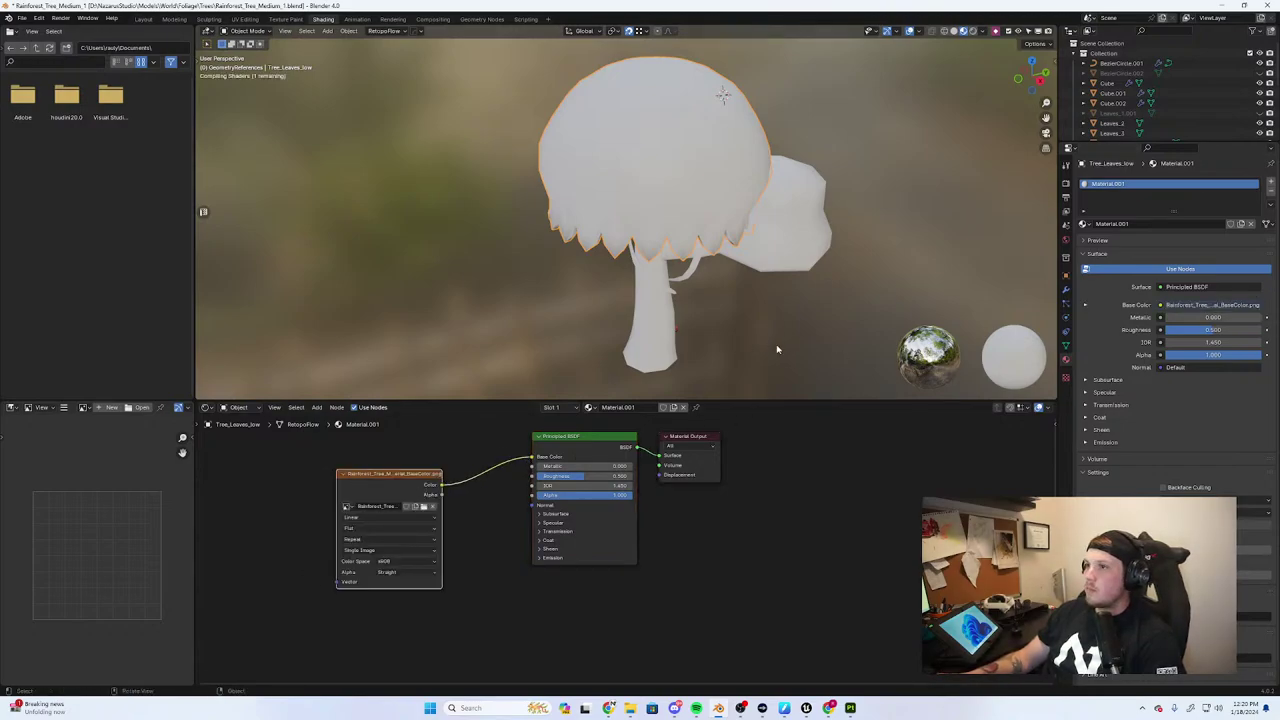
Move the image texture node away from the Principled BSDF and raise the leaf material's Roughness to 1
{"action": "middle_click_drag", "start_coordinate": [615, 337], "coordinate": [486, 329]}
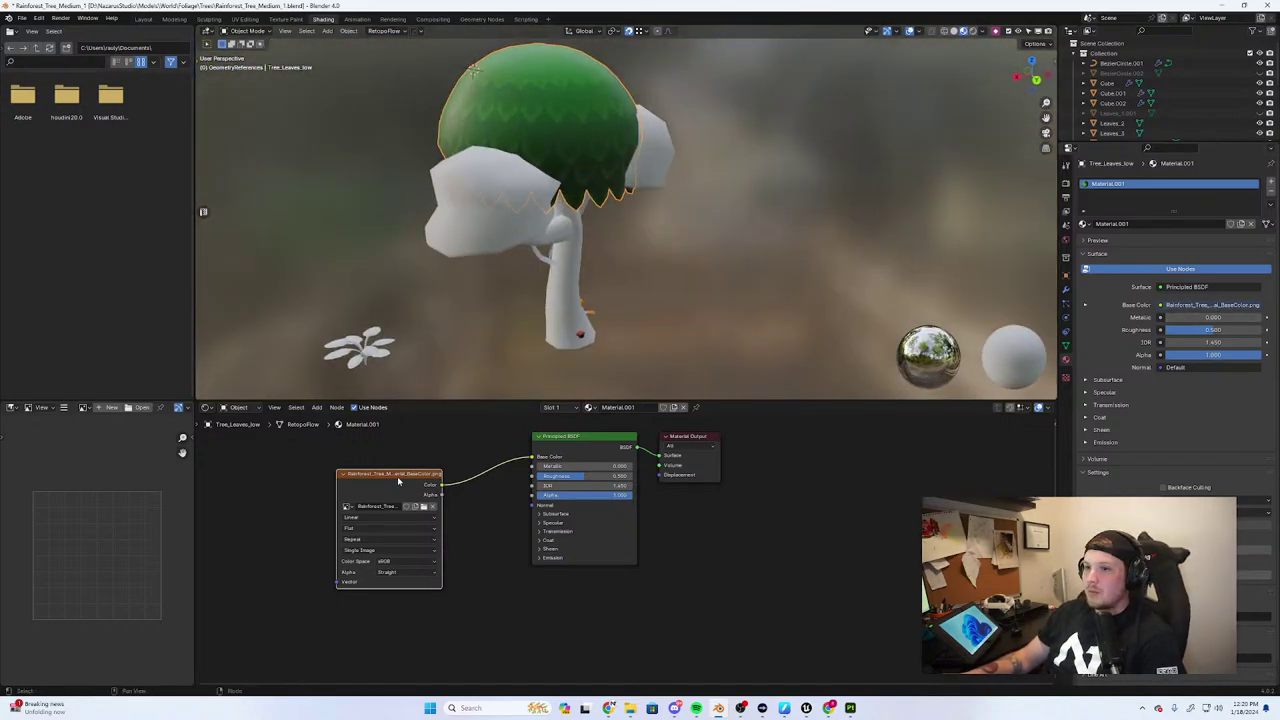
{"action": "left_click_drag", "start_coordinate": [398, 481], "coordinate": [354, 449]}
{"action": "left_click_drag", "start_coordinate": [601, 477], "coordinate": [650, 478]}
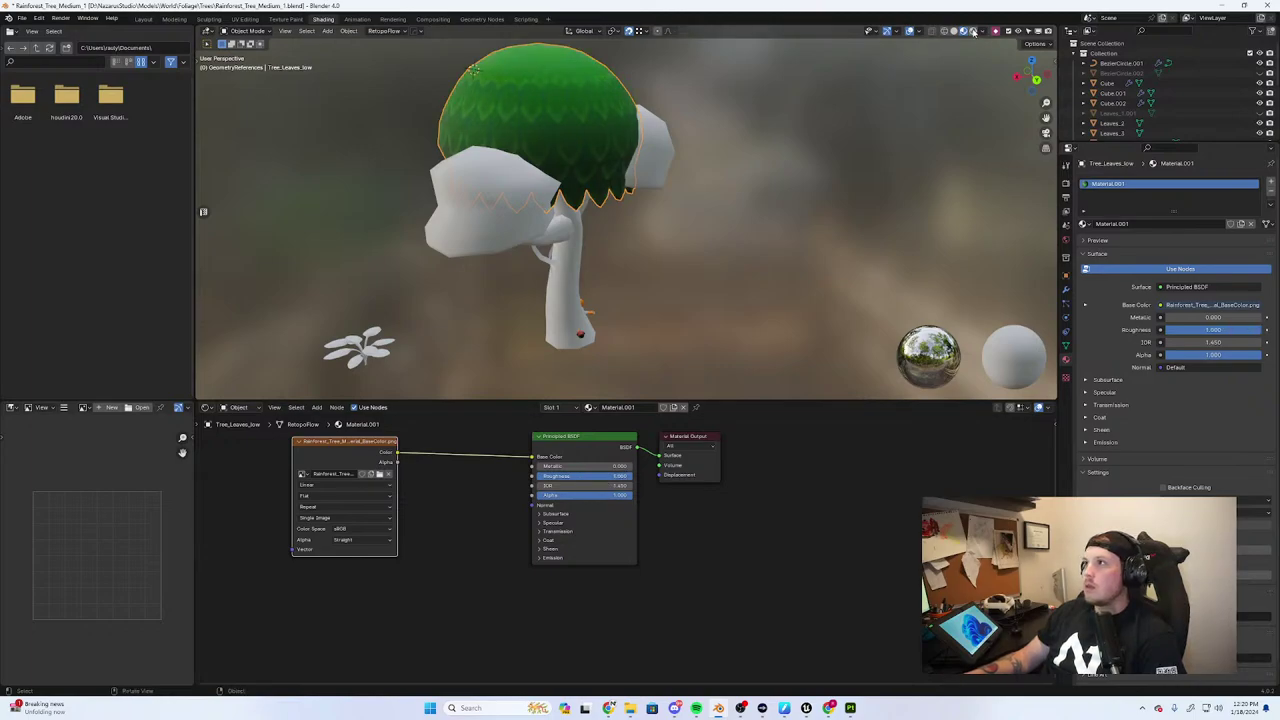
Compare the textured leaves in rendered, solid and material preview shading, and inspect them in material preview
{"action": "left_click", "coordinate": [973, 31]}
{"action": "left_click", "coordinate": [954, 31]}
{"action": "left_click", "coordinate": [973, 31]}
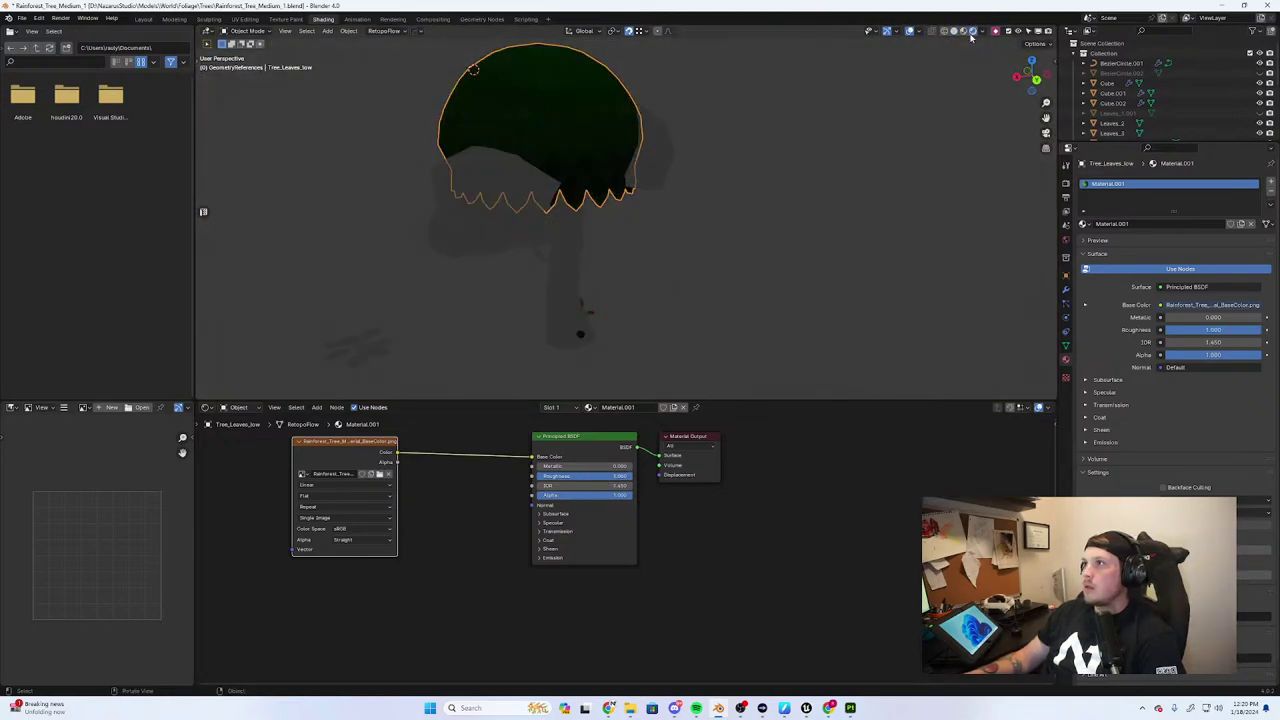
{"action": "left_click", "coordinate": [963, 31]}
{"action": "middle_click_drag", "start_coordinate": [645, 246], "coordinate": [765, 292]}
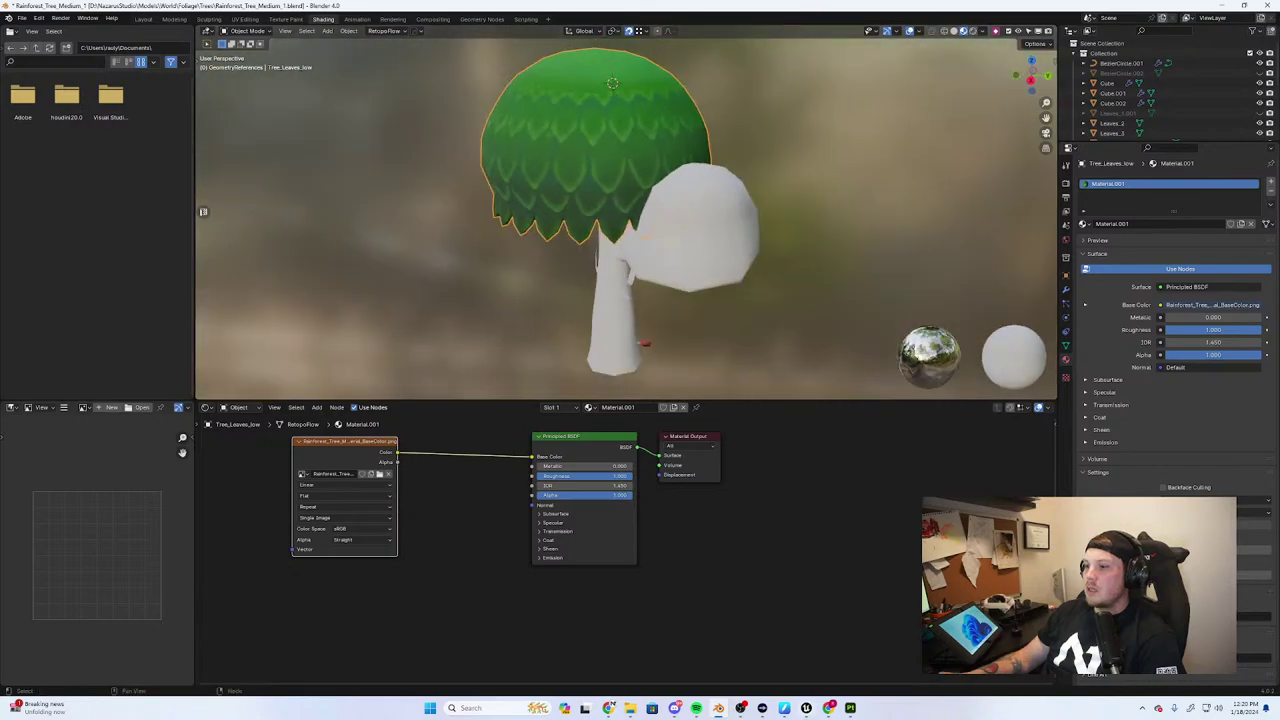
Switch to Substance 3D Painter to examine the original leaf dome, and return to Blender
{"action": "left_click", "coordinate": [850, 708]}
{"action": "scroll", "coordinate": [457, 380], "scroll_direction": "up", "scroll_amount": 5}
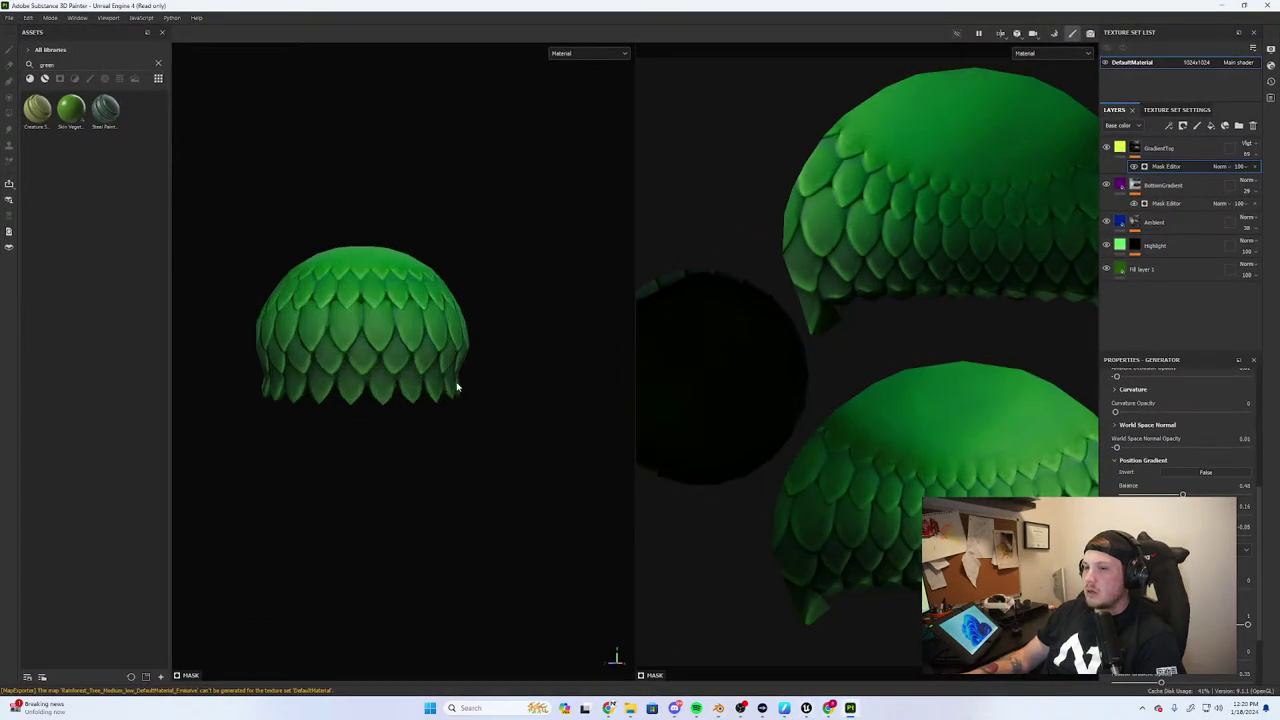
{"action": "left_click_drag", "start_coordinate": [416, 376], "coordinate": [380, 414], "text": "alt"}
{"action": "left_click", "coordinate": [1222, 6]}
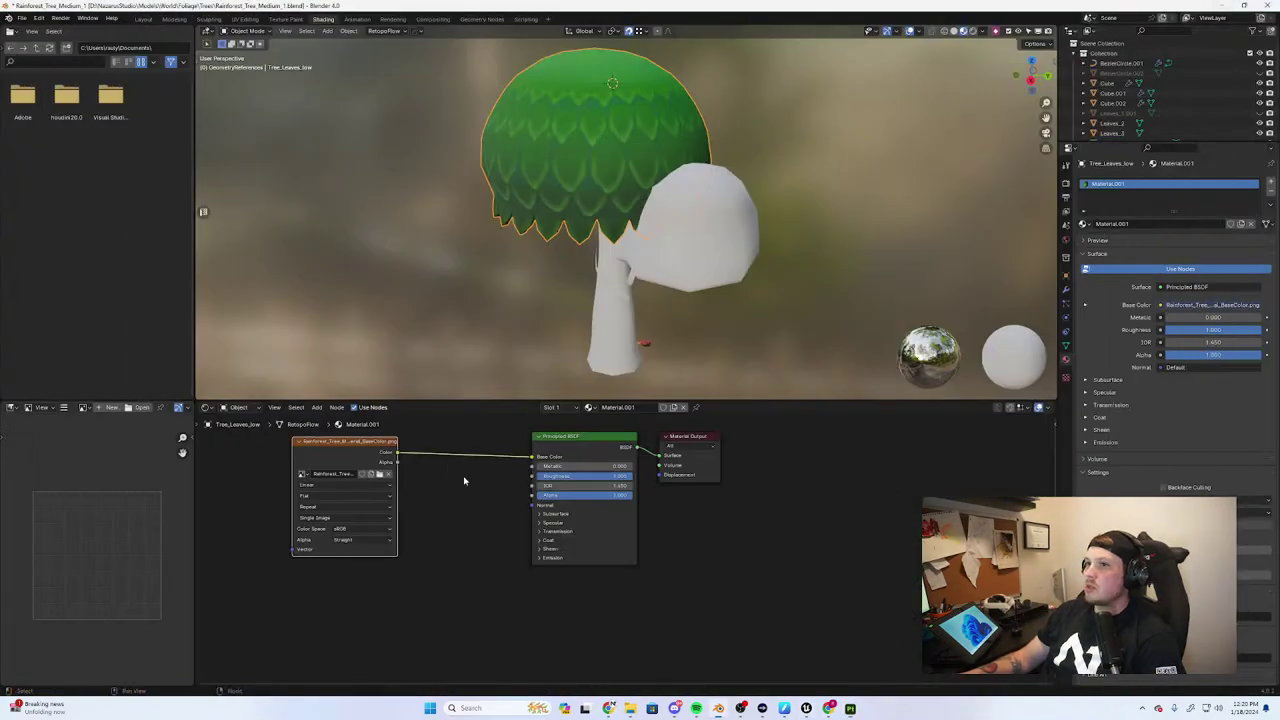
Add the exported Normal texture image to the leaf material's node graph and place it below the BaseColor image node
{"action": "middle_click_drag", "start_coordinate": [466, 509], "coordinate": [598, 548]}
{"action": "left_click_drag", "start_coordinate": [508, 482], "coordinate": [467, 484]}
{"action": "scroll", "coordinate": [582, 349], "scroll_direction": "down", "scroll_amount": 2}
{"action": "middle_click_drag", "start_coordinate": [650, 318], "coordinate": [677, 314]}
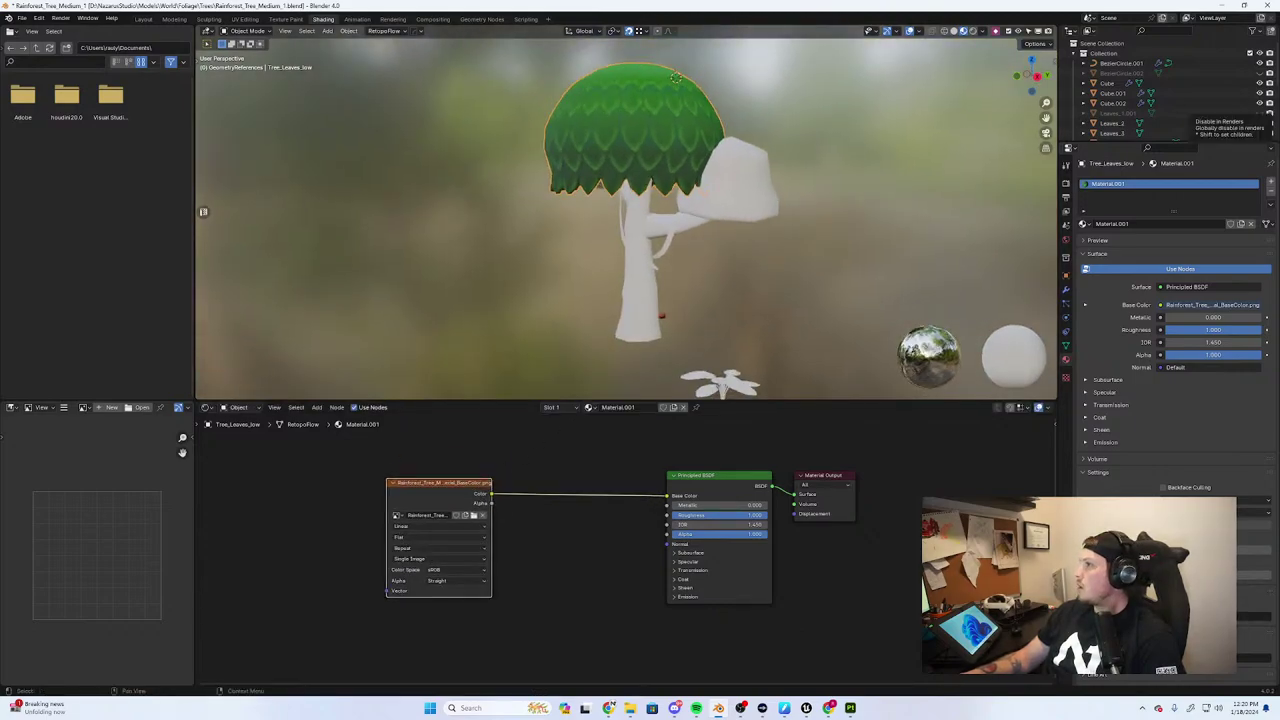
{"action": "left_click_drag", "start_coordinate": [414, 698], "coordinate": [491, 632]}
{"action": "middle_click_drag", "start_coordinate": [556, 621], "coordinate": [659, 522]}
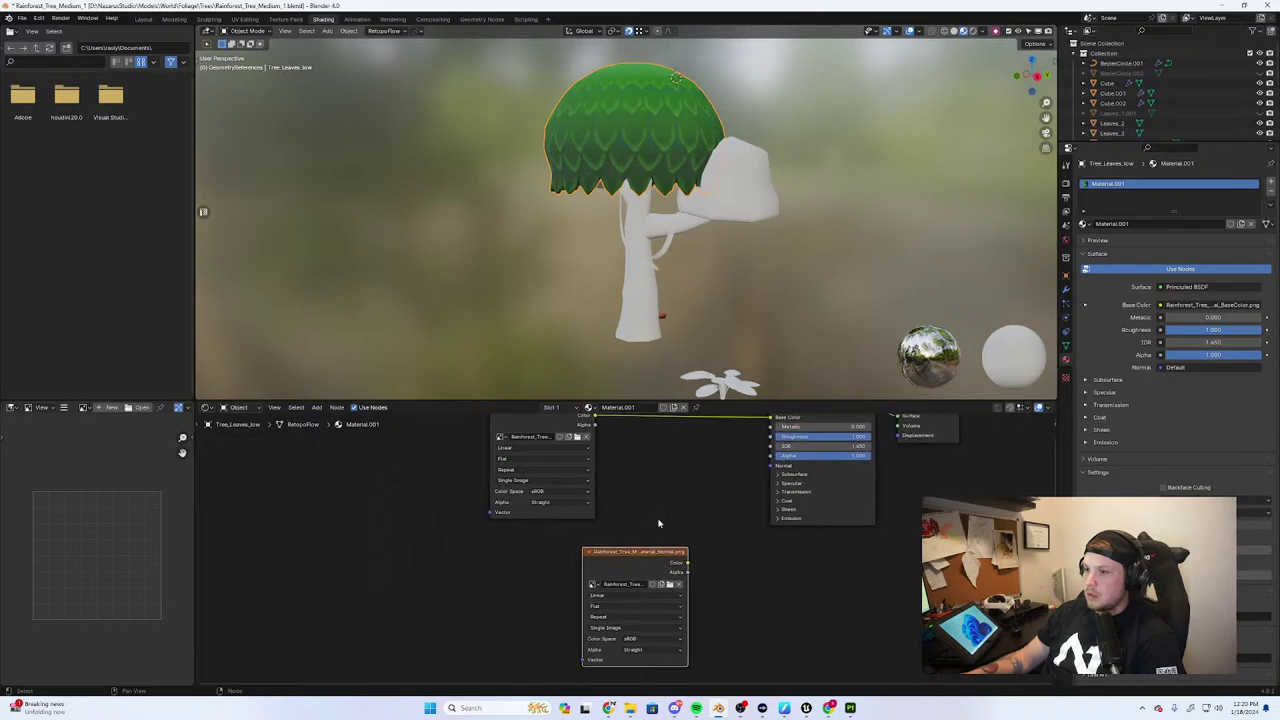
{"action": "left_click_drag", "start_coordinate": [637, 553], "coordinate": [531, 557]}
Add a Normal vector node beside the normal texture and try linking the texture's Color output to it
{"action": "right_click", "coordinate": [609, 553]}
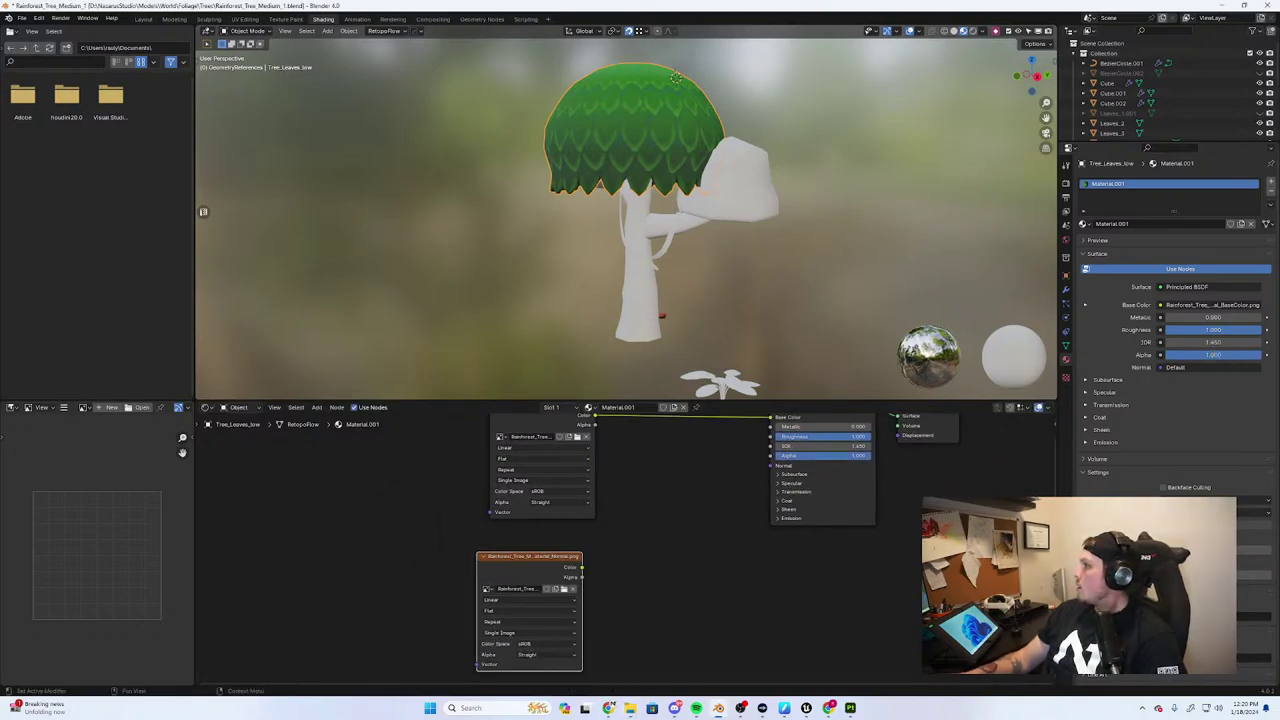
{"action": "key", "text": "shift+a"}
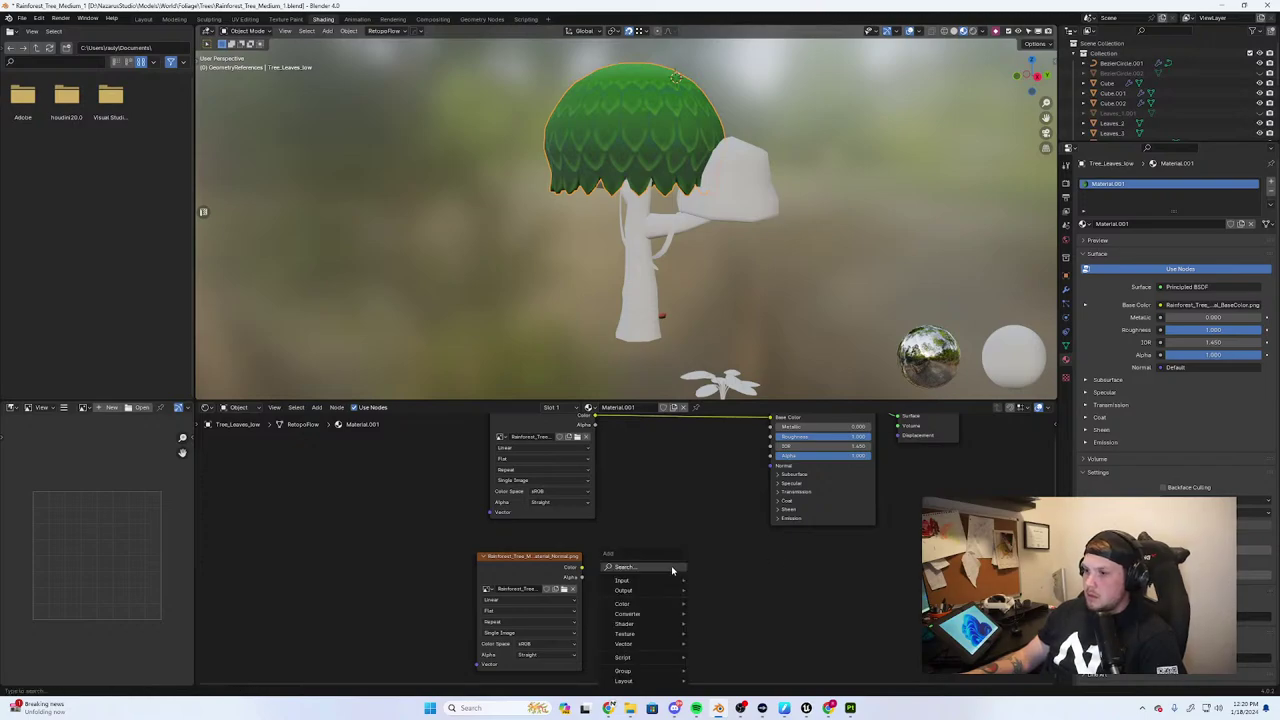
{"action": "type", "text": "normal"}
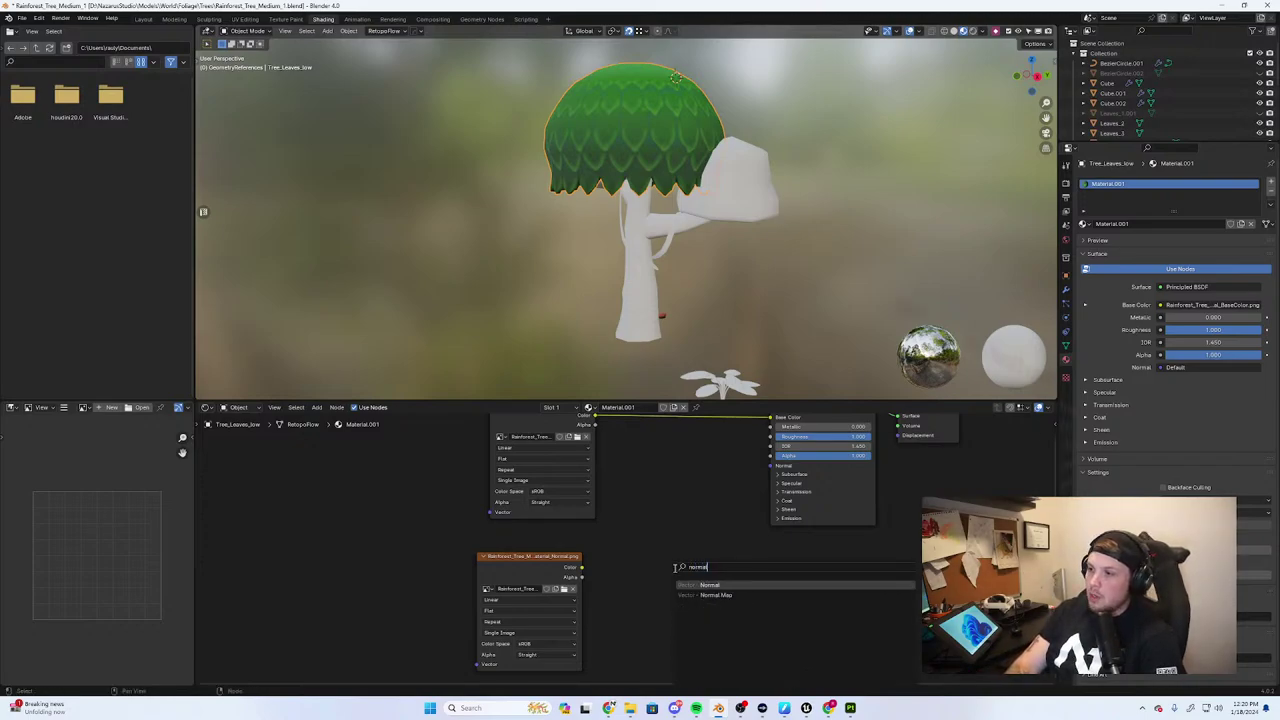
{"action": "key", "text": "Return"}
{"action": "left_click", "coordinate": [675, 568]}
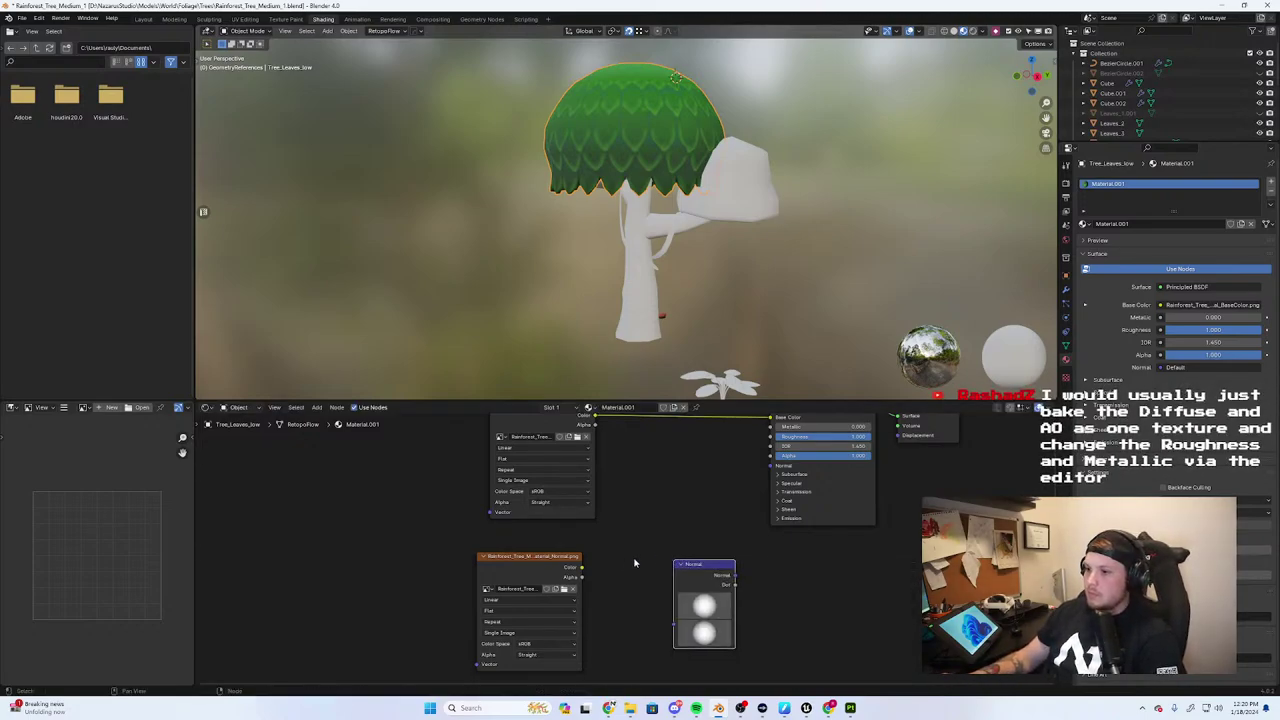
{"action": "left_click_drag", "start_coordinate": [581, 568], "coordinate": [644, 558]}
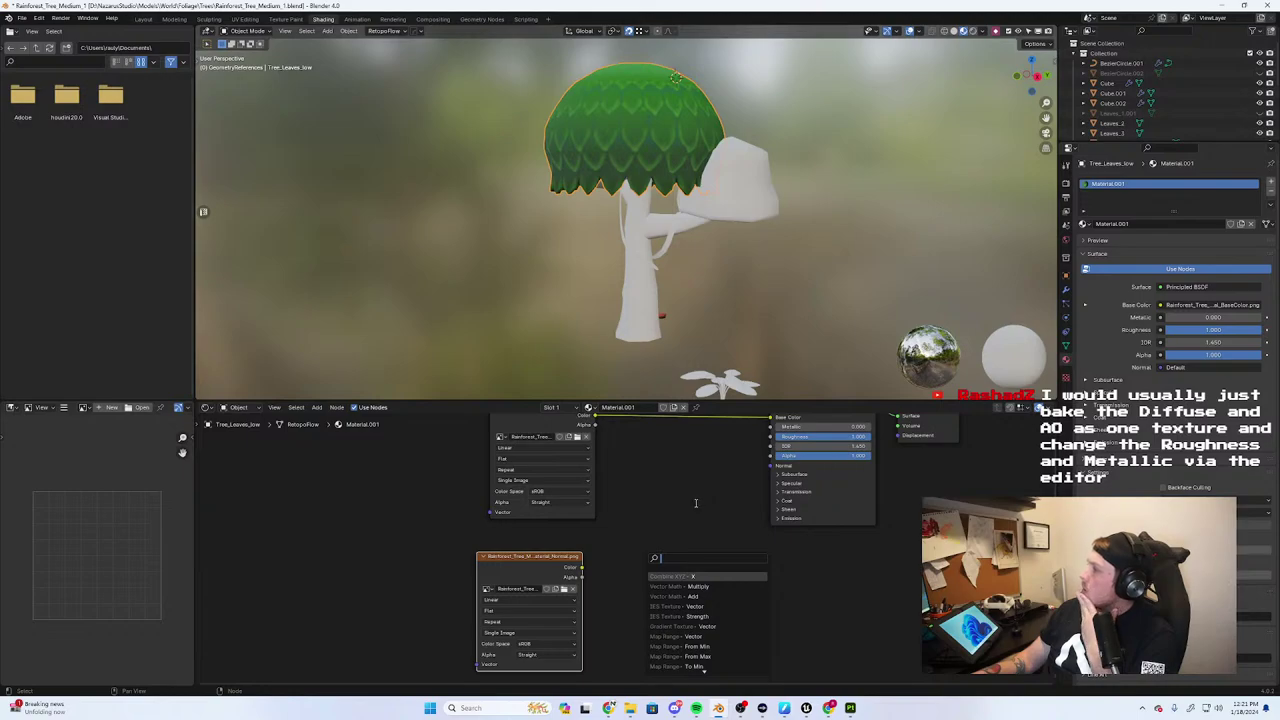
Lower the leaf material's Roughness to about 0.677
{"action": "left_click", "coordinate": [858, 441]}
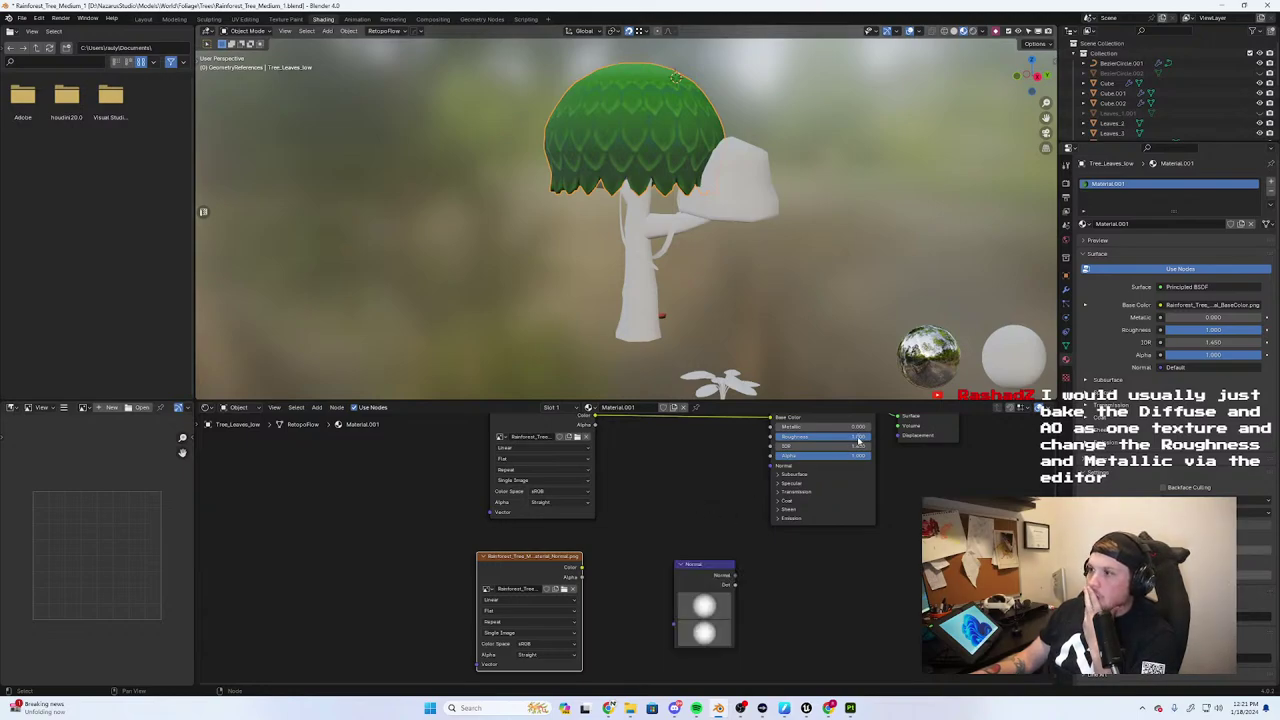
{"action": "mouse_move", "coordinate": [859, 441]}
{"action": "left_mouse_down"}
{"action": "mouse_move", "coordinate": [830, 441]}
{"action": "mouse_move", "coordinate": [870, 441]}
{"action": "mouse_move", "coordinate": [839, 436]}
{"action": "left_mouse_up"}
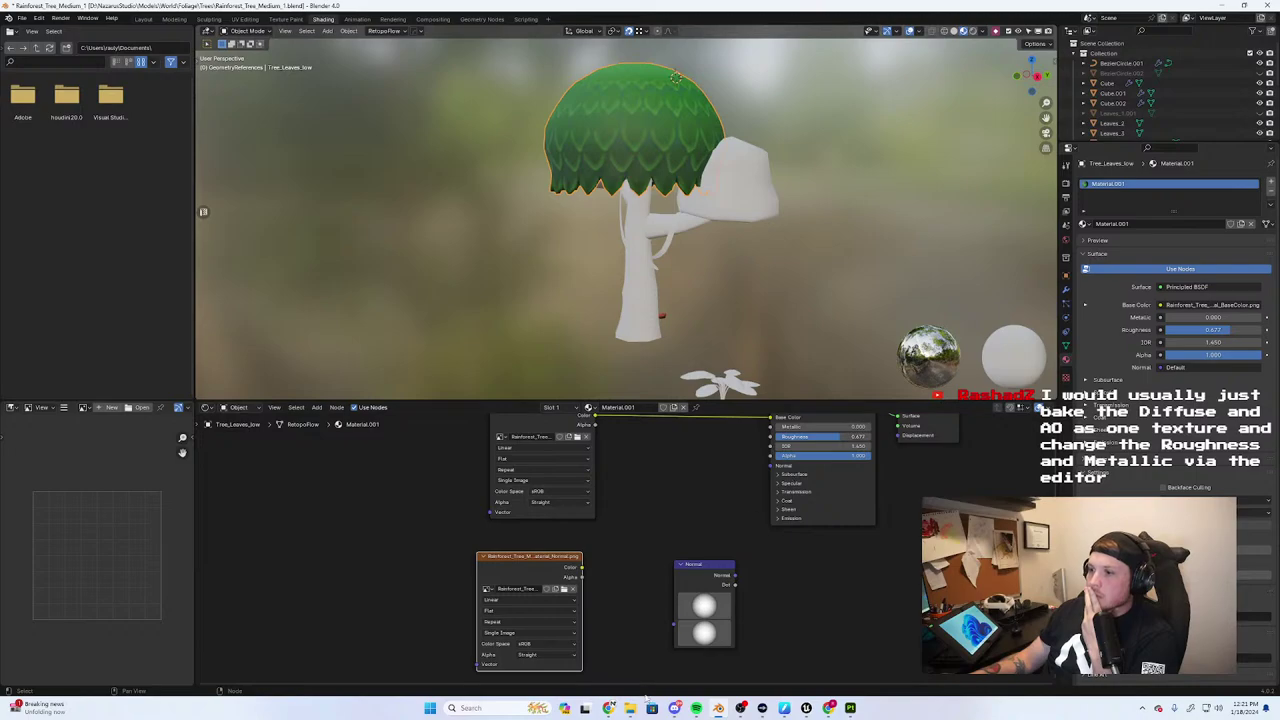
Replace the unconnected Normal node with a Bump node beside the normal texture
{"action": "left_click", "coordinate": [705, 565]}
{"action": "key", "text": "x"}
{"action": "key", "text": "shift+a"}
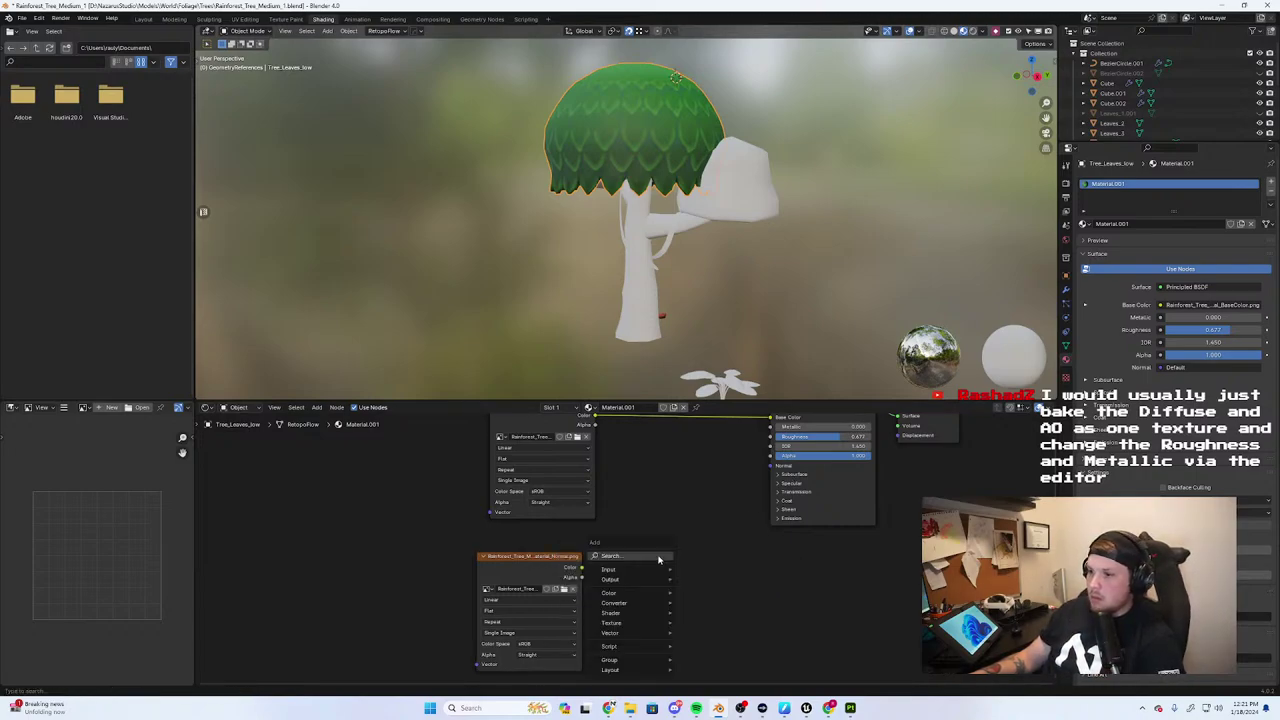
{"action": "left_click", "coordinate": [658, 557]}
{"action": "type", "text": "bump"}
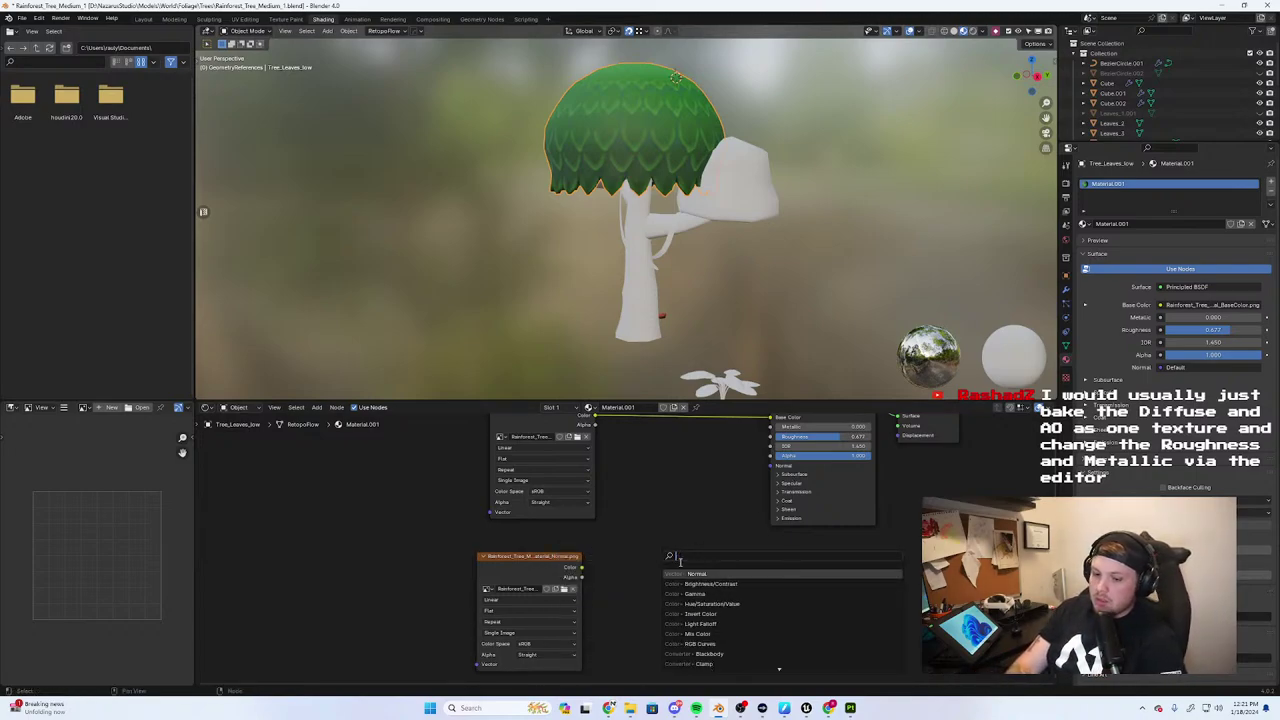
{"action": "key", "text": "Return"}
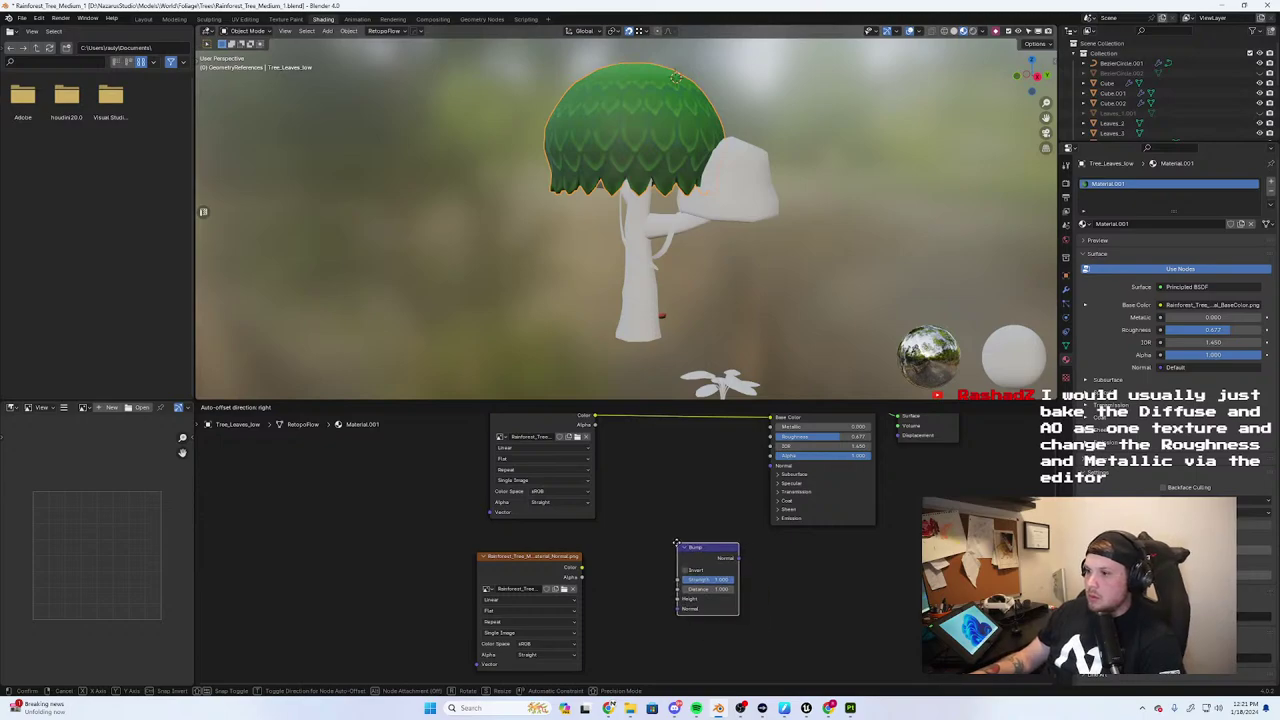
{"action": "left_click", "coordinate": [677, 546]}
Try feeding the normal texture through the Bump node into the Principled BSDF's Normal, inspect the leaves, and delete the Bump node
{"action": "left_click_drag", "start_coordinate": [581, 567], "coordinate": [678, 599]}
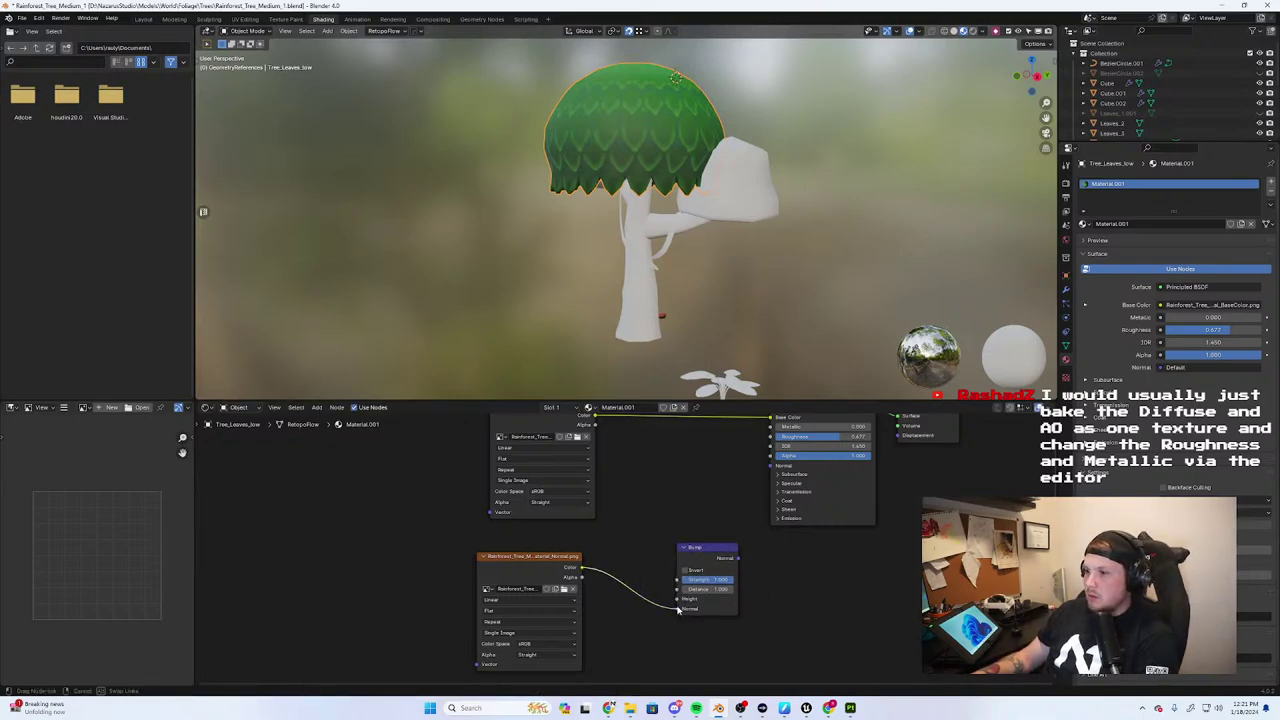
{"action": "left_click_drag", "start_coordinate": [737, 557], "coordinate": [774, 466]}
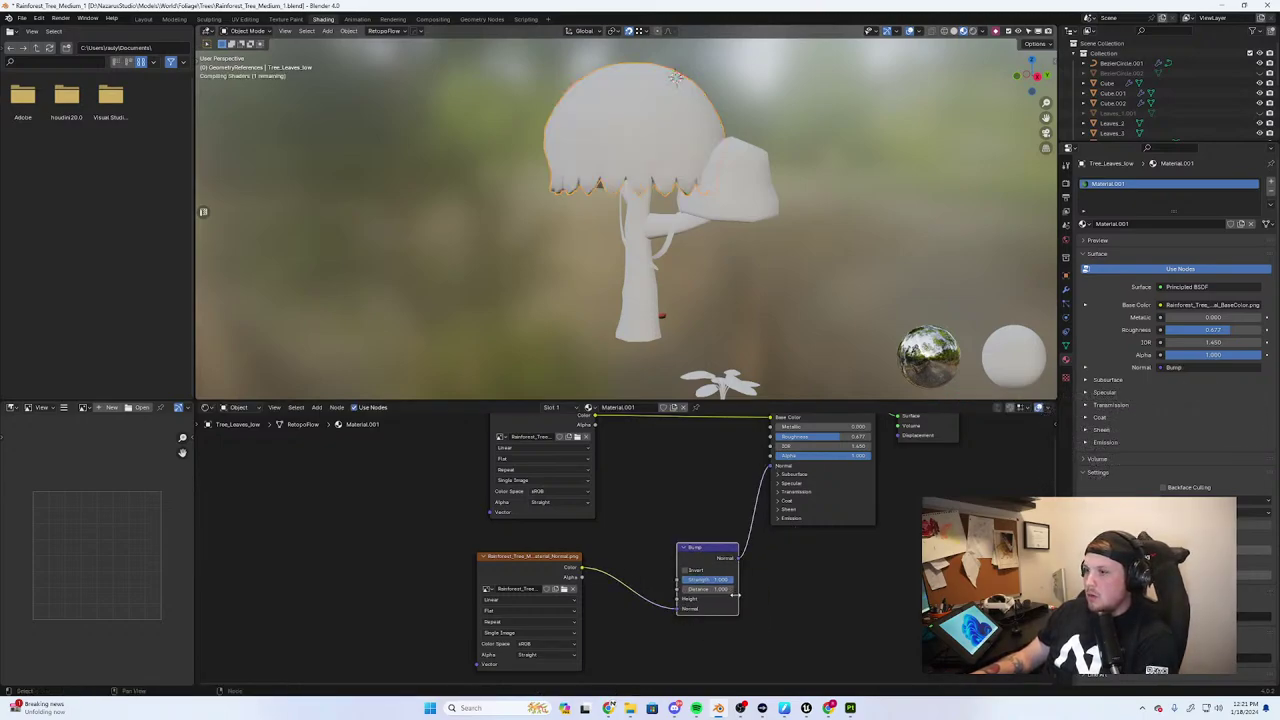
{"action": "left_click_drag", "start_coordinate": [722, 580], "coordinate": [702, 580]}
{"action": "scroll", "coordinate": [680, 190], "scroll_direction": "up", "scroll_amount": 4}
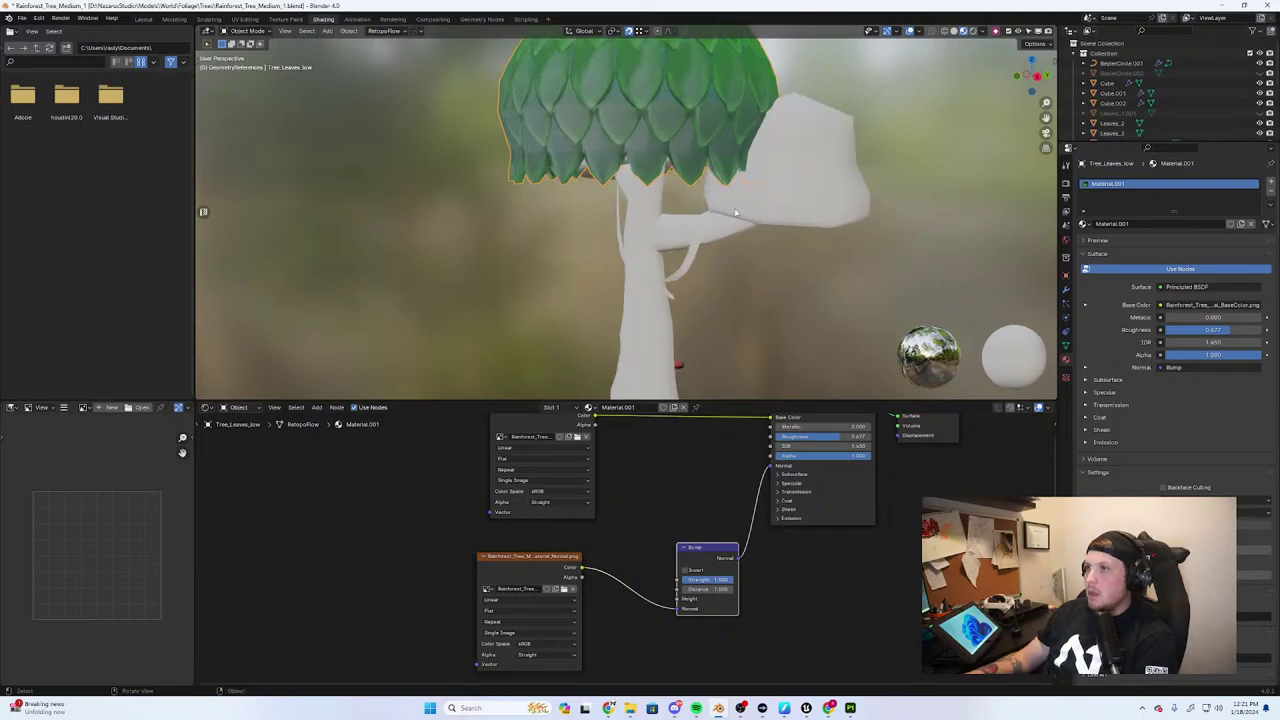
{"action": "middle_click_drag", "start_coordinate": [760, 220], "coordinate": [666, 229]}
{"action": "scroll", "coordinate": [666, 229], "scroll_direction": "down", "scroll_amount": 3}
{"action": "key", "text": "x"}
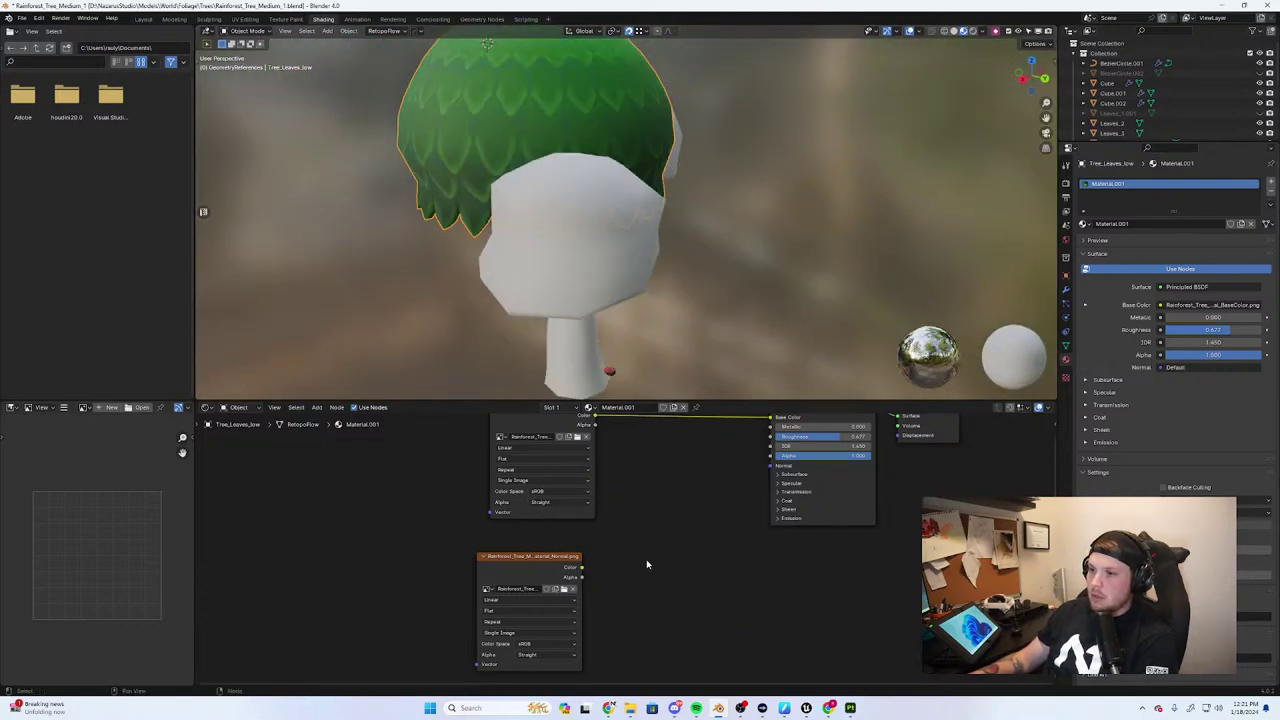
Add a Normal vector node between the normal texture and the Principled BSDF
{"action": "key", "text": "shift+a"}
{"action": "key", "text": "Escape"}
{"action": "key", "text": "shift+a"}
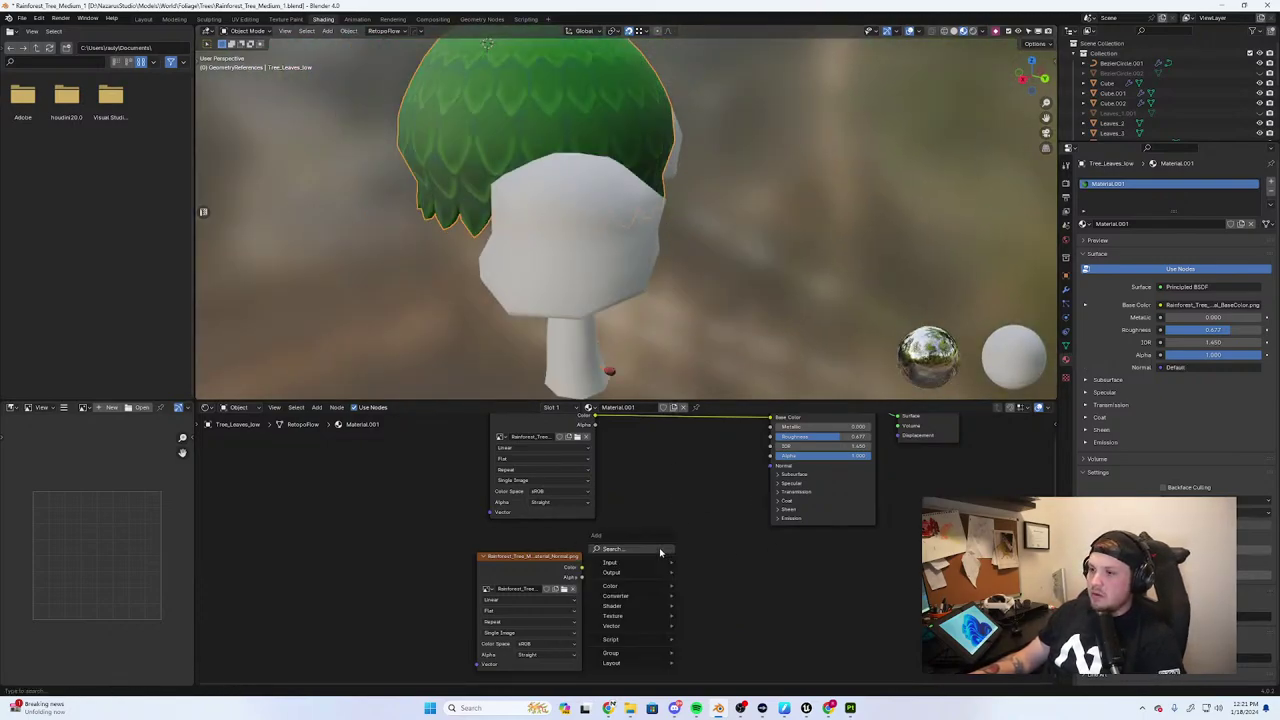
{"action": "left_click", "coordinate": [661, 550]}
{"action": "type", "text": "norm"}
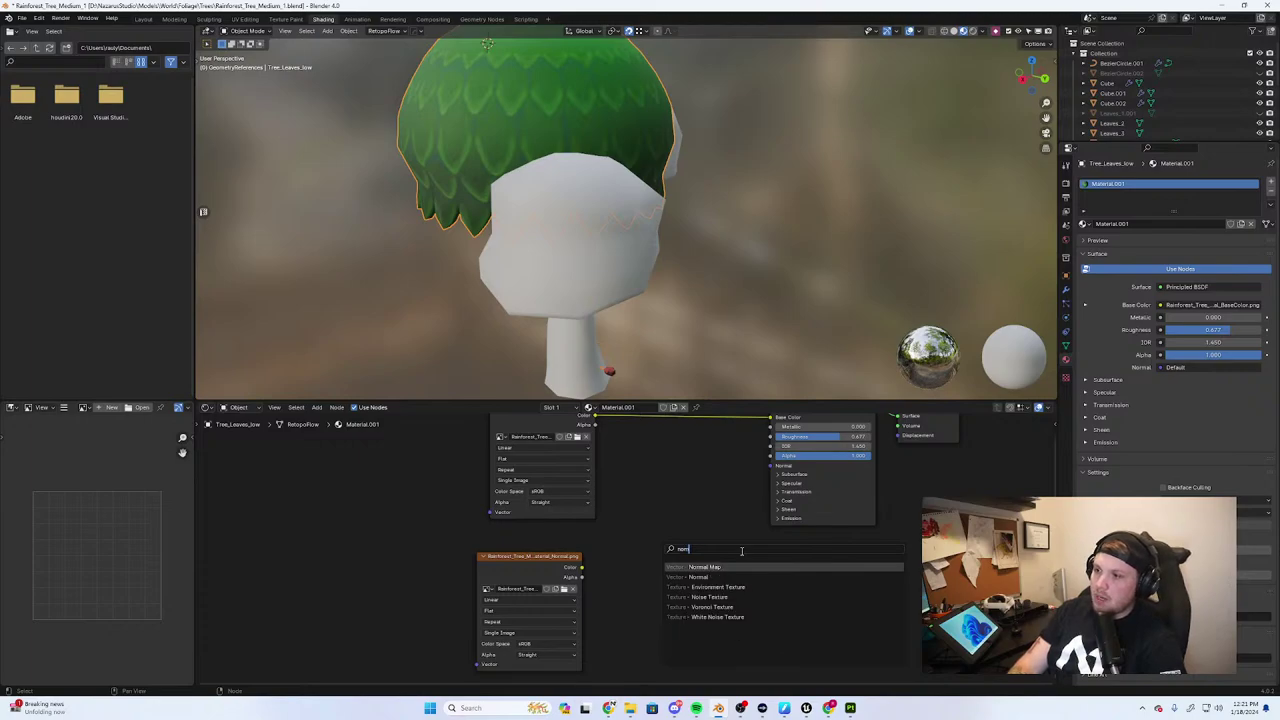
{"action": "left_click", "coordinate": [741, 577]}
{"action": "left_click", "coordinate": [680, 577]}
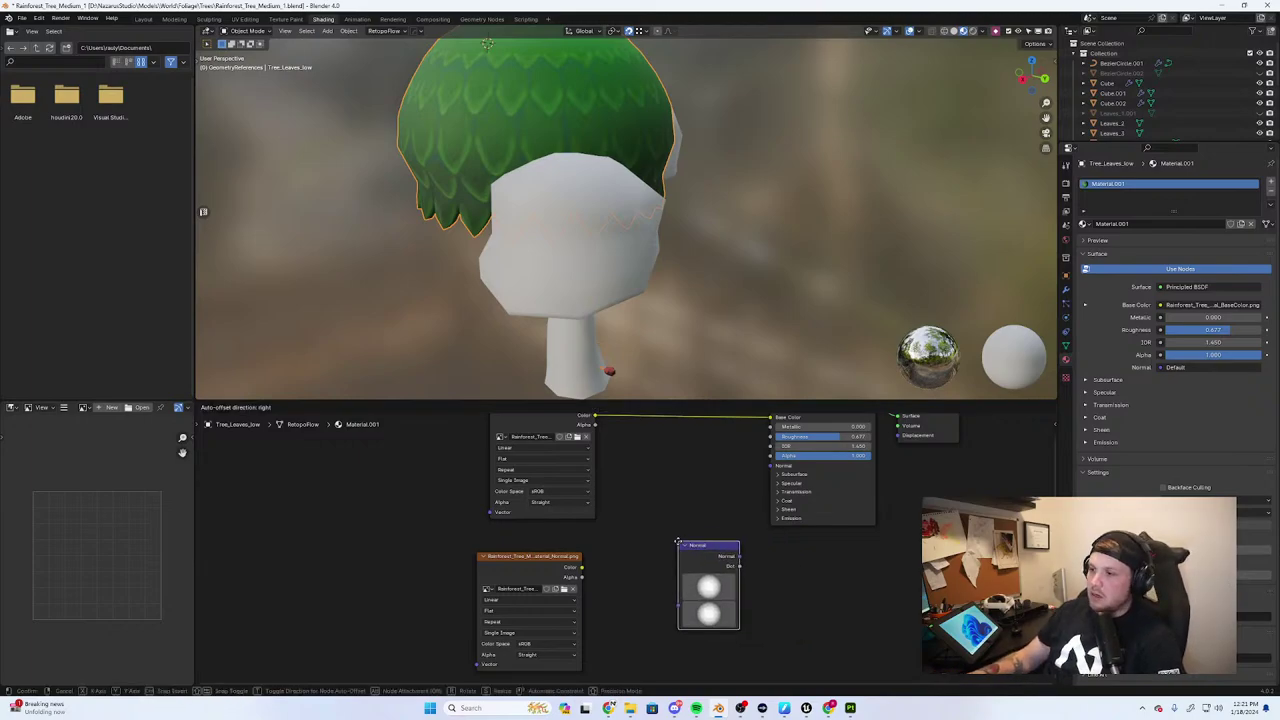
Try routing the normal texture's Color through the Normal node into the Principled BSDF's Normal, inspect the leaves, and delete the node
{"action": "left_click_drag", "start_coordinate": [581, 567], "coordinate": [680, 605]}
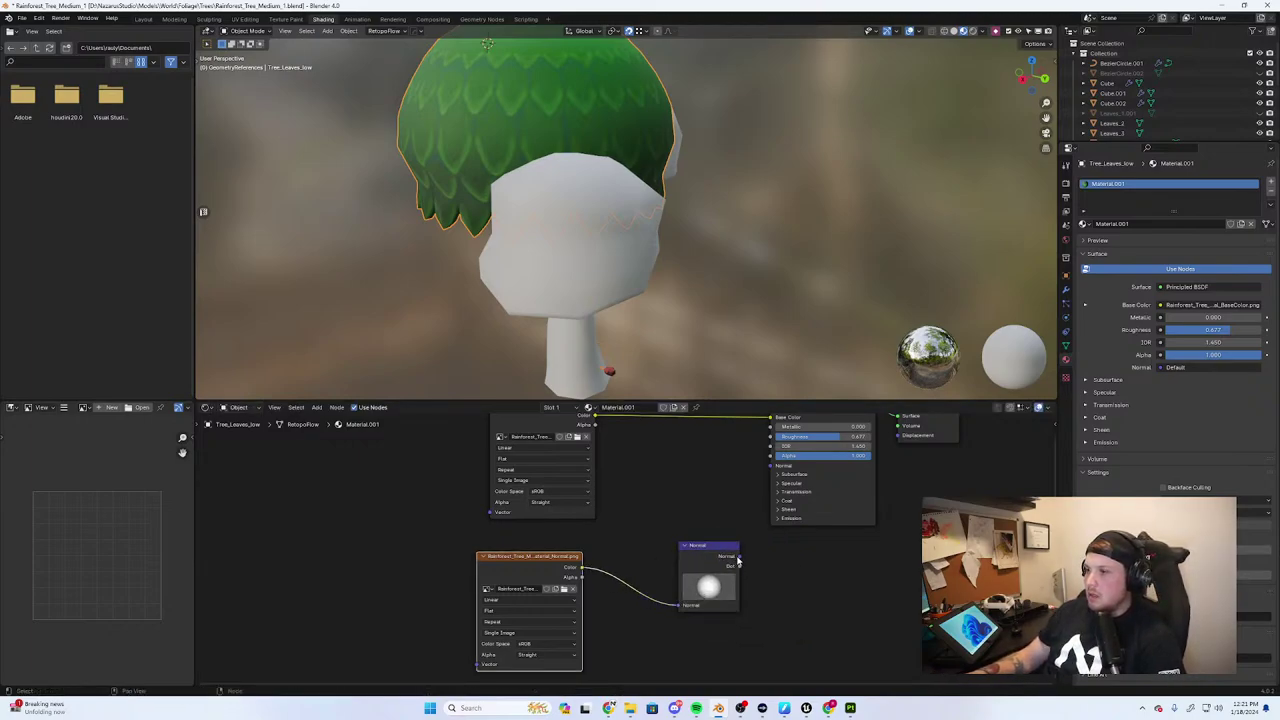
{"action": "left_click_drag", "start_coordinate": [739, 566], "coordinate": [771, 467]}
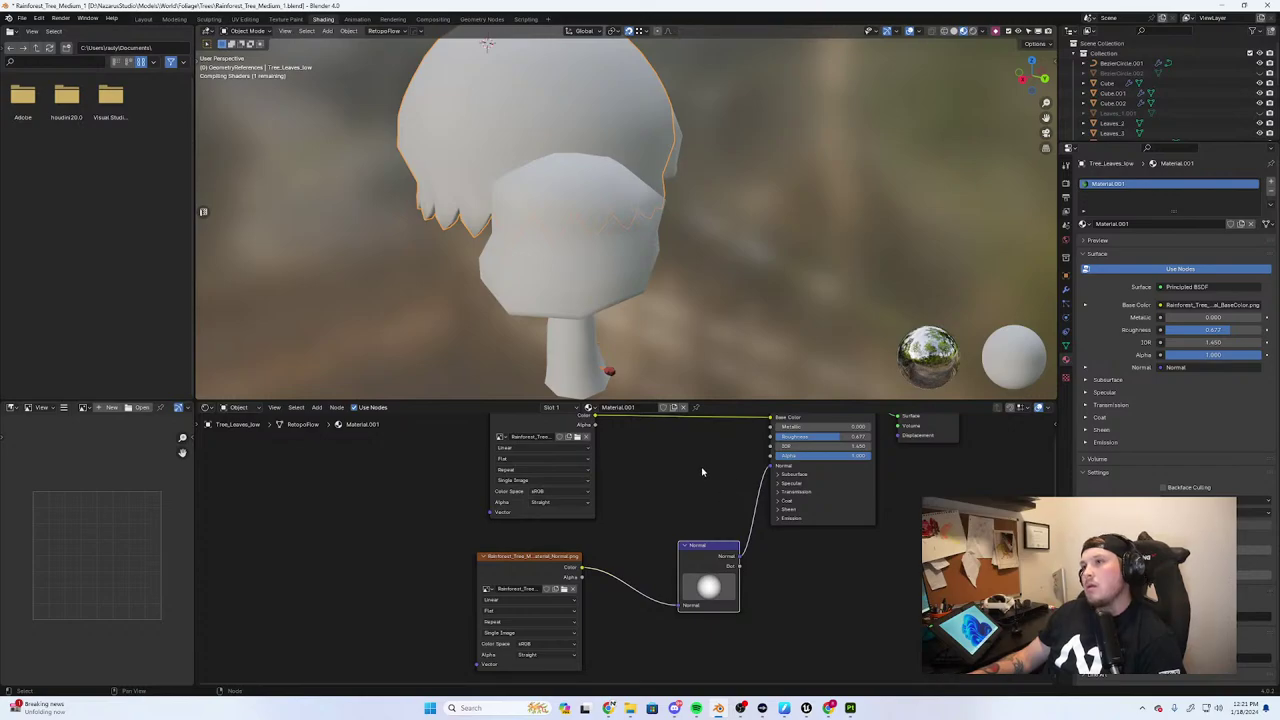
{"action": "scroll", "coordinate": [563, 237], "scroll_direction": "down", "scroll_amount": 3}
{"action": "middle_click_drag", "start_coordinate": [563, 237], "coordinate": [692, 289]}
{"action": "scroll", "coordinate": [692, 289], "scroll_direction": "up", "scroll_amount": 1}
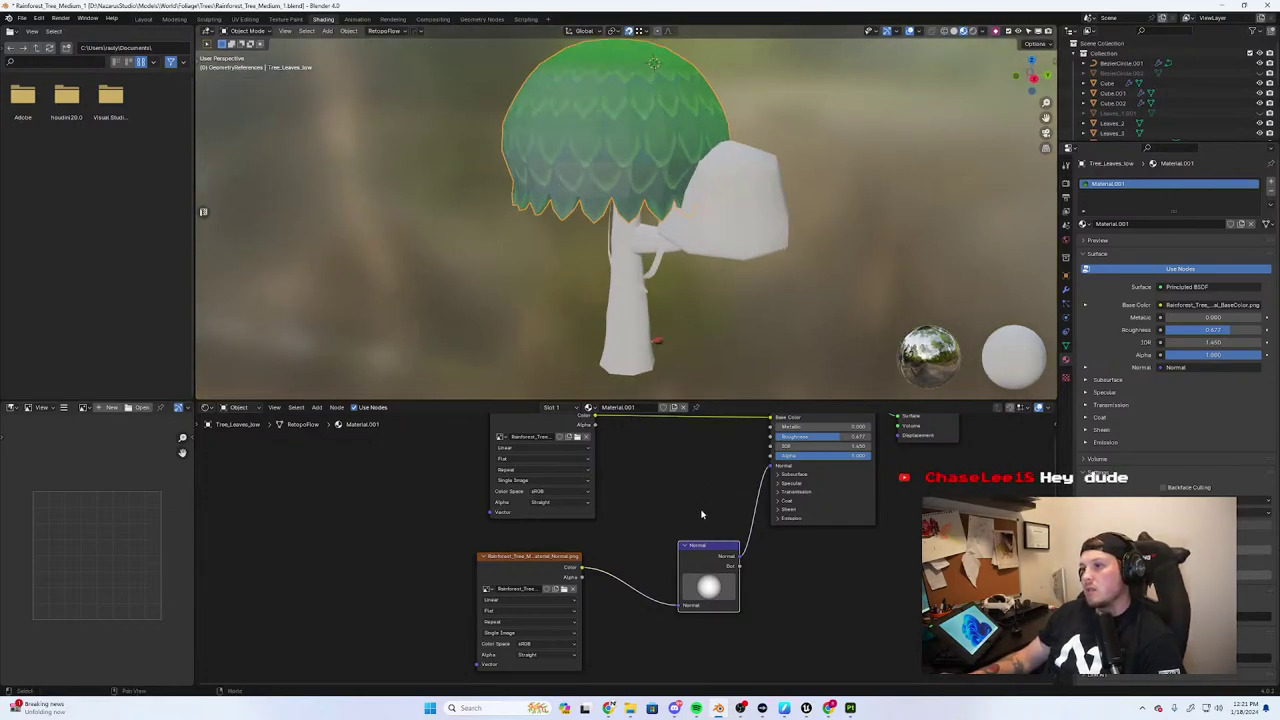
{"action": "key", "text": "x"}
Add another Normal vector node, placing it above and beside the normal texture node
{"action": "right_click", "coordinate": [677, 560]}
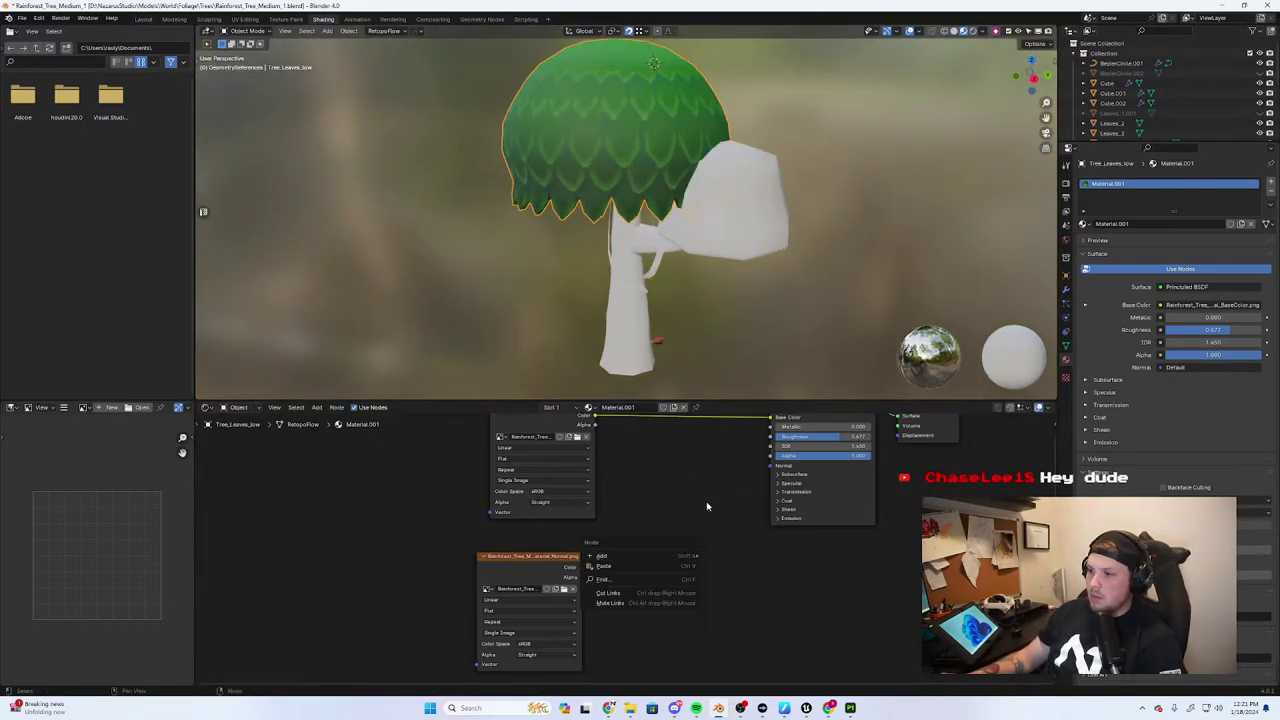
{"action": "mouse_move", "coordinate": [602, 556]}
{"action": "type", "text": "nor"}
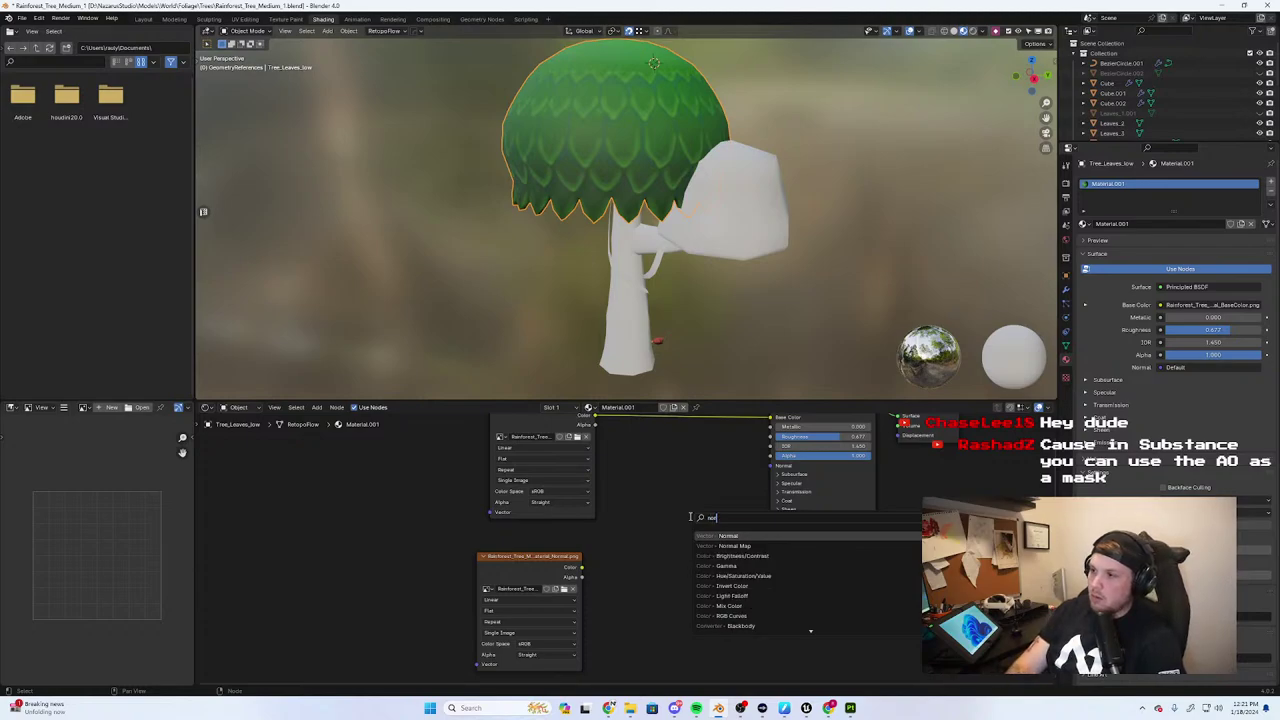
{"action": "key", "text": "Return"}
{"action": "left_click", "coordinate": [661, 483]}
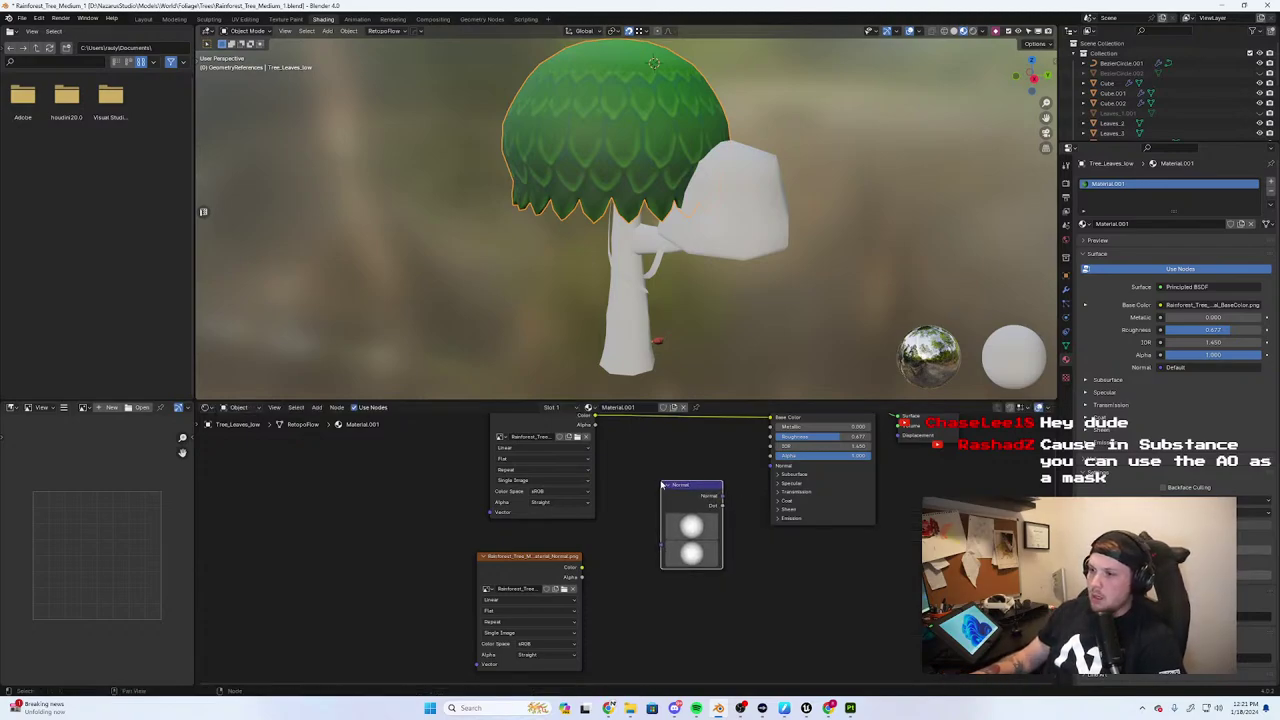
{"action": "right_click", "coordinate": [693, 612]}
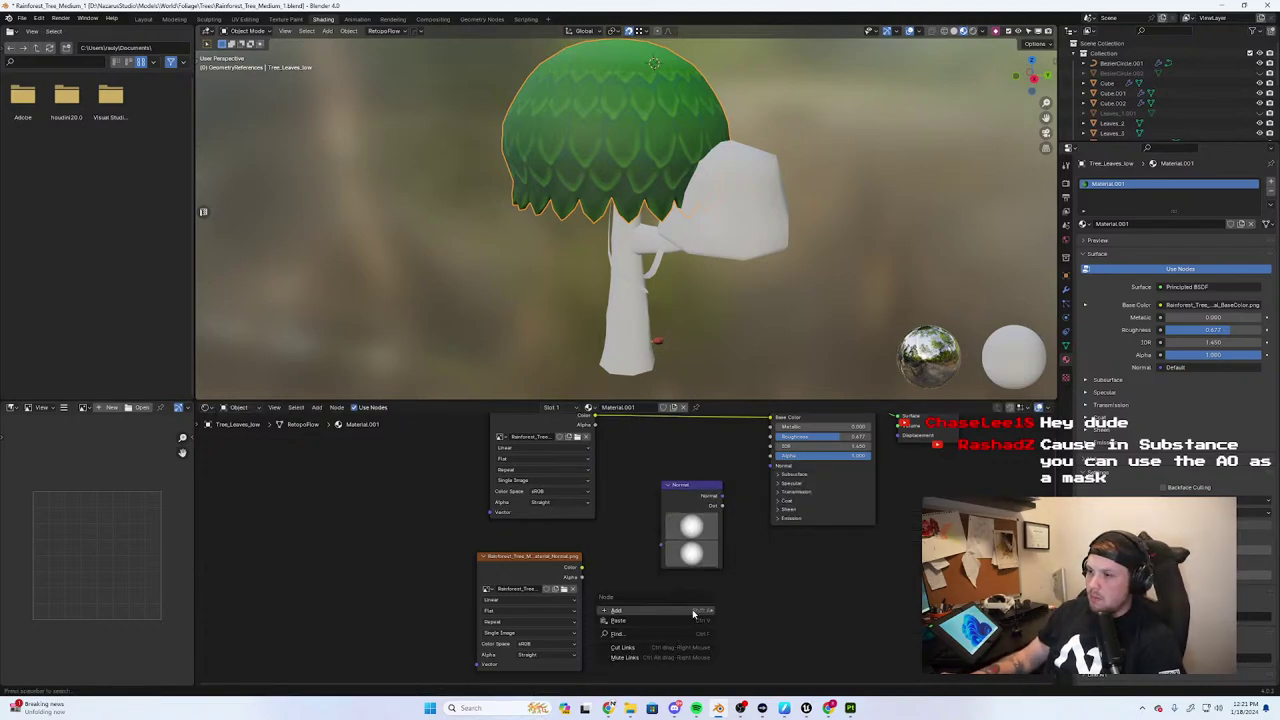
{"action": "mouse_move", "coordinate": [693, 614]}
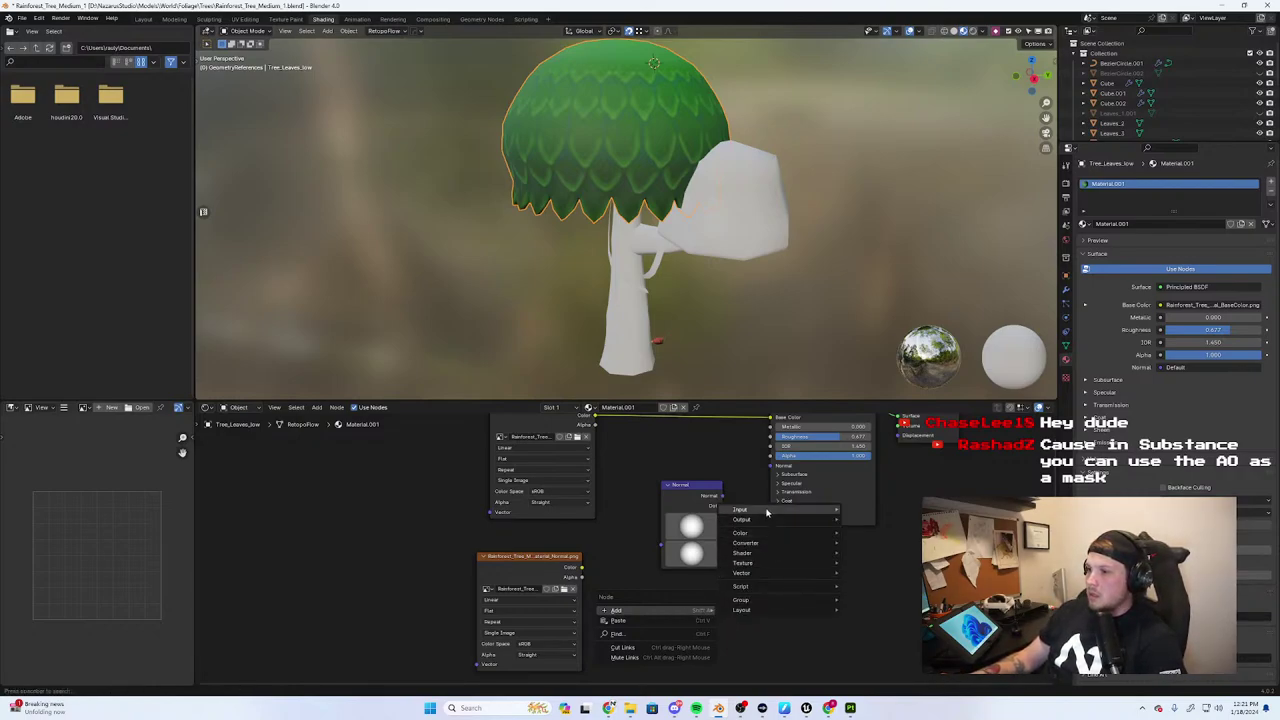
{"action": "mouse_move", "coordinate": [745, 510]}
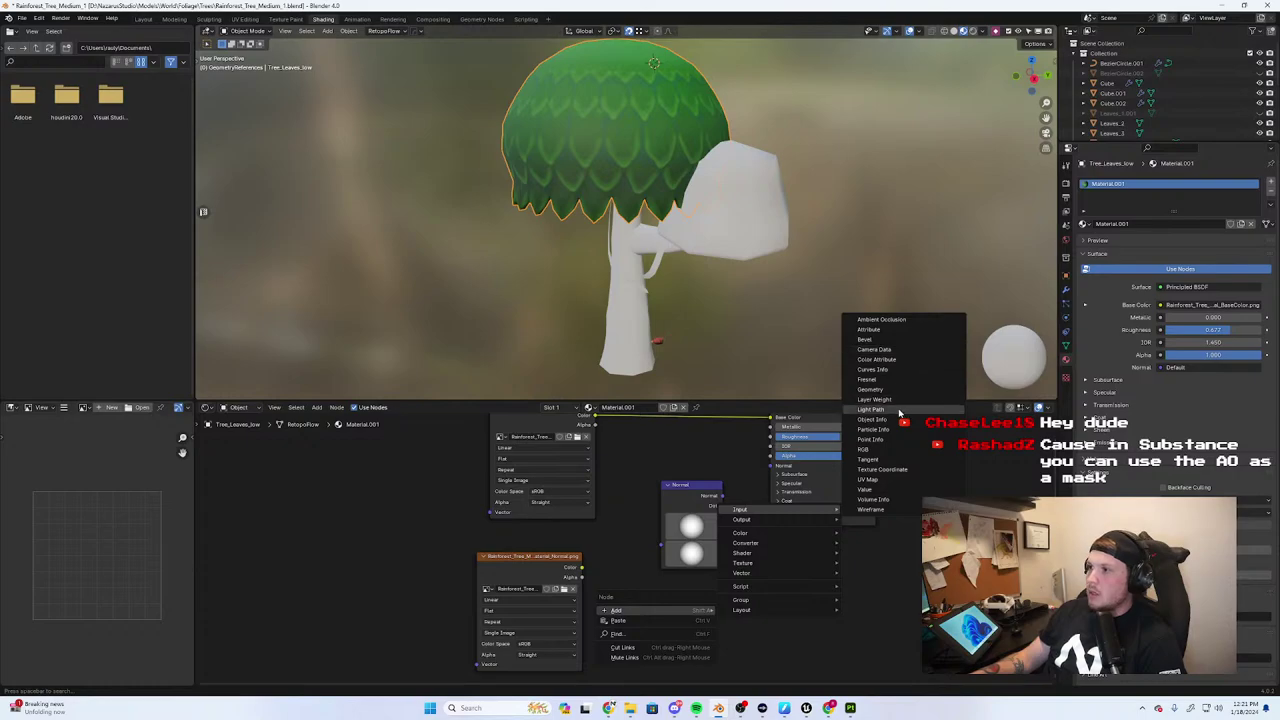
{"action": "mouse_move", "coordinate": [774, 535]}
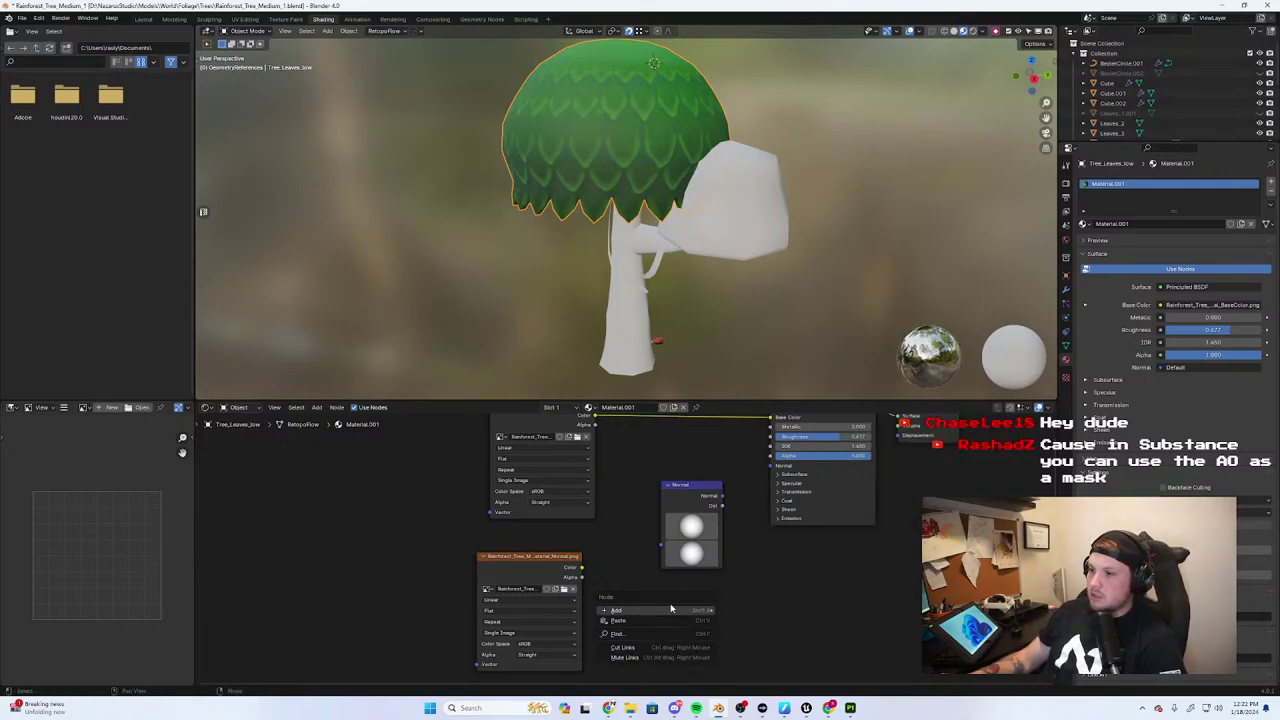
{"action": "key", "text": "Escape"}
Add a Normal Map node beside the normal texture node, below the existing Normal node
{"action": "key", "text": "shift+a"}
{"action": "left_click", "coordinate": [726, 571]}
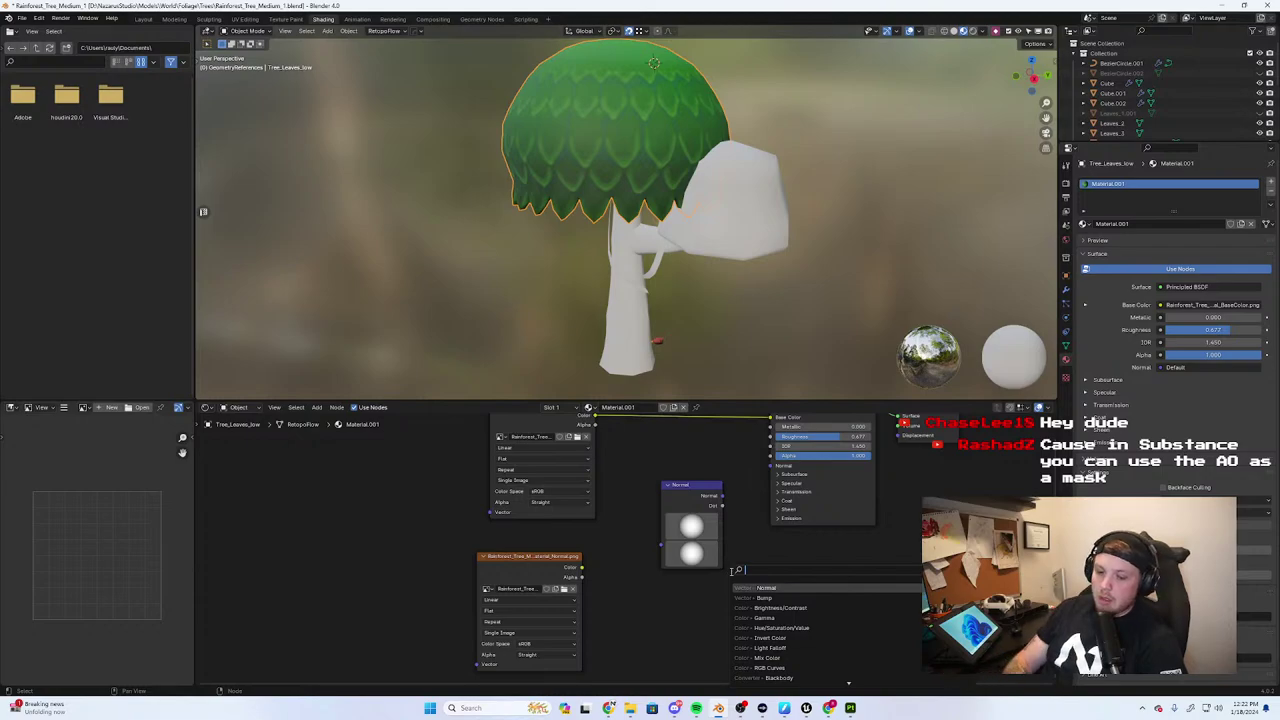
{"action": "type", "text": "normal"}
{"action": "left_click", "coordinate": [772, 597]}
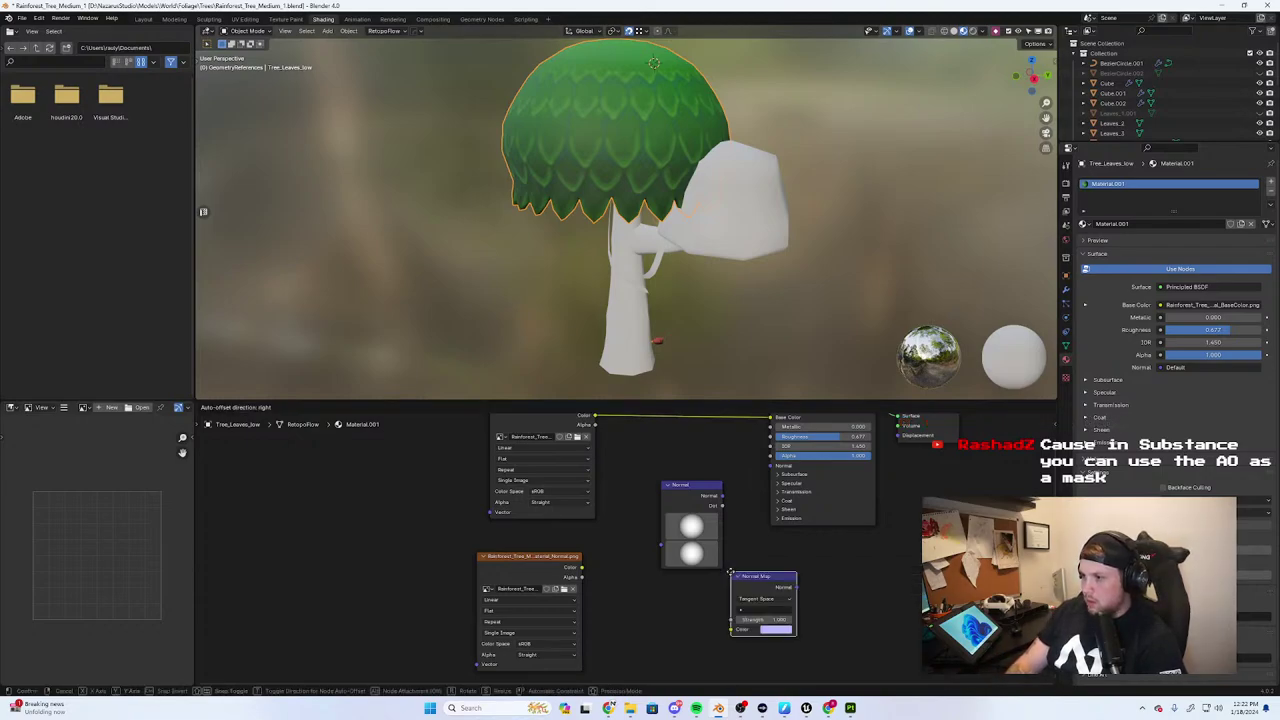
{"action": "left_click", "coordinate": [717, 611]}
Route the normal texture's Color through the Normal Map node into the Principled BSDF's Normal, and tidy the positions of both normal nodes
{"action": "left_click_drag", "start_coordinate": [581, 568], "coordinate": [681, 643]}
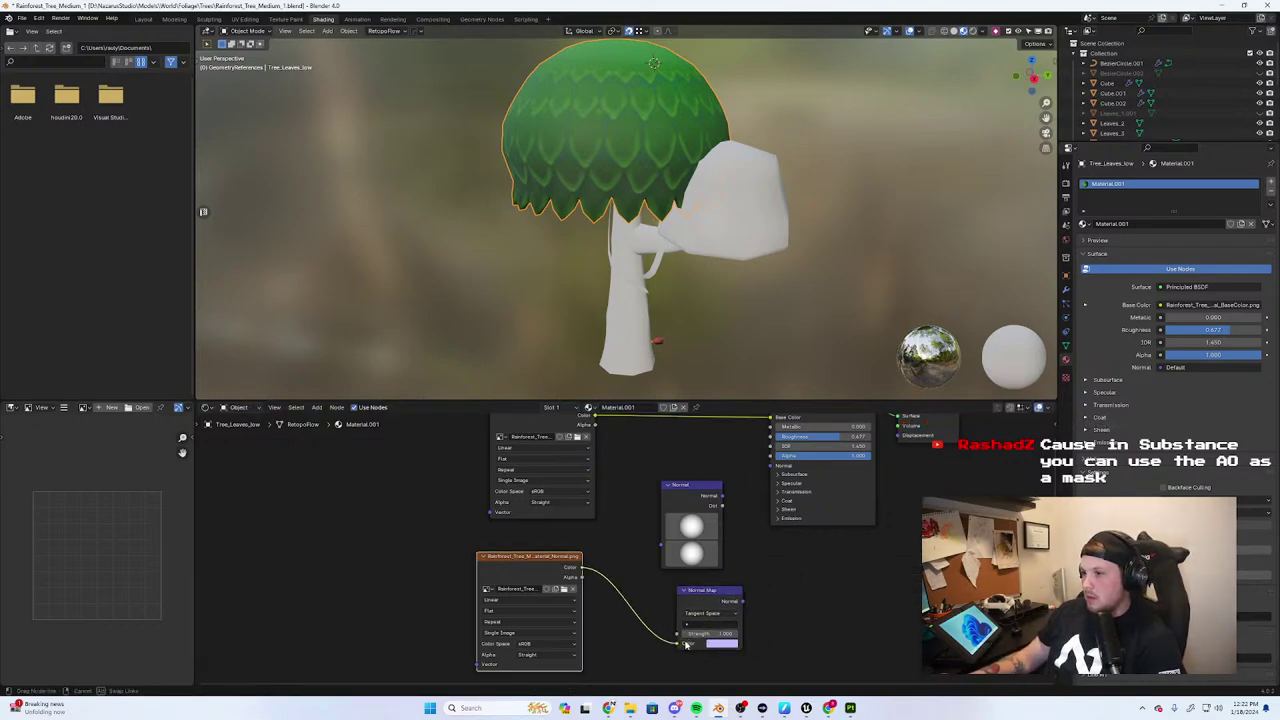
{"action": "left_click_drag", "start_coordinate": [741, 601], "coordinate": [703, 467]}
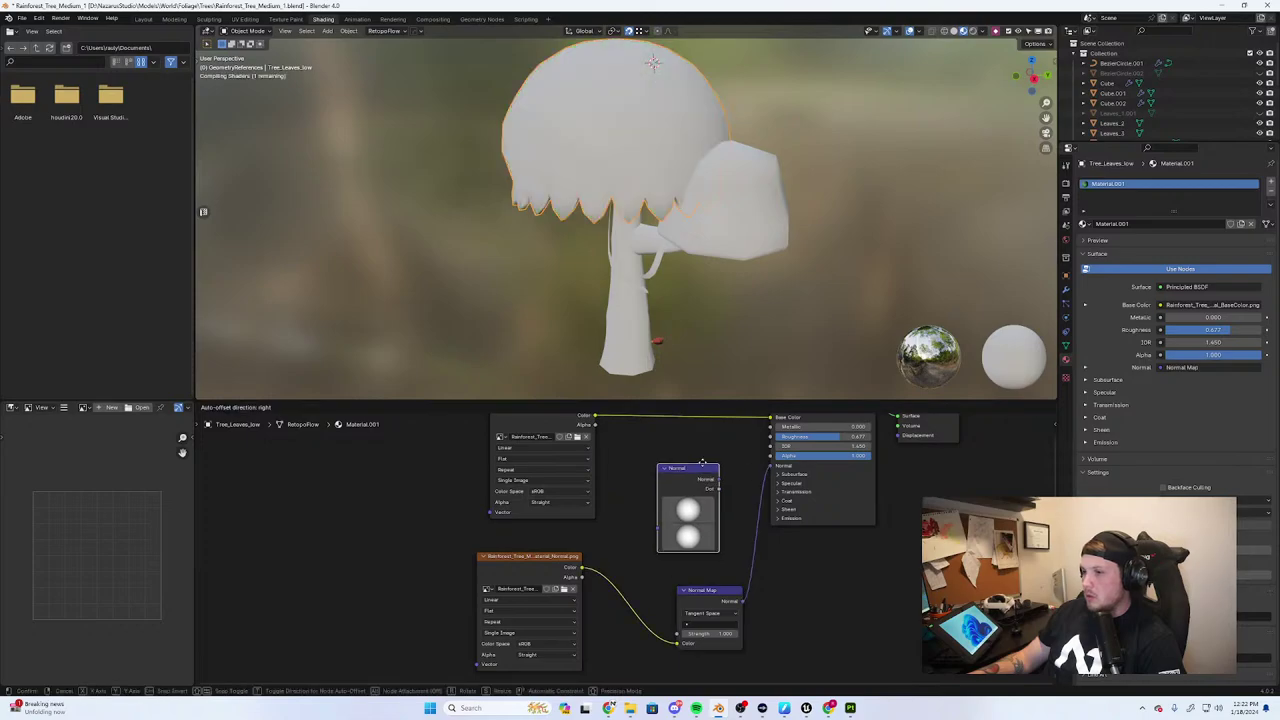
{"action": "left_click_drag", "start_coordinate": [709, 598], "coordinate": [699, 575]}
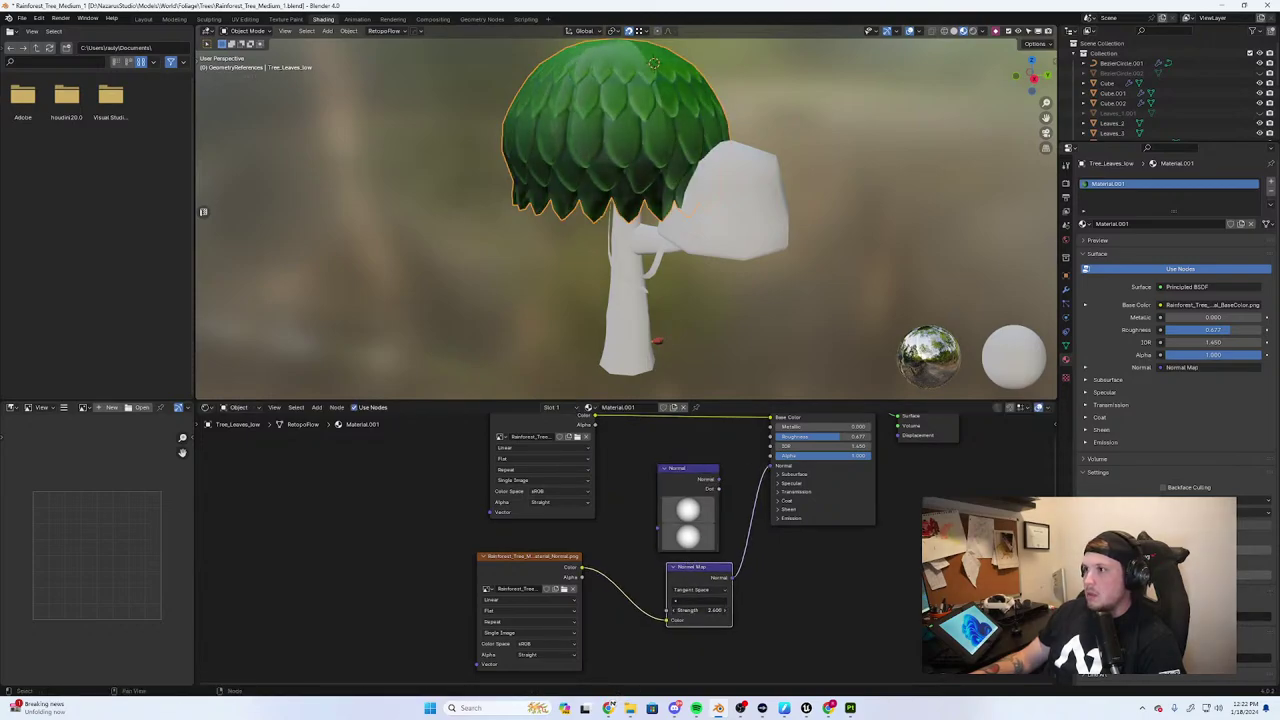
Set the Principled BSDF's roughness to 1.000 and the Normal Map node's strength to 1
{"action": "left_click_drag", "start_coordinate": [831, 434], "coordinate": [862, 436]}
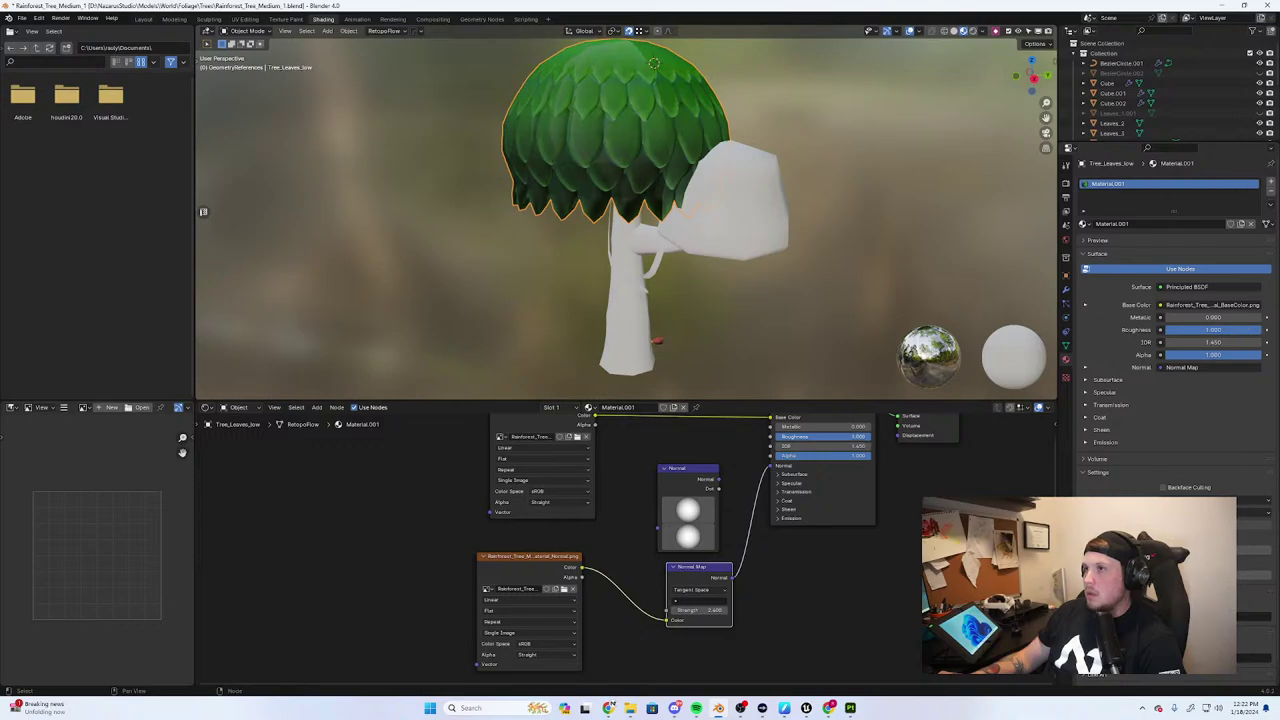
{"action": "middle_click_drag", "start_coordinate": [684, 201], "coordinate": [717, 250]}
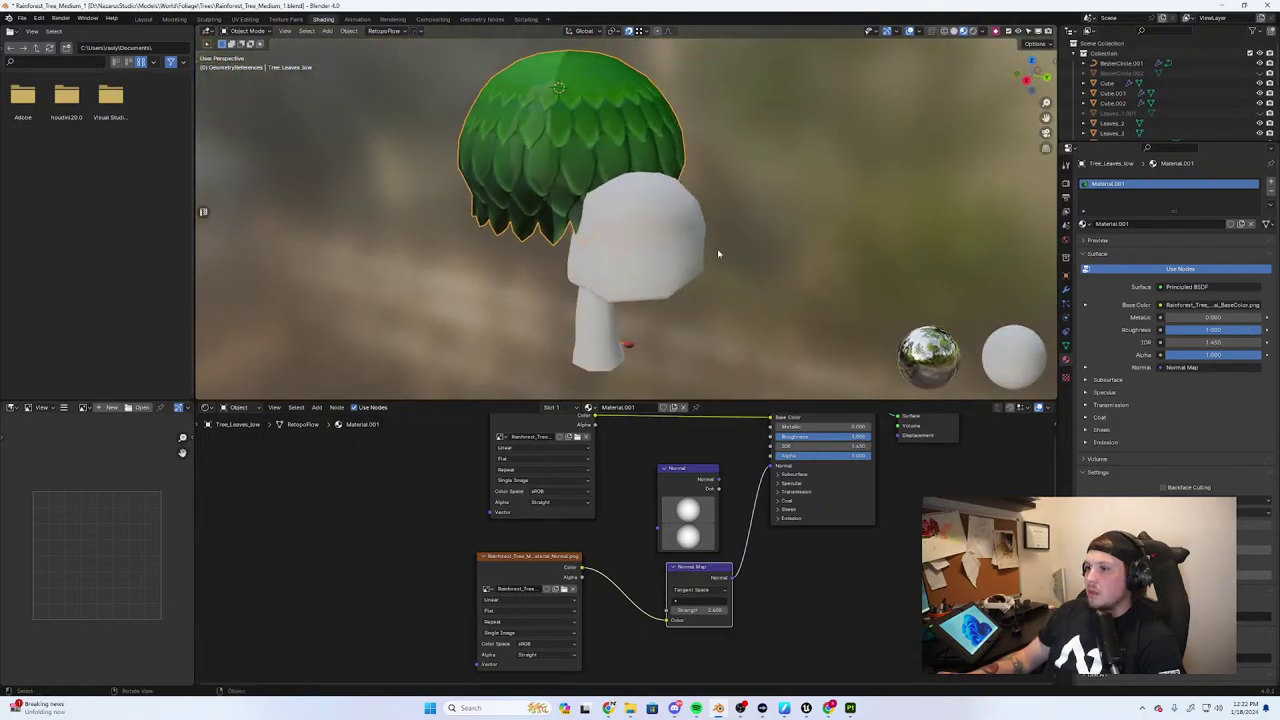
{"action": "mouse_move", "coordinate": [698, 610]}
{"action": "left_mouse_down"}
{"action": "mouse_move", "coordinate": [668, 610]}
{"action": "mouse_move", "coordinate": [690, 609]}
{"action": "left_mouse_up"}
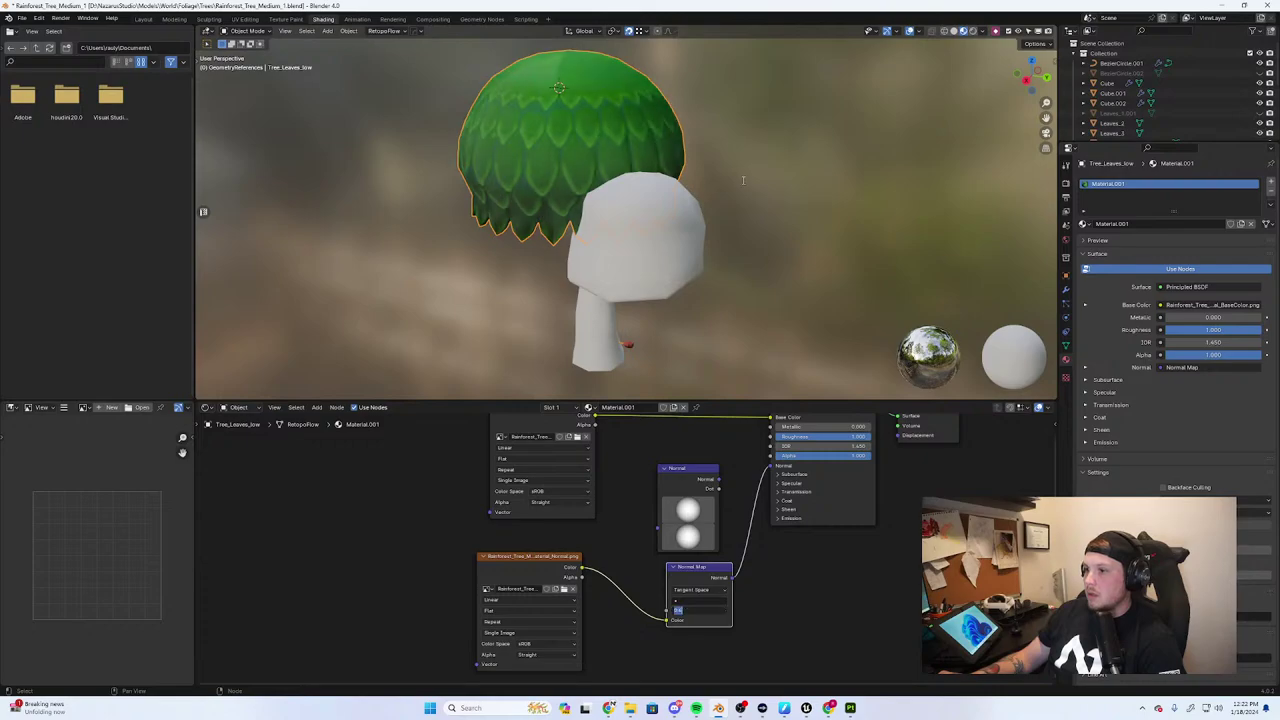
{"action": "type", "text": "1"}
{"action": "key", "text": "Return"}
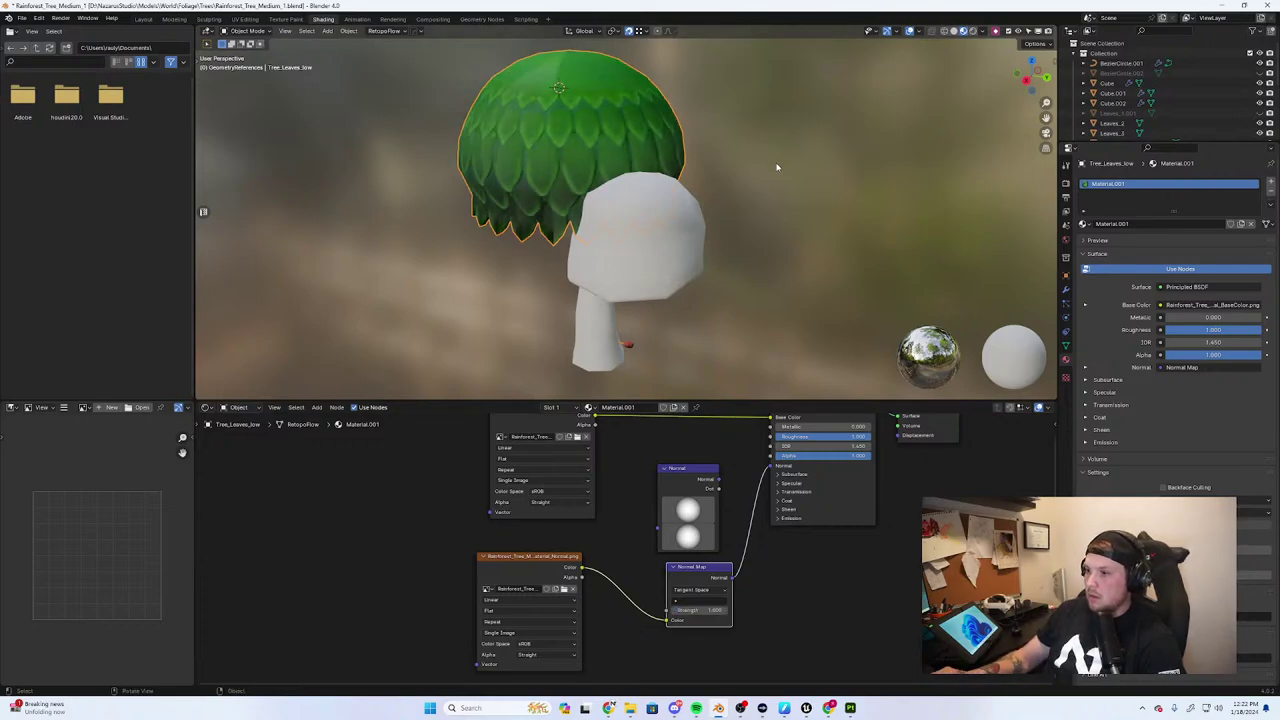
Try Object Space on the Normal Map node, switch it to World Space, and check the leaves from another side
{"action": "left_click", "coordinate": [697, 589]}
{"action": "left_click", "coordinate": [711, 622]}
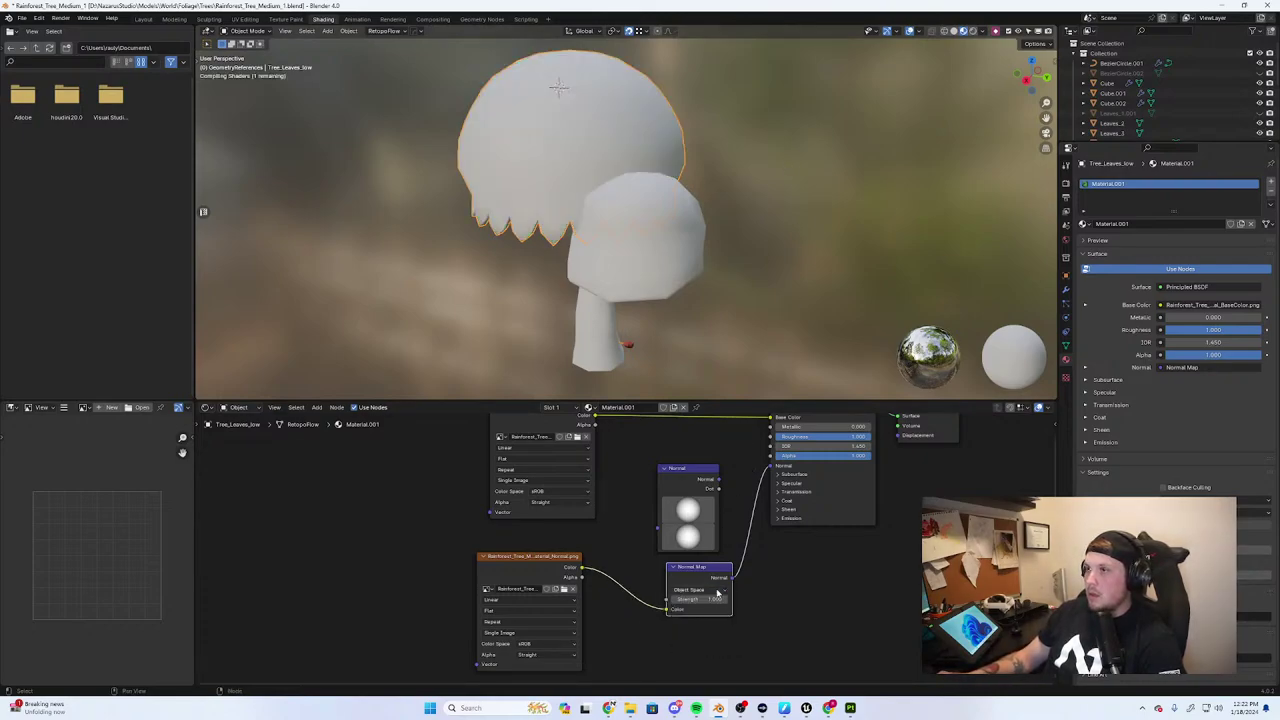
{"action": "left_click", "coordinate": [705, 590]}
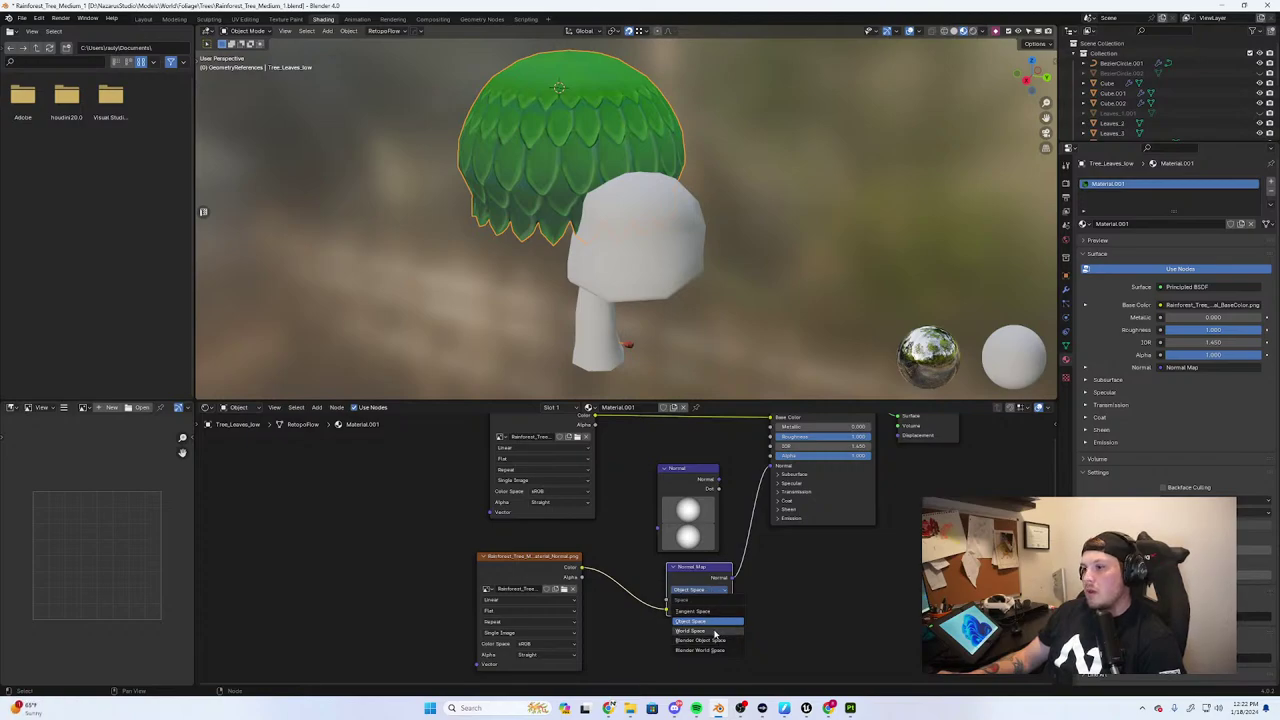
{"action": "left_click", "coordinate": [712, 630]}
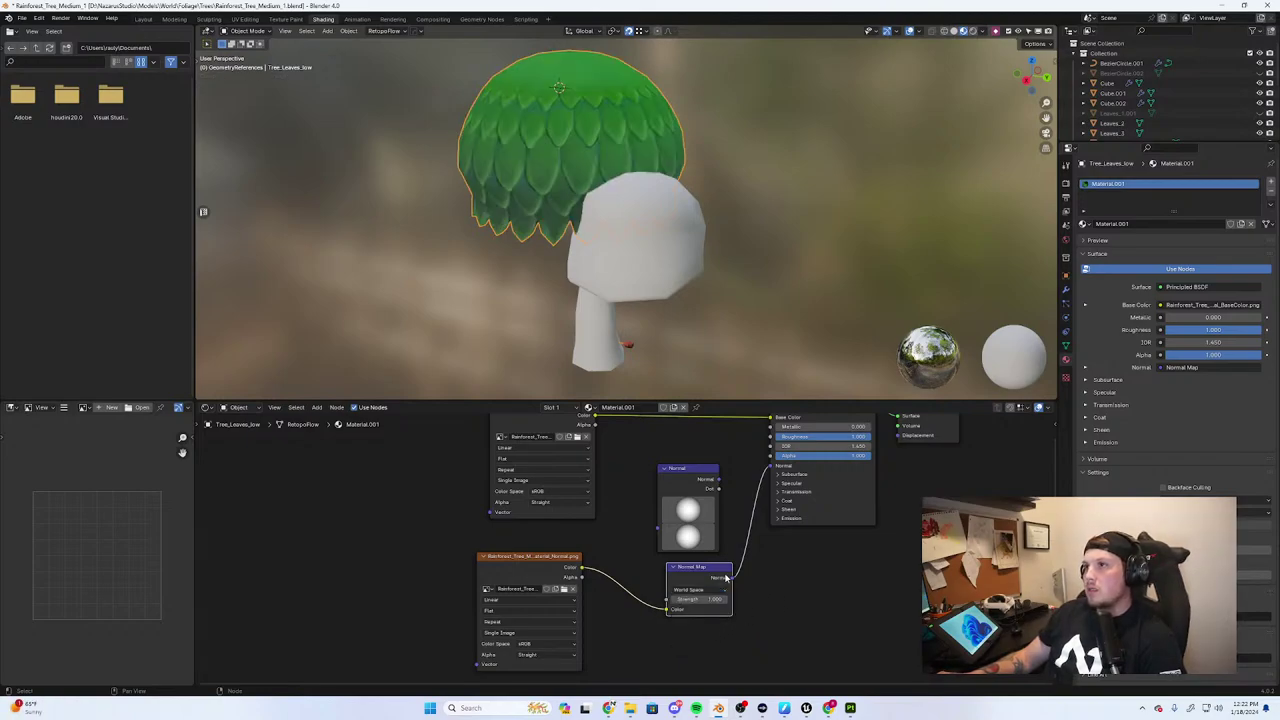
{"action": "middle_click_drag", "start_coordinate": [569, 317], "coordinate": [775, 325]}
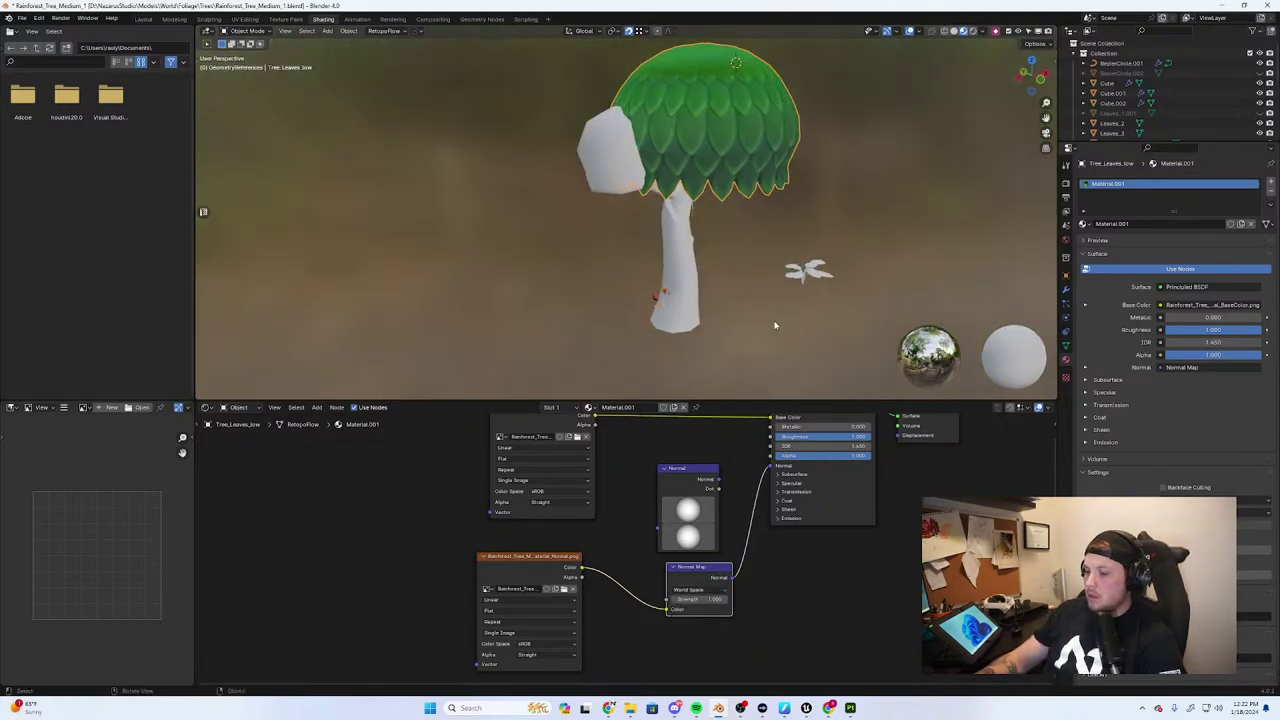
Switch to the Modeling workspace, return to Object Mode with the whole tree shown, and display the materials in the viewport
{"action": "key", "text": "KP_Divide"}
{"action": "key", "text": "KP_Divide"}
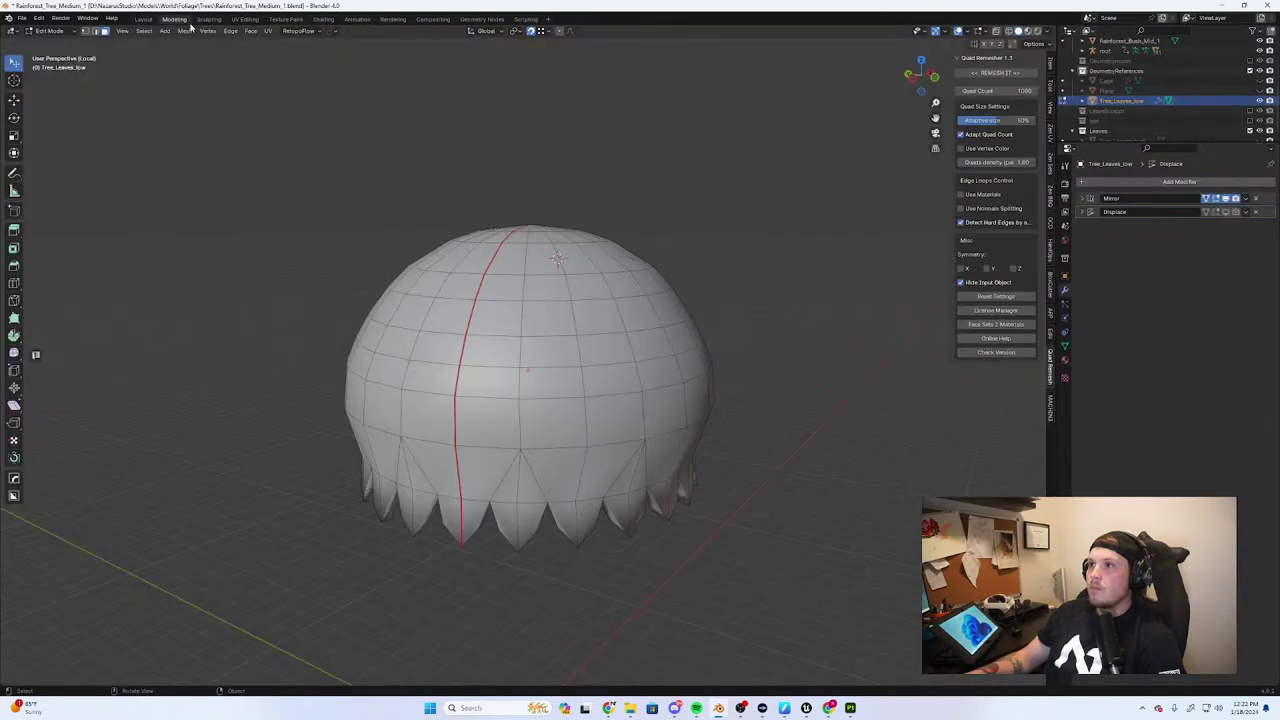
{"action": "scroll", "coordinate": [711, 208], "scroll_direction": "down", "scroll_amount": 3}
{"action": "key", "text": "Tab"}
{"action": "key", "text": "KP_Divide"}
{"action": "scroll", "coordinate": [646, 226], "scroll_direction": "up", "scroll_amount": 6}
{"action": "mouse_move", "coordinate": [725, 242]}
{"action": "middle_mouse_down"}
{"action": "mouse_move", "coordinate": [646, 226]}
{"action": "mouse_move", "coordinate": [651, 366]}
{"action": "mouse_move", "coordinate": [740, 340]}
{"action": "middle_mouse_up"}
{"action": "scroll", "coordinate": [646, 226], "scroll_direction": "down", "scroll_amount": 6}
{"action": "scroll", "coordinate": [740, 340], "scroll_direction": "down", "scroll_amount": 1}
{"action": "left_click", "coordinate": [962, 31]}
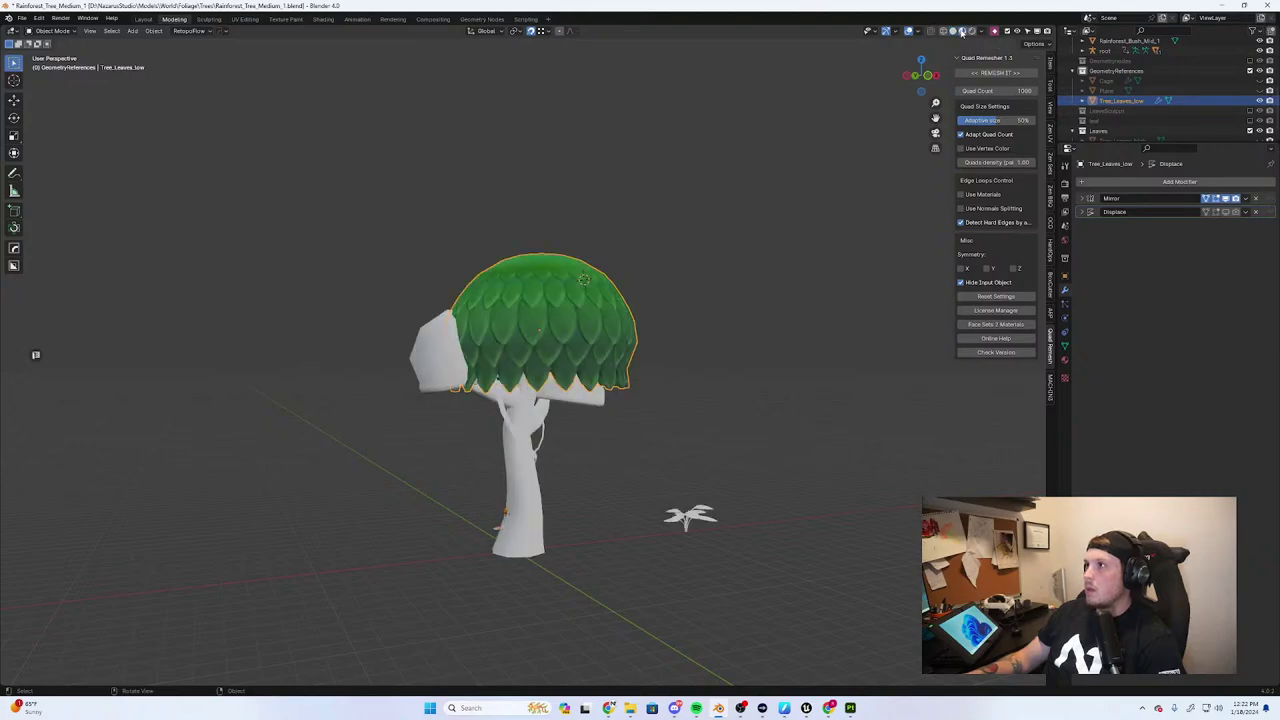
View the tree from the front and clear away the white placeholder leaf clump over the right branch
{"action": "mouse_move", "coordinate": [700, 300]}
{"action": "middle_mouse_down"}
{"action": "mouse_move", "coordinate": [665, 321]}
{"action": "mouse_move", "coordinate": [609, 291]}
{"action": "mouse_move", "coordinate": [611, 354]}
{"action": "mouse_move", "coordinate": [640, 360]}
{"action": "middle_mouse_up"}
{"action": "scroll", "coordinate": [520, 480], "scroll_direction": "up", "scroll_amount": 2}
{"action": "key", "text": "KP_1"}
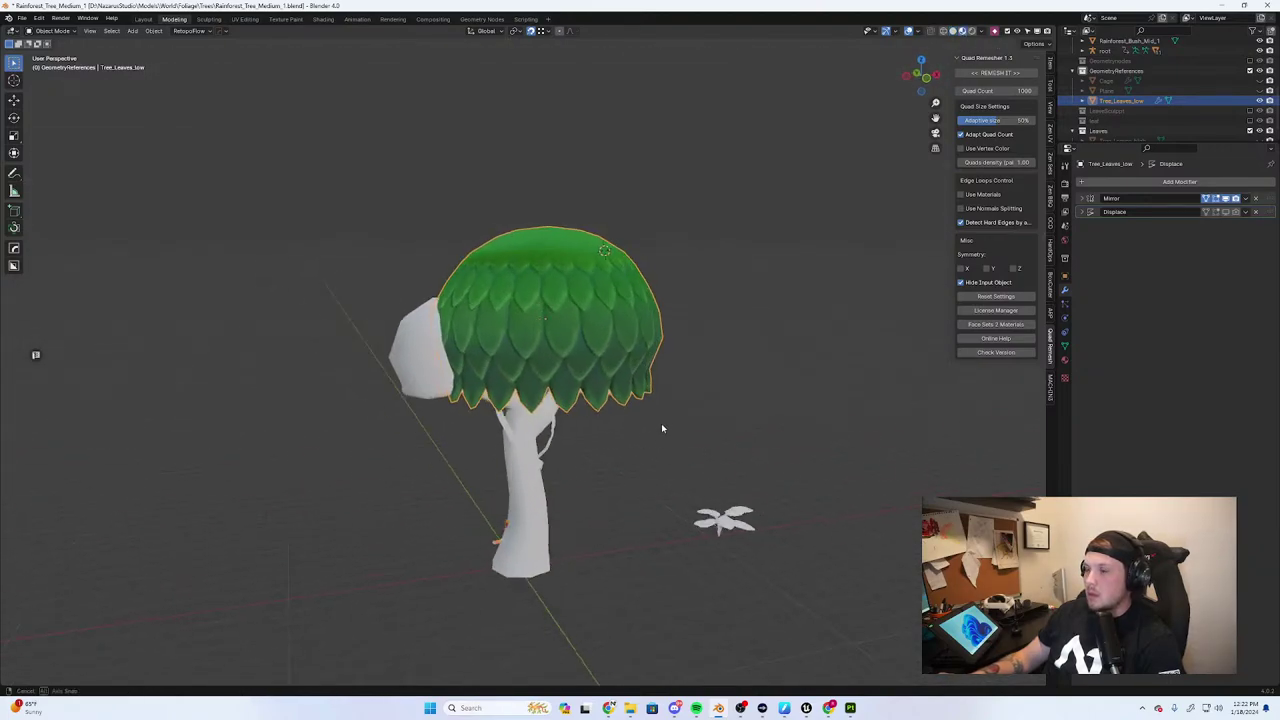
{"action": "scroll", "coordinate": [651, 436], "scroll_direction": "down", "scroll_amount": 3}
{"action": "scroll", "coordinate": [650, 436], "scroll_direction": "down", "scroll_amount": 2}
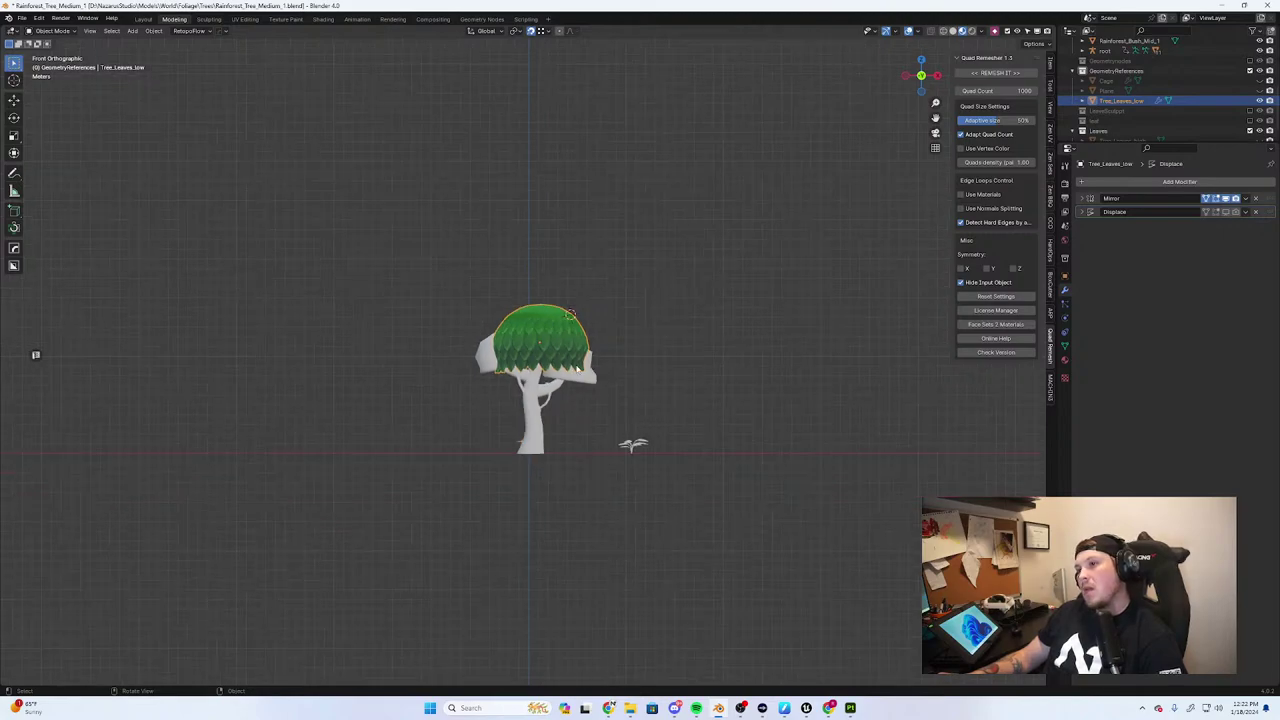
{"action": "left_click", "coordinate": [586, 374]}
{"action": "scroll", "coordinate": [660, 397], "scroll_direction": "up", "scroll_amount": 2}
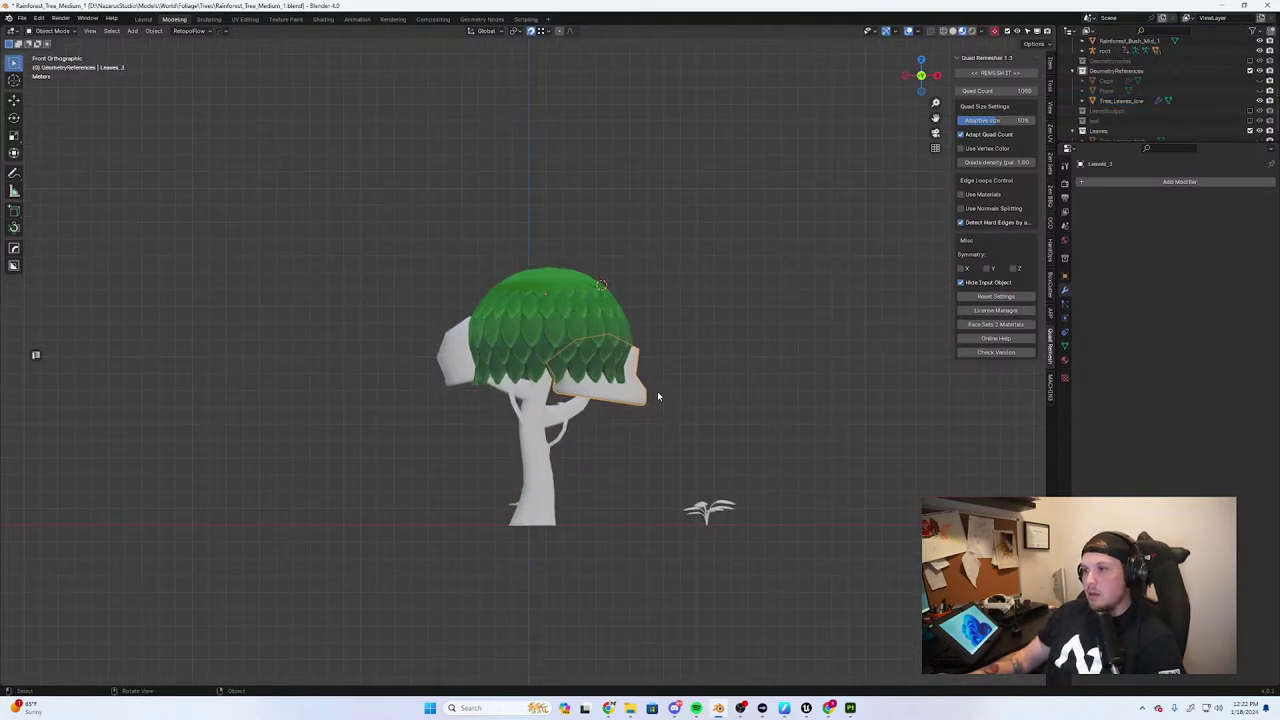
Duplicate the textured leaf canopy to the right and scale the copy down to a smaller clump
{"action": "left_click", "coordinate": [622, 358]}
{"action": "key", "text": "shift+d"}
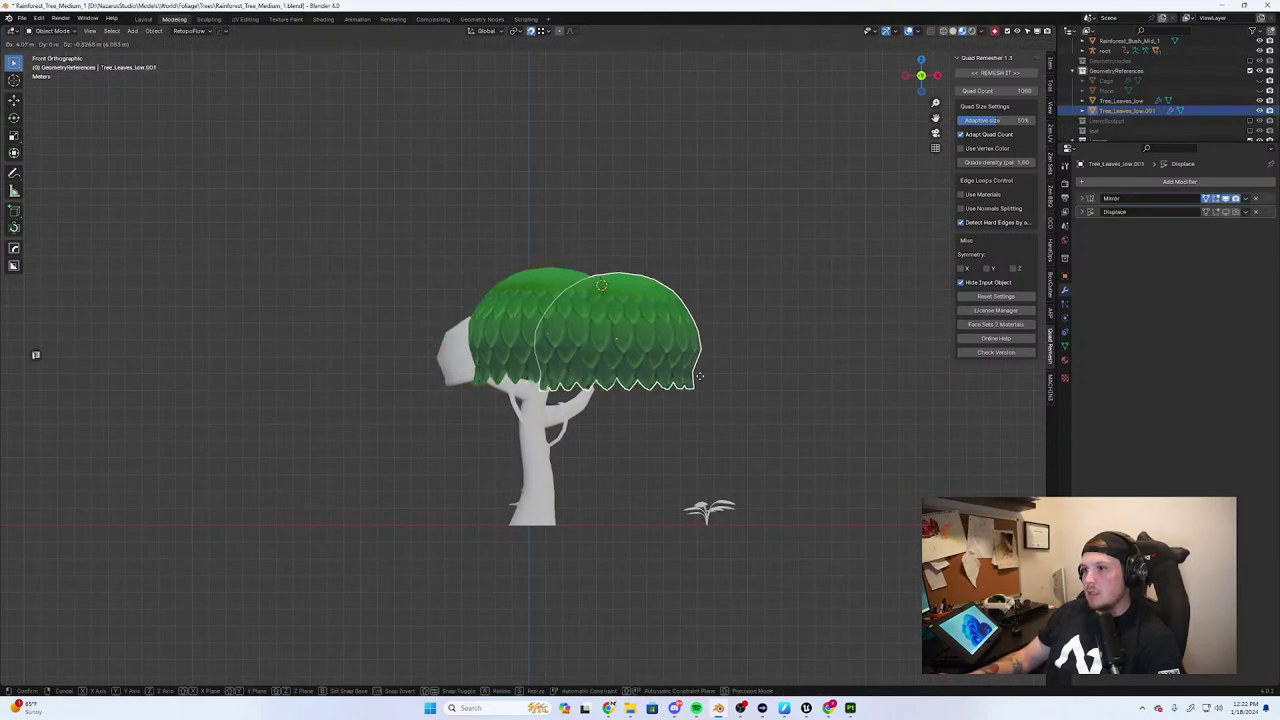
{"action": "left_click", "coordinate": [735, 393]}
{"action": "middle_click_drag", "start_coordinate": [736, 393], "coordinate": [783, 425]}
{"action": "scroll", "coordinate": [655, 394], "scroll_direction": "up", "scroll_amount": 1}
{"action": "key", "text": "s"}
{"action": "left_click", "coordinate": [688, 370]}
Move the small leaf canopy in depth and from the front so it sits over the right branch
{"action": "scroll", "coordinate": [640, 408], "scroll_direction": "up", "scroll_amount": 3}
{"action": "scroll", "coordinate": [604, 408], "scroll_direction": "down", "scroll_amount": 2}
{"action": "key", "text": "g"}
{"action": "left_click", "coordinate": [829, 442]}
{"action": "key", "text": "KP_1"}
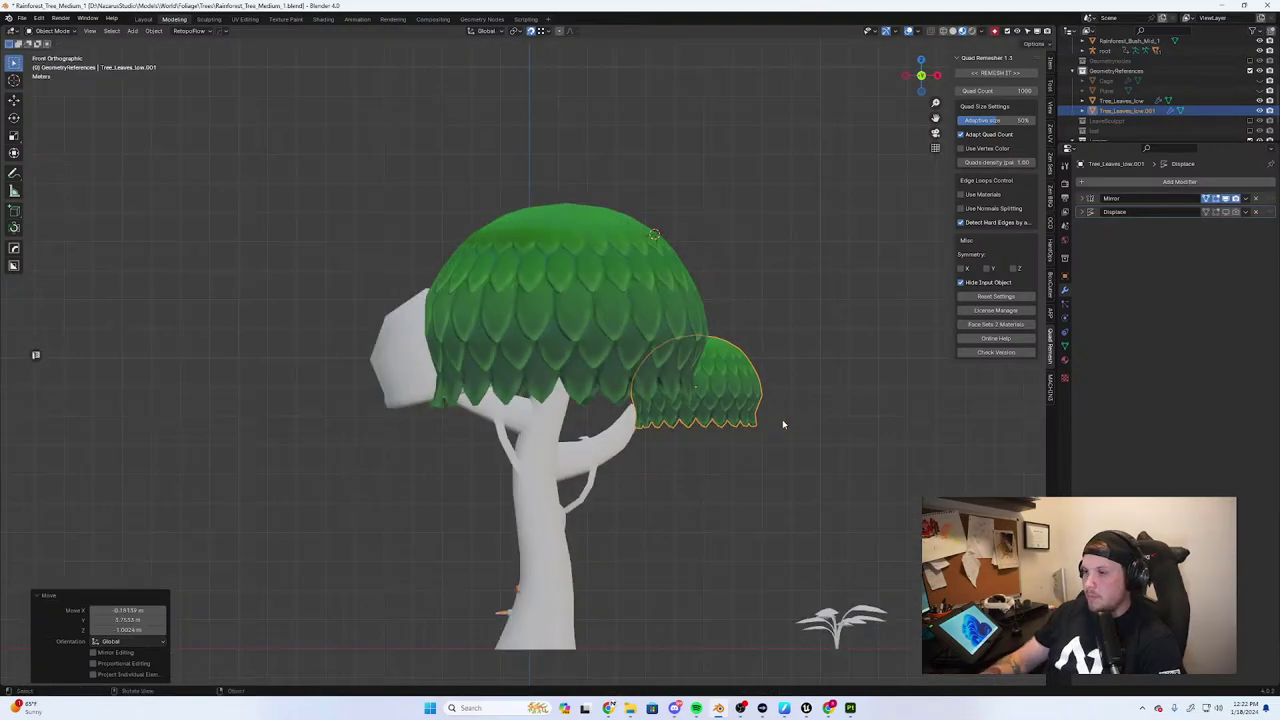
{"action": "key", "text": "g"}
{"action": "left_click", "coordinate": [703, 431]}
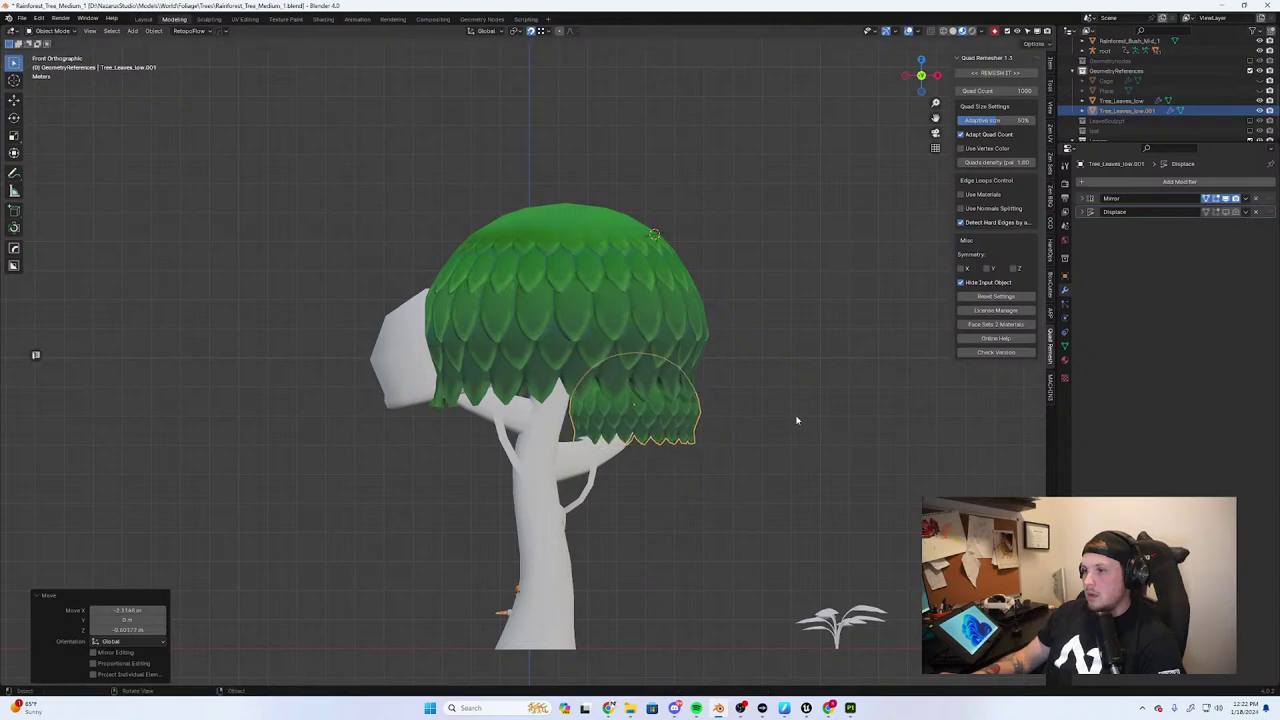
Enlarge the right branch's leaf canopy slightly and adjust its rotation so its lower edge sits level
{"action": "key", "text": "r"}
{"action": "left_click", "coordinate": [813, 460]}
{"action": "key", "text": "s"}
{"action": "left_click", "coordinate": [840, 419]}
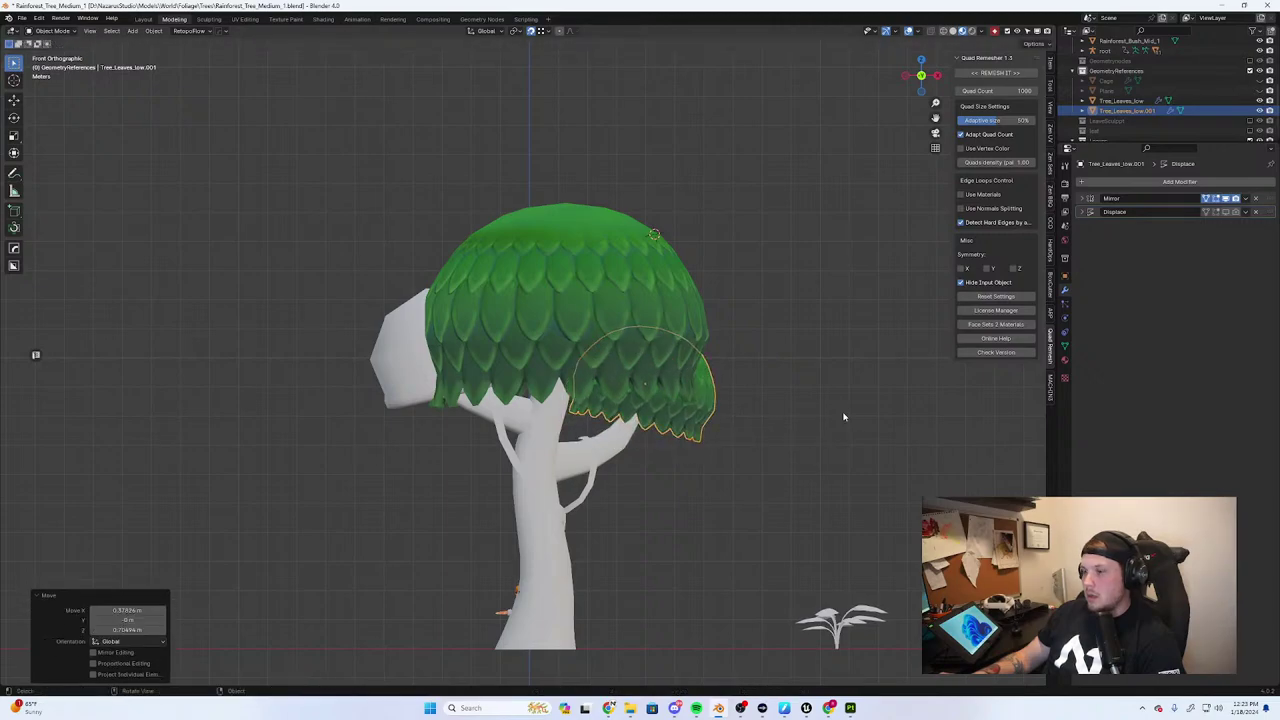
{"action": "key", "text": "r"}
{"action": "left_click", "coordinate": [812, 372]}
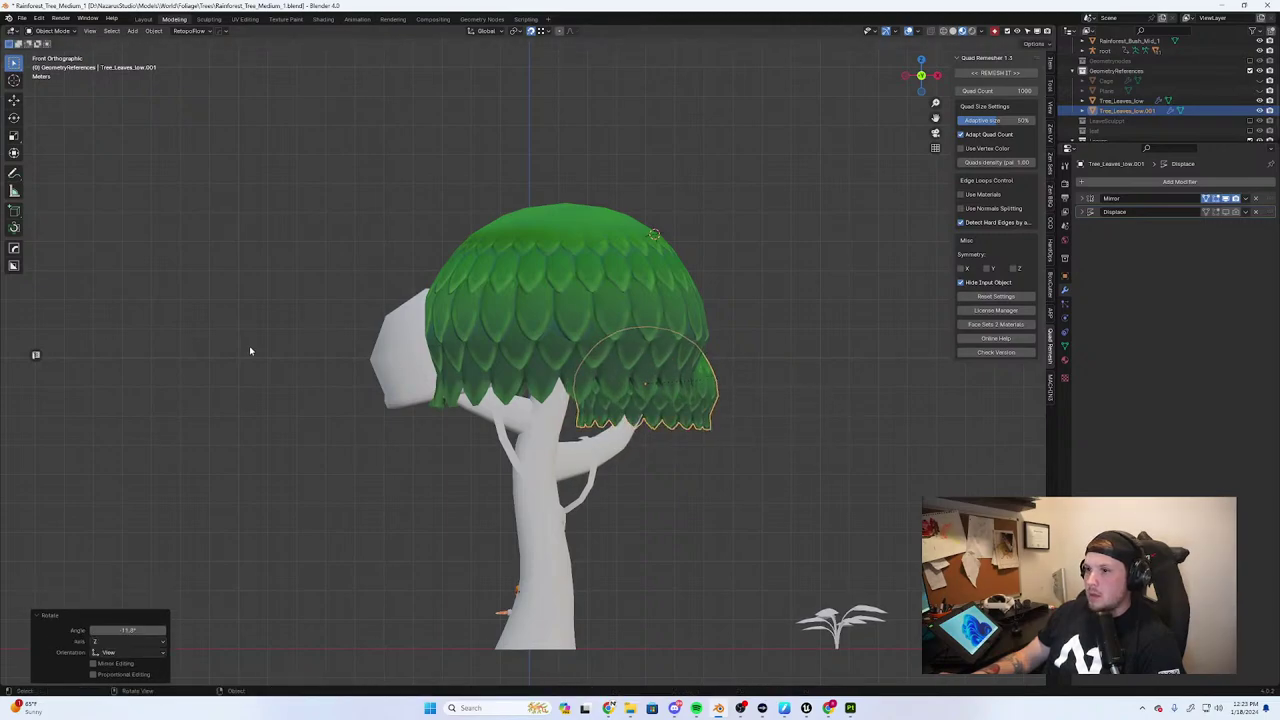
Duplicate the small leaf canopy to the left branch and clear away the white placeholder clump there
{"action": "key", "text": "shift+d"}
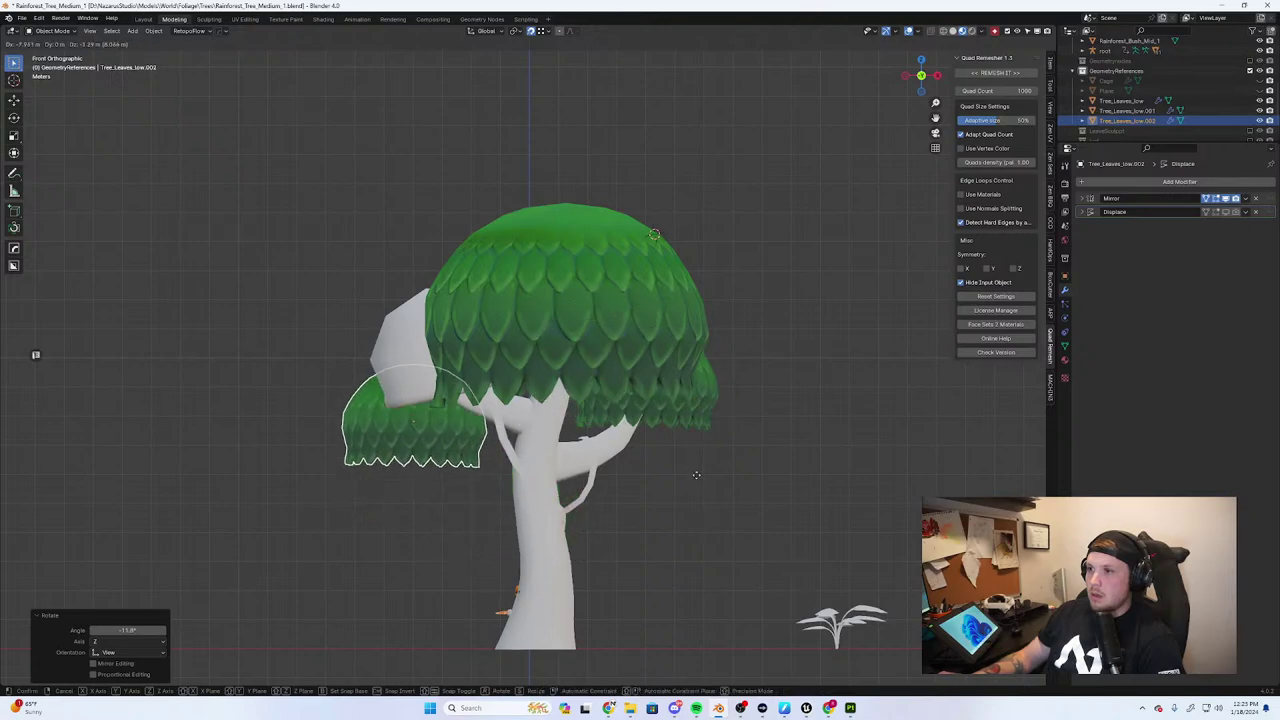
{"action": "left_click", "coordinate": [503, 469]}
{"action": "left_click", "coordinate": [412, 354]}
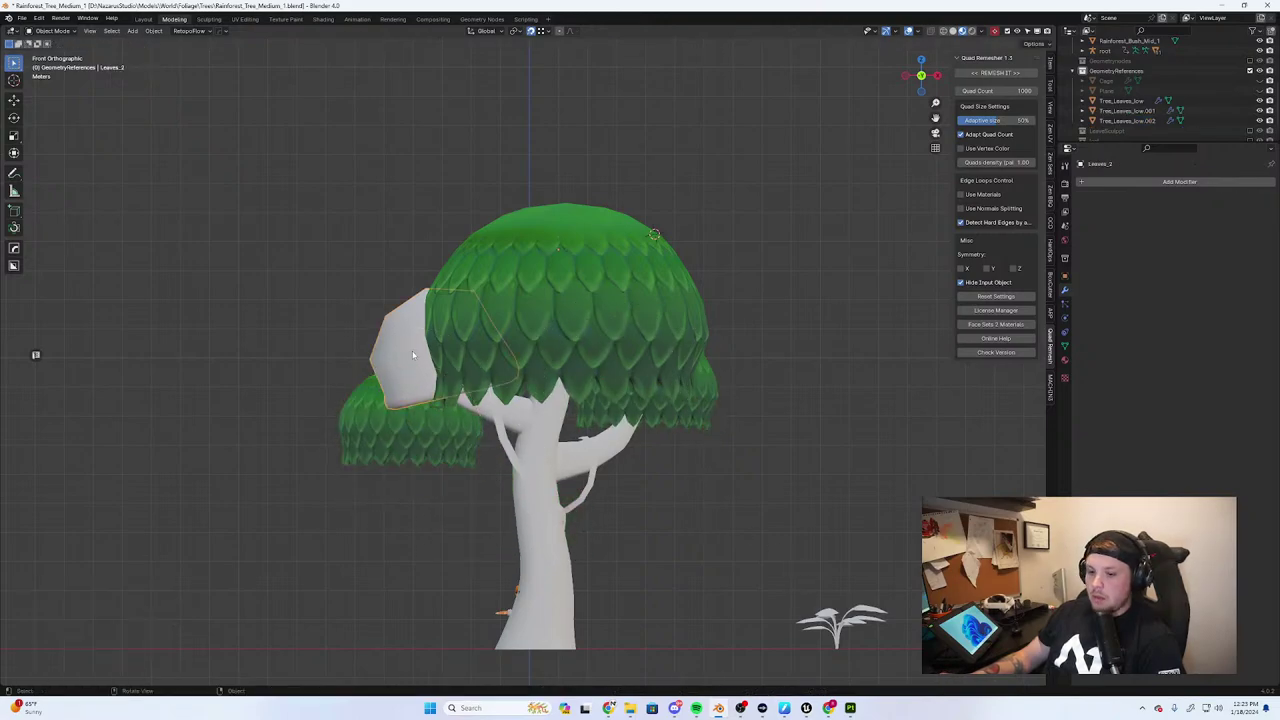
{"action": "key", "text": "ctrl+z"}
Position the new leaf canopy over the left branch from both the front and the side
{"action": "key", "text": "g"}
{"action": "left_click", "coordinate": [681, 468]}
{"action": "middle_click_drag", "start_coordinate": [681, 468], "coordinate": [742, 490]}
{"action": "key", "text": "g"}
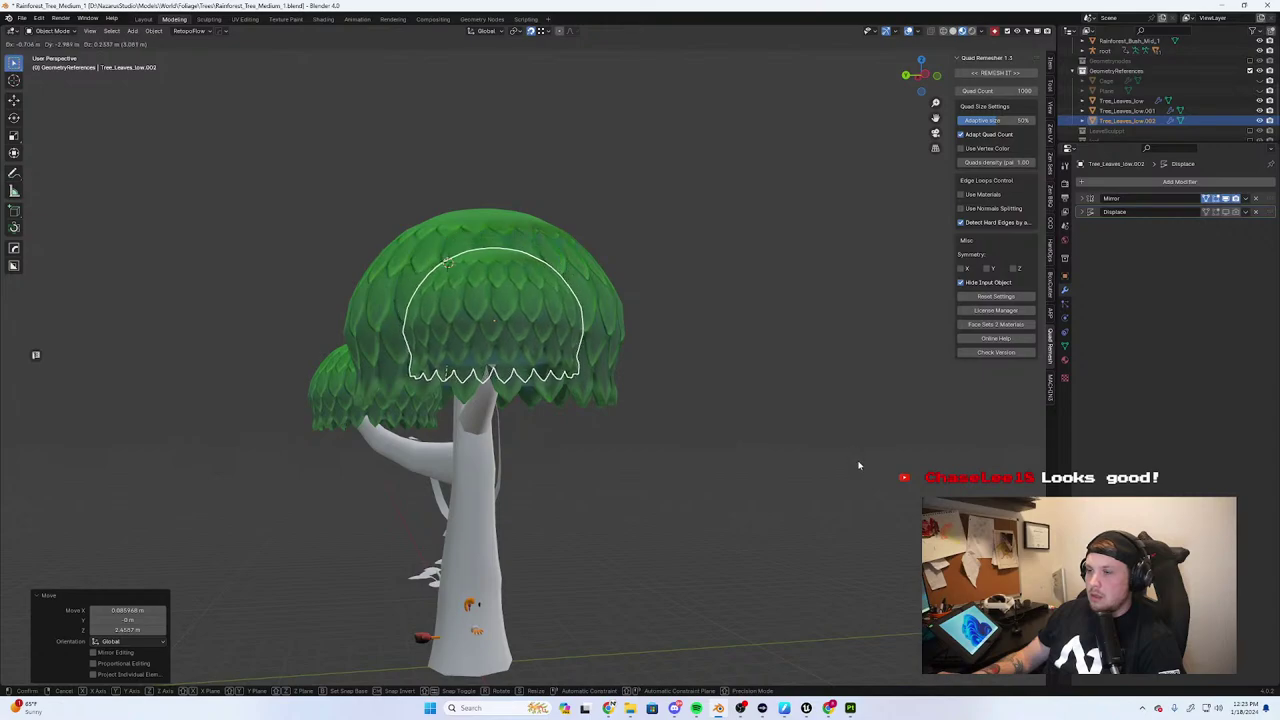
{"action": "left_click", "coordinate": [857, 466]}
{"action": "middle_click_drag", "start_coordinate": [857, 466], "coordinate": [657, 412]}
{"action": "key", "text": "KP_1"}
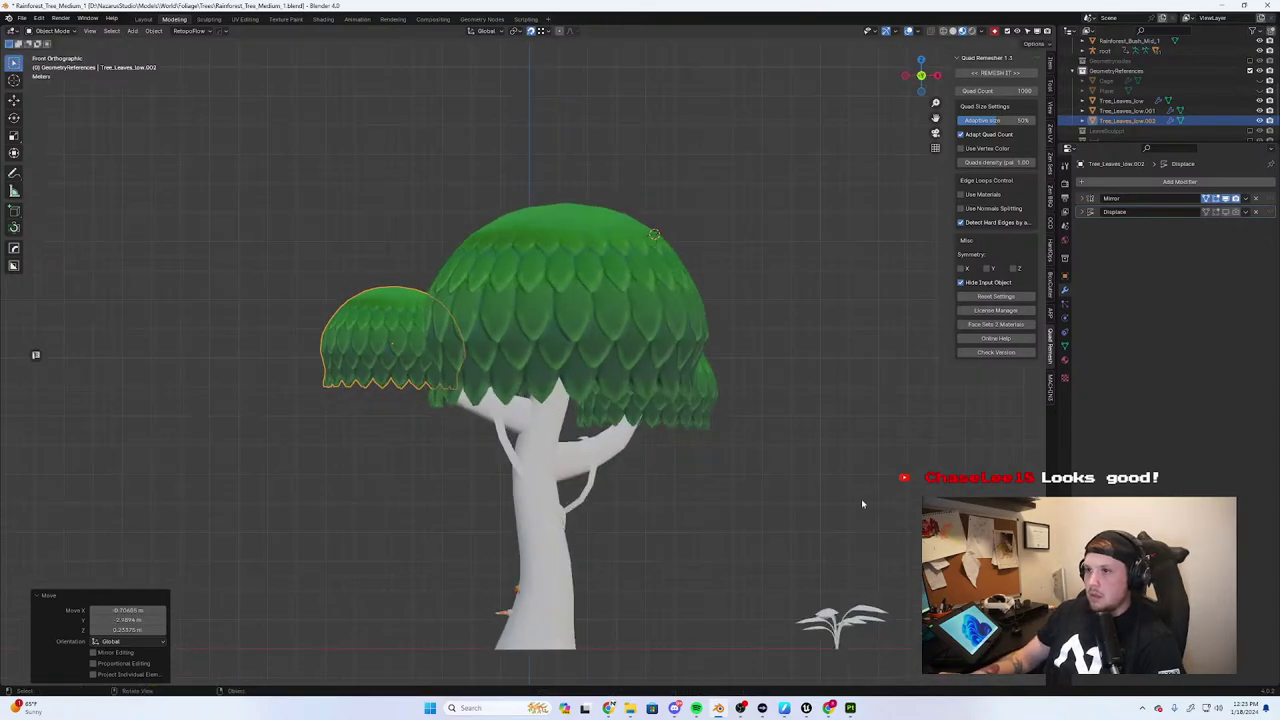
Tilt the left leaf canopy outward and shift it closer to the main canopy
{"action": "key", "text": "r"}
{"action": "left_click", "coordinate": [792, 310]}
{"action": "key", "text": "g"}
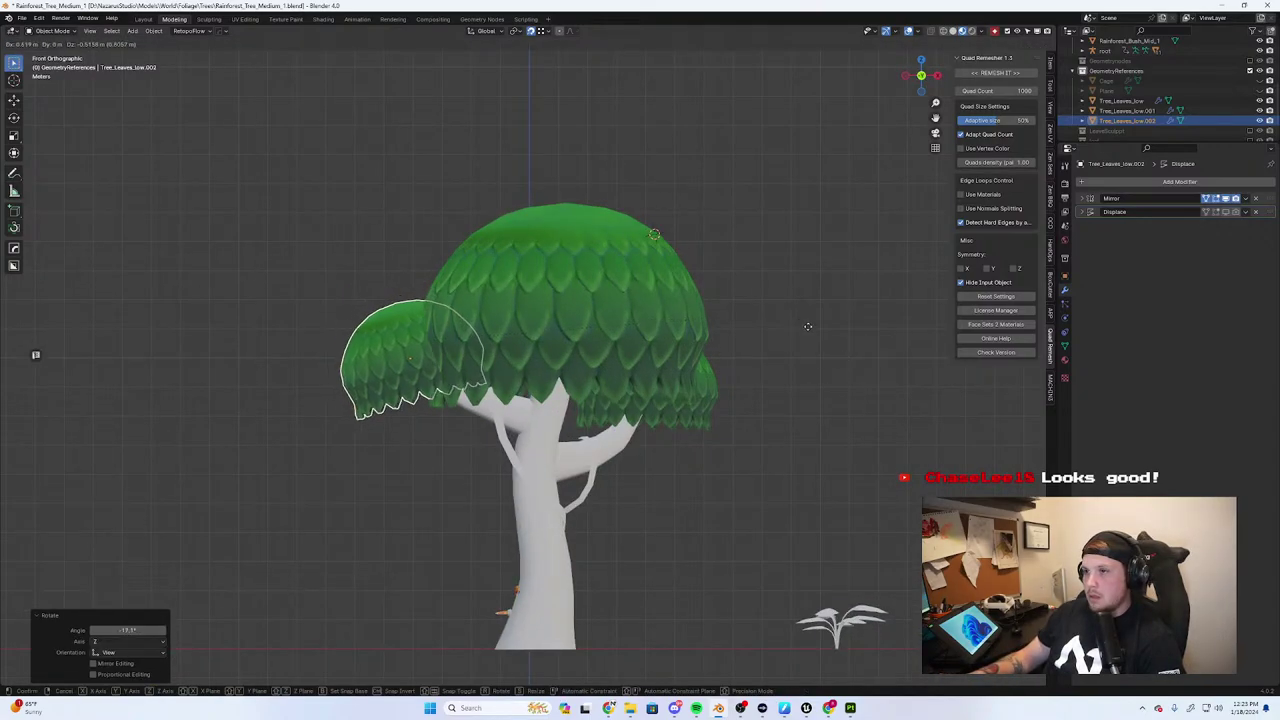
{"action": "left_click", "coordinate": [804, 328]}
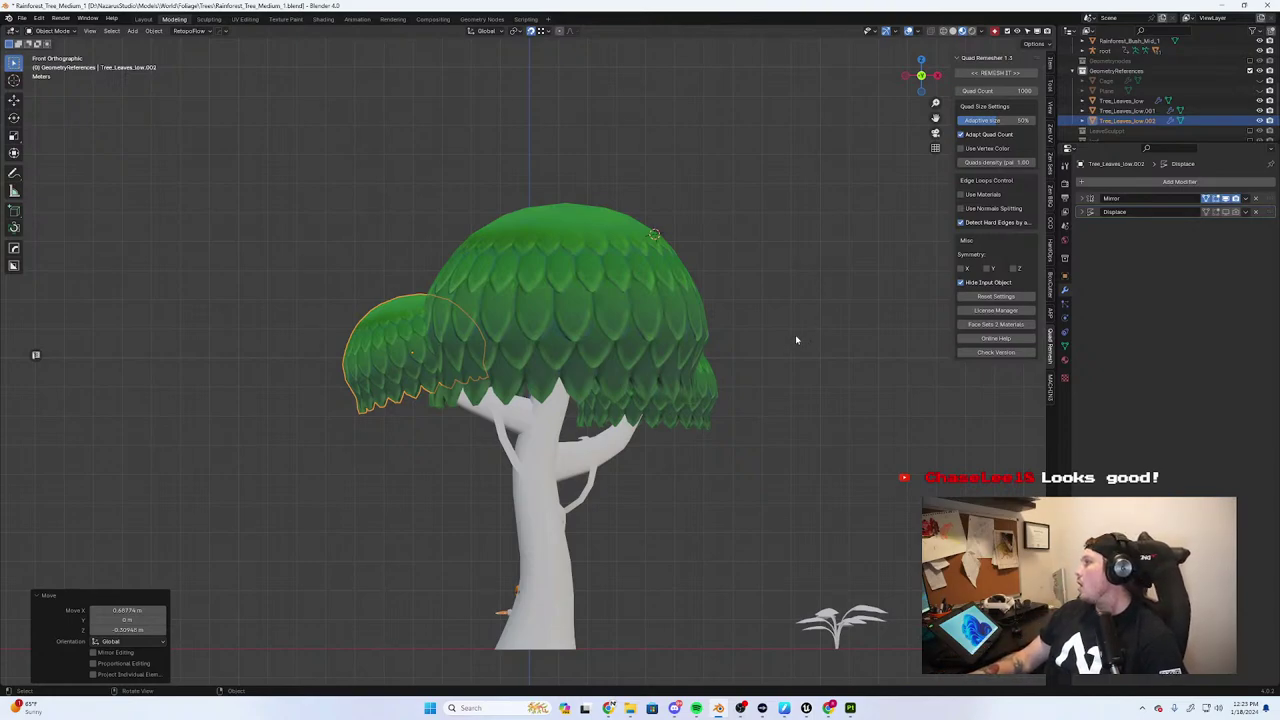
Examine the leaf shading and the arrangement of the three canopies up close and from a distance
{"action": "scroll", "coordinate": [737, 386], "scroll_direction": "down", "scroll_amount": 4}
{"action": "scroll", "coordinate": [680, 366], "scroll_direction": "up", "scroll_amount": 6}
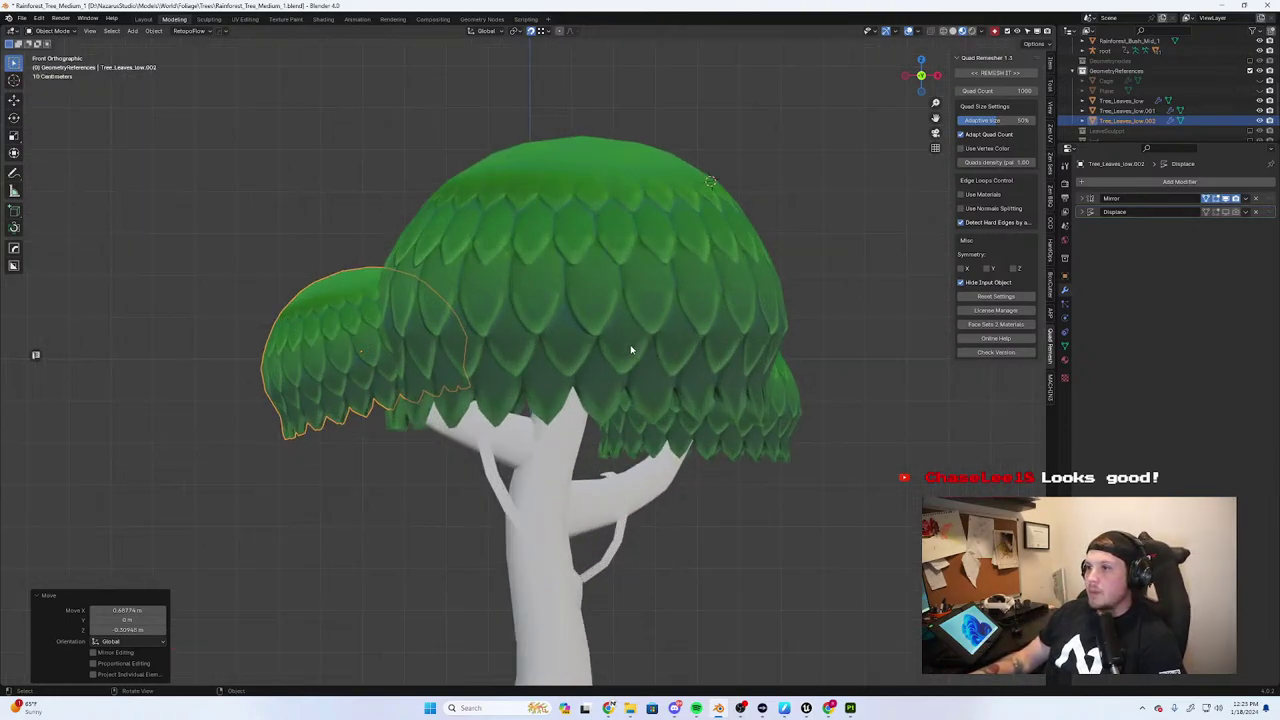
{"action": "middle_click_drag", "start_coordinate": [631, 349], "coordinate": [594, 303]}
{"action": "scroll", "coordinate": [590, 316], "scroll_direction": "down", "scroll_amount": 3}
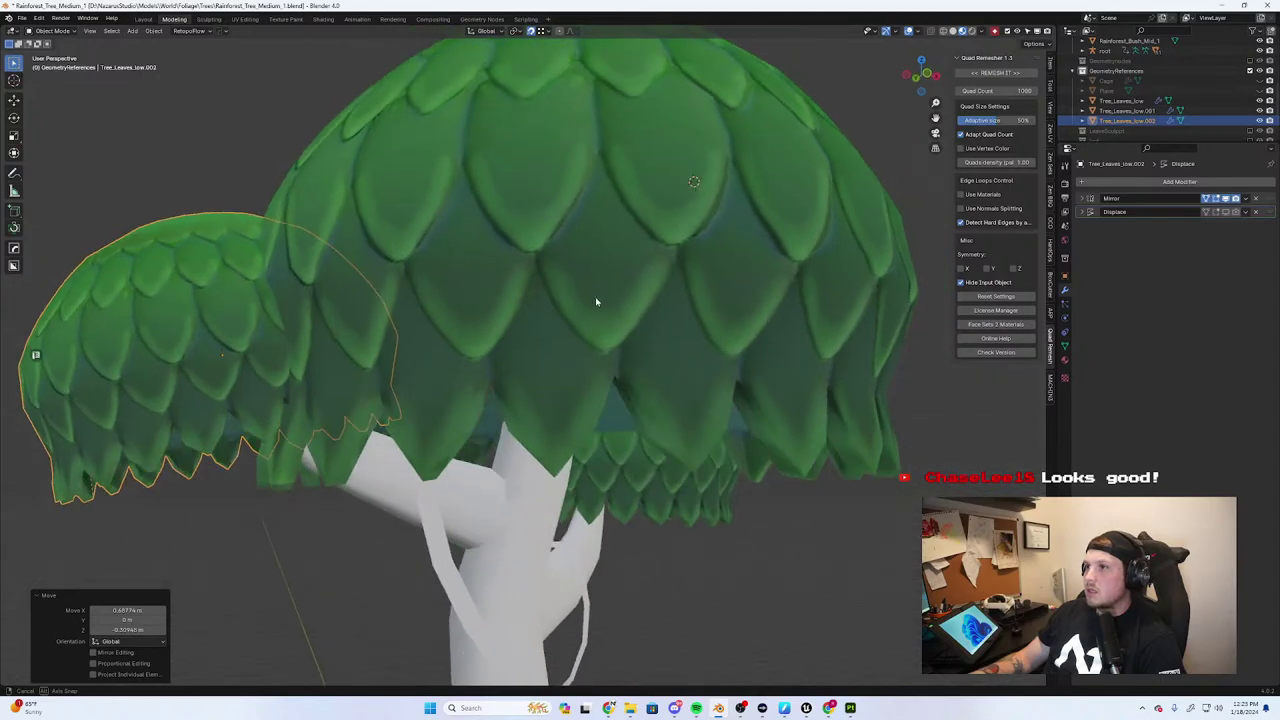
{"action": "scroll", "coordinate": [597, 257], "scroll_direction": "up", "scroll_amount": 3}
{"action": "scroll", "coordinate": [586, 380], "scroll_direction": "down", "scroll_amount": 6}
{"action": "middle_click_drag", "start_coordinate": [612, 405], "coordinate": [611, 431]}
Nudge the left leaf canopy in front view and rotate it back so its lower edge is nearly level
{"action": "key", "text": "KP_1"}
{"action": "key", "text": "g"}
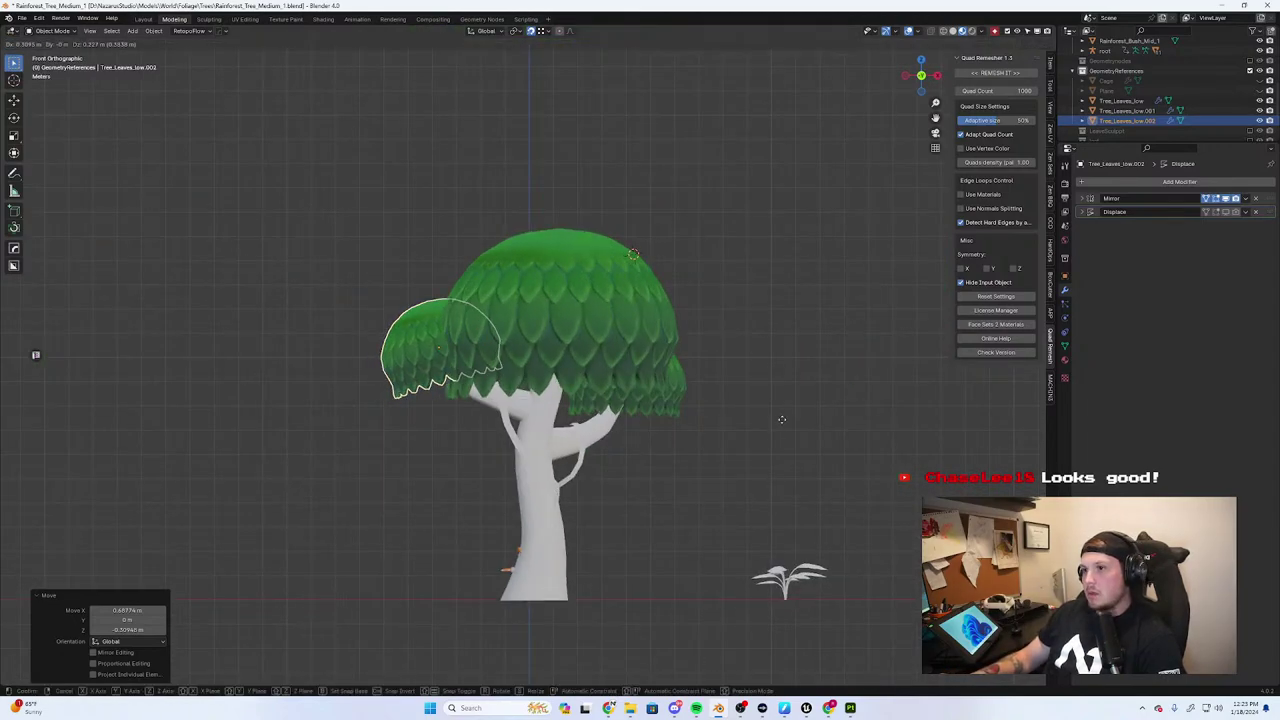
{"action": "left_click", "coordinate": [736, 473]}
{"action": "key", "text": "g"}
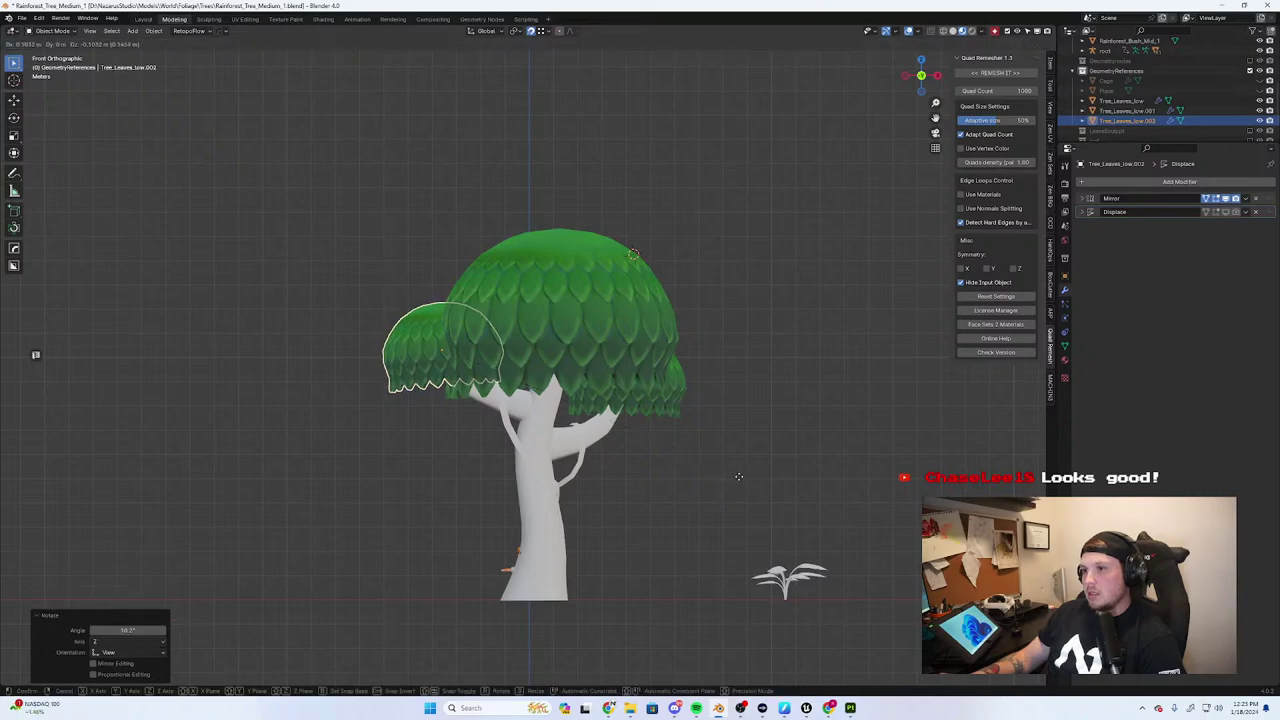
{"action": "left_click", "coordinate": [739, 476]}
Enlarge the left leaf canopy by a factor of about 1.18, then lift and level it over the left branch
{"action": "key", "text": "s"}
{"action": "left_click", "coordinate": [808, 466]}
{"action": "key", "text": "g"}
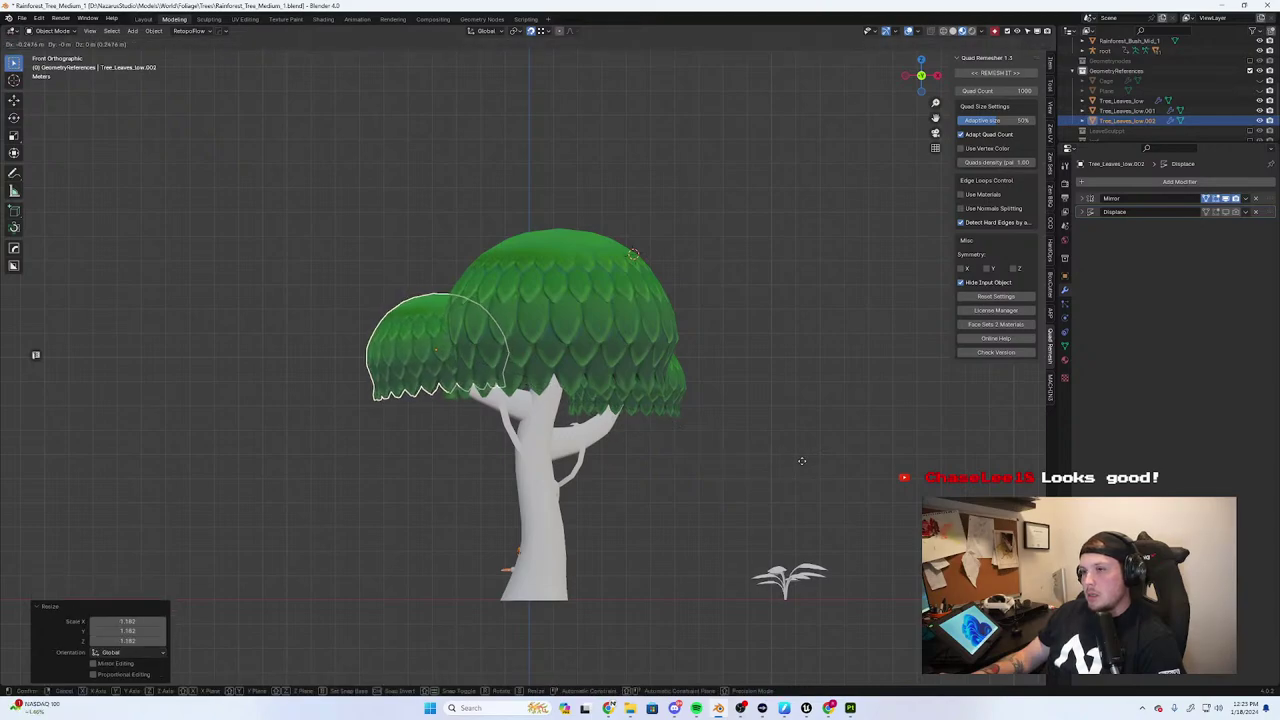
{"action": "left_click", "coordinate": [806, 453]}
{"action": "key", "text": "r"}
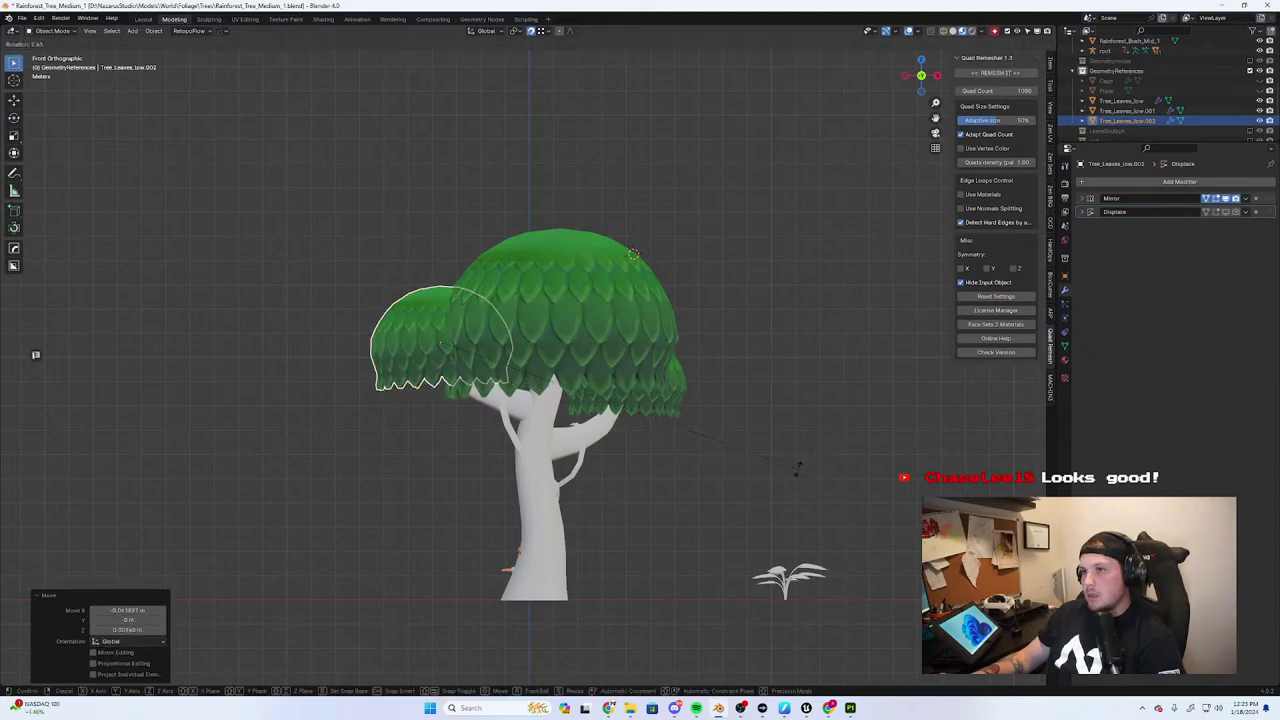
{"action": "left_click", "coordinate": [785, 479]}
{"action": "key", "text": "g"}
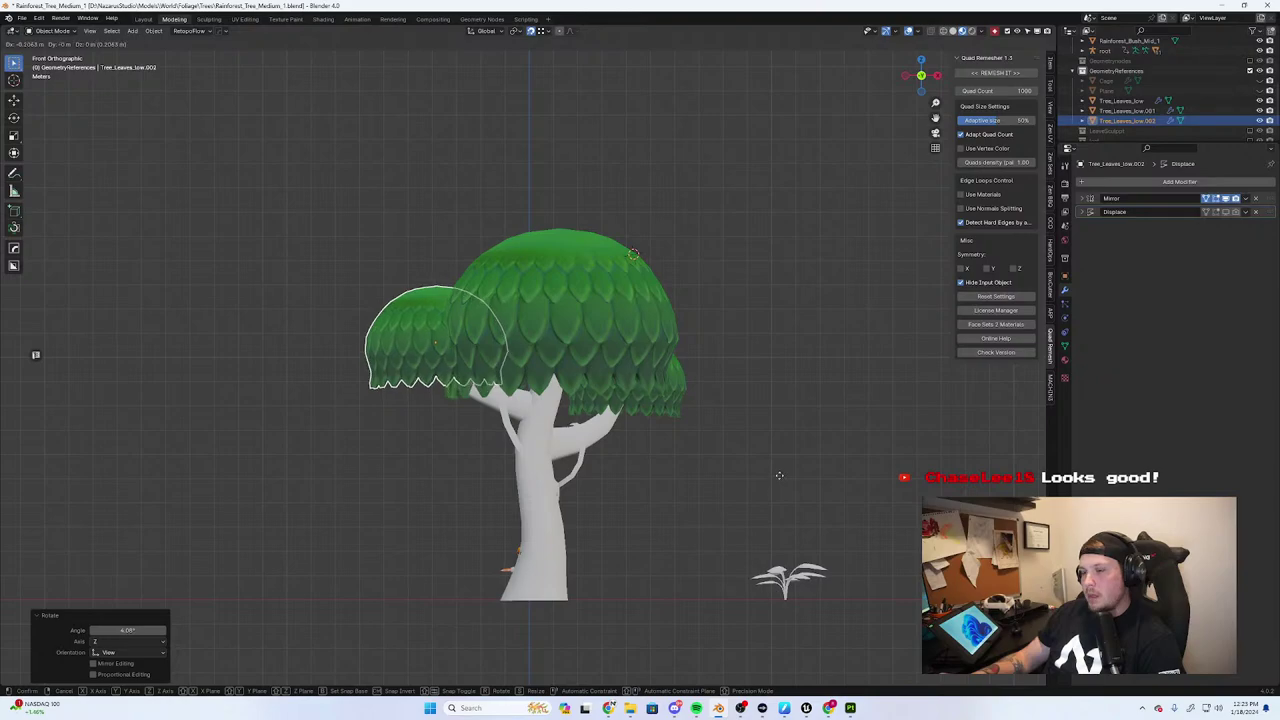
{"action": "left_click", "coordinate": [779, 476]}
Shift the left leaf canopy about 0.7 m along X toward the main canopy and deselect it
{"action": "mouse_move", "coordinate": [766, 477]}
{"action": "middle_mouse_down"}
{"action": "mouse_move", "coordinate": [674, 437]}
{"action": "mouse_move", "coordinate": [694, 371]}
{"action": "mouse_move", "coordinate": [718, 452]}
{"action": "mouse_move", "coordinate": [737, 454]}
{"action": "mouse_move", "coordinate": [723, 480]}
{"action": "mouse_move", "coordinate": [747, 487]}
{"action": "middle_mouse_up"}
{"action": "left_click", "coordinate": [427, 295]}
{"action": "key", "text": "g"}
{"action": "left_click", "coordinate": [769, 455]}
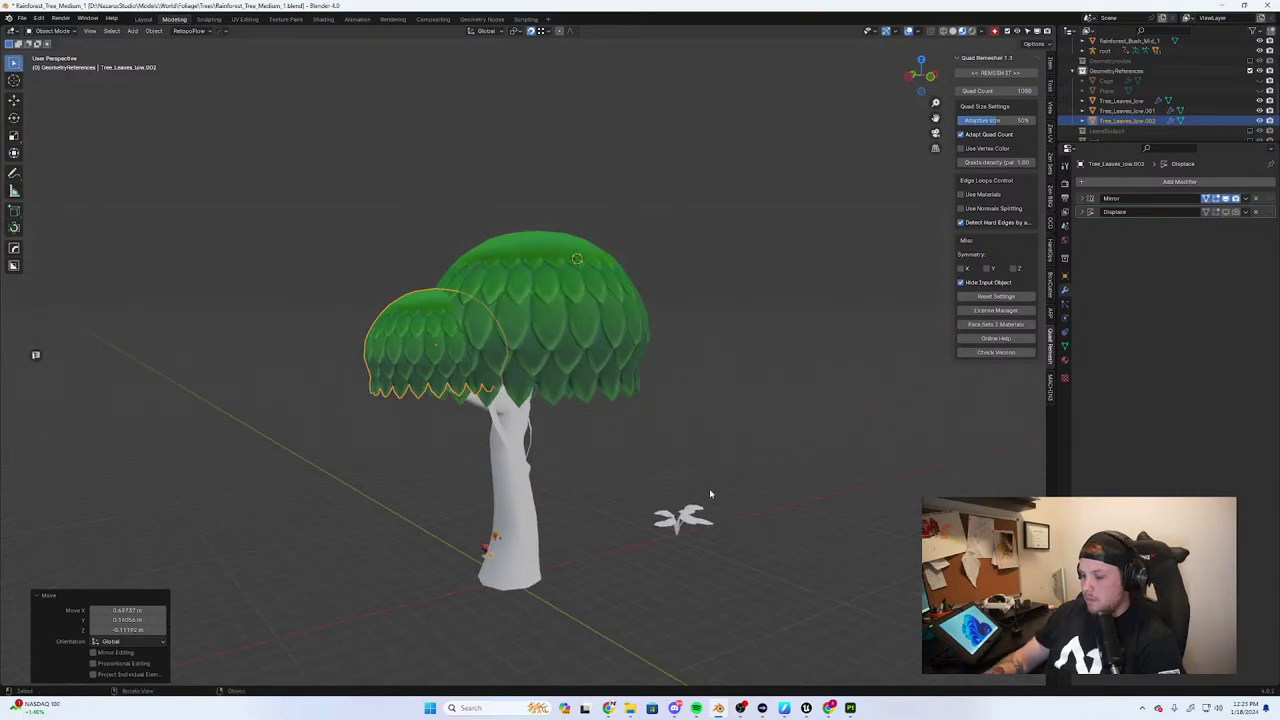
{"action": "key", "text": "KP_1"}
{"action": "scroll", "coordinate": [710, 480], "scroll_direction": "down", "scroll_amount": 4}
{"action": "left_click", "coordinate": [694, 427]}
{"action": "scroll", "coordinate": [694, 427], "scroll_direction": "up", "scroll_amount": 4}
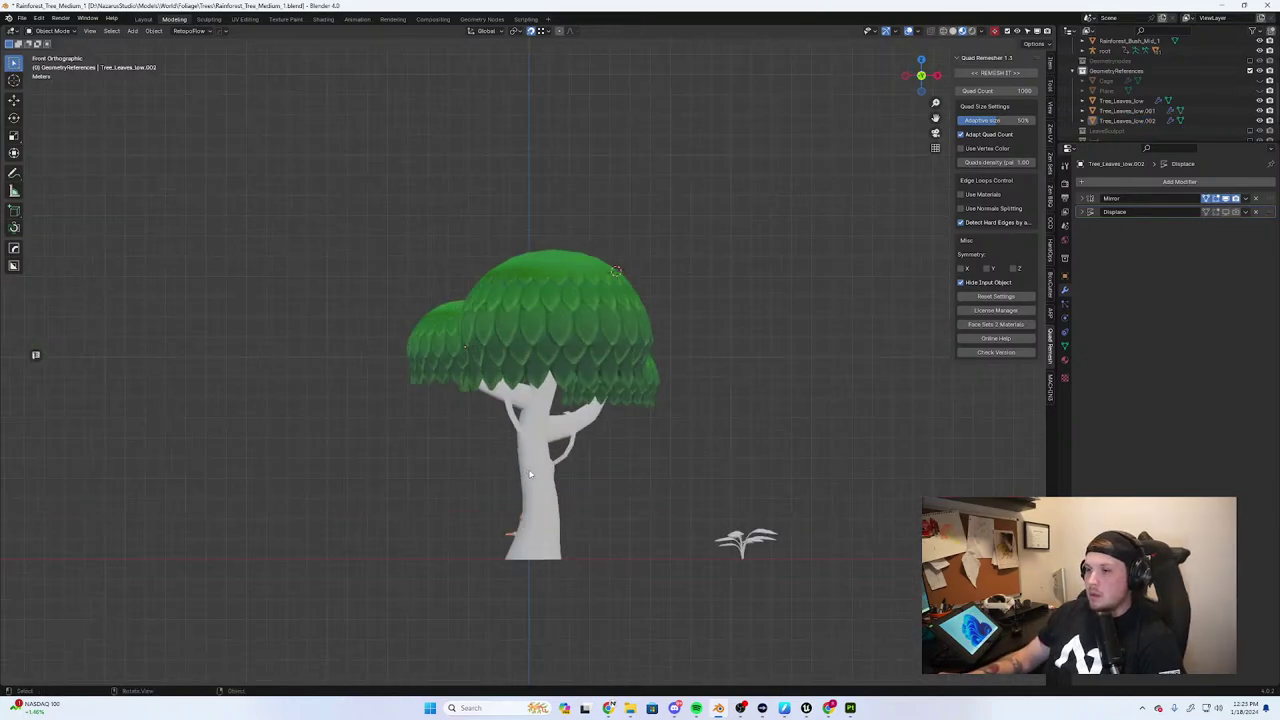
Switch to the Animation workspace and view the trunk base where the character stands inside the tree
{"action": "left_click", "coordinate": [541, 488]}
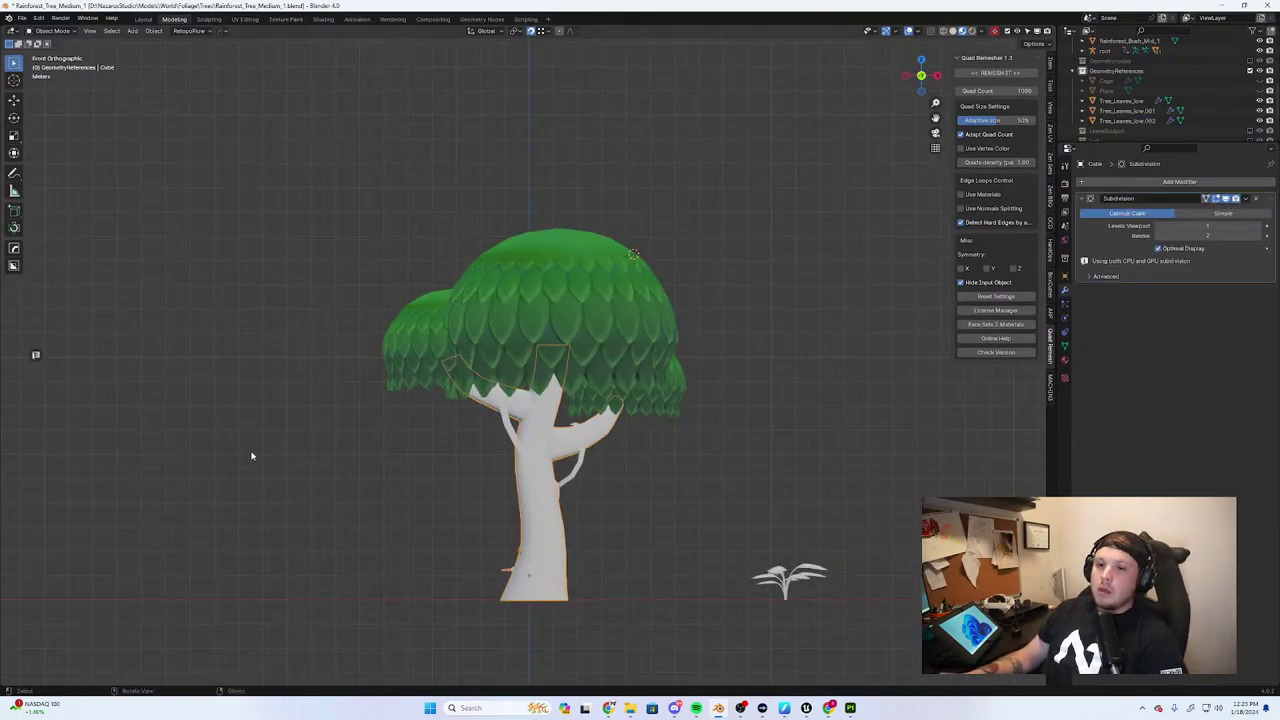
{"action": "scroll", "coordinate": [251, 456], "scroll_direction": "down", "scroll_amount": 3}
{"action": "left_click", "coordinate": [357, 20]}
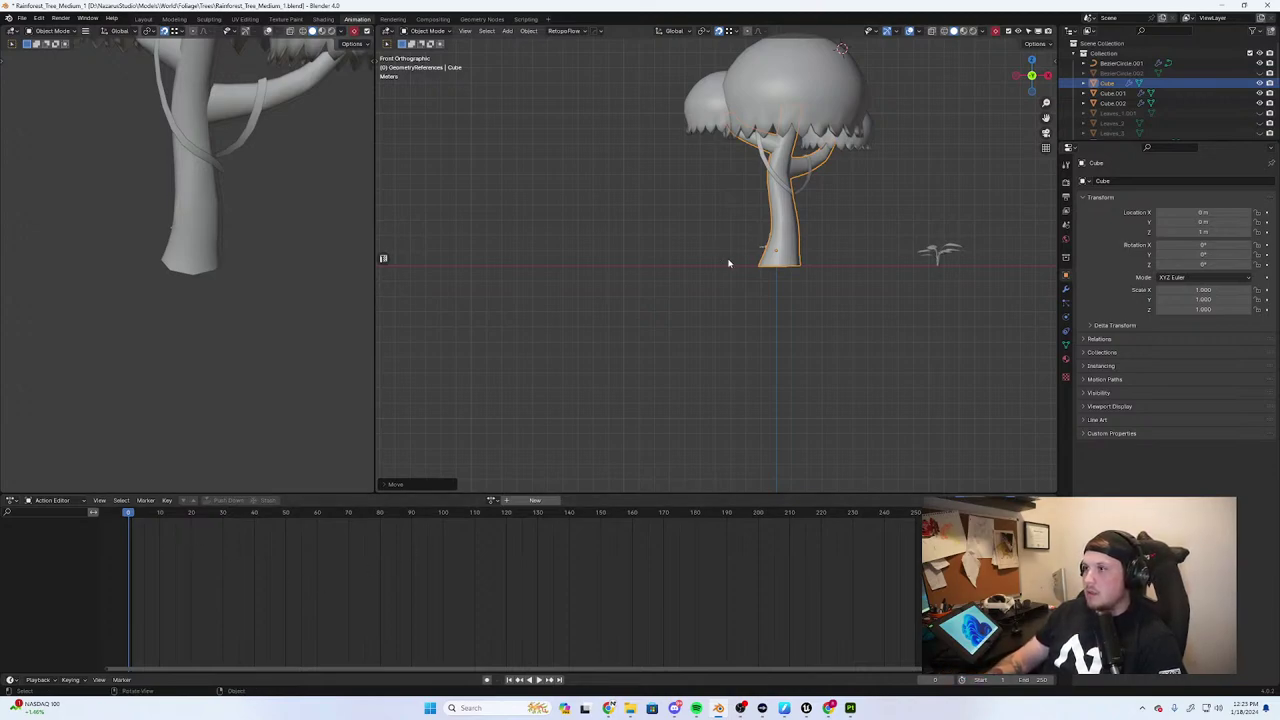
{"action": "middle_click_drag", "start_coordinate": [728, 264], "coordinate": [700, 371]}
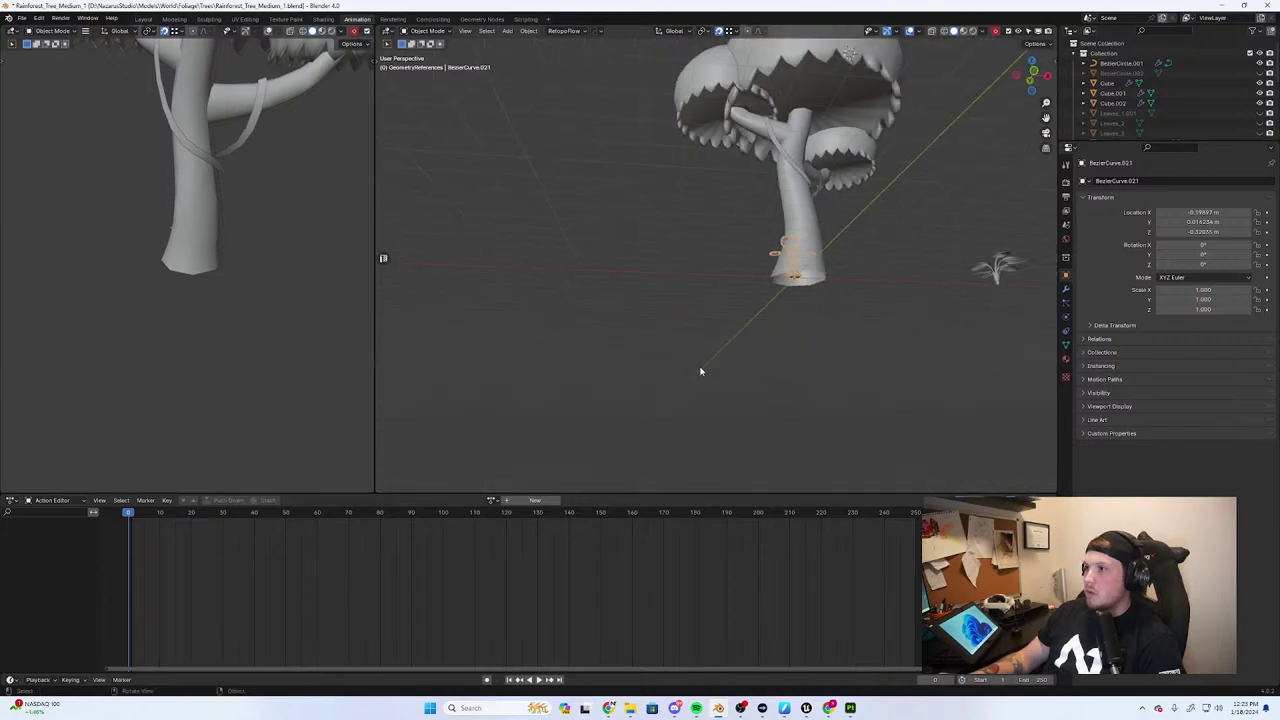
{"action": "scroll", "coordinate": [1100, 88], "scroll_direction": "down", "scroll_amount": 4}
{"action": "scroll", "coordinate": [703, 364], "scroll_direction": "up", "scroll_amount": 1}
{"action": "key", "text": "g"}
{"action": "key", "text": "x"}
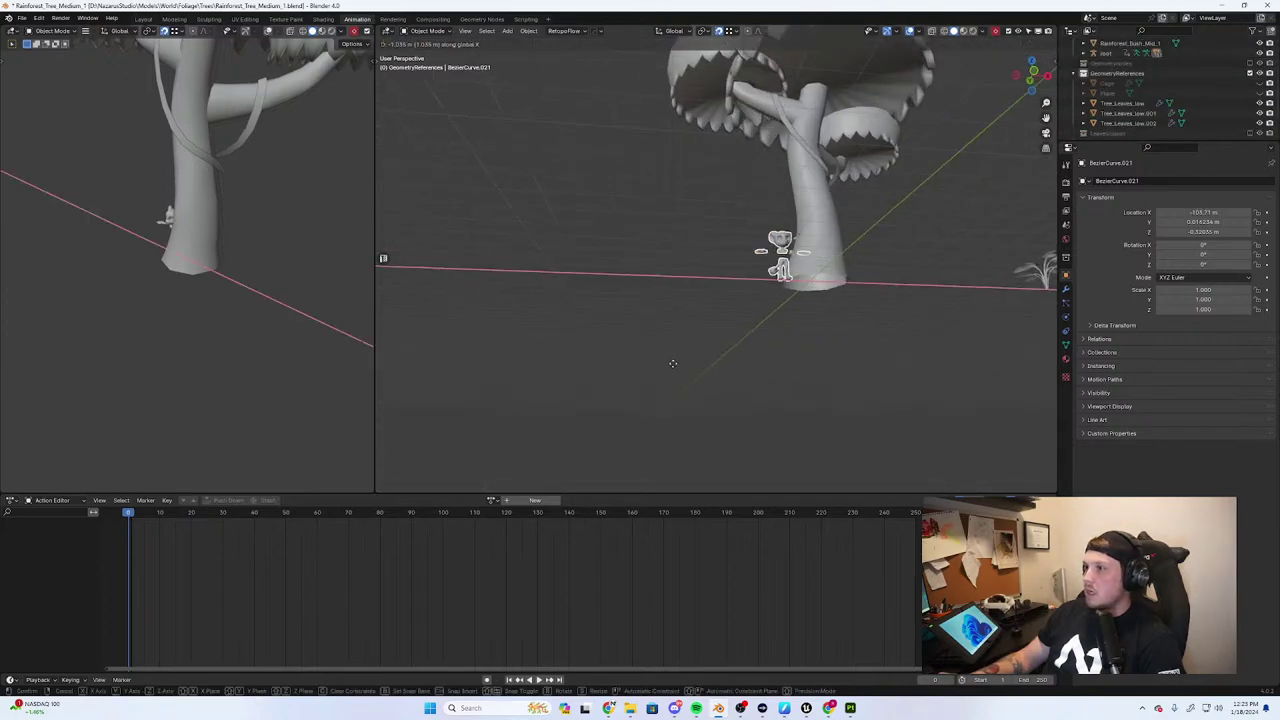
{"action": "right_click", "coordinate": [597, 359]}
Select the root character rig with its whole hierarchy and move it along X to about -7.2 m, clear of the trunk
{"action": "middle_click_drag", "start_coordinate": [647, 357], "coordinate": [806, 267]}
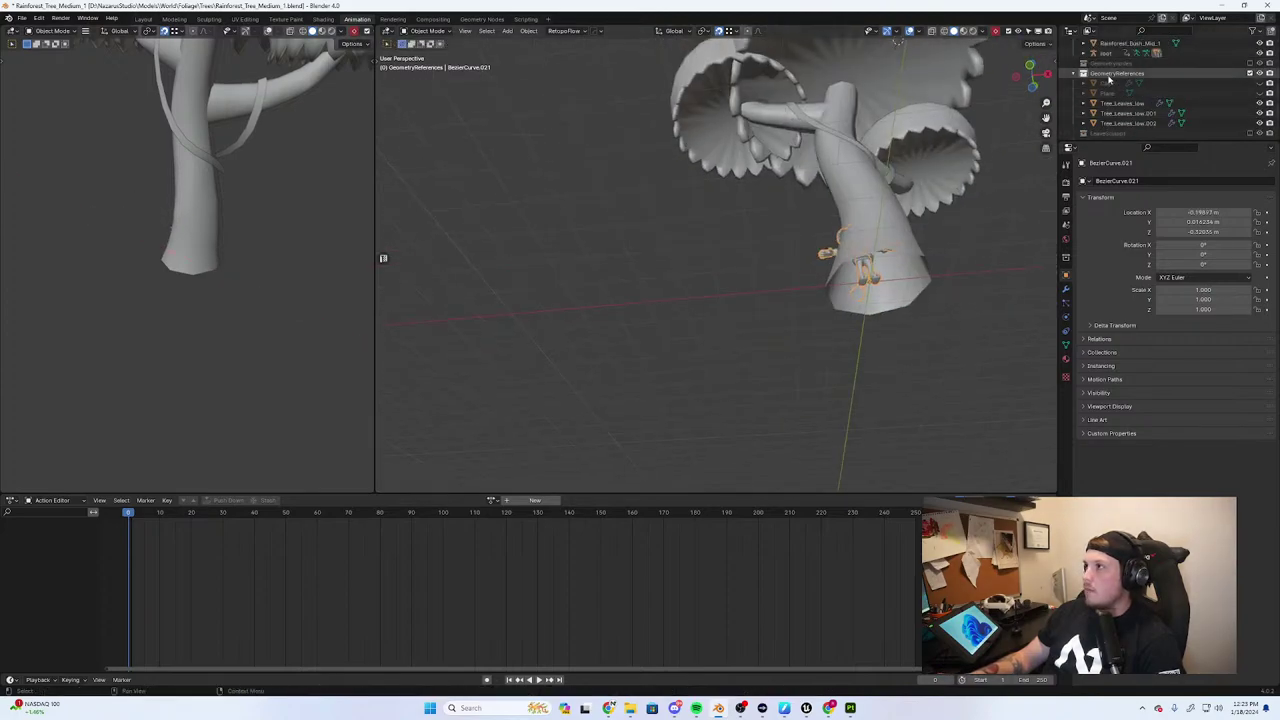
{"action": "left_click", "coordinate": [1107, 53]}
{"action": "right_click", "coordinate": [1101, 56]}
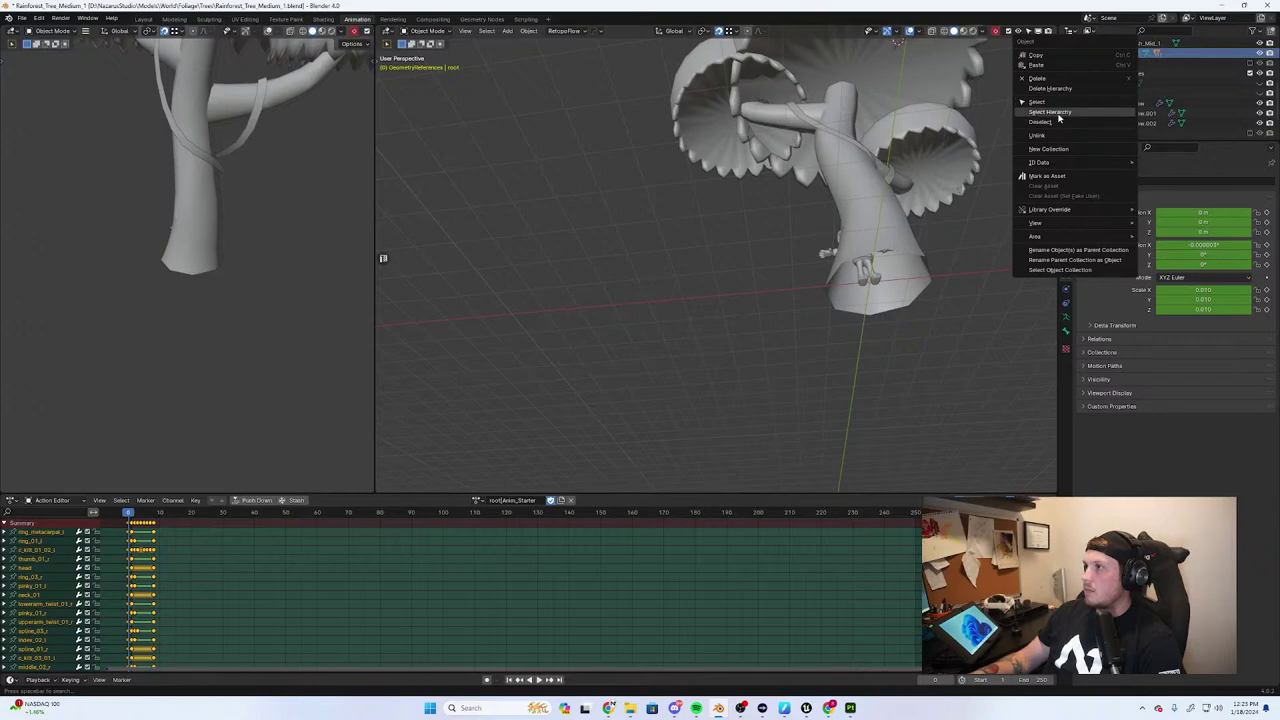
{"action": "left_click", "coordinate": [1050, 111]}
{"action": "key", "text": "g"}
{"action": "key", "text": "x"}
{"action": "left_click", "coordinate": [610, 363]}
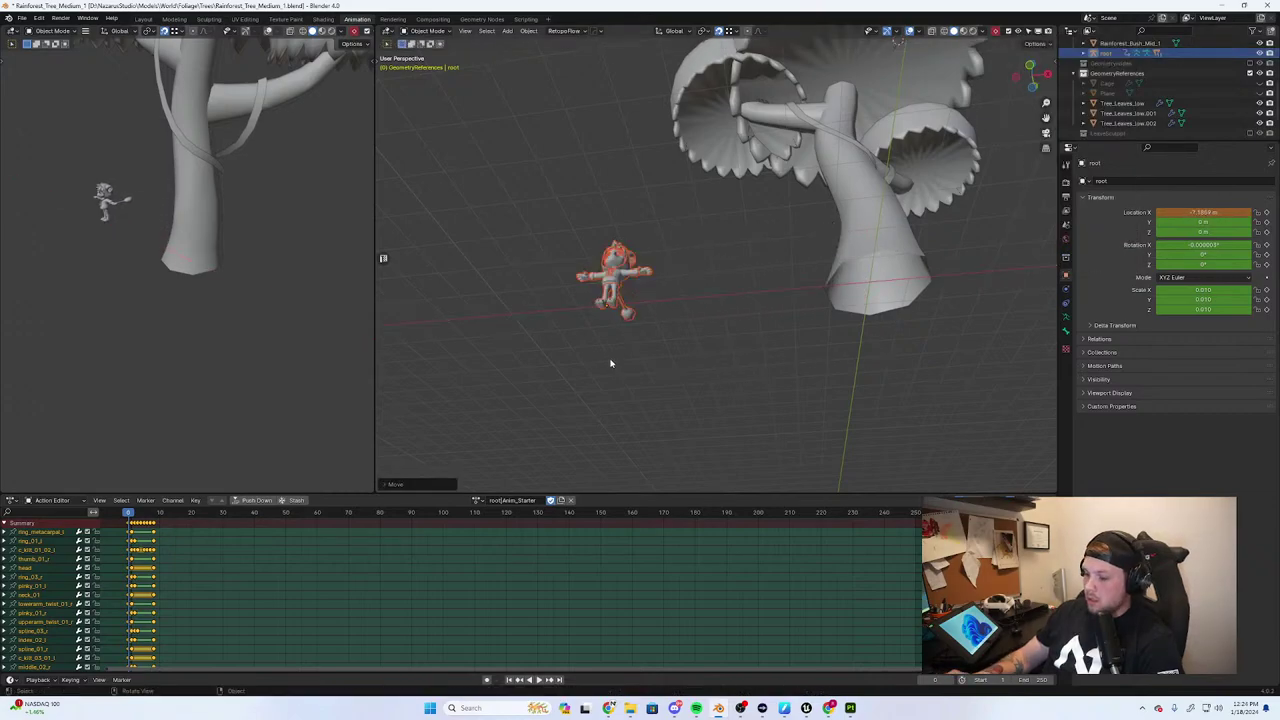
Show the tree and character in front view with Material Preview shading
{"action": "key", "text": "KP_1"}
{"action": "middle_click_drag", "start_coordinate": [705, 314], "coordinate": [611, 376], "text": "shift"}
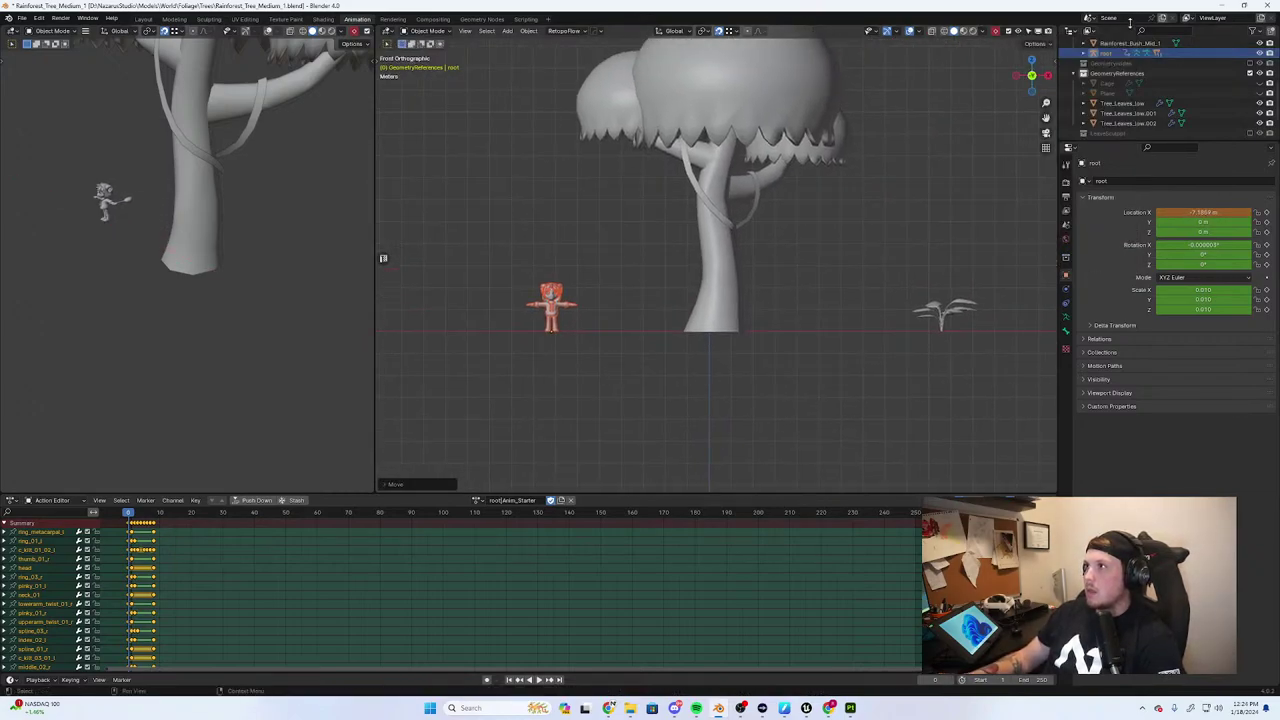
{"action": "left_click", "coordinate": [962, 32]}
{"action": "scroll", "coordinate": [820, 206], "scroll_direction": "down", "scroll_amount": 2}
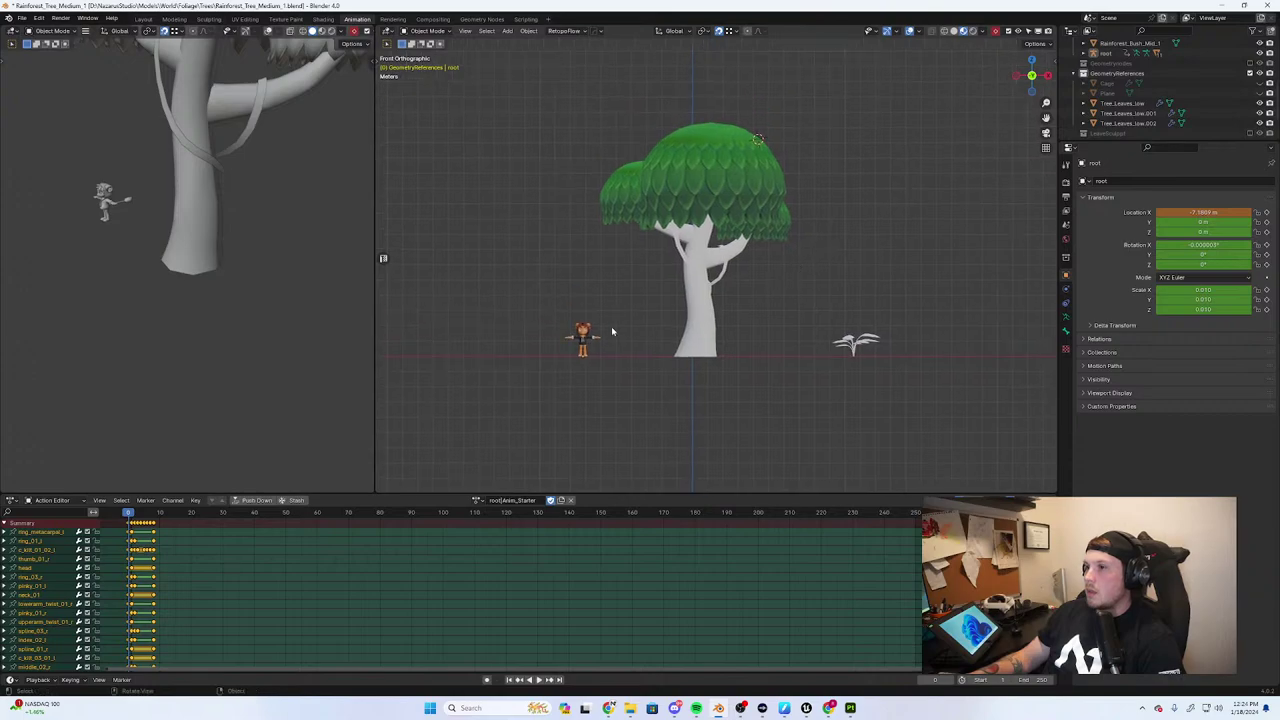
{"action": "scroll", "coordinate": [611, 328], "scroll_direction": "up", "scroll_amount": 4}
{"action": "scroll", "coordinate": [583, 363], "scroll_direction": "down", "scroll_amount": 2}
Rotate the character rig about the Z axis so that it faces the tree
{"action": "key", "text": "r"}
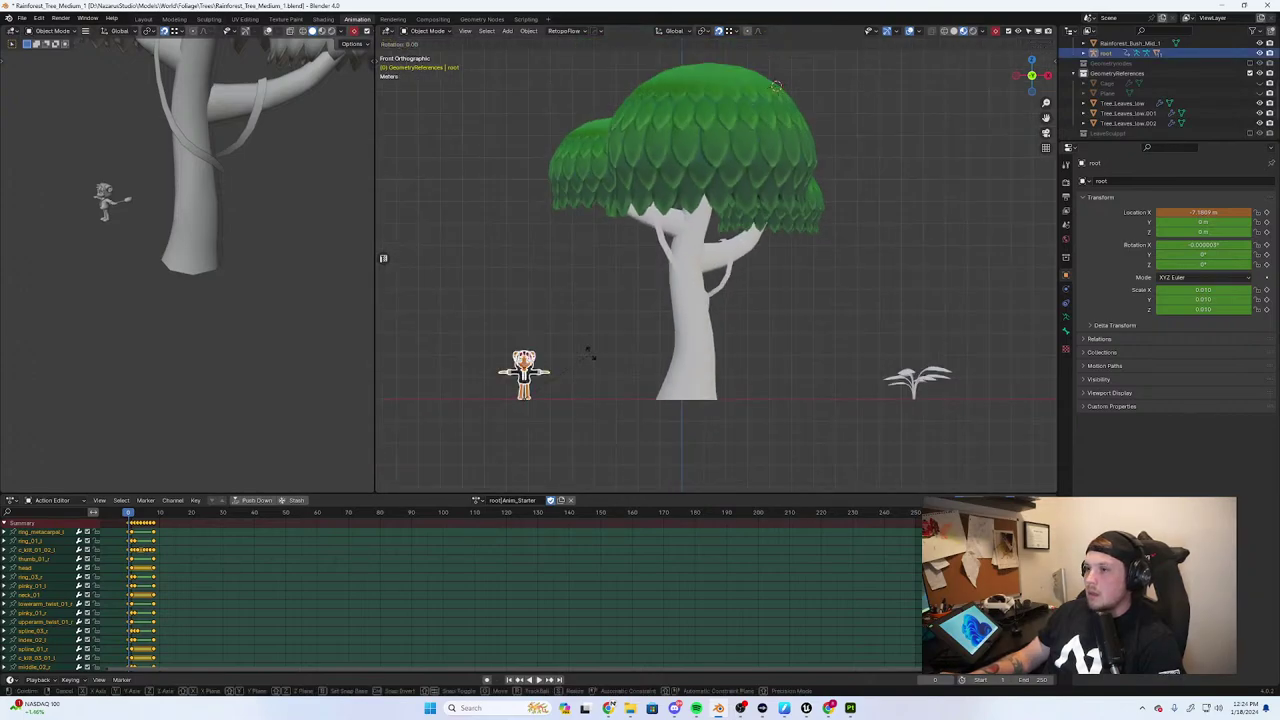
{"action": "key", "text": "z"}
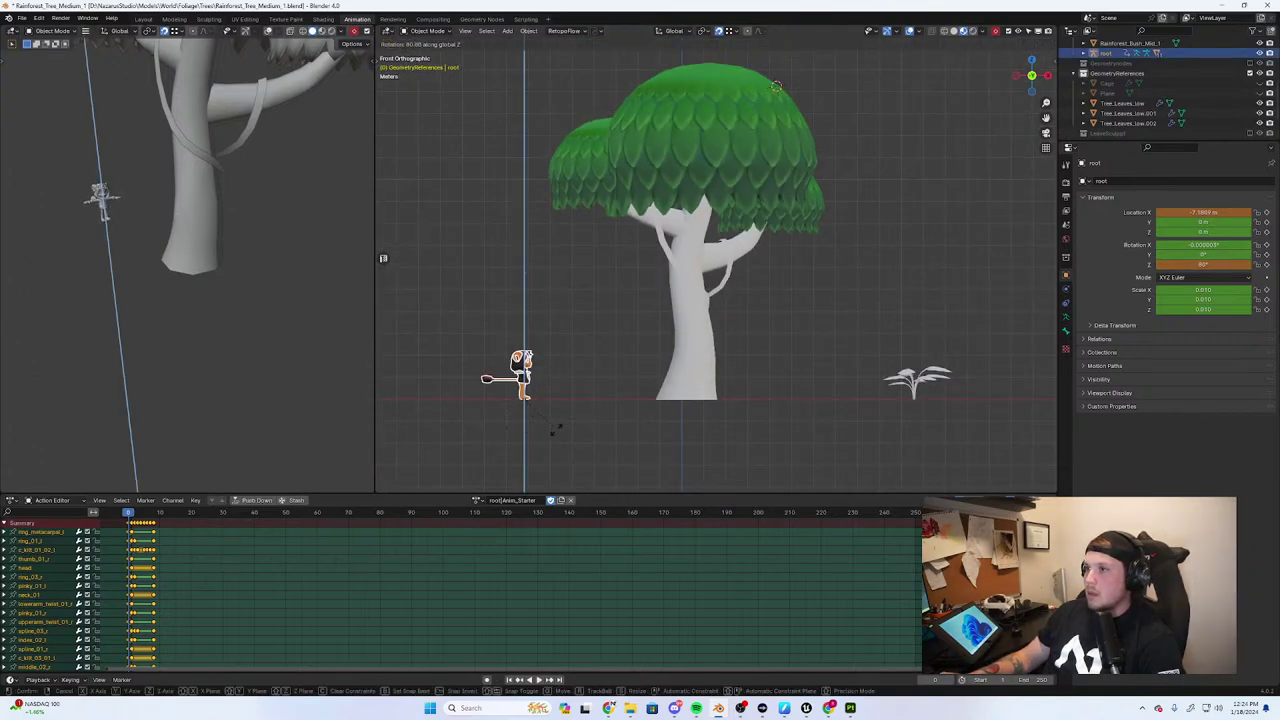
{"action": "key", "text": "Return"}
{"action": "scroll", "coordinate": [740, 300], "scroll_direction": "down", "scroll_amount": 2}
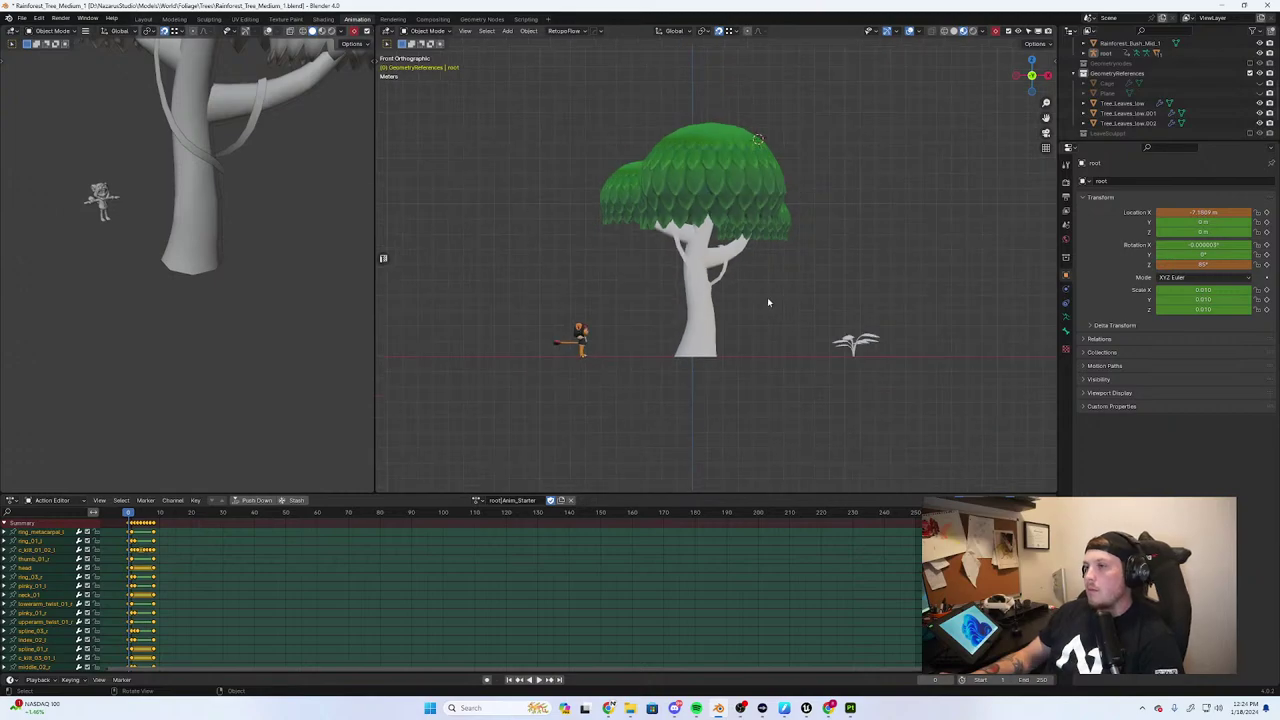
Raise the left leaf canopy slightly, scale it down a little in front view, and deselect it
{"action": "left_click", "coordinate": [719, 316]}
{"action": "scroll", "coordinate": [758, 320], "scroll_direction": "down", "scroll_amount": 2}
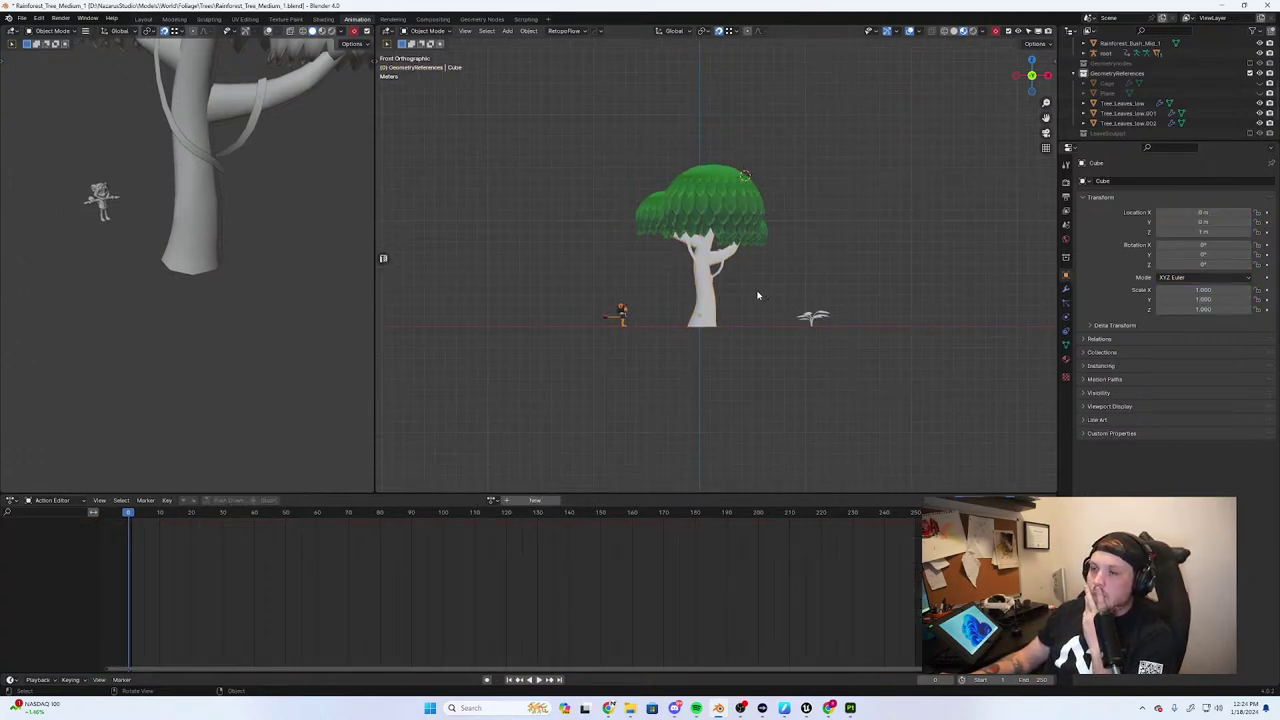
{"action": "middle_click_drag", "start_coordinate": [758, 295], "coordinate": [730, 263]}
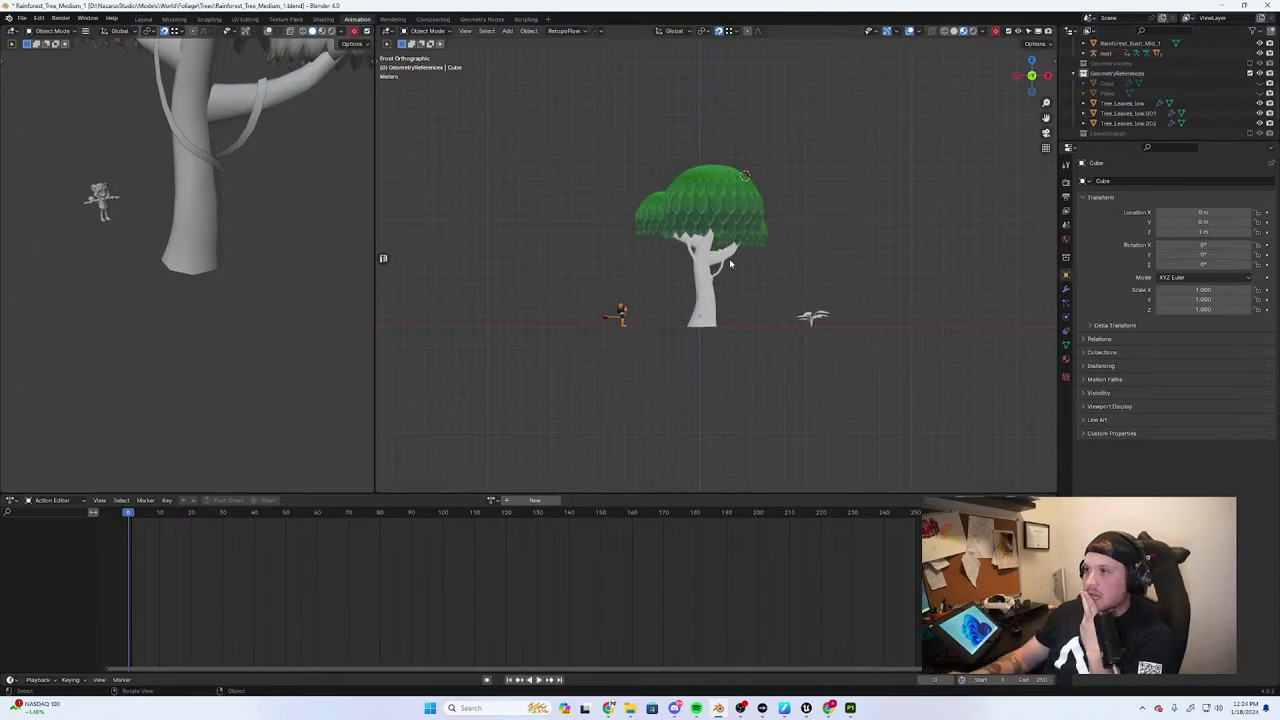
{"action": "scroll", "coordinate": [645, 325], "scroll_direction": "up", "scroll_amount": 4}
{"action": "scroll", "coordinate": [652, 325], "scroll_direction": "down", "scroll_amount": 2}
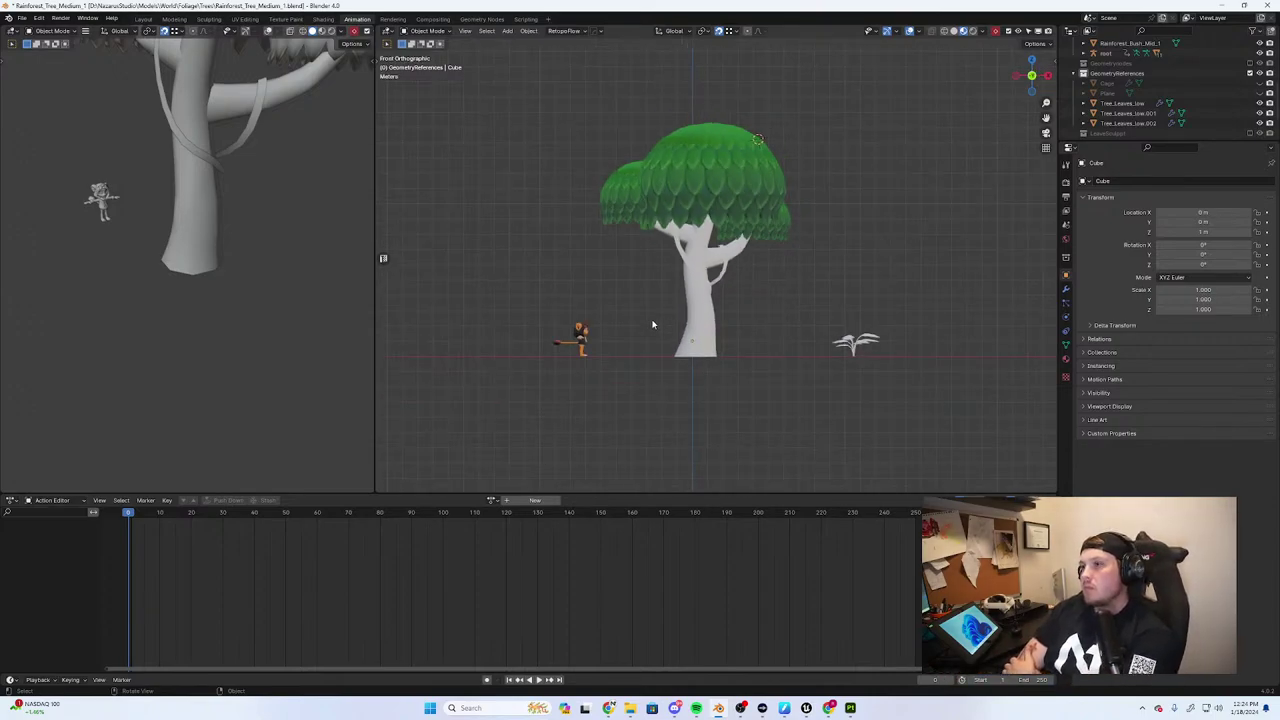
{"action": "left_click", "coordinate": [612, 192]}
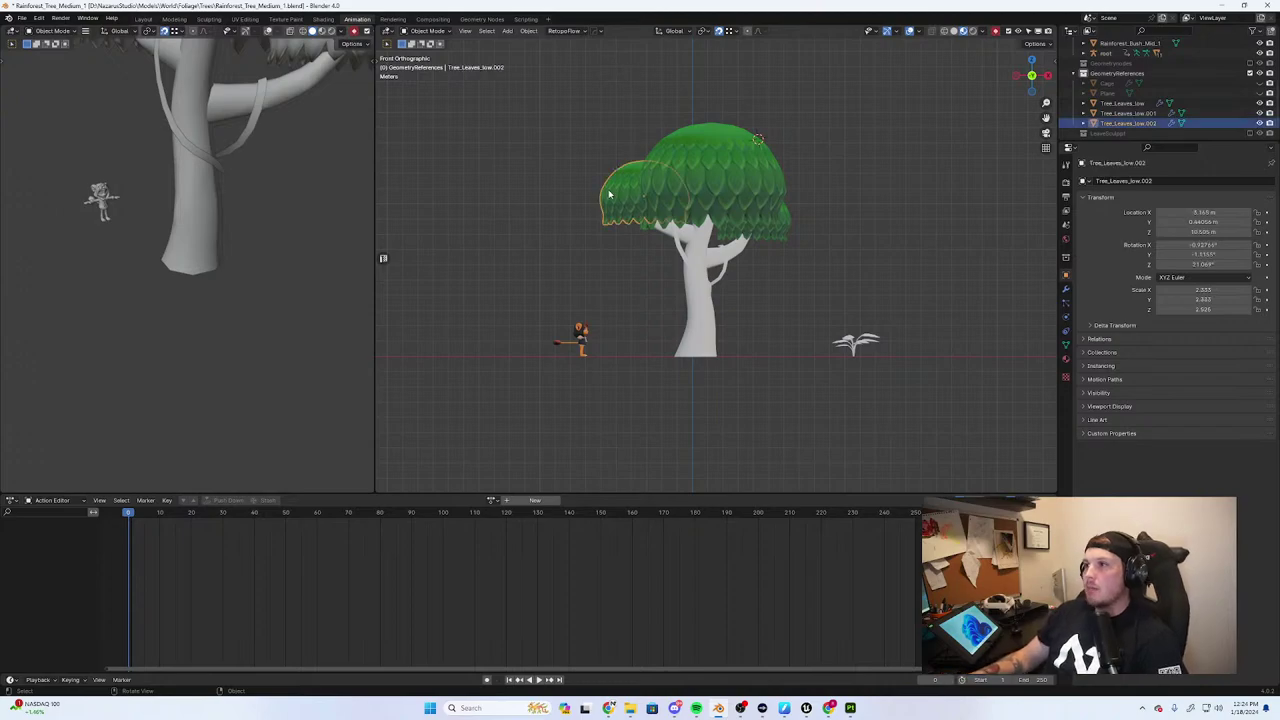
{"action": "key", "text": "g"}
{"action": "left_click", "coordinate": [1016, 260]}
{"action": "key", "text": "s"}
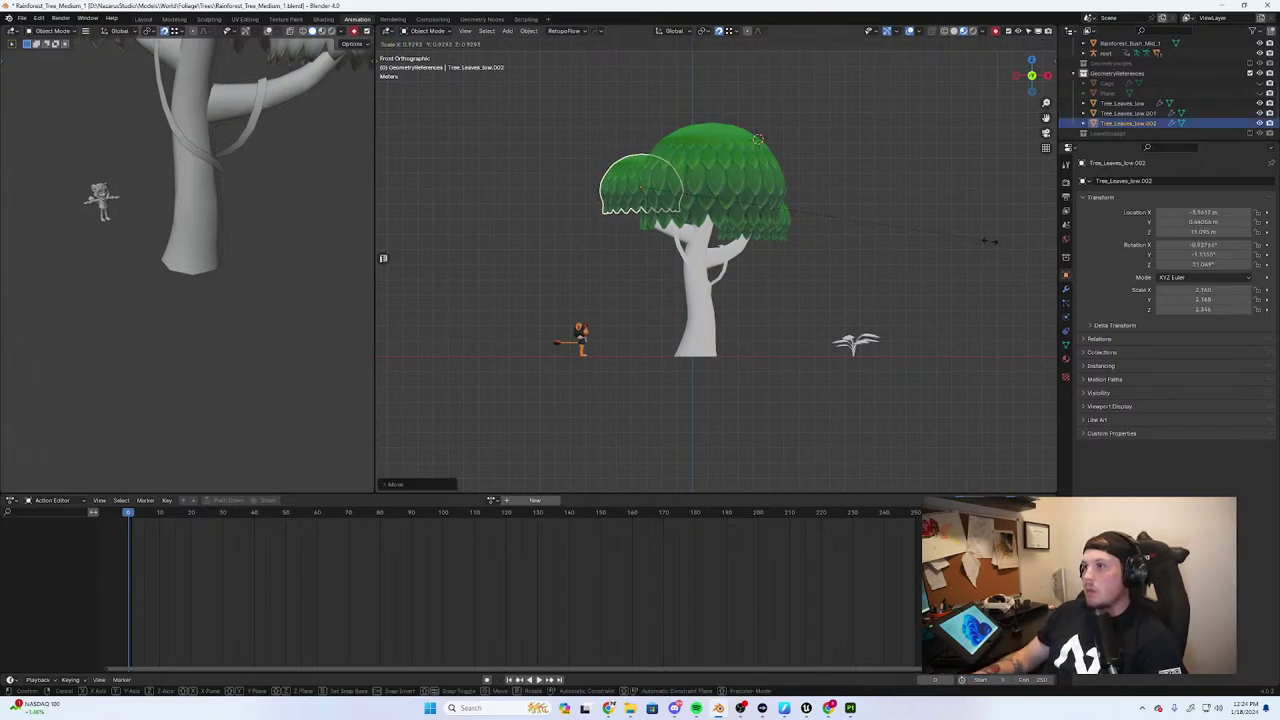
{"action": "left_click", "coordinate": [971, 240]}
{"action": "left_click", "coordinate": [909, 261]}
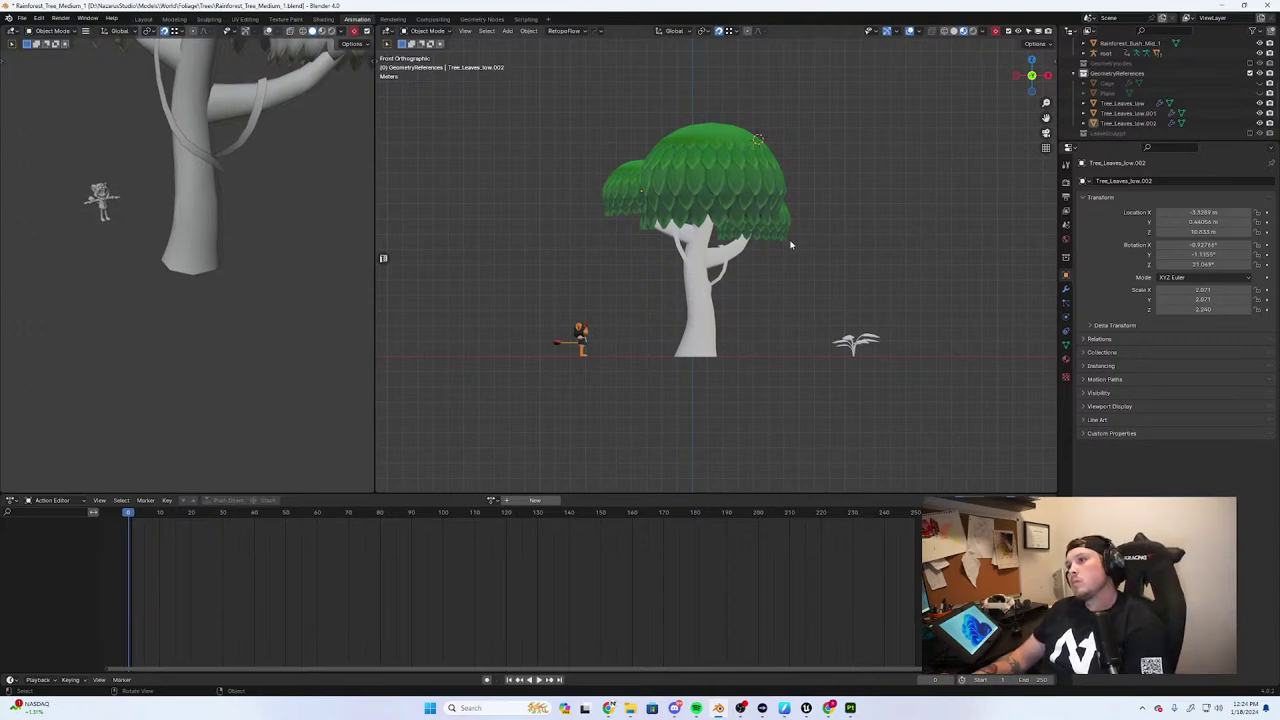
Inspect the main canopy's mesh in Edit Mode and the whole tree's proportions next to the character
{"action": "middle_click_drag", "start_coordinate": [757, 322], "coordinate": [743, 261]}
{"action": "scroll", "coordinate": [702, 303], "scroll_direction": "up", "scroll_amount": 4}
{"action": "scroll", "coordinate": [699, 310], "scroll_direction": "down", "scroll_amount": 4}
{"action": "left_click", "coordinate": [757, 238]}
{"action": "scroll", "coordinate": [757, 238], "scroll_direction": "up", "scroll_amount": 3}
{"action": "key", "text": "Tab"}
{"action": "scroll", "coordinate": [768, 160], "scroll_direction": "up", "scroll_amount": 3}
{"action": "scroll", "coordinate": [768, 160], "scroll_direction": "down", "scroll_amount": 3}
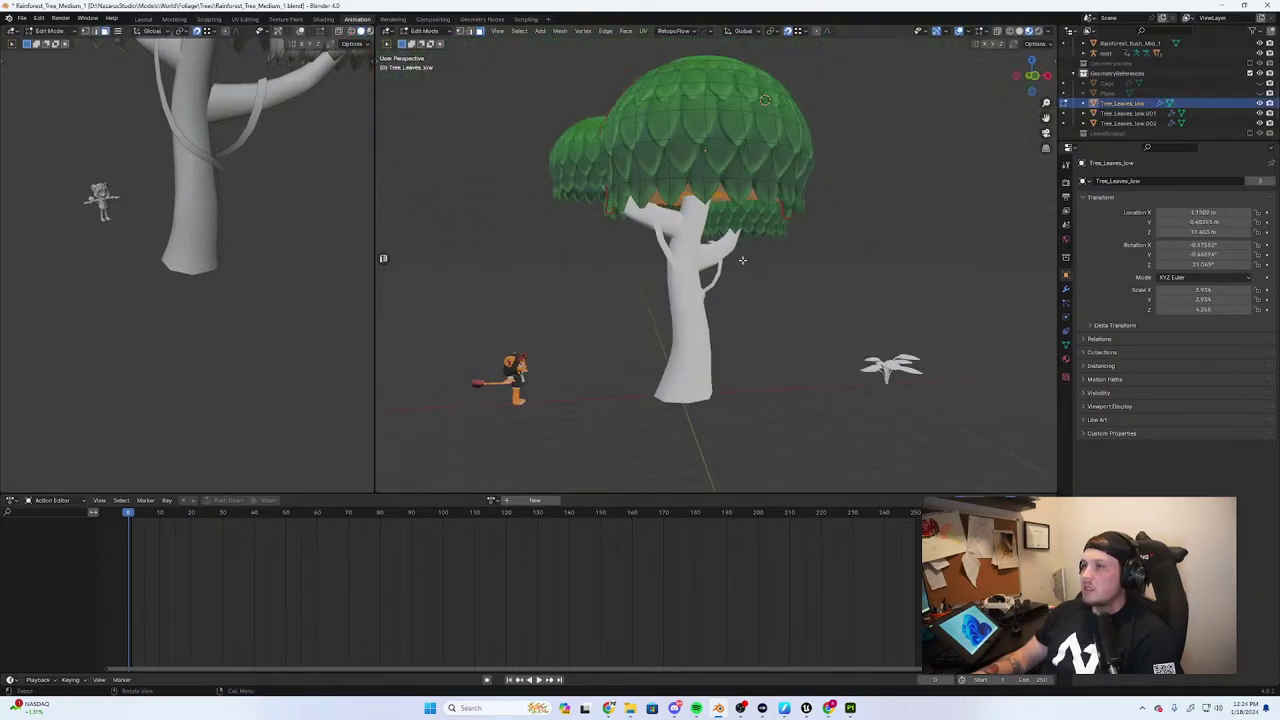
{"action": "key", "text": "KP_1"}
{"action": "key", "text": "Tab"}
{"action": "key", "text": "alt+a"}
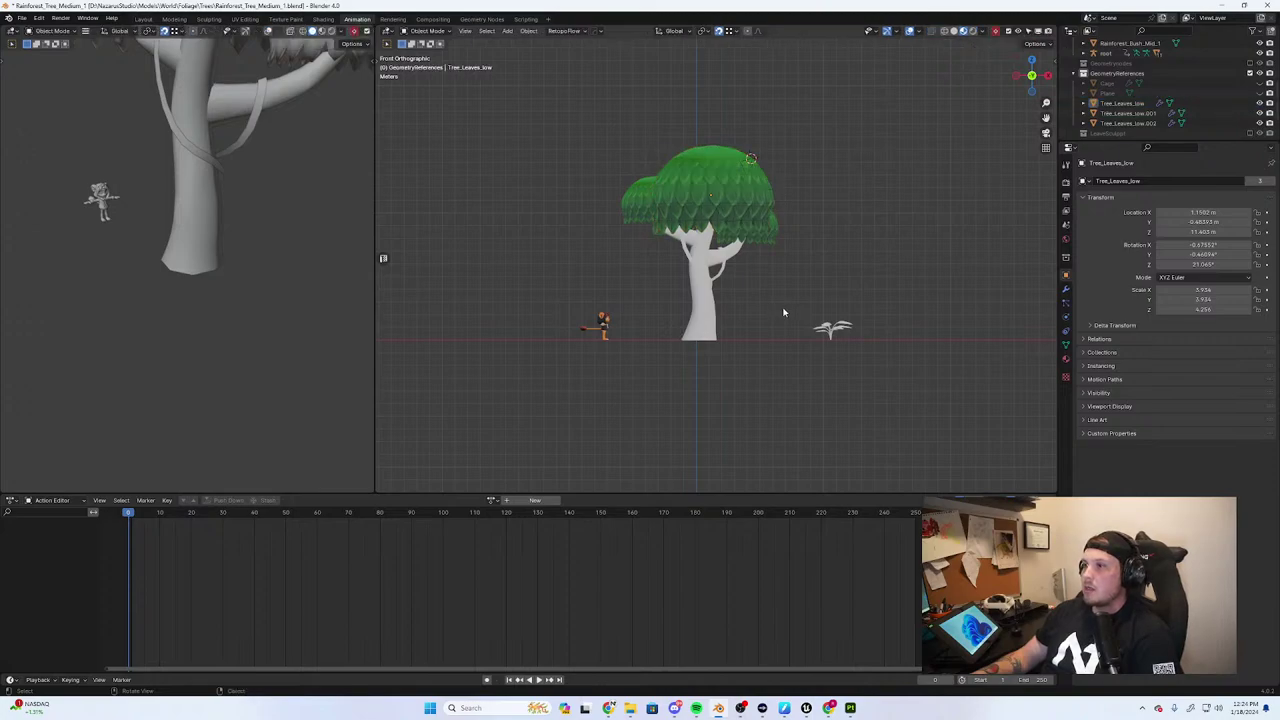
{"action": "scroll", "coordinate": [817, 324], "scroll_direction": "down", "scroll_amount": 4}
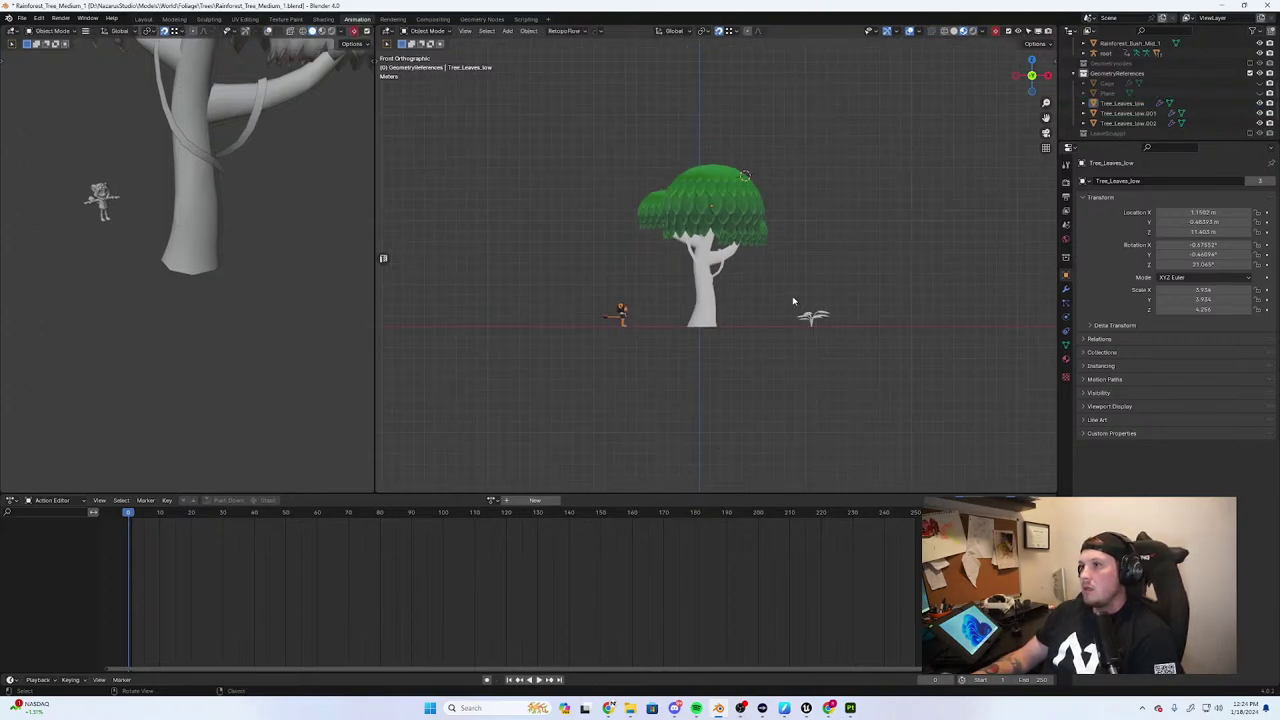
Duplicate the main leaf canopy and place the copy on the ground over the small plant beside the tree
{"action": "left_click", "coordinate": [718, 187]}
{"action": "key", "text": "shift+d"}
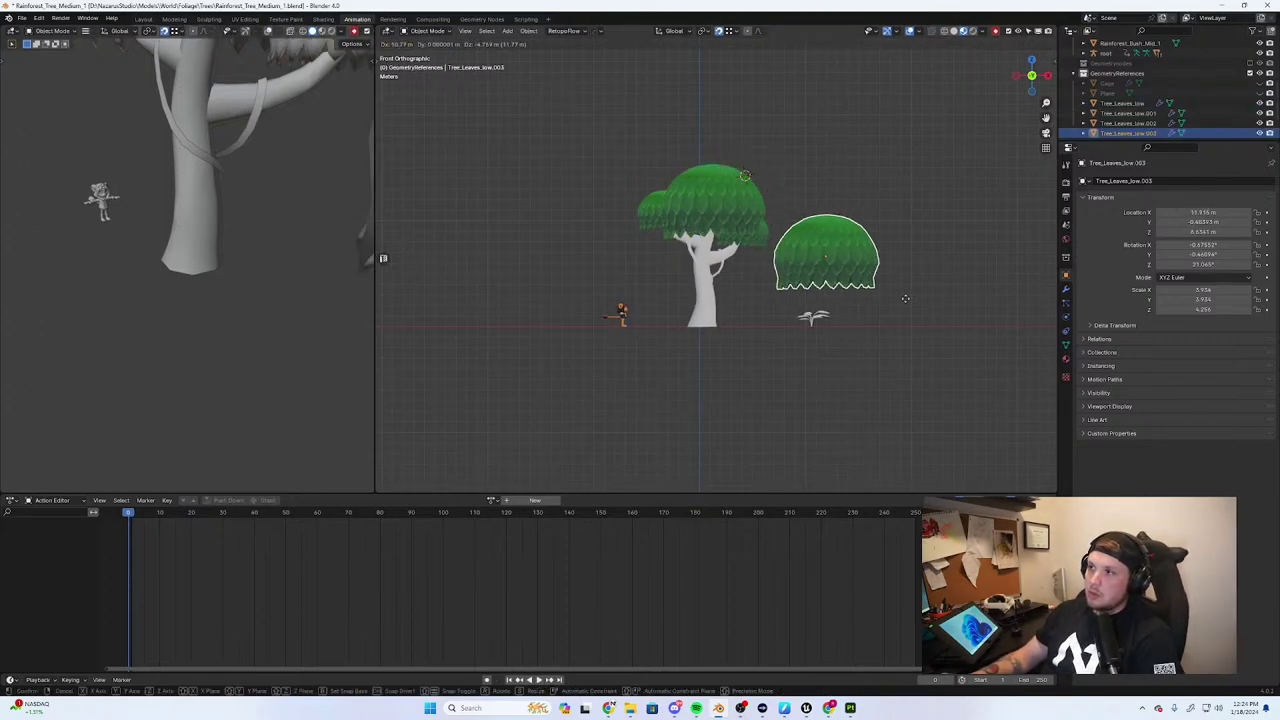
{"action": "left_click", "coordinate": [894, 334]}
Try shrinking the duplicated canopy to bush size and centring it over the small plant
{"action": "key", "text": "s"}
{"action": "left_click", "coordinate": [921, 300]}
{"action": "key", "text": "g"}
{"action": "left_click", "coordinate": [904, 321]}
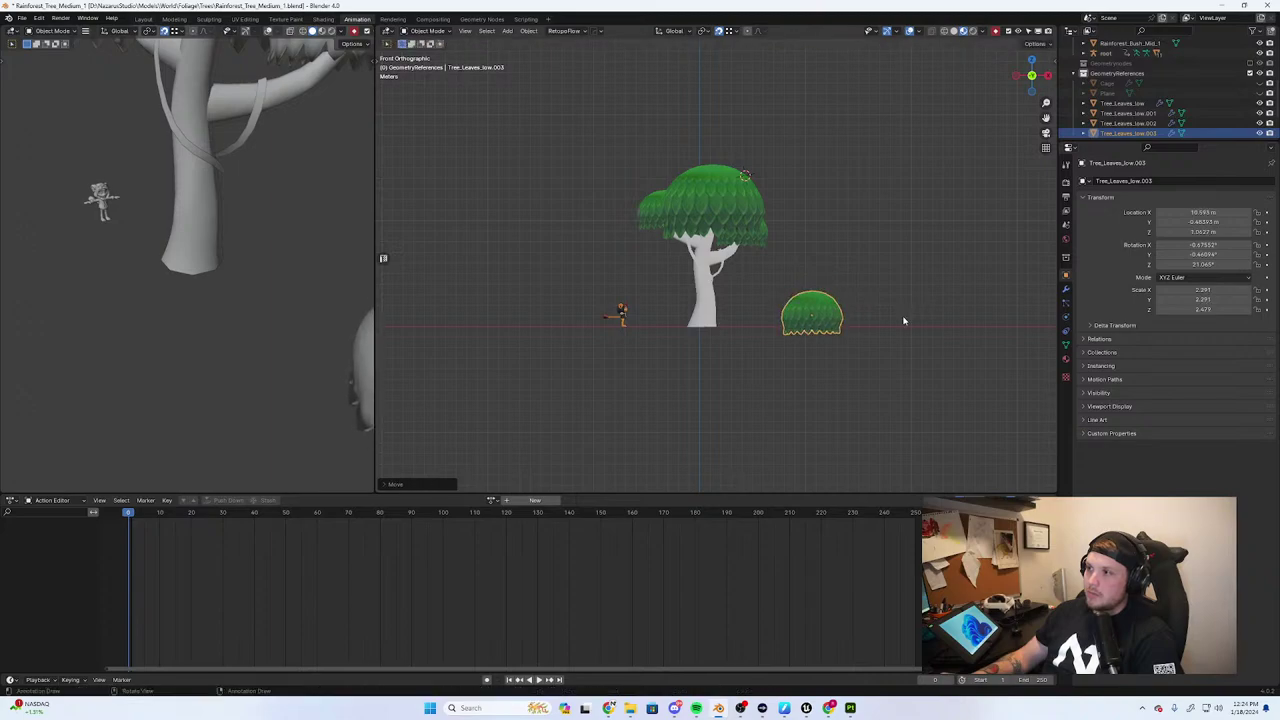
{"action": "key", "text": "s"}
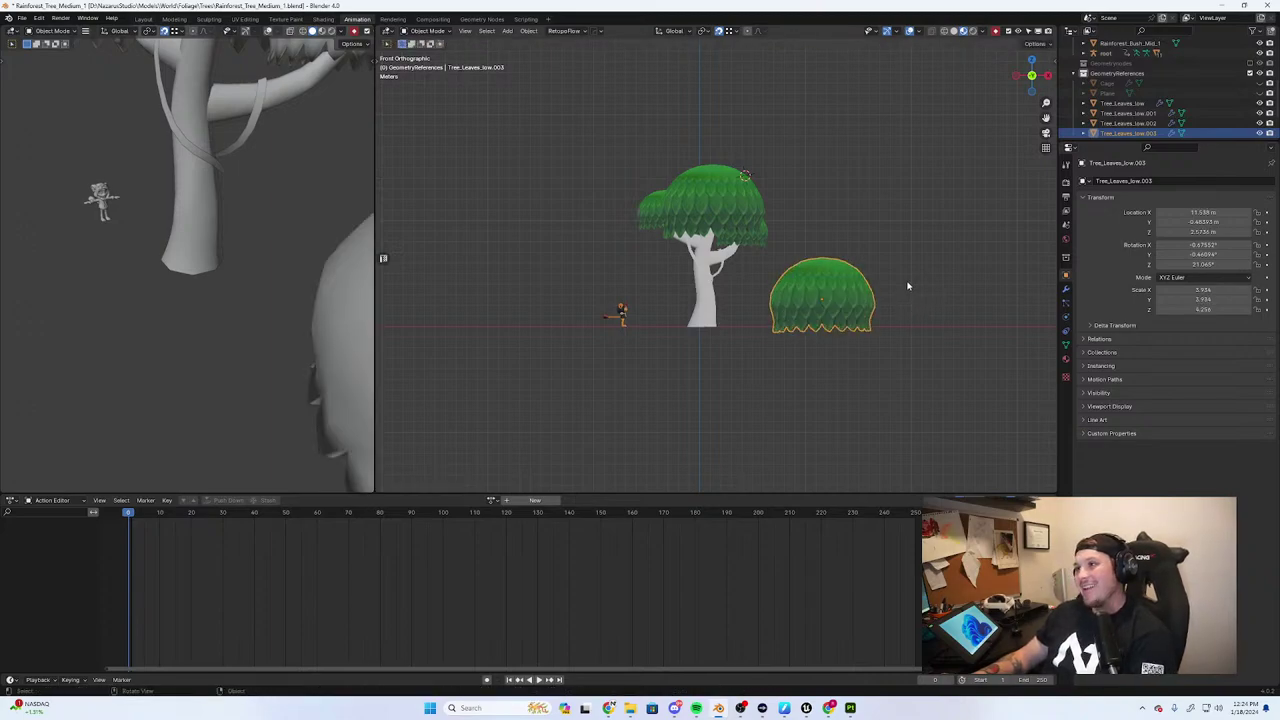
Flip the duplicated canopy upside down and move it across the tree to above the character
{"action": "key", "text": "r"}
{"action": "key", "text": "x"}
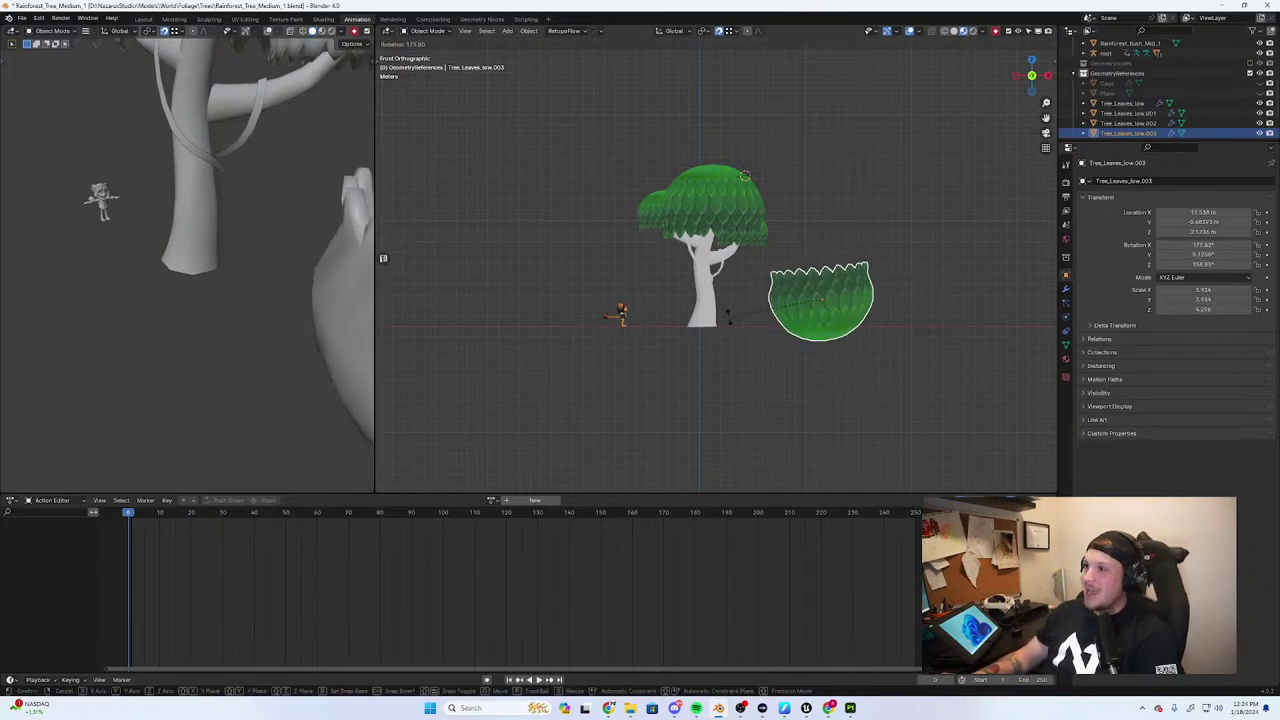
{"action": "left_click", "coordinate": [737, 296]}
{"action": "key", "text": "g"}
{"action": "left_click", "coordinate": [846, 348]}
Place the upside-down canopy on the character's head and reduce its X and Y scale to about 0.81
{"action": "key", "text": "s"}
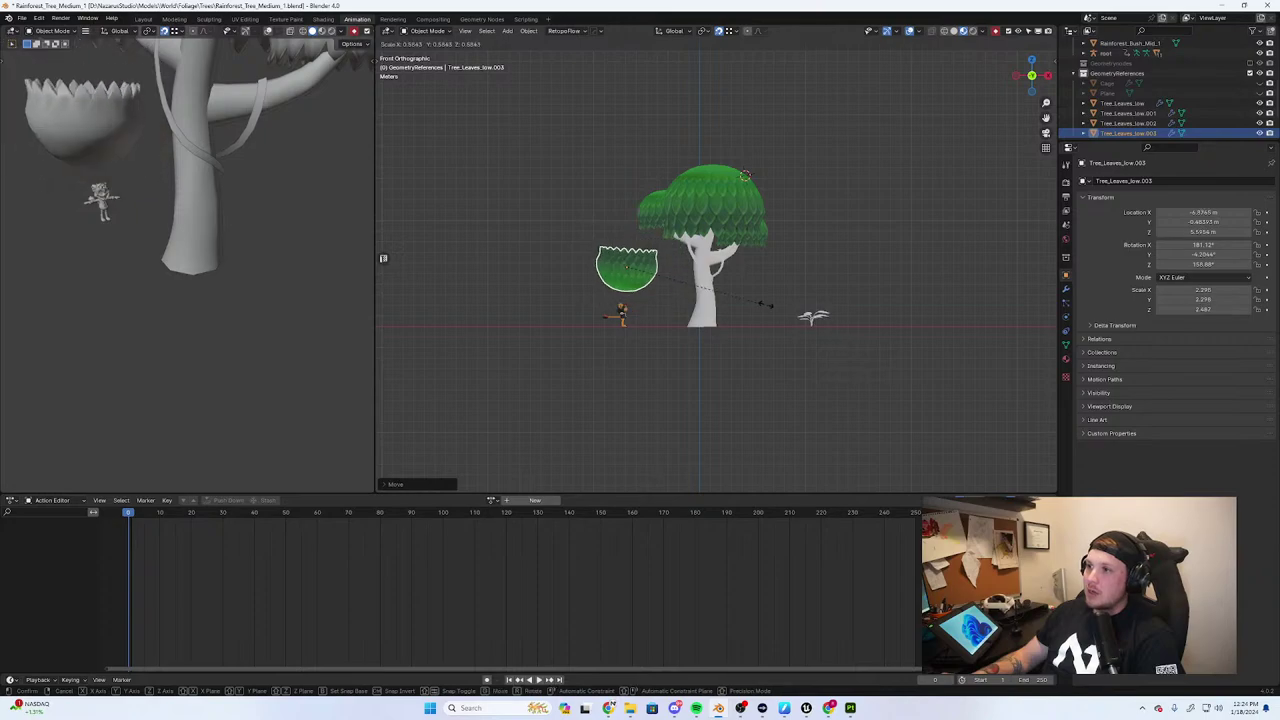
{"action": "left_click", "coordinate": [703, 278]}
{"action": "scroll", "coordinate": [694, 298], "scroll_direction": "up", "scroll_amount": 5}
{"action": "key", "text": "g"}
{"action": "left_click", "coordinate": [565, 397]}
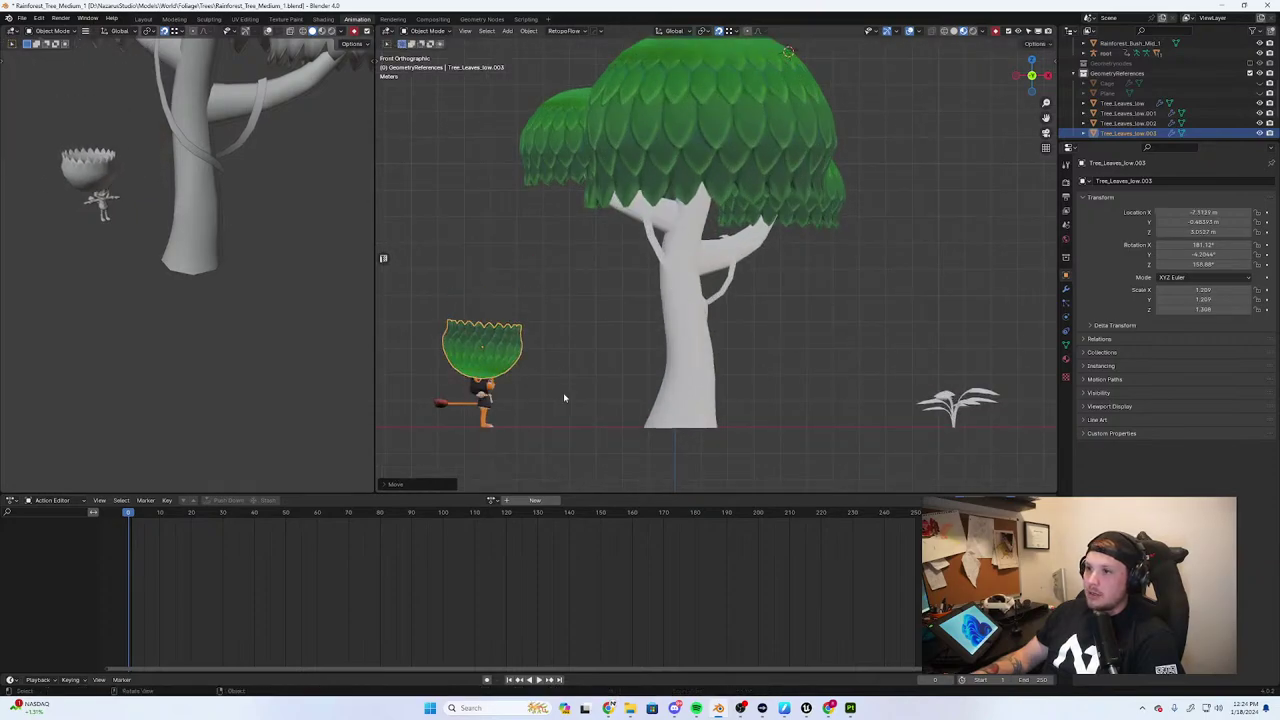
{"action": "key", "text": "s"}
{"action": "left_click", "coordinate": [545, 376]}
Try lowering the upside-down canopy toward the character's head and shrinking it to about 0.48 in X and Y
{"action": "middle_click_drag", "start_coordinate": [600, 366], "coordinate": [644, 384]}
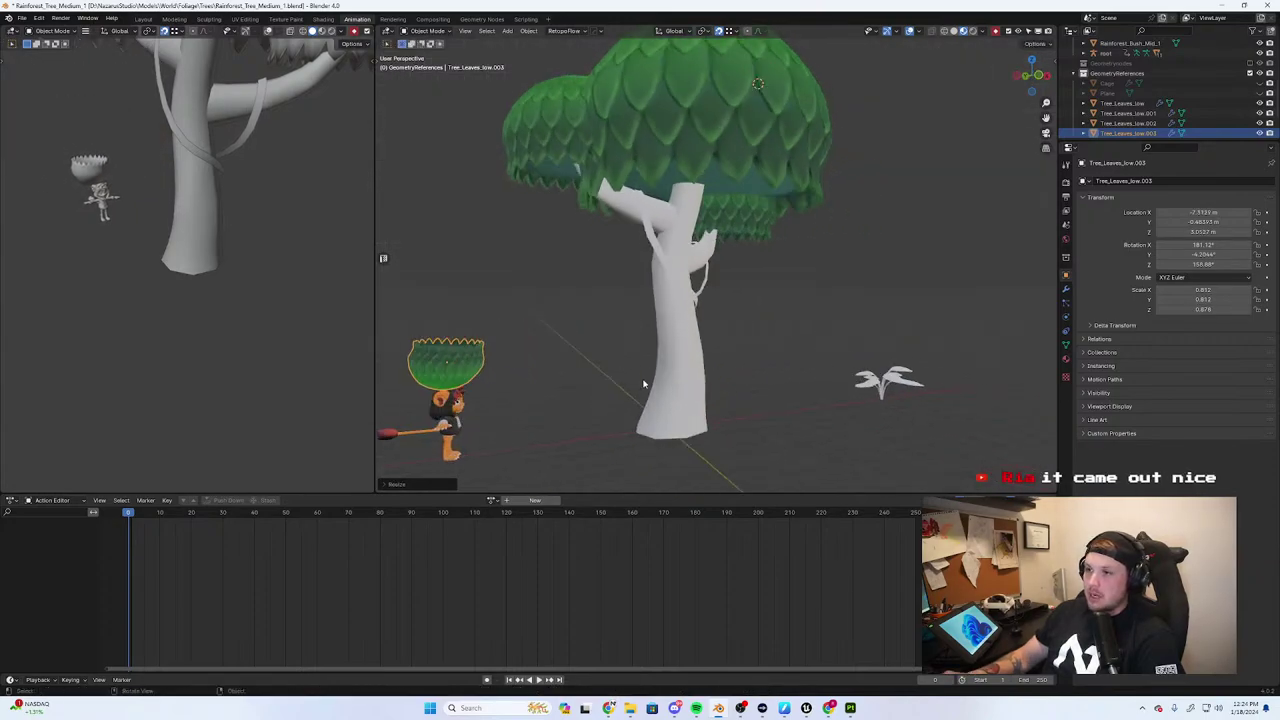
{"action": "key", "text": "KP_1"}
{"action": "scroll", "coordinate": [643, 384], "scroll_direction": "up", "scroll_amount": 4}
{"action": "middle_click_drag", "start_coordinate": [566, 380], "coordinate": [794, 214], "text": "shift"}
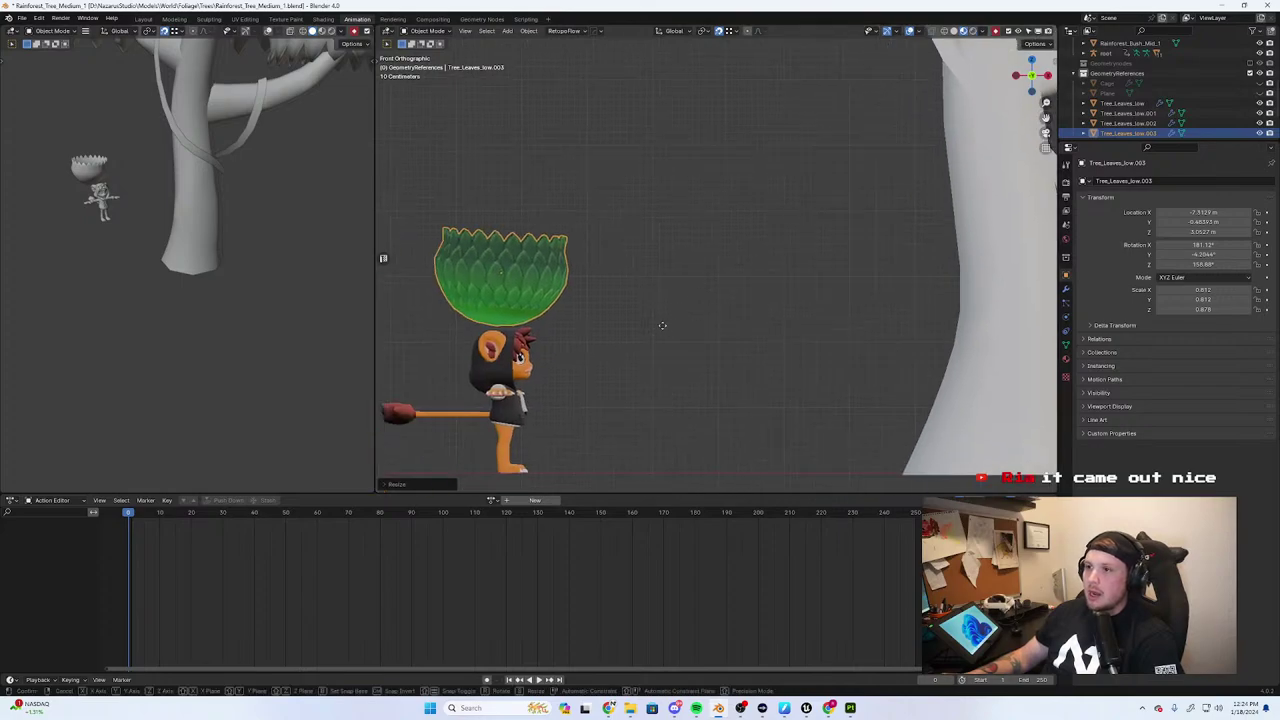
{"action": "key", "text": "g"}
{"action": "left_click", "coordinate": [667, 351]}
{"action": "key", "text": "r"}
{"action": "left_click", "coordinate": [643, 326]}
{"action": "key", "text": "s"}
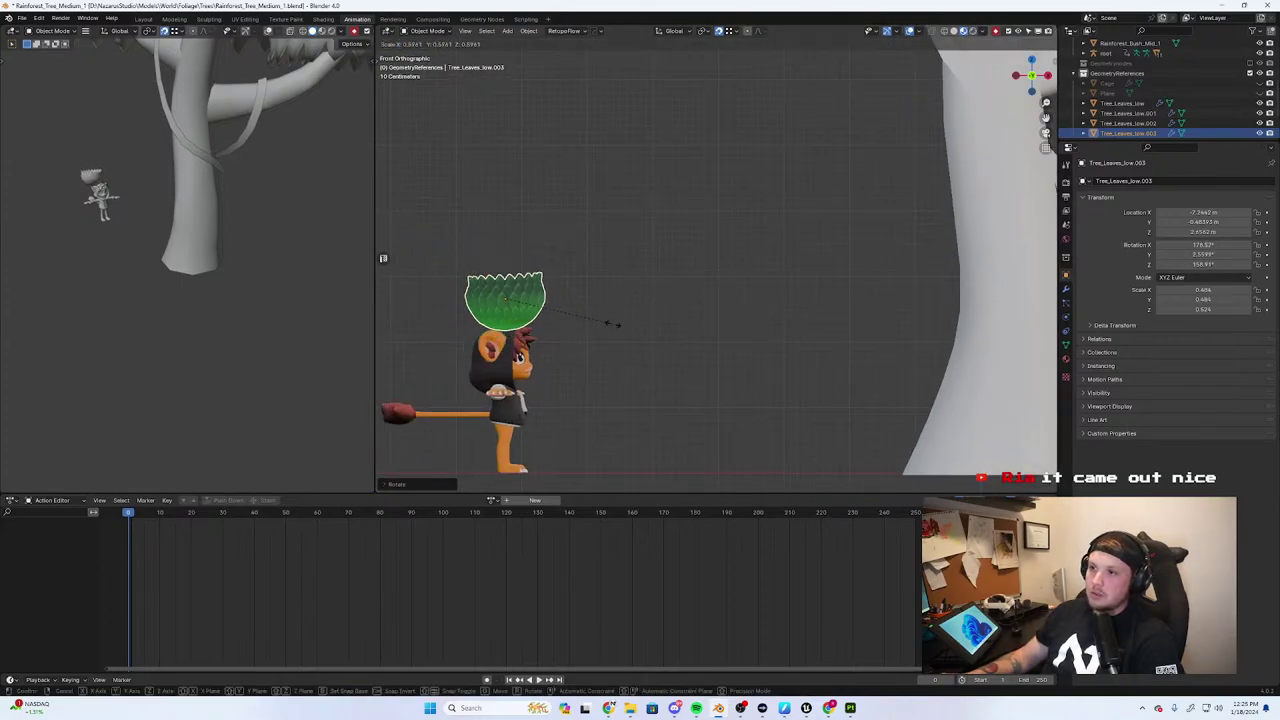
{"action": "left_click", "coordinate": [611, 323]}
Try tilting the small canopy toward the back of the character's head and moving it against the hair
{"action": "key", "text": "g"}
{"action": "left_click", "coordinate": [625, 355]}
{"action": "key", "text": "r"}
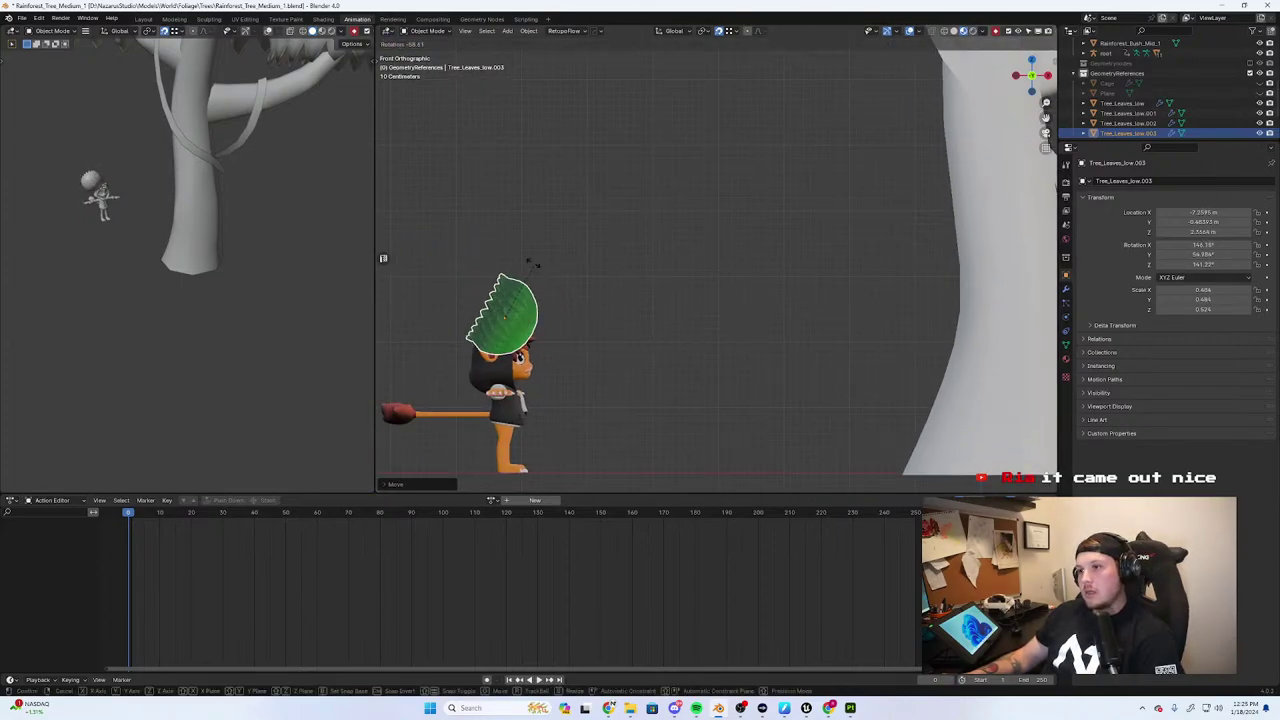
{"action": "left_click", "coordinate": [526, 267]}
{"action": "key", "text": "g"}
{"action": "left_click", "coordinate": [626, 343]}
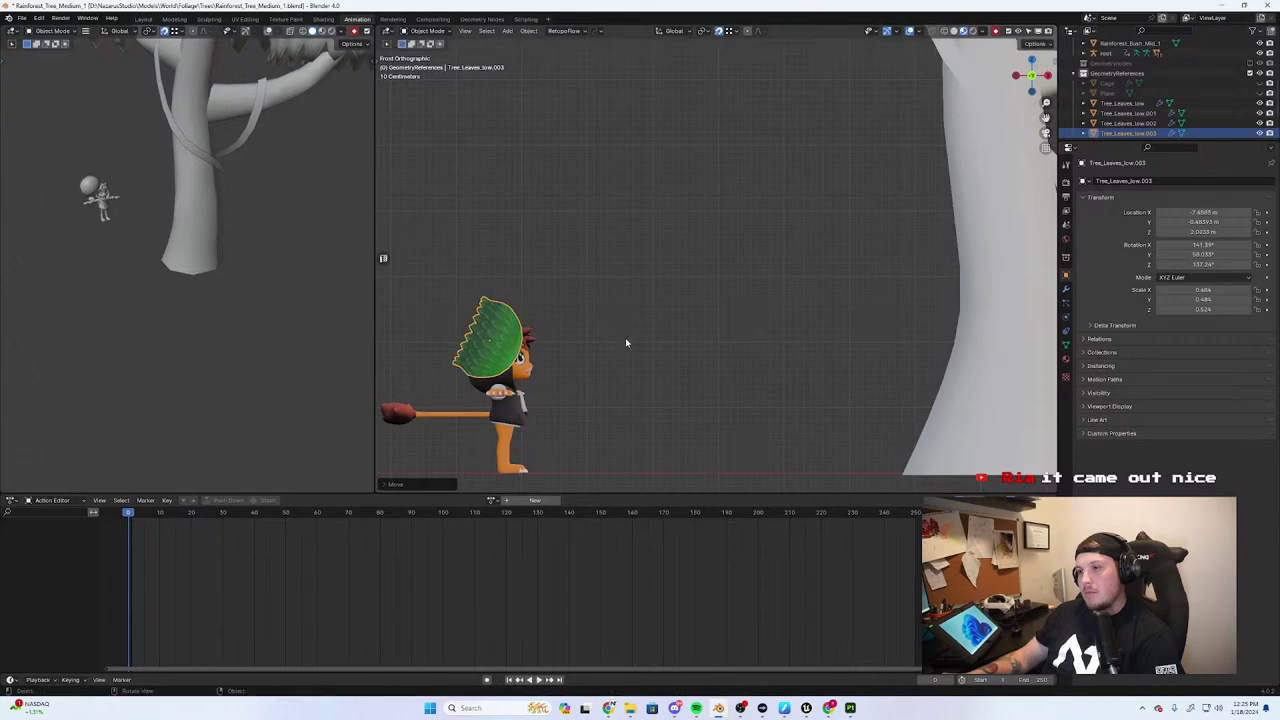
Try sliding the small canopy along the Y axis to centre it on the character's head
{"action": "middle_click_drag", "start_coordinate": [626, 343], "coordinate": [617, 346]}
{"action": "scroll", "coordinate": [617, 346], "scroll_direction": "up", "scroll_amount": 3}
{"action": "key", "text": "g"}
{"action": "key", "text": "x"}
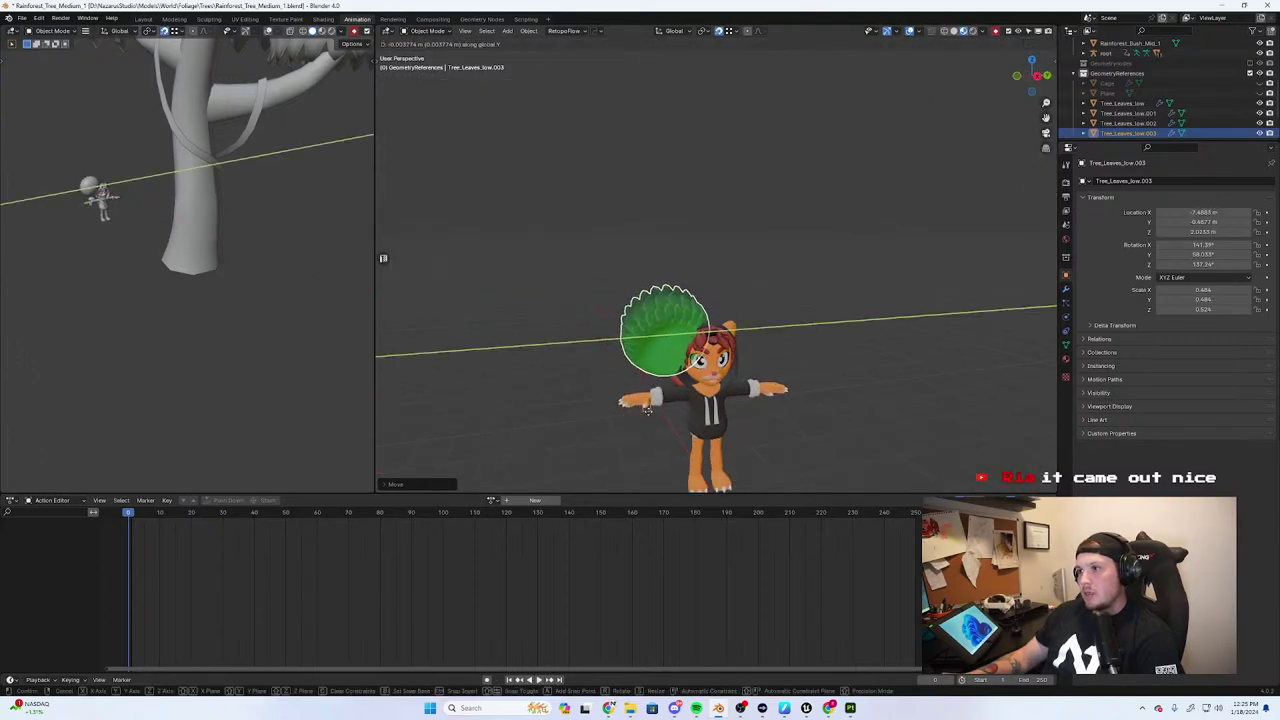
{"action": "left_click", "coordinate": [776, 441]}
Try rotating the small canopy to a flatter tilt in front view and fitting it onto the character's head
{"action": "key", "text": "KP_5"}
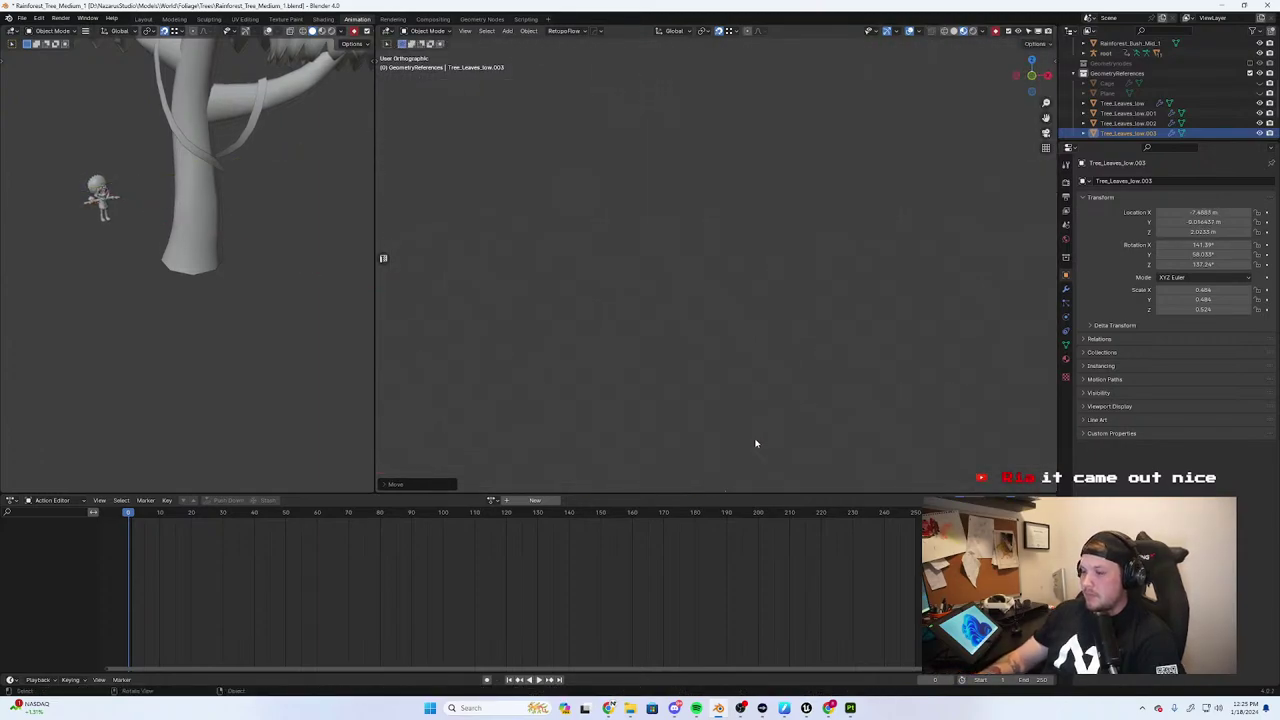
{"action": "scroll", "coordinate": [725, 430], "scroll_direction": "down", "scroll_amount": 8}
{"action": "scroll", "coordinate": [694, 366], "scroll_direction": "up", "scroll_amount": 2}
{"action": "key", "text": "r"}
{"action": "left_click", "coordinate": [683, 420]}
{"action": "key", "text": "g"}
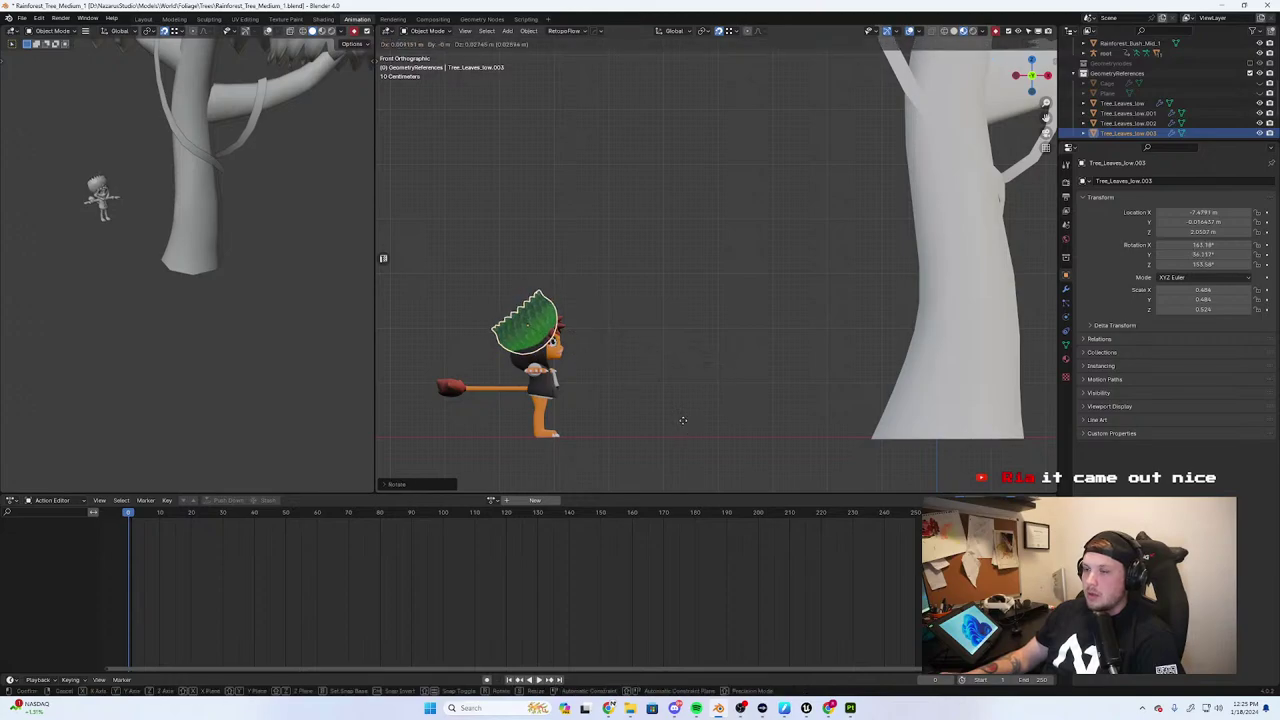
{"action": "left_click", "coordinate": [688, 413]}
Delete the small duplicated canopy from the character's head
{"action": "scroll", "coordinate": [751, 328], "scroll_direction": "down", "scroll_amount": 2}
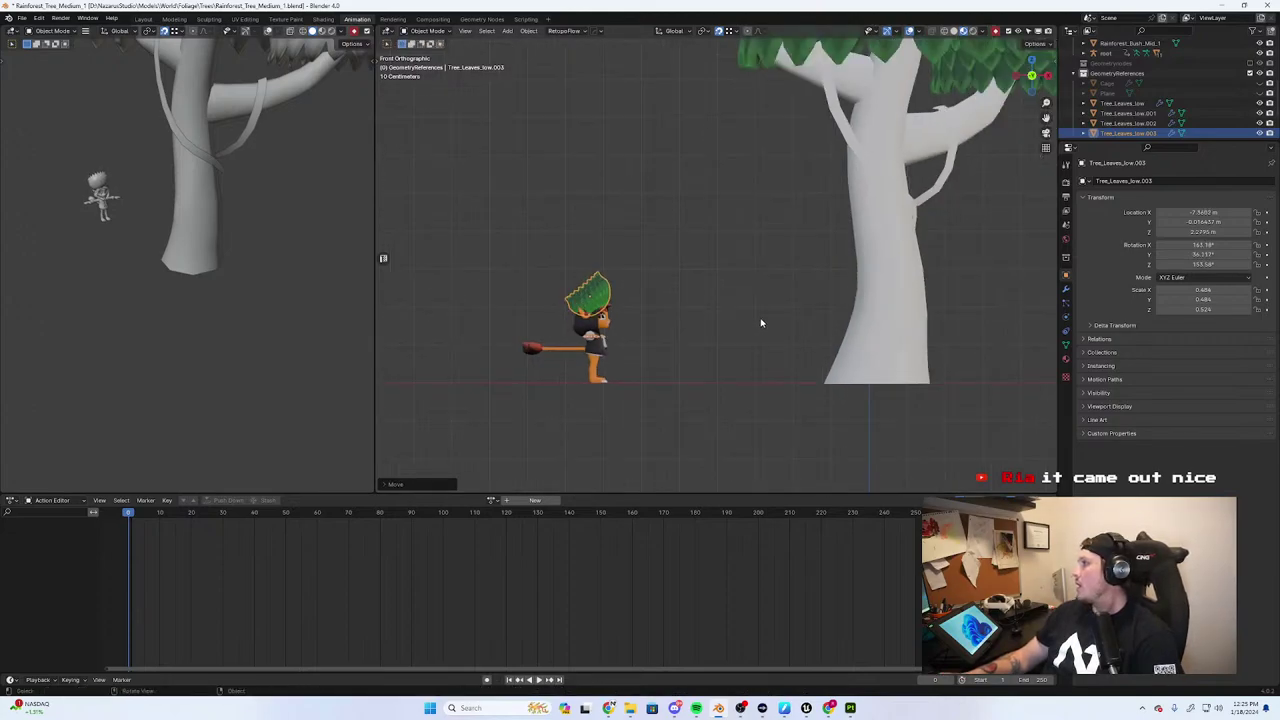
{"action": "key", "text": "Delete"}
{"action": "scroll", "coordinate": [748, 311], "scroll_direction": "down", "scroll_amount": 5}
{"action": "scroll", "coordinate": [927, 303], "scroll_direction": "up", "scroll_amount": 3}
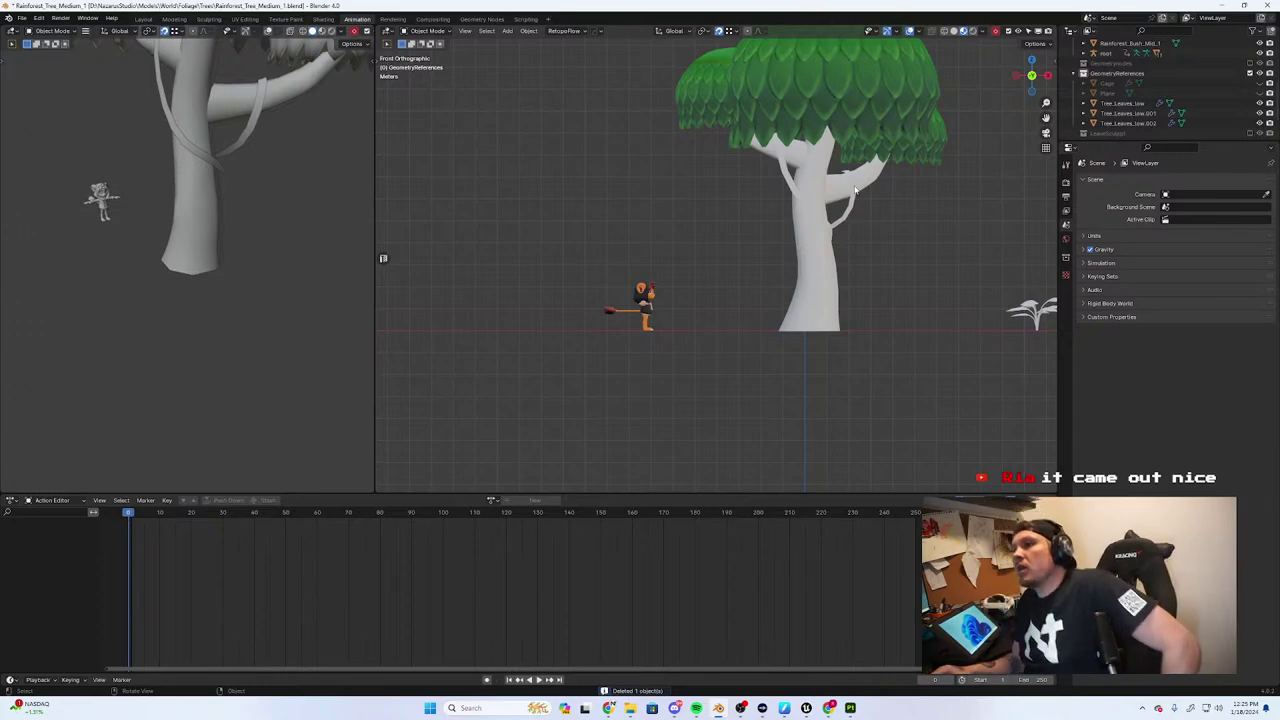
Examine the tree's leaf canopies up close and the whole tree beside the character and small plant
{"action": "scroll", "coordinate": [913, 201], "scroll_direction": "down", "scroll_amount": 1}
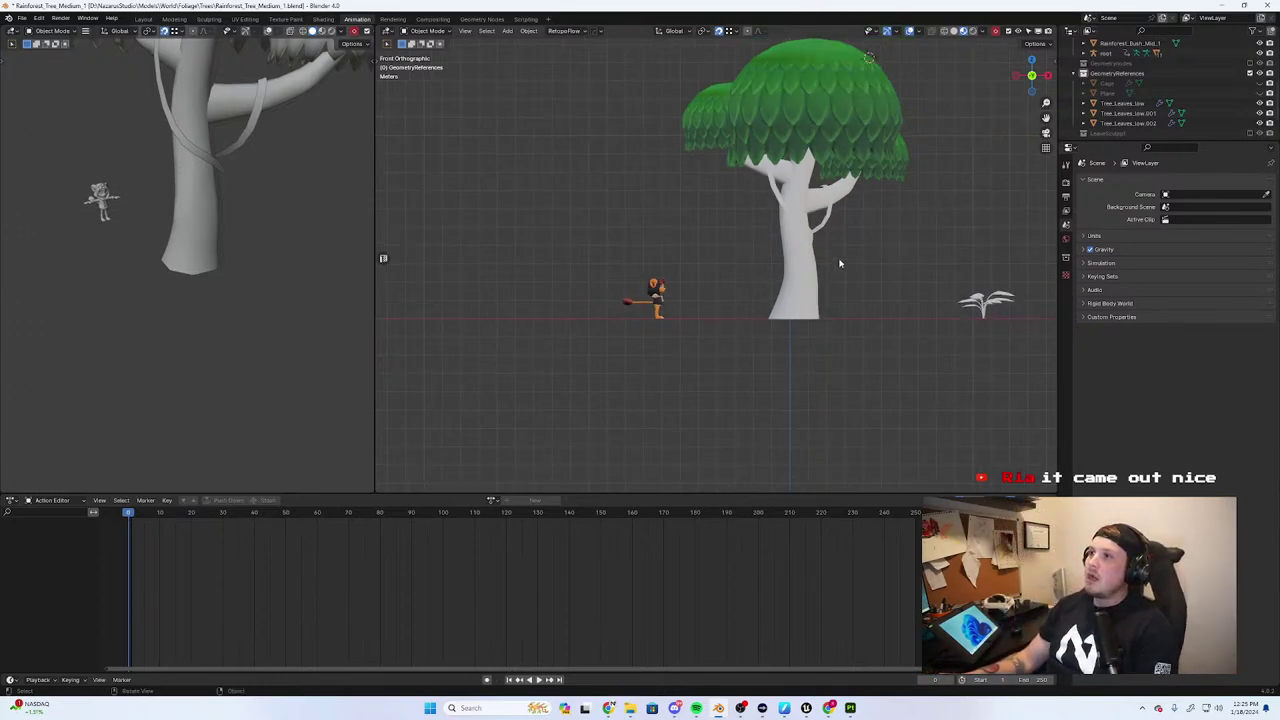
{"action": "scroll", "coordinate": [800, 270], "scroll_direction": "down", "scroll_amount": 4}
{"action": "scroll", "coordinate": [714, 251], "scroll_direction": "up", "scroll_amount": 7}
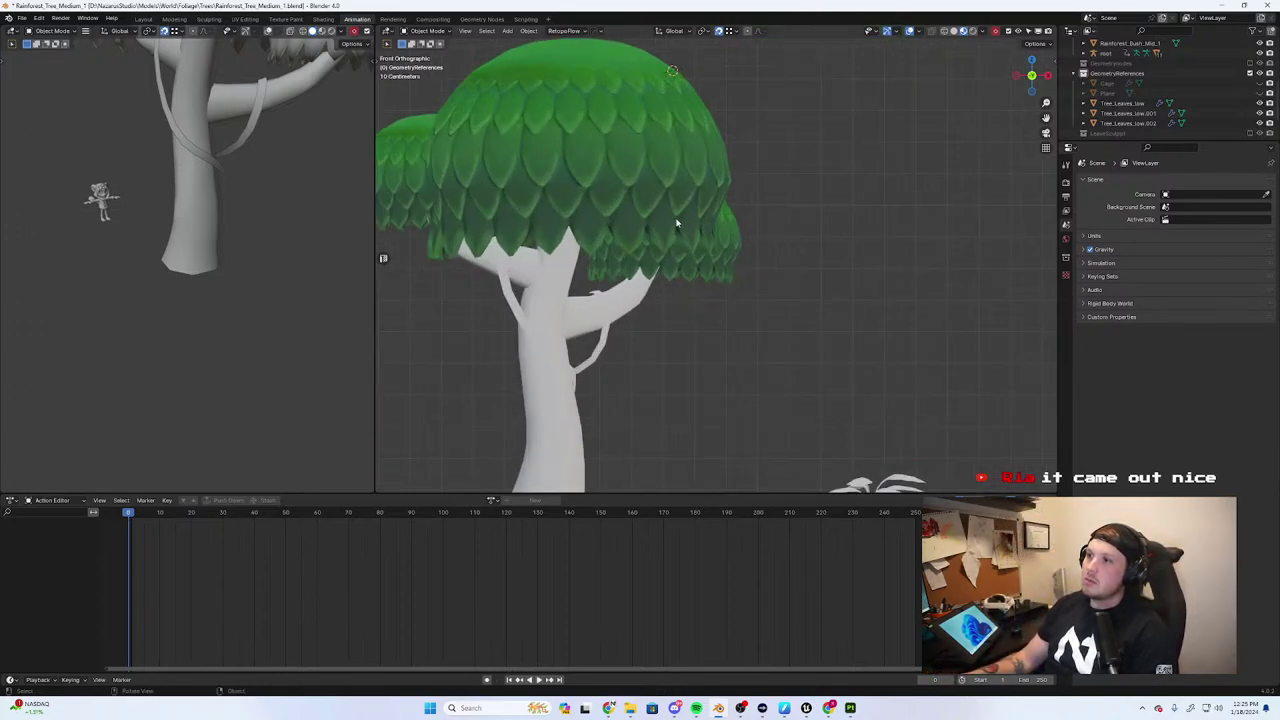
{"action": "scroll", "coordinate": [676, 224], "scroll_direction": "up", "scroll_amount": 6}
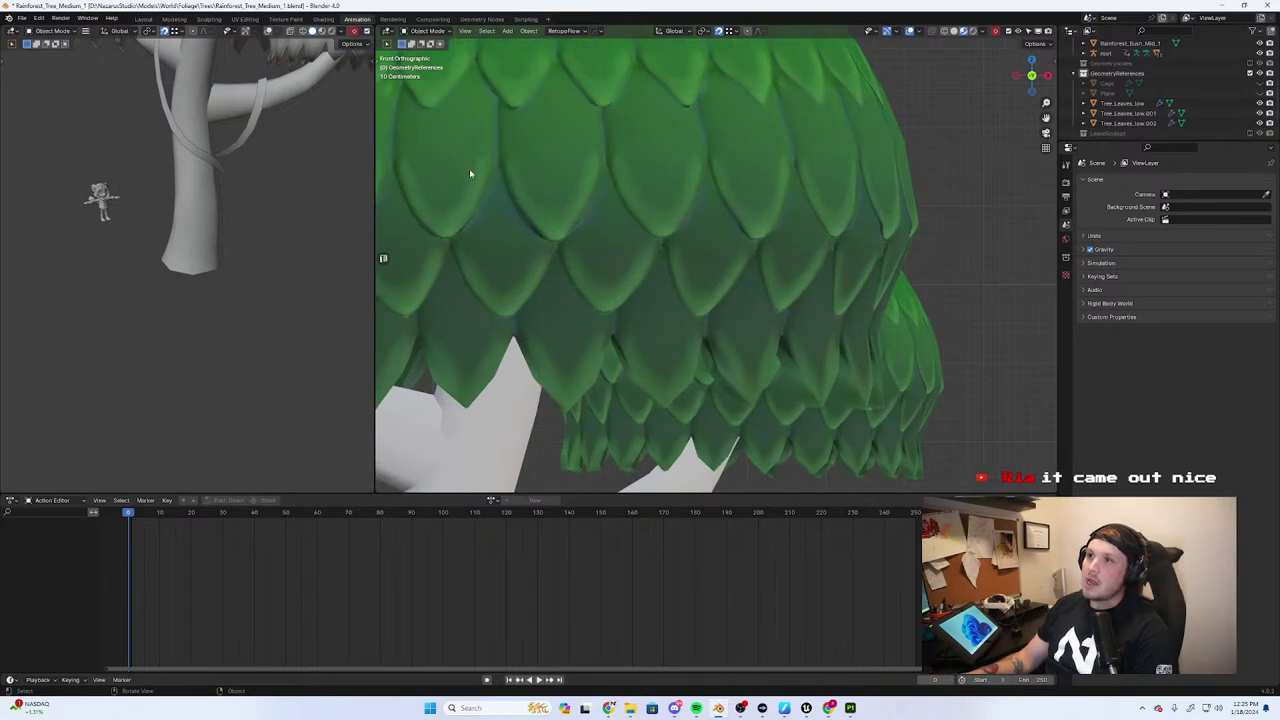
{"action": "middle_click_drag", "start_coordinate": [469, 173], "coordinate": [637, 188], "text": "shift"}
{"action": "middle_click_drag", "start_coordinate": [560, 131], "coordinate": [666, 220]}
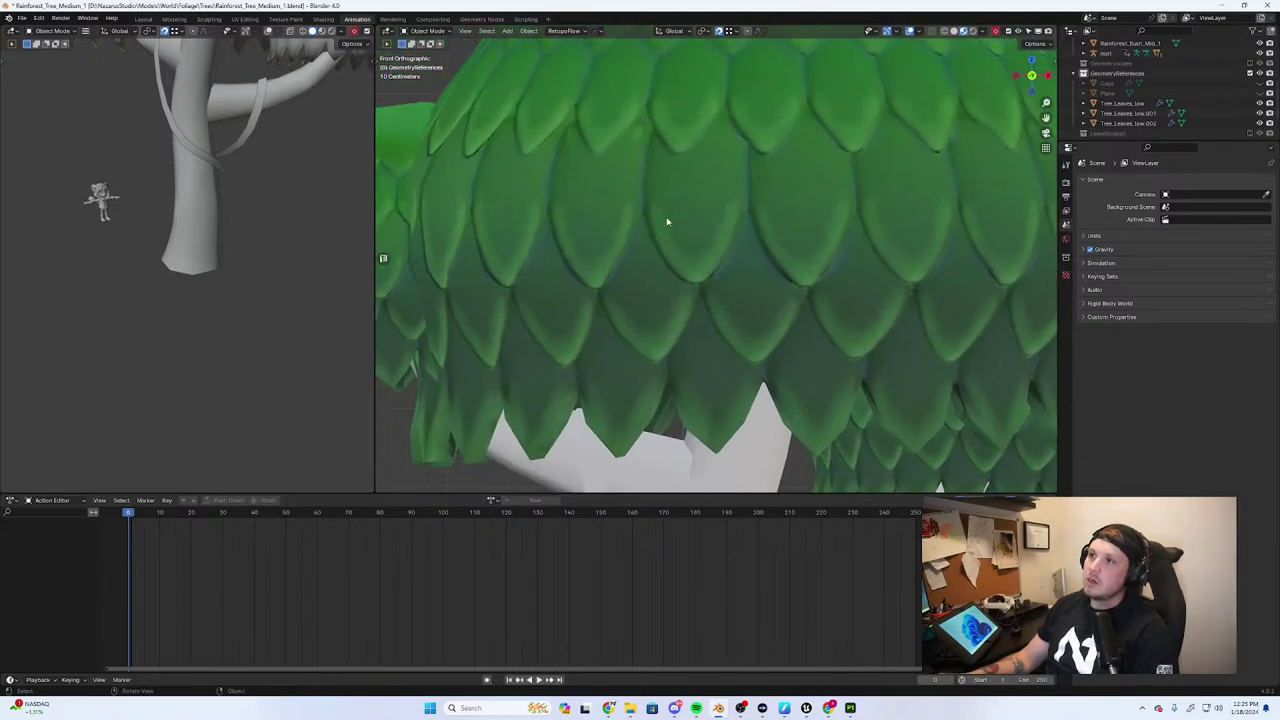
{"action": "scroll", "coordinate": [609, 243], "scroll_direction": "down", "scroll_amount": 6}
{"action": "middle_click_drag", "start_coordinate": [728, 260], "coordinate": [703, 300]}
{"action": "left_click", "coordinate": [703, 300]}
{"action": "middle_click_drag", "start_coordinate": [786, 305], "coordinate": [798, 373]}
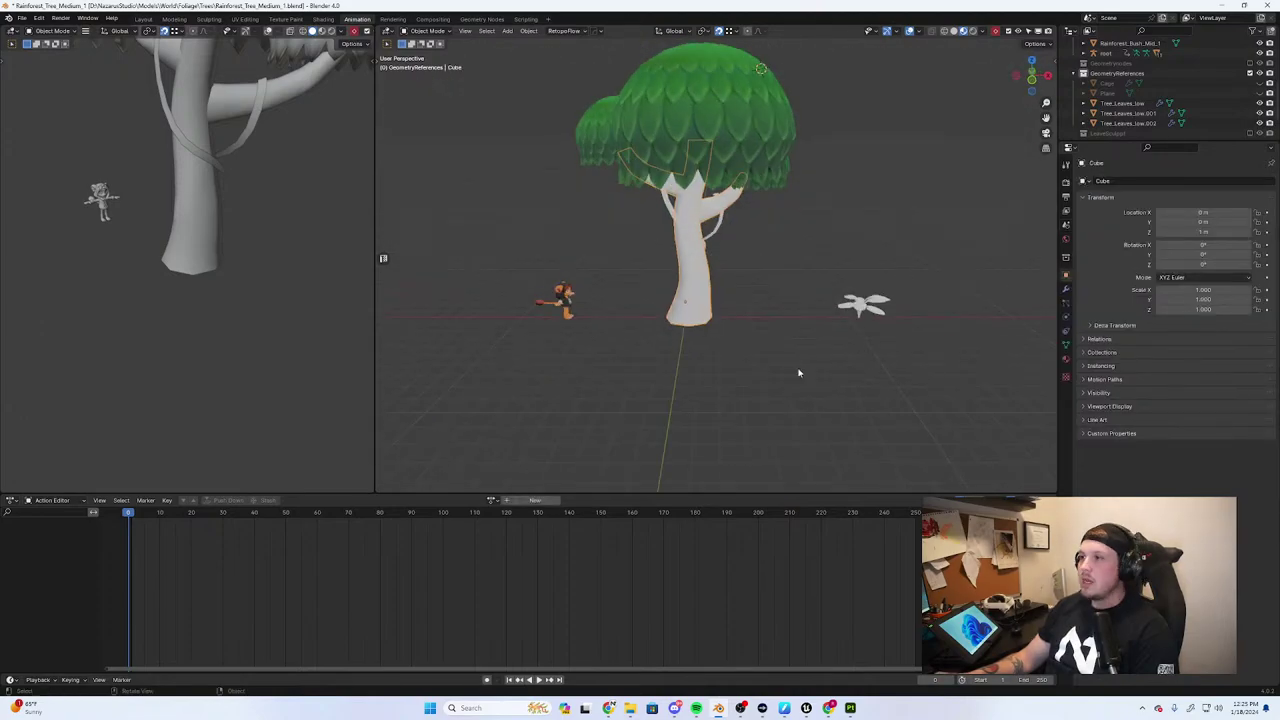
{"action": "scroll", "coordinate": [718, 305], "scroll_direction": "down", "scroll_amount": 2}
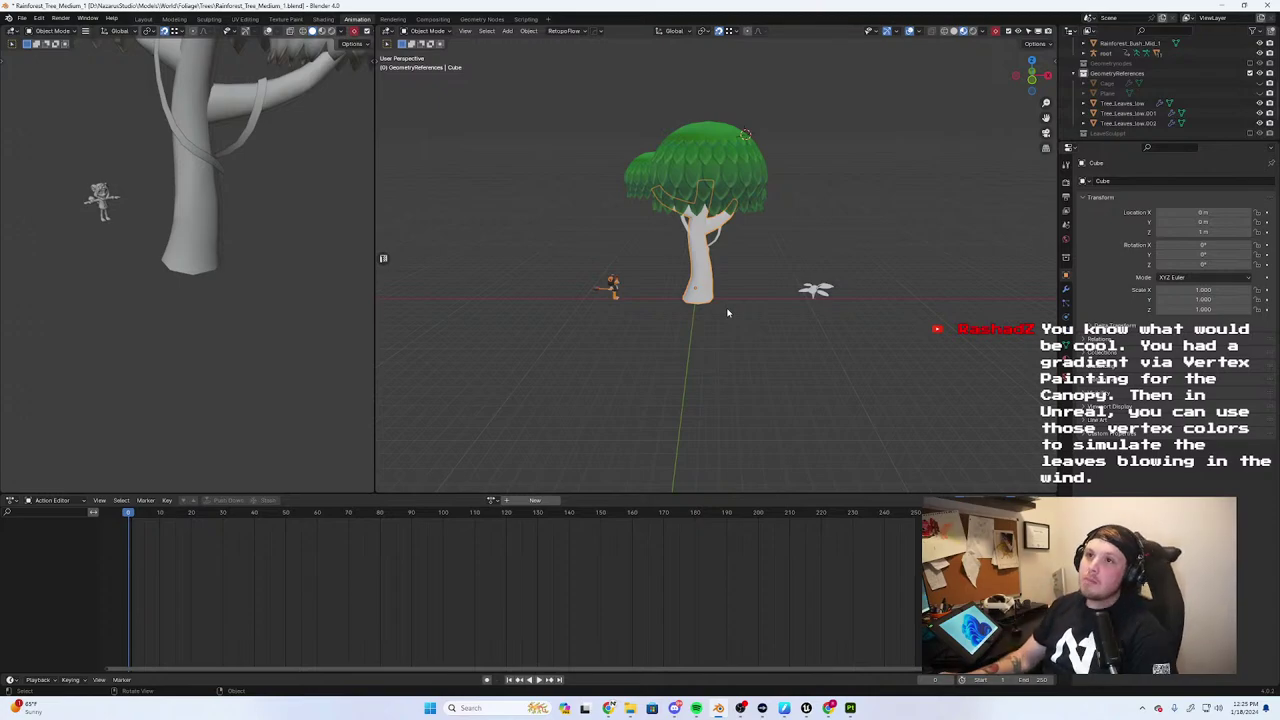
Select the vine on the trunk, inspect it in isolation, and return to the full tree
{"action": "key", "text": "KP_1"}
{"action": "scroll", "coordinate": [730, 205], "scroll_direction": "up", "scroll_amount": 5}
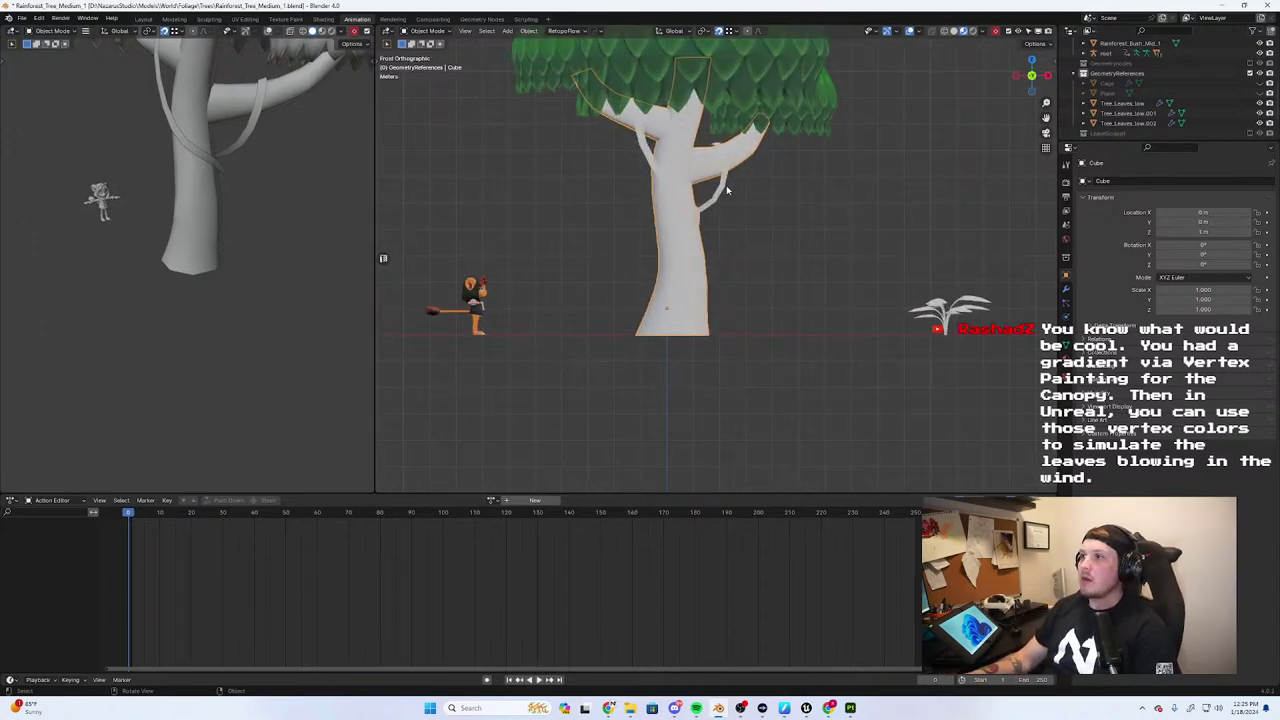
{"action": "left_click", "coordinate": [726, 190]}
{"action": "middle_click_drag", "start_coordinate": [653, 160], "coordinate": [727, 268]}
{"action": "key", "text": "KP_Divide"}
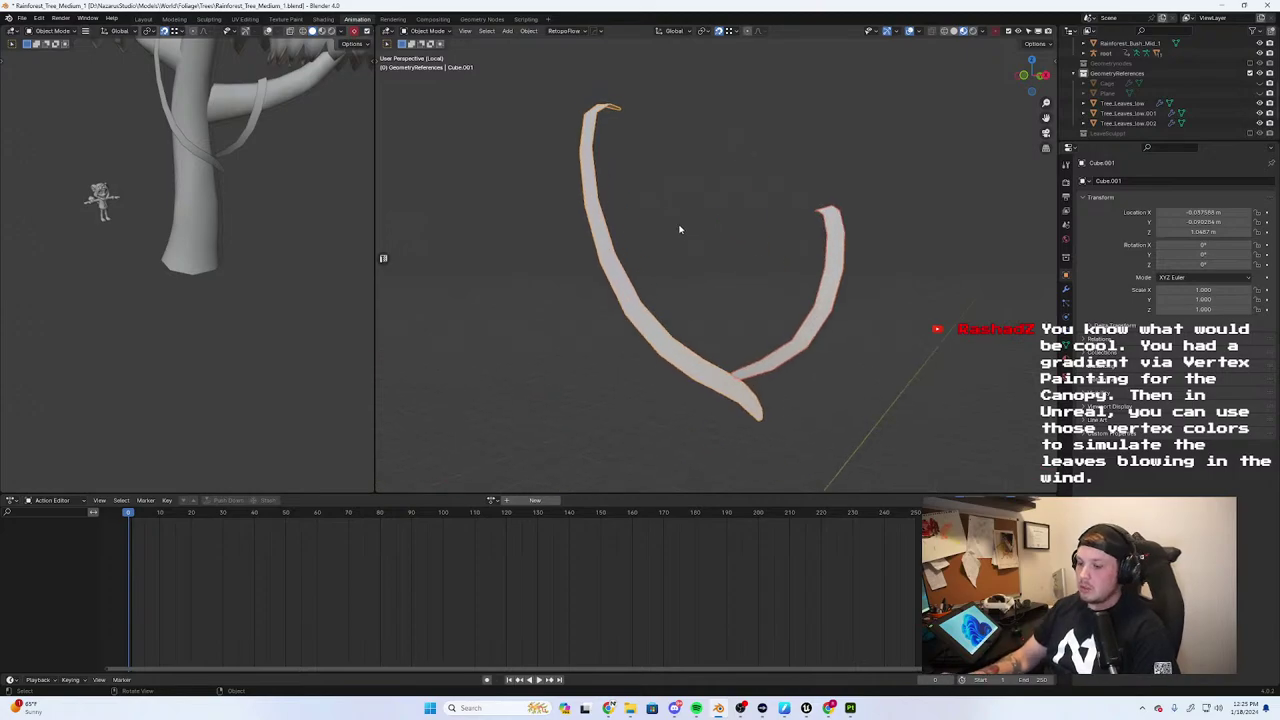
{"action": "key", "text": "KP_Divide"}
{"action": "middle_click_drag", "start_coordinate": [663, 140], "coordinate": [676, 158]}
{"action": "middle_click_drag", "start_coordinate": [797, 136], "coordinate": [743, 187]}
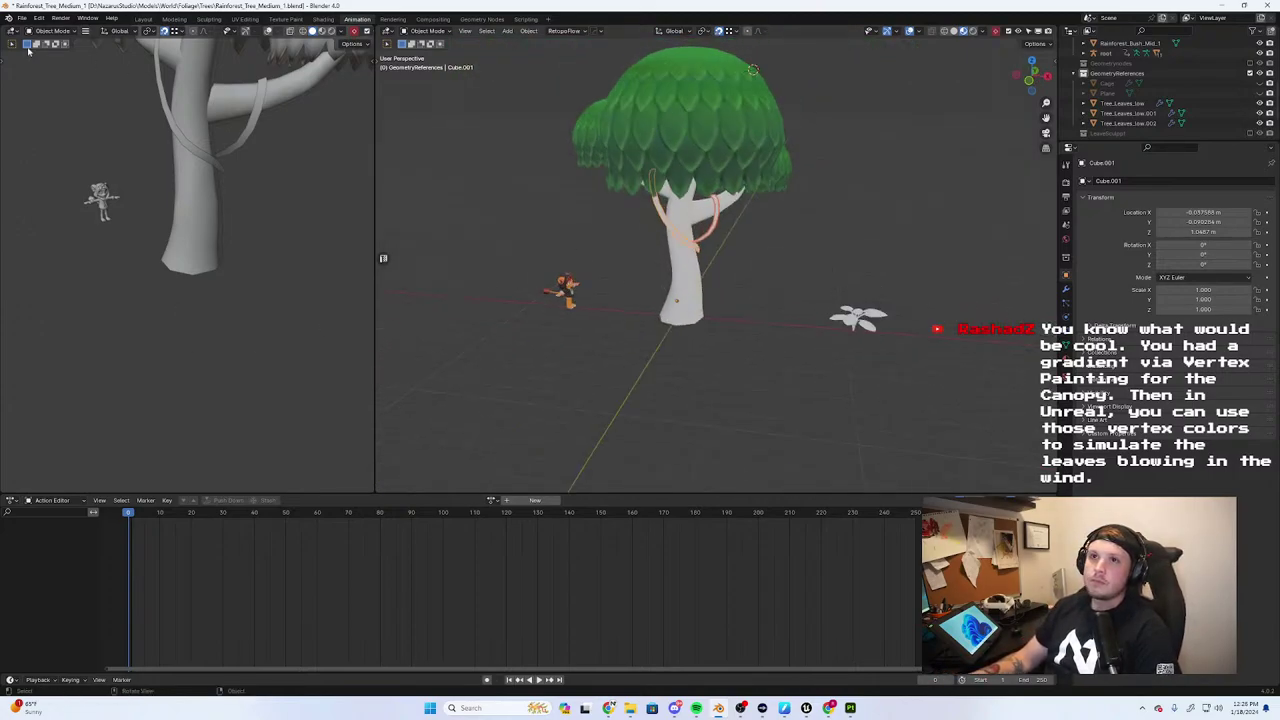
Switch to the UV Editing workspace, return to Object Mode and select the tree trunk
{"action": "scroll", "coordinate": [562, 308], "scroll_direction": "down", "scroll_amount": 2}
{"action": "middle_click_drag", "start_coordinate": [569, 297], "coordinate": [576, 339], "text": "shift"}
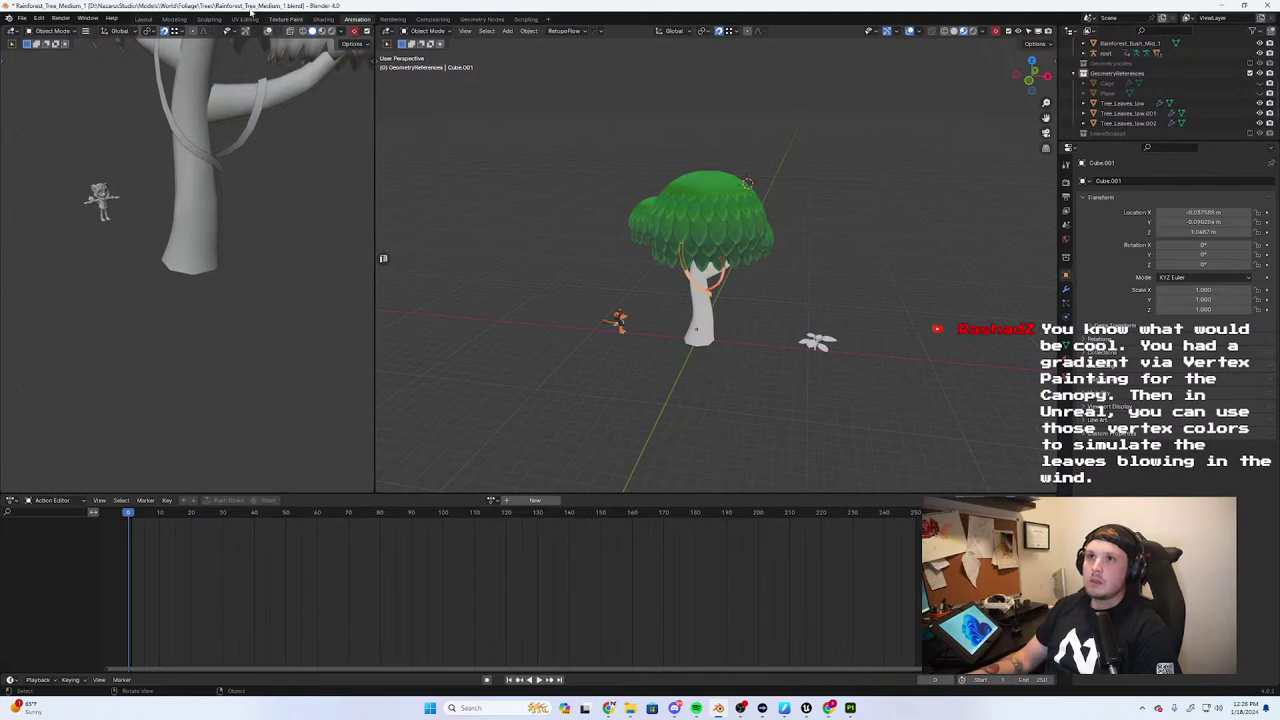
{"action": "left_click", "coordinate": [176, 19]}
{"action": "left_click", "coordinate": [245, 19]}
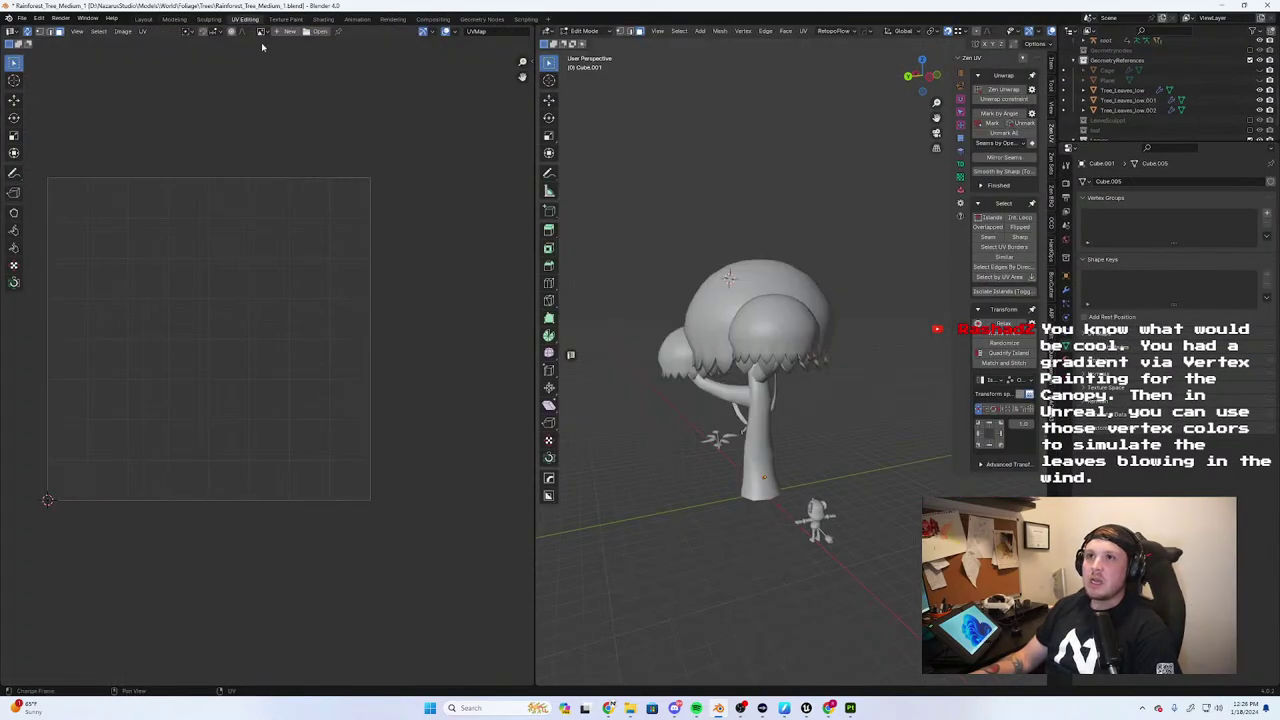
{"action": "scroll", "coordinate": [809, 342], "scroll_direction": "up", "scroll_amount": 3}
{"action": "middle_click_drag", "start_coordinate": [809, 342], "coordinate": [606, 405]}
{"action": "key", "text": "Tab"}
{"action": "left_click", "coordinate": [800, 484]}
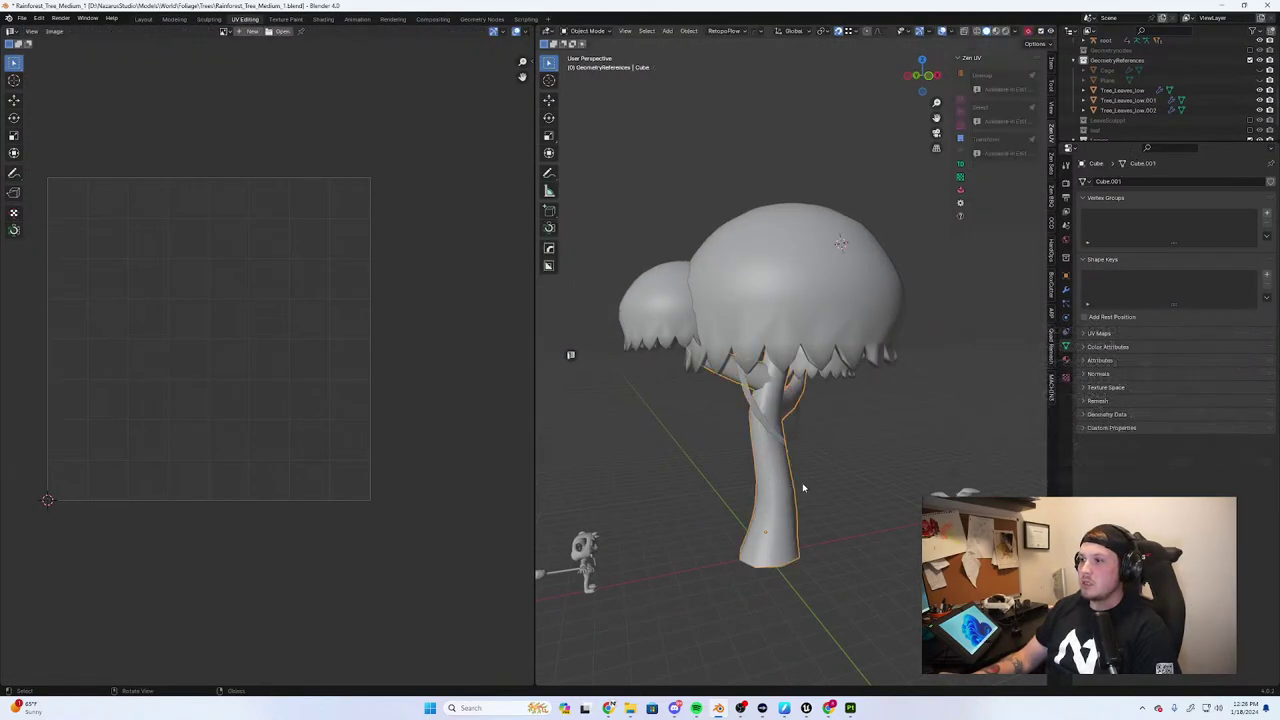
Select the trunk and its vines together and check their UV layouts in Edit Mode
{"action": "scroll", "coordinate": [813, 445], "scroll_direction": "up", "scroll_amount": 2}
{"action": "middle_click_drag", "start_coordinate": [803, 486], "coordinate": [767, 406]}
{"action": "left_click", "coordinate": [756, 413], "text": "shift"}
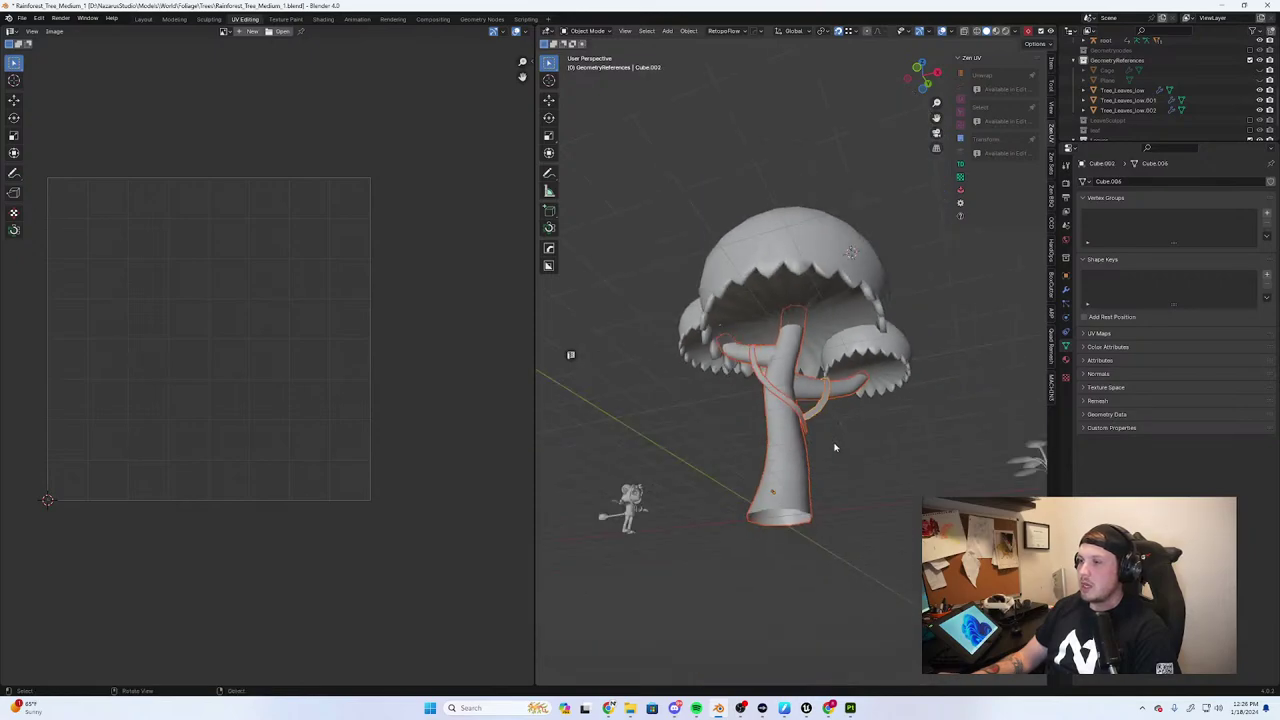
{"action": "key", "text": "Tab"}
{"action": "key", "text": "a"}
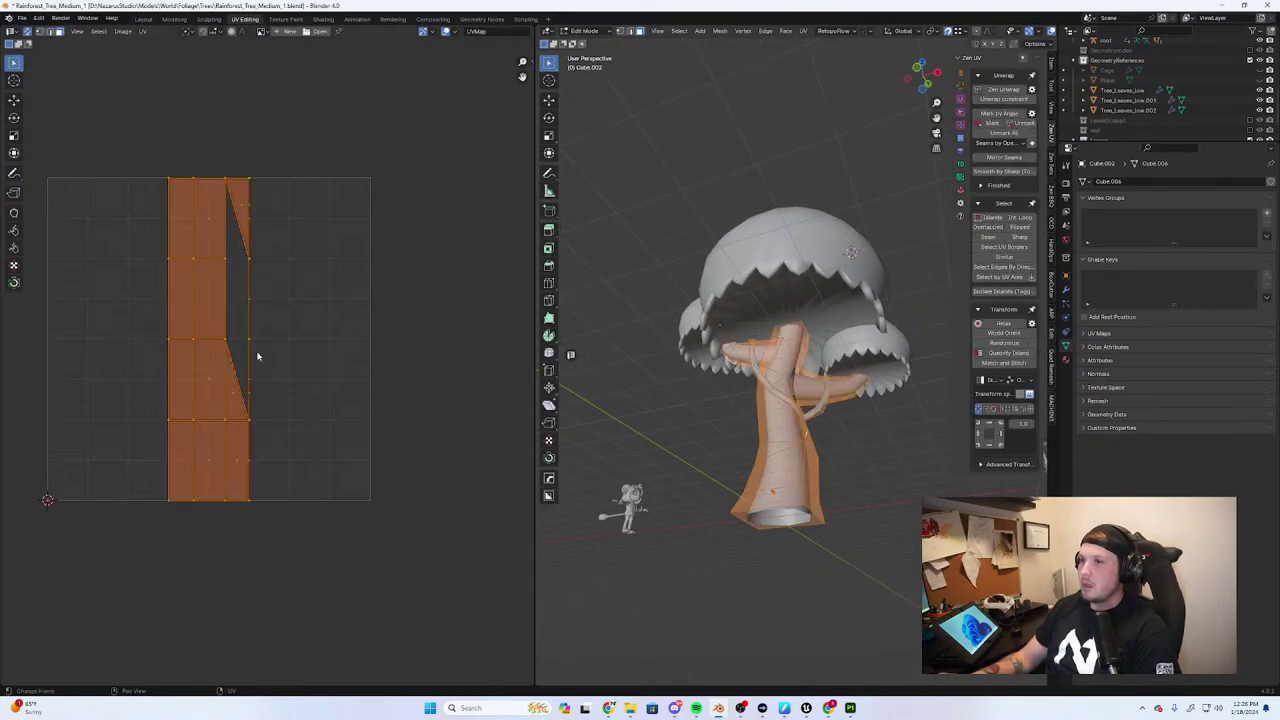
{"action": "scroll", "coordinate": [281, 332], "scroll_direction": "down", "scroll_amount": 2}
{"action": "scroll", "coordinate": [281, 332], "scroll_direction": "down", "scroll_amount": 1}
{"action": "scroll", "coordinate": [834, 514], "scroll_direction": "up", "scroll_amount": 2}
{"action": "middle_click_drag", "start_coordinate": [834, 514], "coordinate": [798, 522]}
{"action": "key", "text": "Tab"}
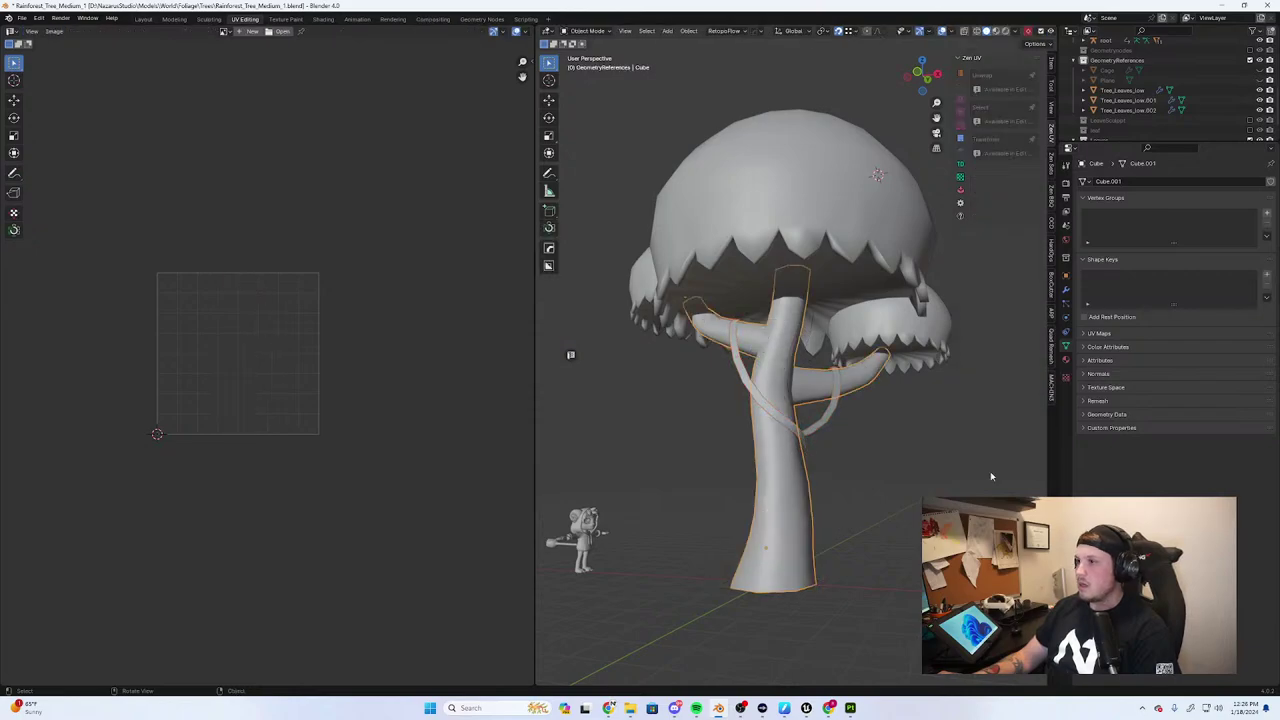
Apply the trunk's Subdivision modifier and check the resulting mesh in Edit Mode
{"action": "left_click", "coordinate": [1066, 289]}
{"action": "left_click", "coordinate": [1244, 199]}
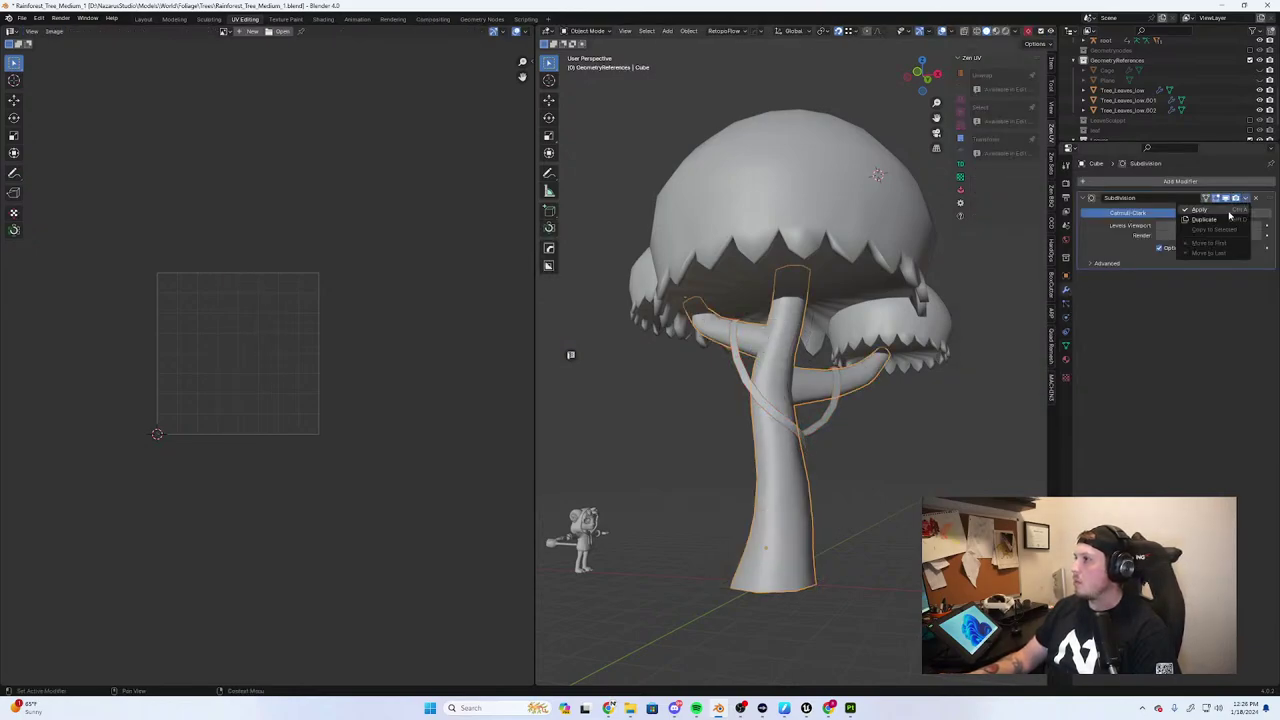
{"action": "left_click", "coordinate": [1227, 214]}
{"action": "key", "text": "Tab"}
{"action": "middle_click_drag", "start_coordinate": [868, 428], "coordinate": [881, 418]}
{"action": "middle_click_drag", "start_coordinate": [877, 406], "coordinate": [910, 410]}
{"action": "key", "text": "Tab"}
Try remeshing the trunk with Quad Remesher at a quad count of 500, and undo the remesh
{"action": "middle_click_drag", "start_coordinate": [857, 478], "coordinate": [975, 346], "text": "shift"}
{"action": "left_click", "coordinate": [1051, 344]}
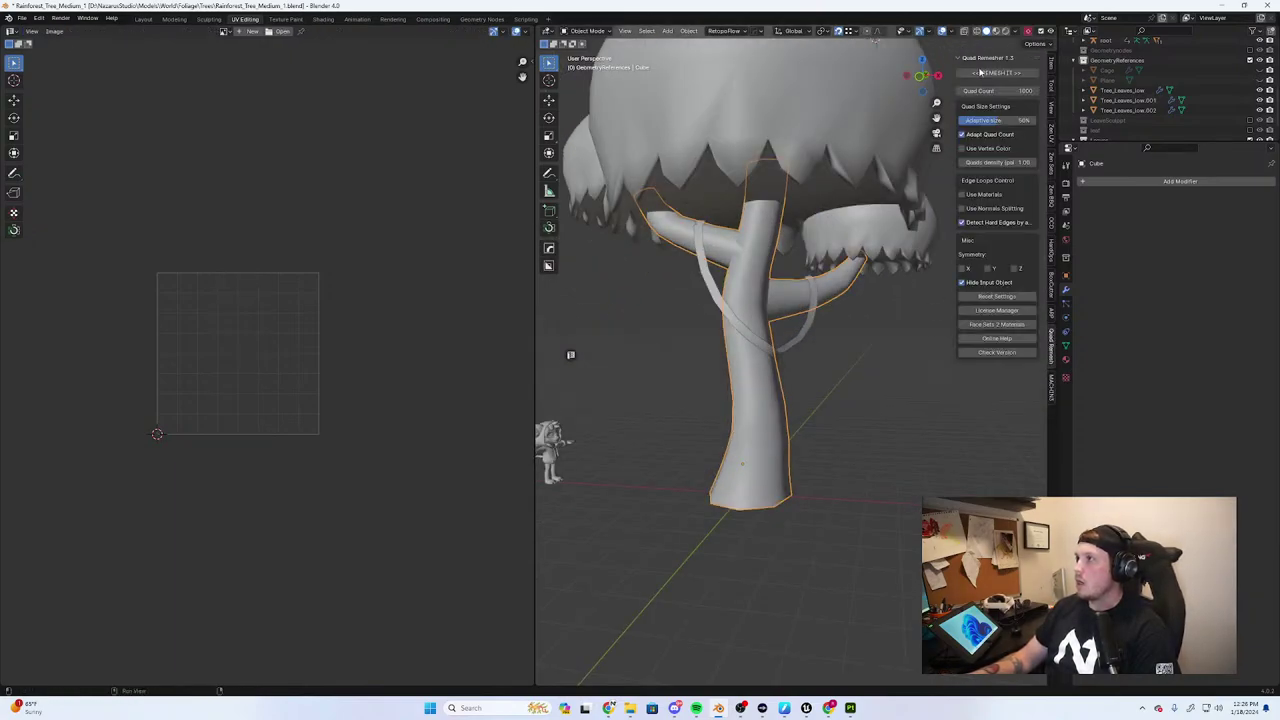
{"action": "left_click", "coordinate": [1013, 91]}
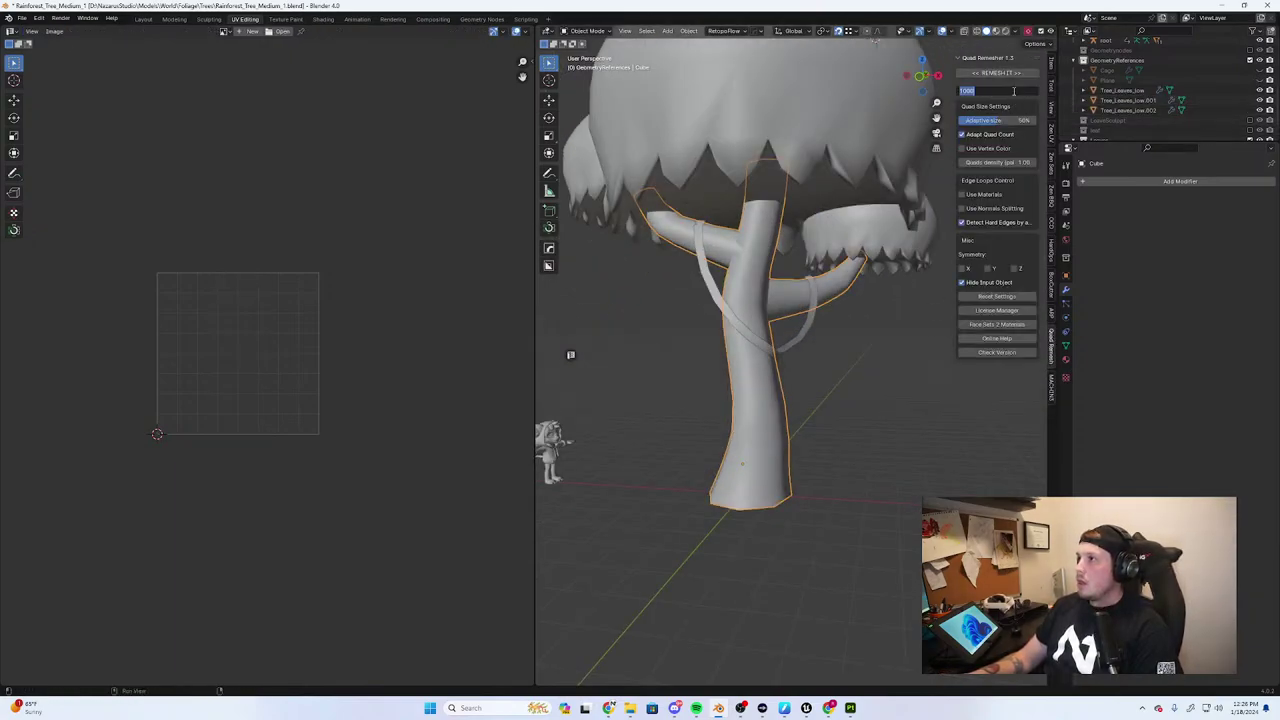
{"action": "type", "text": "500"}
{"action": "key", "text": "Return"}
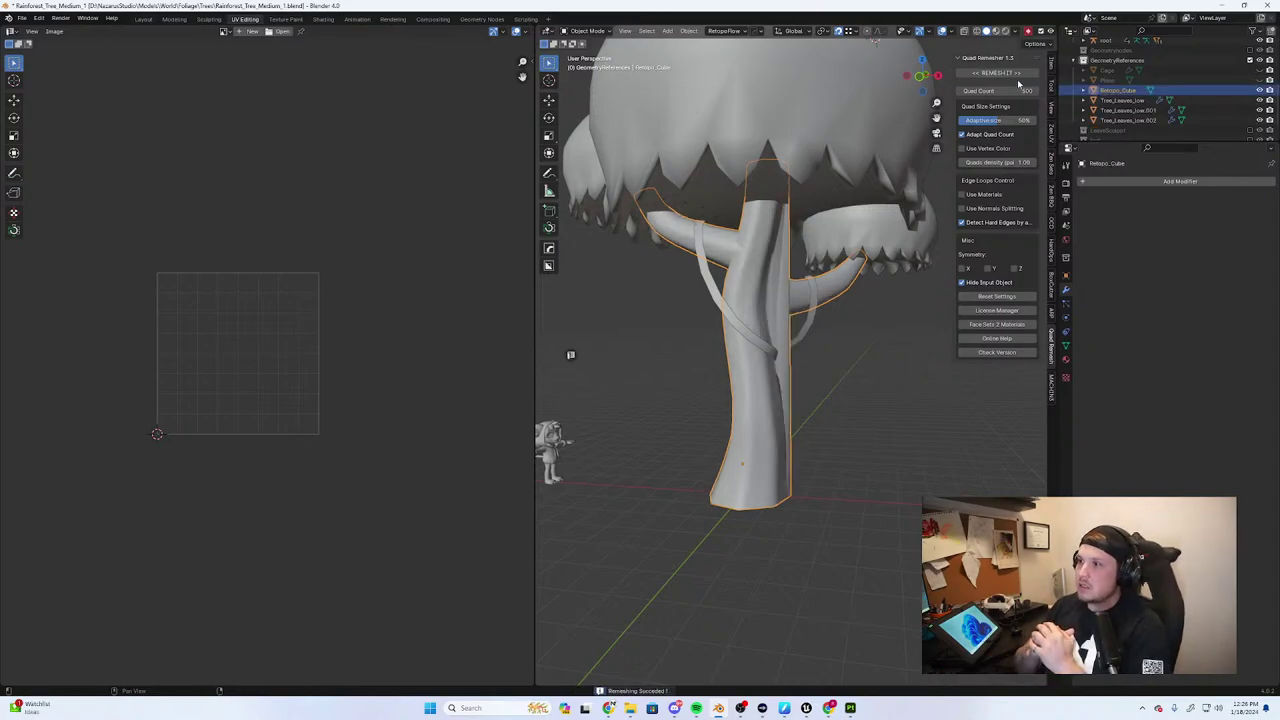
{"action": "key", "text": "Tab"}
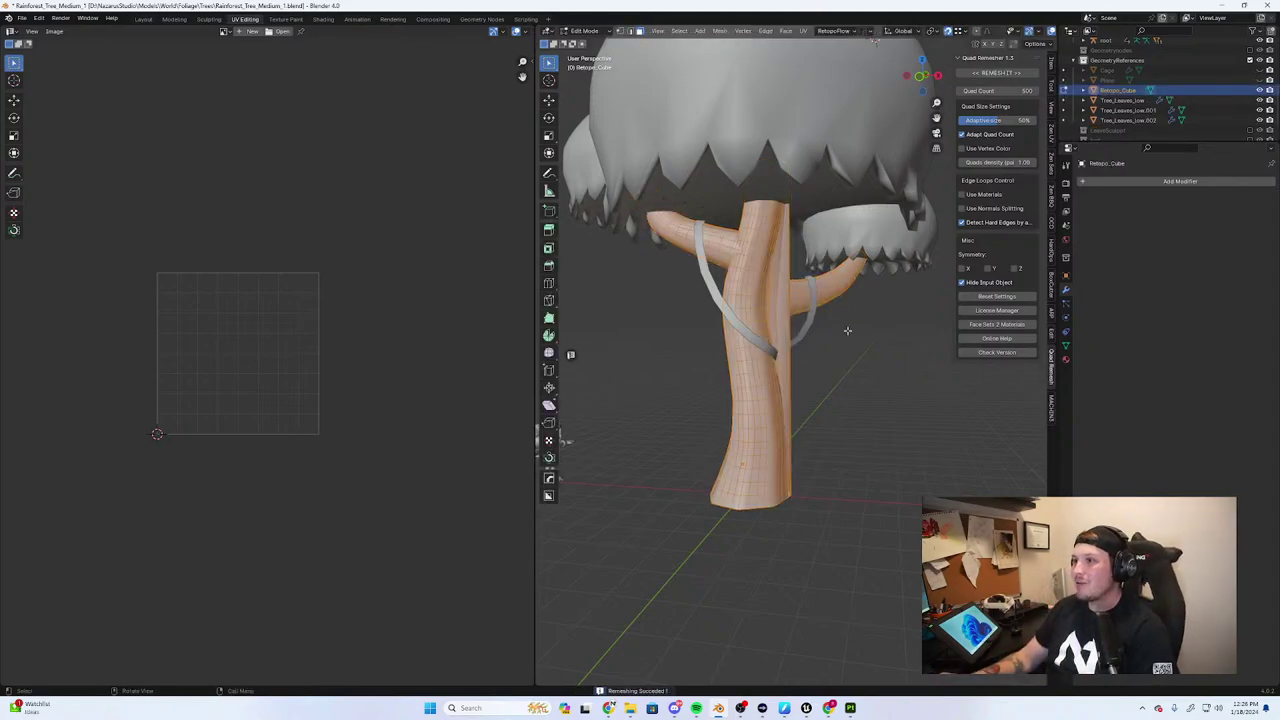
{"action": "mouse_move", "coordinate": [848, 331]}
{"action": "middle_mouse_down"}
{"action": "mouse_move", "coordinate": [786, 309]}
{"action": "mouse_move", "coordinate": [770, 240]}
{"action": "mouse_move", "coordinate": [900, 348]}
{"action": "mouse_move", "coordinate": [720, 250]}
{"action": "mouse_move", "coordinate": [541, 347]}
{"action": "mouse_move", "coordinate": [557, 334]}
{"action": "mouse_move", "coordinate": [1017, 353]}
{"action": "mouse_move", "coordinate": [855, 356]}
{"action": "mouse_move", "coordinate": [793, 305]}
{"action": "mouse_move", "coordinate": [846, 326]}
{"action": "middle_mouse_up"}
{"action": "scroll", "coordinate": [784, 308], "scroll_direction": "up", "scroll_amount": 3}
{"action": "key", "text": "Tab"}
{"action": "key", "text": "ctrl+z"}
Turn on the viewport statistics and remesh the trunk with a quad count of 200
{"action": "left_click", "coordinate": [1022, 90]}
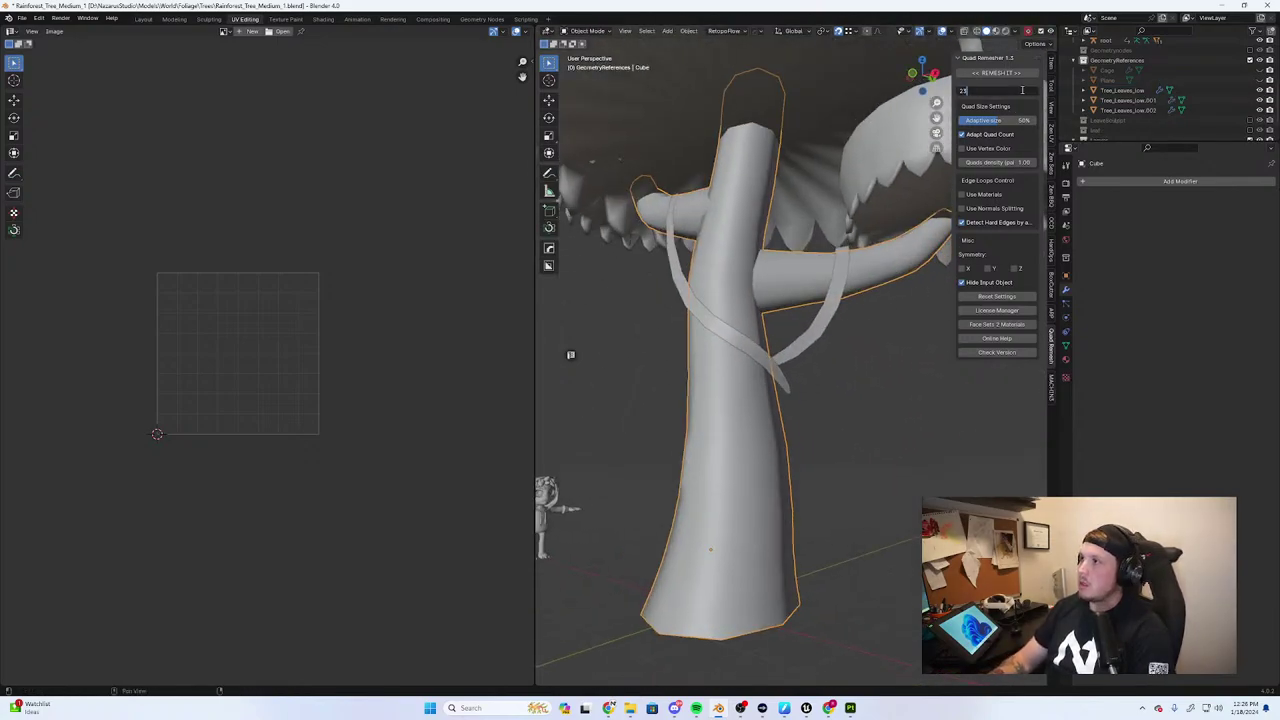
{"action": "key", "text": "Return"}
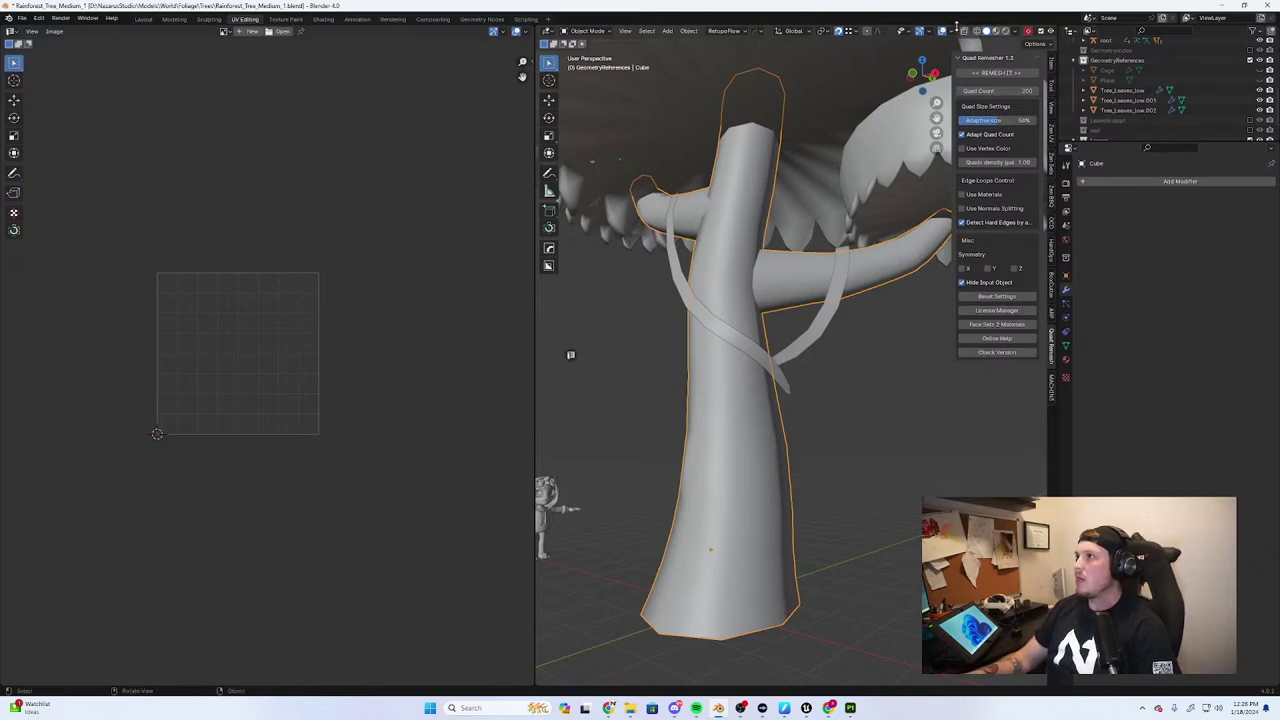
{"action": "left_click", "coordinate": [952, 31]}
{"action": "left_click", "coordinate": [895, 112]}
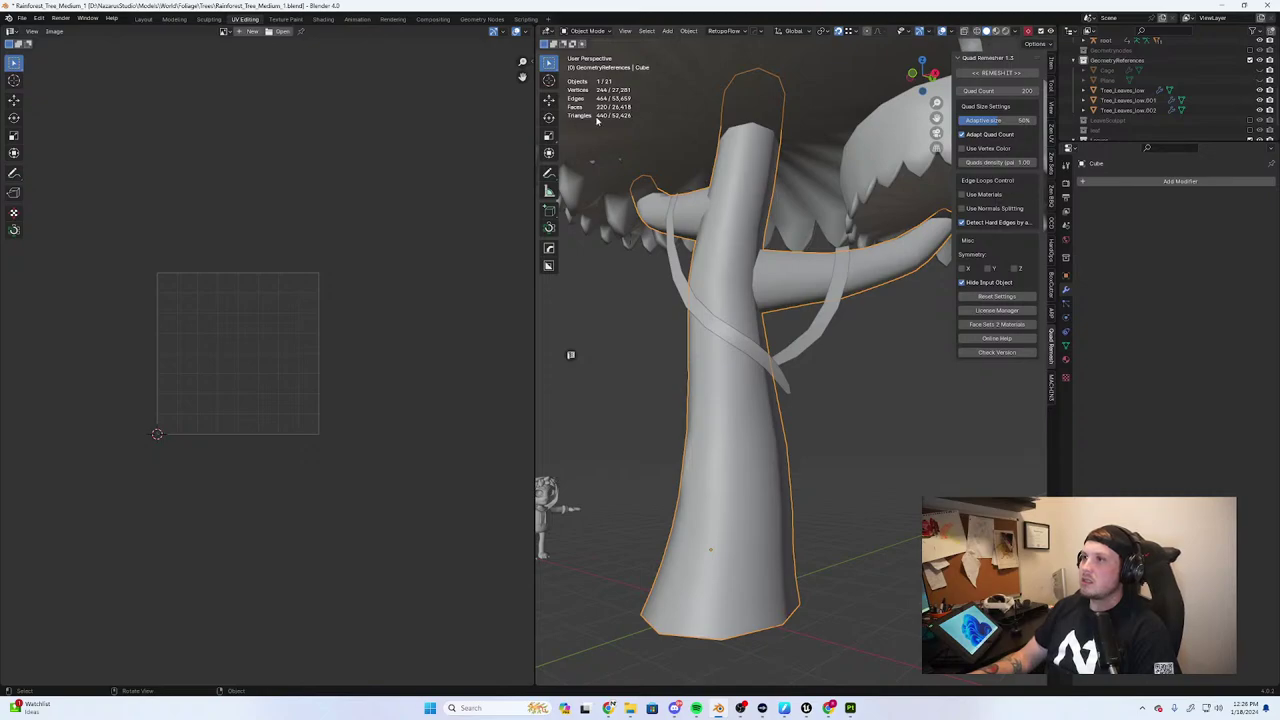
{"action": "middle_click_drag", "start_coordinate": [597, 120], "coordinate": [731, 225]}
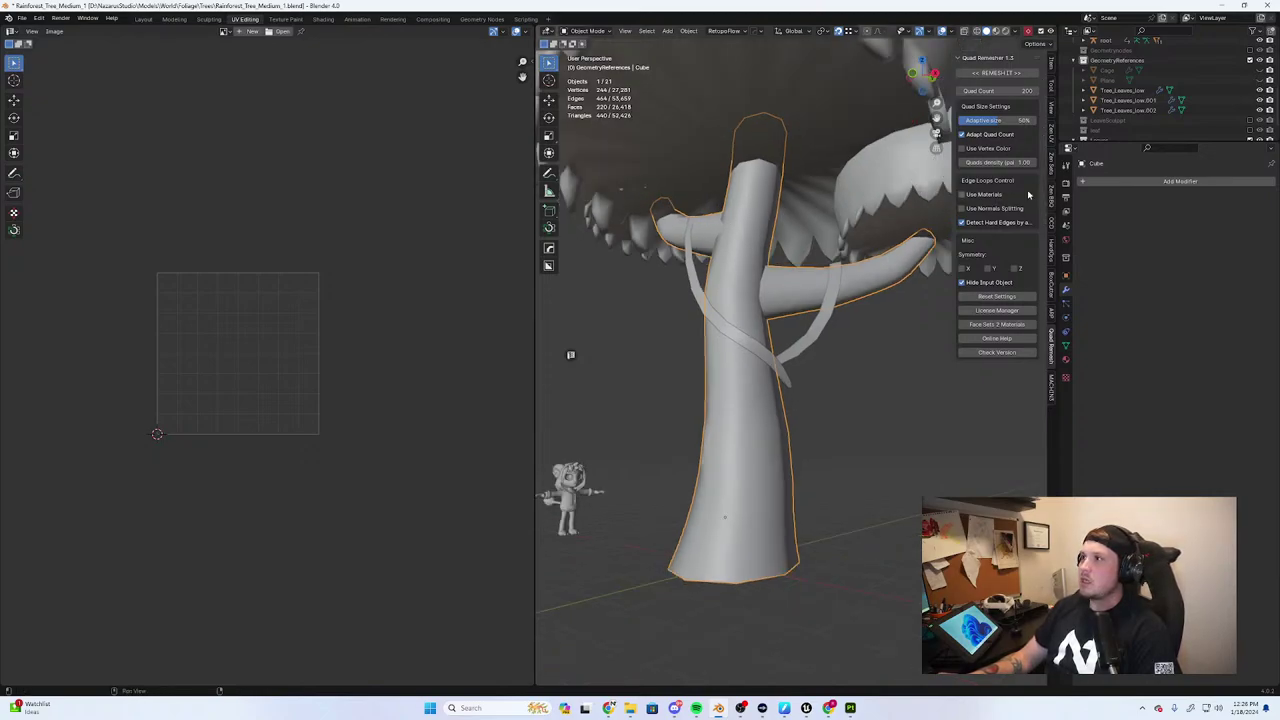
{"action": "left_click", "coordinate": [996, 73]}
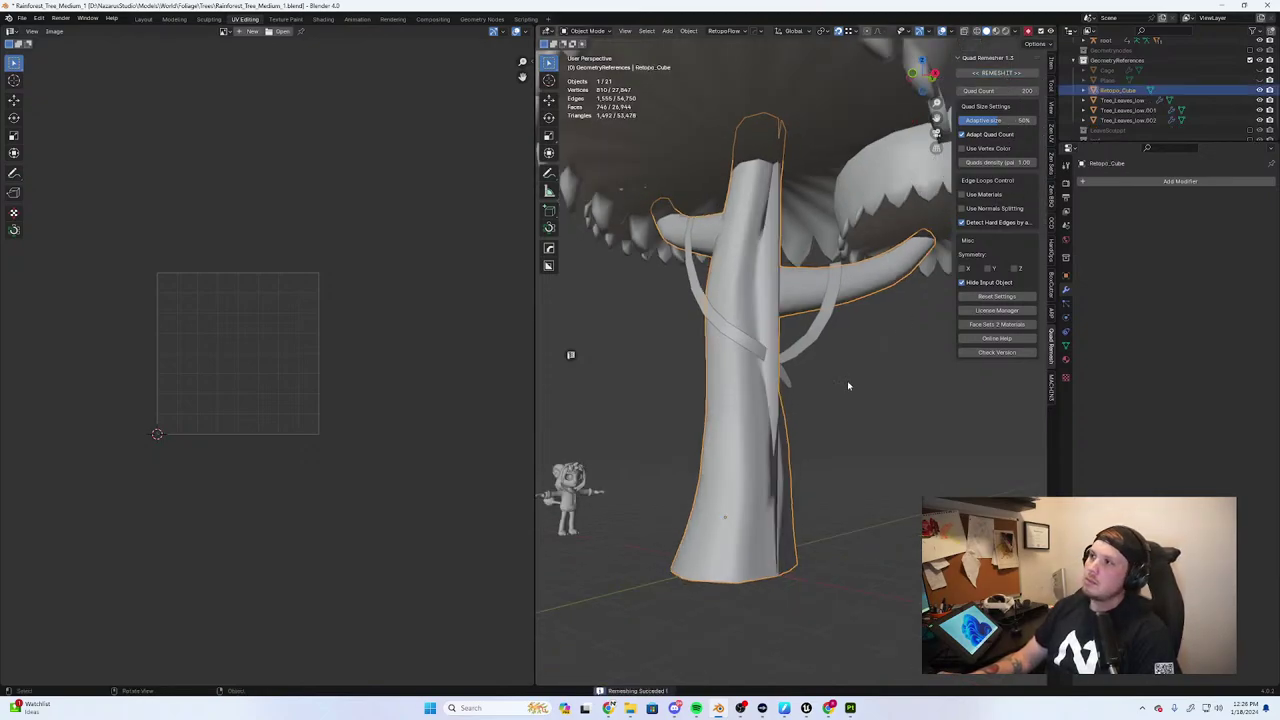
Undo the trunk remesh, try Quad Remesher again at a quad count of 200, and undo that remesh too
{"action": "key", "text": "ctrl+z"}
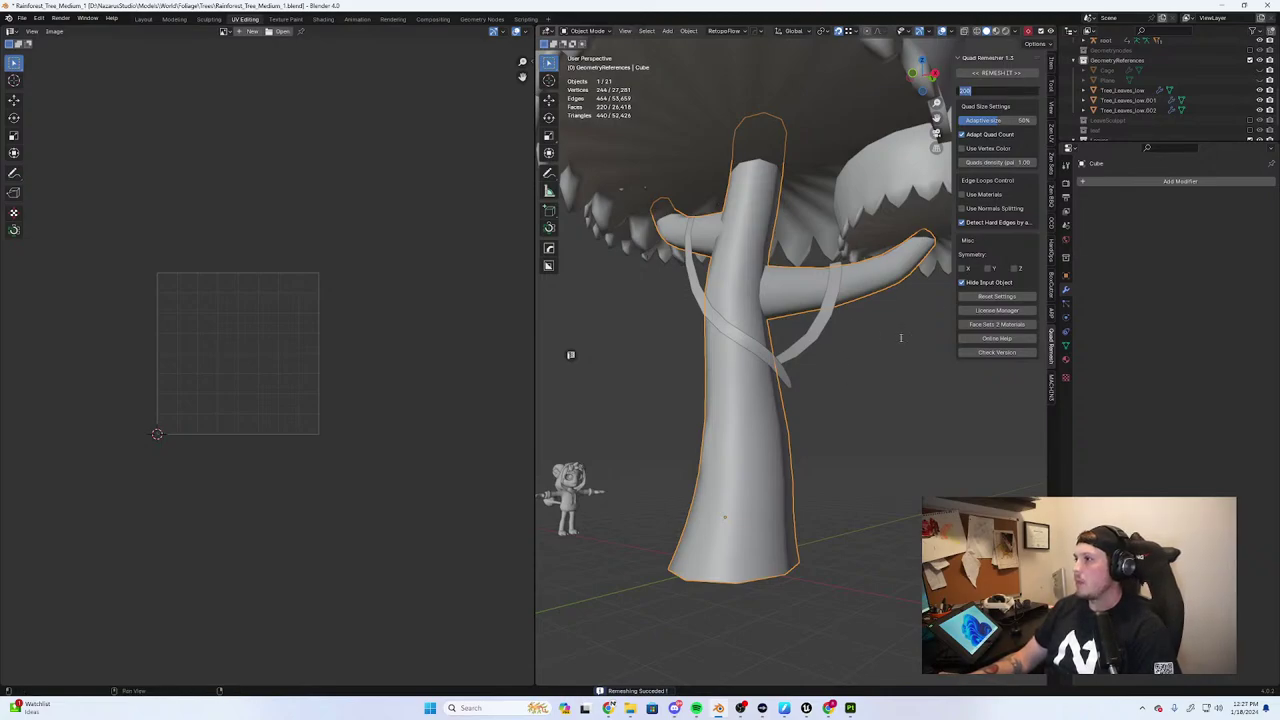
{"action": "key", "text": "Return"}
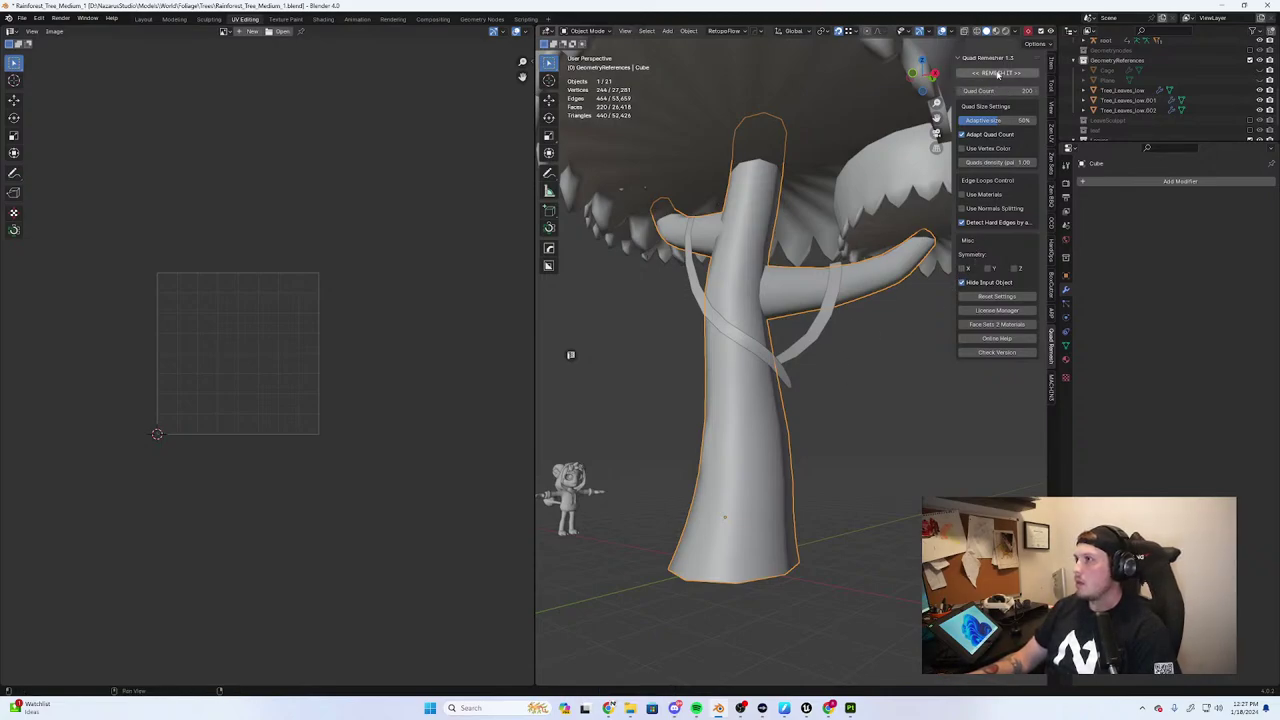
{"action": "left_click", "coordinate": [997, 75]}
{"action": "key", "text": "Tab"}
{"action": "middle_click_drag", "start_coordinate": [823, 342], "coordinate": [803, 302]}
{"action": "scroll", "coordinate": [846, 342], "scroll_direction": "down", "scroll_amount": 2}
{"action": "key", "text": "ctrl+z"}
{"action": "key", "text": "ctrl+z"}
{"action": "key", "text": "Tab"}
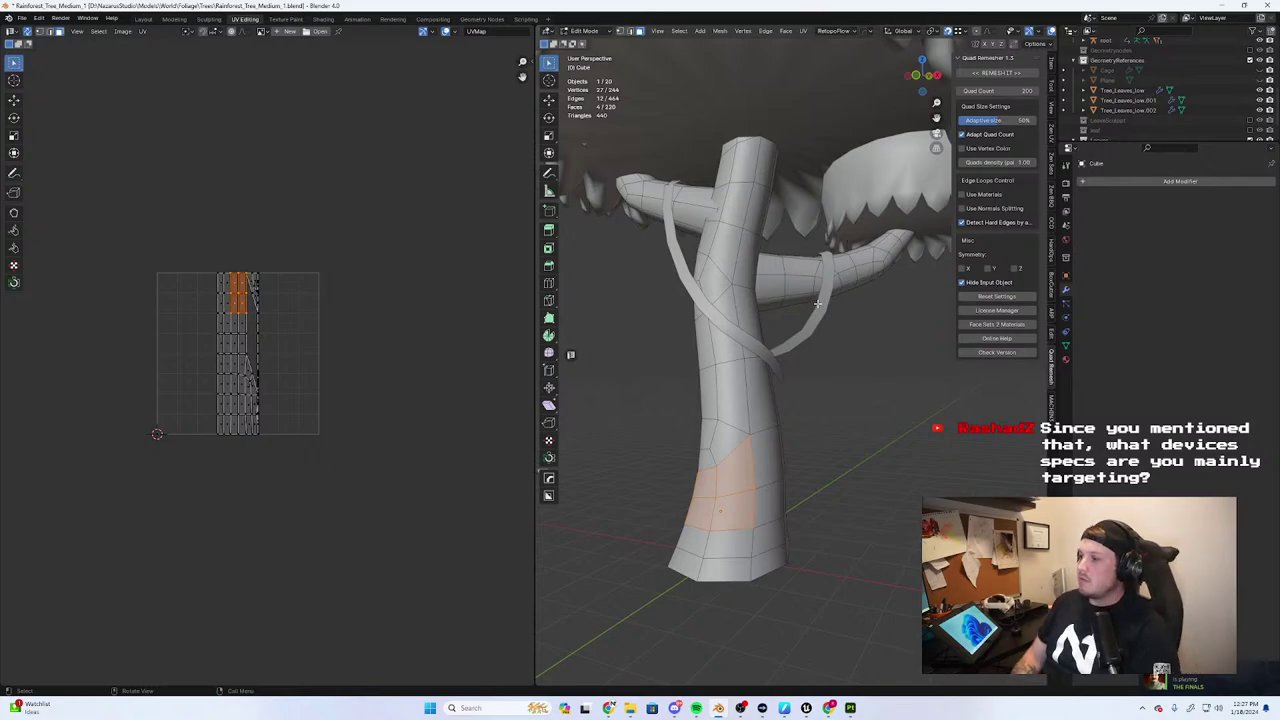
Move the smaller leaf crown on the side branch vertically and along the X axis
{"action": "scroll", "coordinate": [813, 236], "scroll_direction": "down", "scroll_amount": 4}
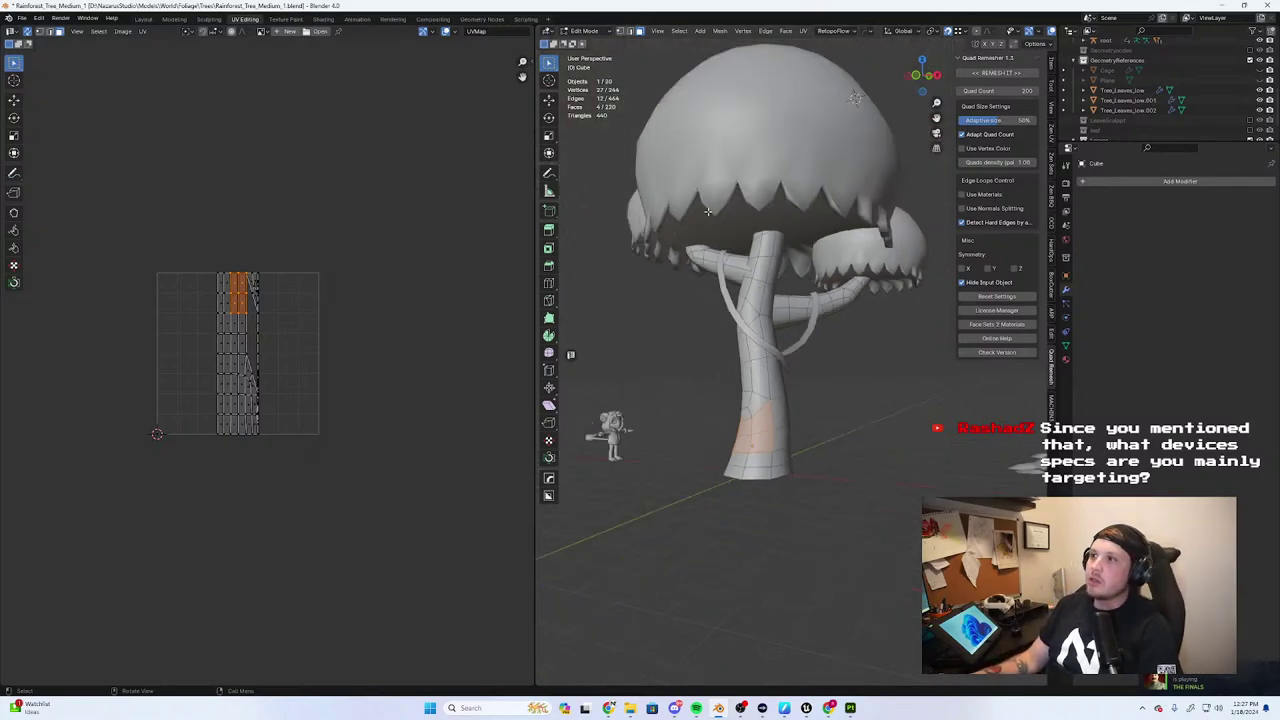
{"action": "middle_click_drag", "start_coordinate": [700, 258], "coordinate": [850, 215]}
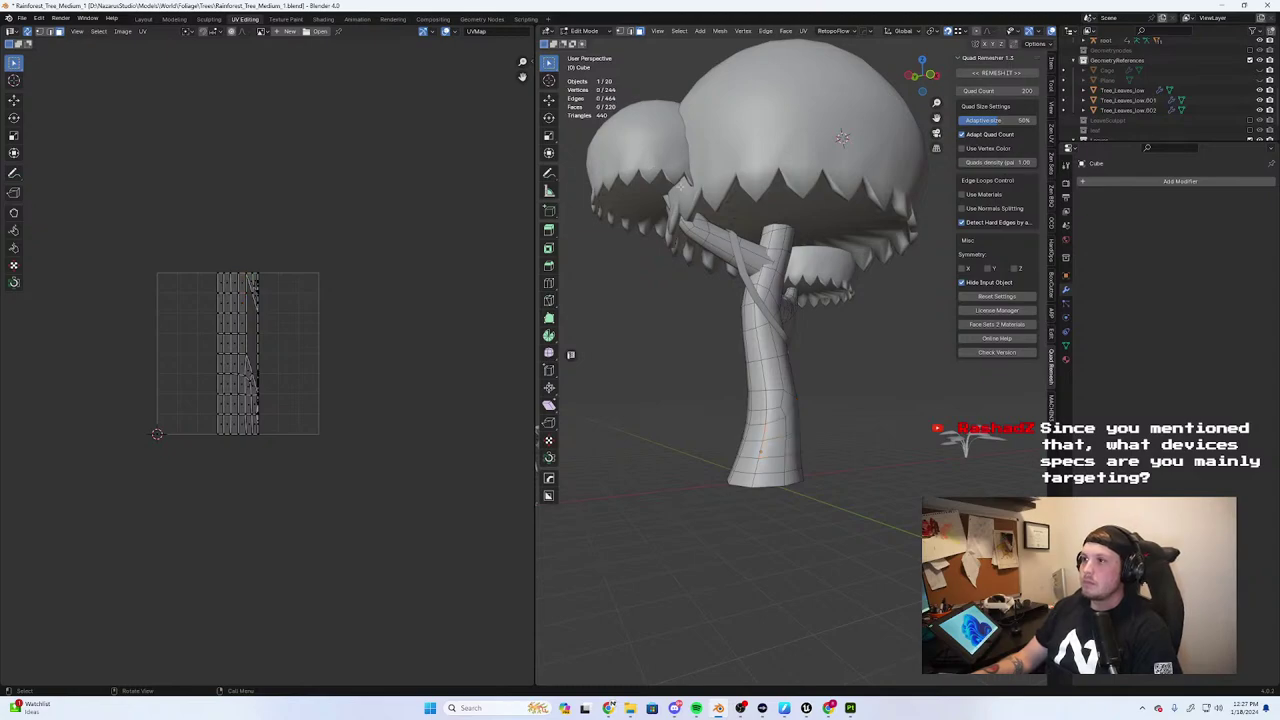
{"action": "key", "text": "Tab"}
{"action": "left_click", "coordinate": [649, 161]}
{"action": "key", "text": "g"}
{"action": "key", "text": "z"}
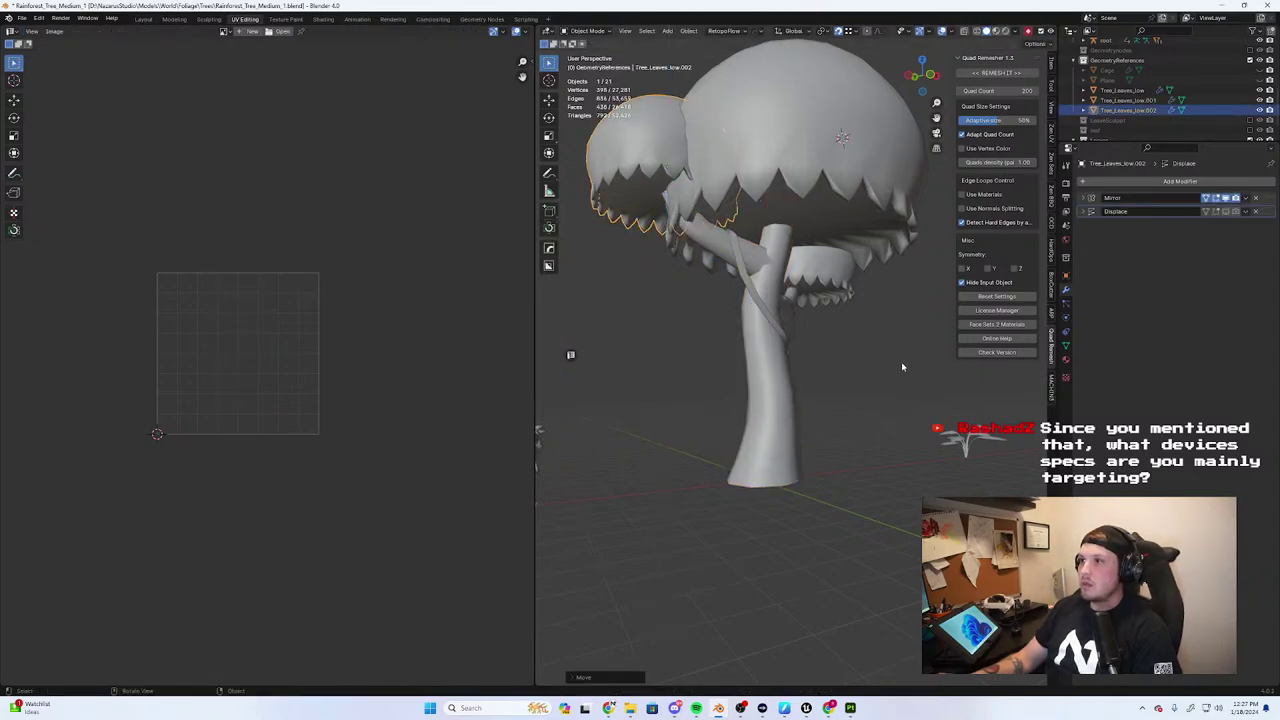
{"action": "key", "text": "x"}
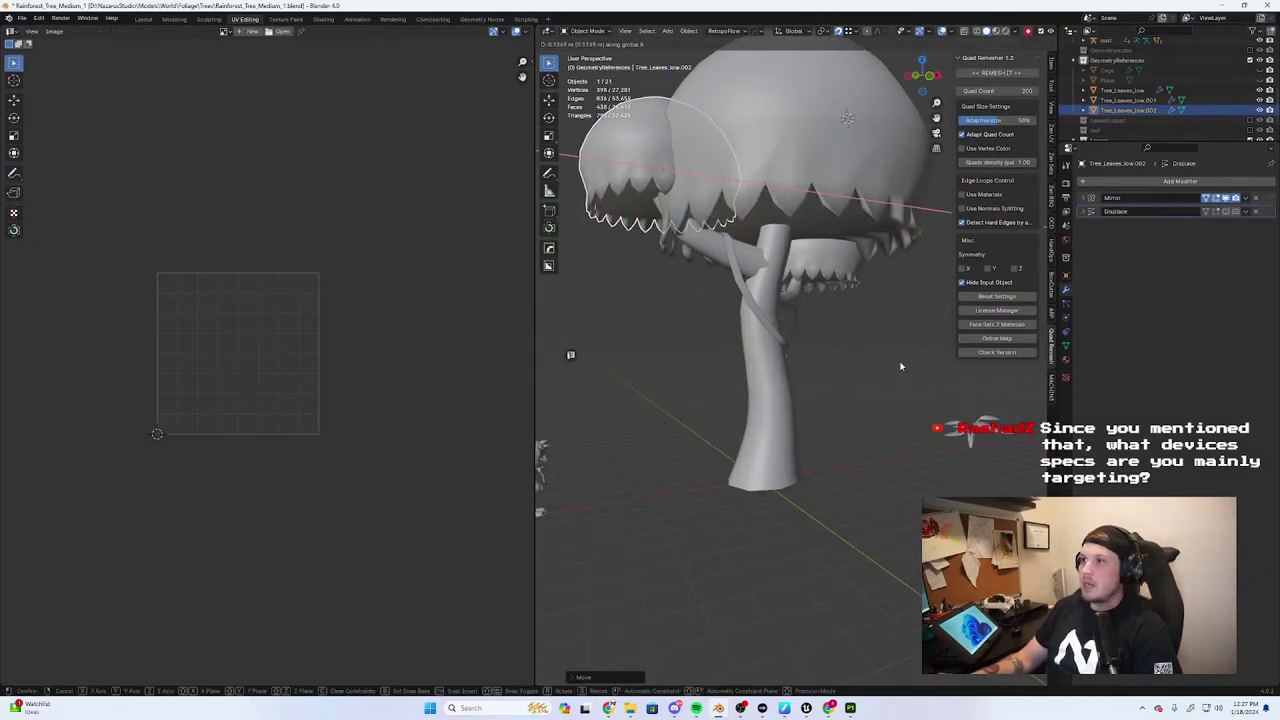
{"action": "left_click", "coordinate": [900, 366]}
{"action": "middle_click_drag", "start_coordinate": [900, 366], "coordinate": [831, 342]}
Select a block of faces on the back of the trunk with circle select in Edit Mode and inset them
{"action": "left_click", "coordinate": [766, 383]}
{"action": "key", "text": "Tab"}
{"action": "scroll", "coordinate": [777, 380], "scroll_direction": "up", "scroll_amount": 4}
{"action": "mouse_move", "coordinate": [858, 107]}
{"action": "middle_mouse_down"}
{"action": "mouse_move", "coordinate": [741, 369]}
{"action": "mouse_move", "coordinate": [807, 377]}
{"action": "mouse_move", "coordinate": [742, 338]}
{"action": "mouse_move", "coordinate": [766, 340]}
{"action": "middle_mouse_up"}
{"action": "key", "text": "c"}
{"action": "left_click_drag", "start_coordinate": [760, 290], "coordinate": [760, 440]}
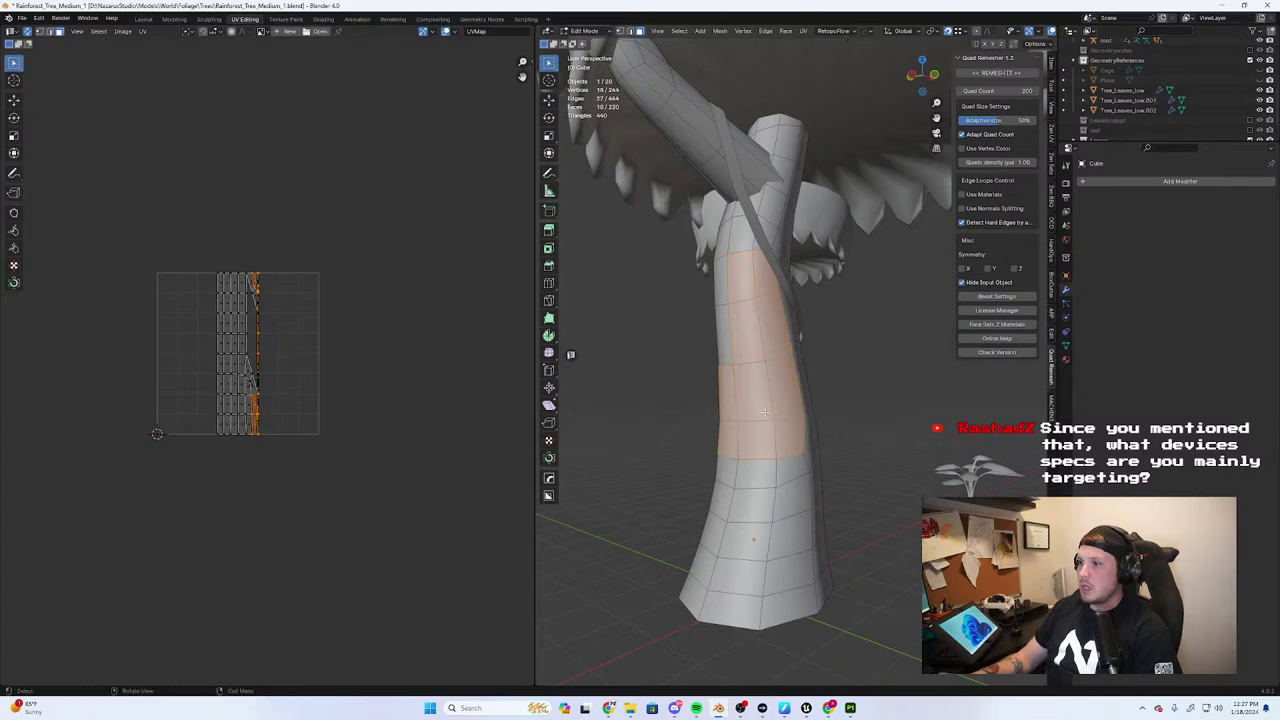
{"action": "middle_click_drag", "start_coordinate": [760, 440], "coordinate": [883, 408]}
{"action": "right_click", "coordinate": [839, 387]}
{"action": "key", "text": "c"}
{"action": "left_click_drag", "start_coordinate": [883, 400], "coordinate": [888, 295]}
{"action": "right_click", "coordinate": [920, 318]}
{"action": "middle_click_drag", "start_coordinate": [923, 320], "coordinate": [950, 385]}
{"action": "key", "text": "i"}
{"action": "left_click", "coordinate": [905, 366]}
Try extruding the inset trunk faces inward to form a recess and check its shape in Object Mode
{"action": "key", "text": "e"}
{"action": "left_click", "coordinate": [877, 420]}
{"action": "key", "text": "Tab"}
{"action": "scroll", "coordinate": [859, 419], "scroll_direction": "up", "scroll_amount": 2}
{"action": "key", "text": "Tab"}
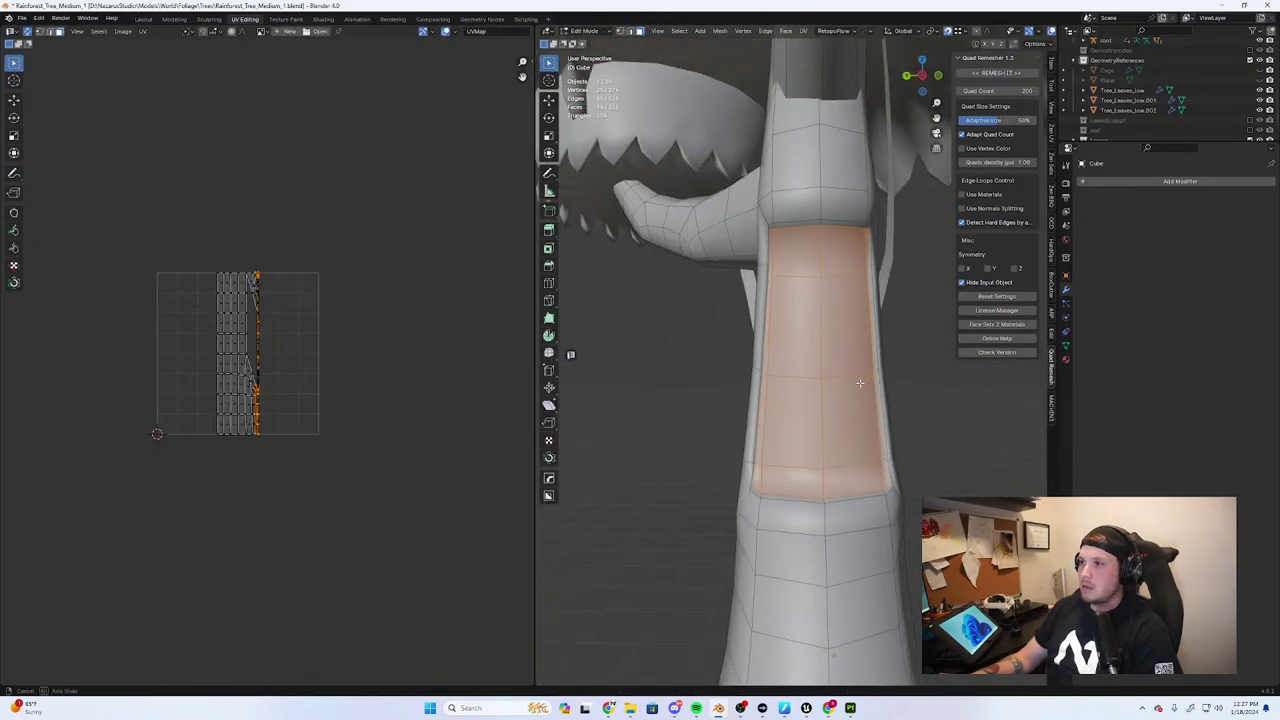
Try scaling the recessed trunk faces down along Z and along Y, and compare the shape in Object Mode
{"action": "key", "text": "s"}
{"action": "key", "text": "z"}
{"action": "left_click", "coordinate": [960, 386]}
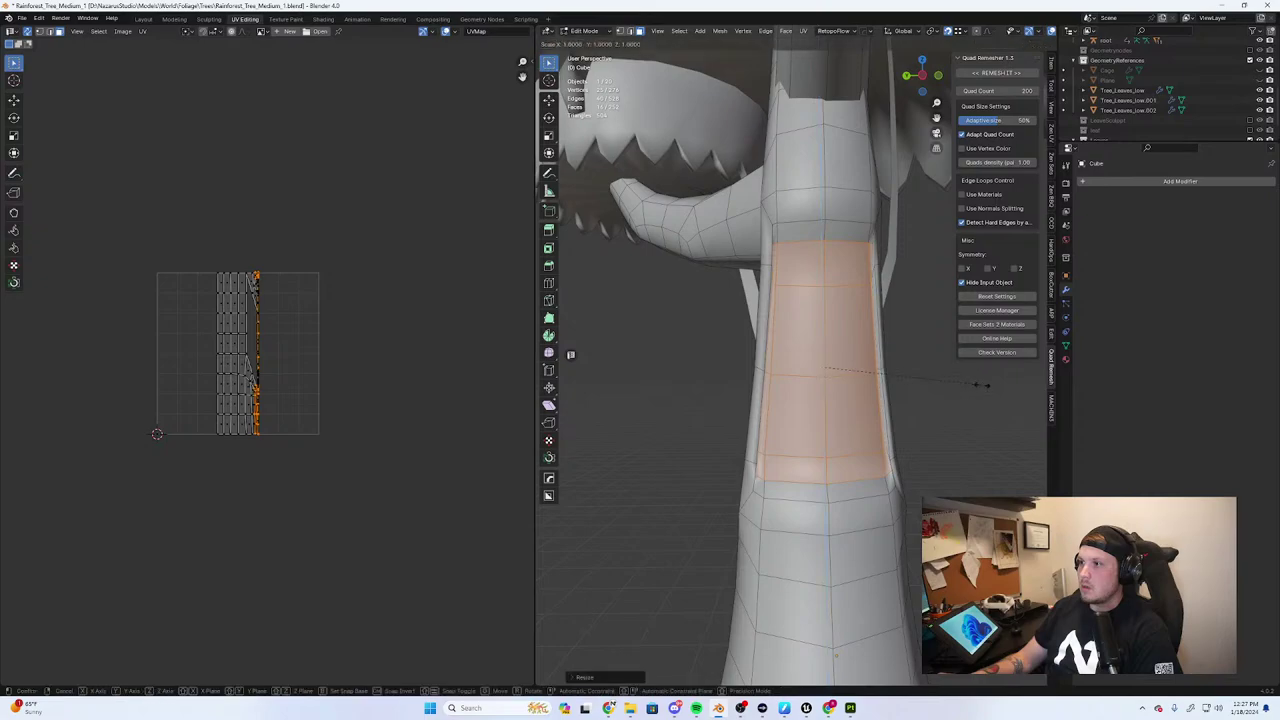
{"action": "key", "text": "s"}
{"action": "key", "text": "y"}
{"action": "left_click", "coordinate": [955, 378]}
{"action": "middle_click_drag", "start_coordinate": [950, 380], "coordinate": [803, 385]}
{"action": "key", "text": "Tab"}
{"action": "scroll", "coordinate": [826, 392], "scroll_direction": "down", "scroll_amount": 1}
{"action": "scroll", "coordinate": [826, 406], "scroll_direction": "up", "scroll_amount": 3}
{"action": "scroll", "coordinate": [803, 385], "scroll_direction": "down", "scroll_amount": 4}
{"action": "key", "text": "Tab"}
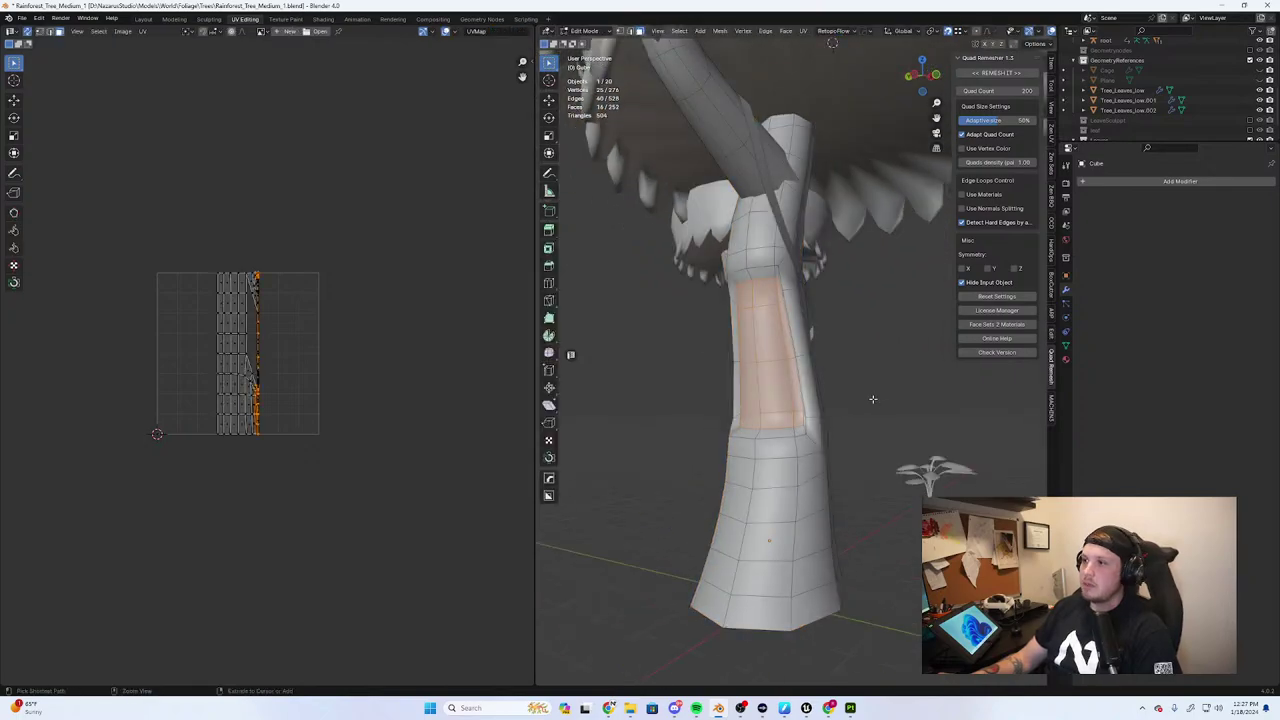
{"action": "key", "text": "Tab"}
{"action": "key", "text": "Tab"}
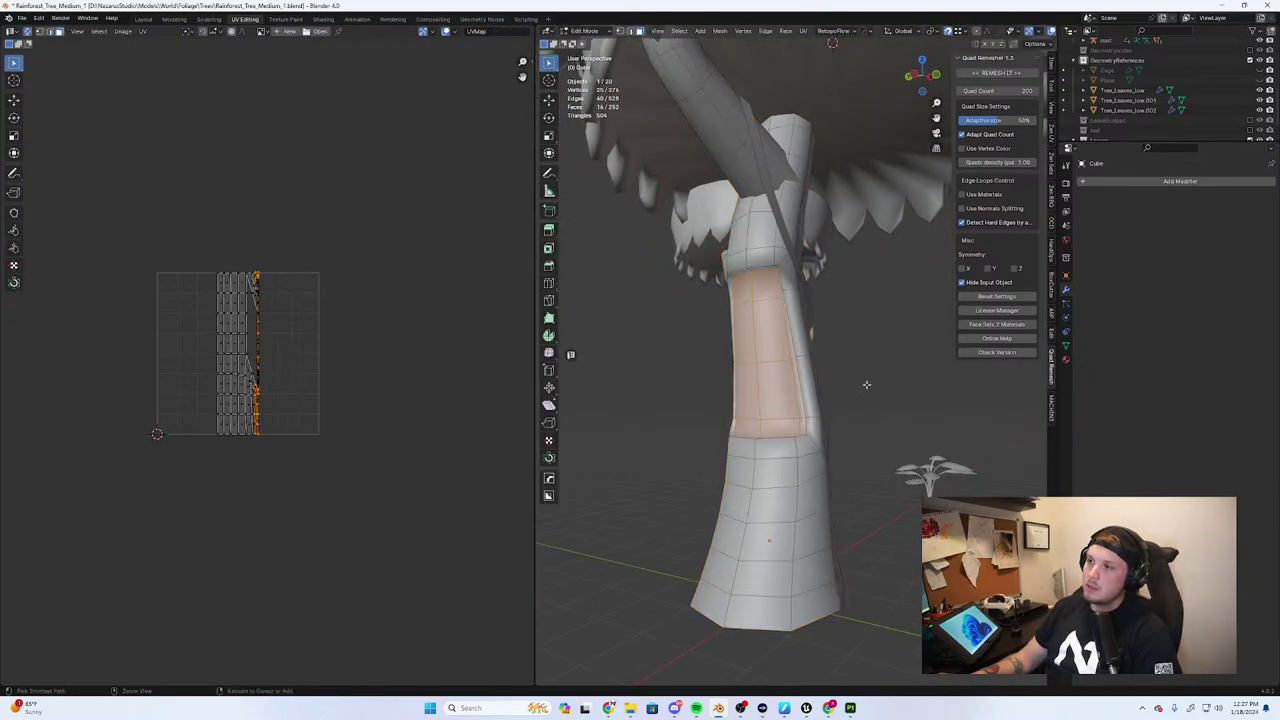
Leave Edit Mode and switch the viewport to Material Preview shading to inspect the textured leaf crown
{"action": "middle_click_drag", "start_coordinate": [866, 390], "coordinate": [826, 380]}
{"action": "scroll", "coordinate": [826, 380], "scroll_direction": "down", "scroll_amount": 4}
{"action": "key", "text": "Tab"}
{"action": "left_click", "coordinate": [995, 31]}
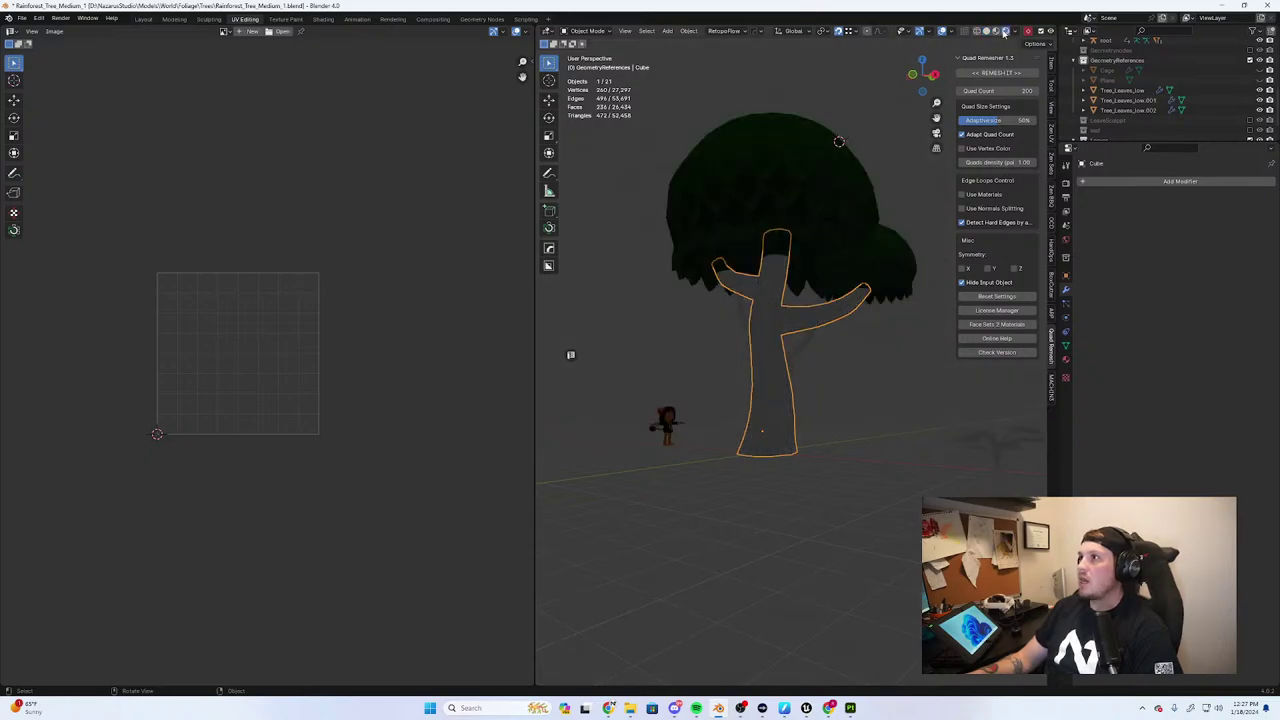
{"action": "middle_click_drag", "start_coordinate": [808, 262], "coordinate": [786, 237]}
{"action": "scroll", "coordinate": [811, 249], "scroll_direction": "up", "scroll_amount": 4}
{"action": "left_click", "coordinate": [786, 237]}
{"action": "scroll", "coordinate": [786, 237], "scroll_direction": "down", "scroll_amount": 3}
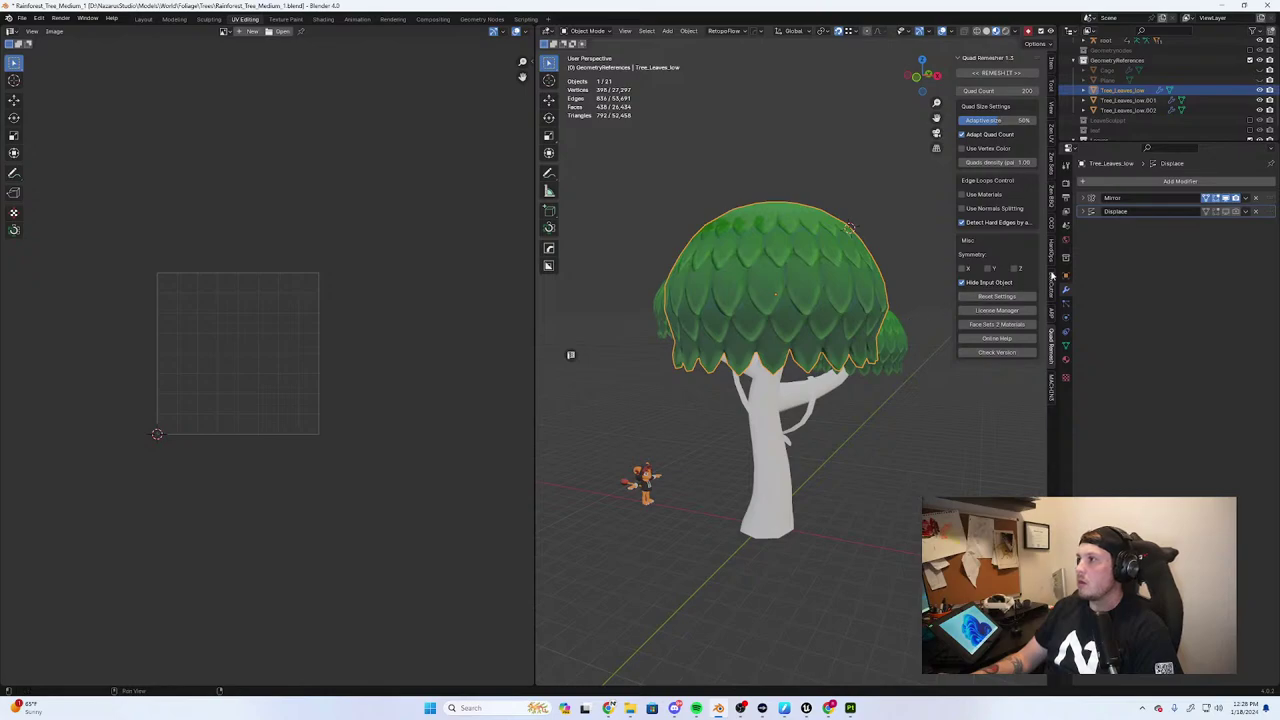
Examine the whole tree beside the reference character from the front, then its trunk and branches from below
{"action": "scroll", "coordinate": [818, 379], "scroll_direction": "down", "scroll_amount": 4}
{"action": "key", "text": "KP_1"}
{"action": "left_click", "coordinate": [819, 404]}
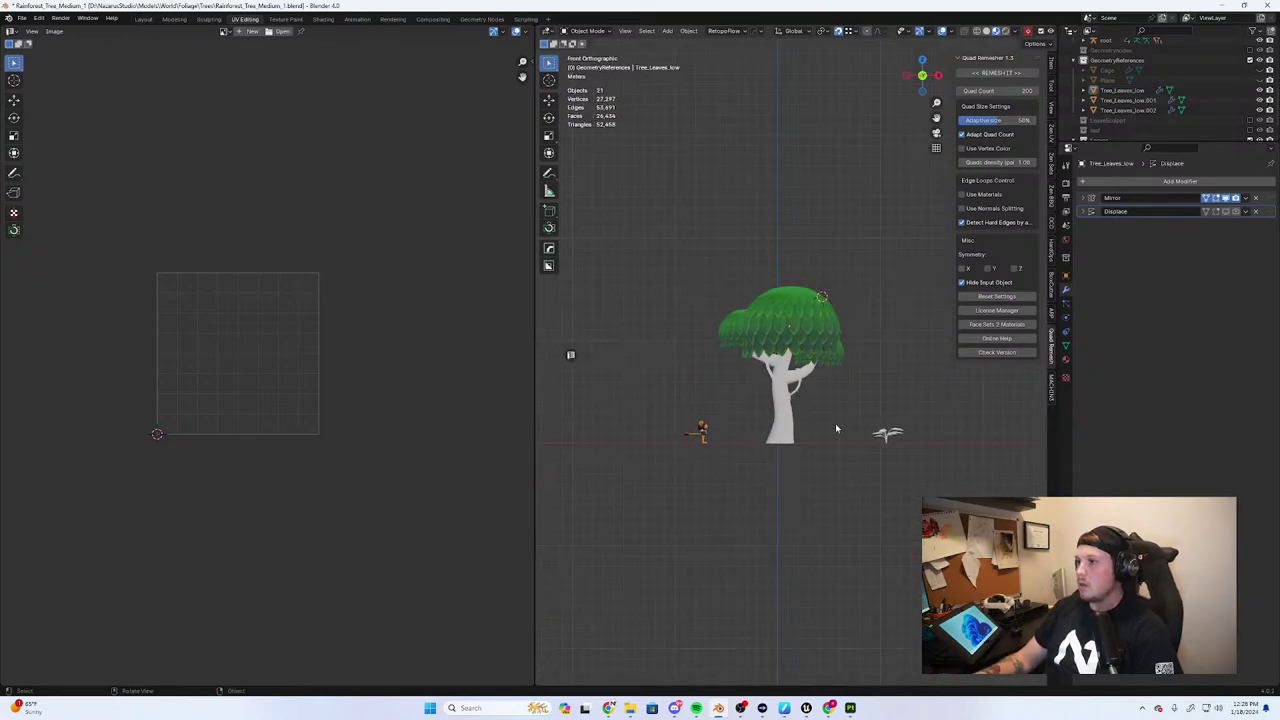
{"action": "scroll", "coordinate": [835, 423], "scroll_direction": "up", "scroll_amount": 3}
{"action": "left_click", "coordinate": [791, 471]}
{"action": "middle_click_drag", "start_coordinate": [791, 471], "coordinate": [803, 479]}
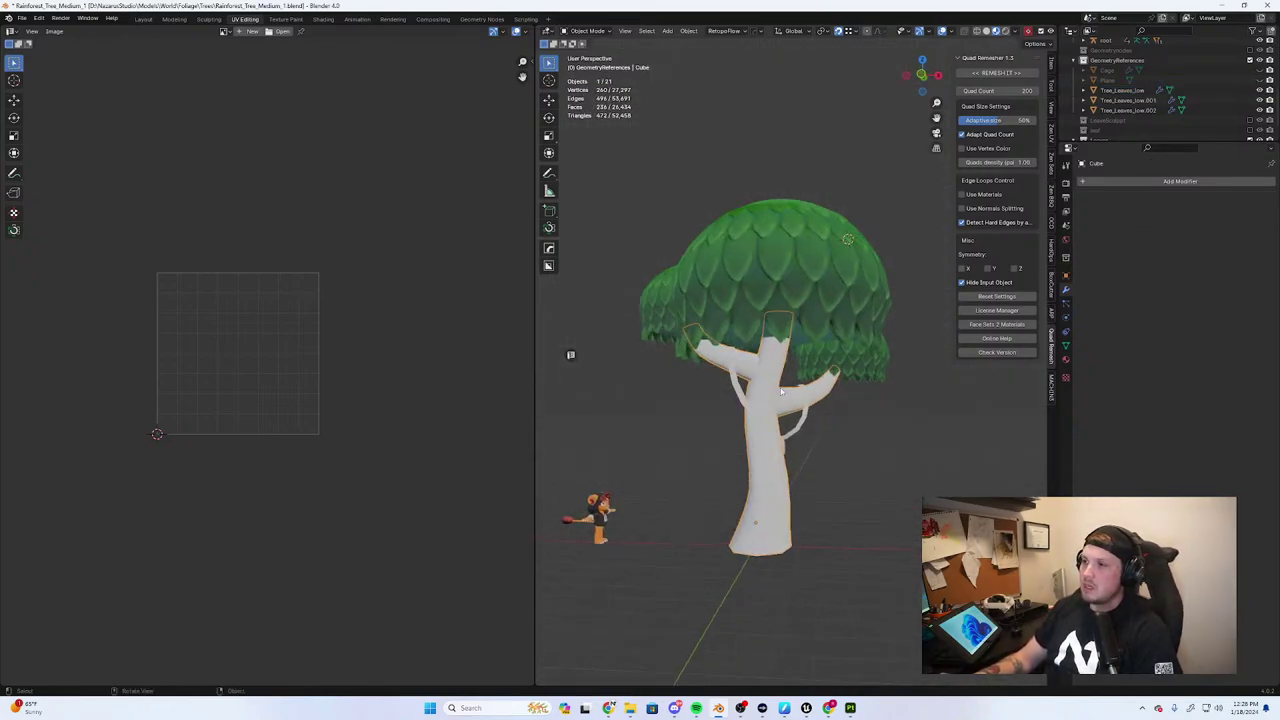
{"action": "scroll", "coordinate": [781, 391], "scroll_direction": "down", "scroll_amount": 1}
{"action": "middle_click_drag", "start_coordinate": [757, 566], "coordinate": [818, 425]}
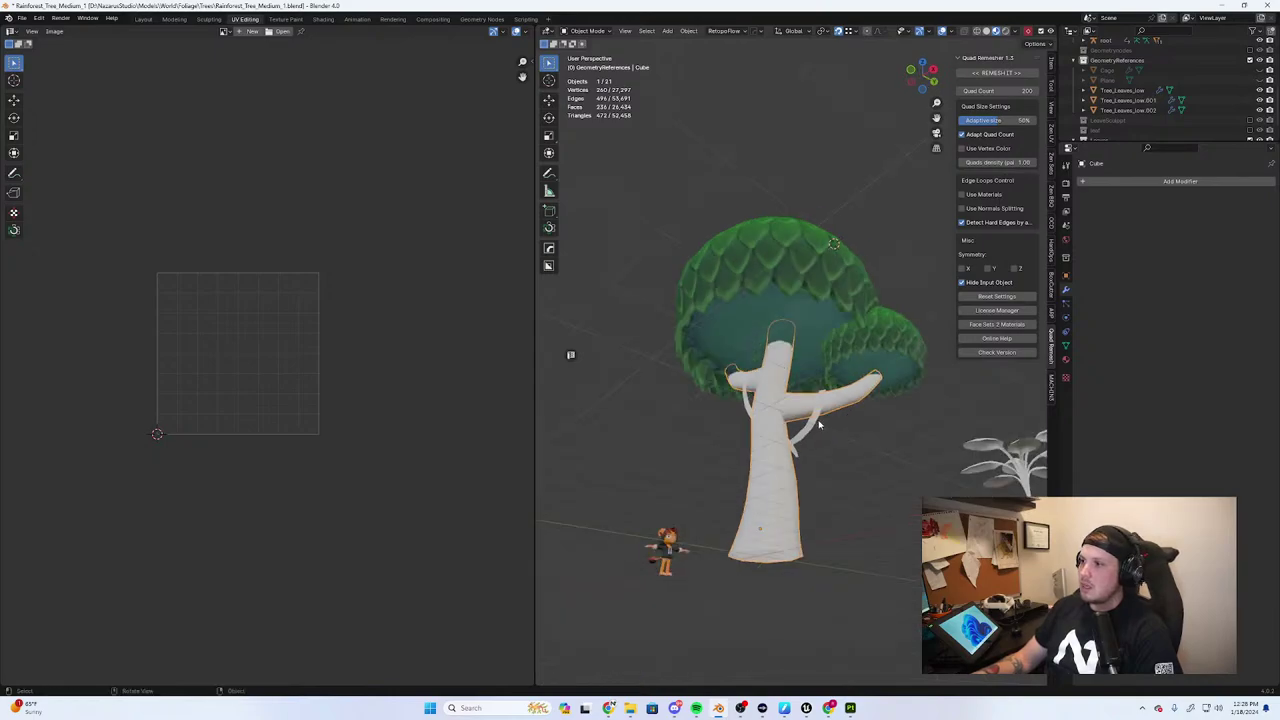
Select the trunk together with both vines in Object Mode
{"action": "left_click", "coordinate": [813, 424]}
{"action": "left_click", "coordinate": [773, 433], "text": "shift"}
{"action": "middle_click_drag", "start_coordinate": [762, 372], "coordinate": [720, 398]}
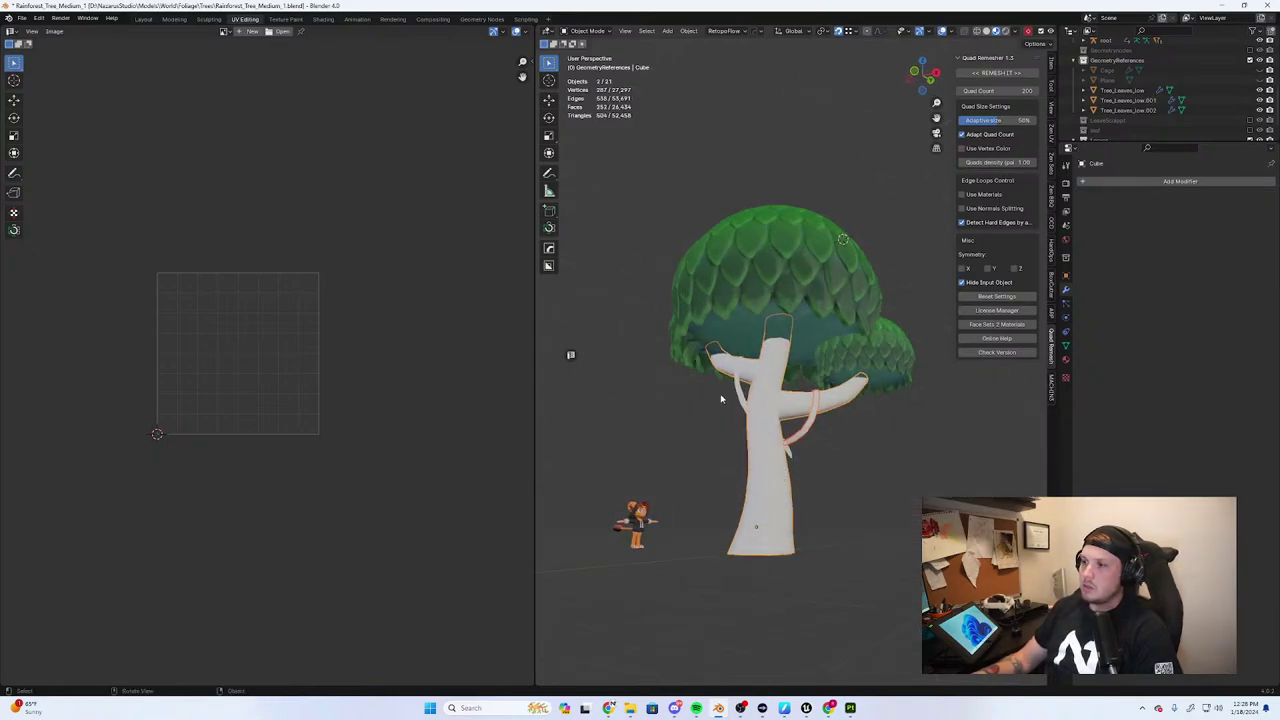
{"action": "left_click", "coordinate": [767, 446], "text": "shift"}
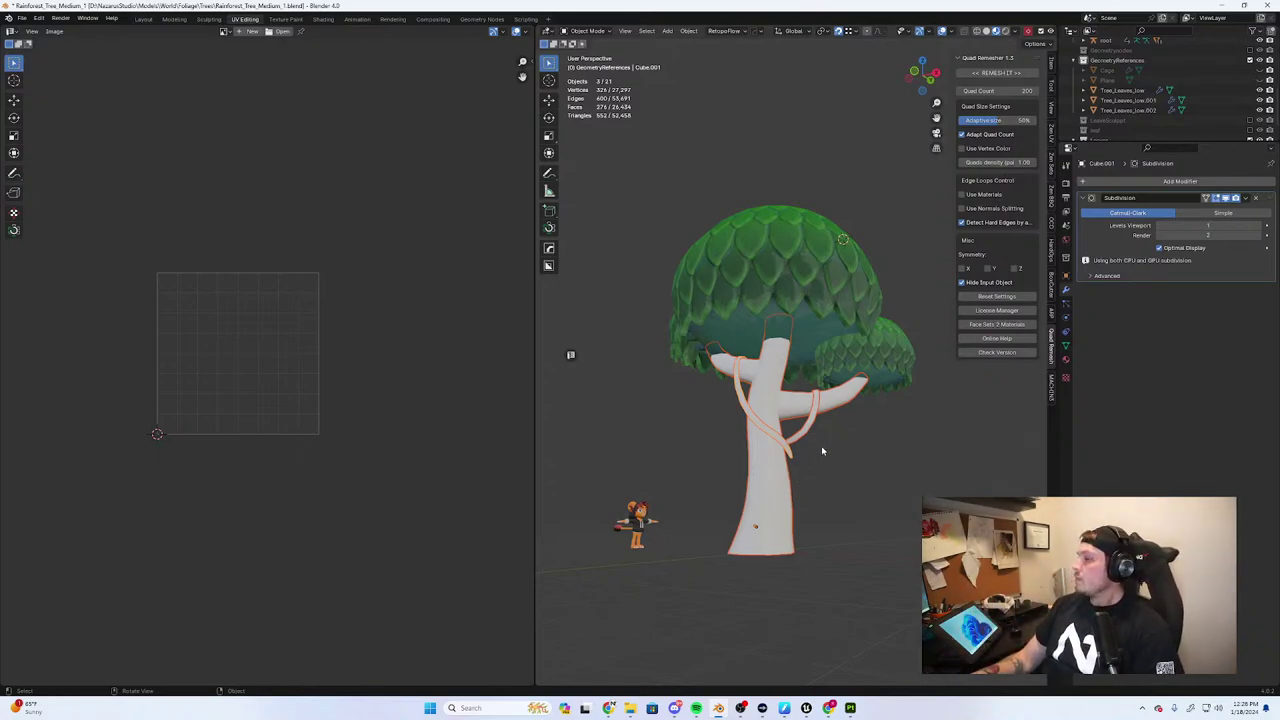
{"action": "middle_click_drag", "start_coordinate": [822, 451], "coordinate": [848, 444]}
Enter Edit Mode on the trunk, select a lengthwise edge loop on its front, and dissolve its edges
{"action": "scroll", "coordinate": [848, 444], "scroll_direction": "up", "scroll_amount": 3}
{"action": "left_click", "coordinate": [706, 520]}
{"action": "key", "text": "Tab"}
{"action": "middle_click_drag", "start_coordinate": [706, 520], "coordinate": [843, 468]}
{"action": "left_click", "coordinate": [741, 476]}
{"action": "middle_click_drag", "start_coordinate": [857, 418], "coordinate": [796, 429]}
{"action": "middle_click_drag", "start_coordinate": [753, 521], "coordinate": [715, 480]}
{"action": "key", "text": "x"}
{"action": "left_click", "coordinate": [860, 483]}
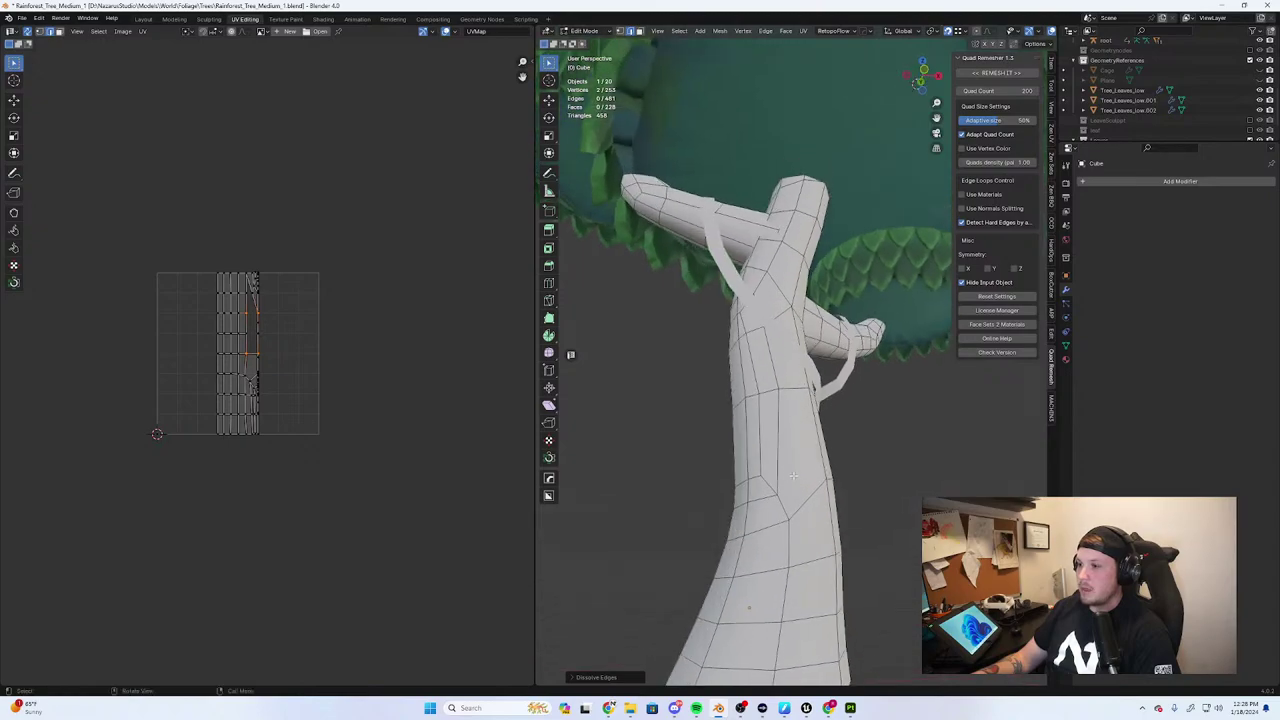
Try dissolving a second lengthwise edge loop in the middle of the trunk from the front view
{"action": "left_click", "coordinate": [779, 466]}
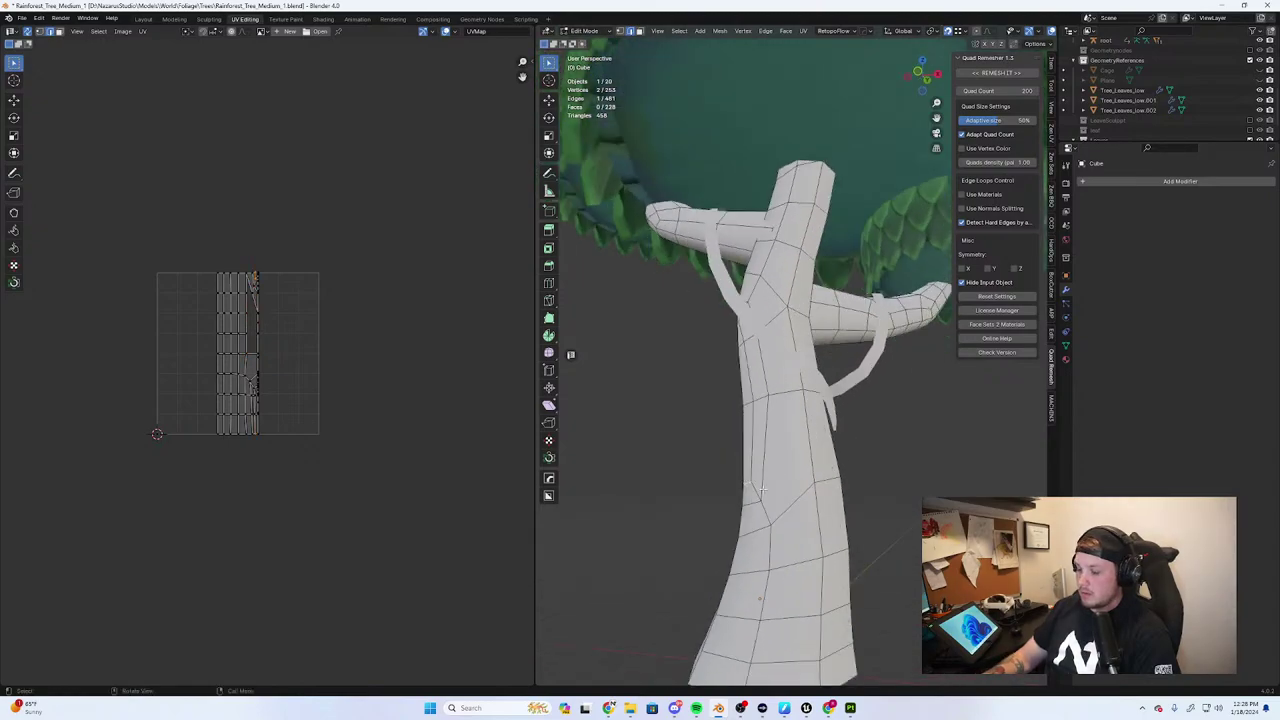
{"action": "key", "text": "KP_1"}
{"action": "scroll", "coordinate": [789, 522], "scroll_direction": "up", "scroll_amount": 2}
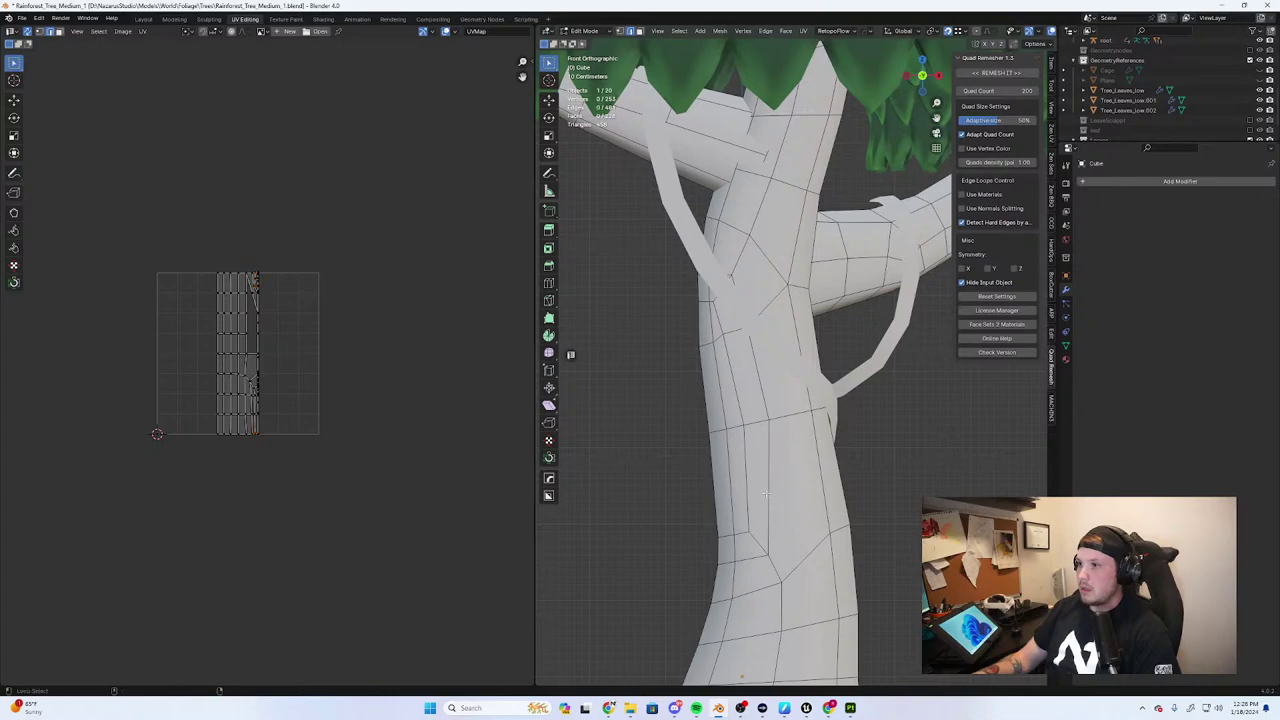
{"action": "left_click", "coordinate": [765, 492], "text": "alt"}
{"action": "key", "text": "x"}
{"action": "left_click", "coordinate": [765, 492]}
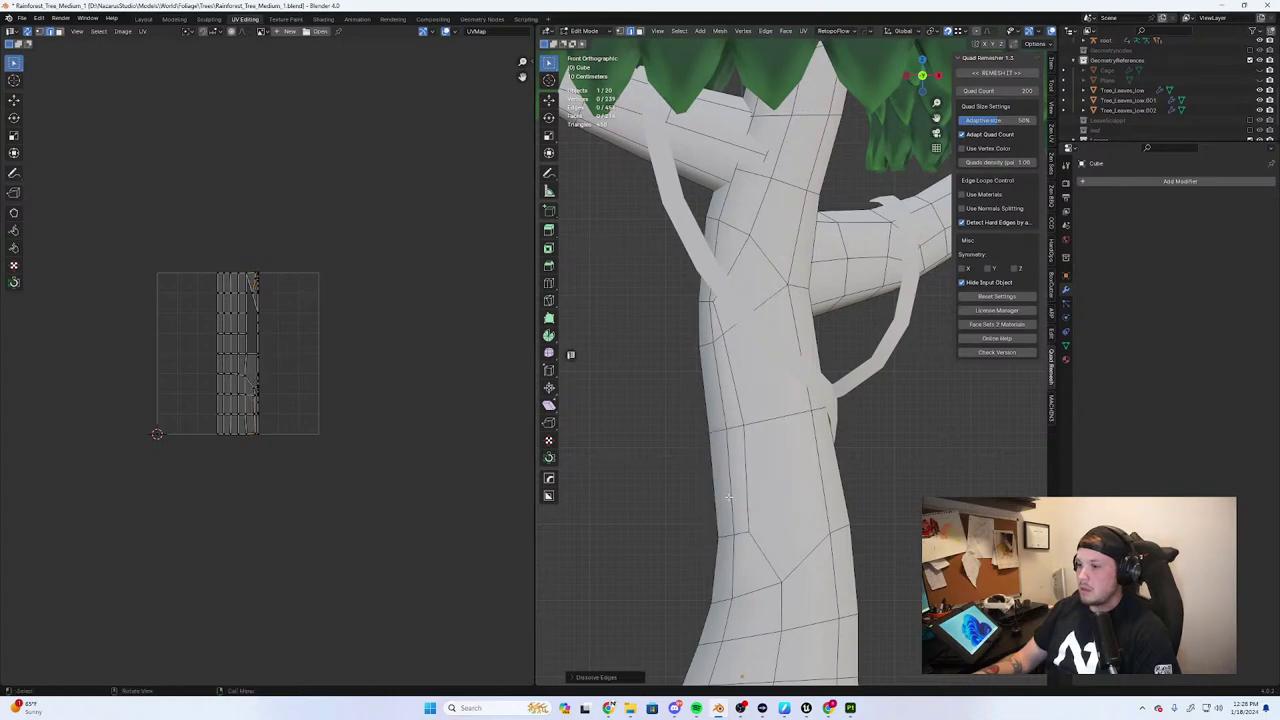
Try dissolving the diagonal edge loop below the branch fork and moving a single vertex, and undo these edits
{"action": "left_click", "coordinate": [745, 480]}
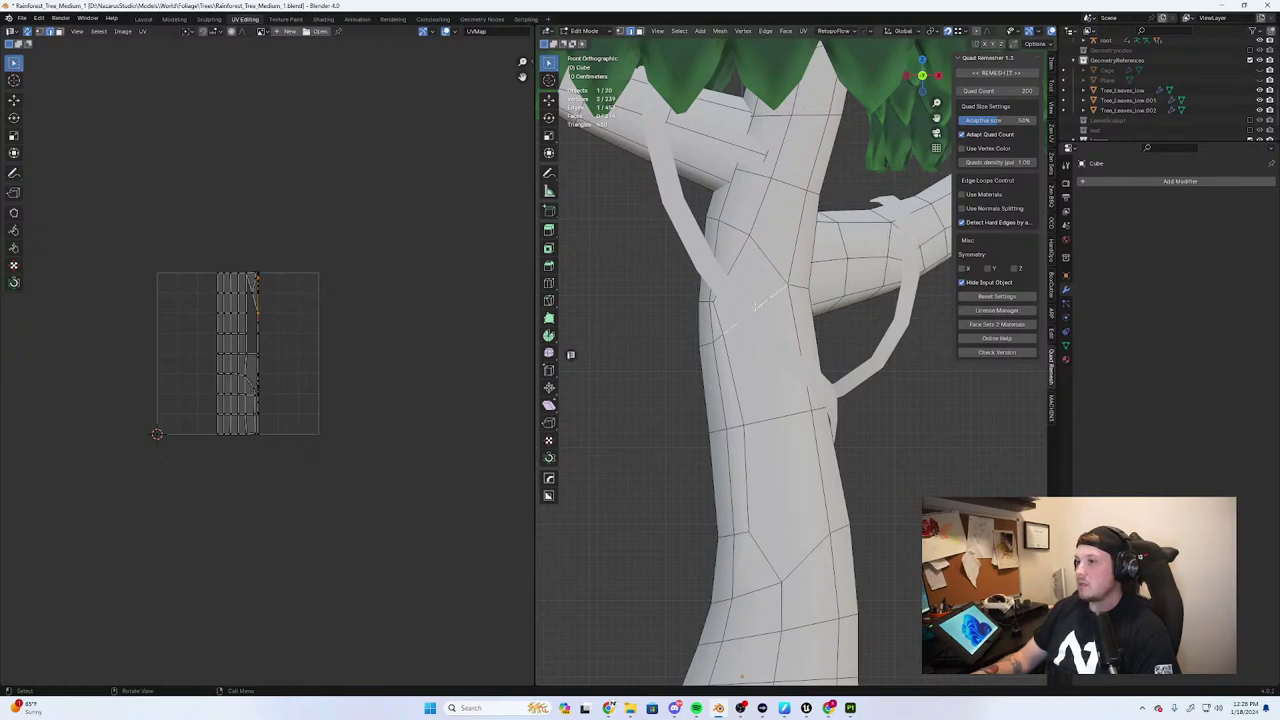
{"action": "left_click", "coordinate": [762, 301], "text": "alt"}
{"action": "key", "text": "x"}
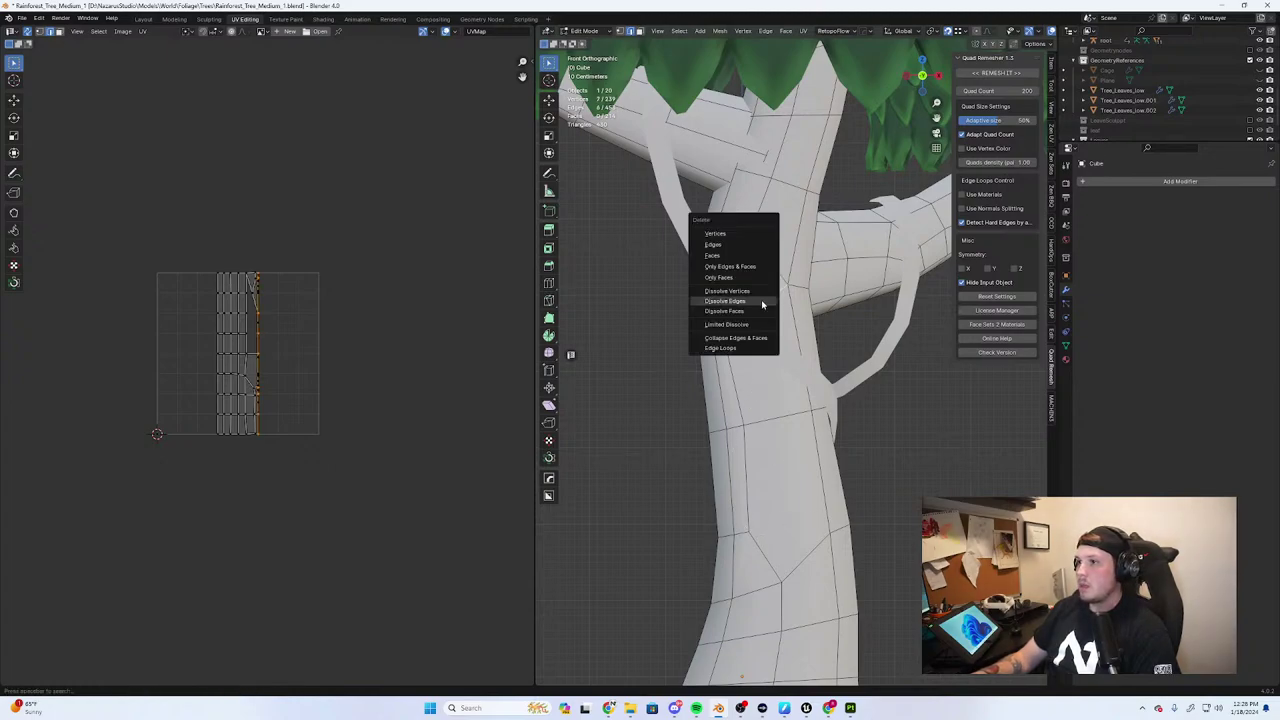
{"action": "left_click", "coordinate": [762, 301]}
{"action": "key", "text": "1"}
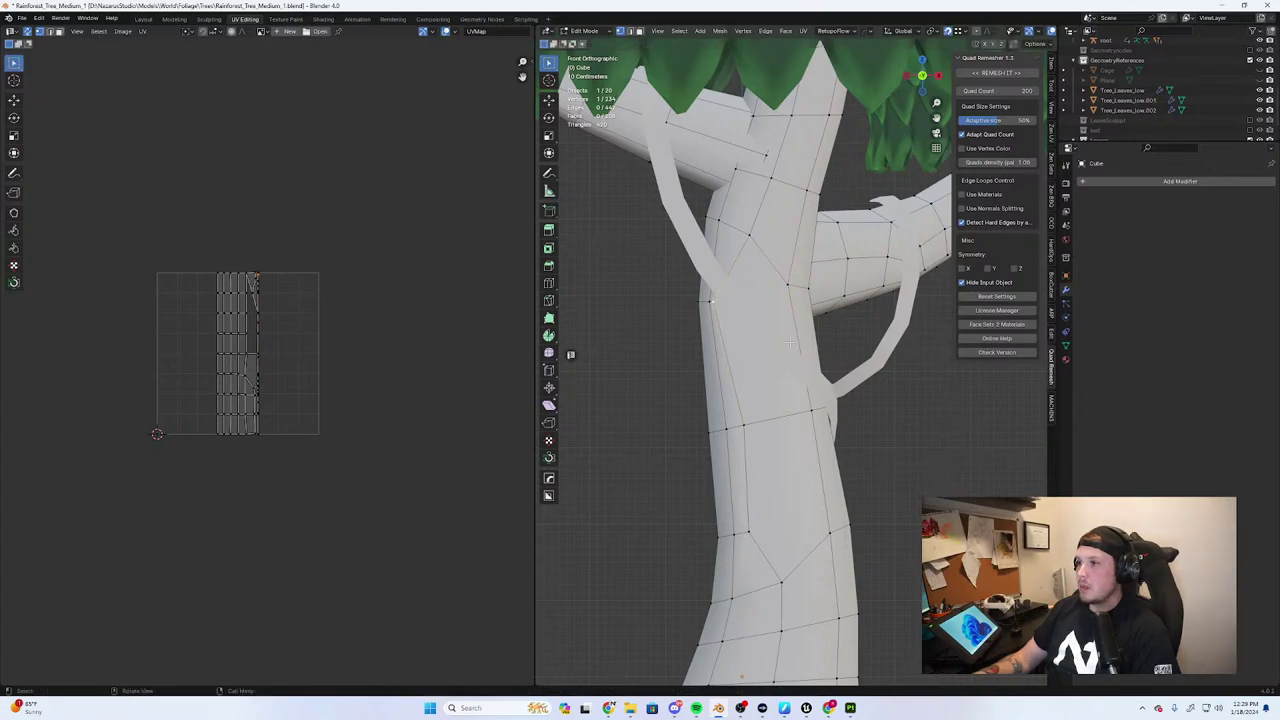
{"action": "key", "text": "g"}
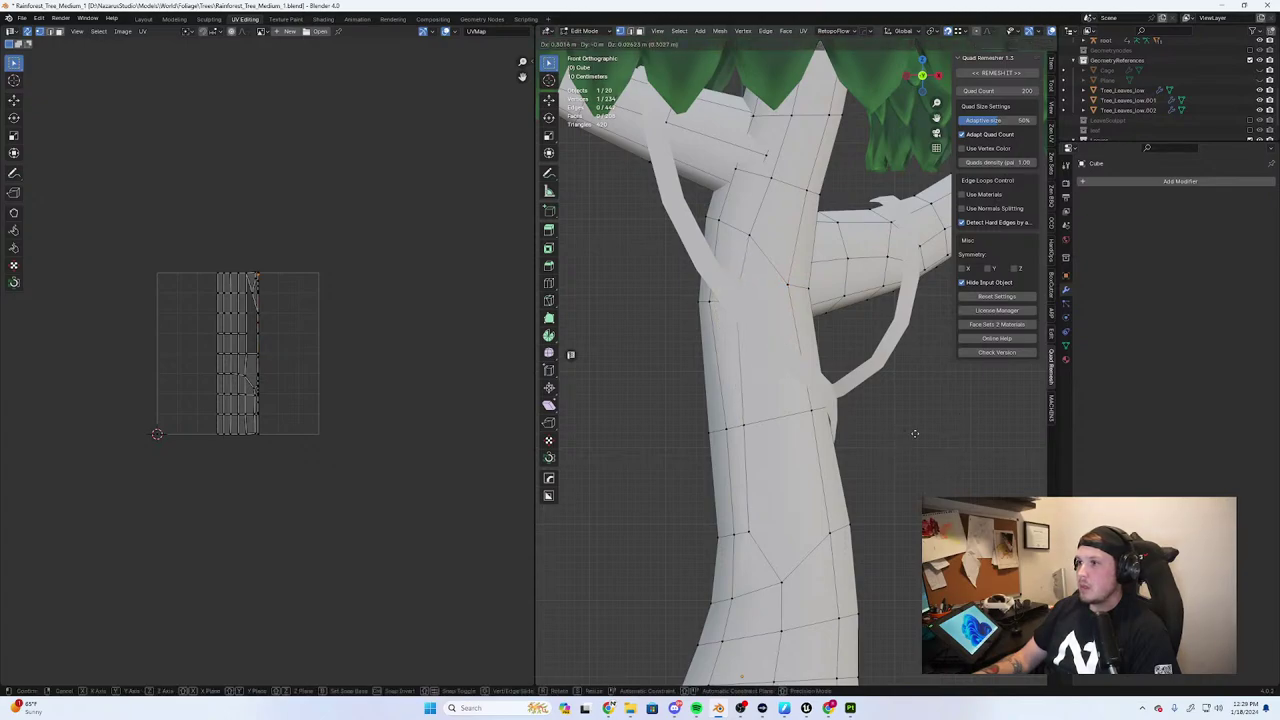
{"action": "left_click", "coordinate": [906, 431]}
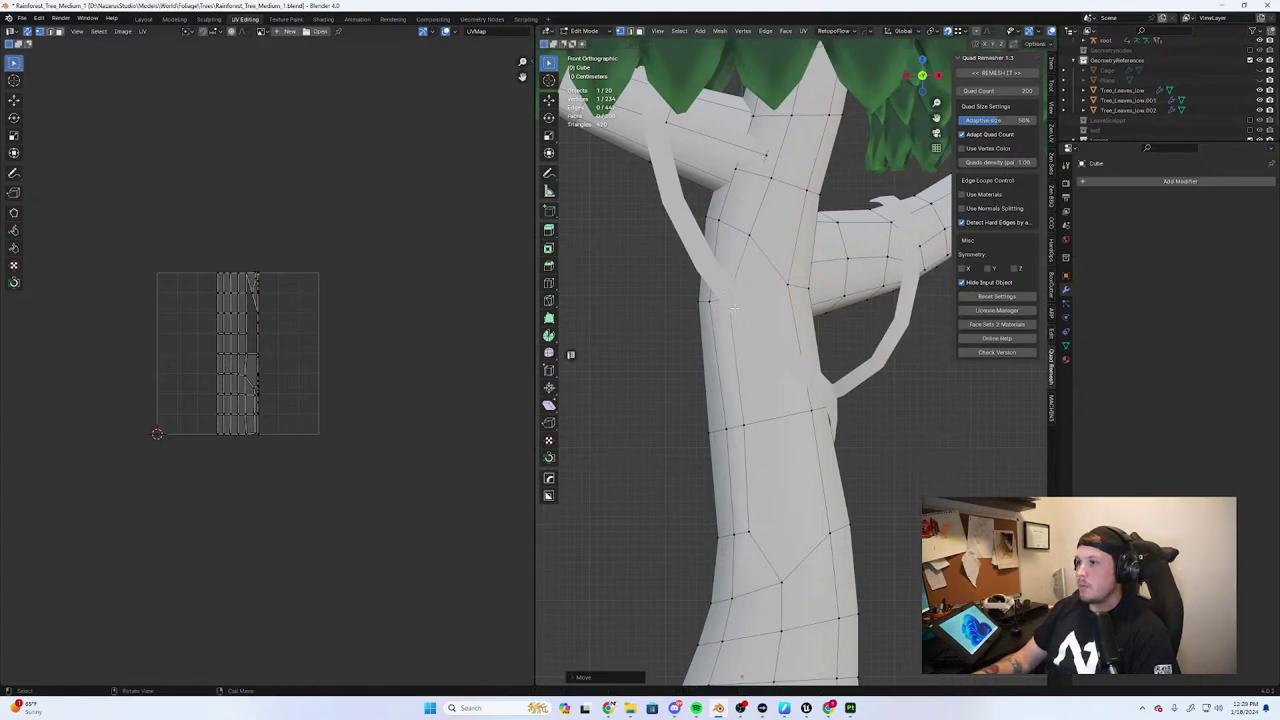
{"action": "scroll", "coordinate": [776, 292], "scroll_direction": "down", "scroll_amount": 3}
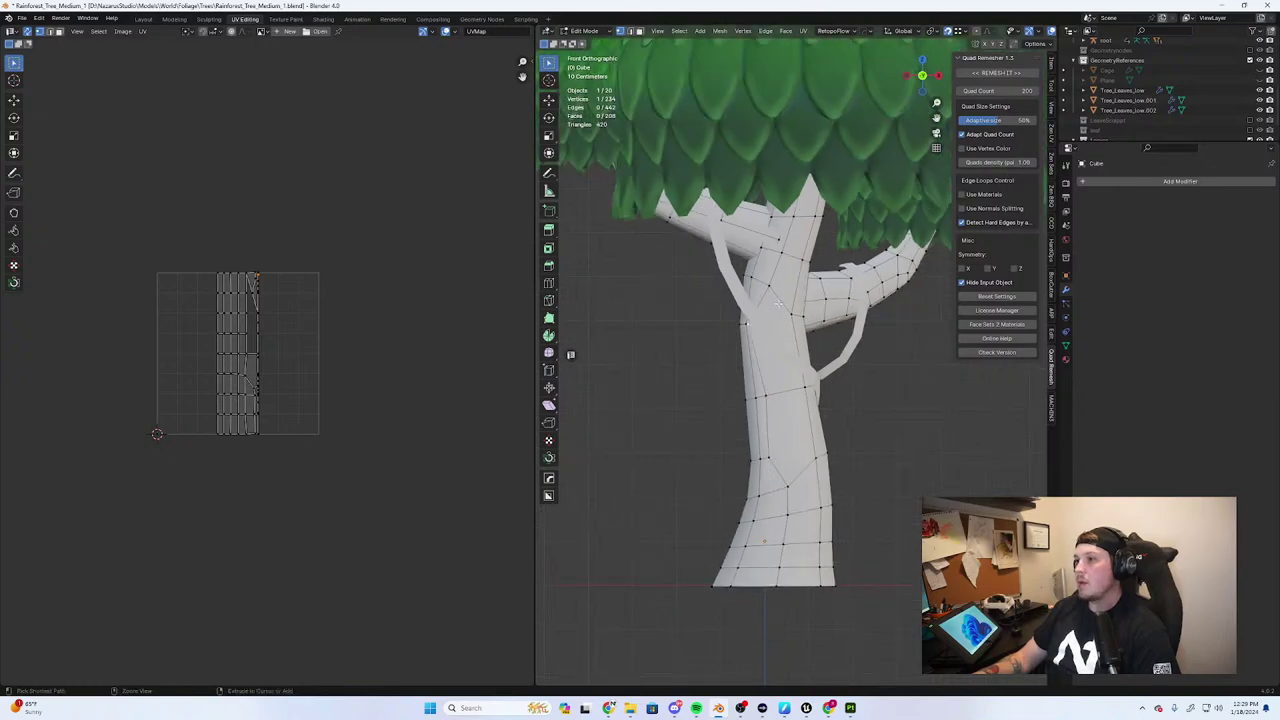
{"action": "left_click", "coordinate": [797, 315], "text": "ctrl"}
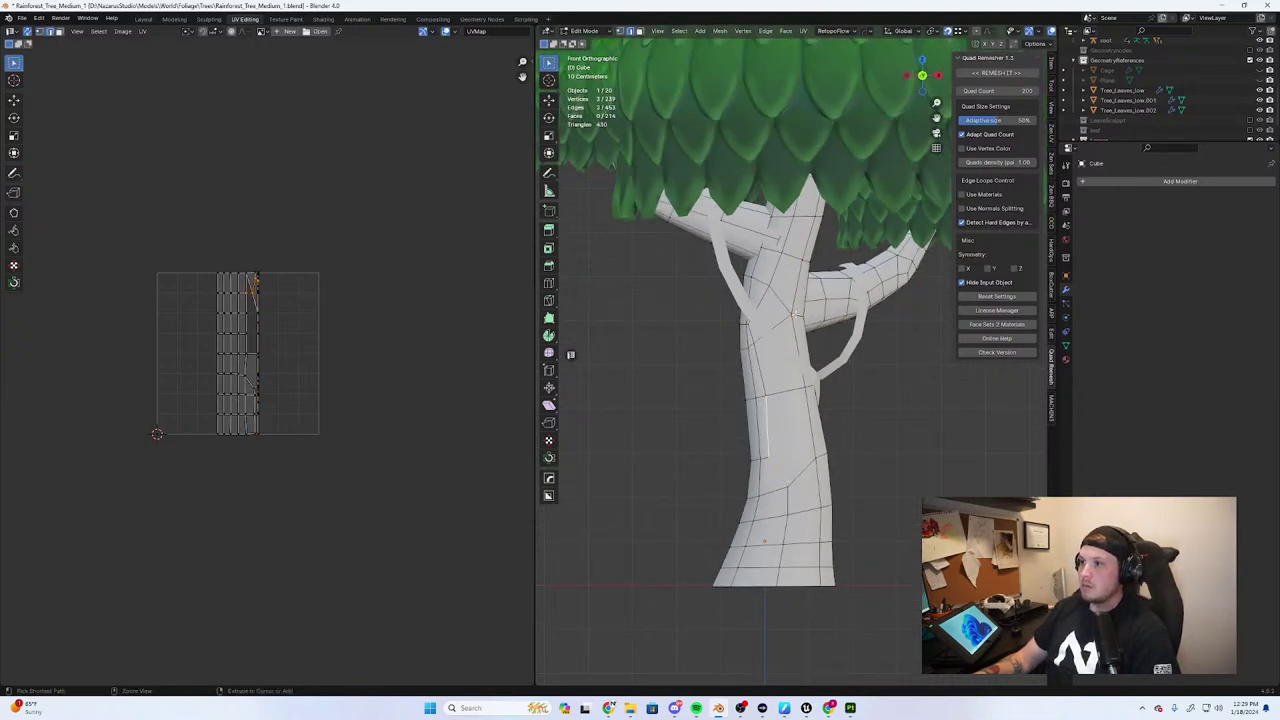
Select lengthwise edge loops running along the trunk and the undersides of its branches, and mark them as seams
{"action": "middle_click_drag", "start_coordinate": [795, 314], "coordinate": [875, 354]}
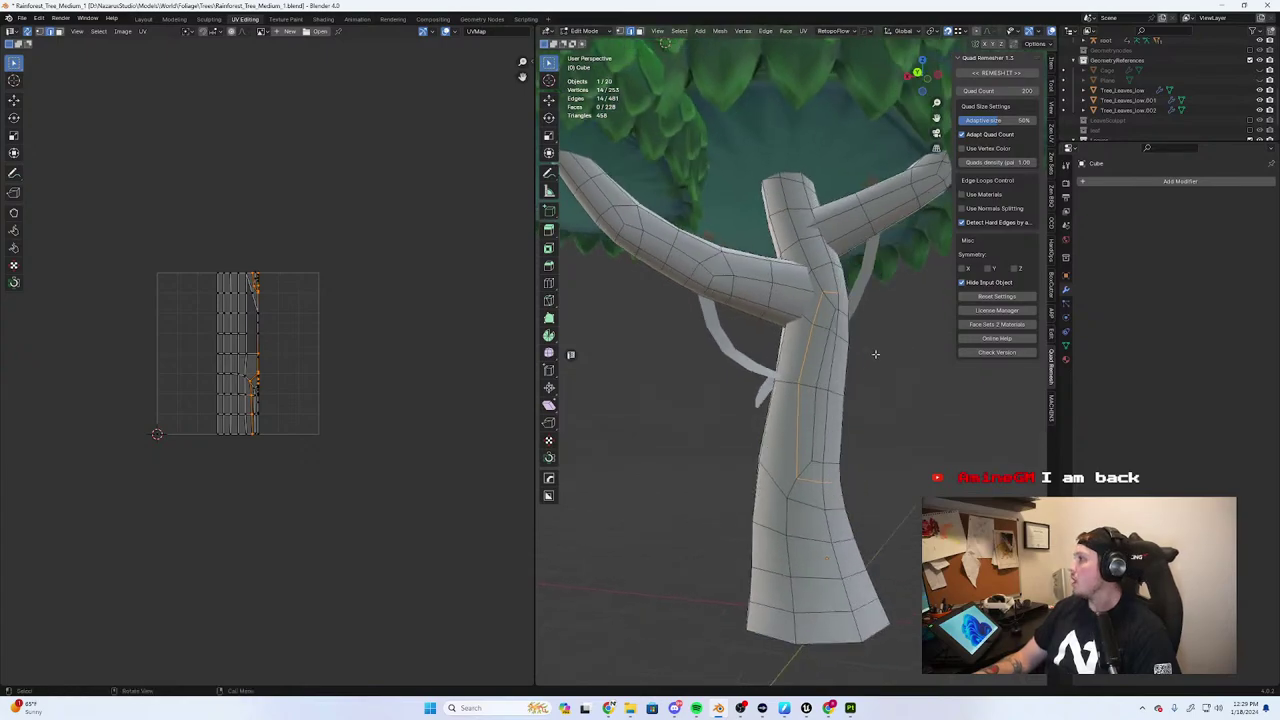
{"action": "left_click", "coordinate": [791, 522]}
{"action": "mouse_move", "coordinate": [837, 452]}
{"action": "middle_mouse_down"}
{"action": "mouse_move", "coordinate": [815, 340]}
{"action": "mouse_move", "coordinate": [778, 432]}
{"action": "mouse_move", "coordinate": [832, 440]}
{"action": "middle_mouse_up"}
{"action": "left_click", "coordinate": [778, 430], "text": "alt+shift"}
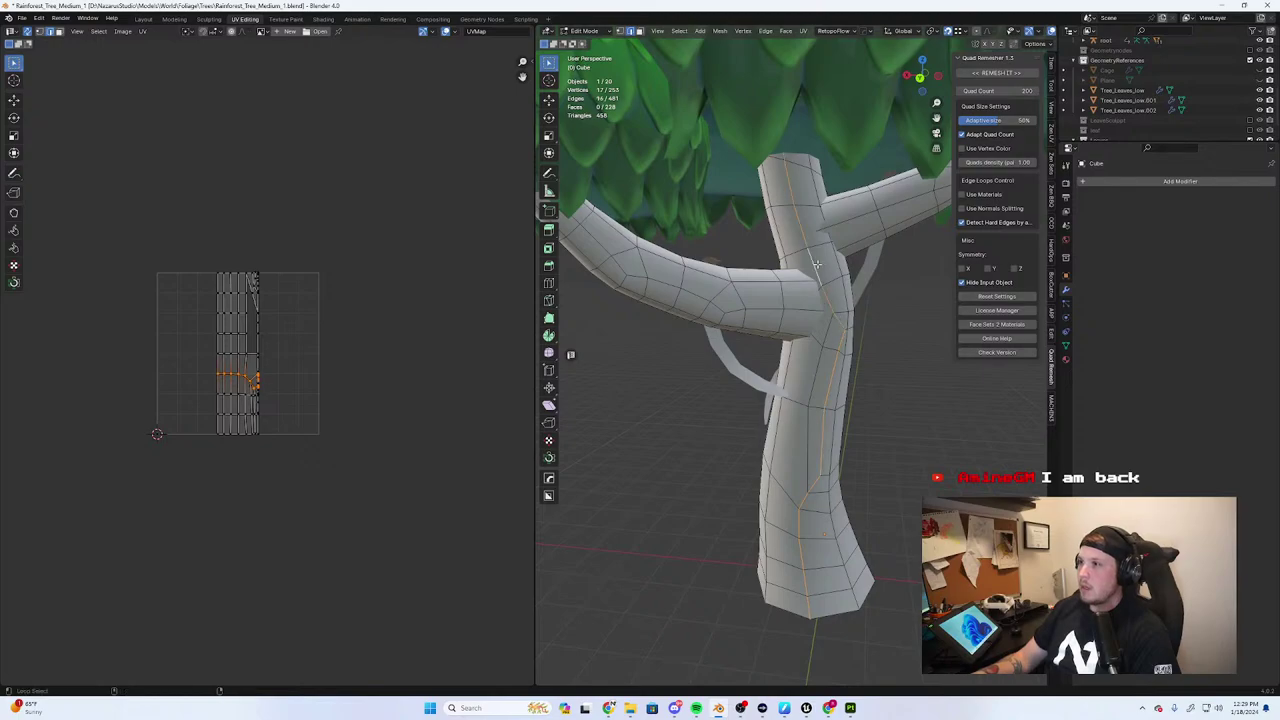
{"action": "middle_click_drag", "start_coordinate": [818, 283], "coordinate": [768, 270]}
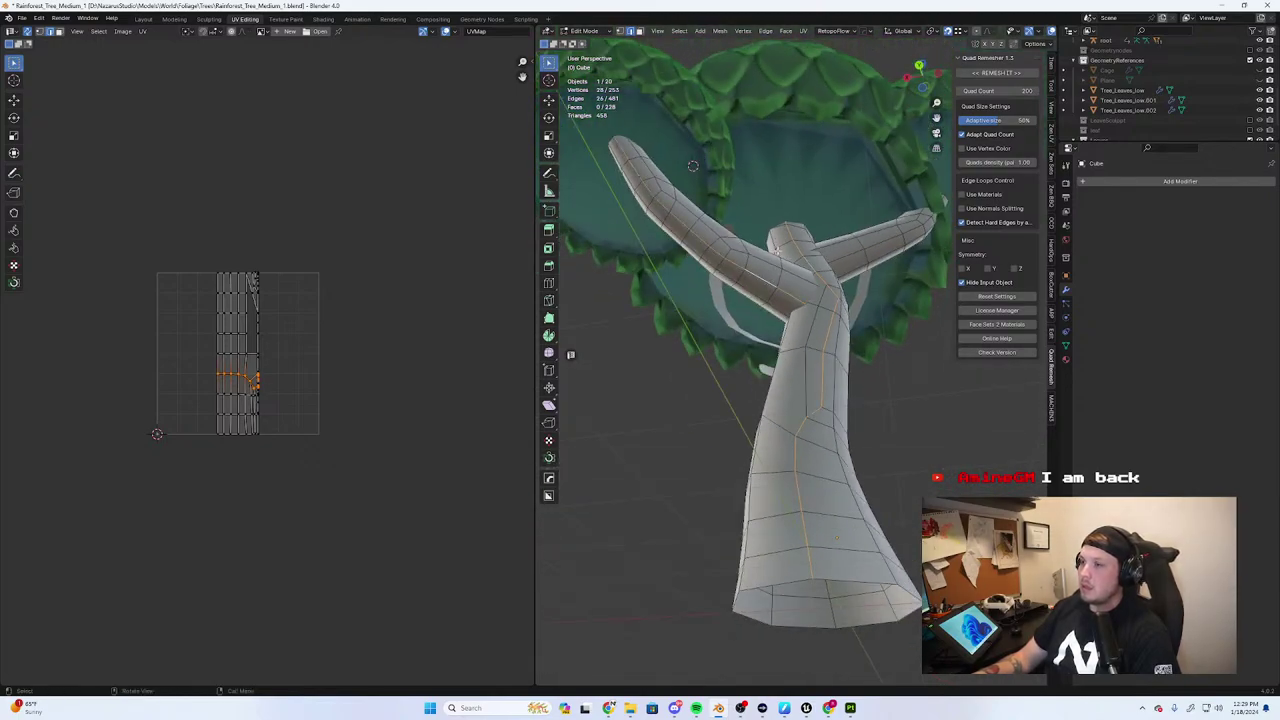
{"action": "middle_click_drag", "start_coordinate": [692, 166], "coordinate": [880, 226]}
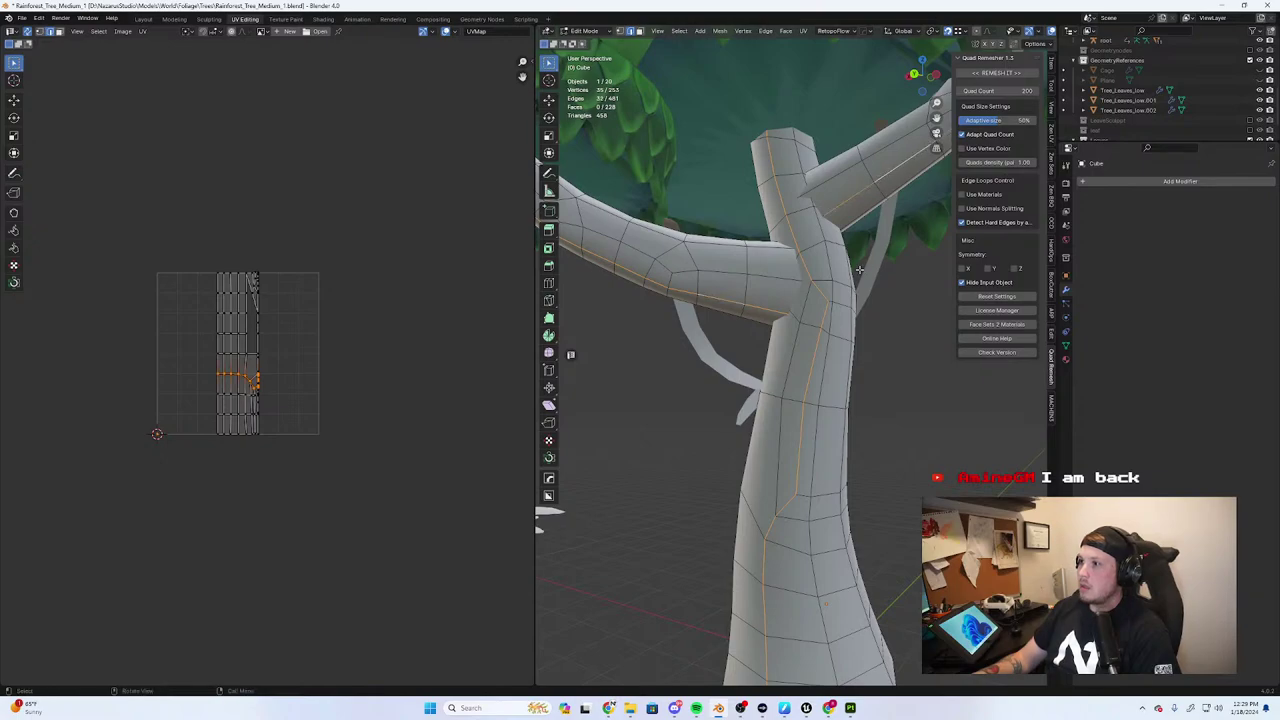
{"action": "middle_click_drag", "start_coordinate": [859, 269], "coordinate": [789, 284]}
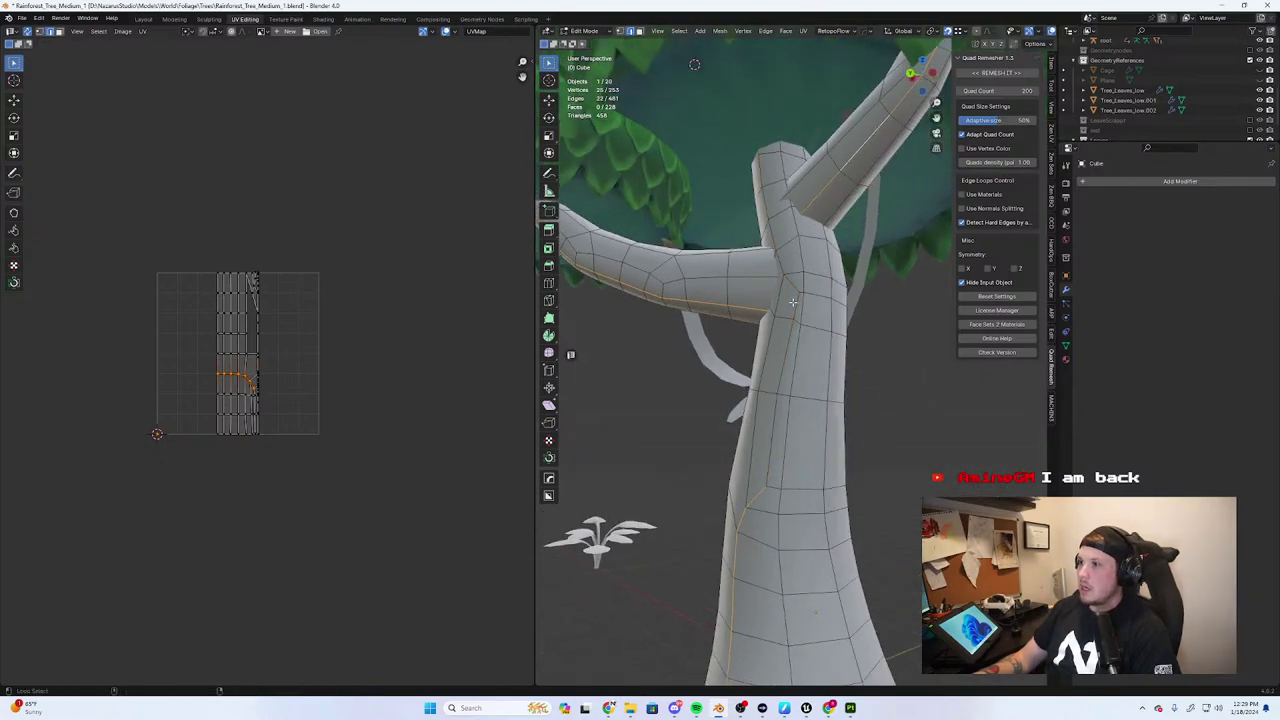
{"action": "left_click", "coordinate": [771, 499], "text": "alt+shift"}
{"action": "scroll", "coordinate": [771, 499], "scroll_direction": "down", "scroll_amount": 4}
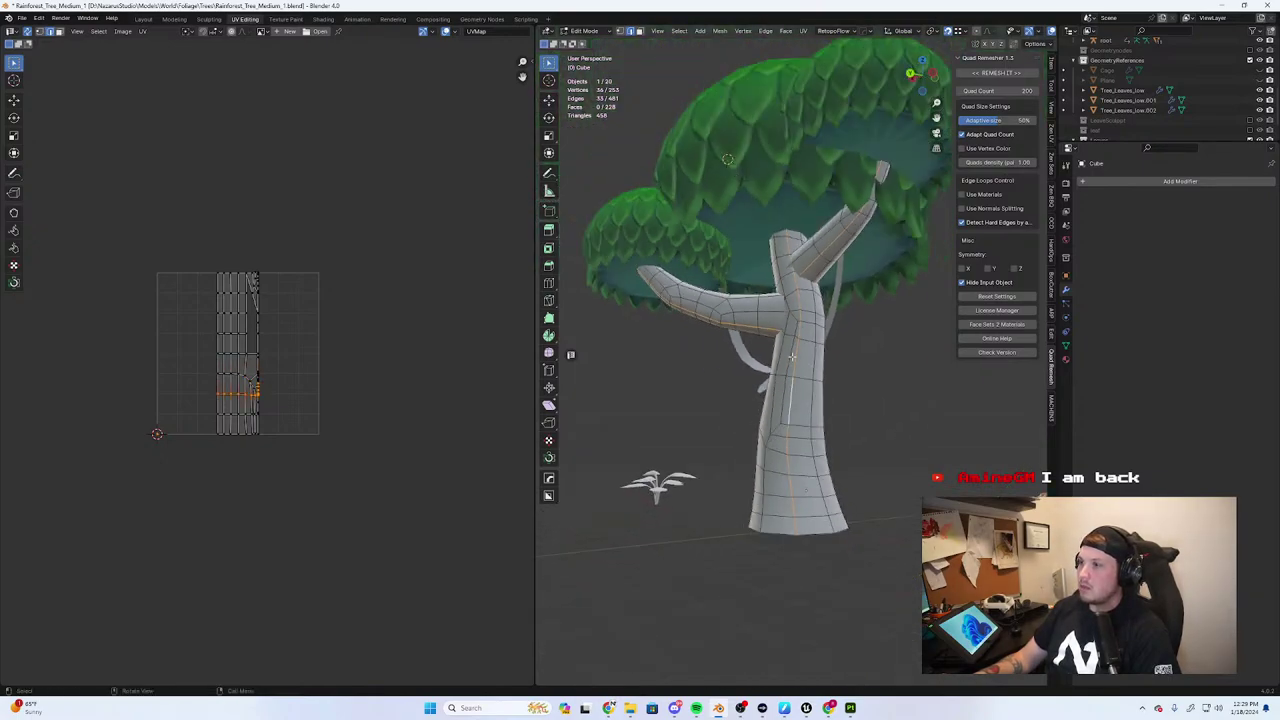
{"action": "middle_click_drag", "start_coordinate": [771, 499], "coordinate": [851, 363]}
{"action": "right_click", "coordinate": [852, 364]}
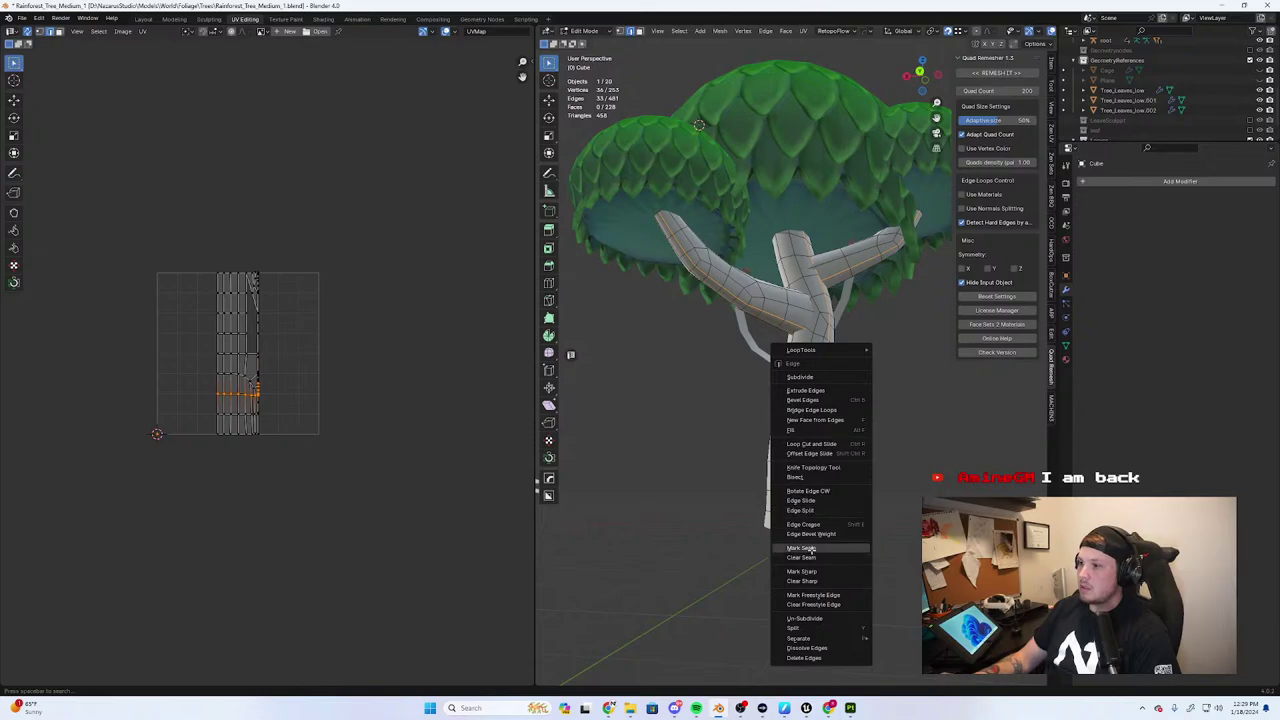
{"action": "left_click", "coordinate": [809, 548]}
Leave the trunk's Edit Mode, select both hanging vines, and enter Edit Mode on them together
{"action": "middle_click_drag", "start_coordinate": [809, 548], "coordinate": [843, 369]}
{"action": "key", "text": "Tab"}
{"action": "left_click", "coordinate": [764, 311]}
{"action": "left_click", "coordinate": [839, 347], "text": "shift"}
{"action": "key", "text": "Tab"}
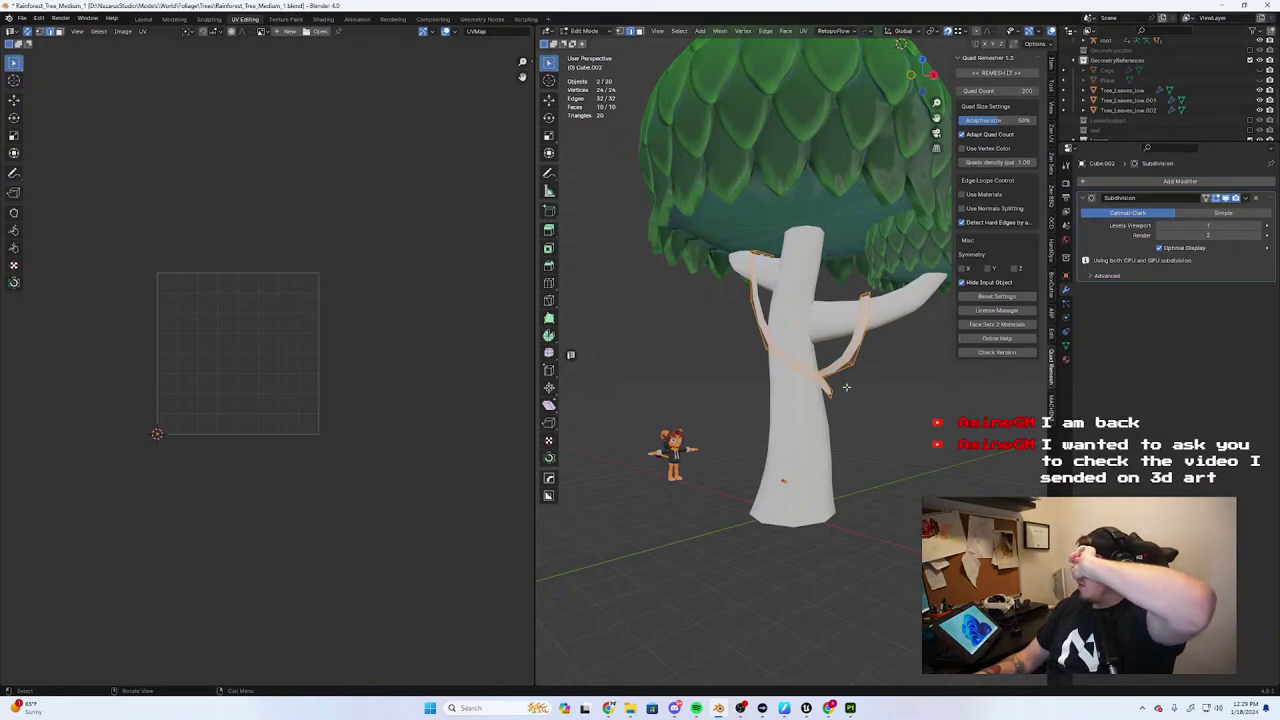
Switch to Discord and look through the recent messages and shared painting in the Lion Of Judah server's 2d-art channel
{"action": "left_click", "coordinate": [676, 708]}
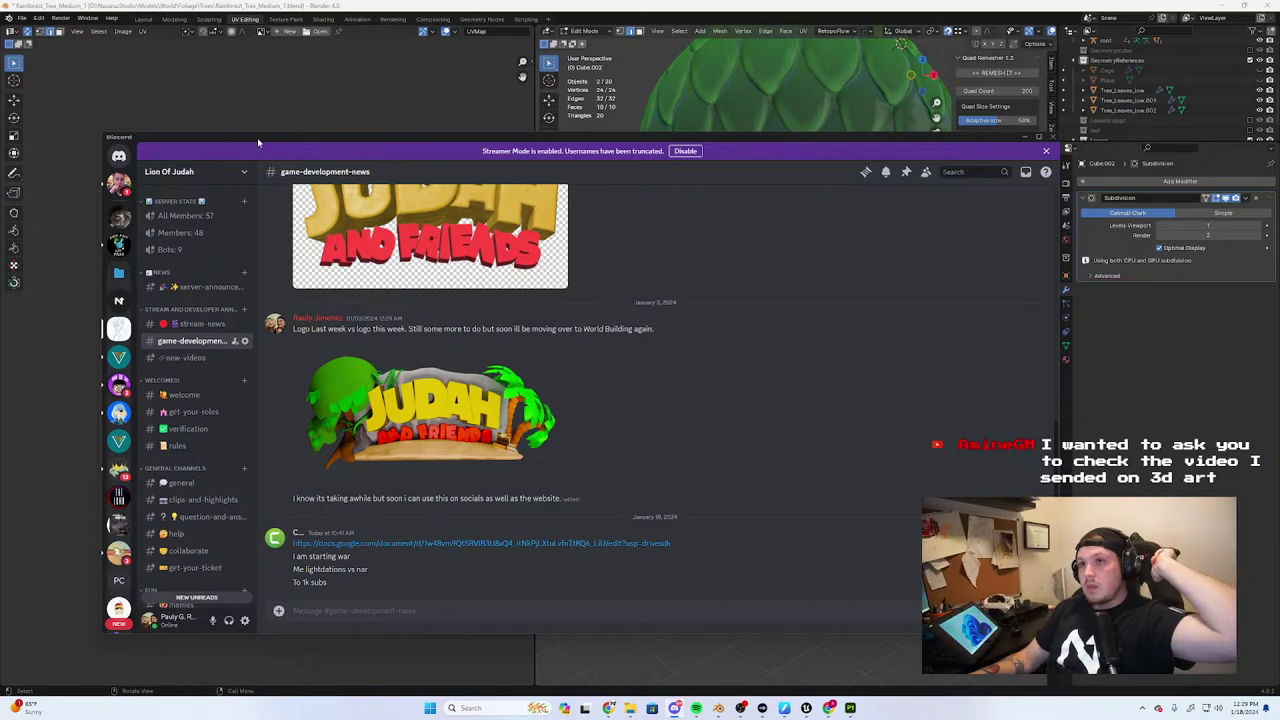
{"action": "left_click_drag", "start_coordinate": [258, 142], "coordinate": [1279, 262]}
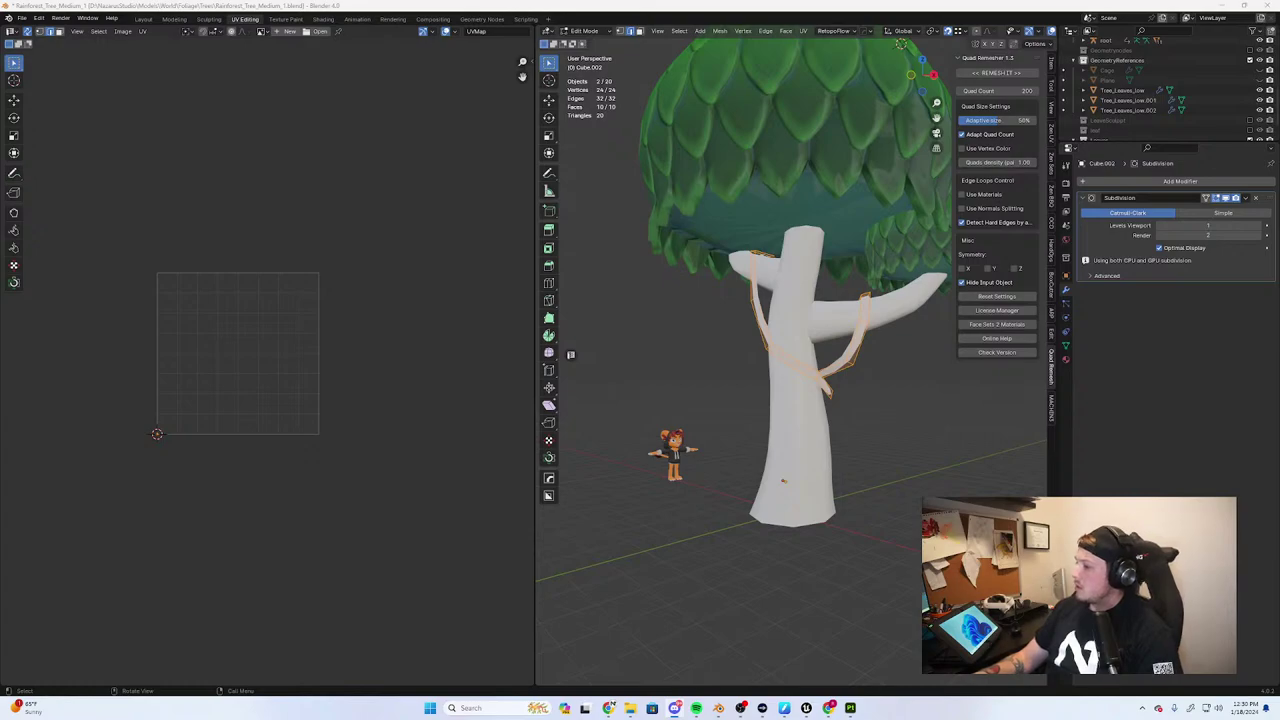
{"action": "left_click_drag", "start_coordinate": [1279, 172], "coordinate": [608, 172]}
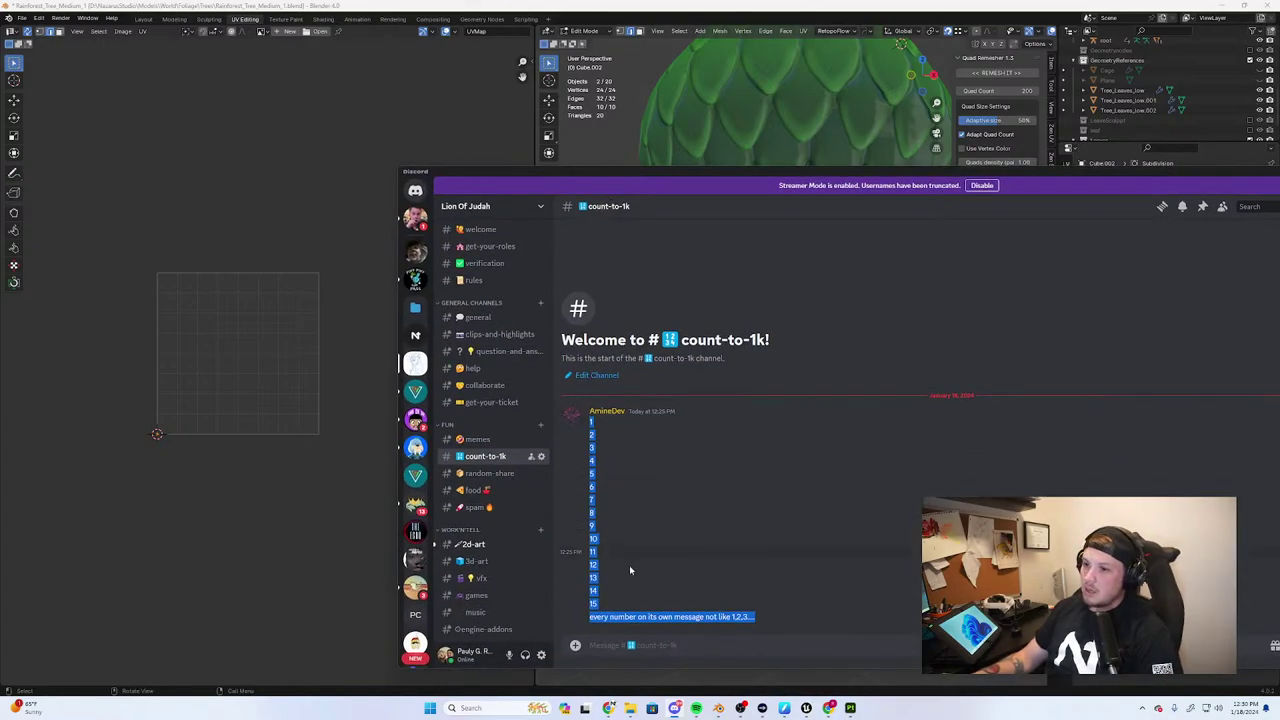
{"action": "left_click", "coordinate": [514, 548]}
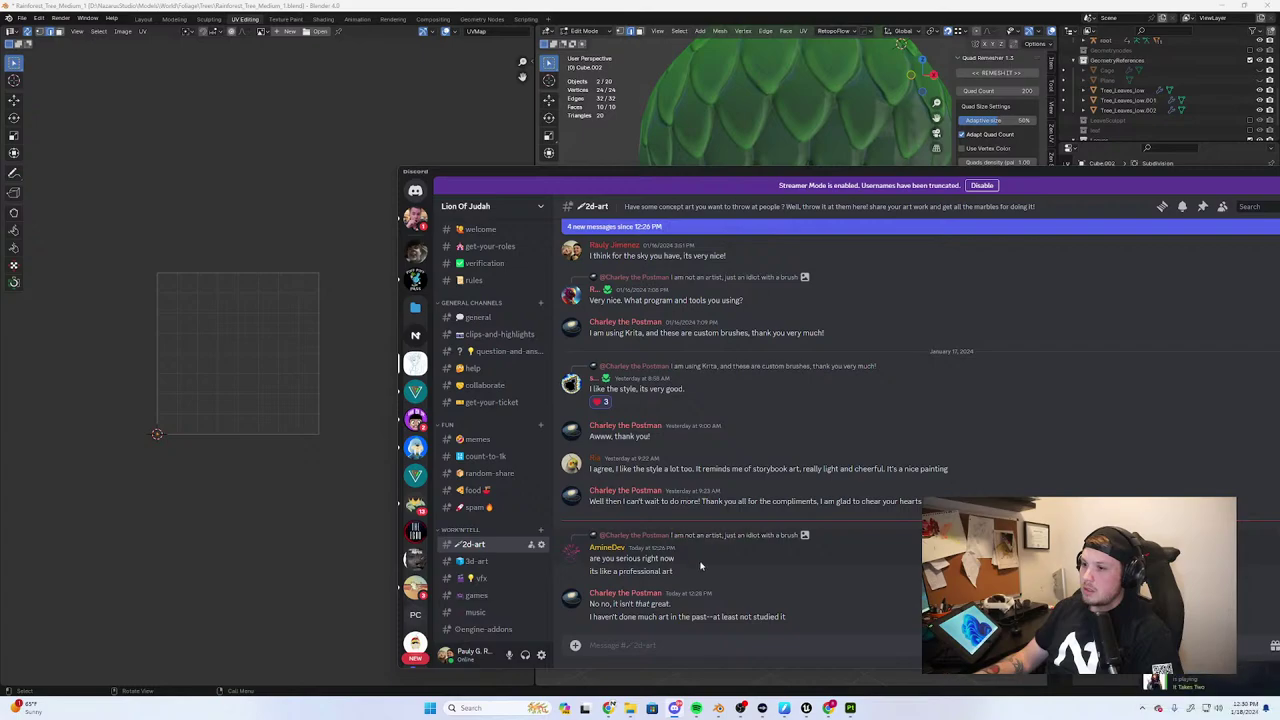
{"action": "scroll", "coordinate": [690, 570], "scroll_direction": "up", "scroll_amount": 3}
{"action": "scroll", "coordinate": [684, 540], "scroll_direction": "up", "scroll_amount": 3}
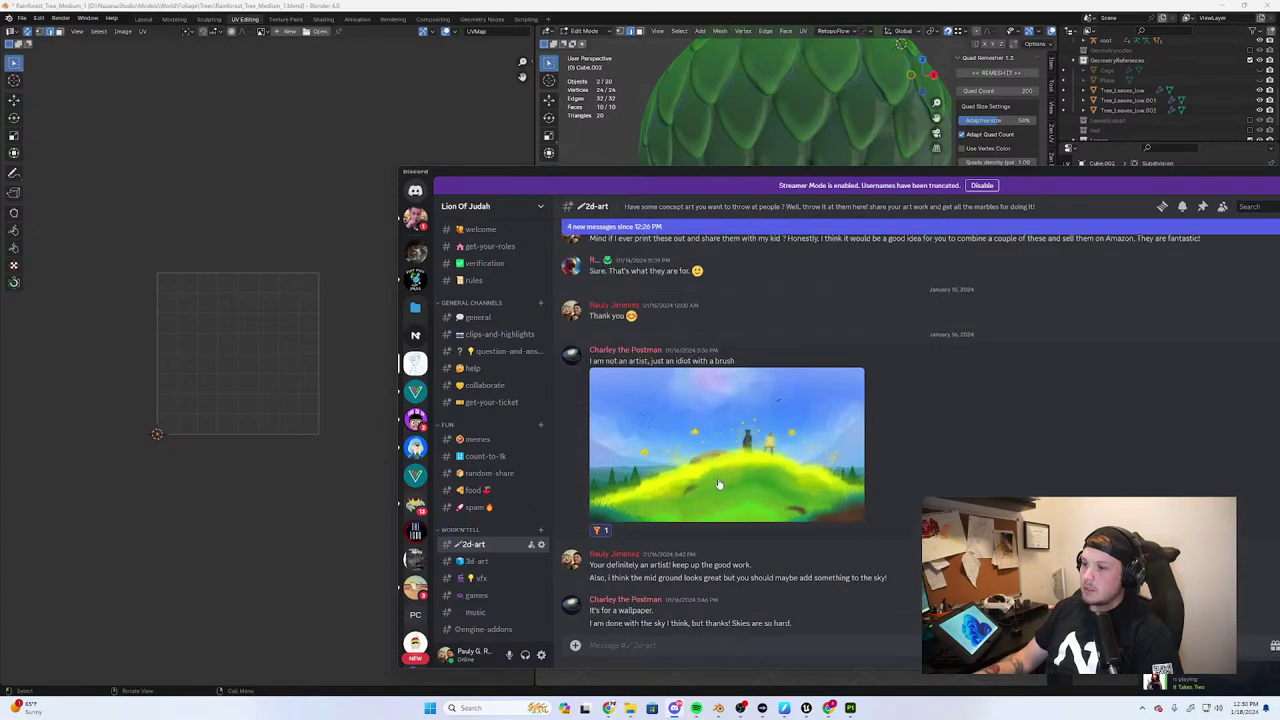
{"action": "scroll", "coordinate": [718, 484], "scroll_direction": "down", "scroll_amount": 5}
{"action": "left_click_drag", "start_coordinate": [787, 619], "coordinate": [613, 604]}
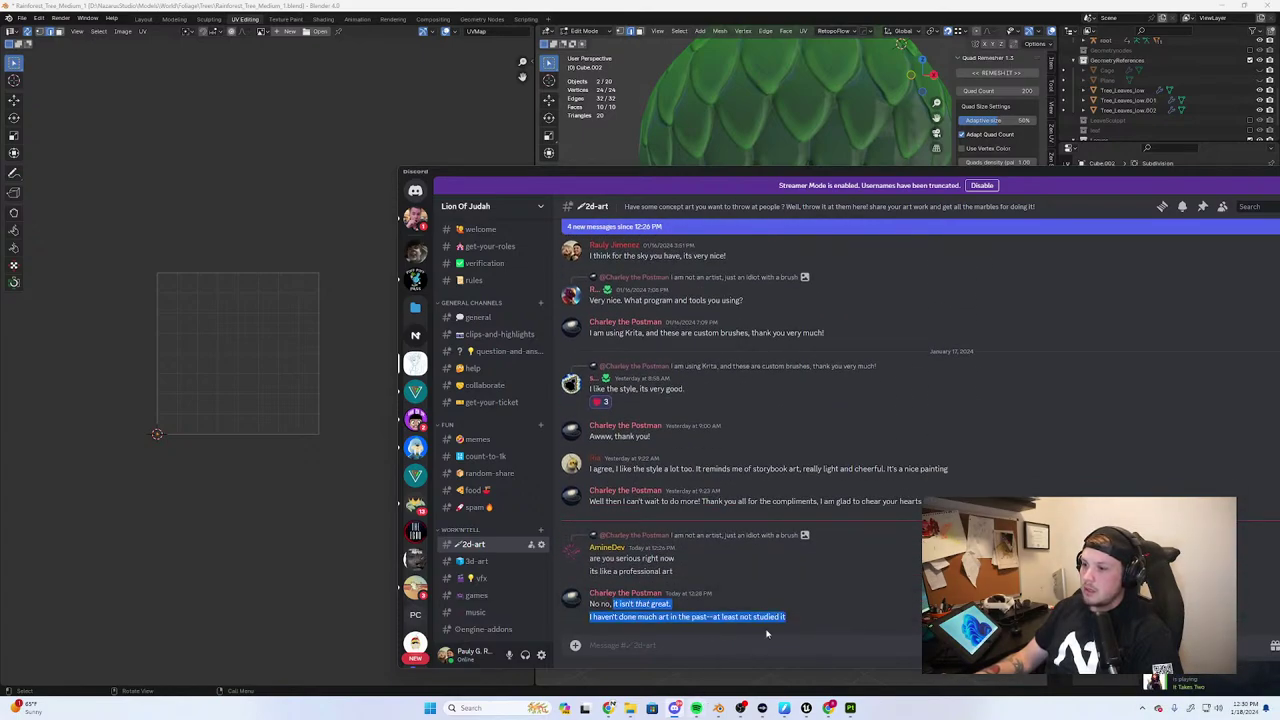
{"action": "left_click", "coordinate": [706, 614]}
Open the 3d-art channel in a maximized window and play the shared video "My work in a week" in full screen
{"action": "left_click", "coordinate": [467, 563]}
{"action": "left_click_drag", "start_coordinate": [568, 176], "coordinate": [1279, 250]}
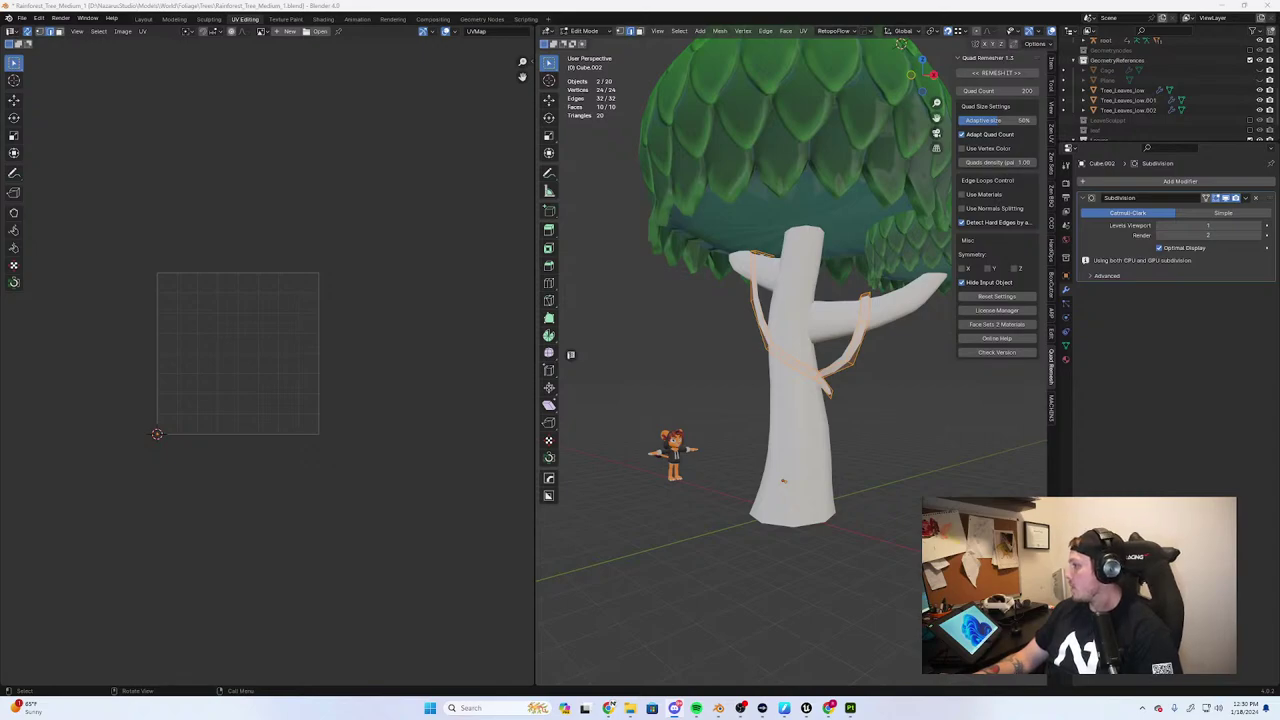
{"action": "left_click_drag", "start_coordinate": [1279, 200], "coordinate": [563, 2]}
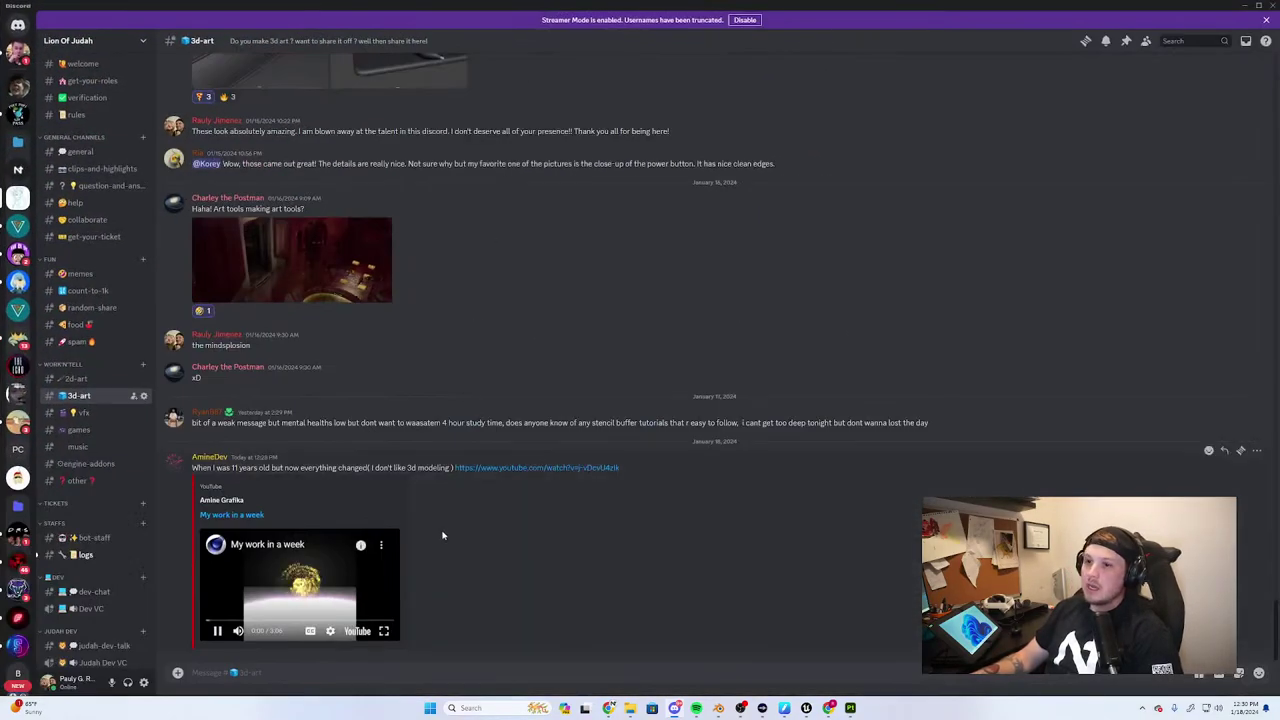
{"action": "left_click", "coordinate": [383, 631]}
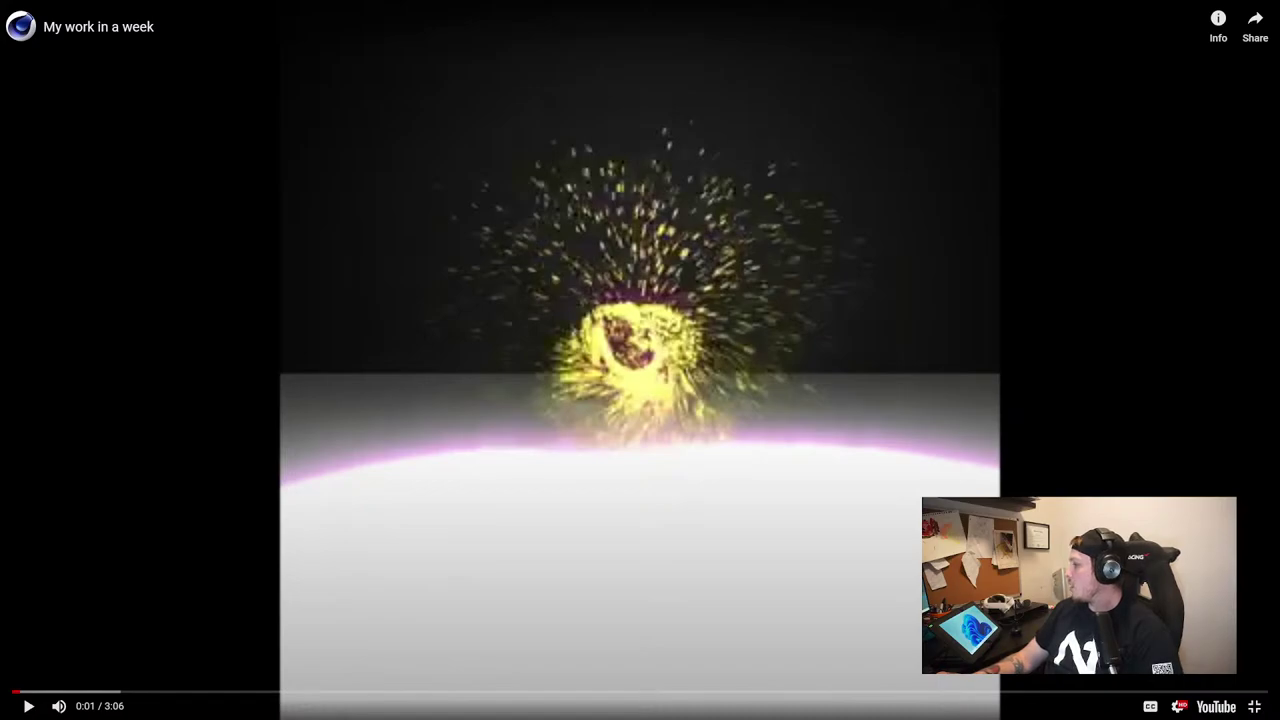
{"action": "key", "text": "alt+Tab"}
{"action": "key", "text": "alt+Tab"}
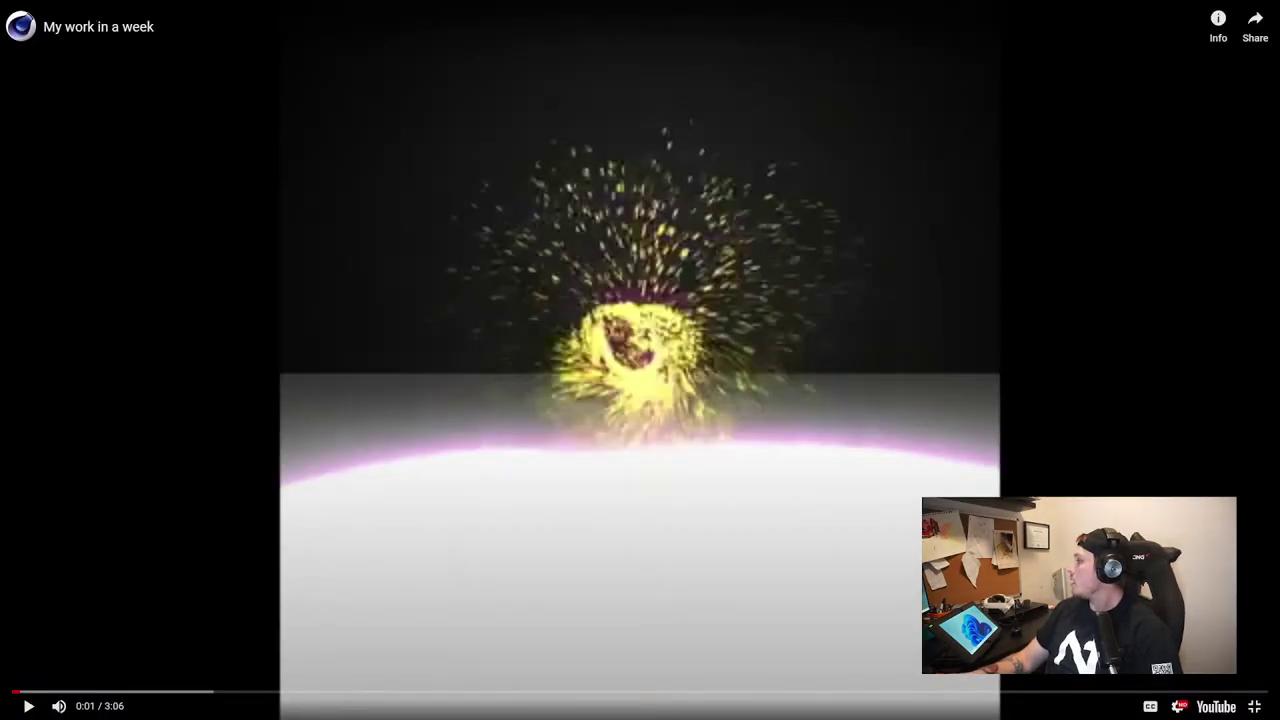
{"action": "left_click", "coordinate": [527, 313]}
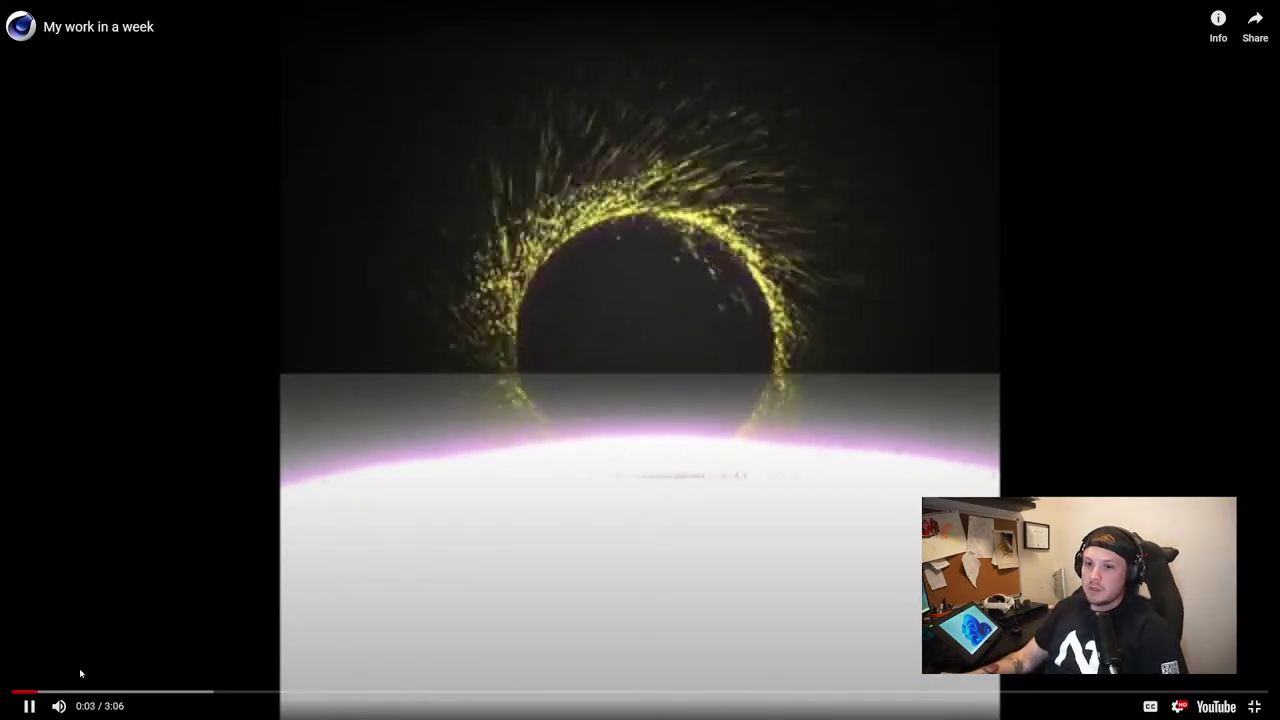
{"action": "mouse_move", "coordinate": [80, 709]}
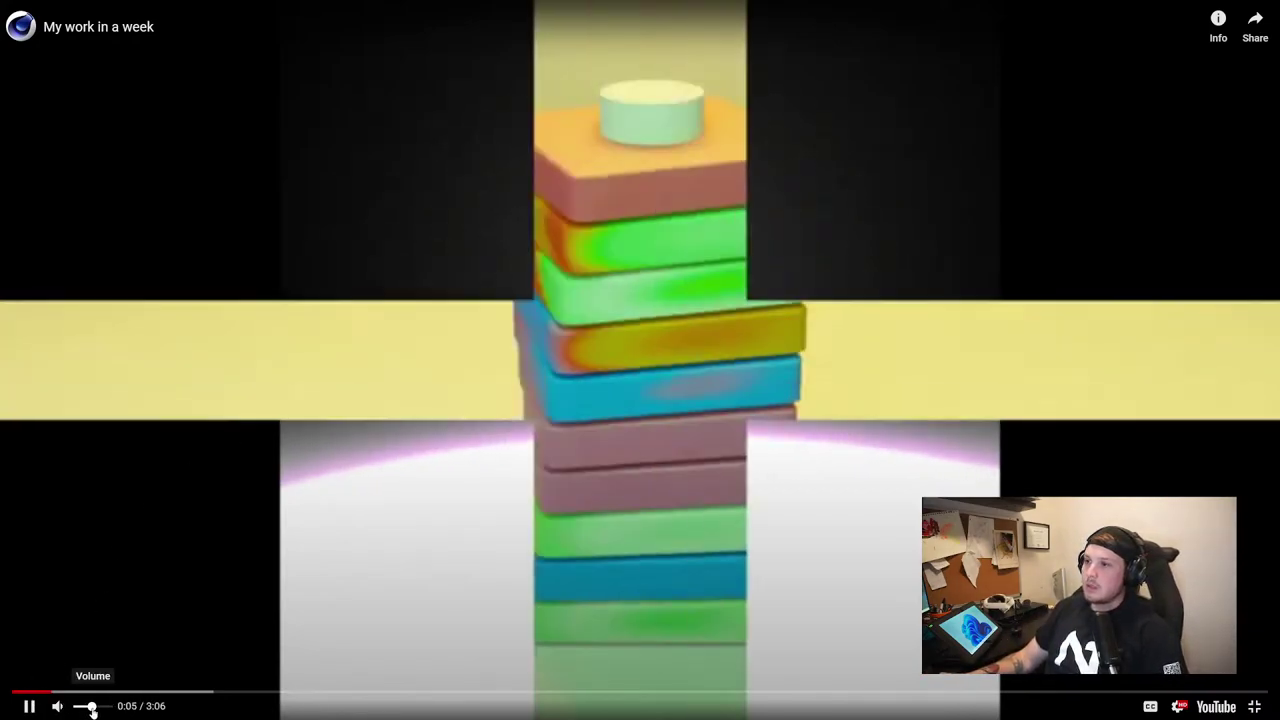
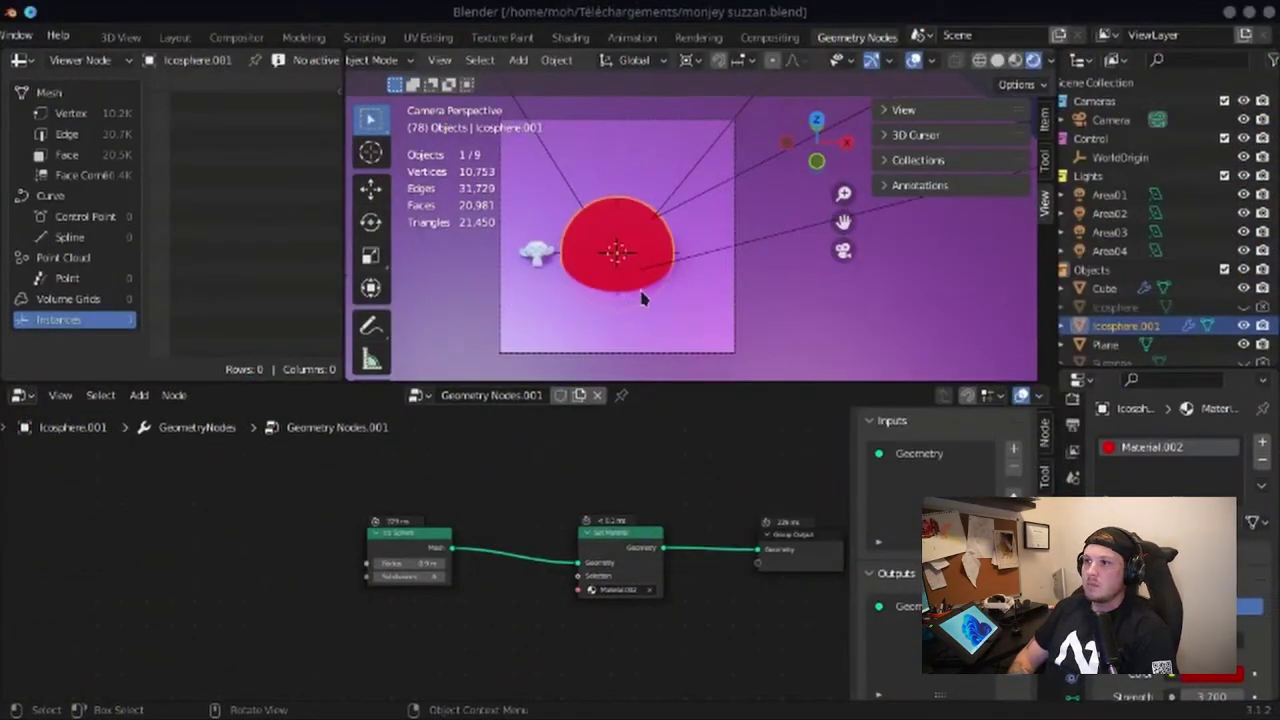
{"action": "middle_click_drag", "start_coordinate": [641, 297], "coordinate": [553, 292]}
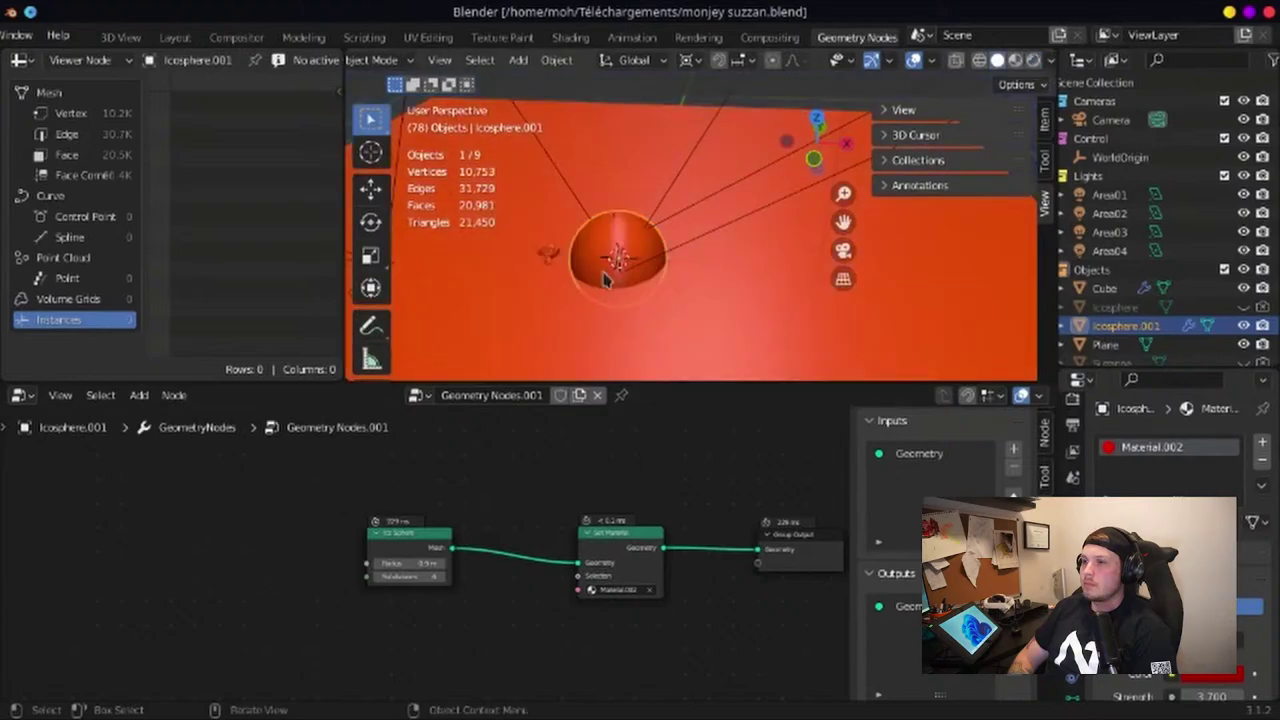
{"action": "left_click", "coordinate": [1049, 60]}
{"action": "left_click", "coordinate": [1033, 195]}
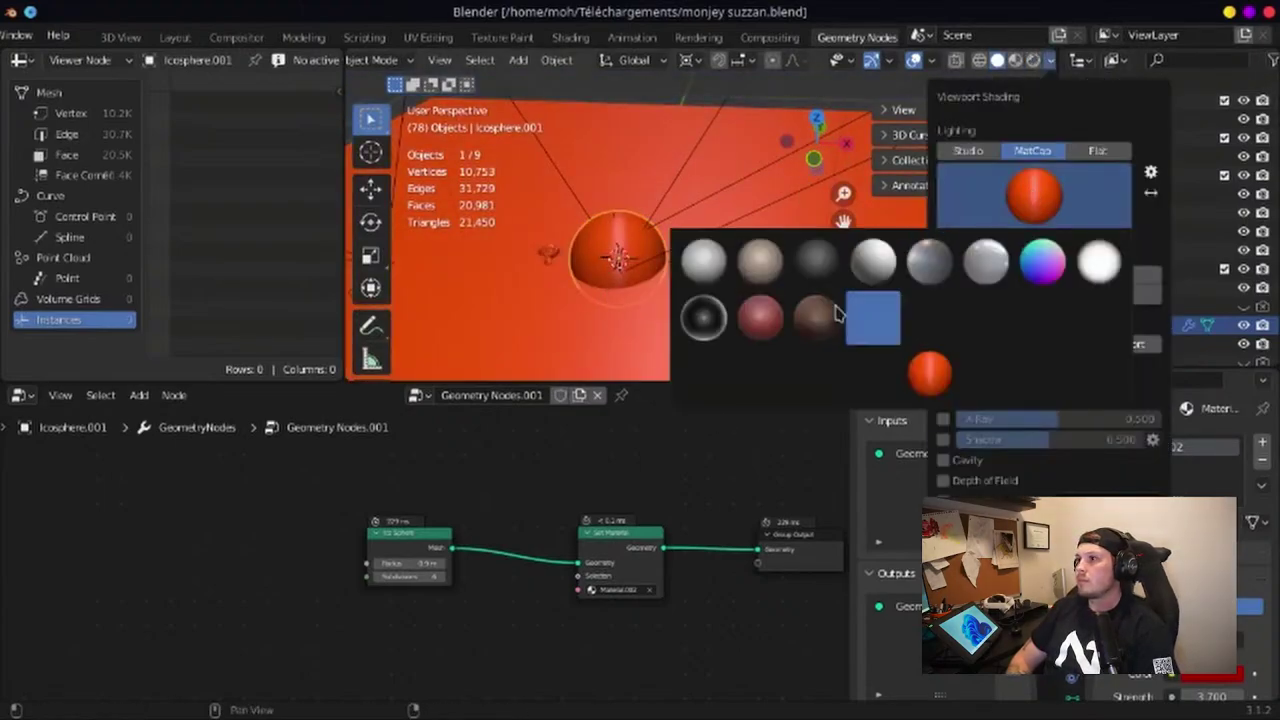
{"action": "left_click", "coordinate": [703, 261]}
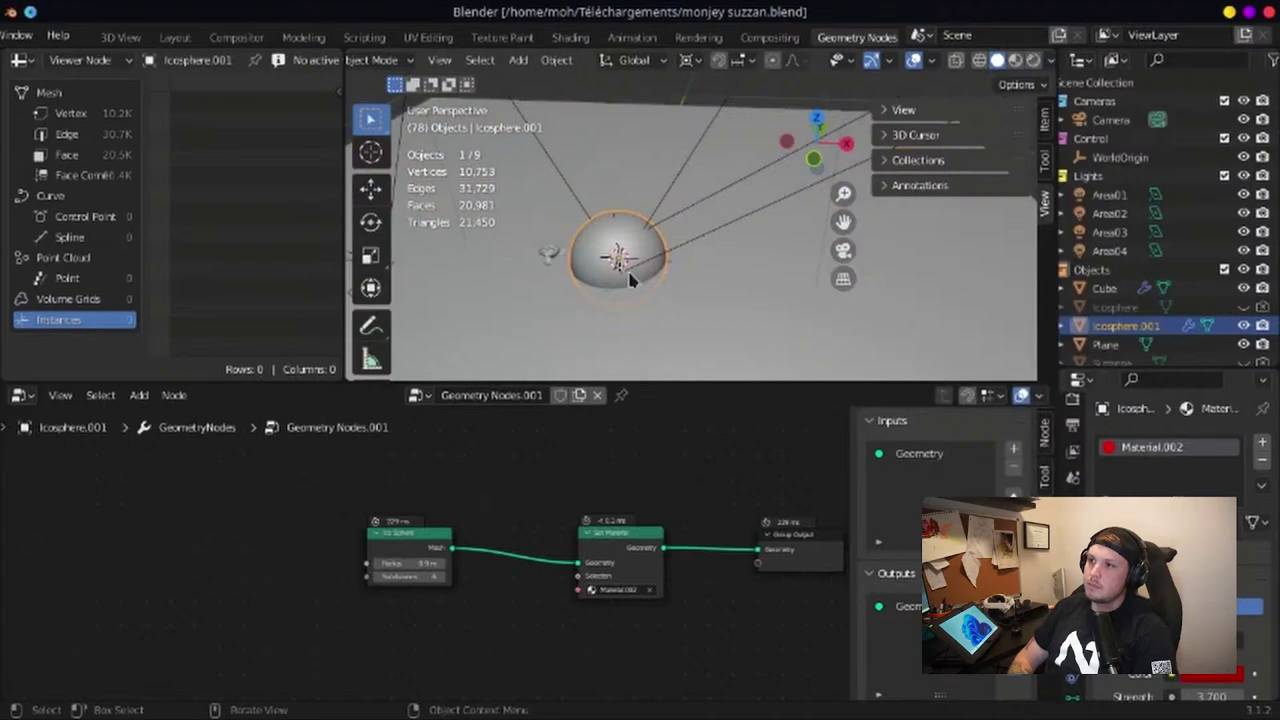
{"action": "left_click", "coordinate": [370, 151]}
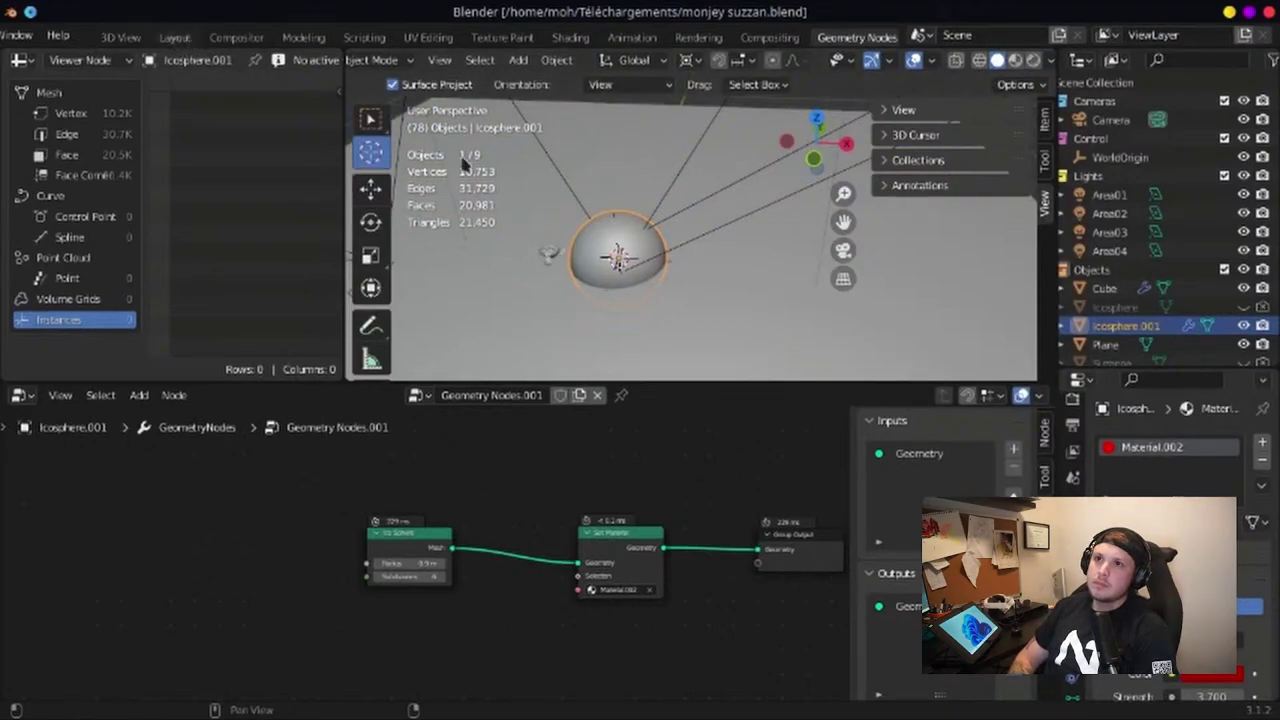
{"action": "left_click", "coordinate": [175, 37]}
{"action": "middle_click_drag", "start_coordinate": [597, 374], "coordinate": [750, 458]}
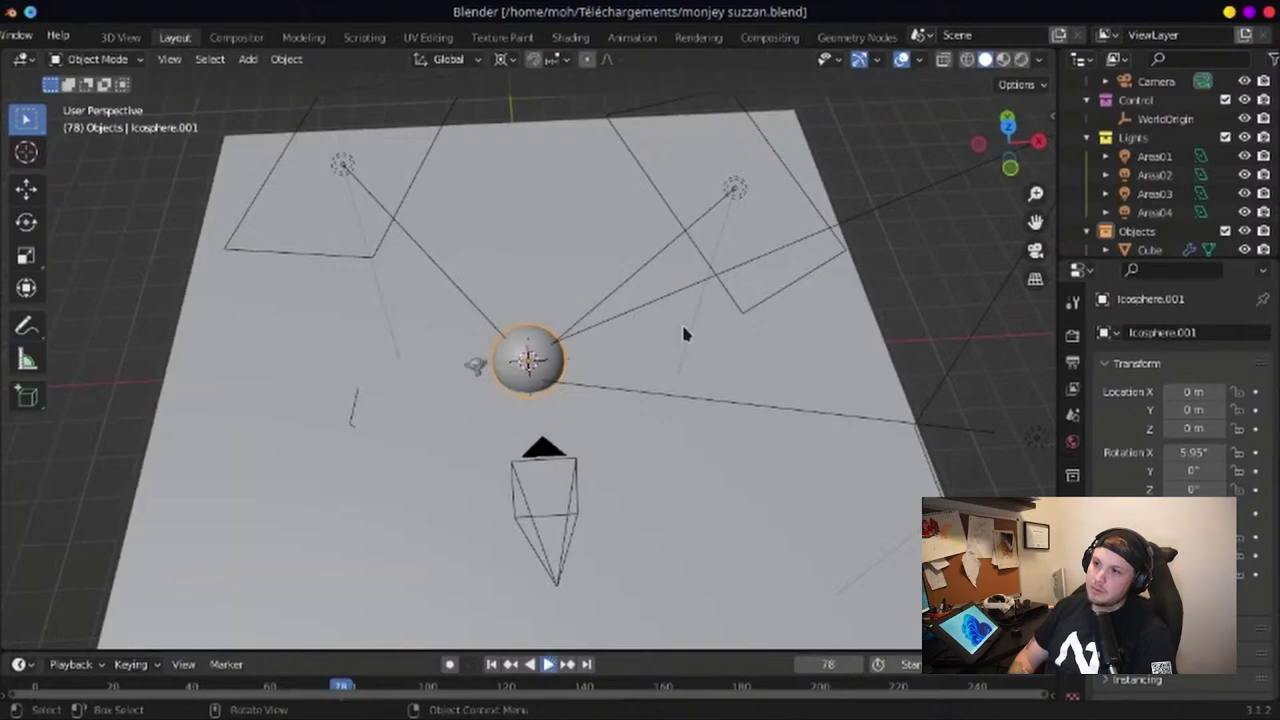
{"action": "key", "text": "space"}
{"action": "middle_click_drag", "start_coordinate": [684, 334], "coordinate": [678, 433]}
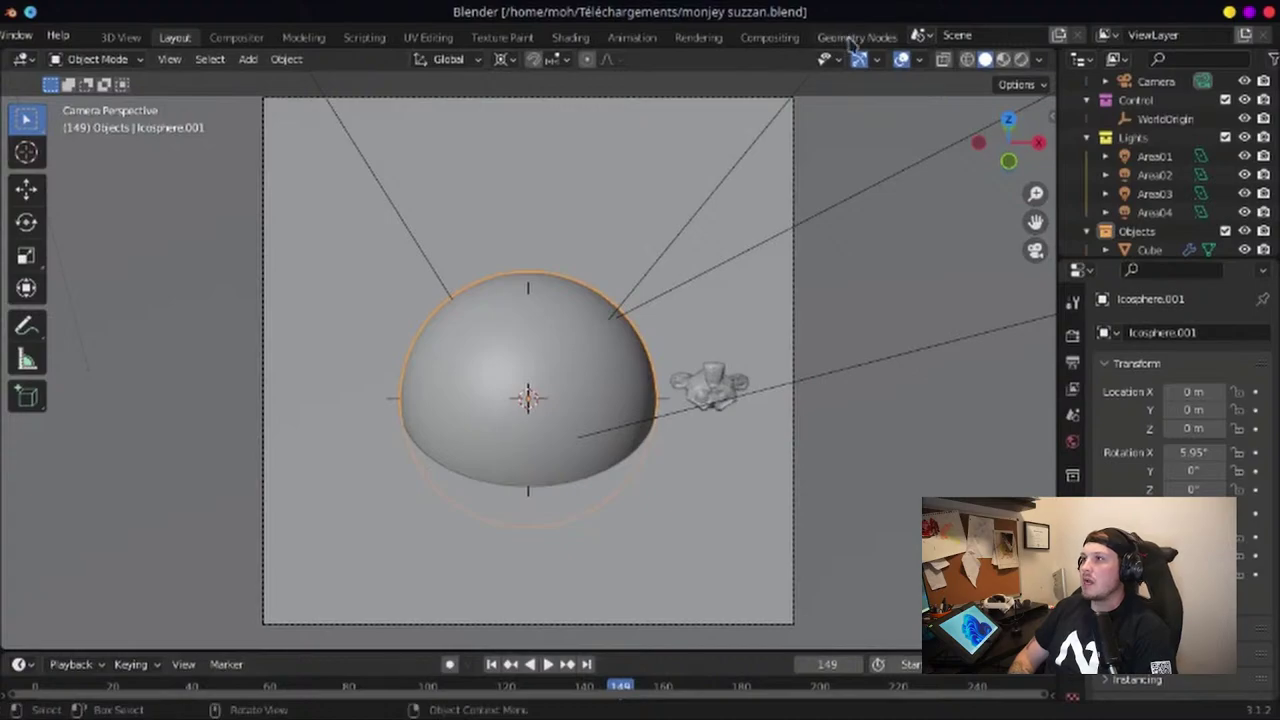
{"action": "left_click", "coordinate": [853, 38]}
{"action": "scroll", "coordinate": [676, 470], "scroll_direction": "down", "scroll_amount": 2}
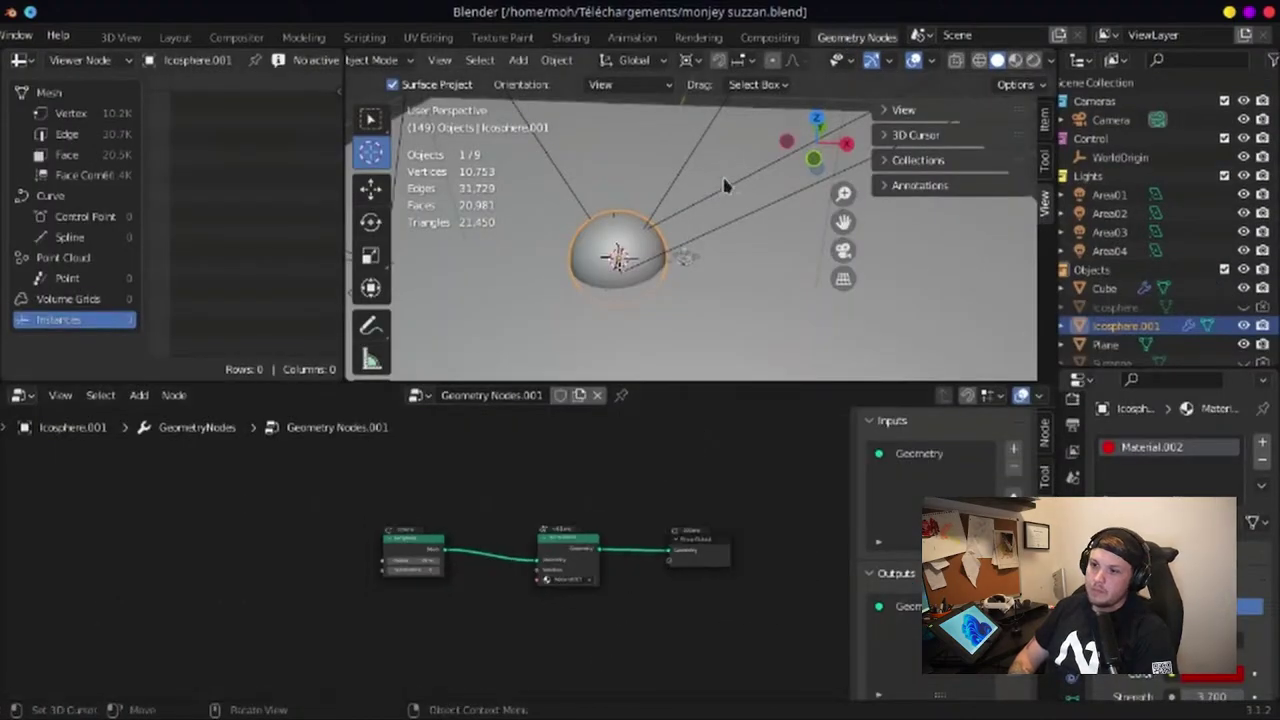
{"action": "key", "text": "w"}
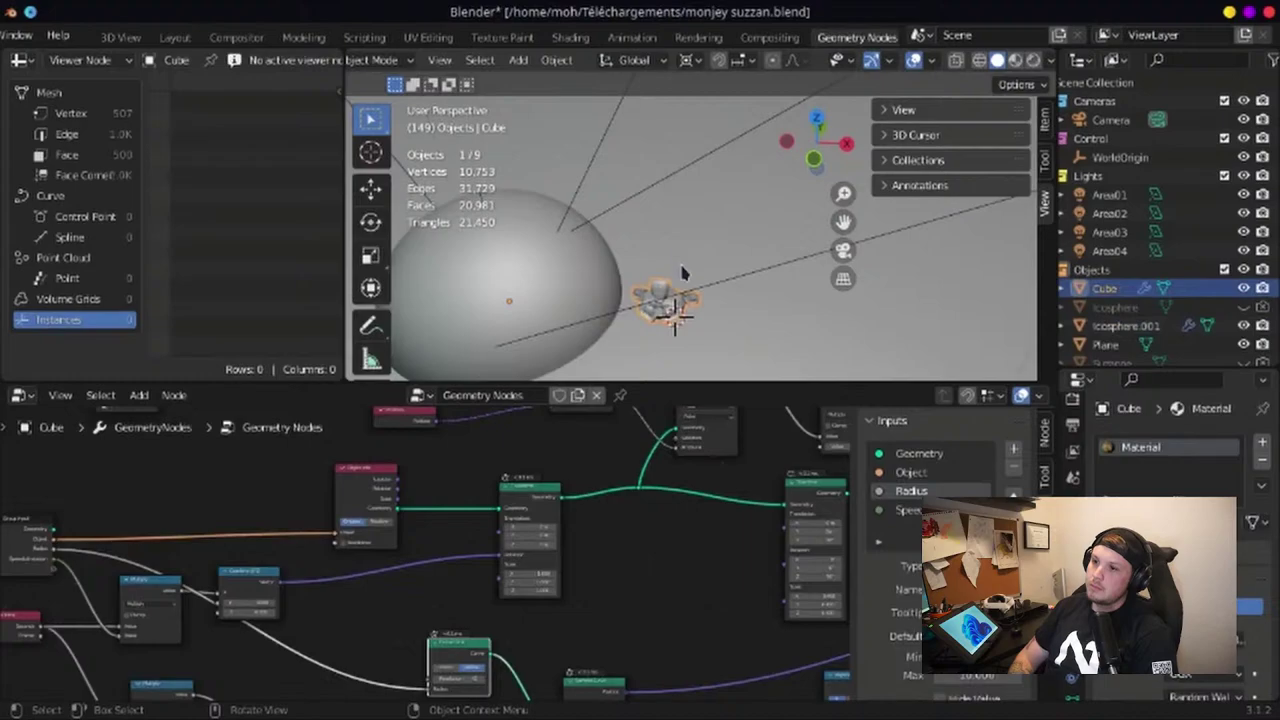
{"action": "scroll", "coordinate": [330, 543], "scroll_direction": "down", "scroll_amount": 5}
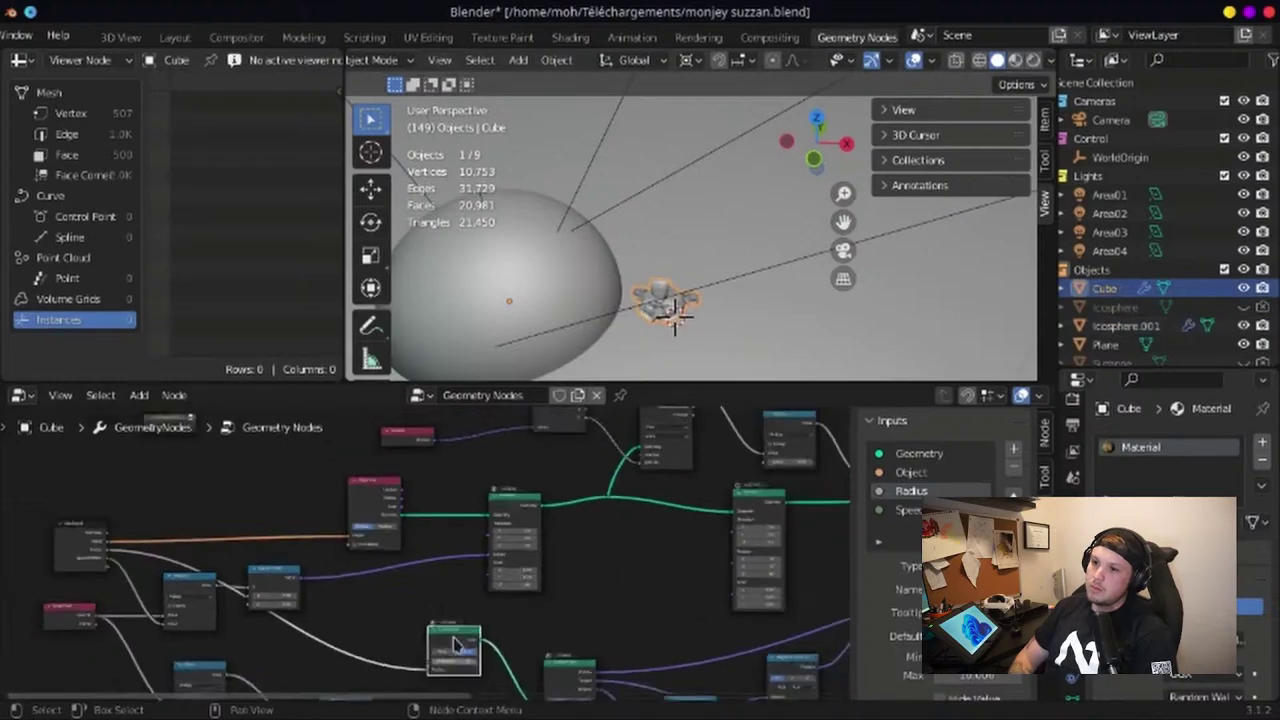
{"action": "middle_click_drag", "start_coordinate": [330, 543], "coordinate": [450, 591]}
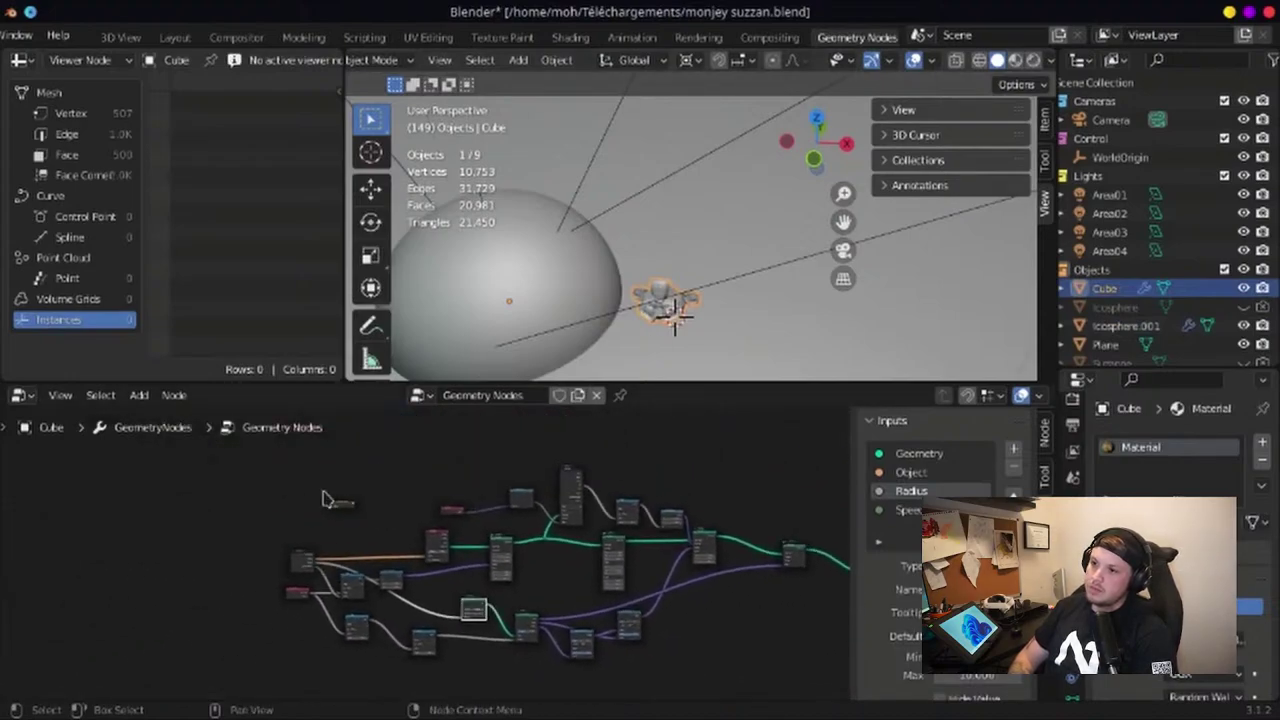
{"action": "left_click", "coordinate": [370, 499]}
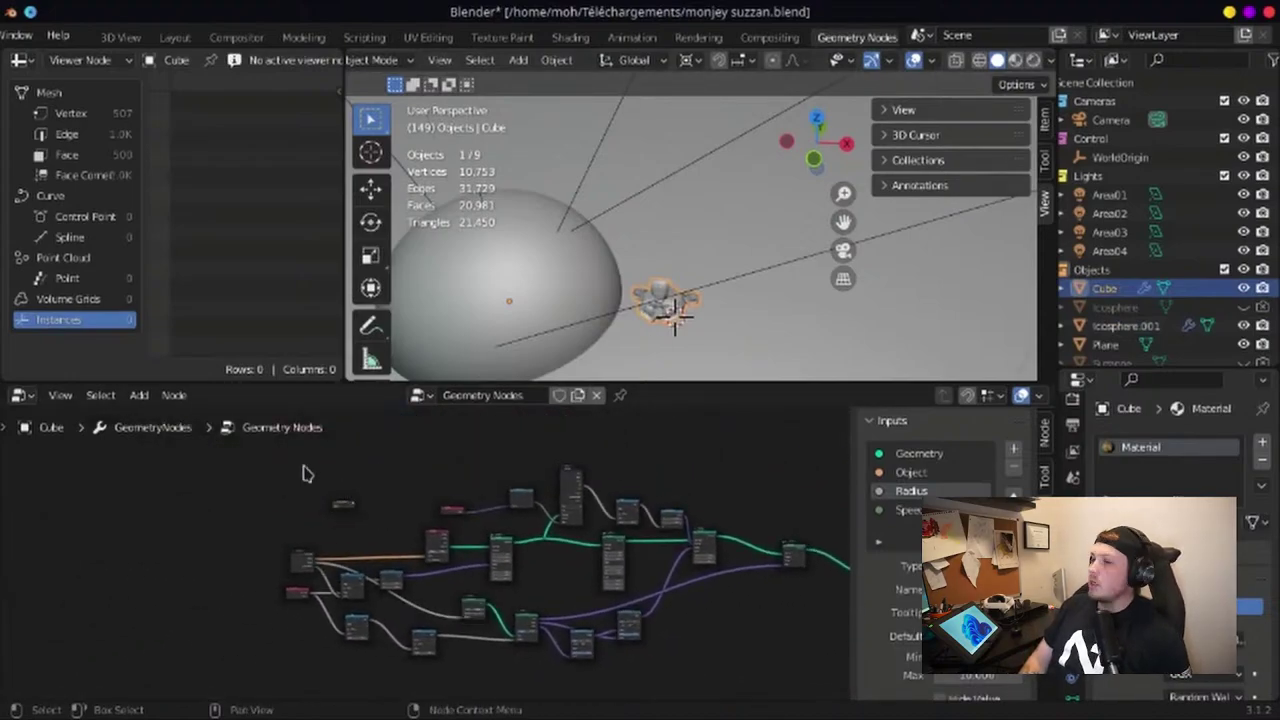
{"action": "left_click_drag", "start_coordinate": [307, 474], "coordinate": [392, 548]}
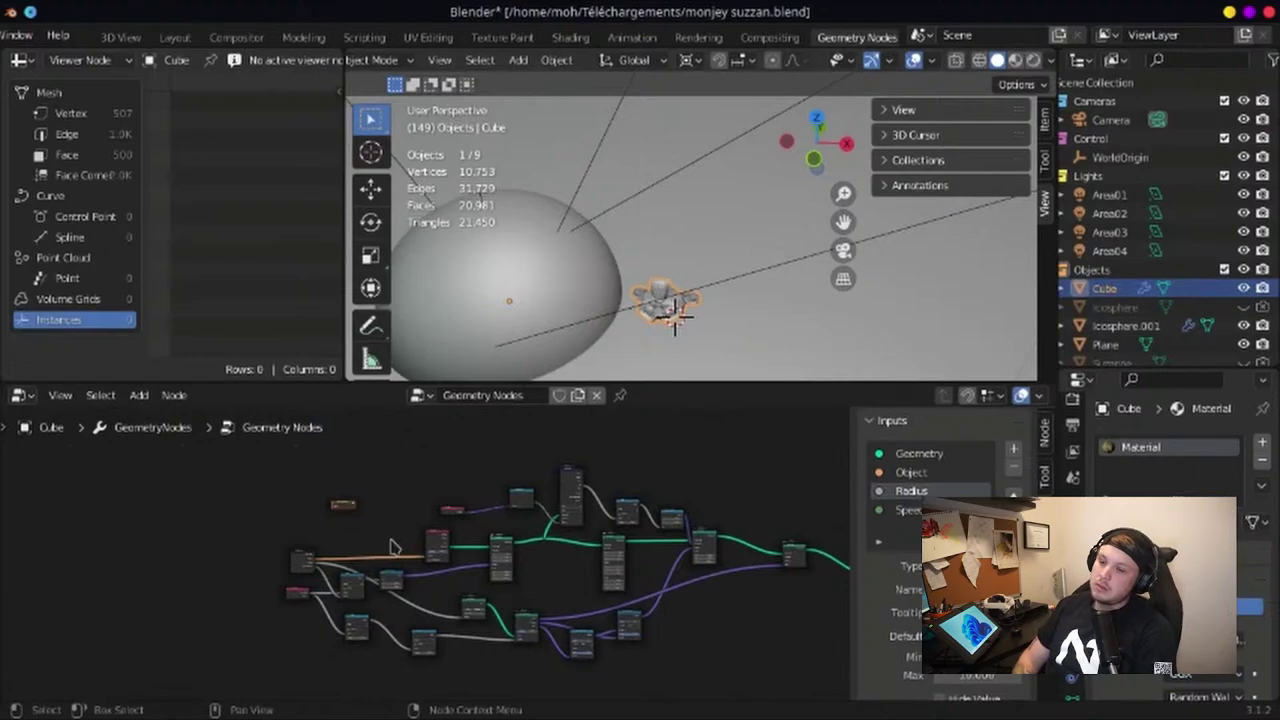
{"action": "scroll", "coordinate": [620, 600], "scroll_direction": "down", "scroll_amount": 1}
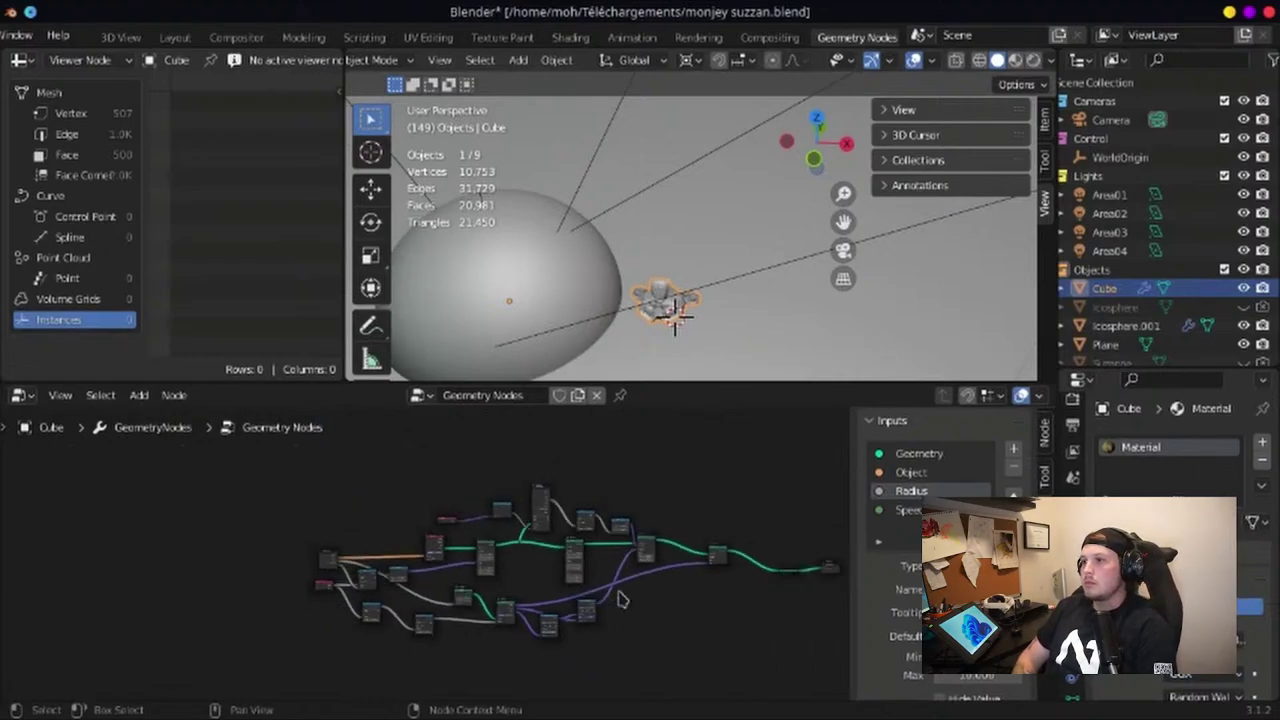
{"action": "scroll", "coordinate": [423, 553], "scroll_direction": "up", "scroll_amount": 3}
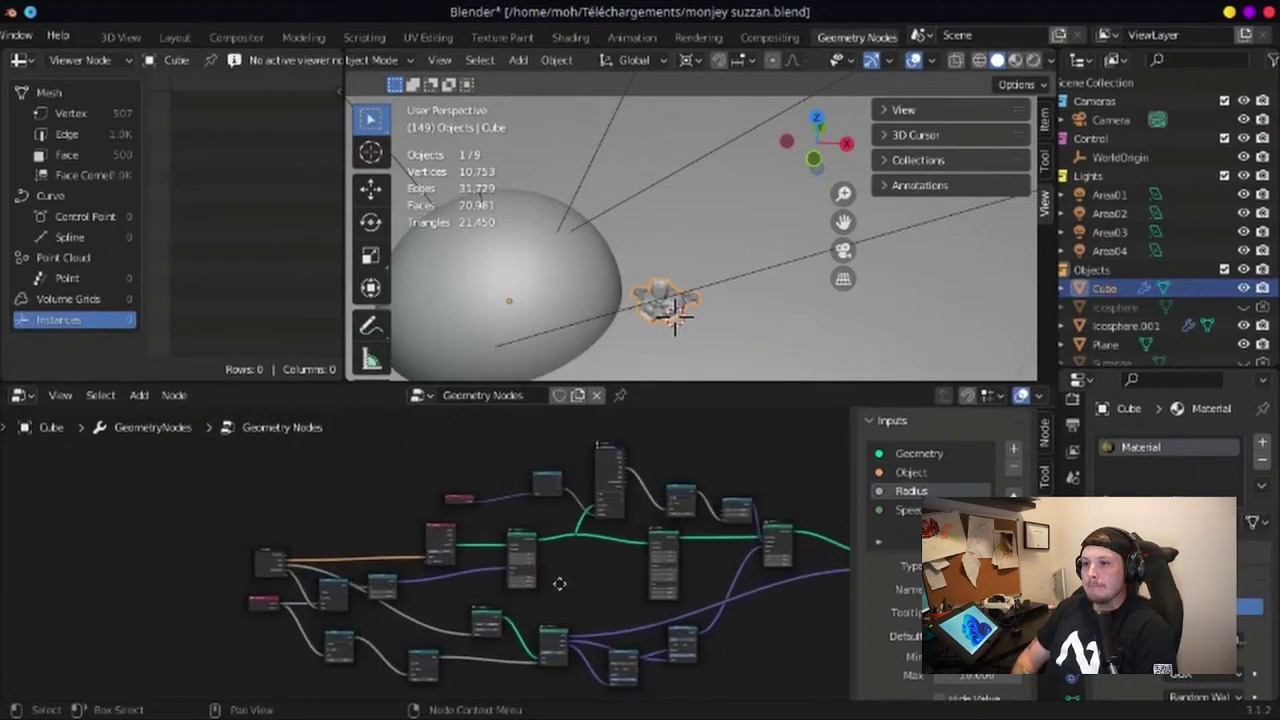
{"action": "middle_click_drag", "start_coordinate": [560, 583], "coordinate": [362, 563]}
{"action": "scroll", "coordinate": [560, 530], "scroll_direction": "up", "scroll_amount": 4}
{"action": "middle_click_drag", "start_coordinate": [560, 530], "coordinate": [317, 551]}
{"action": "scroll", "coordinate": [573, 553], "scroll_direction": "down", "scroll_amount": 3}
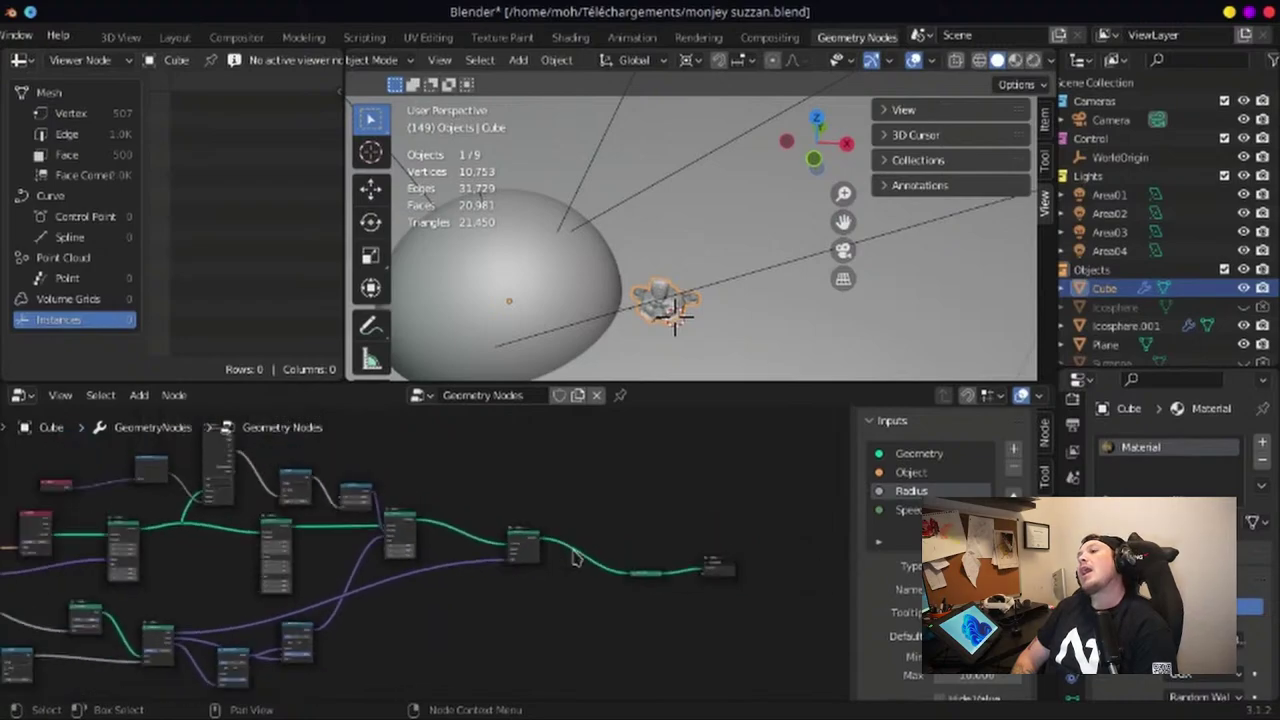
{"action": "scroll", "coordinate": [540, 575], "scroll_direction": "right", "scroll_amount": 5, "text": "ctrl"}
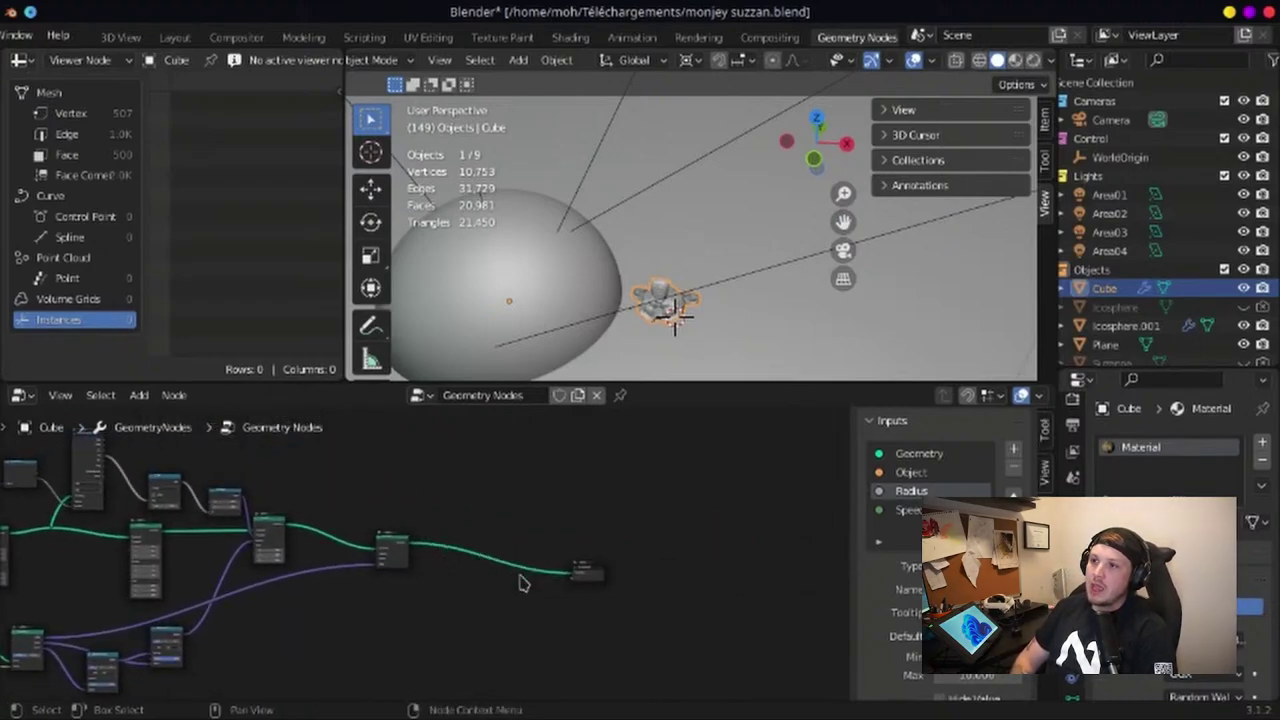
{"action": "scroll", "coordinate": [522, 580], "scroll_direction": "down", "scroll_amount": 4}
{"action": "scroll", "coordinate": [688, 565], "scroll_direction": "up", "scroll_amount": 4}
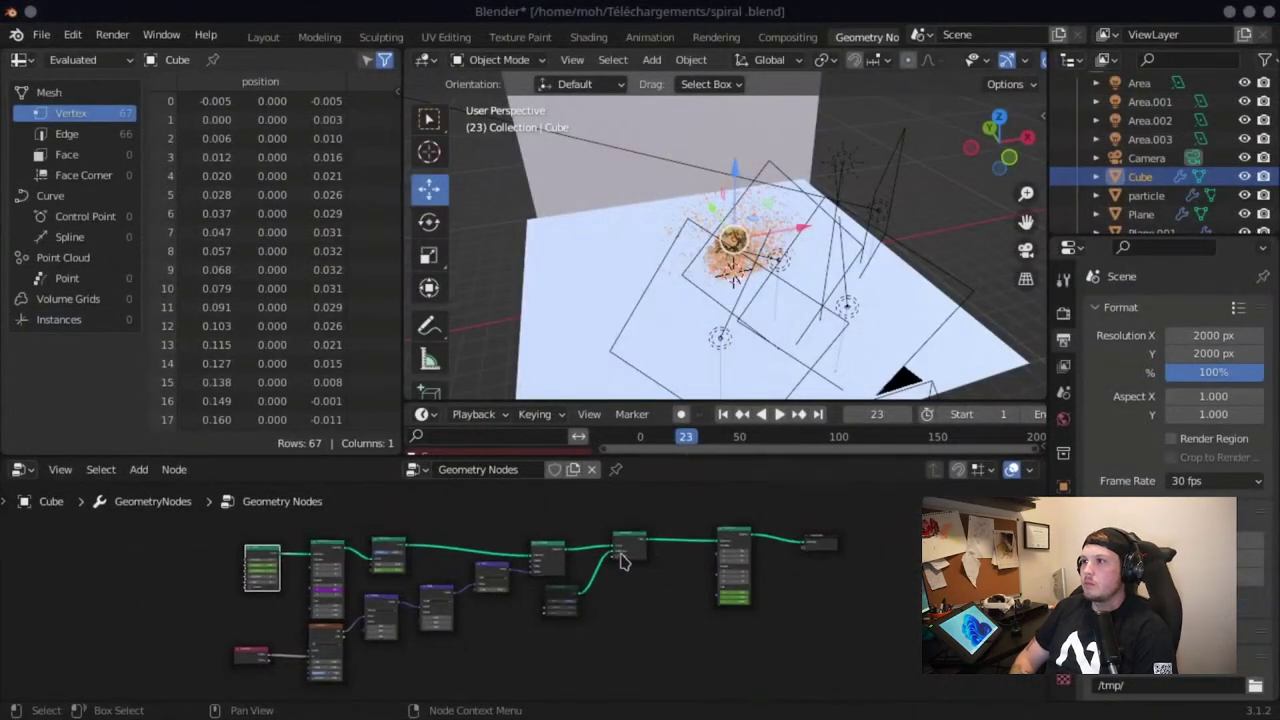
{"action": "middle_click_drag", "start_coordinate": [620, 560], "coordinate": [657, 543]}
{"action": "middle_click_drag", "start_coordinate": [850, 222], "coordinate": [837, 254]}
{"action": "scroll", "coordinate": [778, 238], "scroll_direction": "up", "scroll_amount": 2}
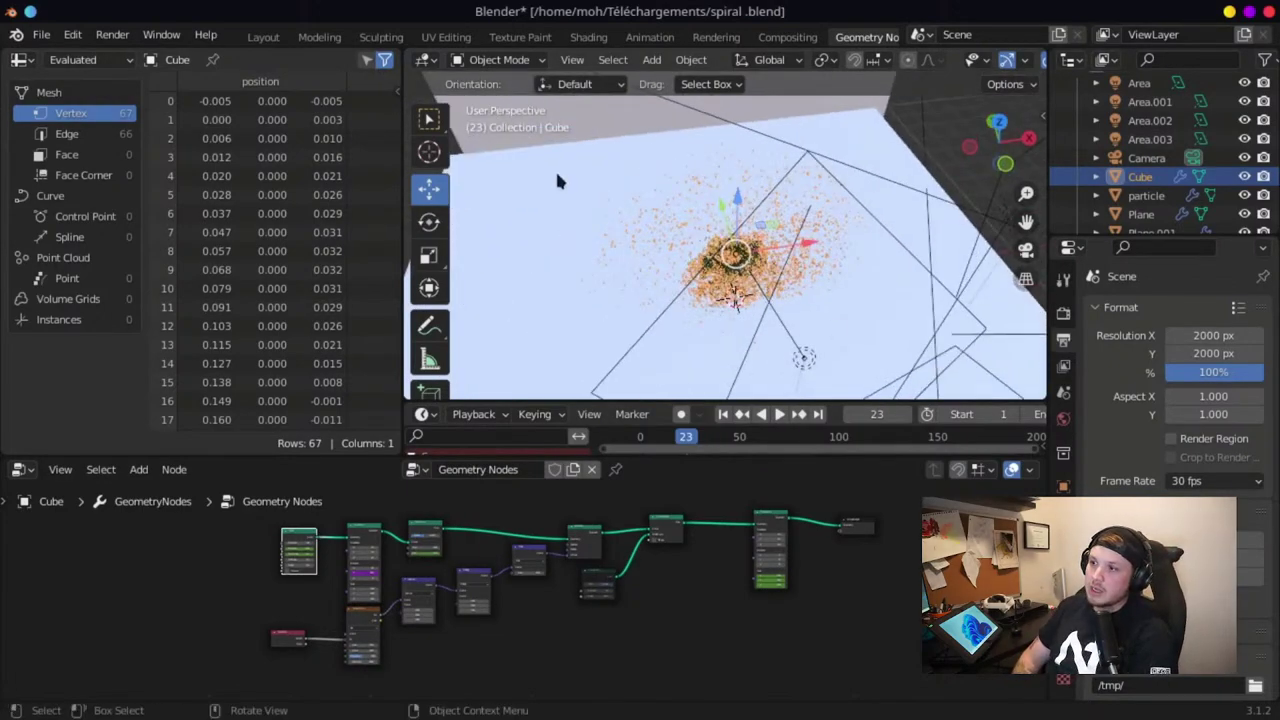
{"action": "left_click", "coordinate": [557, 222]}
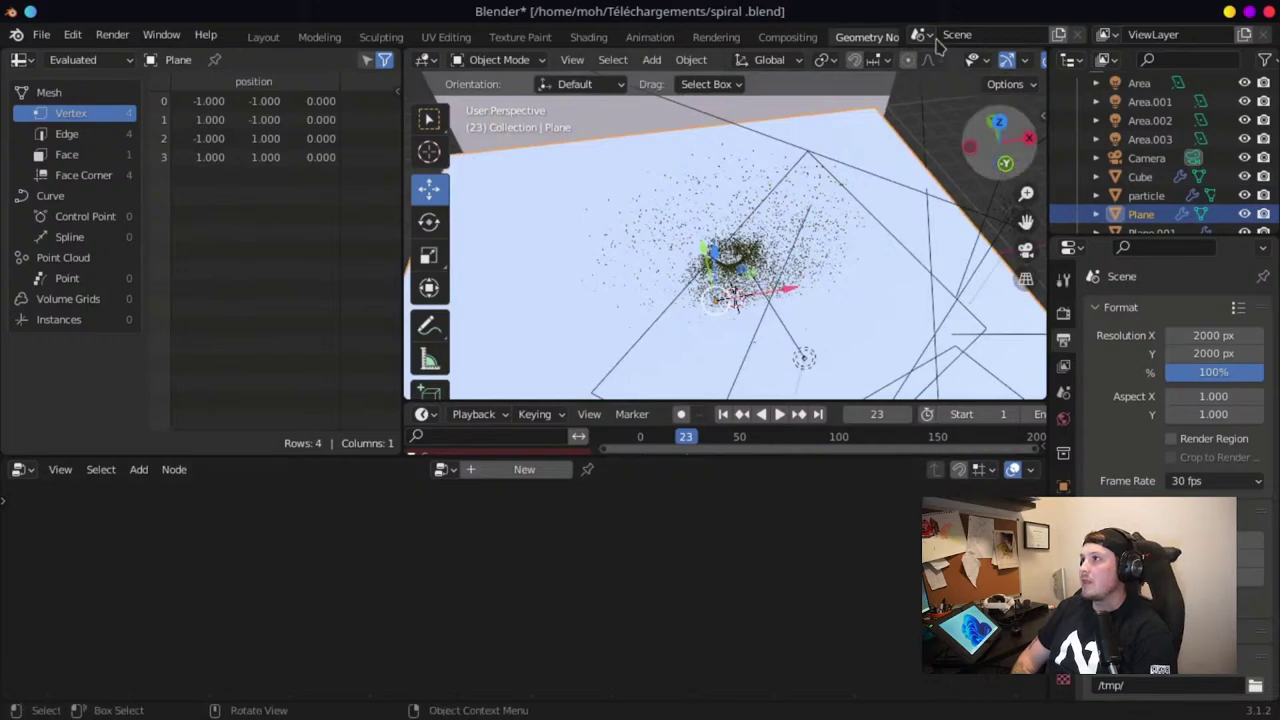
{"action": "scroll", "coordinate": [973, 65], "scroll_direction": "down", "scroll_amount": 3}
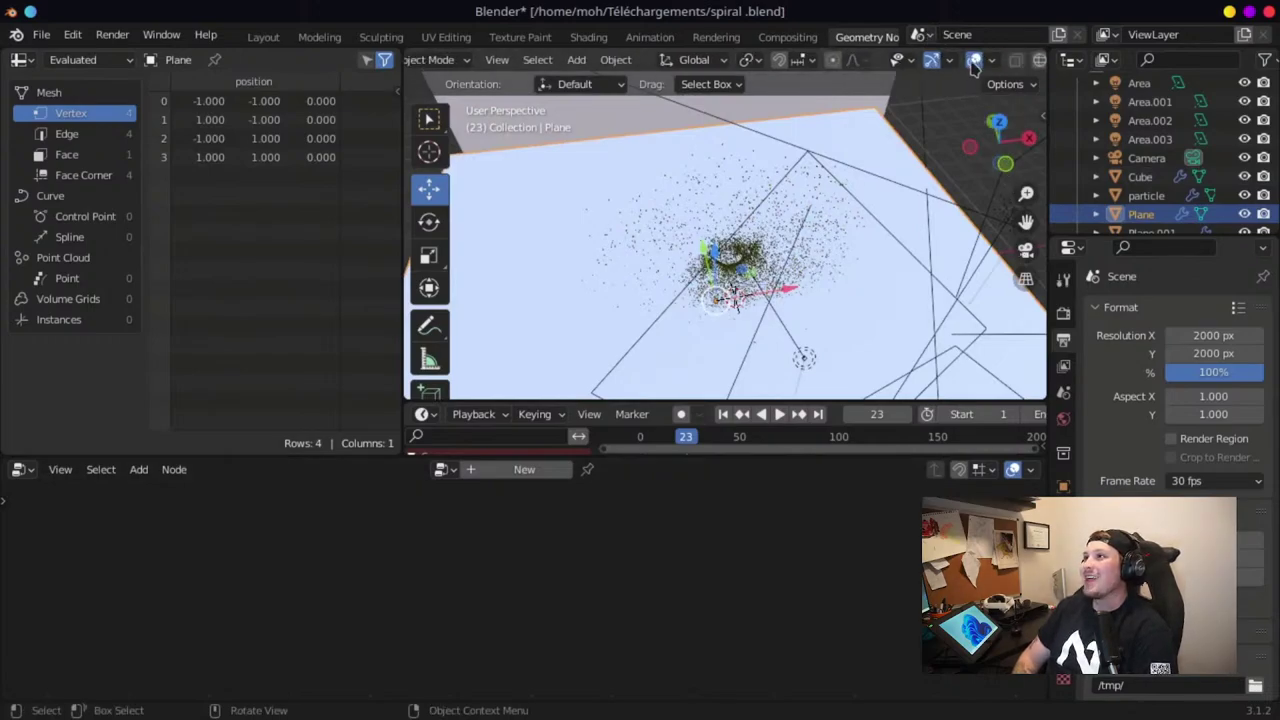
{"action": "scroll", "coordinate": [1040, 60], "scroll_direction": "down", "scroll_amount": 3}
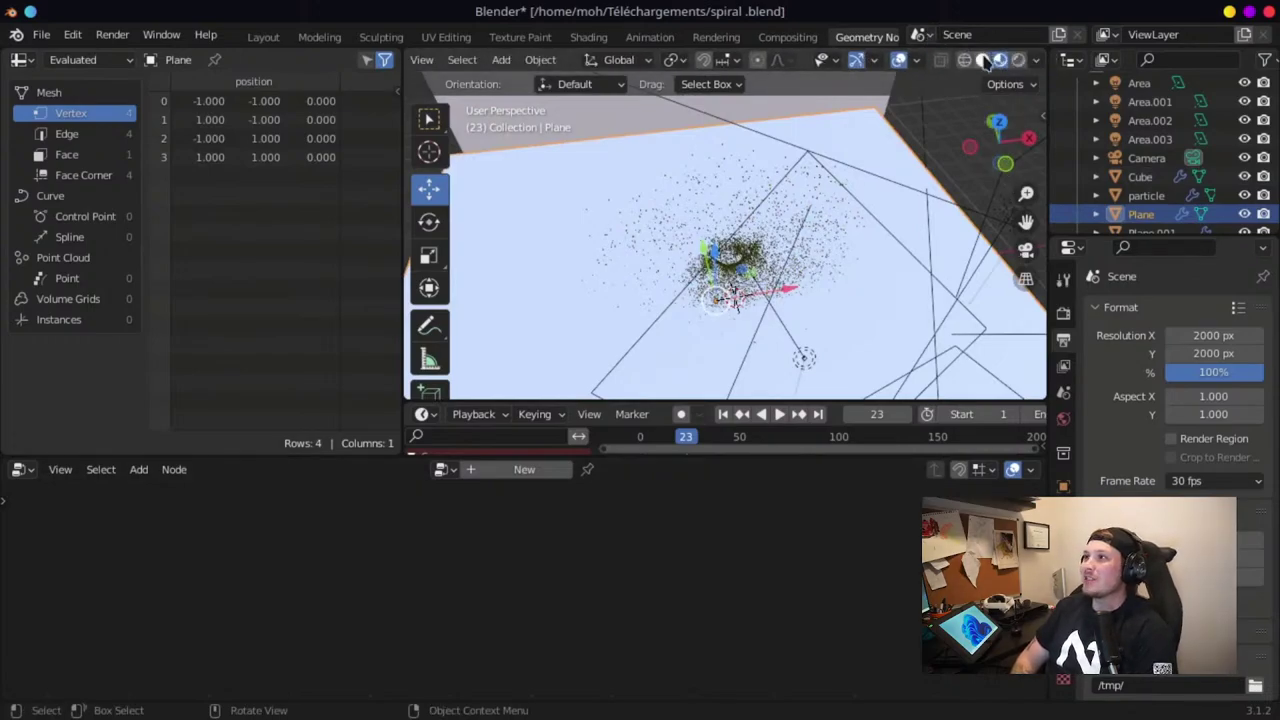
{"action": "left_click", "coordinate": [983, 60]}
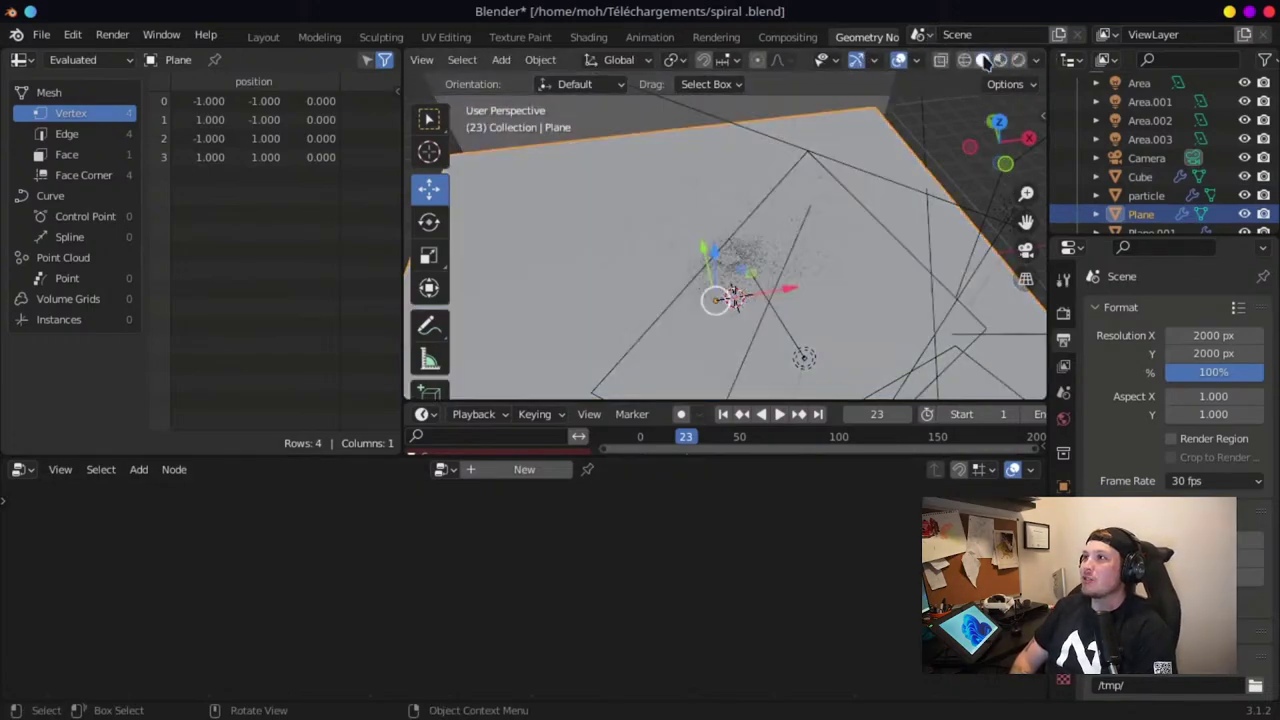
{"action": "left_click", "coordinate": [786, 408]}
{"action": "middle_click_drag", "start_coordinate": [837, 257], "coordinate": [777, 211]}
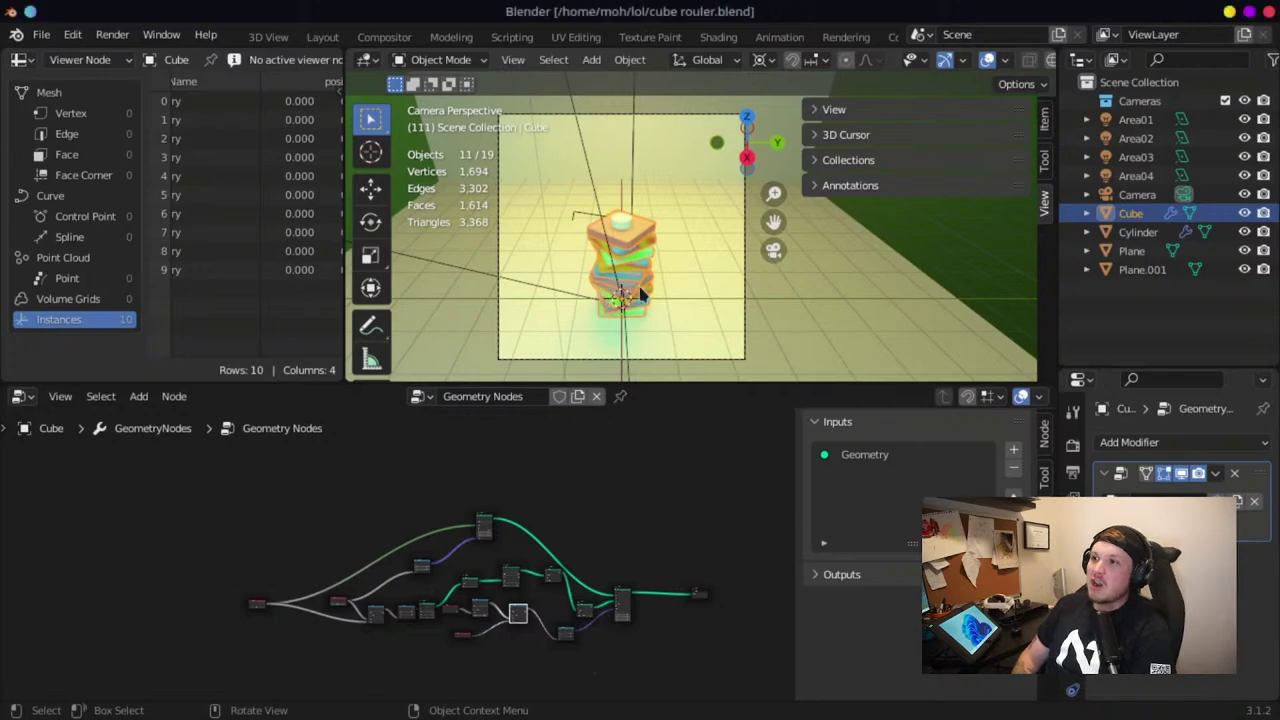
{"action": "middle_click_drag", "start_coordinate": [621, 291], "coordinate": [608, 251]}
{"action": "scroll", "coordinate": [553, 625], "scroll_direction": "up", "scroll_amount": 3}
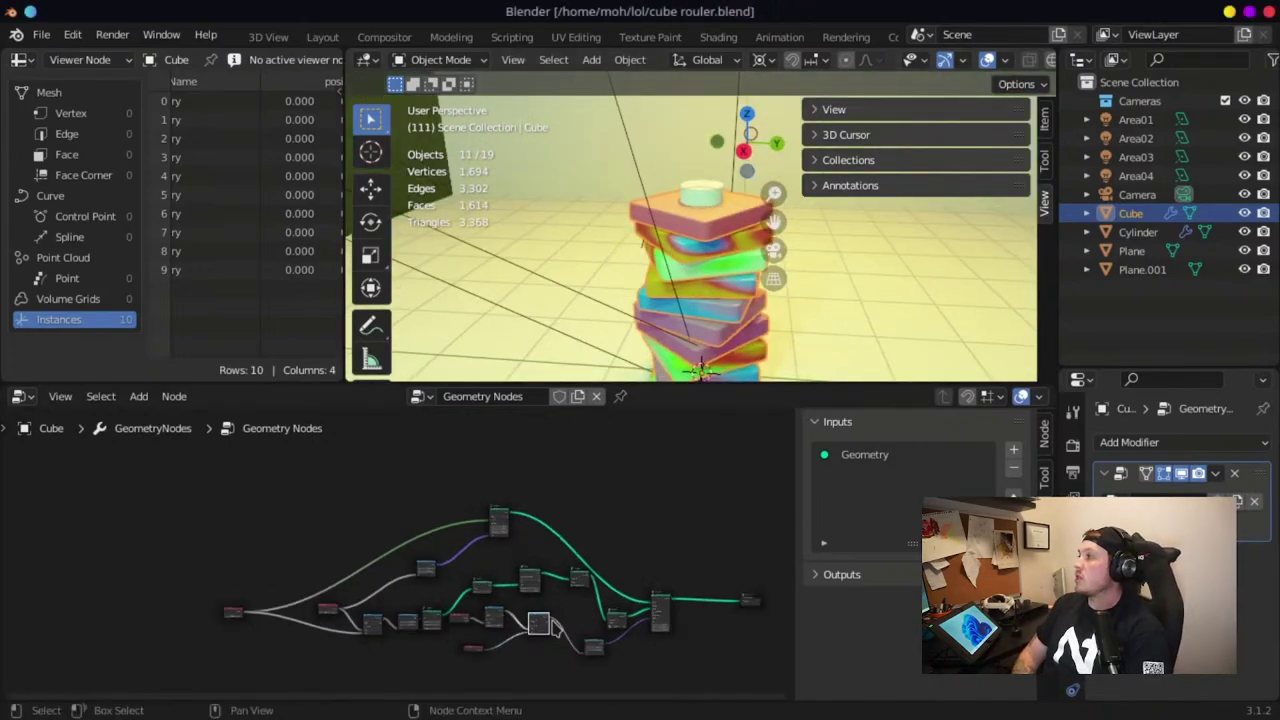
{"action": "scroll", "coordinate": [522, 585], "scroll_direction": "up", "scroll_amount": 5}
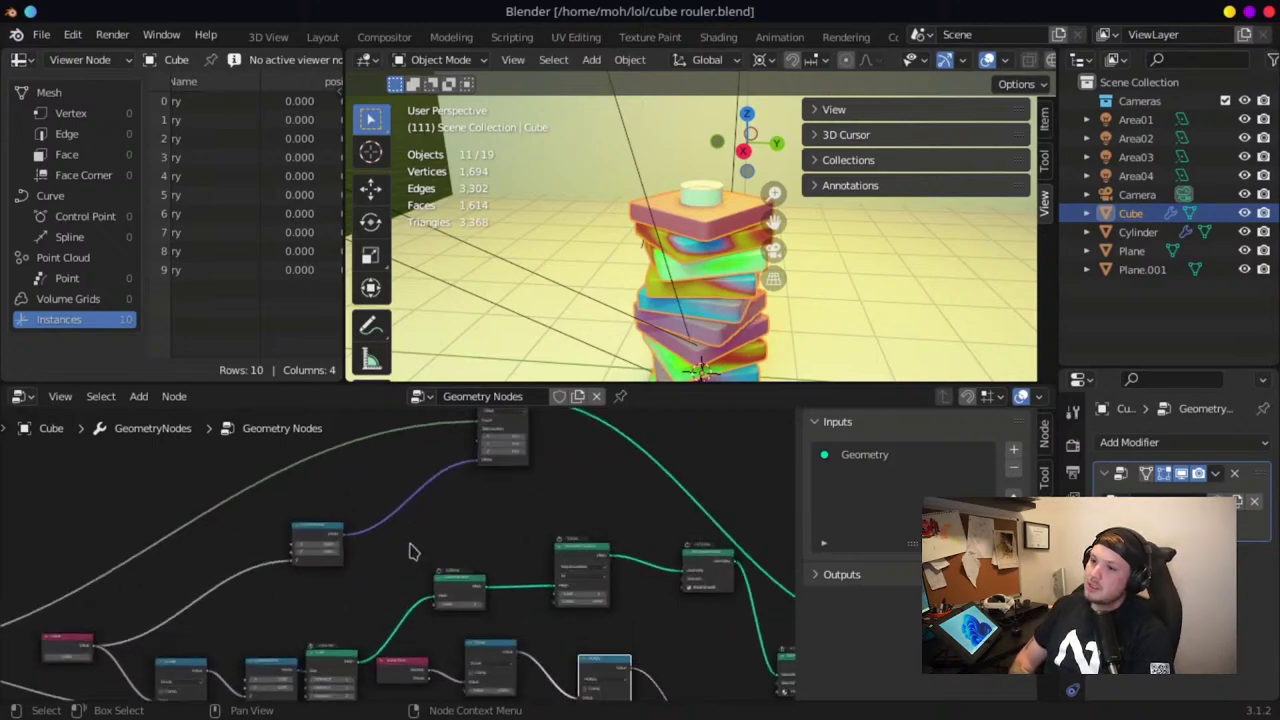
{"action": "middle_click_drag", "start_coordinate": [464, 516], "coordinate": [731, 443]}
{"action": "scroll", "coordinate": [375, 568], "scroll_direction": "up", "scroll_amount": 8}
{"action": "middle_click_drag", "start_coordinate": [405, 540], "coordinate": [410, 551]}
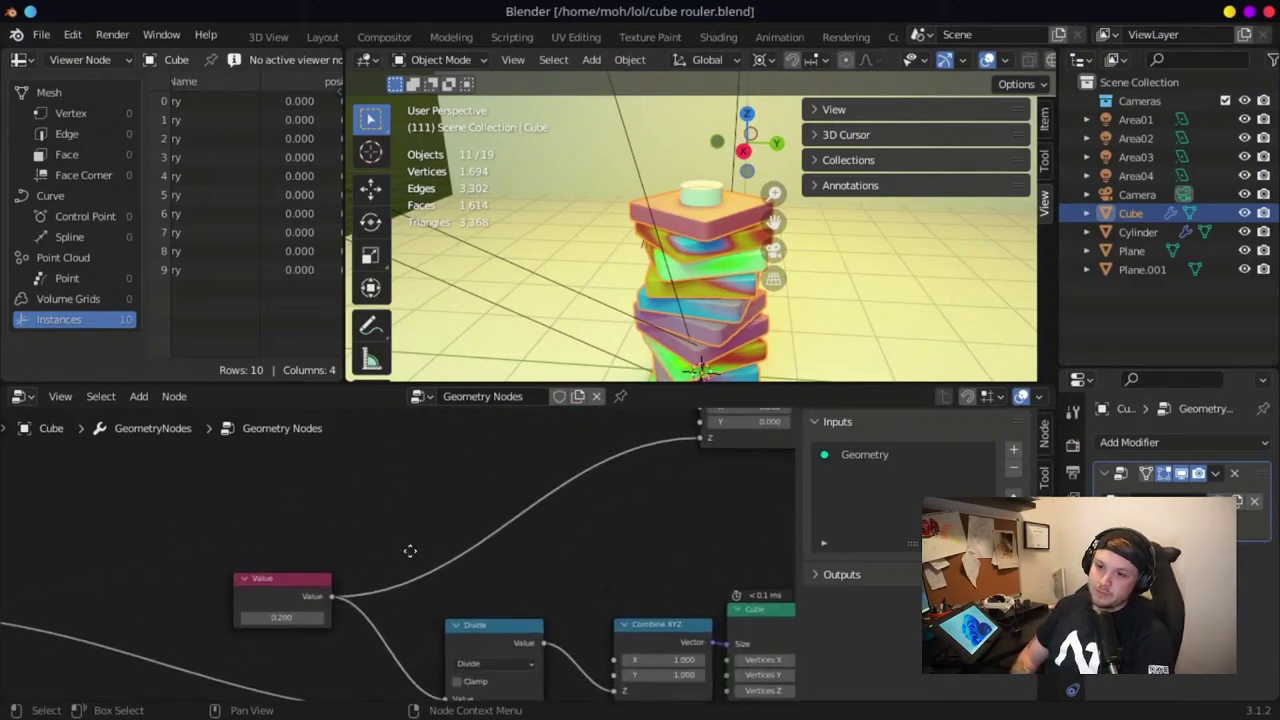
{"action": "scroll", "coordinate": [410, 551], "scroll_direction": "down", "scroll_amount": 6}
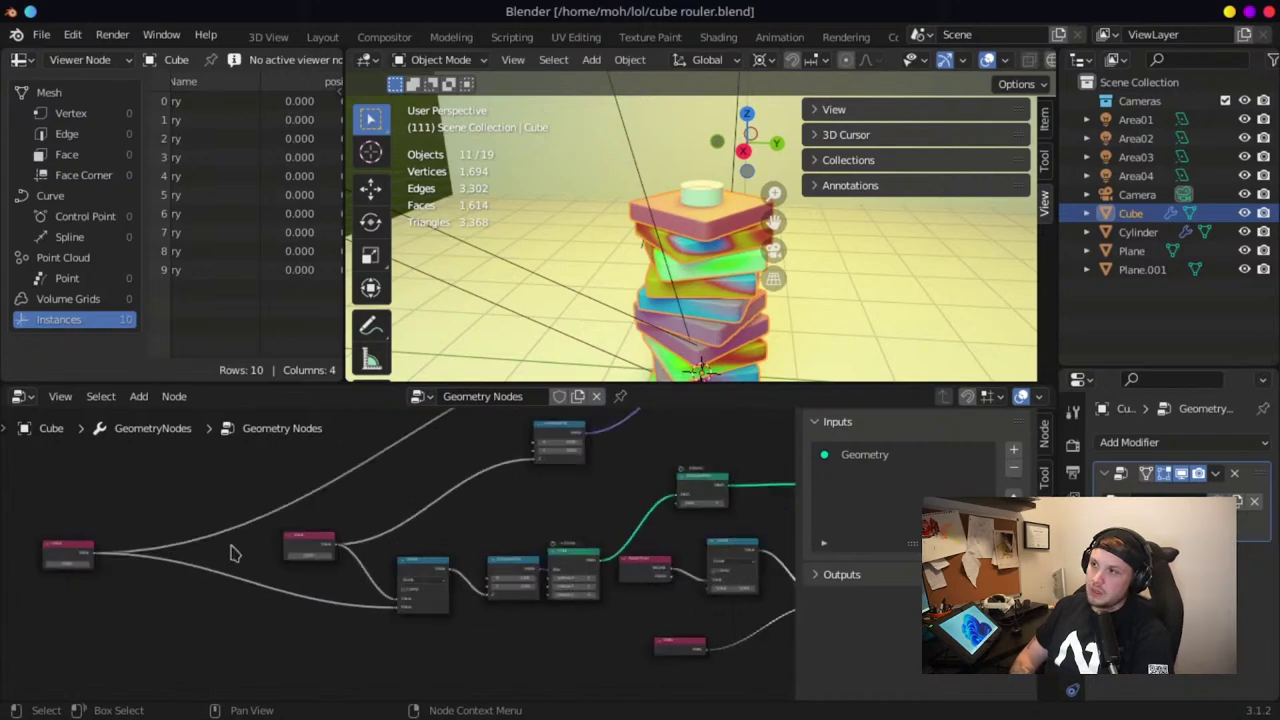
{"action": "scroll", "coordinate": [370, 564], "scroll_direction": "down", "scroll_amount": 10}
{"action": "middle_click_drag", "start_coordinate": [370, 564], "coordinate": [190, 579]}
{"action": "scroll", "coordinate": [424, 582], "scroll_direction": "up", "scroll_amount": 8}
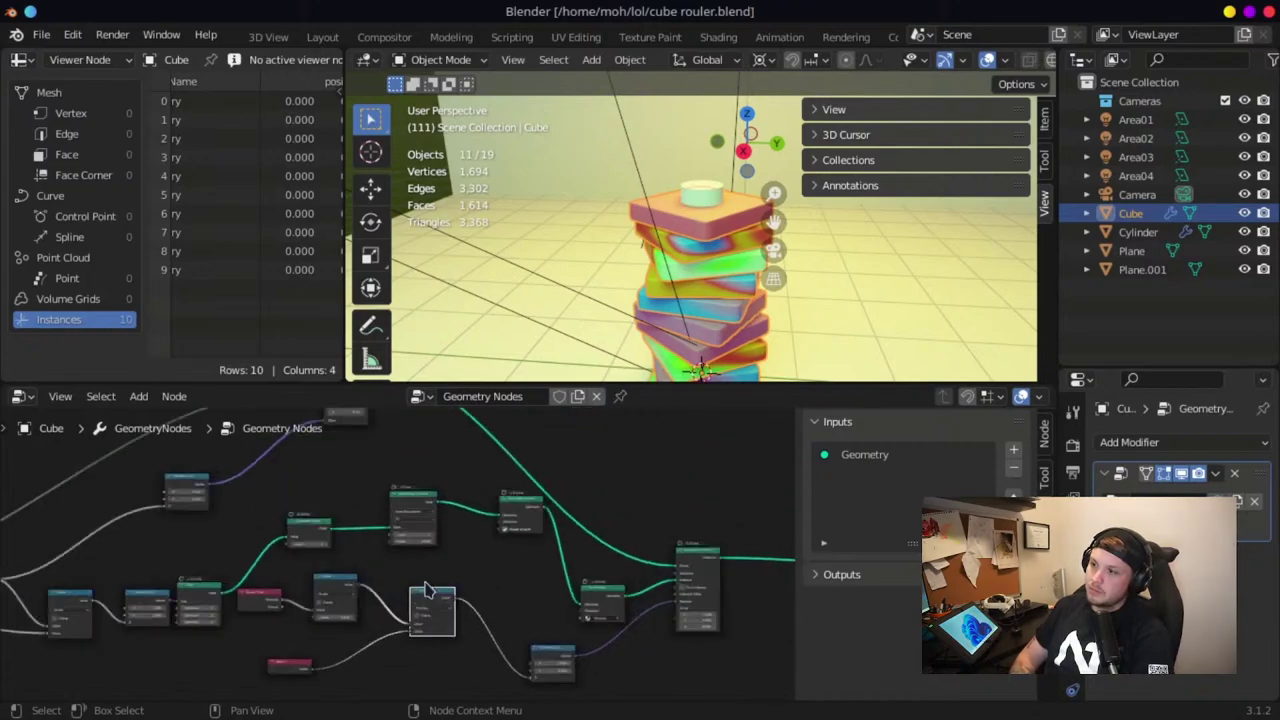
{"action": "scroll", "coordinate": [425, 588], "scroll_direction": "up", "scroll_amount": 4}
{"action": "middle_click_drag", "start_coordinate": [426, 583], "coordinate": [332, 568]}
{"action": "scroll", "coordinate": [340, 571], "scroll_direction": "down", "scroll_amount": 10}
{"action": "middle_click_drag", "start_coordinate": [270, 534], "coordinate": [330, 558]}
{"action": "middle_click_drag", "start_coordinate": [493, 551], "coordinate": [721, 625]}
{"action": "middle_click_drag", "start_coordinate": [471, 575], "coordinate": [582, 627]}
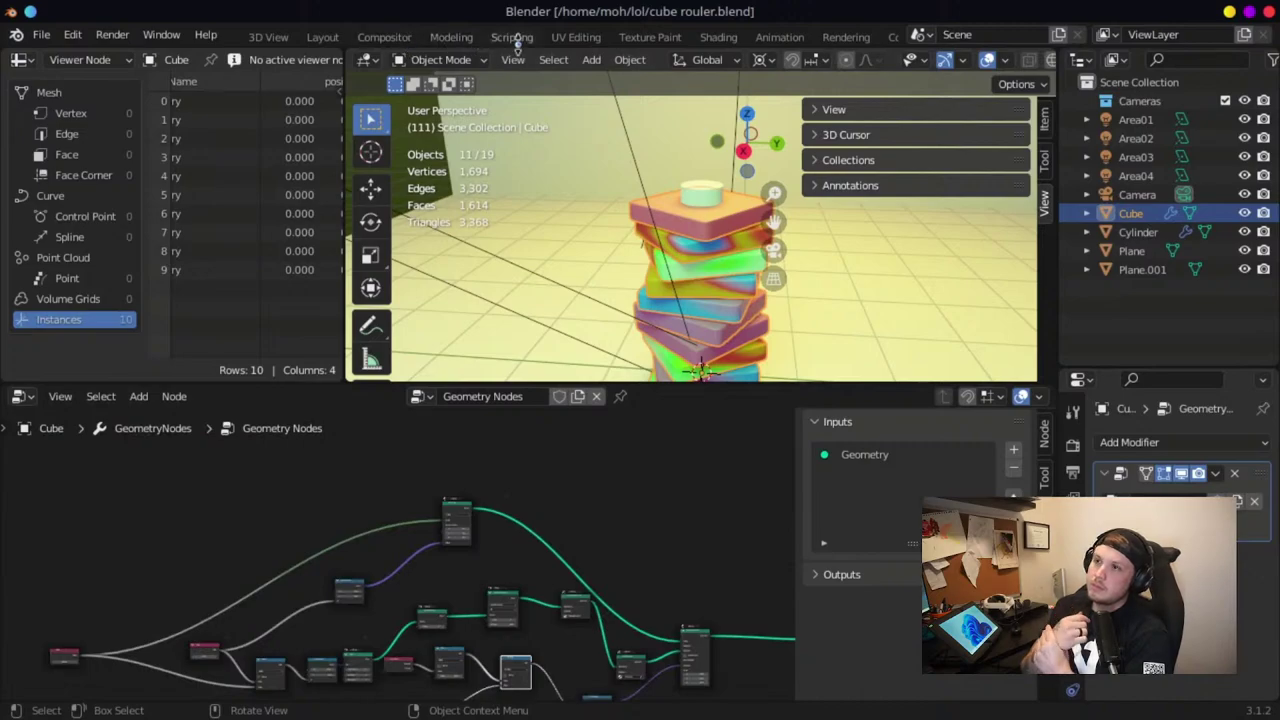
{"action": "left_click", "coordinate": [718, 38]}
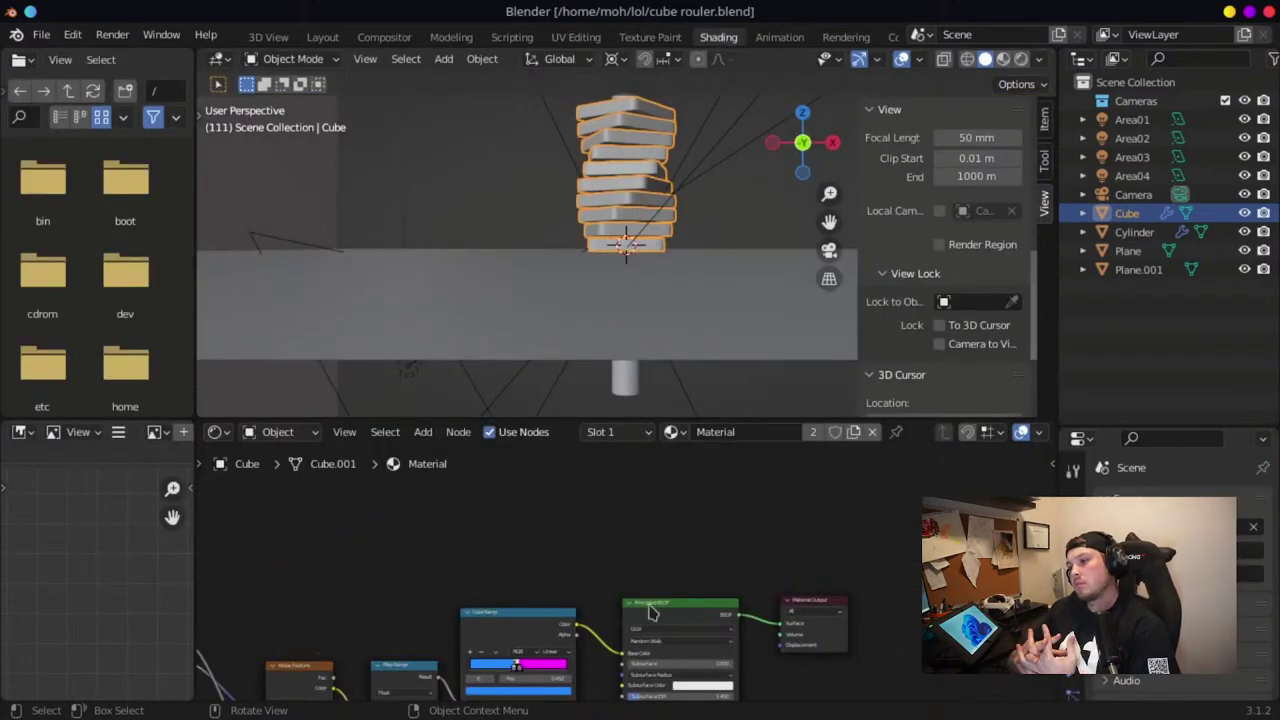
{"action": "scroll", "coordinate": [737, 601], "scroll_direction": "down", "scroll_amount": 2}
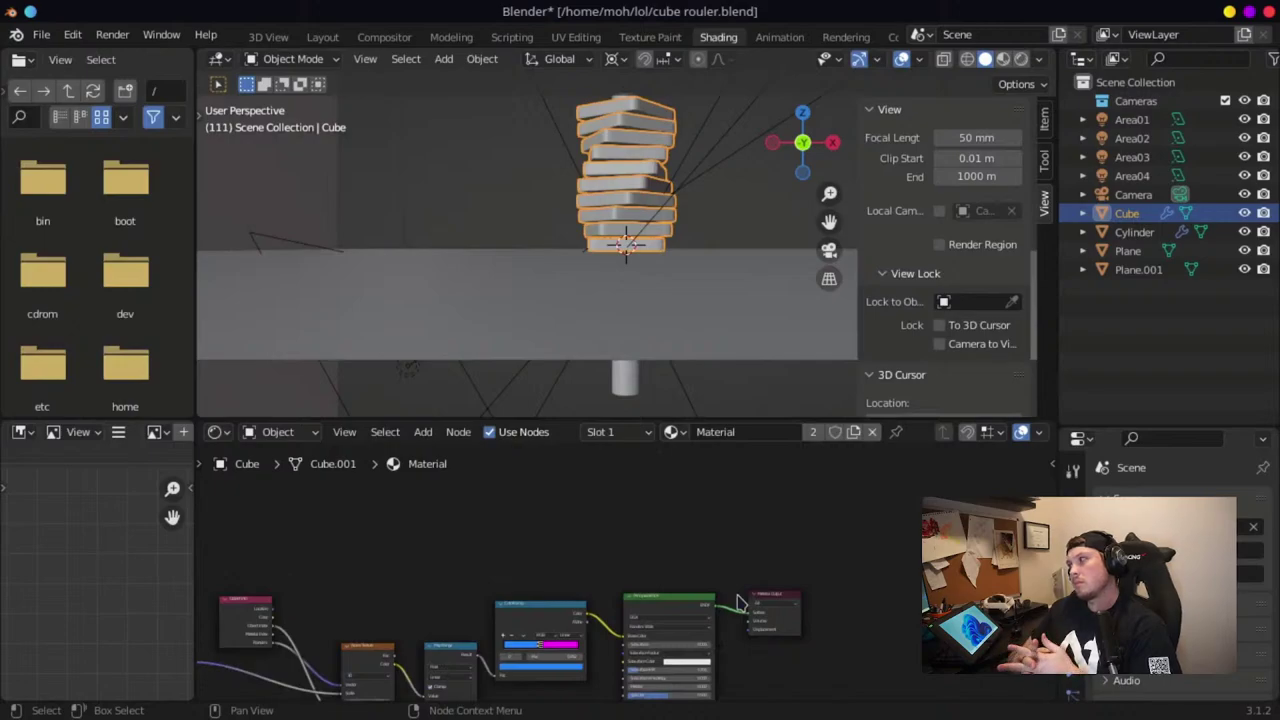
{"action": "middle_click_drag", "start_coordinate": [518, 586], "coordinate": [731, 486]}
{"action": "scroll", "coordinate": [608, 602], "scroll_direction": "up", "scroll_amount": 4}
{"action": "middle_click_drag", "start_coordinate": [500, 629], "coordinate": [808, 515]}
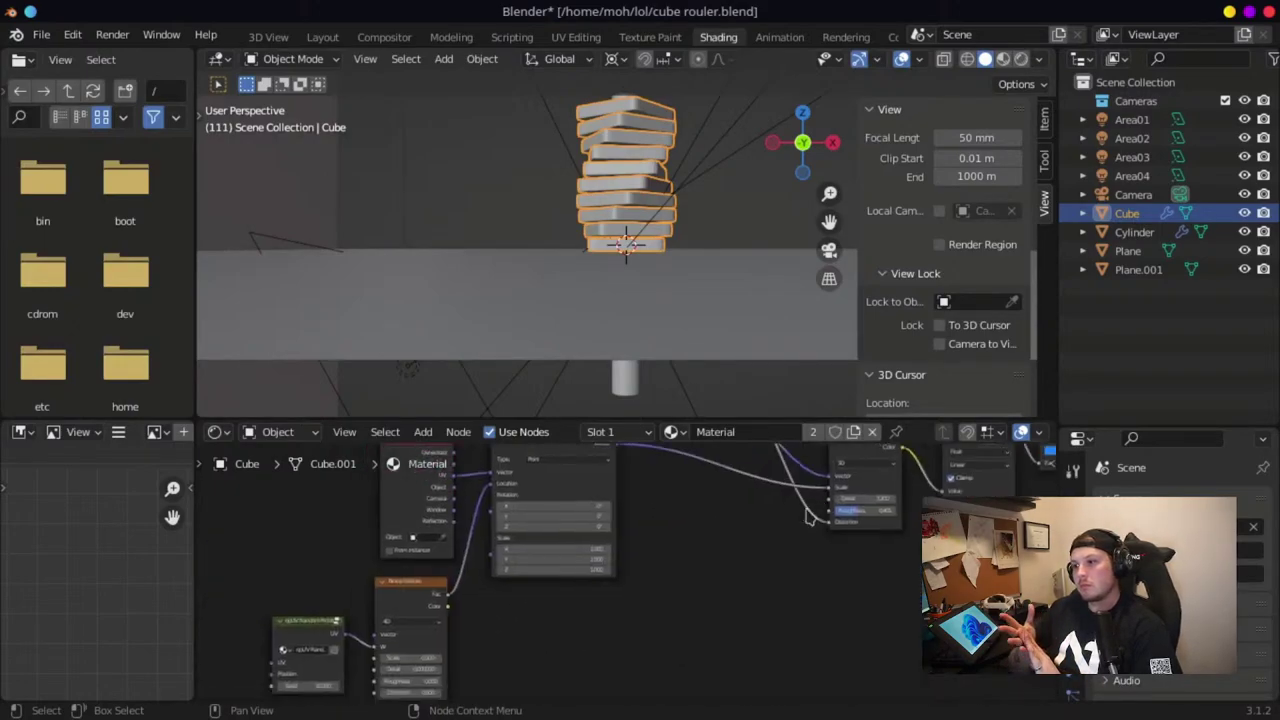
{"action": "scroll", "coordinate": [337, 580], "scroll_direction": "down", "scroll_amount": 2}
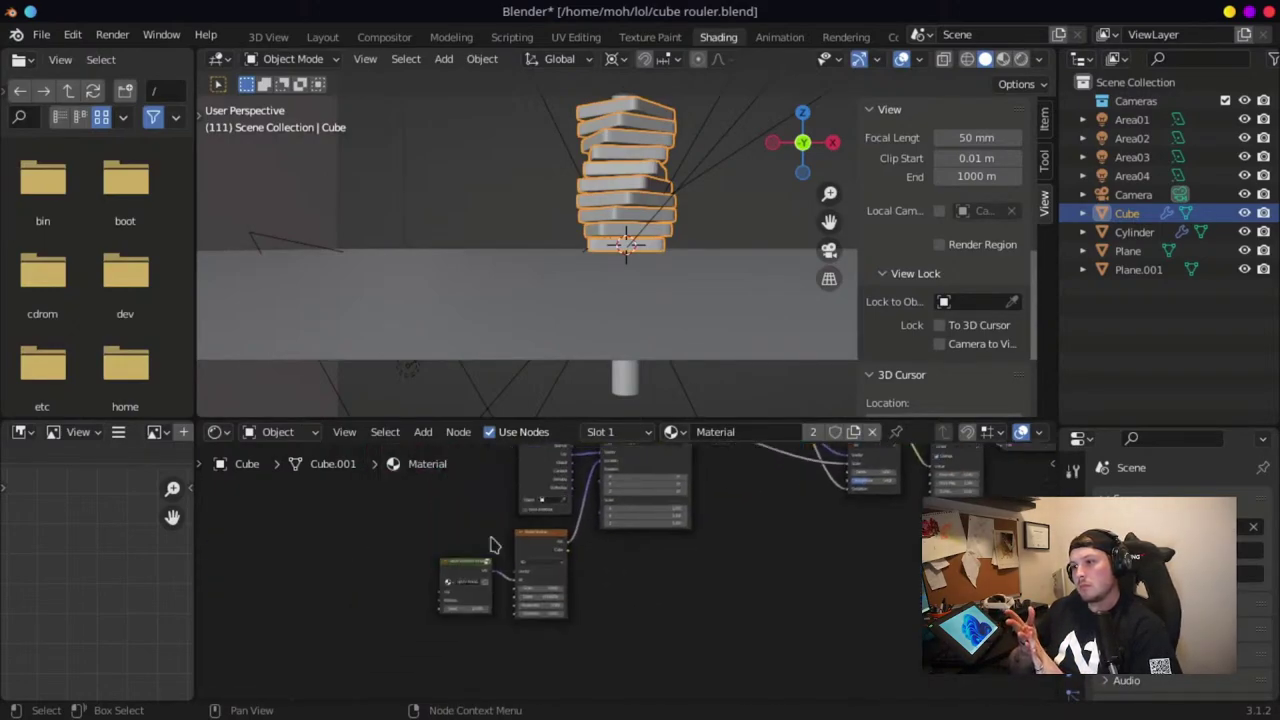
{"action": "scroll", "coordinate": [491, 555], "scroll_direction": "up", "scroll_amount": 2}
{"action": "middle_click_drag", "start_coordinate": [490, 561], "coordinate": [371, 683]}
{"action": "middle_click_drag", "start_coordinate": [520, 588], "coordinate": [413, 660]}
{"action": "scroll", "coordinate": [415, 667], "scroll_direction": "down", "scroll_amount": 2}
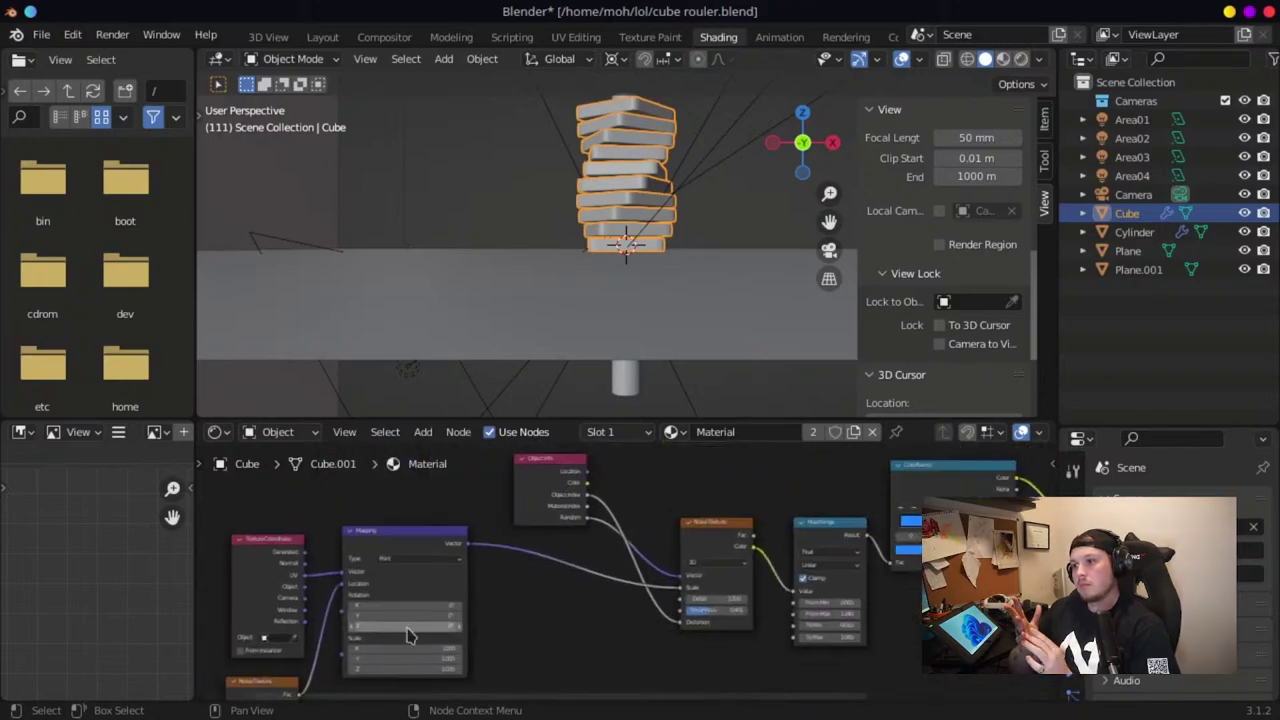
{"action": "middle_click_drag", "start_coordinate": [705, 577], "coordinate": [498, 596]}
{"action": "scroll", "coordinate": [809, 595], "scroll_direction": "down", "scroll_amount": 4}
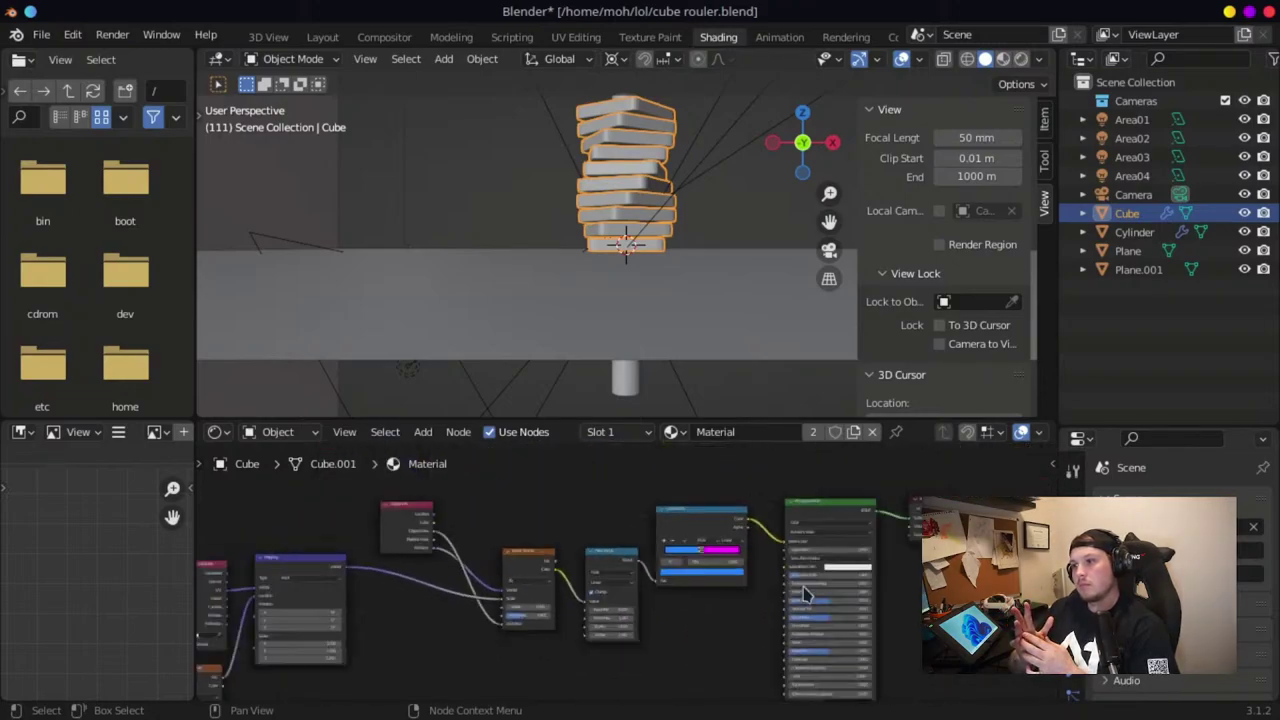
{"action": "middle_click_drag", "start_coordinate": [805, 586], "coordinate": [706, 569]}
{"action": "scroll", "coordinate": [707, 568], "scroll_direction": "down", "scroll_amount": 1}
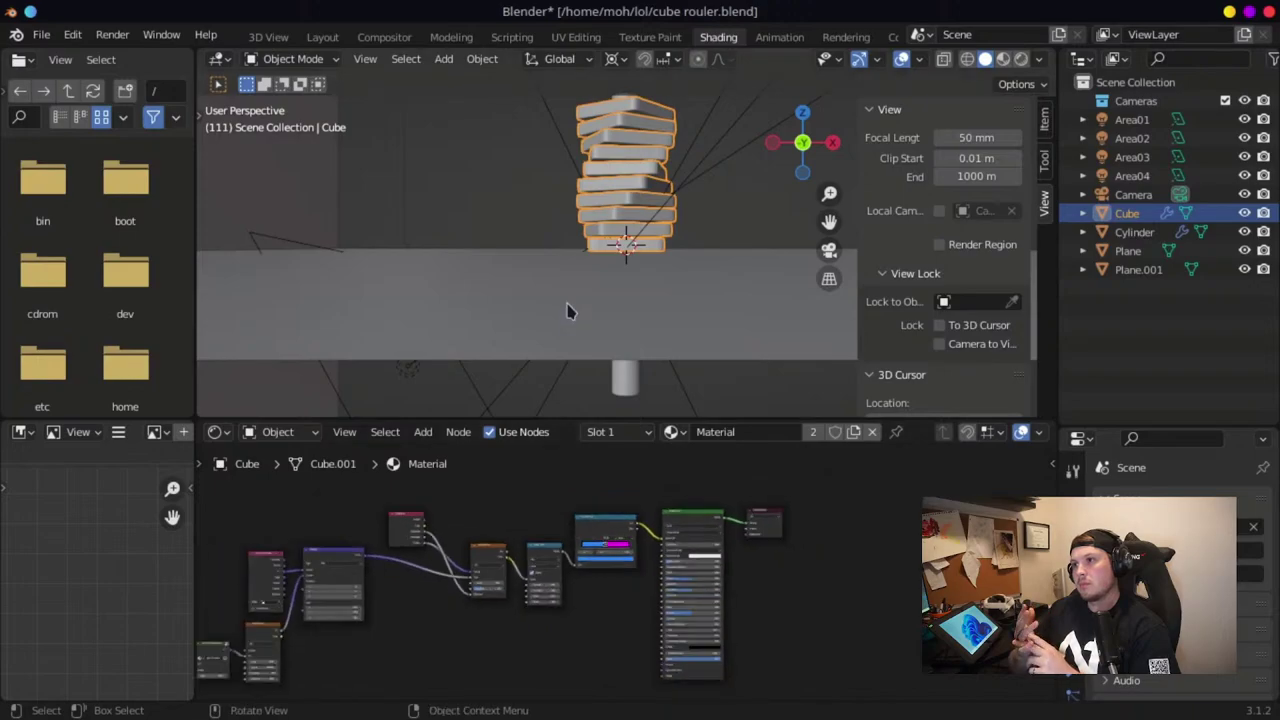
{"action": "left_click", "coordinate": [322, 38]}
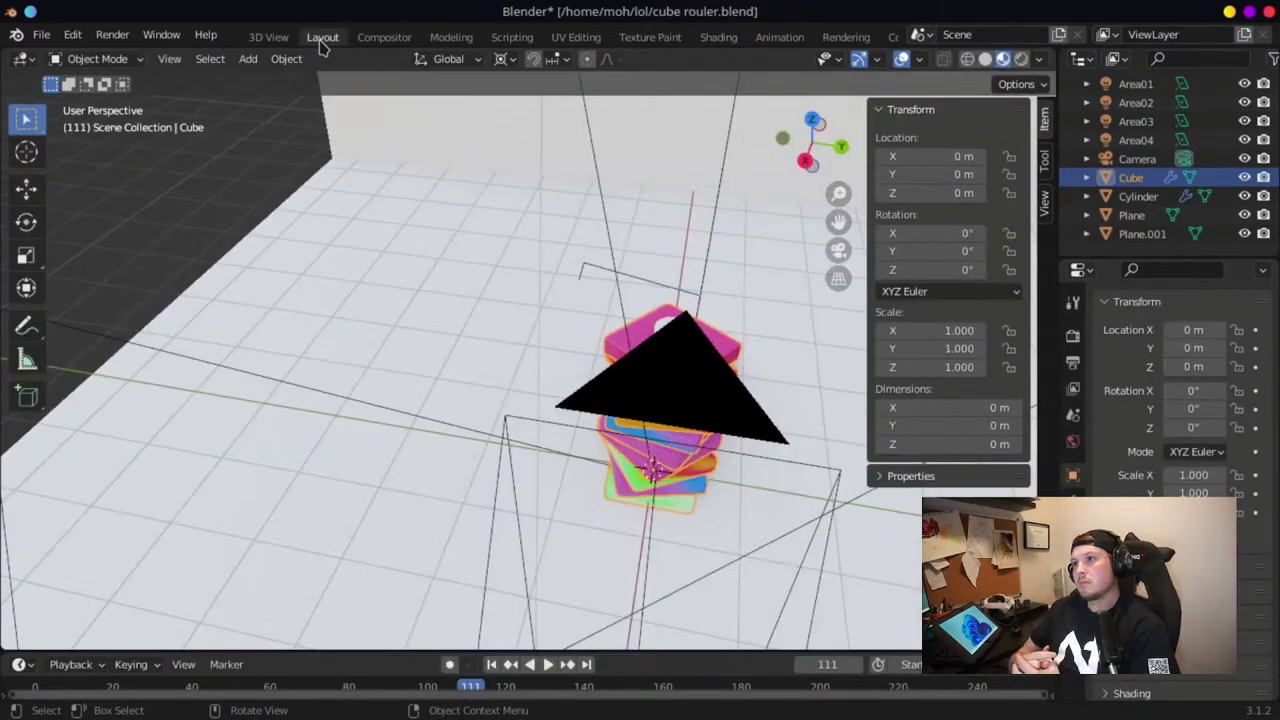
{"action": "middle_click_drag", "start_coordinate": [586, 391], "coordinate": [606, 380]}
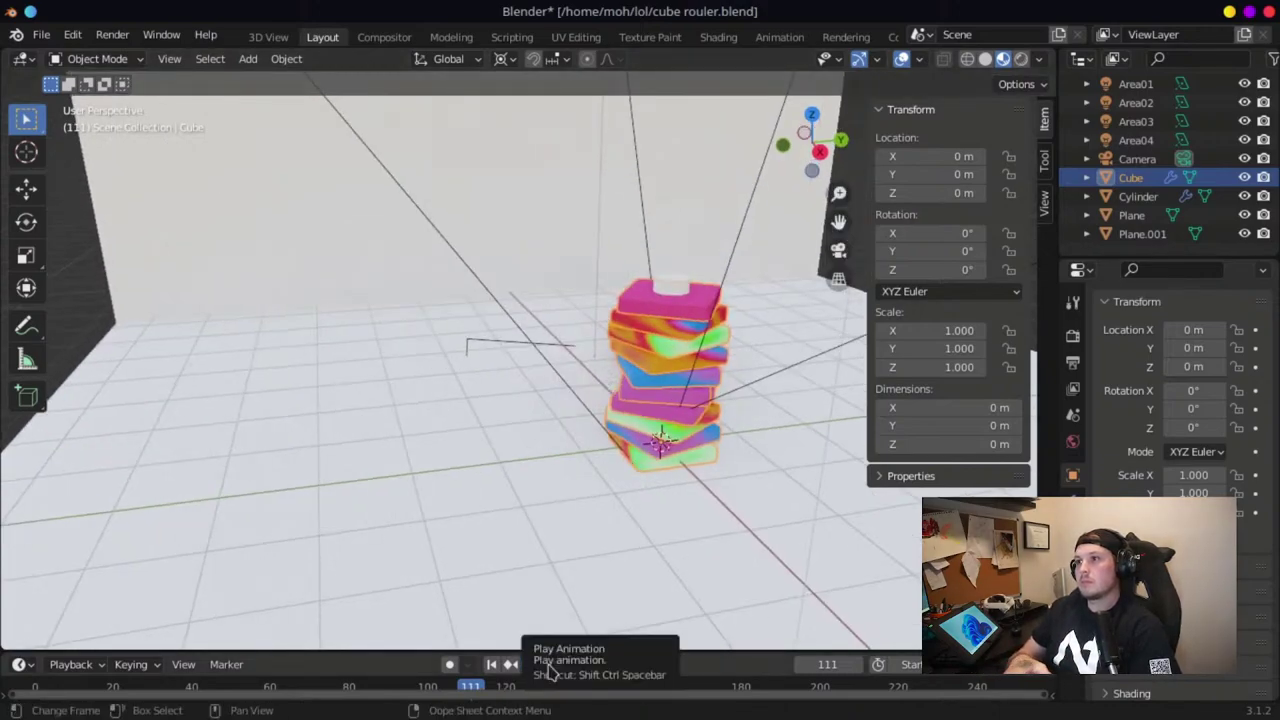
{"action": "left_click", "coordinate": [985, 58]}
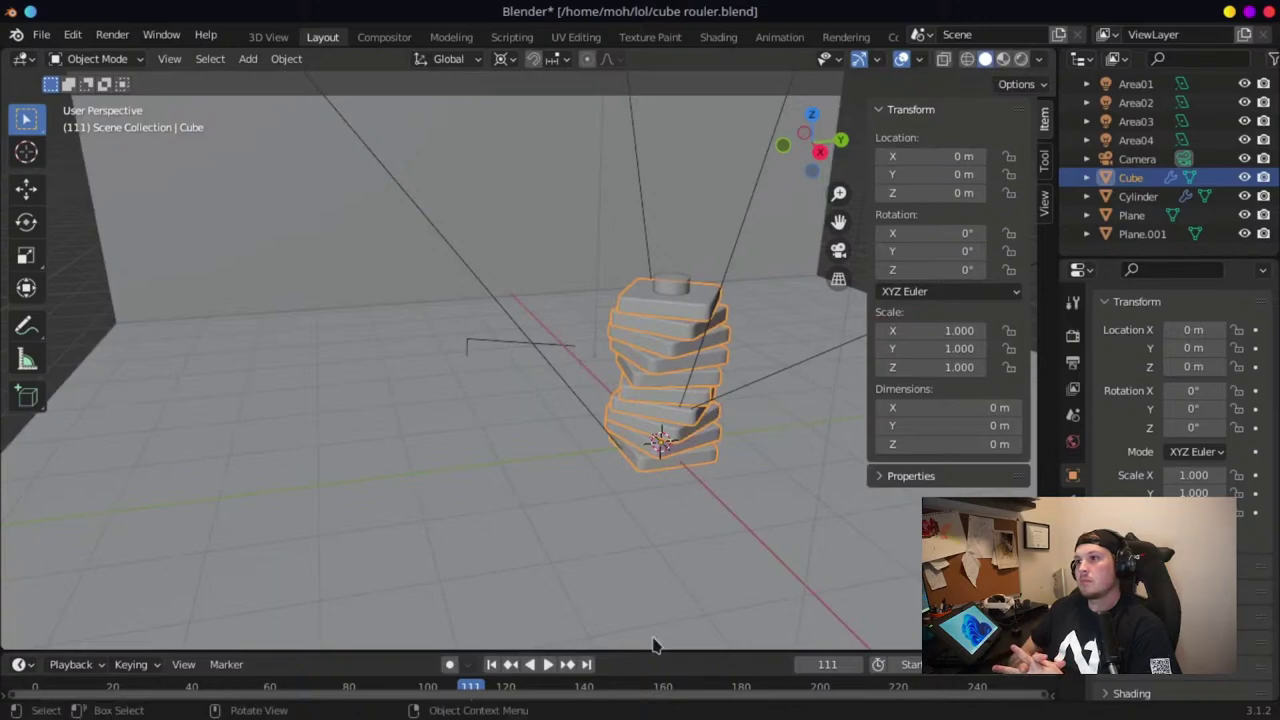
{"action": "left_click", "coordinate": [548, 665]}
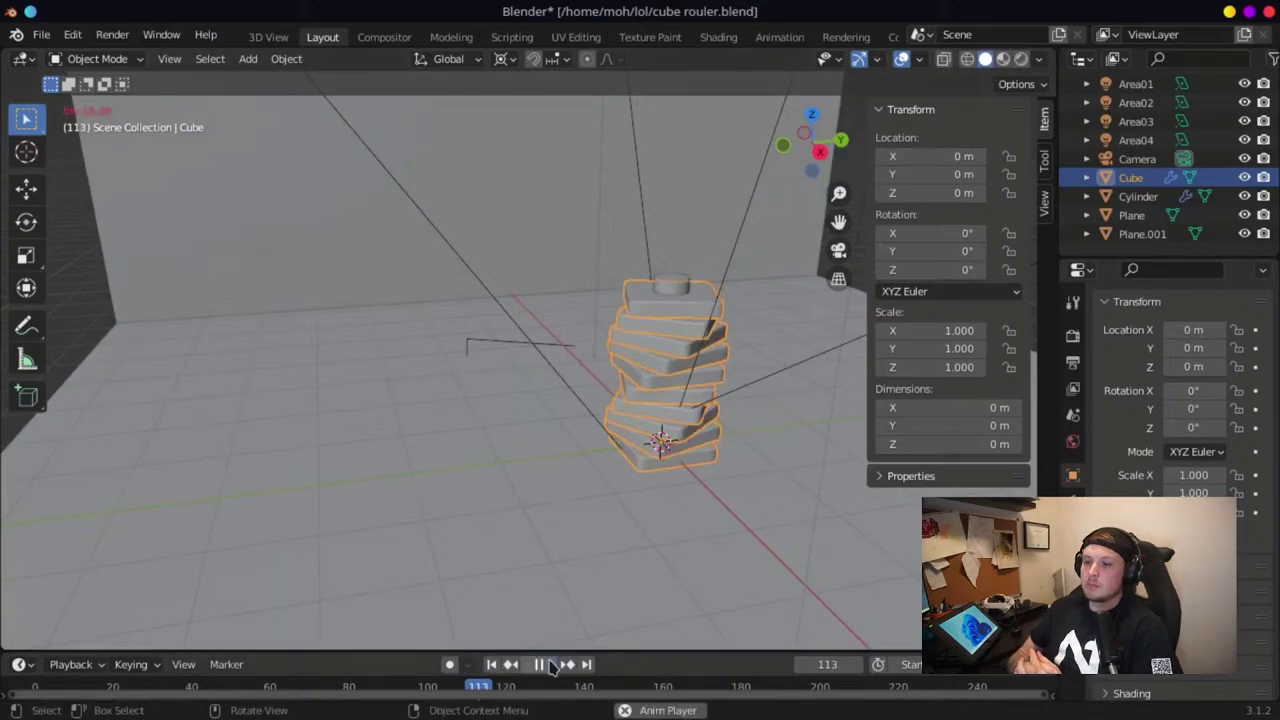
{"action": "middle_click_drag", "start_coordinate": [771, 375], "coordinate": [714, 381]}
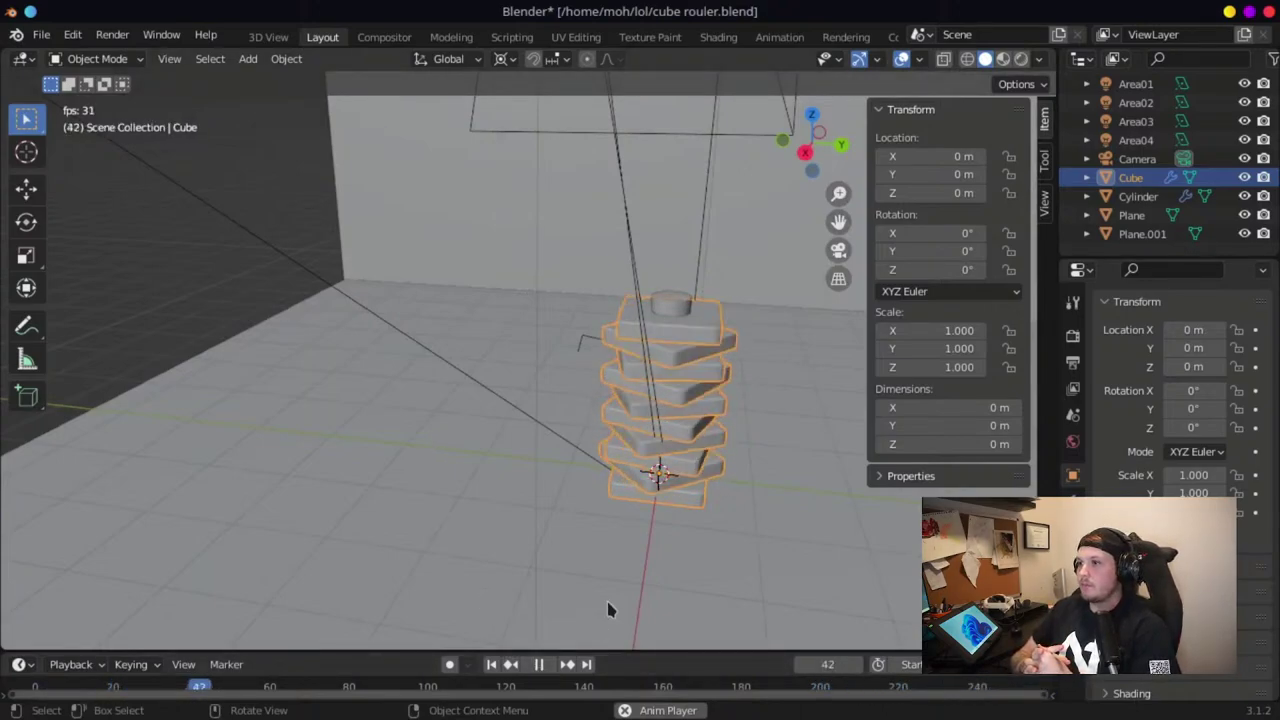
{"action": "left_click", "coordinate": [540, 665]}
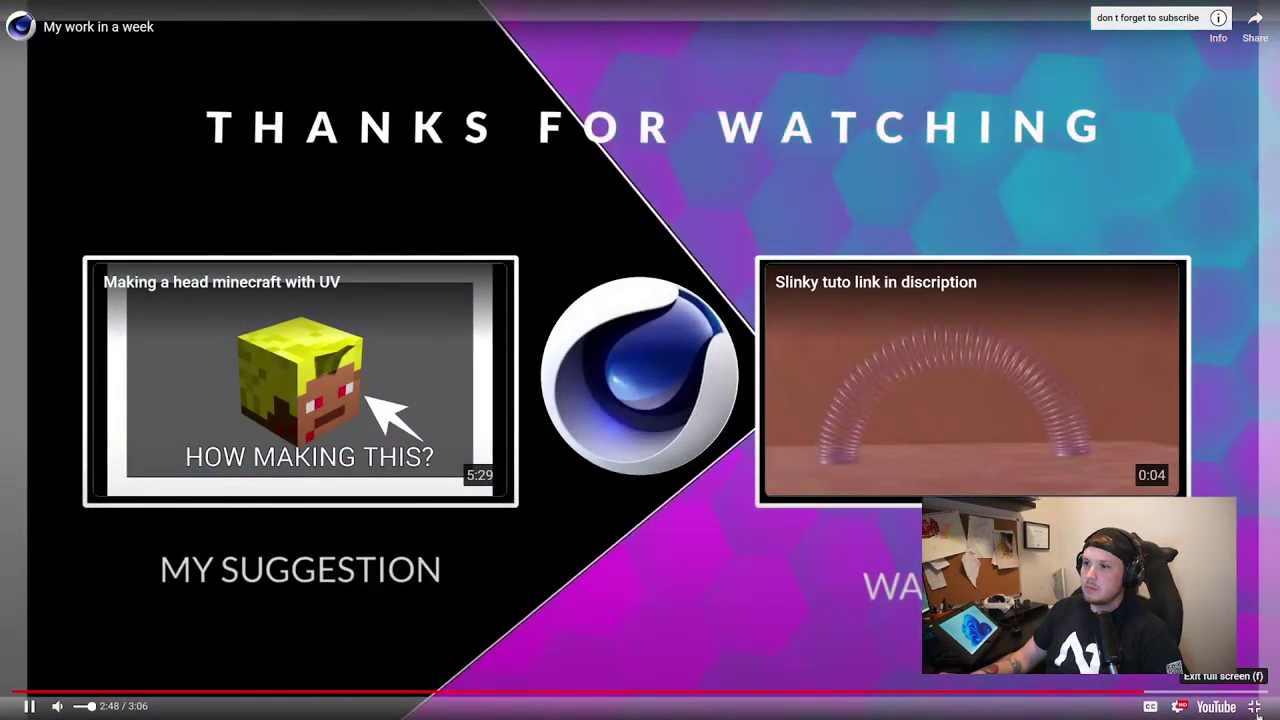
Leave the full-screen view of the shared video "My work in a week" and open it on the YouTube site
{"action": "left_click", "coordinate": [1255, 707]}
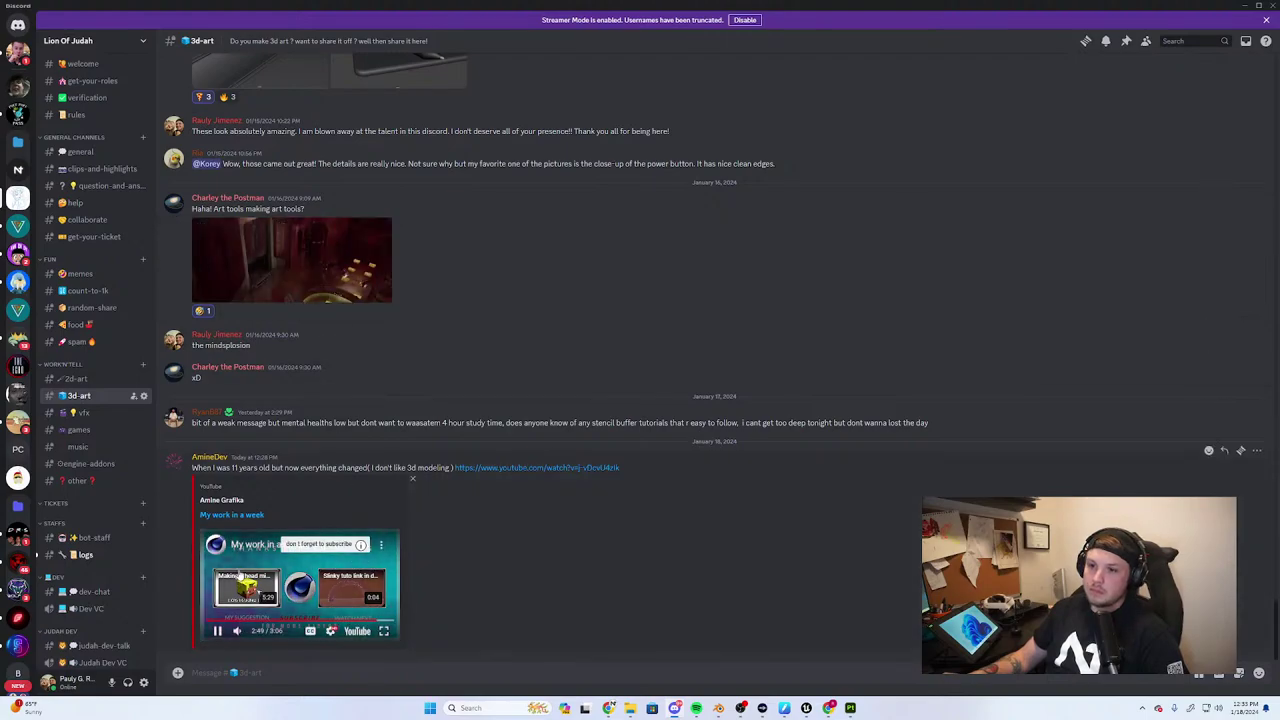
{"action": "mouse_move", "coordinate": [385, 636]}
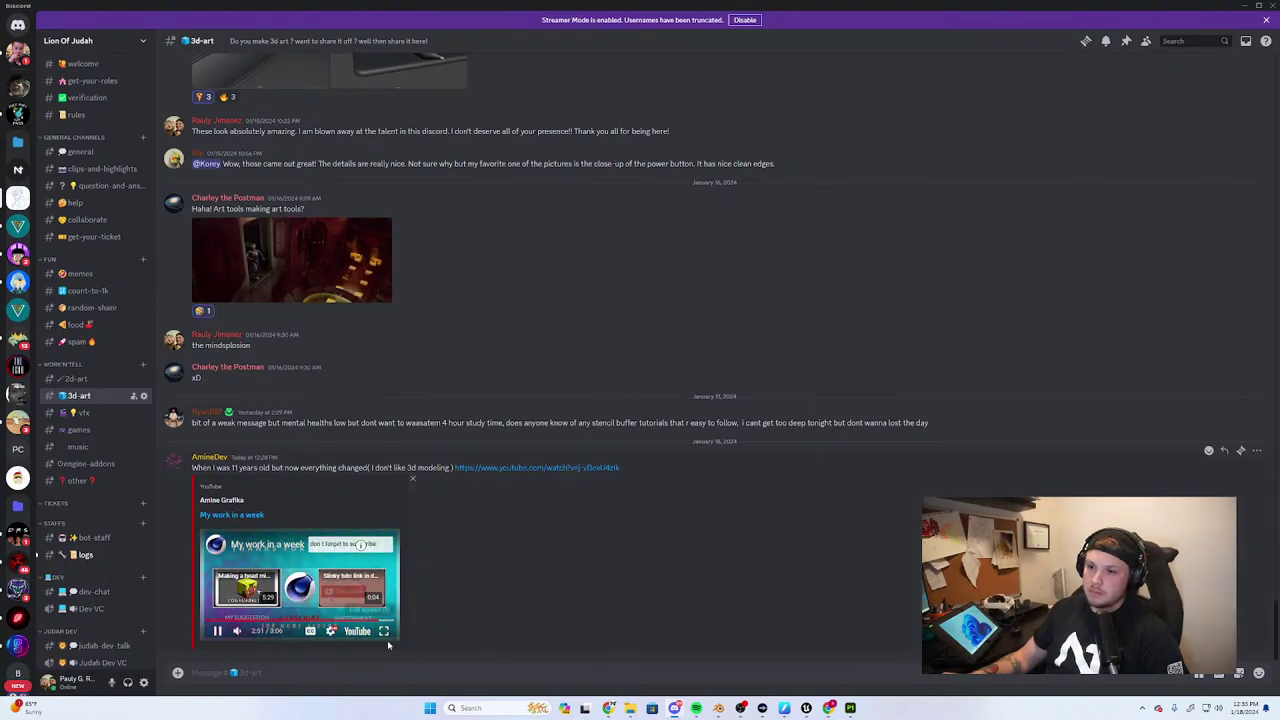
{"action": "left_click", "coordinate": [240, 515]}
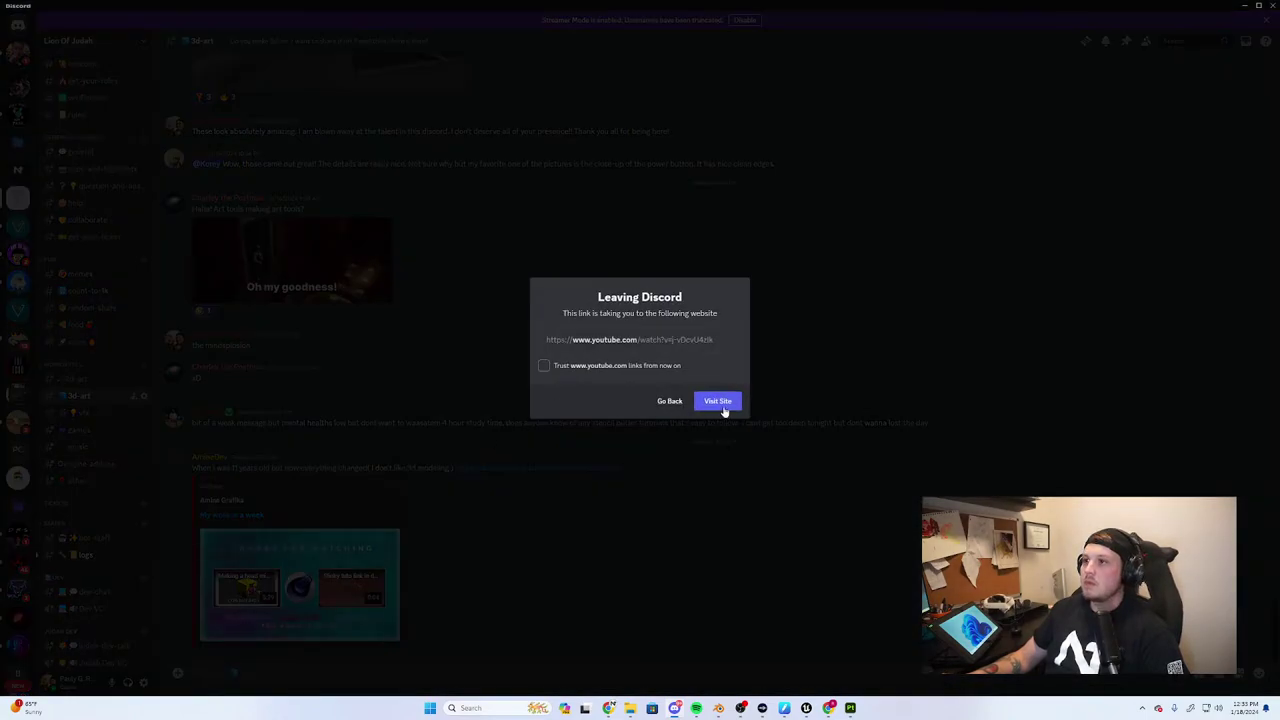
{"action": "left_click", "coordinate": [719, 402]}
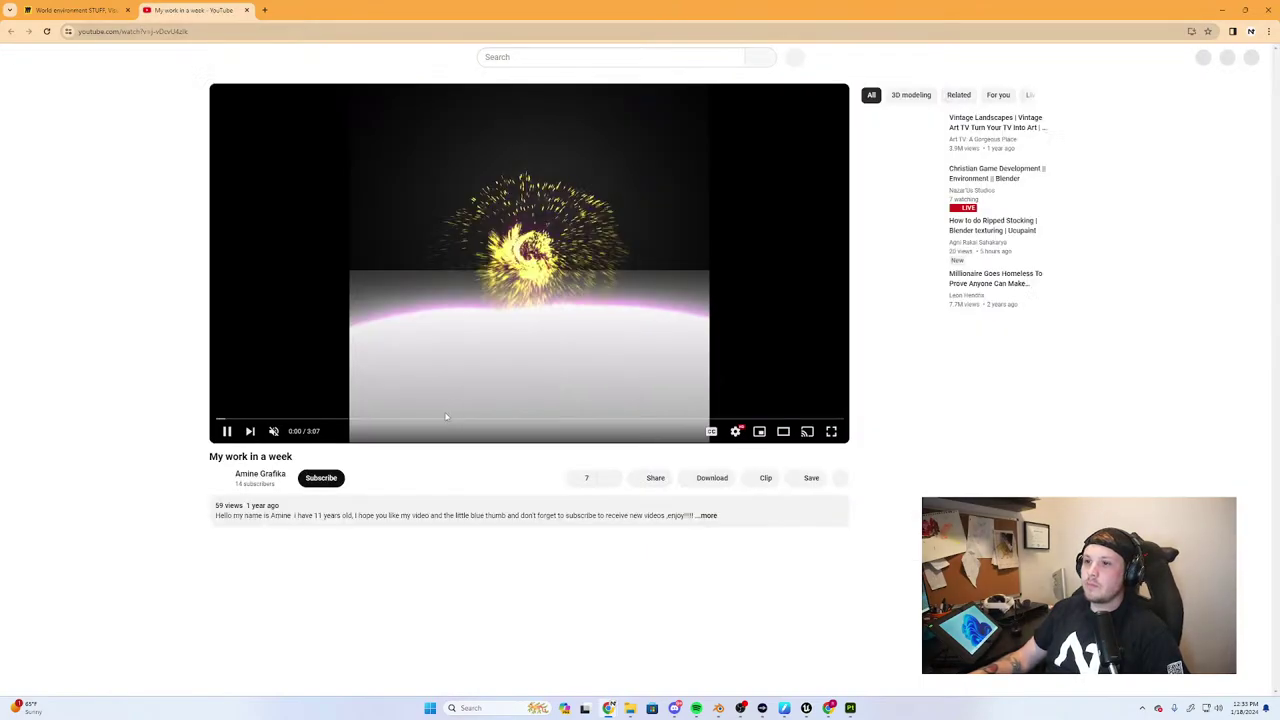
Pause "My work in a week" on YouTube, give it a like, and close its browser tab
{"action": "left_click", "coordinate": [227, 431]}
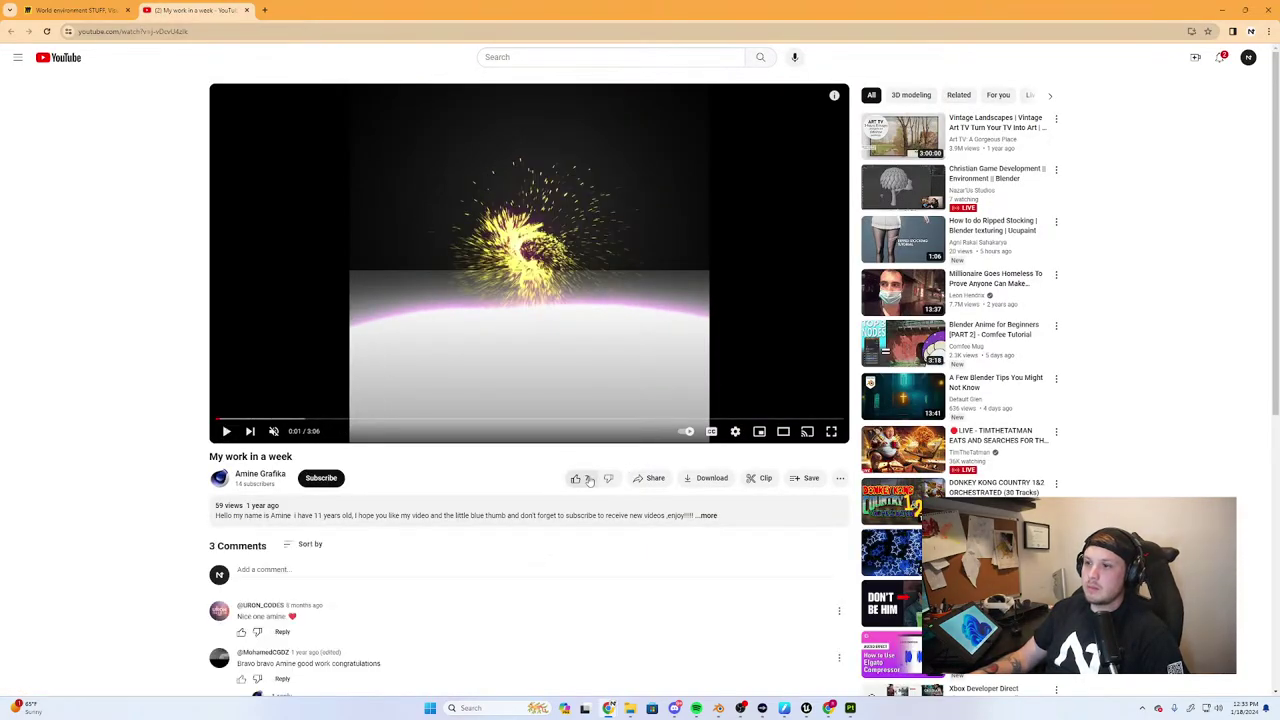
{"action": "left_click", "coordinate": [579, 477]}
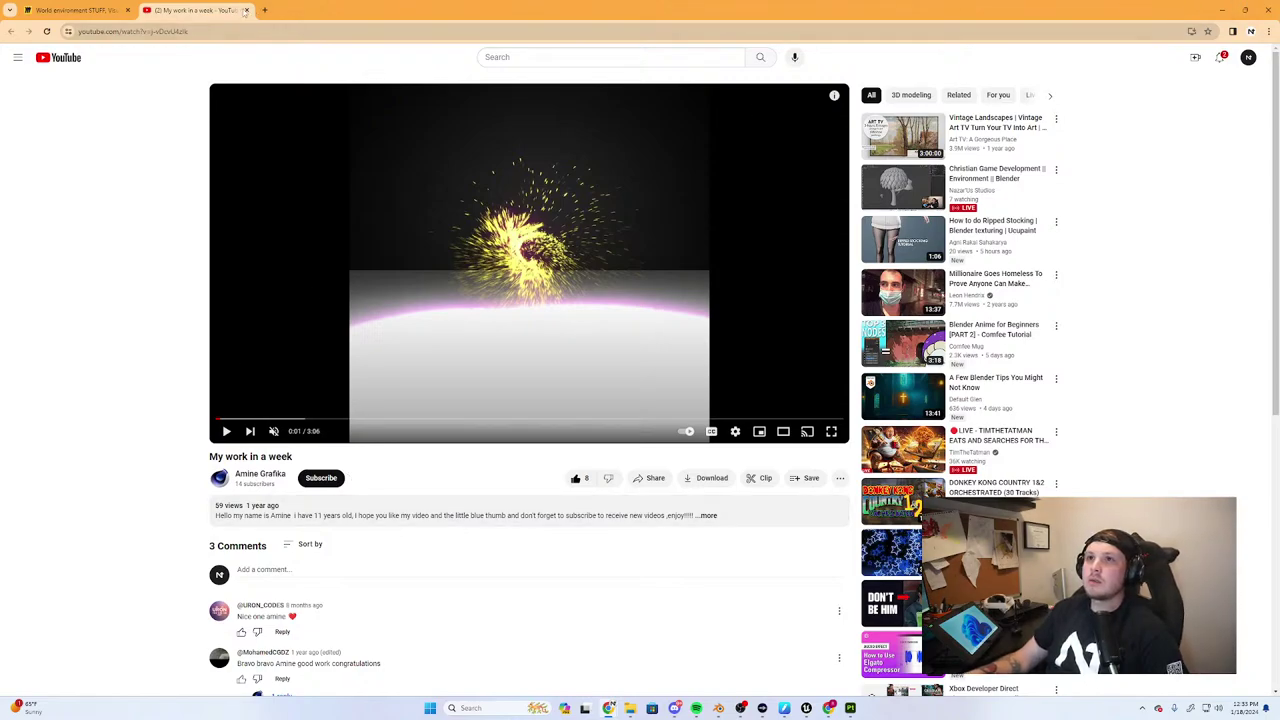
{"action": "left_click", "coordinate": [246, 10]}
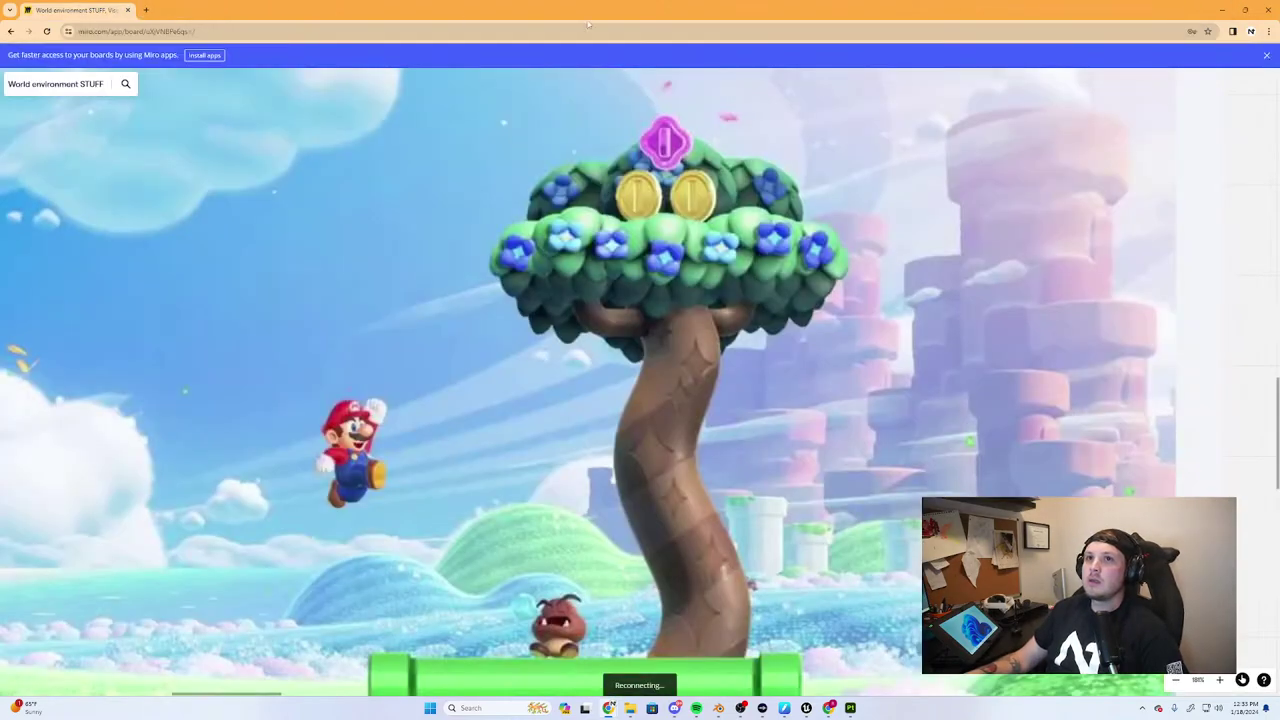
Put away the browser and Discord windows and return to the tree scene in Blender
{"action": "left_click", "coordinate": [1228, 10]}
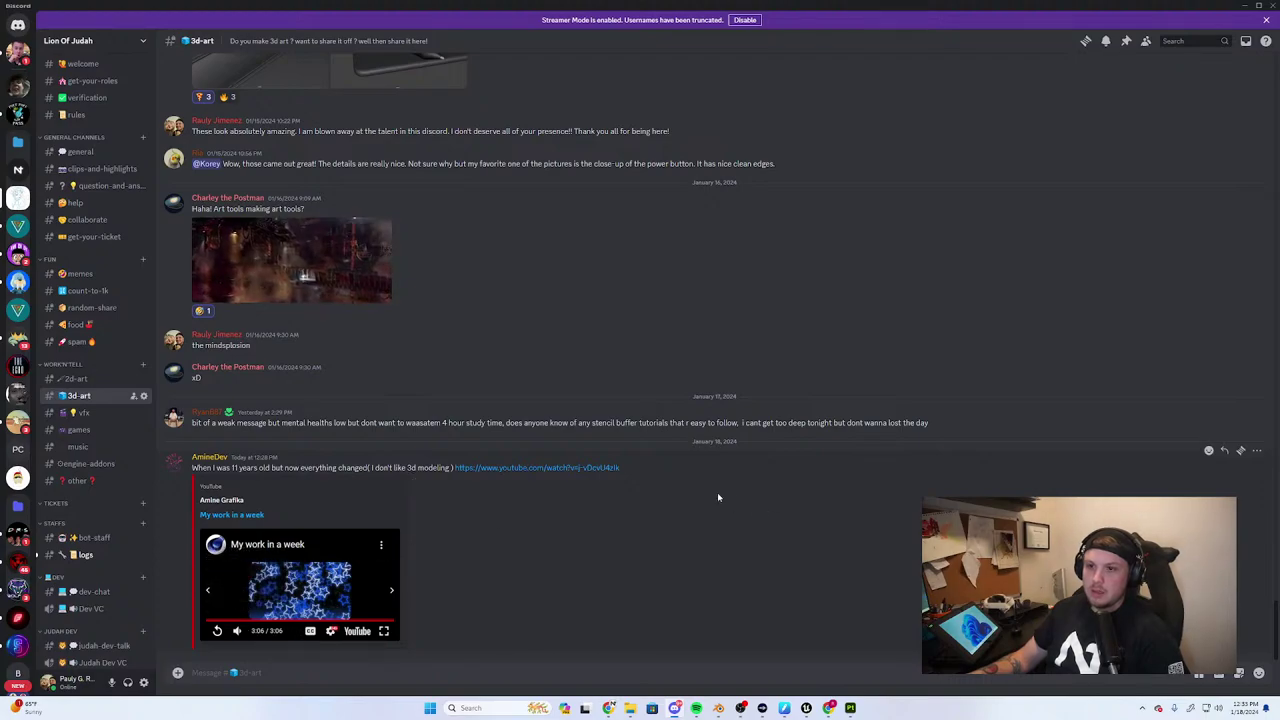
{"action": "left_click", "coordinate": [1271, 6]}
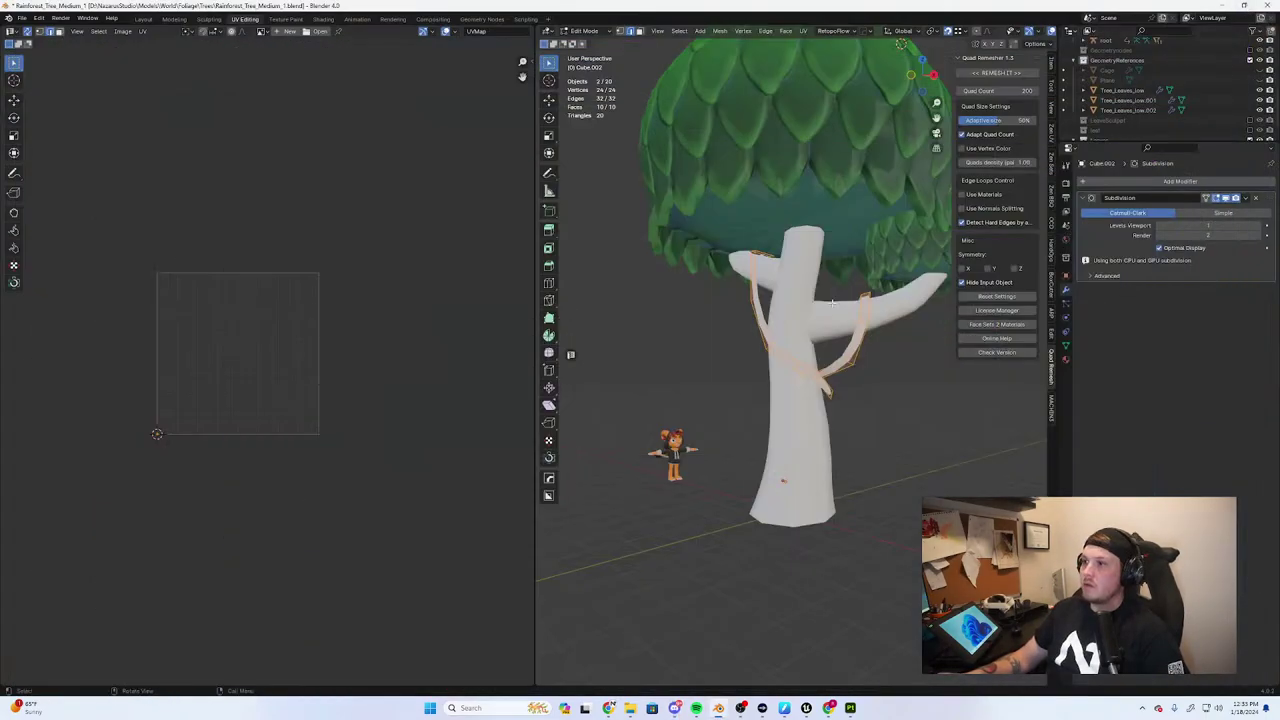
{"action": "middle_click_drag", "start_coordinate": [832, 303], "coordinate": [842, 375]}
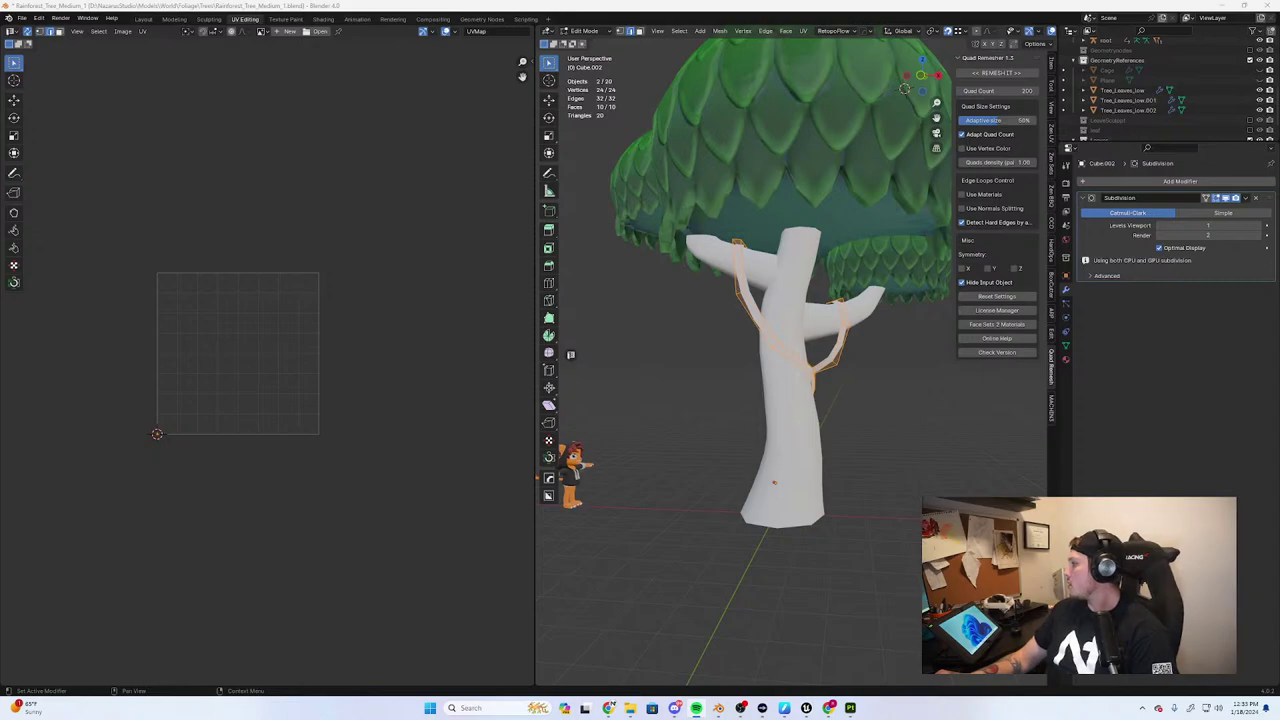
{"action": "scroll", "coordinate": [856, 412], "scroll_direction": "up", "scroll_amount": 2}
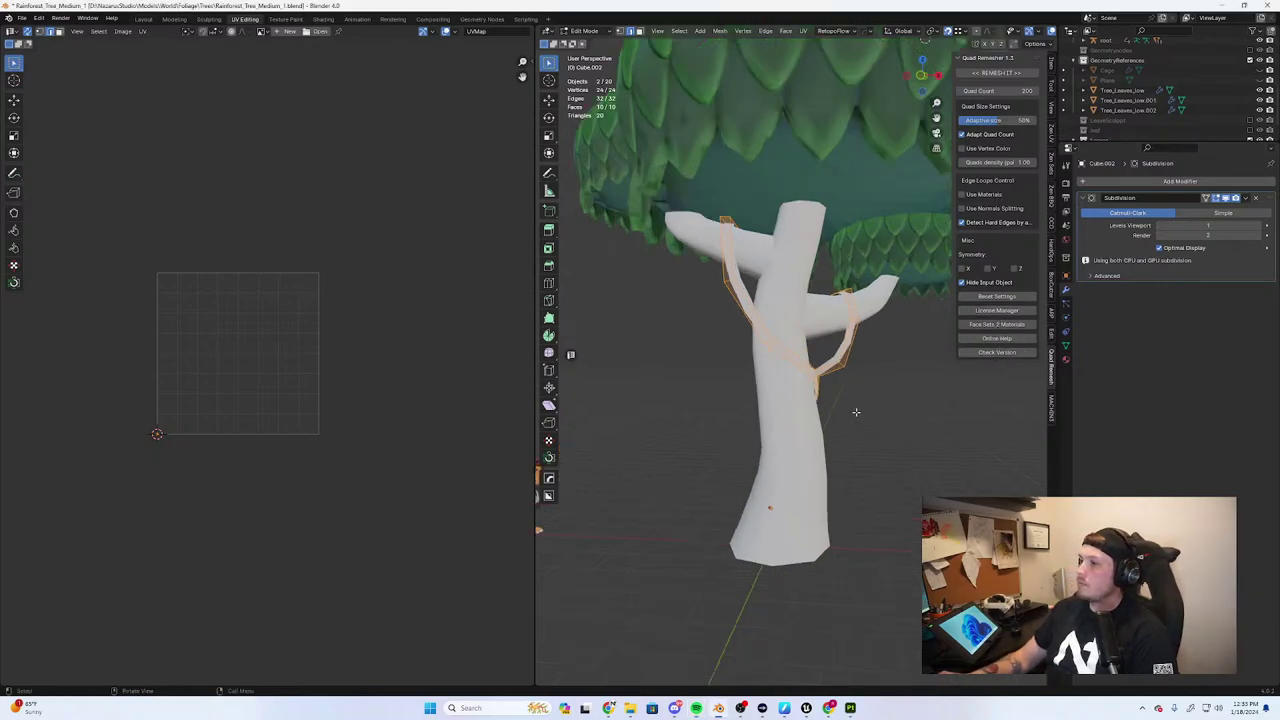
{"action": "scroll", "coordinate": [856, 412], "scroll_direction": "up", "scroll_amount": 2}
{"action": "middle_click_drag", "start_coordinate": [856, 412], "coordinate": [851, 354]}
Unwrap the whole tree trunk mesh along its marked seams with Zen Unwrap
{"action": "key", "text": "Tab"}
{"action": "left_click", "coordinate": [800, 357]}
{"action": "middle_click_drag", "start_coordinate": [762, 352], "coordinate": [834, 336]}
{"action": "key", "text": "Tab"}
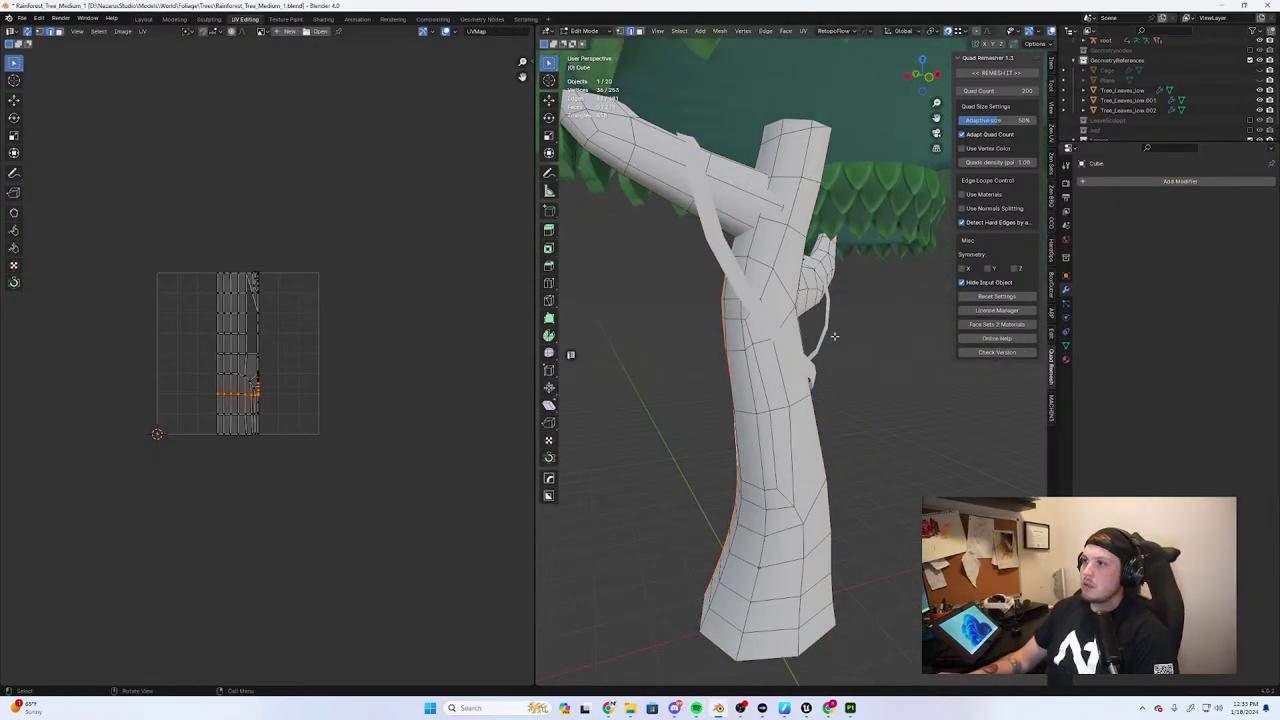
{"action": "key", "text": "a"}
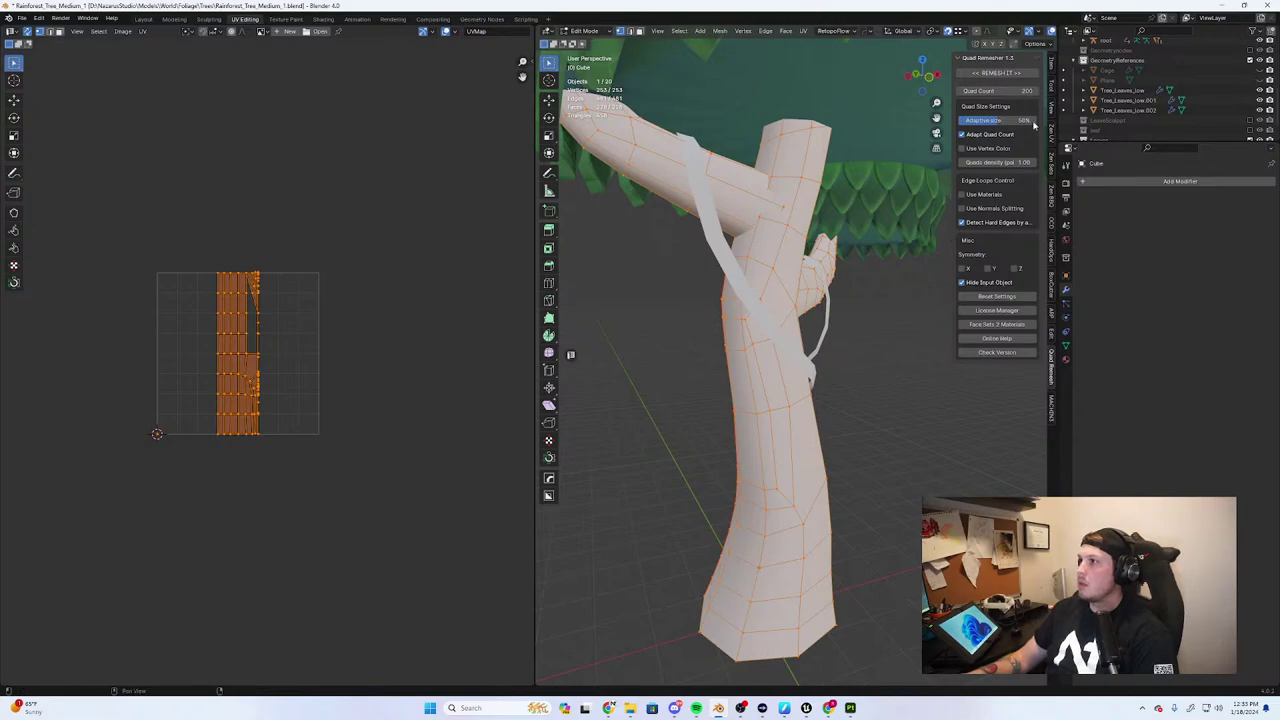
{"action": "left_click", "coordinate": [1052, 130]}
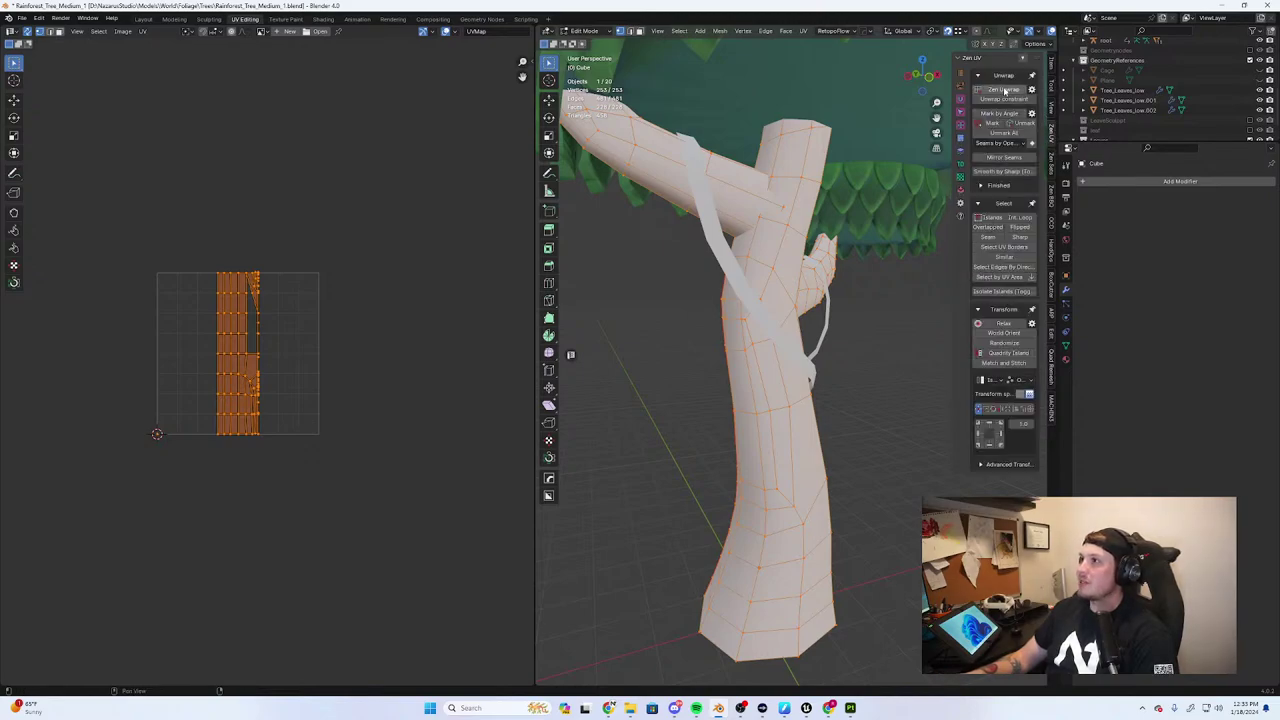
{"action": "left_click", "coordinate": [1000, 89]}
{"action": "scroll", "coordinate": [318, 330], "scroll_direction": "up", "scroll_amount": 4}
{"action": "scroll", "coordinate": [357, 317], "scroll_direction": "down", "scroll_amount": 3}
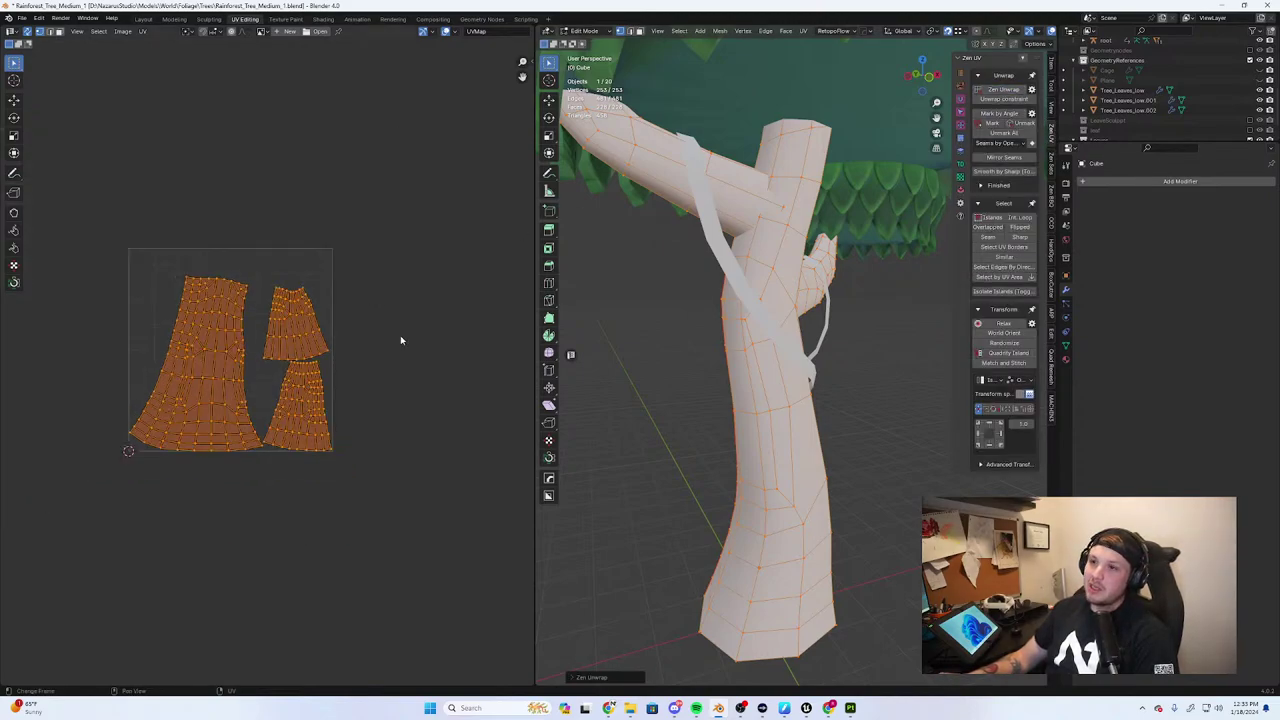
Unwrap the two vines hanging around the trunk with Zen Unwrap
{"action": "key", "text": "Tab"}
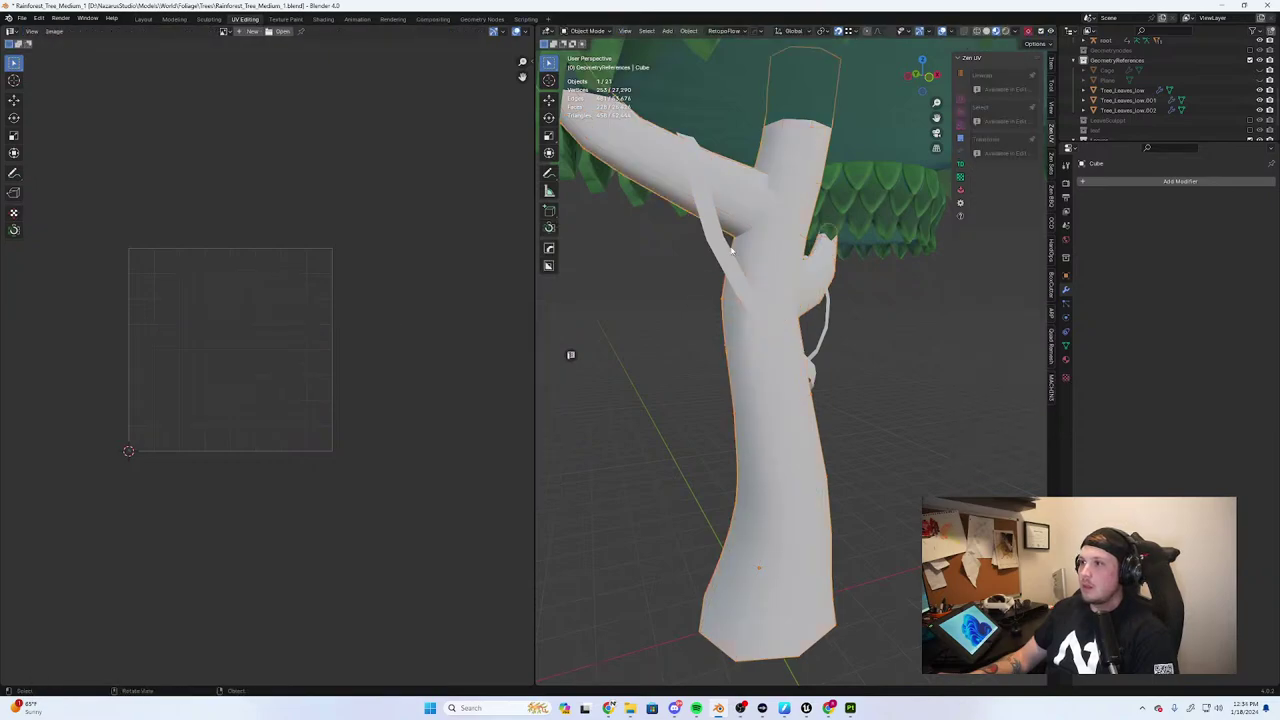
{"action": "left_click", "coordinate": [829, 311]}
{"action": "key", "text": "Tab"}
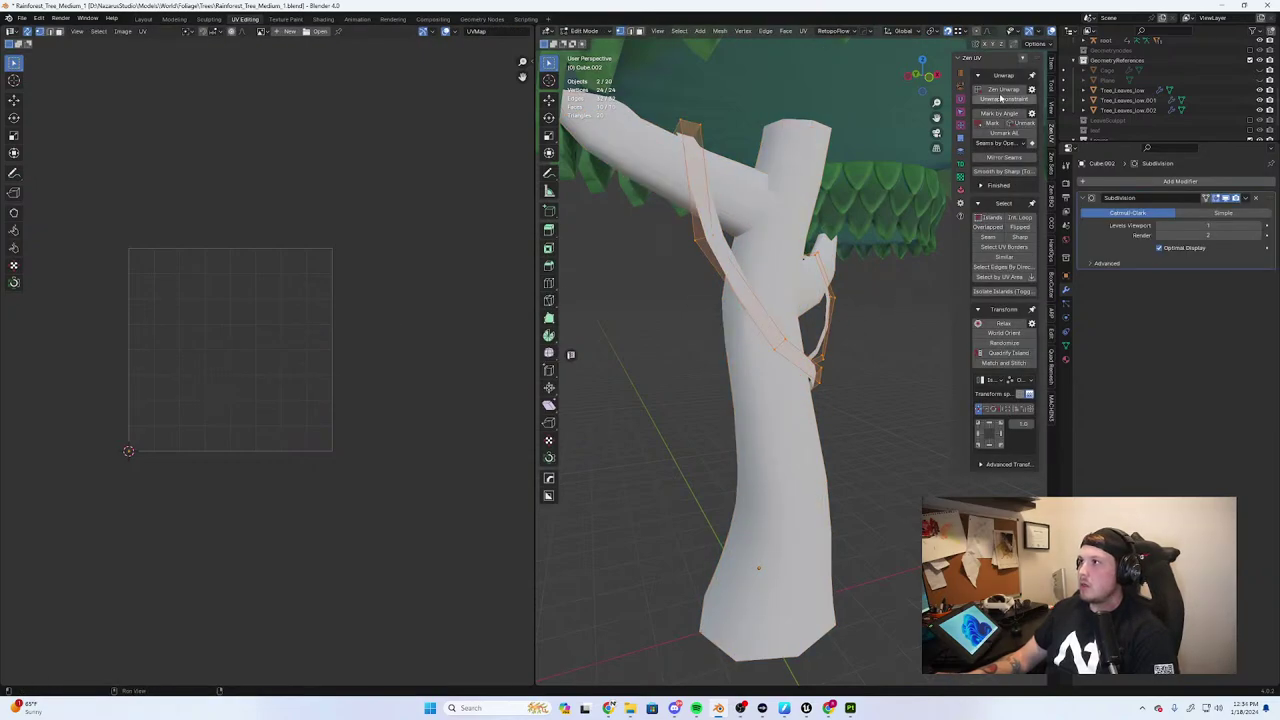
{"action": "left_click", "coordinate": [1001, 90]}
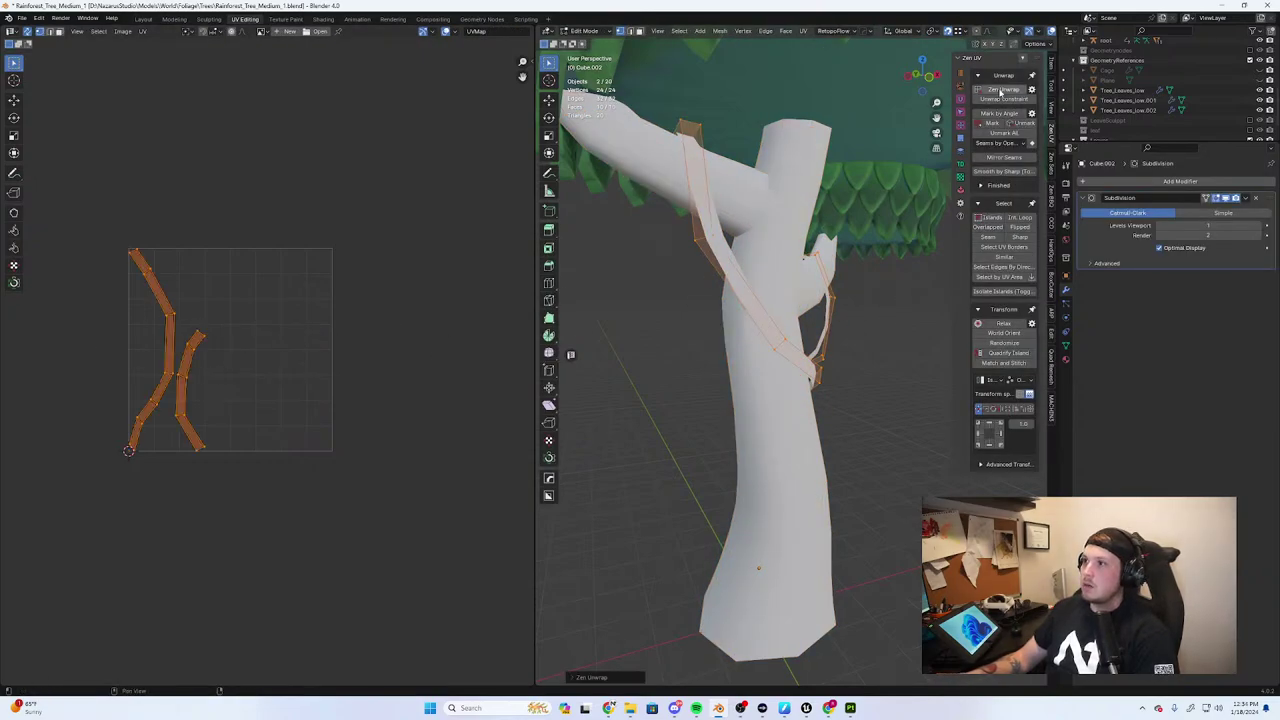
Edit the trunk together with the vines and pack all their UV islands into a single tile with UVPackmaster
{"action": "key", "text": "Tab"}
{"action": "left_click", "coordinate": [802, 181], "text": "shift"}
{"action": "key", "text": "Tab"}
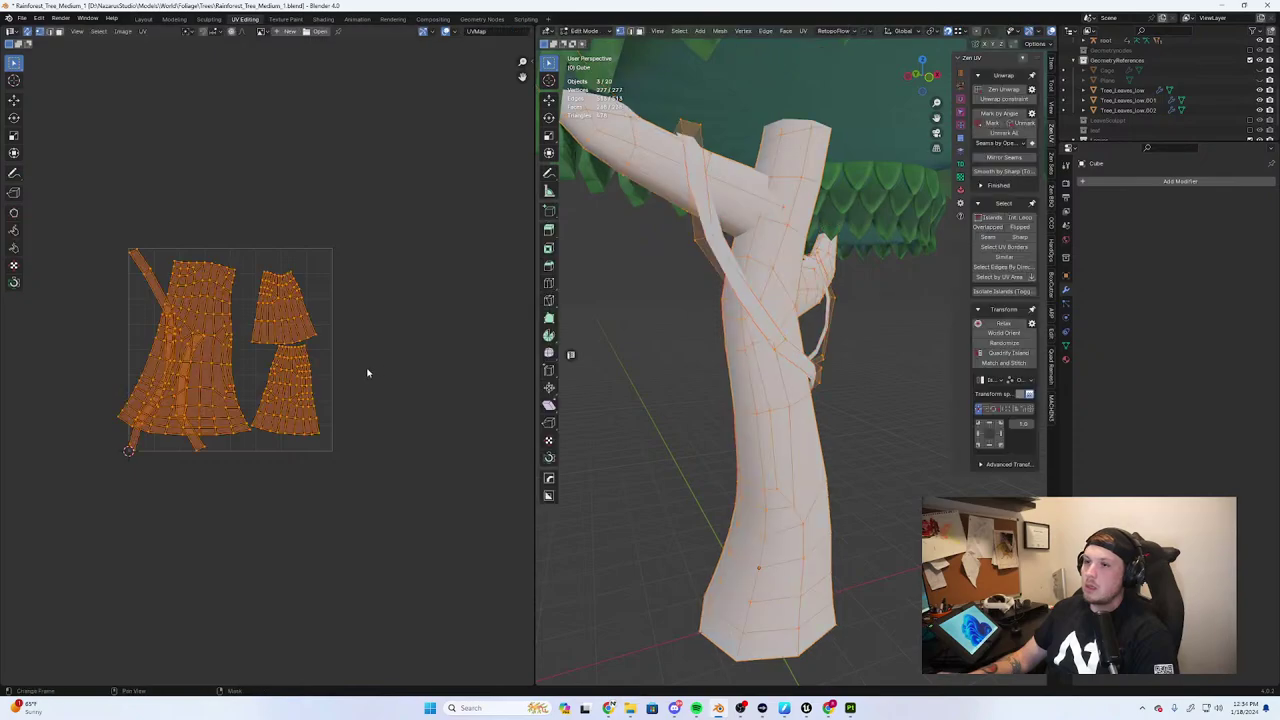
{"action": "scroll", "coordinate": [271, 363], "scroll_direction": "up", "scroll_amount": 2}
{"action": "scroll", "coordinate": [271, 363], "scroll_direction": "down", "scroll_amount": 2}
{"action": "key", "text": "n"}
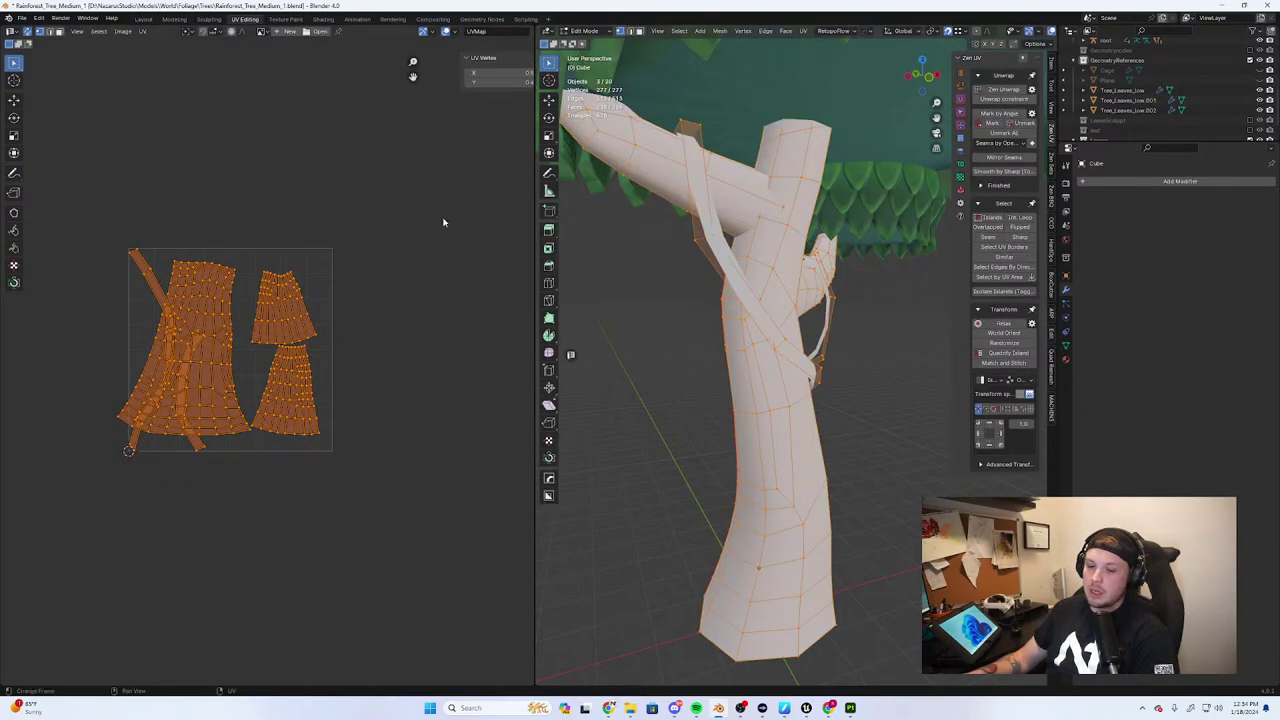
{"action": "left_click", "coordinate": [528, 212]}
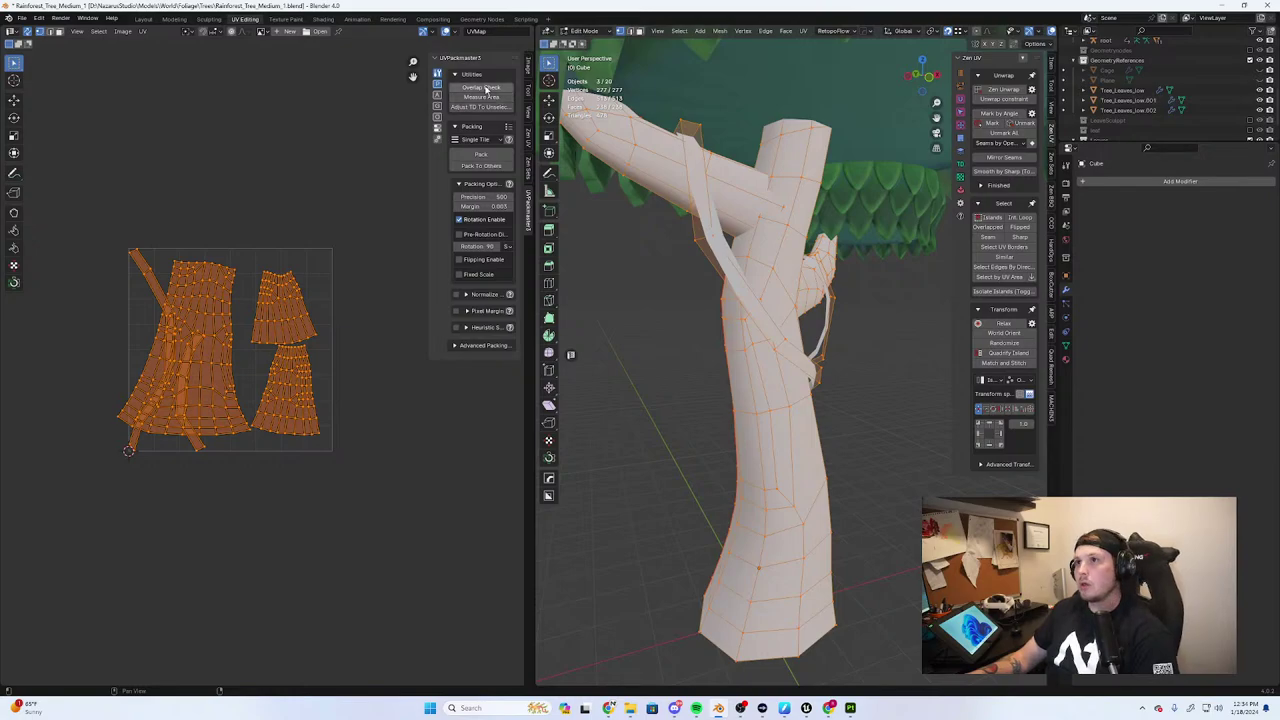
{"action": "left_click", "coordinate": [481, 154]}
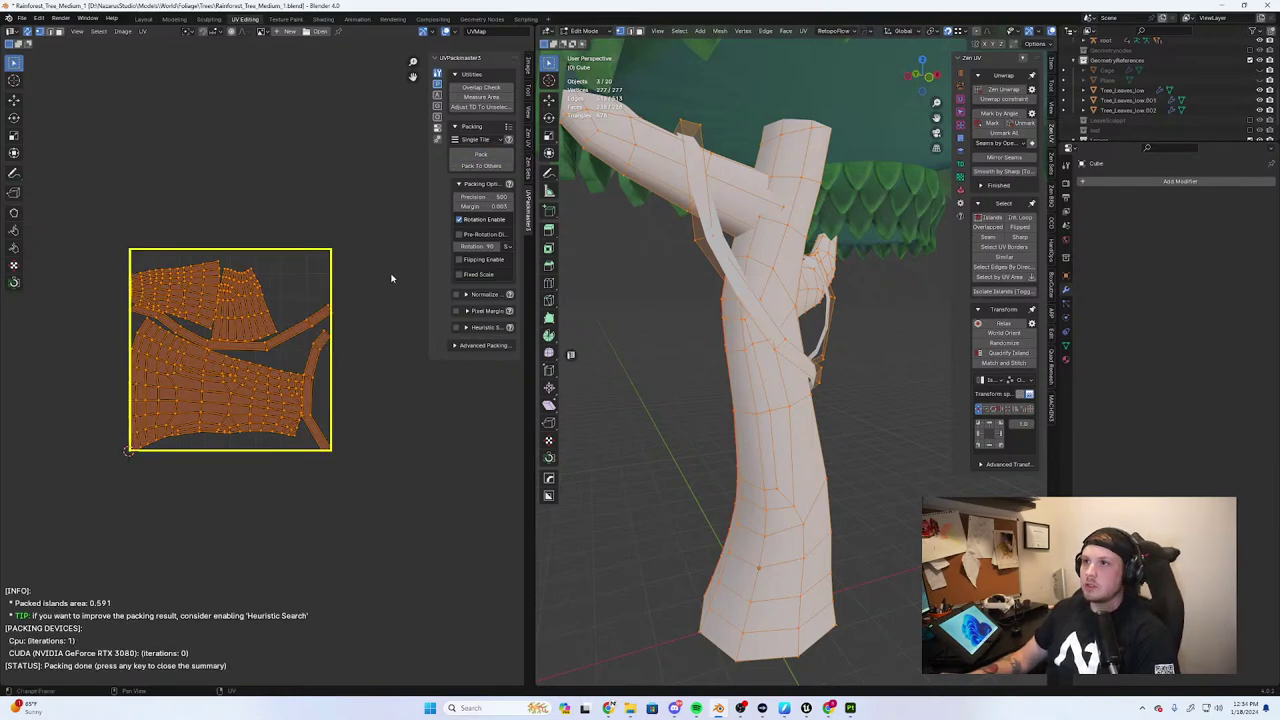
Examine the packed UV layout for spacing and inspect the tree's crown, trunk seams and vines from several sides
{"action": "scroll", "coordinate": [382, 280], "scroll_direction": "up", "scroll_amount": 4}
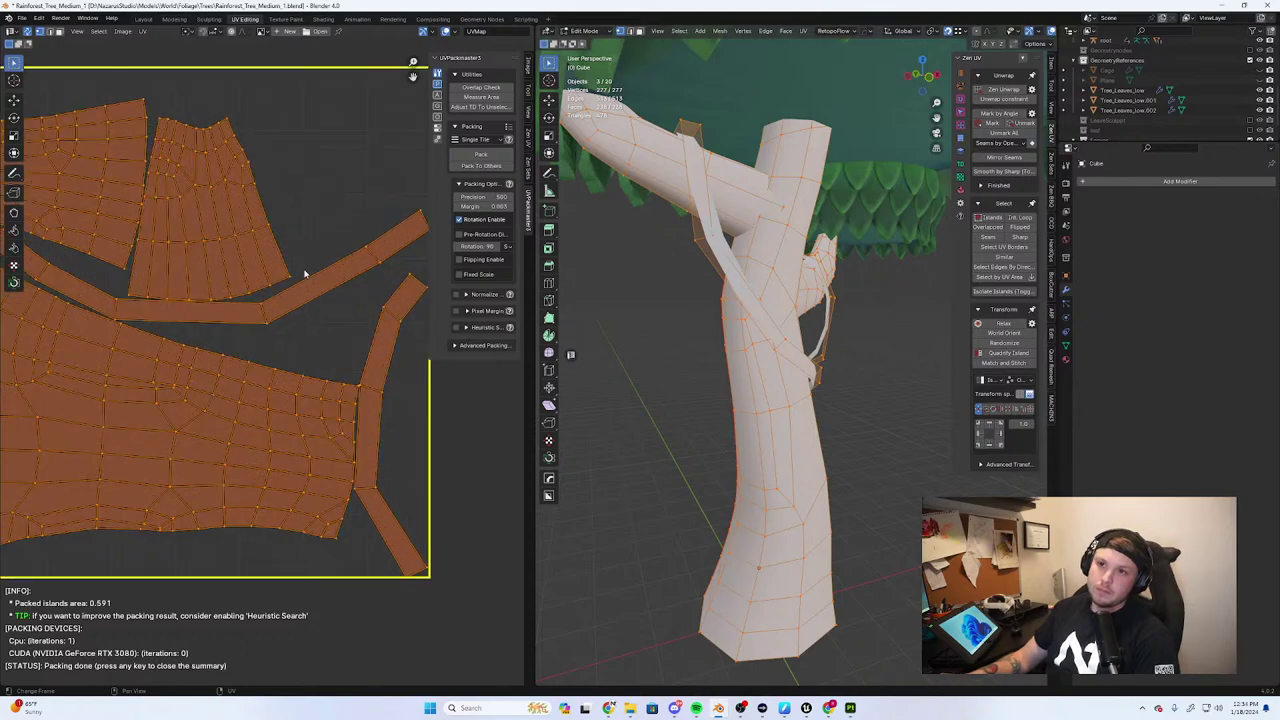
{"action": "scroll", "coordinate": [330, 340], "scroll_direction": "down", "scroll_amount": 5}
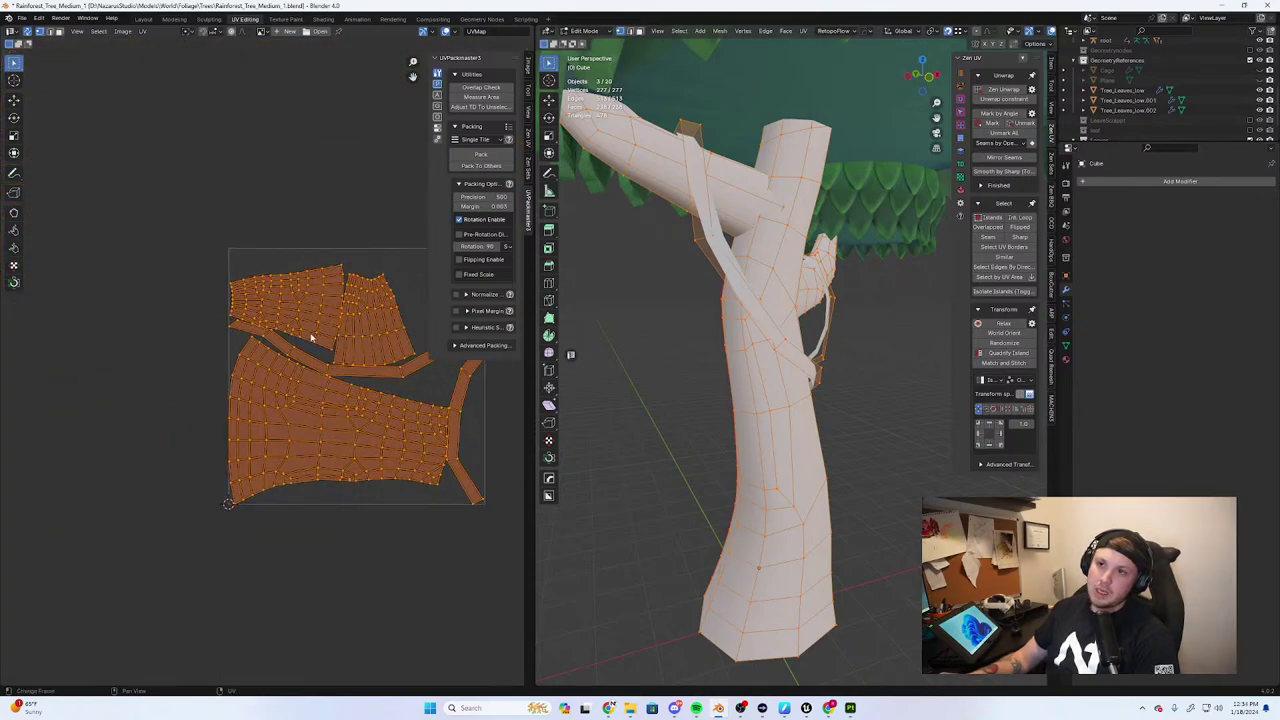
{"action": "scroll", "coordinate": [320, 340], "scroll_direction": "up", "scroll_amount": 5}
{"action": "scroll", "coordinate": [280, 335], "scroll_direction": "down", "scroll_amount": 6}
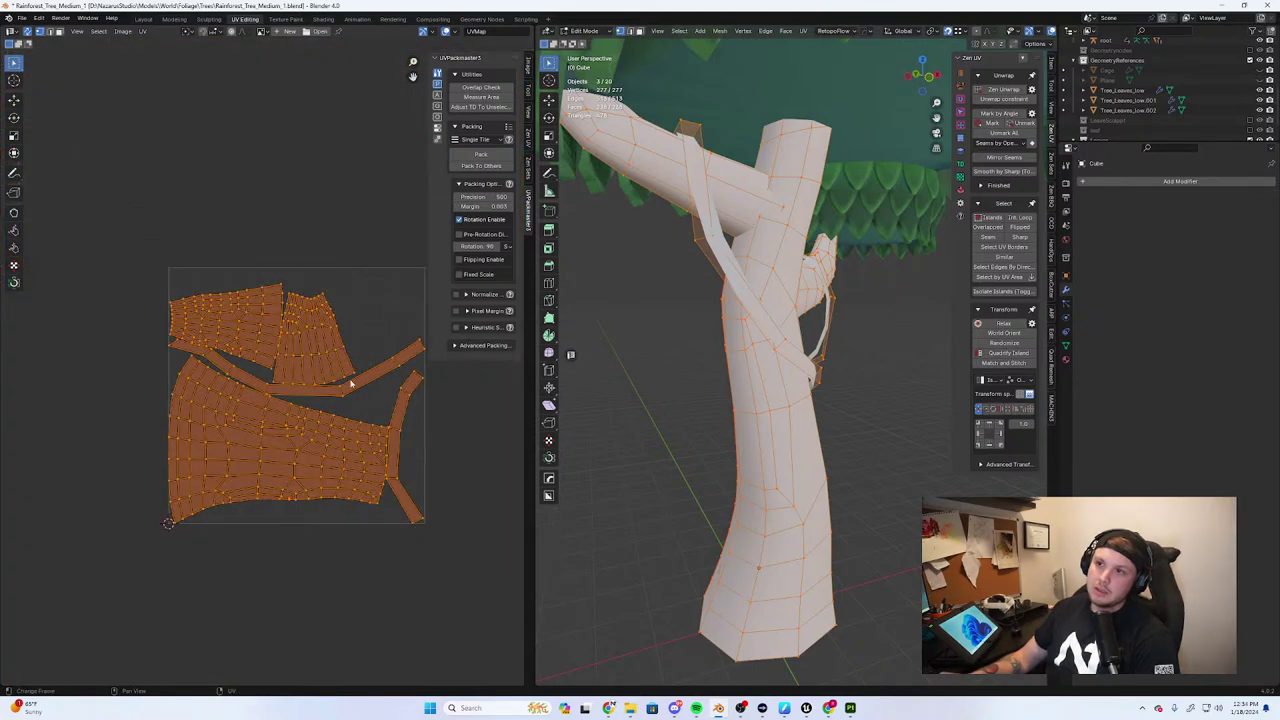
{"action": "middle_click_drag", "start_coordinate": [351, 383], "coordinate": [272, 266]}
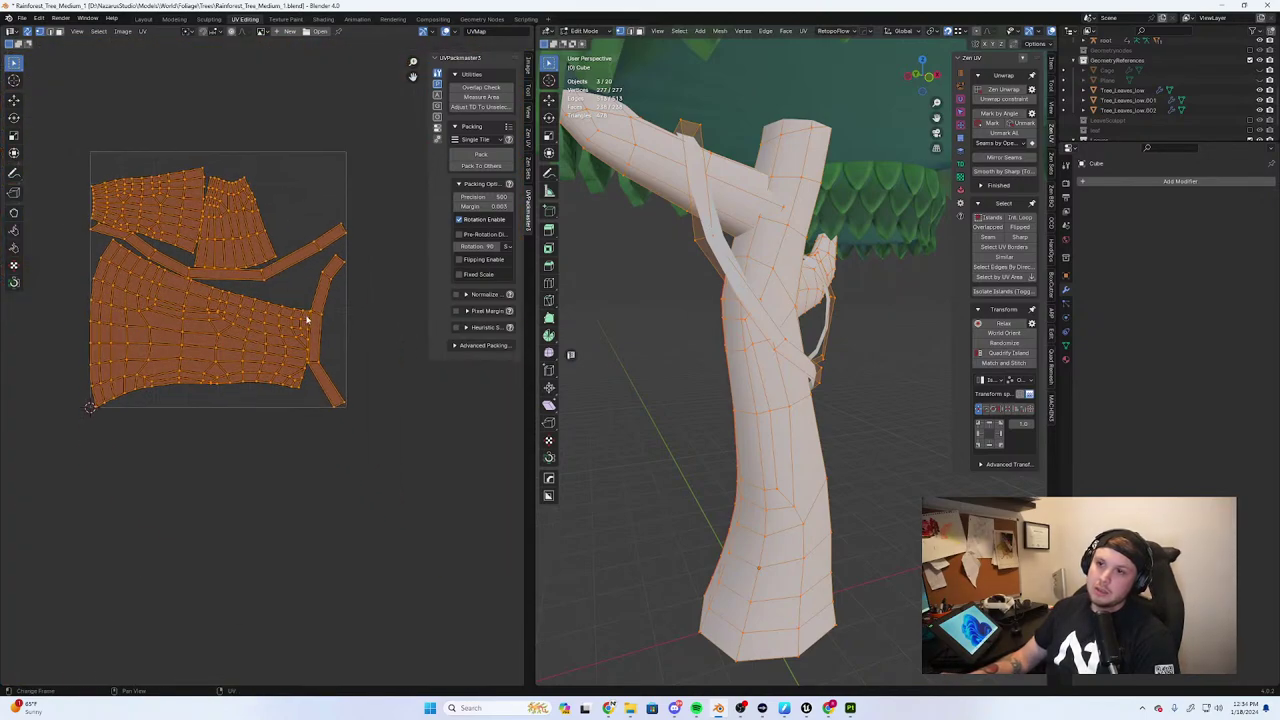
{"action": "left_click", "coordinate": [22, 18]}
{"action": "scroll", "coordinate": [822, 242], "scroll_direction": "down", "scroll_amount": 1}
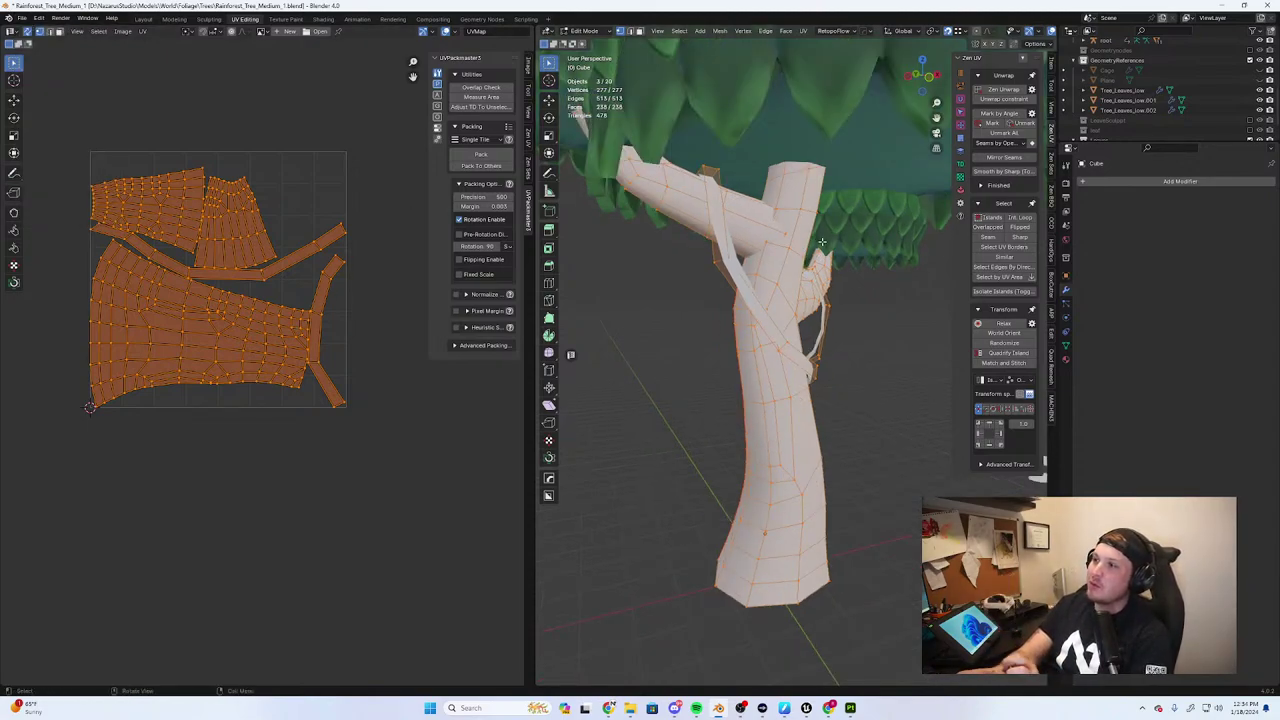
{"action": "scroll", "coordinate": [816, 186], "scroll_direction": "down", "scroll_amount": 5}
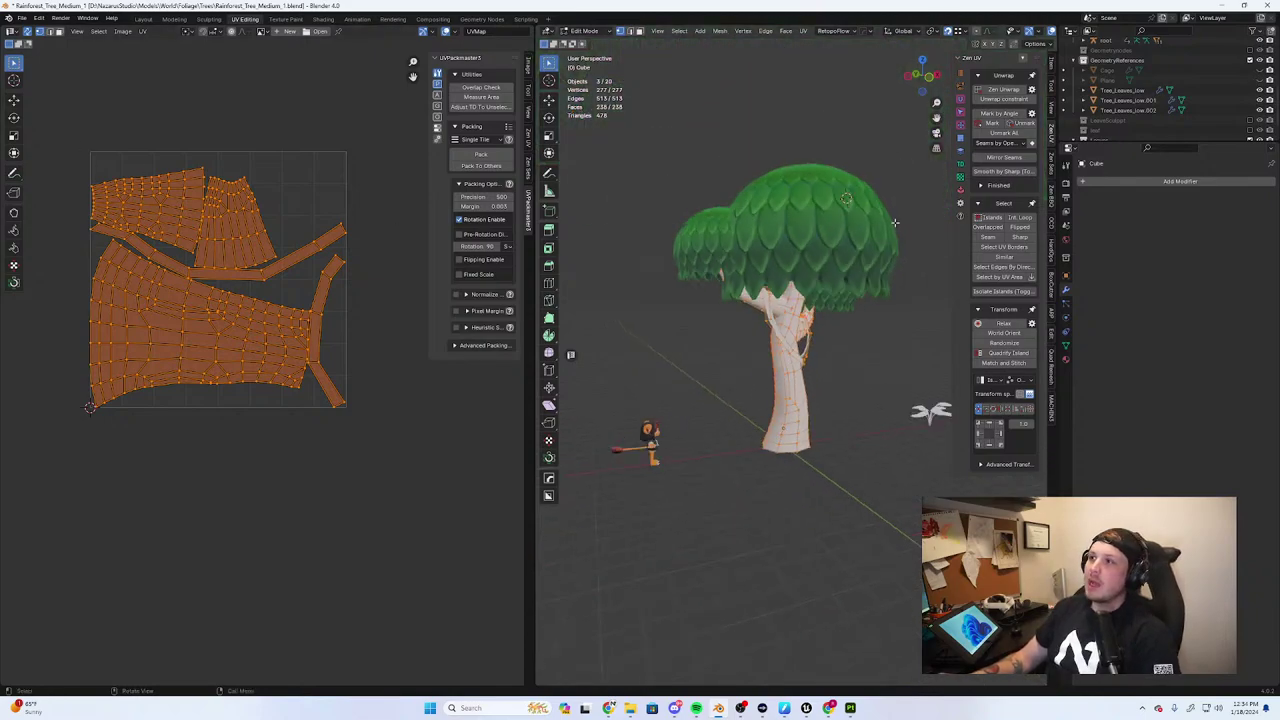
{"action": "middle_click_drag", "start_coordinate": [797, 226], "coordinate": [801, 283]}
{"action": "scroll", "coordinate": [801, 283], "scroll_direction": "up", "scroll_amount": 4}
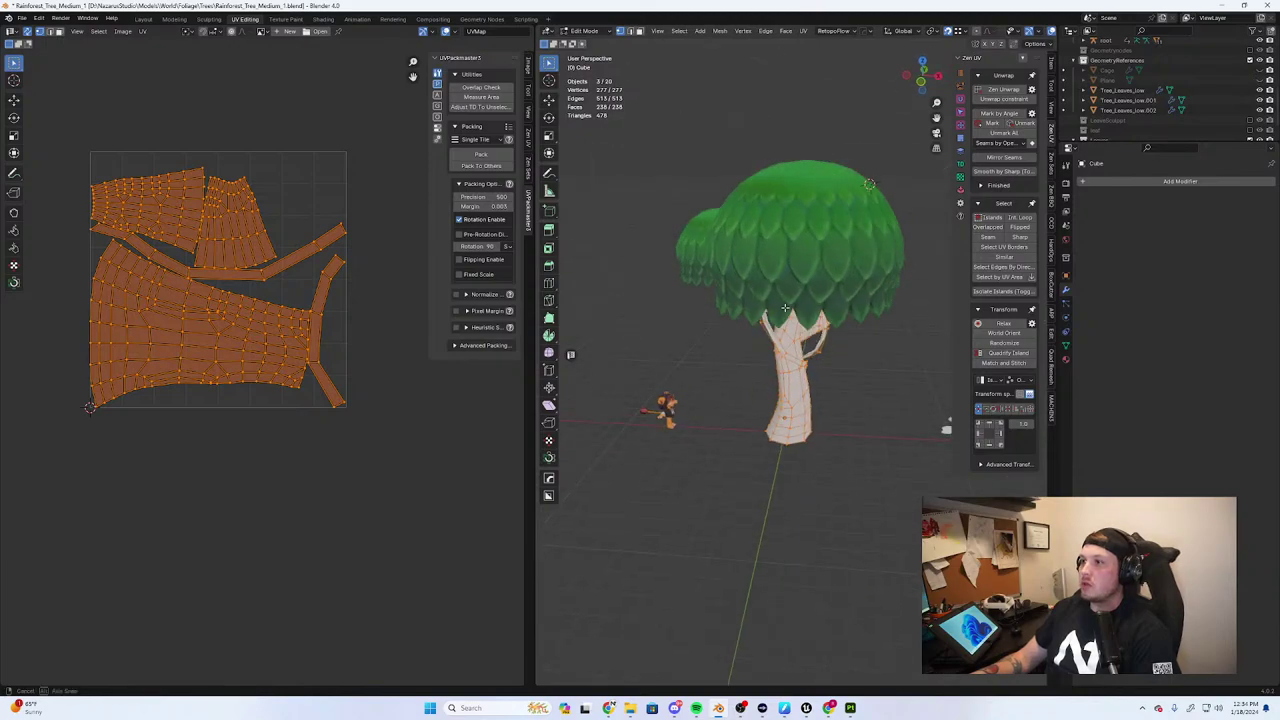
{"action": "scroll", "coordinate": [877, 254], "scroll_direction": "up", "scroll_amount": 1}
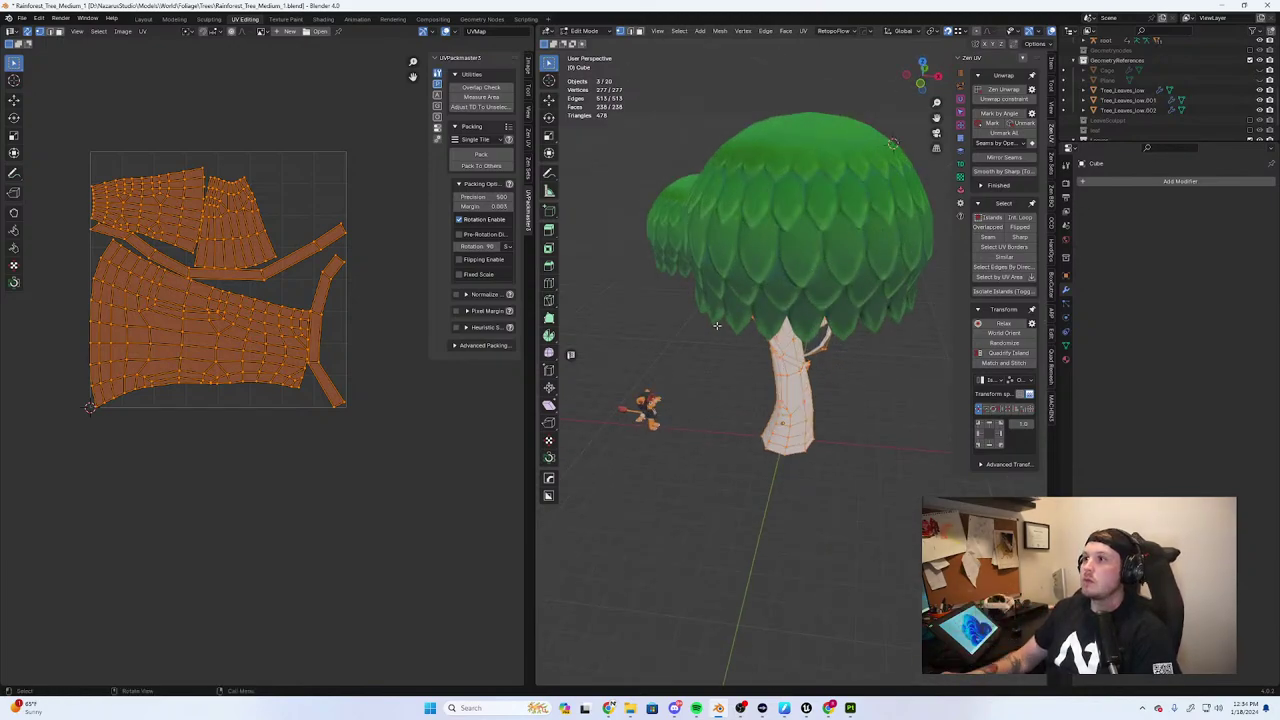
{"action": "scroll", "coordinate": [769, 383], "scroll_direction": "down", "scroll_amount": 3}
{"action": "middle_click_drag", "start_coordinate": [769, 383], "coordinate": [594, 369]}
{"action": "middle_click_drag", "start_coordinate": [840, 340], "coordinate": [817, 306]}
{"action": "scroll", "coordinate": [817, 306], "scroll_direction": "up", "scroll_amount": 2}
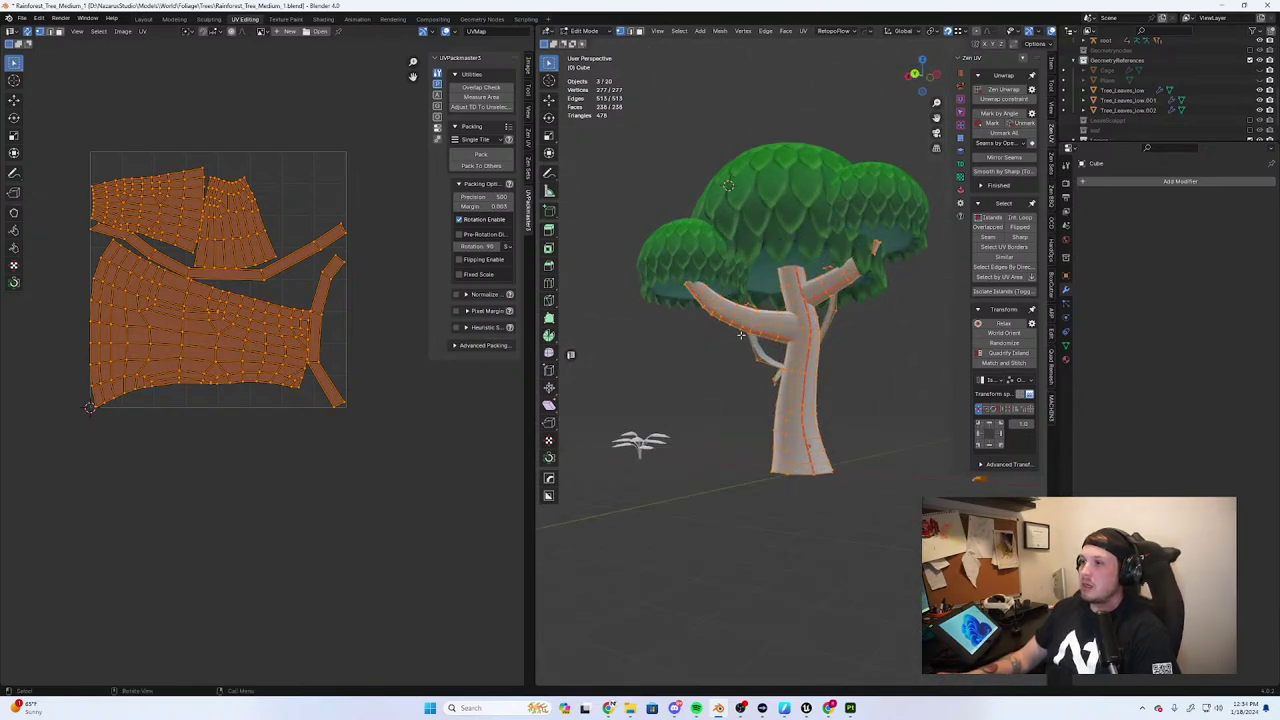
{"action": "middle_click_drag", "start_coordinate": [150, 280], "coordinate": [268, 328]}
Leave mesh editing with the trunk and vines selected and open the FBX export dialog
{"action": "left_click", "coordinate": [21, 18]}
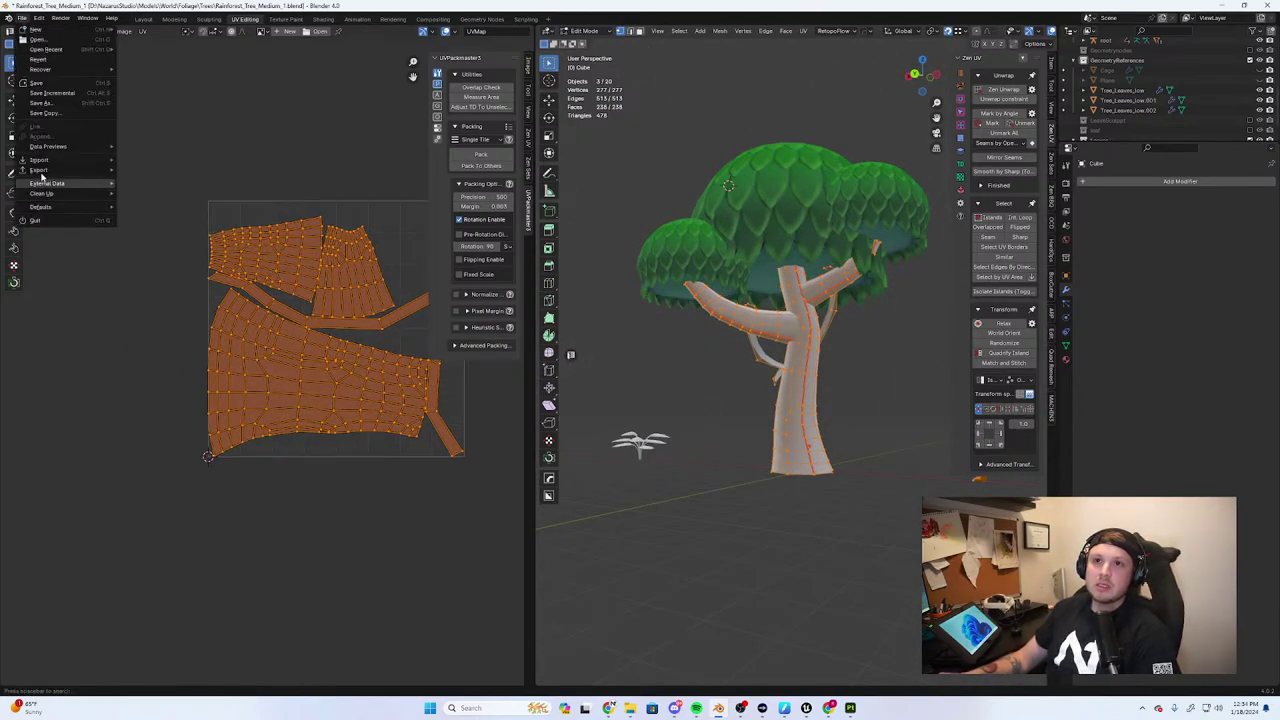
{"action": "scroll", "coordinate": [833, 356], "scroll_direction": "up", "scroll_amount": 3}
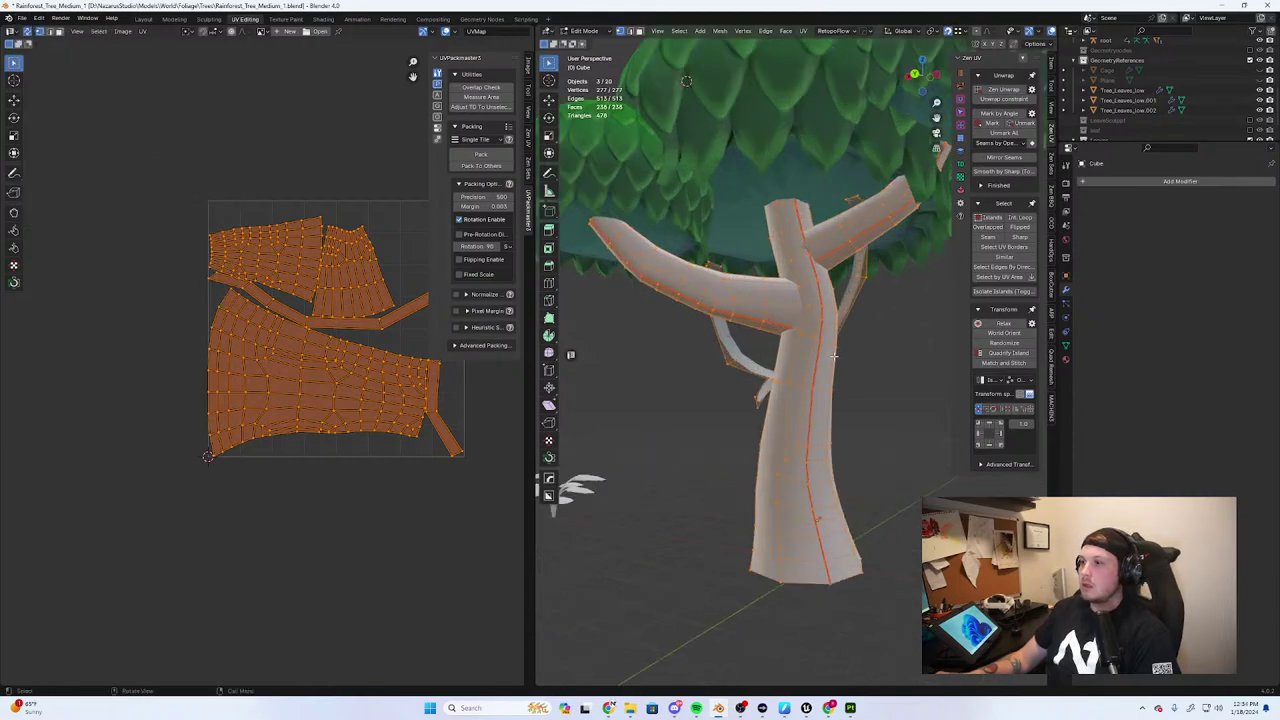
{"action": "key", "text": "Tab"}
{"action": "middle_click_drag", "start_coordinate": [834, 356], "coordinate": [675, 341]}
{"action": "middle_click_drag", "start_coordinate": [796, 315], "coordinate": [760, 330]}
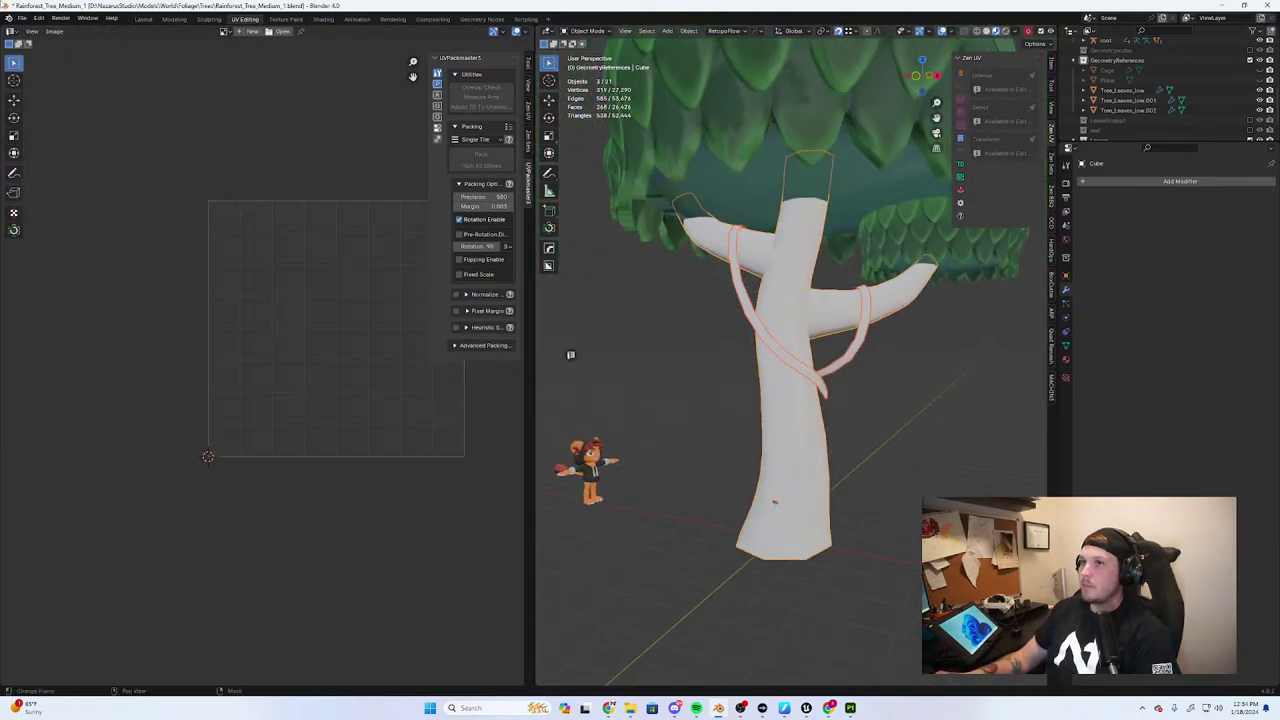
{"action": "left_click", "coordinate": [21, 18]}
{"action": "mouse_move", "coordinate": [45, 169]}
{"action": "left_click", "coordinate": [158, 259]}
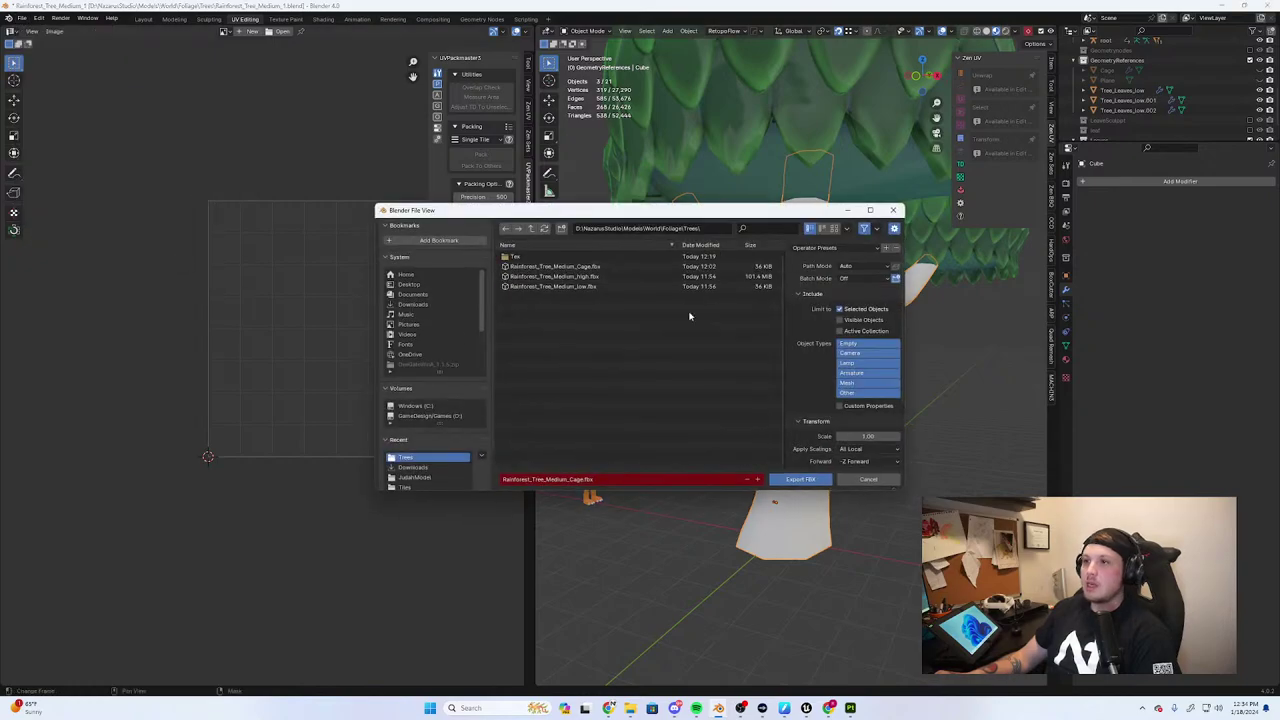
Export the selected trunk and vines to the Trees folder as Rainforest_Tree_Medium_Trunk.fbx
{"action": "left_click", "coordinate": [598, 478]}
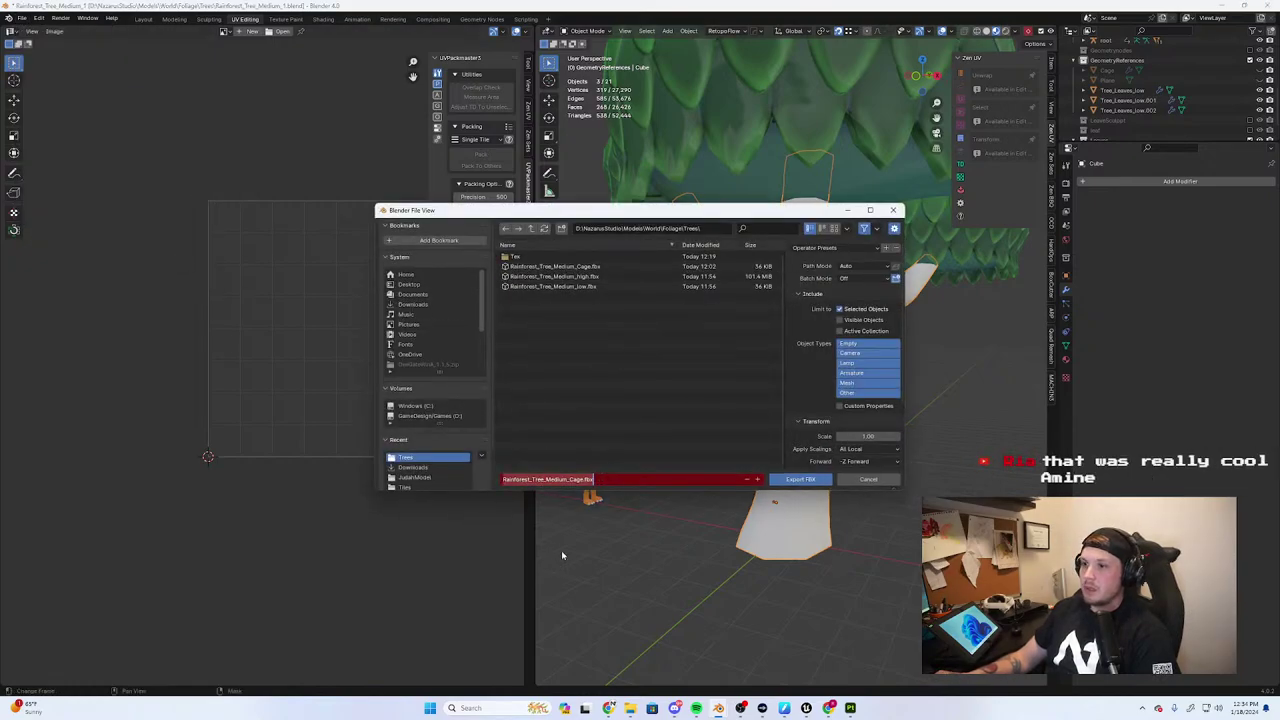
{"action": "left_click", "coordinate": [563, 480]}
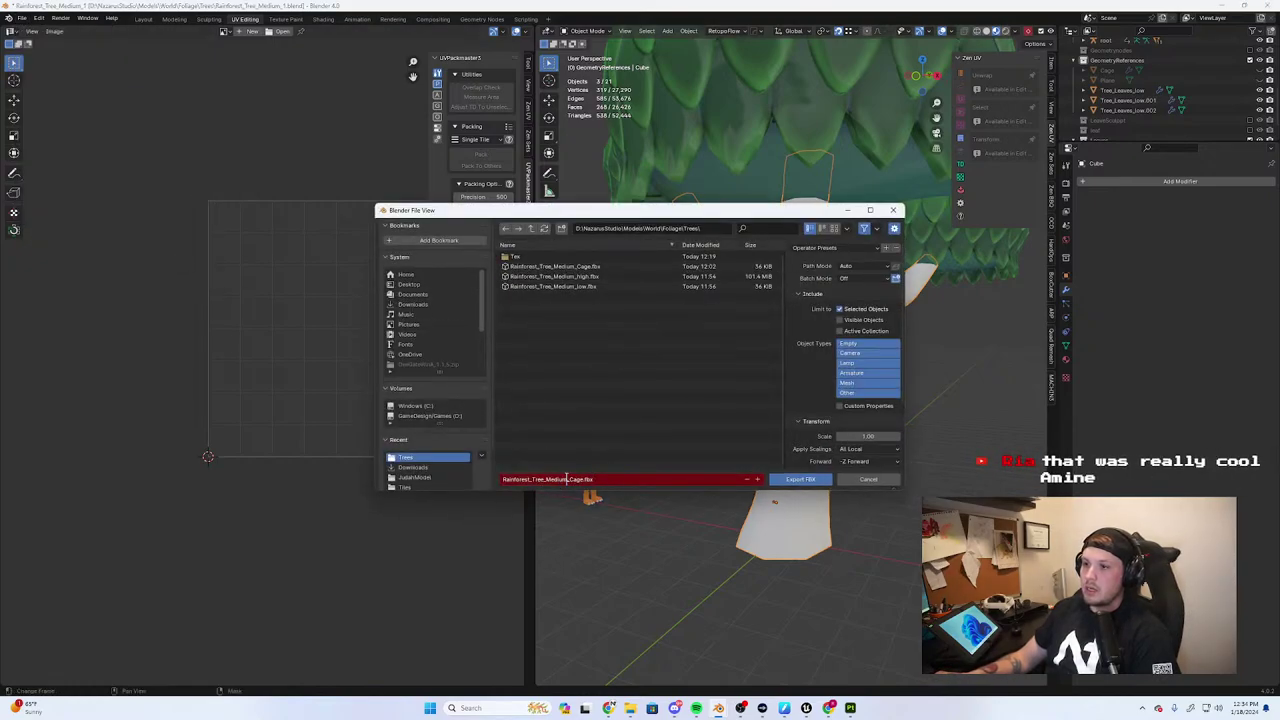
{"action": "left_click_drag", "start_coordinate": [566, 480], "coordinate": [546, 480]}
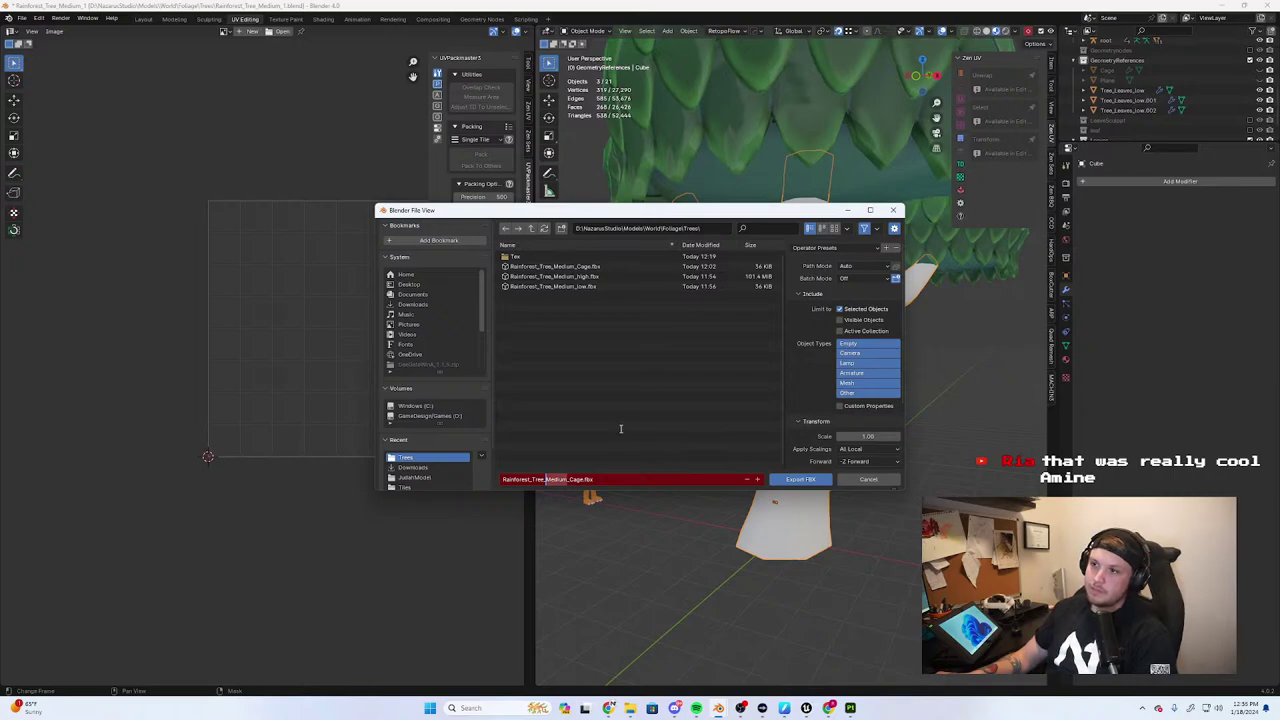
{"action": "type", "text": "Tr"}
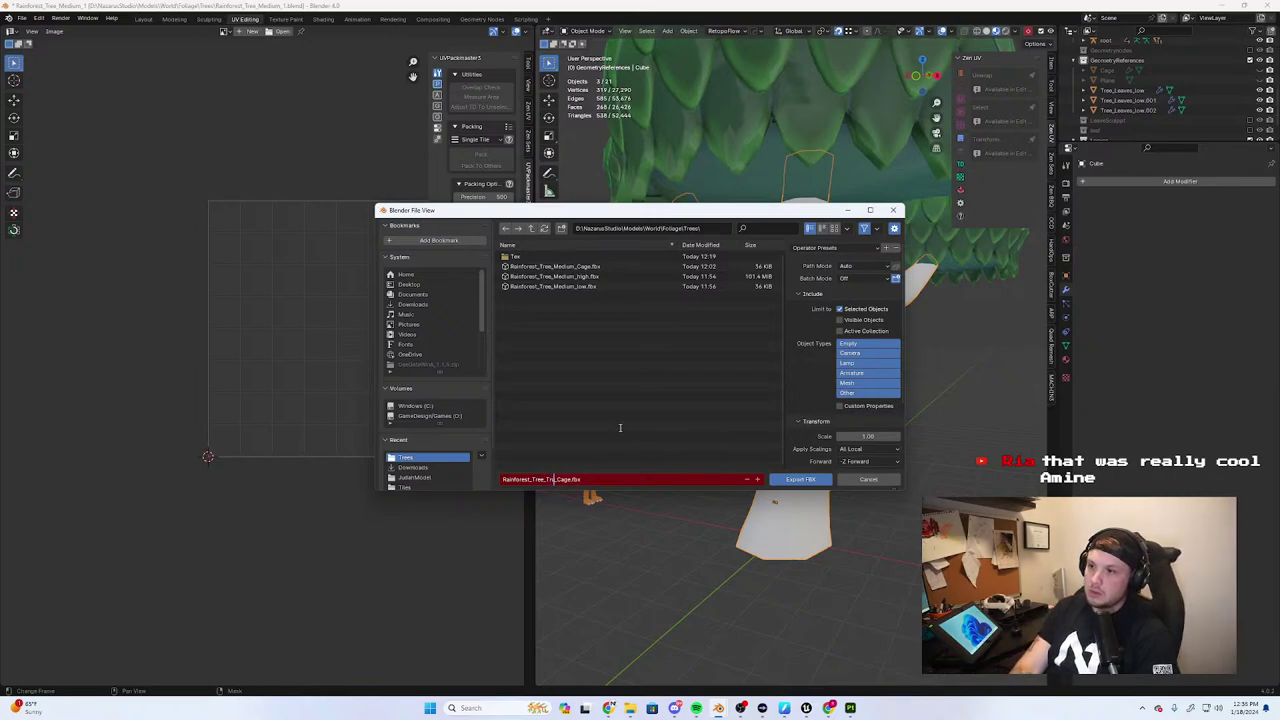
{"action": "key", "text": "BackSpace"}
{"action": "key", "text": "BackSpace"}
{"action": "type", "text": "Medium_Trunk"}
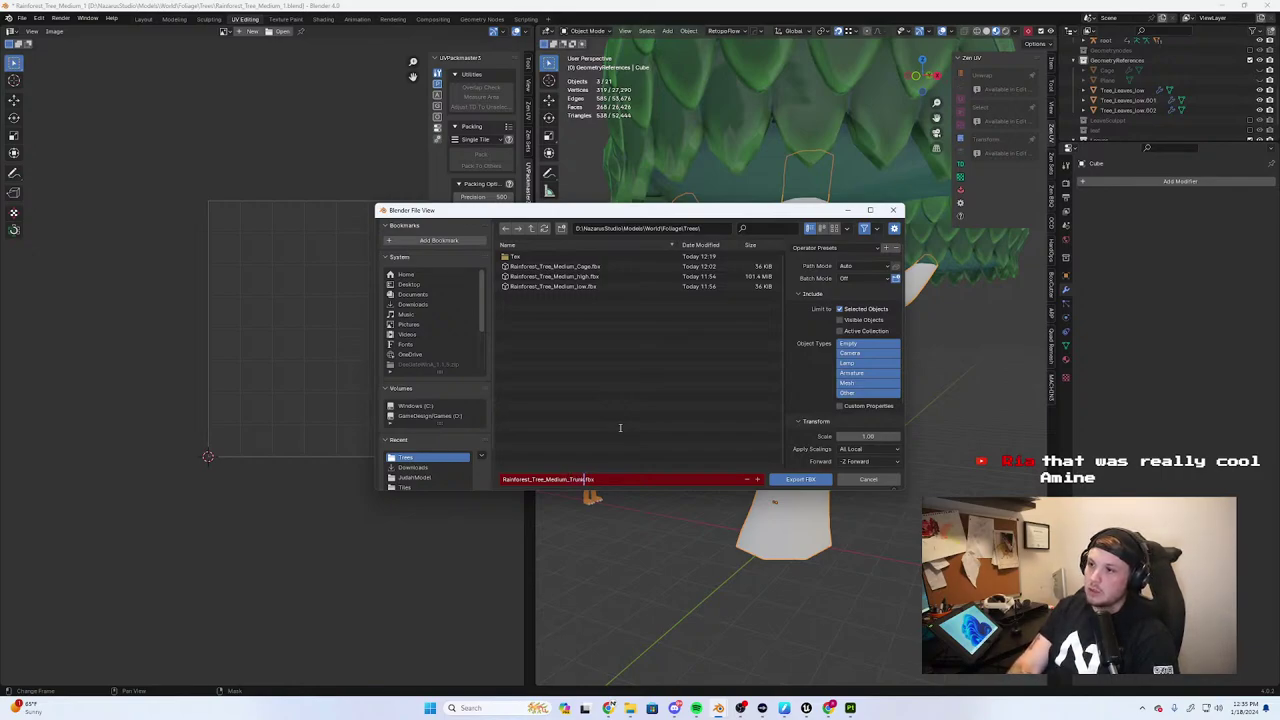
{"action": "left_click", "coordinate": [788, 483]}
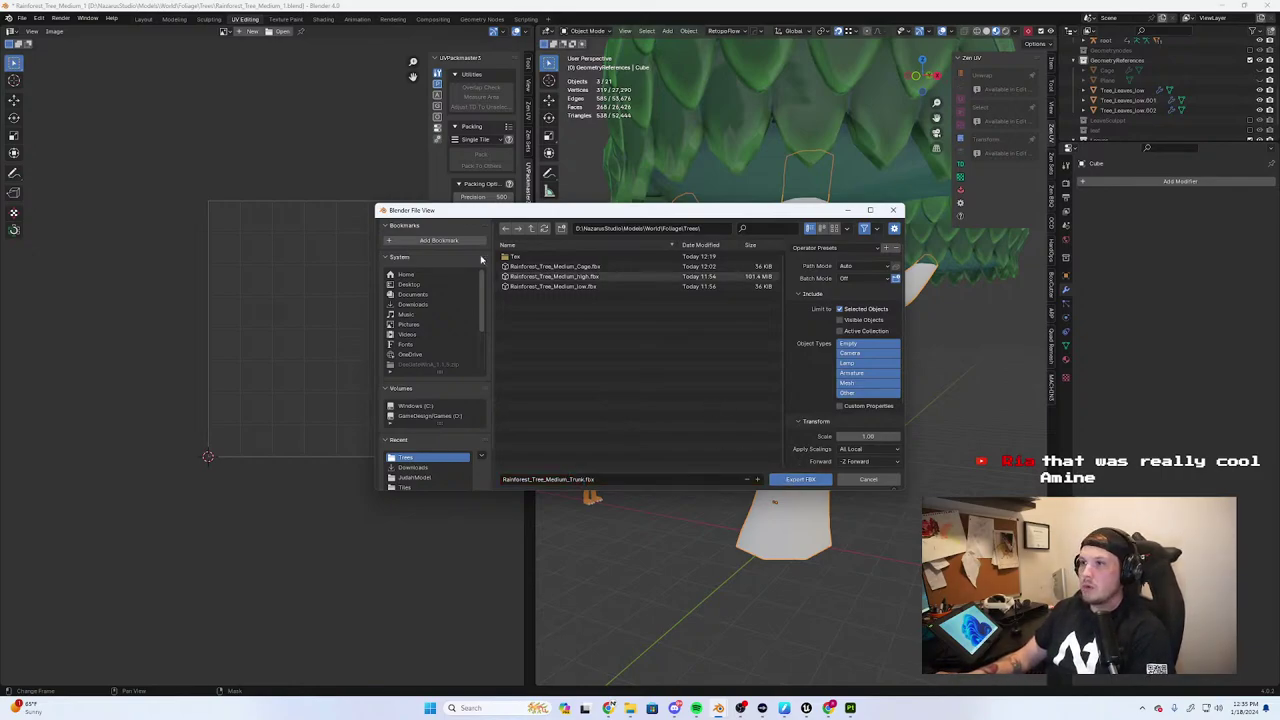
{"action": "left_click", "coordinate": [797, 480]}
Check the tree from another side and minimize Blender to reach the desktop
{"action": "middle_click_drag", "start_coordinate": [826, 444], "coordinate": [748, 499]}
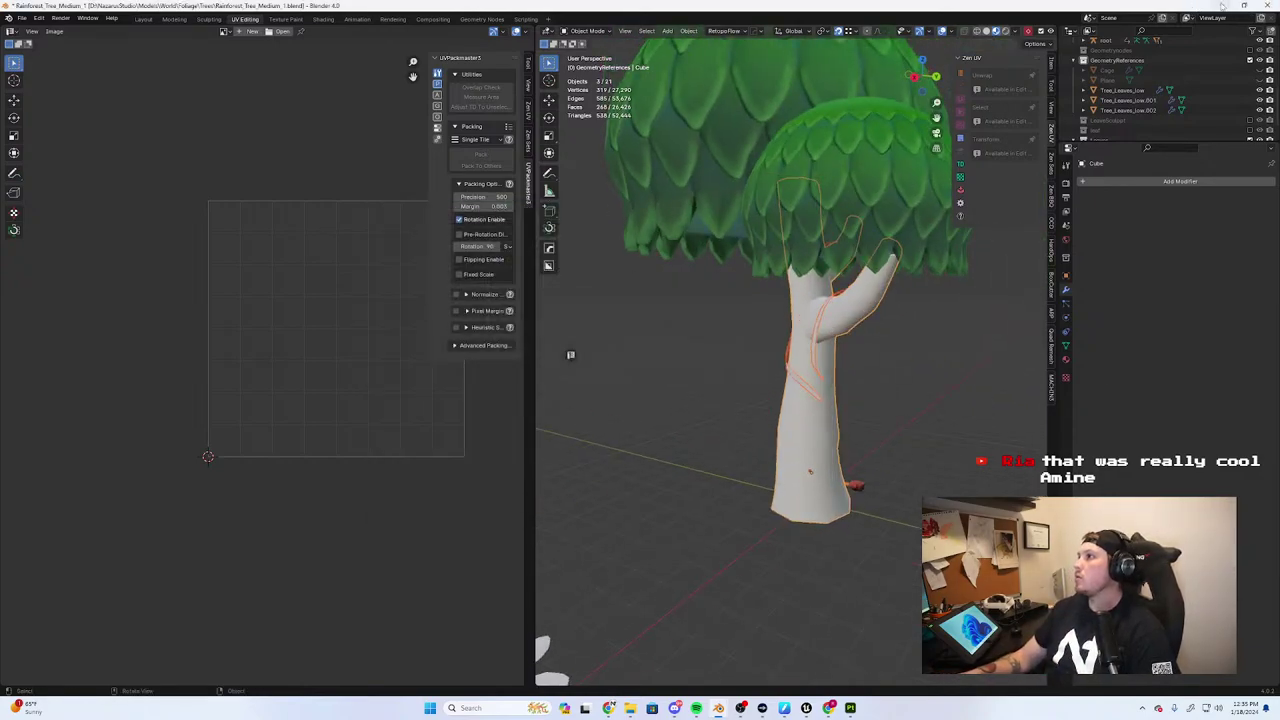
{"action": "scroll", "coordinate": [792, 431], "scroll_direction": "down", "scroll_amount": 5}
{"action": "middle_click_drag", "start_coordinate": [797, 431], "coordinate": [890, 420]}
{"action": "left_click", "coordinate": [1222, 8]}
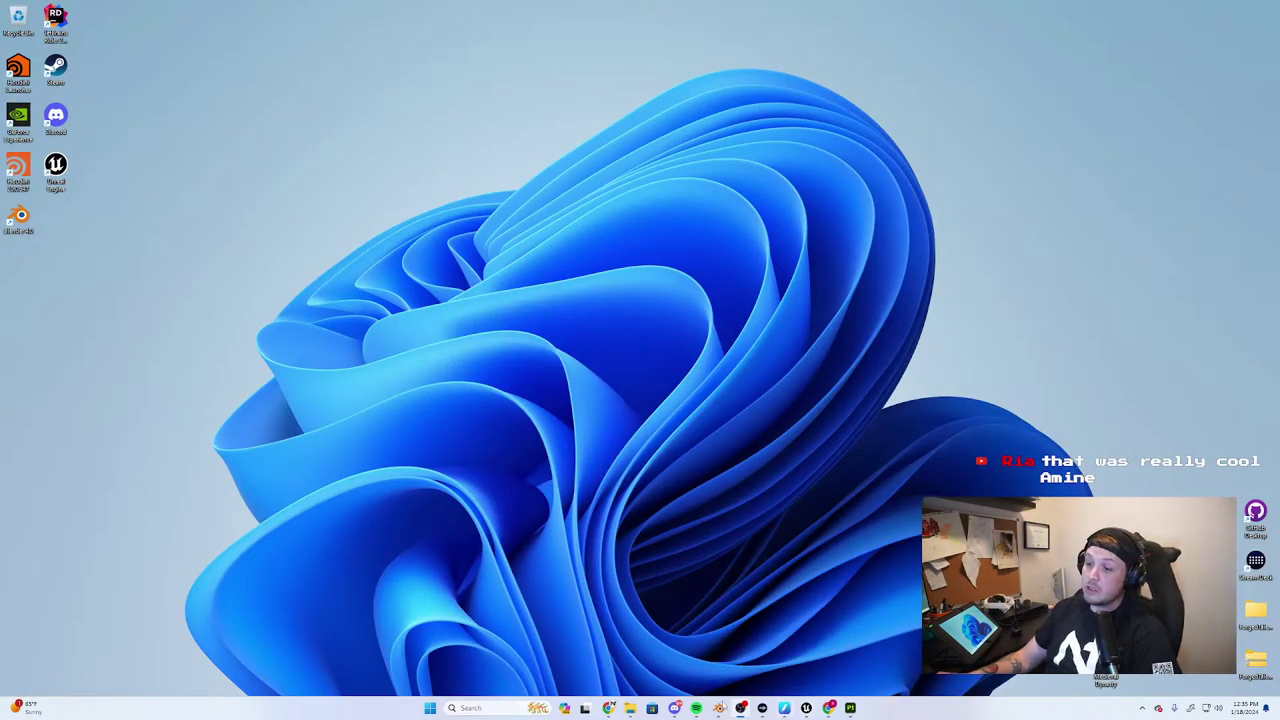
Switch to Substance 3D Painter and save the leaves project as RainForestLeaves
{"action": "left_click", "coordinate": [850, 708]}
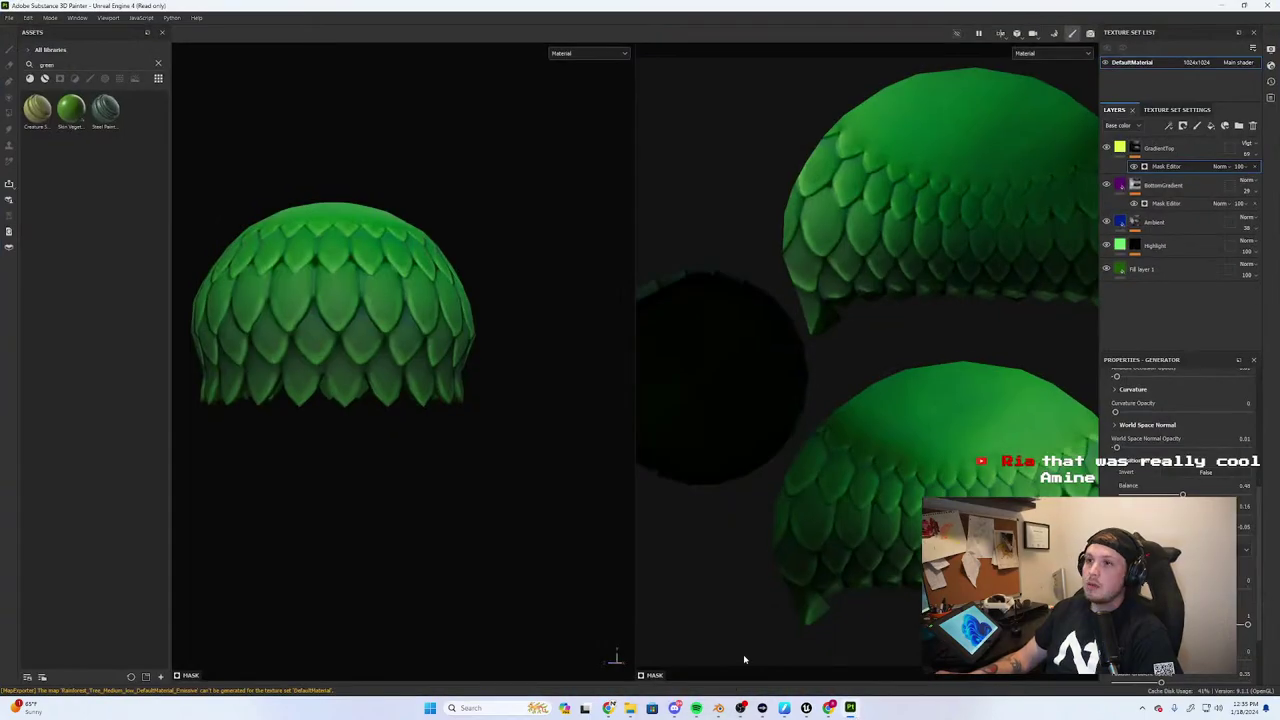
{"action": "left_click", "coordinate": [9, 17]}
{"action": "left_click", "coordinate": [20, 104]}
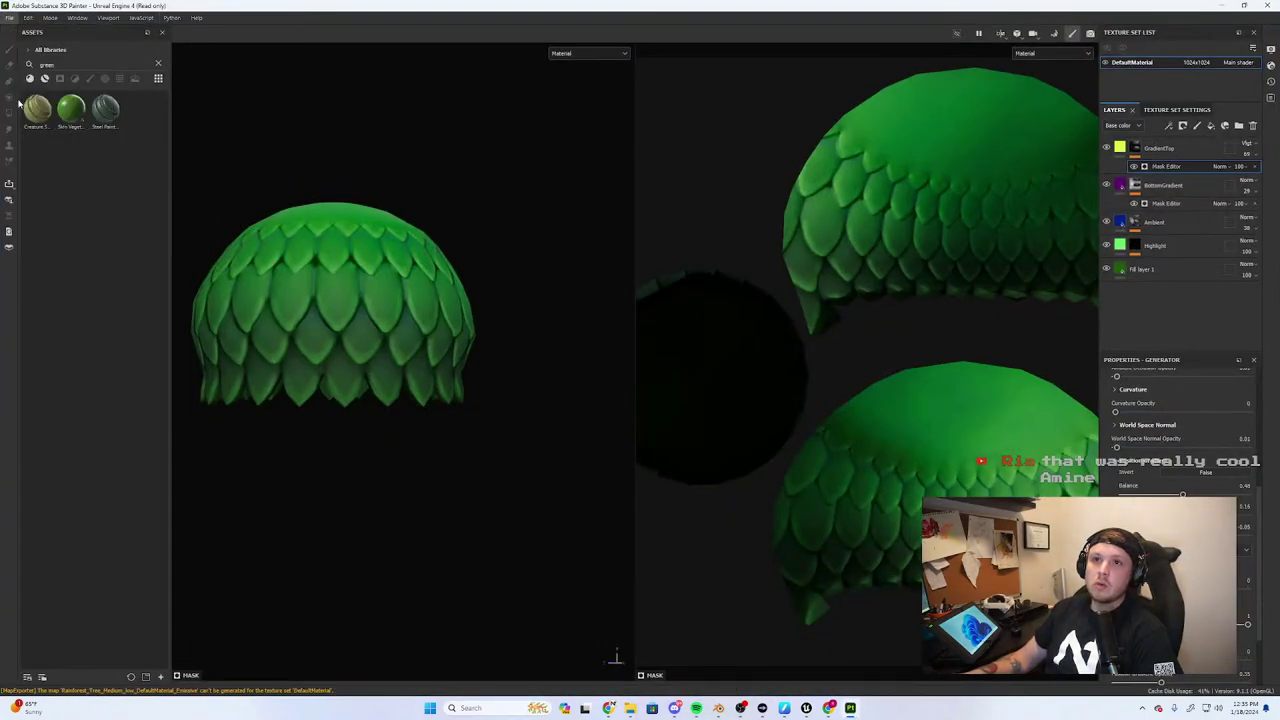
{"action": "scroll", "coordinate": [50, 240], "scroll_direction": "down", "scroll_amount": 2}
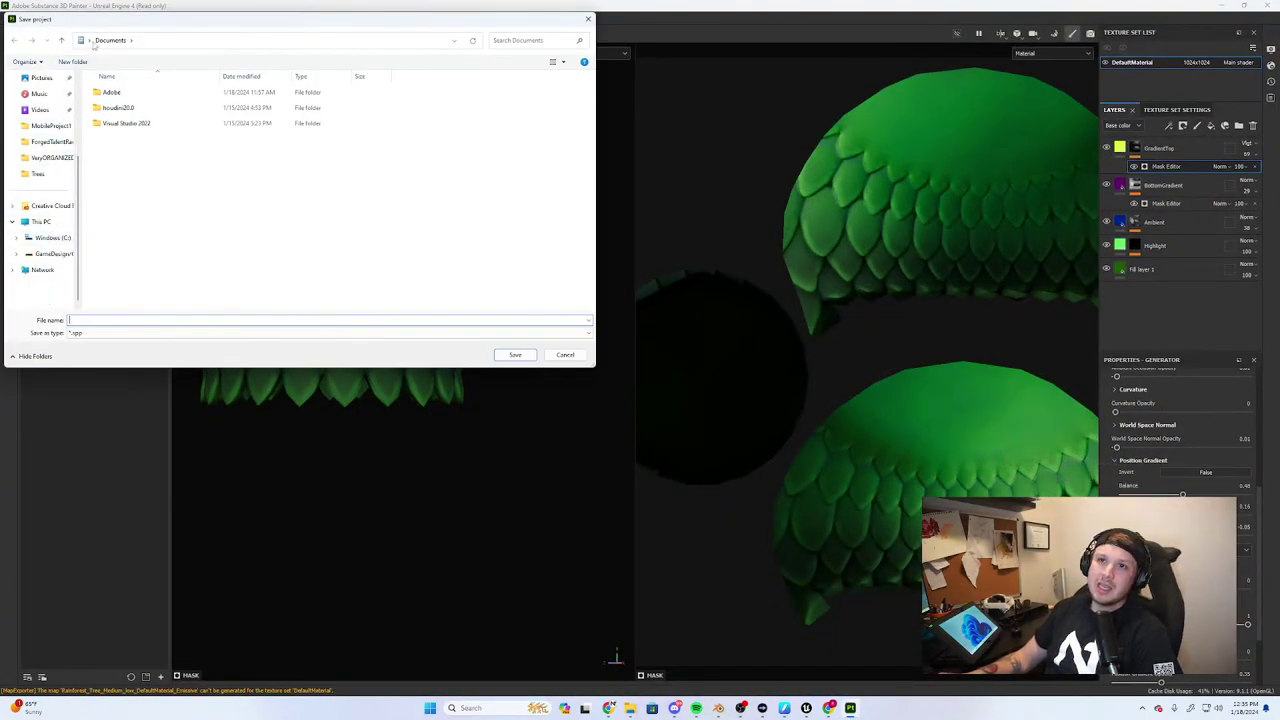
{"action": "key", "text": "Escape"}
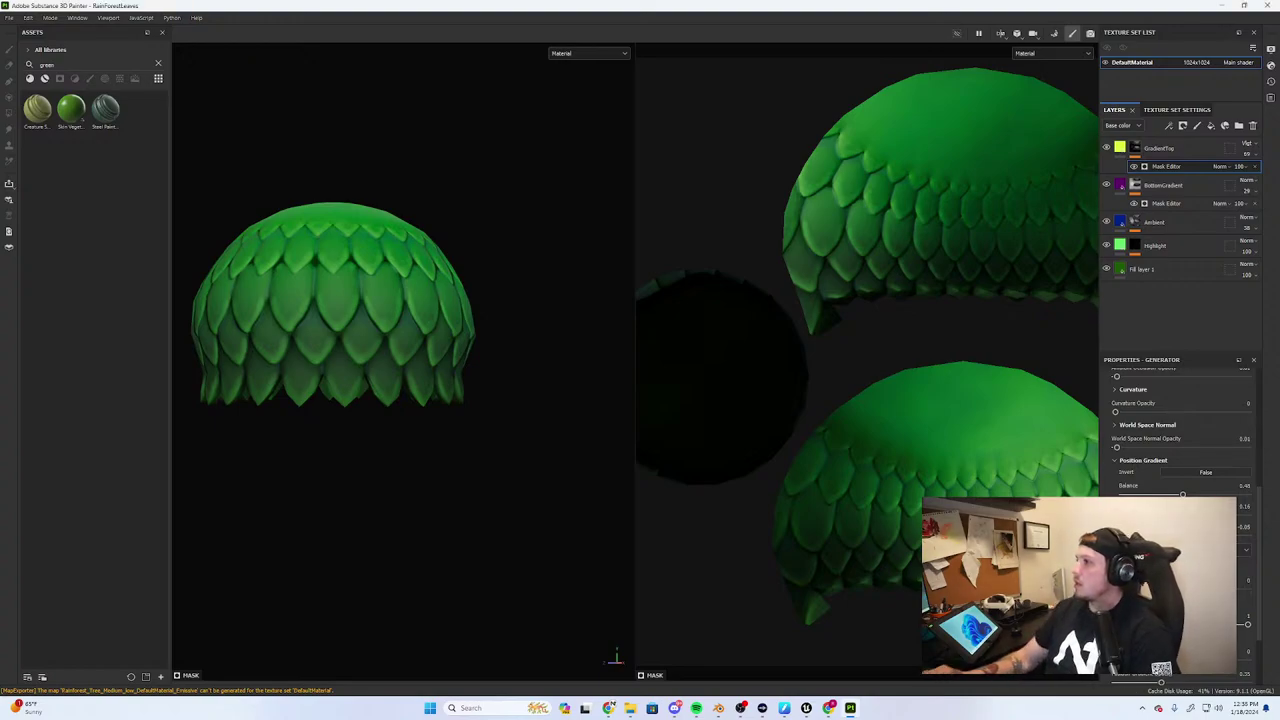
Create a new project from Rainforest_Tree_Medium_Trunk.fbx with the document resolution set to 1024
{"action": "left_click", "coordinate": [9, 18]}
{"action": "left_click", "coordinate": [25, 31]}
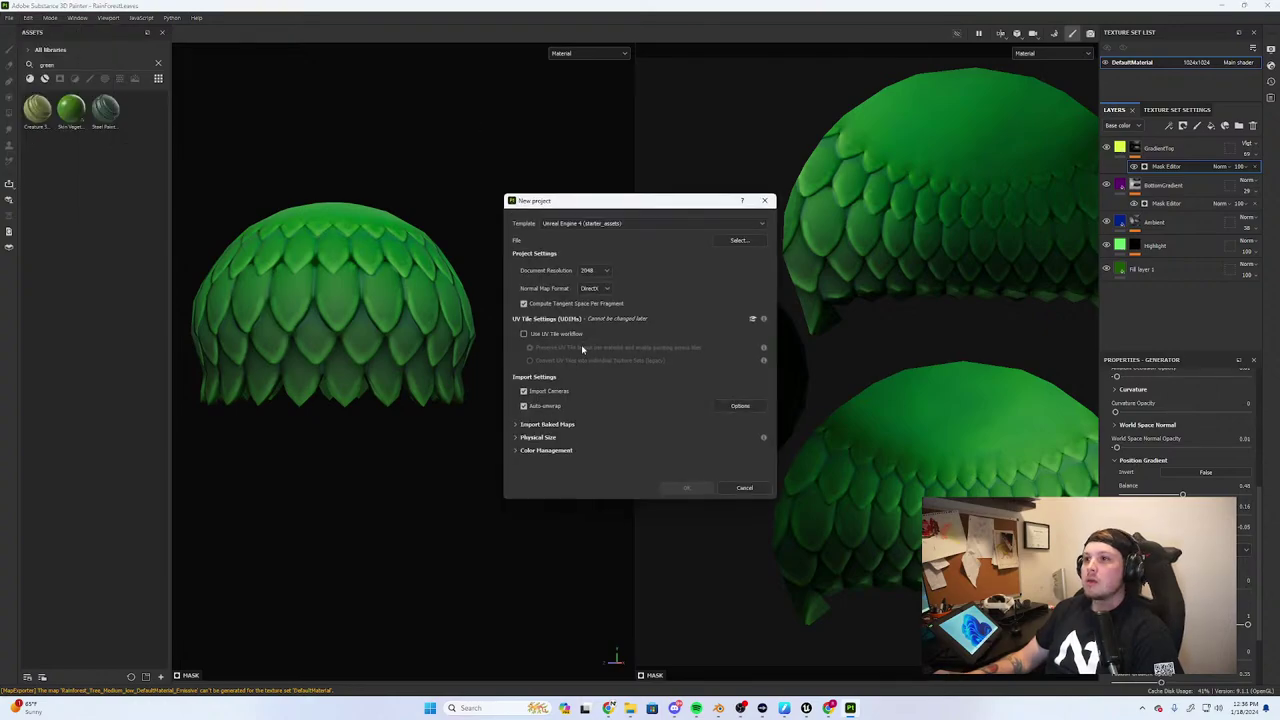
{"action": "left_click", "coordinate": [737, 244]}
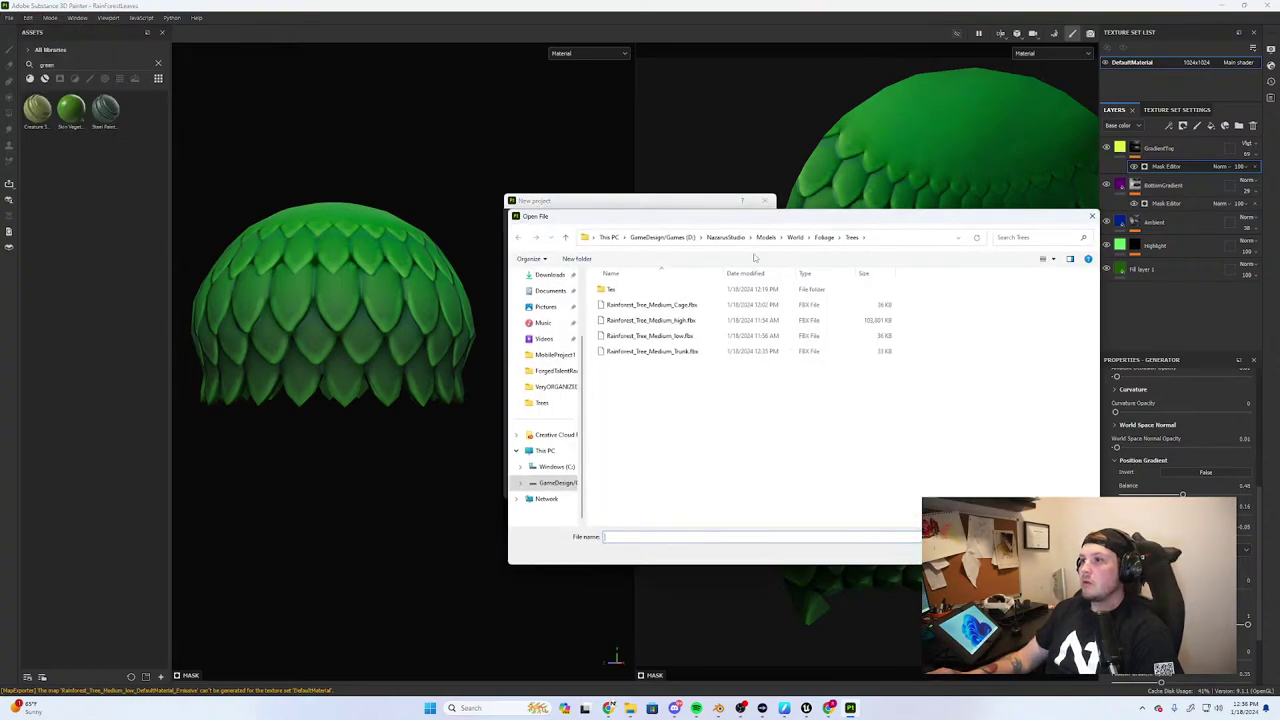
{"action": "double_click", "coordinate": [684, 352]}
{"action": "left_click", "coordinate": [592, 270]}
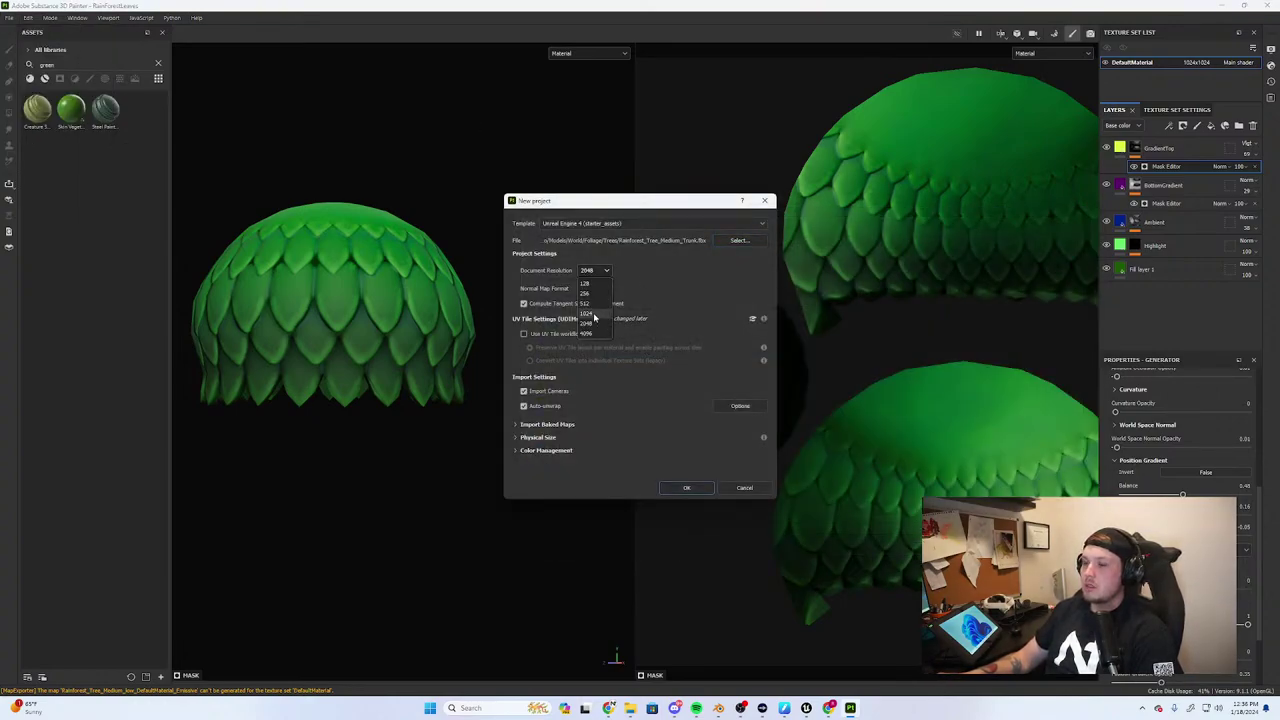
{"action": "left_click", "coordinate": [590, 314]}
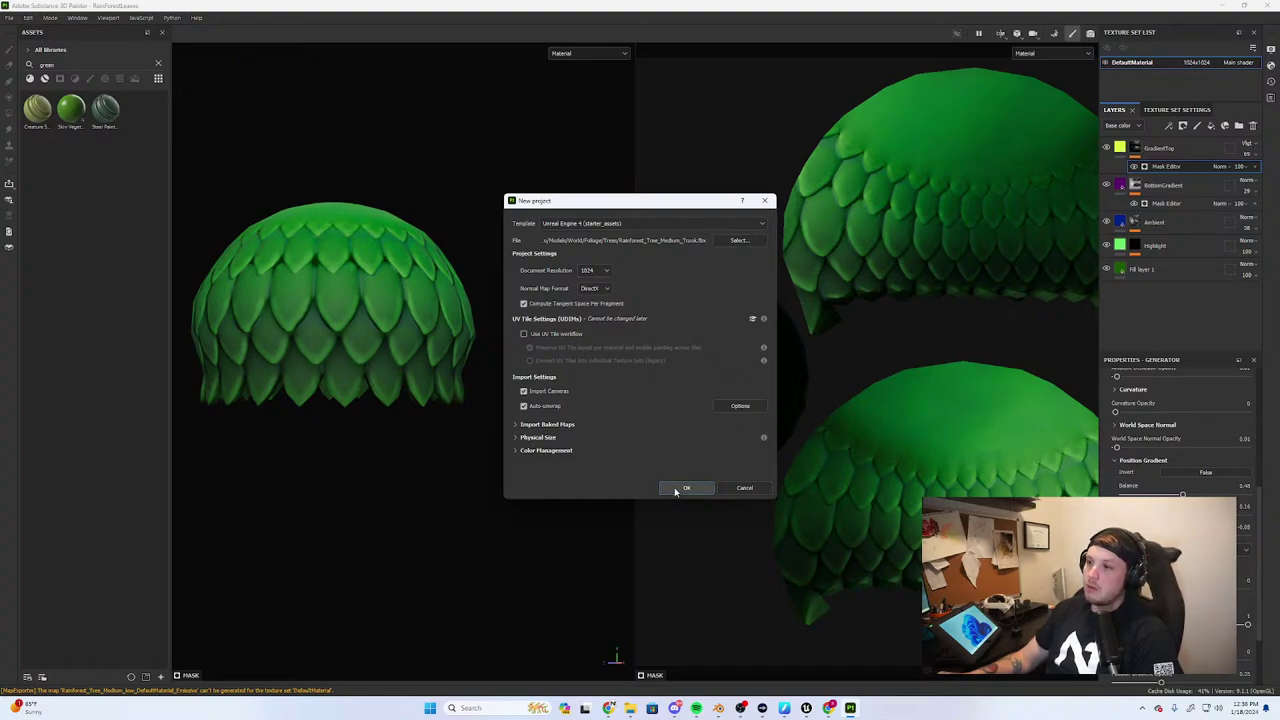
{"action": "left_click", "coordinate": [677, 489]}
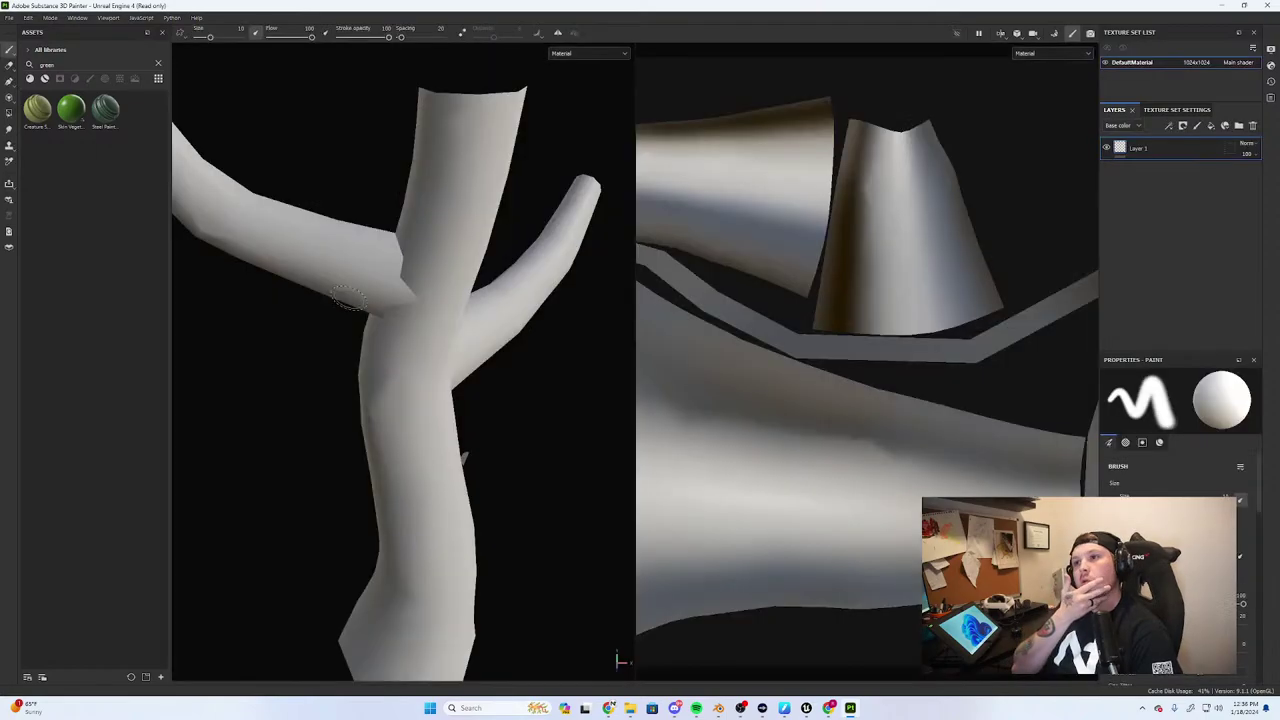
Switch to Blender and turn on the Face Orientation overlay to check the normals of the trunk and vines
{"action": "scroll", "coordinate": [325, 312], "scroll_direction": "down", "scroll_amount": 3}
{"action": "left_click_drag", "start_coordinate": [323, 311], "coordinate": [301, 224], "text": "alt"}
{"action": "mouse_move", "coordinate": [370, 242]}
{"action": "left_mouse_down", "text": "alt"}
{"action": "mouse_move", "coordinate": [376, 295]}
{"action": "mouse_move", "coordinate": [443, 337]}
{"action": "mouse_move", "coordinate": [526, 331]}
{"action": "mouse_move", "coordinate": [258, 345]}
{"action": "left_mouse_up", "text": "alt"}
{"action": "left_click", "coordinate": [719, 707]}
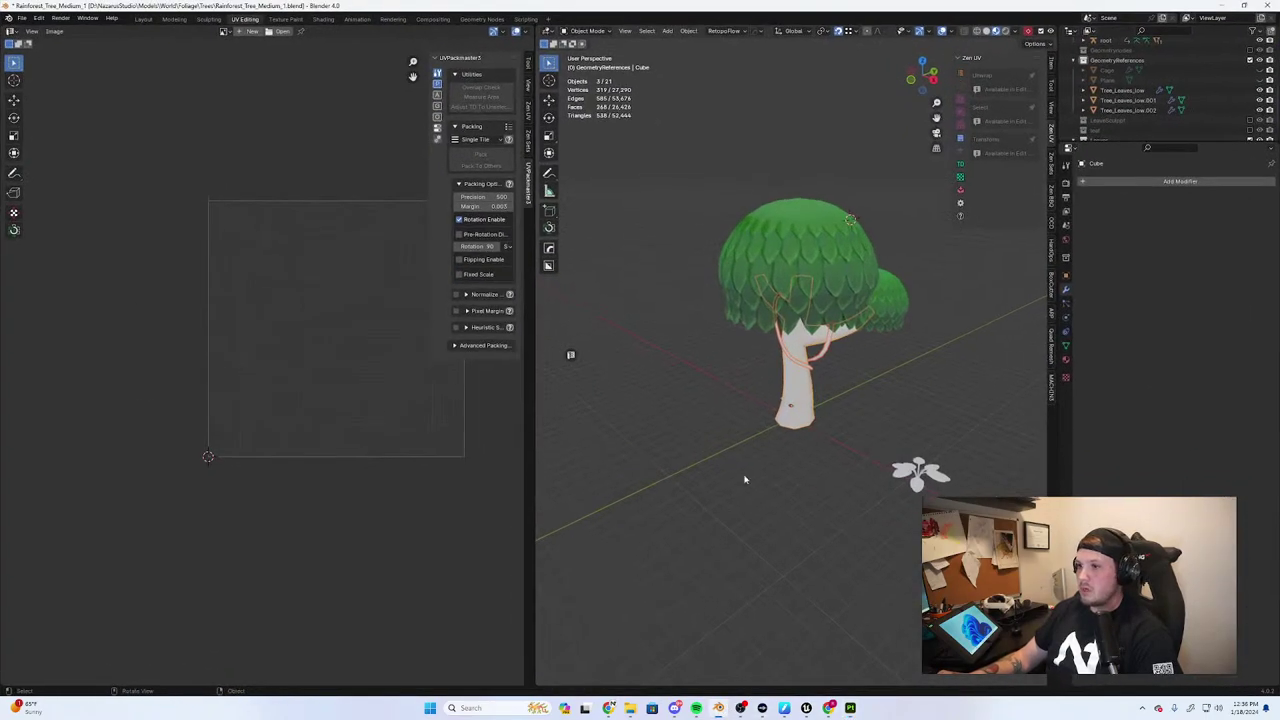
{"action": "middle_click_drag", "start_coordinate": [743, 480], "coordinate": [800, 408]}
{"action": "scroll", "coordinate": [866, 349], "scroll_direction": "up", "scroll_amount": 4}
{"action": "left_click", "coordinate": [955, 33]}
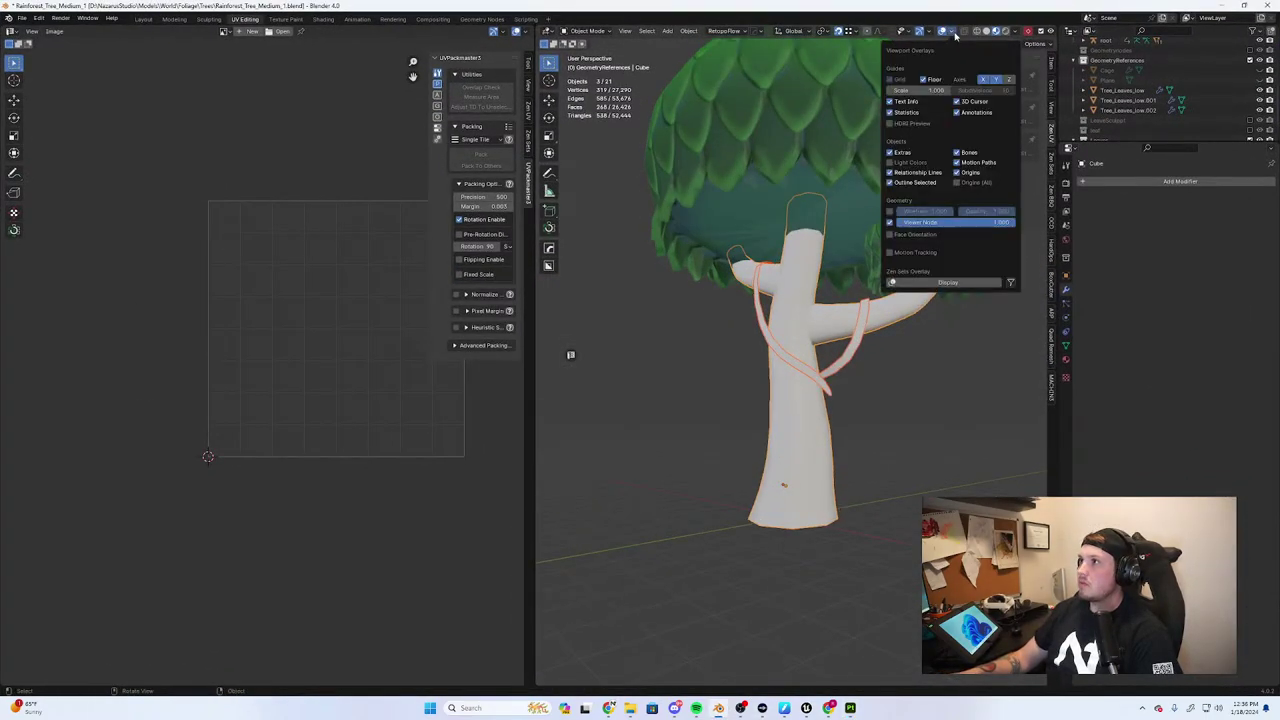
{"action": "left_click", "coordinate": [901, 236]}
{"action": "middle_click_drag", "start_coordinate": [870, 300], "coordinate": [818, 375]}
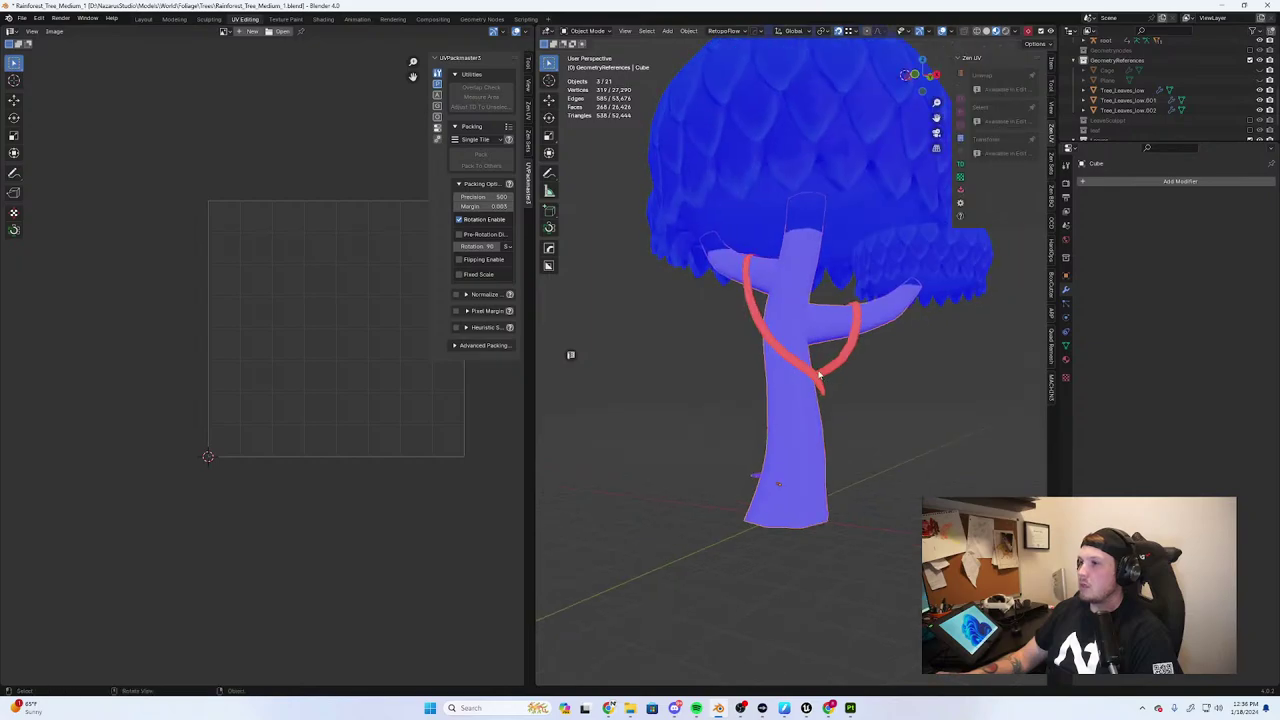
Join the two vines hanging from the branches into one object and apply its Subdivision modifier
{"action": "left_click", "coordinate": [758, 321]}
{"action": "left_click", "coordinate": [872, 356], "text": "shift"}
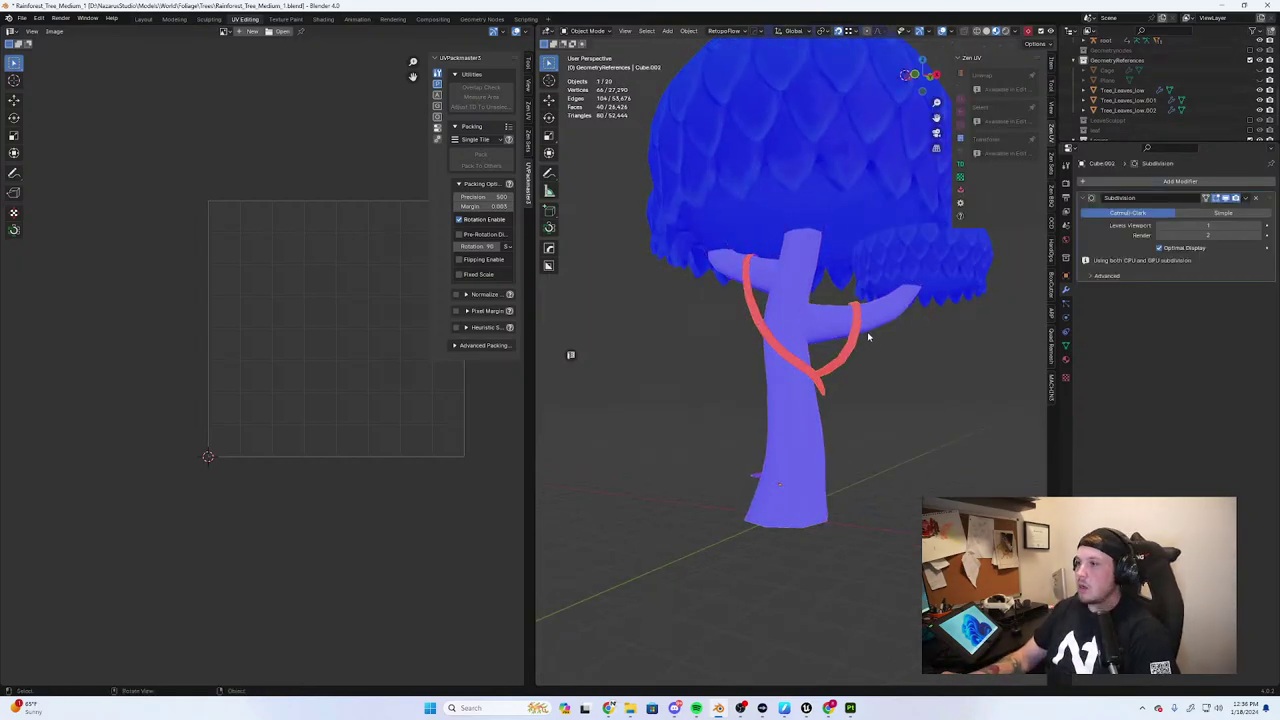
{"action": "left_click", "coordinate": [1246, 197]}
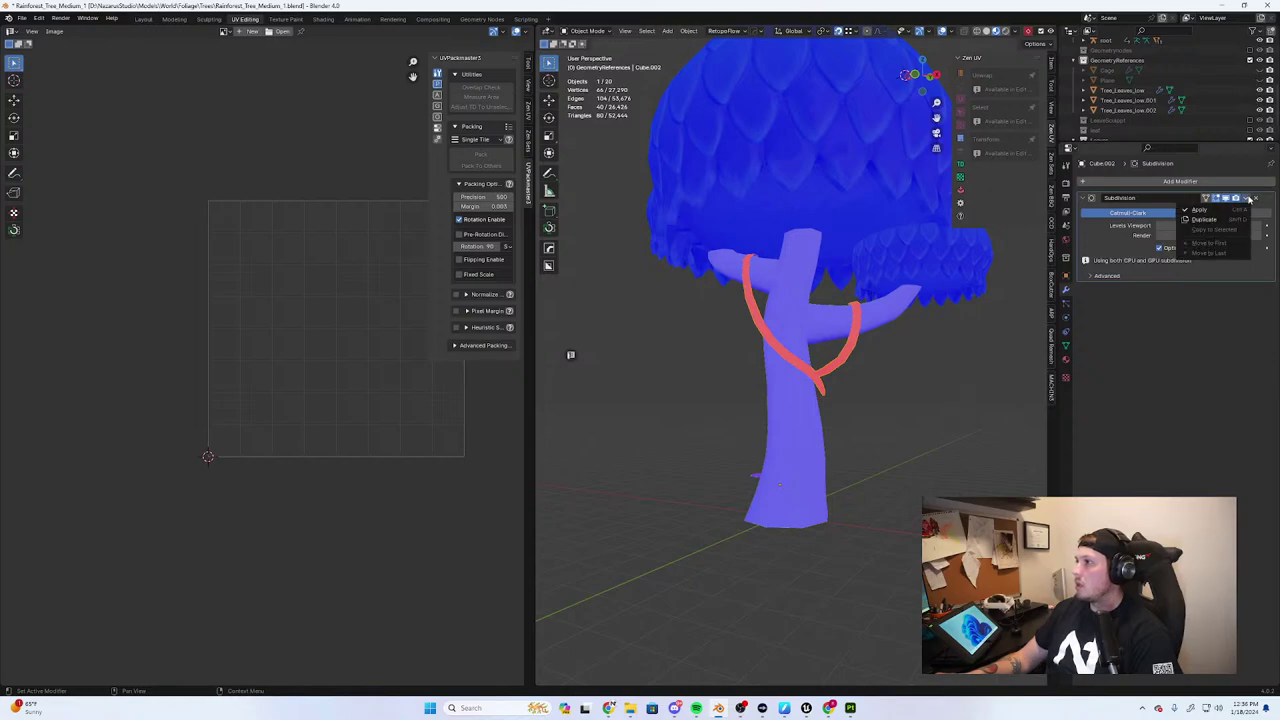
{"action": "left_click", "coordinate": [1231, 214]}
{"action": "scroll", "coordinate": [820, 332], "scroll_direction": "up", "scroll_amount": 3}
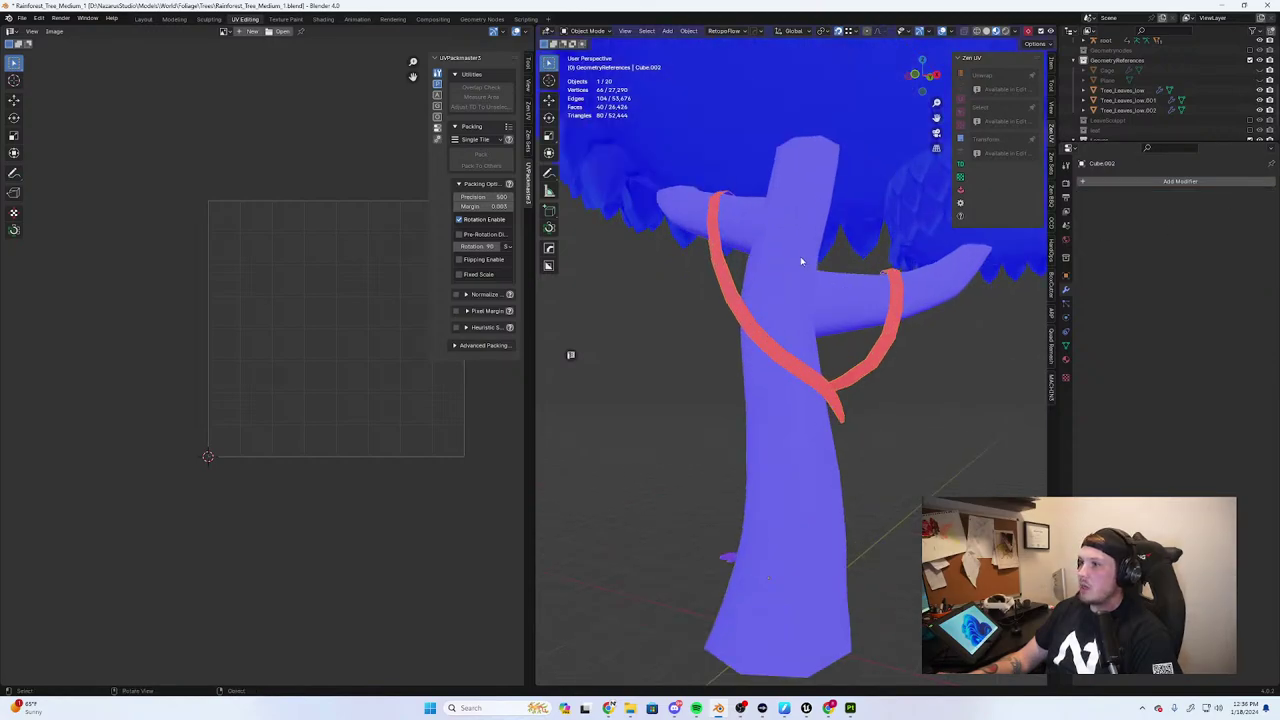
Recalculate the normals of the whole vine mesh so its faces point outward
{"action": "left_click", "coordinate": [762, 322]}
{"action": "left_click", "coordinate": [740, 314]}
{"action": "key", "text": "Tab"}
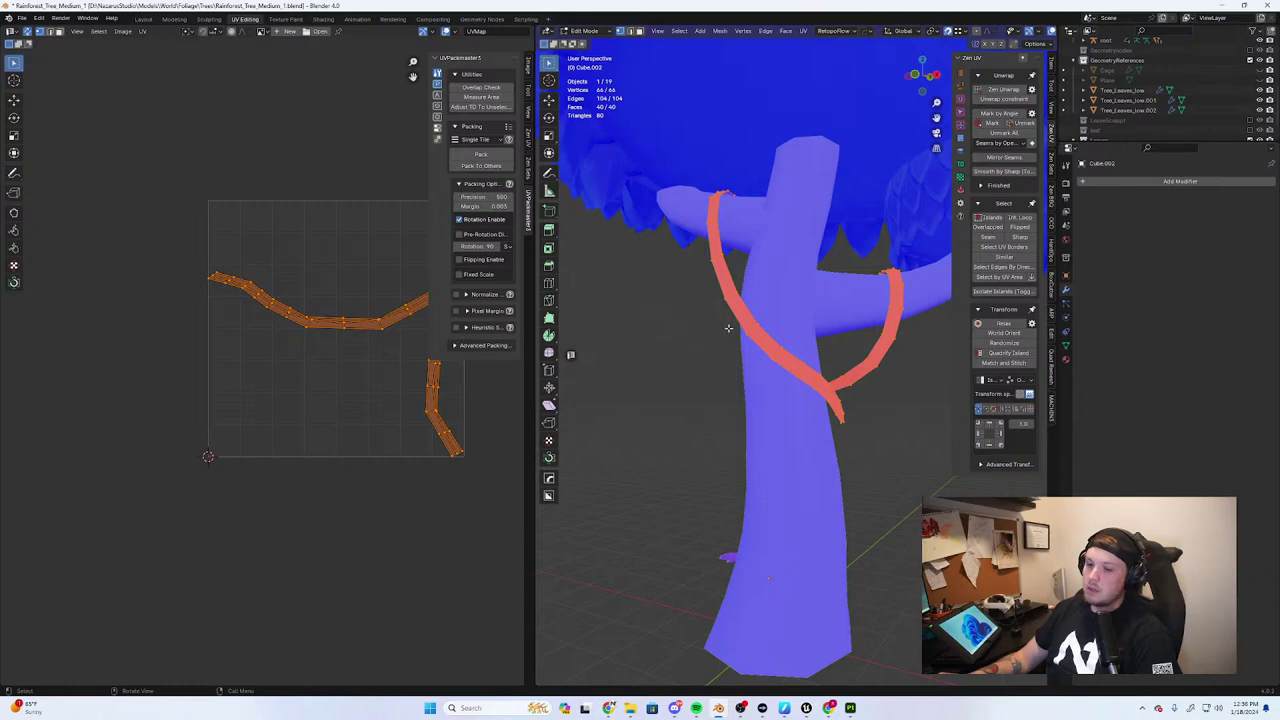
{"action": "key", "text": "F3"}
{"action": "type", "text": "recal"}
{"action": "key", "text": "Return"}
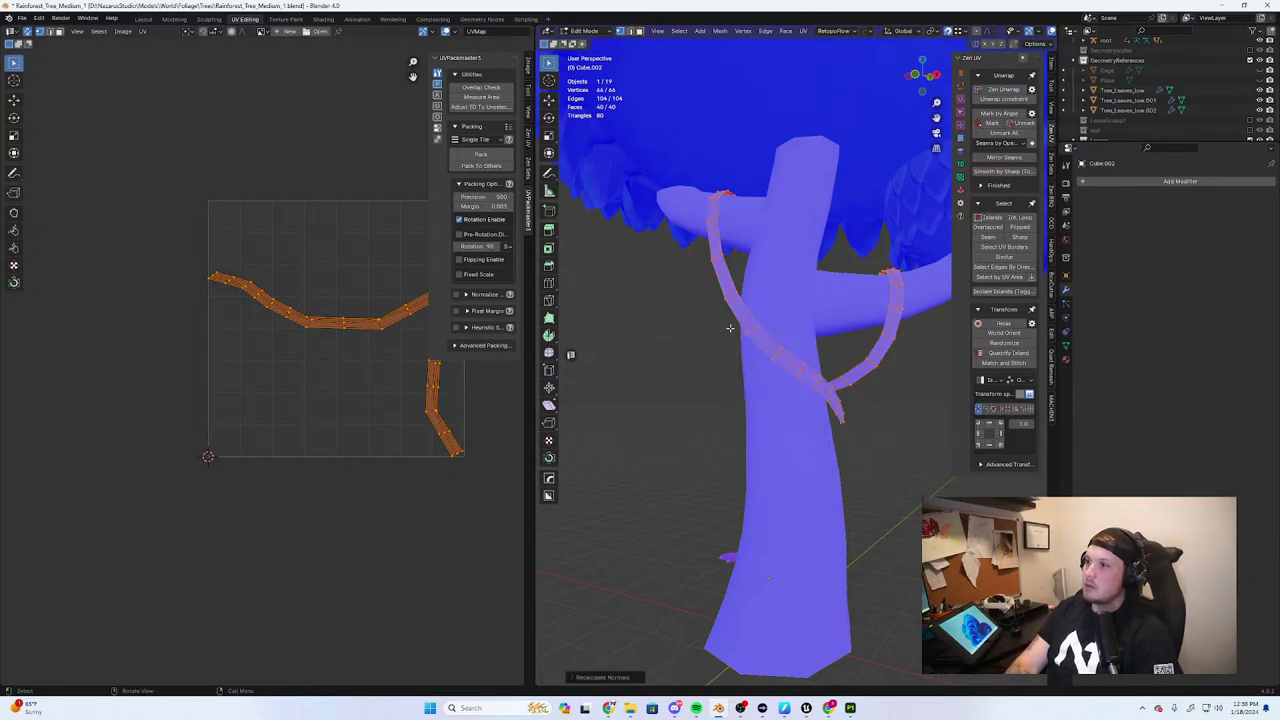
{"action": "key", "text": "Tab"}
Export the trunk and vines as FBX over Rainforest_Tree_Medium_Trunk.fbx, and turn off the Face Orientation overlay
{"action": "left_click", "coordinate": [788, 255]}
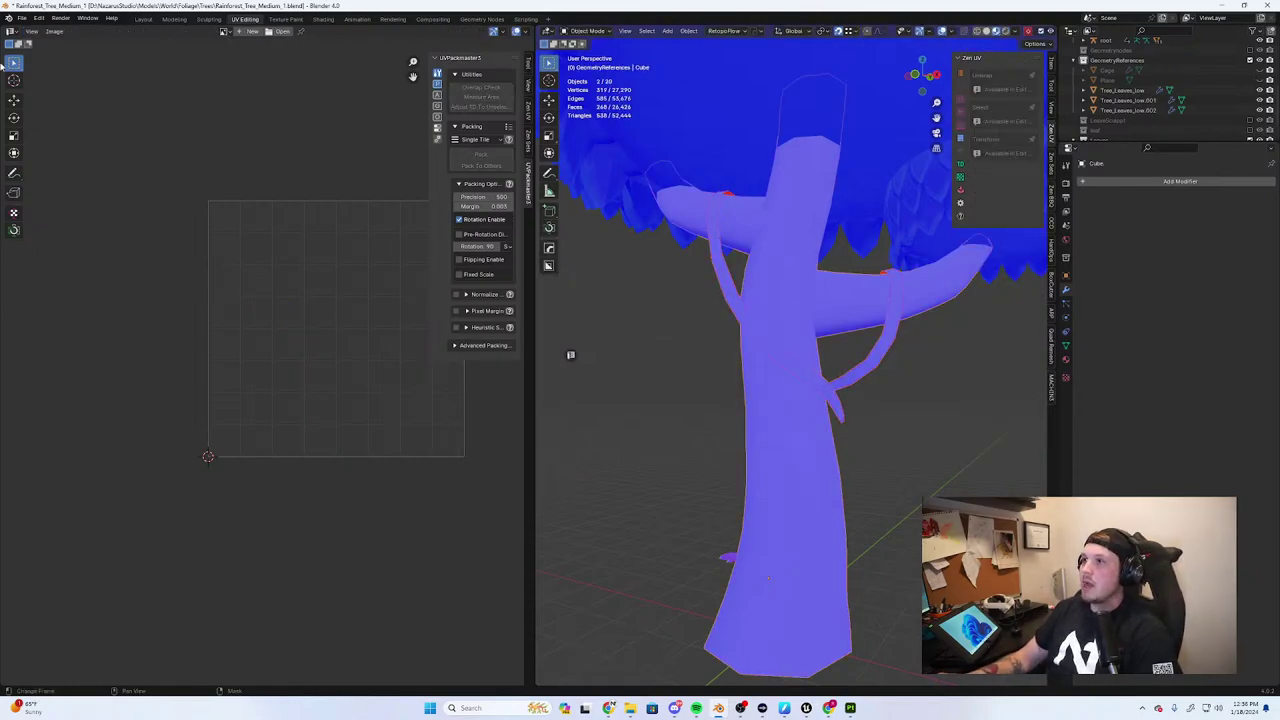
{"action": "left_click", "coordinate": [21, 18]}
{"action": "mouse_move", "coordinate": [40, 169]}
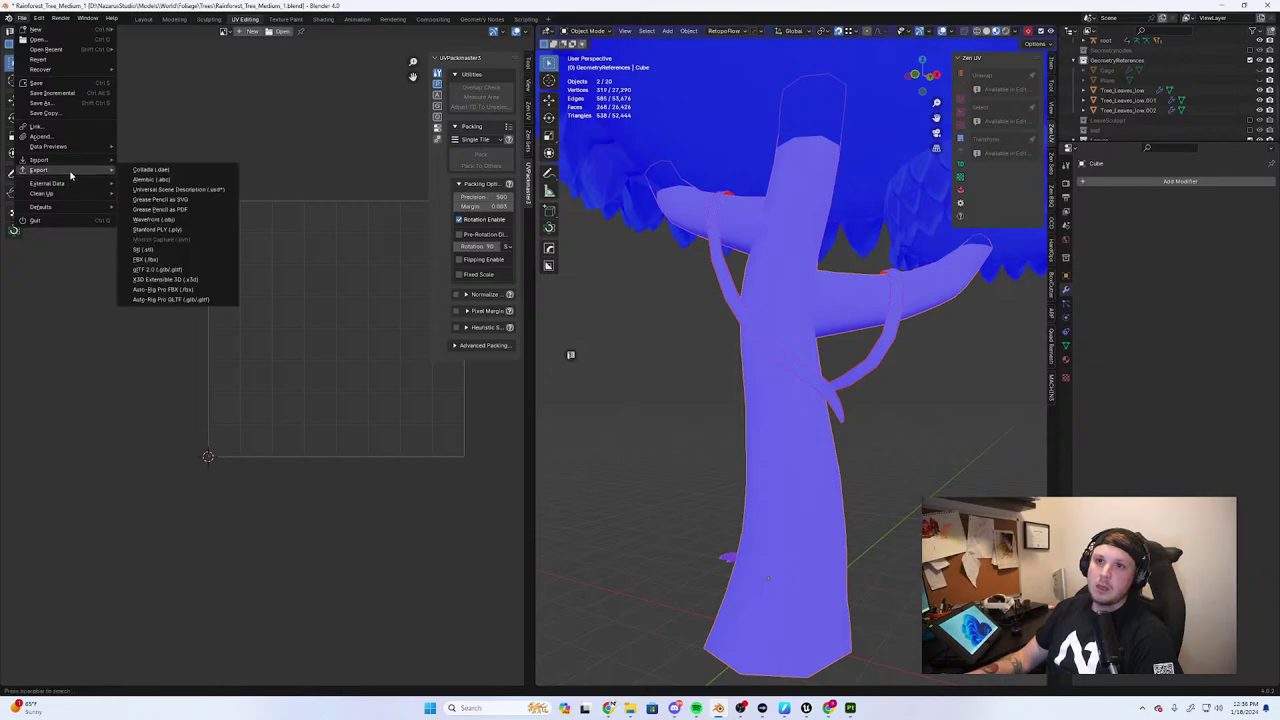
{"action": "left_click", "coordinate": [198, 260]}
{"action": "left_click", "coordinate": [798, 479]}
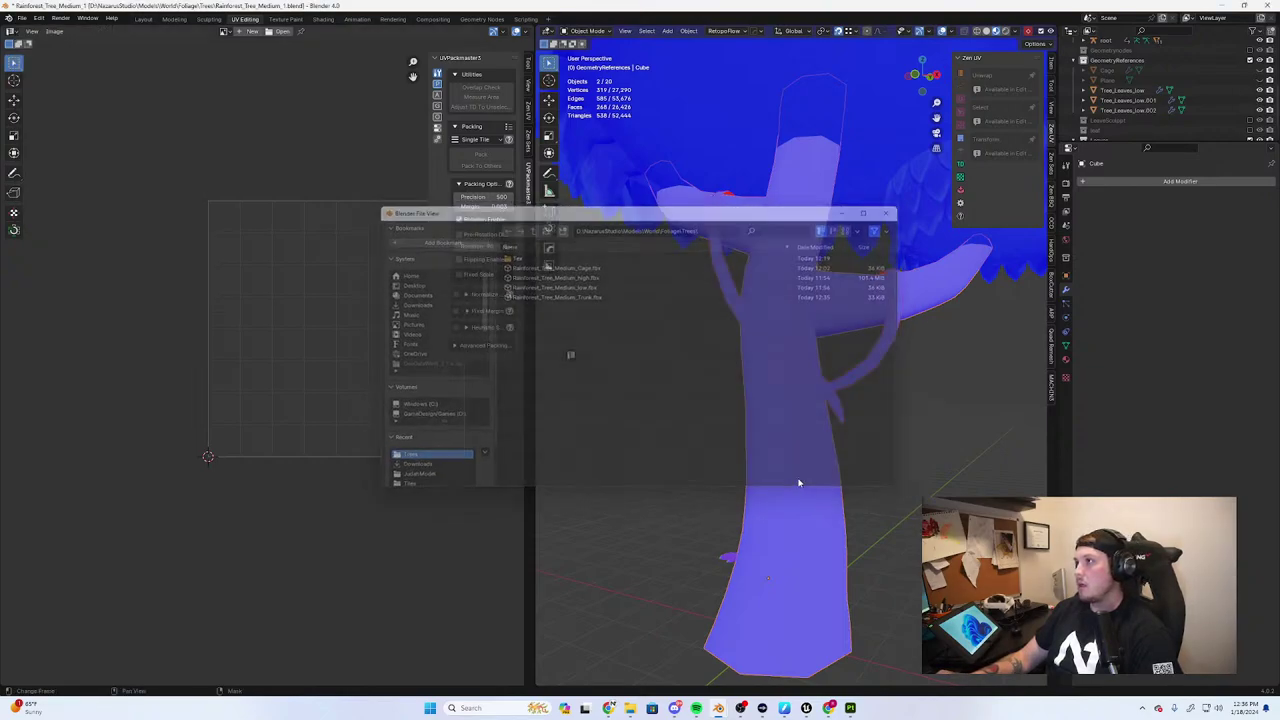
{"action": "left_click", "coordinate": [951, 31]}
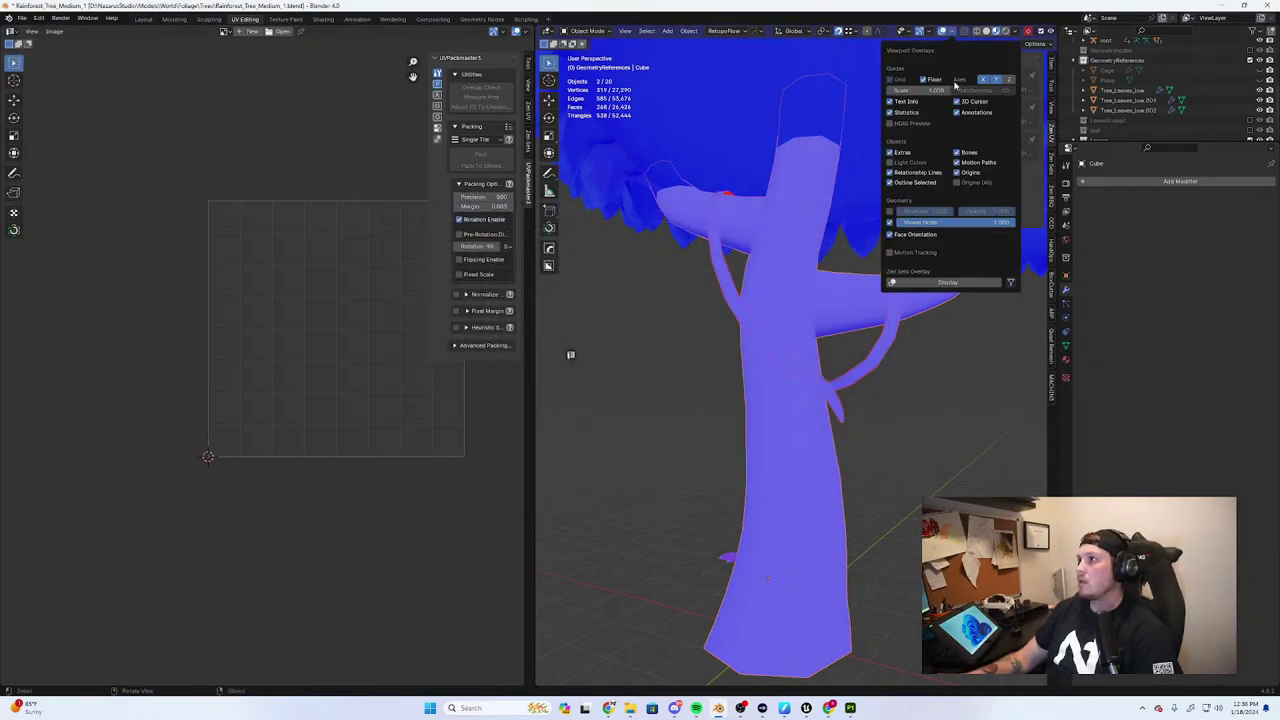
{"action": "left_click", "coordinate": [903, 237]}
Switch to Substance 3D Painter and reimport the updated trunk mesh to check its vines
{"action": "key", "text": "alt+Tab"}
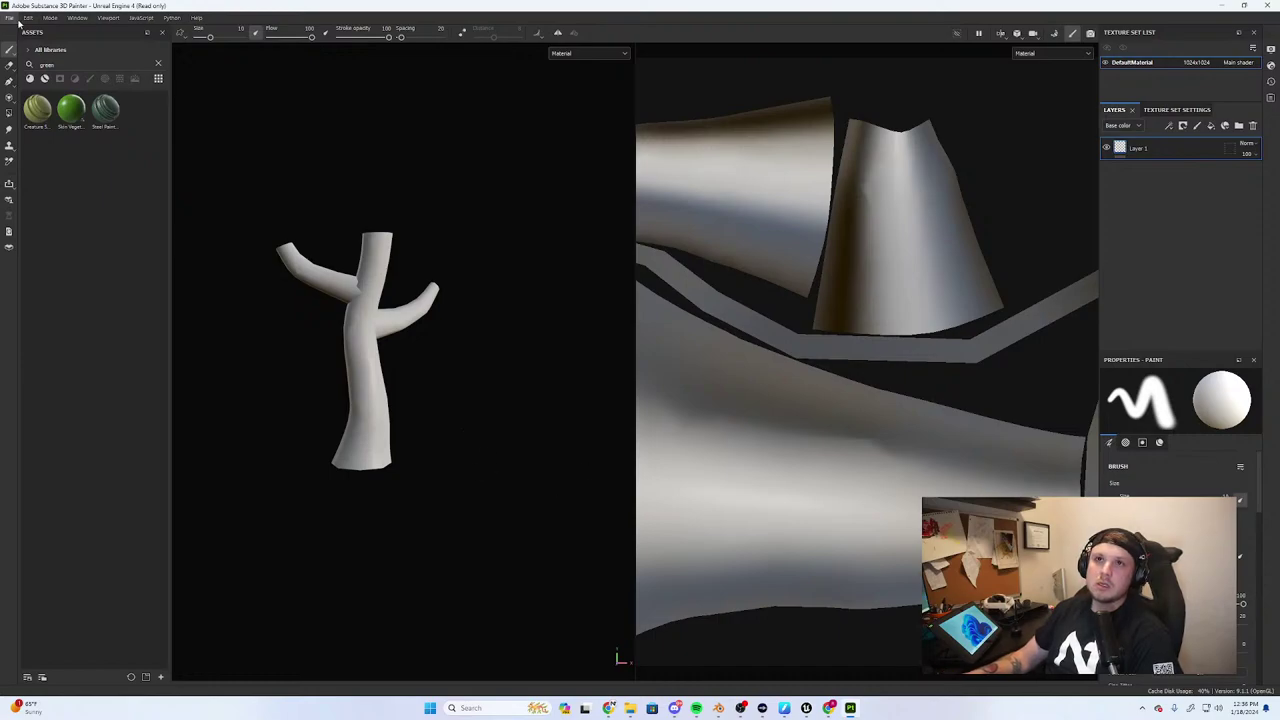
{"action": "left_click", "coordinate": [28, 18]}
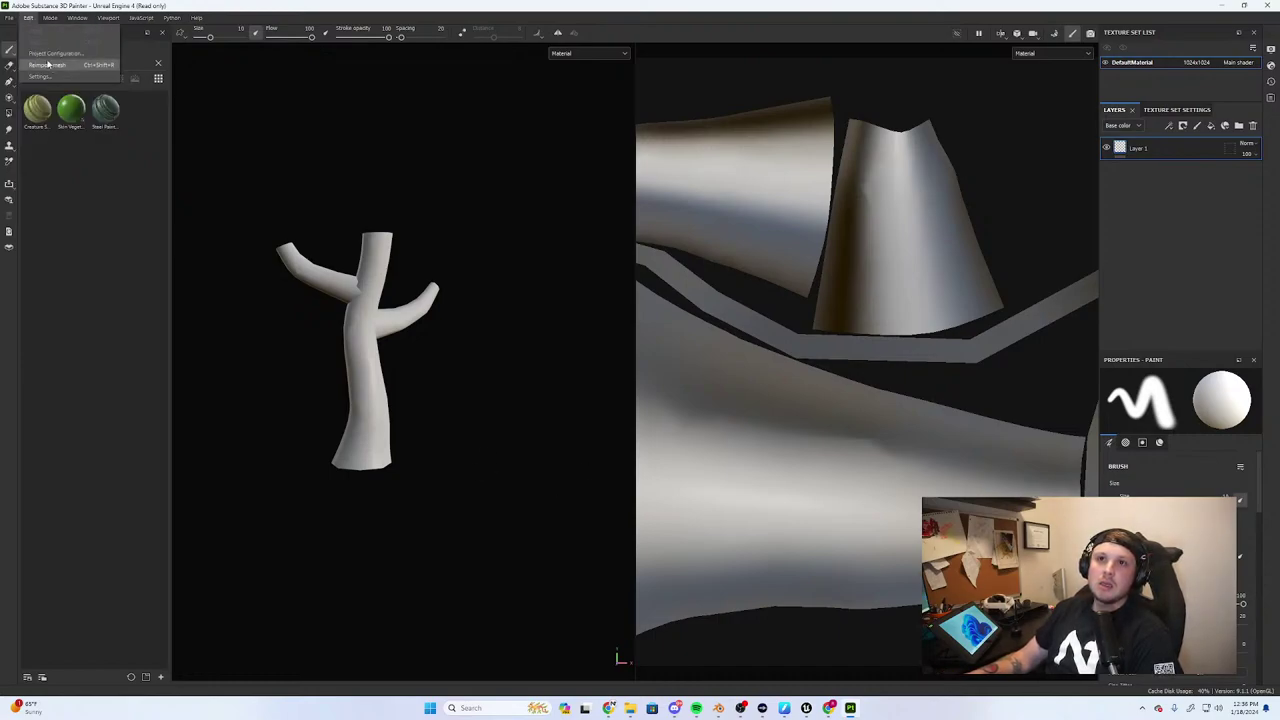
{"action": "left_click", "coordinate": [47, 64]}
{"action": "scroll", "coordinate": [455, 320], "scroll_direction": "up", "scroll_amount": 3}
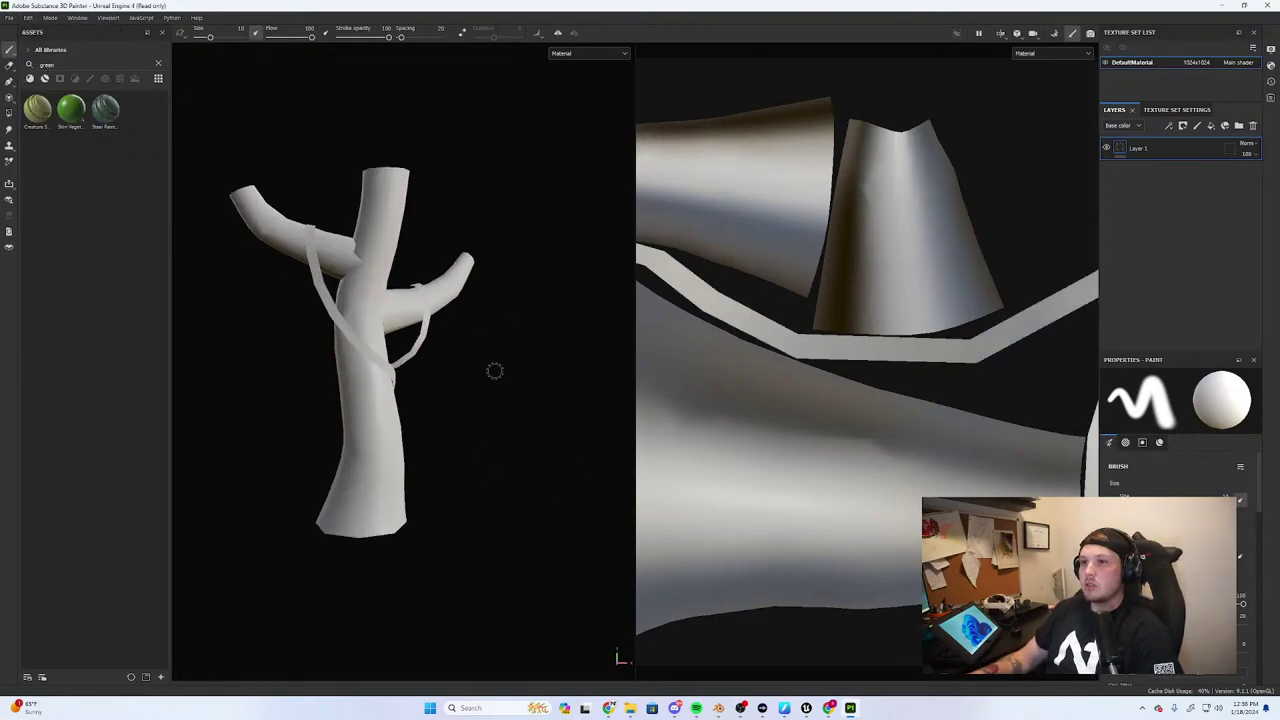
{"action": "left_click_drag", "start_coordinate": [494, 371], "coordinate": [520, 400], "text": "alt"}
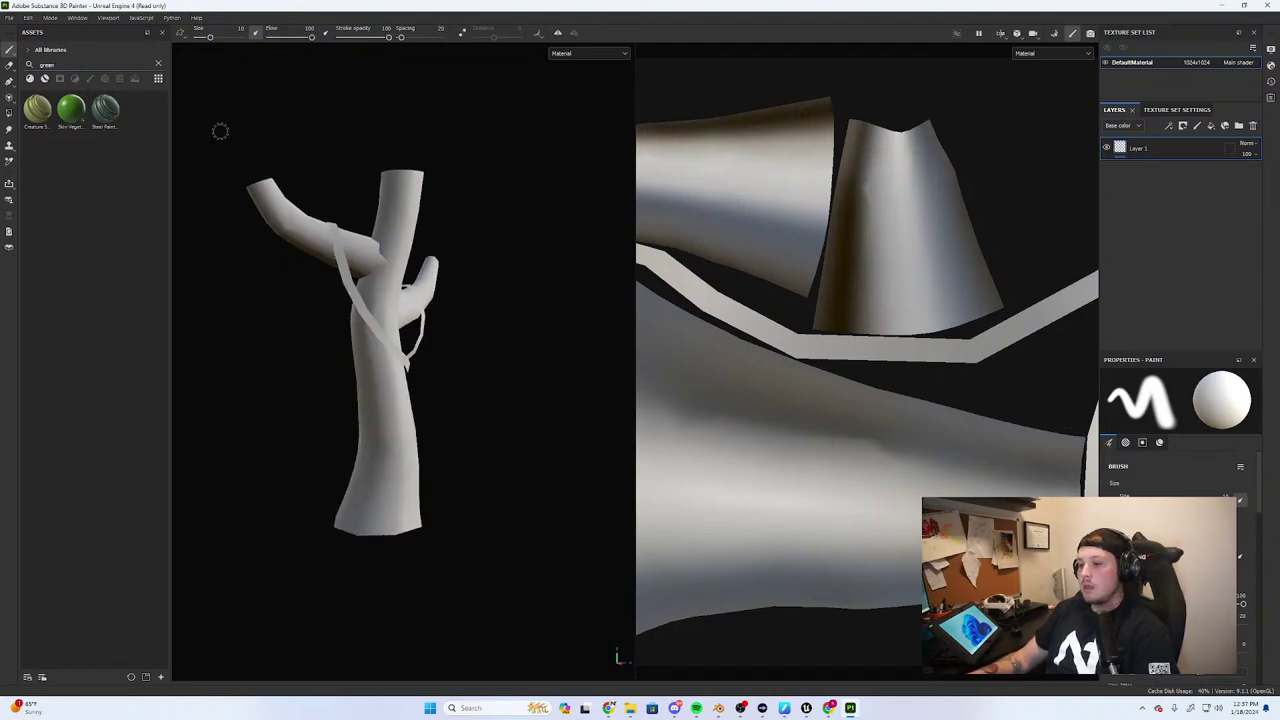
Clear the "green" search filter from the asset library
{"action": "key", "text": "BackSpace"}
{"action": "key", "text": "BackSpace"}
{"action": "key", "text": "ctrl+a"}
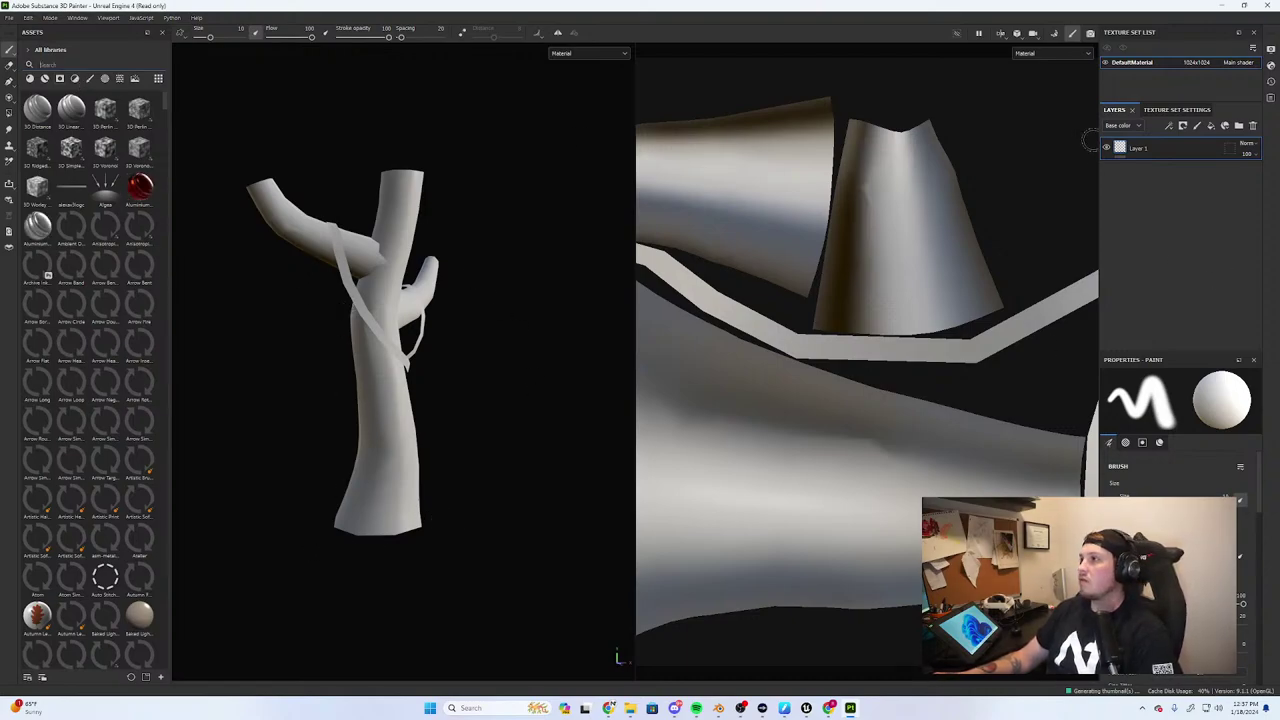
Delete the default paint layer Layer 1 and add a fill layer in its place
{"action": "left_click", "coordinate": [1128, 148]}
{"action": "key", "text": "Delete"}
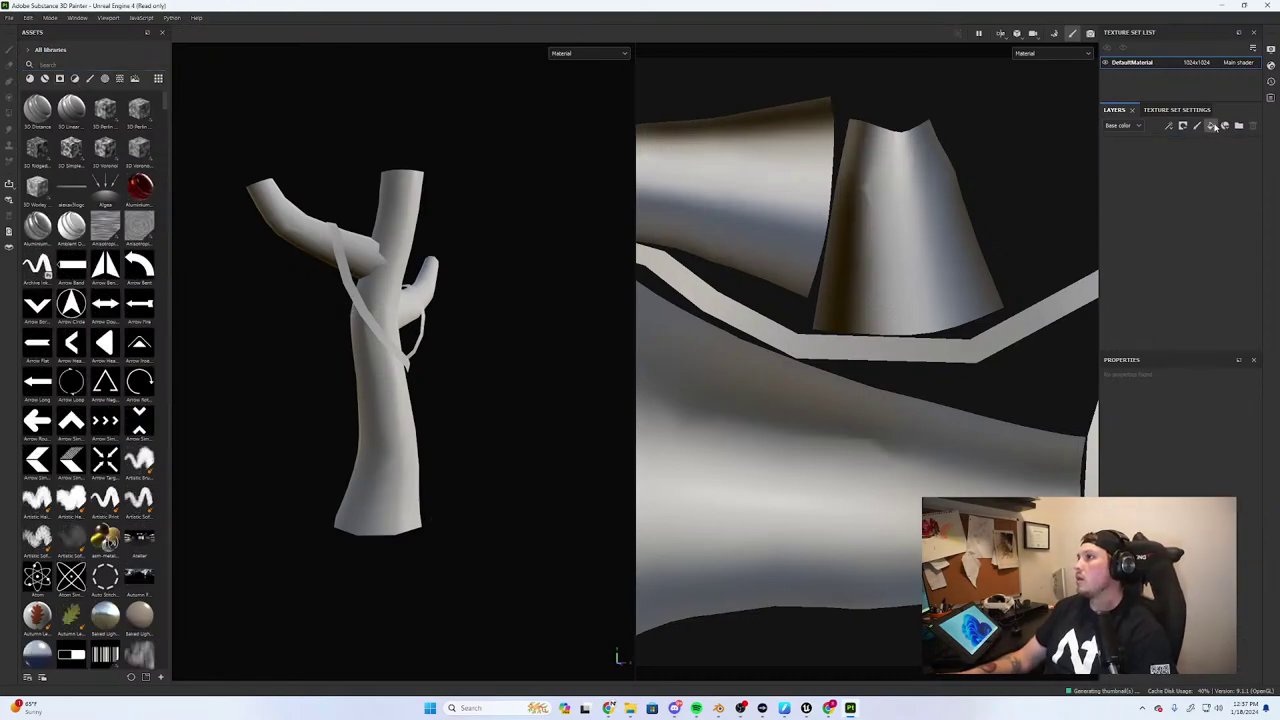
{"action": "left_click", "coordinate": [1212, 127]}
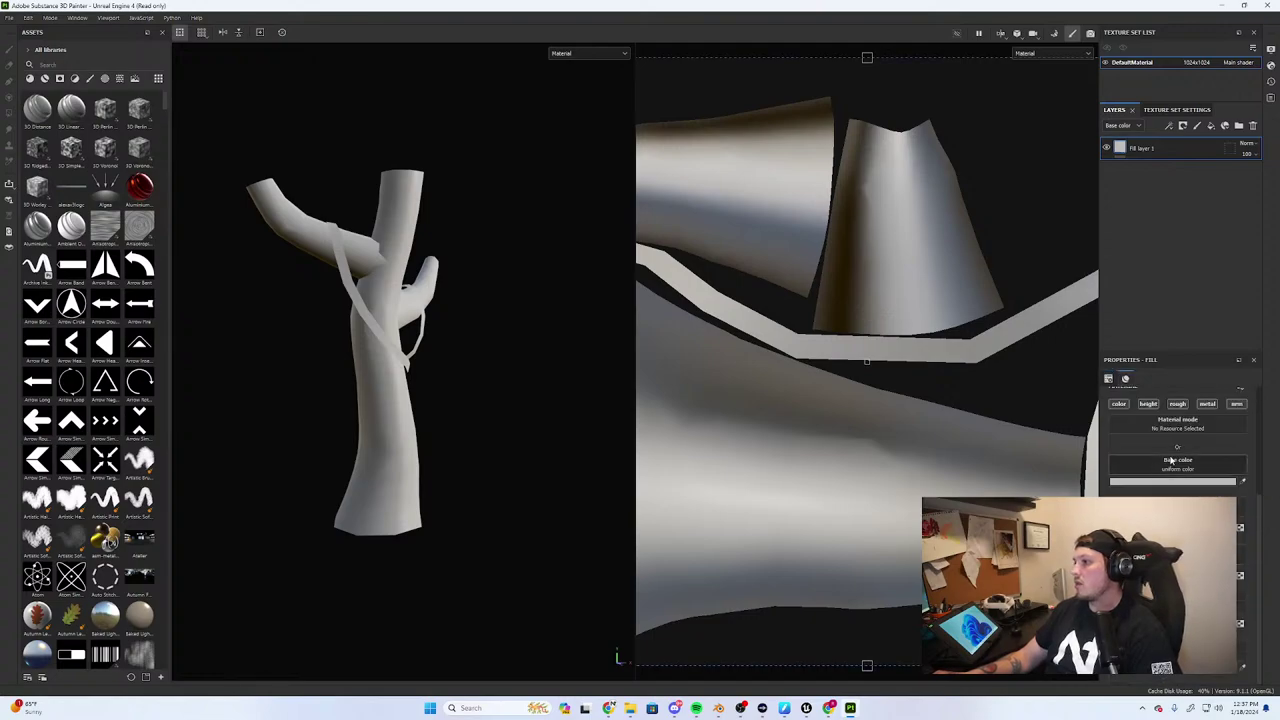
Give the fill layer a golden-brown base color, enable its roughness channel and raise the roughness for a matte surface
{"action": "scroll", "coordinate": [1171, 459], "scroll_direction": "up", "scroll_amount": 2}
{"action": "left_click", "coordinate": [1172, 569]}
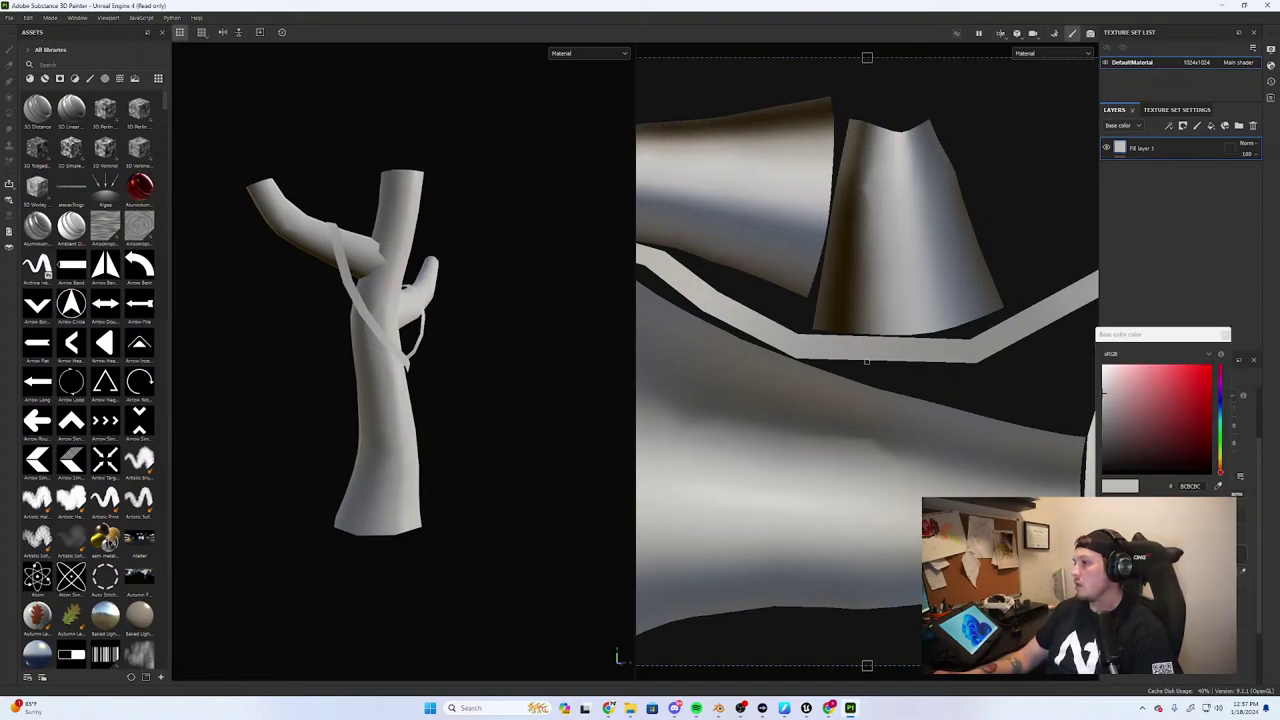
{"action": "mouse_move", "coordinate": [1220, 470]}
{"action": "left_mouse_down"}
{"action": "mouse_move", "coordinate": [1220, 420]}
{"action": "mouse_move", "coordinate": [1215, 449]}
{"action": "left_mouse_up"}
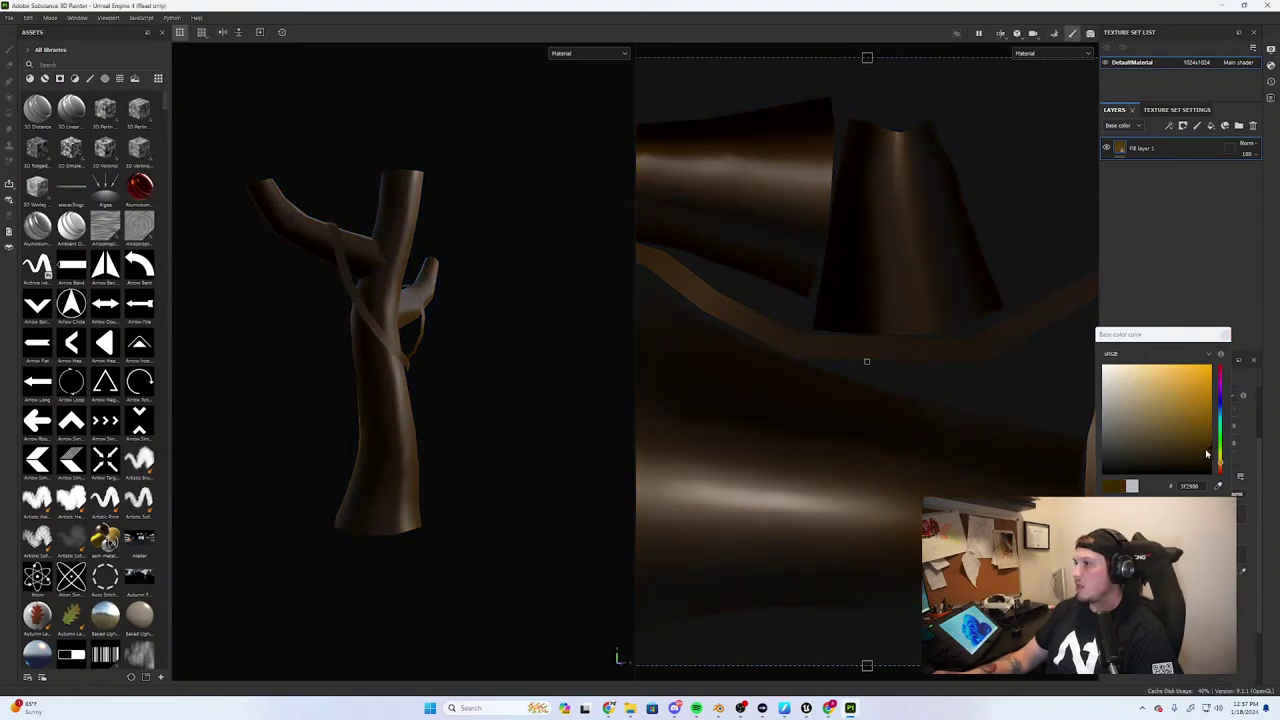
{"action": "mouse_move", "coordinate": [1209, 447]}
{"action": "left_mouse_down"}
{"action": "mouse_move", "coordinate": [1206, 418]}
{"action": "mouse_move", "coordinate": [1177, 419]}
{"action": "mouse_move", "coordinate": [1193, 419]}
{"action": "left_mouse_up"}
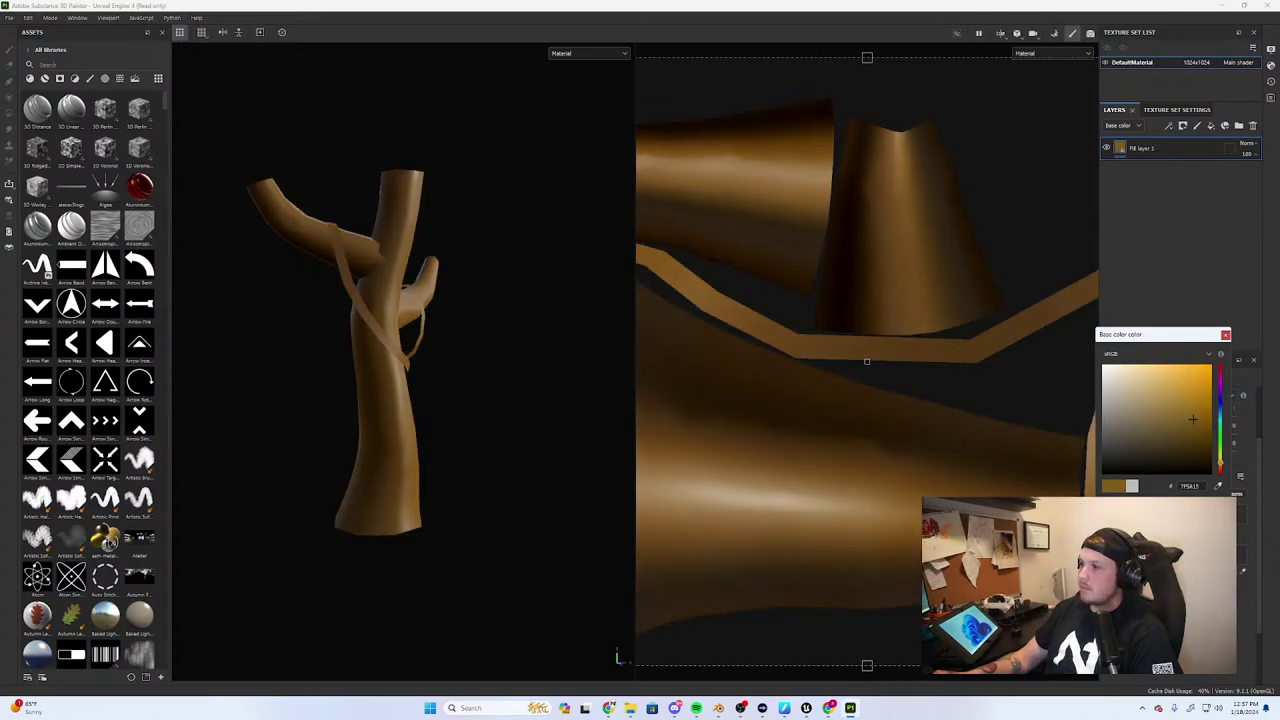
{"action": "left_click_drag", "start_coordinate": [1220, 462], "coordinate": [1220, 458]}
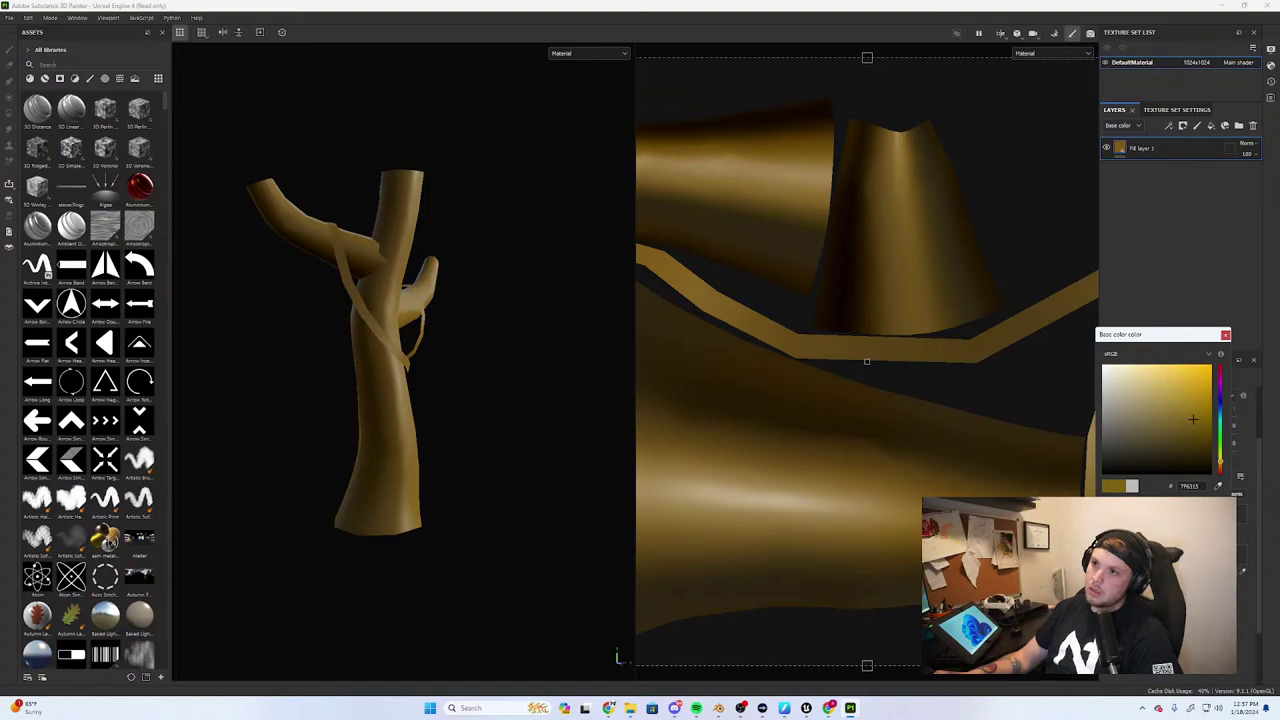
{"action": "key", "text": "Escape"}
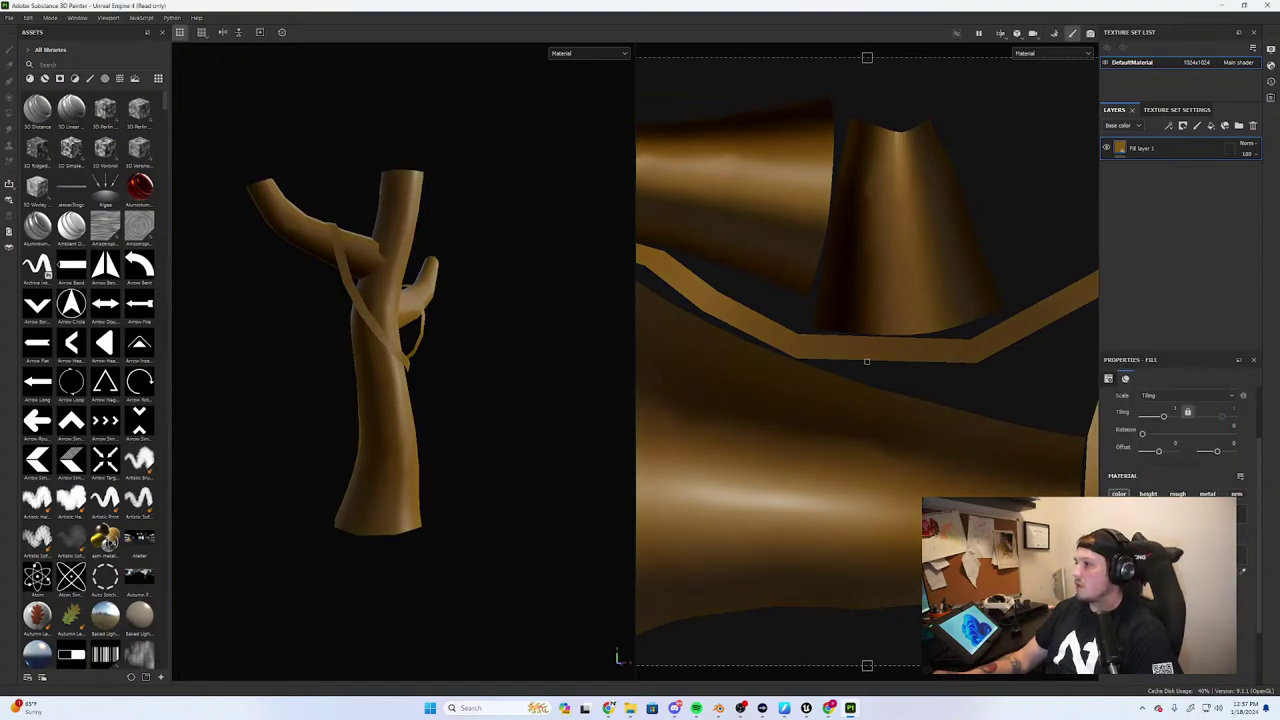
{"action": "left_click", "coordinate": [1177, 493]}
{"action": "left_click_drag", "start_coordinate": [1150, 628], "coordinate": [1192, 628]}
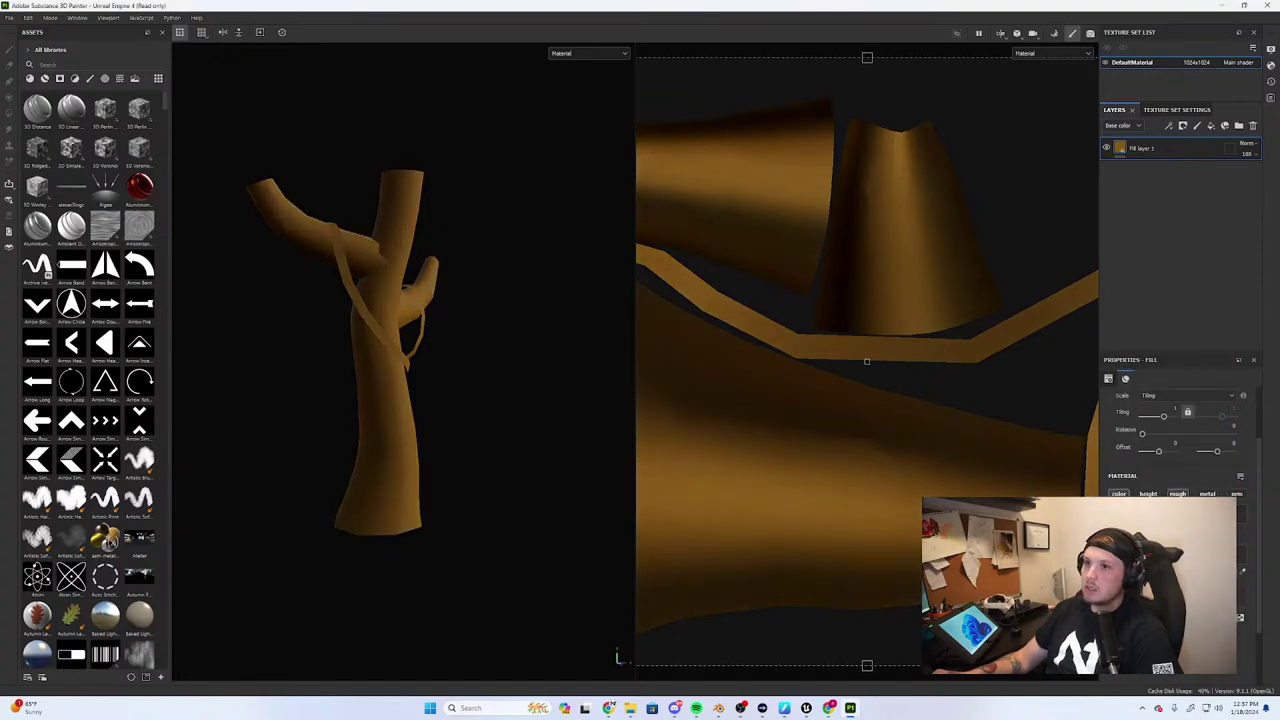
Rename the brown fill layer as Bark
{"action": "double_click", "coordinate": [1147, 148]}
{"action": "type", "text": "Bark"}
{"action": "key", "text": "Return"}
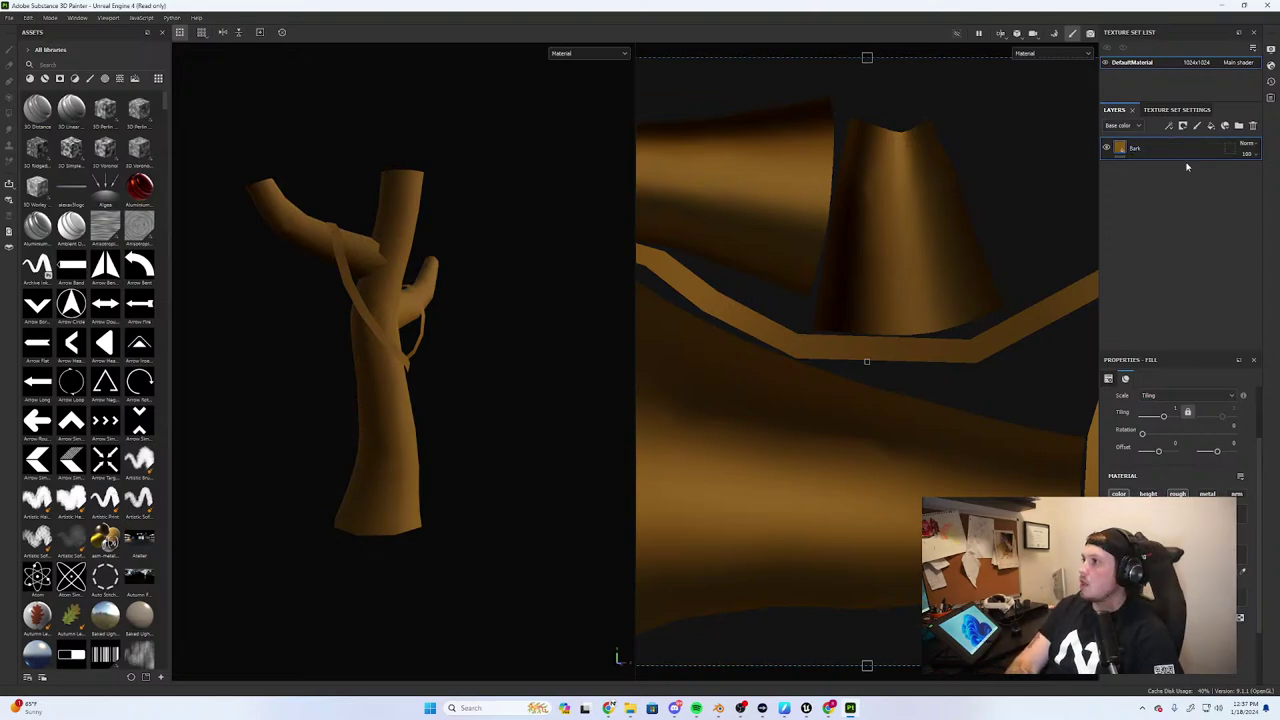
Add a new fill layer above the Bark layer
{"action": "left_click", "coordinate": [1211, 125]}
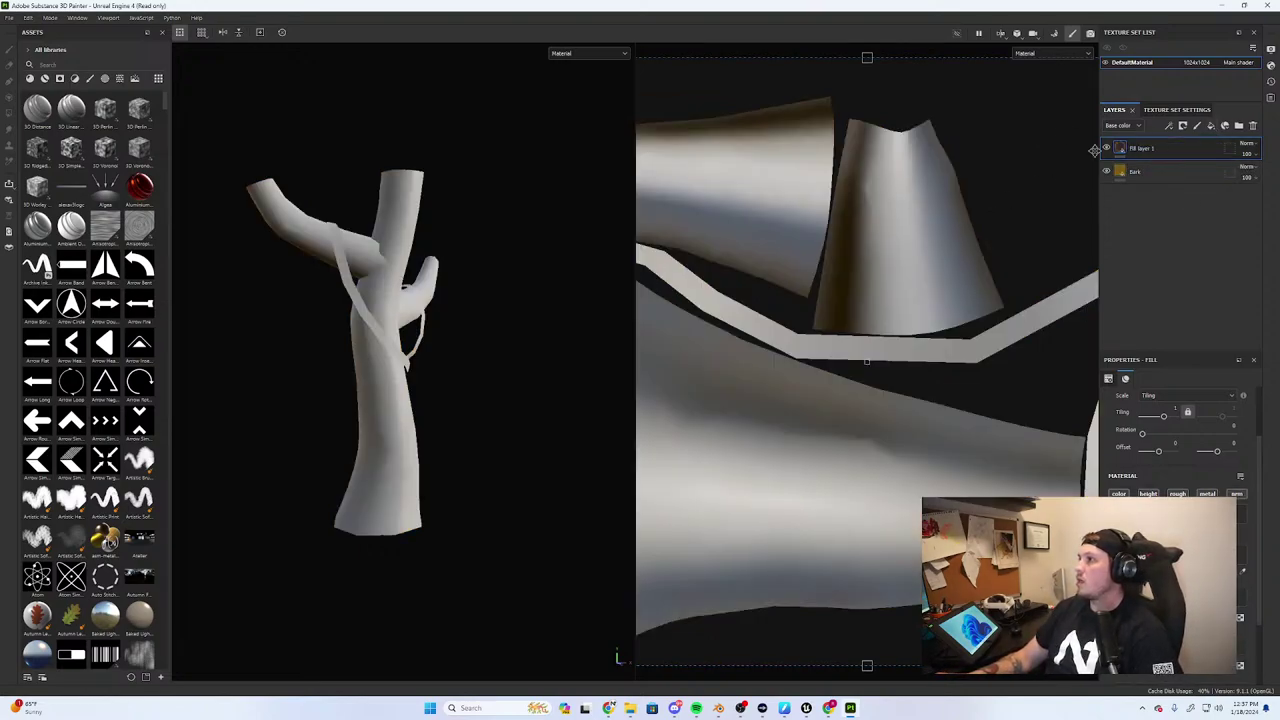
{"action": "left_click", "coordinate": [1118, 172]}
{"action": "right_click", "coordinate": [1117, 172]}
{"action": "left_click", "coordinate": [1205, 164]}
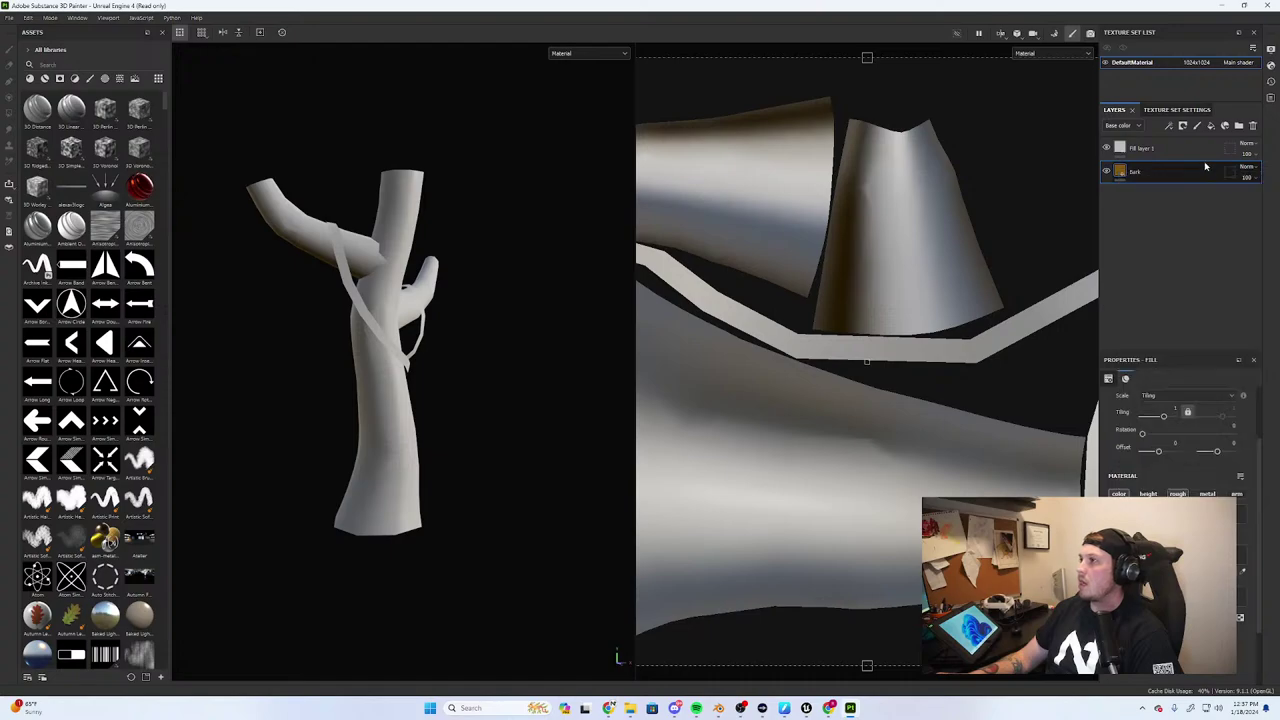
Create a new folder, move the Bark layer into it and name the folder Trunk
{"action": "left_click", "coordinate": [1239, 125]}
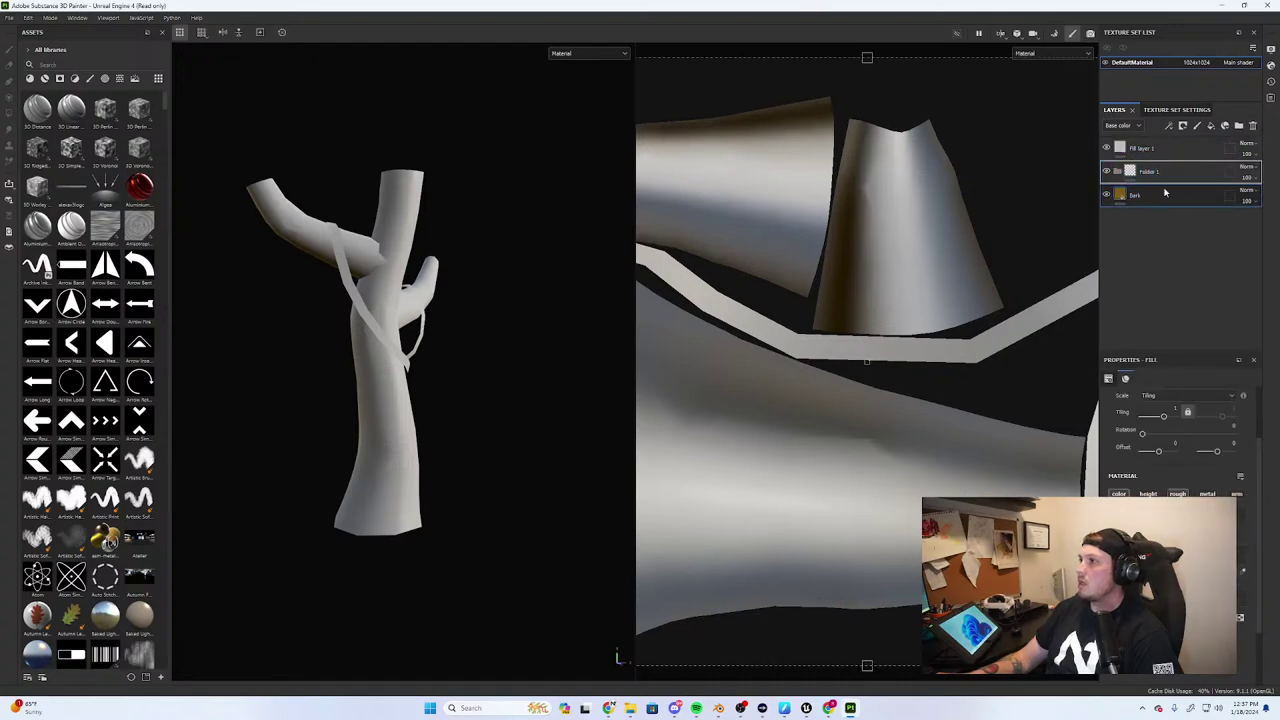
{"action": "left_click_drag", "start_coordinate": [1165, 192], "coordinate": [1160, 172]}
{"action": "double_click", "coordinate": [1190, 172]}
{"action": "type", "text": "T"}
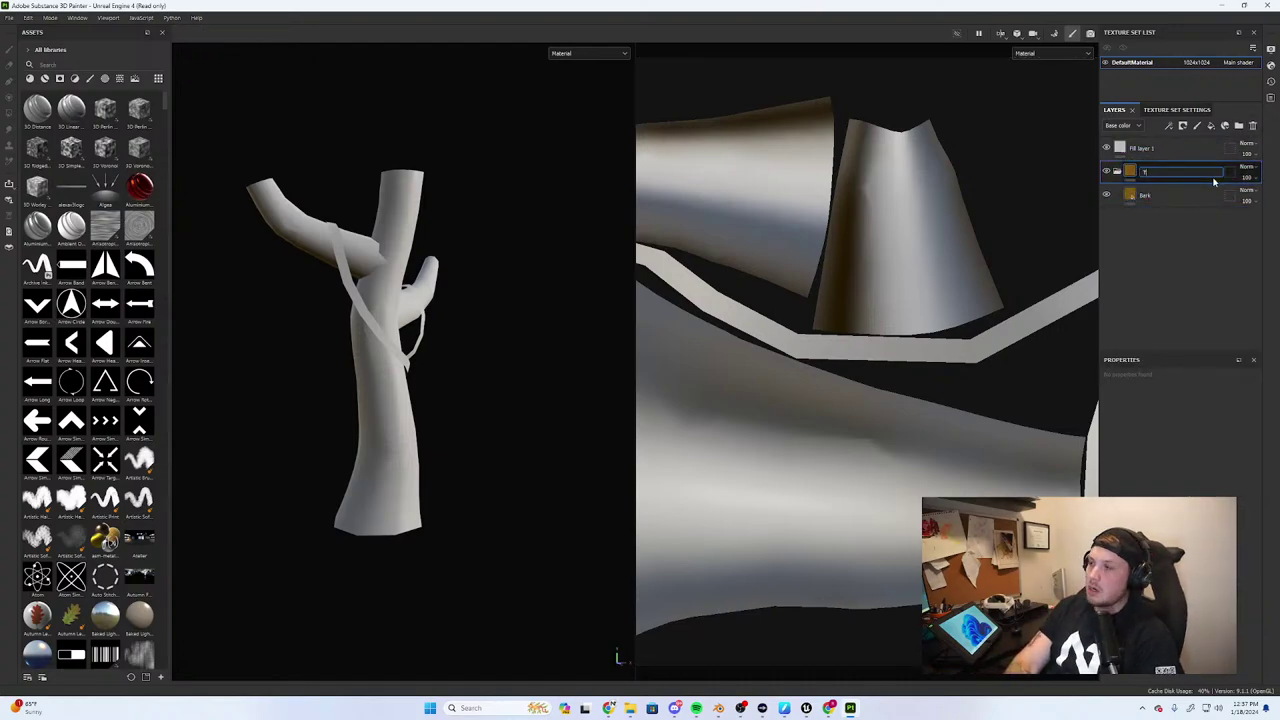
{"action": "type", "text": "runk"}
{"action": "key", "text": "Return"}
Add a black mask to the Trunk folder and set Polygon Fill to mesh fill mode
{"action": "right_click", "coordinate": [1130, 175]}
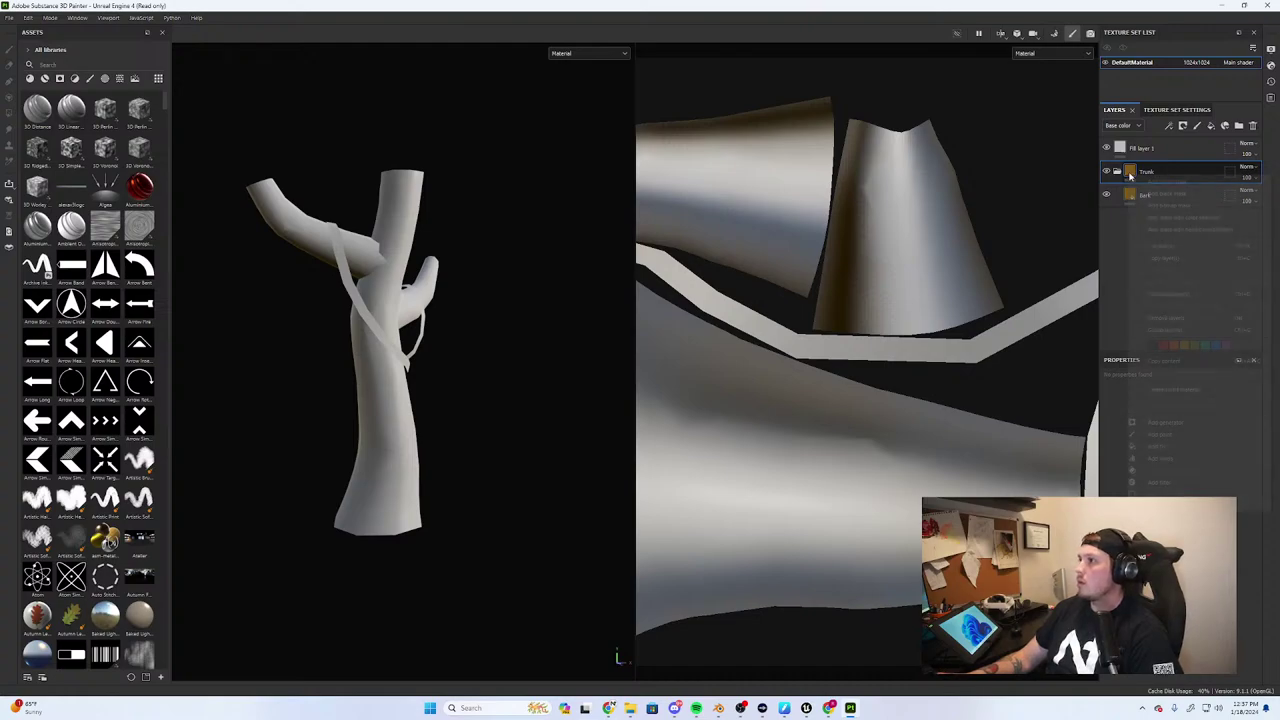
{"action": "left_click", "coordinate": [1168, 193]}
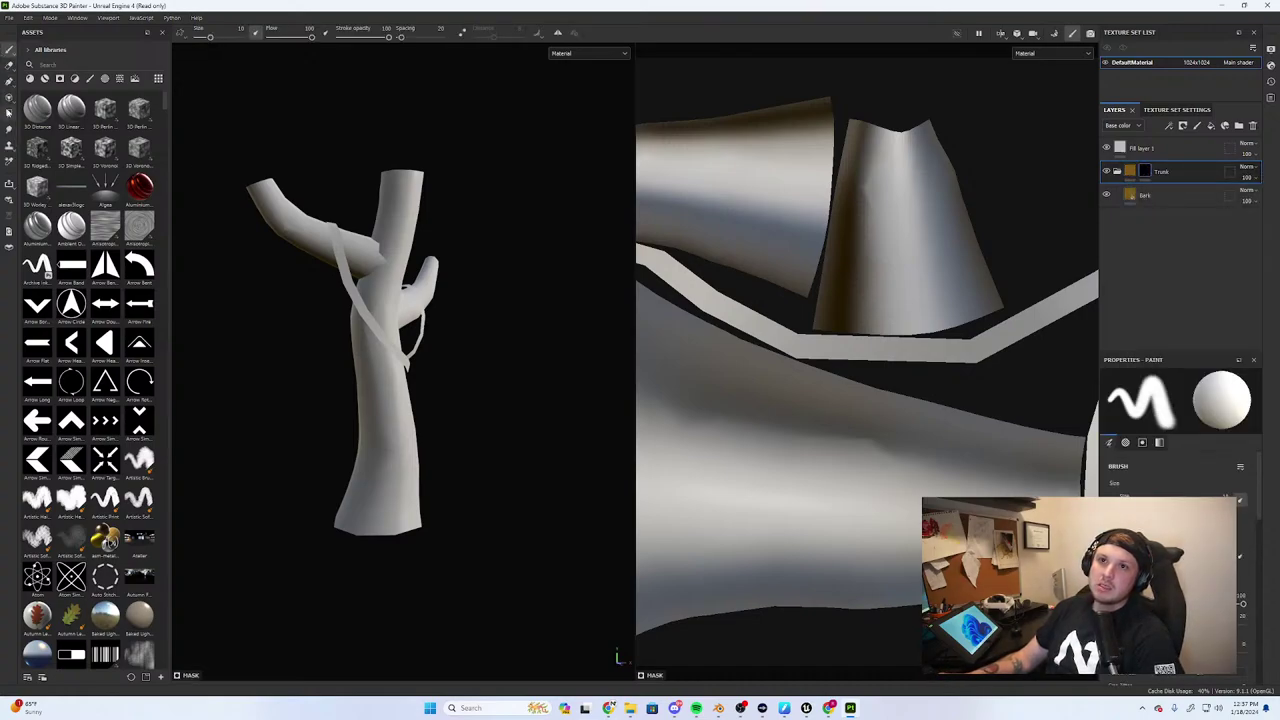
{"action": "left_click", "coordinate": [9, 112]}
{"action": "left_click", "coordinate": [212, 33]}
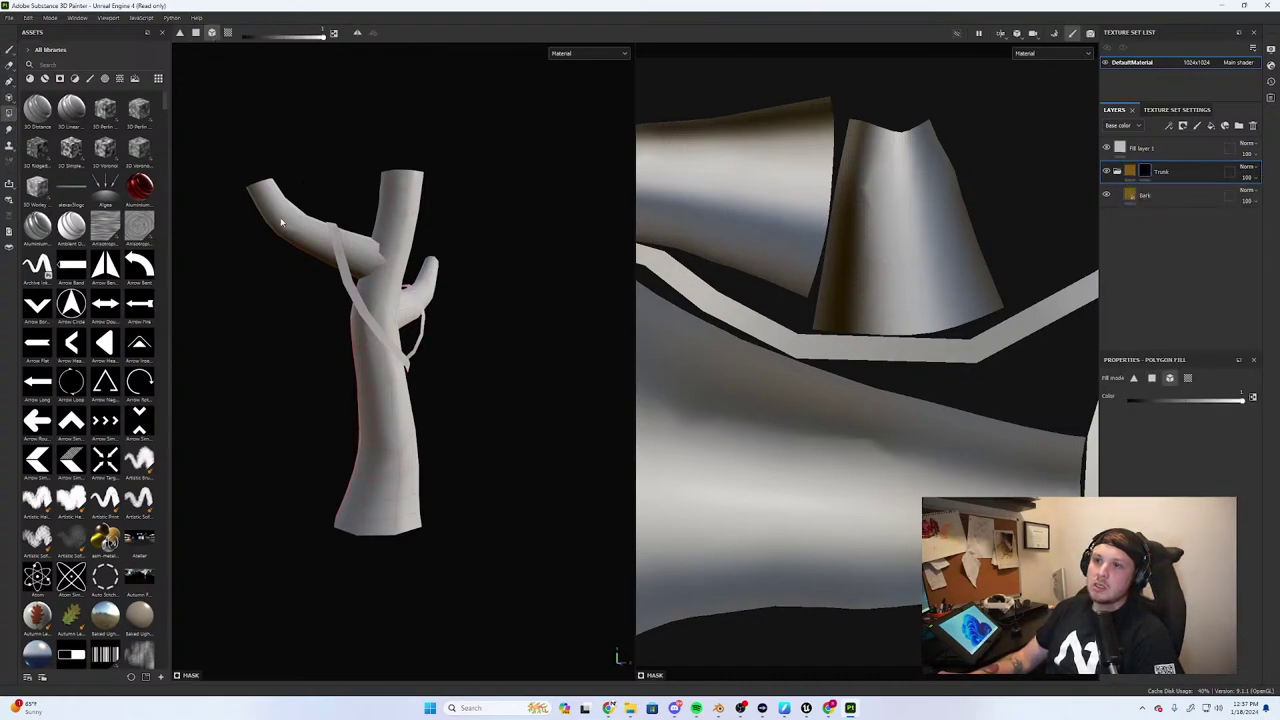
Fill the trunk and branches white in the Trunk folder's mask with Polygon Fill, using mesh fill mode for whole pieces
{"action": "left_click", "coordinate": [196, 33]}
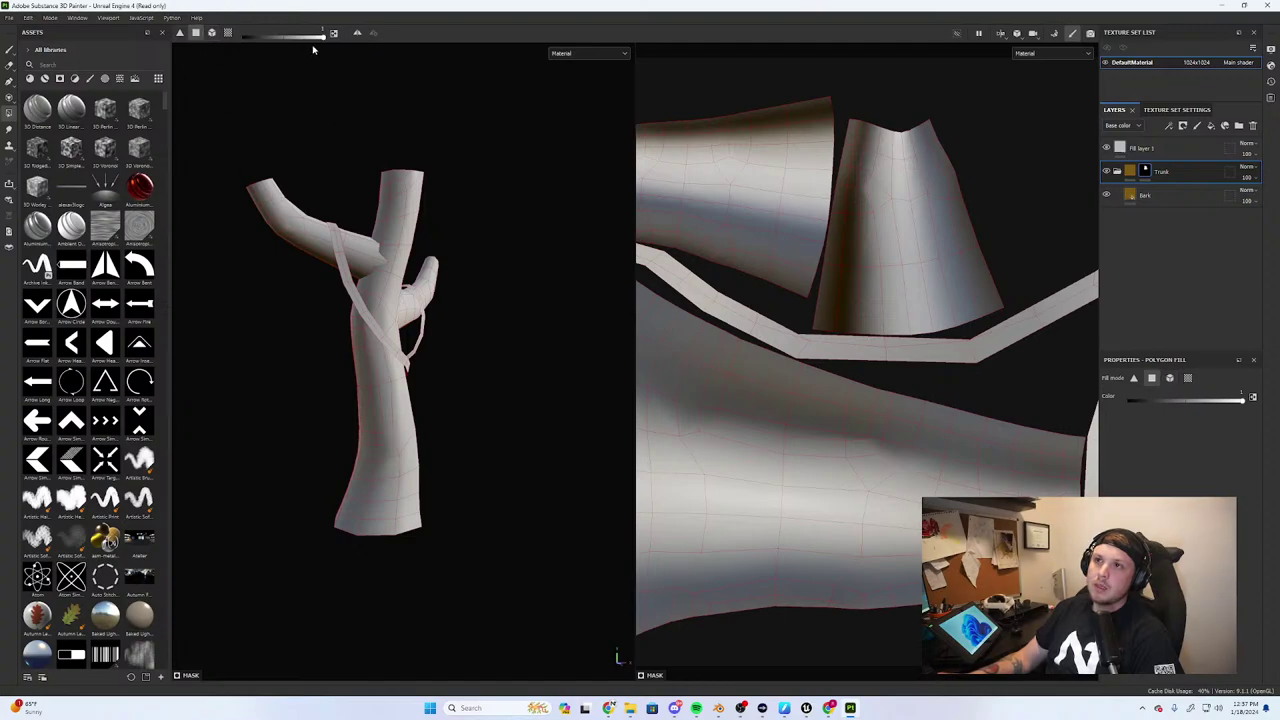
{"action": "left_click_drag", "start_coordinate": [326, 247], "coordinate": [484, 359], "text": "alt"}
{"action": "scroll", "coordinate": [484, 359], "scroll_direction": "up", "scroll_amount": 3}
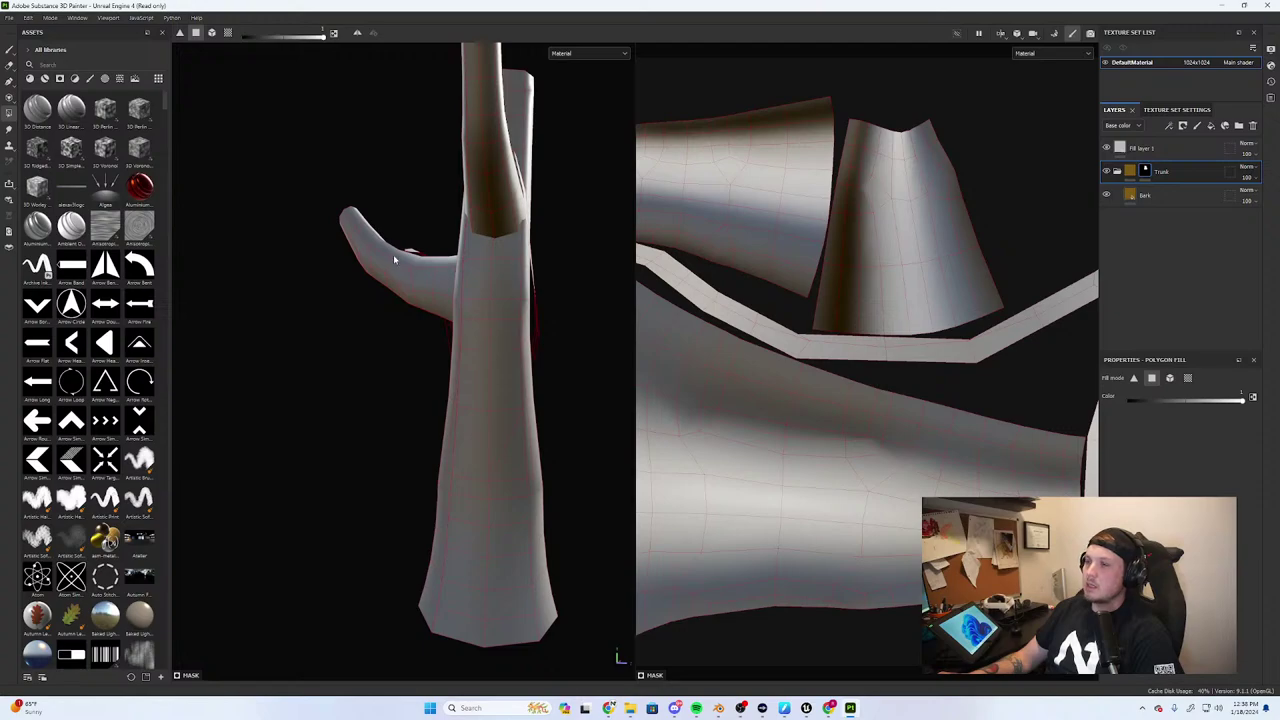
{"action": "left_click", "coordinate": [211, 33]}
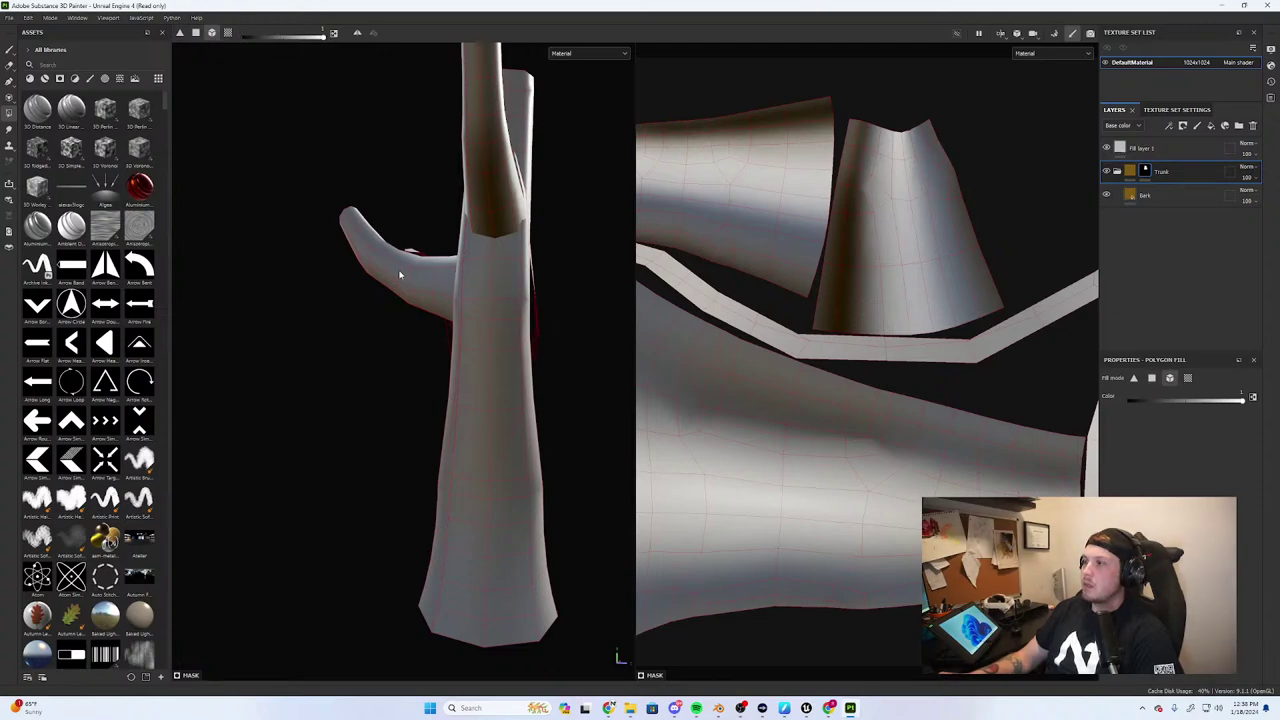
{"action": "left_click_drag", "start_coordinate": [400, 275], "coordinate": [434, 117], "text": "alt"}
{"action": "scroll", "coordinate": [595, 147], "scroll_direction": "down", "scroll_amount": 3}
{"action": "scroll", "coordinate": [540, 202], "scroll_direction": "up", "scroll_amount": 4}
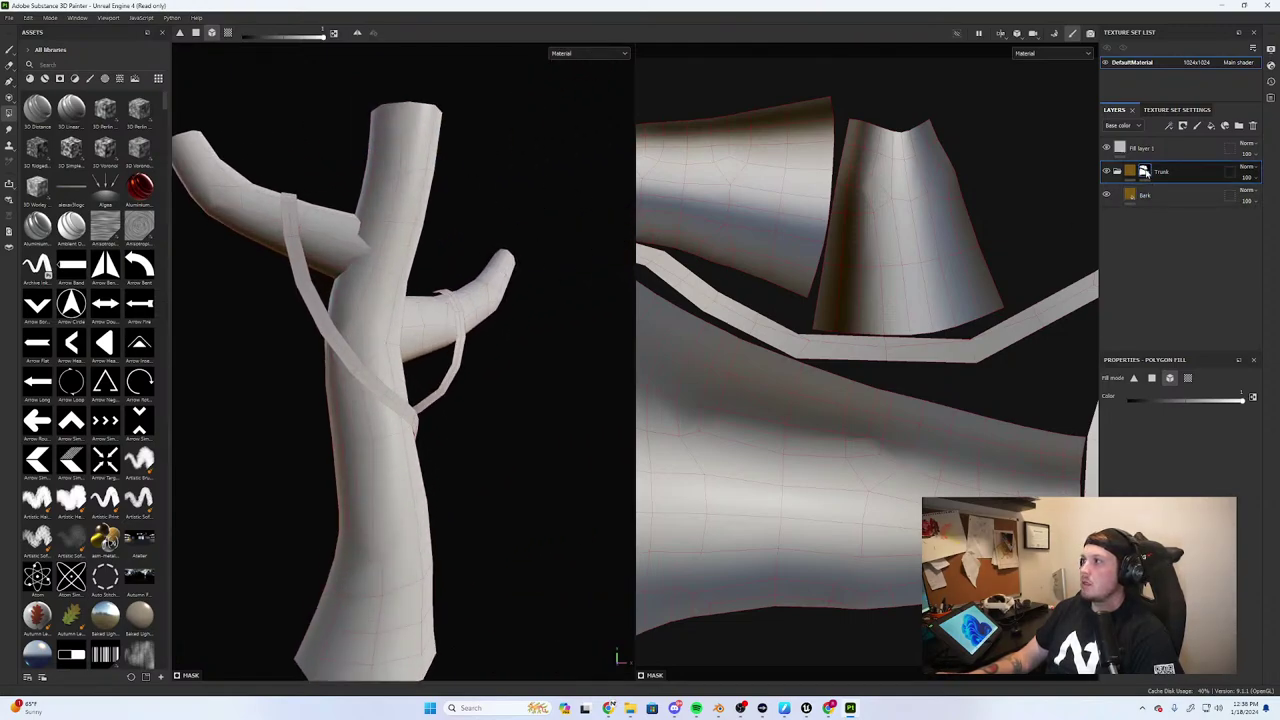
{"action": "scroll", "coordinate": [456, 241], "scroll_direction": "down", "scroll_amount": 3}
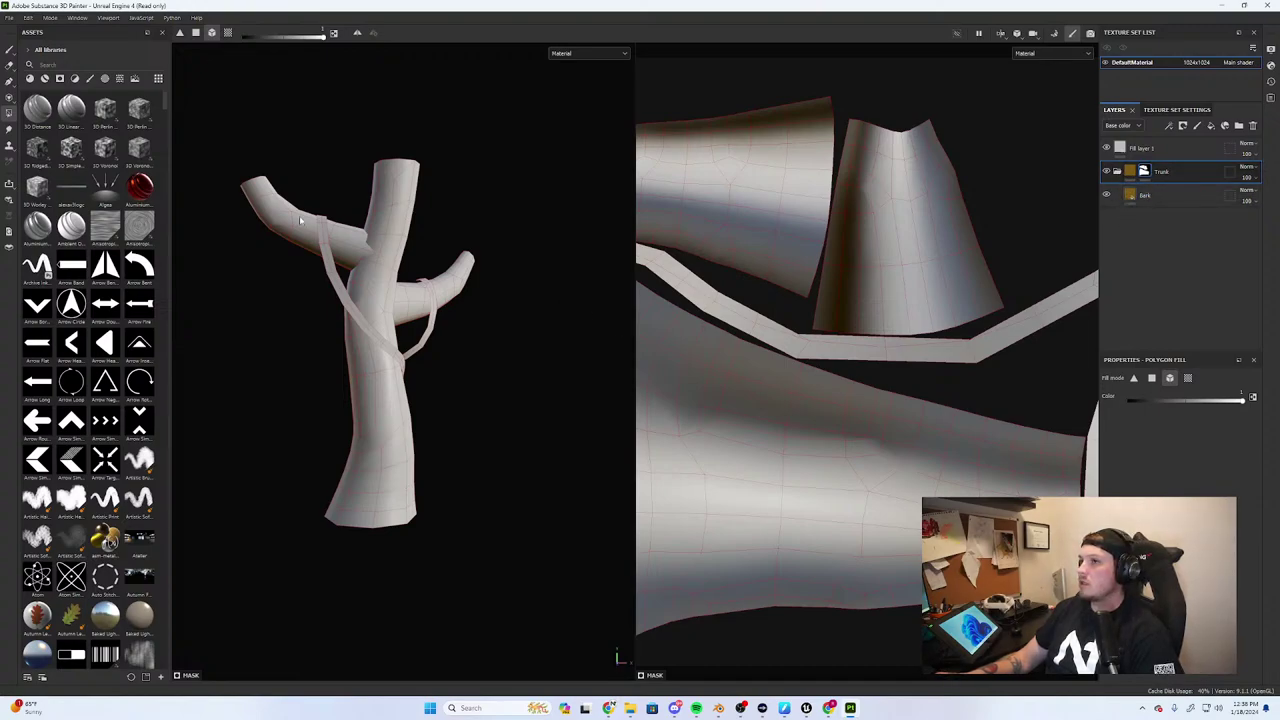
{"action": "scroll", "coordinate": [302, 220], "scroll_direction": "up", "scroll_amount": 3}
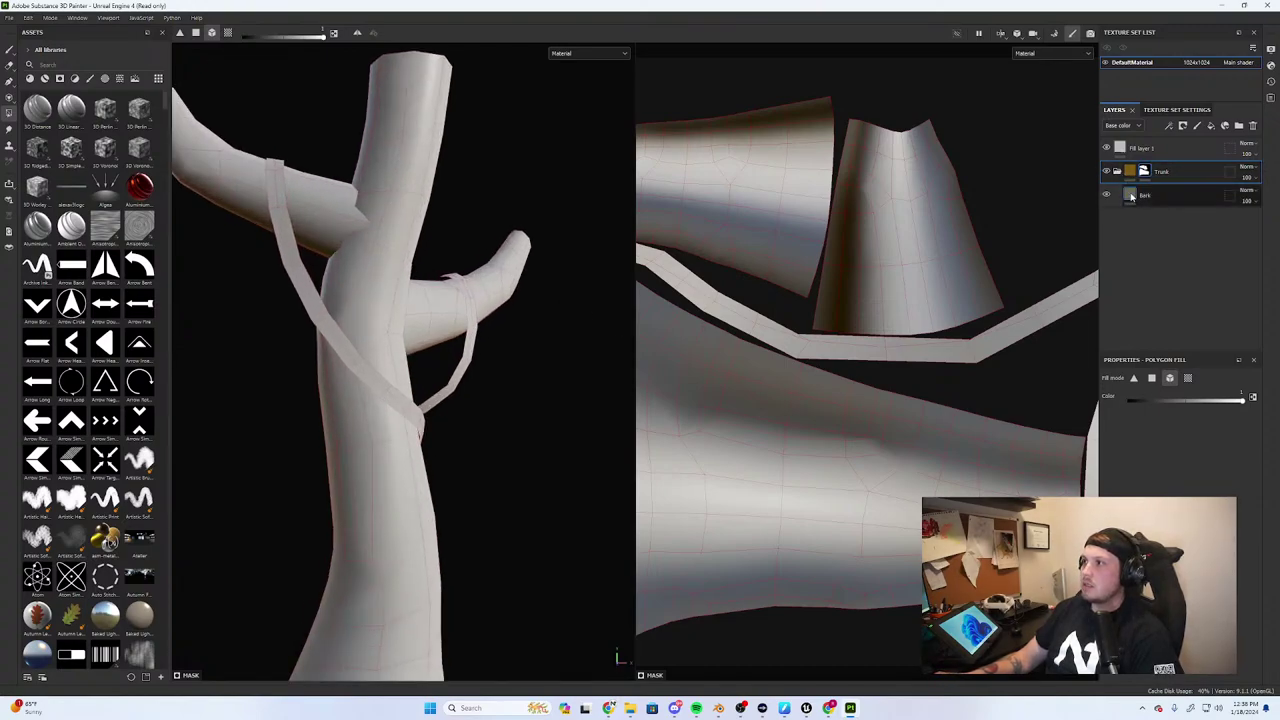
Toggle the Trunk folder's visibility to check its effect on the tree, and collapse the folder
{"action": "left_click_drag", "start_coordinate": [1131, 196], "coordinate": [1130, 172]}
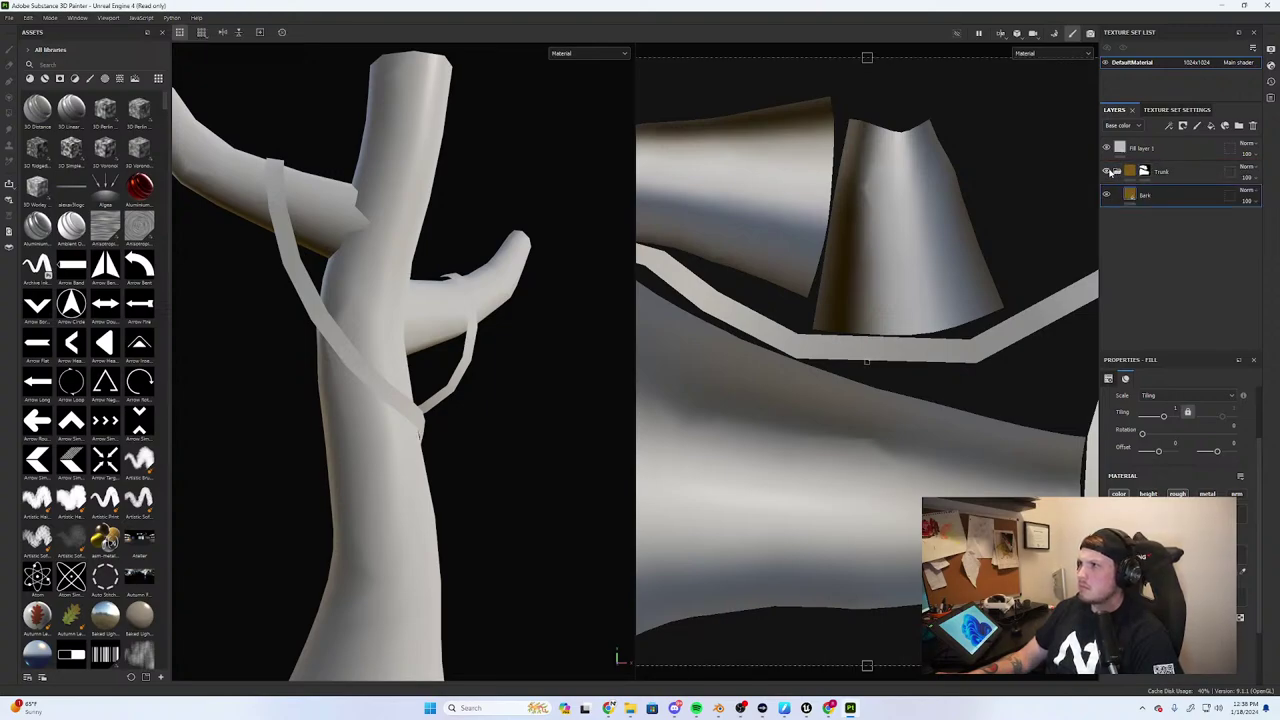
{"action": "left_click", "coordinate": [1108, 172]}
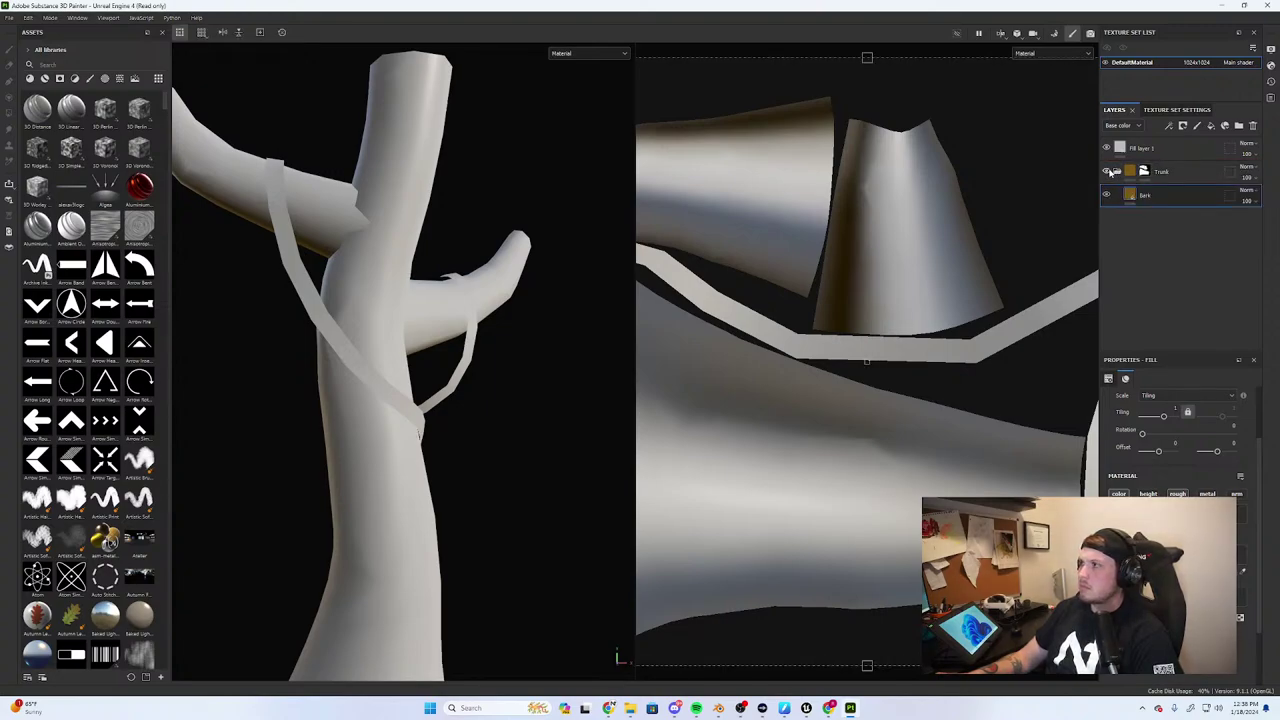
{"action": "left_click", "coordinate": [1108, 172]}
{"action": "left_click", "coordinate": [1108, 172]}
{"action": "left_click", "coordinate": [1108, 172]}
{"action": "left_click", "coordinate": [1108, 172]}
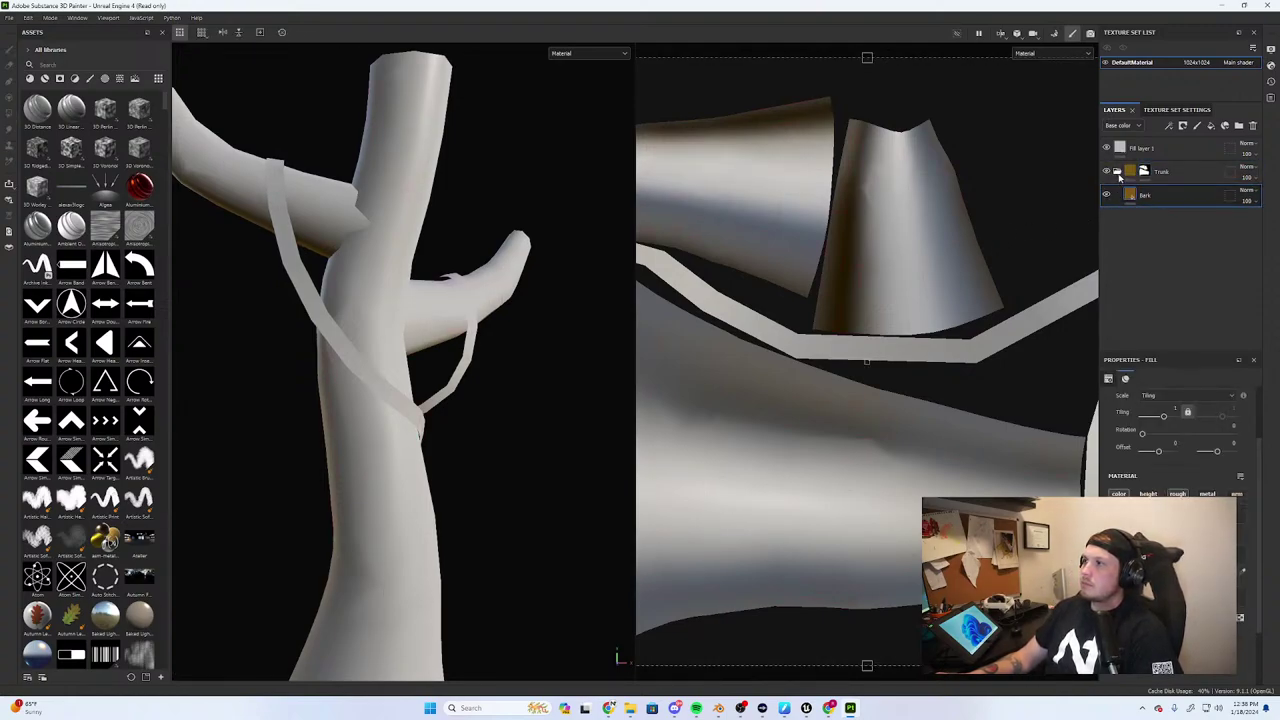
{"action": "left_click", "coordinate": [1119, 174]}
{"action": "scroll", "coordinate": [271, 286], "scroll_direction": "down", "scroll_amount": 5}
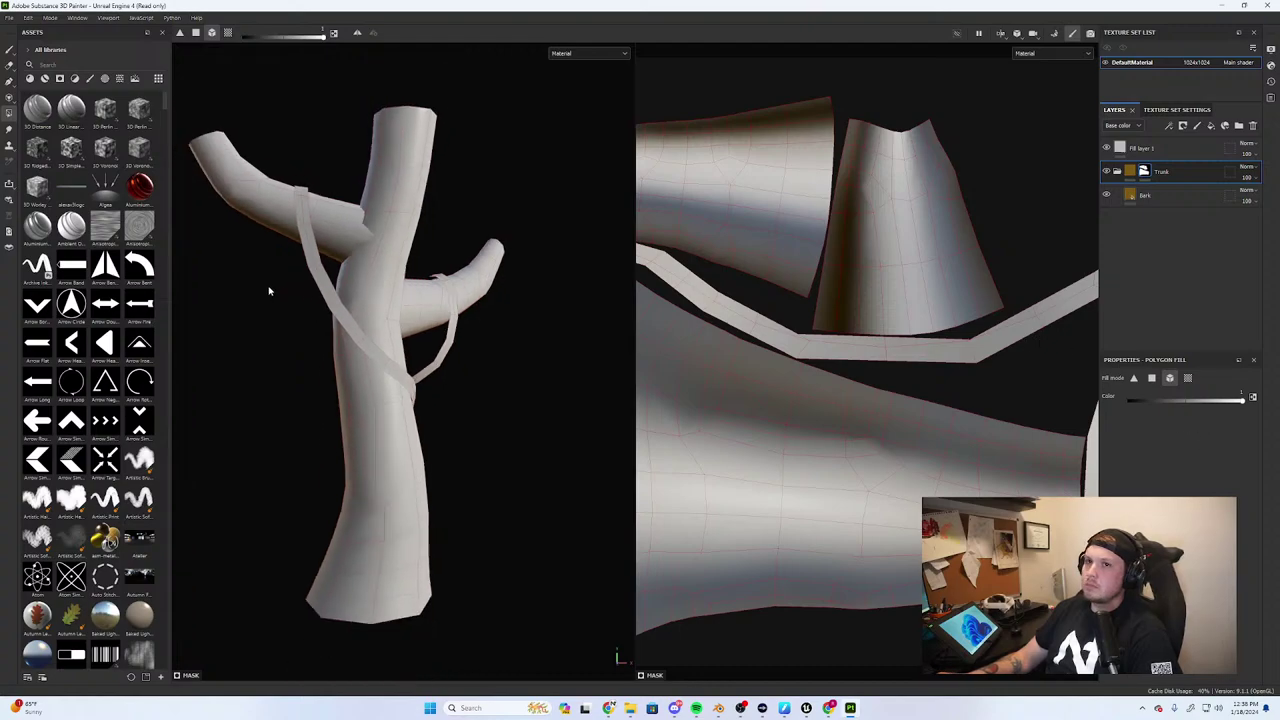
{"action": "left_click", "coordinate": [1117, 172]}
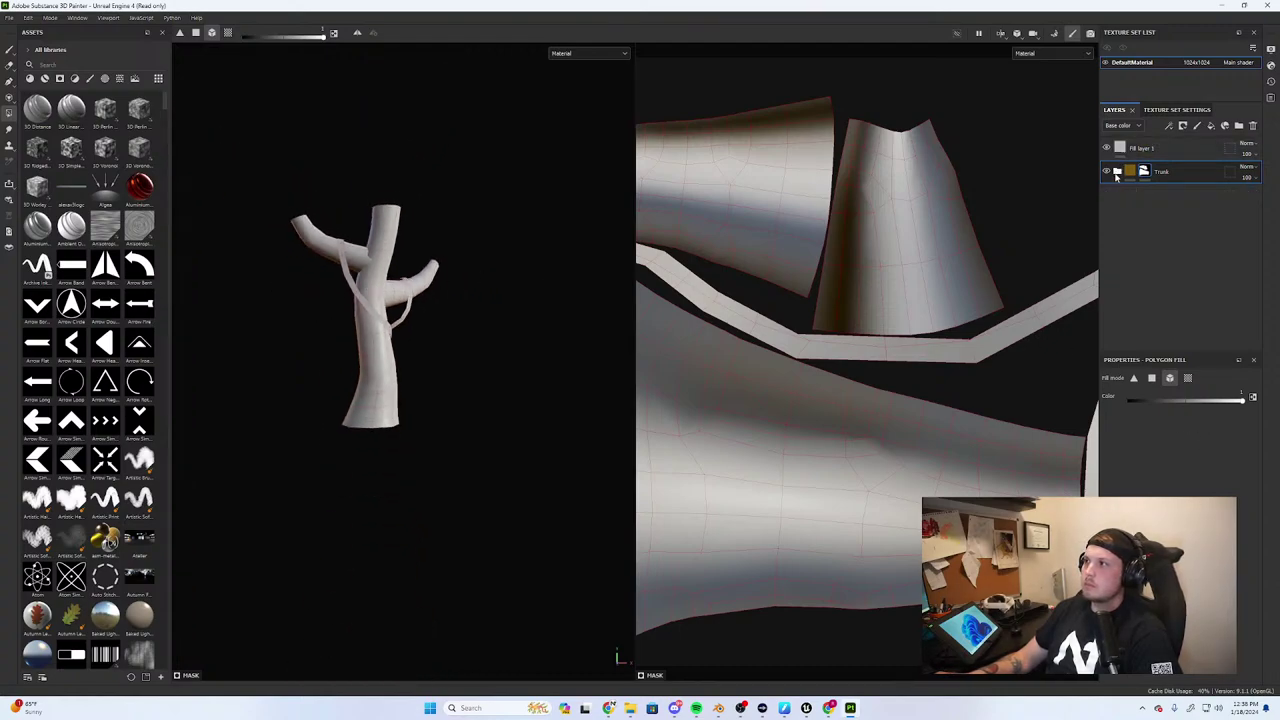
{"action": "scroll", "coordinate": [443, 257], "scroll_direction": "down", "scroll_amount": 1}
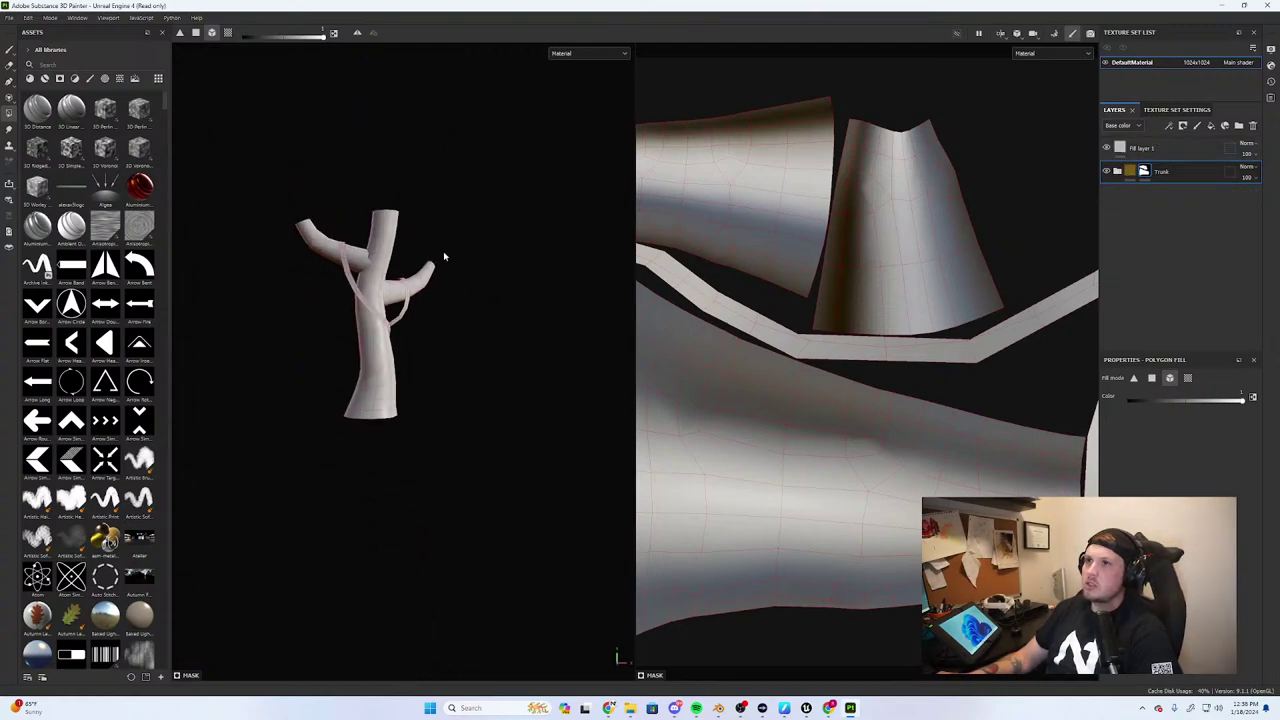
{"action": "scroll", "coordinate": [443, 257], "scroll_direction": "up", "scroll_amount": 1}
View the tree in the Base color channel only and return to the Material view
{"action": "left_click", "coordinate": [566, 53]}
{"action": "left_click", "coordinate": [570, 68]}
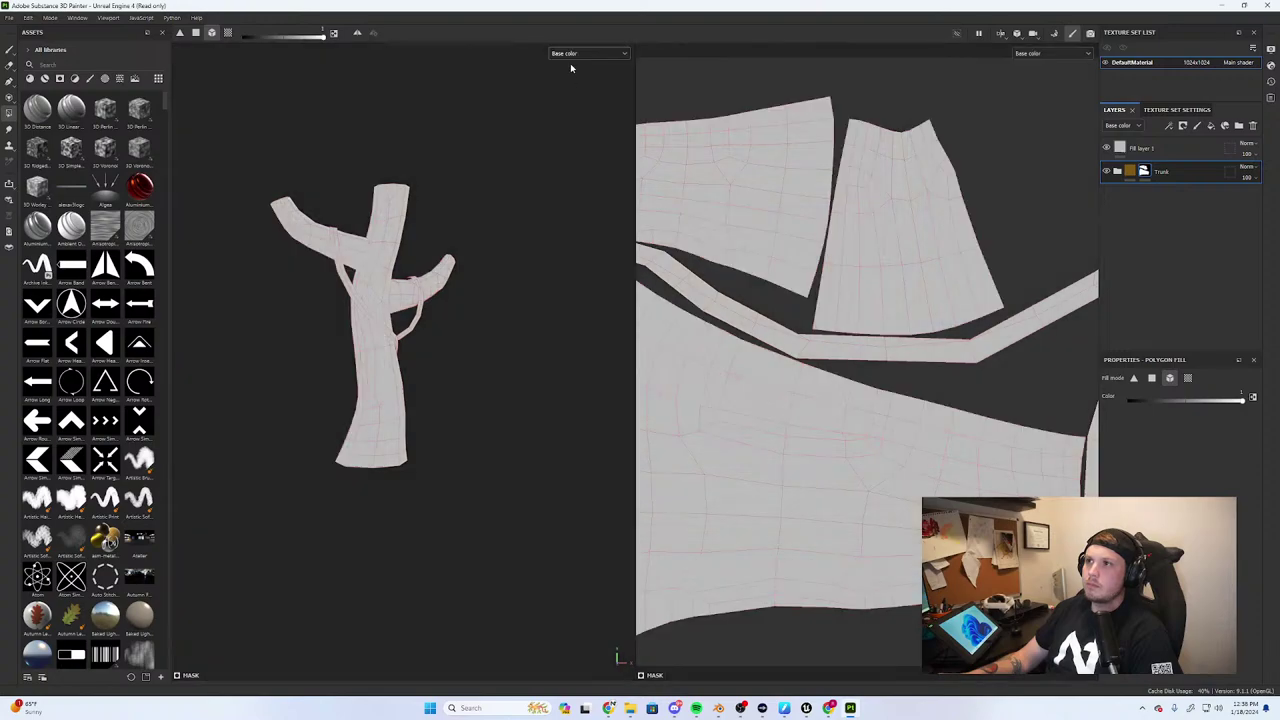
{"action": "left_click", "coordinate": [588, 53]}
{"action": "left_click", "coordinate": [572, 61]}
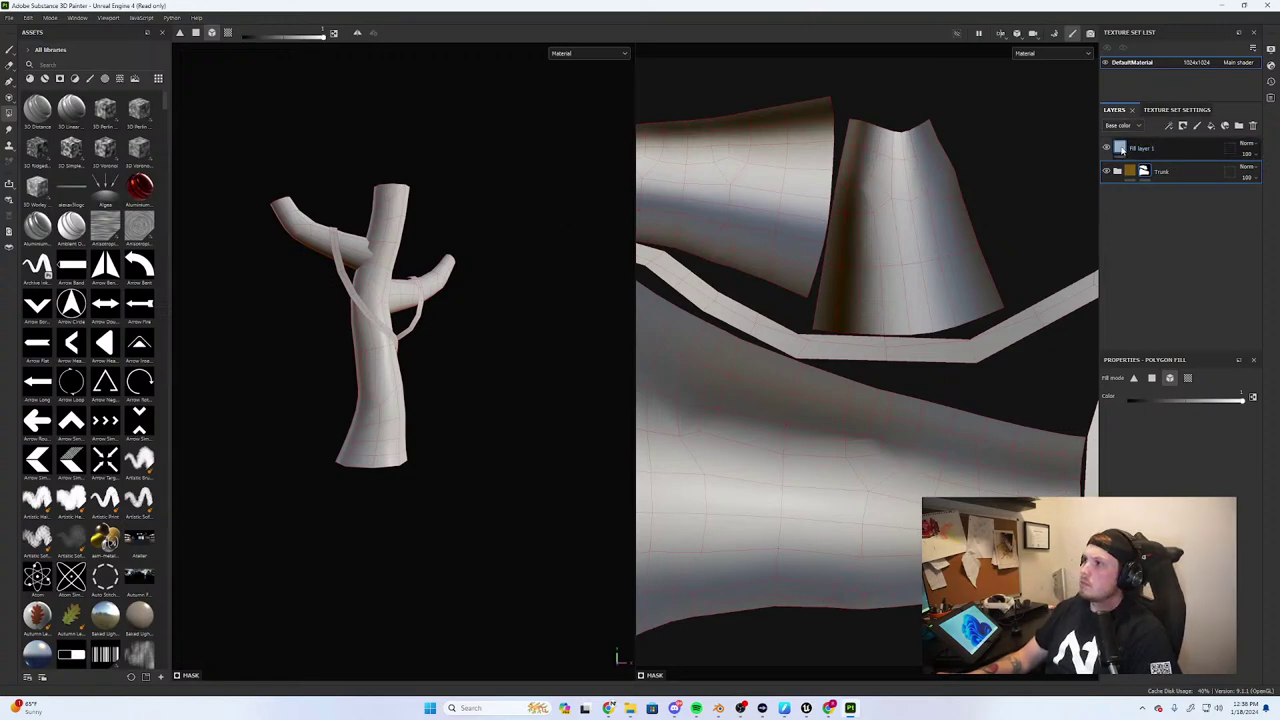
{"action": "left_click", "coordinate": [1118, 171]}
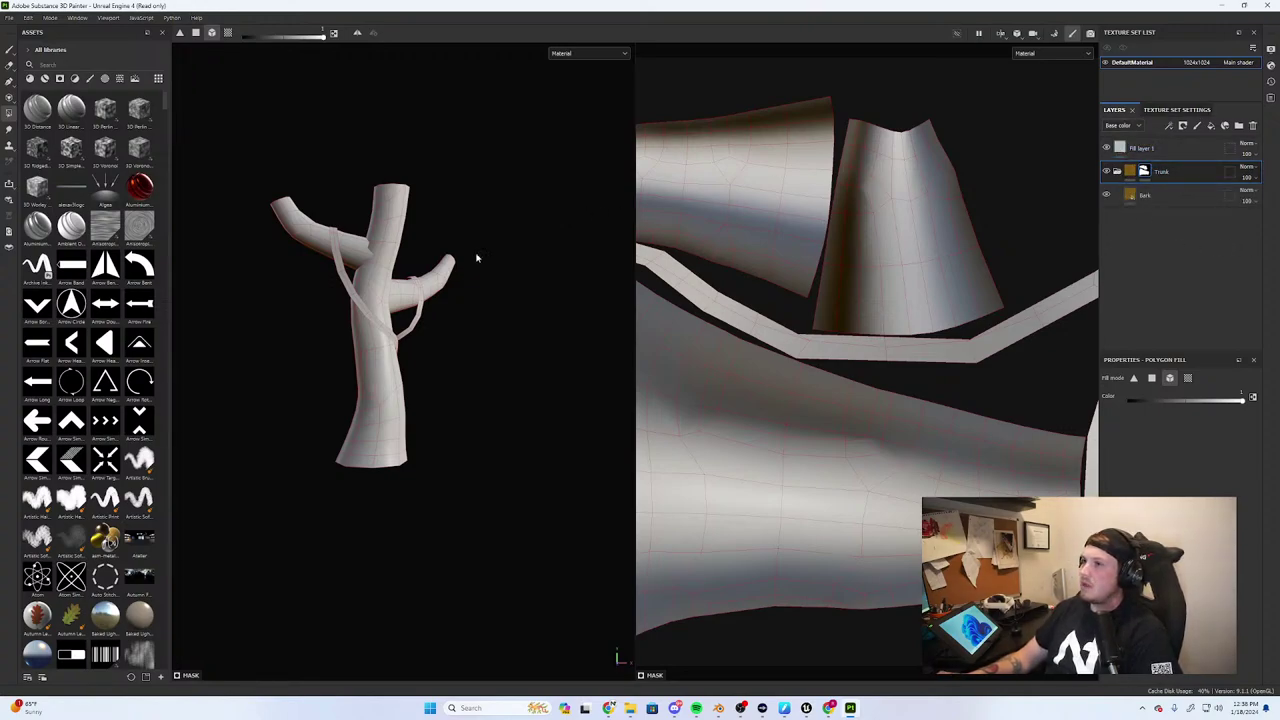
{"action": "scroll", "coordinate": [432, 280], "scroll_direction": "up", "scroll_amount": 2}
Give Fill layer 1 a dark green base color
{"action": "left_click", "coordinate": [1140, 148]}
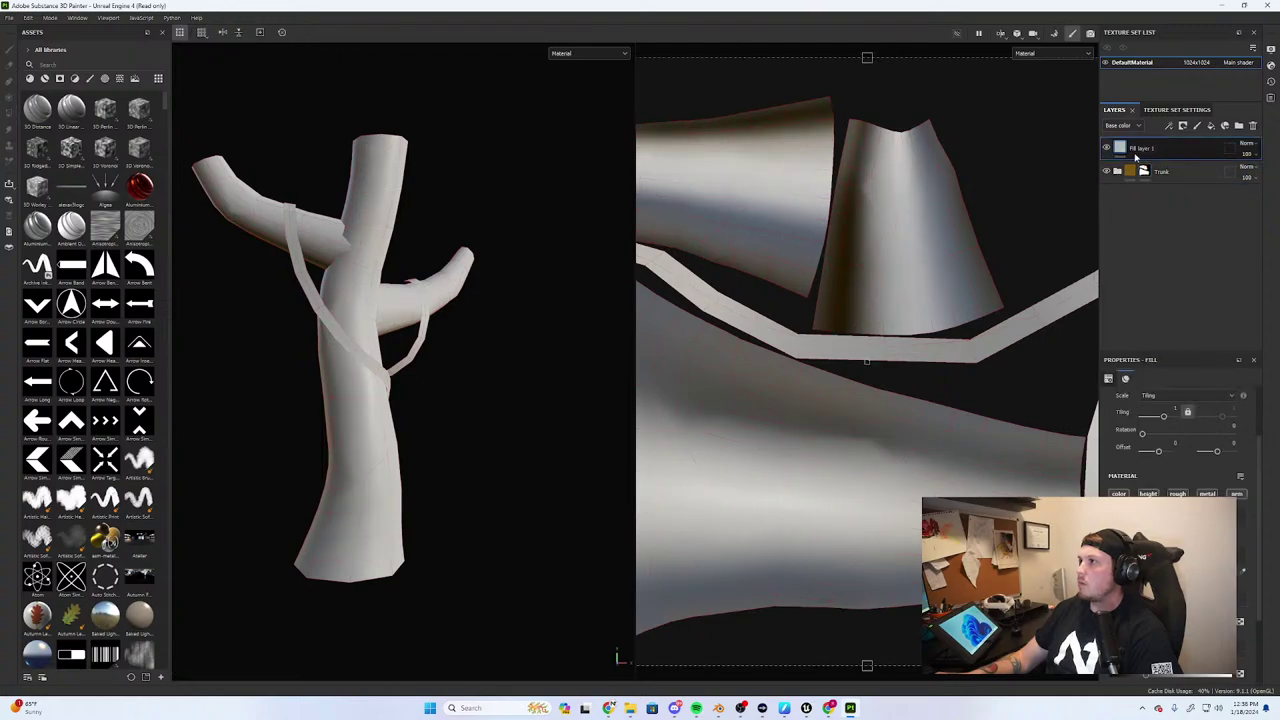
{"action": "right_click", "coordinate": [1129, 152]}
{"action": "left_click", "coordinate": [1109, 148]}
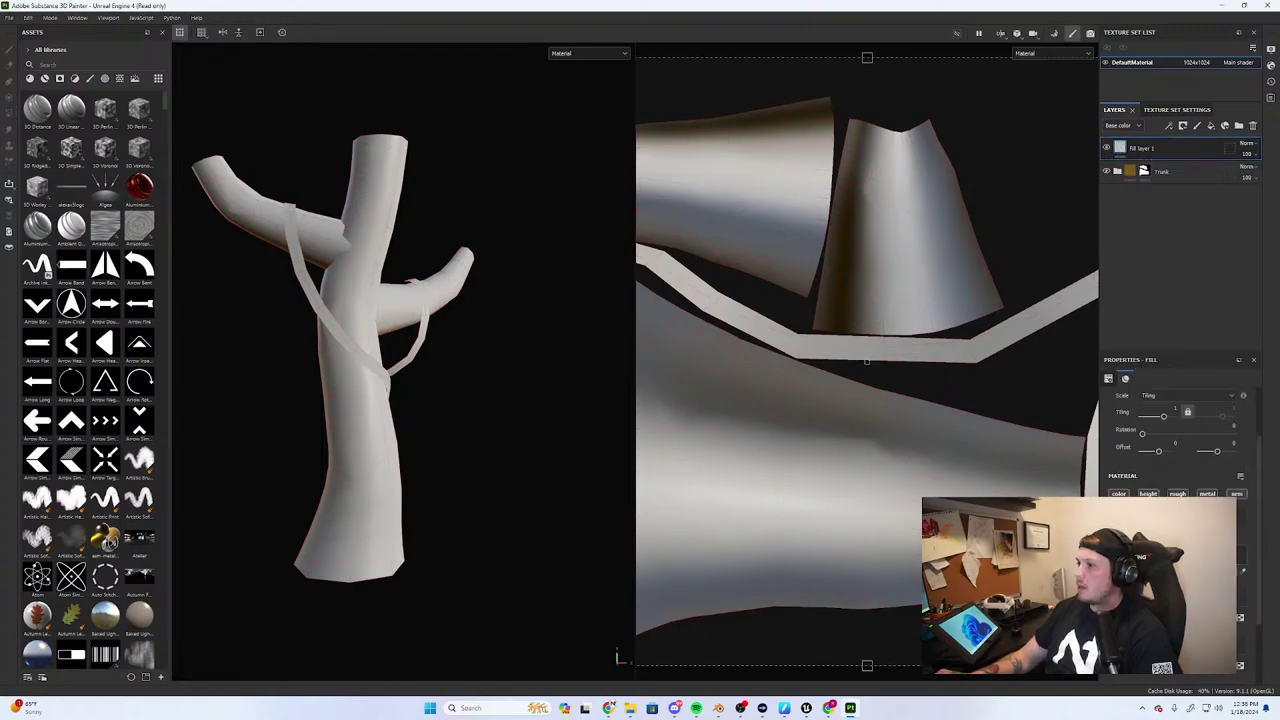
{"action": "left_click", "coordinate": [1164, 536]}
{"action": "left_click", "coordinate": [1220, 451]}
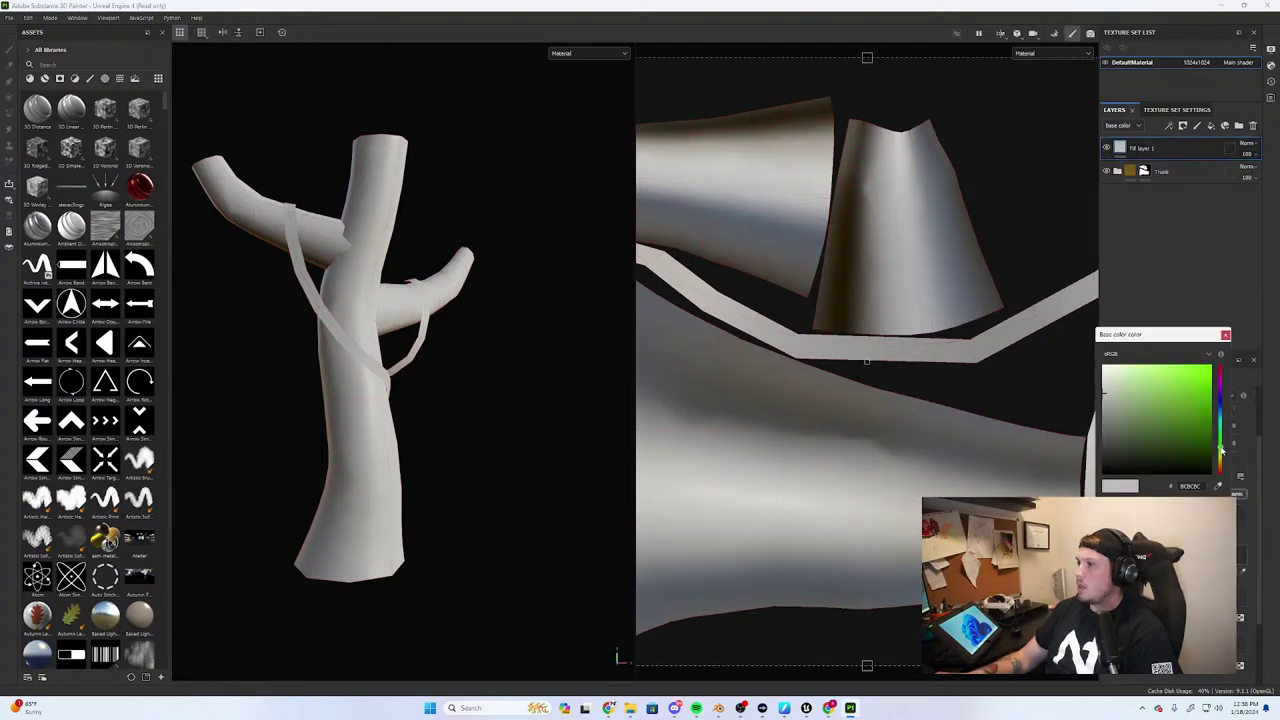
{"action": "left_click_drag", "start_coordinate": [1214, 448], "coordinate": [1197, 441]}
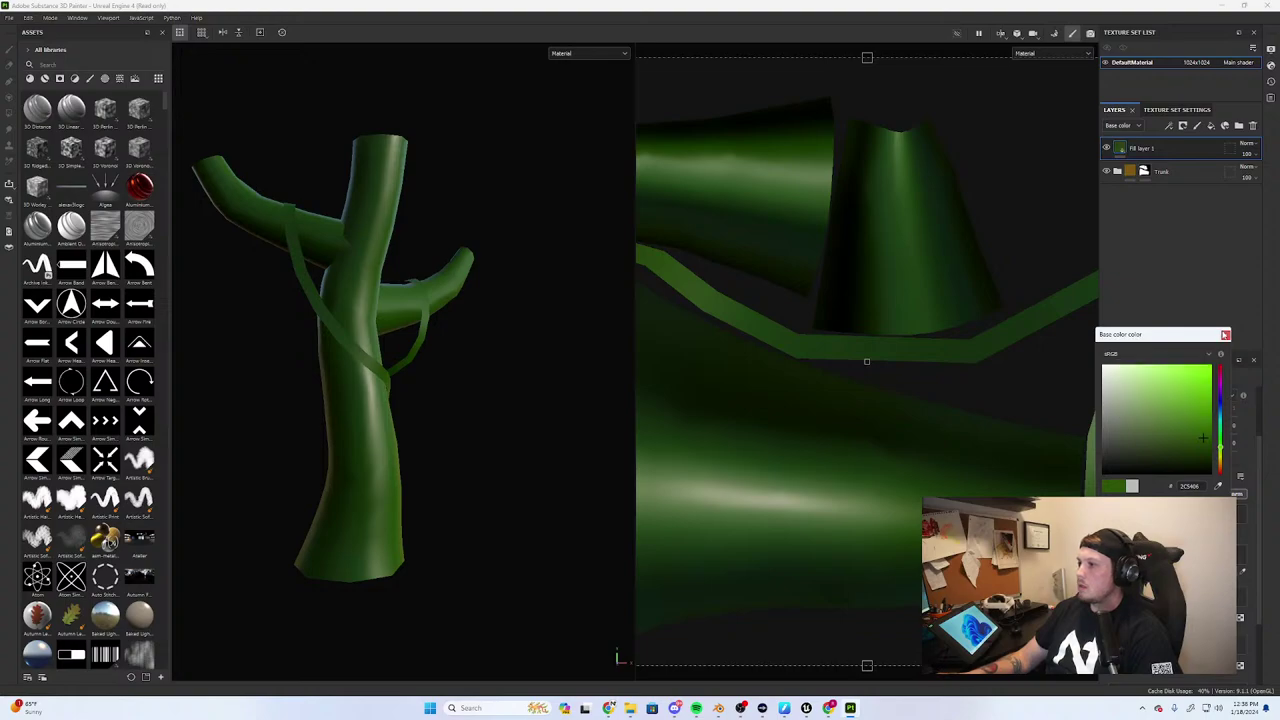
{"action": "left_click", "coordinate": [1225, 334]}
Turn off the green fill layer's height, metallic and normal channels and raise its roughness for a matte surface
{"action": "left_click", "coordinate": [1148, 494]}
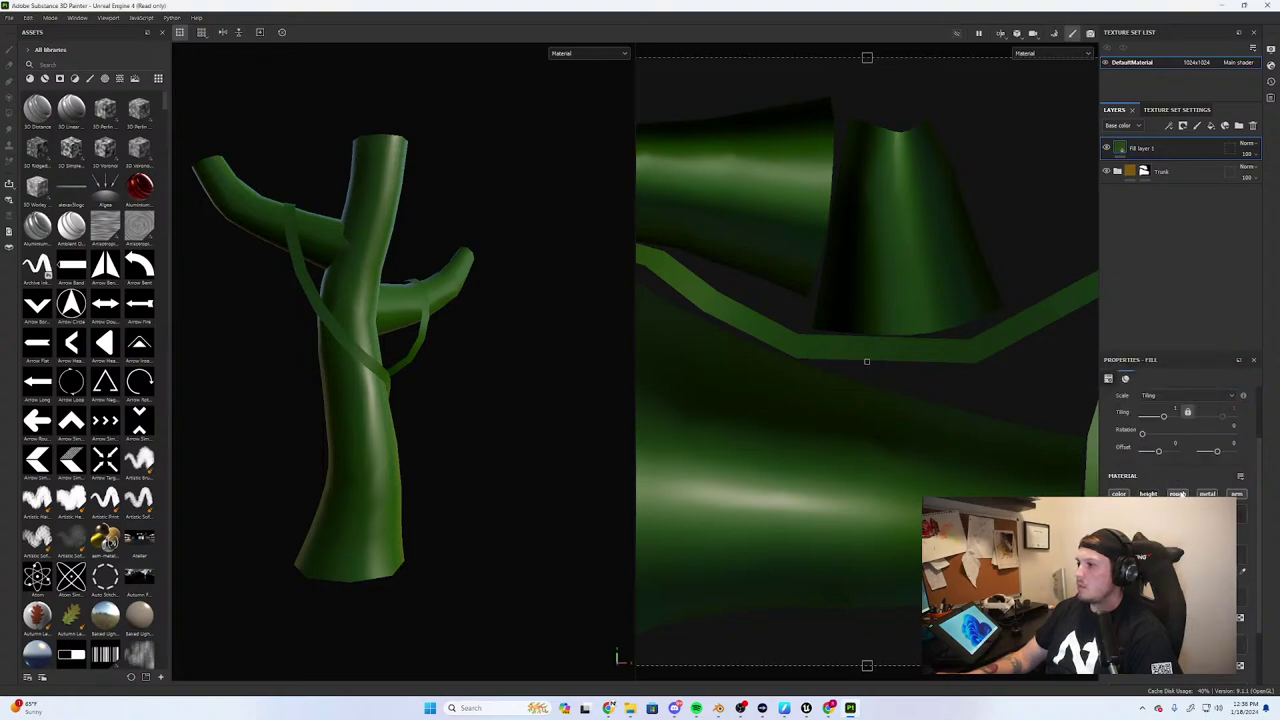
{"action": "left_click", "coordinate": [1207, 494]}
{"action": "left_click", "coordinate": [1237, 494]}
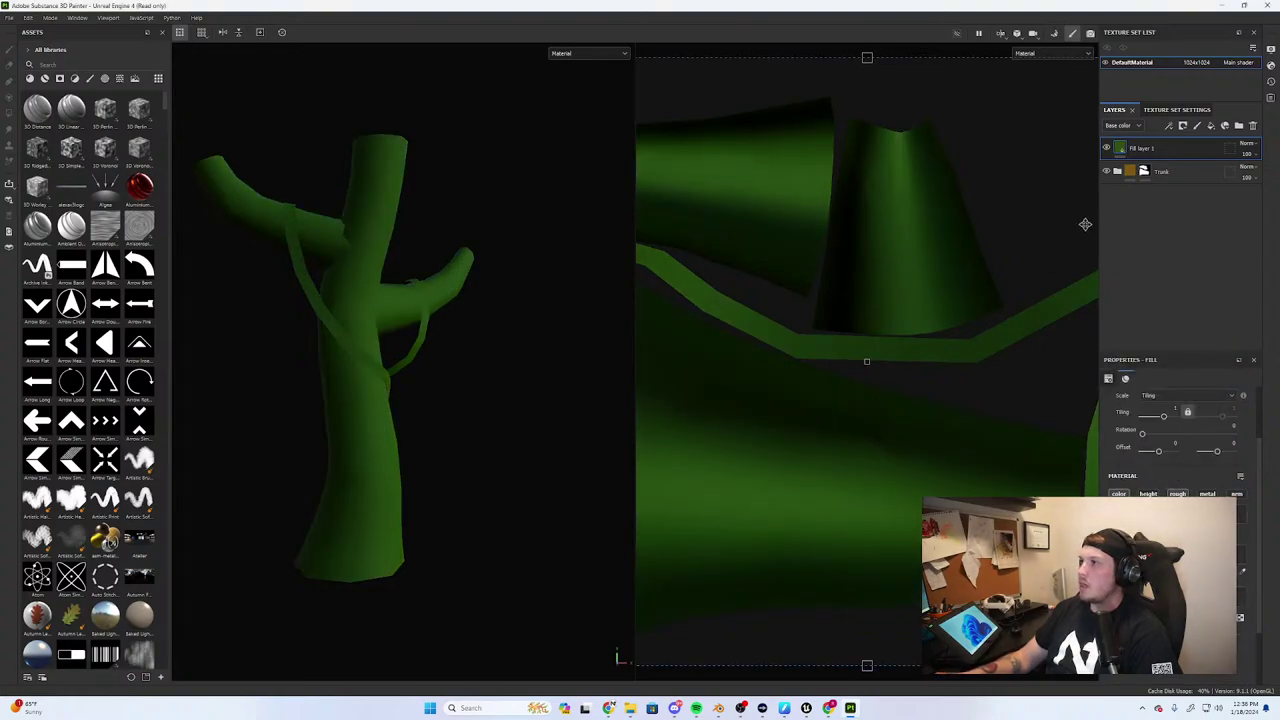
Group the green fill layer in a new folder named Vines
{"action": "left_click", "coordinate": [1120, 150]}
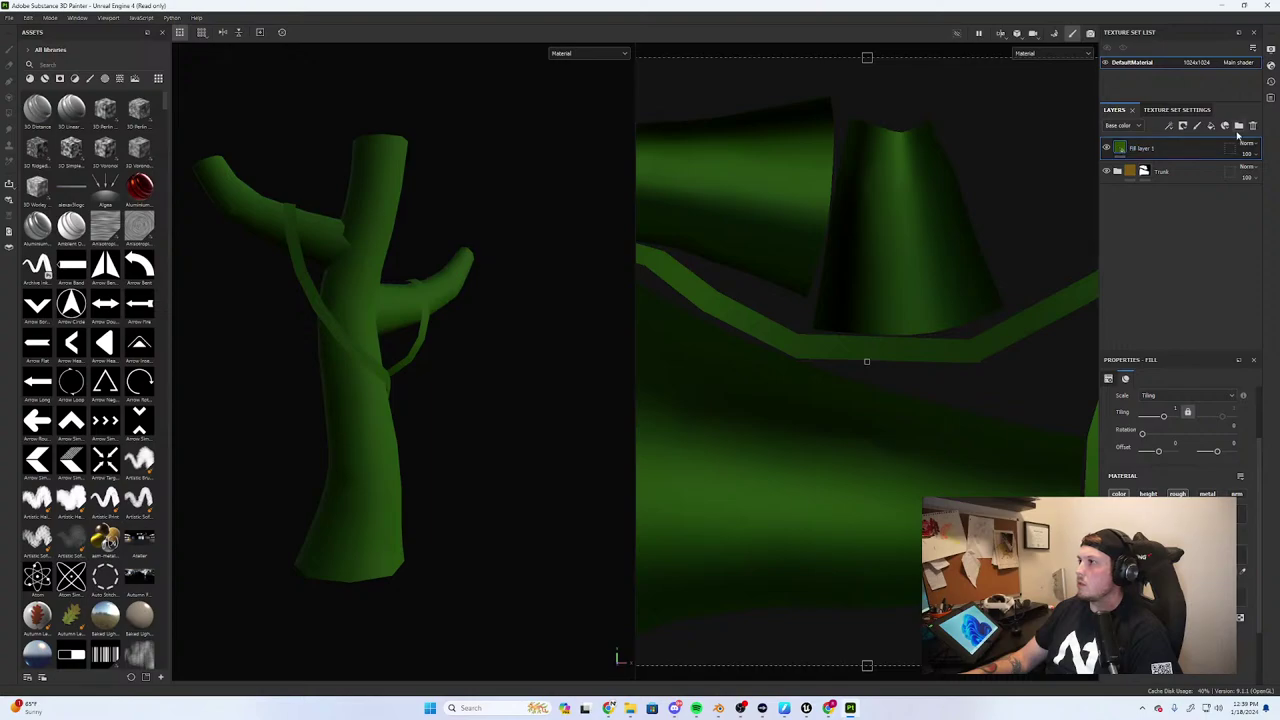
{"action": "left_click", "coordinate": [1239, 125]}
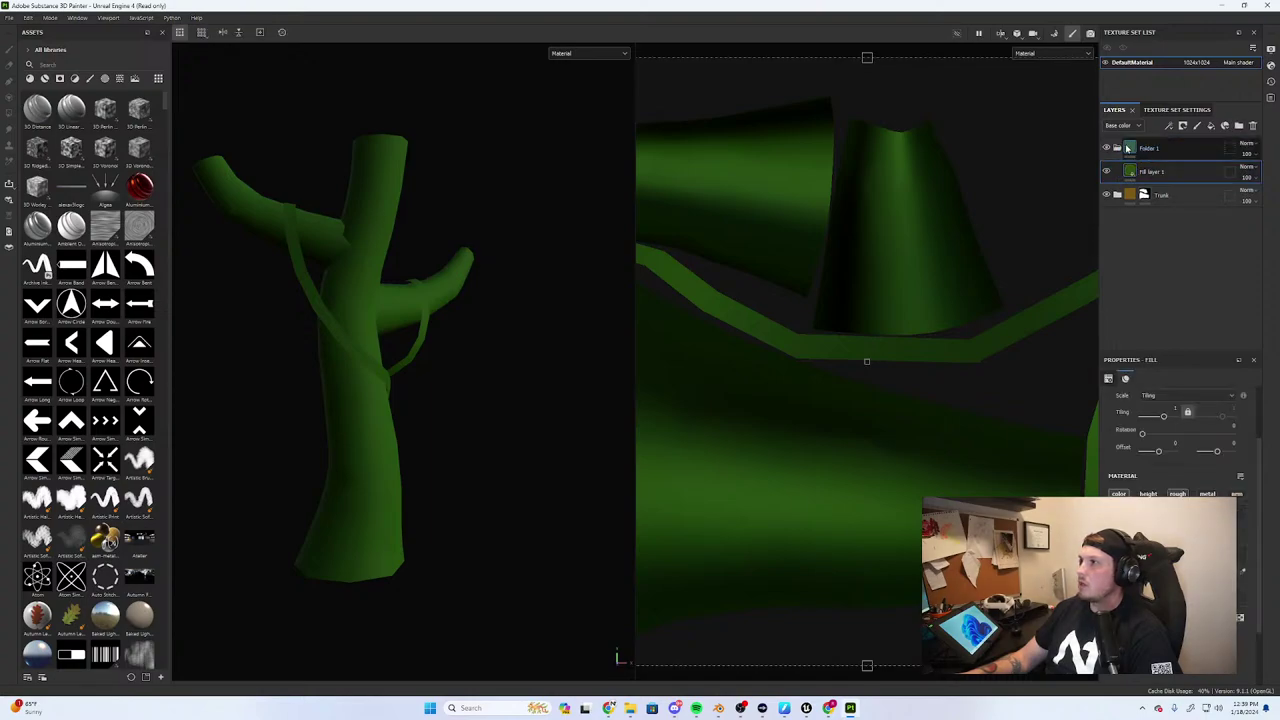
{"action": "double_click", "coordinate": [1145, 148]}
{"action": "type", "text": "Vine"}
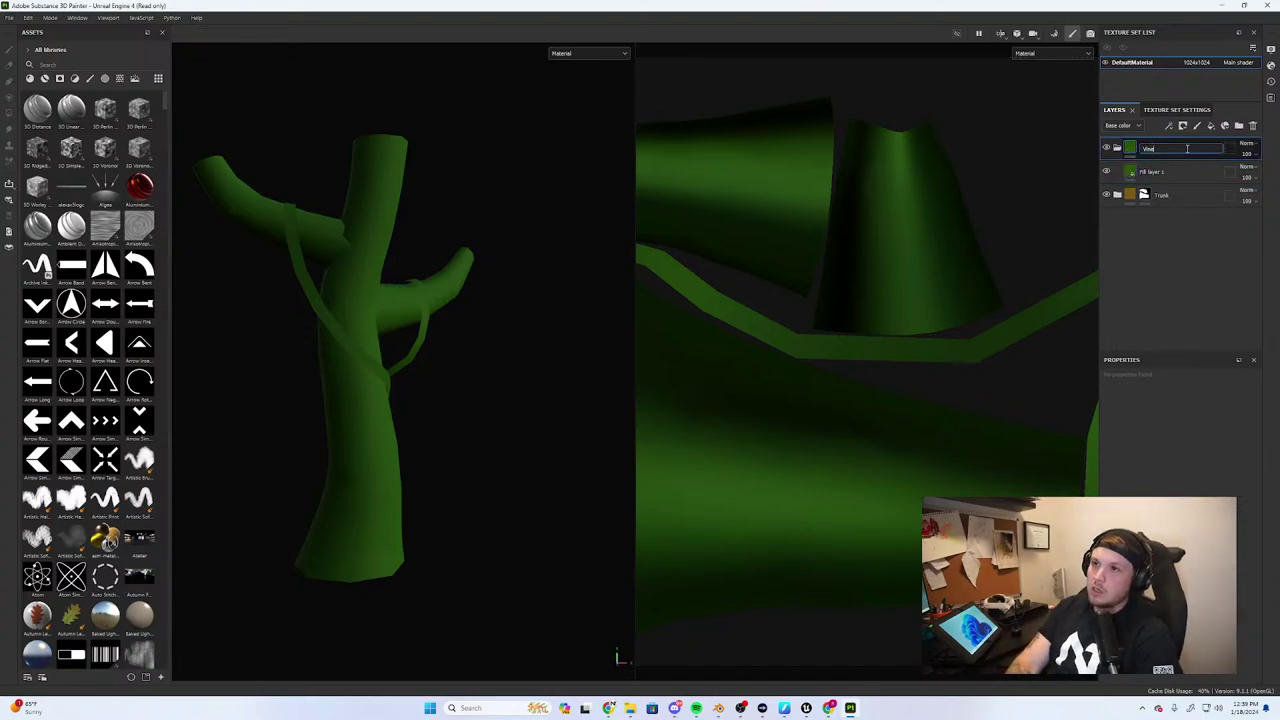
{"action": "type", "text": "s"}
{"action": "key", "text": "Return"}
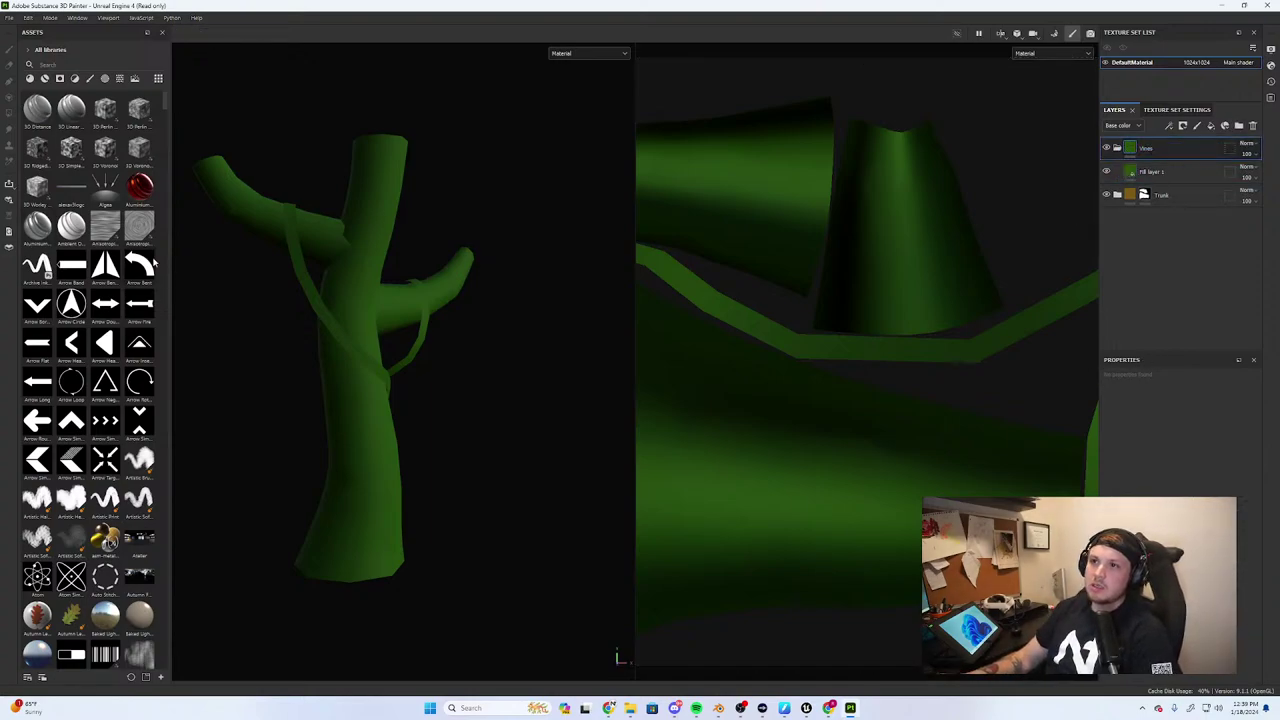
Rename the green fill layer as Vine and select the Vines folder
{"action": "left_click", "coordinate": [1130, 172]}
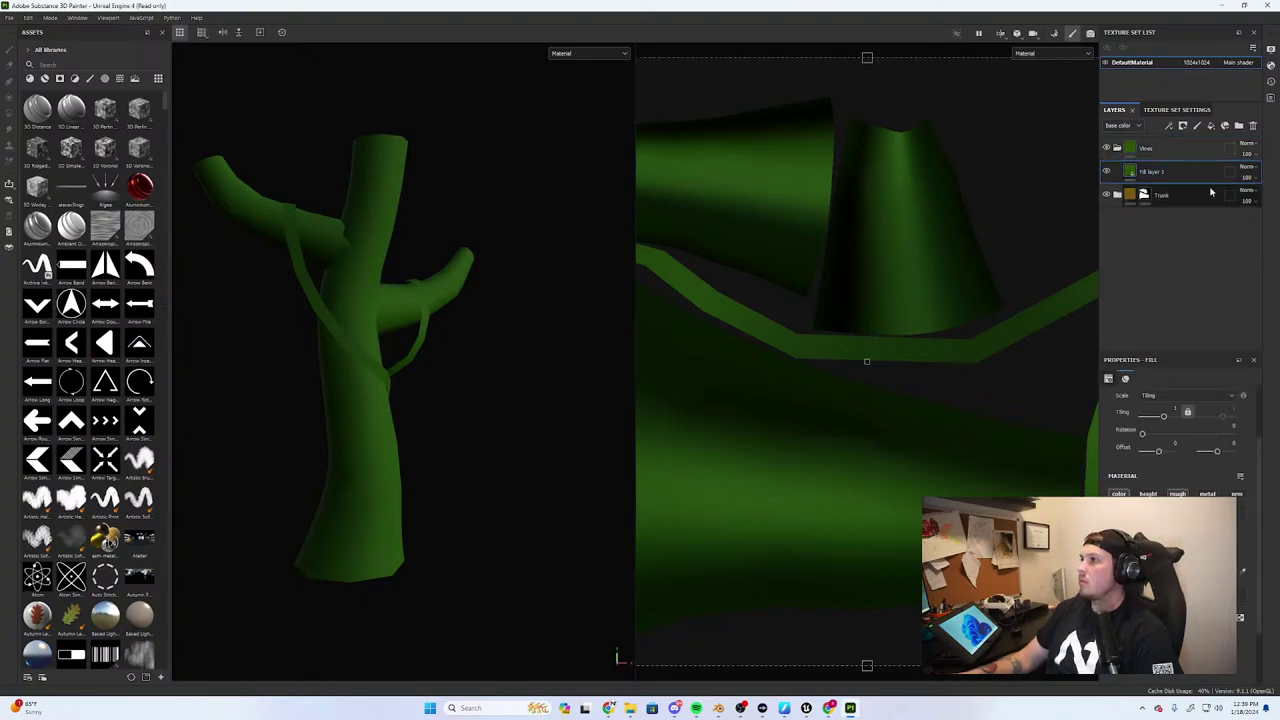
{"action": "double_click", "coordinate": [1152, 172]}
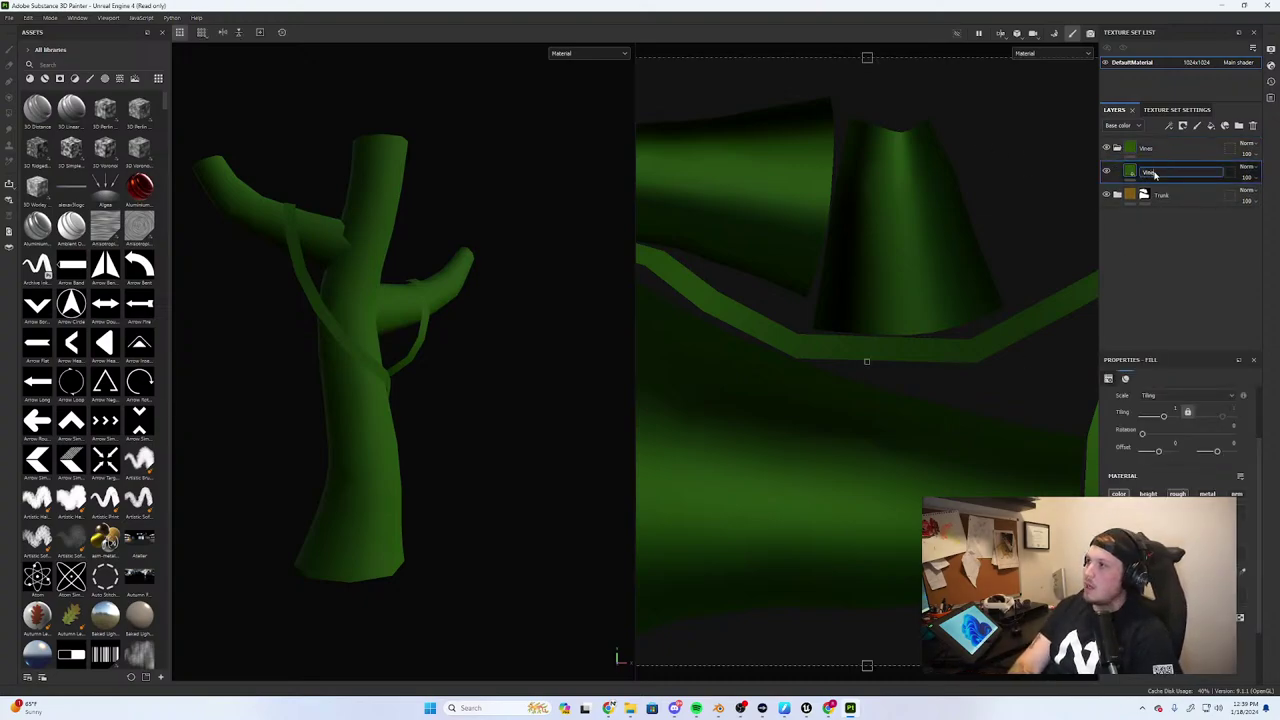
{"action": "type", "text": "Vine"}
{"action": "left_click", "coordinate": [1133, 150]}
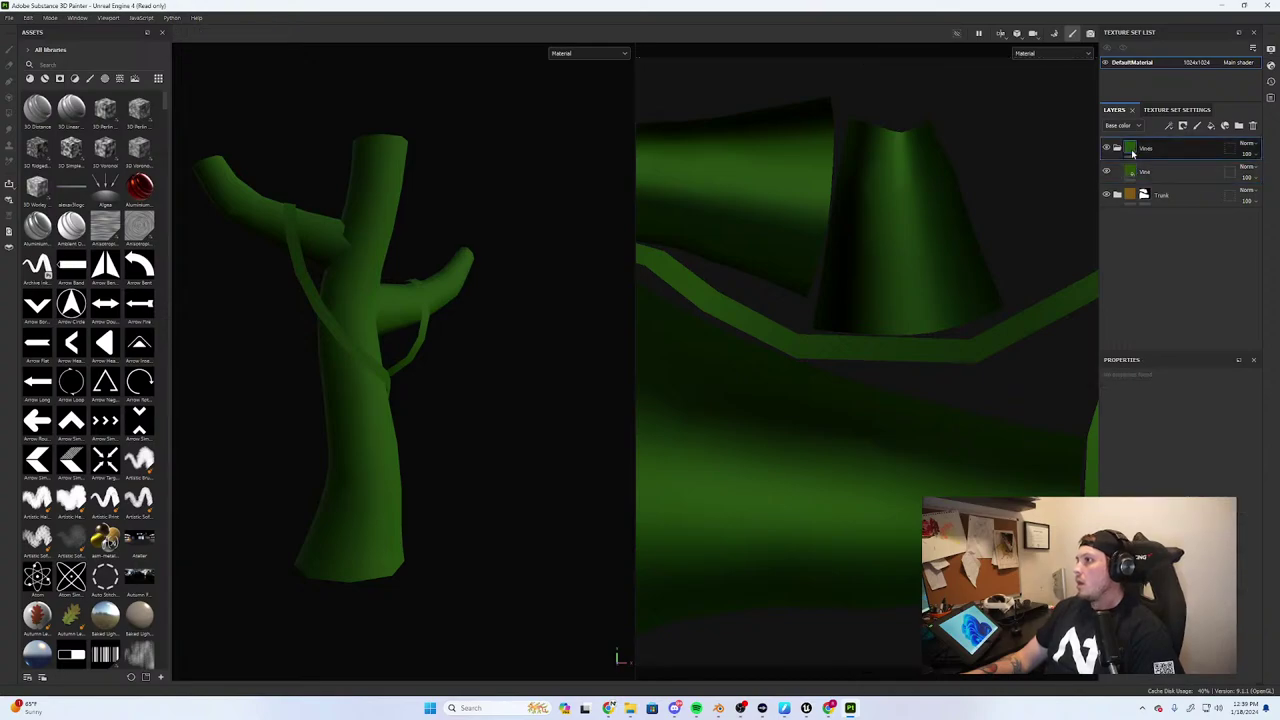
Add a black mask to the Vines folder and polygon-fill both vine meshes so the green covers only them
{"action": "right_click", "coordinate": [1133, 151]}
{"action": "left_click", "coordinate": [1157, 167]}
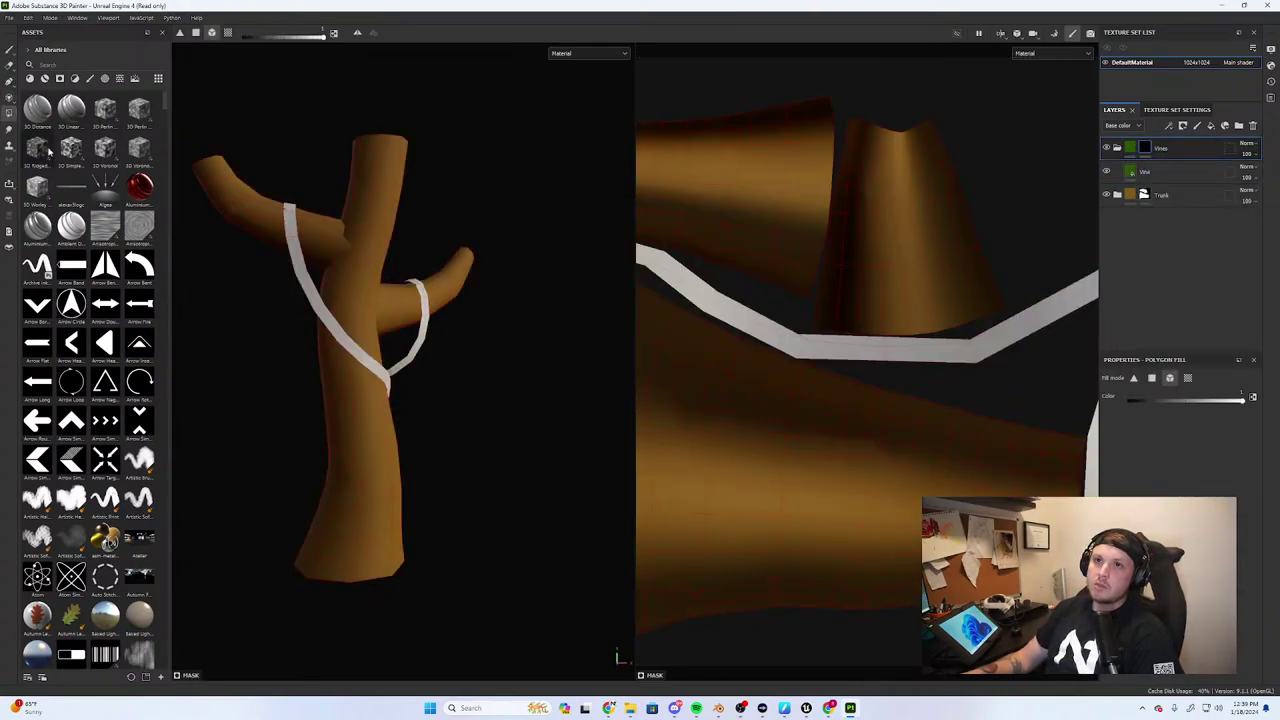
{"action": "left_click", "coordinate": [304, 268]}
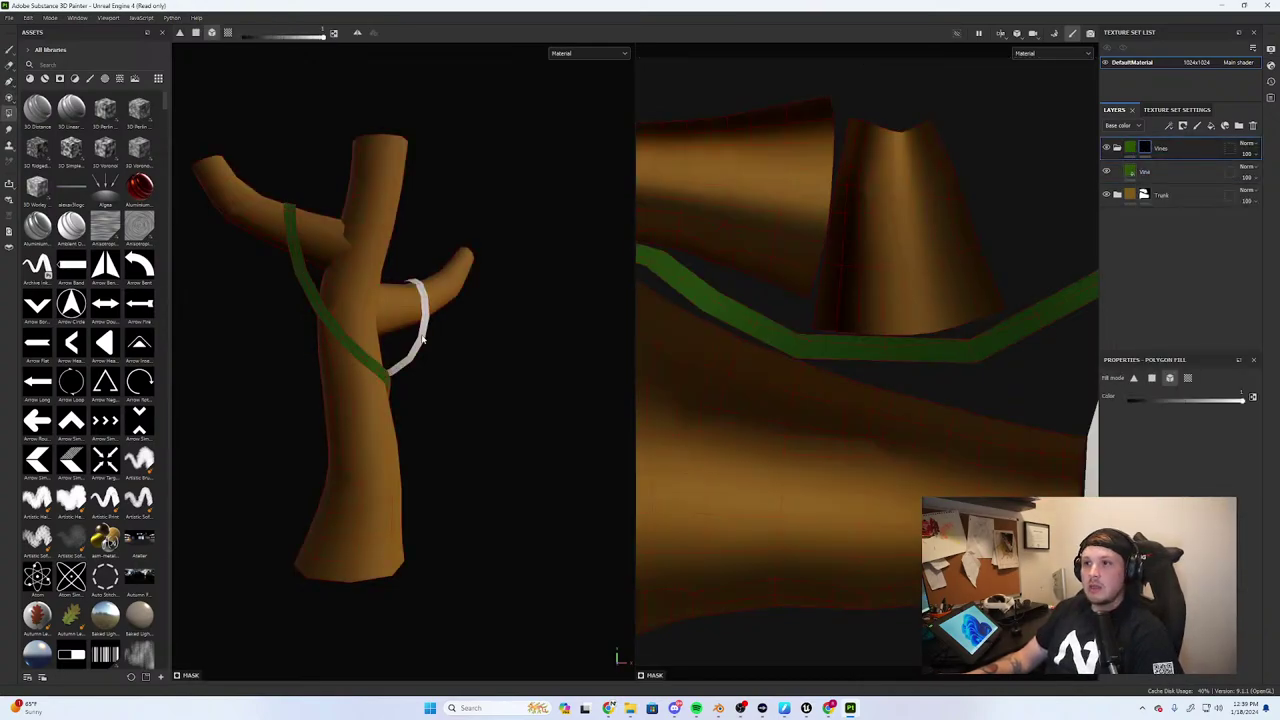
{"action": "left_click", "coordinate": [422, 340]}
{"action": "scroll", "coordinate": [486, 366], "scroll_direction": "down", "scroll_amount": 3}
{"action": "left_click", "coordinate": [7, 51]}
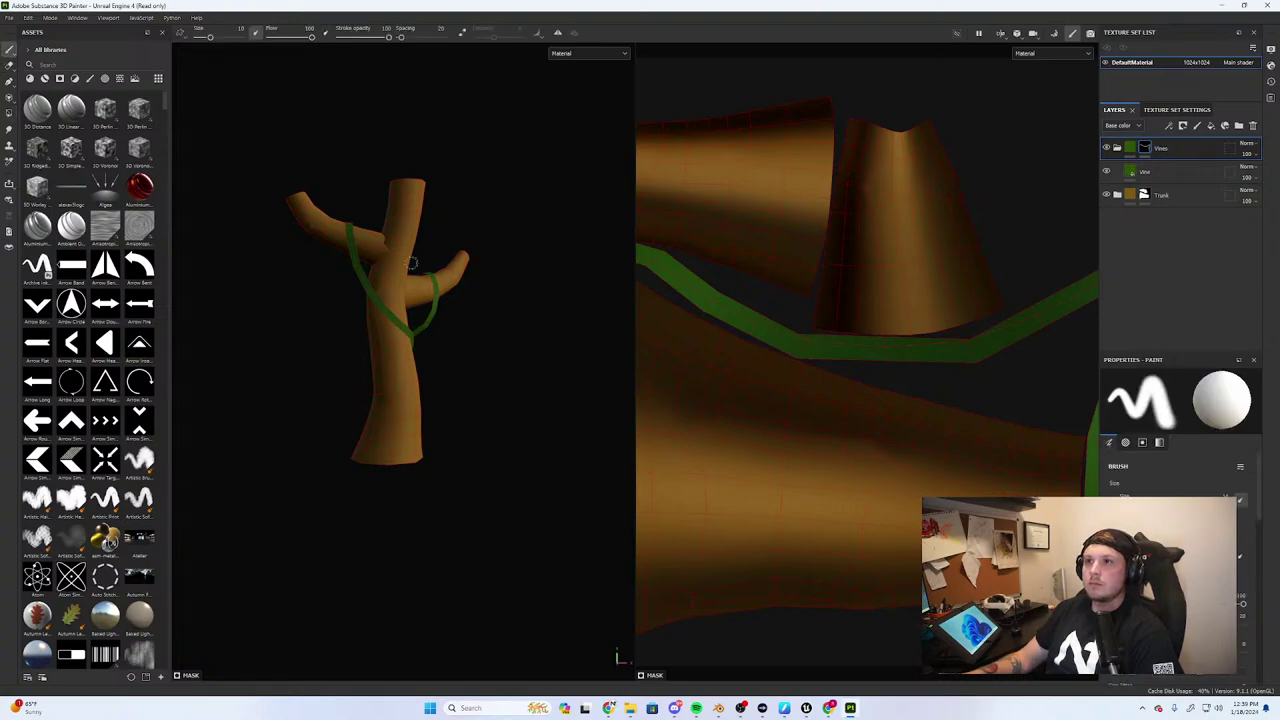
{"action": "mouse_move", "coordinate": [510, 340]}
{"action": "left_mouse_down", "text": "alt"}
{"action": "mouse_move", "coordinate": [483, 354]}
{"action": "mouse_move", "coordinate": [508, 353]}
{"action": "left_mouse_up", "text": "alt"}
Darken the Bark layer's base color in the Trunk folder to a deep brown
{"action": "left_click", "coordinate": [1129, 196]}
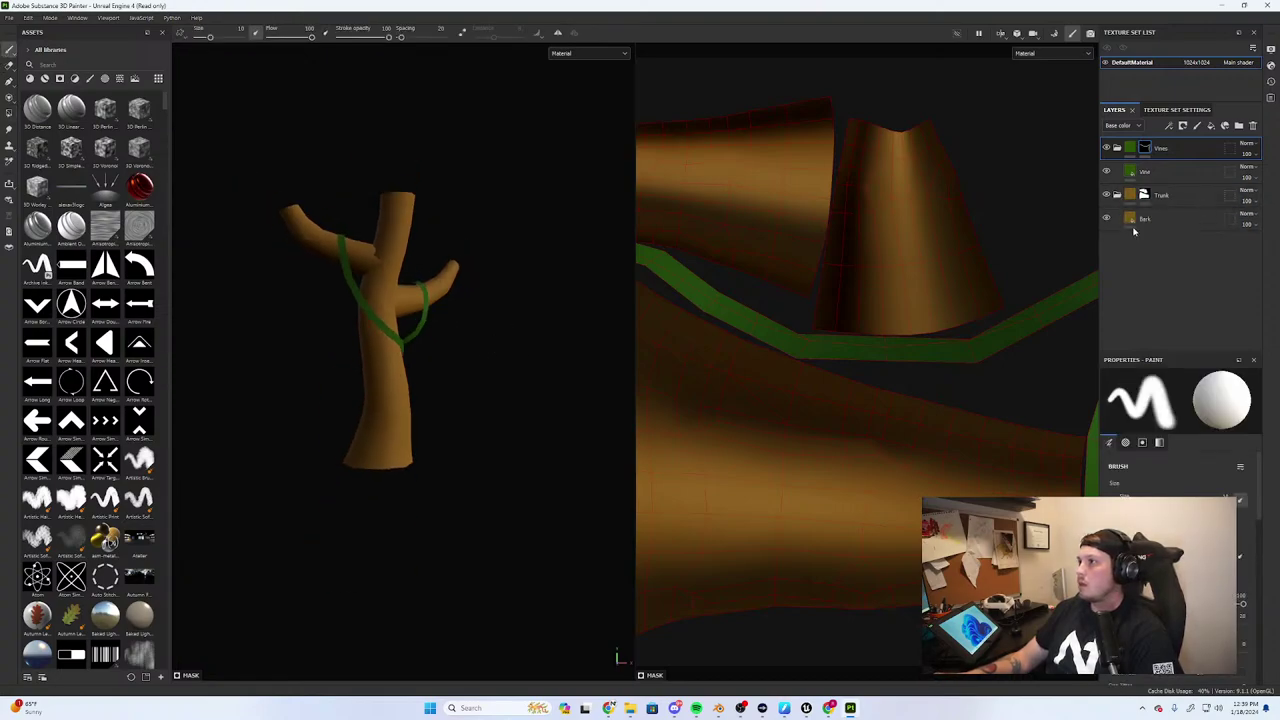
{"action": "left_click", "coordinate": [1130, 218]}
{"action": "left_click", "coordinate": [1163, 571]}
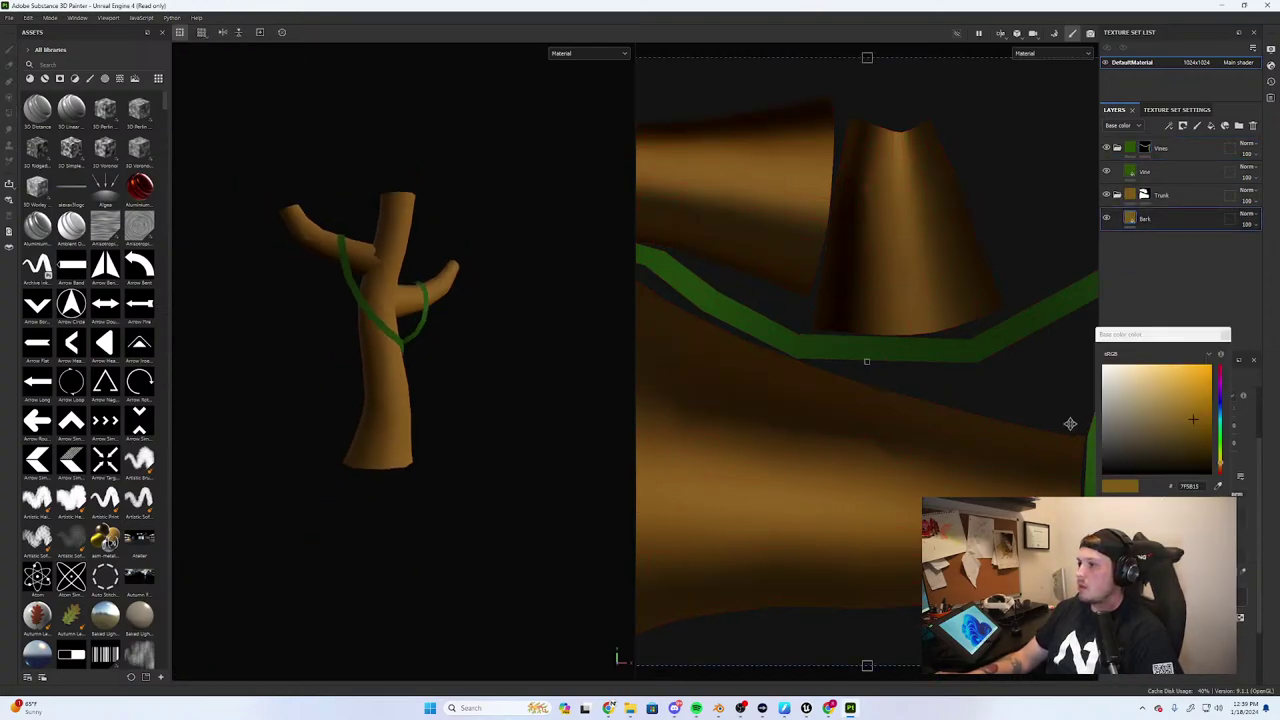
{"action": "left_click_drag", "start_coordinate": [1206, 455], "coordinate": [1190, 437]}
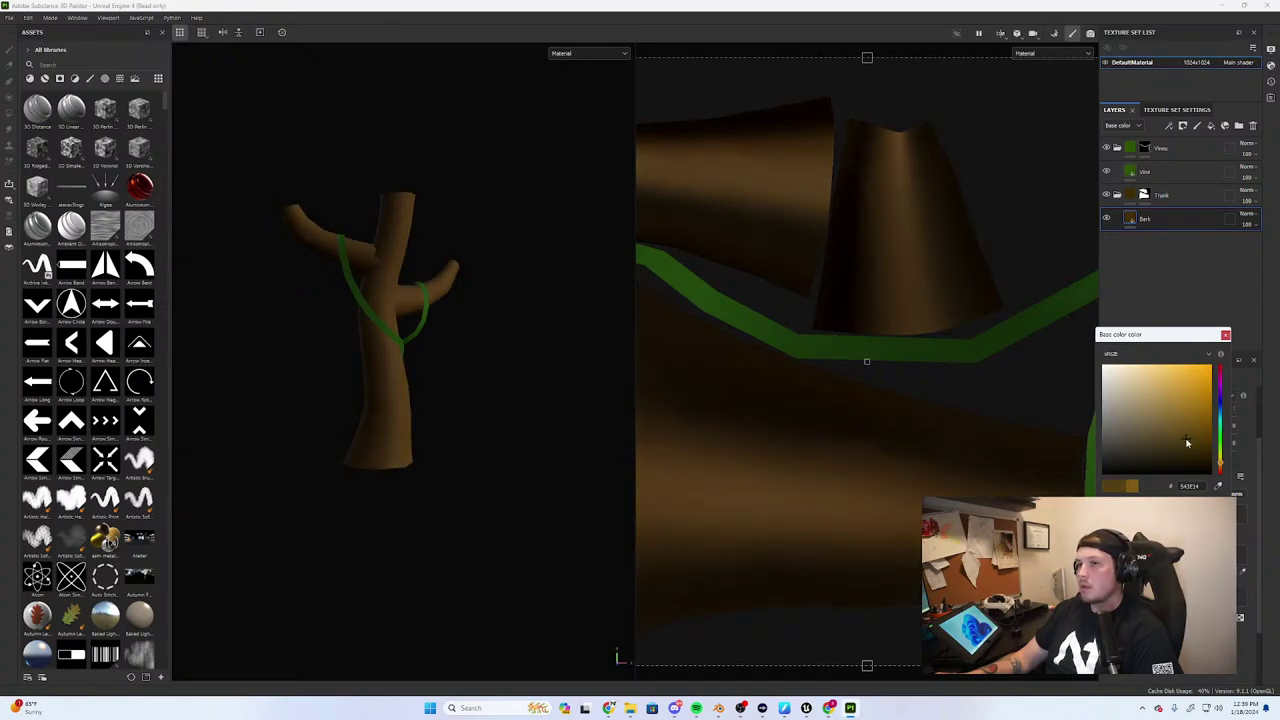
{"action": "left_click_drag", "start_coordinate": [1188, 436], "coordinate": [1189, 435]}
{"action": "left_click", "coordinate": [1211, 287]}
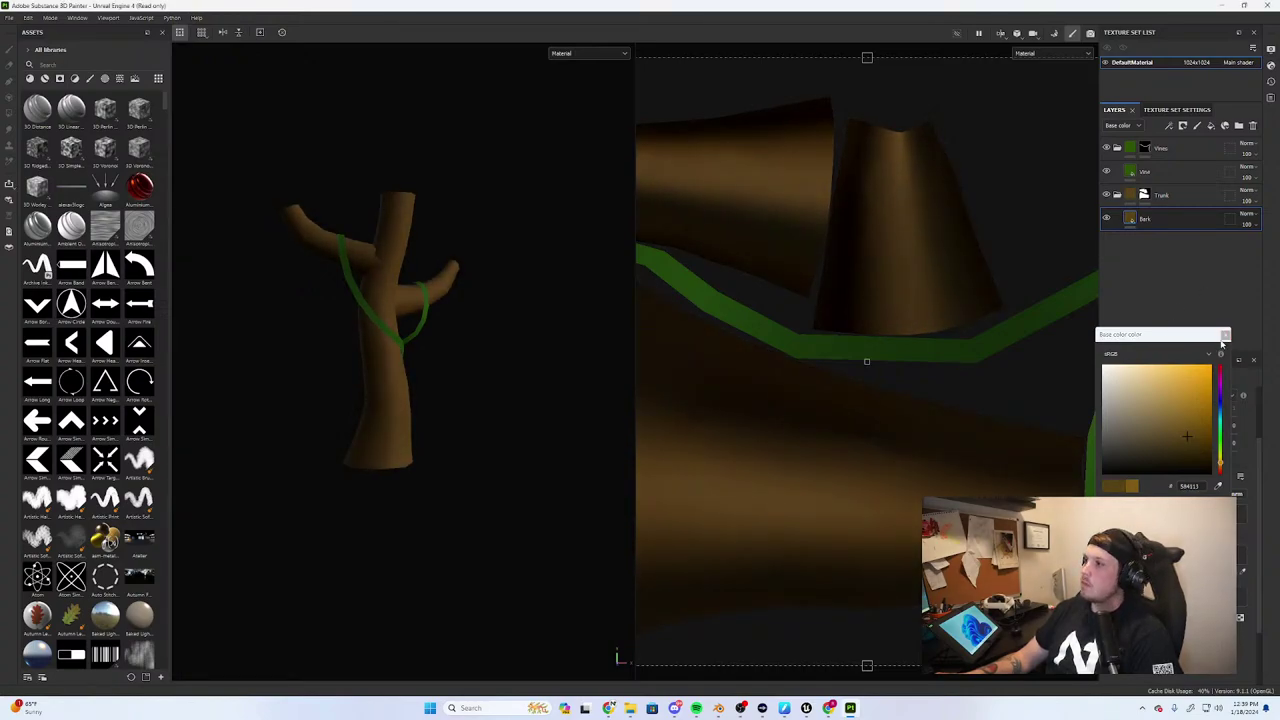
{"action": "left_click", "coordinate": [1225, 334]}
Switch to Chrome and search Google for "rainforest tree" in a new tab
{"action": "mouse_move", "coordinate": [608, 708]}
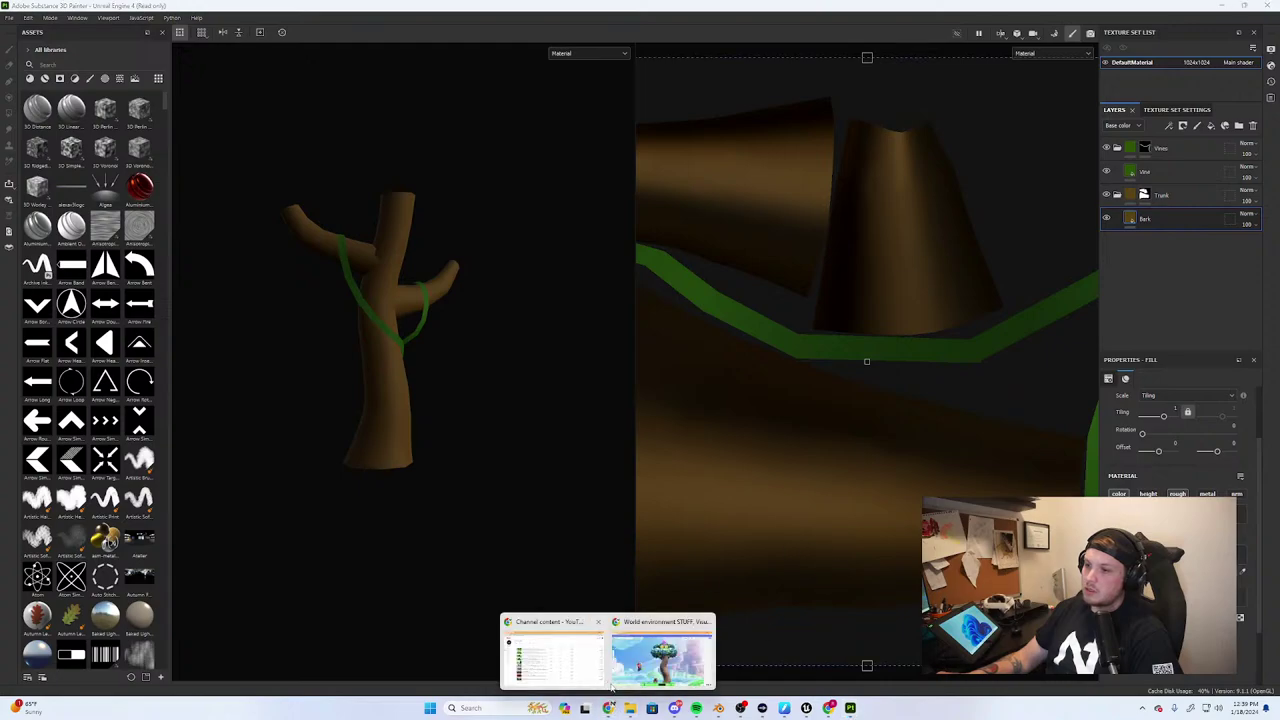
{"action": "left_click", "coordinate": [660, 645]}
{"action": "left_click", "coordinate": [146, 10]}
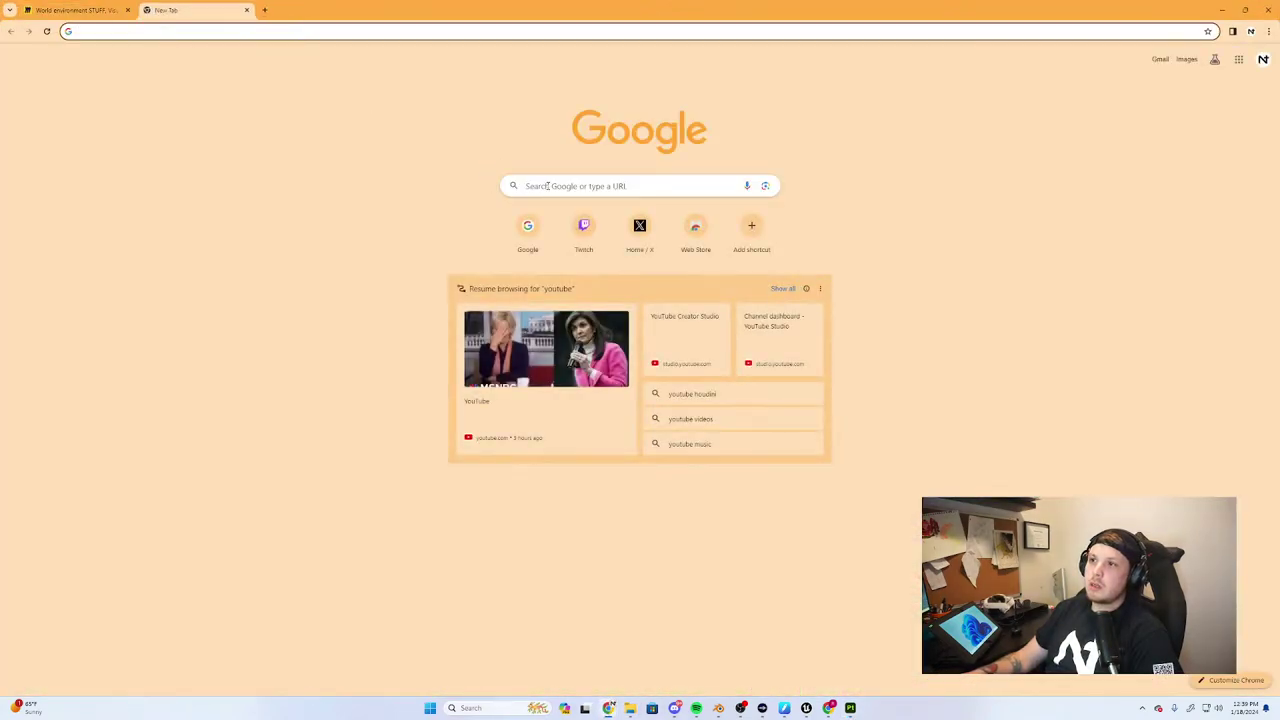
{"action": "type", "text": "rainfor"}
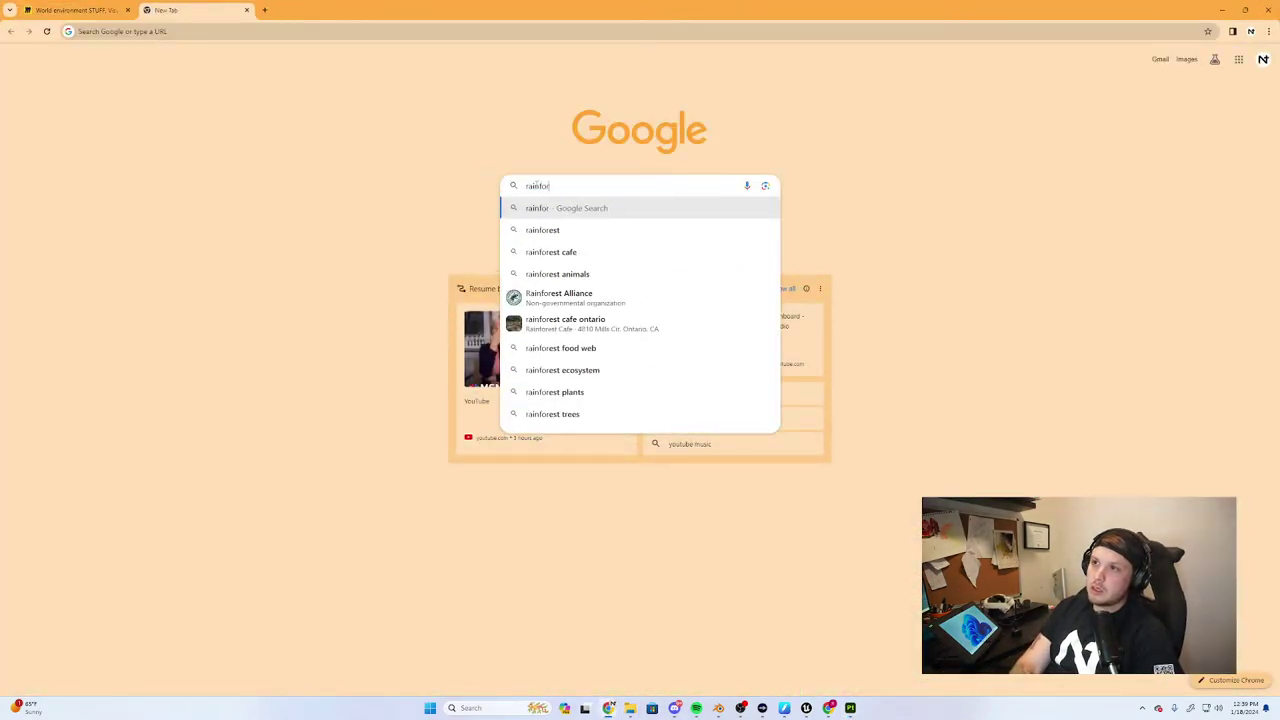
{"action": "type", "text": "est tree"}
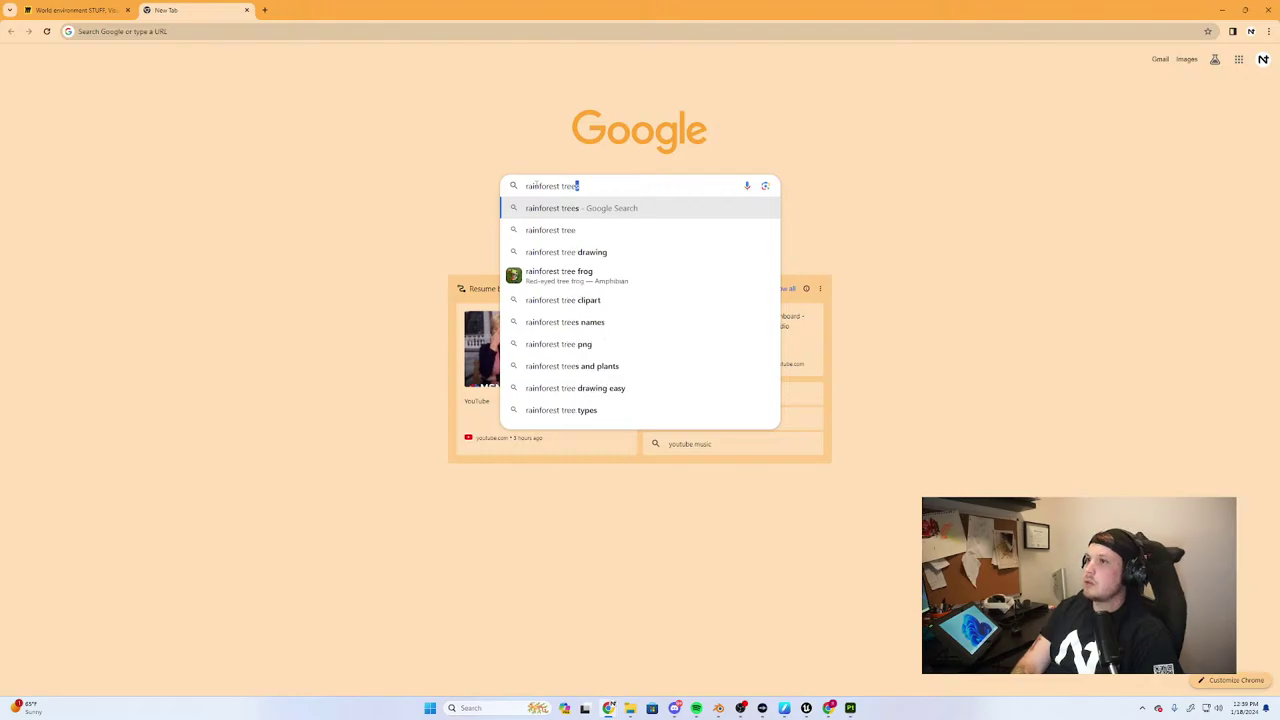
{"action": "key", "text": "Return"}
Examine several rainforest tree images from the search results as reference for the bark, roots and vines
{"action": "left_click", "coordinate": [341, 209]}
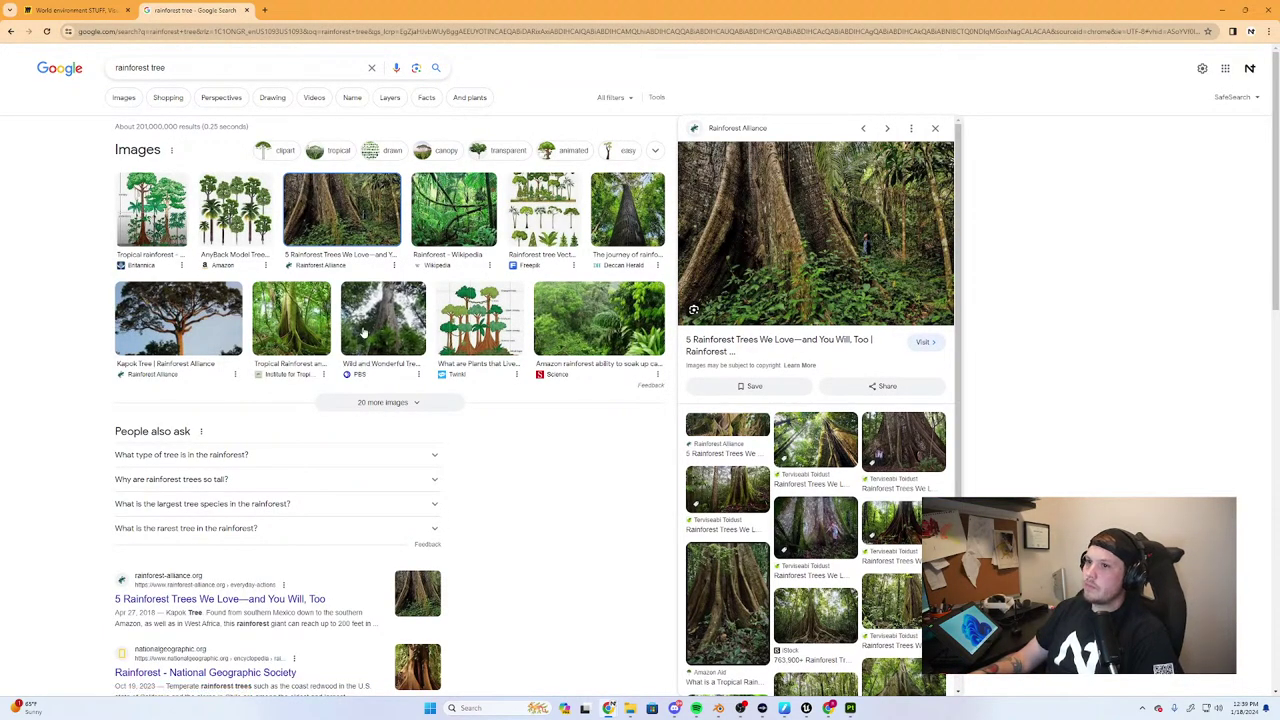
{"action": "left_click", "coordinate": [151, 210]}
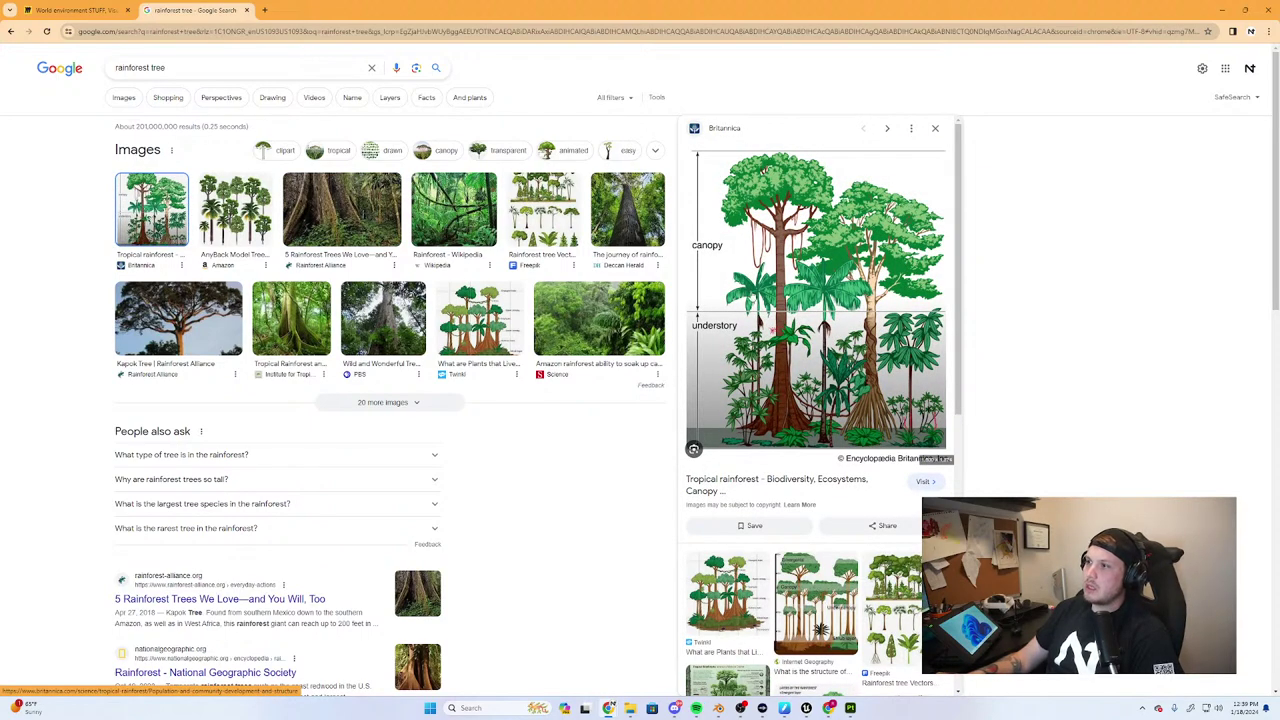
{"action": "left_click", "coordinate": [615, 210]}
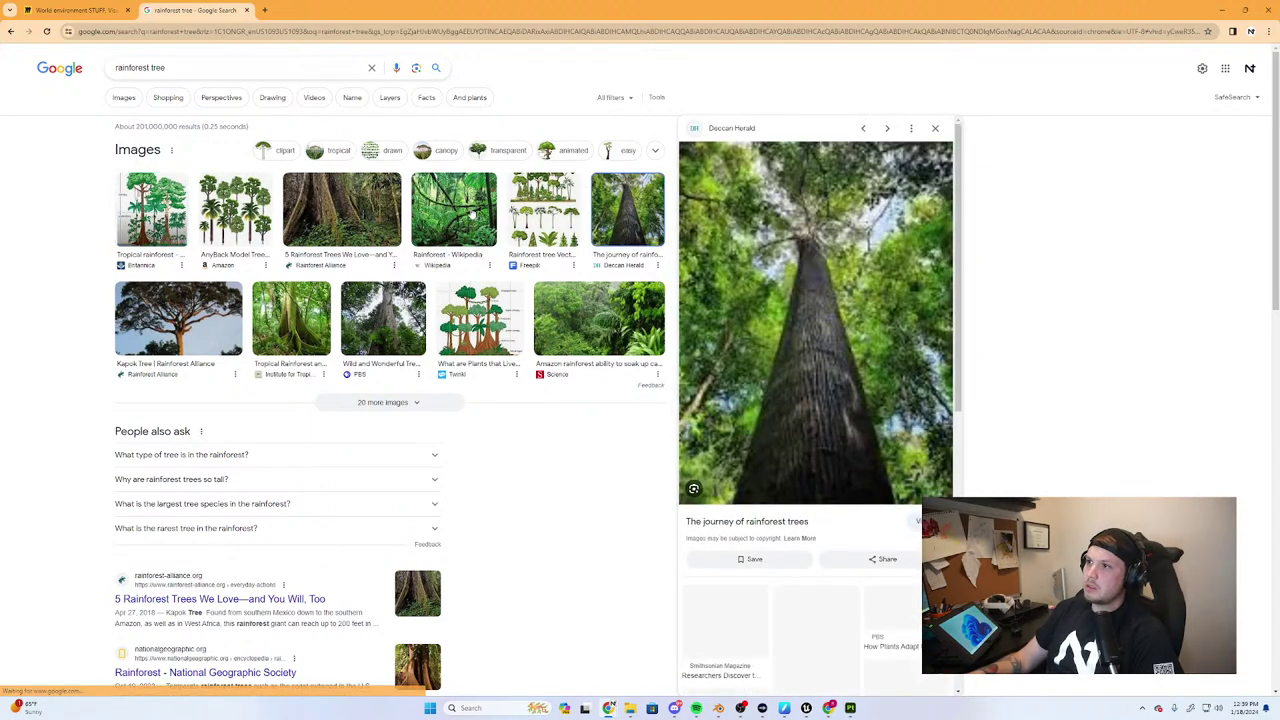
{"action": "left_click", "coordinate": [455, 212]}
{"action": "left_click", "coordinate": [383, 318]}
{"action": "left_click", "coordinate": [291, 318]}
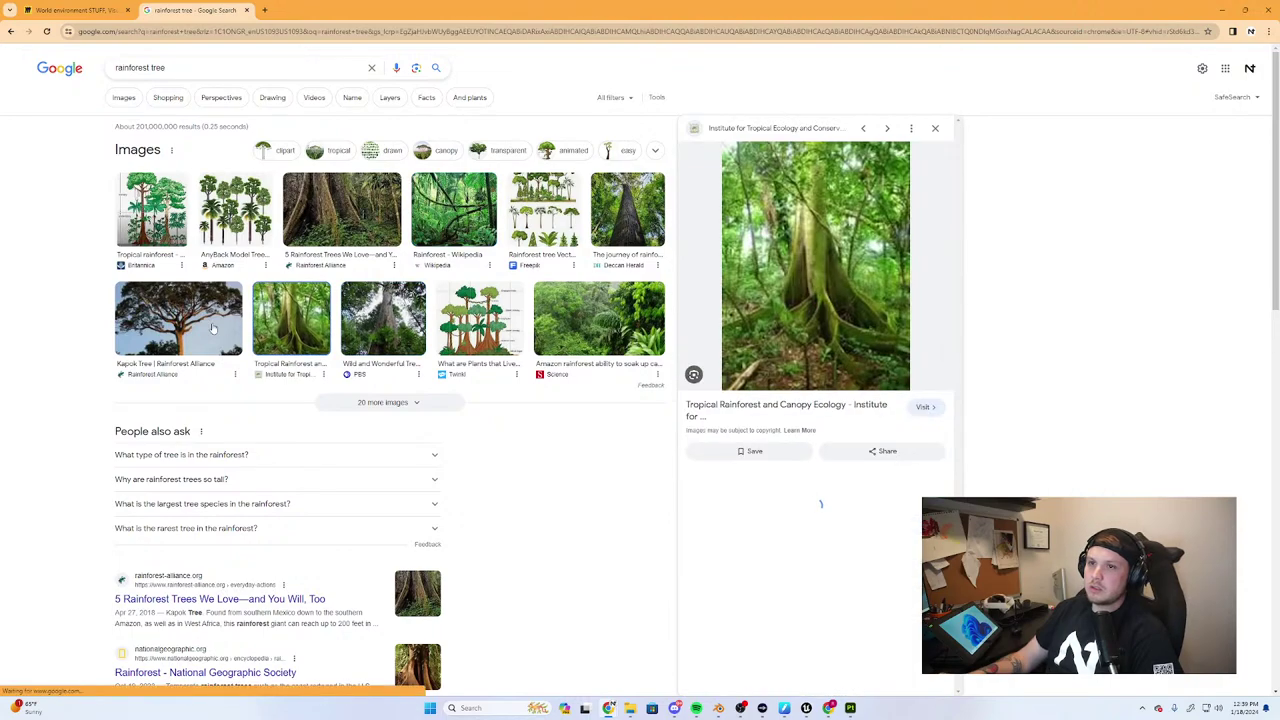
{"action": "left_click", "coordinate": [228, 320]}
{"action": "left_click", "coordinate": [270, 325]}
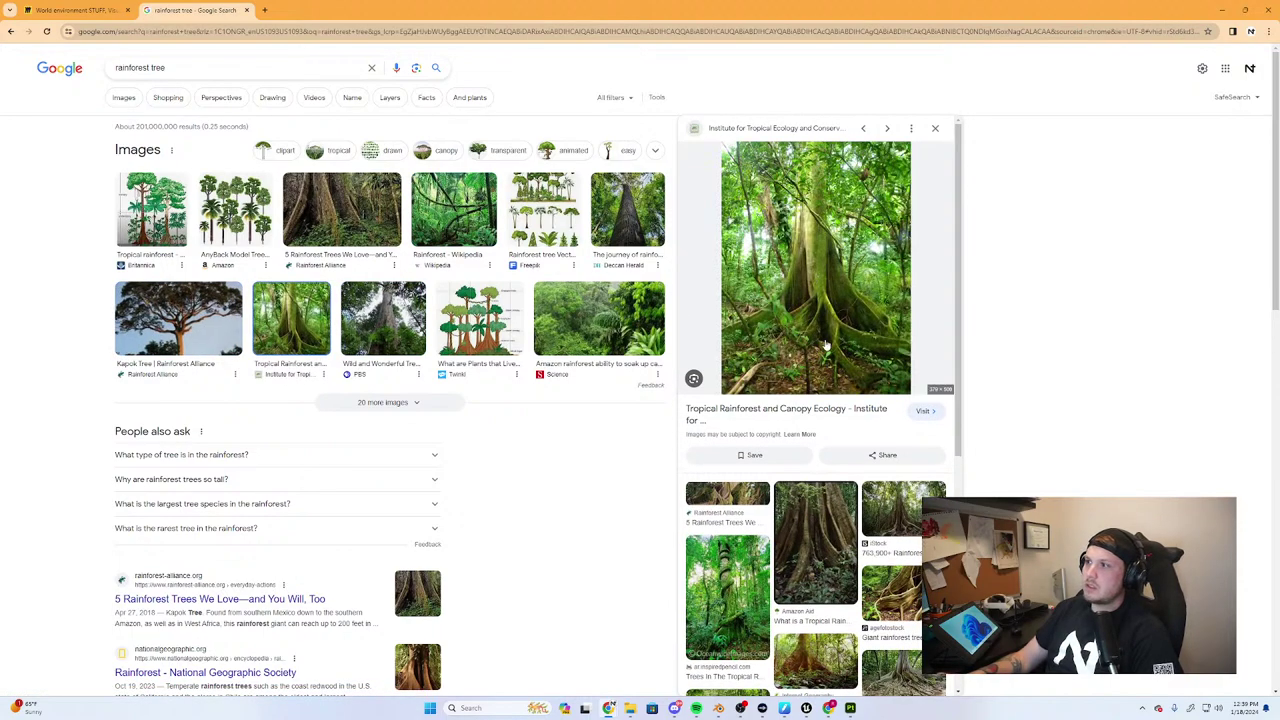
{"action": "left_click", "coordinate": [383, 318]}
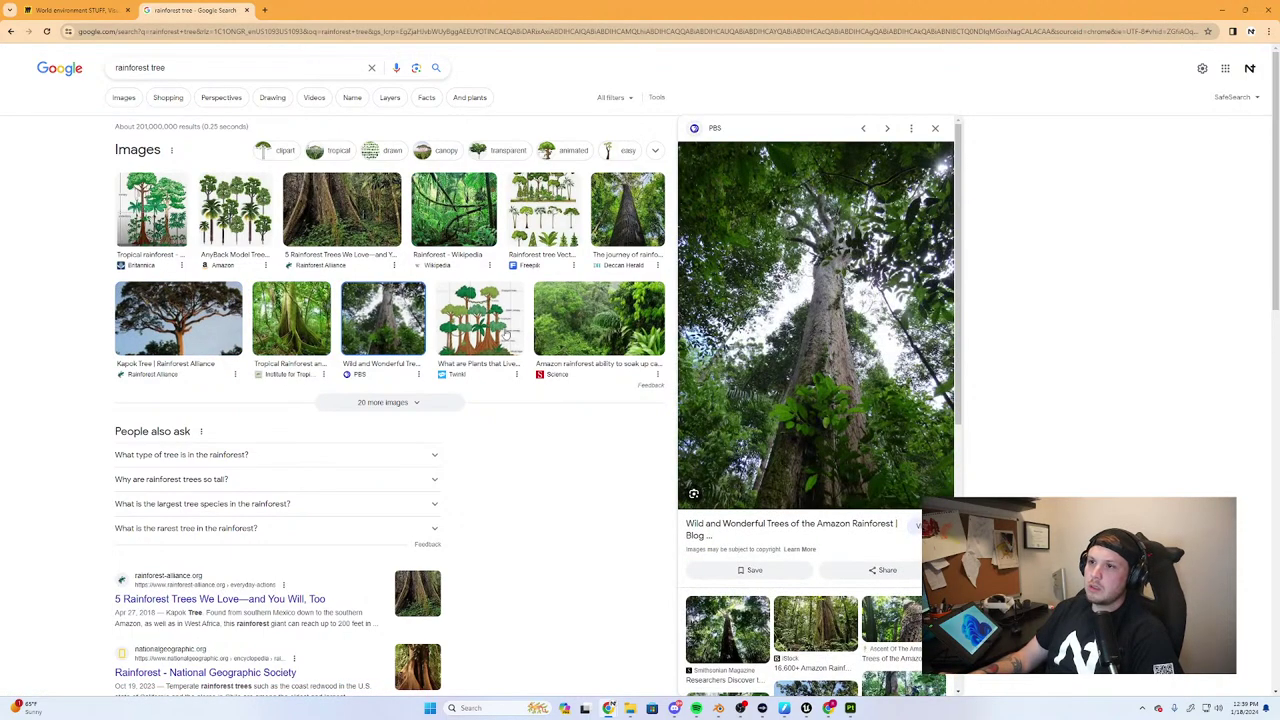
{"action": "left_click", "coordinate": [291, 318]}
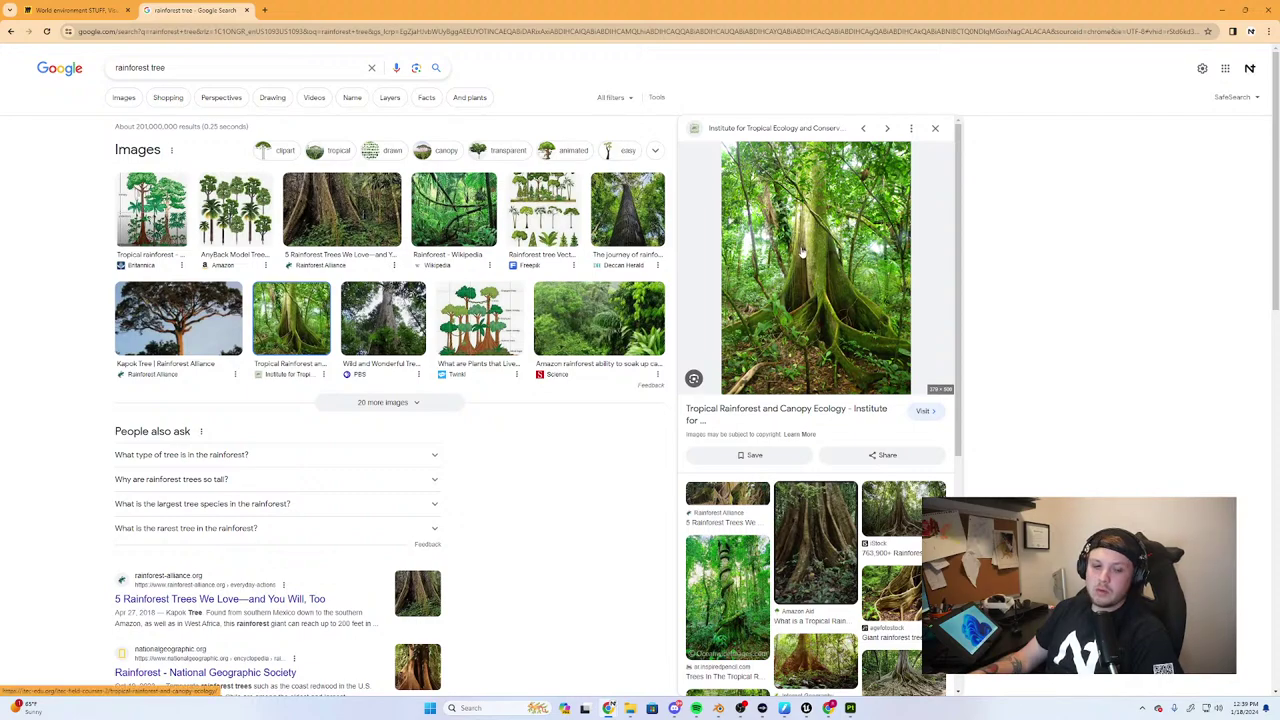
{"action": "left_click", "coordinate": [479, 318]}
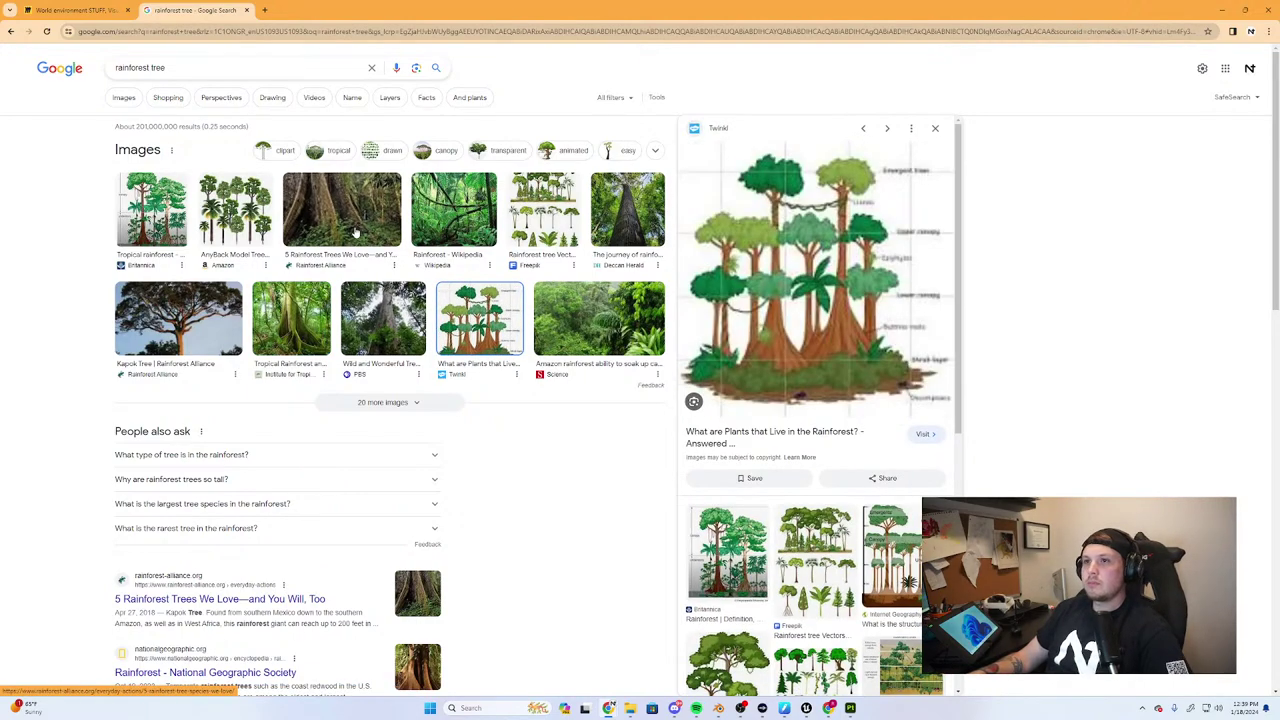
{"action": "left_click", "coordinate": [355, 232]}
{"action": "left_click", "coordinate": [160, 222]}
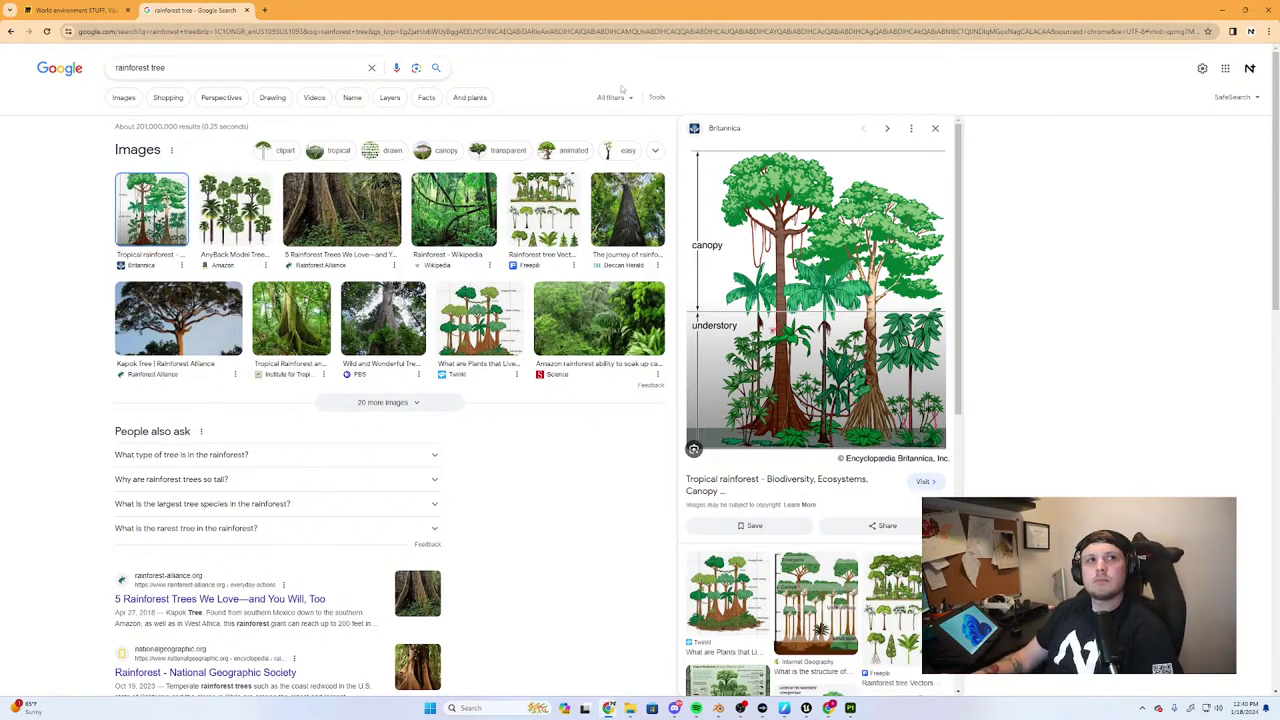
Switch back to Substance 3D Painter and add a fill layer above Bark with a black mask containing a fill effect
{"action": "left_click", "coordinate": [1222, 10]}
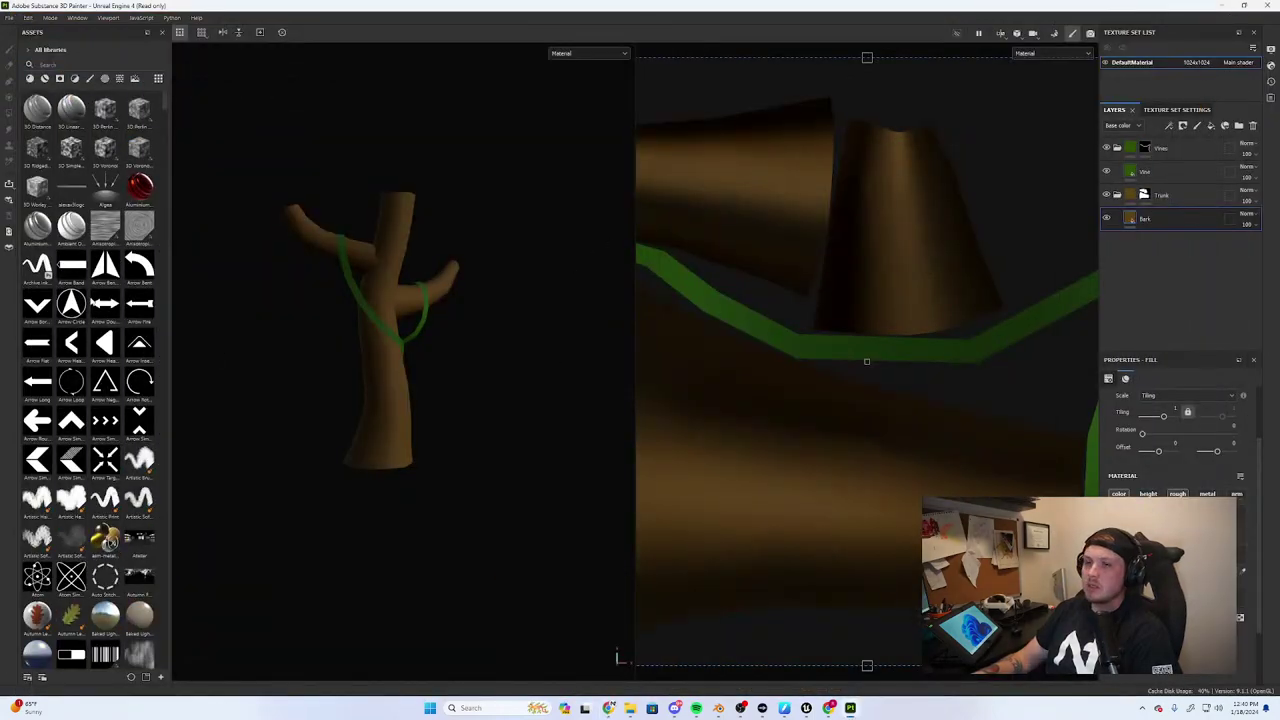
{"action": "scroll", "coordinate": [297, 268], "scroll_direction": "up", "scroll_amount": 4}
{"action": "scroll", "coordinate": [368, 264], "scroll_direction": "down", "scroll_amount": 2}
{"action": "middle_click_drag", "start_coordinate": [369, 264], "coordinate": [441, 266], "text": "alt"}
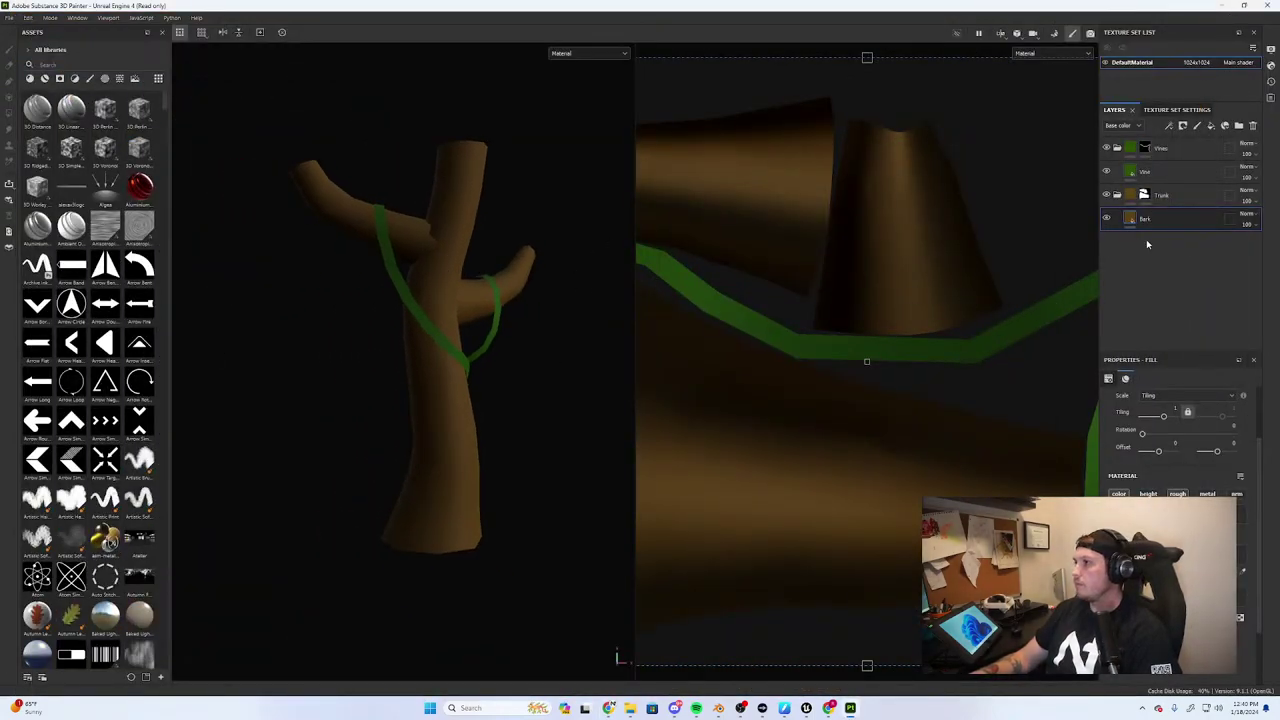
{"action": "scroll", "coordinate": [466, 434], "scroll_direction": "down", "scroll_amount": 4}
{"action": "left_click_drag", "start_coordinate": [466, 434], "coordinate": [411, 432], "text": "alt"}
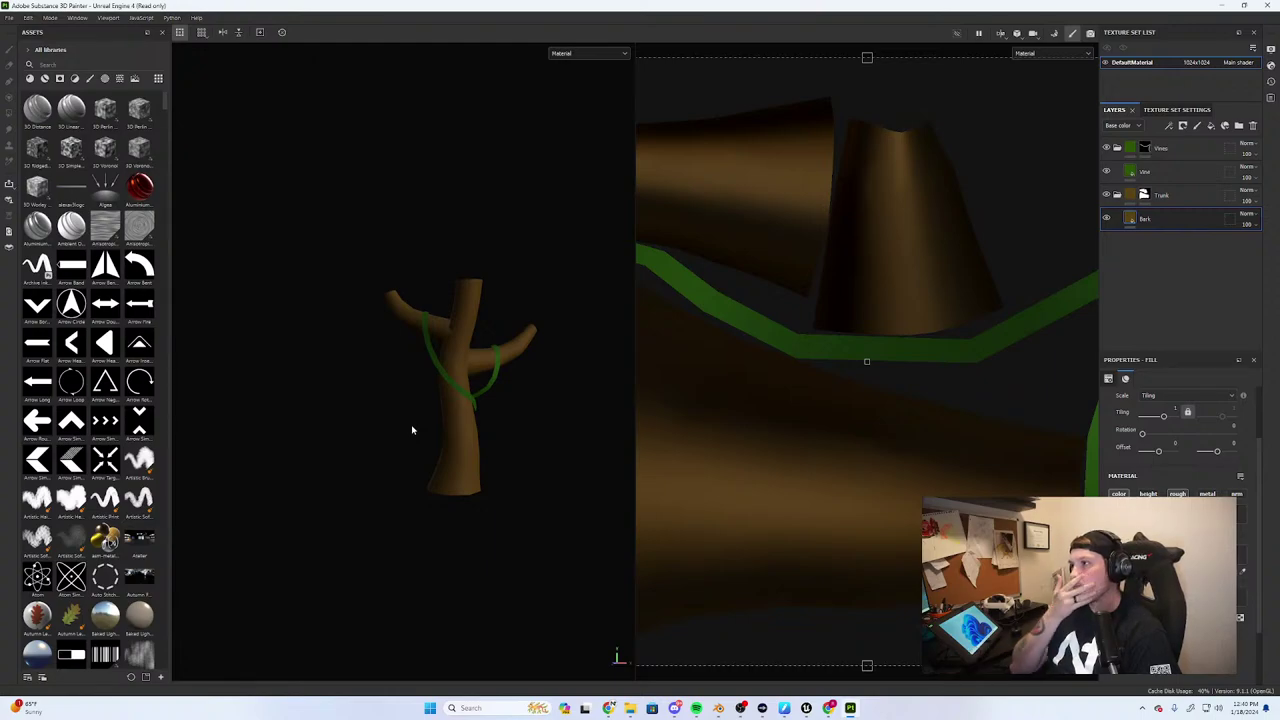
{"action": "left_click", "coordinate": [1210, 127]}
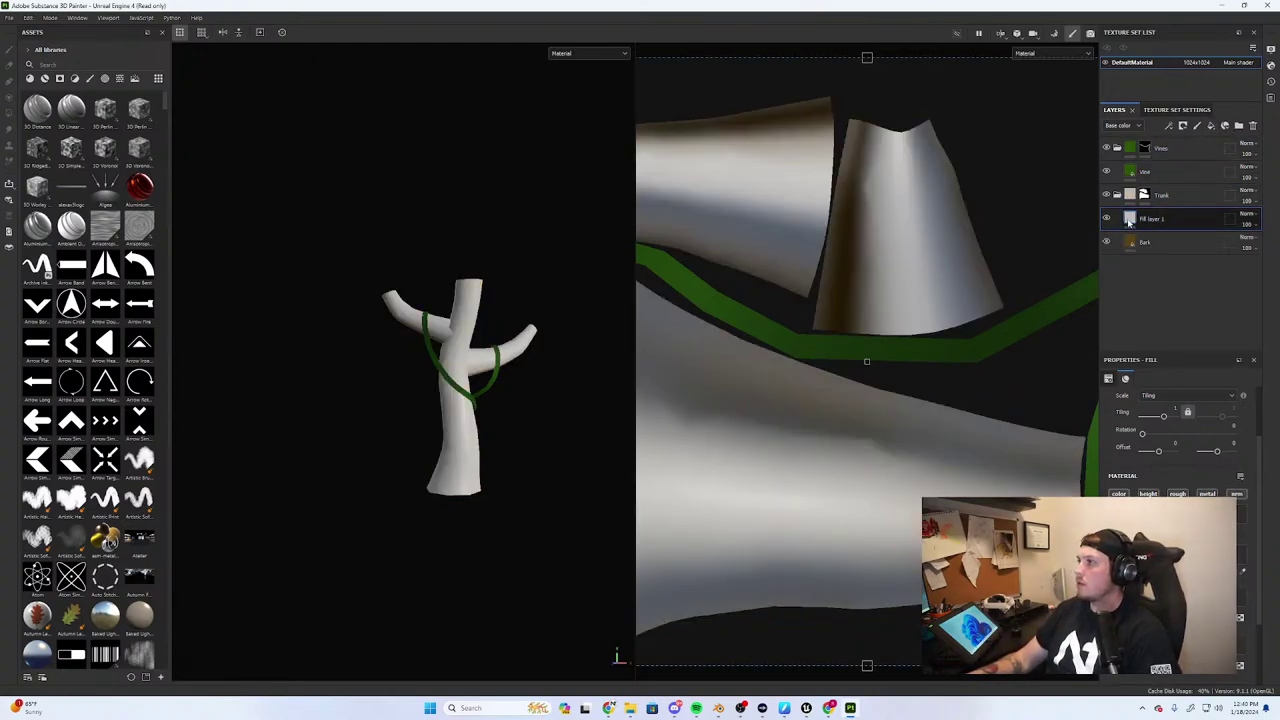
{"action": "right_click", "coordinate": [1130, 222]}
{"action": "left_click", "coordinate": [1165, 250]}
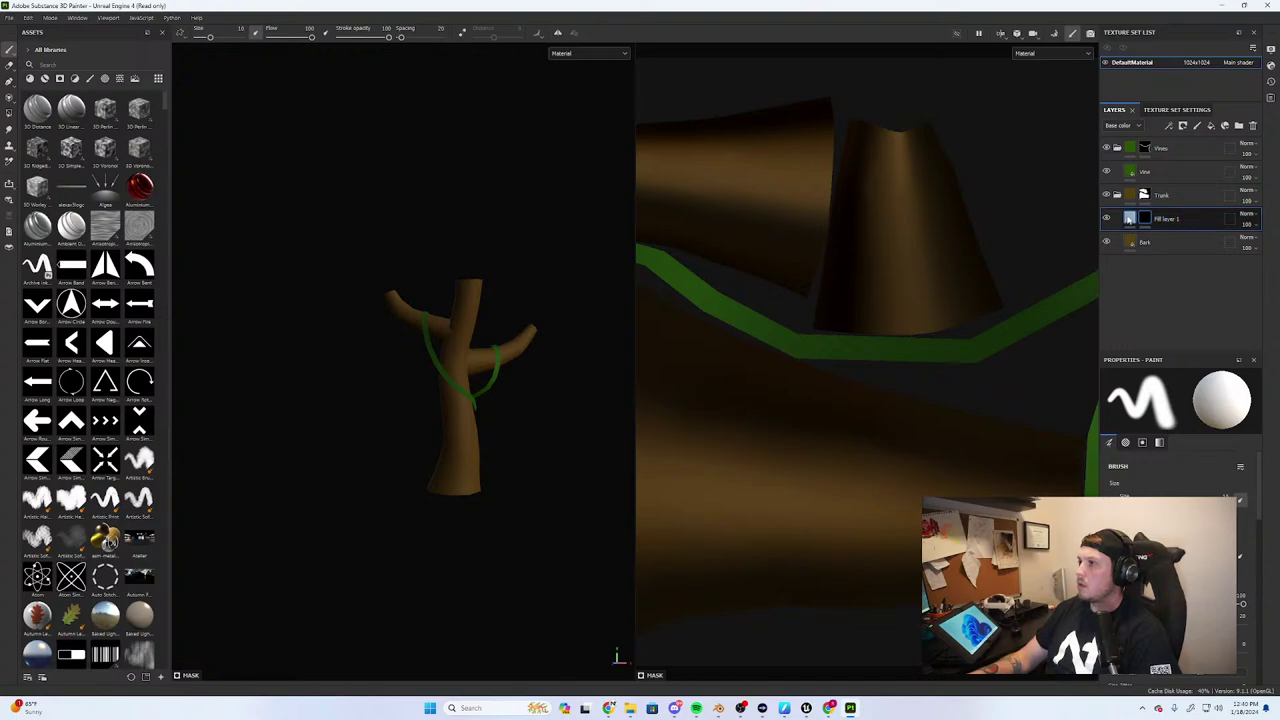
{"action": "right_click", "coordinate": [1143, 222]}
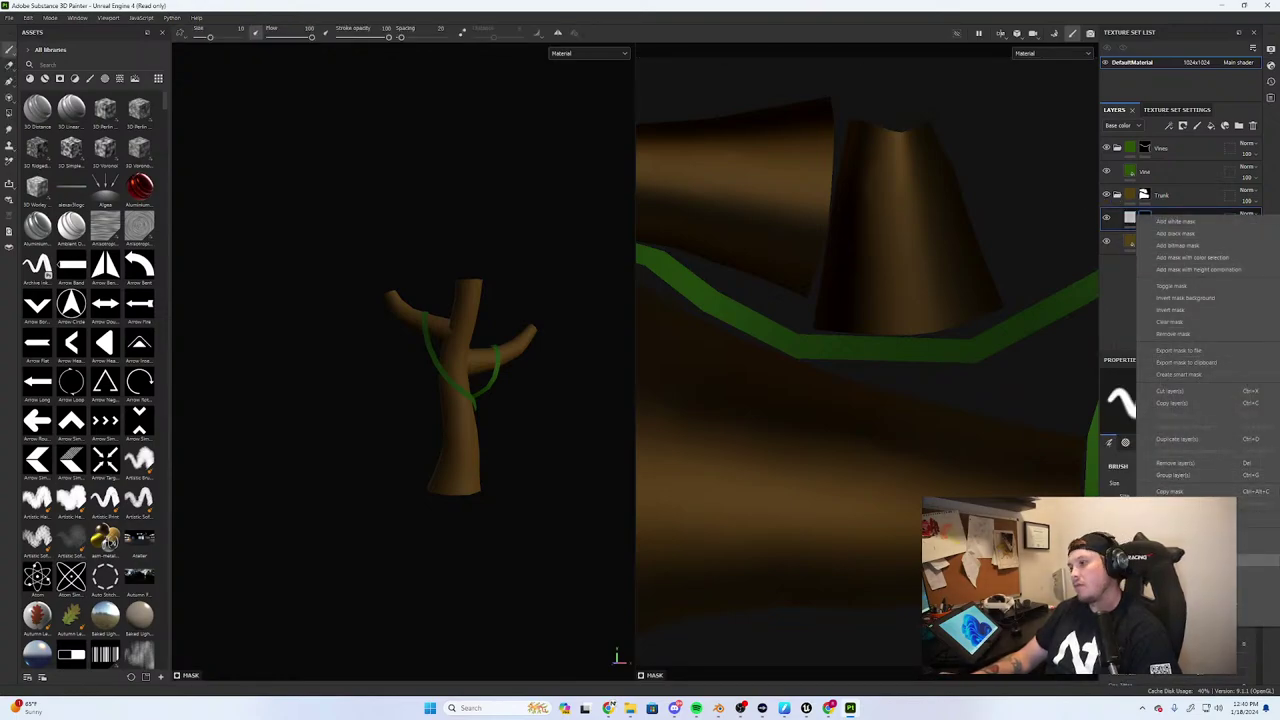
{"action": "left_click", "coordinate": [1188, 560]}
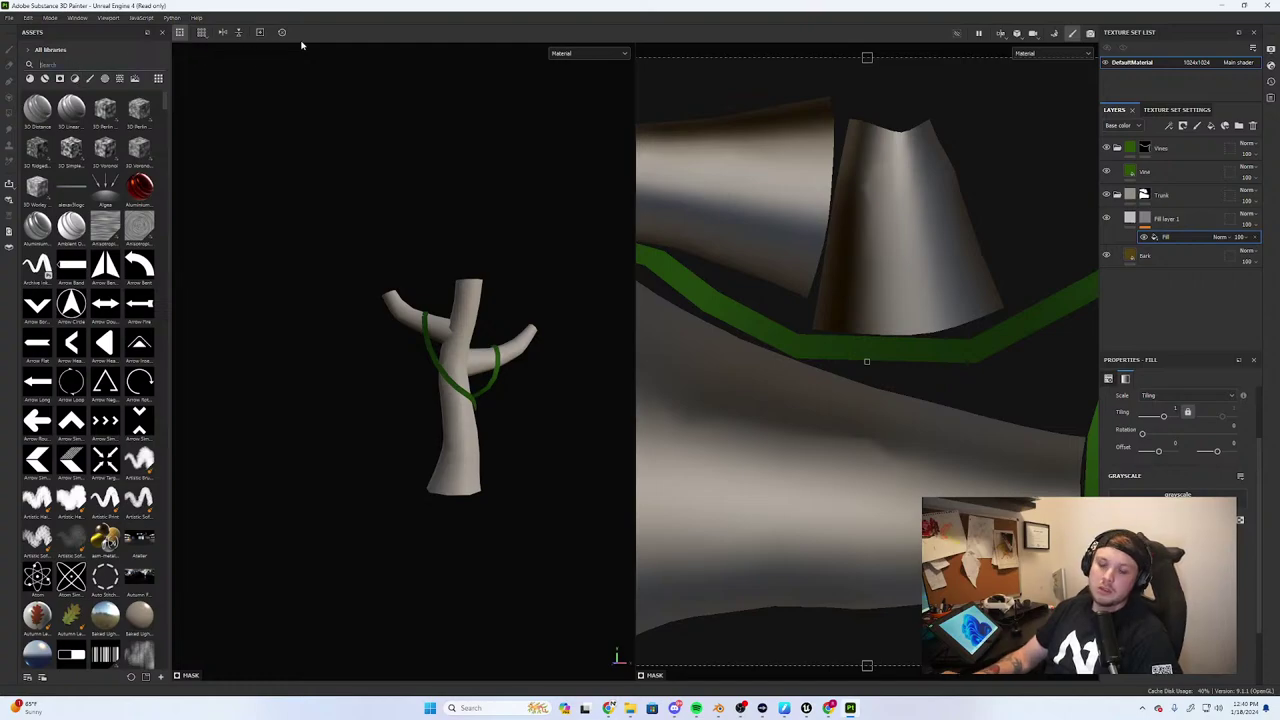
Browse the alpha and texture assets for a pattern suited to the trunk mask
{"action": "left_click", "coordinate": [105, 79]}
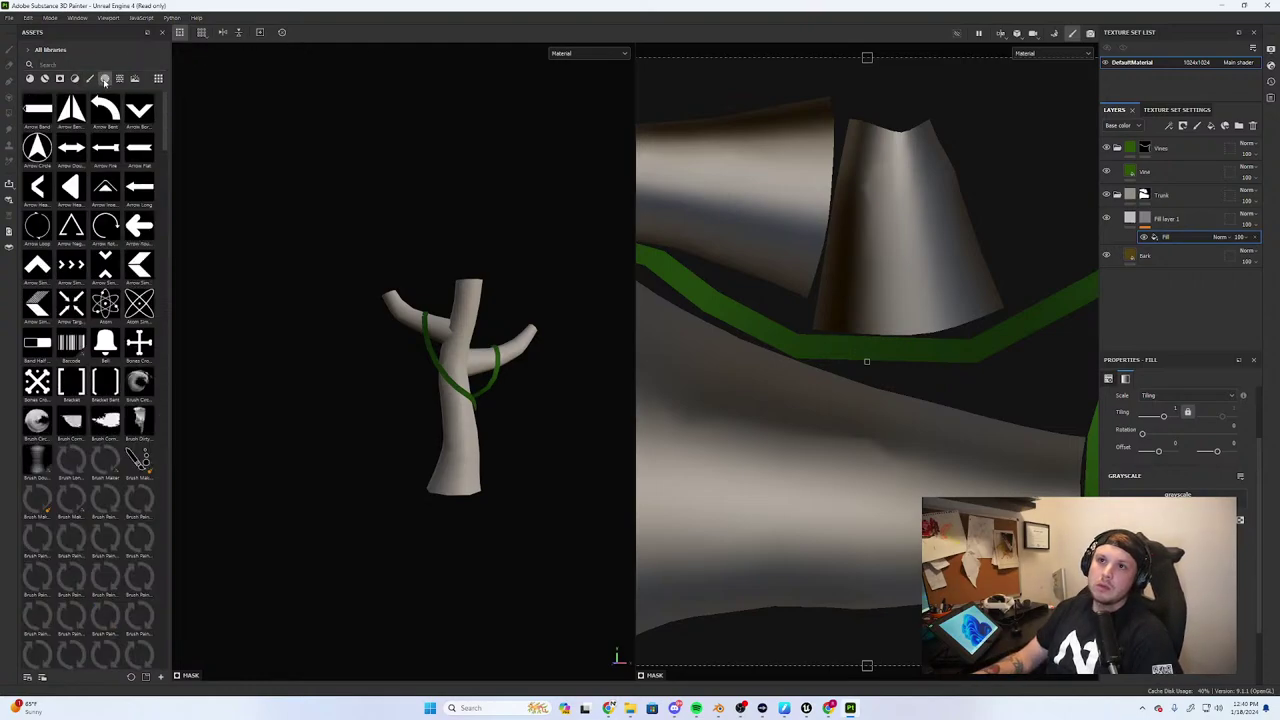
{"action": "scroll", "coordinate": [114, 323], "scroll_direction": "down", "scroll_amount": 10}
{"action": "left_click", "coordinate": [120, 80]}
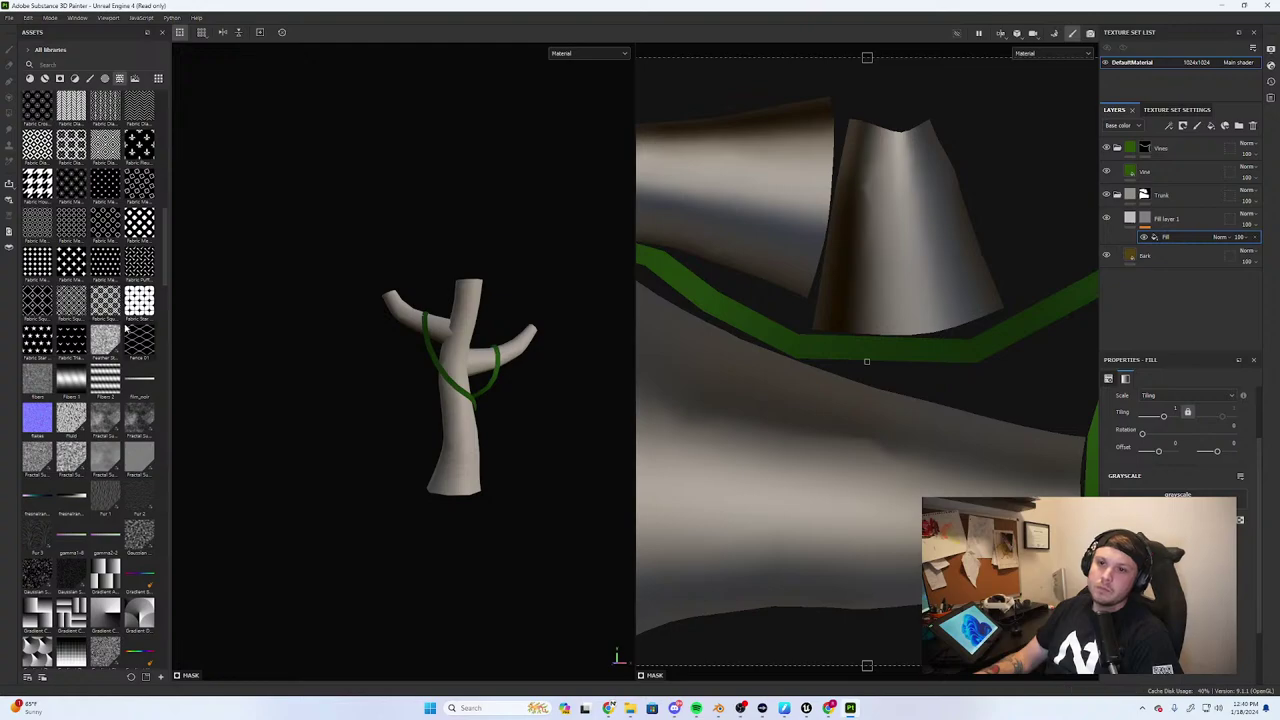
{"action": "scroll", "coordinate": [115, 318], "scroll_direction": "down", "scroll_amount": 5}
{"action": "scroll", "coordinate": [112, 320], "scroll_direction": "down", "scroll_amount": 3}
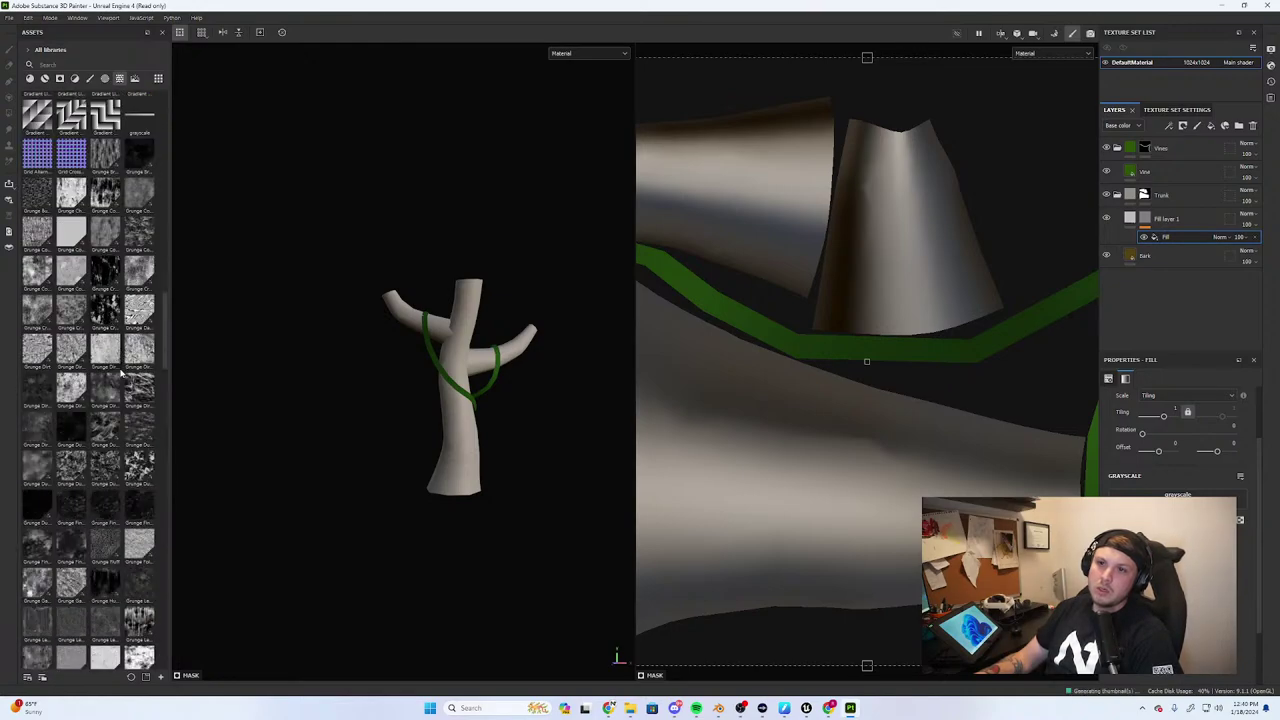
{"action": "scroll", "coordinate": [70, 268], "scroll_direction": "down", "scroll_amount": 2}
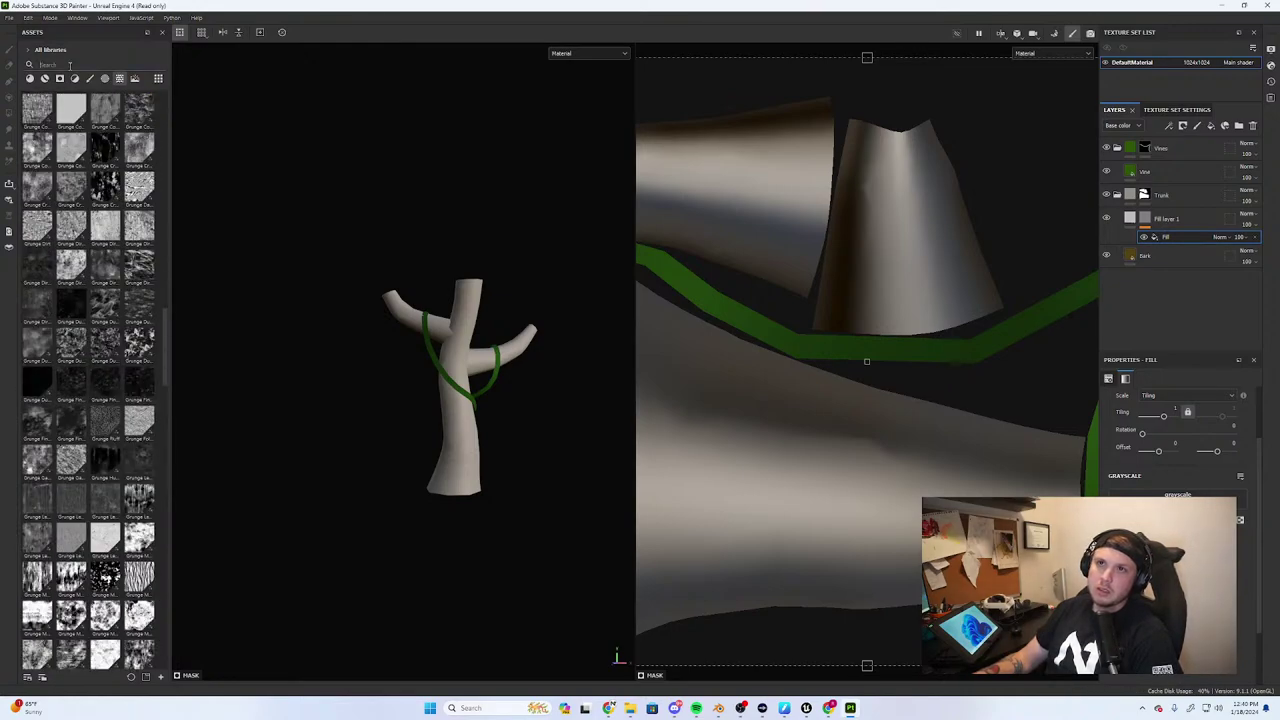
Search the texture assets for "bark" and for "tree"
{"action": "left_click", "coordinate": [80, 65]}
{"action": "type", "text": "bark"}
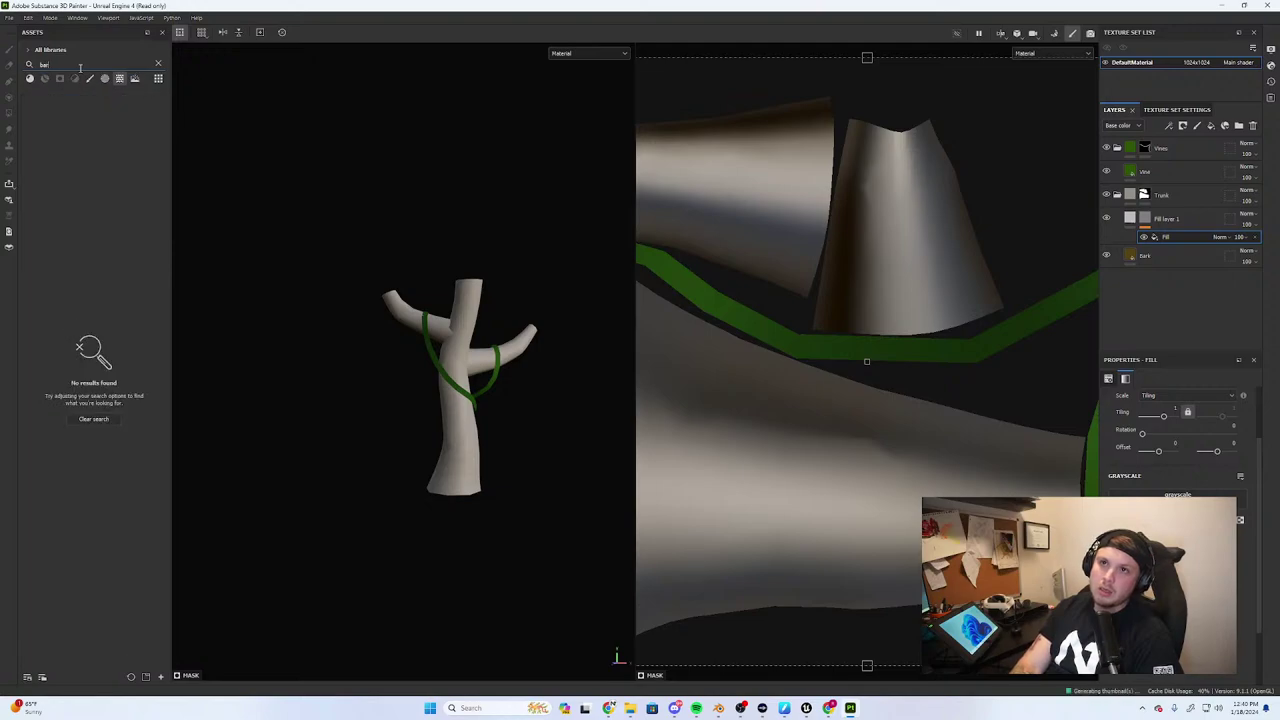
{"action": "key", "text": "BackSpace"}
{"action": "key", "text": "BackSpace"}
{"action": "key", "text": "BackSpace"}
{"action": "key", "text": "BackSpace"}
{"action": "type", "text": "tree"}
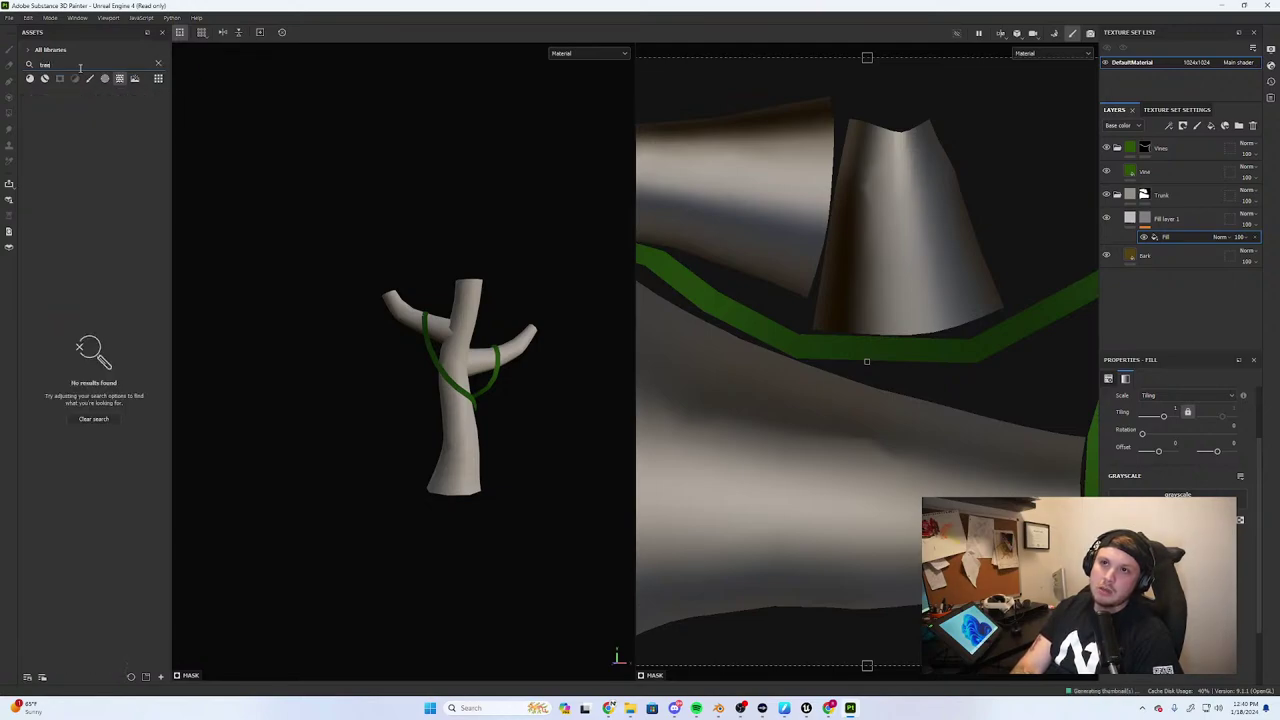
Search the textures for wood and assign Grunge Wood Soft to the mask's fill effect on Fill layer 1
{"action": "key", "text": "BackSpace"}
{"action": "key", "text": "BackSpace"}
{"action": "key", "text": "BackSpace"}
{"action": "key", "text": "BackSpace"}
{"action": "type", "text": "wood"}
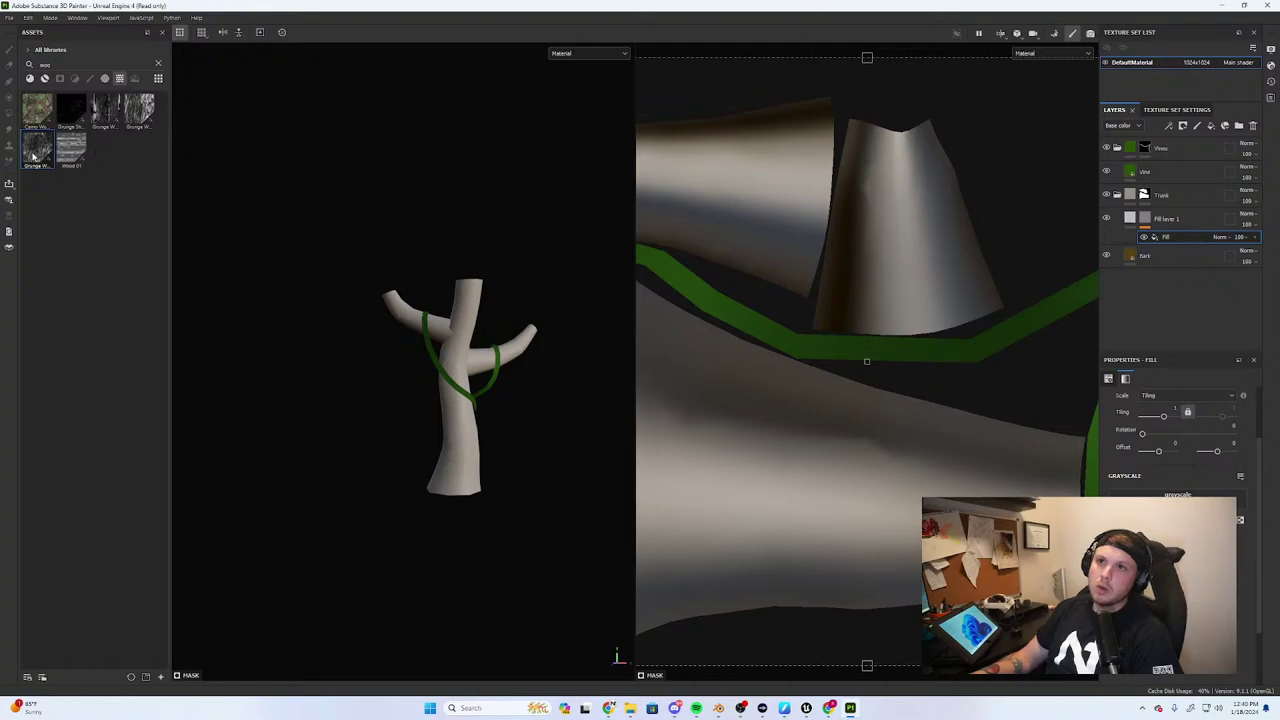
{"action": "left_click_drag", "start_coordinate": [33, 155], "coordinate": [1176, 490]}
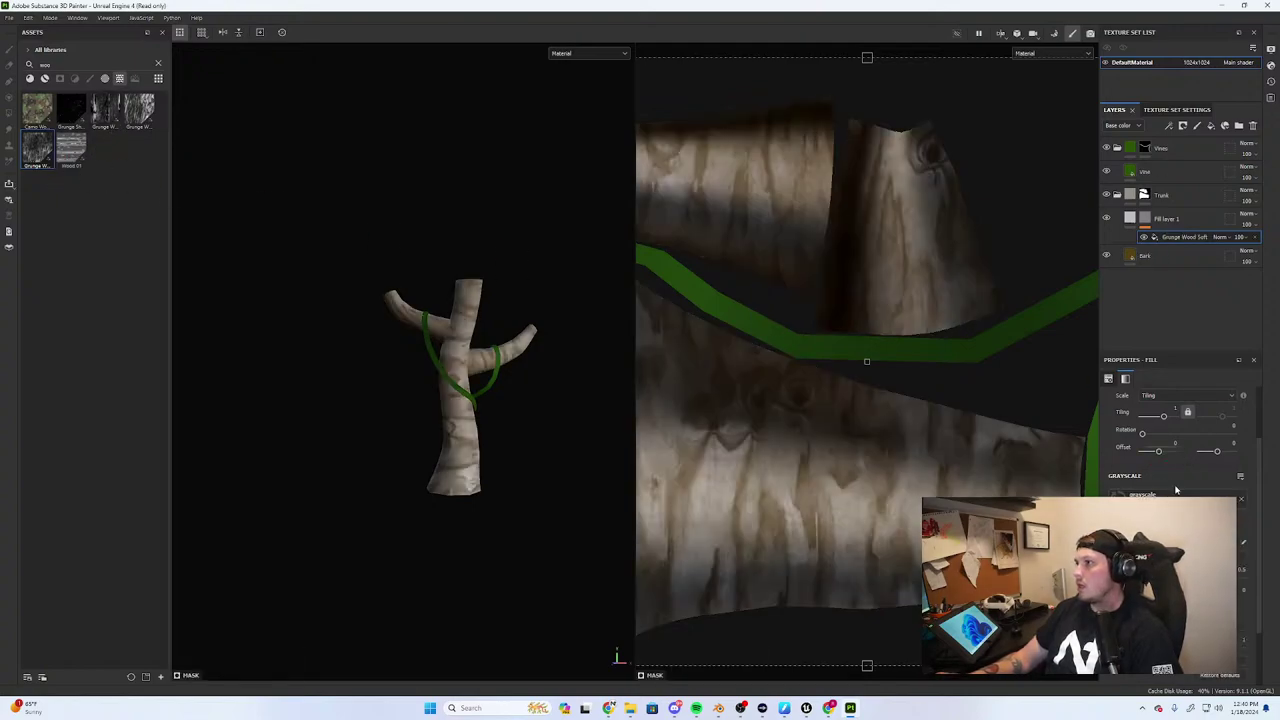
Darken the base color of Fill layer 1 to a dark gray
{"action": "left_click", "coordinate": [1131, 218]}
{"action": "left_click", "coordinate": [1178, 558]}
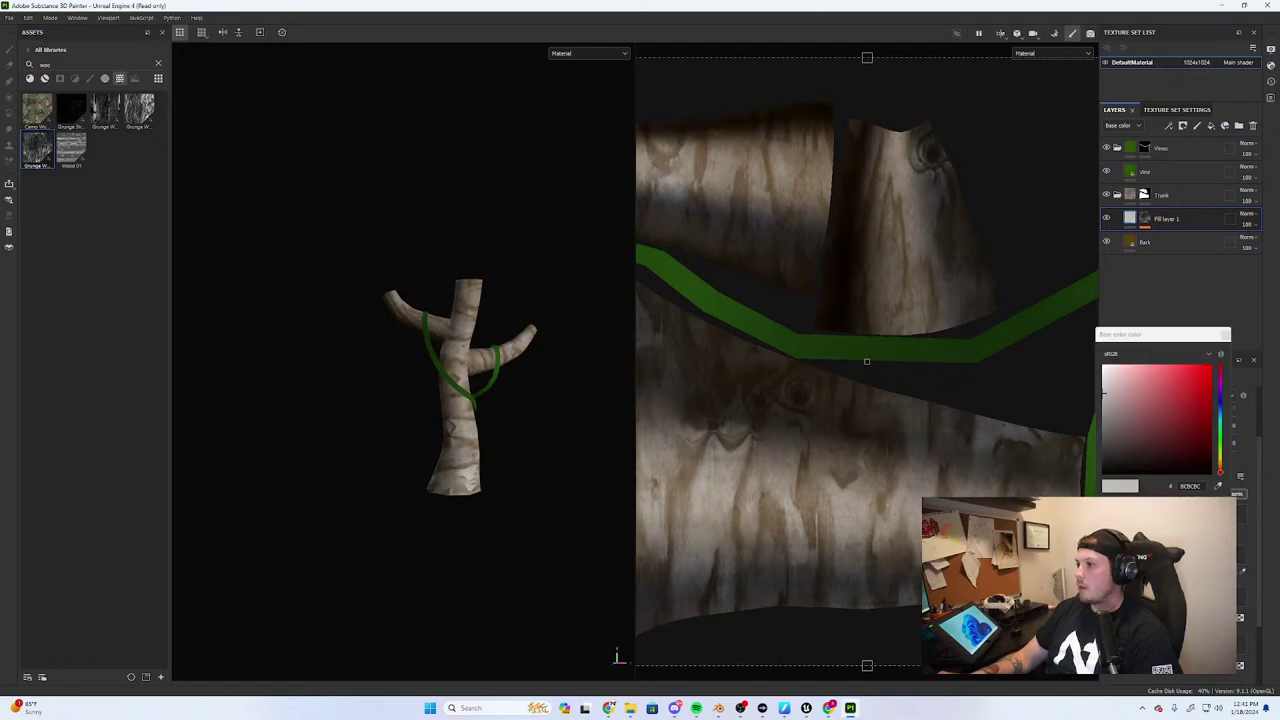
{"action": "left_click", "coordinate": [1104, 440]}
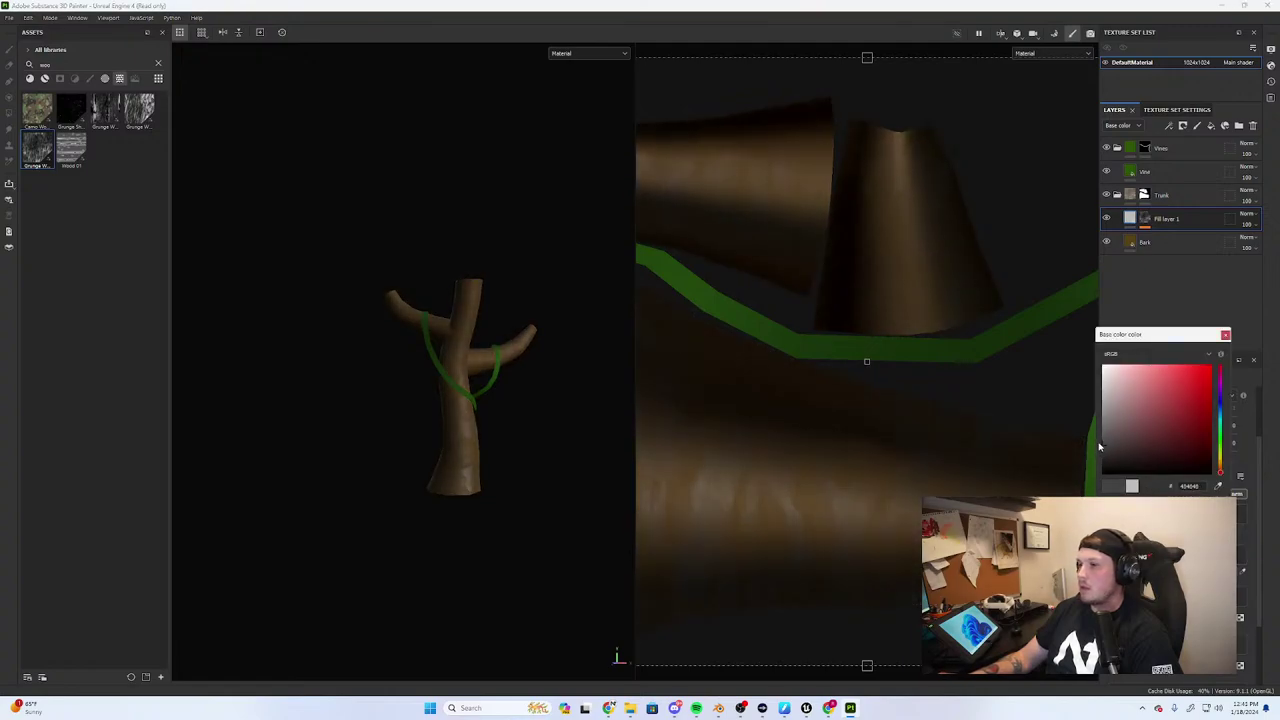
{"action": "left_click_drag", "start_coordinate": [1220, 476], "coordinate": [1220, 466]}
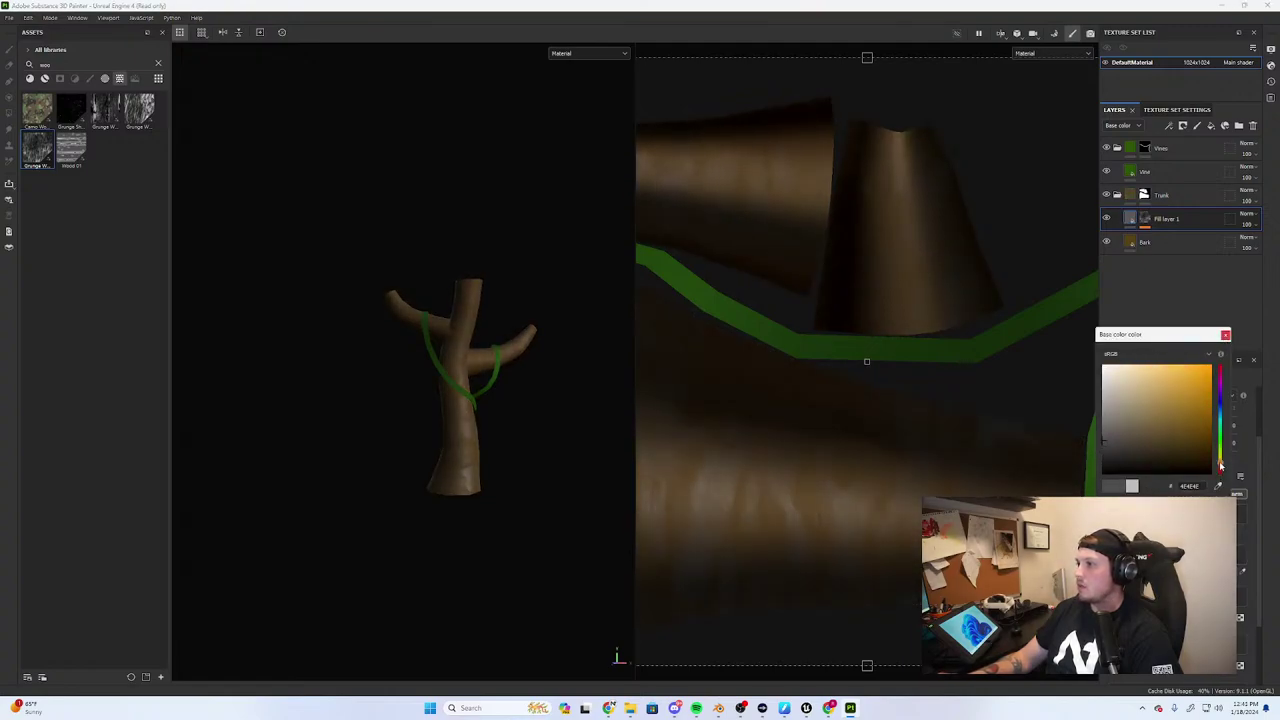
{"action": "left_click", "coordinate": [1226, 334]}
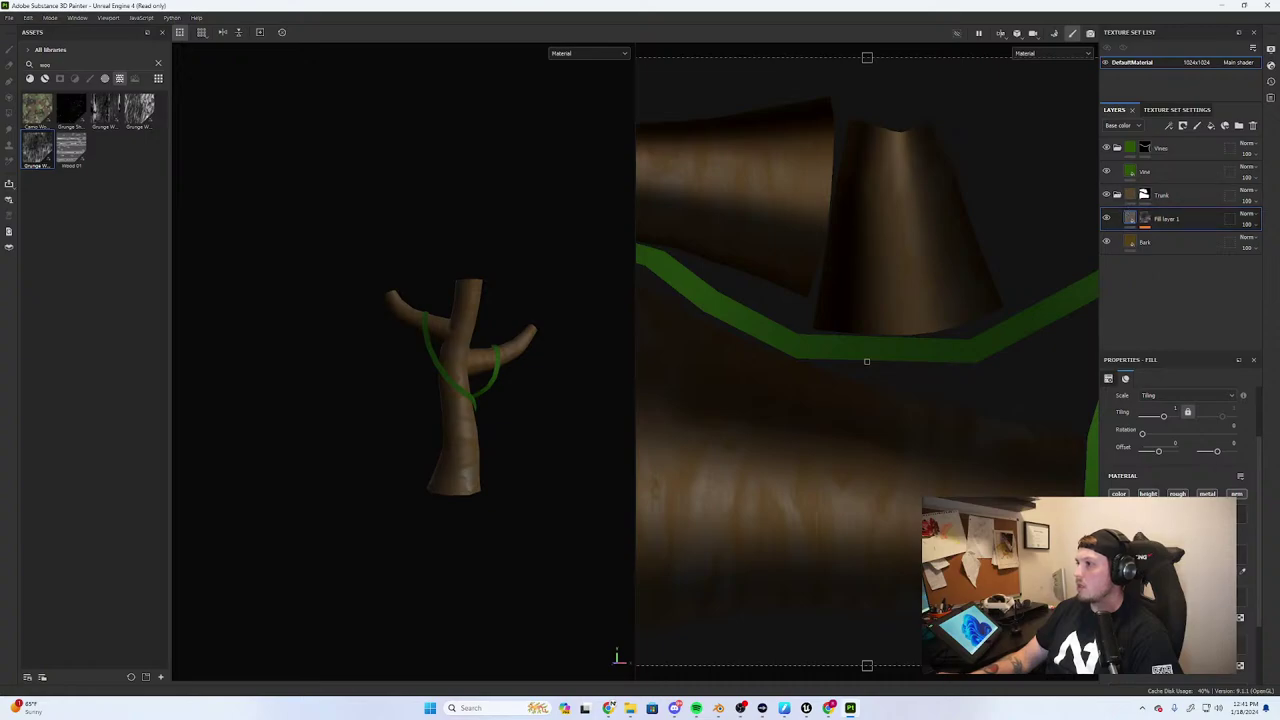
Sample the Bark layer's color as Fill layer 1's base color and set its Grunge Wood Soft mask fill to Tri-planar projection
{"action": "left_click", "coordinate": [1240, 573]}
{"action": "left_click", "coordinate": [1131, 241]}
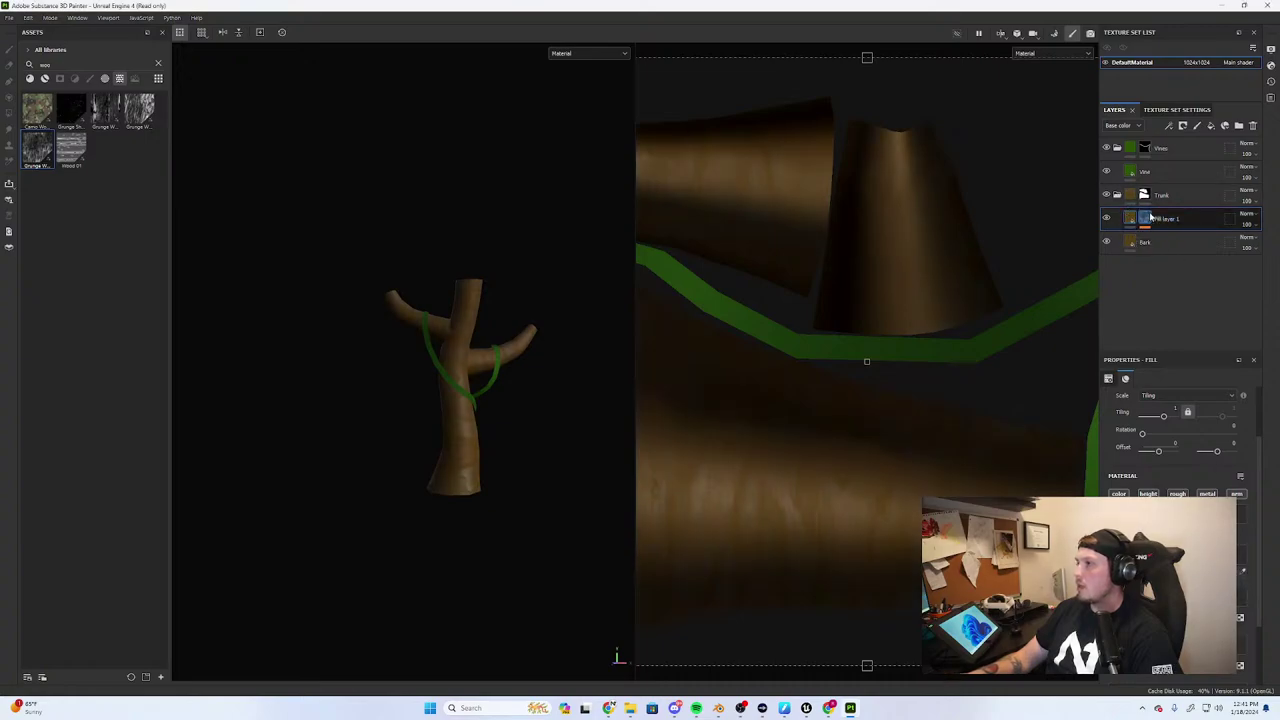
{"action": "left_click", "coordinate": [1145, 218]}
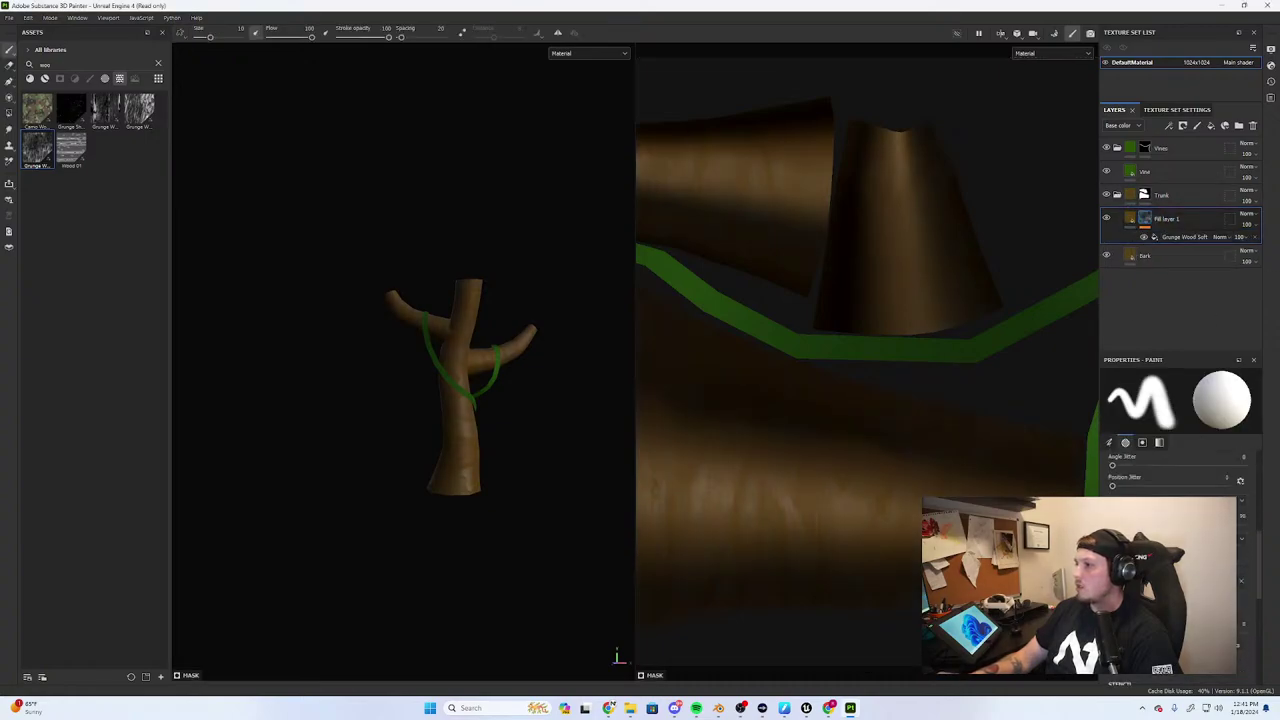
{"action": "left_click", "coordinate": [1158, 236]}
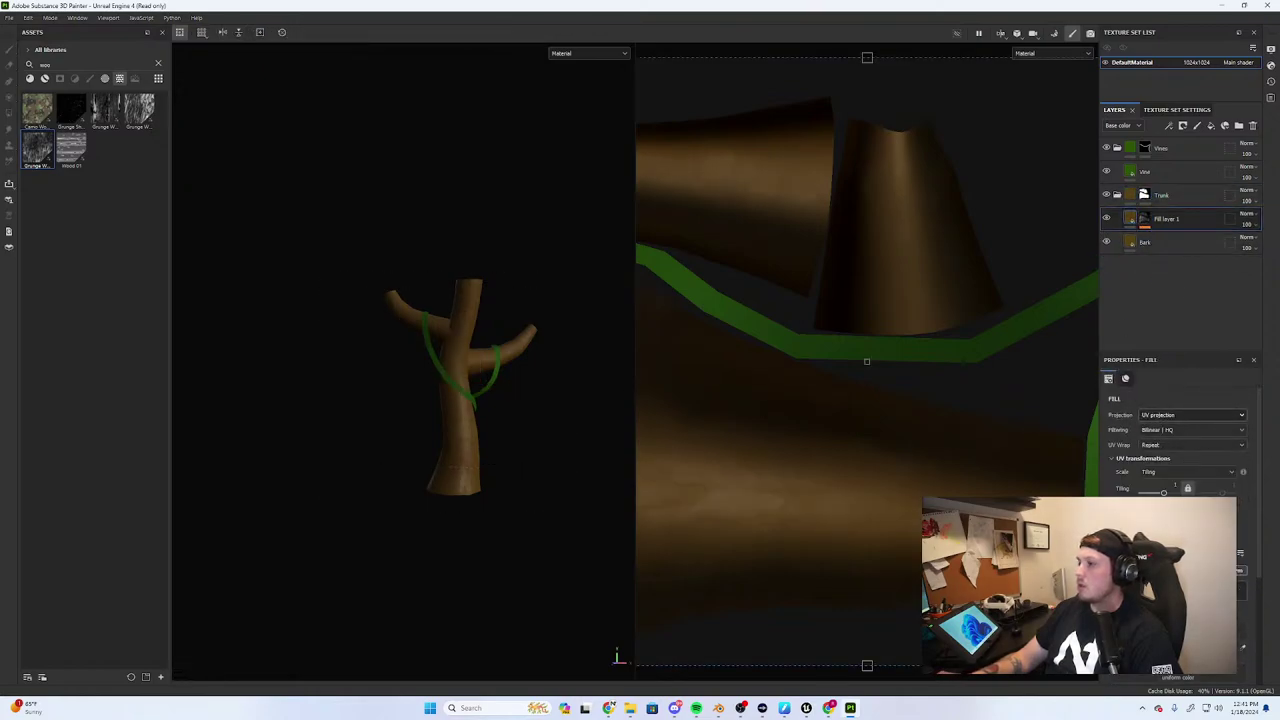
Darken Fill layer 1's base color to a deep brown and leave only its color and roughness channels enabled
{"action": "scroll", "coordinate": [1175, 440], "scroll_direction": "down", "scroll_amount": 5}
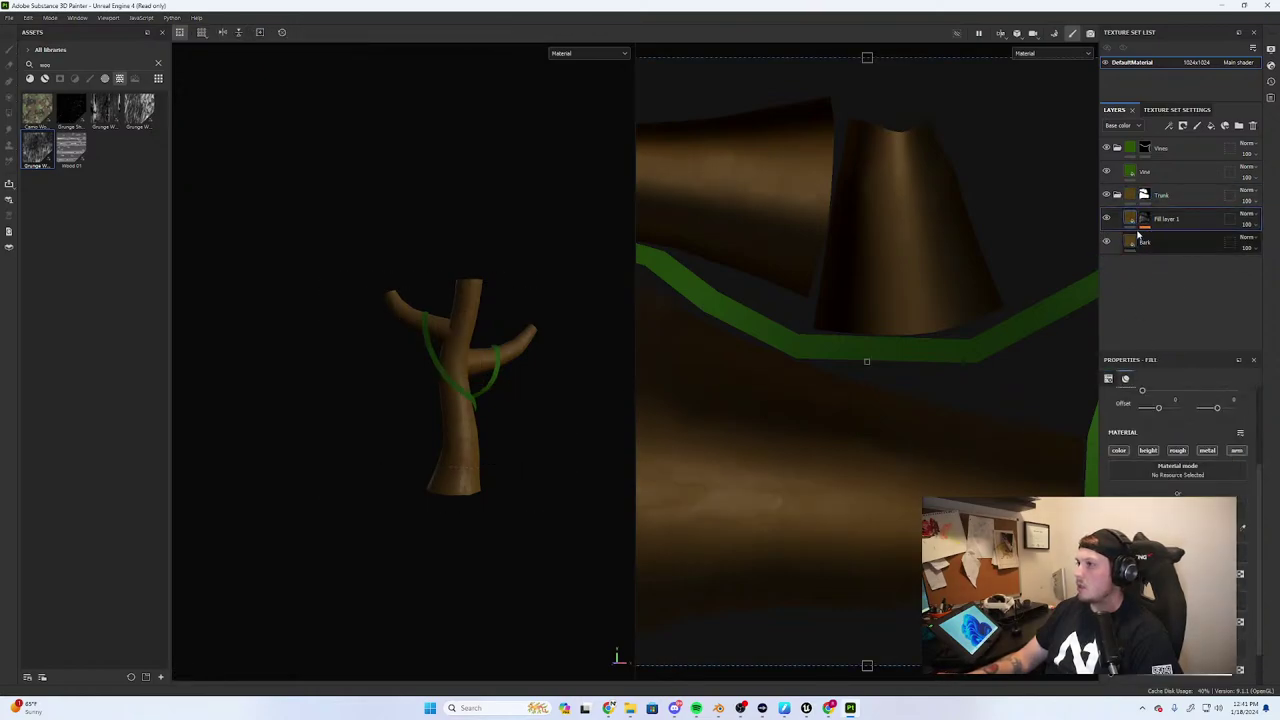
{"action": "left_click", "coordinate": [1172, 527]}
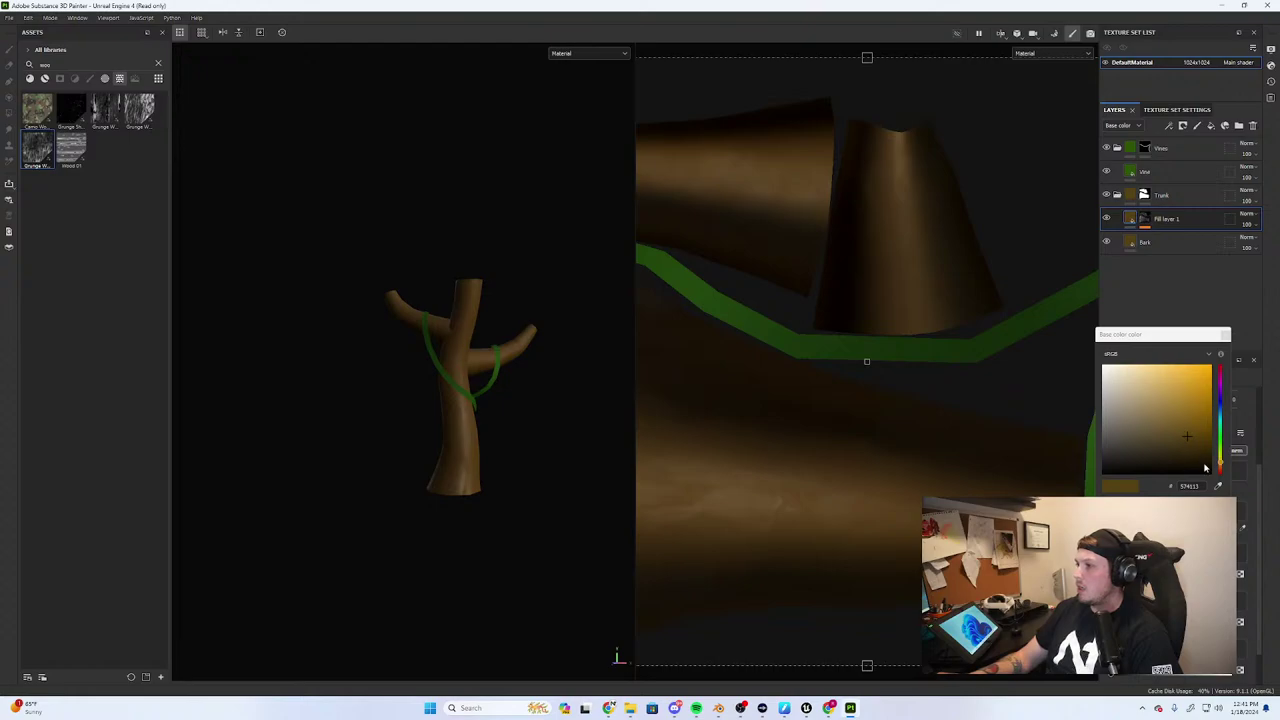
{"action": "left_click_drag", "start_coordinate": [1219, 466], "coordinate": [1219, 428]}
{"action": "mouse_move", "coordinate": [1227, 385]}
{"action": "left_mouse_down"}
{"action": "mouse_move", "coordinate": [1220, 468]}
{"action": "mouse_move", "coordinate": [1201, 459]}
{"action": "left_mouse_up"}
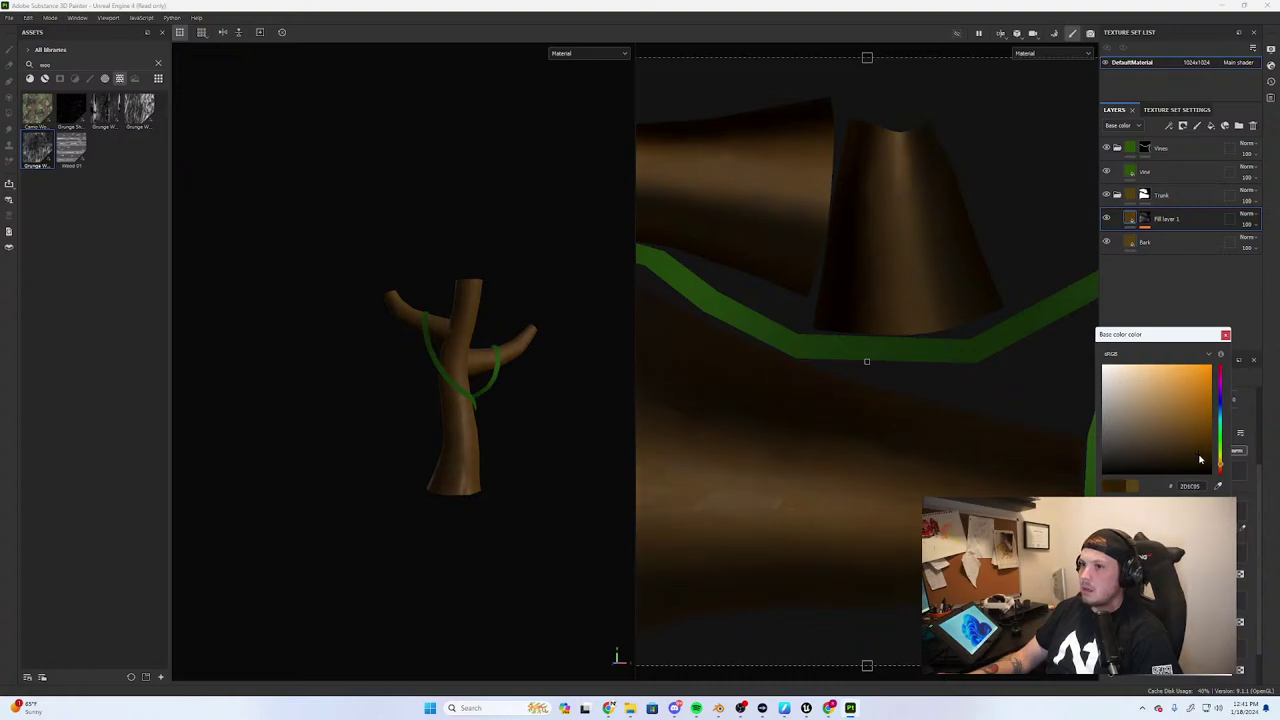
{"action": "left_click", "coordinate": [1225, 334]}
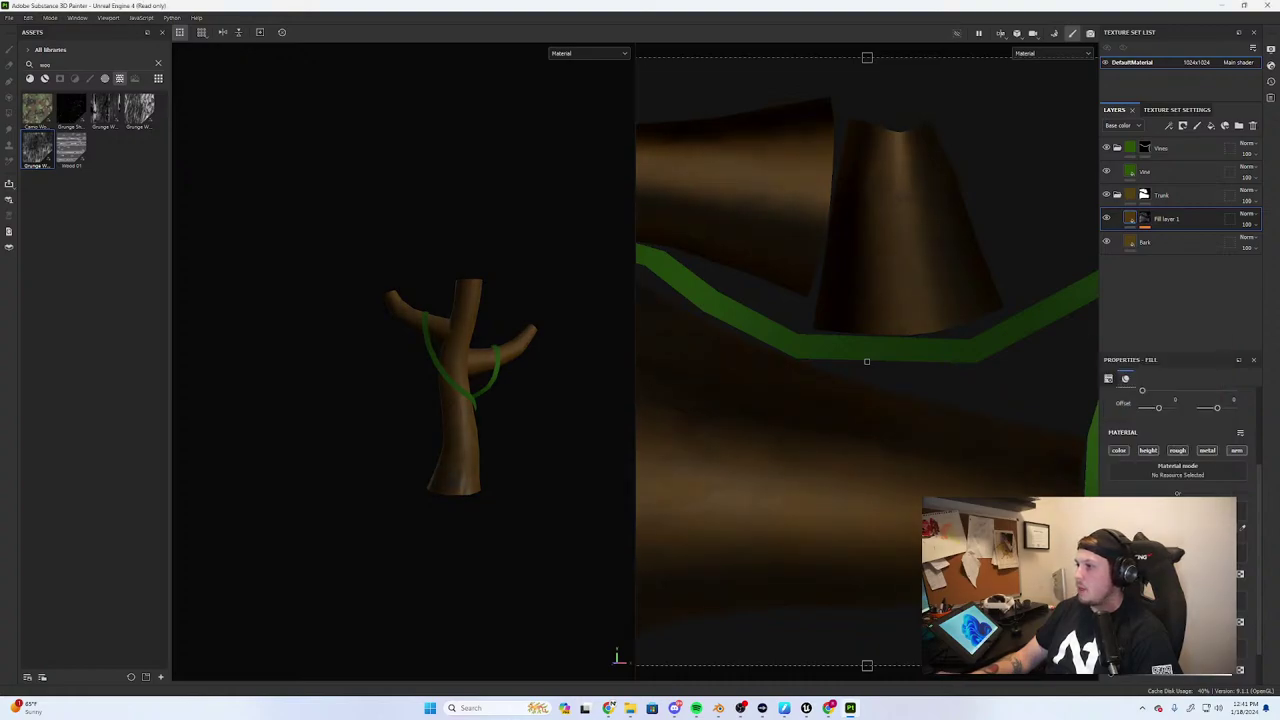
{"action": "left_click", "coordinate": [1156, 453]}
{"action": "left_click", "coordinate": [1207, 453]}
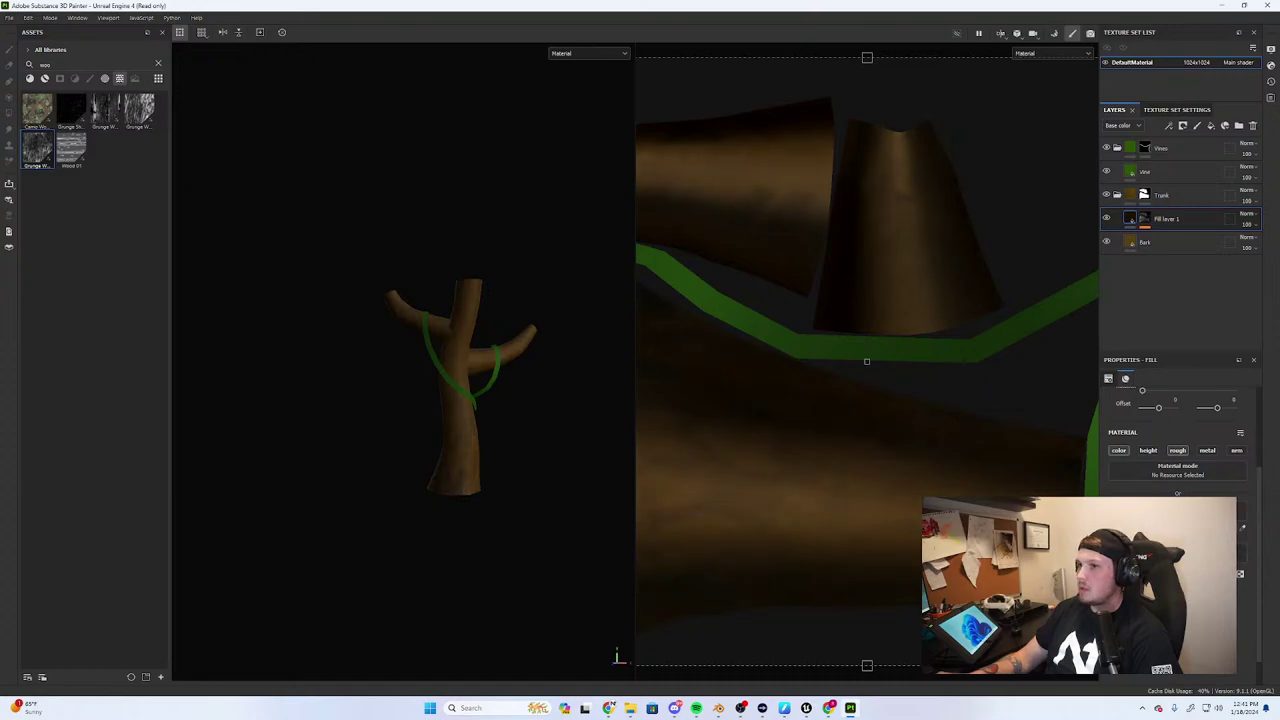
Set the contrast of the Grunge Wood Soft effect in Fill layer 1's mask to 0.27
{"action": "left_click_drag", "start_coordinate": [335, 500], "coordinate": [469, 479], "text": "alt"}
{"action": "right_click_drag", "start_coordinate": [469, 479], "coordinate": [530, 476], "text": "alt"}
{"action": "left_click_drag", "start_coordinate": [530, 476], "coordinate": [429, 474], "text": "alt"}
{"action": "middle_click_drag", "start_coordinate": [480, 476], "coordinate": [458, 453], "text": "alt"}
{"action": "scroll", "coordinate": [398, 455], "scroll_direction": "up", "scroll_amount": 3}
{"action": "left_click_drag", "start_coordinate": [493, 482], "coordinate": [520, 445], "text": "alt"}
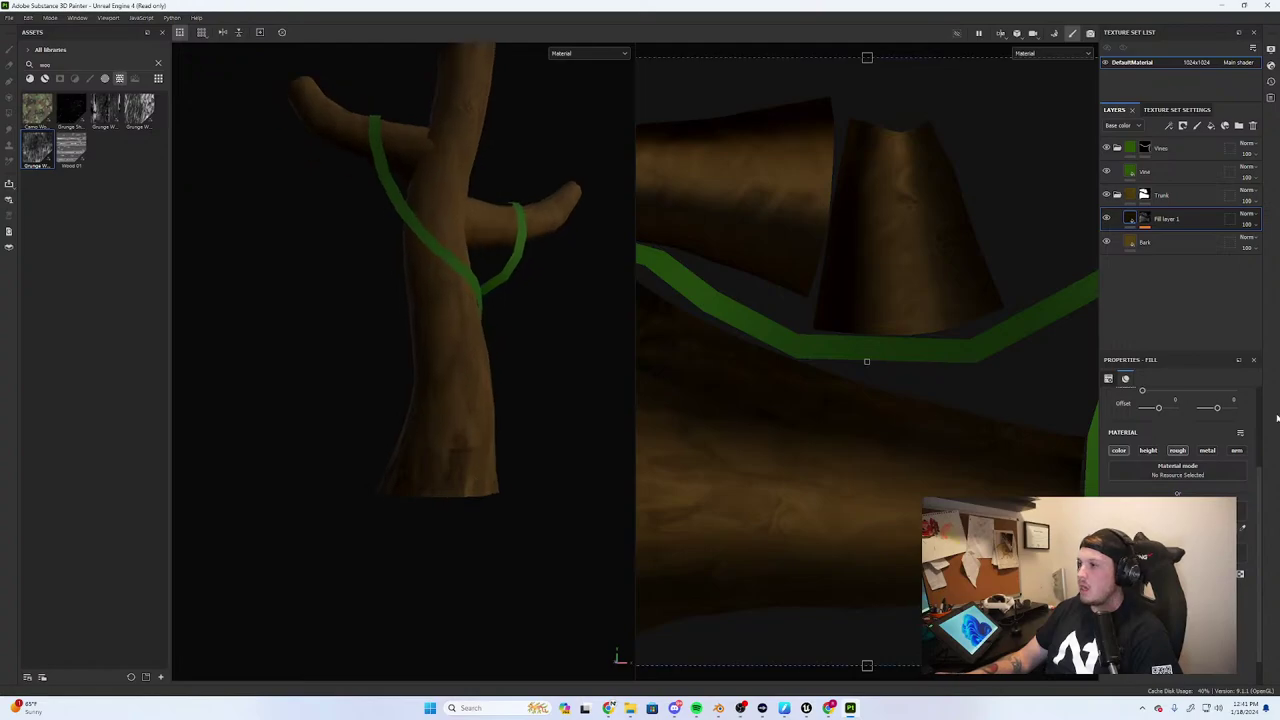
{"action": "left_click", "coordinate": [1144, 200]}
{"action": "left_click", "coordinate": [1142, 220]}
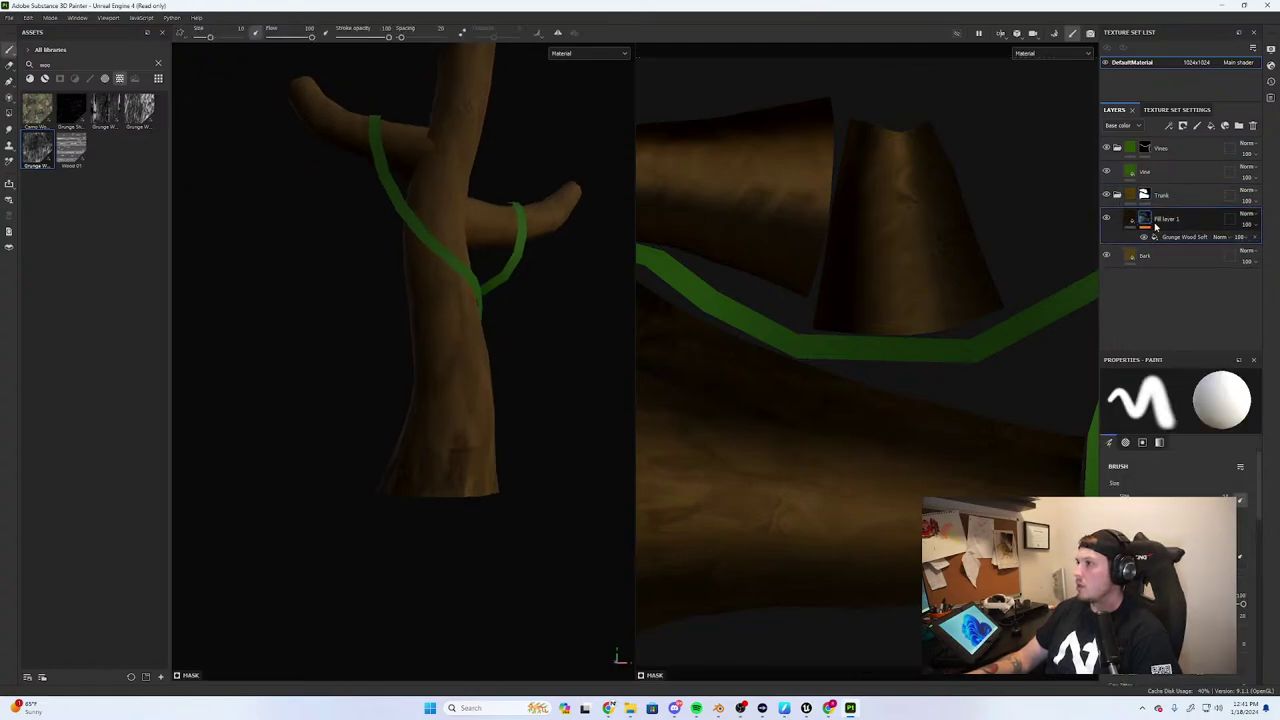
{"action": "left_click", "coordinate": [1176, 238]}
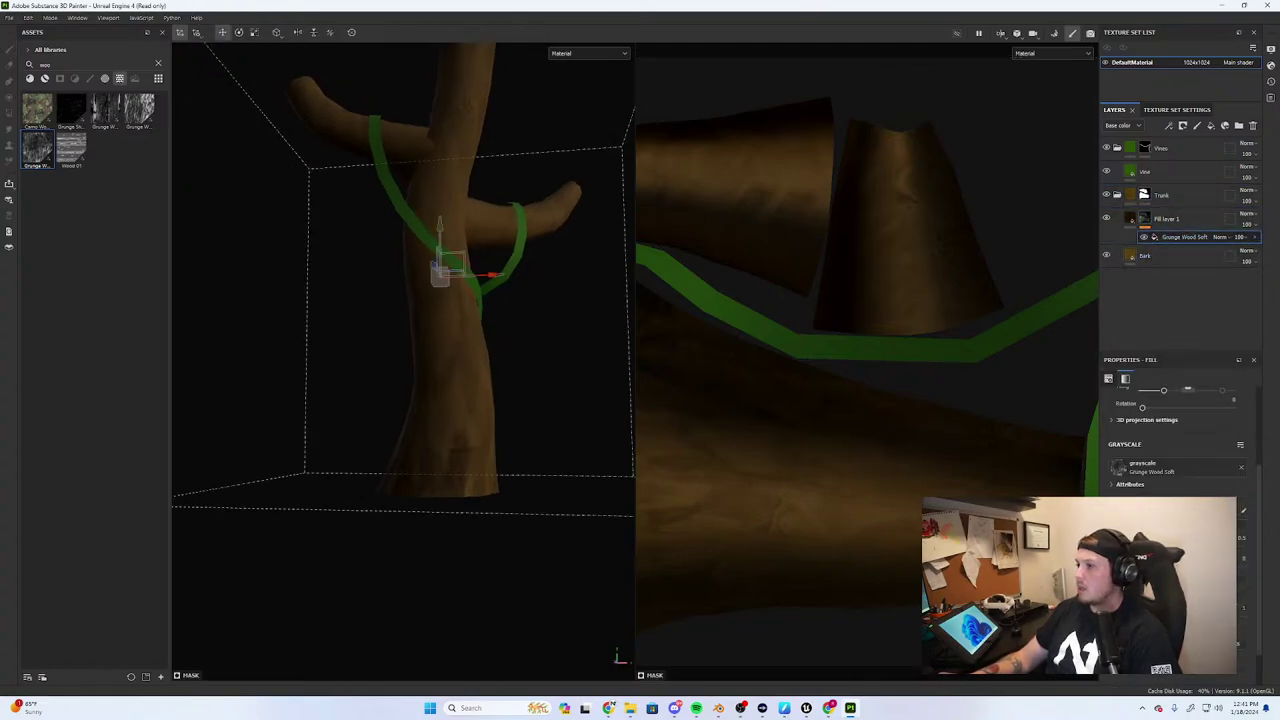
{"action": "scroll", "coordinate": [1175, 440], "scroll_direction": "down", "scroll_amount": 1}
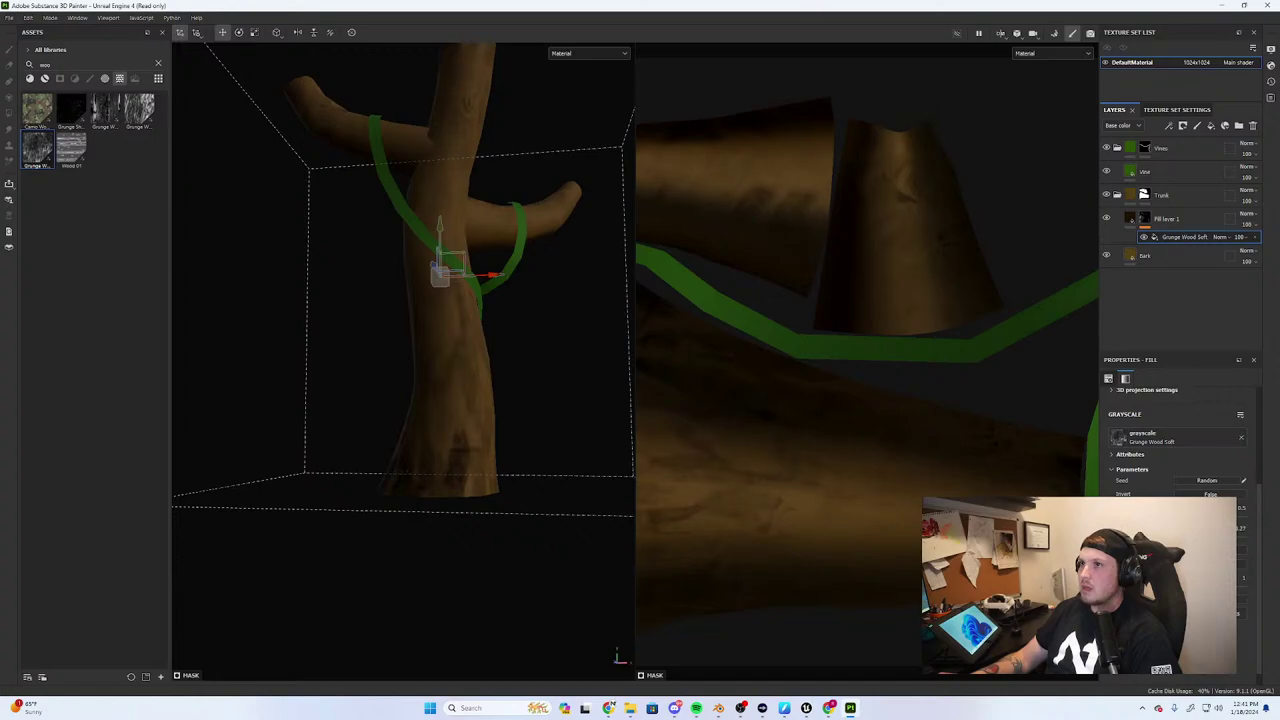
{"action": "mouse_move", "coordinate": [1177, 517]}
{"action": "left_mouse_down"}
{"action": "mouse_move", "coordinate": [1138, 517]}
{"action": "mouse_move", "coordinate": [1177, 517]}
{"action": "left_mouse_up"}
{"action": "scroll", "coordinate": [1215, 485], "scroll_direction": "up", "scroll_amount": 5}
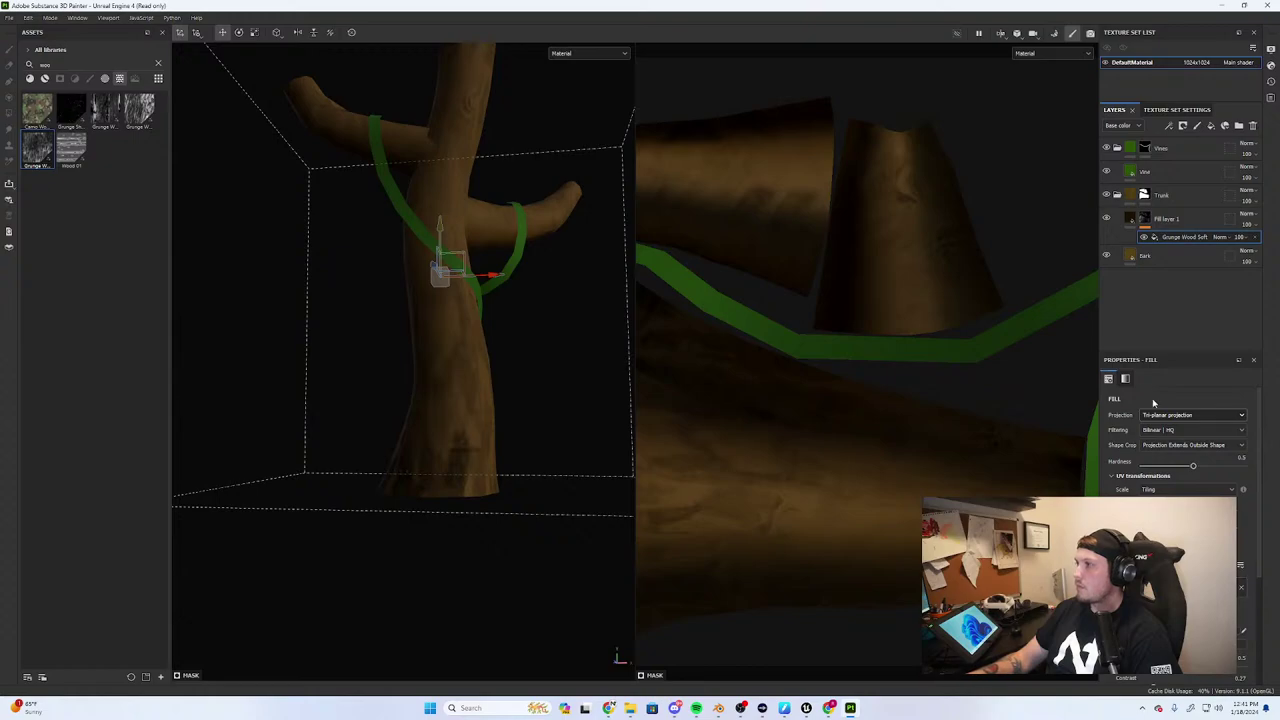
Darken Fill layer 1's base color further to a near-black brown and check the grunge on the trunk
{"action": "left_click", "coordinate": [1131, 219]}
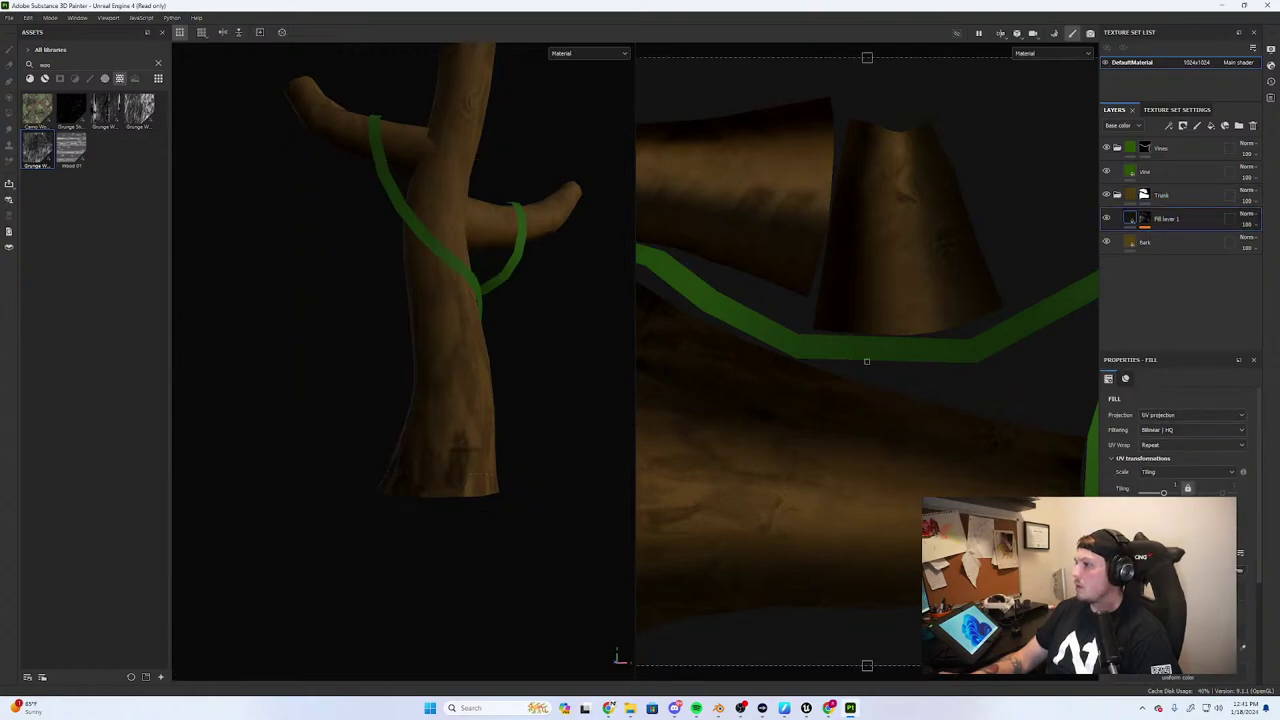
{"action": "left_click", "coordinate": [1172, 646]}
{"action": "mouse_move", "coordinate": [1199, 462]}
{"action": "left_mouse_down"}
{"action": "mouse_move", "coordinate": [1202, 440]}
{"action": "mouse_move", "coordinate": [1186, 467]}
{"action": "mouse_move", "coordinate": [1160, 376]}
{"action": "mouse_move", "coordinate": [1163, 423]}
{"action": "mouse_move", "coordinate": [1151, 381]}
{"action": "mouse_move", "coordinate": [1123, 365]}
{"action": "mouse_move", "coordinate": [1147, 436]}
{"action": "mouse_move", "coordinate": [1176, 461]}
{"action": "left_mouse_up"}
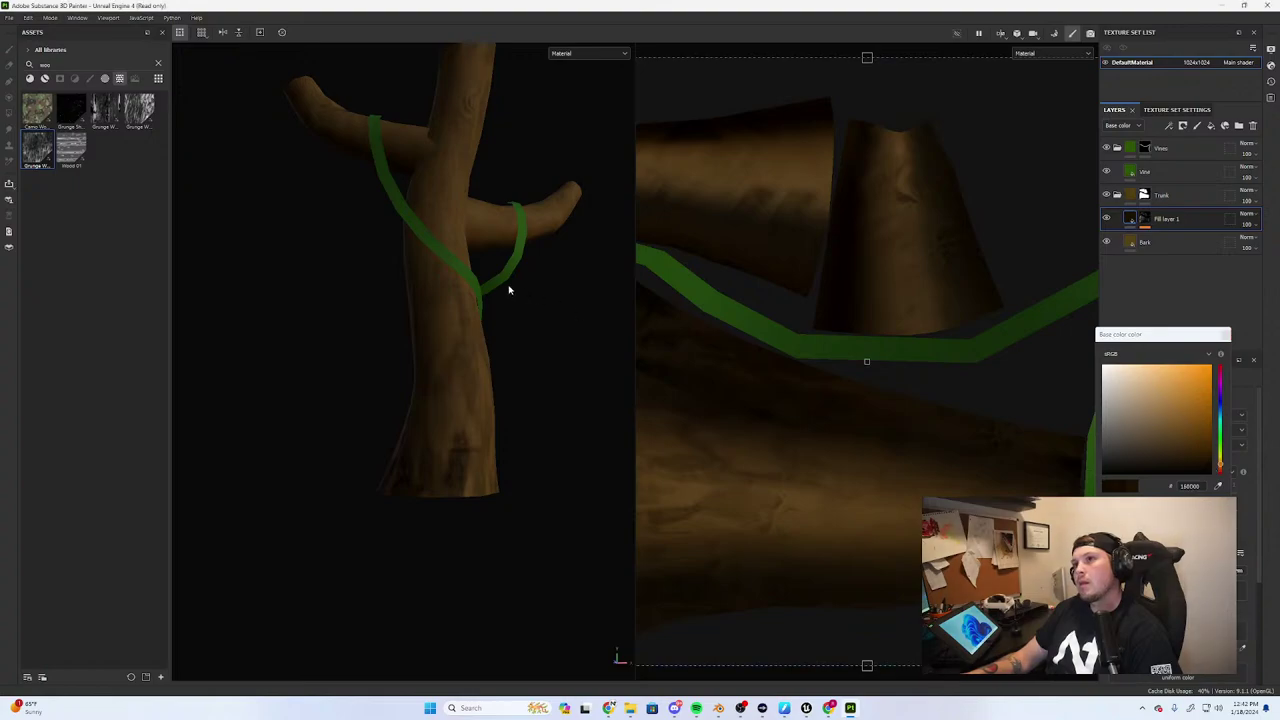
{"action": "left_click_drag", "start_coordinate": [509, 286], "coordinate": [586, 374], "text": "alt"}
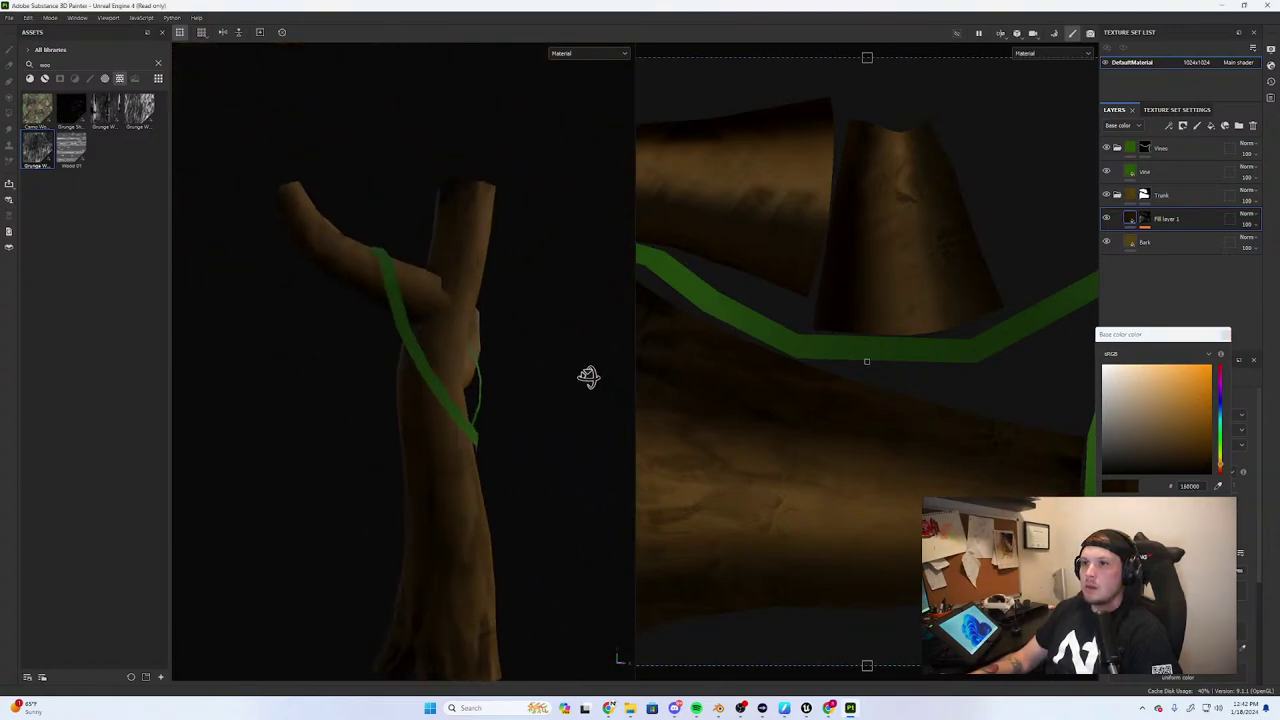
{"action": "left_click", "coordinate": [1226, 335]}
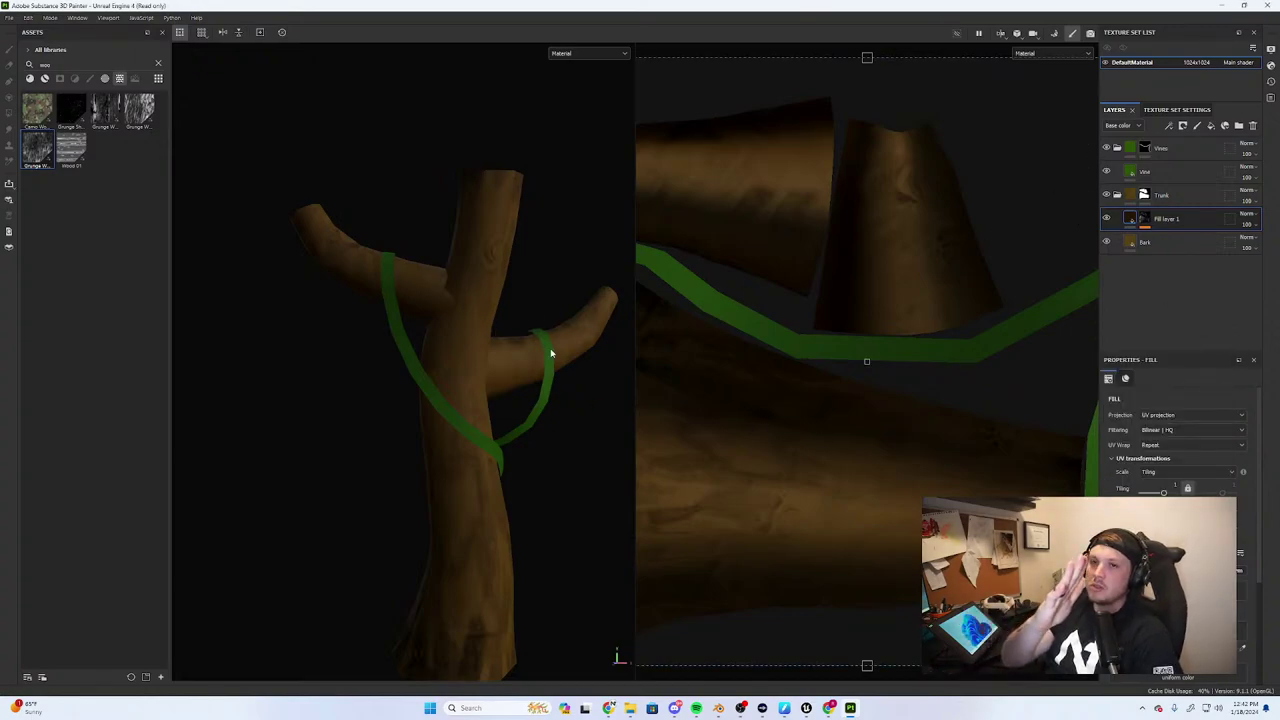
Adjust the Bark layer's base color to the slightly lighter brown 5A4214
{"action": "right_click_drag", "start_coordinate": [543, 440], "coordinate": [386, 403], "text": "alt"}
{"action": "left_click_drag", "start_coordinate": [524, 458], "coordinate": [337, 459], "text": "alt"}
{"action": "middle_click_drag", "start_coordinate": [419, 473], "coordinate": [356, 438], "text": "alt"}
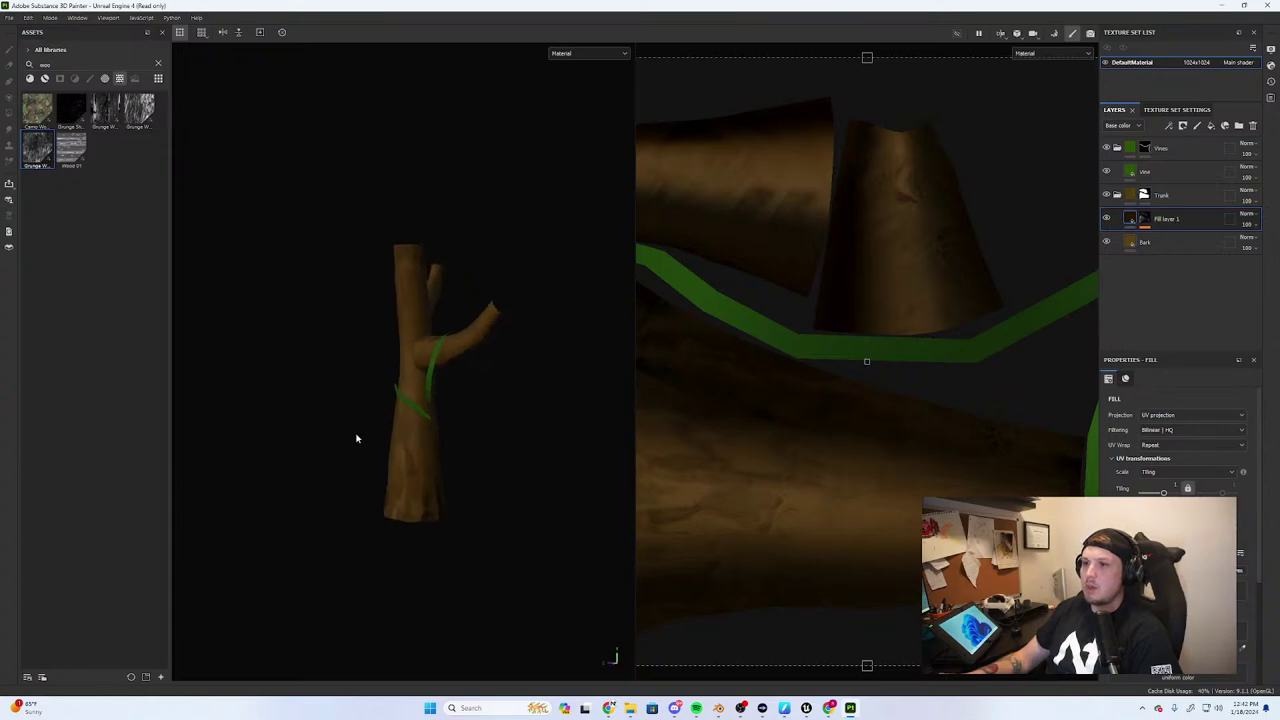
{"action": "left_click_drag", "start_coordinate": [356, 438], "coordinate": [405, 450], "text": "alt"}
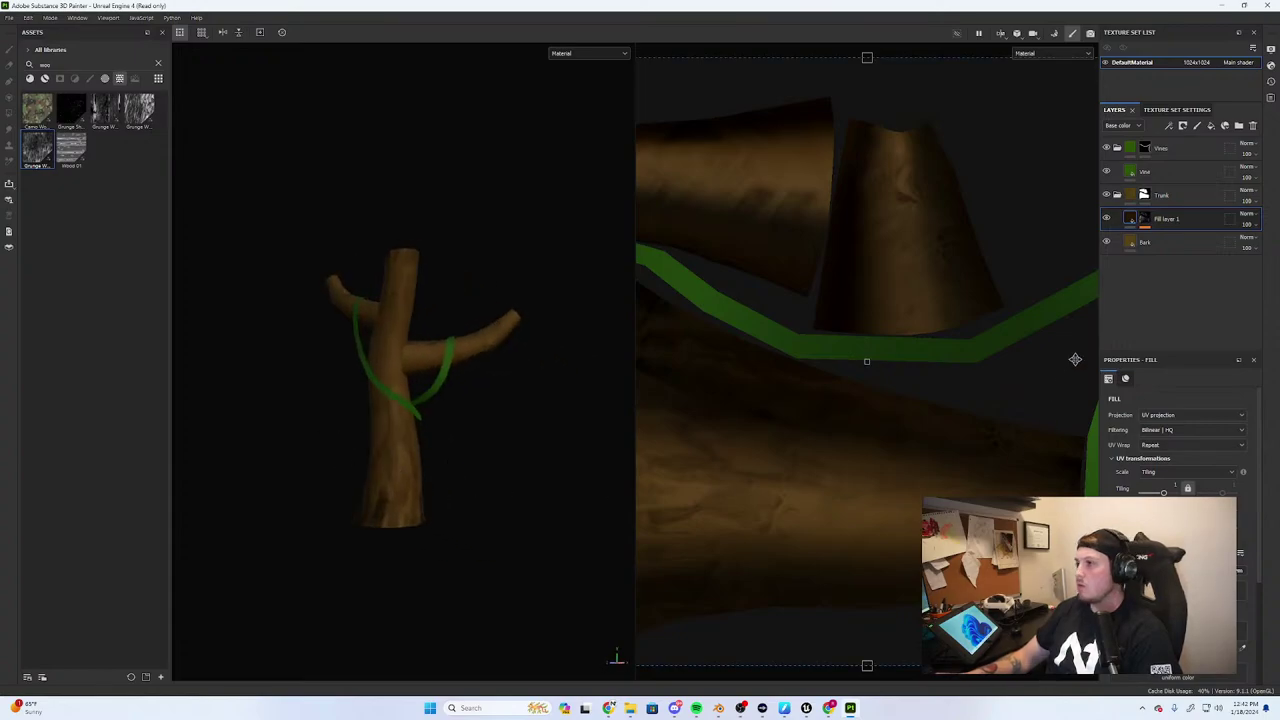
{"action": "left_click", "coordinate": [1133, 244]}
{"action": "left_click", "coordinate": [1132, 243]}
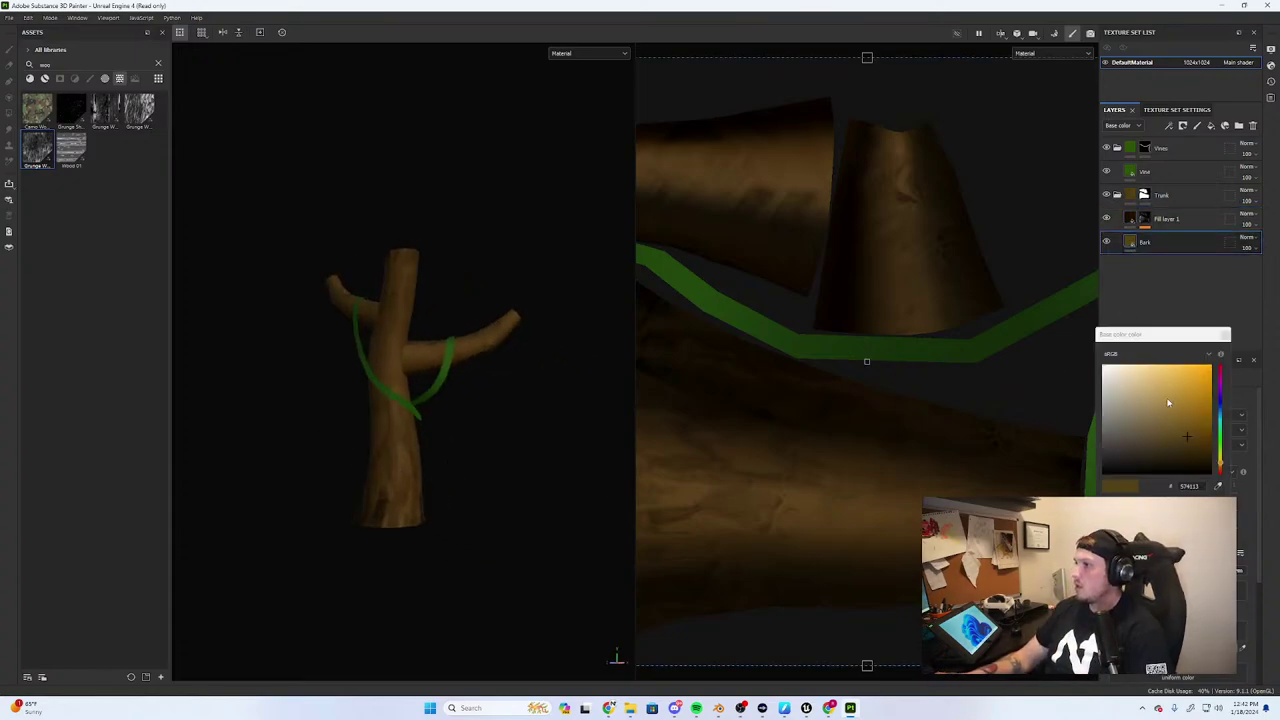
{"action": "mouse_move", "coordinate": [1168, 402]}
{"action": "left_mouse_down"}
{"action": "mouse_move", "coordinate": [1172, 388]}
{"action": "mouse_move", "coordinate": [1181, 446]}
{"action": "mouse_move", "coordinate": [1169, 428]}
{"action": "mouse_move", "coordinate": [1185, 434]}
{"action": "left_mouse_up"}
{"action": "mouse_move", "coordinate": [425, 450]}
{"action": "left_mouse_down", "text": "alt"}
{"action": "mouse_move", "coordinate": [461, 450]}
{"action": "mouse_move", "coordinate": [417, 471]}
{"action": "mouse_move", "coordinate": [566, 477]}
{"action": "left_mouse_up", "text": "alt"}
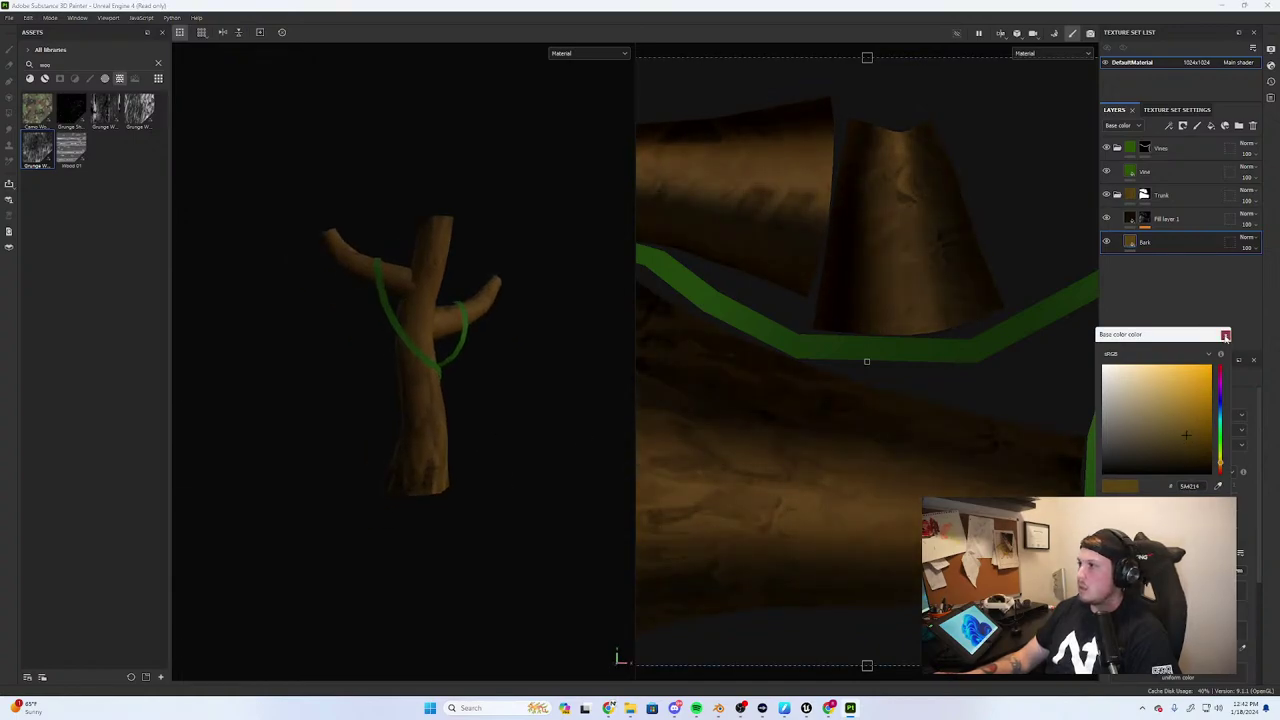
{"action": "left_click", "coordinate": [1225, 336]}
{"action": "left_click", "coordinate": [1131, 219]}
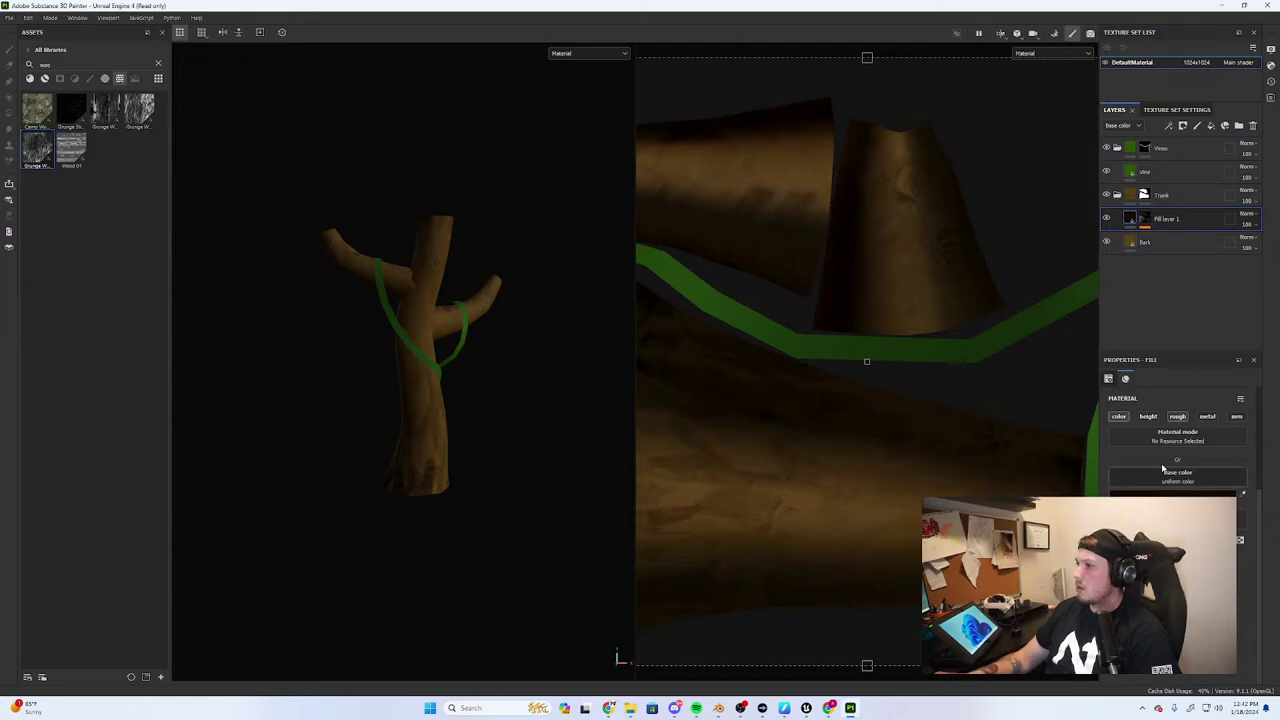
{"action": "left_click_drag", "start_coordinate": [523, 443], "coordinate": [463, 431], "text": "alt"}
{"action": "left_click", "coordinate": [1119, 196]}
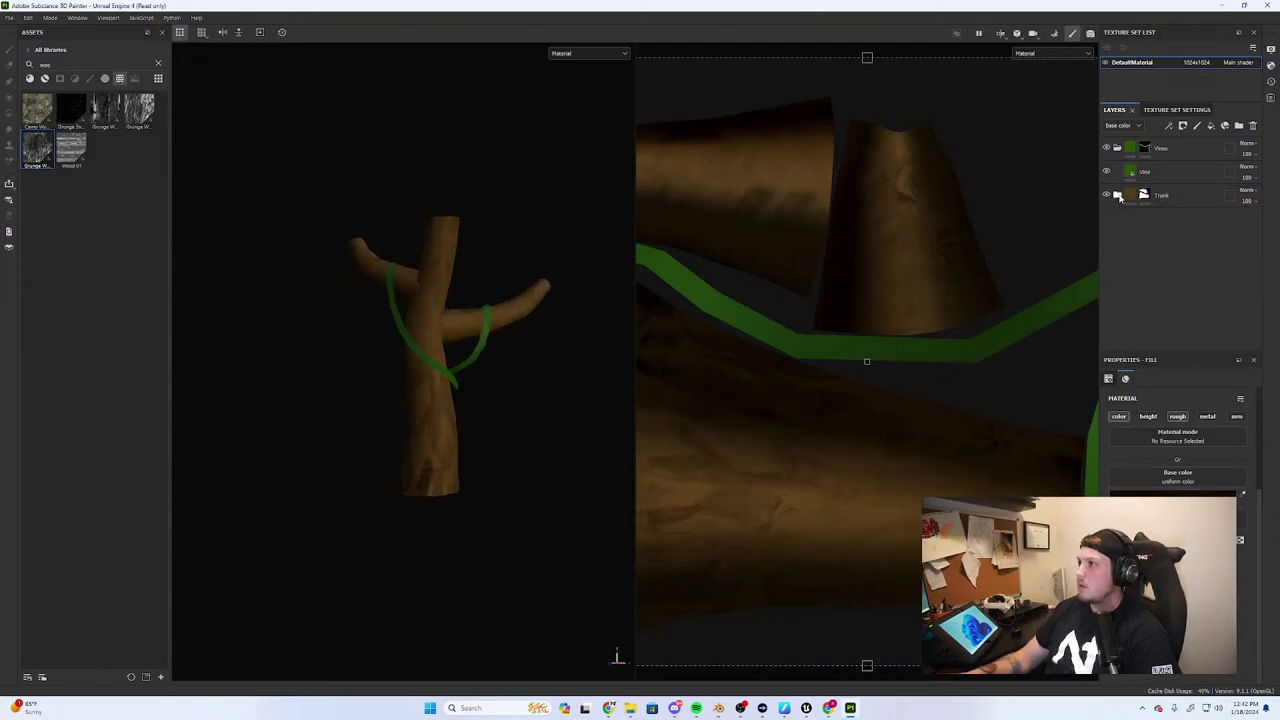
{"action": "left_click", "coordinate": [1119, 196]}
Add a black mask to the green vine fill layer inside the Vines folder
{"action": "left_click_drag", "start_coordinate": [440, 310], "coordinate": [423, 363], "text": "alt"}
{"action": "scroll", "coordinate": [384, 308], "scroll_direction": "up", "scroll_amount": 2}
{"action": "scroll", "coordinate": [384, 308], "scroll_direction": "up", "scroll_amount": 3}
{"action": "left_click_drag", "start_coordinate": [384, 308], "coordinate": [399, 403], "text": "alt"}
{"action": "left_click", "coordinate": [1137, 177]}
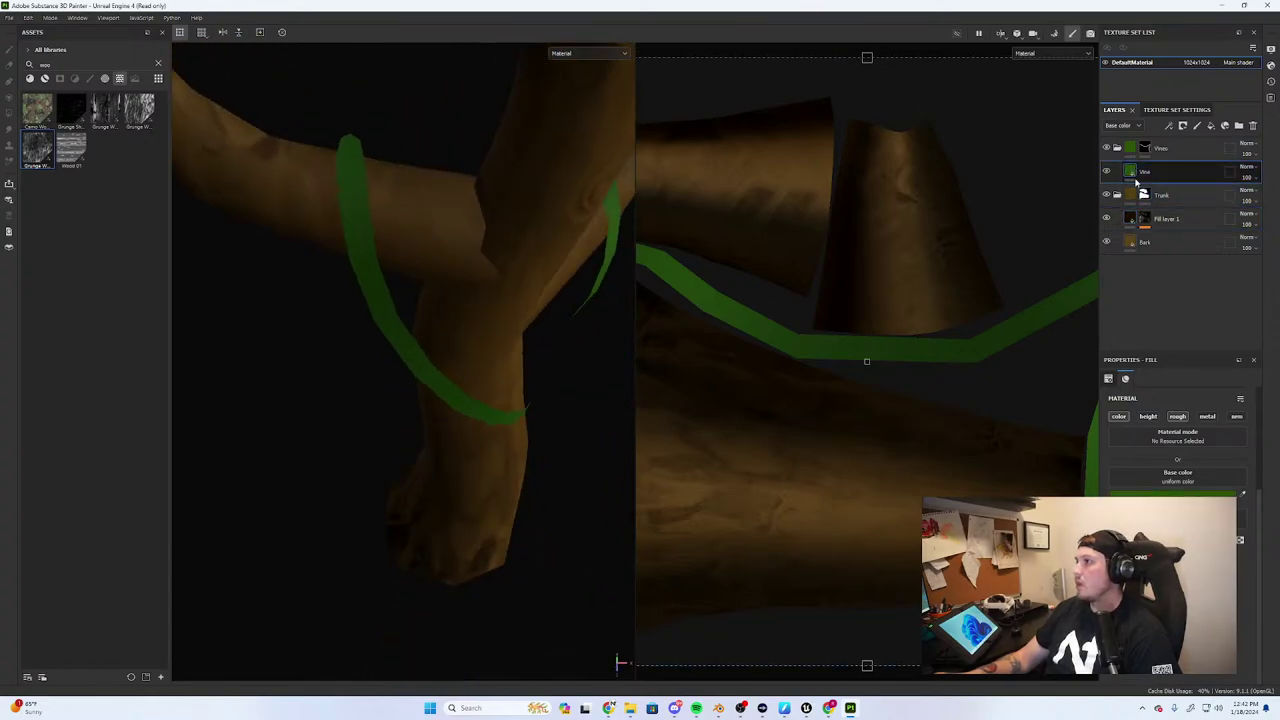
{"action": "right_click", "coordinate": [1137, 177]}
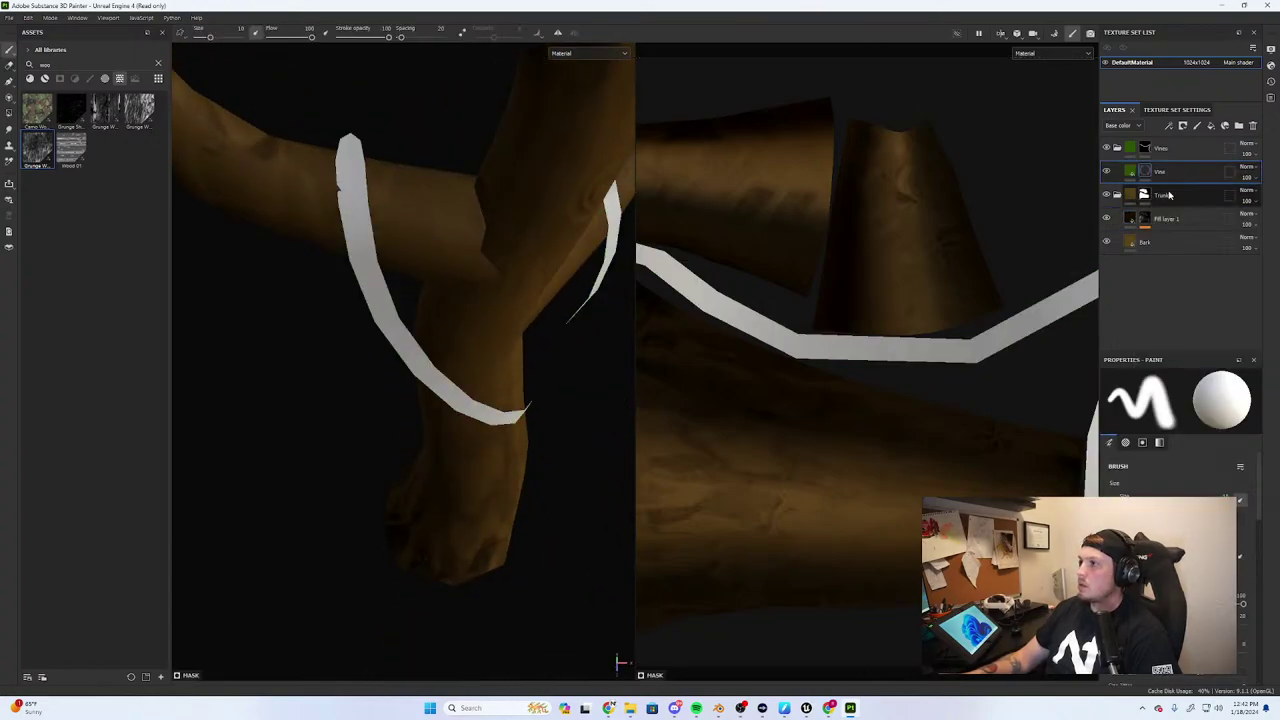
{"action": "left_click", "coordinate": [1190, 195]}
Try painting a short stroke along the vine in its mask with the brush size reduced to 2.45
{"action": "scroll", "coordinate": [314, 178], "scroll_direction": "up", "scroll_amount": 2}
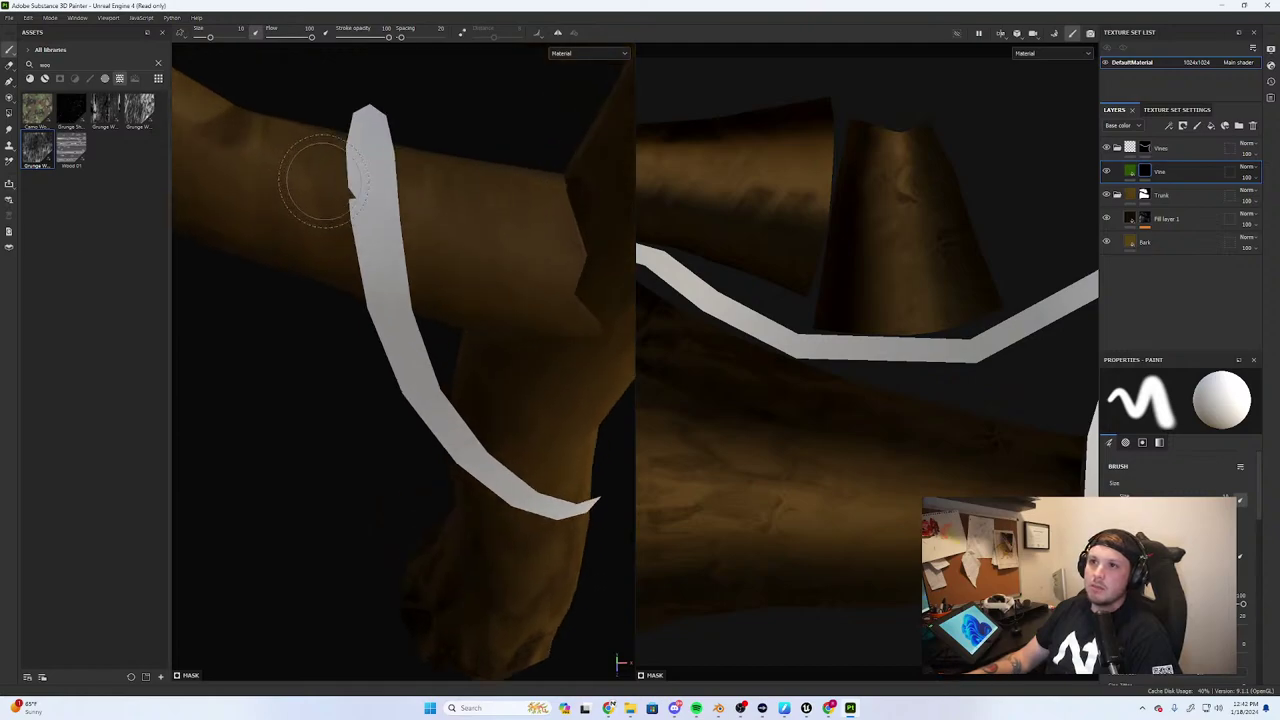
{"action": "right_click_drag", "start_coordinate": [392, 176], "coordinate": [340, 176], "text": "ctrl"}
{"action": "left_click_drag", "start_coordinate": [370, 134], "coordinate": [376, 218]}
{"action": "key", "text": "ctrl+z"}
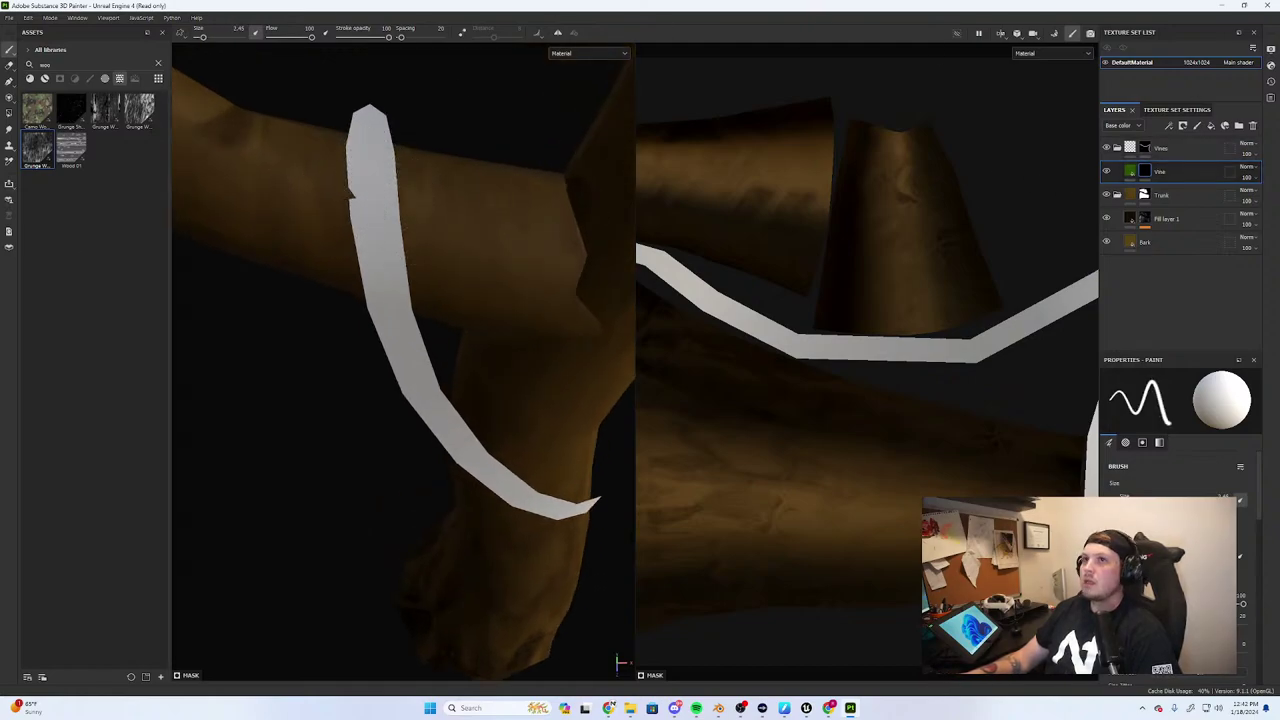
Examine the additional channels and mesh map options available in the texture set settings
{"action": "left_click", "coordinate": [1177, 109]}
{"action": "left_click", "coordinate": [1240, 264]}
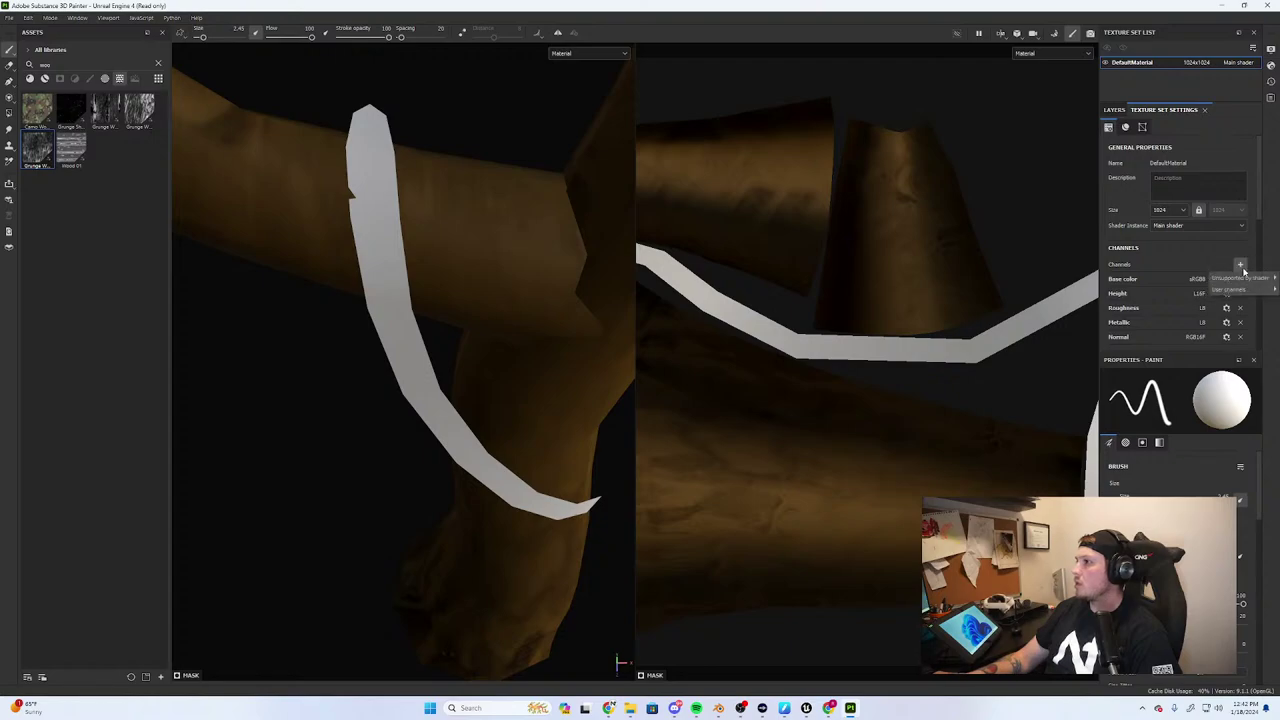
{"action": "mouse_move", "coordinate": [1243, 288]}
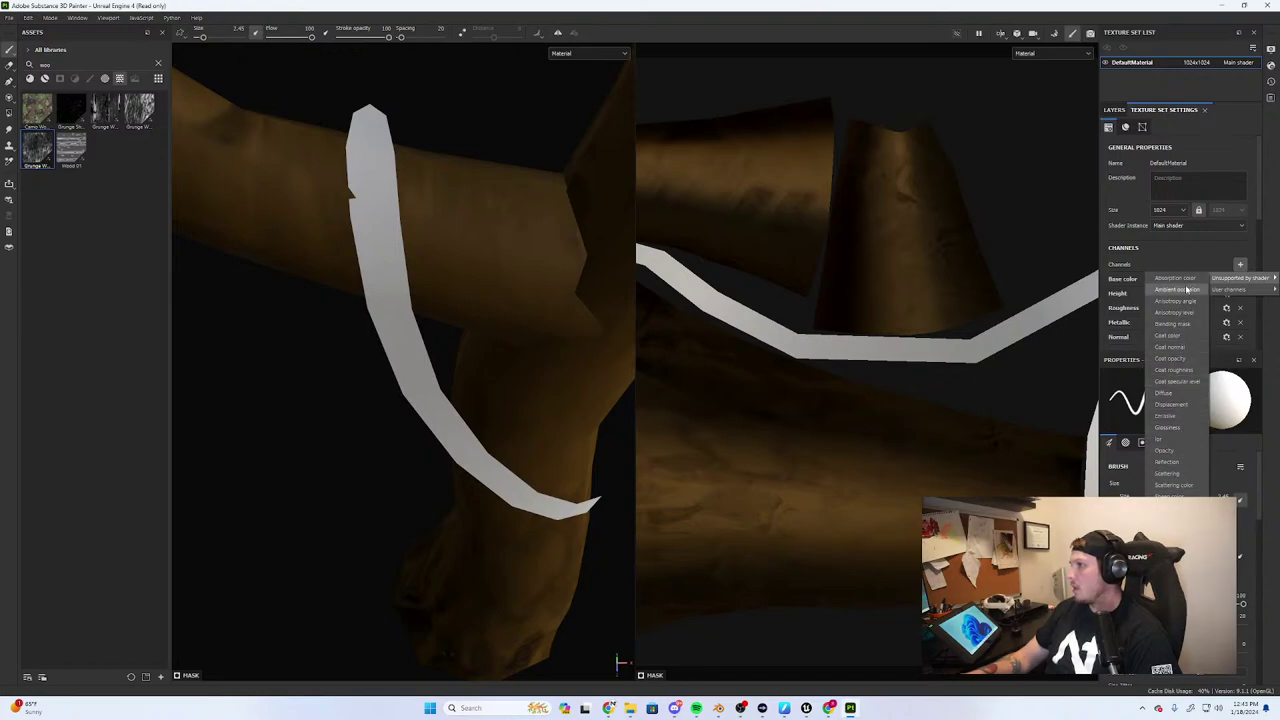
{"action": "left_click", "coordinate": [1153, 243]}
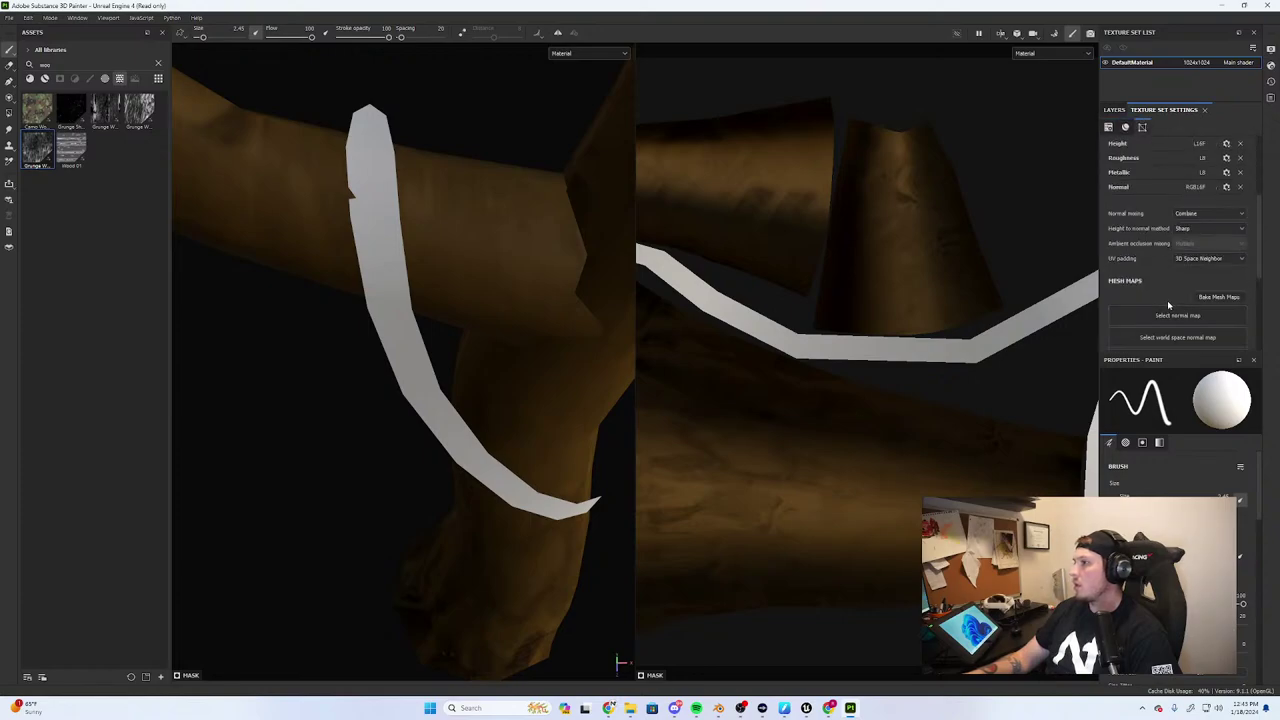
{"action": "left_click", "coordinate": [1114, 109]}
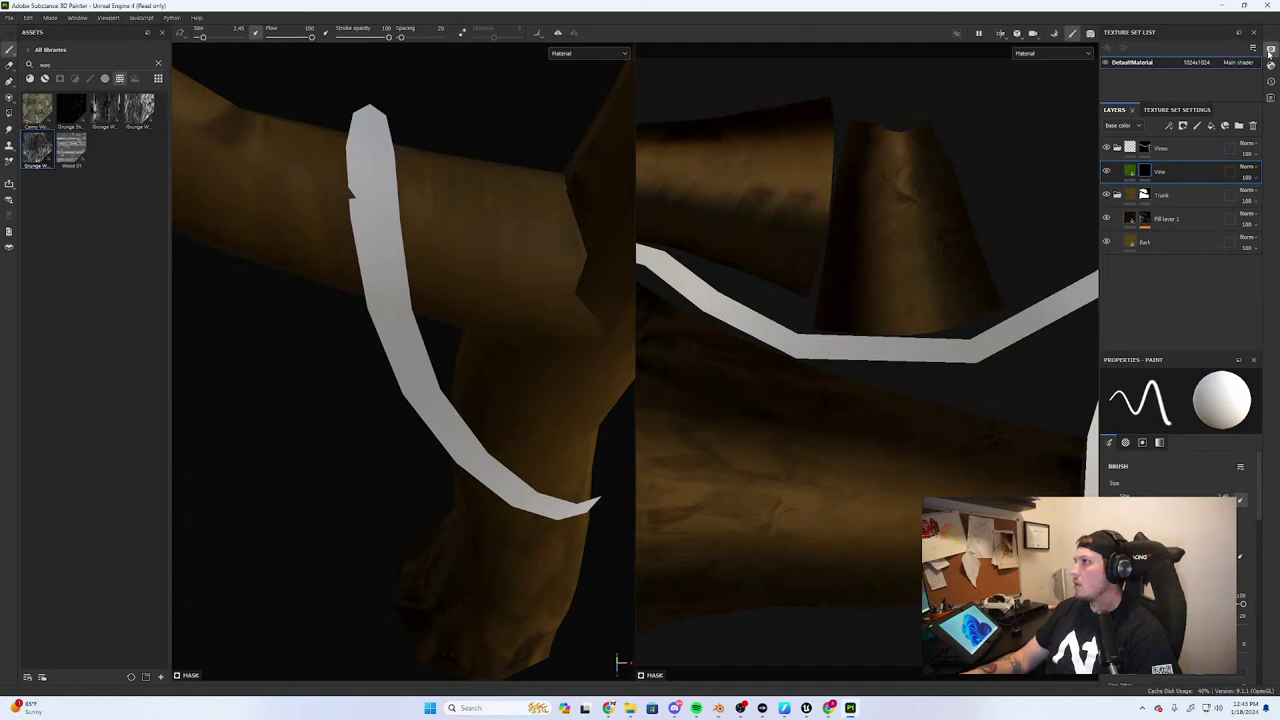
{"action": "left_click", "coordinate": [1270, 51]}
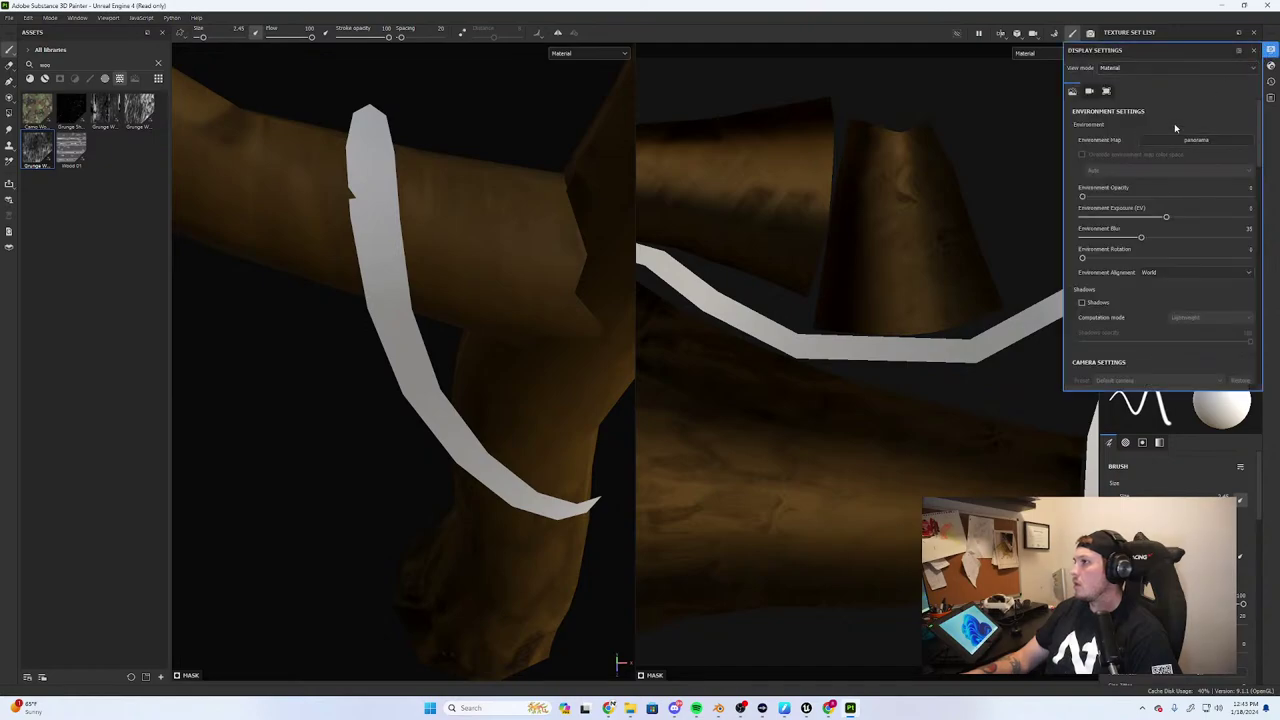
{"action": "left_click", "coordinate": [1174, 70]}
{"action": "left_click", "coordinate": [1174, 69]}
{"action": "scroll", "coordinate": [1164, 207], "scroll_direction": "down", "scroll_amount": 3}
{"action": "scroll", "coordinate": [1246, 126], "scroll_direction": "up", "scroll_amount": 3}
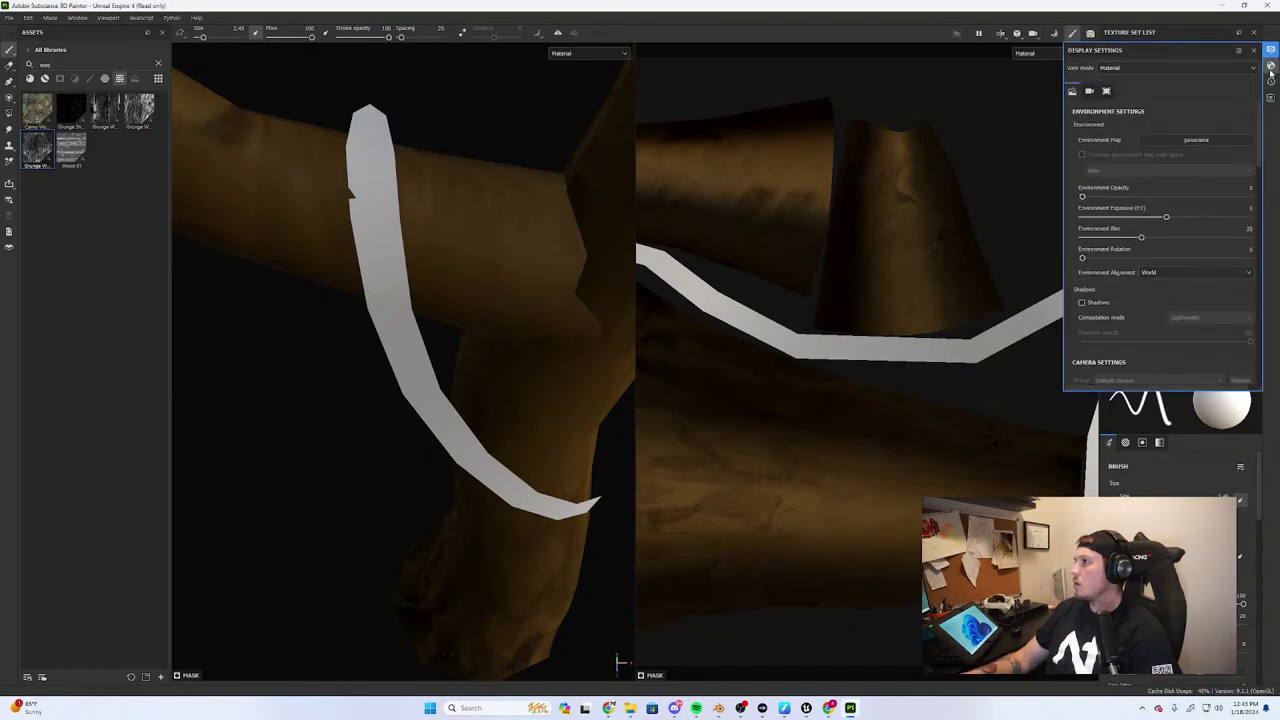
Change the main shader to pbr-metal-rough-with-alpha-test and close the shader settings
{"action": "left_click", "coordinate": [1270, 66]}
{"action": "left_click", "coordinate": [1180, 100]}
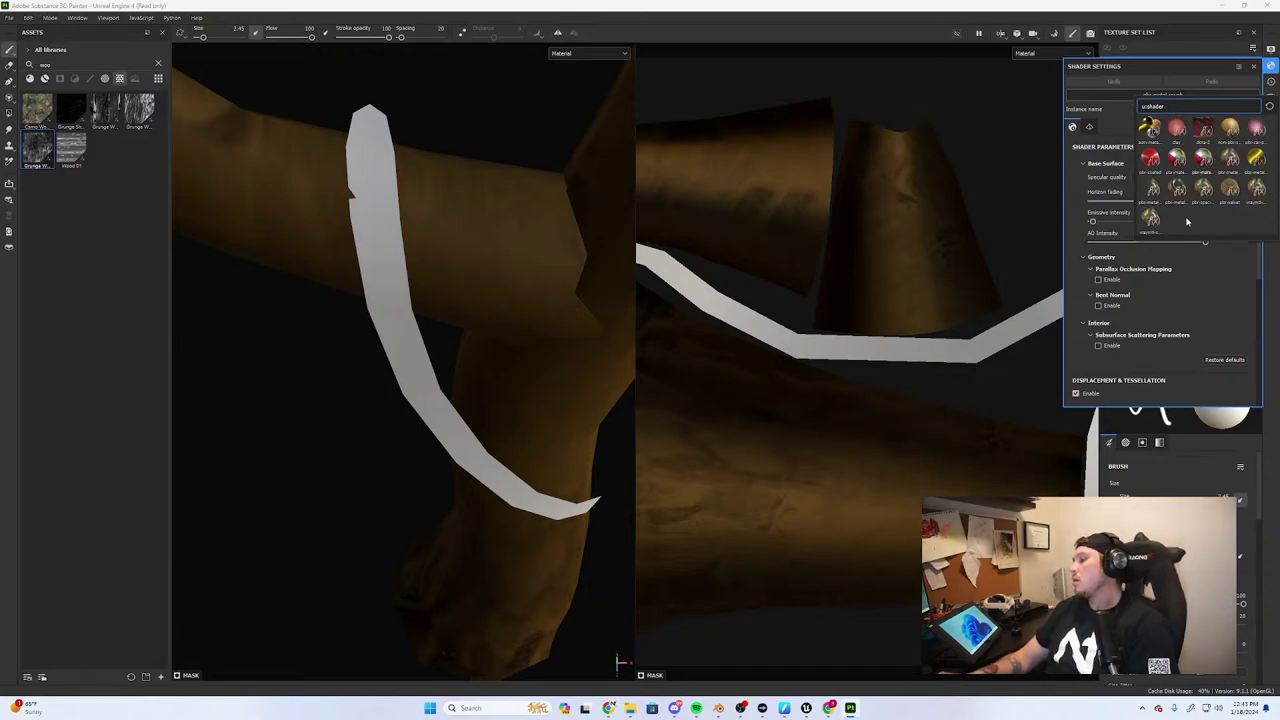
{"action": "left_click", "coordinate": [1177, 158]}
{"action": "left_click", "coordinate": [1197, 99]}
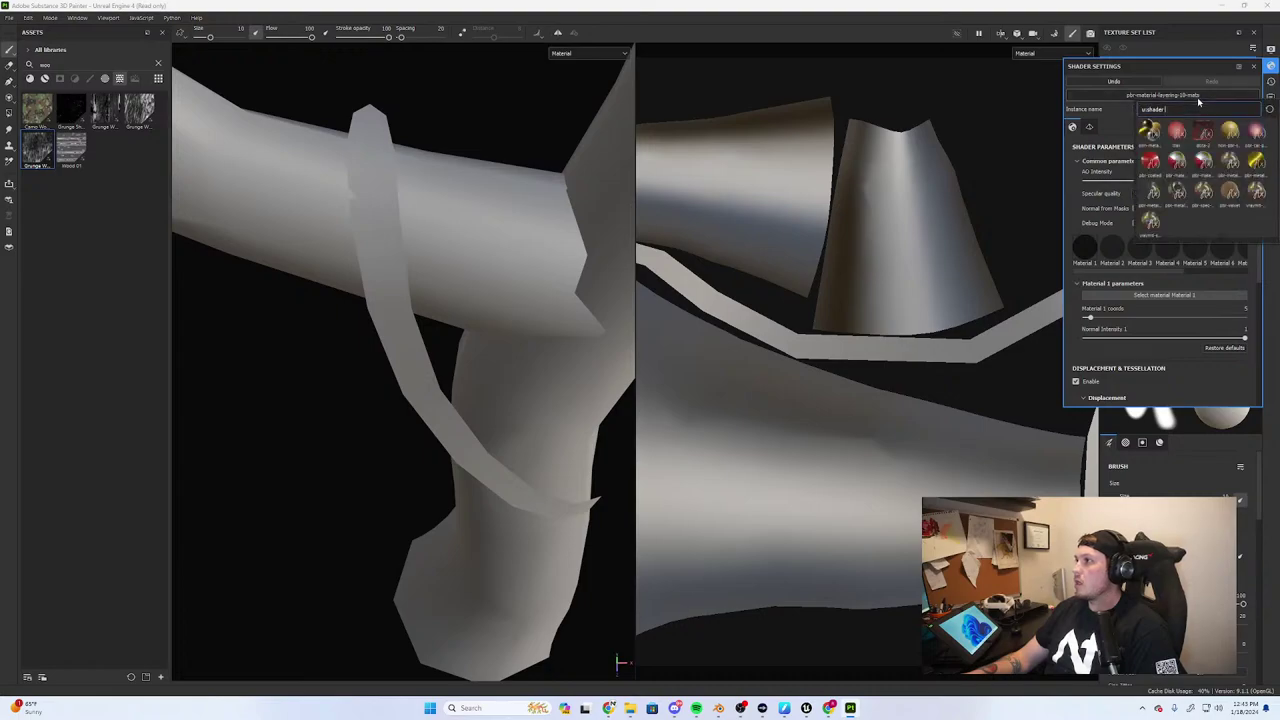
{"action": "mouse_move", "coordinate": [1184, 202]}
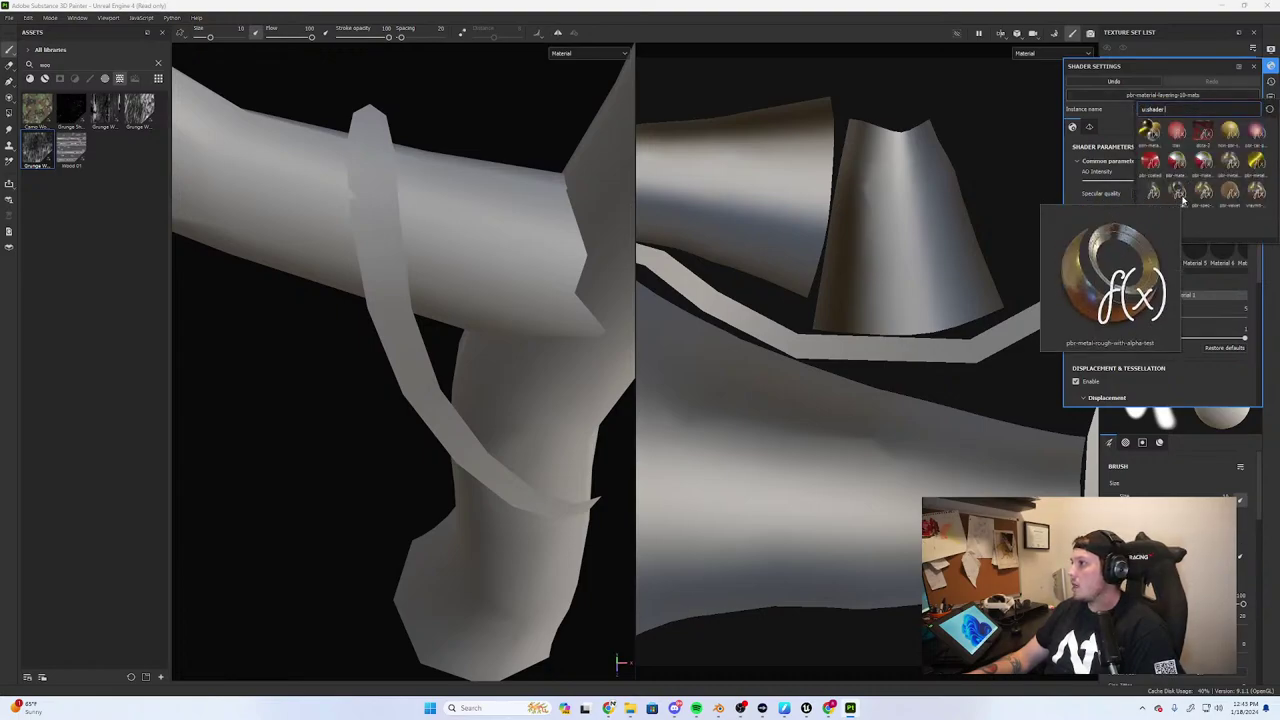
{"action": "left_click", "coordinate": [1177, 195]}
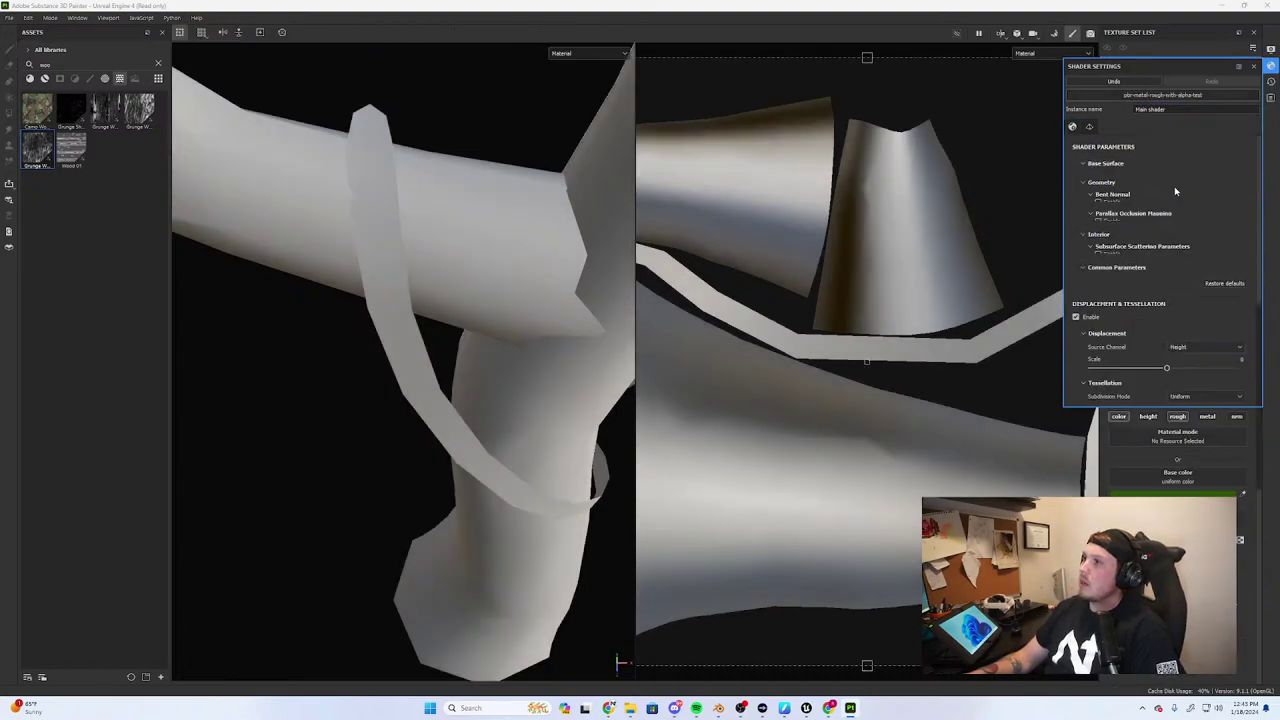
{"action": "key", "text": "4"}
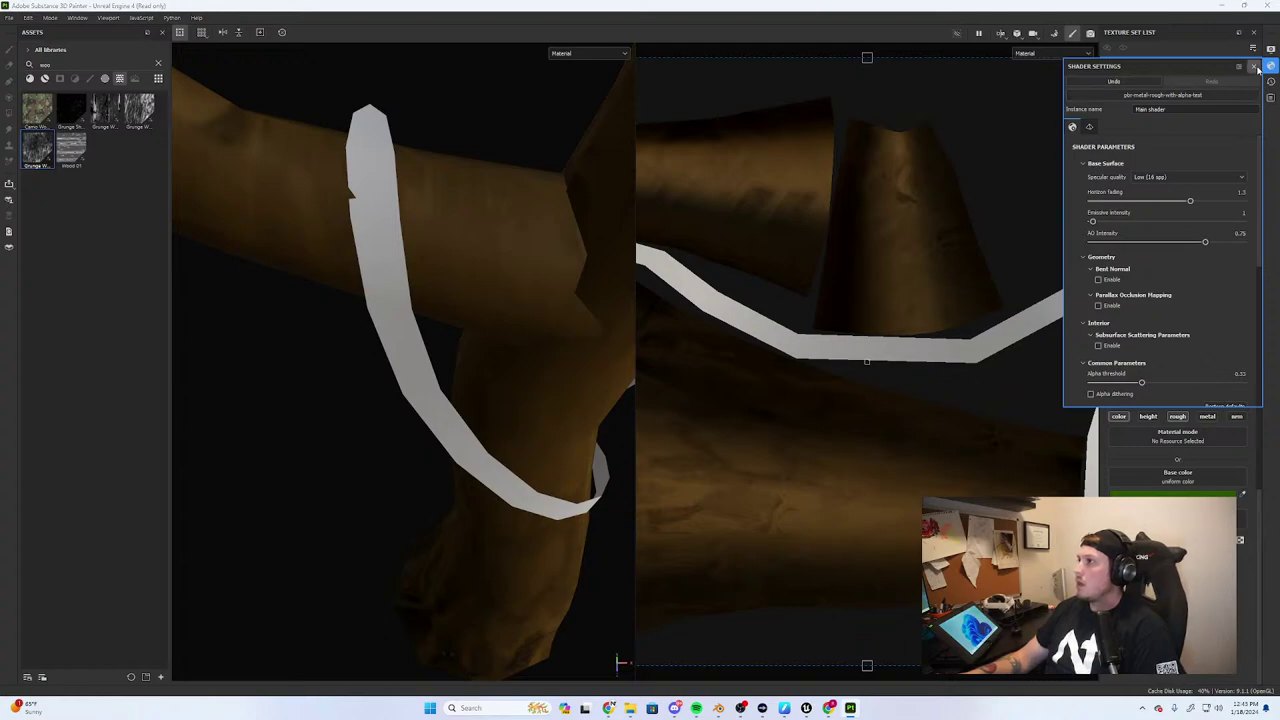
{"action": "left_click", "coordinate": [1253, 66]}
Add an Opacity channel to the texture set
{"action": "scroll", "coordinate": [1167, 346], "scroll_direction": "down", "scroll_amount": 1}
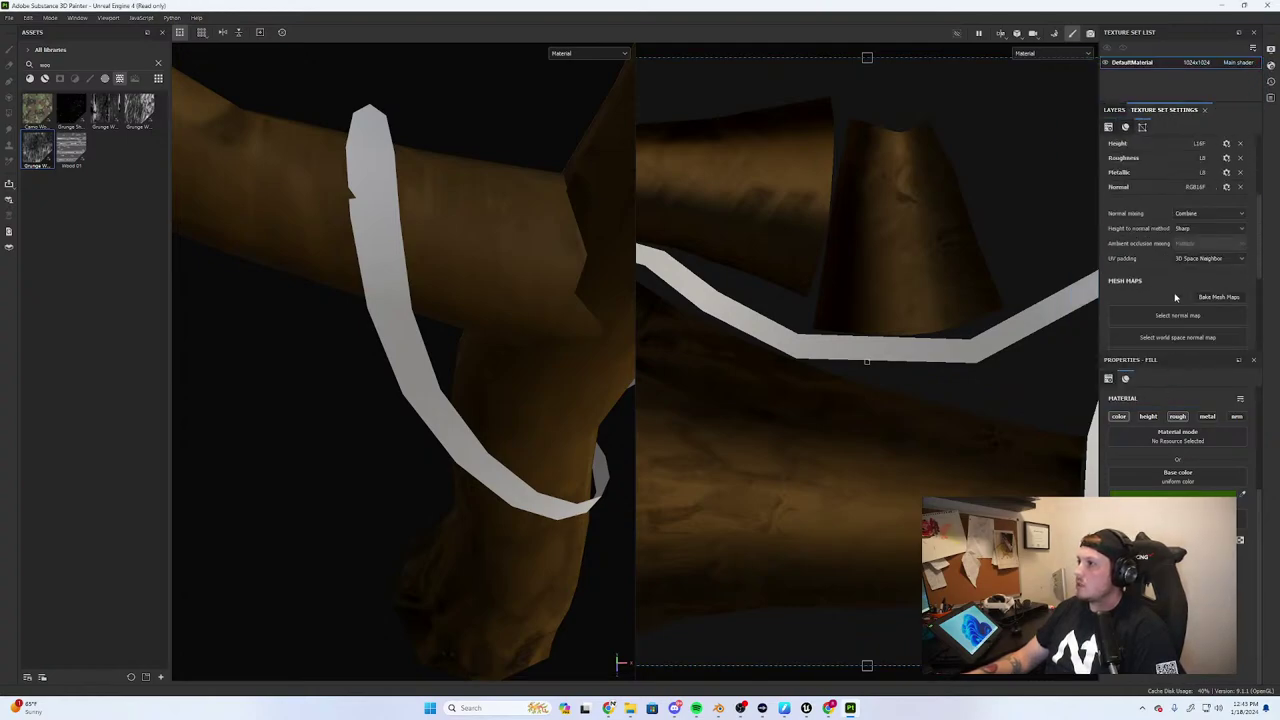
{"action": "left_click", "coordinate": [1240, 234]}
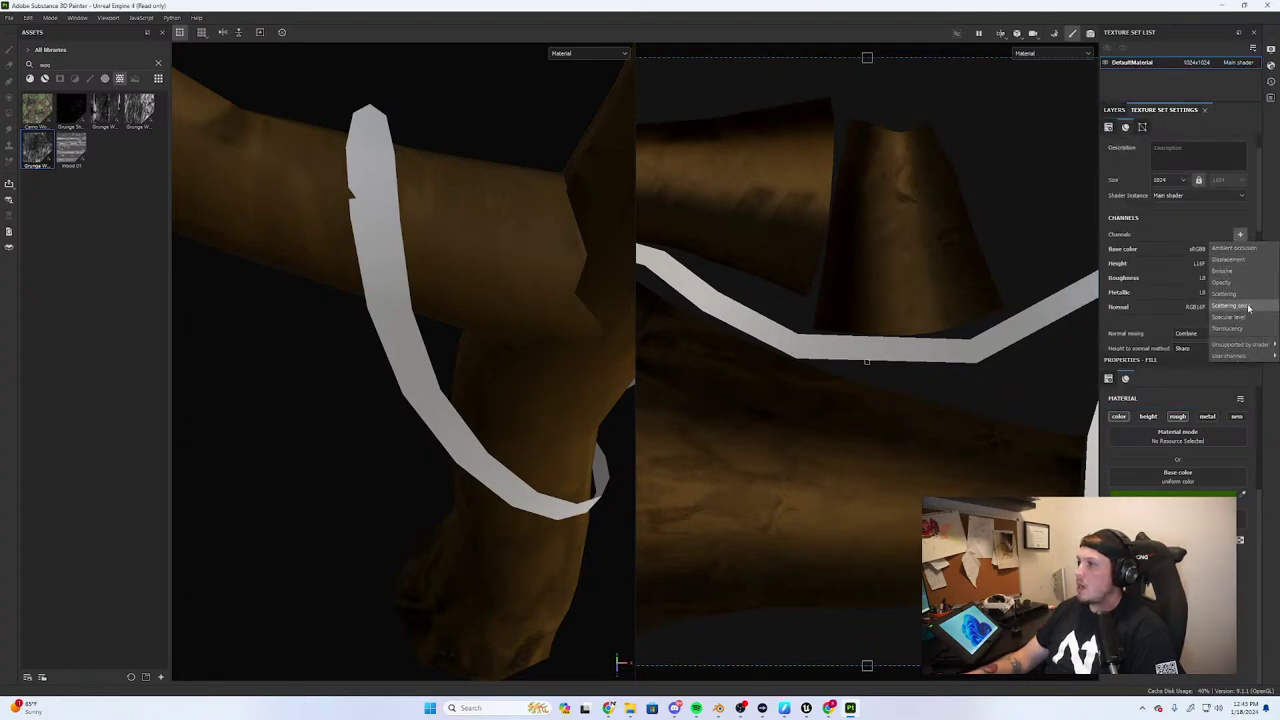
{"action": "left_click", "coordinate": [1224, 282]}
{"action": "scroll", "coordinate": [1205, 476], "scroll_direction": "up", "scroll_amount": 2}
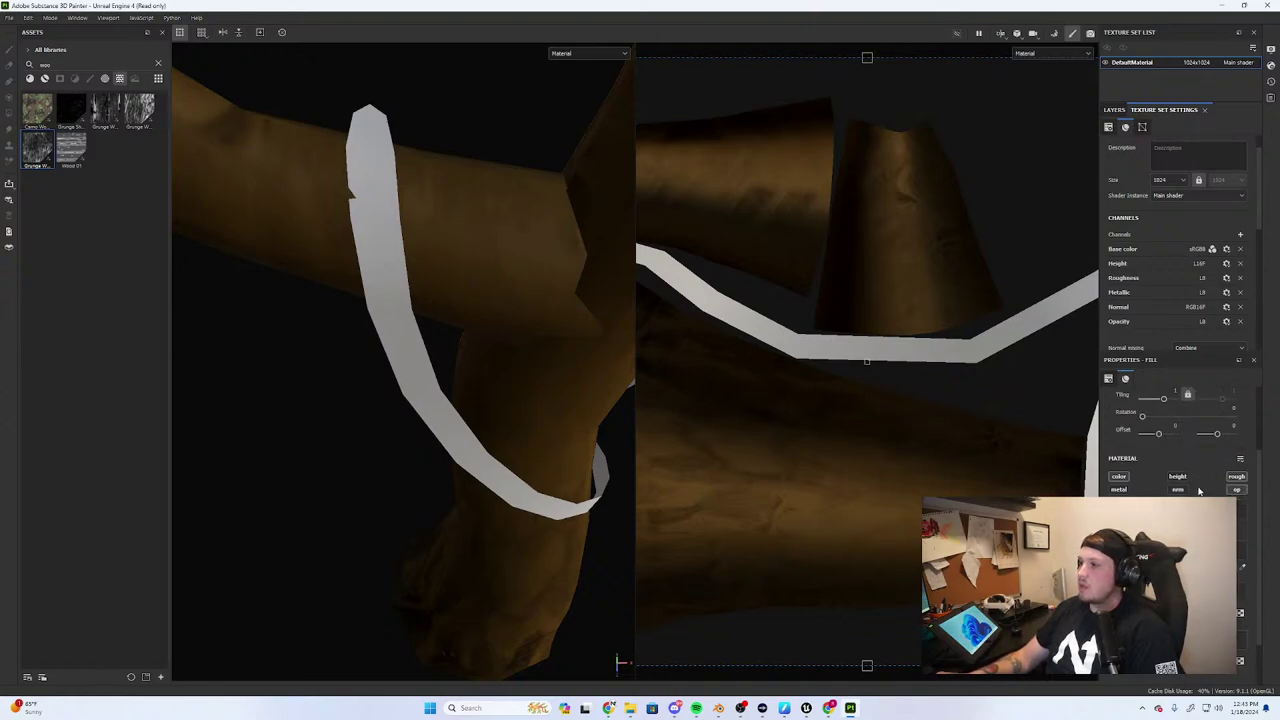
Try painting a stroke down the vine in the Vine layer's mask, then undo it
{"action": "left_click", "coordinate": [1114, 109]}
{"action": "left_click", "coordinate": [1160, 171]}
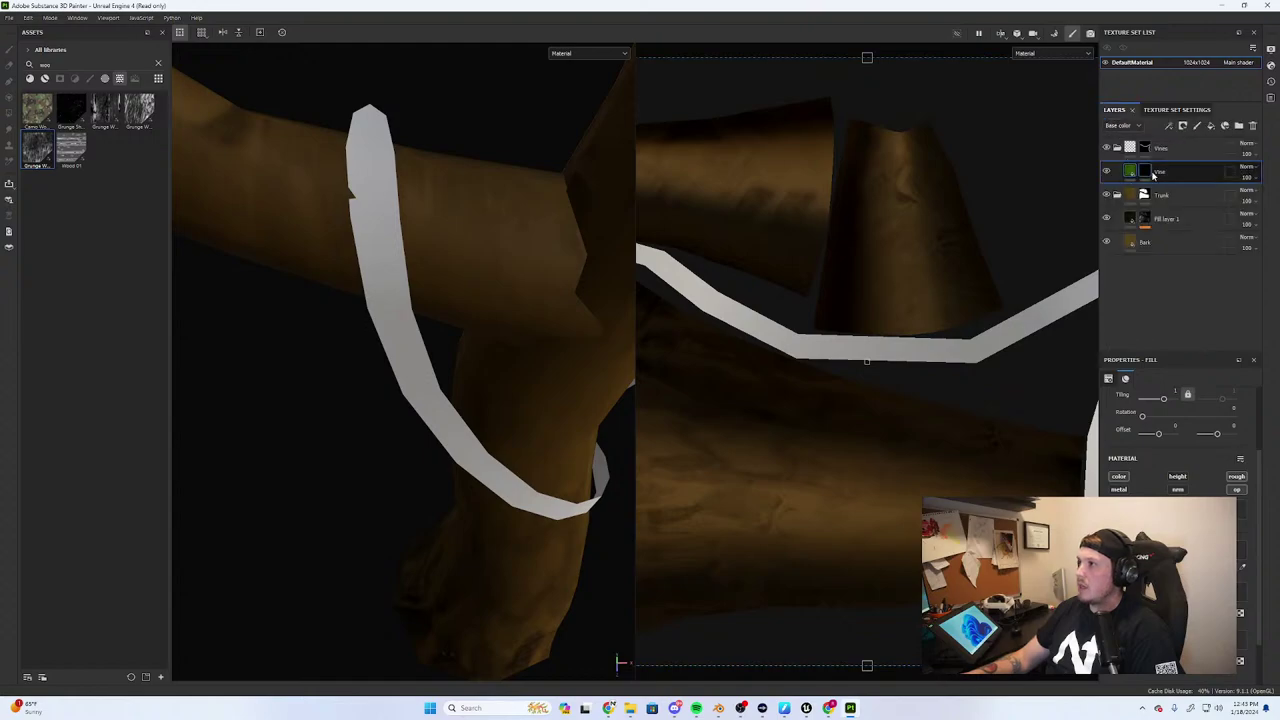
{"action": "left_click_drag", "start_coordinate": [381, 167], "coordinate": [385, 334]}
{"action": "scroll", "coordinate": [395, 300], "scroll_direction": "up", "scroll_amount": 3}
{"action": "mouse_move", "coordinate": [401, 281]}
{"action": "left_mouse_down", "text": "alt"}
{"action": "mouse_move", "coordinate": [414, 182]}
{"action": "mouse_move", "coordinate": [440, 312]}
{"action": "mouse_move", "coordinate": [457, 314]}
{"action": "mouse_move", "coordinate": [340, 314]}
{"action": "left_mouse_up", "text": "alt"}
{"action": "key", "text": "ctrl+z"}
{"action": "right_click_drag", "start_coordinate": [340, 314], "coordinate": [285, 313], "text": "alt"}
{"action": "left_click_drag", "start_coordinate": [285, 313], "coordinate": [360, 317], "text": "alt"}
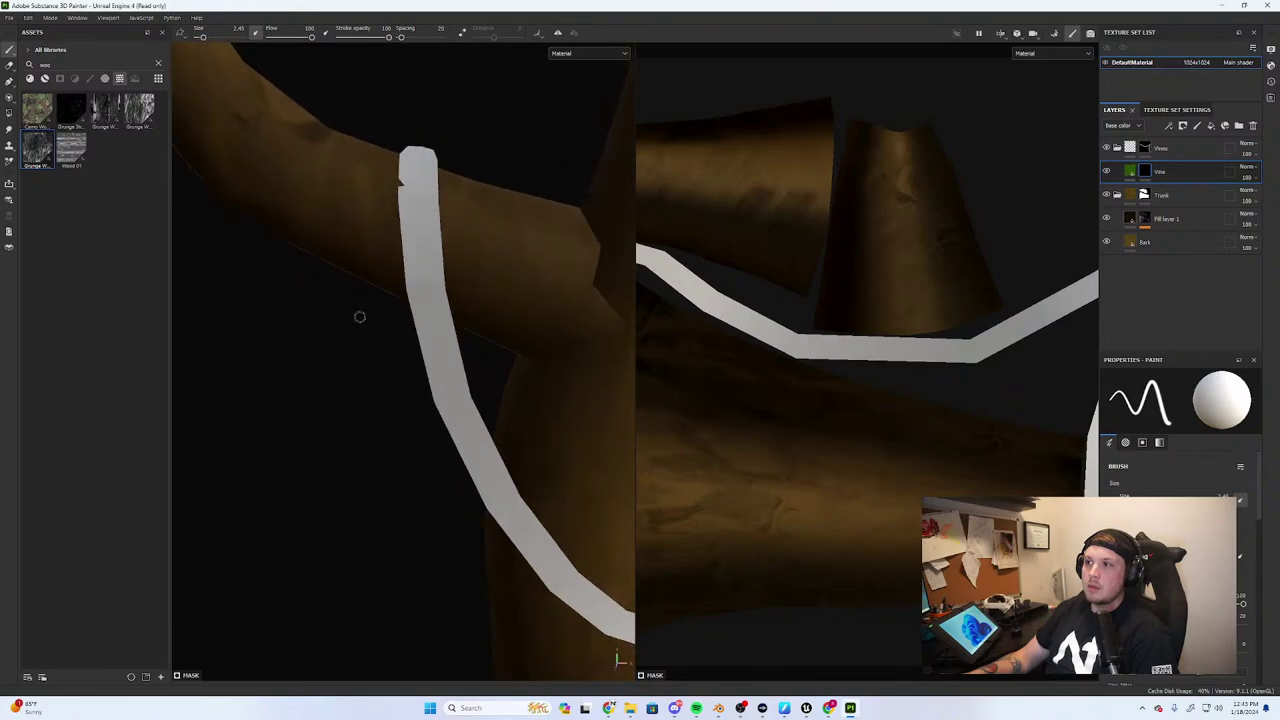
{"action": "scroll", "coordinate": [577, 259], "scroll_direction": "down", "scroll_amount": 3}
{"action": "left_click_drag", "start_coordinate": [577, 259], "coordinate": [460, 300], "text": "alt"}
{"action": "scroll", "coordinate": [463, 170], "scroll_direction": "up", "scroll_amount": 3}
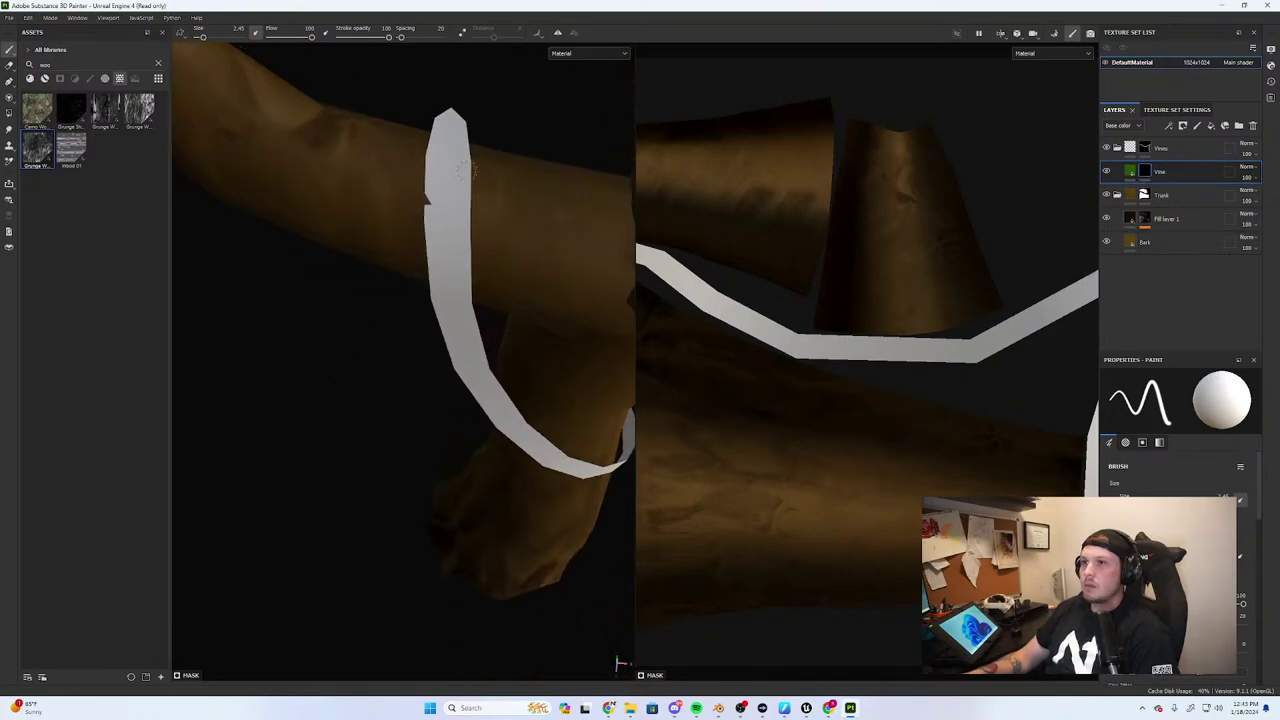
Add a fill layer named Opacity above the Vine layer, leaving only its opacity channel enabled
{"action": "left_click", "coordinate": [1212, 126]}
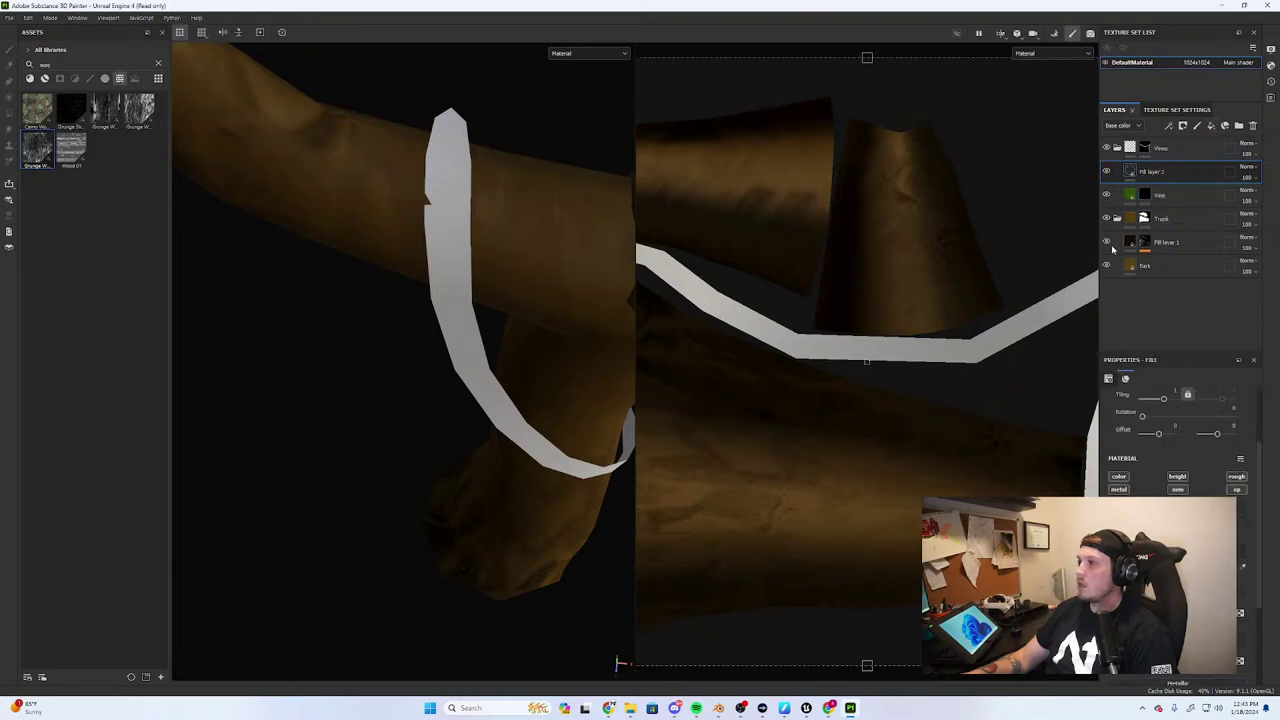
{"action": "double_click", "coordinate": [1151, 172]}
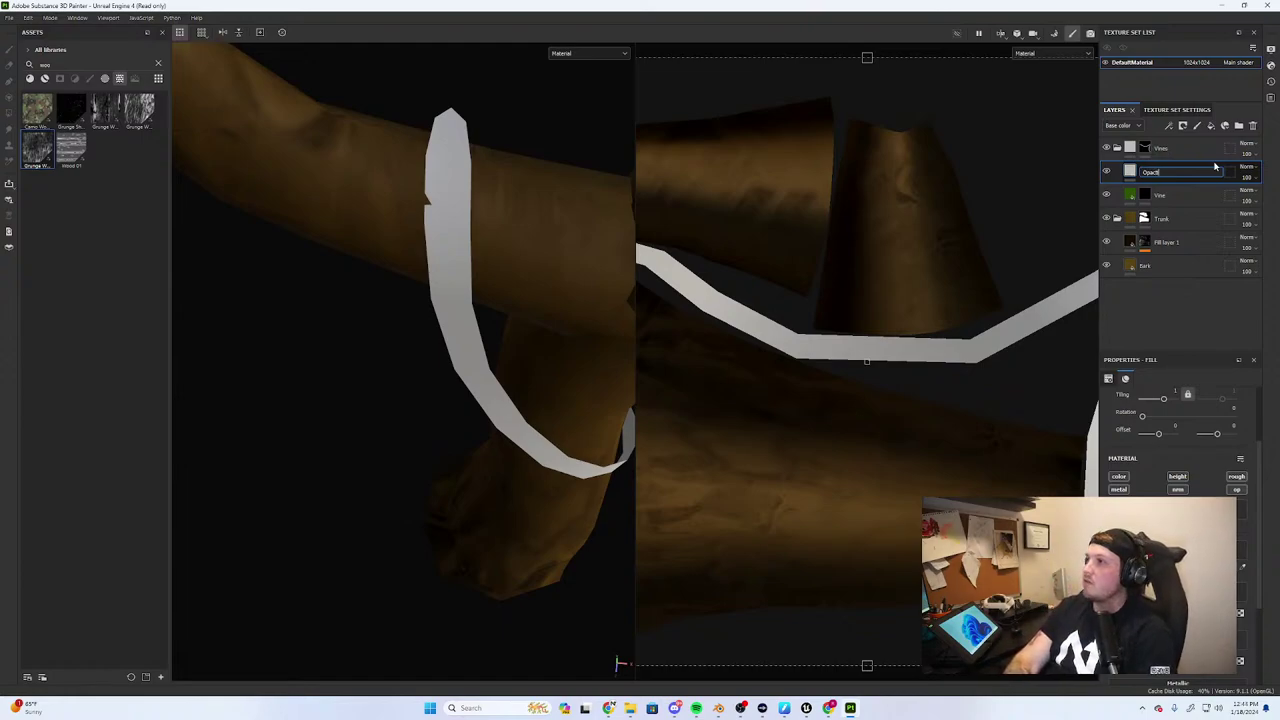
{"action": "key", "text": "Return"}
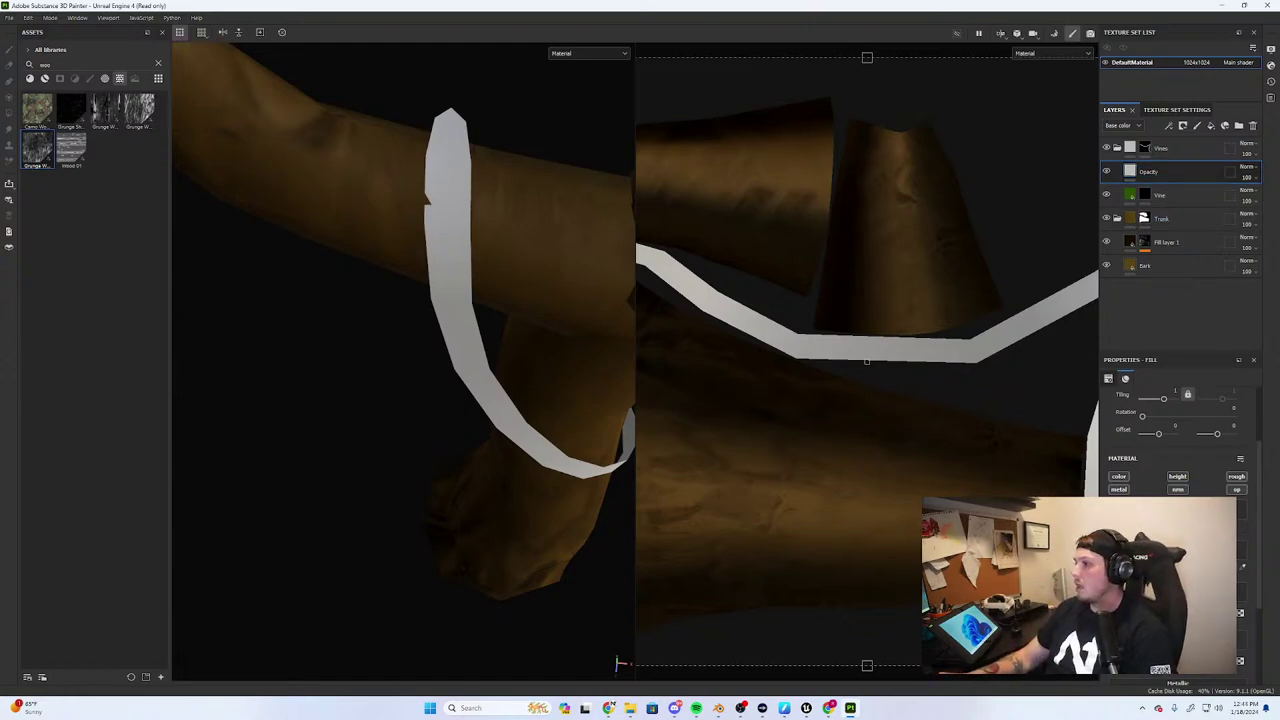
{"action": "left_click", "coordinate": [1237, 488]}
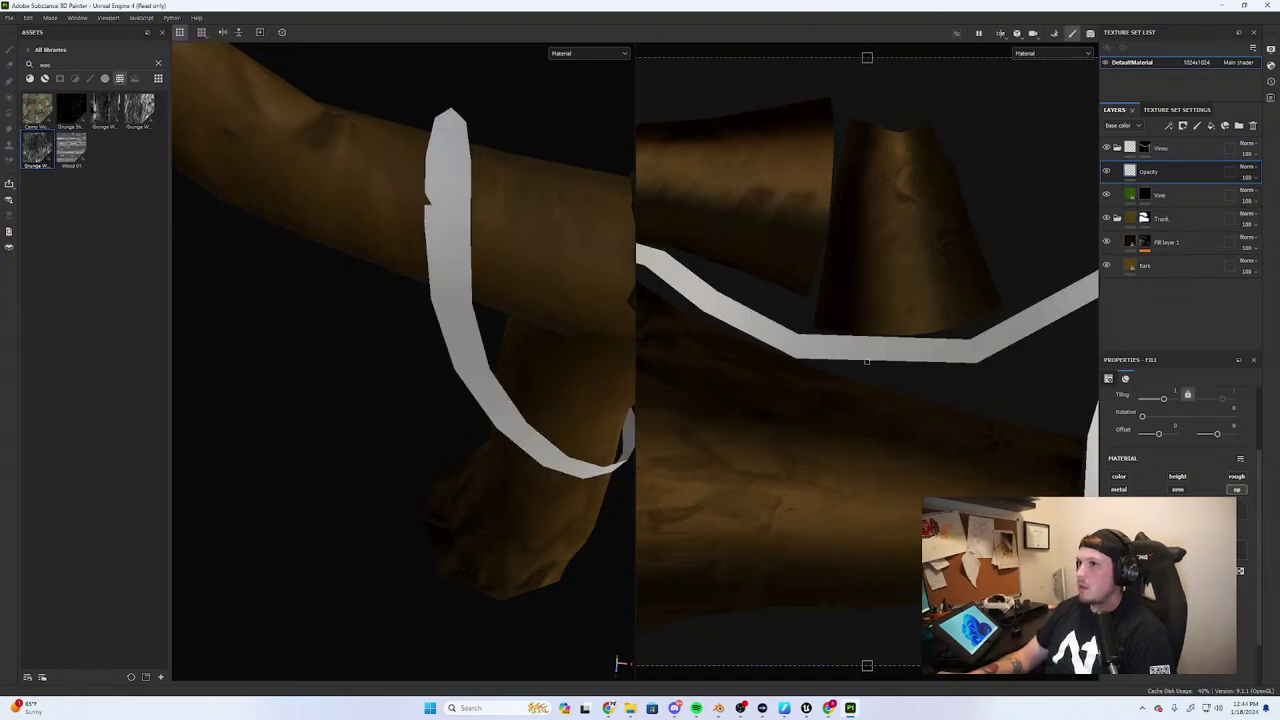
Check the material channels of the Vine and Opacity layers, then paint the upper part of the vine in the Vine layer's mask
{"action": "left_click", "coordinate": [1117, 200]}
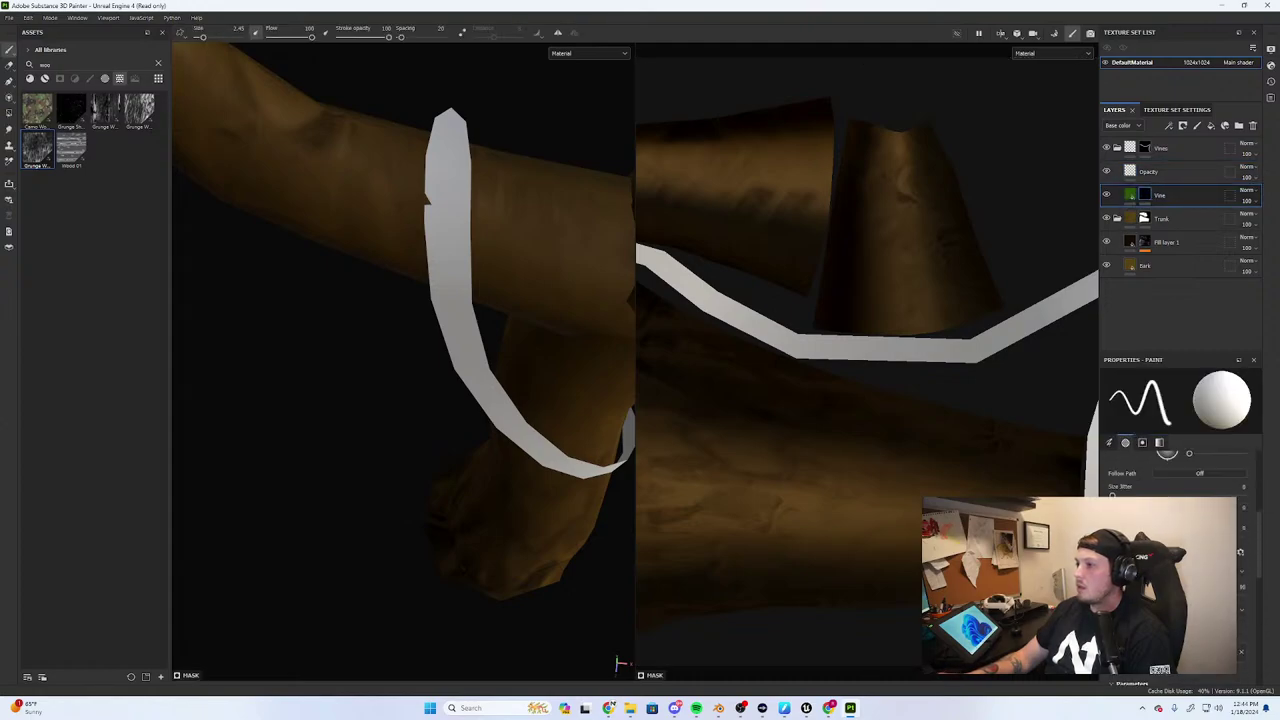
{"action": "left_click", "coordinate": [1131, 195]}
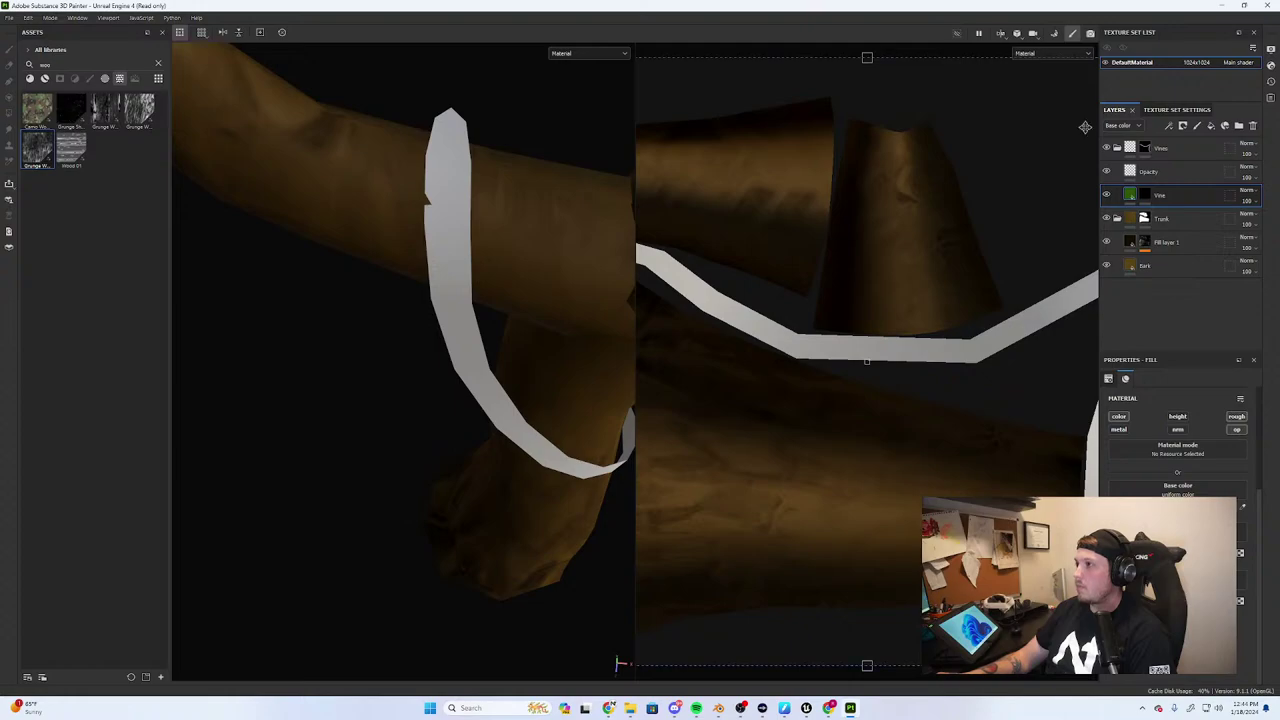
{"action": "left_click", "coordinate": [1150, 172]}
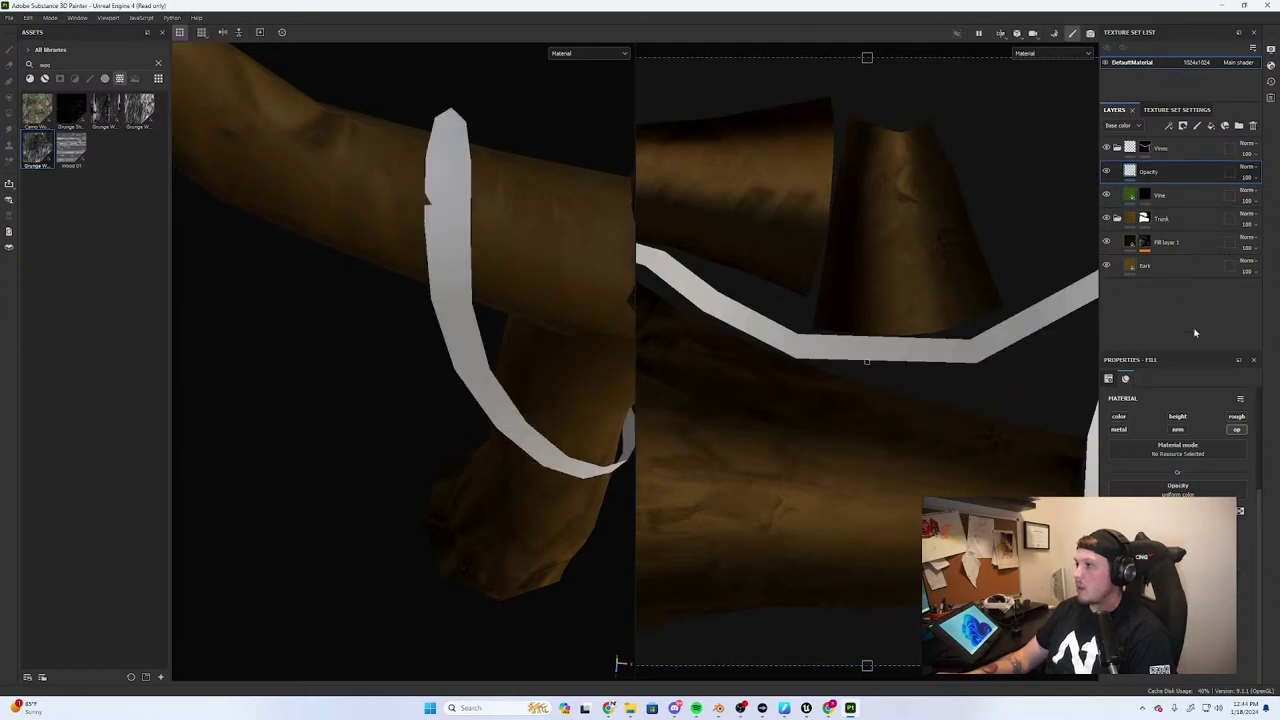
{"action": "left_click", "coordinate": [1144, 194]}
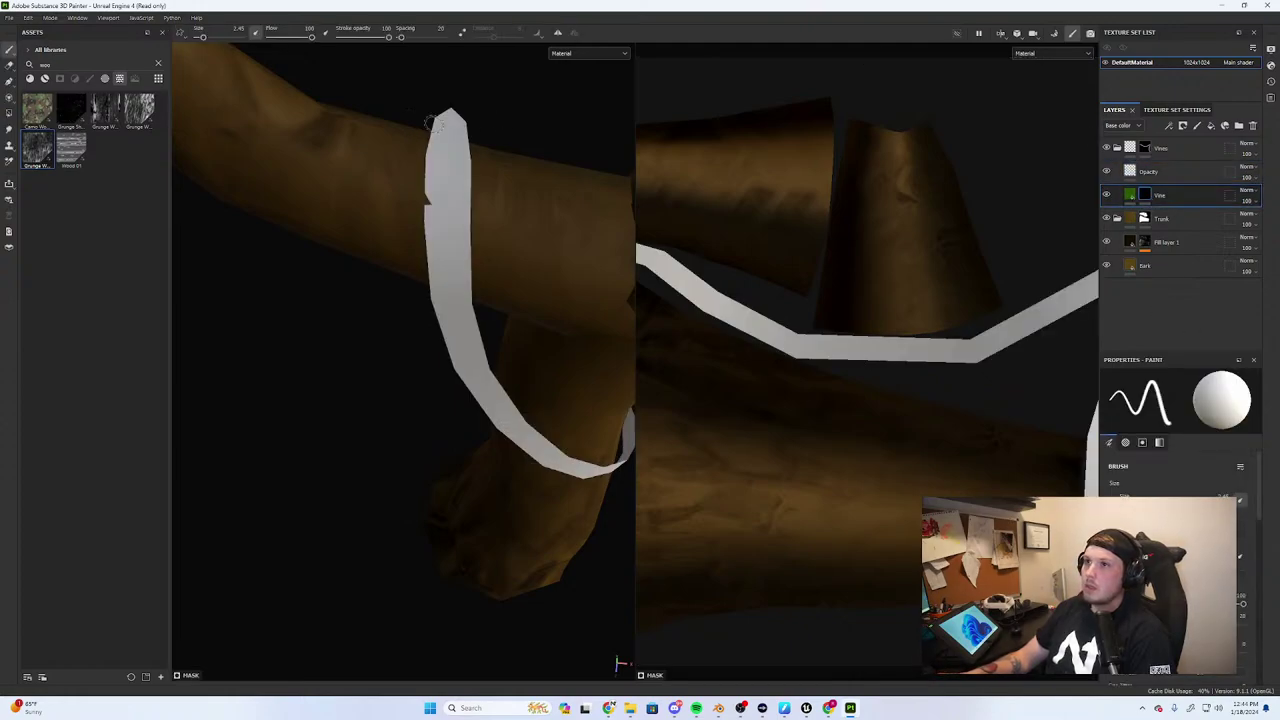
{"action": "mouse_move", "coordinate": [430, 122]}
{"action": "left_mouse_down", "text": "alt"}
{"action": "mouse_move", "coordinate": [446, 171]}
{"action": "mouse_move", "coordinate": [451, 108]}
{"action": "mouse_move", "coordinate": [453, 266]}
{"action": "mouse_move", "coordinate": [423, 177]}
{"action": "mouse_move", "coordinate": [443, 186]}
{"action": "mouse_move", "coordinate": [459, 149]}
{"action": "mouse_move", "coordinate": [476, 314]}
{"action": "left_mouse_up", "text": "alt"}
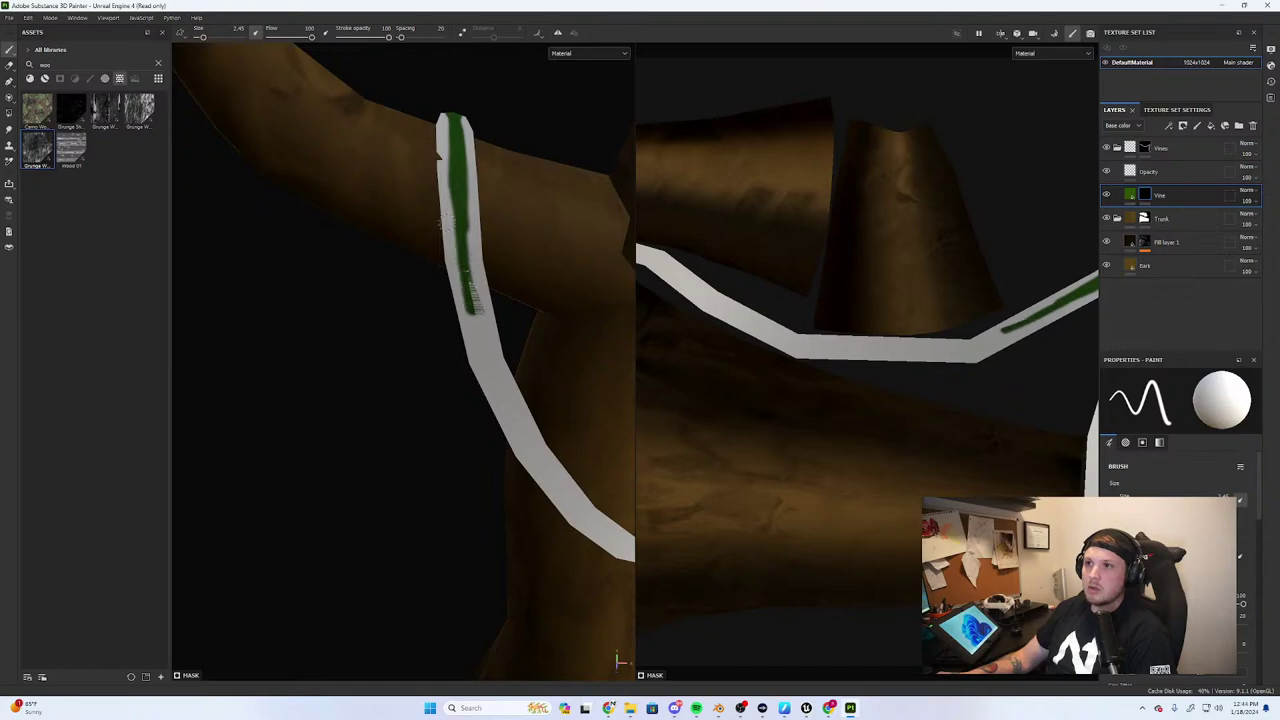
Try extending the green mask stroke farther down the vine, inspect it in the UV view, and undo the extension
{"action": "mouse_move", "coordinate": [463, 255]}
{"action": "left_mouse_down"}
{"action": "mouse_move", "coordinate": [474, 316]}
{"action": "mouse_move", "coordinate": [480, 300]}
{"action": "mouse_move", "coordinate": [455, 275]}
{"action": "mouse_move", "coordinate": [505, 388]}
{"action": "left_mouse_up"}
{"action": "scroll", "coordinate": [480, 308], "scroll_direction": "up", "scroll_amount": 3}
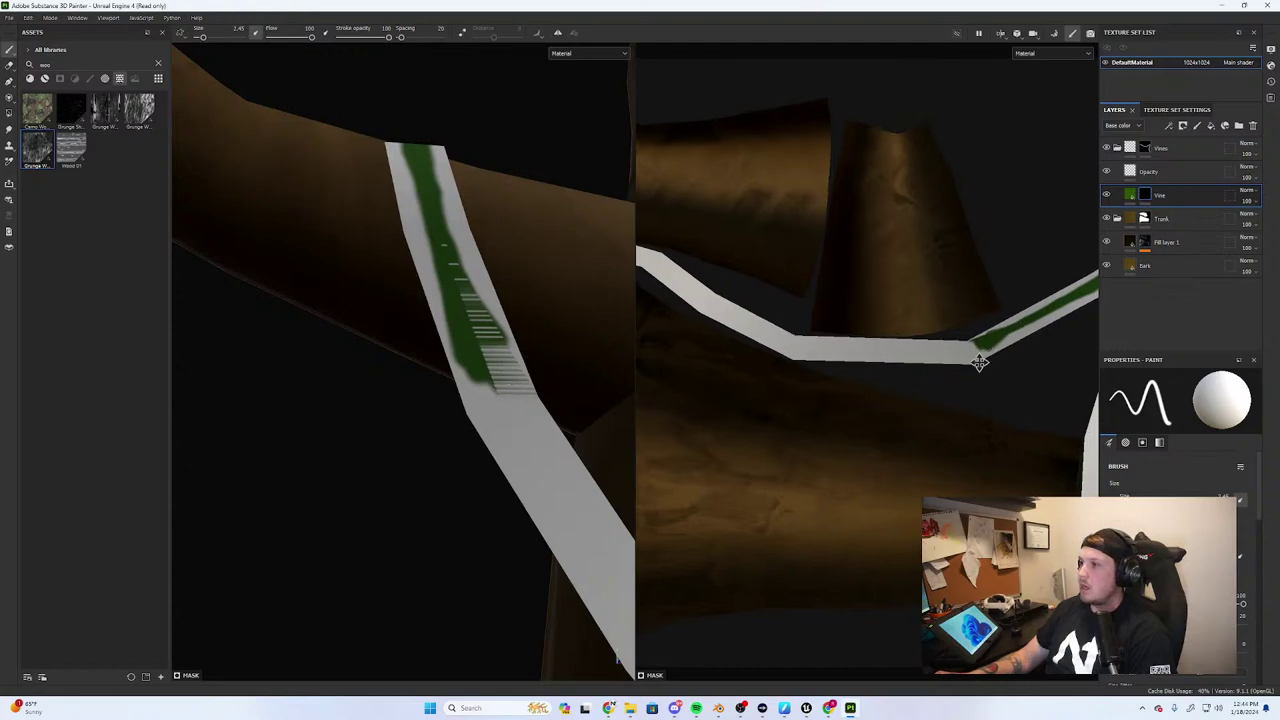
{"action": "left_click_drag", "start_coordinate": [980, 360], "coordinate": [860, 372], "text": "alt"}
{"action": "scroll", "coordinate": [859, 372], "scroll_direction": "up", "scroll_amount": 3}
{"action": "scroll", "coordinate": [859, 372], "scroll_direction": "down", "scroll_amount": 2}
{"action": "middle_click_drag", "start_coordinate": [859, 372], "coordinate": [946, 352], "text": "alt"}
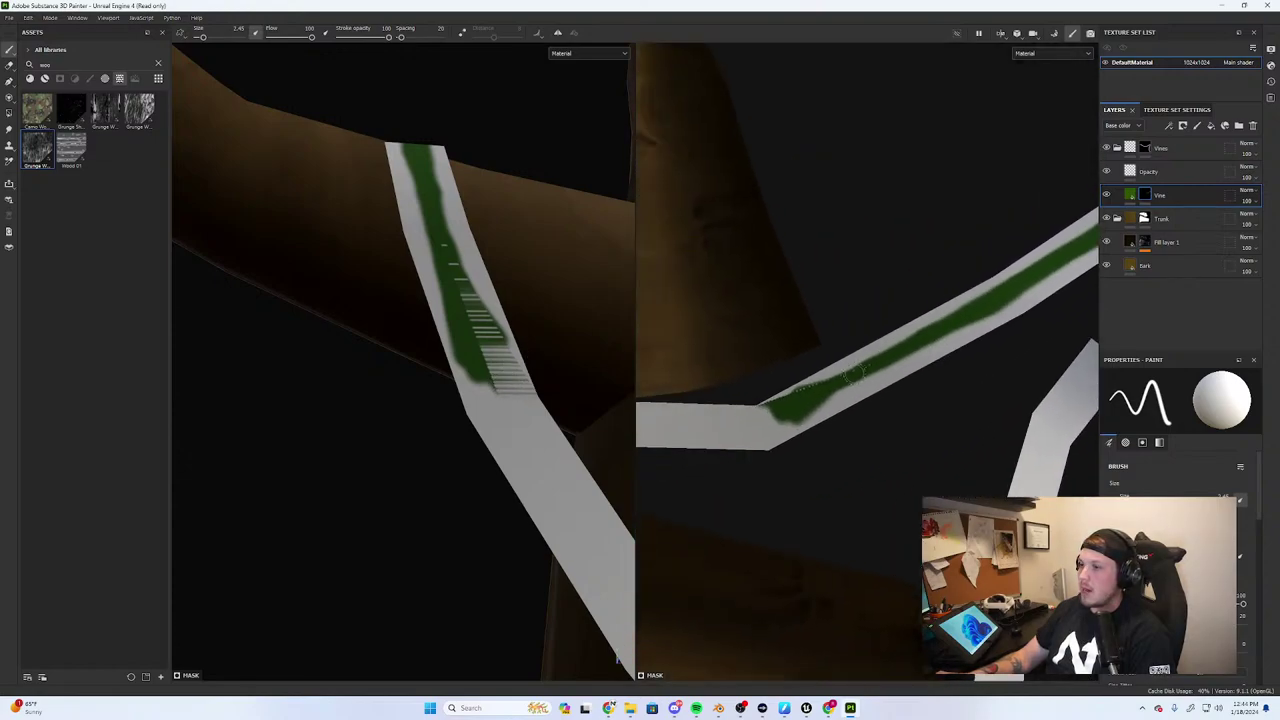
{"action": "key", "text": "ctrl+z"}
{"action": "left_click_drag", "start_coordinate": [480, 262], "coordinate": [476, 255], "text": "alt"}
{"action": "key", "text": "ctrl+z"}
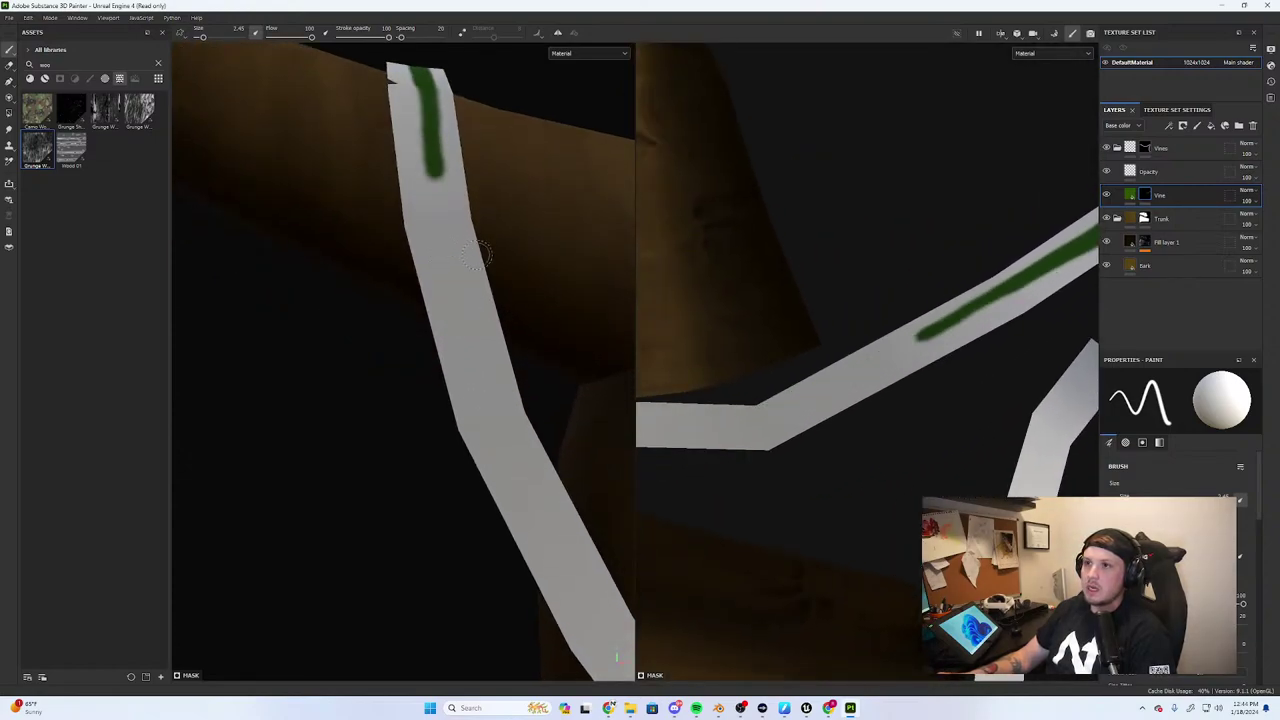
Repaint the mask stroke down the vine past its first bend and undo the latest extra strokes
{"action": "mouse_move", "coordinate": [433, 166]}
{"action": "left_mouse_down"}
{"action": "mouse_move", "coordinate": [462, 300]}
{"action": "mouse_move", "coordinate": [548, 514]}
{"action": "left_mouse_up"}
{"action": "left_click_drag", "start_coordinate": [576, 485], "coordinate": [566, 497], "text": "alt"}
{"action": "middle_click_drag", "start_coordinate": [566, 497], "coordinate": [414, 298], "text": "alt"}
{"action": "mouse_move", "coordinate": [384, 285]}
{"action": "left_mouse_down"}
{"action": "mouse_move", "coordinate": [429, 369]}
{"action": "mouse_move", "coordinate": [469, 405]}
{"action": "mouse_move", "coordinate": [396, 305]}
{"action": "mouse_move", "coordinate": [443, 391]}
{"action": "left_mouse_up"}
{"action": "key", "text": "ctrl+z"}
{"action": "key", "text": "ctrl+z"}
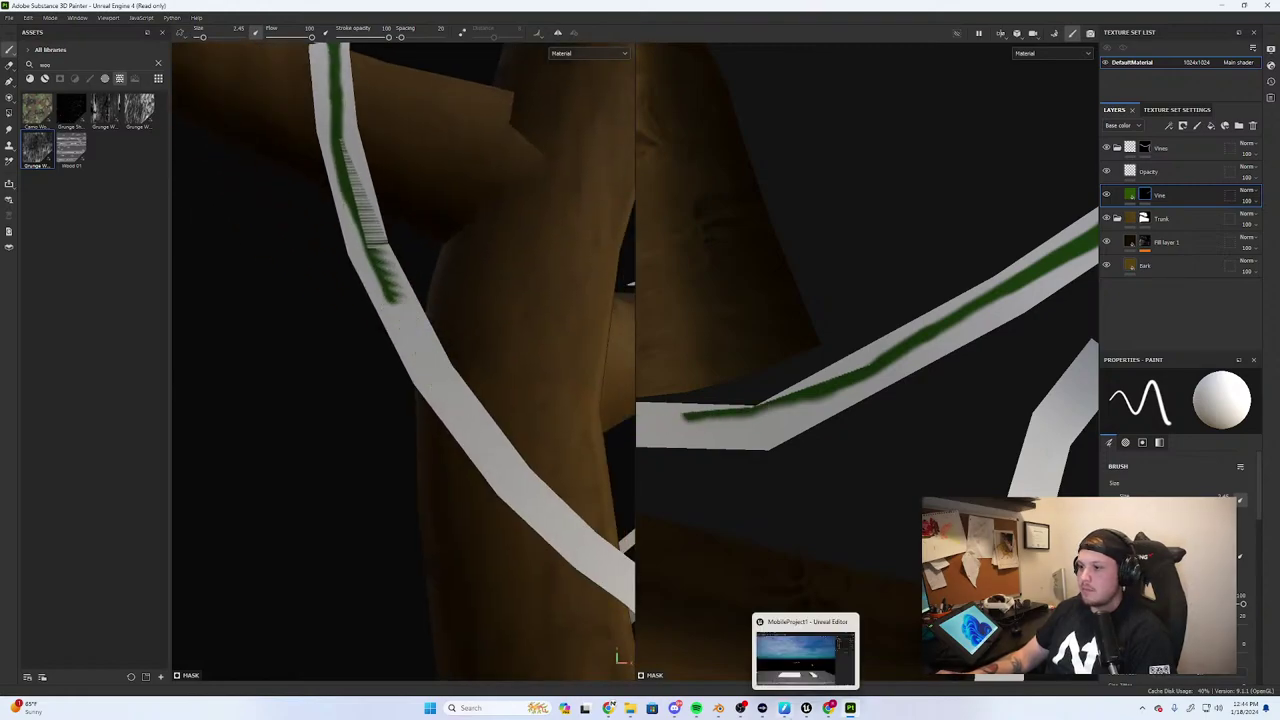
Switch to Blender and open the vine mesh in Edit Mode to inspect its UV islands
{"action": "left_click", "coordinate": [719, 708]}
{"action": "left_click", "coordinate": [724, 281]}
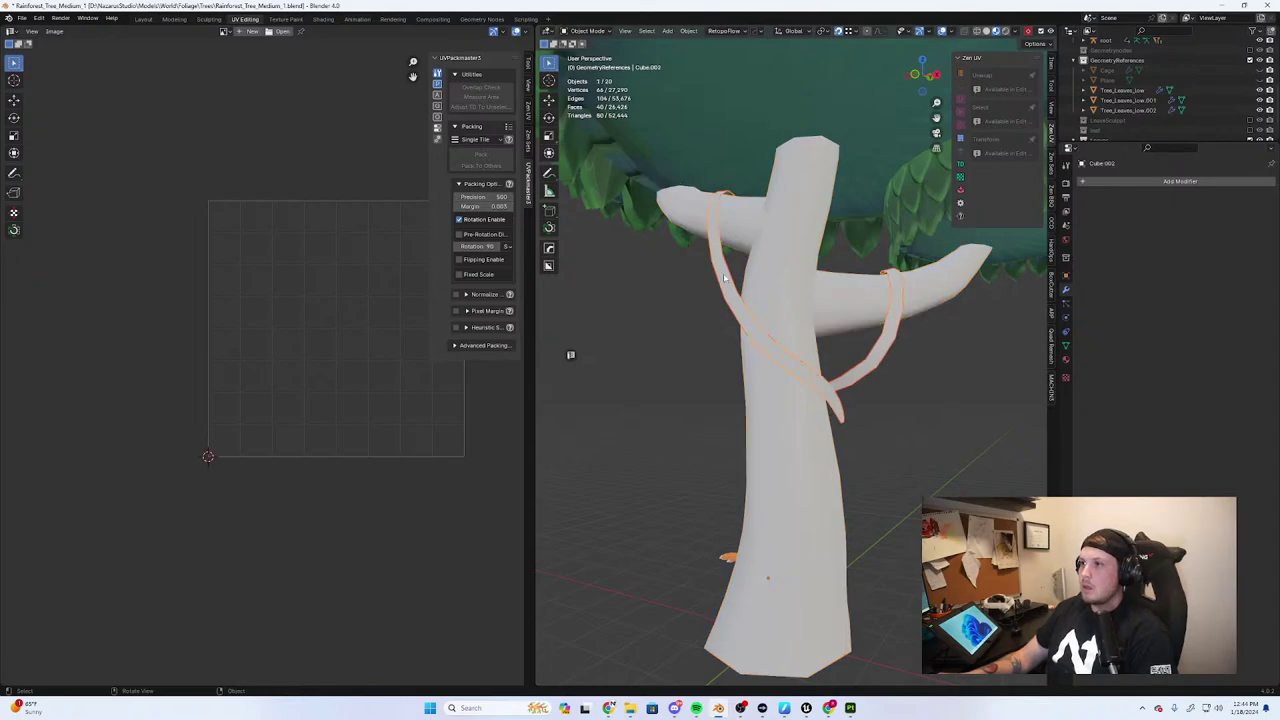
{"action": "key", "text": "Tab"}
{"action": "scroll", "coordinate": [267, 366], "scroll_direction": "up", "scroll_amount": 4}
{"action": "middle_click_drag", "start_coordinate": [403, 281], "coordinate": [219, 380]}
{"action": "scroll", "coordinate": [258, 350], "scroll_direction": "up", "scroll_amount": 1}
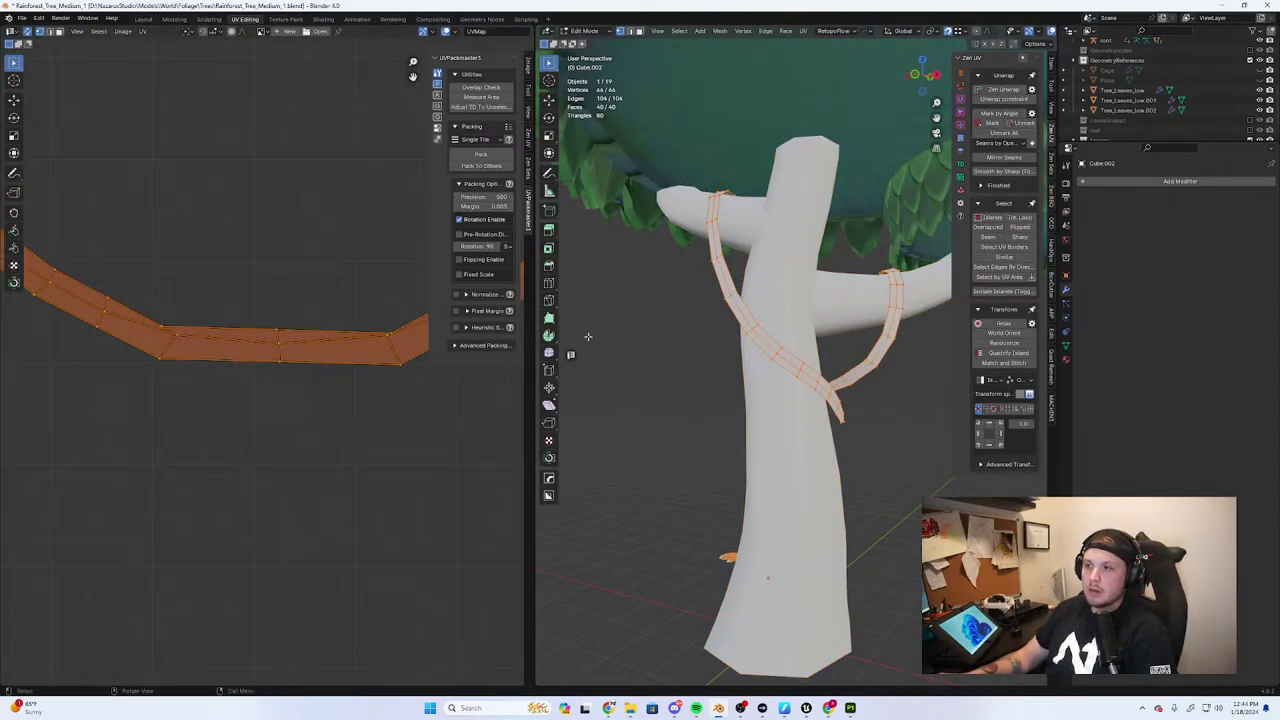
{"action": "middle_click_drag", "start_coordinate": [588, 336], "coordinate": [700, 354]}
{"action": "scroll", "coordinate": [308, 364], "scroll_direction": "down", "scroll_amount": 4}
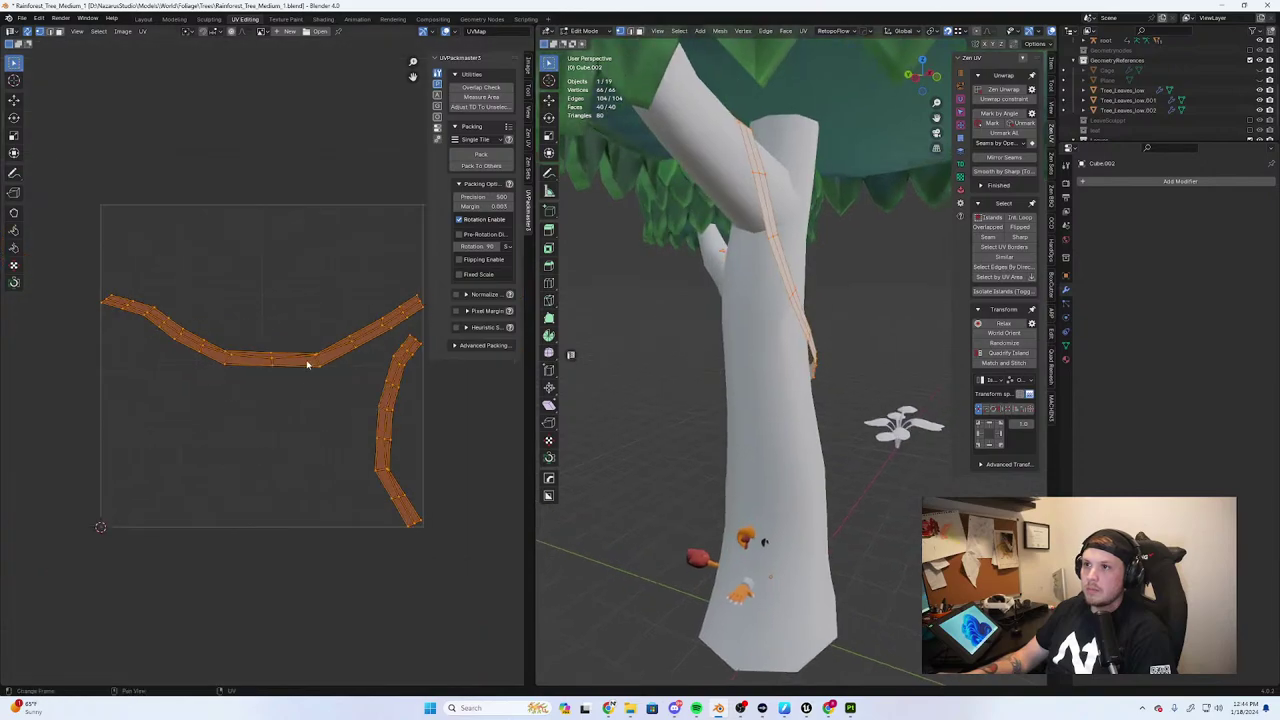
{"action": "scroll", "coordinate": [271, 306], "scroll_direction": "up", "scroll_amount": 2}
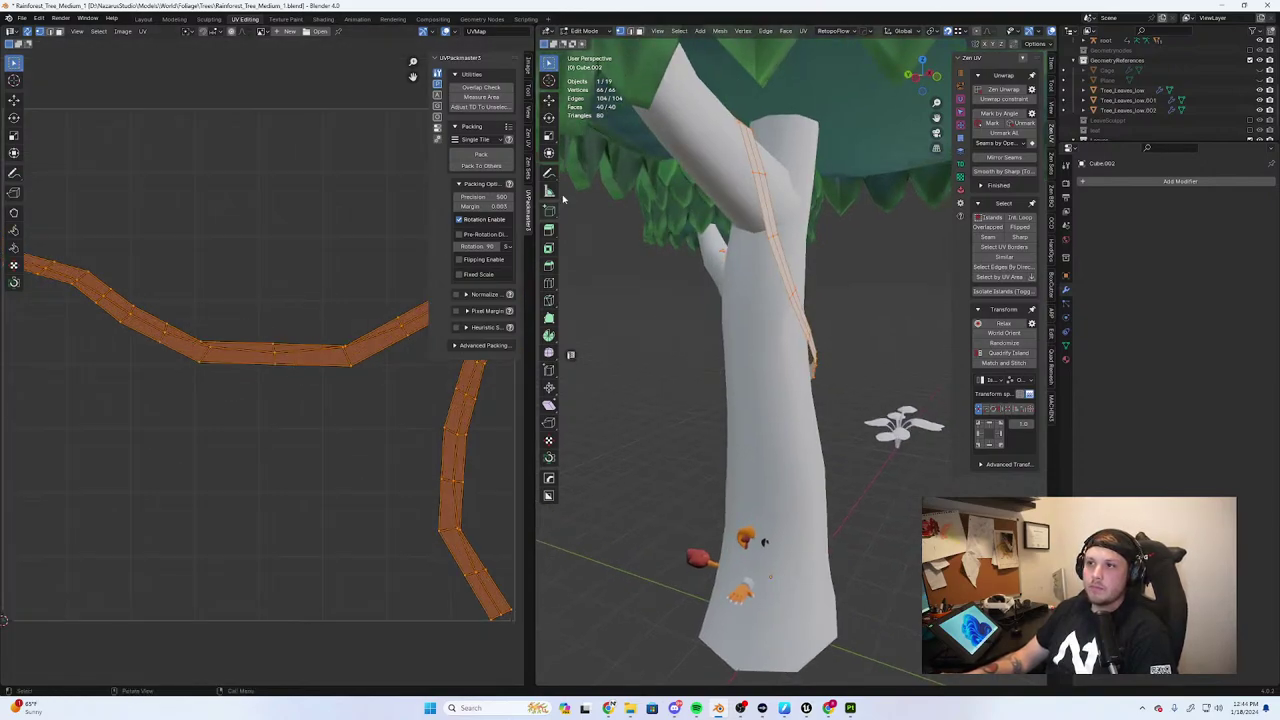
Straighten both vine UV islands with Zen UV's Quadrify Islands operation
{"action": "left_click", "coordinate": [528, 137]}
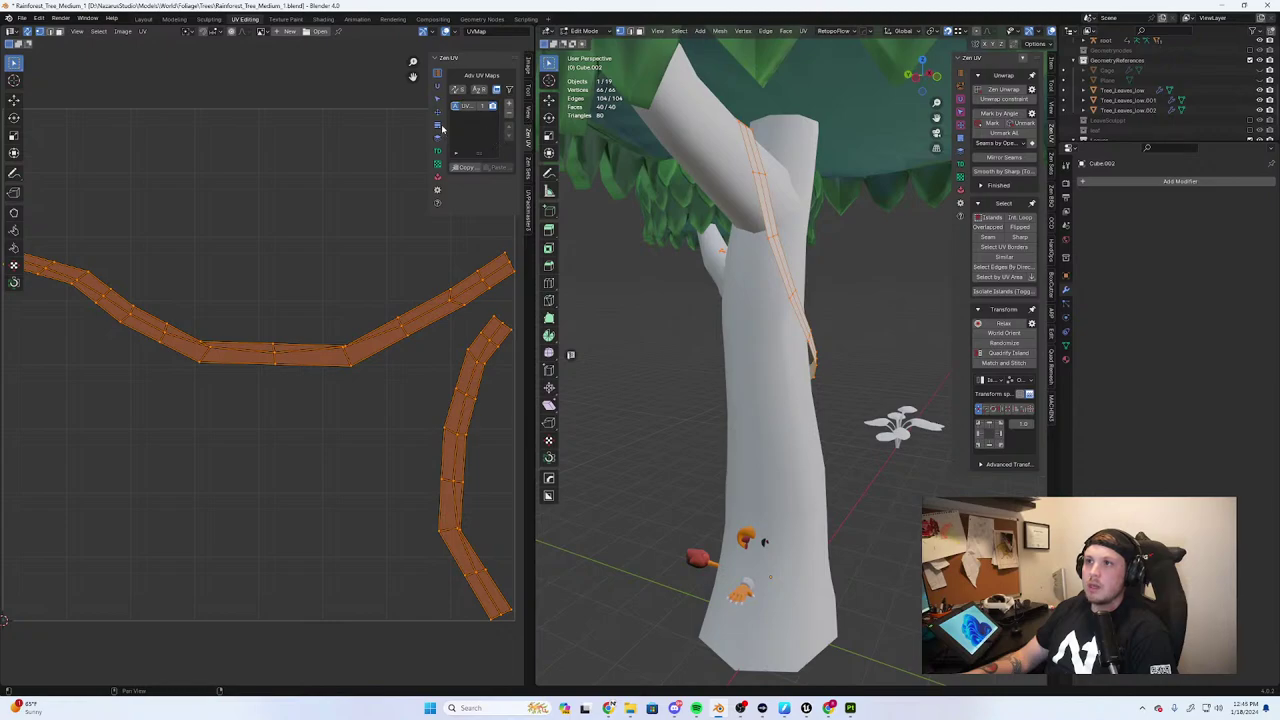
{"action": "left_click", "coordinate": [439, 125]}
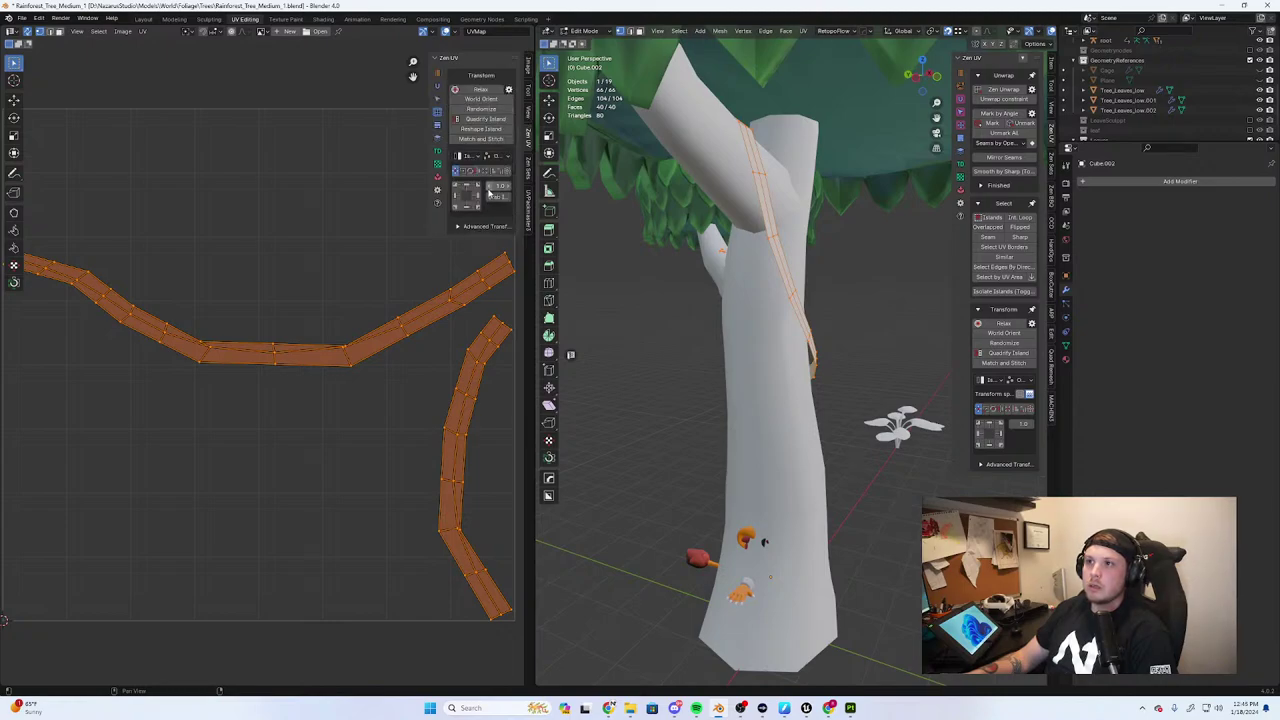
{"action": "left_click", "coordinate": [485, 119]}
{"action": "key", "text": "Home"}
{"action": "scroll", "coordinate": [359, 352], "scroll_direction": "up", "scroll_amount": 2}
{"action": "scroll", "coordinate": [381, 311], "scroll_direction": "down", "scroll_amount": 3}
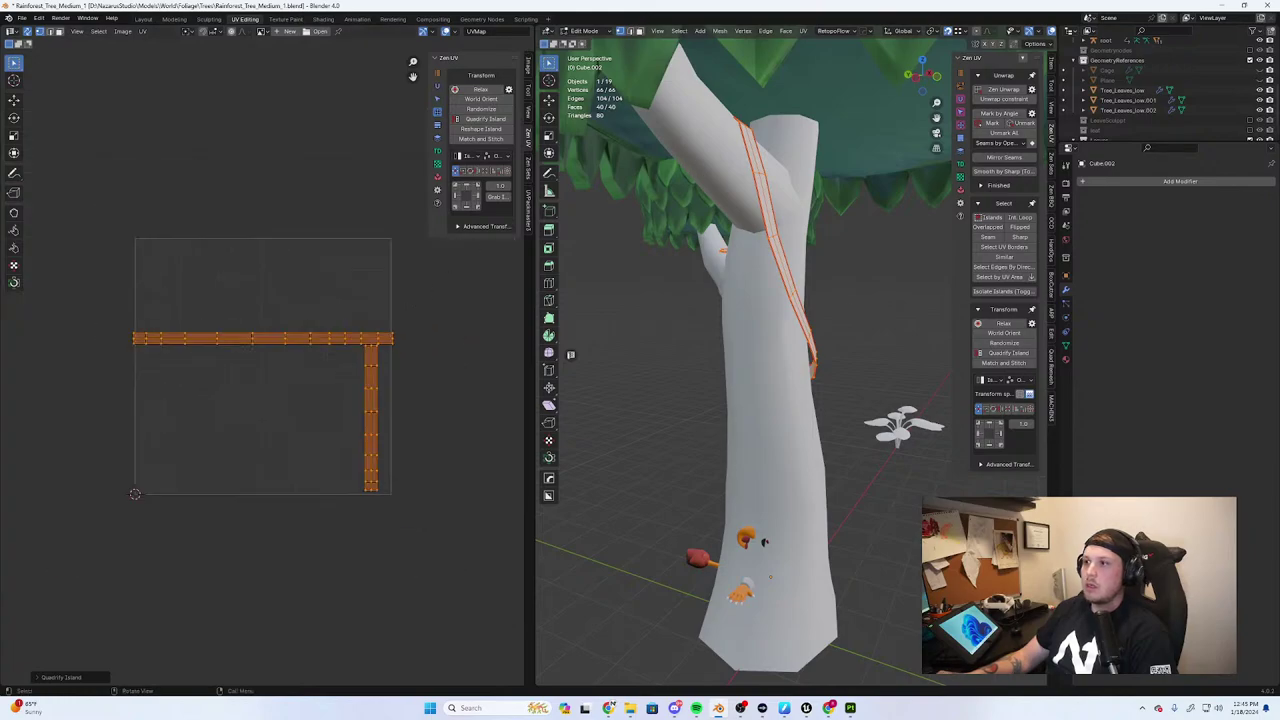
Open the trunk and vine meshes together in Edit Mode and pack all their UV islands into a single tile with UVPackmaster
{"action": "middle_click_drag", "start_coordinate": [650, 270], "coordinate": [792, 258]}
{"action": "key", "text": "Tab"}
{"action": "left_click", "coordinate": [792, 259], "text": "shift"}
{"action": "key", "text": "Tab"}
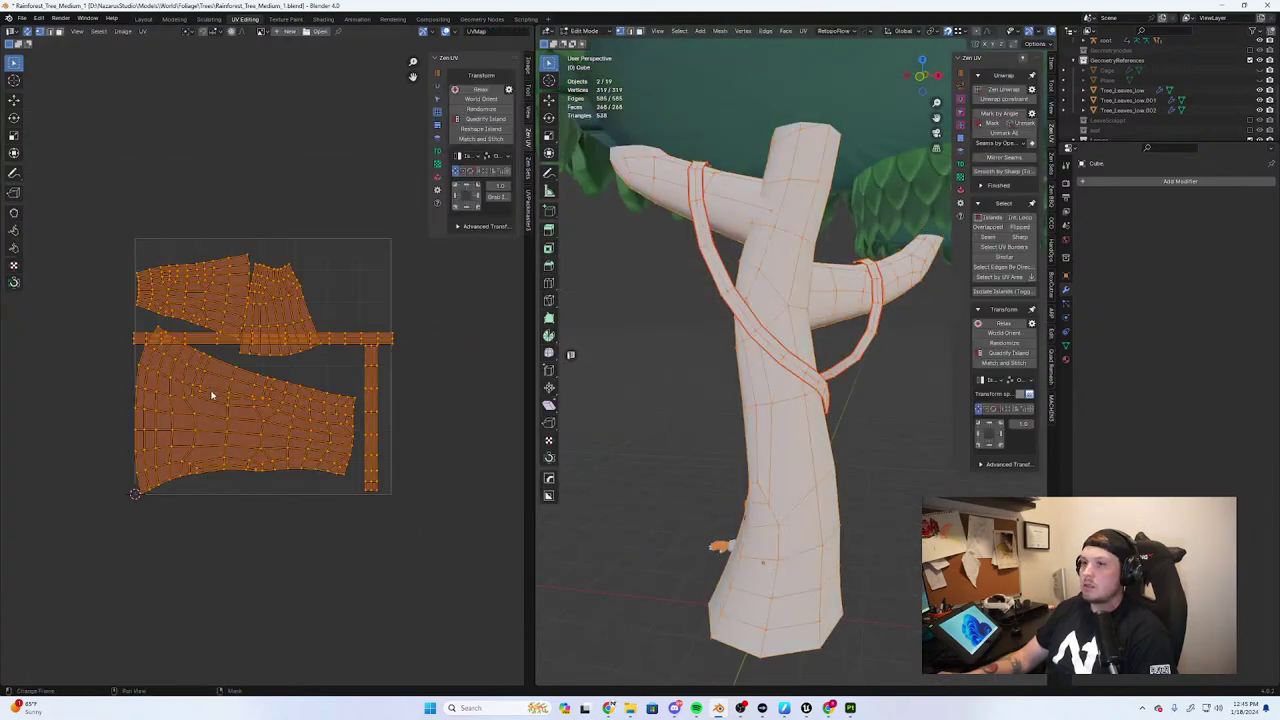
{"action": "key", "text": "alt+a"}
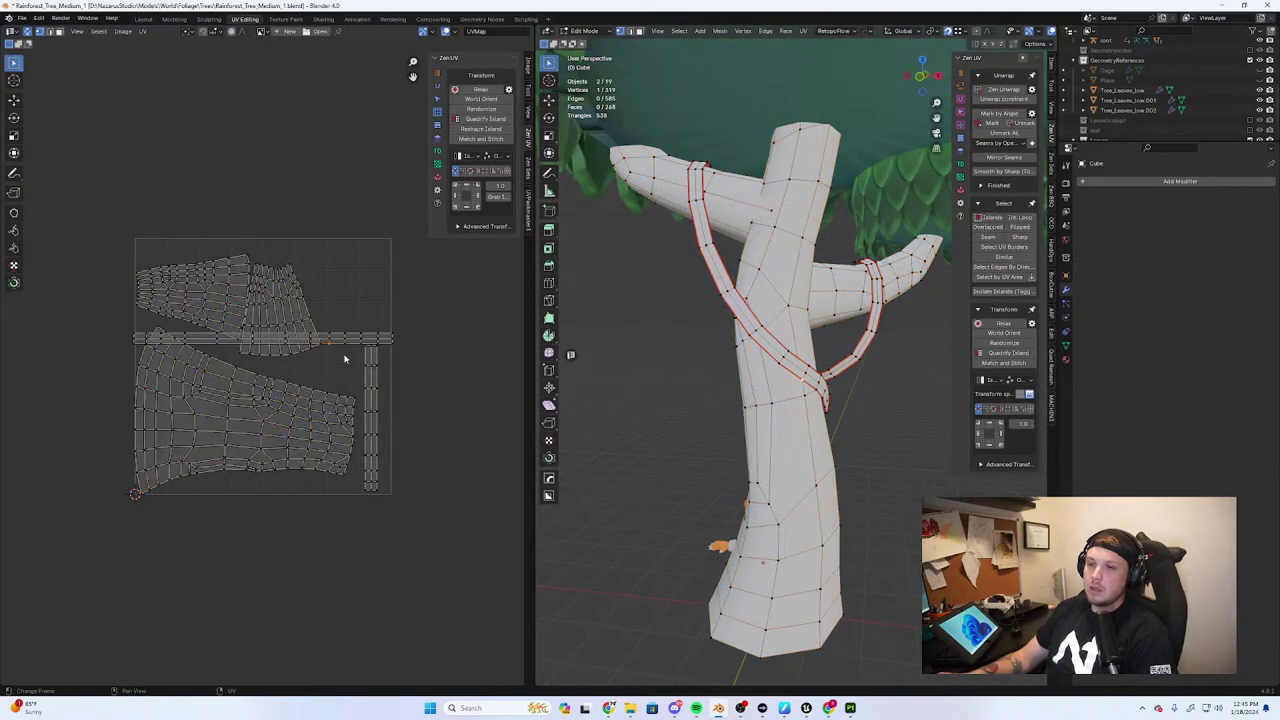
{"action": "key", "text": "a"}
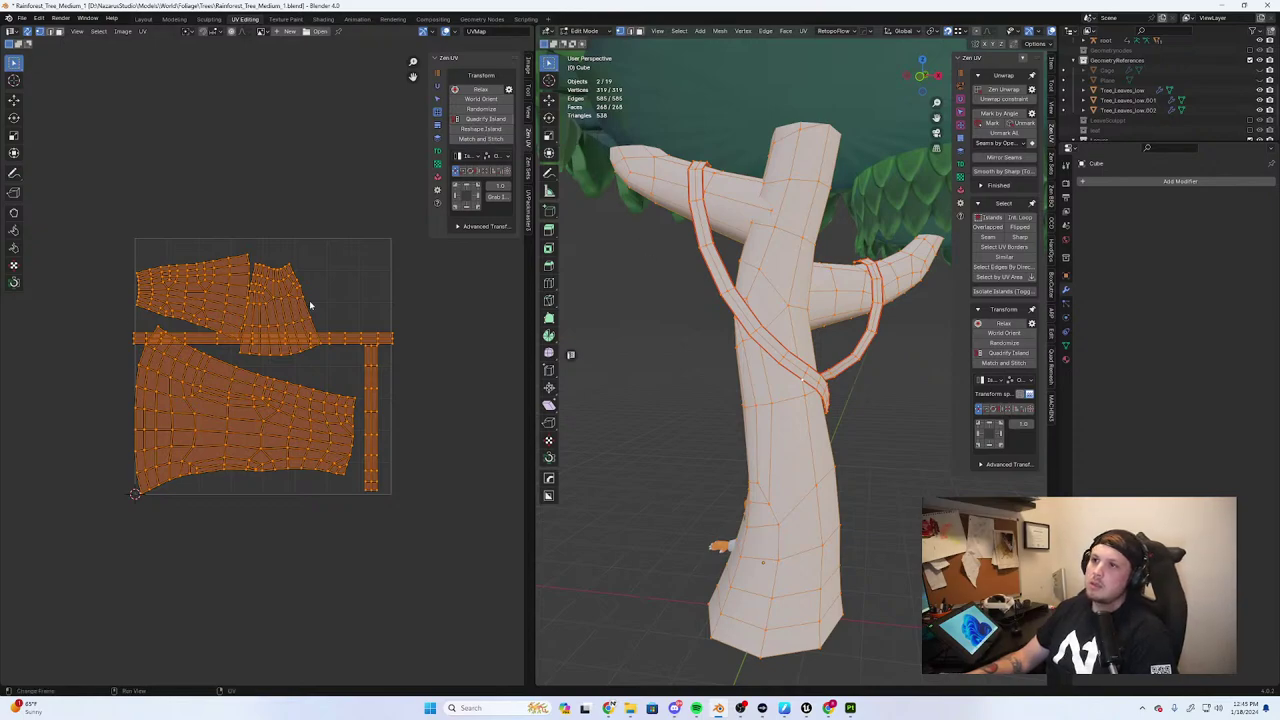
{"action": "left_click", "coordinate": [526, 210]}
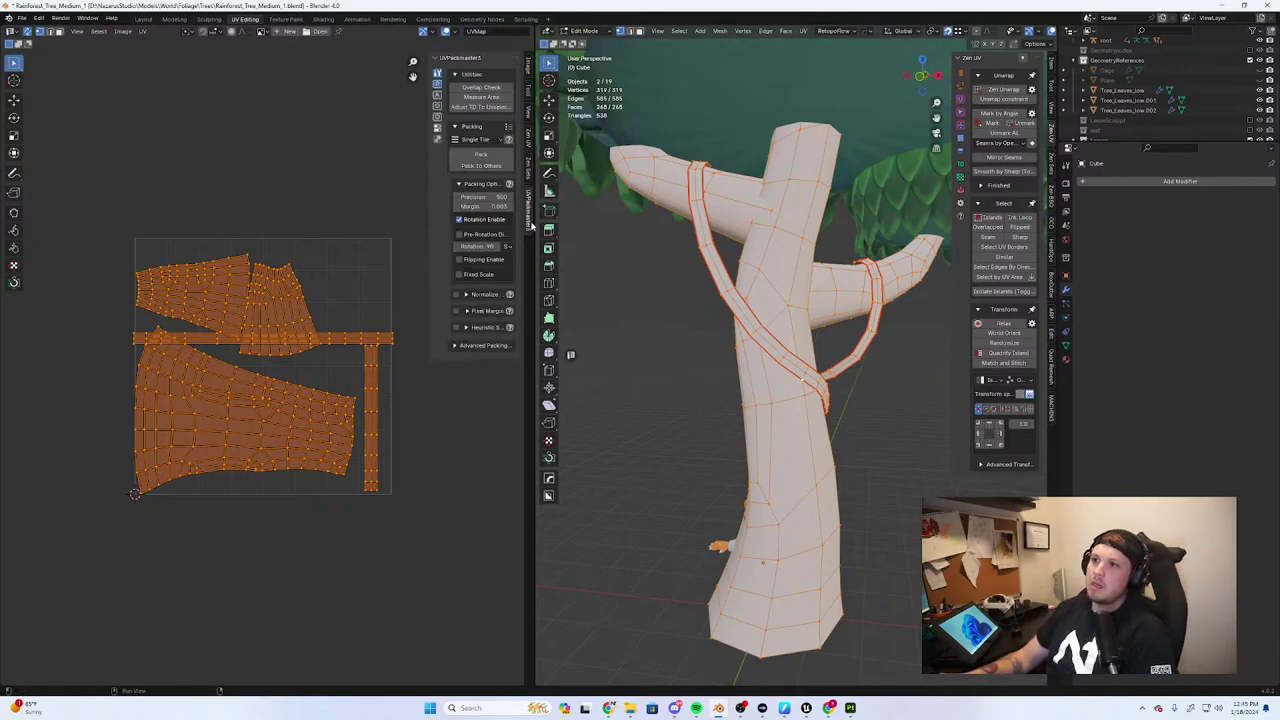
{"action": "left_click", "coordinate": [479, 157]}
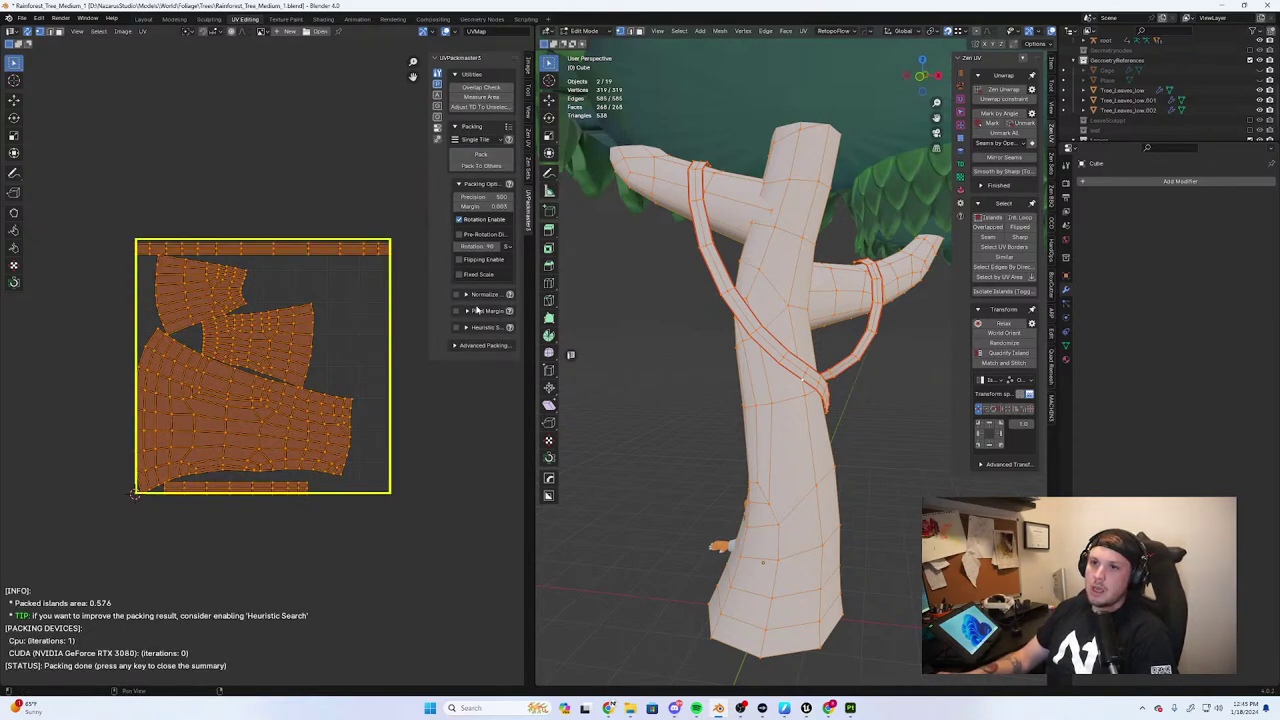
{"action": "scroll", "coordinate": [206, 531], "scroll_direction": "up", "scroll_amount": 6}
{"action": "scroll", "coordinate": [189, 531], "scroll_direction": "down", "scroll_amount": 5}
Export the selected trunk and vines as FBX, overwriting Rainforest_Tree_Medium_Trunk.fbx
{"action": "left_click", "coordinate": [19, 19]}
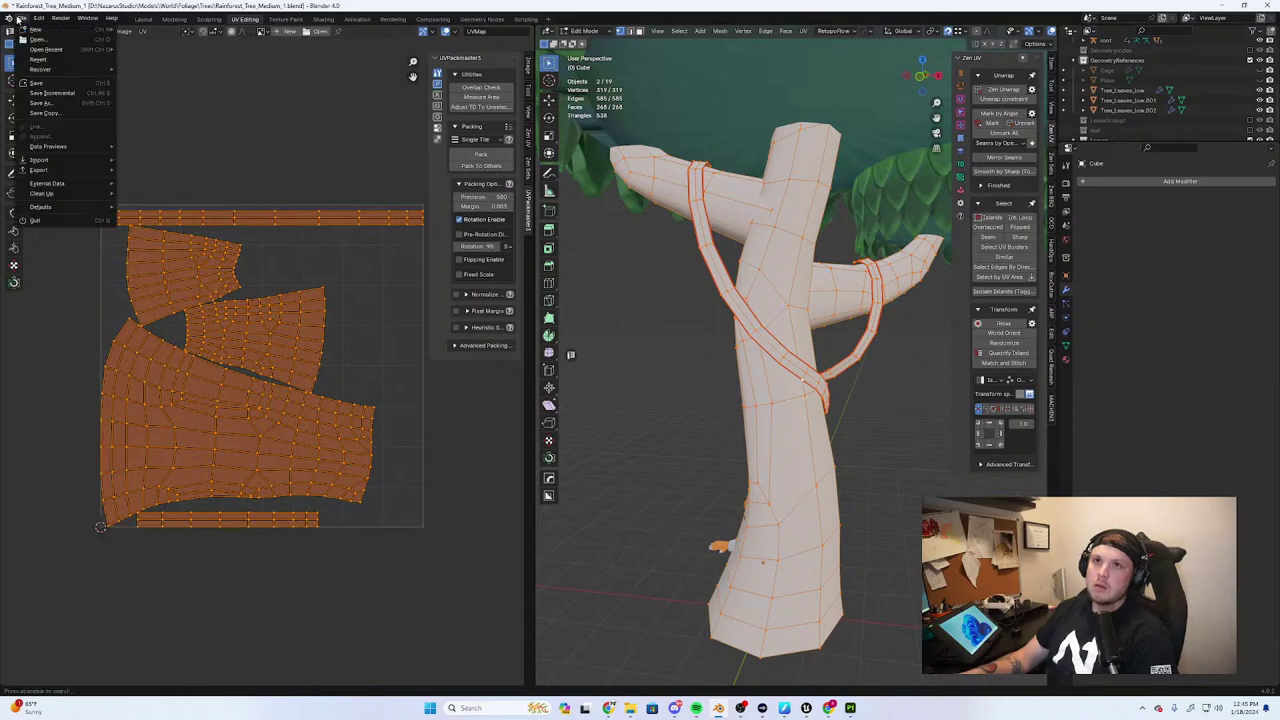
{"action": "mouse_move", "coordinate": [40, 170]}
{"action": "left_click", "coordinate": [160, 259]}
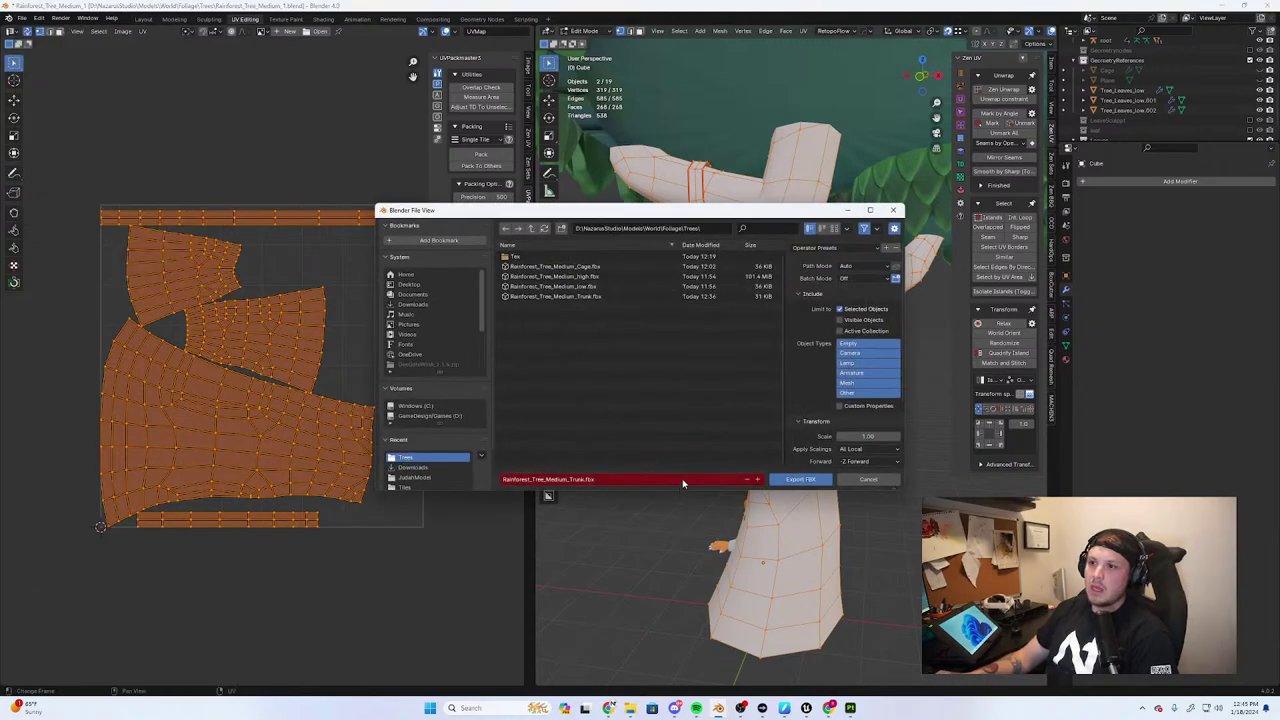
{"action": "left_click", "coordinate": [790, 480]}
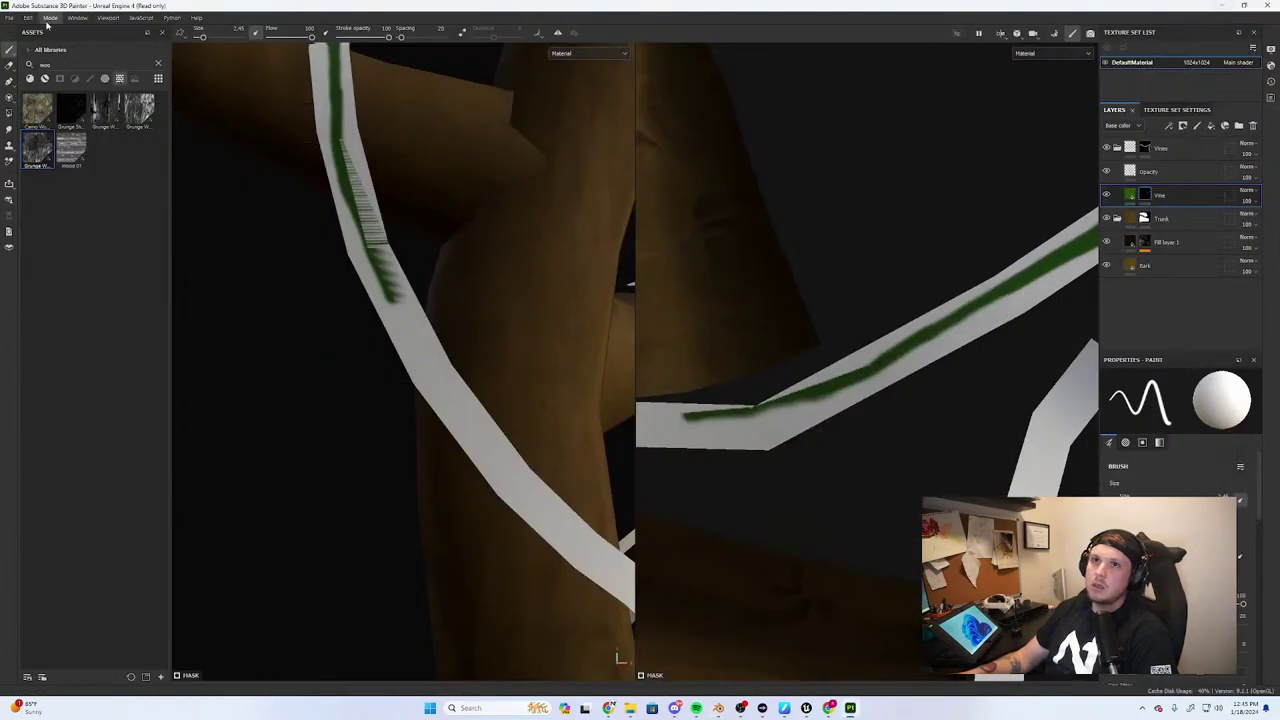
Switch to Substance 3D Painter and reimport the updated mesh into the project
{"action": "left_click", "coordinate": [48, 18]}
{"action": "mouse_move", "coordinate": [28, 18]}
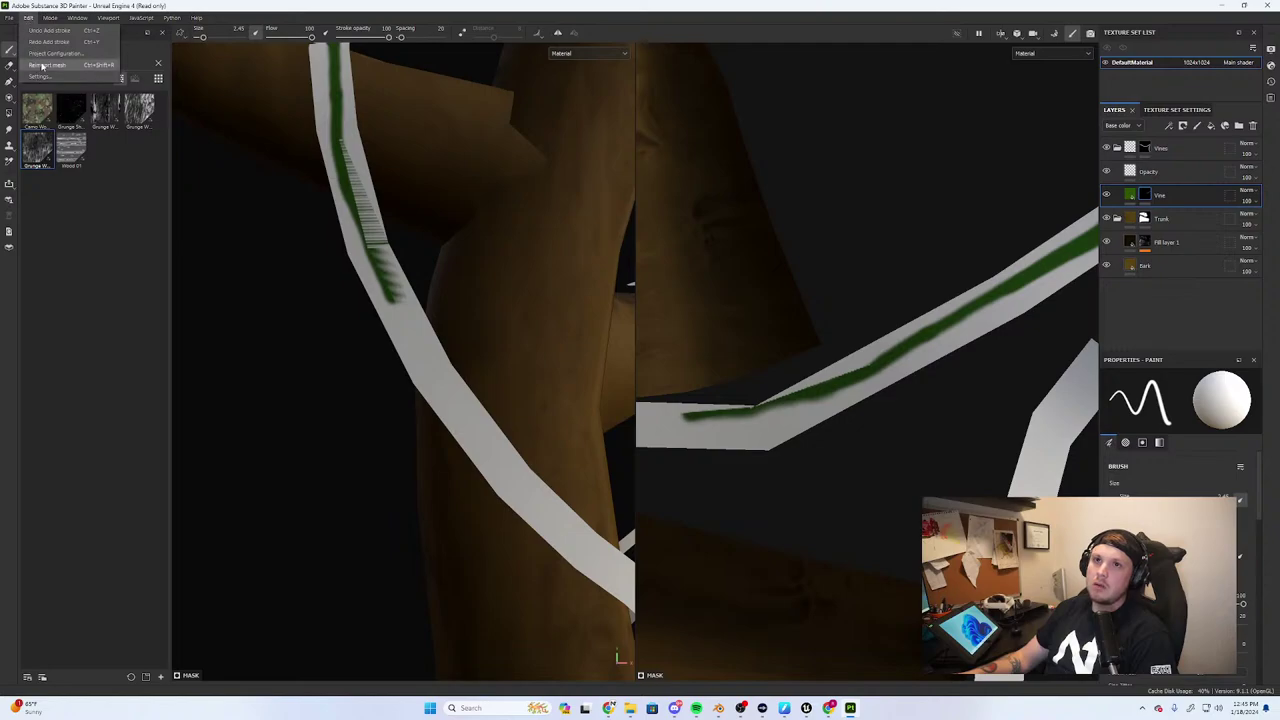
{"action": "left_click", "coordinate": [42, 65]}
{"action": "left_click_drag", "start_coordinate": [468, 259], "coordinate": [448, 235], "text": "alt"}
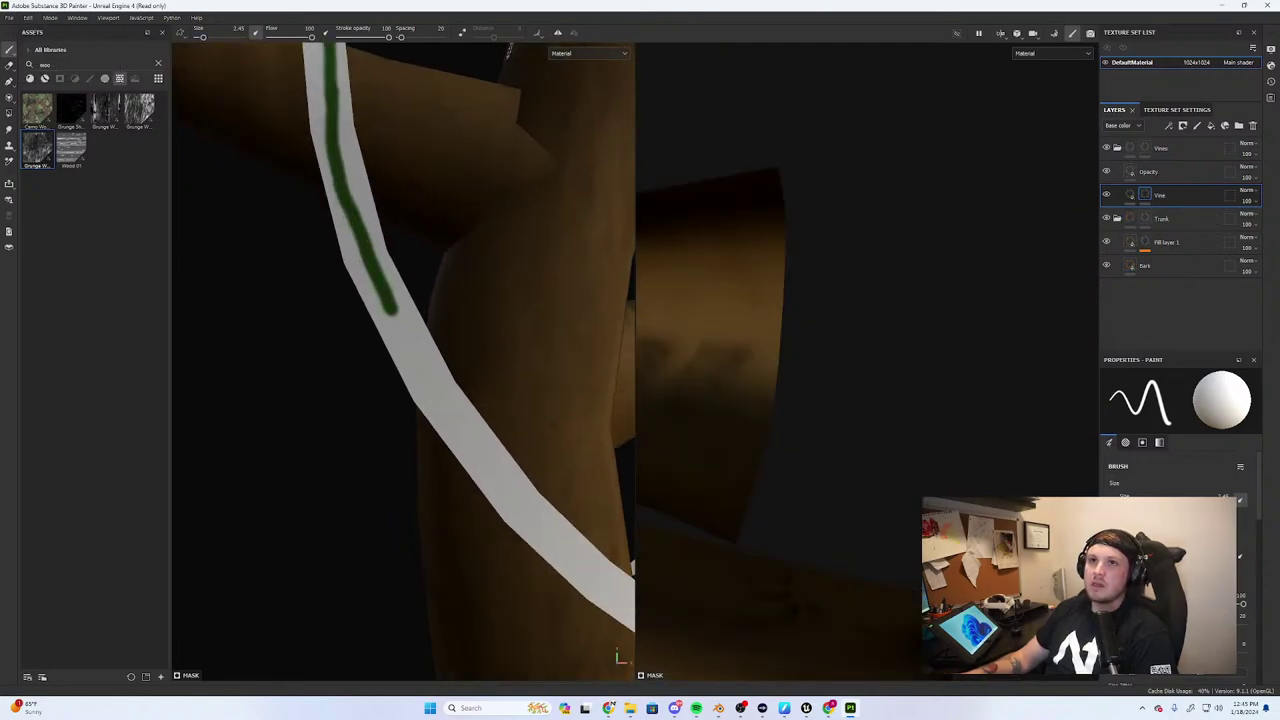
Bake the selected mesh maps using the low poly mesh as the high poly mesh, and return to painting mode
{"action": "left_click", "coordinate": [1055, 33]}
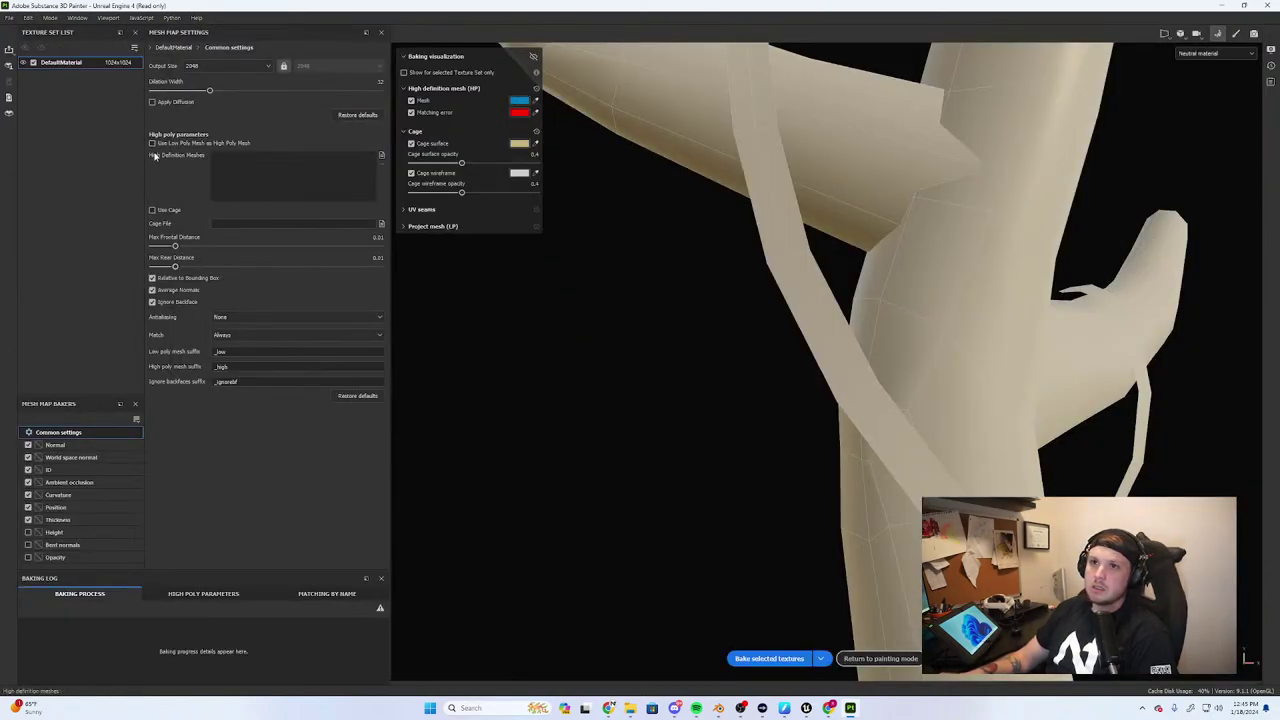
{"action": "left_click", "coordinate": [152, 143]}
{"action": "left_click", "coordinate": [757, 662]}
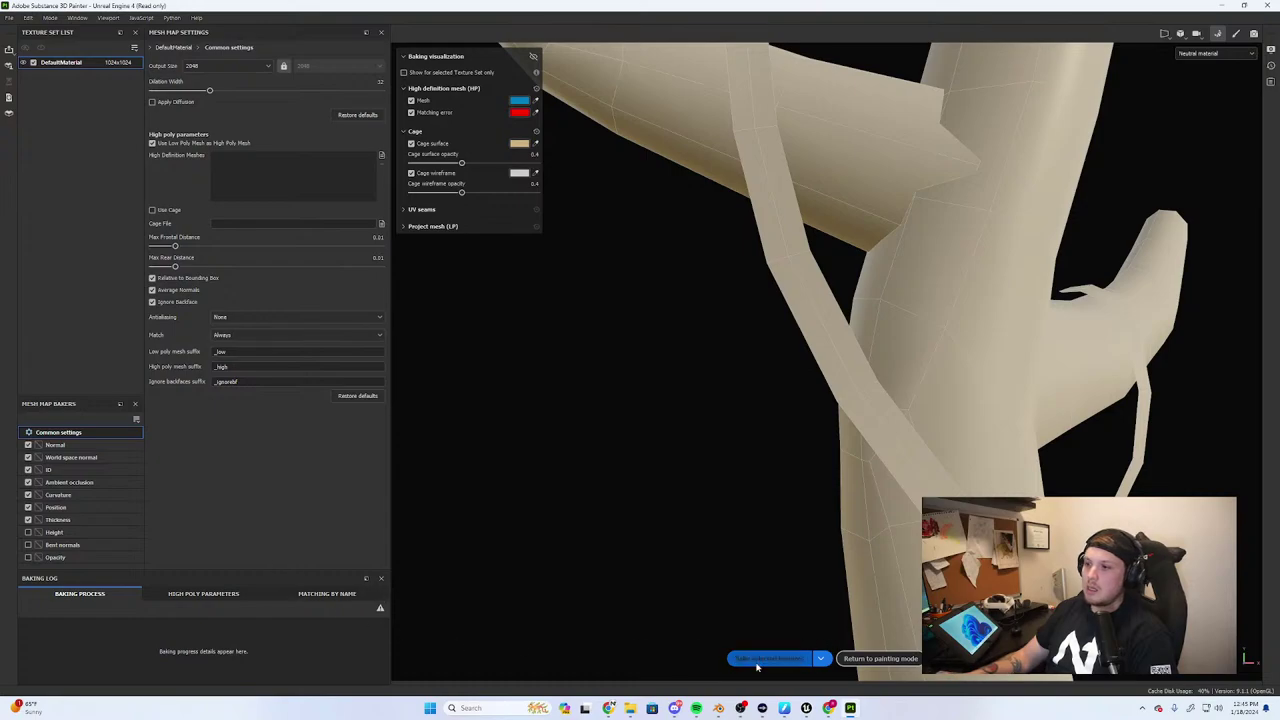
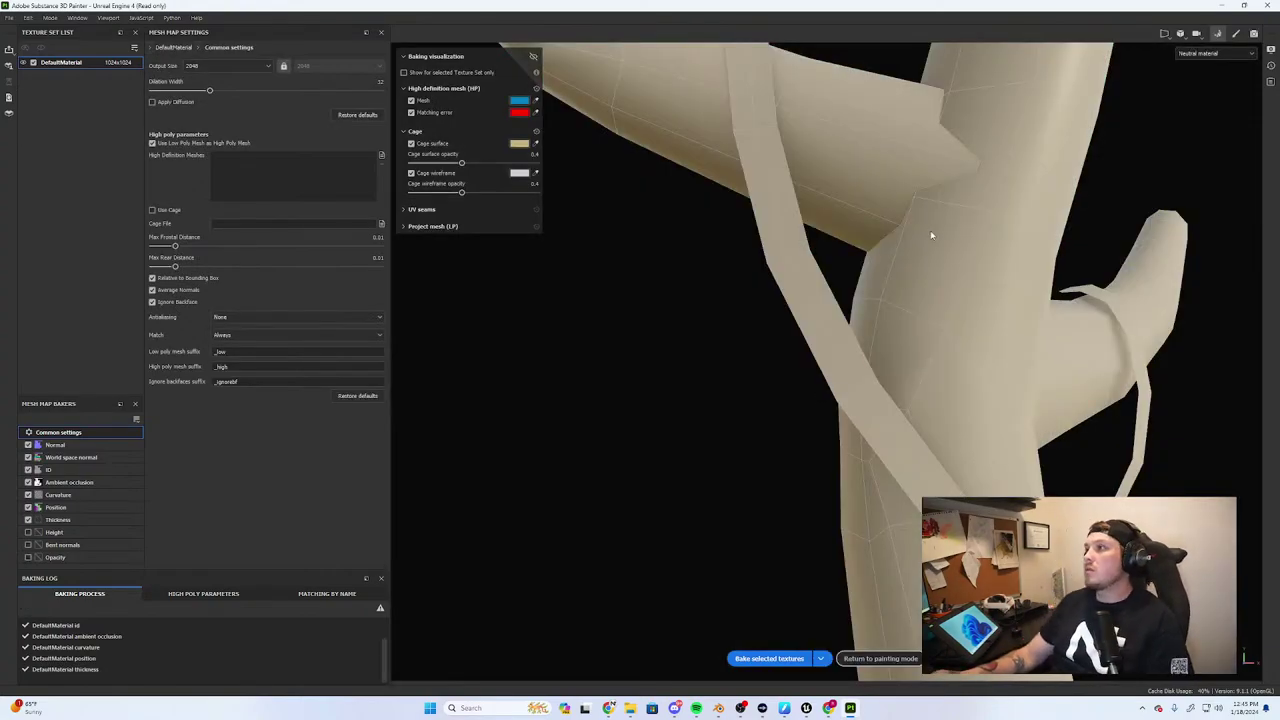
{"action": "left_click", "coordinate": [880, 658]}
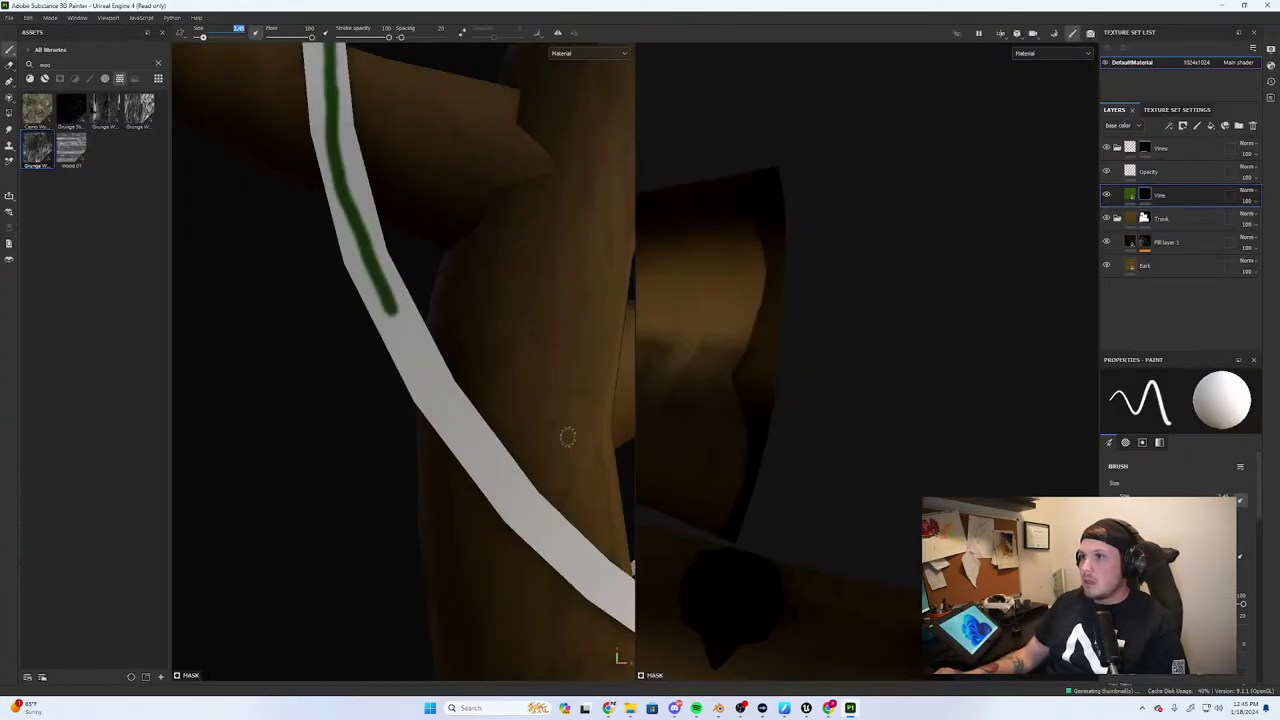
Inspect the green stroke on the long vine and both vines around the tree from several angles
{"action": "scroll", "coordinate": [508, 298], "scroll_direction": "down", "scroll_amount": 5}
{"action": "scroll", "coordinate": [511, 240], "scroll_direction": "up", "scroll_amount": 1}
{"action": "mouse_move", "coordinate": [514, 222]}
{"action": "left_mouse_down", "text": "alt"}
{"action": "mouse_move", "coordinate": [629, 315]}
{"action": "mouse_move", "coordinate": [457, 211]}
{"action": "left_mouse_up", "text": "alt"}
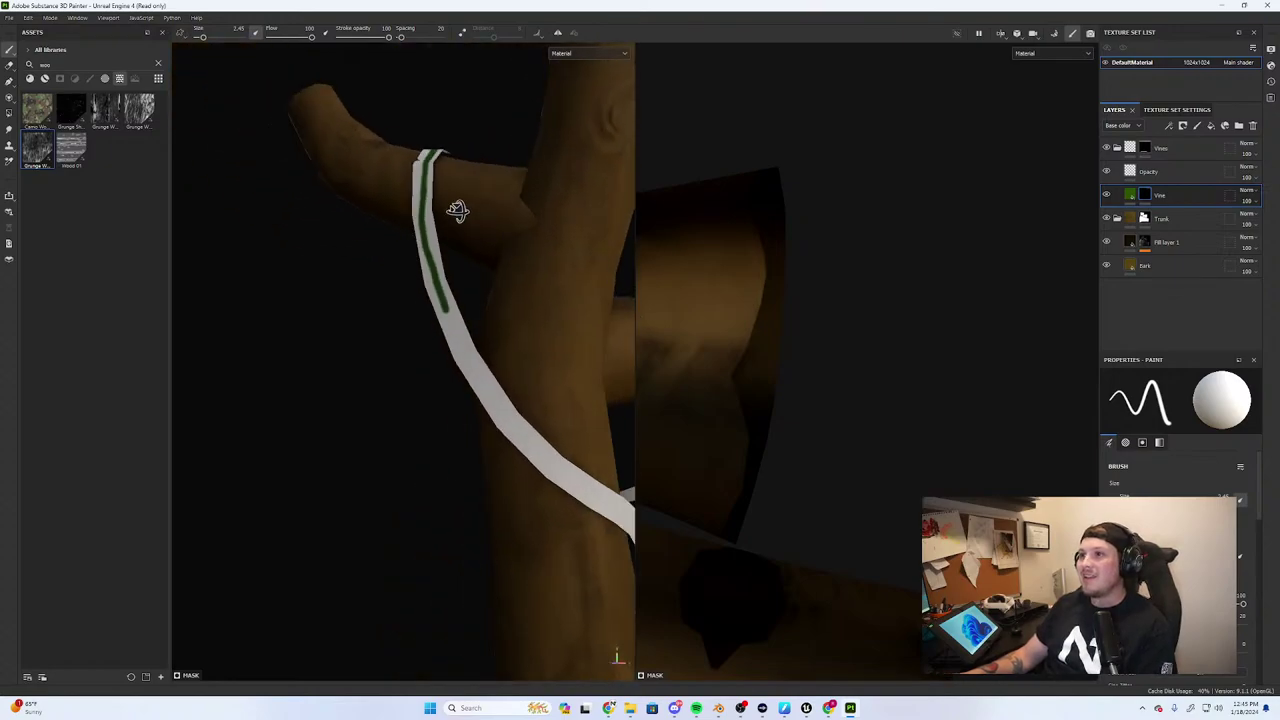
{"action": "mouse_move", "coordinate": [534, 231]}
{"action": "left_mouse_down", "text": "alt"}
{"action": "mouse_move", "coordinate": [626, 271]}
{"action": "mouse_move", "coordinate": [490, 272]}
{"action": "mouse_move", "coordinate": [557, 209]}
{"action": "mouse_move", "coordinate": [449, 223]}
{"action": "left_mouse_up", "text": "alt"}
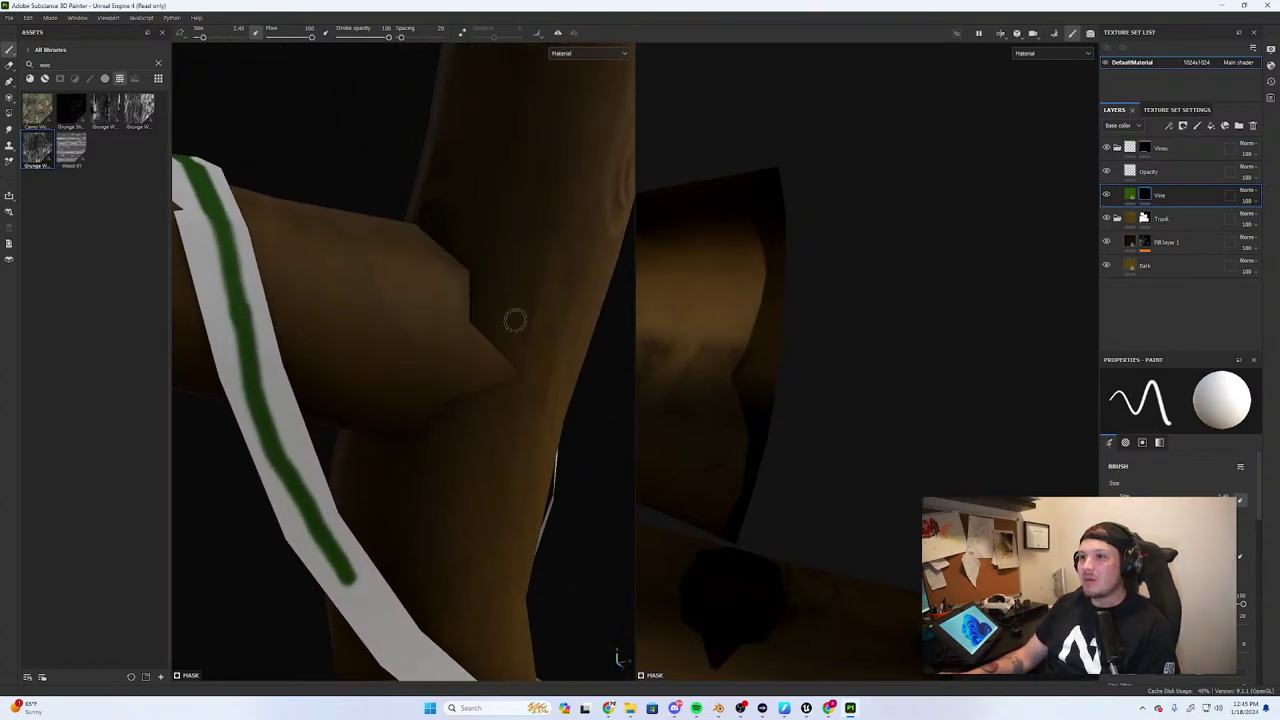
{"action": "scroll", "coordinate": [514, 320], "scroll_direction": "down", "scroll_amount": 5}
{"action": "left_click_drag", "start_coordinate": [560, 440], "coordinate": [510, 466], "text": "alt"}
{"action": "mouse_move", "coordinate": [510, 466]}
{"action": "middle_mouse_down", "text": "alt"}
{"action": "mouse_move", "coordinate": [454, 366]}
{"action": "mouse_move", "coordinate": [438, 366]}
{"action": "middle_mouse_up", "text": "alt"}
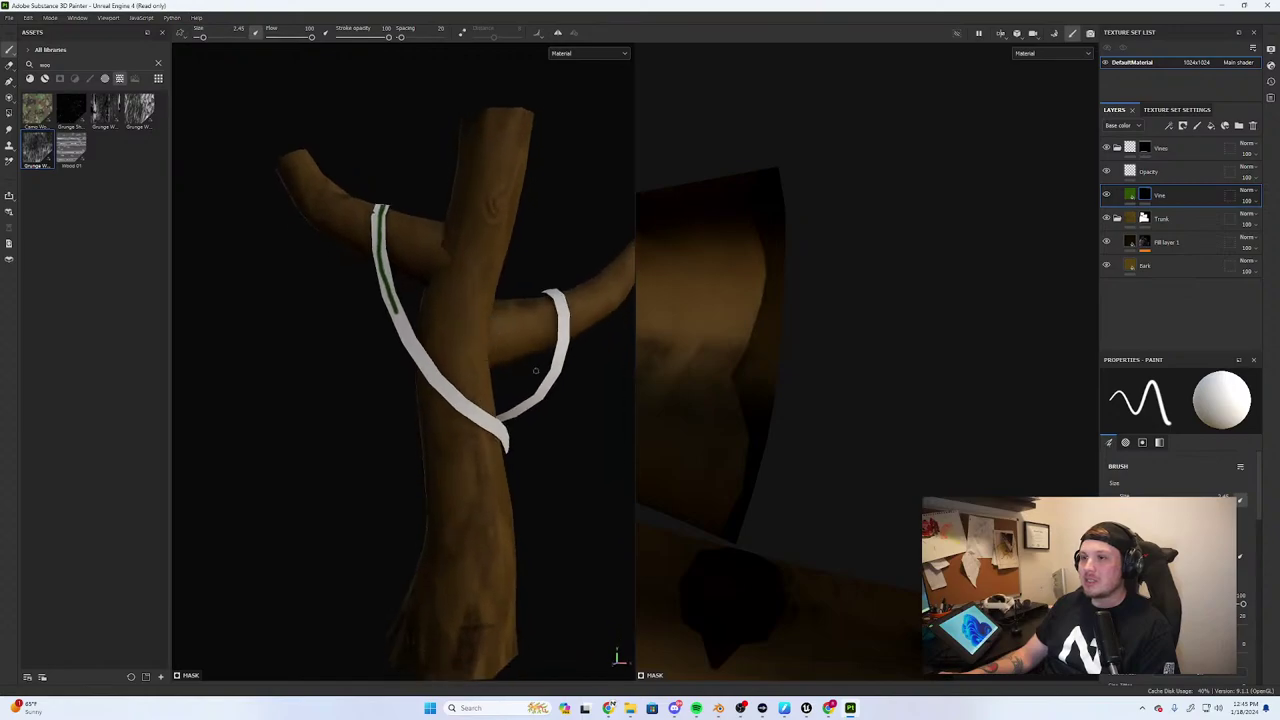
{"action": "scroll", "coordinate": [446, 364], "scroll_direction": "down", "scroll_amount": 2}
{"action": "scroll", "coordinate": [398, 270], "scroll_direction": "up", "scroll_amount": 7}
{"action": "mouse_move", "coordinate": [358, 191]}
{"action": "left_mouse_down", "text": "alt"}
{"action": "mouse_move", "coordinate": [325, 97]}
{"action": "mouse_move", "coordinate": [336, 222]}
{"action": "mouse_move", "coordinate": [374, 318]}
{"action": "left_mouse_up", "text": "alt"}
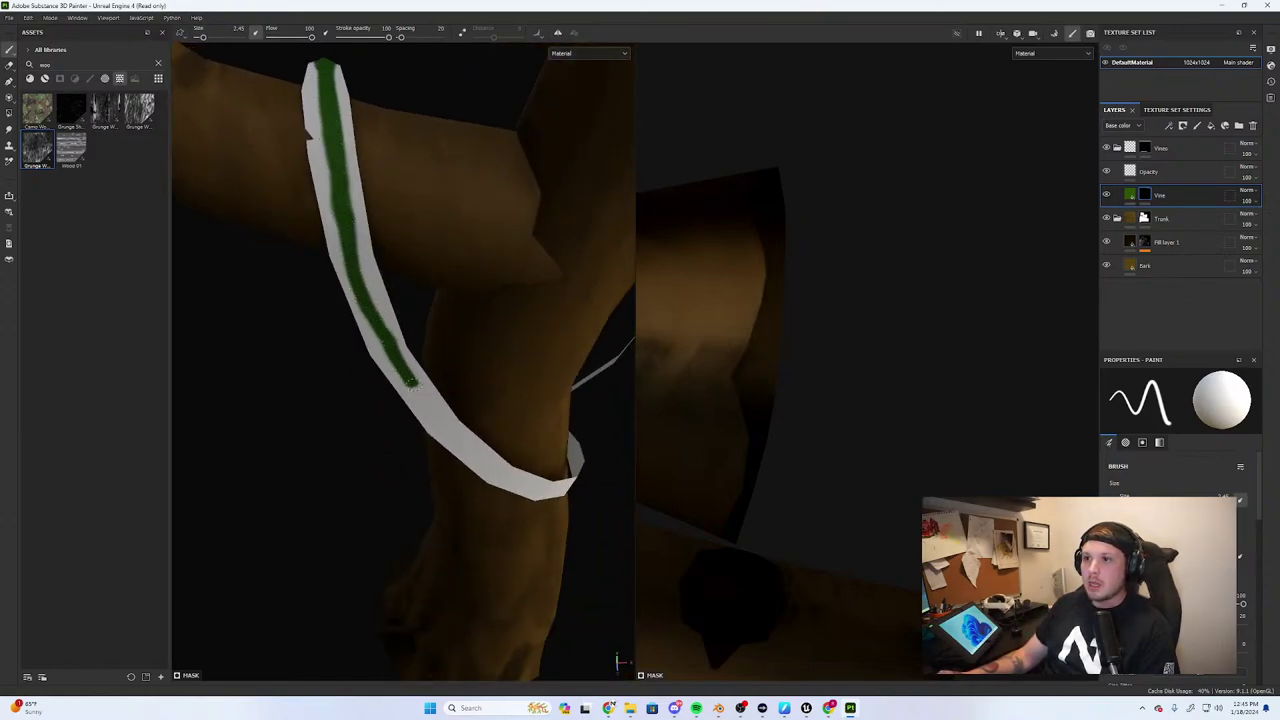
Extend the green mask stroke freehand down the long vine, across the trunk and on to its lower tip
{"action": "mouse_move", "coordinate": [412, 384]}
{"action": "left_mouse_down"}
{"action": "mouse_move", "coordinate": [440, 419]}
{"action": "mouse_move", "coordinate": [508, 455]}
{"action": "left_mouse_up"}
{"action": "middle_click_drag", "start_coordinate": [508, 455], "coordinate": [391, 246], "text": "alt"}
{"action": "mouse_move", "coordinate": [391, 246]}
{"action": "left_mouse_down", "text": "alt"}
{"action": "mouse_move", "coordinate": [340, 196]}
{"action": "mouse_move", "coordinate": [314, 196]}
{"action": "left_mouse_up", "text": "alt"}
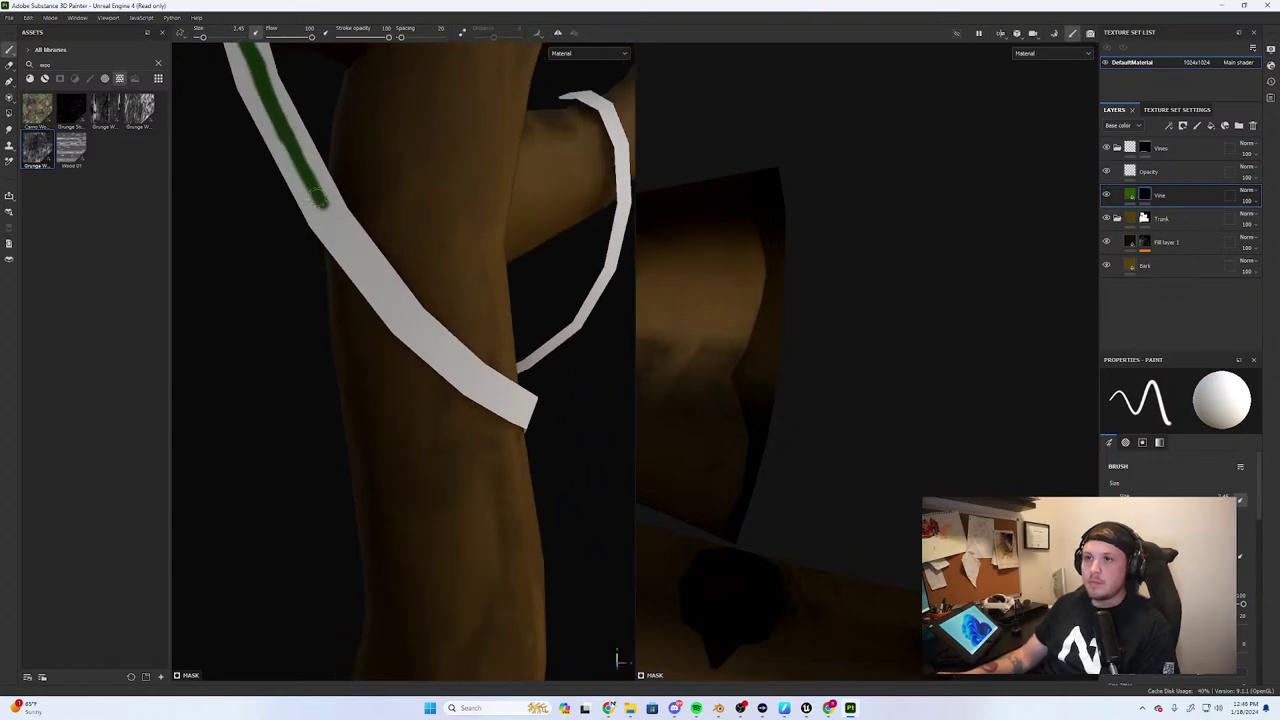
{"action": "left_click_drag", "start_coordinate": [266, 144], "coordinate": [392, 300]}
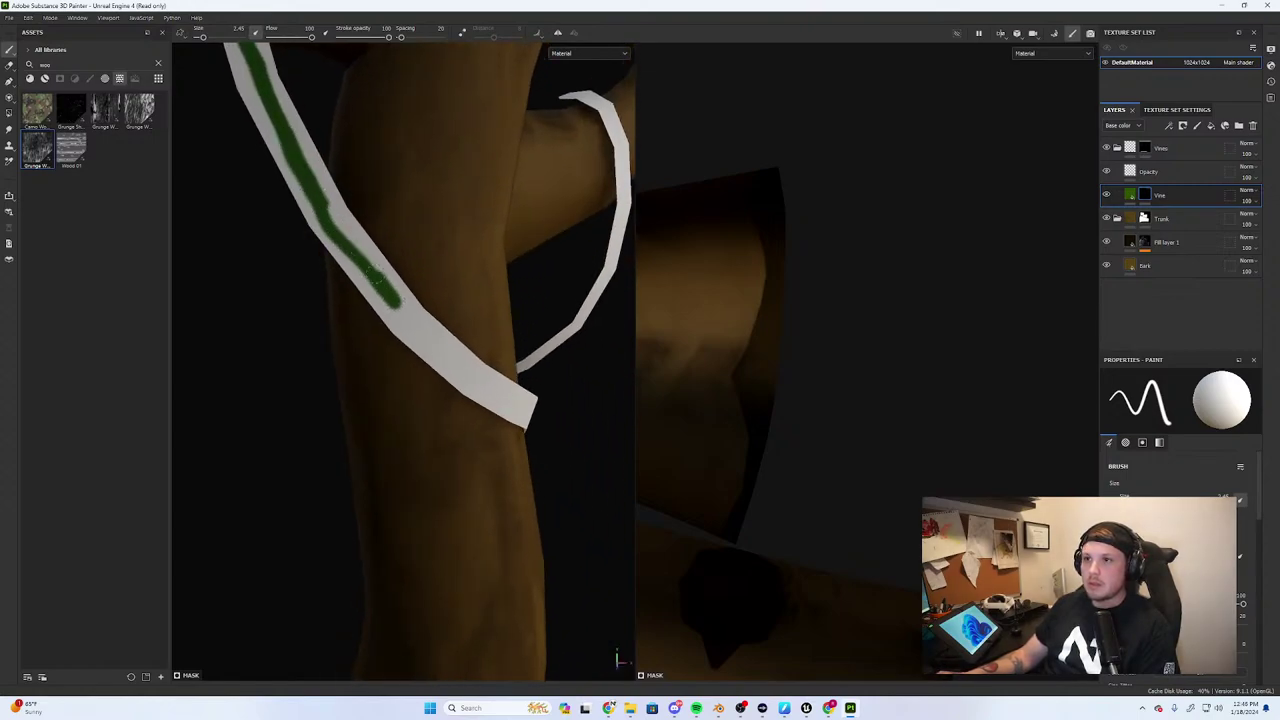
{"action": "mouse_move", "coordinate": [325, 218]}
{"action": "left_mouse_down", "text": "alt"}
{"action": "mouse_move", "coordinate": [272, 235]}
{"action": "mouse_move", "coordinate": [457, 366]}
{"action": "mouse_move", "coordinate": [314, 318]}
{"action": "left_mouse_up", "text": "alt"}
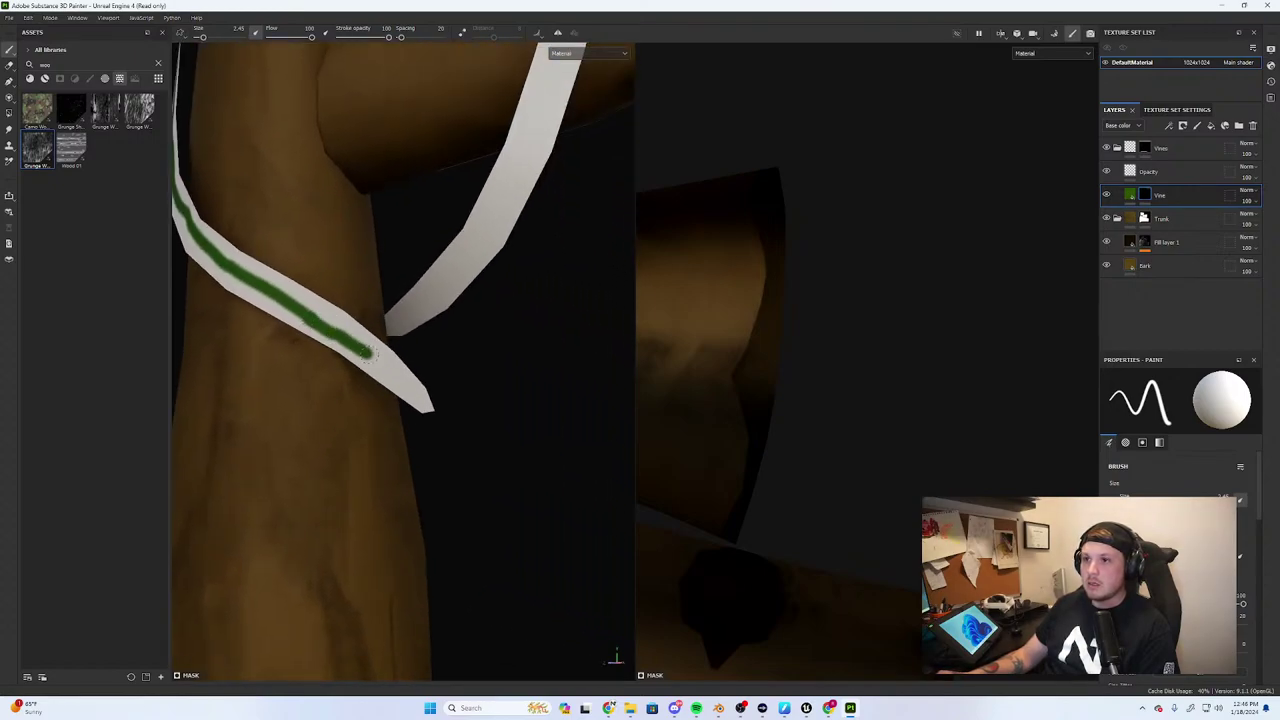
{"action": "left_click_drag", "start_coordinate": [370, 352], "coordinate": [421, 396]}
{"action": "left_click_drag", "start_coordinate": [485, 301], "coordinate": [287, 370], "text": "alt"}
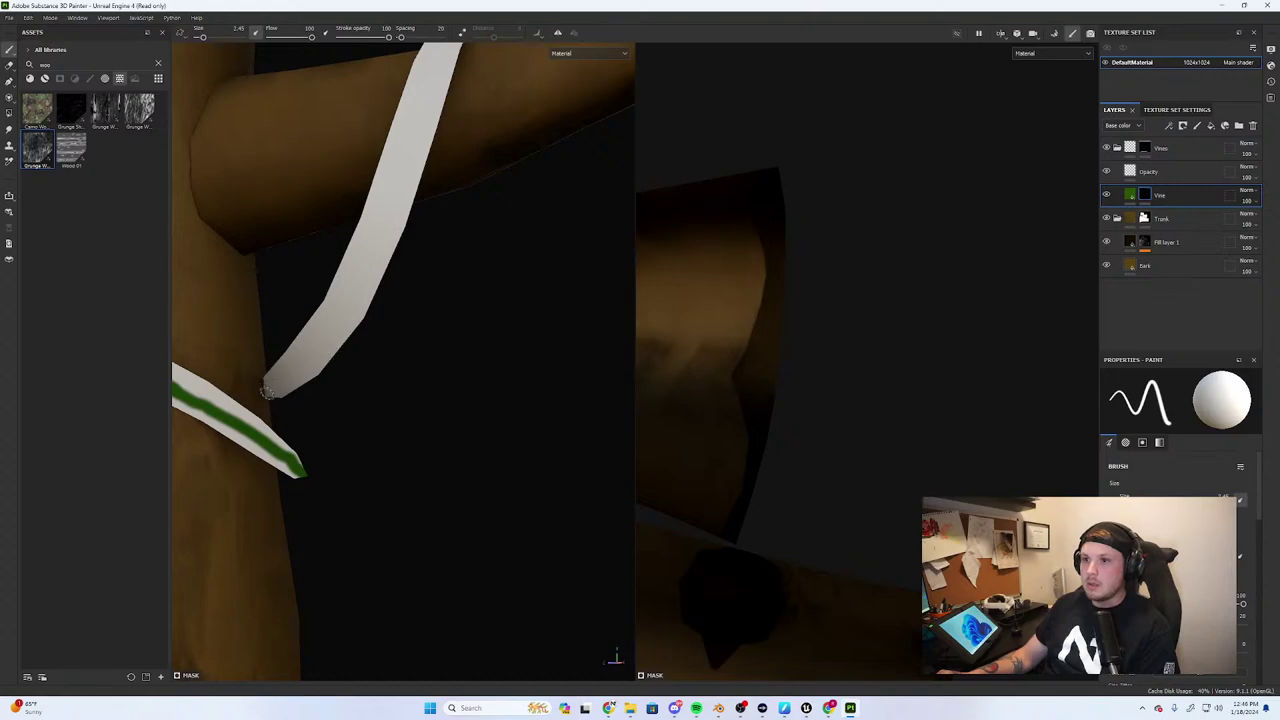
Paint straight, overlapping green strokes on the Vine layer's mask along the full length of the short vine's UV strip
{"action": "left_click", "coordinate": [1130, 194]}
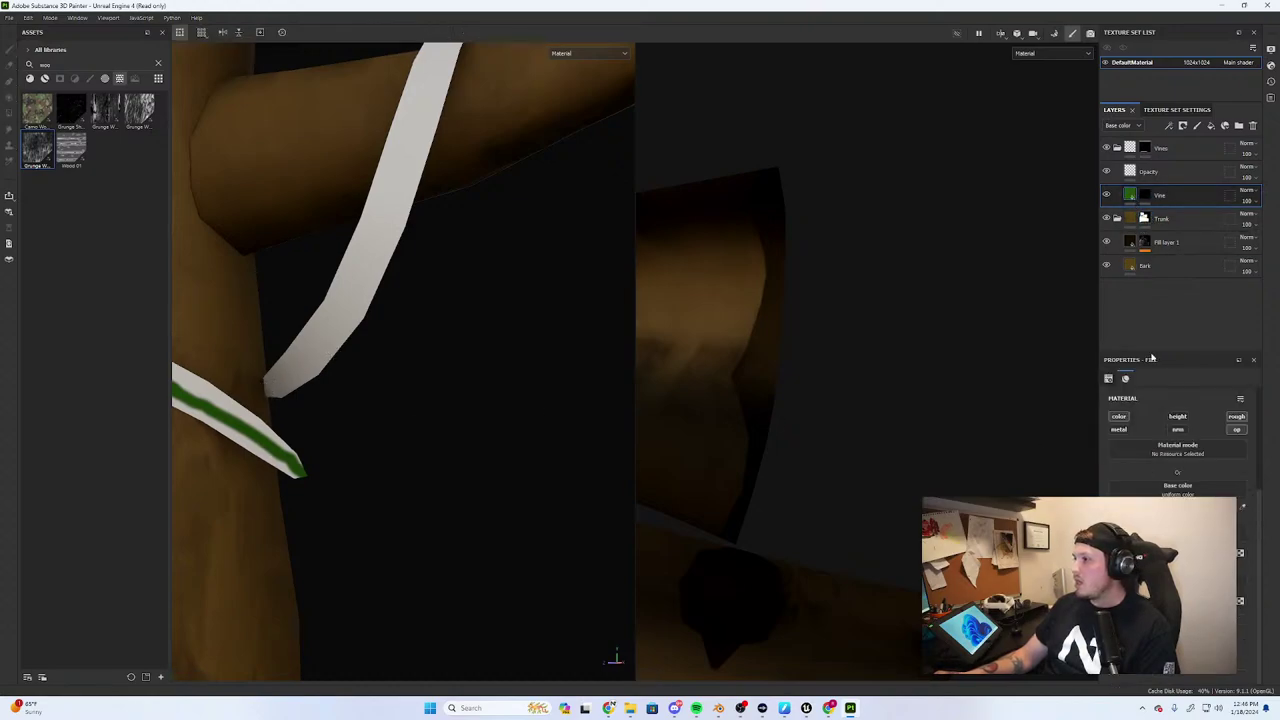
{"action": "left_click", "coordinate": [1144, 194]}
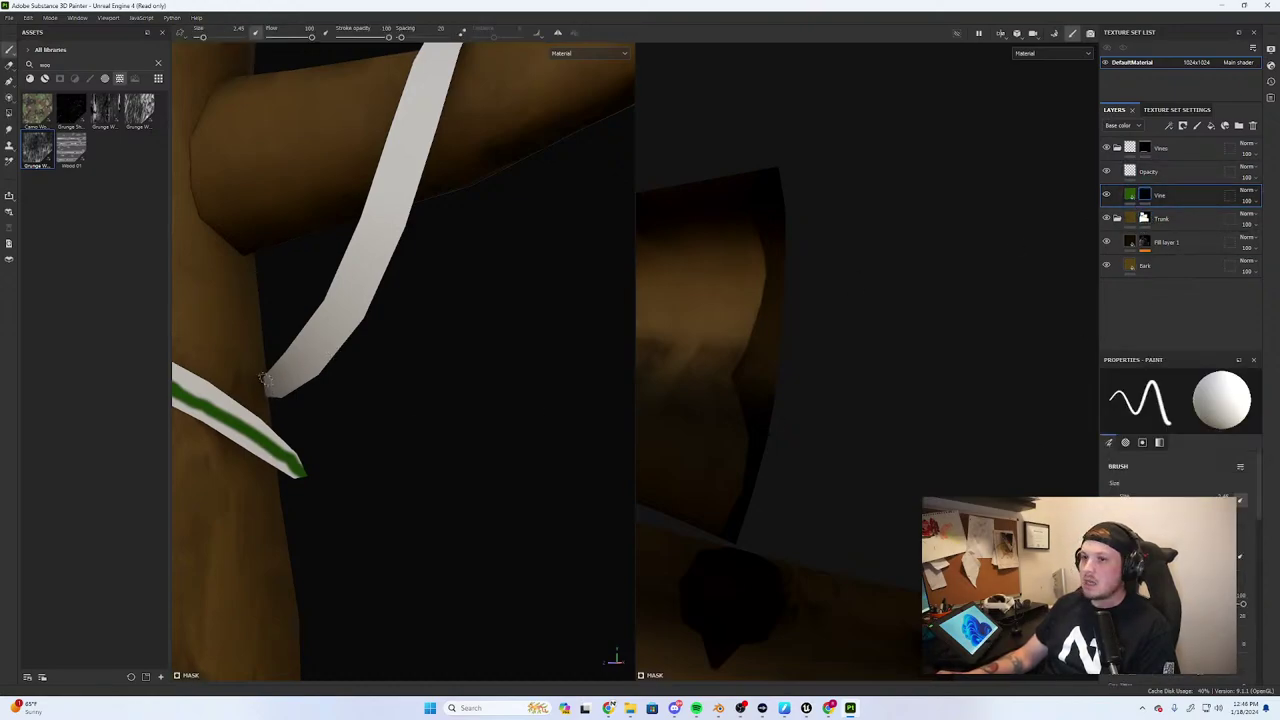
{"action": "scroll", "coordinate": [376, 290], "scroll_direction": "down", "scroll_amount": 3}
{"action": "scroll", "coordinate": [380, 297], "scroll_direction": "up", "scroll_amount": 4}
{"action": "left_click_drag", "start_coordinate": [280, 326], "coordinate": [243, 357], "text": "alt"}
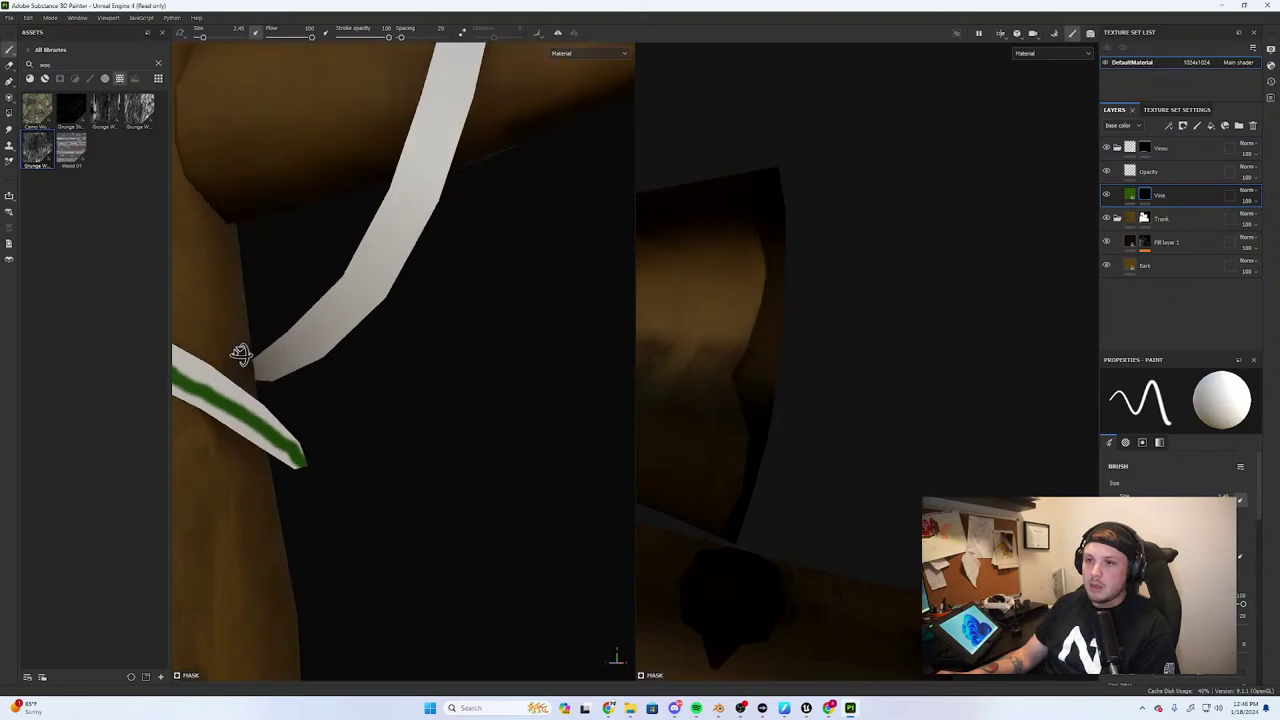
{"action": "scroll", "coordinate": [926, 369], "scroll_direction": "down", "scroll_amount": 6}
{"action": "middle_click_drag", "start_coordinate": [922, 366], "coordinate": [1010, 278], "text": "alt"}
{"action": "scroll", "coordinate": [852, 426], "scroll_direction": "up", "scroll_amount": 3}
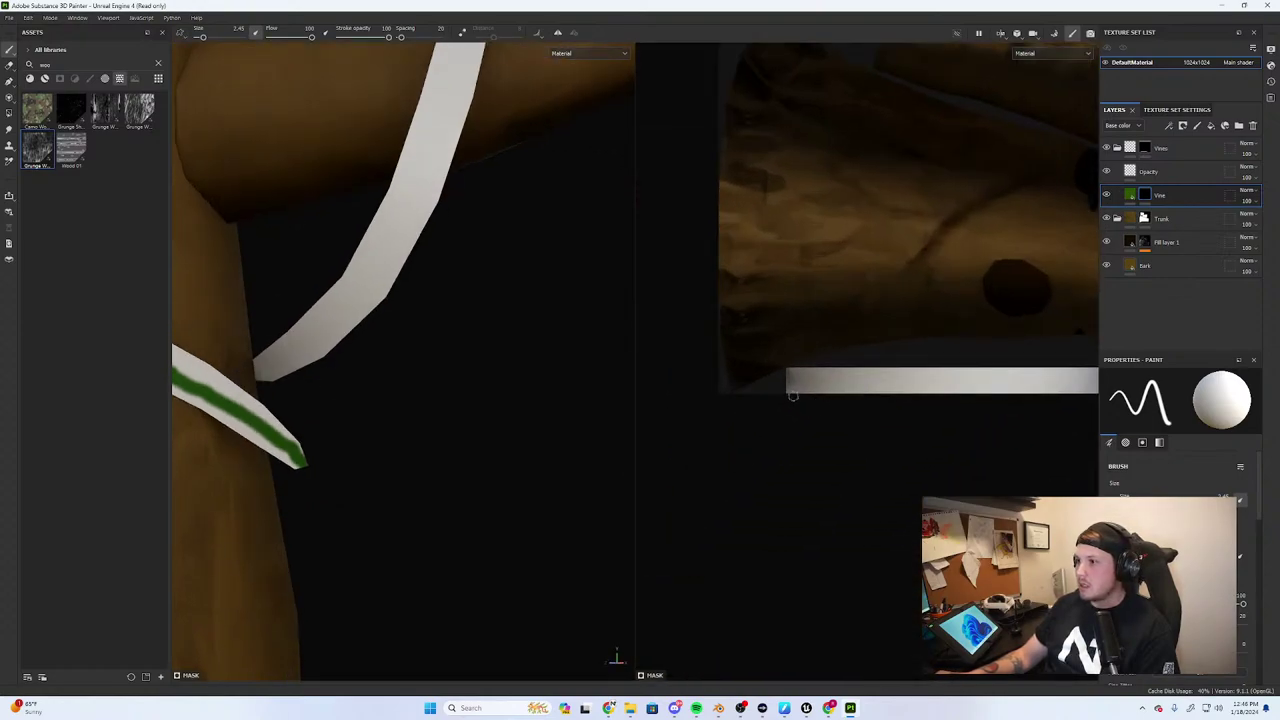
{"action": "middle_click_drag", "start_coordinate": [885, 388], "coordinate": [795, 392], "text": "alt"}
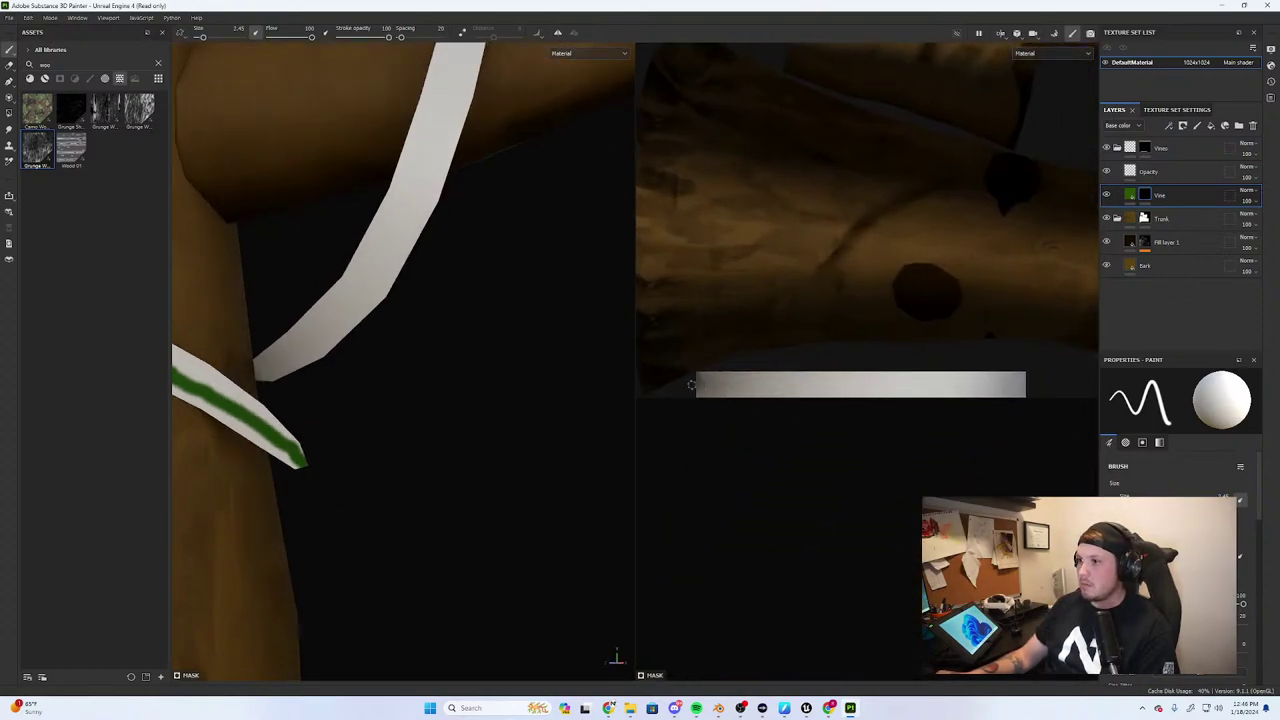
{"action": "left_click", "coordinate": [1030, 386], "text": "shift"}
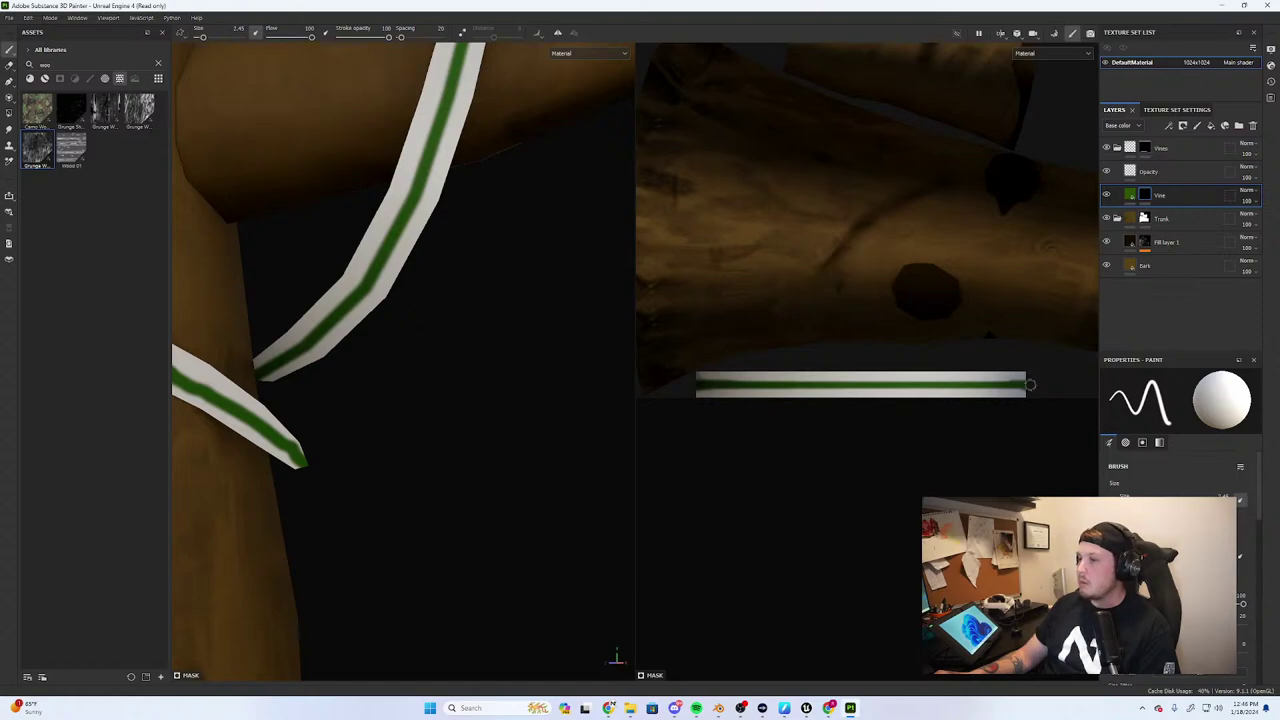
{"action": "left_click", "coordinate": [694, 383], "text": "shift"}
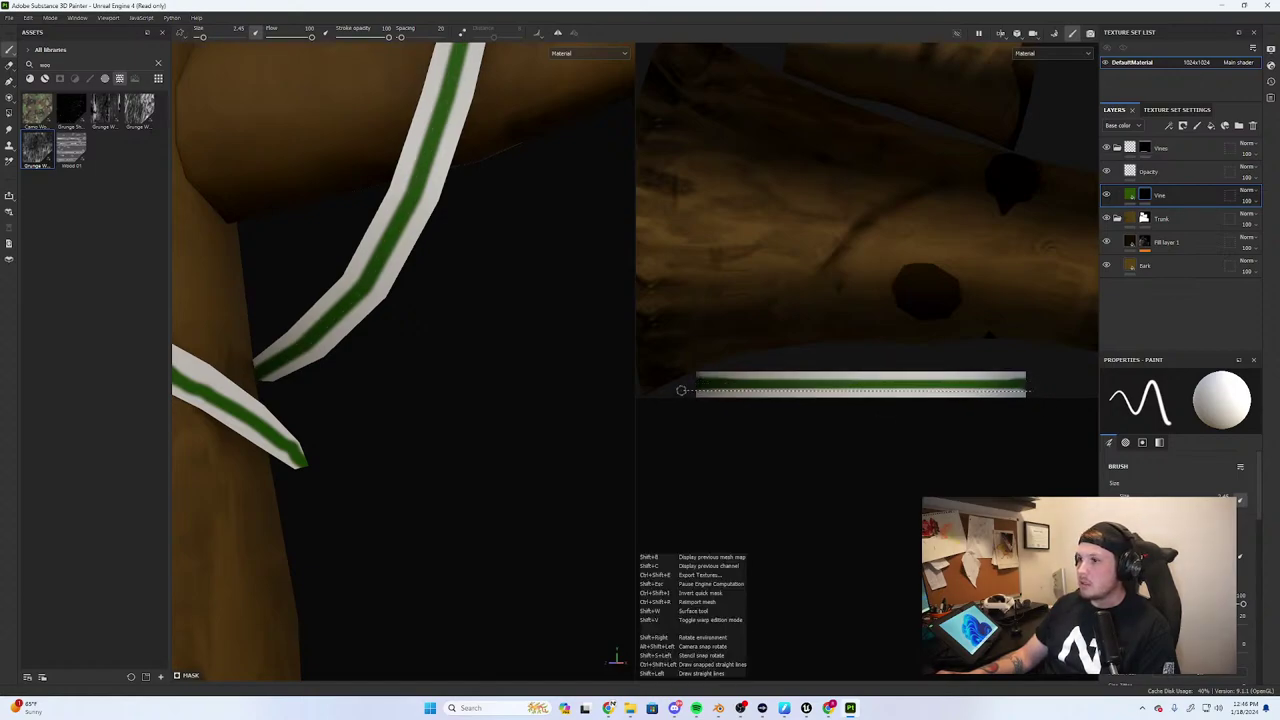
{"action": "left_click", "coordinate": [694, 391], "text": "shift"}
Enlarge the brush and erase the wavy green stroke from the Vine mask along the long vine's UV strip
{"action": "scroll", "coordinate": [414, 285], "scroll_direction": "down", "scroll_amount": 1}
{"action": "left_click_drag", "start_coordinate": [414, 286], "coordinate": [449, 366], "text": "alt"}
{"action": "scroll", "coordinate": [897, 297], "scroll_direction": "down", "scroll_amount": 3}
{"action": "middle_click_drag", "start_coordinate": [912, 184], "coordinate": [890, 413], "text": "alt"}
{"action": "scroll", "coordinate": [1180, 480], "scroll_direction": "down", "scroll_amount": 1}
{"action": "scroll", "coordinate": [1180, 480], "scroll_direction": "down", "scroll_amount": 3}
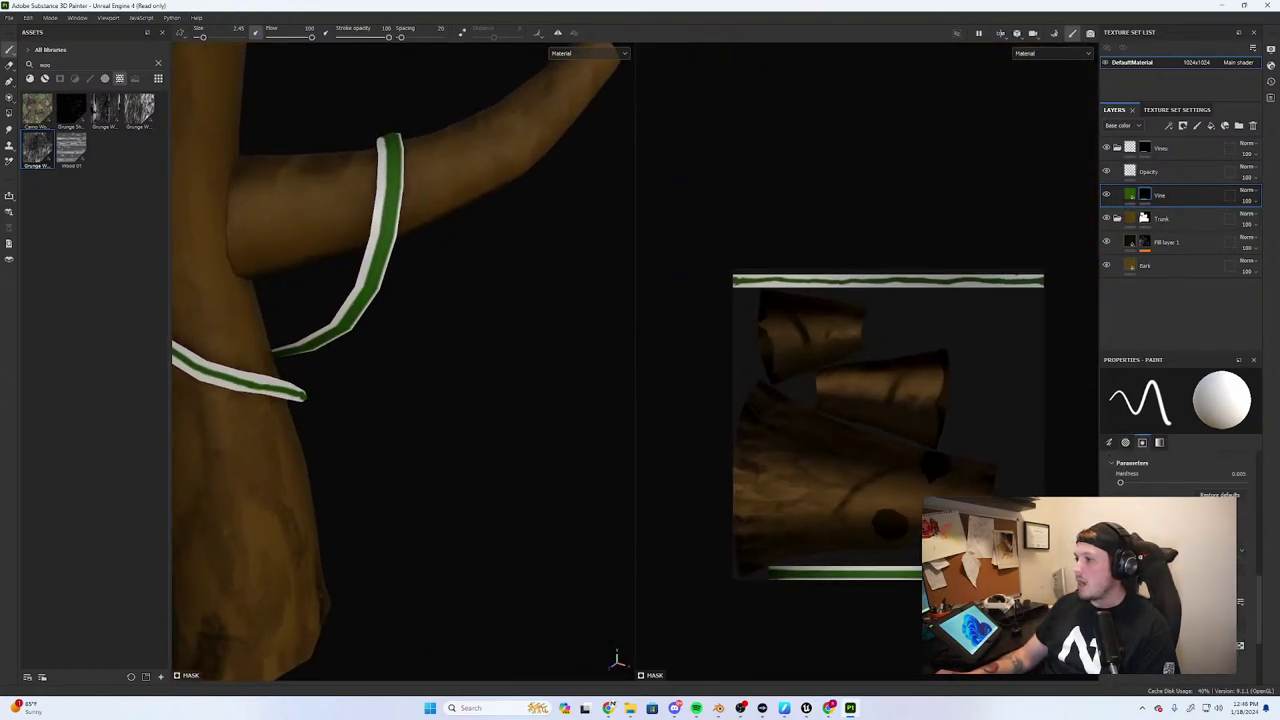
{"action": "scroll", "coordinate": [1019, 271], "scroll_direction": "up", "scroll_amount": 2}
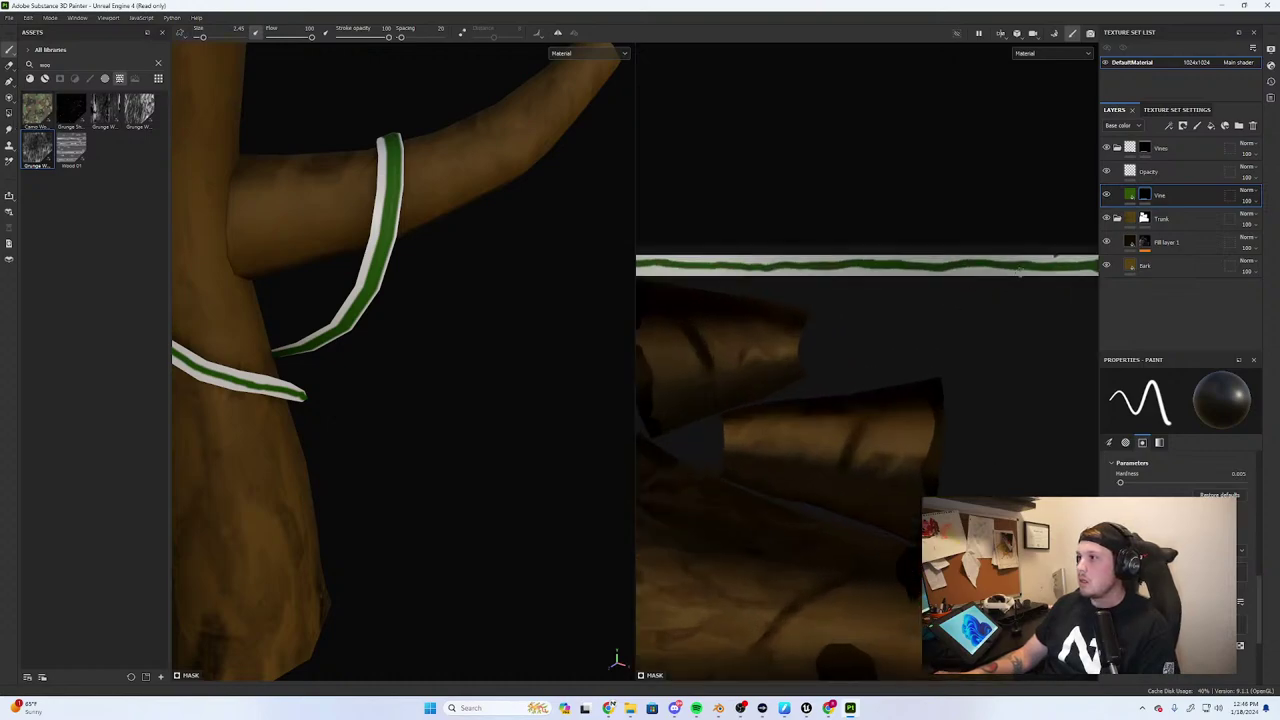
{"action": "scroll", "coordinate": [1019, 271], "scroll_direction": "down", "scroll_amount": 2}
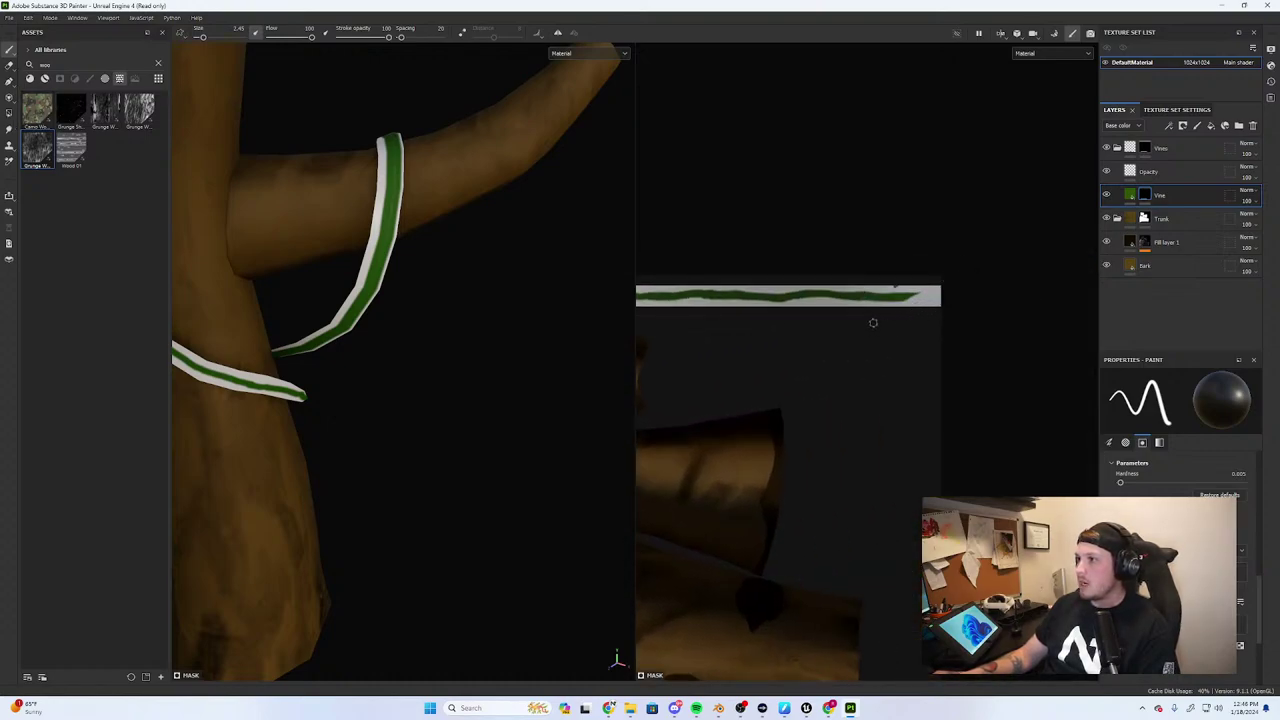
{"action": "right_click_drag", "start_coordinate": [873, 323], "coordinate": [932, 316], "text": "ctrl"}
{"action": "scroll", "coordinate": [891, 310], "scroll_direction": "down", "scroll_amount": 2}
{"action": "left_click_drag", "start_coordinate": [931, 301], "coordinate": [460, 311]}
{"action": "mouse_move", "coordinate": [748, 293]}
{"action": "middle_mouse_down", "text": "alt"}
{"action": "mouse_move", "coordinate": [905, 309]}
{"action": "mouse_move", "coordinate": [668, 359]}
{"action": "middle_mouse_up", "text": "alt"}
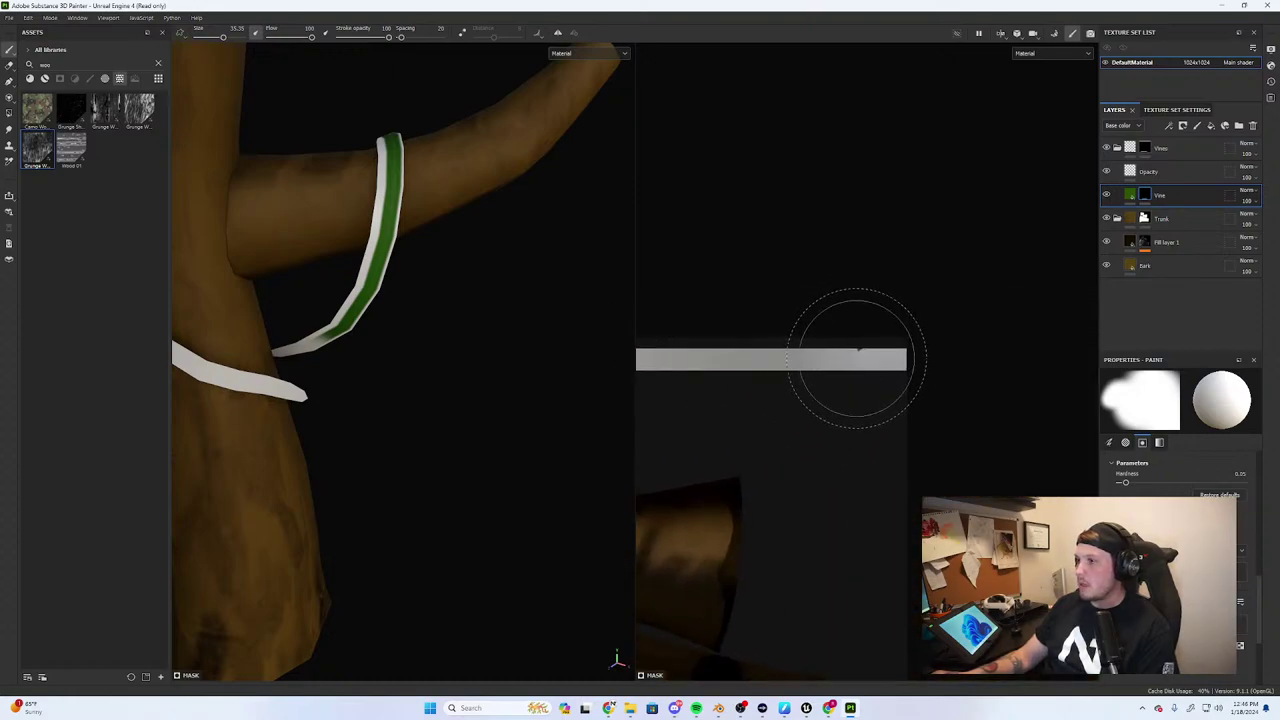
Shrink the brush and paint a straight green stroke on the Vine mask along the full length of the long vine's UV strip
{"action": "right_click_drag", "start_coordinate": [858, 350], "coordinate": [832, 351], "text": "ctrl"}
{"action": "scroll", "coordinate": [858, 350], "scroll_direction": "up", "scroll_amount": 2}
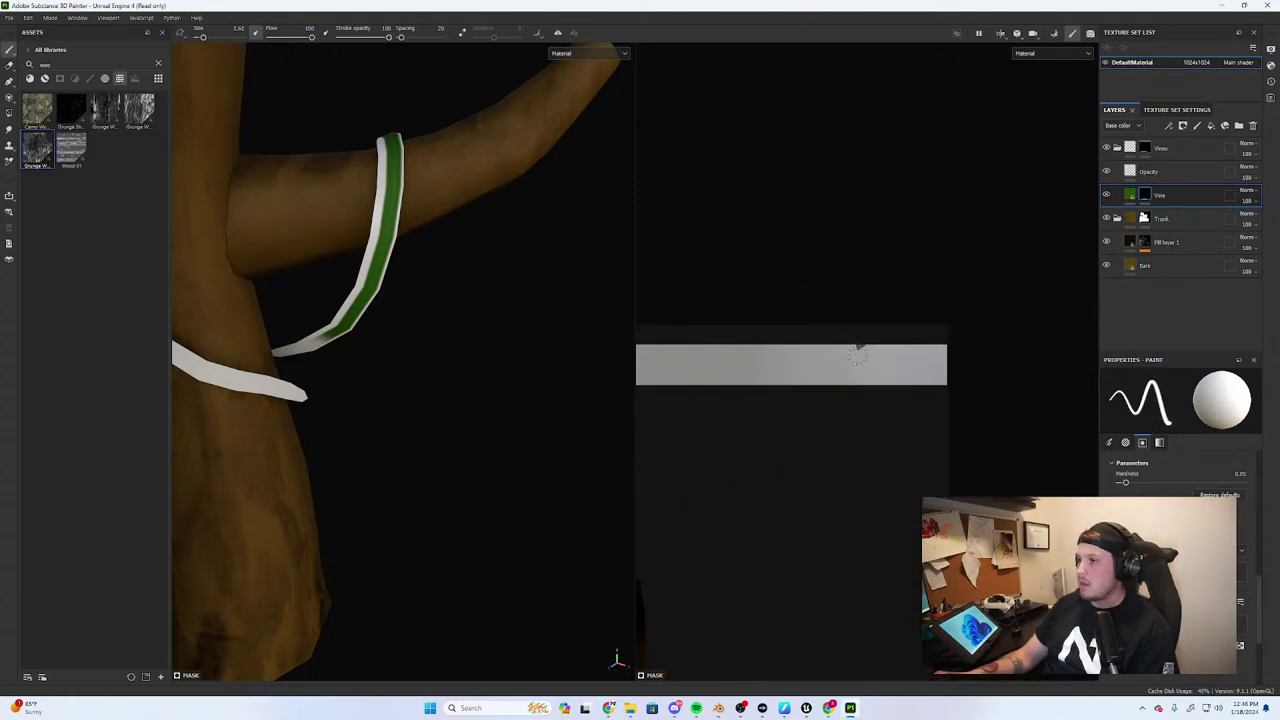
{"action": "scroll", "coordinate": [858, 352], "scroll_direction": "up", "scroll_amount": 2}
{"action": "scroll", "coordinate": [880, 365], "scroll_direction": "down", "scroll_amount": 4}
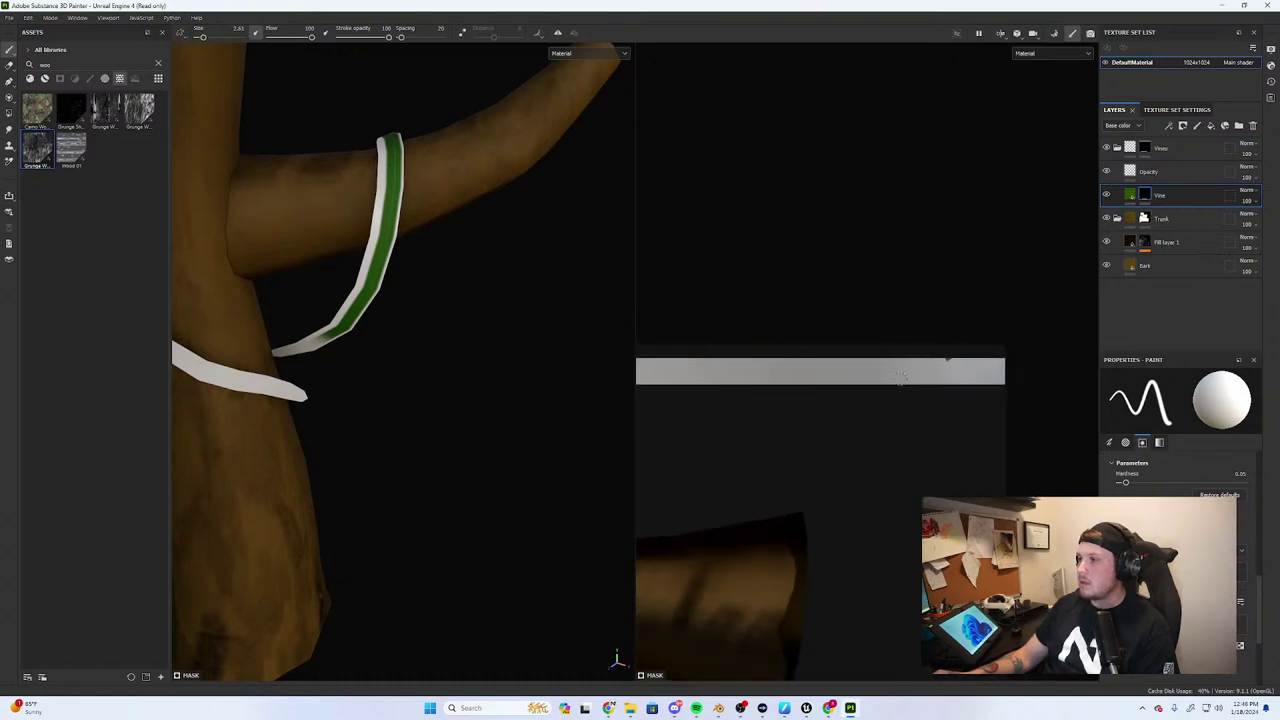
{"action": "scroll", "coordinate": [906, 394], "scroll_direction": "down", "scroll_amount": 2}
{"action": "middle_click_drag", "start_coordinate": [955, 392], "coordinate": [1080, 384], "text": "alt"}
{"action": "scroll", "coordinate": [1081, 383], "scroll_direction": "down", "scroll_amount": 1}
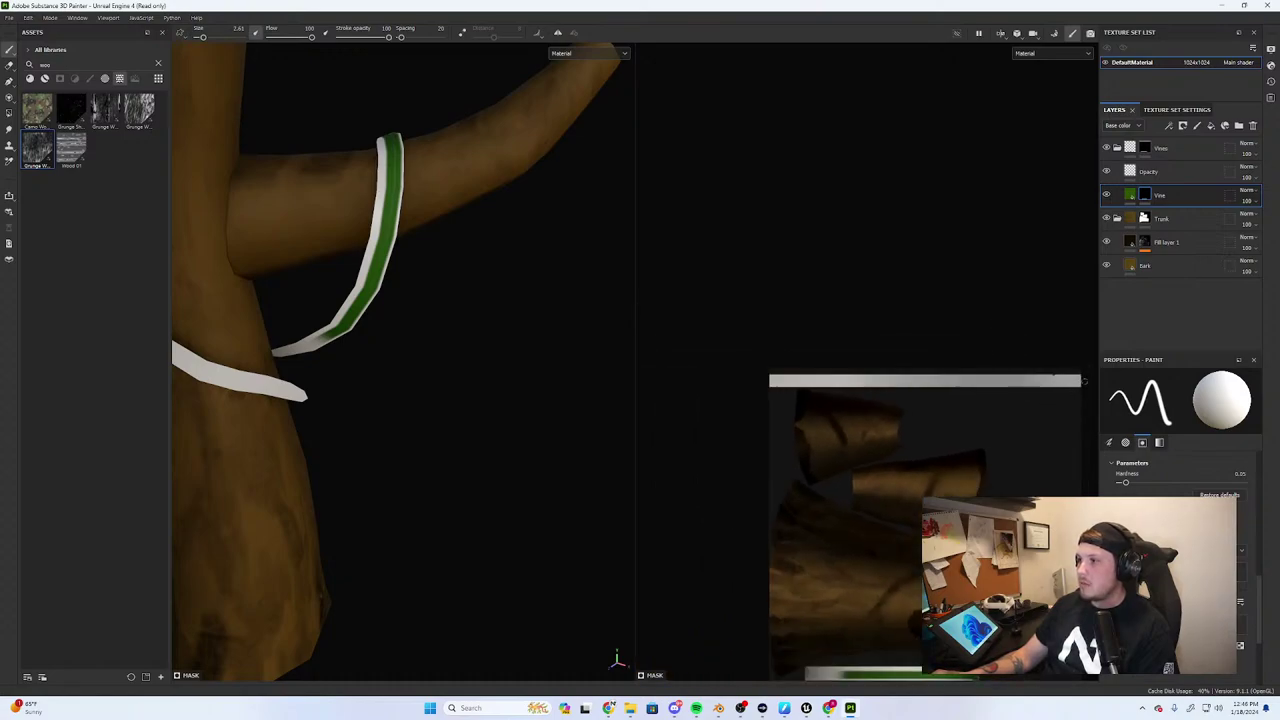
{"action": "left_click", "coordinate": [708, 380], "text": "shift"}
{"action": "middle_click_drag", "start_coordinate": [1029, 399], "coordinate": [834, 343], "text": "alt"}
{"action": "scroll", "coordinate": [834, 343], "scroll_direction": "up", "scroll_amount": 3}
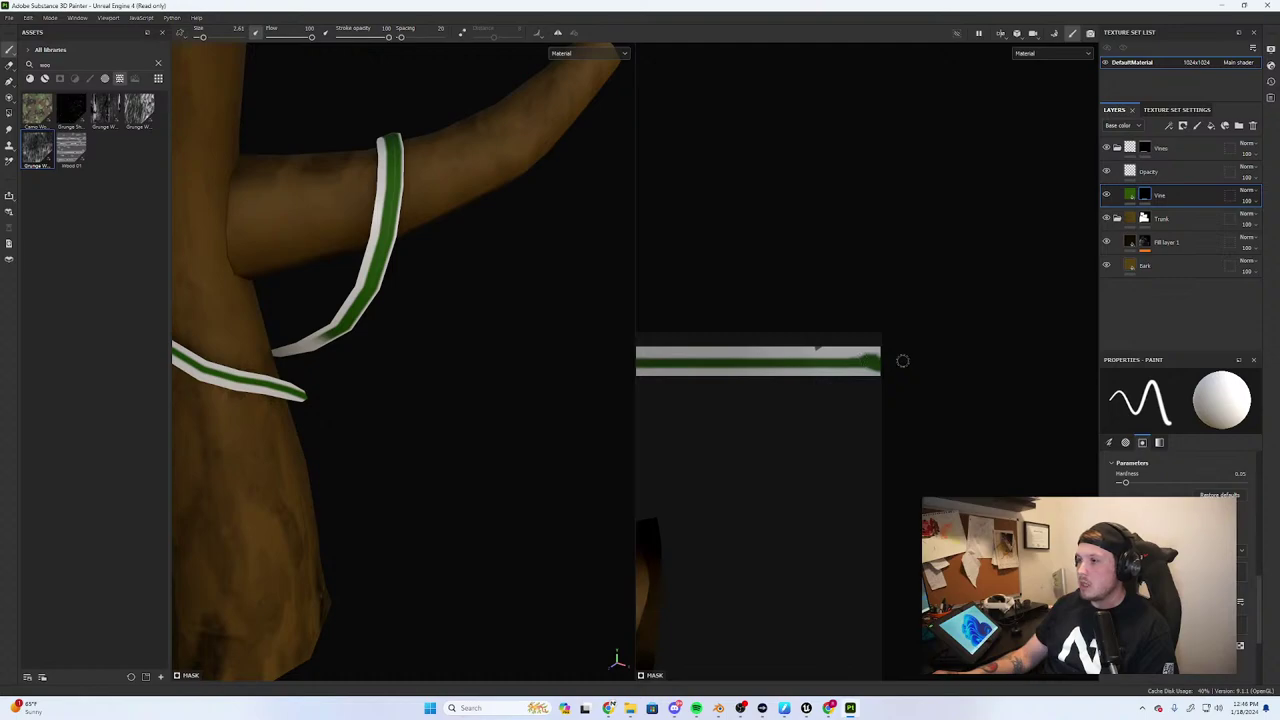
Paint a second straight green stroke overlapping the first along the long vine's UV strip and check it on the tree
{"action": "scroll", "coordinate": [956, 372], "scroll_direction": "down", "scroll_amount": 3}
{"action": "middle_click_drag", "start_coordinate": [862, 364], "coordinate": [980, 375], "text": "alt"}
{"action": "key", "text": "shift"}
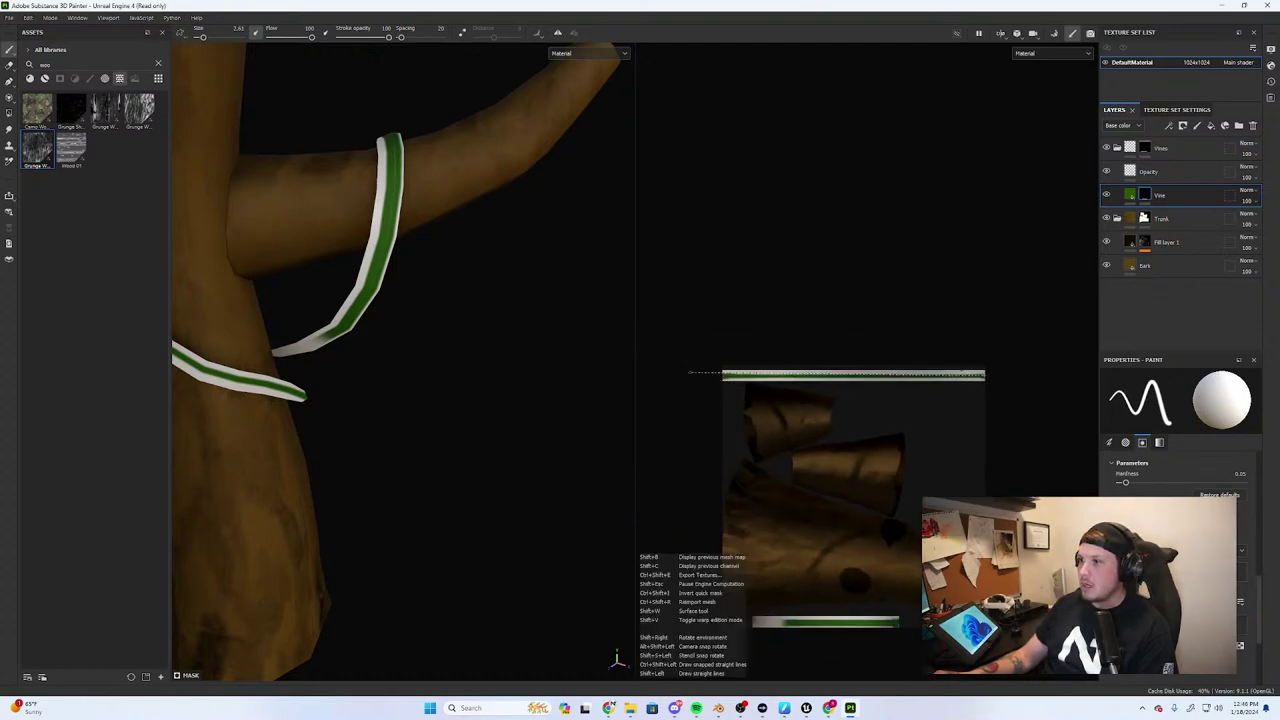
{"action": "left_click", "coordinate": [687, 374], "text": "shift"}
{"action": "scroll", "coordinate": [397, 354], "scroll_direction": "down", "scroll_amount": 5}
{"action": "left_click_drag", "start_coordinate": [397, 354], "coordinate": [413, 323], "text": "alt"}
{"action": "scroll", "coordinate": [948, 405], "scroll_direction": "up", "scroll_amount": 5}
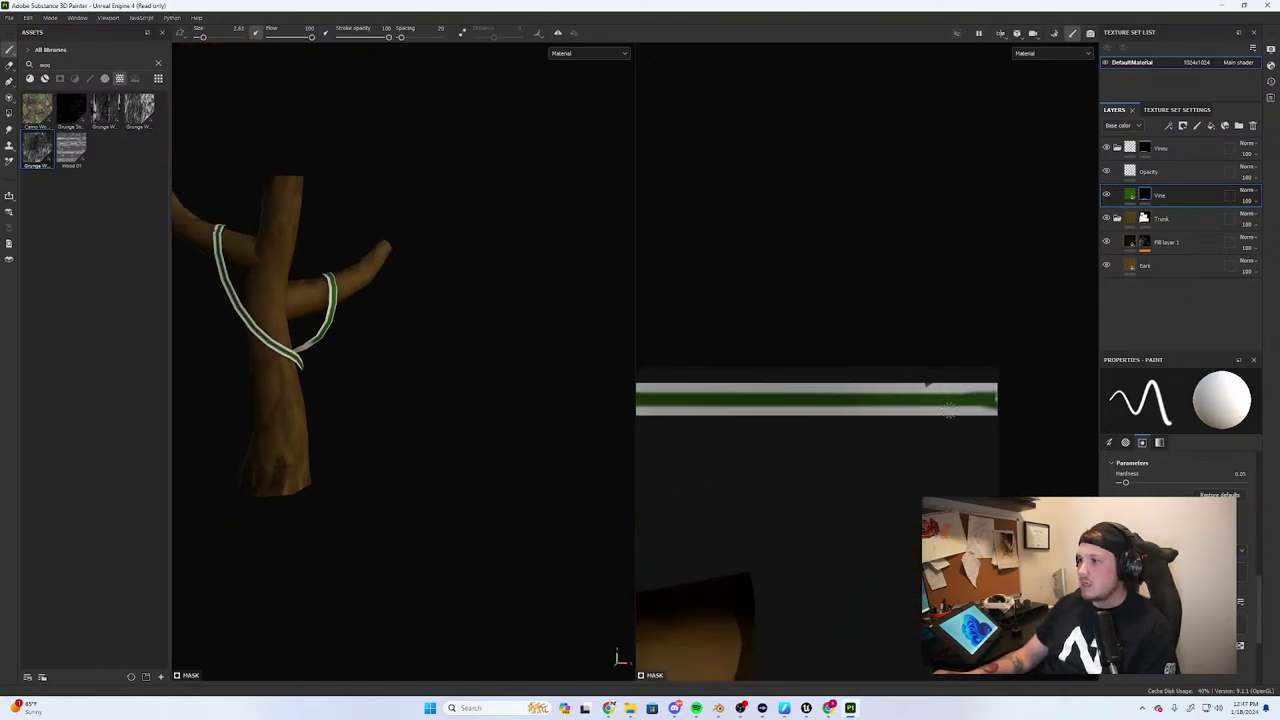
Fill the green out over the long vine's lower tip at the end of its UV strip, undoing the last stroke
{"action": "scroll", "coordinate": [995, 401], "scroll_direction": "down", "scroll_amount": 2}
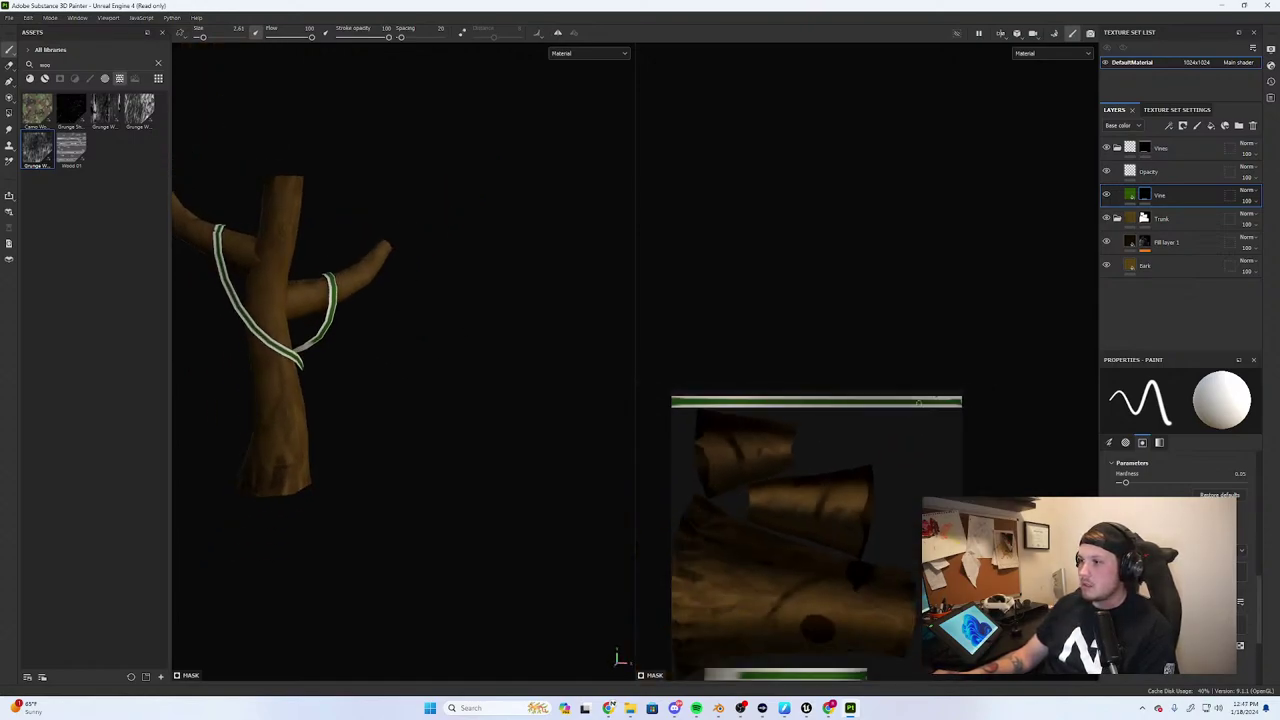
{"action": "left_click", "coordinate": [652, 404], "text": "shift"}
{"action": "key", "text": "ctrl+z"}
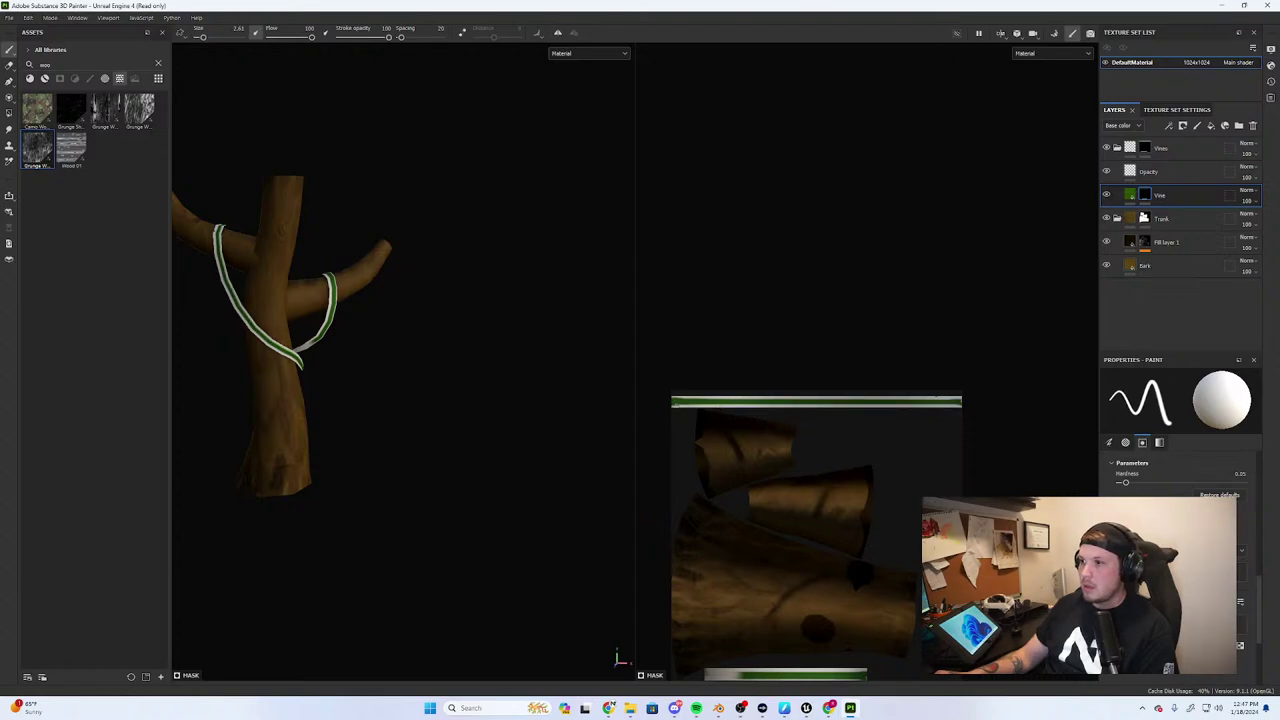
{"action": "scroll", "coordinate": [326, 349], "scroll_direction": "up", "scroll_amount": 8}
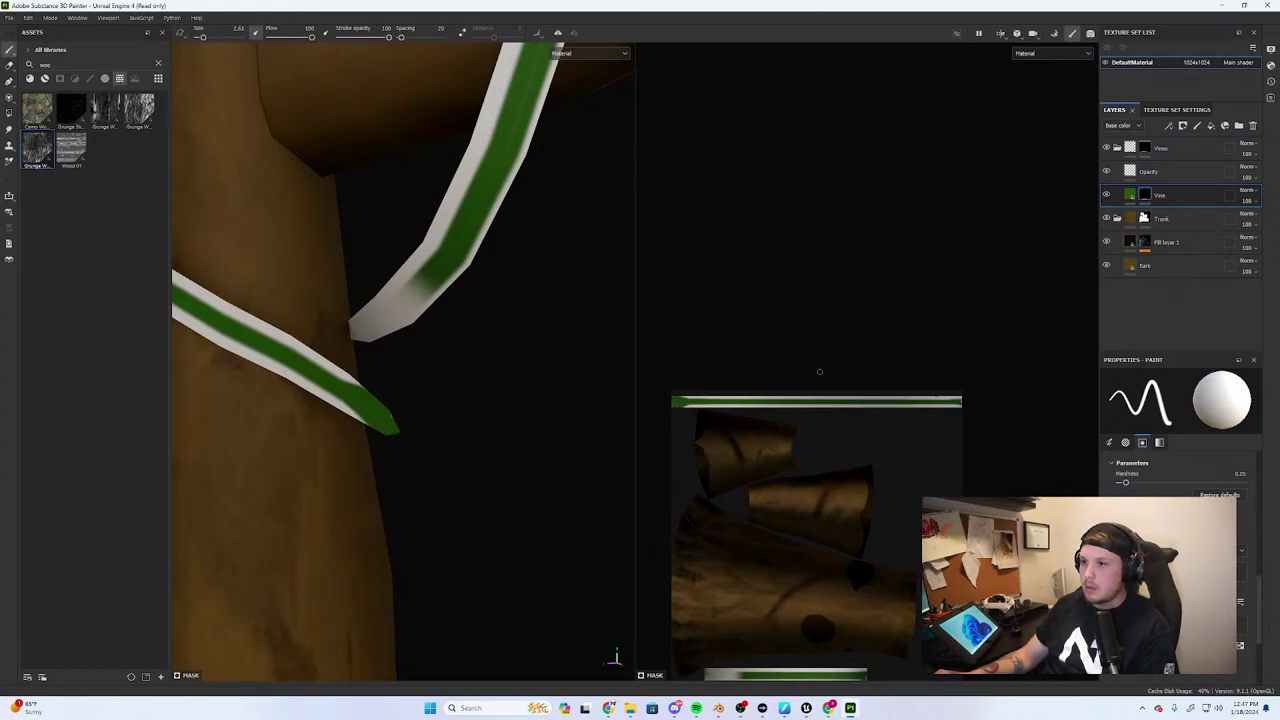
Lower the opacity value of the Opacity fill layer and move the Vine layer above it in the Vines folder
{"action": "scroll", "coordinate": [1053, 234], "scroll_direction": "down", "scroll_amount": 2}
{"action": "left_click", "coordinate": [1150, 172]}
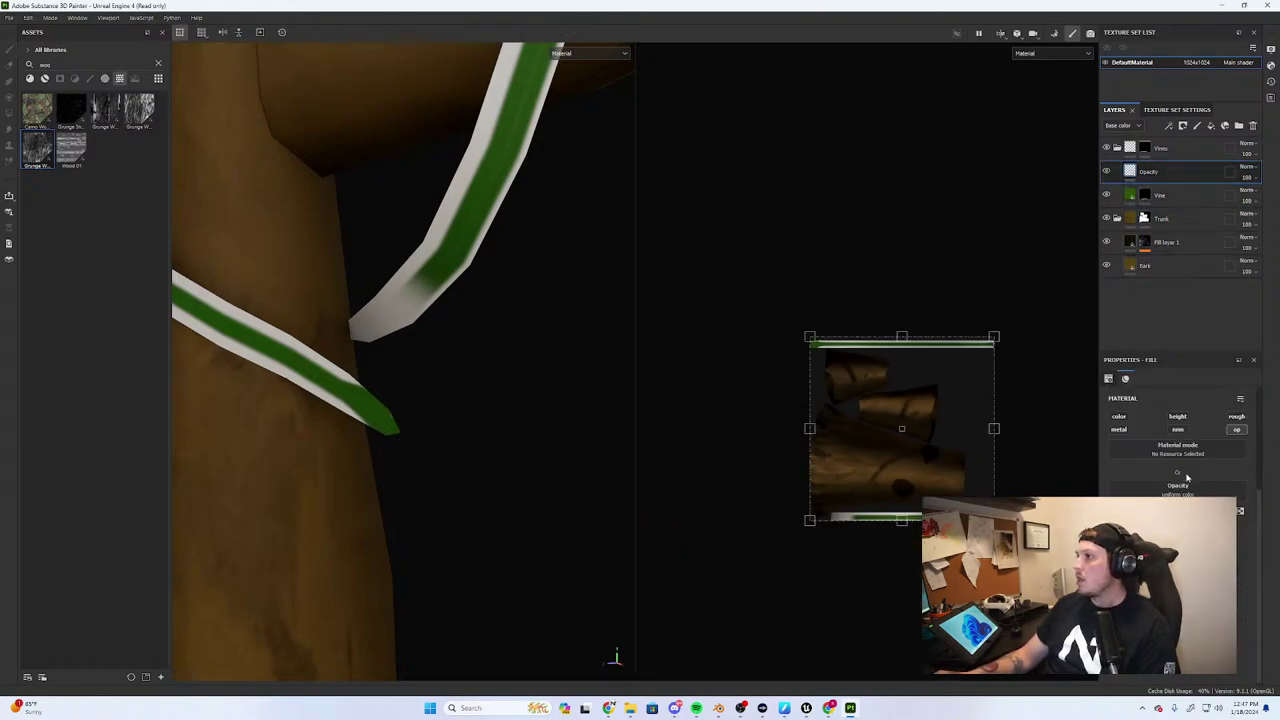
{"action": "left_click_drag", "start_coordinate": [1200, 511], "coordinate": [1125, 511]}
{"action": "left_click_drag", "start_coordinate": [1136, 198], "coordinate": [1134, 160]}
Examine how the painted edges and tips of both vines look around the trunk and branches
{"action": "scroll", "coordinate": [469, 291], "scroll_direction": "down", "scroll_amount": 5}
{"action": "left_click_drag", "start_coordinate": [403, 289], "coordinate": [450, 338], "text": "alt"}
{"action": "scroll", "coordinate": [344, 372], "scroll_direction": "up", "scroll_amount": 2}
{"action": "scroll", "coordinate": [344, 372], "scroll_direction": "up", "scroll_amount": 3}
{"action": "middle_click_drag", "start_coordinate": [334, 380], "coordinate": [417, 311], "text": "alt"}
{"action": "scroll", "coordinate": [417, 311], "scroll_direction": "down", "scroll_amount": 3}
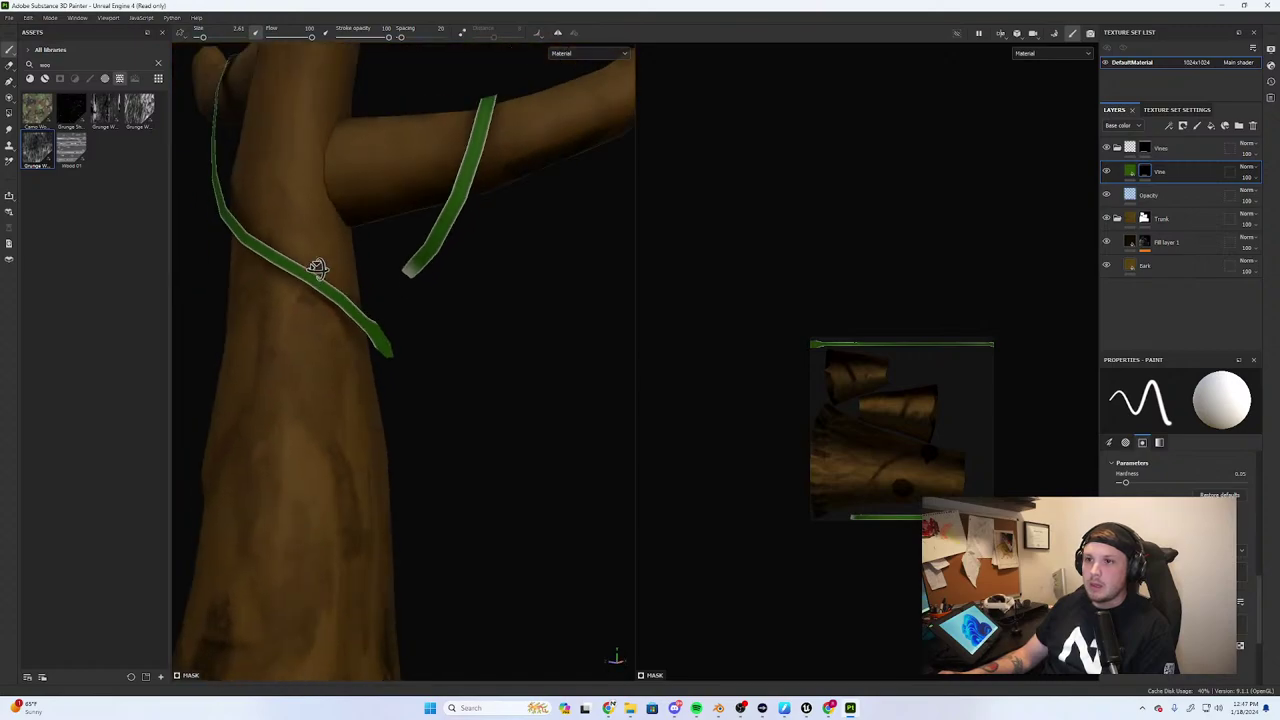
{"action": "middle_click_drag", "start_coordinate": [317, 269], "coordinate": [541, 365], "text": "alt"}
{"action": "scroll", "coordinate": [512, 330], "scroll_direction": "up", "scroll_amount": 2}
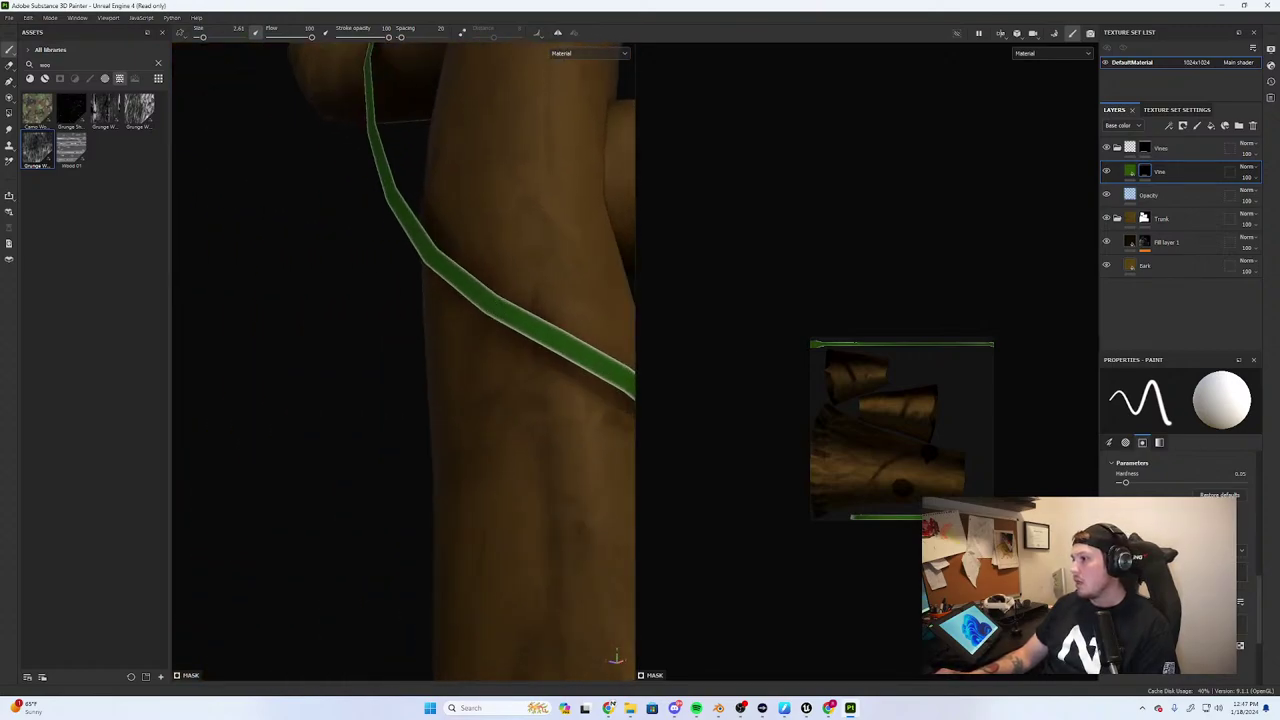
Set the brush hardness to 1 and paint a straight green stroke along the short vine's UV strip
{"action": "right_click_drag", "start_coordinate": [467, 306], "coordinate": [467, 256], "text": "ctrl"}
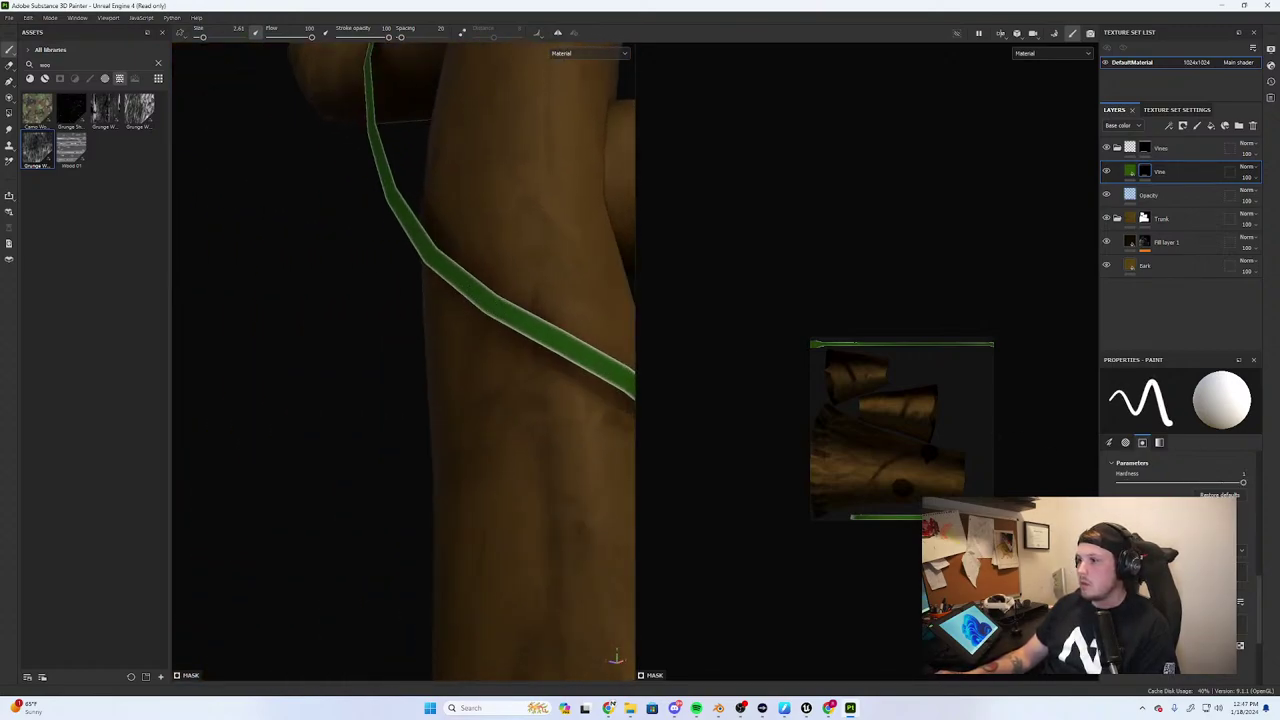
{"action": "scroll", "coordinate": [853, 273], "scroll_direction": "up", "scroll_amount": 5}
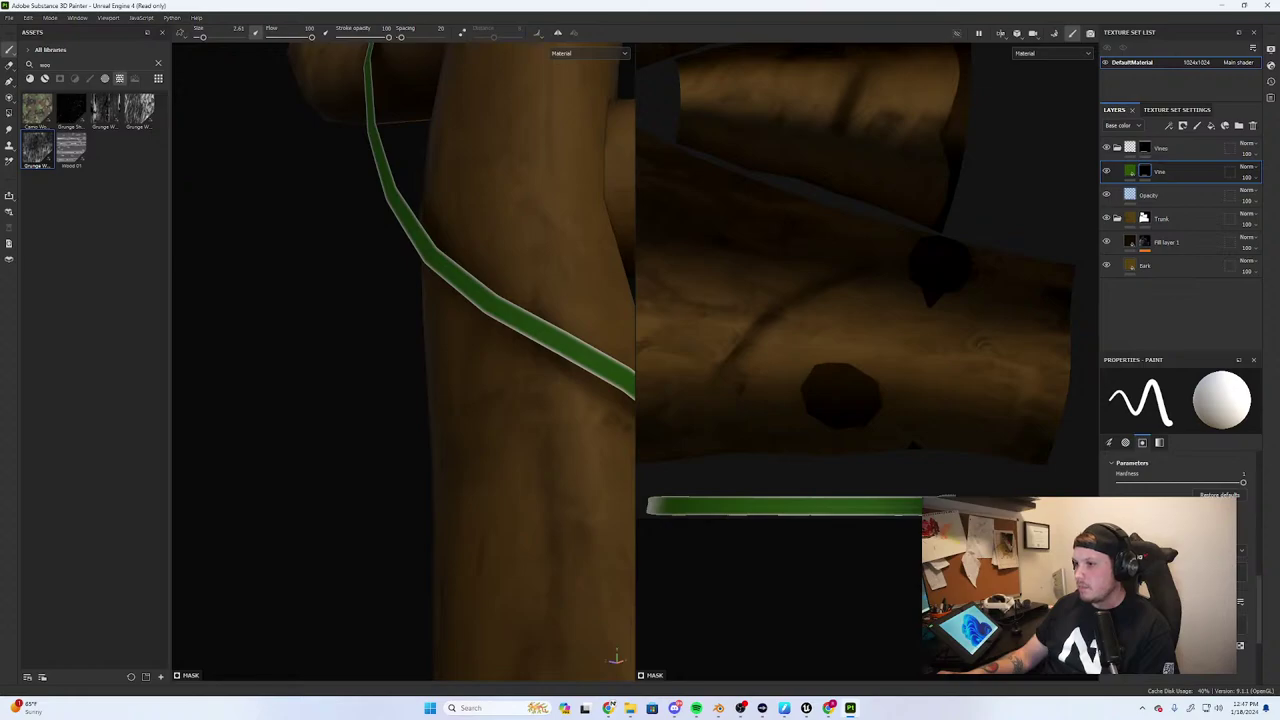
{"action": "left_click", "coordinate": [652, 506], "text": "shift"}
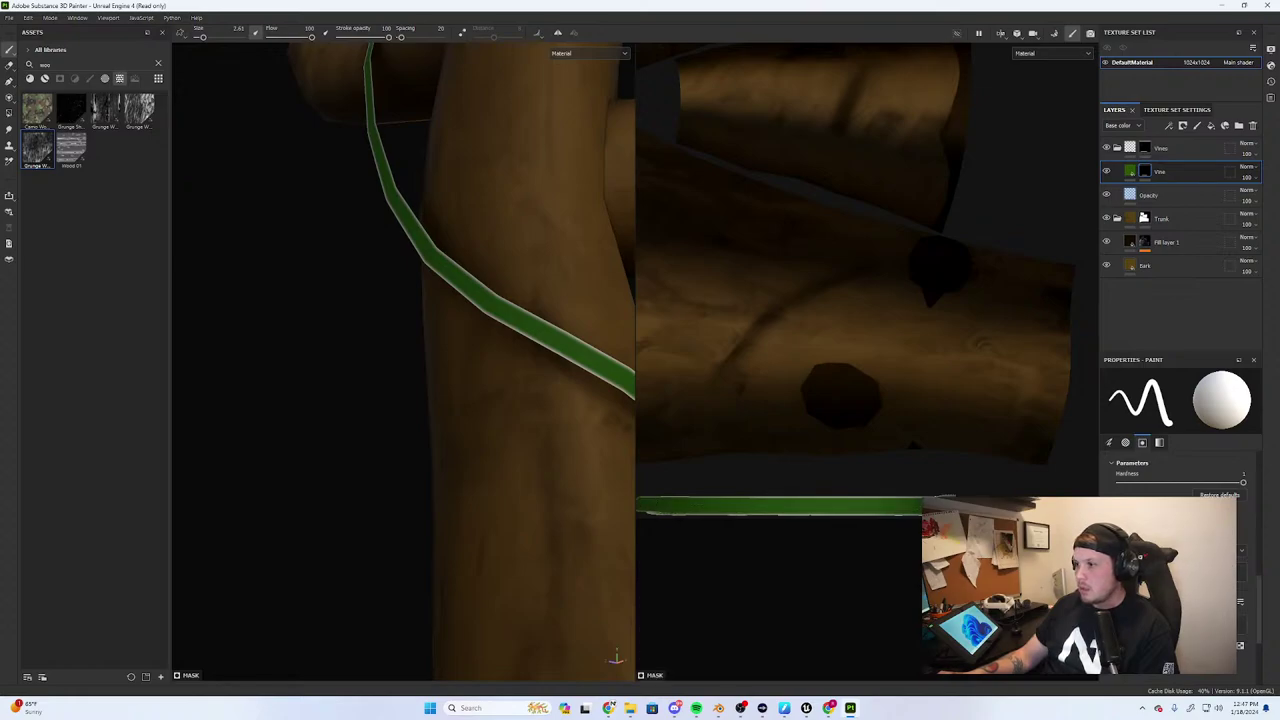
{"action": "middle_click_drag", "start_coordinate": [888, 501], "coordinate": [997, 498], "text": "alt"}
{"action": "scroll", "coordinate": [985, 497], "scroll_direction": "down", "scroll_amount": 1}
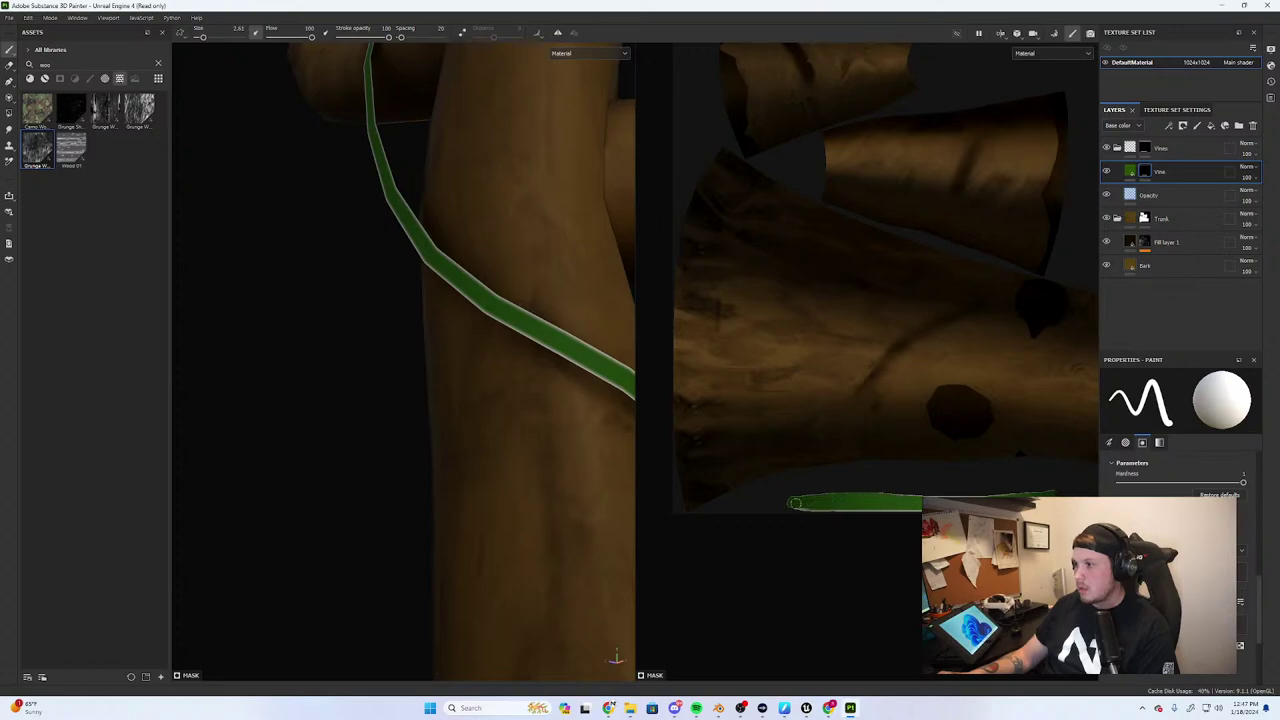
Examine the edges of the short vine's painted UV strip up close and both vines on the whole tree
{"action": "left_click", "coordinate": [1108, 442]}
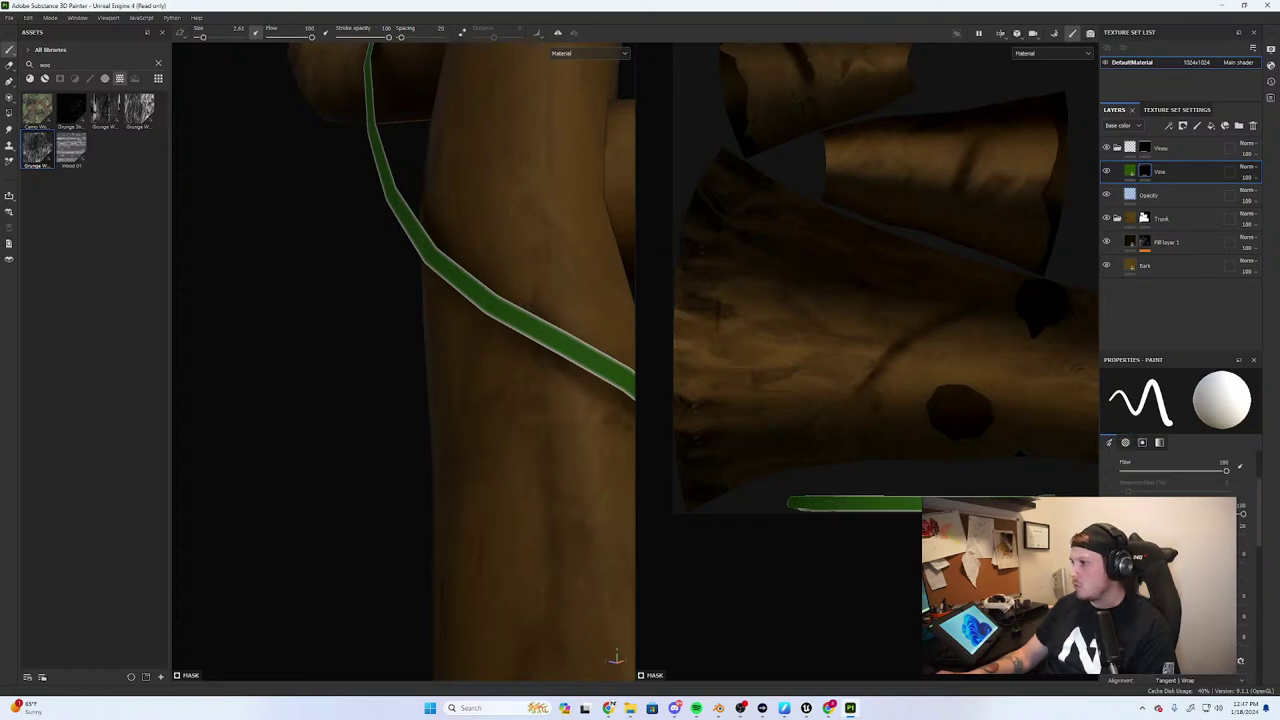
{"action": "scroll", "coordinate": [990, 470], "scroll_direction": "up", "scroll_amount": 6}
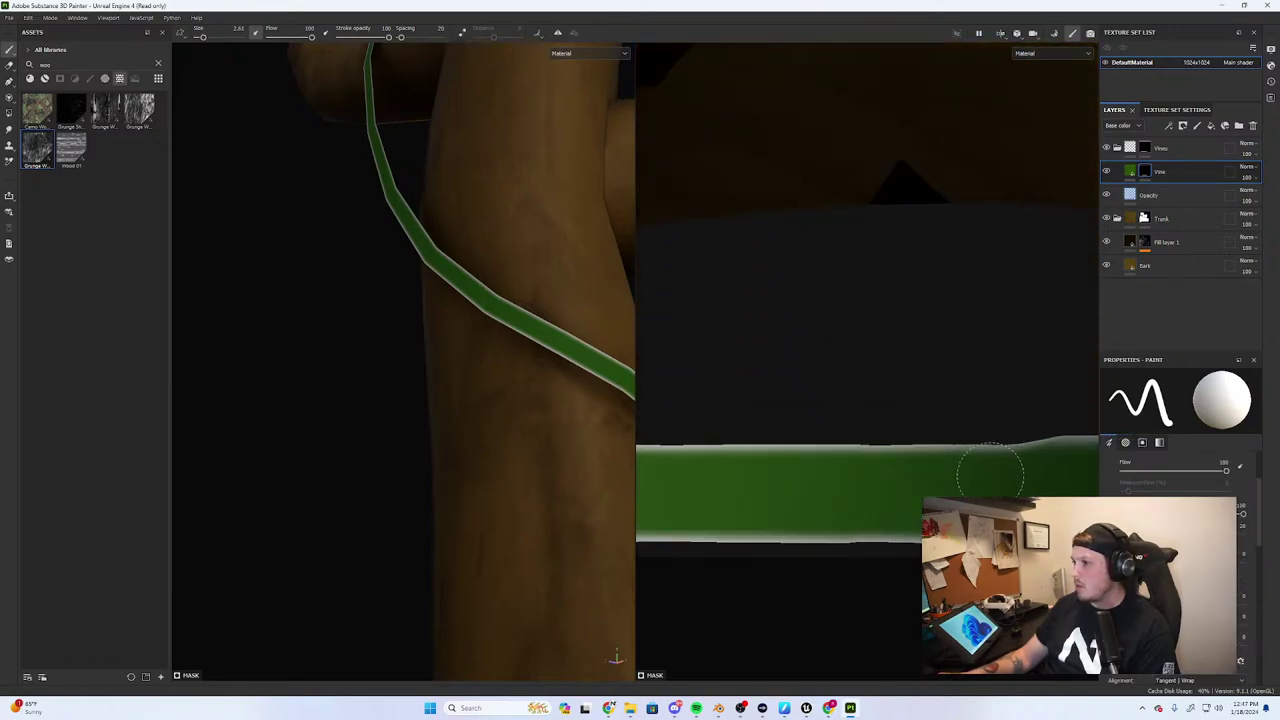
{"action": "scroll", "coordinate": [990, 470], "scroll_direction": "down", "scroll_amount": 2}
{"action": "scroll", "coordinate": [471, 415], "scroll_direction": "down", "scroll_amount": 3}
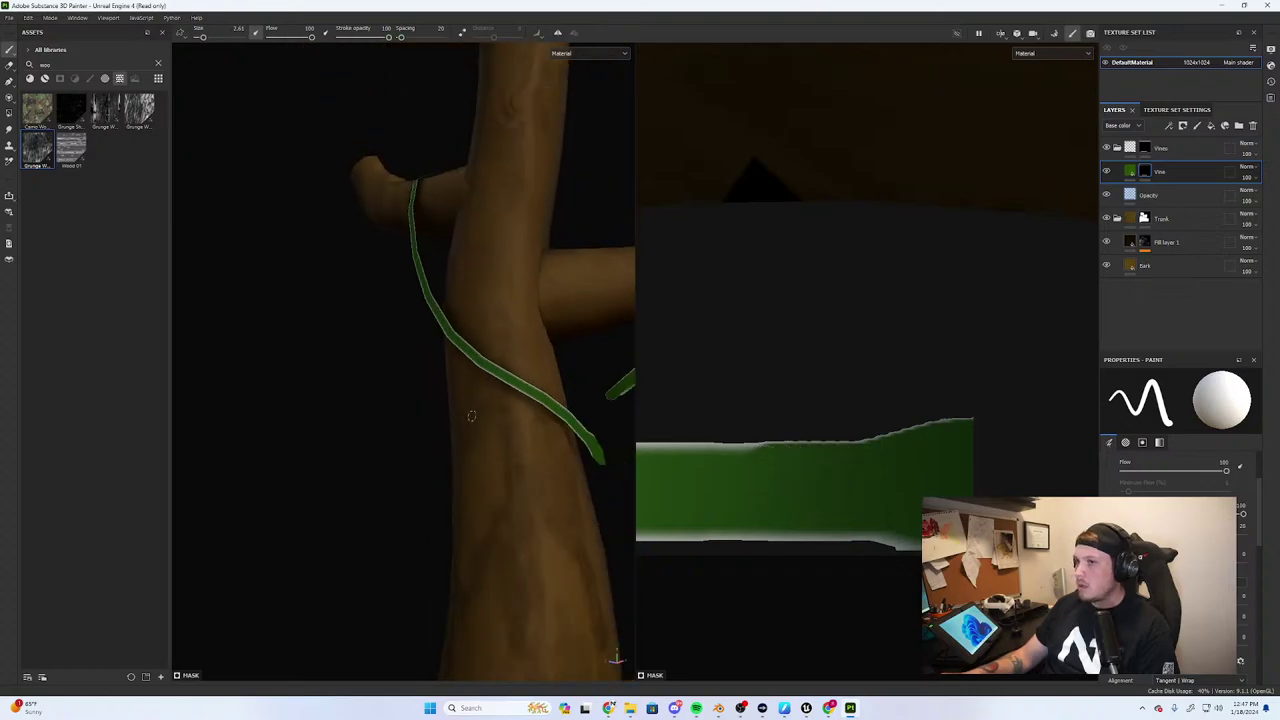
{"action": "scroll", "coordinate": [471, 415], "scroll_direction": "down", "scroll_amount": 5}
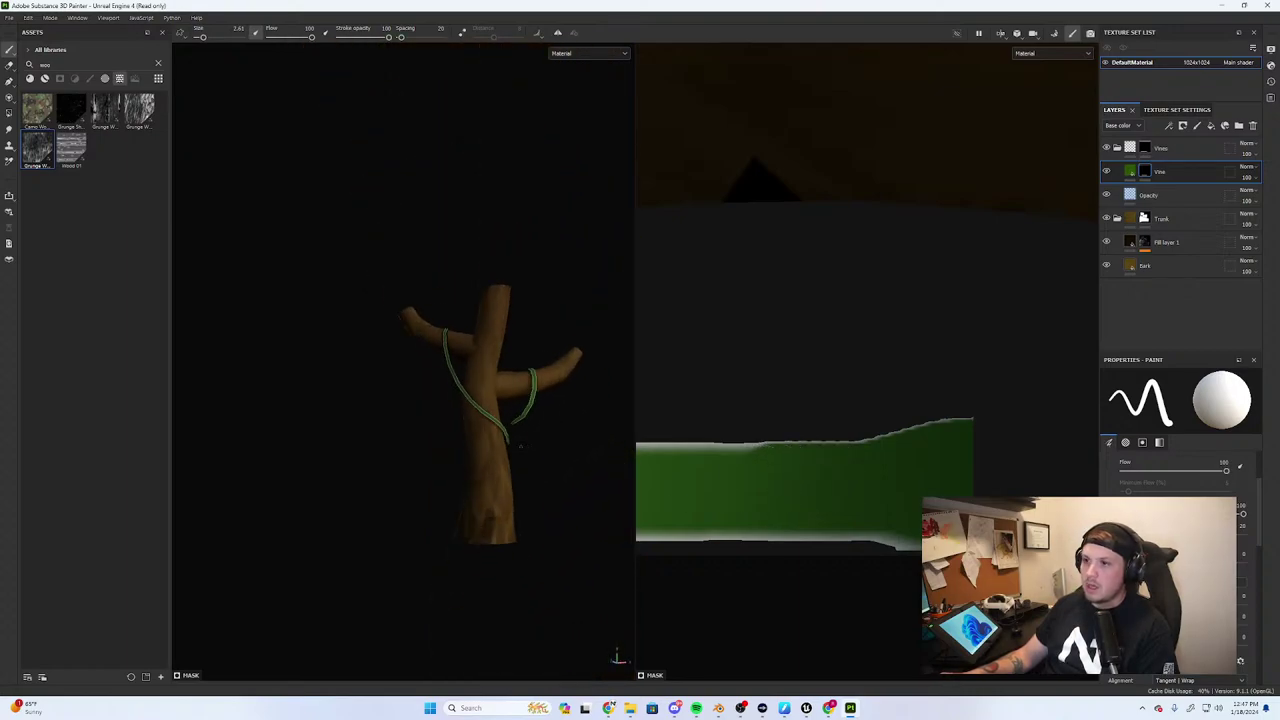
{"action": "scroll", "coordinate": [520, 446], "scroll_direction": "up", "scroll_amount": 2}
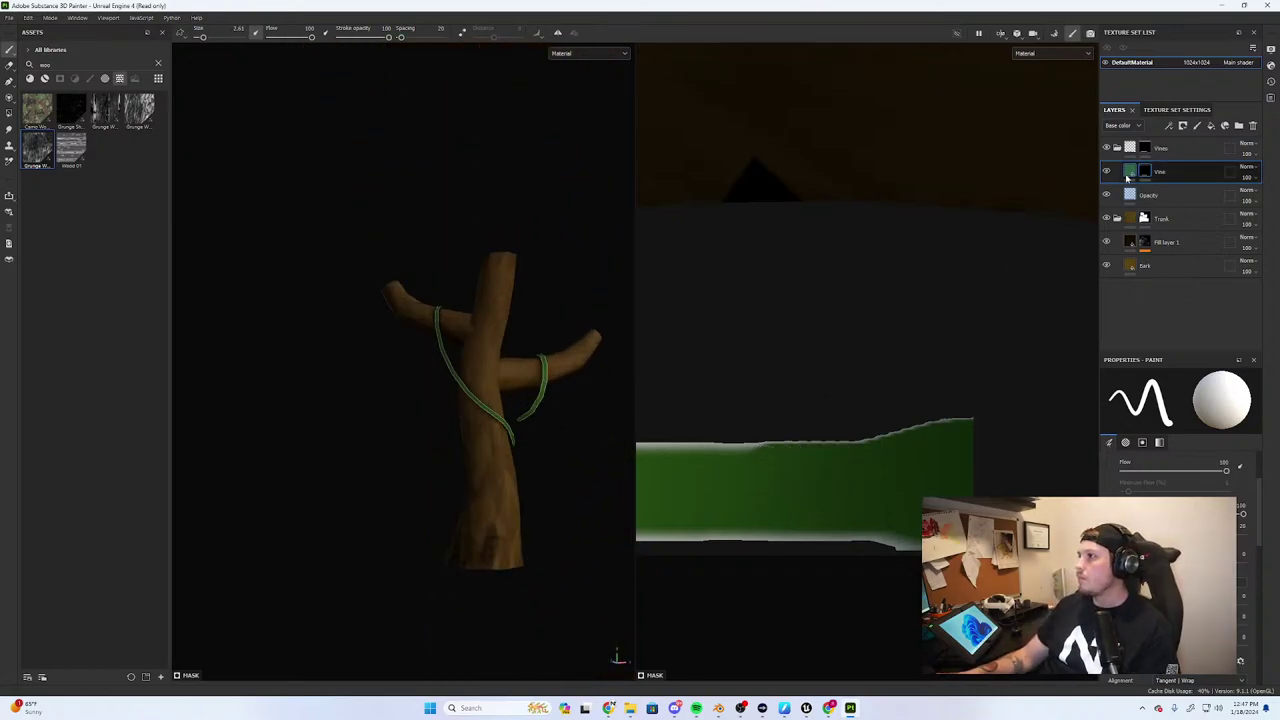
Lower the Opacity layer's opacity value to clear the white fringe around the vines, and select the Vine layer's fill
{"action": "left_click", "coordinate": [1128, 196]}
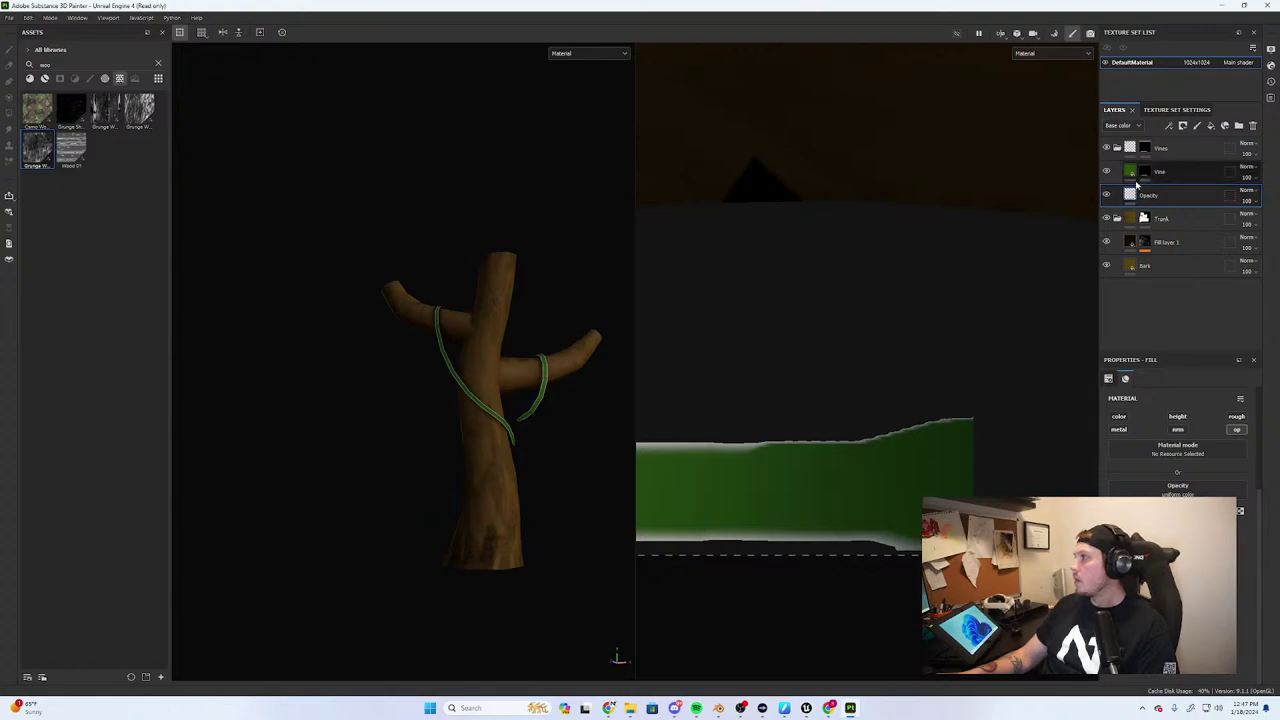
{"action": "left_click", "coordinate": [1142, 173]}
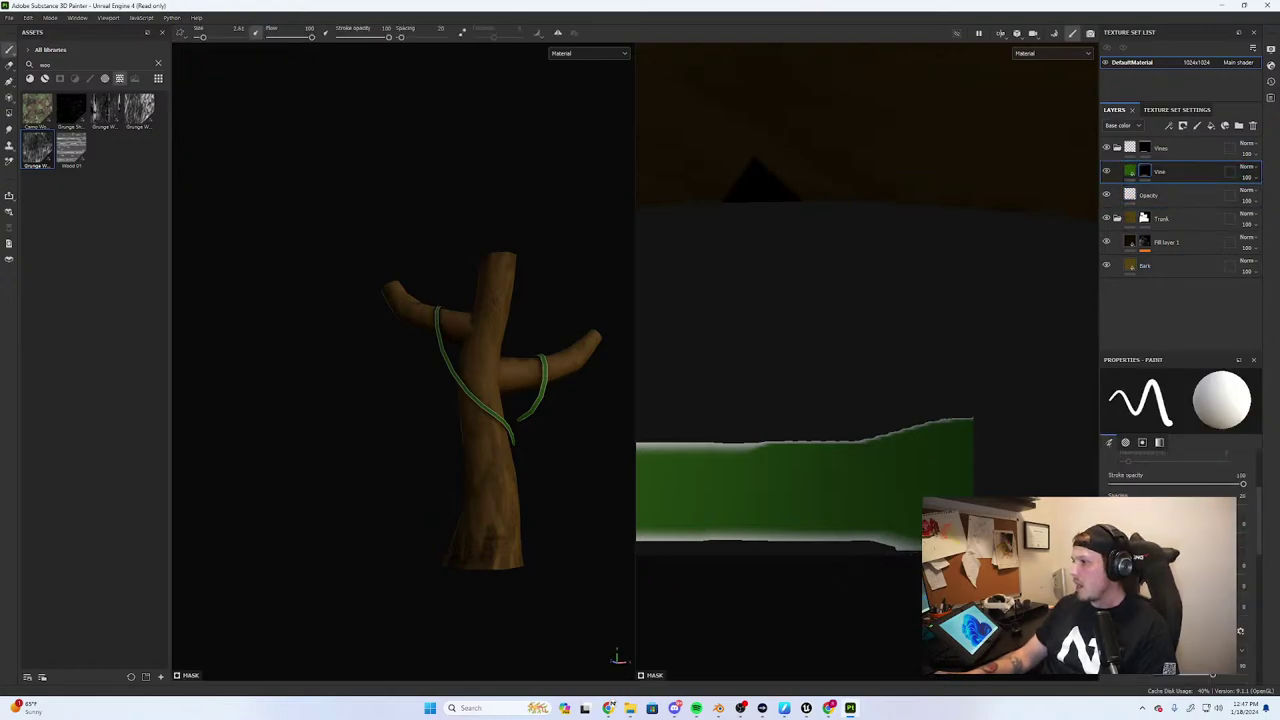
{"action": "scroll", "coordinate": [1178, 475], "scroll_direction": "down", "scroll_amount": 3}
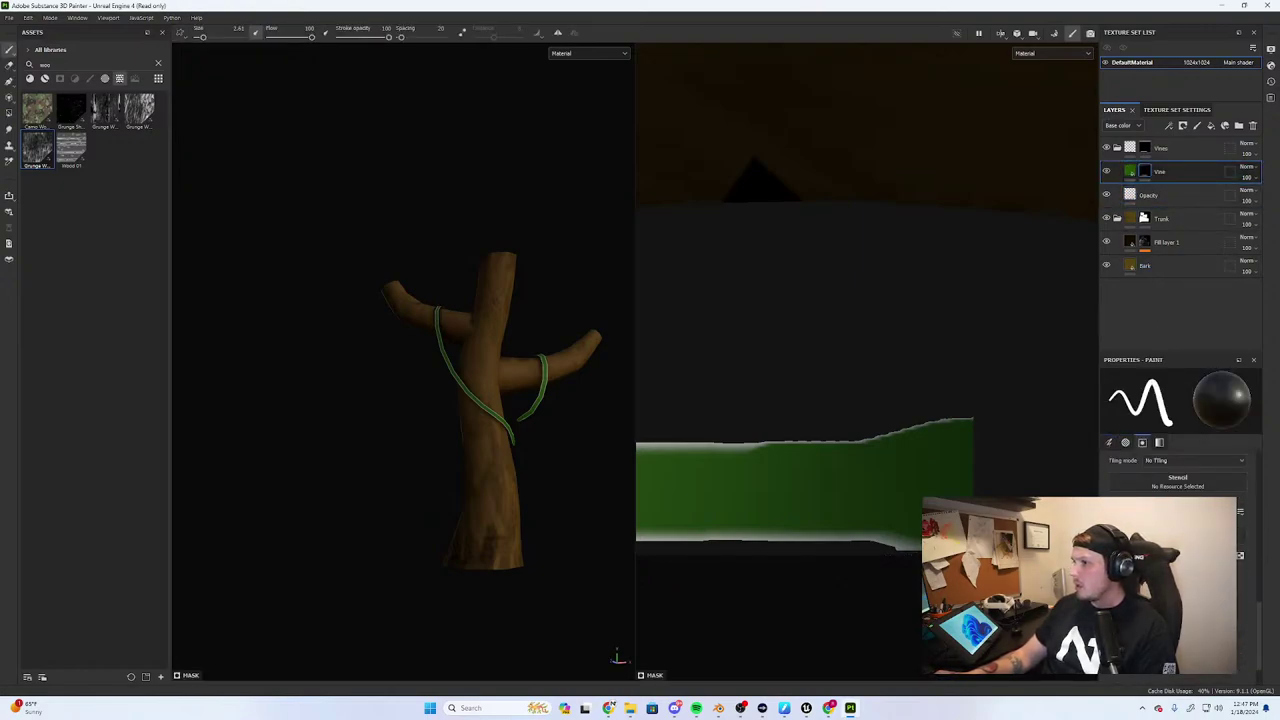
{"action": "left_click", "coordinate": [1130, 196]}
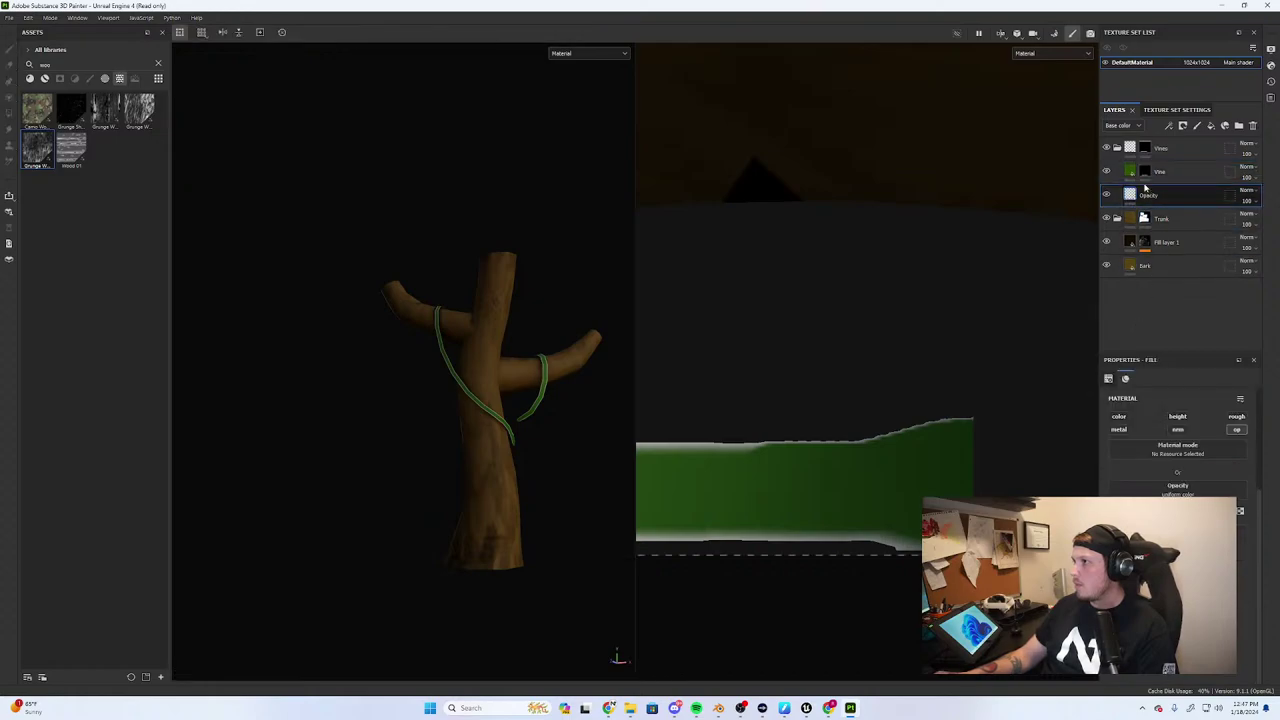
{"action": "left_click_drag", "start_coordinate": [1225, 512], "coordinate": [1135, 512]}
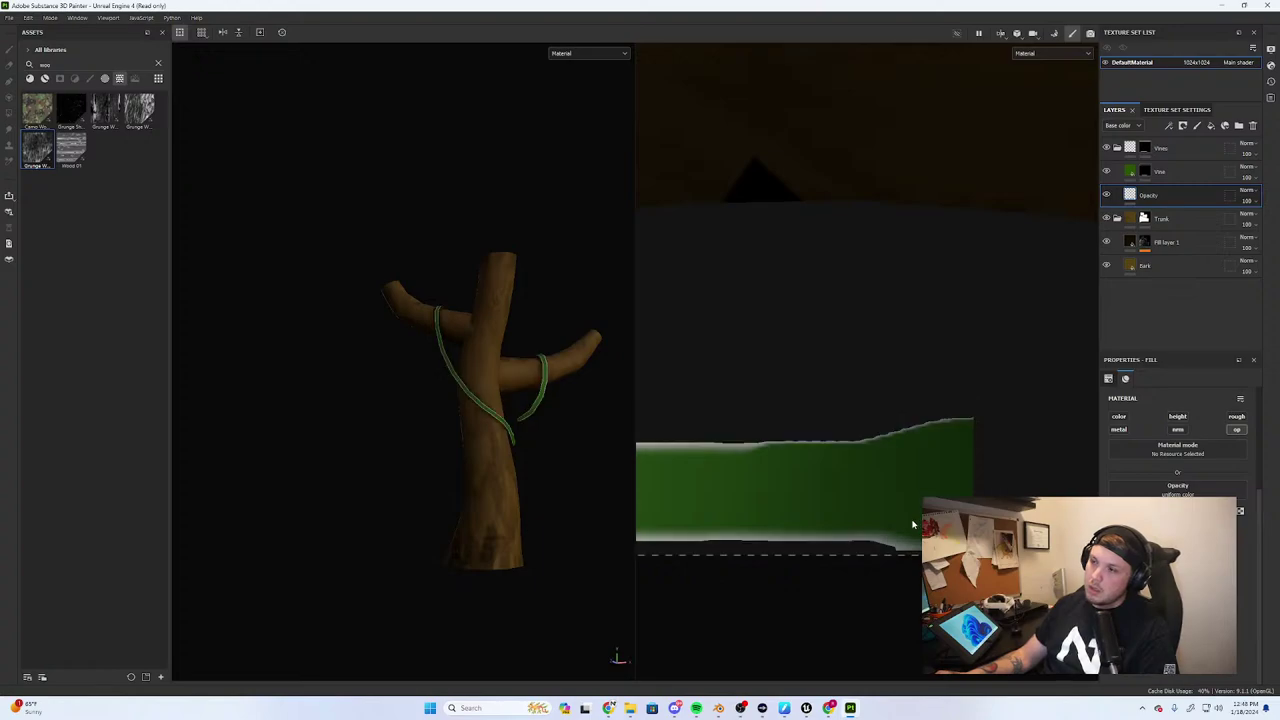
{"action": "left_click", "coordinate": [1165, 171]}
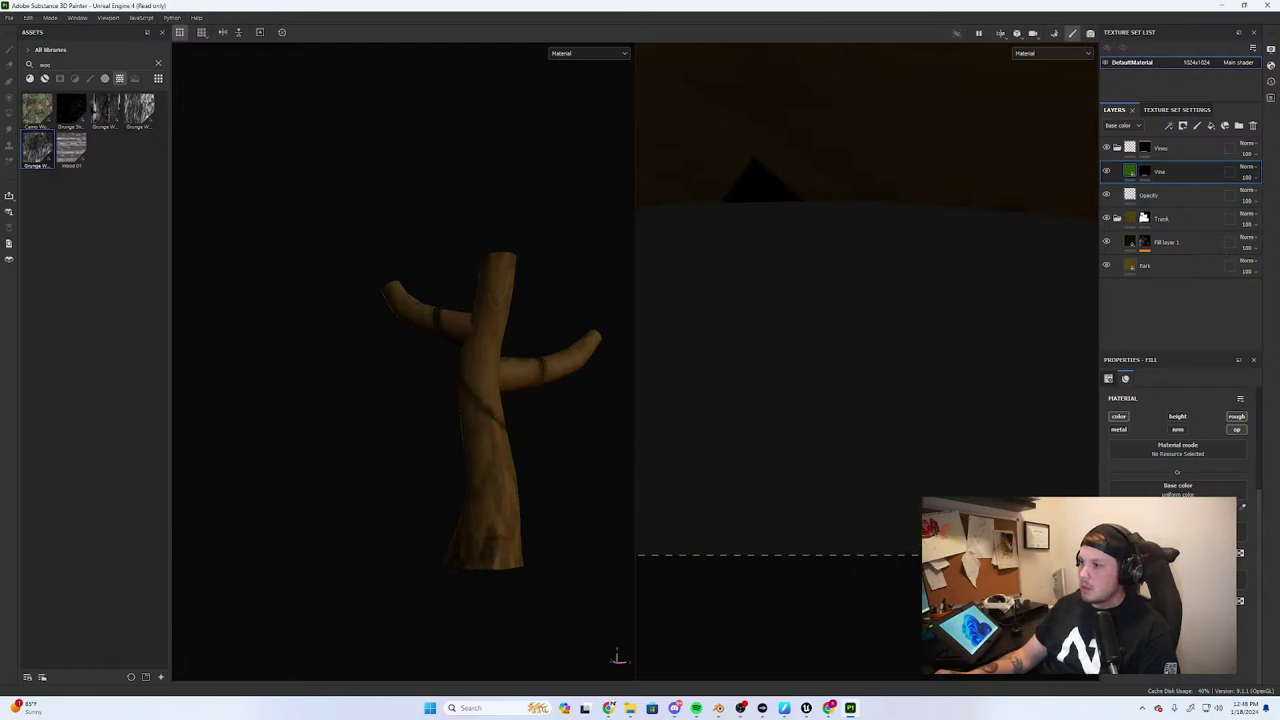
Select the Vine layer's mask and extend the green paint to the lower tip of the short vine's UV strip
{"action": "right_click_drag", "start_coordinate": [452, 427], "coordinate": [486, 443], "text": "alt"}
{"action": "scroll", "coordinate": [790, 345], "scroll_direction": "down", "scroll_amount": 8}
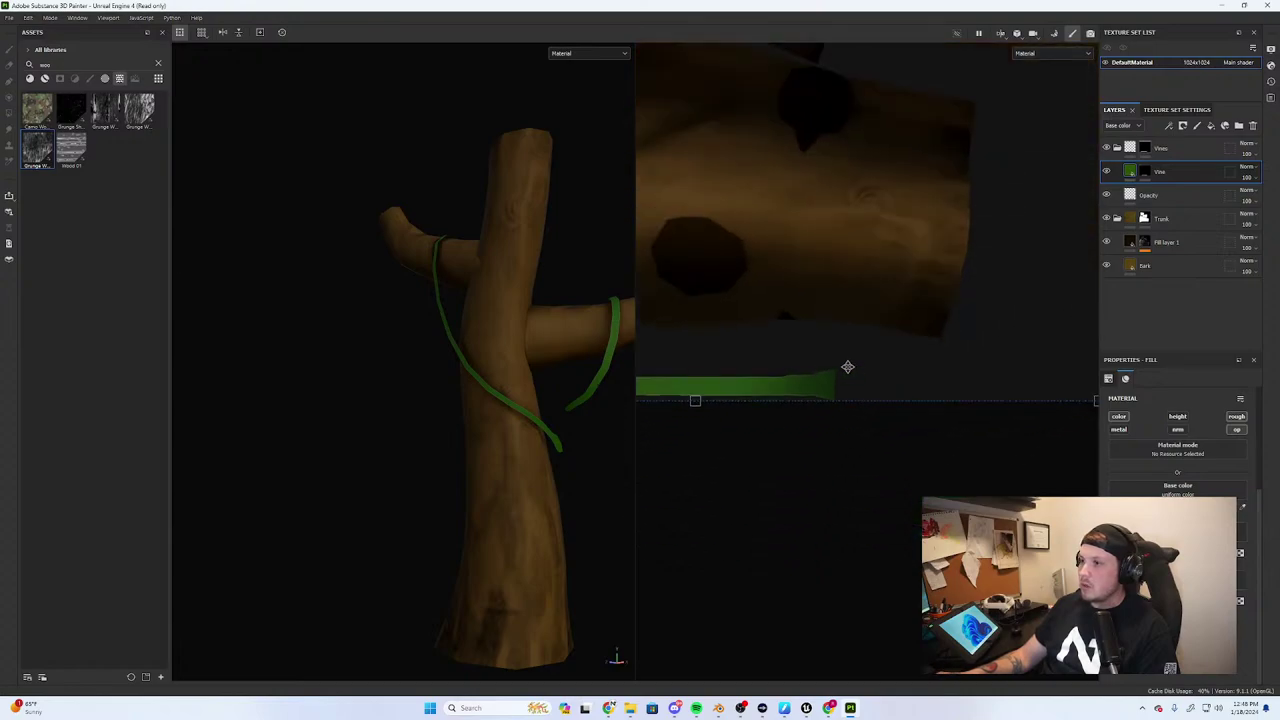
{"action": "middle_click_drag", "start_coordinate": [762, 66], "coordinate": [911, 426], "text": "alt"}
{"action": "middle_click_drag", "start_coordinate": [879, 516], "coordinate": [813, 164], "text": "alt"}
{"action": "right_click_drag", "start_coordinate": [810, 331], "coordinate": [919, 337], "text": "alt"}
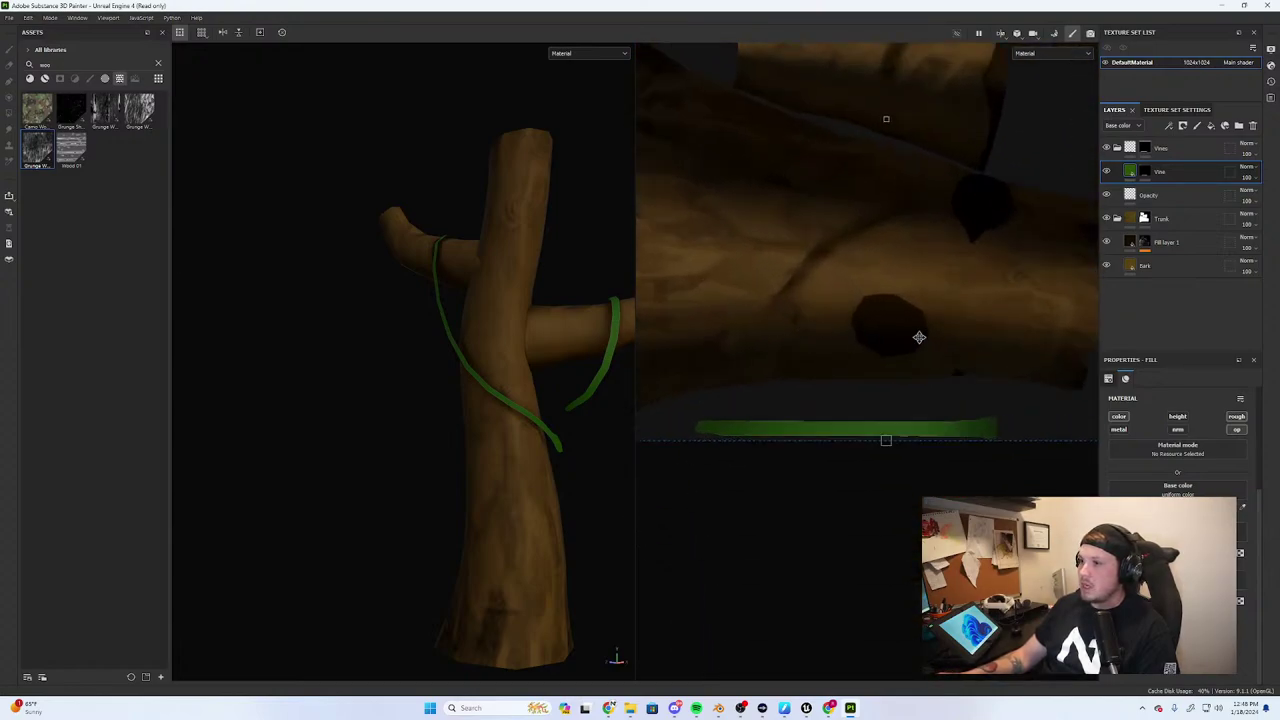
{"action": "left_click", "coordinate": [1144, 171]}
{"action": "scroll", "coordinate": [803, 436], "scroll_direction": "up", "scroll_amount": 3}
{"action": "middle_click_drag", "start_coordinate": [652, 417], "coordinate": [822, 436], "text": "alt"}
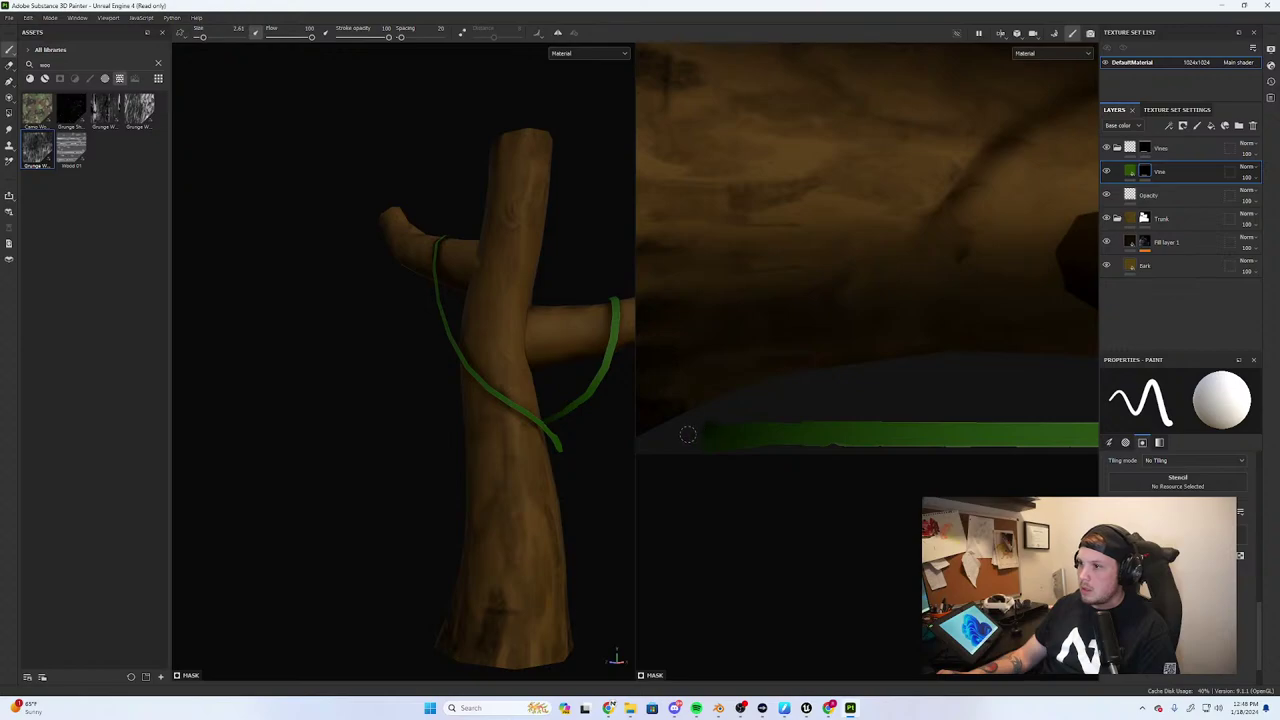
Examine the green vines around the branches and trunk, both up close and on the whole tree
{"action": "scroll", "coordinate": [391, 370], "scroll_direction": "down", "scroll_amount": 5}
{"action": "left_click_drag", "start_coordinate": [391, 370], "coordinate": [464, 365], "text": "alt"}
{"action": "scroll", "coordinate": [463, 365], "scroll_direction": "up", "scroll_amount": 5}
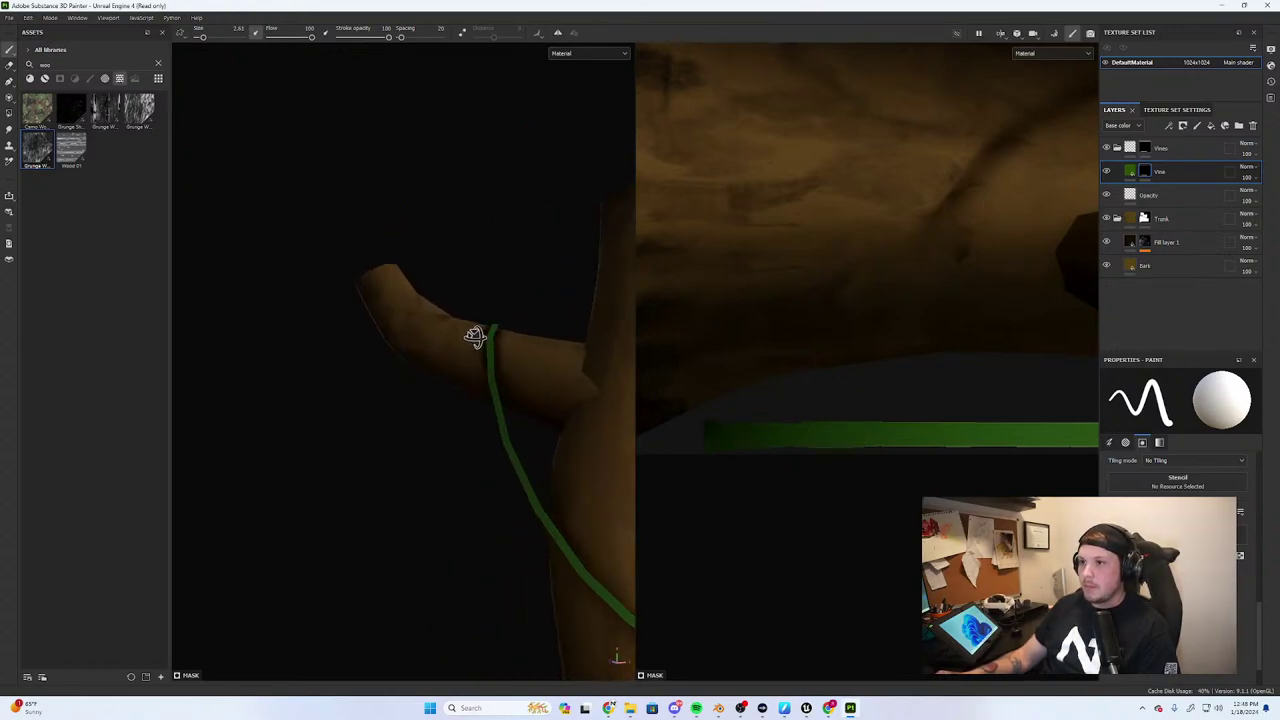
{"action": "scroll", "coordinate": [506, 407], "scroll_direction": "down", "scroll_amount": 5}
{"action": "left_click_drag", "start_coordinate": [506, 407], "coordinate": [526, 422], "text": "alt"}
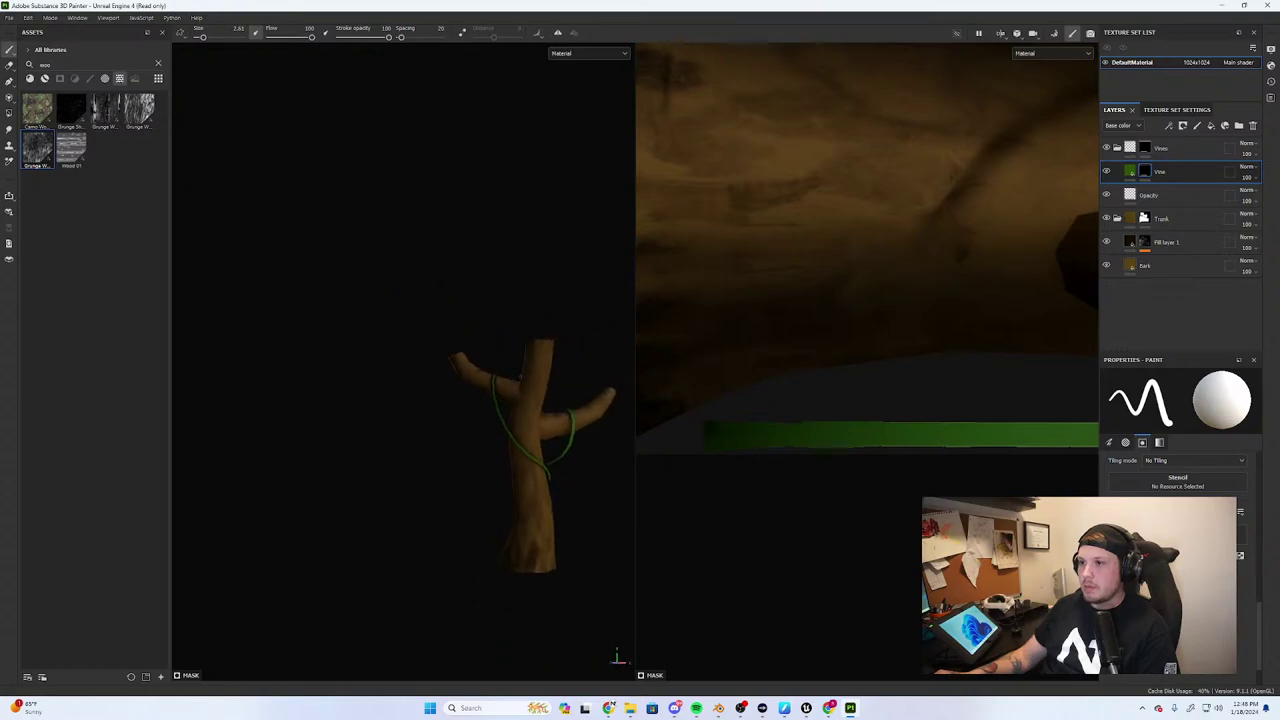
{"action": "middle_click_drag", "start_coordinate": [526, 422], "coordinate": [460, 308], "text": "alt"}
{"action": "scroll", "coordinate": [470, 340], "scroll_direction": "up", "scroll_amount": 2}
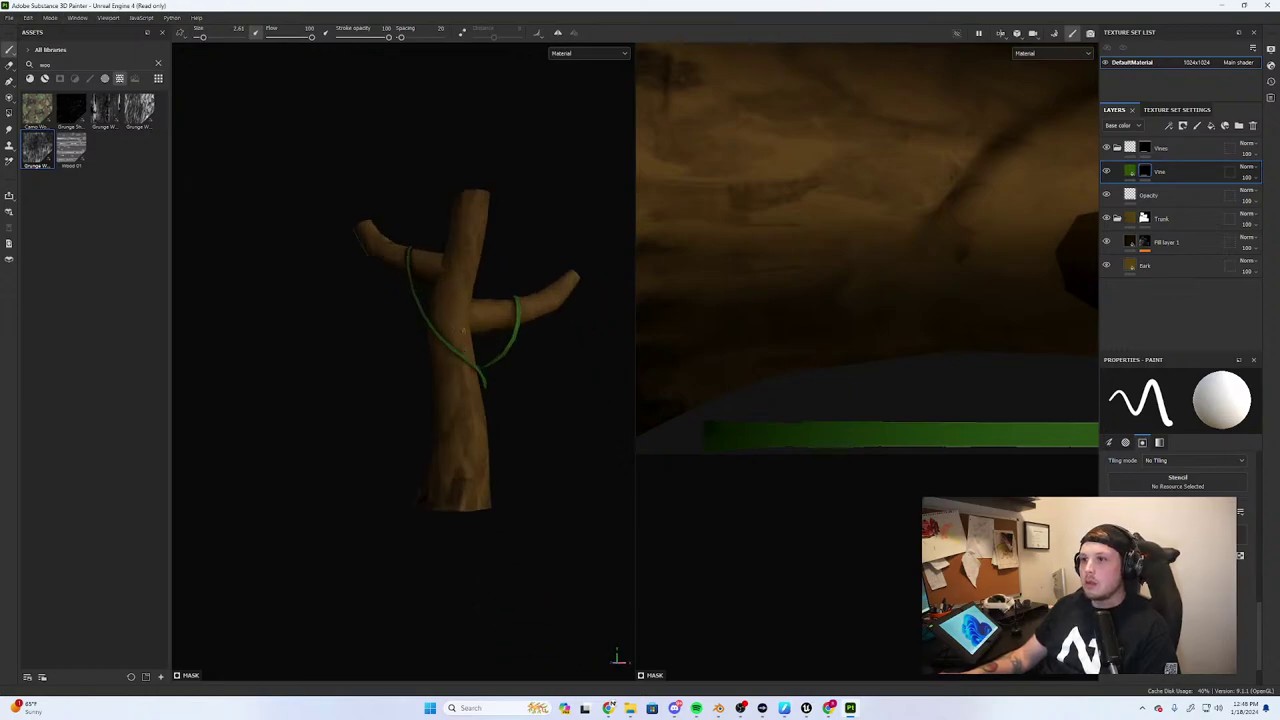
Select the trunk's Fill layer 1 and enable its height channel to give the wood pattern relief
{"action": "left_click", "coordinate": [1135, 242]}
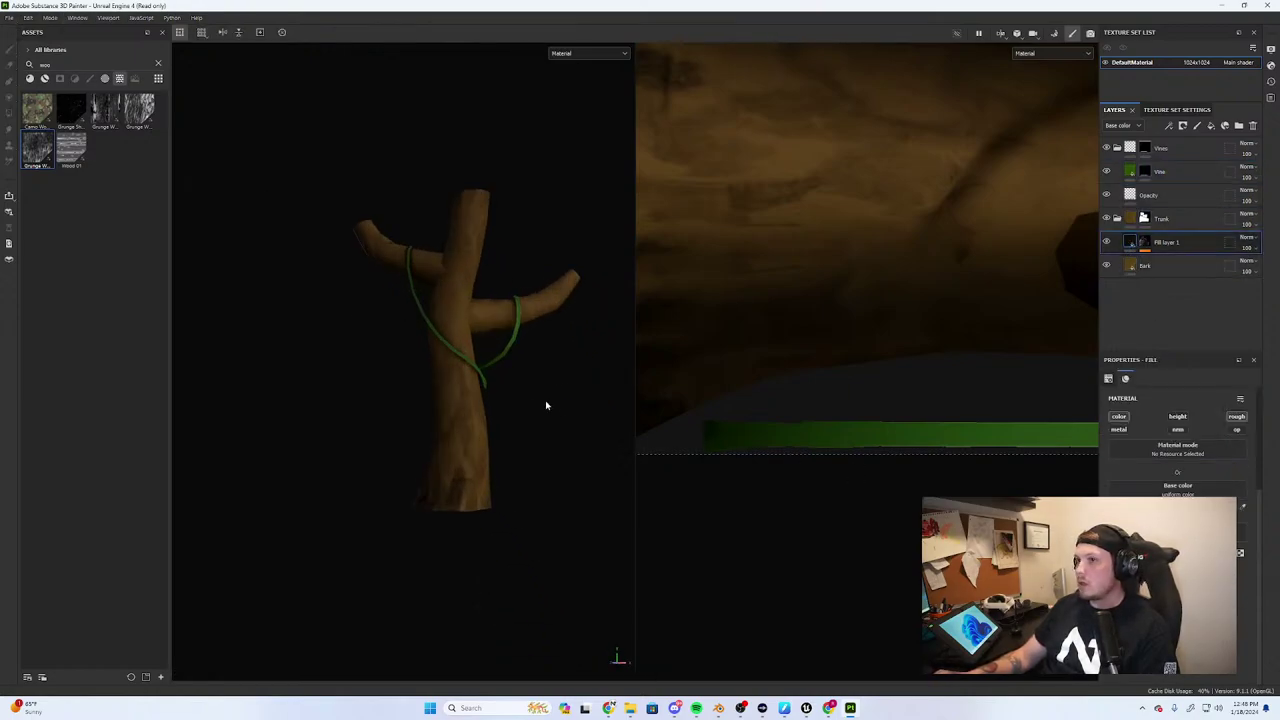
{"action": "scroll", "coordinate": [545, 400], "scroll_direction": "down", "scroll_amount": 3}
{"action": "left_click", "coordinate": [1202, 487]}
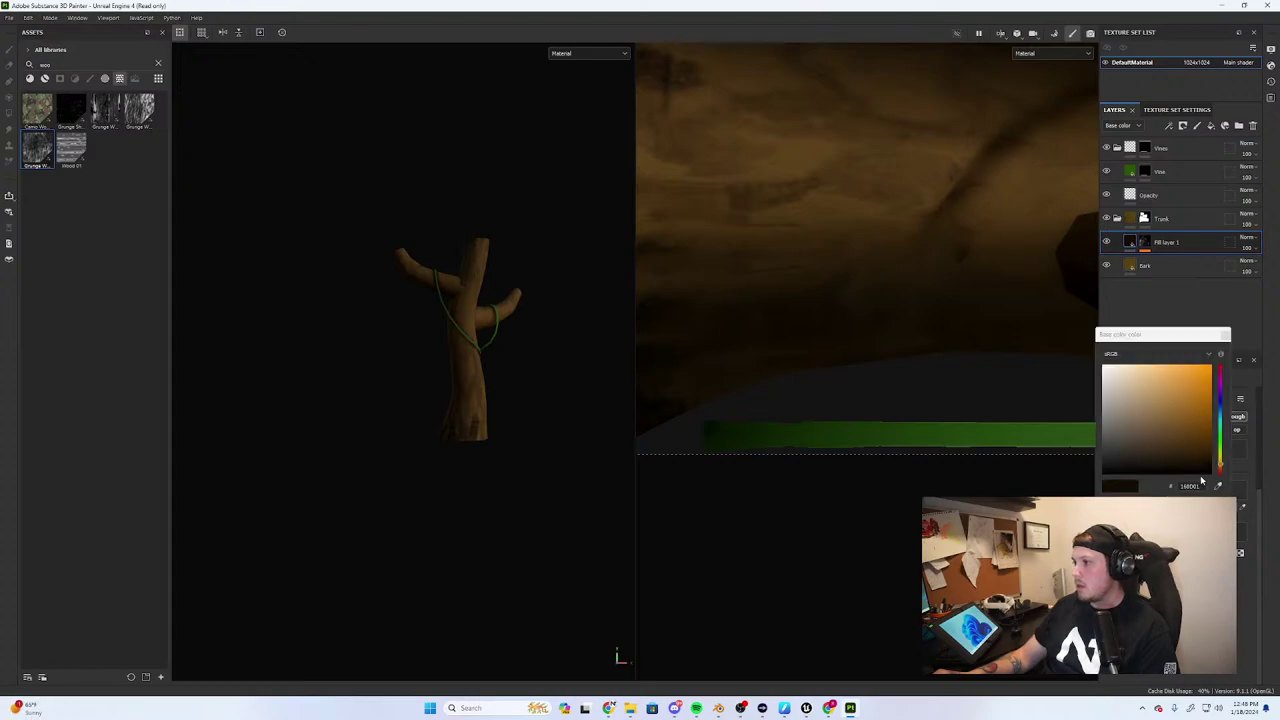
{"action": "left_click", "coordinate": [1222, 335]}
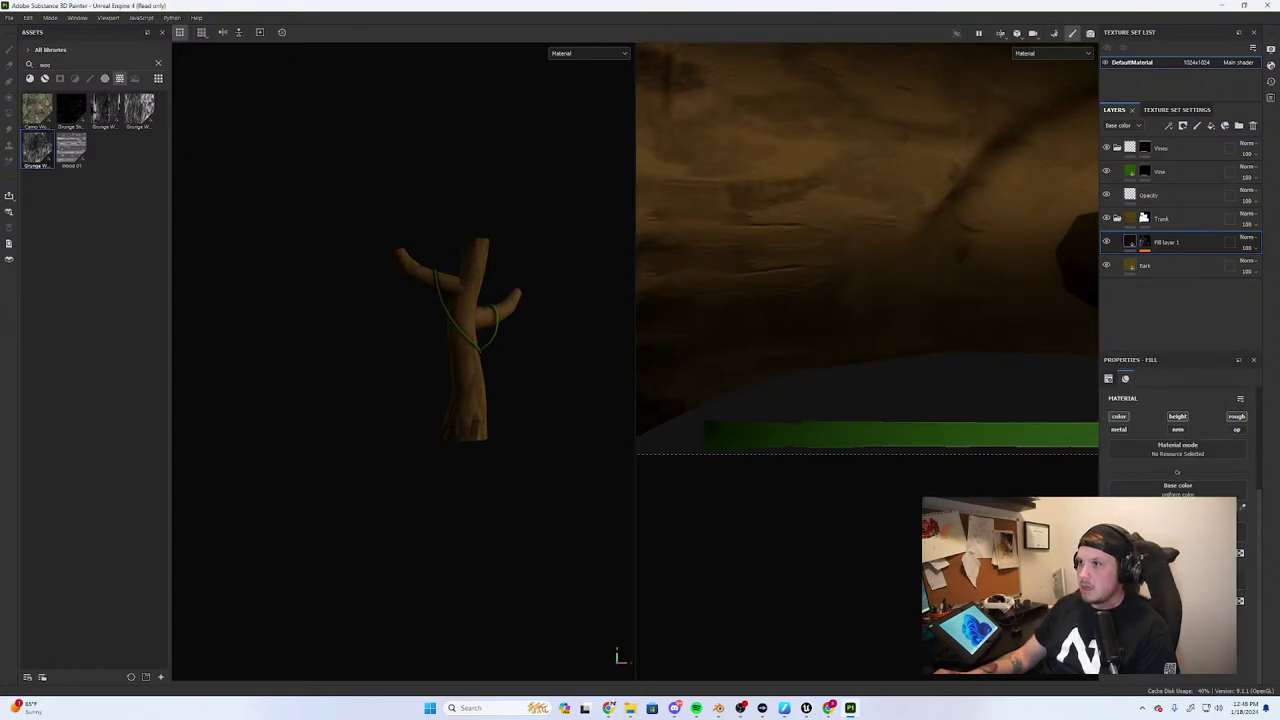
{"action": "scroll", "coordinate": [494, 380], "scroll_direction": "up", "scroll_amount": 5}
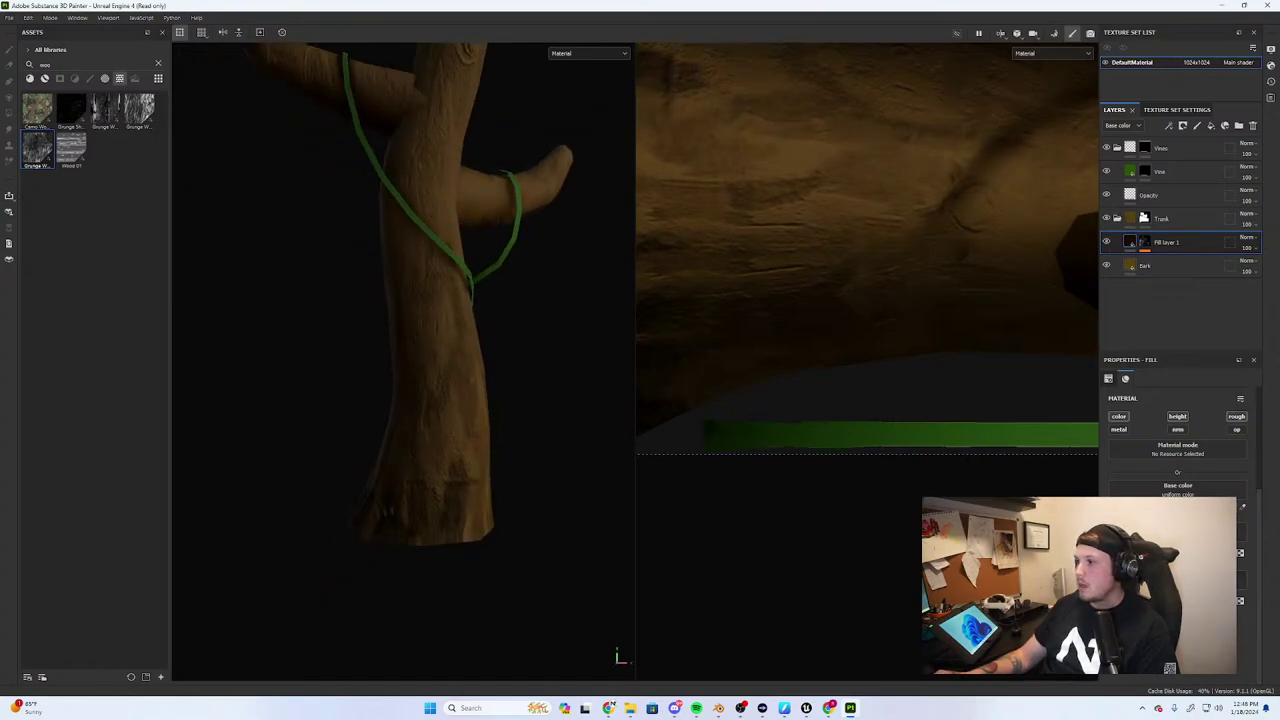
Set the balance to 0.71 and the contrast to 1 for the Grunge Wood Soft fill in Fill layer 1's mask
{"action": "left_click", "coordinate": [1145, 243]}
{"action": "scroll", "coordinate": [1178, 565], "scroll_direction": "up", "scroll_amount": 3}
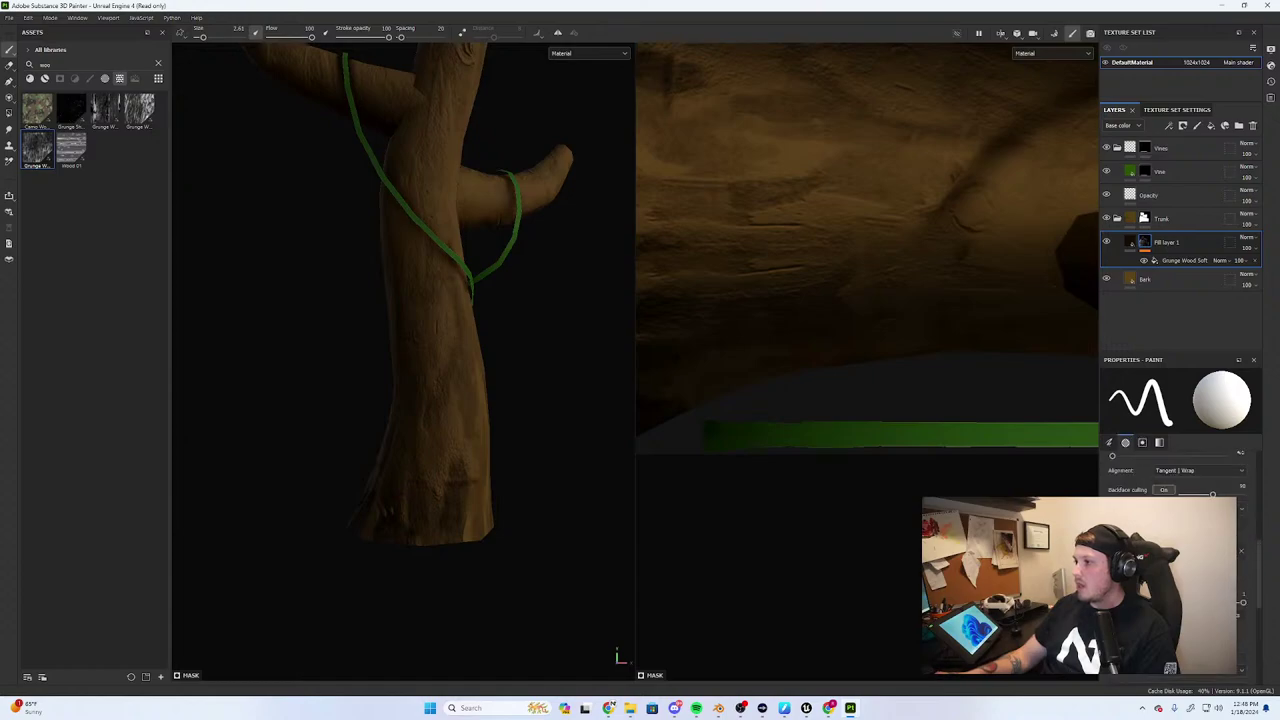
{"action": "scroll", "coordinate": [1175, 470], "scroll_direction": "up", "scroll_amount": 5}
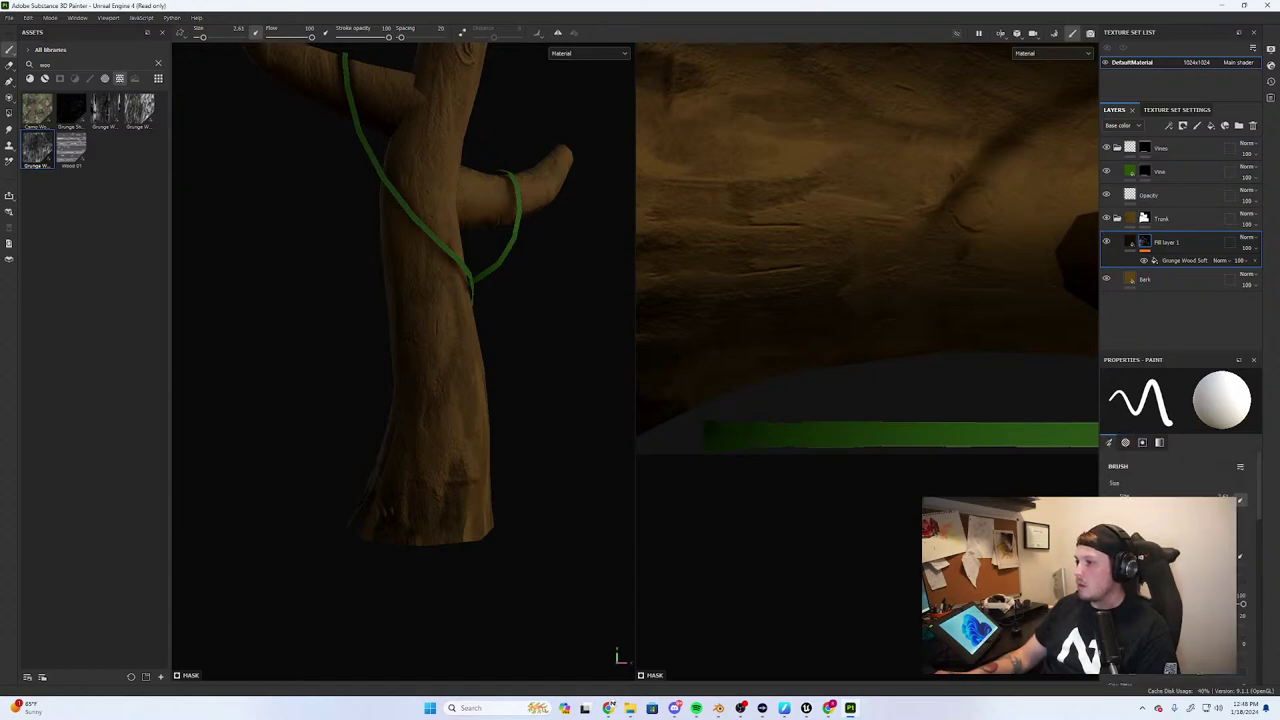
{"action": "left_click", "coordinate": [1185, 260]}
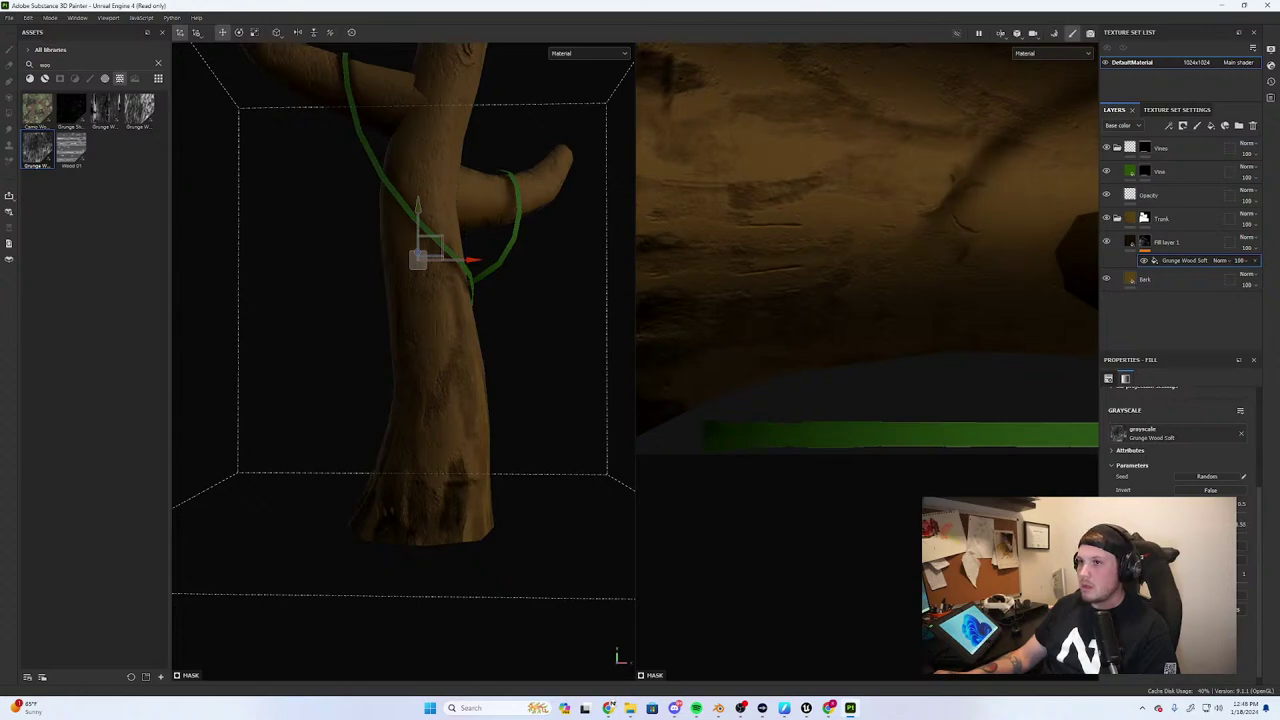
{"action": "left_click_drag", "start_coordinate": [1203, 534], "coordinate": [1118, 534]}
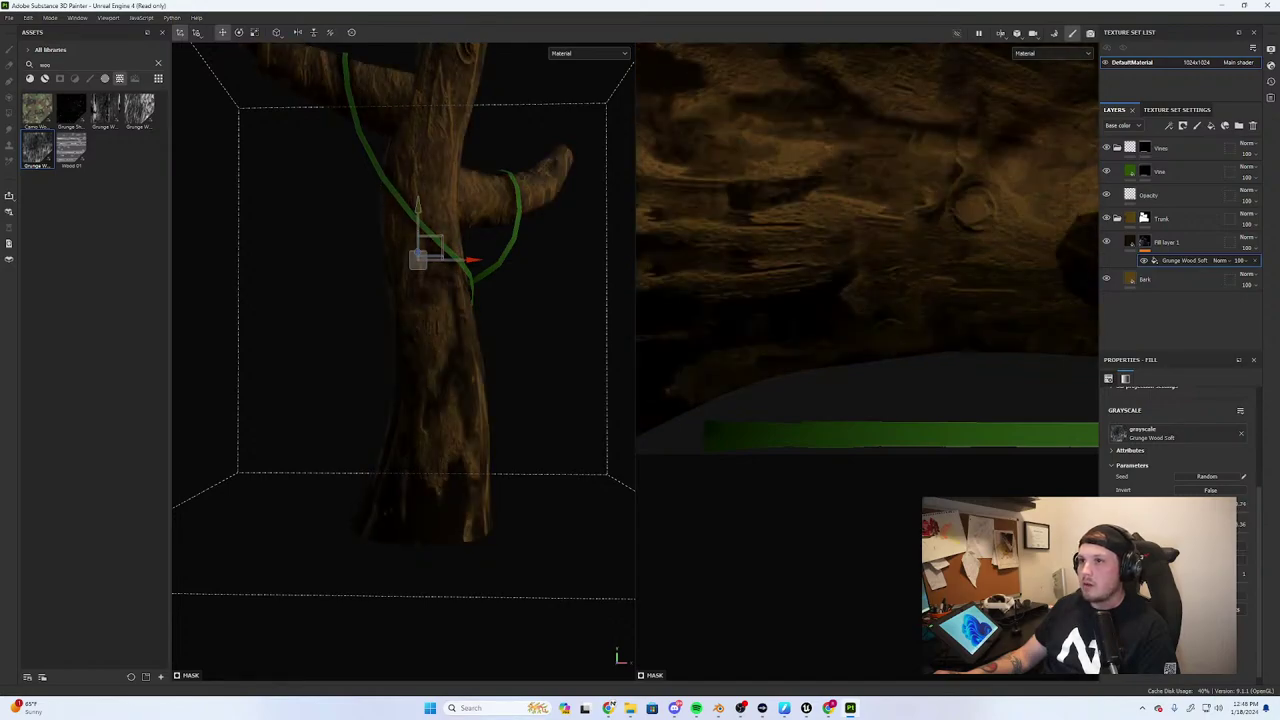
{"action": "left_click_drag", "start_coordinate": [1160, 533], "coordinate": [1260, 537]}
{"action": "scroll", "coordinate": [609, 351], "scroll_direction": "down", "scroll_amount": 2}
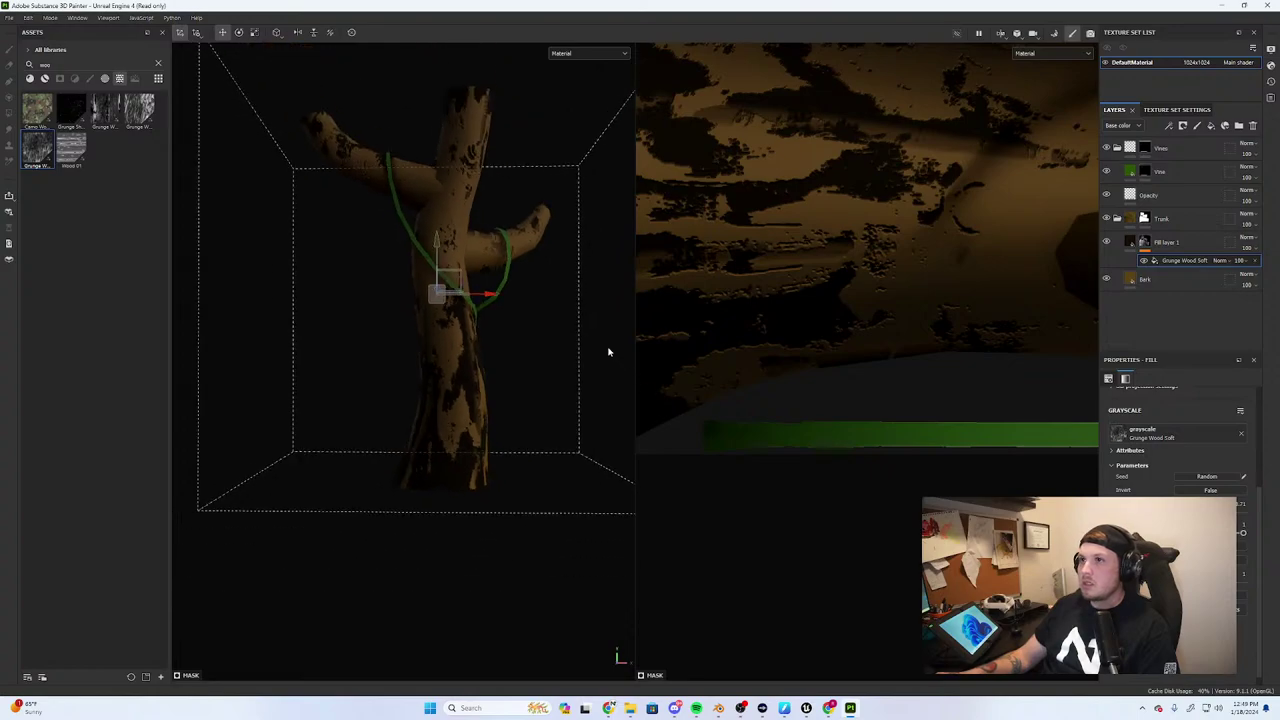
Try the lighter greyish-brown base color 614F37 on Fill layer 1 and check it on the whole tree
{"action": "left_click_drag", "start_coordinate": [488, 196], "coordinate": [488, 367], "text": "alt"}
{"action": "key", "text": "Delete"}
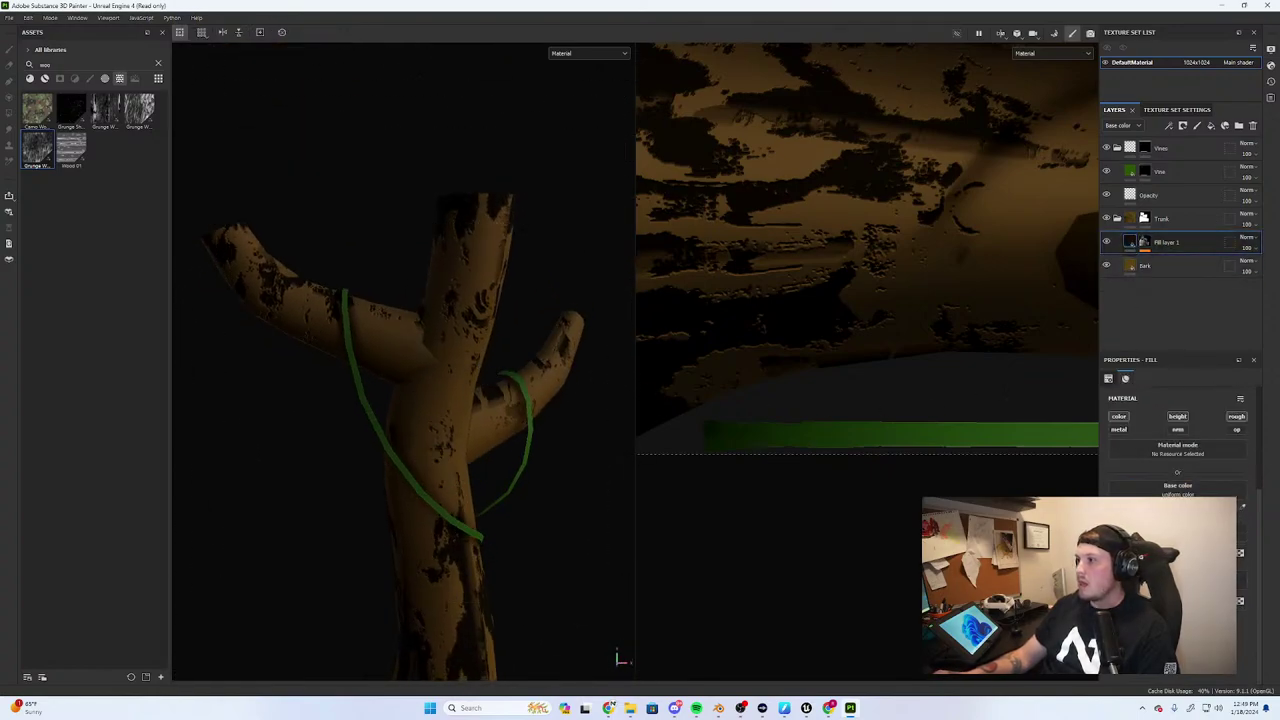
{"action": "left_click", "coordinate": [1177, 488]}
{"action": "left_click_drag", "start_coordinate": [1207, 467], "coordinate": [1148, 427]}
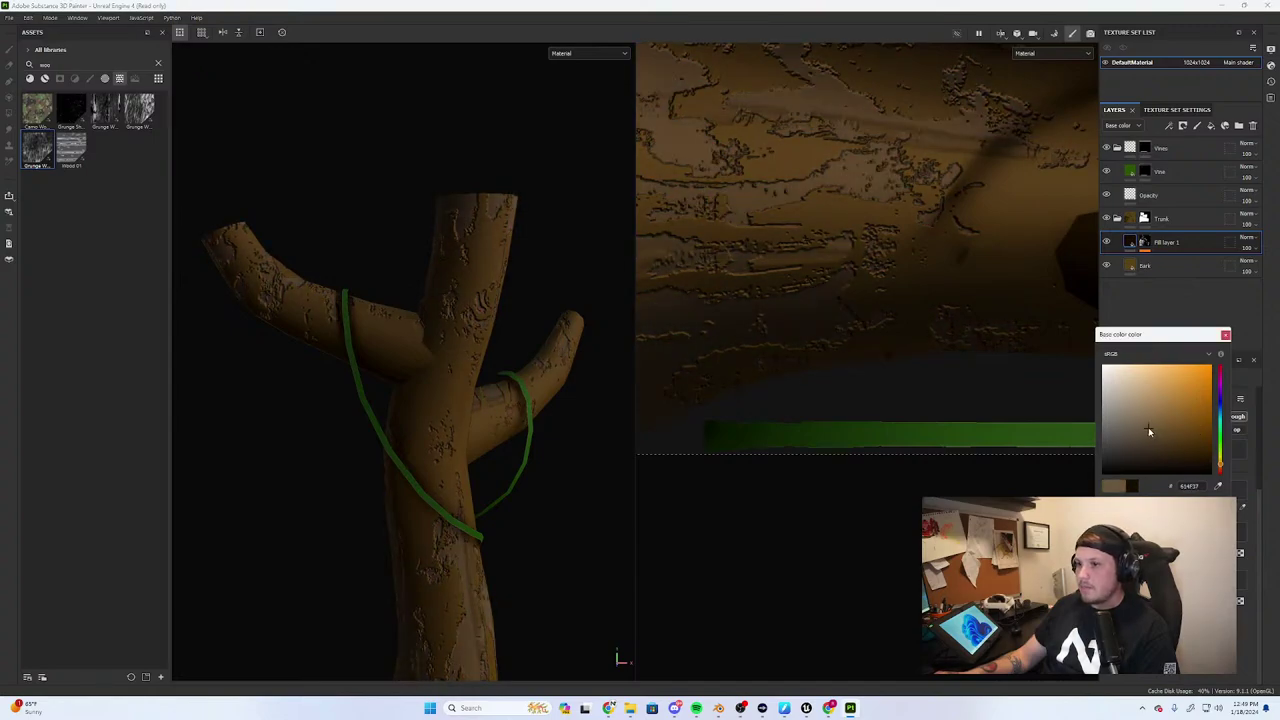
{"action": "left_click", "coordinate": [1226, 334]}
{"action": "scroll", "coordinate": [490, 476], "scroll_direction": "down", "scroll_amount": 3}
{"action": "left_click_drag", "start_coordinate": [490, 476], "coordinate": [451, 446], "text": "alt"}
{"action": "middle_click_drag", "start_coordinate": [440, 525], "coordinate": [420, 371], "text": "alt"}
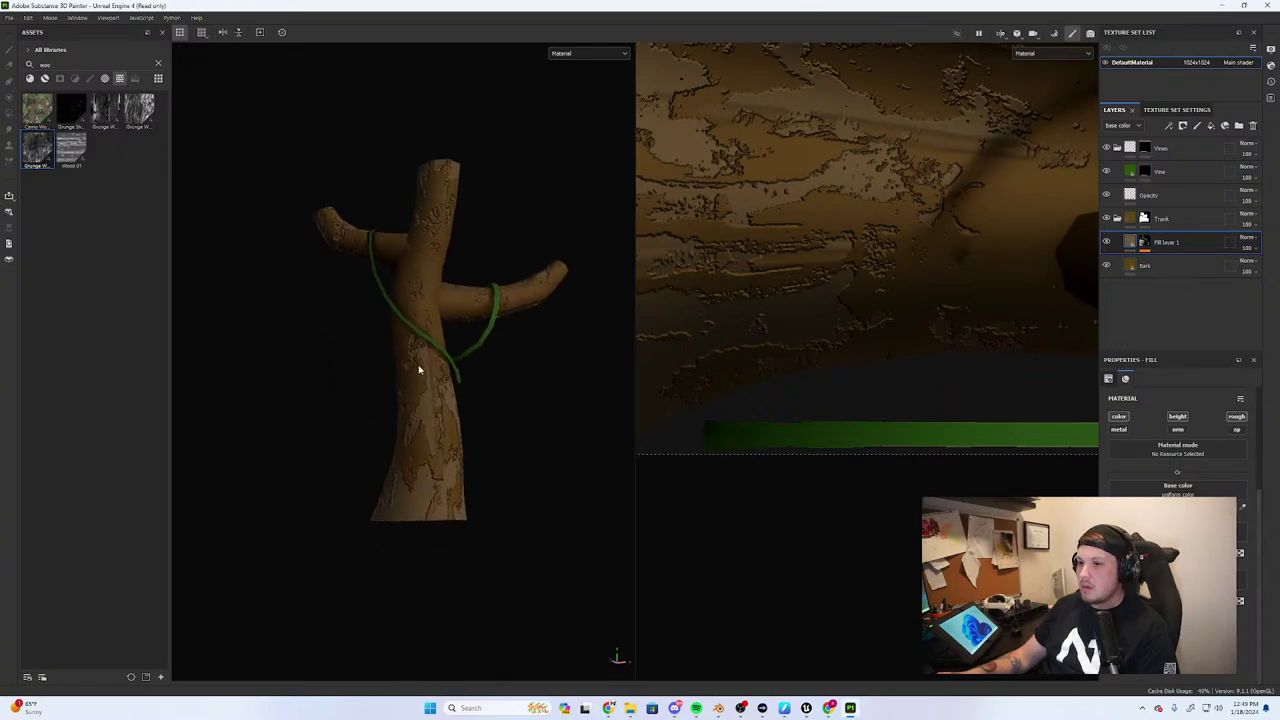
{"action": "left_click_drag", "start_coordinate": [420, 371], "coordinate": [466, 406], "text": "alt"}
Look through the brush properties of Fill layer 1's mask and undo the layer's last base color change
{"action": "left_click", "coordinate": [1142, 242]}
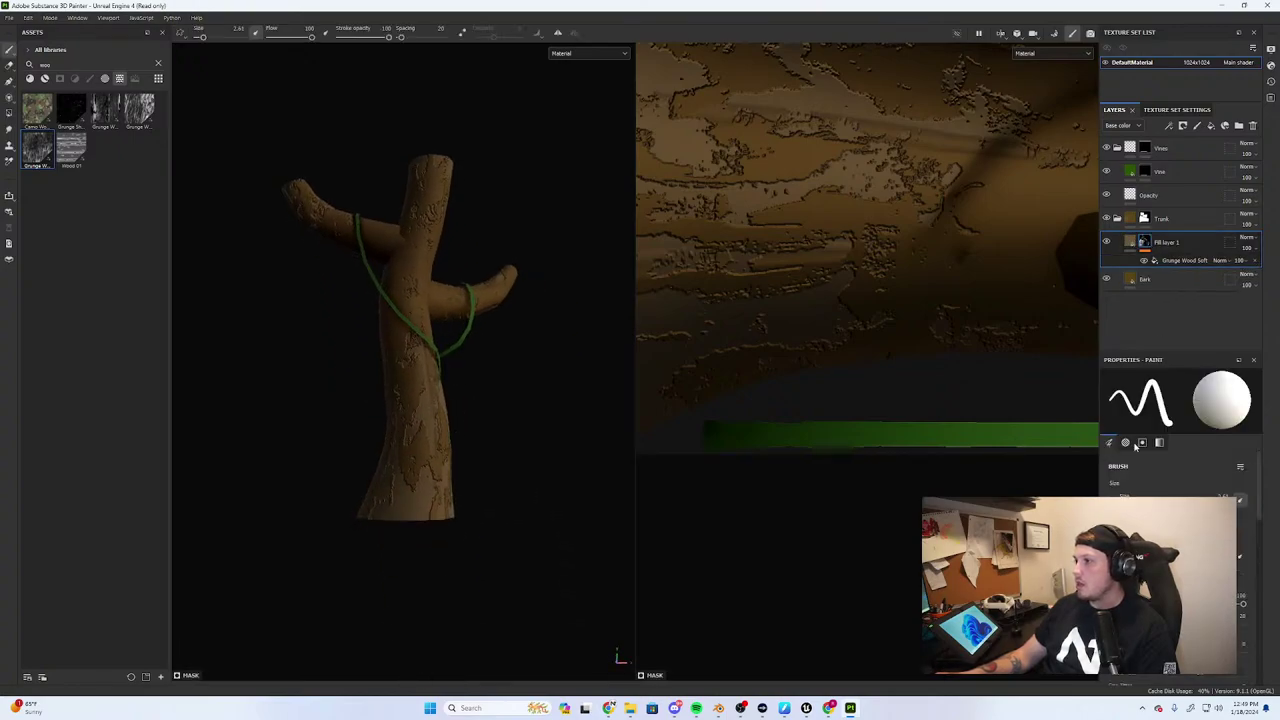
{"action": "scroll", "coordinate": [1177, 480], "scroll_direction": "down", "scroll_amount": 1}
{"action": "scroll", "coordinate": [1177, 480], "scroll_direction": "up", "scroll_amount": 1}
{"action": "scroll", "coordinate": [1175, 475], "scroll_direction": "down", "scroll_amount": 5}
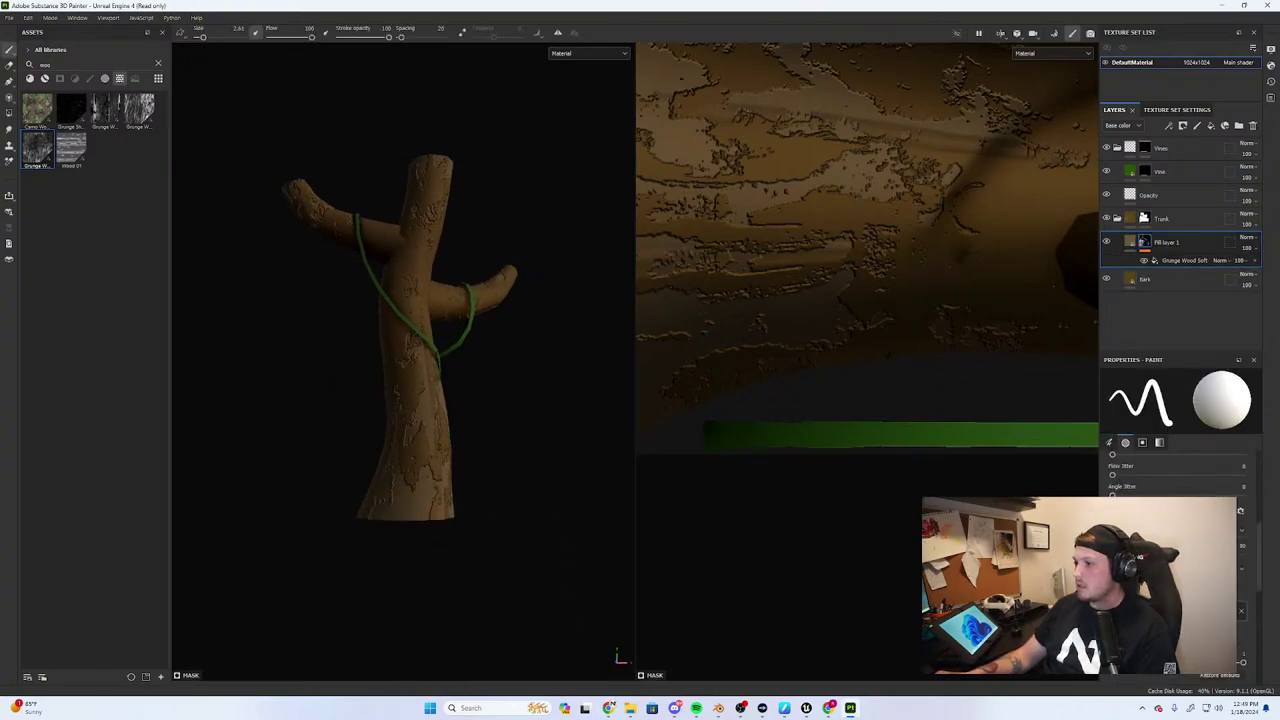
{"action": "scroll", "coordinate": [1175, 475], "scroll_direction": "up", "scroll_amount": 3}
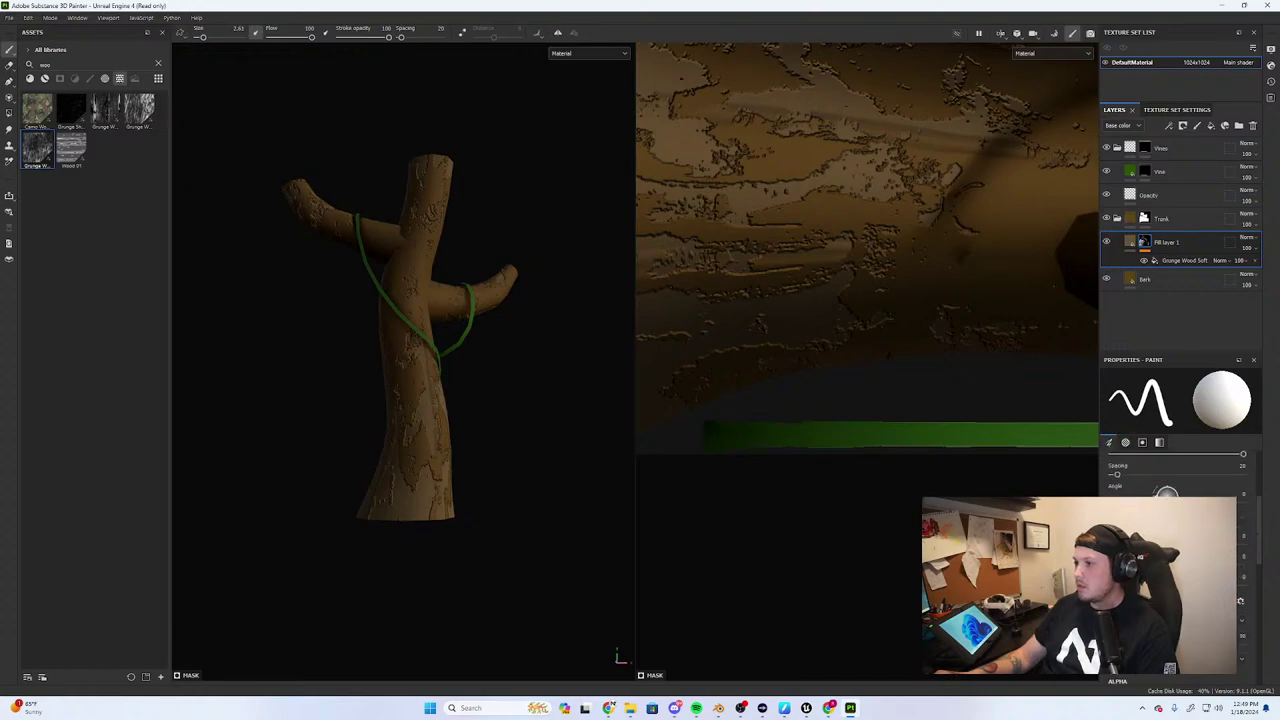
{"action": "scroll", "coordinate": [1175, 475], "scroll_direction": "up", "scroll_amount": 2}
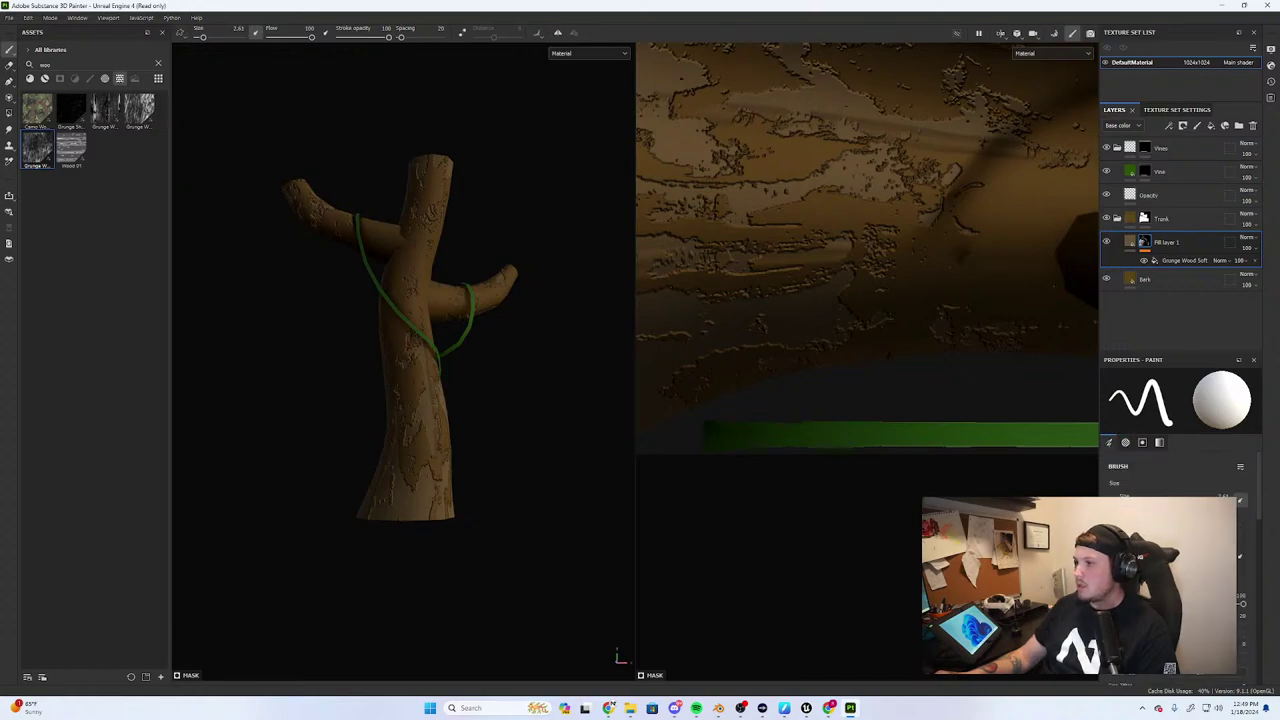
{"action": "left_click_drag", "start_coordinate": [1128, 505], "coordinate": [1158, 505]}
{"action": "key", "text": "ctrl+z"}
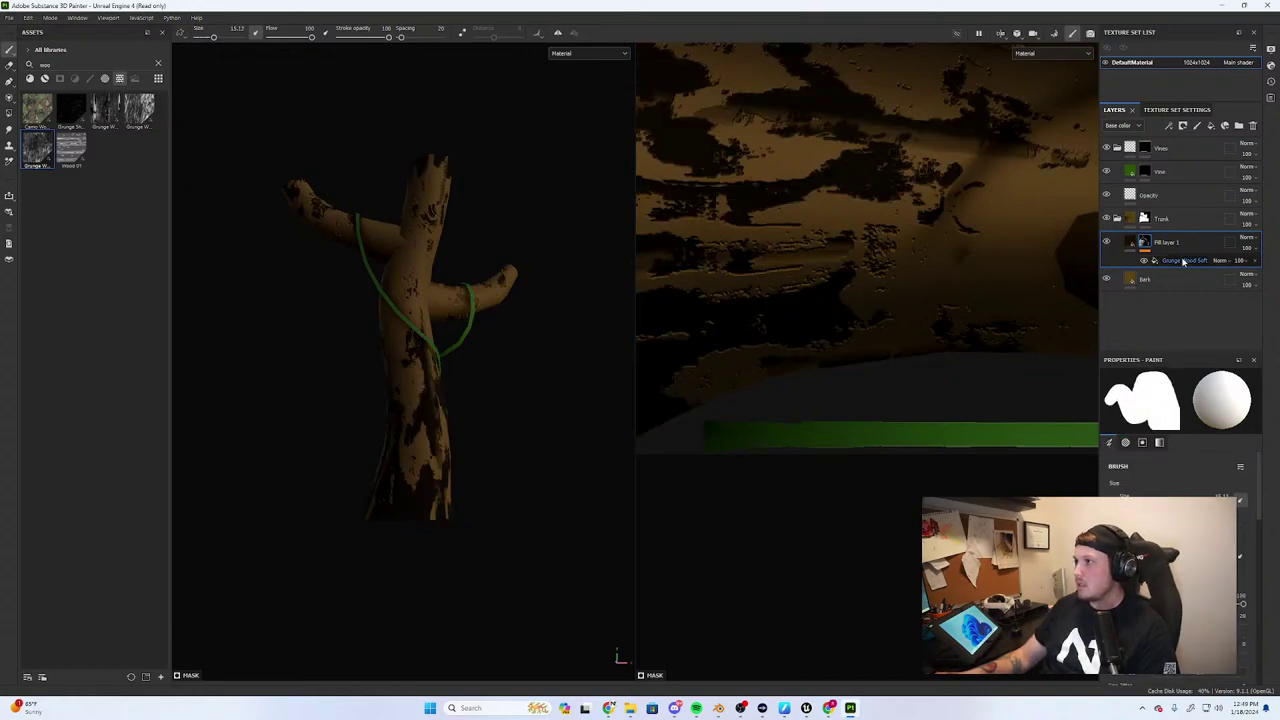
Select the Grunge Wood Soft mask fill and adjust its UV transformations to change how the pattern lies on the trunk
{"action": "left_click", "coordinate": [1184, 261]}
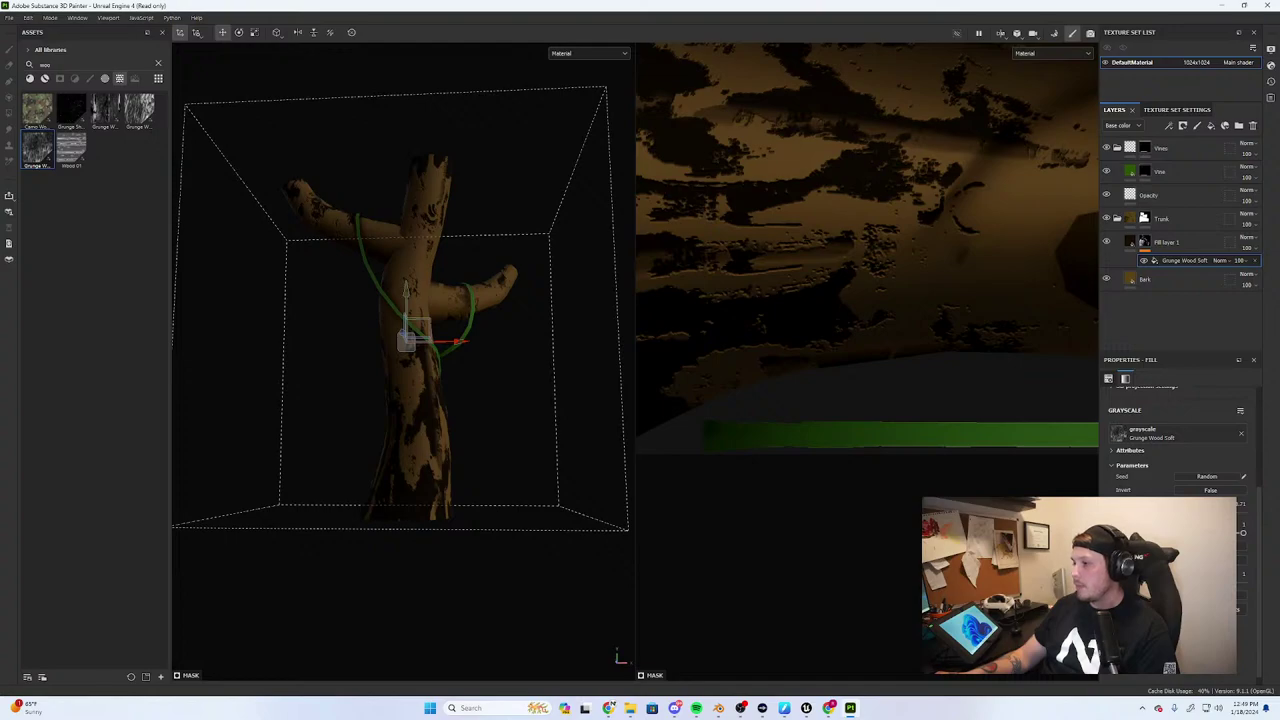
{"action": "scroll", "coordinate": [1175, 440], "scroll_direction": "up", "scroll_amount": 3}
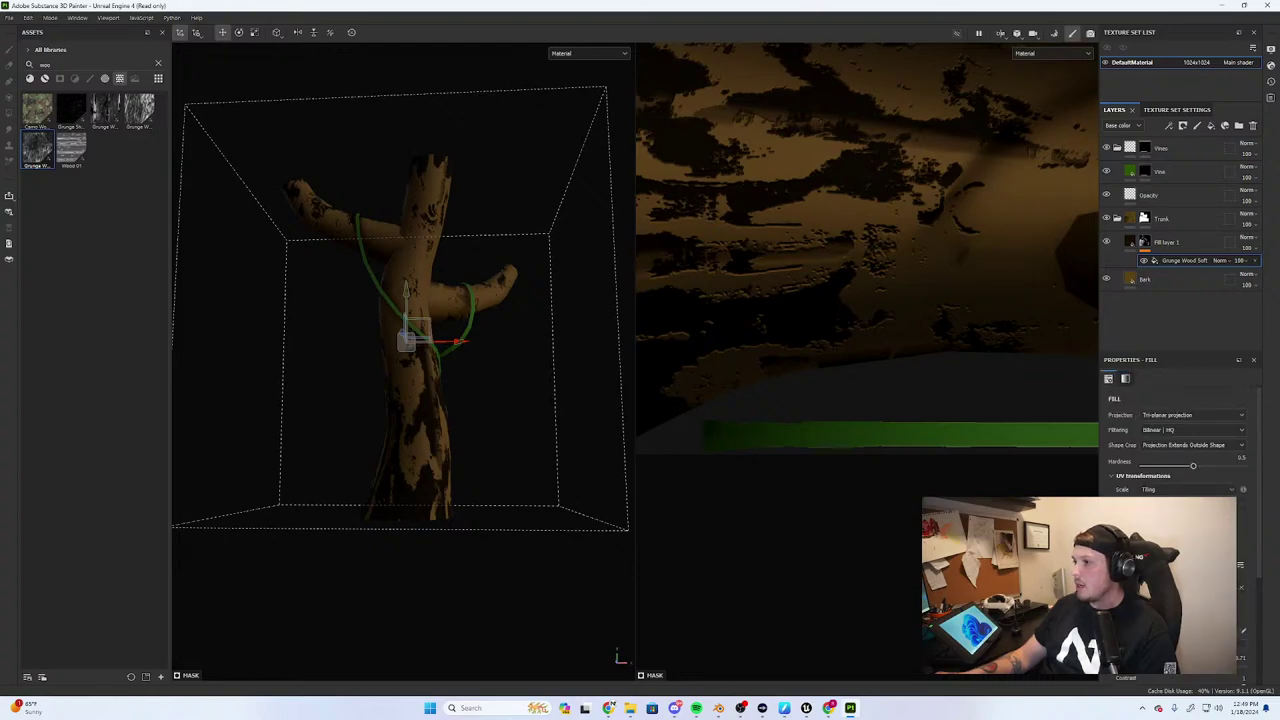
{"action": "scroll", "coordinate": [1175, 445], "scroll_direction": "down", "scroll_amount": 2}
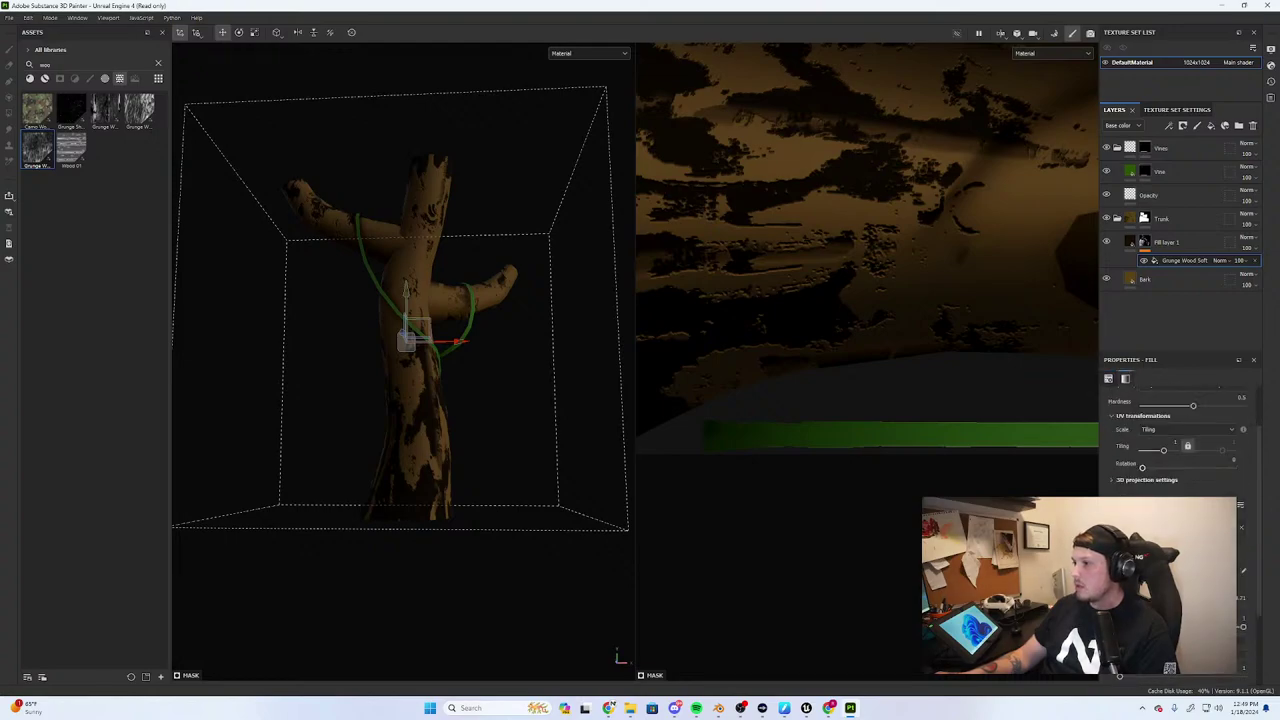
{"action": "scroll", "coordinate": [1175, 445], "scroll_direction": "up", "scroll_amount": 2}
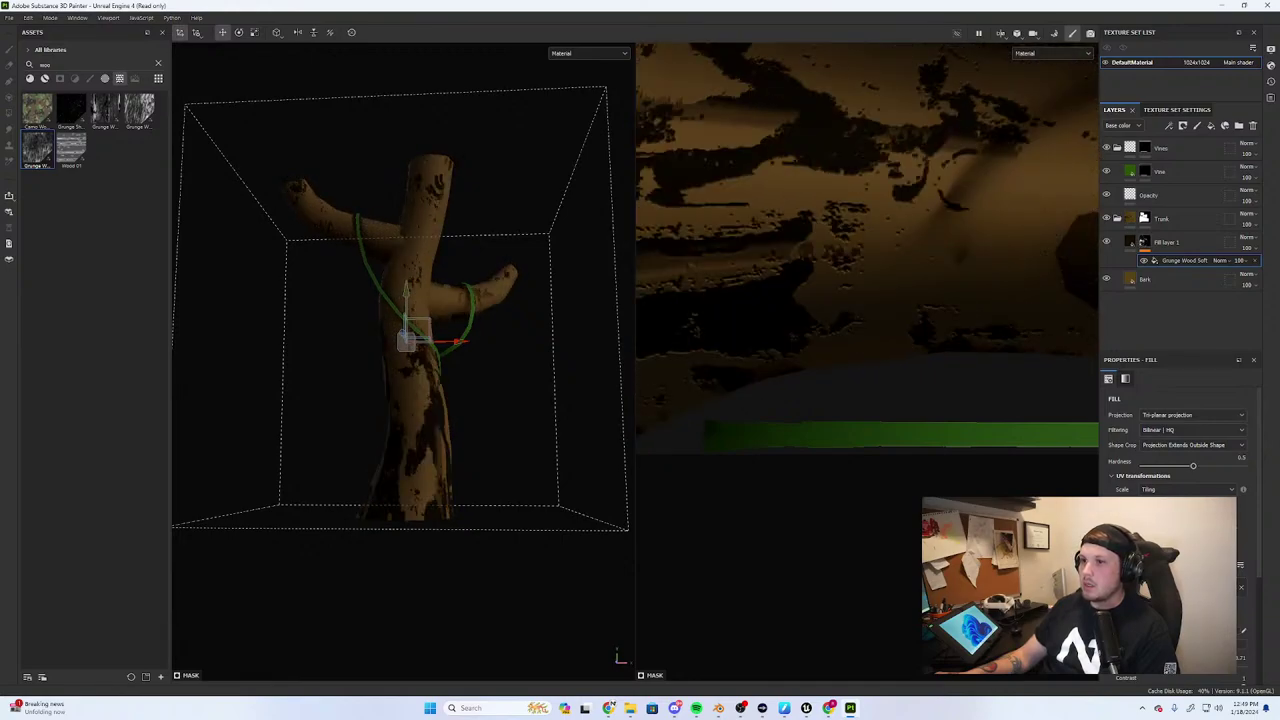
Sample the Bark layer's brown as Fill layer 1's base color and darken it slightly
{"action": "scroll", "coordinate": [443, 400], "scroll_direction": "down", "scroll_amount": 3}
{"action": "left_click_drag", "start_coordinate": [443, 400], "coordinate": [505, 422], "text": "alt"}
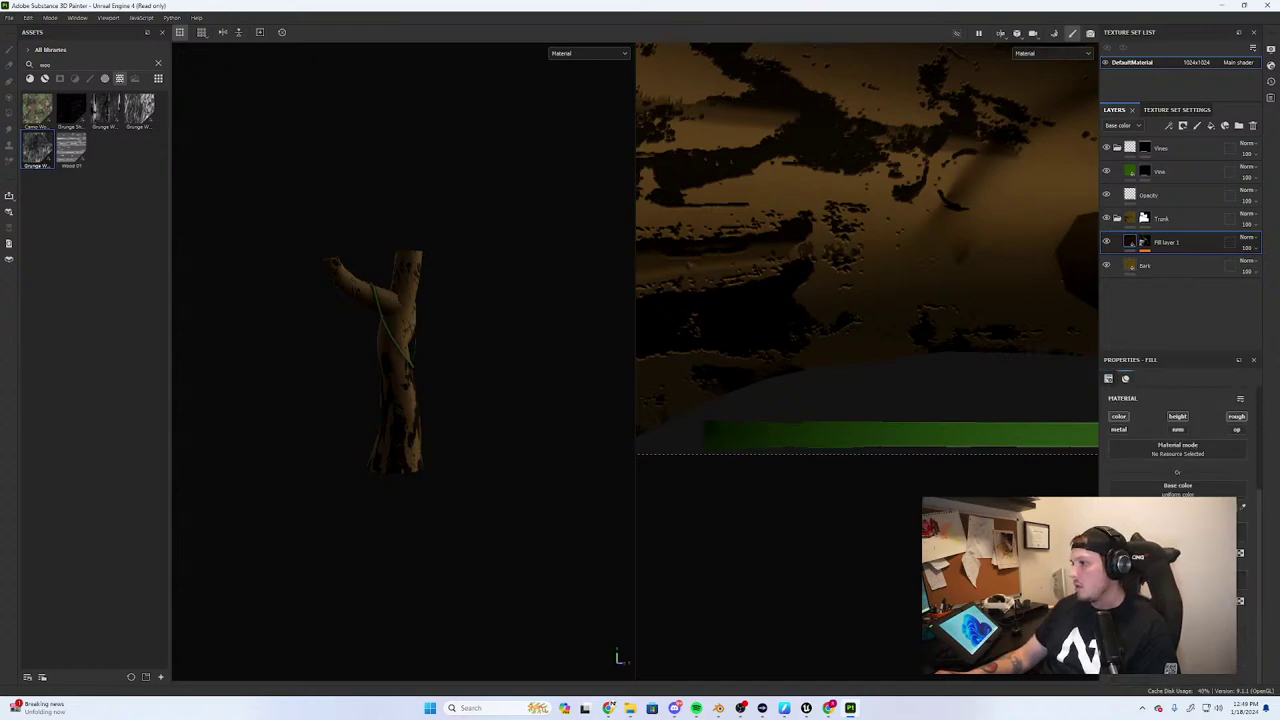
{"action": "left_click", "coordinate": [1177, 505]}
{"action": "left_click_drag", "start_coordinate": [1206, 465], "coordinate": [1189, 436]}
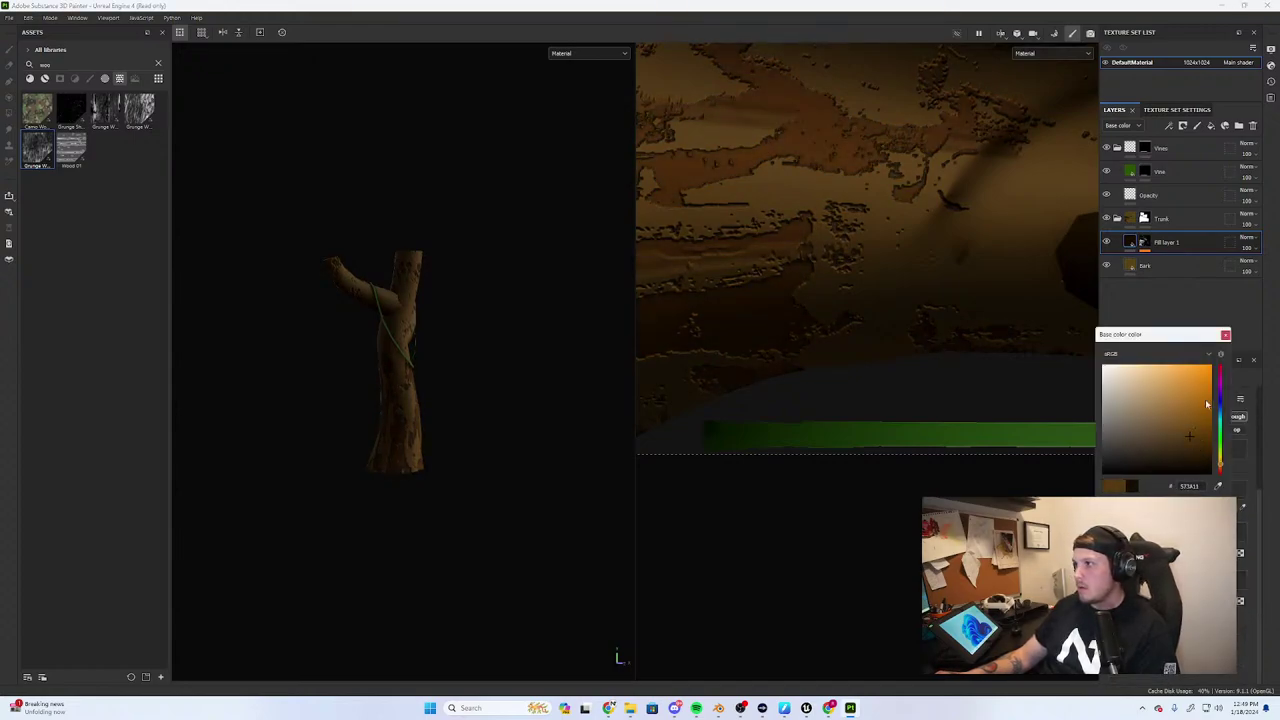
{"action": "left_click", "coordinate": [1219, 487]}
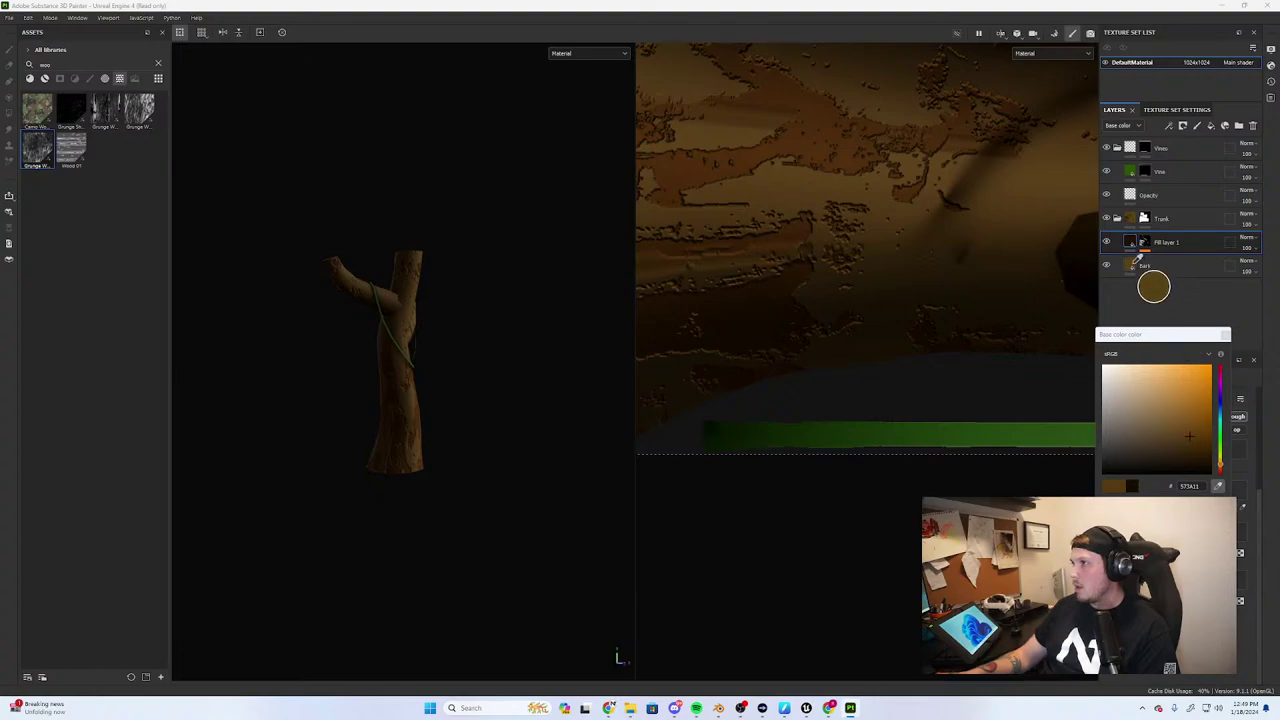
{"action": "left_click", "coordinate": [1134, 266]}
{"action": "scroll", "coordinate": [538, 431], "scroll_direction": "up", "scroll_amount": 3}
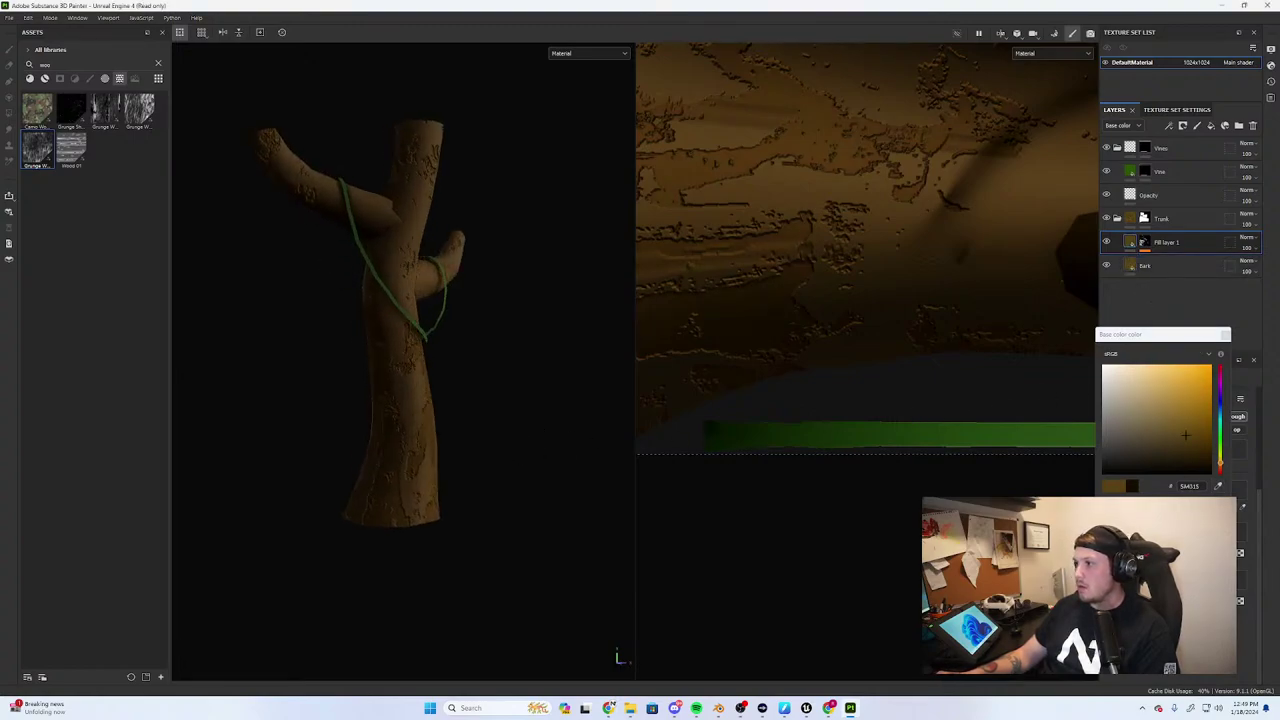
{"action": "left_click_drag", "start_coordinate": [1185, 435], "coordinate": [1185, 441]}
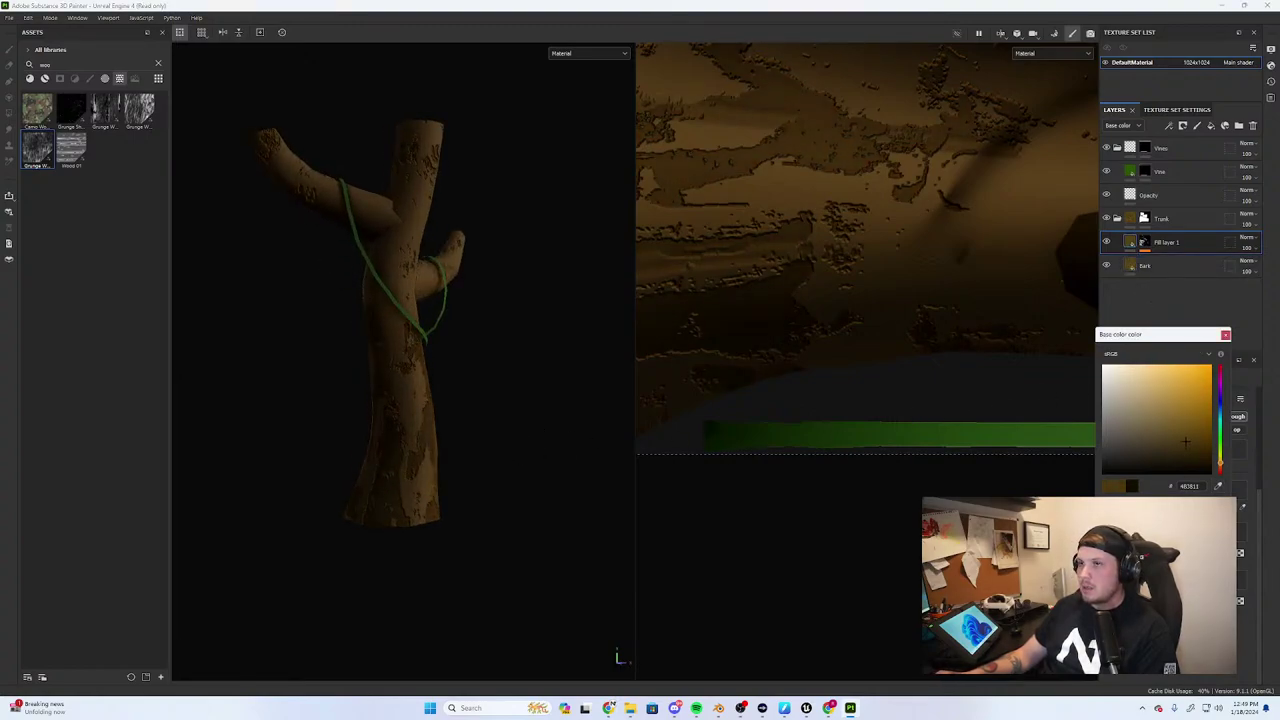
{"action": "left_click_drag", "start_coordinate": [254, 297], "coordinate": [253, 302], "text": "alt"}
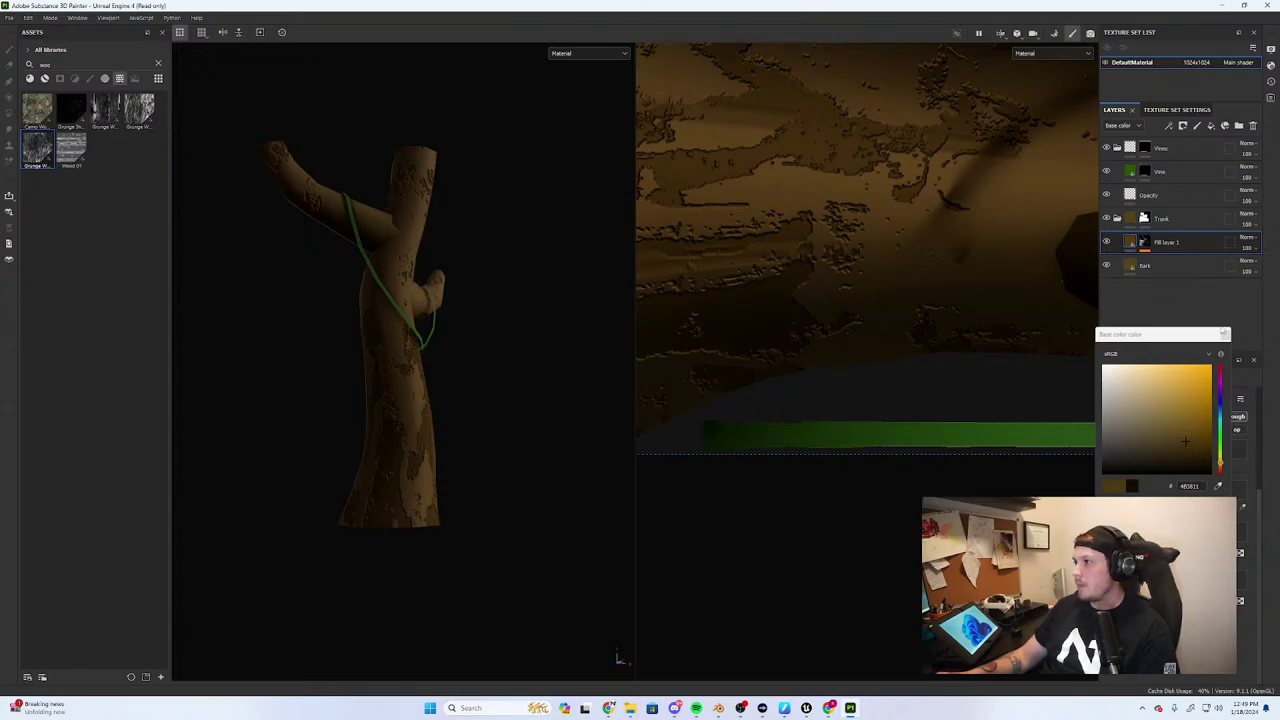
{"action": "left_click", "coordinate": [1223, 333]}
Inspect the patches on the trunk, delete Fill layer 1 to compare against the plain bark, and undo the deletion
{"action": "left_click_drag", "start_coordinate": [450, 310], "coordinate": [494, 357], "text": "alt"}
{"action": "scroll", "coordinate": [443, 433], "scroll_direction": "up", "scroll_amount": 3}
{"action": "left_click_drag", "start_coordinate": [443, 433], "coordinate": [380, 507], "text": "alt"}
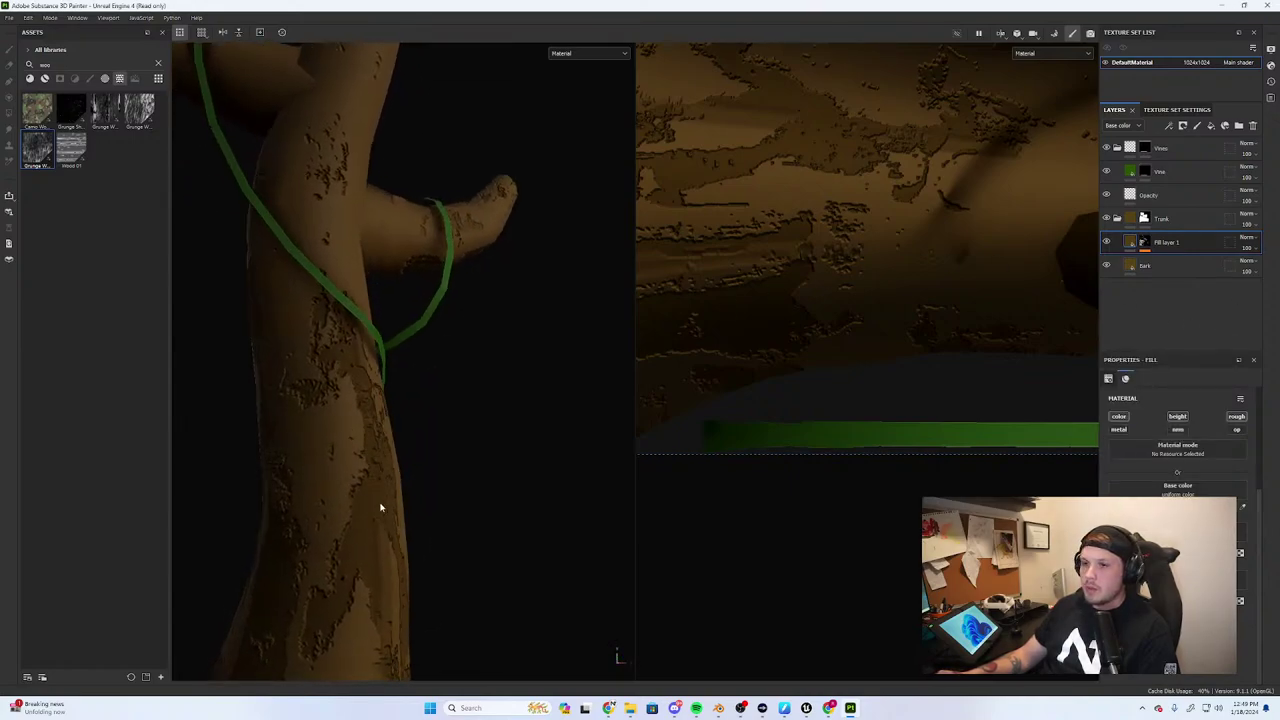
{"action": "scroll", "coordinate": [390, 480], "scroll_direction": "down", "scroll_amount": 8}
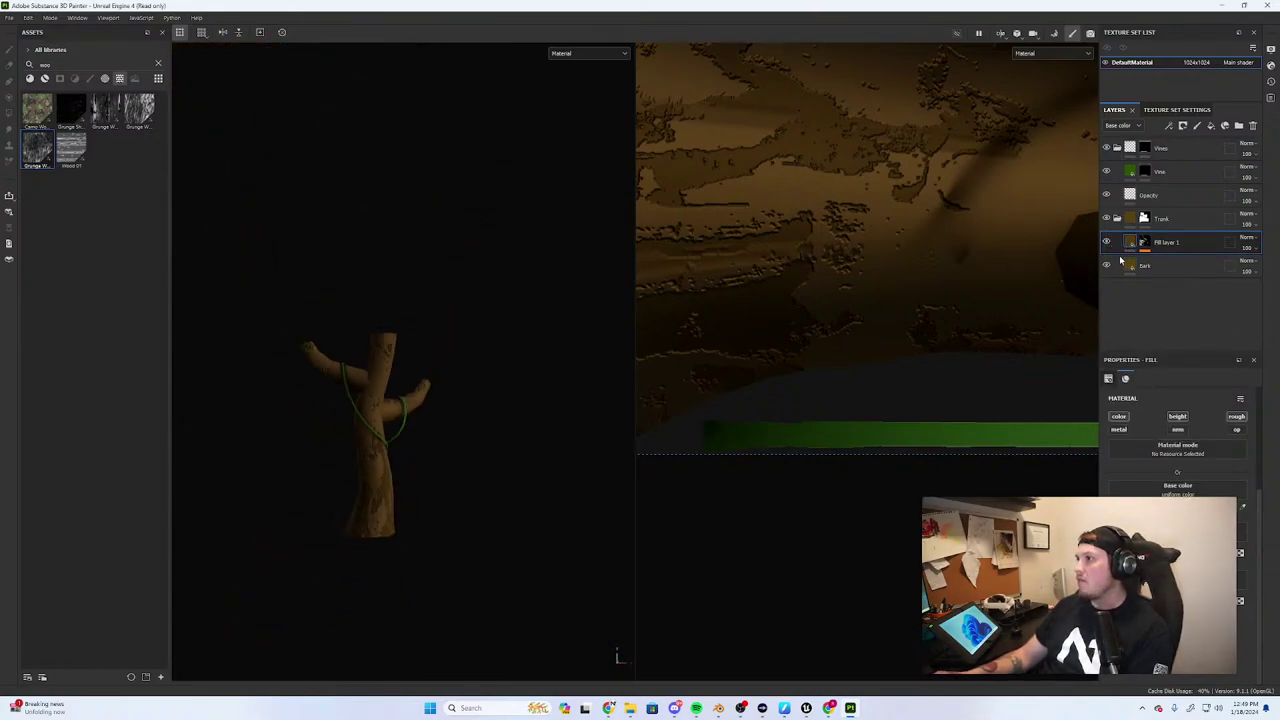
{"action": "key", "text": "Delete"}
{"action": "scroll", "coordinate": [460, 463], "scroll_direction": "up", "scroll_amount": 3}
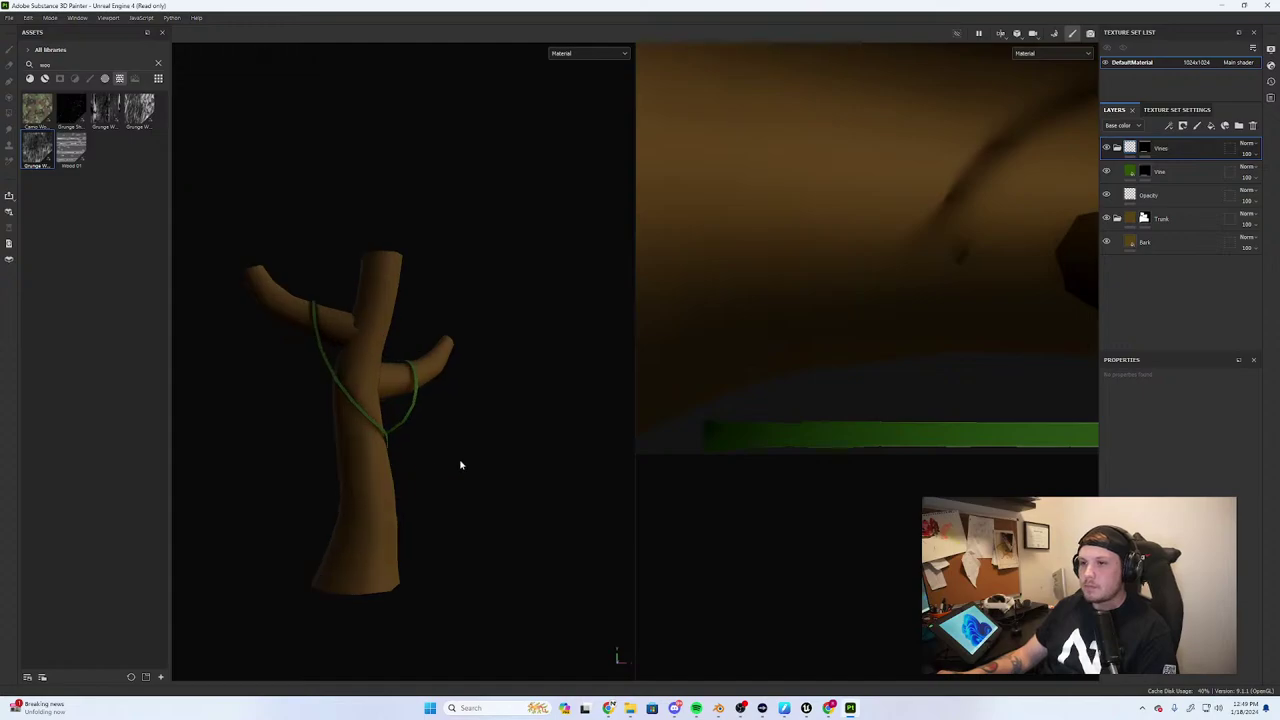
{"action": "key", "text": "ctrl+z"}
Select Fill layer 1's Grunge Wood Soft mask fill, and switch to the browser's World environment STUFF Miro board to study the stylized tree reference
{"action": "left_click", "coordinate": [1148, 244]}
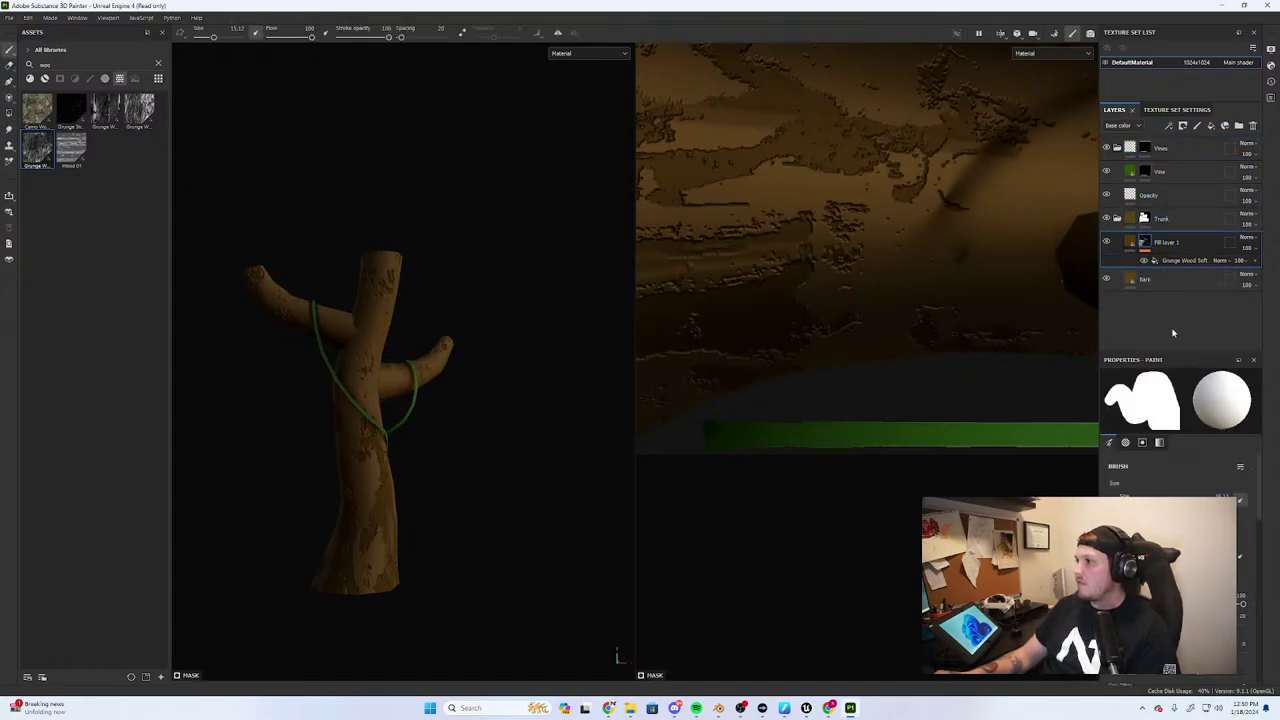
{"action": "left_click", "coordinate": [1180, 260]}
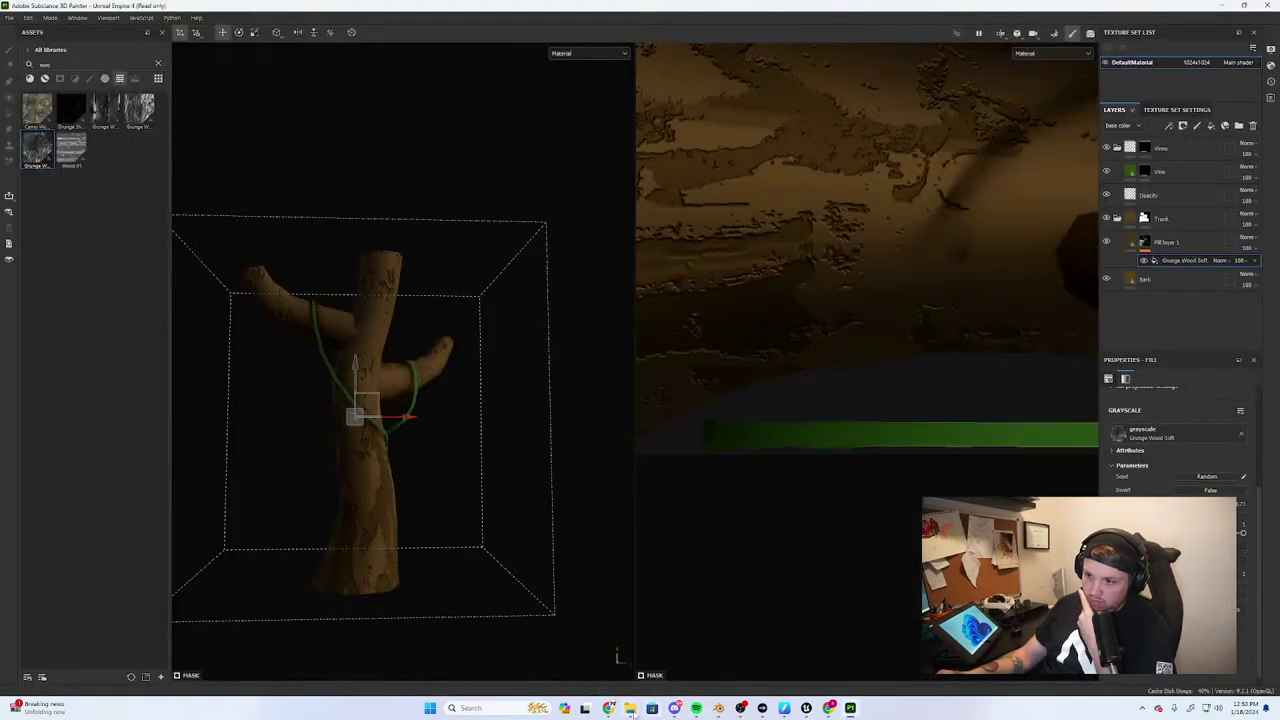
{"action": "mouse_move", "coordinate": [608, 710]}
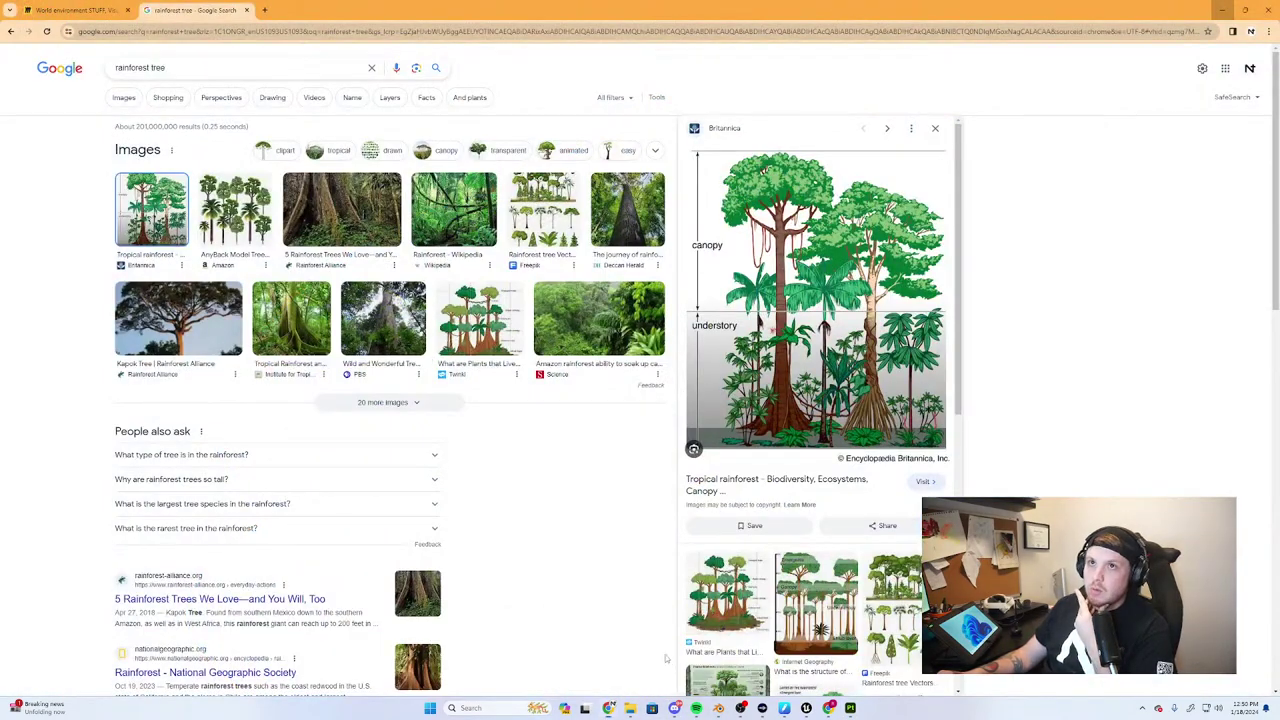
{"action": "left_click", "coordinate": [660, 660]}
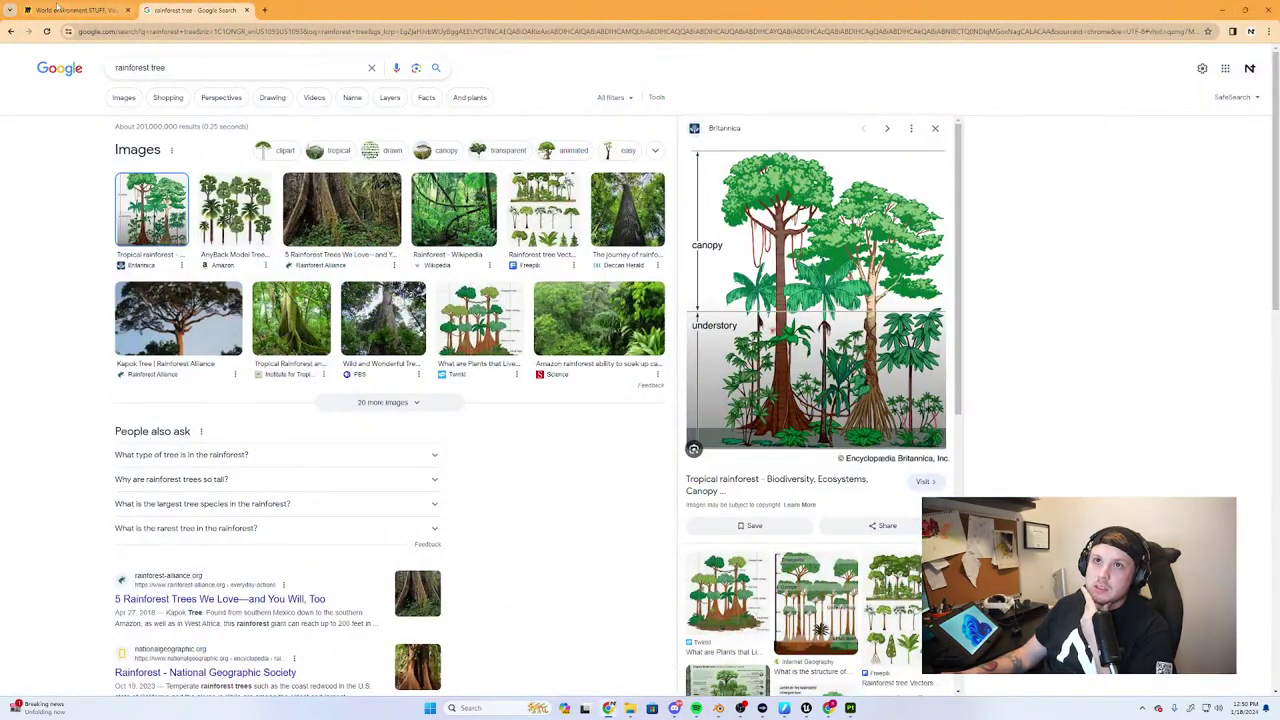
{"action": "left_click", "coordinate": [58, 9]}
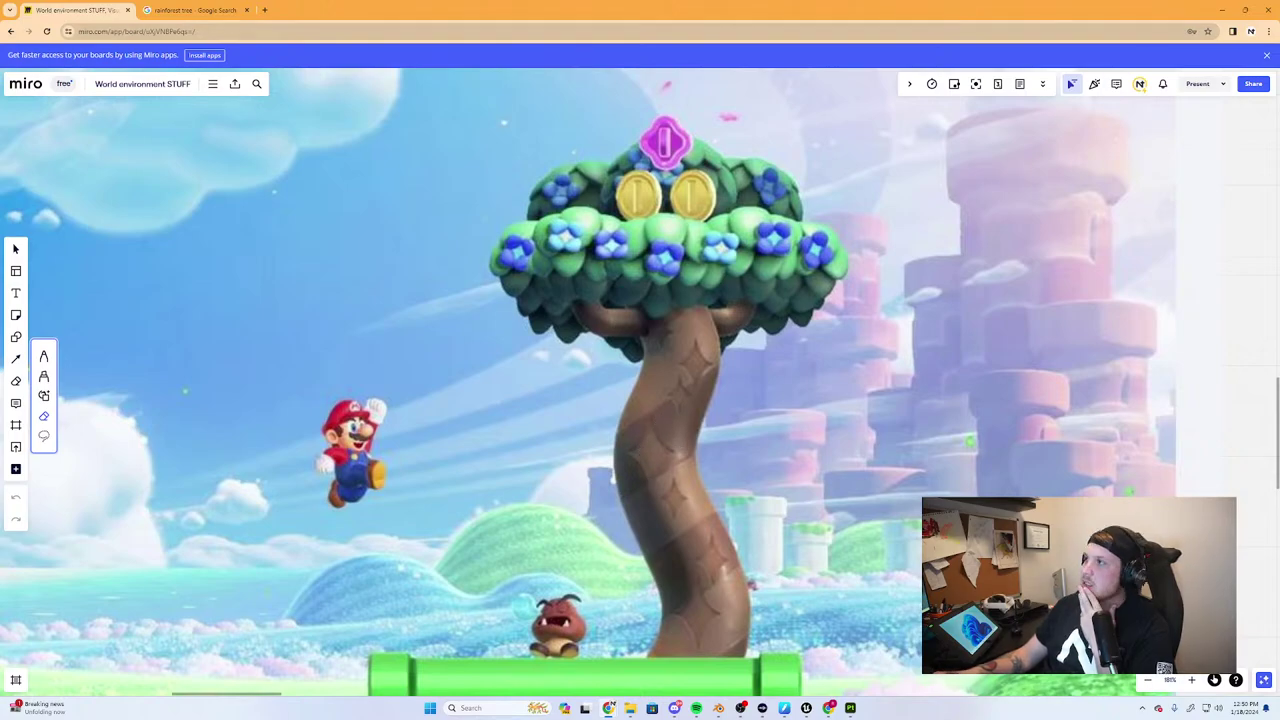
Return to Substance 3D Painter and remove the Grunge Wood Soft texture from Fill layer 1's mask fill
{"action": "left_click", "coordinate": [1222, 11]}
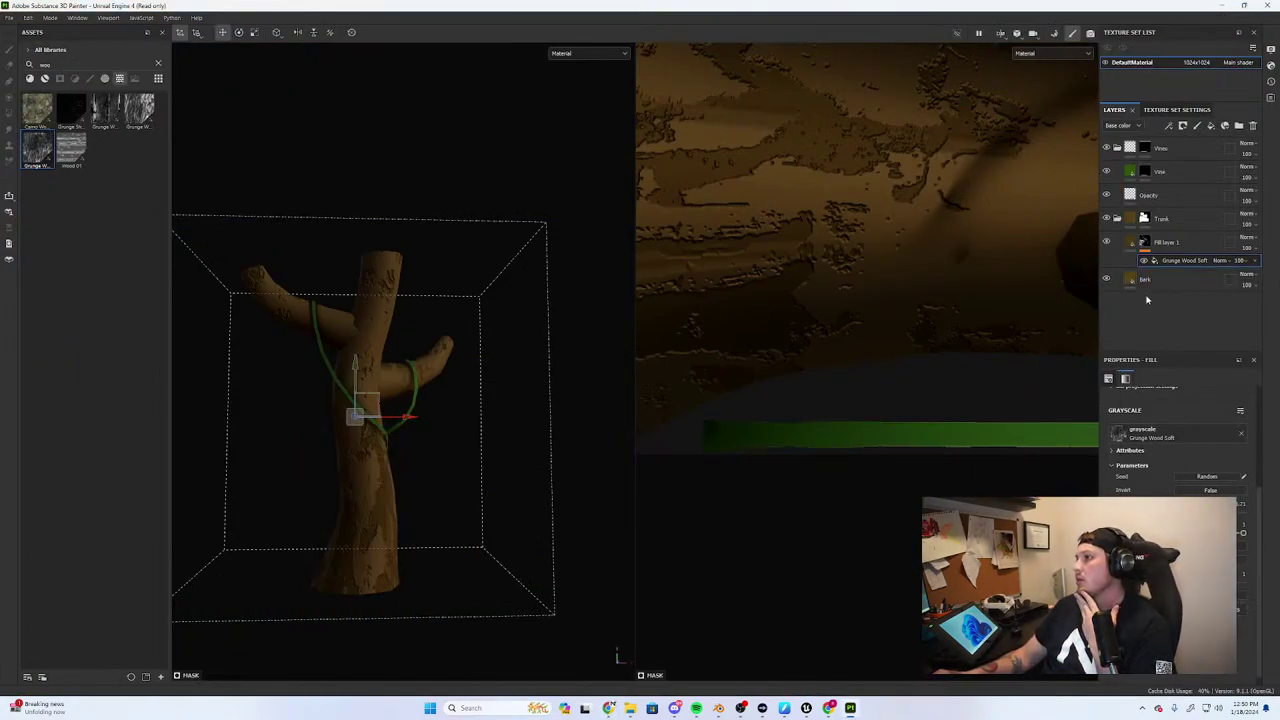
{"action": "scroll", "coordinate": [1175, 440], "scroll_direction": "up", "scroll_amount": 5}
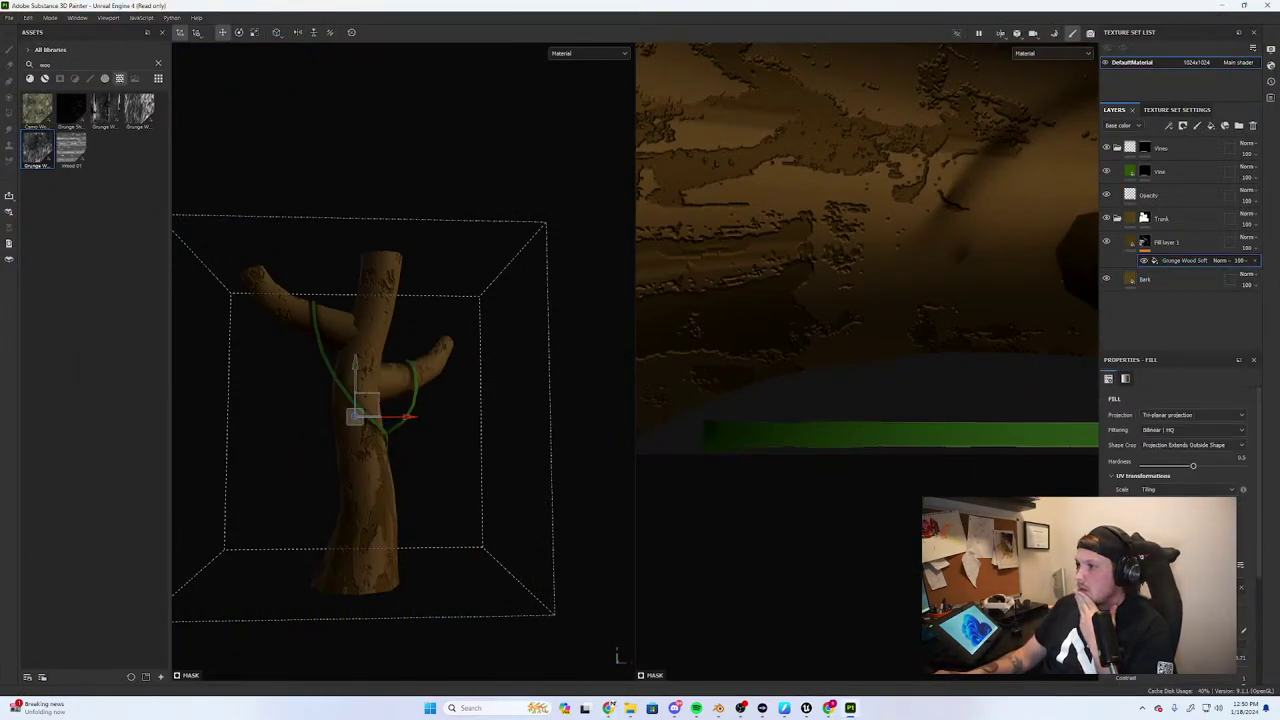
{"action": "left_click", "coordinate": [1162, 260]}
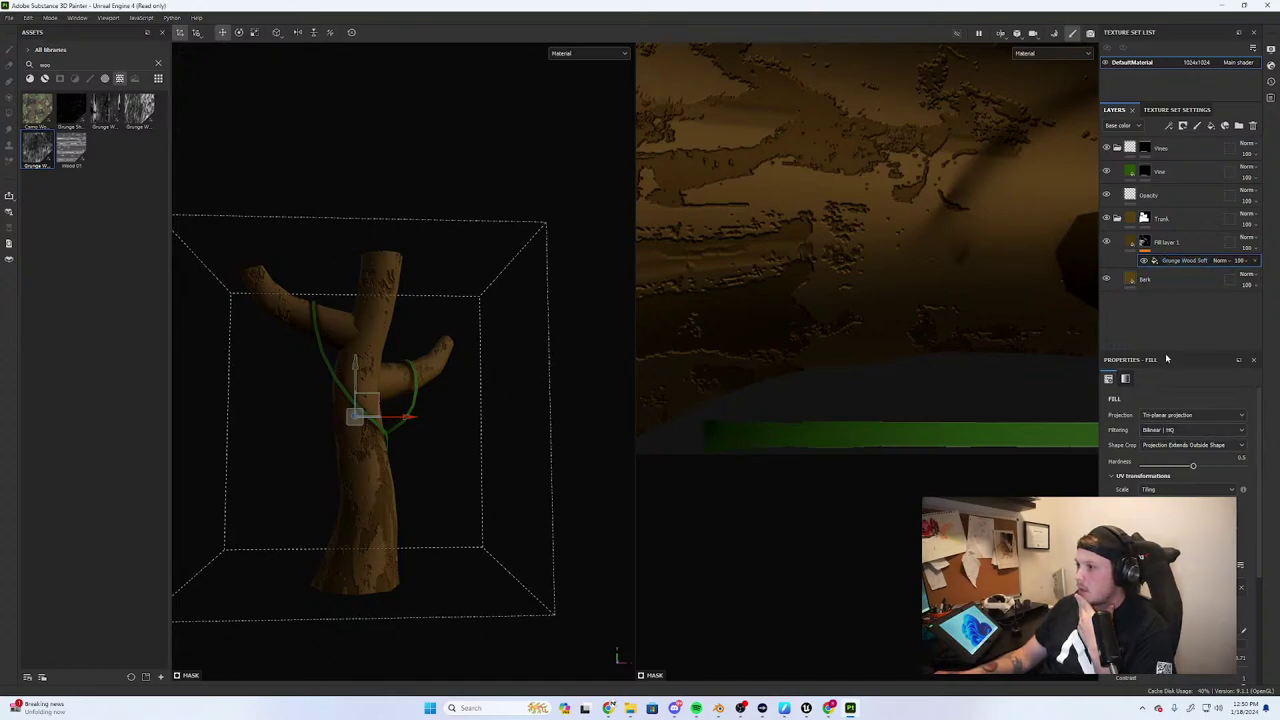
{"action": "scroll", "coordinate": [1143, 586], "scroll_direction": "down", "scroll_amount": 3}
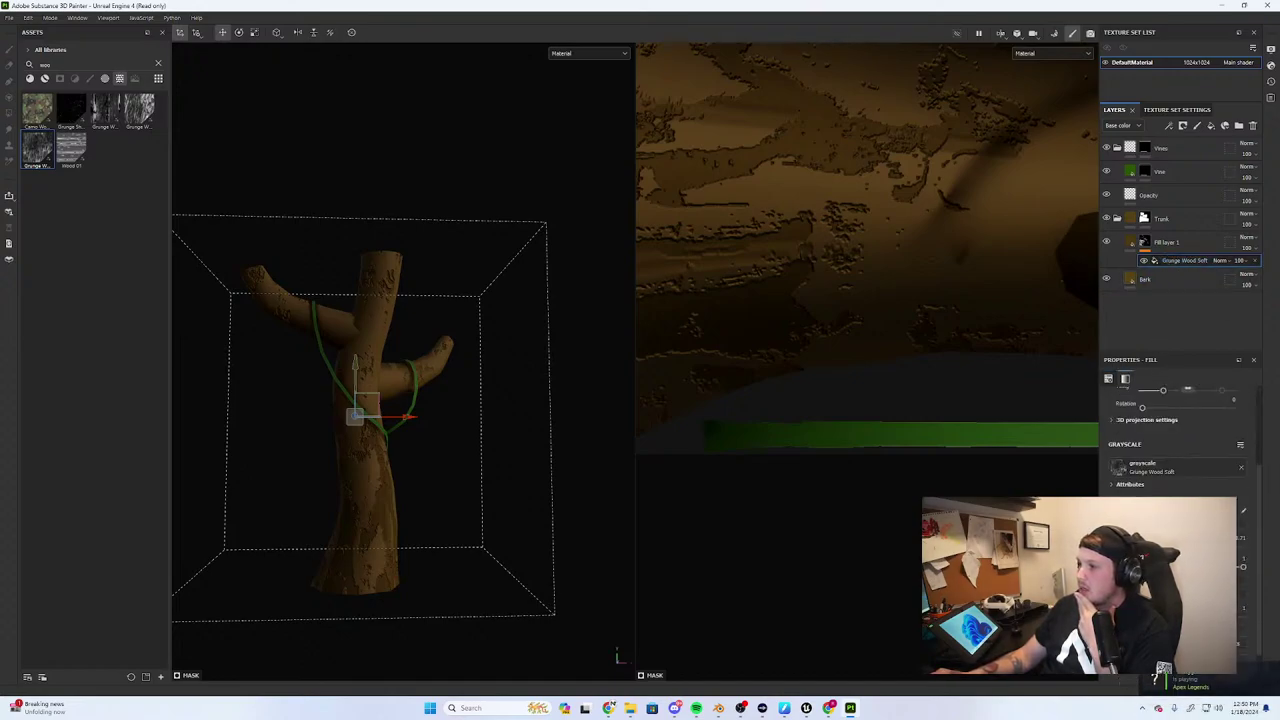
{"action": "left_click", "coordinate": [1241, 467]}
Search the assets for "strip" and assign the Stripes texture to the mask fill's grayscale
{"action": "left_click_drag", "start_coordinate": [64, 64], "coordinate": [12, 64]}
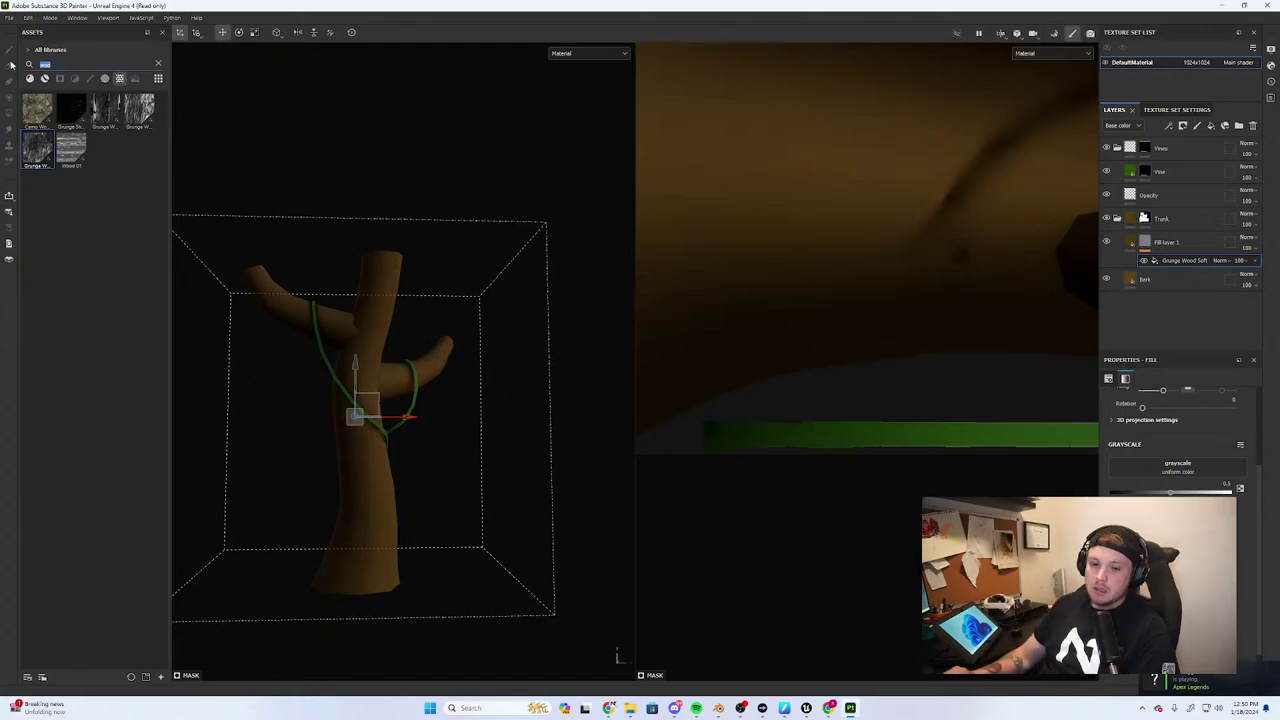
{"action": "type", "text": "strippe"}
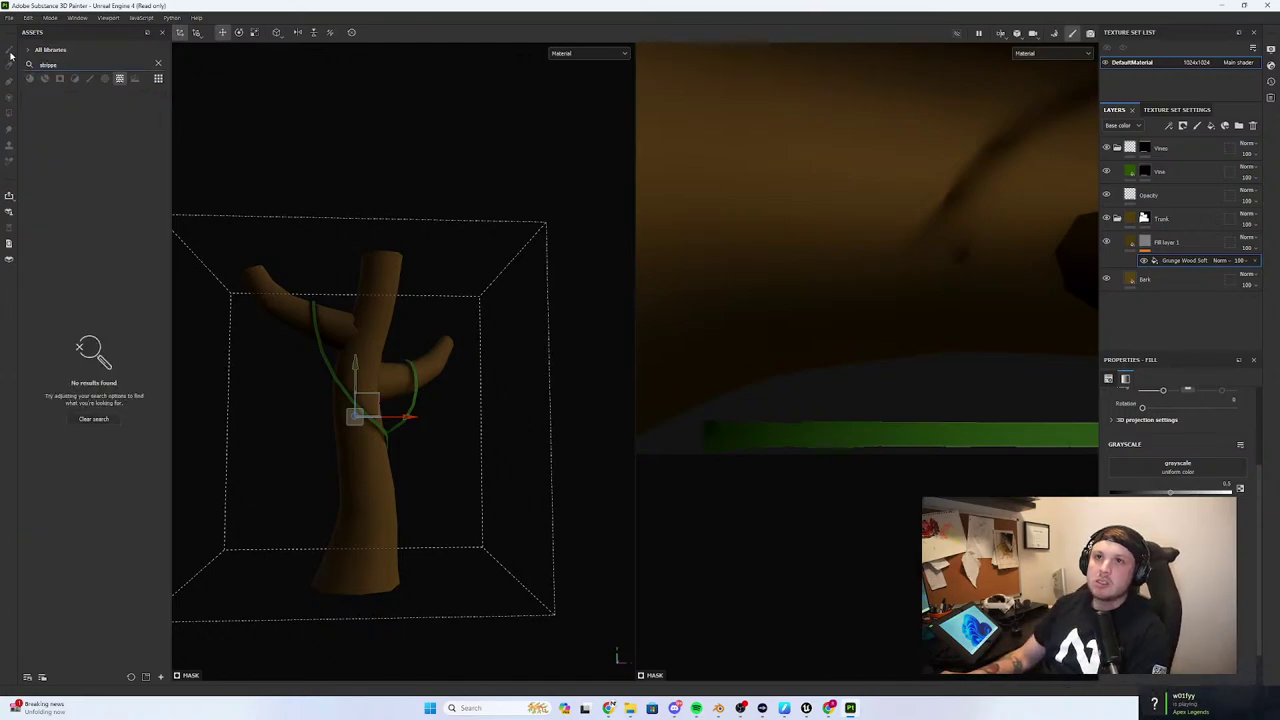
{"action": "key", "text": "BackSpace"}
{"action": "key", "text": "BackSpace"}
{"action": "key", "text": "BackSpace"}
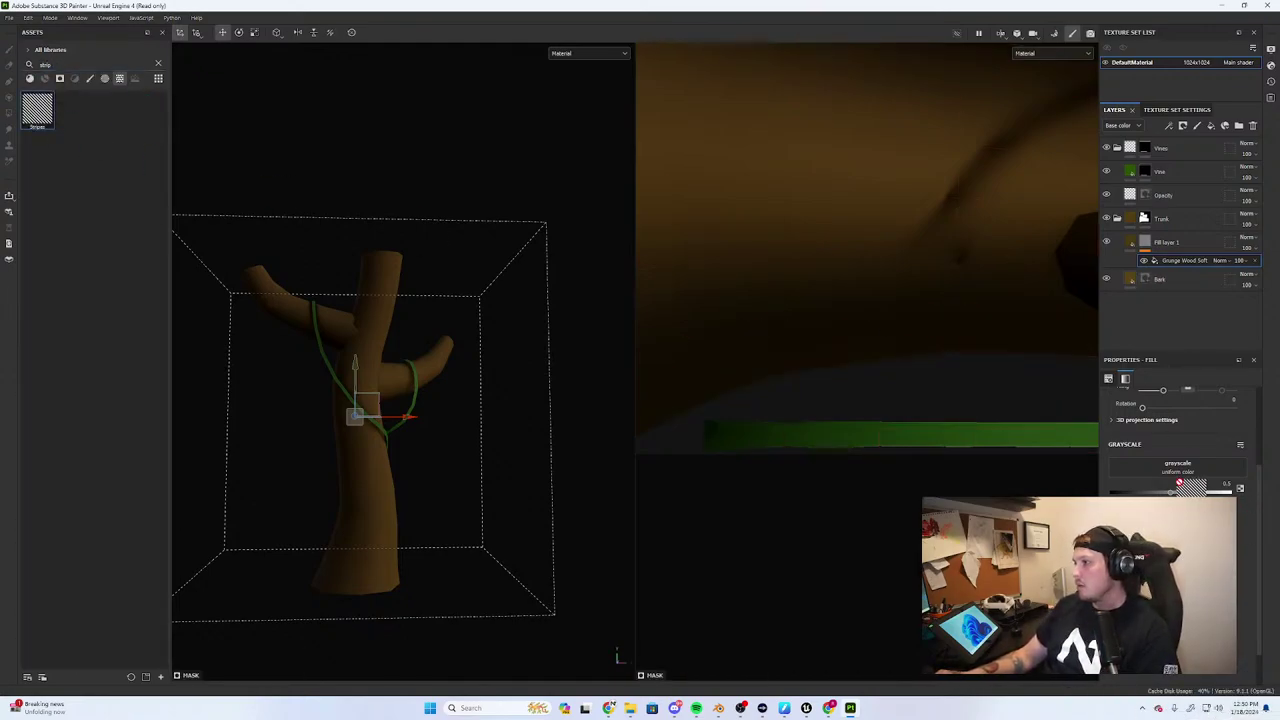
{"action": "left_click_drag", "start_coordinate": [1180, 483], "coordinate": [1175, 470]}
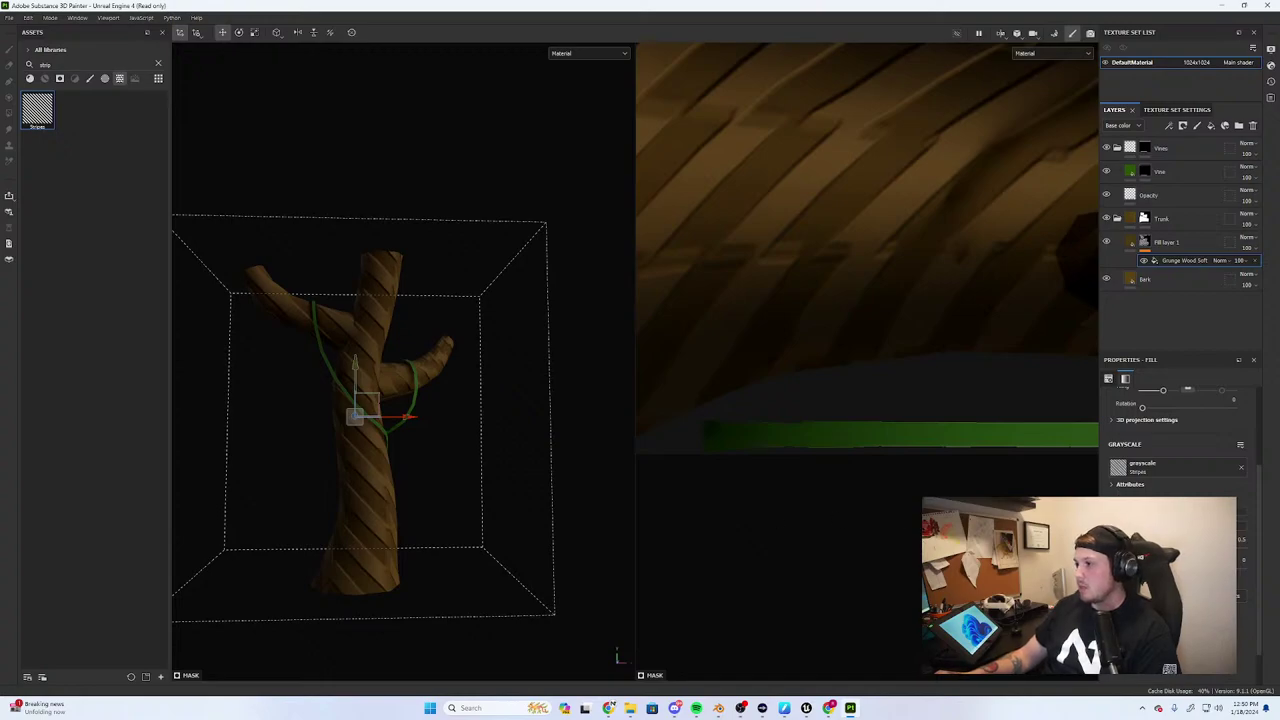
Rotate the Stripes fill's tri-planar projection to tilt the bands around the trunk
{"action": "left_click_drag", "start_coordinate": [322, 414], "coordinate": [345, 430], "text": "alt"}
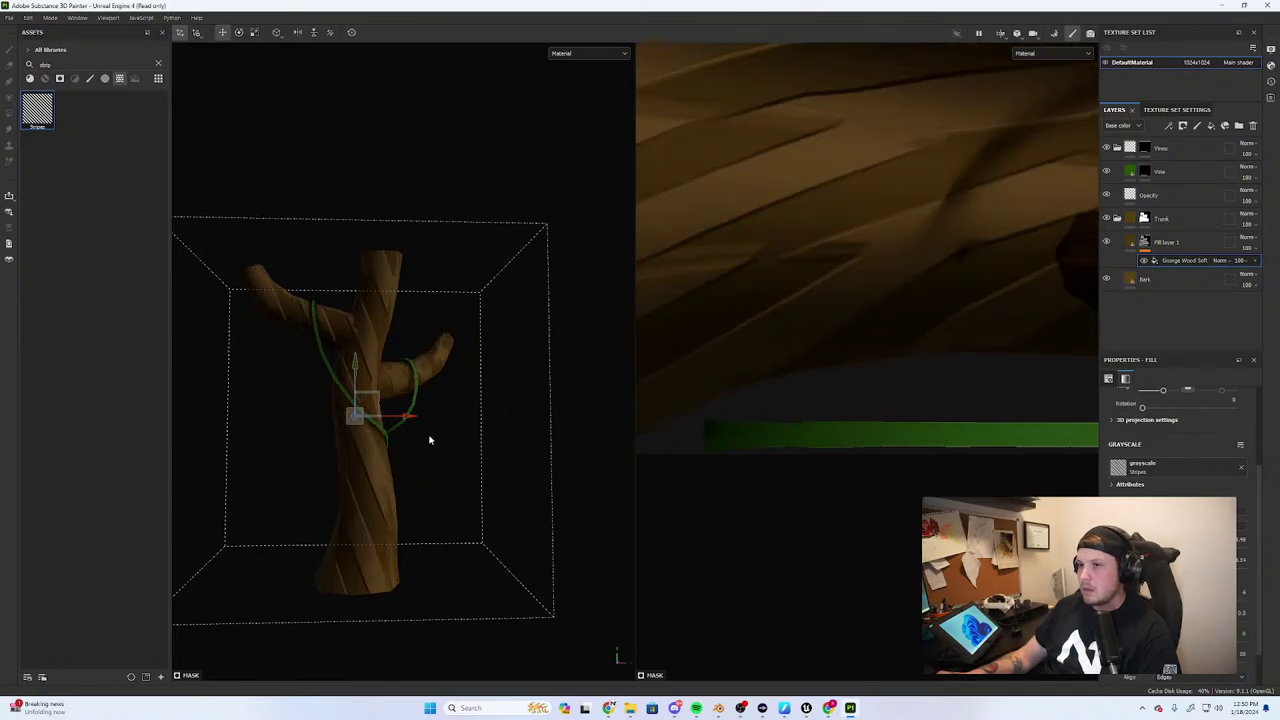
{"action": "key", "text": "e"}
{"action": "left_click_drag", "start_coordinate": [414, 400], "coordinate": [680, 490]}
{"action": "scroll", "coordinate": [1160, 488], "scroll_direction": "up", "scroll_amount": 5}
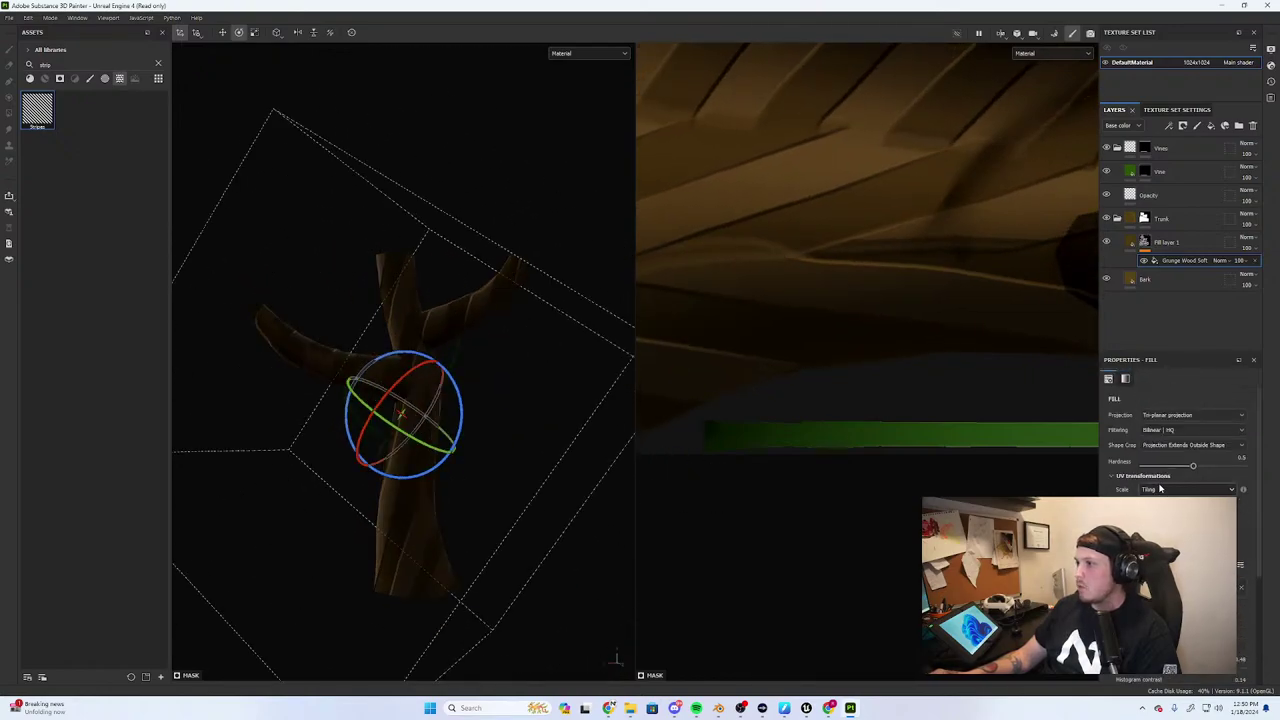
Change the Stripes fill to spherical projection, then rotate and enlarge the projection sphere around the tree
{"action": "left_click", "coordinate": [1180, 415]}
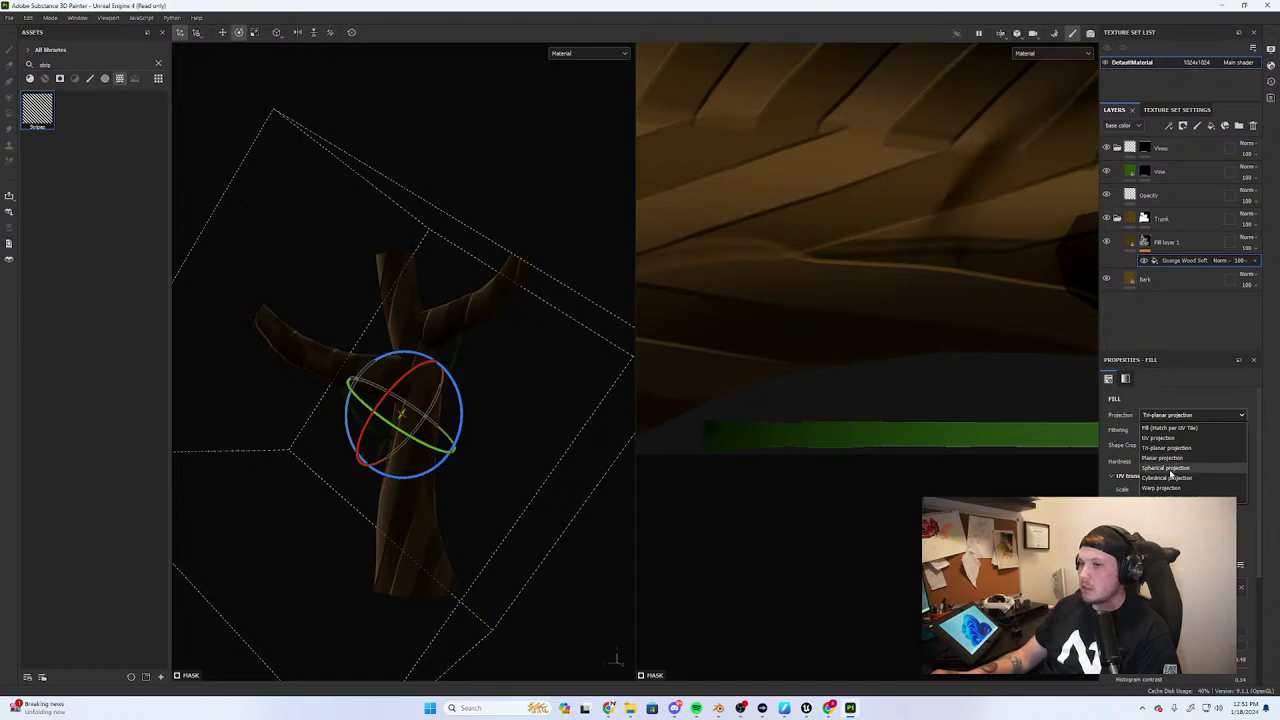
{"action": "left_click", "coordinate": [1170, 468]}
{"action": "left_click_drag", "start_coordinate": [450, 420], "coordinate": [695, 424], "text": "alt"}
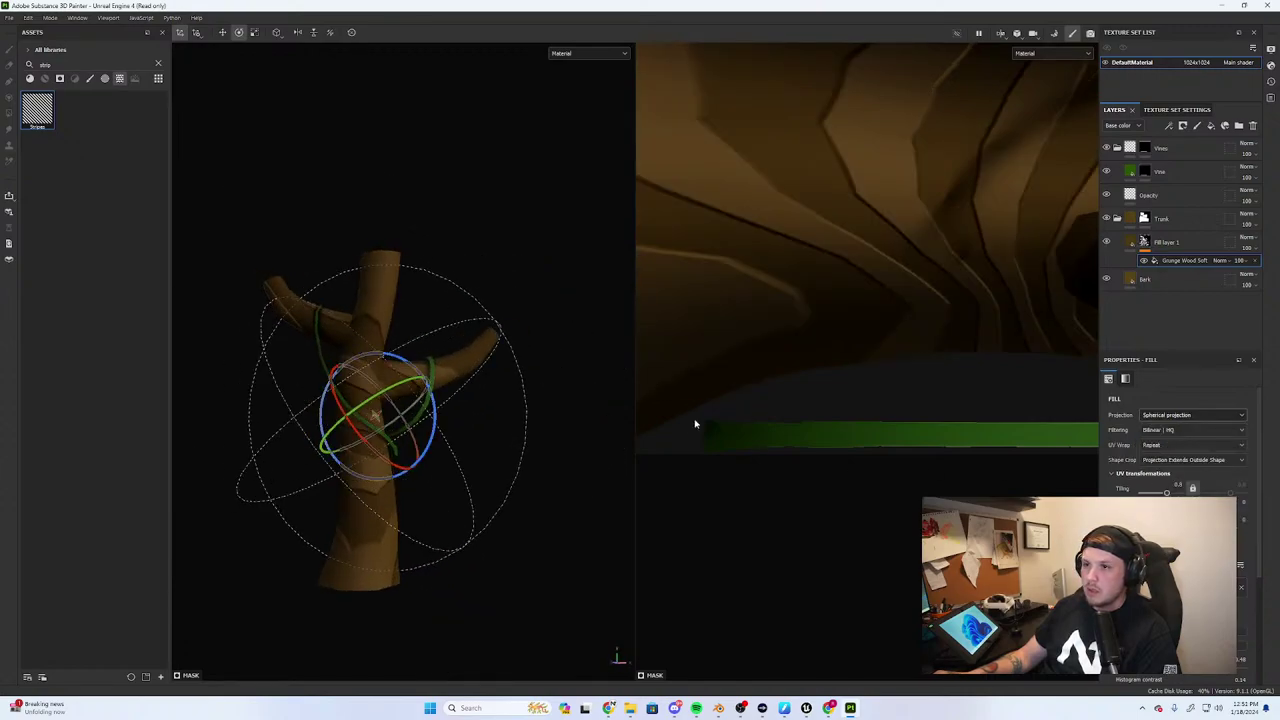
{"action": "left_click_drag", "start_coordinate": [417, 368], "coordinate": [420, 374]}
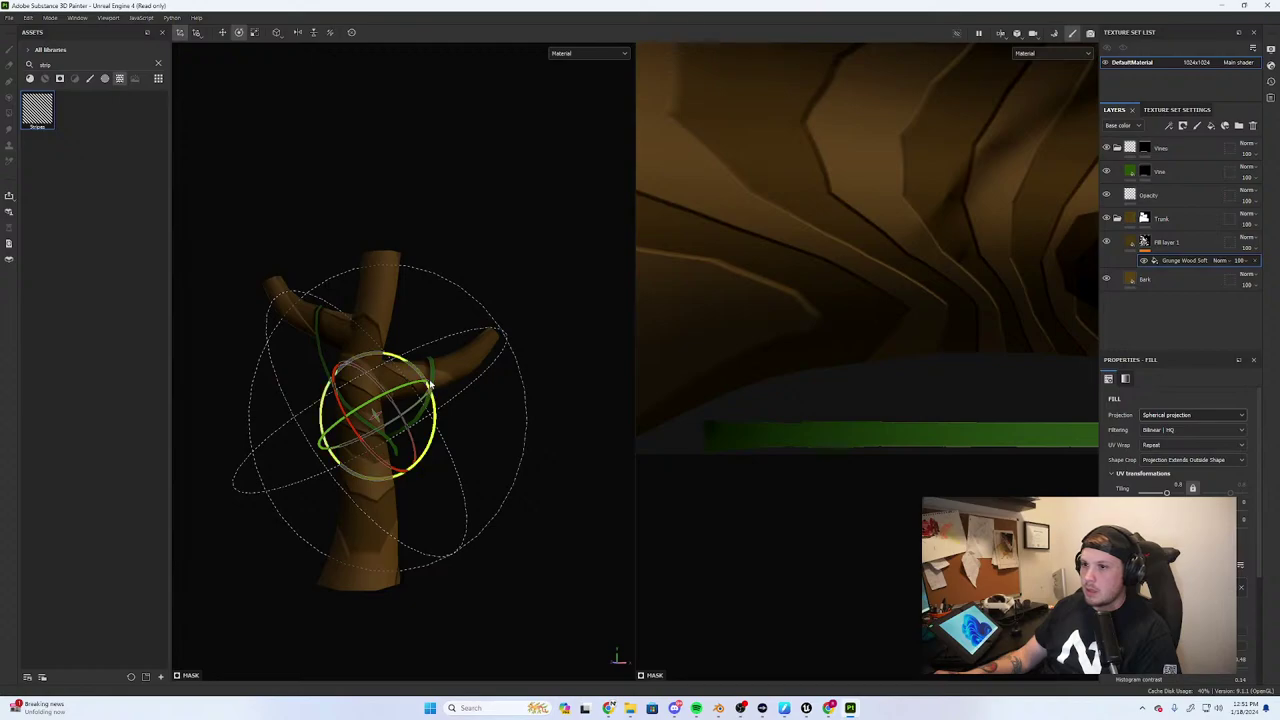
{"action": "key", "text": "w"}
{"action": "key", "text": "r"}
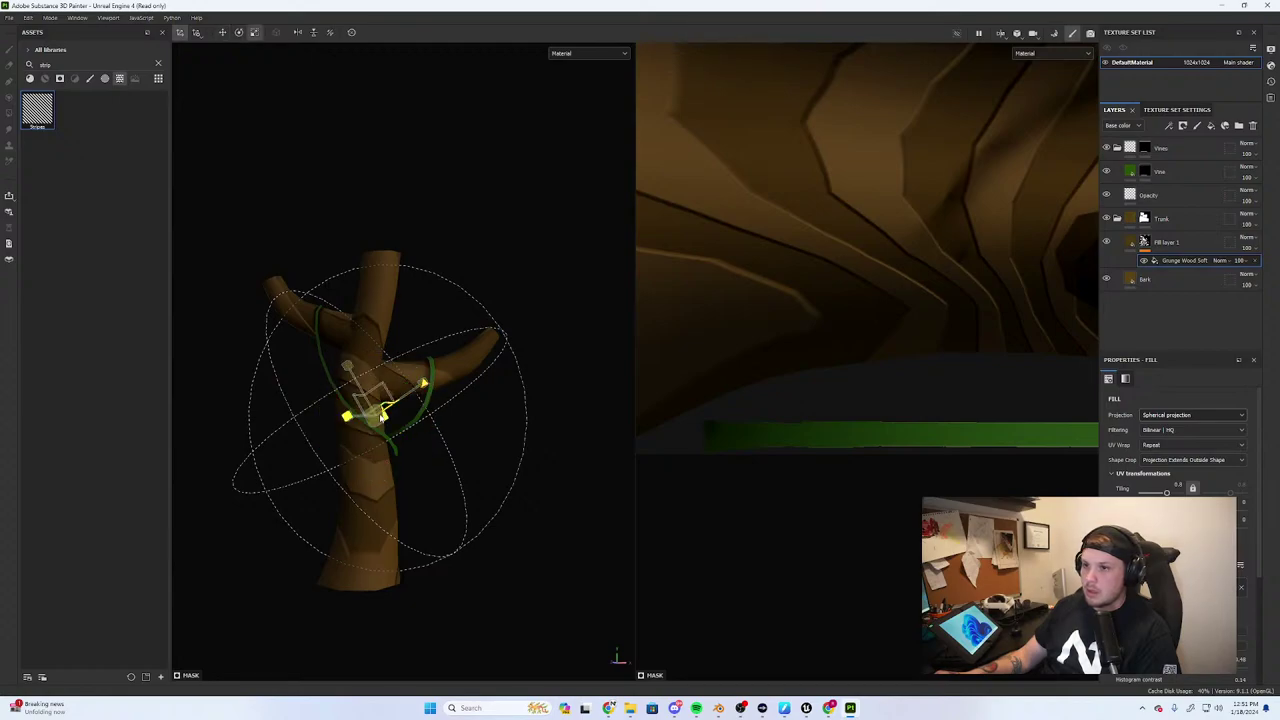
{"action": "left_click_drag", "start_coordinate": [384, 414], "coordinate": [437, 409]}
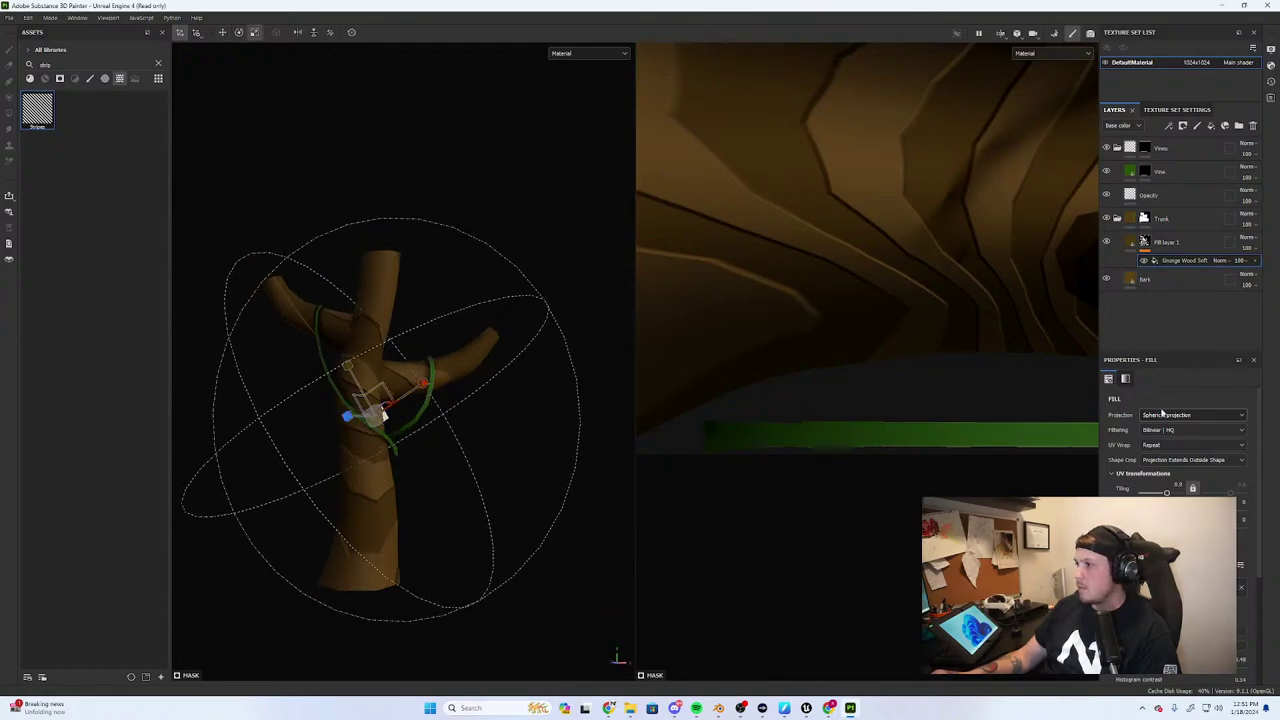
Change the Stripes fill to cylindrical projection and check how the bands wrap the trunk
{"action": "left_click", "coordinate": [1185, 415]}
{"action": "left_click", "coordinate": [1185, 484]}
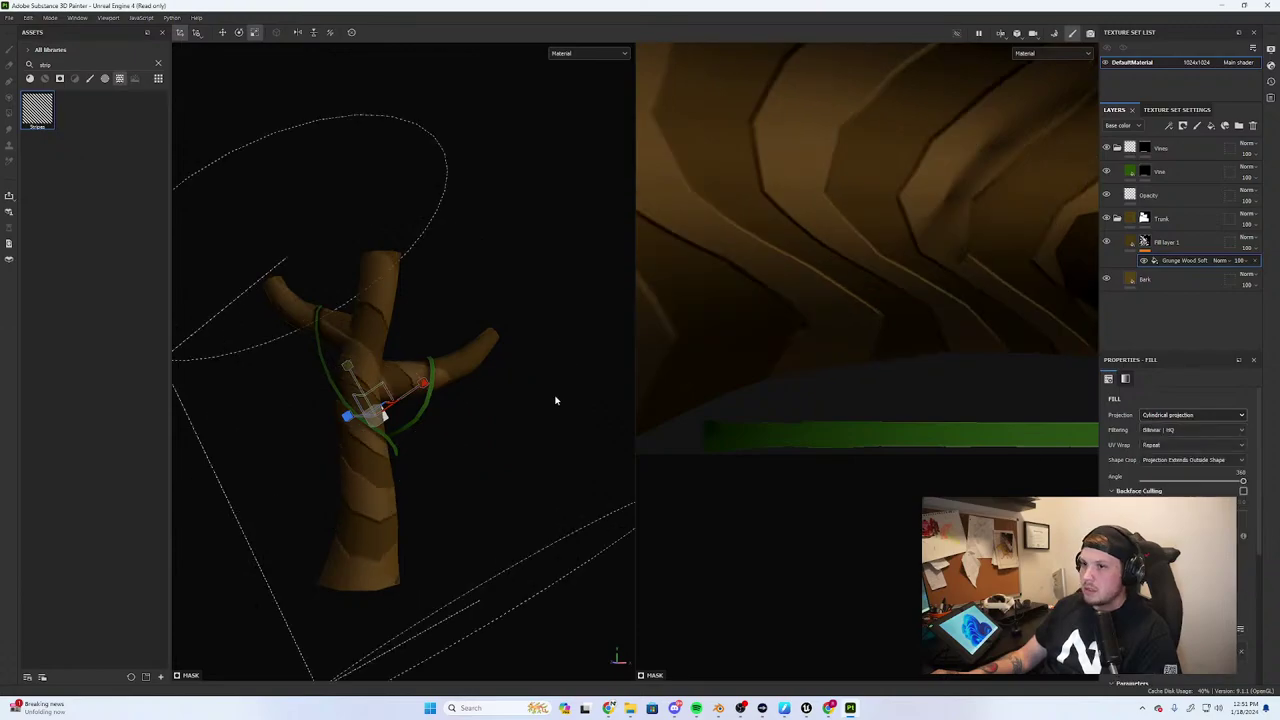
{"action": "left_click_drag", "start_coordinate": [306, 387], "coordinate": [362, 410], "text": "alt"}
Collapse the Trunk folder, rename it Trunk_Main, and duplicate it
{"action": "left_click", "coordinate": [1117, 219]}
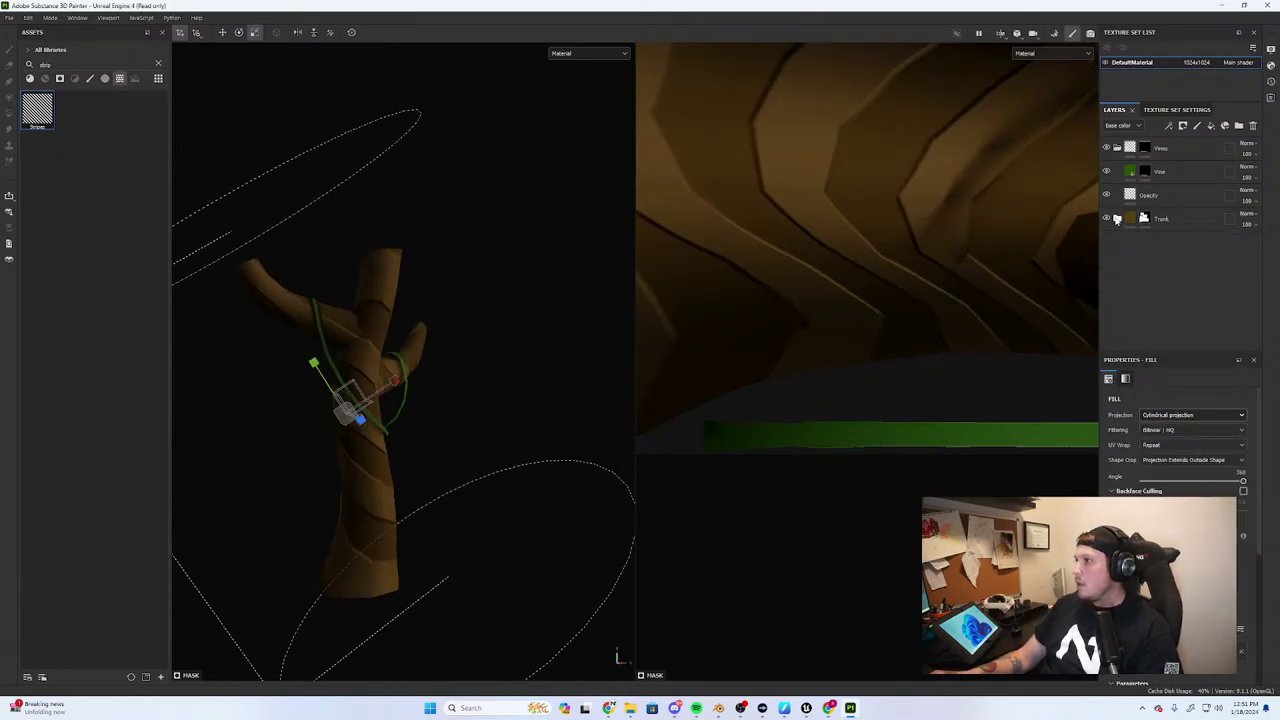
{"action": "double_click", "coordinate": [1158, 222]}
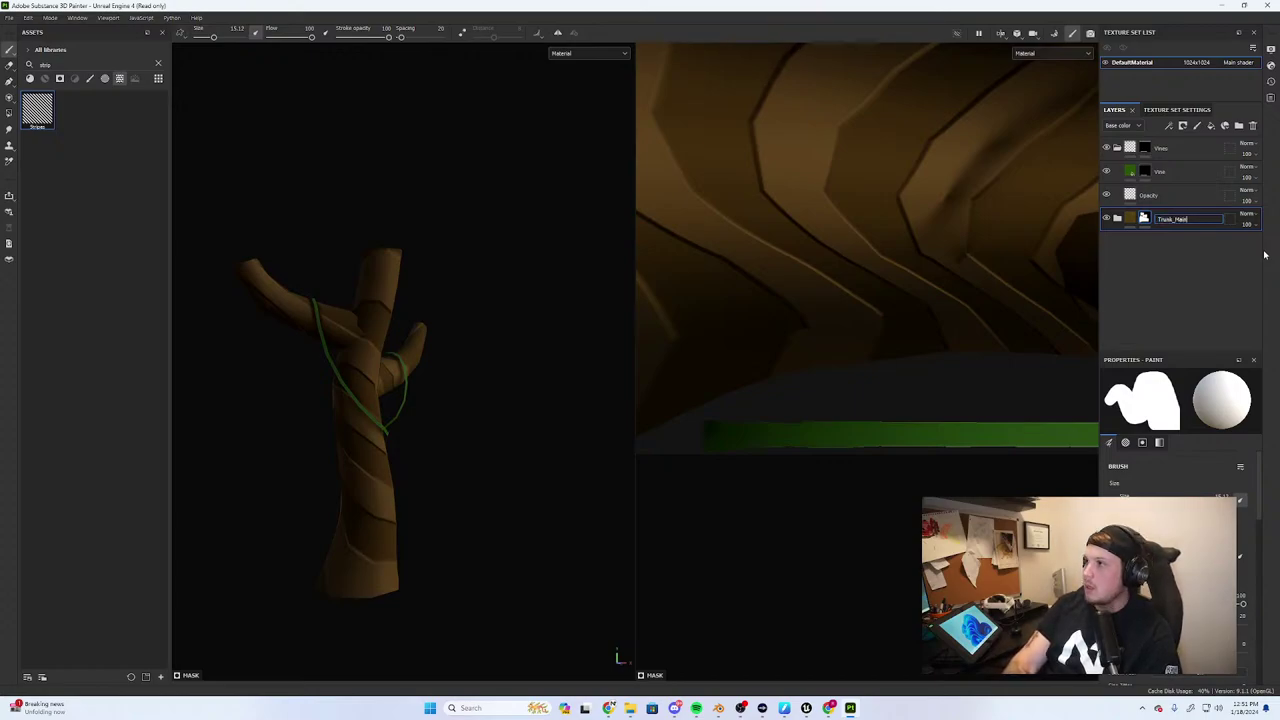
{"action": "key", "text": "Return"}
{"action": "left_click", "coordinate": [1131, 222]}
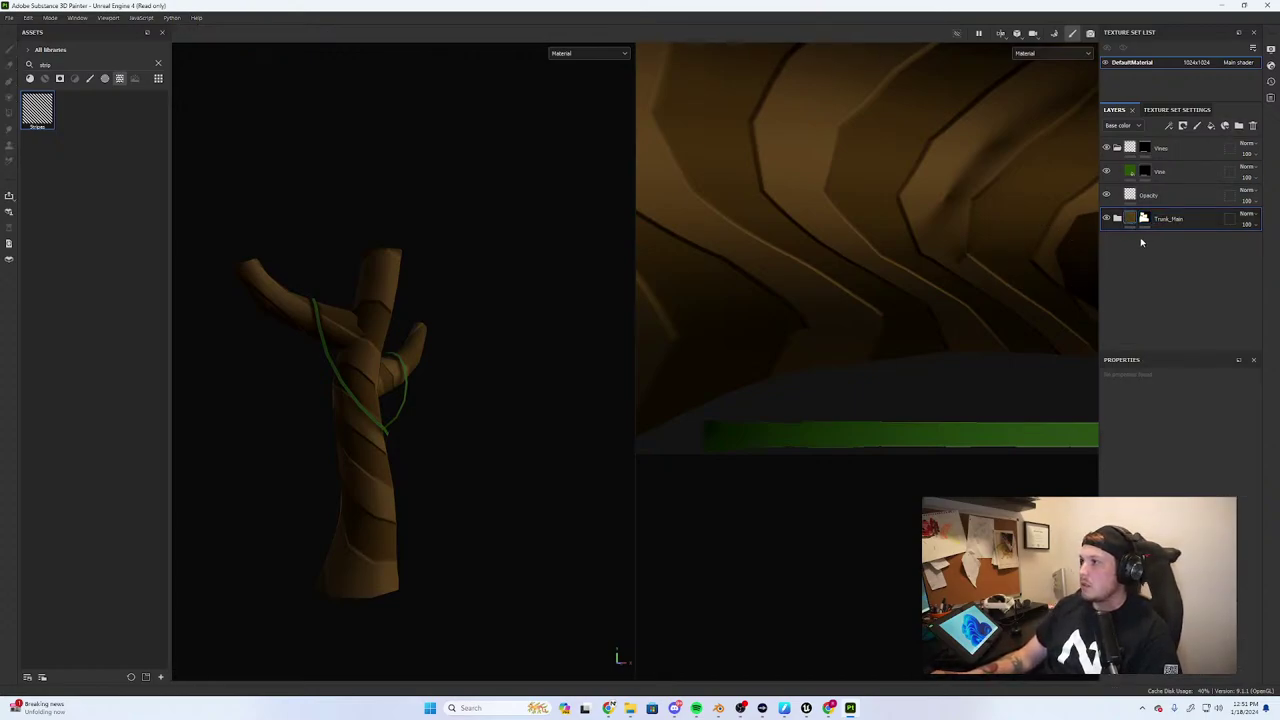
{"action": "key", "text": "ctrl+d"}
{"action": "scroll", "coordinate": [366, 360], "scroll_direction": "down", "scroll_amount": 2}
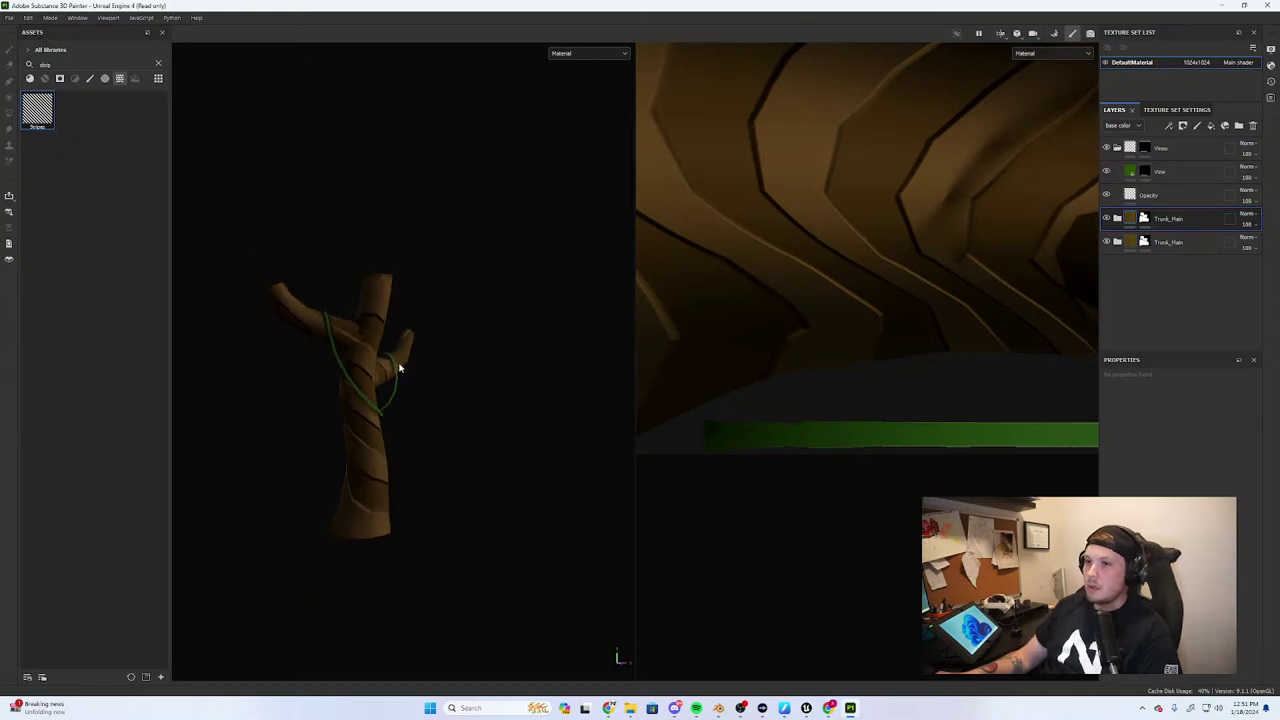
{"action": "scroll", "coordinate": [397, 366], "scroll_direction": "up", "scroll_amount": 3}
Exclude the short right branch from the masks of both Trunk_Main folders with a black mesh polygon fill
{"action": "left_click", "coordinate": [1145, 243]}
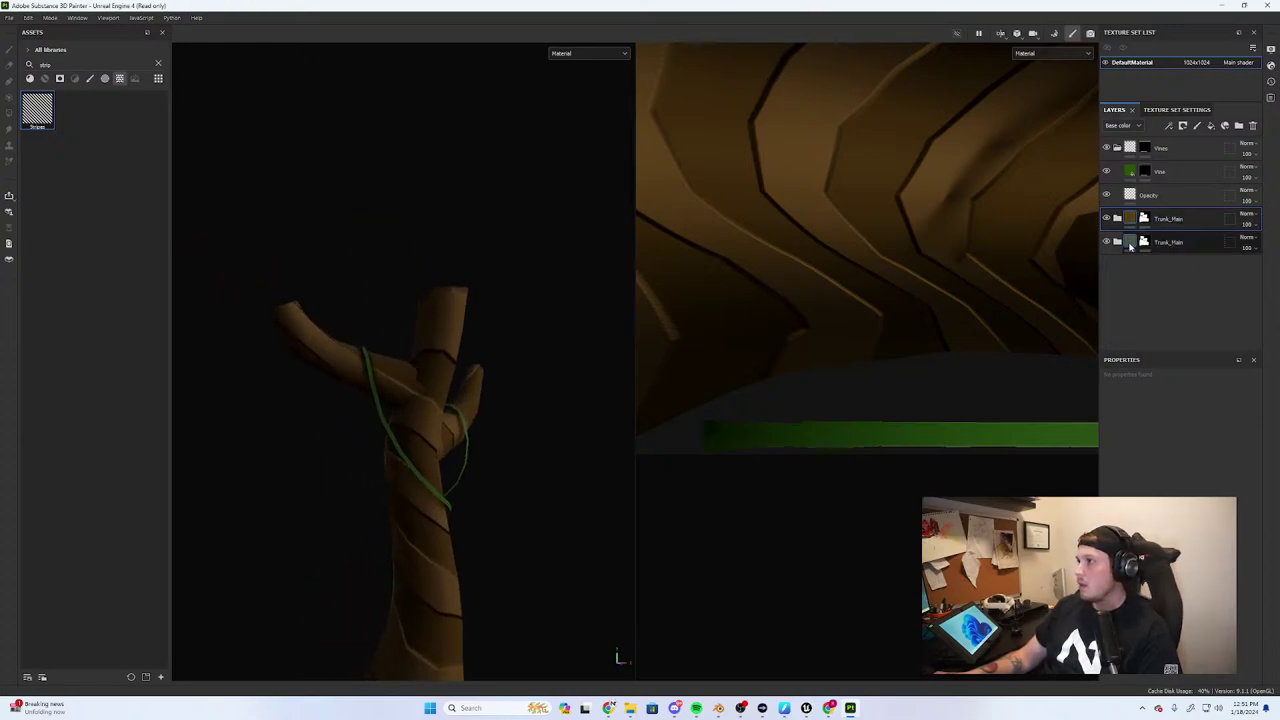
{"action": "key", "text": "1"}
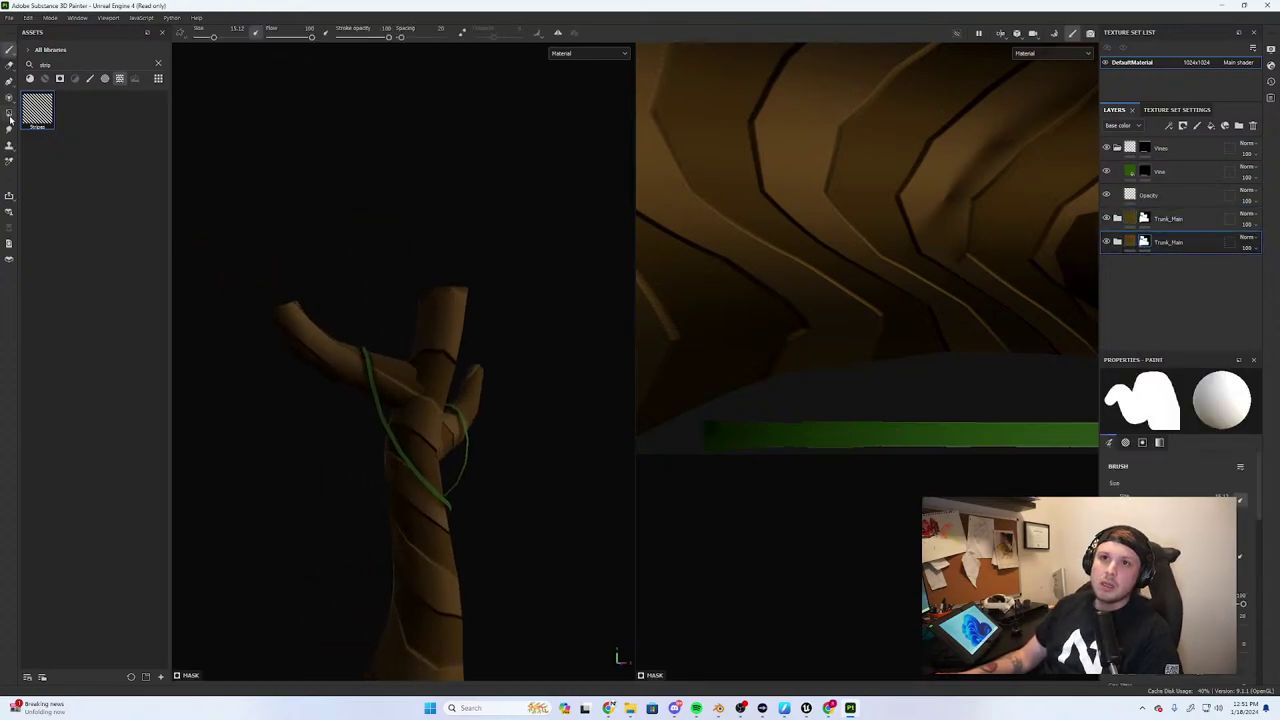
{"action": "left_click", "coordinate": [9, 114]}
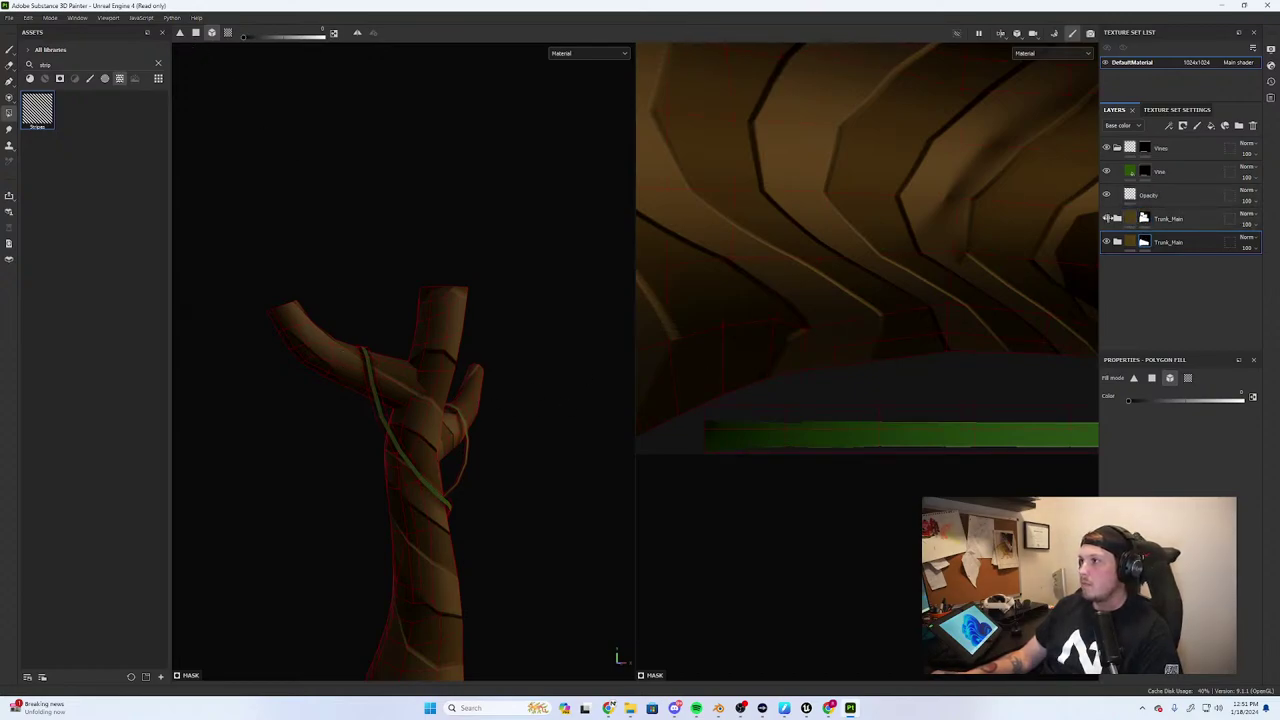
{"action": "left_click", "coordinate": [1145, 218]}
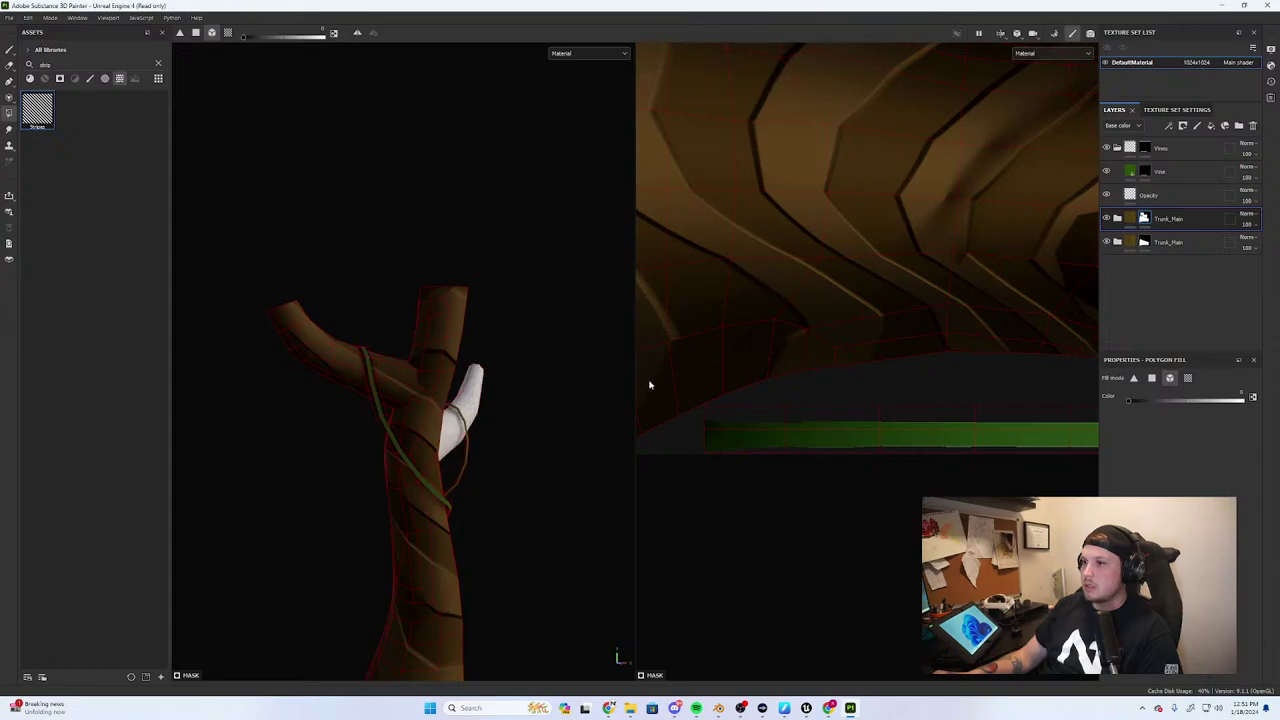
{"action": "left_click", "coordinate": [1130, 218]}
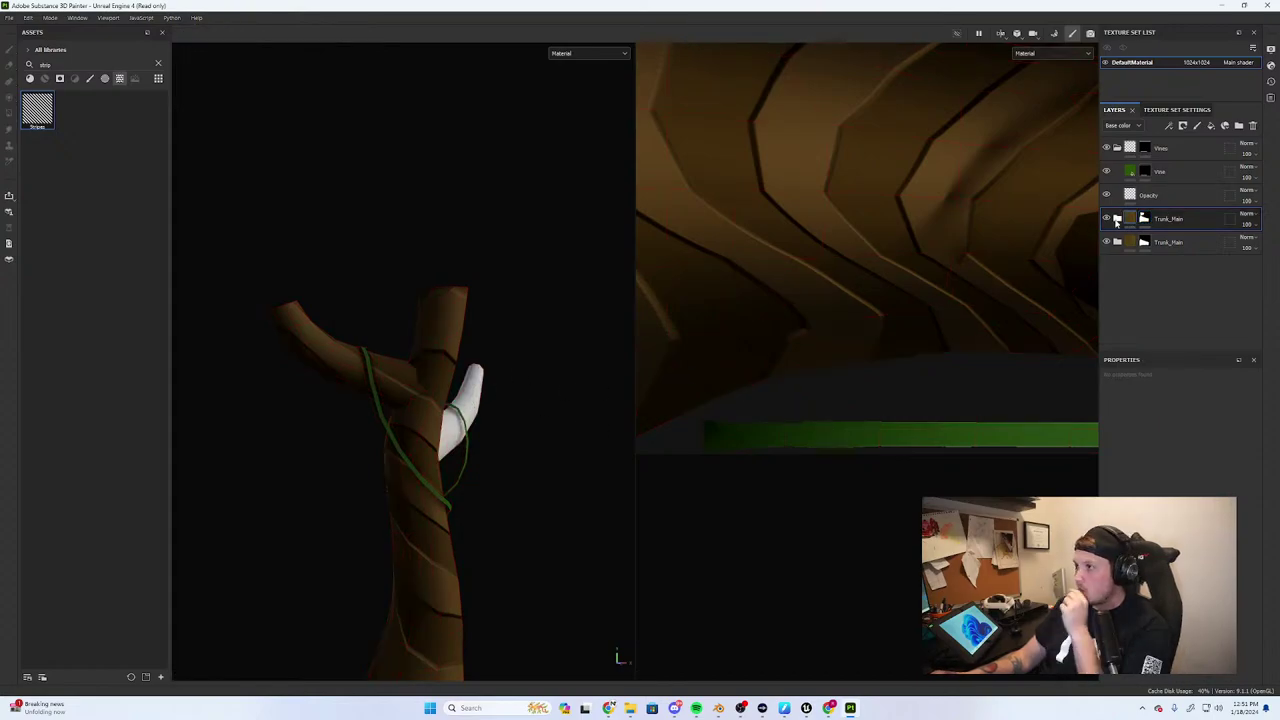
Open the upper Trunk_Main folder and rotate the cylindrical projection of Fill layer 1's stripes mask fill
{"action": "left_click", "coordinate": [1117, 219]}
{"action": "left_click", "coordinate": [1144, 242]}
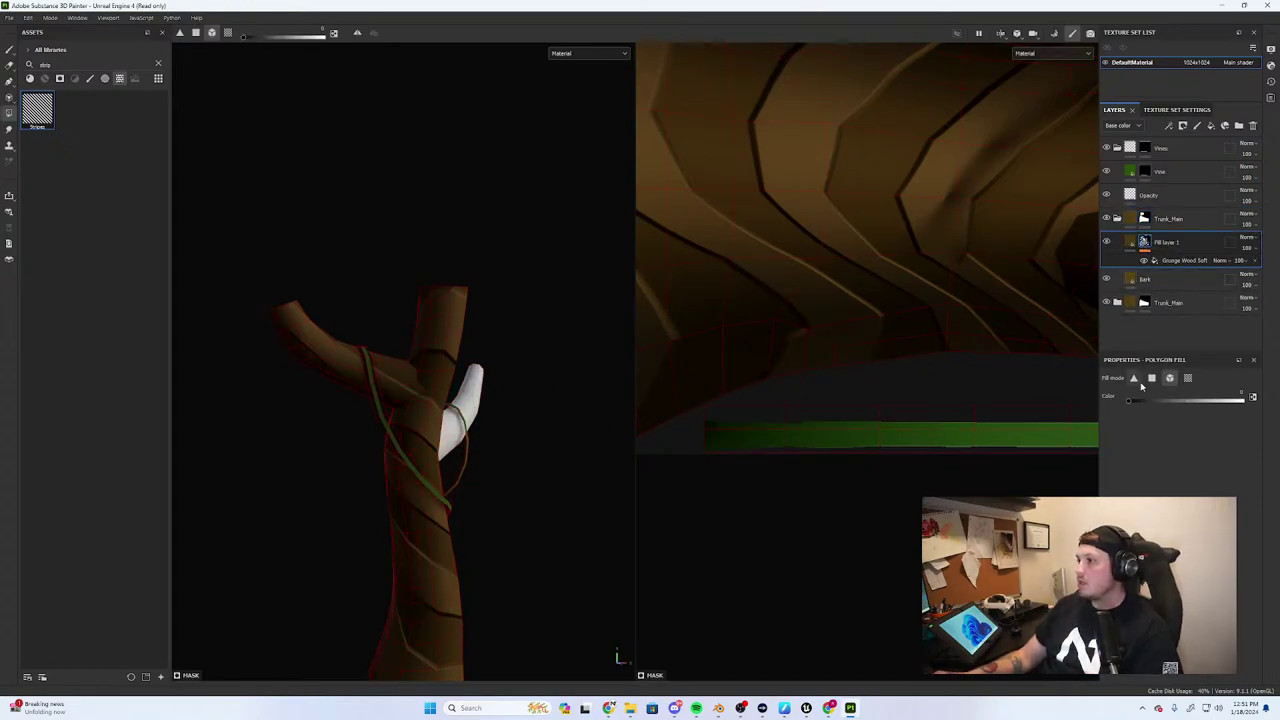
{"action": "left_click", "coordinate": [1166, 262]}
{"action": "scroll", "coordinate": [289, 266], "scroll_direction": "down", "scroll_amount": 3}
{"action": "key", "text": "e"}
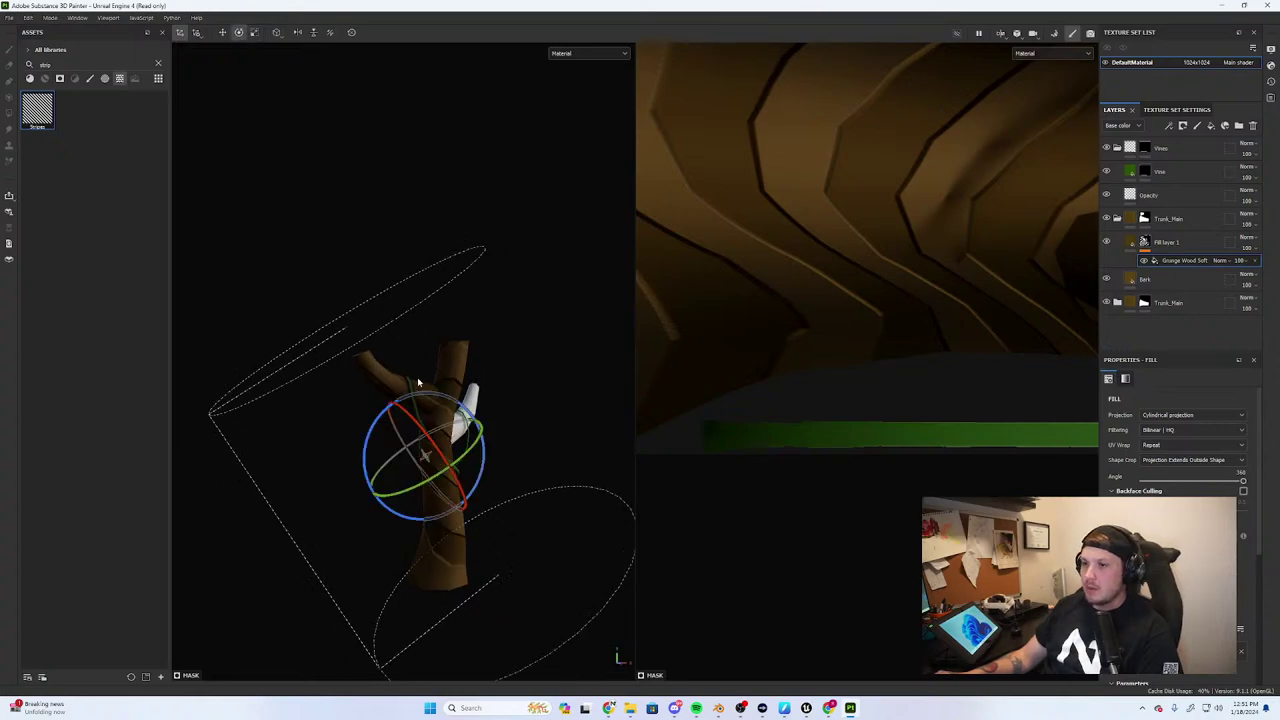
{"action": "left_click_drag", "start_coordinate": [418, 383], "coordinate": [502, 406]}
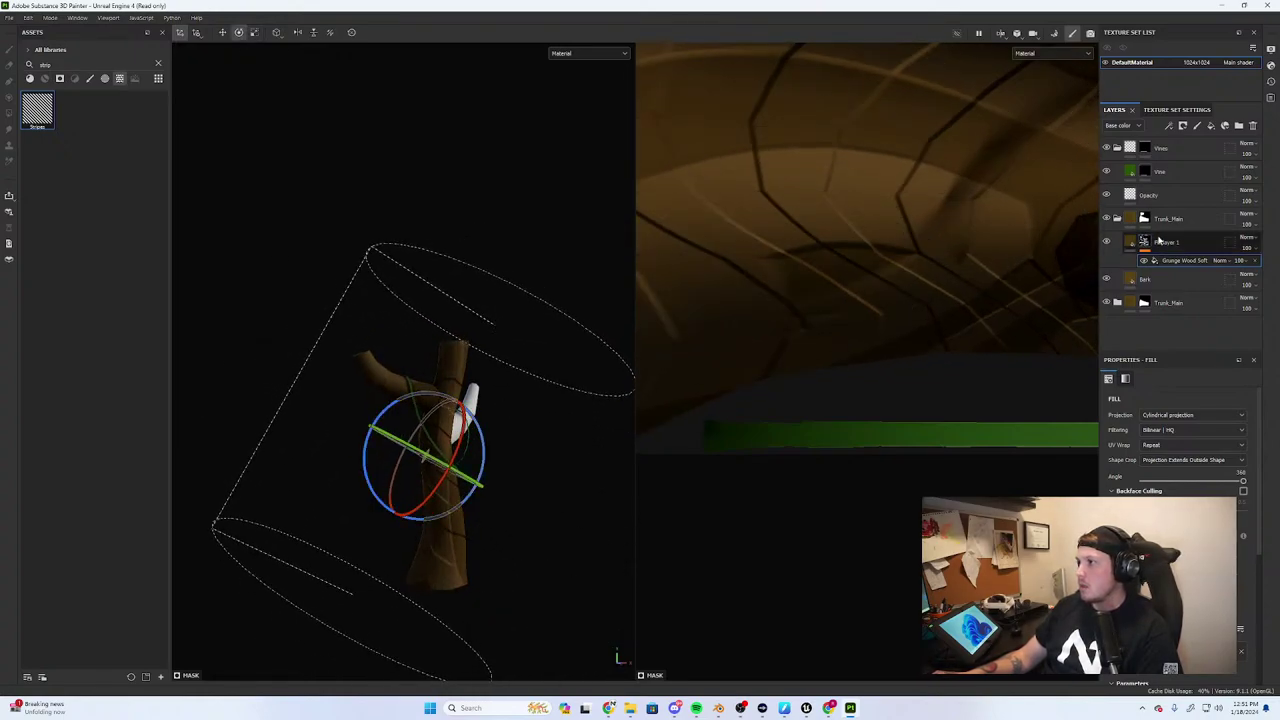
Remove the main trunk from the upper Trunk_Main folder's mask with a black polygon fill
{"action": "left_click", "coordinate": [1144, 218]}
{"action": "key", "text": "4"}
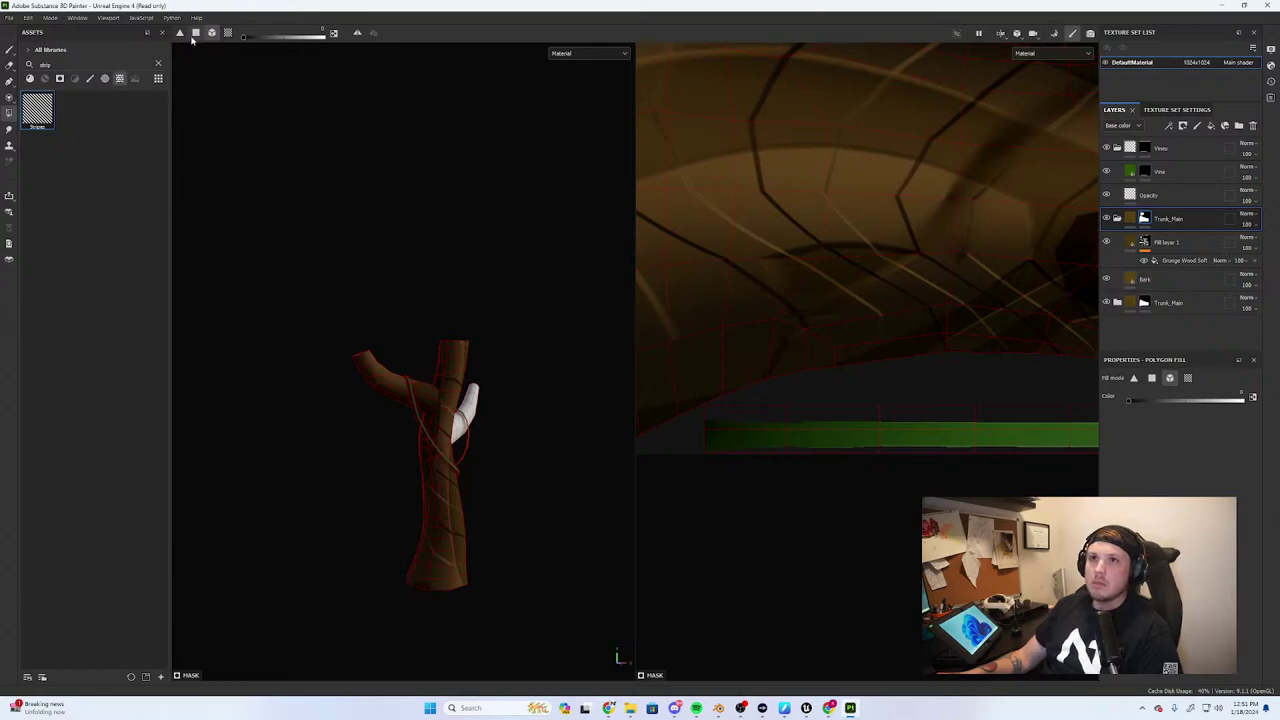
{"action": "left_click", "coordinate": [453, 534]}
{"action": "scroll", "coordinate": [464, 432], "scroll_direction": "up", "scroll_amount": 4}
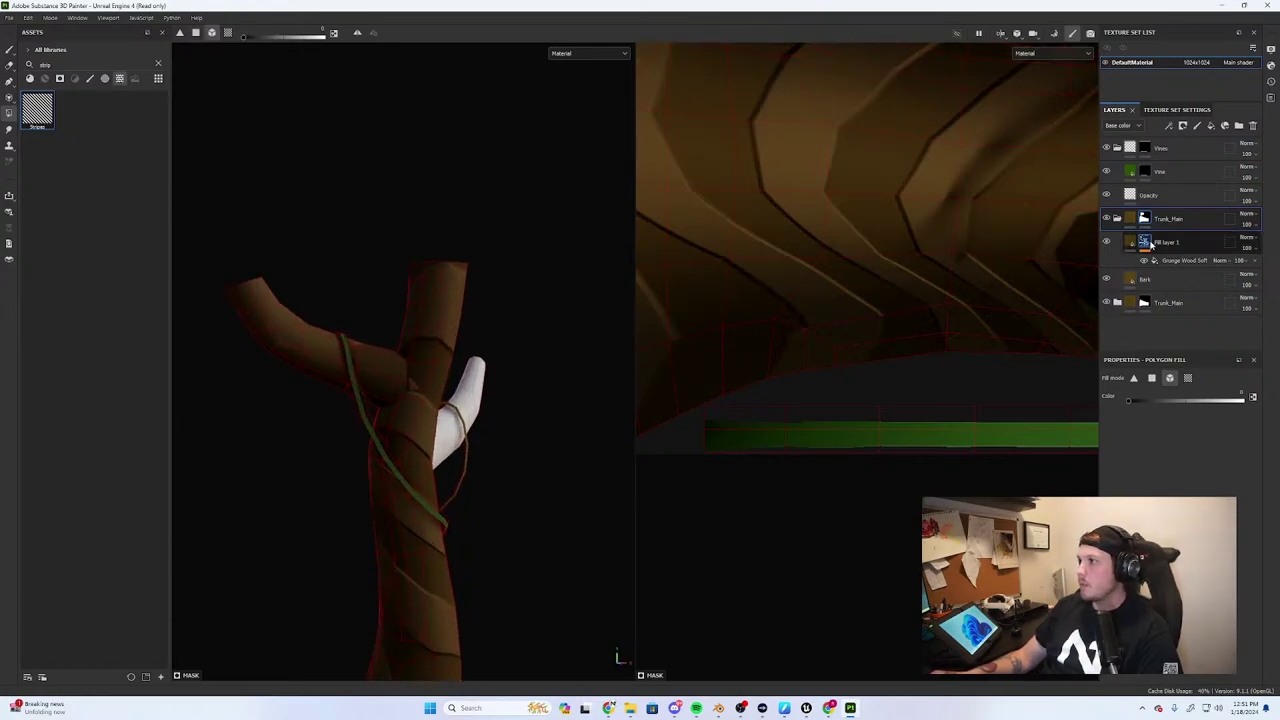
Shrink, rotate and move the upper folder's stripes projection cylinder so the bands wrap around the left branch
{"action": "left_click", "coordinate": [1183, 260]}
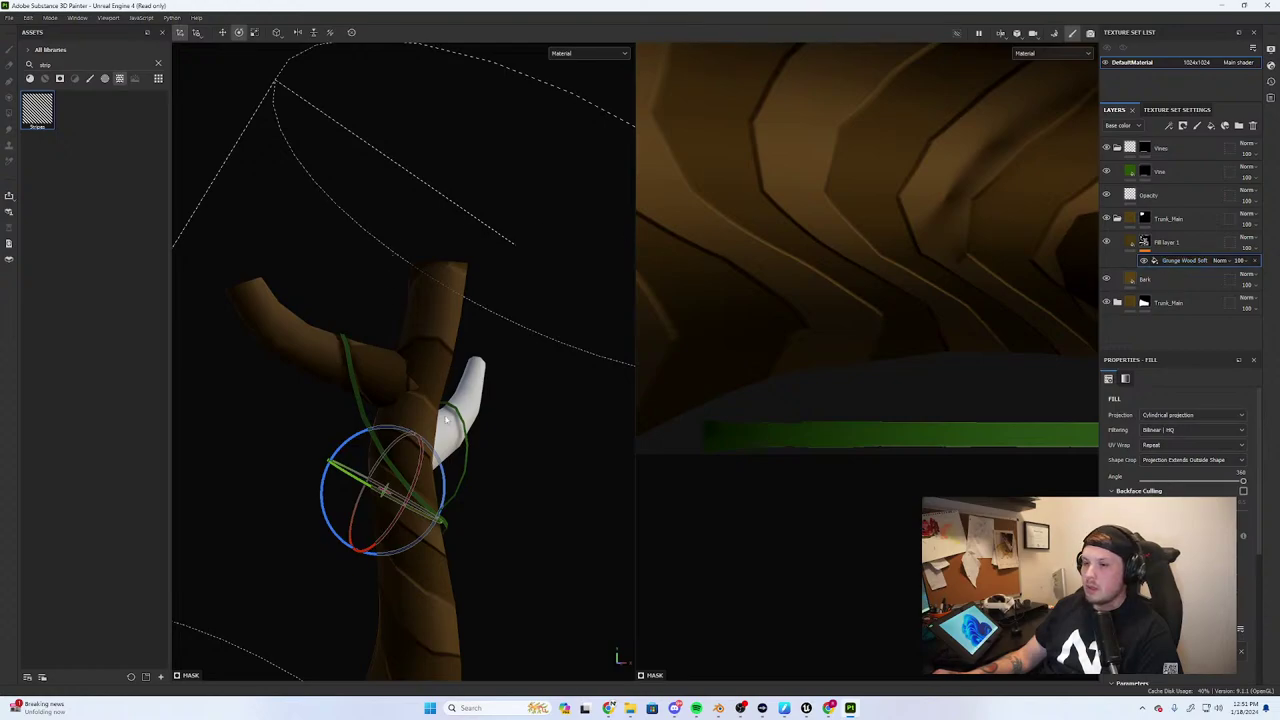
{"action": "key", "text": "r"}
{"action": "left_click_drag", "start_coordinate": [395, 490], "coordinate": [242, 539]}
{"action": "key", "text": "e"}
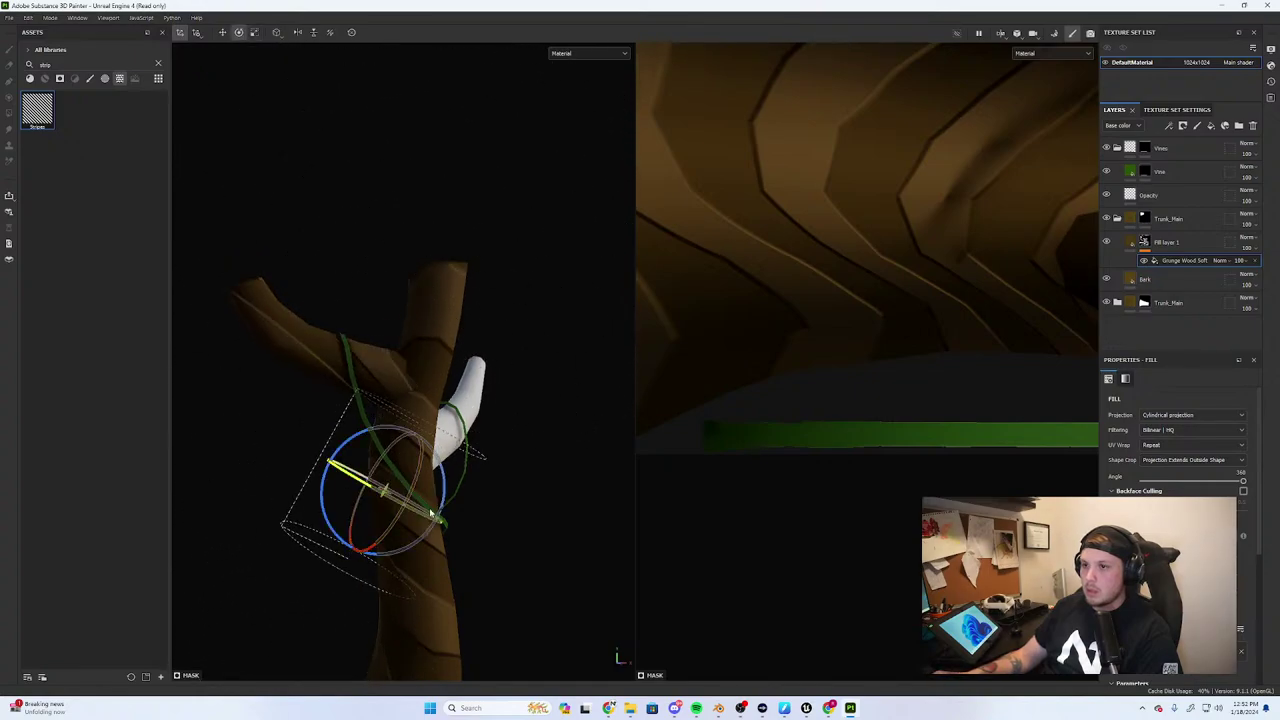
{"action": "left_click_drag", "start_coordinate": [435, 467], "coordinate": [337, 428]}
{"action": "key", "text": "w"}
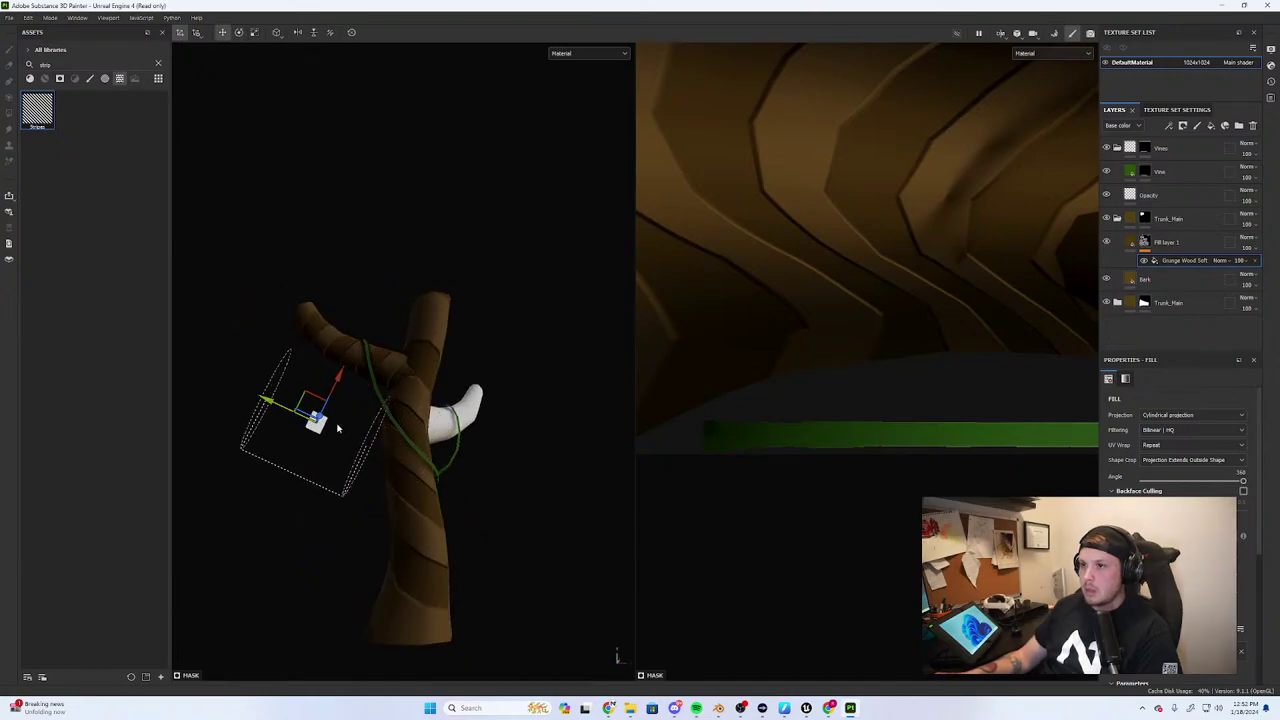
Open the lower Trunk_Main folder, select its stripes mask fill, and squash the projection cylinder to narrow the trunk's bands
{"action": "left_click", "coordinate": [1129, 304]}
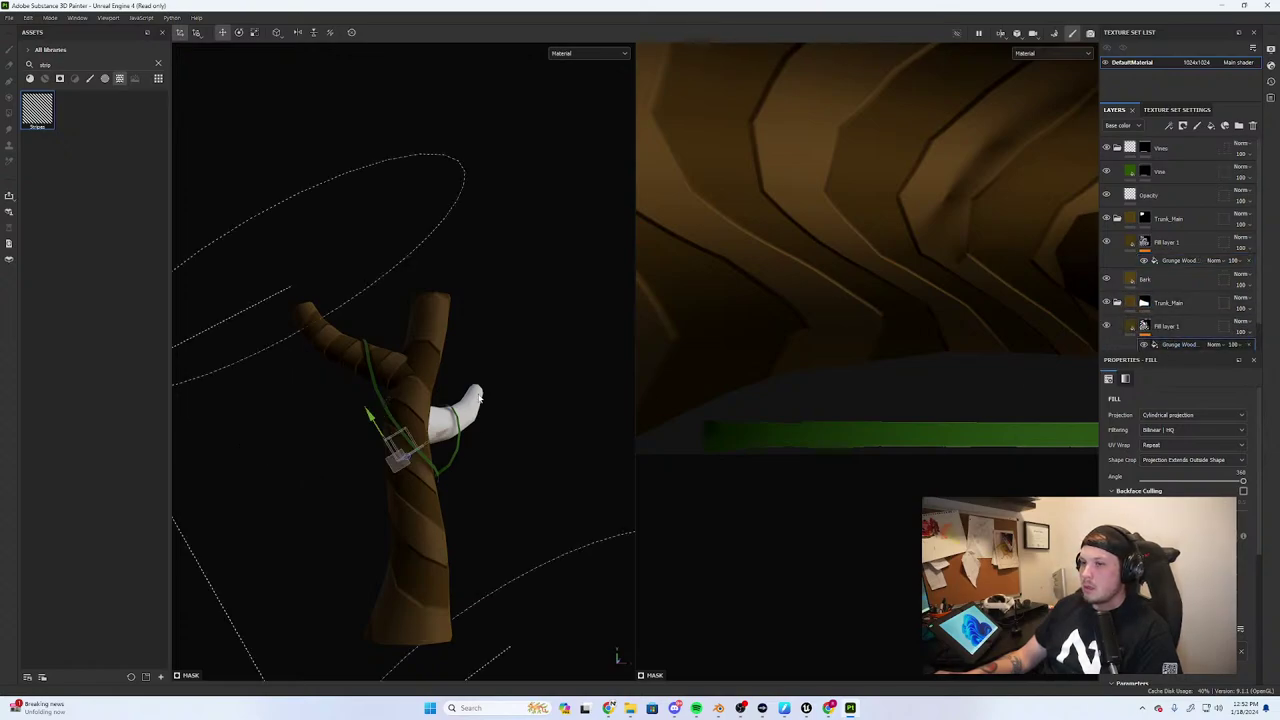
{"action": "key", "text": "e"}
{"action": "key", "text": "r"}
{"action": "left_click_drag", "start_coordinate": [372, 419], "coordinate": [428, 530]}
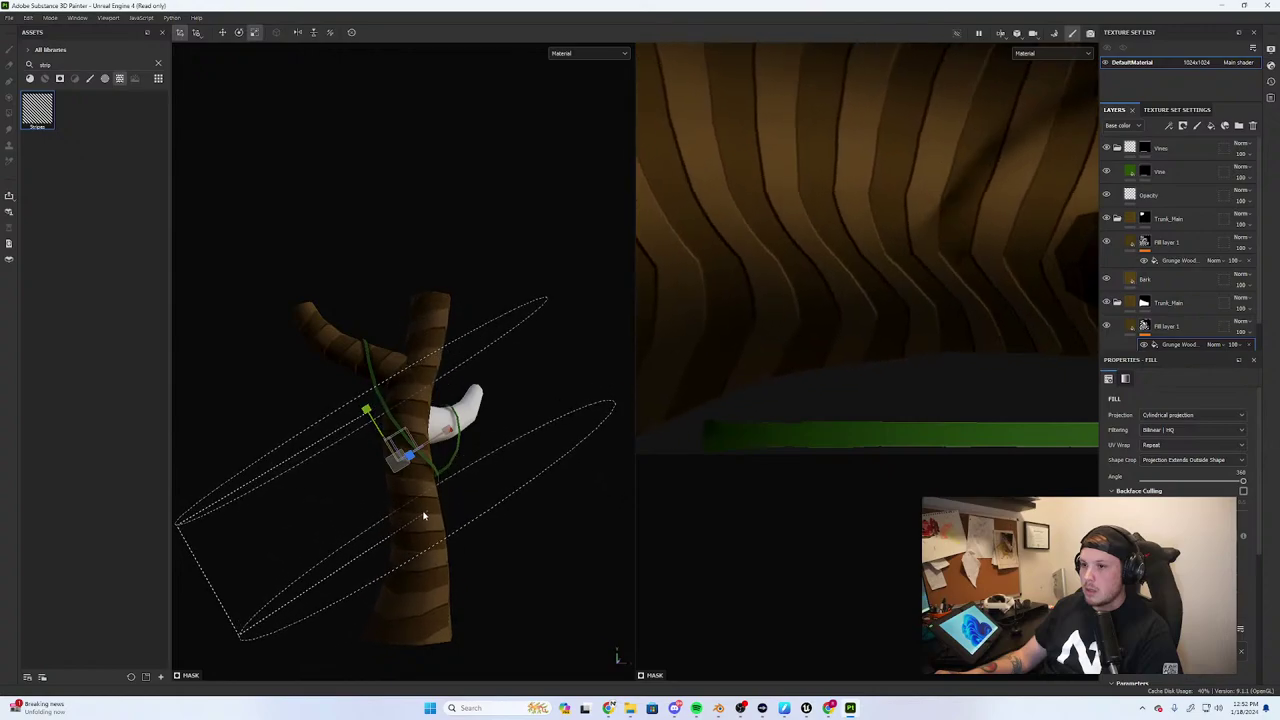
Rotate the projection cylinder of the lower Trunk_Main folder's stripes mask fill so the bands tilt across the main trunk
{"action": "key", "text": "e"}
{"action": "left_click_drag", "start_coordinate": [430, 457], "coordinate": [452, 442]}
{"action": "left_click_drag", "start_coordinate": [463, 262], "coordinate": [385, 285], "text": "alt"}
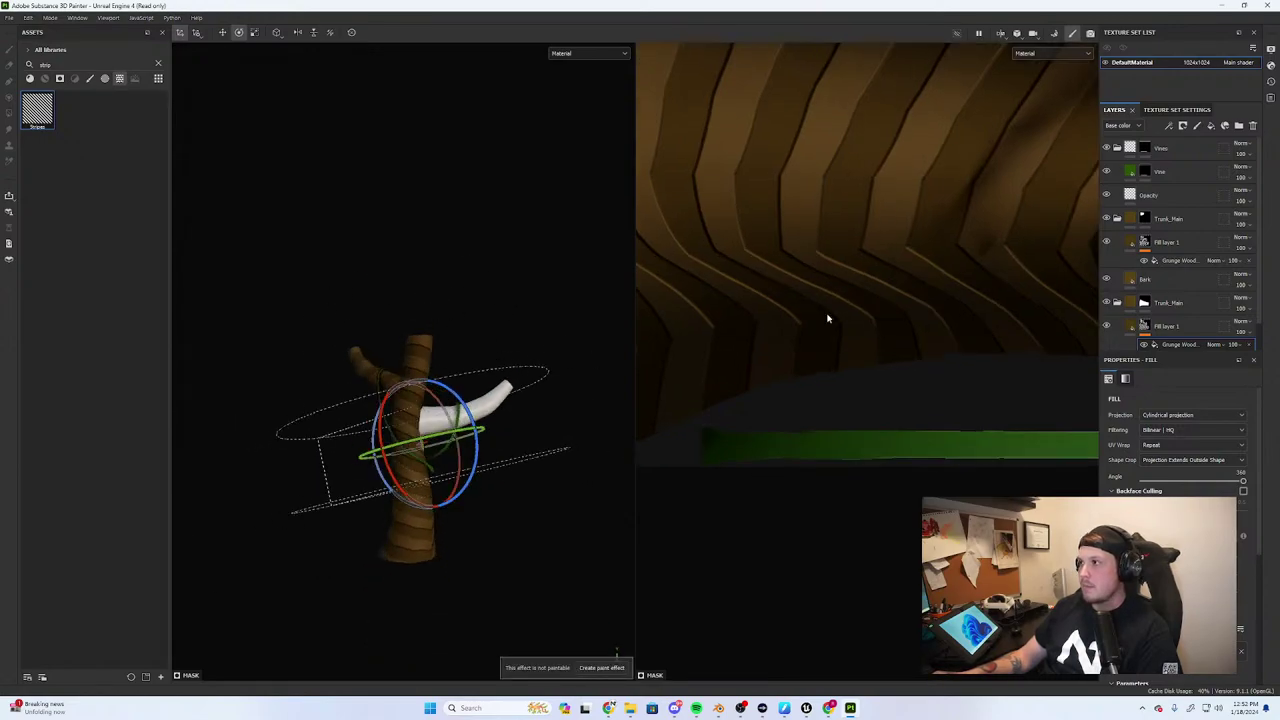
Duplicate the upper Trunk_Main folder and polygon-fill the copy's mask so it covers only the right branch
{"action": "left_click", "coordinate": [1117, 218]}
{"action": "left_click", "coordinate": [1117, 242]}
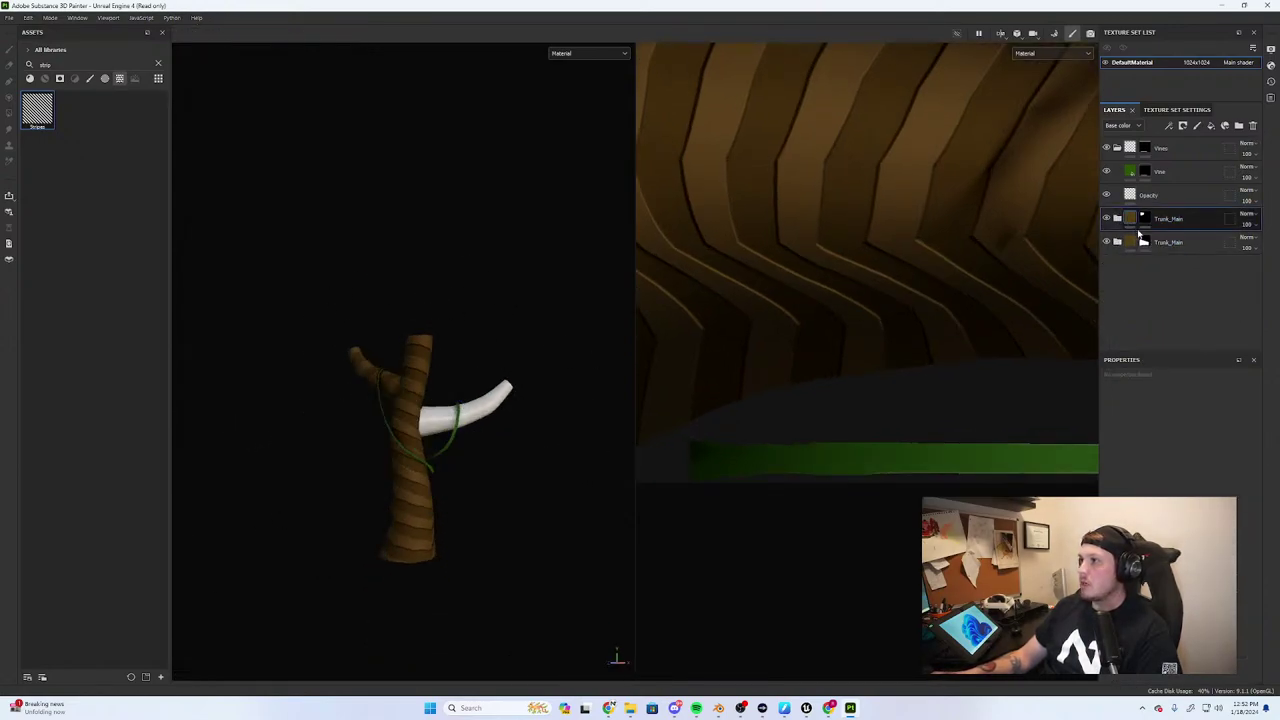
{"action": "key", "text": "ctrl+d"}
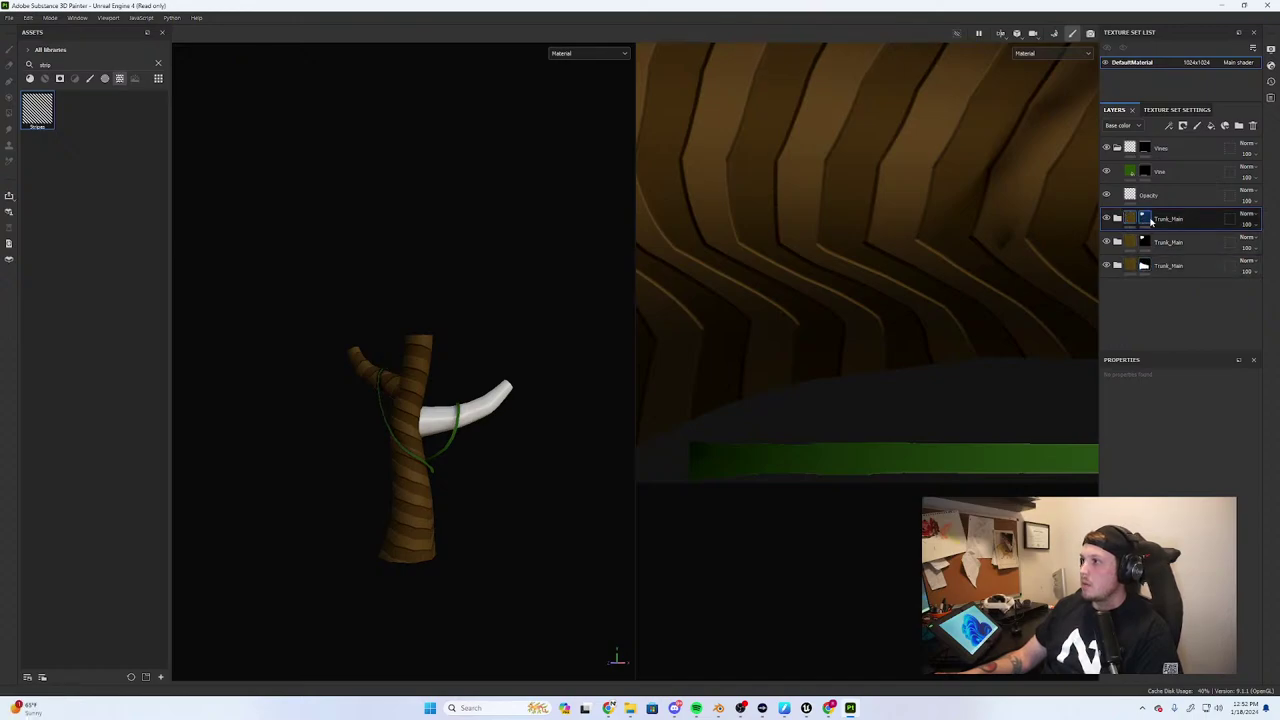
{"action": "left_click", "coordinate": [1146, 219]}
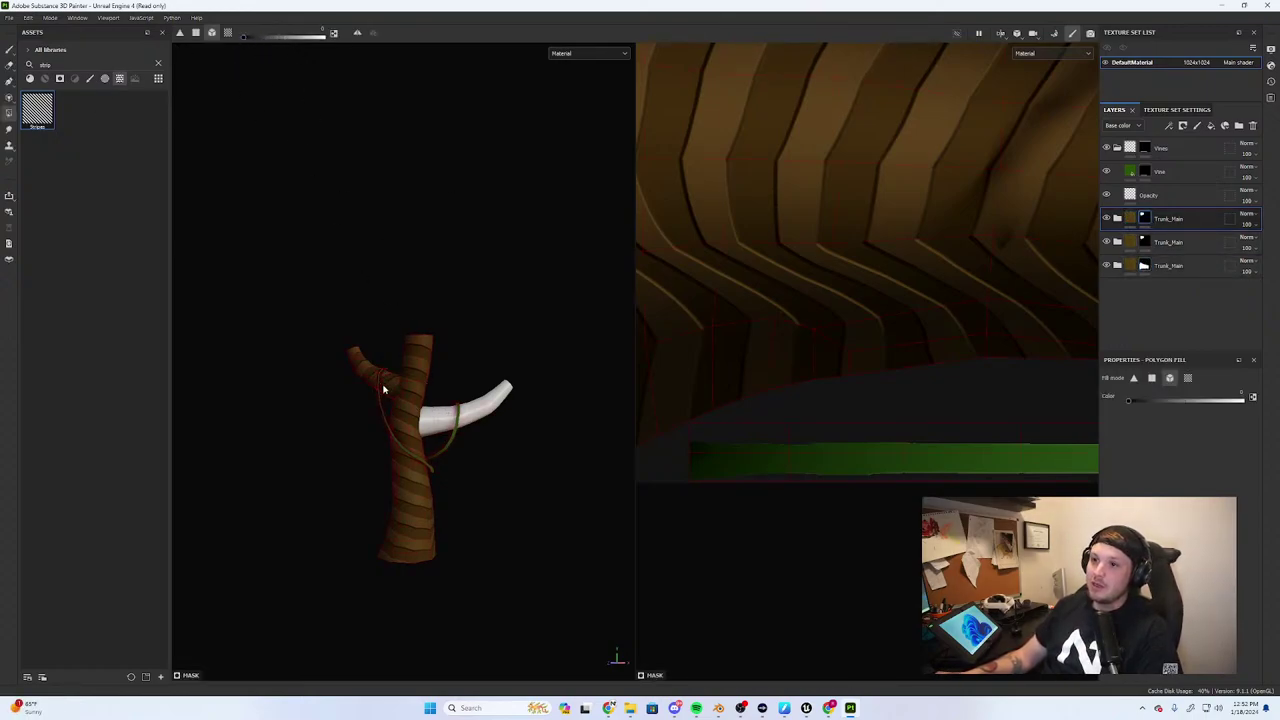
{"action": "scroll", "coordinate": [386, 389], "scroll_direction": "up", "scroll_amount": 3}
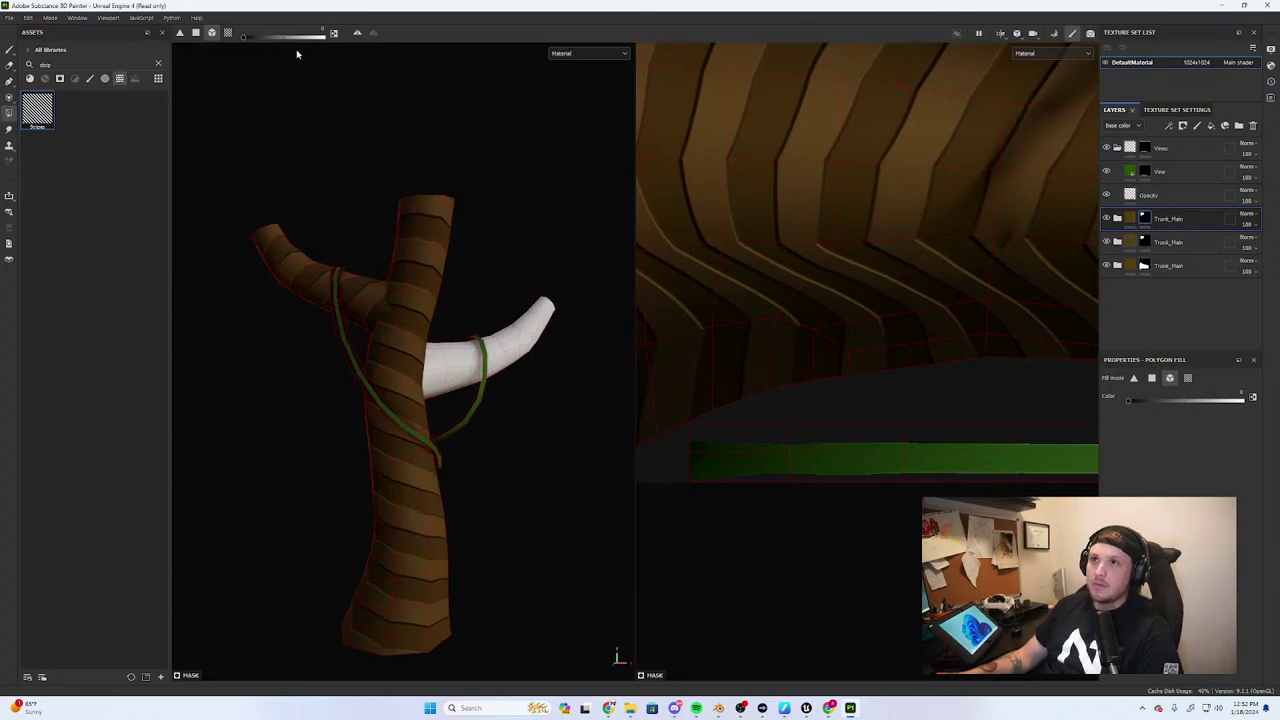
{"action": "left_click", "coordinate": [532, 342]}
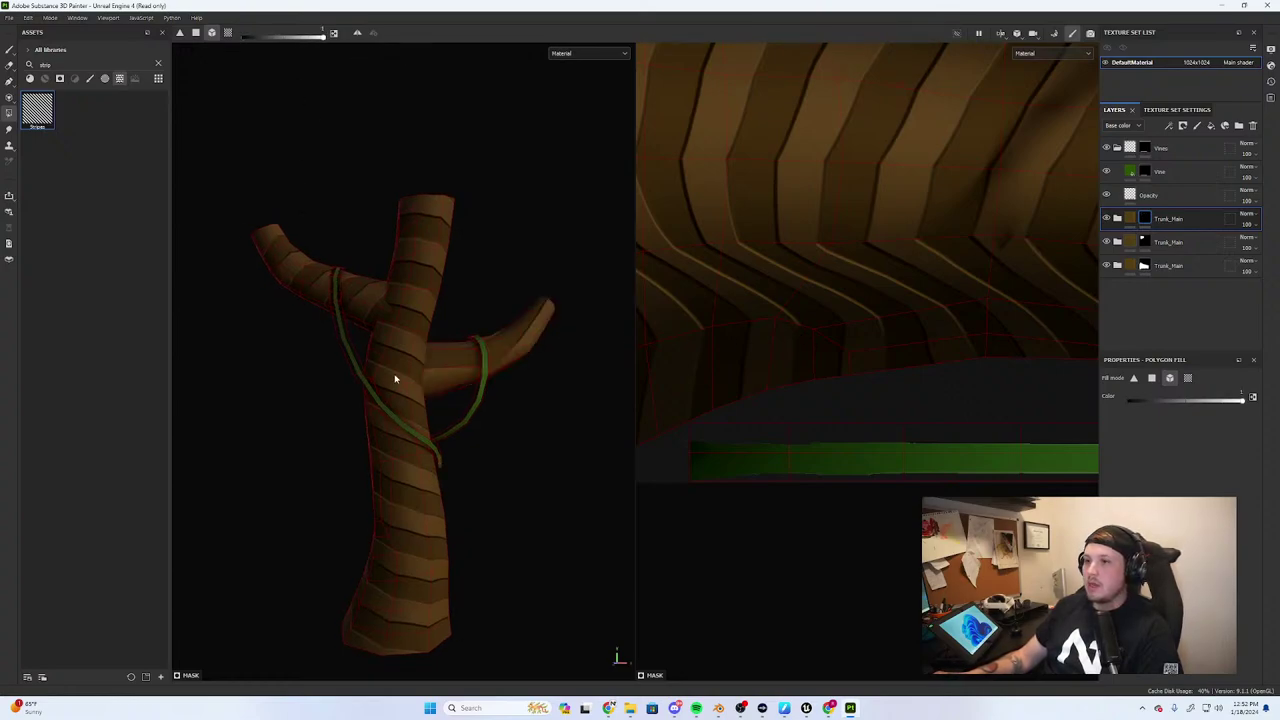
Open the duplicated Trunk_Main folder and rotate its stripes projection cylinder so the bands wrap around the right branch
{"action": "left_click", "coordinate": [1117, 218]}
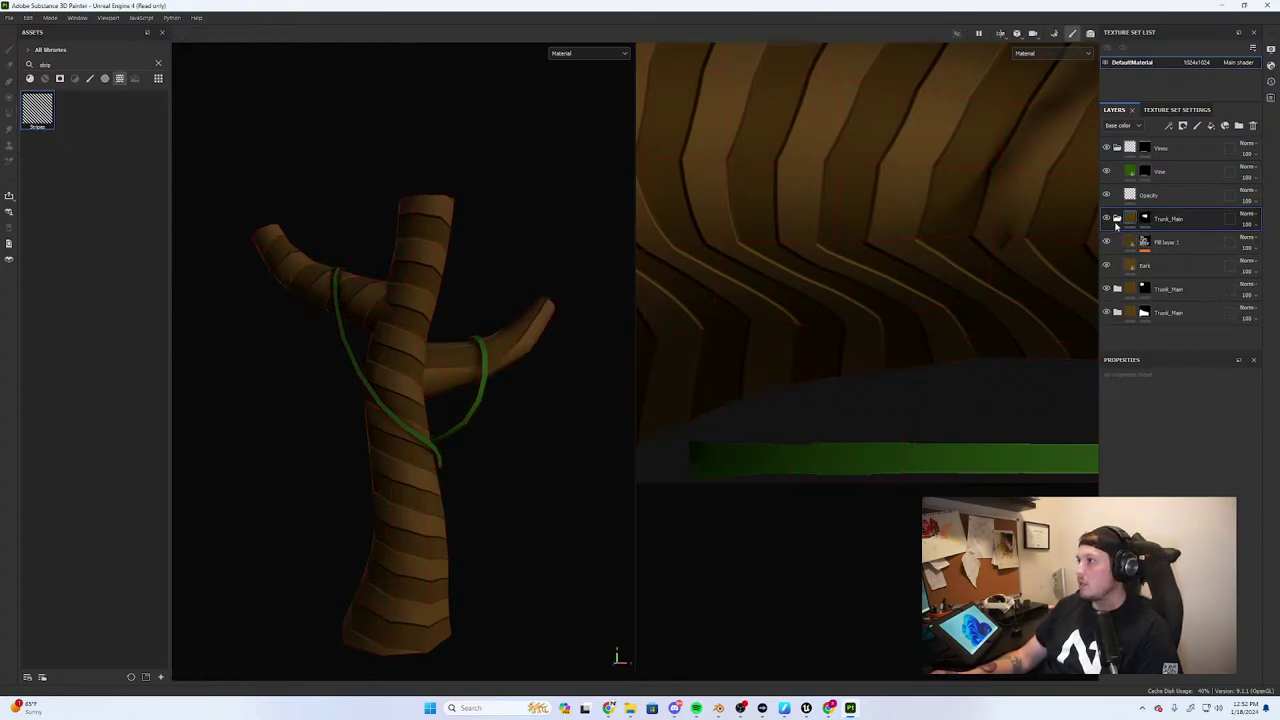
{"action": "left_click", "coordinate": [1142, 241]}
{"action": "left_click", "coordinate": [1130, 244]}
{"action": "left_click", "coordinate": [1145, 243]}
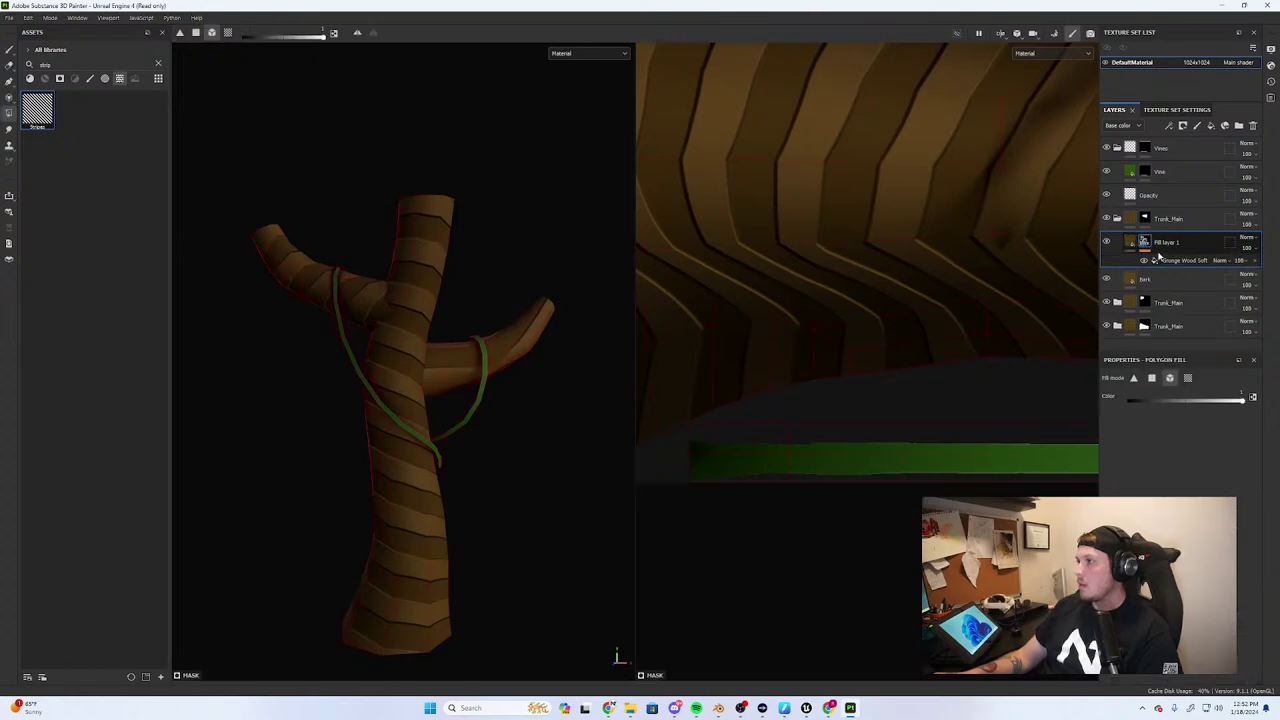
{"action": "left_click_drag", "start_coordinate": [623, 320], "coordinate": [491, 309], "text": "alt"}
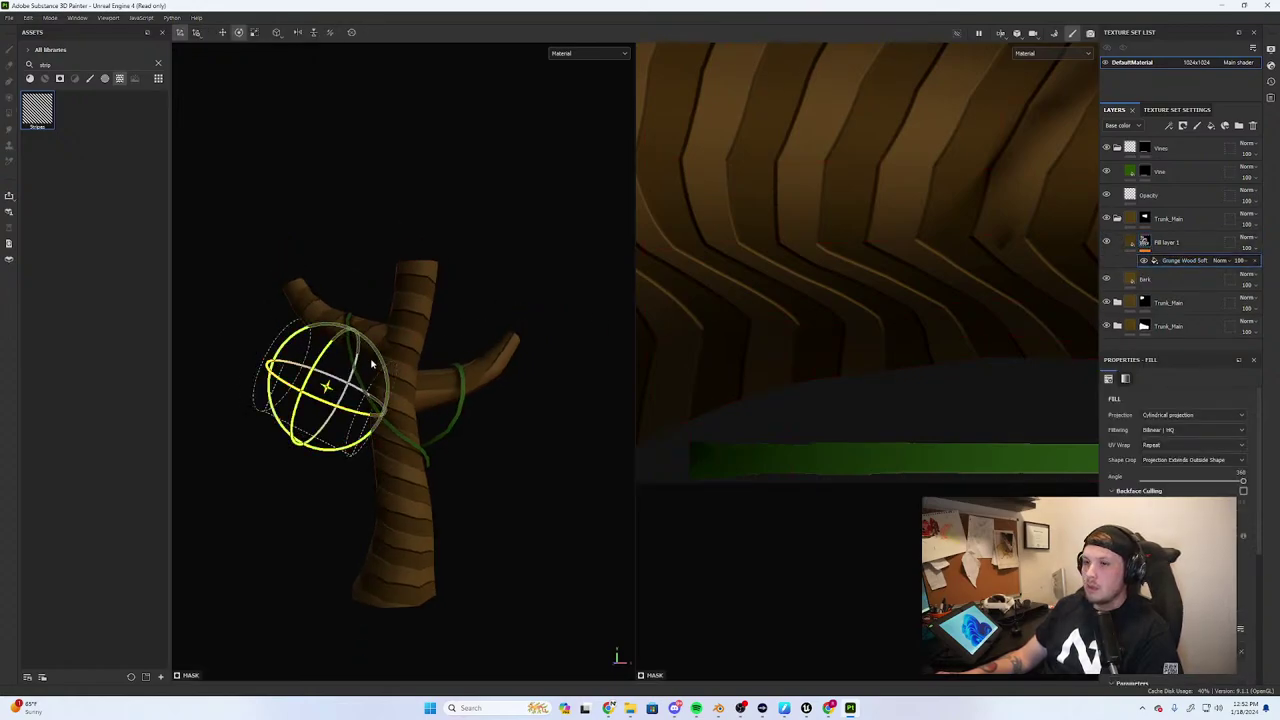
{"action": "left_click_drag", "start_coordinate": [383, 370], "coordinate": [514, 394]}
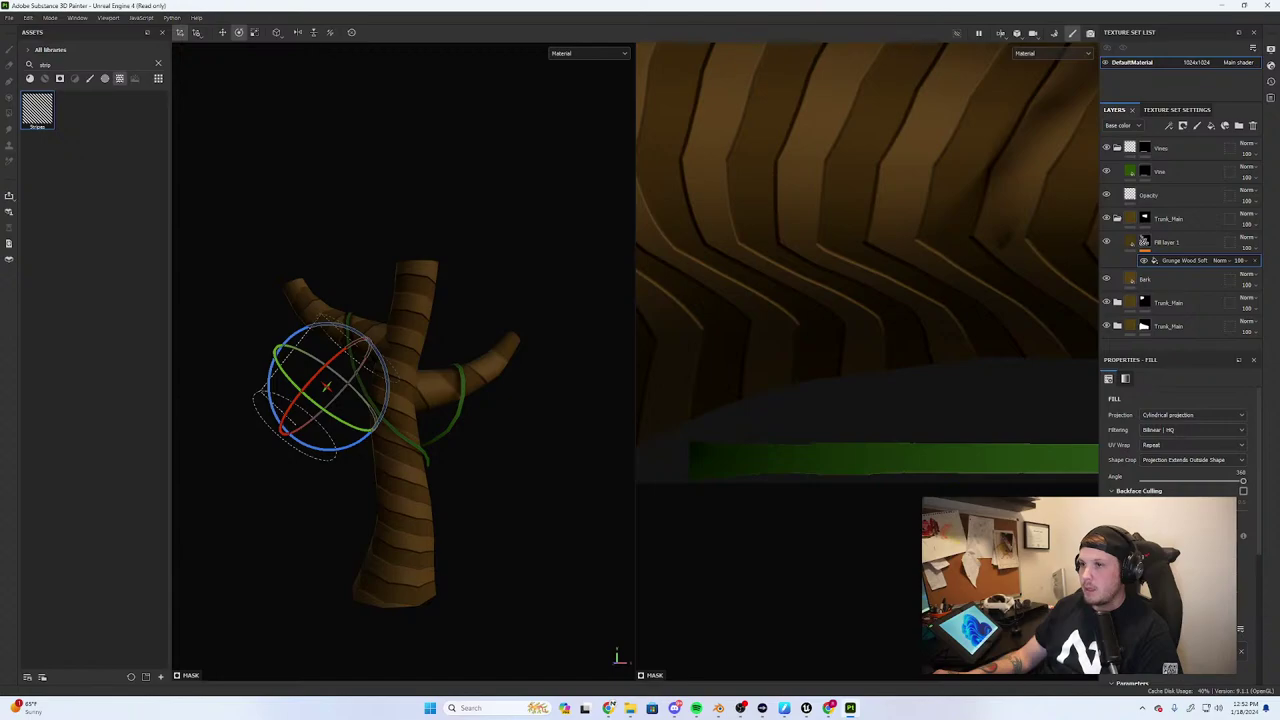
{"action": "left_click_drag", "start_coordinate": [557, 423], "coordinate": [849, 389], "text": "alt"}
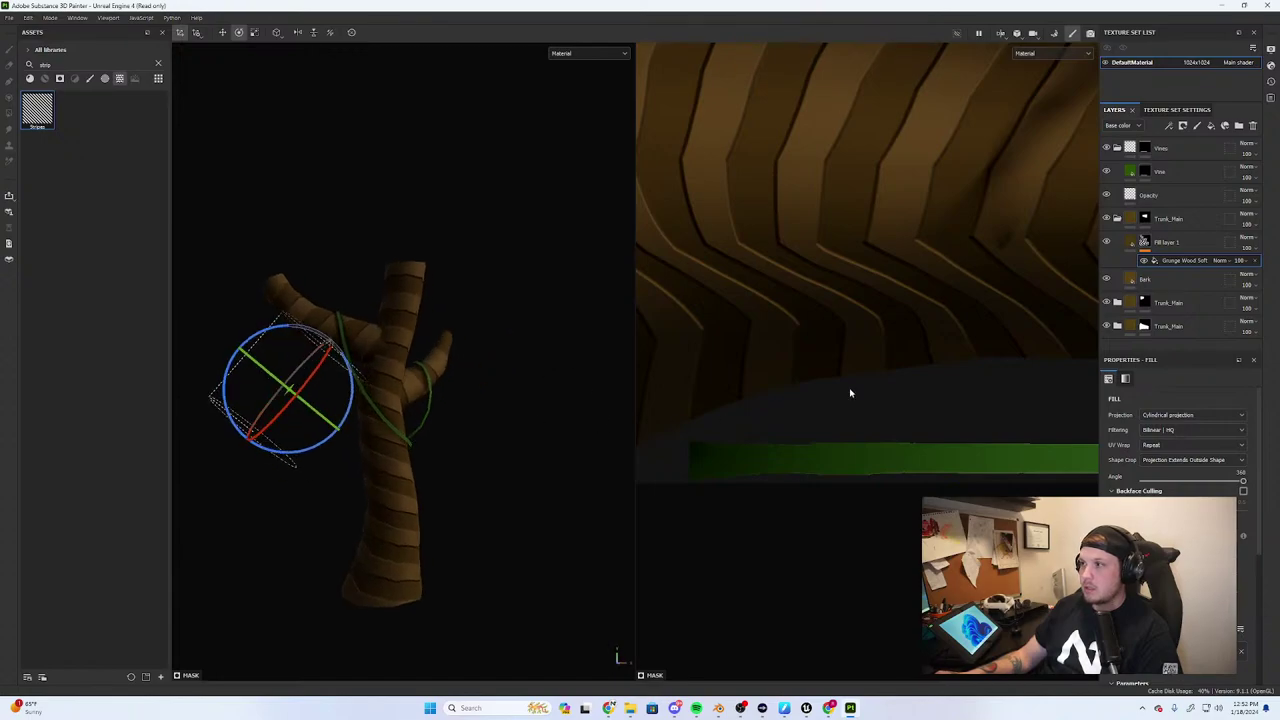
Open the middle Trunk_Main folder and lower the tiling of its stripes mask fill to widen the left branch's bands
{"action": "left_click", "coordinate": [1118, 301]}
{"action": "left_click", "coordinate": [1172, 344]}
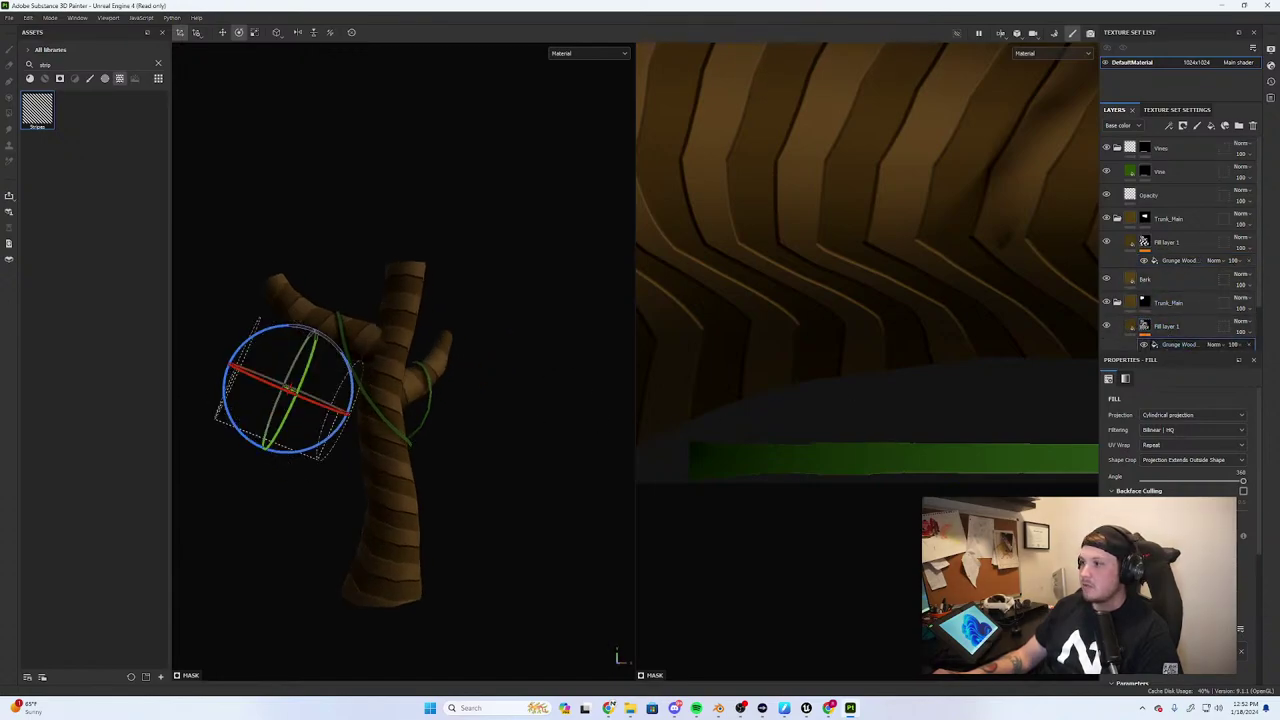
{"action": "scroll", "coordinate": [1180, 440], "scroll_direction": "down", "scroll_amount": 1}
{"action": "left_click_drag", "start_coordinate": [444, 464], "coordinate": [516, 430], "text": "alt"}
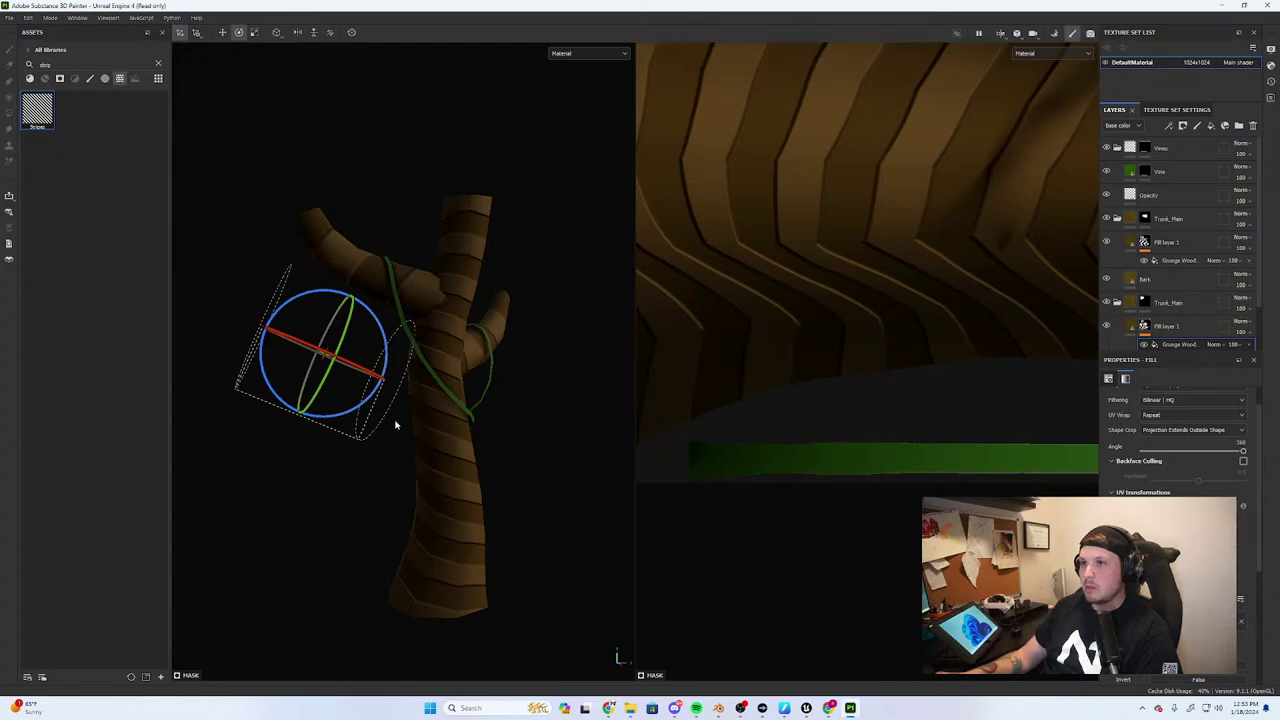
{"action": "left_click_drag", "start_coordinate": [395, 425], "coordinate": [470, 418], "text": "alt"}
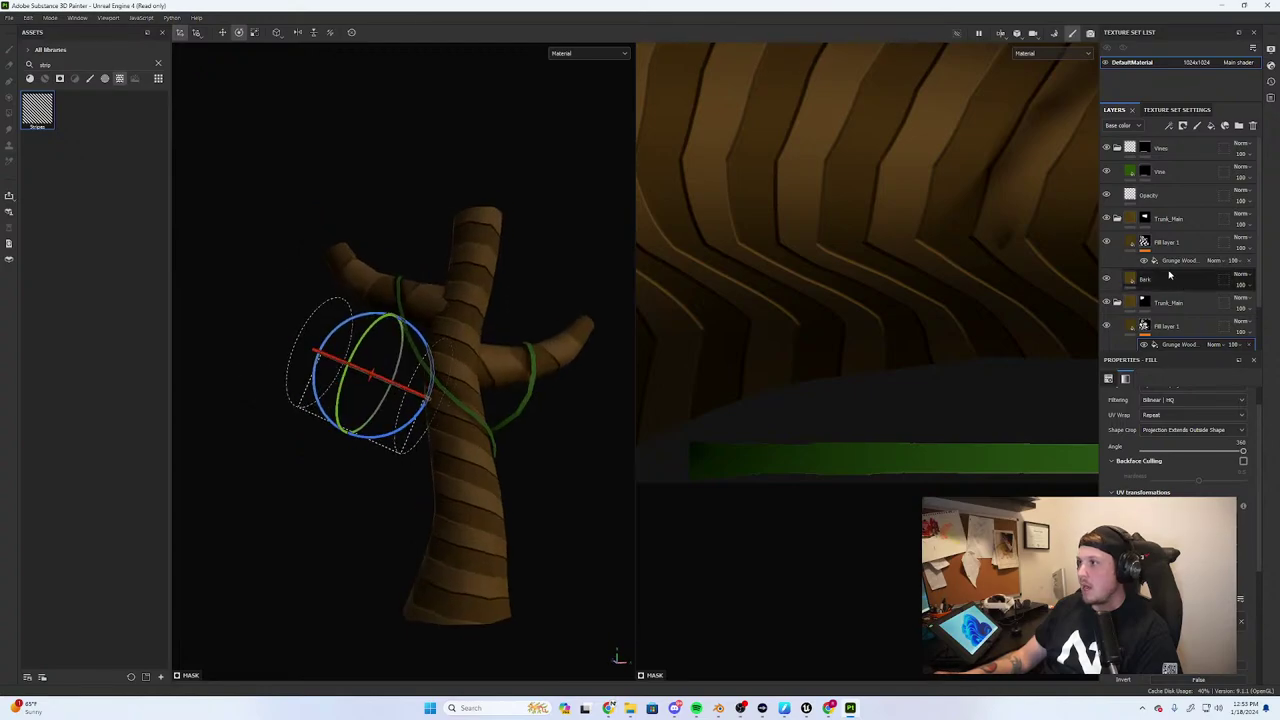
Collapse the middle Trunk_Main folder and set the lower folder's stripes mask fill tiling to 0.26 for wider trunk bands
{"action": "left_click", "coordinate": [1118, 304]}
{"action": "left_click", "coordinate": [1118, 326]}
{"action": "scroll", "coordinate": [1154, 304], "scroll_direction": "down", "scroll_amount": 1}
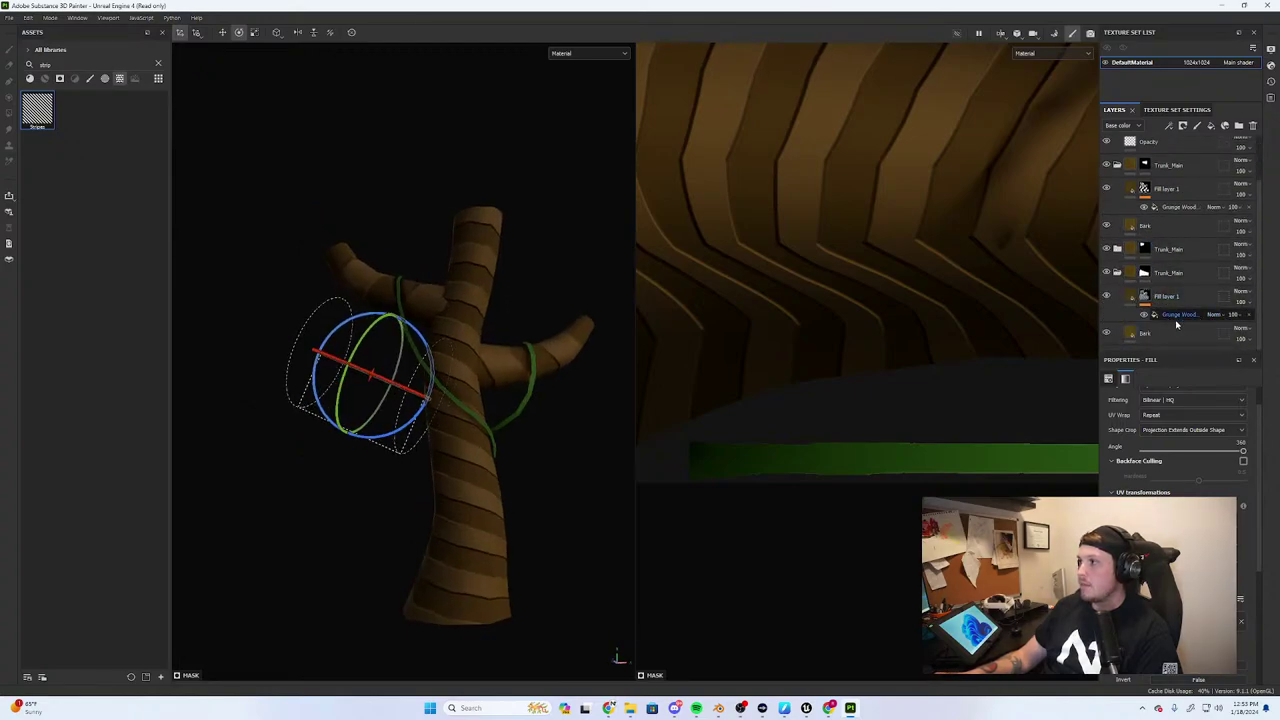
{"action": "left_click", "coordinate": [1177, 317]}
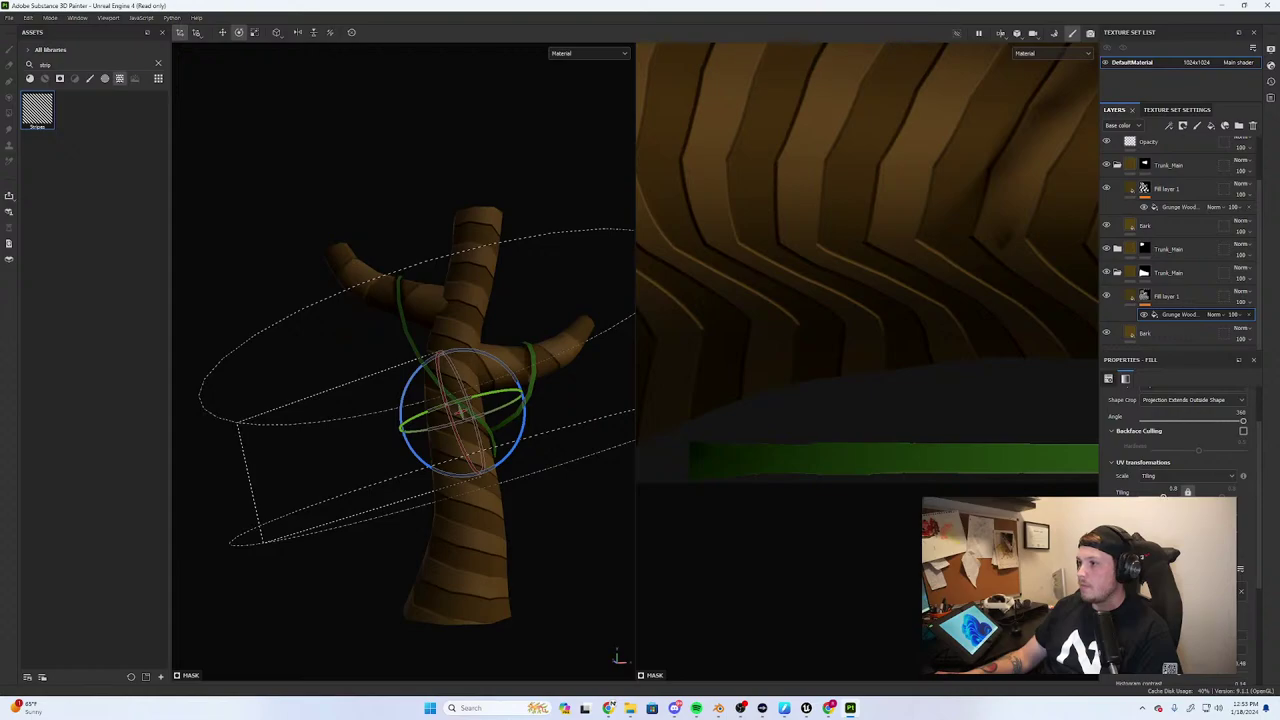
{"action": "left_click_drag", "start_coordinate": [1163, 496], "coordinate": [1162, 494]}
{"action": "scroll", "coordinate": [450, 432], "scroll_direction": "down", "scroll_amount": 3}
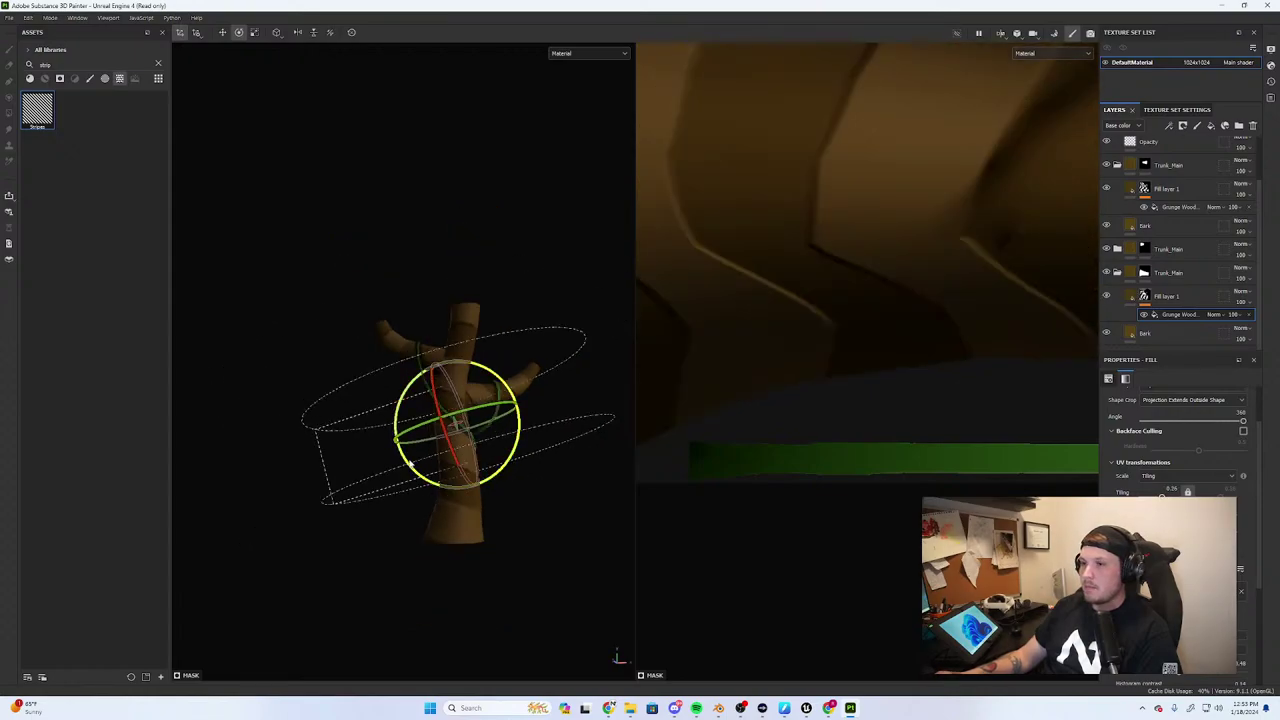
{"action": "scroll", "coordinate": [450, 432], "scroll_direction": "up", "scroll_amount": 2}
{"action": "left_click", "coordinate": [443, 240]}
{"action": "mouse_move", "coordinate": [443, 240]}
{"action": "left_mouse_down", "text": "alt"}
{"action": "mouse_move", "coordinate": [508, 269]}
{"action": "mouse_move", "coordinate": [403, 243]}
{"action": "mouse_move", "coordinate": [269, 251]}
{"action": "mouse_move", "coordinate": [363, 260]}
{"action": "mouse_move", "coordinate": [428, 330]}
{"action": "mouse_move", "coordinate": [420, 366]}
{"action": "left_mouse_up", "text": "alt"}
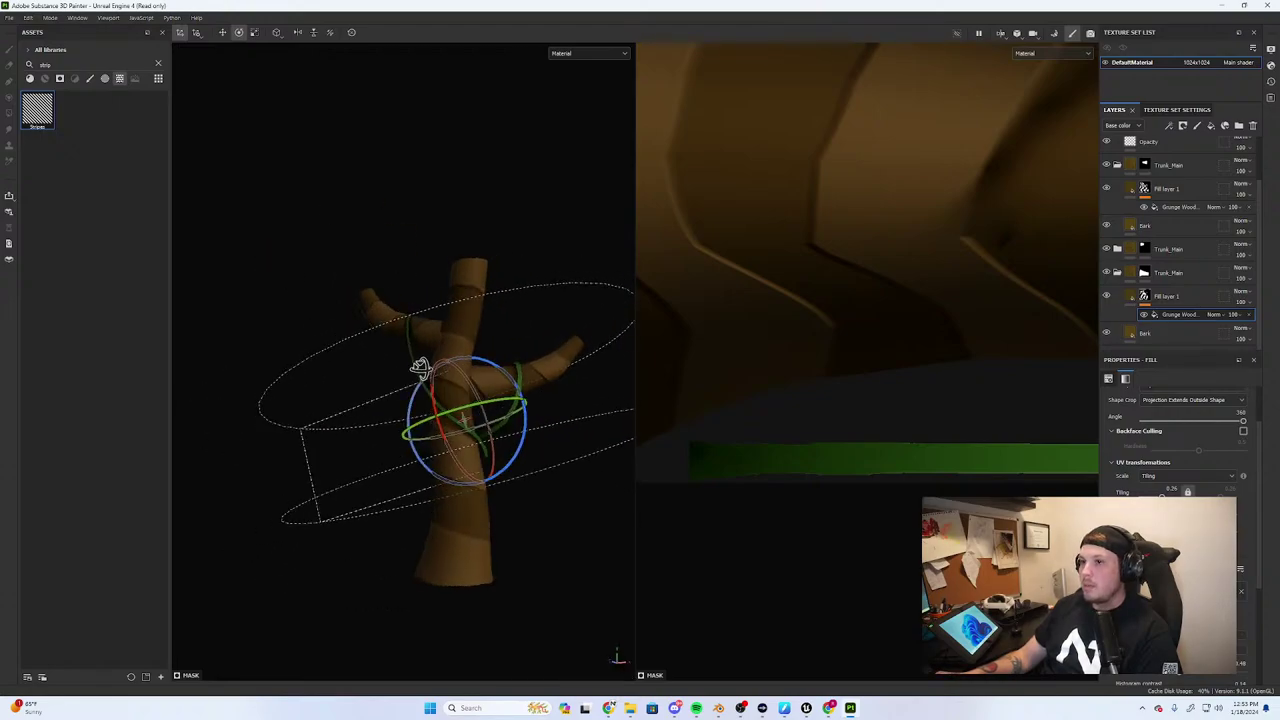
{"action": "scroll", "coordinate": [1120, 287], "scroll_direction": "up", "scroll_amount": 1}
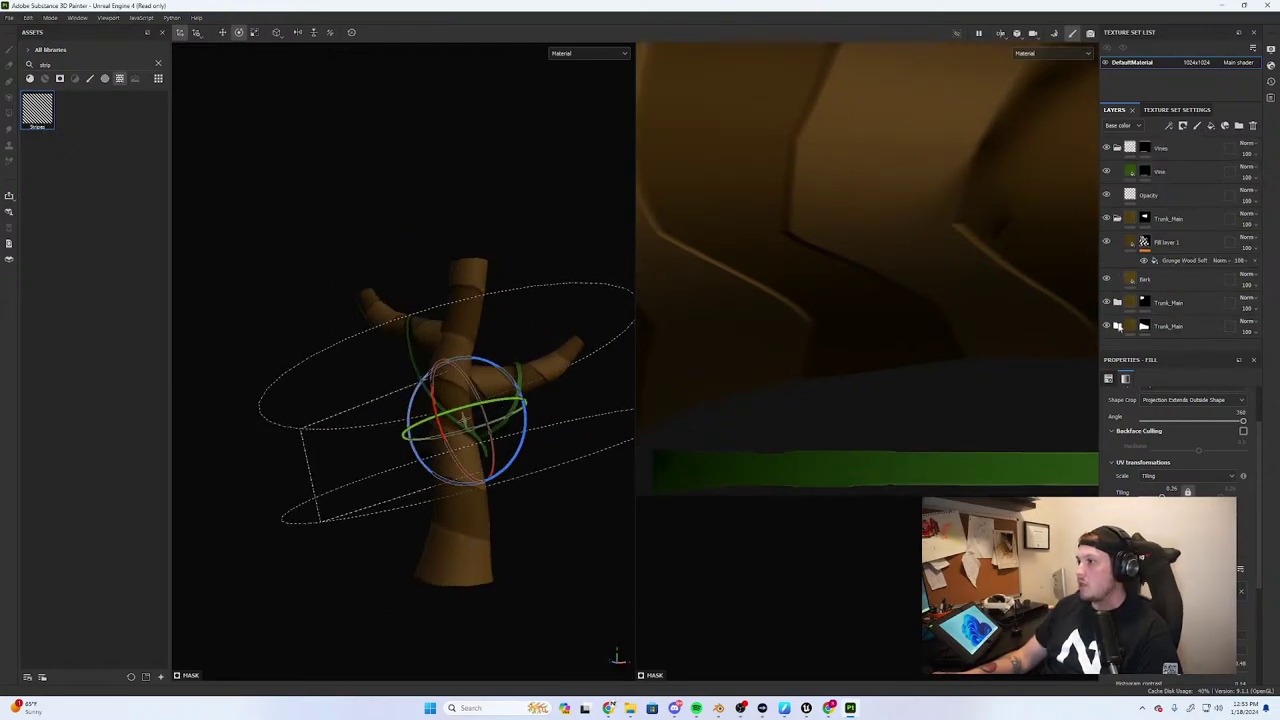
Set the base color of Fill layer 1 in the lower Trunk_Main folder to the saturated golden brown 563F00
{"action": "scroll", "coordinate": [1118, 327], "scroll_direction": "down", "scroll_amount": 2}
{"action": "left_click", "coordinate": [1140, 308]}
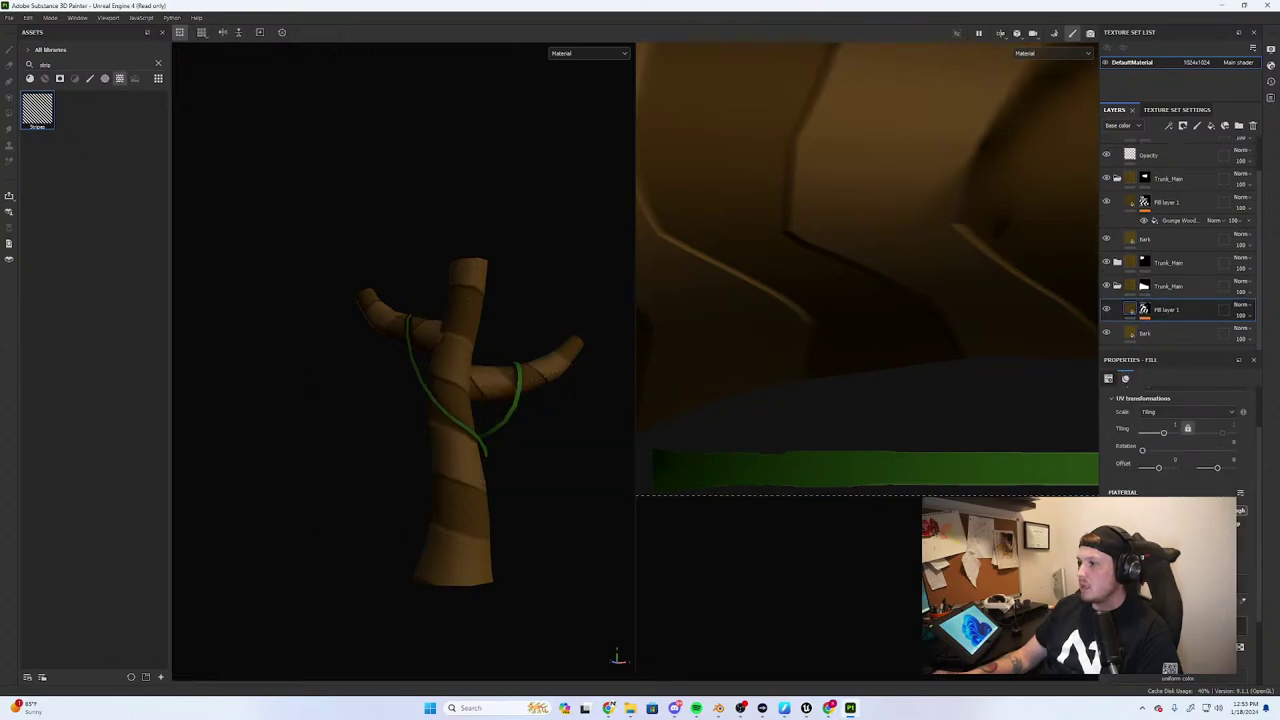
{"action": "left_click", "coordinate": [1170, 625]}
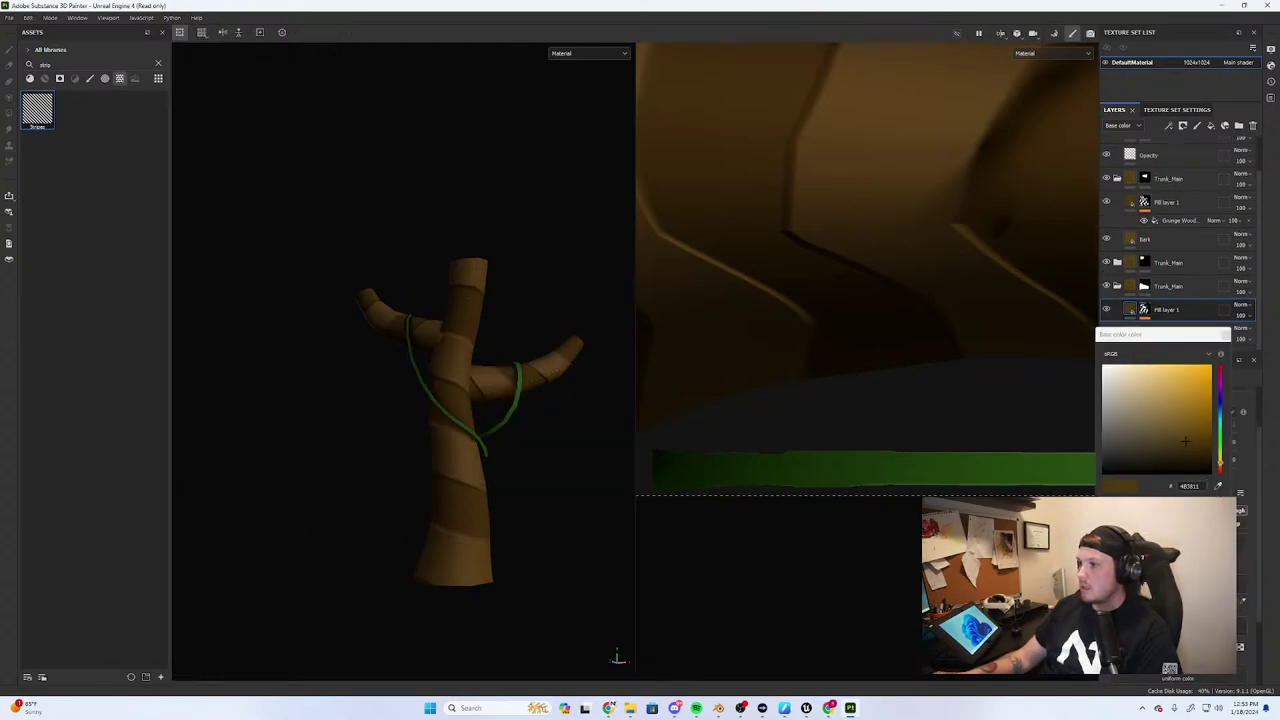
{"action": "mouse_move", "coordinate": [1186, 441]}
{"action": "left_mouse_down"}
{"action": "mouse_move", "coordinate": [1186, 453]}
{"action": "mouse_move", "coordinate": [1185, 430]}
{"action": "left_mouse_up"}
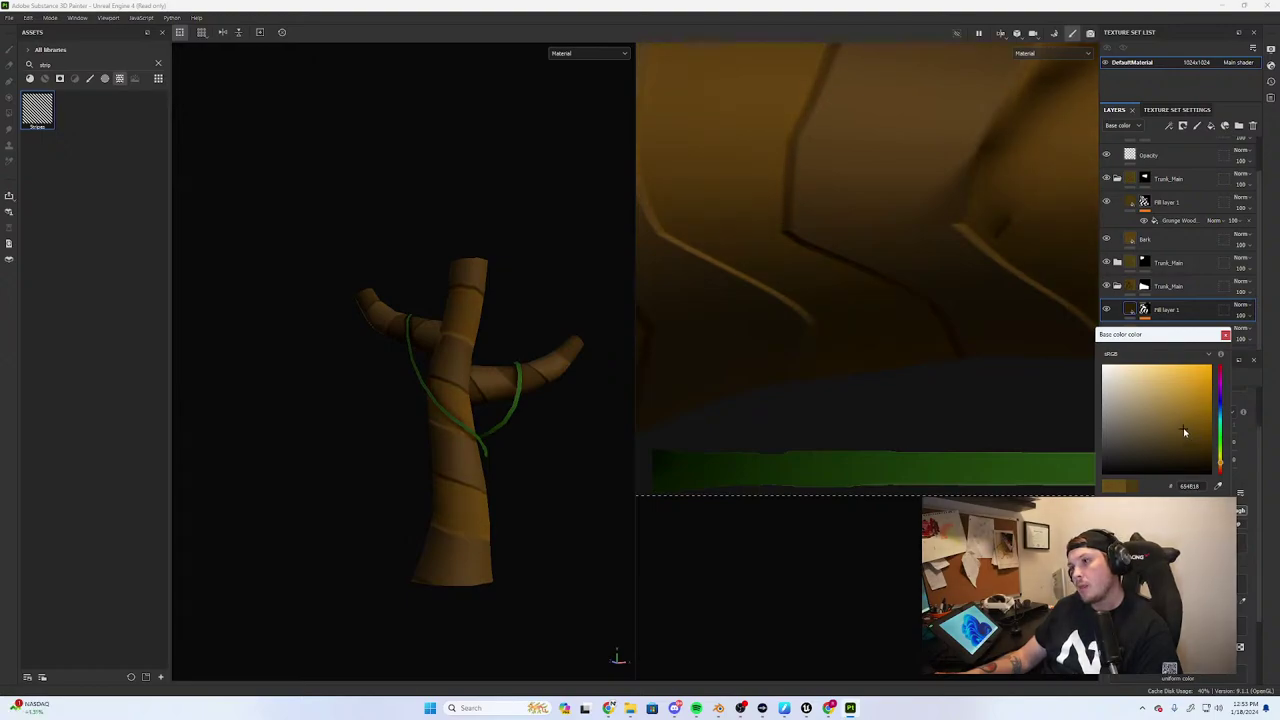
{"action": "mouse_move", "coordinate": [1184, 430]}
{"action": "left_mouse_down"}
{"action": "mouse_move", "coordinate": [1196, 426]}
{"action": "mouse_move", "coordinate": [1193, 441]}
{"action": "left_mouse_up"}
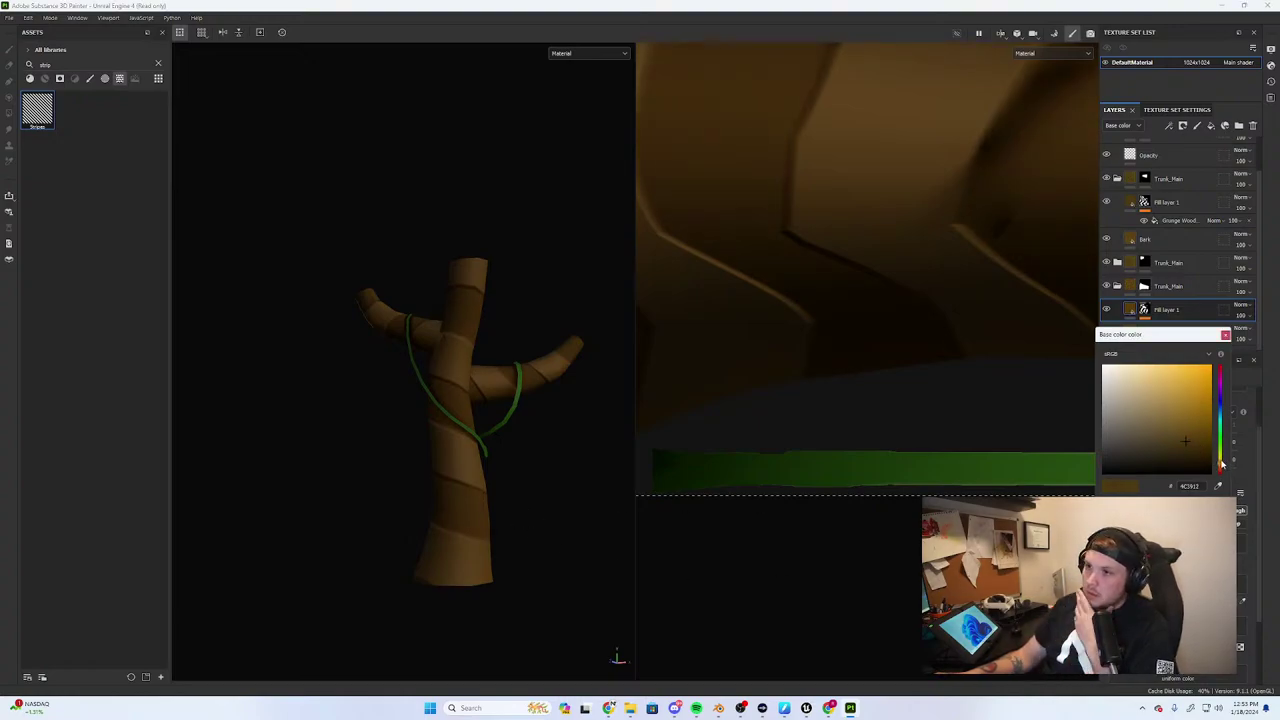
{"action": "mouse_move", "coordinate": [1220, 465]}
{"action": "left_mouse_down"}
{"action": "mouse_move", "coordinate": [1219, 370]}
{"action": "mouse_move", "coordinate": [1232, 464]}
{"action": "left_mouse_up"}
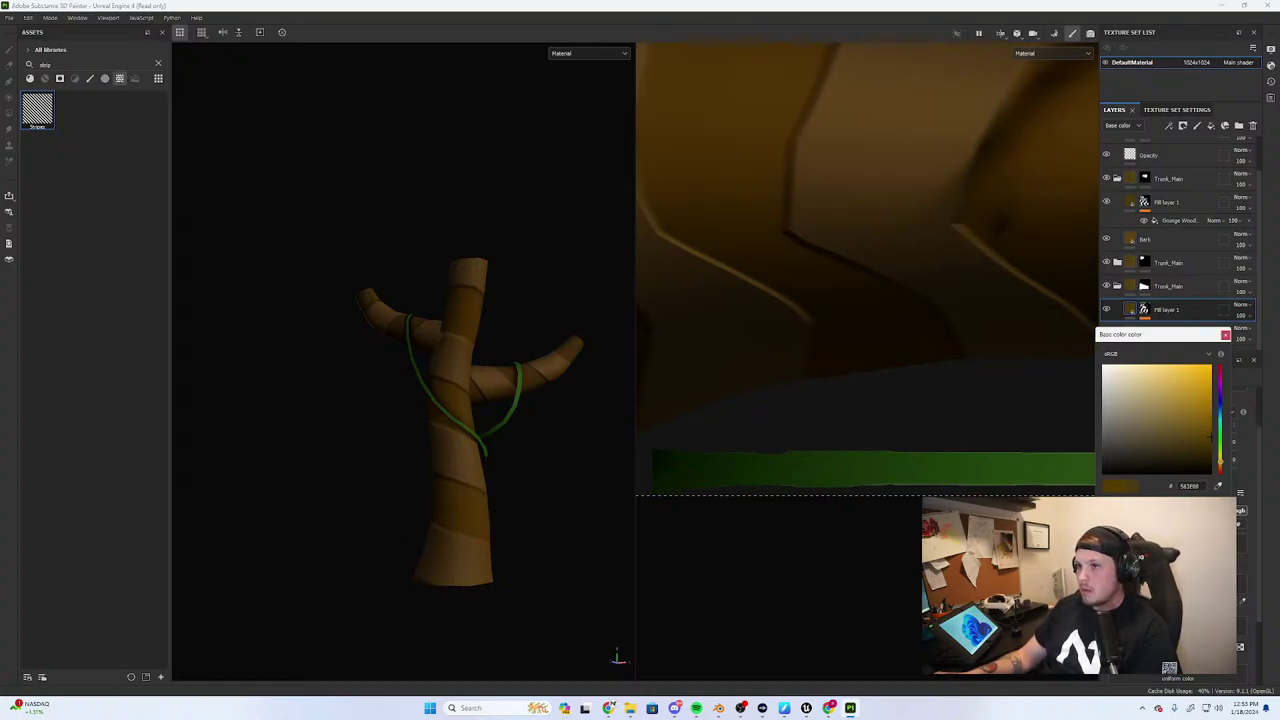
{"action": "left_click", "coordinate": [1224, 334]}
Open the middle Trunk_Main folder and match its Fill layer 1 base color to the trunk's golden-brown bands
{"action": "scroll", "coordinate": [469, 355], "scroll_direction": "down", "scroll_amount": 3}
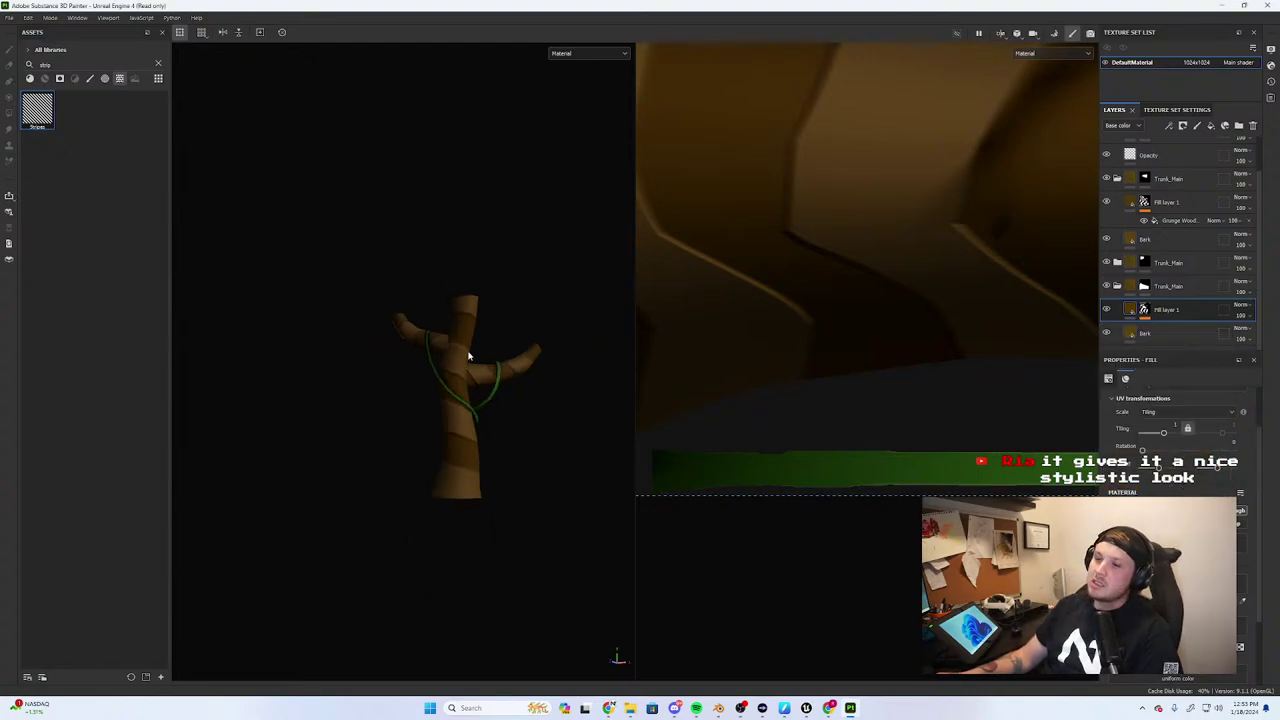
{"action": "left_click_drag", "start_coordinate": [469, 355], "coordinate": [460, 394], "text": "alt"}
{"action": "scroll", "coordinate": [476, 378], "scroll_direction": "up", "scroll_amount": 3}
{"action": "scroll", "coordinate": [476, 378], "scroll_direction": "up", "scroll_amount": 2}
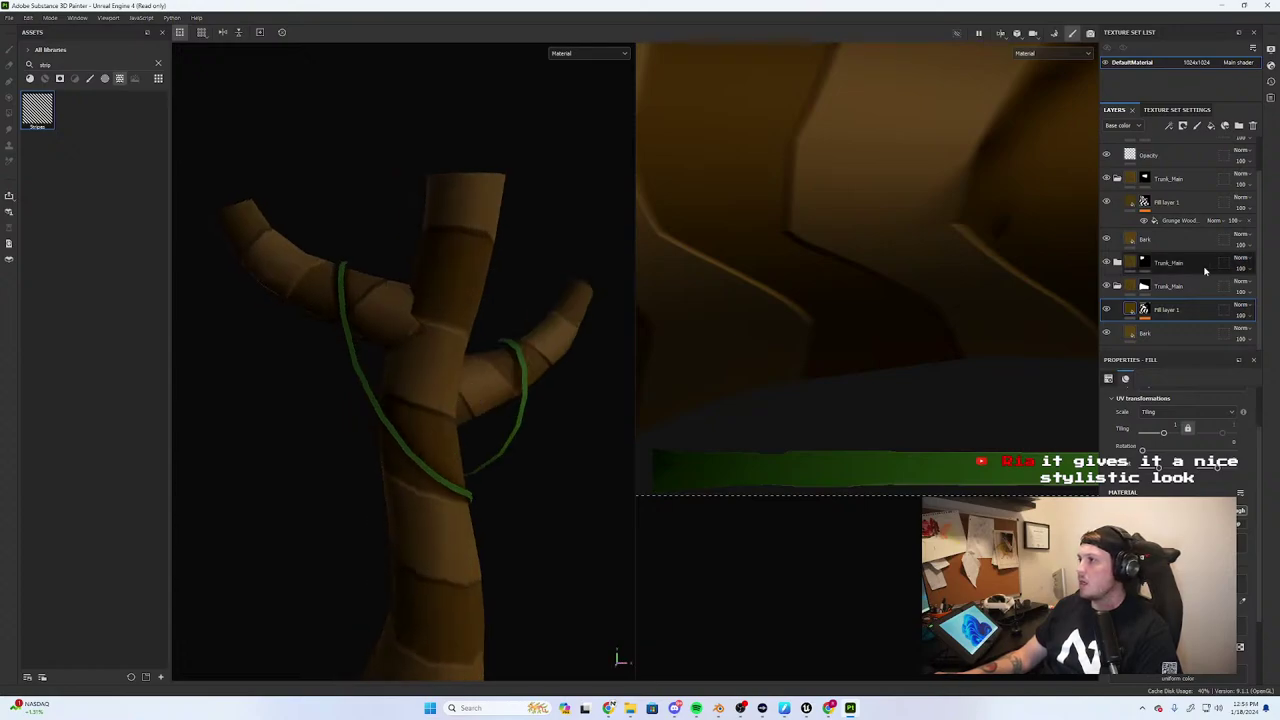
{"action": "left_click", "coordinate": [1117, 263]}
{"action": "scroll", "coordinate": [1174, 291], "scroll_direction": "down", "scroll_amount": 2}
{"action": "left_click", "coordinate": [1130, 225]}
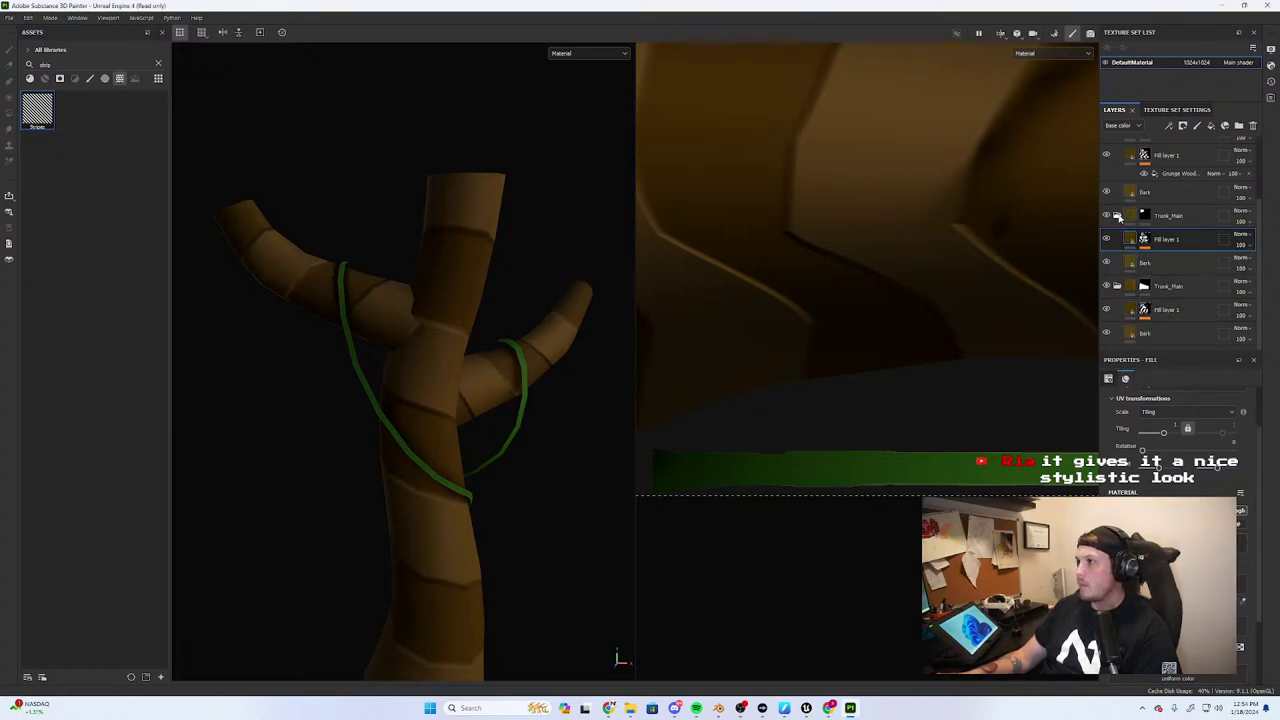
Sample the lower folder's Fill layer 1 color as the base color of Fill layer 1 in the right branch's Trunk_Main folder
{"action": "left_click", "coordinate": [1118, 216]}
{"action": "left_click", "coordinate": [1129, 207]}
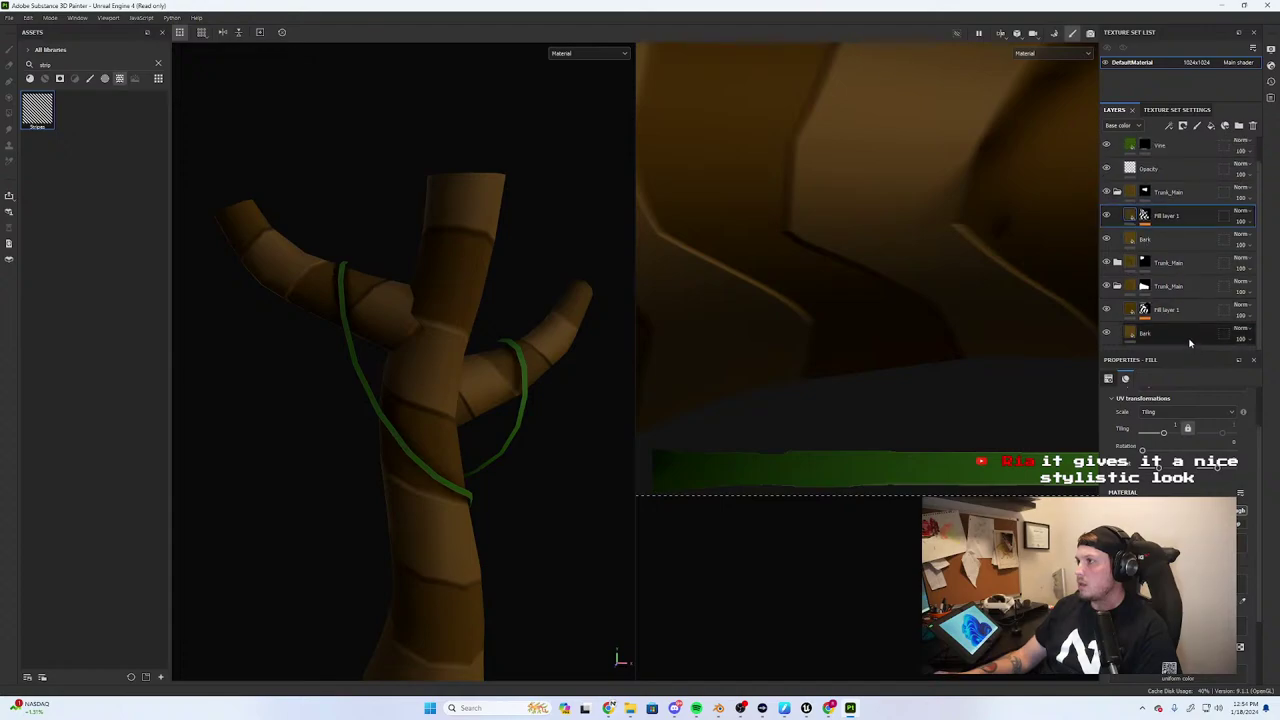
{"action": "left_click", "coordinate": [1242, 601]}
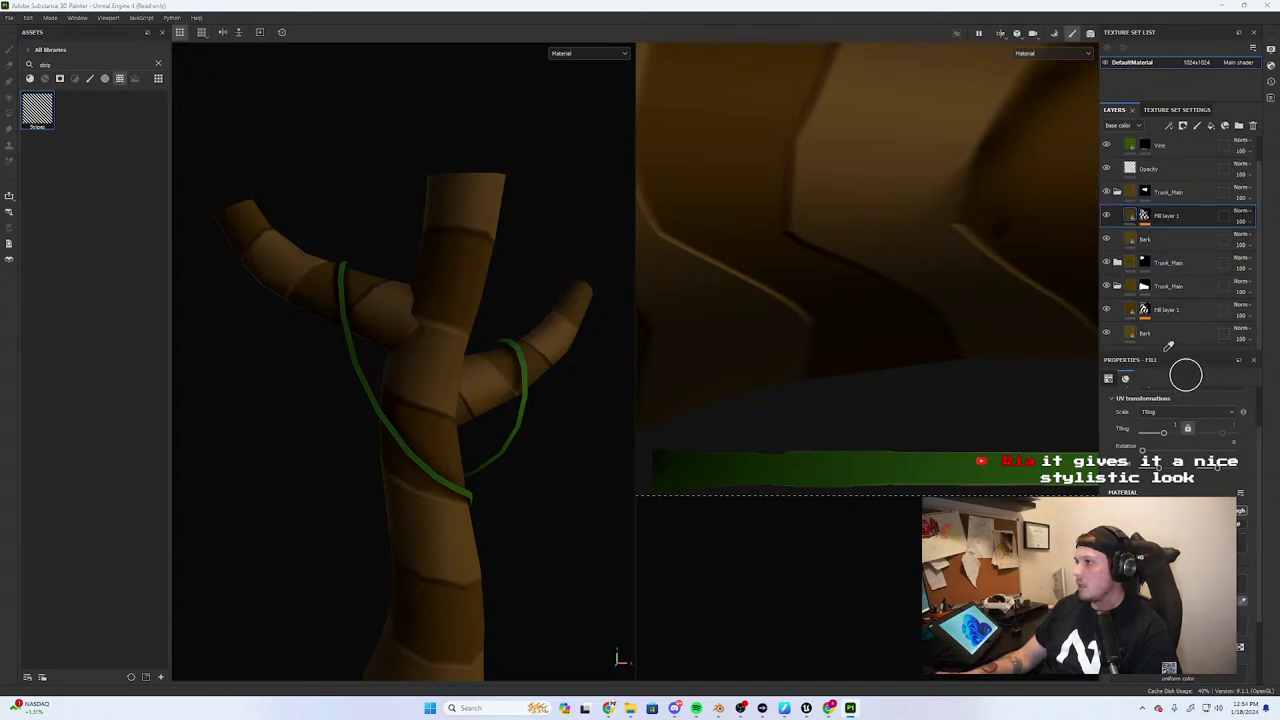
{"action": "left_click", "coordinate": [1131, 312]}
{"action": "scroll", "coordinate": [508, 437], "scroll_direction": "down", "scroll_amount": 3}
{"action": "left_click_drag", "start_coordinate": [508, 438], "coordinate": [554, 454], "text": "alt"}
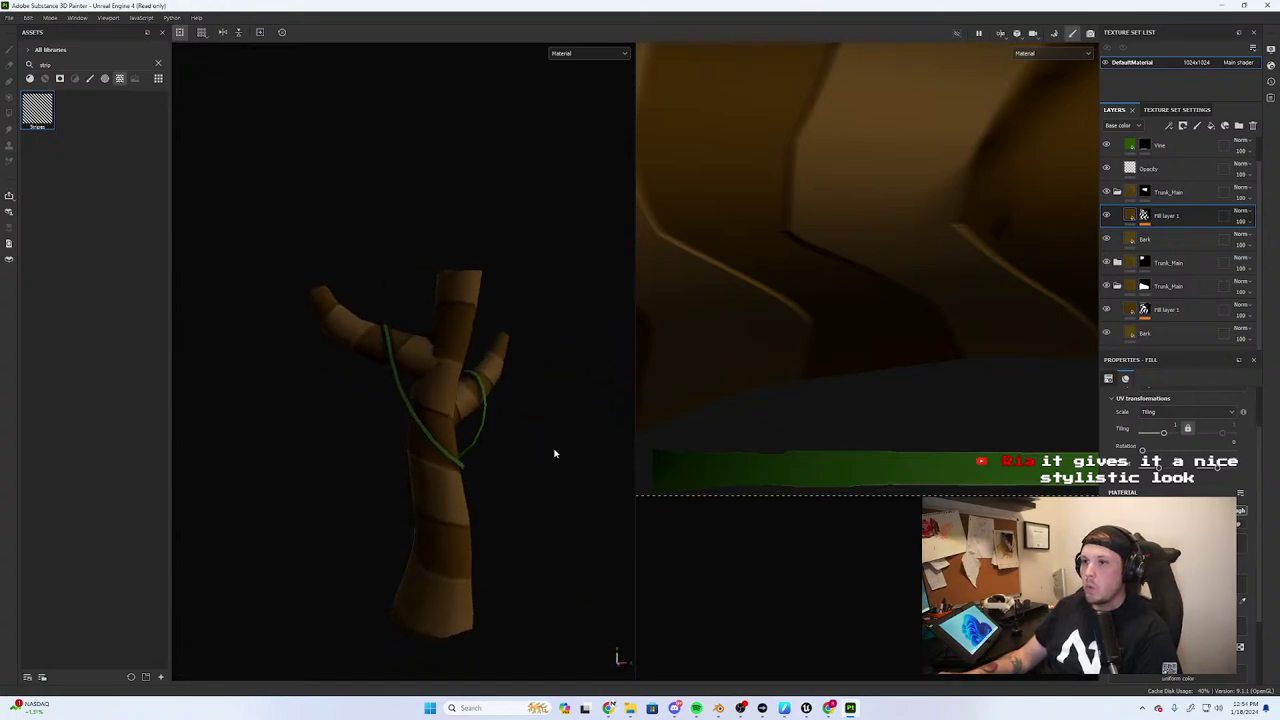
{"action": "scroll", "coordinate": [397, 369], "scroll_direction": "up", "scroll_amount": 3}
{"action": "left_click_drag", "start_coordinate": [397, 369], "coordinate": [429, 360], "text": "alt"}
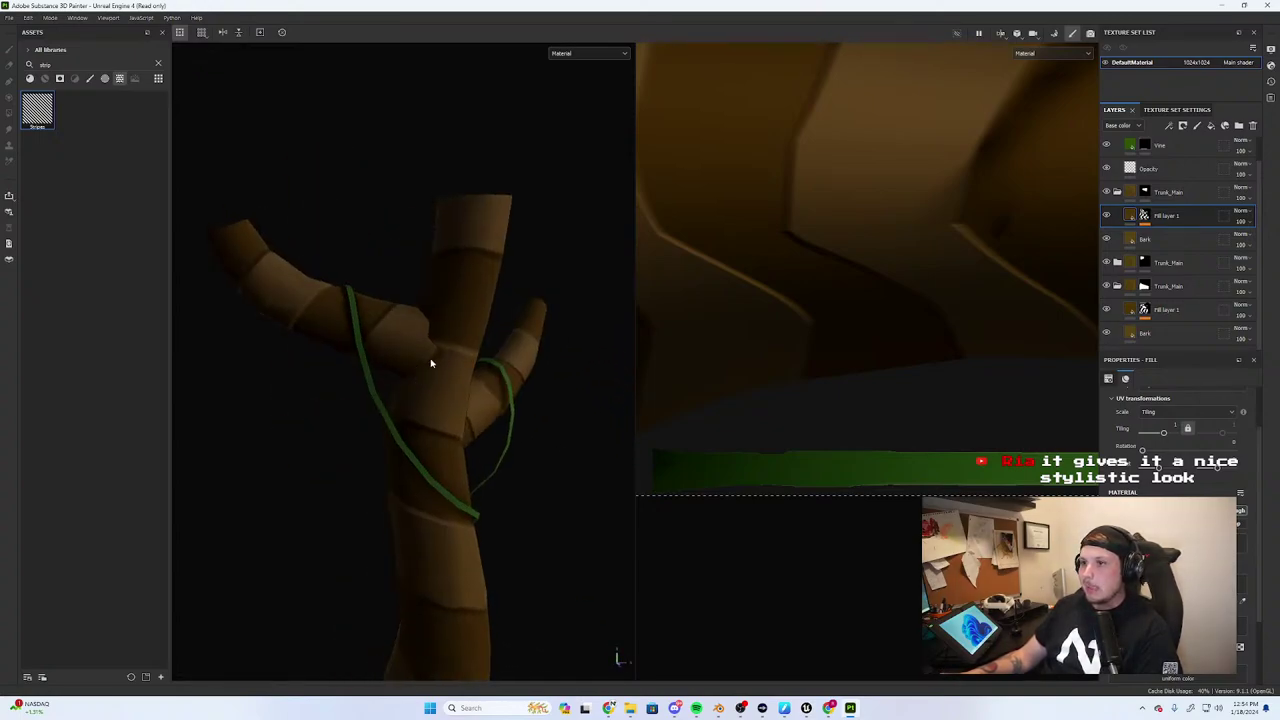
{"action": "scroll", "coordinate": [429, 360], "scroll_direction": "up", "scroll_amount": 2}
Collapse all layer folders and add a fill layer with a black mask above the Vines folder
{"action": "left_click", "coordinate": [1118, 193]}
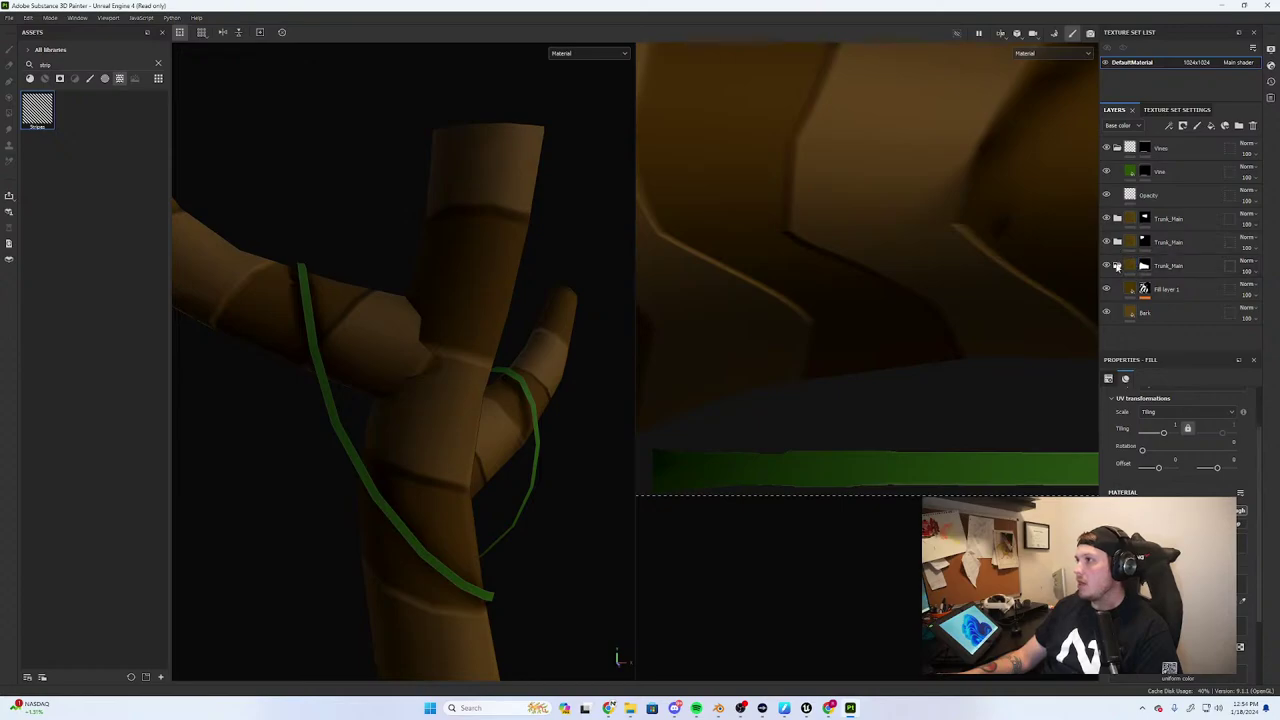
{"action": "left_click", "coordinate": [1117, 265]}
{"action": "left_click", "coordinate": [1117, 148]}
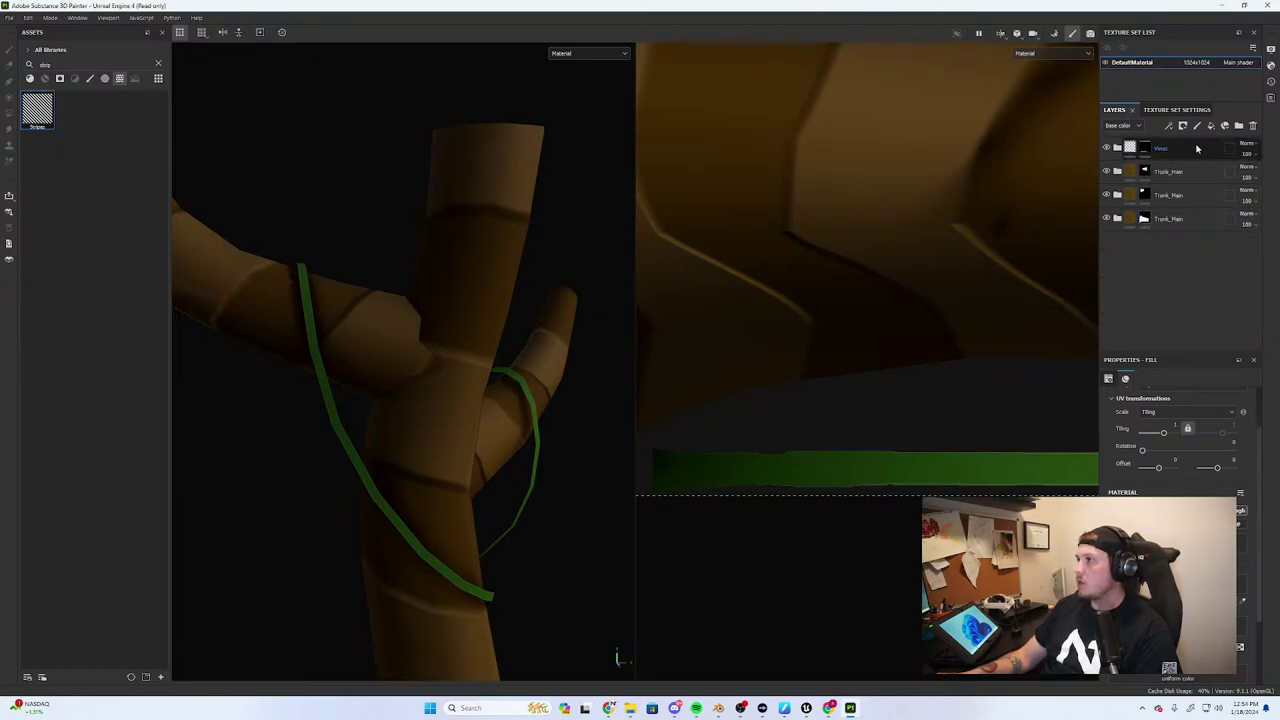
{"action": "left_click", "coordinate": [1198, 148]}
{"action": "left_click", "coordinate": [1211, 126]}
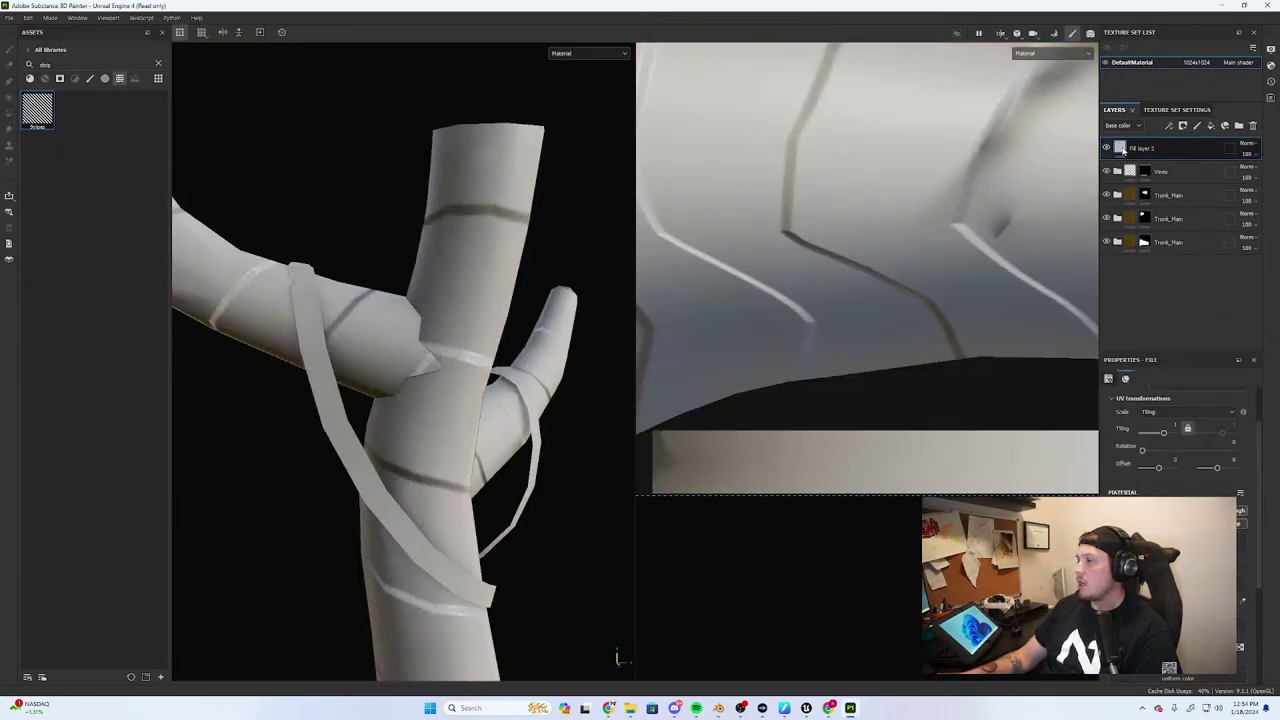
{"action": "right_click", "coordinate": [1123, 150]}
{"action": "left_click", "coordinate": [1183, 167]}
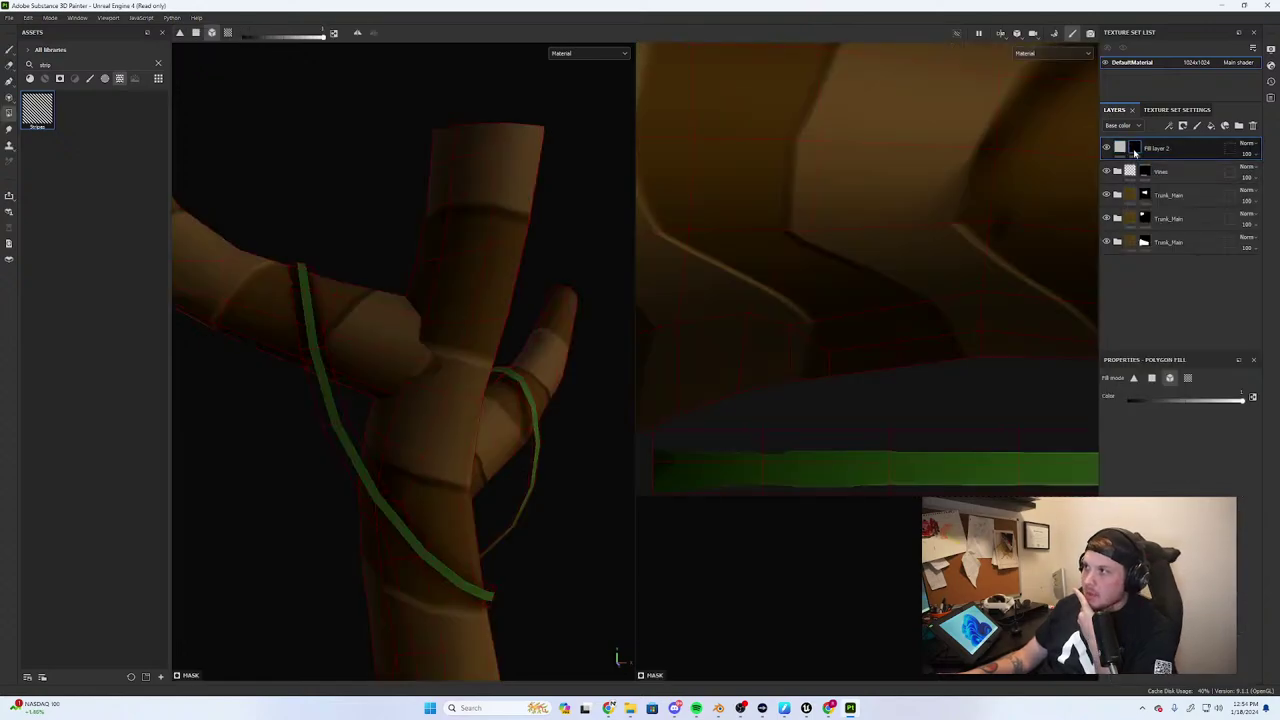
Add a Mask Editor generator to the black mask of Fill layer 2 above the Vines folder
{"action": "right_click", "coordinate": [1136, 150]}
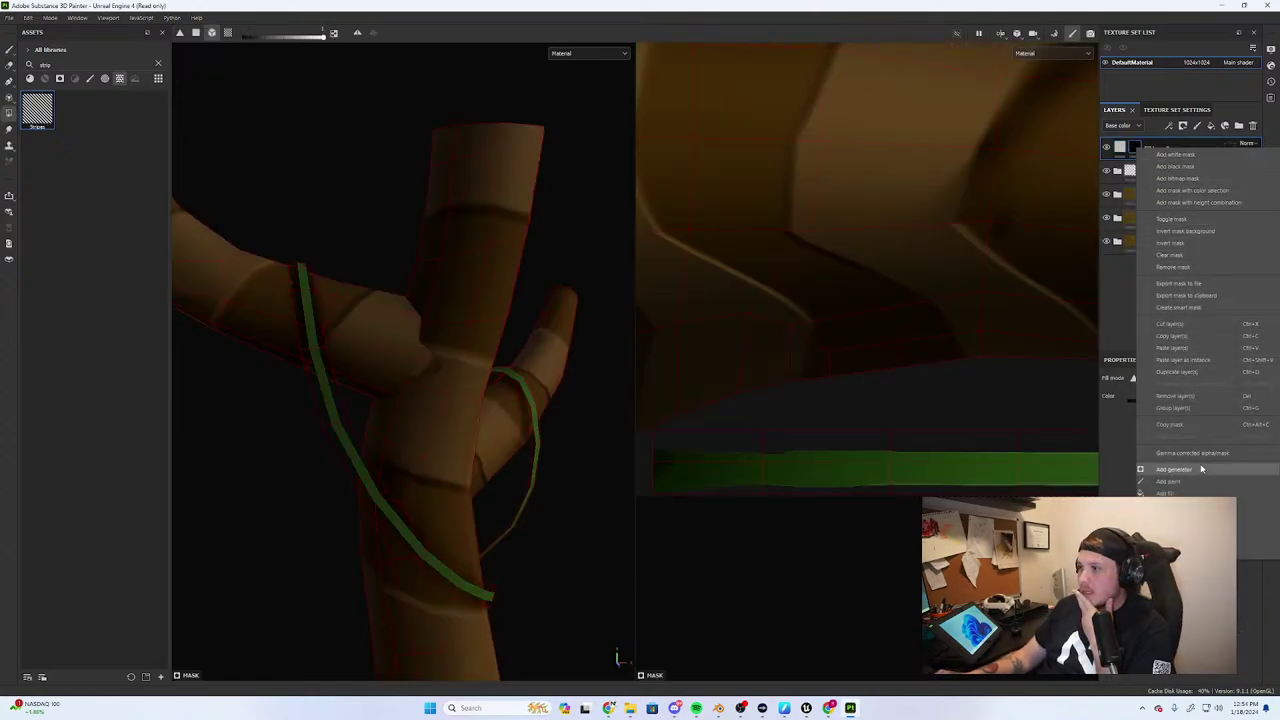
{"action": "left_click", "coordinate": [1166, 468]}
{"action": "left_click", "coordinate": [1180, 409]}
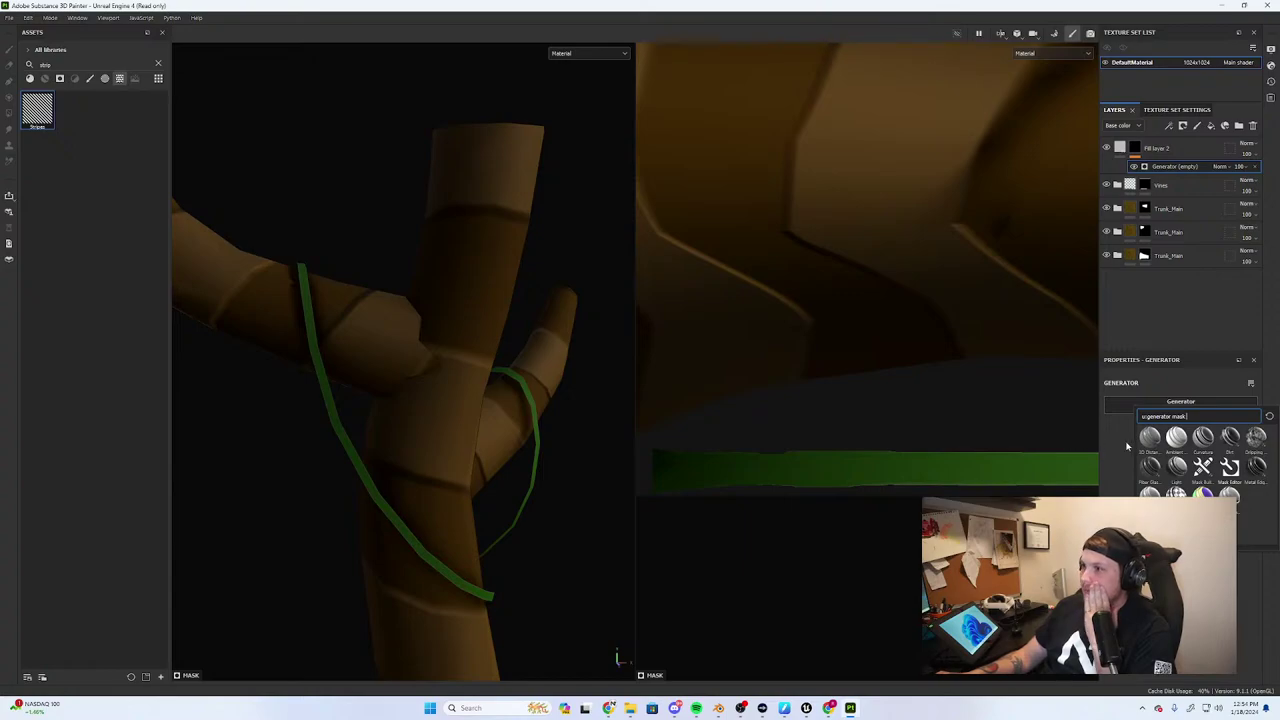
{"action": "left_click", "coordinate": [1229, 465]}
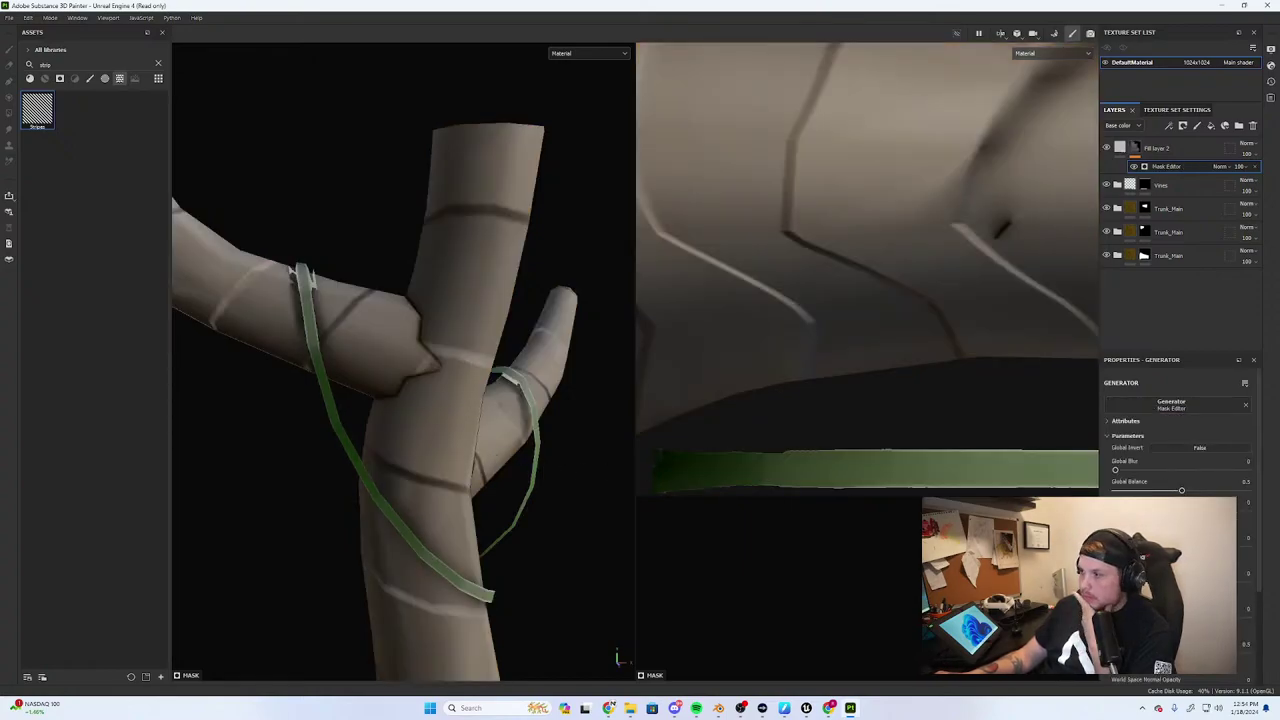
Turn on Global Invert in the Mask Editor generator and set Global Balance to about 0.83
{"action": "scroll", "coordinate": [1180, 450], "scroll_direction": "down", "scroll_amount": 1}
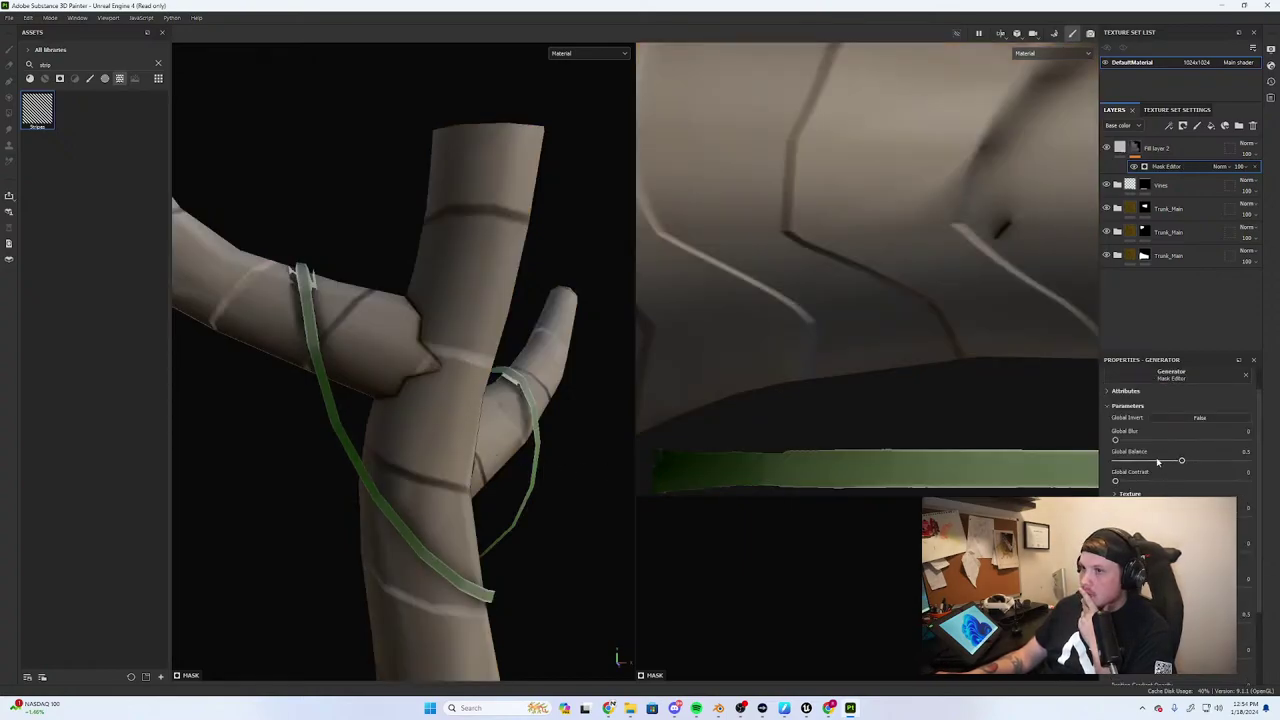
{"action": "mouse_move", "coordinate": [1158, 462]}
{"action": "left_mouse_down"}
{"action": "mouse_move", "coordinate": [1145, 462]}
{"action": "mouse_move", "coordinate": [1162, 461]}
{"action": "left_mouse_up"}
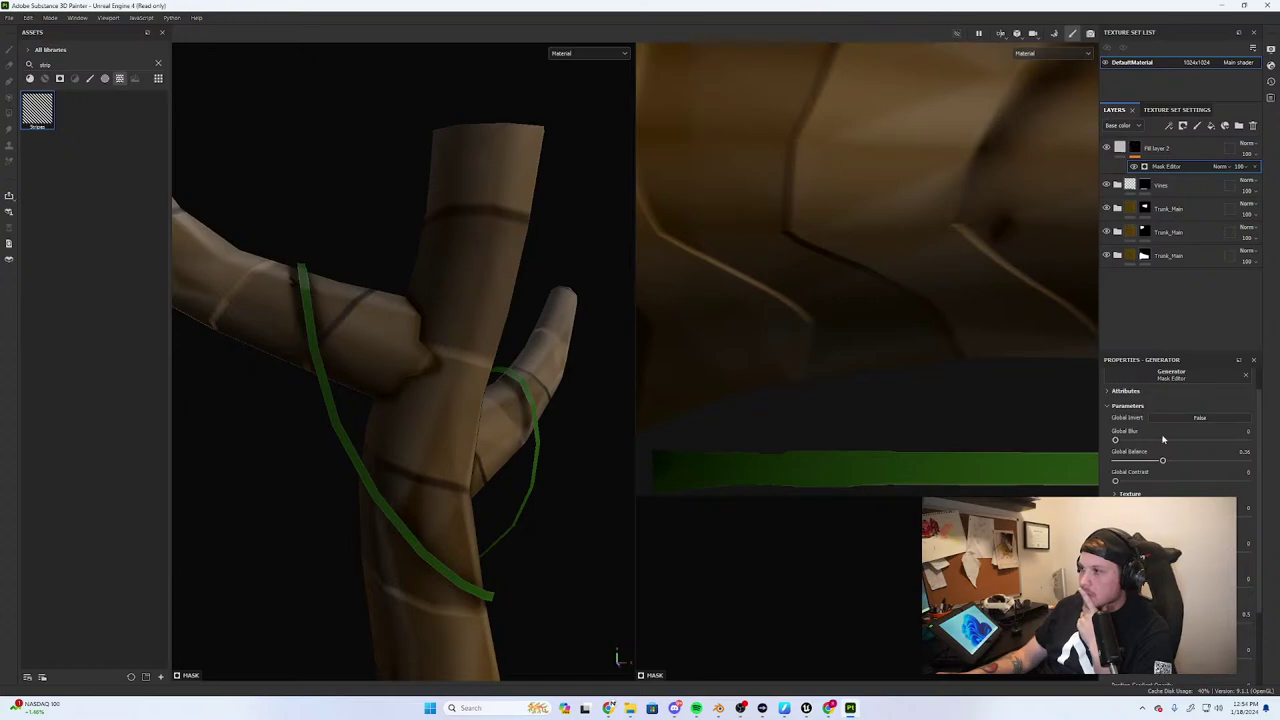
{"action": "left_click", "coordinate": [1168, 418]}
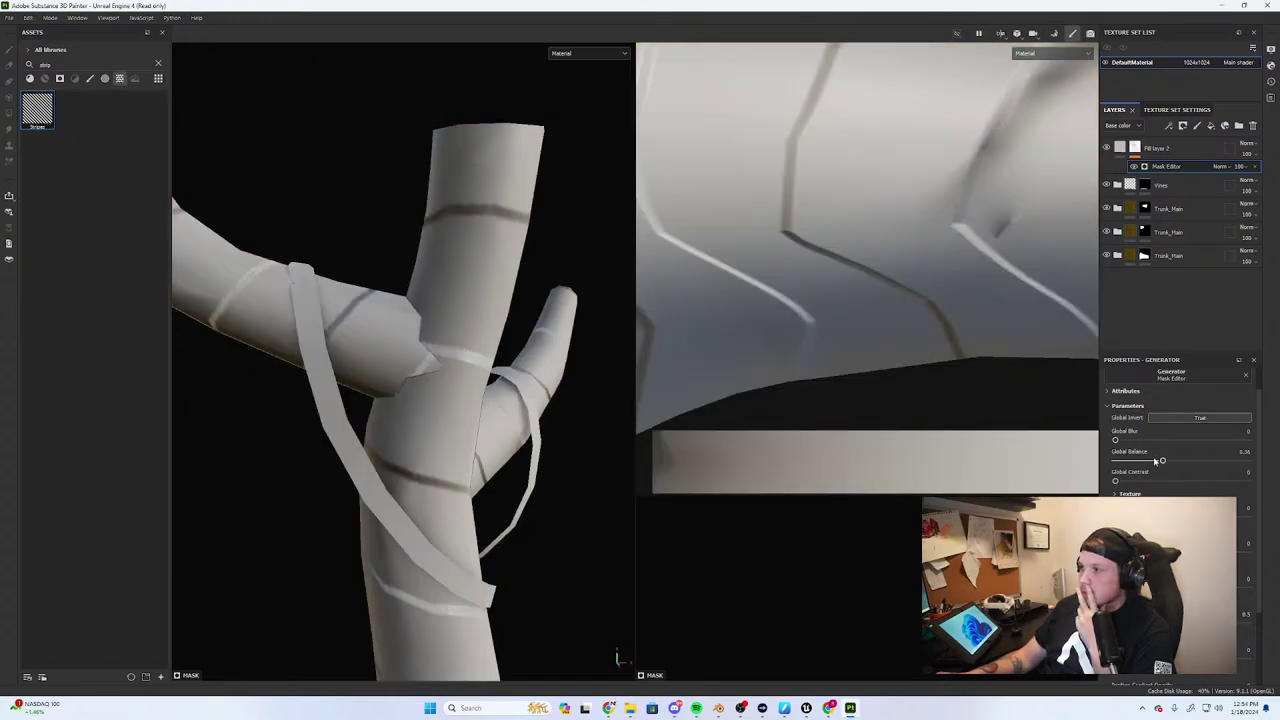
{"action": "left_click_drag", "start_coordinate": [1157, 461], "coordinate": [1226, 463]}
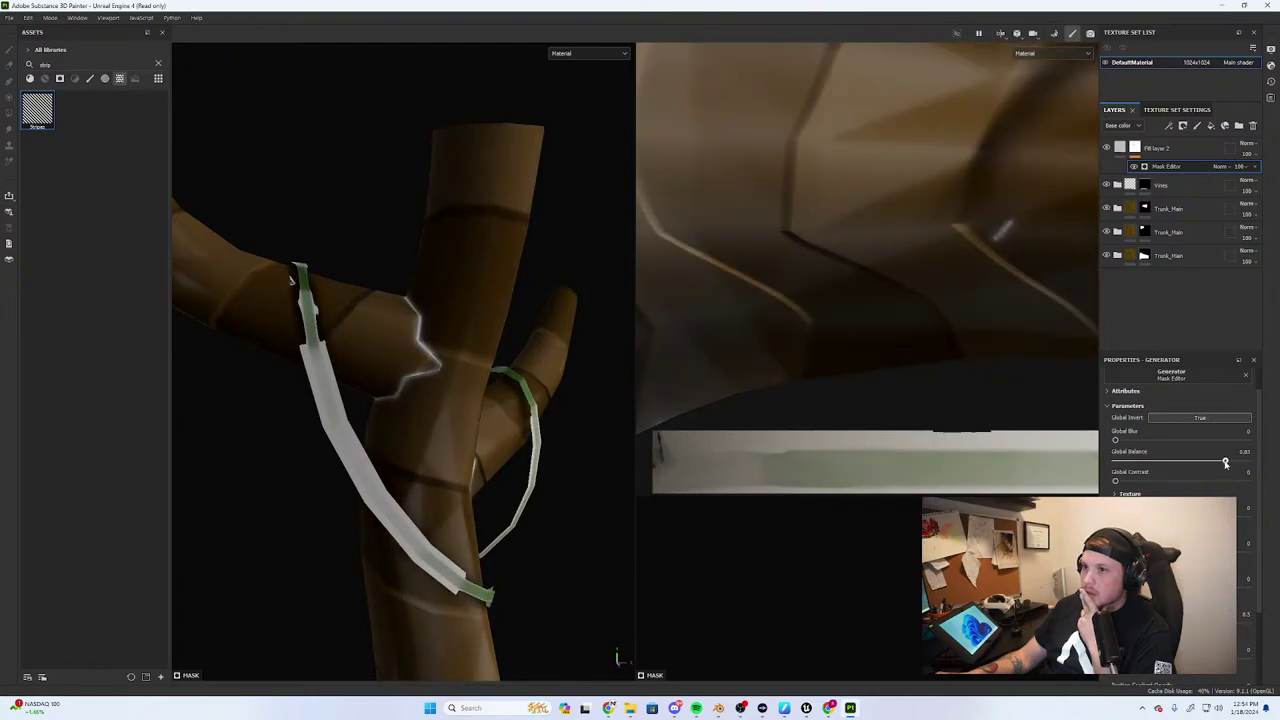
Place Fill layer 2 in a new folder above the Vines folder and give that folder a black mask
{"action": "left_click", "coordinate": [1204, 148]}
{"action": "left_click", "coordinate": [1238, 126]}
{"action": "left_click_drag", "start_coordinate": [1166, 163], "coordinate": [1158, 149]}
{"action": "left_click", "coordinate": [1136, 148]}
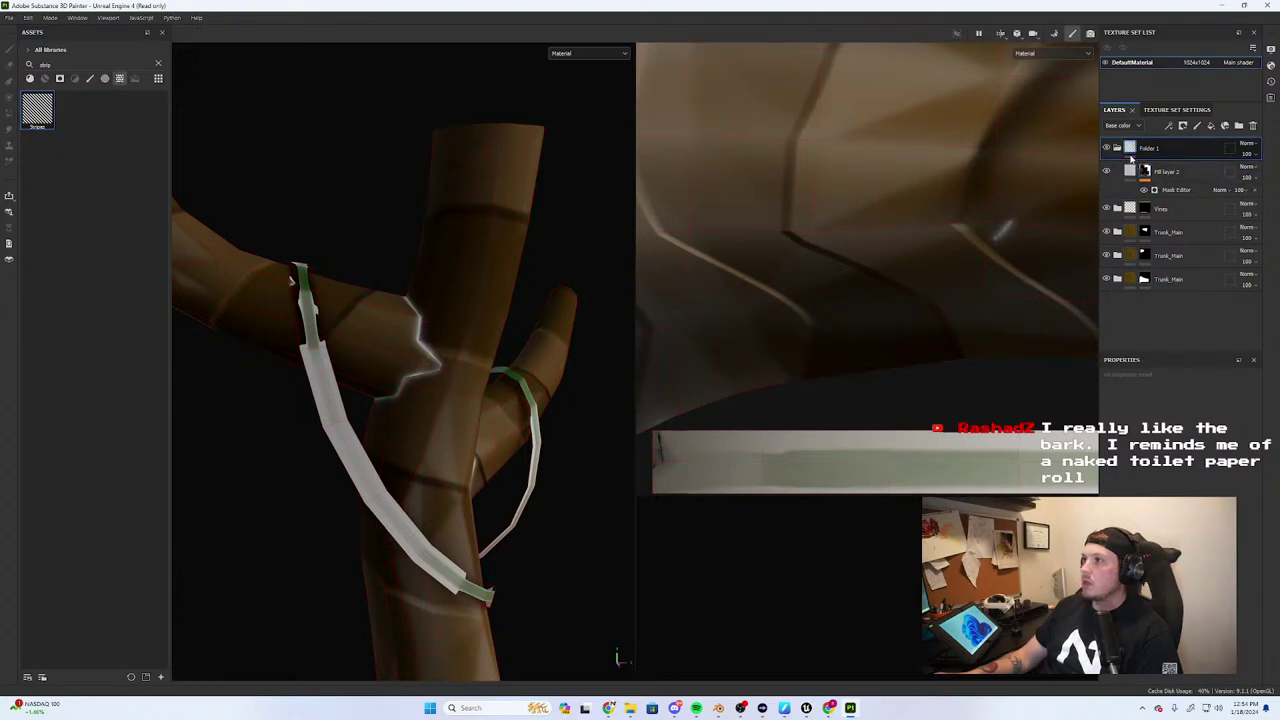
{"action": "right_click", "coordinate": [1136, 148]}
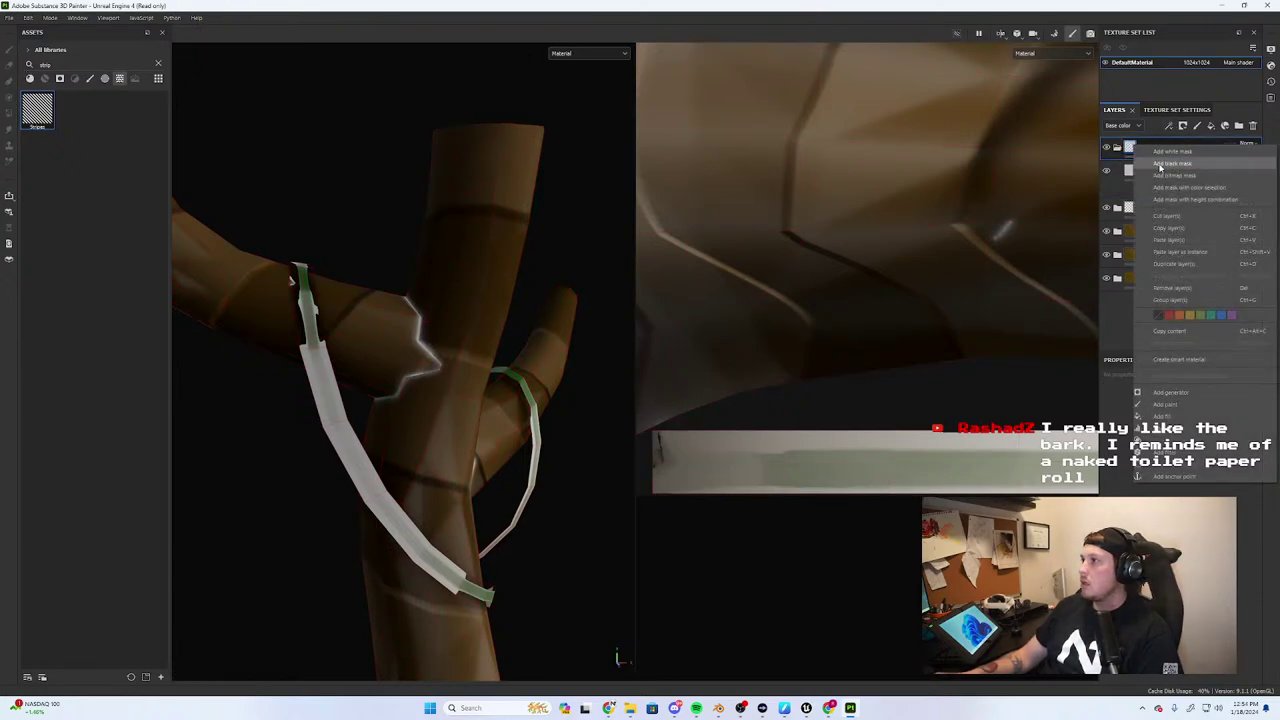
{"action": "left_click", "coordinate": [1175, 164]}
Reveal the new folder on the trunk and both branches with mesh-mode Polygon Fill on its mask, leaving the vines unmasked
{"action": "left_click", "coordinate": [9, 112]}
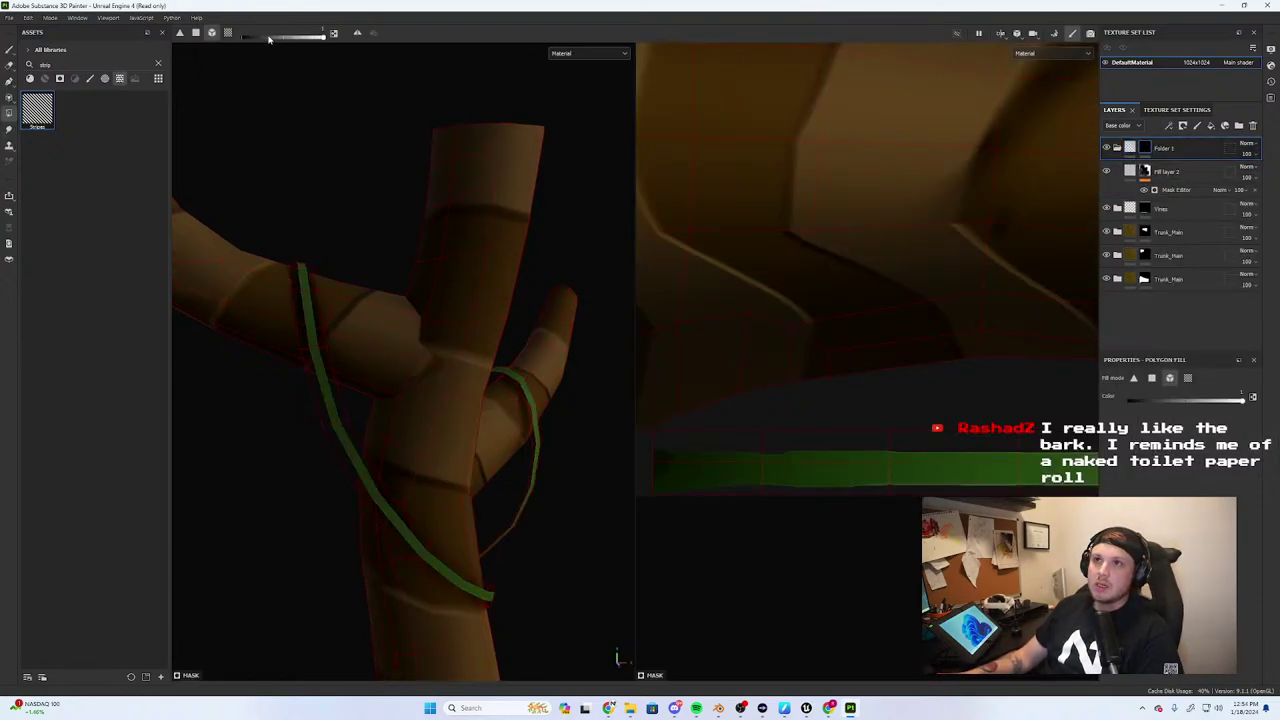
{"action": "left_click", "coordinate": [418, 325]}
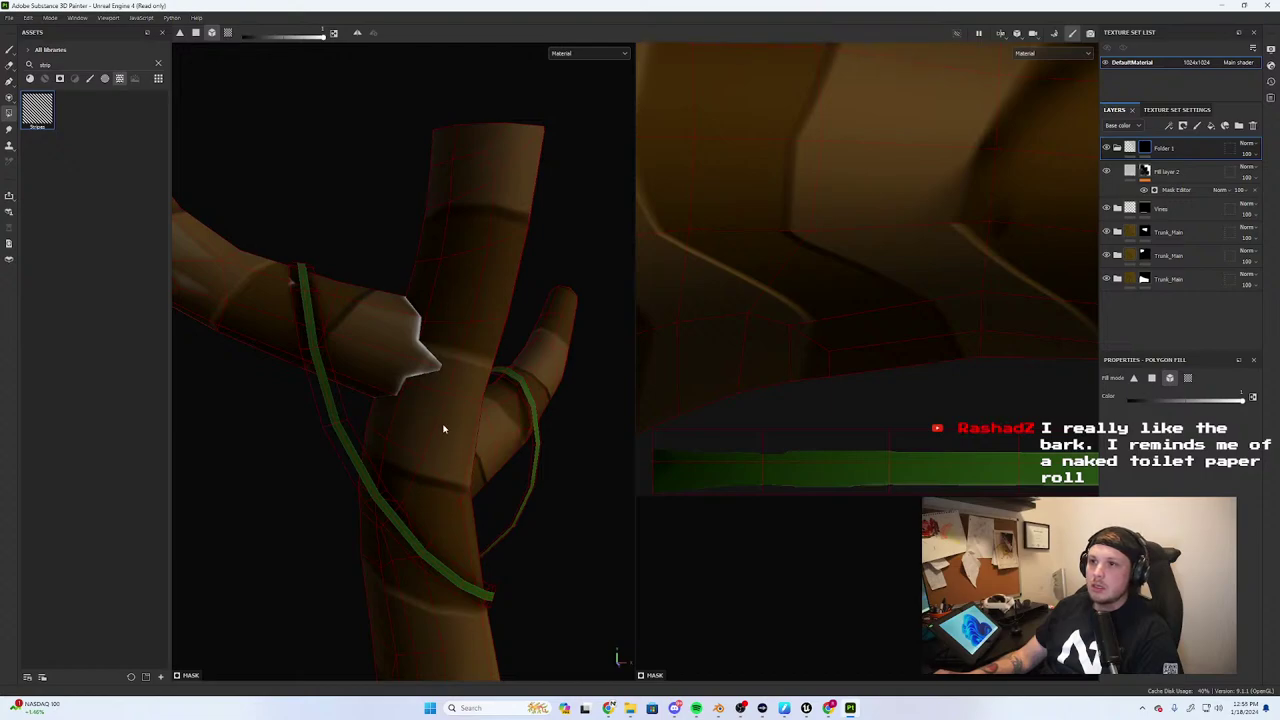
{"action": "left_click", "coordinate": [489, 434]}
{"action": "left_click_drag", "start_coordinate": [459, 440], "coordinate": [447, 469], "text": "alt"}
{"action": "scroll", "coordinate": [447, 469], "scroll_direction": "down", "scroll_amount": 2}
{"action": "middle_click_drag", "start_coordinate": [448, 473], "coordinate": [397, 322], "text": "alt"}
{"action": "left_click", "coordinate": [392, 499]}
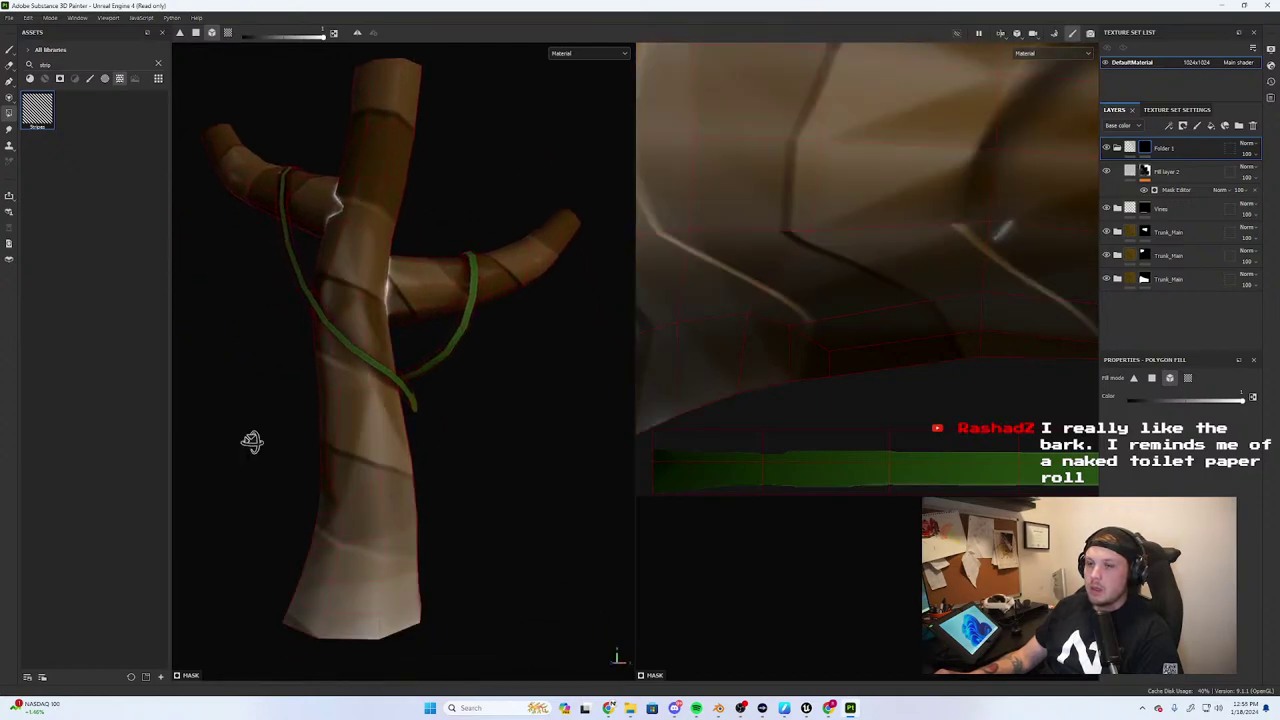
{"action": "left_click_drag", "start_coordinate": [252, 443], "coordinate": [356, 461], "text": "alt"}
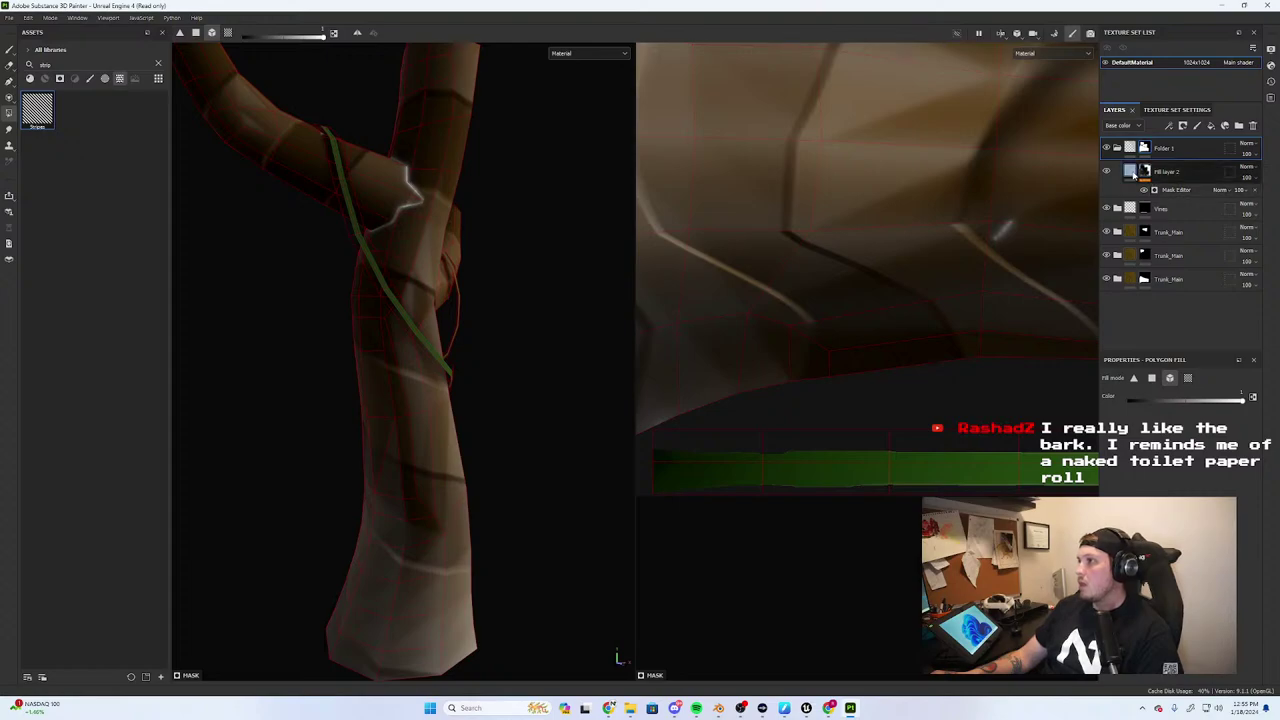
Sample the upper Trunk_Main folder's Fill layer 1 color for Fill layer 2's base color and darken it to 271C00
{"action": "left_click", "coordinate": [1131, 172]}
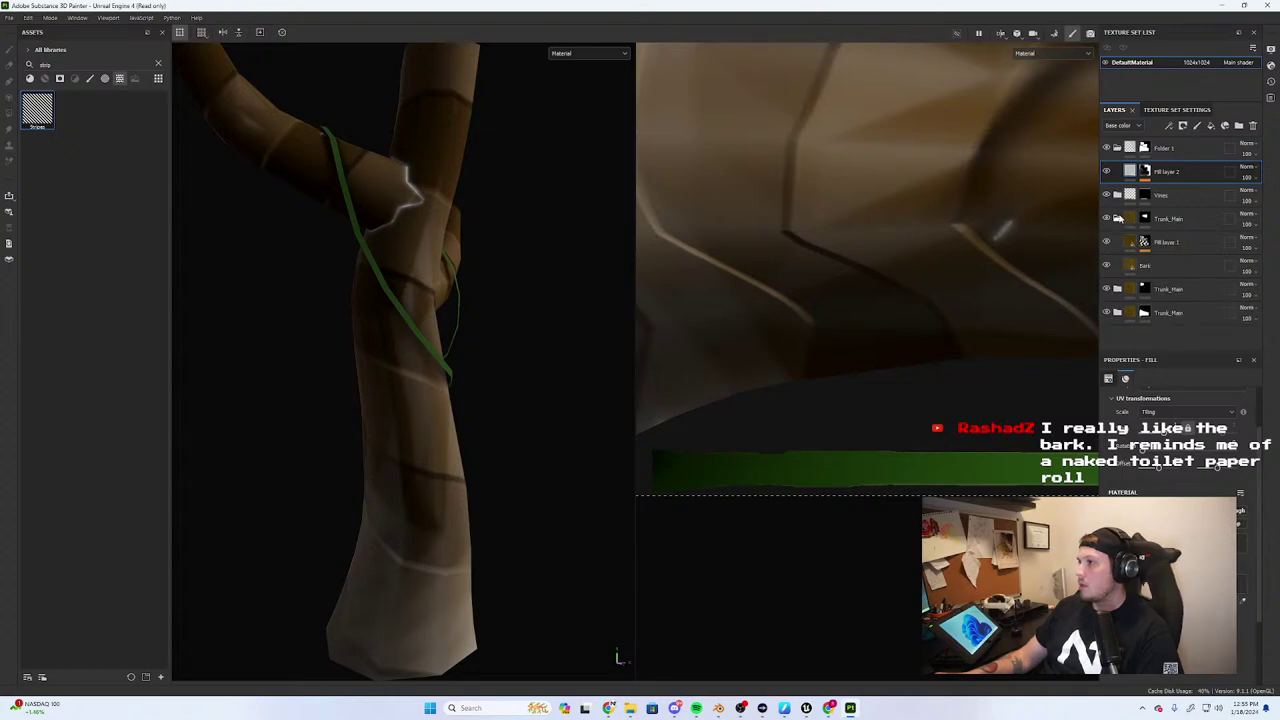
{"action": "left_click", "coordinate": [1117, 218]}
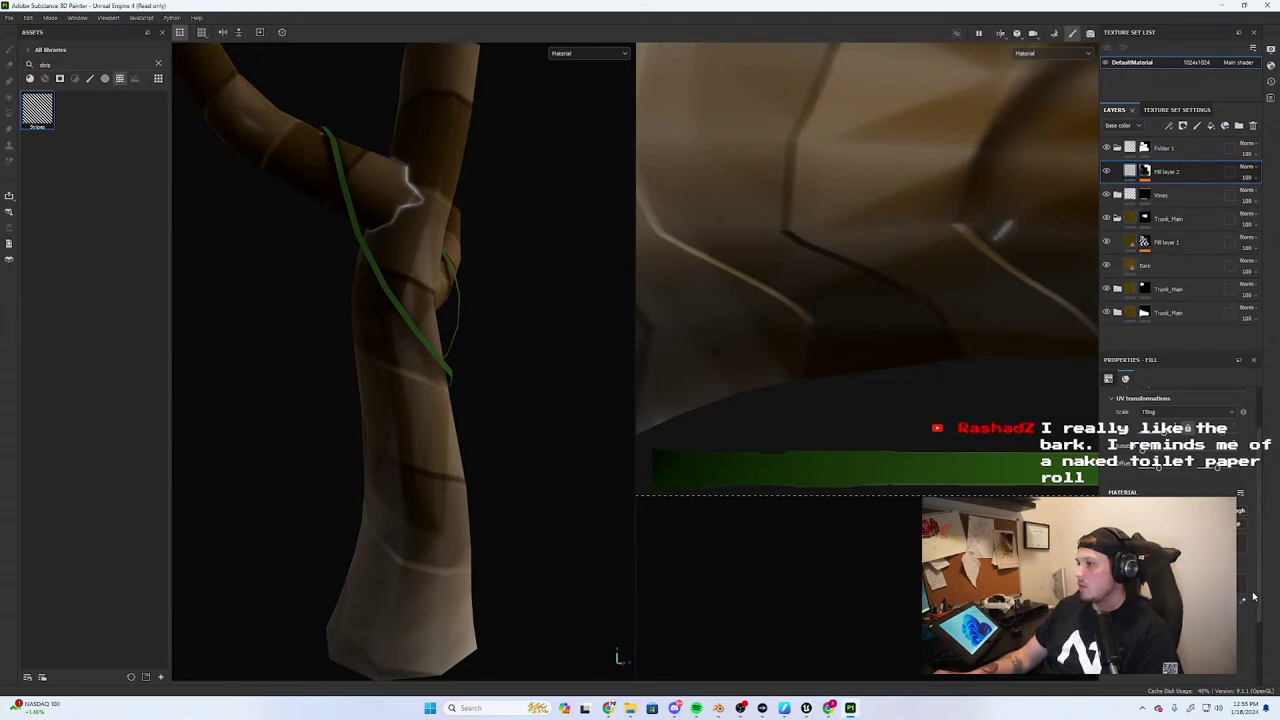
{"action": "left_click", "coordinate": [1242, 600]}
{"action": "left_click", "coordinate": [1133, 239]}
{"action": "left_click", "coordinate": [1180, 598]}
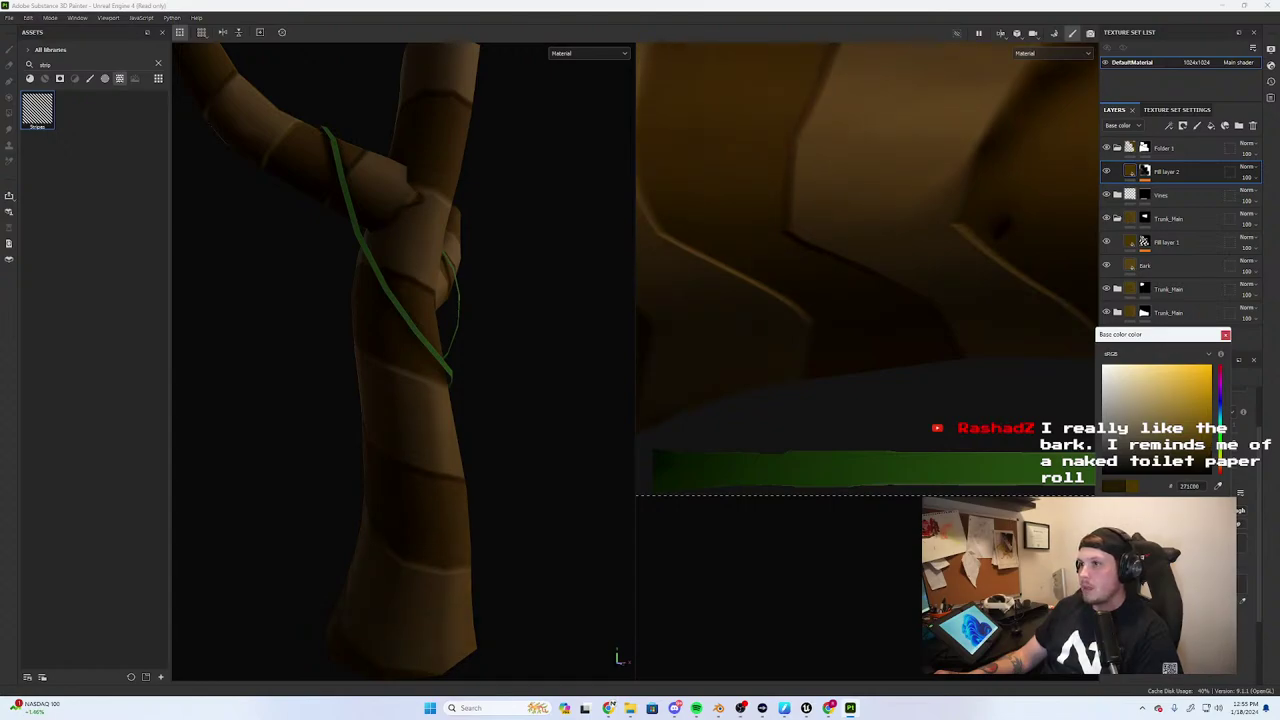
{"action": "left_click", "coordinate": [1225, 334]}
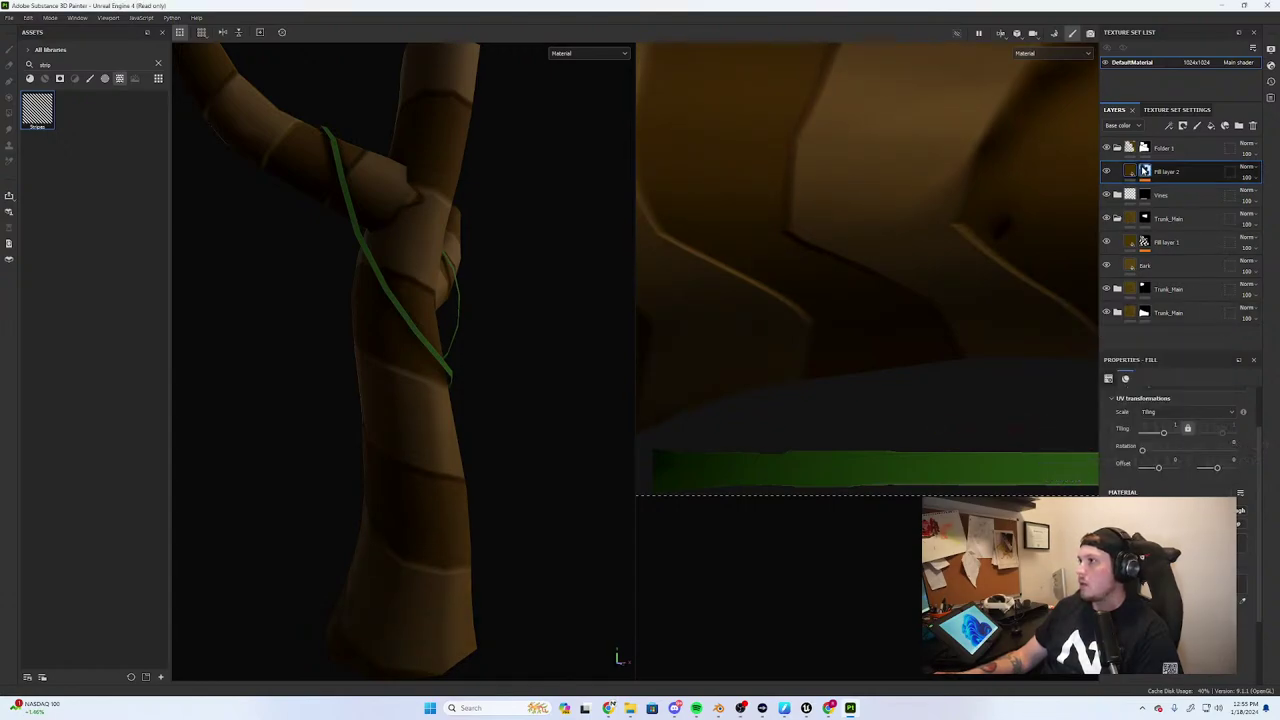
Adjust Fill layer 2's Mask Editor with Global Balance 0.8, a slight Global Blur and Global Contrast of about 0.65
{"action": "left_click", "coordinate": [1145, 171]}
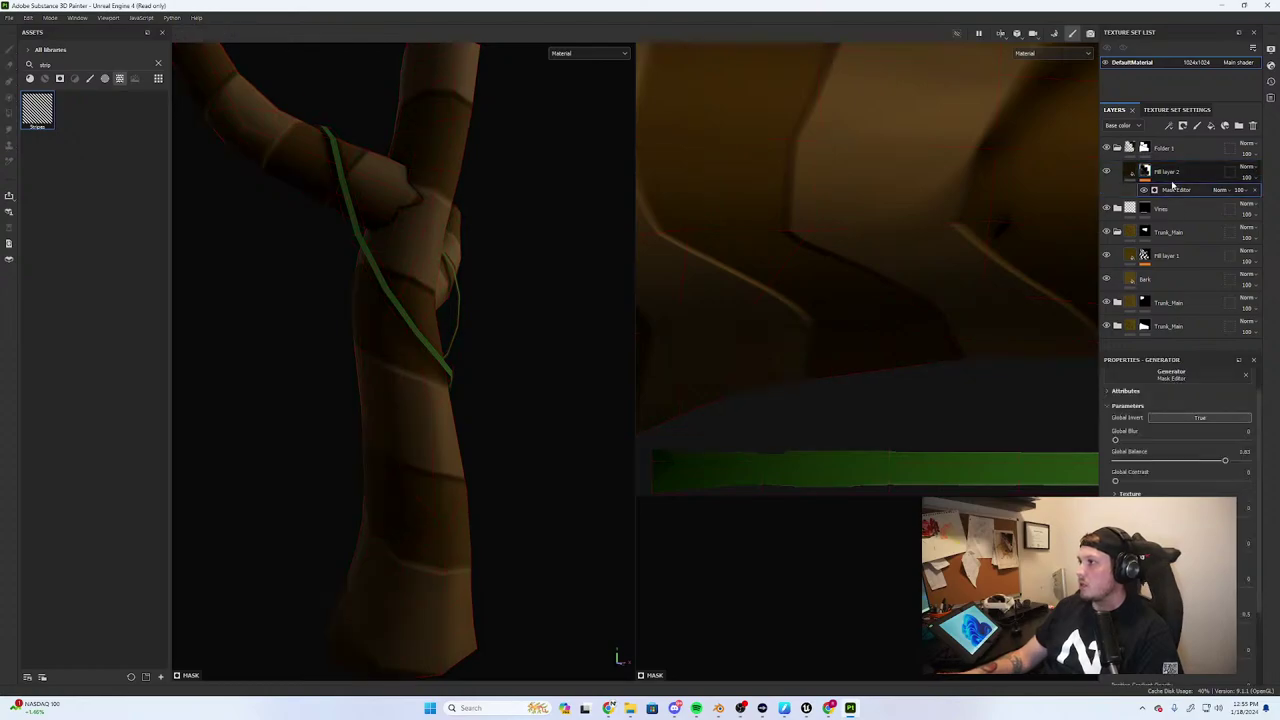
{"action": "left_click", "coordinate": [1172, 189]}
{"action": "left_click_drag", "start_coordinate": [1224, 460], "coordinate": [1217, 456]}
{"action": "left_click_drag", "start_coordinate": [1115, 440], "coordinate": [1175, 448]}
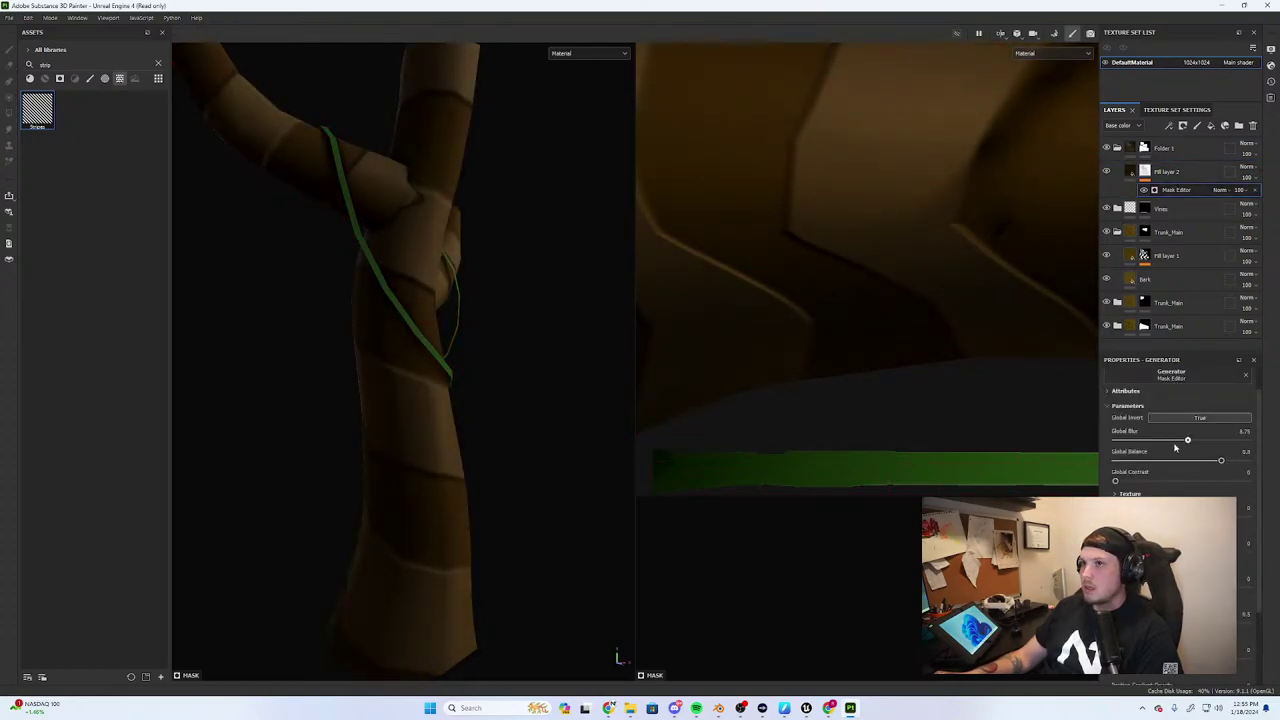
{"action": "mouse_move", "coordinate": [1115, 481]}
{"action": "left_mouse_down"}
{"action": "mouse_move", "coordinate": [1215, 482]}
{"action": "mouse_move", "coordinate": [1195, 490]}
{"action": "left_mouse_up"}
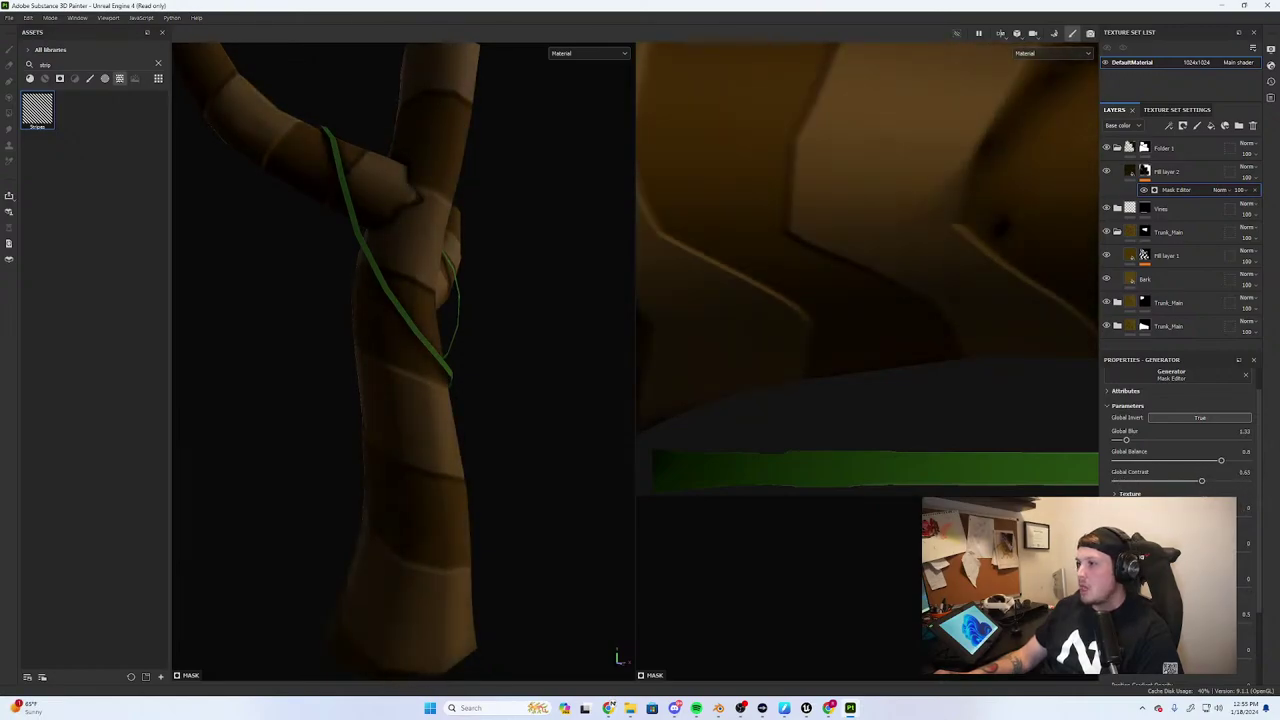
Try raising the Sharp value in the Mask Editor's Curvature settings to 0.62
{"action": "scroll", "coordinate": [1180, 430], "scroll_direction": "down", "scroll_amount": 1}
{"action": "scroll", "coordinate": [1180, 430], "scroll_direction": "down", "scroll_amount": 2}
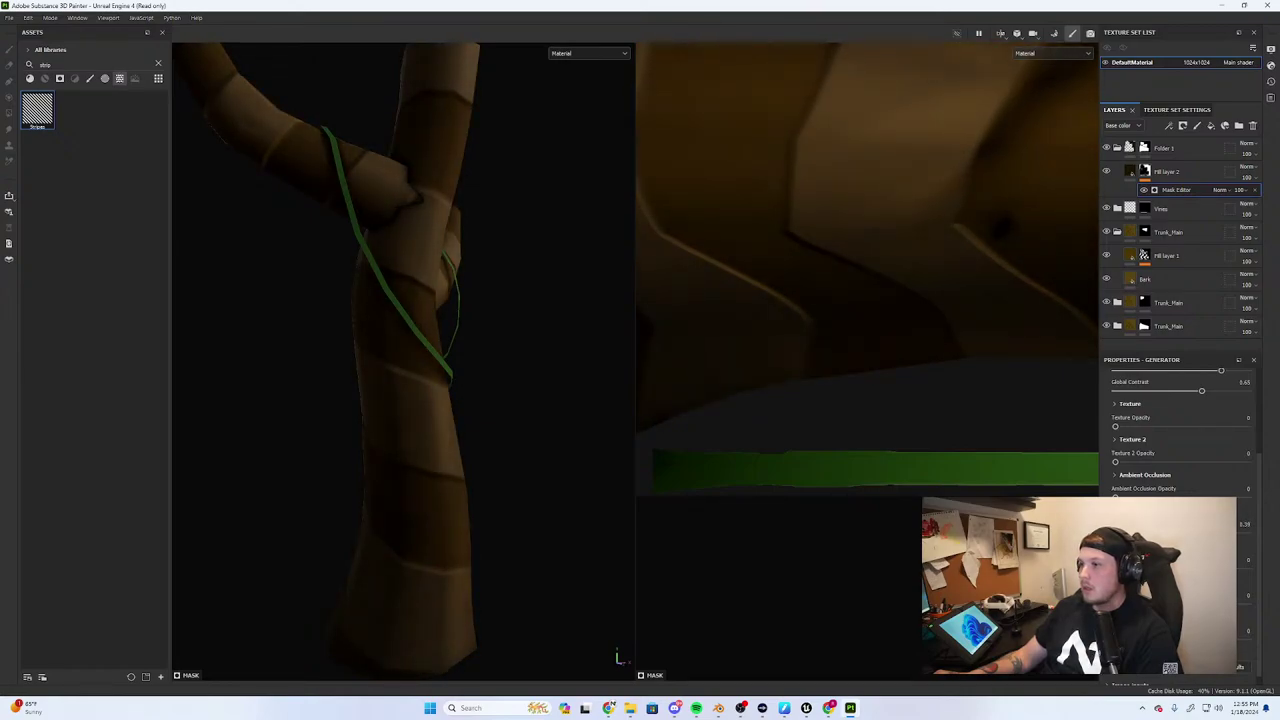
{"action": "scroll", "coordinate": [1172, 492], "scroll_direction": "down", "scroll_amount": 3}
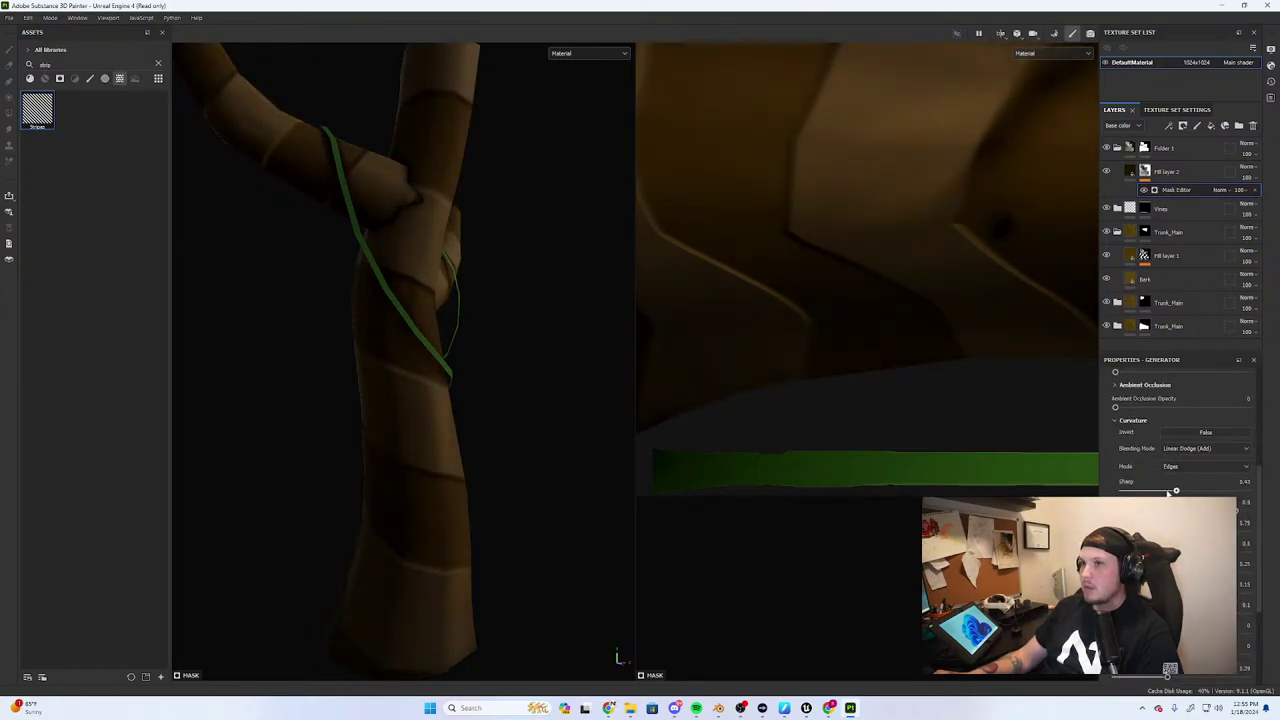
{"action": "mouse_move", "coordinate": [1210, 490]}
{"action": "left_mouse_down"}
{"action": "mouse_move", "coordinate": [1151, 490]}
{"action": "mouse_move", "coordinate": [1200, 490]}
{"action": "left_mouse_up"}
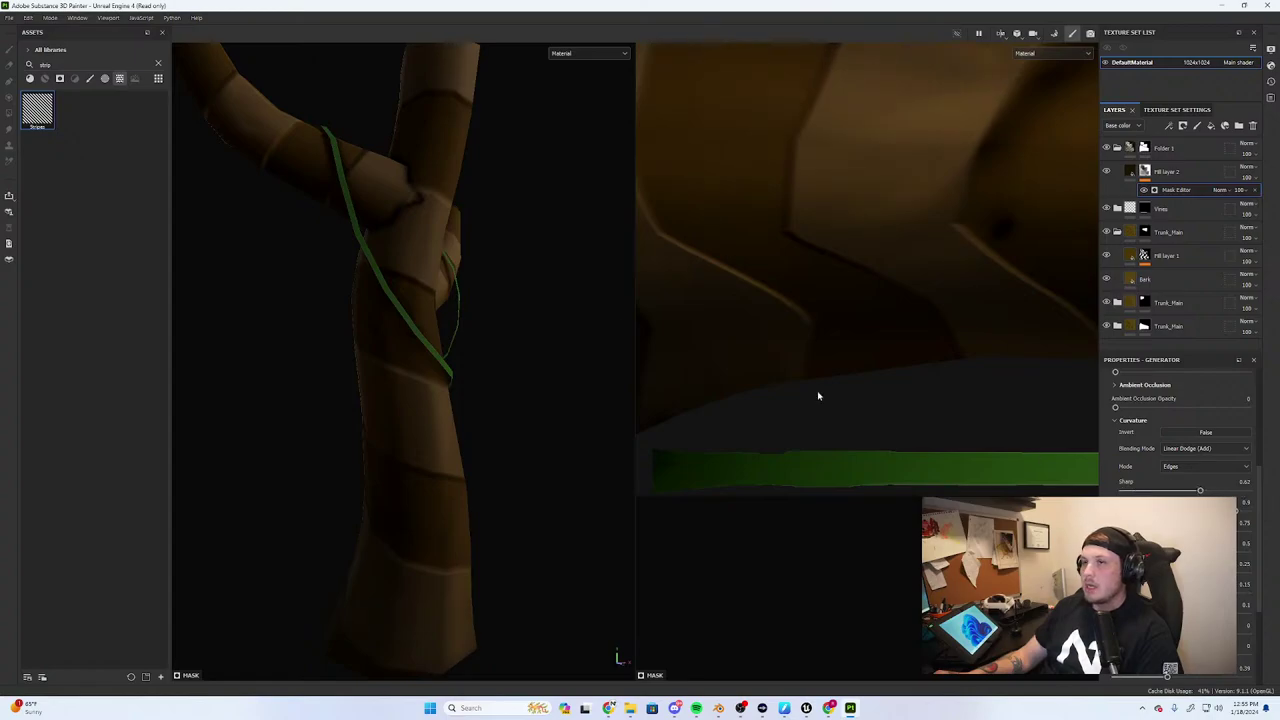
Set the Mask Editor's Curvature Sharp to 0 and rebalance the broader curvature sliders to clear the dark blotches from the trunk
{"action": "middle_click_drag", "start_coordinate": [373, 240], "coordinate": [461, 344], "text": "alt"}
{"action": "scroll", "coordinate": [472, 306], "scroll_direction": "up", "scroll_amount": 3}
{"action": "left_click_drag", "start_coordinate": [484, 308], "coordinate": [469, 314], "text": "alt"}
{"action": "scroll", "coordinate": [520, 290], "scroll_direction": "up", "scroll_amount": 2}
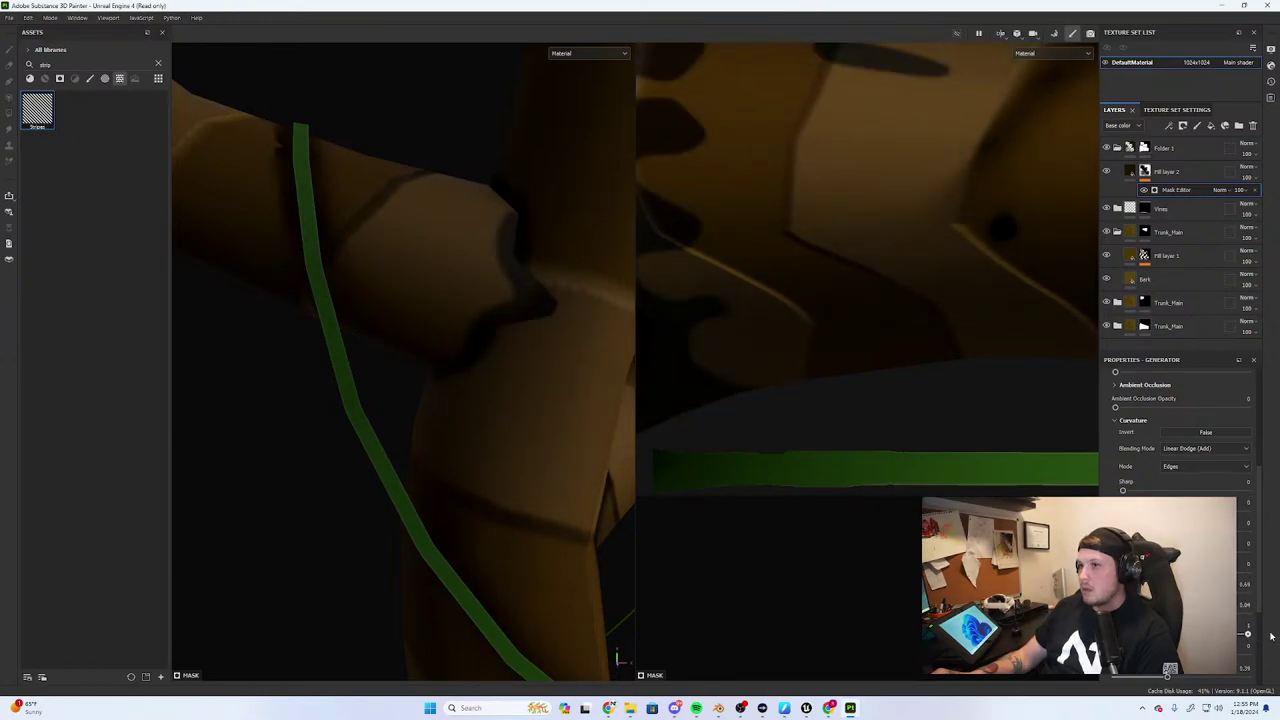
{"action": "left_click_drag", "start_coordinate": [600, 400], "coordinate": [462, 311], "text": "alt"}
{"action": "right_click_drag", "start_coordinate": [462, 311], "coordinate": [172, 300], "text": "alt"}
{"action": "middle_click_drag", "start_coordinate": [432, 372], "coordinate": [440, 476], "text": "alt"}
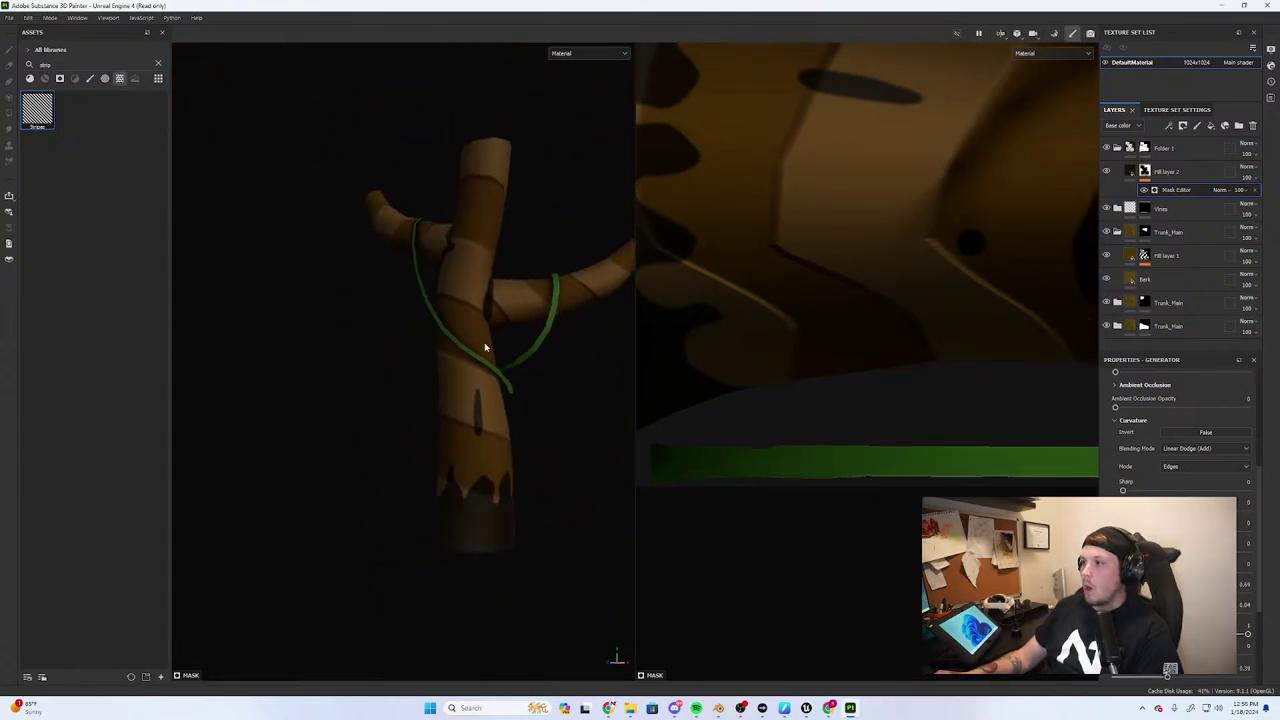
{"action": "scroll", "coordinate": [486, 346], "scroll_direction": "up", "scroll_amount": 1}
{"action": "left_click_drag", "start_coordinate": [1120, 613], "coordinate": [1250, 619]}
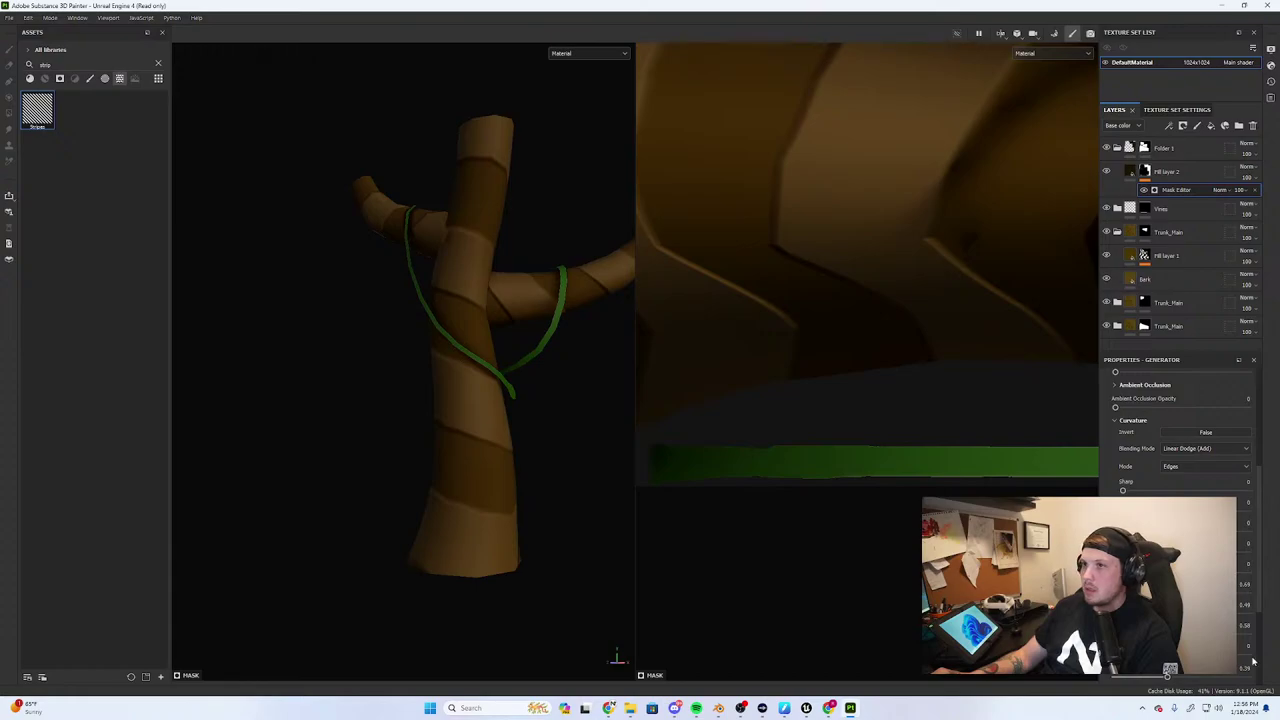
{"action": "left_click_drag", "start_coordinate": [183, 203], "coordinate": [503, 297], "text": "alt"}
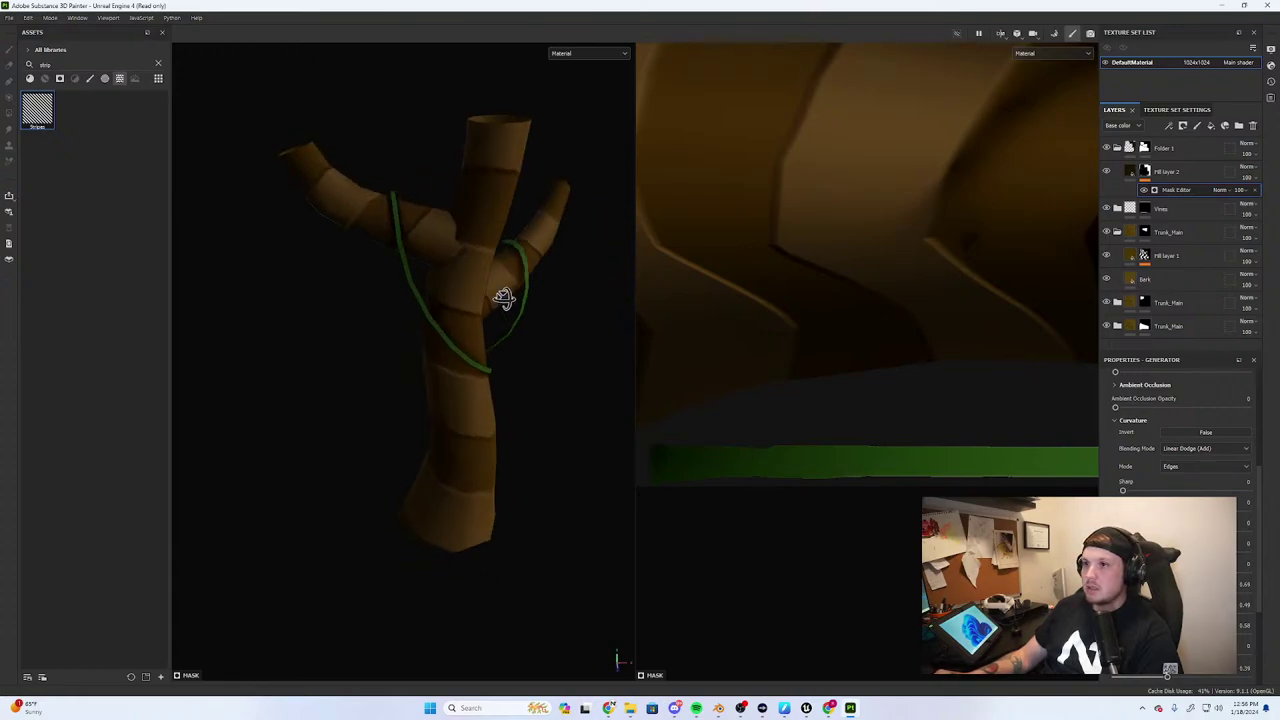
Try softening the Fill layer 2 mask by raising its Mask Editor's Global Blur to about 1.87
{"action": "scroll", "coordinate": [471, 277], "scroll_direction": "up", "scroll_amount": 10}
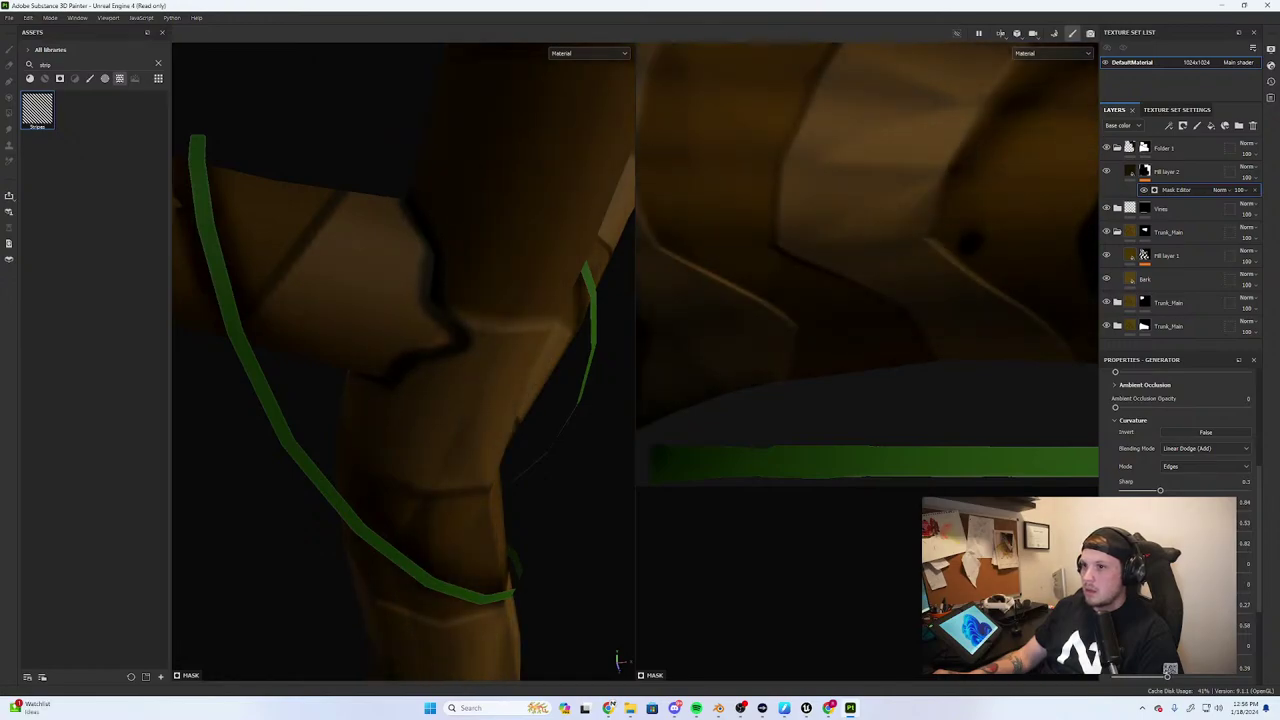
{"action": "scroll", "coordinate": [443, 466], "scroll_direction": "down", "scroll_amount": 3}
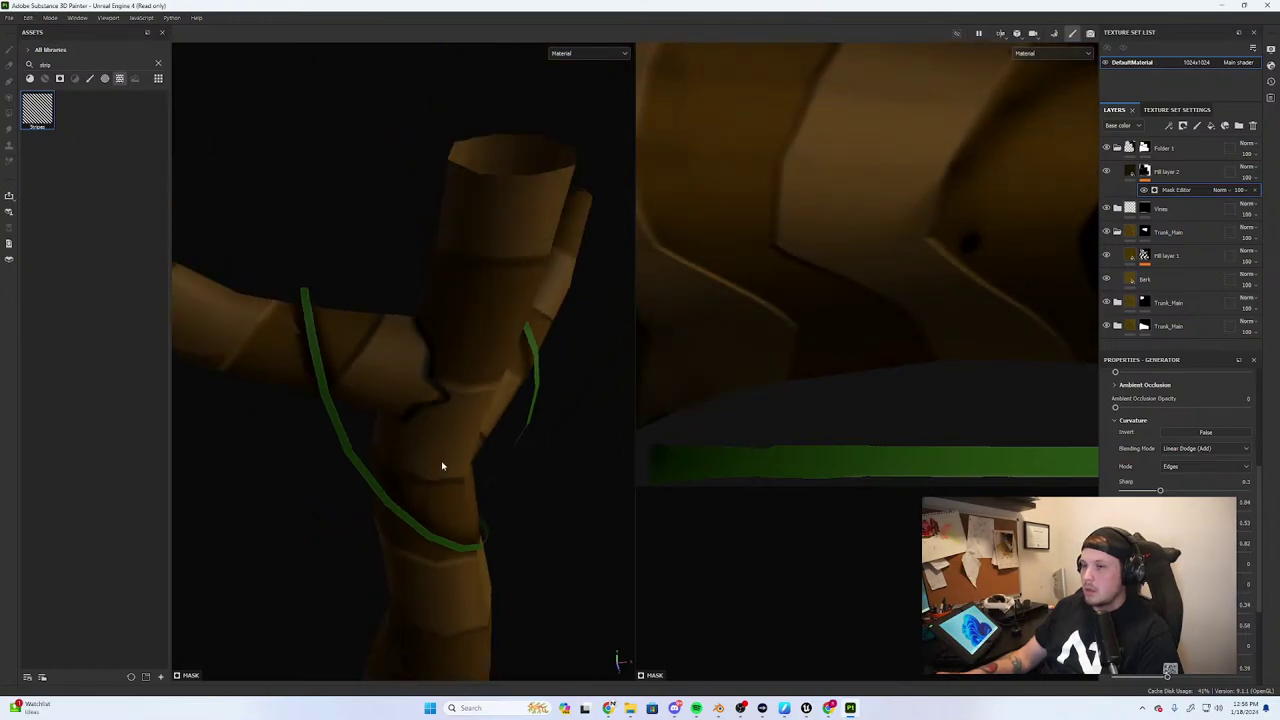
{"action": "left_click_drag", "start_coordinate": [443, 466], "coordinate": [459, 355], "text": "alt"}
{"action": "scroll", "coordinate": [1178, 485], "scroll_direction": "up", "scroll_amount": 4}
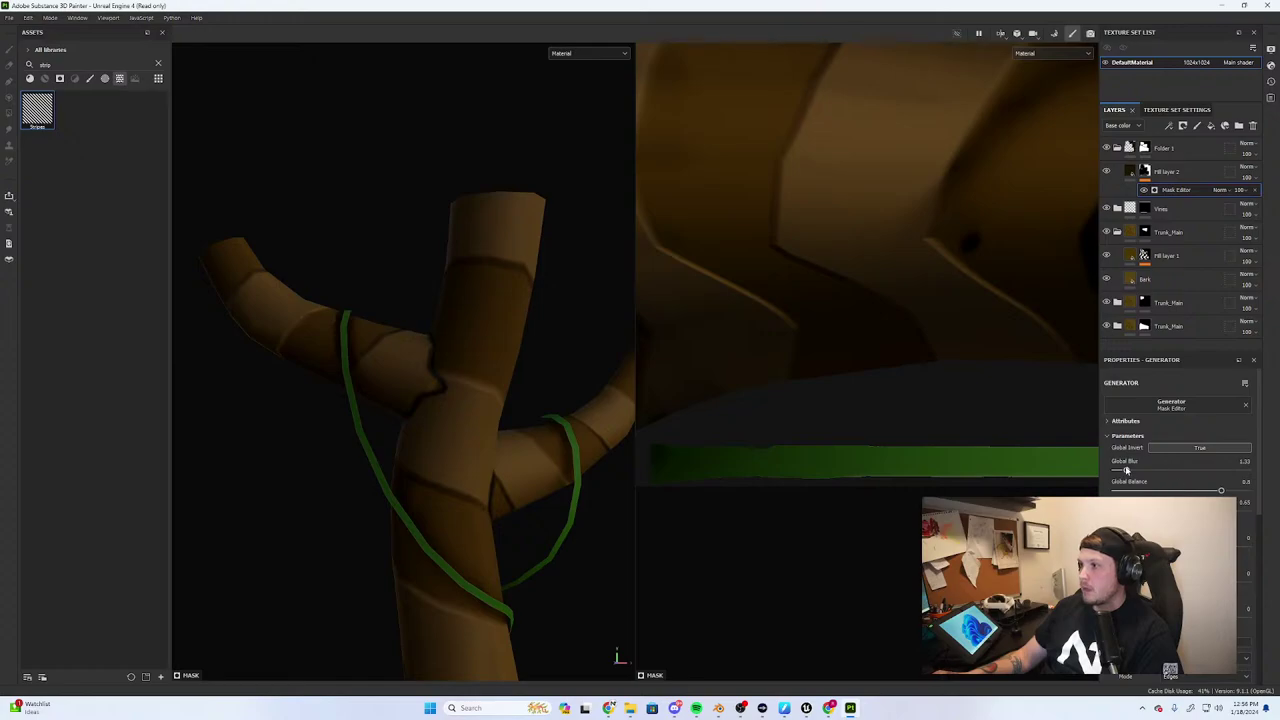
{"action": "mouse_move", "coordinate": [1126, 470]}
{"action": "left_mouse_down"}
{"action": "mouse_move", "coordinate": [1150, 471]}
{"action": "mouse_move", "coordinate": [1115, 471]}
{"action": "mouse_move", "coordinate": [1131, 481]}
{"action": "left_mouse_up"}
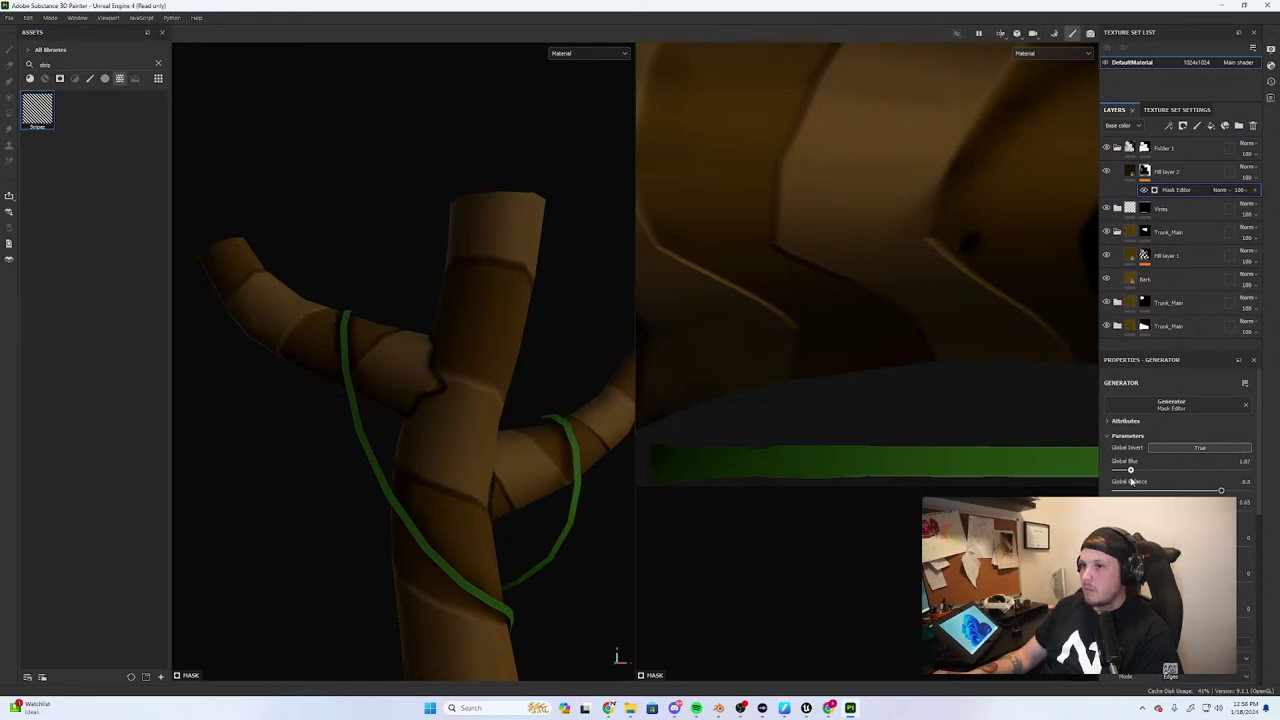
Add a Blur filter above the Mask Editor on Fill layer 2's mask, with a Blur Intensity of about 2
{"action": "left_click", "coordinate": [1160, 174]}
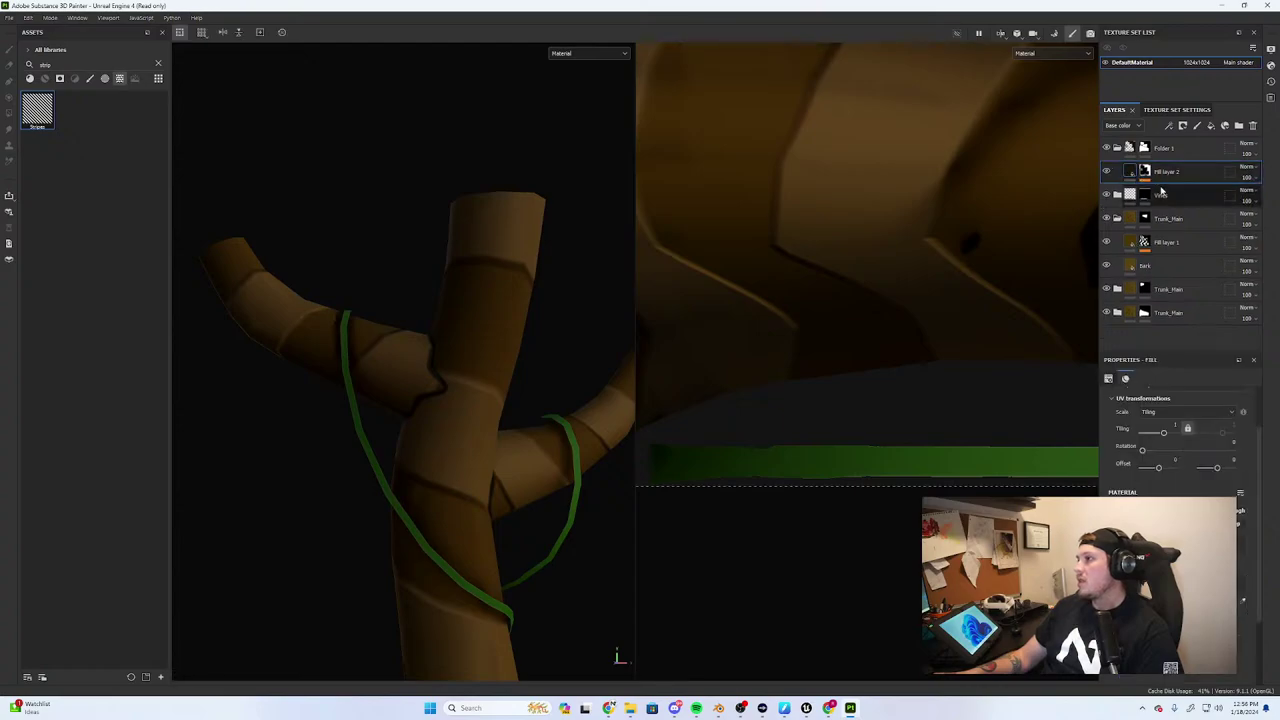
{"action": "left_click", "coordinate": [1146, 172]}
{"action": "left_click", "coordinate": [1174, 195]}
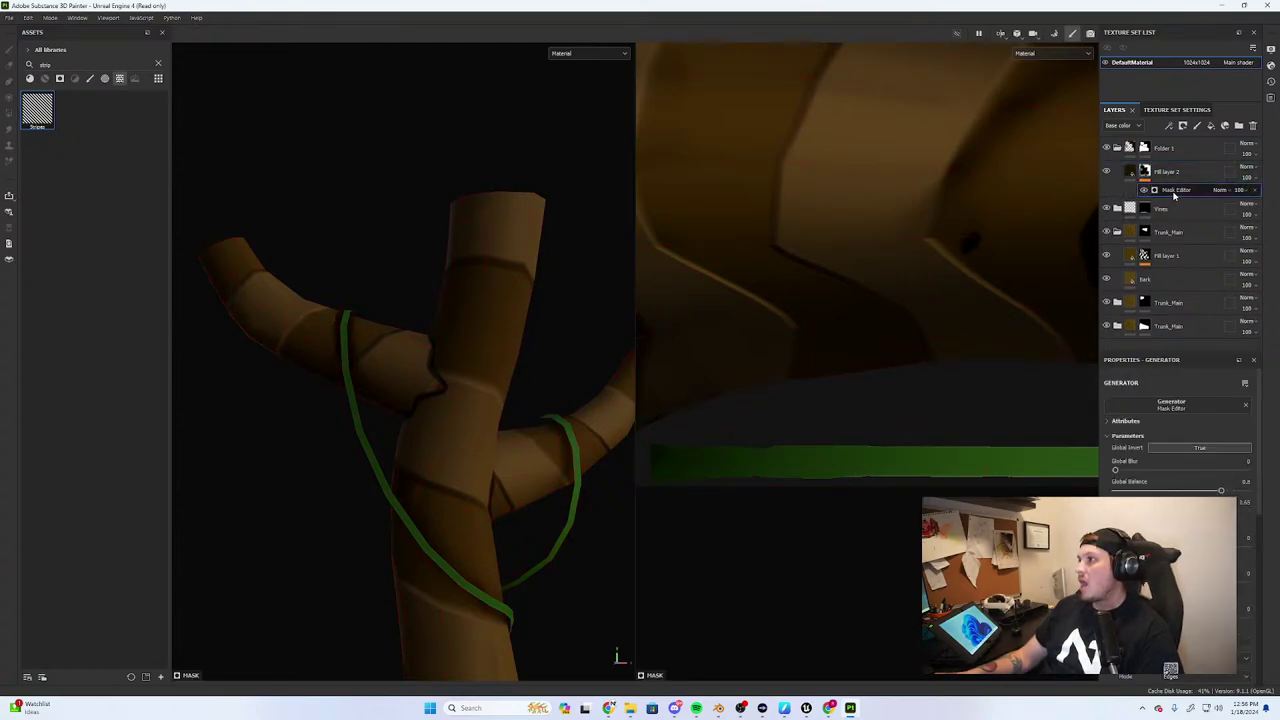
{"action": "right_click", "coordinate": [1175, 193]}
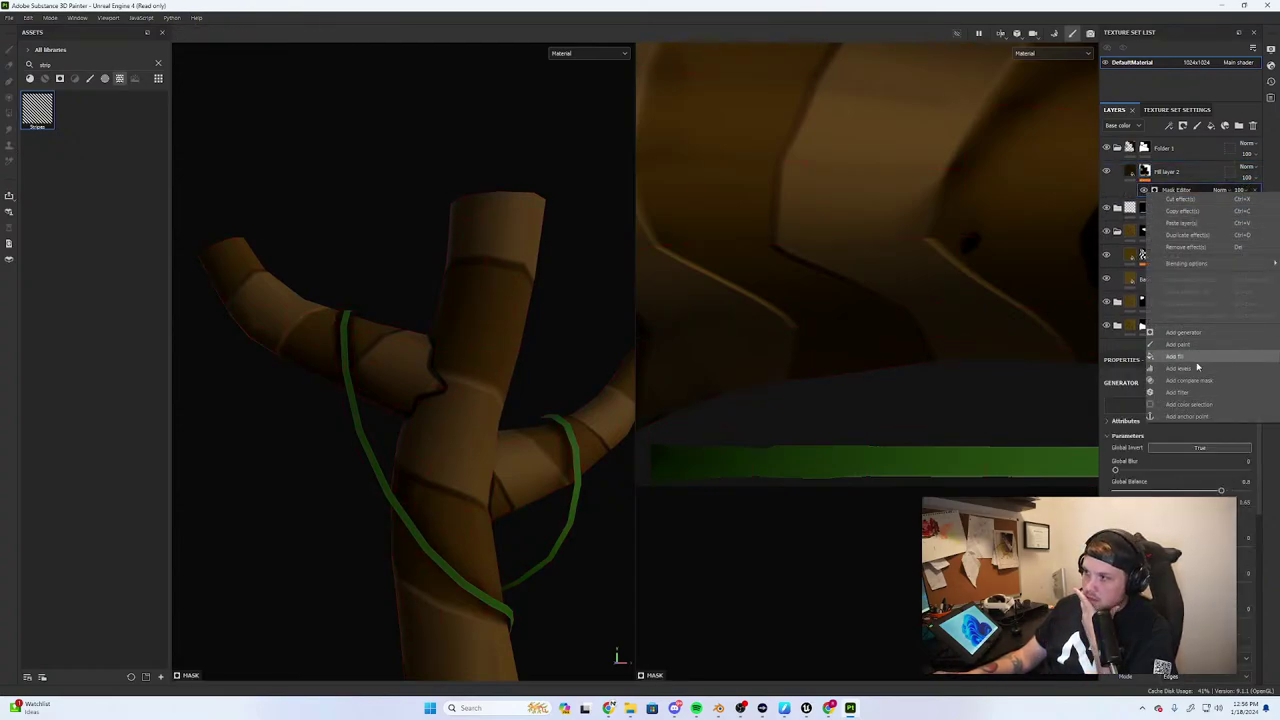
{"action": "left_click", "coordinate": [1178, 392]}
{"action": "left_click", "coordinate": [1181, 401]}
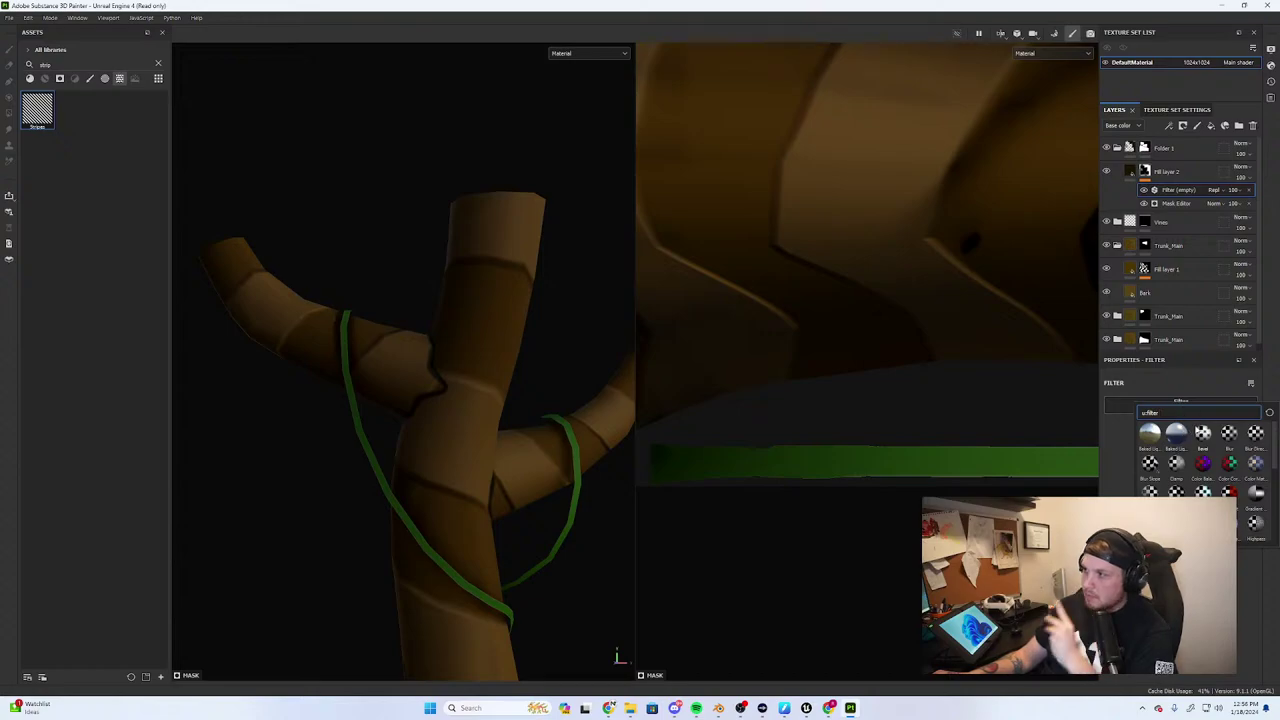
{"action": "left_click", "coordinate": [1229, 432]}
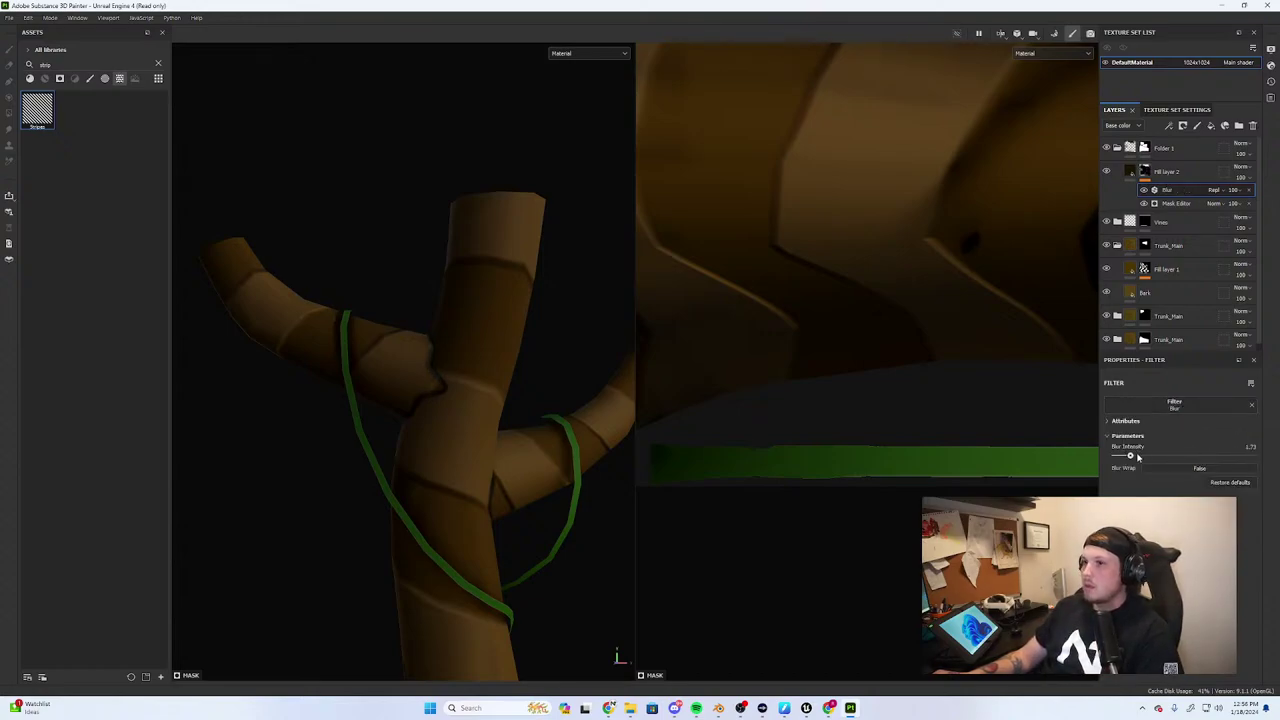
{"action": "mouse_move", "coordinate": [1131, 456]}
{"action": "left_mouse_down"}
{"action": "mouse_move", "coordinate": [1150, 458]}
{"action": "mouse_move", "coordinate": [1133, 462]}
{"action": "left_mouse_up"}
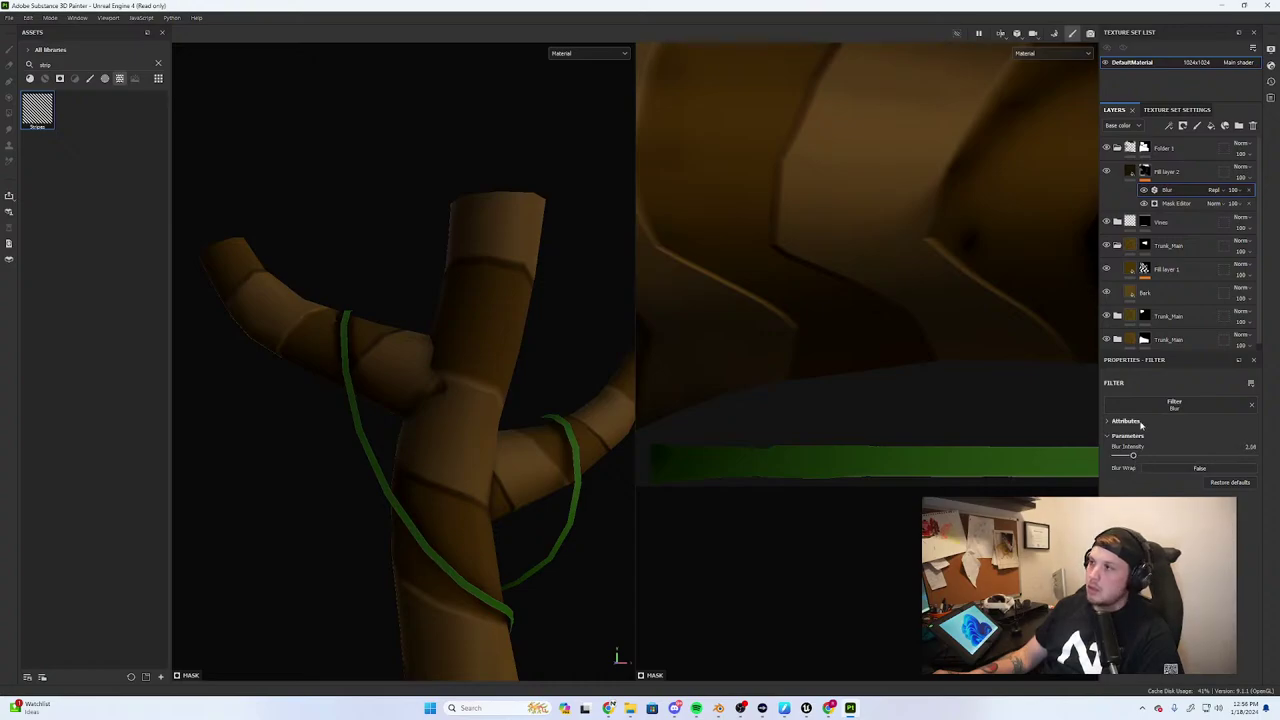
Duplicate Fill layer 2 and remove the Blur filter from the upper copy's mask
{"action": "left_click", "coordinate": [1129, 172]}
{"action": "key", "text": "ctrl+d"}
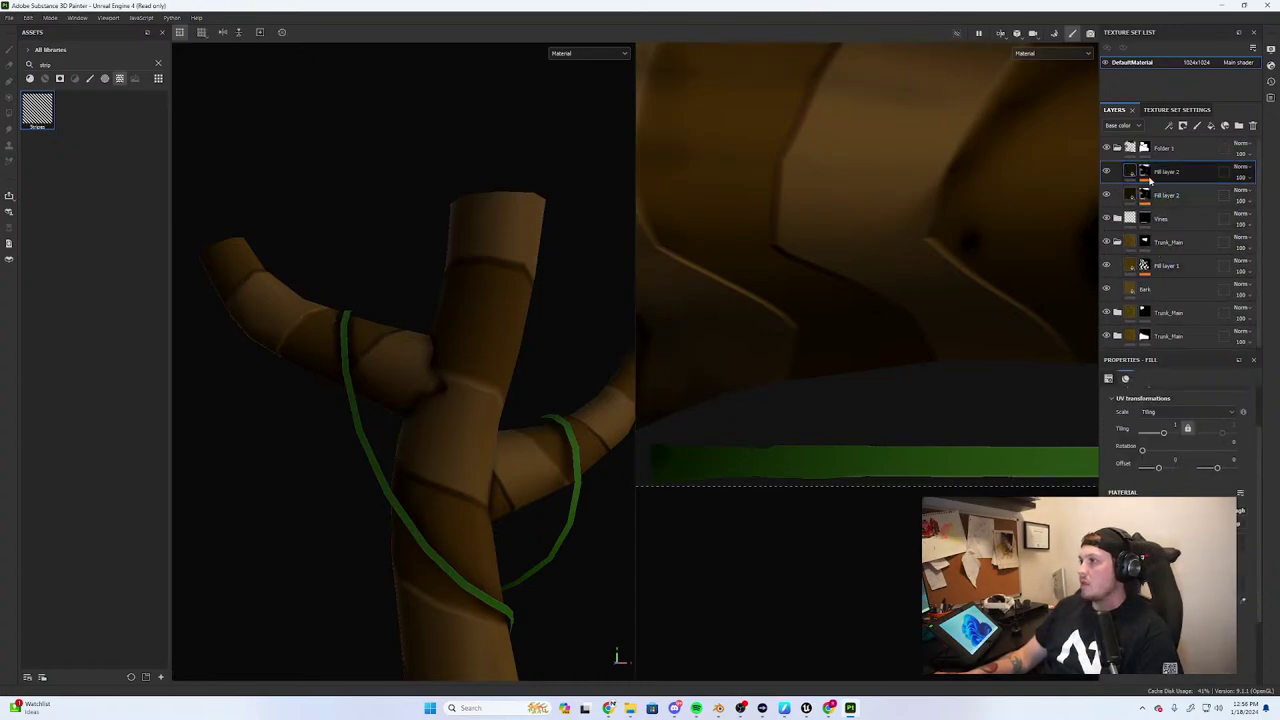
{"action": "left_click", "coordinate": [1146, 173]}
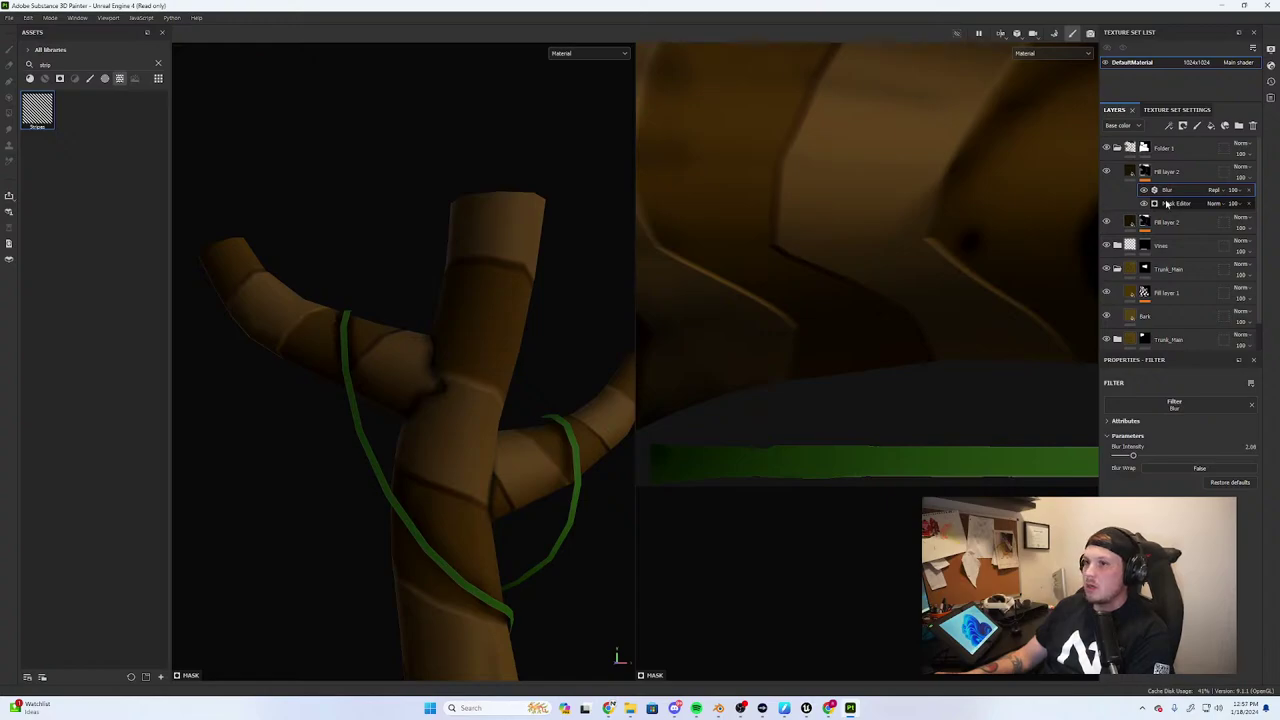
{"action": "key", "text": "Delete"}
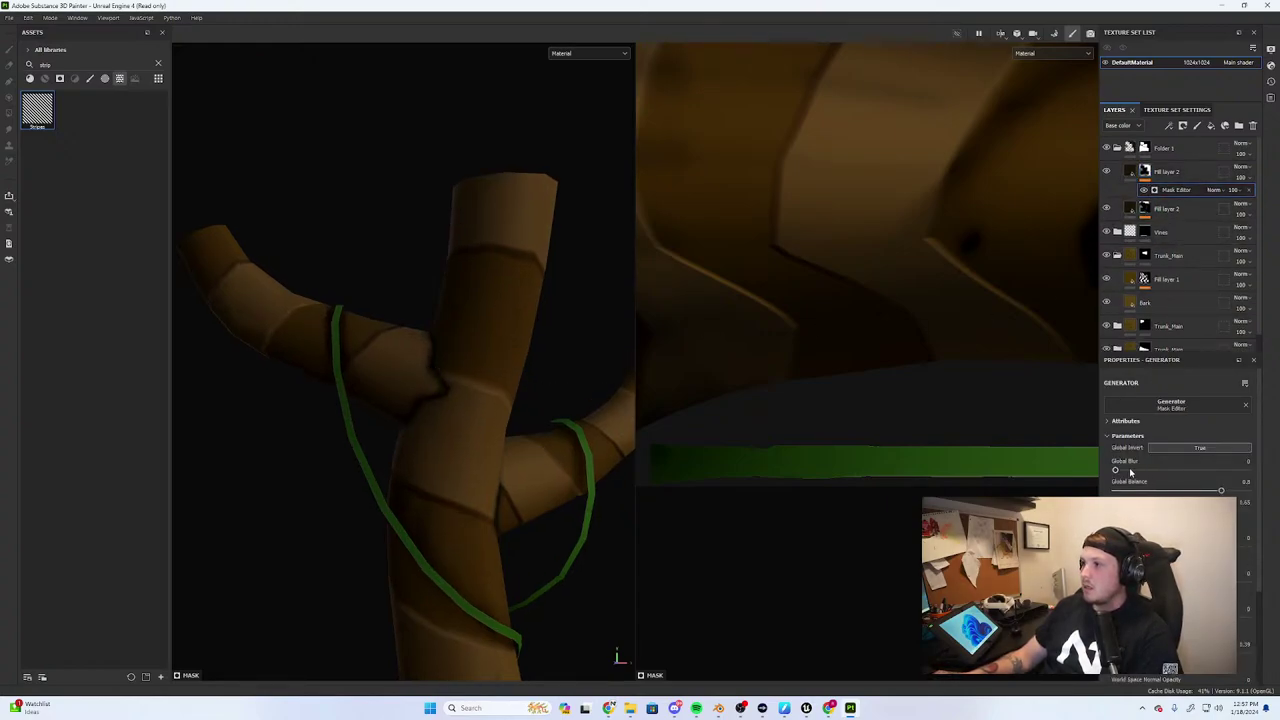
Raise the Blur Intensity on the lower Fill layer 2's mask to about 3.18
{"action": "left_click_drag", "start_coordinate": [1132, 471], "coordinate": [1146, 472]}
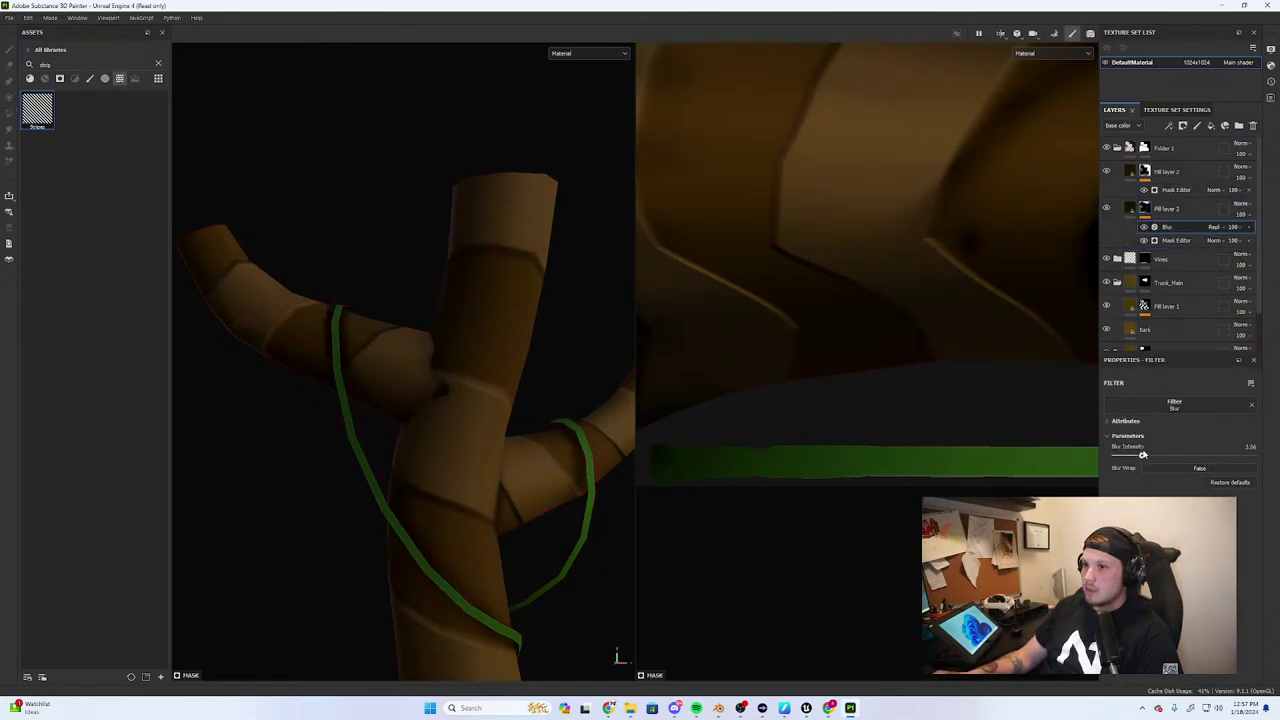
{"action": "left_click_drag", "start_coordinate": [1133, 455], "coordinate": [1149, 454]}
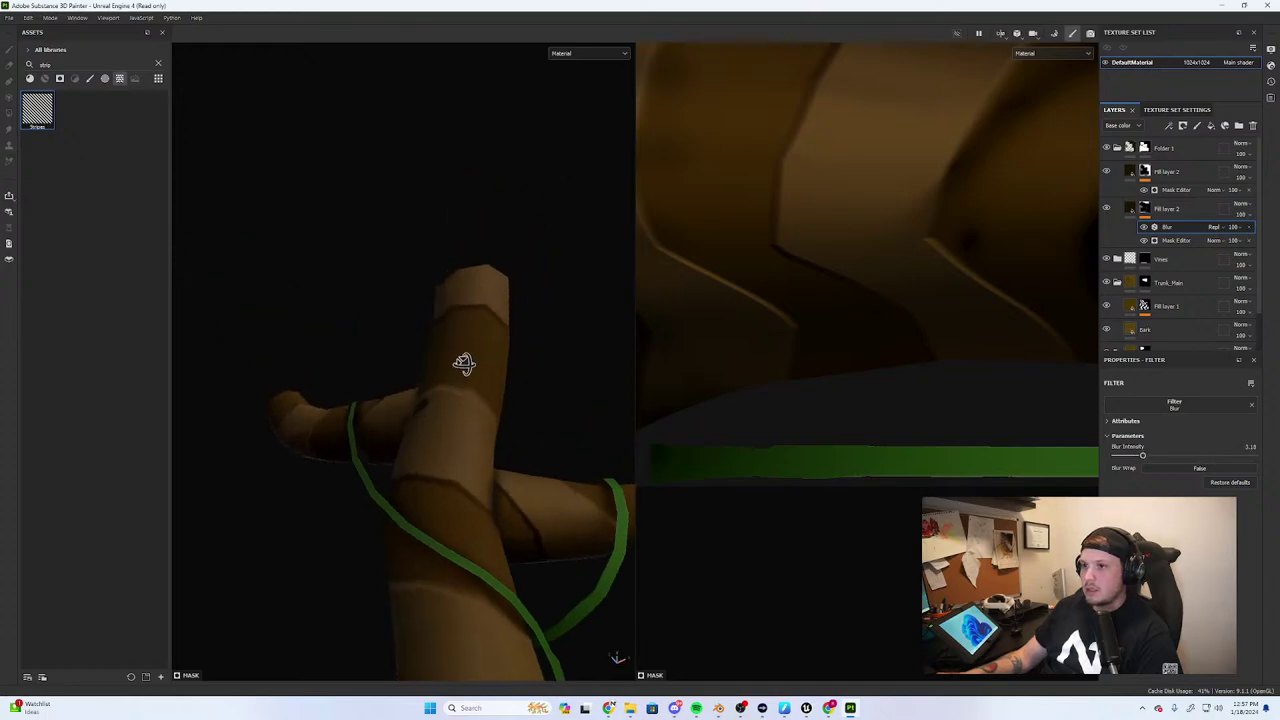
Inspect the blurred shading around the branch joints and along the whole trunk from several angles
{"action": "left_click_drag", "start_coordinate": [457, 363], "coordinate": [543, 483], "text": "alt"}
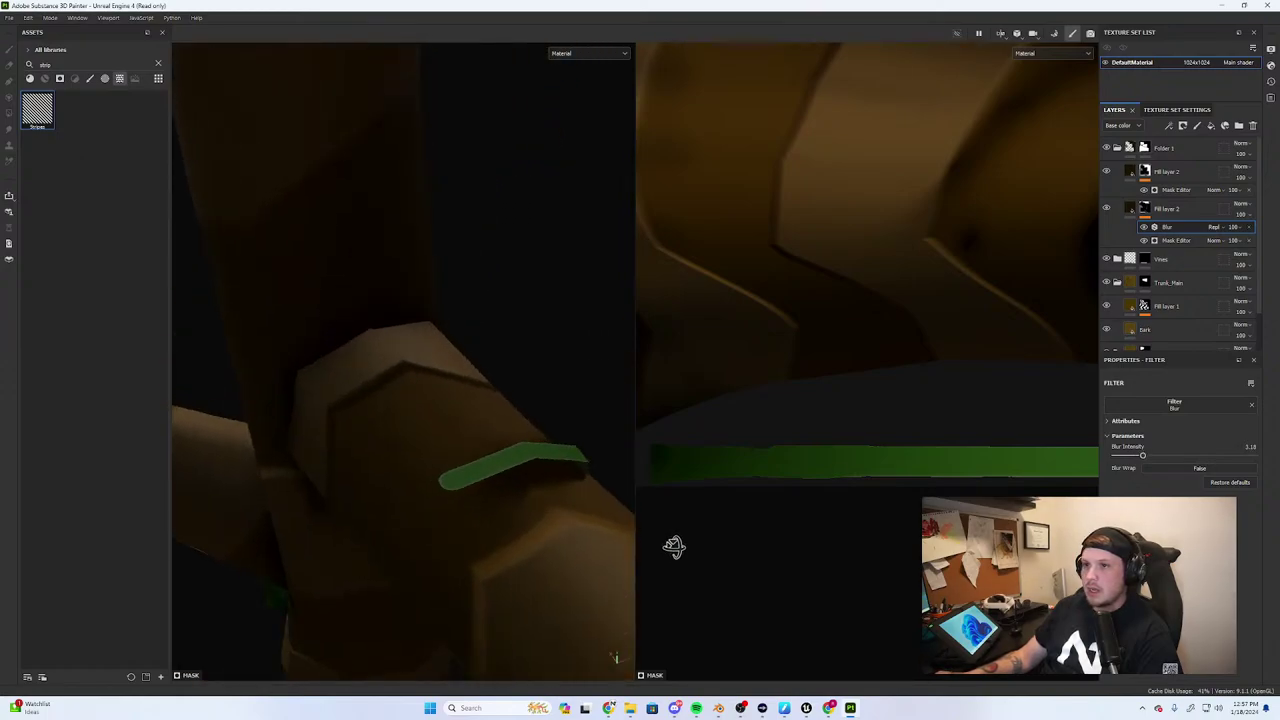
{"action": "left_click_drag", "start_coordinate": [674, 543], "coordinate": [646, 357], "text": "alt"}
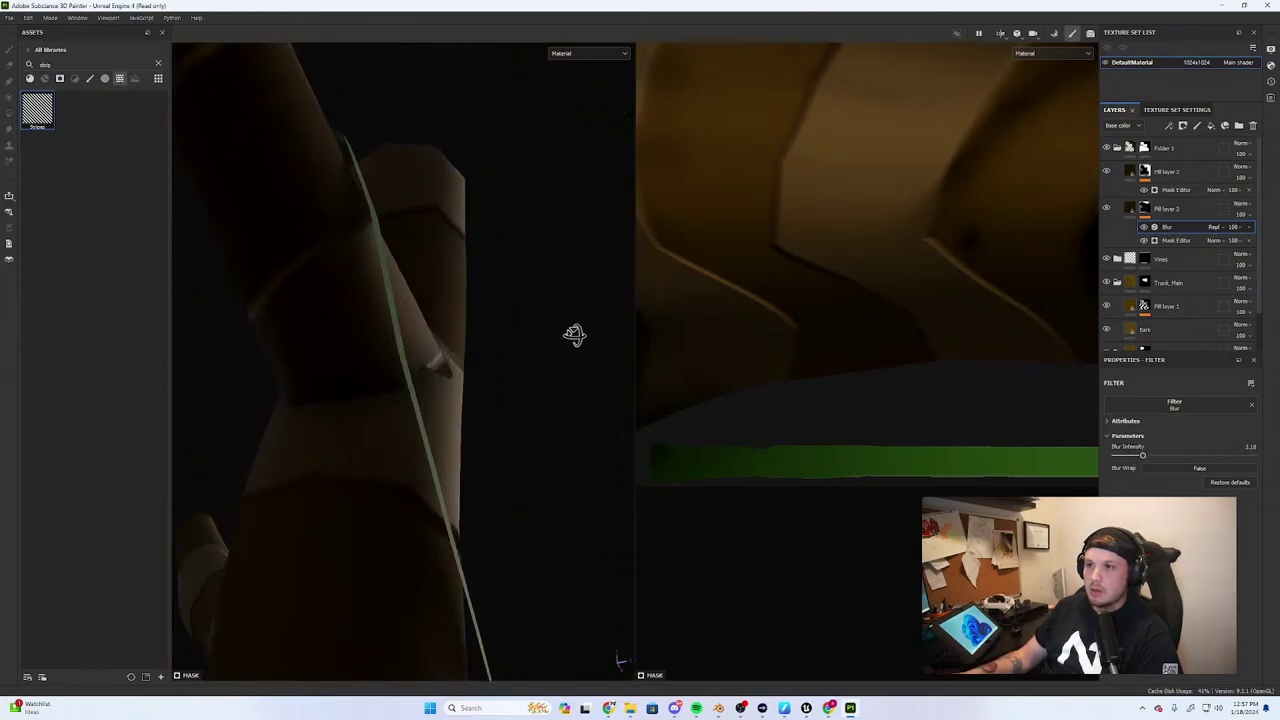
{"action": "left_click_drag", "start_coordinate": [571, 334], "coordinate": [366, 403], "text": "alt"}
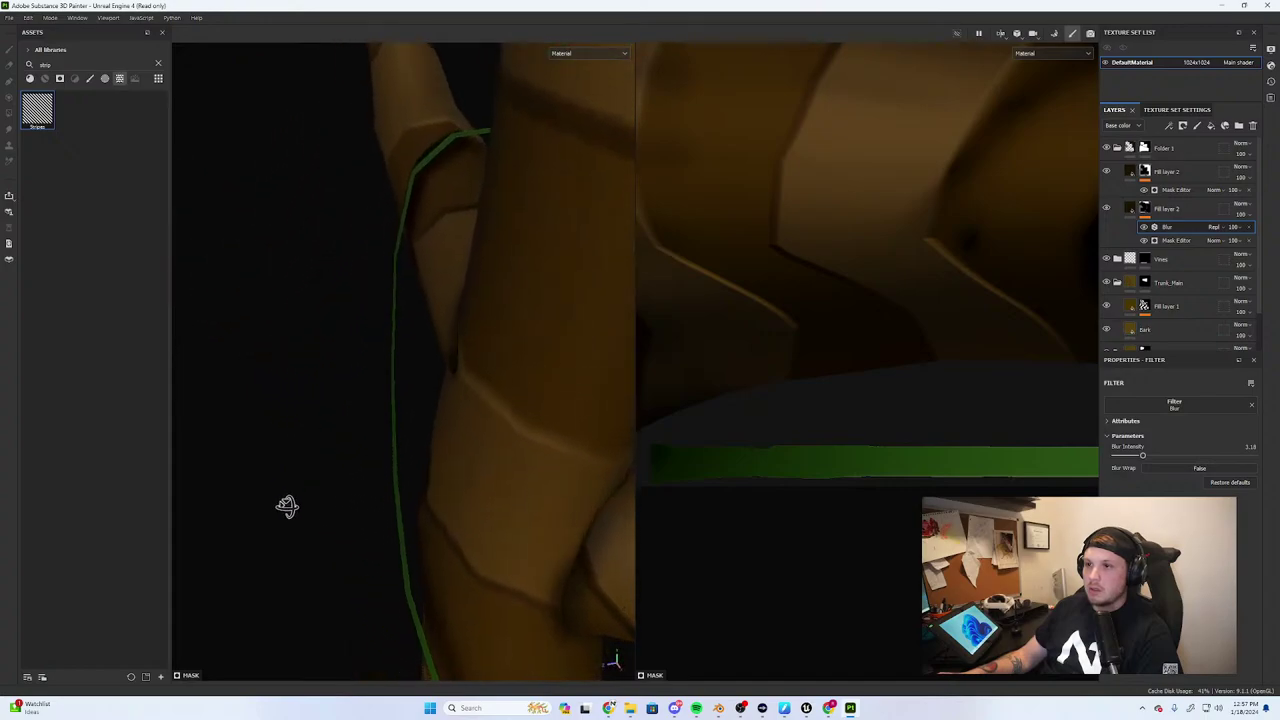
{"action": "left_click_drag", "start_coordinate": [286, 509], "coordinate": [443, 586], "text": "alt"}
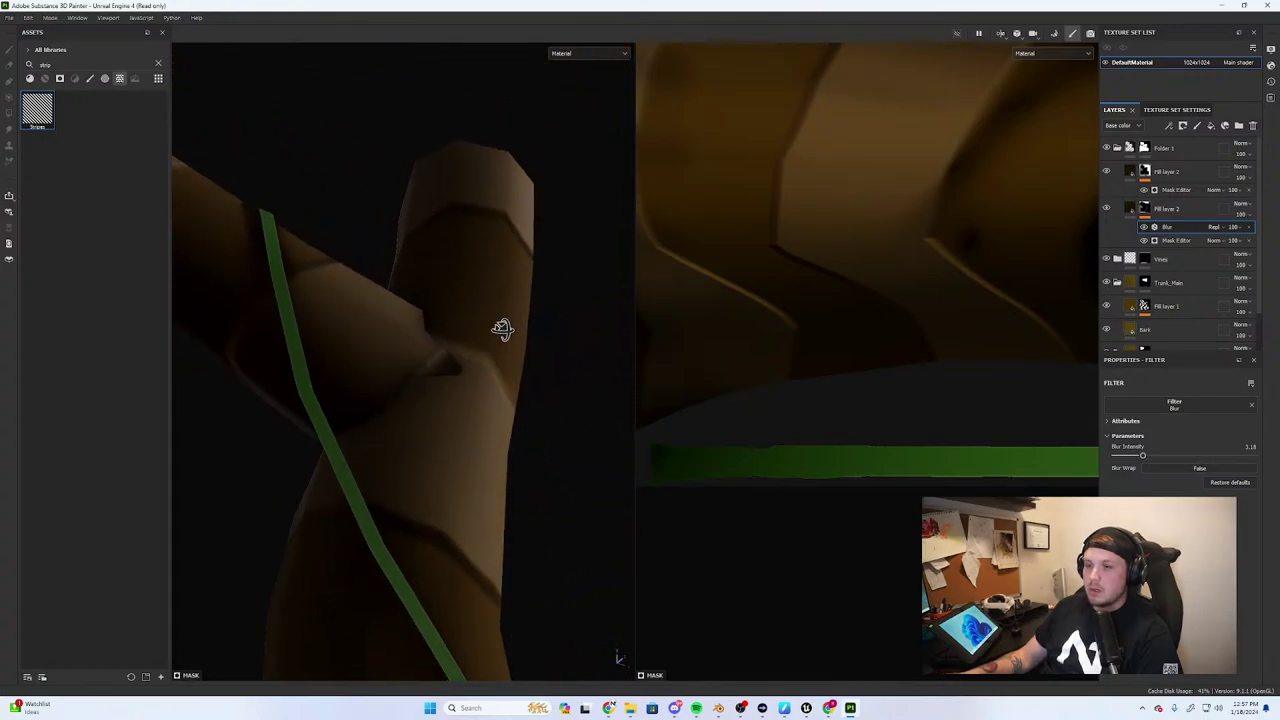
{"action": "left_click_drag", "start_coordinate": [500, 331], "coordinate": [414, 460], "text": "alt"}
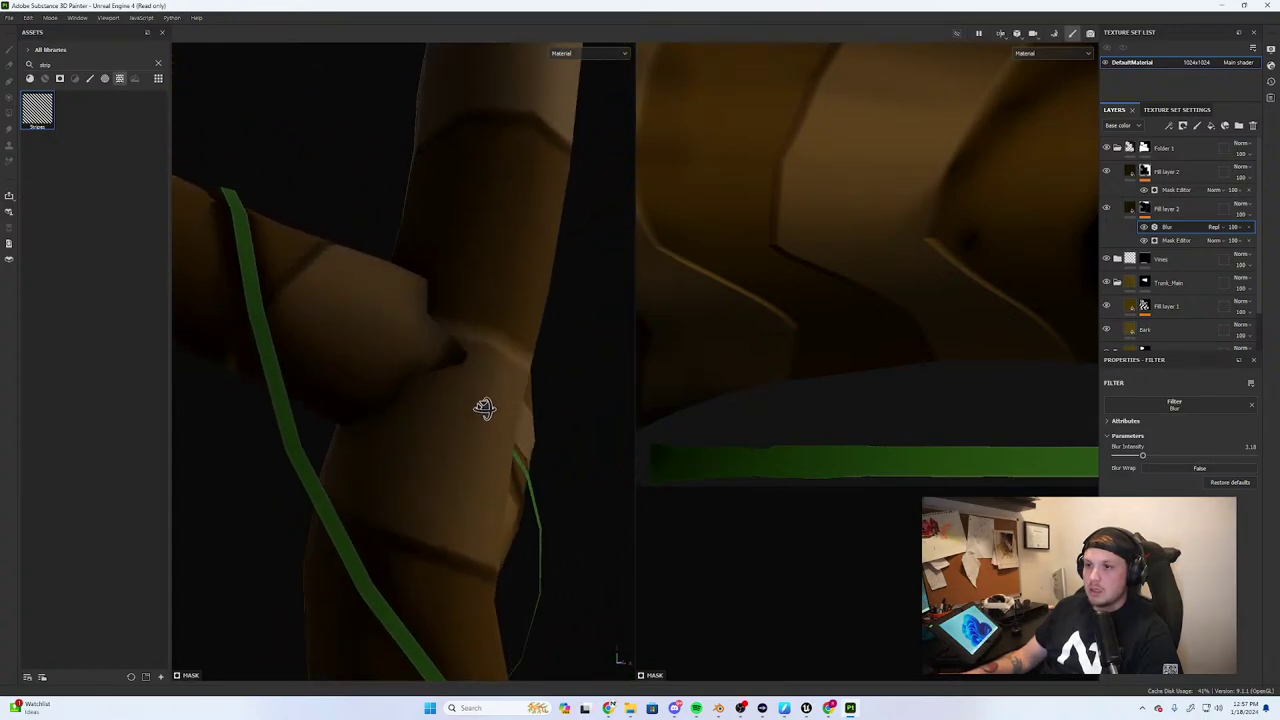
{"action": "left_click_drag", "start_coordinate": [486, 409], "coordinate": [440, 434], "text": "alt"}
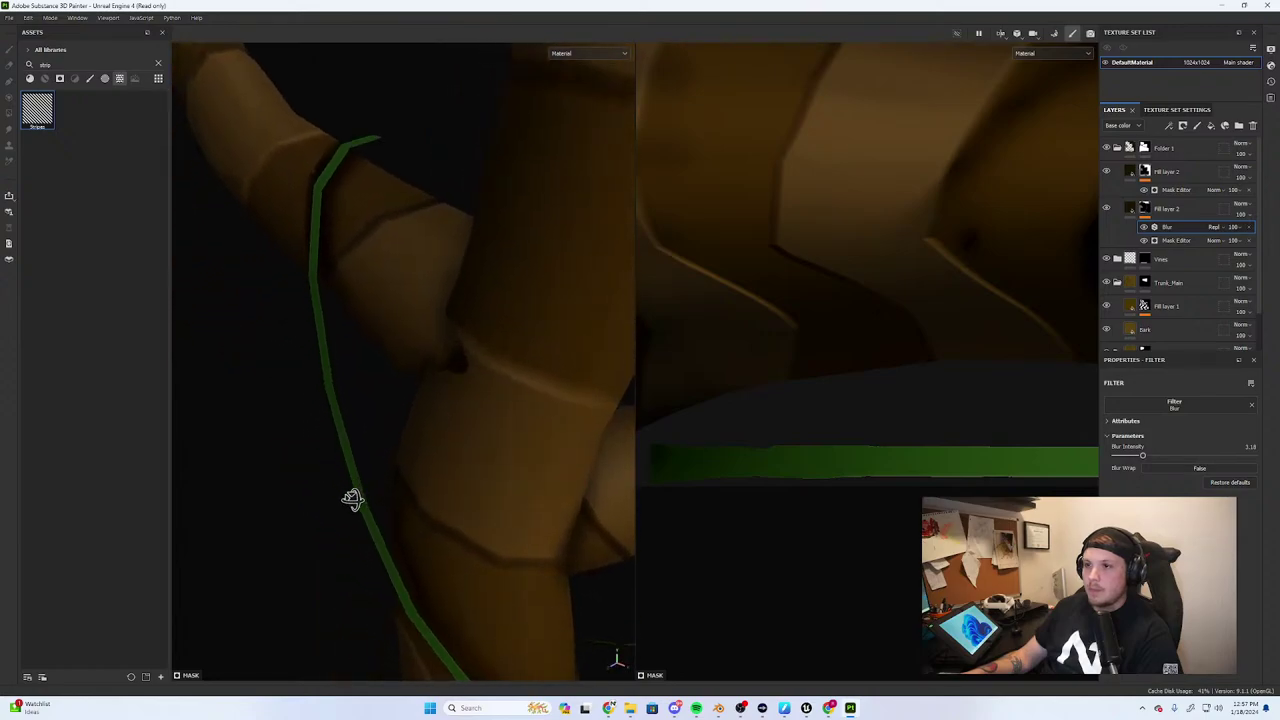
{"action": "left_click_drag", "start_coordinate": [351, 500], "coordinate": [511, 363], "text": "alt"}
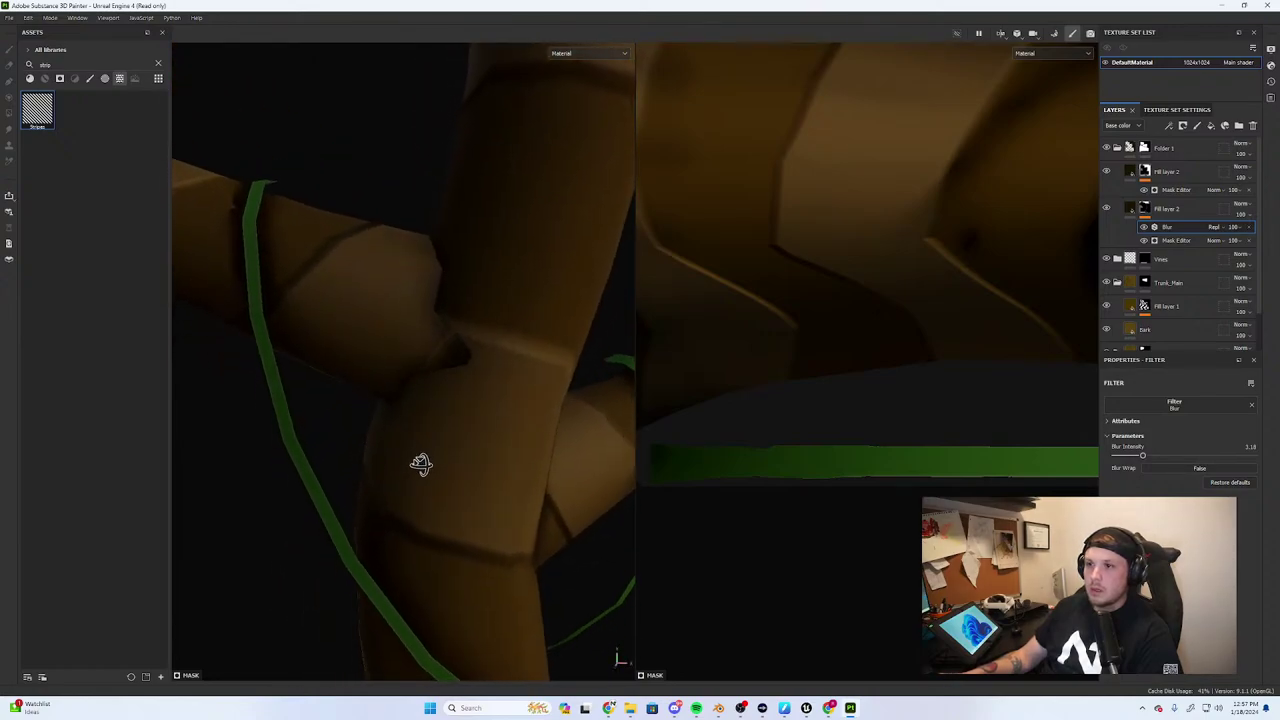
{"action": "left_click_drag", "start_coordinate": [420, 463], "coordinate": [509, 434], "text": "alt"}
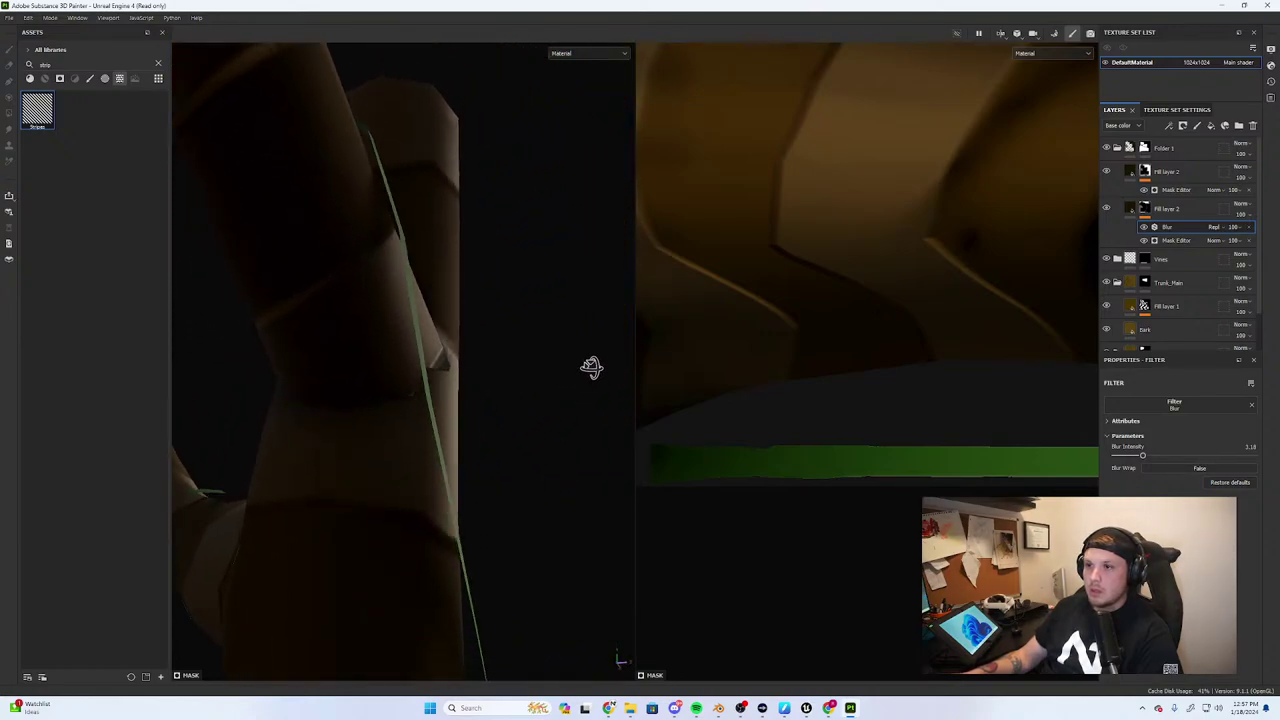
{"action": "left_click_drag", "start_coordinate": [592, 369], "coordinate": [617, 289], "text": "alt"}
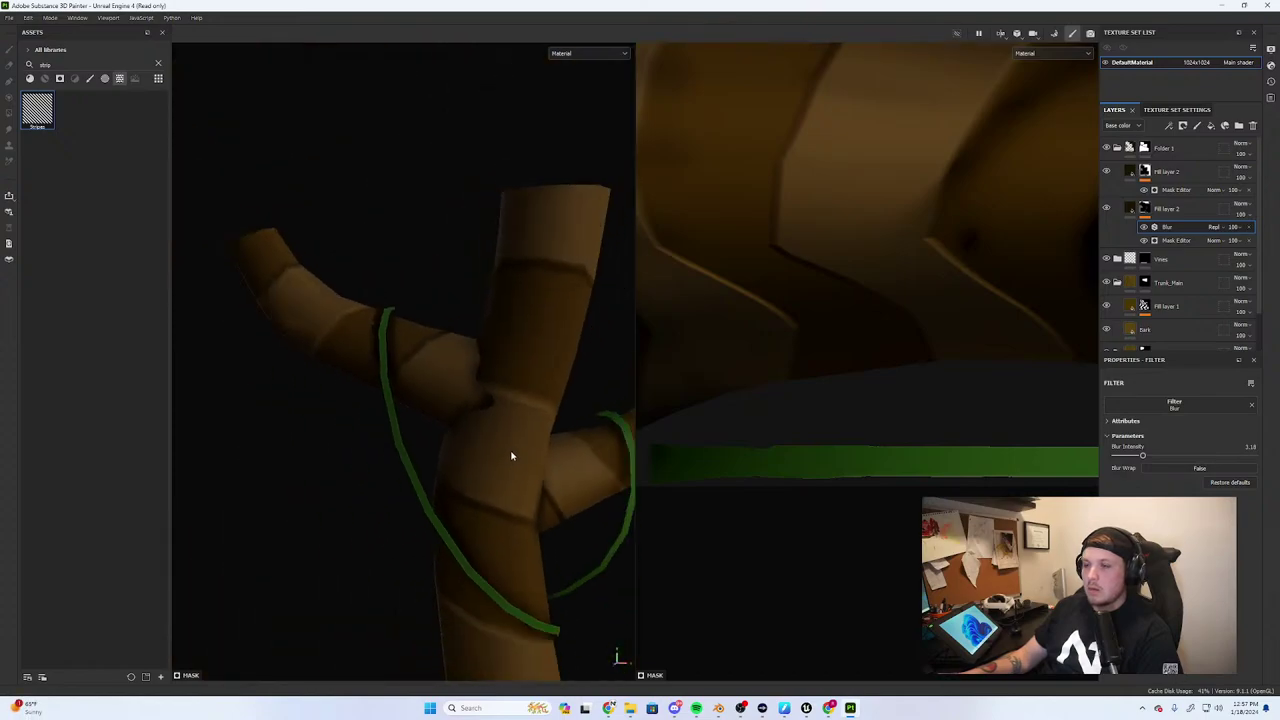
{"action": "scroll", "coordinate": [514, 451], "scroll_direction": "down", "scroll_amount": 5}
{"action": "left_click_drag", "start_coordinate": [523, 494], "coordinate": [500, 420], "text": "alt"}
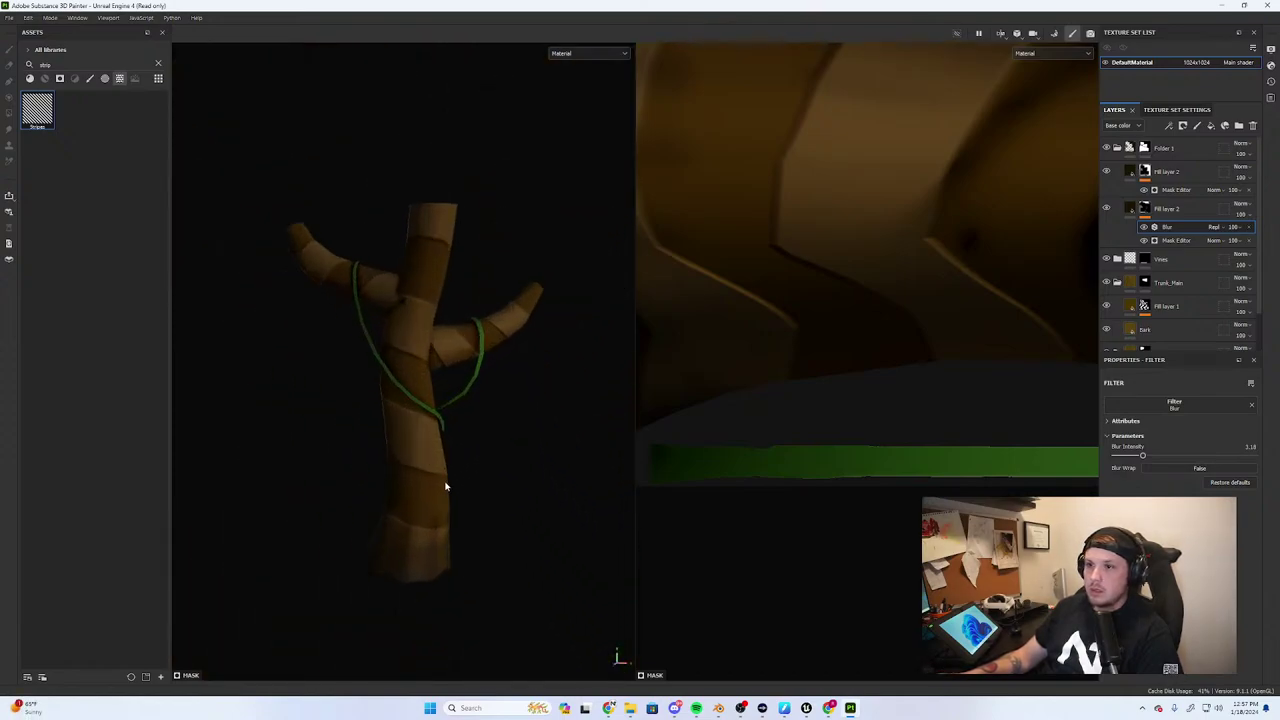
{"action": "left_click_drag", "start_coordinate": [446, 486], "coordinate": [449, 457], "text": "alt"}
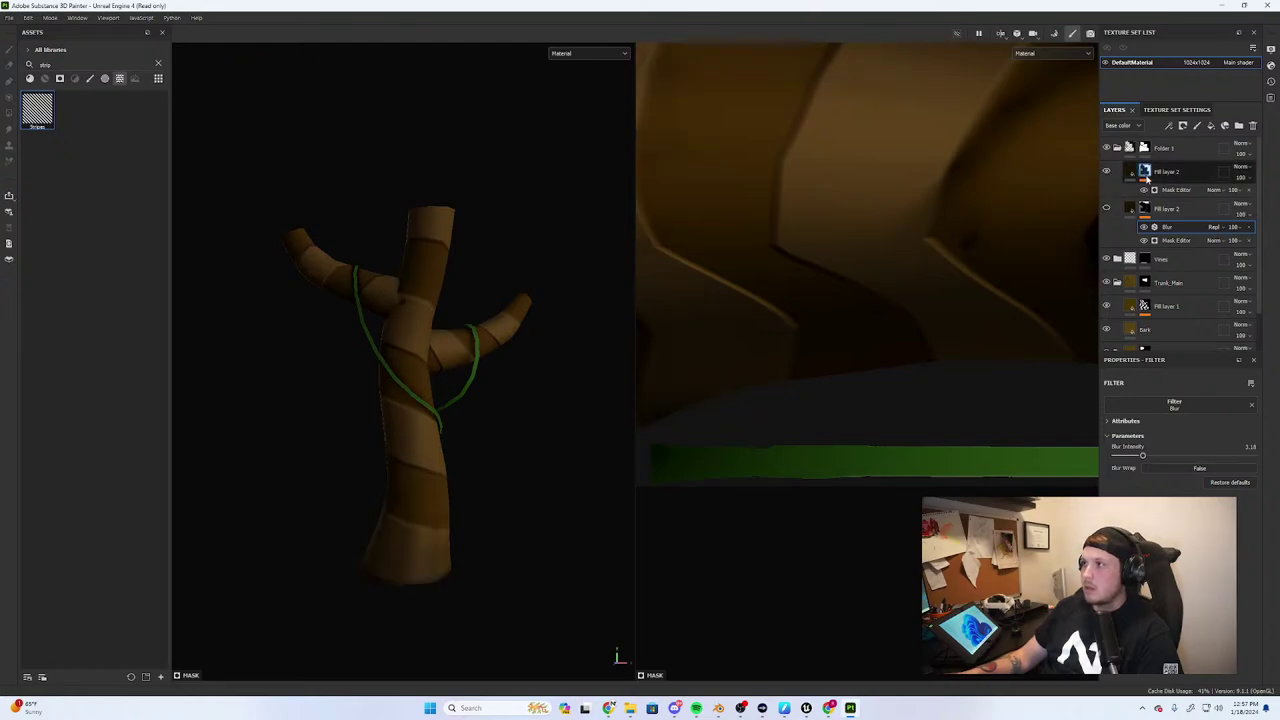
With the lower Fill layer 2 hidden, set the upper layer's Mask Editor opacities to Ambient Occlusion 0.53, Curvature about 0.22 and World Space Normal about 0.41
{"action": "left_click", "coordinate": [1176, 189]}
{"action": "scroll", "coordinate": [1180, 430], "scroll_direction": "down", "scroll_amount": 3}
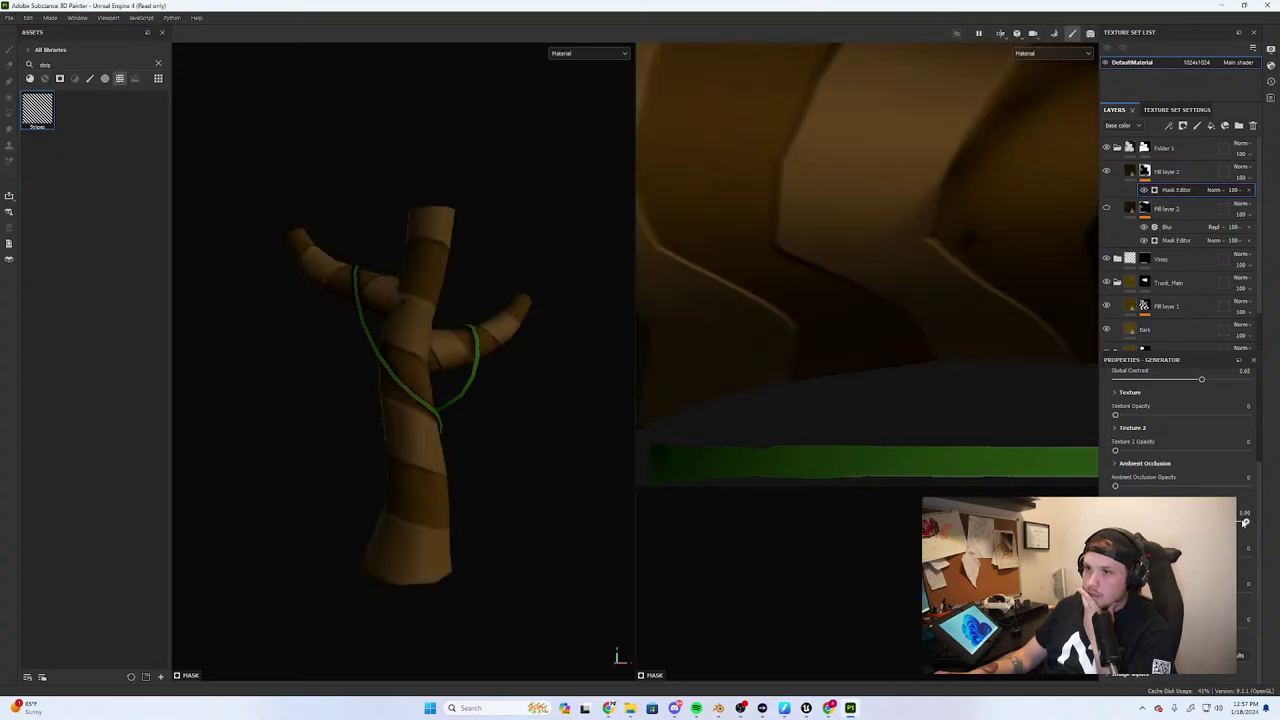
{"action": "left_click", "coordinate": [1241, 521]}
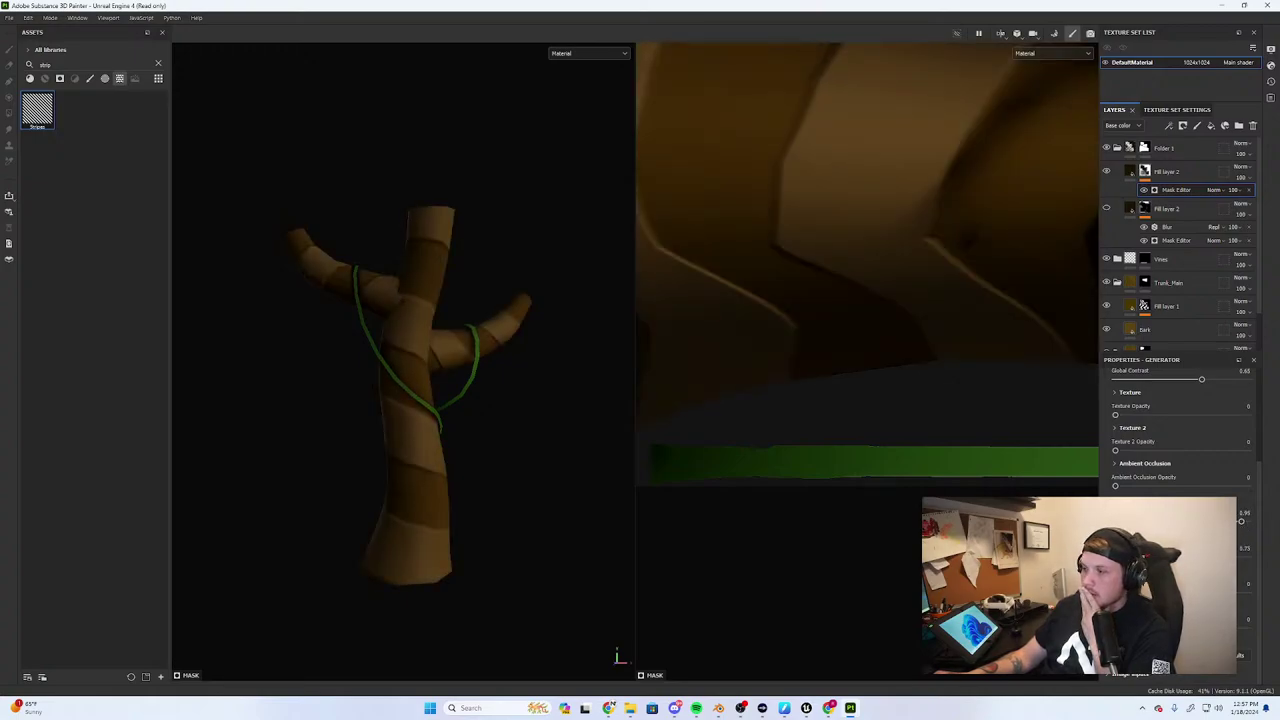
{"action": "left_click", "coordinate": [1144, 499]}
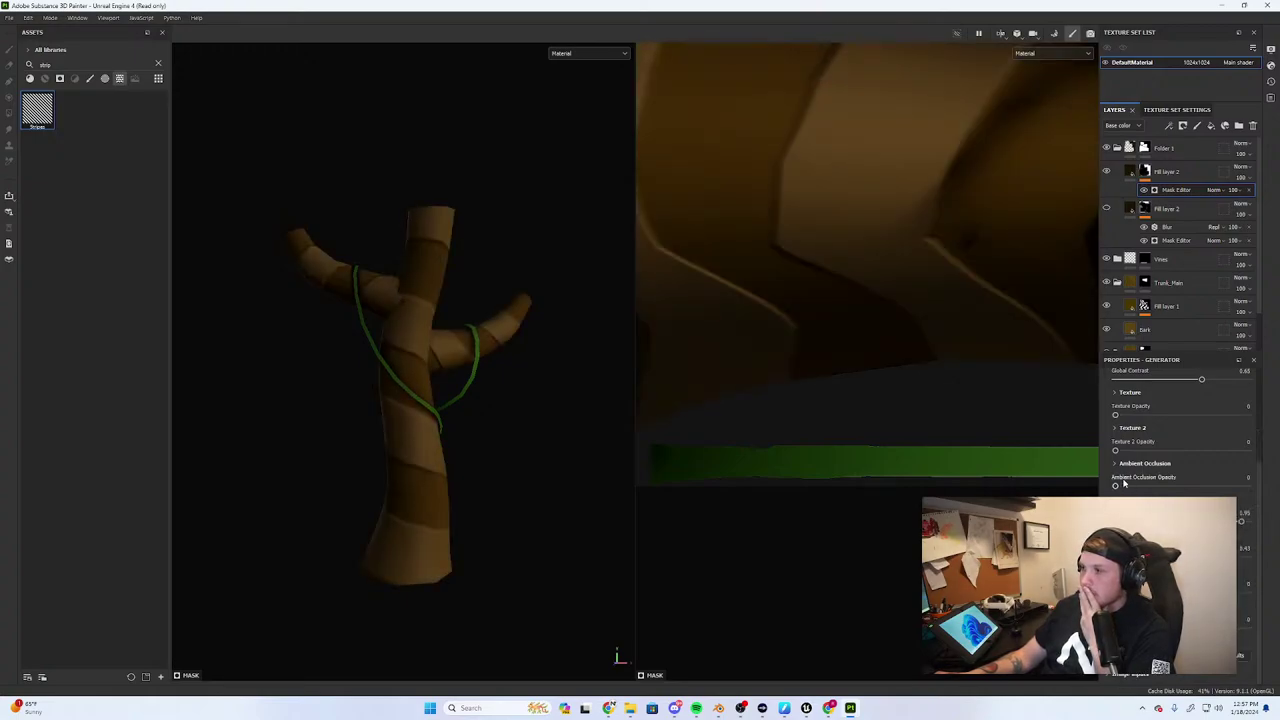
{"action": "mouse_move", "coordinate": [1115, 486]}
{"action": "left_mouse_down"}
{"action": "mouse_move", "coordinate": [1236, 486]}
{"action": "mouse_move", "coordinate": [1130, 521]}
{"action": "left_mouse_up"}
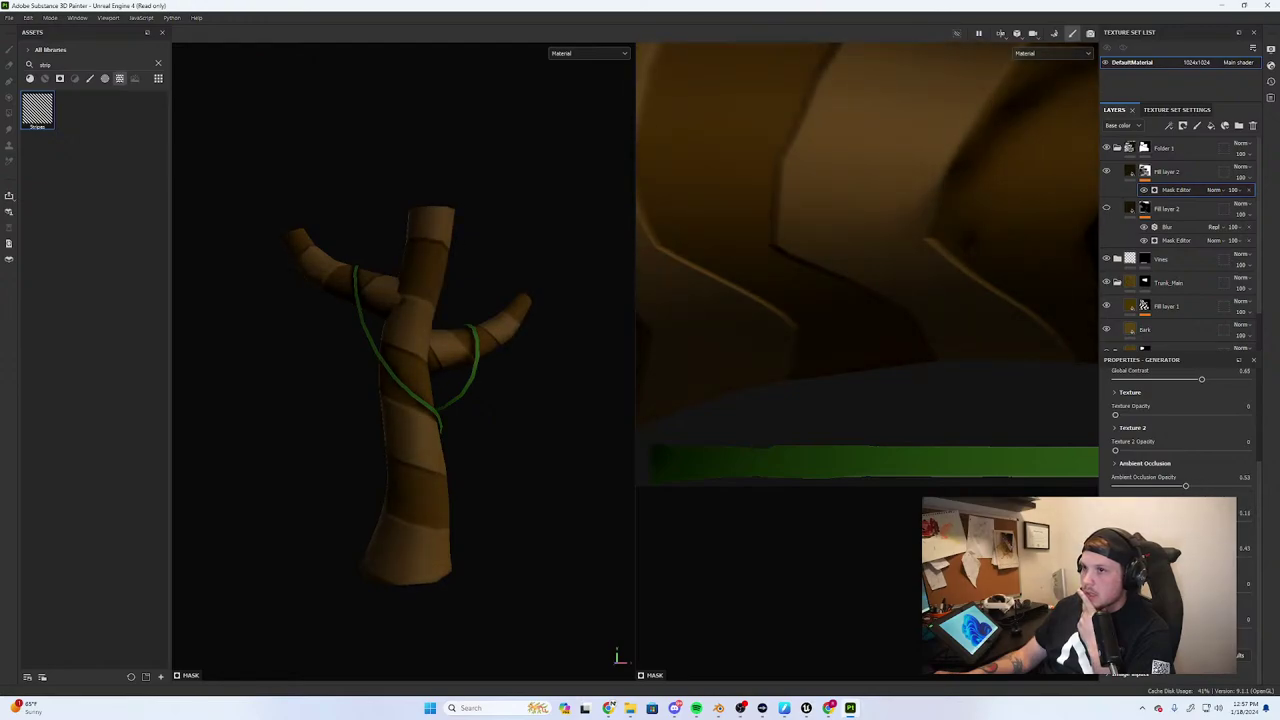
{"action": "left_click_drag", "start_coordinate": [1130, 521], "coordinate": [1134, 521]}
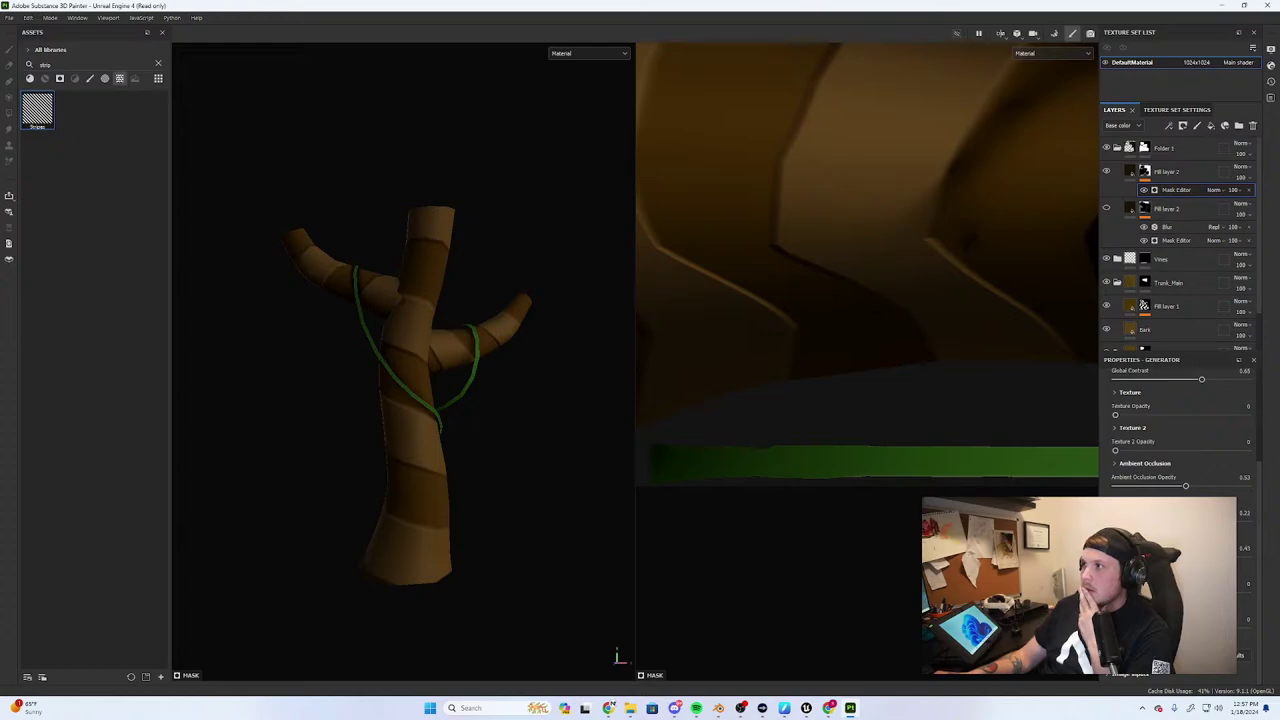
Reduce the upper Fill layer 2's layer opacity to 24
{"action": "left_click", "coordinate": [1243, 178]}
{"action": "left_click_drag", "start_coordinate": [1268, 195], "coordinate": [1242, 200]}
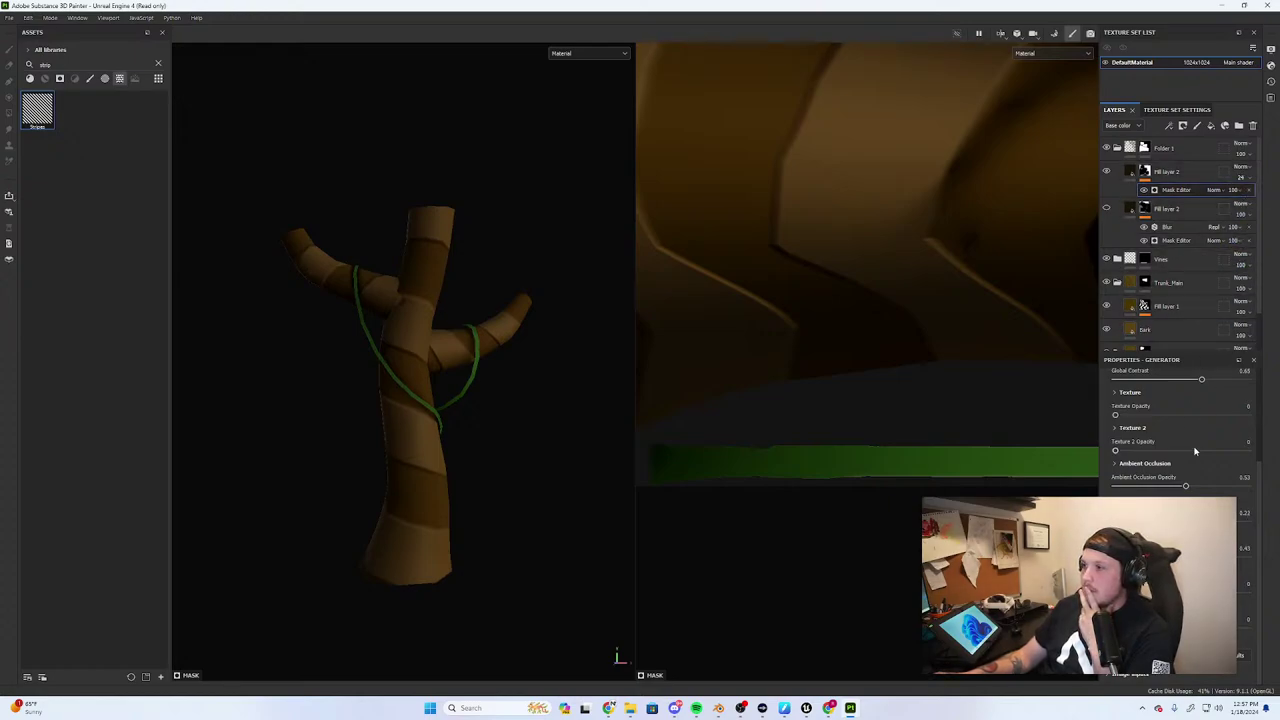
Raise the upper Fill layer 2's Ambient Occlusion Opacity to about 0.62 in its Mask Editor and fine-tune the detailed Ambient Occlusion parameters
{"action": "mouse_move", "coordinate": [1203, 490]}
{"action": "left_mouse_down"}
{"action": "mouse_move", "coordinate": [1248, 487]}
{"action": "mouse_move", "coordinate": [1188, 487]}
{"action": "mouse_move", "coordinate": [1210, 486]}
{"action": "left_mouse_up"}
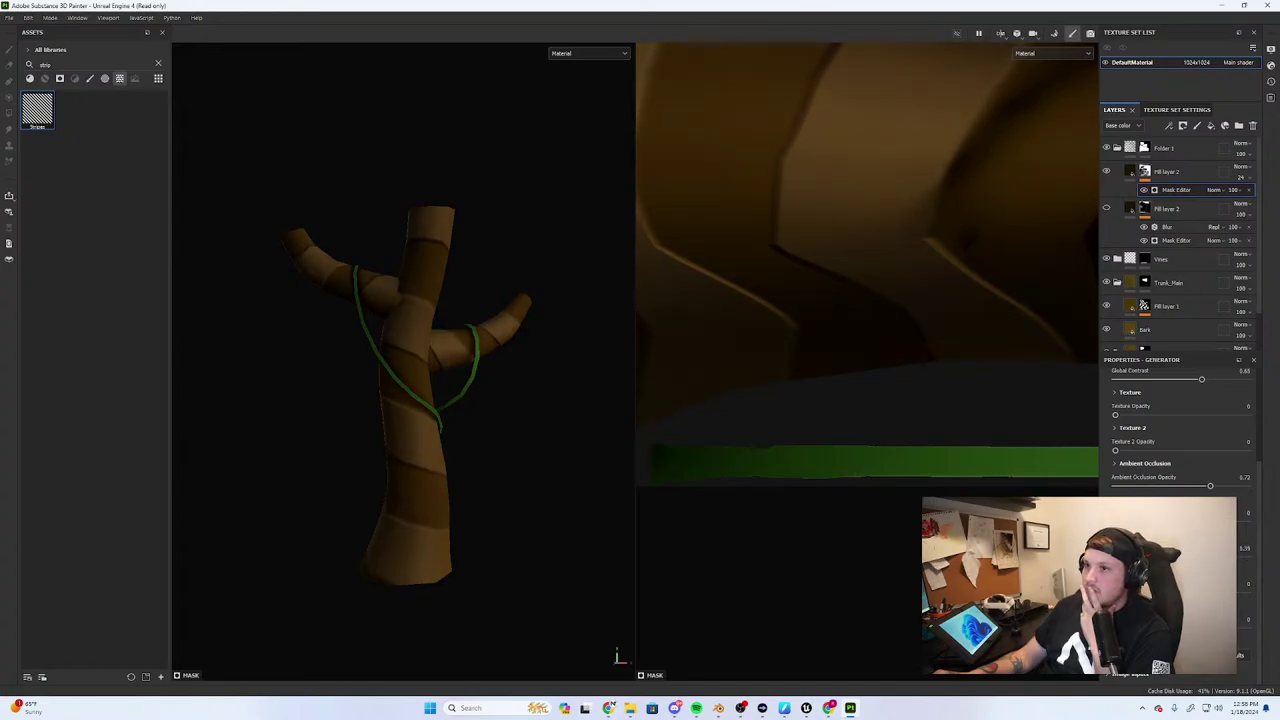
{"action": "mouse_move", "coordinate": [1209, 487]}
{"action": "left_mouse_down"}
{"action": "mouse_move", "coordinate": [1240, 487]}
{"action": "mouse_move", "coordinate": [1165, 487]}
{"action": "mouse_move", "coordinate": [1240, 487]}
{"action": "mouse_move", "coordinate": [1198, 491]}
{"action": "left_mouse_up"}
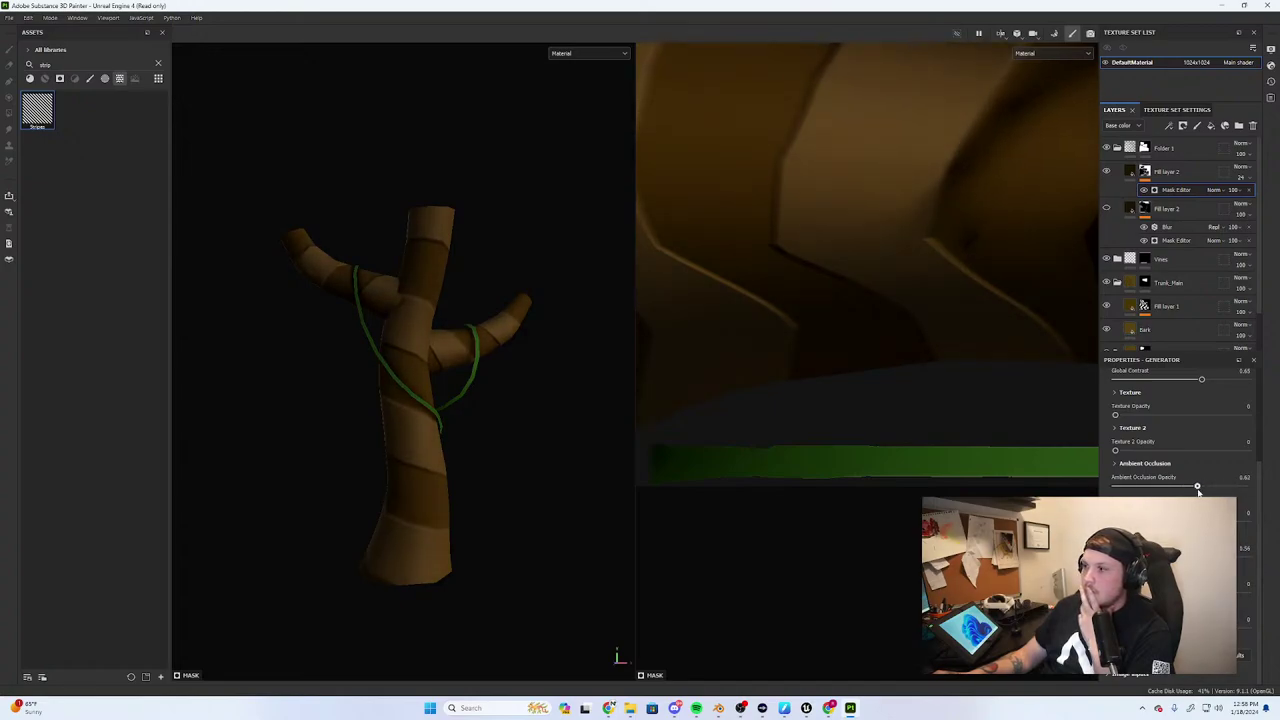
{"action": "left_click", "coordinate": [1115, 463]}
{"action": "left_click_drag", "start_coordinate": [1215, 516], "coordinate": [1115, 516]}
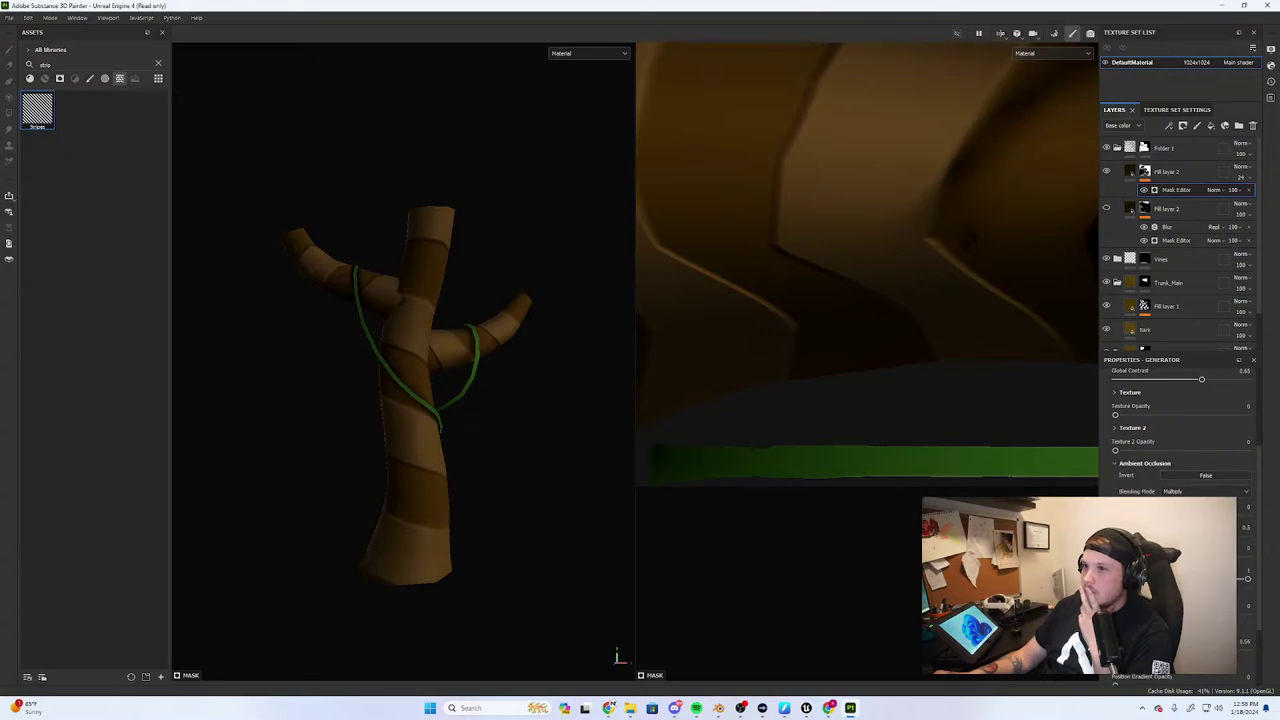
{"action": "mouse_move", "coordinate": [1267, 519]}
{"action": "left_mouse_down"}
{"action": "mouse_move", "coordinate": [1239, 516]}
{"action": "mouse_move", "coordinate": [1215, 537]}
{"action": "mouse_move", "coordinate": [1143, 537]}
{"action": "left_mouse_up"}
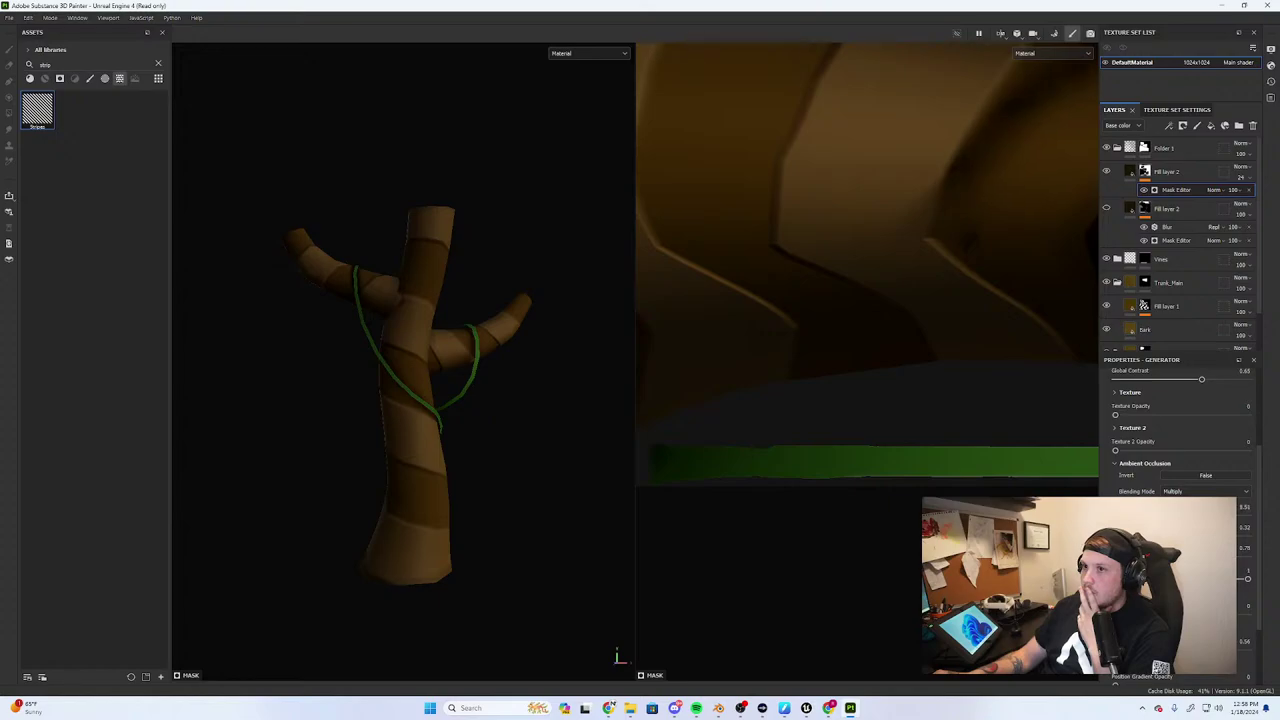
Try the Normal blending mode for the mask's Ambient Occlusion and return it to Multiply
{"action": "left_click", "coordinate": [1172, 491]}
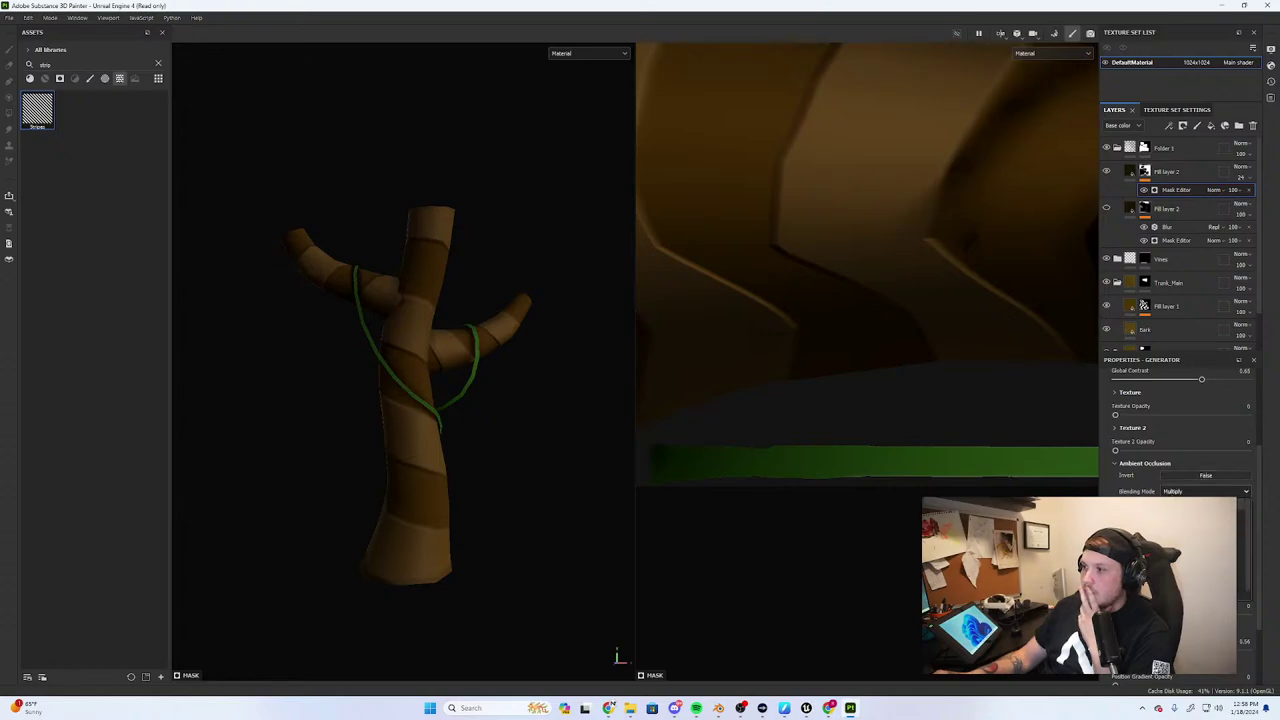
{"action": "left_click", "coordinate": [1175, 504]}
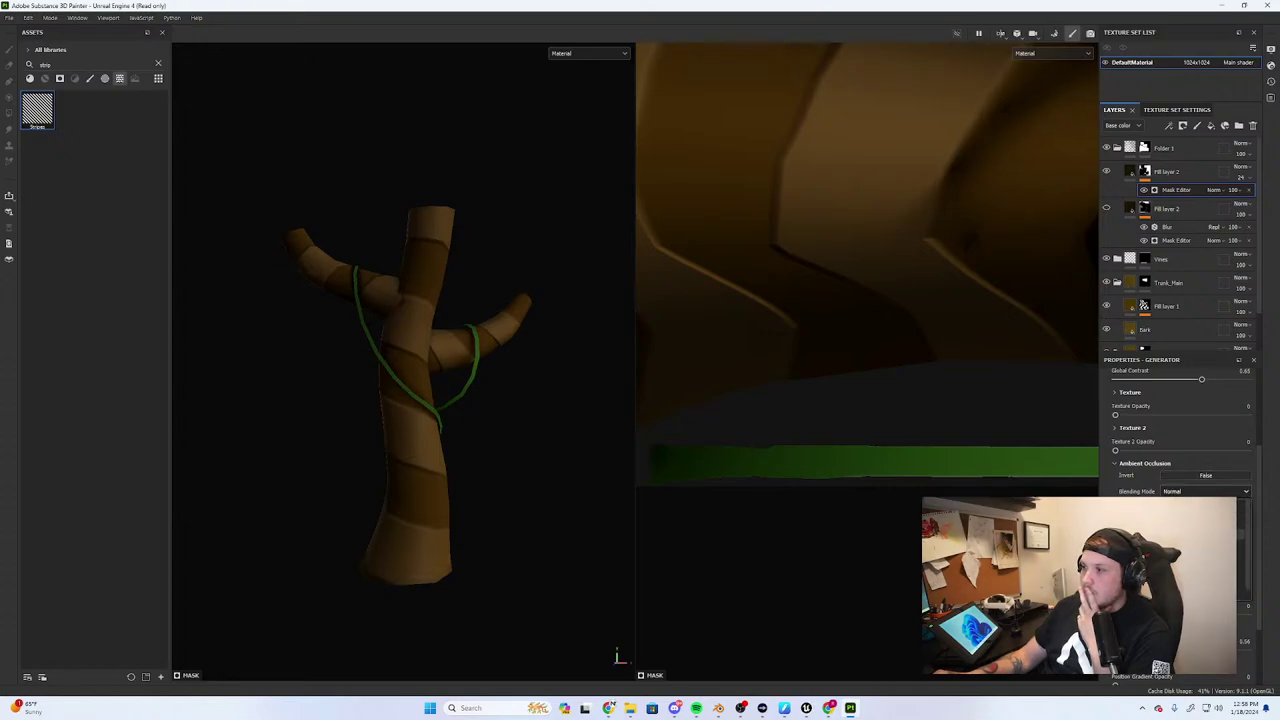
{"action": "left_click", "coordinate": [1175, 517]}
Examine the shading at the branch joints and along the whole trunk from several angles and distances
{"action": "scroll", "coordinate": [406, 311], "scroll_direction": "up", "scroll_amount": 5}
{"action": "mouse_move", "coordinate": [383, 311]}
{"action": "left_mouse_down", "text": "alt"}
{"action": "mouse_move", "coordinate": [459, 366]}
{"action": "mouse_move", "coordinate": [314, 214]}
{"action": "mouse_move", "coordinate": [380, 323]}
{"action": "mouse_move", "coordinate": [311, 283]}
{"action": "mouse_move", "coordinate": [384, 333]}
{"action": "left_mouse_up", "text": "alt"}
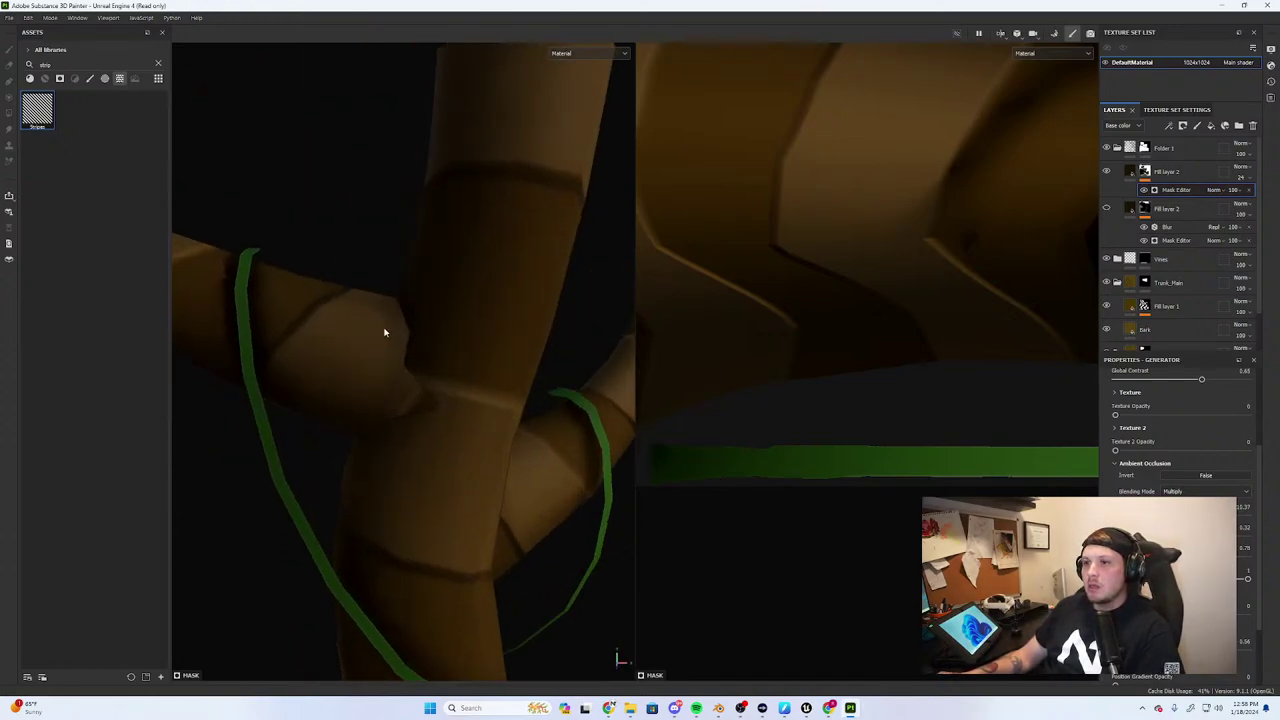
{"action": "scroll", "coordinate": [441, 371], "scroll_direction": "down", "scroll_amount": 5}
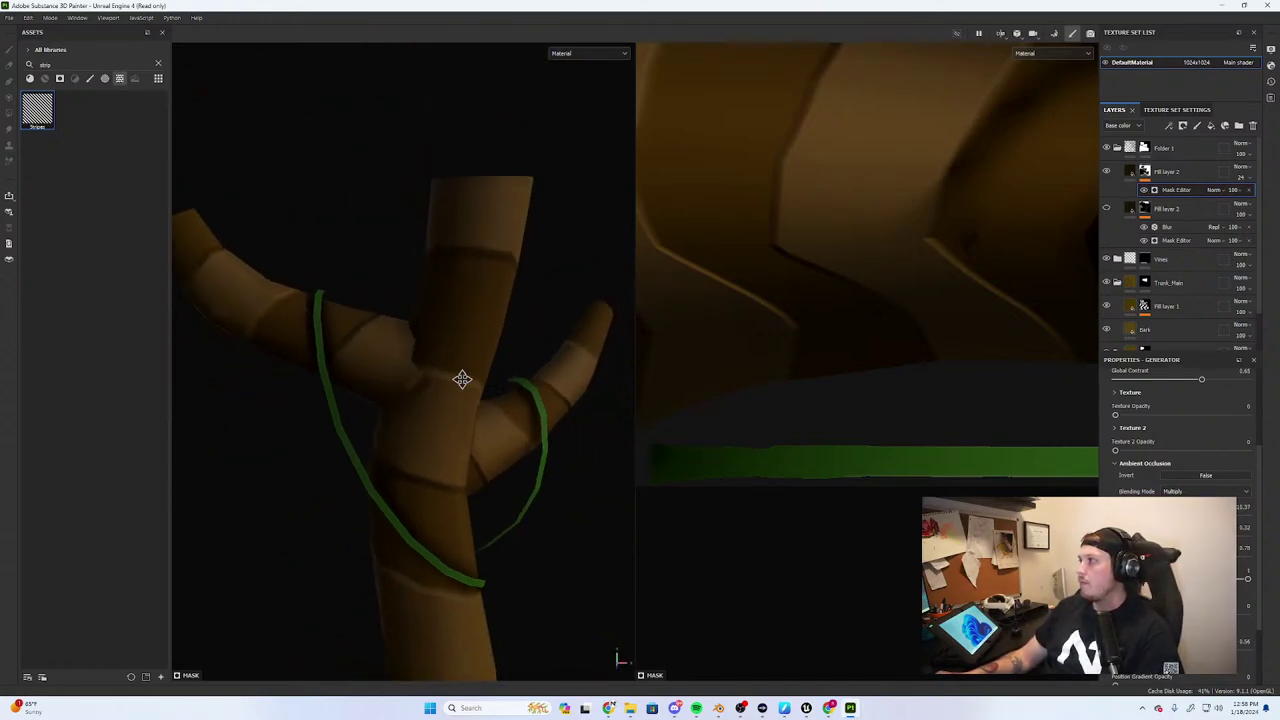
{"action": "left_click_drag", "start_coordinate": [463, 377], "coordinate": [494, 377], "text": "alt"}
{"action": "scroll", "coordinate": [486, 366], "scroll_direction": "down", "scroll_amount": 3}
{"action": "scroll", "coordinate": [473, 366], "scroll_direction": "down", "scroll_amount": 3}
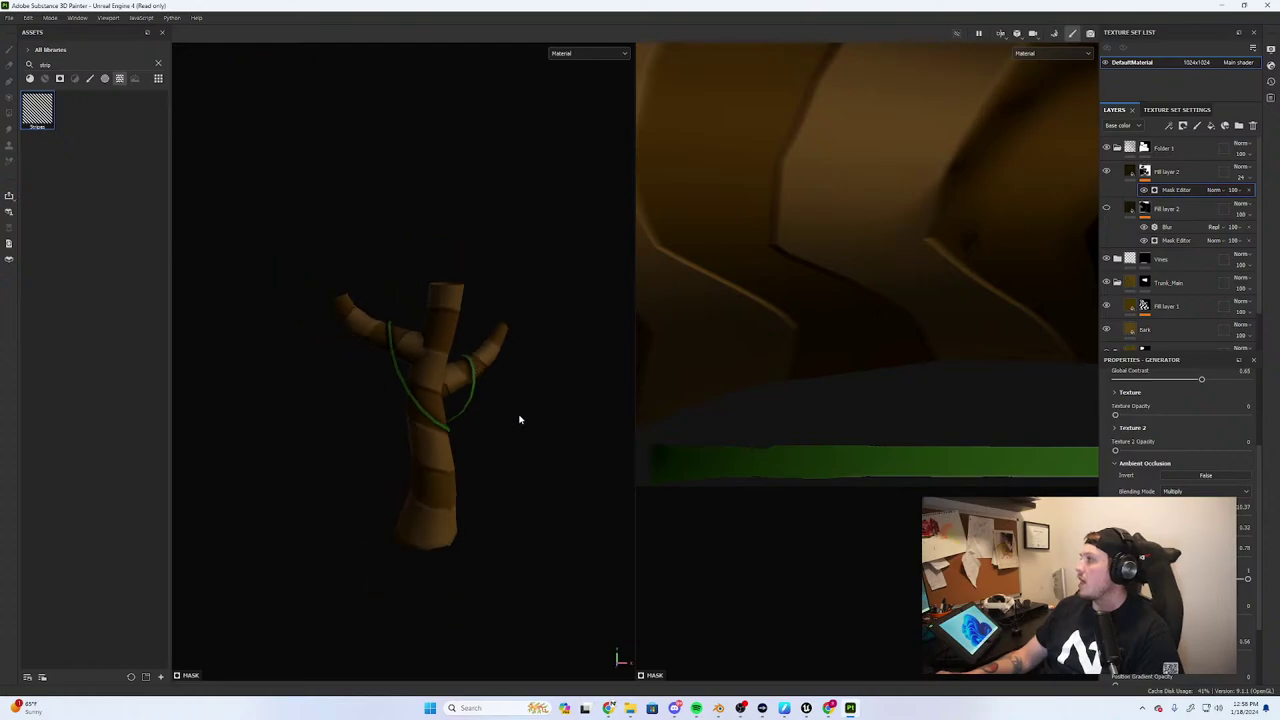
{"action": "left_click_drag", "start_coordinate": [520, 420], "coordinate": [420, 449], "text": "alt"}
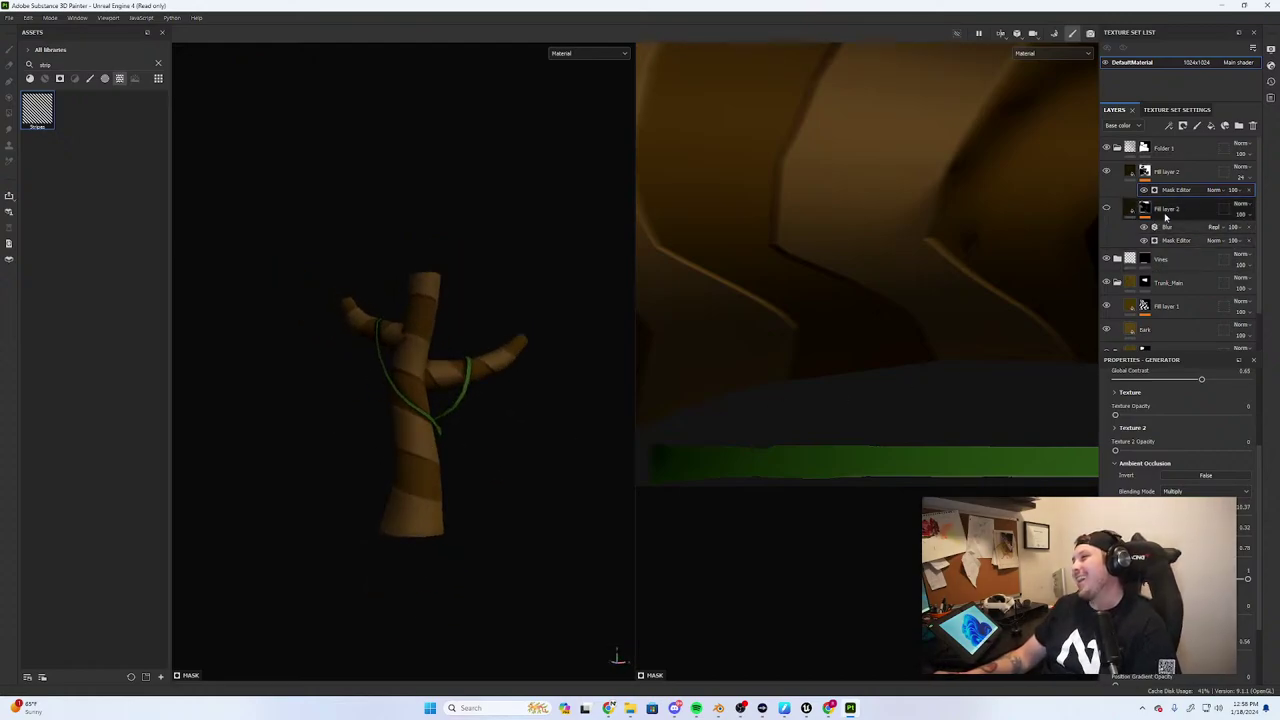
{"action": "scroll", "coordinate": [477, 466], "scroll_direction": "up", "scroll_amount": 3}
{"action": "left_click_drag", "start_coordinate": [477, 466], "coordinate": [410, 492], "text": "alt"}
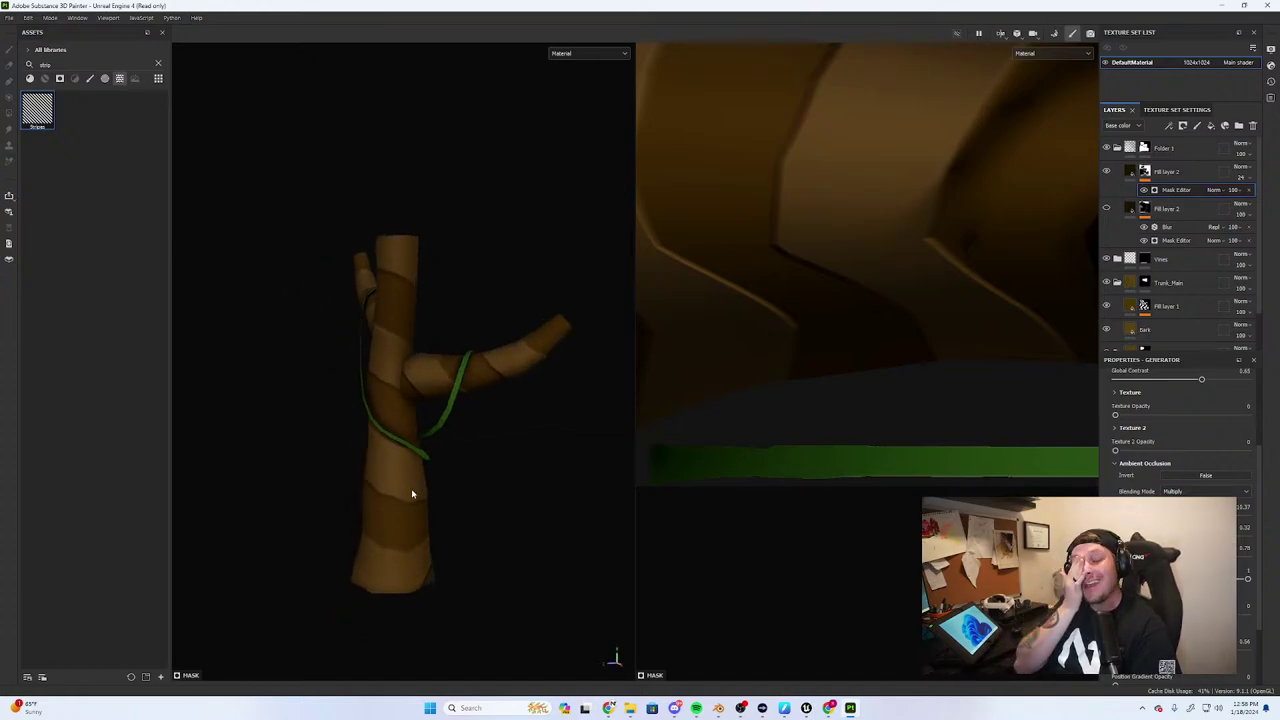
{"action": "scroll", "coordinate": [420, 480], "scroll_direction": "down", "scroll_amount": 4}
{"action": "left_click_drag", "start_coordinate": [446, 446], "coordinate": [500, 443], "text": "alt"}
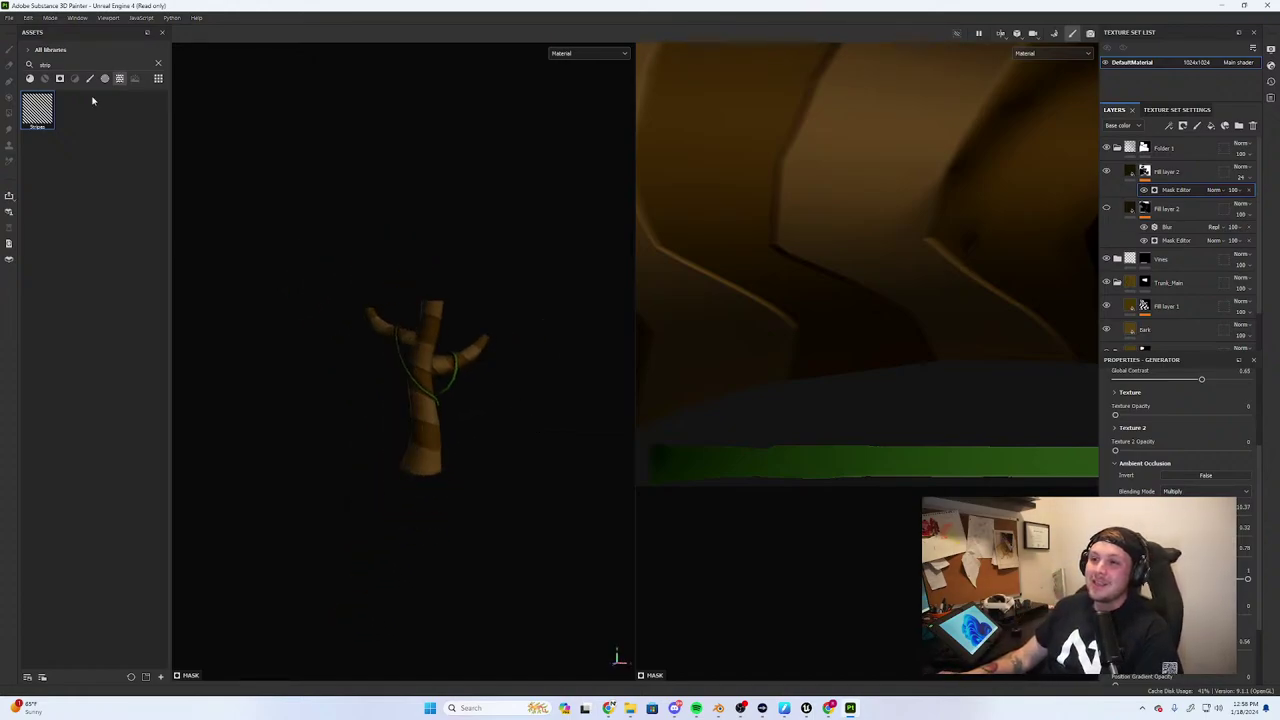
Save the project as RainForestTrunk in the LeavesColor folder
{"action": "left_click", "coordinate": [12, 18]}
{"action": "left_click", "coordinate": [30, 114]}
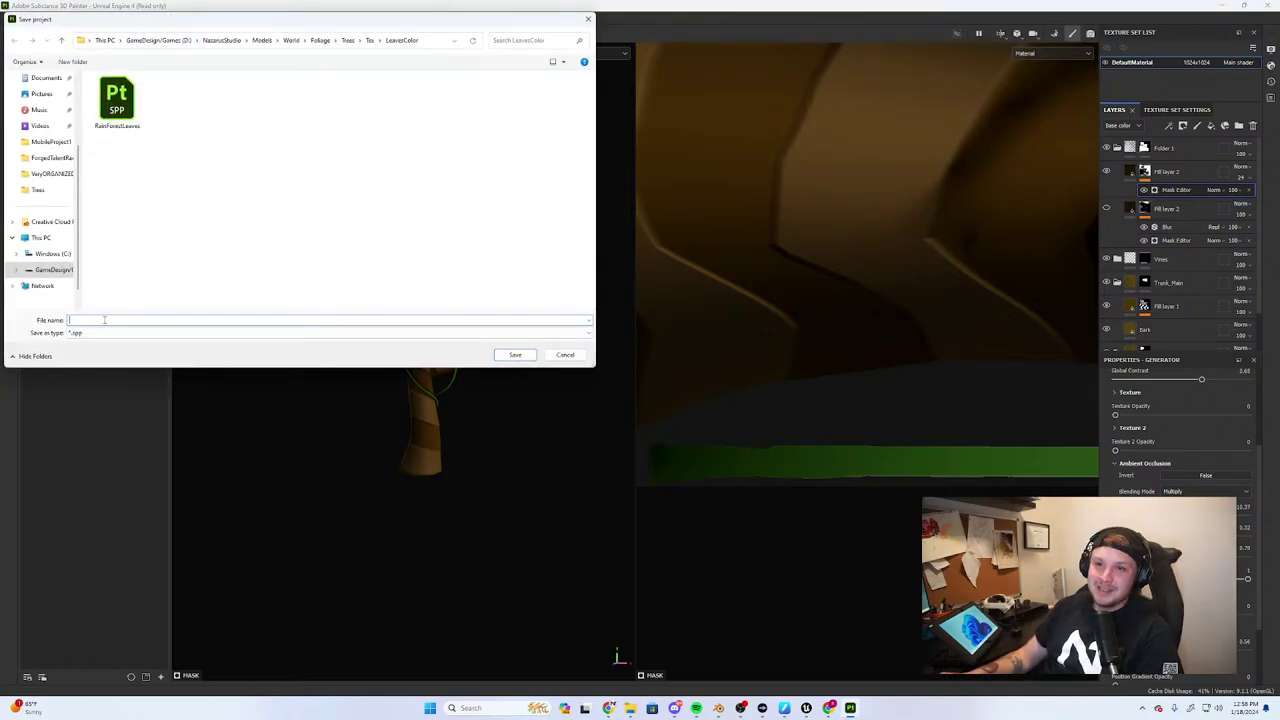
{"action": "type", "text": "RainFores"}
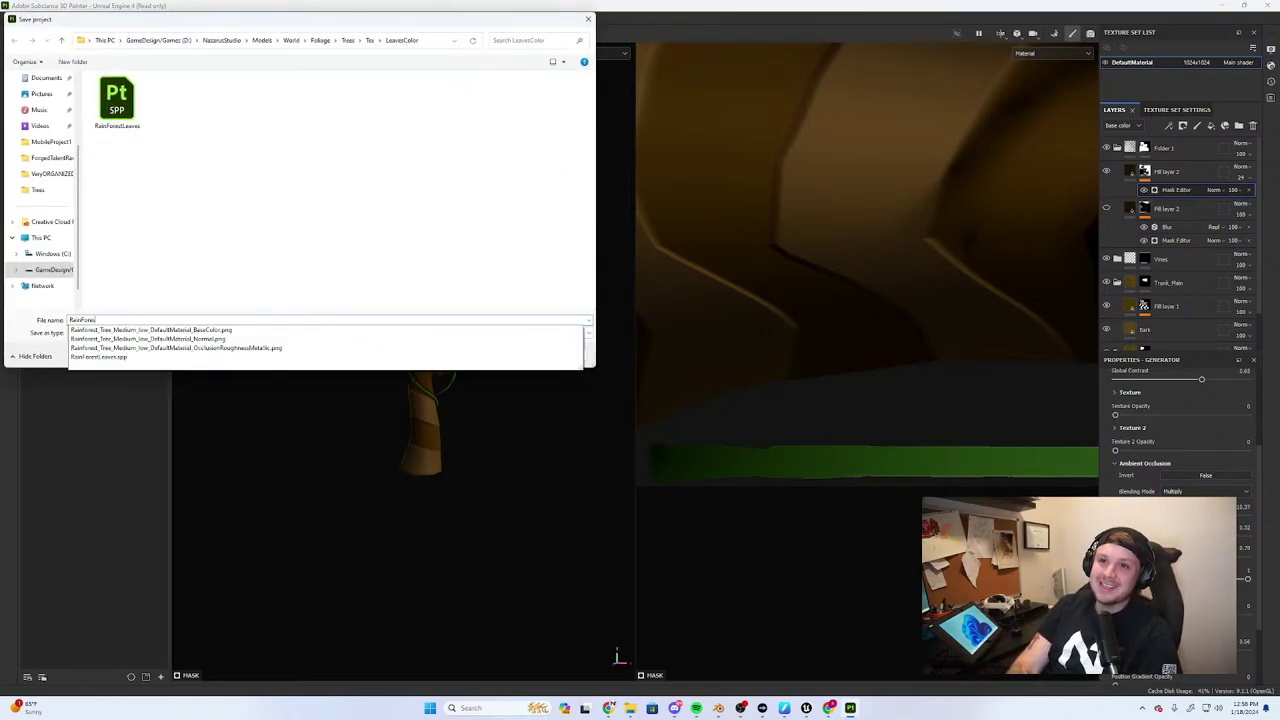
{"action": "type", "text": "tTrunk"}
{"action": "key", "text": "Return"}
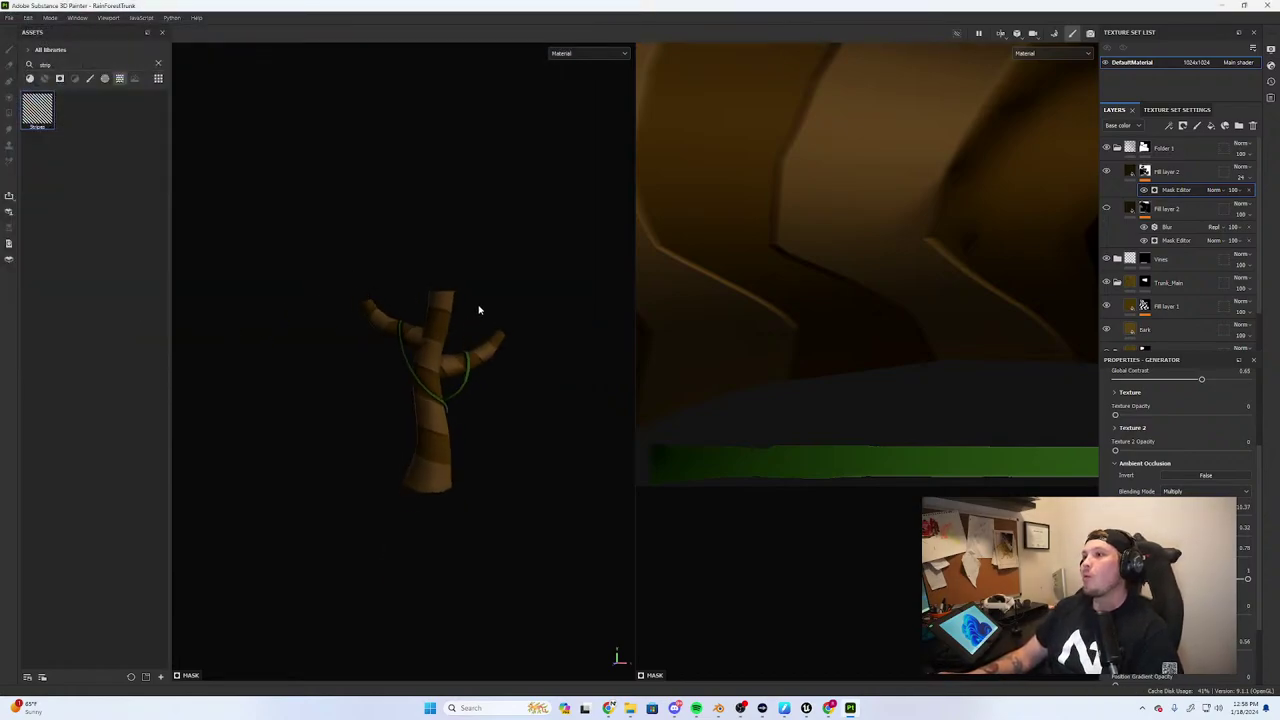
{"action": "scroll", "coordinate": [484, 312], "scroll_direction": "down", "scroll_amount": 2}
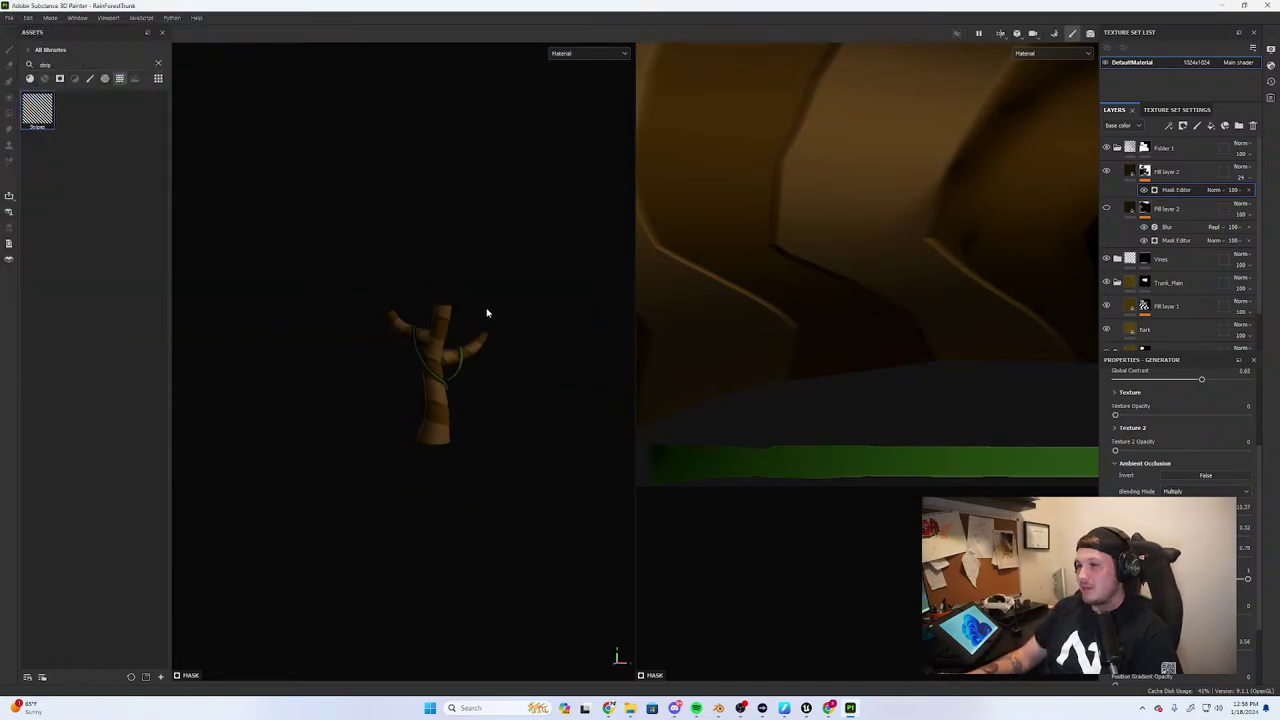
{"action": "left_click", "coordinate": [1222, 8]}
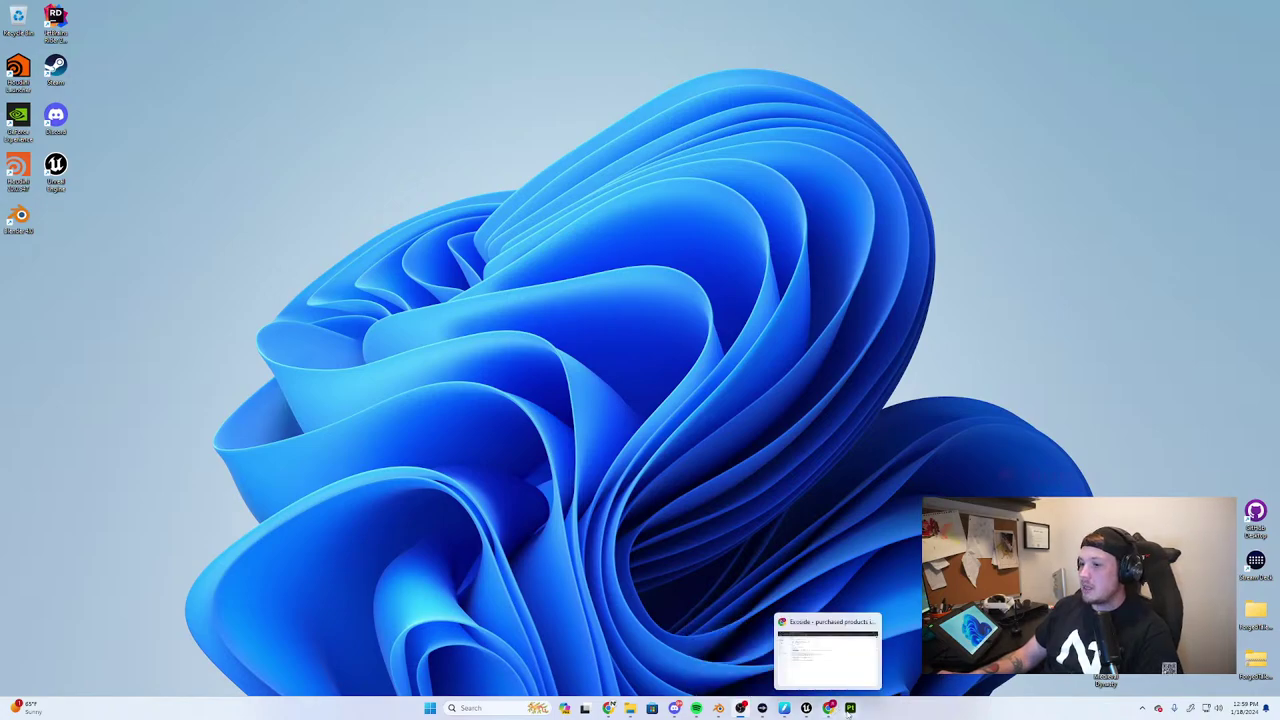
{"action": "left_click", "coordinate": [850, 708]}
Export the trunk's textures to the Foliage/Trees/Tex/TreeTrunk folder and close the export window
{"action": "left_click", "coordinate": [9, 17]}
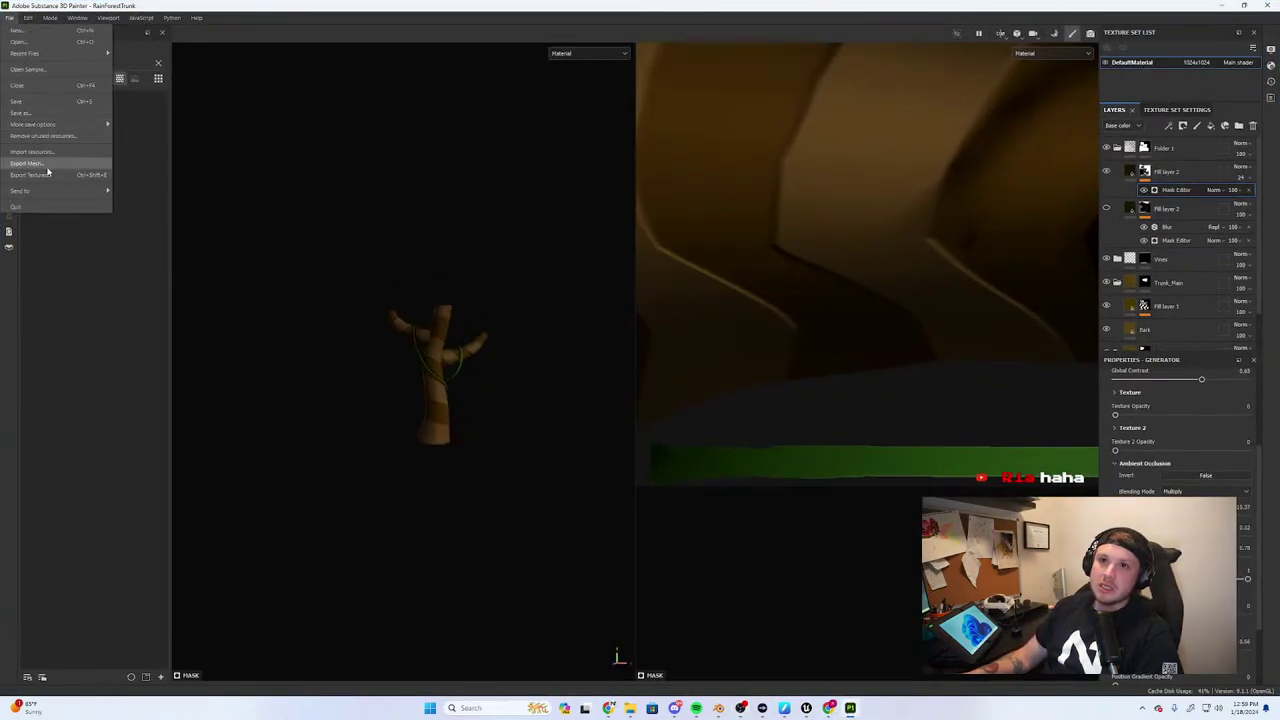
{"action": "left_click", "coordinate": [48, 177]}
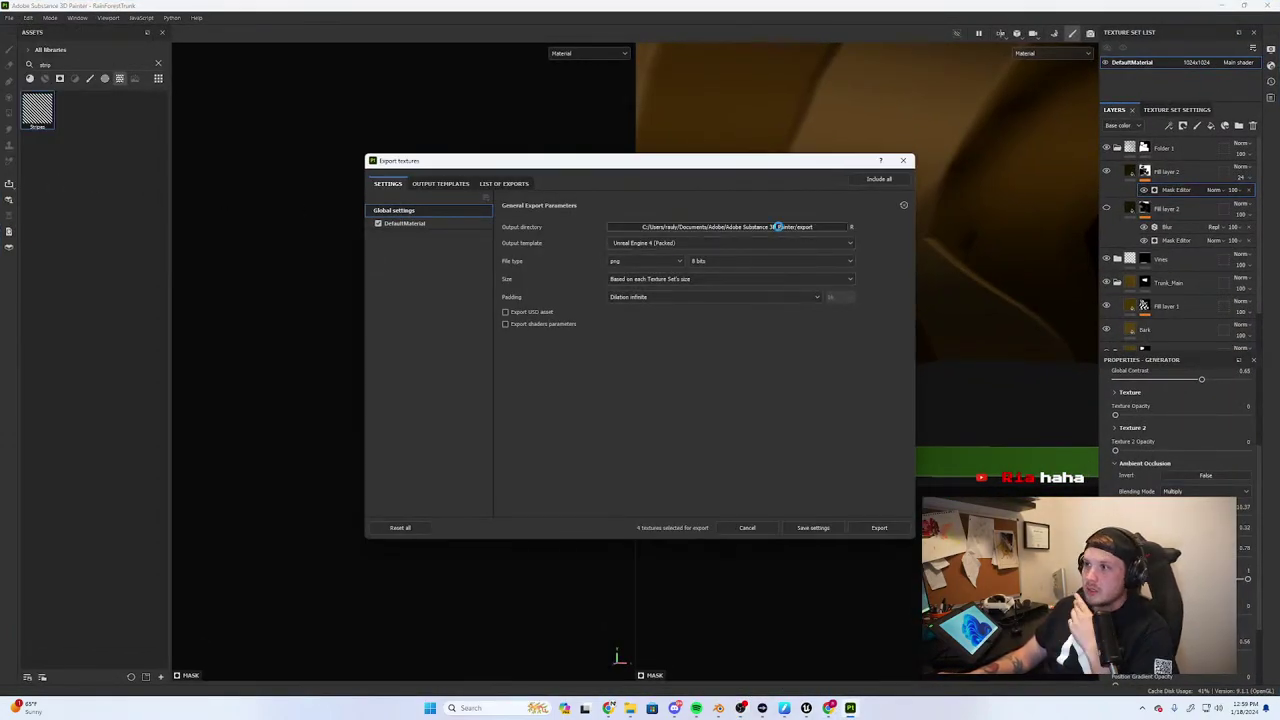
{"action": "left_click", "coordinate": [814, 220]}
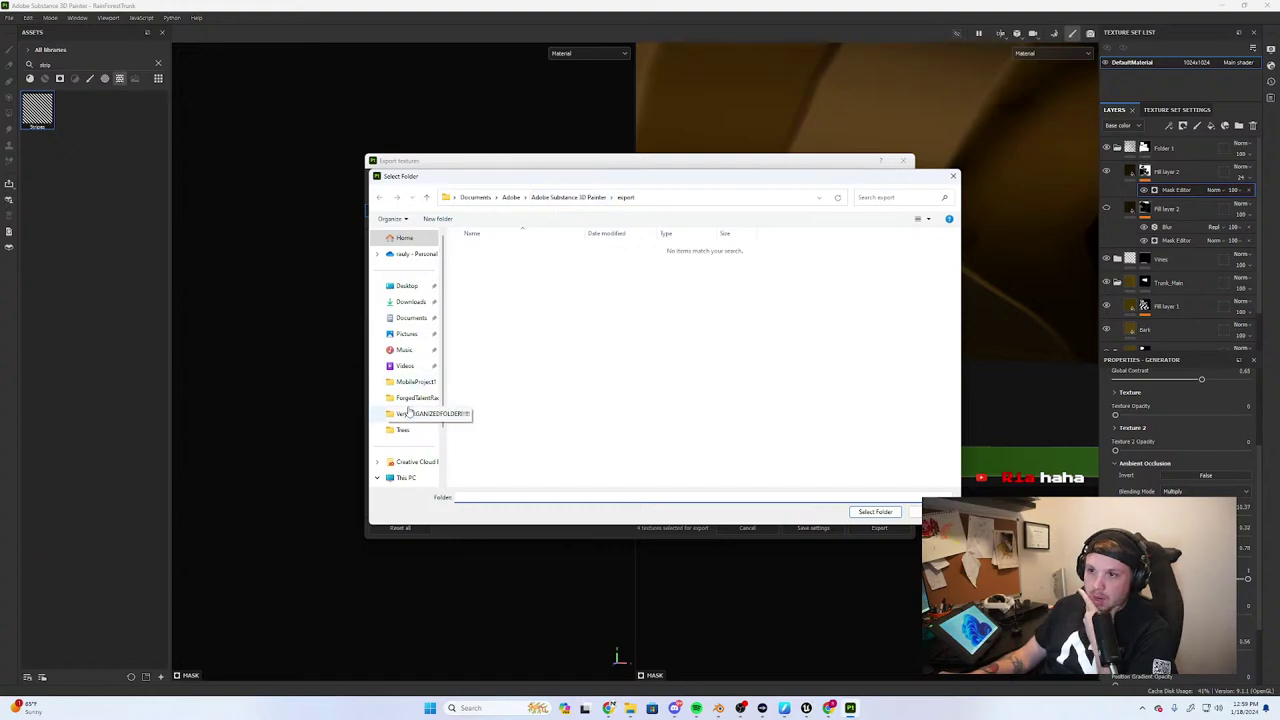
{"action": "left_click_drag", "start_coordinate": [471, 182], "coordinate": [1279, 285]}
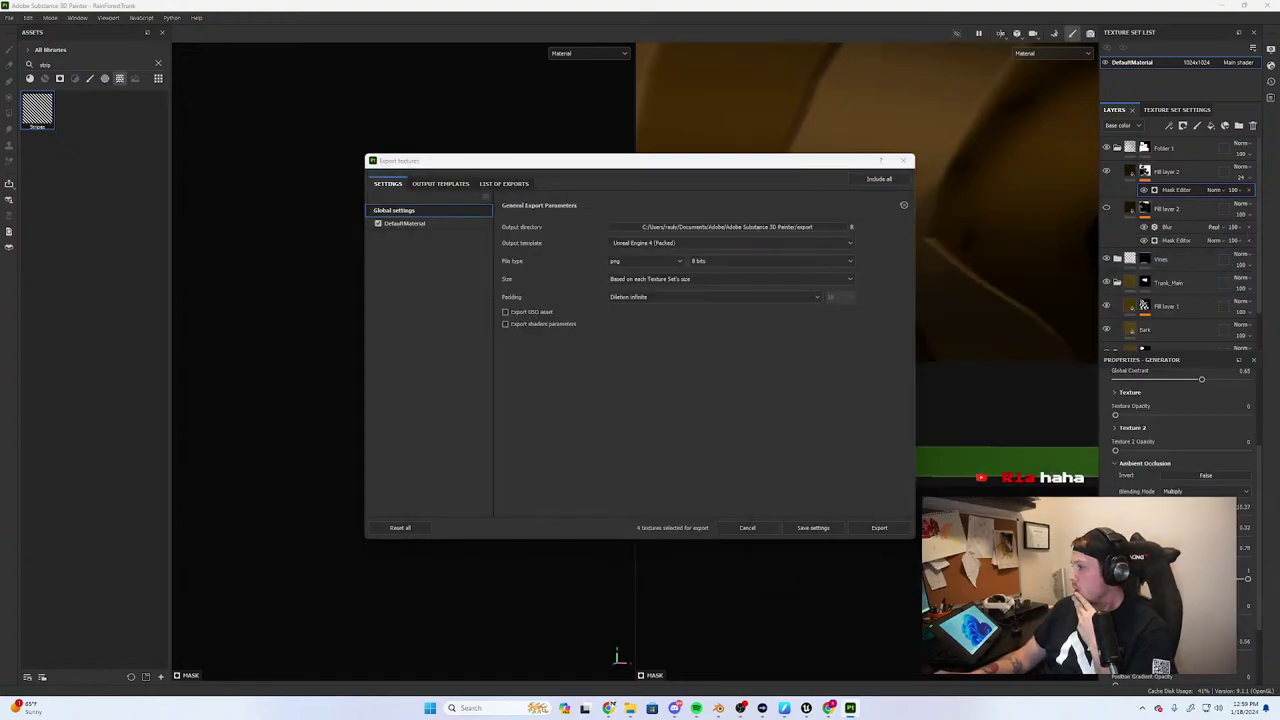
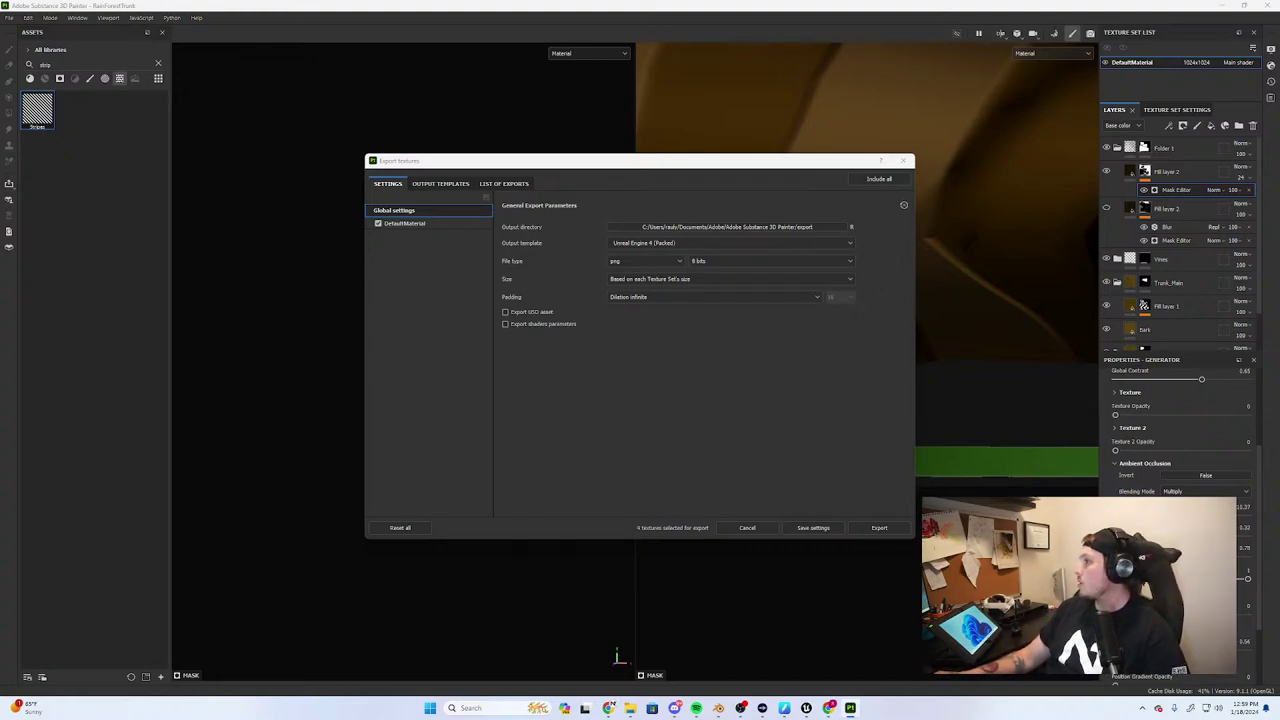
{"action": "key", "text": "Return"}
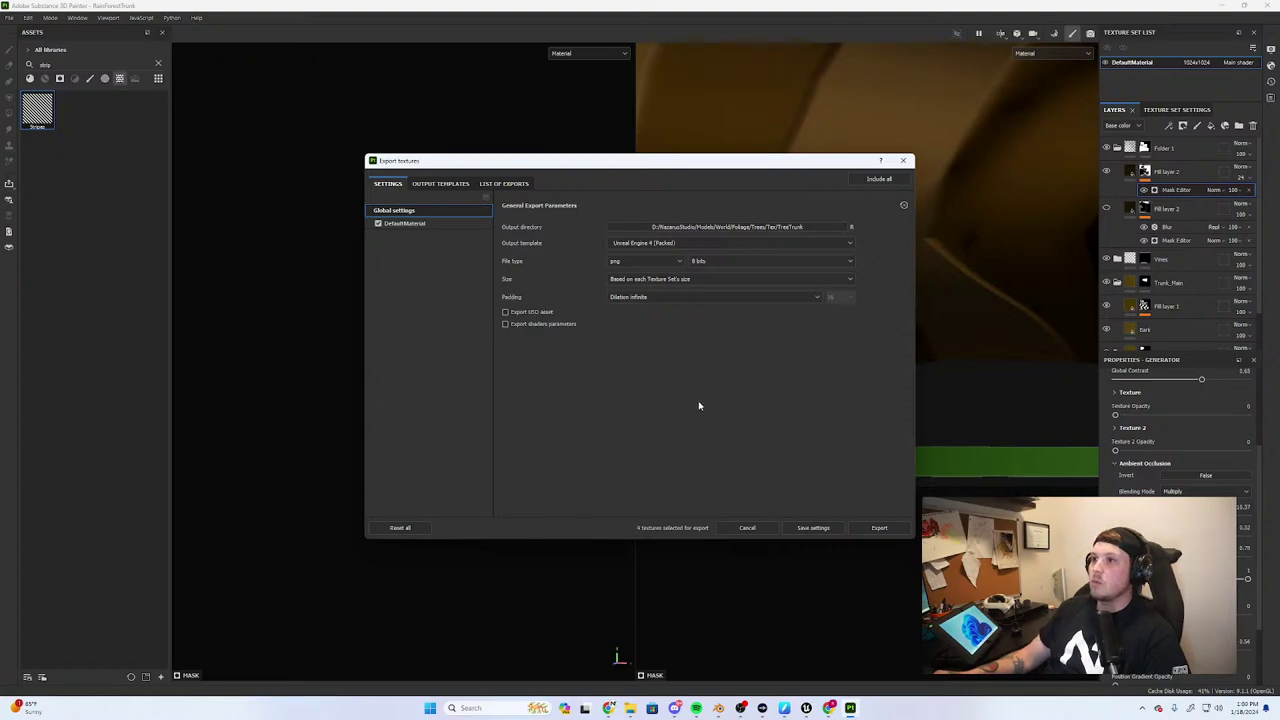
{"action": "left_click", "coordinate": [879, 527]}
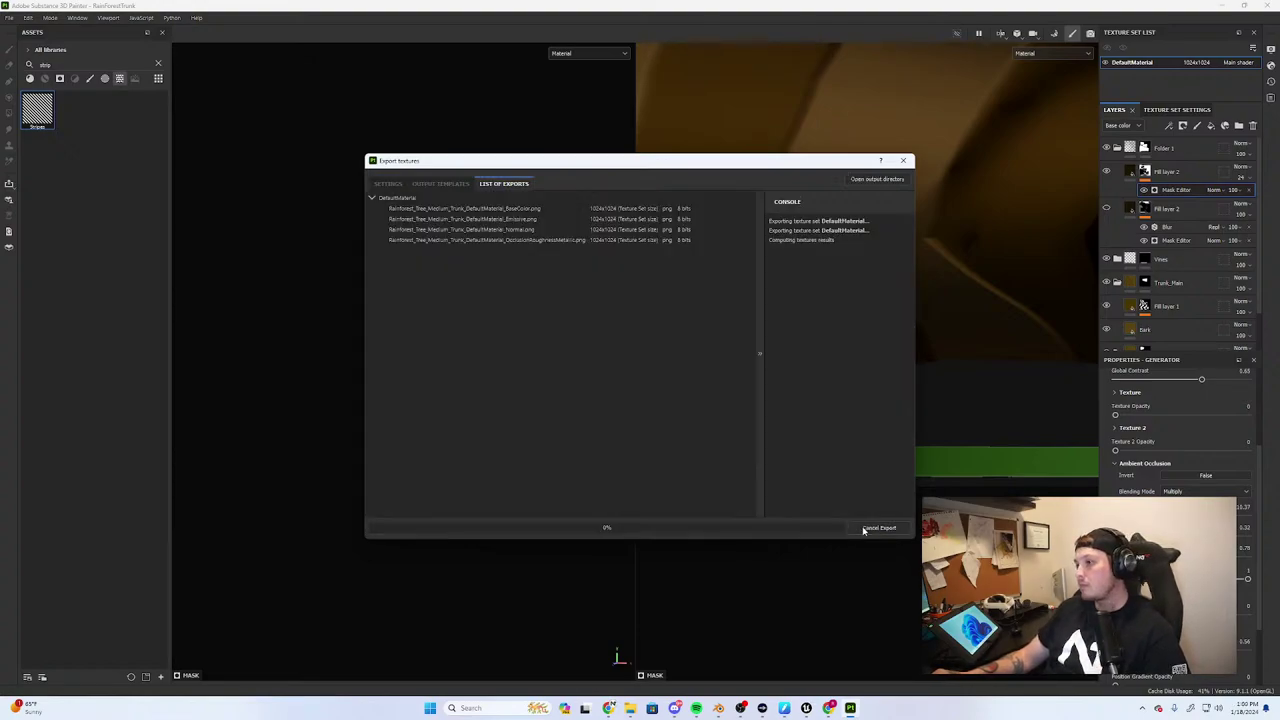
{"action": "left_click", "coordinate": [905, 163]}
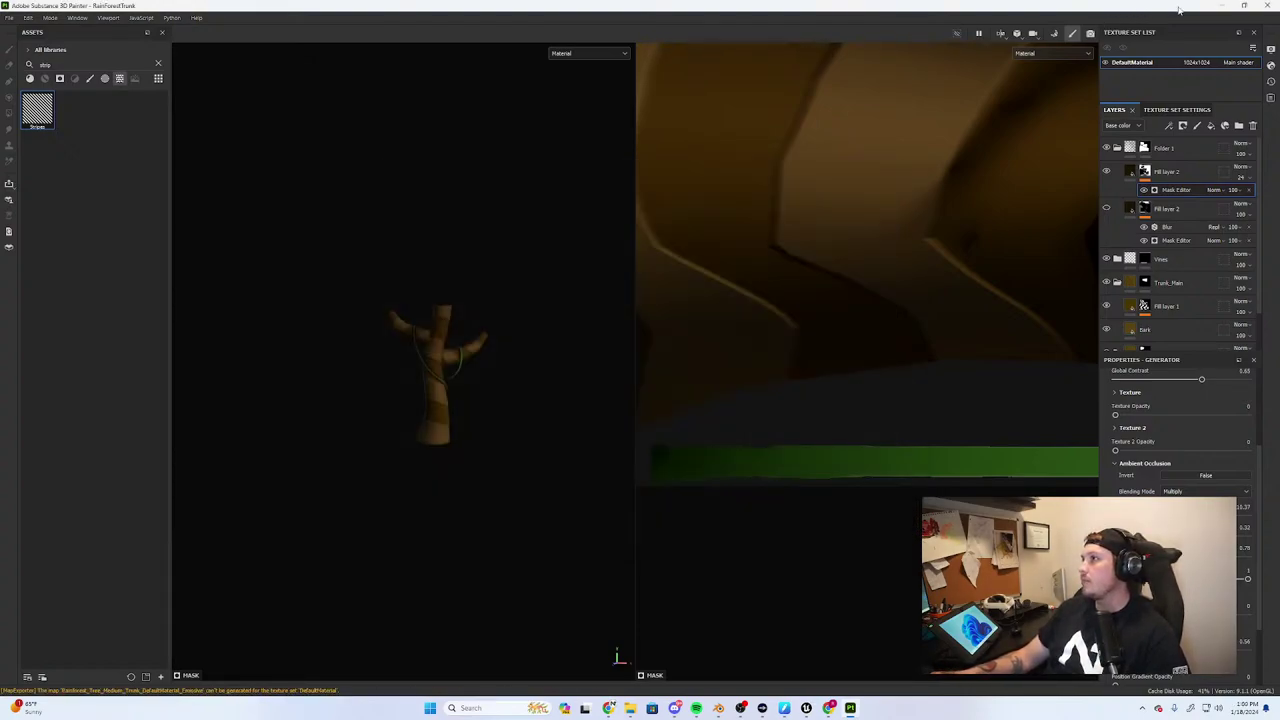
Switch to Blender, leave Edit Mode and bring up the tree trunk's material nodes in the Shading workspace
{"action": "left_click", "coordinate": [1221, 5]}
{"action": "left_click", "coordinate": [718, 708]}
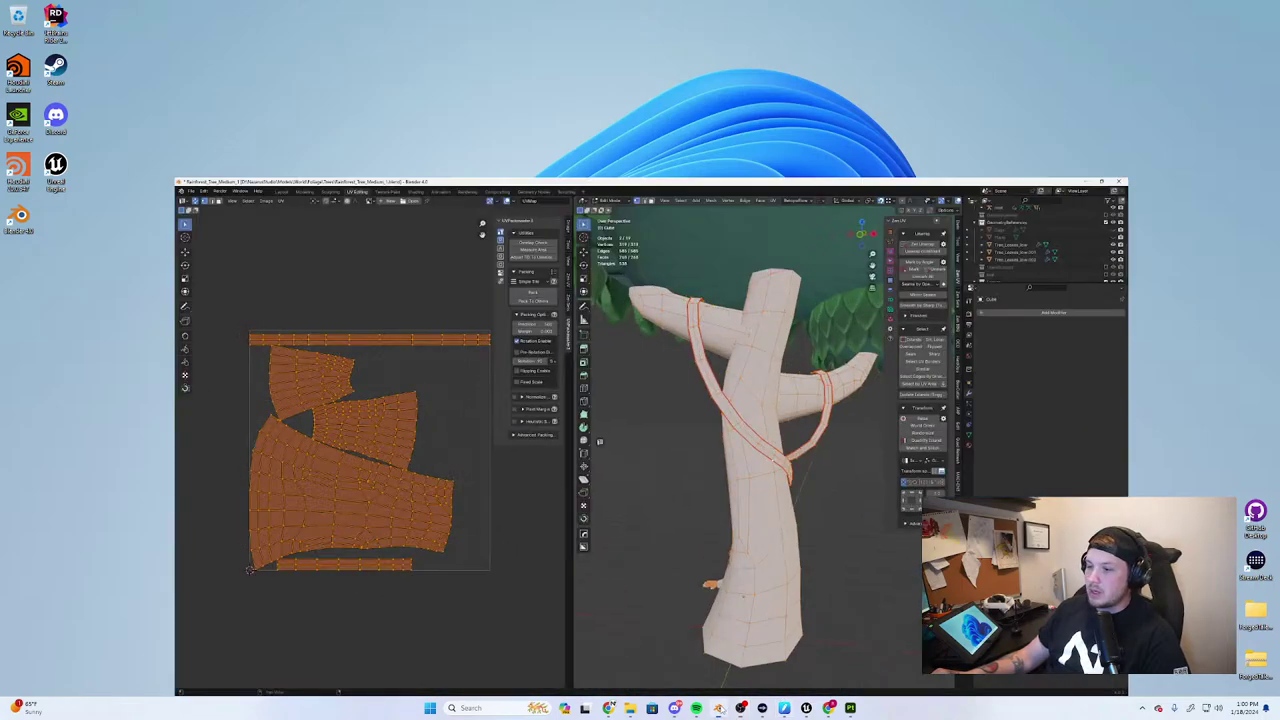
{"action": "key", "text": "Tab"}
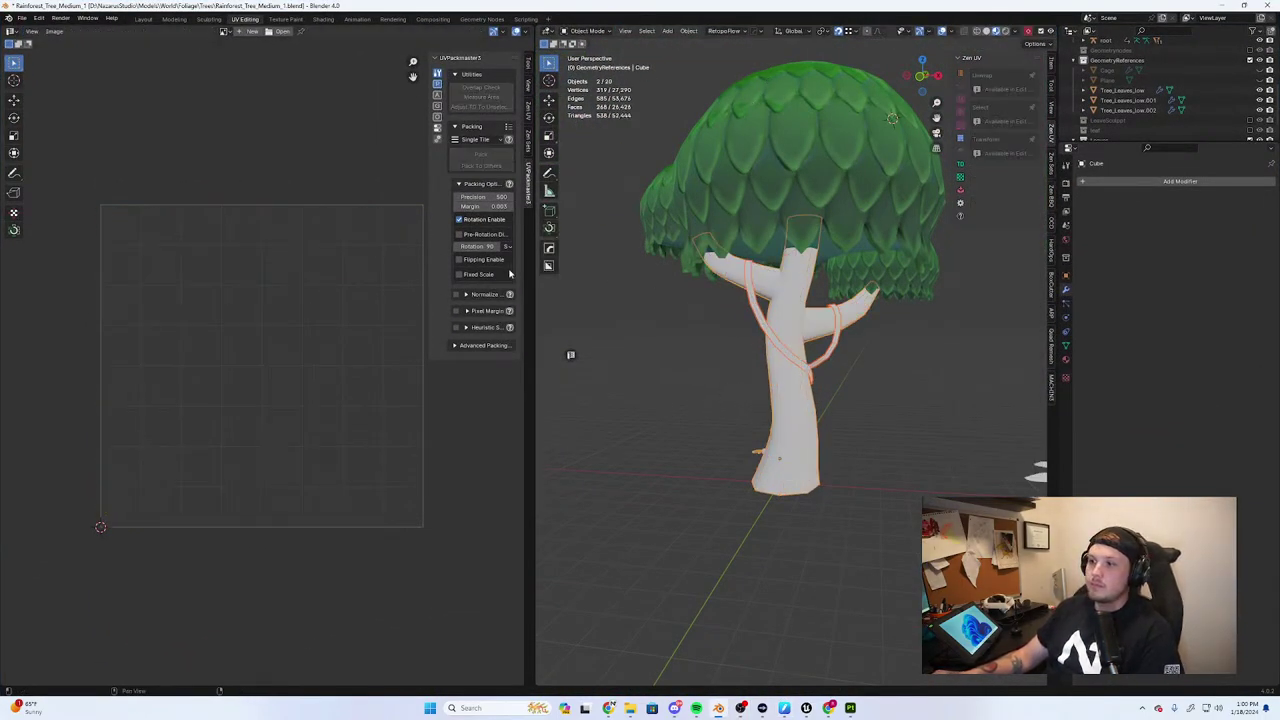
{"action": "middle_click_drag", "start_coordinate": [794, 370], "coordinate": [800, 400]}
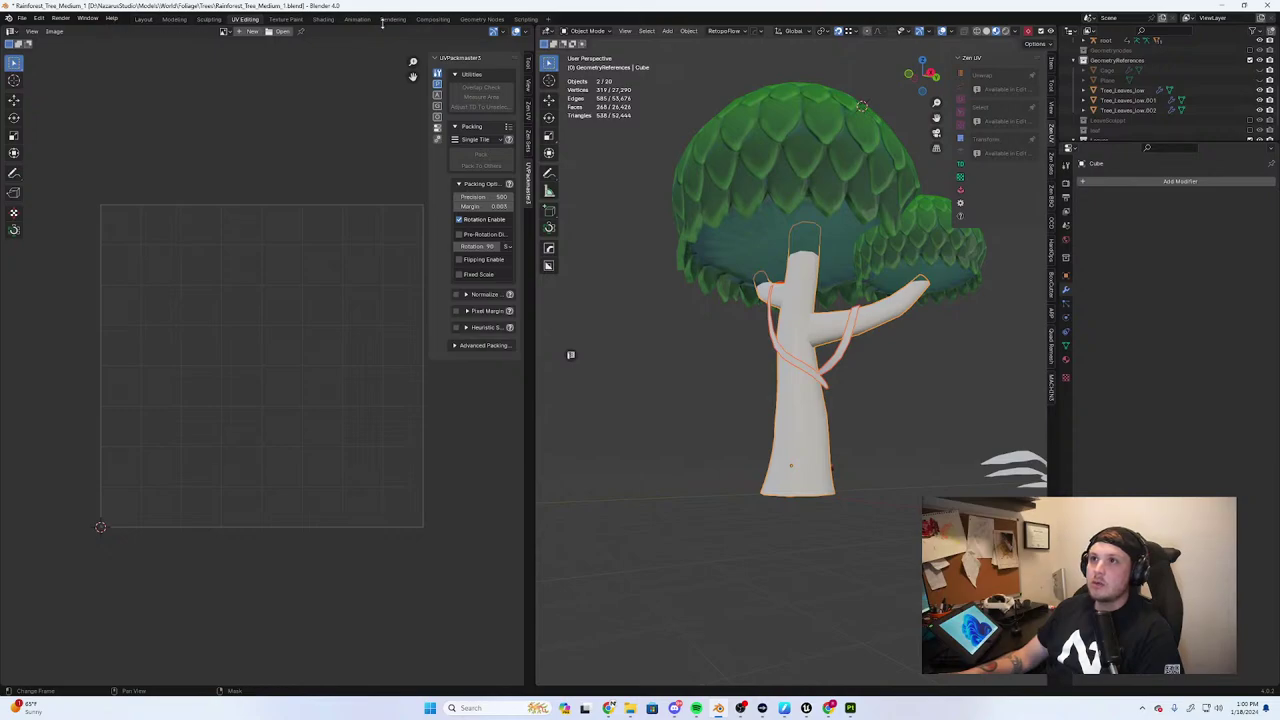
{"action": "left_click", "coordinate": [323, 19]}
{"action": "left_click", "coordinate": [679, 261]}
{"action": "middle_click_drag", "start_coordinate": [679, 261], "coordinate": [600, 250]}
{"action": "scroll", "coordinate": [686, 337], "scroll_direction": "up", "scroll_amount": 2}
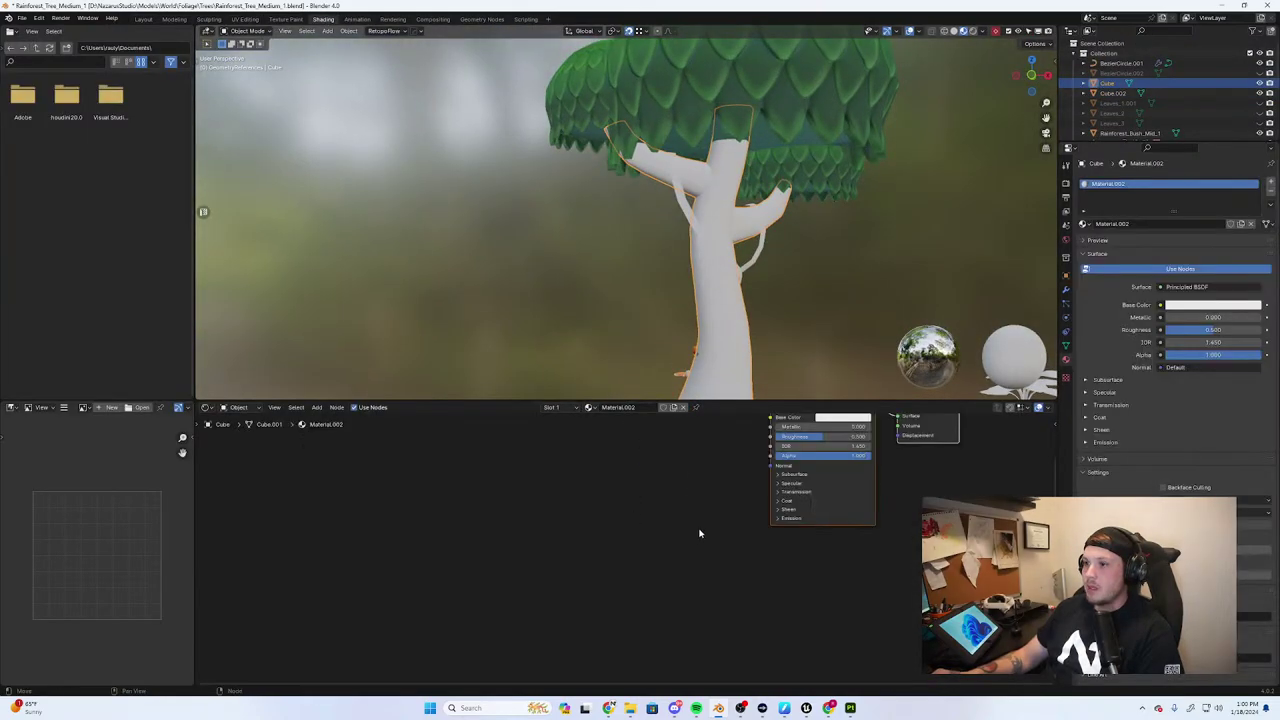
Add the exported BaseColor image to the trunk's material and connect its Color output to the Principled BSDF's Base Color
{"action": "mouse_move", "coordinate": [630, 708]}
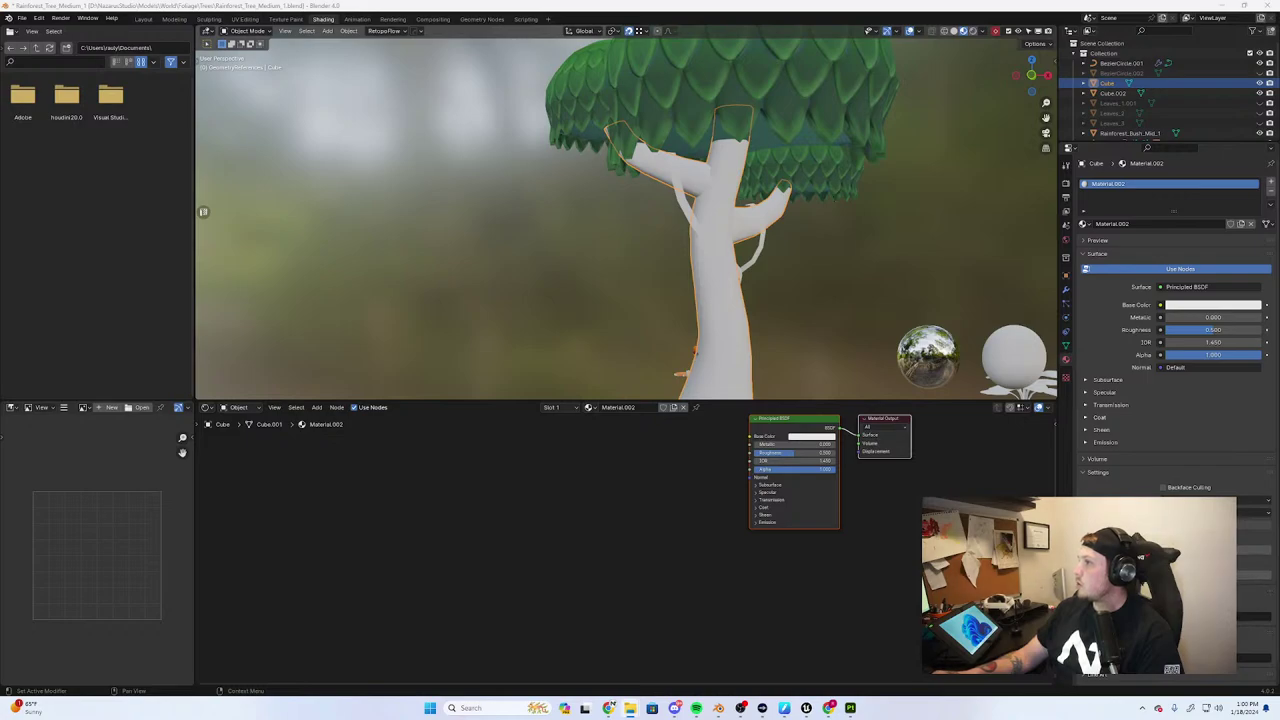
{"action": "left_click_drag", "start_coordinate": [527, 487], "coordinate": [752, 438]}
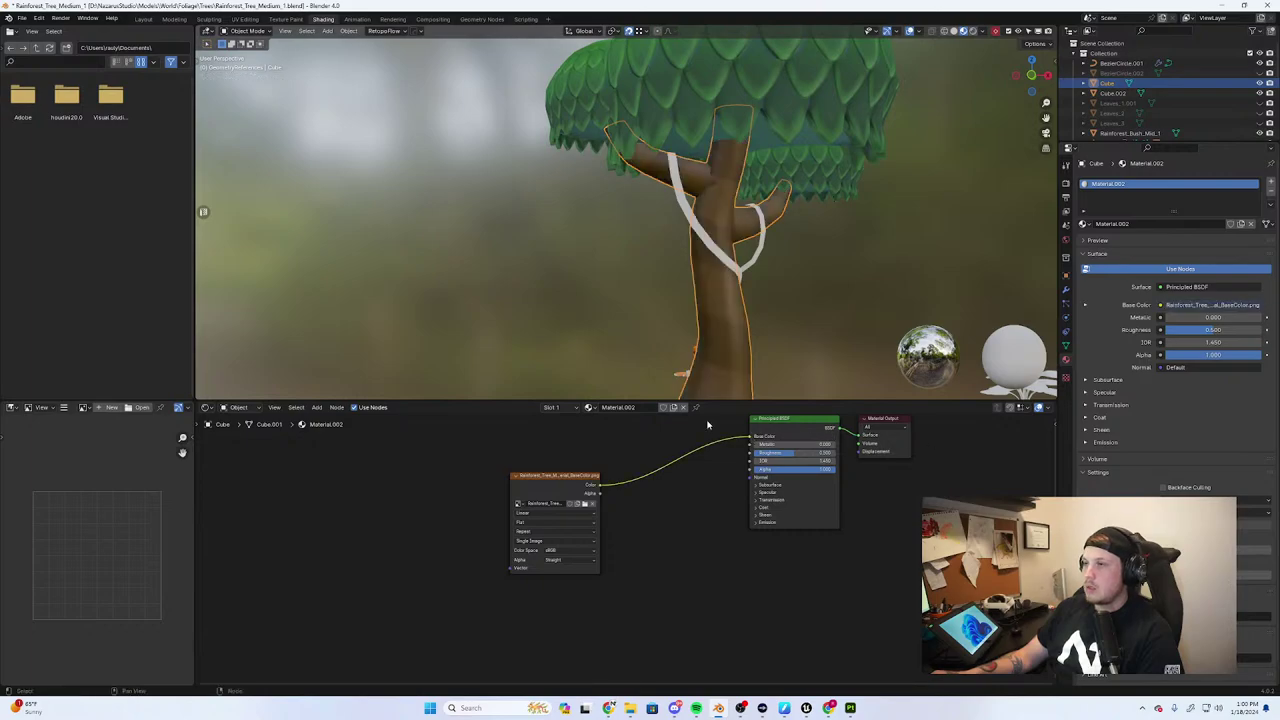
{"action": "left_click_drag", "start_coordinate": [560, 481], "coordinate": [552, 449]}
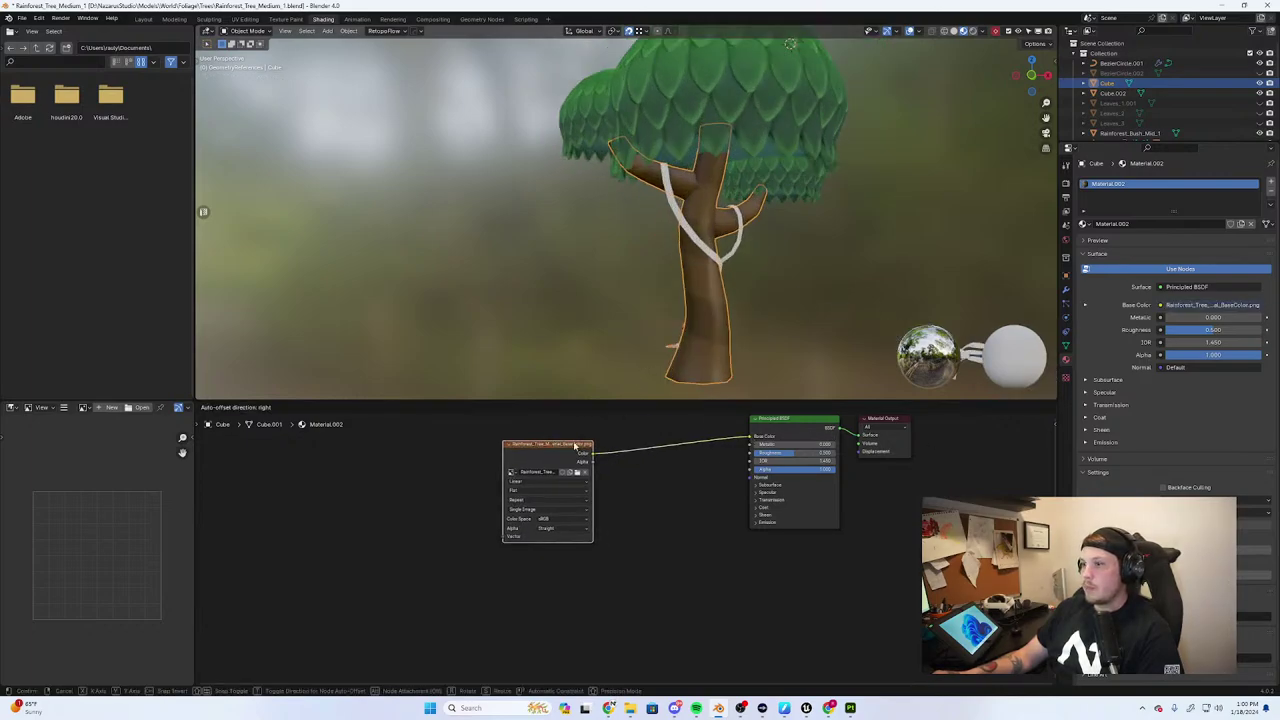
Set the Principled BSDF's Roughness to 1.000 on the trunk material
{"action": "left_click_drag", "start_coordinate": [795, 453], "coordinate": [830, 453]}
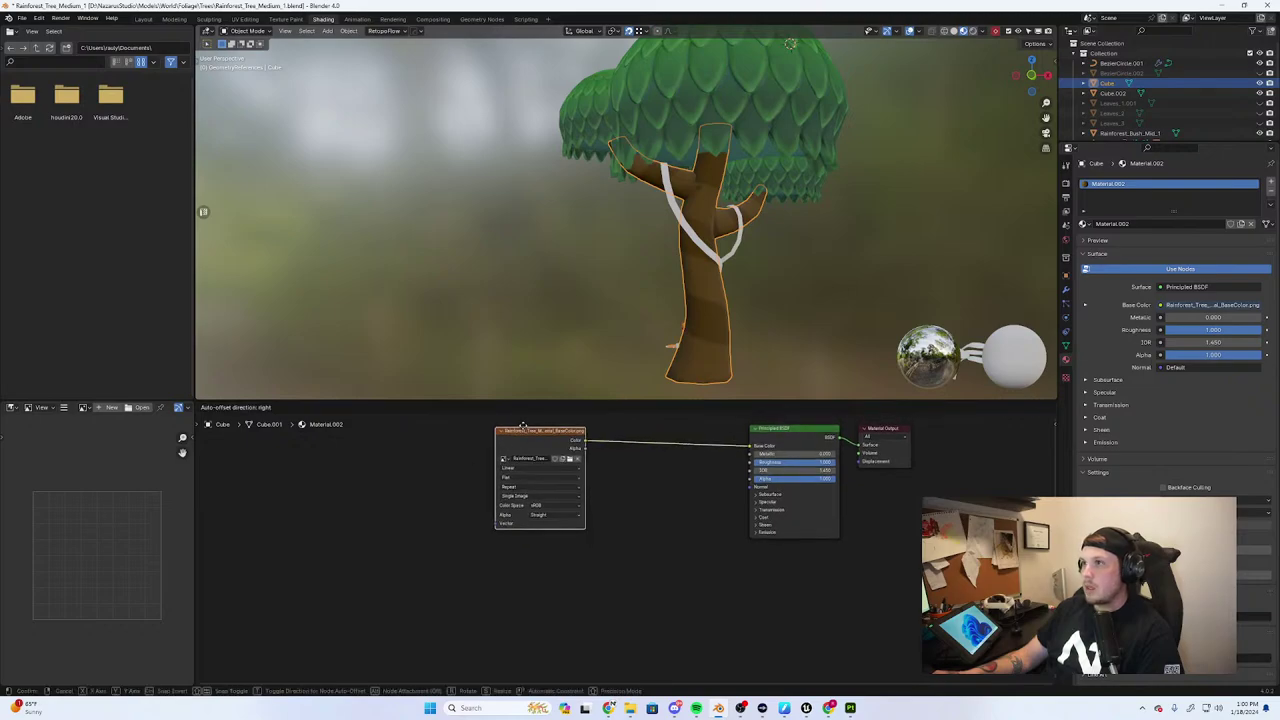
{"action": "scroll", "coordinate": [651, 306], "scroll_direction": "down", "scroll_amount": 3}
{"action": "scroll", "coordinate": [680, 270], "scroll_direction": "up", "scroll_amount": 3}
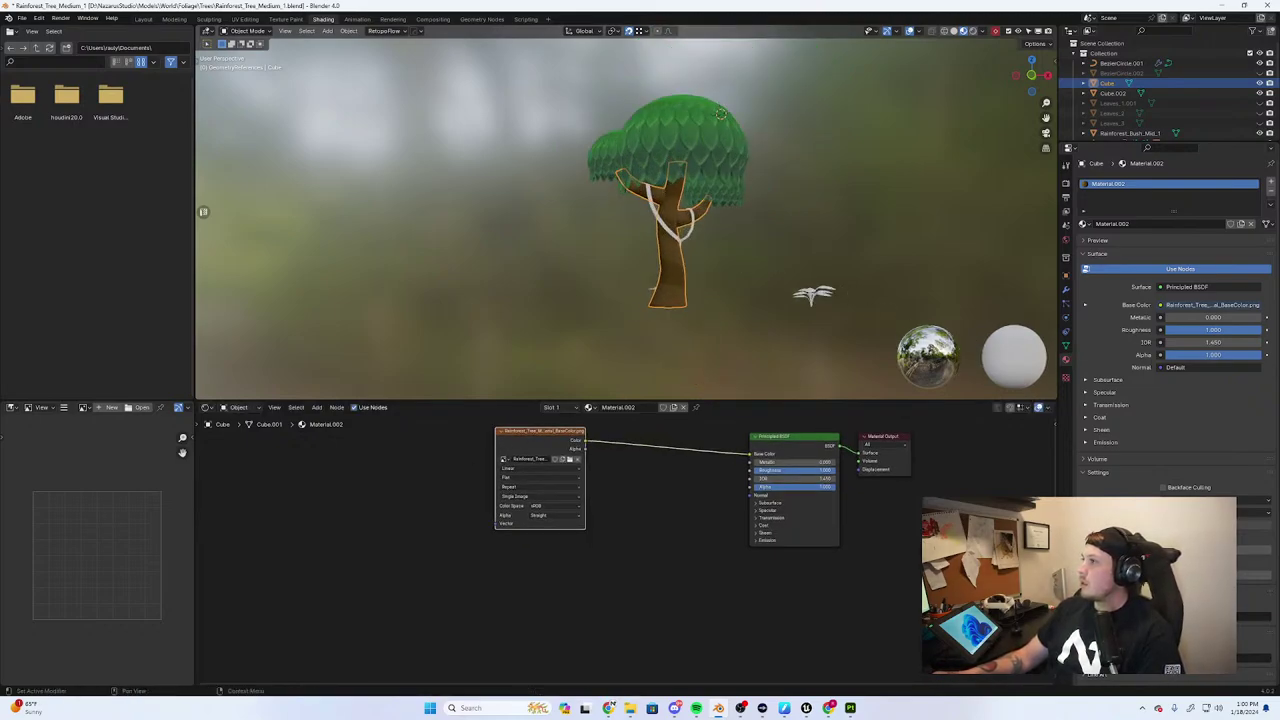
Add the exported Normal image below the BaseColor image node and place a Normal Map node beside it
{"action": "left_click_drag", "start_coordinate": [765, 470], "coordinate": [512, 588]}
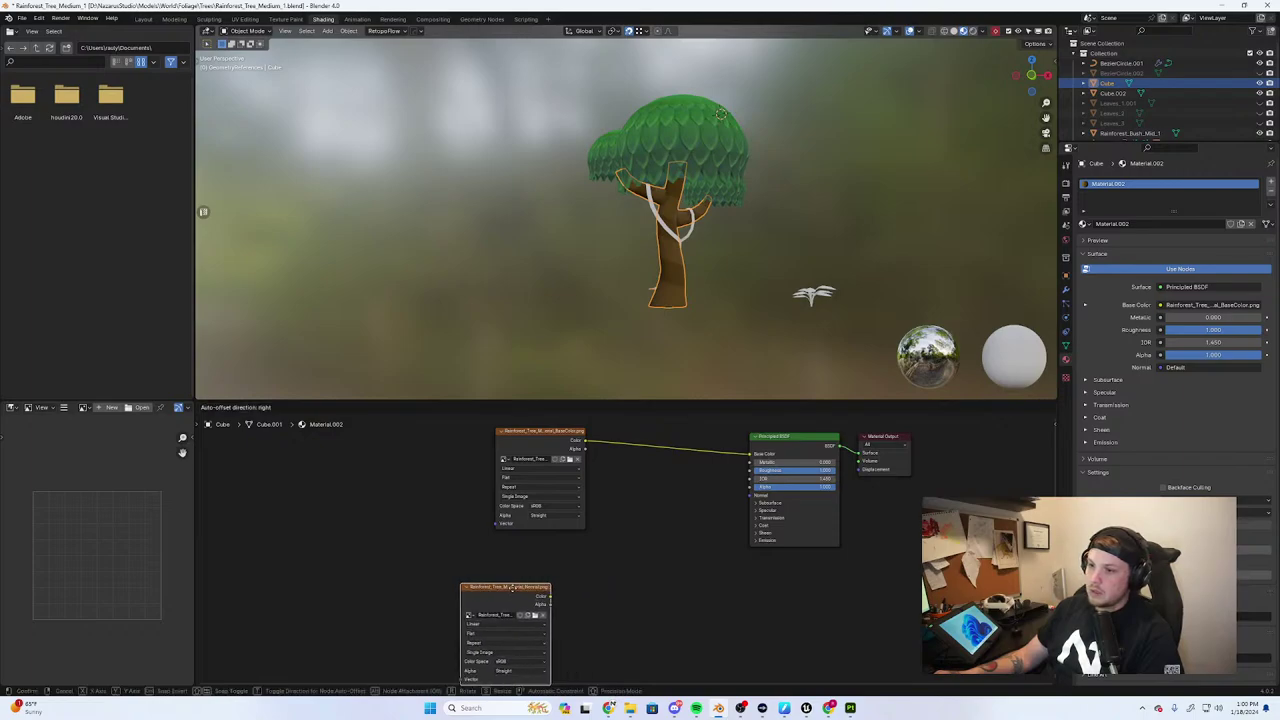
{"action": "left_click", "coordinate": [525, 568]}
{"action": "key", "text": "shift+a"}
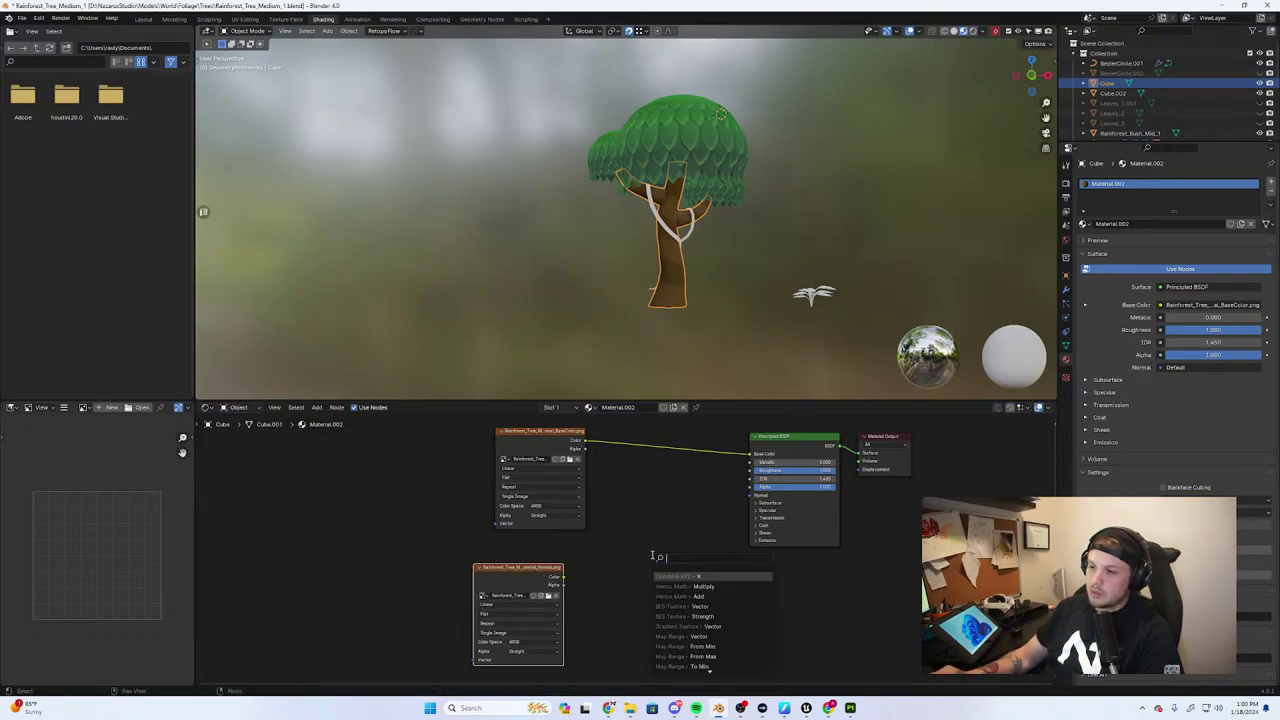
{"action": "type", "text": "normal"}
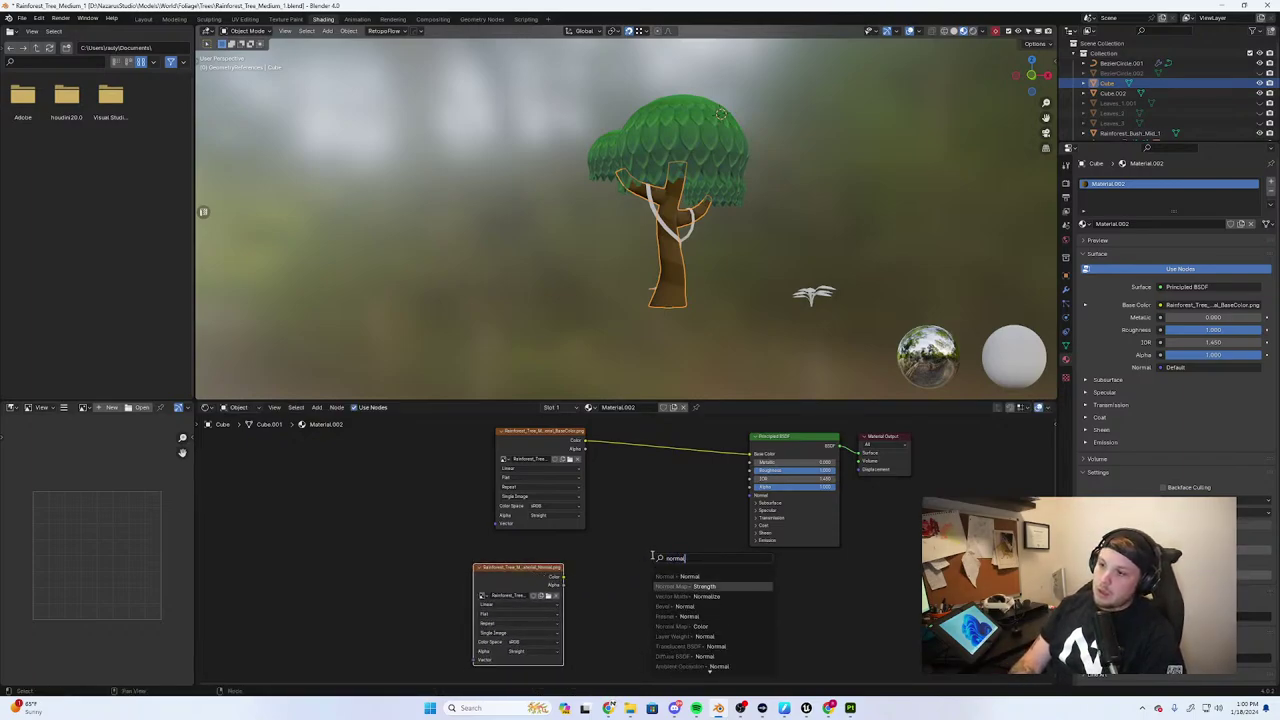
{"action": "key", "text": "Down"}
{"action": "key", "text": "Down"}
{"action": "key", "text": "Up"}
{"action": "key", "text": "Up"}
{"action": "key", "text": "Up"}
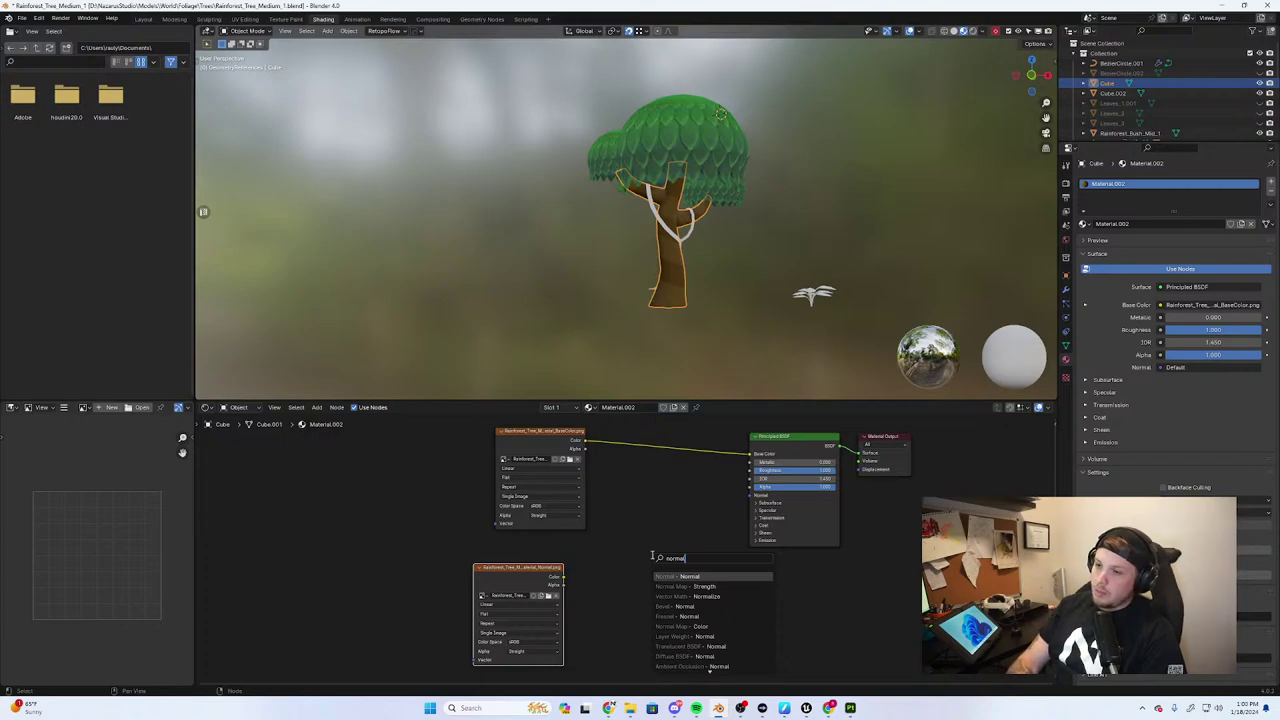
{"action": "left_click", "coordinate": [686, 586]}
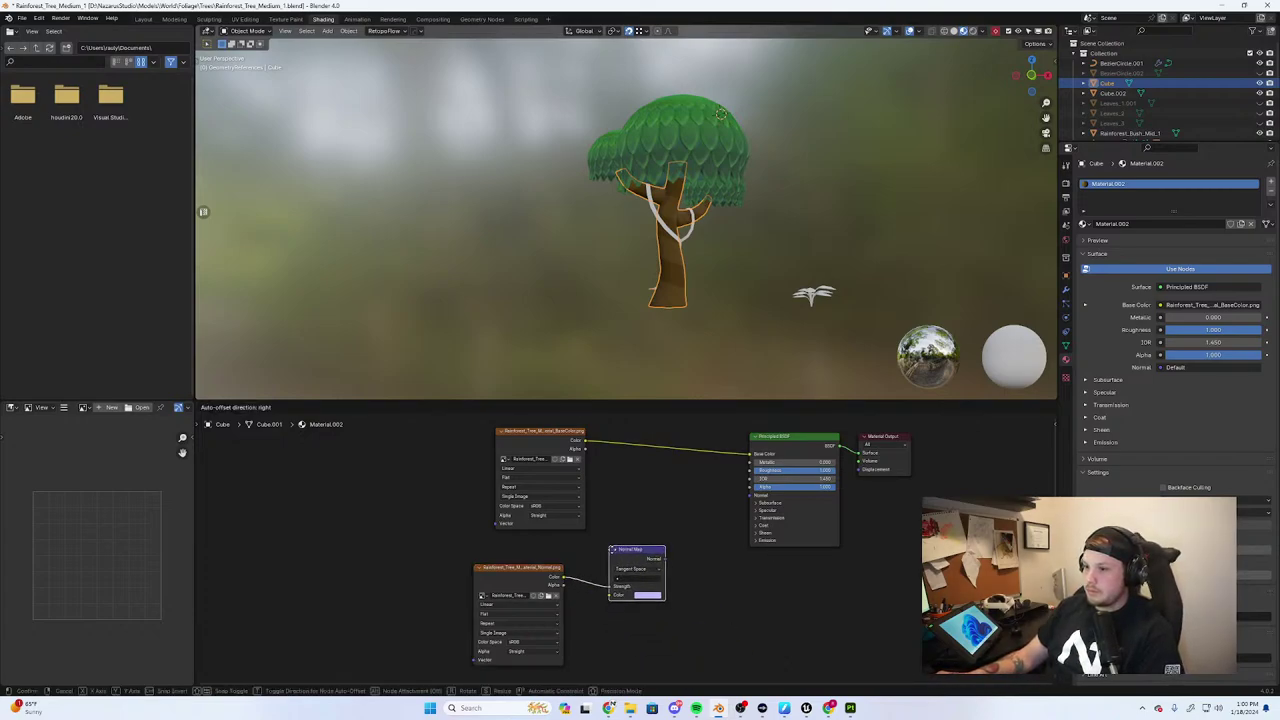
{"action": "left_click", "coordinate": [666, 570]}
Connect the Normal image's Color output to the Normal Map's Color input, and the Normal Map's output to the Principled BSDF's Normal
{"action": "scroll", "coordinate": [674, 571], "scroll_direction": "up", "scroll_amount": 1}
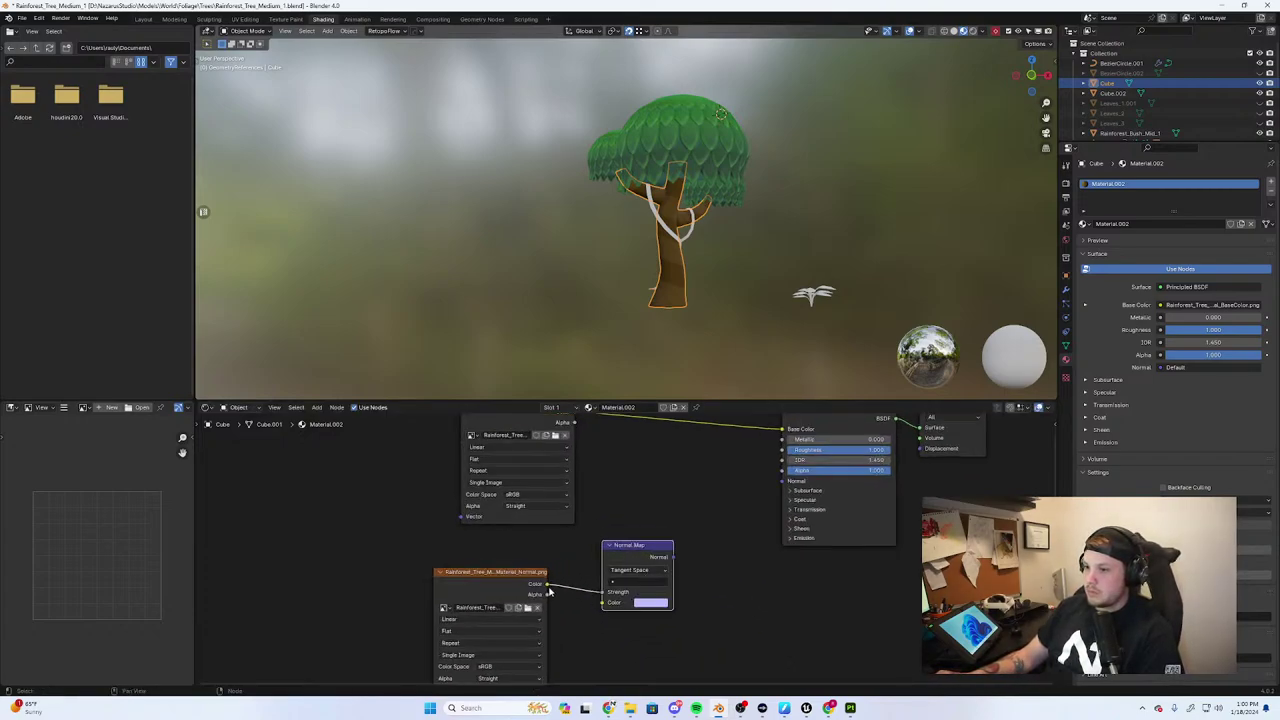
{"action": "left_click_drag", "start_coordinate": [603, 591], "coordinate": [604, 602]}
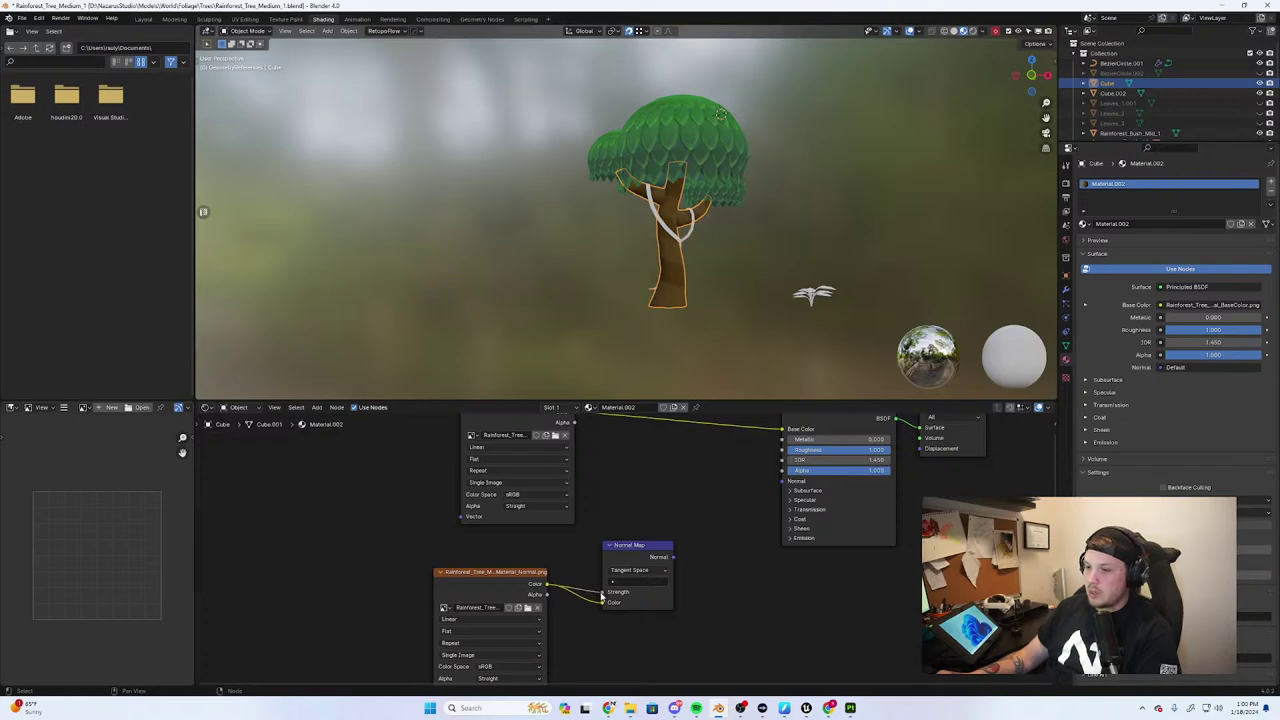
{"action": "left_click_drag", "start_coordinate": [672, 557], "coordinate": [786, 482]}
Try the Normal Map node in Blender World Space, testing its Strength at 1.000 and 0.000
{"action": "mouse_move", "coordinate": [638, 591]}
{"action": "left_mouse_down"}
{"action": "mouse_move", "coordinate": [980, 591]}
{"action": "mouse_move", "coordinate": [600, 591]}
{"action": "left_mouse_up"}
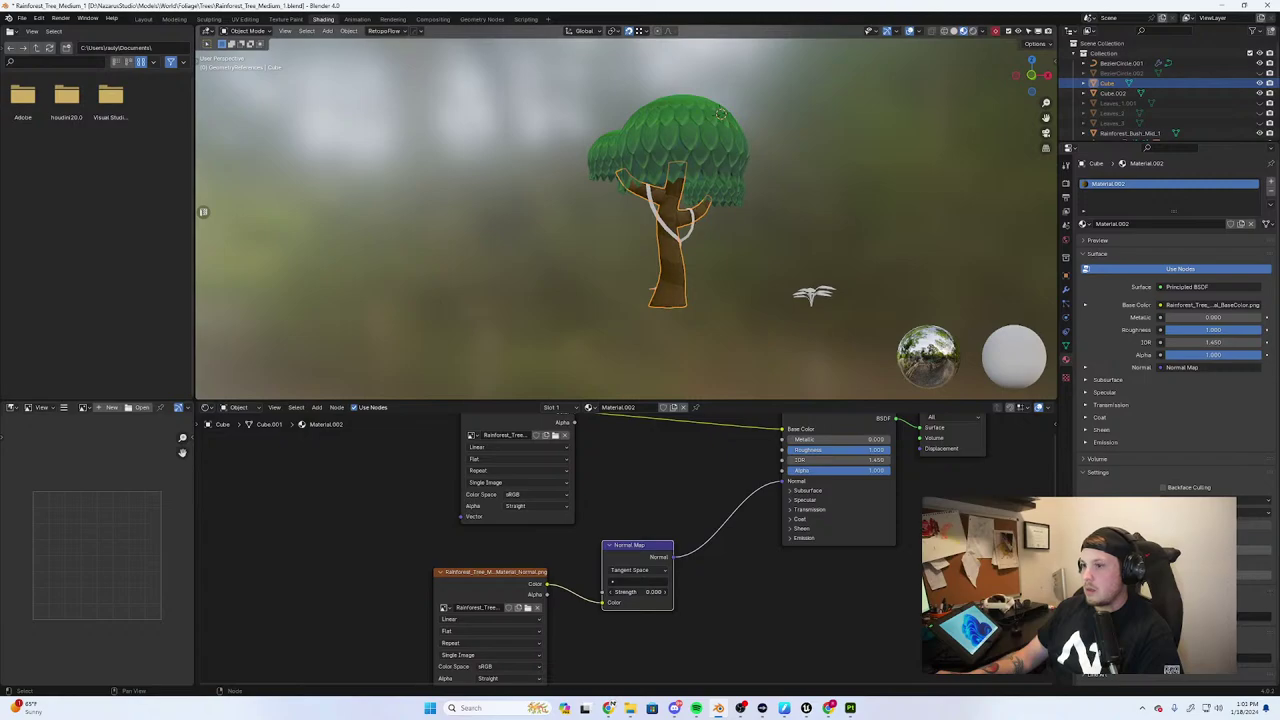
{"action": "left_click", "coordinate": [645, 570]}
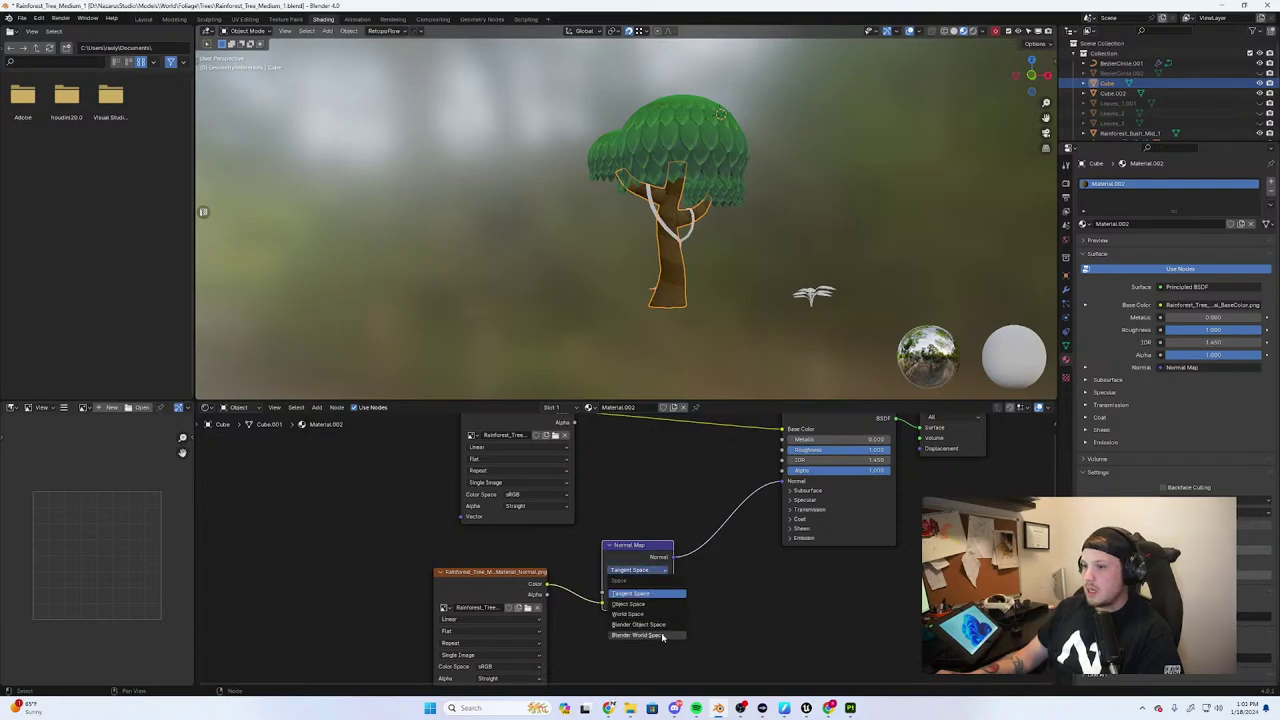
{"action": "left_click", "coordinate": [660, 635]}
{"action": "scroll", "coordinate": [720, 326], "scroll_direction": "up", "scroll_amount": 4}
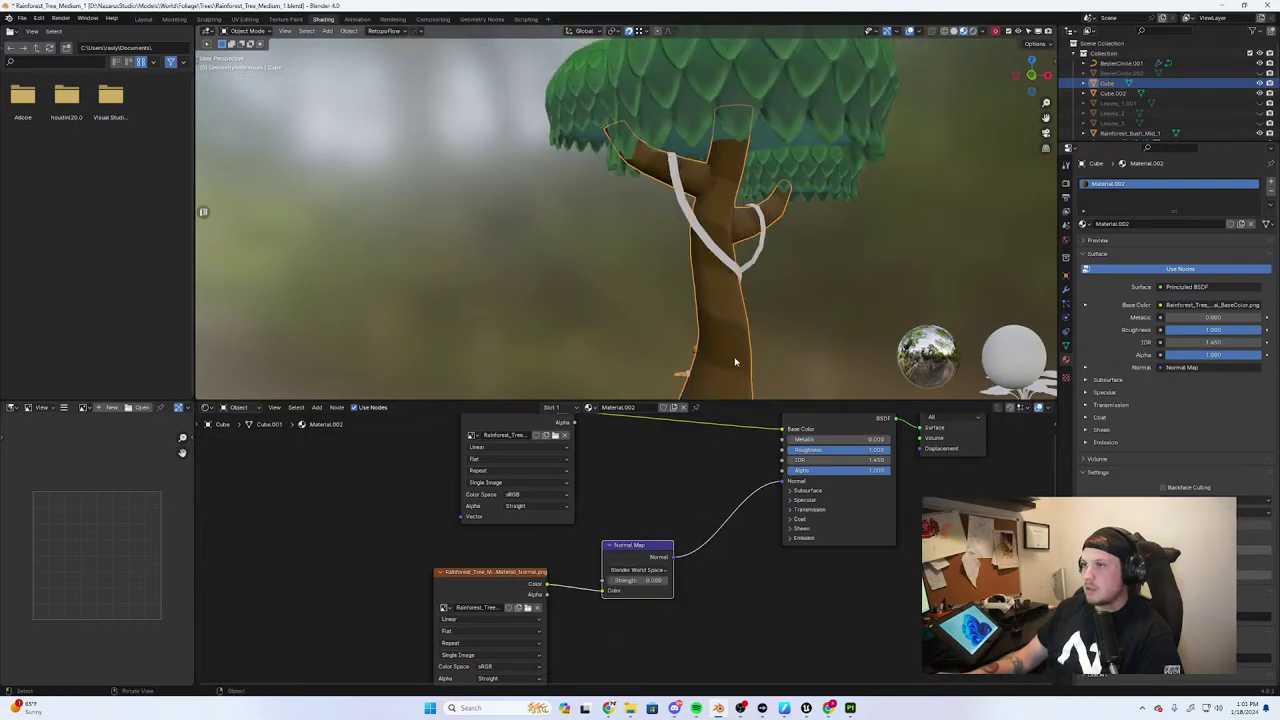
{"action": "left_click_drag", "start_coordinate": [640, 580], "coordinate": [905, 580]}
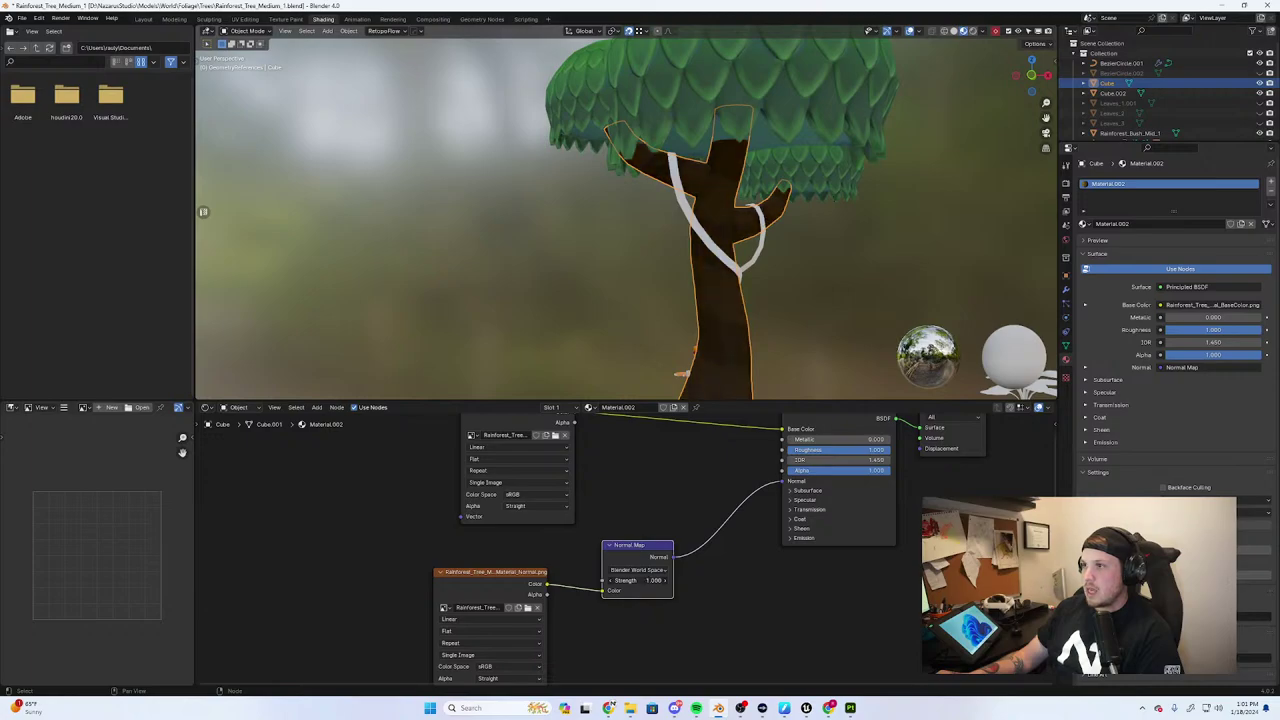
{"action": "left_click_drag", "start_coordinate": [690, 580], "coordinate": [600, 580]}
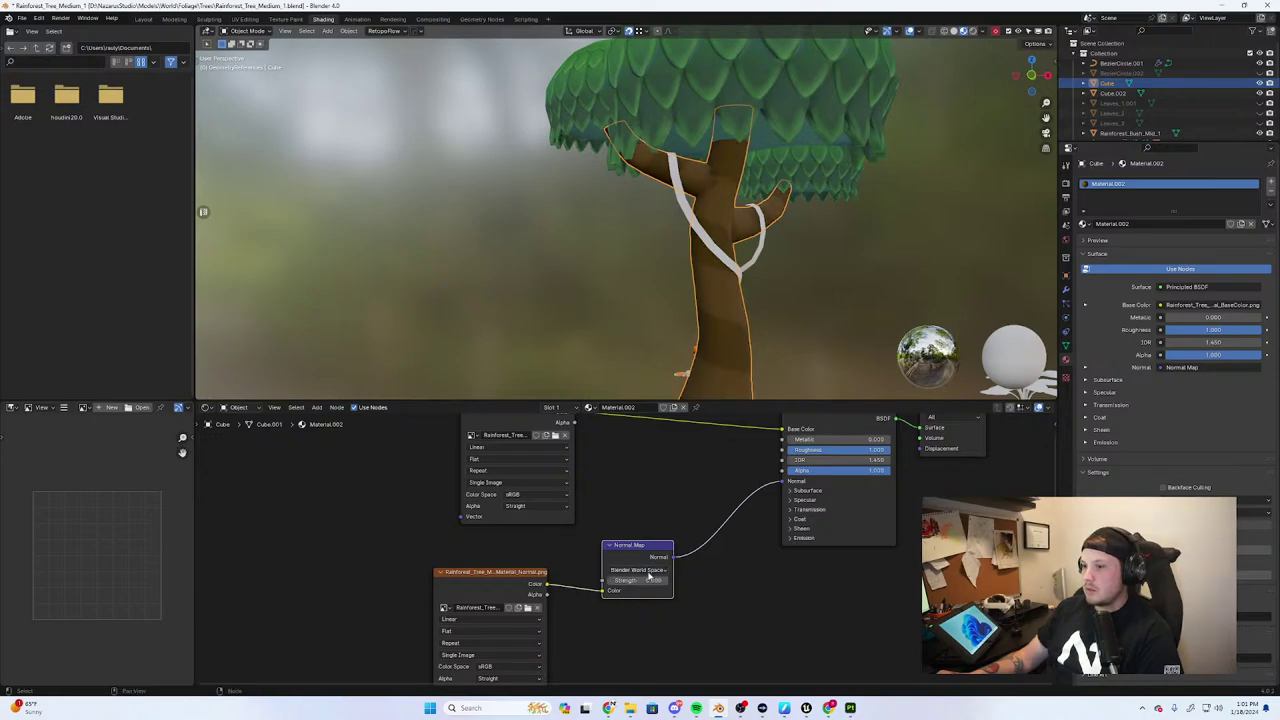
Set the Normal Map node to World Space with a Strength of 1
{"action": "left_click", "coordinate": [648, 571]}
{"action": "left_click", "coordinate": [645, 615]}
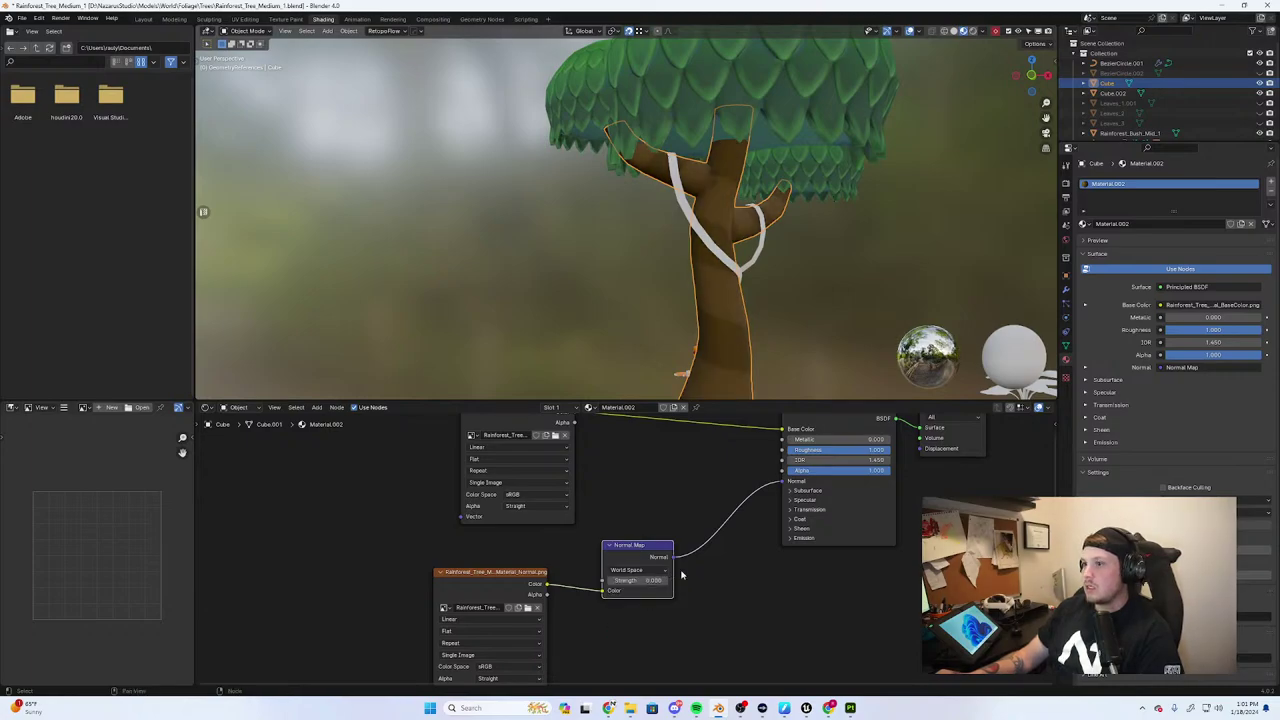
{"action": "mouse_move", "coordinate": [650, 580]}
{"action": "left_mouse_down"}
{"action": "mouse_move", "coordinate": [700, 580]}
{"action": "mouse_move", "coordinate": [630, 580]}
{"action": "mouse_move", "coordinate": [650, 580]}
{"action": "left_mouse_up"}
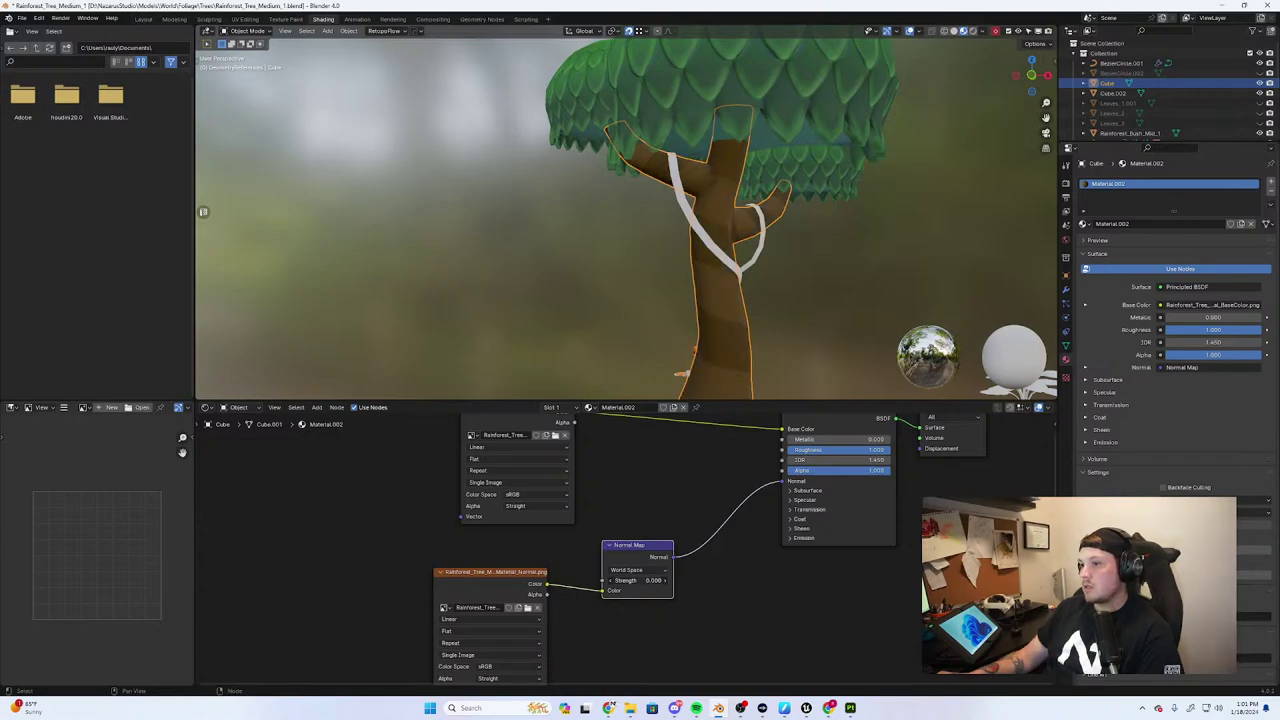
{"action": "left_click", "coordinate": [640, 580]}
{"action": "type", "text": "1"}
{"action": "key", "text": "Return"}
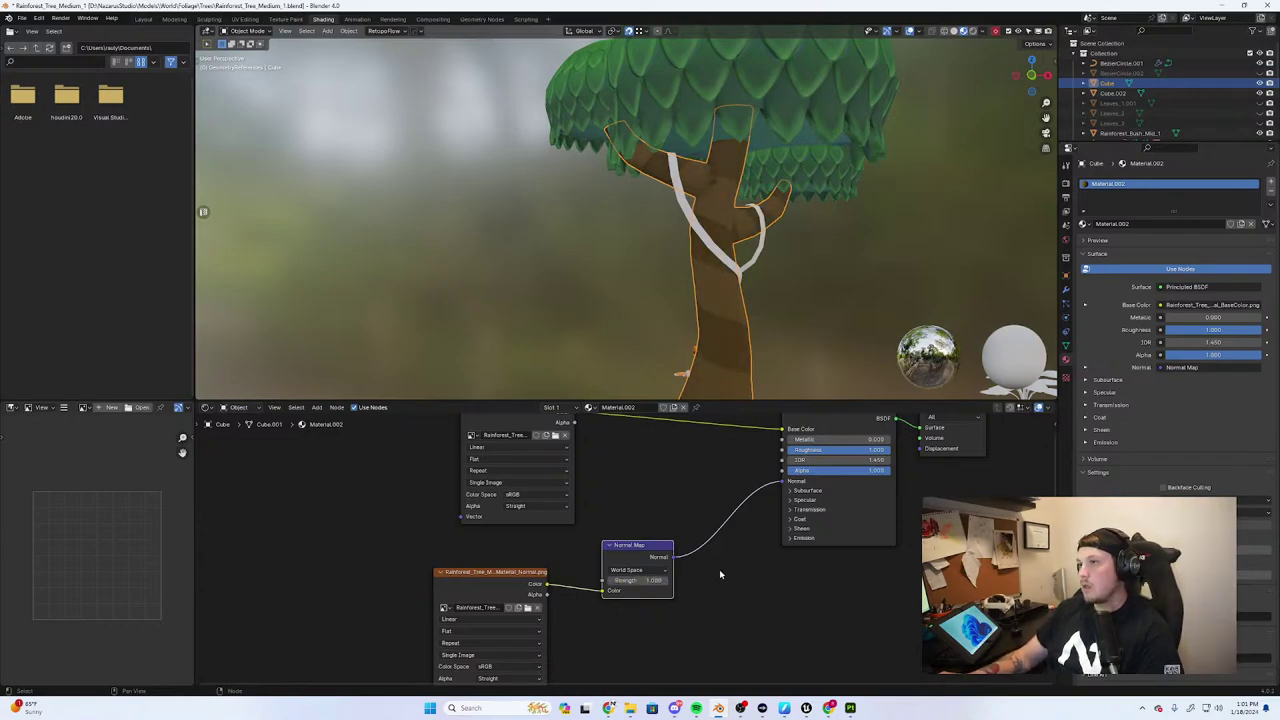
Try Object Space, Blender World Space and Blender Object Space on the Normal Map node and compare the trunk's shading
{"action": "left_click", "coordinate": [636, 570]}
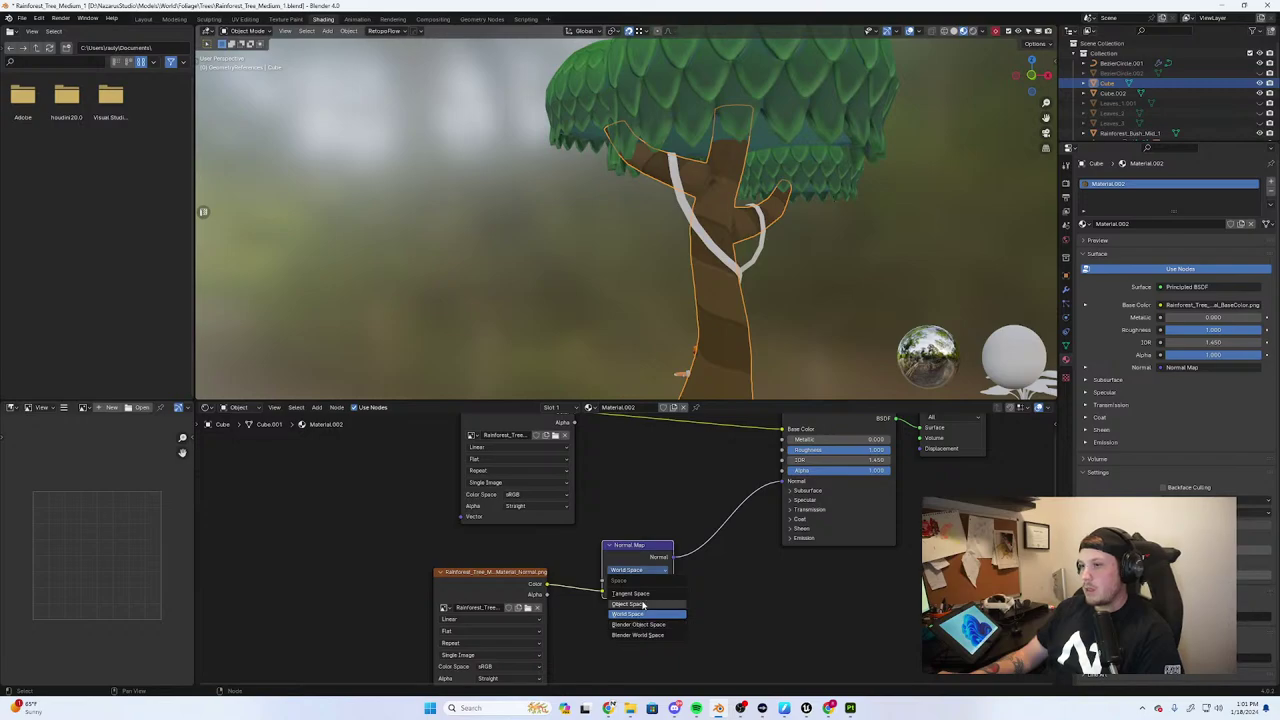
{"action": "left_click", "coordinate": [643, 604]}
{"action": "left_click", "coordinate": [643, 570]}
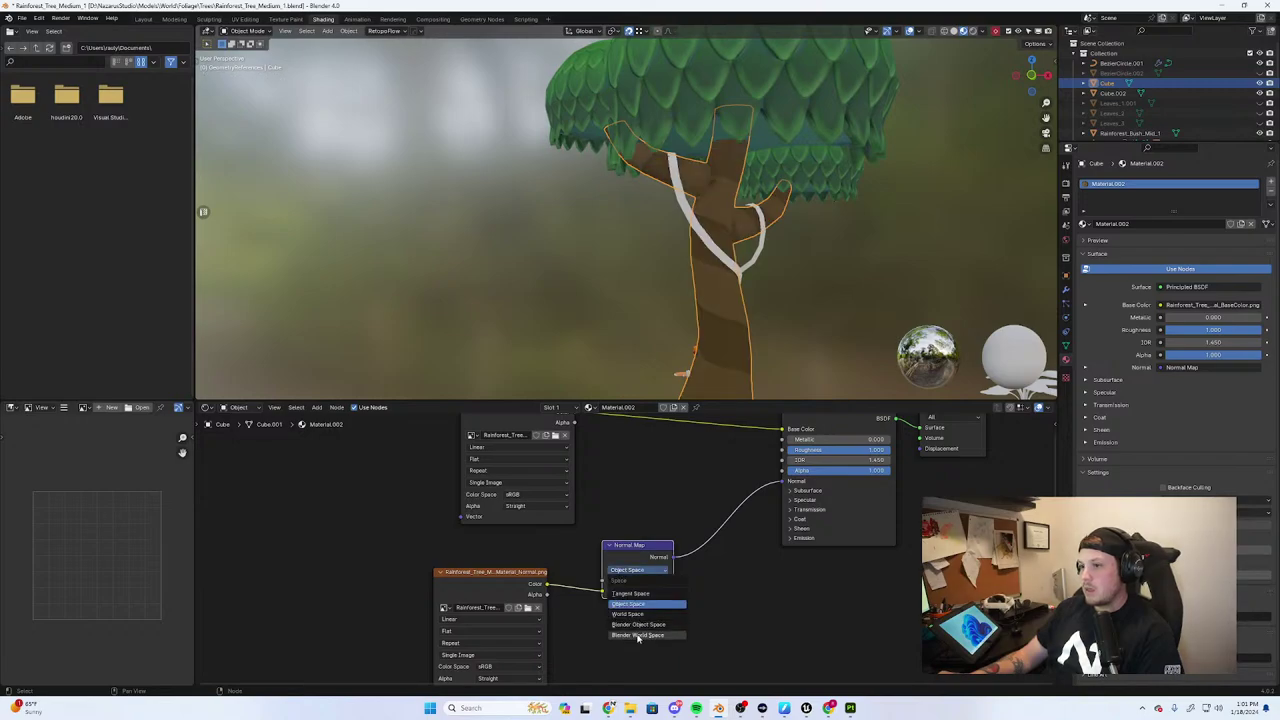
{"action": "left_click", "coordinate": [640, 638]}
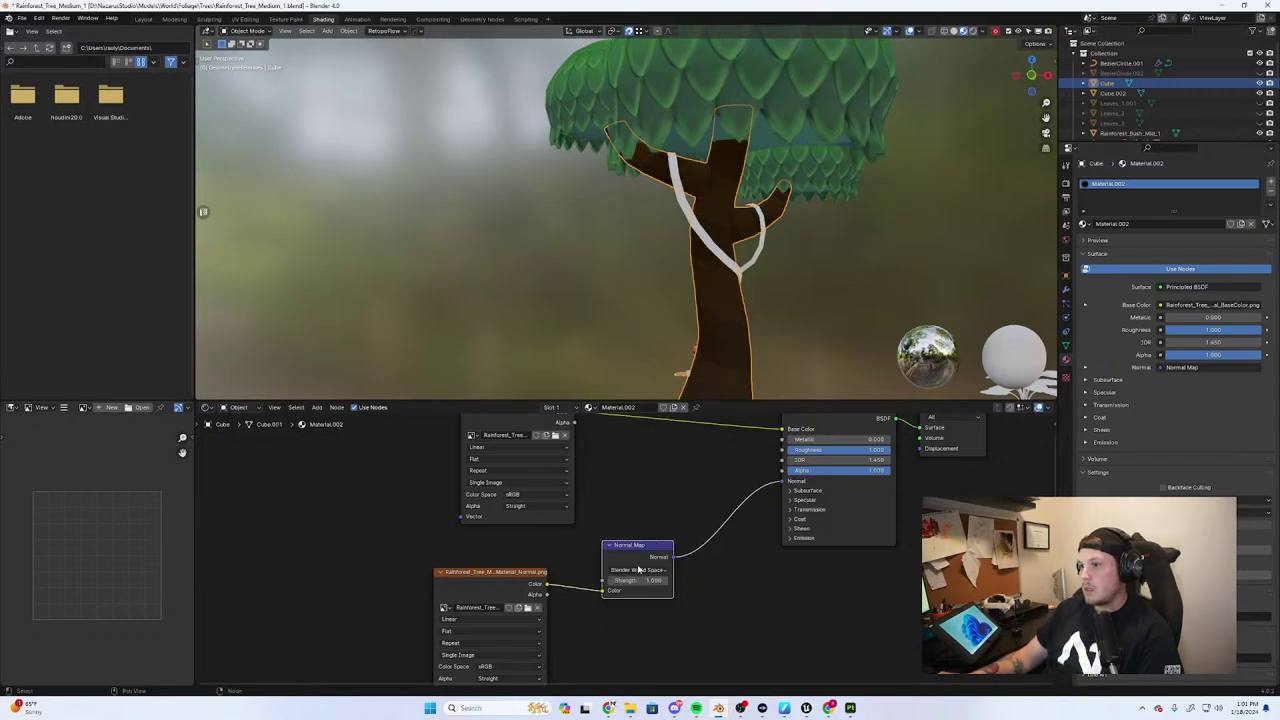
{"action": "left_click", "coordinate": [640, 569]}
{"action": "left_click", "coordinate": [658, 627]}
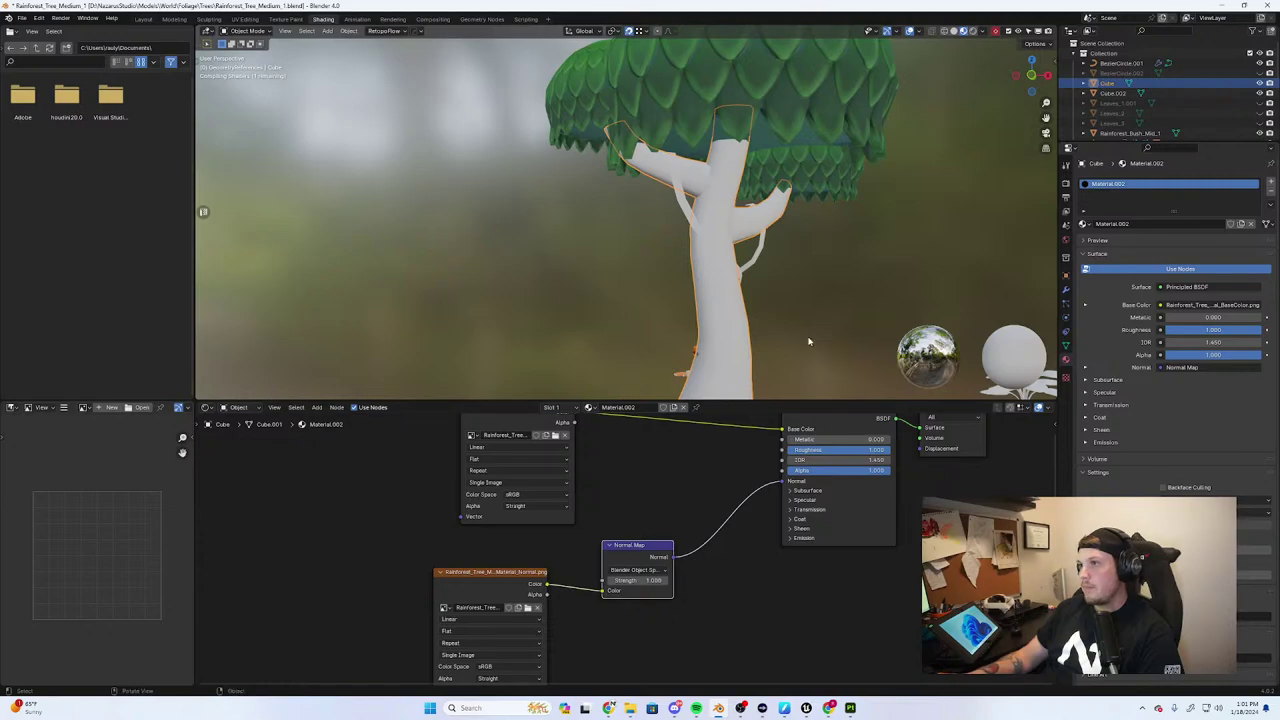
{"action": "scroll", "coordinate": [808, 336], "scroll_direction": "down", "scroll_amount": 5}
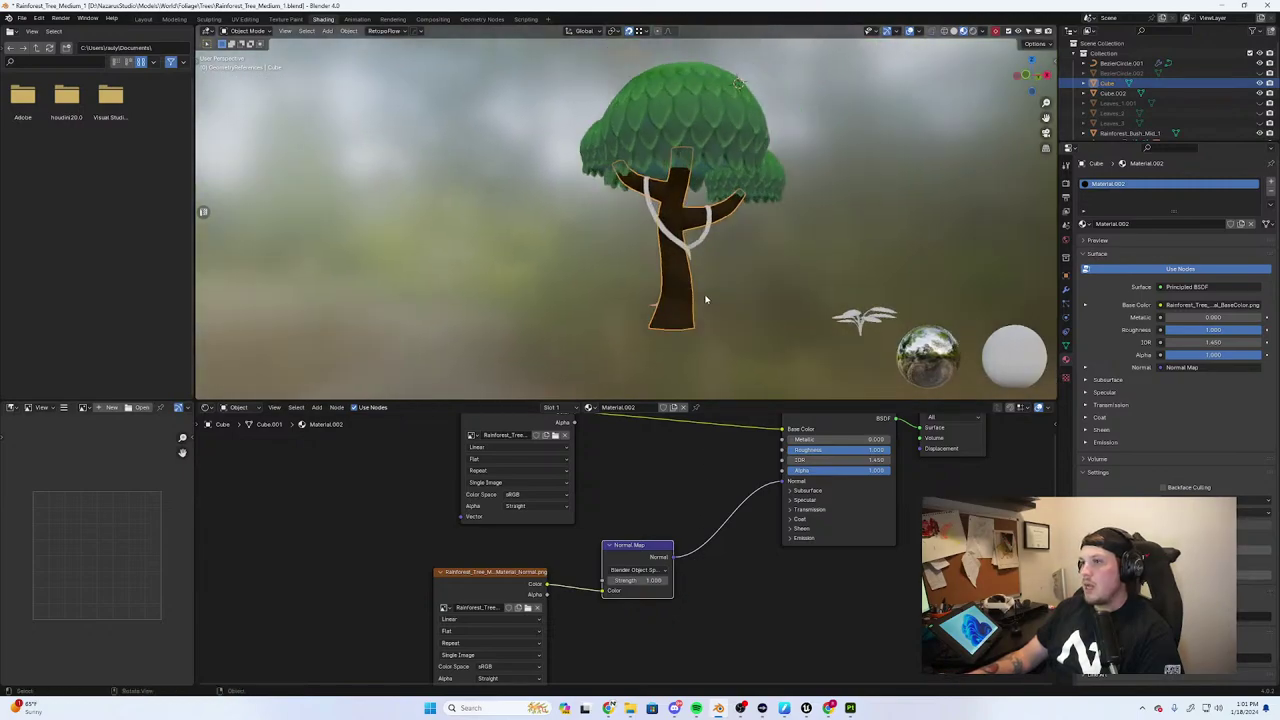
{"action": "scroll", "coordinate": [705, 299], "scroll_direction": "up", "scroll_amount": 5}
Return the Normal Map node to Tangent Space and lower its Strength
{"action": "left_click", "coordinate": [637, 569]}
{"action": "left_click", "coordinate": [634, 586]}
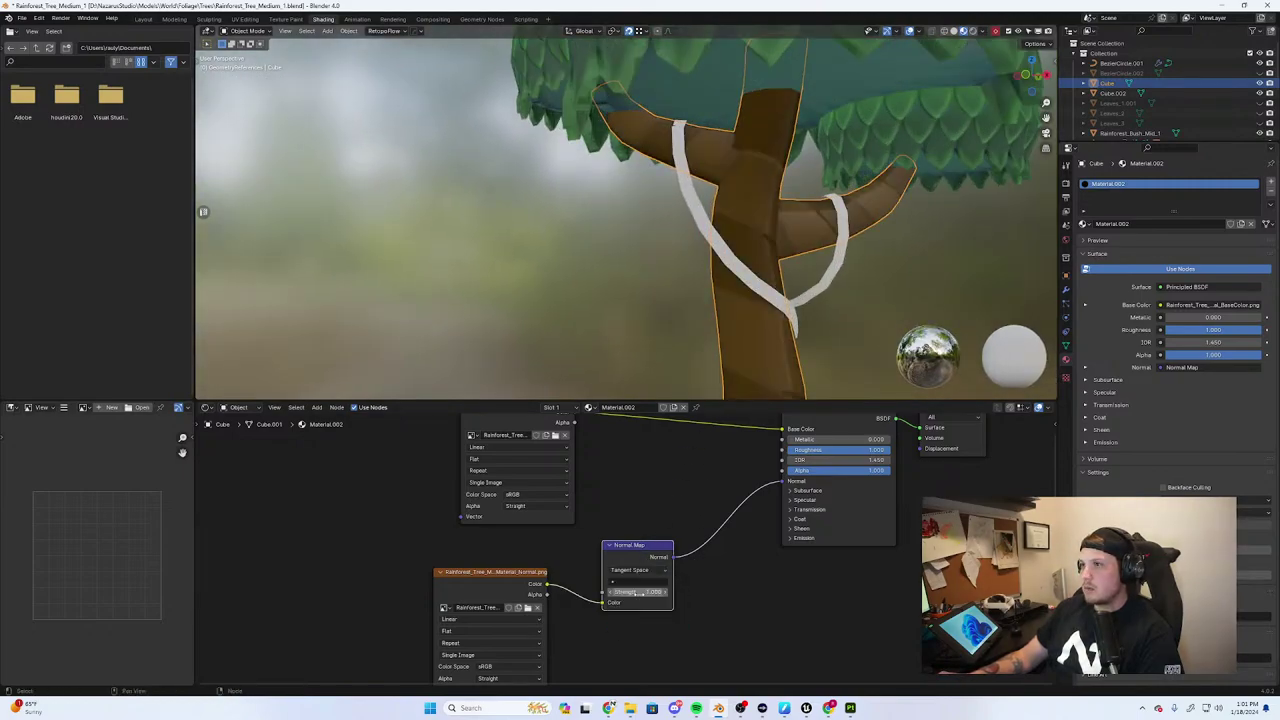
{"action": "scroll", "coordinate": [653, 369], "scroll_direction": "down", "scroll_amount": 1}
{"action": "mouse_move", "coordinate": [640, 592]}
{"action": "left_mouse_down"}
{"action": "mouse_move", "coordinate": [590, 592]}
{"action": "mouse_move", "coordinate": [630, 592]}
{"action": "left_mouse_up"}
{"action": "scroll", "coordinate": [846, 503], "scroll_direction": "up", "scroll_amount": 1}
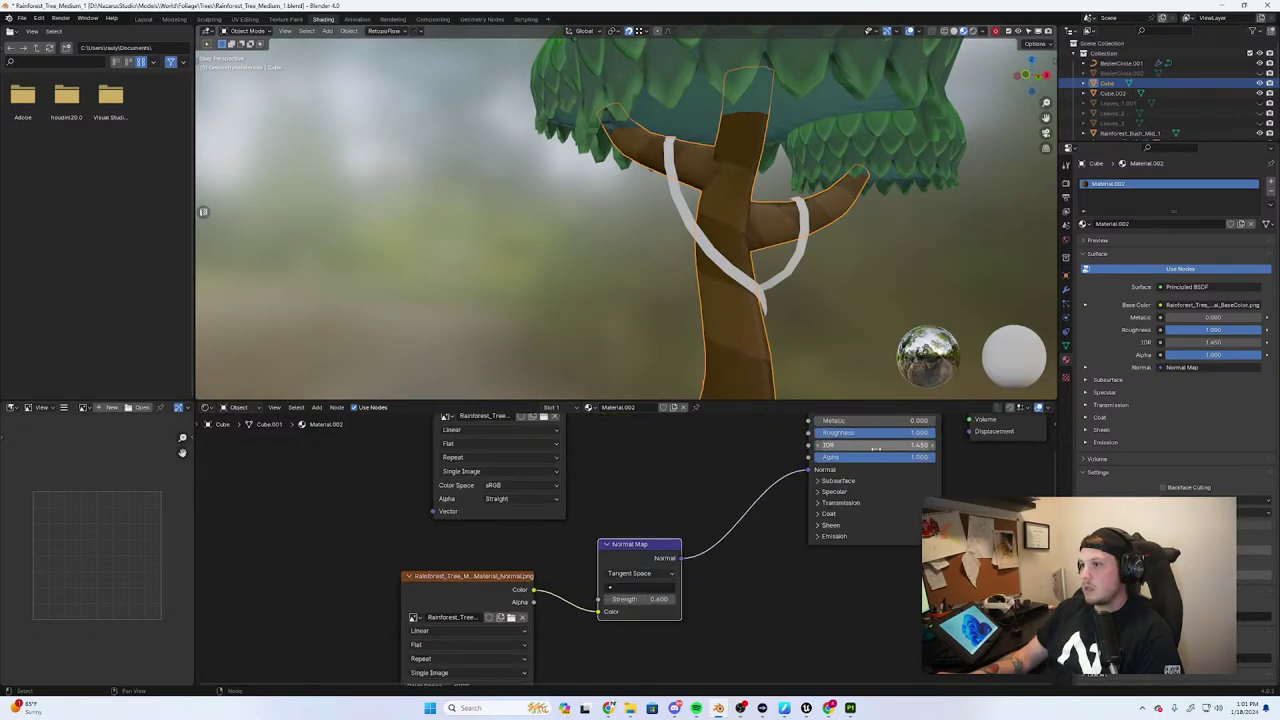
Try a Metallic value of 1.000 on the trunk's Principled BSDF and return it to 0.000
{"action": "scroll", "coordinate": [876, 452], "scroll_direction": "down", "scroll_amount": 1}
{"action": "mouse_move", "coordinate": [861, 440]}
{"action": "left_mouse_down"}
{"action": "mouse_move", "coordinate": [920, 440]}
{"action": "mouse_move", "coordinate": [787, 440]}
{"action": "mouse_move", "coordinate": [890, 440]}
{"action": "left_mouse_up"}
{"action": "middle_click_drag", "start_coordinate": [798, 319], "coordinate": [661, 310]}
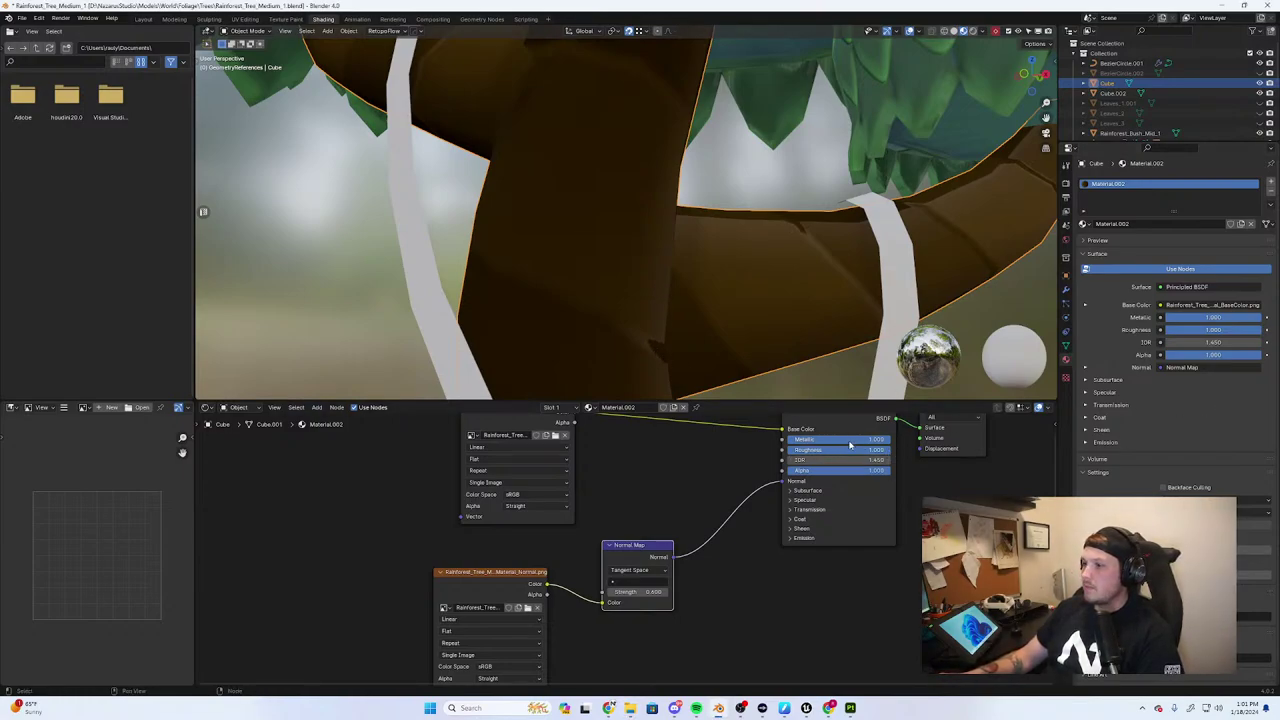
{"action": "left_click_drag", "start_coordinate": [849, 441], "coordinate": [786, 440]}
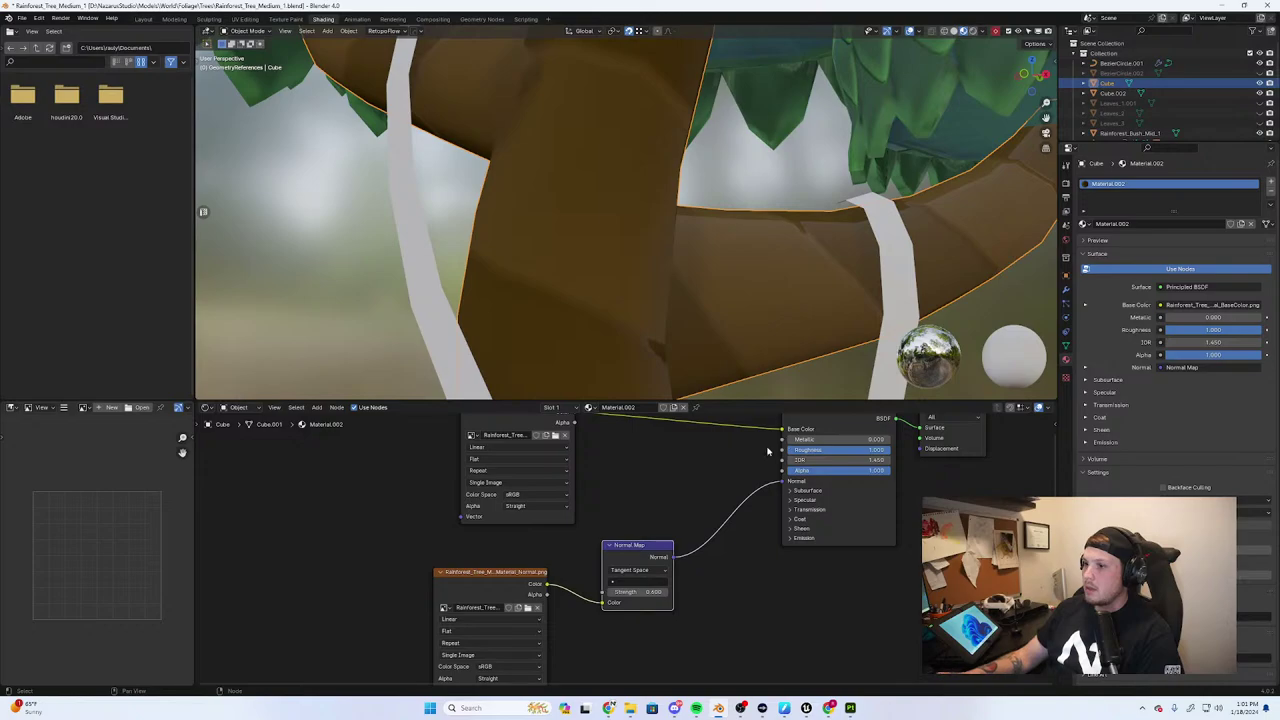
Set the Normal Map node's Strength to 1
{"action": "left_click", "coordinate": [633, 591]}
{"action": "type", "text": "1"}
{"action": "key", "text": "Return"}
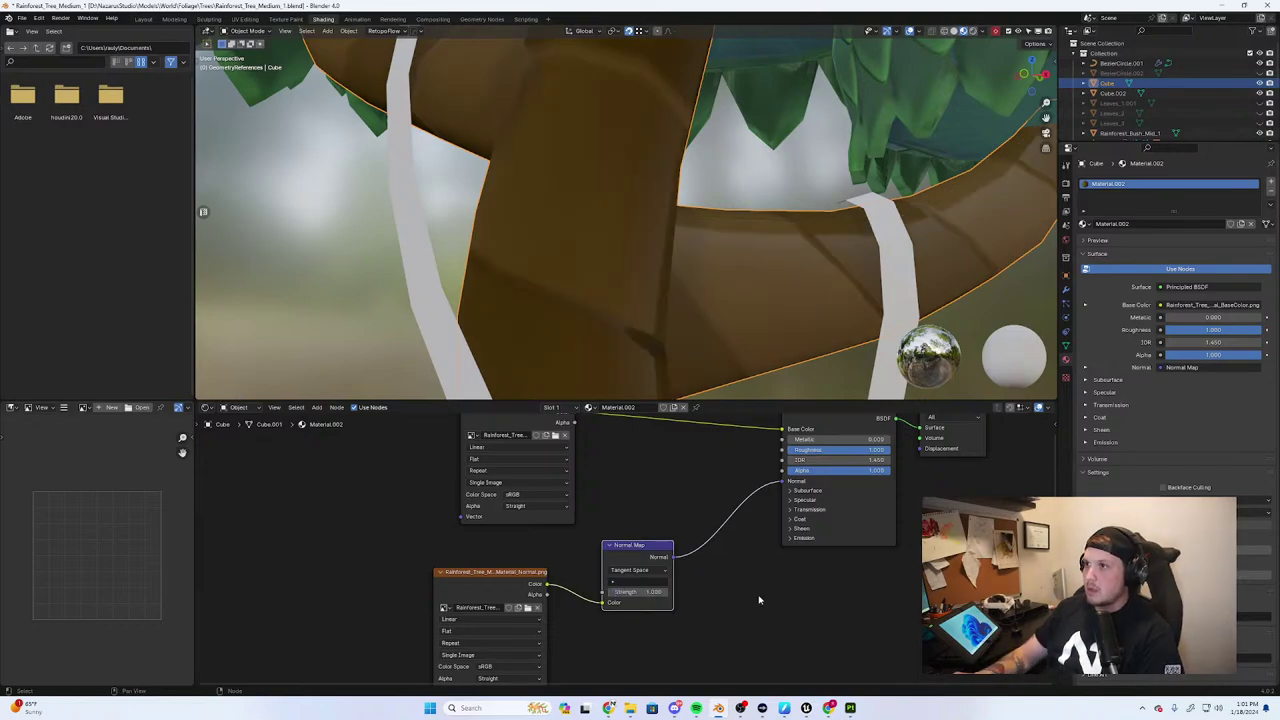
Try Blender Object Space, Blender World Space and World Space on the Normal Map node, ending on Tangent Space
{"action": "left_click", "coordinate": [637, 569]}
{"action": "left_click", "coordinate": [651, 628]}
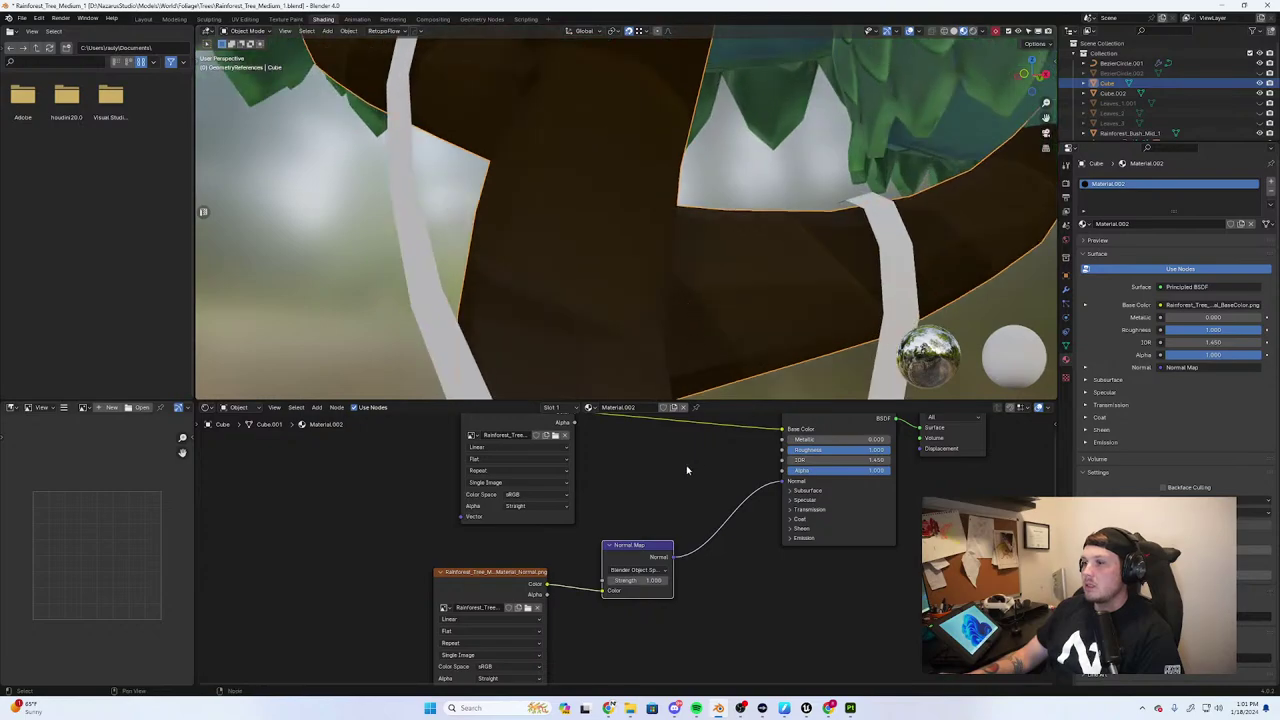
{"action": "left_click", "coordinate": [637, 569]}
{"action": "left_click", "coordinate": [648, 637]}
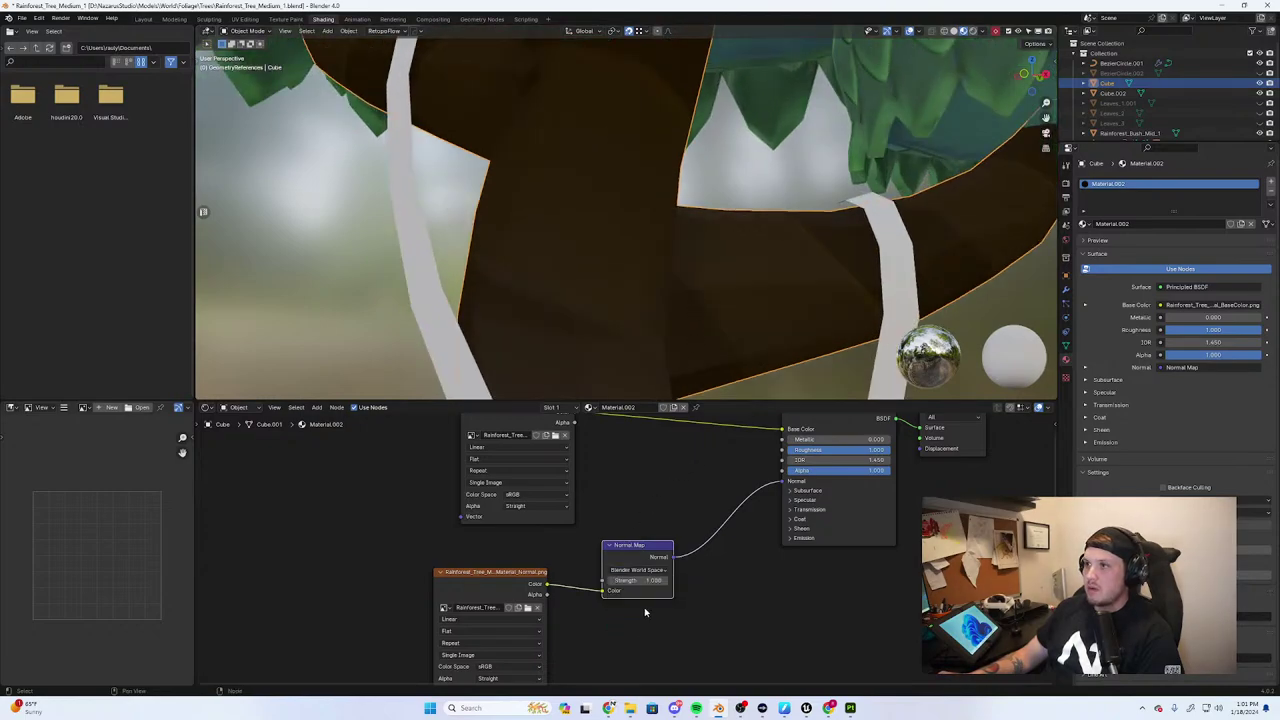
{"action": "left_click", "coordinate": [636, 570]}
{"action": "left_click", "coordinate": [647, 618]}
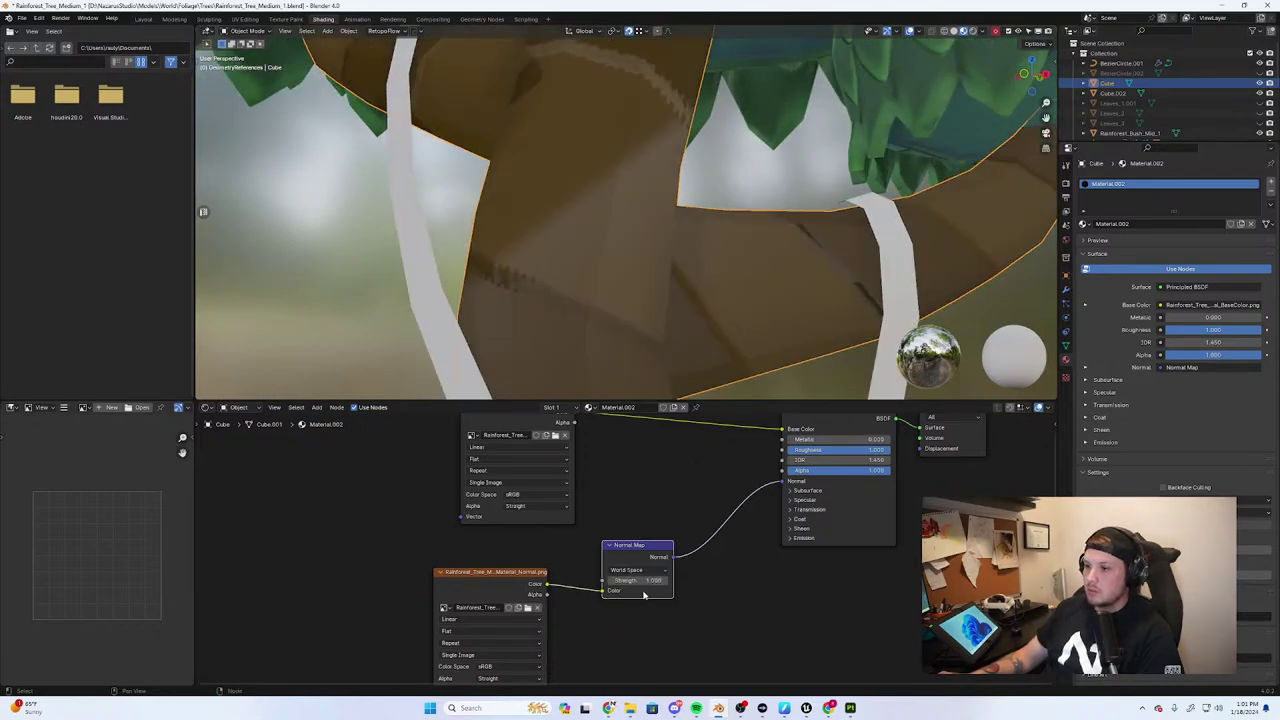
{"action": "left_click", "coordinate": [634, 571]}
{"action": "left_click", "coordinate": [642, 595]}
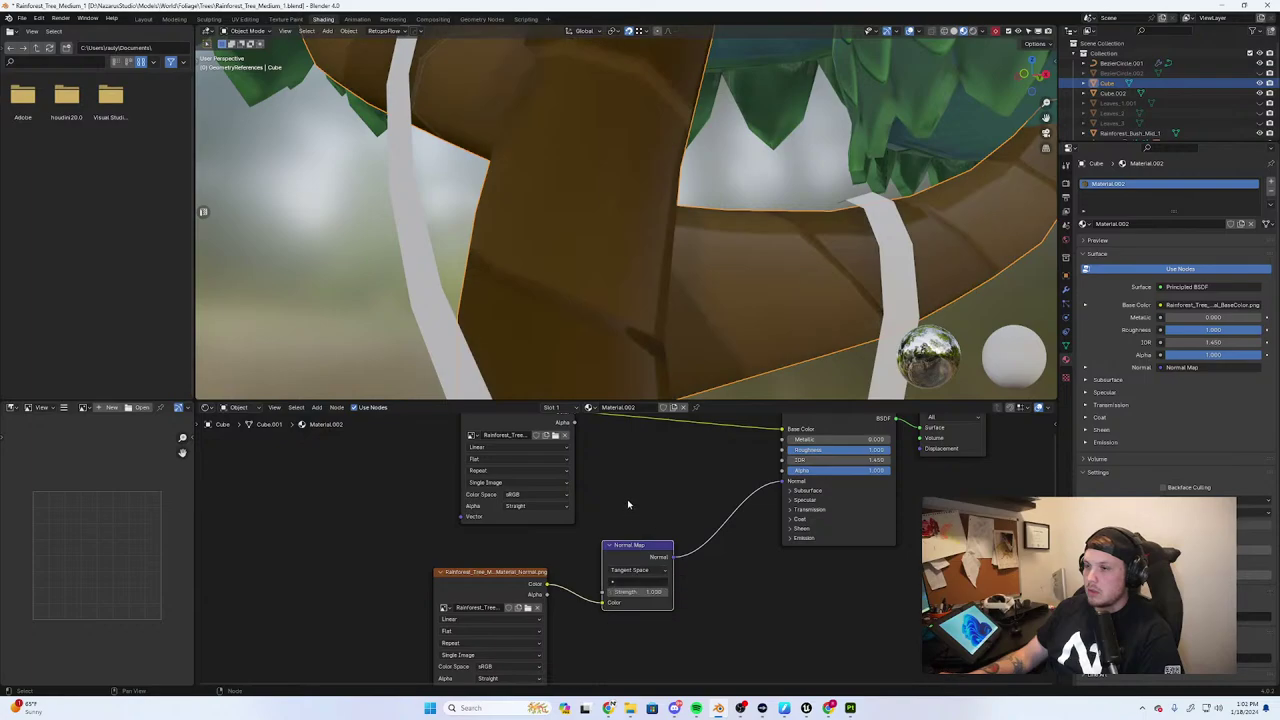
Link the trunk's material to the vine mesh wrapped around it, then deselect both objects
{"action": "scroll", "coordinate": [627, 499], "scroll_direction": "down", "scroll_amount": 6}
{"action": "scroll", "coordinate": [667, 326], "scroll_direction": "down", "scroll_amount": 1}
{"action": "scroll", "coordinate": [667, 325], "scroll_direction": "down", "scroll_amount": 10}
{"action": "scroll", "coordinate": [647, 290], "scroll_direction": "up", "scroll_amount": 5}
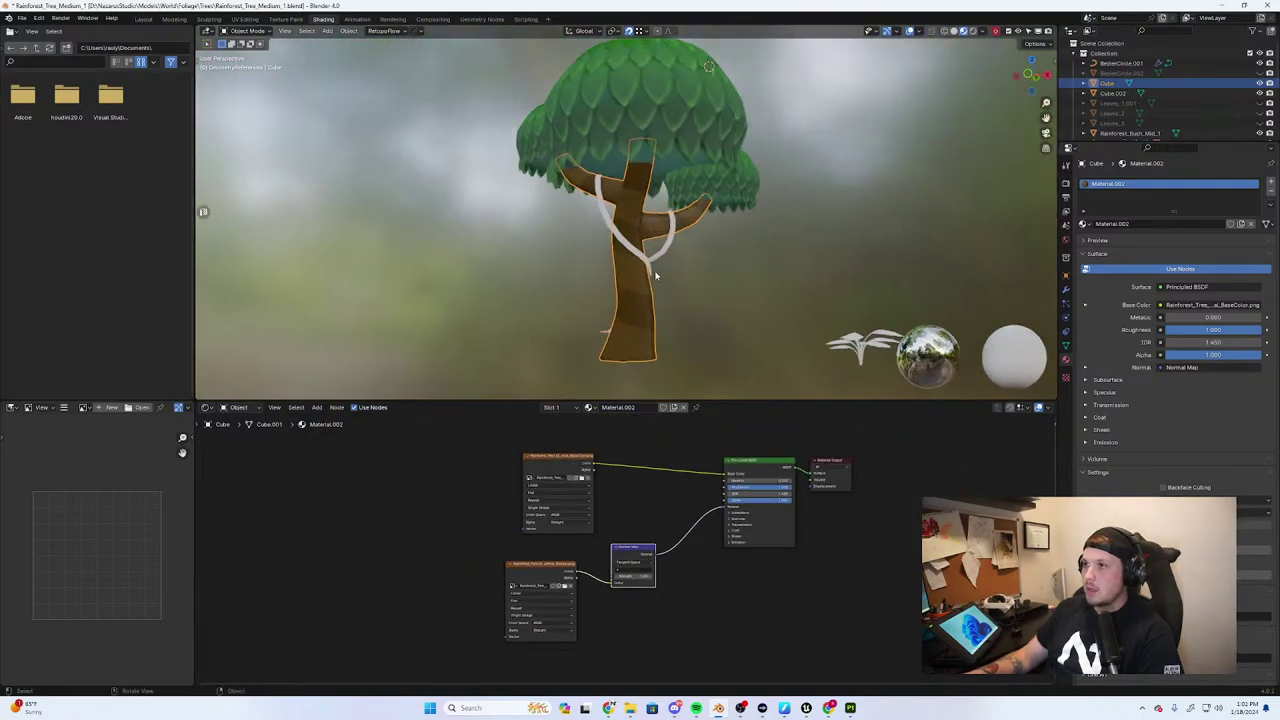
{"action": "left_click", "coordinate": [640, 265]}
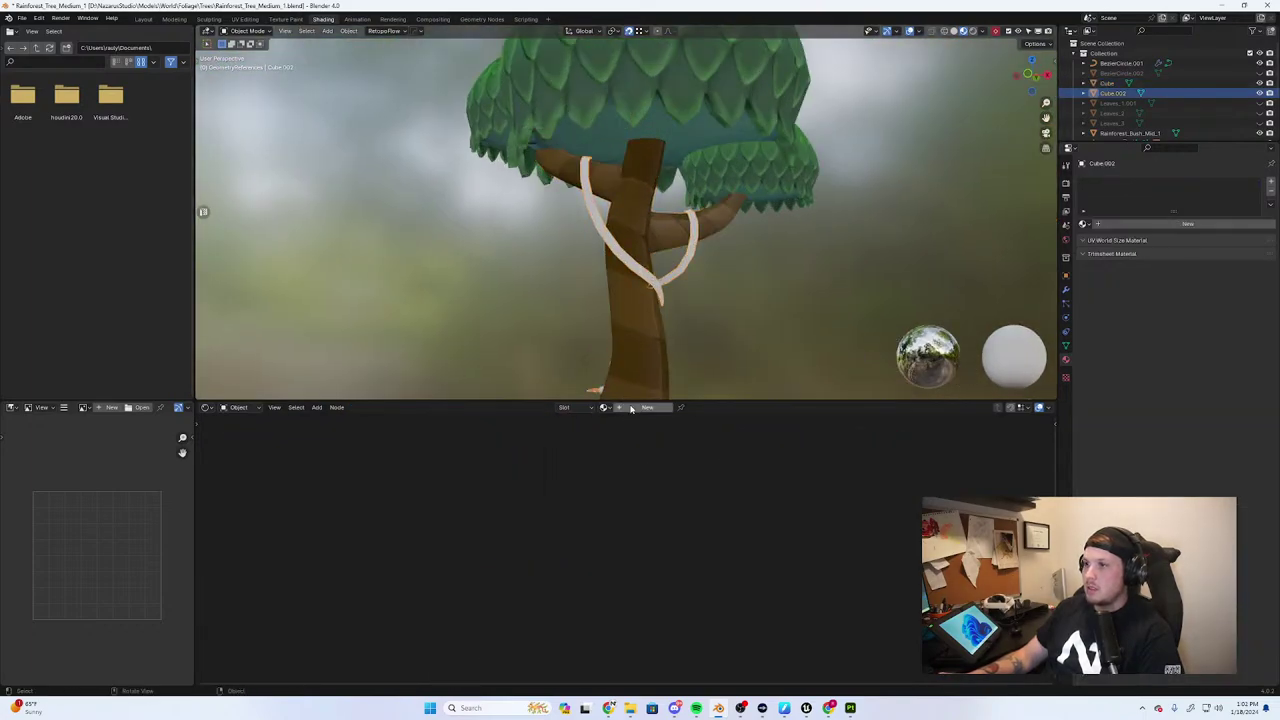
{"action": "left_click", "coordinate": [672, 238], "text": "shift"}
{"action": "key", "text": "ctrl+l"}
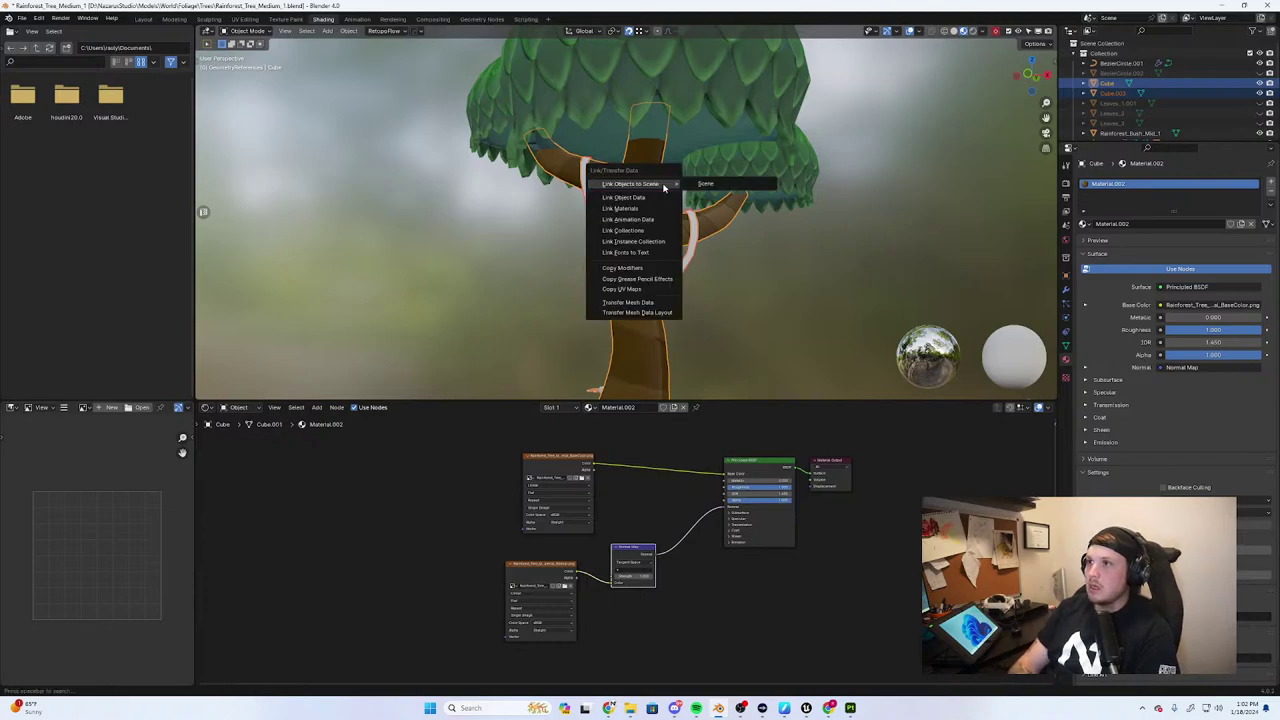
{"action": "left_click", "coordinate": [625, 208]}
{"action": "left_click", "coordinate": [818, 318]}
{"action": "scroll", "coordinate": [623, 240], "scroll_direction": "up", "scroll_amount": 3}
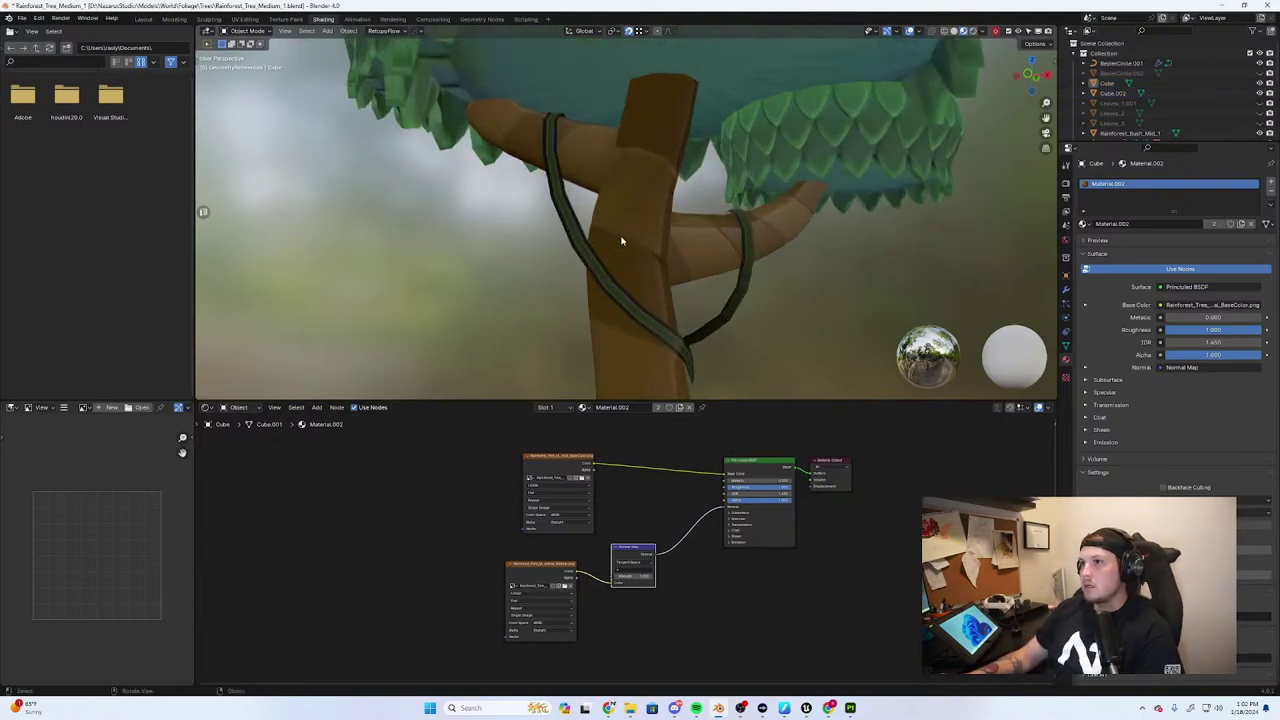
Select the vine mesh and move the Material Output node slightly farther from the Principled BSDF
{"action": "left_click", "coordinate": [577, 236]}
{"action": "scroll", "coordinate": [790, 482], "scroll_direction": "up", "scroll_amount": 3}
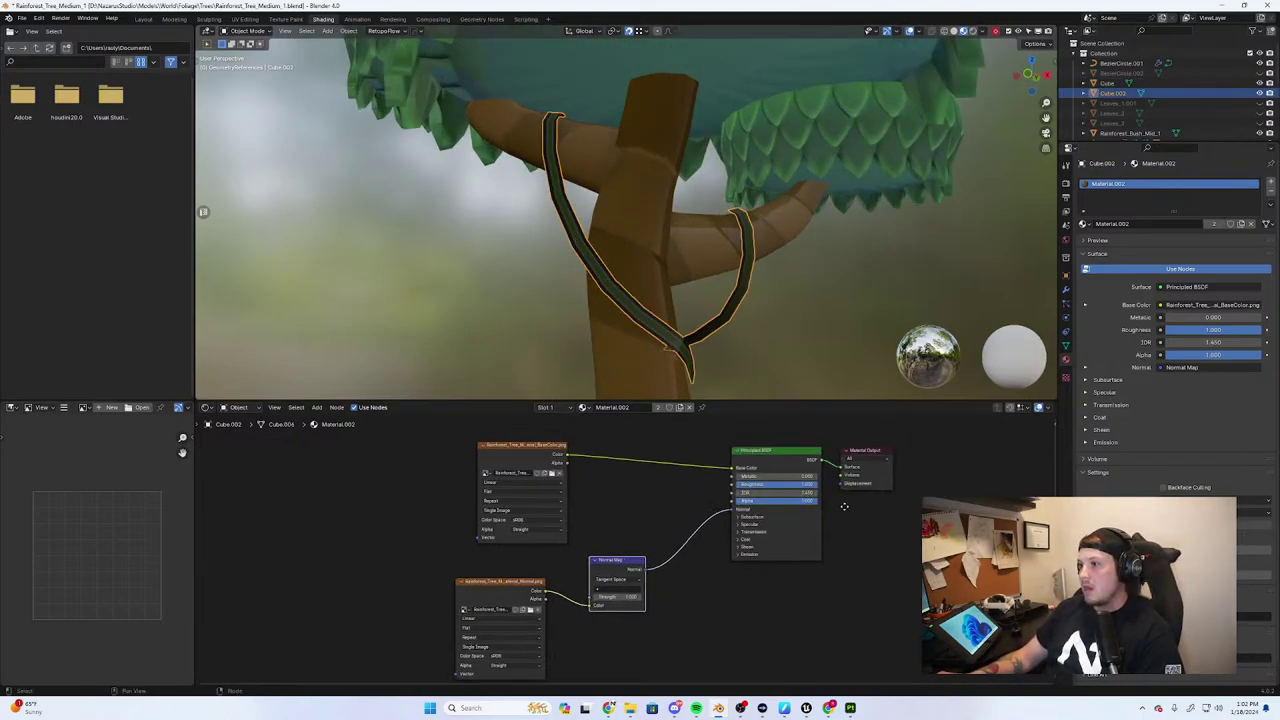
{"action": "left_click", "coordinate": [785, 492]}
{"action": "left_click", "coordinate": [788, 487]}
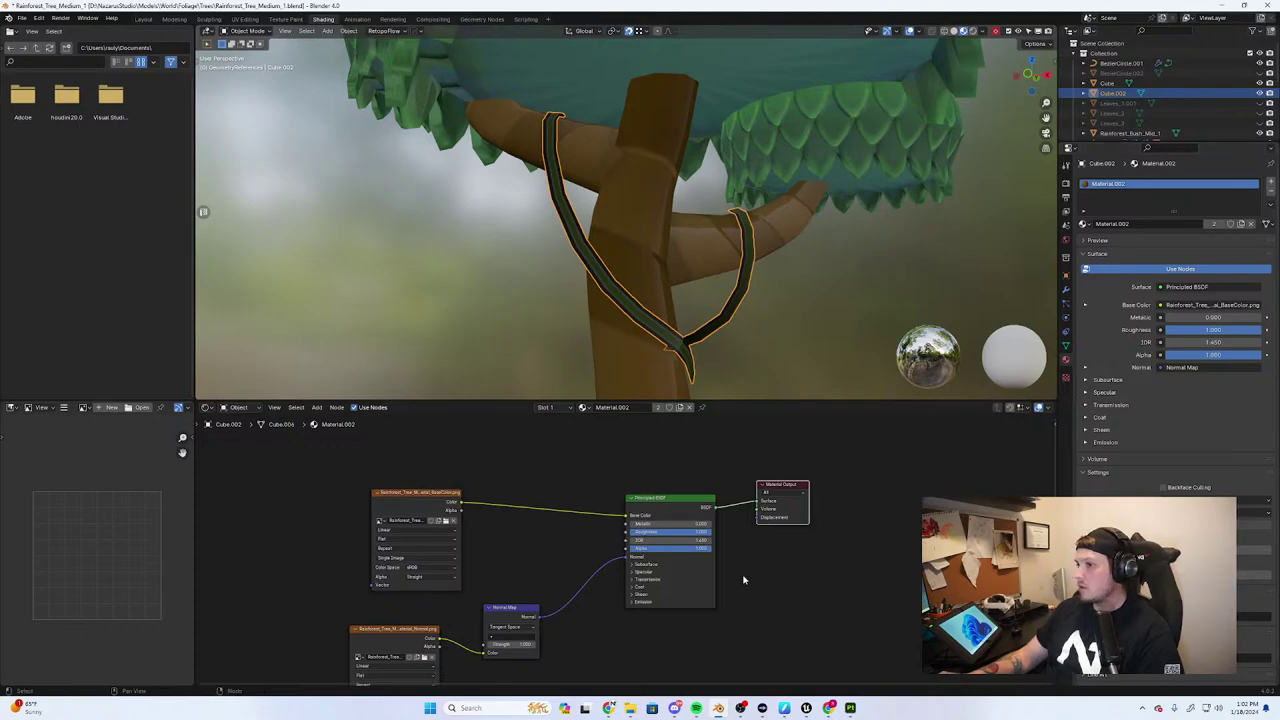
Link the base color texture's Alpha output to the Principled BSDF's Alpha input in the shared trunk and vine material
{"action": "scroll", "coordinate": [750, 575], "scroll_direction": "up", "scroll_amount": 4}
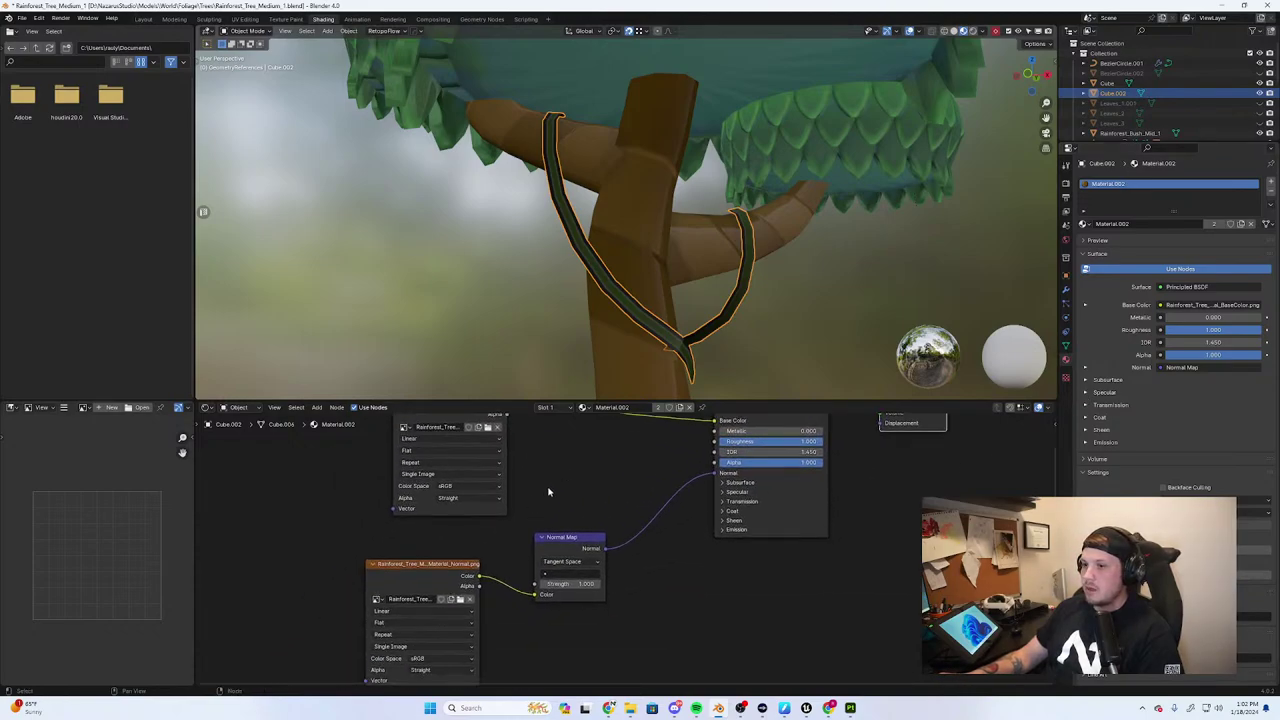
{"action": "middle_click_drag", "start_coordinate": [549, 491], "coordinate": [548, 526]}
{"action": "left_click_drag", "start_coordinate": [509, 465], "coordinate": [742, 514]}
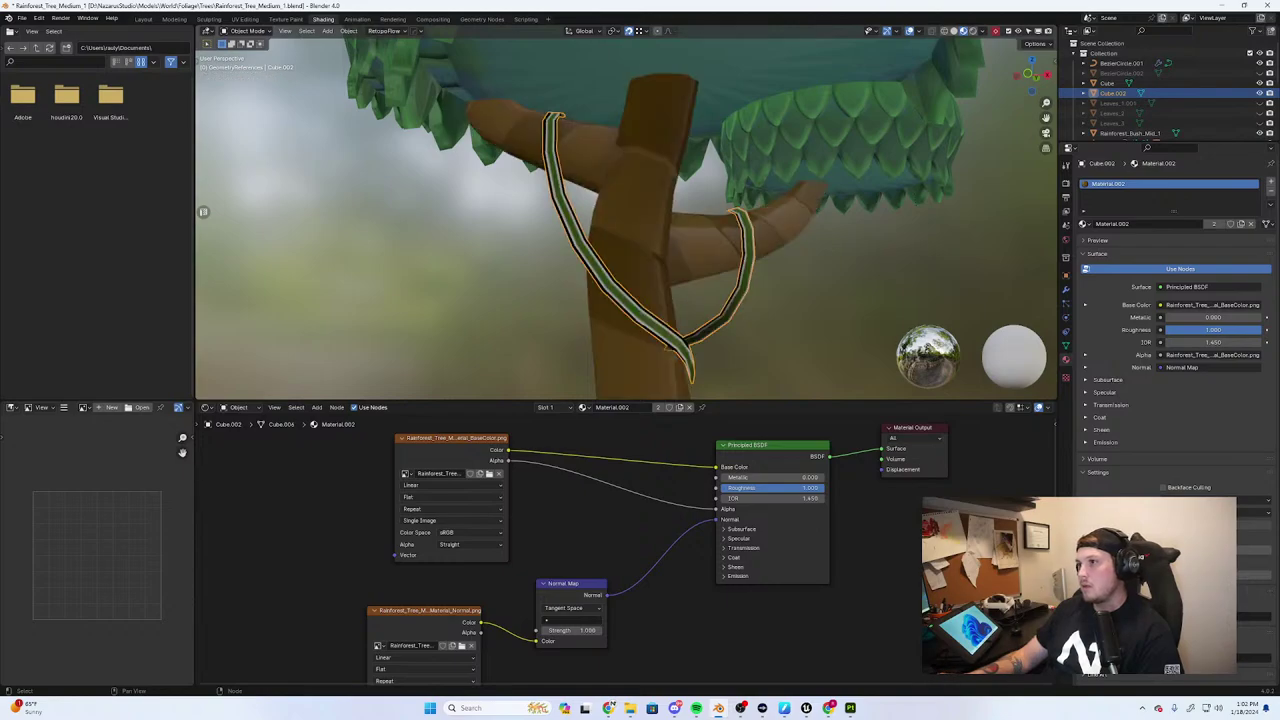
{"action": "scroll", "coordinate": [607, 314], "scroll_direction": "up", "scroll_amount": 5}
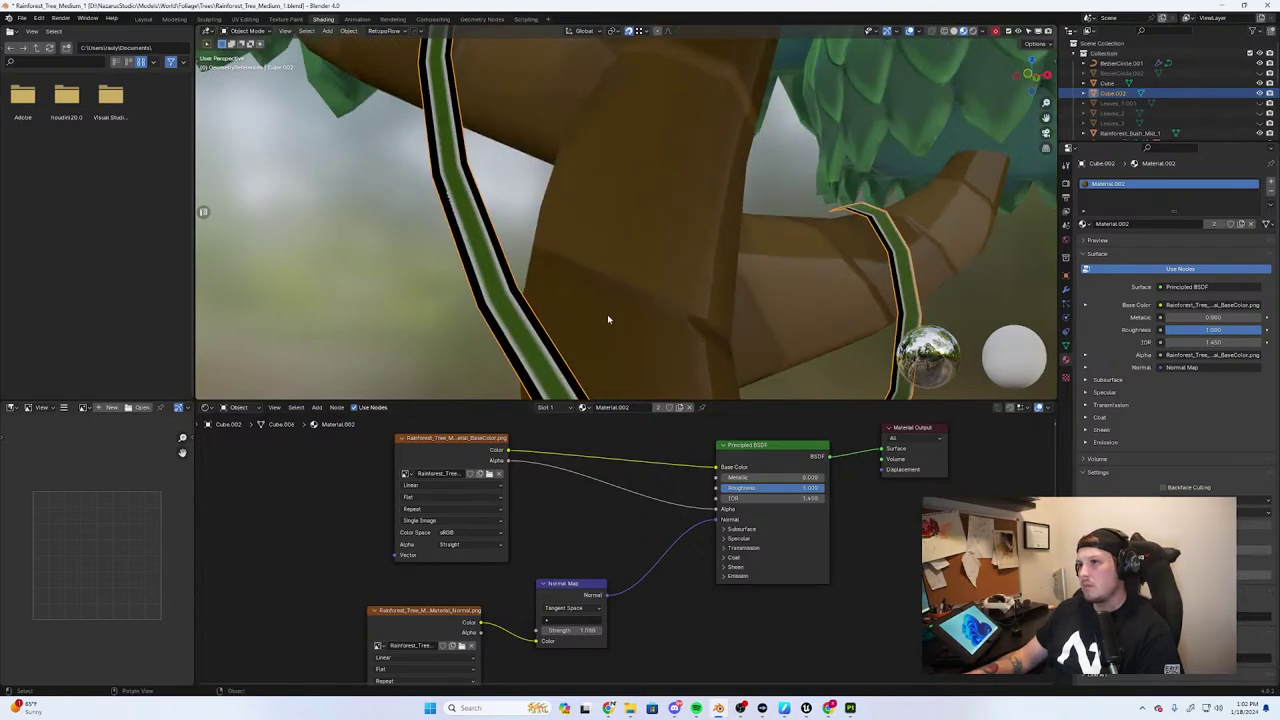
{"action": "left_click", "coordinate": [783, 448]}
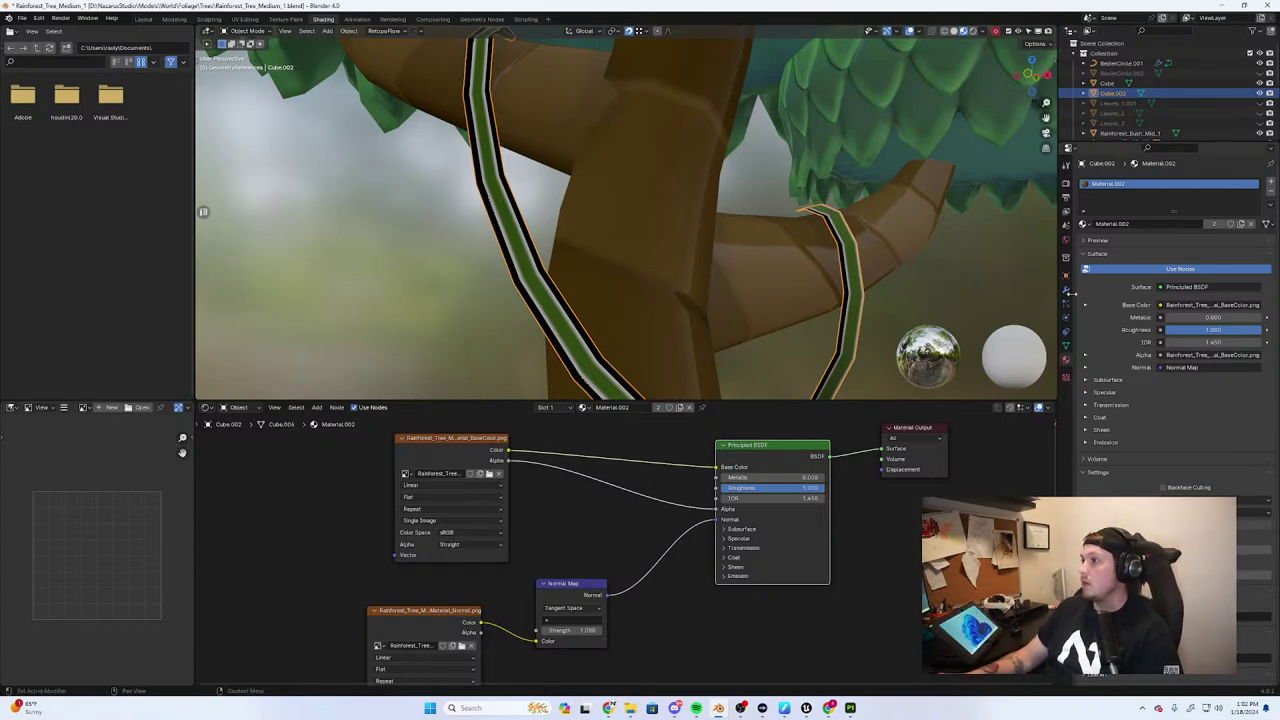
Try Alpha Clip, Alpha Hashed and Alpha Blend as the shared material's blend mode
{"action": "scroll", "coordinate": [1153, 430], "scroll_direction": "down", "scroll_amount": 1}
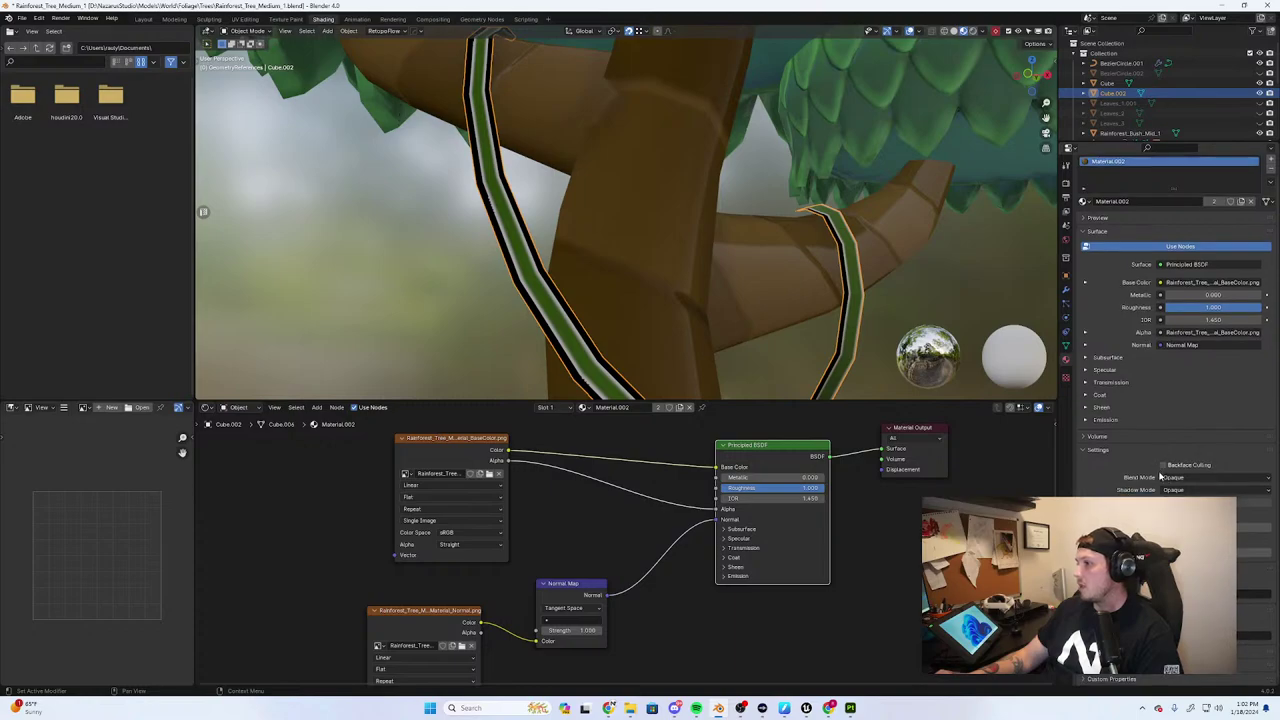
{"action": "left_click", "coordinate": [1159, 476]}
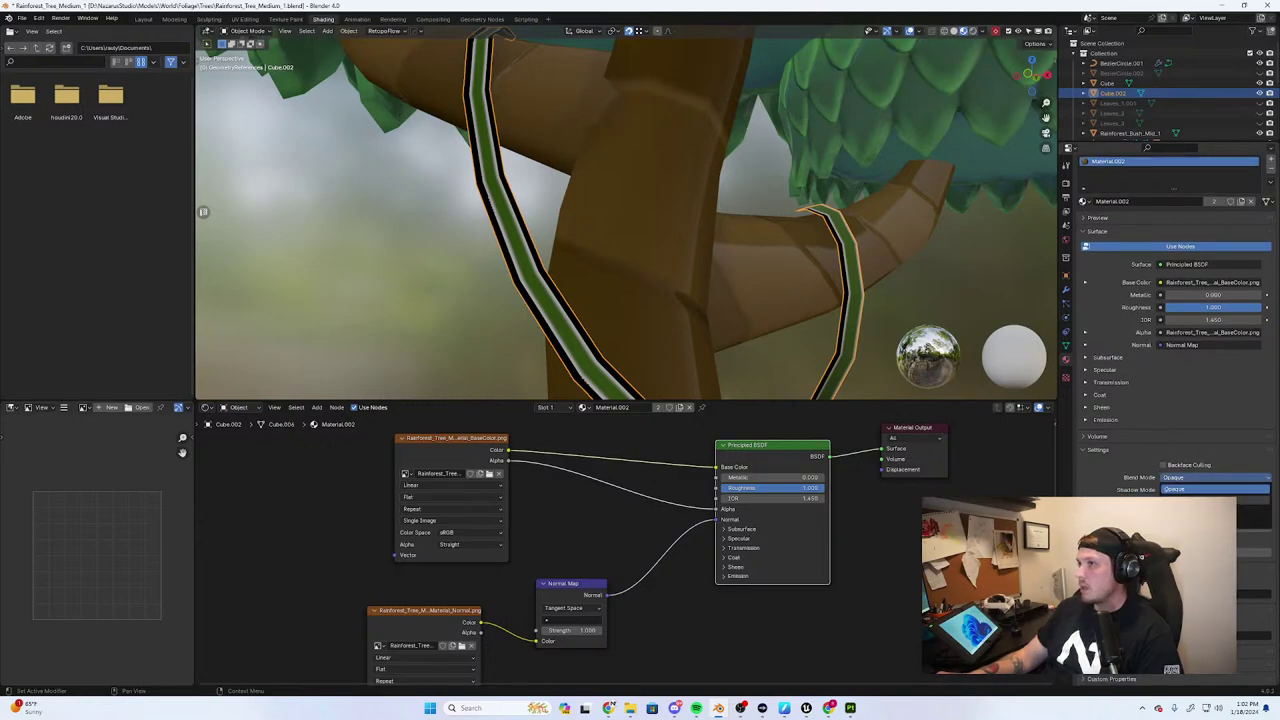
{"action": "left_click", "coordinate": [1205, 486]}
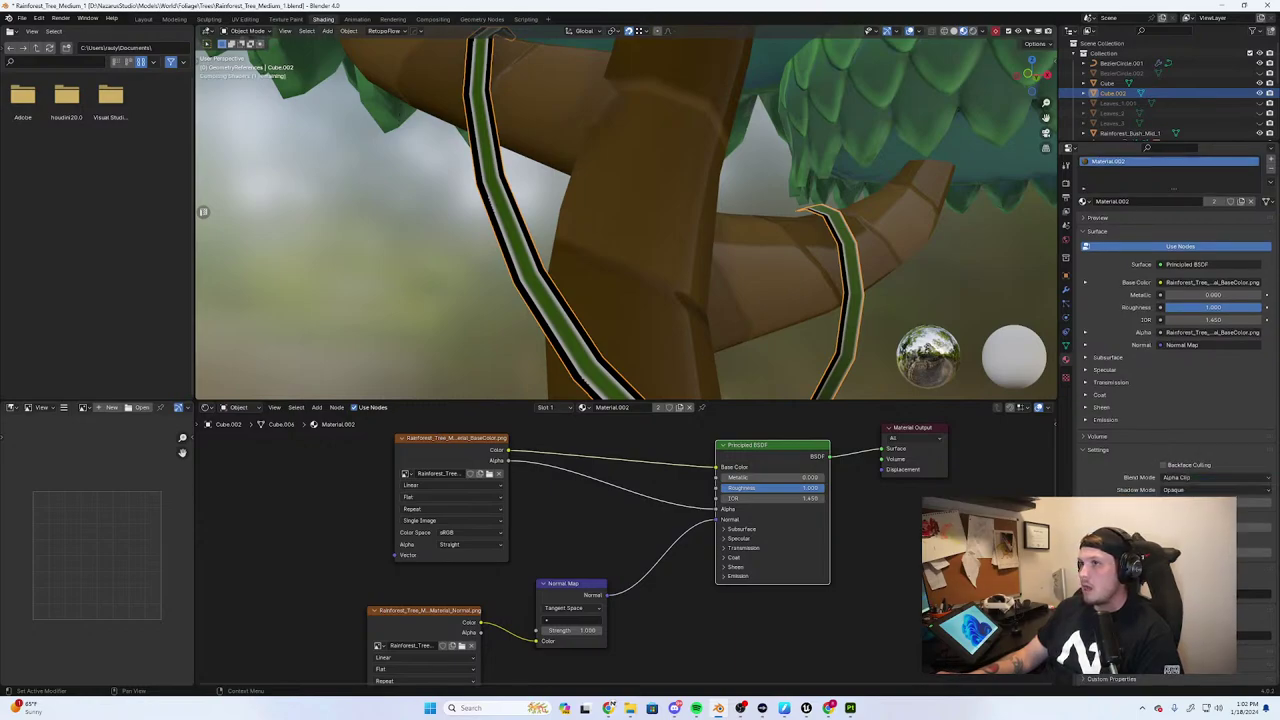
{"action": "left_click", "coordinate": [1204, 478]}
{"action": "left_click", "coordinate": [1204, 489]}
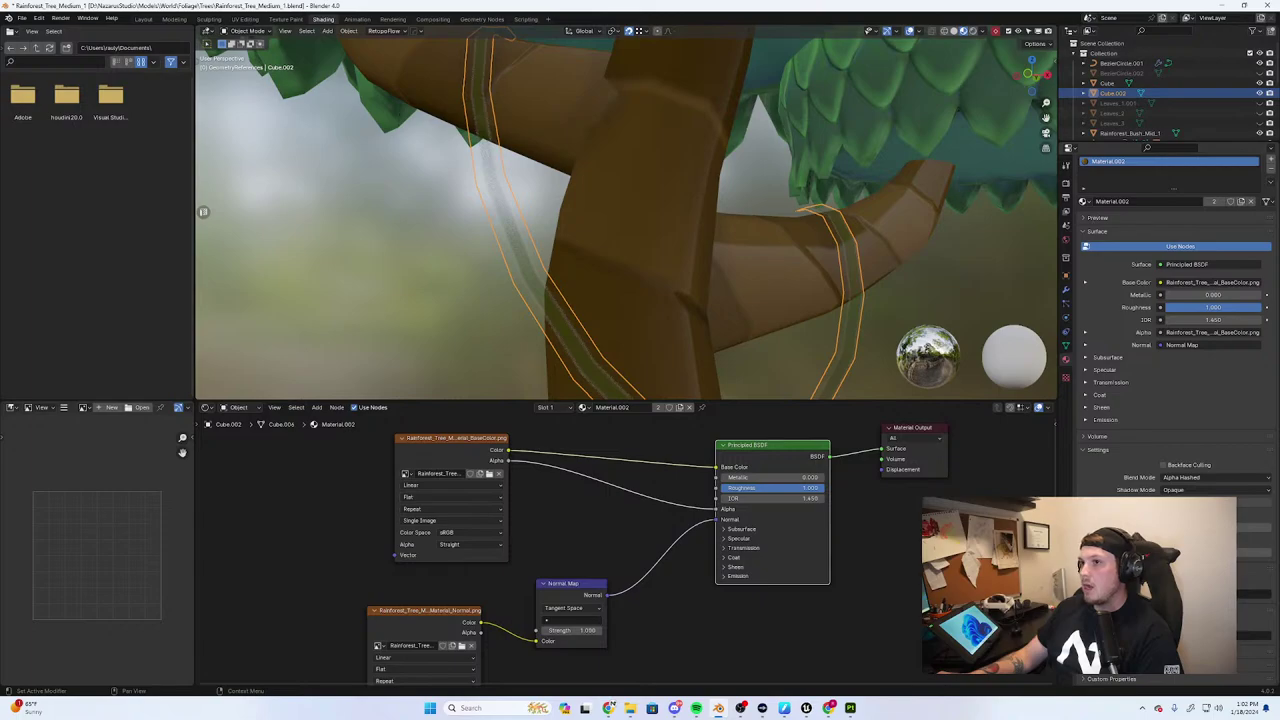
{"action": "left_click", "coordinate": [1203, 477]}
{"action": "left_click", "coordinate": [1248, 511]}
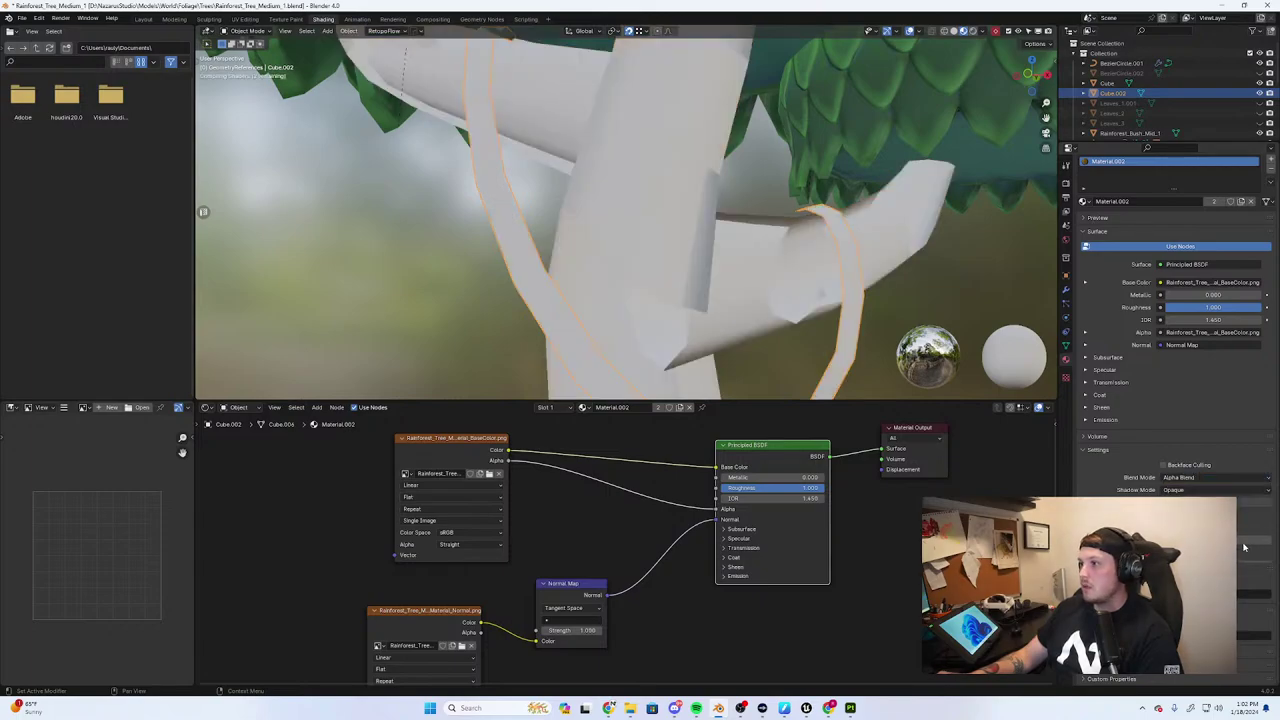
Try several shadow modes on the shared material, including Alpha Hashed
{"action": "left_click", "coordinate": [1215, 489]}
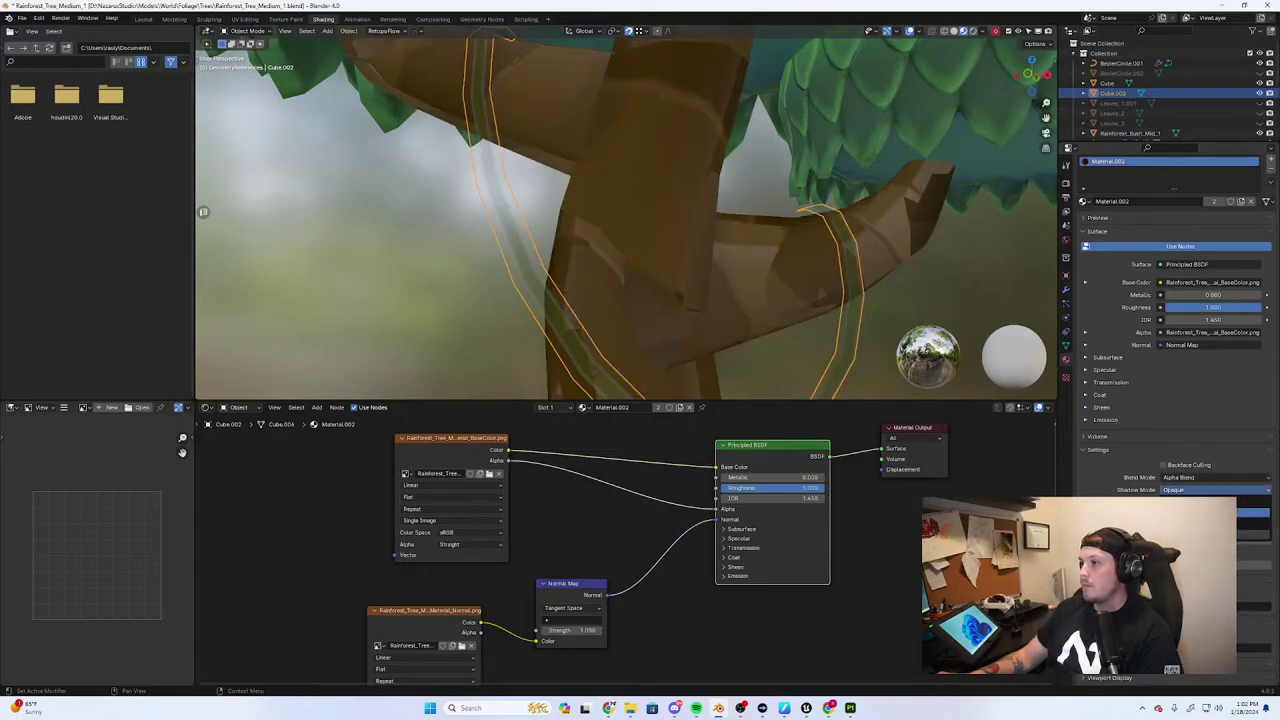
{"action": "left_click", "coordinate": [1252, 532]}
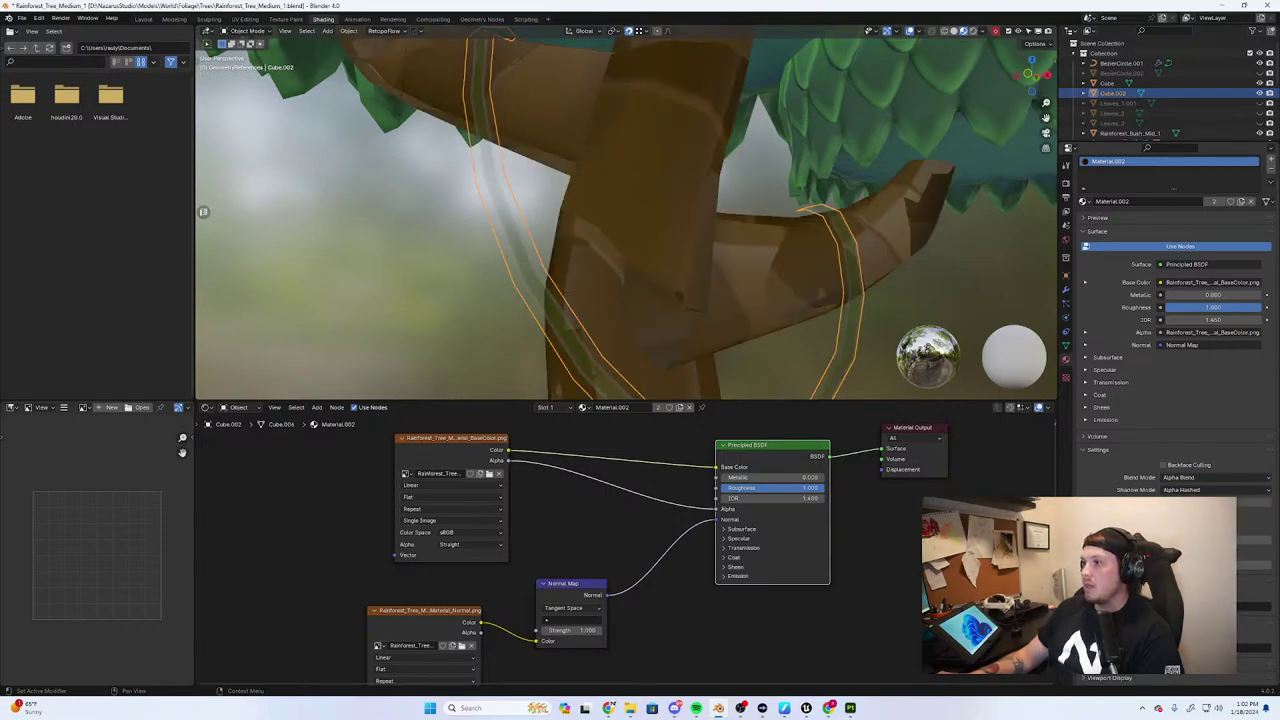
{"action": "left_click", "coordinate": [1210, 490]}
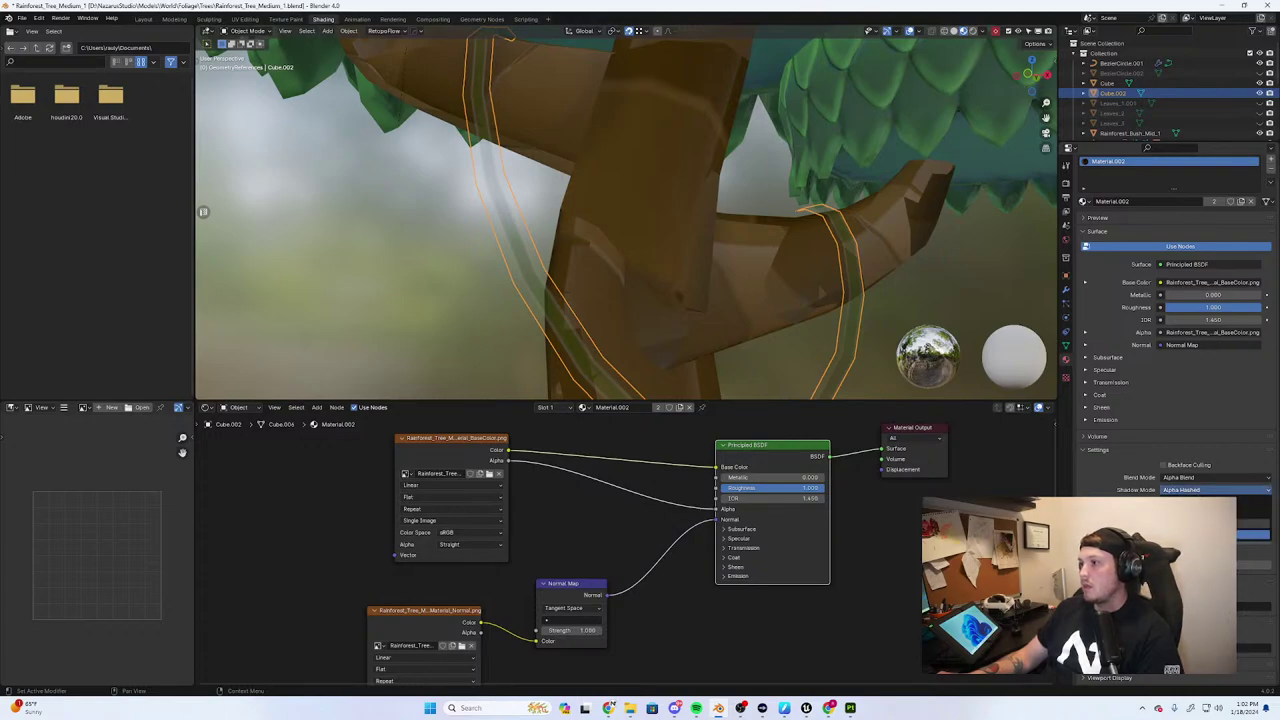
{"action": "left_click", "coordinate": [1204, 523]}
{"action": "left_click", "coordinate": [1203, 491]}
{"action": "left_click", "coordinate": [1204, 512]}
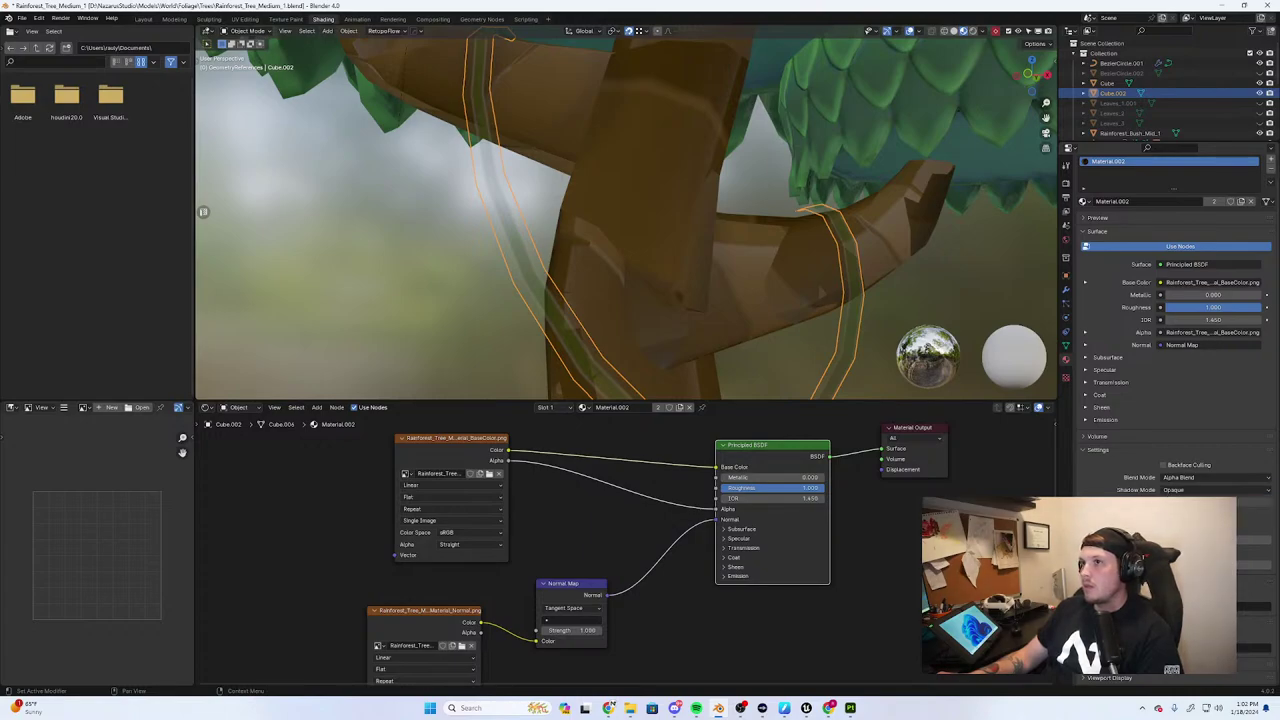
Return the shared material's blend mode and shadow mode to Opaque
{"action": "scroll", "coordinate": [749, 314], "scroll_direction": "down", "scroll_amount": 5}
{"action": "scroll", "coordinate": [747, 287], "scroll_direction": "up", "scroll_amount": 3}
{"action": "middle_click_drag", "start_coordinate": [747, 287], "coordinate": [705, 272]}
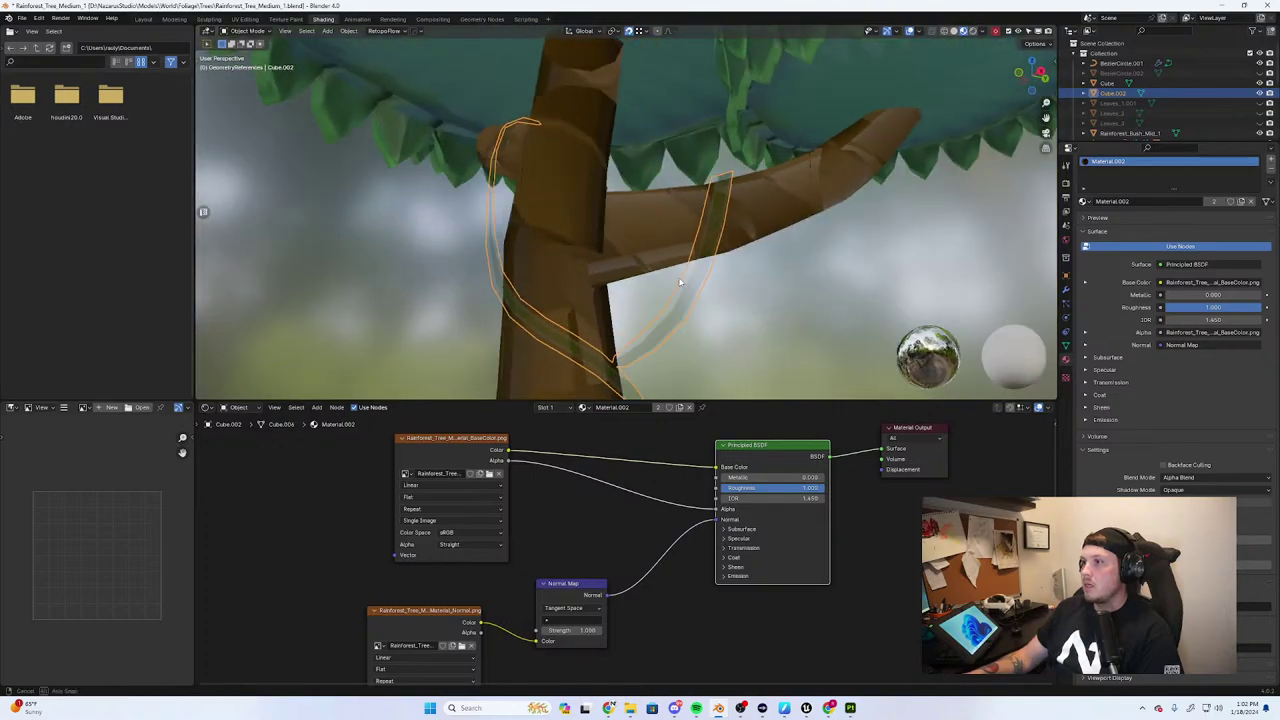
{"action": "left_click", "coordinate": [1190, 490]}
{"action": "left_click", "coordinate": [1190, 490]}
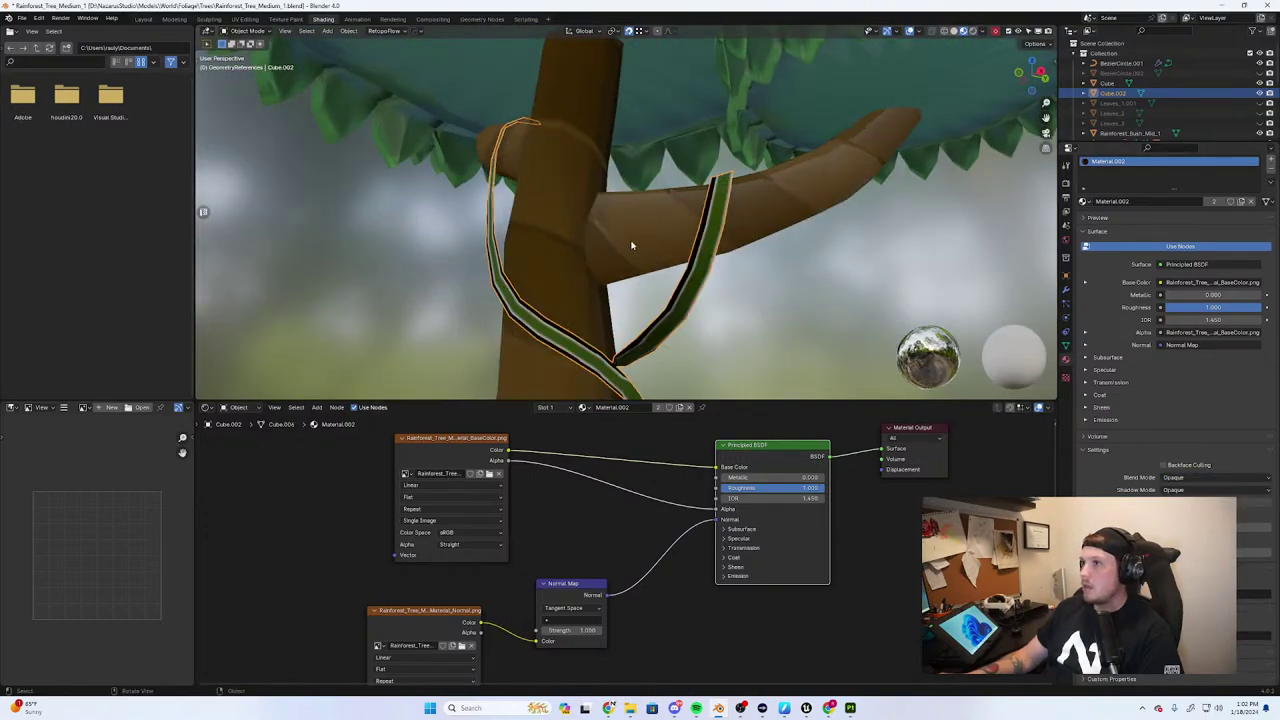
Remove the shared material's slot from the vine mesh and create a new material for the vine
{"action": "middle_click_drag", "start_coordinate": [631, 246], "coordinate": [709, 289]}
{"action": "scroll", "coordinate": [745, 343], "scroll_direction": "down", "scroll_amount": 3}
{"action": "middle_click_drag", "start_coordinate": [745, 343], "coordinate": [598, 247]}
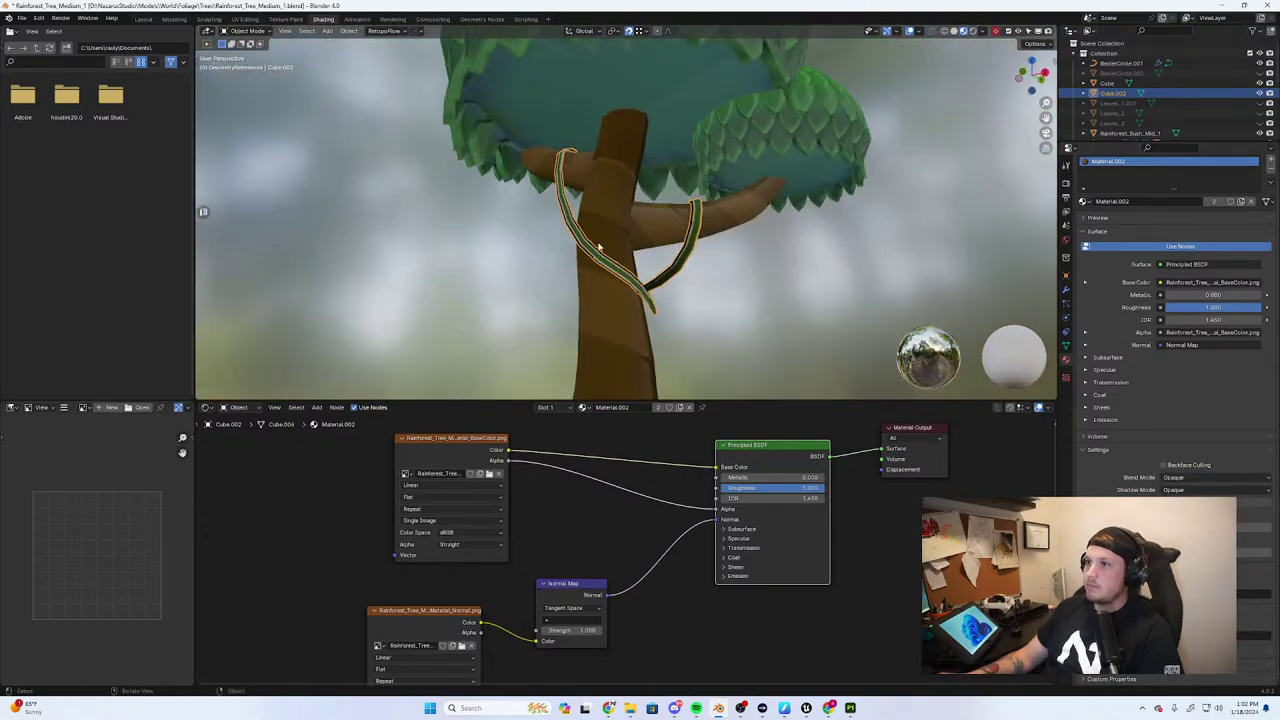
{"action": "scroll", "coordinate": [689, 296], "scroll_direction": "up", "scroll_amount": 4}
{"action": "middle_click_drag", "start_coordinate": [663, 283], "coordinate": [678, 307]}
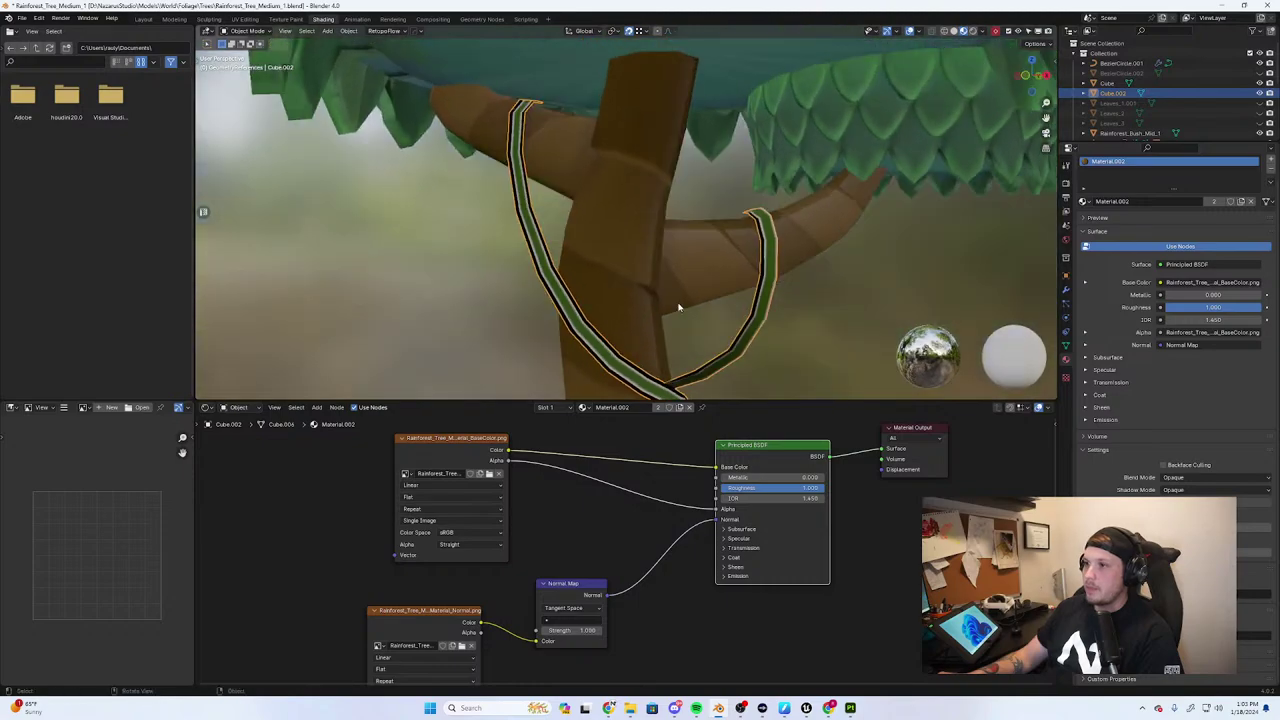
{"action": "left_click", "coordinate": [1268, 180]}
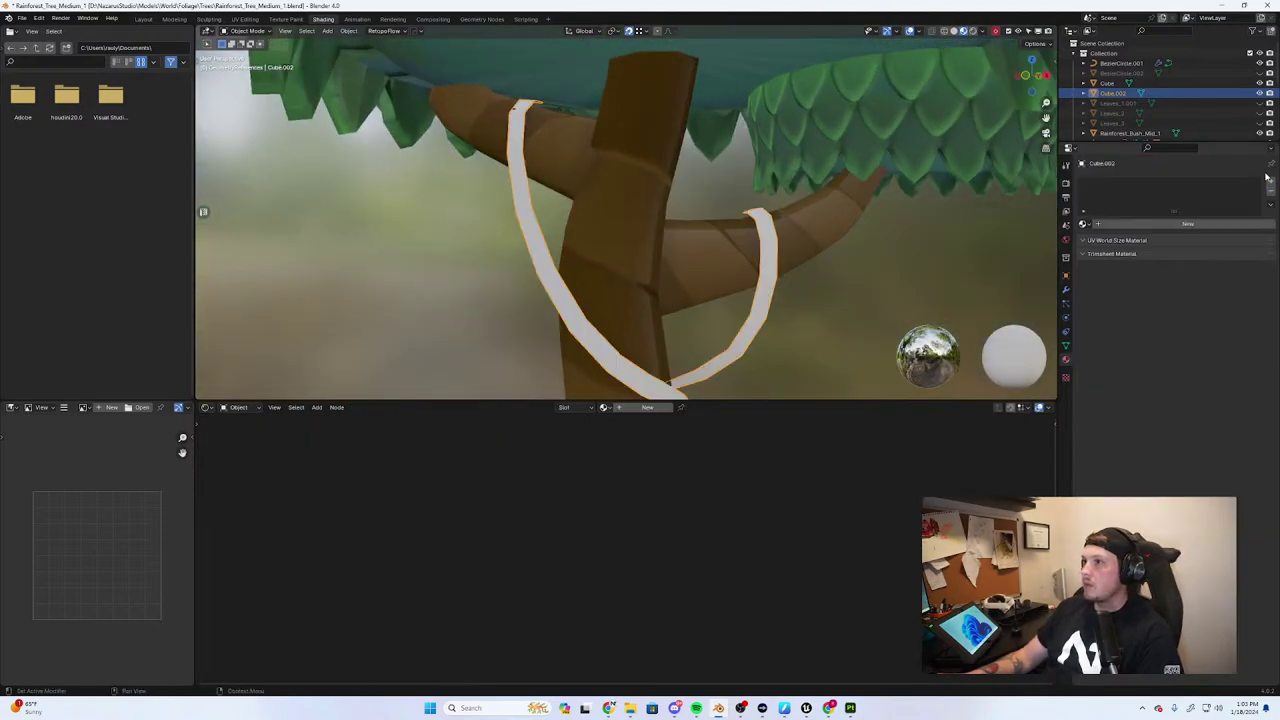
{"action": "left_click", "coordinate": [647, 407]}
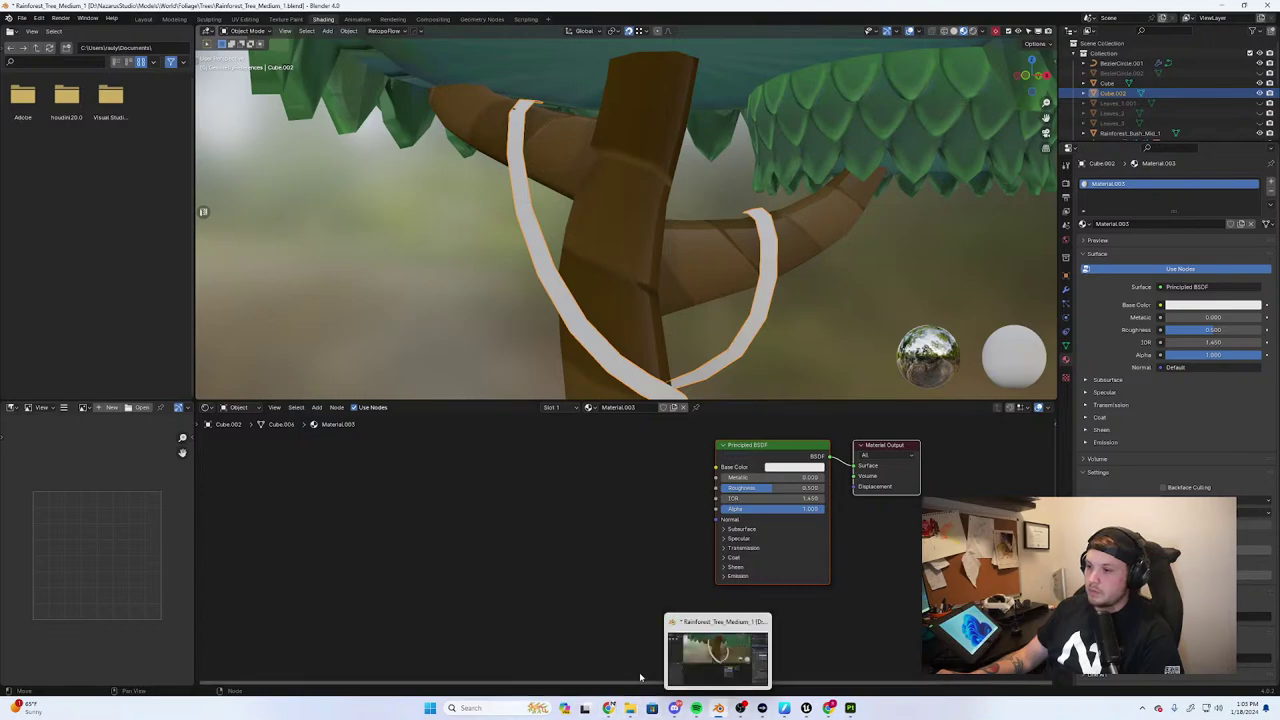
Add the exported tree BaseColor texture to the new vine material and link its Color and Alpha to the Principled BSDF's Base Color and Alpha
{"action": "mouse_move", "coordinate": [633, 705]}
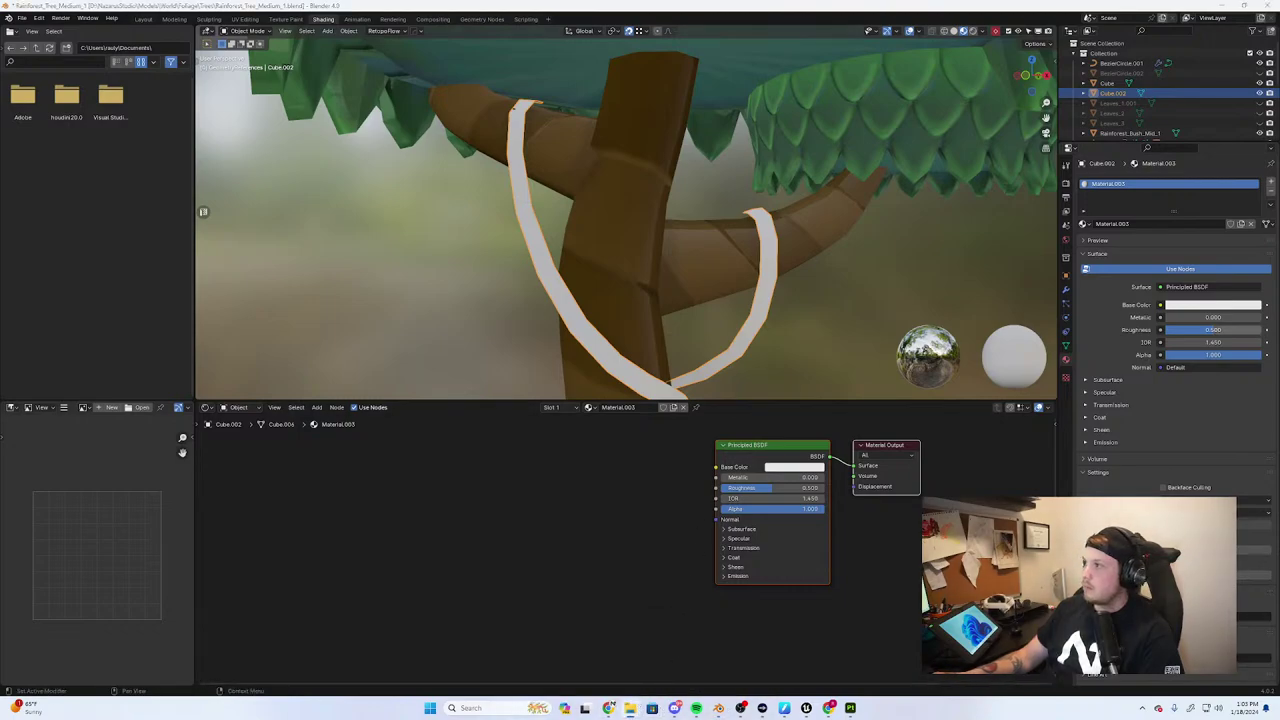
{"action": "left_click_drag", "start_coordinate": [434, 507], "coordinate": [422, 484]}
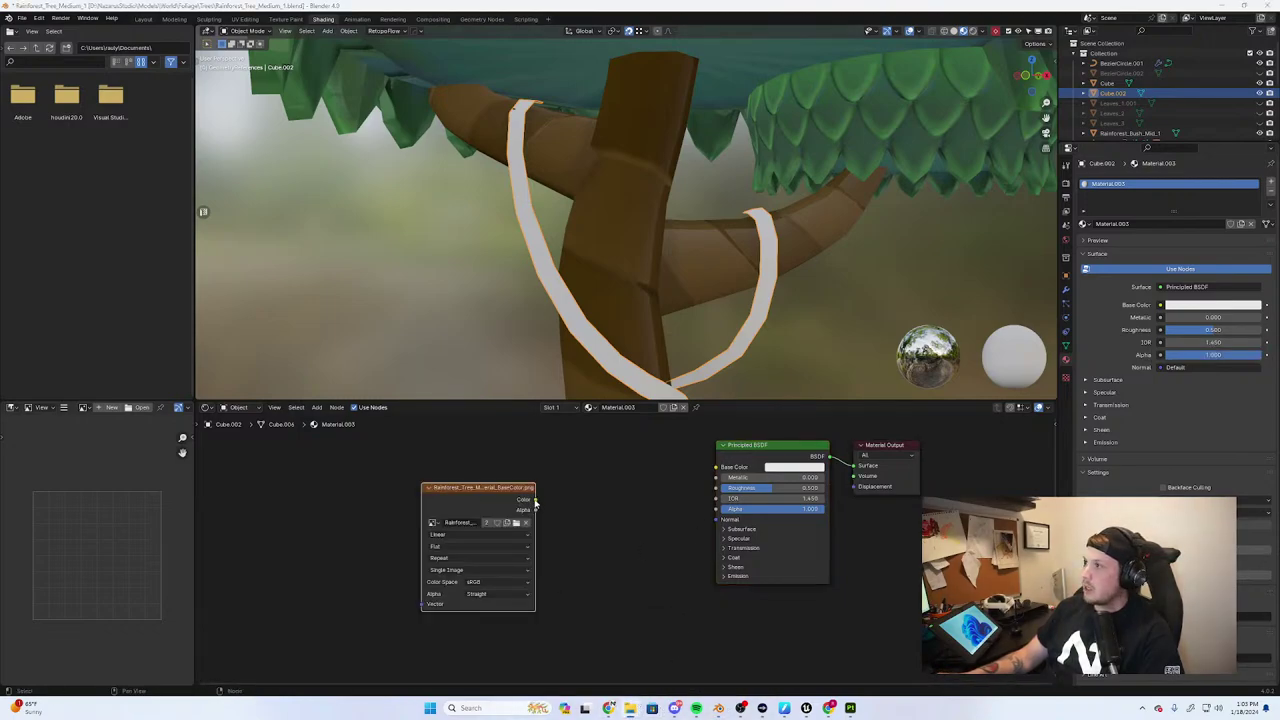
{"action": "left_click_drag", "start_coordinate": [535, 500], "coordinate": [717, 467]}
{"action": "left_click_drag", "start_coordinate": [535, 510], "coordinate": [718, 510]}
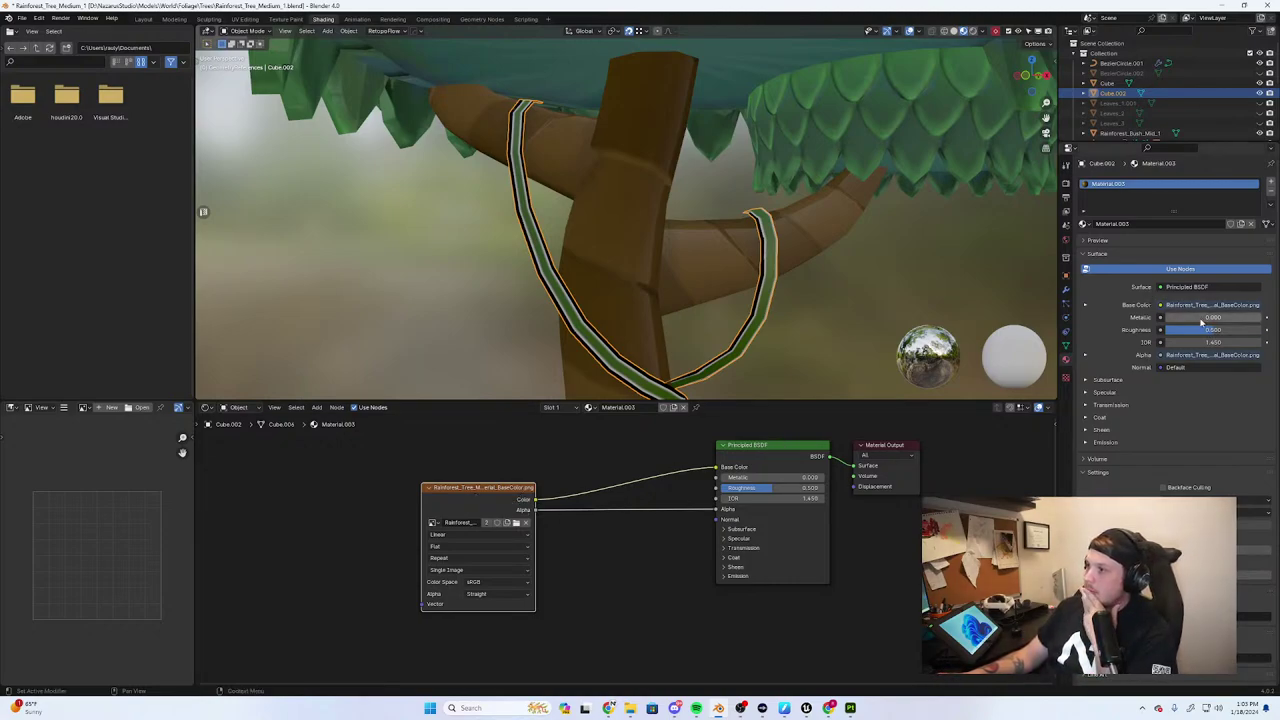
Try the different alpha blend modes on the new vine material and compare the vine's transparency
{"action": "left_click", "coordinate": [1213, 500]}
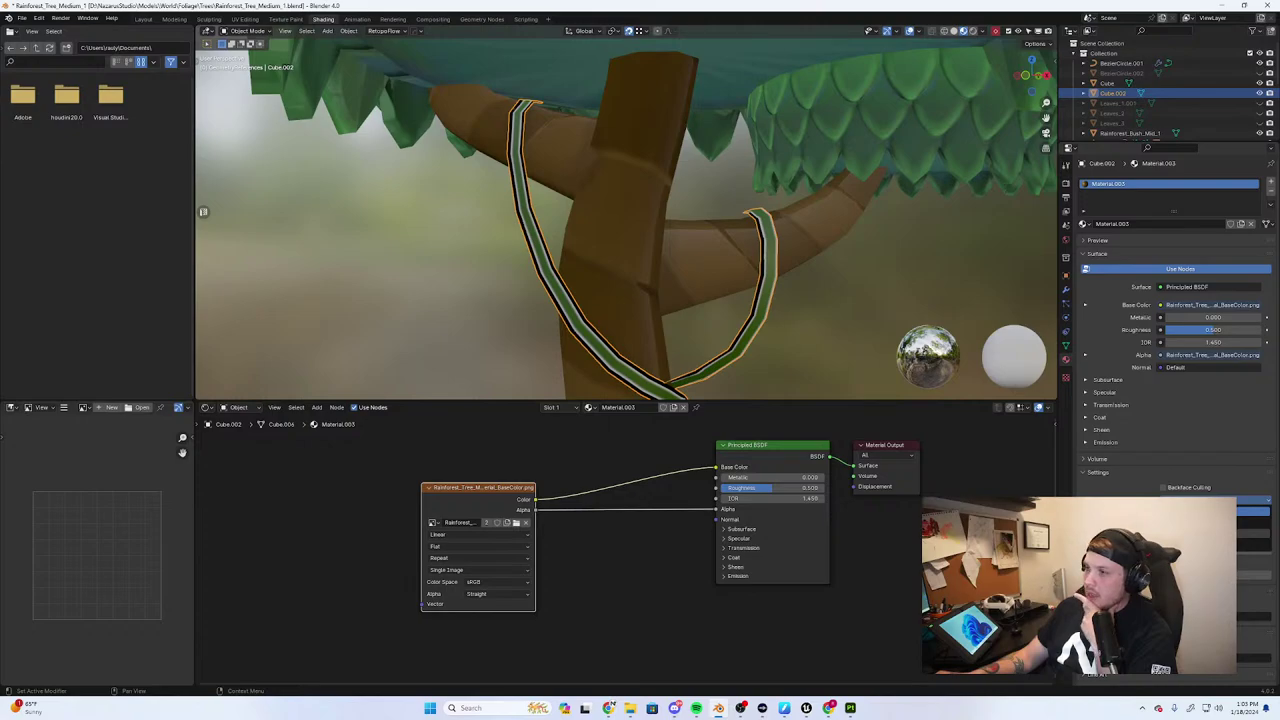
{"action": "left_click", "coordinate": [1213, 524]}
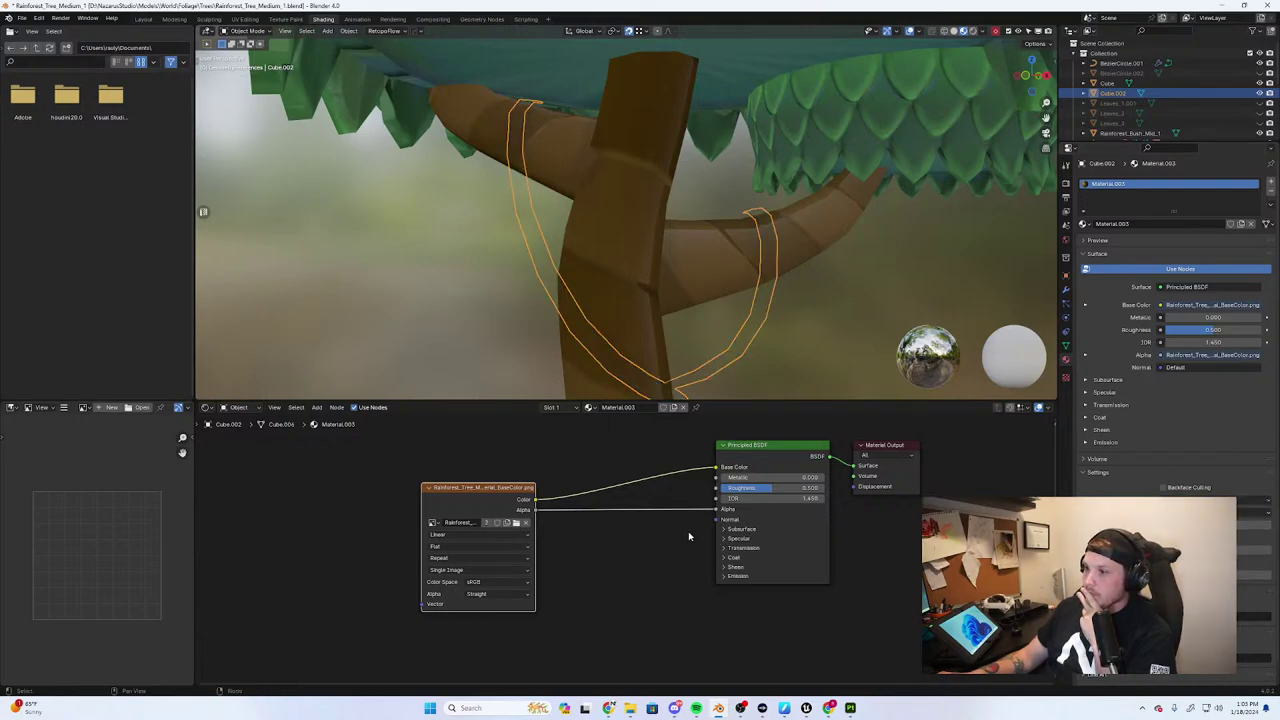
{"action": "left_click", "coordinate": [1255, 512]}
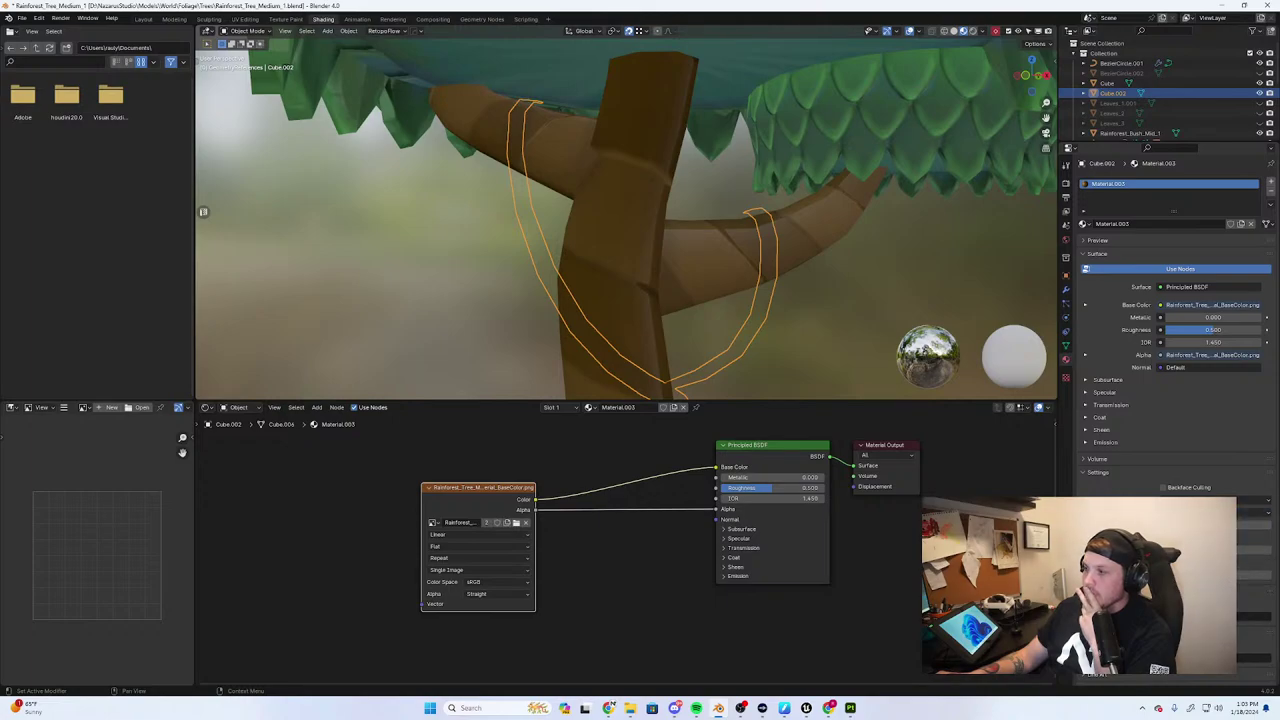
{"action": "left_click", "coordinate": [1215, 500]}
{"action": "left_click", "coordinate": [1215, 533]}
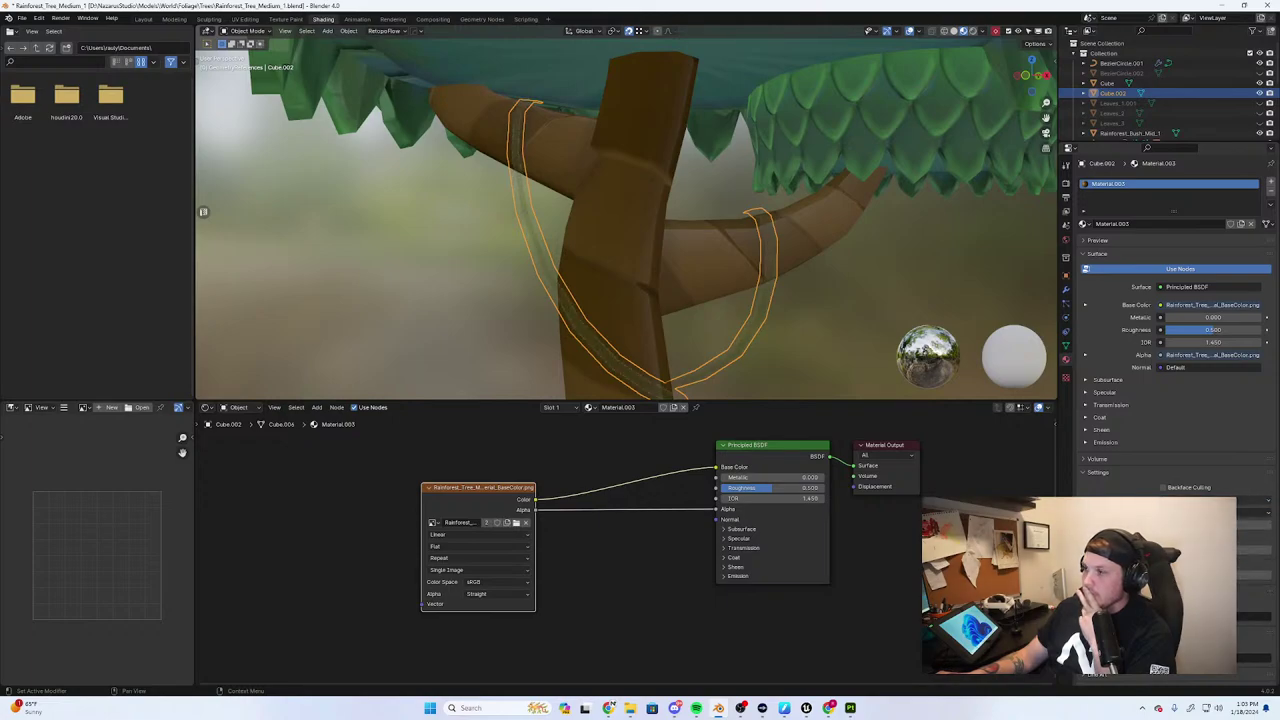
{"action": "left_click", "coordinate": [1215, 500]}
{"action": "left_click", "coordinate": [1253, 533]}
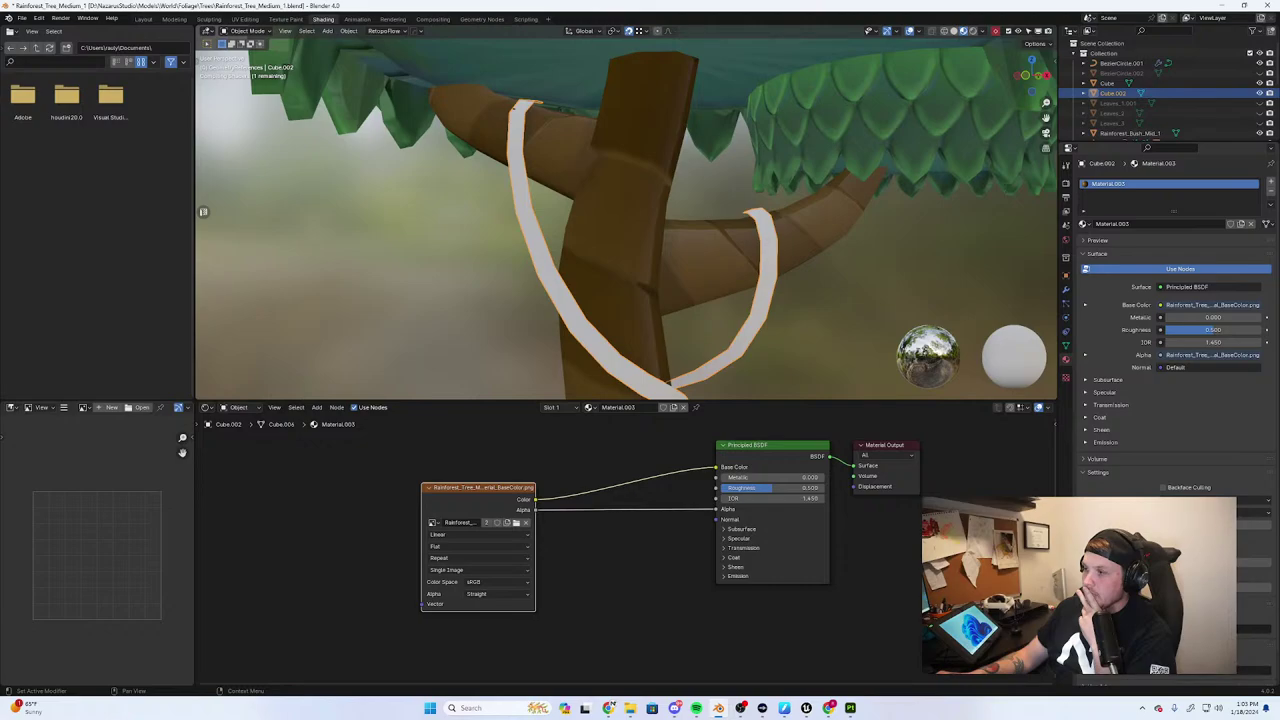
{"action": "scroll", "coordinate": [474, 286], "scroll_direction": "up", "scroll_amount": 4}
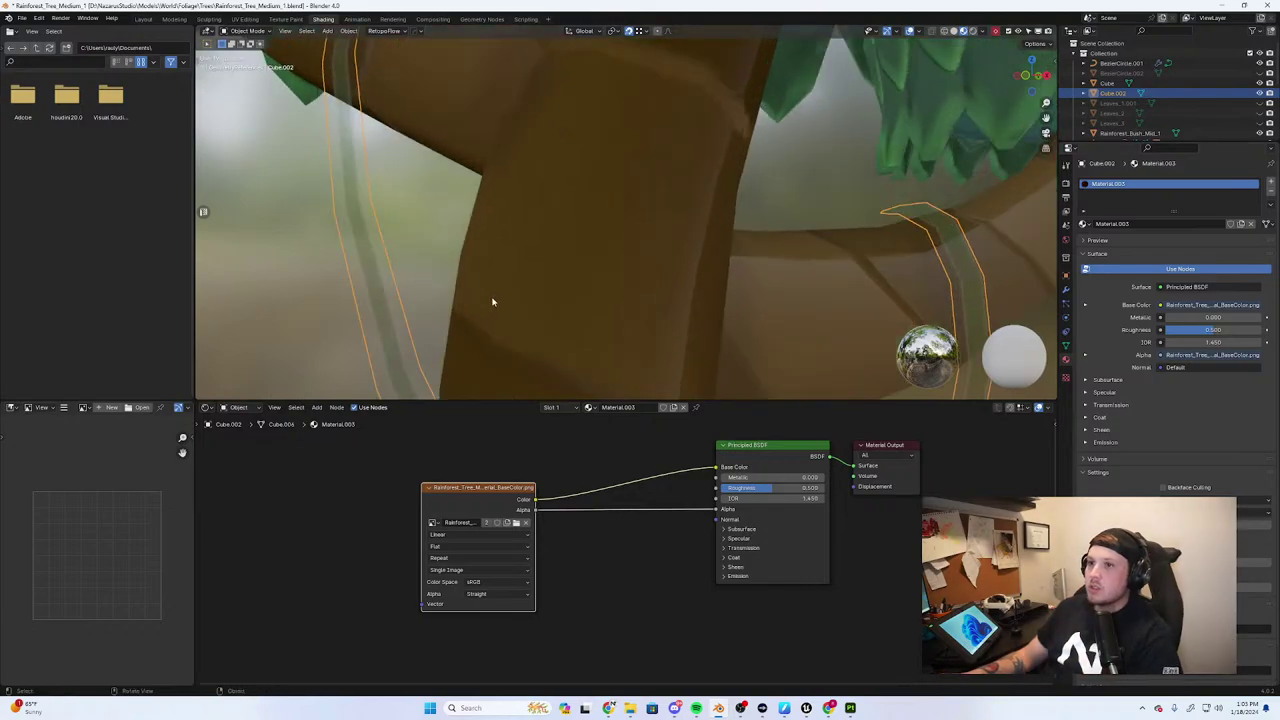
{"action": "scroll", "coordinate": [491, 300], "scroll_direction": "down", "scroll_amount": 2}
{"action": "middle_click_drag", "start_coordinate": [486, 286], "coordinate": [600, 290]}
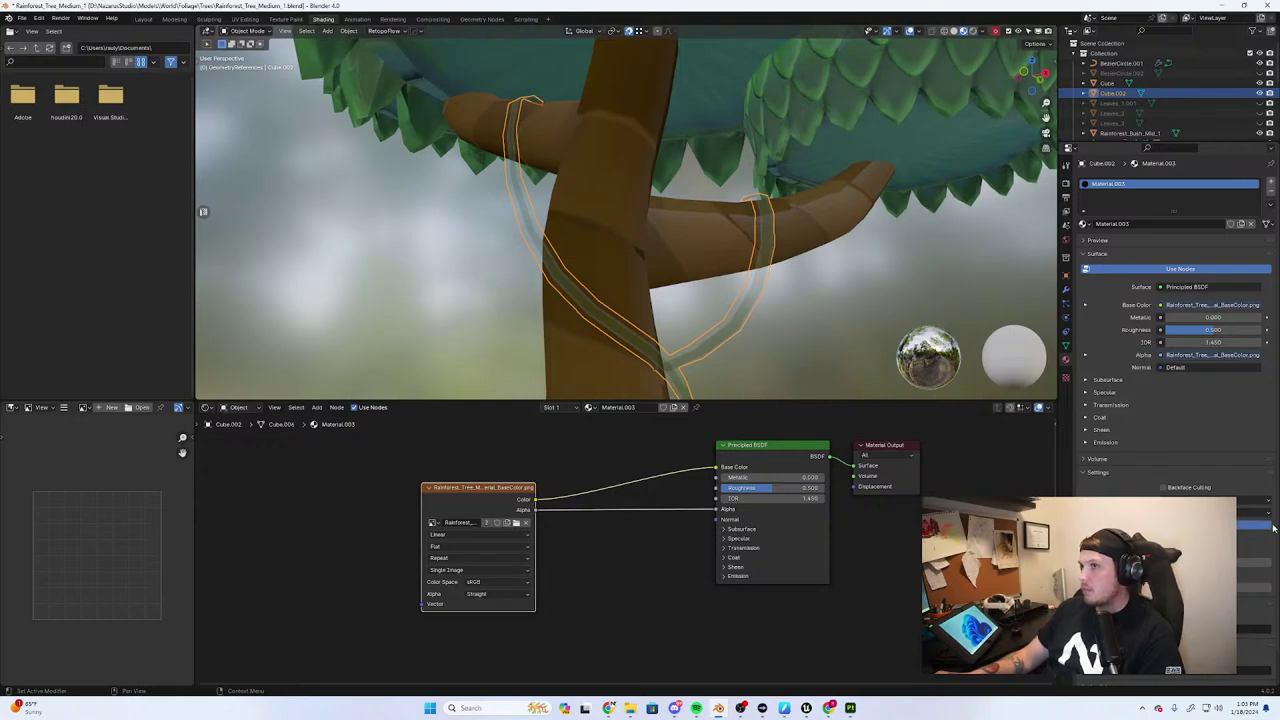
Set the vine material's blend mode to Alpha Clip, lower its clip threshold until the green strip shows, and deselect the vine
{"action": "left_click", "coordinate": [1212, 499]}
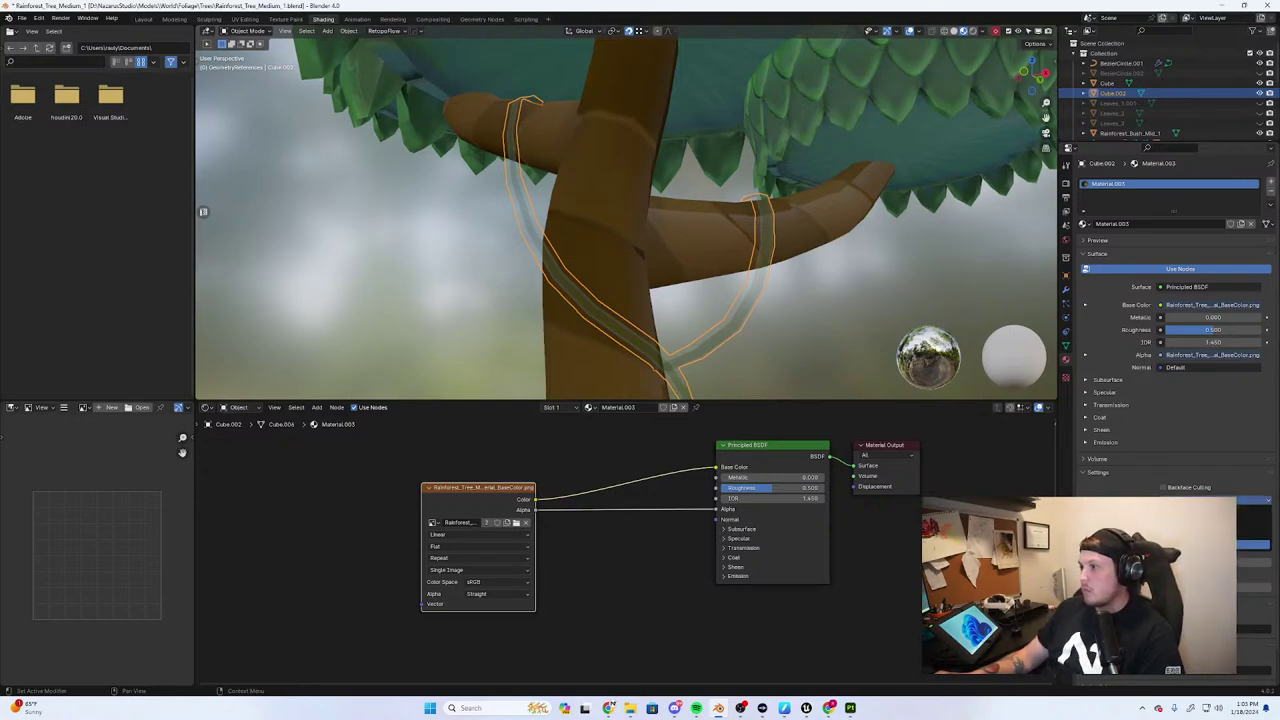
{"action": "left_click", "coordinate": [1212, 524]}
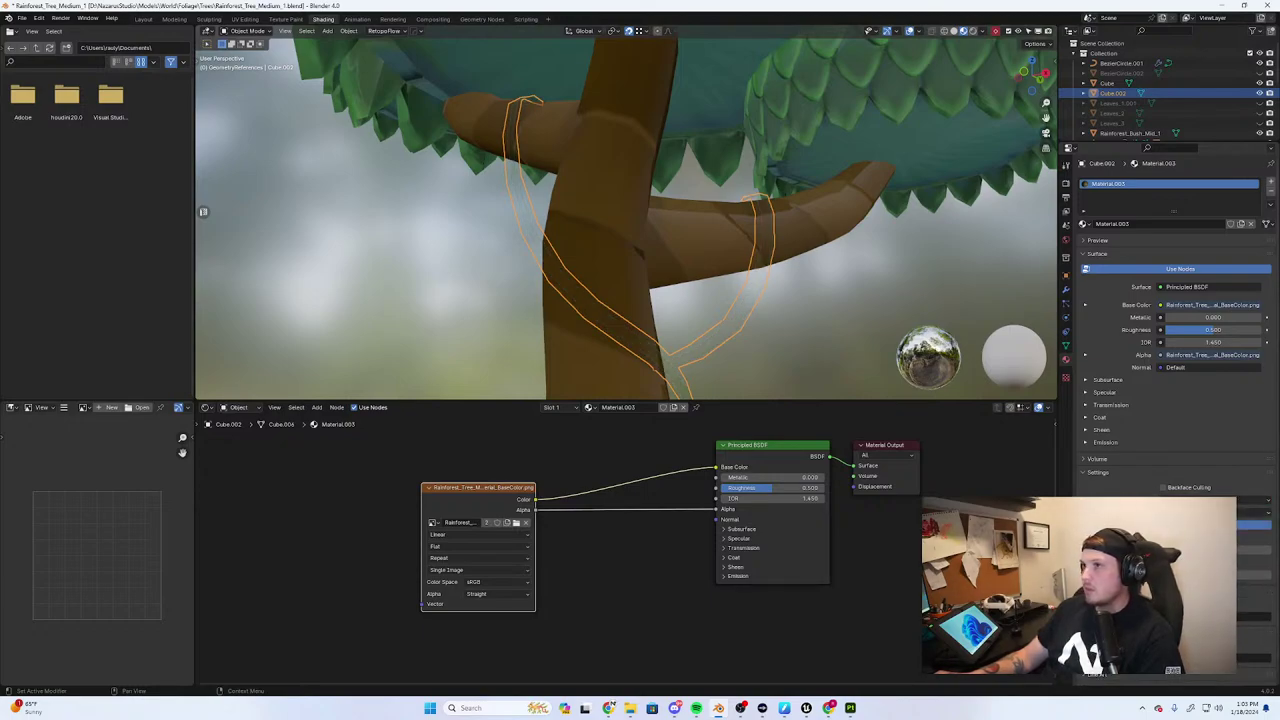
{"action": "left_click_drag", "start_coordinate": [1222, 524], "coordinate": [1192, 524]}
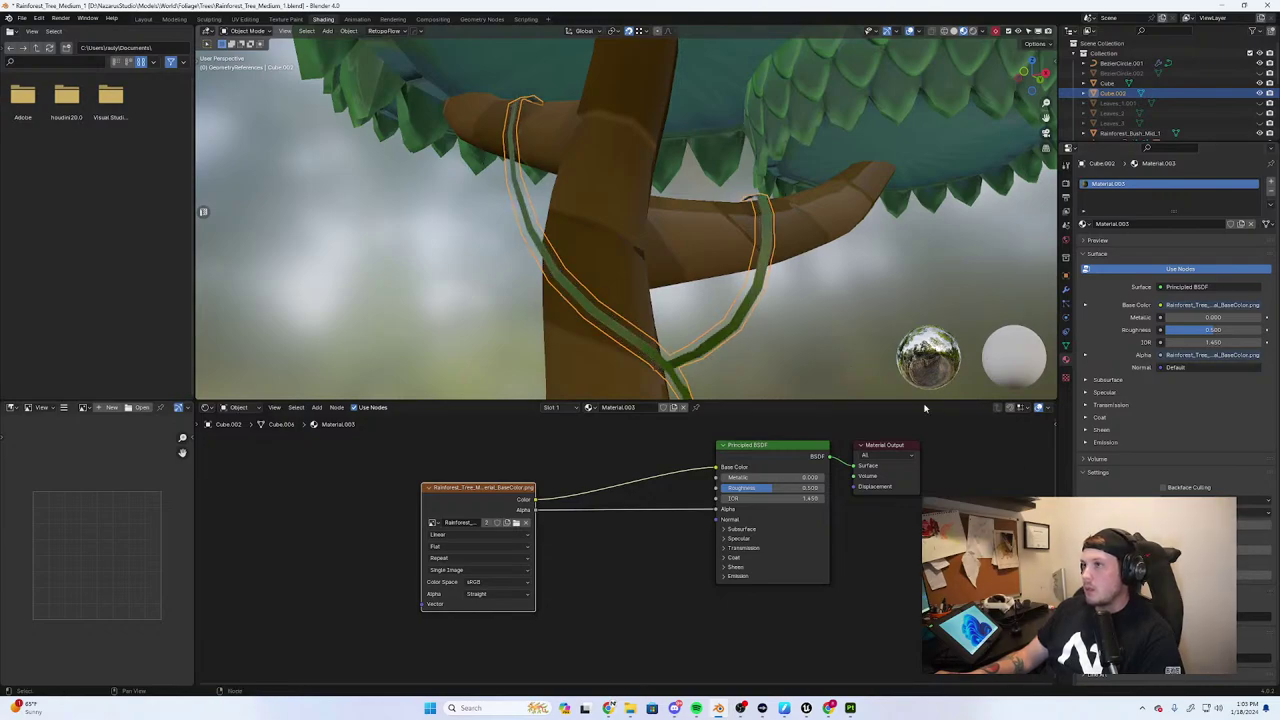
{"action": "scroll", "coordinate": [760, 297], "scroll_direction": "down", "scroll_amount": 3}
{"action": "left_click", "coordinate": [760, 297]}
Select the reference character's root armature together with its whole hierarchy
{"action": "scroll", "coordinate": [754, 297], "scroll_direction": "down", "scroll_amount": 3}
{"action": "mouse_move", "coordinate": [754, 250]}
{"action": "middle_mouse_down"}
{"action": "mouse_move", "coordinate": [731, 300]}
{"action": "mouse_move", "coordinate": [748, 301]}
{"action": "mouse_move", "coordinate": [733, 252]}
{"action": "middle_mouse_up"}
{"action": "scroll", "coordinate": [731, 300], "scroll_direction": "down", "scroll_amount": 2}
{"action": "scroll", "coordinate": [729, 298], "scroll_direction": "up", "scroll_amount": 3}
{"action": "middle_click_drag", "start_coordinate": [733, 252], "coordinate": [771, 264]}
{"action": "scroll", "coordinate": [667, 272], "scroll_direction": "up", "scroll_amount": 2}
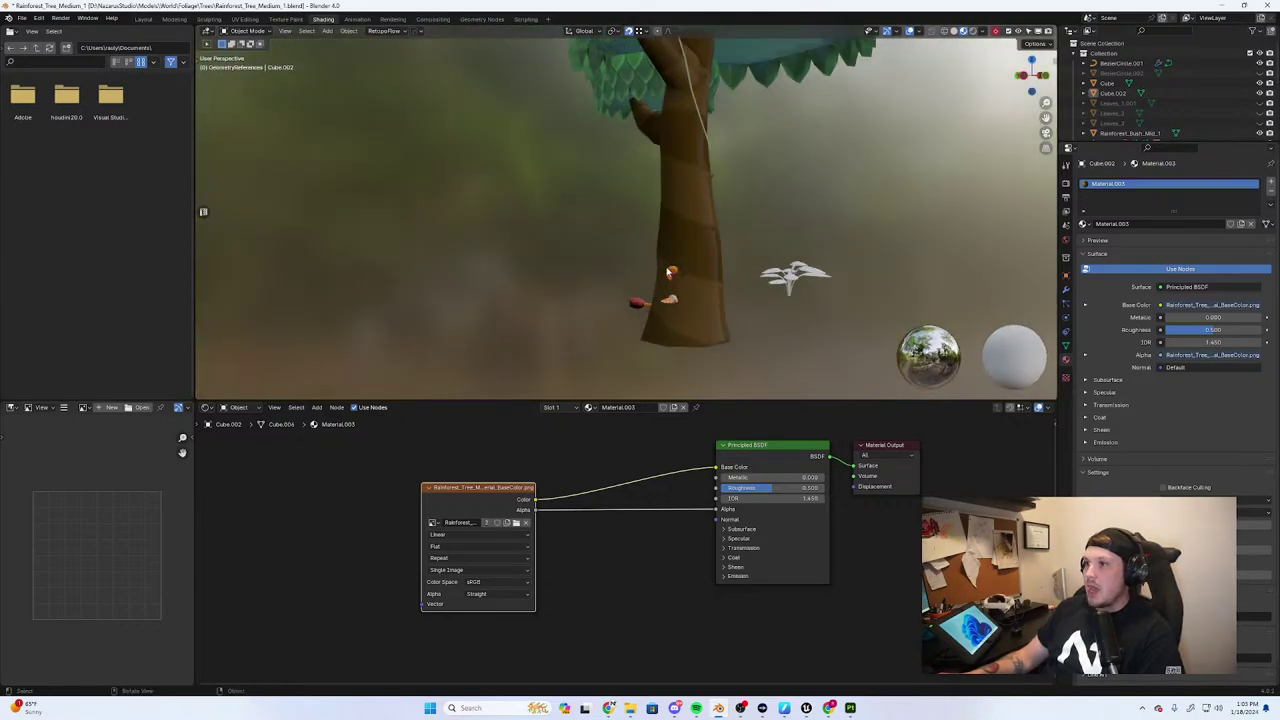
{"action": "scroll", "coordinate": [1108, 100], "scroll_direction": "down", "scroll_amount": 4}
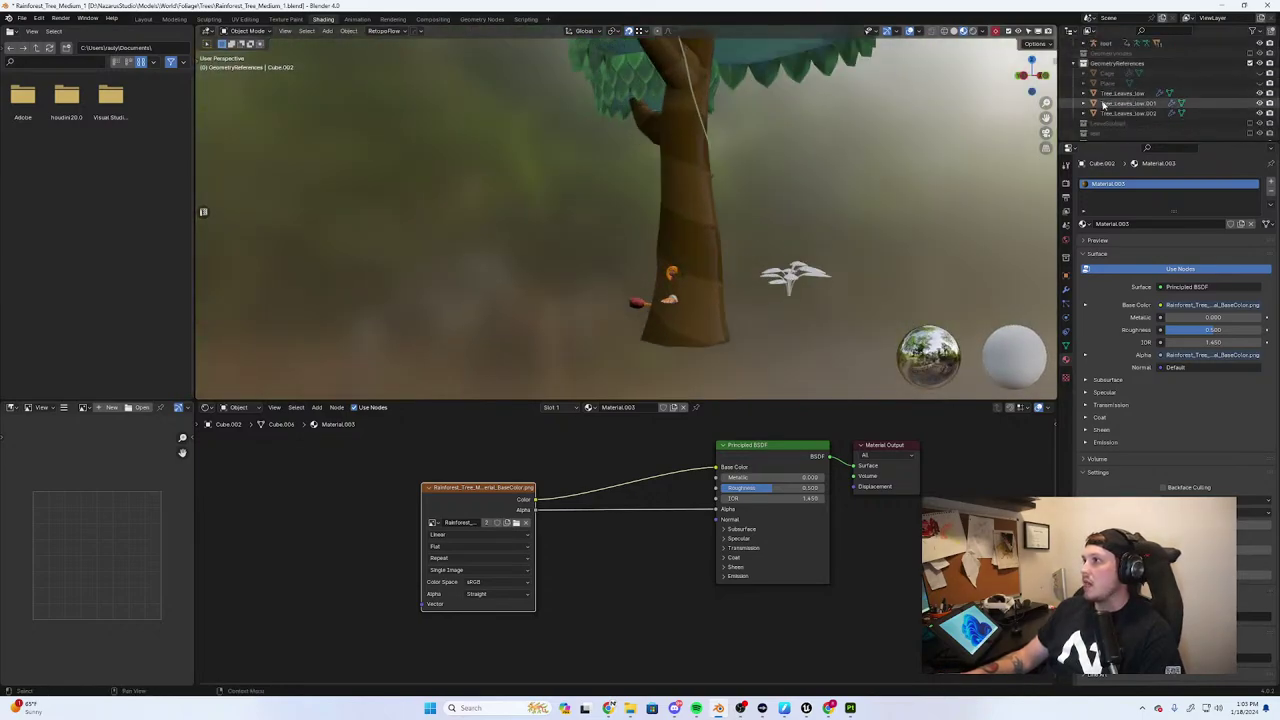
{"action": "left_click", "coordinate": [1105, 63]}
{"action": "right_click", "coordinate": [1105, 63]}
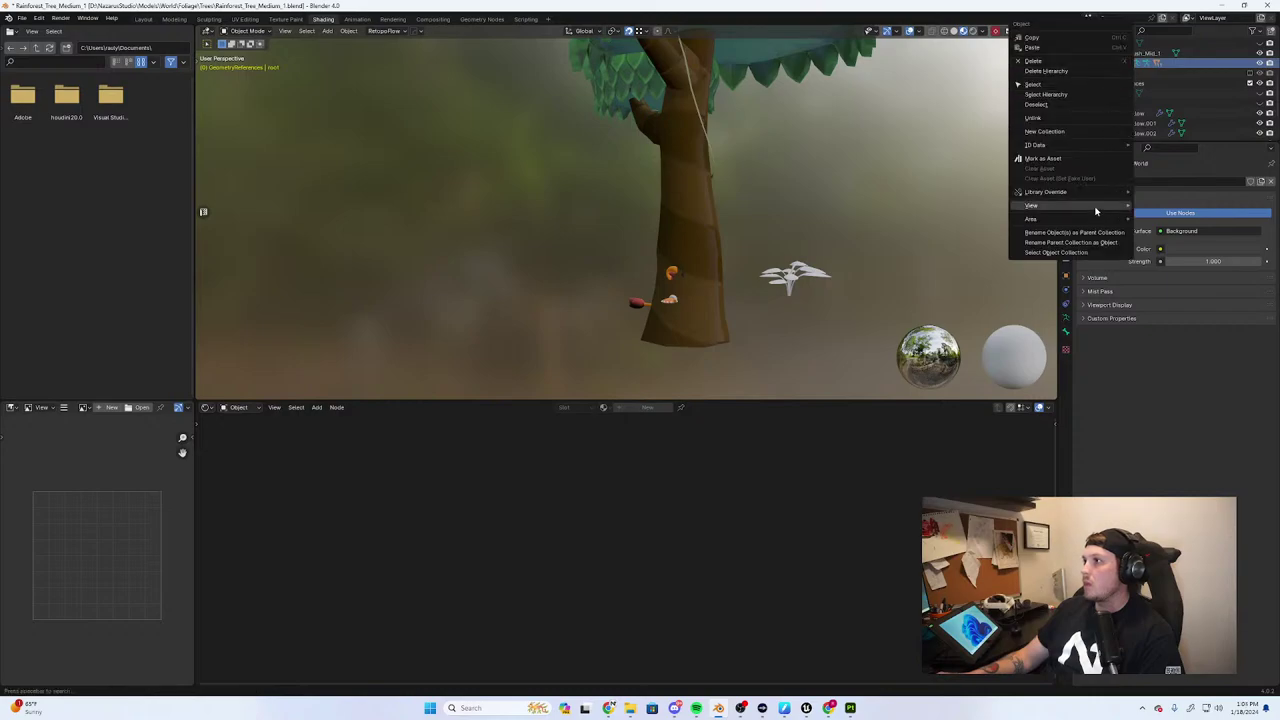
{"action": "left_click", "coordinate": [1054, 94]}
{"action": "right_click", "coordinate": [1117, 63]}
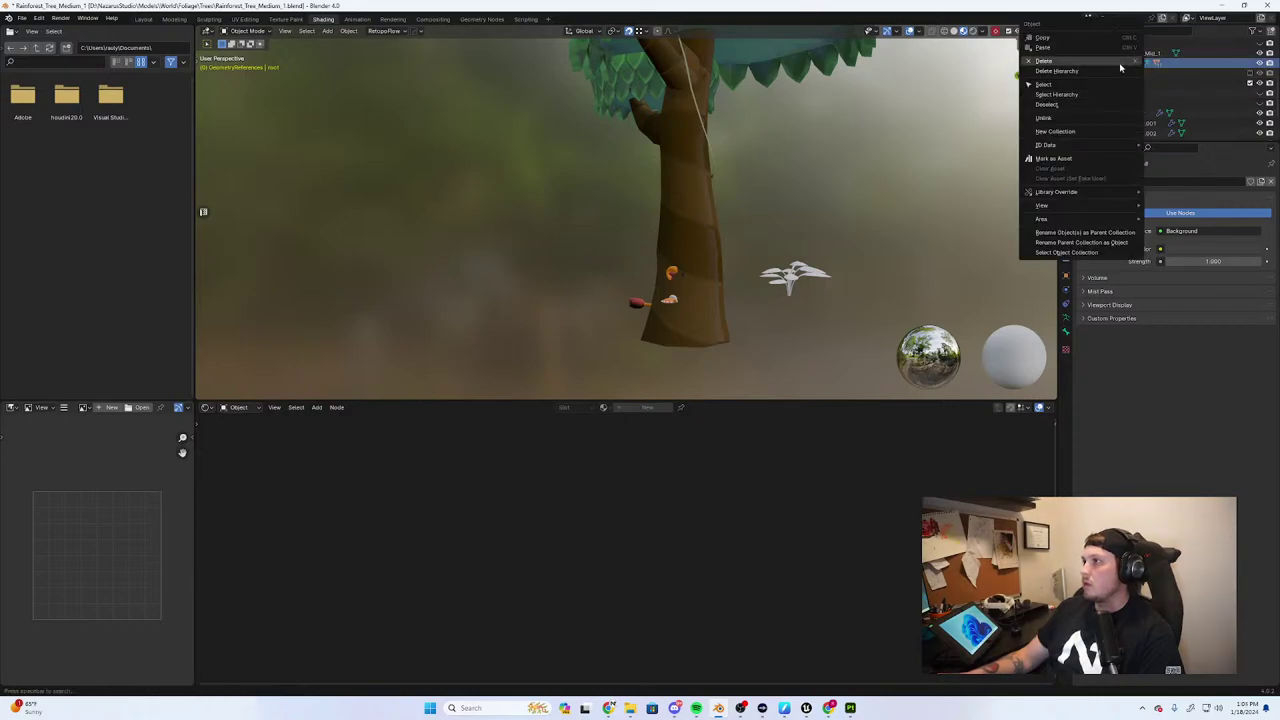
{"action": "left_click", "coordinate": [1086, 94]}
Try to move the reference character about 10.8 m along negative X, away from the tree, and rotate it 90° about Z
{"action": "middle_click_drag", "start_coordinate": [849, 243], "coordinate": [829, 223]}
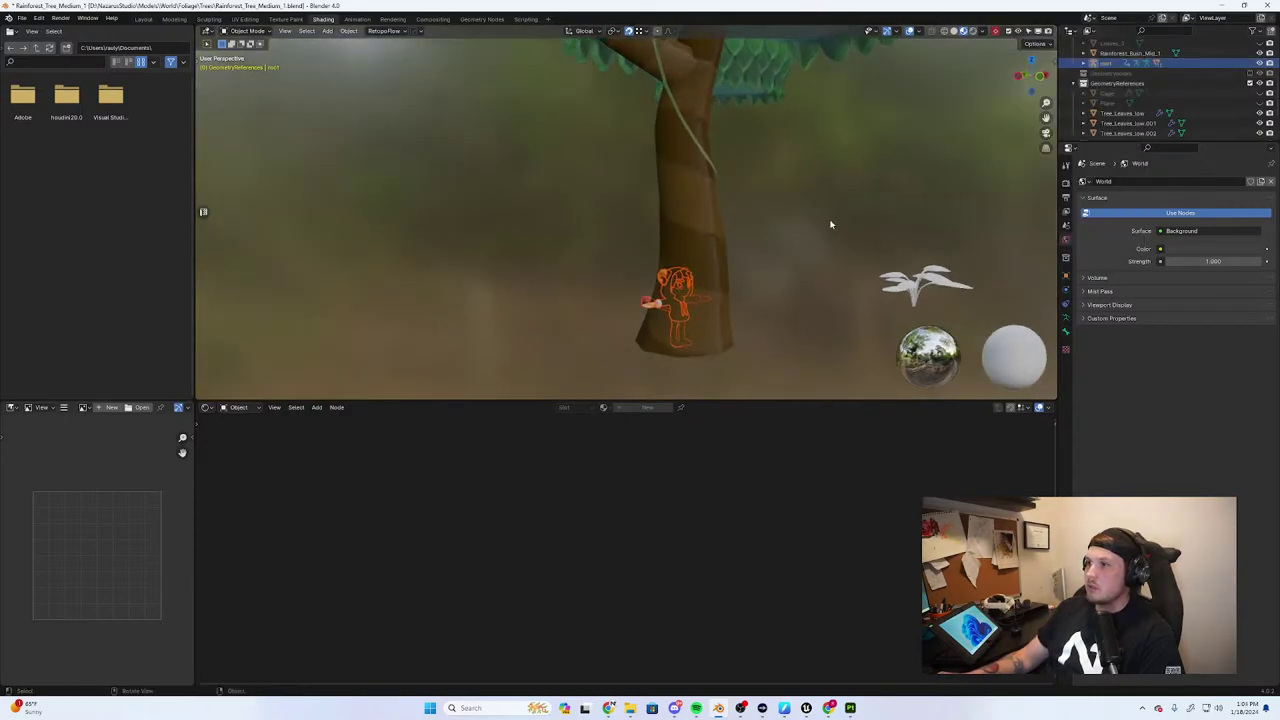
{"action": "scroll", "coordinate": [829, 222], "scroll_direction": "down", "scroll_amount": 2}
{"action": "key", "text": "g"}
{"action": "key", "text": "x"}
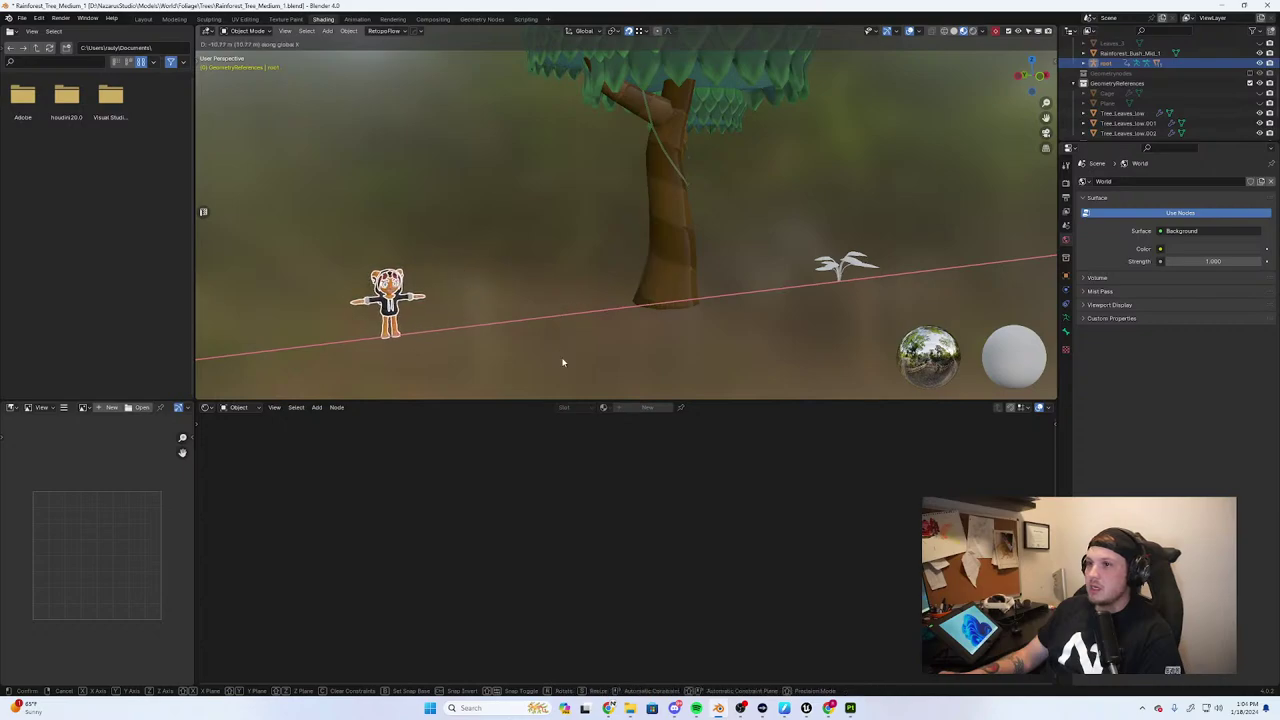
{"action": "left_click", "coordinate": [563, 363]}
{"action": "key", "text": "r"}
{"action": "key", "text": "z"}
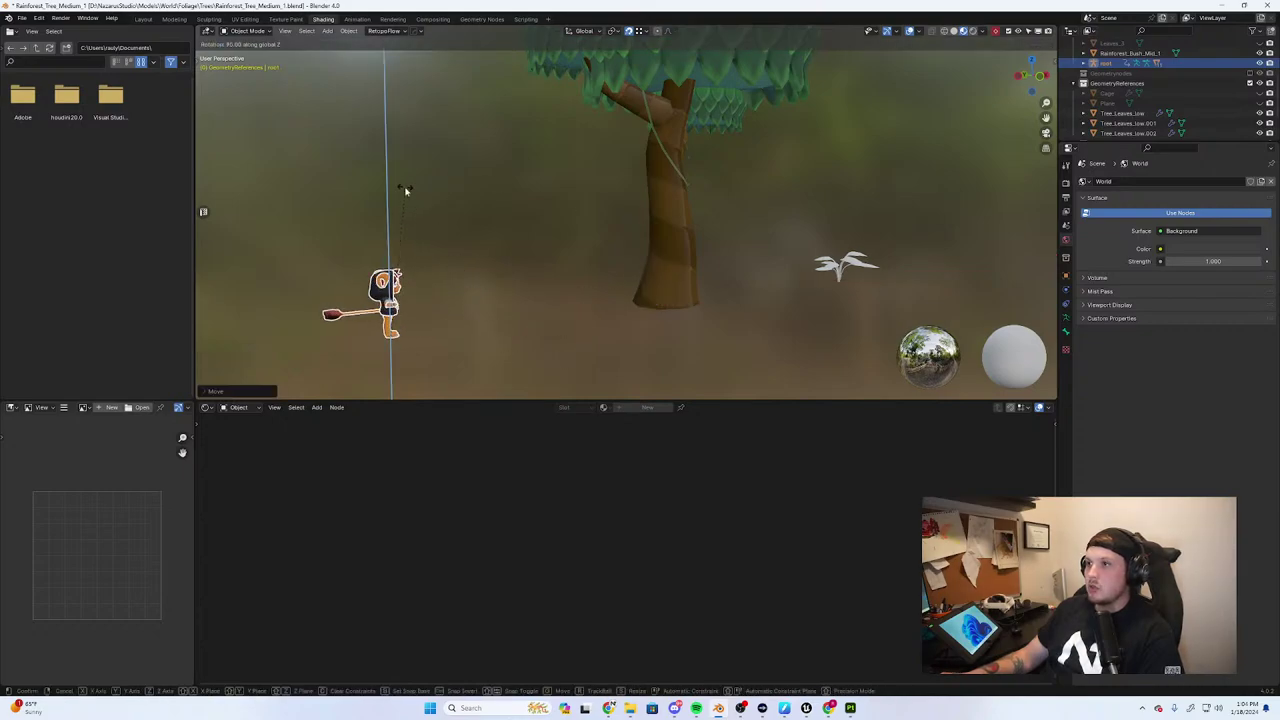
{"action": "left_click", "coordinate": [404, 191]}
In Object Mode of the Modeling workspace, move the character's root about 9.9 m along negative X and rotate it 90° about Z
{"action": "left_click", "coordinate": [174, 19]}
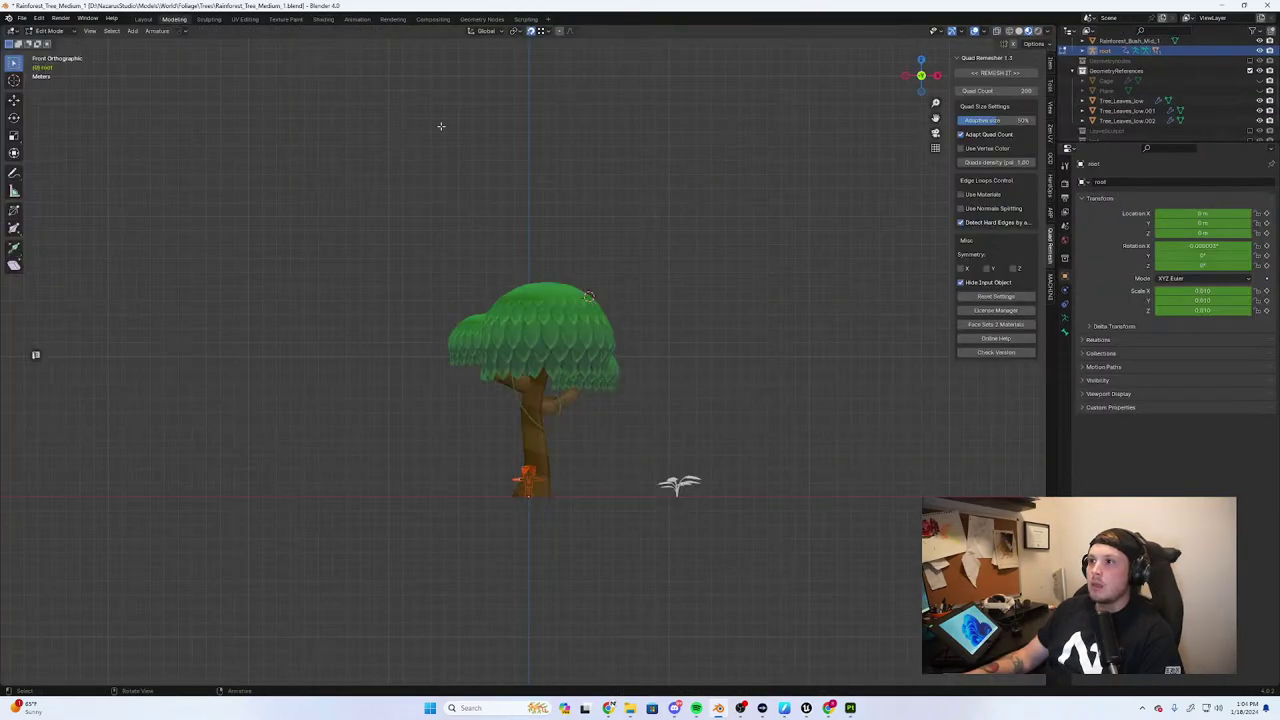
{"action": "scroll", "coordinate": [617, 440], "scroll_direction": "up", "scroll_amount": 2}
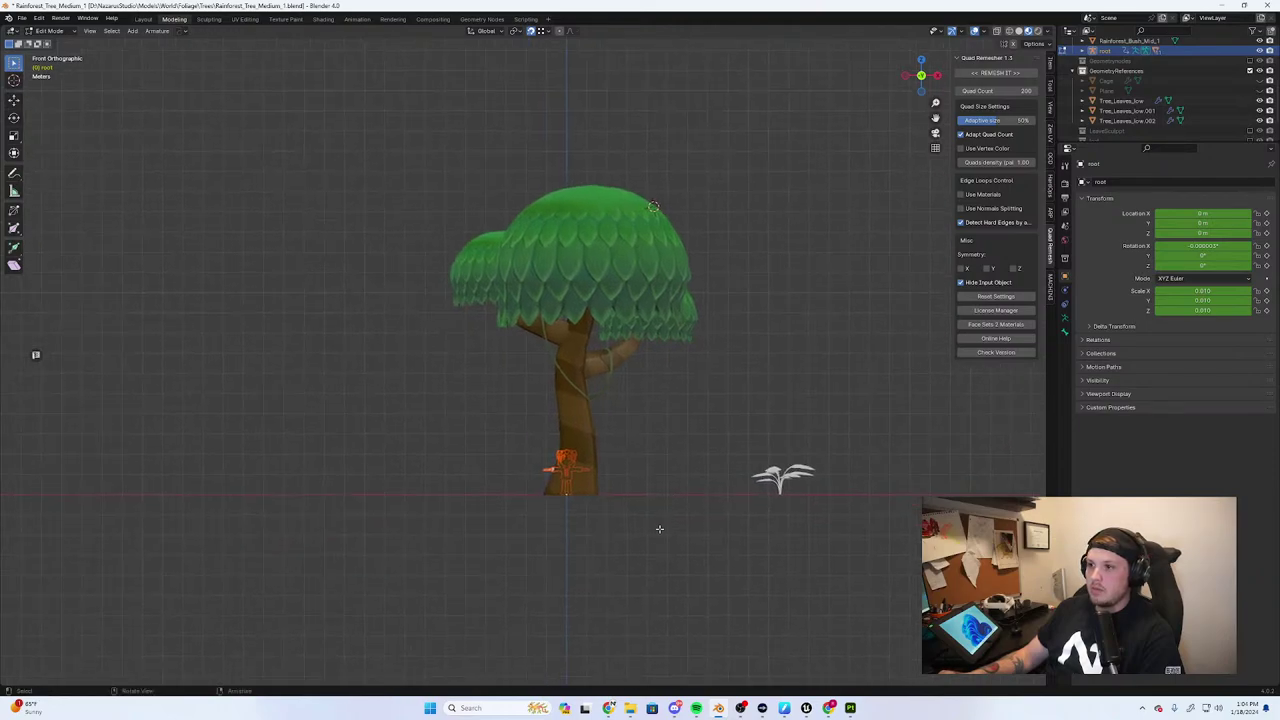
{"action": "key", "text": "x"}
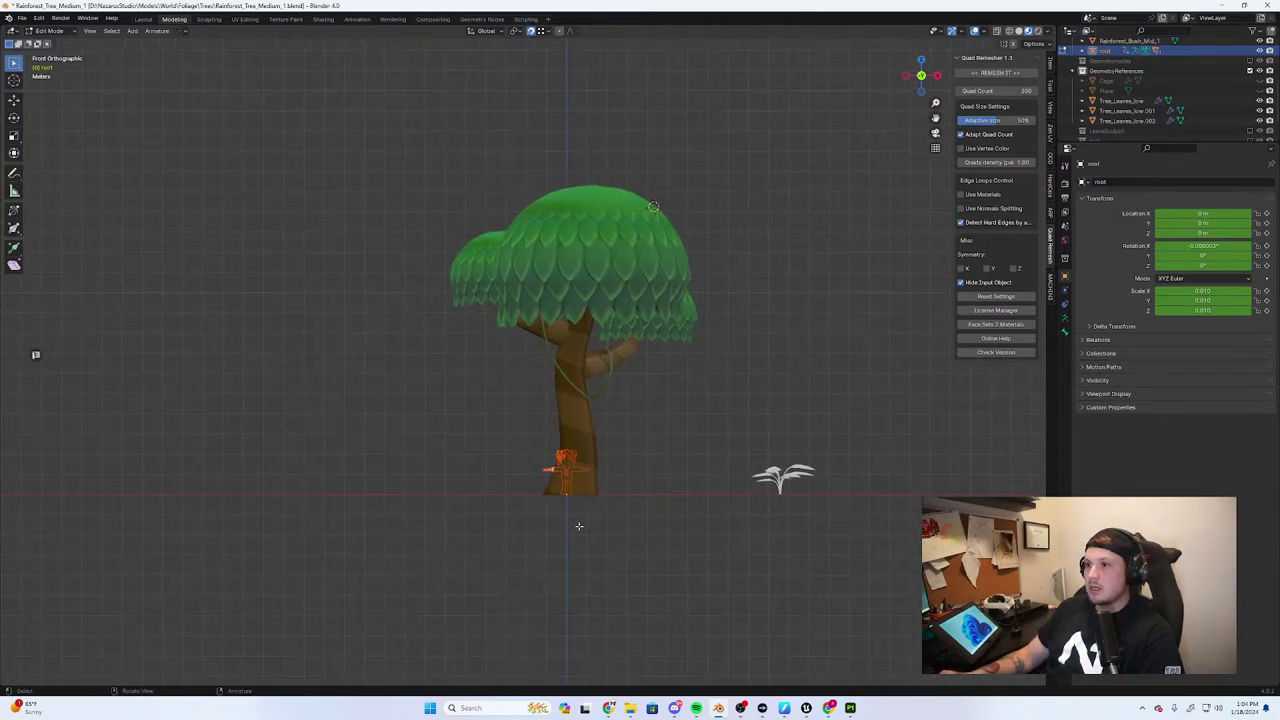
{"action": "key", "text": "Tab"}
{"action": "key", "text": "g"}
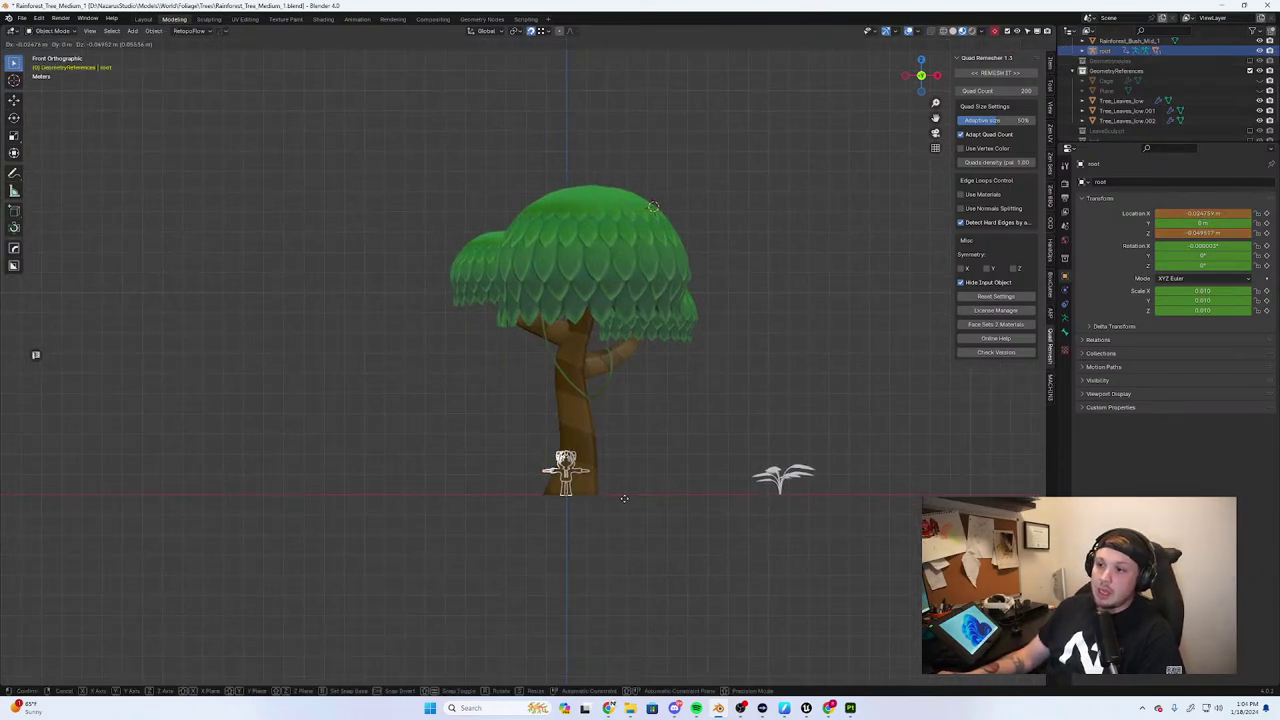
{"action": "key", "text": "x"}
{"action": "left_click", "coordinate": [420, 580]}
{"action": "type", "text": "rz"}
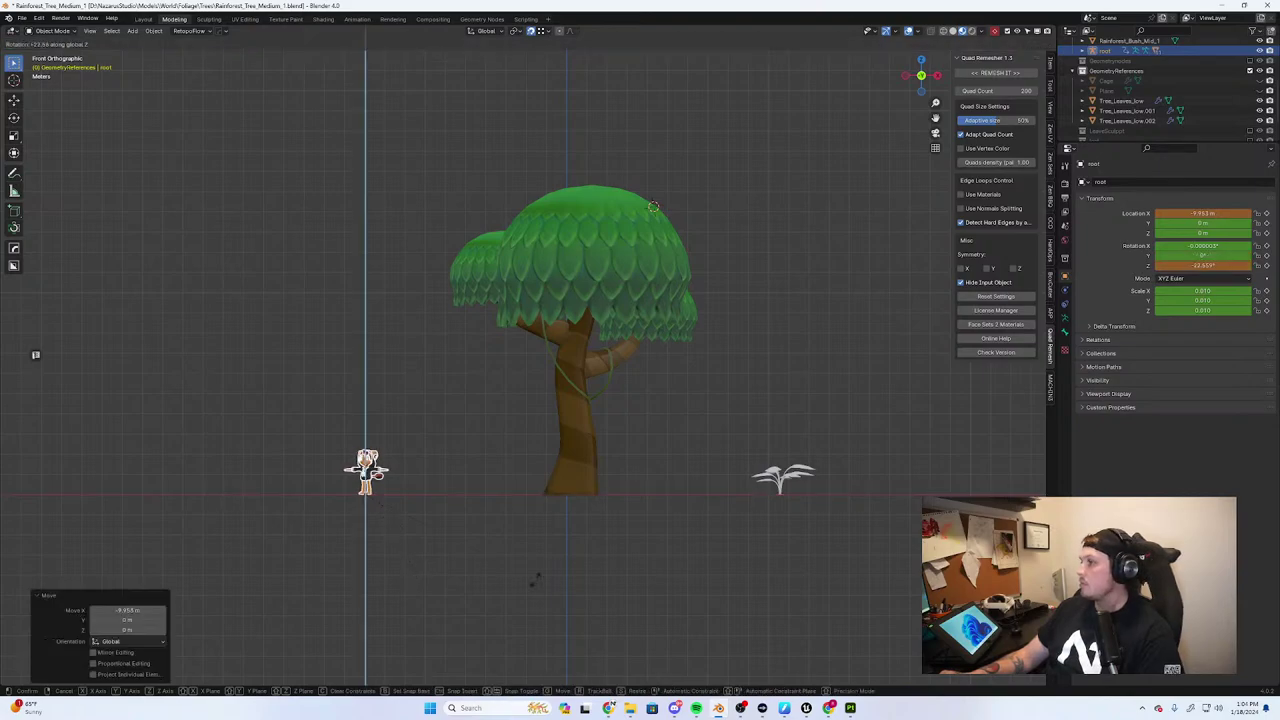
{"action": "type", "text": "90"}
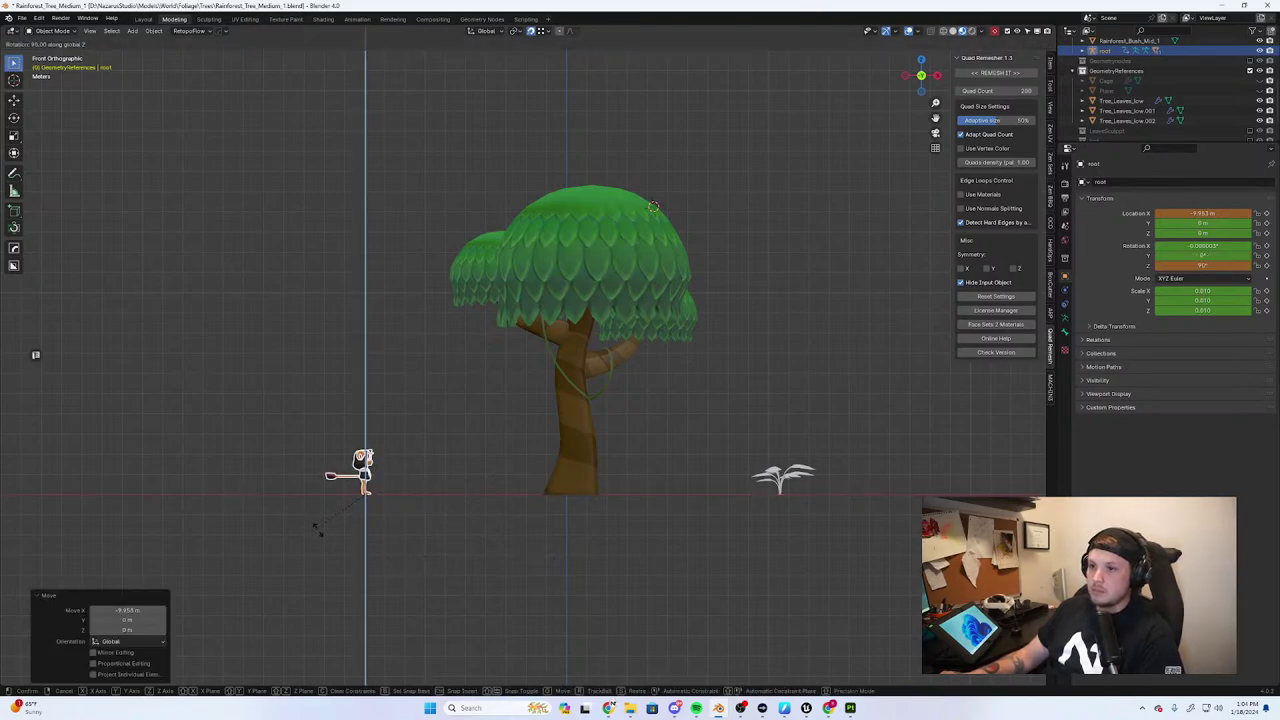
{"action": "key", "text": "Return"}
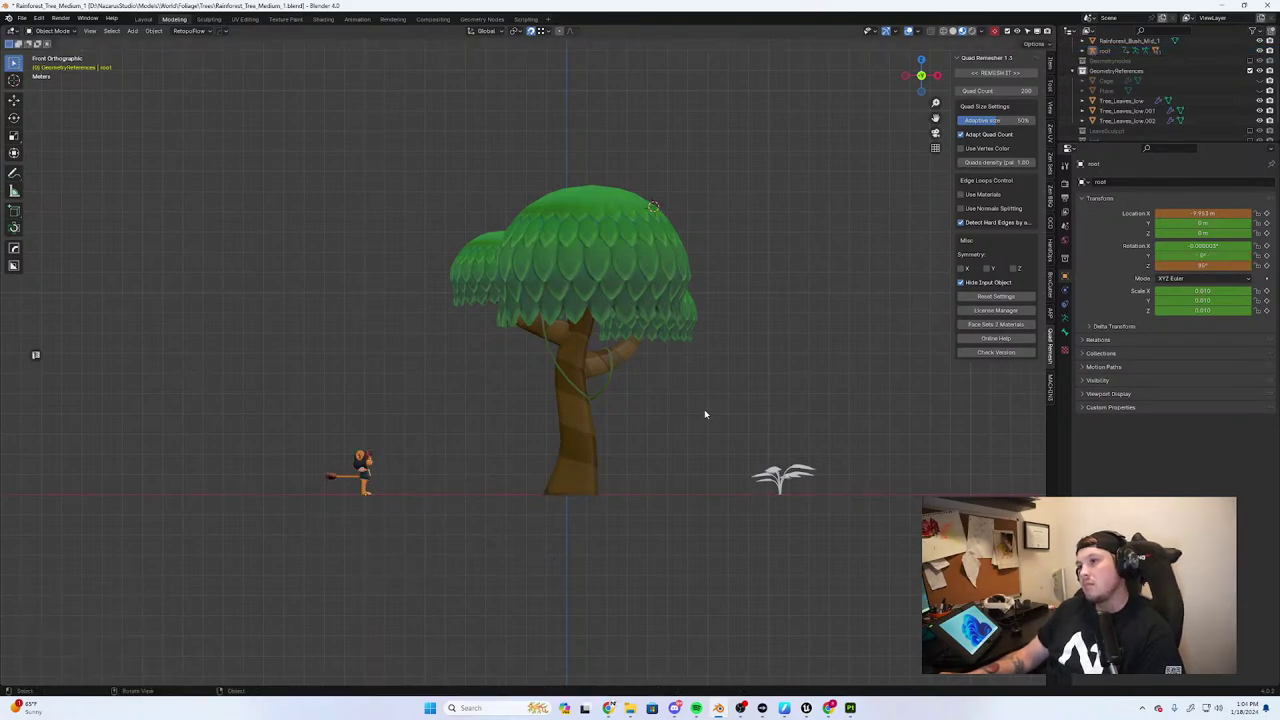
Disconnect the Normal Map node from the Principled BSDF in the tree trunk's material
{"action": "scroll", "coordinate": [704, 413], "scroll_direction": "down", "scroll_amount": 2}
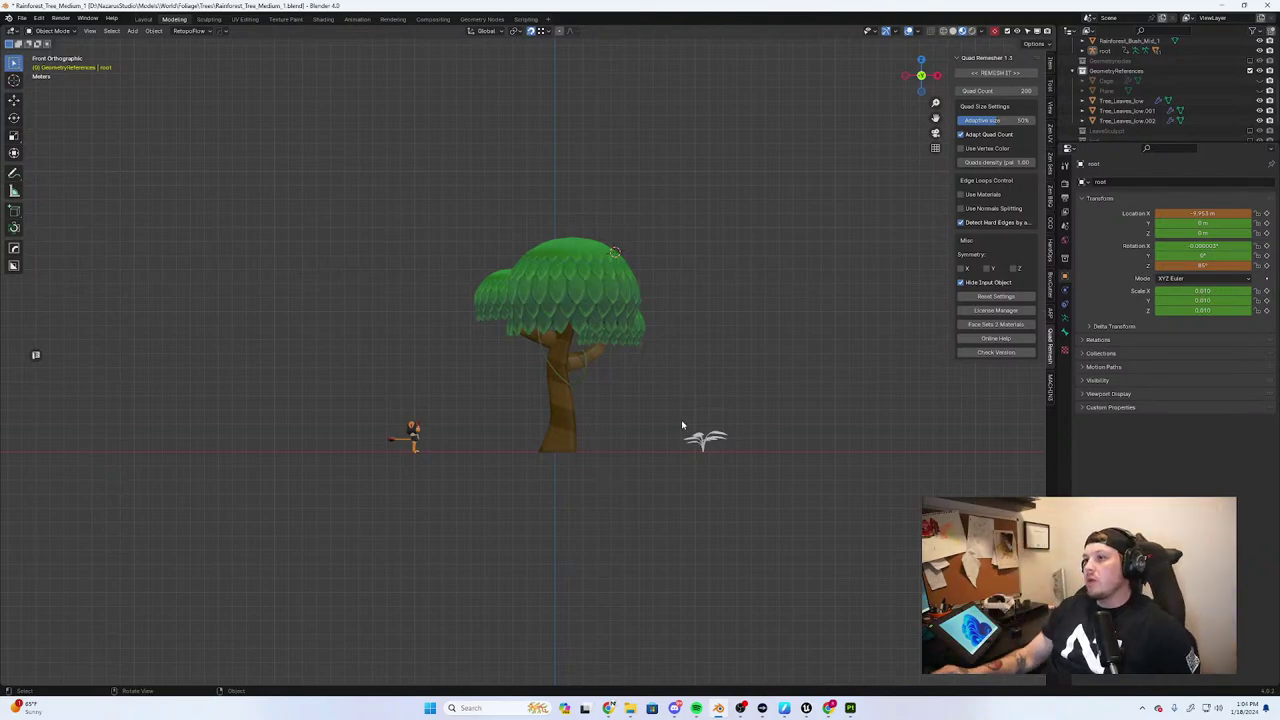
{"action": "left_click", "coordinate": [563, 398]}
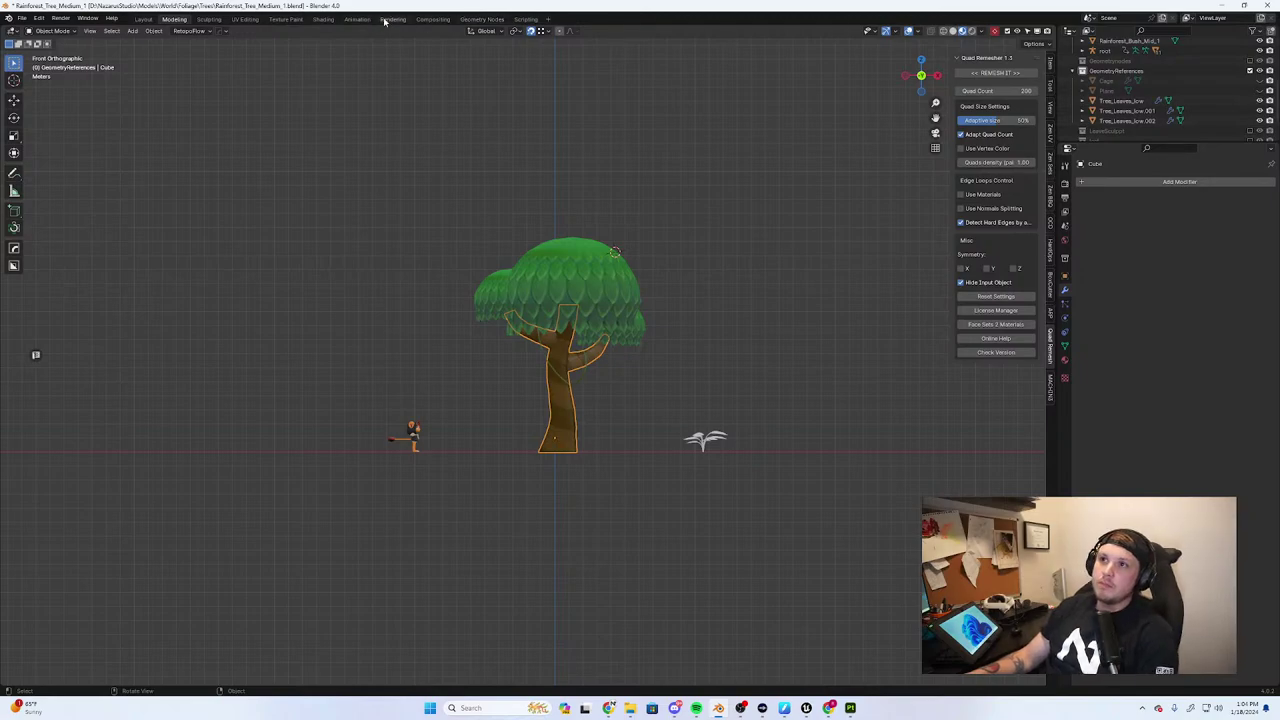
{"action": "left_click", "coordinate": [333, 20]}
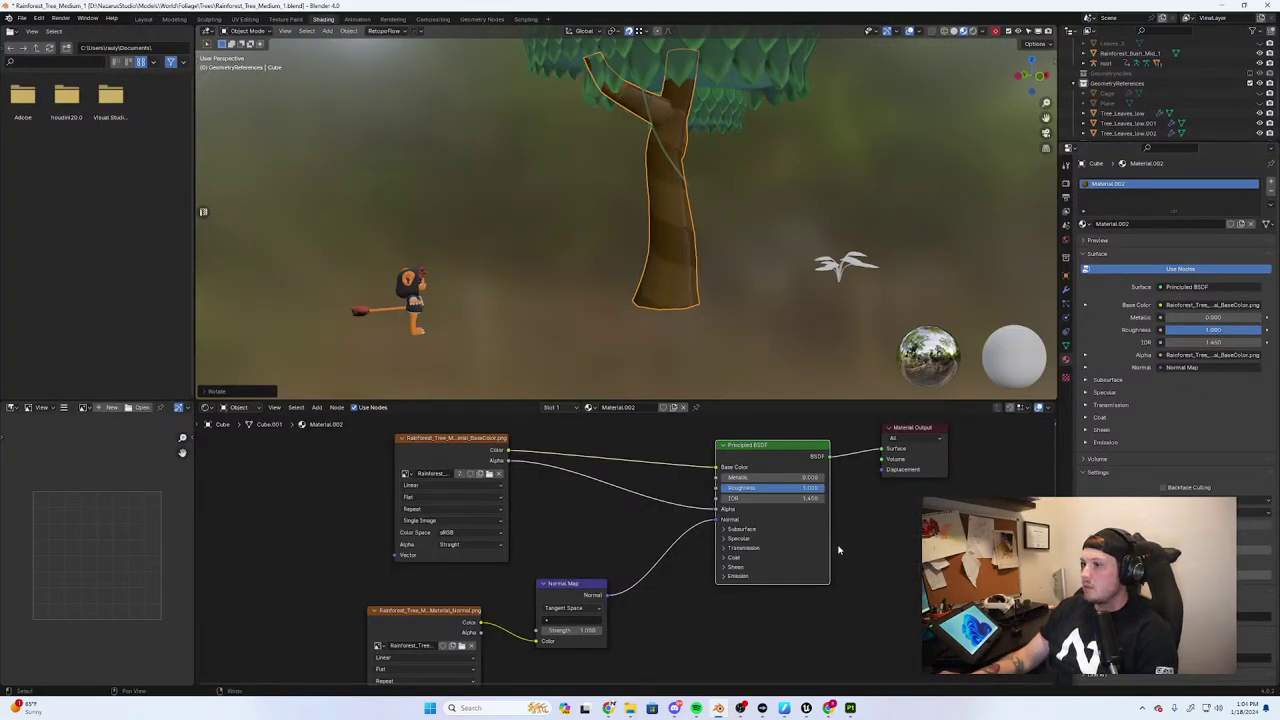
{"action": "left_click_drag", "start_coordinate": [740, 481], "coordinate": [680, 480]}
{"action": "scroll", "coordinate": [544, 233], "scroll_direction": "down", "scroll_amount": 3}
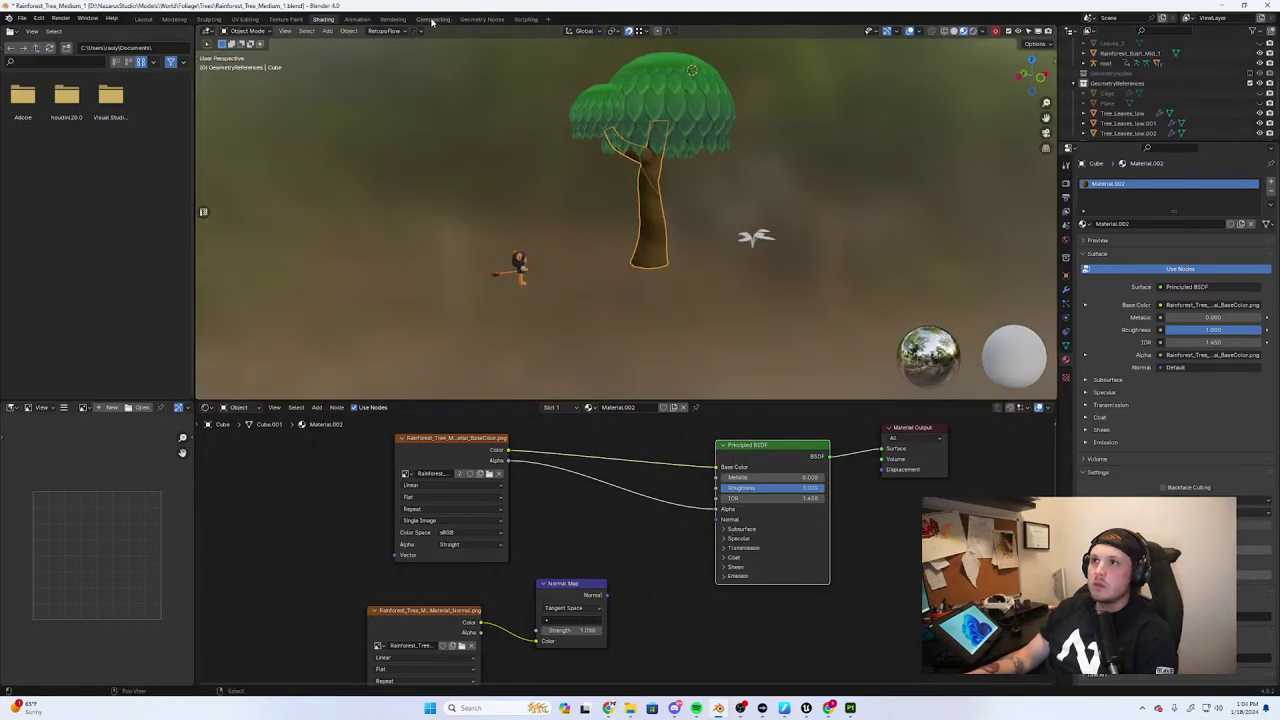
Return to Object Mode in the Modeling workspace, shift the large leaf canopy slightly along global Y over the trunk, and deselect it
{"action": "left_click", "coordinate": [174, 19]}
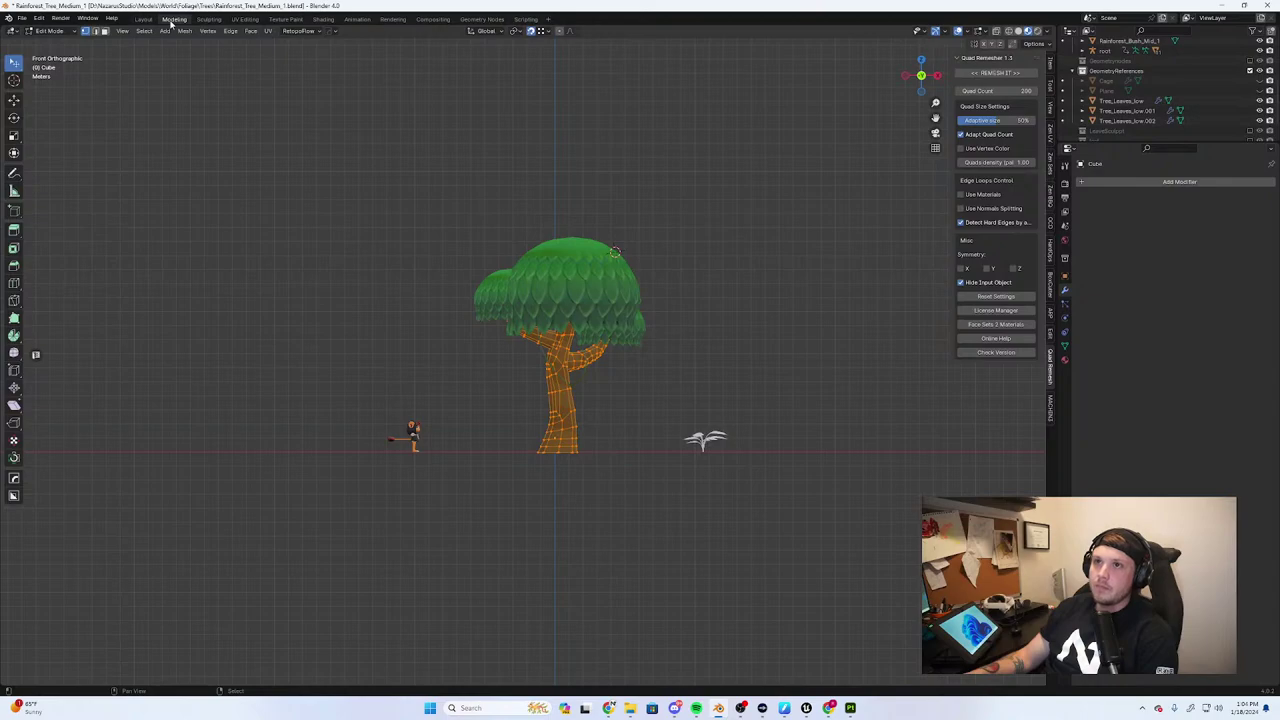
{"action": "left_click", "coordinate": [709, 320]}
{"action": "middle_click_drag", "start_coordinate": [709, 320], "coordinate": [700, 347]}
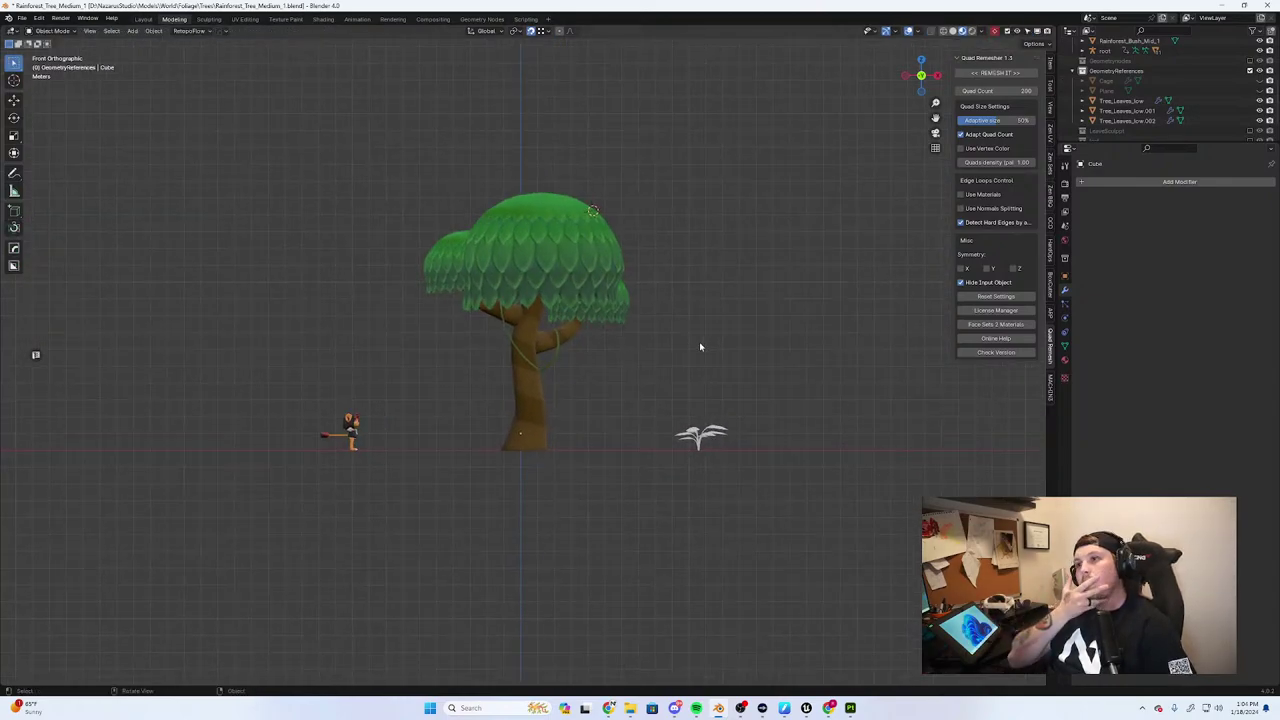
{"action": "middle_click_drag", "start_coordinate": [666, 357], "coordinate": [529, 354]}
{"action": "left_click", "coordinate": [560, 358]}
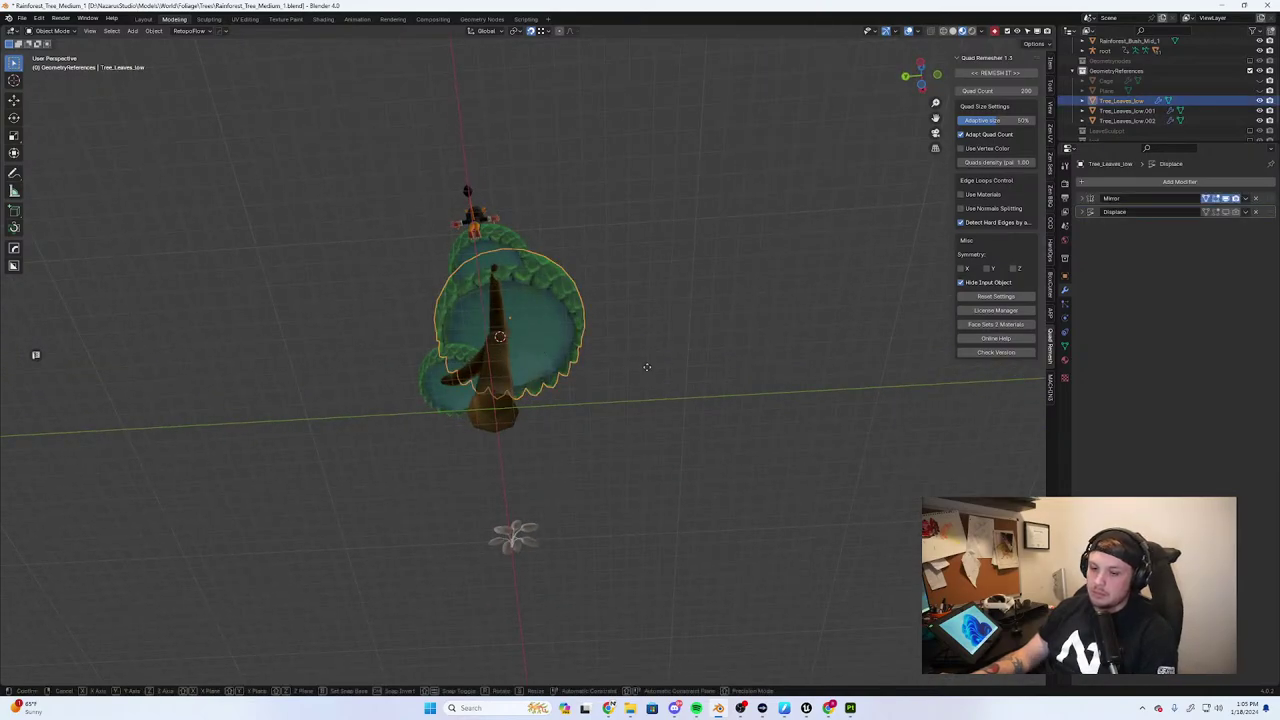
{"action": "key", "text": "g"}
{"action": "key", "text": "x"}
{"action": "key", "text": "y"}
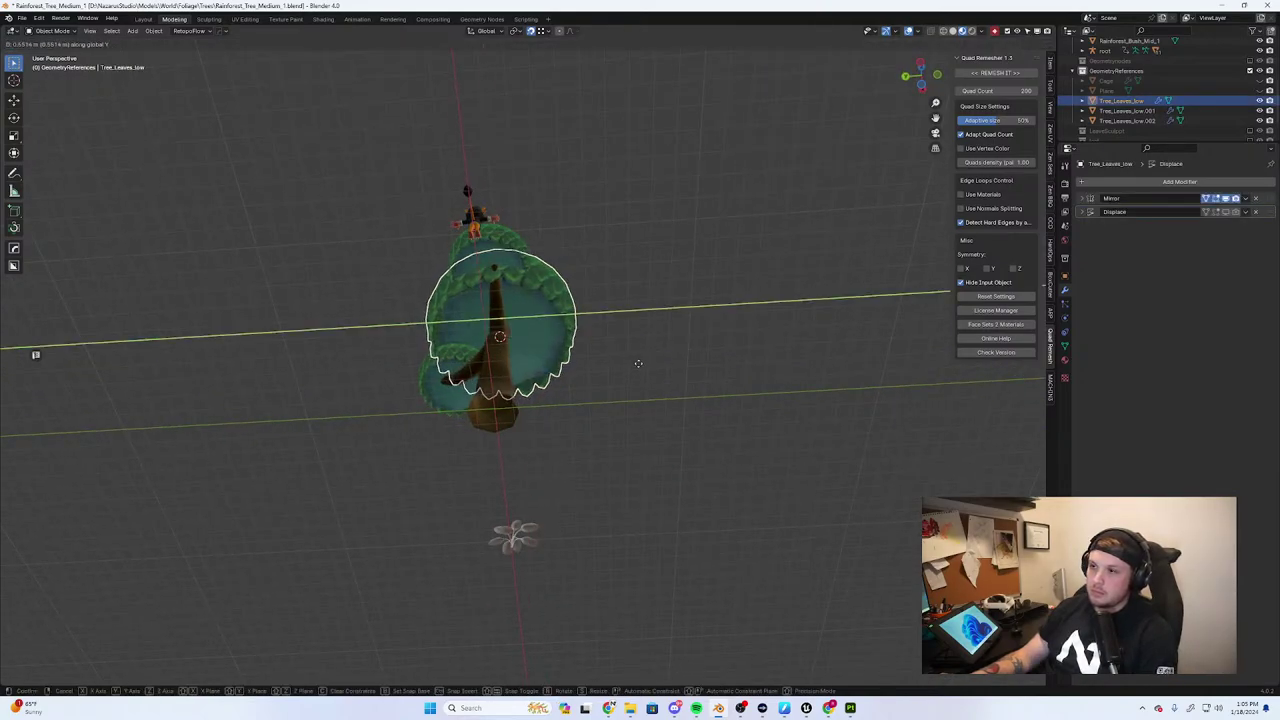
{"action": "left_click", "coordinate": [636, 364]}
{"action": "middle_click_drag", "start_coordinate": [636, 364], "coordinate": [874, 374]}
{"action": "left_click", "coordinate": [651, 369]}
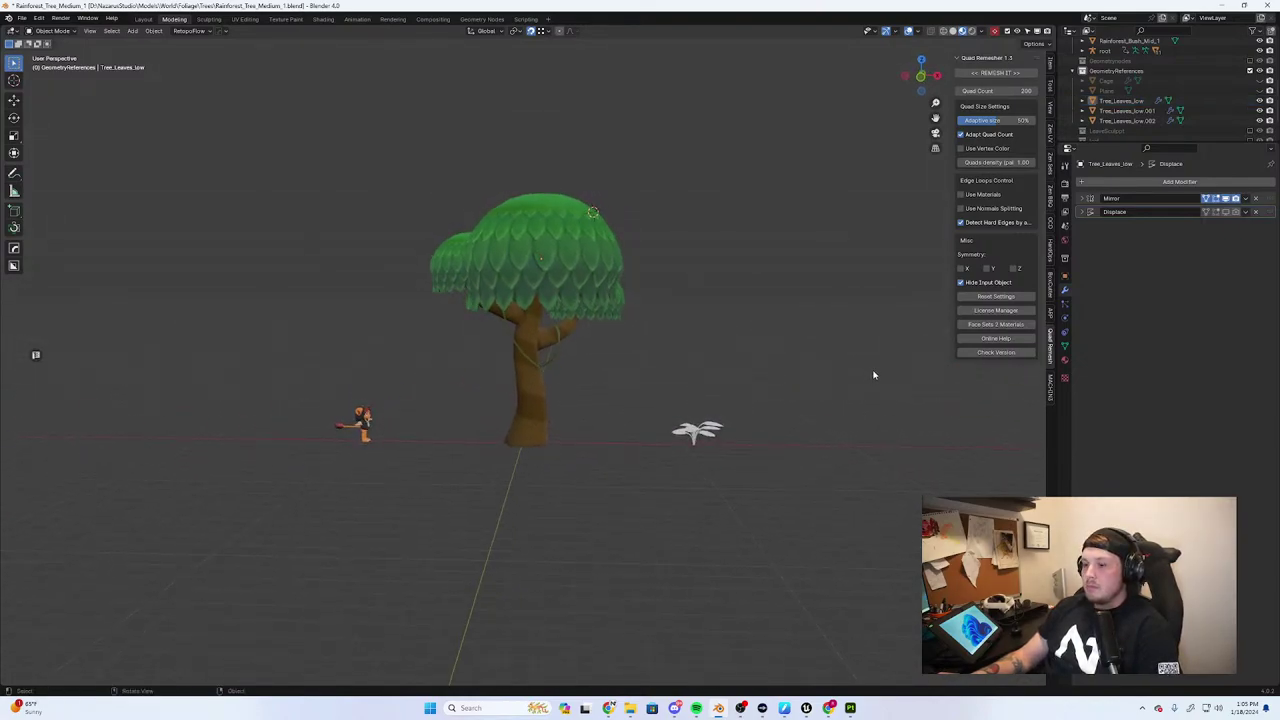
Examine the tree's silhouette and scale beside the character and the bush in front view
{"action": "key", "text": "KP_1"}
{"action": "scroll", "coordinate": [640, 365], "scroll_direction": "down", "scroll_amount": 5}
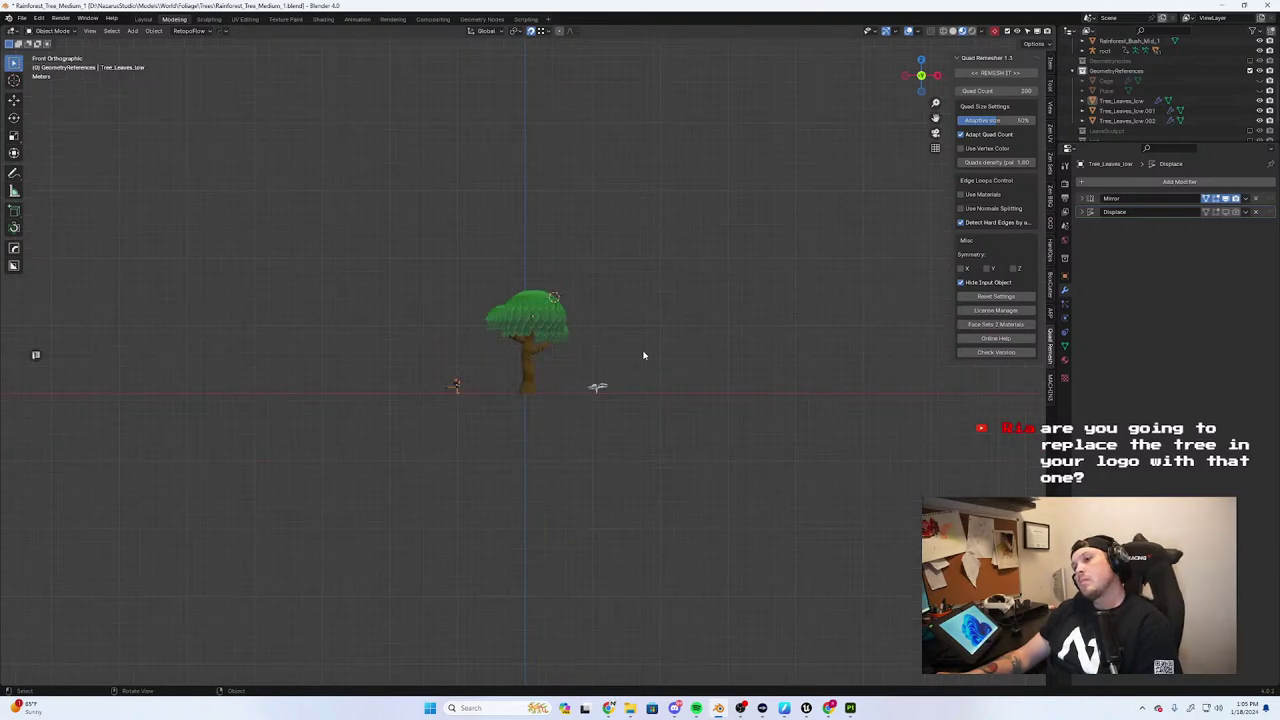
{"action": "scroll", "coordinate": [636, 352], "scroll_direction": "up", "scroll_amount": 3}
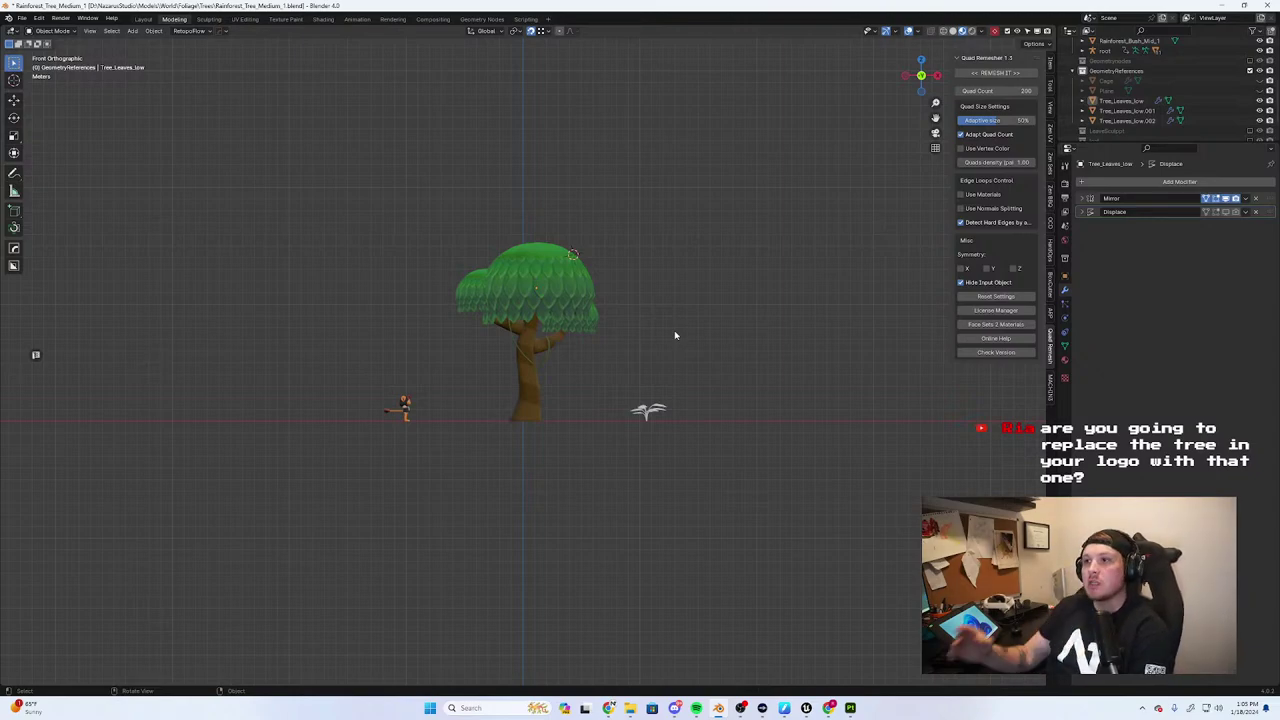
{"action": "scroll", "coordinate": [597, 289], "scroll_direction": "up", "scroll_amount": 3}
{"action": "left_click", "coordinate": [597, 289]}
{"action": "scroll", "coordinate": [603, 427], "scroll_direction": "down", "scroll_amount": 2}
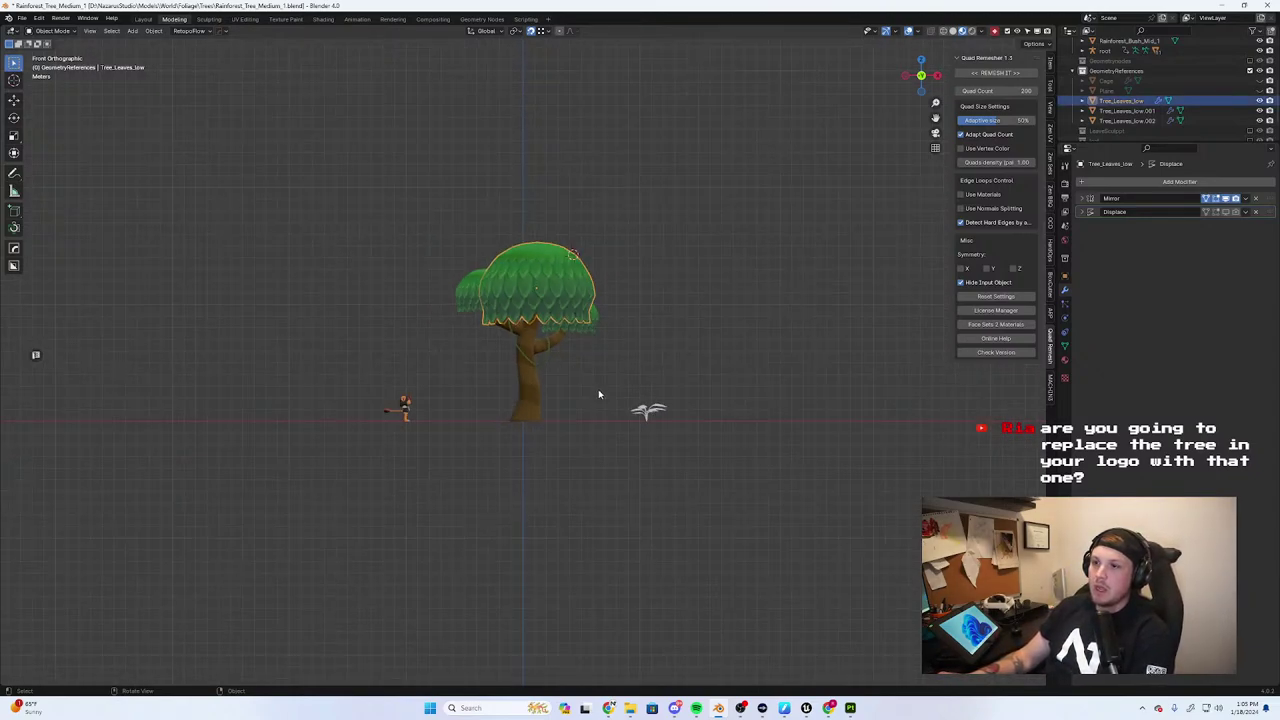
{"action": "scroll", "coordinate": [598, 389], "scroll_direction": "up", "scroll_amount": 1}
{"action": "mouse_move", "coordinate": [608, 708]}
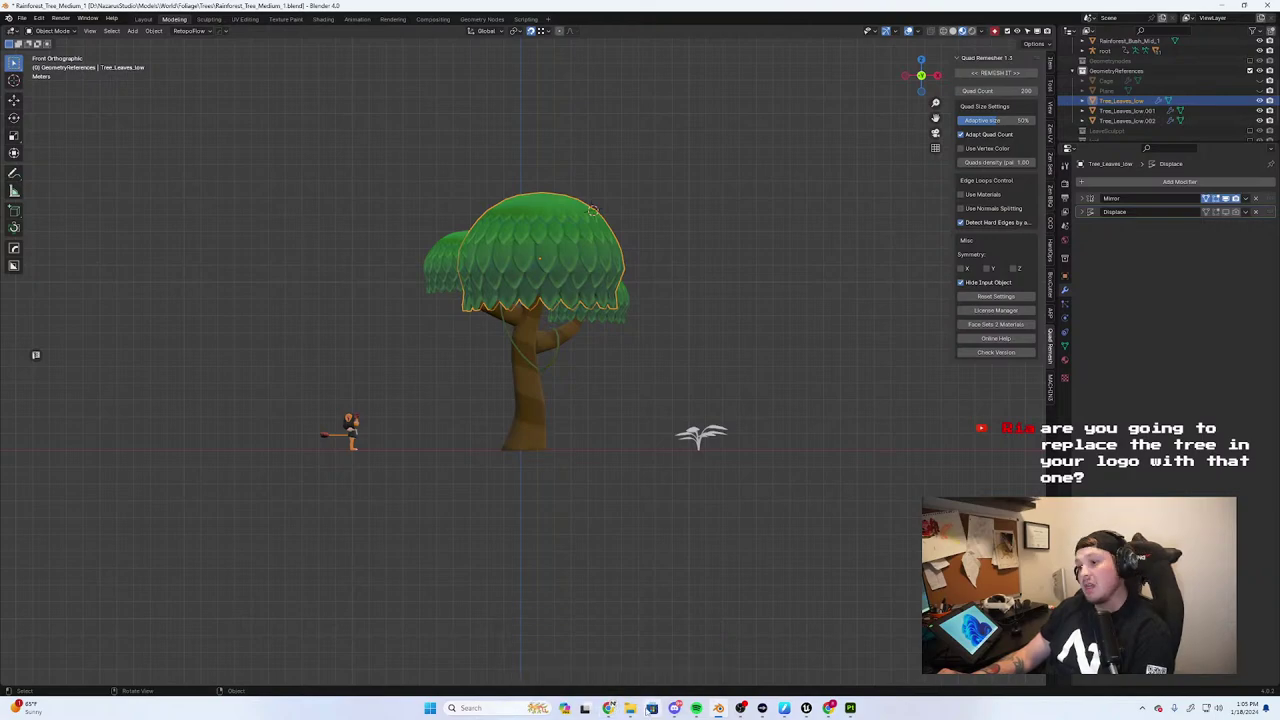
{"action": "left_click", "coordinate": [718, 708]}
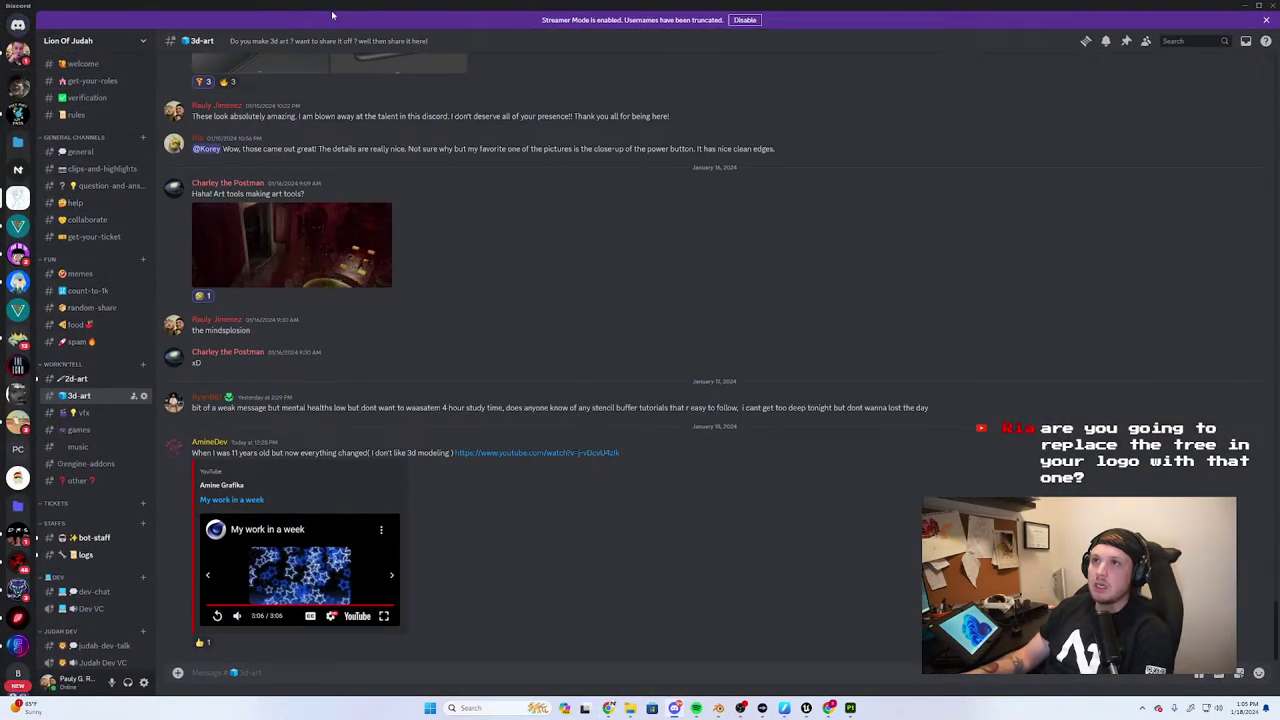
{"action": "key", "text": "alt+Tab"}
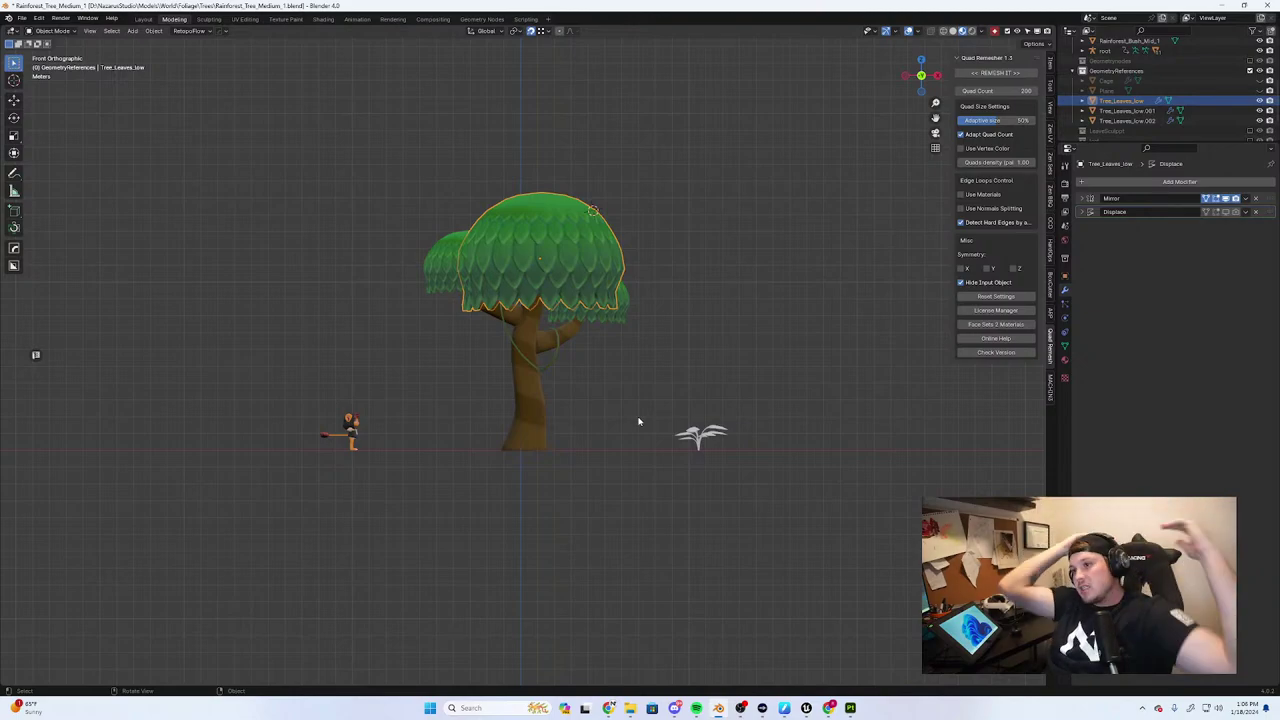
{"action": "left_click_drag", "start_coordinate": [657, 190], "coordinate": [446, 372]}
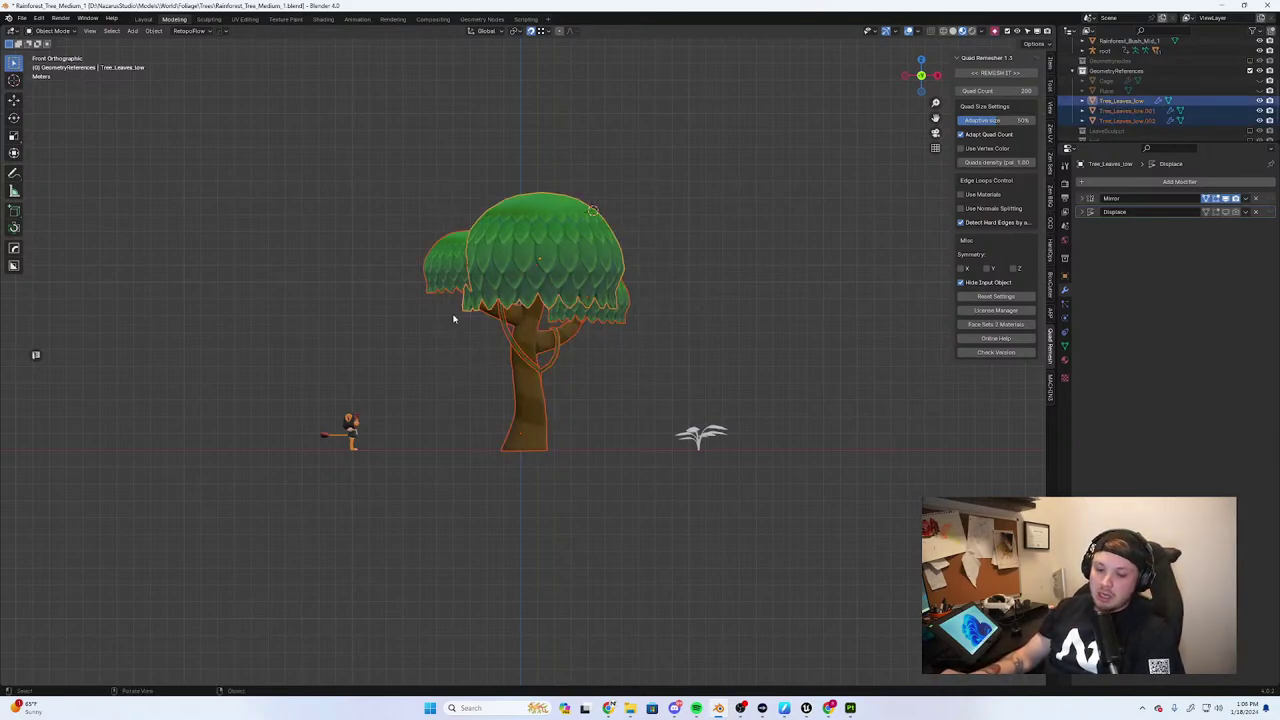
{"action": "left_click", "coordinate": [21, 18]}
{"action": "mouse_move", "coordinate": [55, 170]}
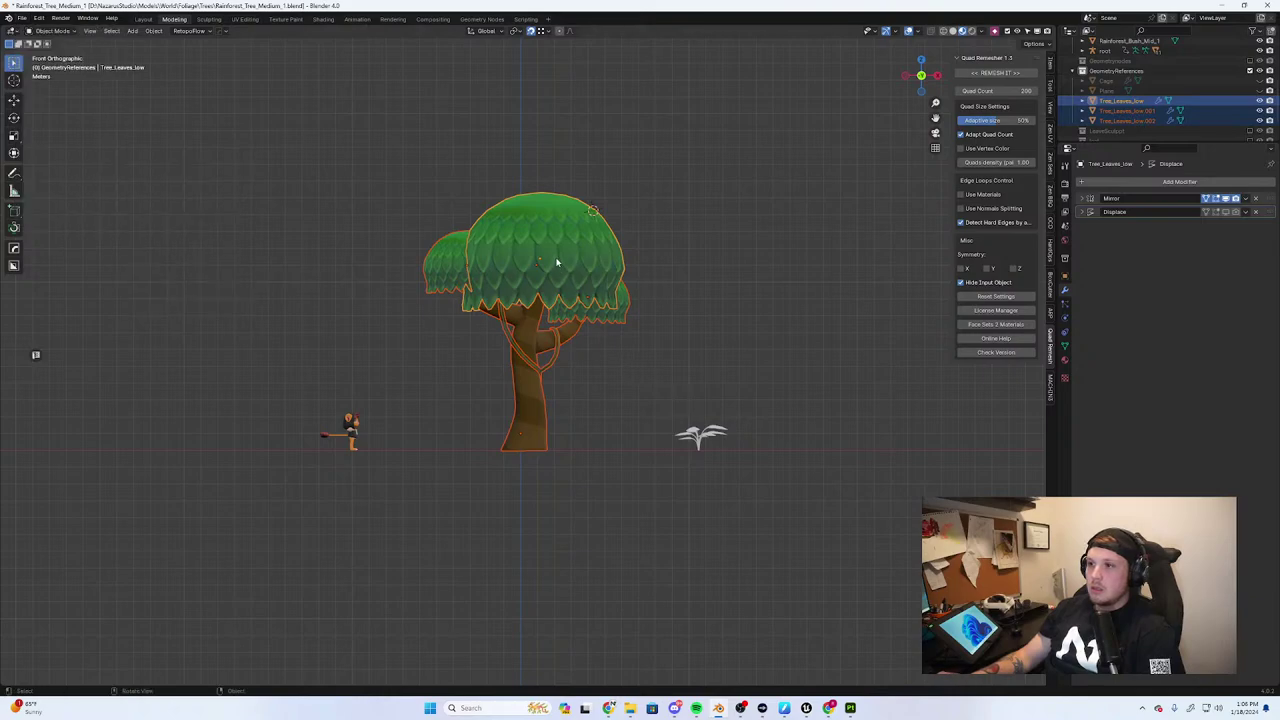
{"action": "left_click", "coordinate": [565, 323]}
{"action": "left_click", "coordinate": [538, 432], "text": "shift"}
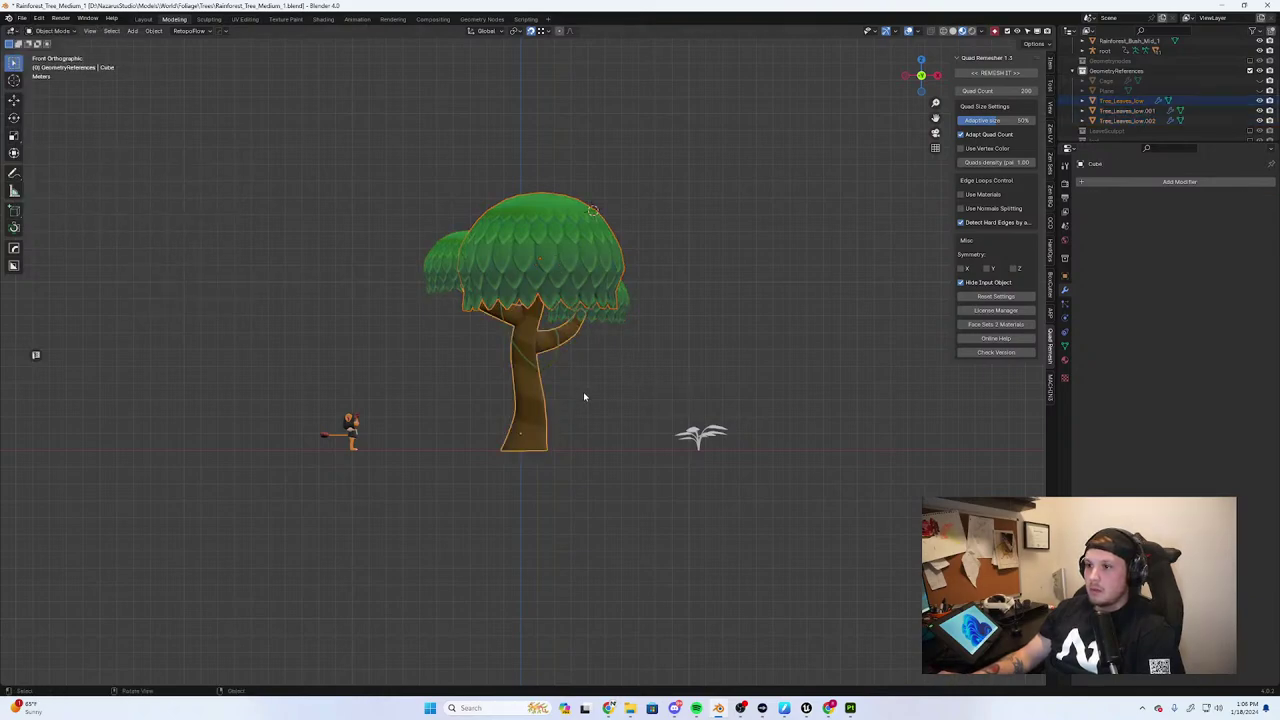
{"action": "right_click", "coordinate": [574, 380]}
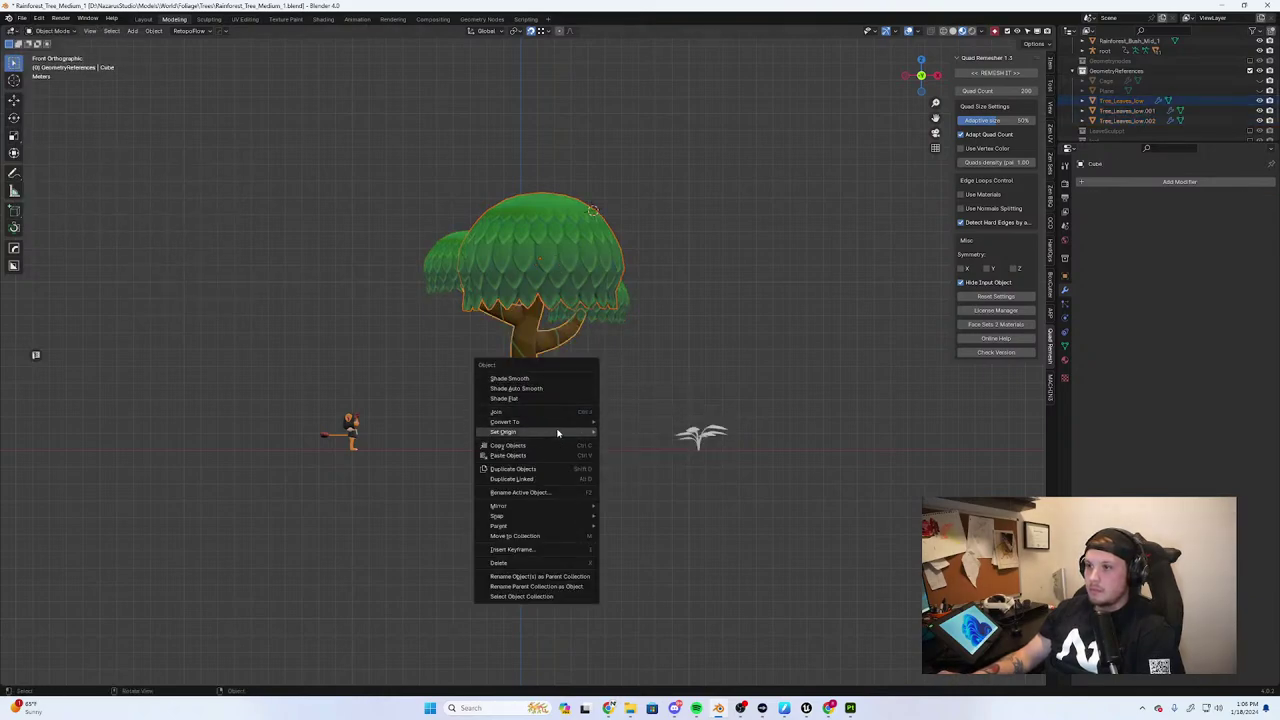
{"action": "mouse_move", "coordinate": [560, 432]}
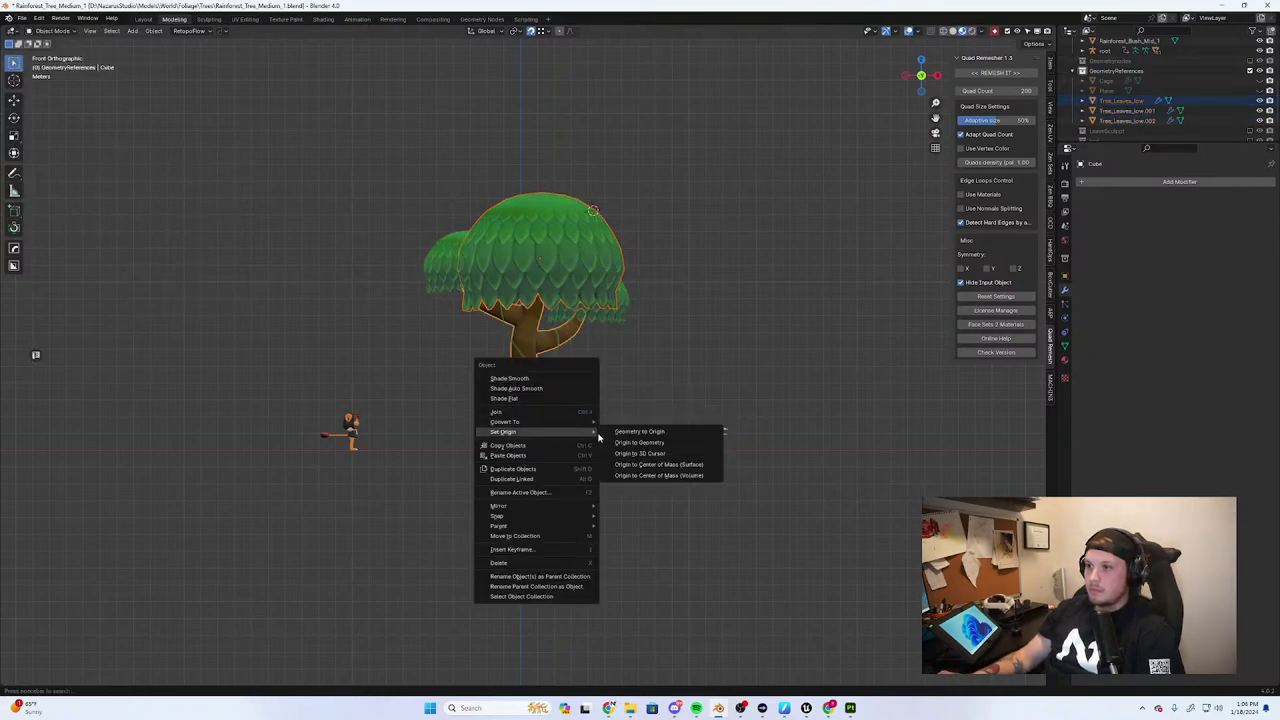
{"action": "left_click", "coordinate": [690, 390]}
Snap the 3D cursor to the tree trunk's origin
{"action": "left_click", "coordinate": [543, 415]}
{"action": "key", "text": "shift+s"}
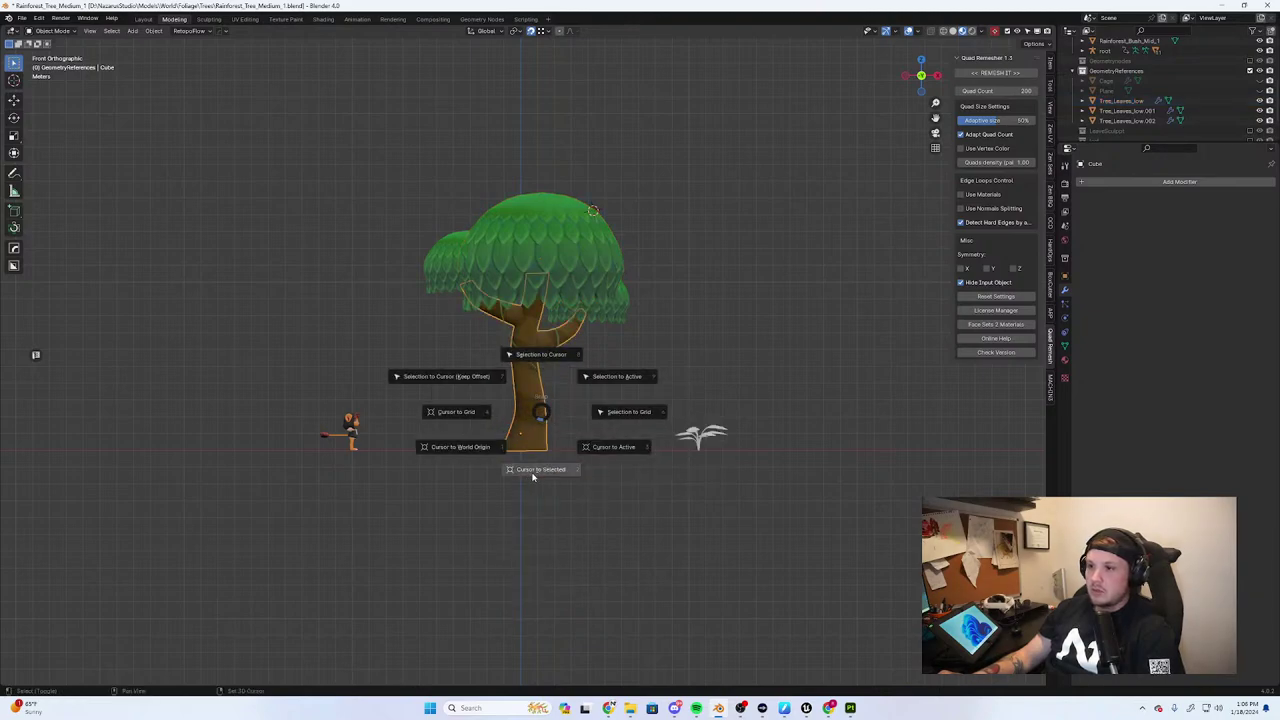
{"action": "left_click", "coordinate": [540, 465]}
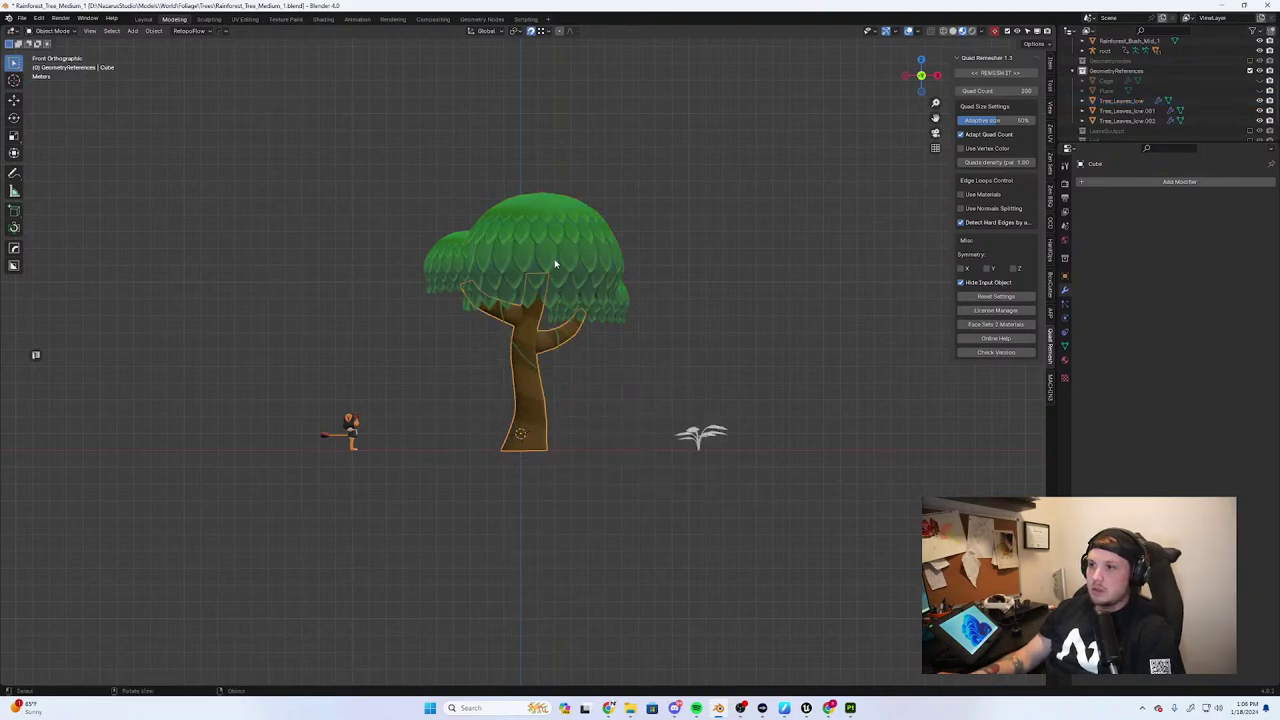
Set the origin of each of the three leaf canopies to the 3D cursor
{"action": "left_click", "coordinate": [557, 263]}
{"action": "right_click", "coordinate": [534, 300]}
{"action": "mouse_move", "coordinate": [534, 300]}
{"action": "left_click", "coordinate": [640, 322]}
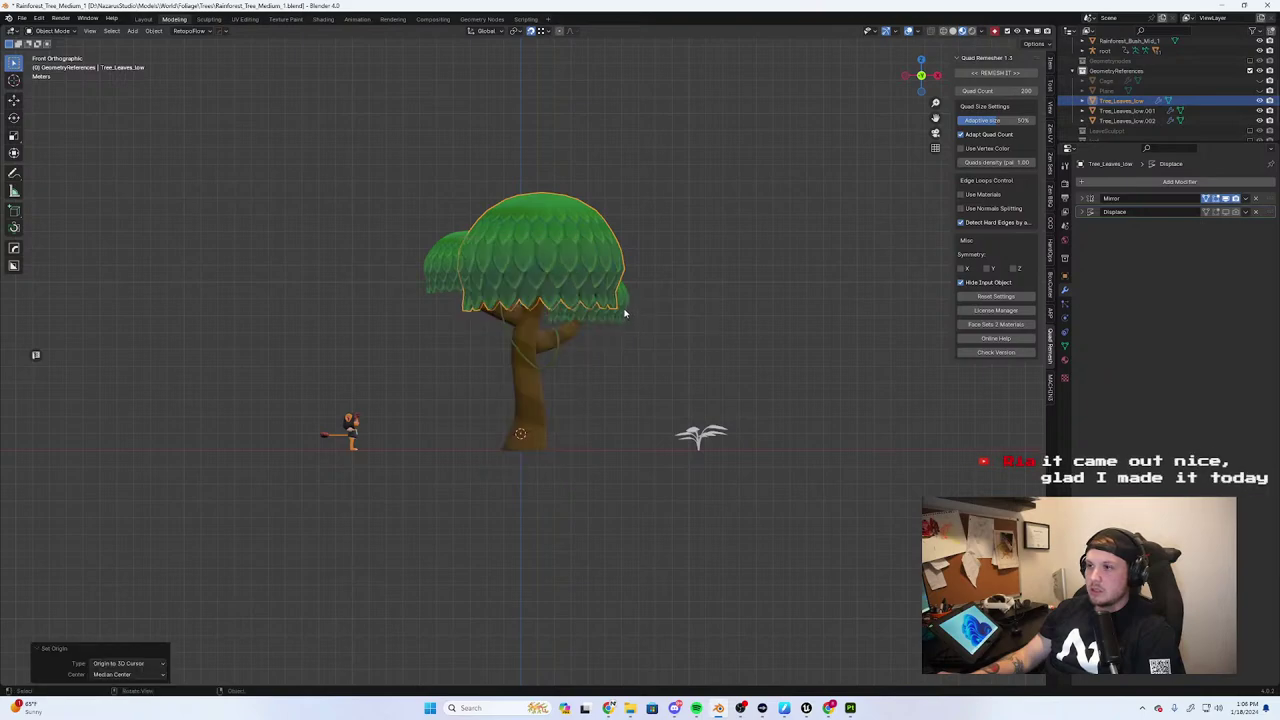
{"action": "left_click", "coordinate": [615, 325]}
{"action": "right_click", "coordinate": [617, 307]}
{"action": "mouse_move", "coordinate": [617, 307]}
{"action": "left_click", "coordinate": [670, 318]}
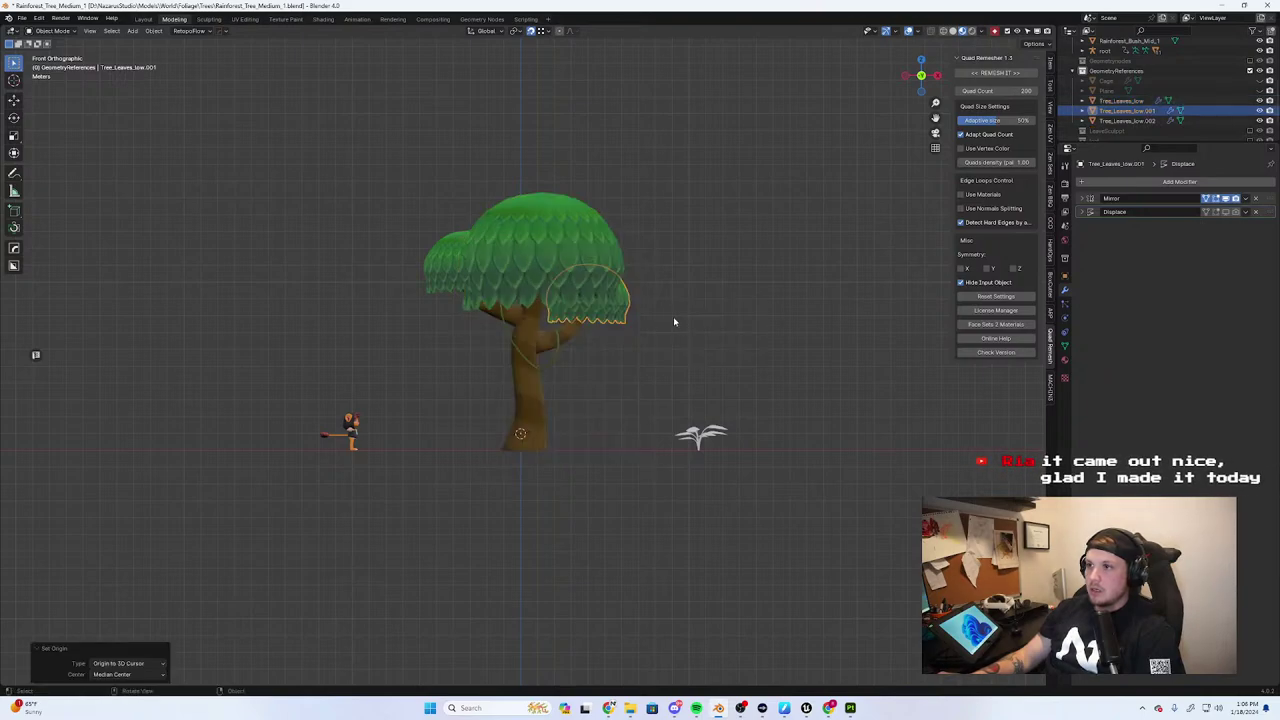
{"action": "left_click", "coordinate": [439, 258]}
{"action": "right_click", "coordinate": [451, 262]}
{"action": "mouse_move", "coordinate": [451, 262]}
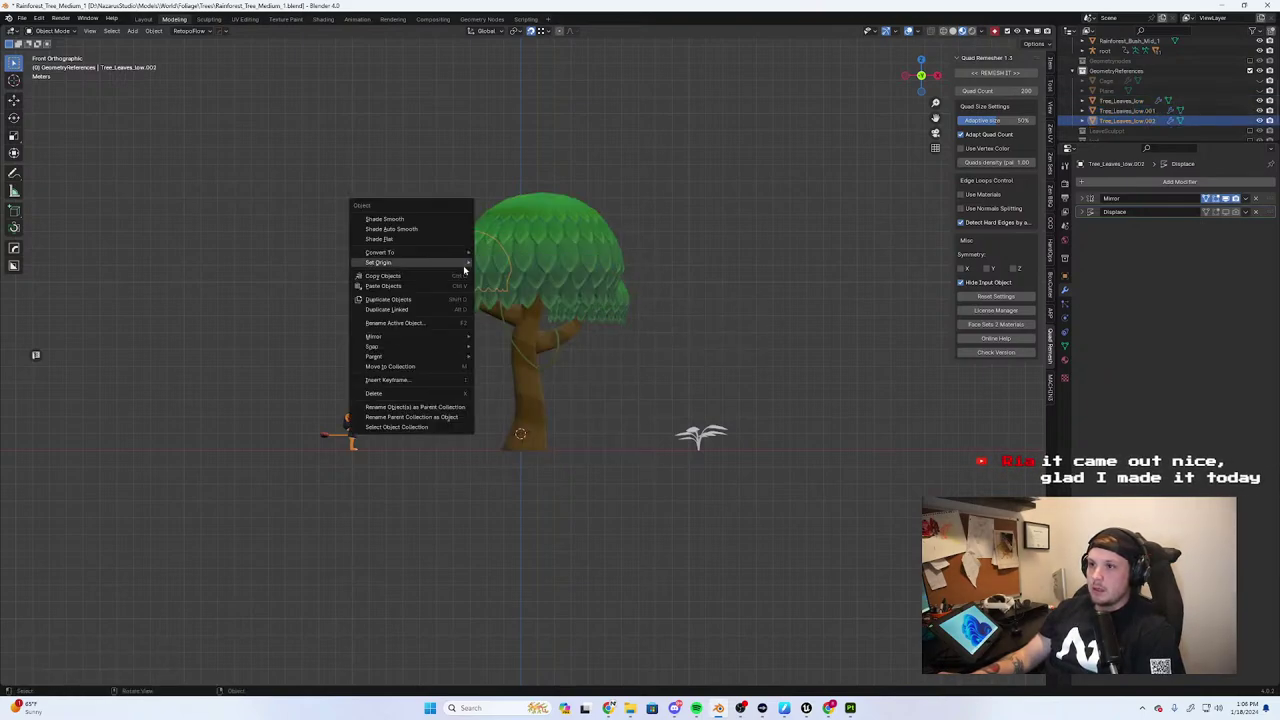
{"action": "left_click", "coordinate": [546, 294]}
Export all selected tree parts as Rainforest_Tree_Medium.fbx into the Trees folder
{"action": "left_click_drag", "start_coordinate": [680, 166], "coordinate": [428, 357]}
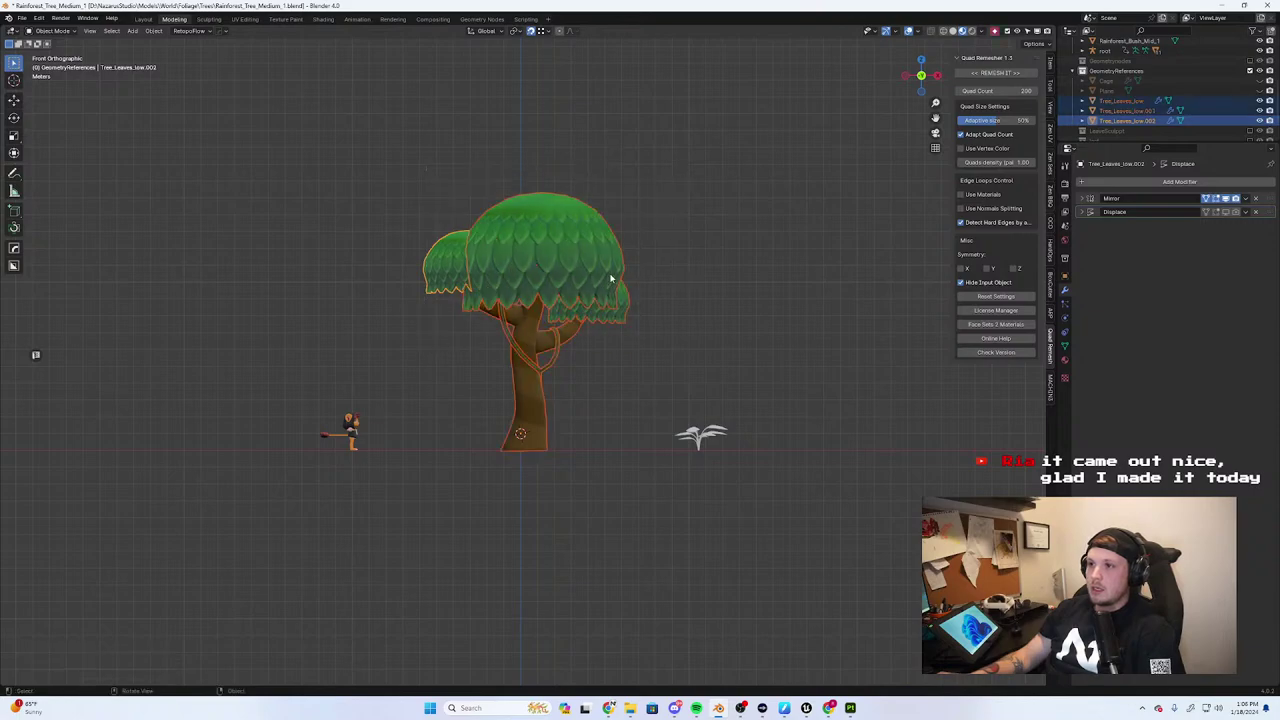
{"action": "left_click", "coordinate": [21, 16]}
{"action": "mouse_move", "coordinate": [76, 171]}
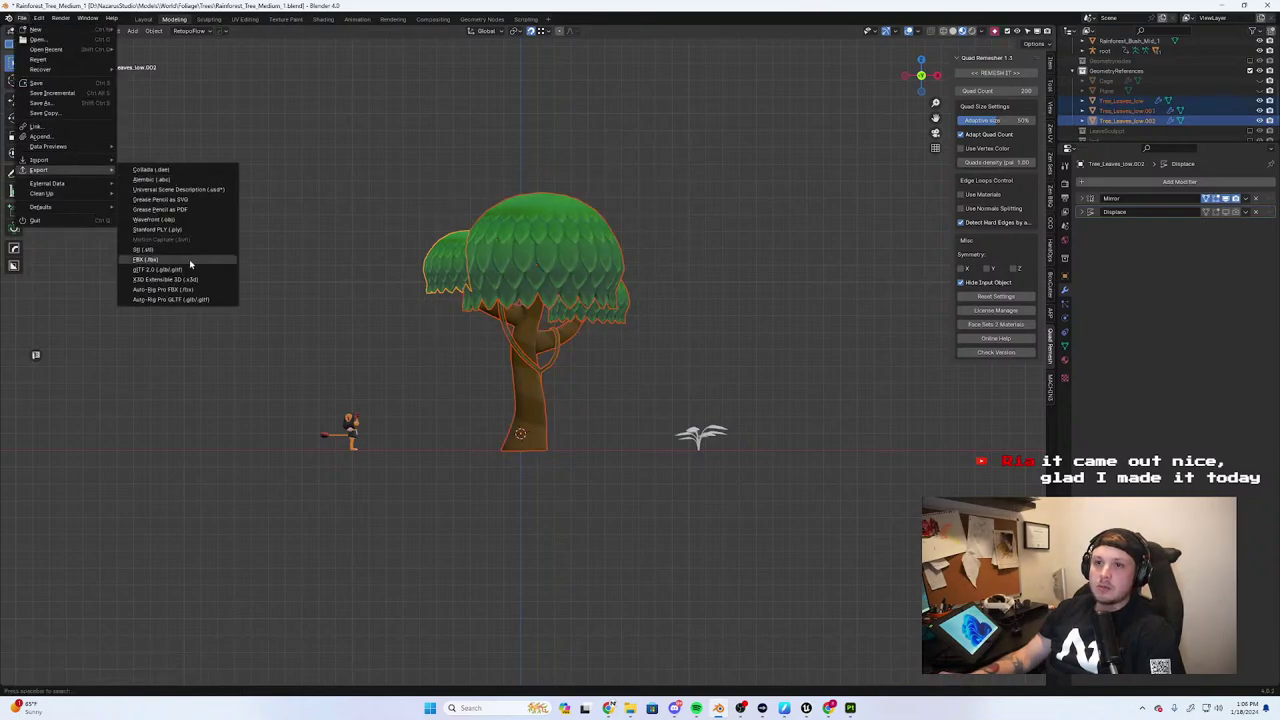
{"action": "left_click", "coordinate": [160, 260]}
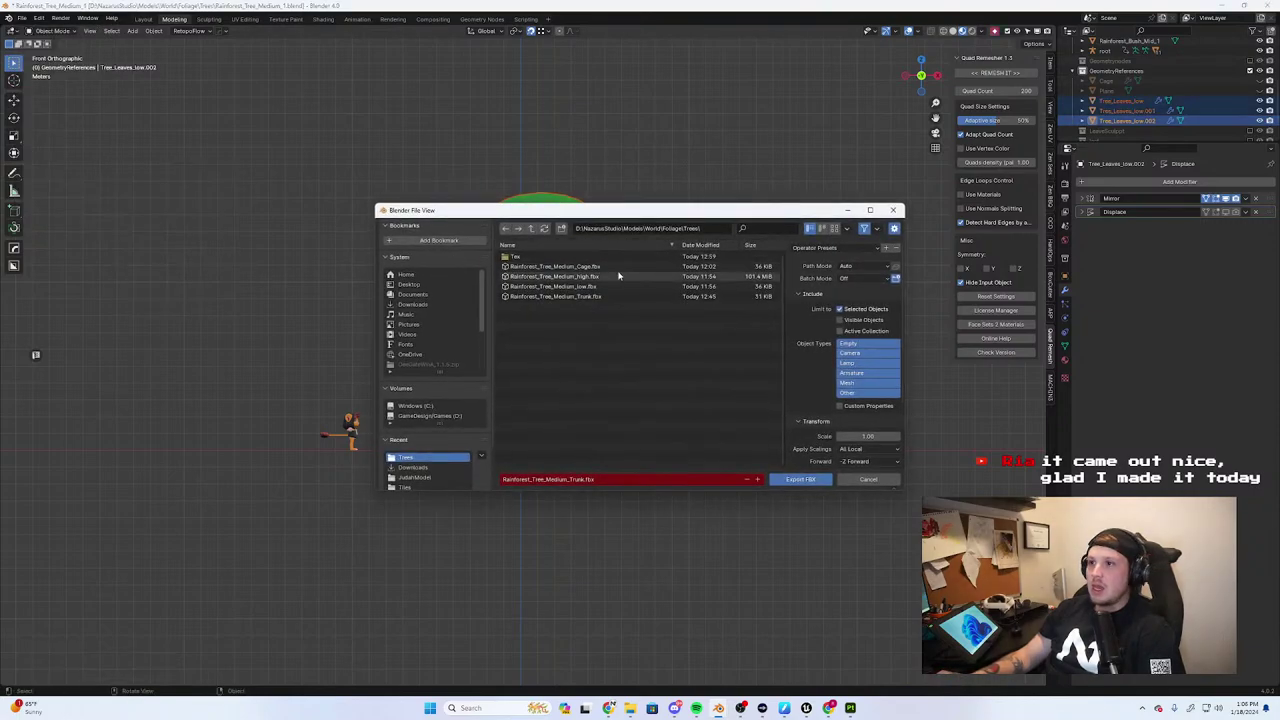
{"action": "left_click", "coordinate": [604, 481]}
{"action": "left_click", "coordinate": [576, 479]}
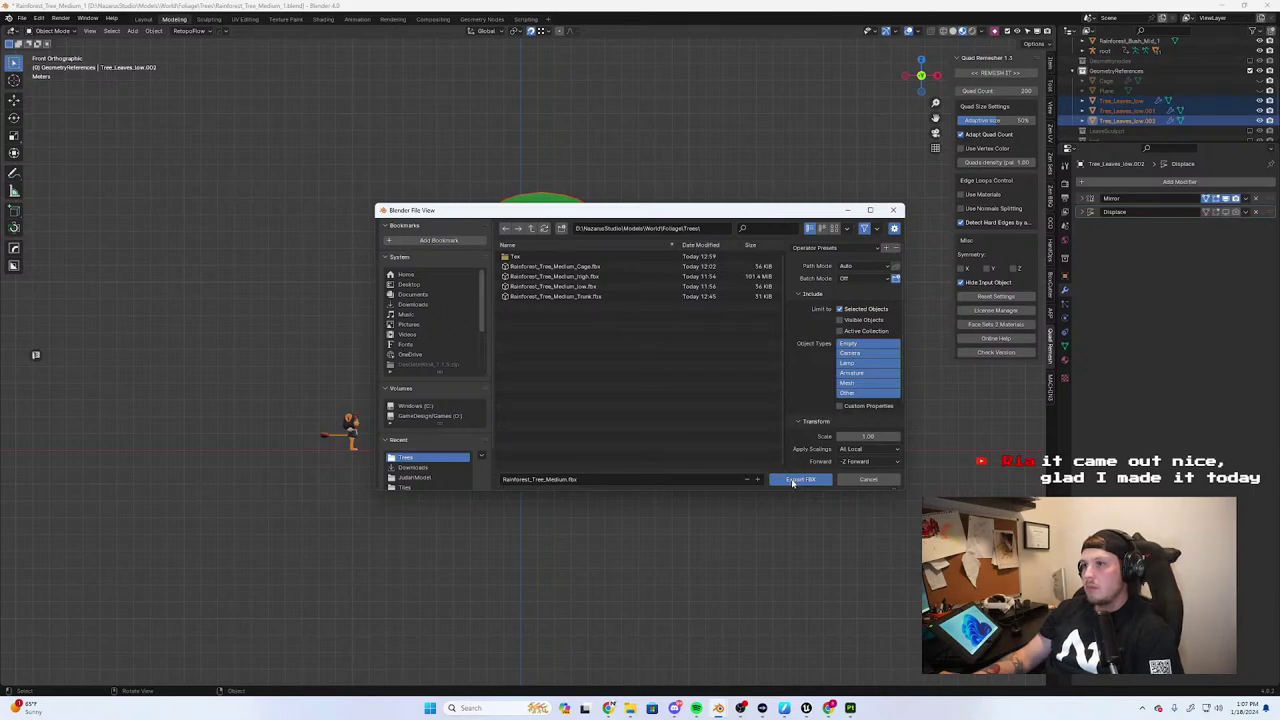
{"action": "left_click", "coordinate": [799, 480]}
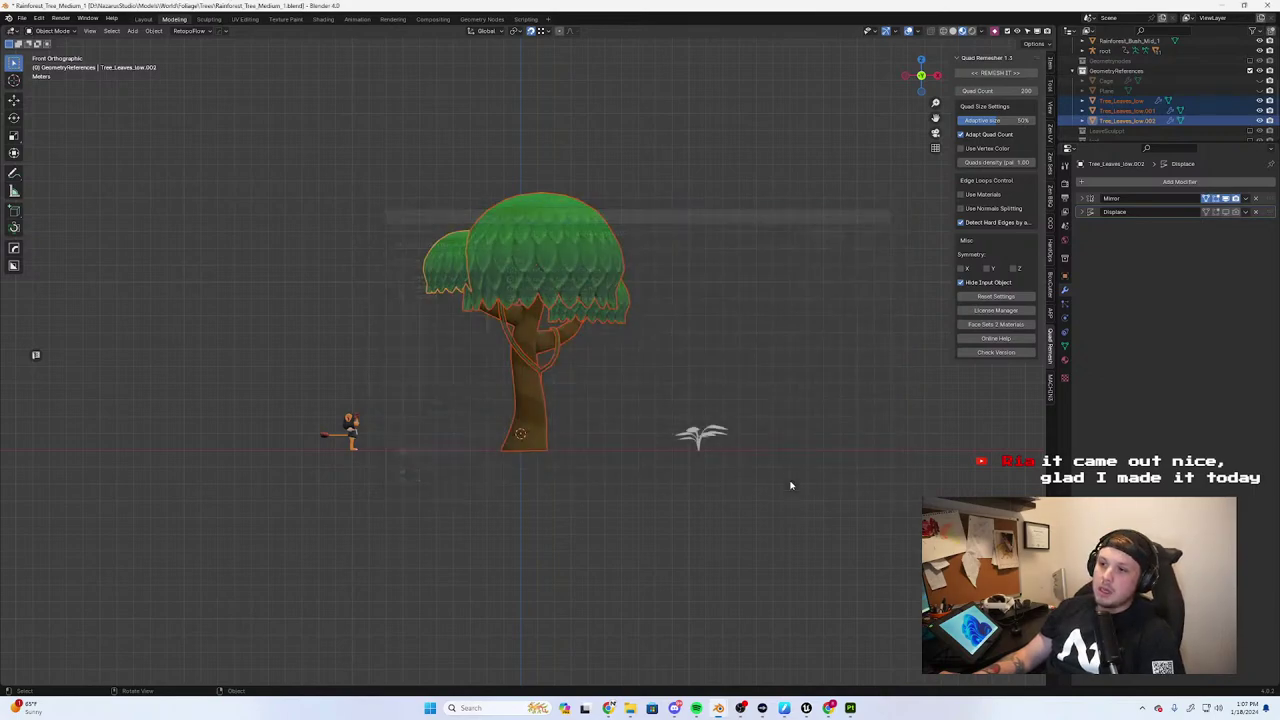
Switch to the Unreal Engine project and open the Content/Model/World folder
{"action": "left_click", "coordinate": [1222, 7]}
{"action": "left_click", "coordinate": [807, 708]}
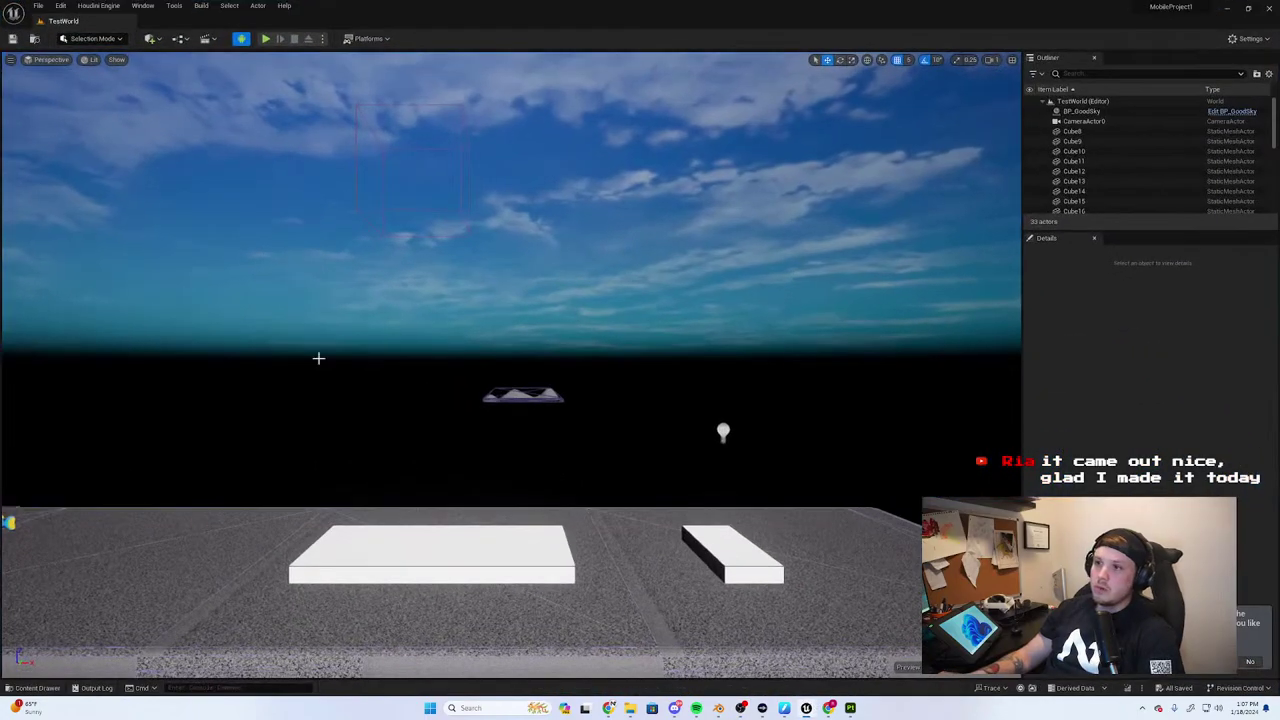
{"action": "scroll", "coordinate": [337, 360], "scroll_direction": "down", "scroll_amount": 5}
{"action": "mouse_move", "coordinate": [337, 361]}
{"action": "middle_mouse_down"}
{"action": "mouse_move", "coordinate": [420, 350]}
{"action": "mouse_move", "coordinate": [330, 364]}
{"action": "middle_mouse_up"}
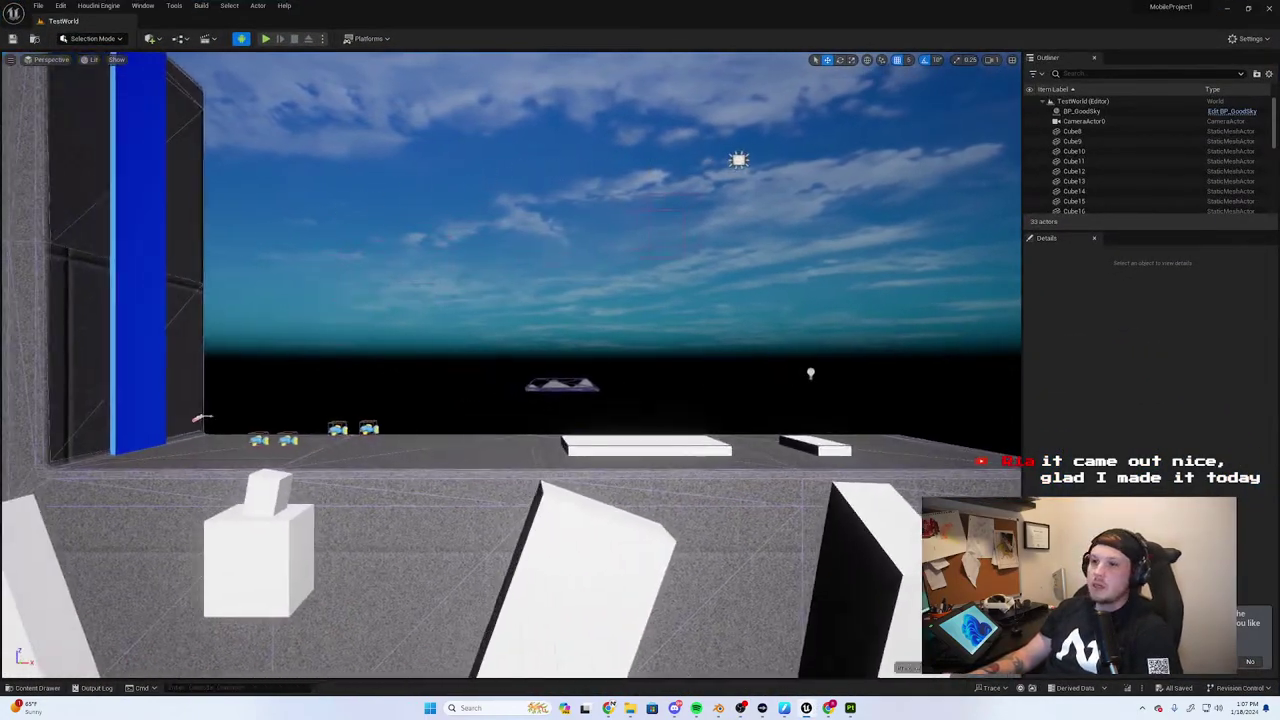
{"action": "scroll", "coordinate": [414, 354], "scroll_direction": "down", "scroll_amount": 3}
{"action": "scroll", "coordinate": [414, 354], "scroll_direction": "up", "scroll_amount": 4}
{"action": "left_click", "coordinate": [36, 688]}
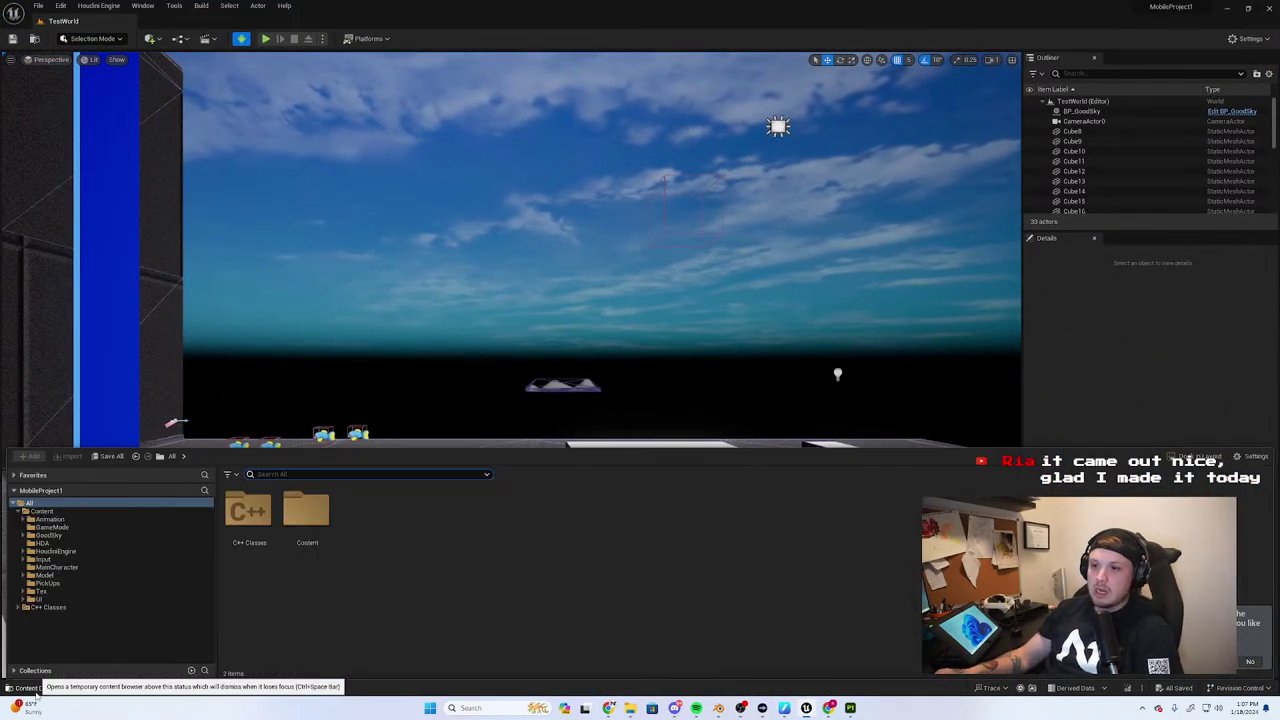
{"action": "mouse_move", "coordinate": [630, 708]}
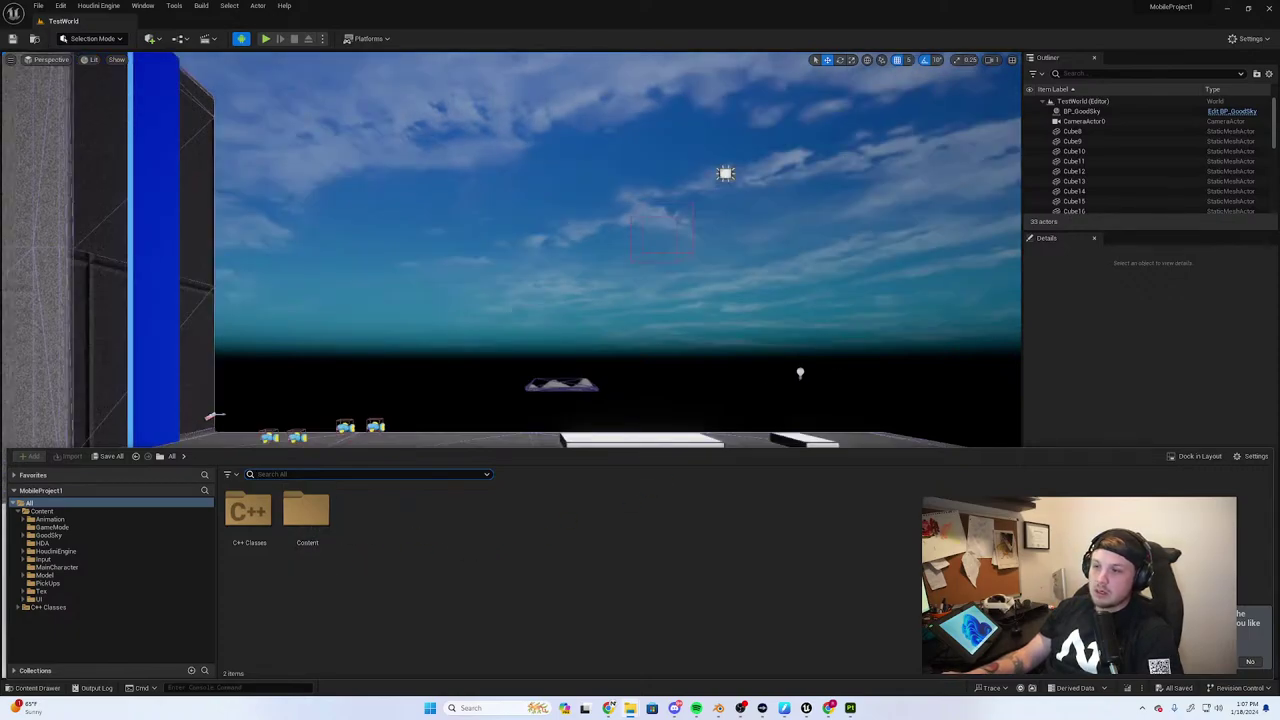
{"action": "double_click", "coordinate": [323, 517]}
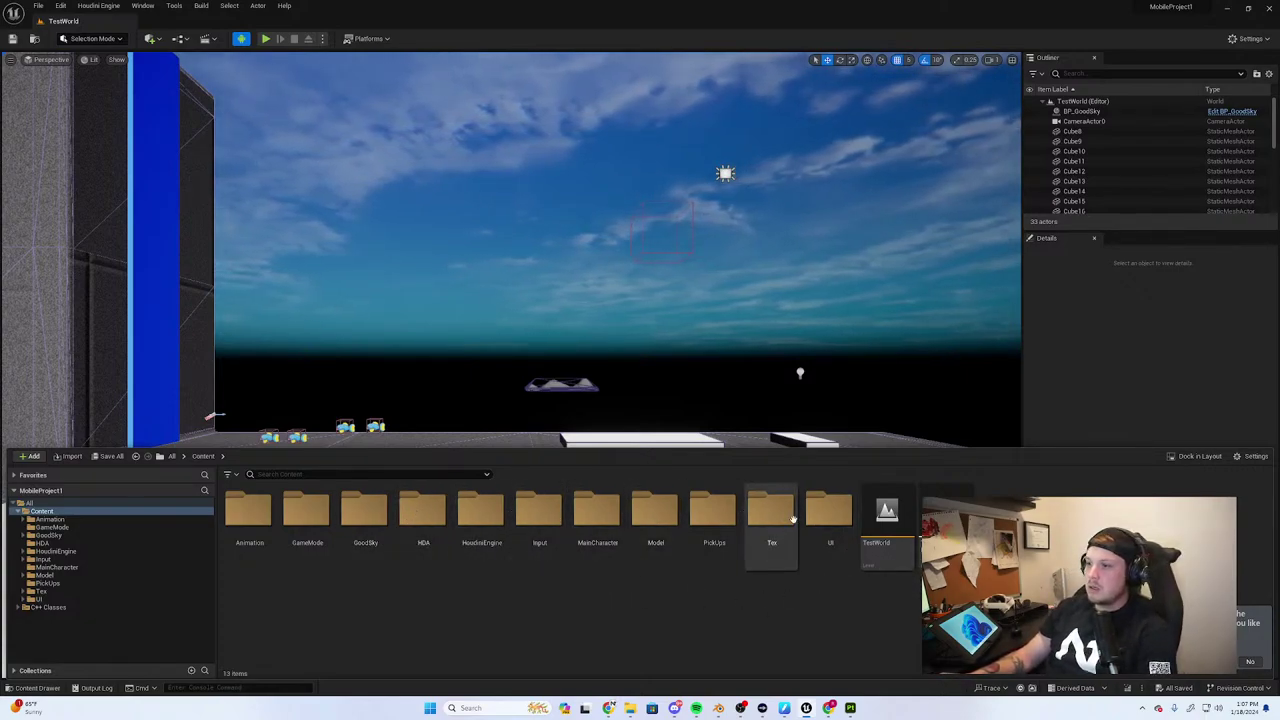
{"action": "double_click", "coordinate": [656, 515]}
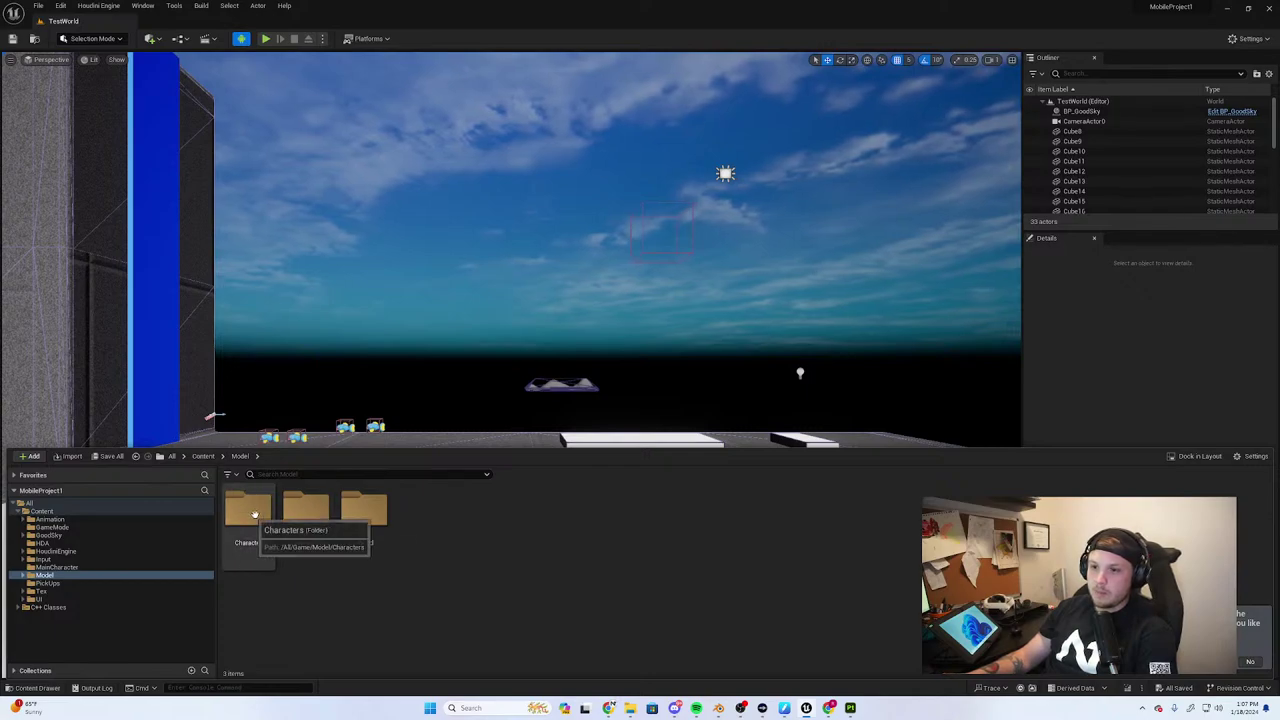
{"action": "double_click", "coordinate": [364, 512]}
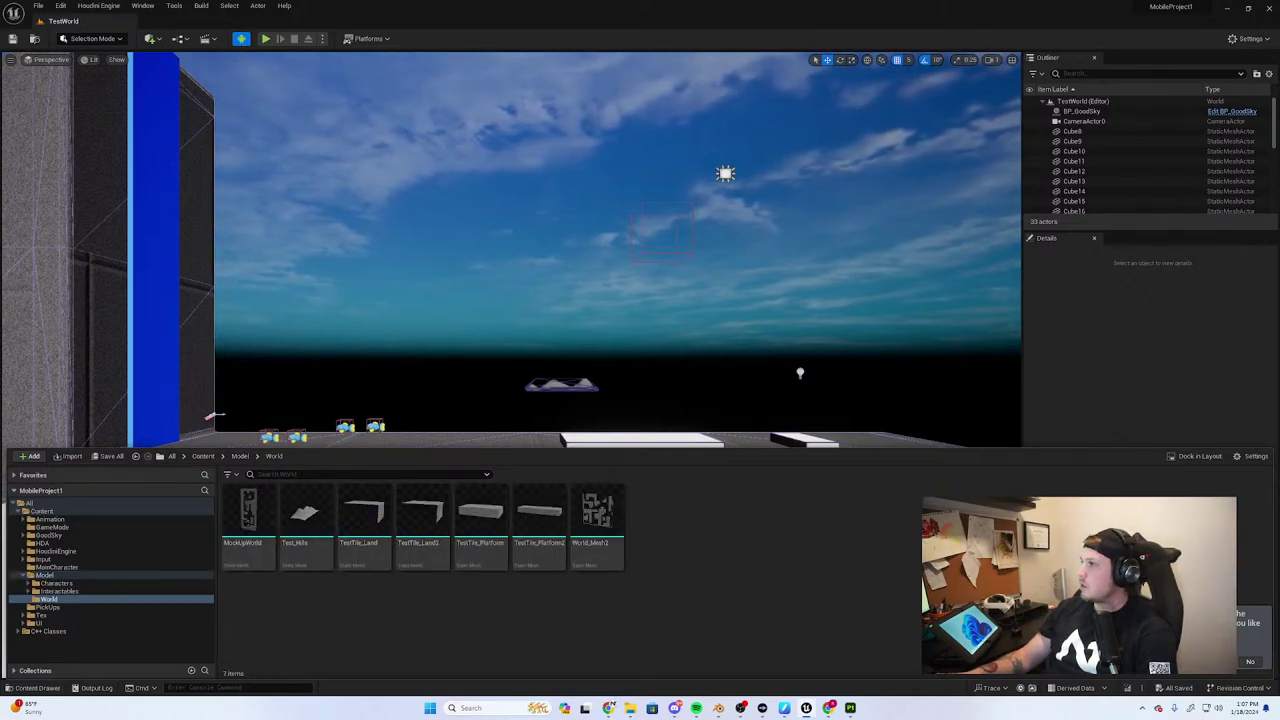
Import the Rainforest_Tree_Medium FBX as a static mesh into the World folder with the shown import options
{"action": "left_click_drag", "start_coordinate": [910, 138], "coordinate": [676, 527]}
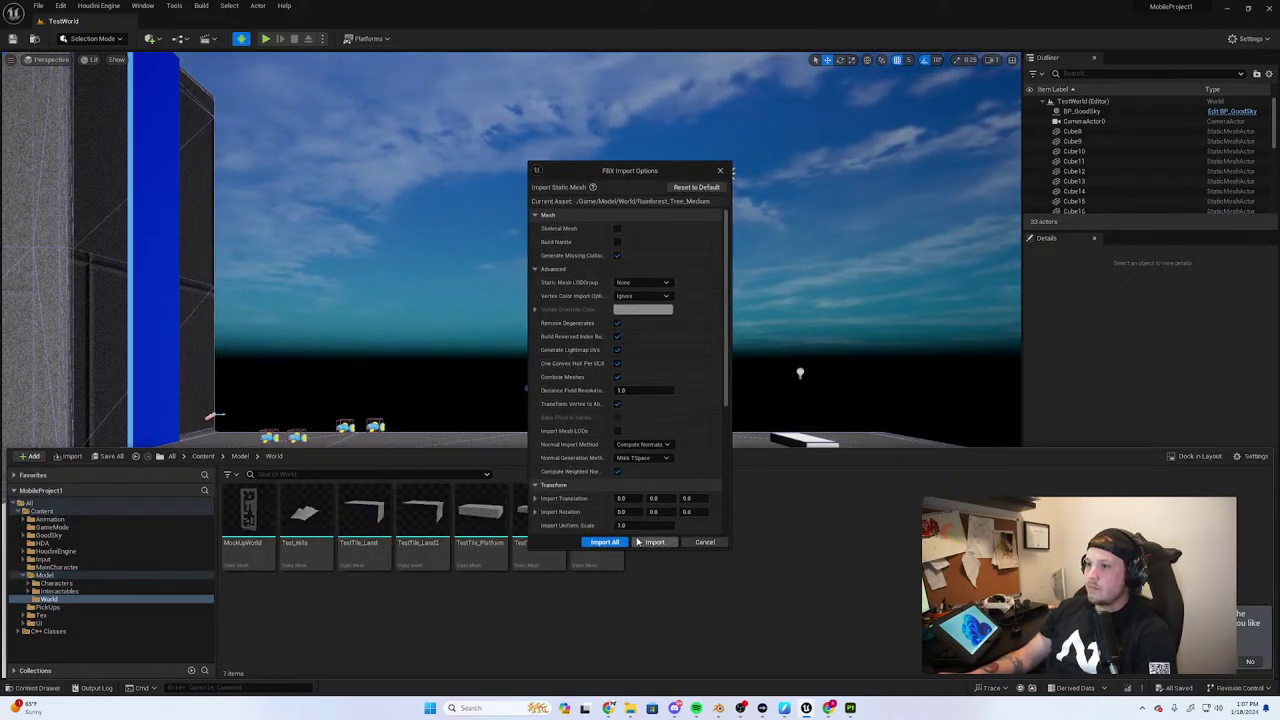
{"action": "scroll", "coordinate": [638, 485], "scroll_direction": "down", "scroll_amount": 3}
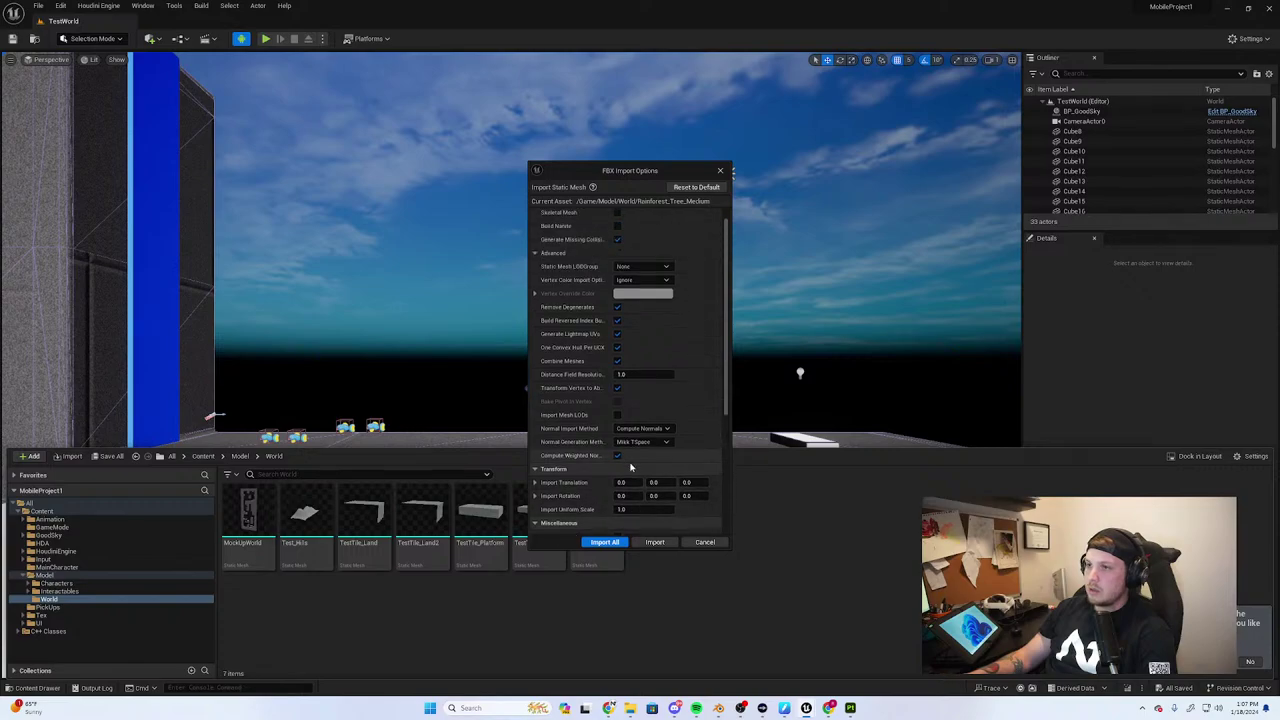
{"action": "left_click", "coordinate": [604, 542]}
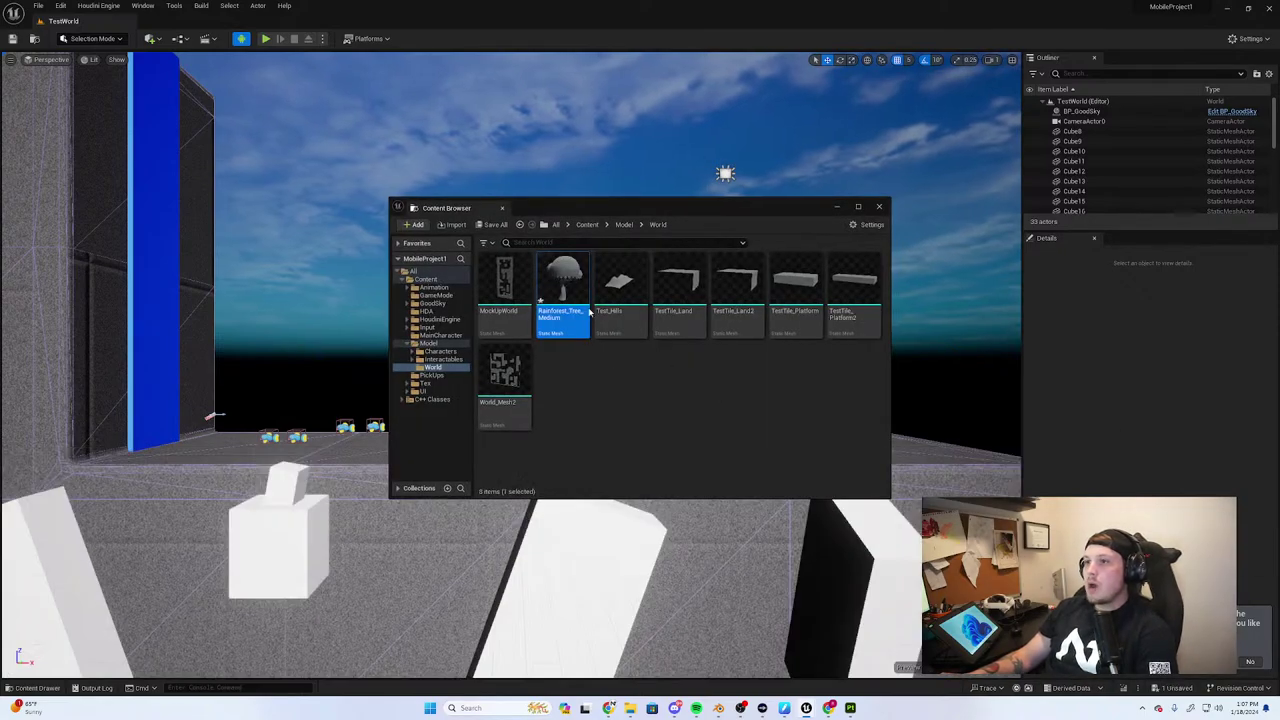
Place the Rainforest_Tree_Medium mesh on the level's floor behind the white blocks and open the asset in the Static Mesh Editor
{"action": "left_click_drag", "start_coordinate": [600, 208], "coordinate": [698, 241]}
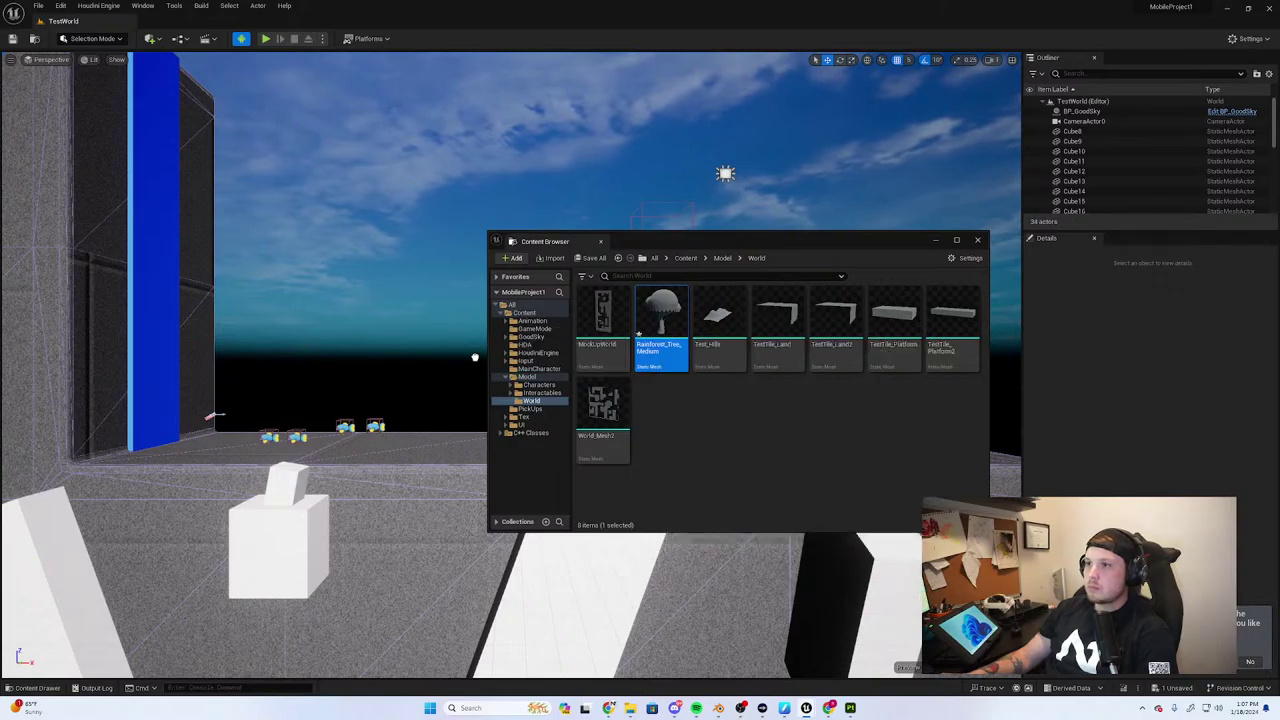
{"action": "left_click_drag", "start_coordinate": [661, 318], "coordinate": [411, 434]}
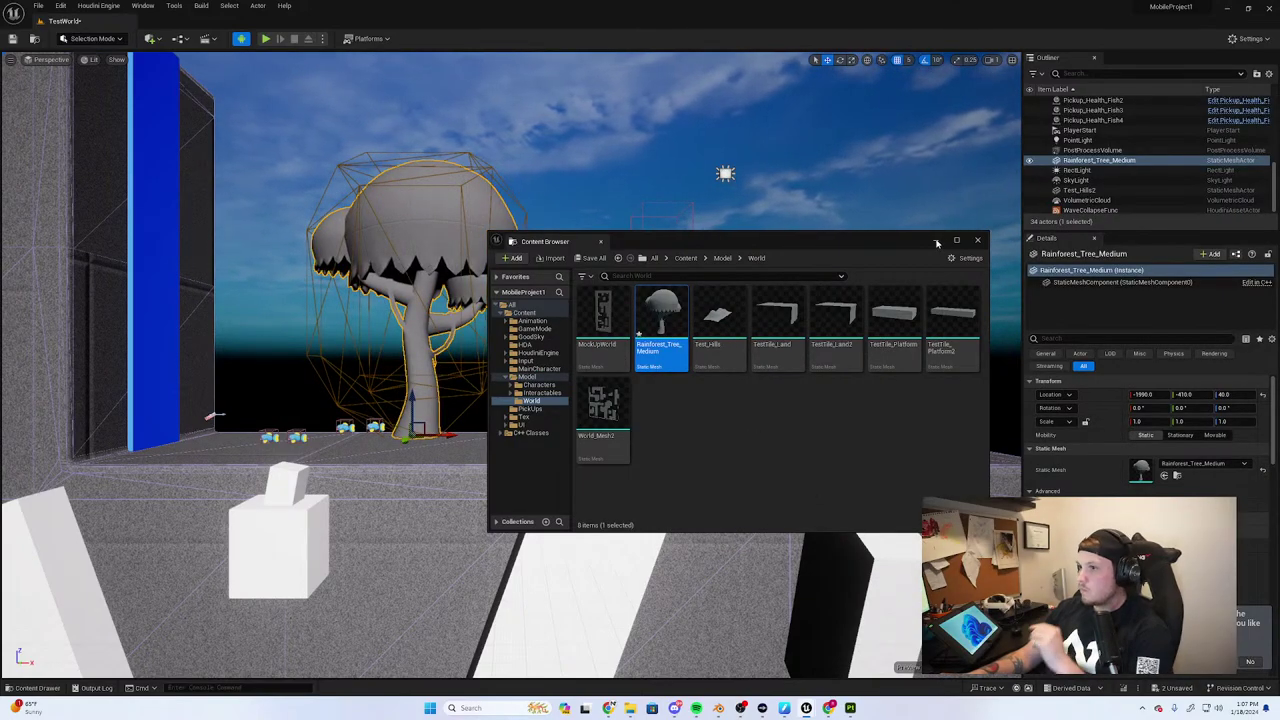
{"action": "double_click", "coordinate": [661, 318]}
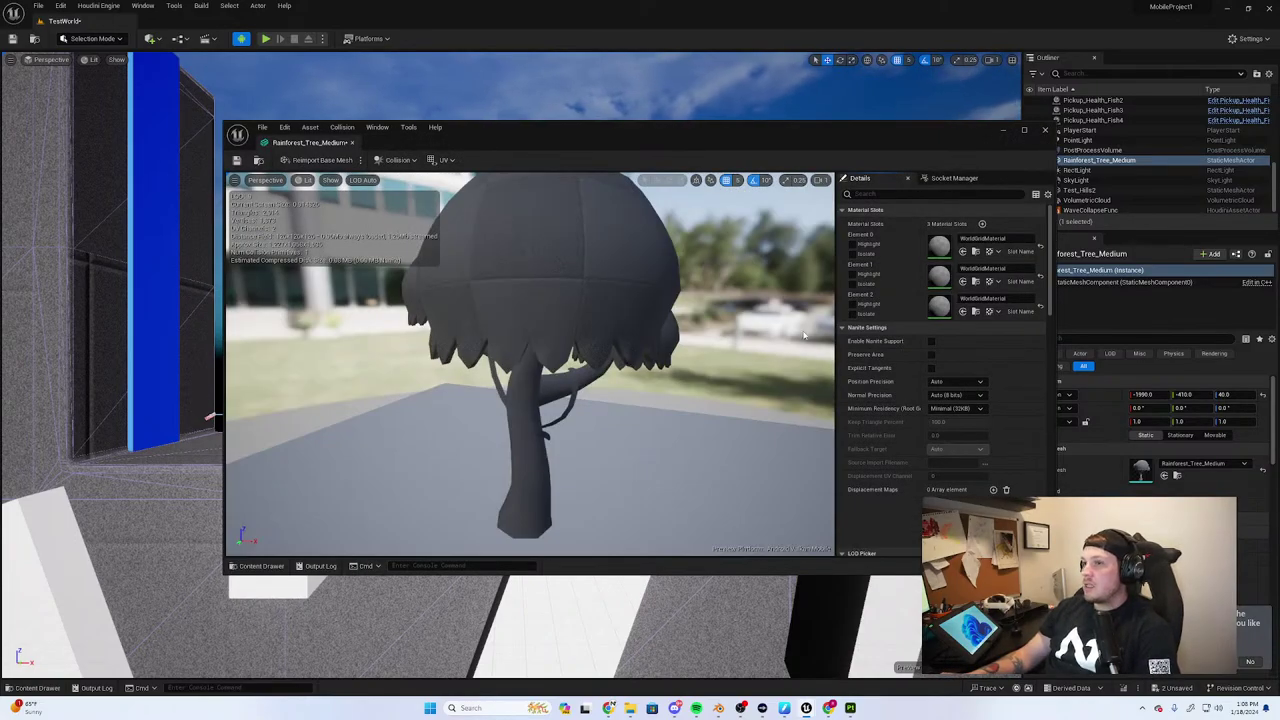
Import the tree's green leaf colour texture into the World content folder
{"action": "left_click", "coordinate": [256, 566]}
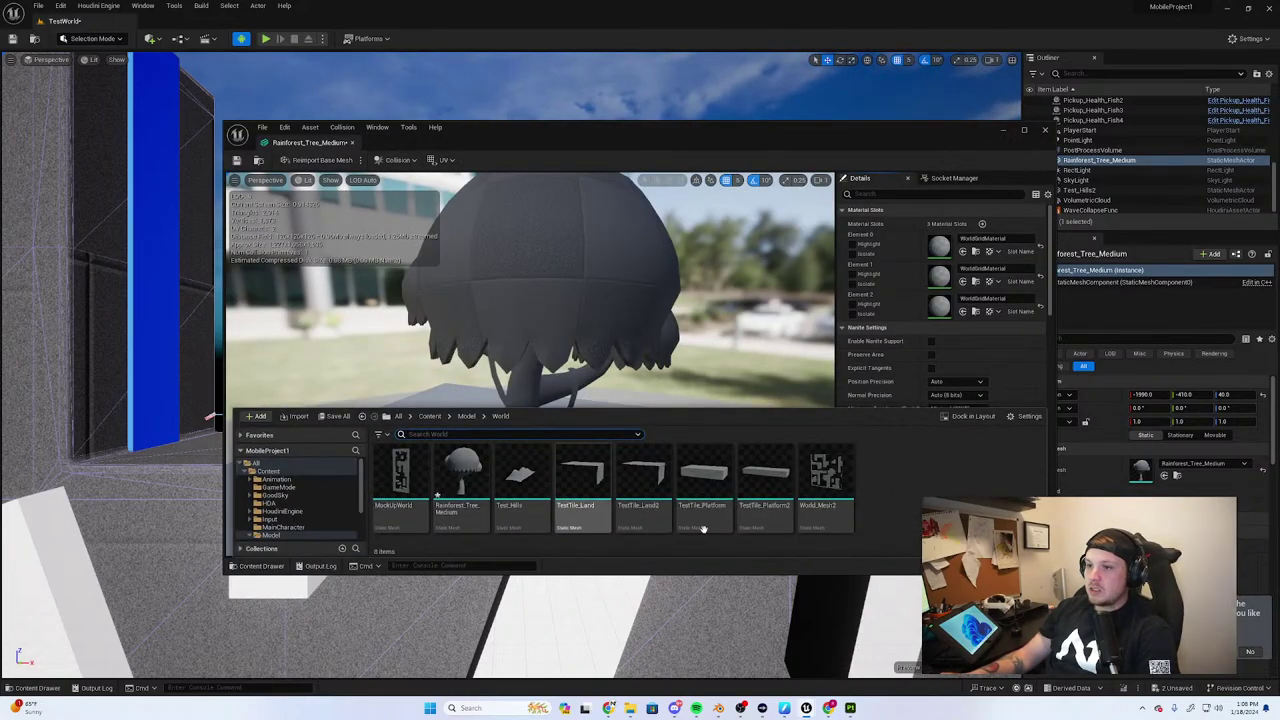
{"action": "mouse_move", "coordinate": [630, 708]}
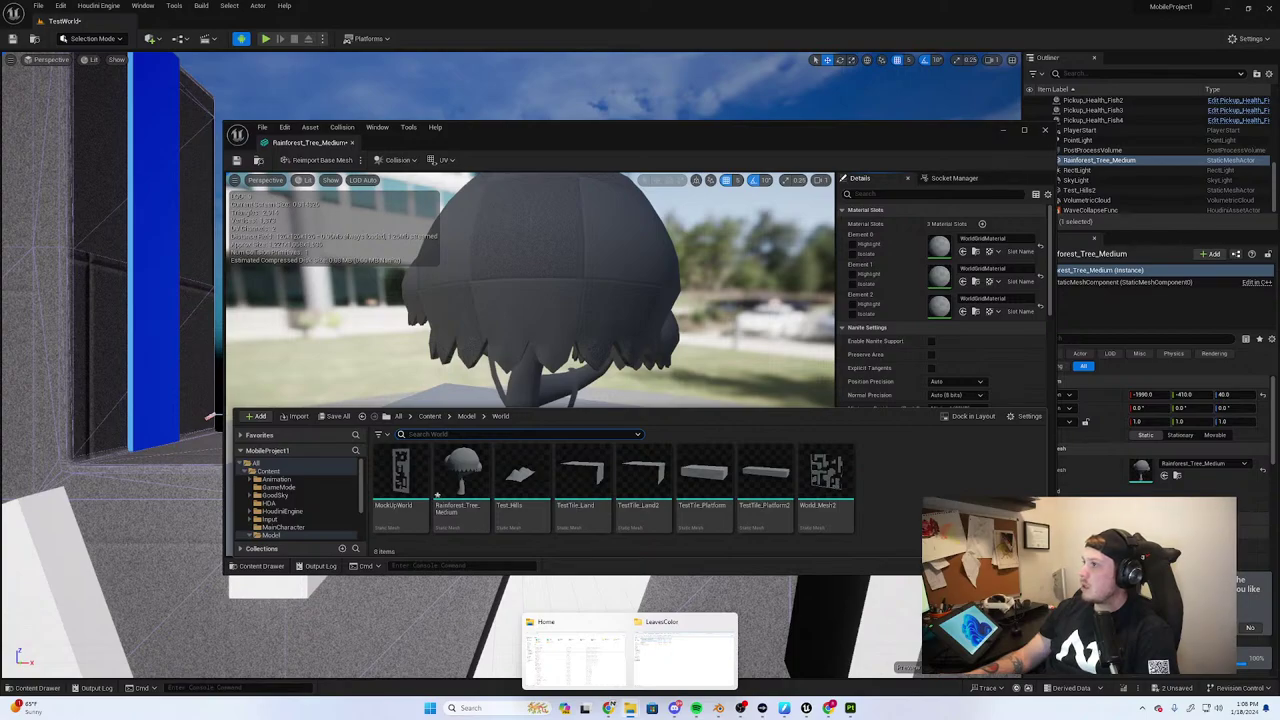
{"action": "left_click_drag", "start_coordinate": [904, 483], "coordinate": [909, 480]}
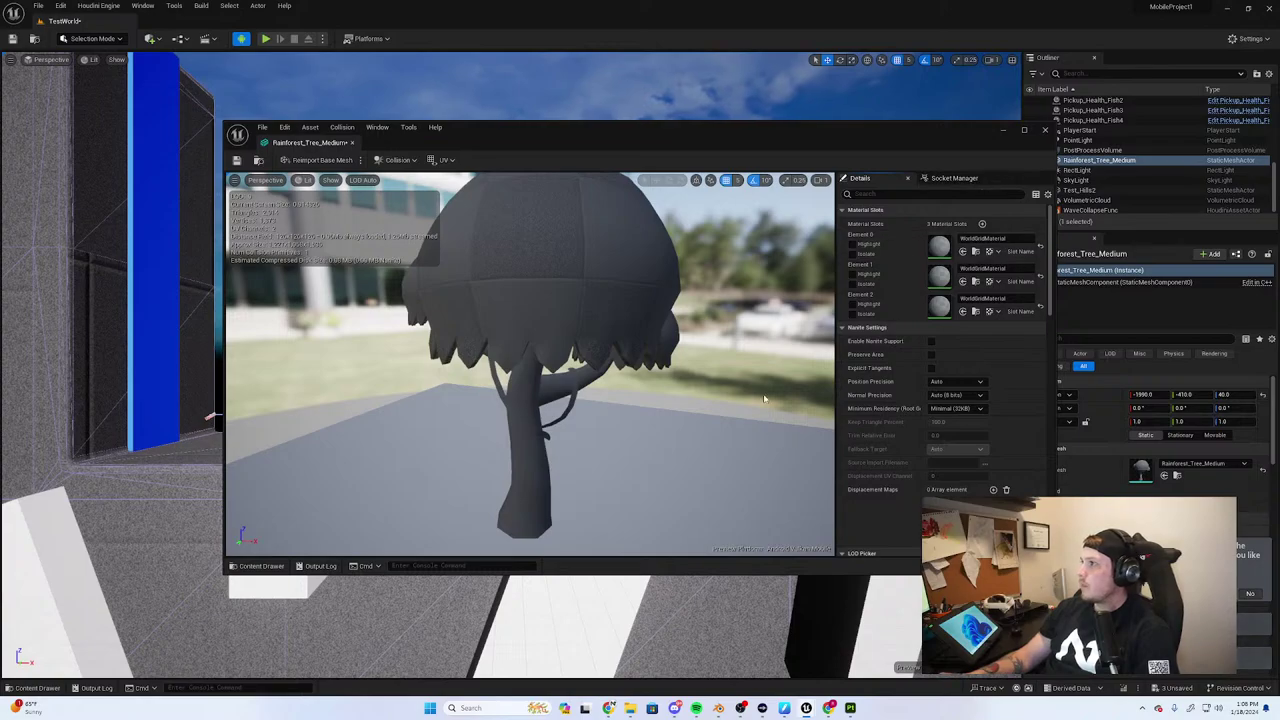
Create a material named Mat in the World folder and open its material graph
{"action": "left_click", "coordinate": [260, 566]}
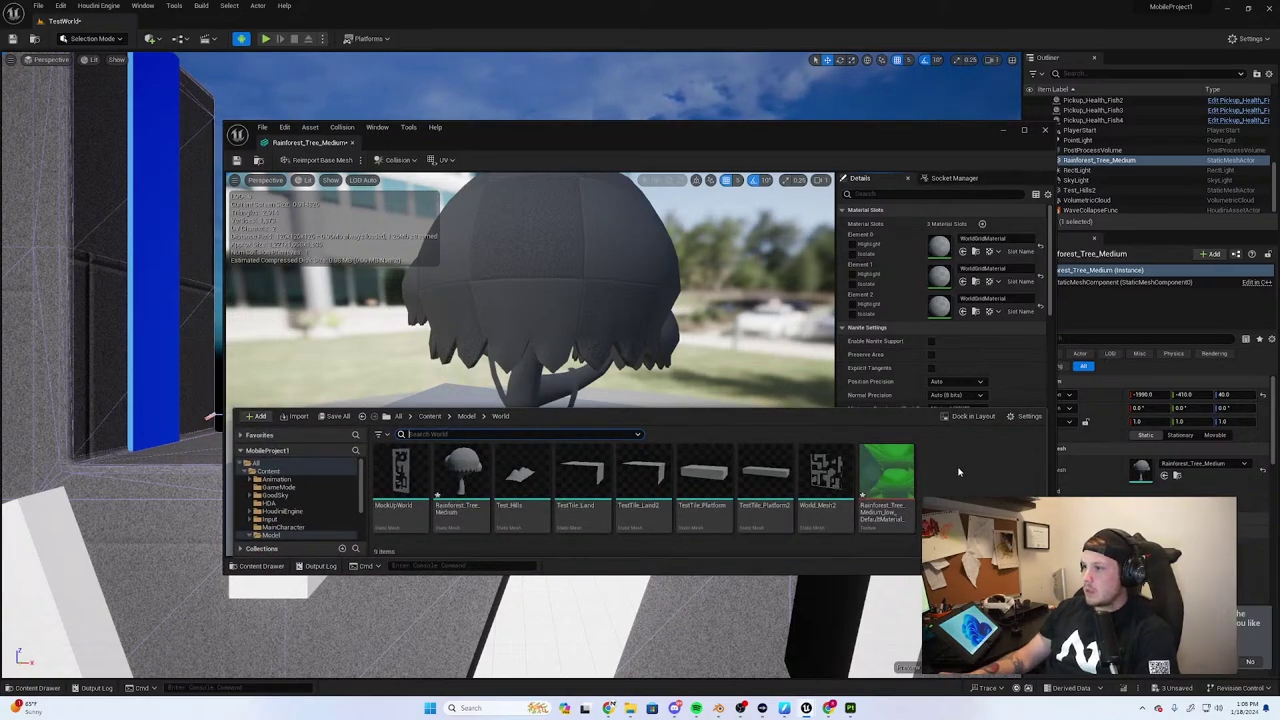
{"action": "right_click", "coordinate": [958, 472]}
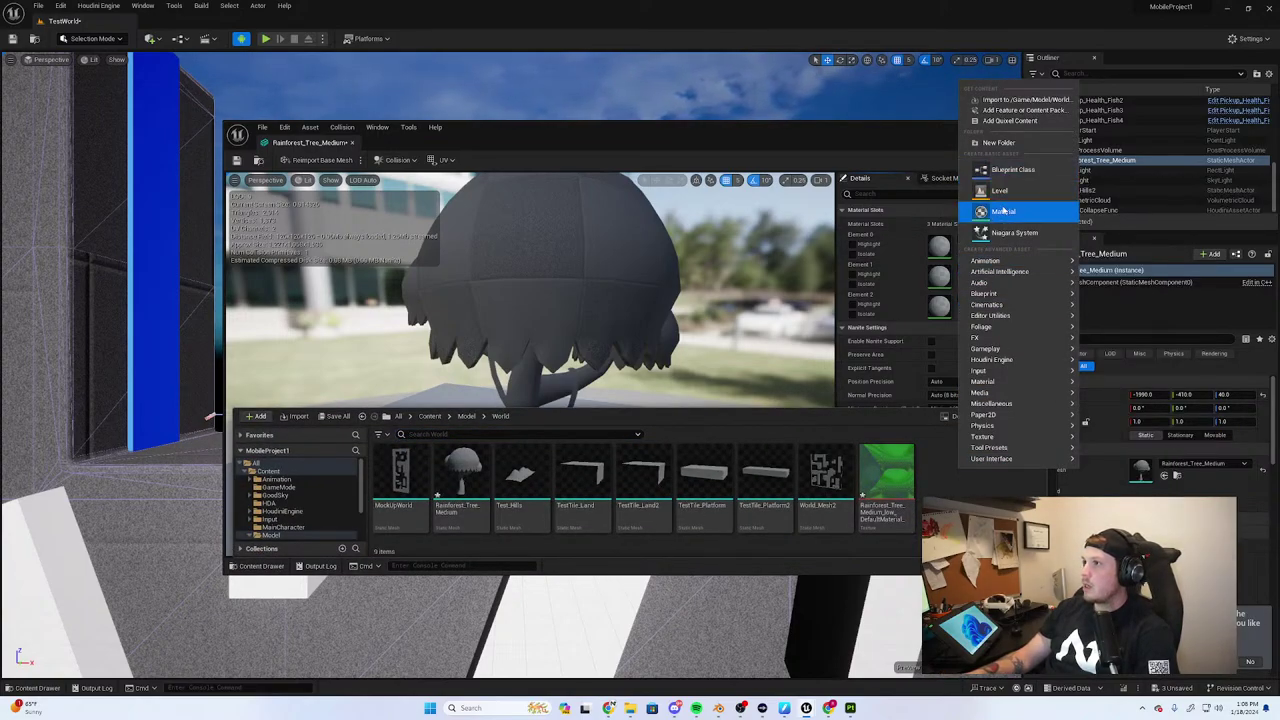
{"action": "left_click", "coordinate": [1003, 211]}
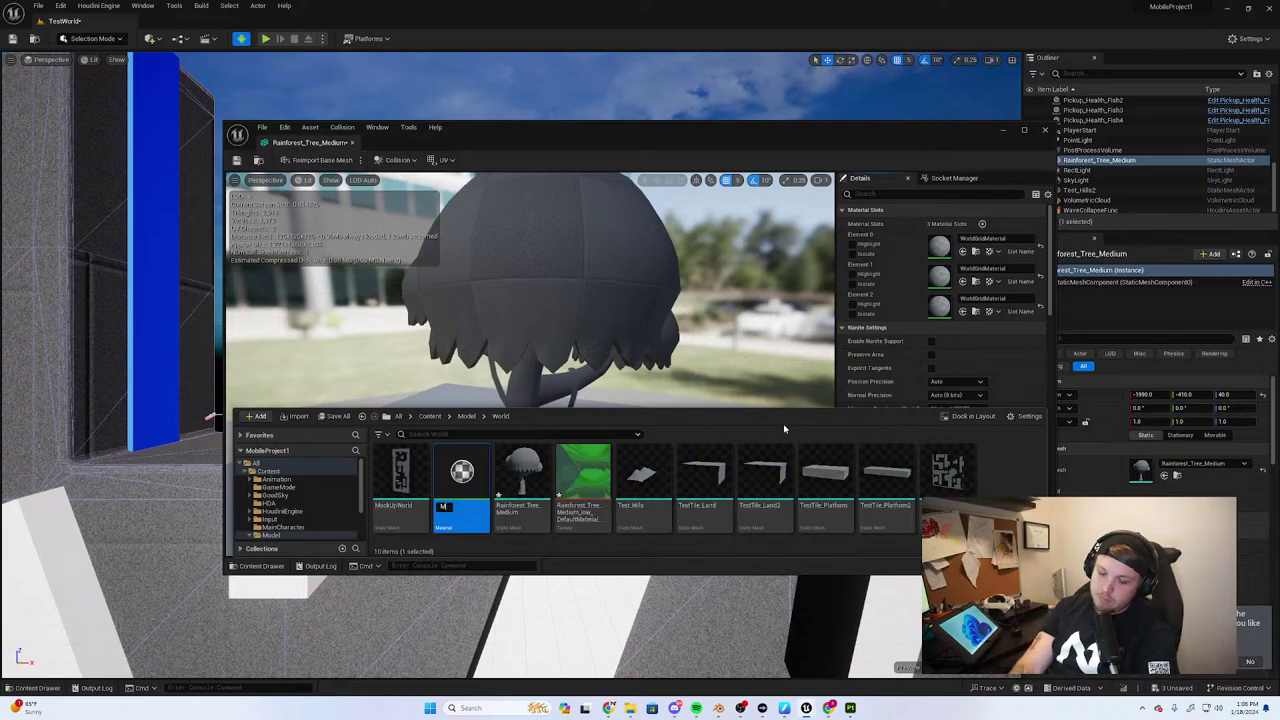
{"action": "key", "text": "Return"}
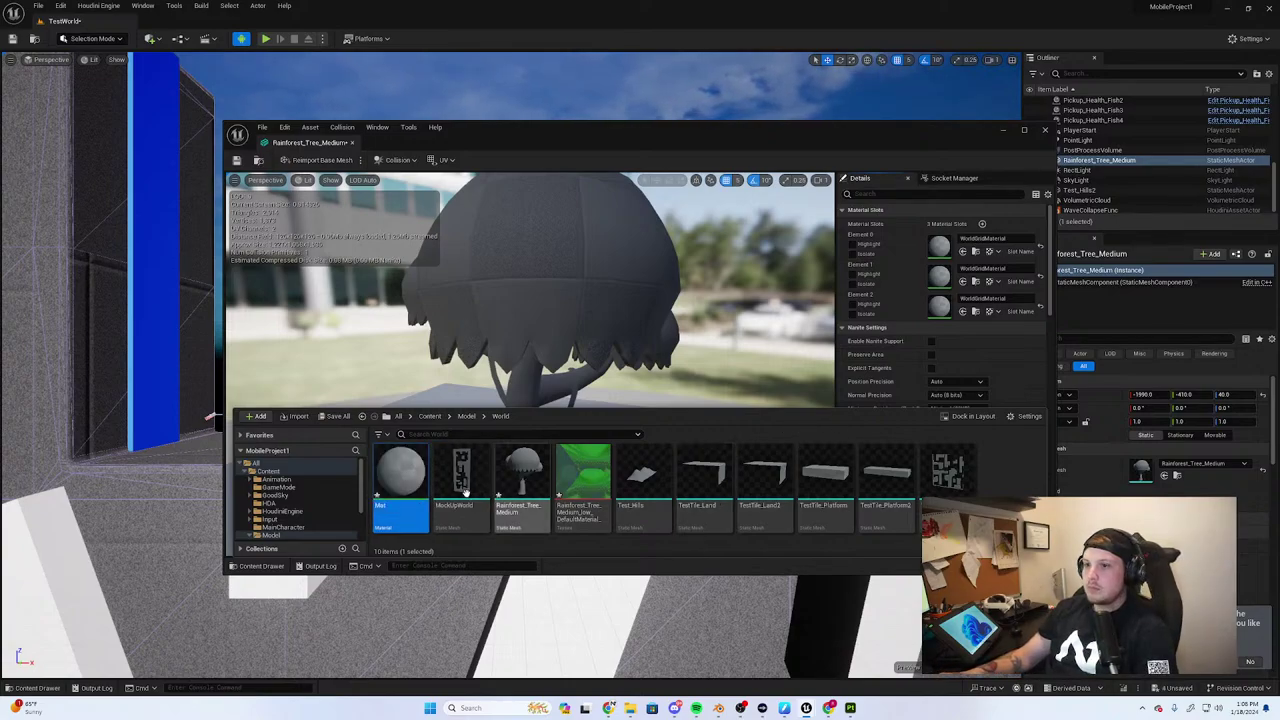
{"action": "double_click", "coordinate": [400, 470]}
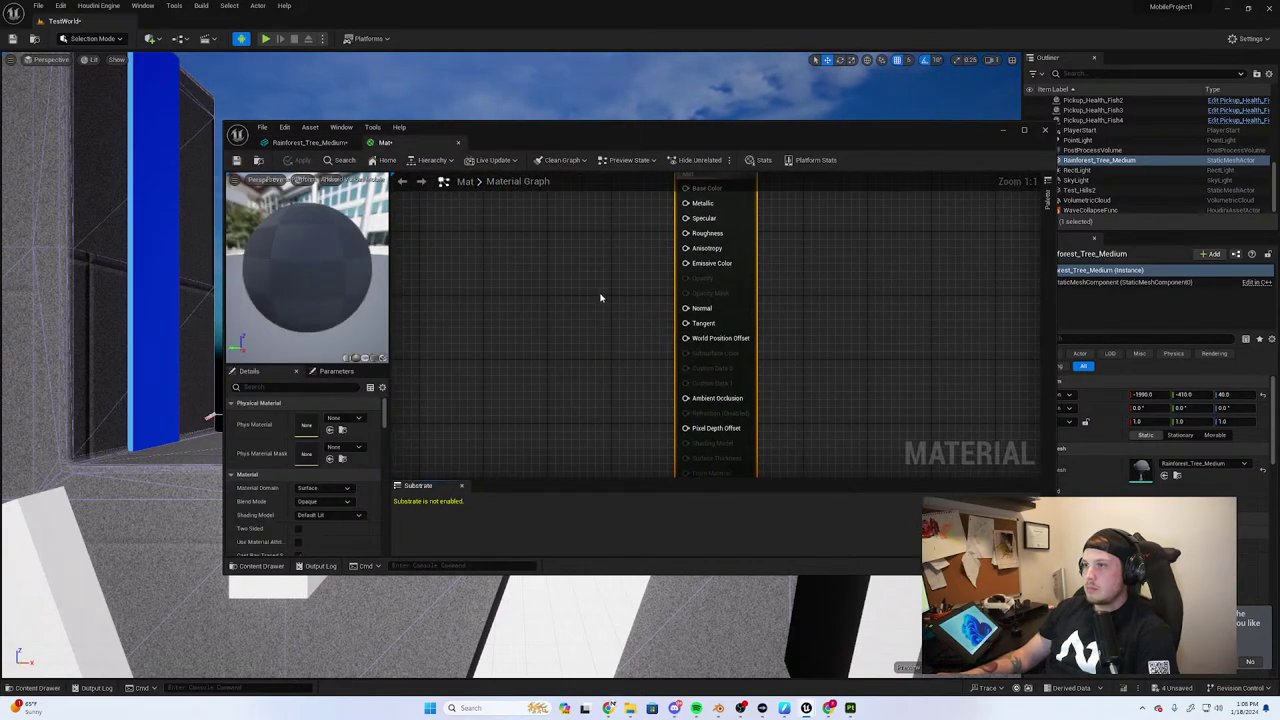
Add a Texture Sample node to the Mat material graph beside the output node
{"action": "right_click_drag", "start_coordinate": [490, 243], "coordinate": [640, 323]}
{"action": "right_click", "coordinate": [642, 326]}
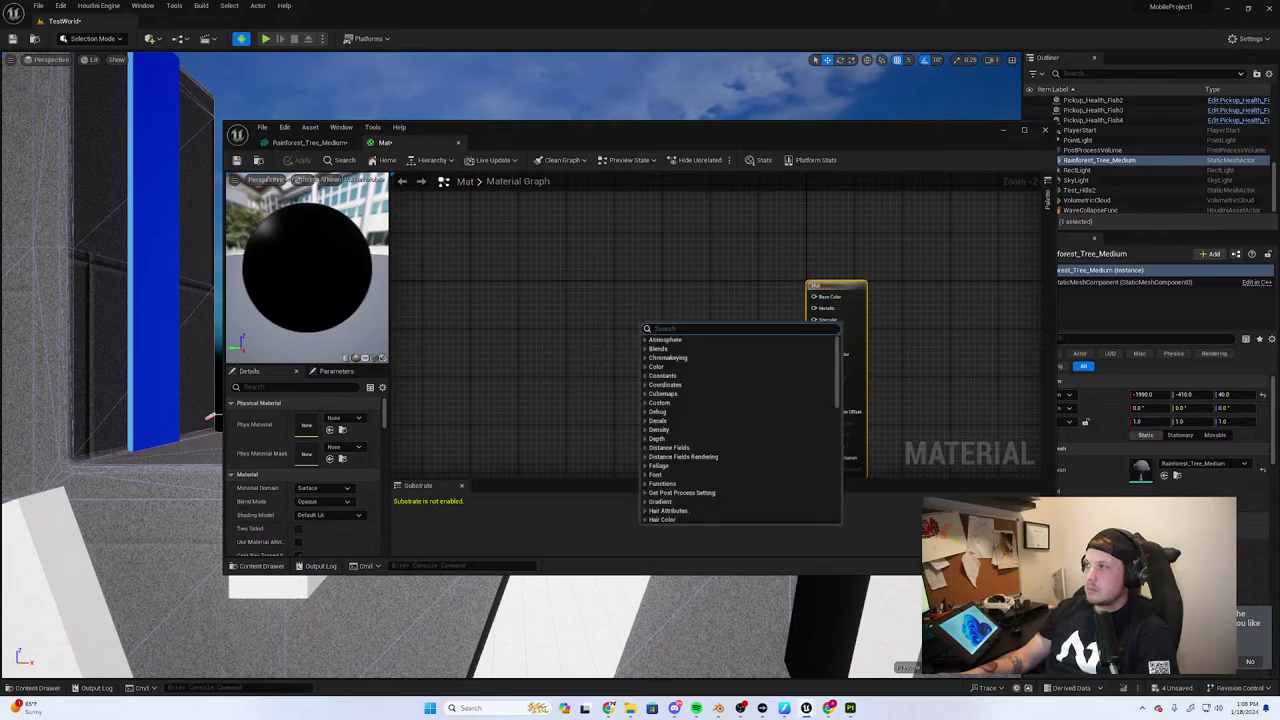
{"action": "key", "text": "Escape"}
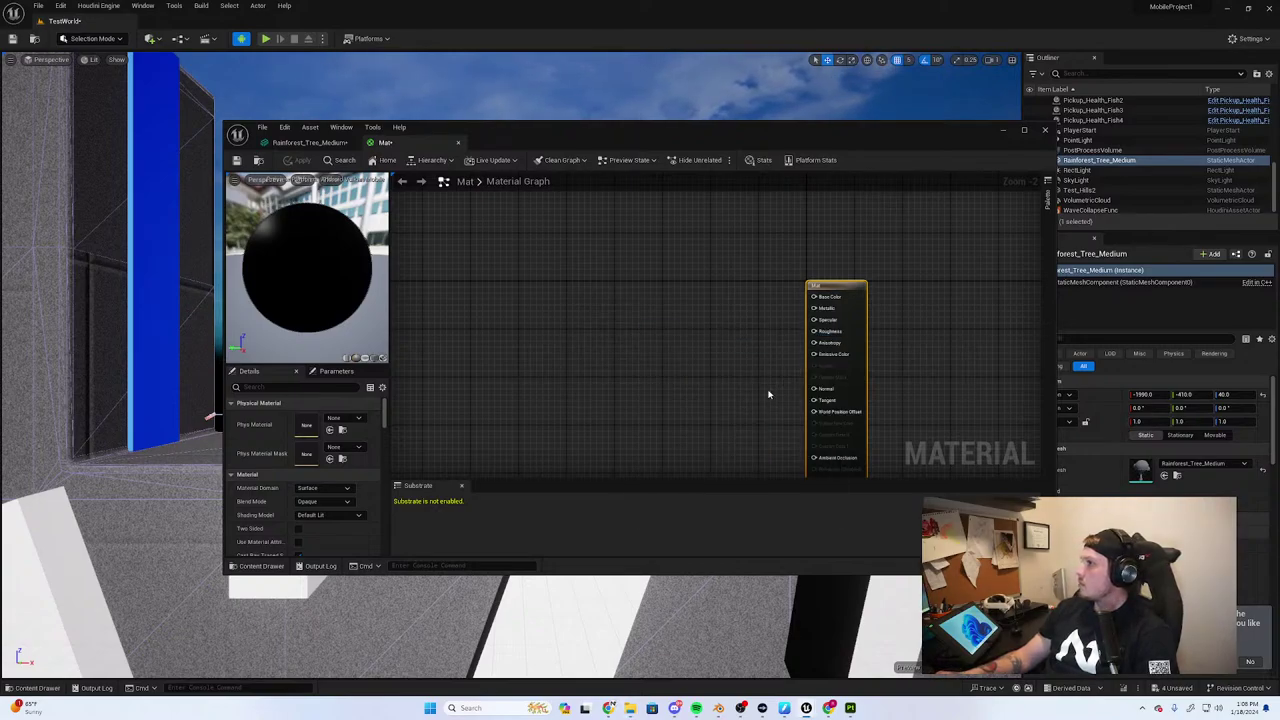
{"action": "right_click", "coordinate": [598, 342]}
{"action": "type", "text": "image"}
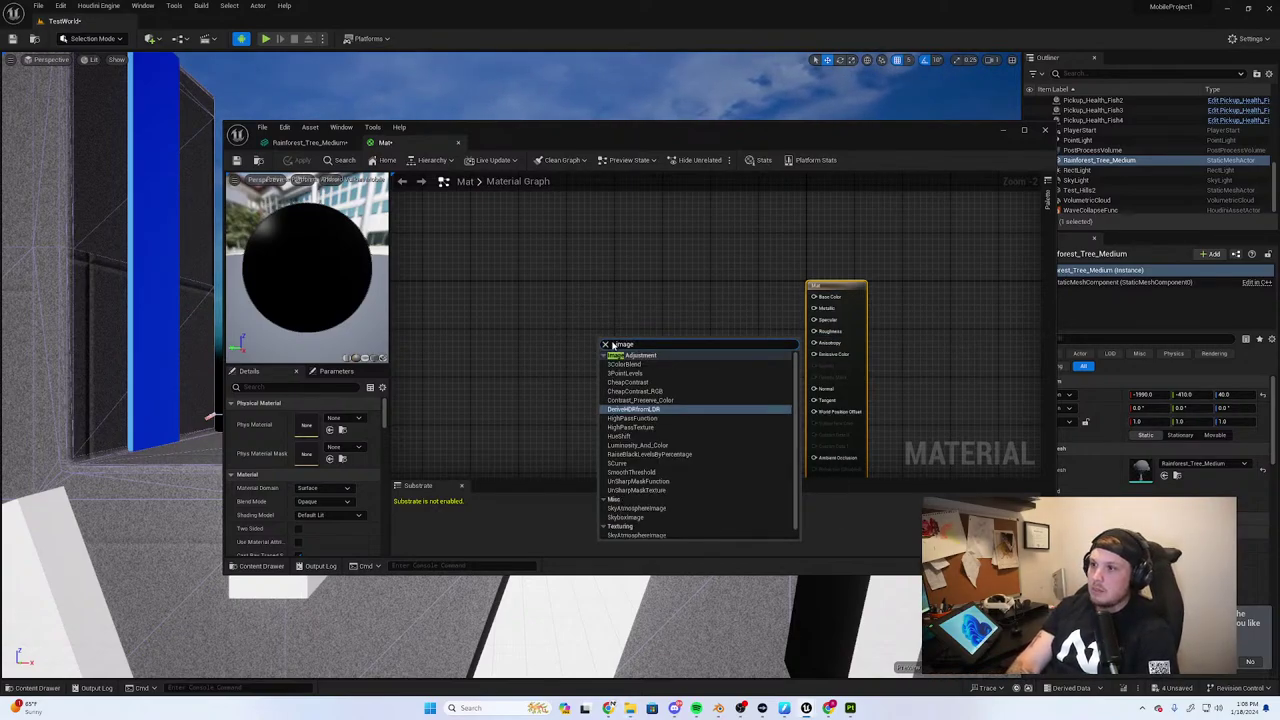
{"action": "key", "text": "BackSpace"}
{"action": "key", "text": "BackSpace"}
{"action": "key", "text": "BackSpace"}
{"action": "key", "text": "BackSpace"}
{"action": "key", "text": "BackSpace"}
{"action": "type", "text": "texture"}
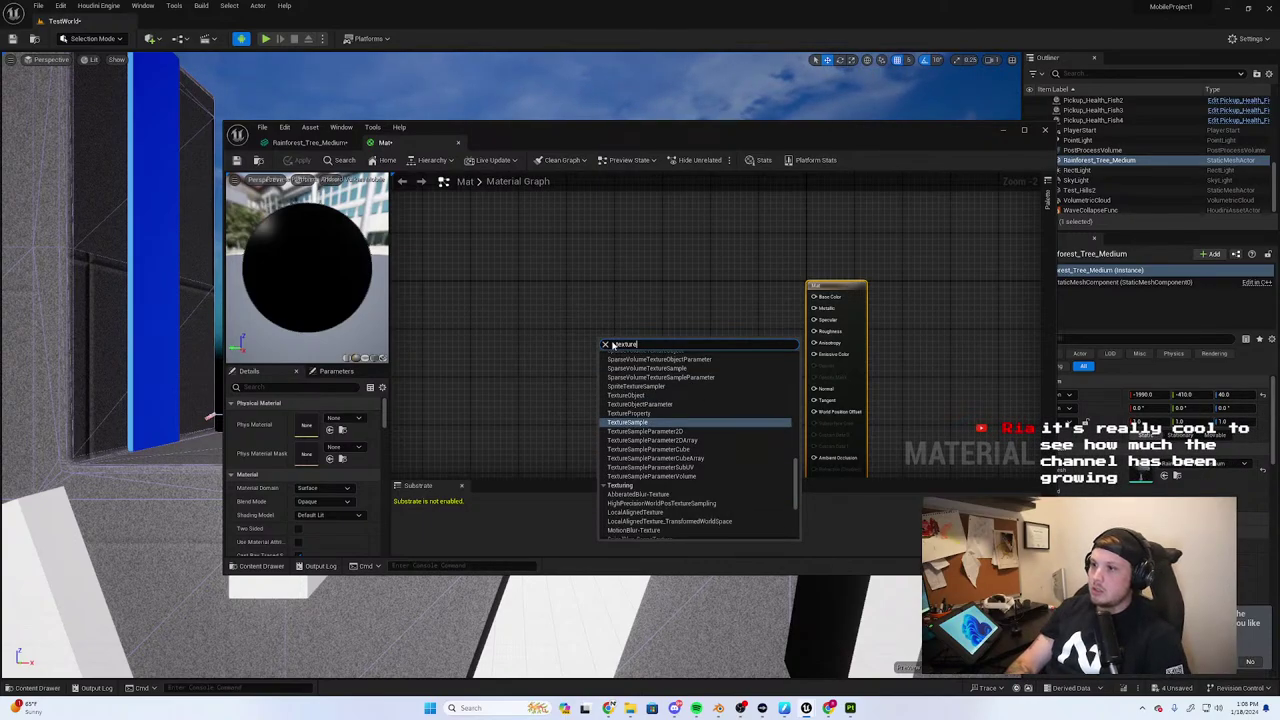
{"action": "key", "text": "Return"}
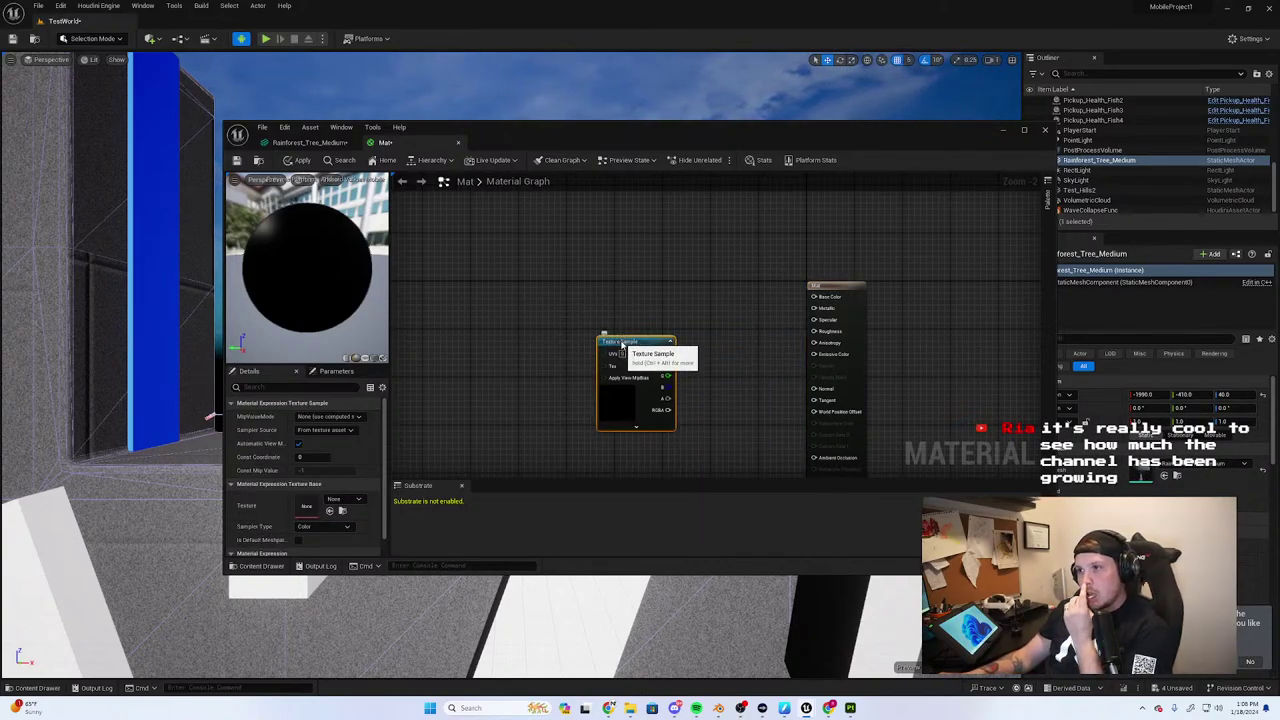
Connect the Texture Sample's RGB output to the material's Base Color
{"action": "left_click_drag", "start_coordinate": [619, 340], "coordinate": [834, 300]}
{"action": "left_click_drag", "start_coordinate": [601, 307], "coordinate": [595, 290]}
{"action": "scroll", "coordinate": [653, 327], "scroll_direction": "up", "scroll_amount": 2}
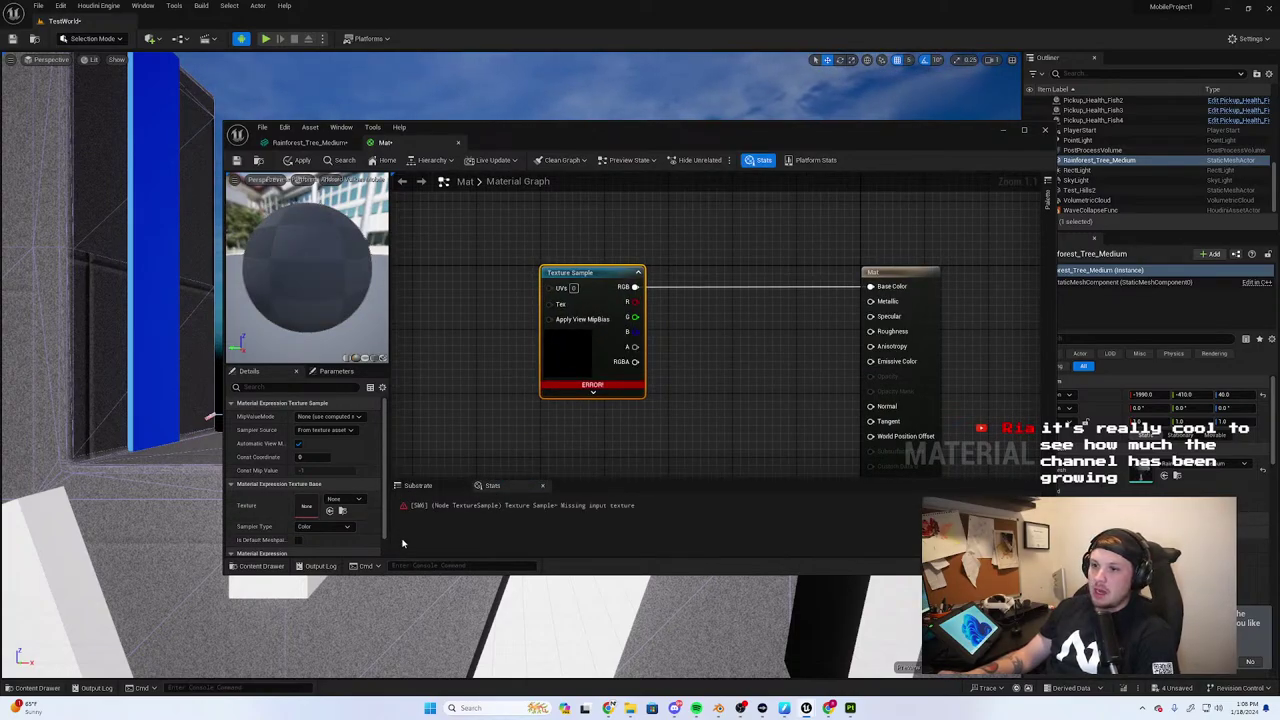
{"action": "left_click", "coordinate": [257, 566]}
{"action": "left_click_drag", "start_coordinate": [583, 478], "coordinate": [469, 258]}
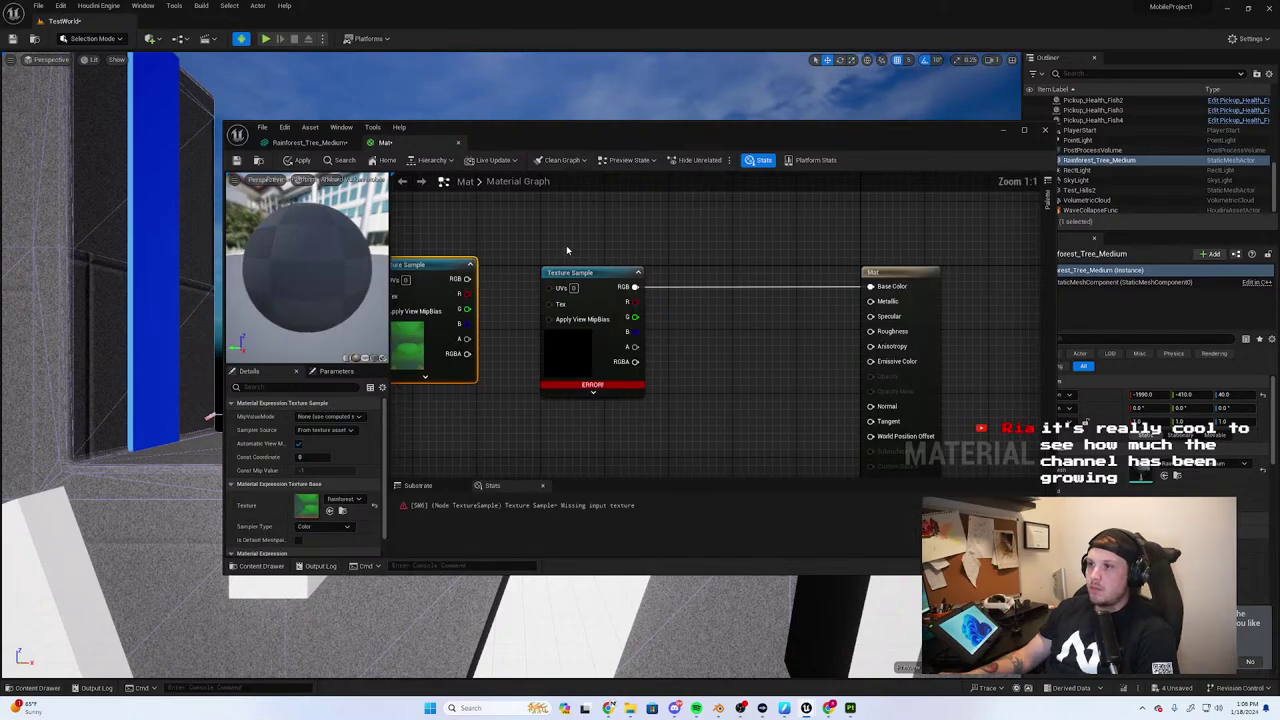
{"action": "scroll", "coordinate": [540, 242], "scroll_direction": "down", "scroll_amount": 3}
{"action": "scroll", "coordinate": [592, 244], "scroll_direction": "up", "scroll_amount": 2}
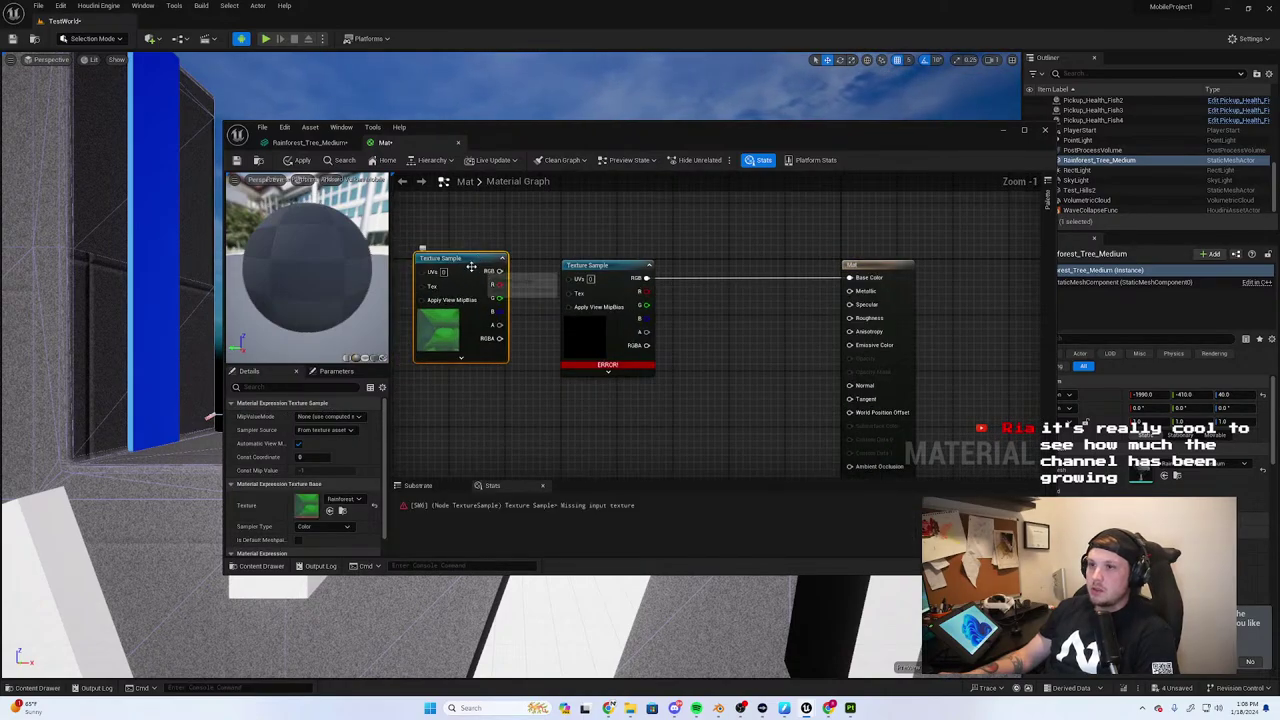
{"action": "mouse_move", "coordinate": [500, 271]}
{"action": "left_mouse_down"}
{"action": "mouse_move", "coordinate": [580, 295]}
{"action": "mouse_move", "coordinate": [489, 277]}
{"action": "left_mouse_up"}
{"action": "left_click", "coordinate": [489, 229]}
{"action": "left_click", "coordinate": [474, 256]}
{"action": "key", "text": "Delete"}
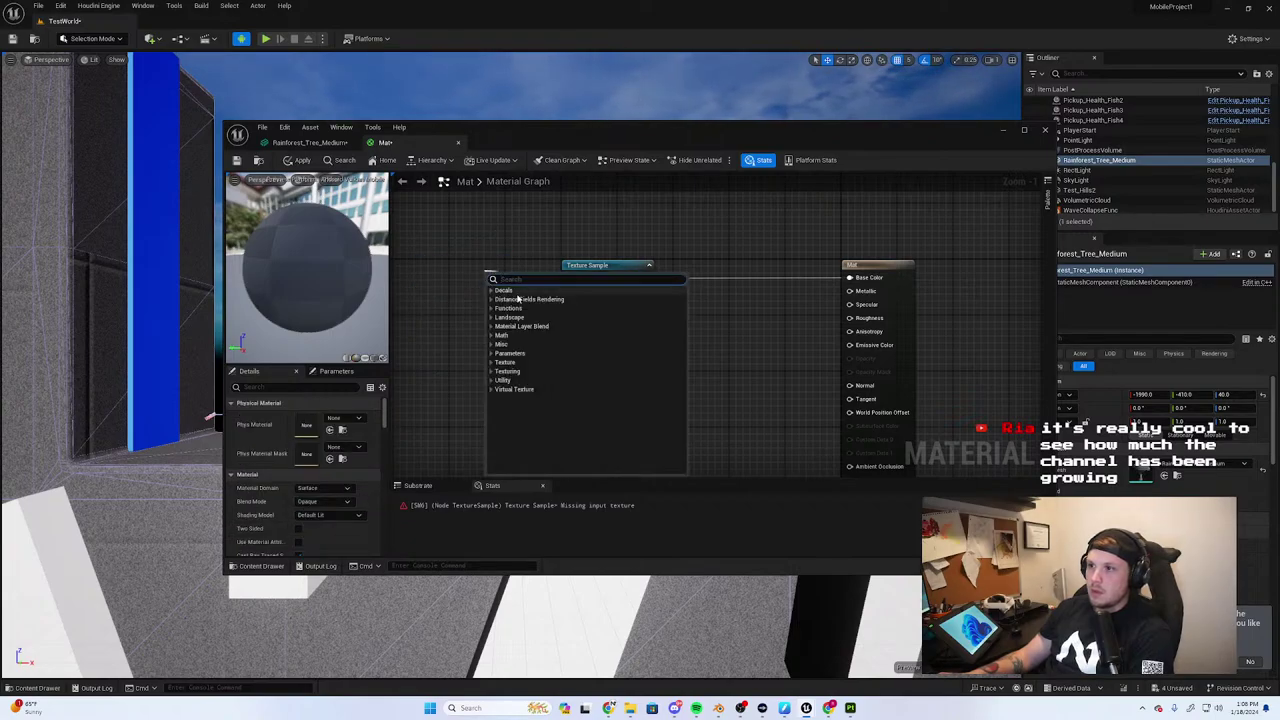
Feed the Texture Sample's Tex input from a new Texture Object holding the green rainforest leaf texture, and apply the material
{"action": "type", "text": "tex"}
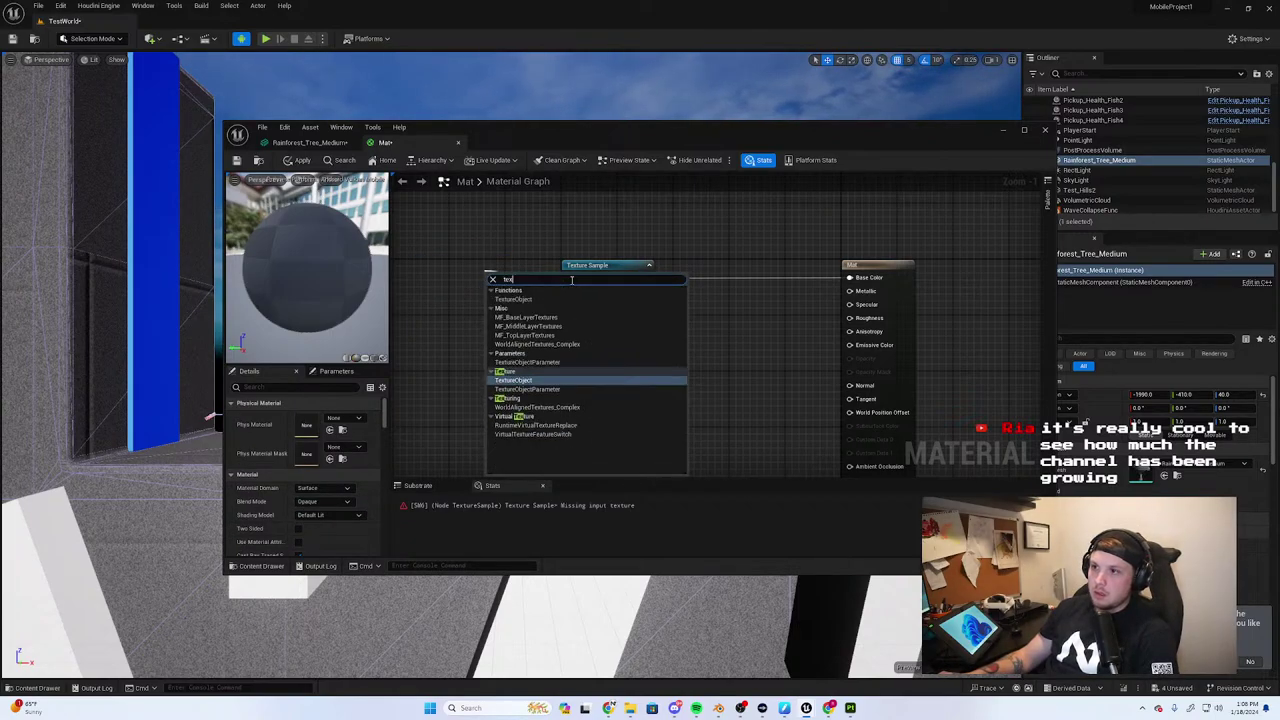
{"action": "left_click", "coordinate": [548, 386]}
{"action": "left_click_drag", "start_coordinate": [512, 283], "coordinate": [461, 291]}
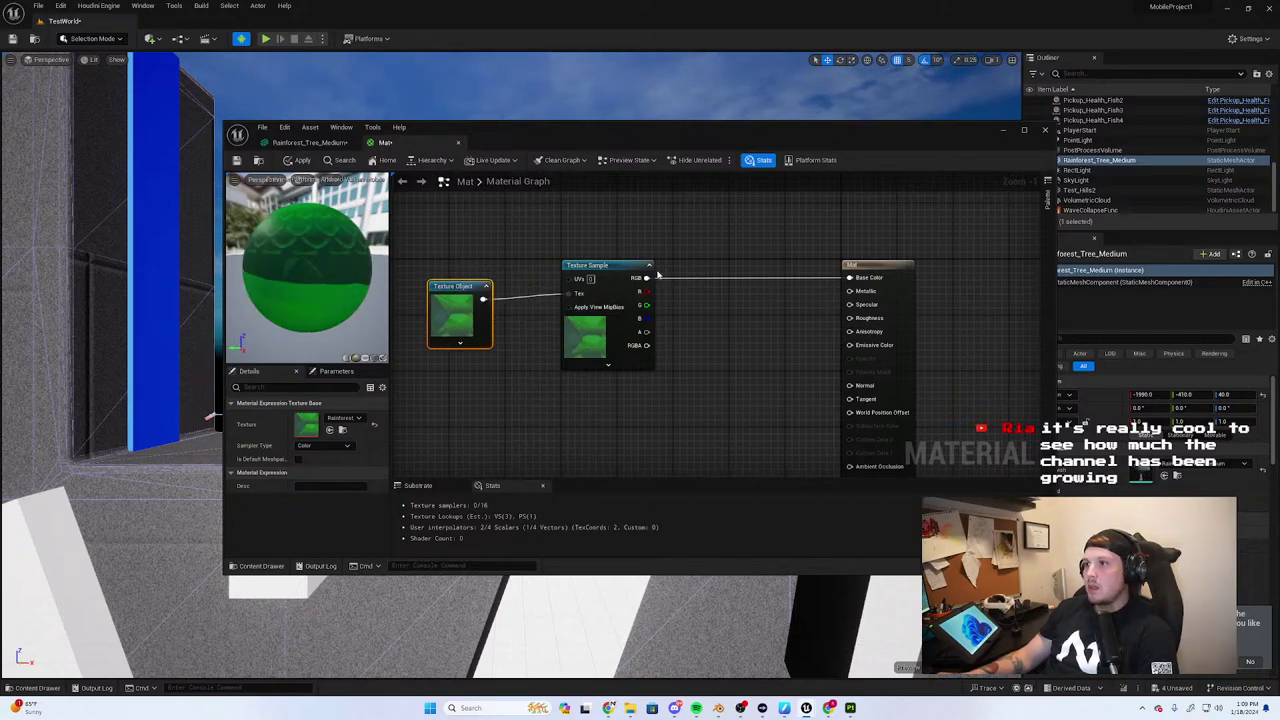
{"action": "left_click", "coordinate": [300, 161]}
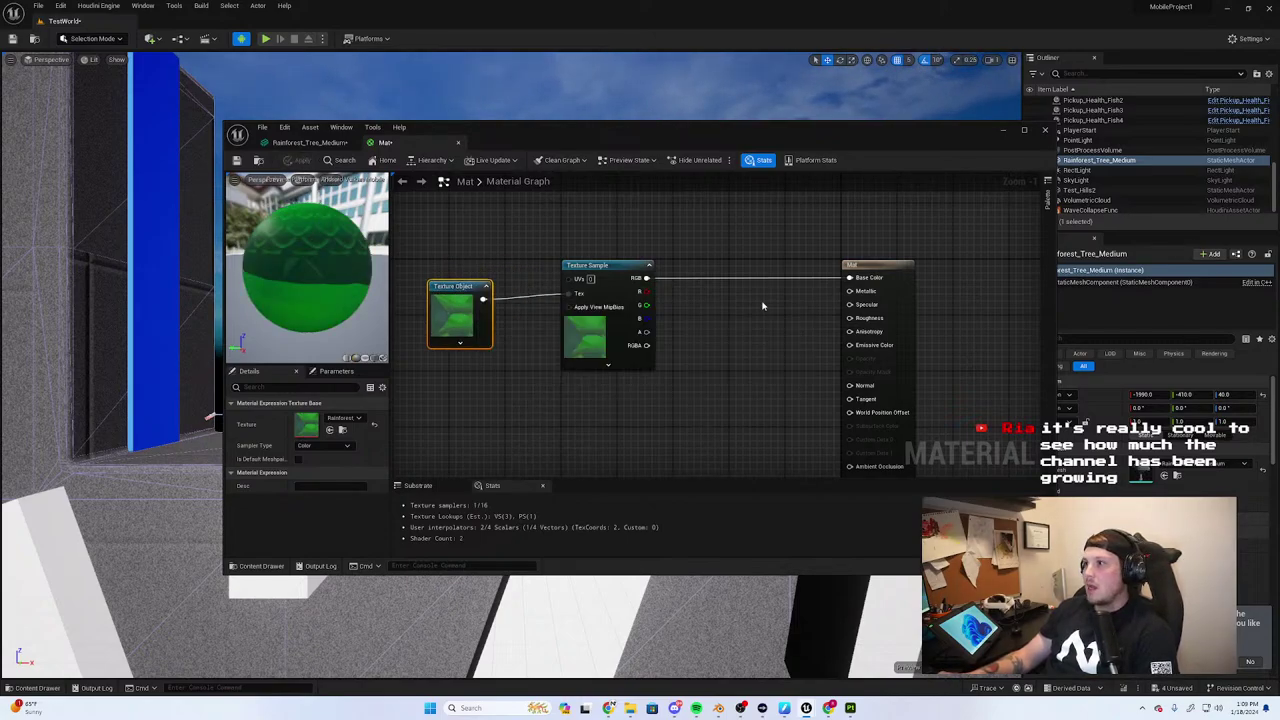
Add a constant node below the base colour link and convert it to a parameter named Roughness
{"action": "left_click", "coordinate": [733, 323]}
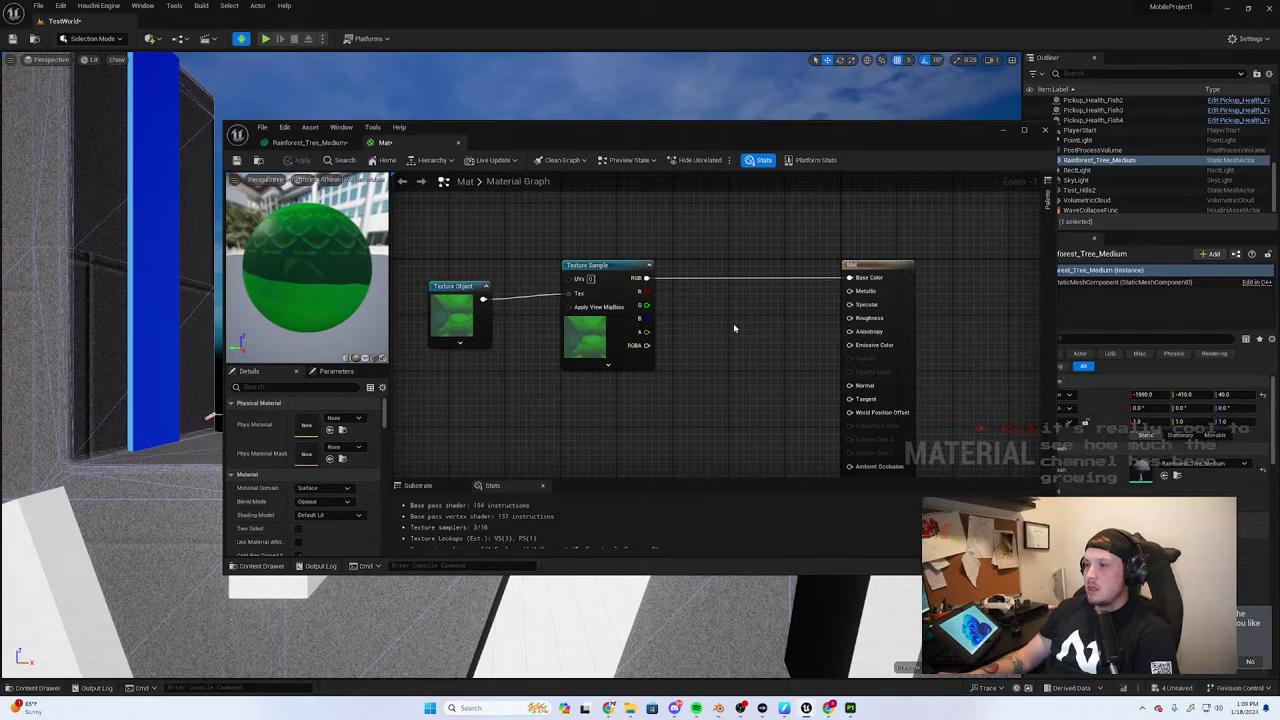
{"action": "left_click", "coordinate": [733, 323]}
{"action": "left_click_drag", "start_coordinate": [735, 328], "coordinate": [694, 328]}
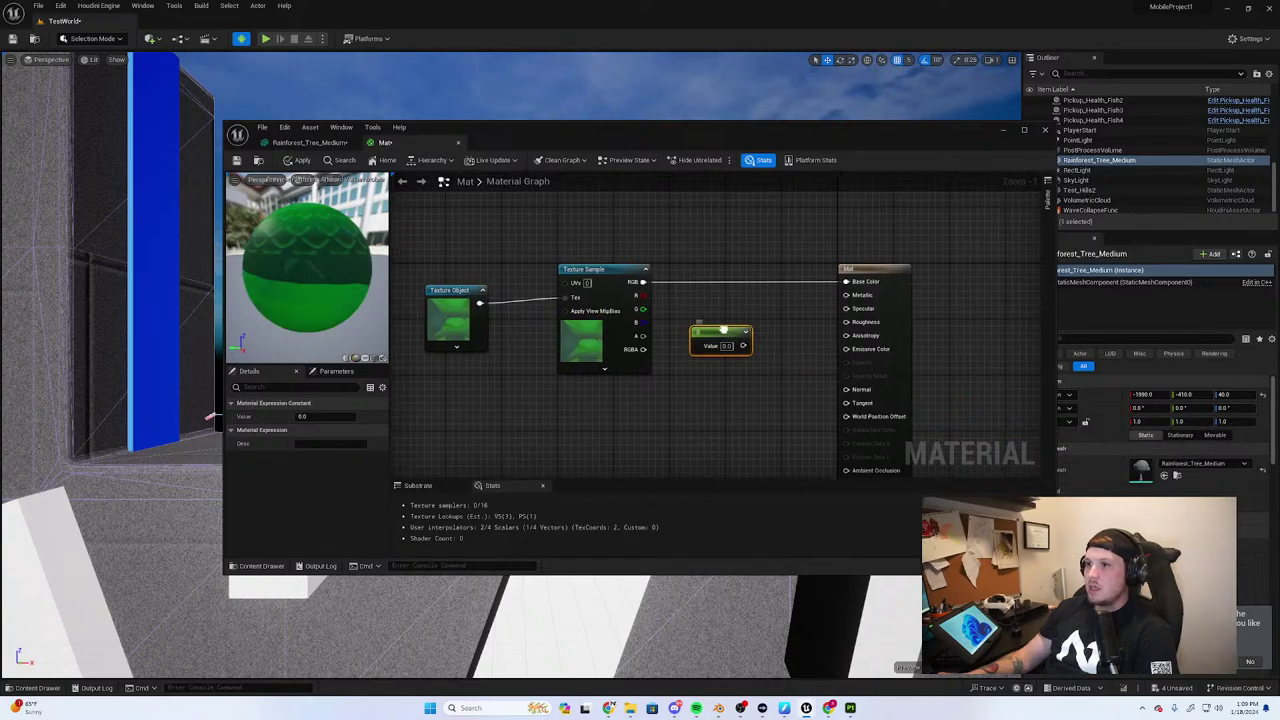
{"action": "right_click", "coordinate": [738, 345]}
{"action": "left_click", "coordinate": [766, 355]}
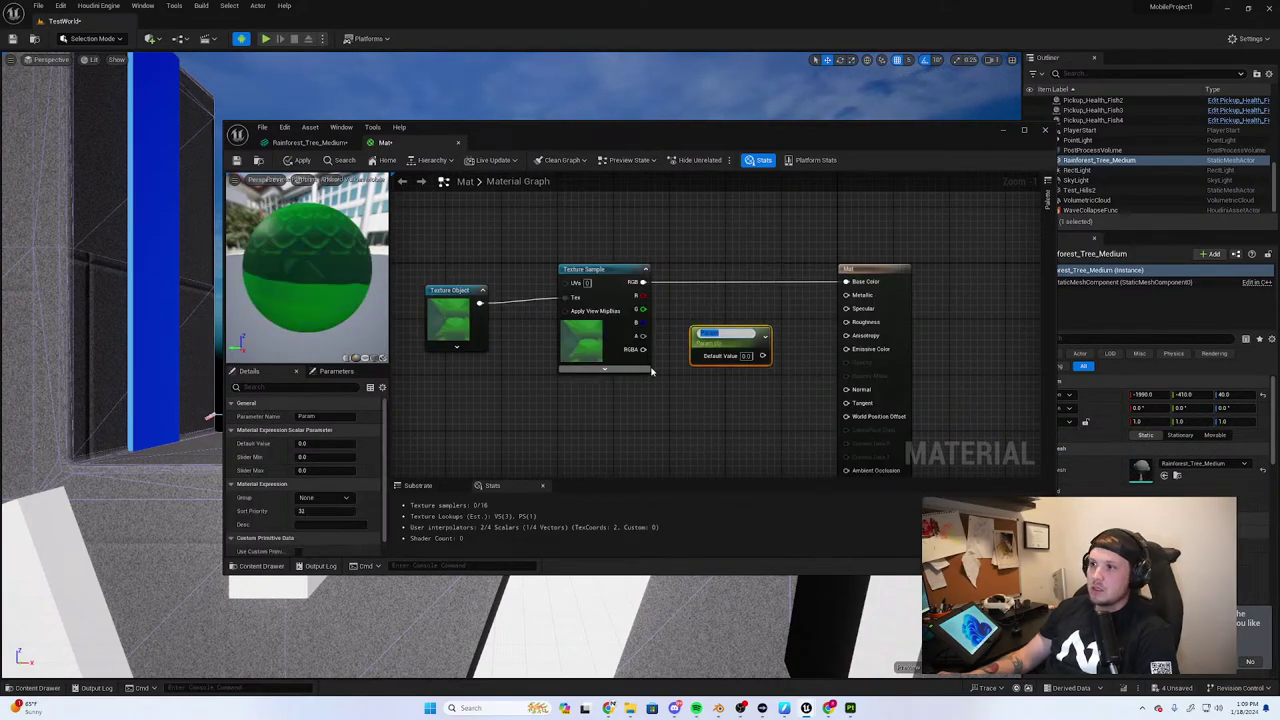
{"action": "type", "text": "Roughness"}
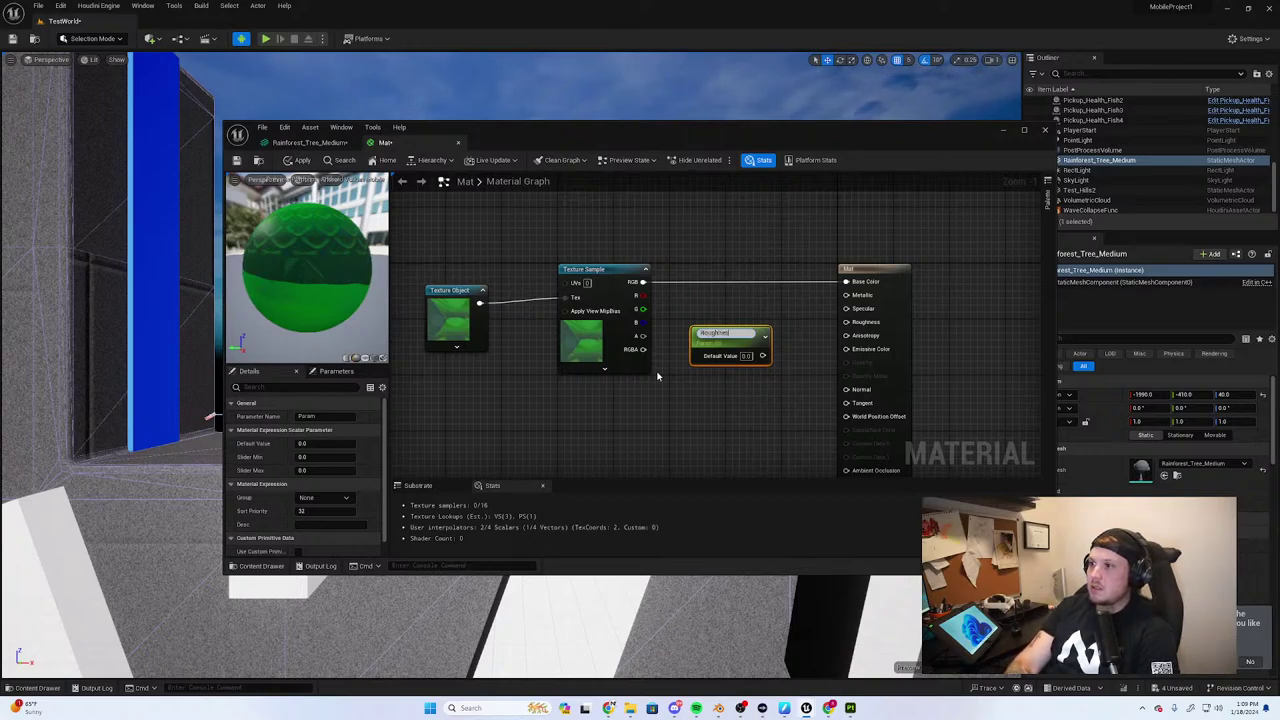
{"action": "key", "text": "Return"}
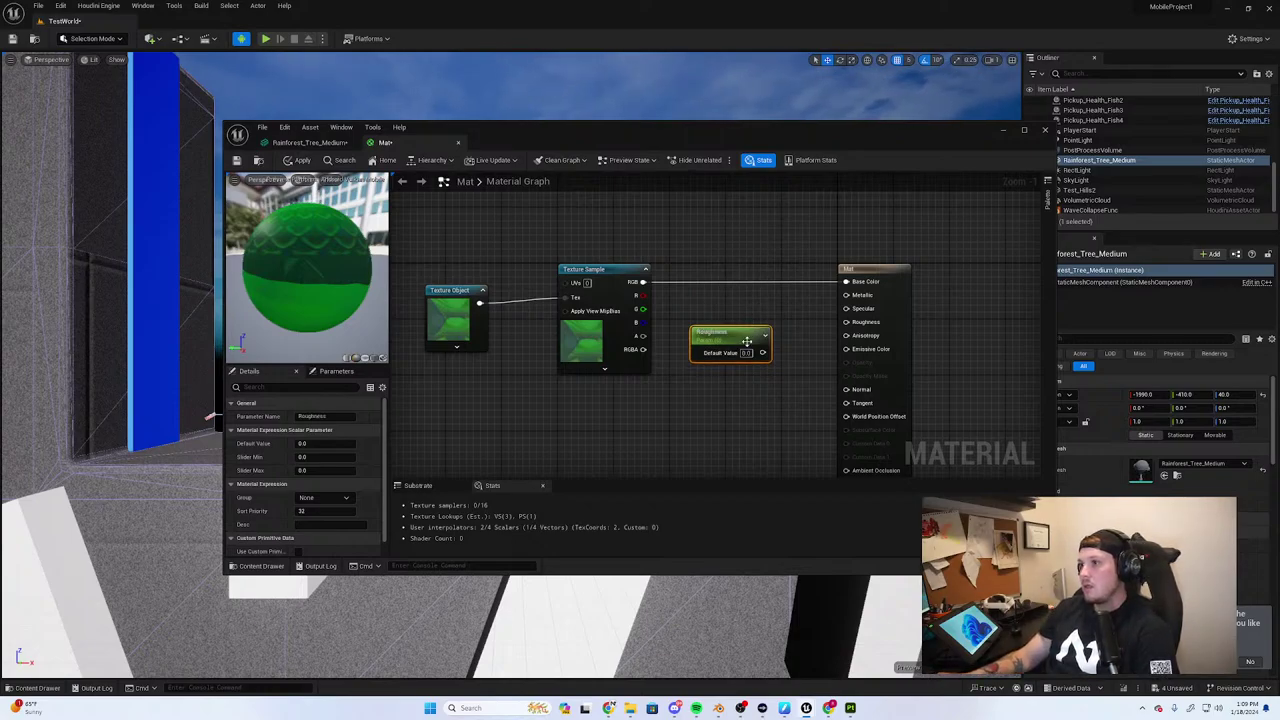
Set the Roughness parameter's default value to 0.7 and connect it to the material's Roughness input
{"action": "type", "text": "0.7"}
{"action": "key", "text": "Return"}
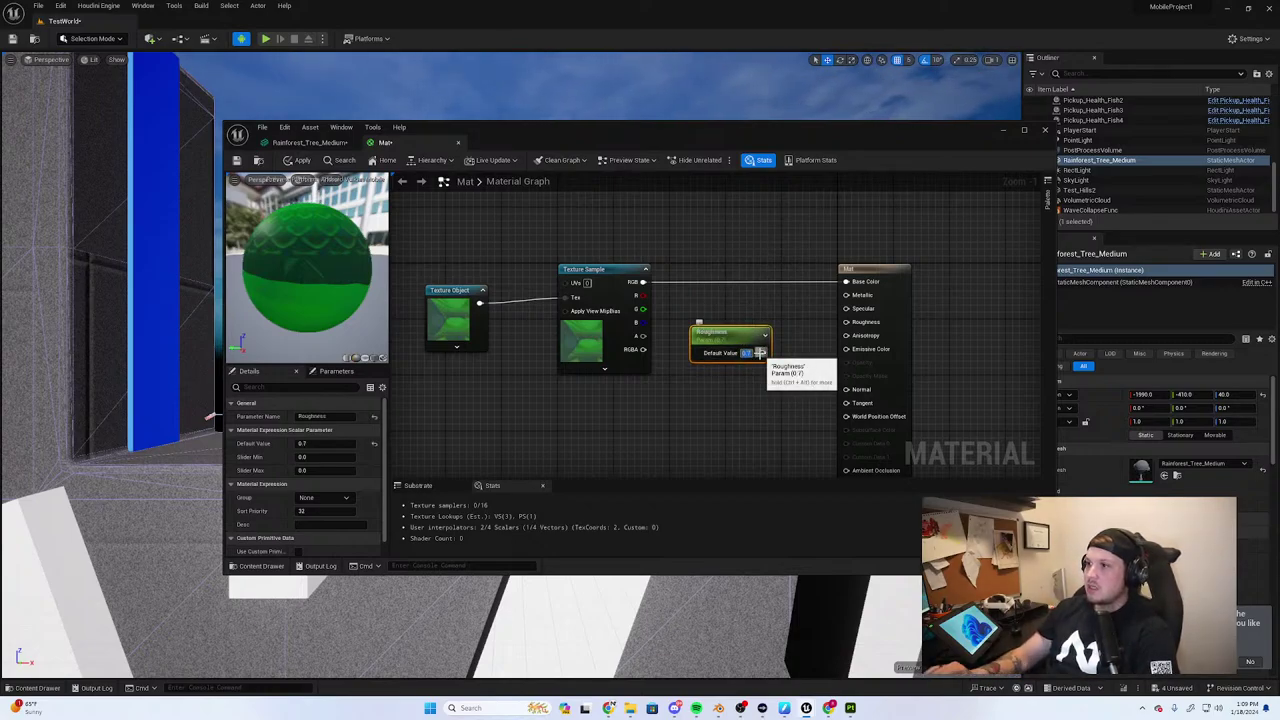
{"action": "left_click_drag", "start_coordinate": [770, 352], "coordinate": [866, 325]}
{"action": "scroll", "coordinate": [726, 406], "scroll_direction": "down", "scroll_amount": 1}
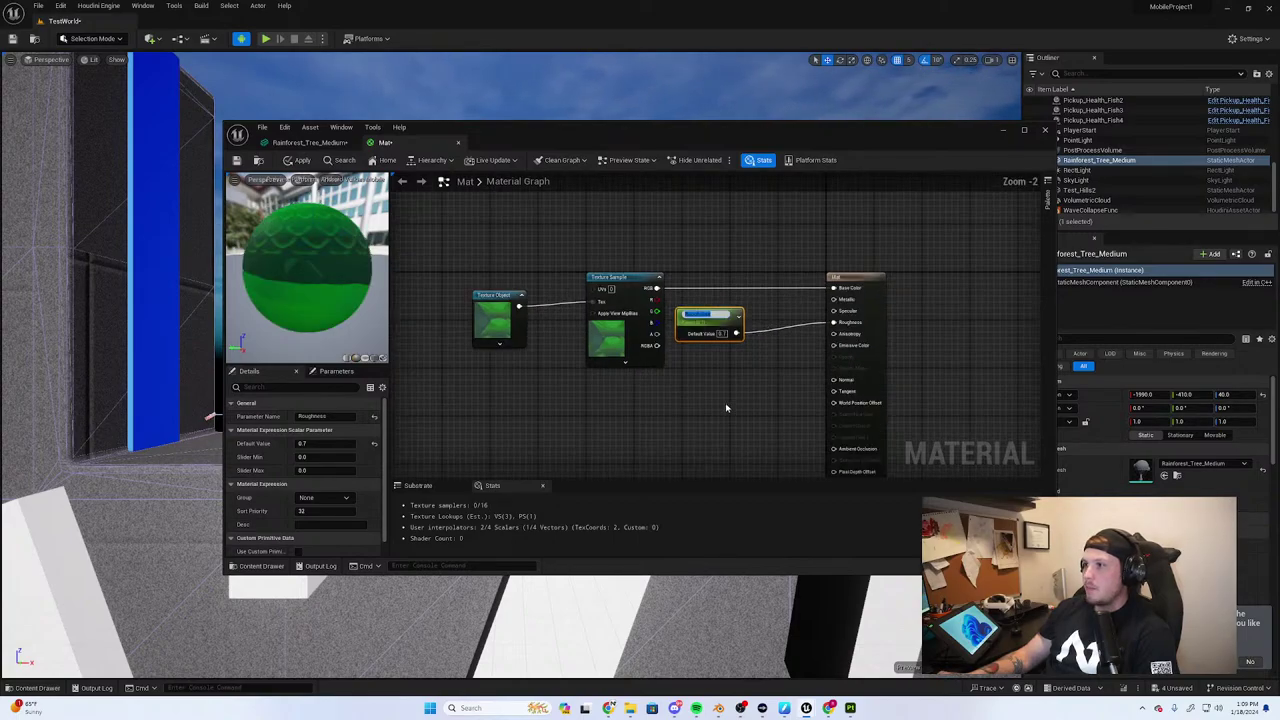
{"action": "scroll", "coordinate": [751, 389], "scroll_direction": "down", "scroll_amount": 1}
{"action": "right_click_drag", "start_coordinate": [751, 409], "coordinate": [751, 360]}
{"action": "left_click", "coordinate": [683, 343]}
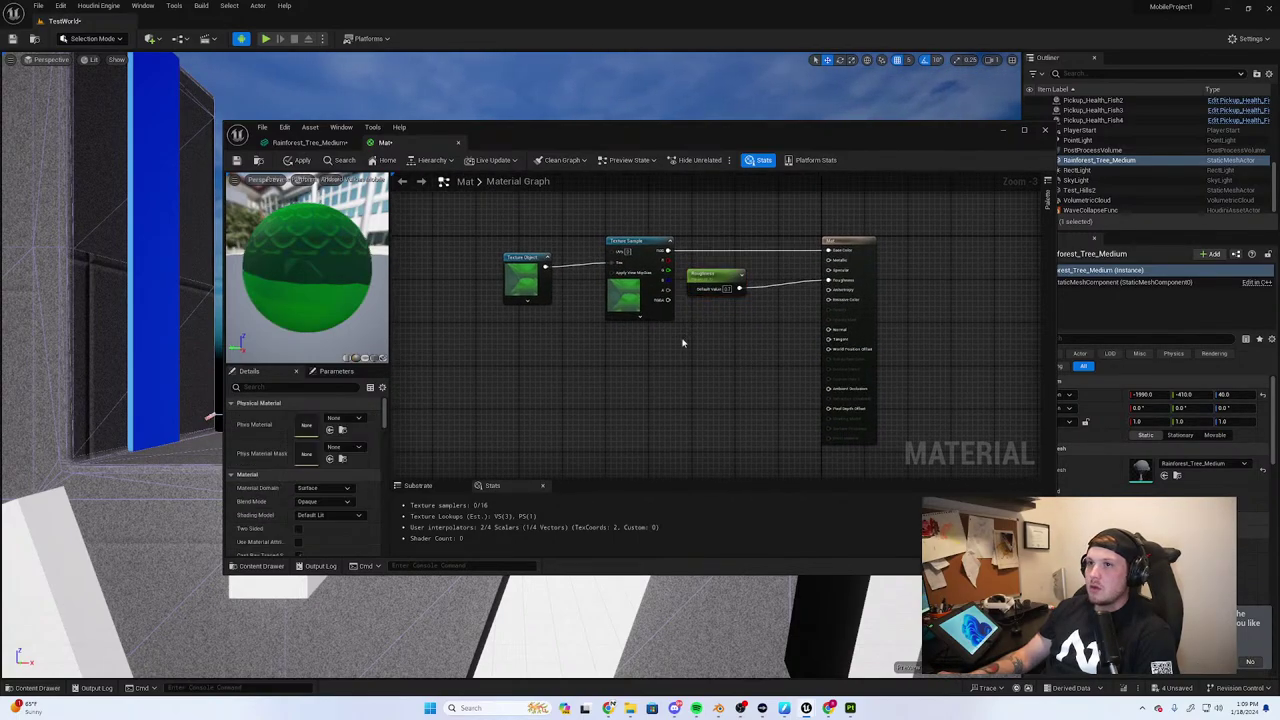
Save the Mat material and switch to the Rainforest_Tree_Medium mesh editor
{"action": "left_click", "coordinate": [236, 161]}
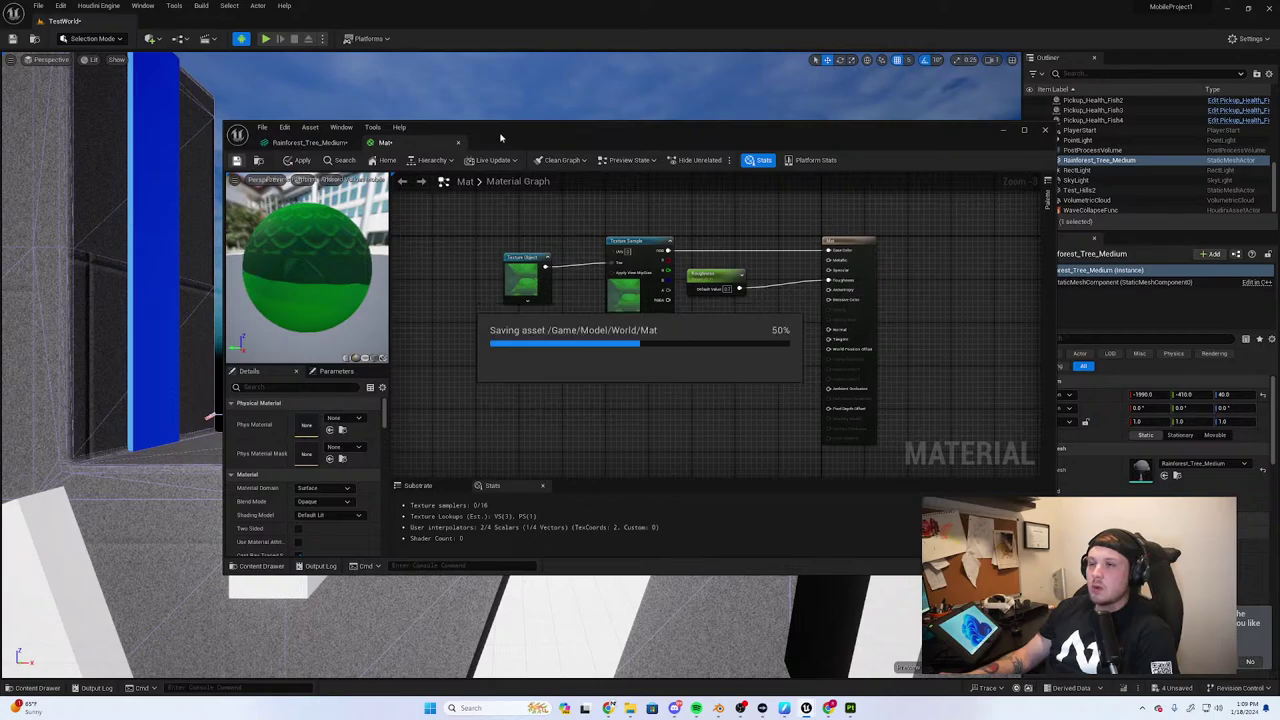
{"action": "left_click_drag", "start_coordinate": [502, 138], "coordinate": [594, 150]}
{"action": "left_click", "coordinate": [401, 155]}
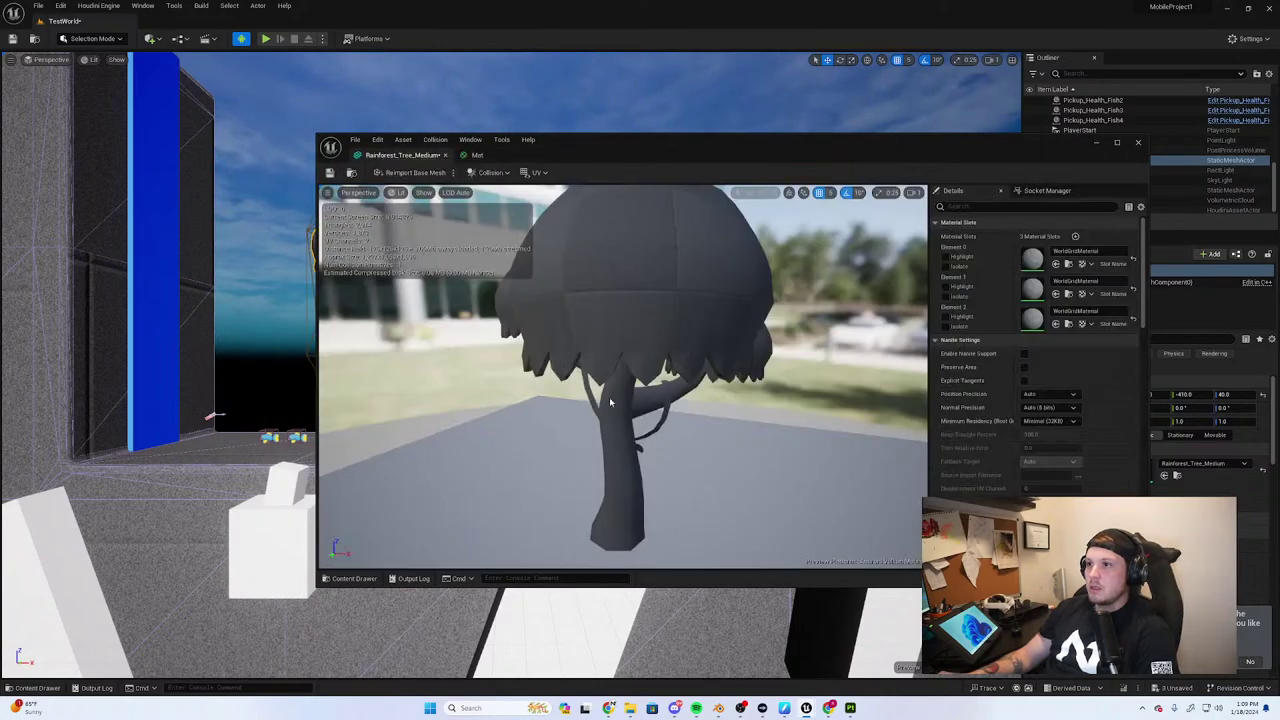
Create a material instance named Mat_Inst from Mat in the World folder
{"action": "left_click", "coordinate": [352, 578]}
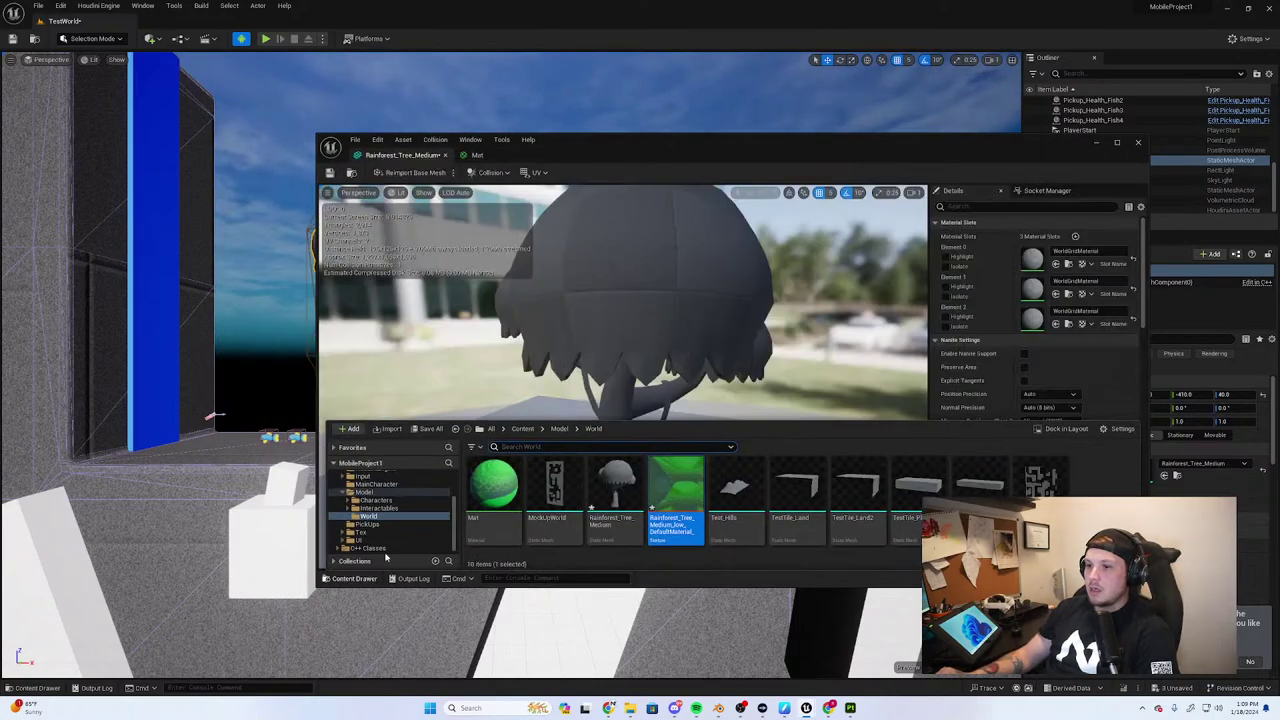
{"action": "right_click", "coordinate": [508, 478]}
{"action": "left_click", "coordinate": [580, 243]}
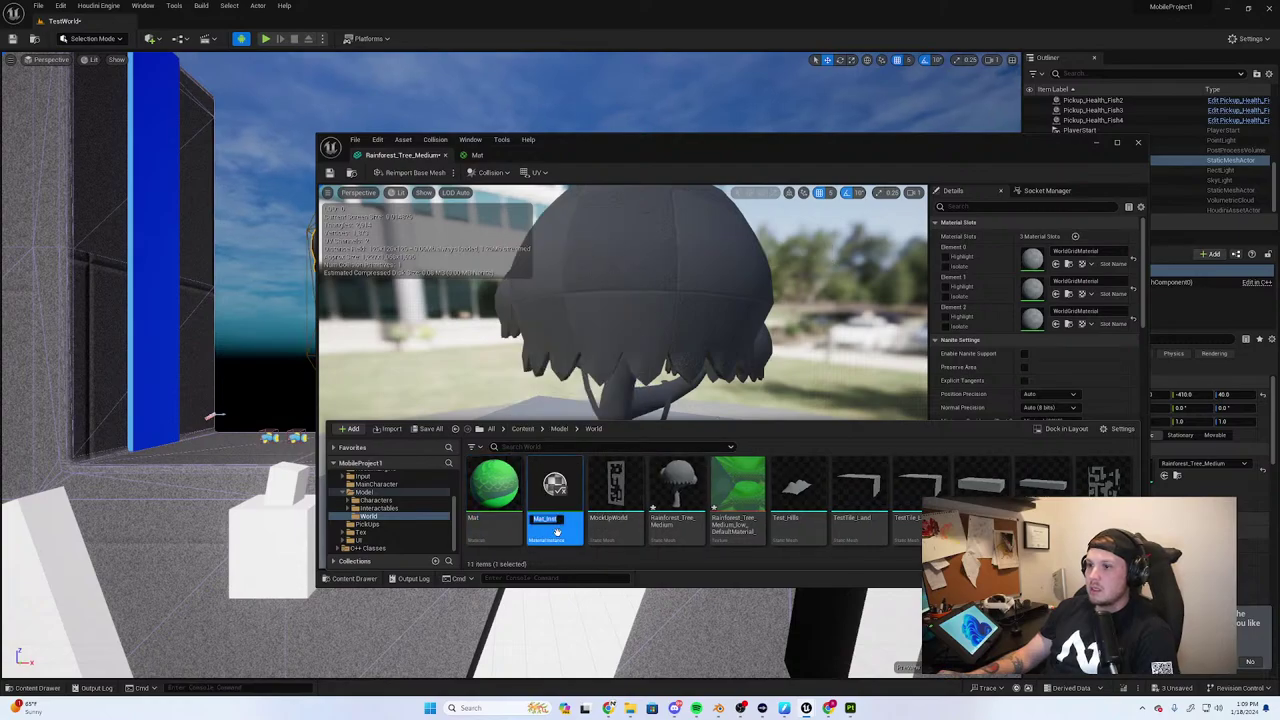
{"action": "key", "text": "Return"}
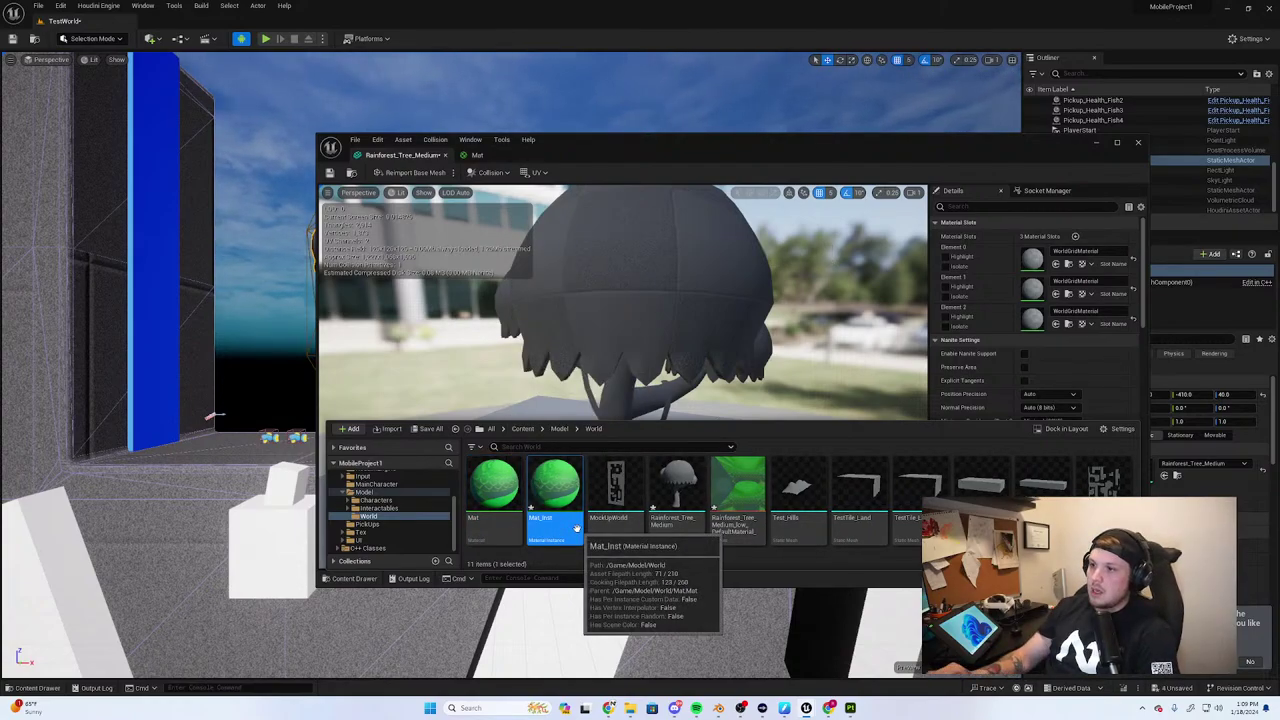
Assign the Mat_Inst material instance to the material slots of Rainforest_Tree_Medium
{"action": "left_click_drag", "start_coordinate": [576, 528], "coordinate": [652, 302]}
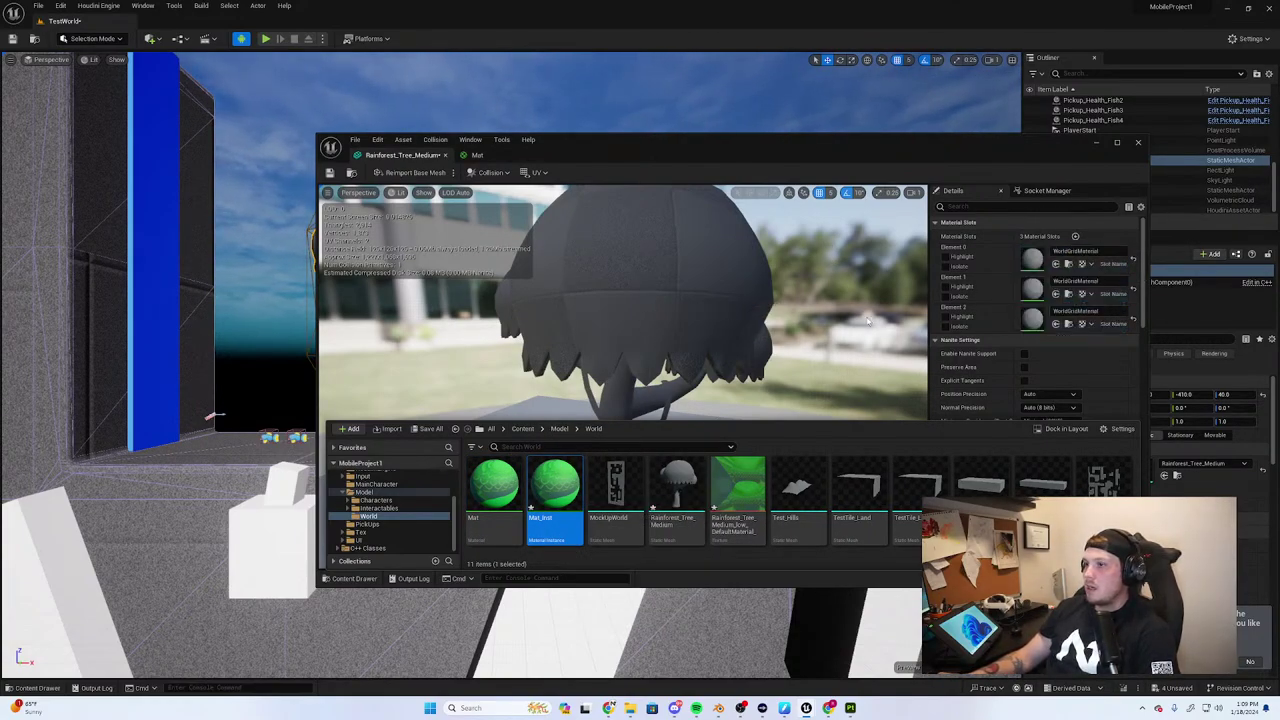
{"action": "left_click_drag", "start_coordinate": [555, 487], "coordinate": [1055, 262]}
{"action": "key", "text": "ctrl+z"}
{"action": "left_click_drag", "start_coordinate": [555, 500], "coordinate": [1066, 286]}
{"action": "left_click_drag", "start_coordinate": [555, 487], "coordinate": [1067, 323]}
{"action": "left_click_drag", "start_coordinate": [838, 348], "coordinate": [630, 385], "text": "alt"}
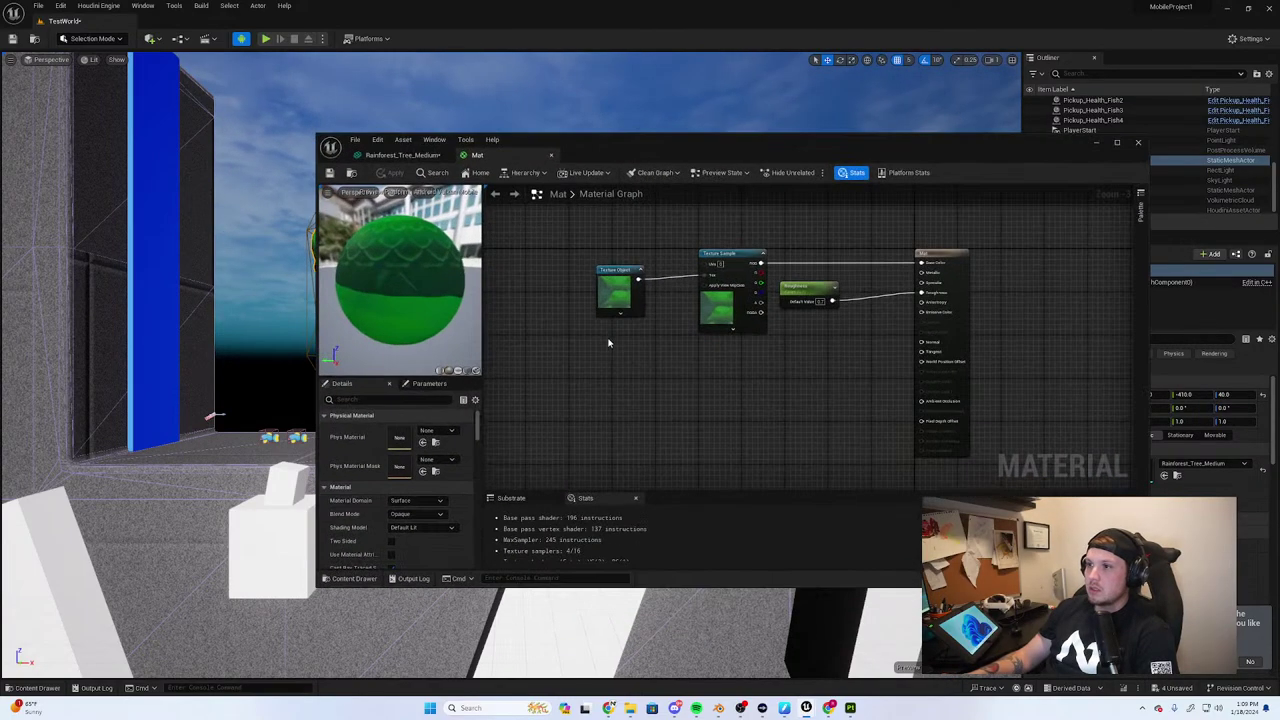
Import the tree's normal map texture into the World content folder
{"action": "scroll", "coordinate": [680, 400], "scroll_direction": "up", "scroll_amount": 1}
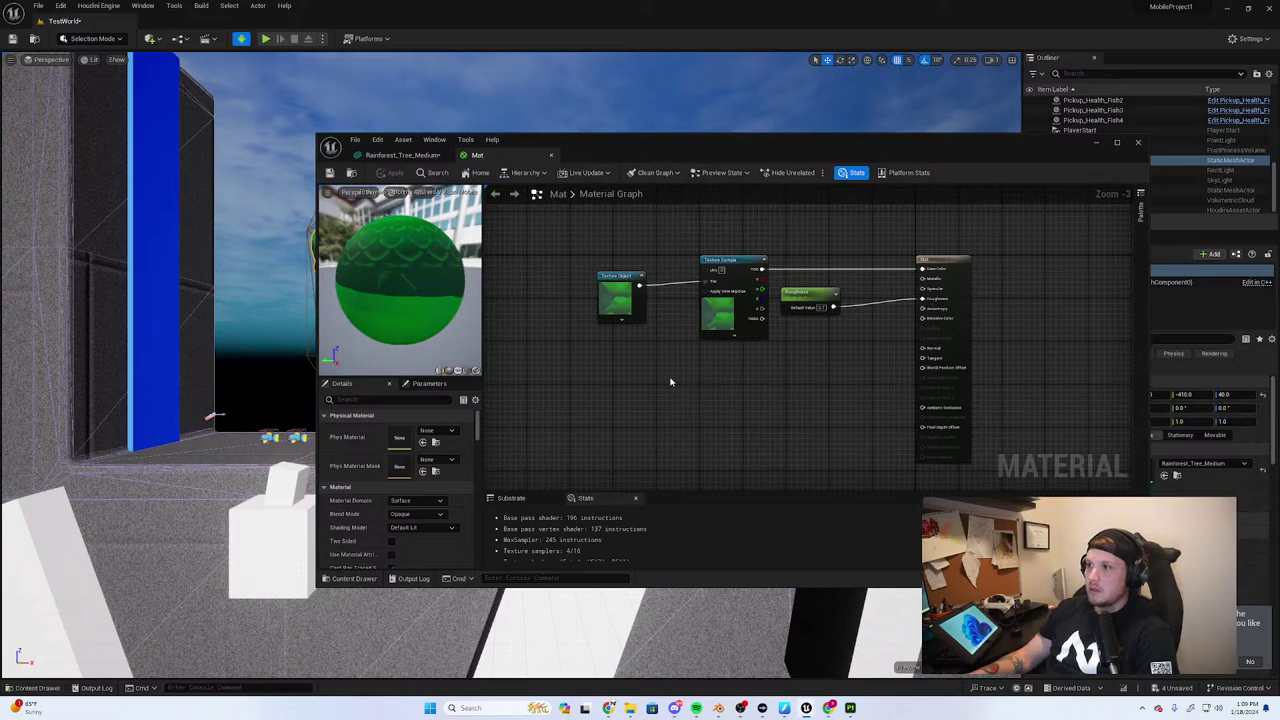
{"action": "left_click", "coordinate": [372, 580]}
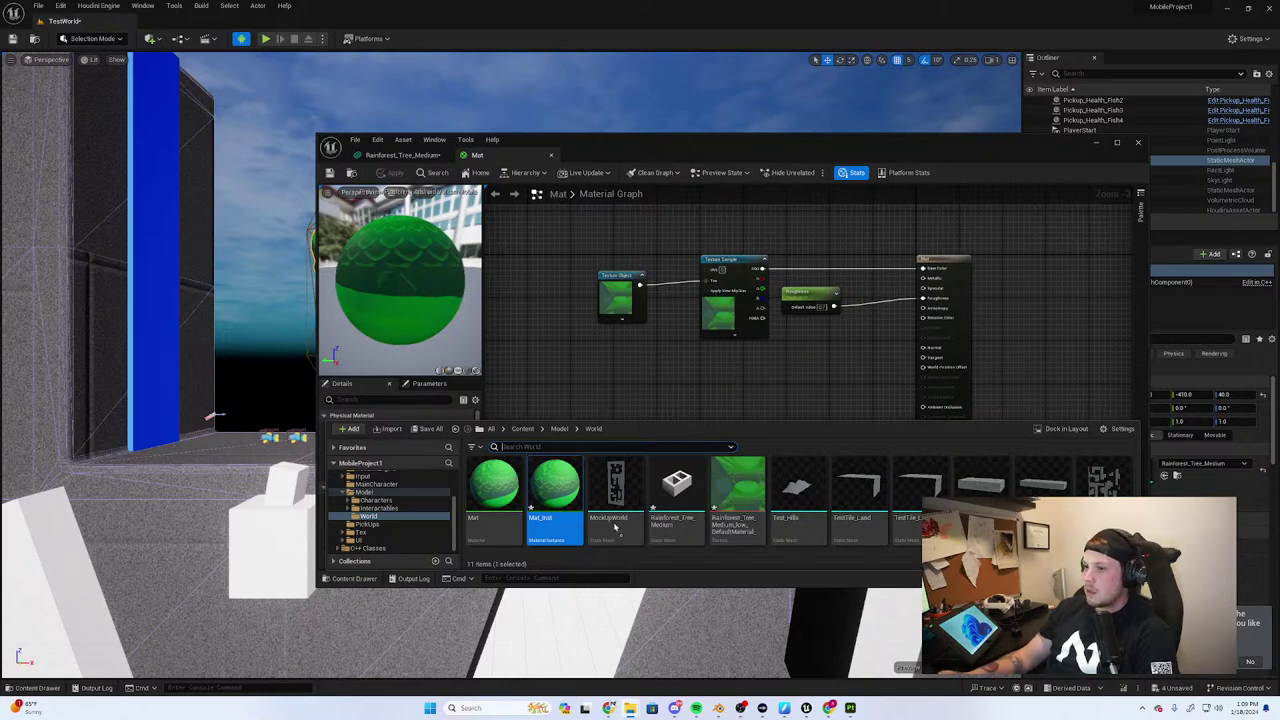
{"action": "left_click", "coordinate": [800, 371]}
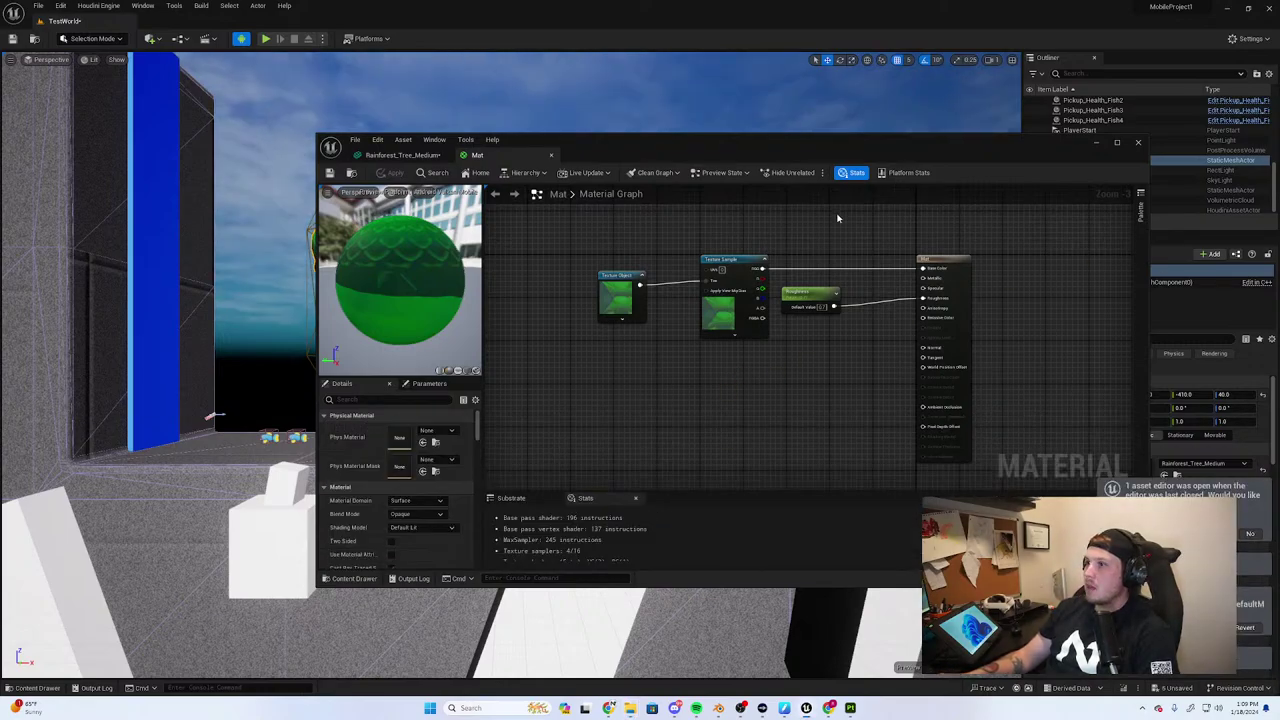
Duplicate the Texture Object and Texture Sample nodes and connect the copied sample's RGB output to the material's Normal input
{"action": "left_click_drag", "start_coordinate": [745, 240], "coordinate": [592, 345]}
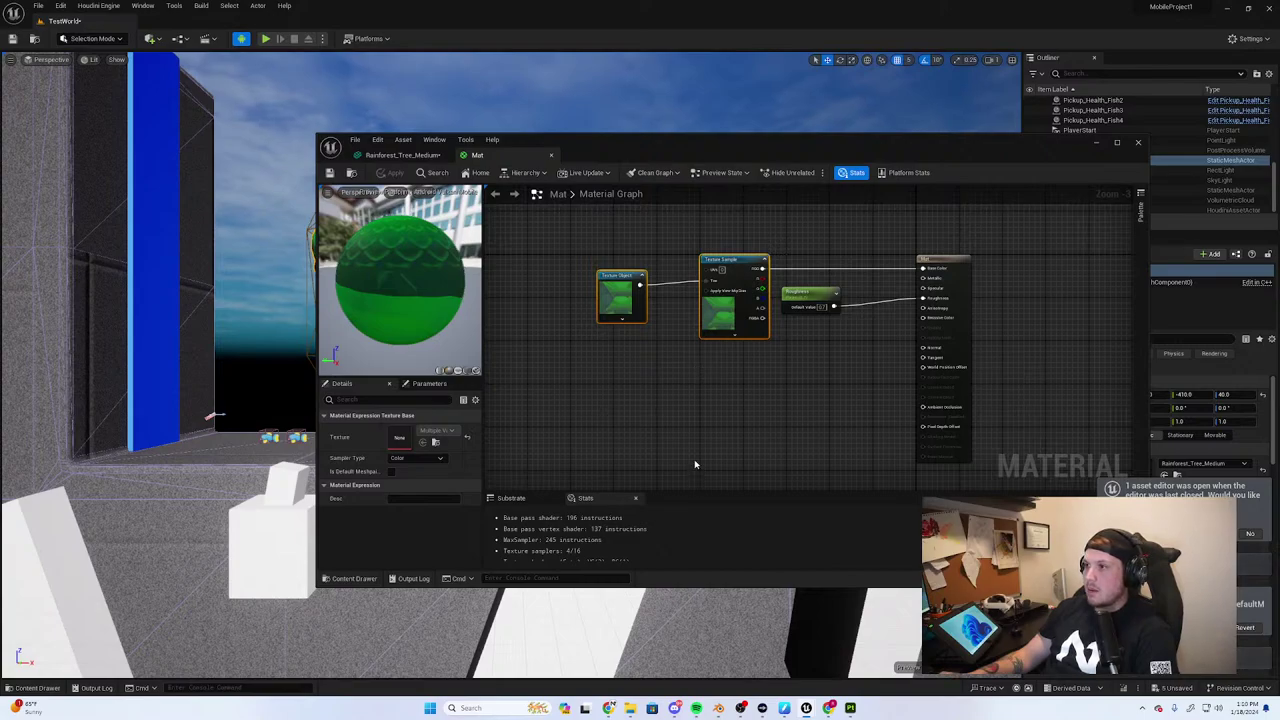
{"action": "key", "text": "ctrl+c"}
{"action": "key", "text": "ctrl+v"}
{"action": "left_click_drag", "start_coordinate": [775, 464], "coordinate": [936, 350]}
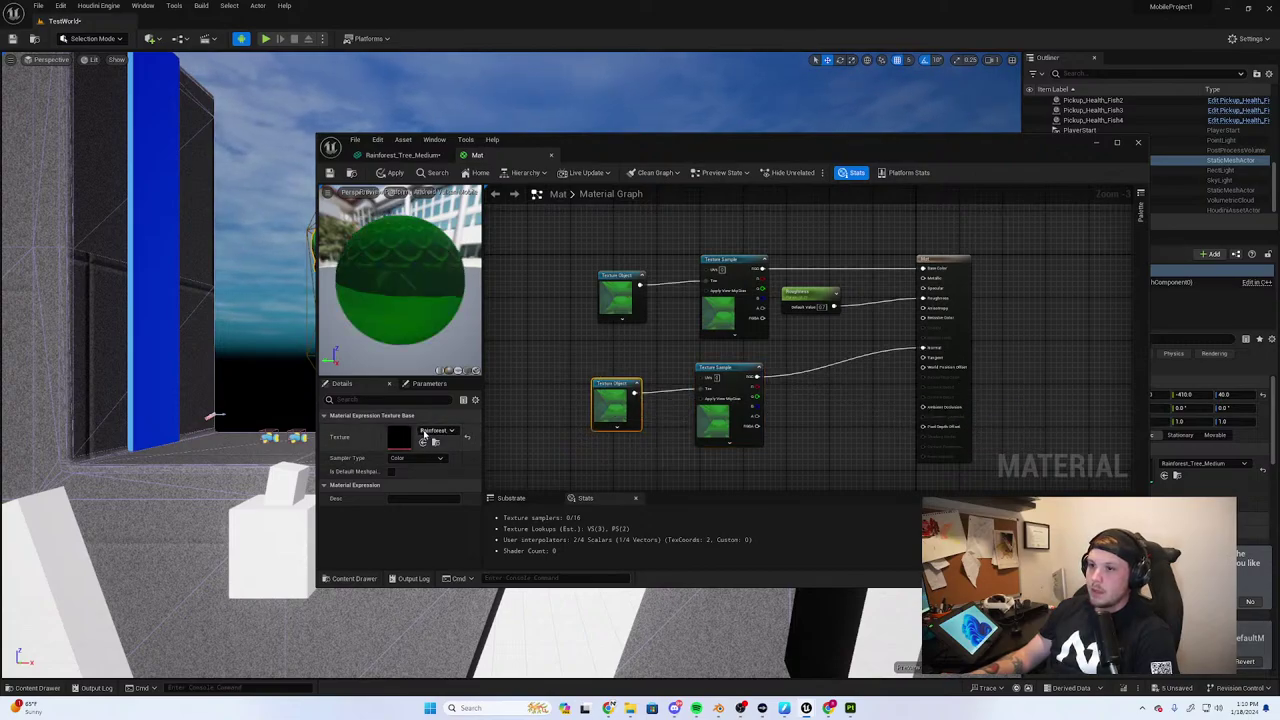
Assign the rainforest tree's normal map to the duplicated Texture Object and move the node closer to its Texture Sample
{"action": "left_click", "coordinate": [437, 430]}
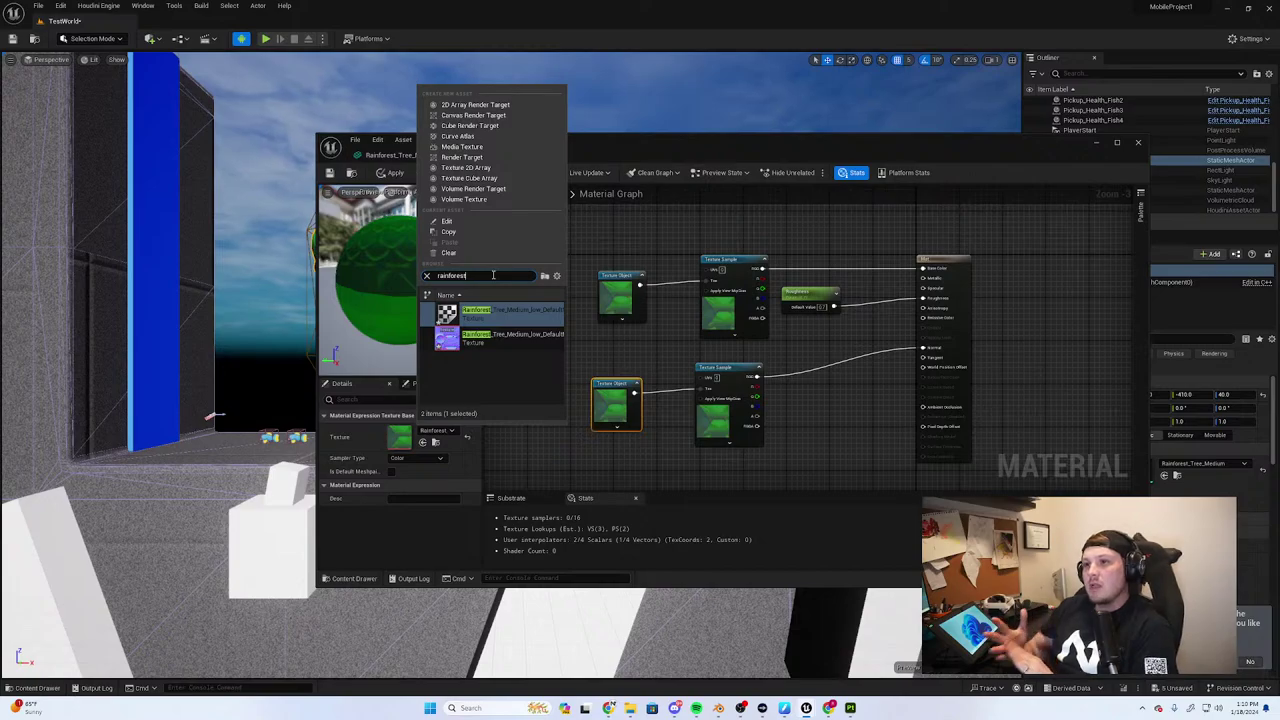
{"action": "left_click", "coordinate": [505, 337]}
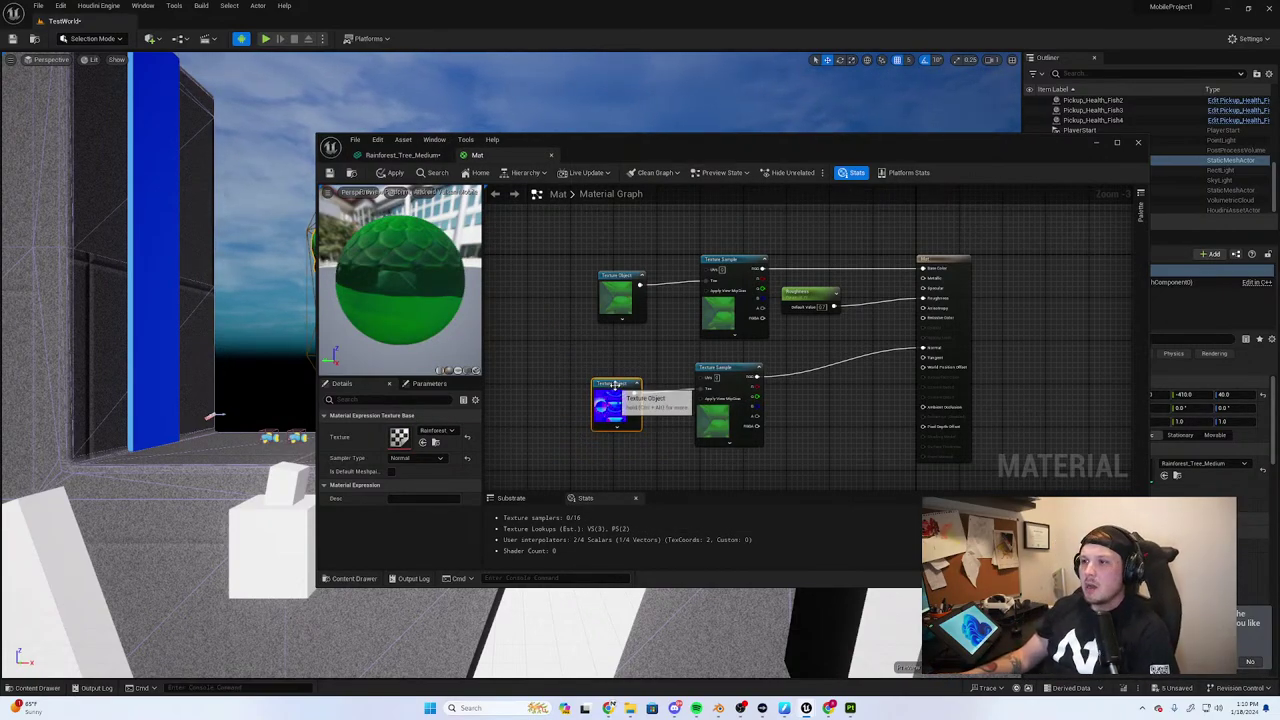
{"action": "left_click_drag", "start_coordinate": [639, 383], "coordinate": [655, 373]}
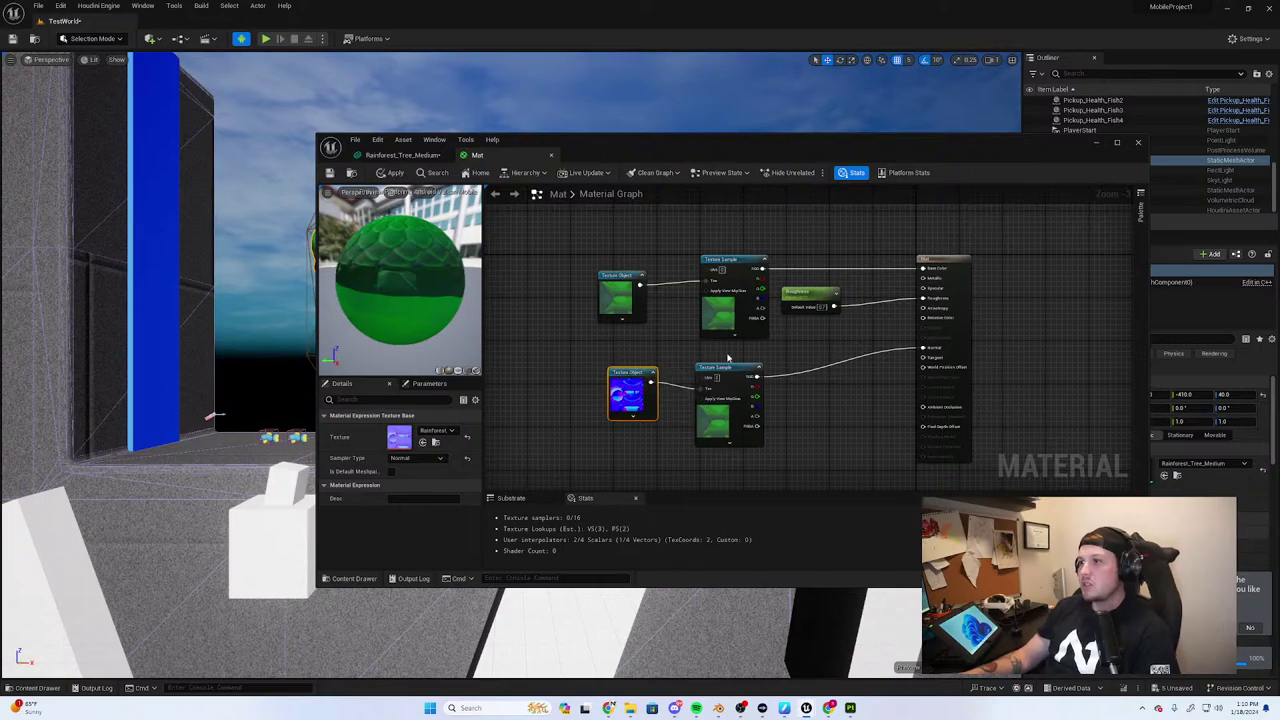
Convert the normal map's Texture Object to a parameter named Normal Map and move it clear of its Texture Sample
{"action": "scroll", "coordinate": [777, 388], "scroll_direction": "up", "scroll_amount": 3}
{"action": "left_click", "coordinate": [620, 362]}
{"action": "left_click", "coordinate": [683, 357]}
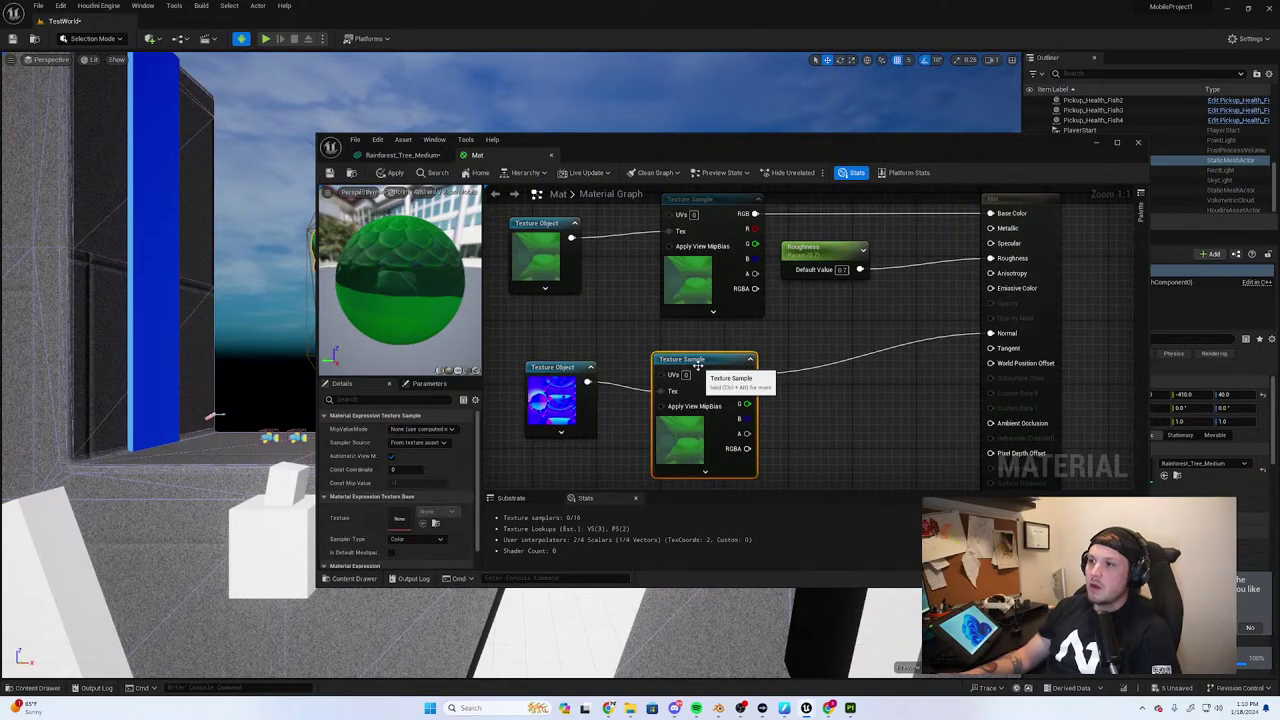
{"action": "right_click", "coordinate": [711, 365]}
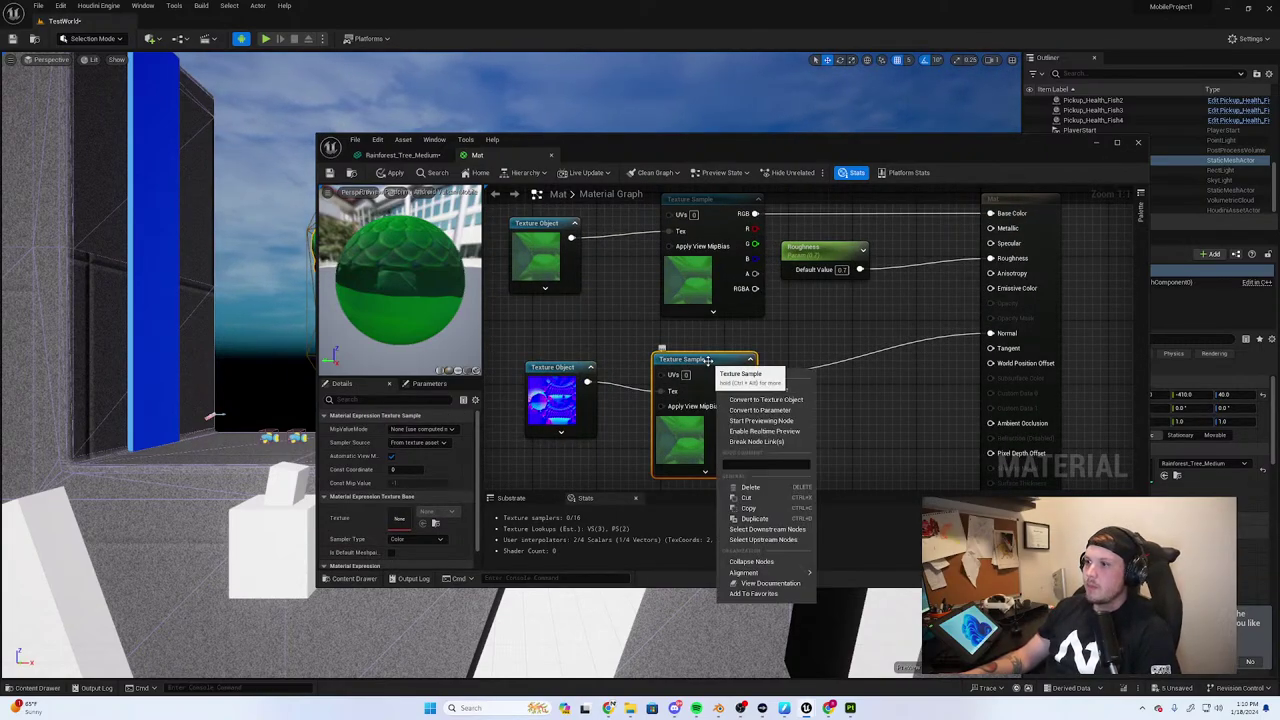
{"action": "right_click", "coordinate": [708, 363]}
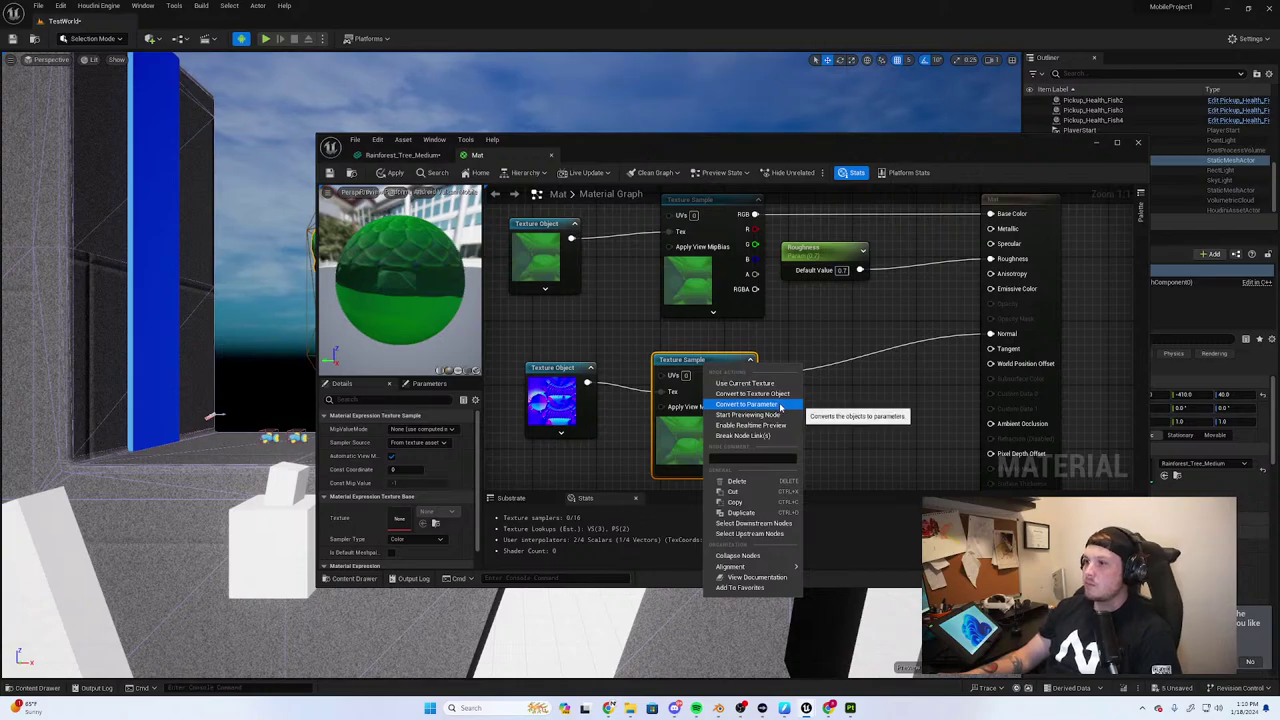
{"action": "left_click", "coordinate": [578, 379]}
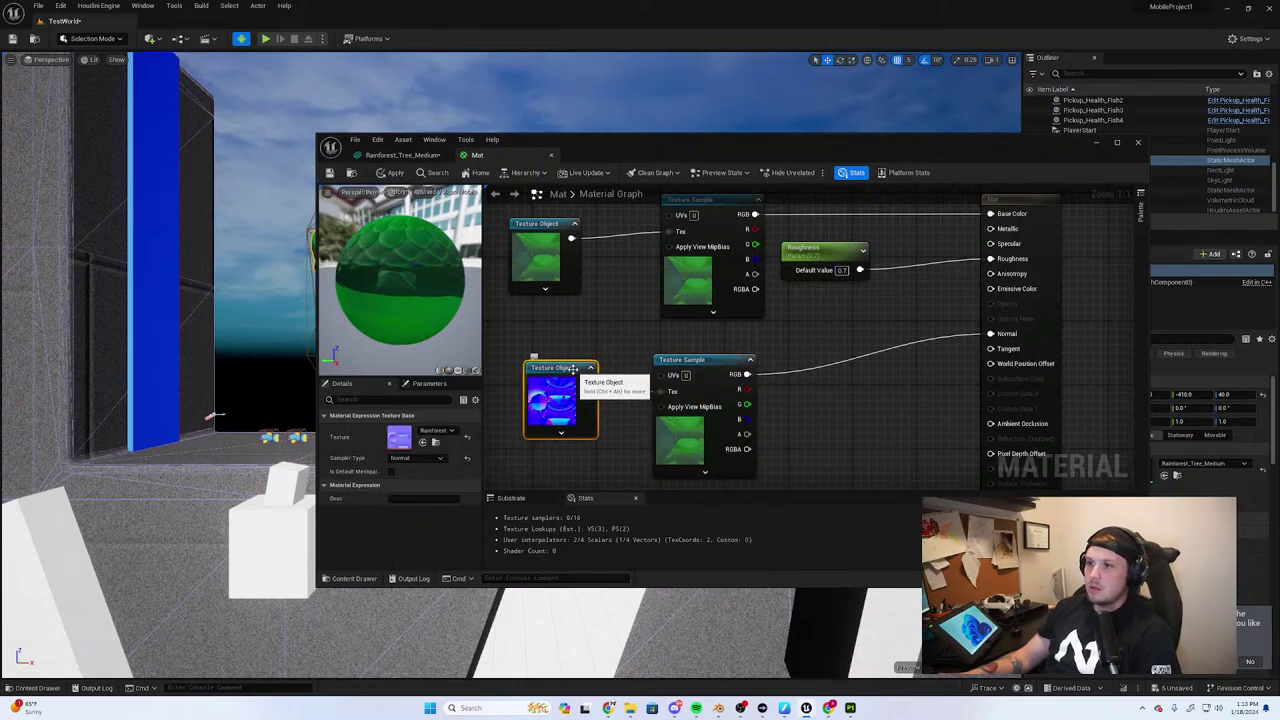
{"action": "right_click", "coordinate": [578, 378]}
{"action": "left_click", "coordinate": [616, 411]}
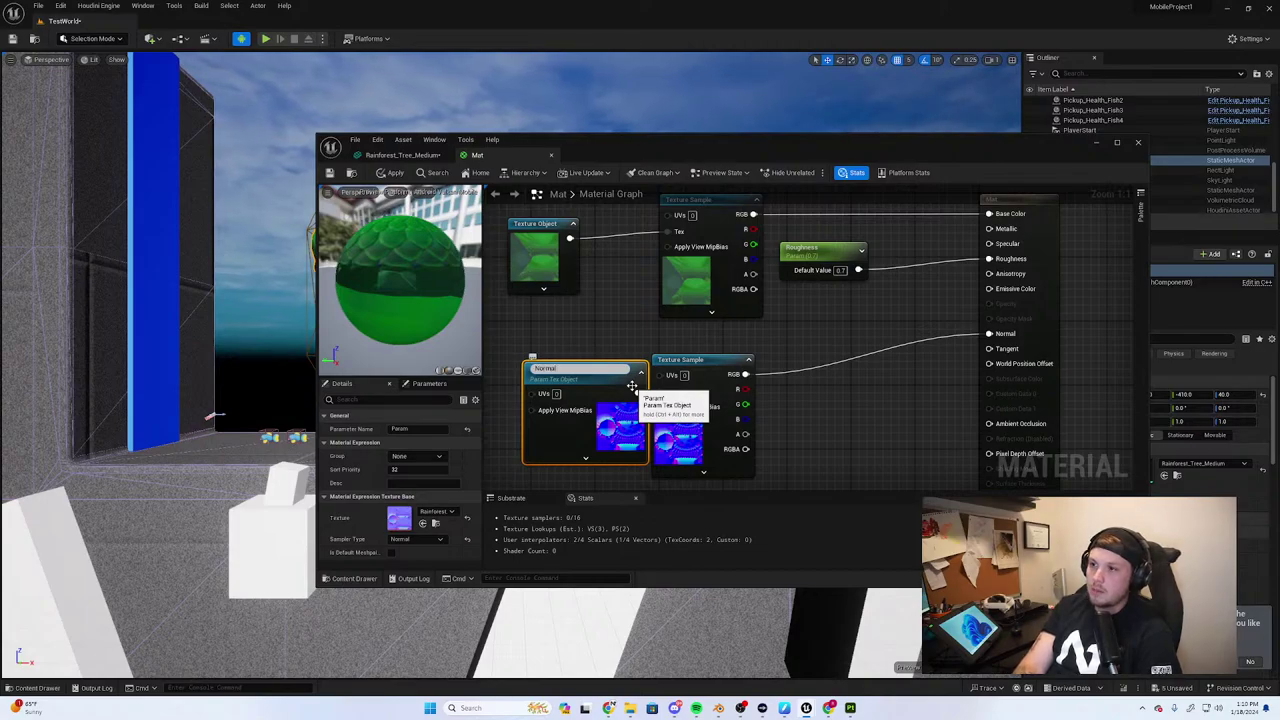
{"action": "key", "text": "Return"}
{"action": "left_click_drag", "start_coordinate": [632, 385], "coordinate": [592, 375]}
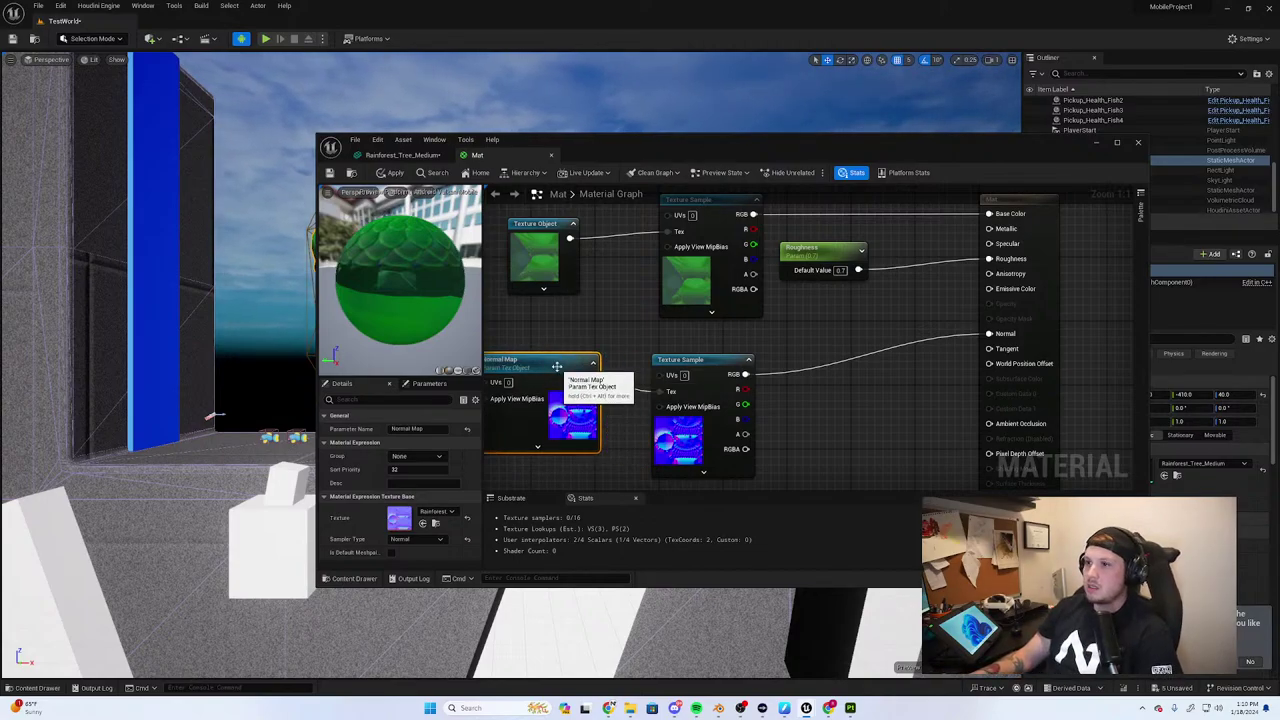
Convert the base color's Texture Object to a parameter named Base Texture and apply the material changes
{"action": "scroll", "coordinate": [671, 356], "scroll_direction": "down", "scroll_amount": 2}
{"action": "right_click_drag", "start_coordinate": [621, 320], "coordinate": [712, 363]}
{"action": "right_click", "coordinate": [655, 293]}
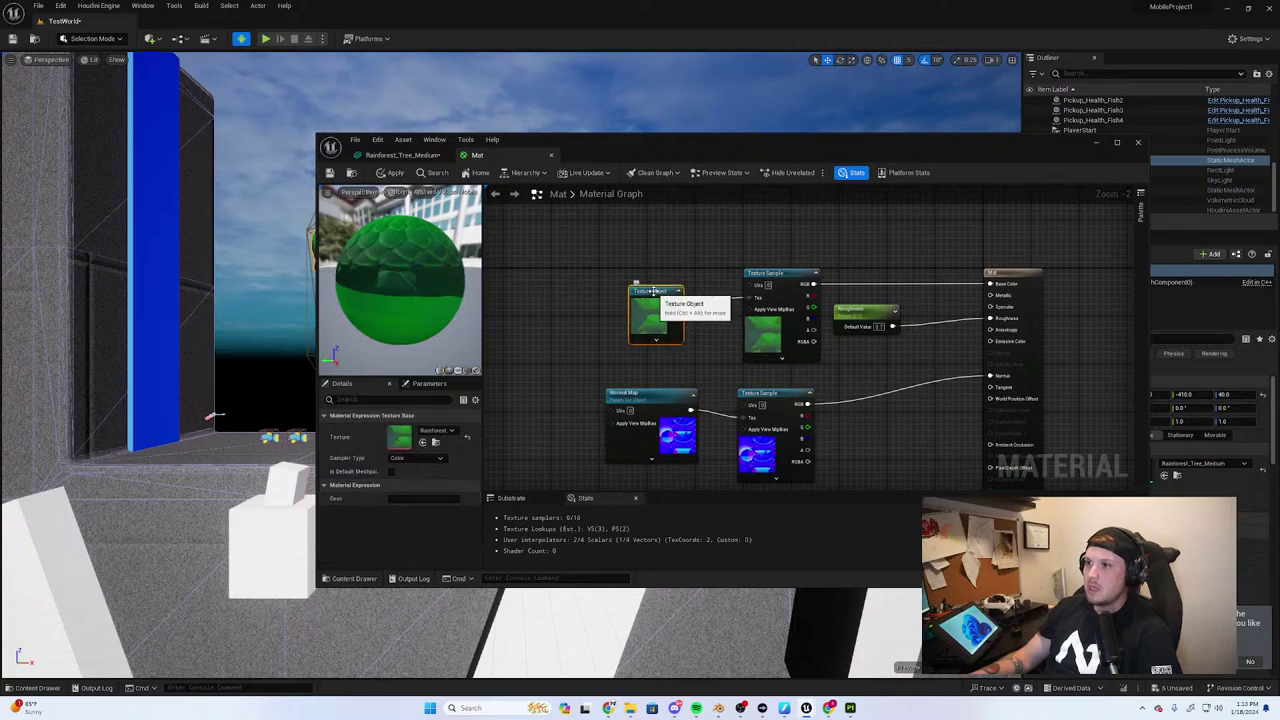
{"action": "left_click", "coordinate": [700, 332]}
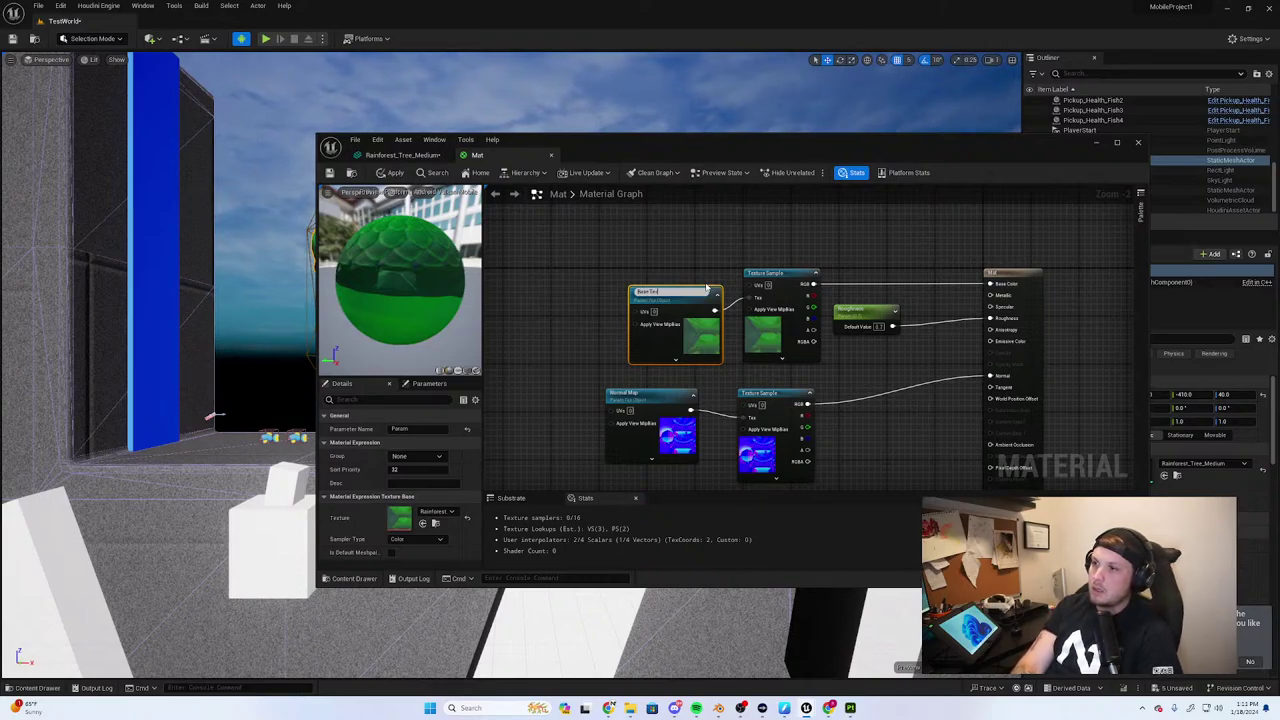
{"action": "key", "text": "Return"}
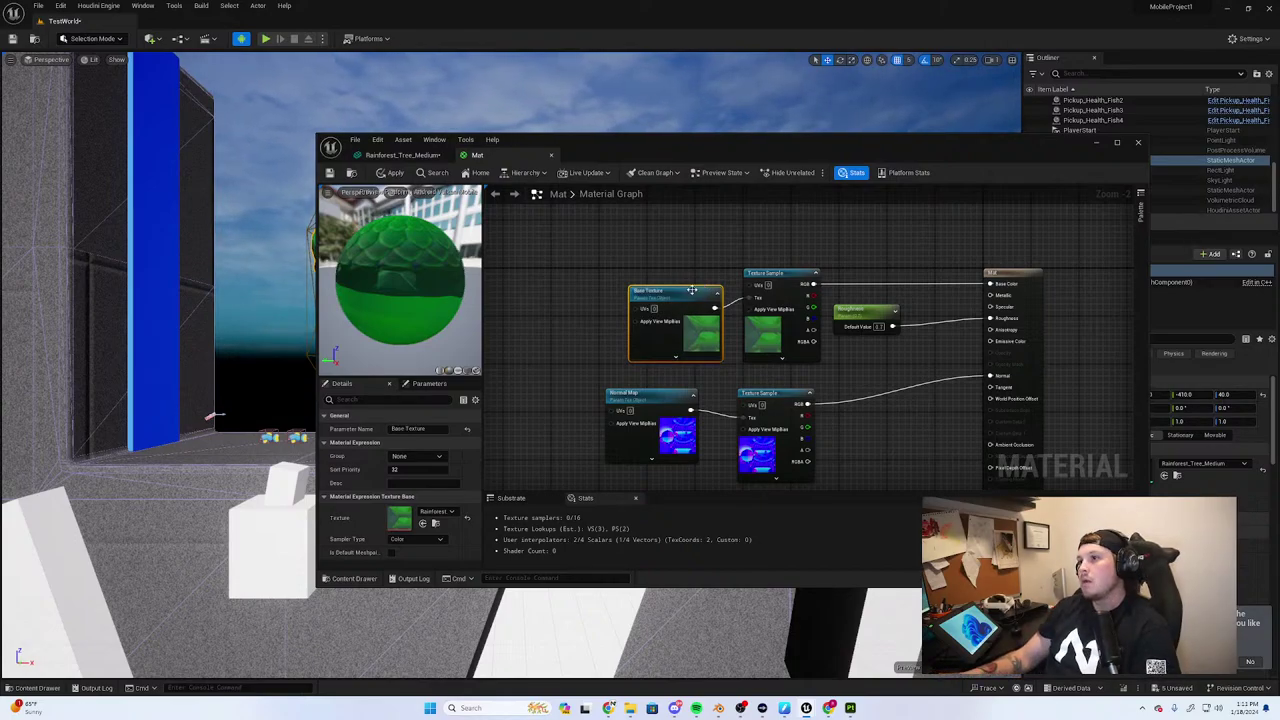
{"action": "scroll", "coordinate": [905, 362], "scroll_direction": "down", "scroll_amount": 2}
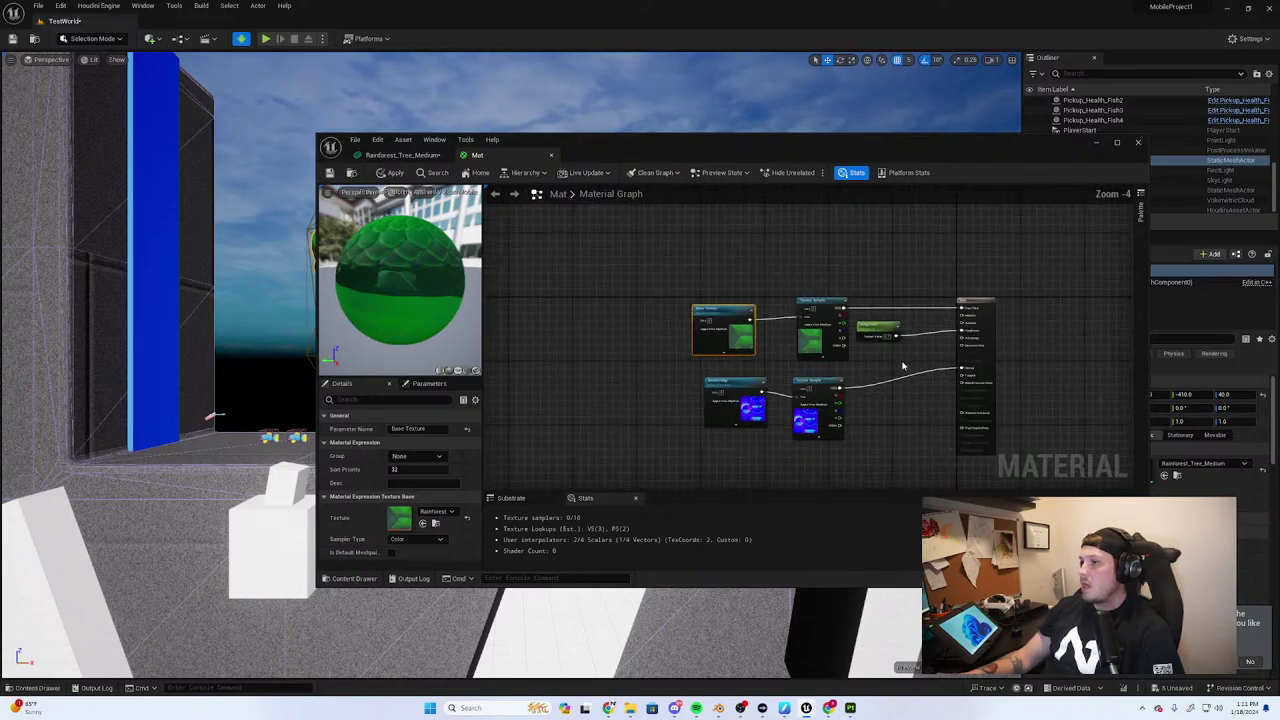
{"action": "right_click_drag", "start_coordinate": [902, 366], "coordinate": [831, 326]}
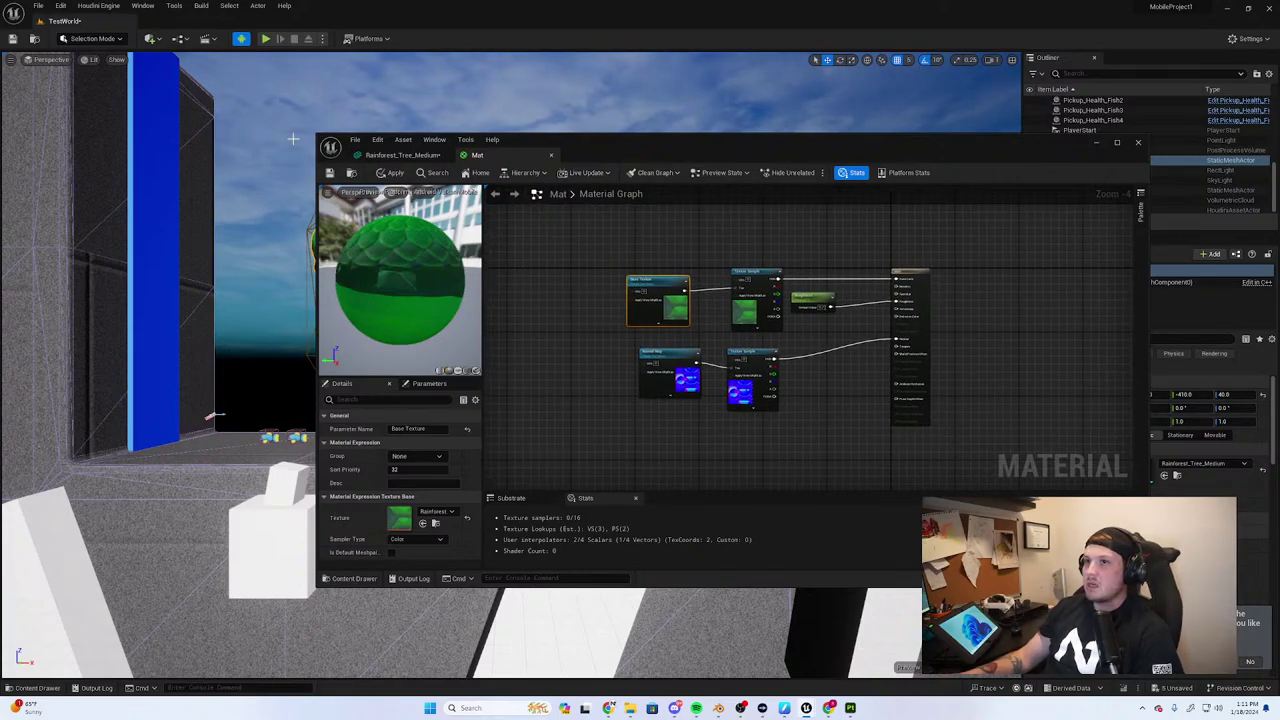
{"action": "left_click", "coordinate": [380, 176]}
Open the Mat_Inst material instance from the World folder to check its exposed texture parameters
{"action": "left_click", "coordinate": [400, 155]}
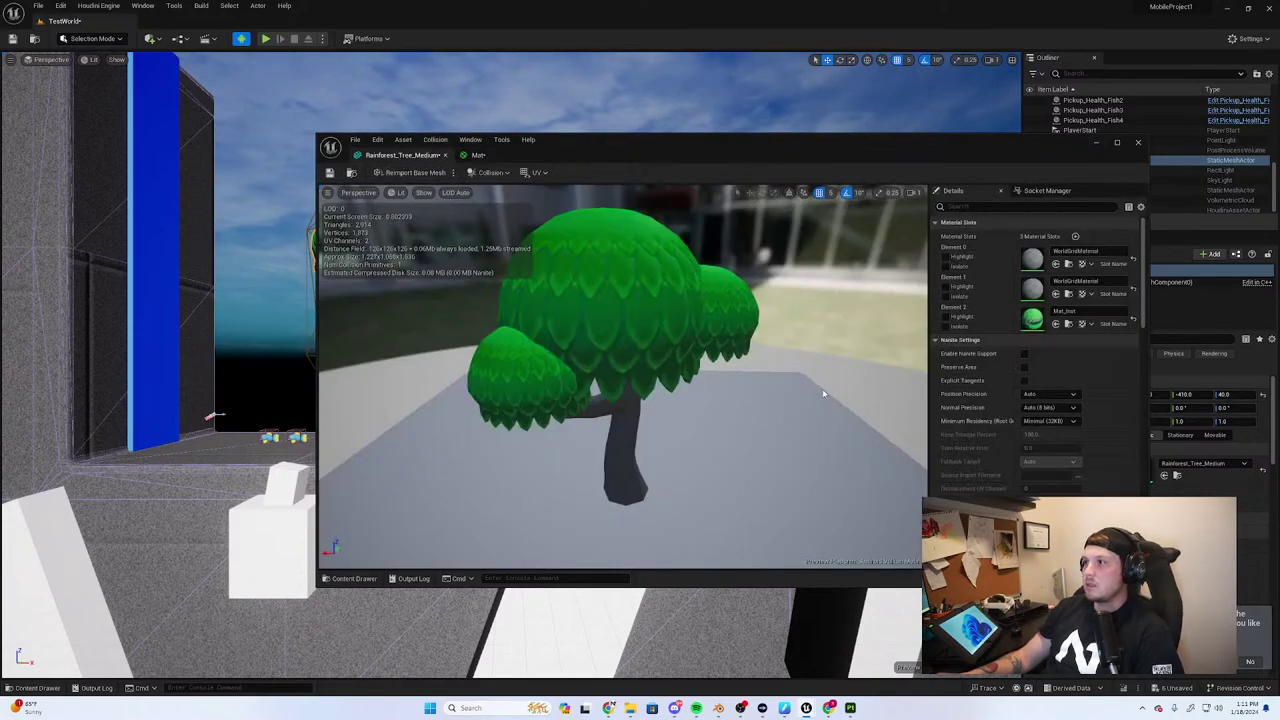
{"action": "left_click", "coordinate": [354, 578]}
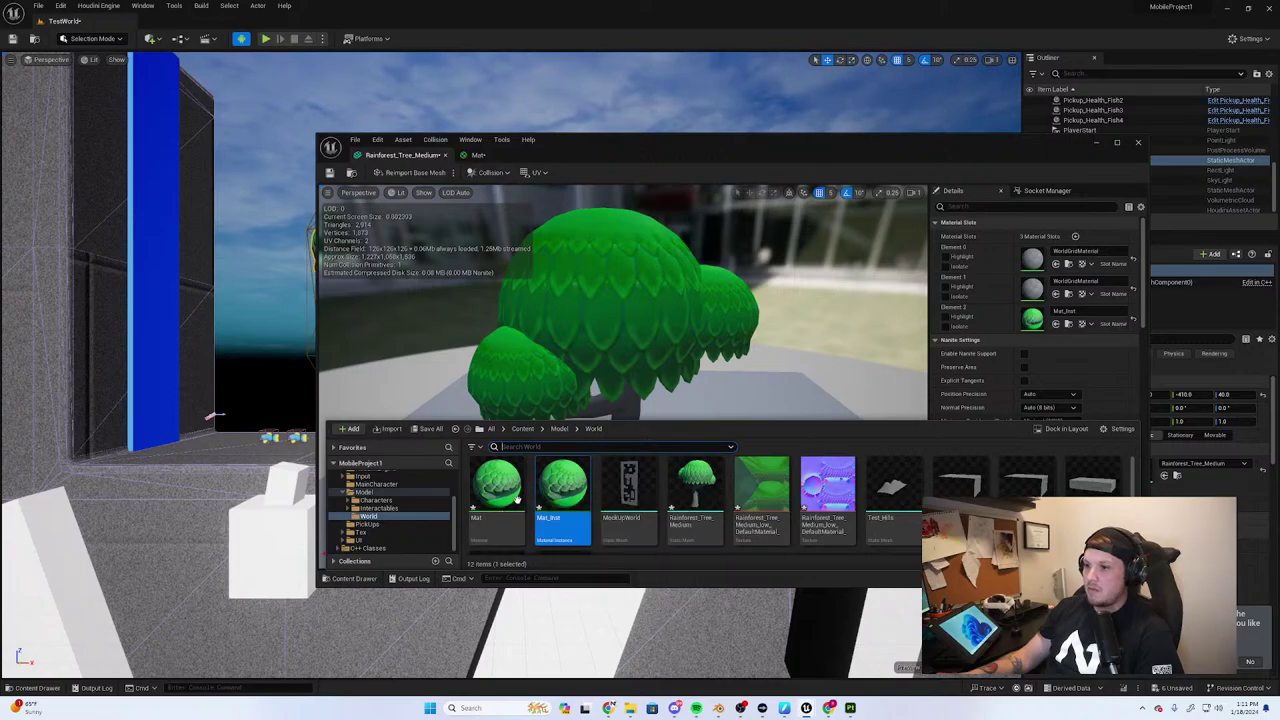
{"action": "double_click", "coordinate": [545, 490]}
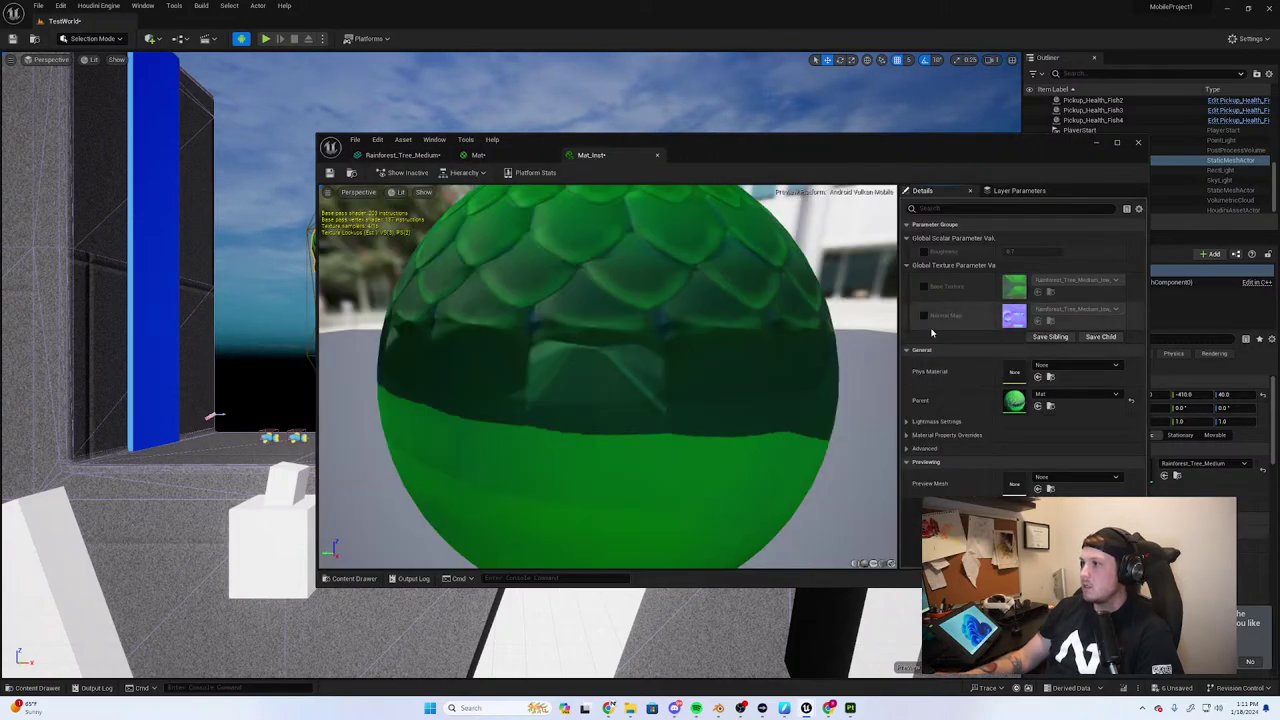
Examine the leaf shading and normal map on the Rainforest_Tree_Medium mesh up close and from several sides
{"action": "left_click", "coordinate": [400, 155]}
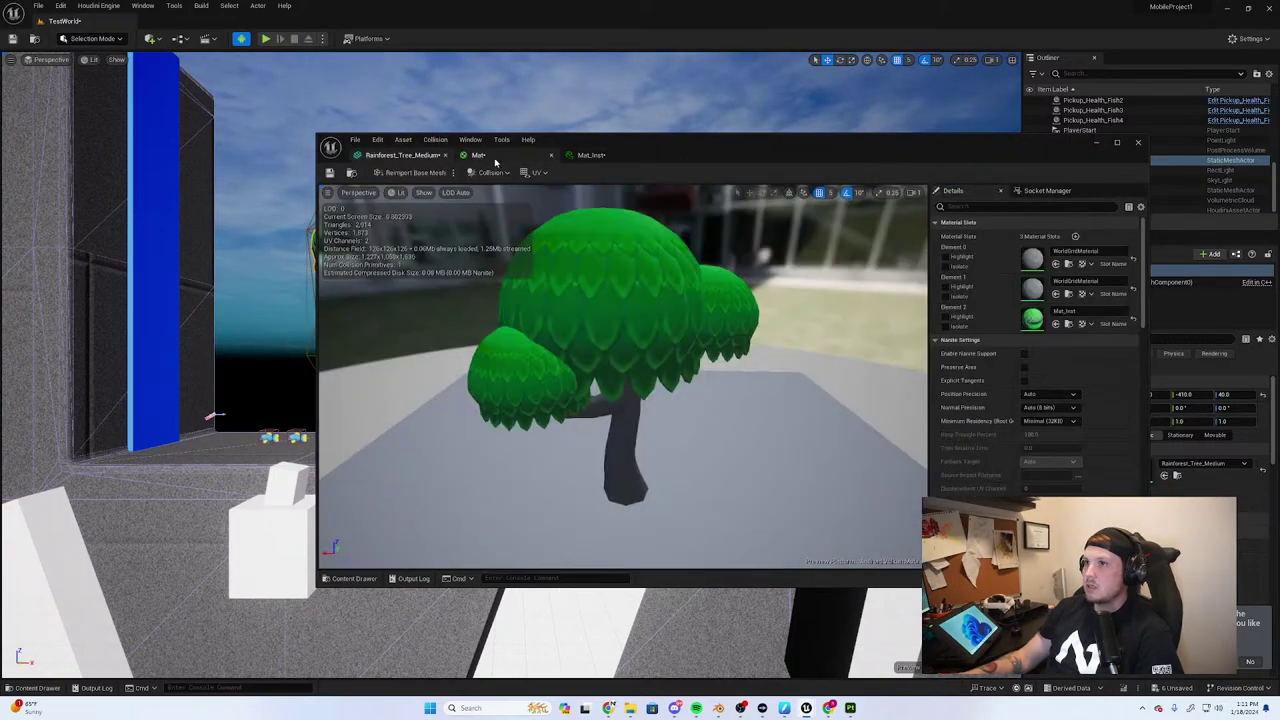
{"action": "left_click_drag", "start_coordinate": [658, 325], "coordinate": [685, 370]}
{"action": "scroll", "coordinate": [646, 317], "scroll_direction": "up", "scroll_amount": 3}
{"action": "middle_click_drag", "start_coordinate": [646, 317], "coordinate": [622, 300]}
{"action": "left_click_drag", "start_coordinate": [622, 300], "coordinate": [650, 390]}
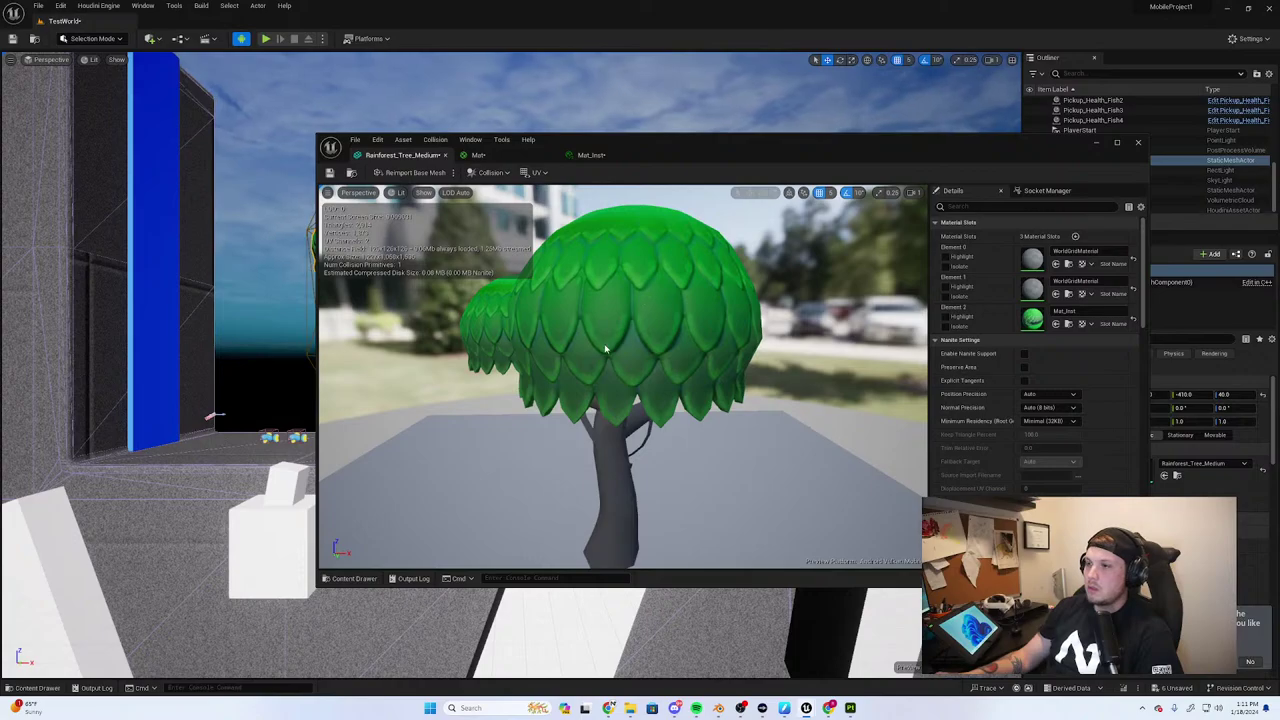
{"action": "scroll", "coordinate": [605, 348], "scroll_direction": "up", "scroll_amount": 6}
{"action": "scroll", "coordinate": [640, 284], "scroll_direction": "down", "scroll_amount": 5}
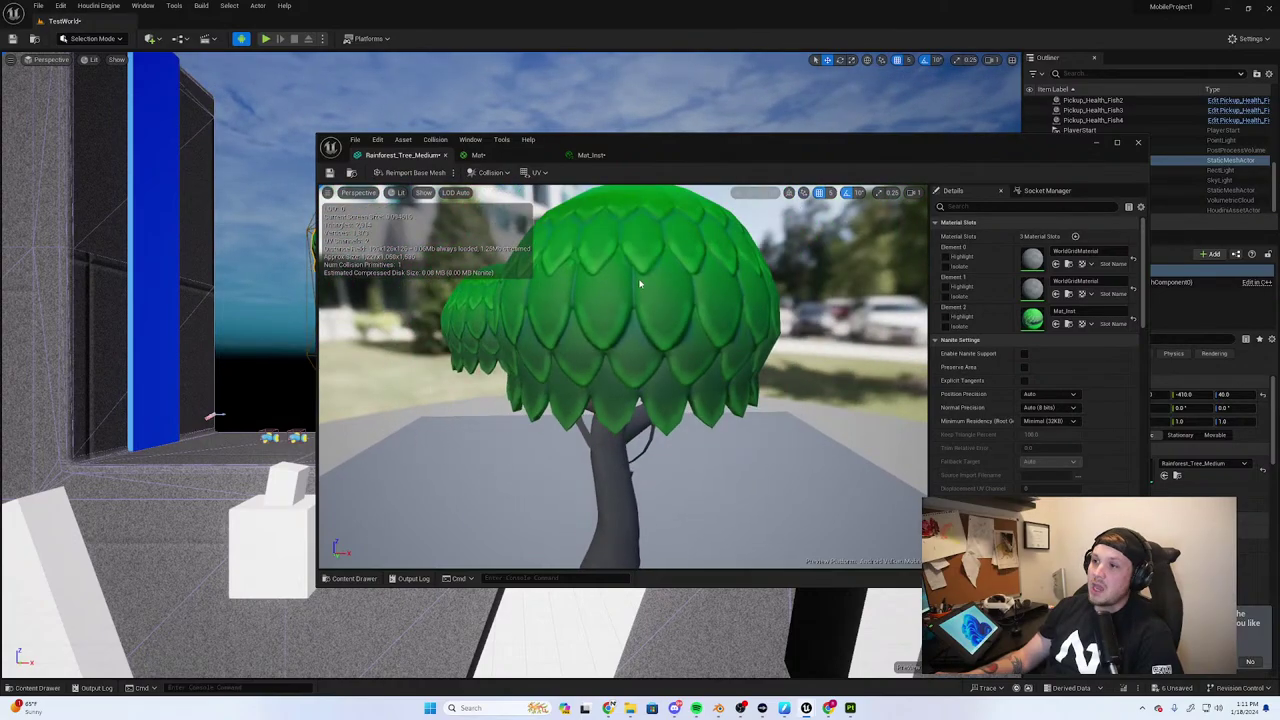
{"action": "left_click_drag", "start_coordinate": [596, 365], "coordinate": [700, 365]}
{"action": "scroll", "coordinate": [610, 346], "scroll_direction": "up", "scroll_amount": 4}
{"action": "left_click_drag", "start_coordinate": [610, 346], "coordinate": [627, 322]}
{"action": "scroll", "coordinate": [700, 346], "scroll_direction": "down", "scroll_amount": 6}
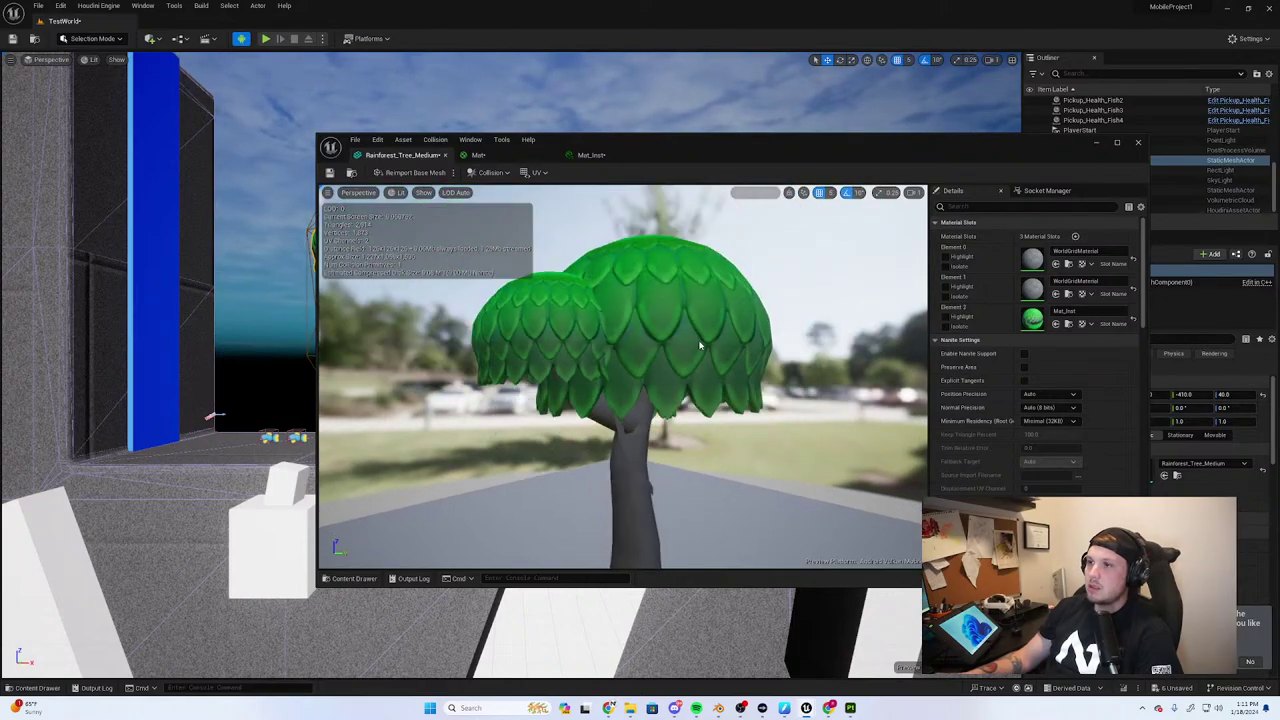
{"action": "left_click_drag", "start_coordinate": [700, 346], "coordinate": [589, 408]}
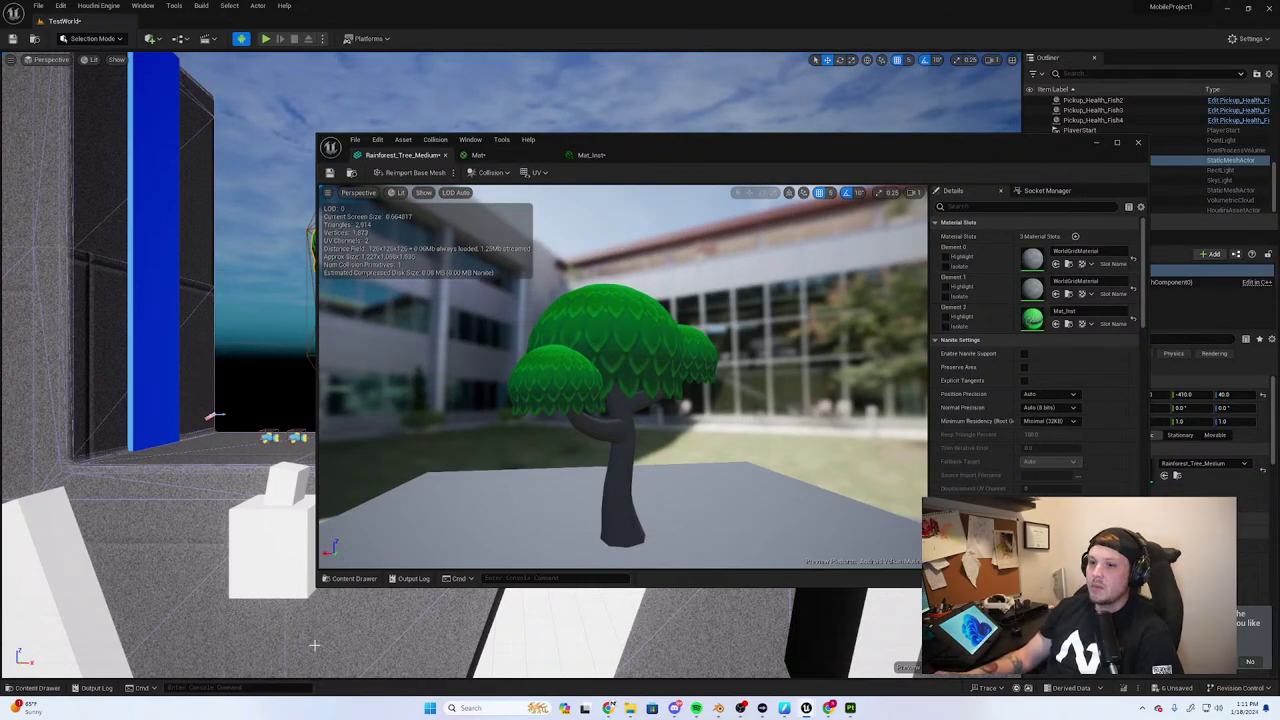
Import the tree trunk's base color and normal map textures into the World content folder
{"action": "left_click", "coordinate": [354, 578]}
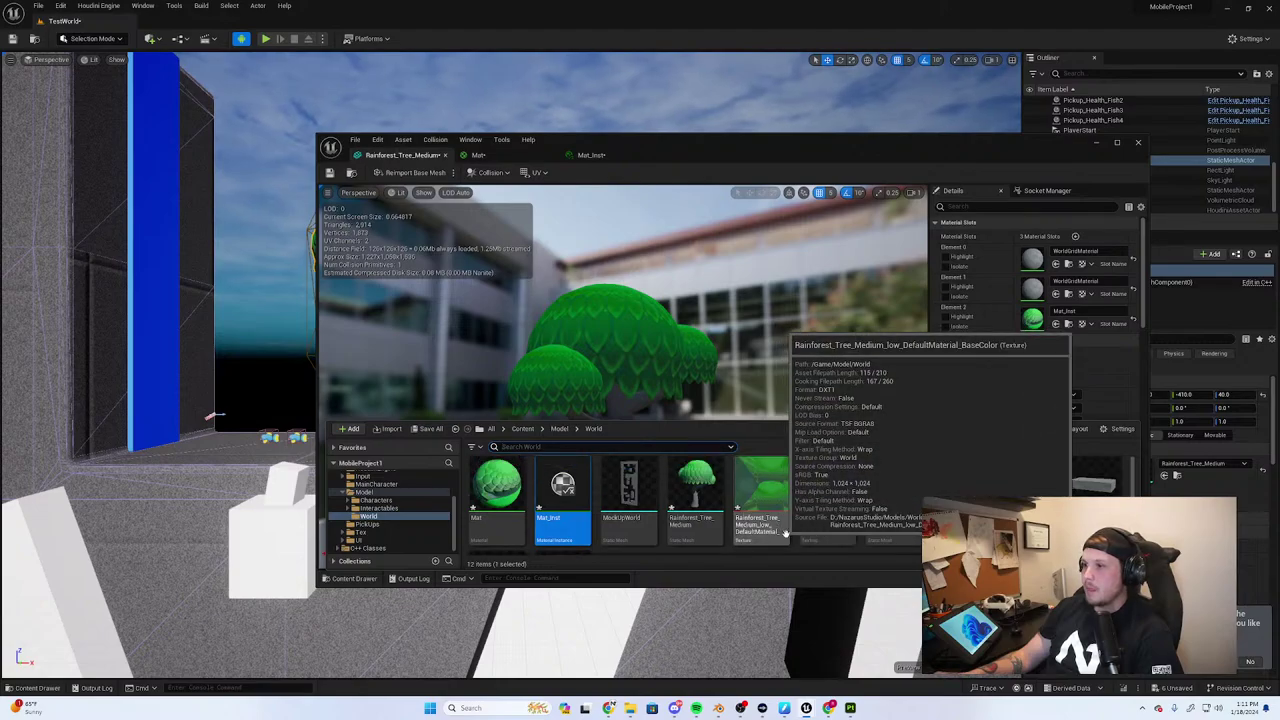
{"action": "scroll", "coordinate": [738, 514], "scroll_direction": "down", "scroll_amount": 2}
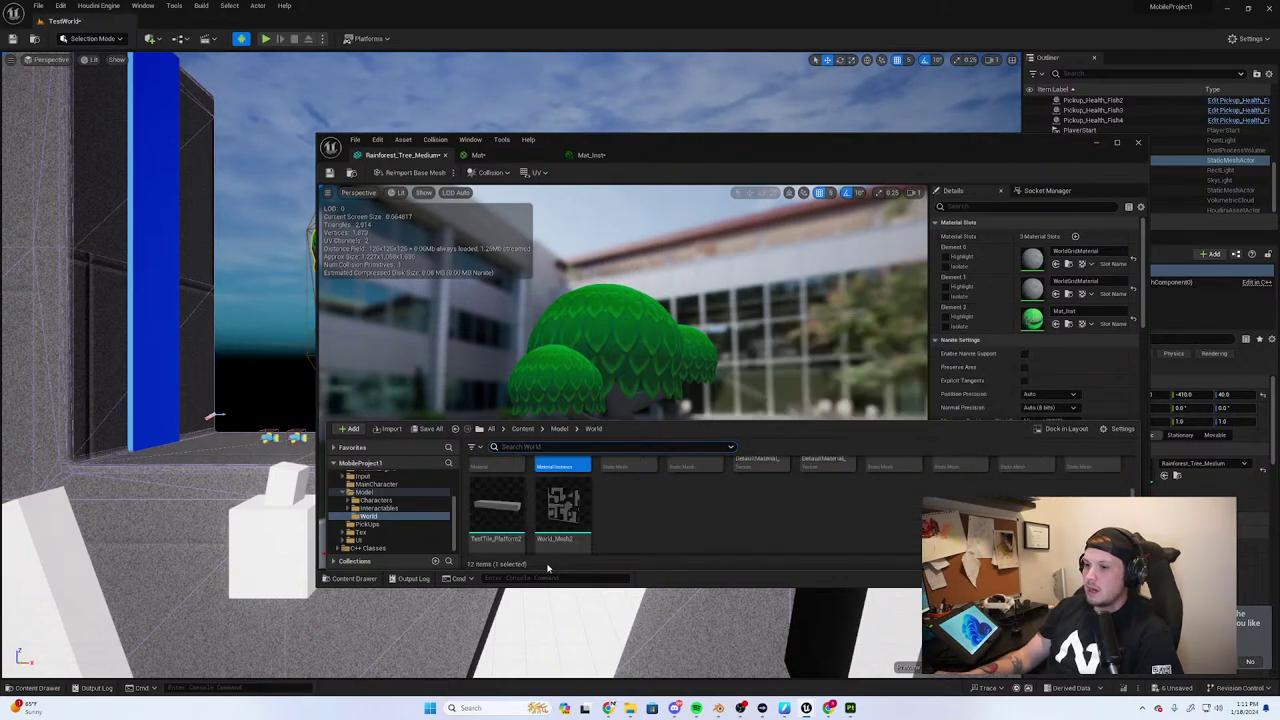
{"action": "left_click", "coordinate": [345, 579]}
{"action": "left_click", "coordinate": [350, 579]}
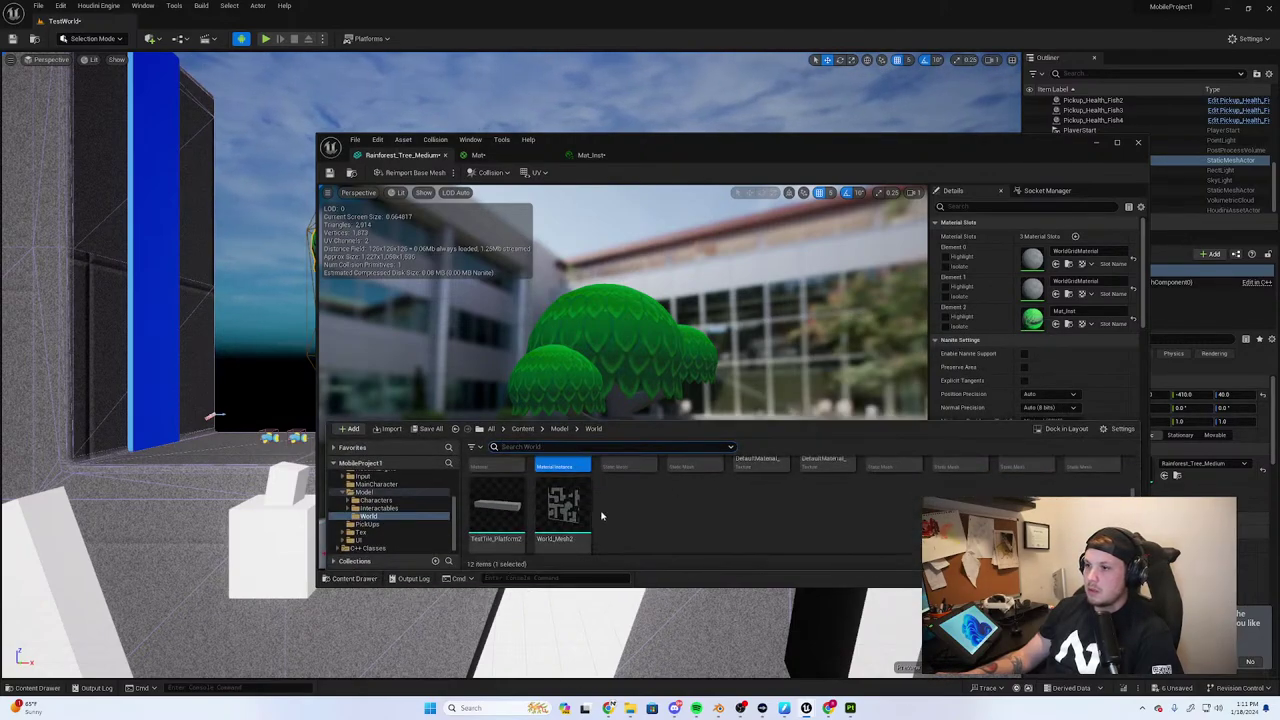
{"action": "mouse_move", "coordinate": [629, 708]}
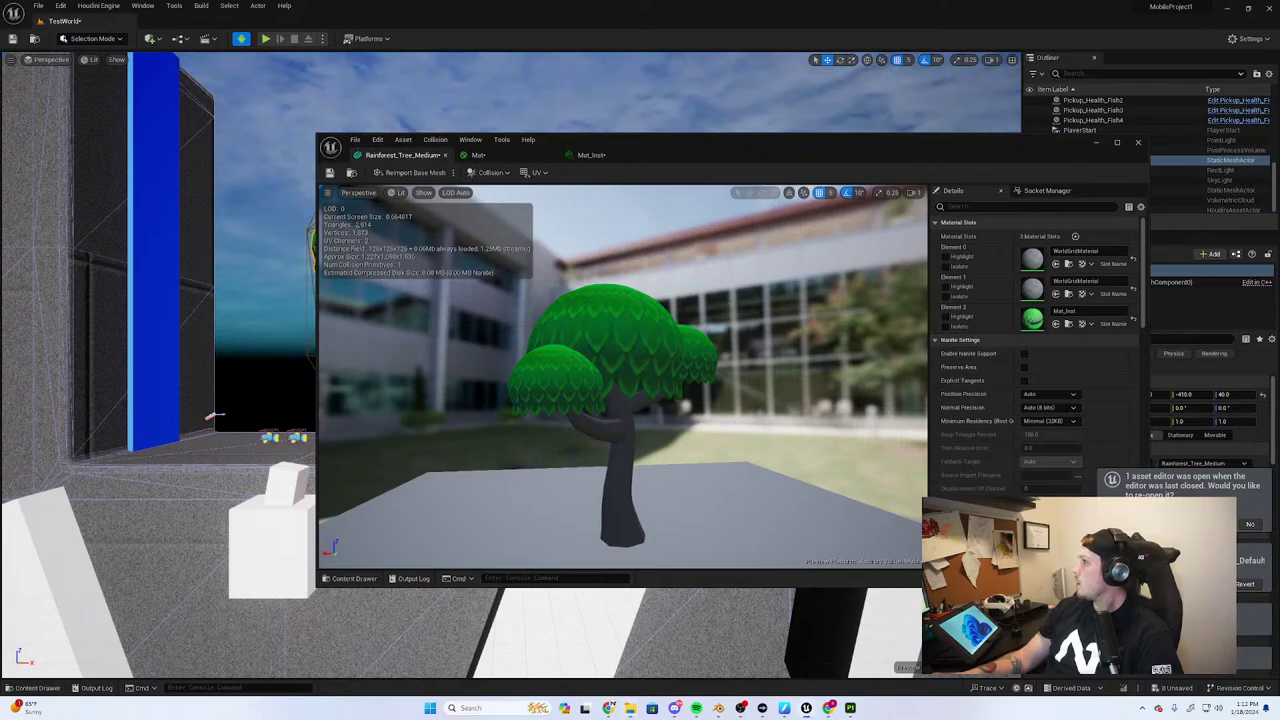
Create a new material instance from Mat in the World folder and name it Mat_trunk
{"action": "left_click_drag", "start_coordinate": [745, 167], "coordinate": [684, 74]}
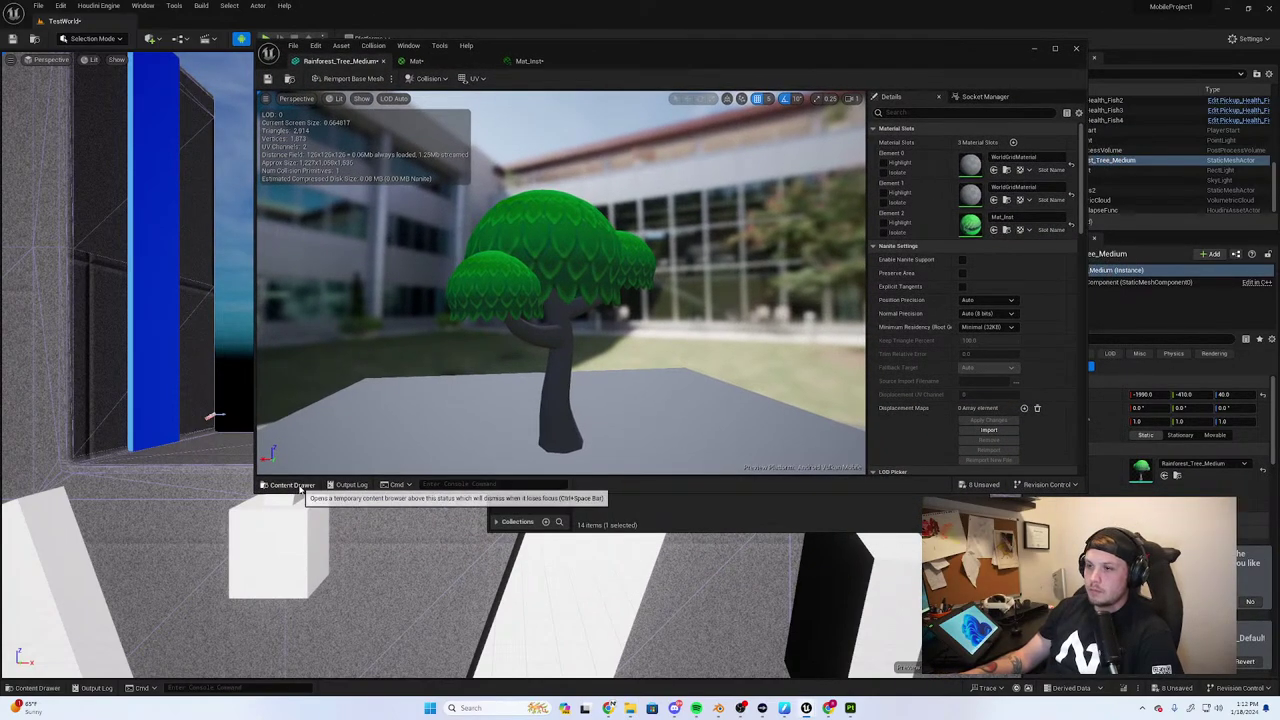
{"action": "left_click", "coordinate": [288, 484]}
{"action": "scroll", "coordinate": [771, 424], "scroll_direction": "down", "scroll_amount": 1}
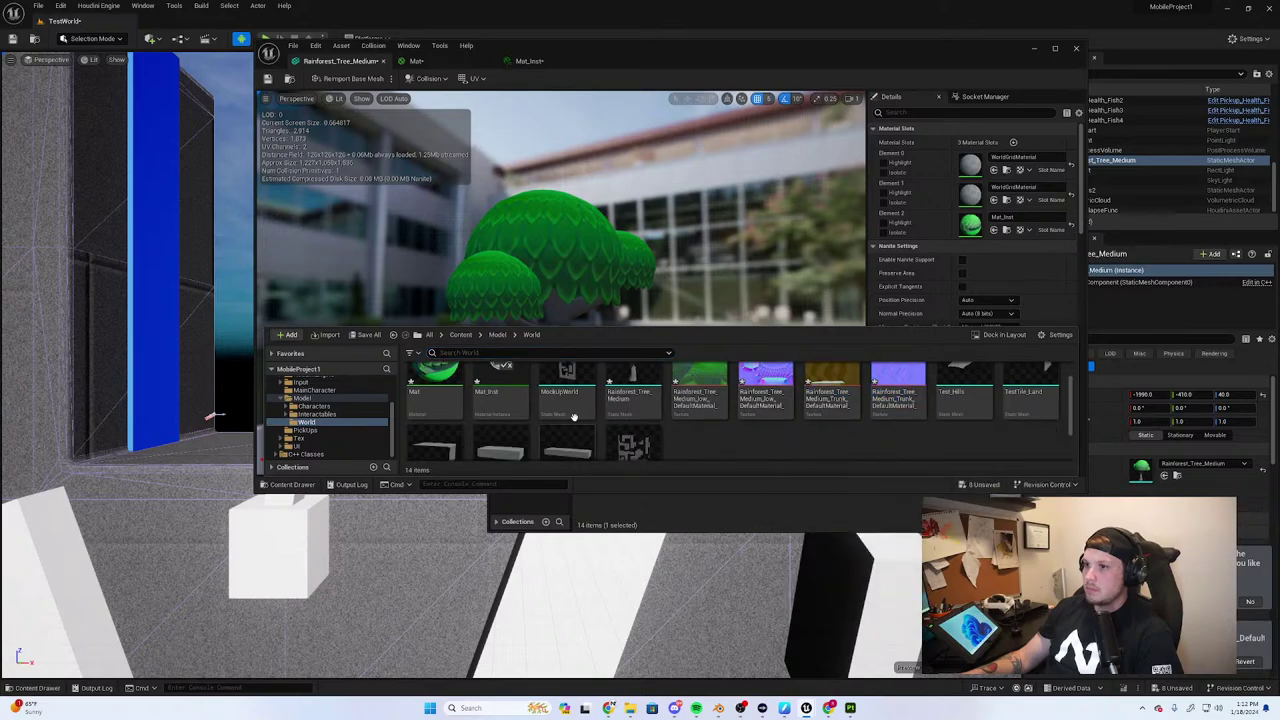
{"action": "scroll", "coordinate": [567, 410], "scroll_direction": "up", "scroll_amount": 1}
{"action": "left_click", "coordinate": [436, 385]}
{"action": "right_click", "coordinate": [436, 378]}
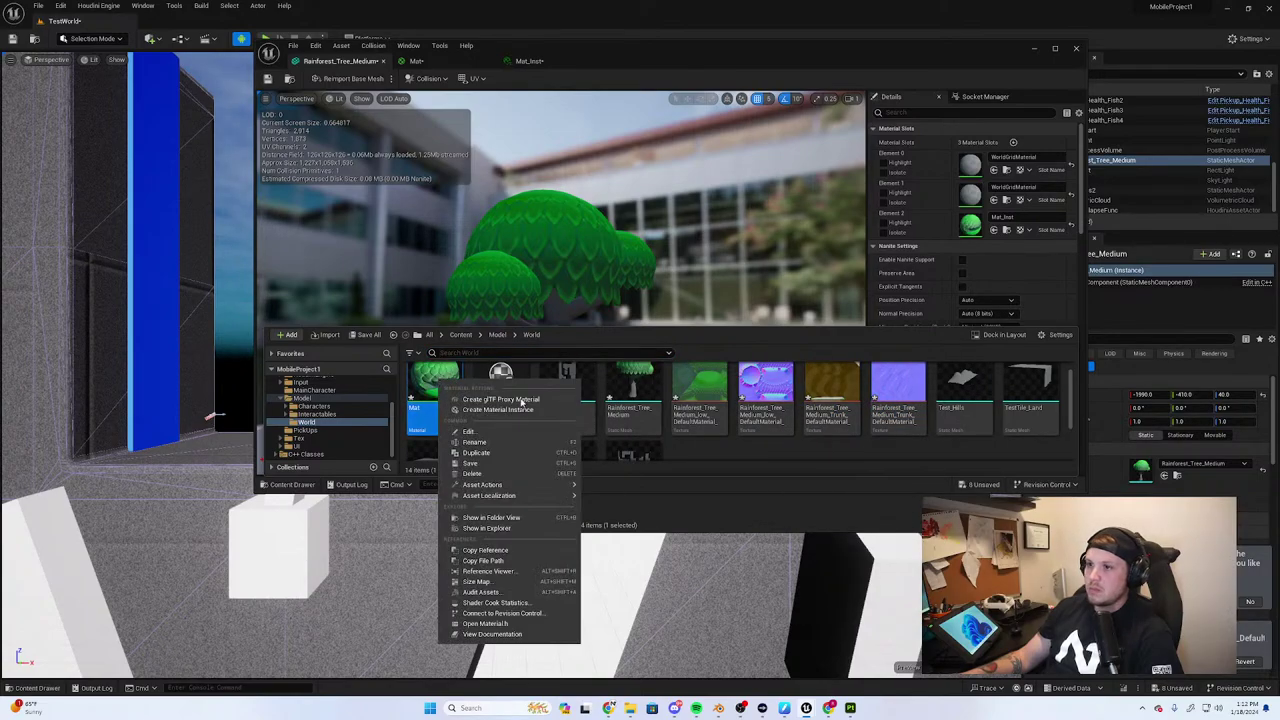
{"action": "left_click", "coordinate": [540, 411]}
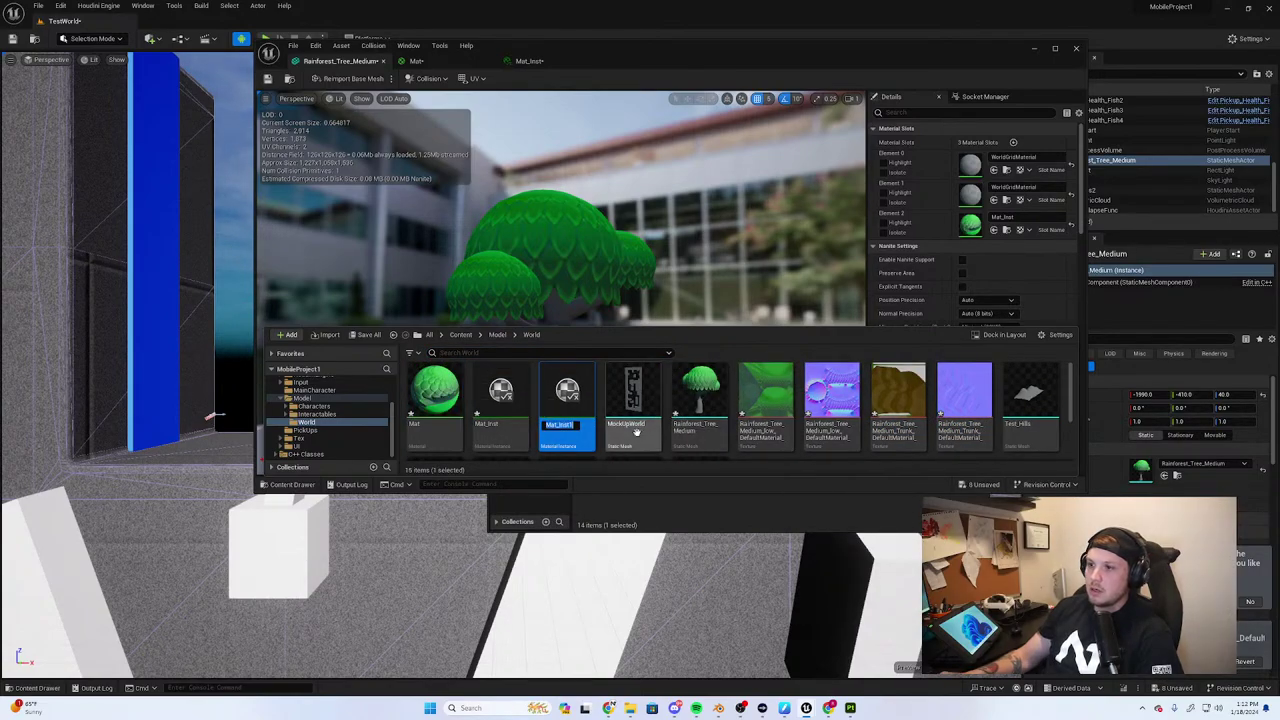
{"action": "key", "text": "Right"}
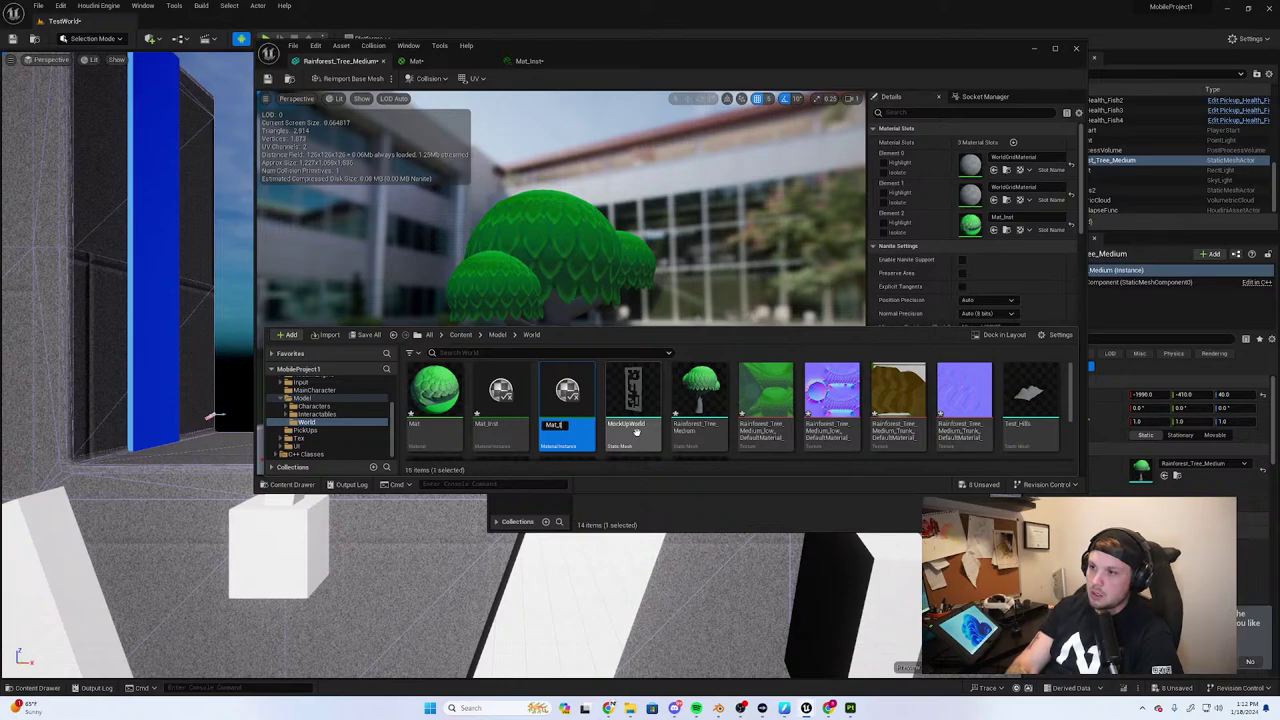
{"action": "type", "text": "trunk"}
{"action": "key", "text": "Return"}
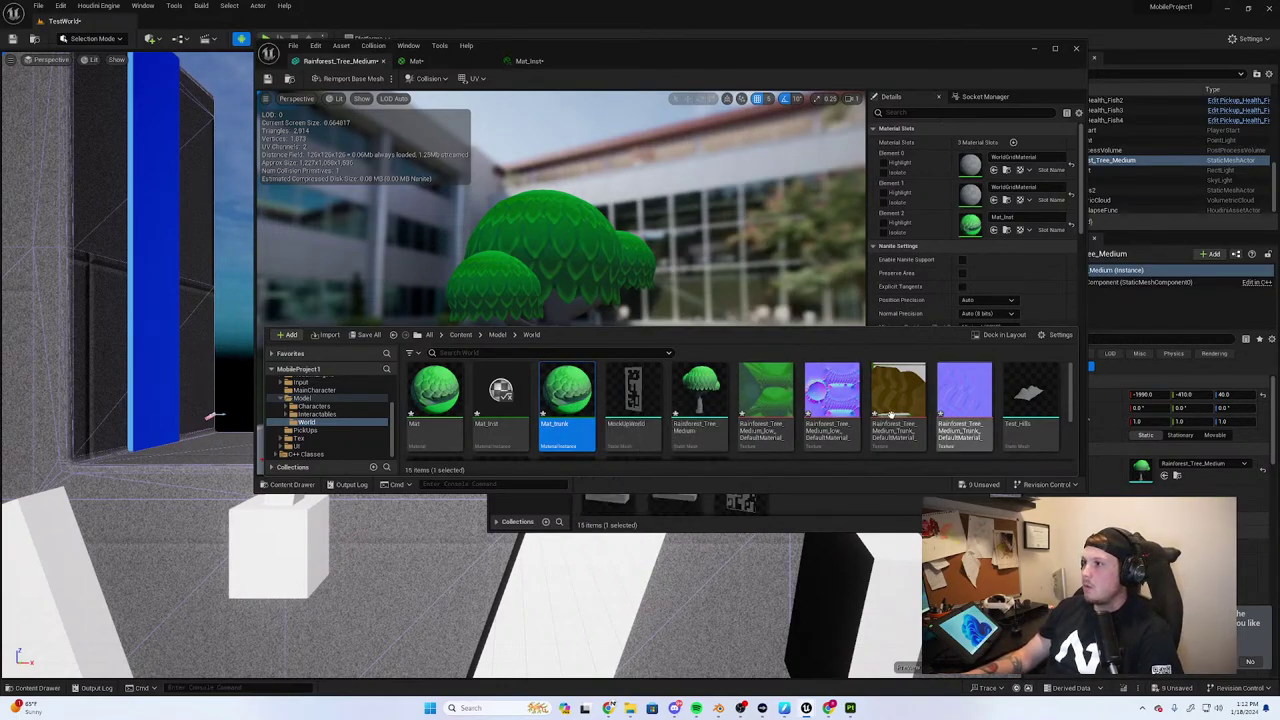
Open Mat_trunk and enable the overrides for its Base Texture and Normal Map parameters
{"action": "double_click", "coordinate": [572, 400]}
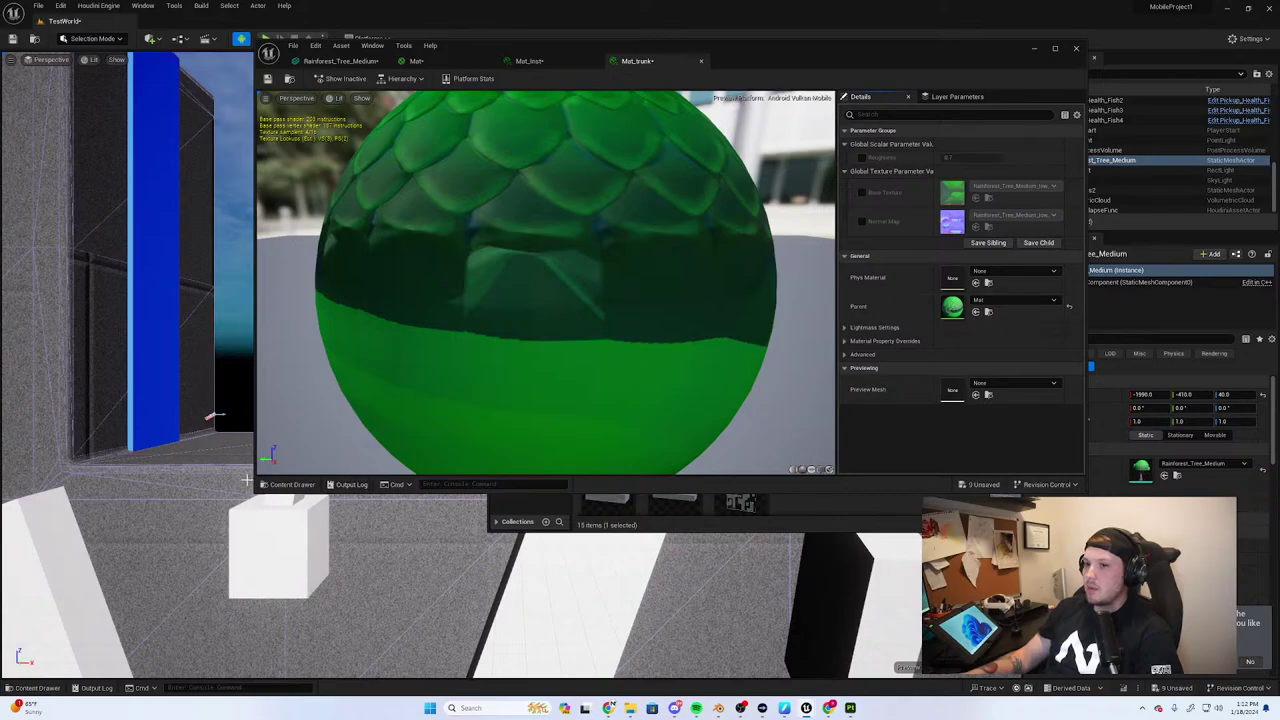
{"action": "left_click", "coordinate": [292, 485]}
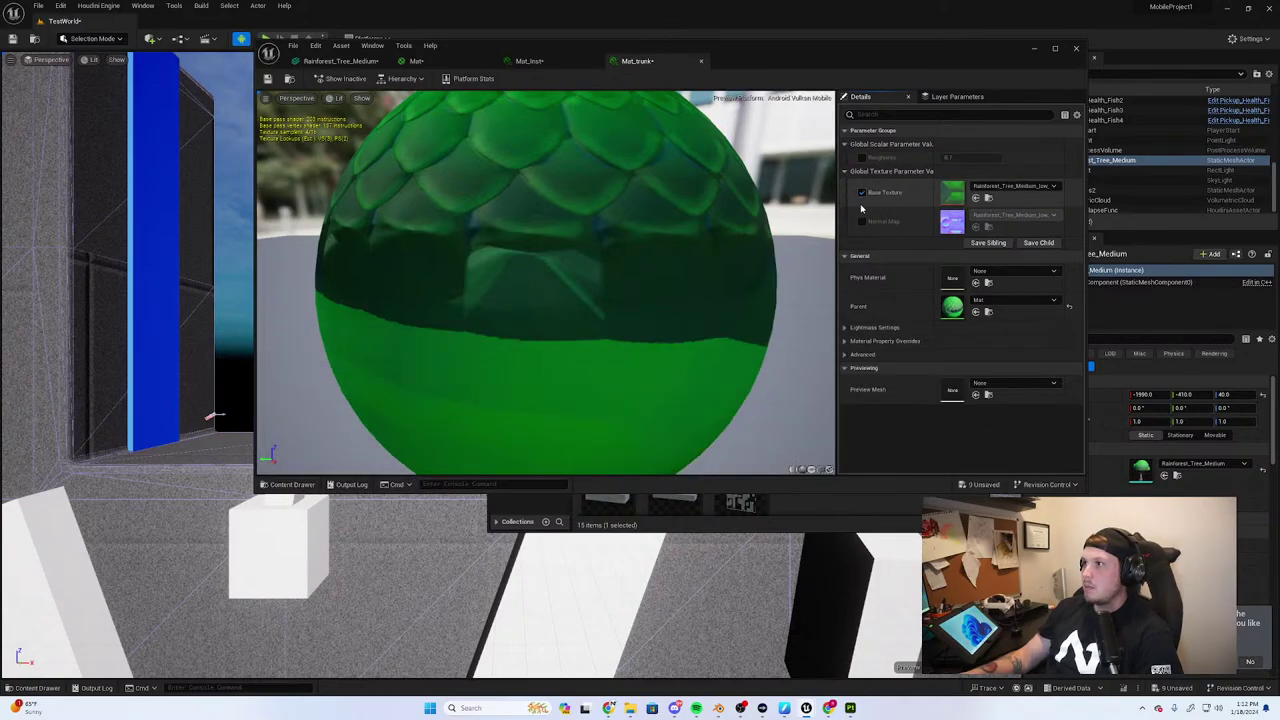
{"action": "left_click", "coordinate": [862, 192]}
{"action": "left_click", "coordinate": [864, 221]}
{"action": "left_click", "coordinate": [292, 485]}
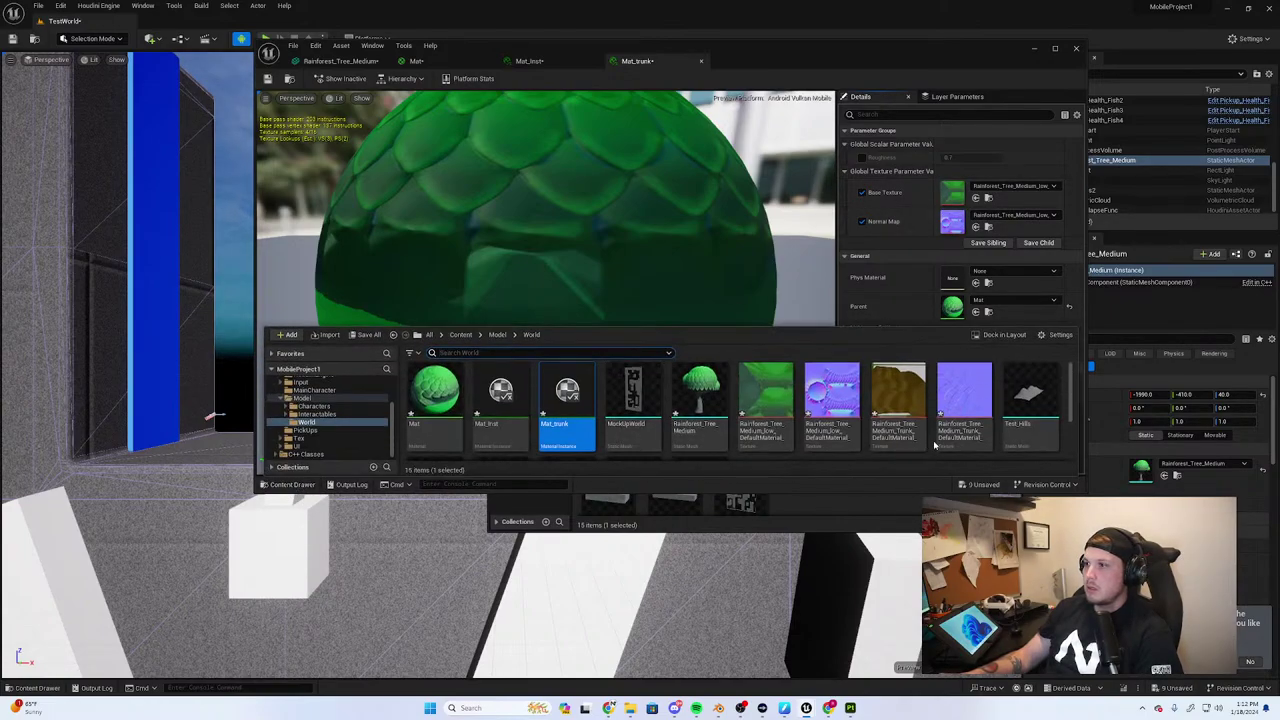
Assign the trunk's normal map and base color textures to Mat_trunk's matching parameters and save the instance
{"action": "mouse_move", "coordinate": [816, 385]}
{"action": "left_mouse_down"}
{"action": "mouse_move", "coordinate": [906, 342]}
{"action": "mouse_move", "coordinate": [820, 394]}
{"action": "left_mouse_up"}
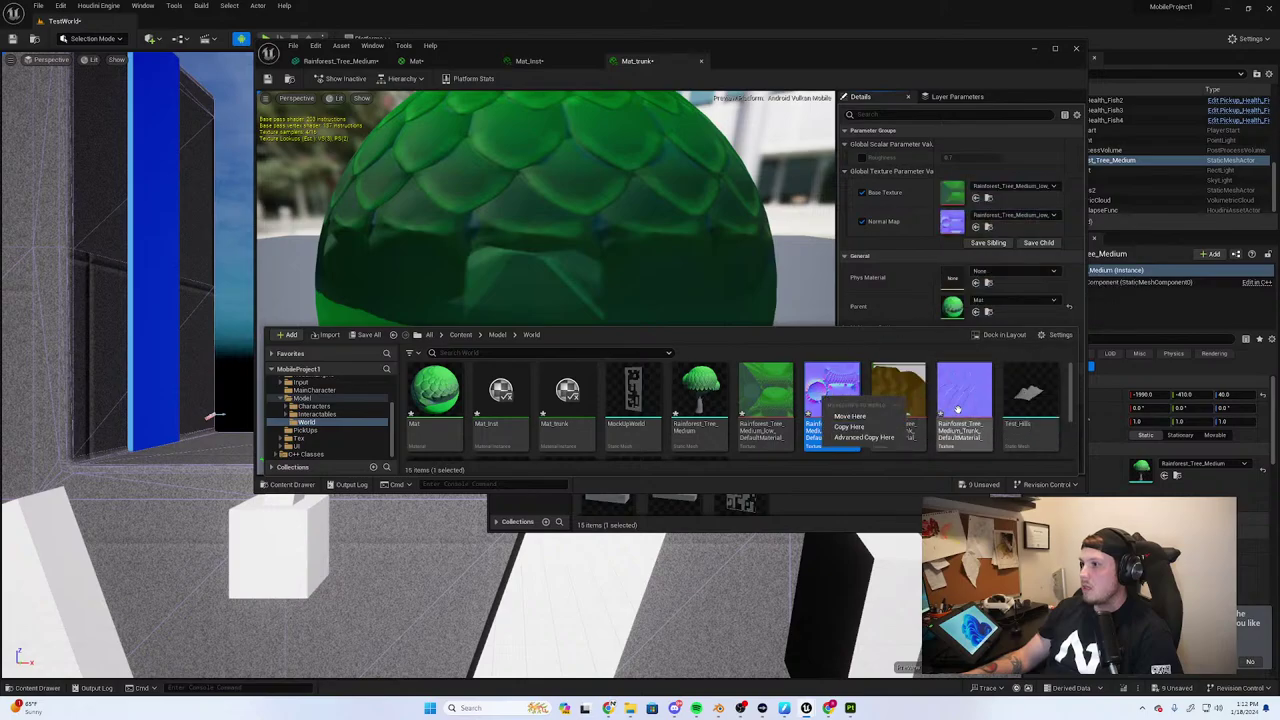
{"action": "left_click_drag", "start_coordinate": [957, 405], "coordinate": [955, 222]}
{"action": "left_click_drag", "start_coordinate": [898, 395], "coordinate": [968, 198]}
{"action": "left_click", "coordinate": [268, 79]}
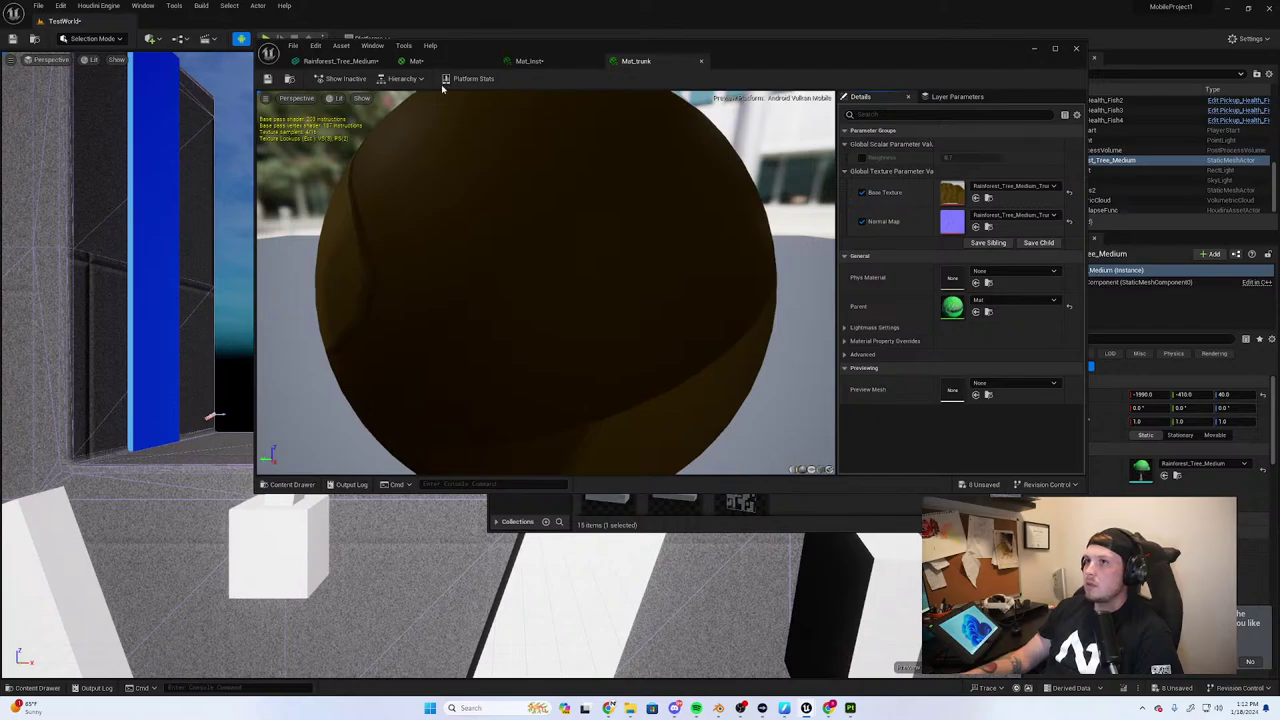
Assign Mat_trunk to the Element 0 material slot of the Rainforest_Tree_Medium mesh
{"action": "left_click", "coordinate": [525, 61]}
{"action": "left_click", "coordinate": [355, 61]}
{"action": "left_click", "coordinate": [278, 486]}
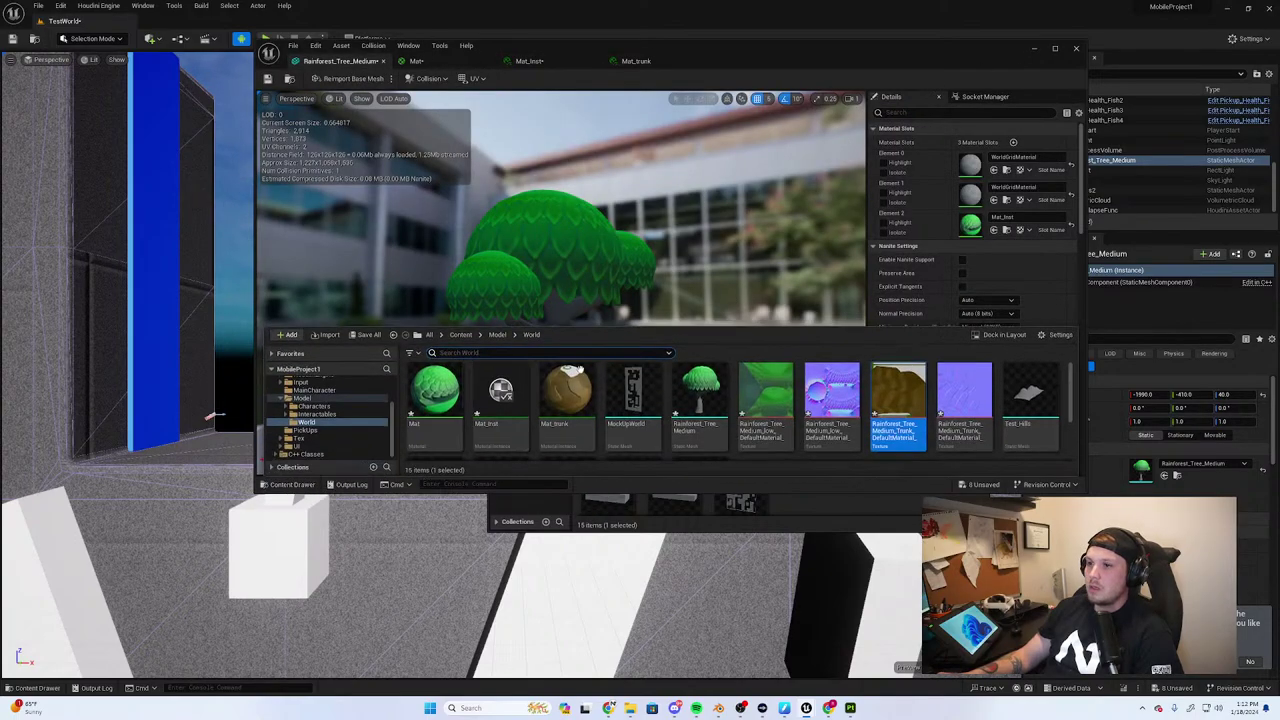
{"action": "left_click_drag", "start_coordinate": [567, 400], "coordinate": [969, 170]}
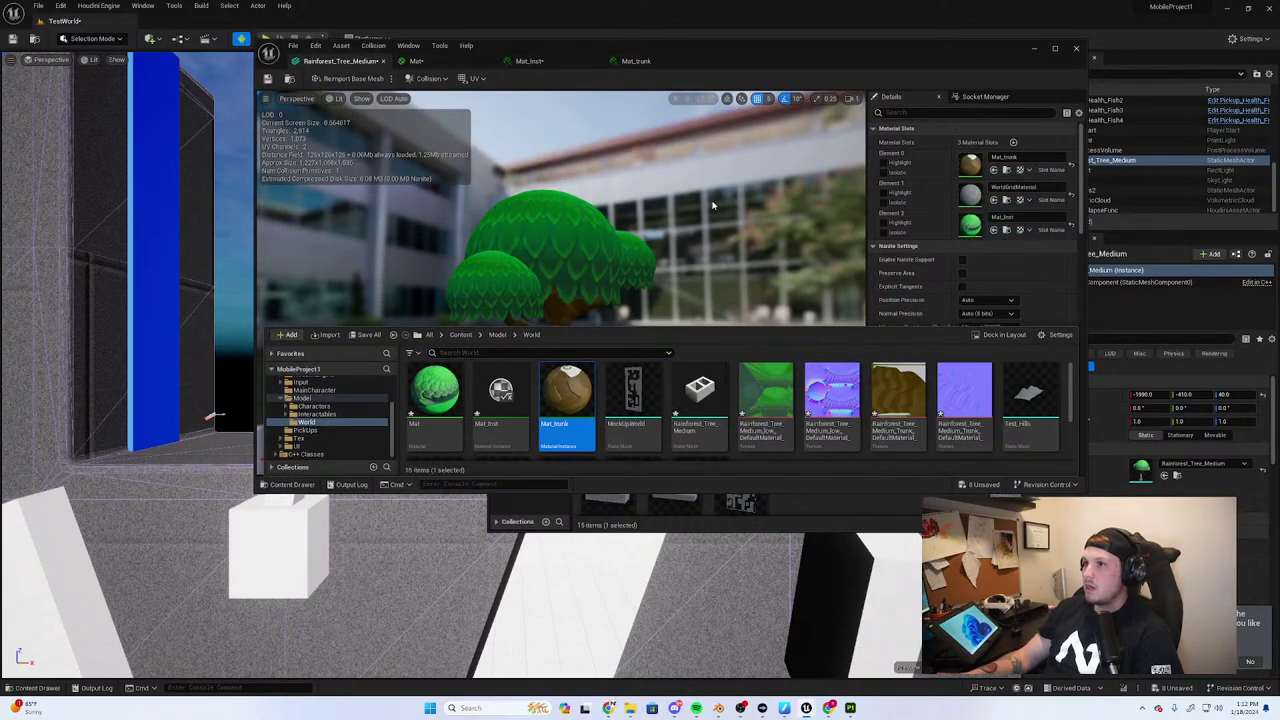
{"action": "scroll", "coordinate": [697, 221], "scroll_direction": "down", "scroll_amount": 3}
{"action": "mouse_move", "coordinate": [694, 223]}
{"action": "left_mouse_down"}
{"action": "mouse_move", "coordinate": [760, 235]}
{"action": "mouse_move", "coordinate": [840, 205]}
{"action": "mouse_move", "coordinate": [694, 220]}
{"action": "left_mouse_up"}
Assign Mat_trunk to the tree mesh's Element 1 material slot as well
{"action": "left_click", "coordinate": [285, 484]}
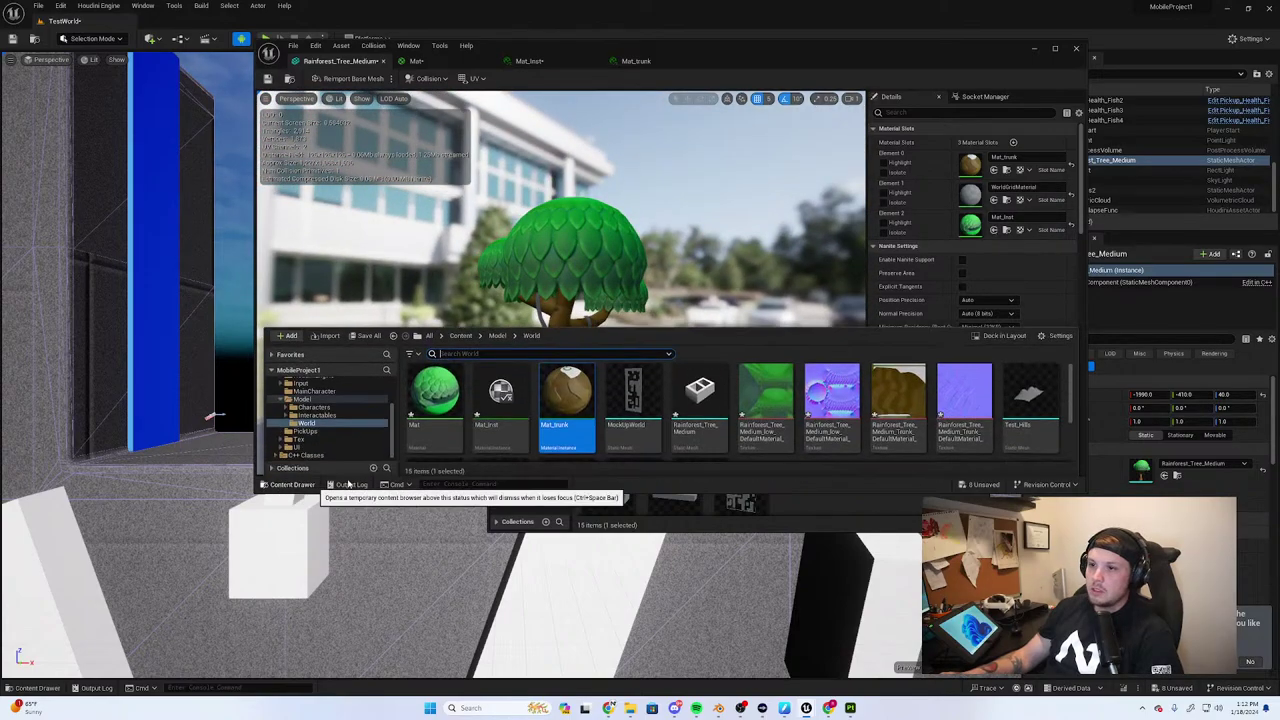
{"action": "left_click_drag", "start_coordinate": [567, 395], "coordinate": [970, 195]}
{"action": "left_click_drag", "start_coordinate": [711, 271], "coordinate": [711, 271]}
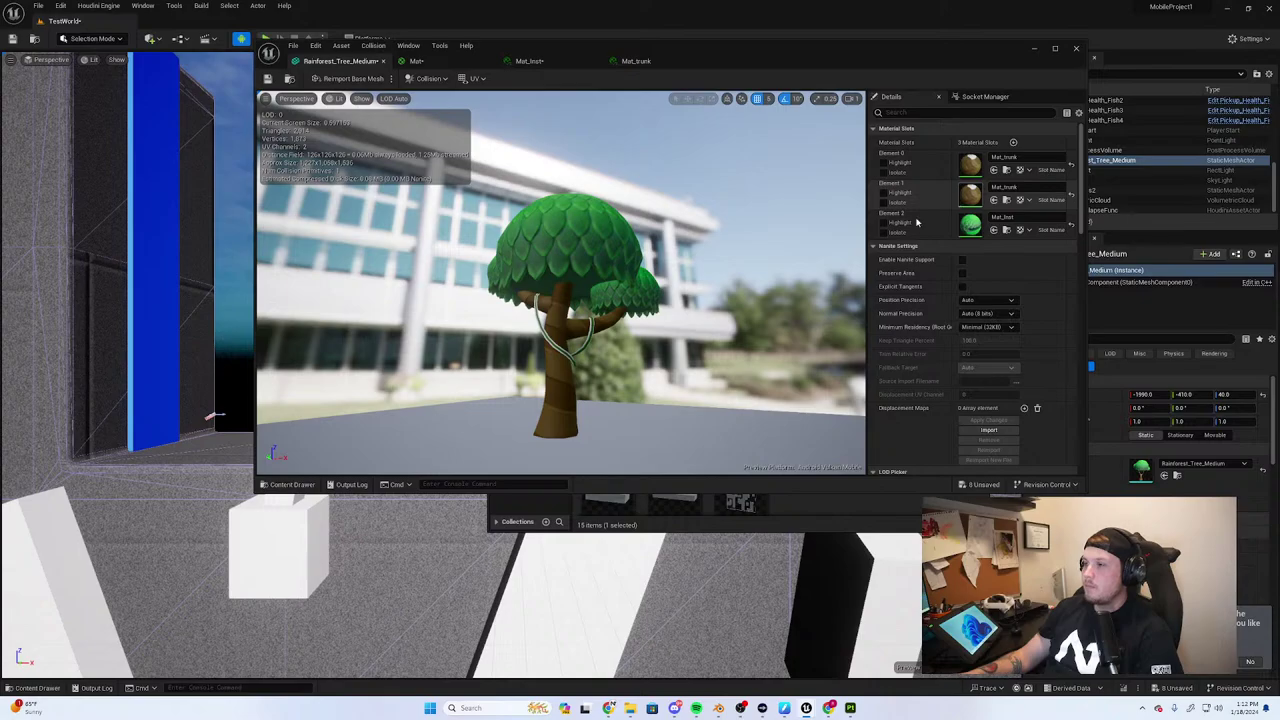
Open the Mat material and examine its node graph and the output node's properties
{"action": "left_click", "coordinate": [292, 484]}
{"action": "double_click", "coordinate": [436, 395]}
{"action": "scroll", "coordinate": [741, 283], "scroll_direction": "up", "scroll_amount": 2}
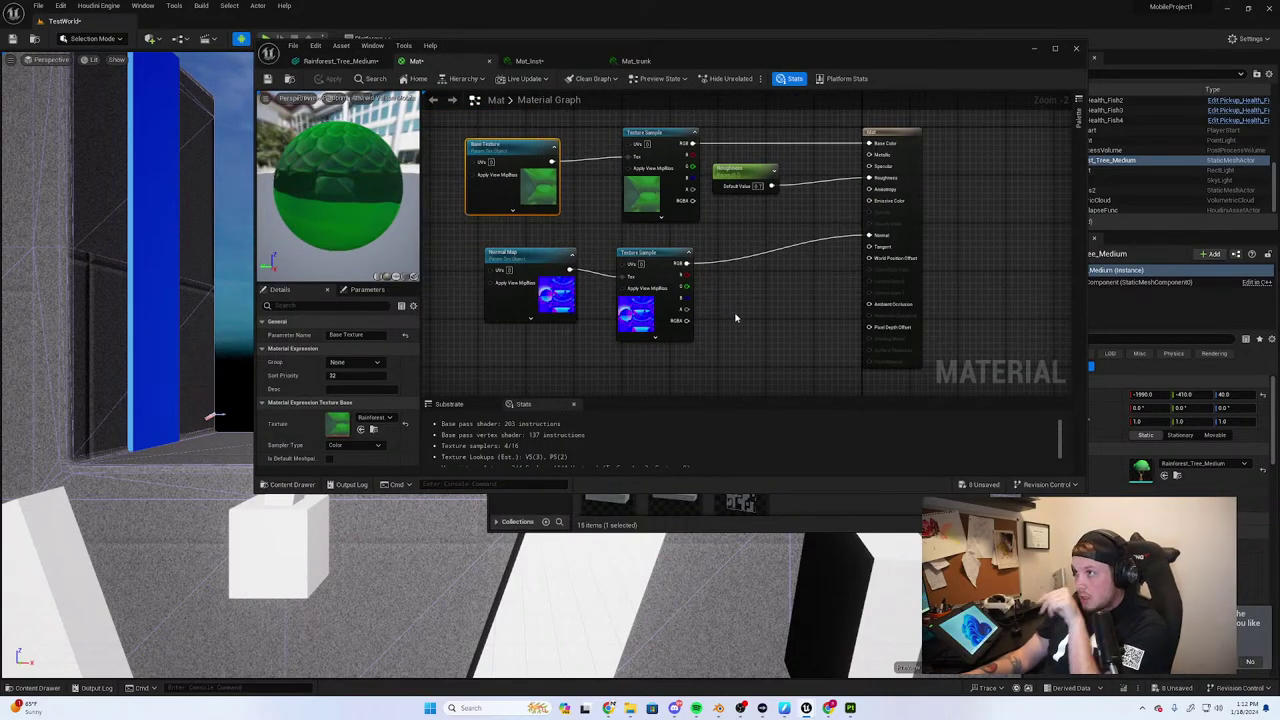
{"action": "right_click_drag", "start_coordinate": [735, 318], "coordinate": [692, 351]}
{"action": "left_click", "coordinate": [789, 168]}
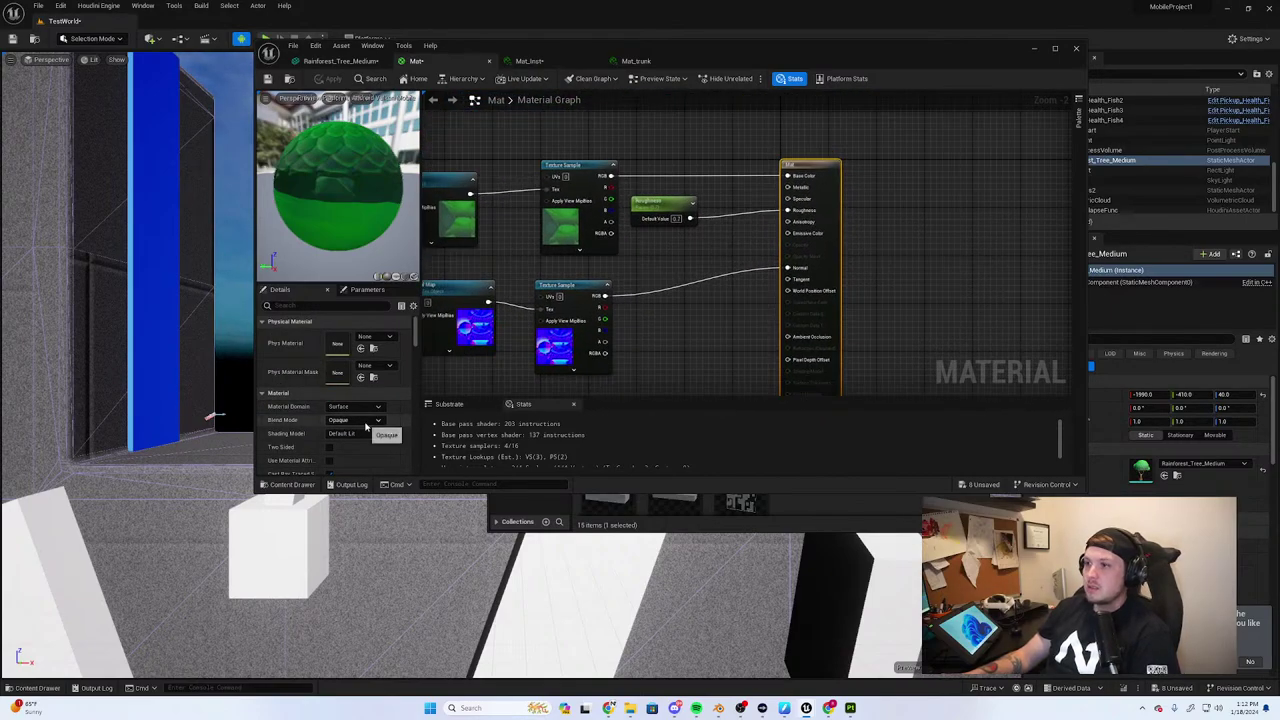
{"action": "scroll", "coordinate": [828, 215], "scroll_direction": "up", "scroll_amount": 2}
{"action": "scroll", "coordinate": [828, 216], "scroll_direction": "down", "scroll_amount": 3}
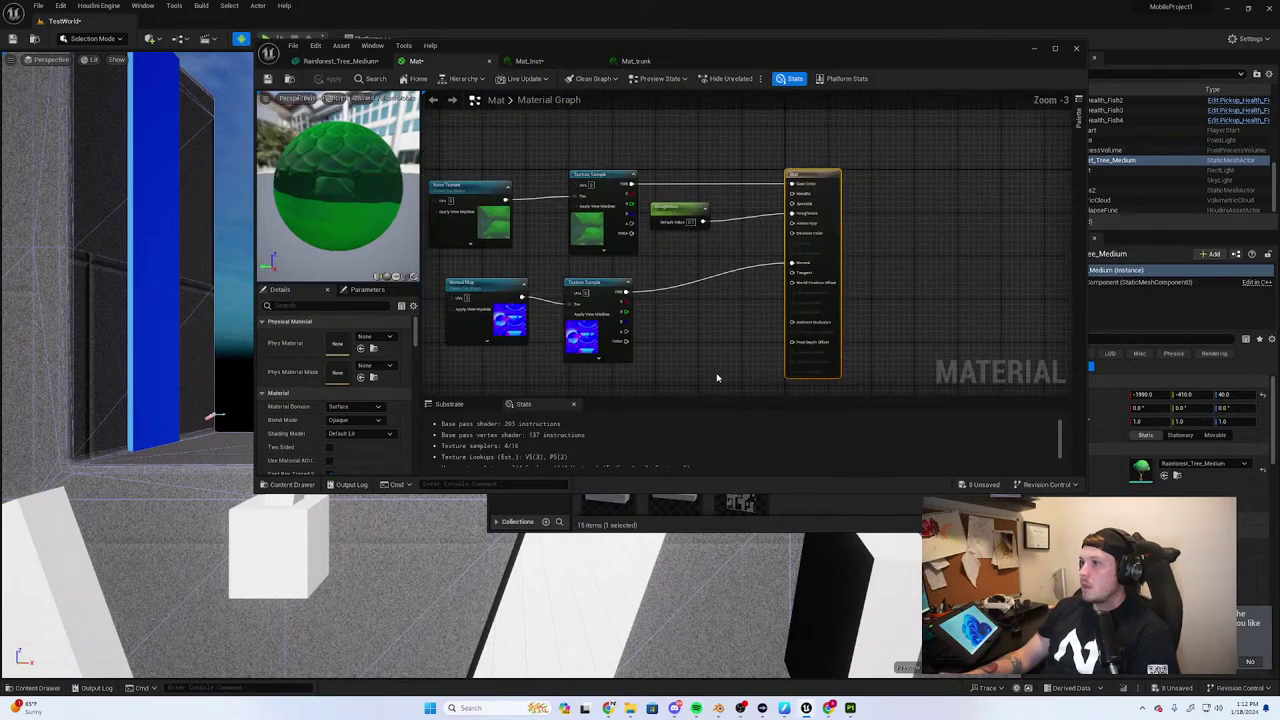
{"action": "right_click_drag", "start_coordinate": [718, 367], "coordinate": [664, 366]}
{"action": "scroll", "coordinate": [719, 349], "scroll_direction": "up", "scroll_amount": 3}
{"action": "right_click_drag", "start_coordinate": [698, 326], "coordinate": [603, 391]}
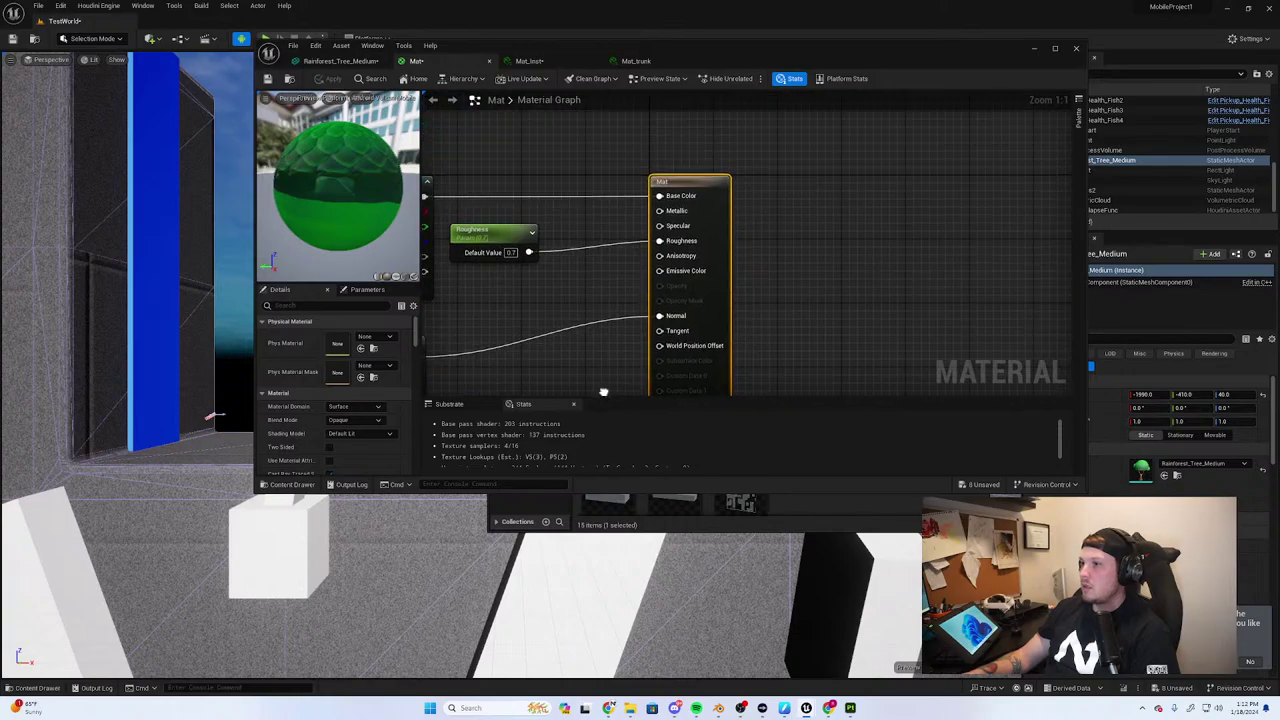
{"action": "scroll", "coordinate": [609, 343], "scroll_direction": "down", "scroll_amount": 4}
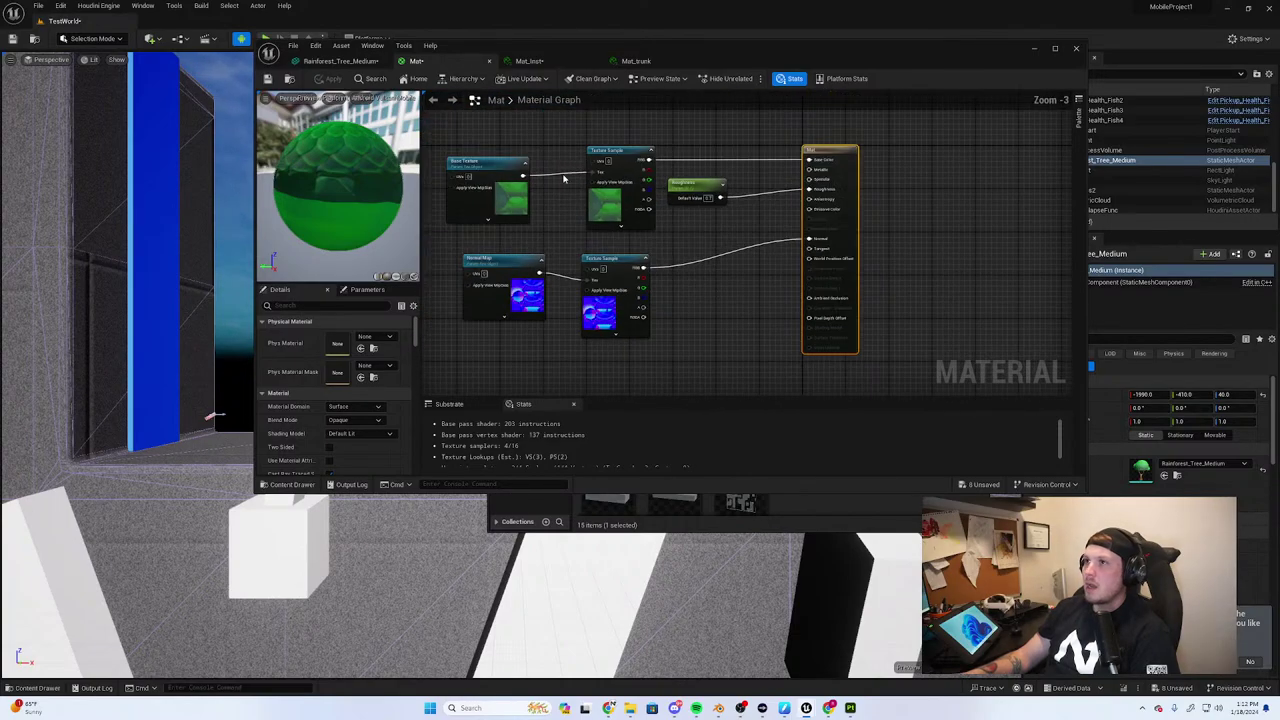
Create a new material named GreenMat in the World folder and open it for editing
{"action": "key", "text": "ctrl+space"}
{"action": "scroll", "coordinate": [811, 450], "scroll_direction": "down", "scroll_amount": 2}
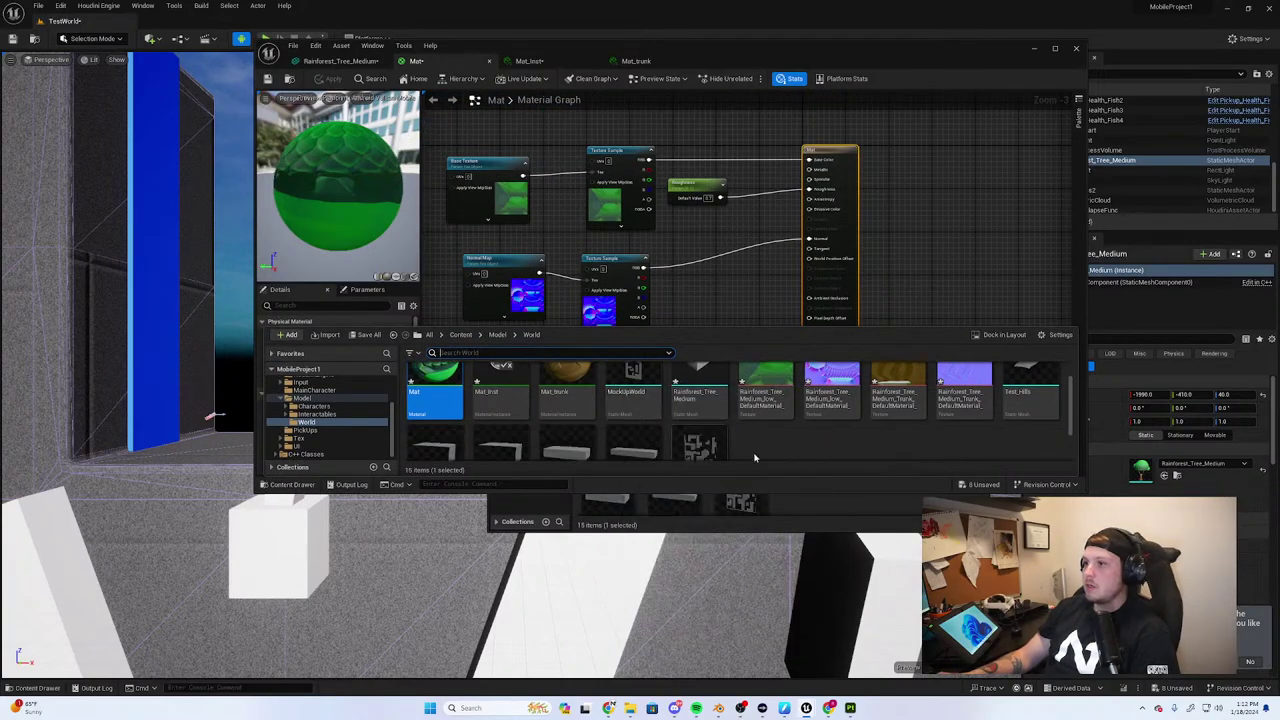
{"action": "right_click", "coordinate": [811, 450]}
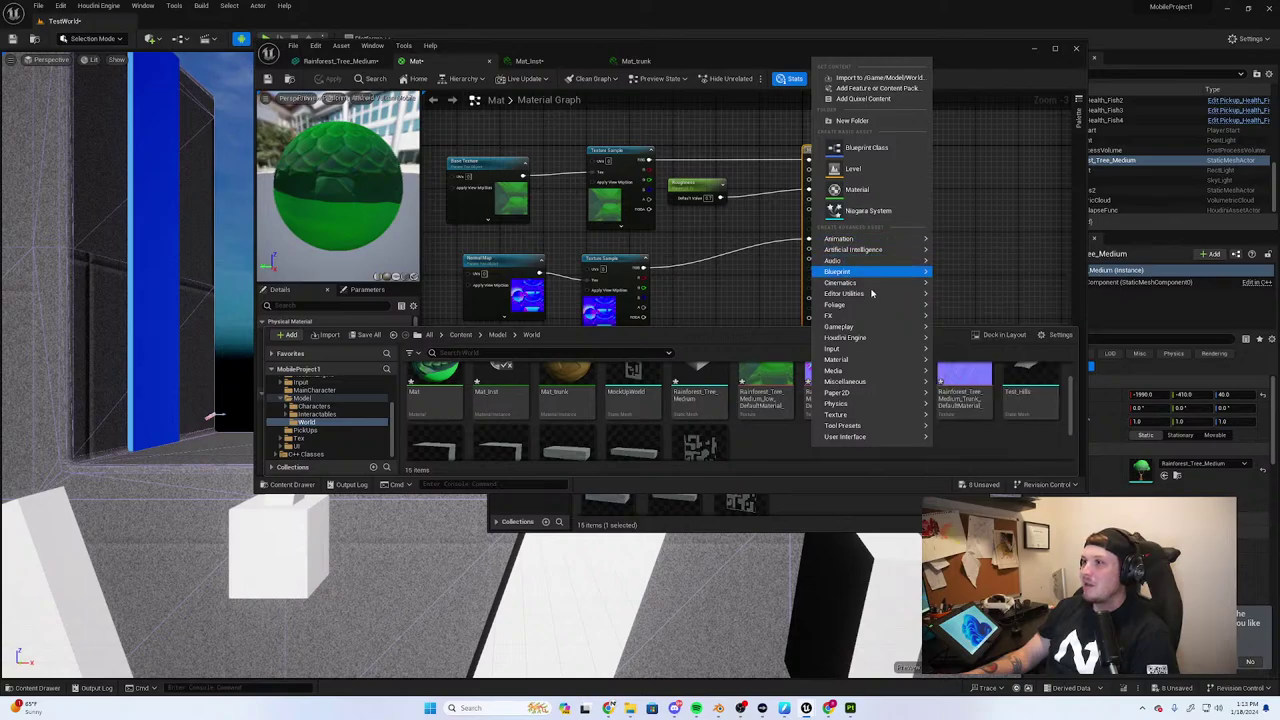
{"action": "mouse_move", "coordinate": [875, 288]}
{"action": "mouse_move", "coordinate": [858, 350]}
{"action": "left_click", "coordinate": [977, 368]}
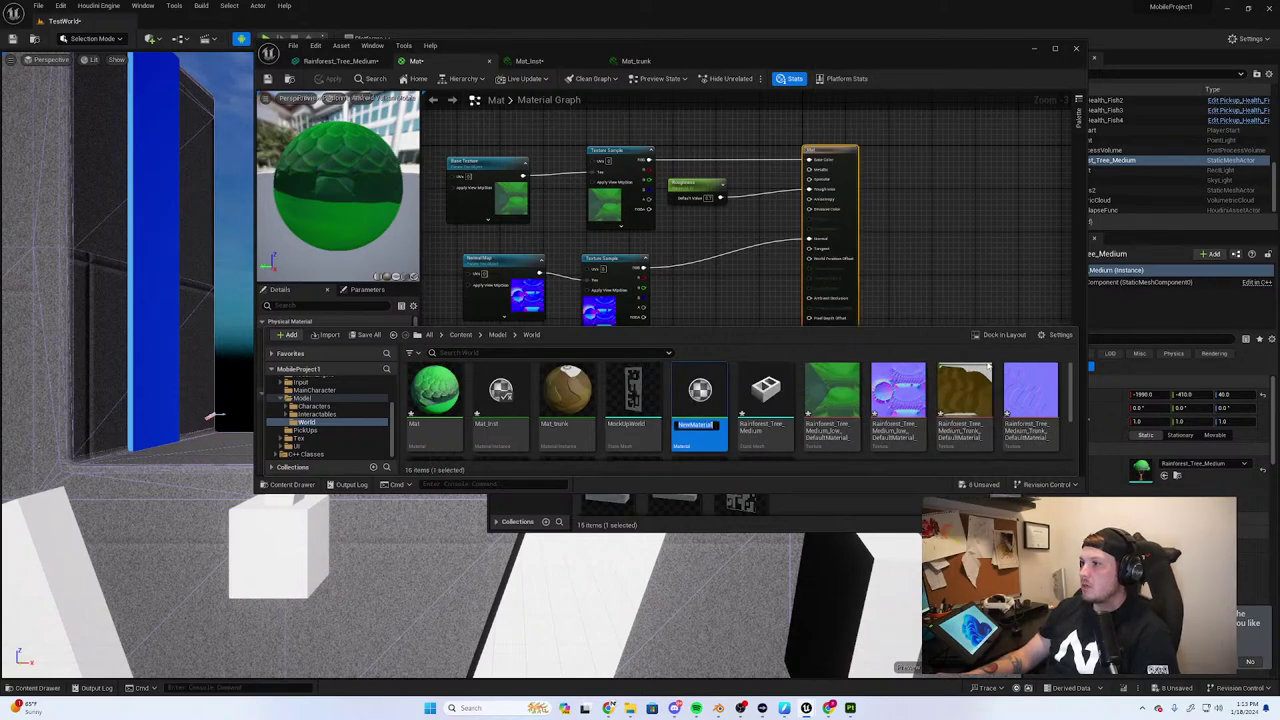
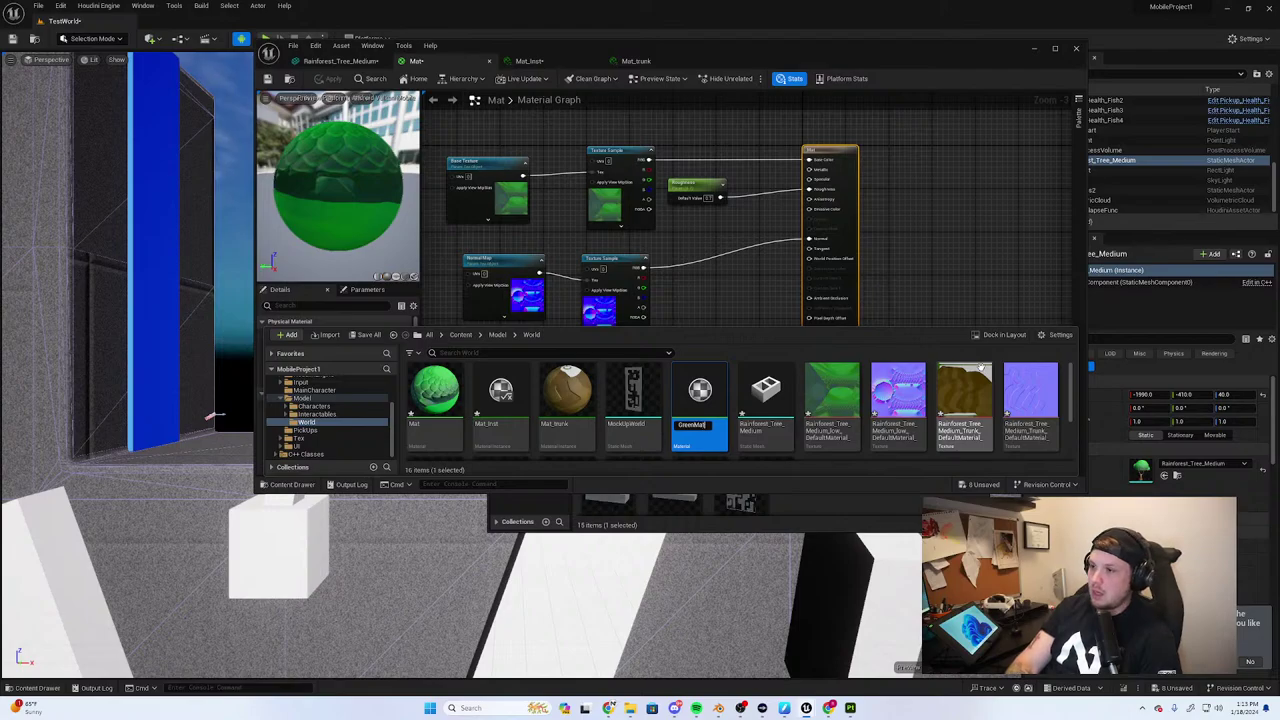
{"action": "key", "text": "Return"}
{"action": "double_click", "coordinate": [447, 406]}
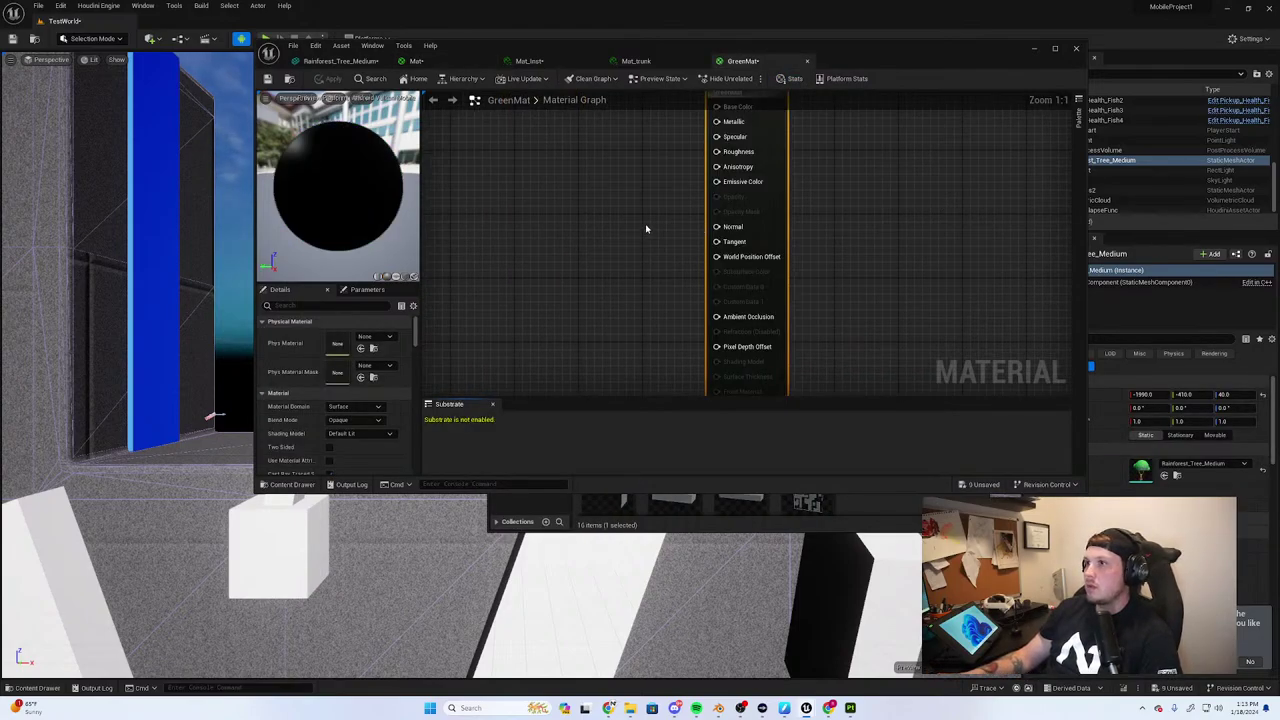
Add a three-component color constant feeding GreenMat's Base Color and set it to bright green (0.01255, 0.375, 0.0)
{"action": "left_click", "coordinate": [542, 150]}
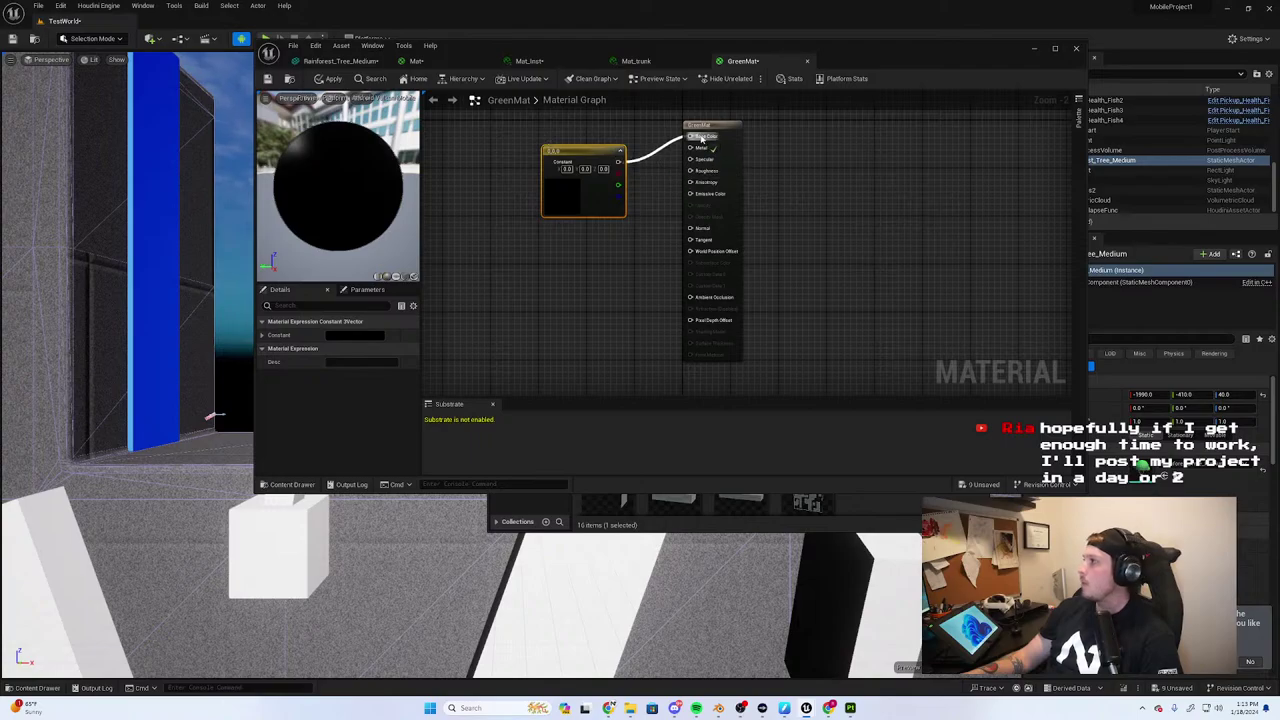
{"action": "left_click_drag", "start_coordinate": [704, 140], "coordinate": [700, 136]}
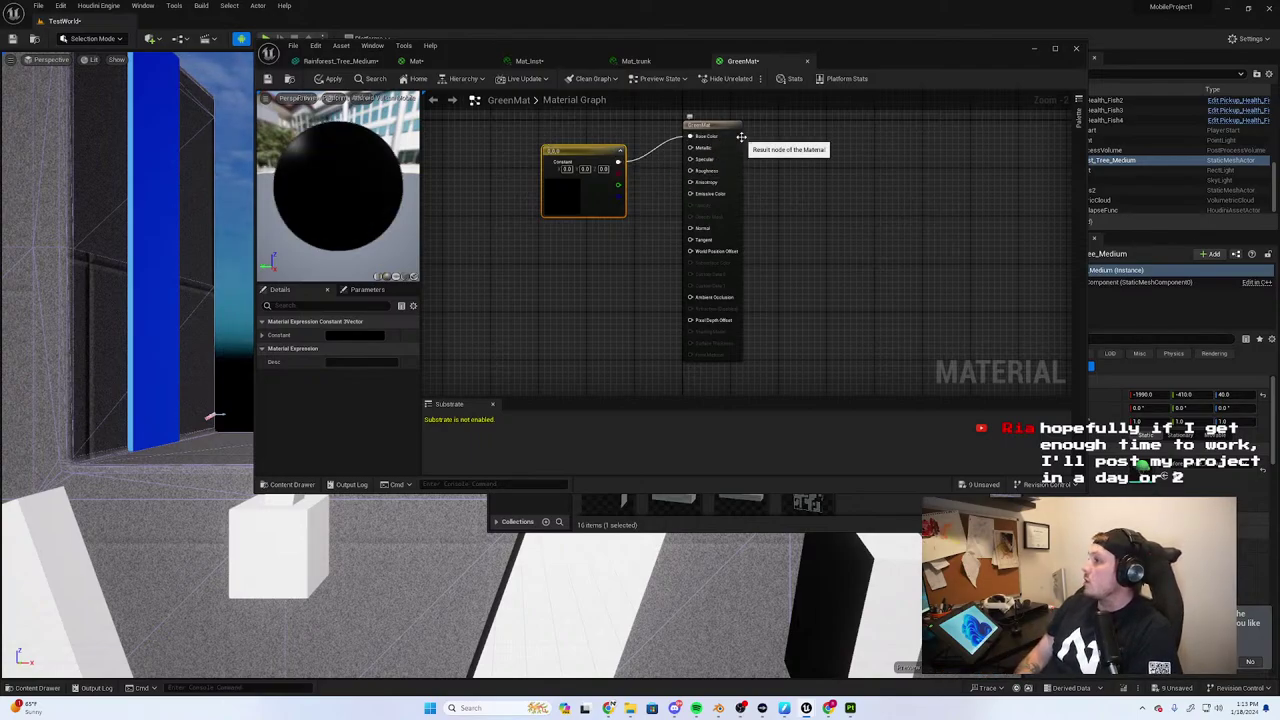
{"action": "left_click_drag", "start_coordinate": [575, 147], "coordinate": [523, 134]}
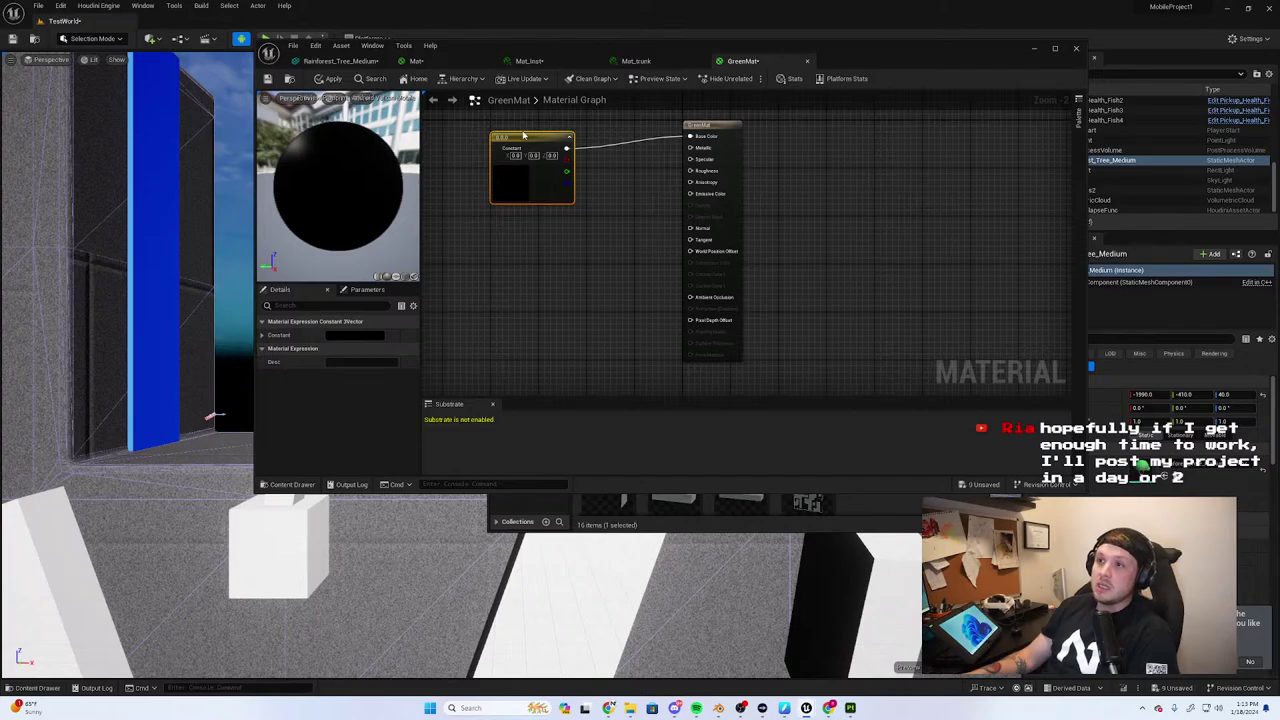
{"action": "left_click", "coordinate": [336, 337]}
{"action": "left_click", "coordinate": [370, 461]}
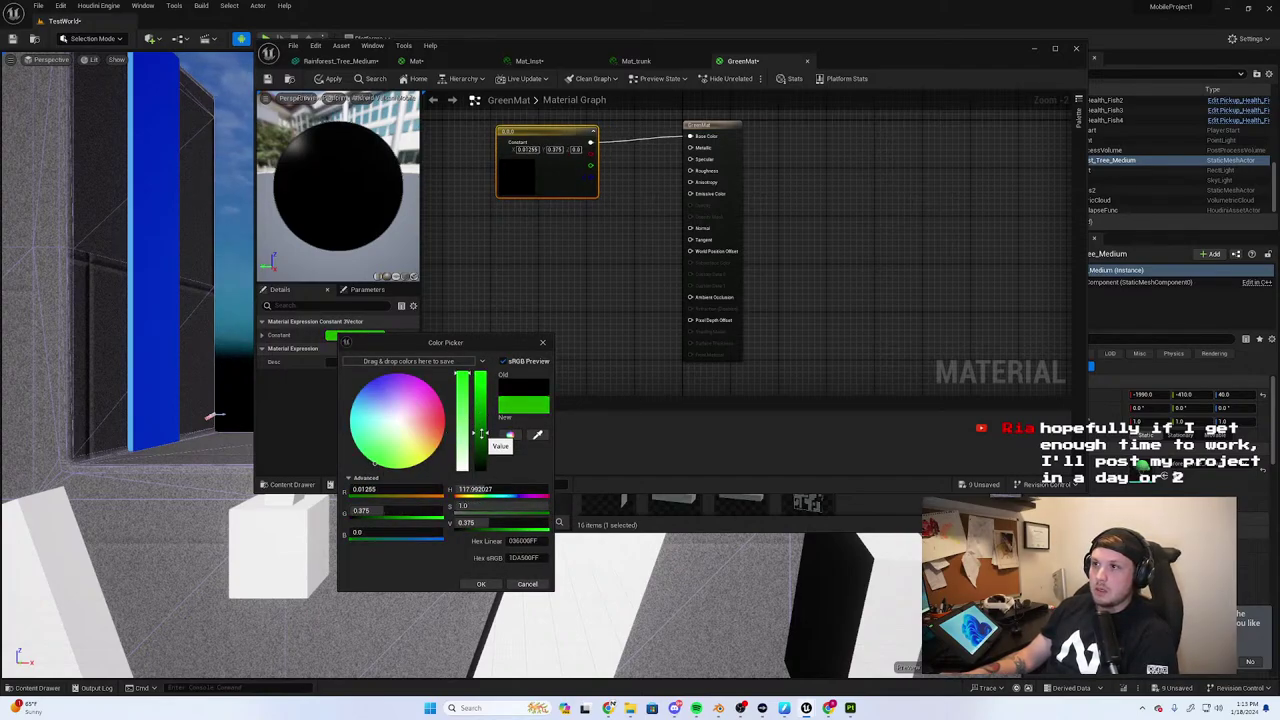
{"action": "left_click", "coordinate": [535, 128]}
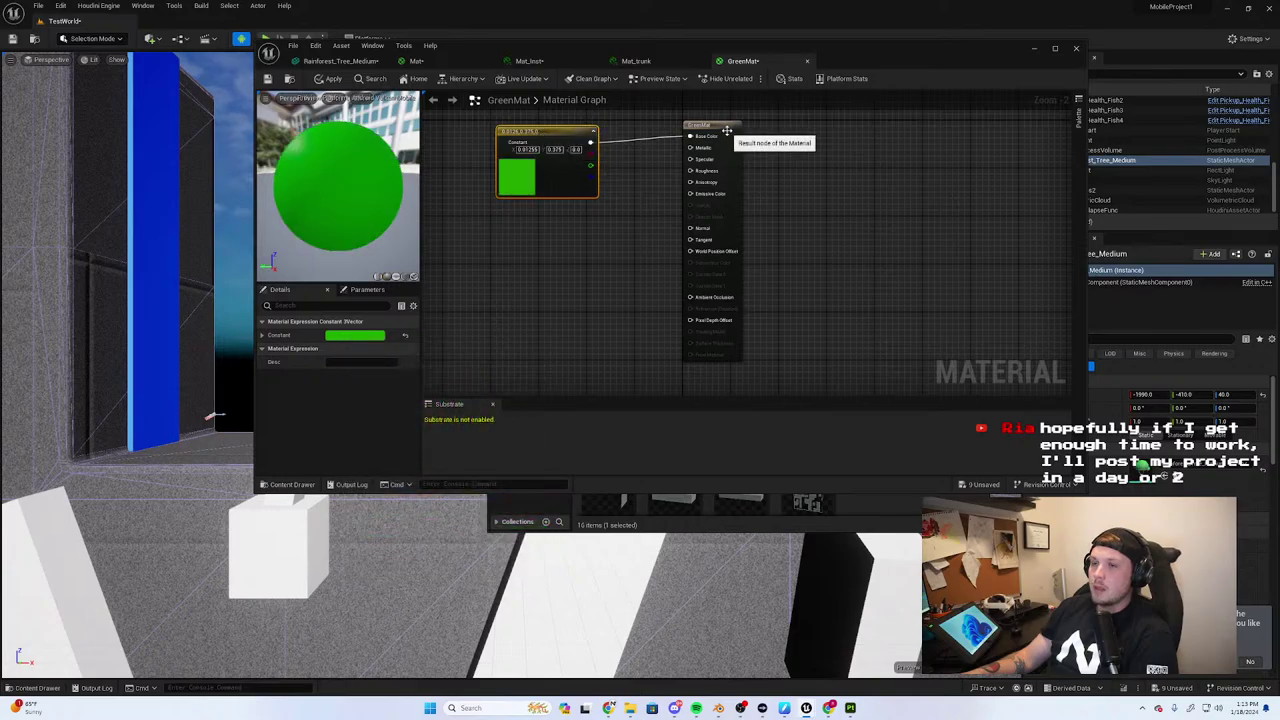
Add a scalar constant with value 1 feeding GreenMat's Roughness and apply the material
{"action": "left_click", "coordinate": [603, 254]}
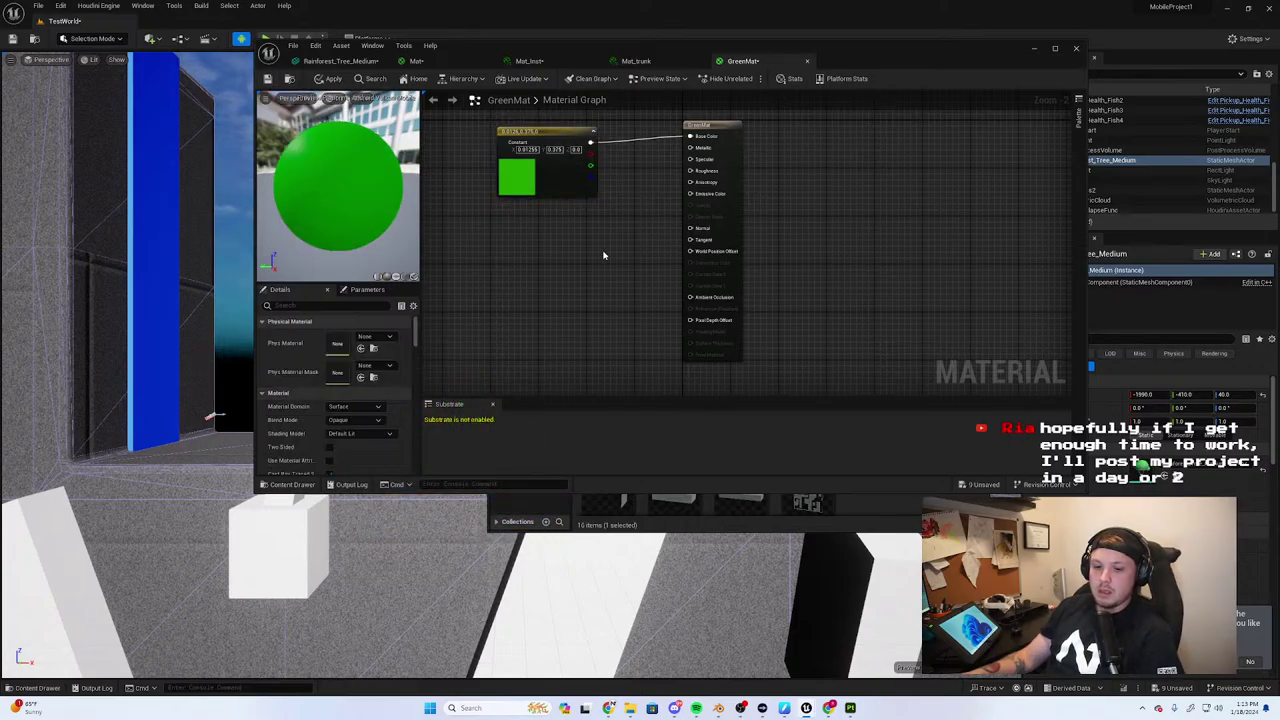
{"action": "left_click", "coordinate": [603, 254]}
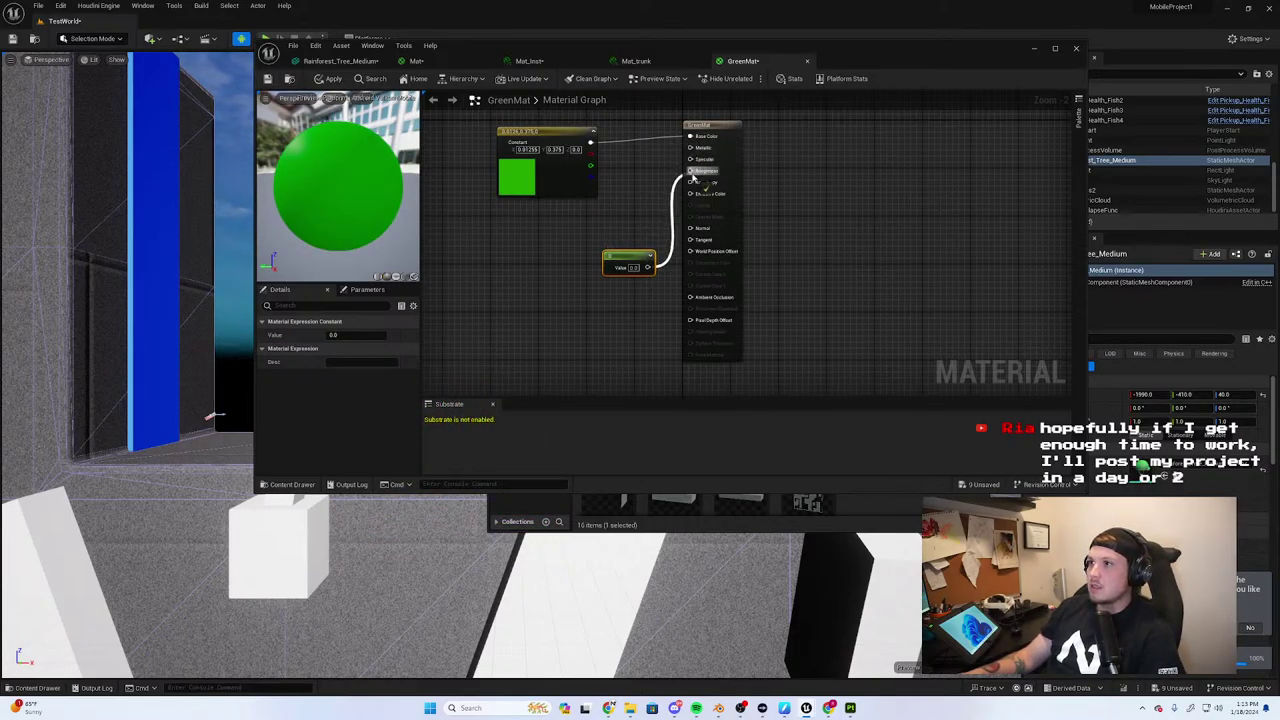
{"action": "left_click_drag", "start_coordinate": [693, 178], "coordinate": [690, 172]}
{"action": "left_click_drag", "start_coordinate": [641, 257], "coordinate": [613, 252]}
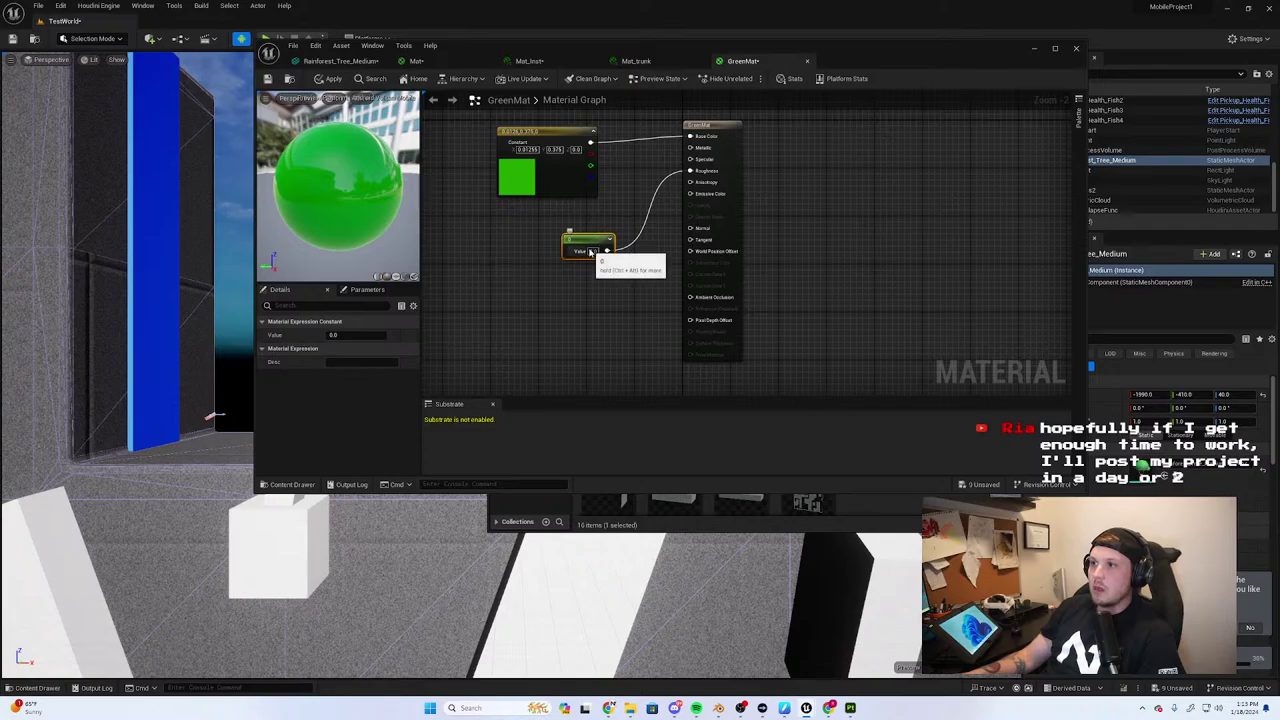
{"action": "type", "text": "1"}
{"action": "key", "text": "Return"}
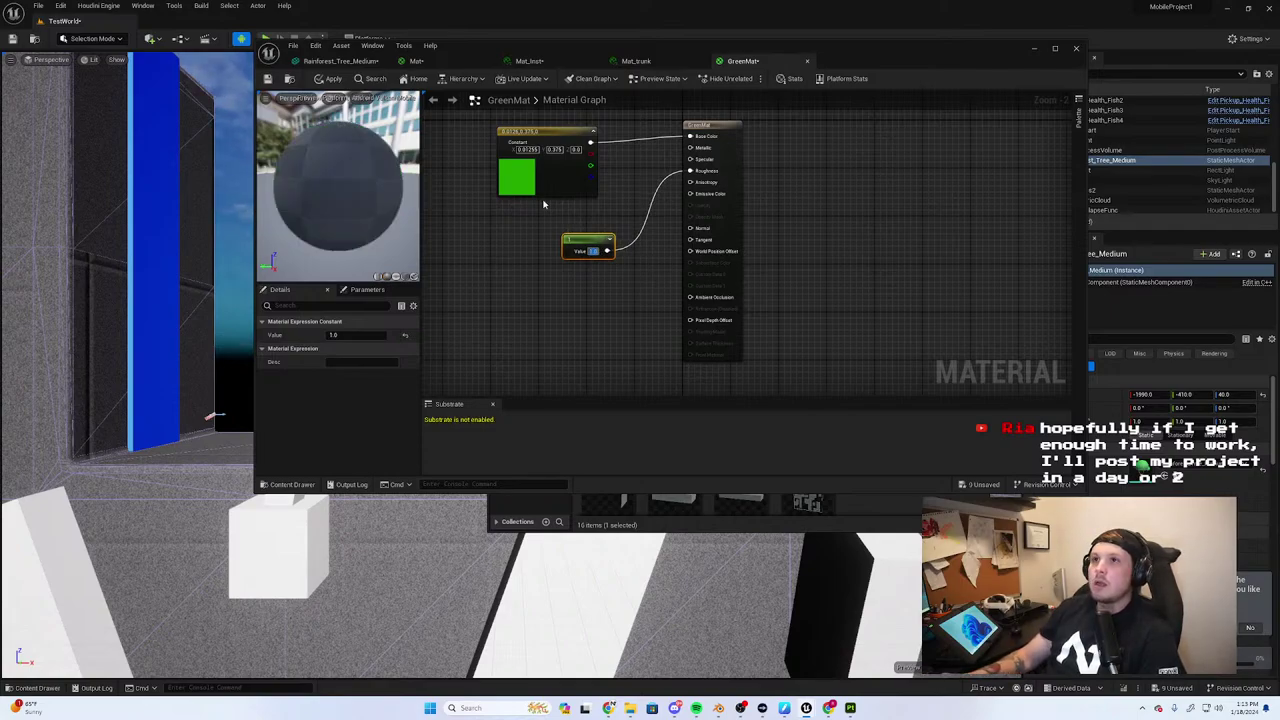
{"action": "left_click", "coordinate": [333, 79]}
Reopen the Rainforest_Tree_Medium mesh and assign GreenMat to its Element 1 material slot
{"action": "left_click", "coordinate": [1037, 46]}
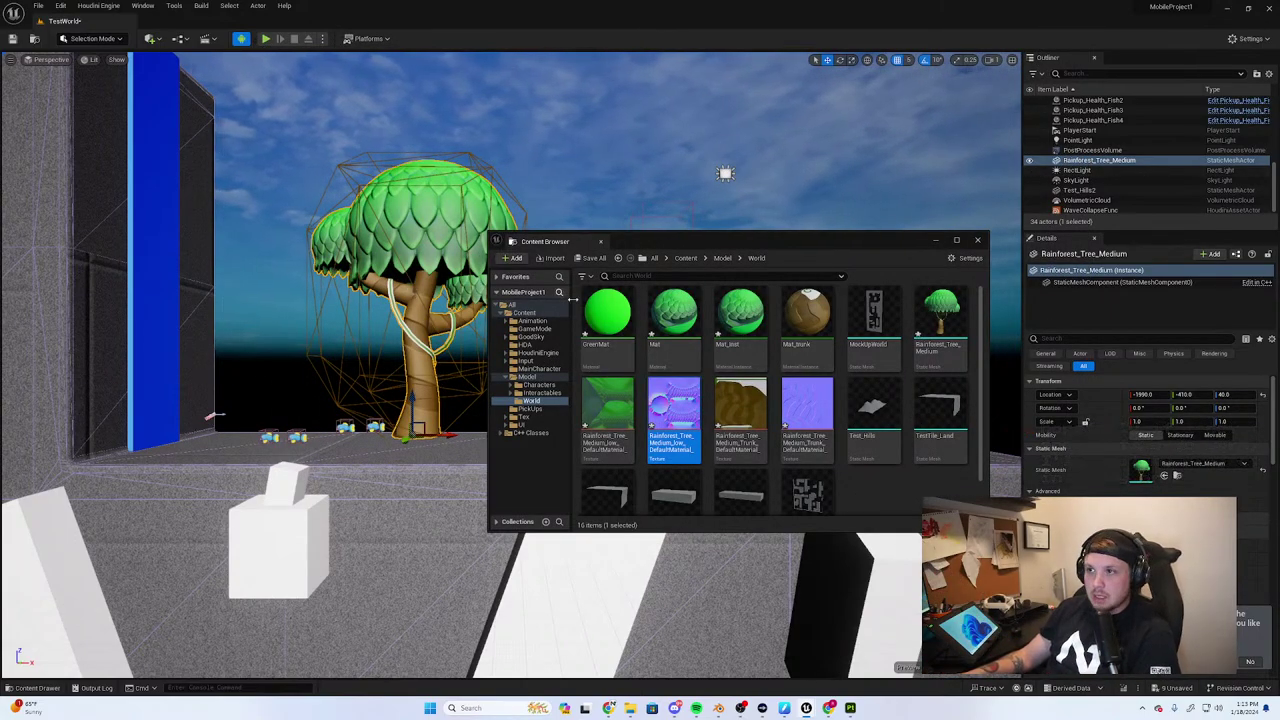
{"action": "double_click", "coordinate": [940, 313]}
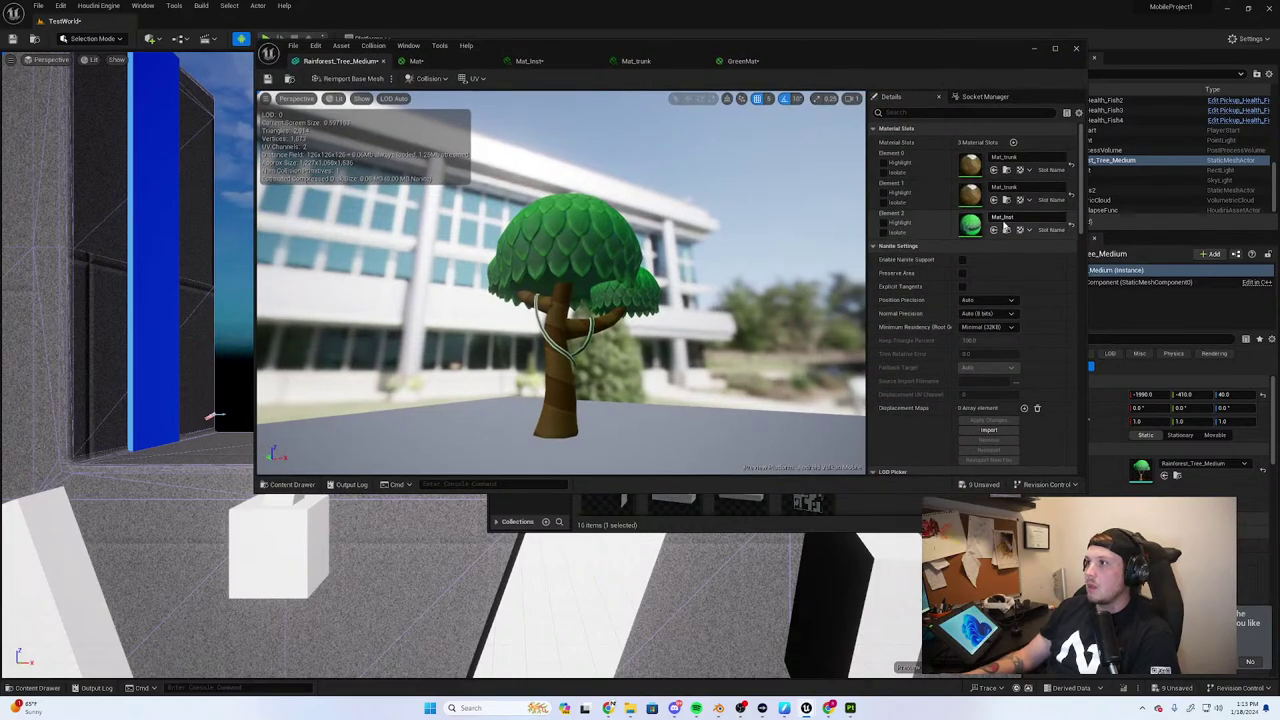
{"action": "left_click", "coordinate": [290, 484]}
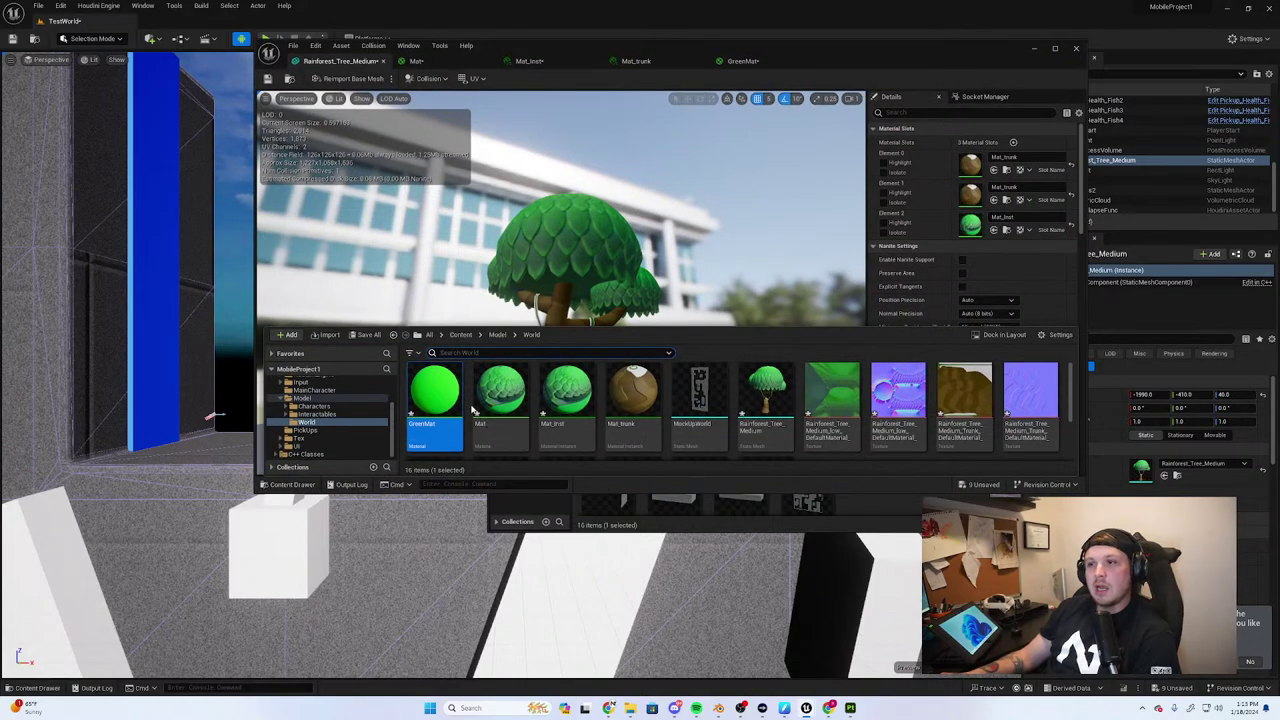
{"action": "left_click_drag", "start_coordinate": [434, 392], "coordinate": [971, 286]}
{"action": "left_click_drag", "start_coordinate": [980, 189], "coordinate": [981, 191]}
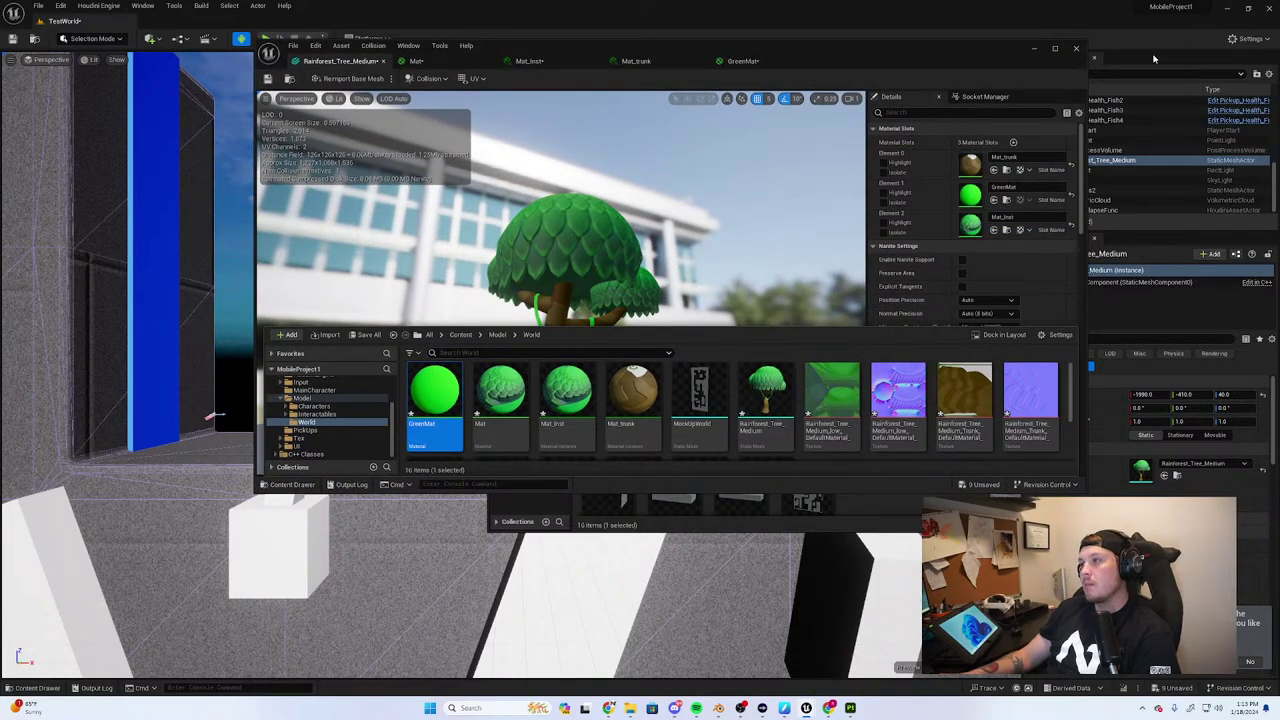
Darken GreenMat's base color to a green with a value of 0.114583 and apply the material
{"action": "double_click", "coordinate": [451, 401]}
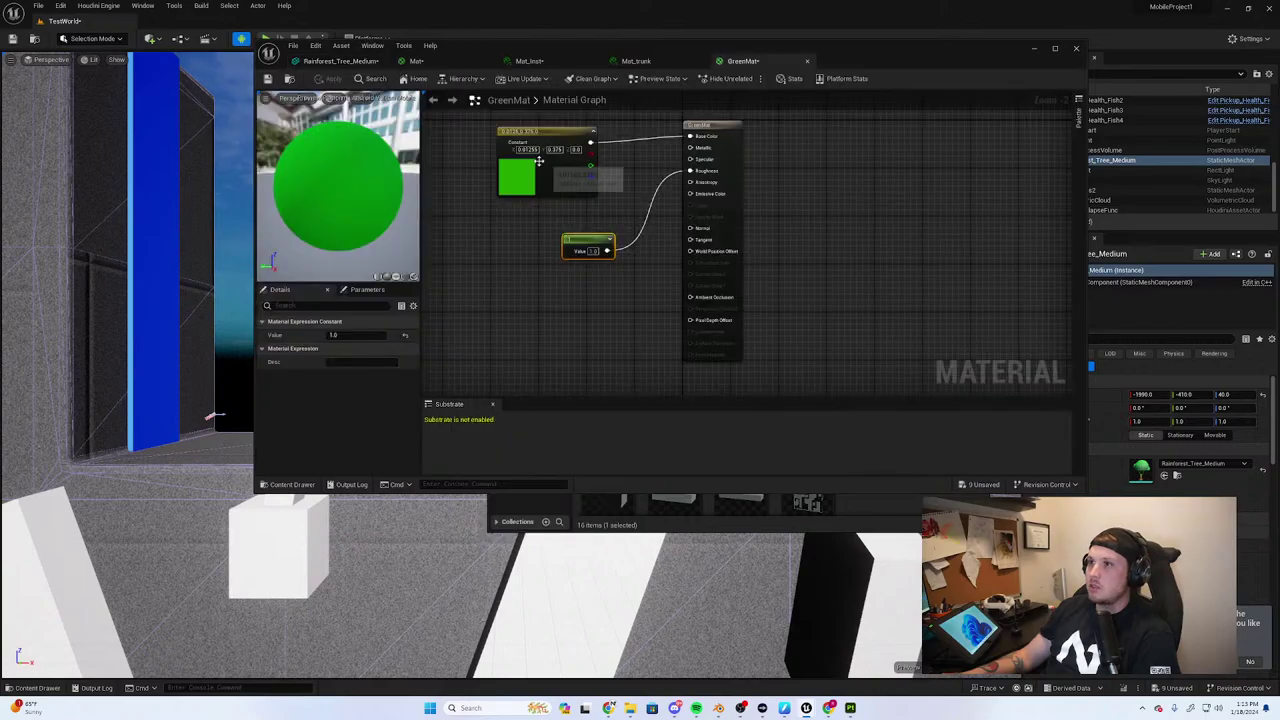
{"action": "left_click", "coordinate": [340, 337]}
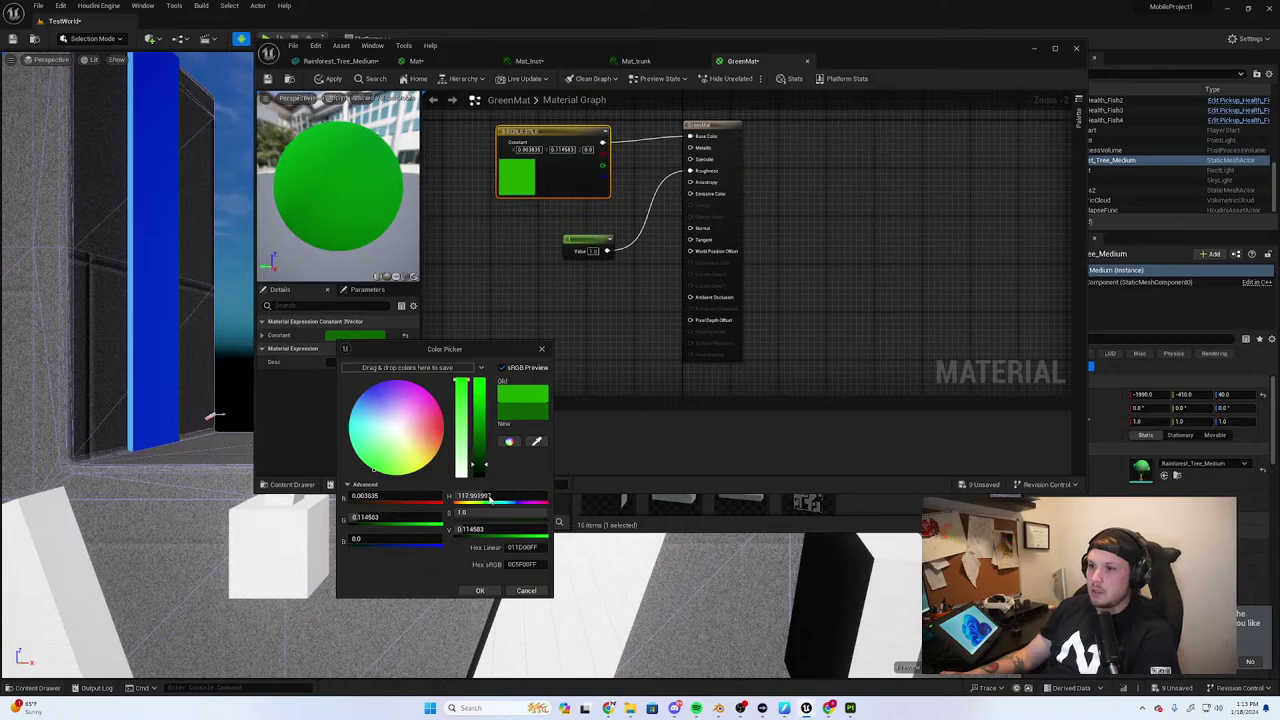
{"action": "left_click", "coordinate": [480, 591]}
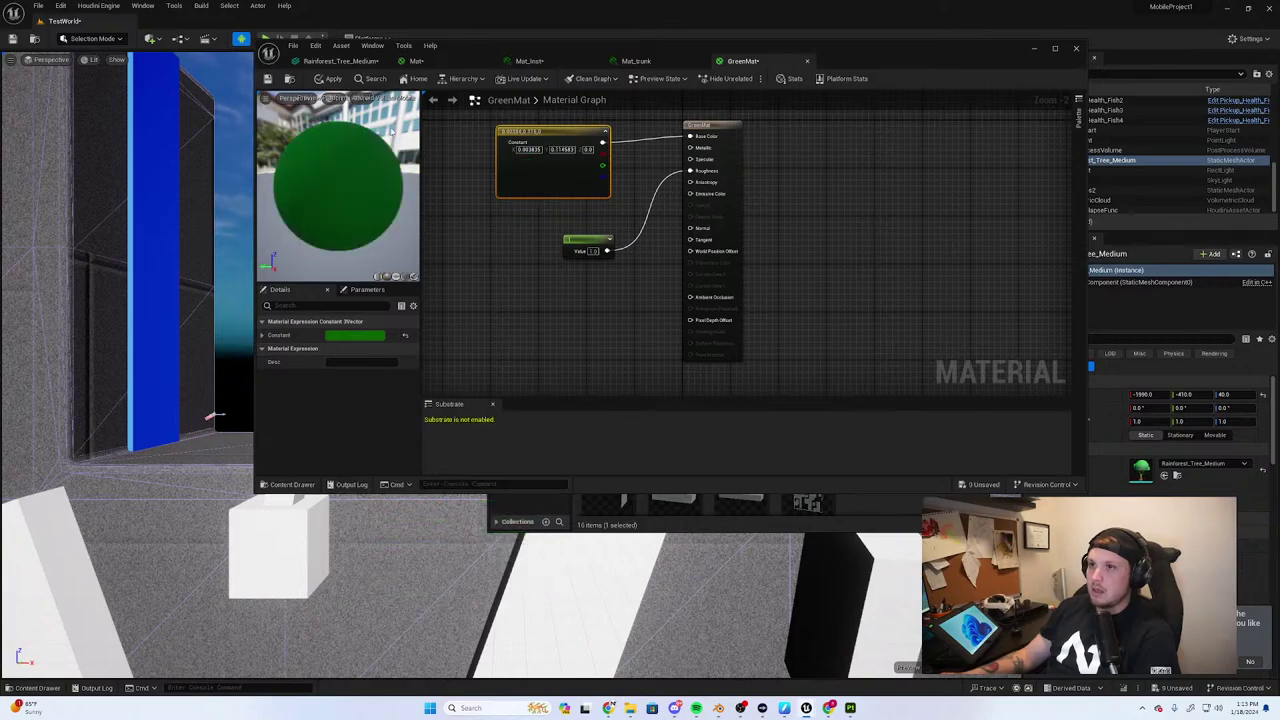
{"action": "left_click", "coordinate": [330, 80]}
Return to the test level, play it and run and jump the character past the tree to check its look in game
{"action": "left_click", "coordinate": [1035, 48]}
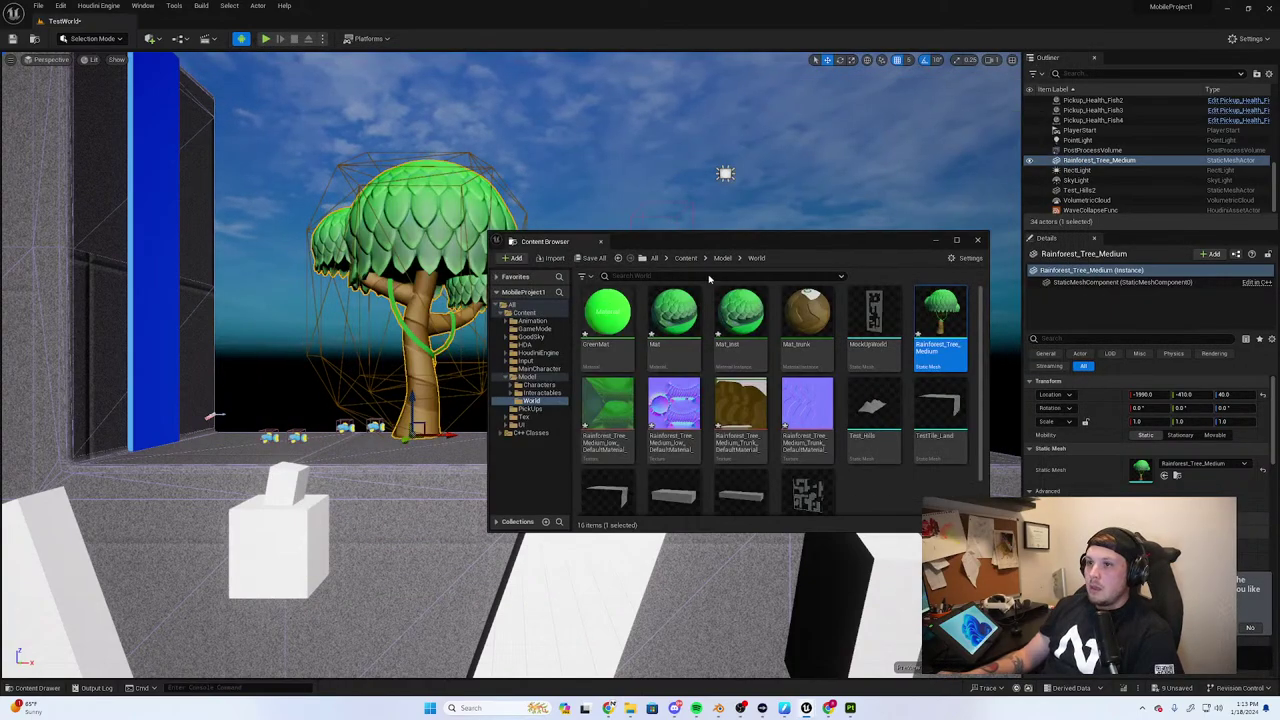
{"action": "left_click", "coordinate": [935, 241]}
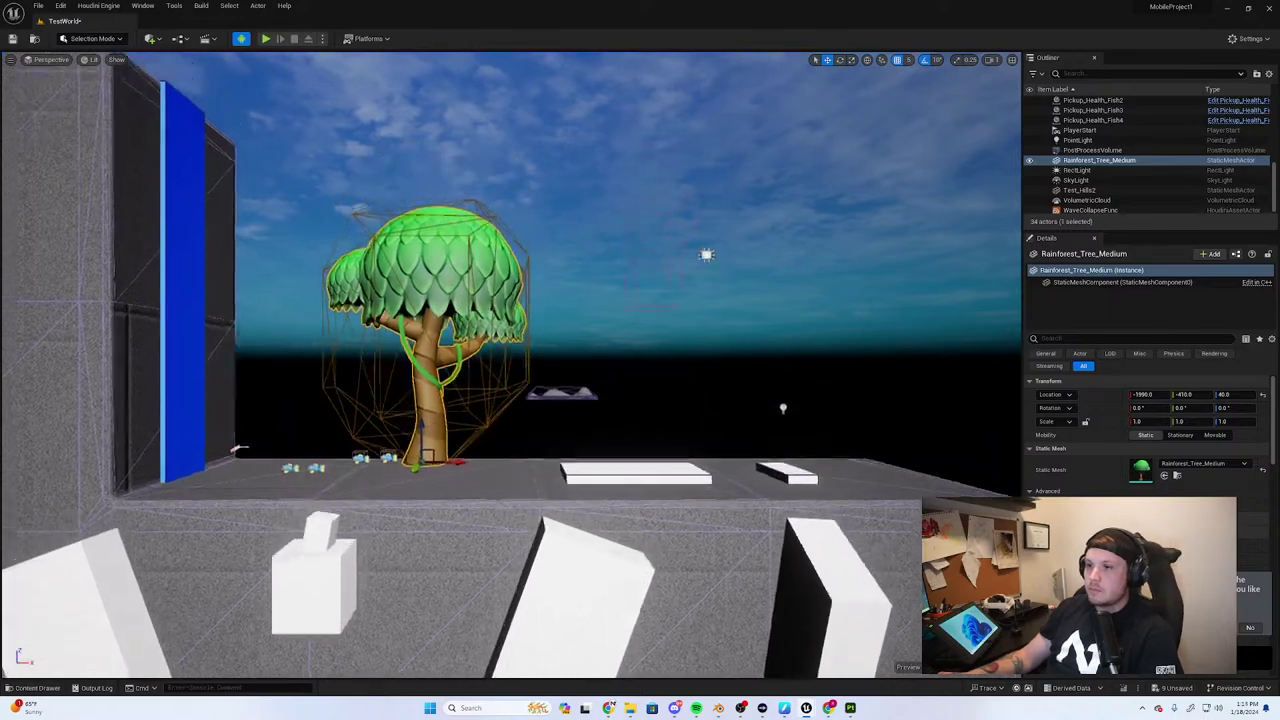
{"action": "left_click", "coordinate": [265, 39]}
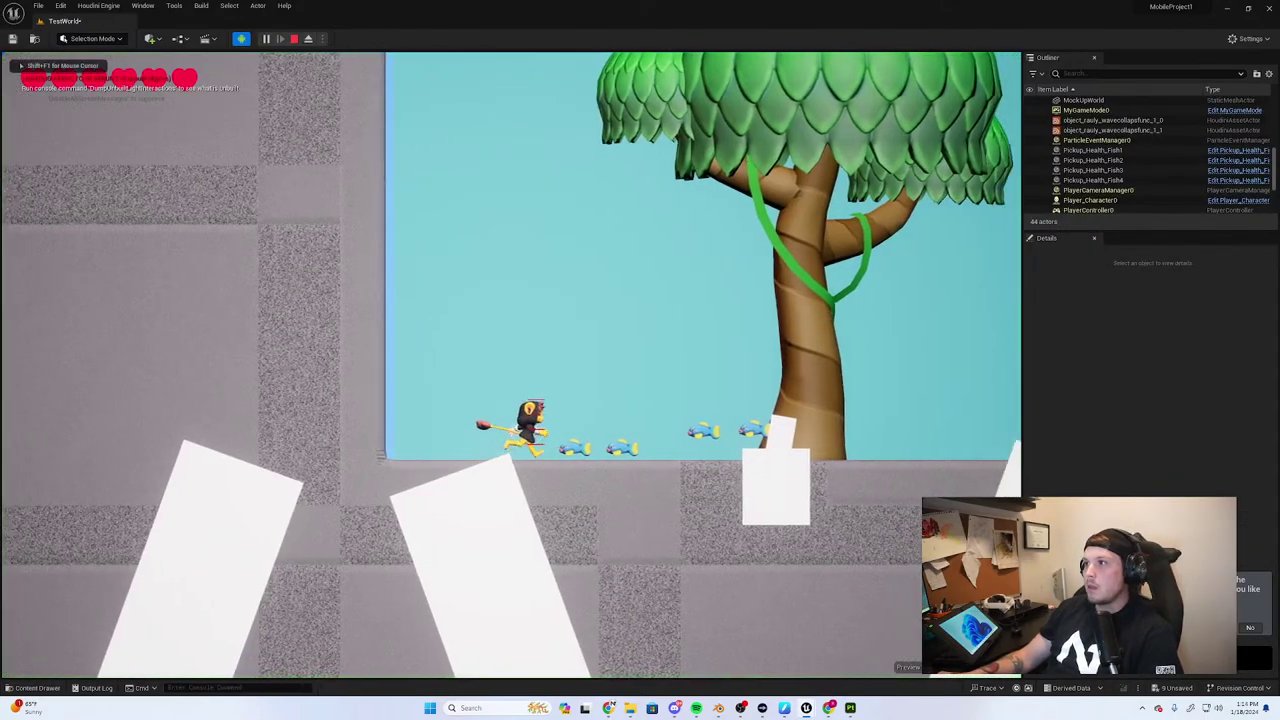
{"action": "key", "text": "d"}
{"action": "key", "text": "space"}
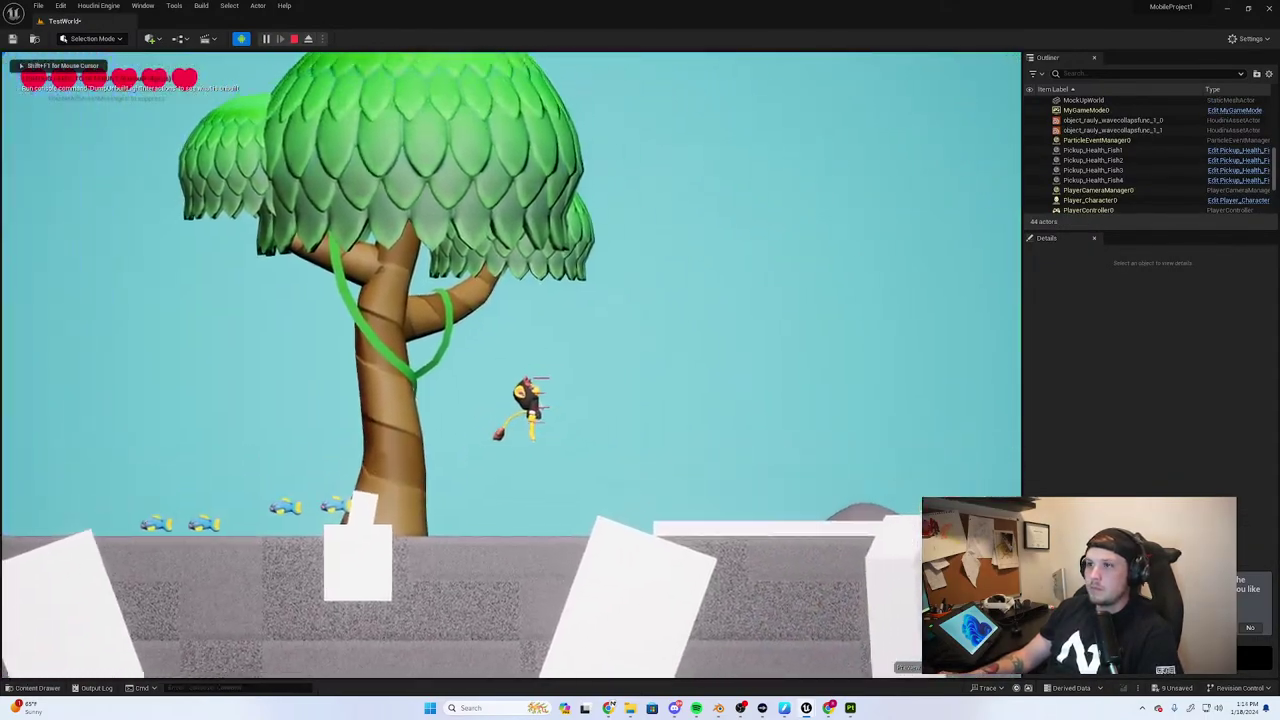
{"action": "key", "text": "a"}
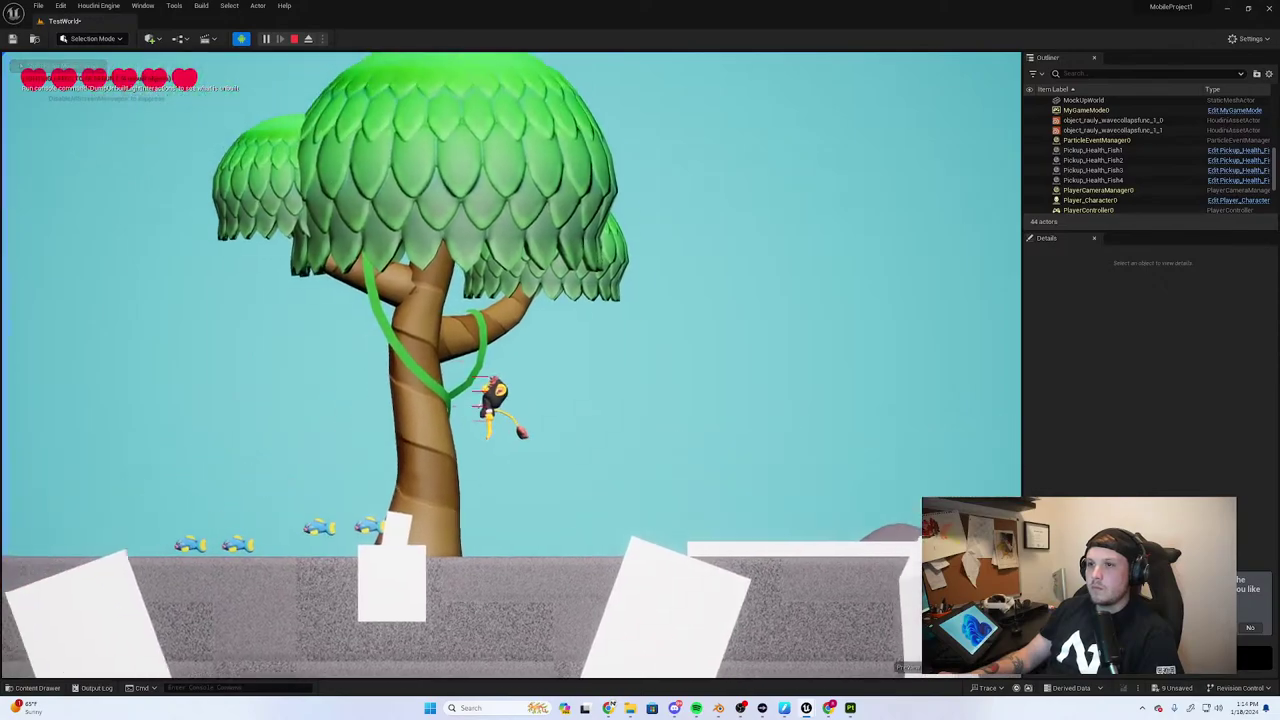
Stop the play session and scale Rainforest_Tree_Medium down uniformly to about 0.40
{"action": "key", "text": "Escape"}
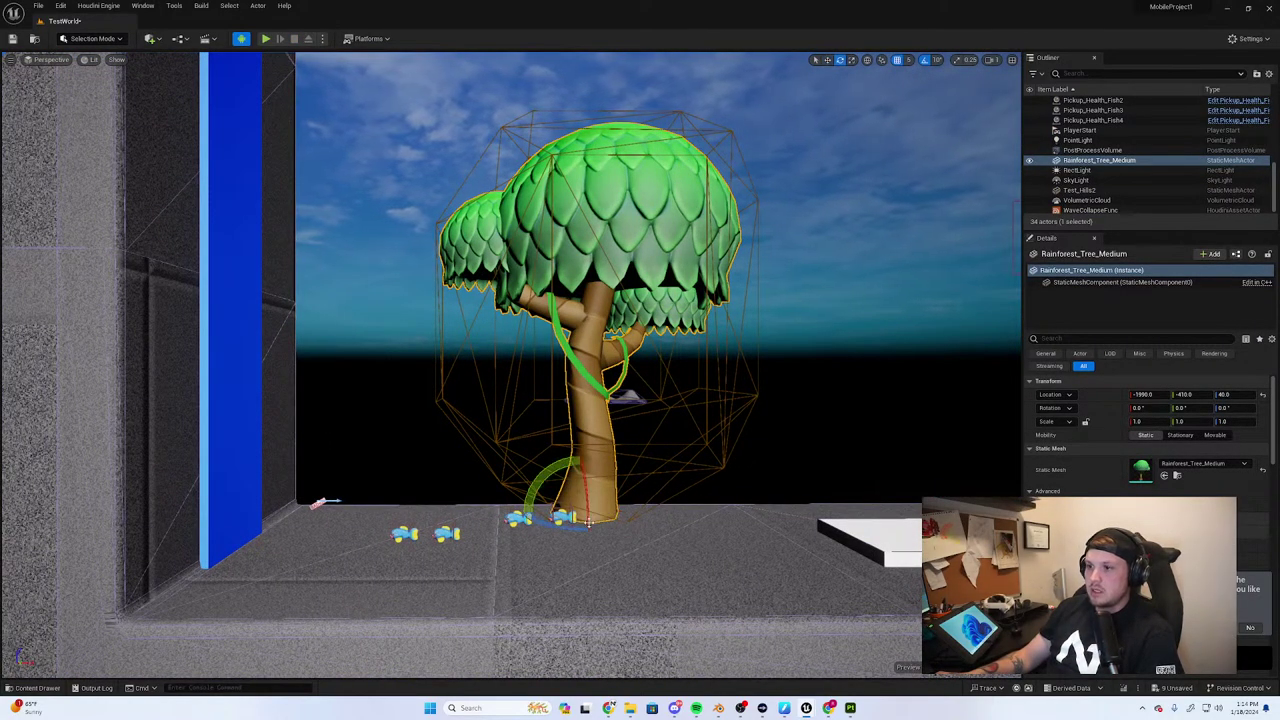
{"action": "left_click_drag", "start_coordinate": [580, 513], "coordinate": [583, 517]}
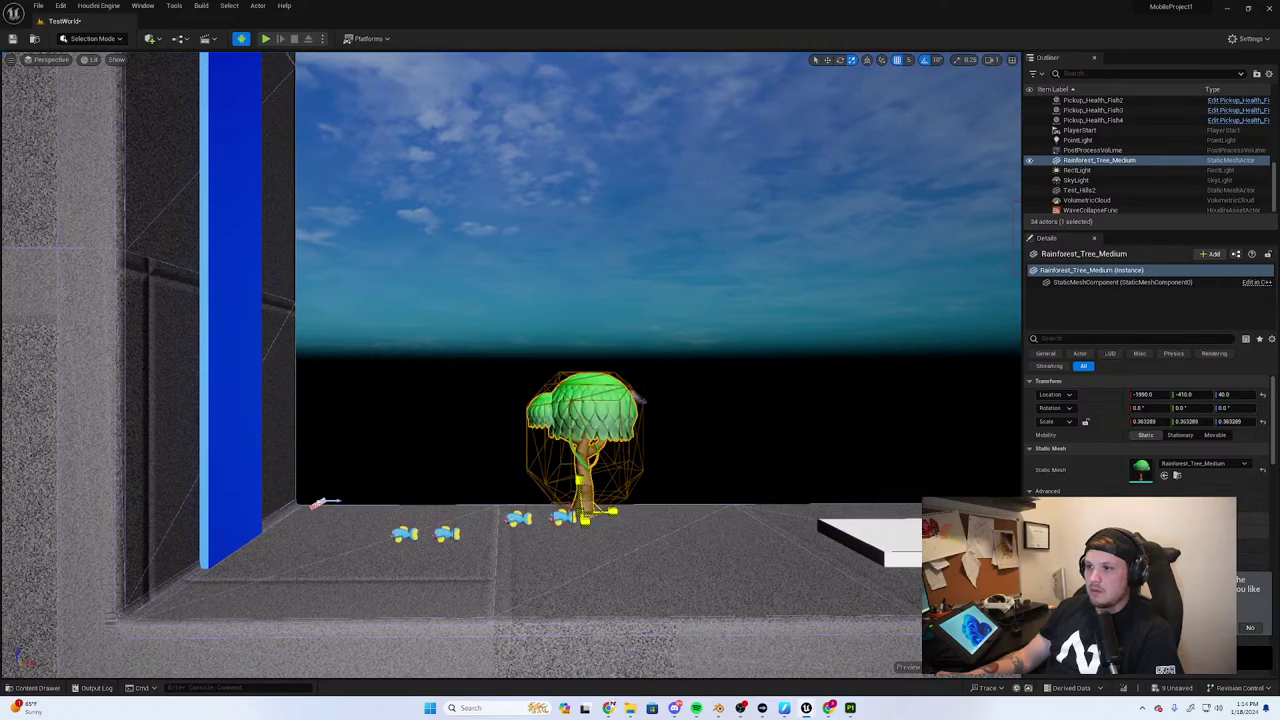
Play the level and run and jump the character back and forth past the shrunken tree to judge its size in game
{"action": "left_click", "coordinate": [266, 39]}
{"action": "key", "text": "d"}
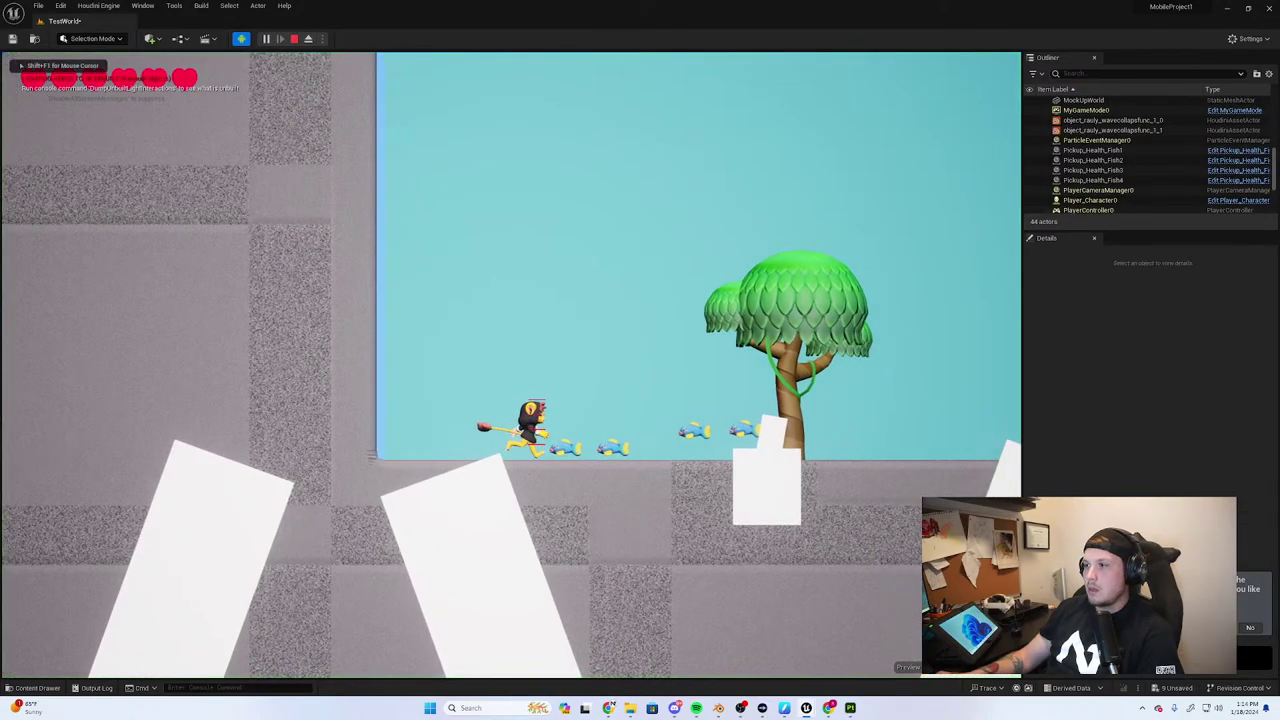
{"action": "key", "text": "d"}
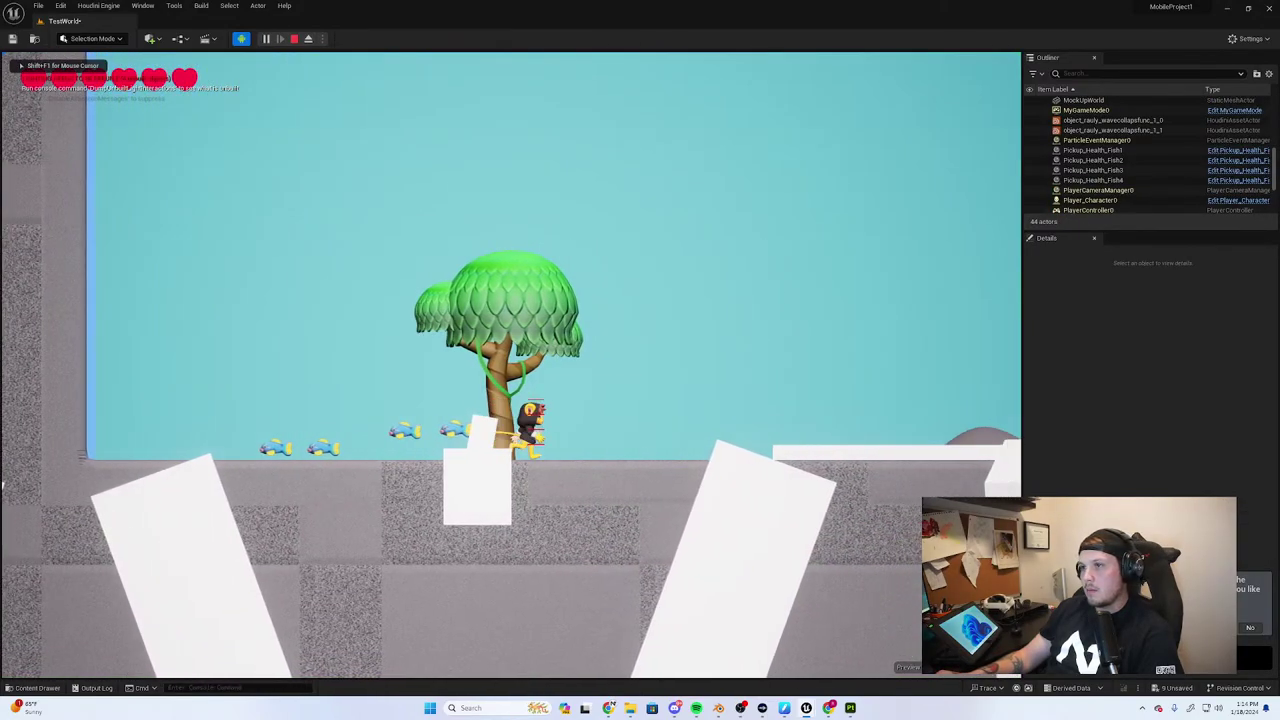
{"action": "key", "text": "space"}
{"action": "key", "text": "d"}
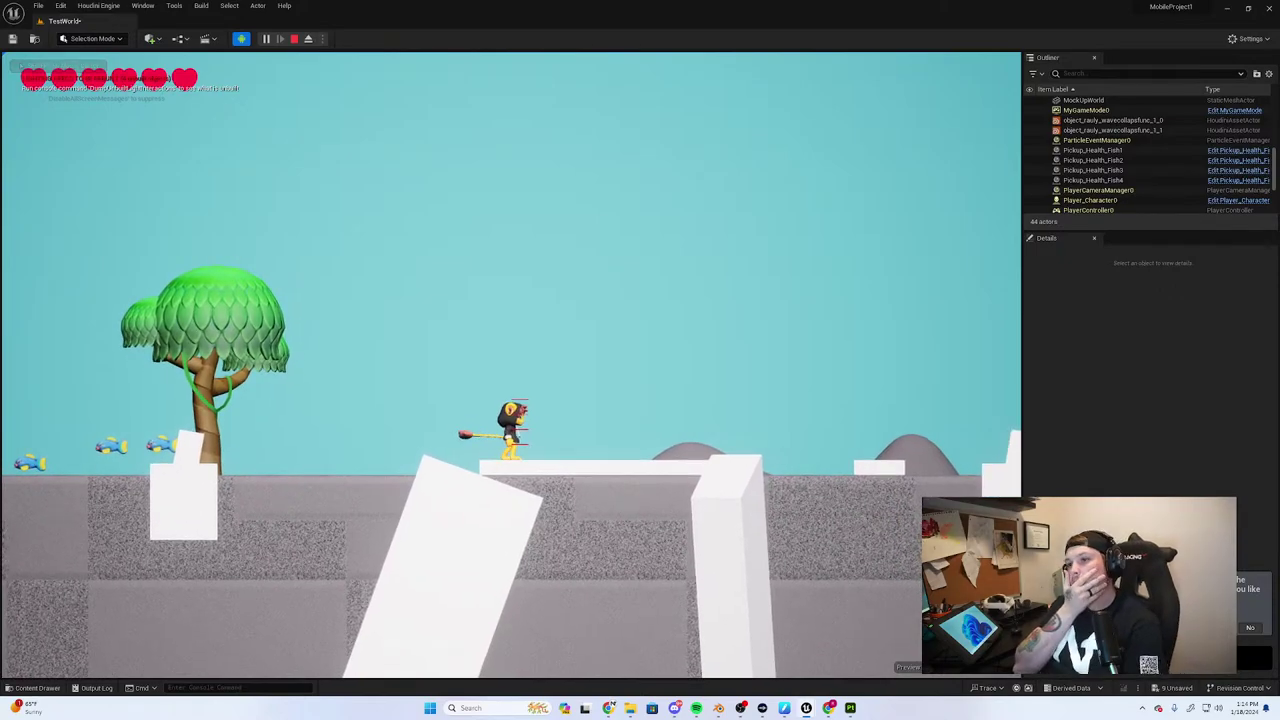
{"action": "key", "text": "space"}
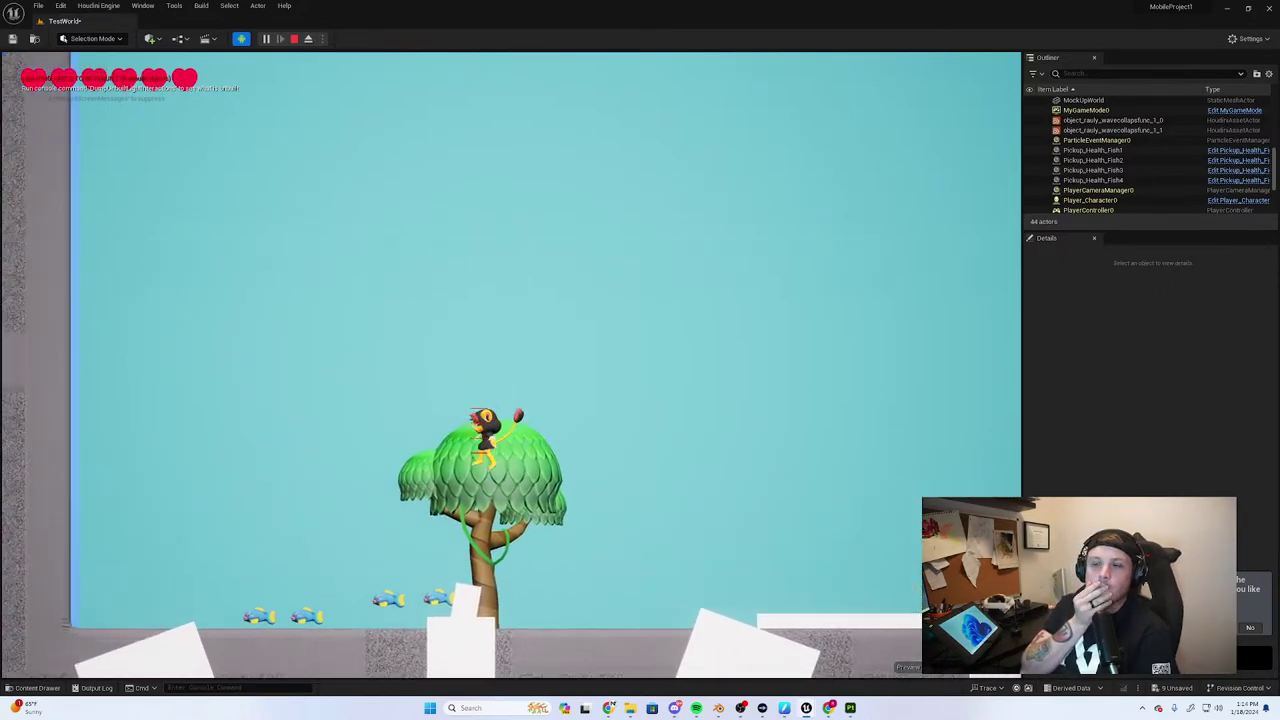
{"action": "key", "text": "d"}
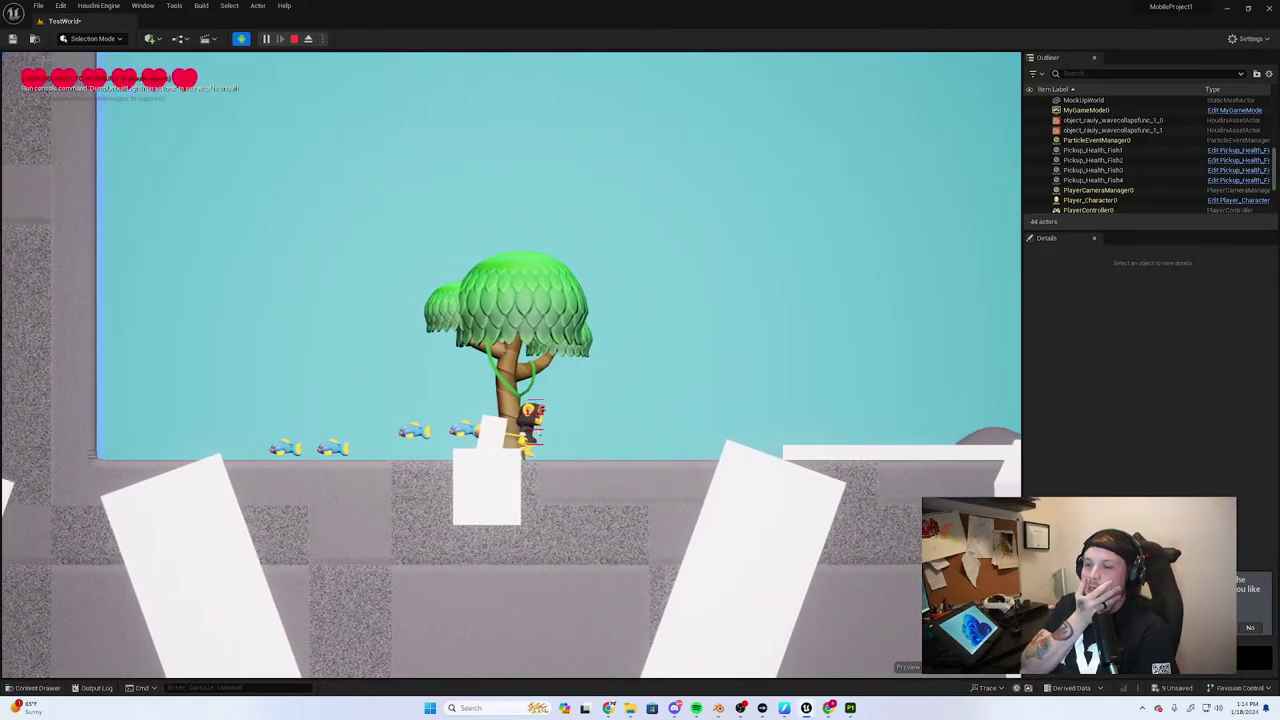
{"action": "key", "text": "a"}
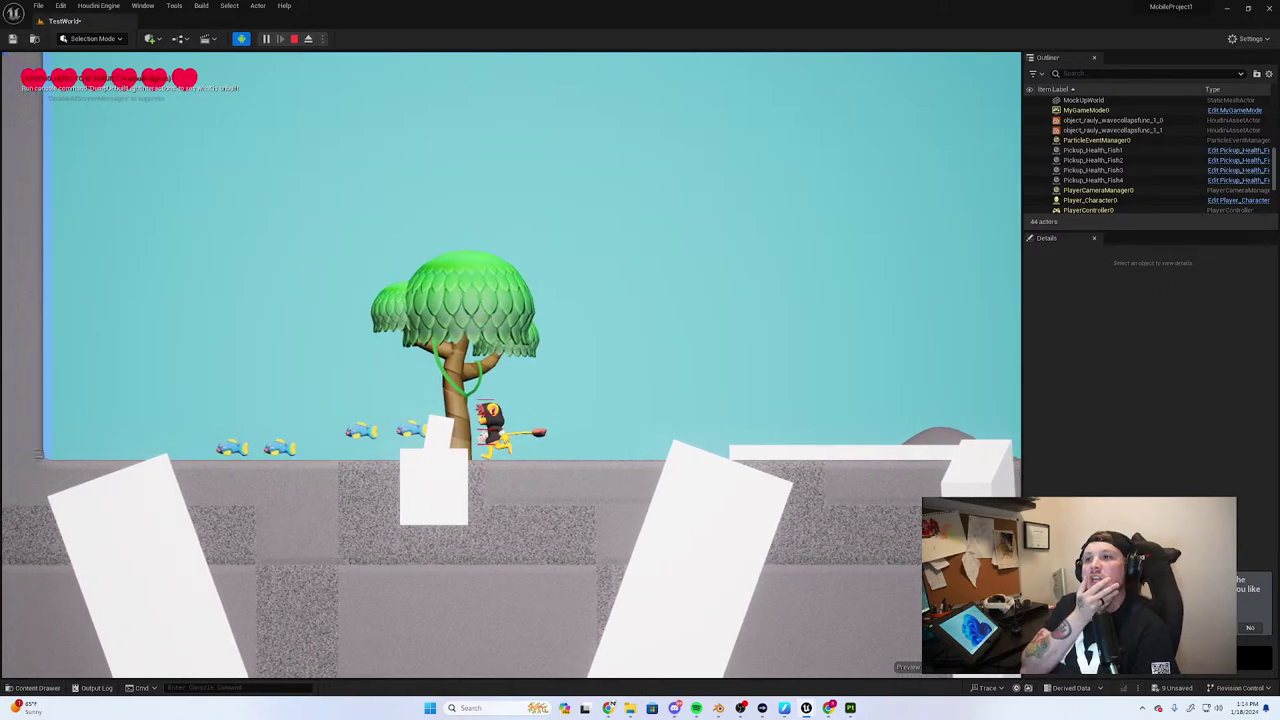
{"action": "key", "text": "d"}
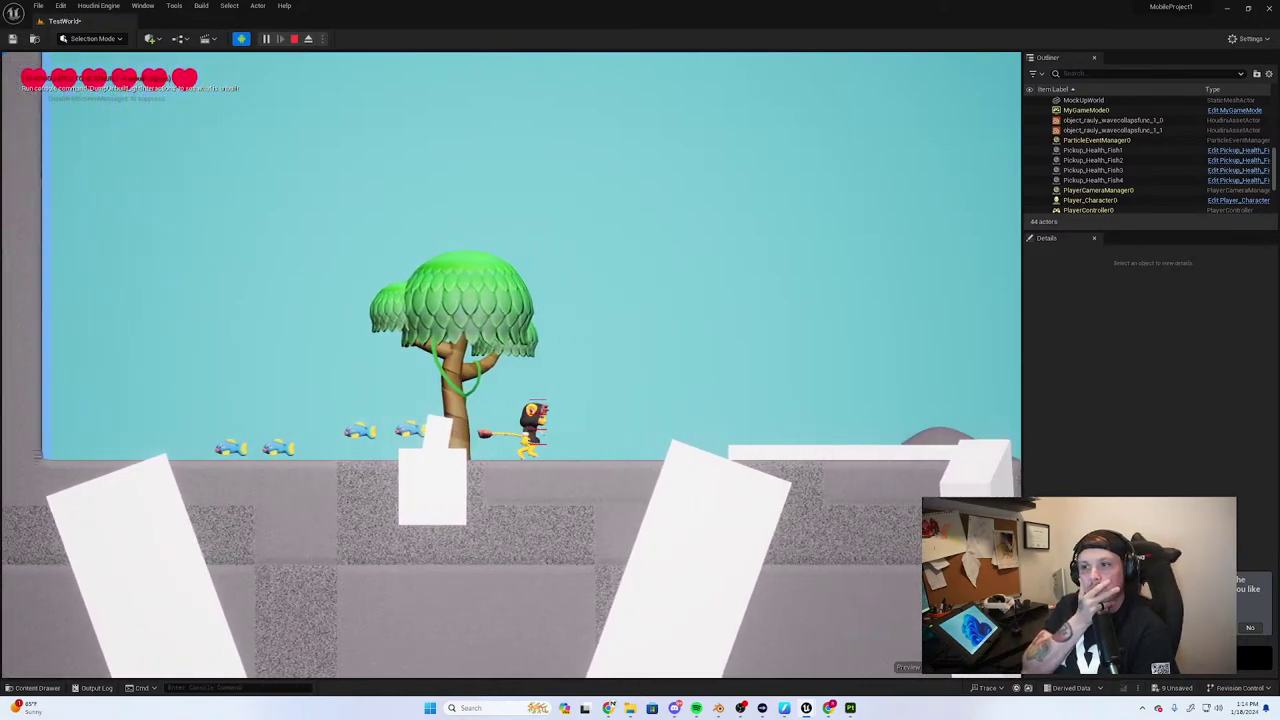
{"action": "key", "text": "space"}
{"action": "key", "text": "a"}
{"action": "key", "text": "space"}
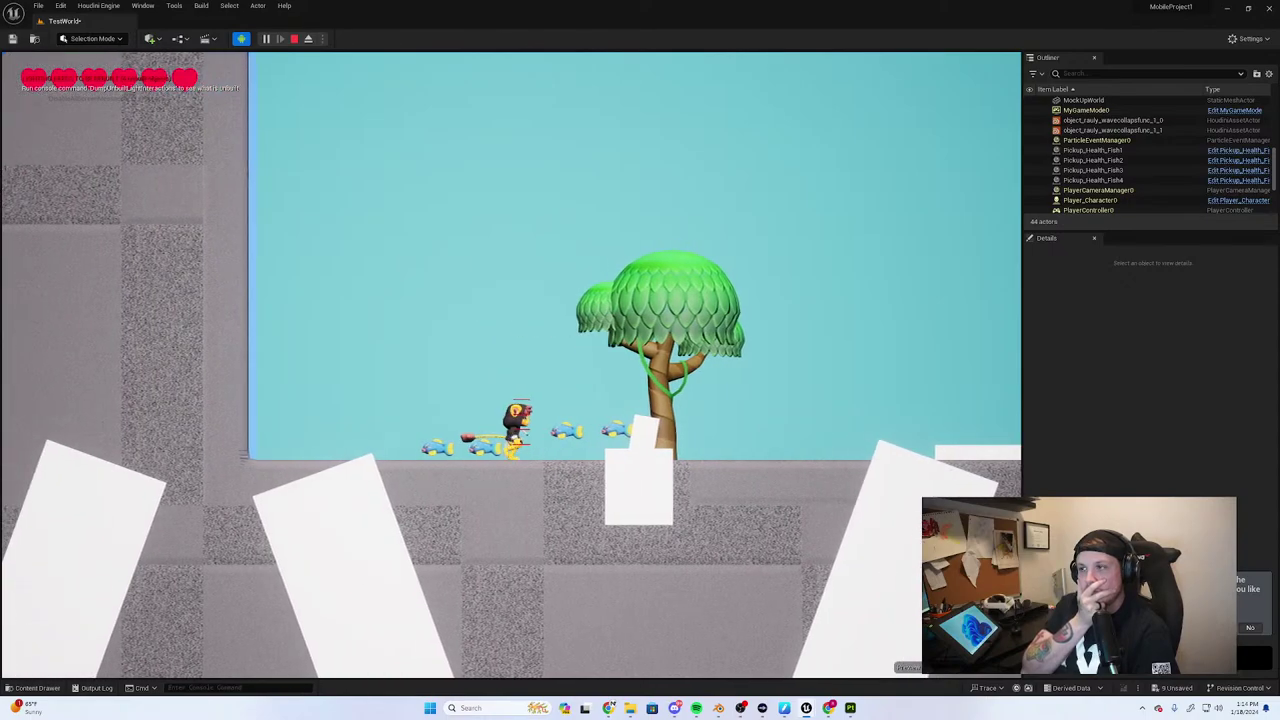
{"action": "key", "text": "d"}
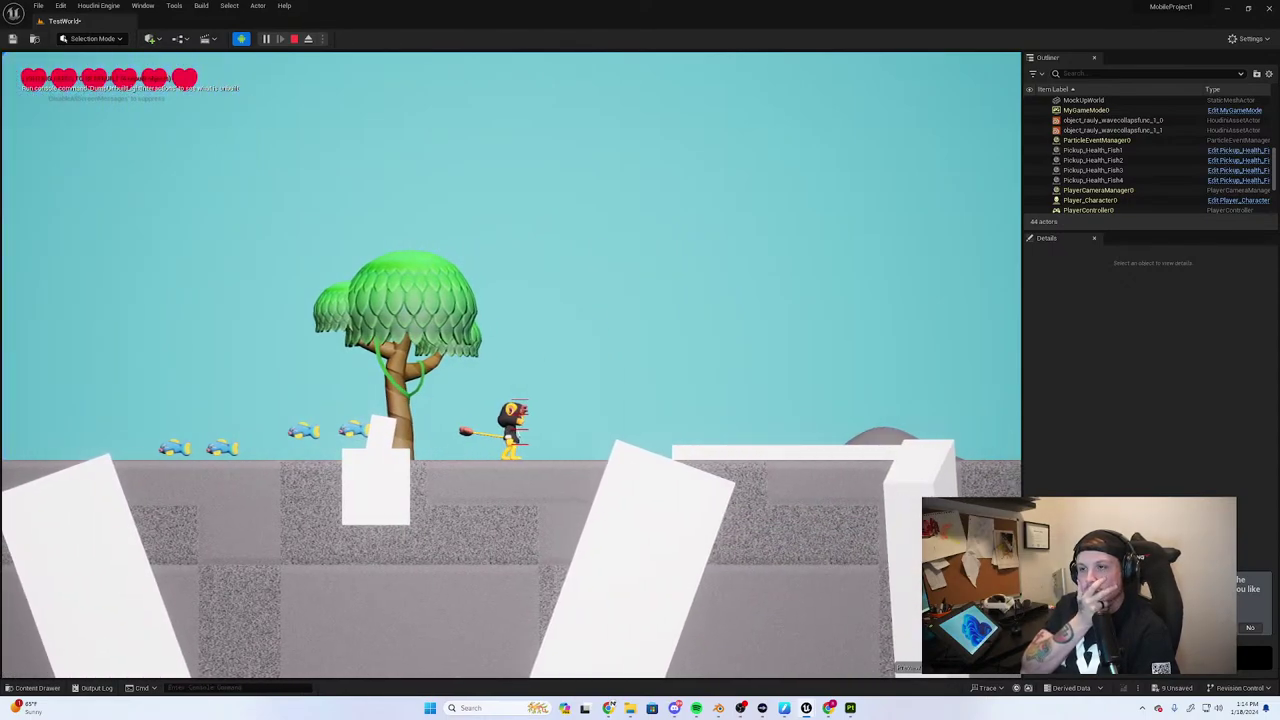
{"action": "key", "text": "Escape"}
Search all project content for "player", open the Player_Character blueprint and set its Follow Camera's projection mode to Perspective
{"action": "left_click", "coordinate": [37, 688]}
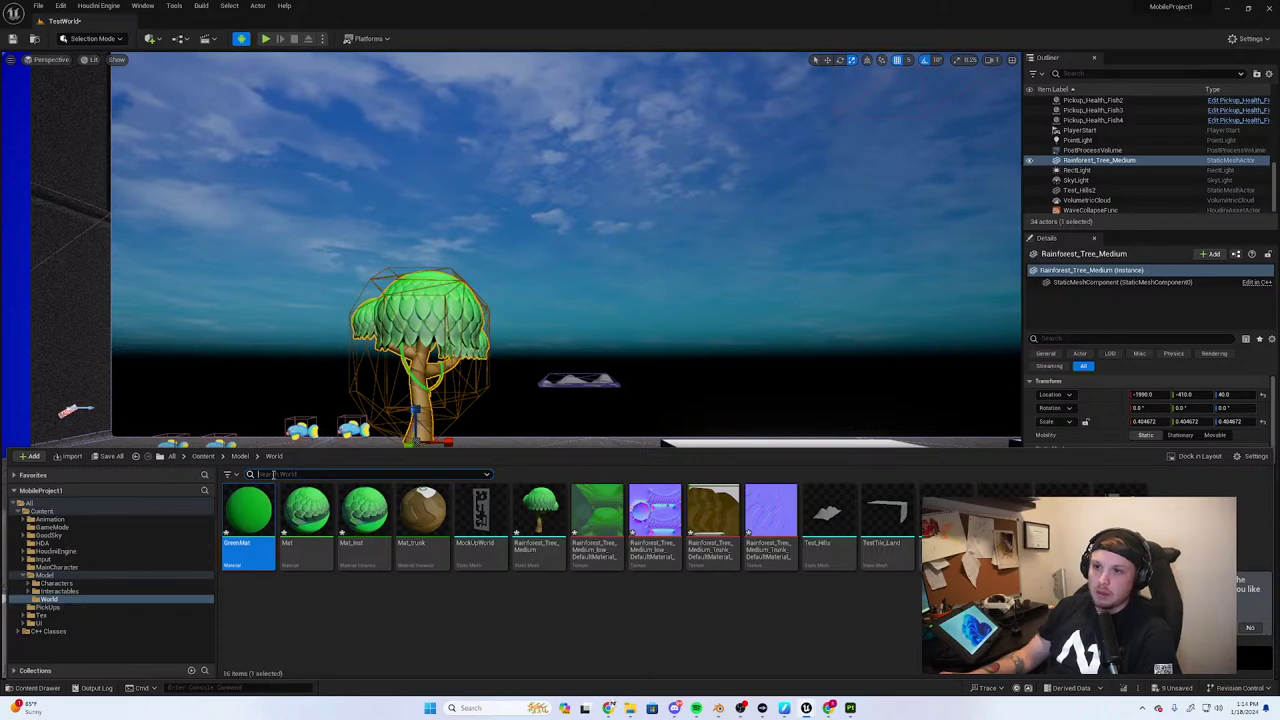
{"action": "left_click", "coordinate": [134, 499]}
{"action": "left_click", "coordinate": [17, 511]}
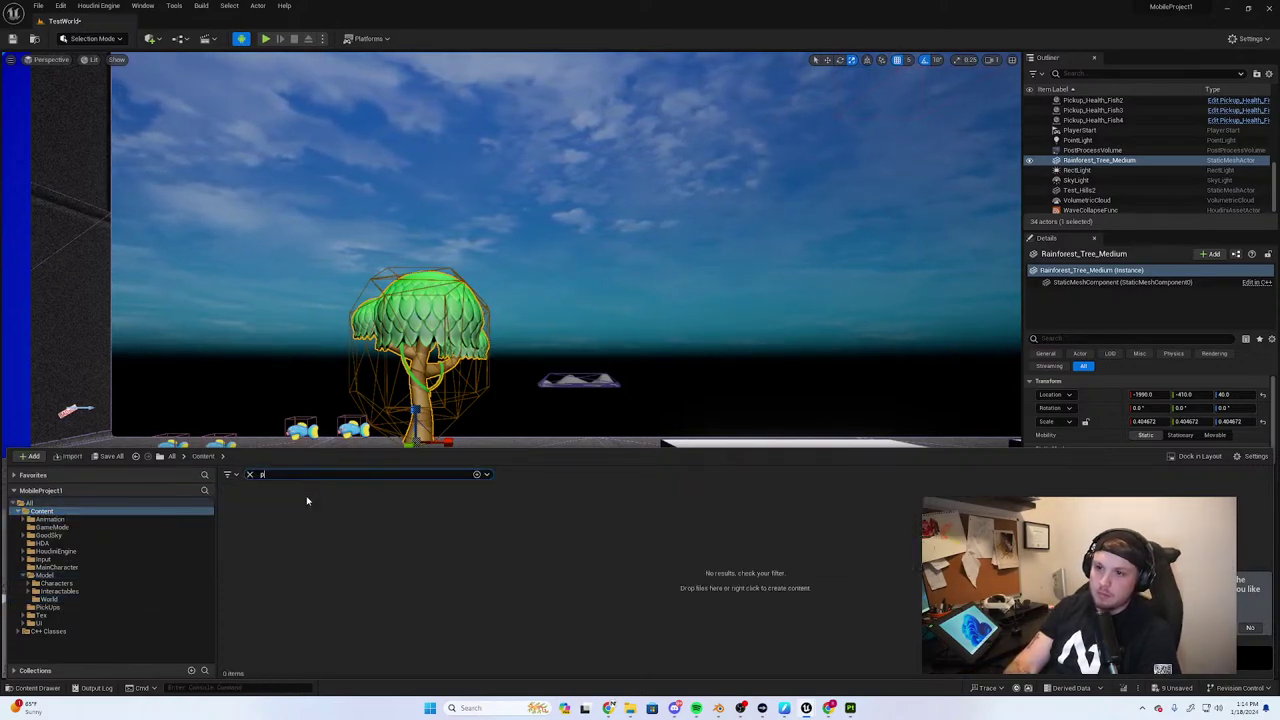
{"action": "double_click", "coordinate": [253, 514]}
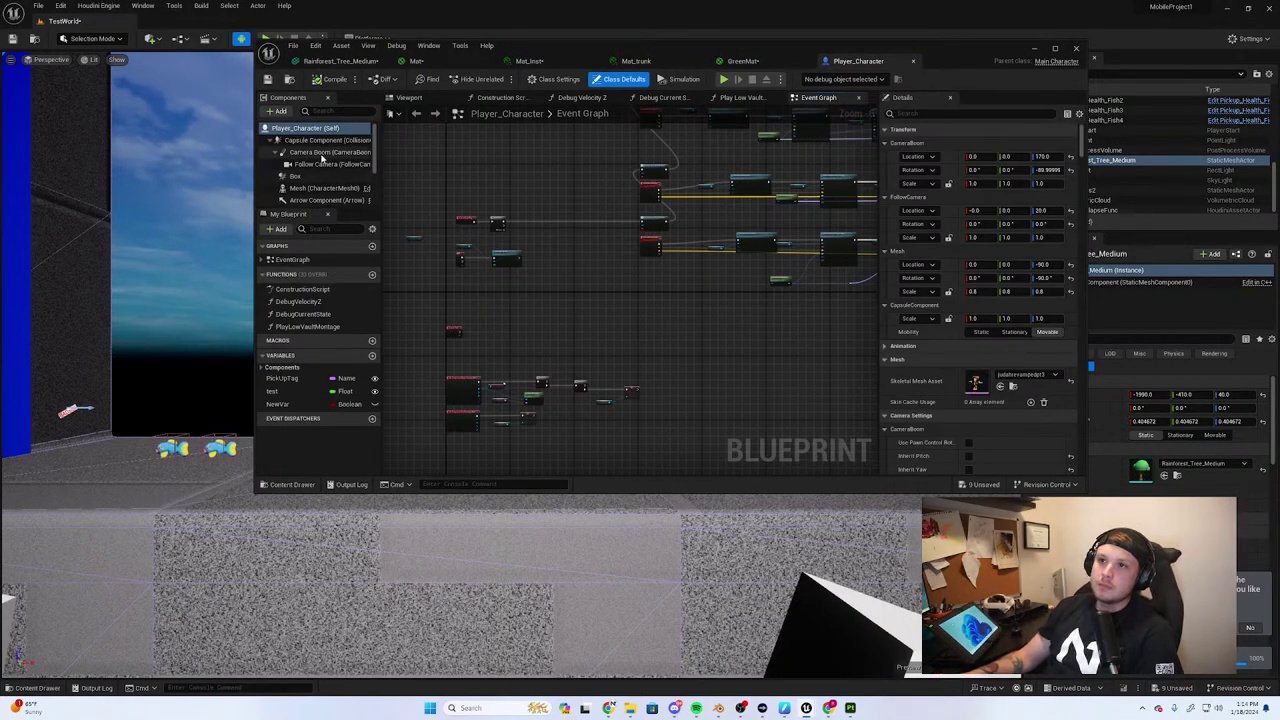
{"action": "left_click", "coordinate": [324, 163]}
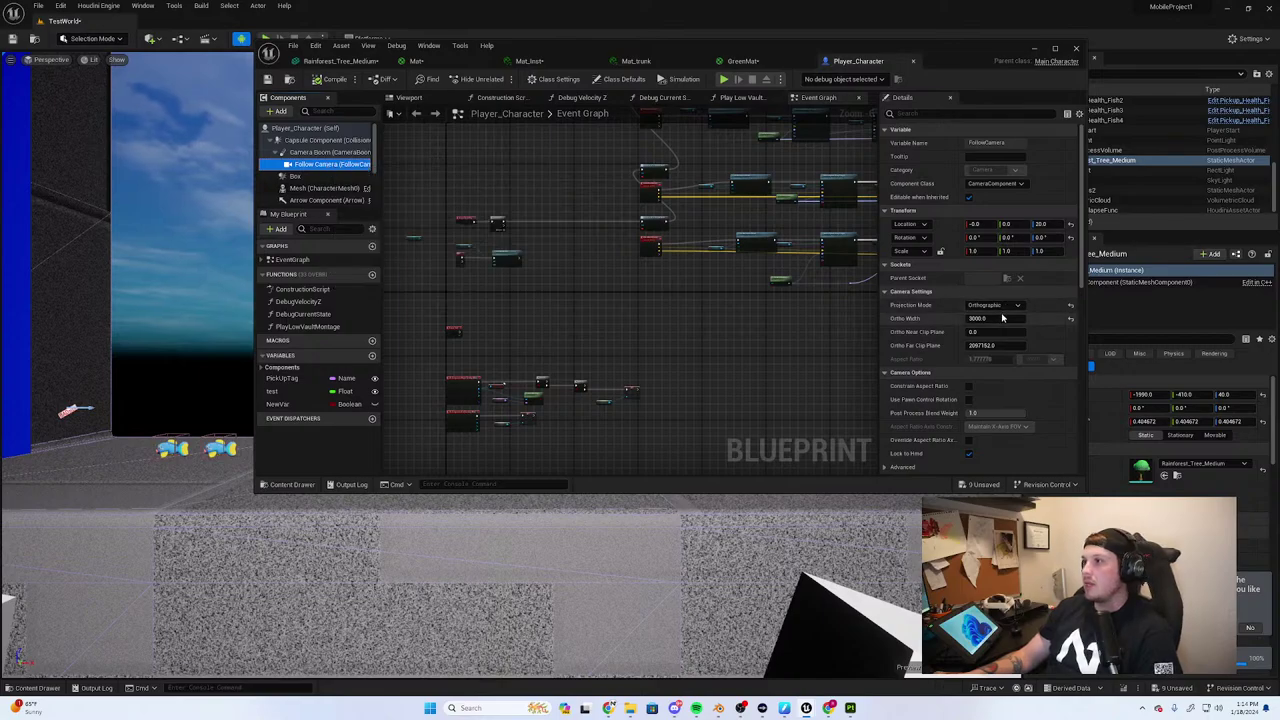
{"action": "left_click", "coordinate": [995, 317]}
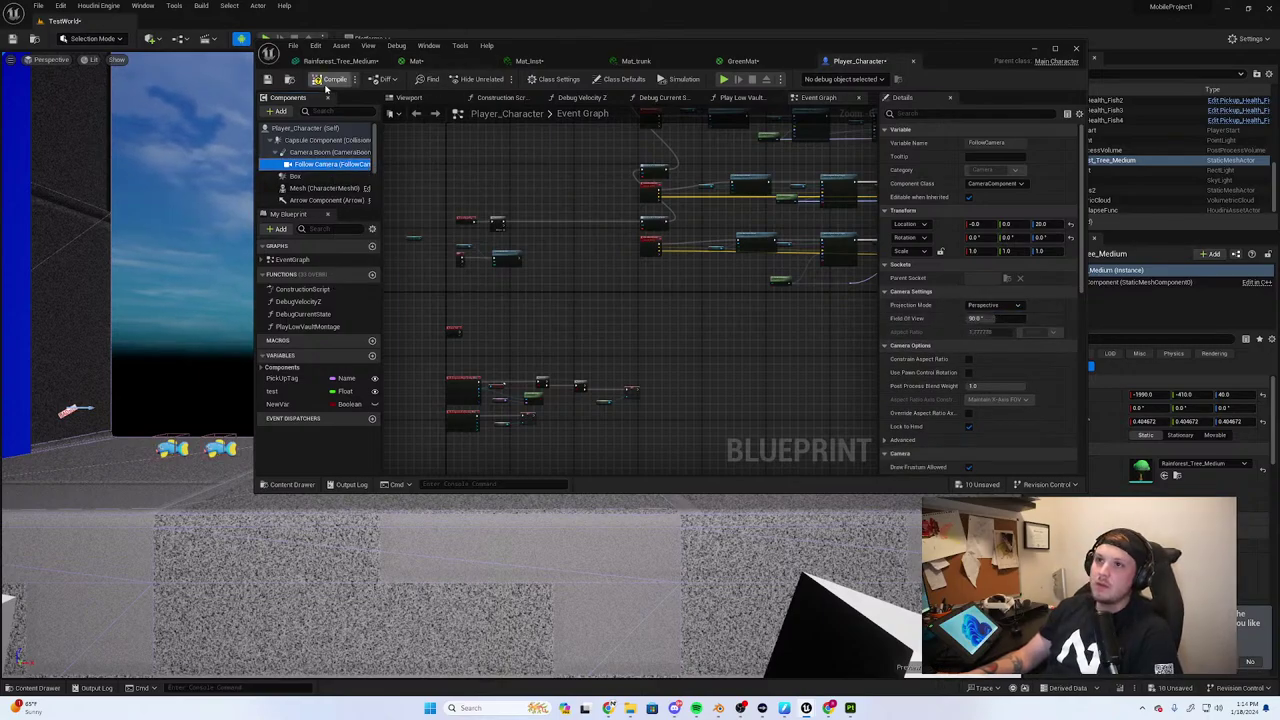
{"action": "left_click", "coordinate": [1036, 49]}
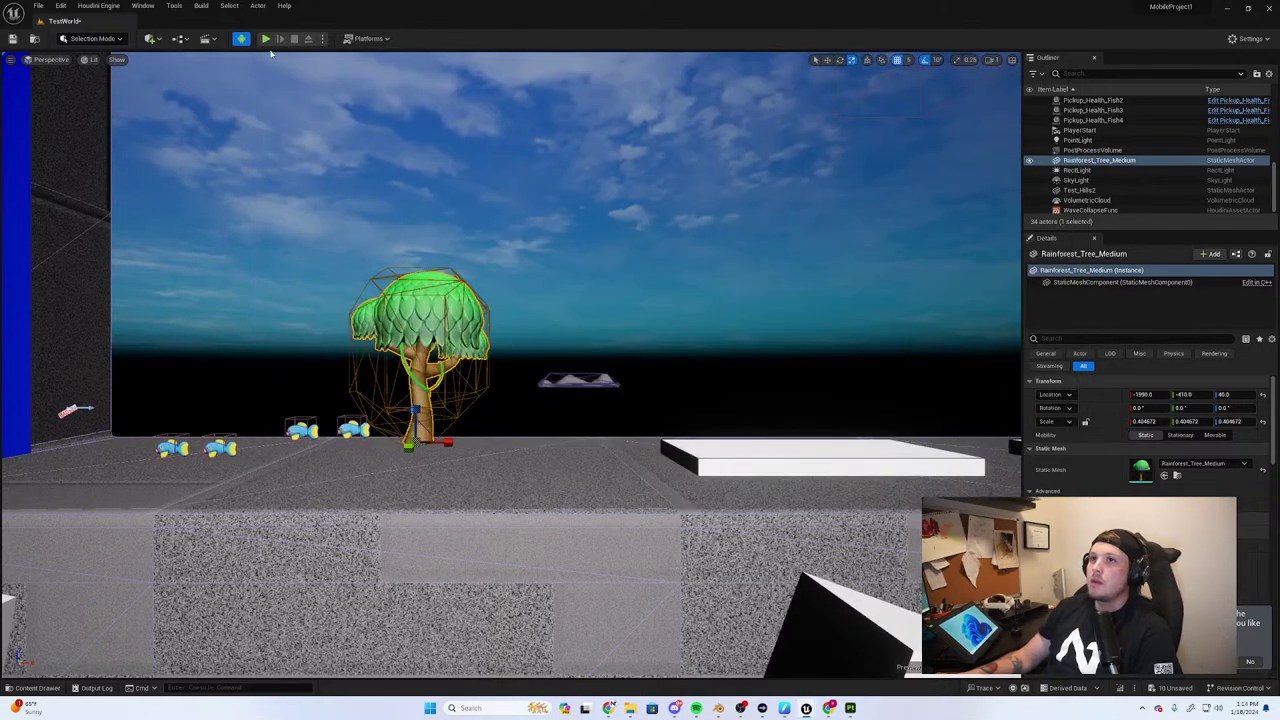
Play the level with the perspective camera, running past the tree and jumping up the blue wall to examine the depth
{"action": "left_click", "coordinate": [266, 38]}
{"action": "key", "text": "d"}
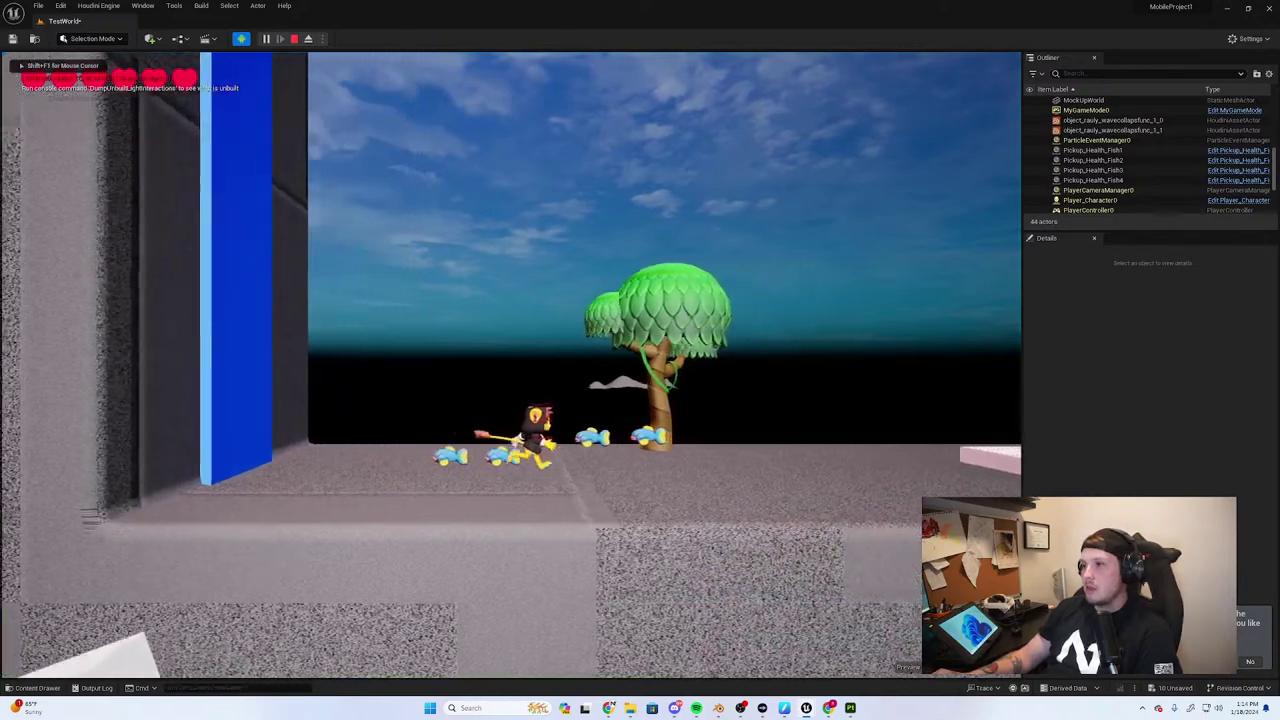
{"action": "key", "text": "space"}
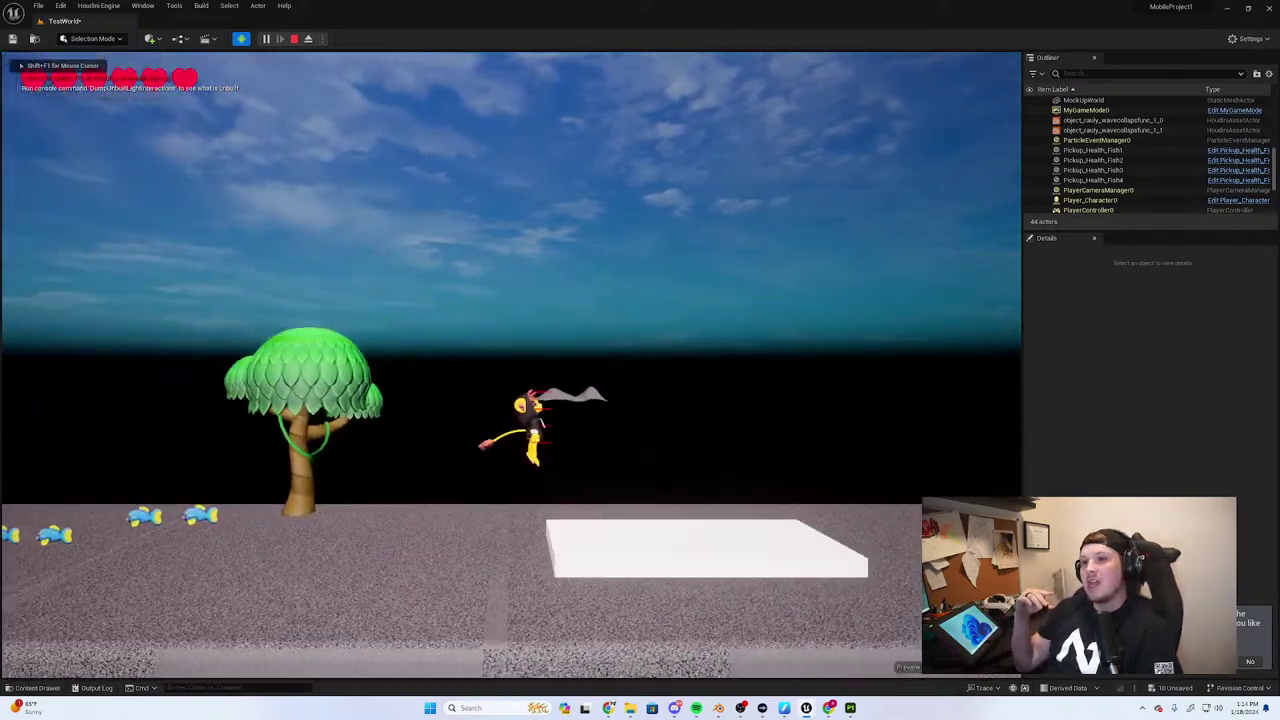
{"action": "key", "text": "a"}
{"action": "key", "text": "space"}
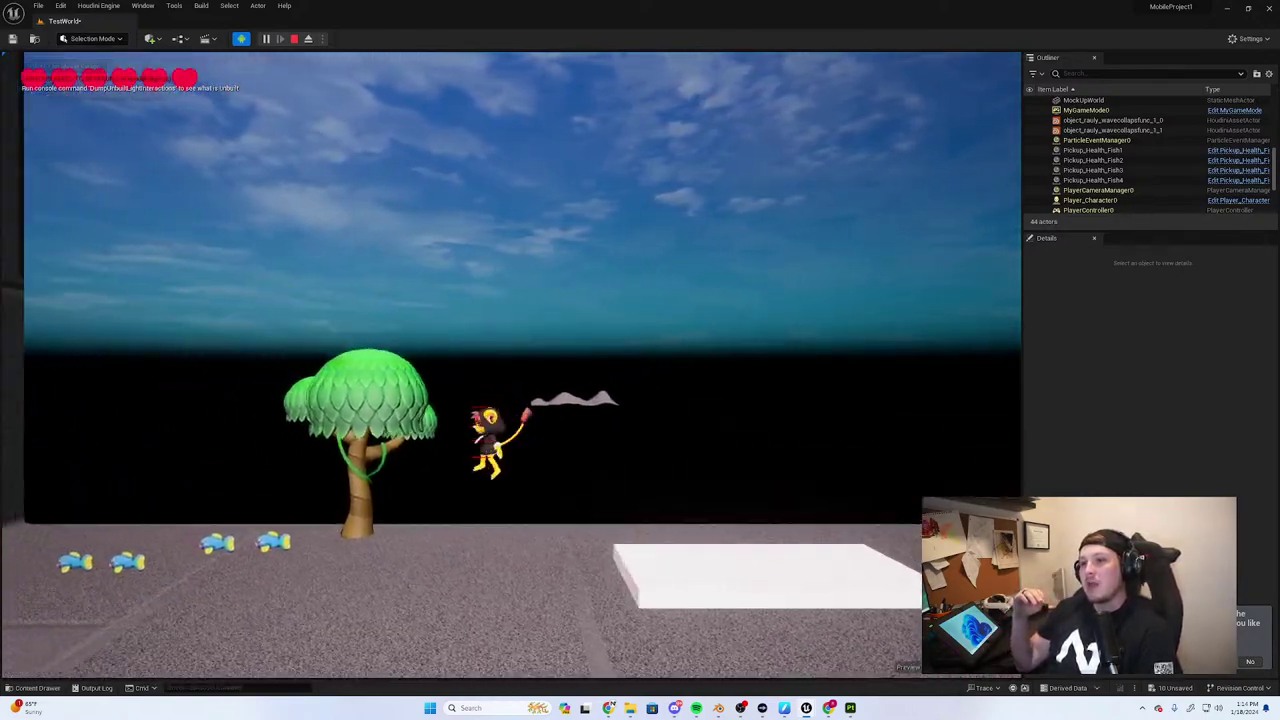
{"action": "key", "text": "space"}
{"action": "key", "text": "space"}
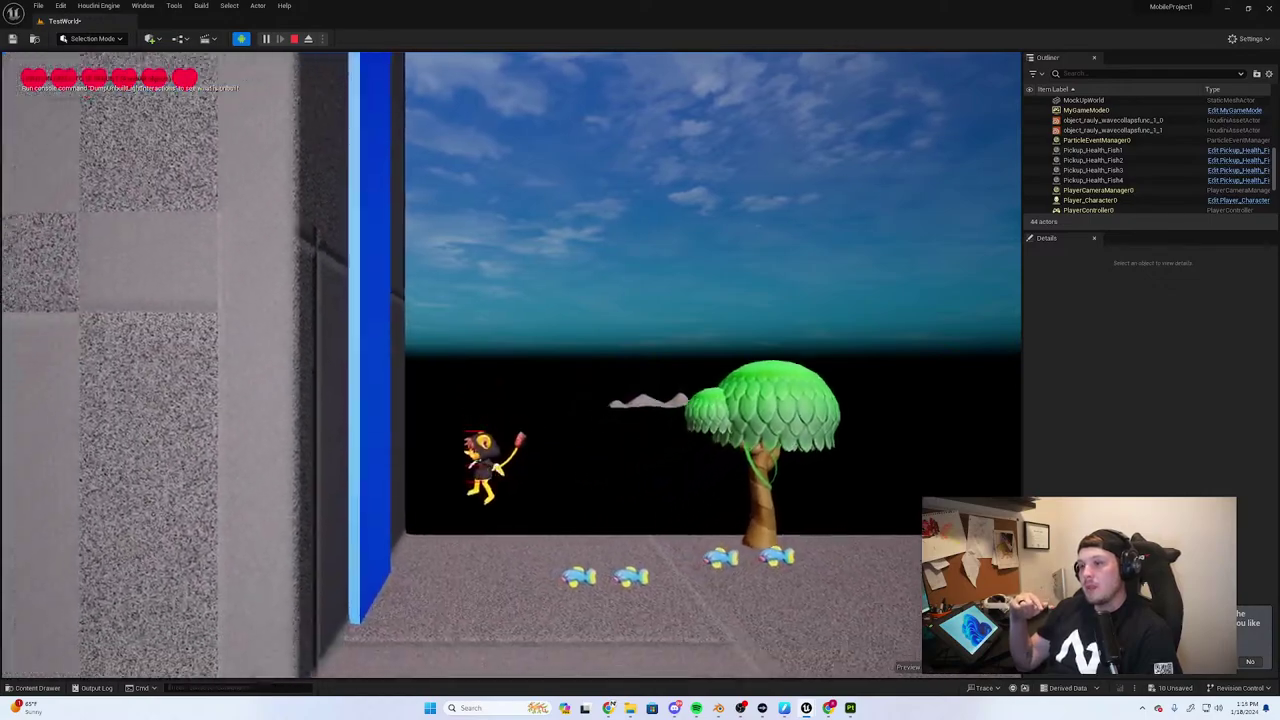
{"action": "key", "text": "space"}
{"action": "key", "text": "w"}
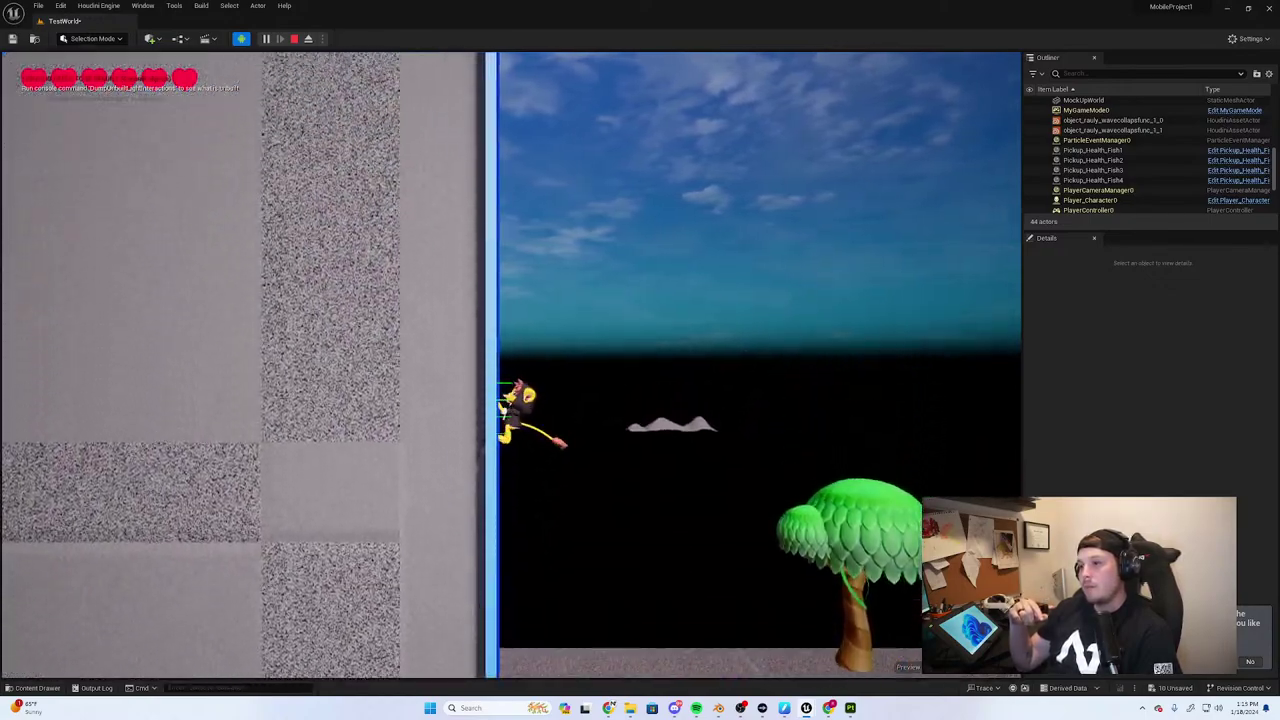
{"action": "key", "text": "space"}
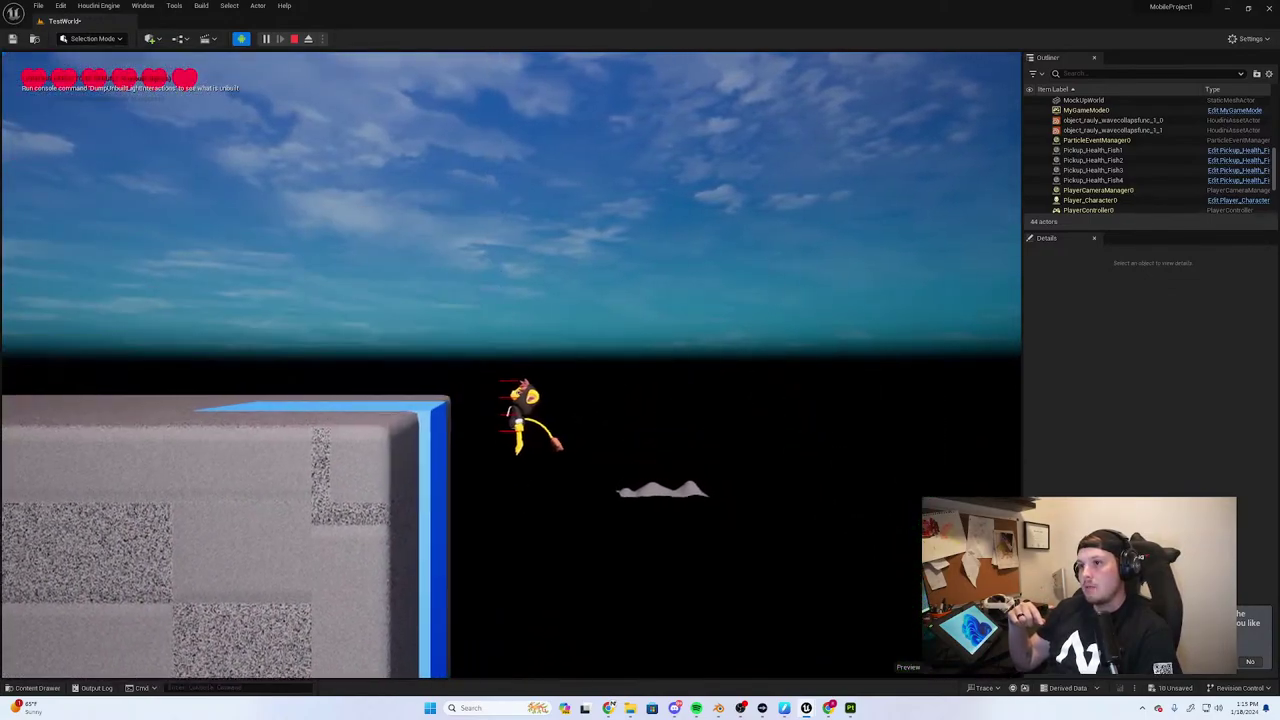
{"action": "key", "text": "a"}
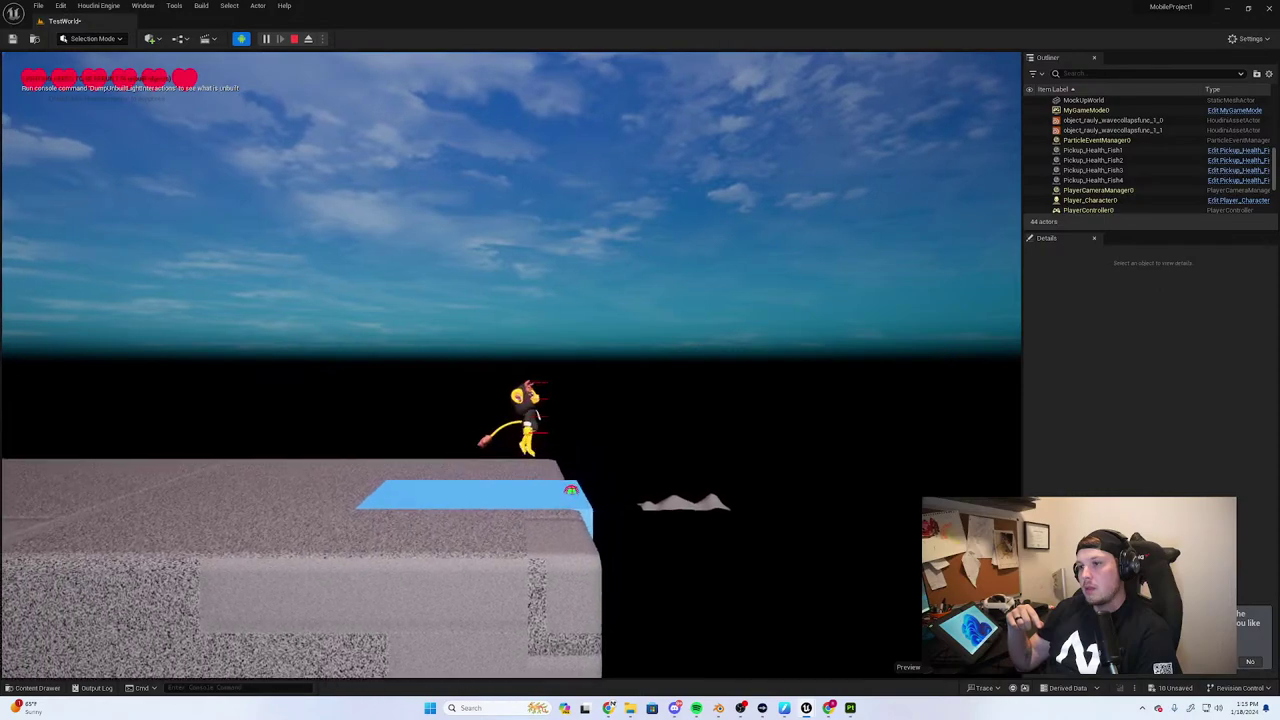
{"action": "key", "text": "Escape"}
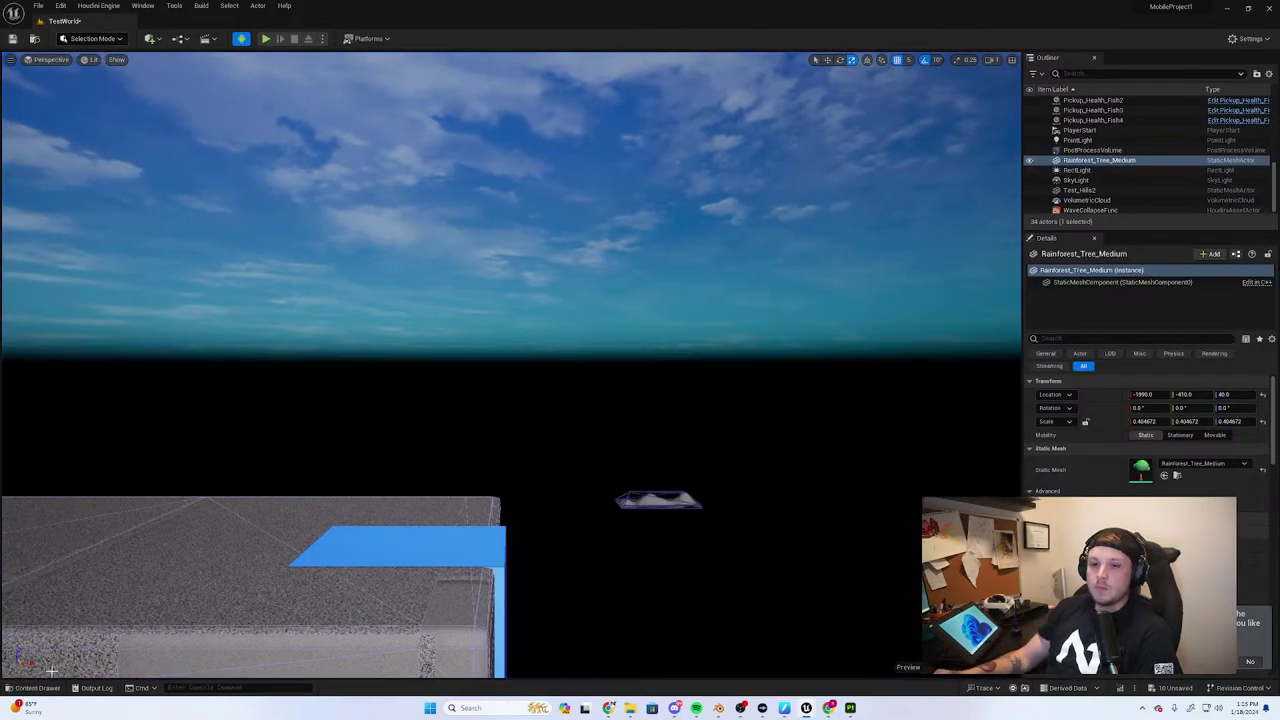
Return to the Player_Character blueprint and set the Follow Camera's projection mode back to Orthographic
{"action": "left_click", "coordinate": [40, 688]}
{"action": "mouse_move", "coordinate": [817, 705]}
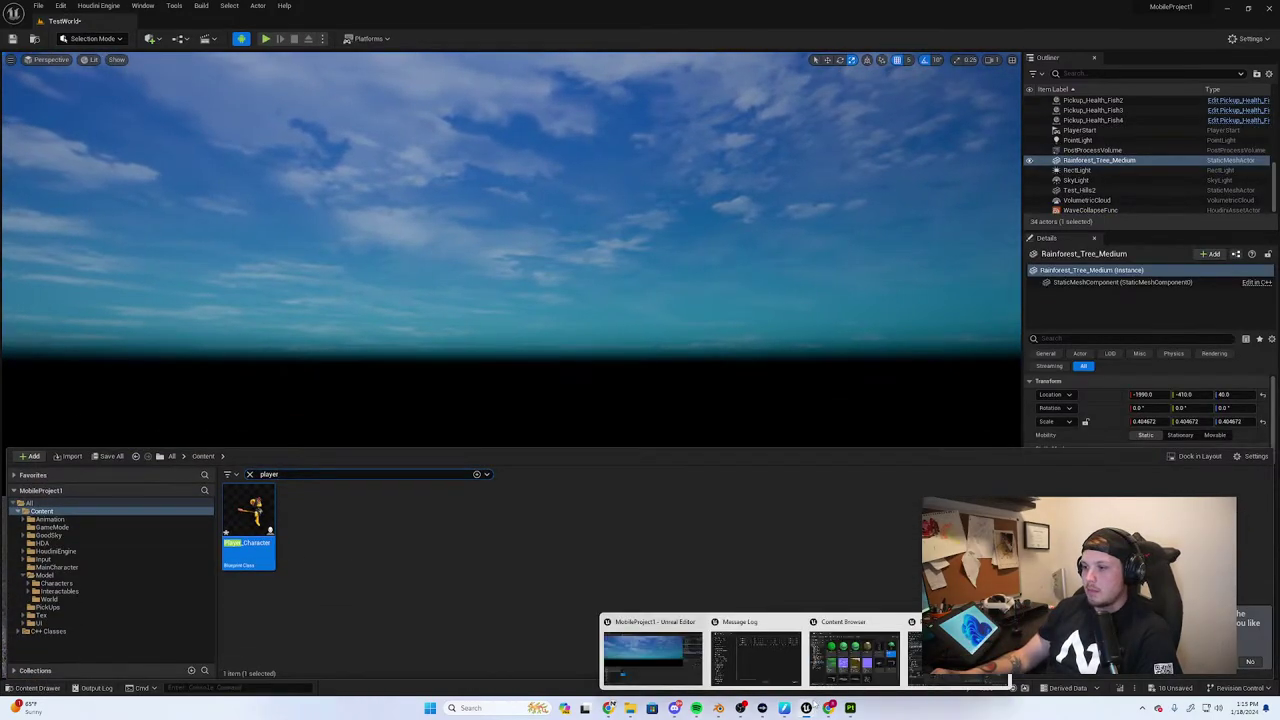
{"action": "left_click", "coordinate": [966, 650]}
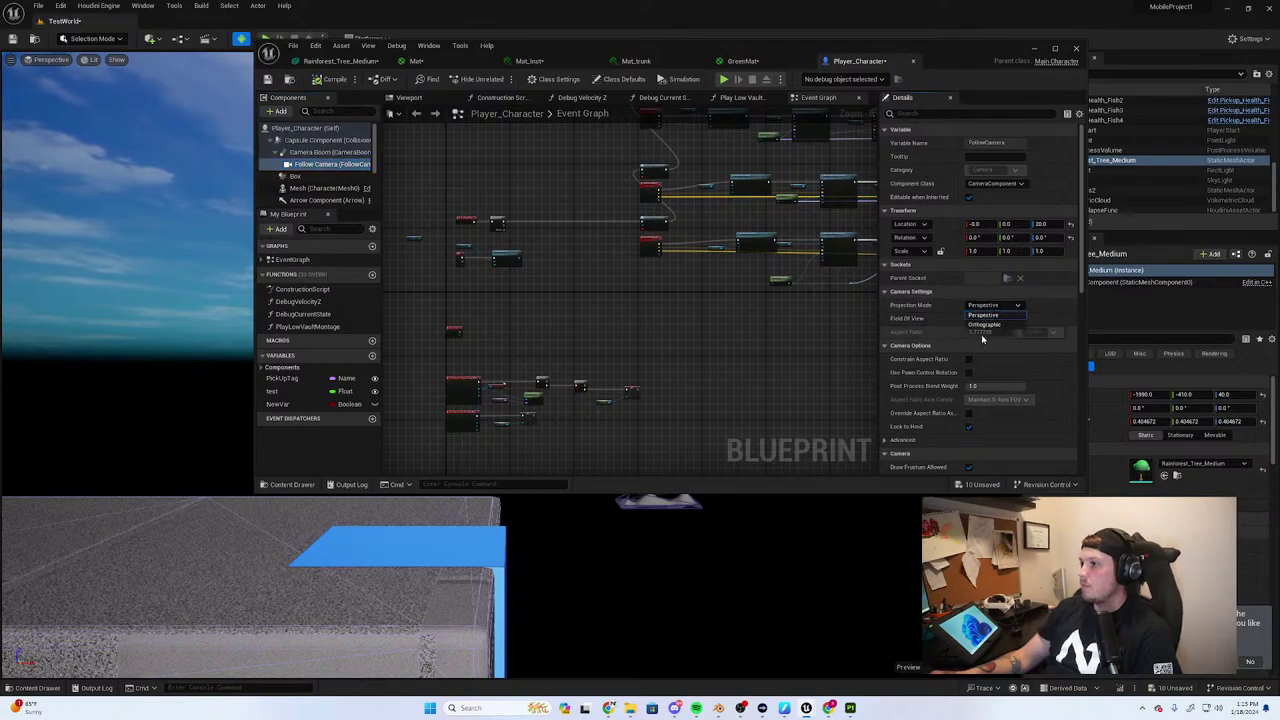
{"action": "left_click", "coordinate": [983, 326]}
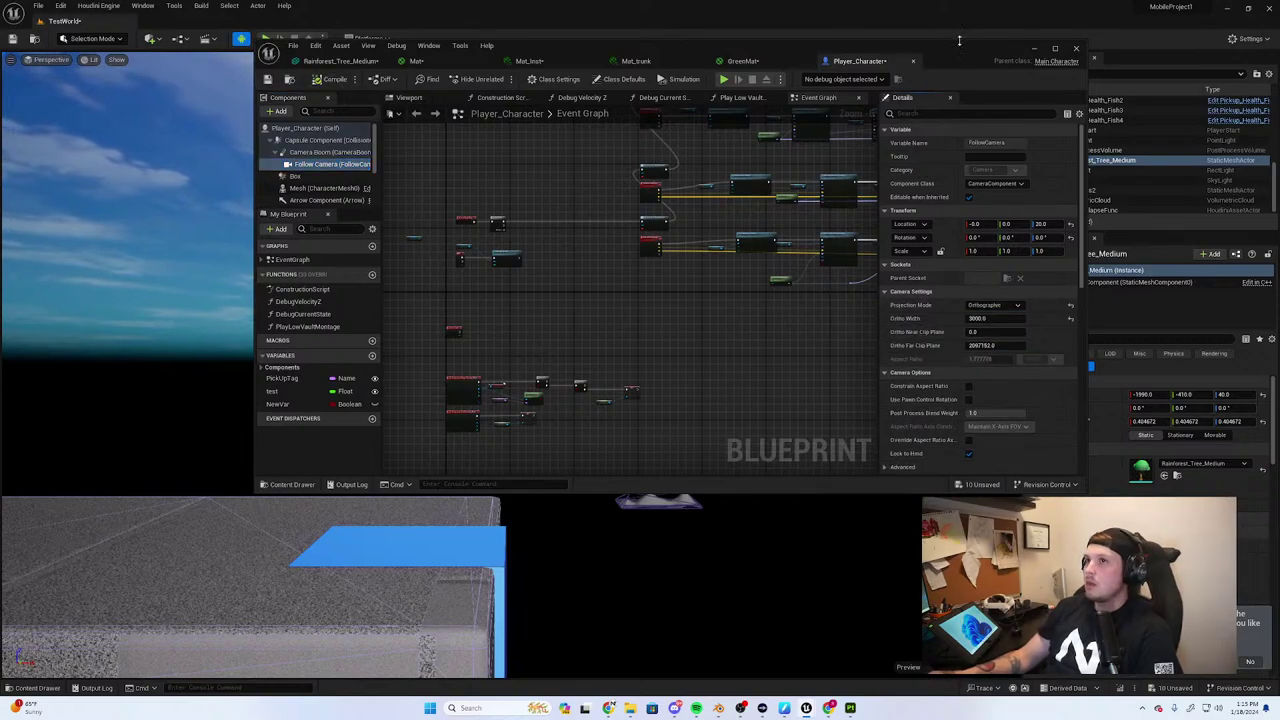
{"action": "left_click", "coordinate": [1033, 49]}
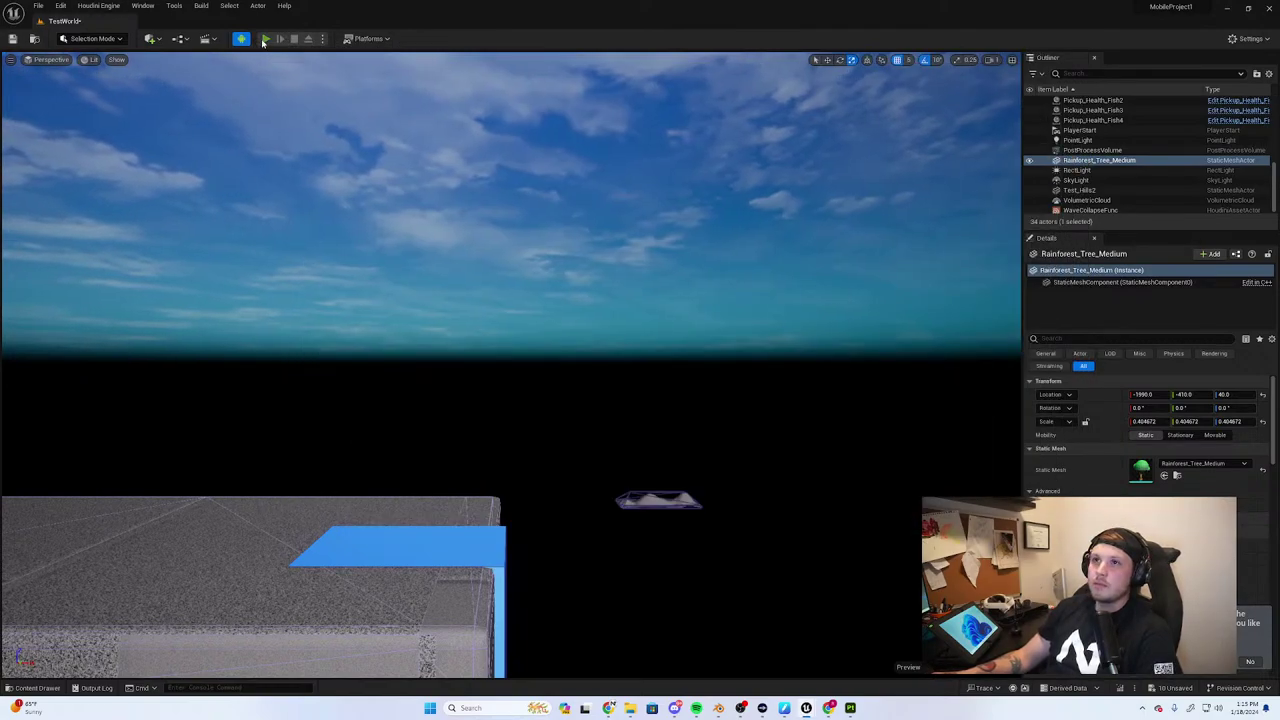
Play the level with the orthographic camera and run the character past the tree and onto the white platform to check the view
{"action": "left_click", "coordinate": [265, 38]}
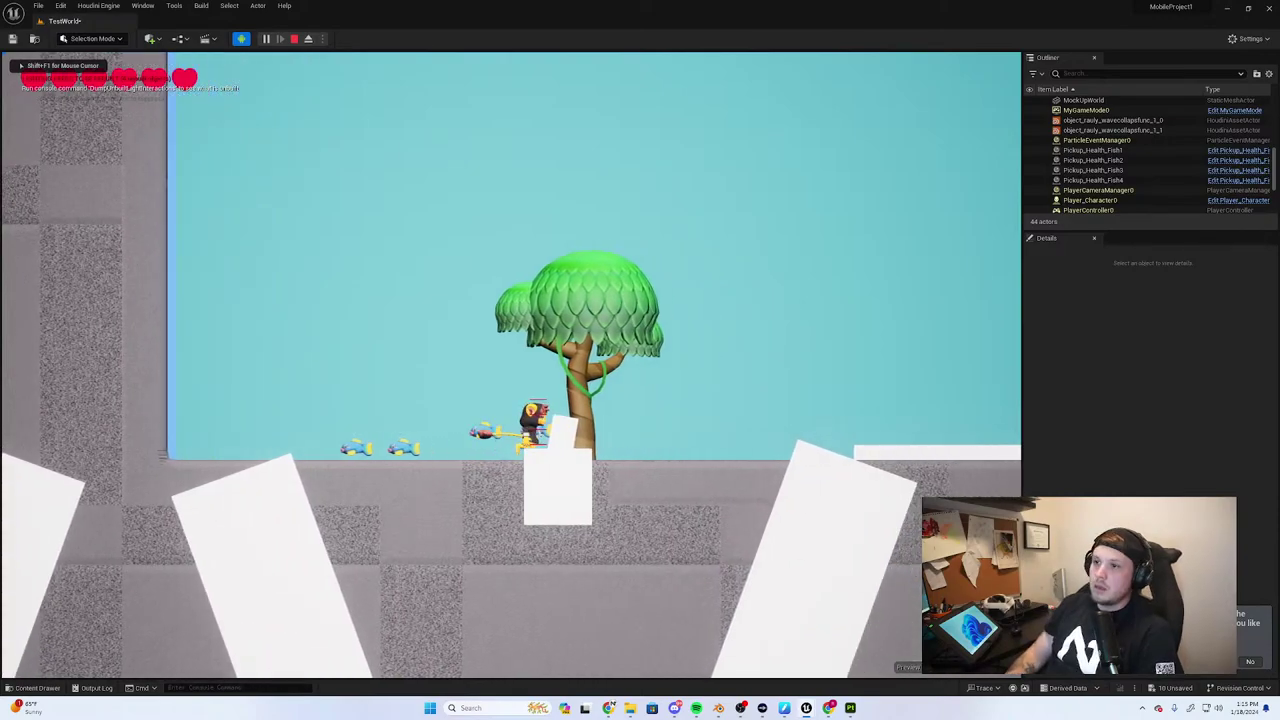
{"action": "key", "text": "d"}
{"action": "key", "text": "d"}
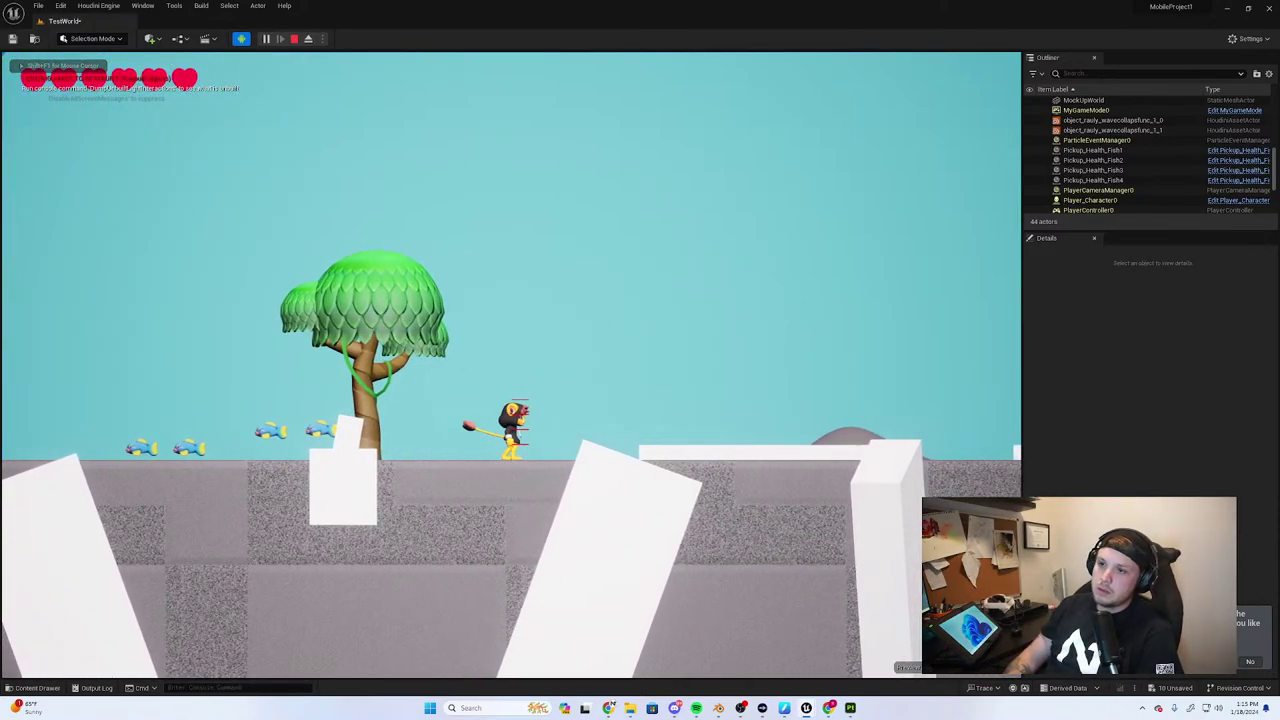
{"action": "key", "text": "d"}
{"action": "key", "text": "space"}
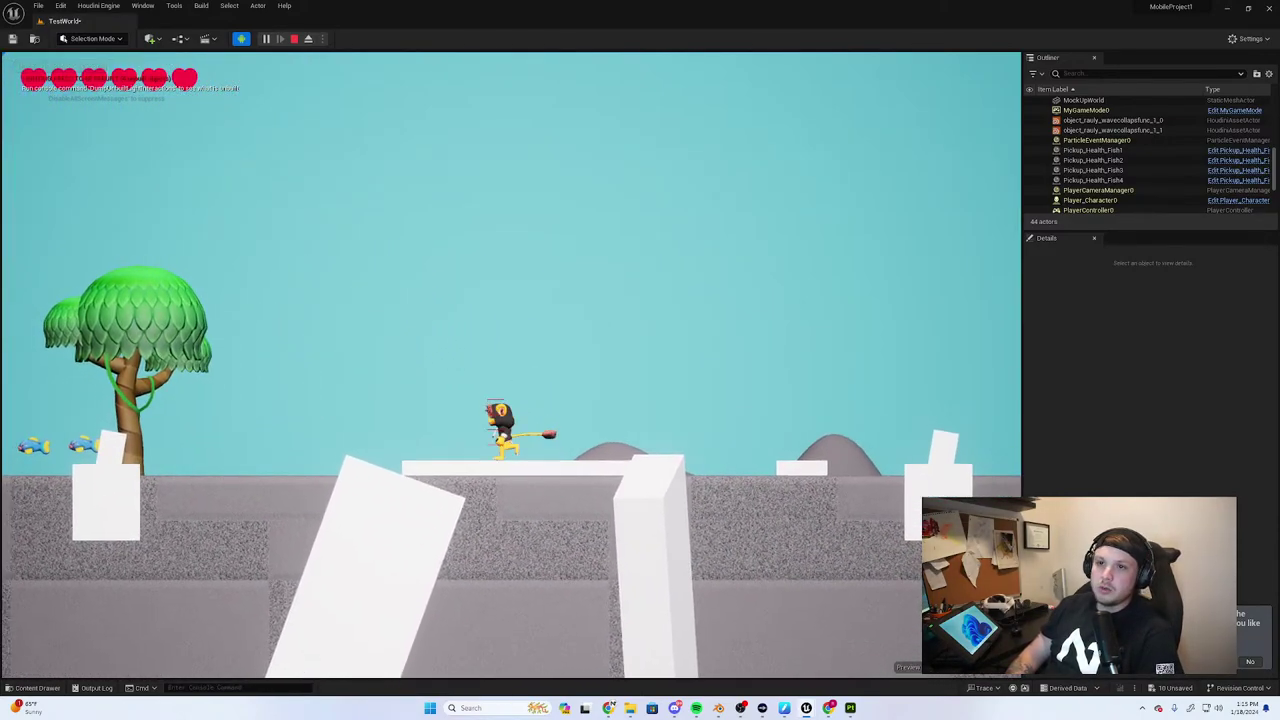
{"action": "key", "text": "a"}
{"action": "key", "text": "Escape"}
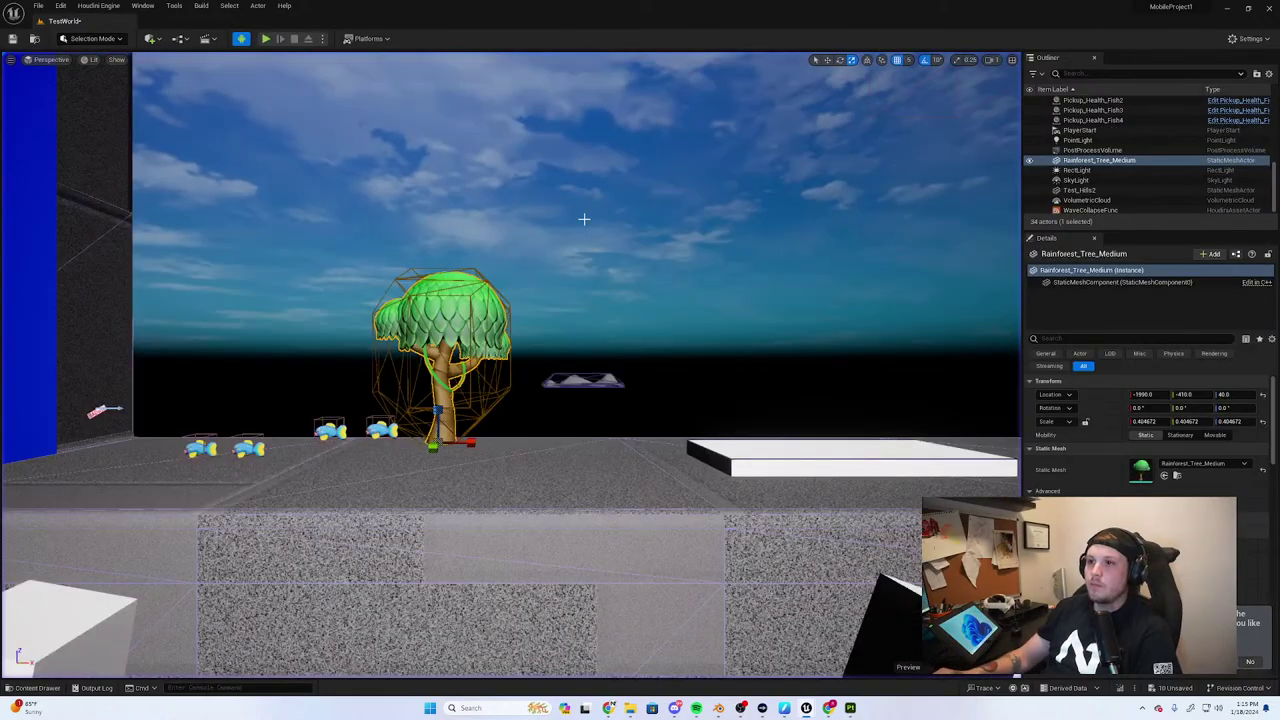
Scale the rainforest tree uniformly to about 0.697 and play the level, jumping beside the tree to compare it with the character
{"action": "left_click_drag", "start_coordinate": [440, 441], "coordinate": [468, 413]}
{"action": "left_click", "coordinate": [265, 38]}
{"action": "key", "text": "d"}
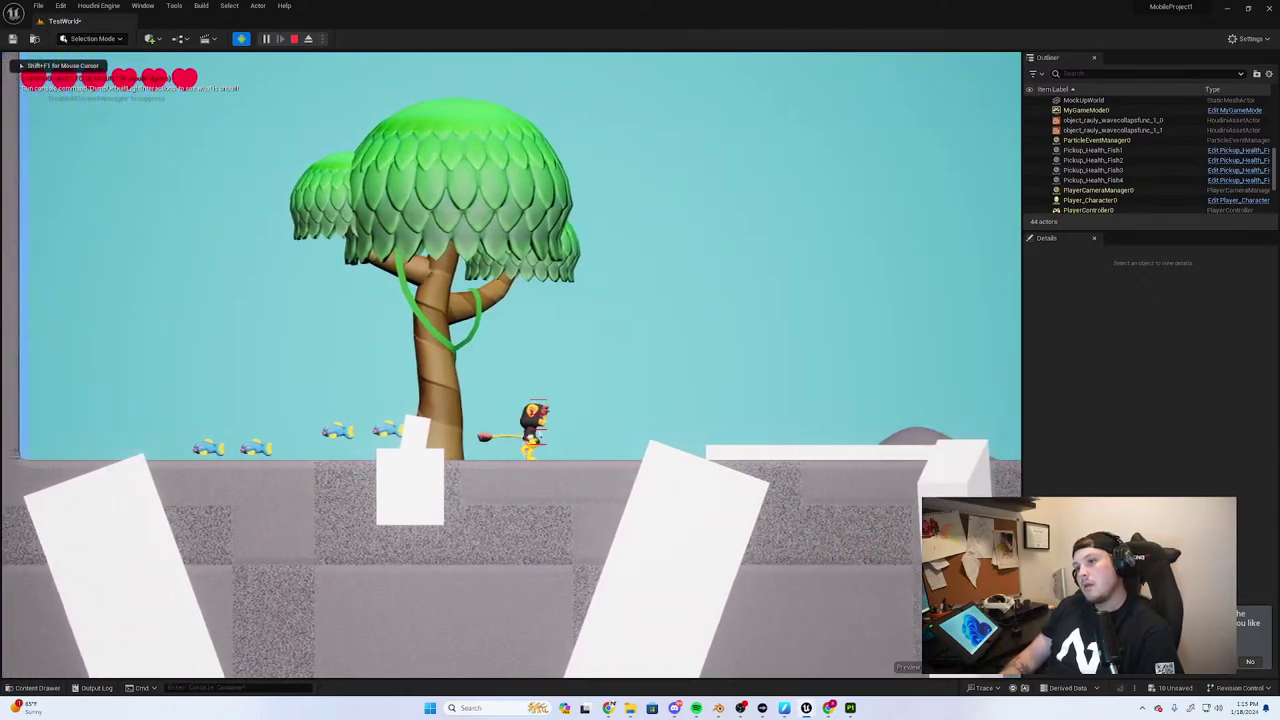
{"action": "key", "text": "space"}
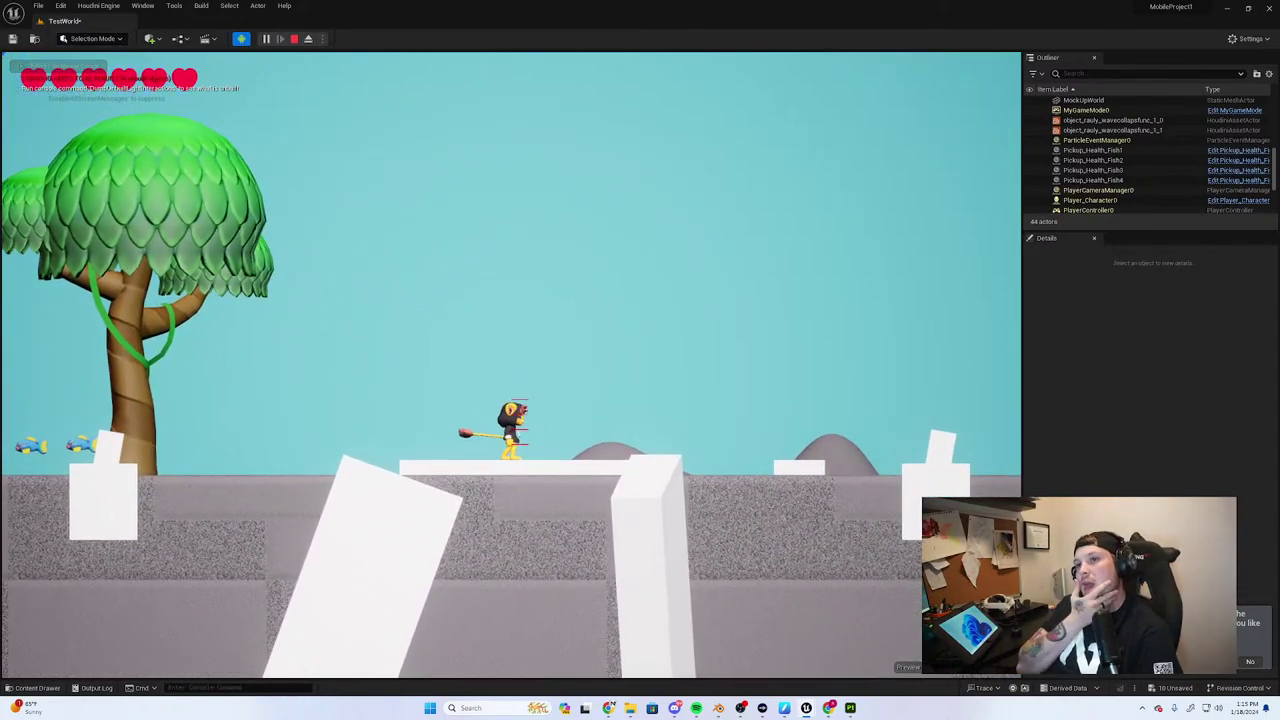
{"action": "key", "text": "a"}
{"action": "key", "text": "space"}
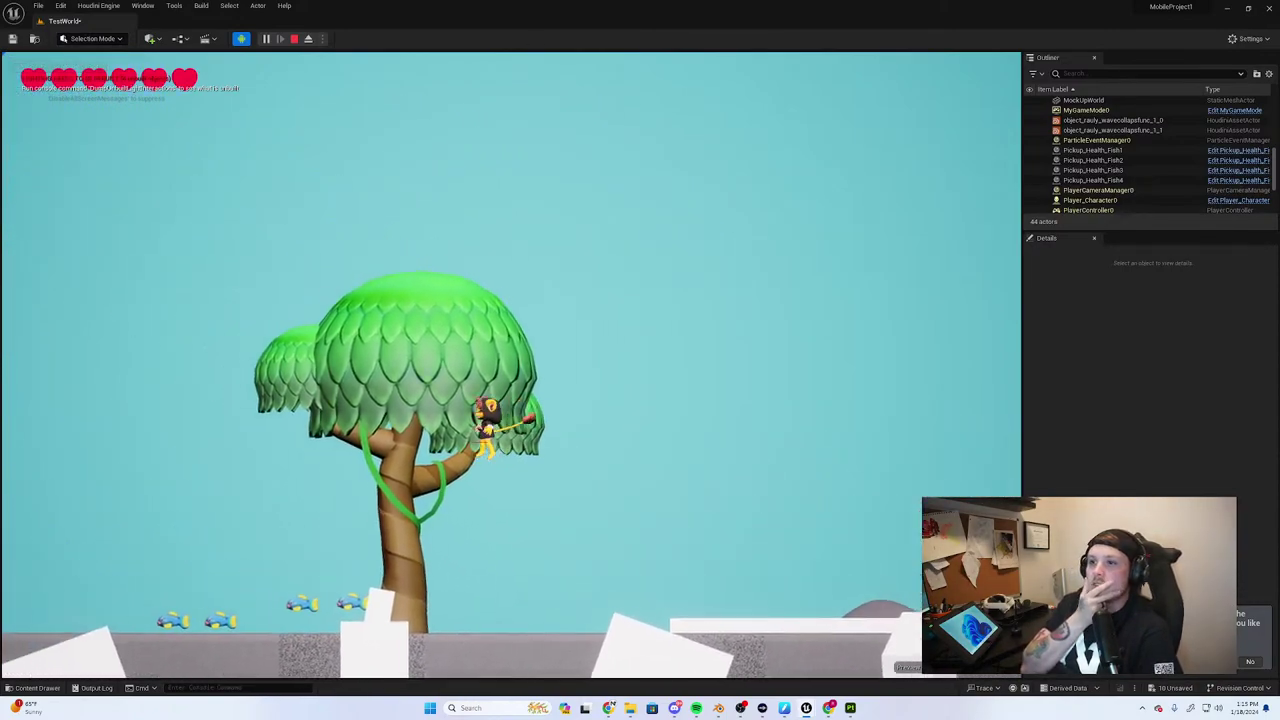
Run the character past the tree to the far end of the ground and back to judge the tree's size, and stop playing
{"action": "key", "text": "d"}
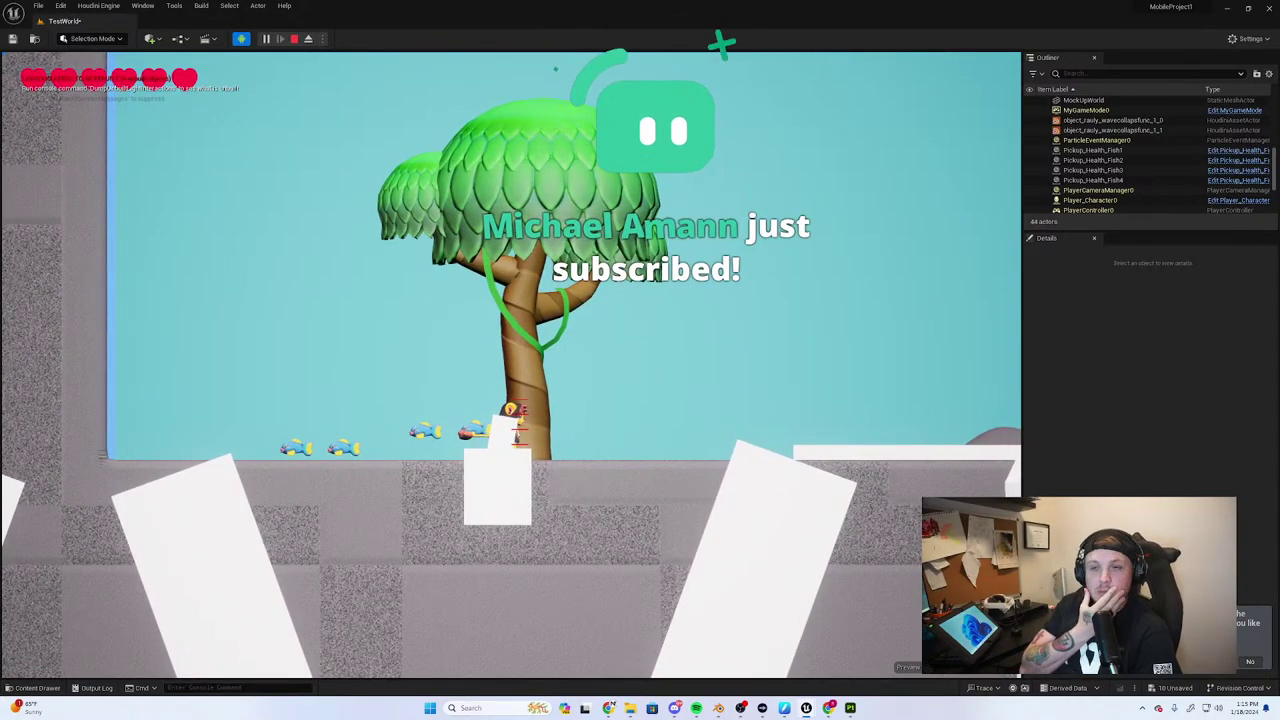
{"action": "key", "text": "d"}
{"action": "key", "text": "d"}
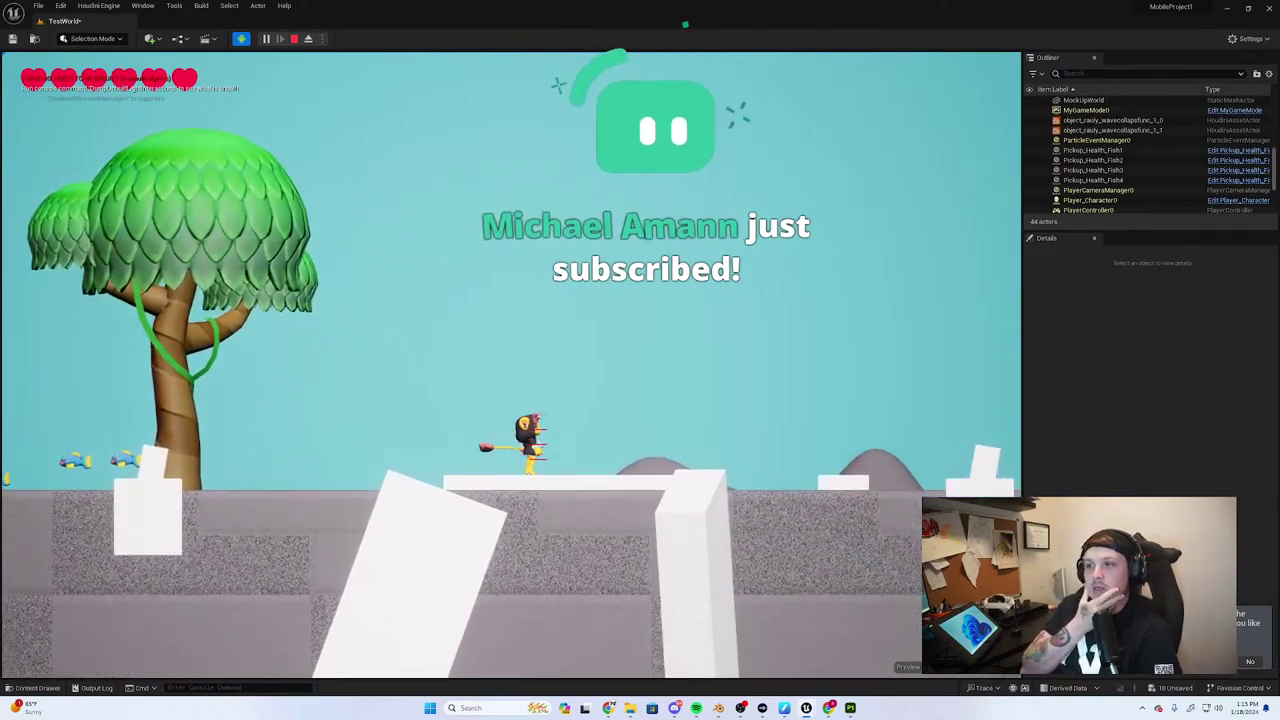
{"action": "key", "text": "d"}
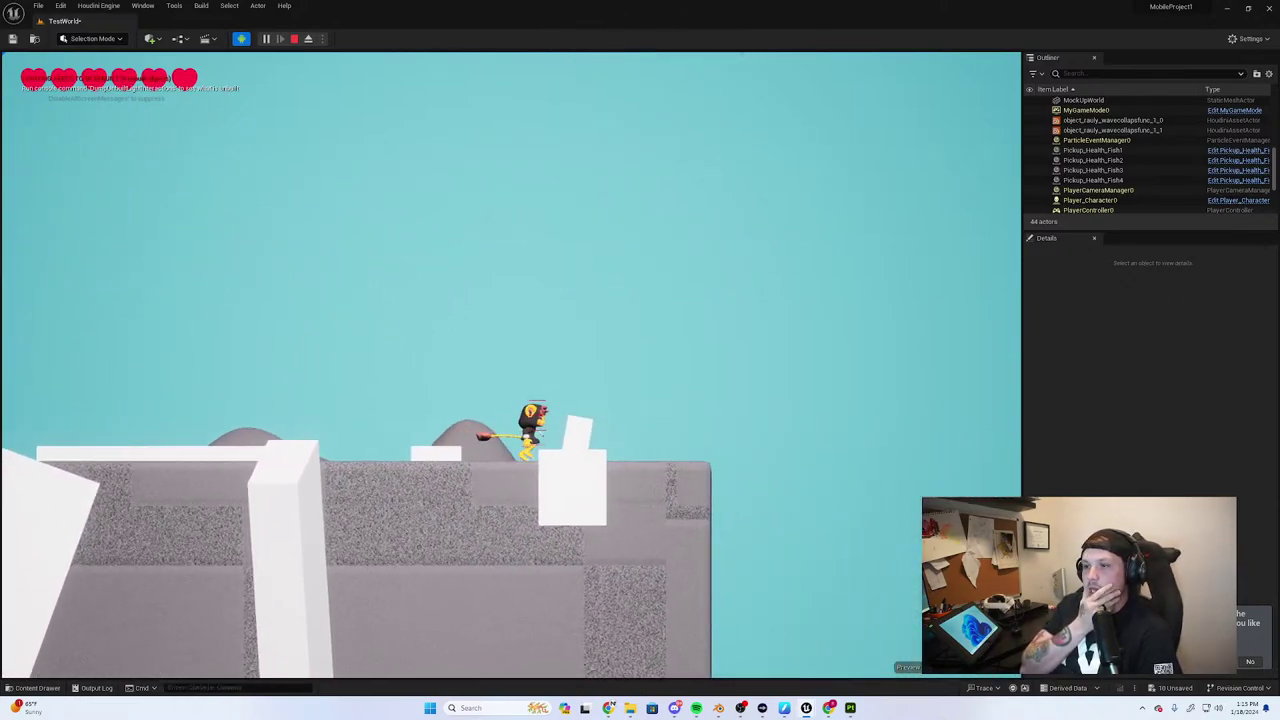
{"action": "key", "text": "a"}
{"action": "key", "text": "a"}
{"action": "key", "text": "space"}
{"action": "key", "text": "space"}
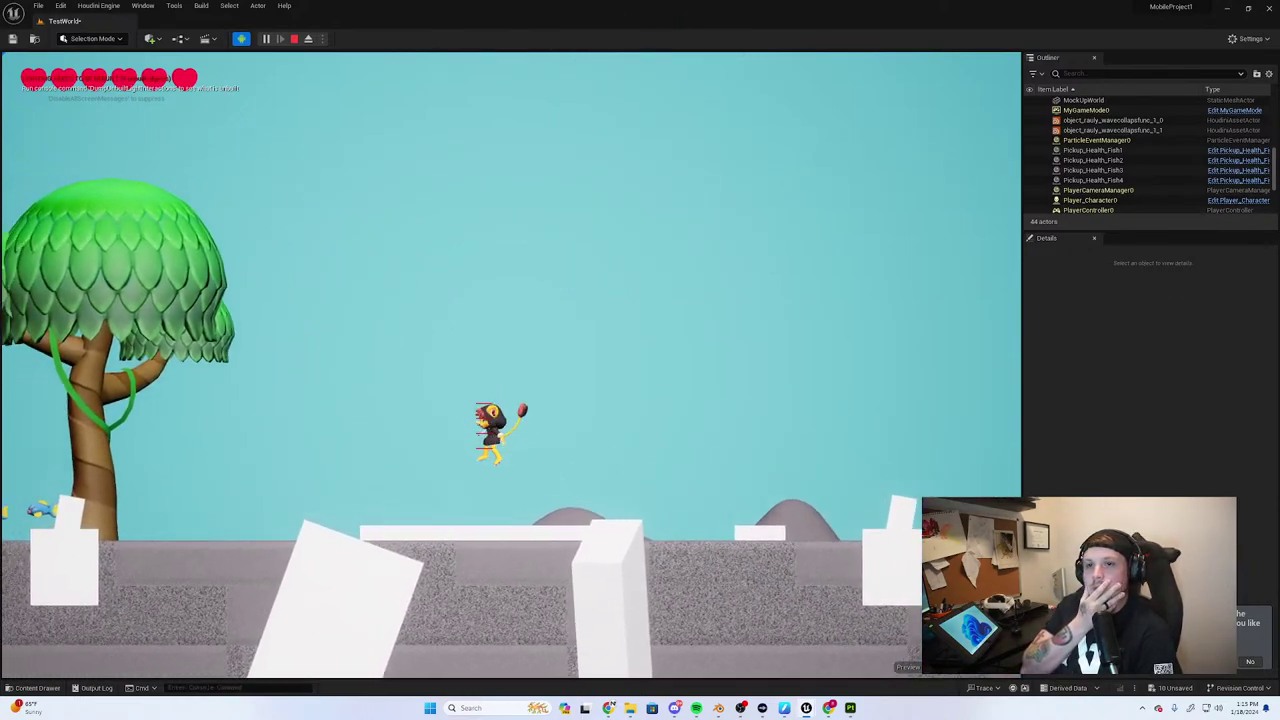
{"action": "key", "text": "d"}
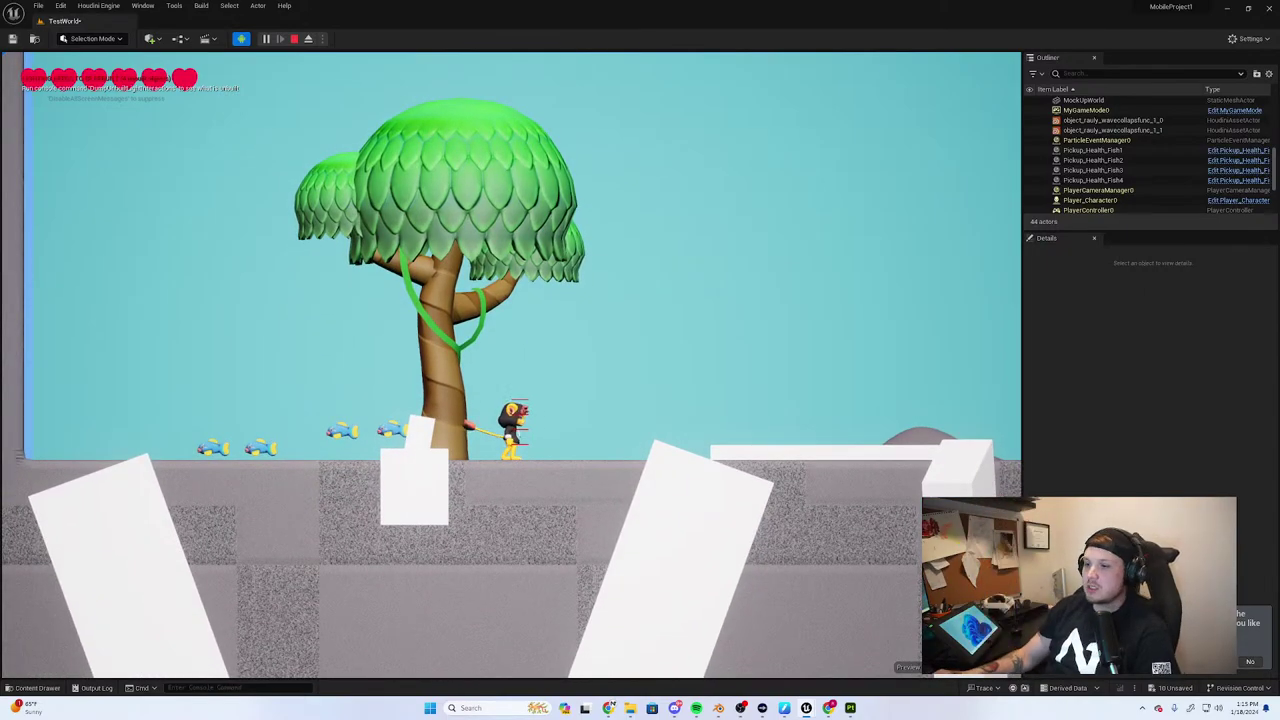
{"action": "key", "text": "Escape"}
Switch to the Miro board to check the Mario tree's proportions against its character, and return to the Unreal level
{"action": "mouse_move", "coordinate": [609, 708]}
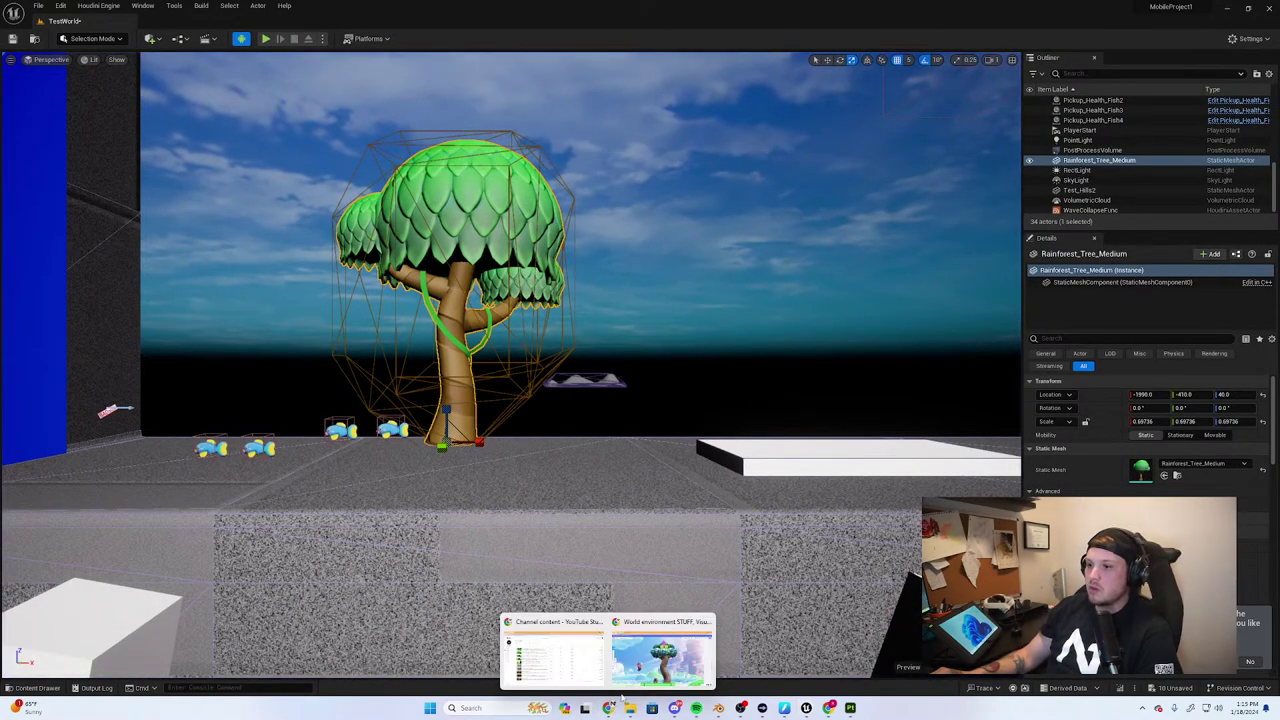
{"action": "left_click", "coordinate": [658, 658]}
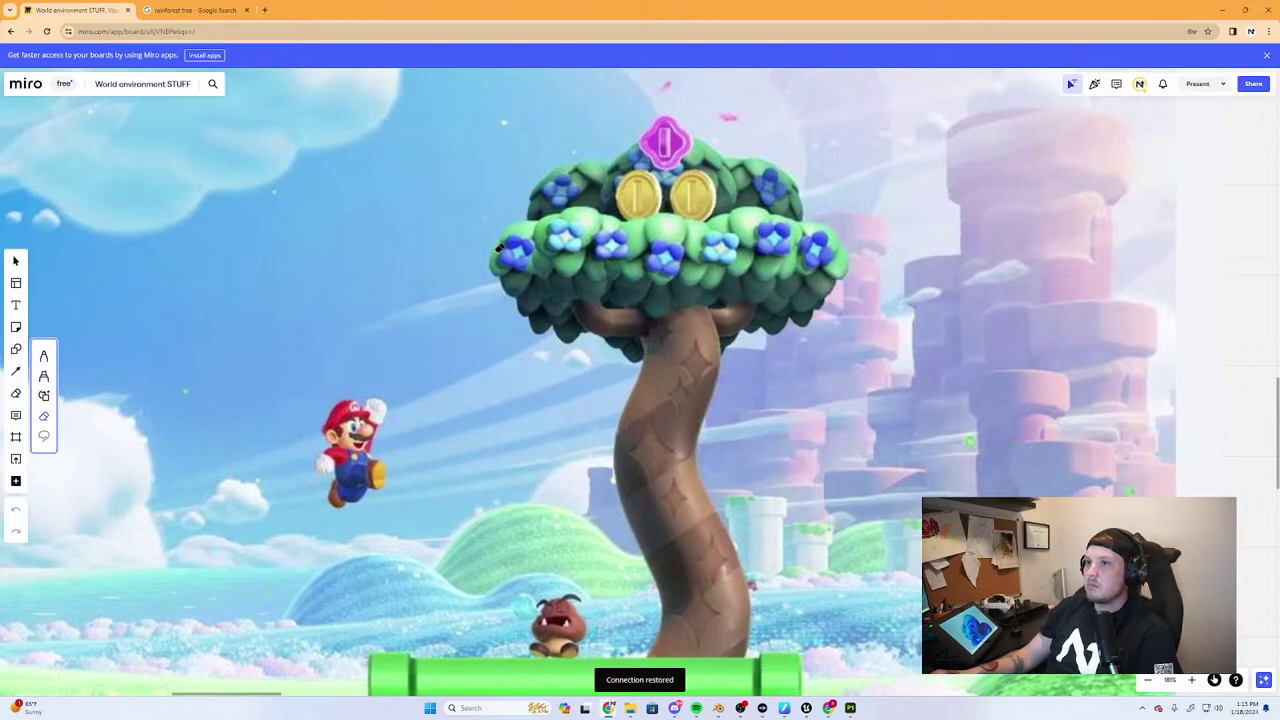
{"action": "left_click", "coordinate": [1216, 10]}
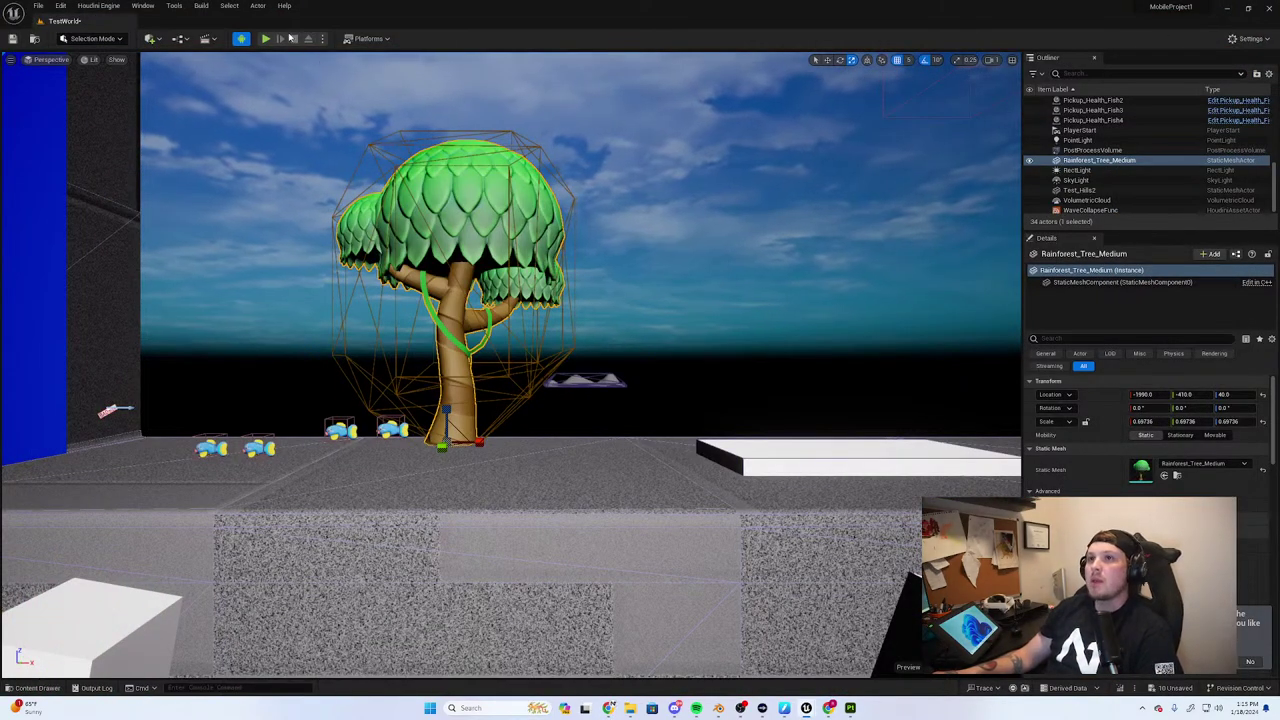
Play the level again, running and jumping back and forth around the tree to examine its size against the character
{"action": "left_click", "coordinate": [266, 38]}
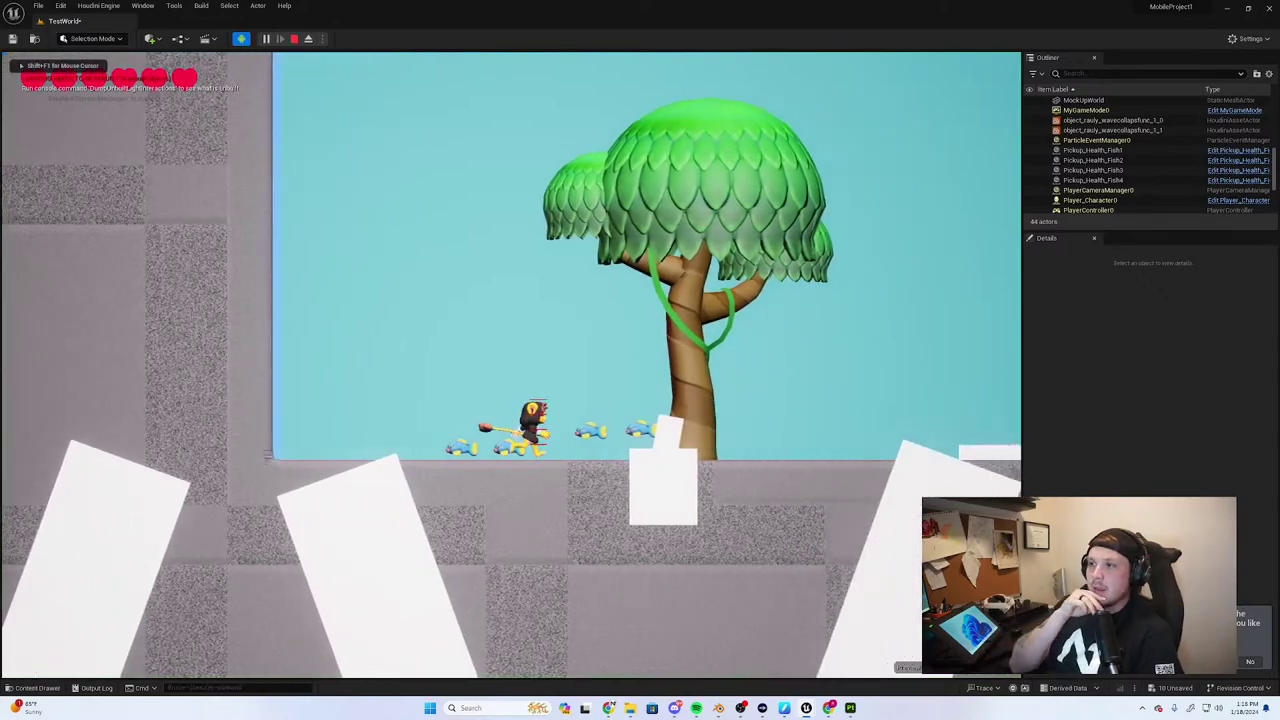
{"action": "key", "text": "d"}
{"action": "key", "text": "space"}
{"action": "key", "text": "space"}
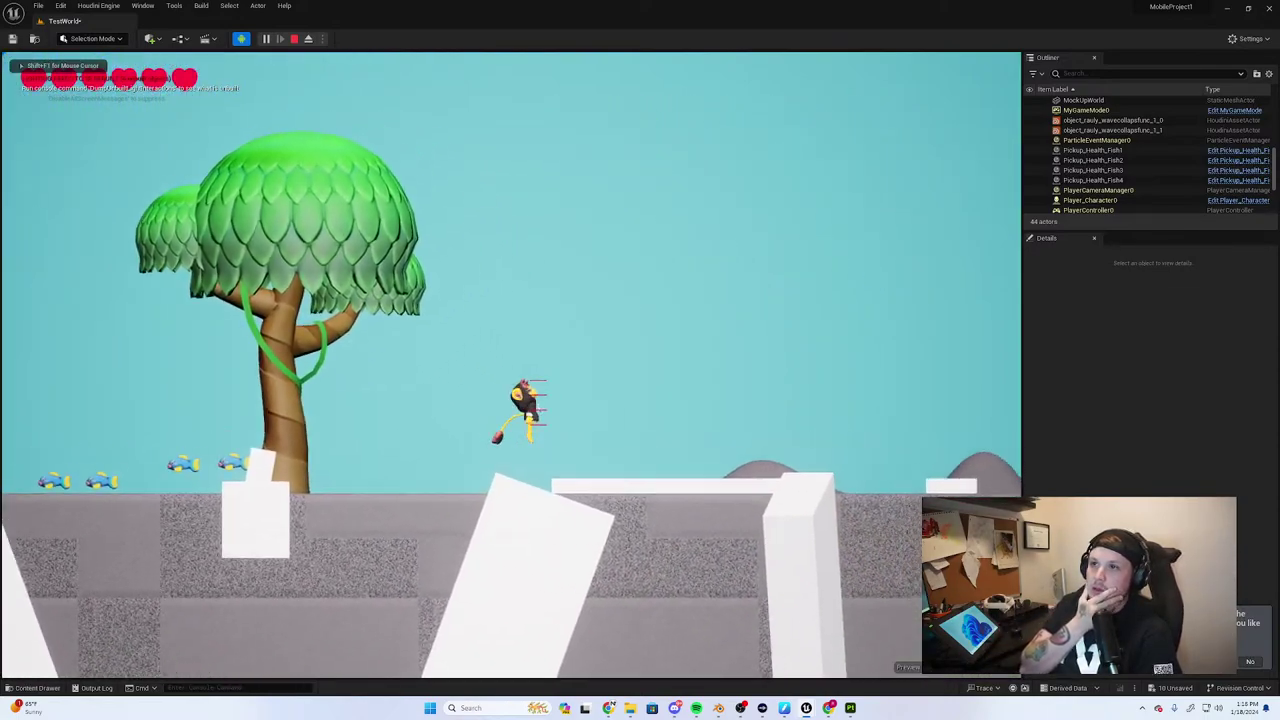
{"action": "key", "text": "a"}
{"action": "key", "text": "space"}
{"action": "key", "text": "space"}
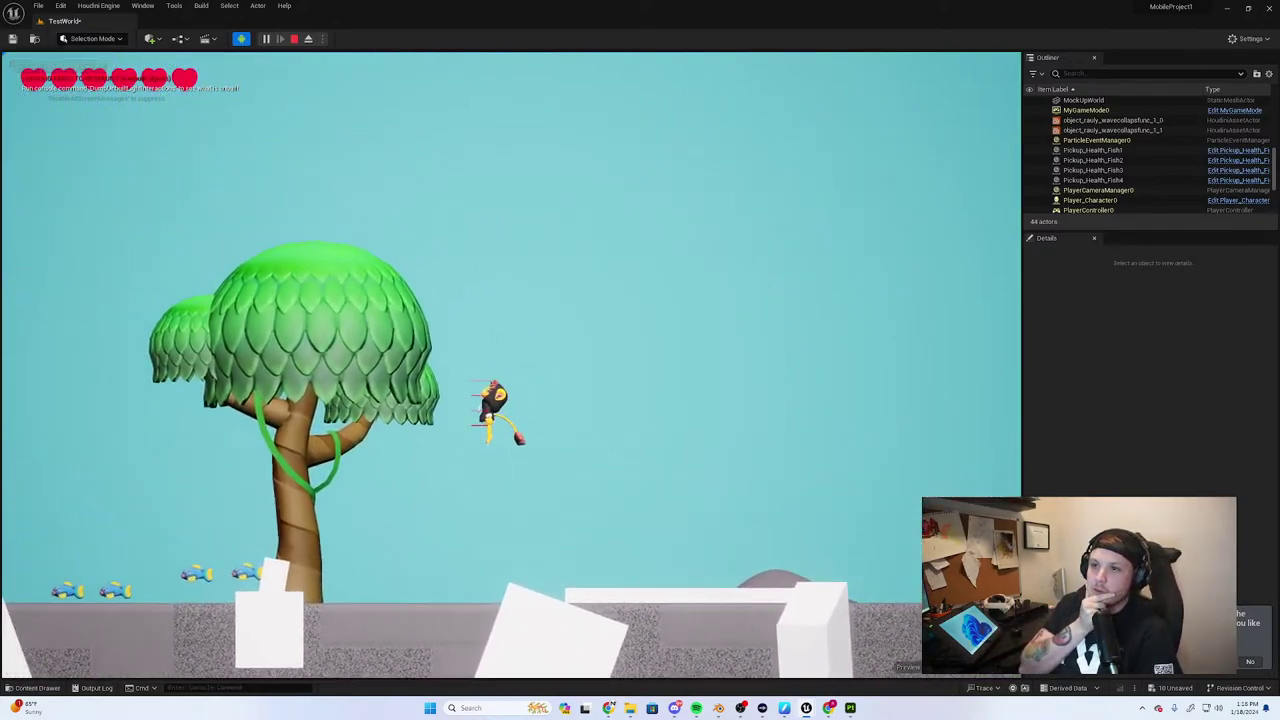
{"action": "key", "text": "d"}
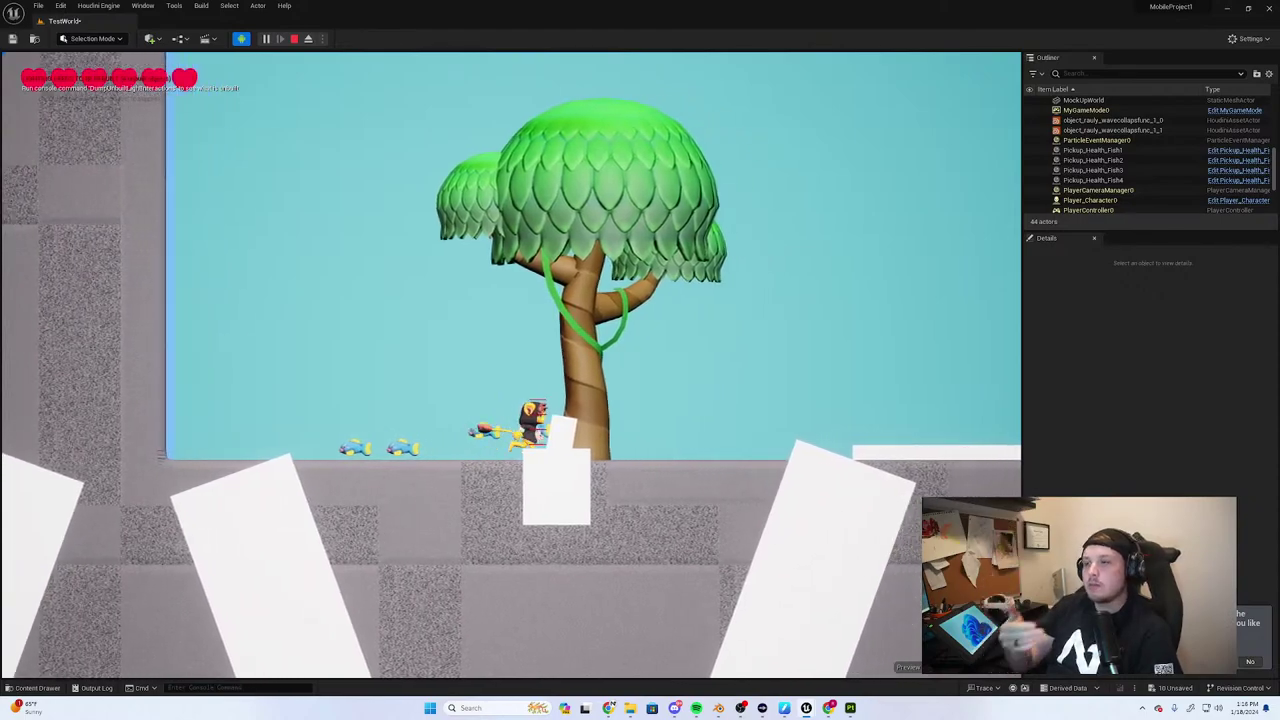
{"action": "key", "text": "space"}
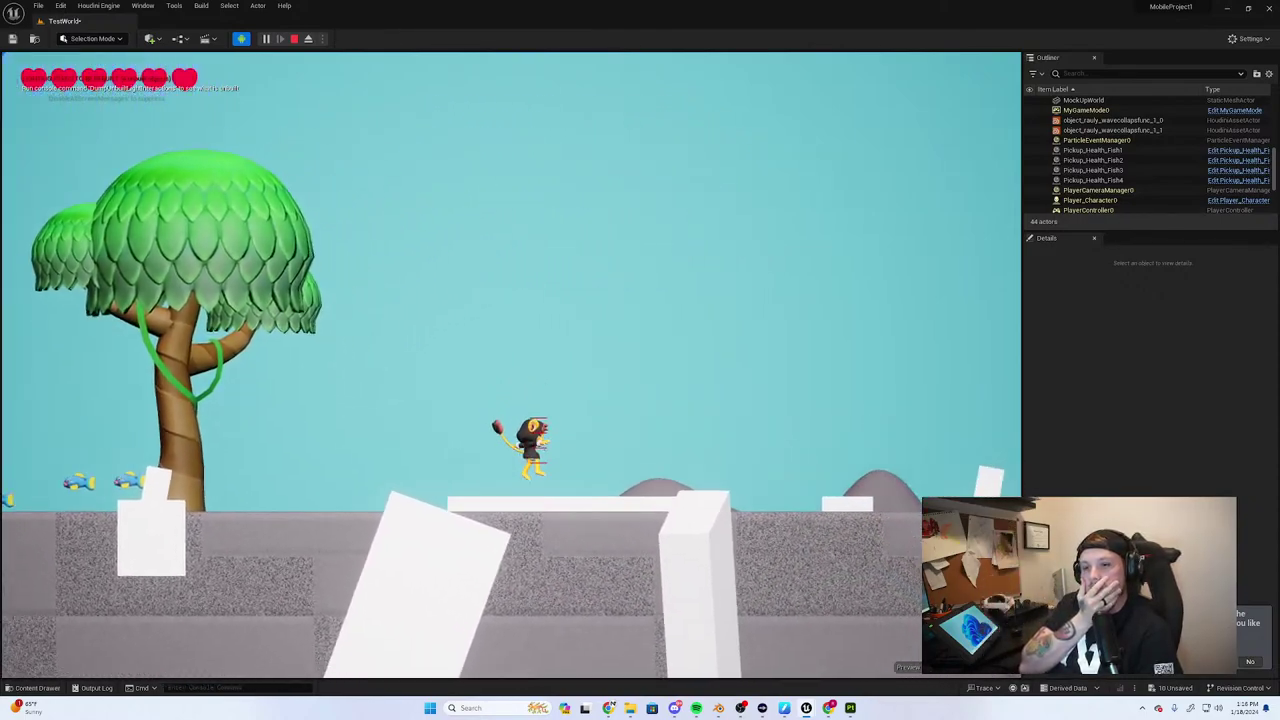
{"action": "key", "text": "a"}
{"action": "key", "text": "space"}
{"action": "key", "text": "space"}
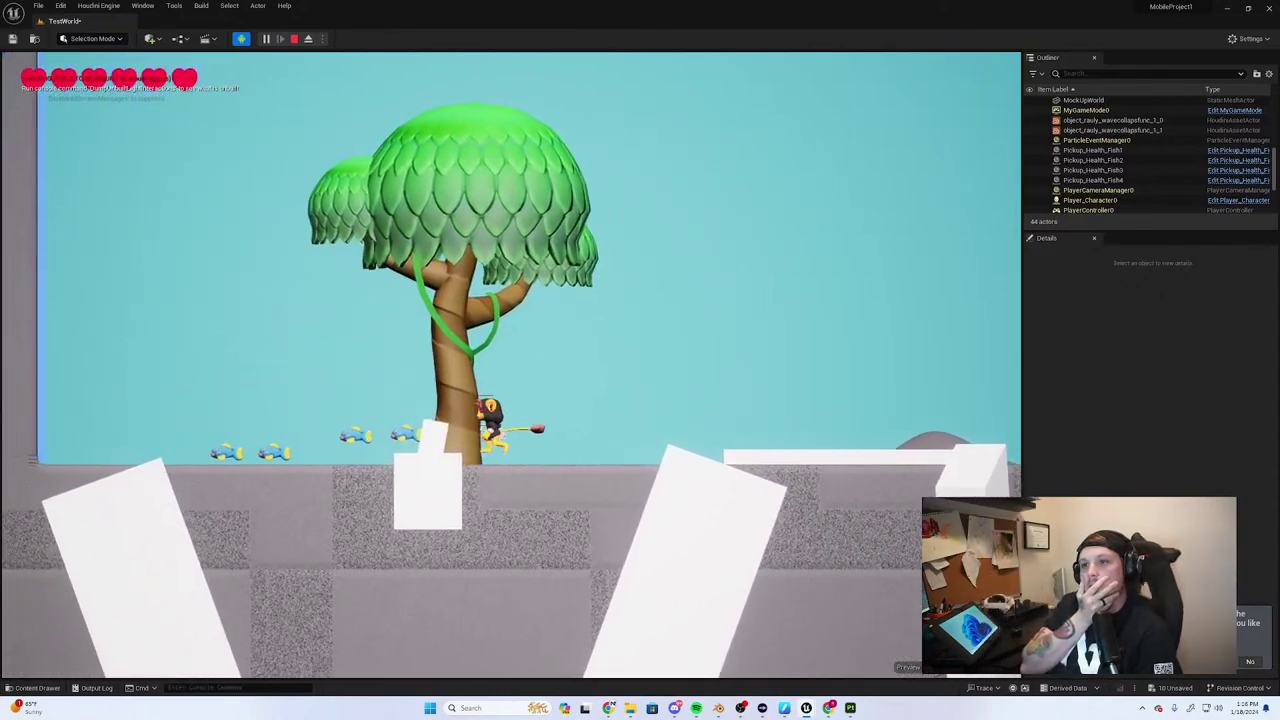
{"action": "key", "text": "d"}
{"action": "key", "text": "space"}
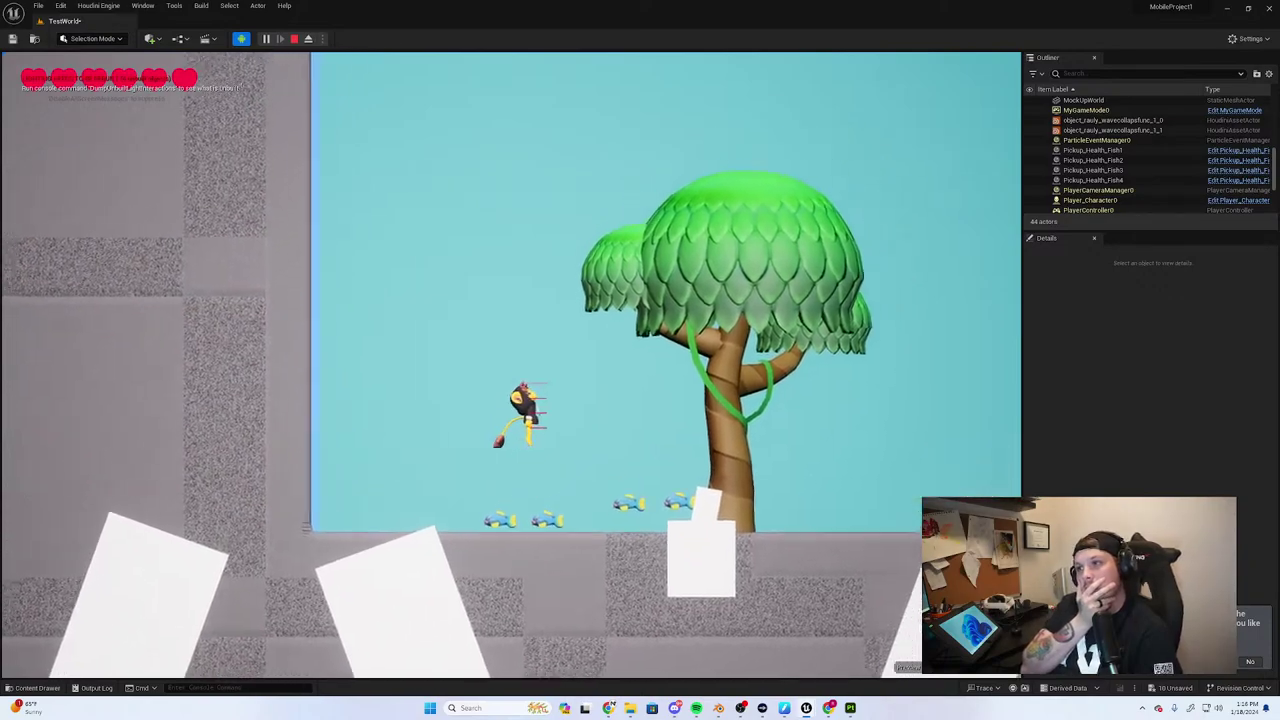
{"action": "key", "text": "a"}
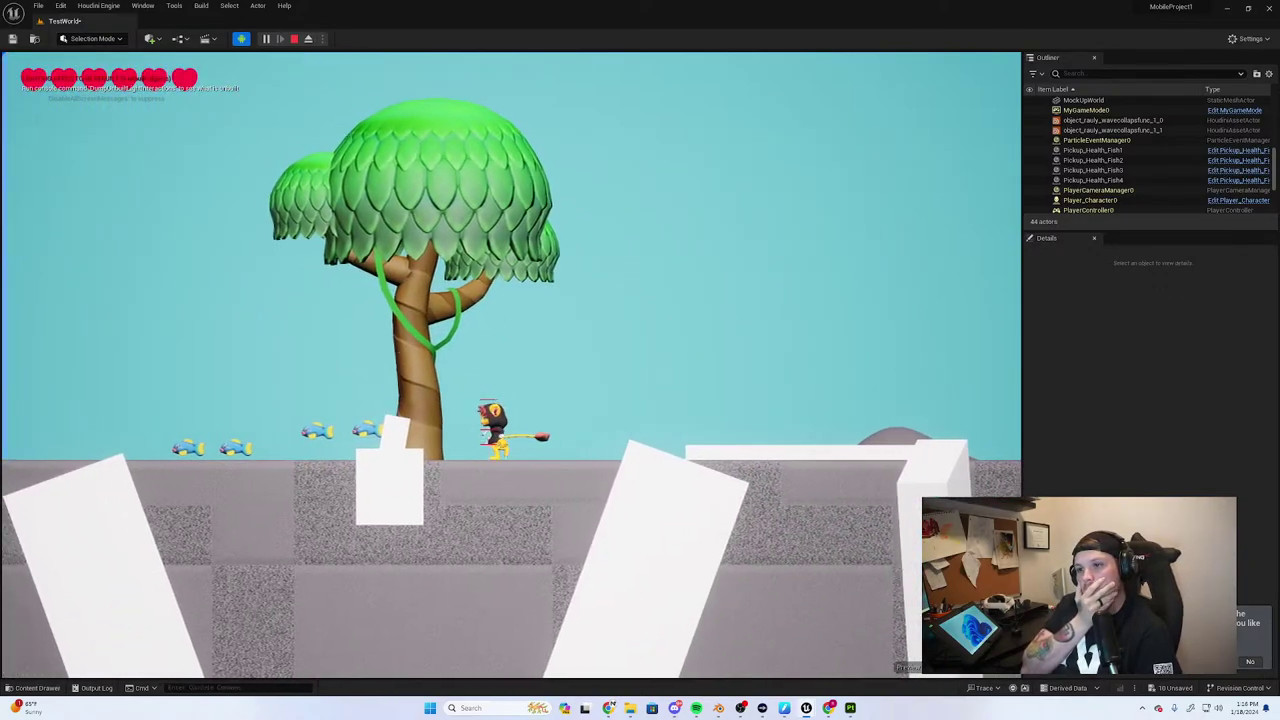
Run the character to the tall blue-edged wall and climb onto its upper ledge to view the tree from above
{"action": "key", "text": "a"}
{"action": "key", "text": "space"}
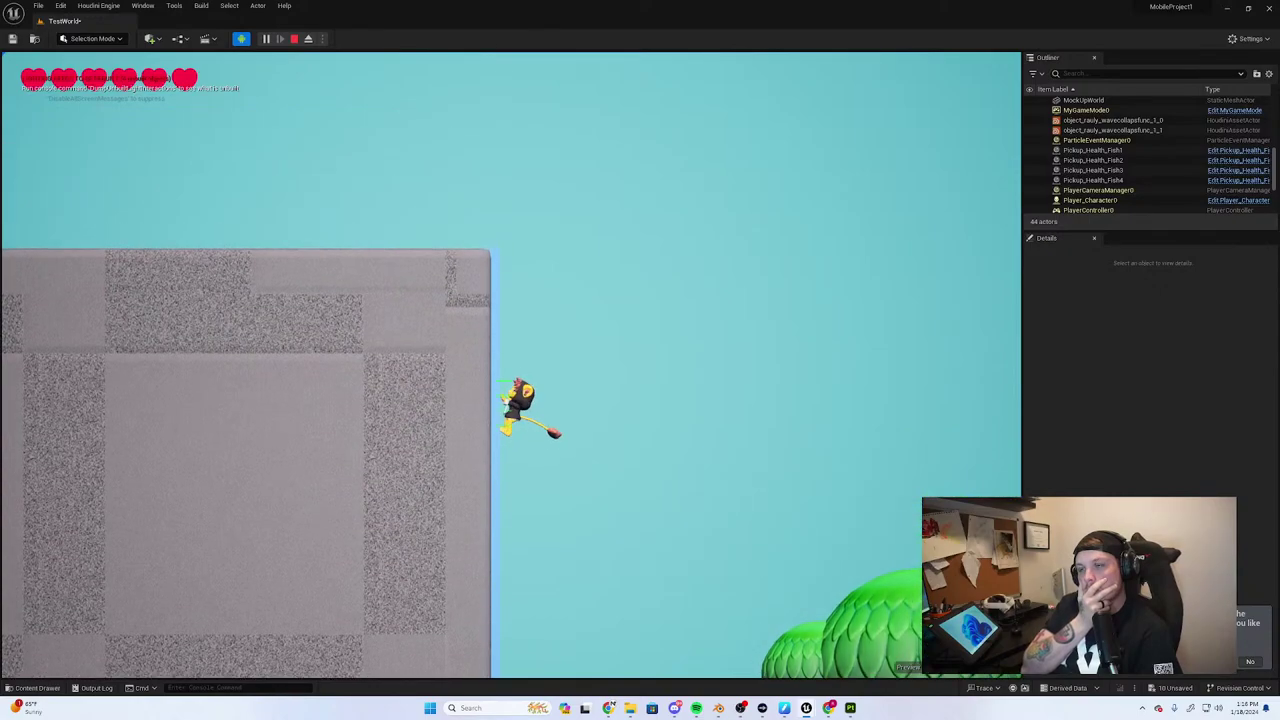
{"action": "key", "text": "d"}
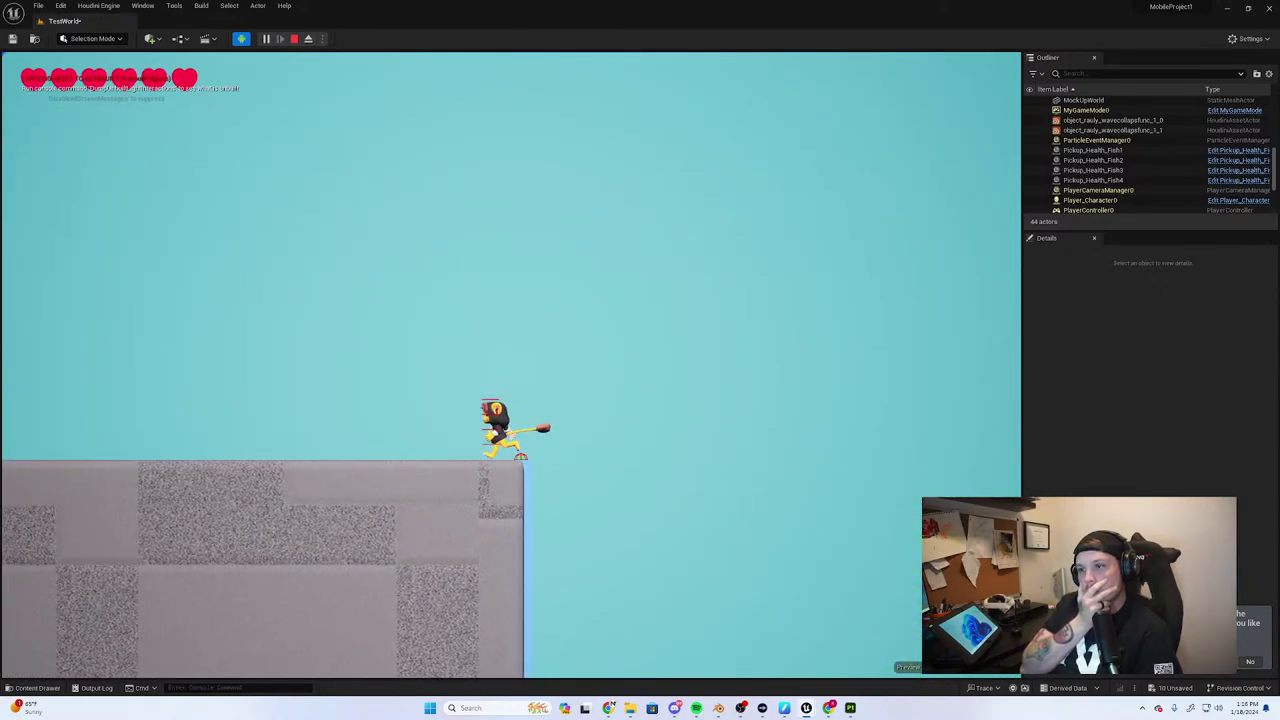
Stop playing the level and save all changes, including the tree's new scale
{"action": "key", "text": "Escape"}
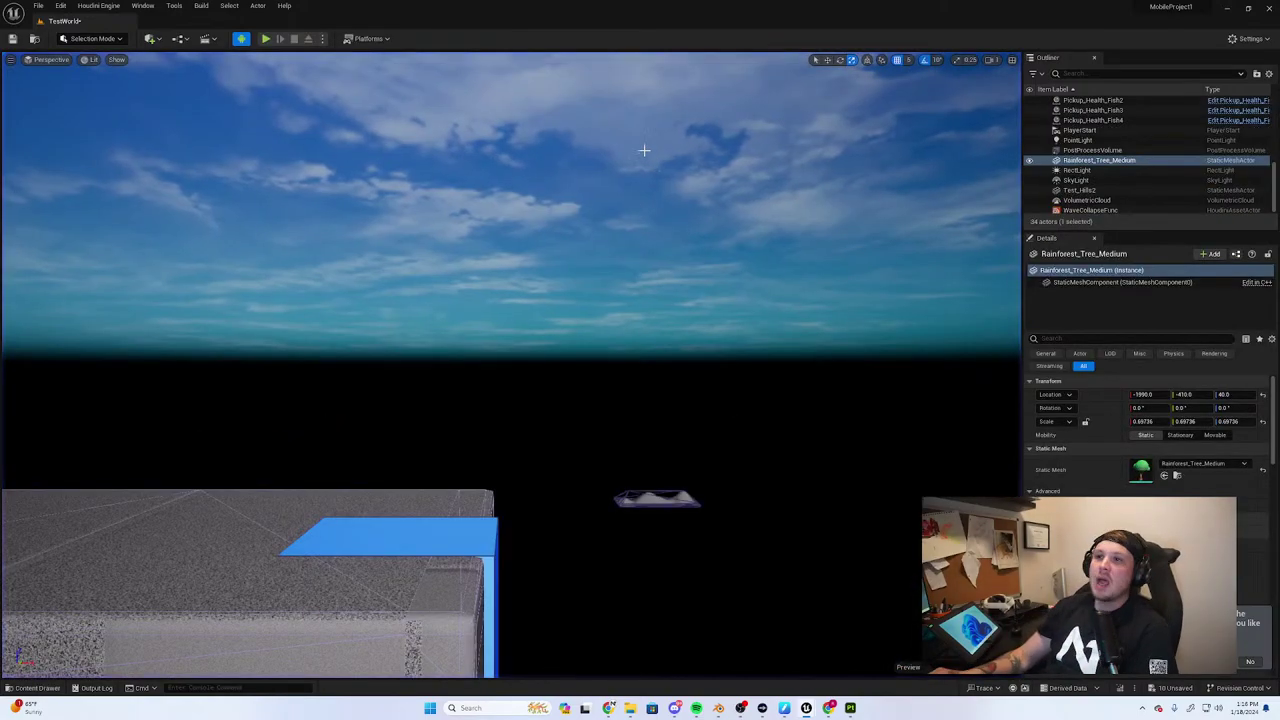
{"action": "left_click", "coordinate": [38, 5]}
{"action": "left_click", "coordinate": [65, 136]}
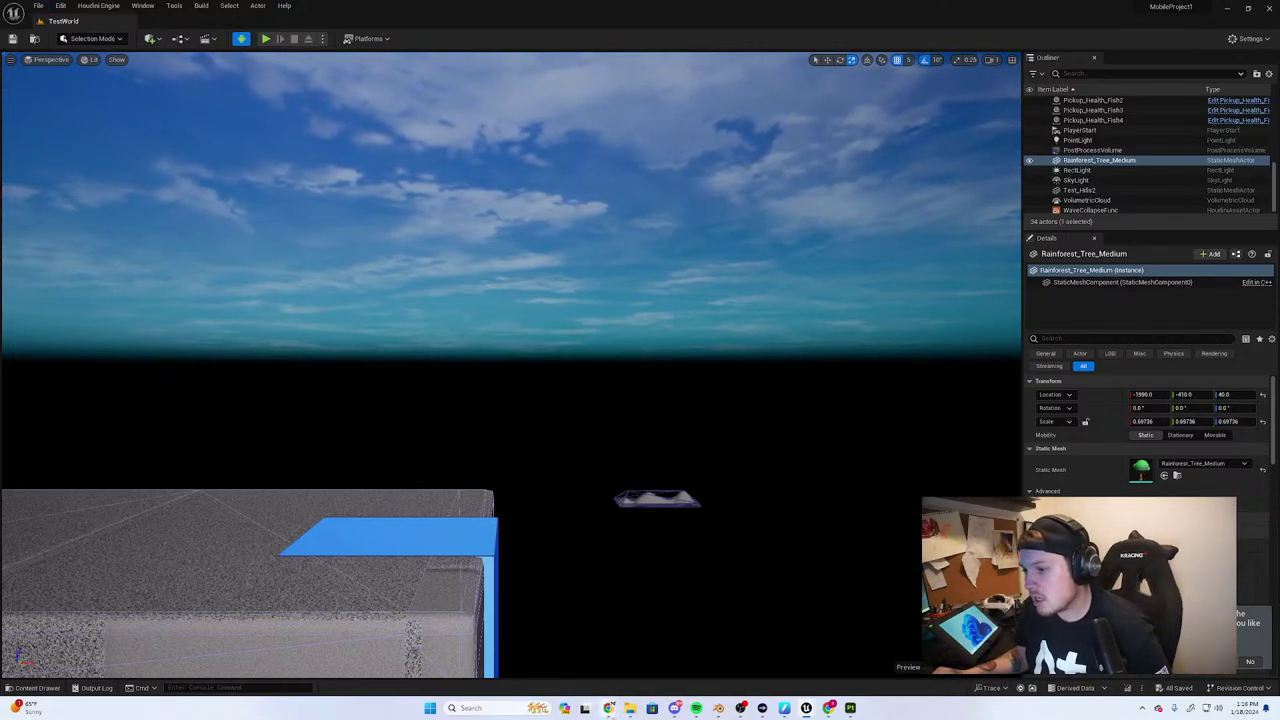
Switch to the Miro board and examine the Mario, Sonic and Crash Bandicoot reference images for environment scale and style
{"action": "mouse_move", "coordinate": [608, 708]}
{"action": "left_click", "coordinate": [660, 652]}
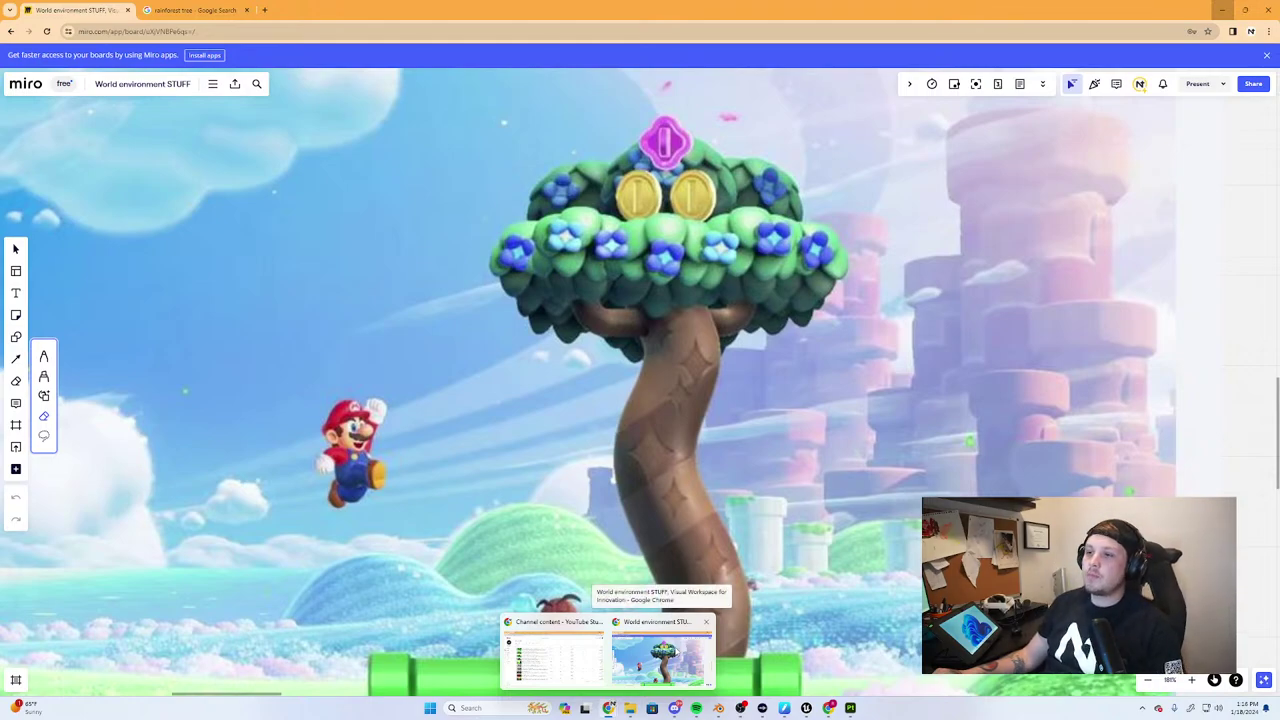
{"action": "left_click", "coordinate": [1221, 10]}
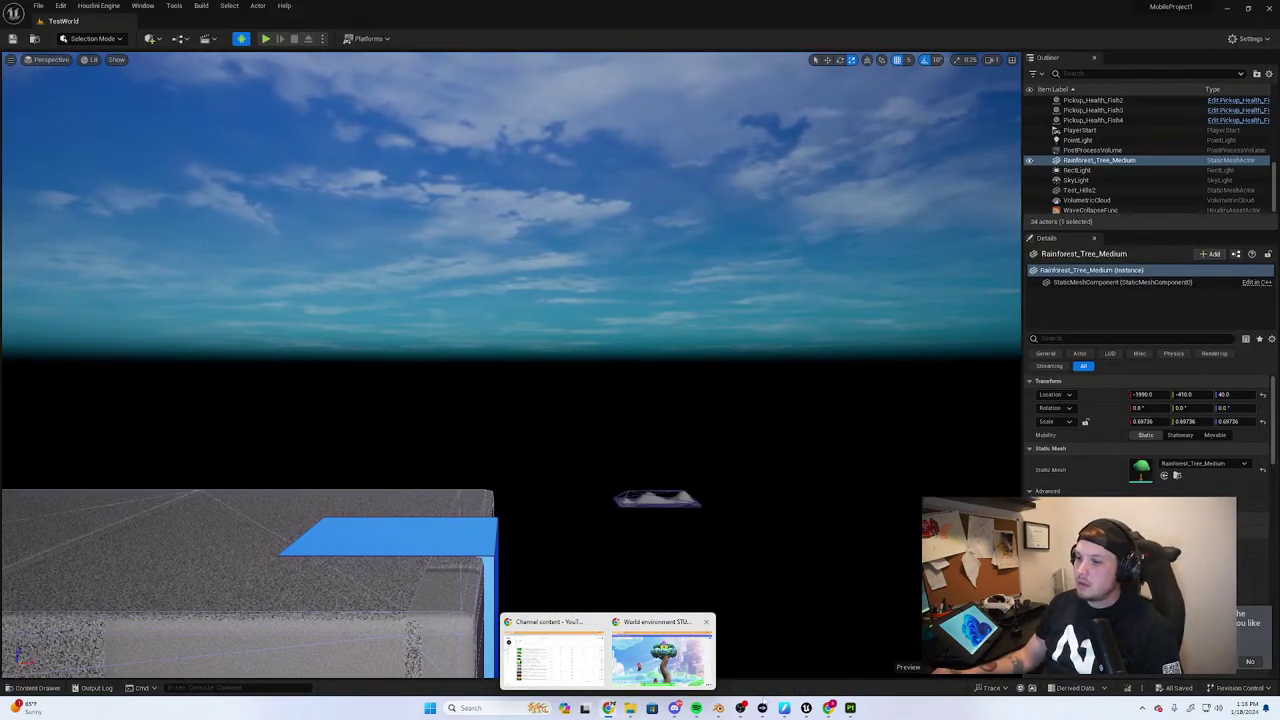
{"action": "left_click", "coordinate": [609, 706]}
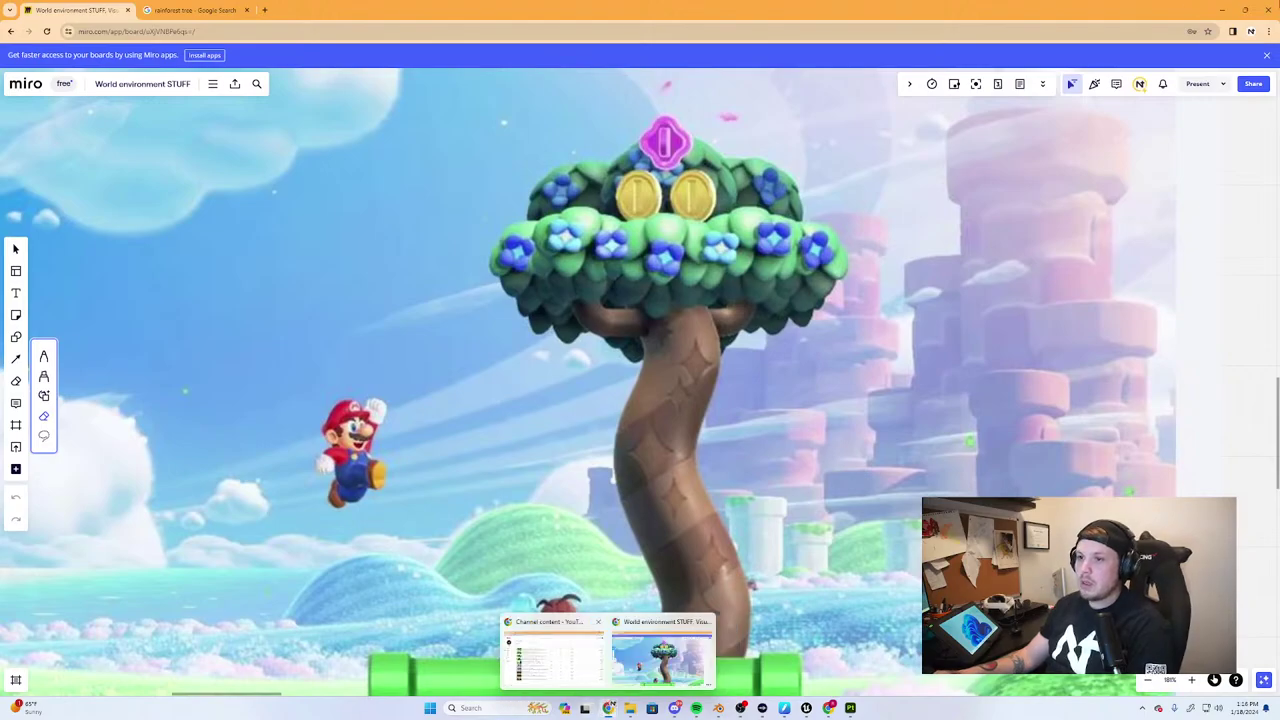
{"action": "scroll", "coordinate": [911, 429], "scroll_direction": "down", "scroll_amount": 3}
{"action": "middle_click_drag", "start_coordinate": [630, 517], "coordinate": [1144, 344]}
{"action": "middle_click_drag", "start_coordinate": [336, 395], "coordinate": [653, 464]}
{"action": "scroll", "coordinate": [653, 464], "scroll_direction": "down", "scroll_amount": 3}
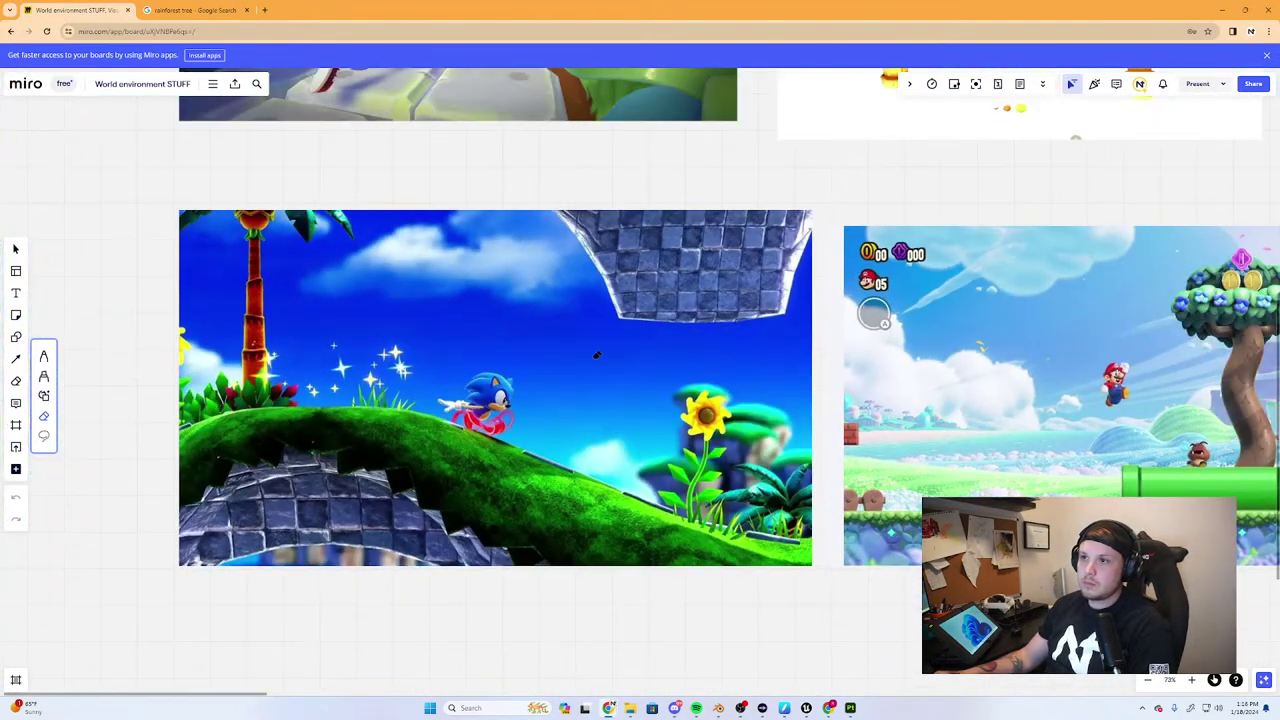
{"action": "scroll", "coordinate": [597, 355], "scroll_direction": "up", "scroll_amount": 5}
{"action": "scroll", "coordinate": [345, 214], "scroll_direction": "up", "scroll_amount": 2}
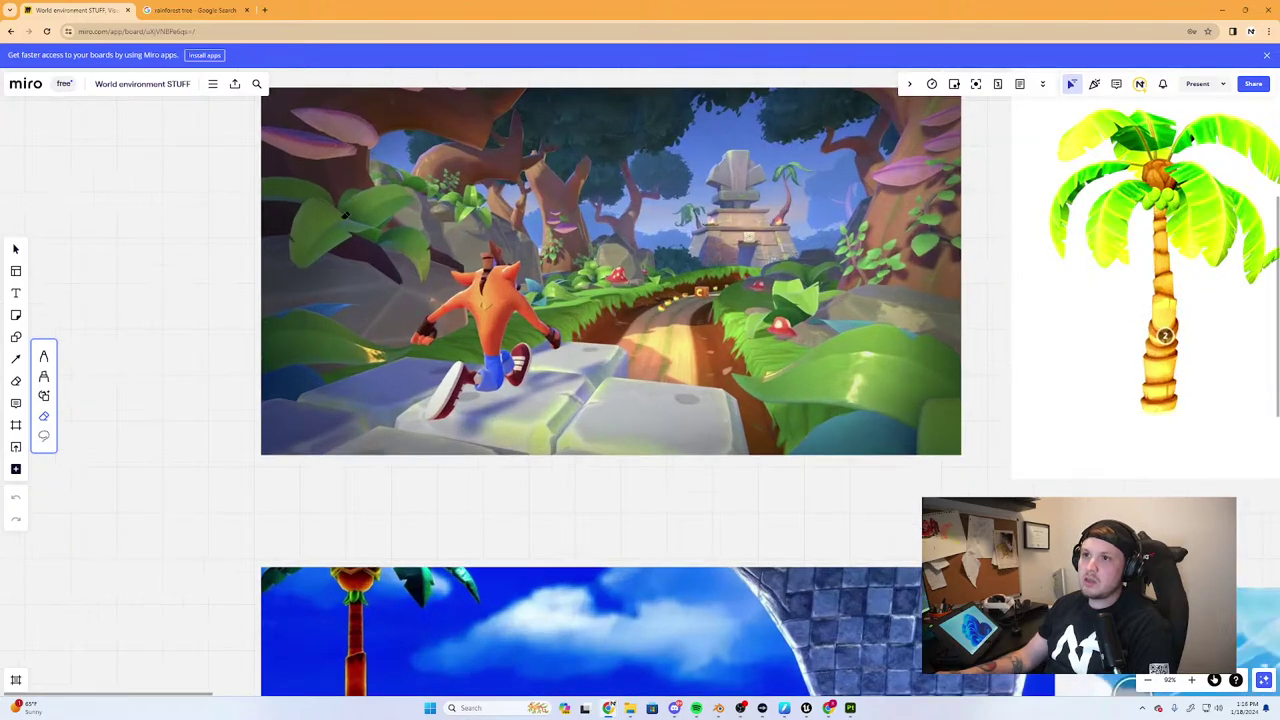
{"action": "scroll", "coordinate": [345, 214], "scroll_direction": "up", "scroll_amount": 5}
{"action": "scroll", "coordinate": [786, 388], "scroll_direction": "down", "scroll_amount": 2}
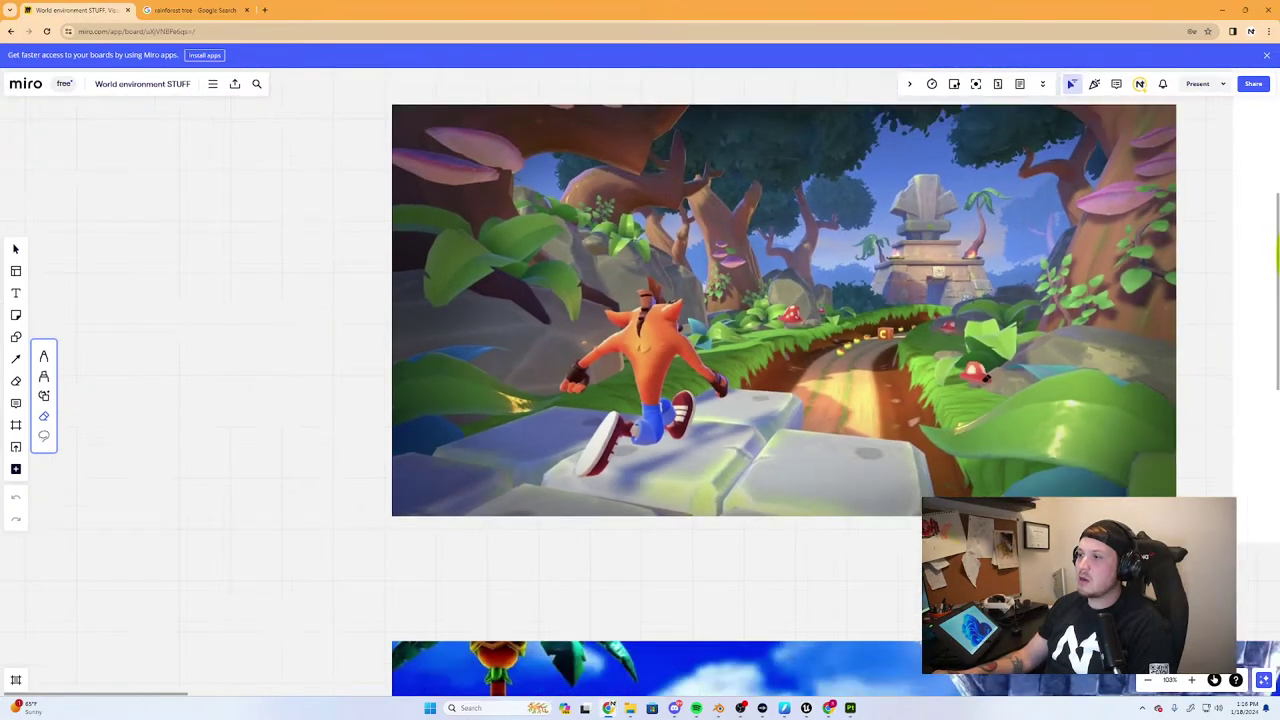
Examine the palm tree reference and the full Mario scene on the Miro board, and return to the Unreal level
{"action": "scroll", "coordinate": [1046, 438], "scroll_direction": "right", "scroll_amount": 3}
{"action": "scroll", "coordinate": [842, 397], "scroll_direction": "down", "scroll_amount": 3}
{"action": "middle_click_drag", "start_coordinate": [1000, 448], "coordinate": [687, 417]}
{"action": "scroll", "coordinate": [687, 417], "scroll_direction": "down", "scroll_amount": 3}
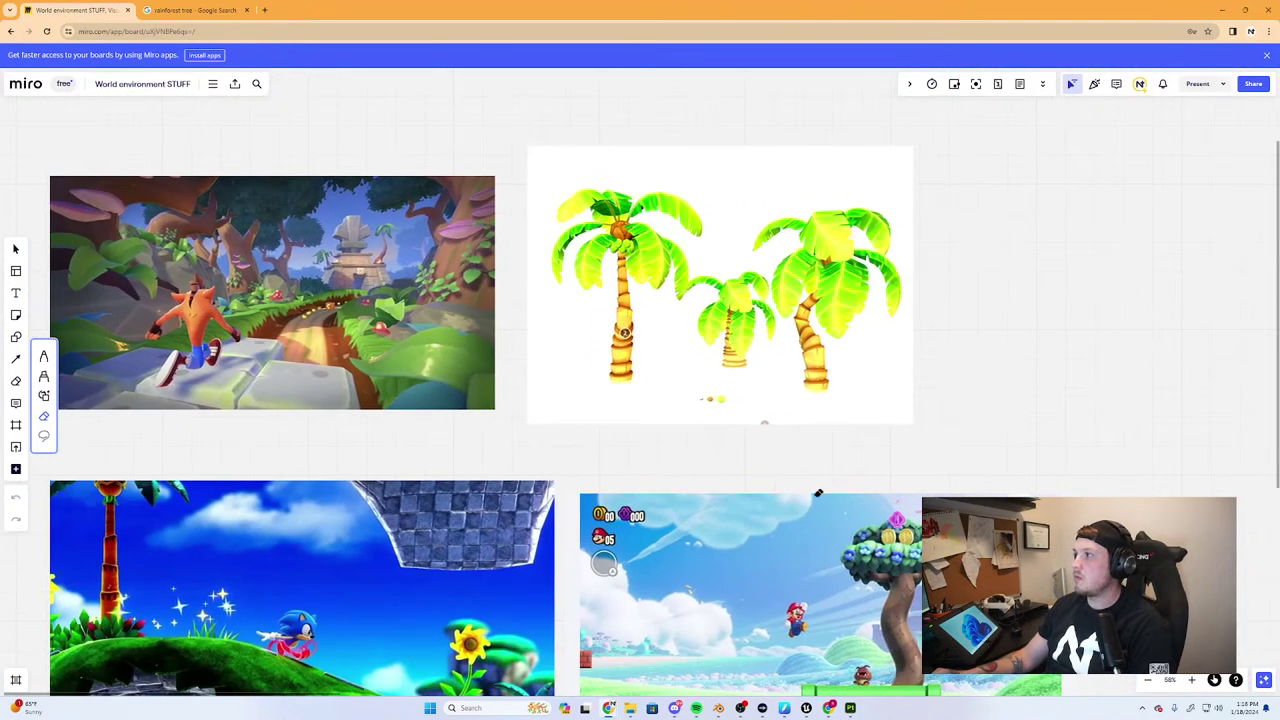
{"action": "middle_click_drag", "start_coordinate": [817, 491], "coordinate": [623, 297]}
{"action": "scroll", "coordinate": [644, 362], "scroll_direction": "up", "scroll_amount": 5}
{"action": "left_click", "coordinate": [1220, 9]}
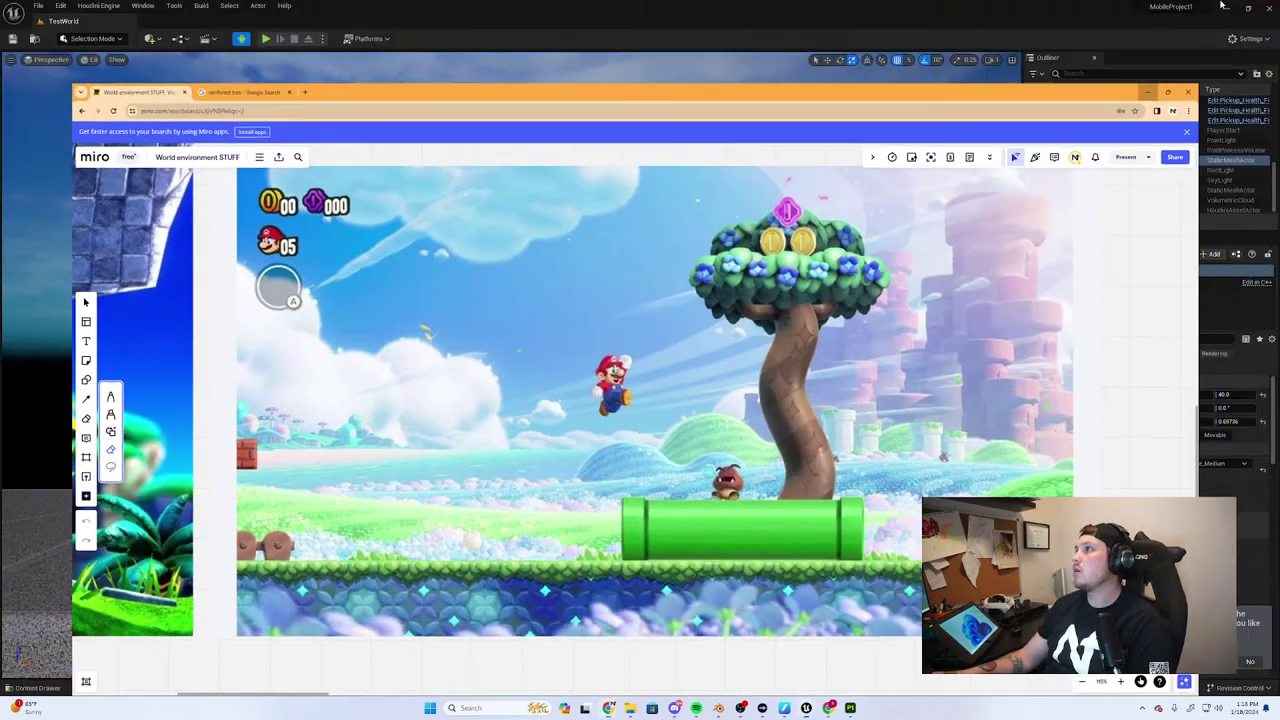
Play the level, running the character past the tree and jumping over the white platform to compare it with the Mario reference
{"action": "left_click", "coordinate": [265, 38]}
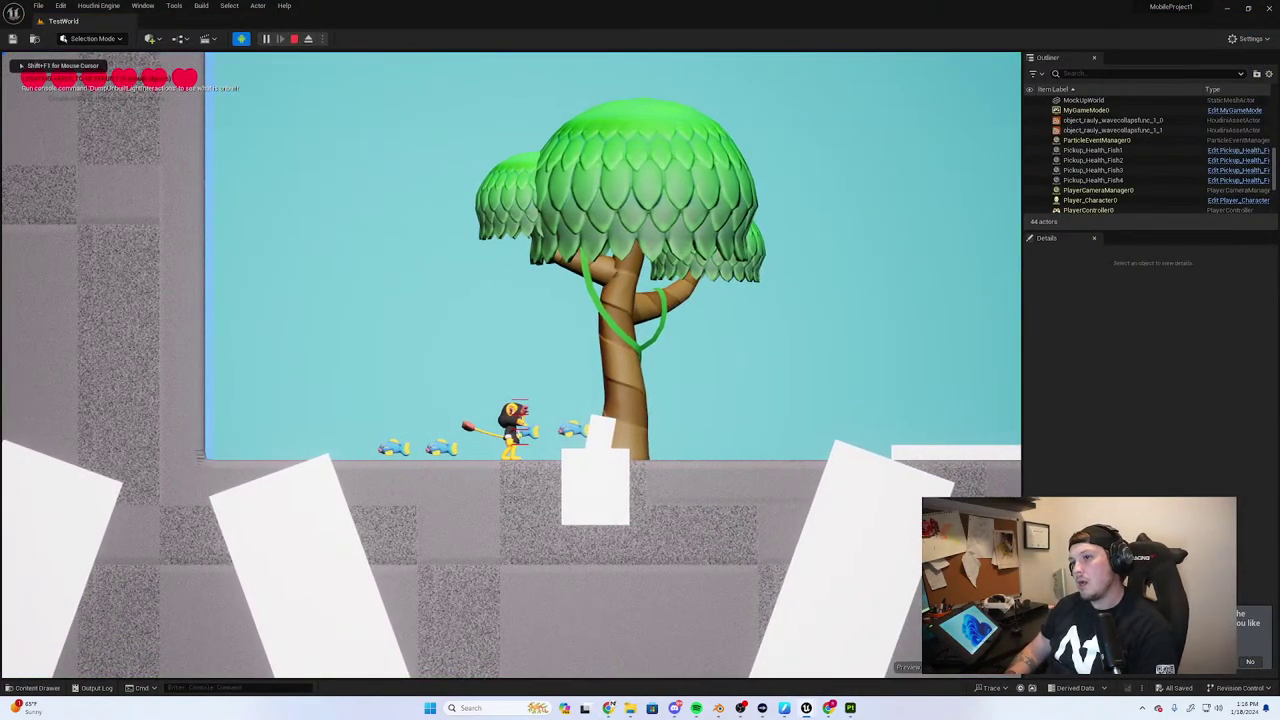
{"action": "key", "text": "d"}
{"action": "key", "text": "a"}
{"action": "key", "text": "d"}
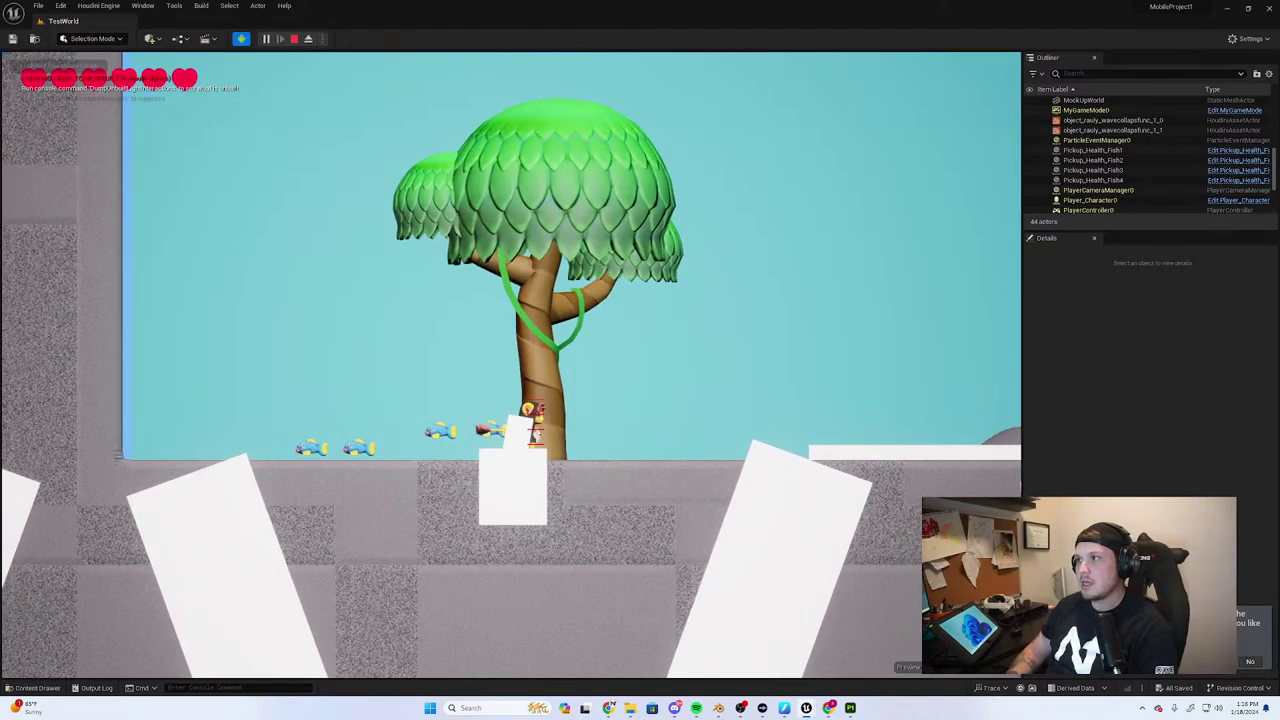
{"action": "key", "text": "space"}
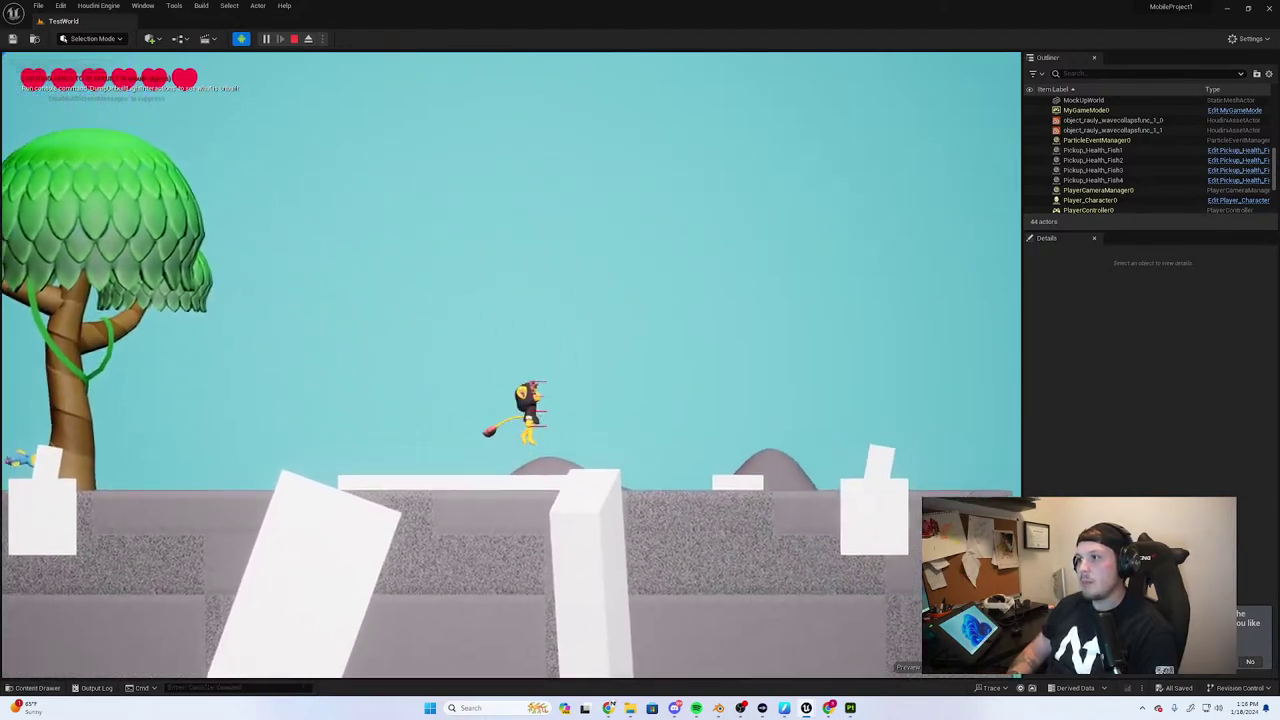
End the play test and save everything in the project
{"action": "key", "text": "Escape"}
{"action": "left_click", "coordinate": [37, 6]}
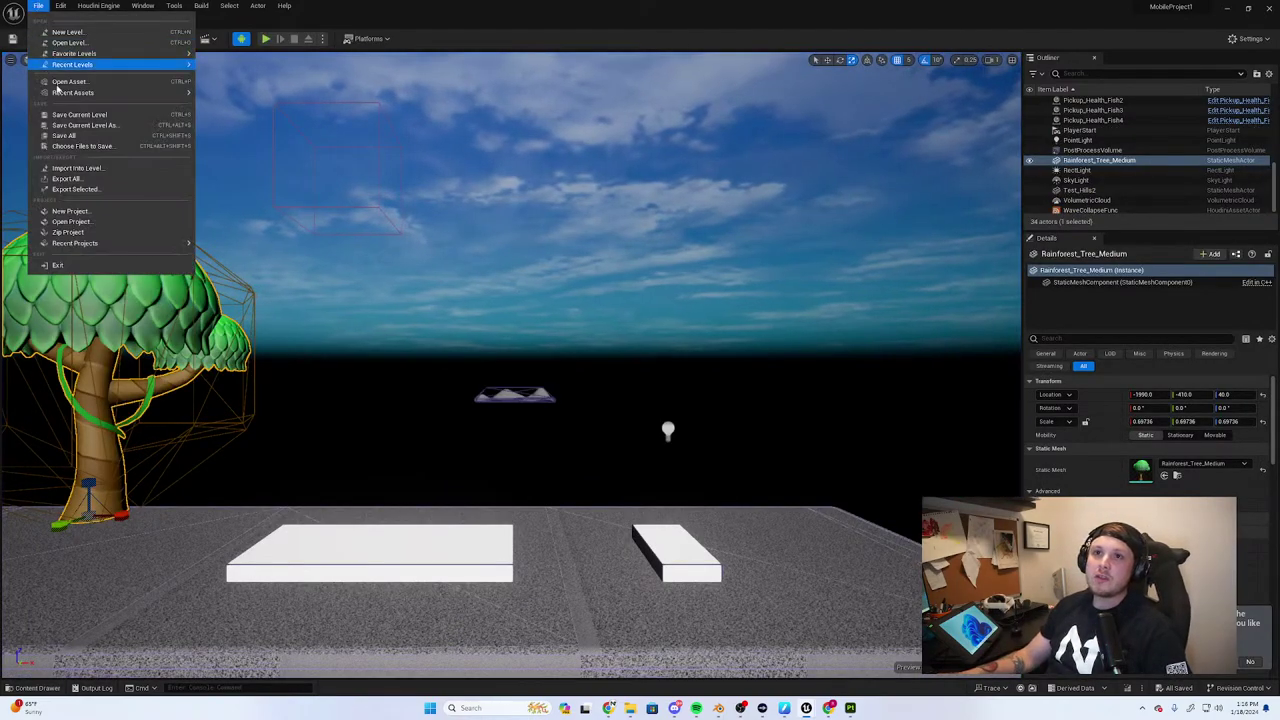
{"action": "left_click", "coordinate": [72, 135]}
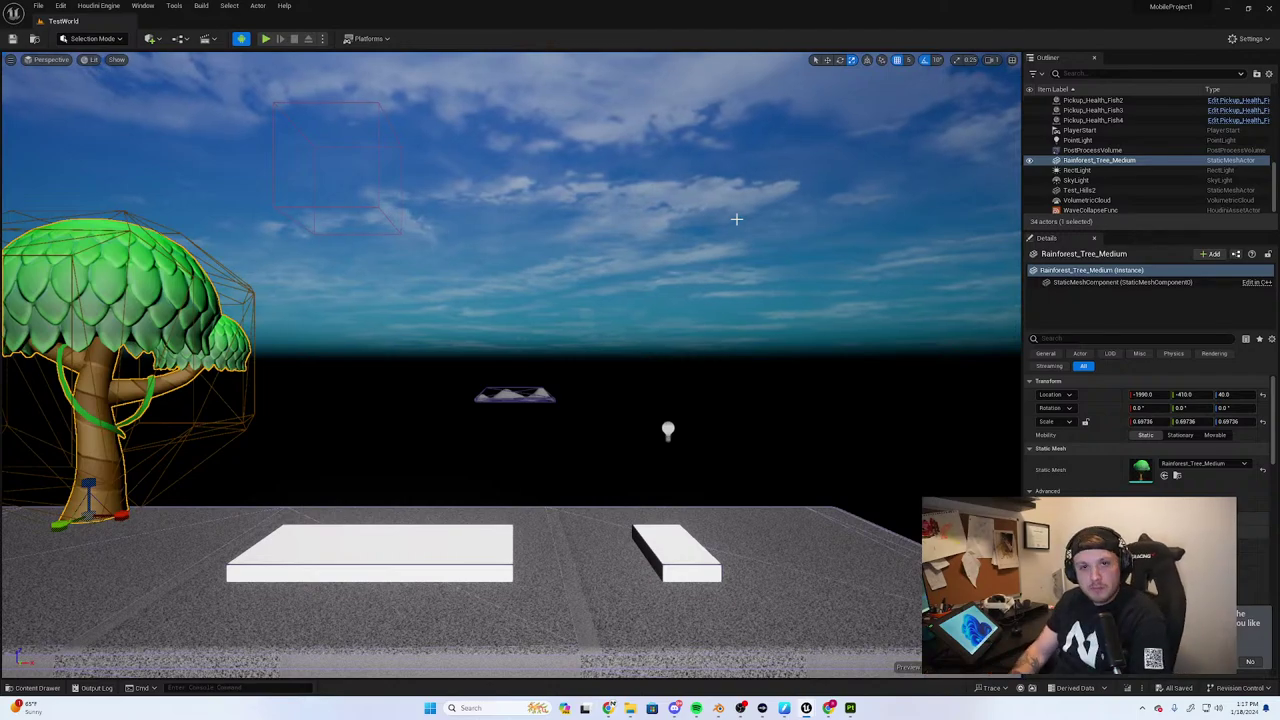